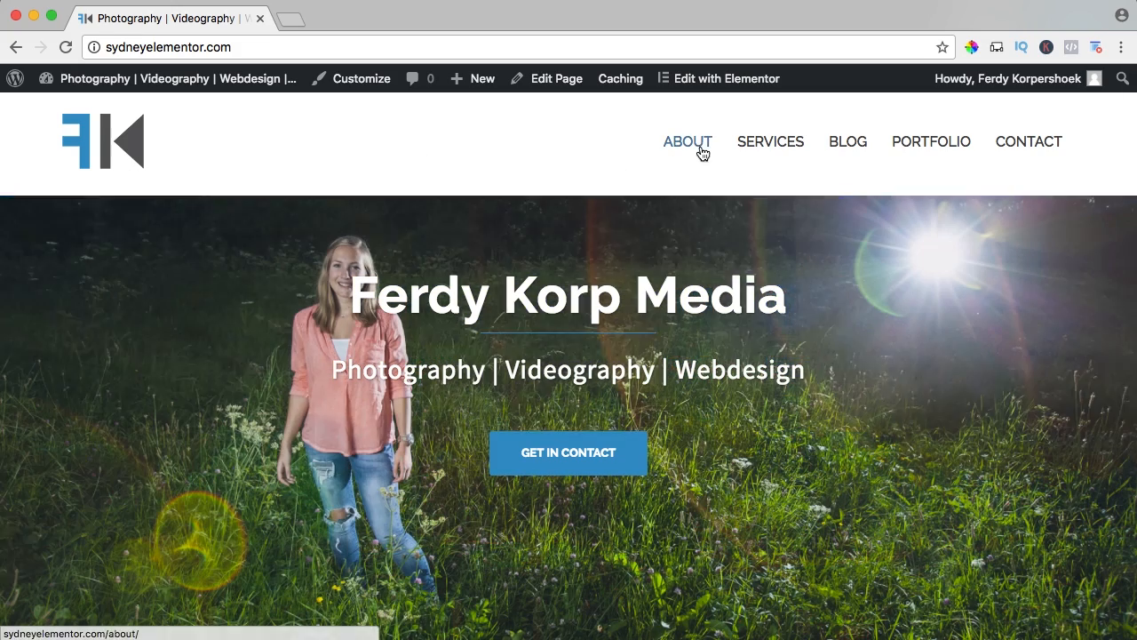
# Review the homepage's navigation with its Services submenu, the header slider, and the Photography, Videography and Webdesign boxes.
pyautogui.moveTo(758, 144)
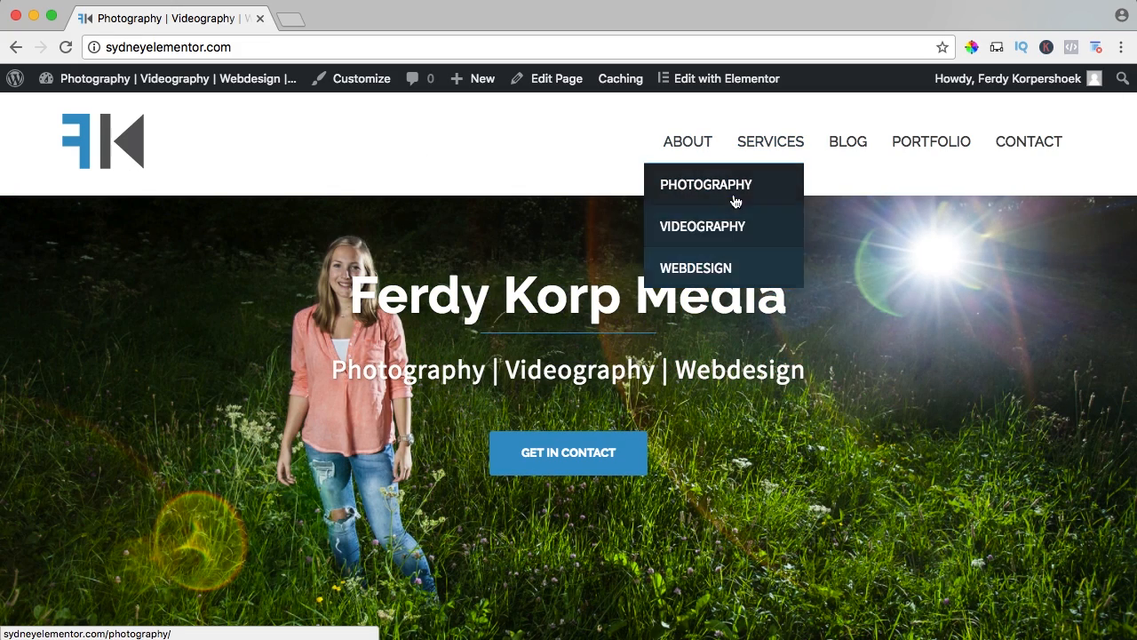
pyautogui.scroll(-3, 497, 249)
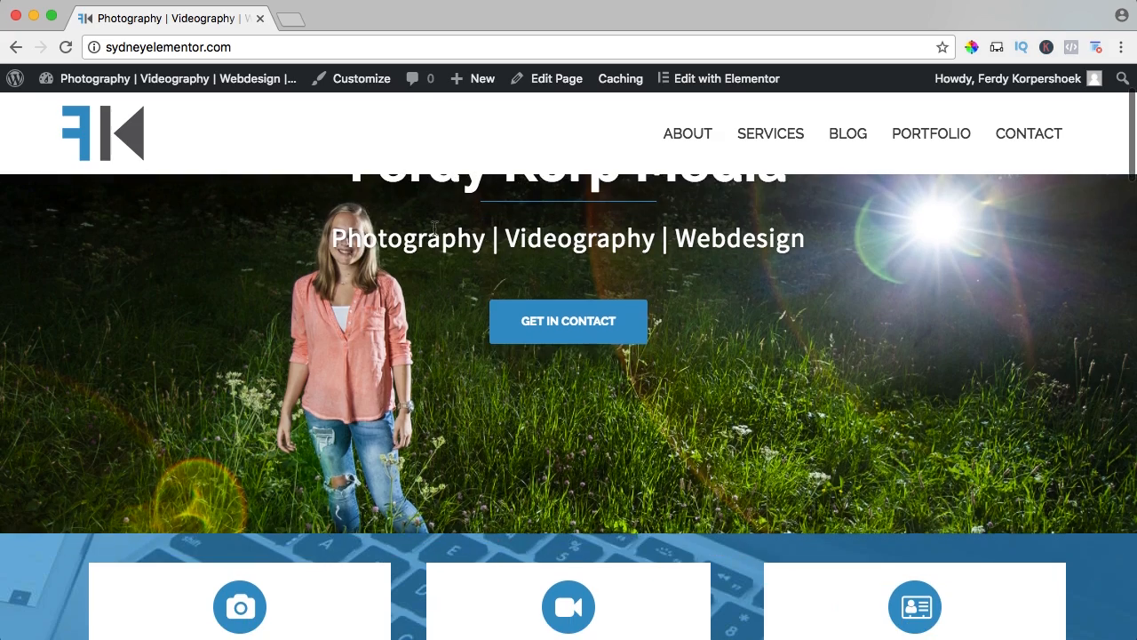
pyautogui.scroll(2, 298, 249)
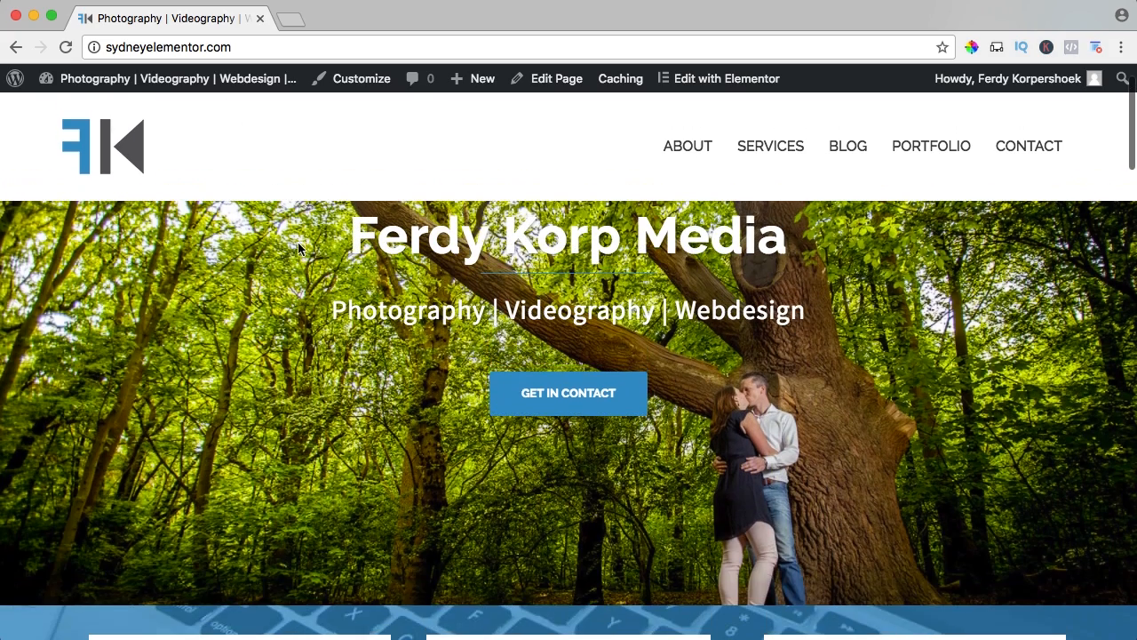
pyautogui.scroll(1, 776, 318)
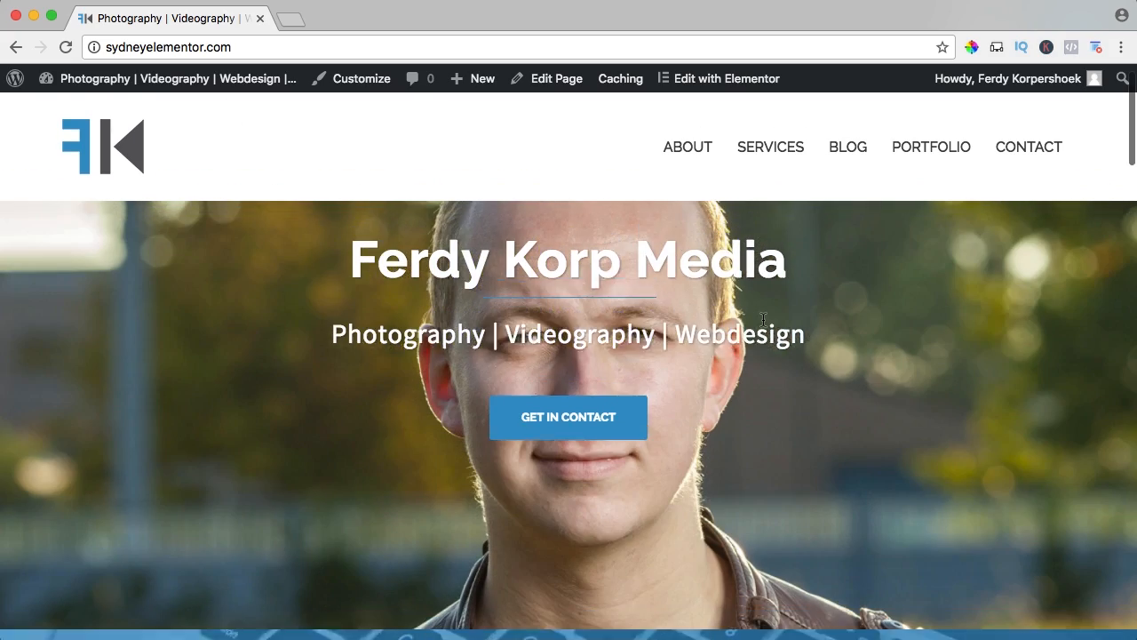
pyautogui.scroll(-1, 767, 329)
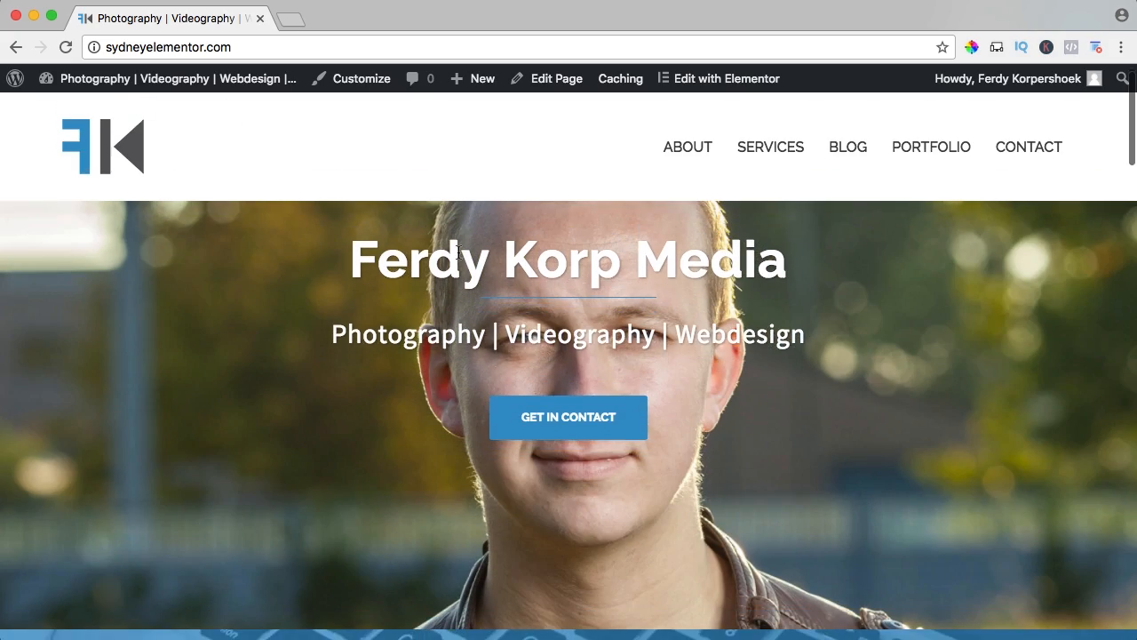
pyautogui.click(589, 264)
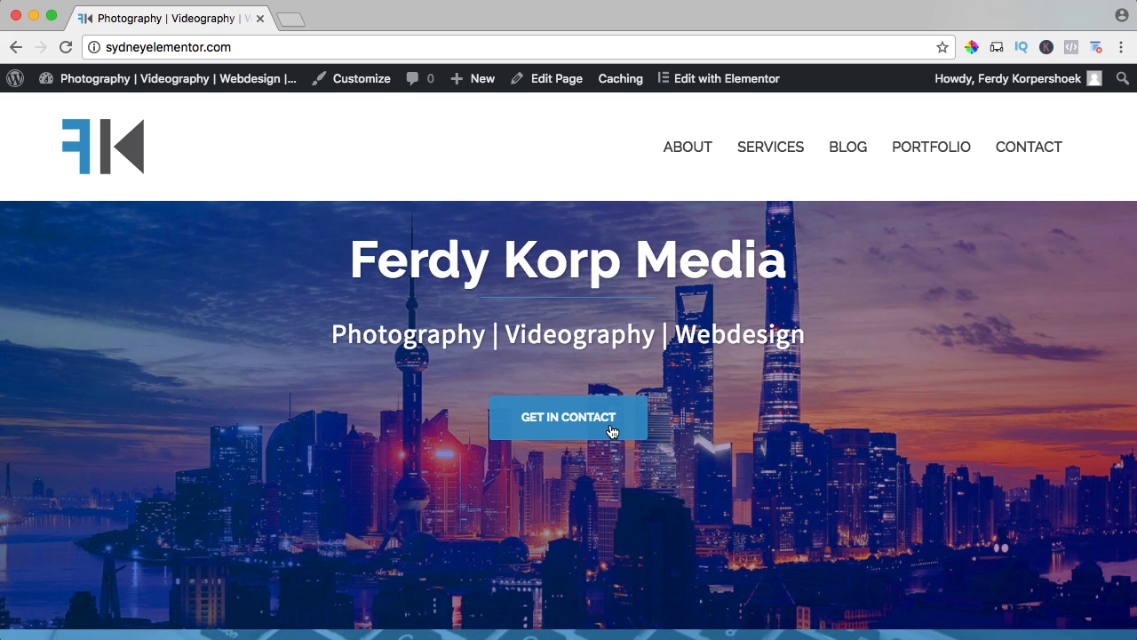
pyautogui.scroll(-5, 726, 429)
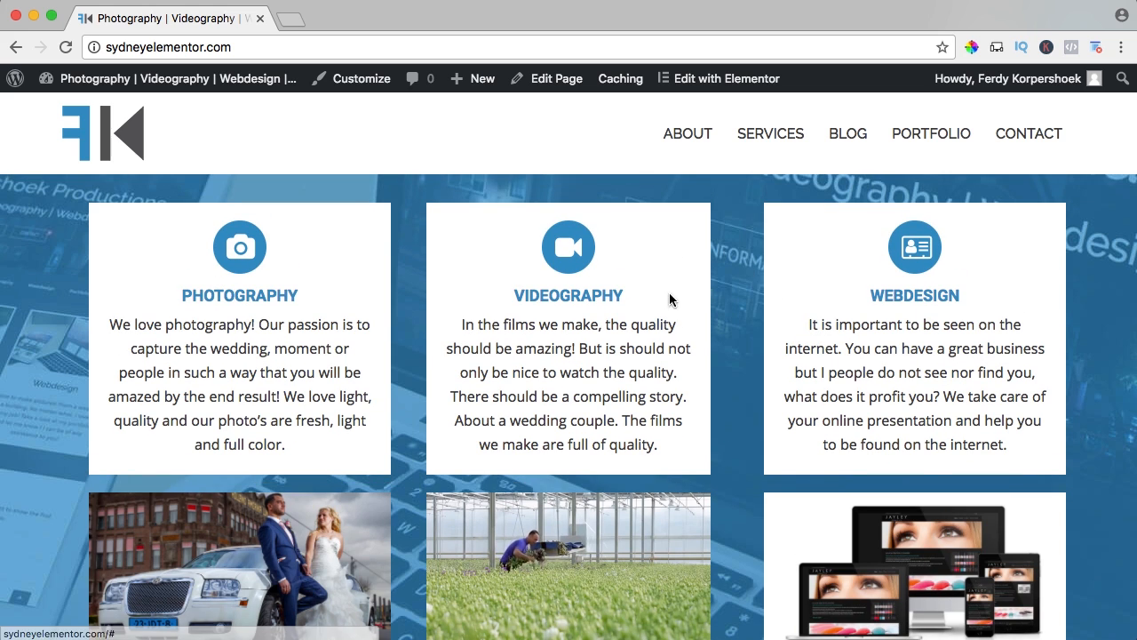
pyautogui.scroll(1, 761, 303)
pyautogui.scroll(-3, 757, 303)
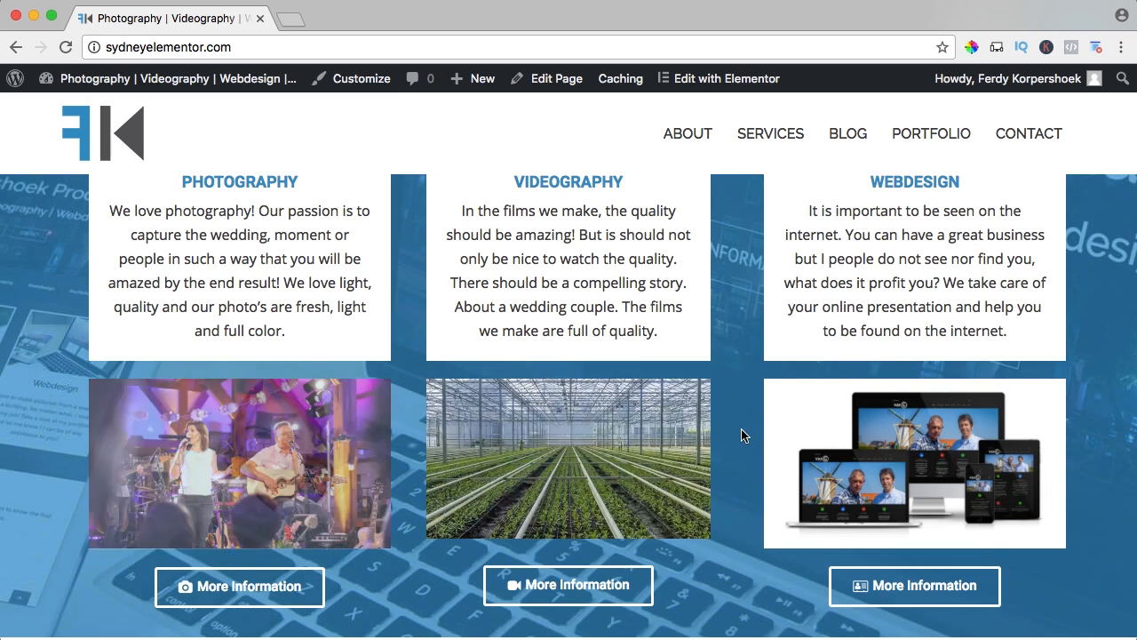
pyautogui.scroll(-4, 741, 430)
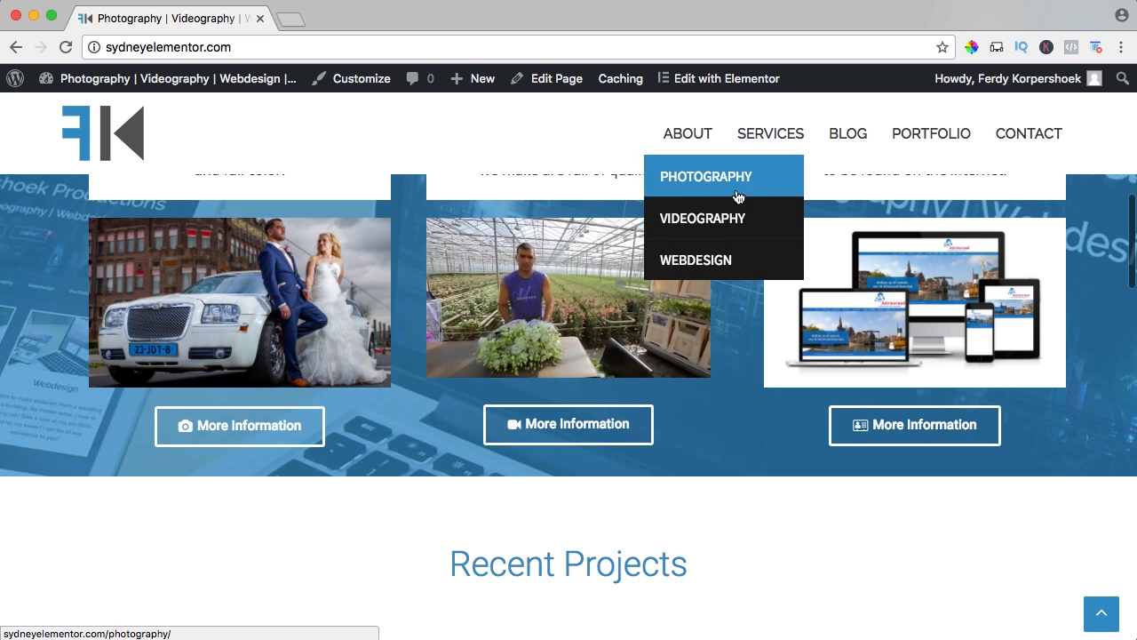
# Review the homepage's Recent Projects grid and the Photography | Videography | Webdesign parallax banner.
pyautogui.scroll(-5, 731, 325)
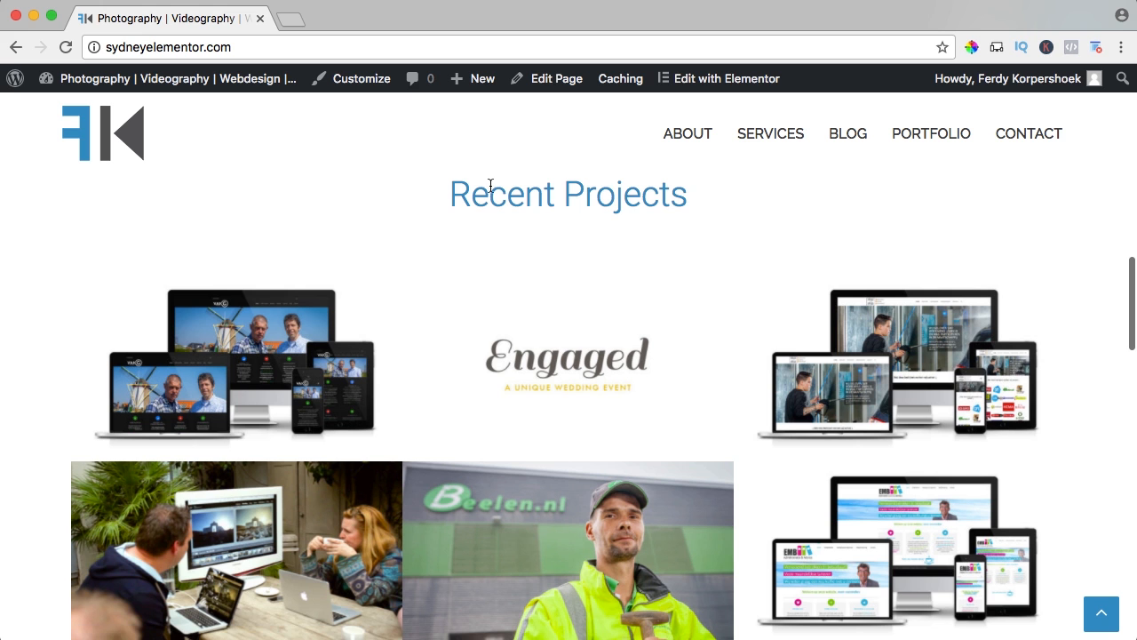
pyautogui.scroll(-1, 302, 249)
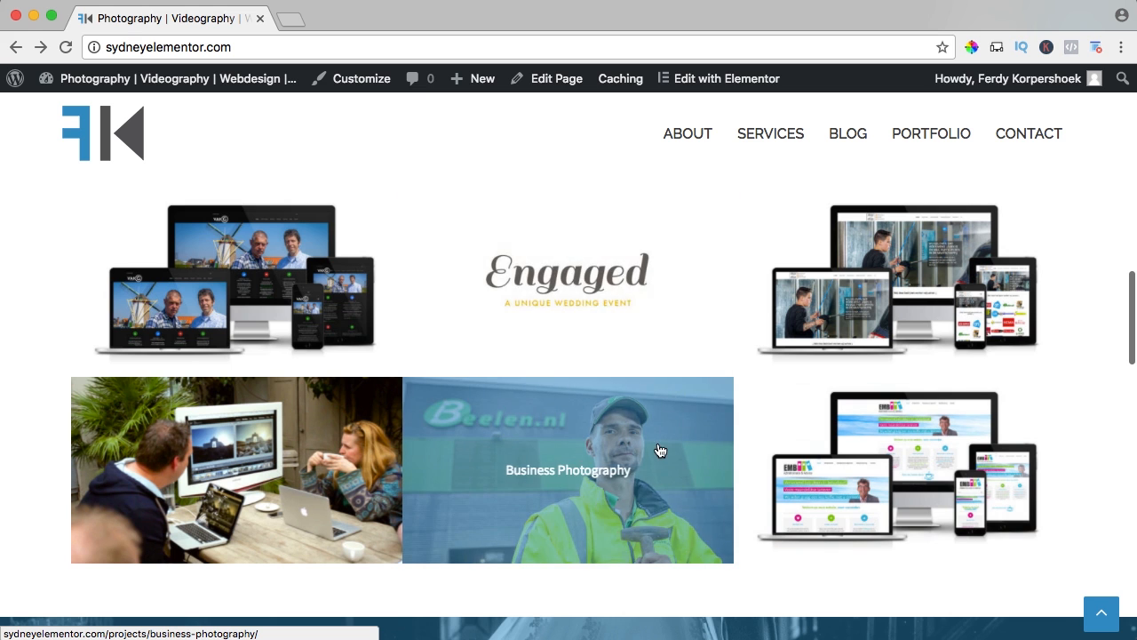
pyautogui.scroll(-2, 574, 452)
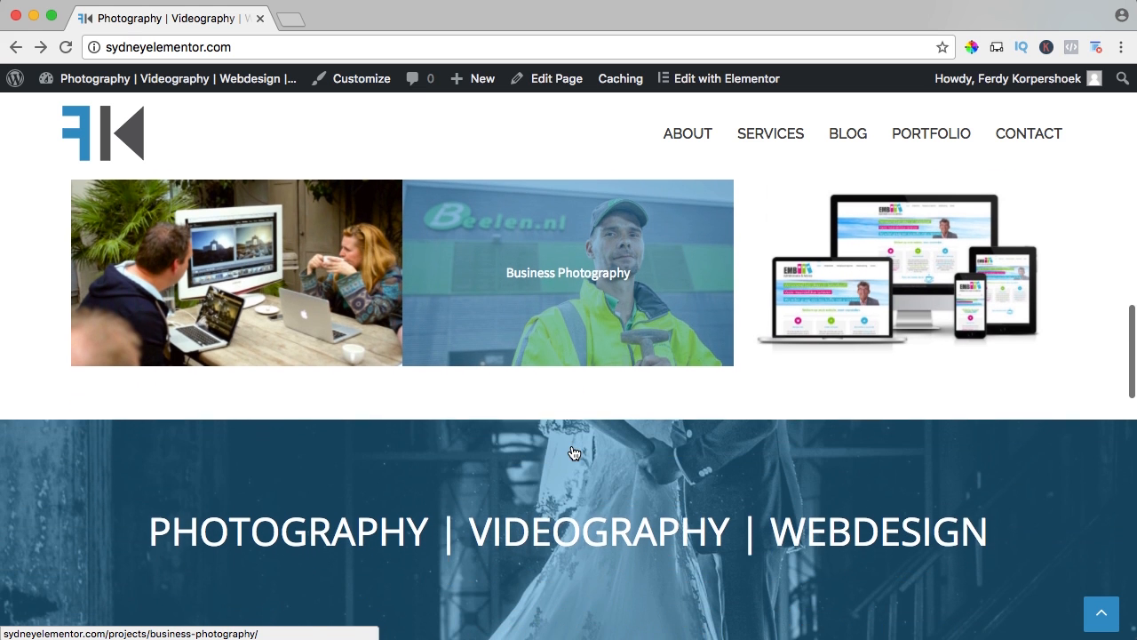
pyautogui.scroll(-2, 574, 452)
pyautogui.scroll(-2, 55, 388)
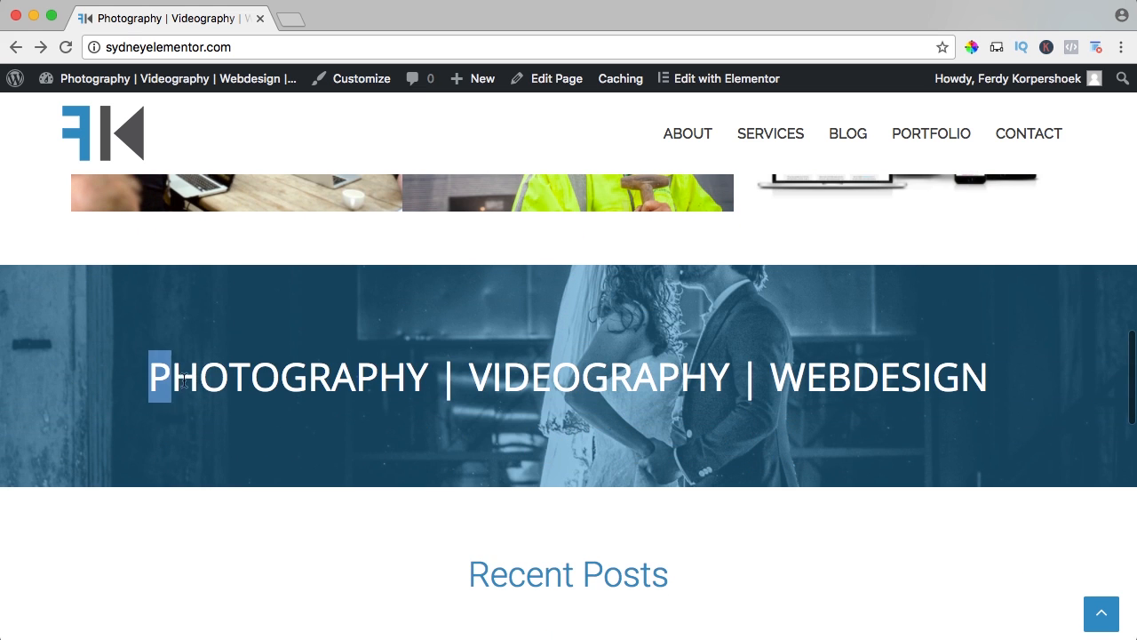
pyautogui.moveTo(182, 380); pyautogui.dragTo(988, 378)
pyautogui.click(995, 374)
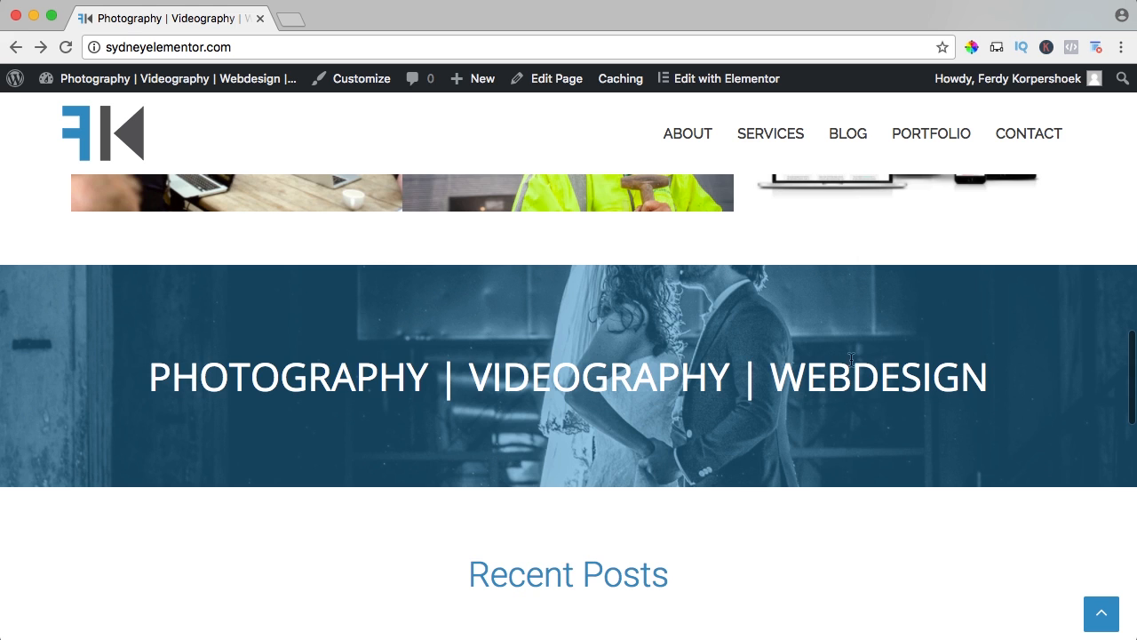
pyautogui.scroll(-1, 851, 359)
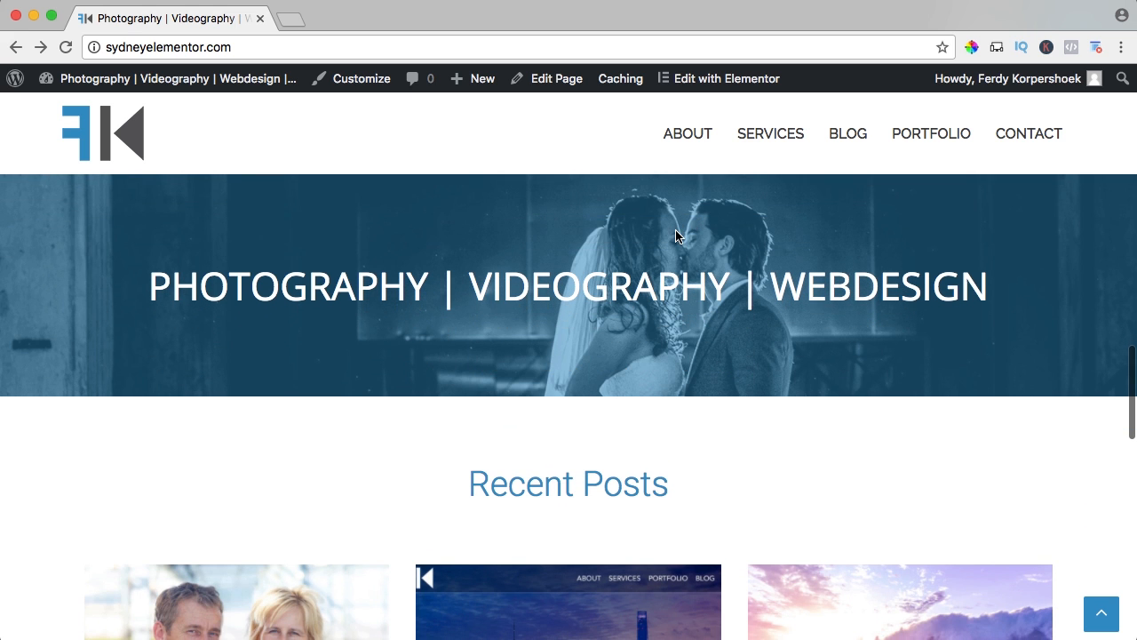
pyautogui.scroll(1, 675, 235)
pyautogui.scroll(-1, 622, 302)
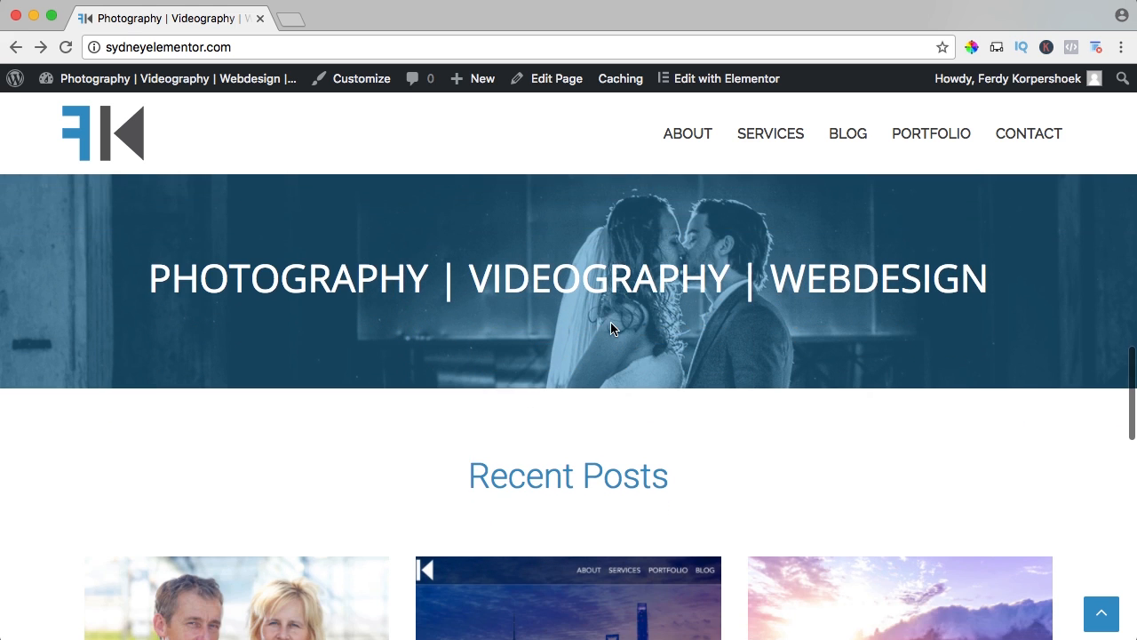
pyautogui.scroll(1, 608, 325)
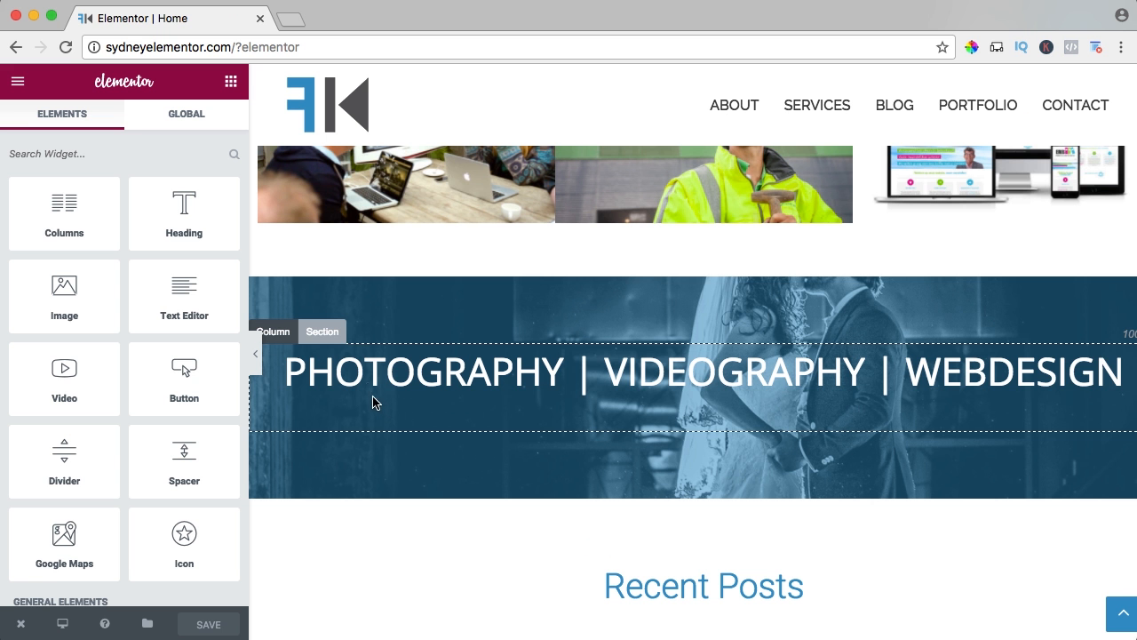
# Set the minimum height of the Photography | Videography | Webdesign banner section to 303 px.
pyautogui.click(328, 330)
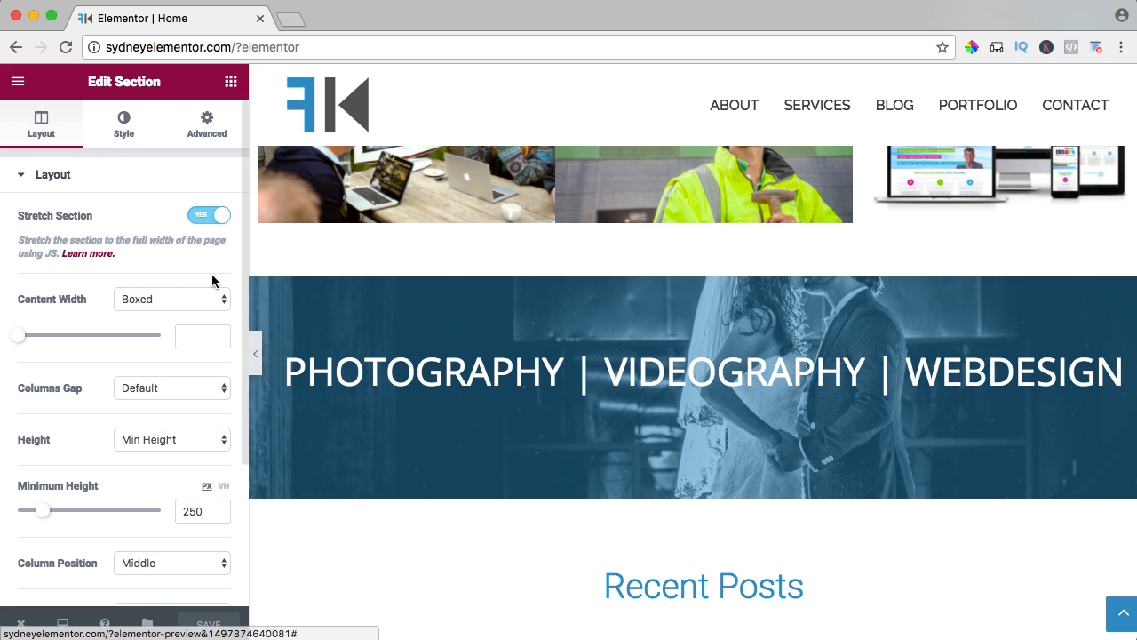
pyautogui.scroll(-2, 94, 380)
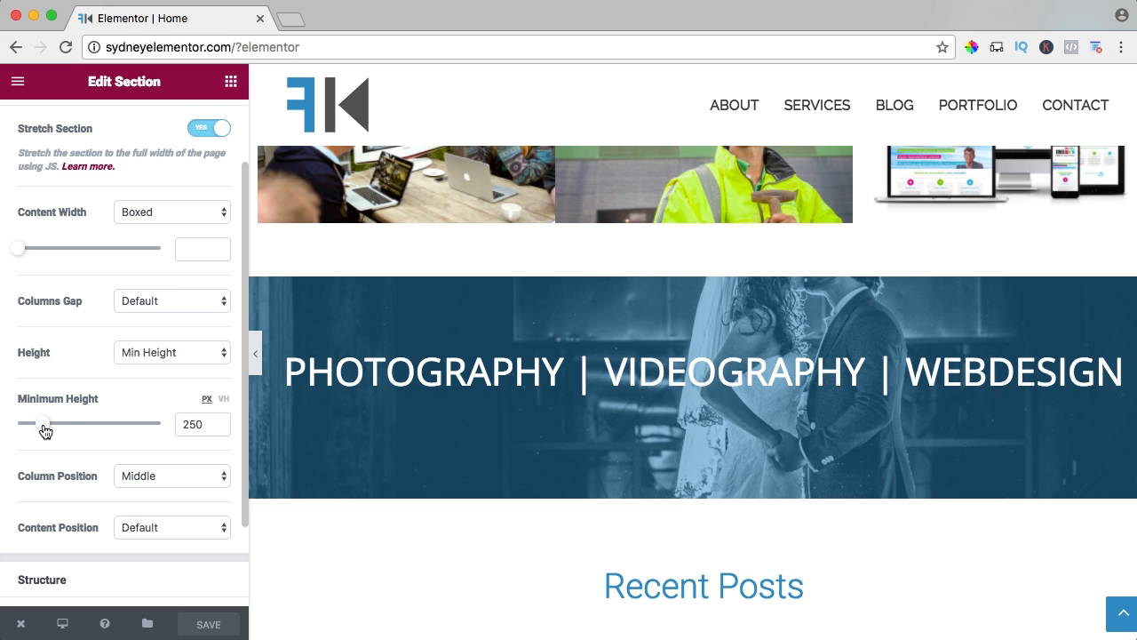
pyautogui.moveTo(44, 431)
pyautogui.mouseDown()
pyautogui.moveTo(63, 431)
pyautogui.moveTo(51, 430)
pyautogui.mouseUp()
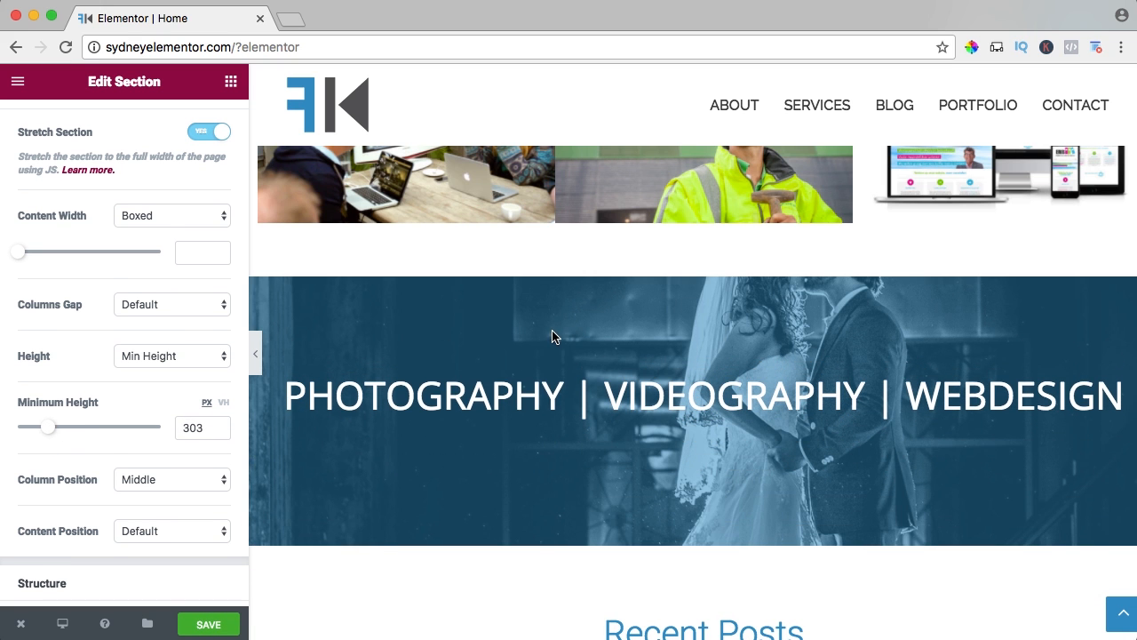
# Add the sample text "asdfasd" to the end of the Videography icon box description and remove it again.
pyautogui.scroll(5, 546, 343)
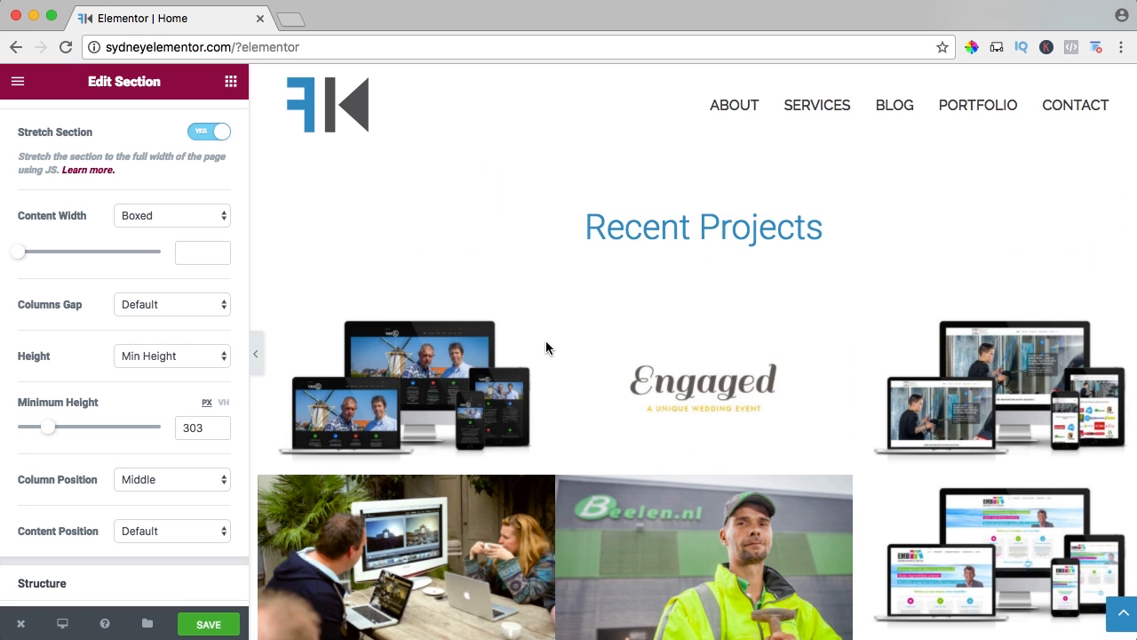
pyautogui.scroll(5, 546, 348)
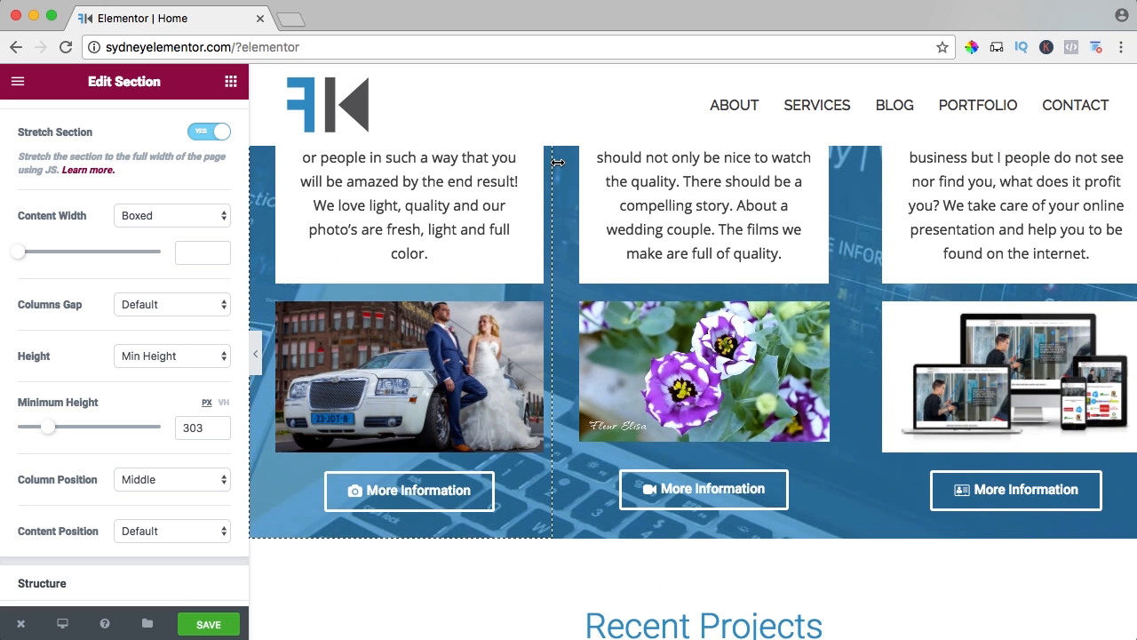
pyautogui.scroll(2, 533, 264)
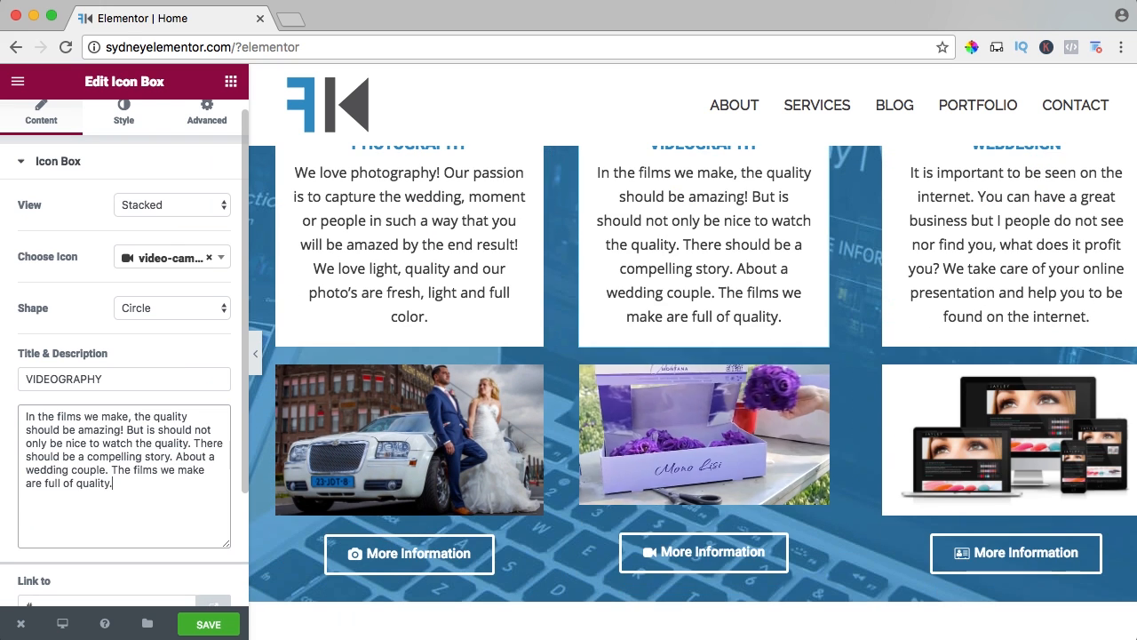
pyautogui.write('asdfasd')
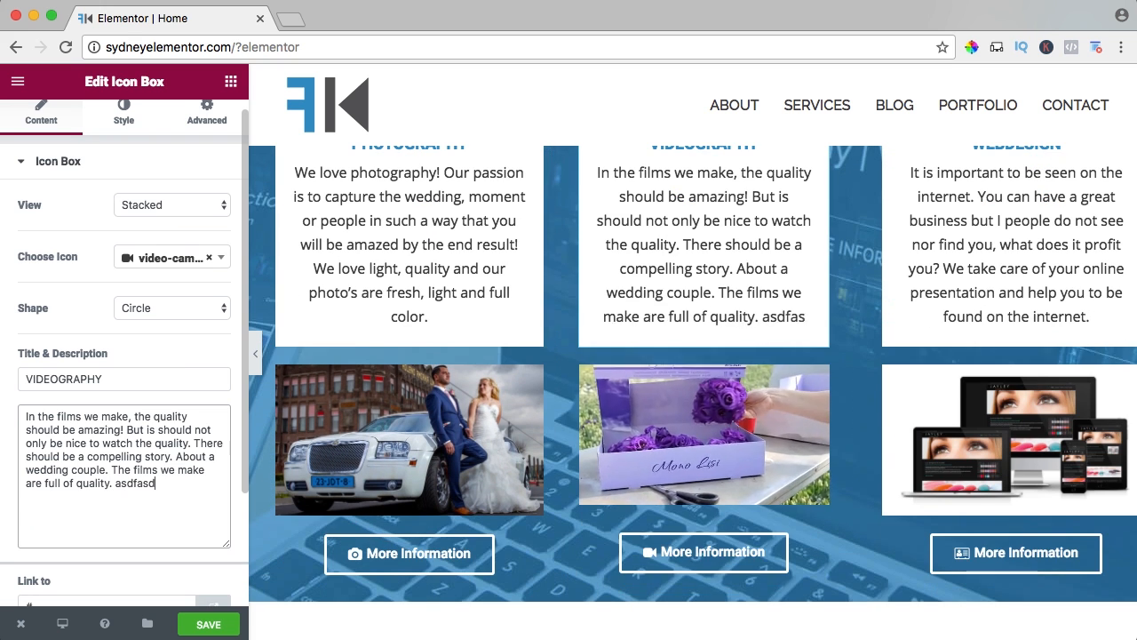
pyautogui.press('BackSpace')
pyautogui.press('BackSpace')
pyautogui.press('BackSpace')
pyautogui.press('BackSpace')
pyautogui.press('BackSpace')
pyautogui.press('BackSpace')
pyautogui.press('BackSpace')
pyautogui.press('BackSpace')
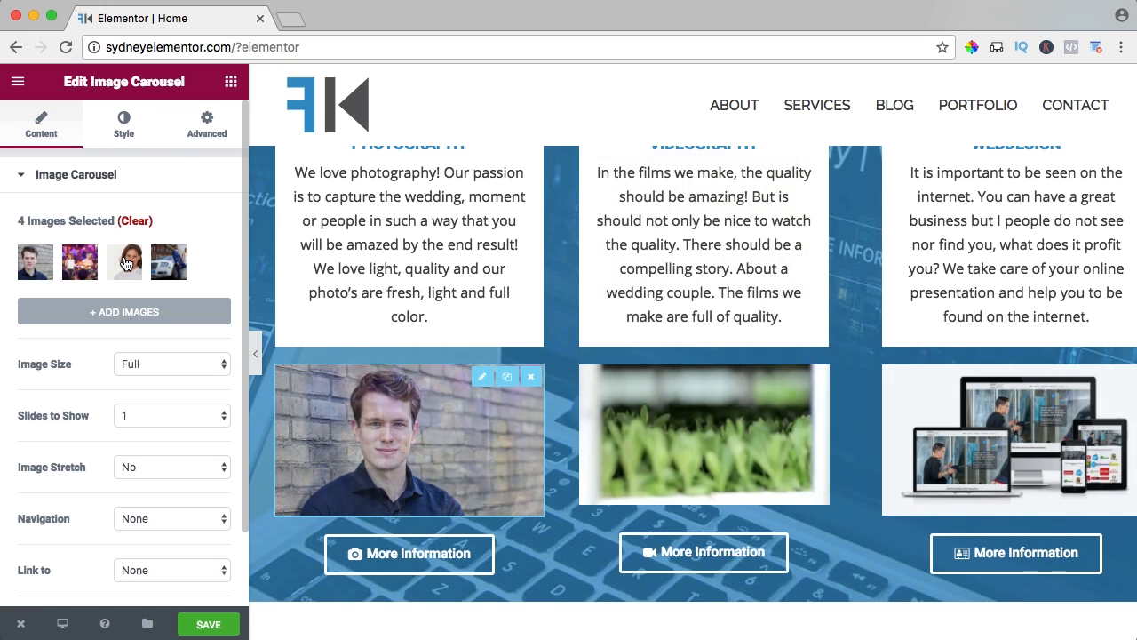
# Move the portrait of the woman in white to first place in the photography image carousel and insert the gallery.
pyautogui.click(129, 263)
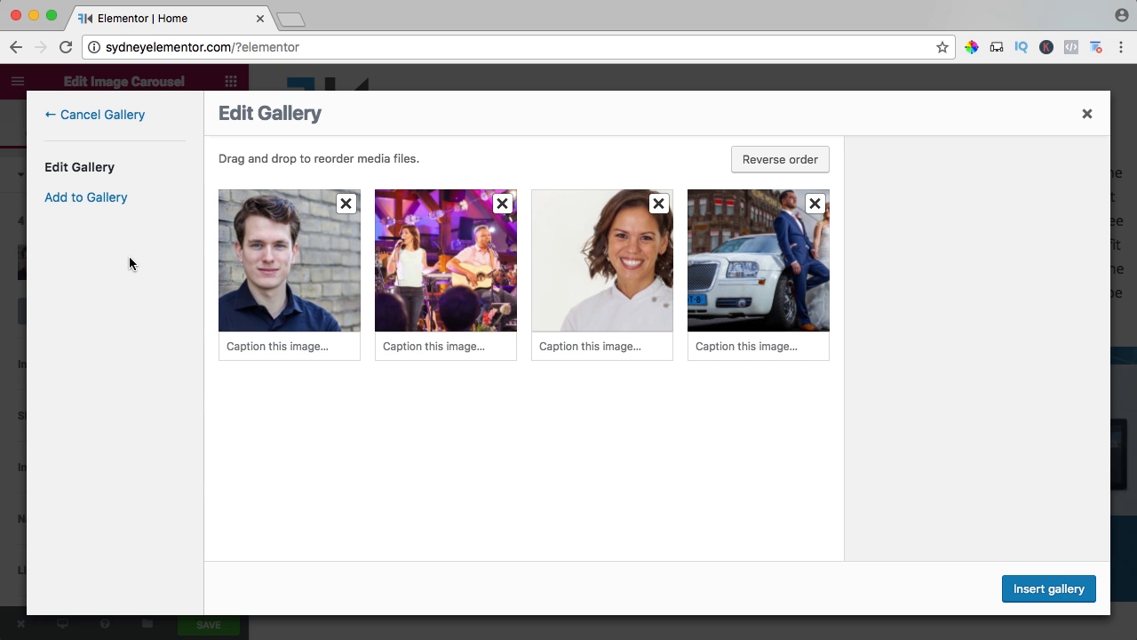
pyautogui.moveTo(614, 262); pyautogui.dragTo(229, 266)
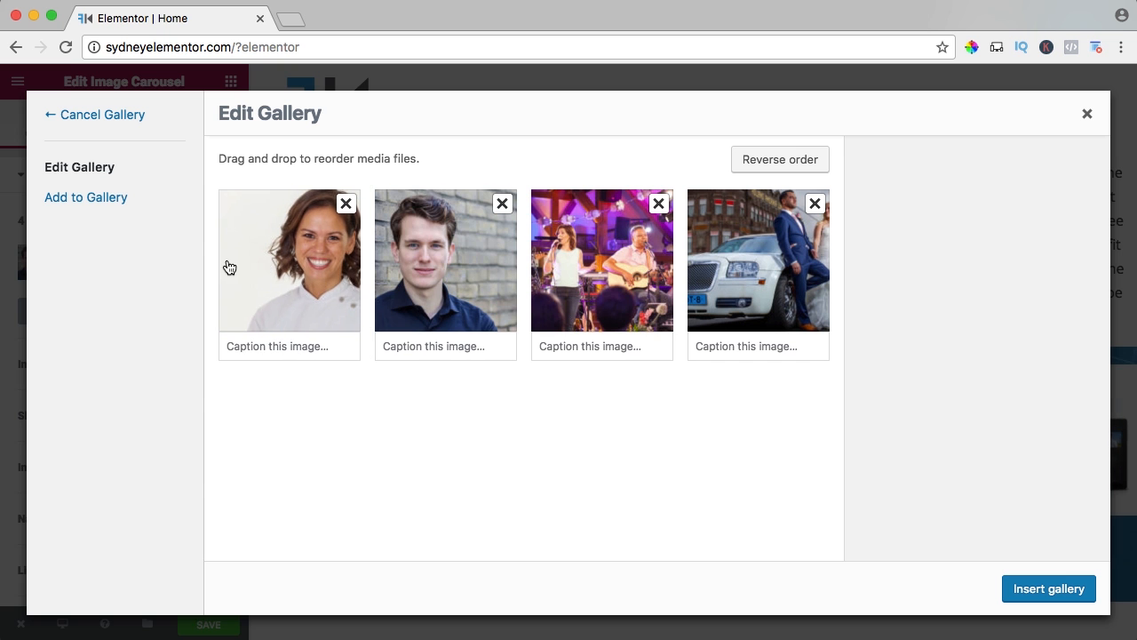
pyautogui.click(1049, 589)
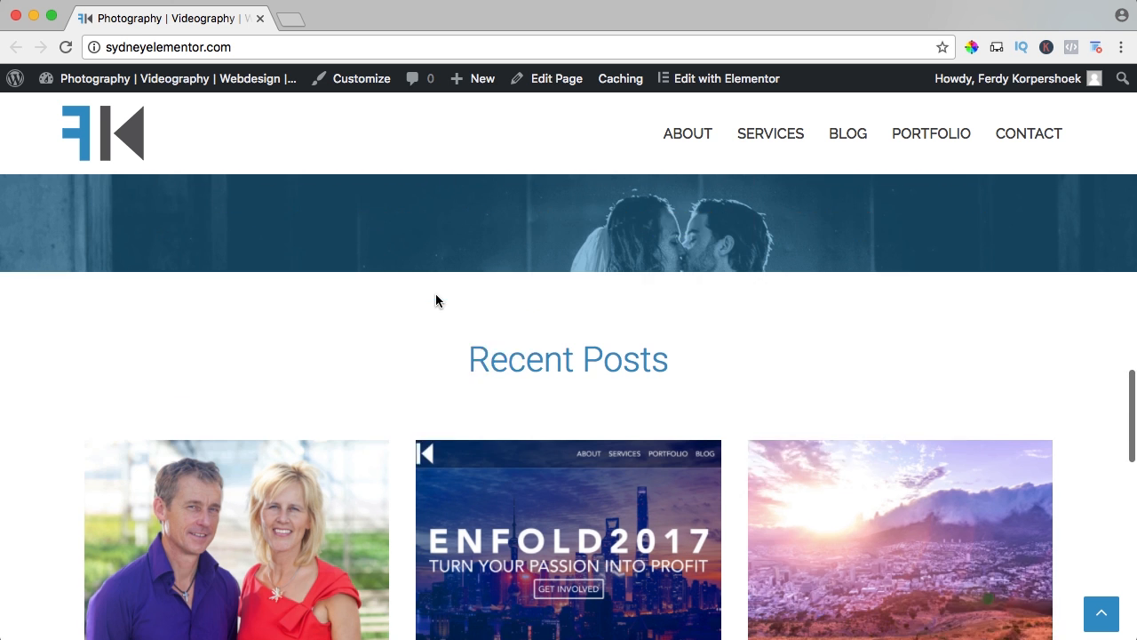
# Examine the homepage's Recent Posts section and the footer's Instagram, Facebook, recent posts and latest projects widgets.
pyautogui.scroll(-3, 436, 293)
pyautogui.scroll(1, 560, 182)
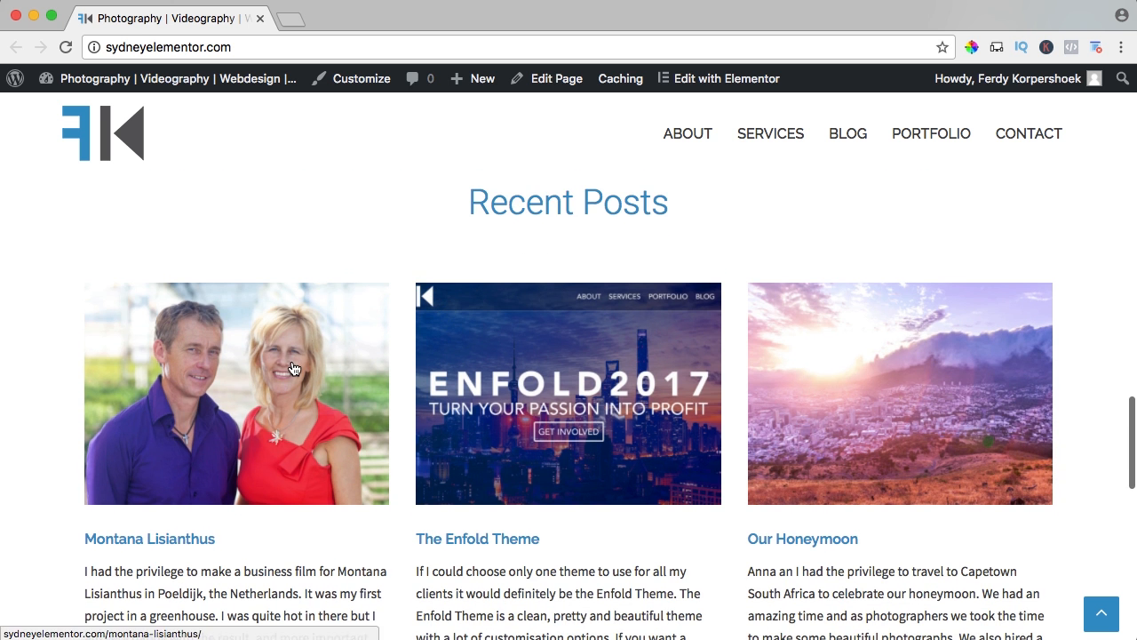
pyautogui.scroll(-3, 294, 369)
pyautogui.scroll(-1, 554, 364)
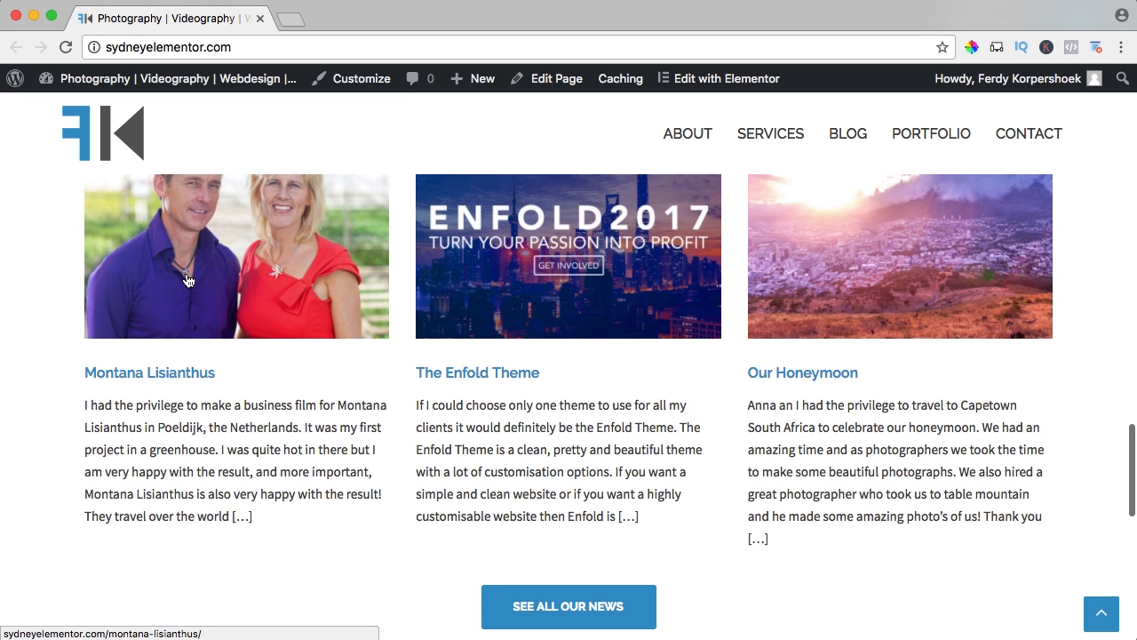
pyautogui.scroll(-8, 398, 275)
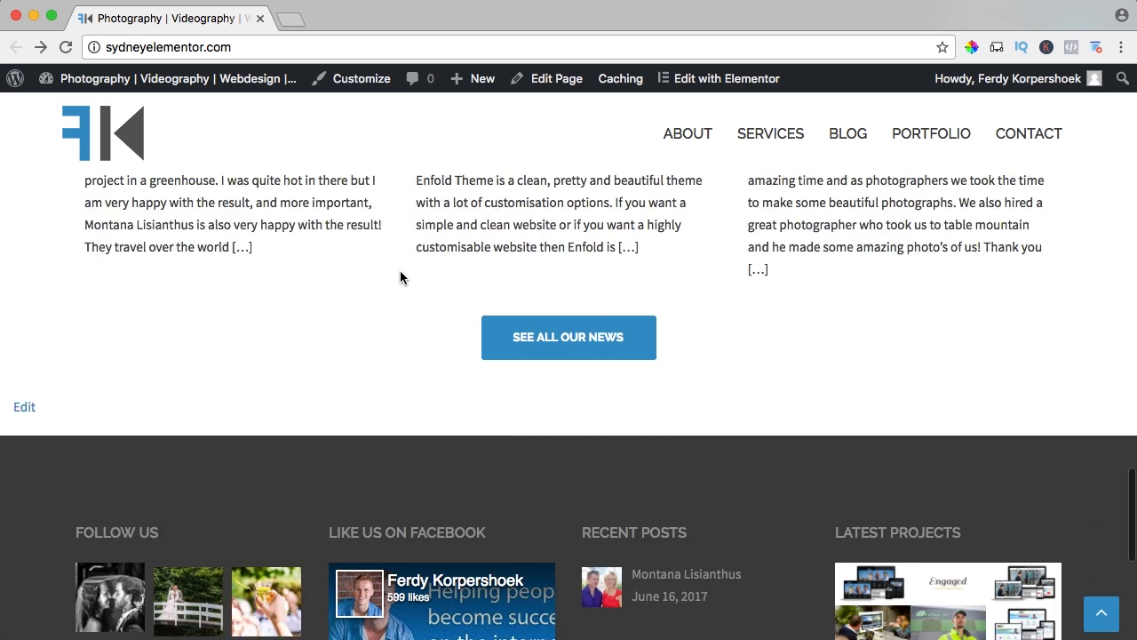
pyautogui.scroll(3, 266, 320)
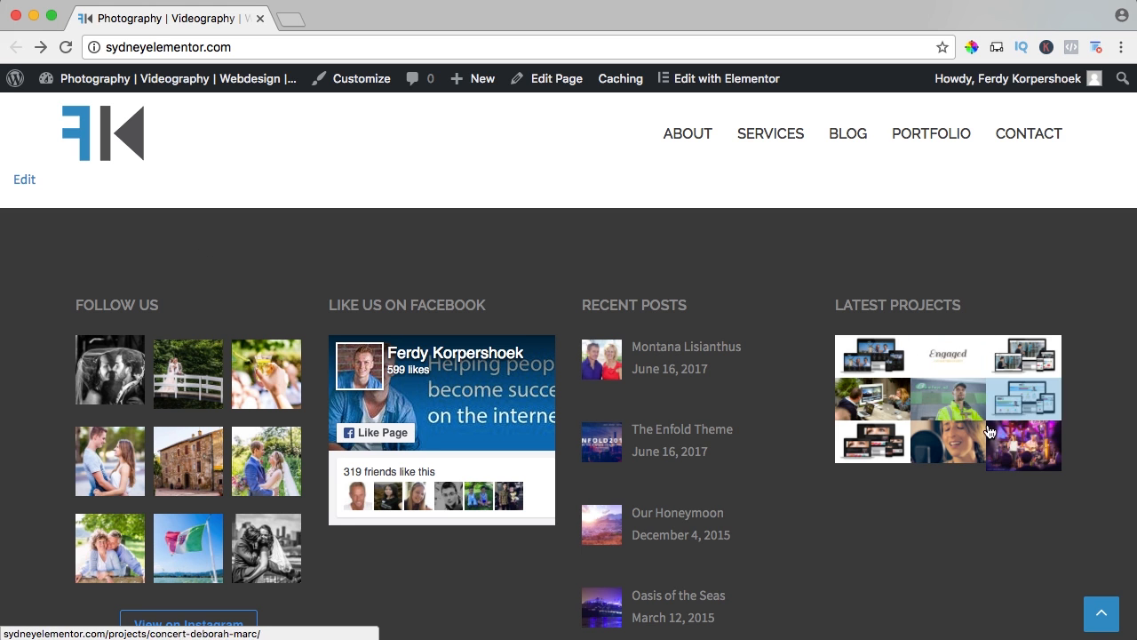
pyautogui.scroll(-2, 802, 500)
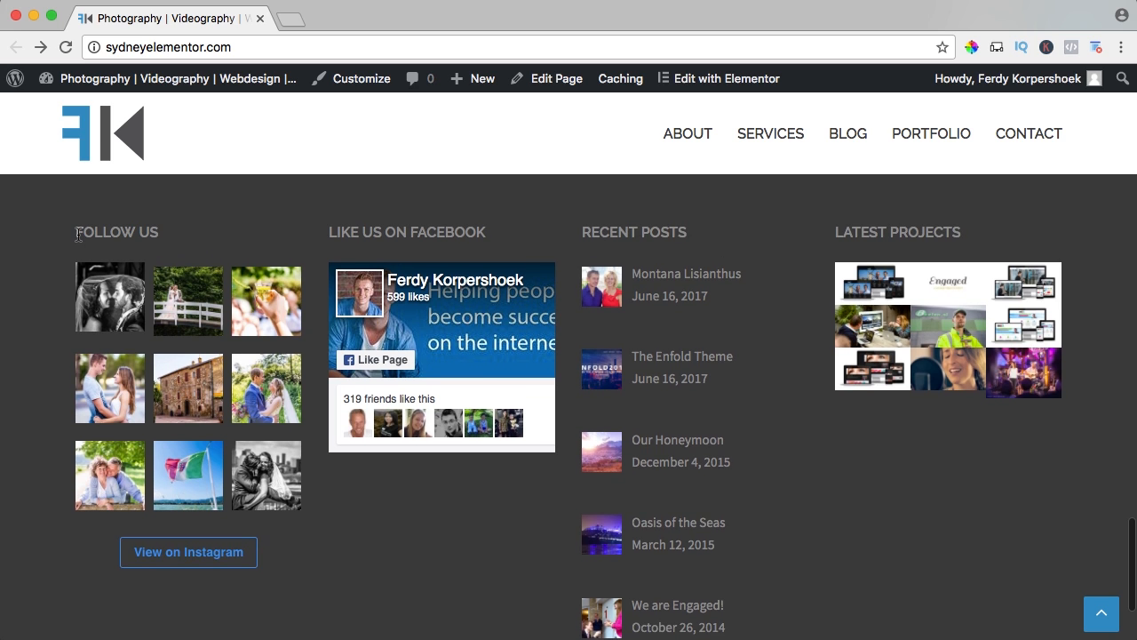
pyautogui.scroll(1, 569, 227)
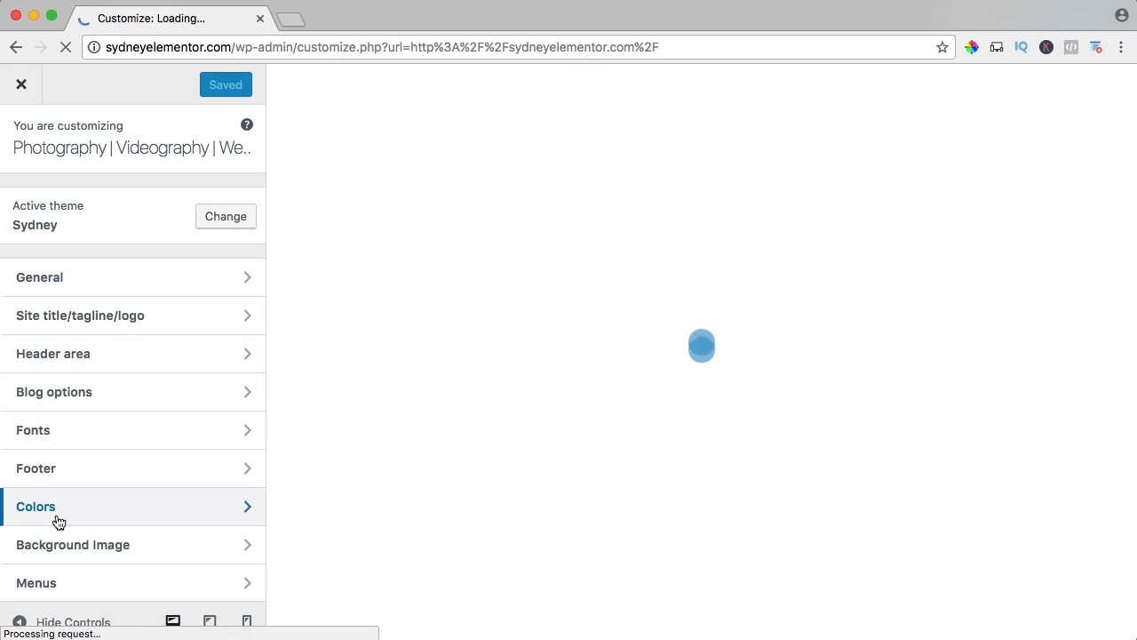
# Open the theme's footer color settings and darken the footer widget area background to #282828.
pyautogui.click(58, 506)
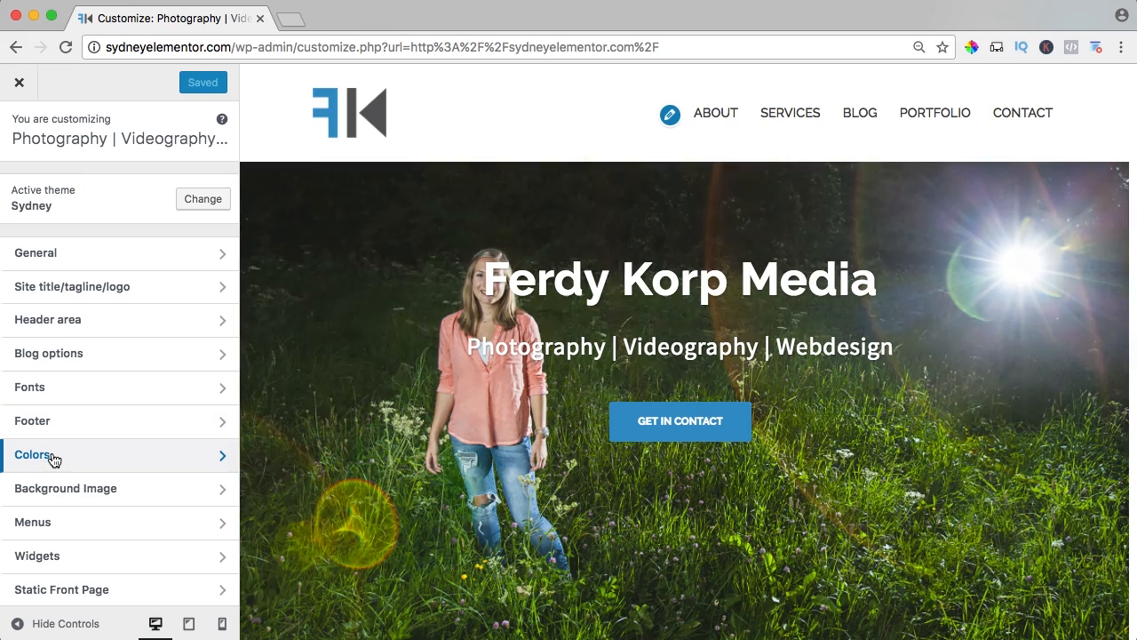
pyautogui.click(48, 461)
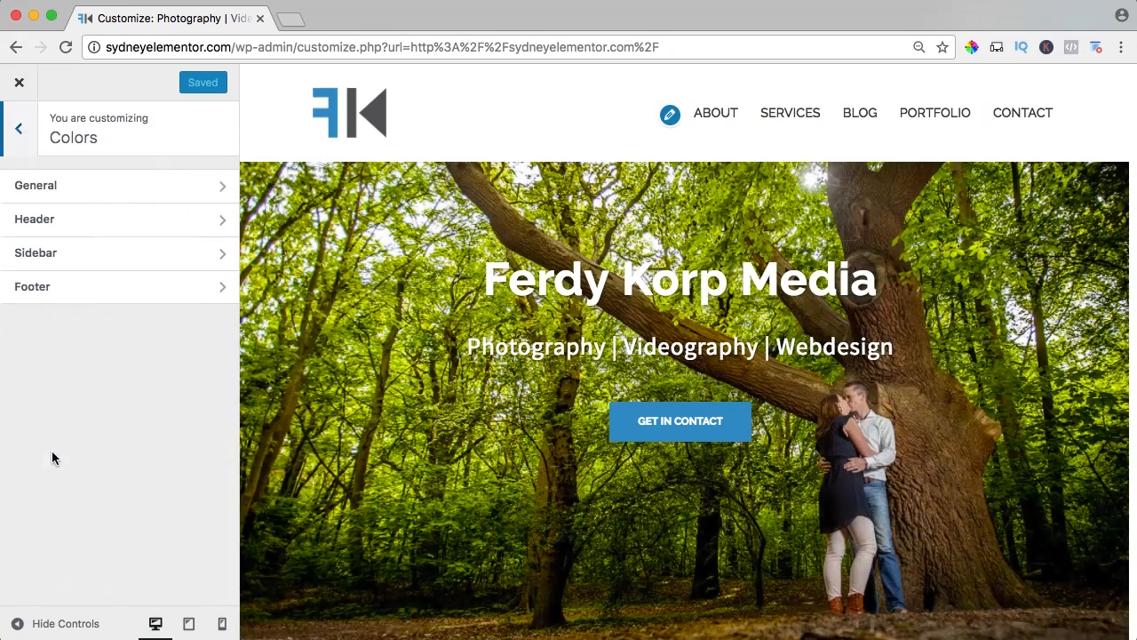
pyautogui.click(43, 292)
pyautogui.scroll(-20, 527, 320)
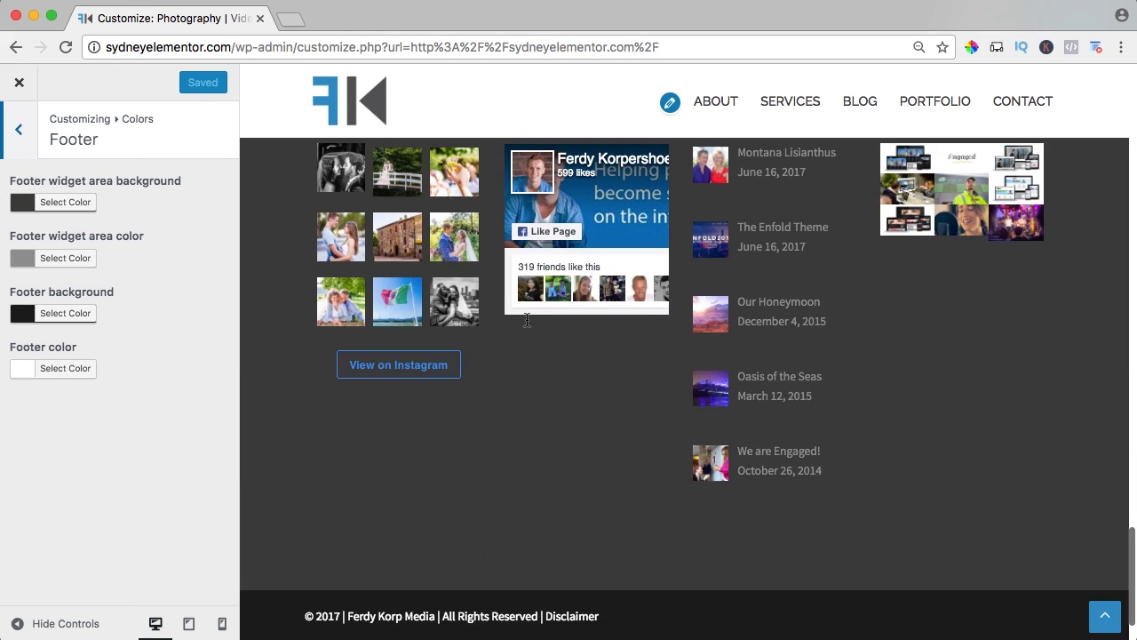
pyautogui.scroll(3, 527, 320)
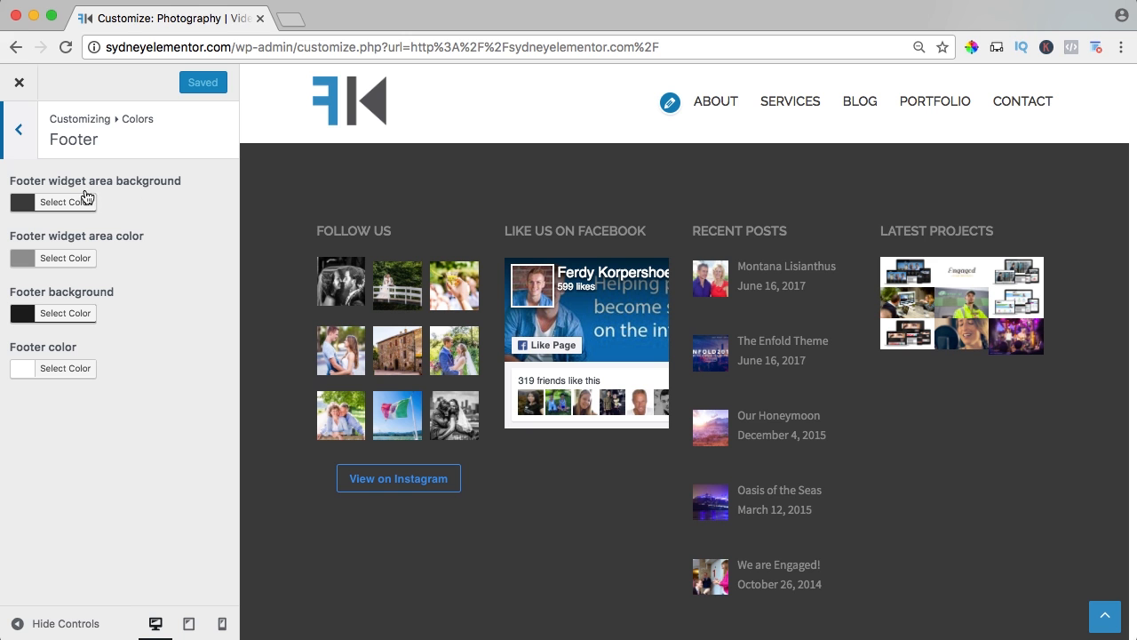
pyautogui.click(24, 203)
pyautogui.moveTo(40, 296); pyautogui.dragTo(17, 350)
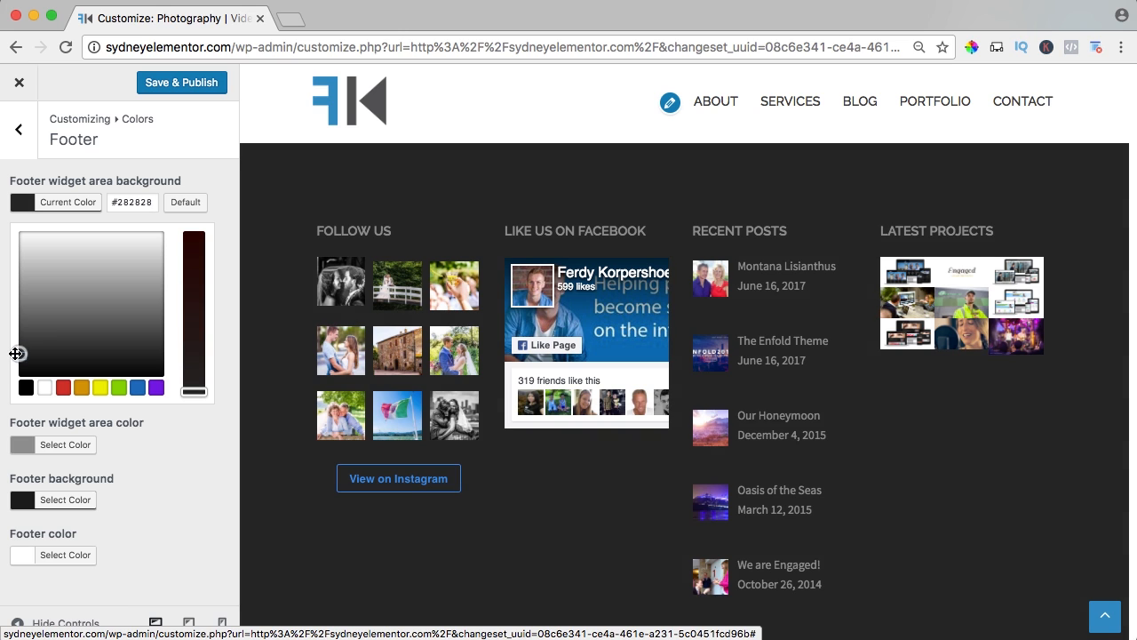
pyautogui.click(24, 200)
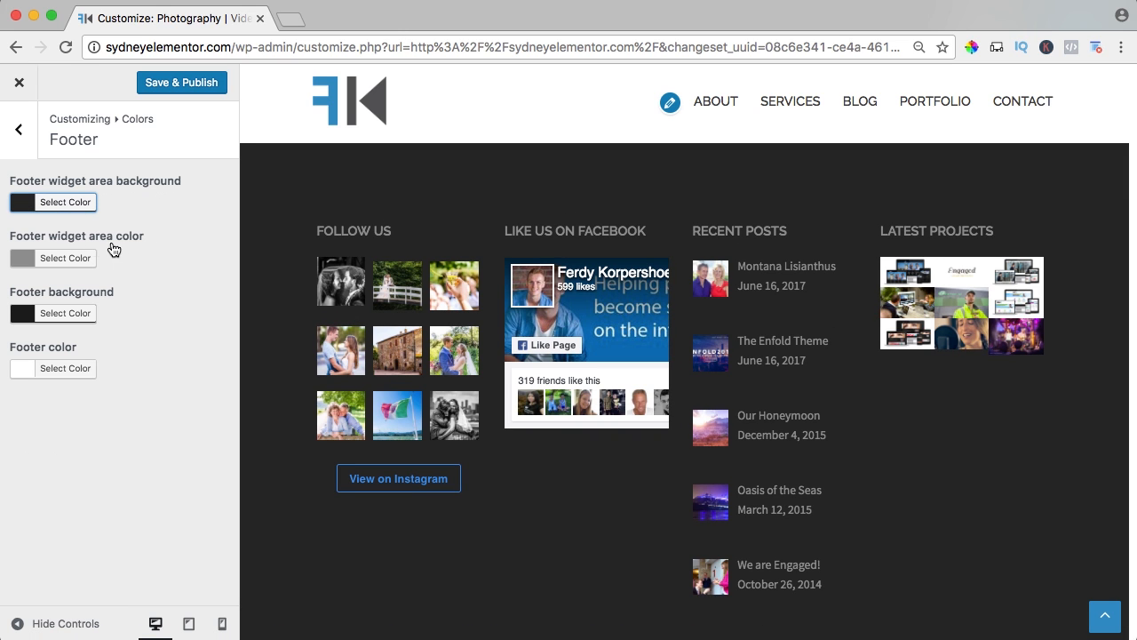
# Set the footer widget area text color to white and check the footer on the live homepage.
pyautogui.click(35, 254)
pyautogui.moveTo(40, 350); pyautogui.dragTo(101, 283)
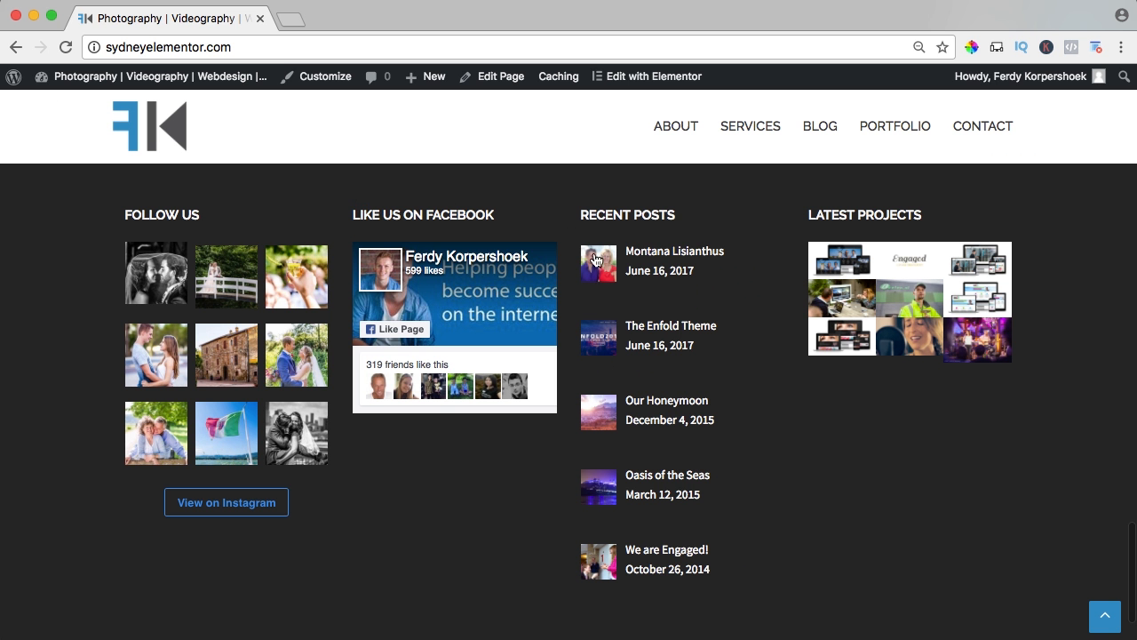
pyautogui.scroll(-3, 779, 367)
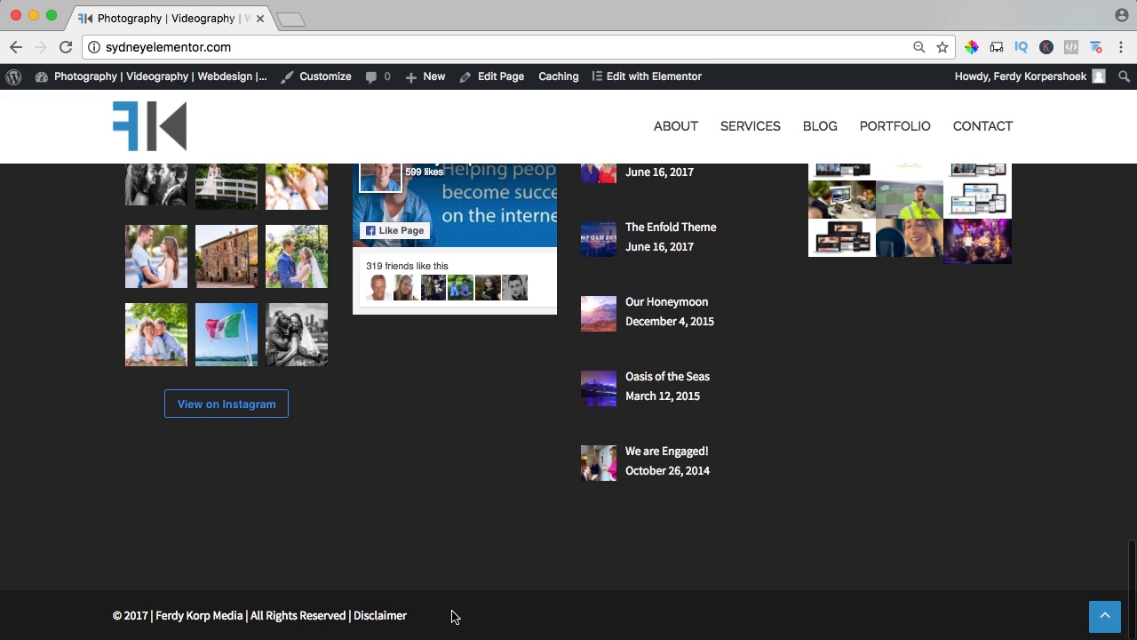
pyautogui.click(1105, 616)
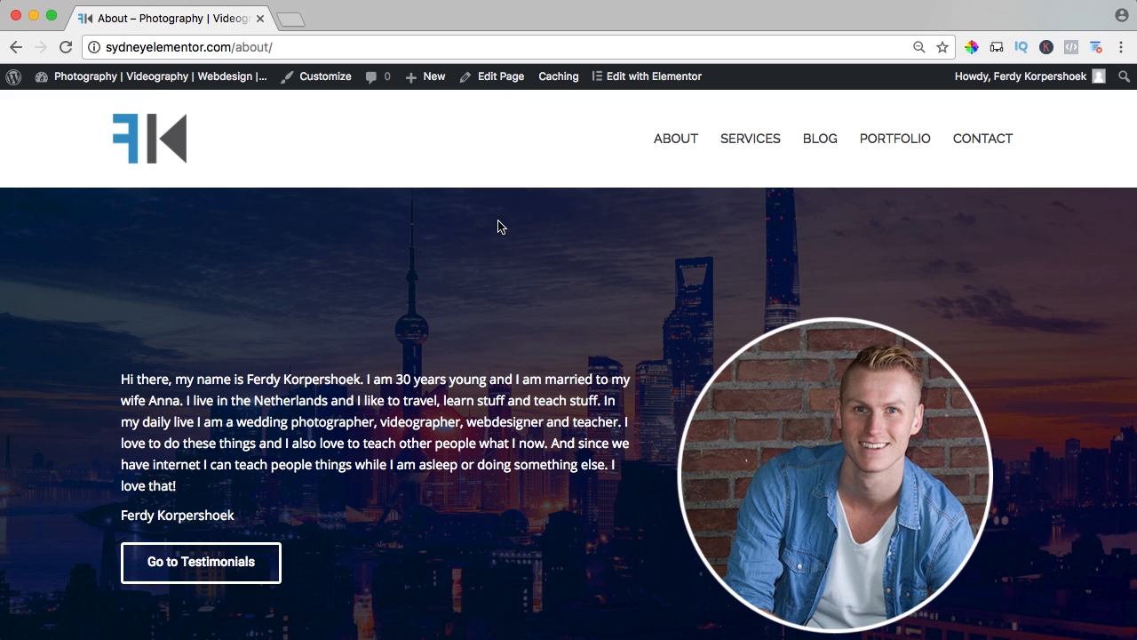
# Examine the About page's introduction, portrait and "You deserve it to be seen" parallax banner.
pyautogui.scroll(-1, 498, 226)
pyautogui.scroll(-1, 284, 304)
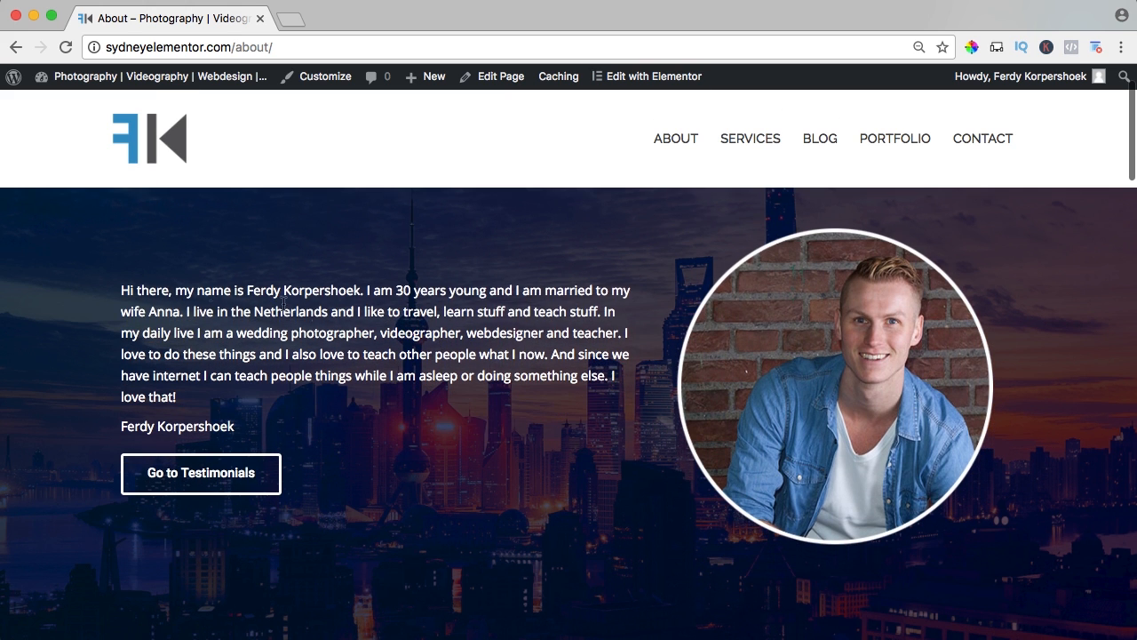
pyautogui.moveTo(169, 287); pyautogui.dragTo(358, 332)
pyautogui.scroll(1, 542, 418)
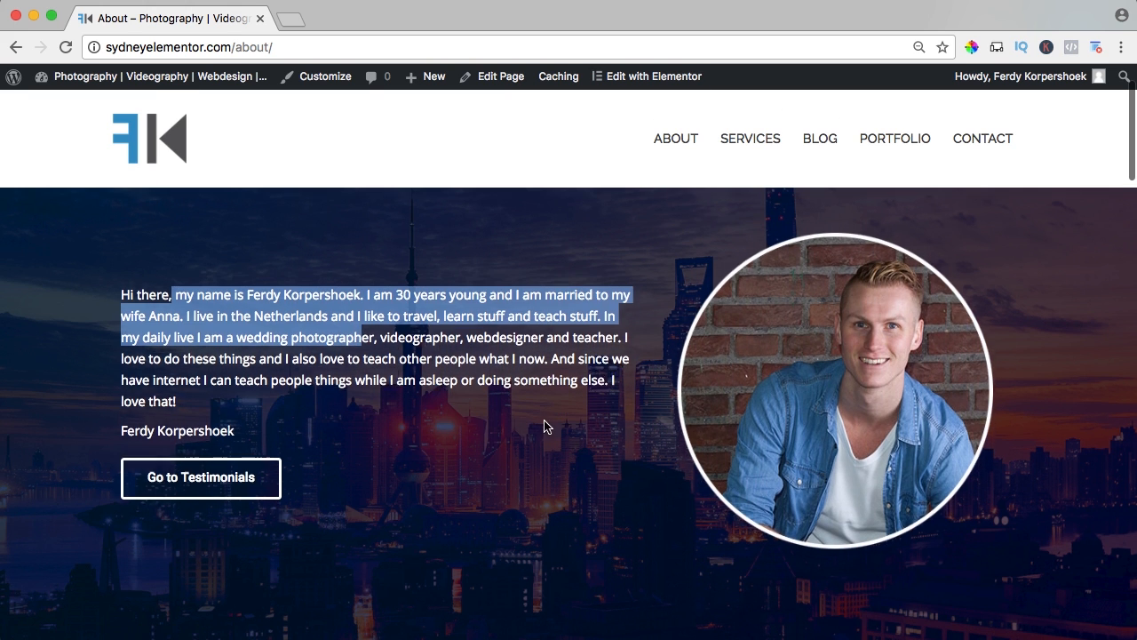
pyautogui.scroll(-2, 544, 412)
pyautogui.click(562, 375)
pyautogui.scroll(-5, 561, 382)
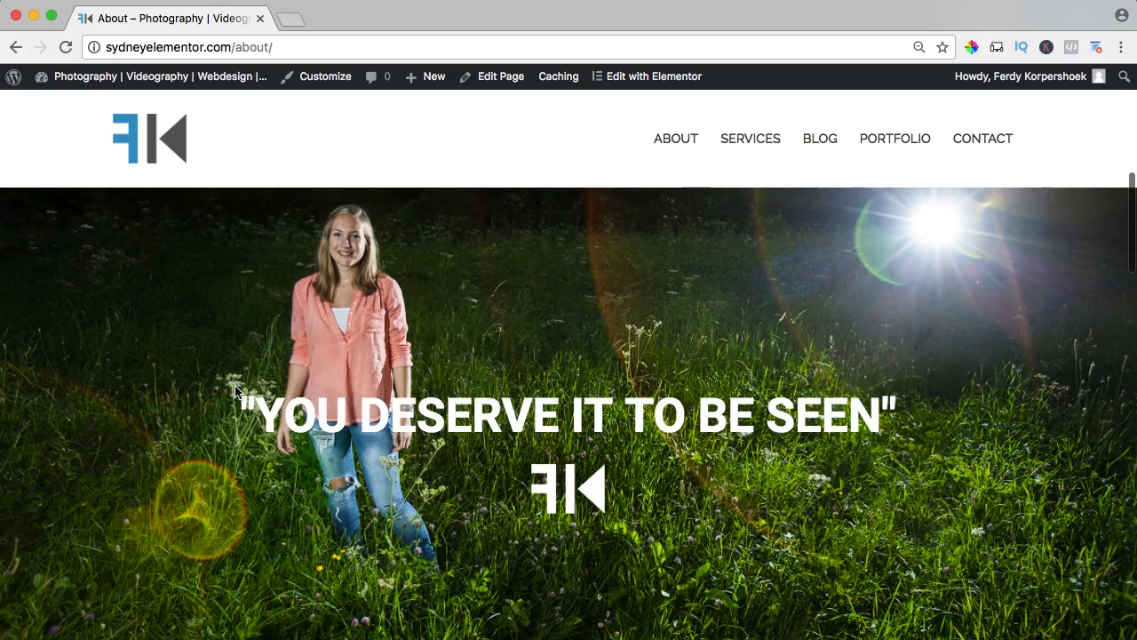
pyautogui.scroll(-4, 583, 489)
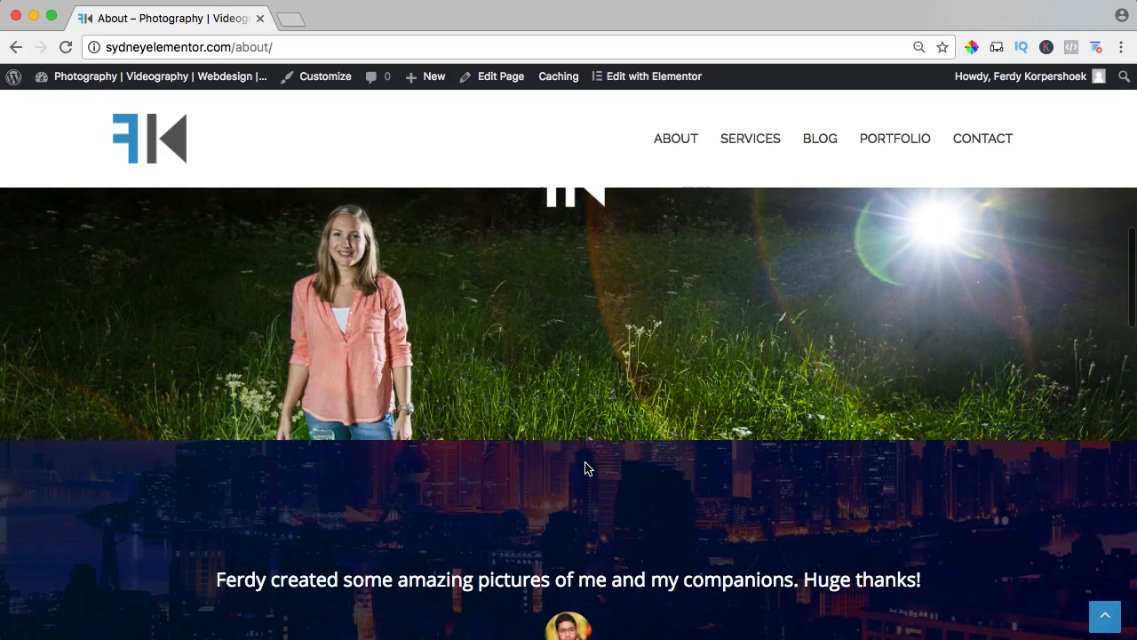
pyautogui.scroll(10, 565, 433)
pyautogui.scroll(-1, 293, 501)
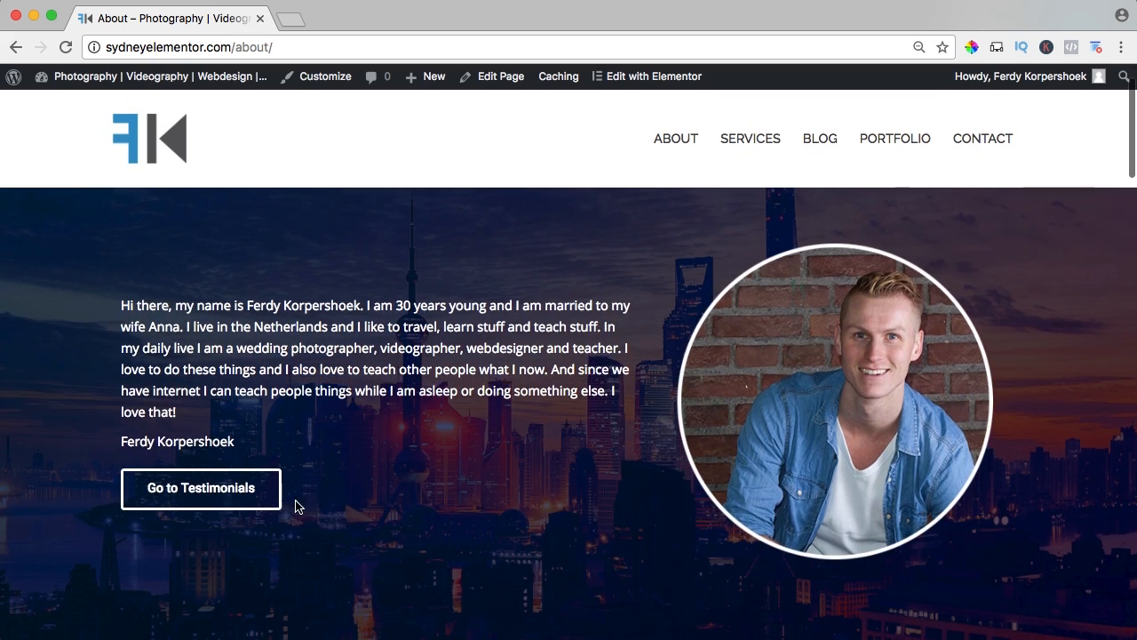
# Jump to the About page's testimonials and view them along with the social icons below.
pyautogui.click(230, 495)
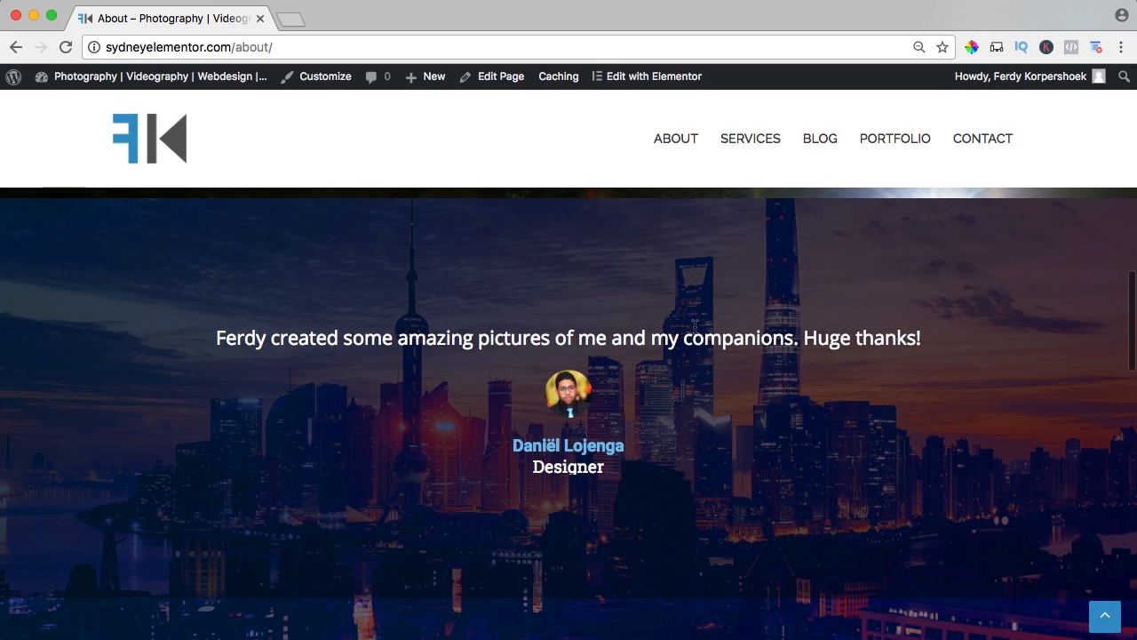
pyautogui.scroll(-5, 694, 327)
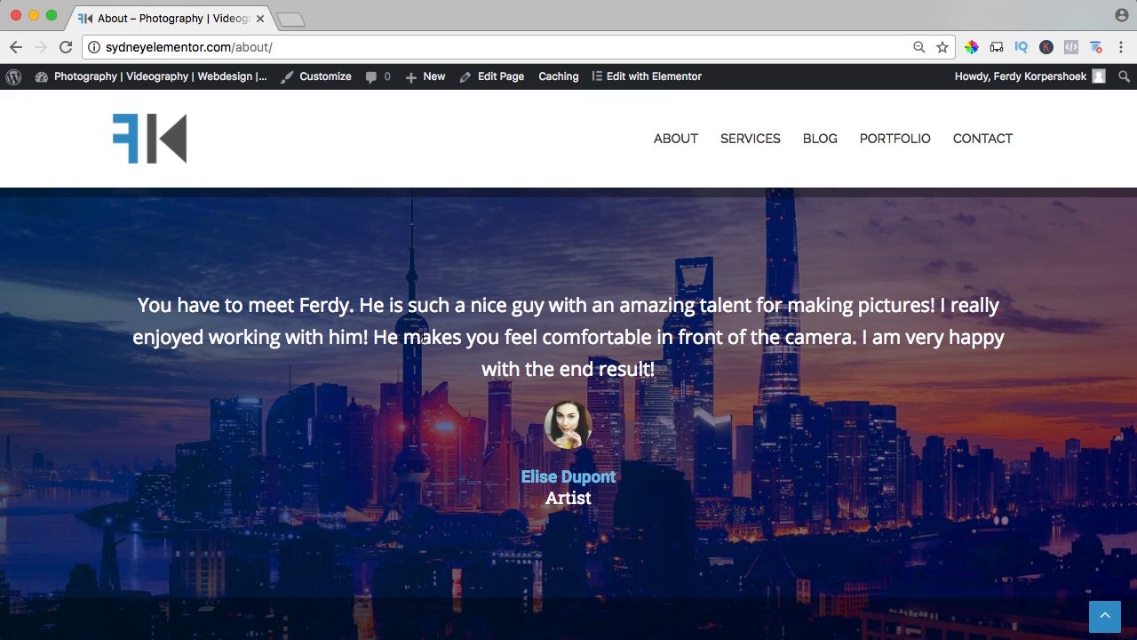
pyautogui.scroll(-1, 424, 341)
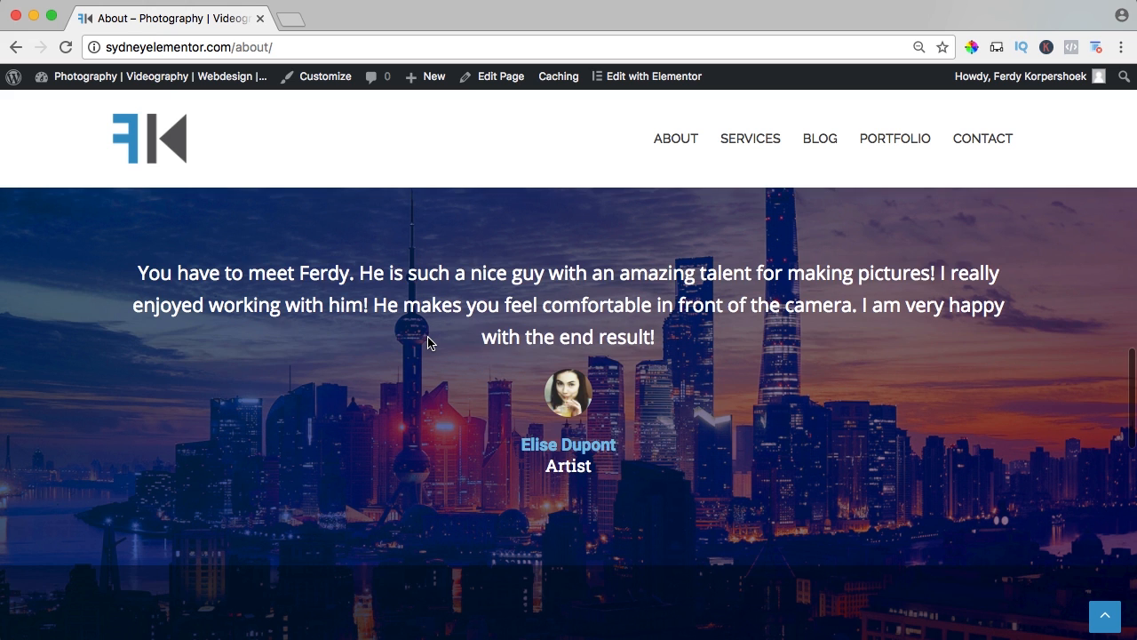
pyautogui.scroll(-6, 429, 343)
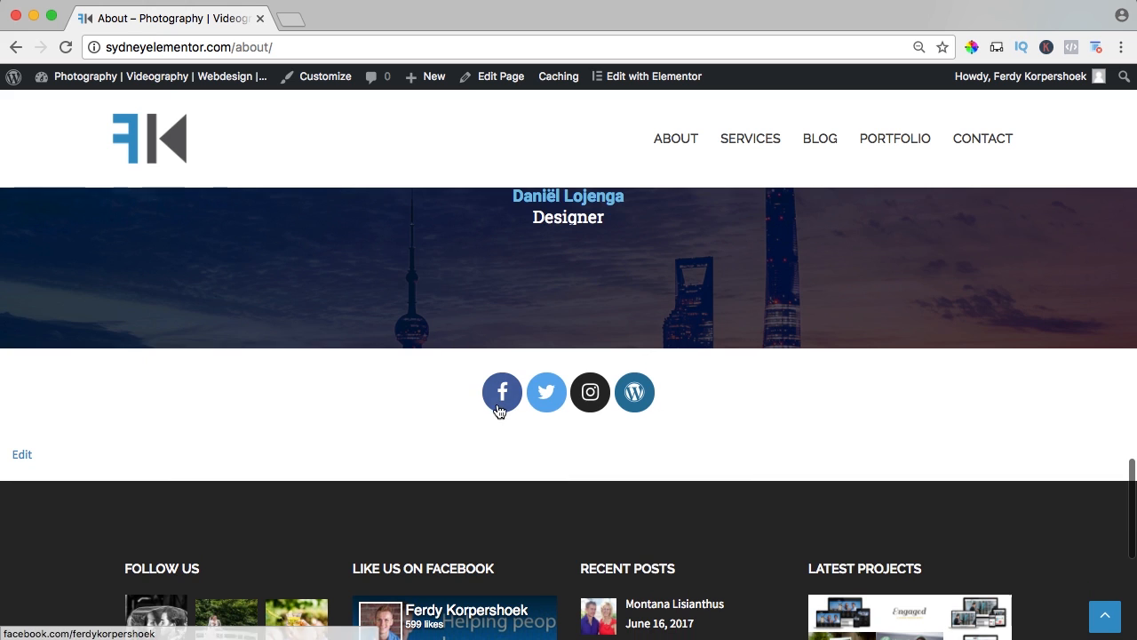
# Open the Services page and examine its Photography, Videography and Webdesign boxes with their image and video previews.
pyautogui.click(752, 143)
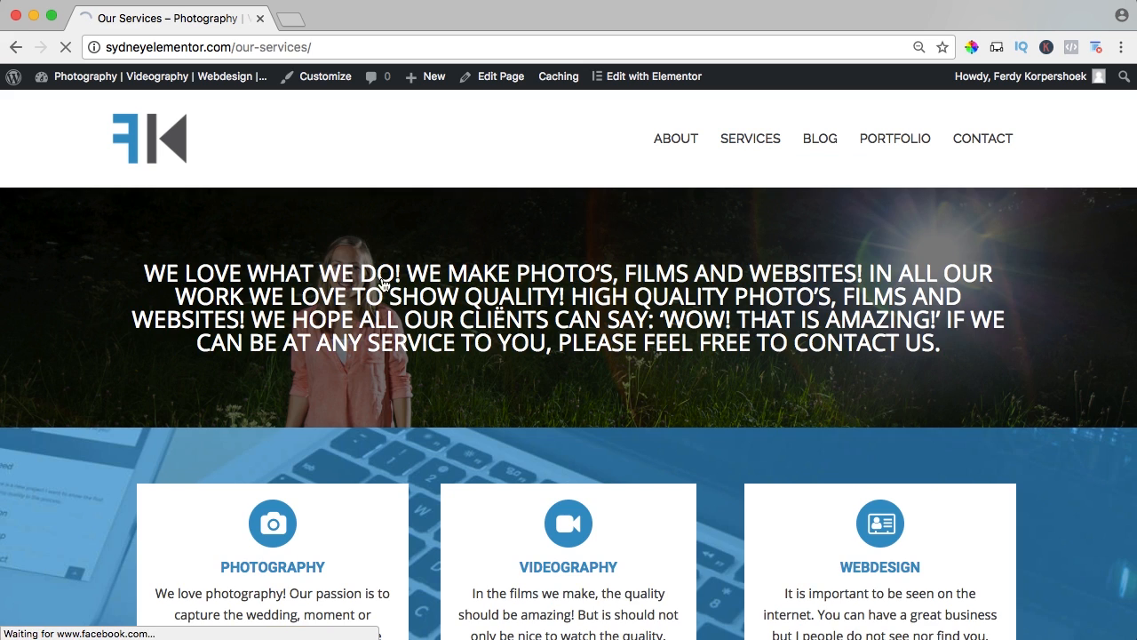
pyautogui.scroll(-3, 382, 283)
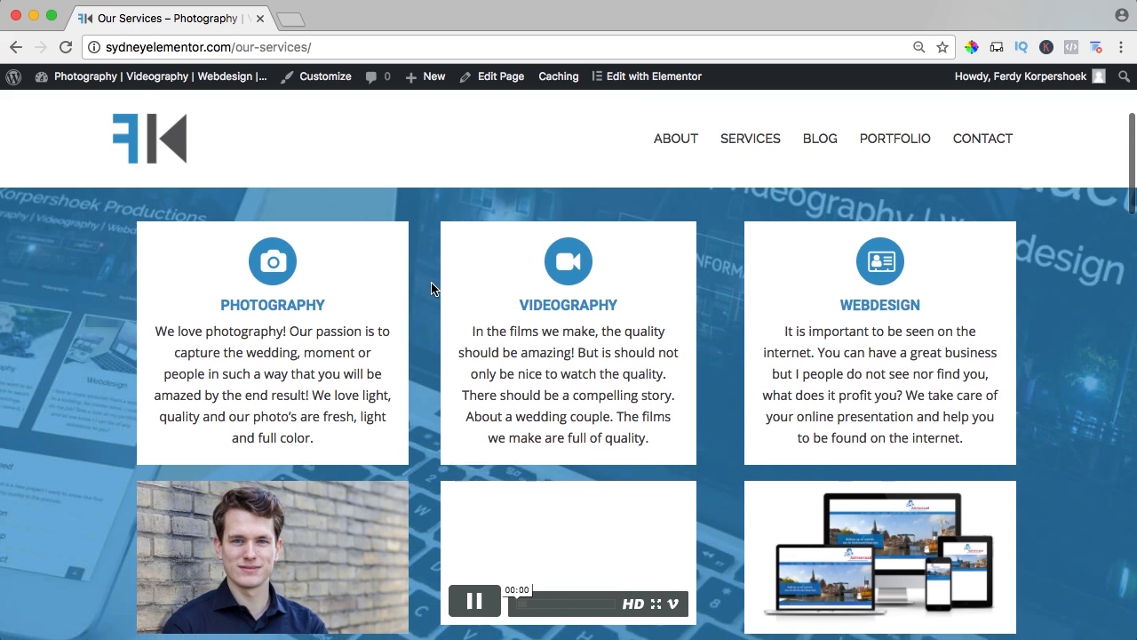
pyautogui.scroll(-2, 430, 289)
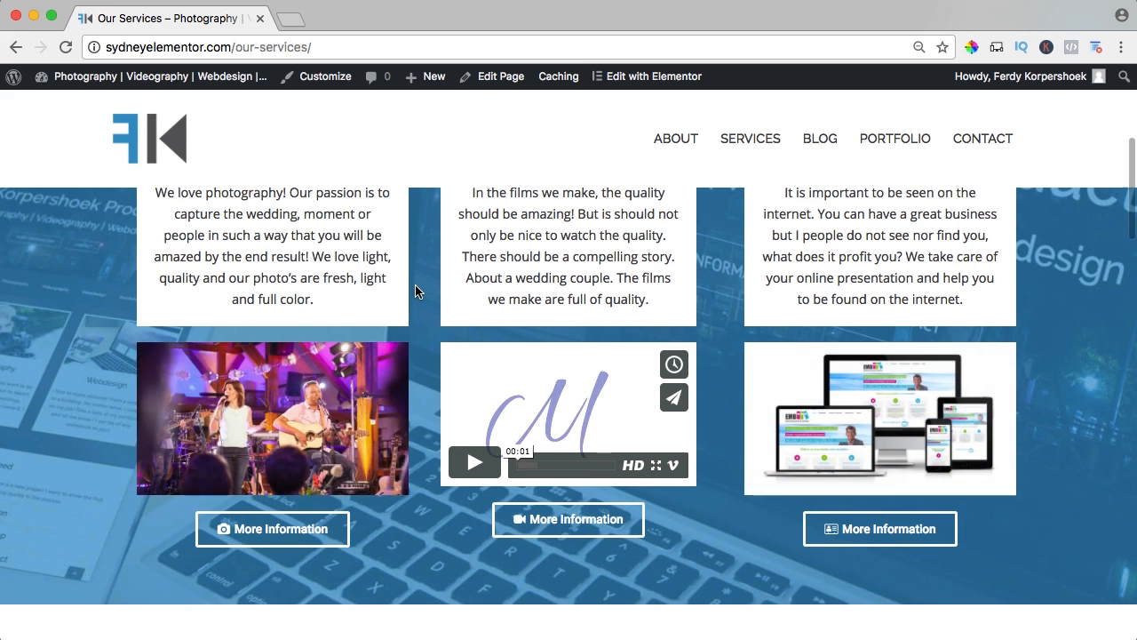
pyautogui.scroll(1, 421, 261)
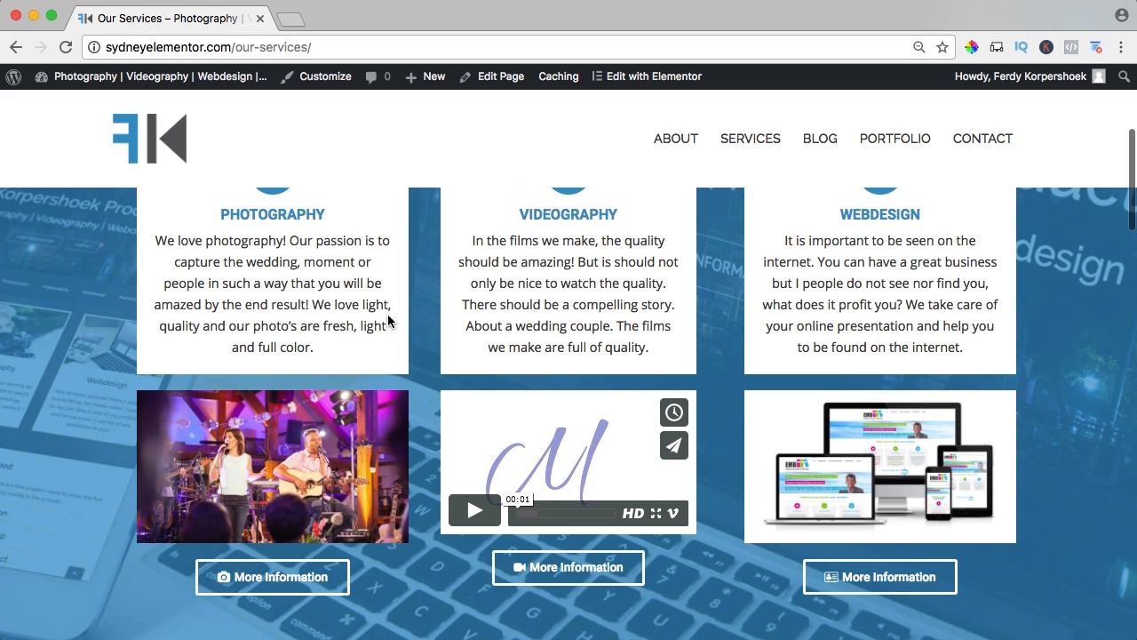
pyautogui.scroll(1, 388, 320)
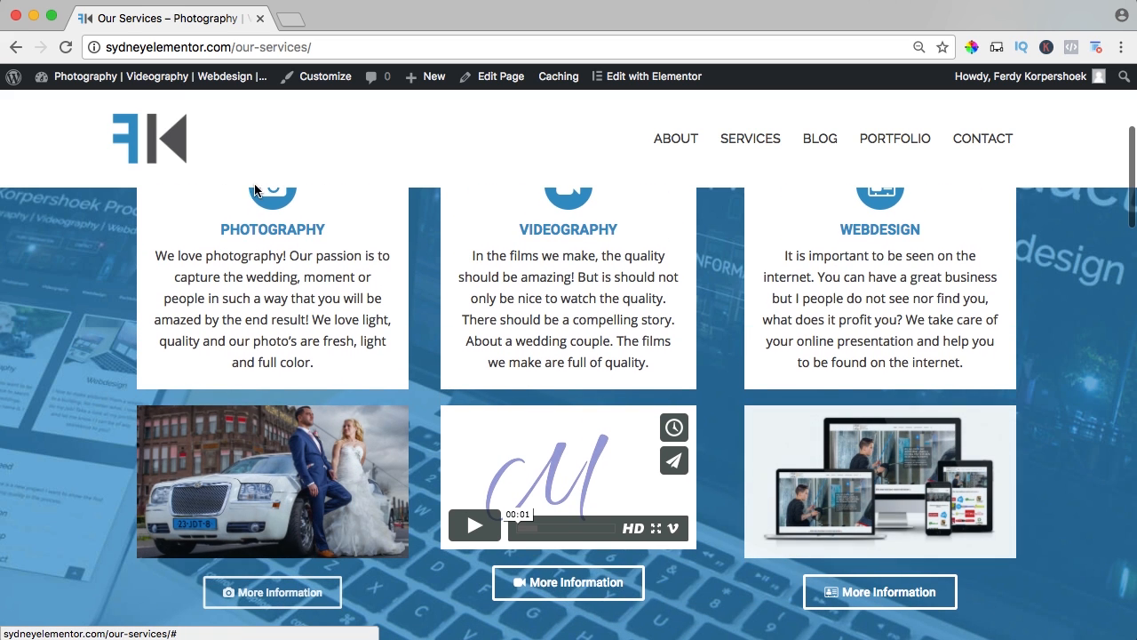
# Jump to the Photography details section and browse its gallery images in the lightbox, closing it when done.
pyautogui.click(305, 592)
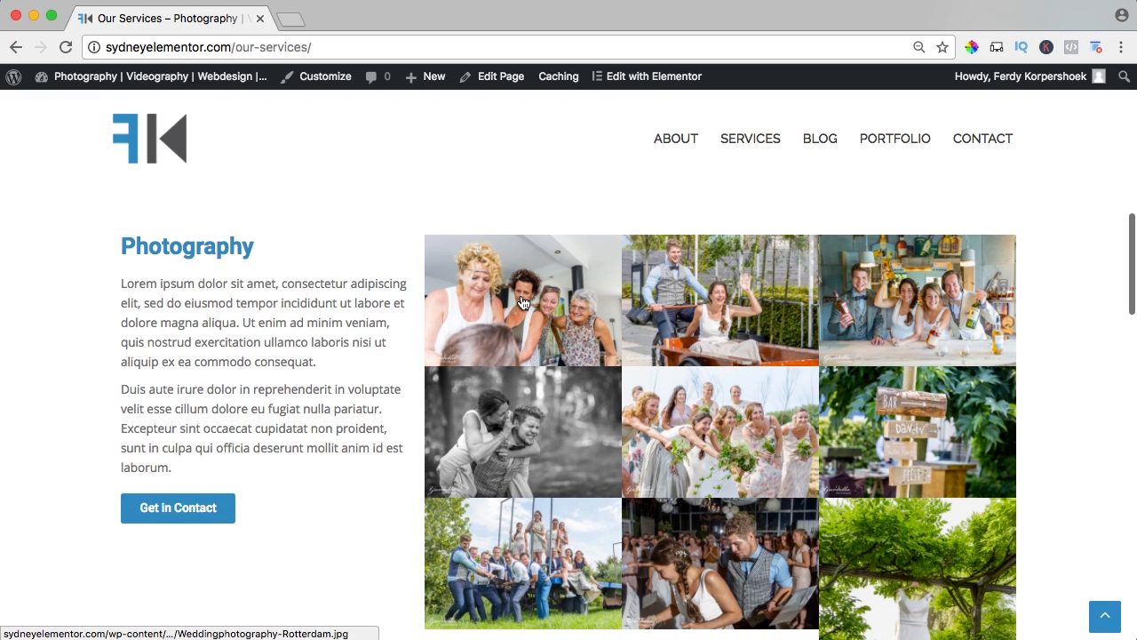
pyautogui.click(545, 302)
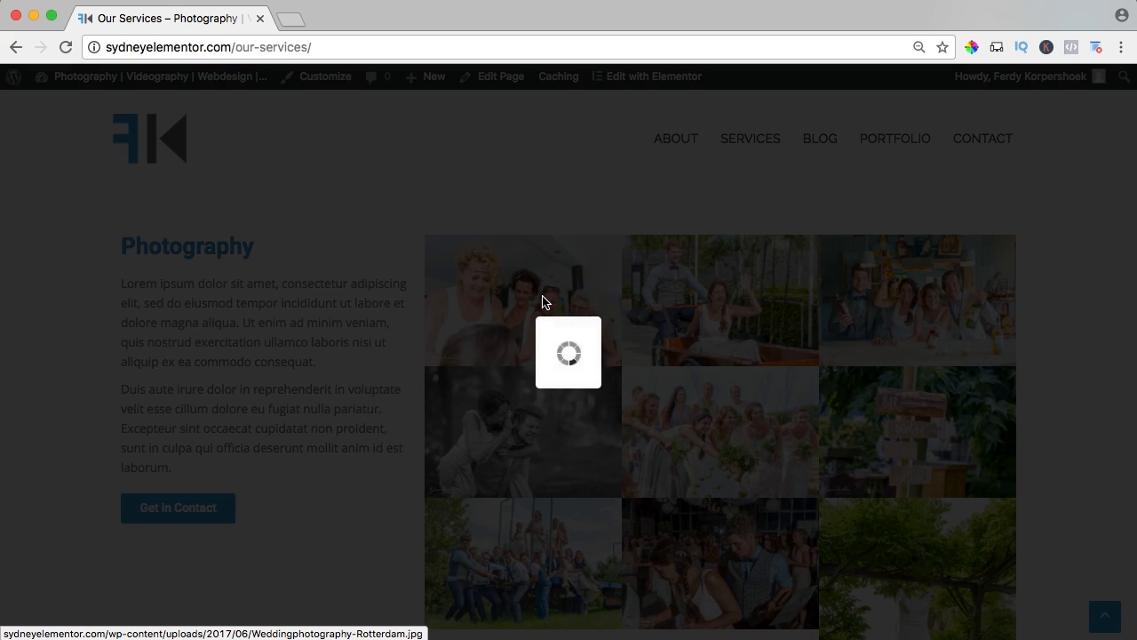
pyautogui.press('Right')
pyautogui.press('Right')
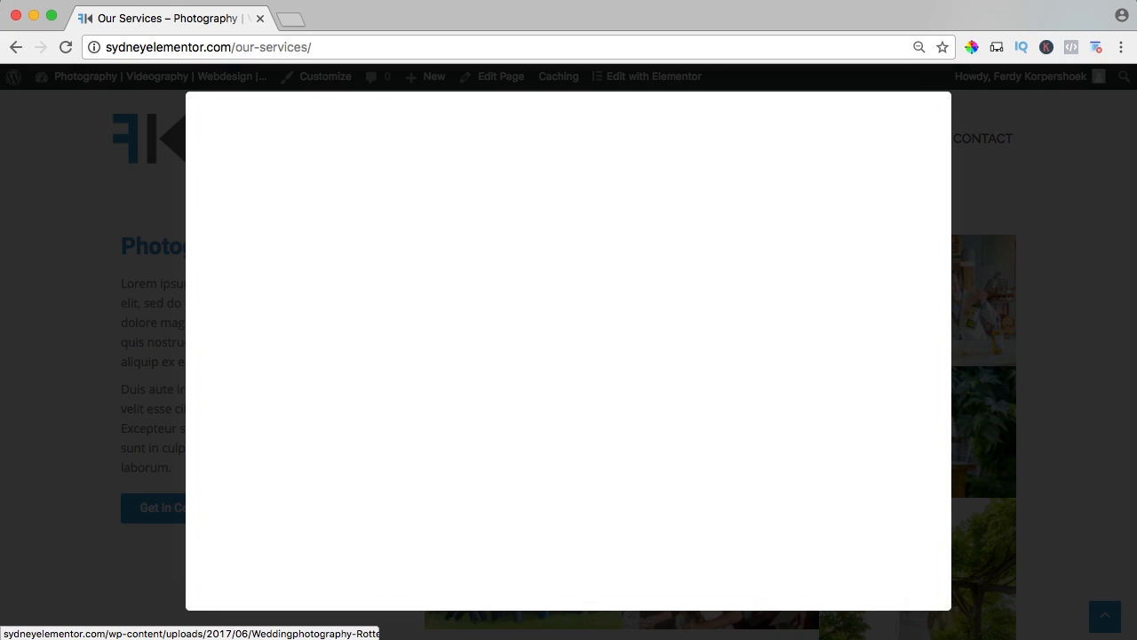
pyautogui.press('Escape')
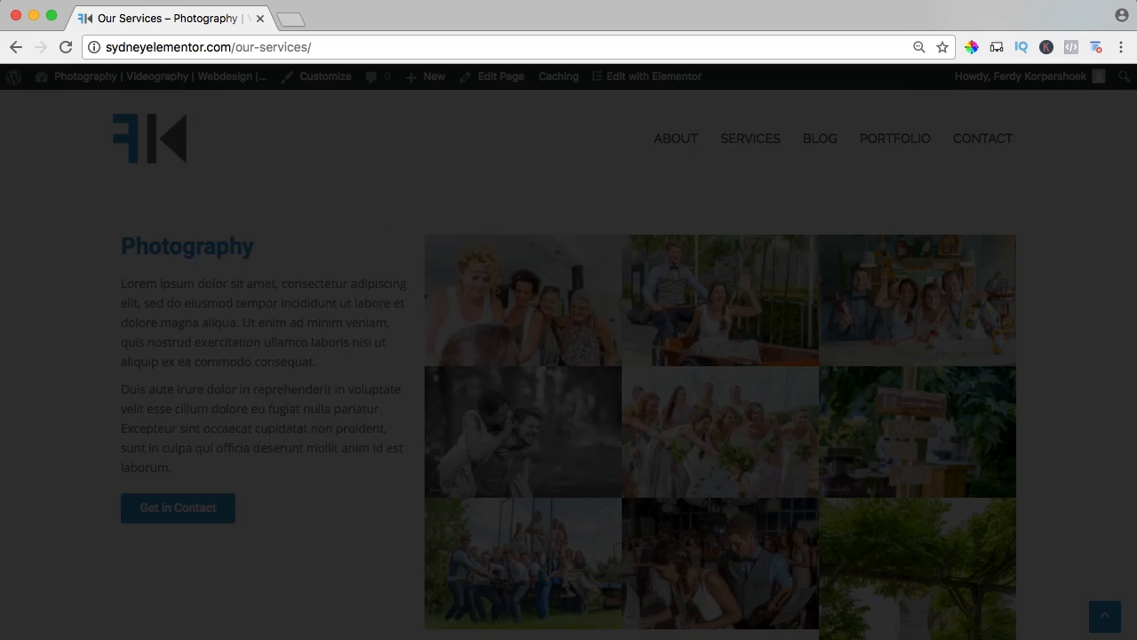
pyautogui.scroll(-1, 578, 285)
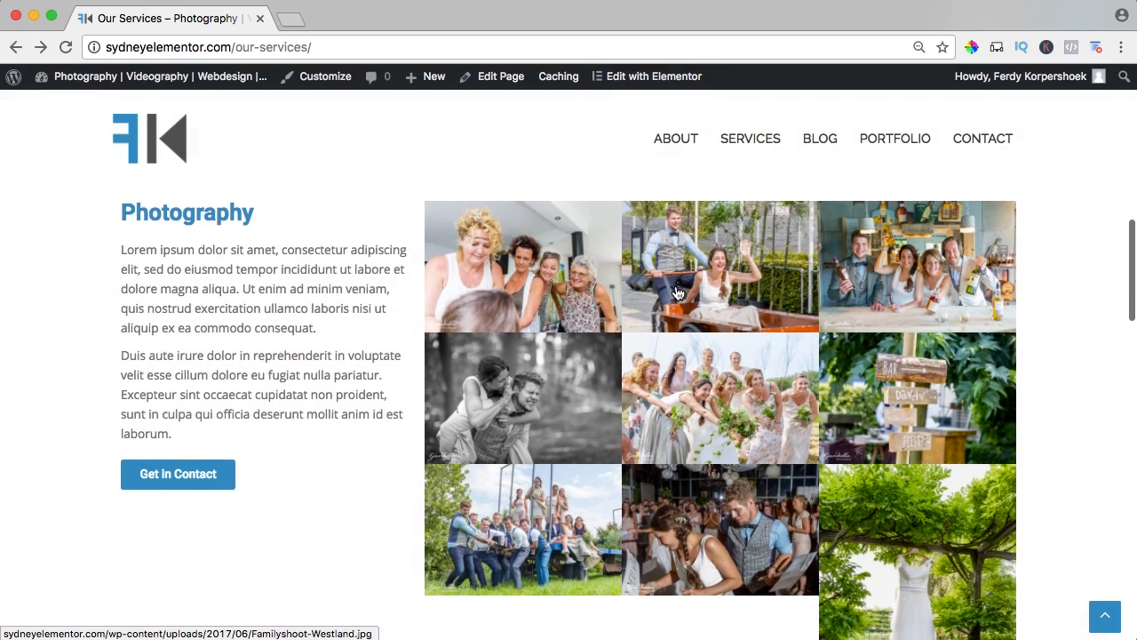
# Remove the hanging wedding dress photo from the Photography image gallery in Elementor and insert the updated gallery.
pyautogui.scroll(-3, 689, 286)
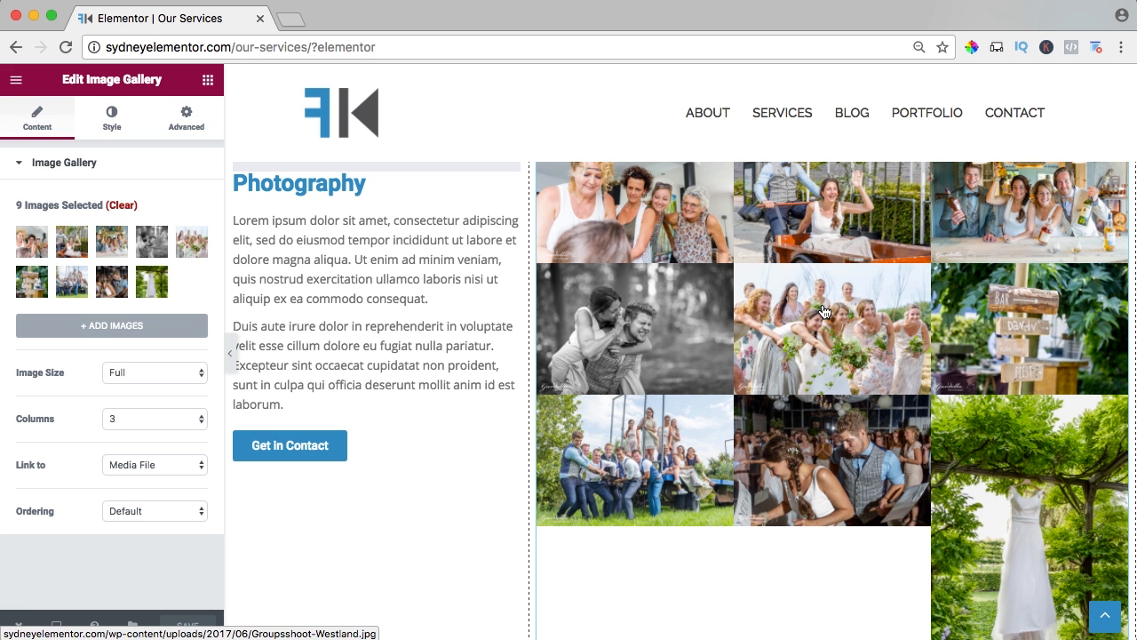
pyautogui.click(83, 243)
pyautogui.click(716, 352)
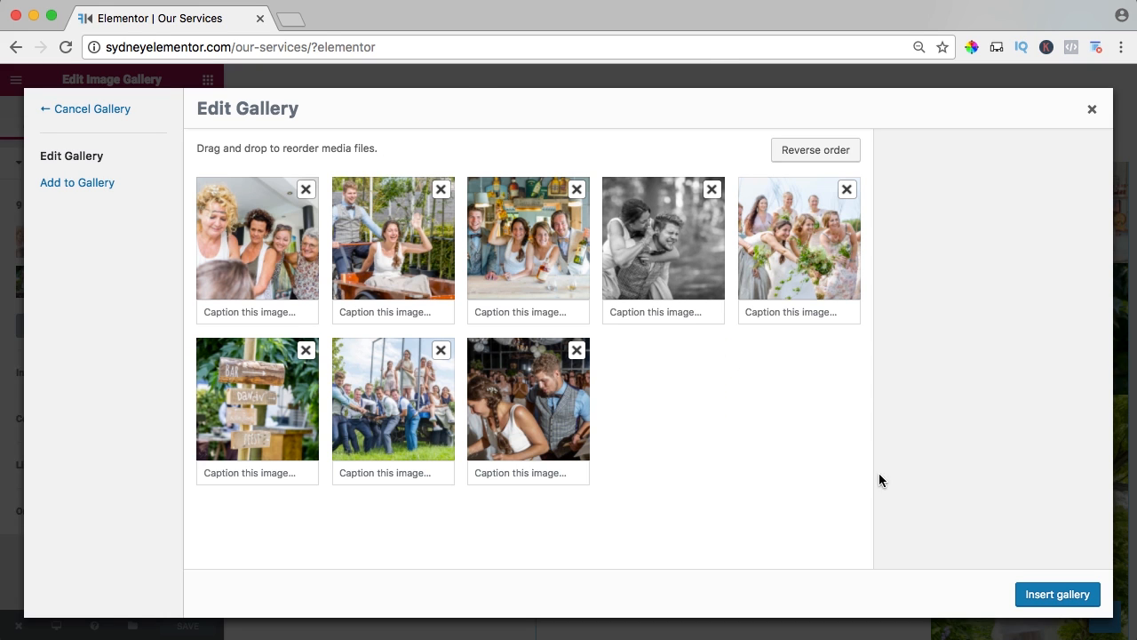
pyautogui.click(1057, 593)
# Set the Photography gallery's ordering to Random and reload the live Services page to check the shuffled images.
pyautogui.click(153, 520)
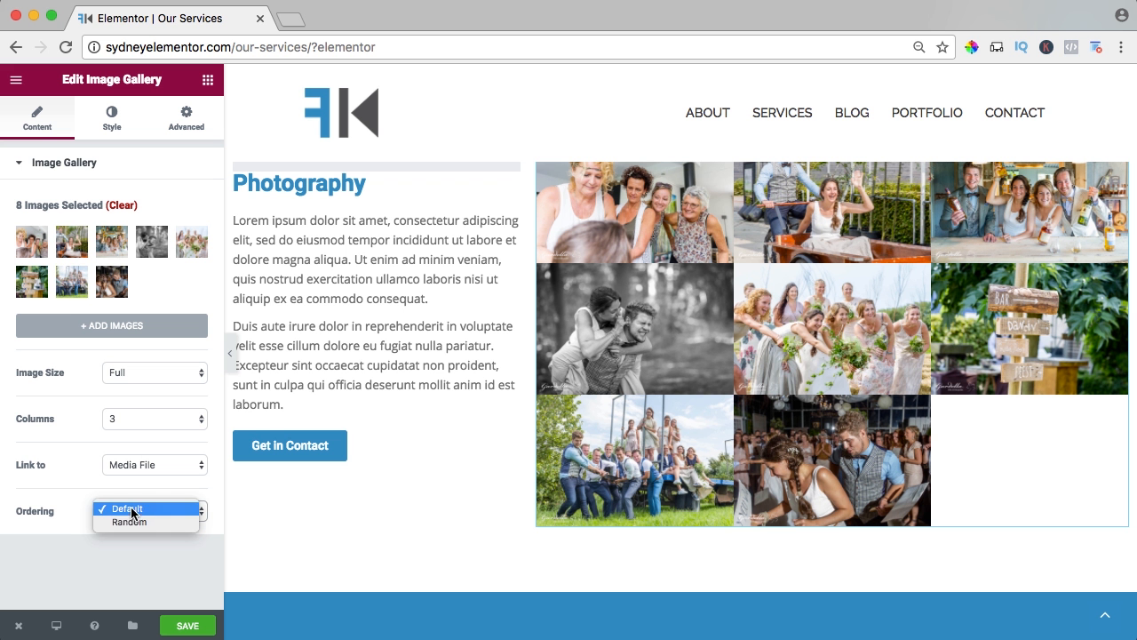
pyautogui.click(152, 523)
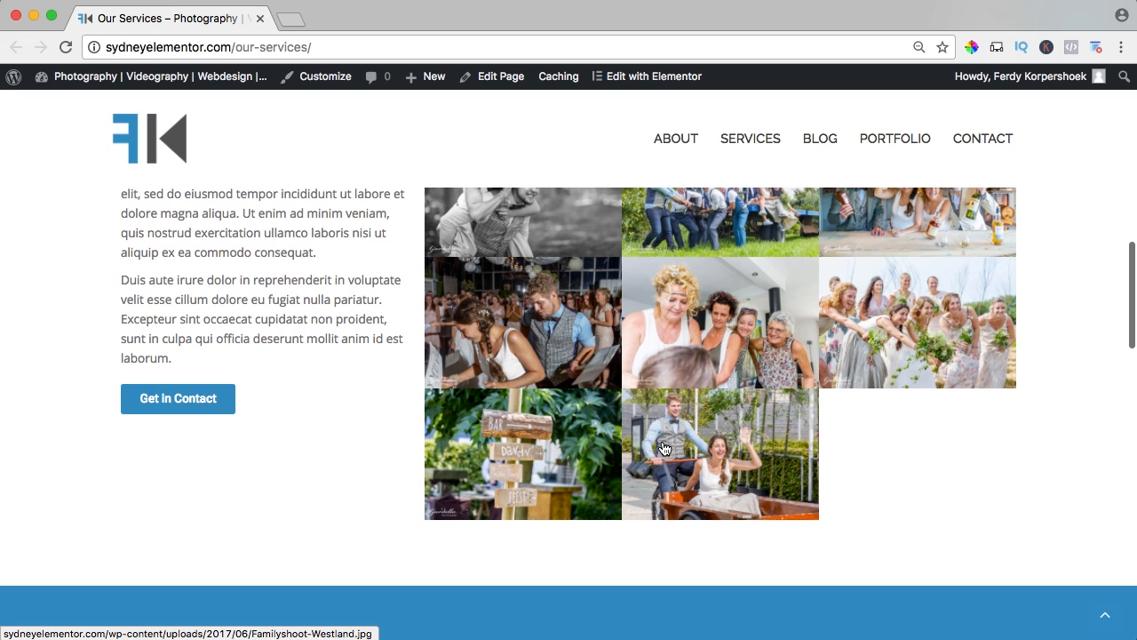
pyautogui.scroll(2, 665, 449)
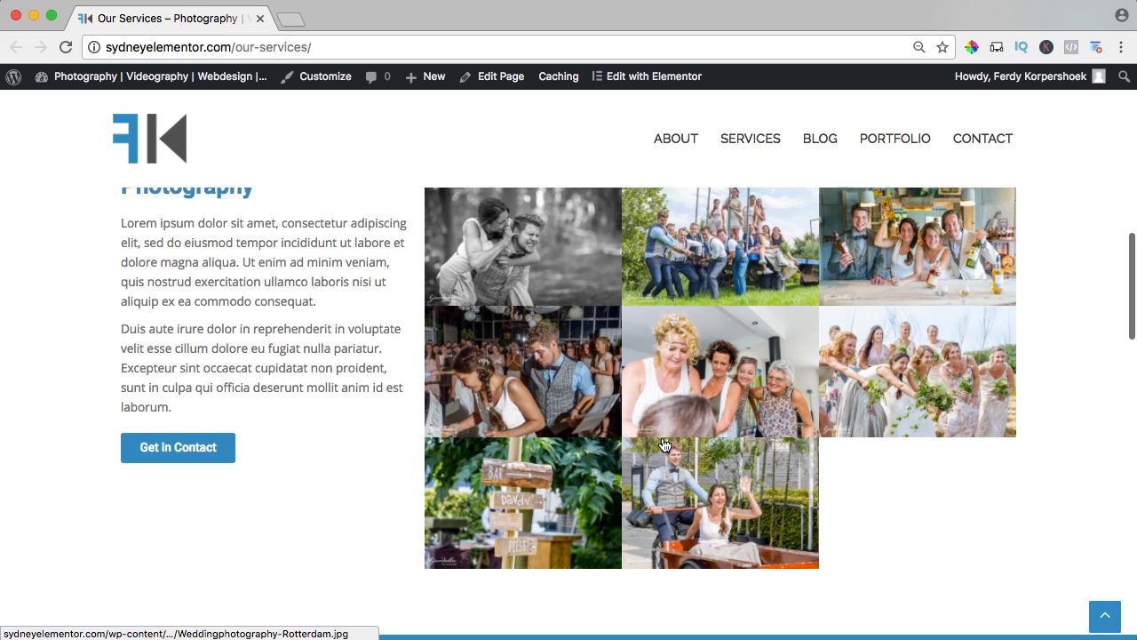
pyautogui.scroll(-2, 528, 502)
pyautogui.scroll(2, 396, 480)
pyautogui.press('super+r')
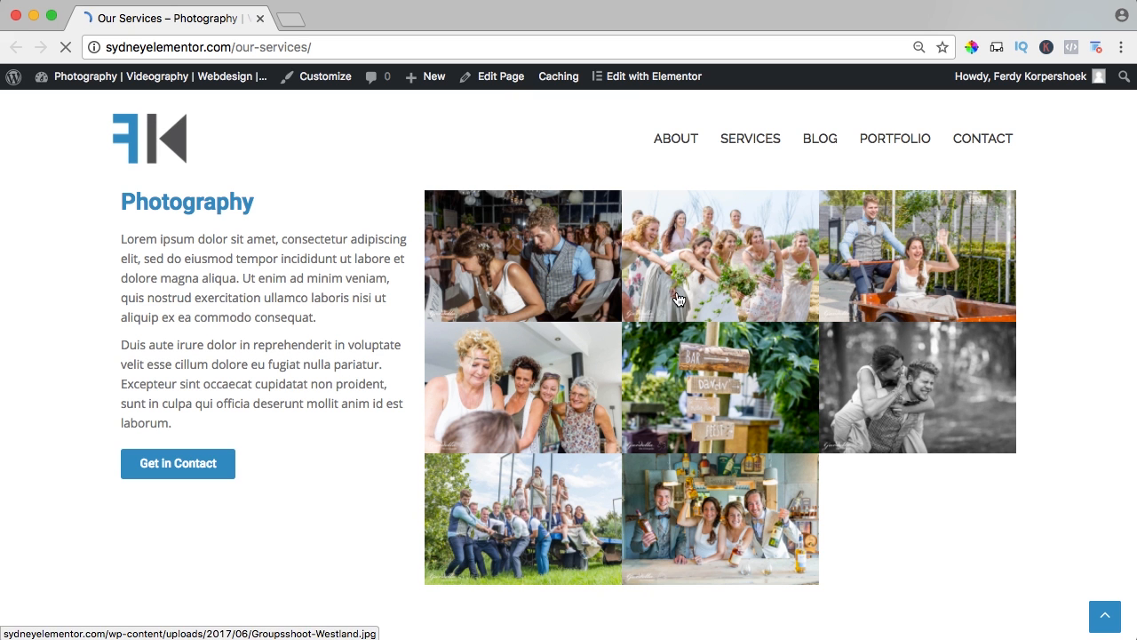
# View the Videography section and the start of the Webdesign section on the Services page.
pyautogui.scroll(-4, 396, 402)
pyautogui.scroll(-2, 394, 400)
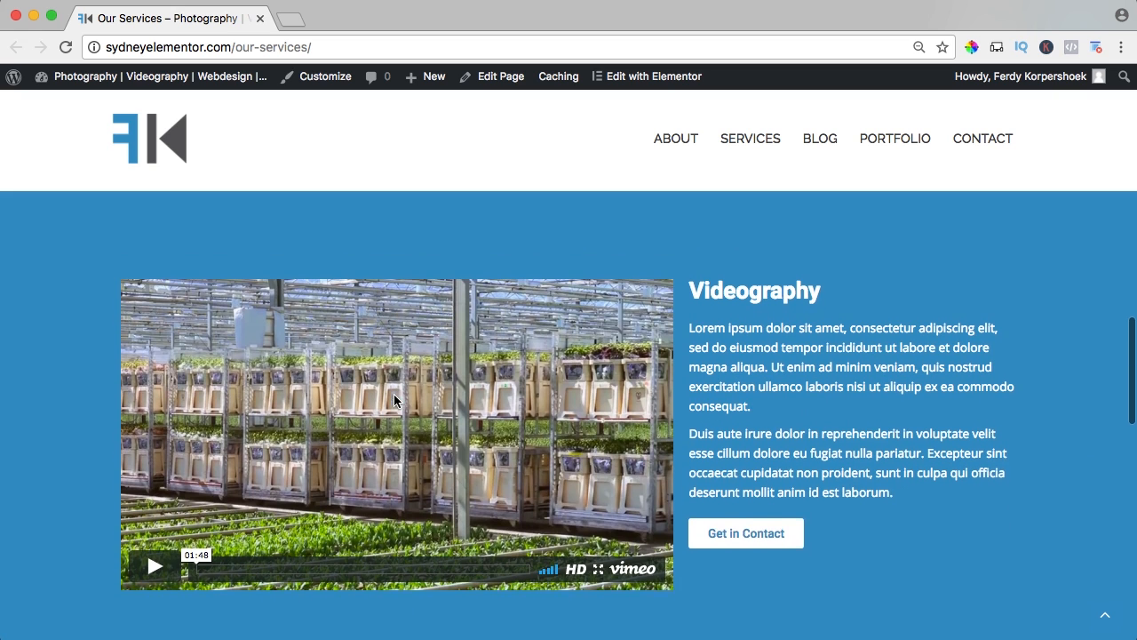
pyautogui.scroll(-5, 714, 292)
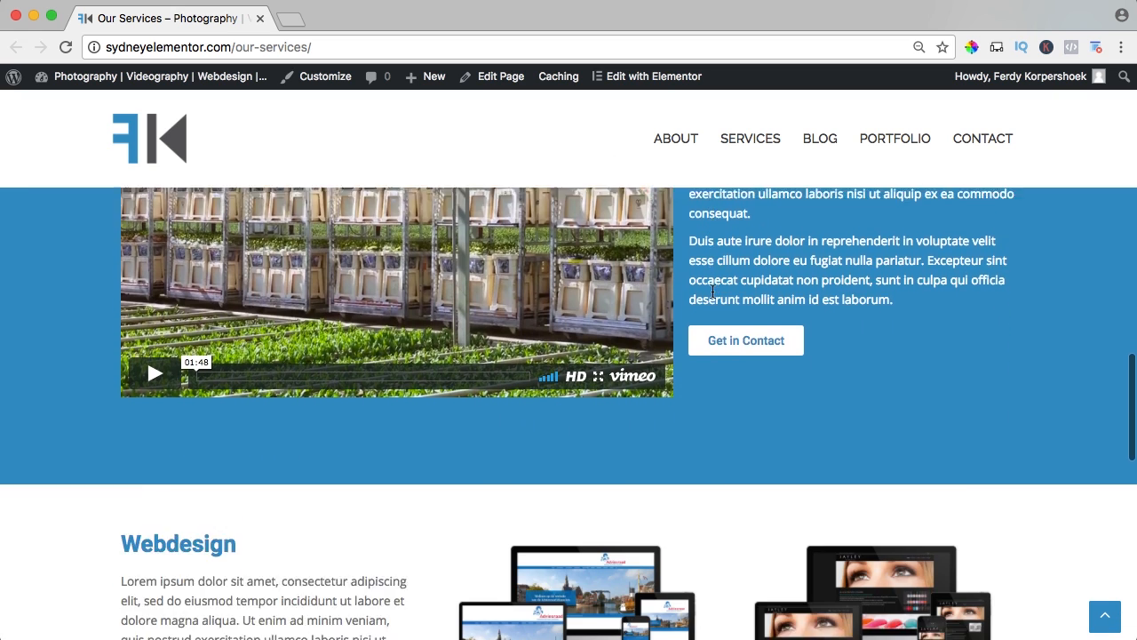
# View the end of the Services page, then open the Blog page and look through its posts and sidebar.
pyautogui.scroll(-5, 870, 371)
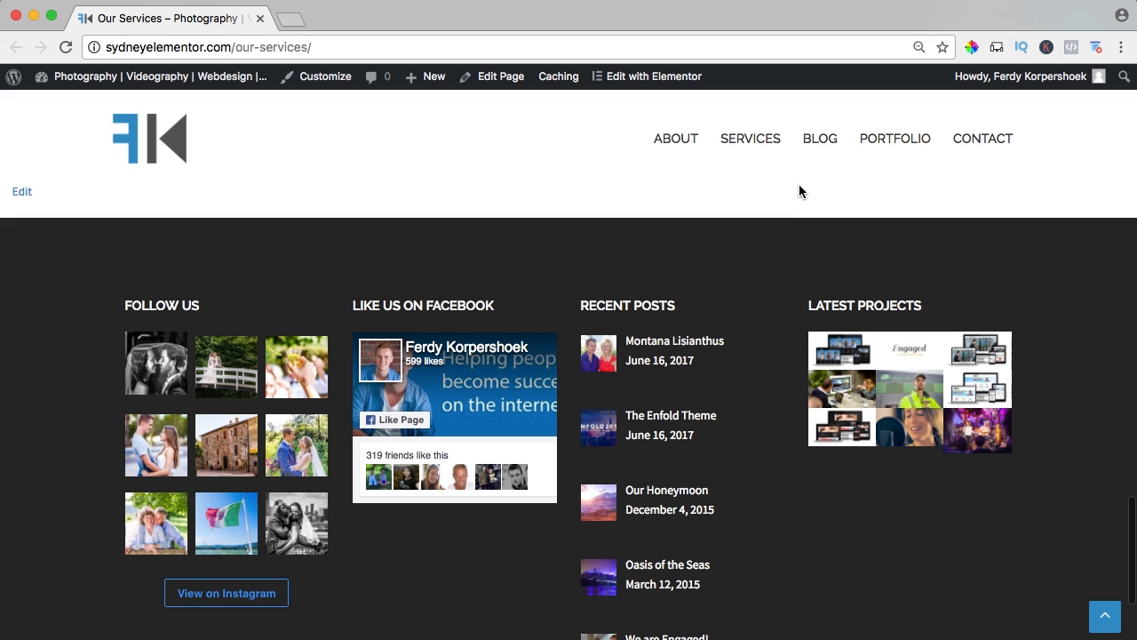
pyautogui.click(824, 142)
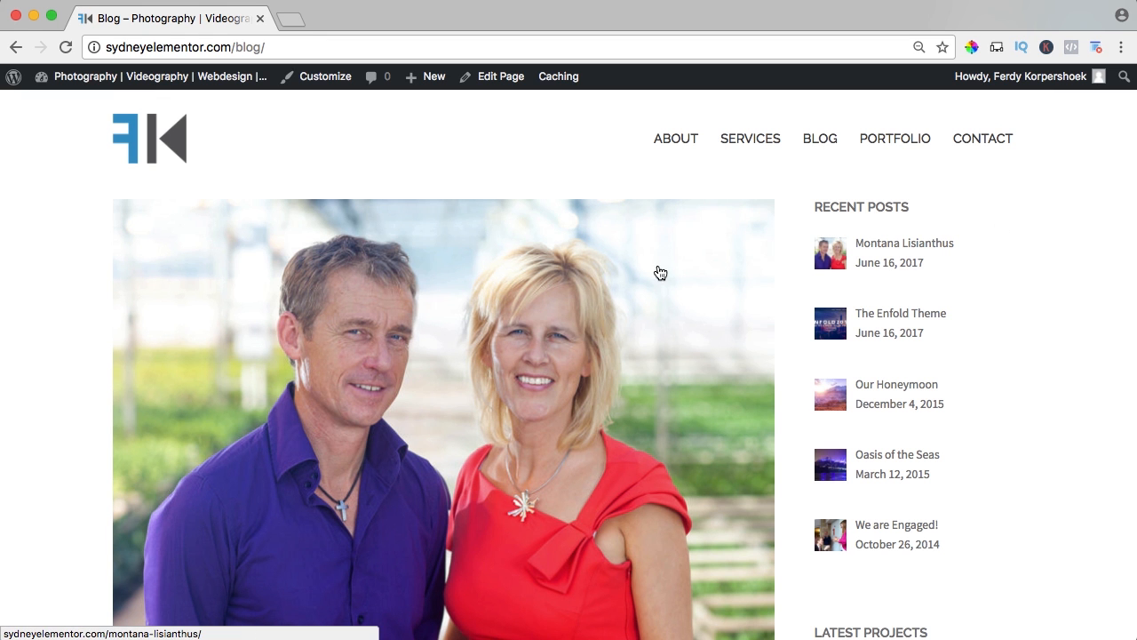
pyautogui.scroll(-10, 521, 249)
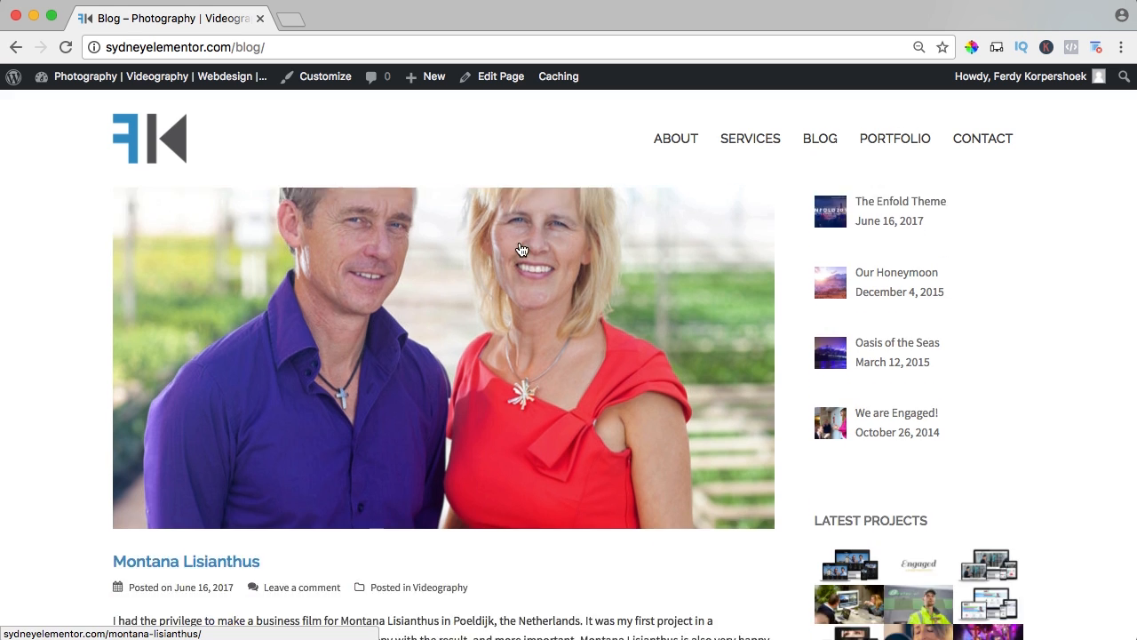
pyautogui.scroll(2, 247, 276)
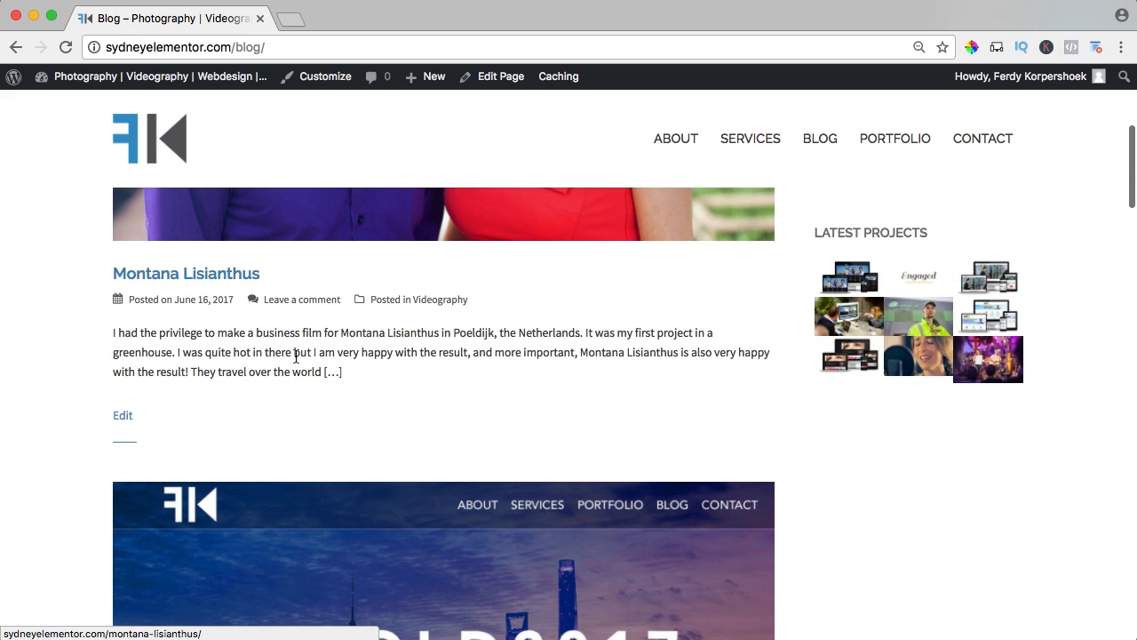
pyautogui.scroll(5, 262, 277)
pyautogui.scroll(4, 334, 287)
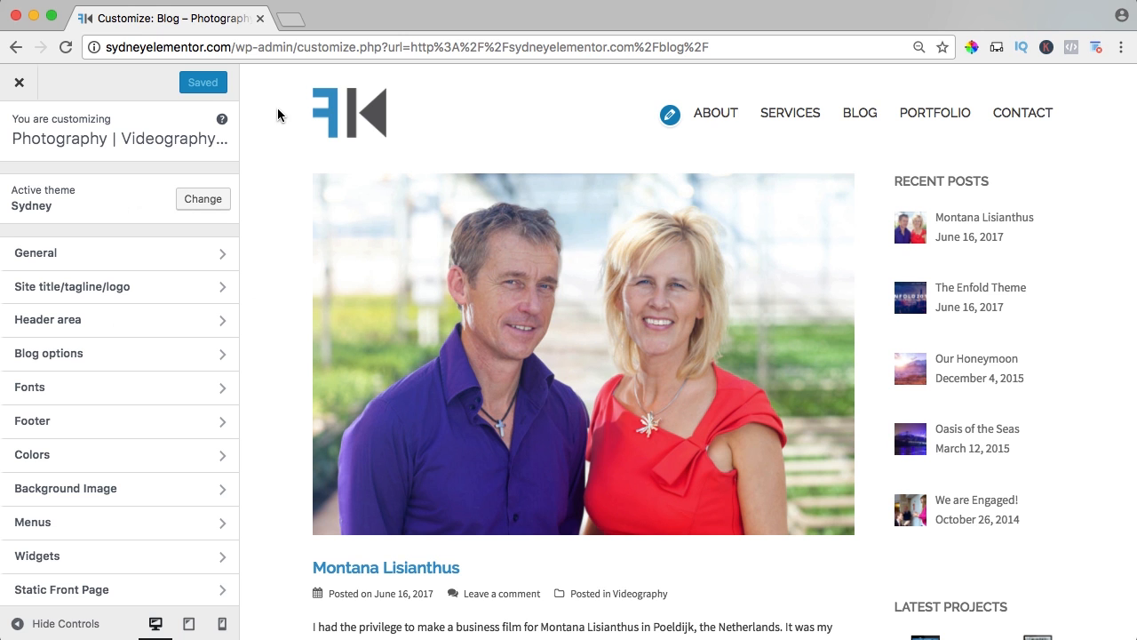
# Try the Masonry (grid style) blog layout in the Customizer's Blog options and preview the post grid.
pyautogui.click(77, 355)
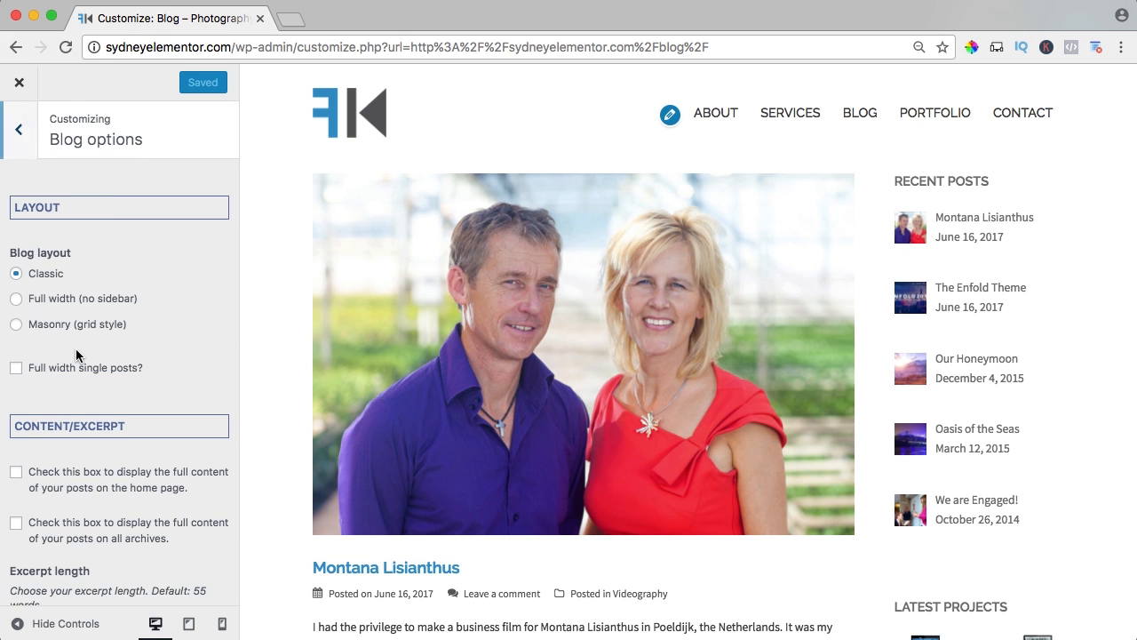
pyautogui.click(16, 325)
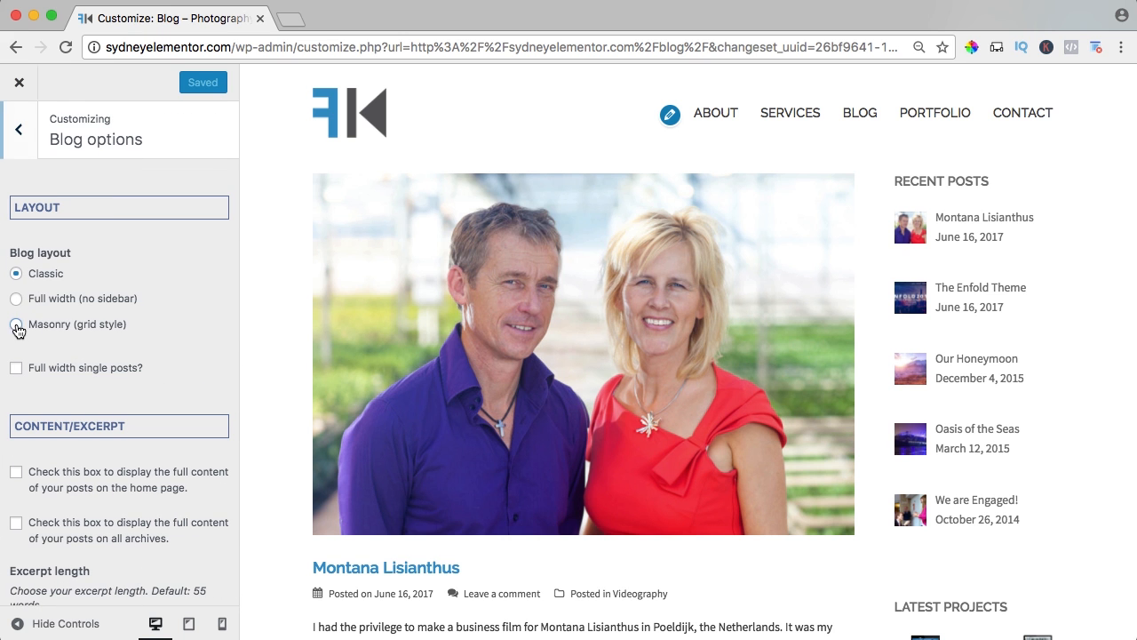
pyautogui.press('super+minus')
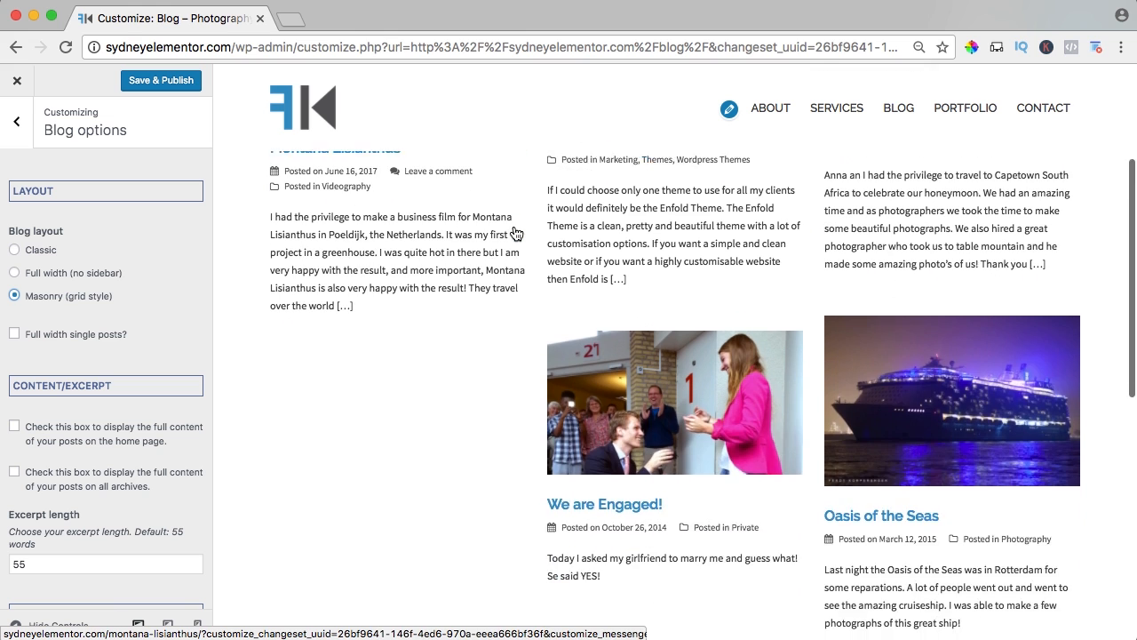
pyautogui.press('super+plus')
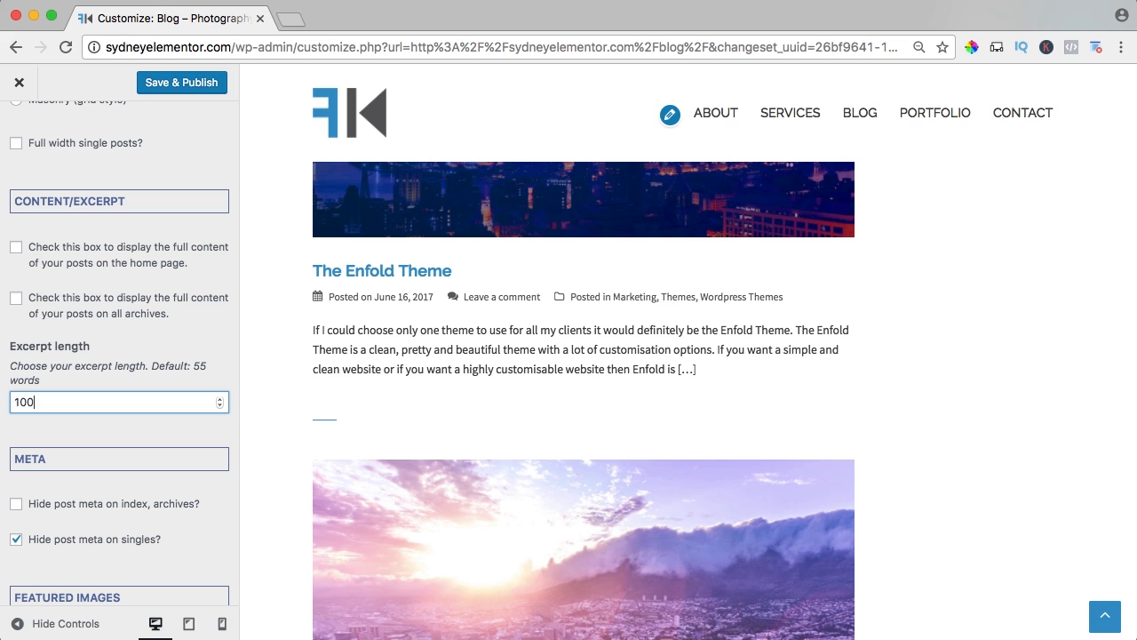
# Try a blog excerpt length of 100 words, restore it to 55, and return to the live Blog page.
pyautogui.press('Tab')
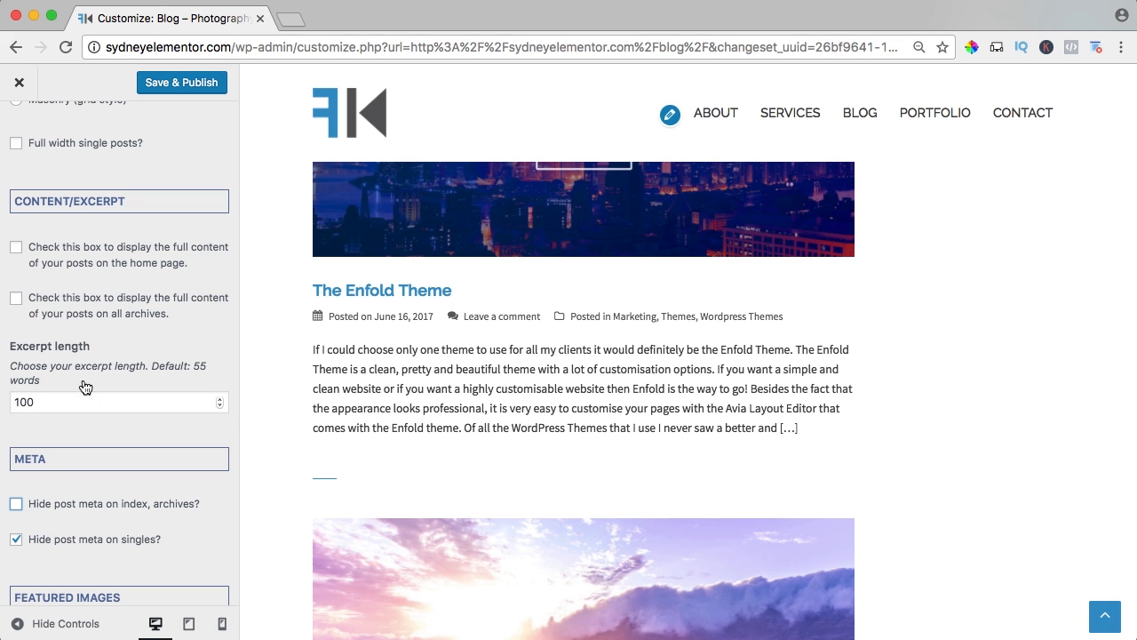
pyautogui.doubleClick(83, 405)
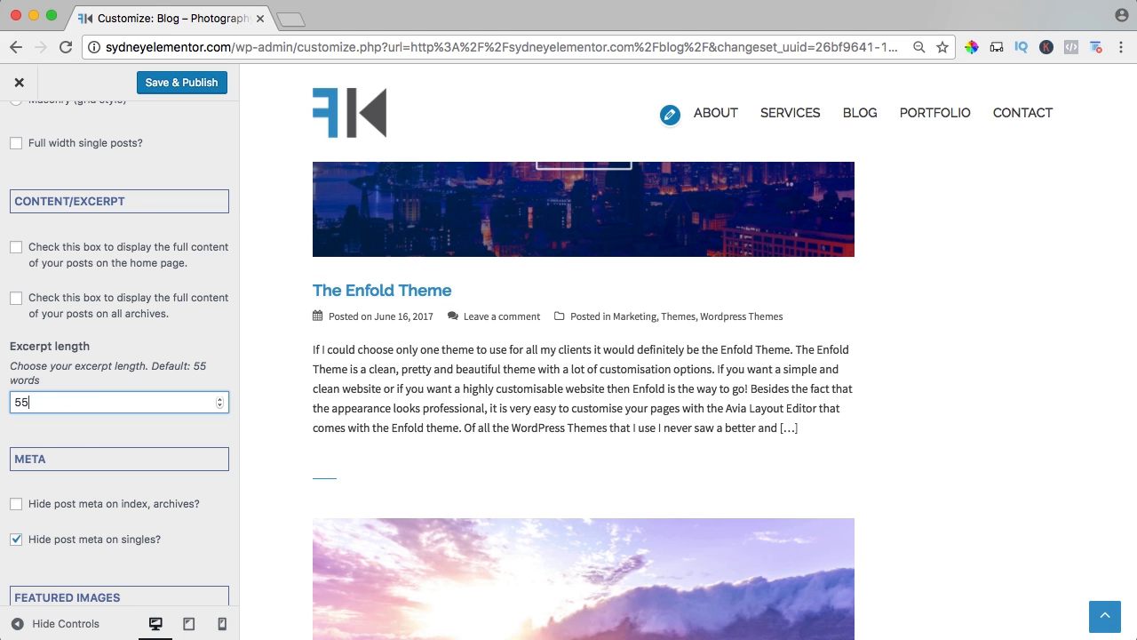
pyautogui.scroll(-5, 107, 399)
pyautogui.scroll(6, 177, 145)
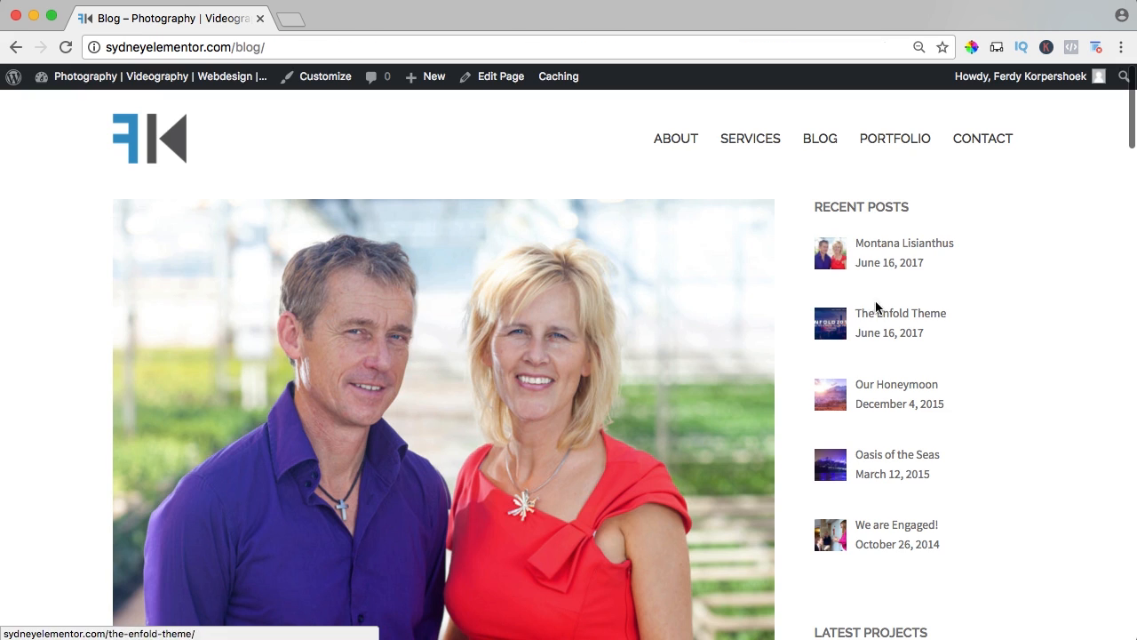
# Open The Enfold Theme post from the recent posts and view its first image in the lightbox, closing it when done.
pyautogui.click(888, 318)
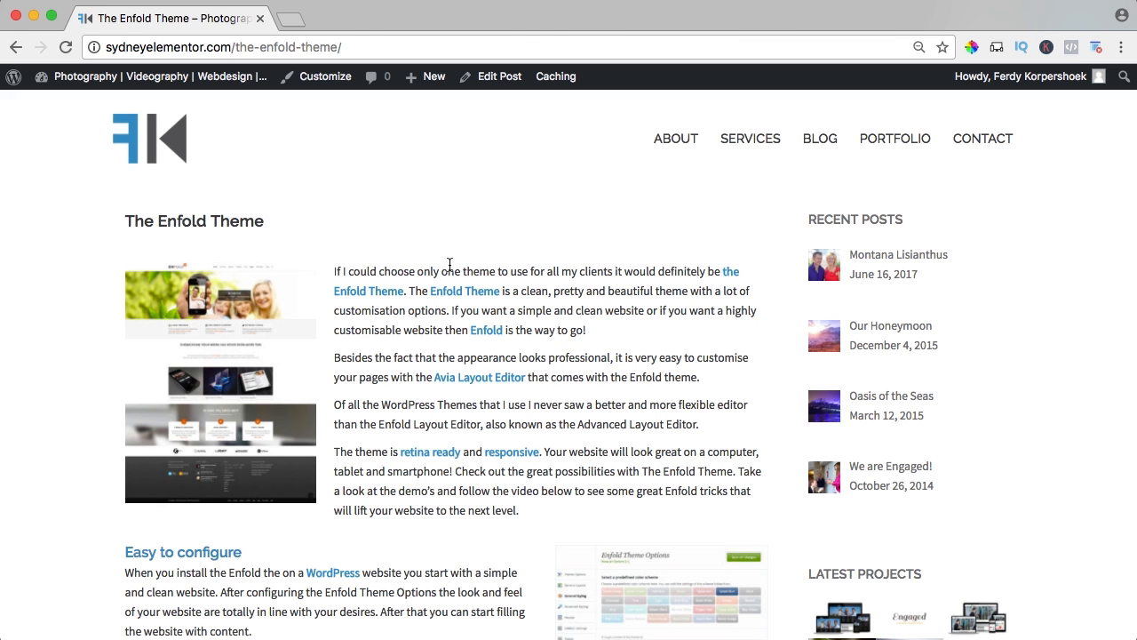
pyautogui.click(230, 320)
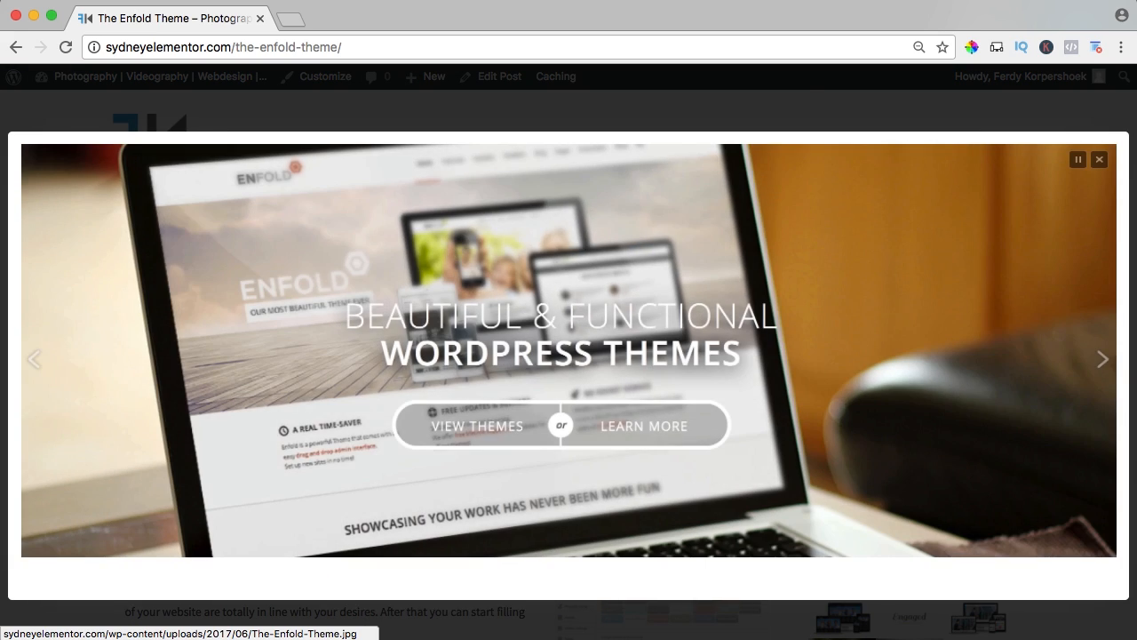
pyautogui.click(487, 306)
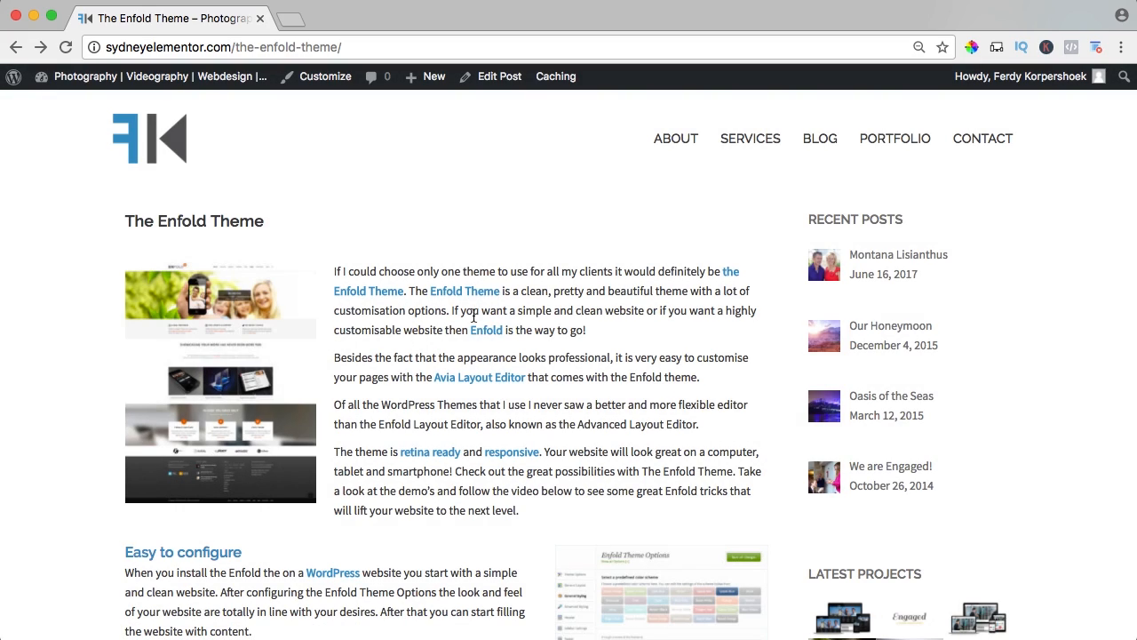
# Examine the post's body, including the masonry element and 2 minute demo setup sections with their images.
pyautogui.scroll(-5, 473, 315)
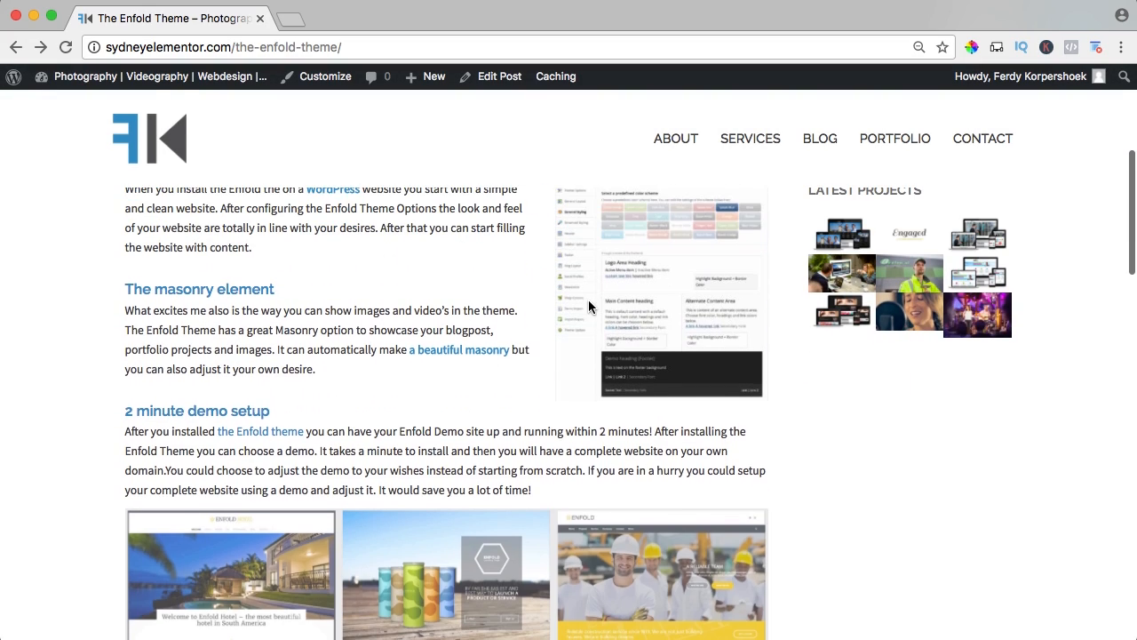
pyautogui.scroll(2, 612, 310)
pyautogui.scroll(-3, 462, 312)
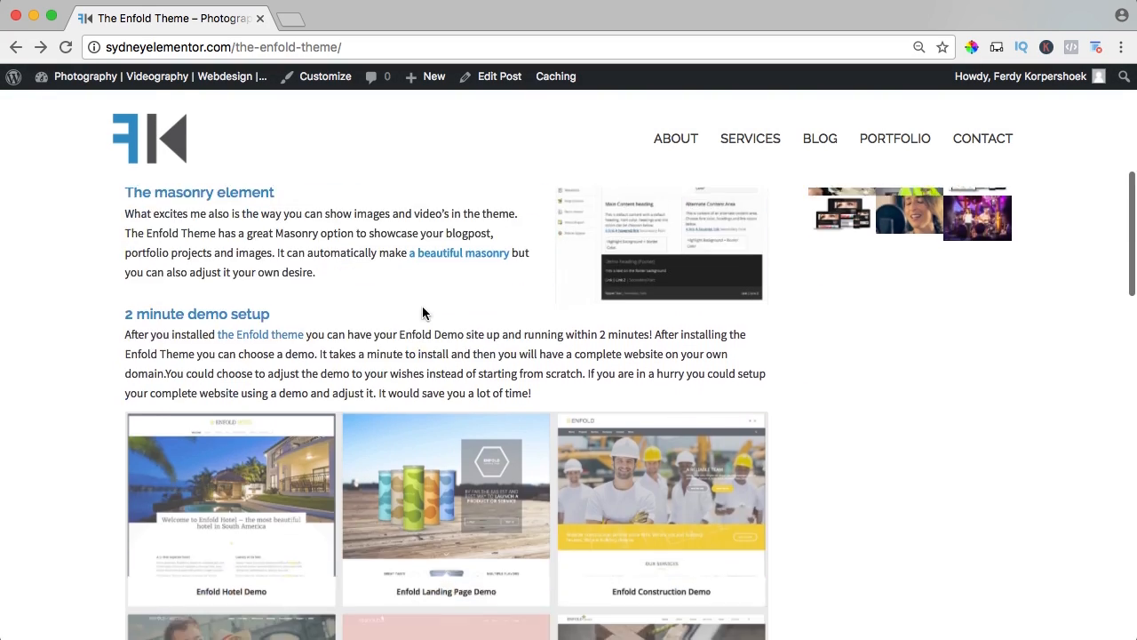
pyautogui.scroll(-1, 418, 309)
pyautogui.moveTo(187, 216); pyautogui.dragTo(253, 215)
pyautogui.click(385, 258)
pyautogui.scroll(1, 380, 255)
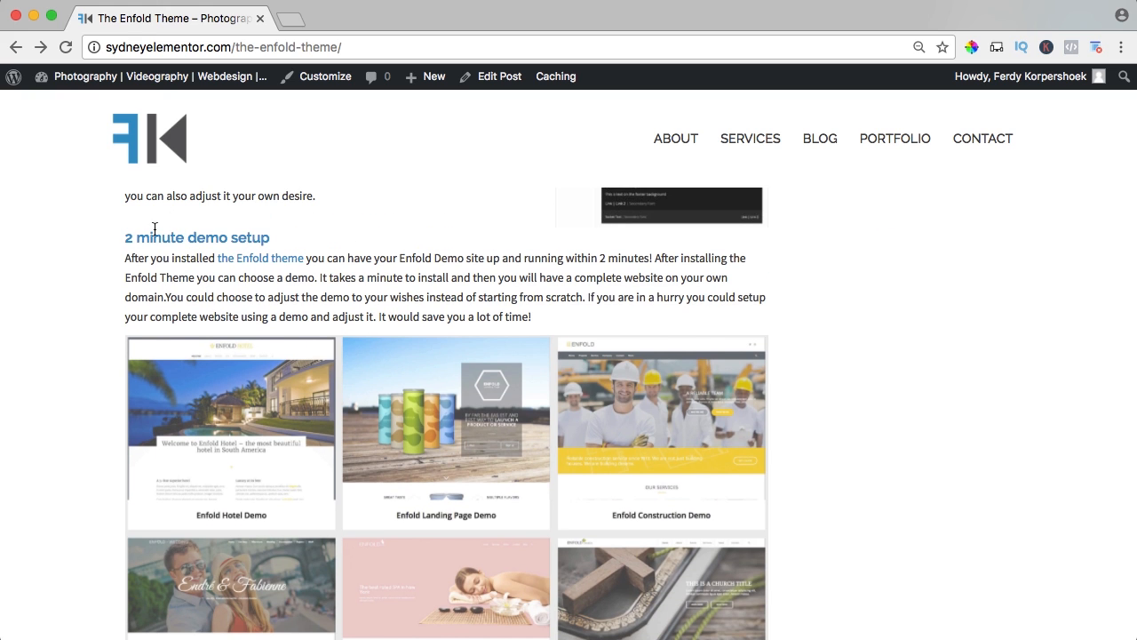
# View the end of the post with its tags, previous and next post links, comment form and footer.
pyautogui.scroll(-7, 299, 267)
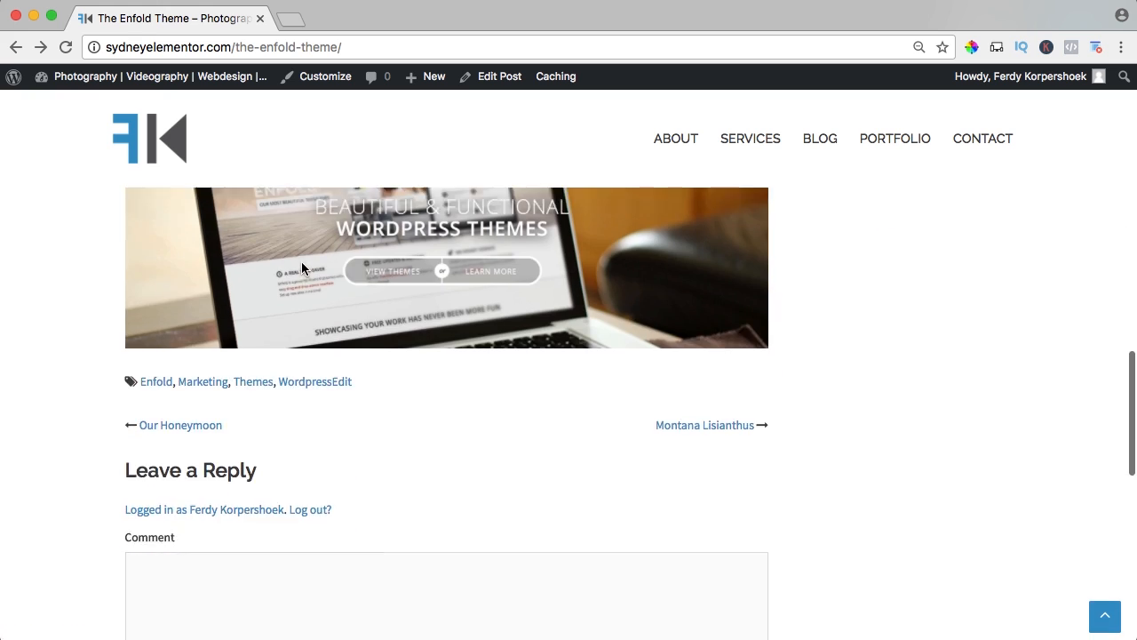
pyautogui.scroll(-1, 328, 311)
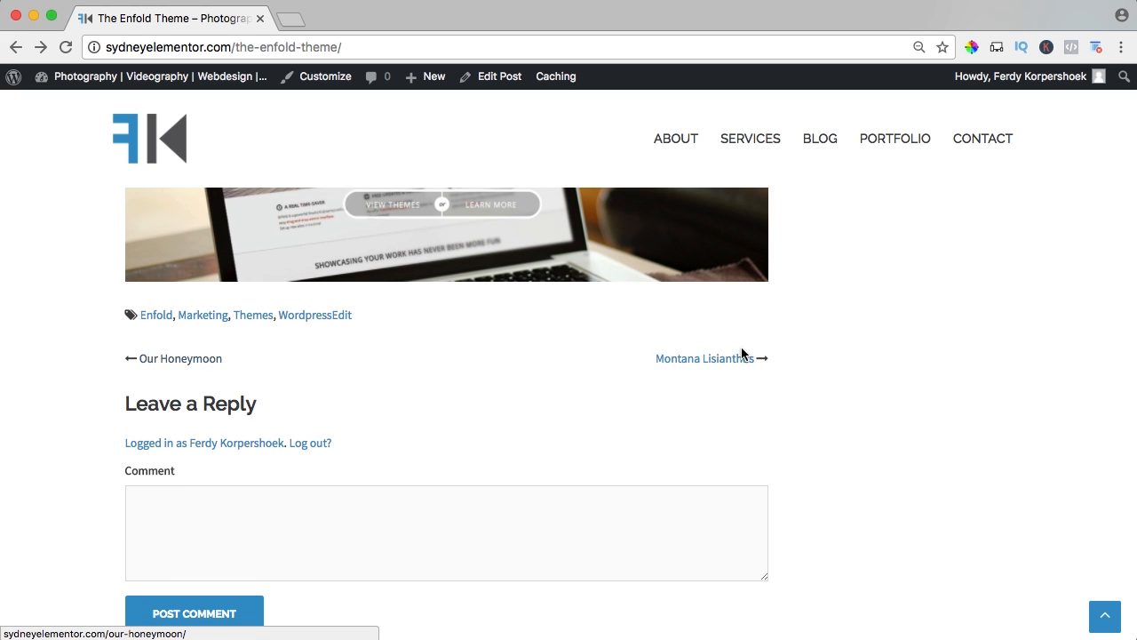
pyautogui.scroll(-2, 472, 406)
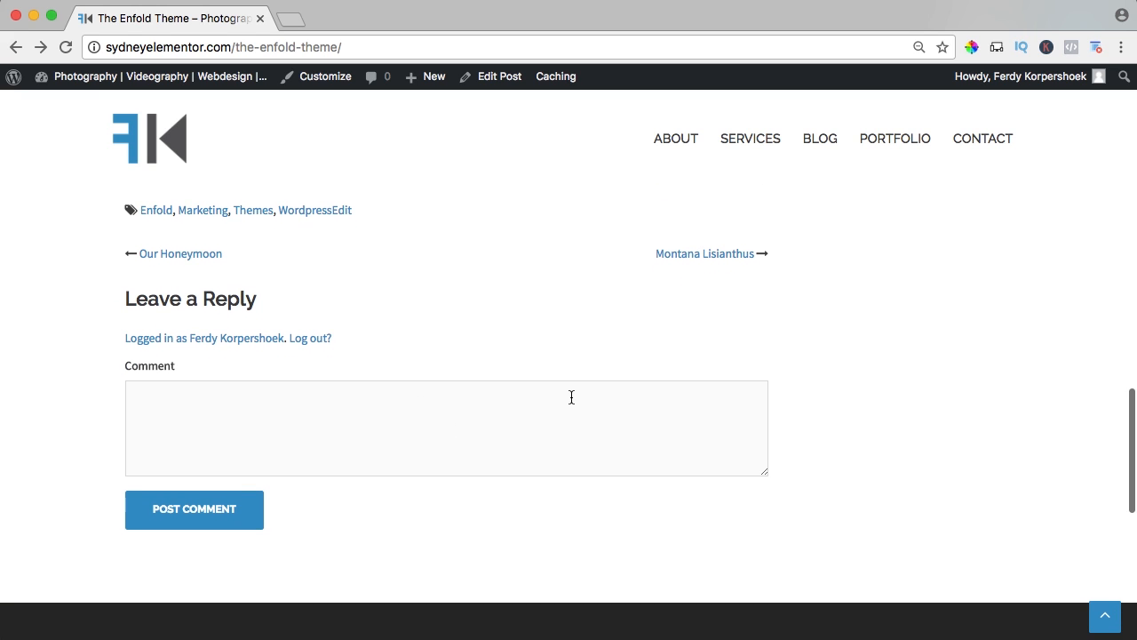
pyautogui.scroll(-6, 675, 373)
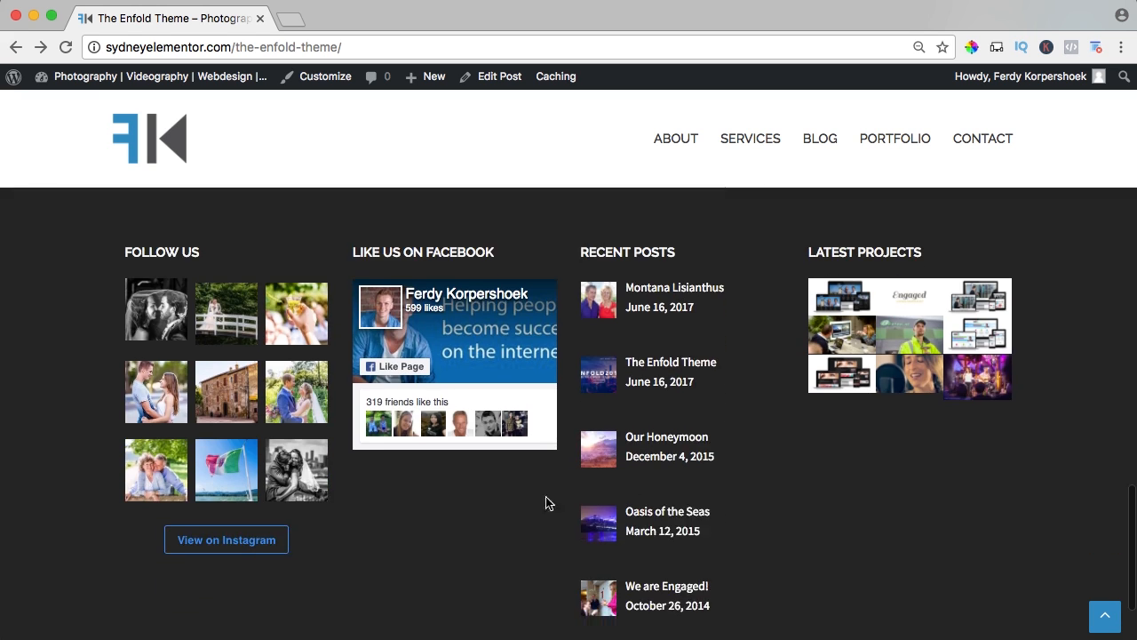
# Open the Portfolio page and look through the project grid, including the hover overlay on a project image.
pyautogui.click(894, 140)
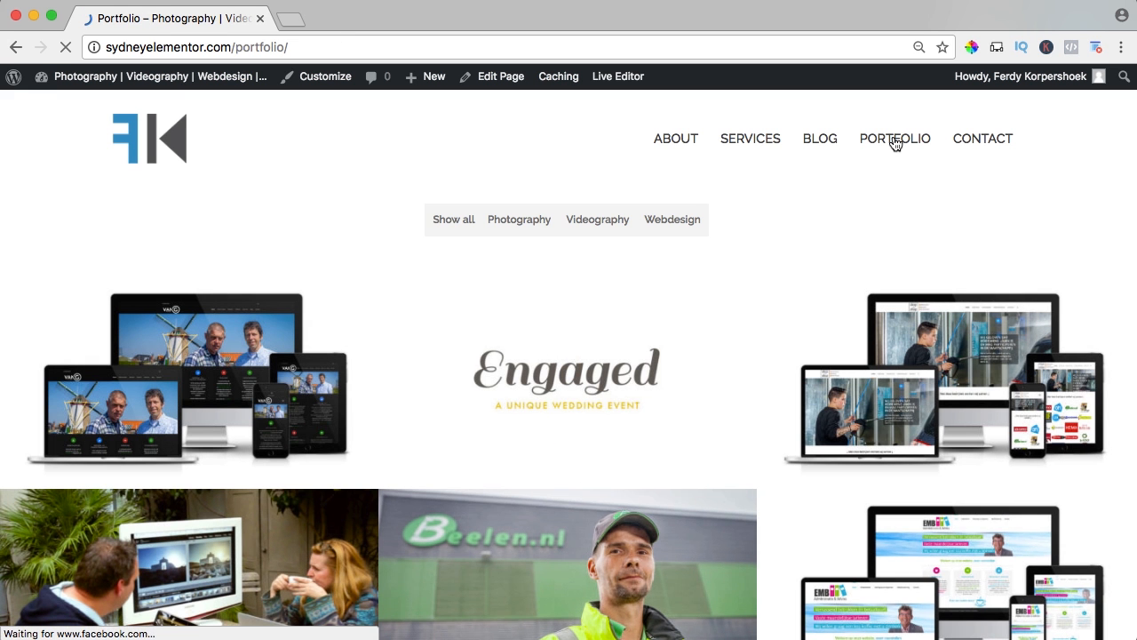
pyautogui.scroll(-10, 901, 186)
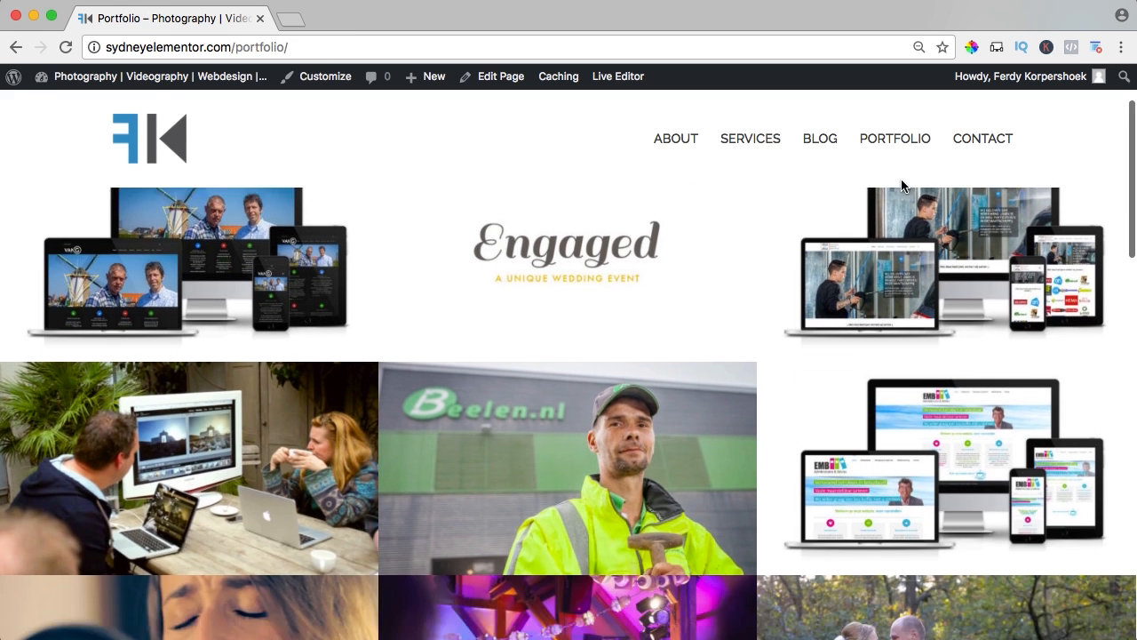
pyautogui.scroll(-3, 885, 192)
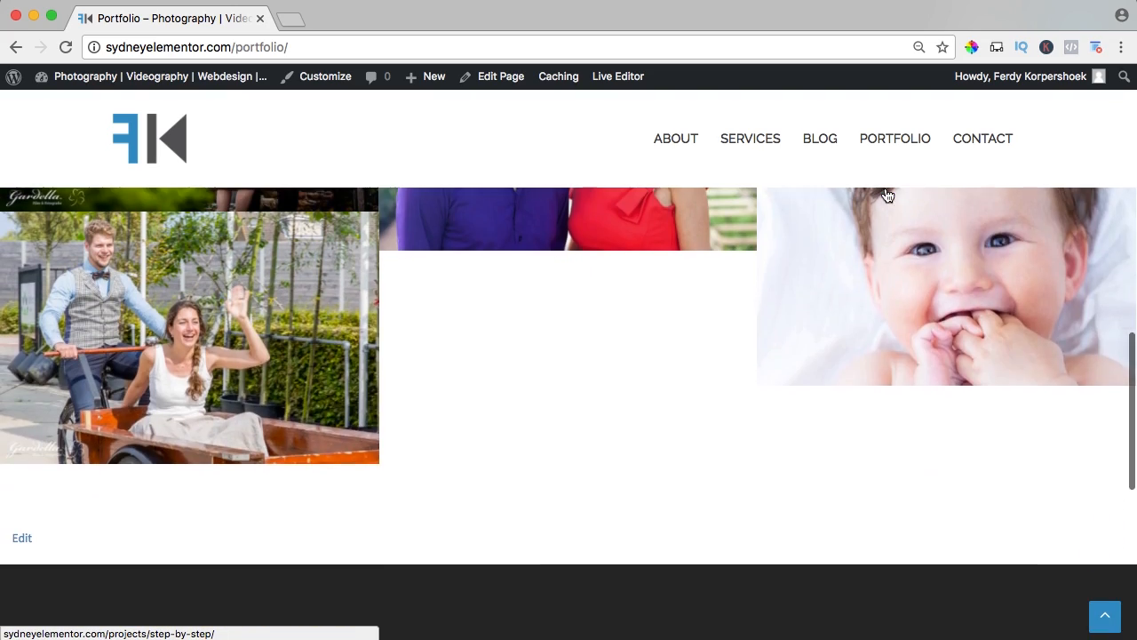
pyautogui.scroll(4, 888, 399)
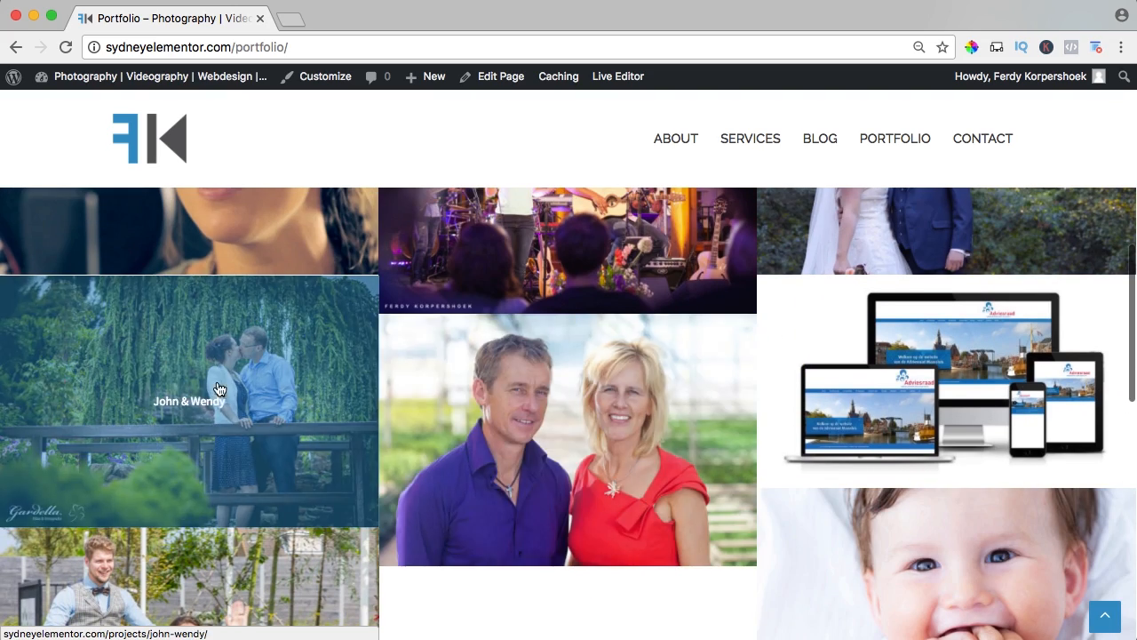
pyautogui.scroll(8, 538, 393)
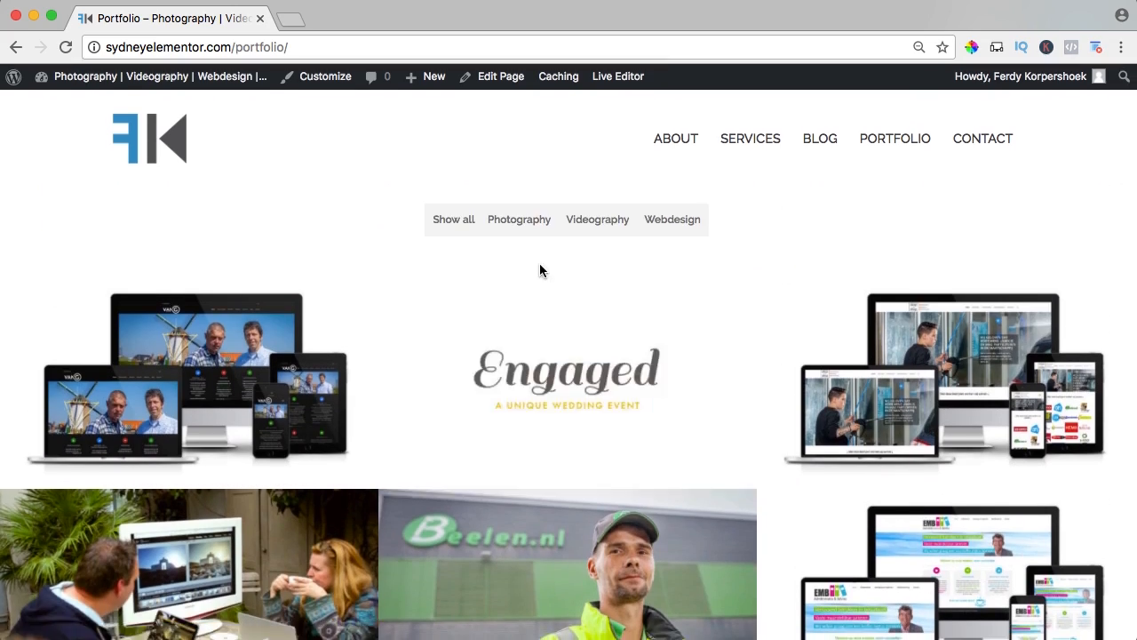
# Filter the portfolio by Photography, Videography and Webdesign in turn, then show all projects again.
pyautogui.click(522, 230)
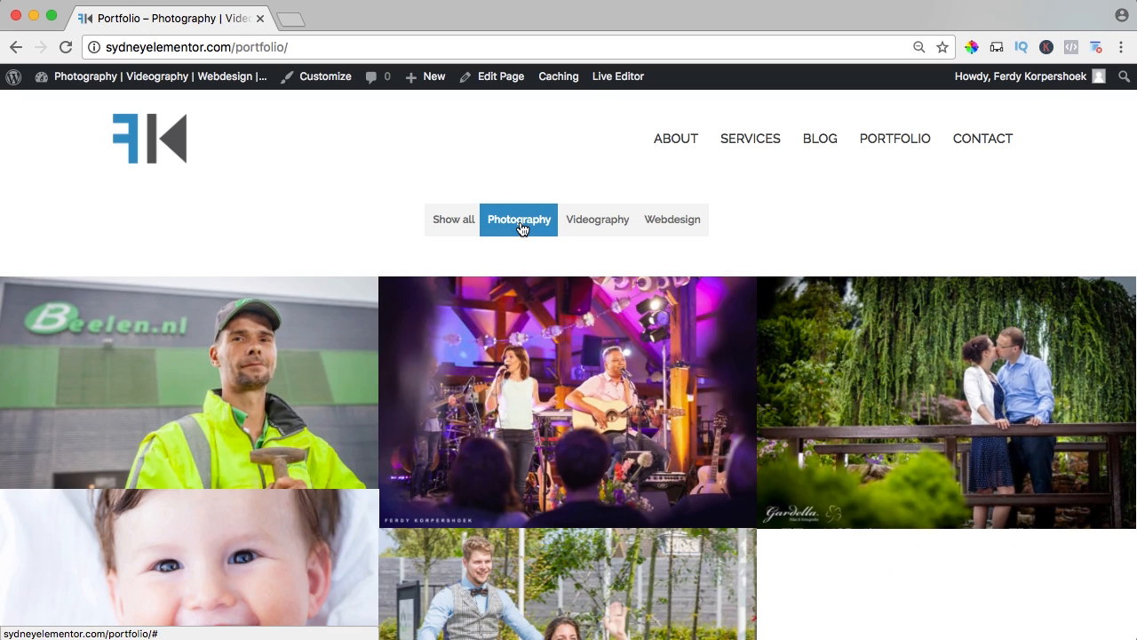
pyautogui.click(598, 224)
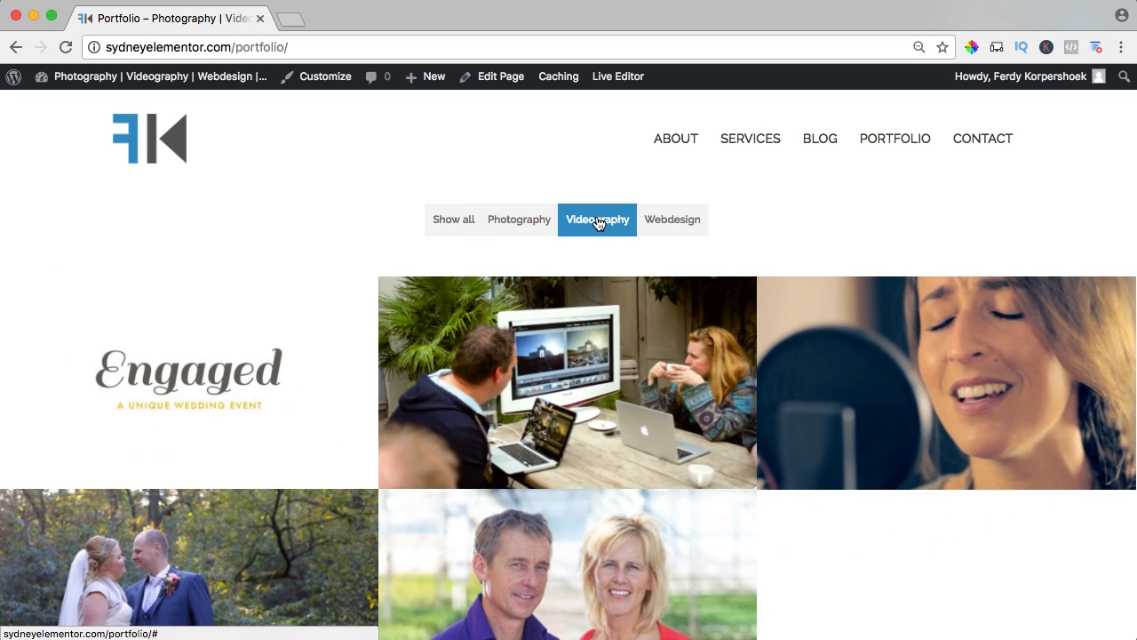
pyautogui.click(678, 223)
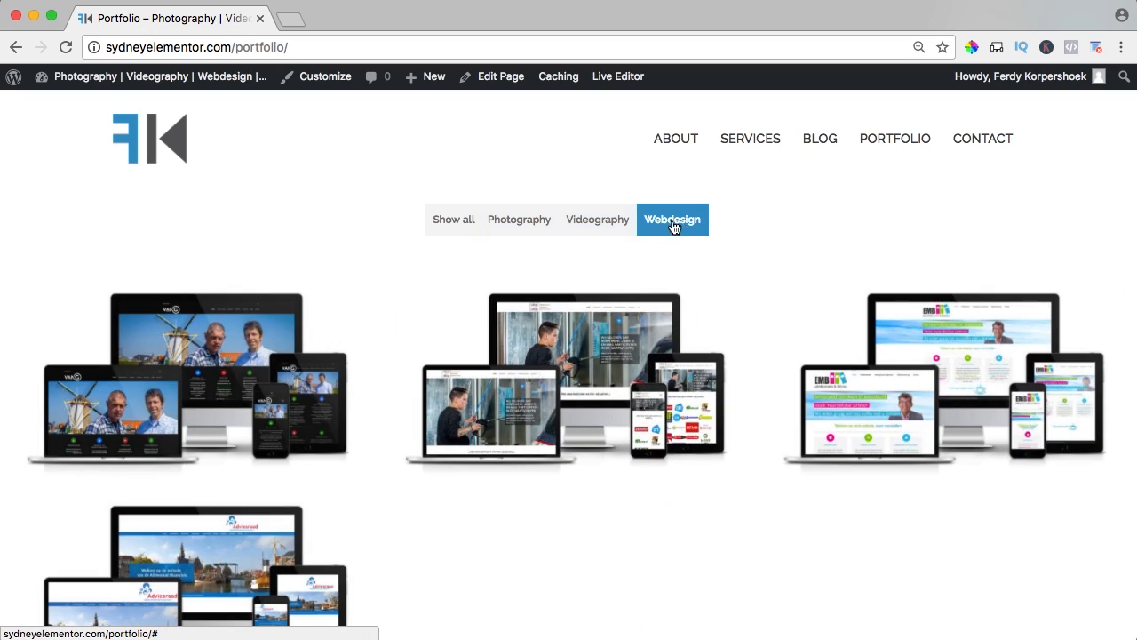
pyautogui.click(454, 224)
pyautogui.scroll(-2, 427, 258)
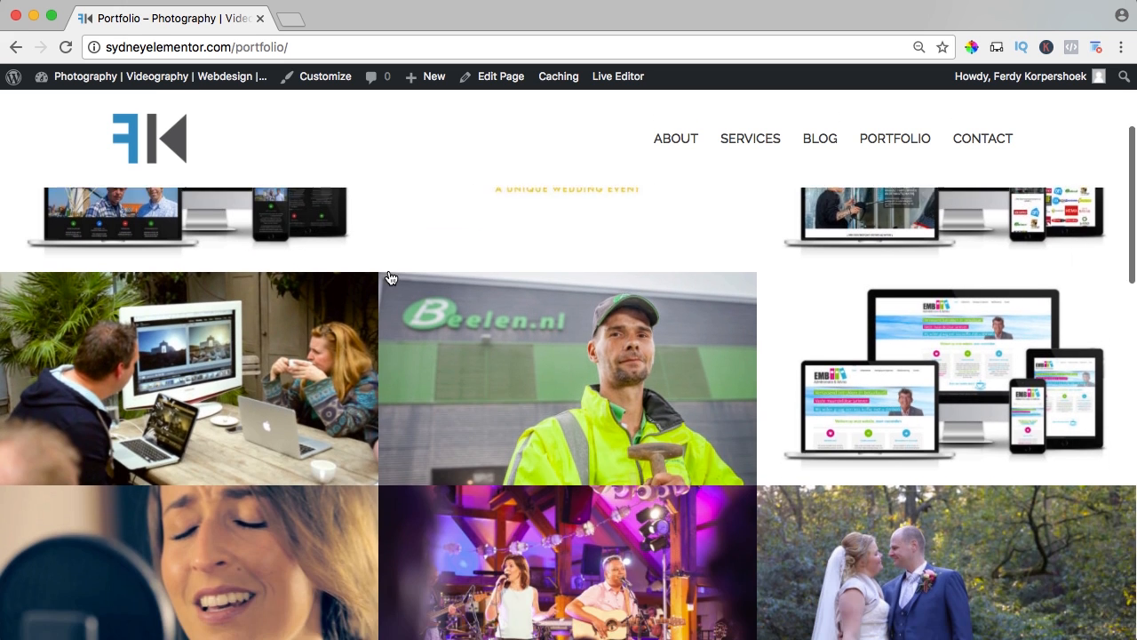
pyautogui.scroll(2, 393, 284)
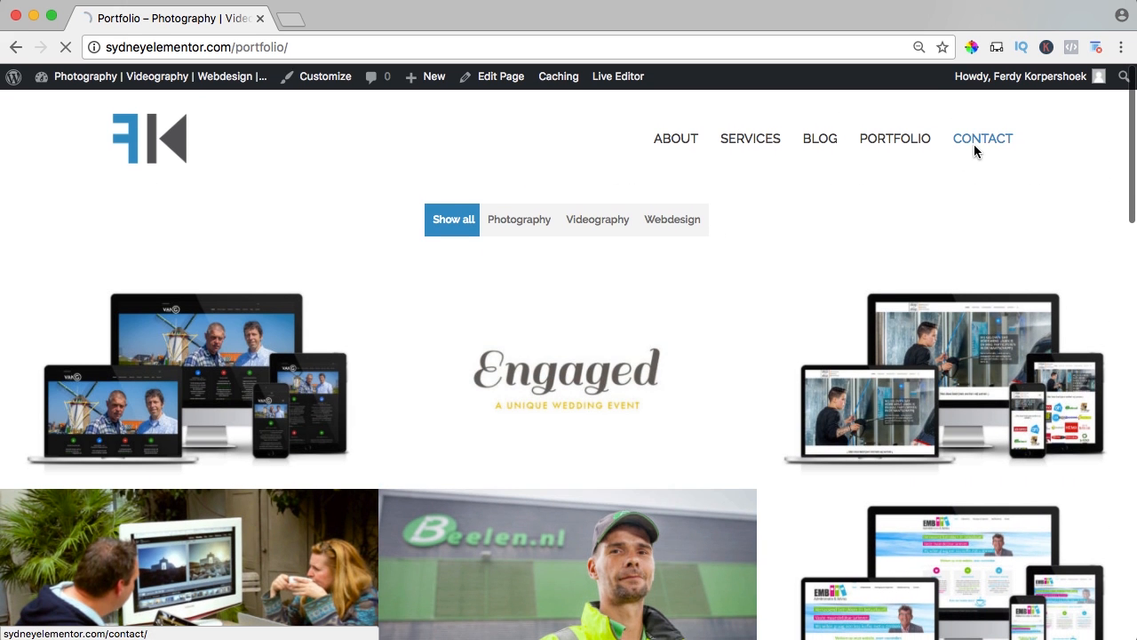
# Open the Contact page and highlight the company's address and contact details beside the form.
pyautogui.click(976, 149)
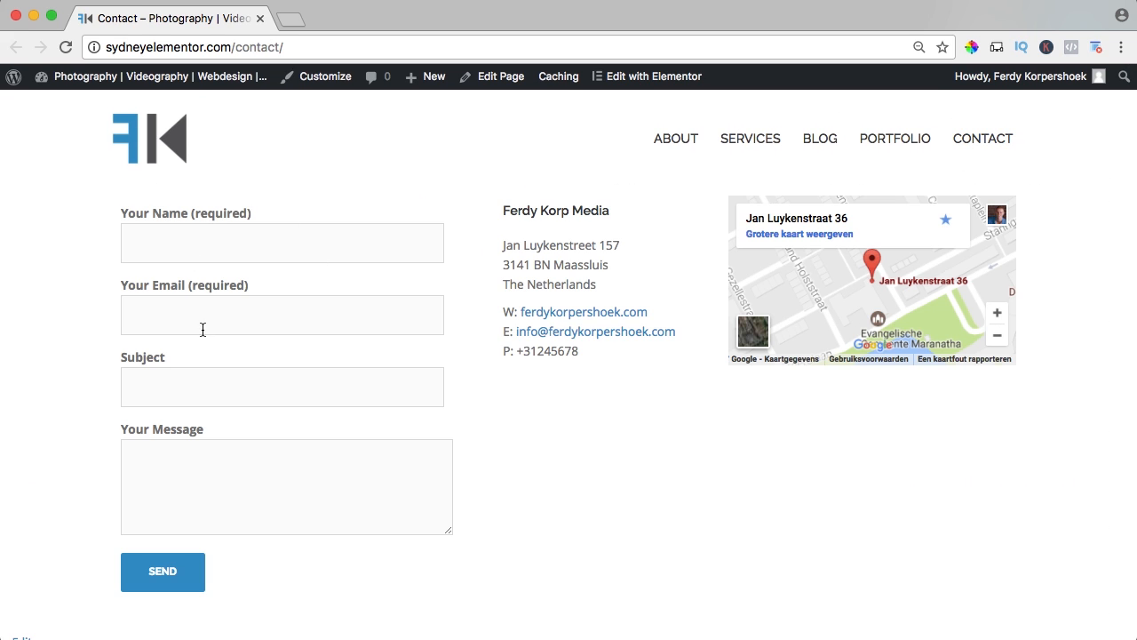
pyautogui.moveTo(509, 206); pyautogui.dragTo(609, 358)
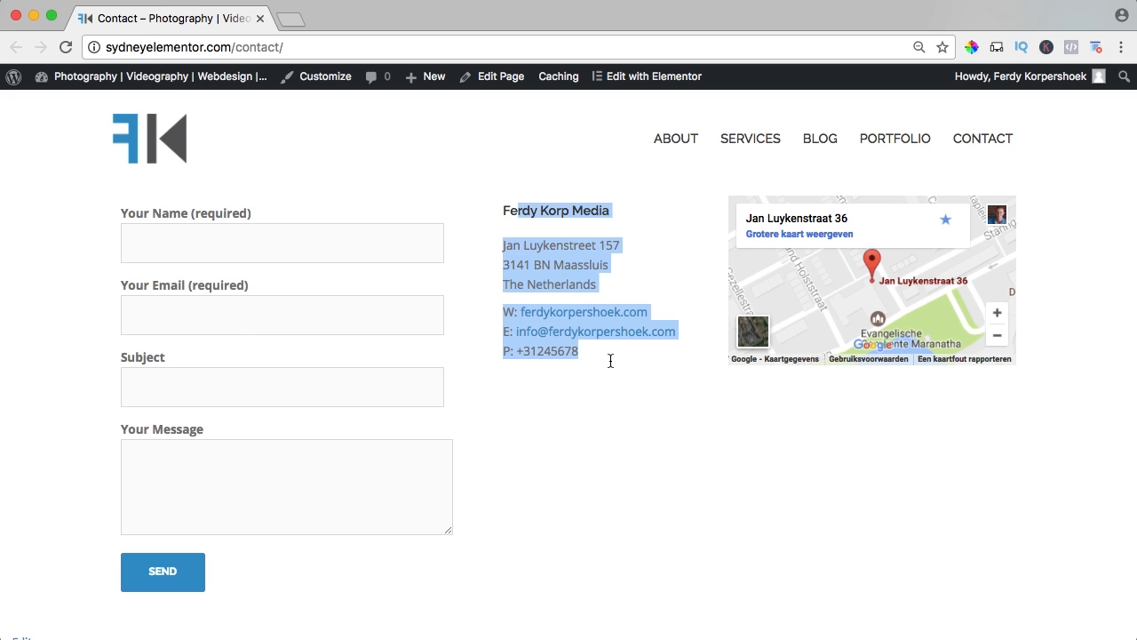
pyautogui.click(609, 360)
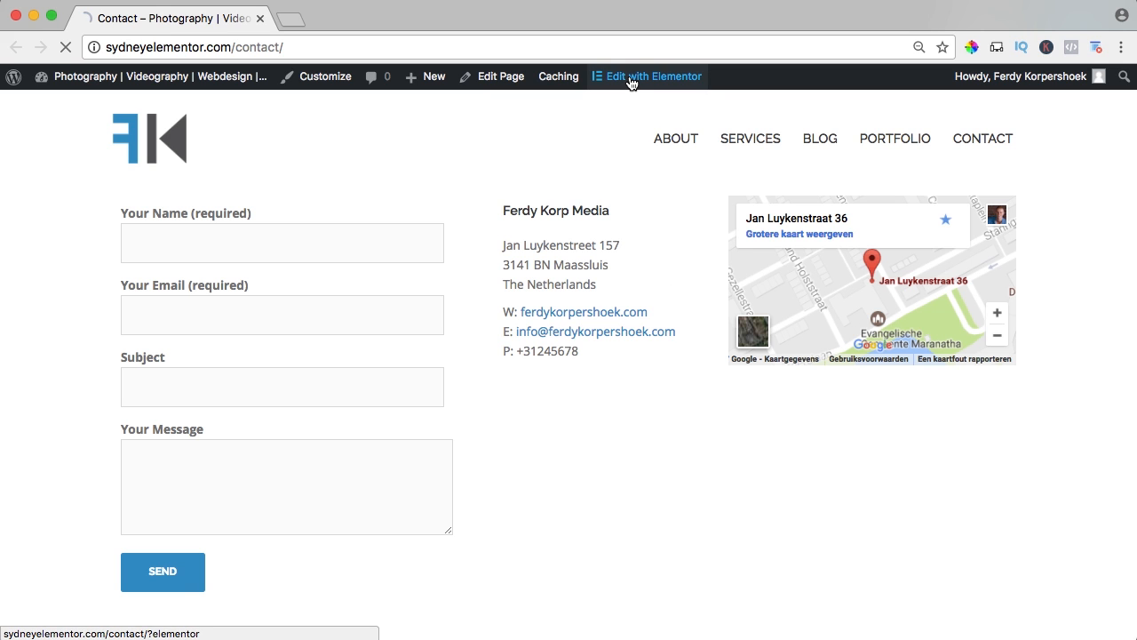
# Set the height of the Google Maps widget on the Contact page to 511.
pyautogui.click(907, 288)
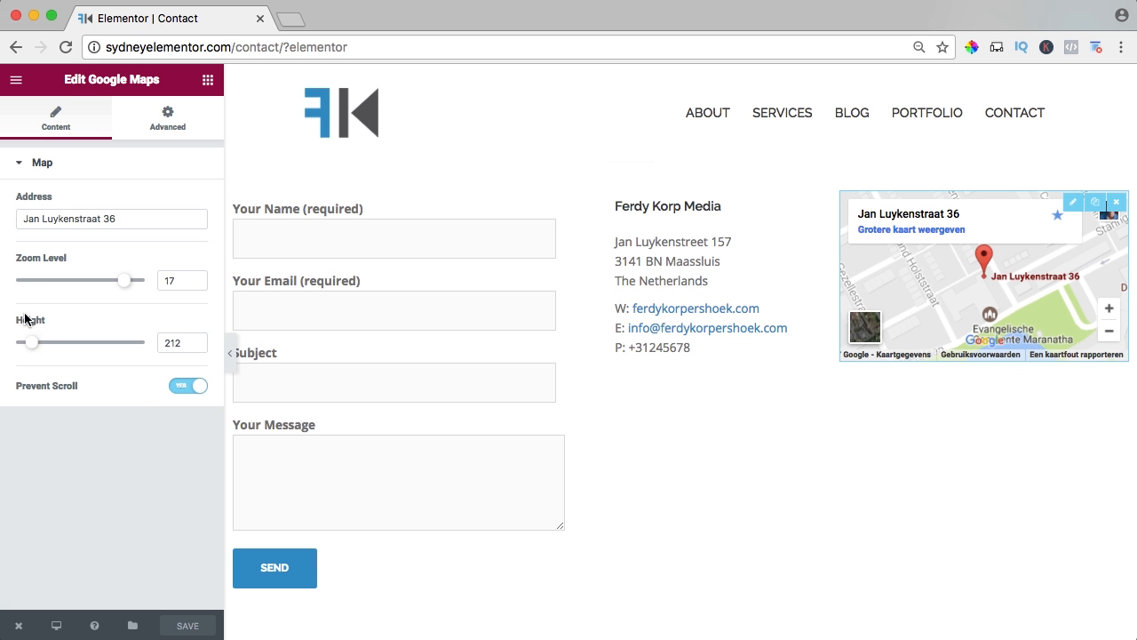
pyautogui.moveTo(35, 348); pyautogui.dragTo(62, 353)
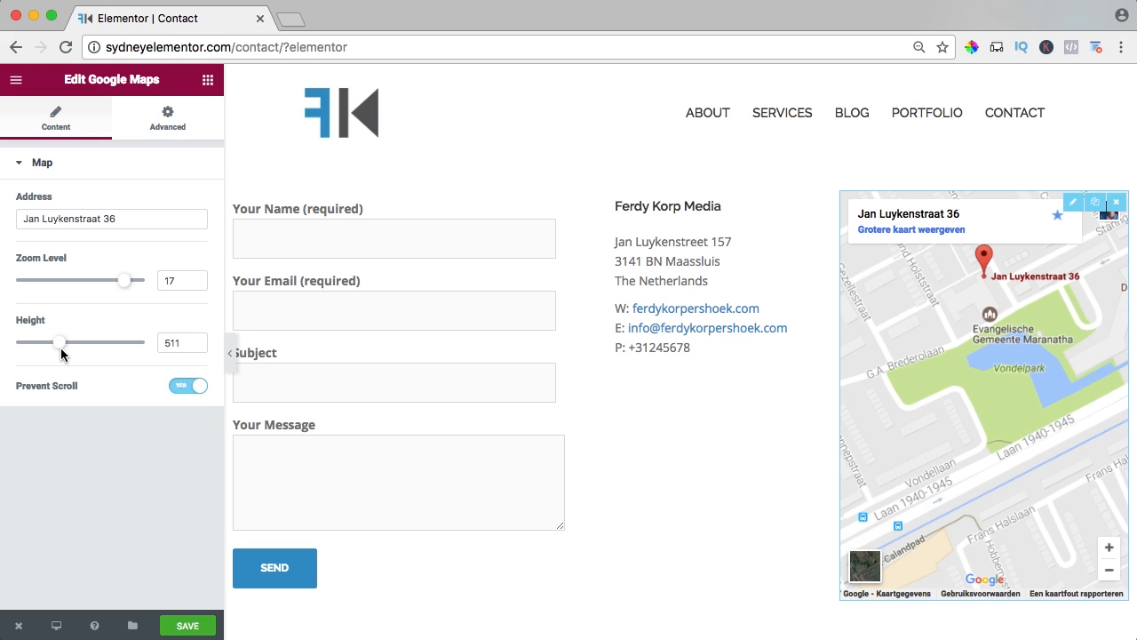
# Find the Image widget and add it below the contact details in the middle column.
pyautogui.click(207, 80)
pyautogui.click(73, 144)
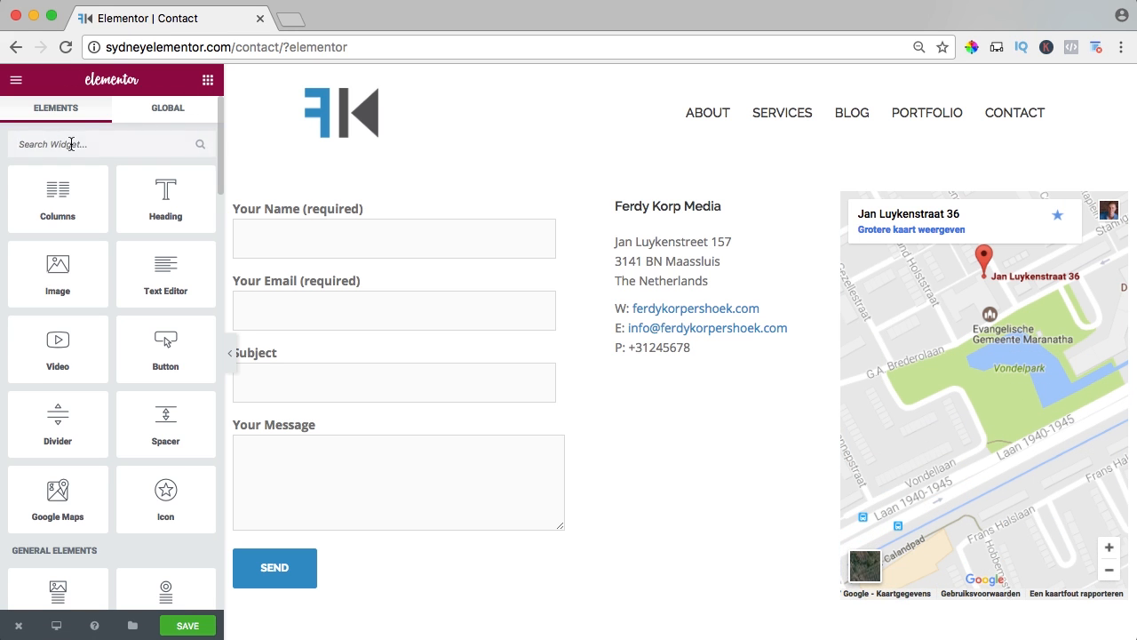
pyautogui.write('image')
pyautogui.moveTo(36, 192); pyautogui.dragTo(691, 440)
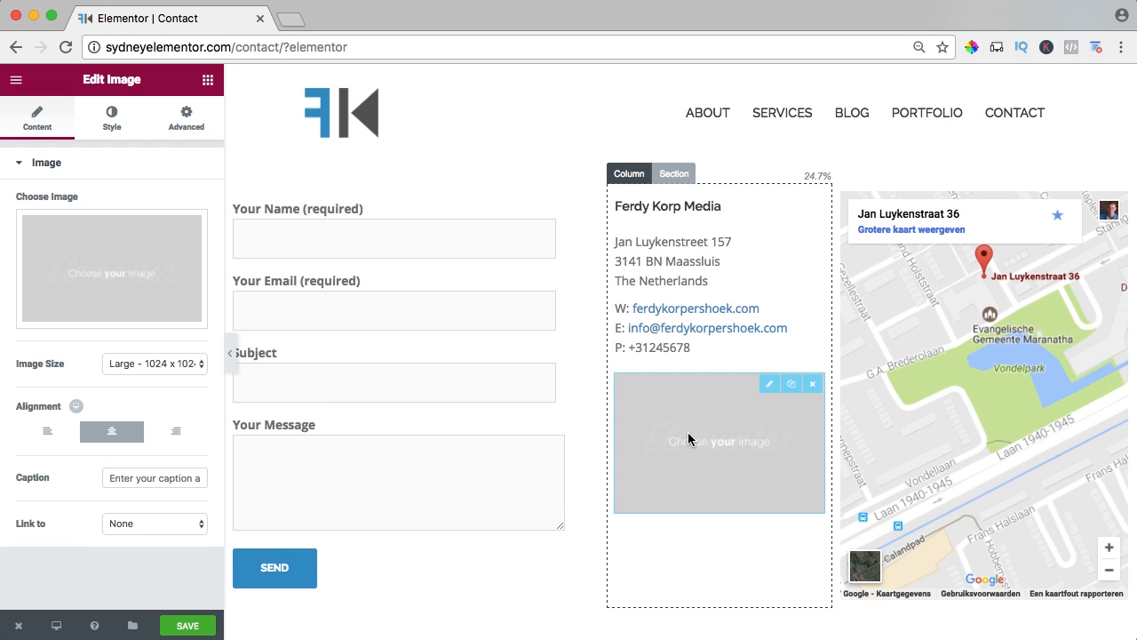
# Search the media library by first name and insert the round portrait photo into the new image widget.
pyautogui.click(137, 268)
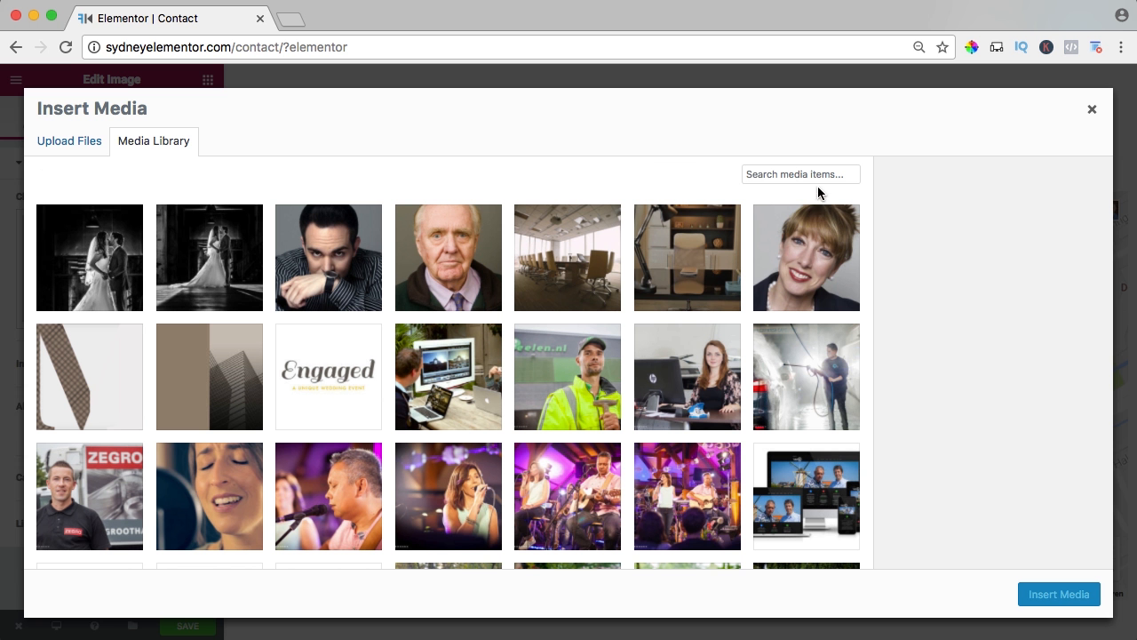
pyautogui.write('ferdy')
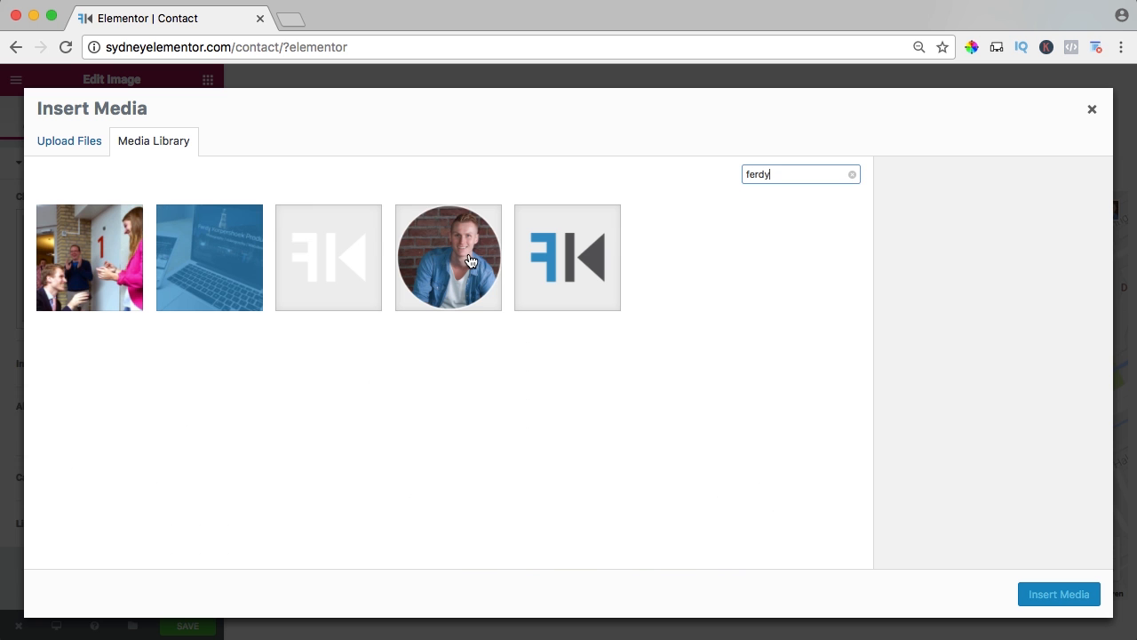
pyautogui.click(471, 262)
pyautogui.click(1059, 595)
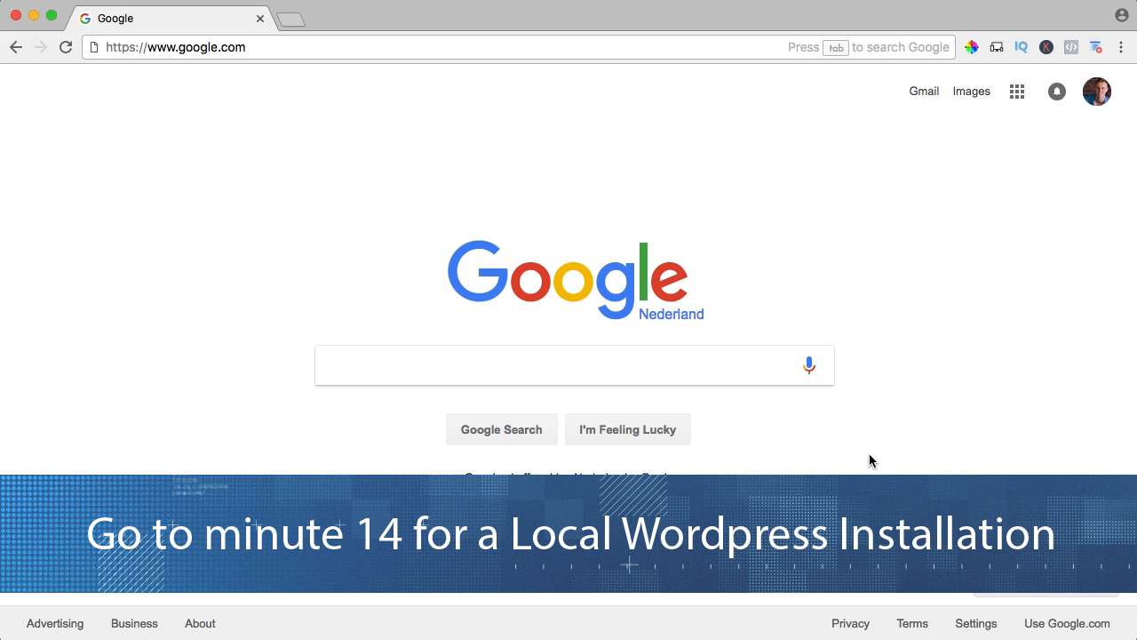
# Open webhosting124.com and look over the HostGator home page.
pyautogui.click(271, 48)
pyautogui.write('webhosti')
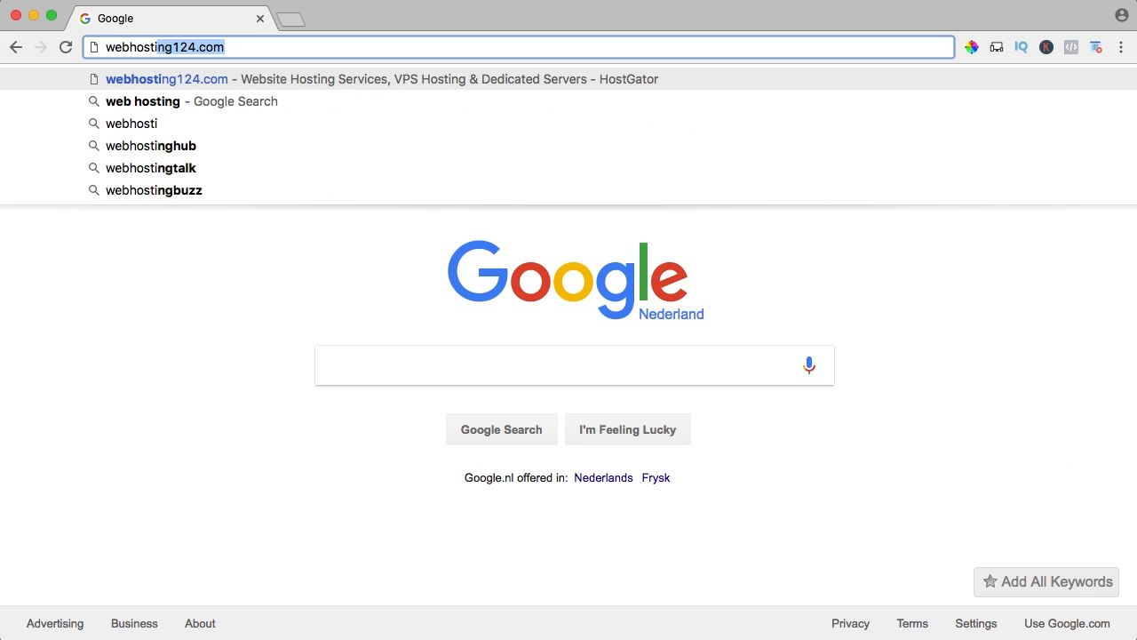
pyautogui.write('ng124.')
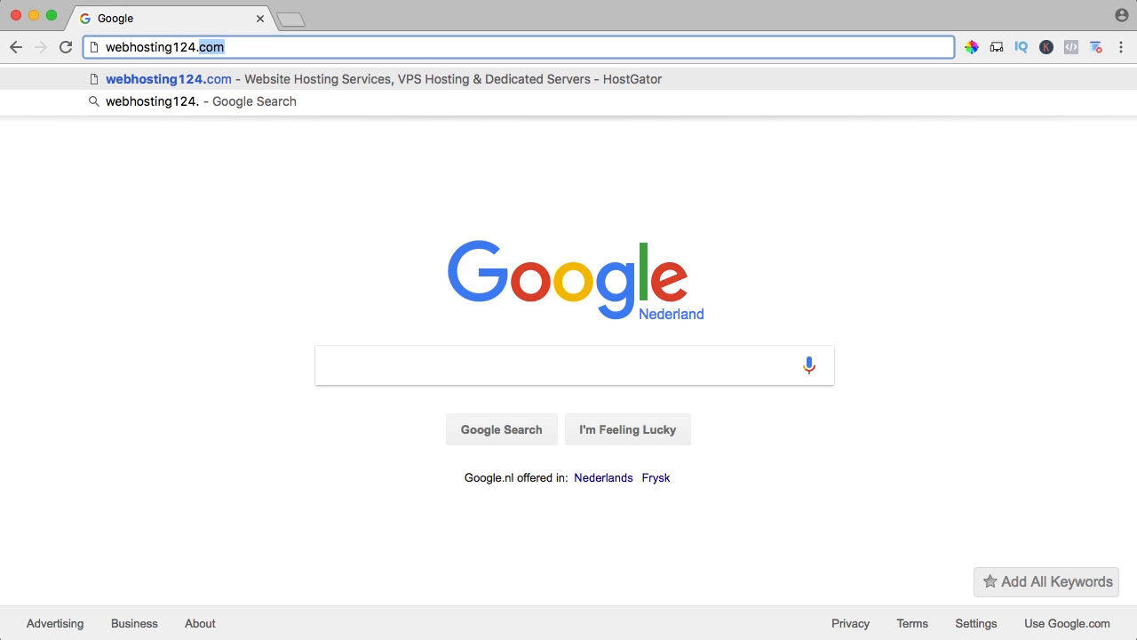
pyautogui.write('com')
pyautogui.press('Return')
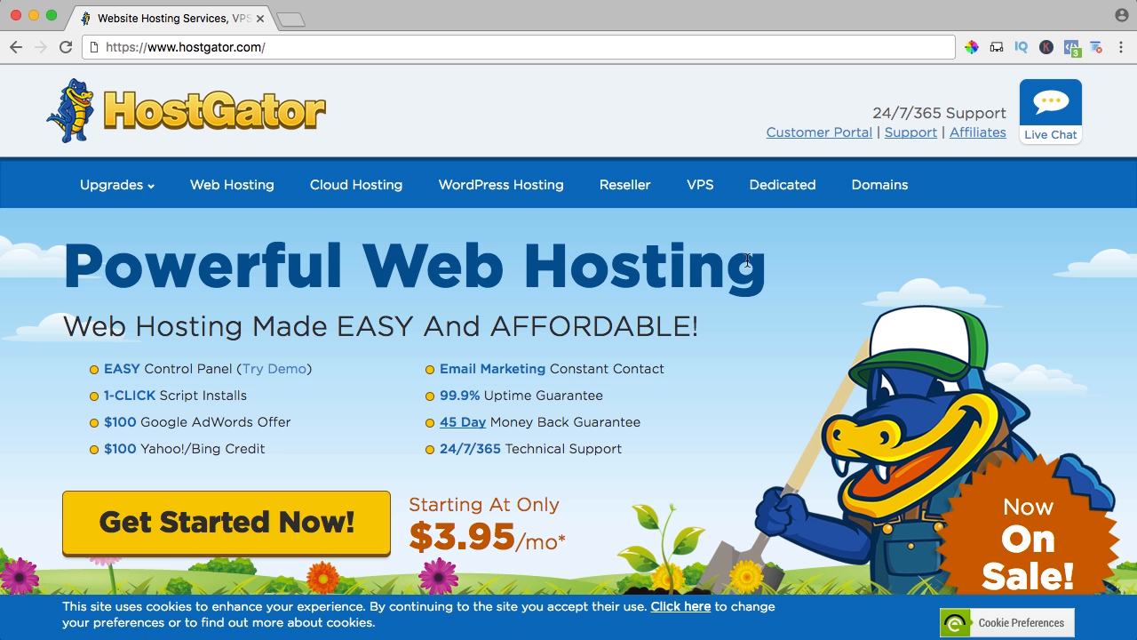
pyautogui.scroll(-1, 747, 259)
pyautogui.scroll(5, 747, 260)
# Open HostGator's Web Hosting plans and highlight the Baby plan's unlimited domains and monthly price.
pyautogui.click(230, 190)
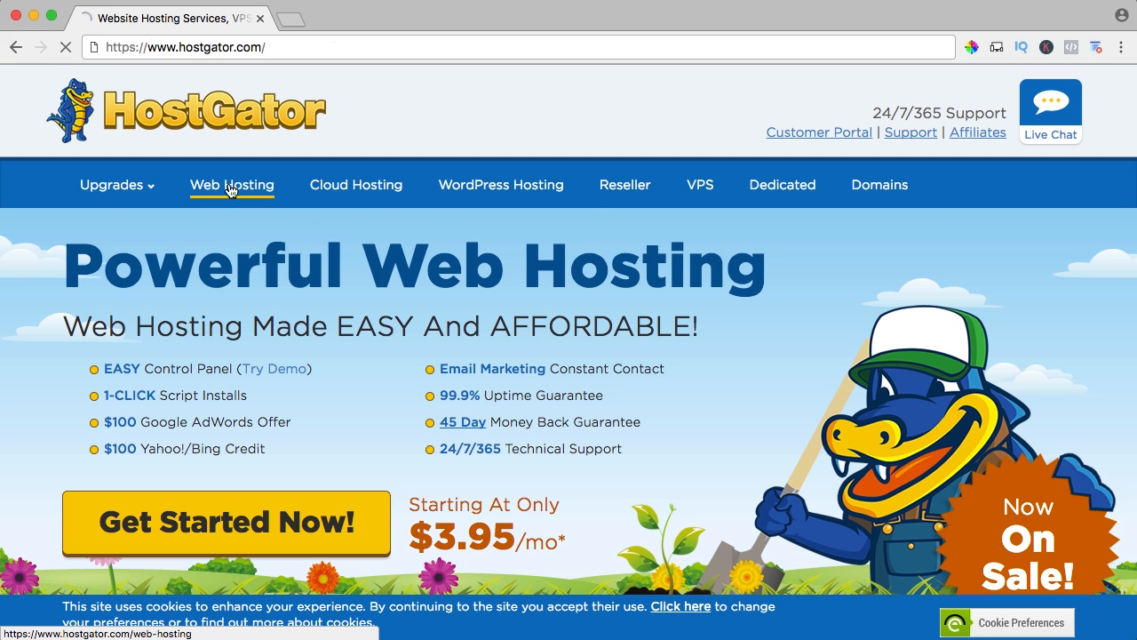
pyautogui.scroll(-1, 336, 224)
pyautogui.scroll(-5, 336, 224)
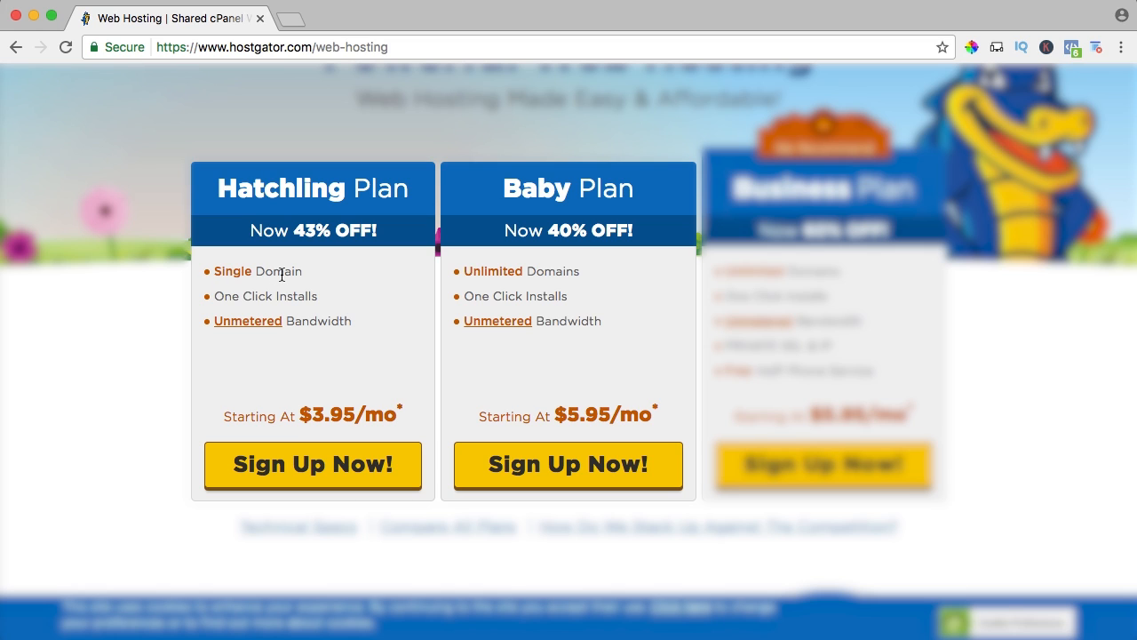
pyautogui.moveTo(462, 271); pyautogui.dragTo(574, 272)
pyautogui.click(573, 272)
pyautogui.moveTo(545, 415); pyautogui.dragTo(634, 415)
pyautogui.click(651, 415)
# Sign up for the Hatchling plan and check the availability of facebook.com as a new domain.
pyautogui.click(299, 467)
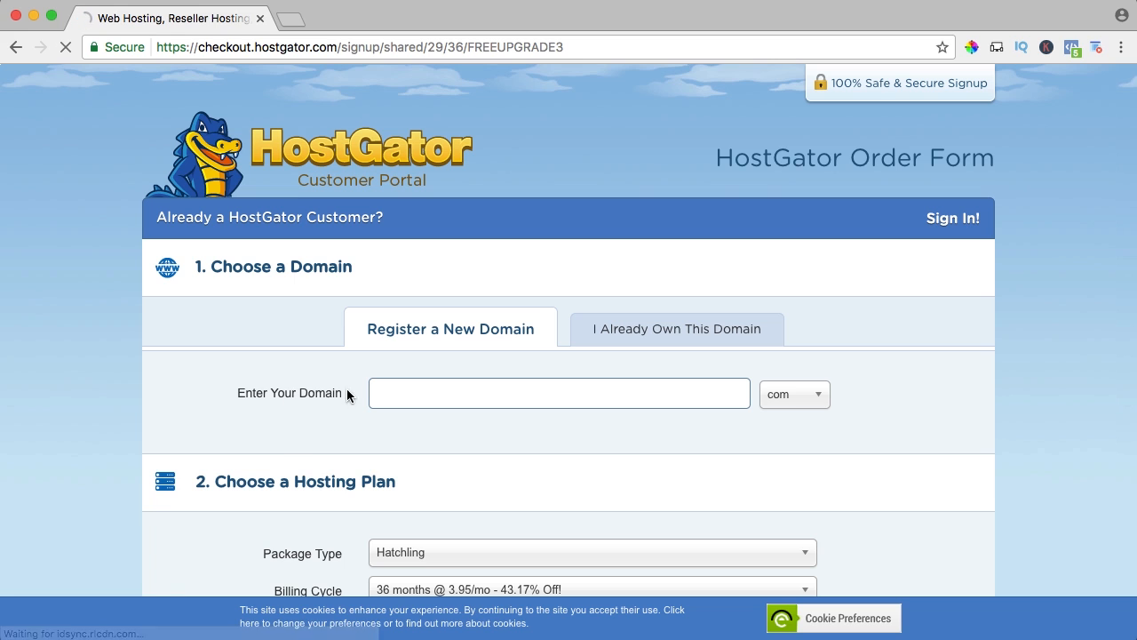
pyautogui.write('facebook')
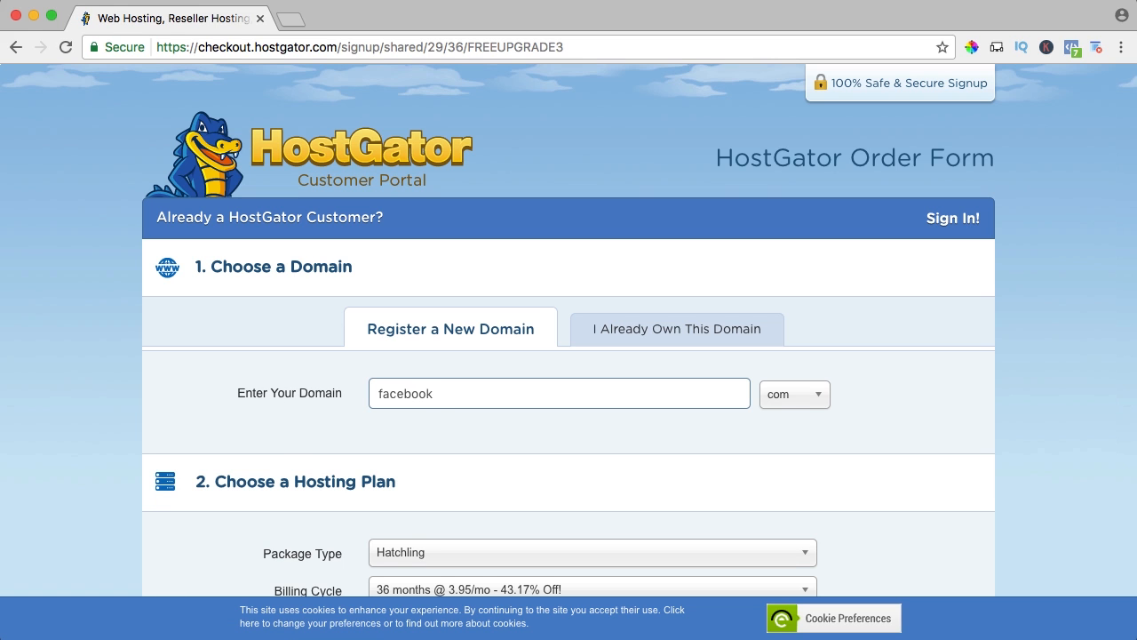
pyautogui.press('Tab')
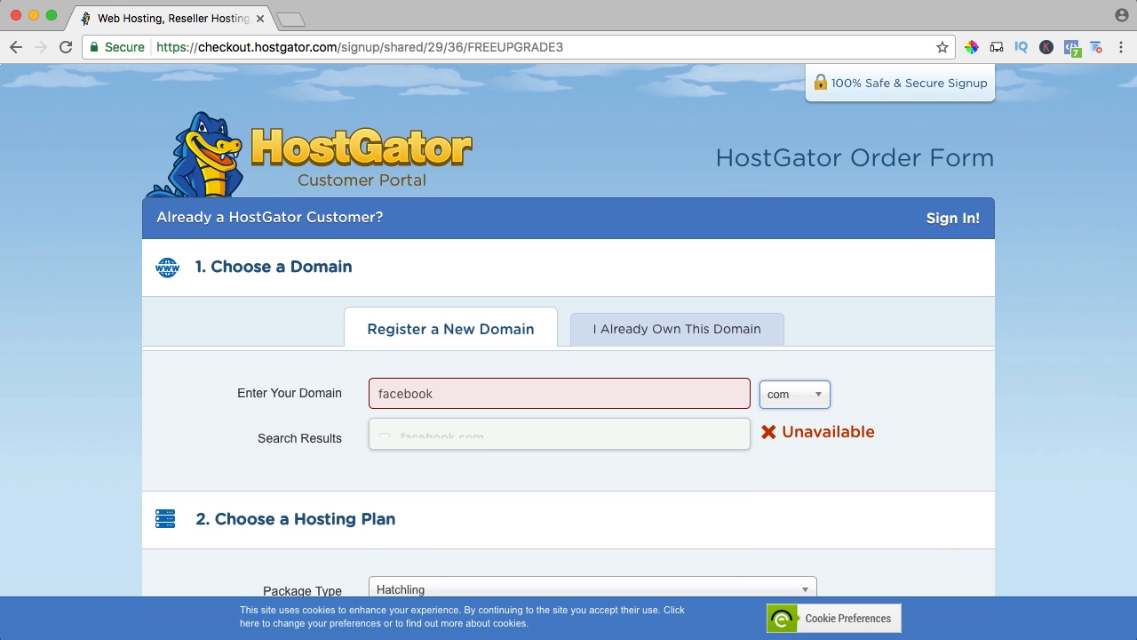
# Replace the domain entry with sydneyelementor, using the com extension.
pyautogui.doubleClick(455, 394)
pyautogui.write('sydney')
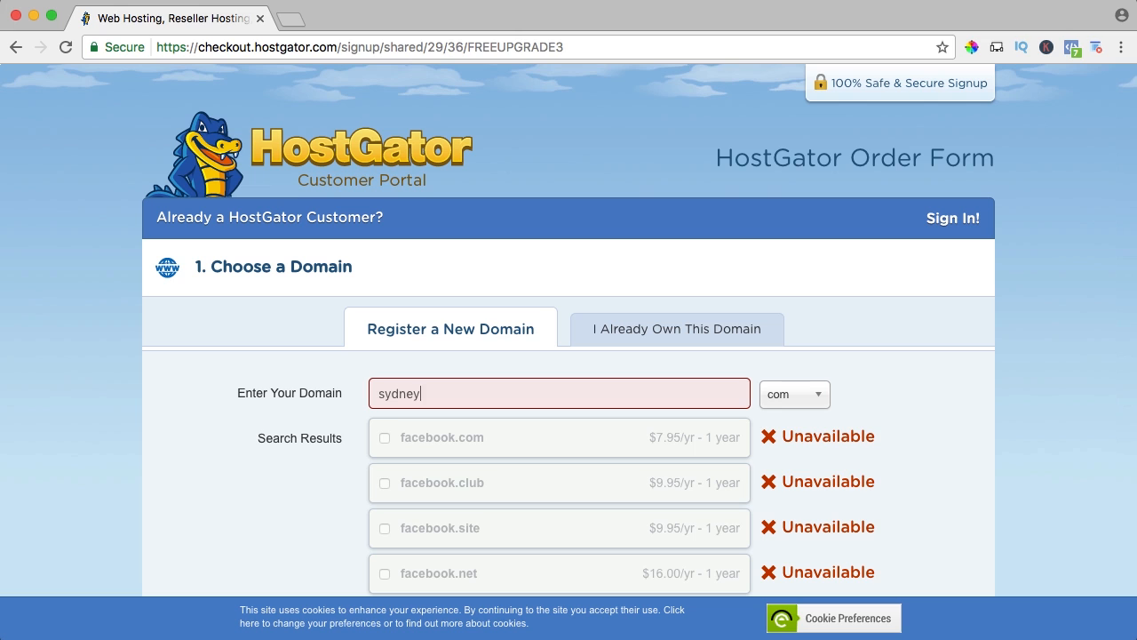
pyautogui.write('elementor')
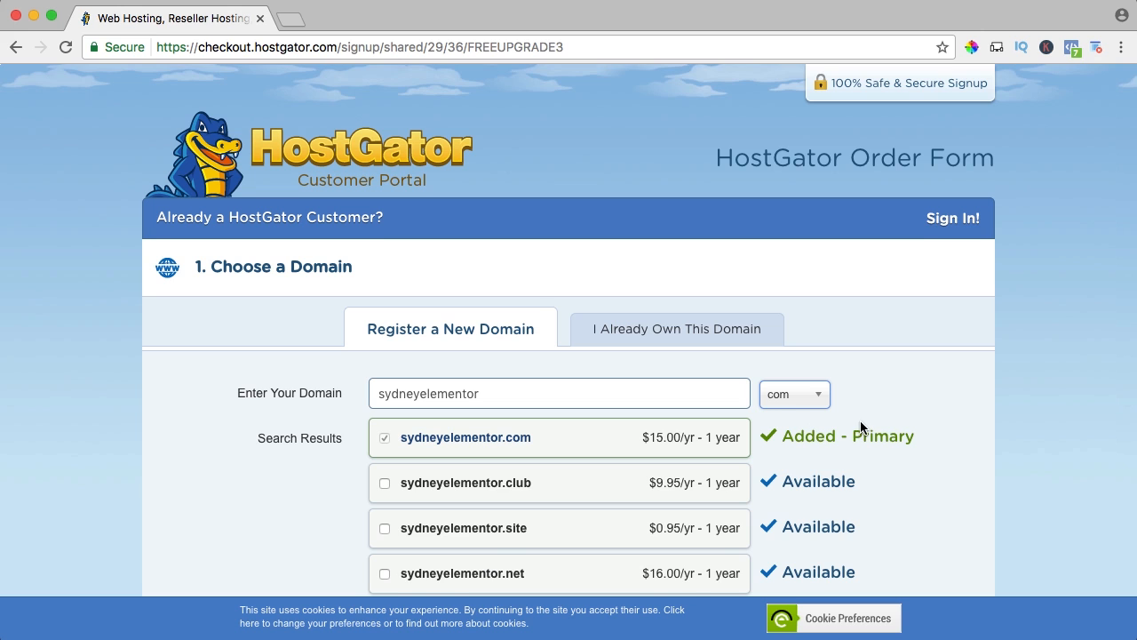
# Examine the sydneyelementor domain results with their extensions and prices, down to the Domain Privacy Protection option.
pyautogui.scroll(-3, 860, 422)
pyautogui.scroll(-4, 840, 426)
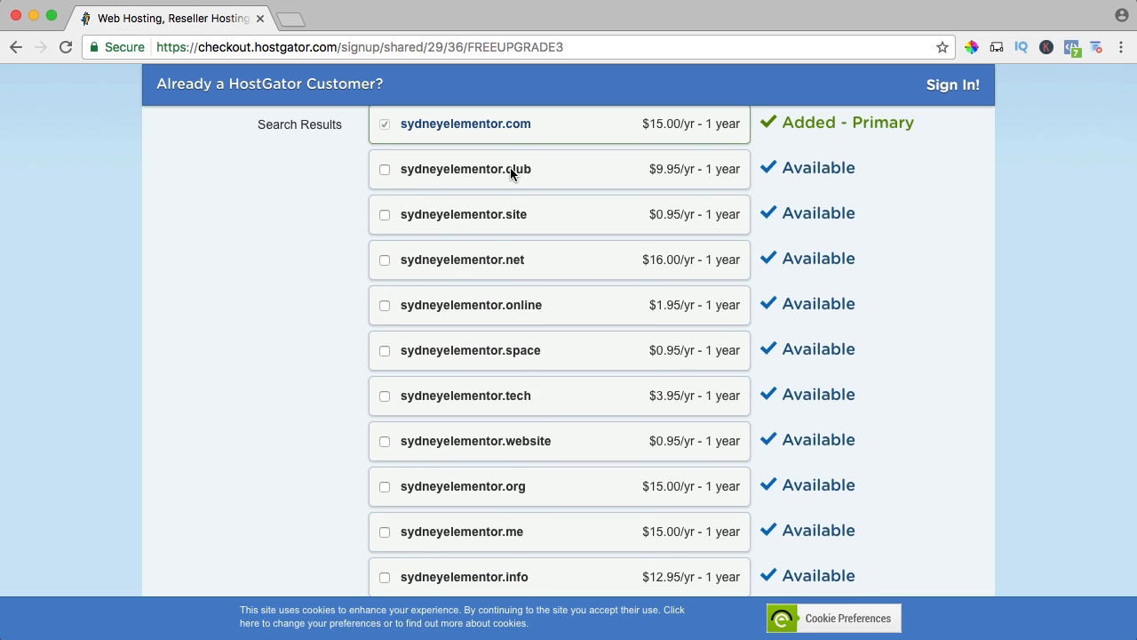
pyautogui.scroll(1, 445, 191)
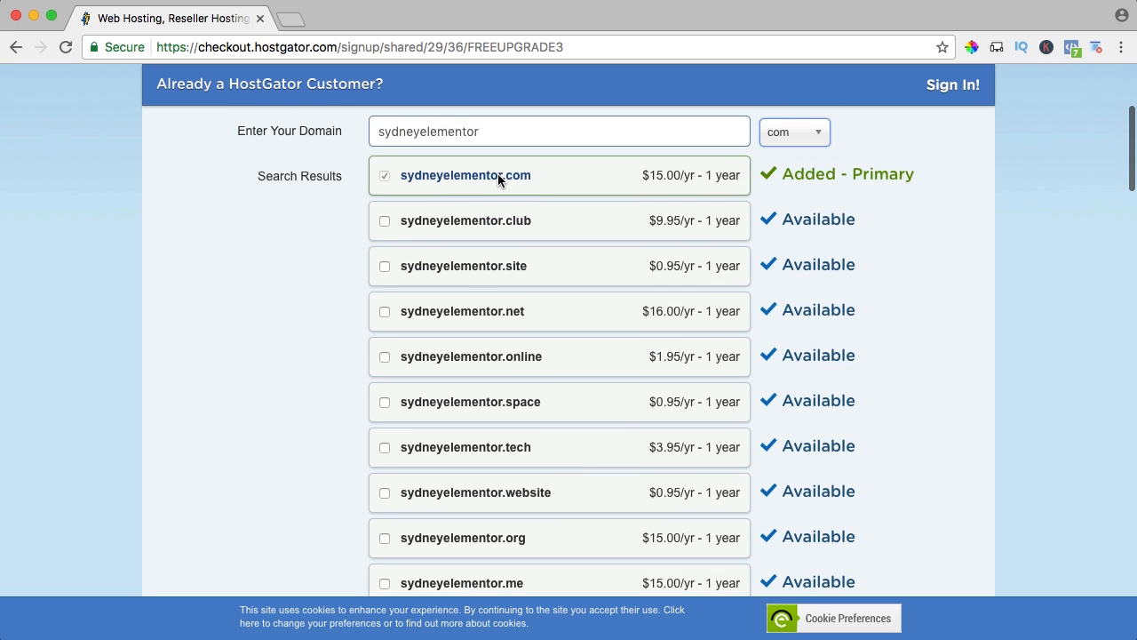
pyautogui.moveTo(421, 175); pyautogui.dragTo(401, 175)
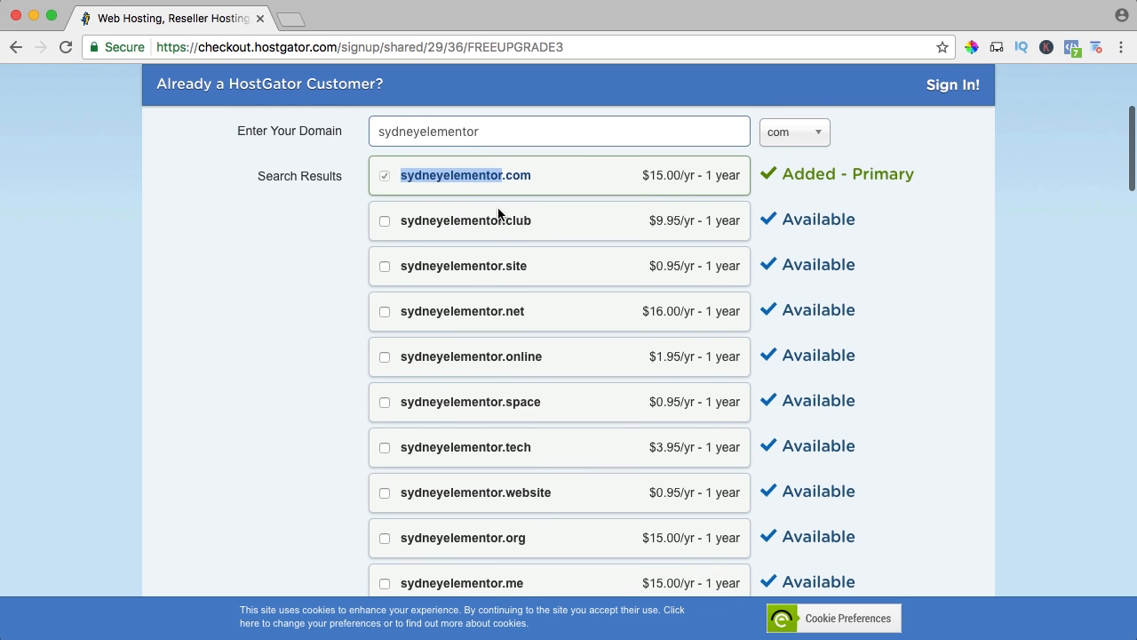
pyautogui.scroll(-2, 500, 216)
pyautogui.scroll(-2, 507, 219)
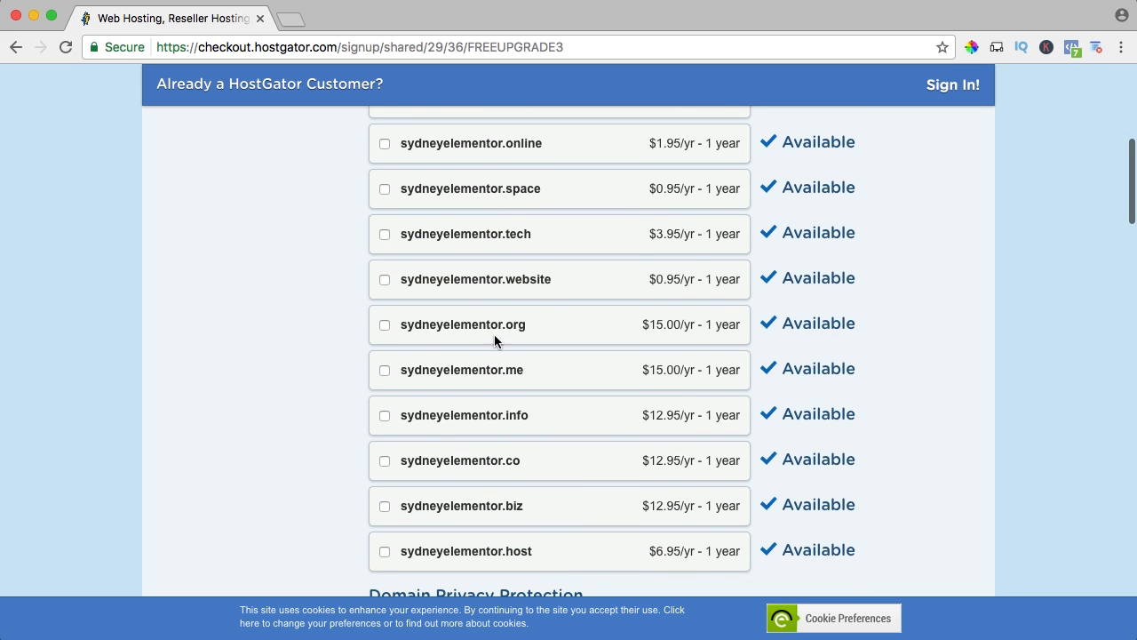
pyautogui.scroll(-1, 471, 311)
pyautogui.scroll(-6, 452, 290)
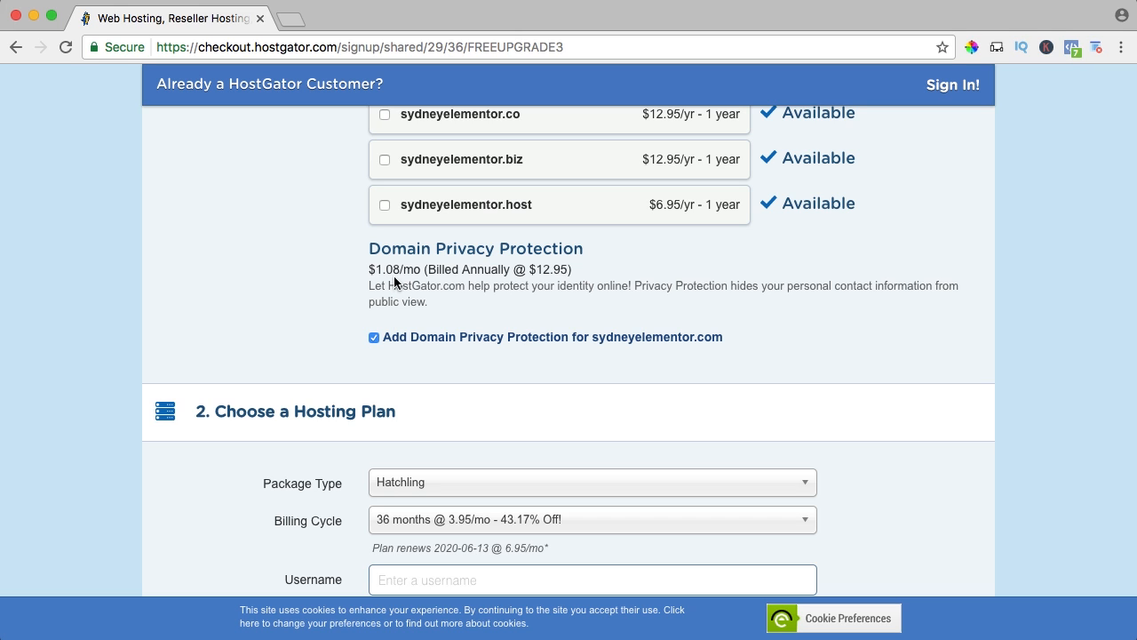
# Remove Domain Privacy Protection for sydneyelementor.com from the order.
pyautogui.click(374, 338)
pyautogui.scroll(-5, 353, 336)
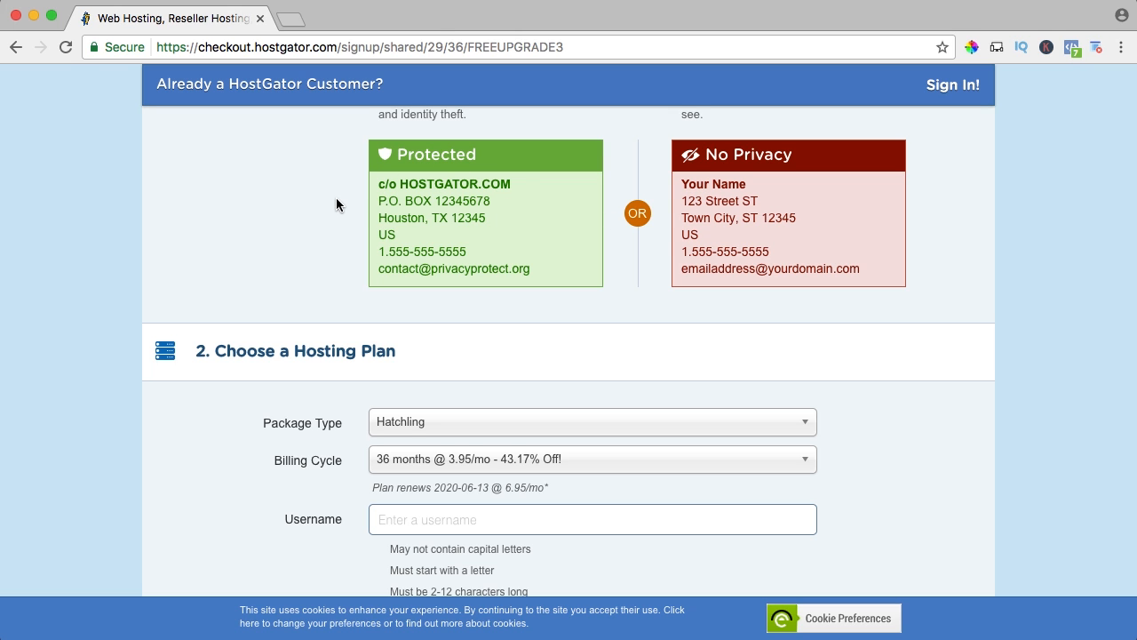
# Keep Hatchling as the package type and set the billing cycle to 6 months @ 10.95/mo.
pyautogui.scroll(-5, 323, 204)
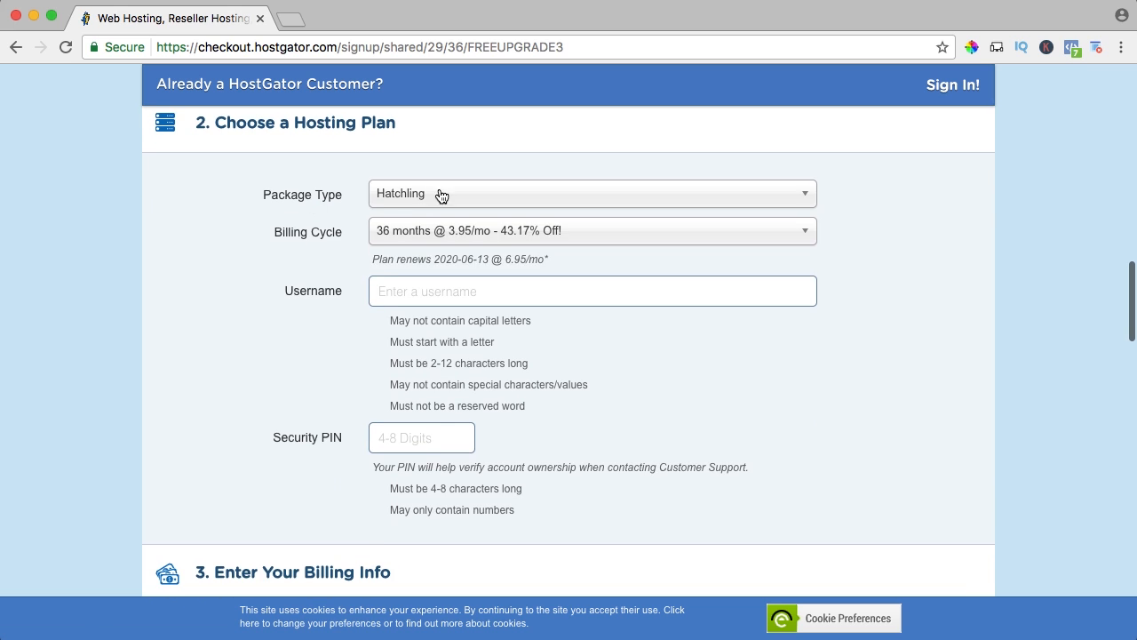
pyautogui.click(442, 195)
pyautogui.click(410, 221)
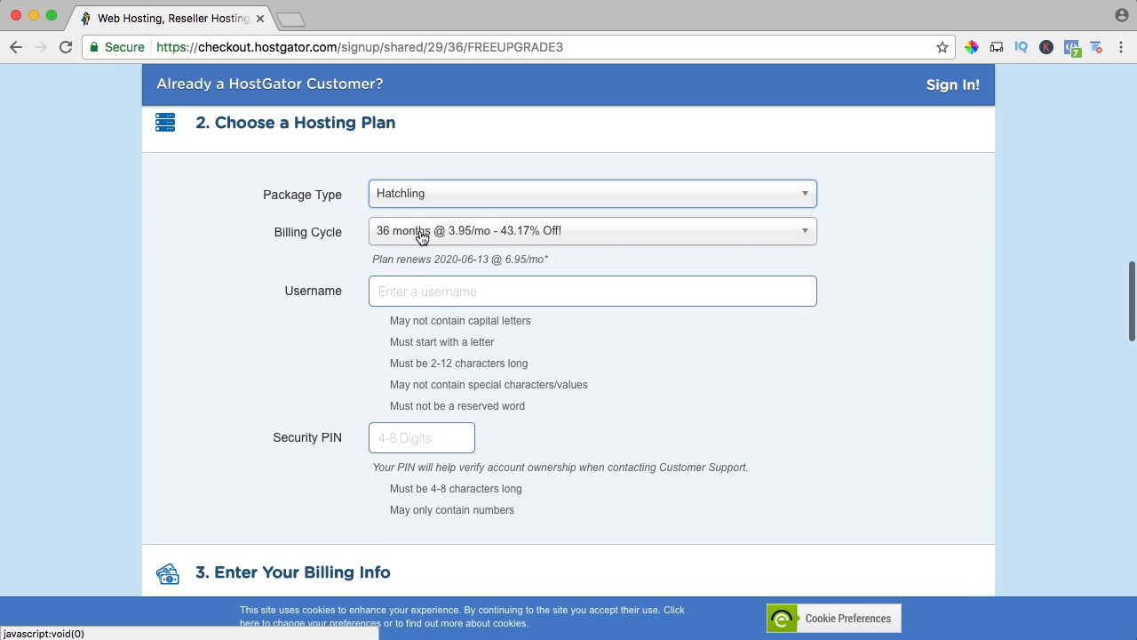
pyautogui.click(422, 236)
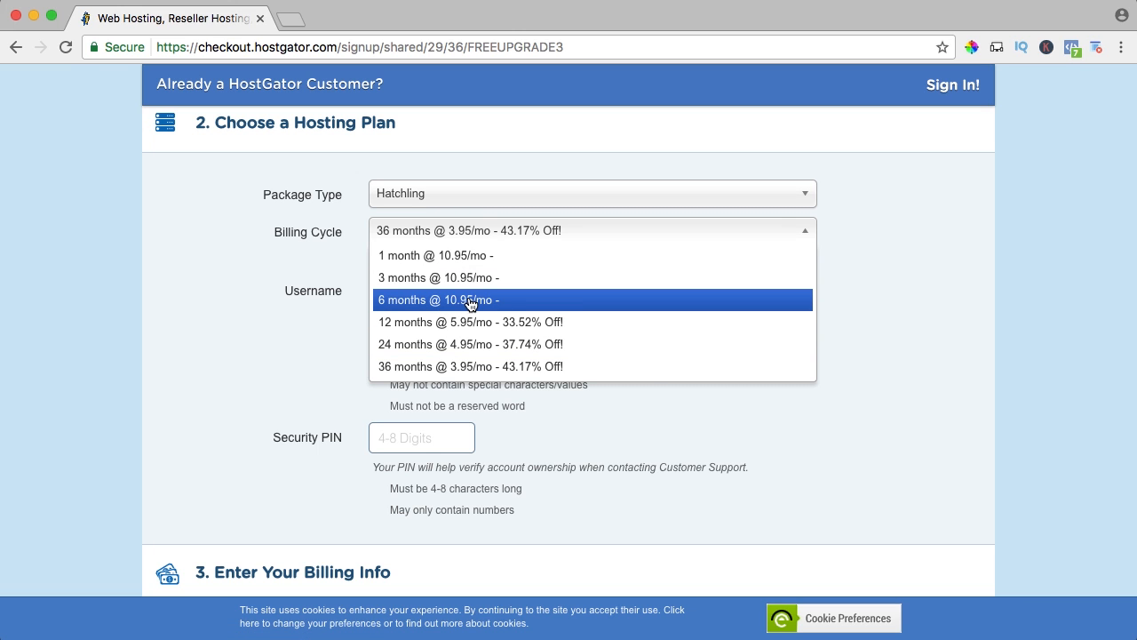
pyautogui.click(405, 295)
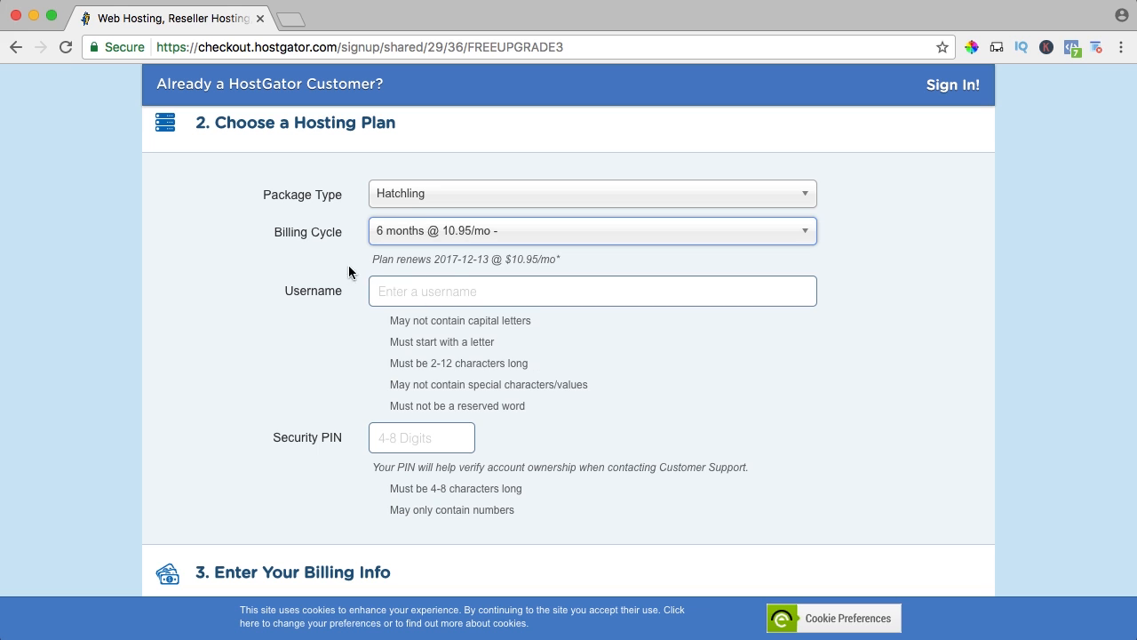
# Enter the account username and the security PIN for the hosting plan.
pyautogui.click(452, 289)
pyautogui.write('ferdykorp')
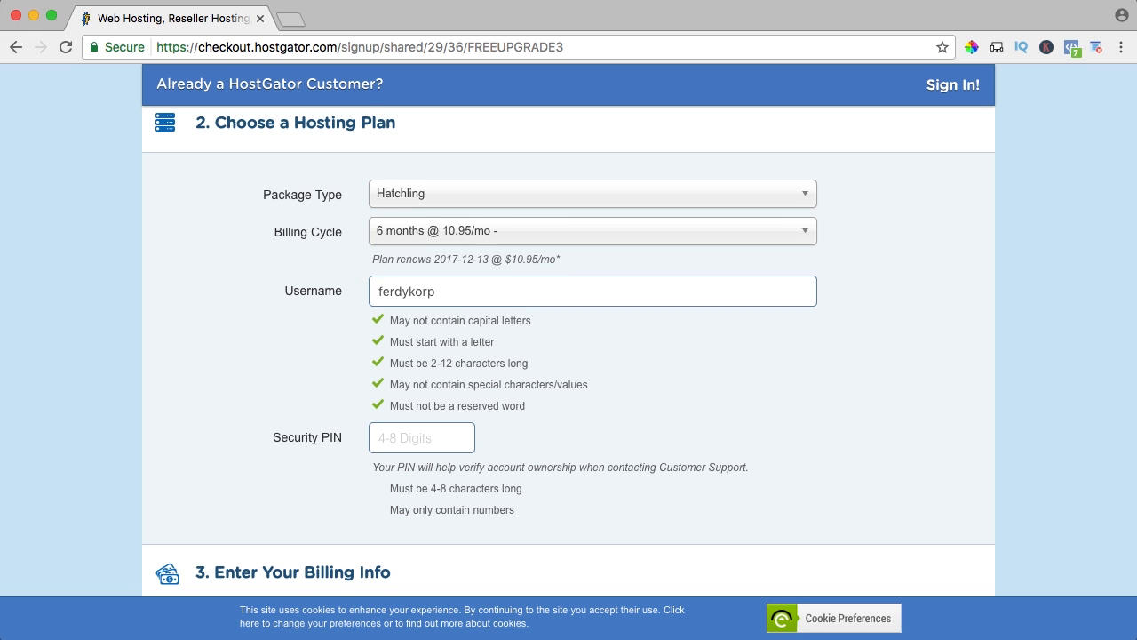
pyautogui.scroll(-3, 434, 334)
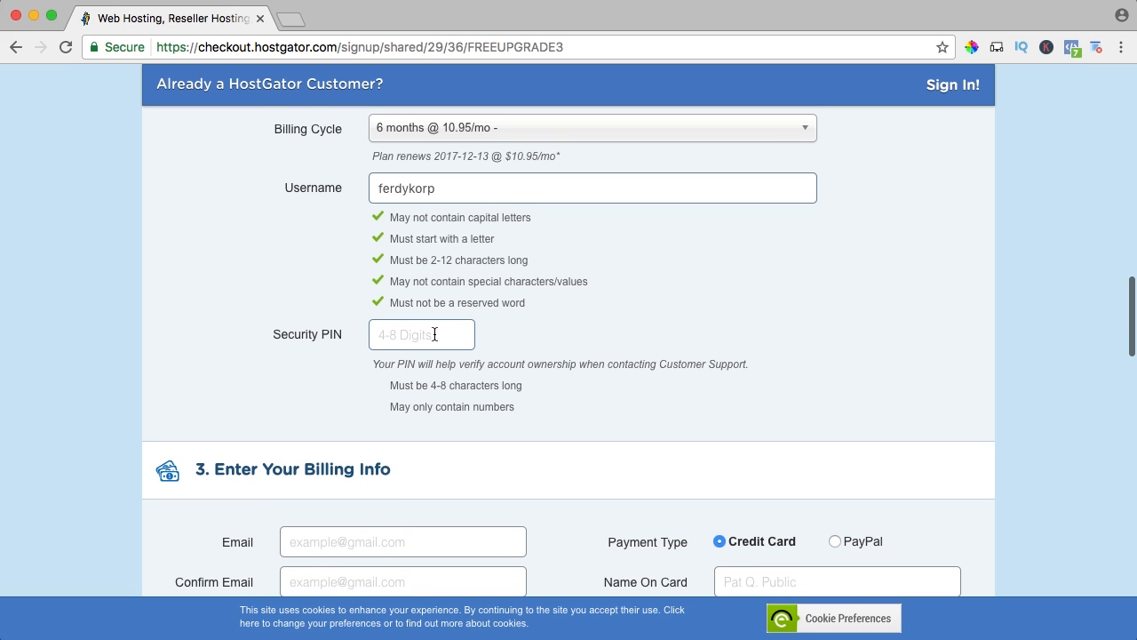
pyautogui.write('1234')
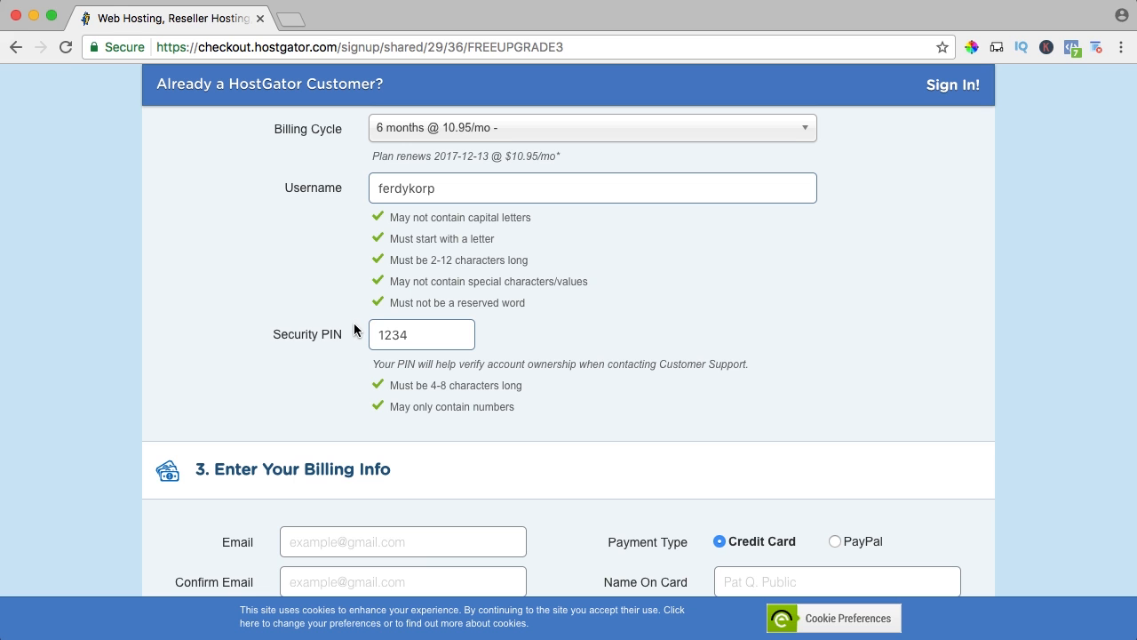
# Fill in the billing contact's e-mail, name, company, phone and address, plus the cardholder name, card number, CVV code and expiration date.
pyautogui.scroll(-5, 354, 329)
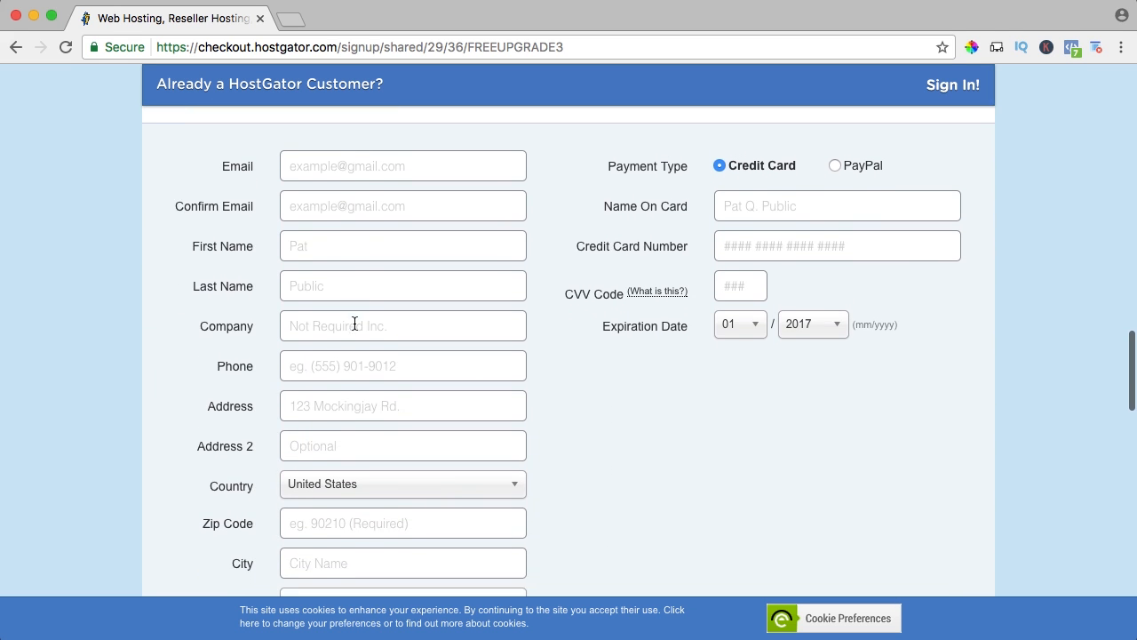
pyautogui.click(317, 133)
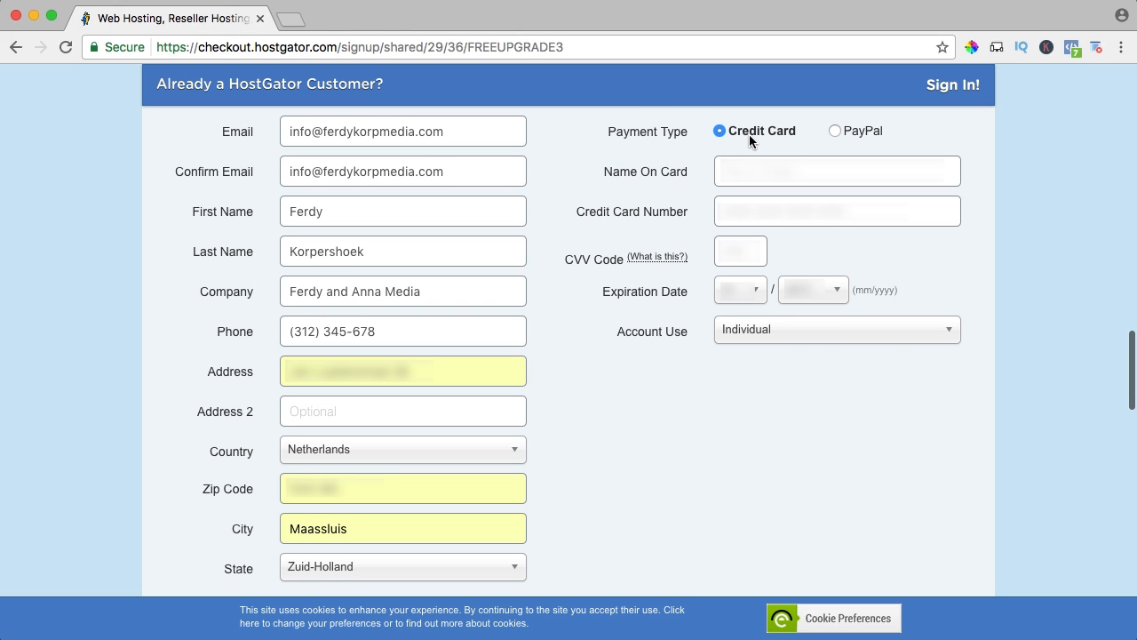
# Keep Credit Card as the payment type, set Account Use to Business, and enter the business name and VAT registration number.
pyautogui.click(833, 131)
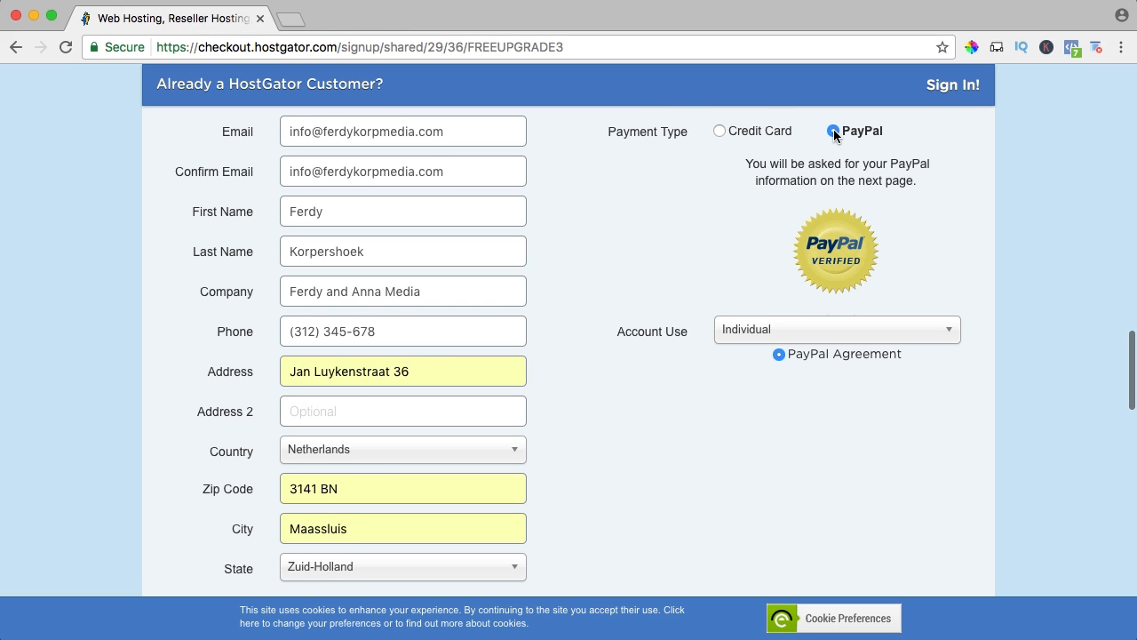
pyautogui.click(720, 131)
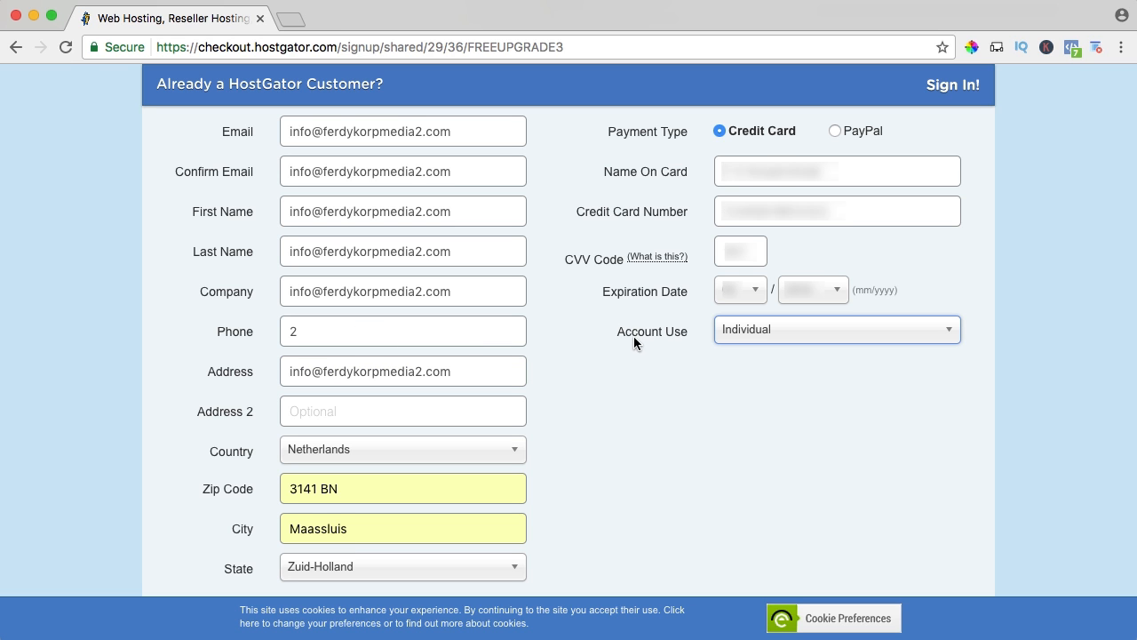
pyautogui.click(751, 337)
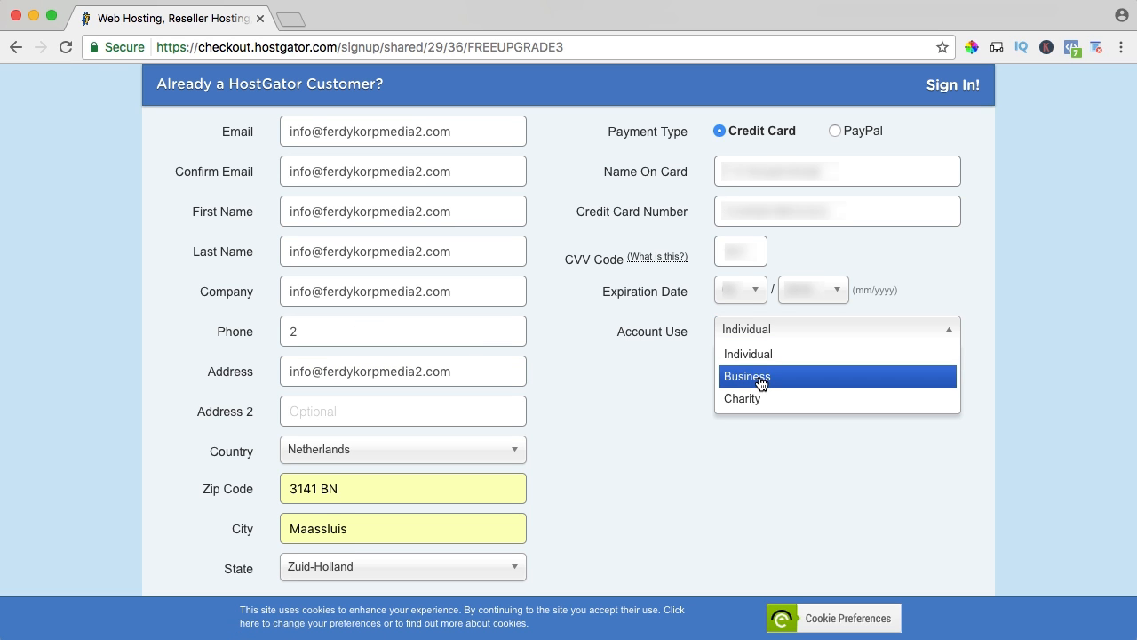
pyautogui.click(761, 382)
pyautogui.click(758, 408)
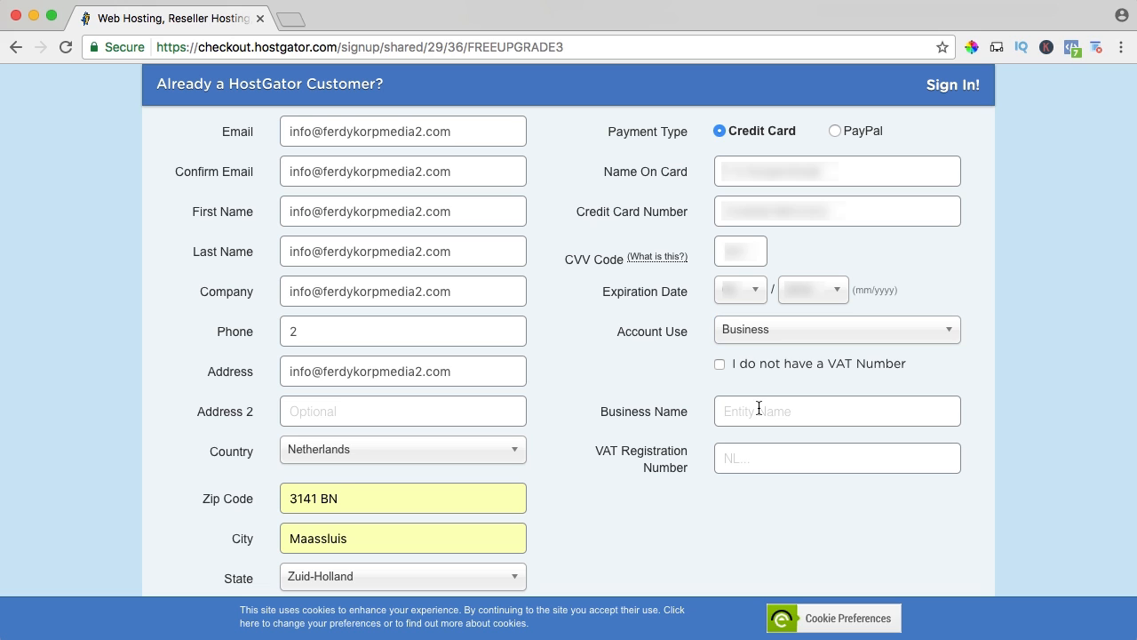
# Deselect the SiteLock hacker protection and the CodeGuard site backup in the additional services.
pyautogui.scroll(-6, 577, 384)
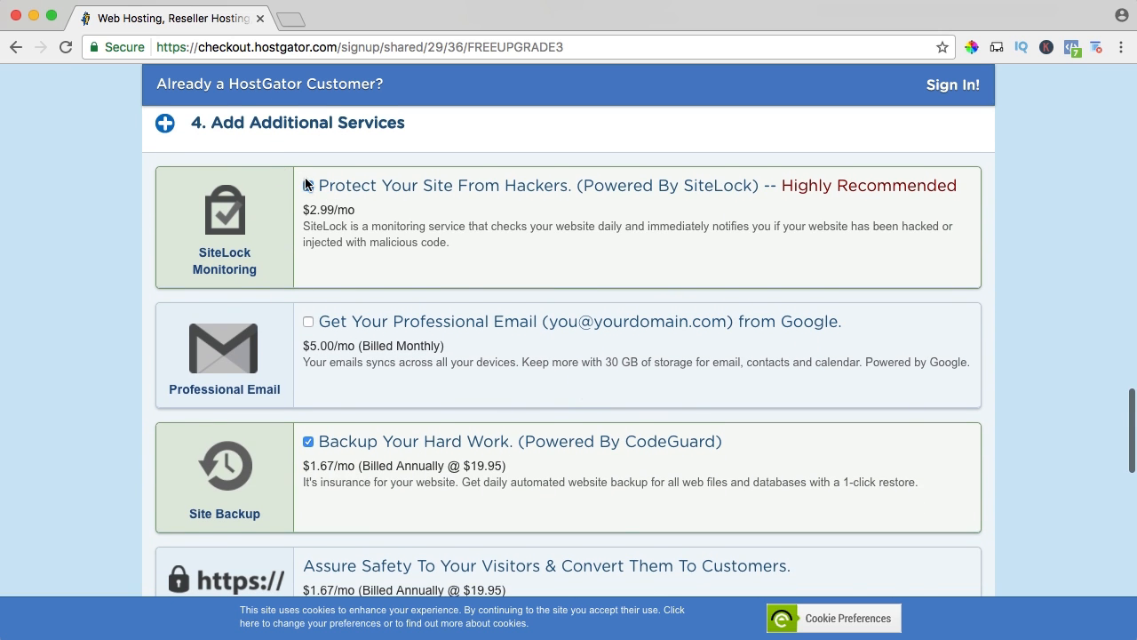
pyautogui.scroll(-1, 308, 184)
pyautogui.click(308, 168)
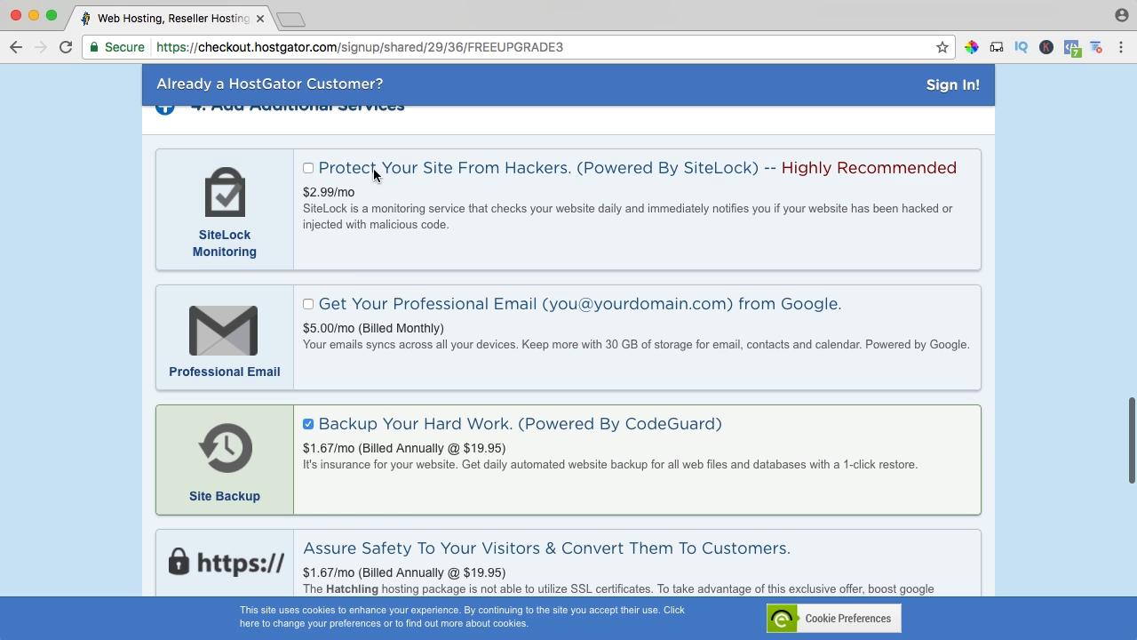
pyautogui.scroll(-3, 326, 273)
pyautogui.click(308, 357)
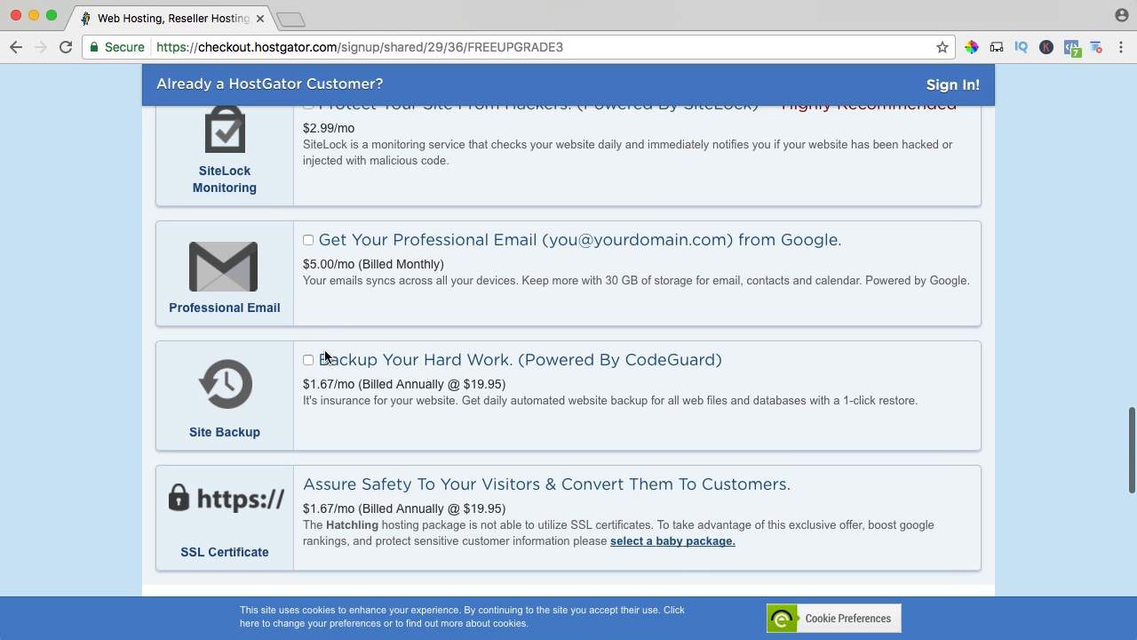
# Replace the coupon code with FERDYKORP and validate it.
pyautogui.scroll(-5, 330, 347)
pyautogui.scroll(-8, 371, 339)
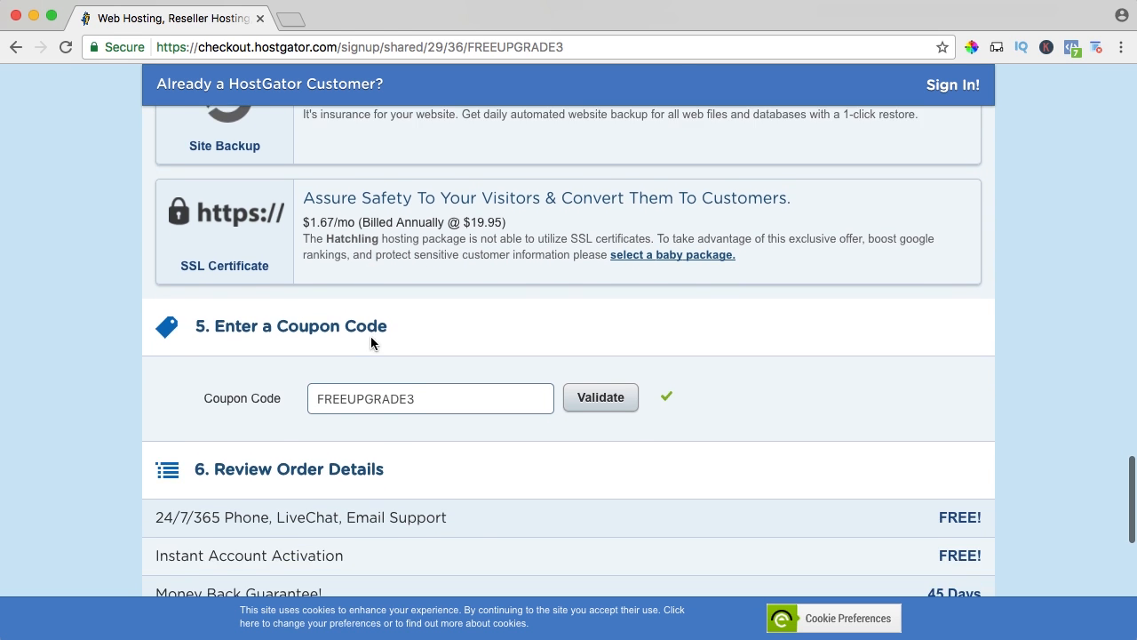
pyautogui.scroll(-3, 471, 339)
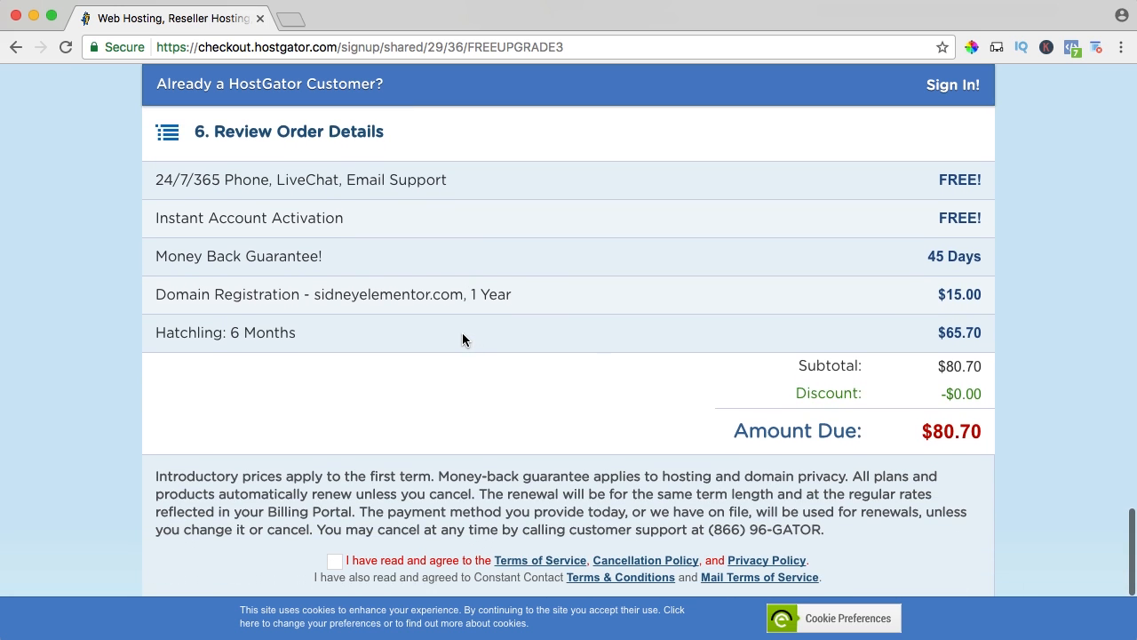
pyautogui.scroll(-1, 947, 435)
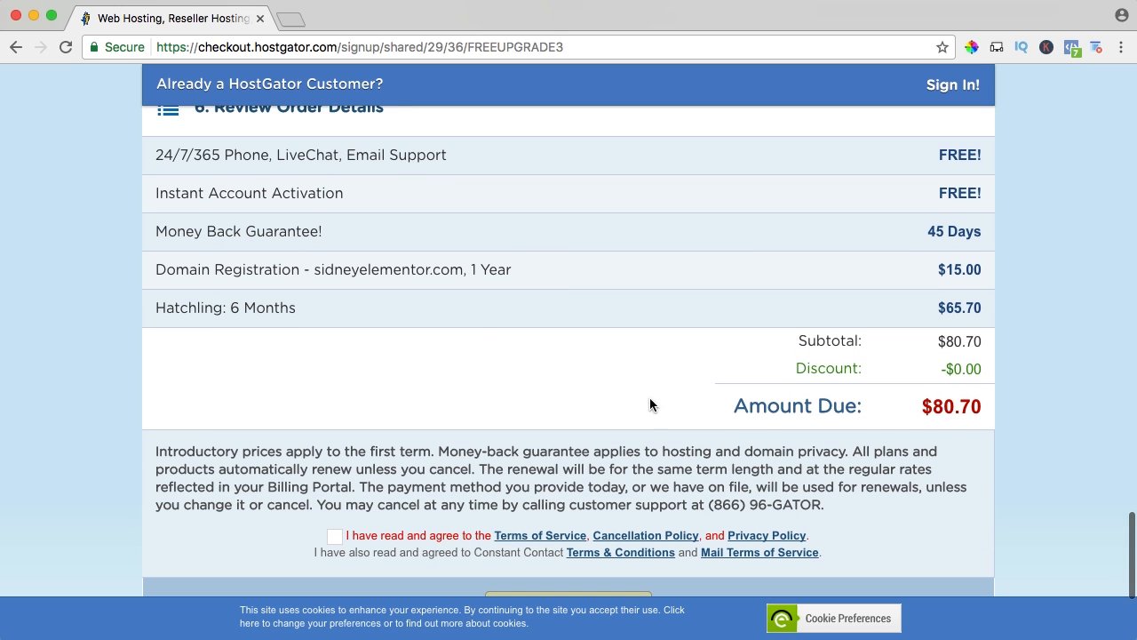
pyautogui.scroll(4, 531, 342)
pyautogui.doubleClick(356, 158)
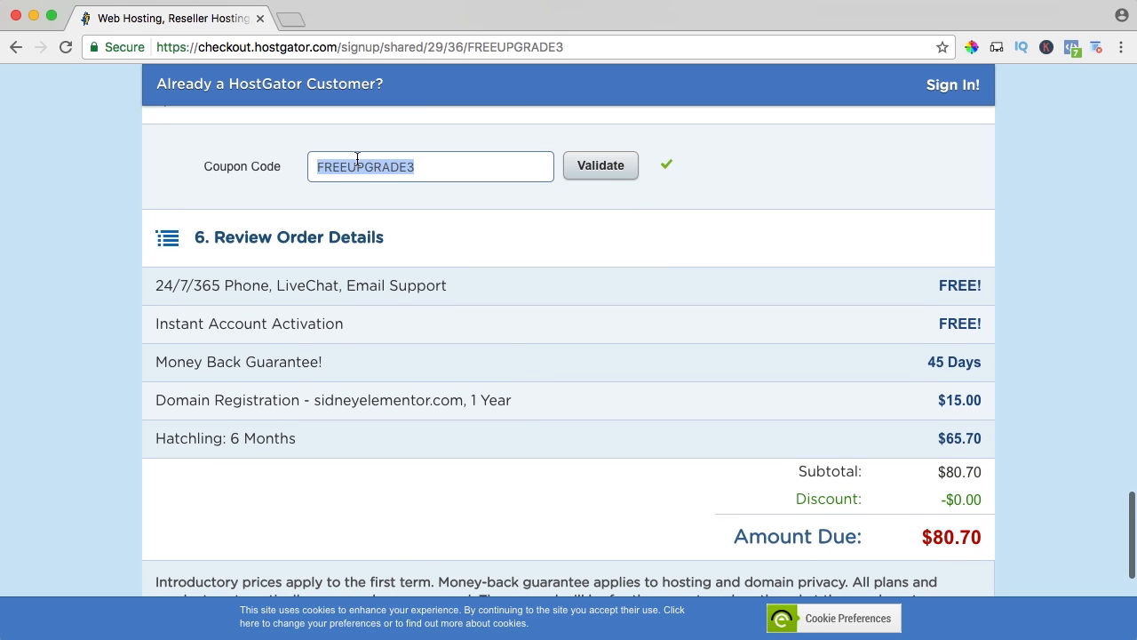
pyautogui.write('FERDYKORP')
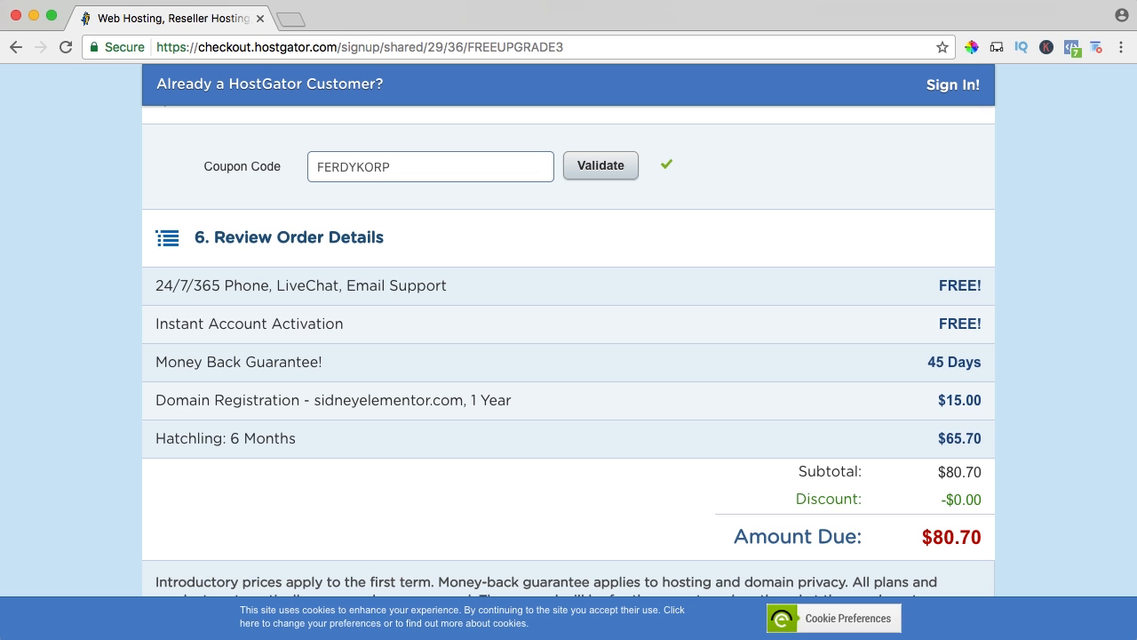
pyautogui.click(597, 169)
# Remove the reselected SiteLock Monitoring service from the order again.
pyautogui.scroll(10, 375, 269)
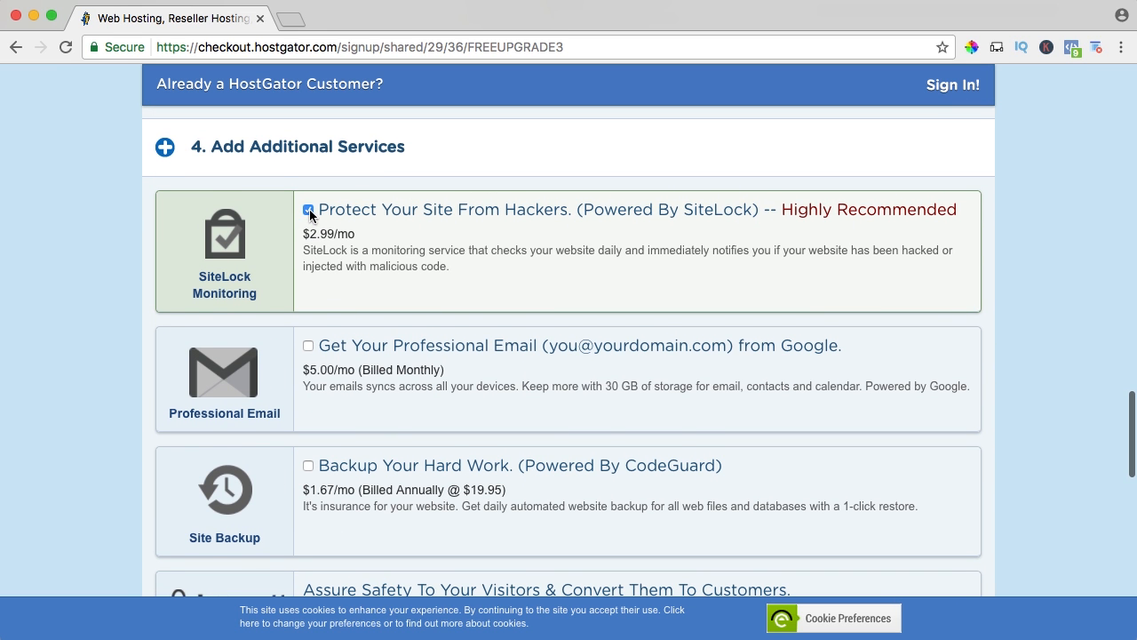
pyautogui.click(308, 210)
pyautogui.scroll(-7, 492, 259)
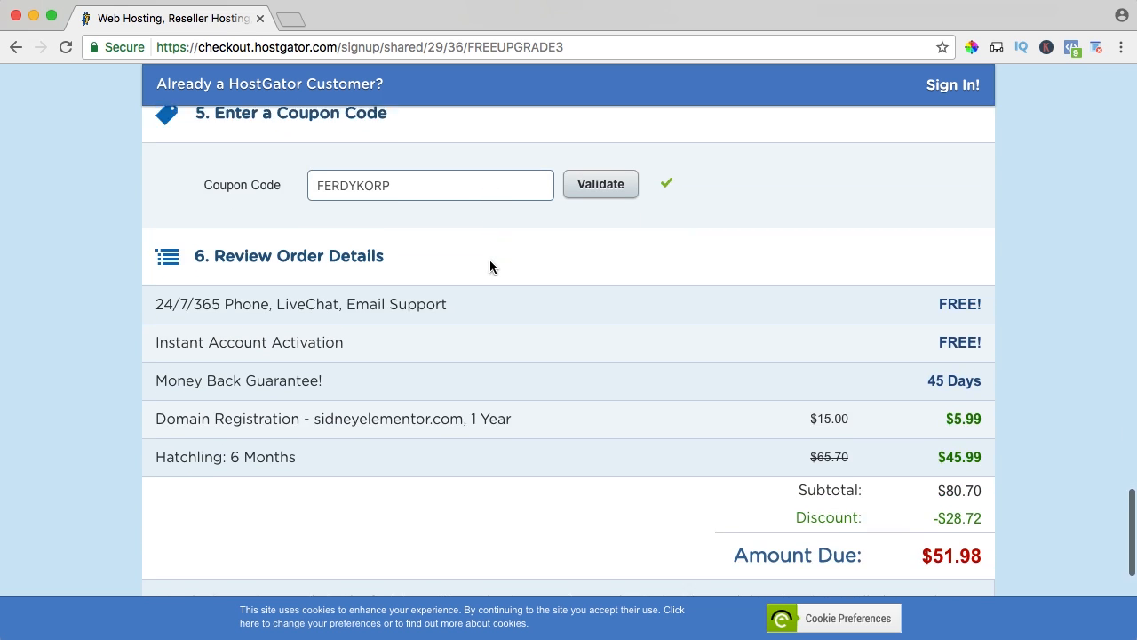
# Review the order details, agree to the terms and policies, and check out.
pyautogui.scroll(-1, 489, 262)
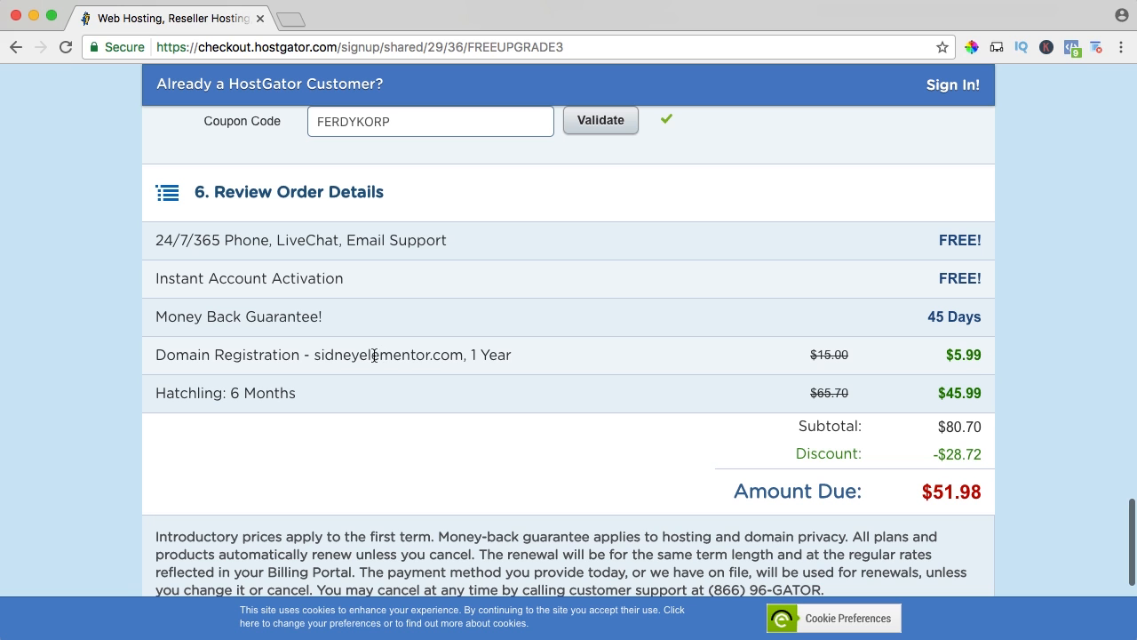
pyautogui.scroll(-2, 337, 356)
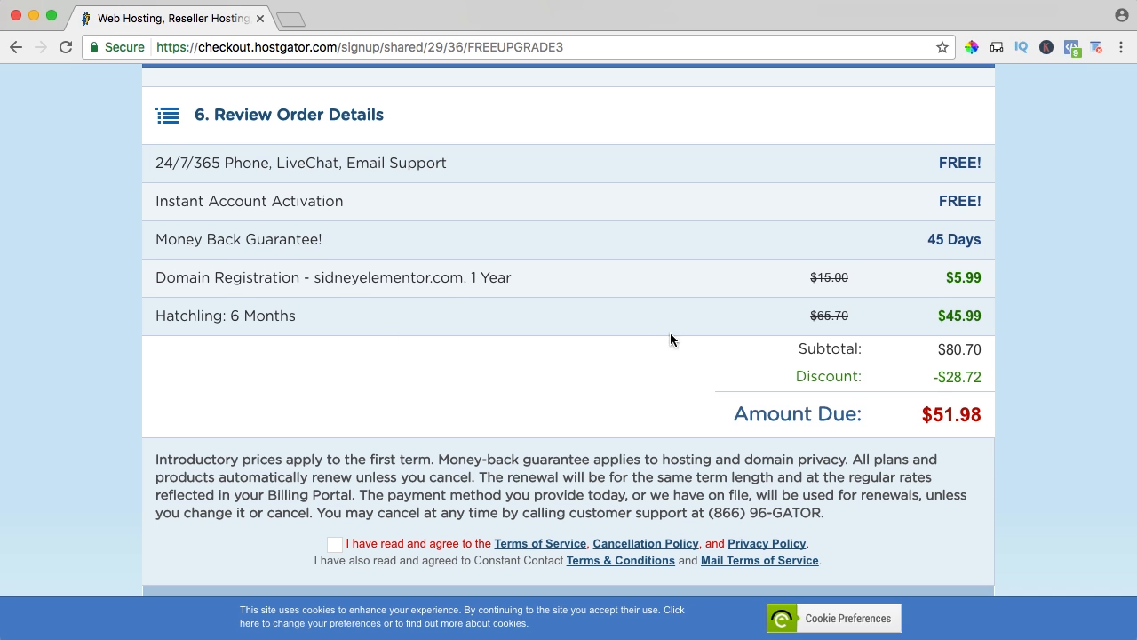
pyautogui.scroll(2, 627, 333)
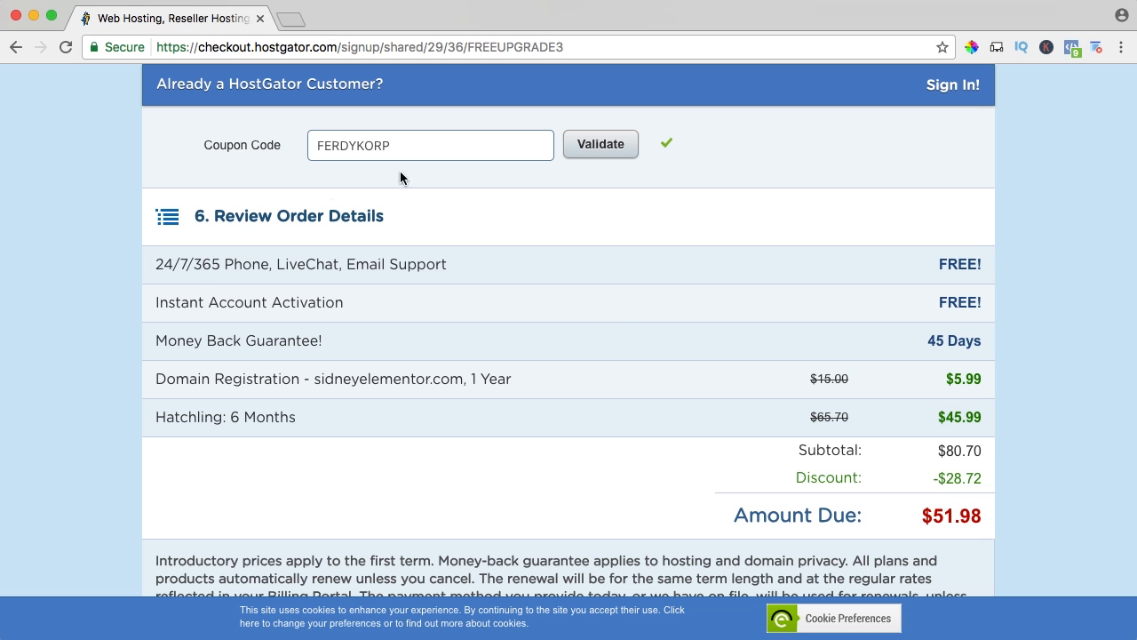
pyautogui.scroll(-5, 553, 317)
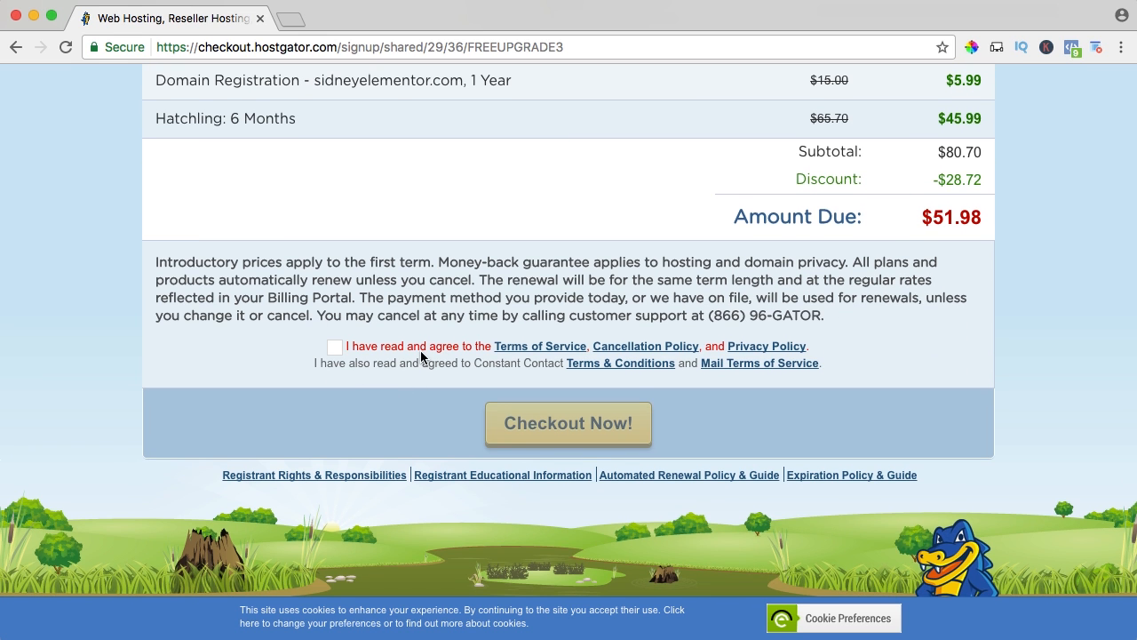
pyautogui.click(335, 347)
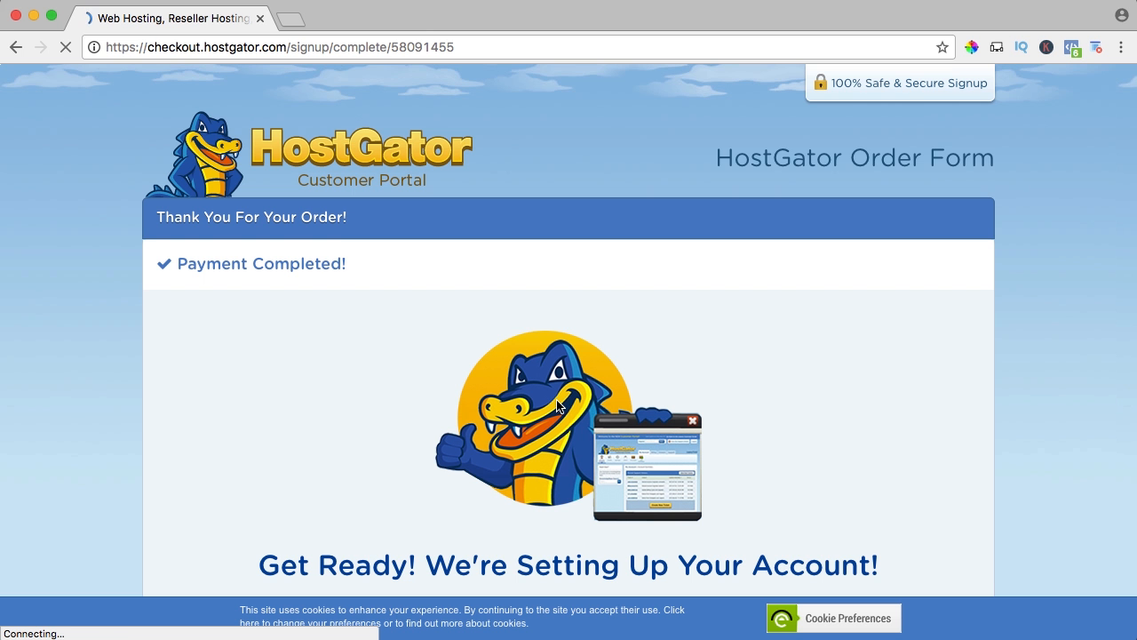
pyautogui.scroll(-2, 557, 400)
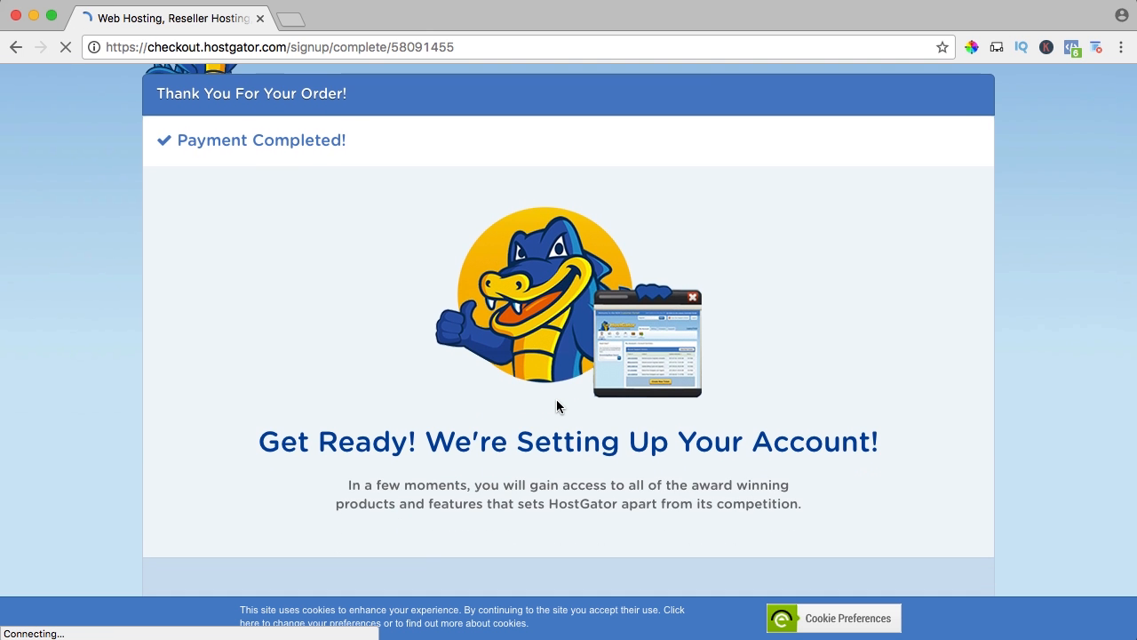
# Switch to Mail, open the two HostGator order e-mails, and copy the account password from the account info message.
pyautogui.press('super+space')
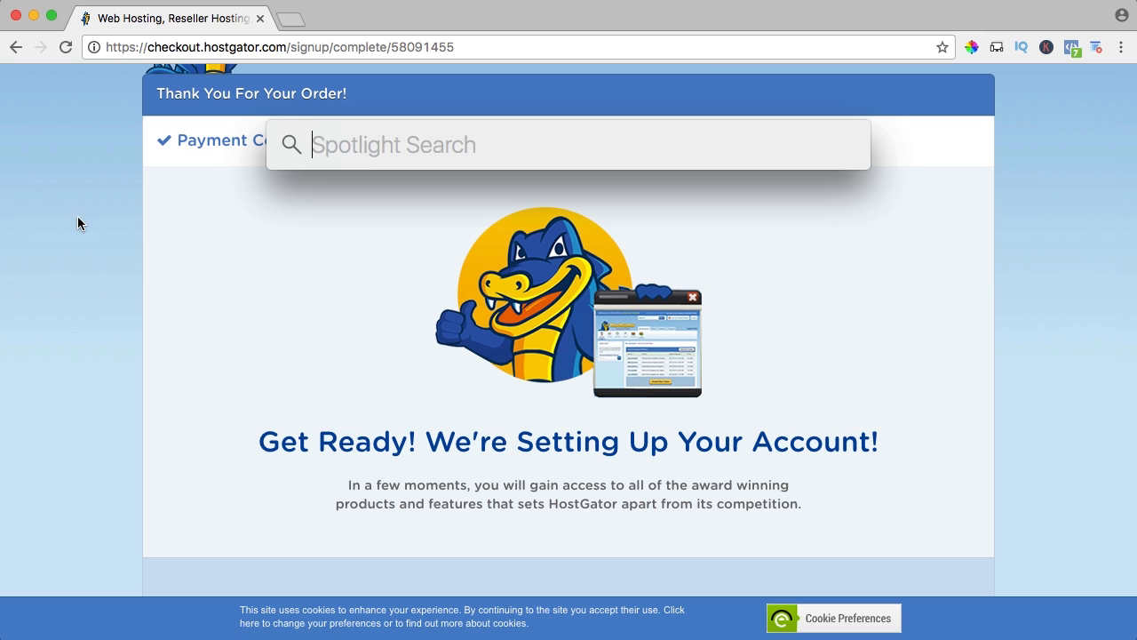
pyautogui.write('mail')
pyautogui.press('Return')
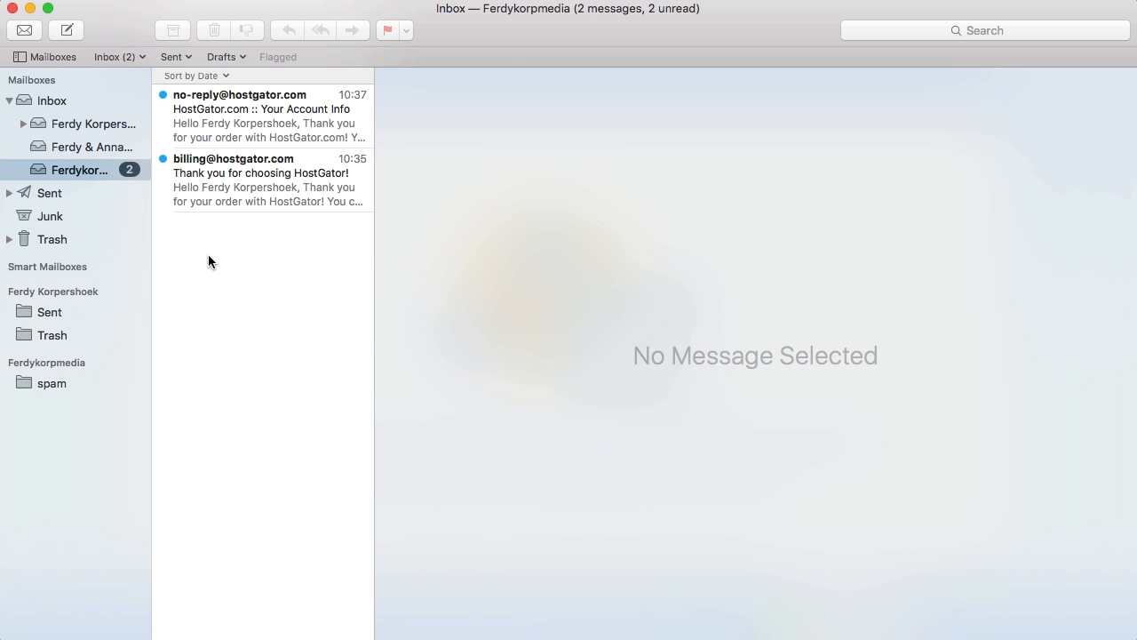
pyautogui.click(256, 177)
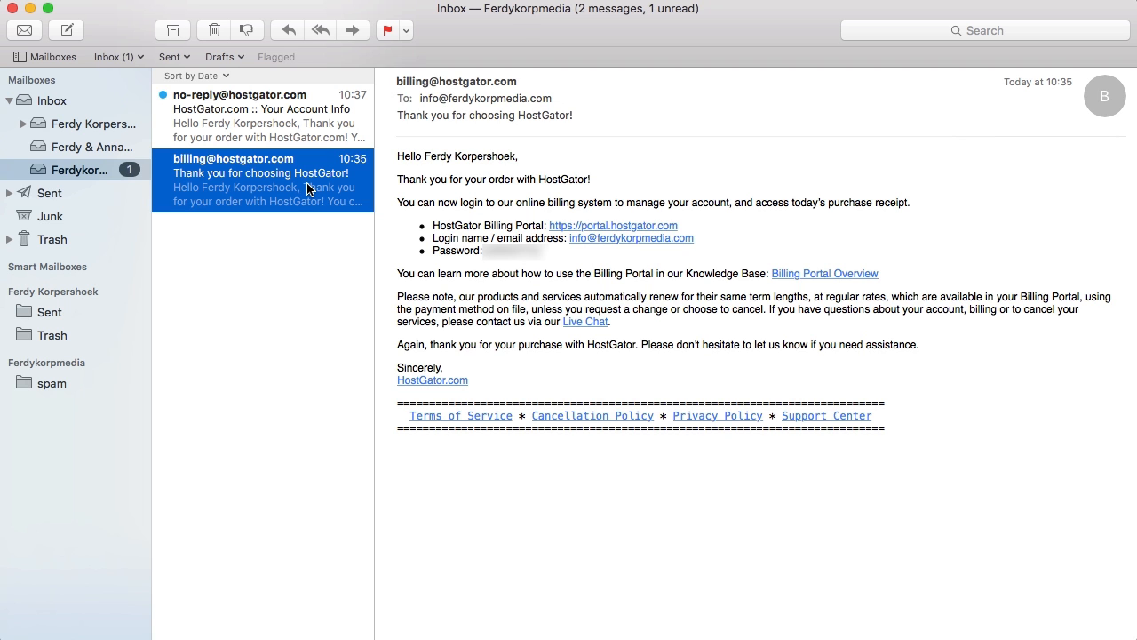
pyautogui.click(288, 111)
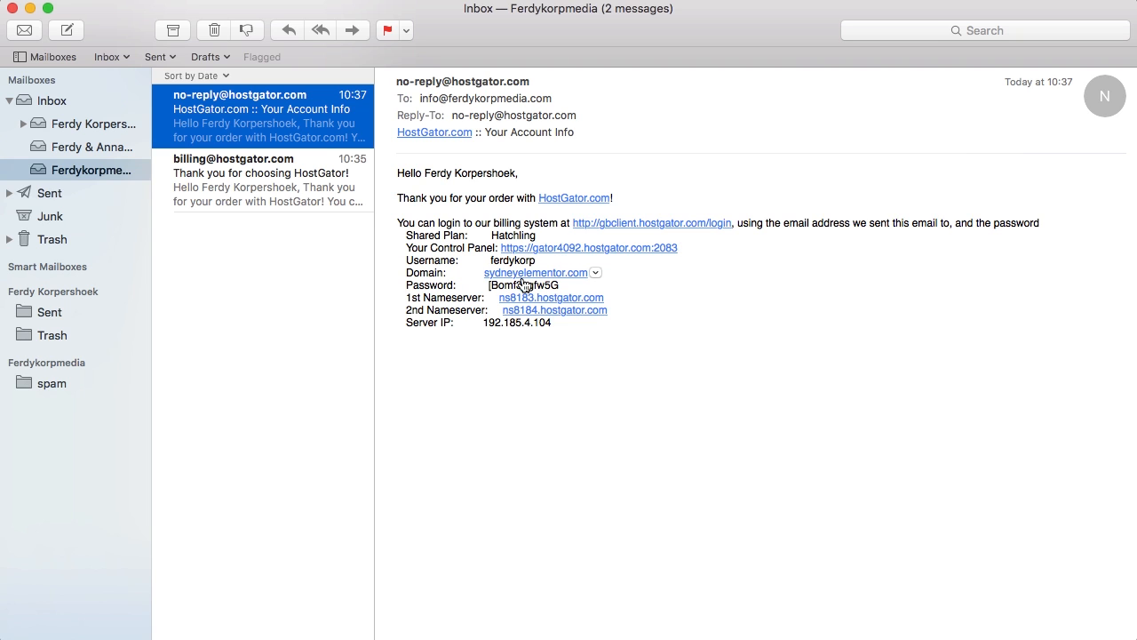
pyautogui.moveTo(560, 284); pyautogui.dragTo(491, 285)
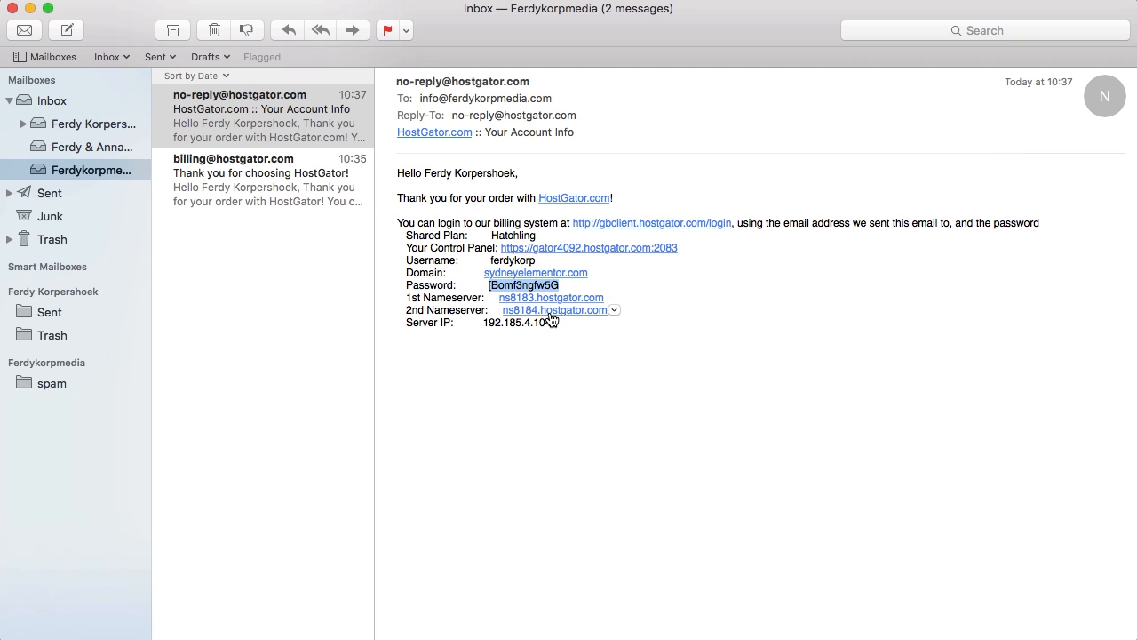
# Open the control panel link from the account info e-mail and log in with the account username and password.
pyautogui.click(559, 248)
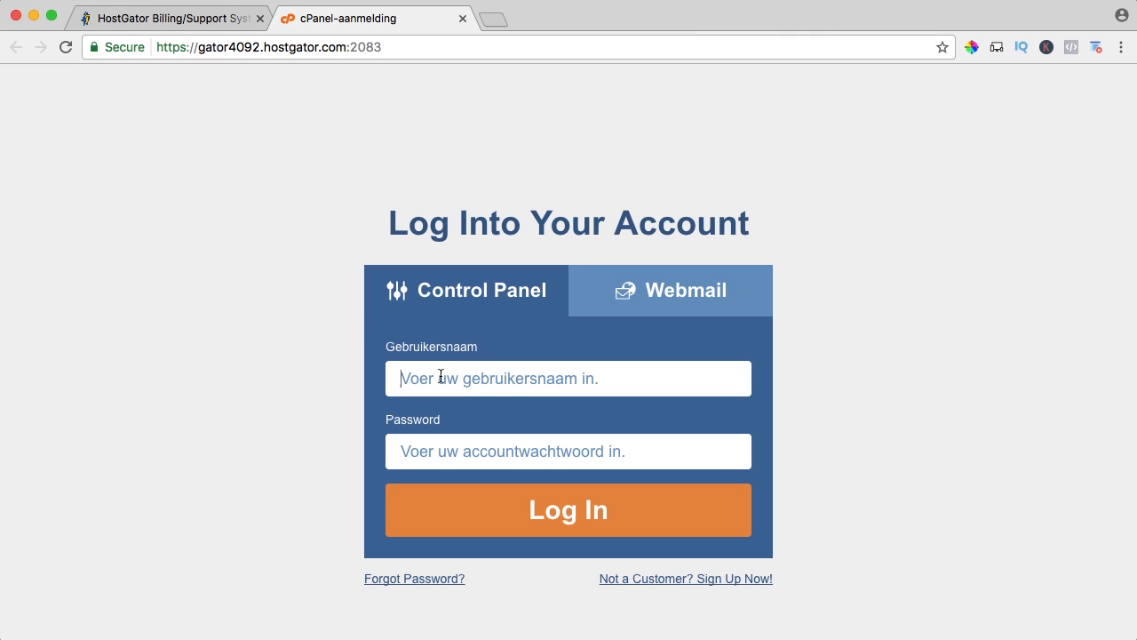
pyautogui.click(440, 377)
pyautogui.write('ferdykorp')
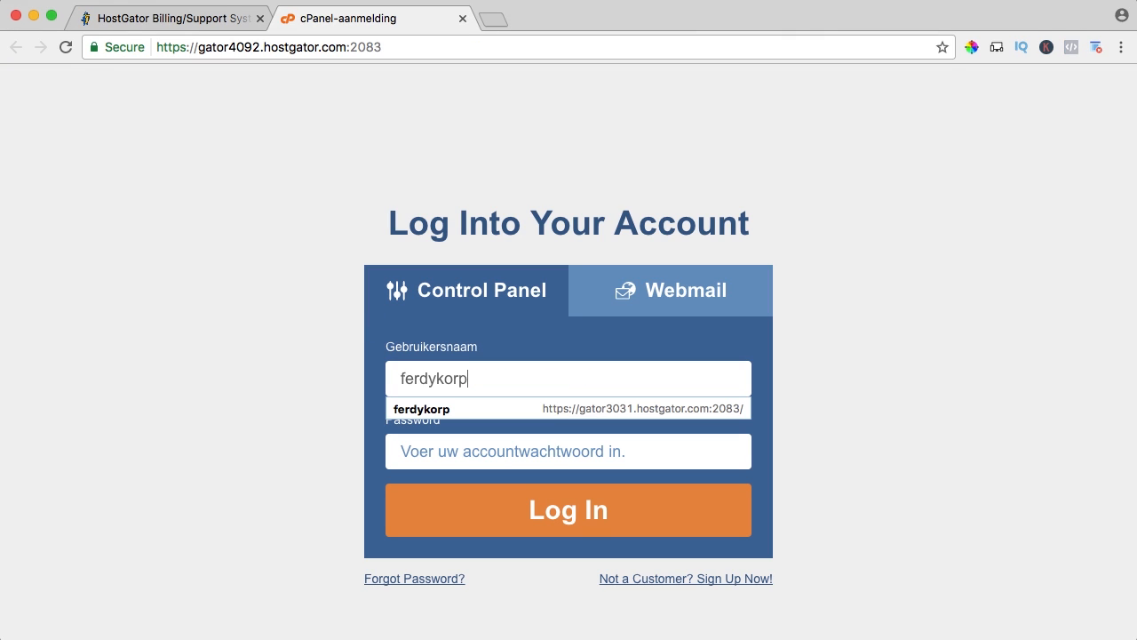
pyautogui.press('Tab')
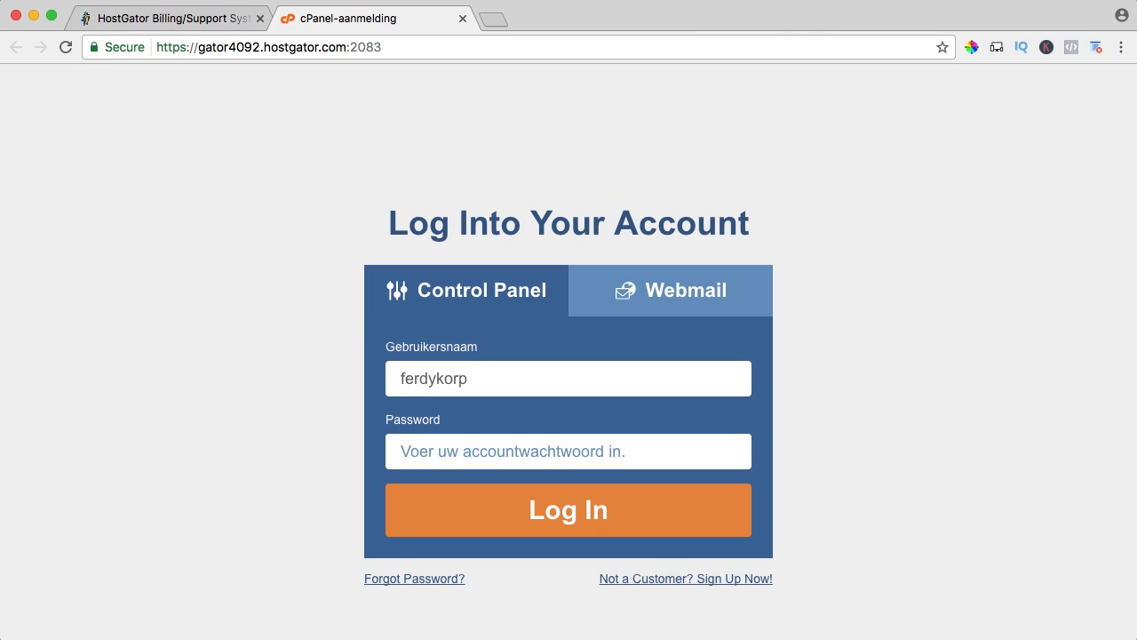
pyautogui.press('super+v')
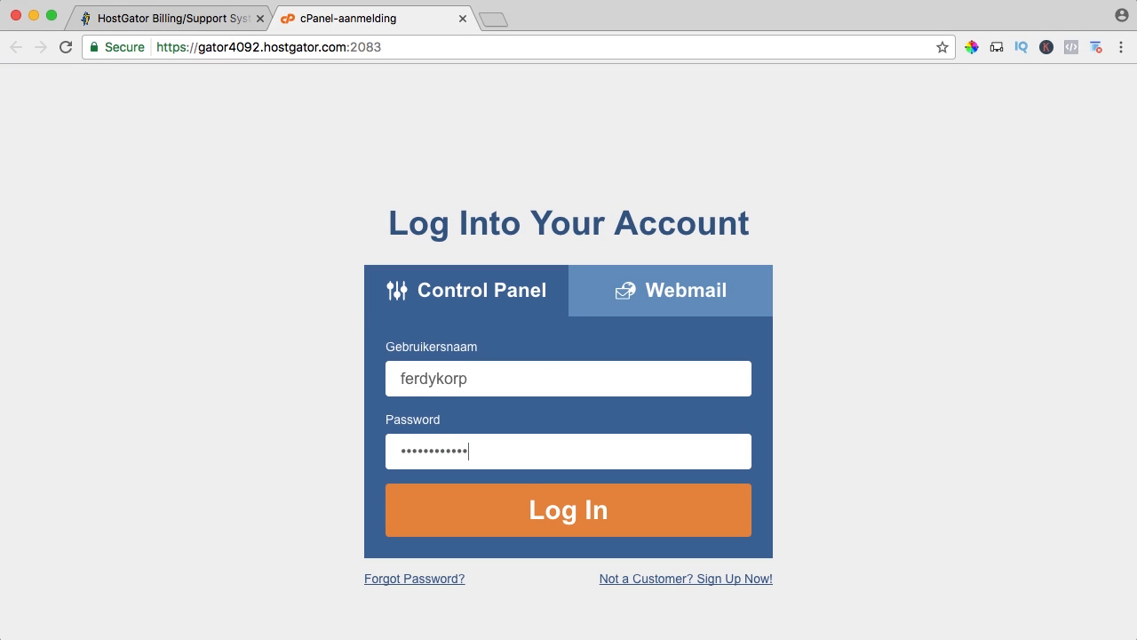
pyautogui.click(574, 520)
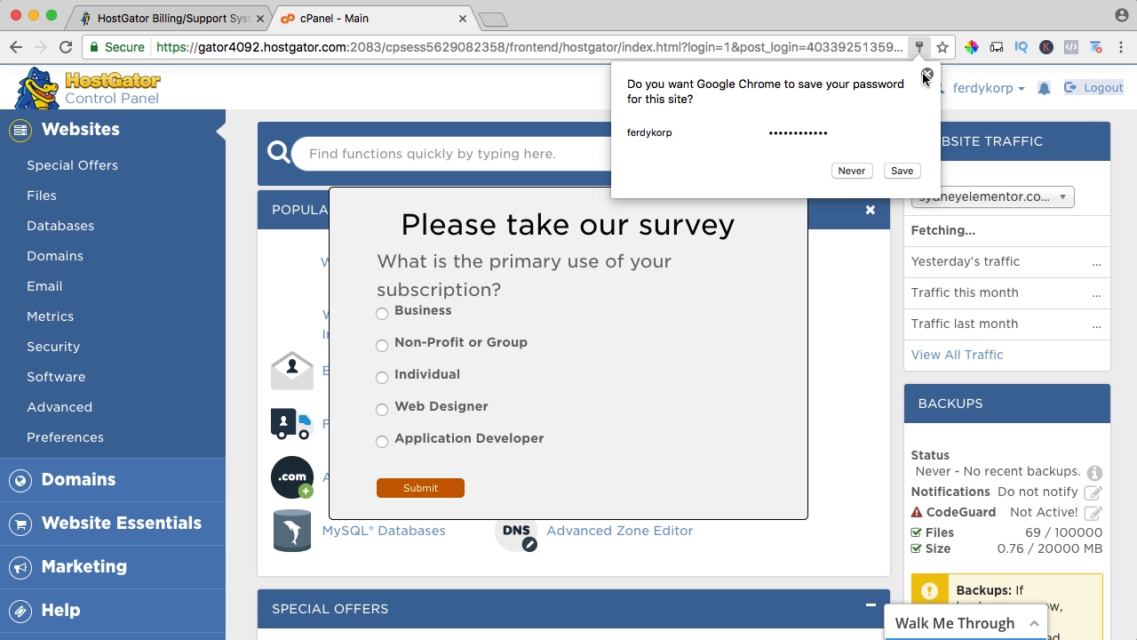
# Dismiss the password-saving prompt, the subscription survey, and the ConstantContact banner in the control panel.
pyautogui.click(927, 74)
pyautogui.click(800, 197)
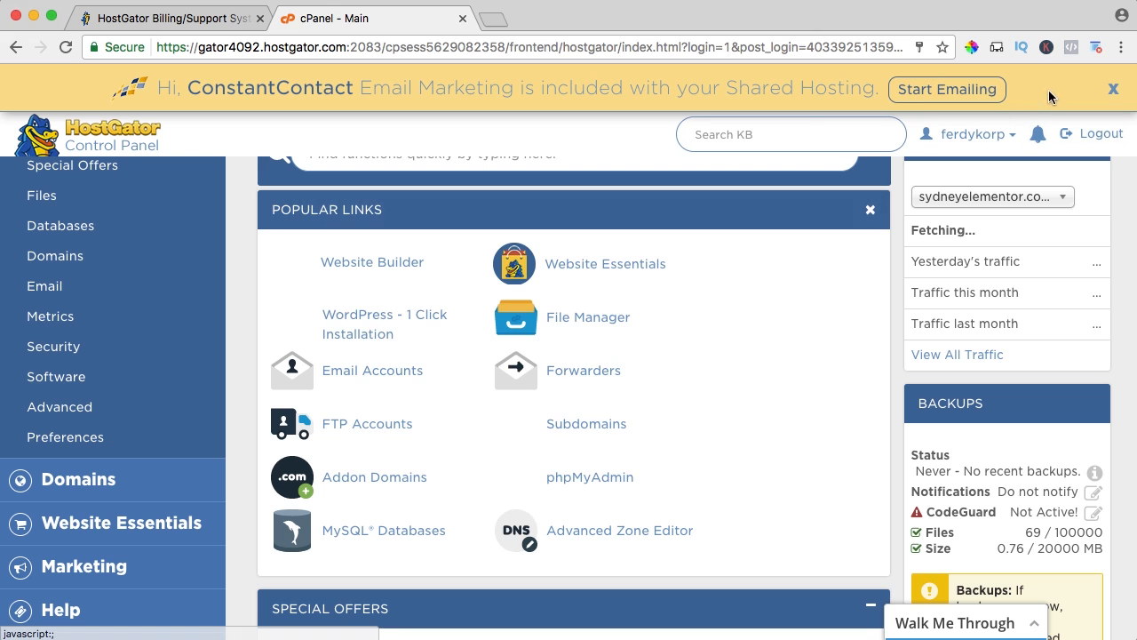
pyautogui.click(1113, 88)
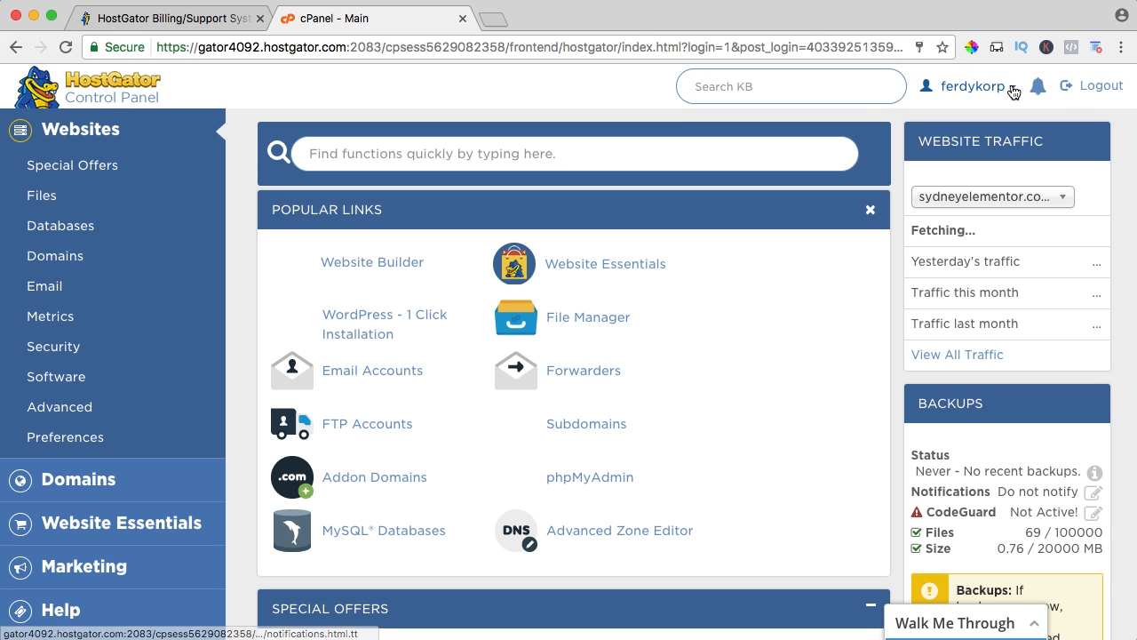
# Change the control panel account password in Password & Security by entering the old password and the new password twice.
pyautogui.click(1002, 86)
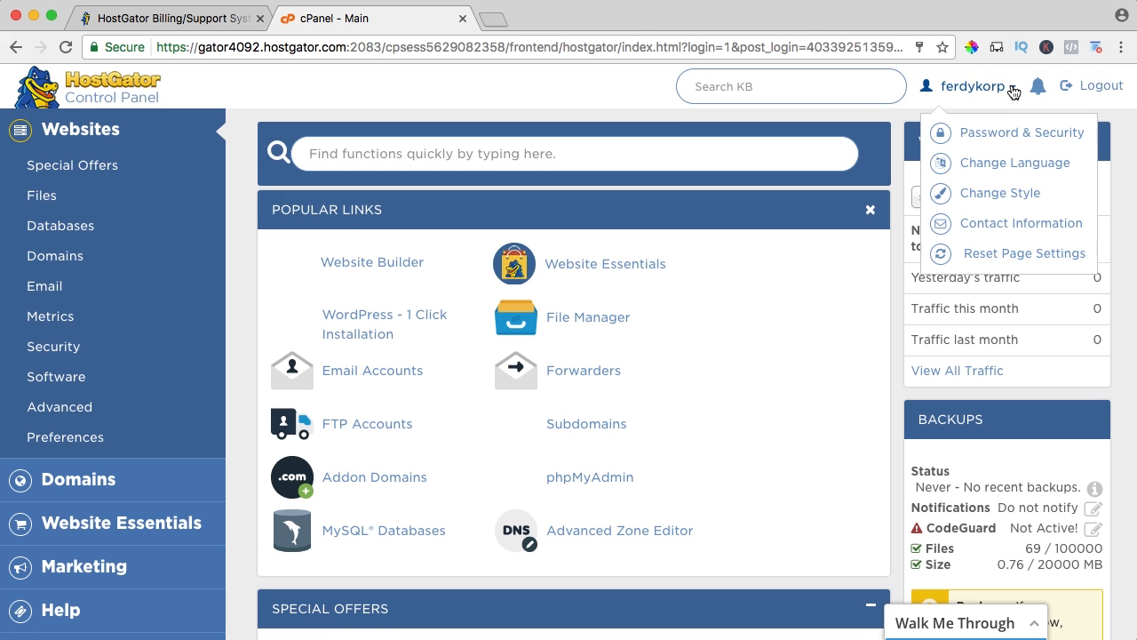
pyautogui.click(989, 133)
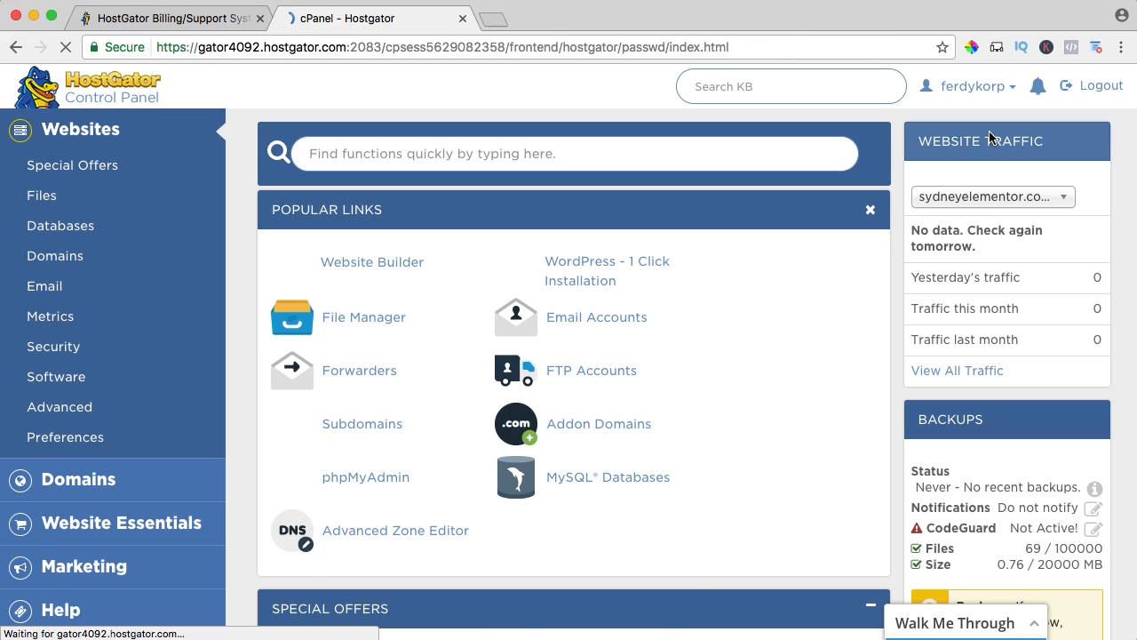
pyautogui.press('super+v')
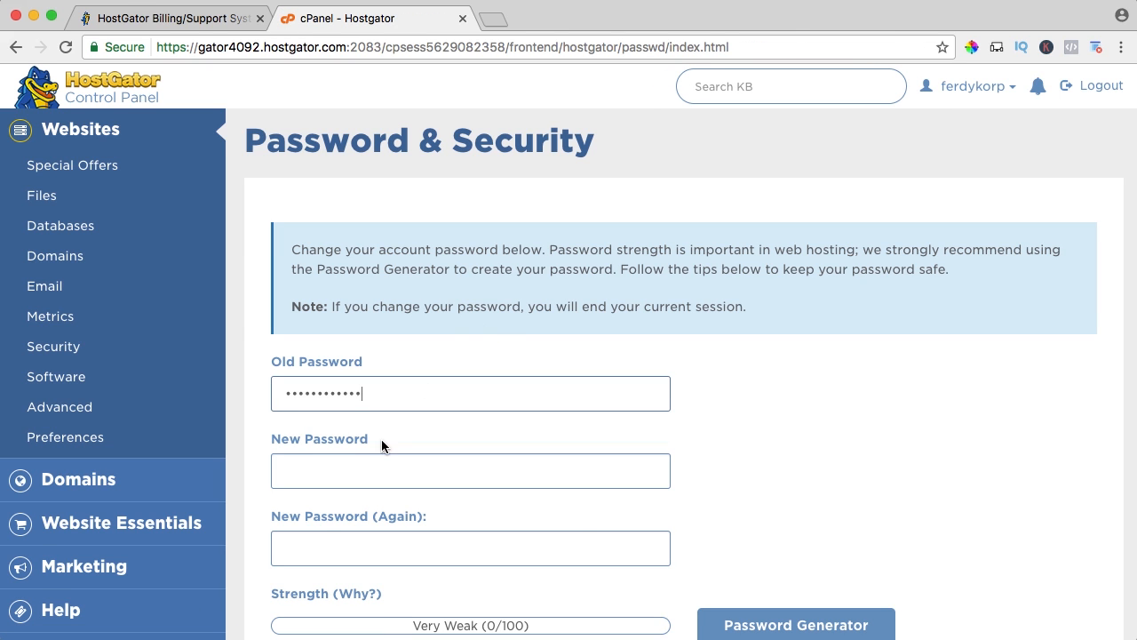
pyautogui.click(369, 462)
pyautogui.write('••••')
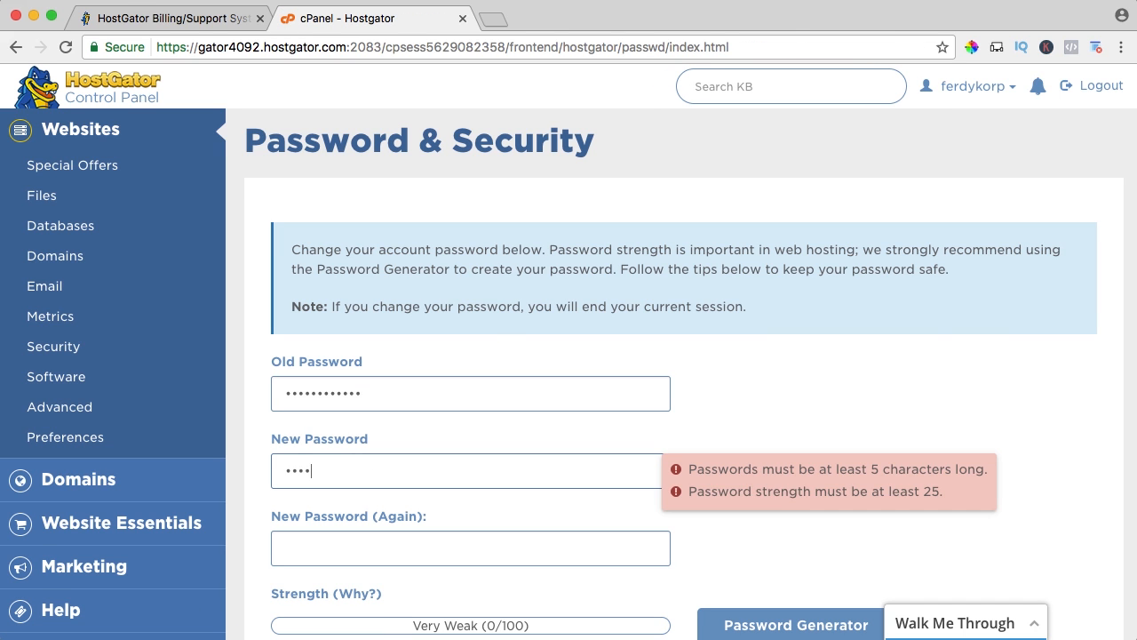
pyautogui.write('•••••')
pyautogui.press('Tab')
pyautogui.write('•')
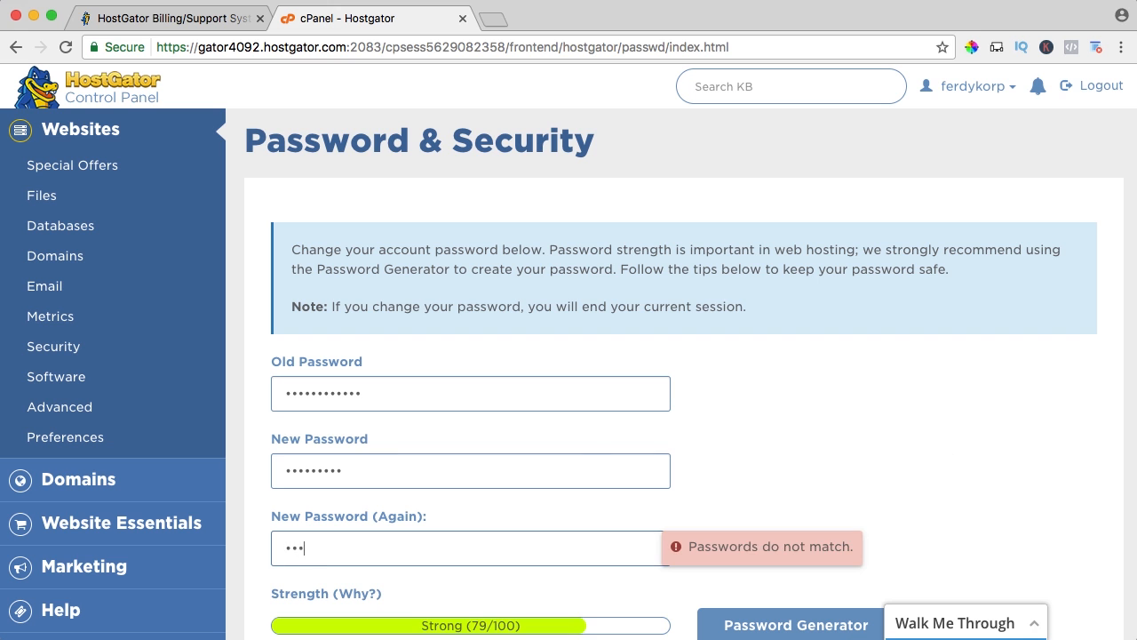
pyautogui.write('••••••••')
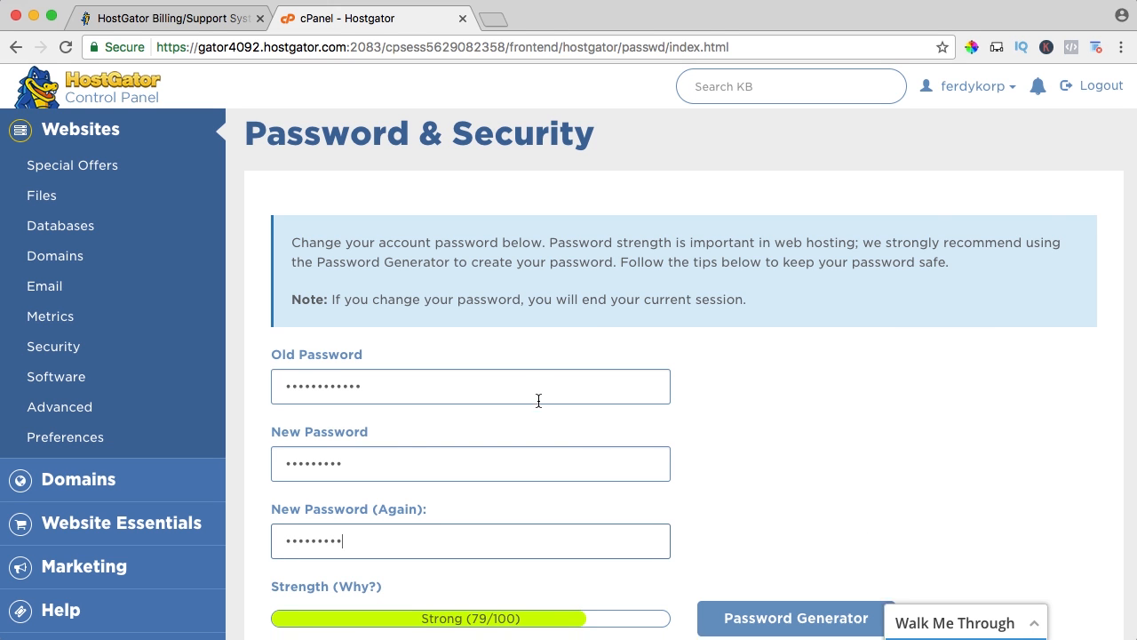
pyautogui.scroll(-5, 539, 399)
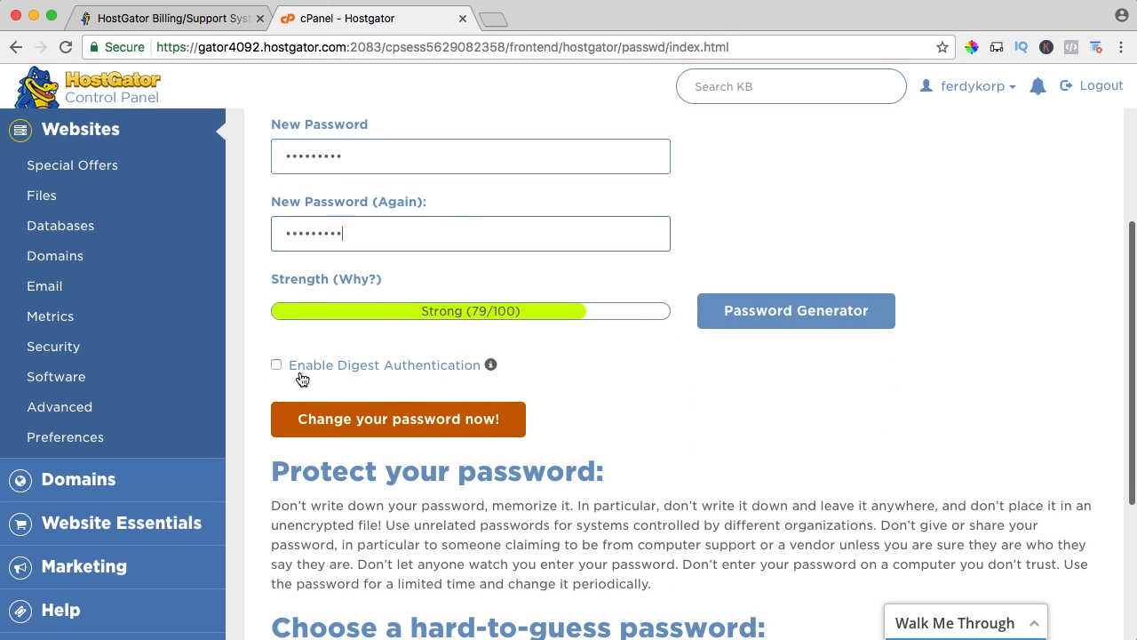
pyautogui.click(384, 426)
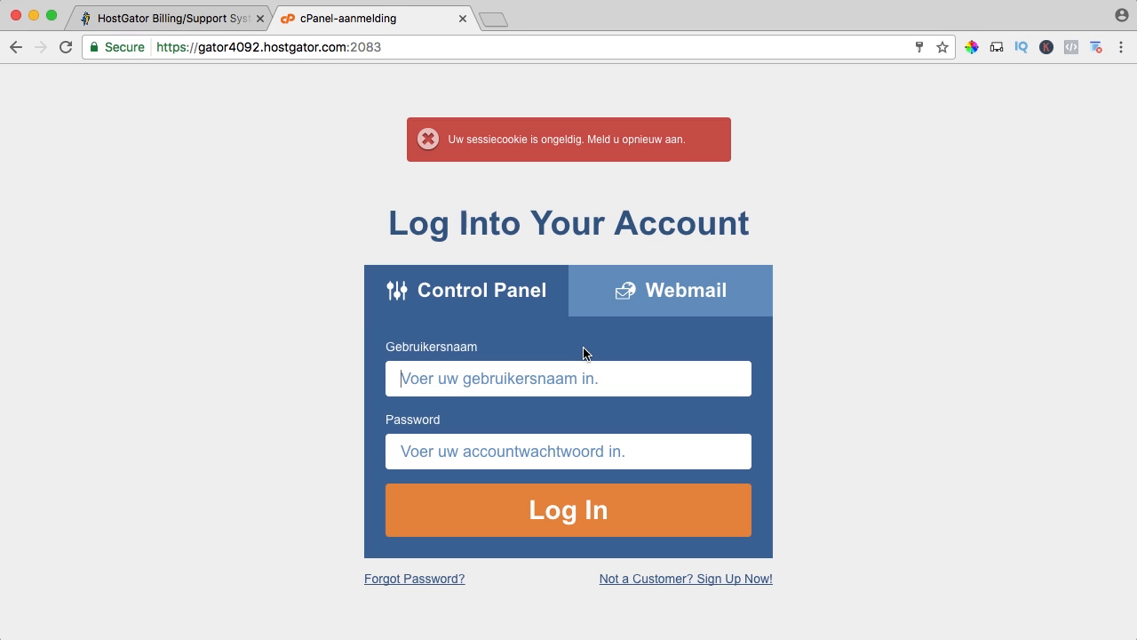
# Log back in to the control panel with the account username and new password, and let the browser save the password.
pyautogui.write('ferdykorp')
pyautogui.press('Tab')
pyautogui.write('••')
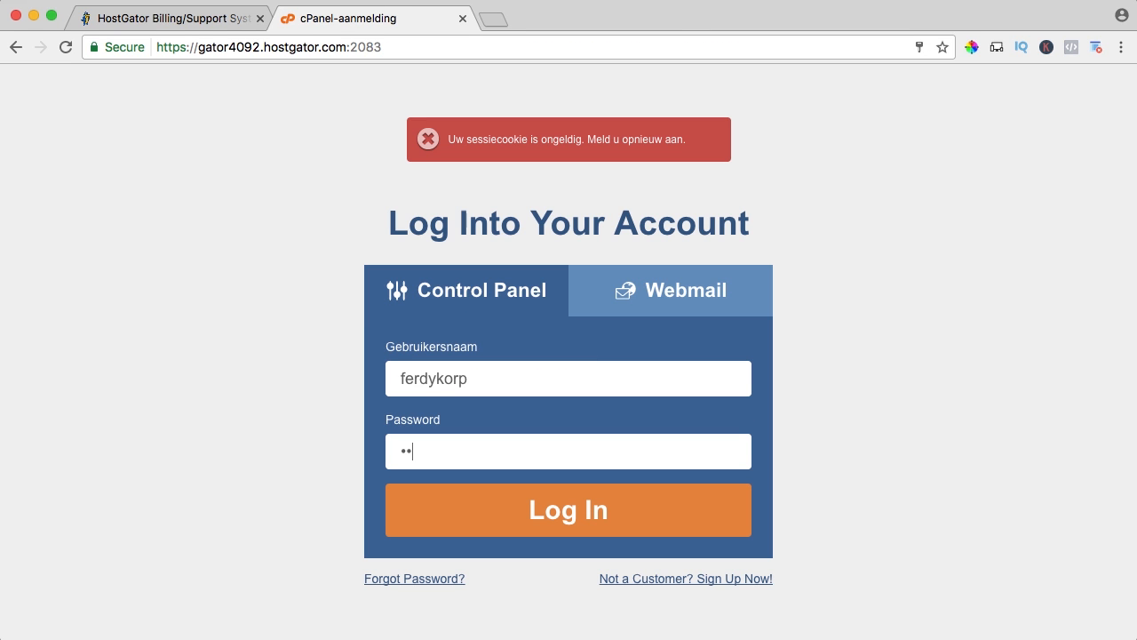
pyautogui.write('•••••••')
pyautogui.press('Return')
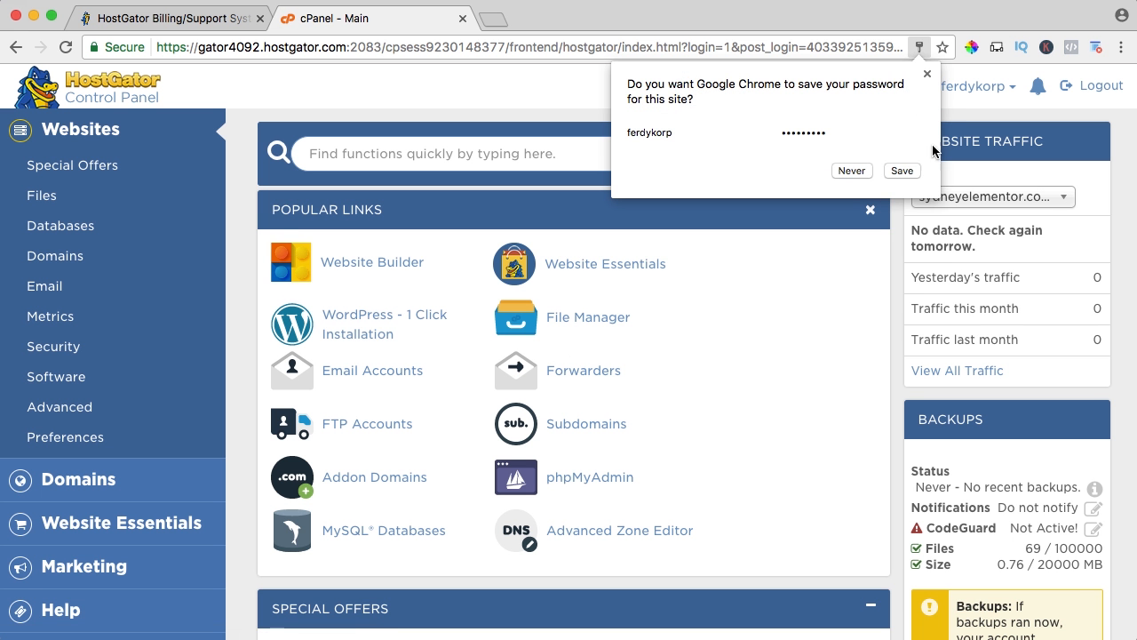
pyautogui.click(902, 170)
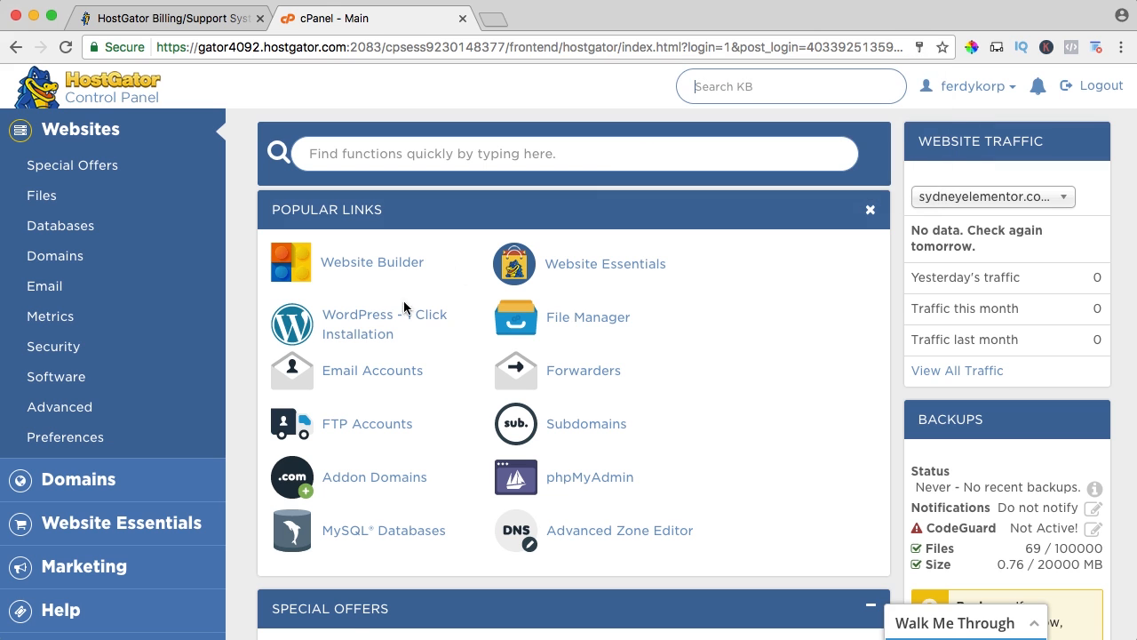
# Start the WordPress 1-Click Installation, choose the domain sydneyelementor.com without a directory, and continue to the install settings.
pyautogui.click(358, 319)
pyautogui.scroll(-2, 455, 287)
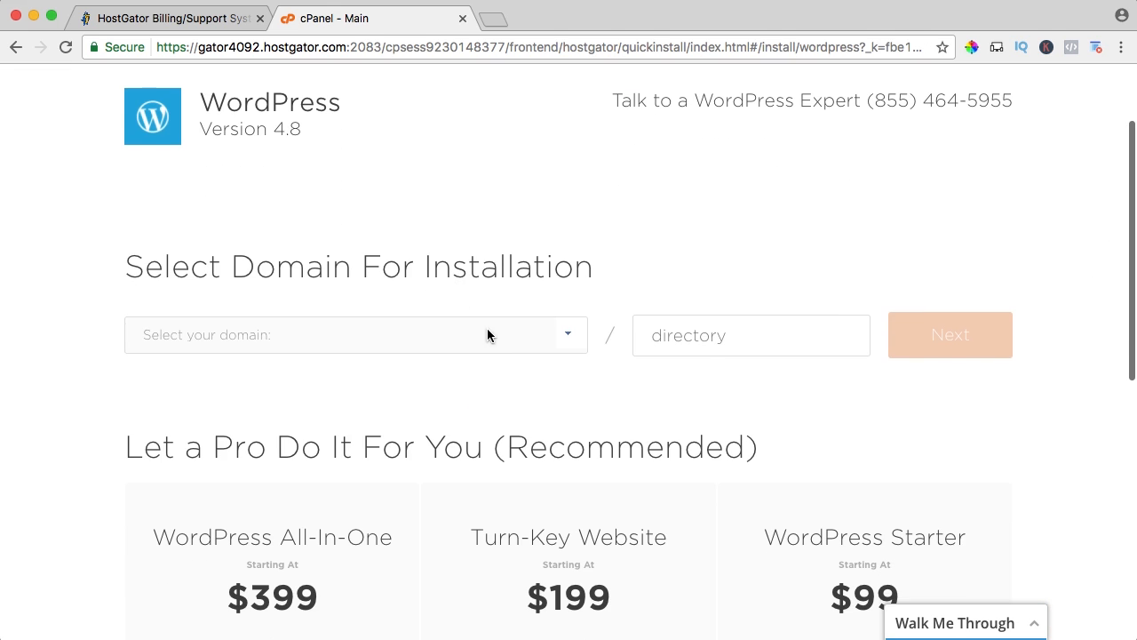
pyautogui.click(562, 339)
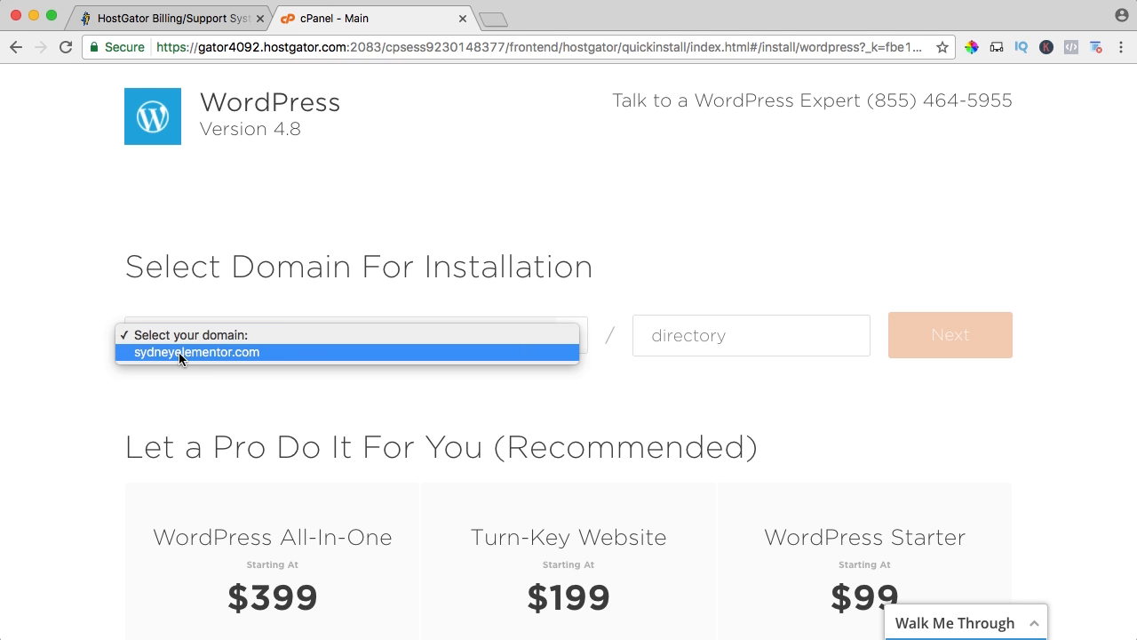
pyautogui.click(207, 352)
pyautogui.scroll(-1, 563, 345)
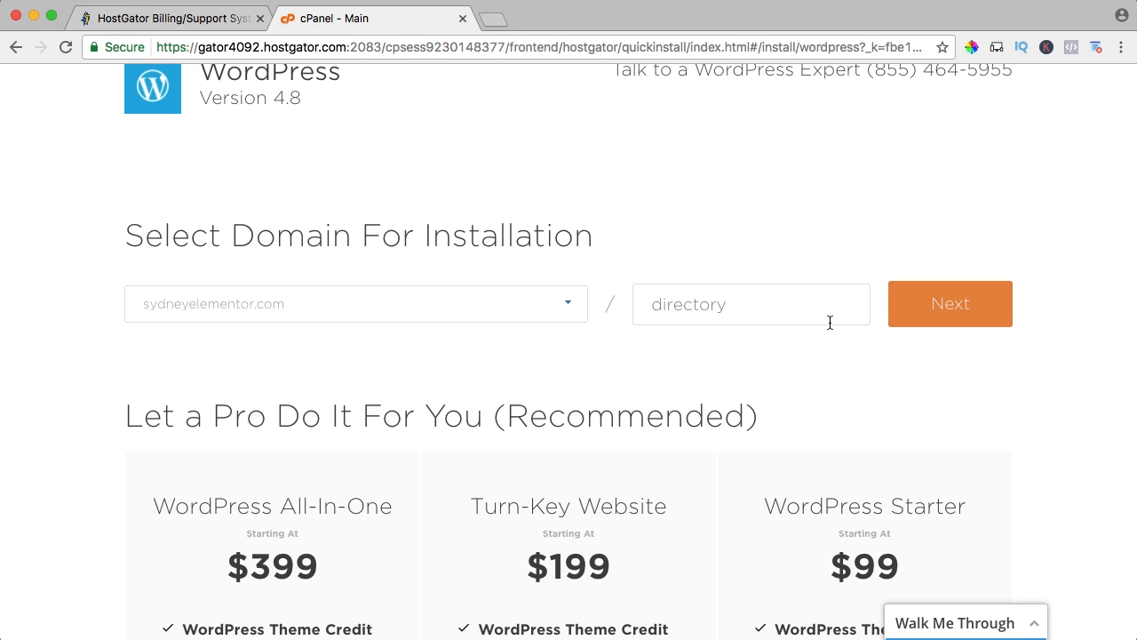
pyautogui.click(953, 307)
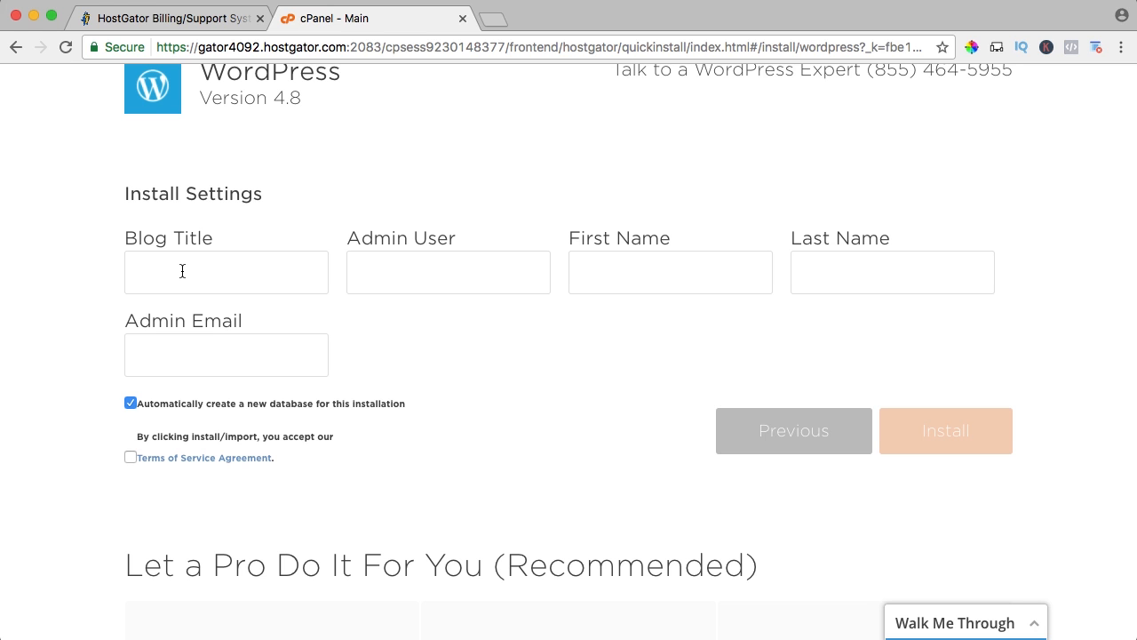
# Set the blog title to "Photography | Videography | Webdesign |" followed by the media company's name.
pyautogui.press('Tab')
pyautogui.write('Phot')
pyautogui.write('ography')
pyautogui.write(' | Videography')
pyautogui.write(' | Webdes')
pyautogui.write('ign | Fe')
pyautogui.write('rdy Korp Media')
pyautogui.press('Tab')
# Fill in the admin username, first name, last name and admin e-mail, then accept the Terms of Service Agreement and install WordPress.
pyautogui.write('FerdyKorp')
pyautogui.press('Tab')
pyautogui.write('Ferdy')
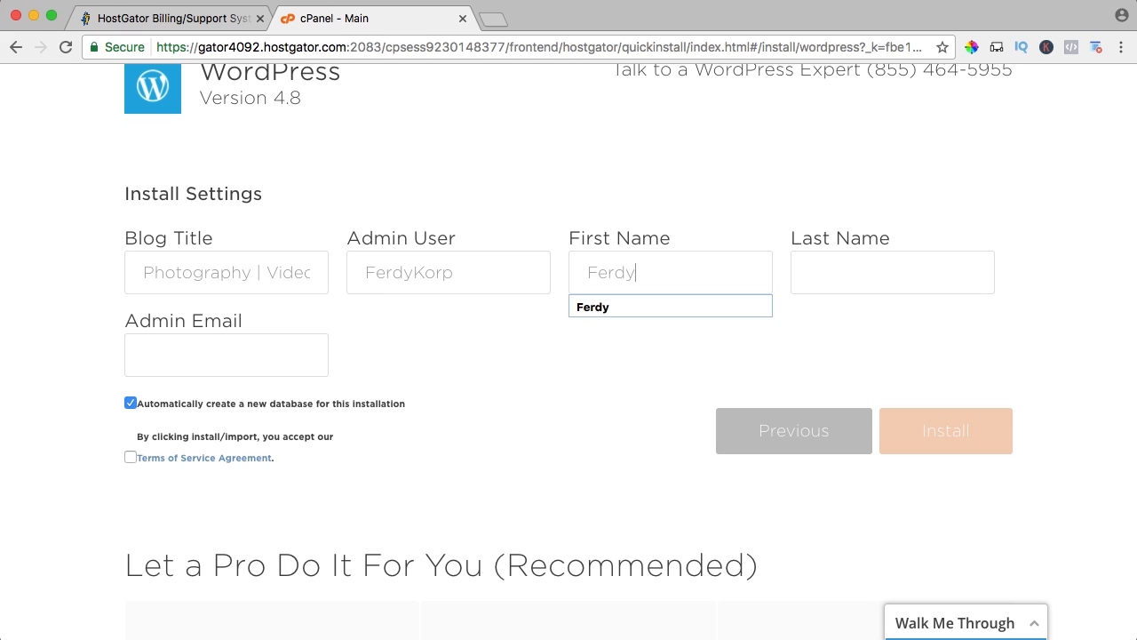
pyautogui.press('Tab')
pyautogui.write('Korpershoek')
pyautogui.press('Tab')
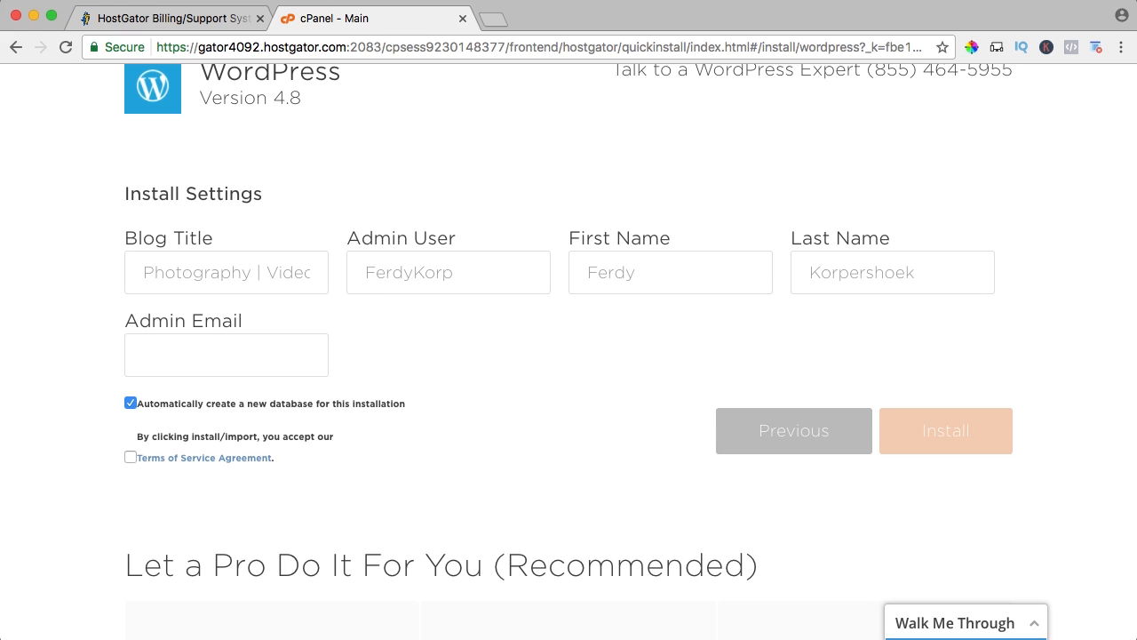
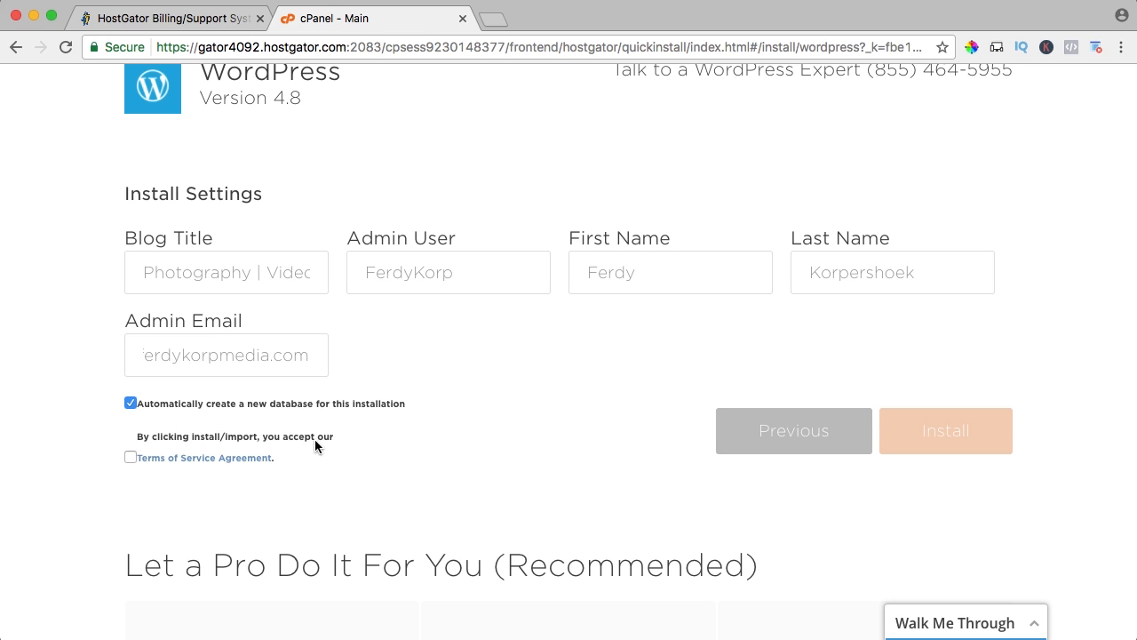
pyautogui.click(131, 456)
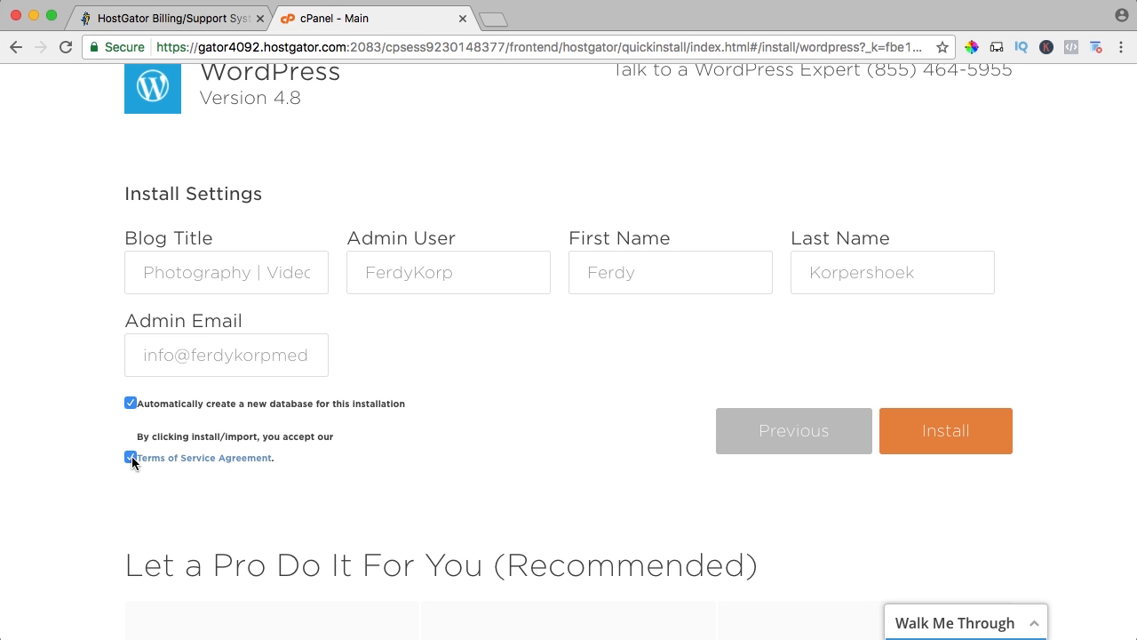
pyautogui.click(947, 435)
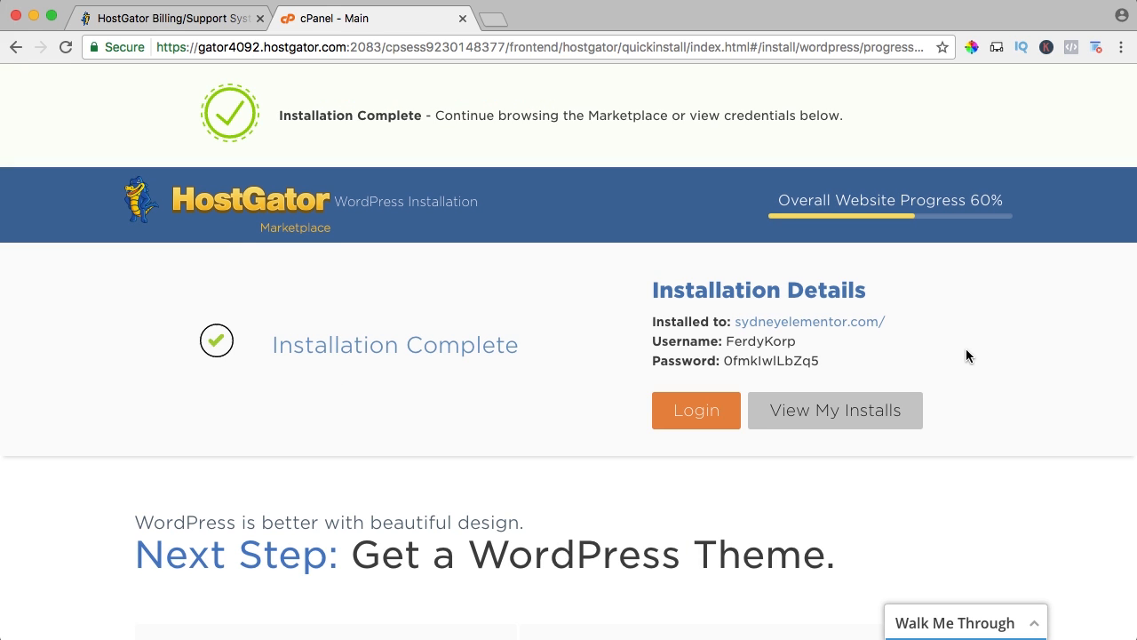
# Open the installed sydneyelementor.com site in a new browser tab and go to its admin login page.
pyautogui.rightClick(834, 328)
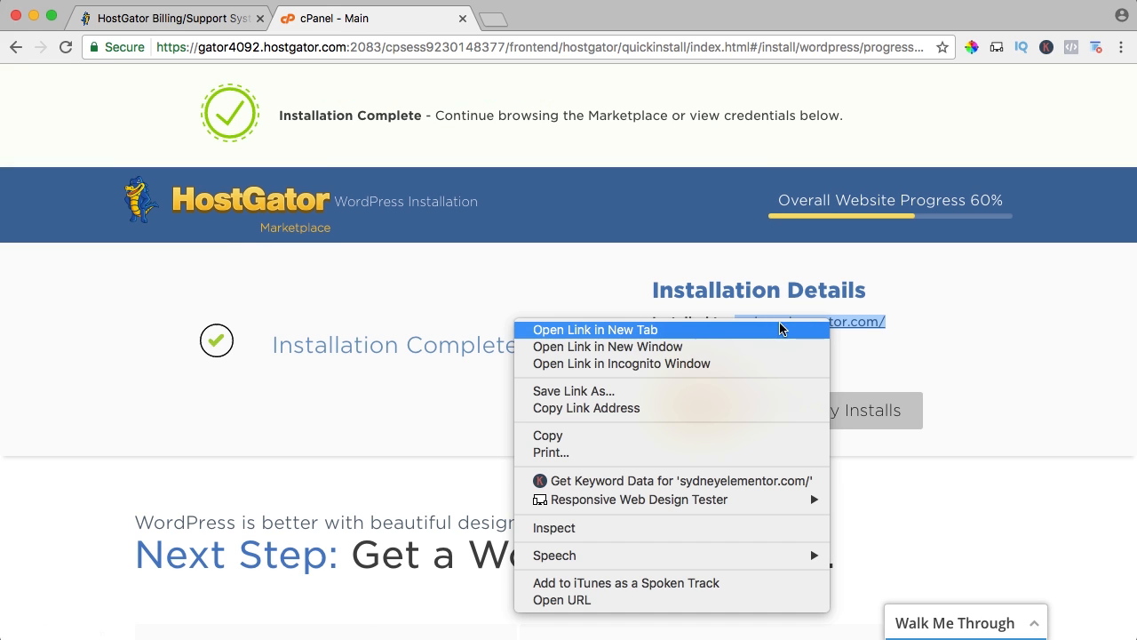
pyautogui.click(731, 328)
pyautogui.click(551, 17)
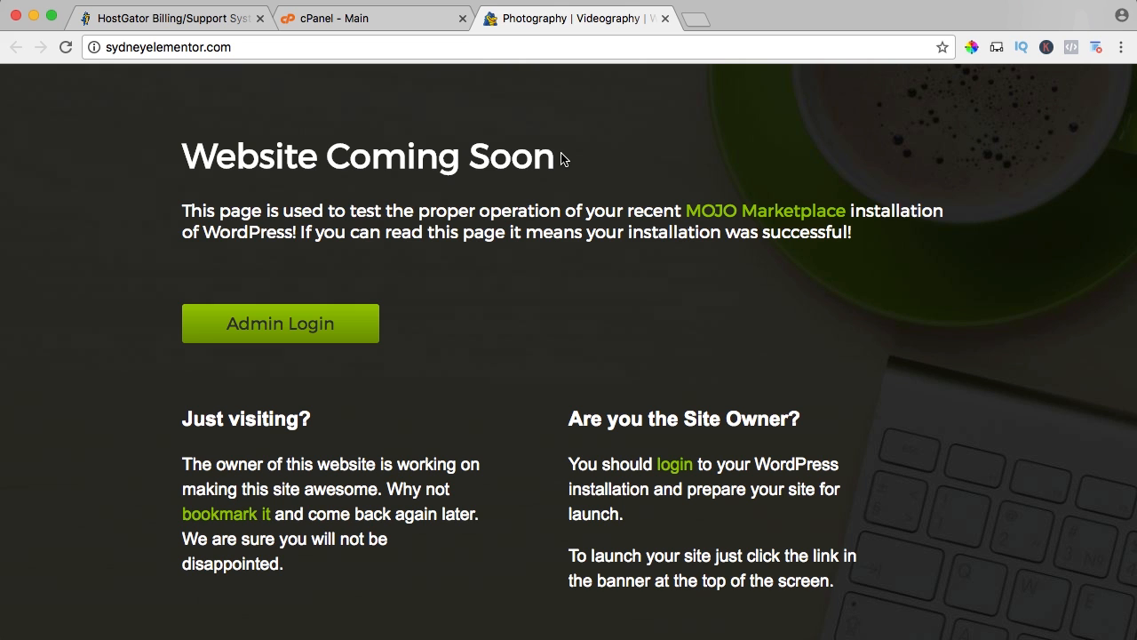
pyautogui.scroll(-2, 479, 173)
pyautogui.scroll(3, 373, 219)
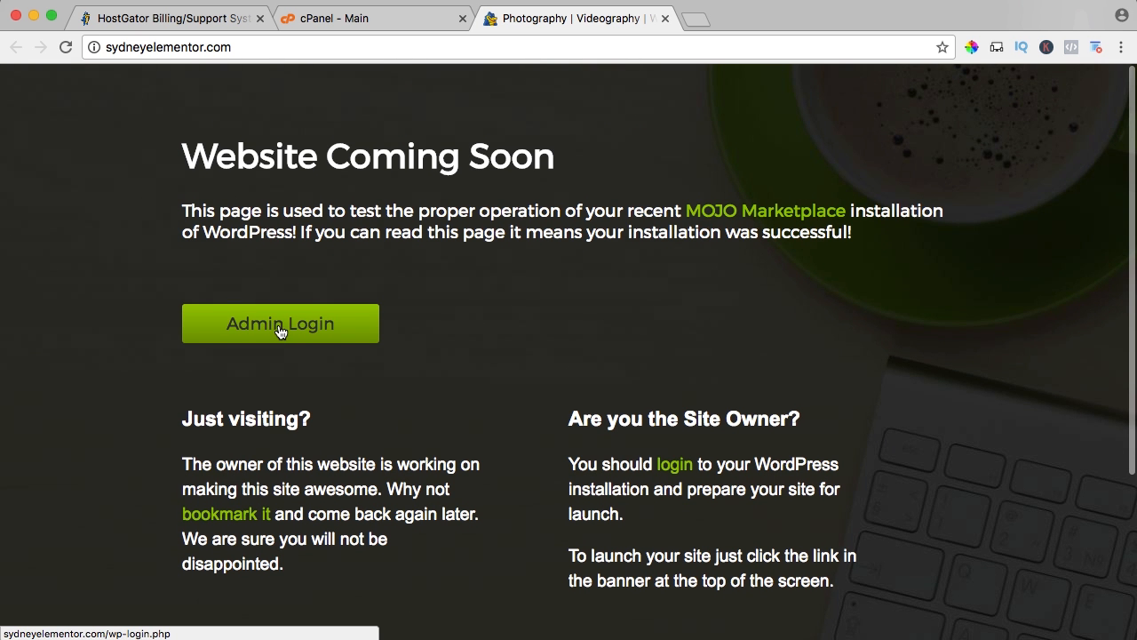
pyautogui.click(275, 327)
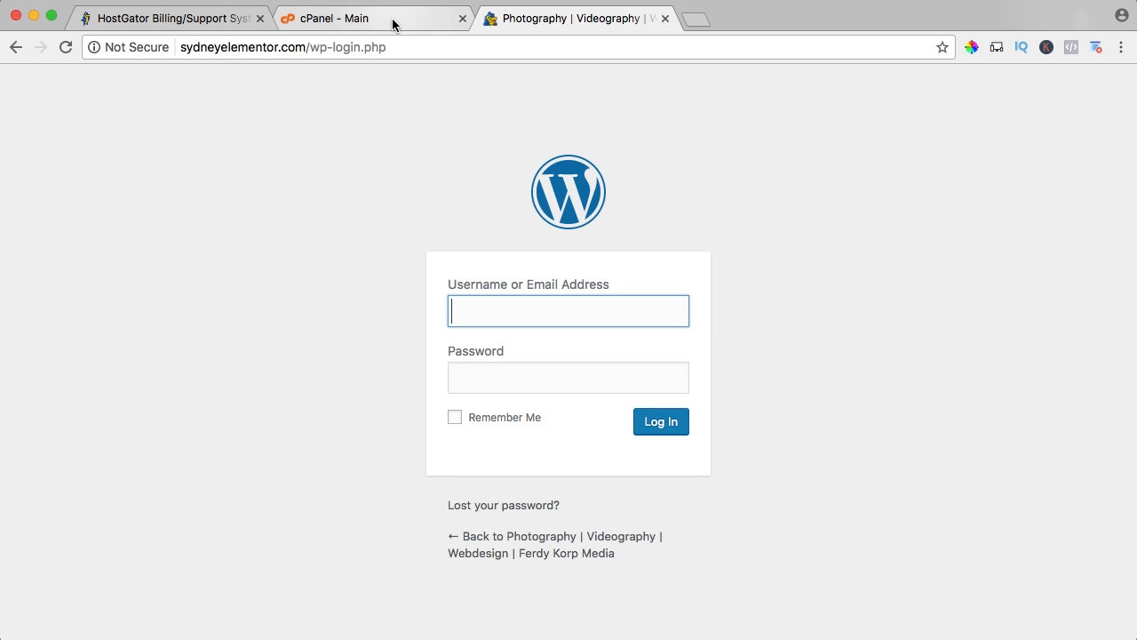
# Copy the WordPress username from the installation details into the site's login form.
pyautogui.click(393, 20)
pyautogui.click(778, 342)
pyautogui.moveTo(797, 341); pyautogui.dragTo(728, 340)
pyautogui.hotkey('ctrl', 'c')
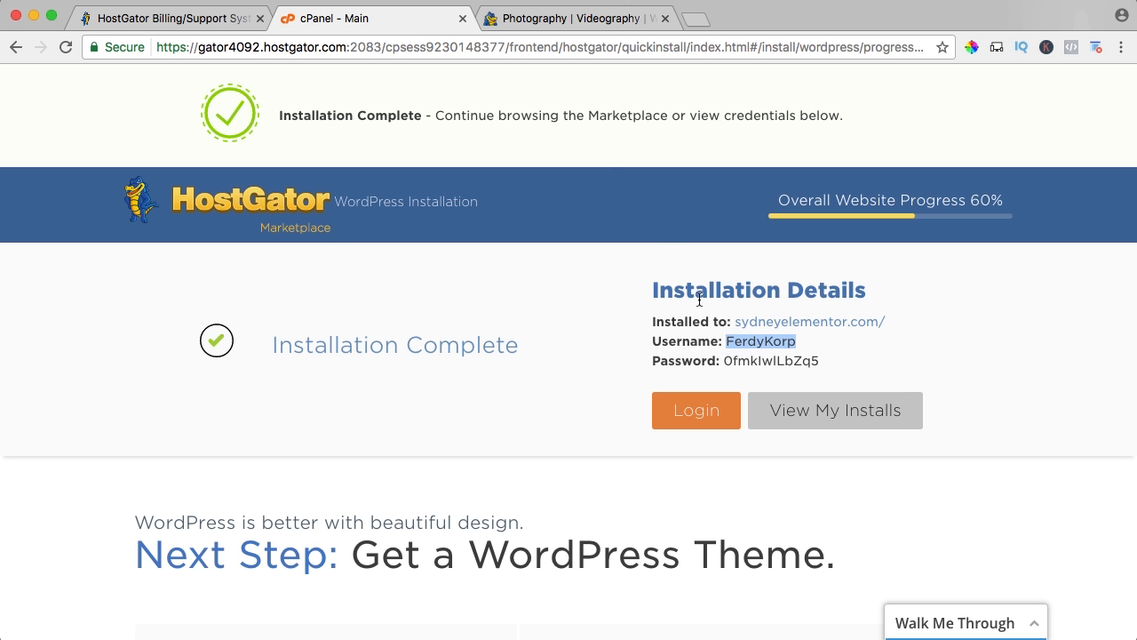
pyautogui.click(577, 18)
pyautogui.hotkey('ctrl', 'v')
# Copy the WordPress password from the installation details into the login form's password field and log in.
pyautogui.click(390, 17)
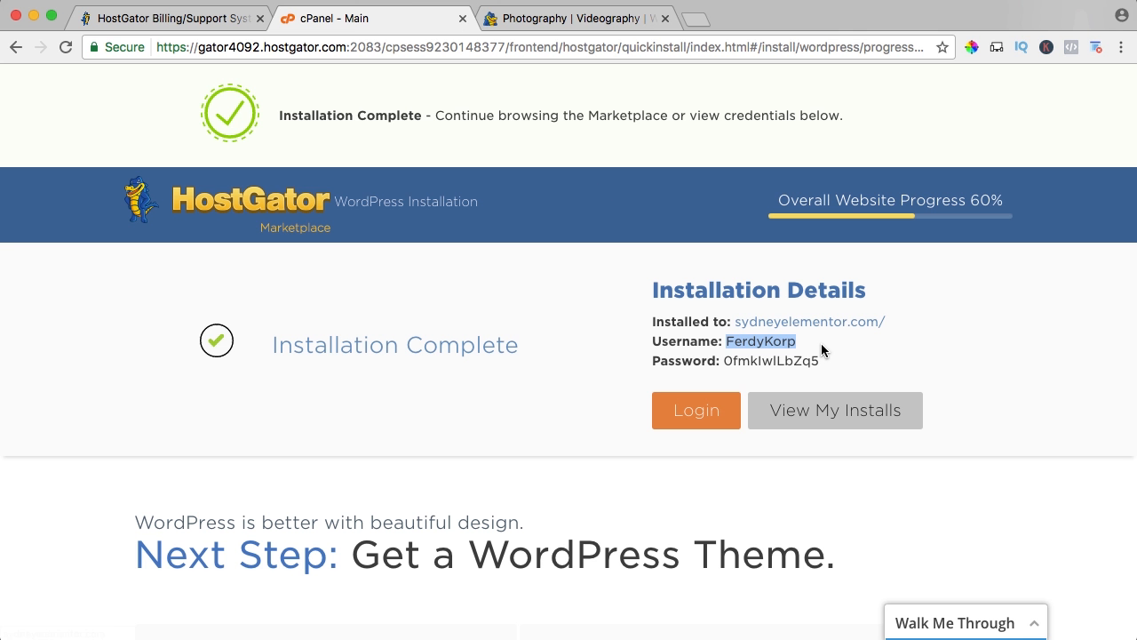
pyautogui.moveTo(821, 361); pyautogui.dragTo(723, 360)
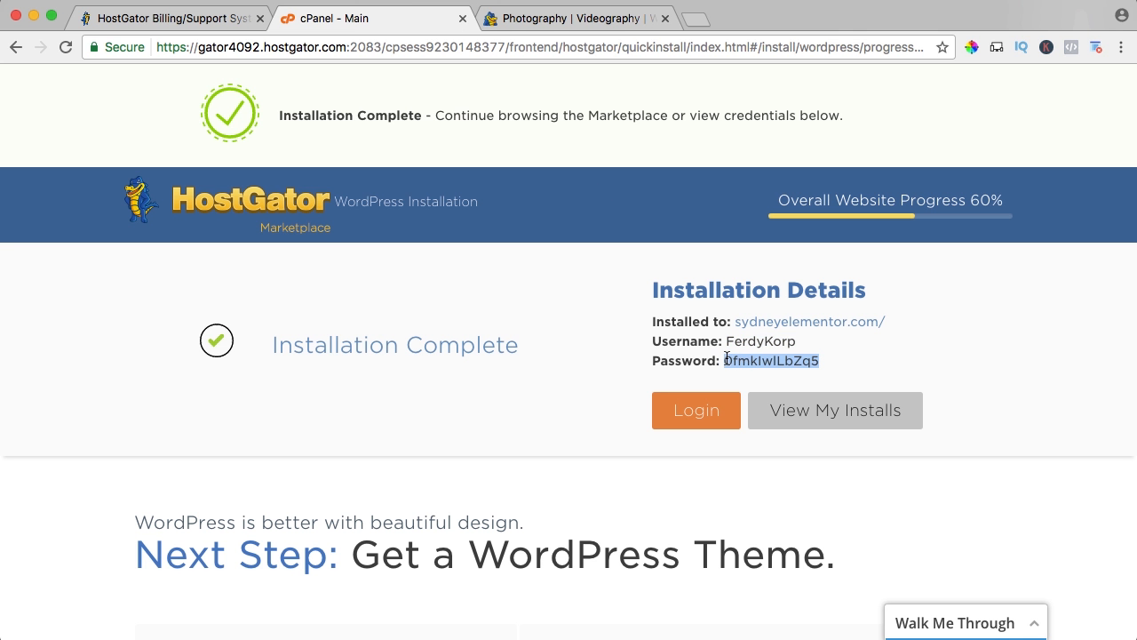
pyautogui.click(569, 18)
pyautogui.click(486, 382)
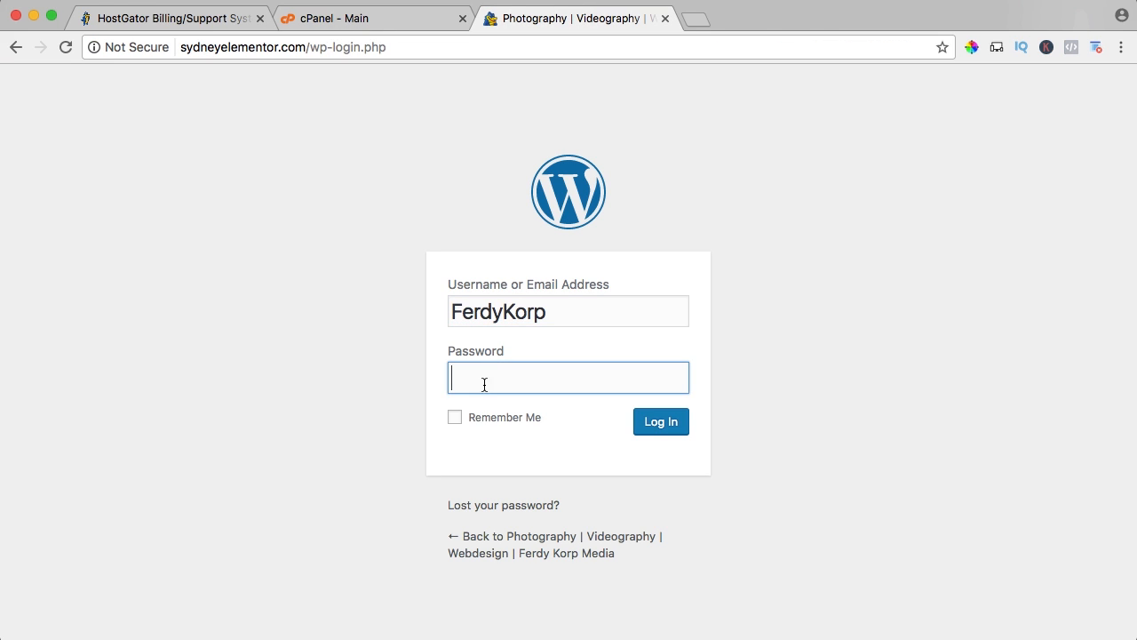
pyautogui.press('super+v')
pyautogui.click(655, 424)
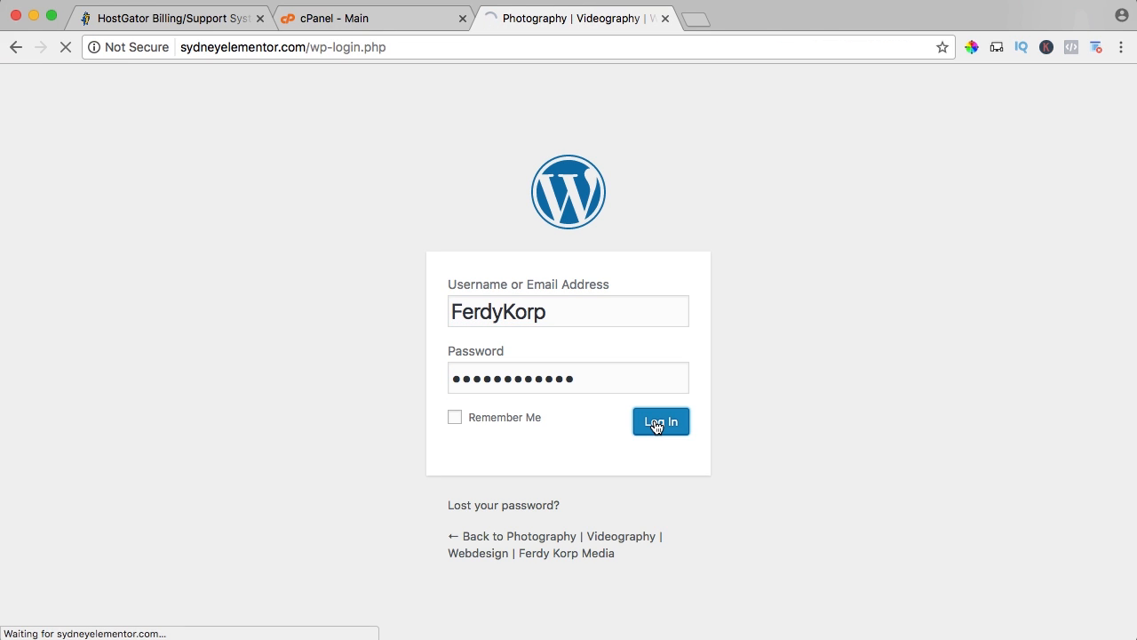
# Close the cPanel and HostGator billing pages, leaving the WordPress dashboard open.
pyautogui.click(378, 25)
pyautogui.click(461, 19)
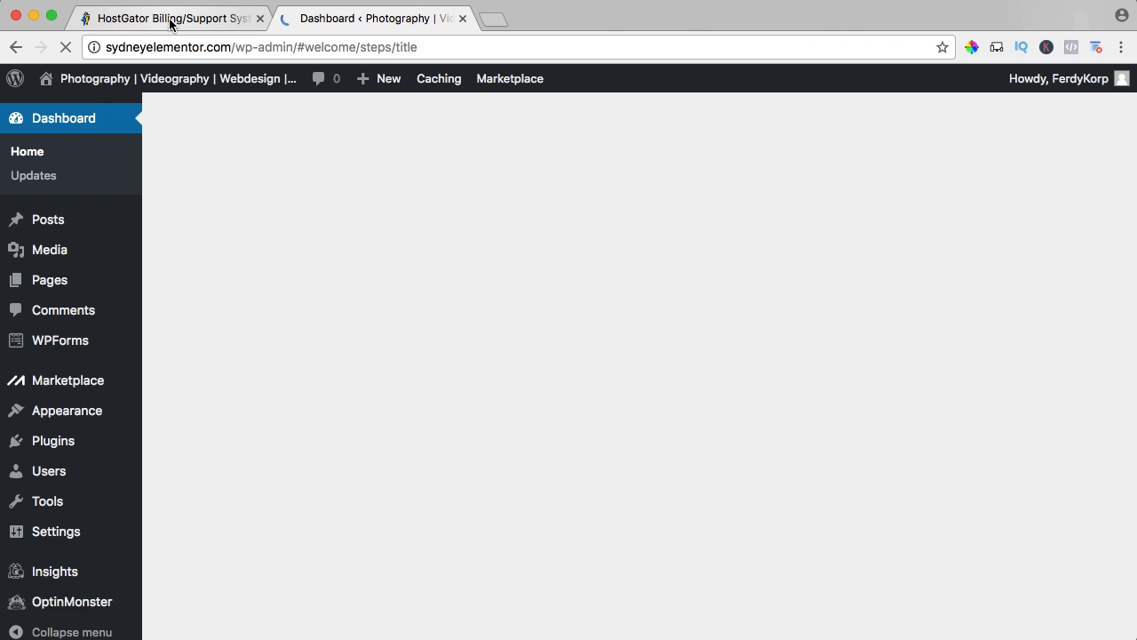
pyautogui.click(174, 21)
pyautogui.click(260, 18)
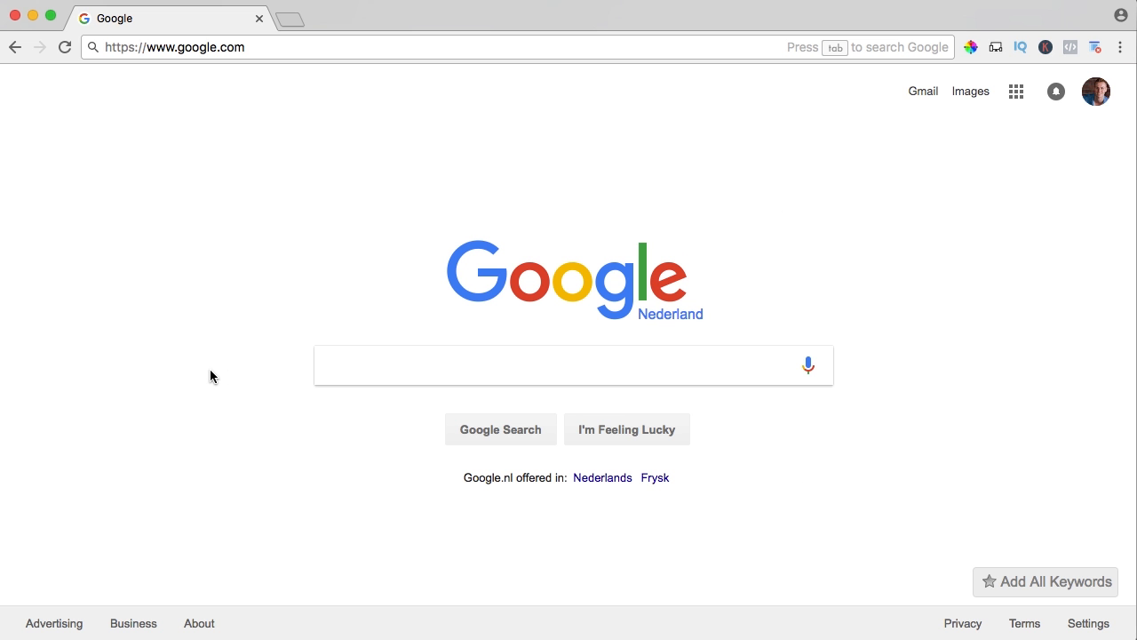
# Go to serverpress.com in the browser.
pyautogui.click(277, 46)
pyautogui.write('ser')
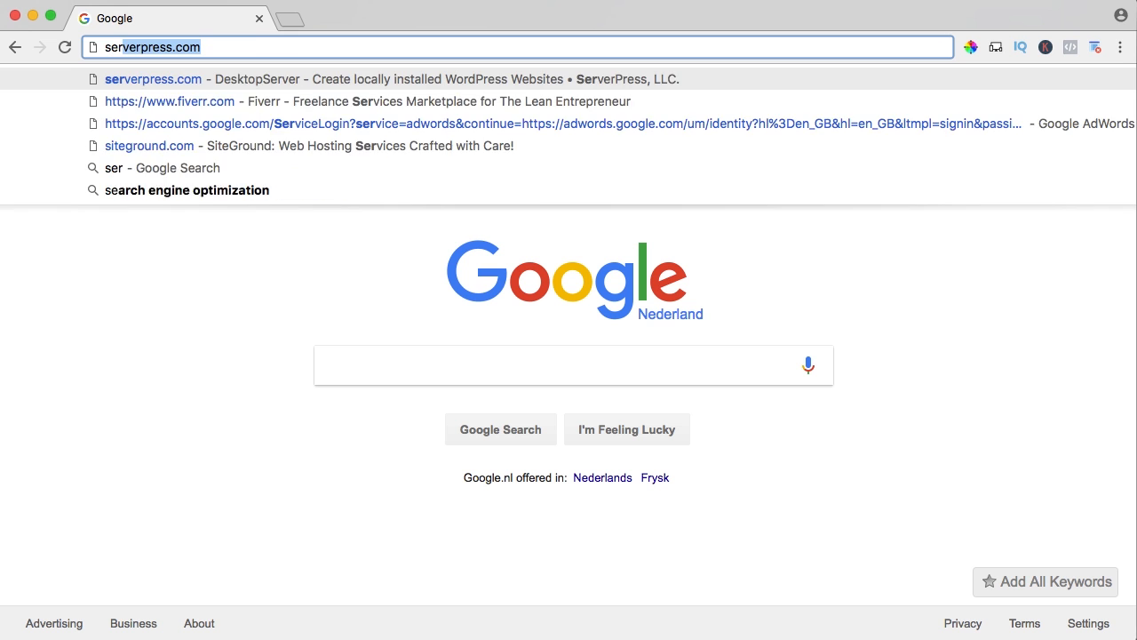
pyautogui.write('verpress.com')
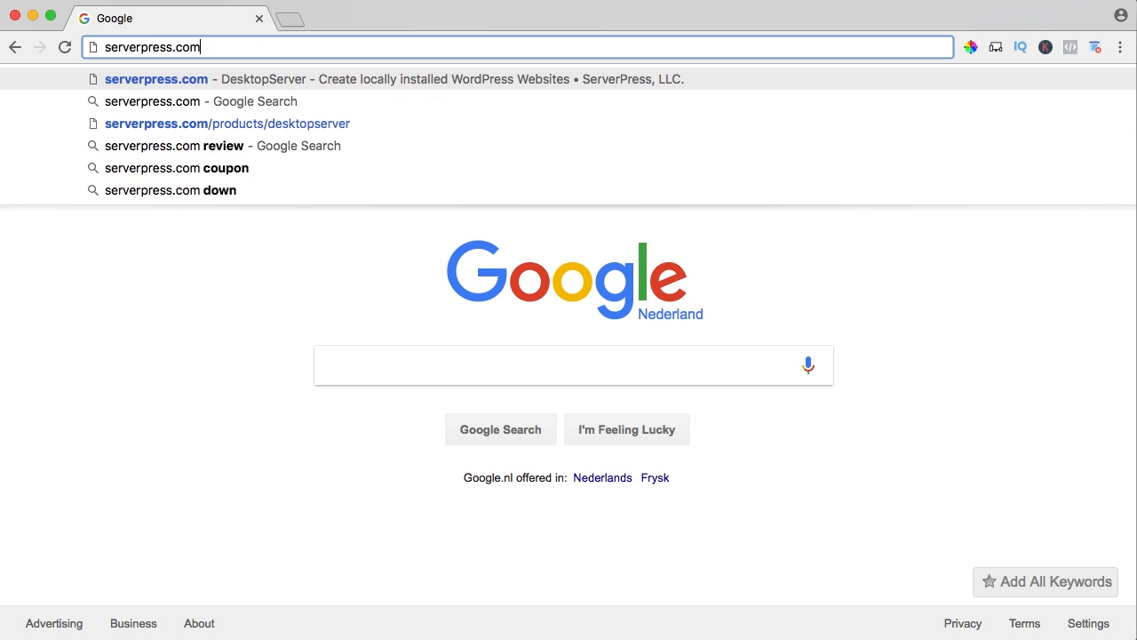
pyautogui.press('Return')
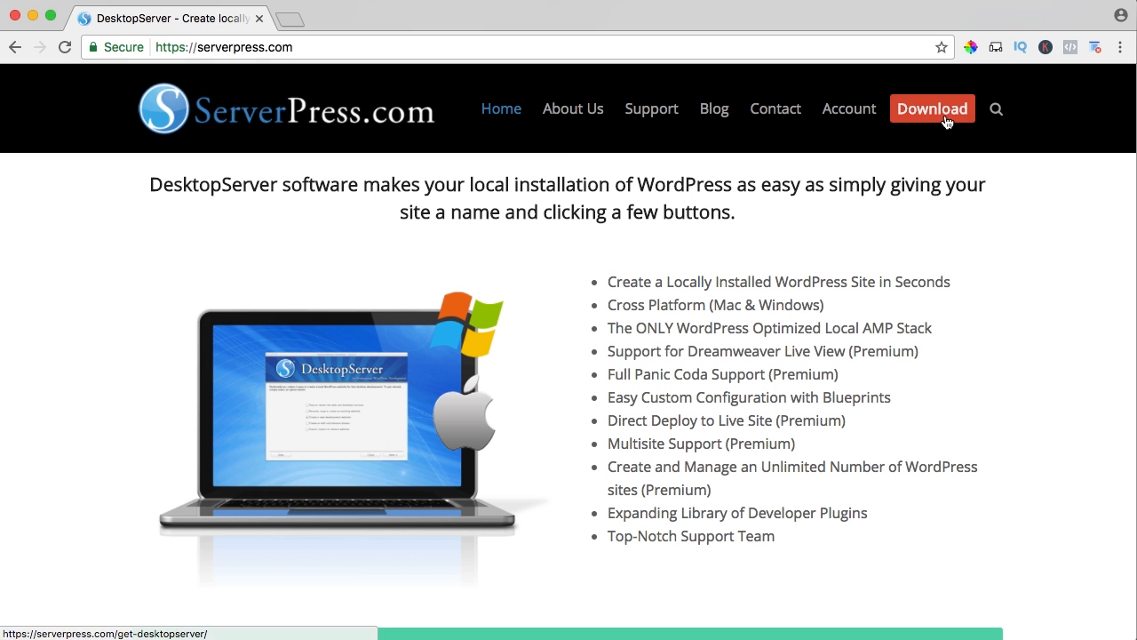
# Go to the DesktopServer download page and add the free DesktopServer Limited edition to the cart.
pyautogui.click(938, 116)
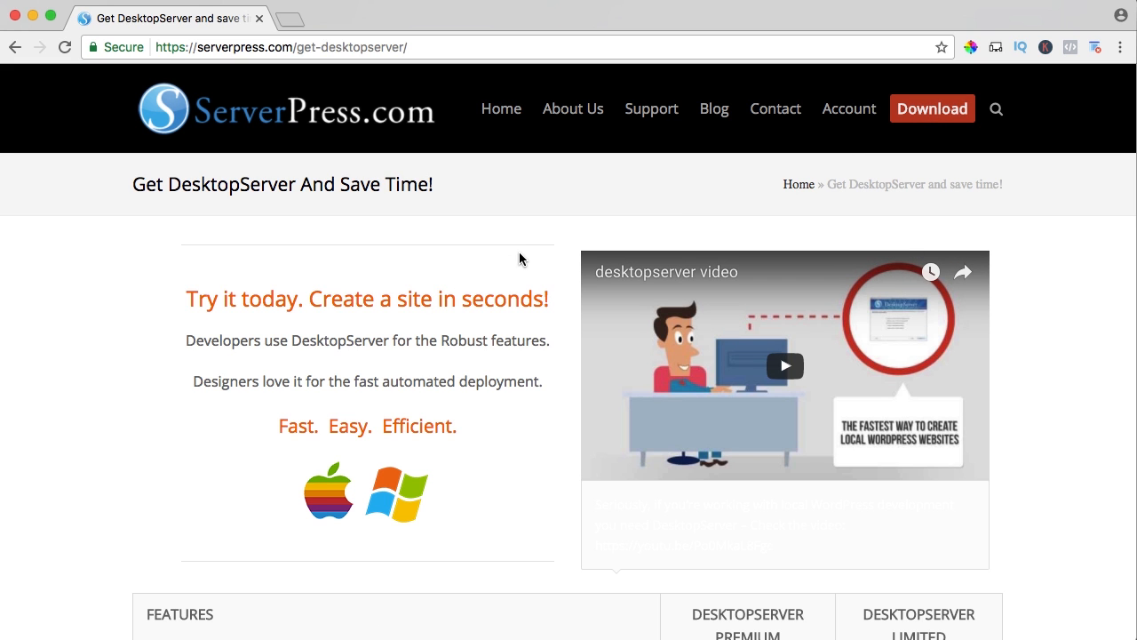
pyautogui.scroll(-10, 520, 258)
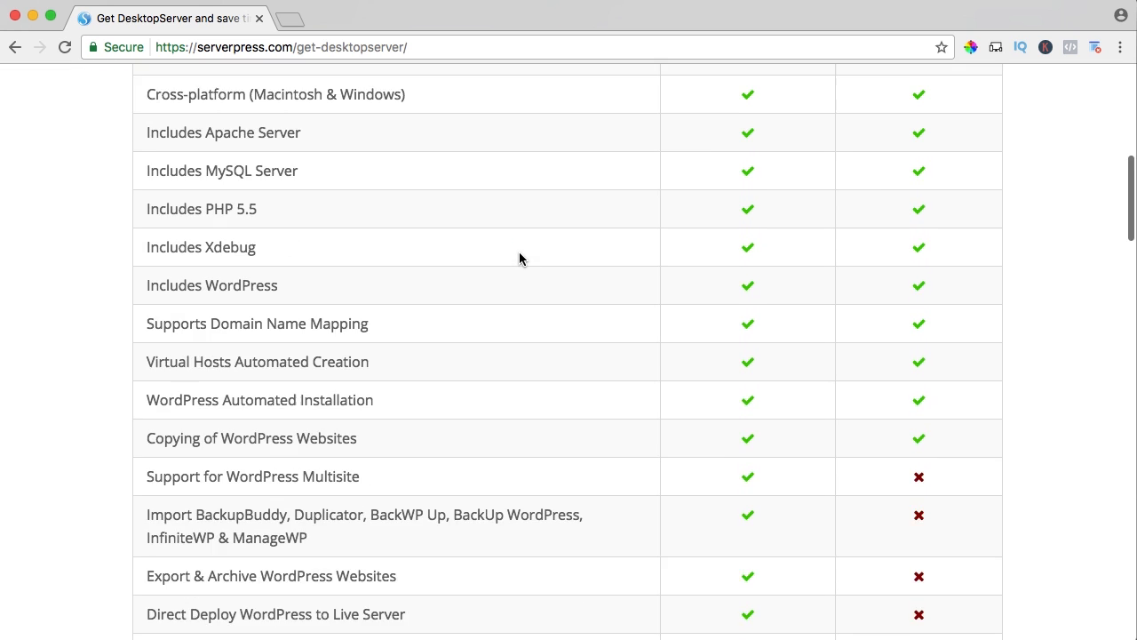
pyautogui.scroll(-11, 520, 258)
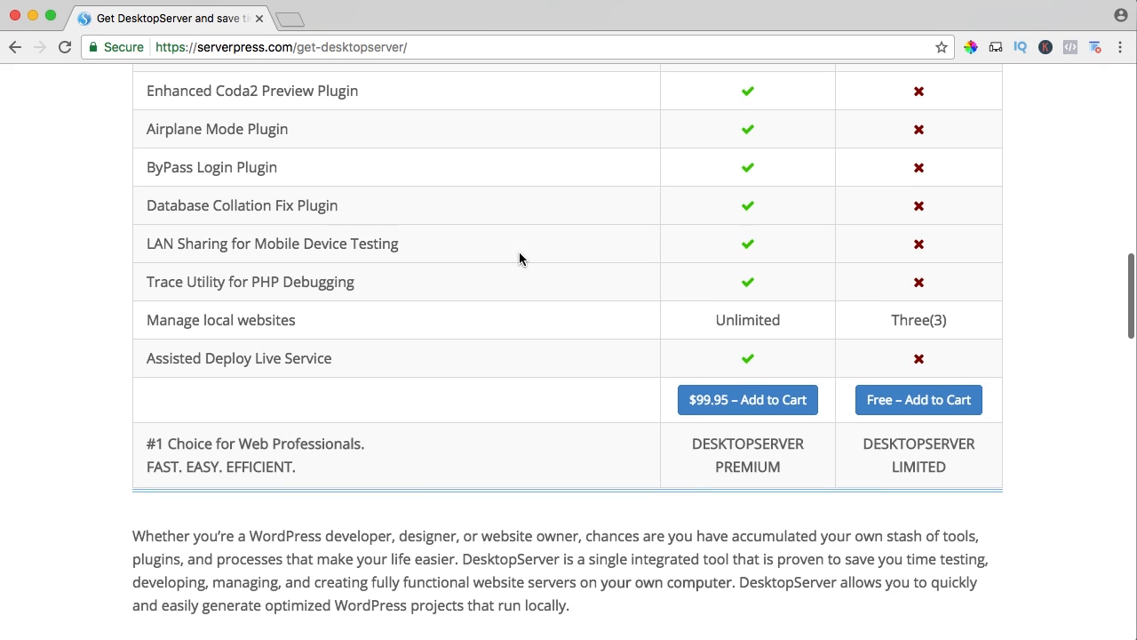
pyautogui.click(921, 409)
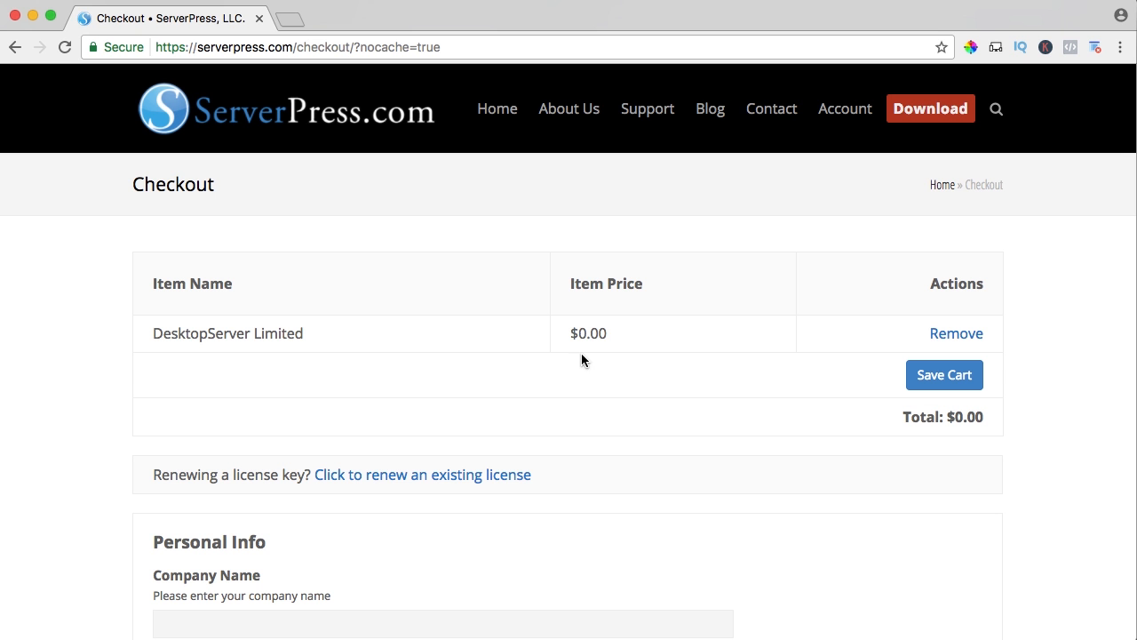
# Fill in the company name, first name and last name in the checkout's personal info.
pyautogui.scroll(-5, 686, 338)
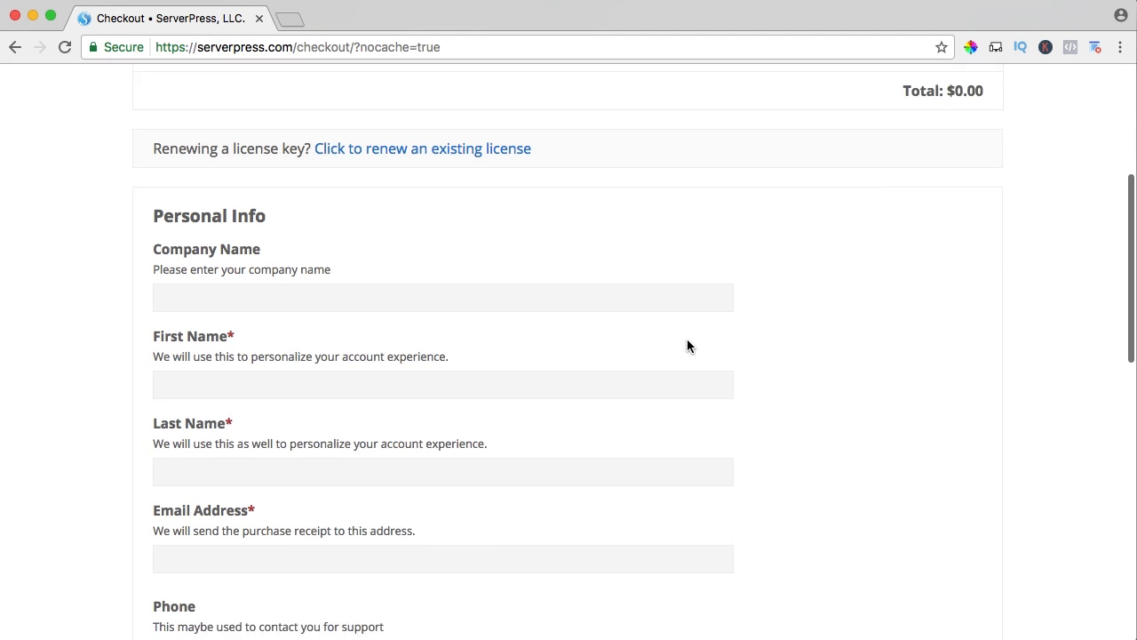
pyautogui.write('Ferdy Korp Media')
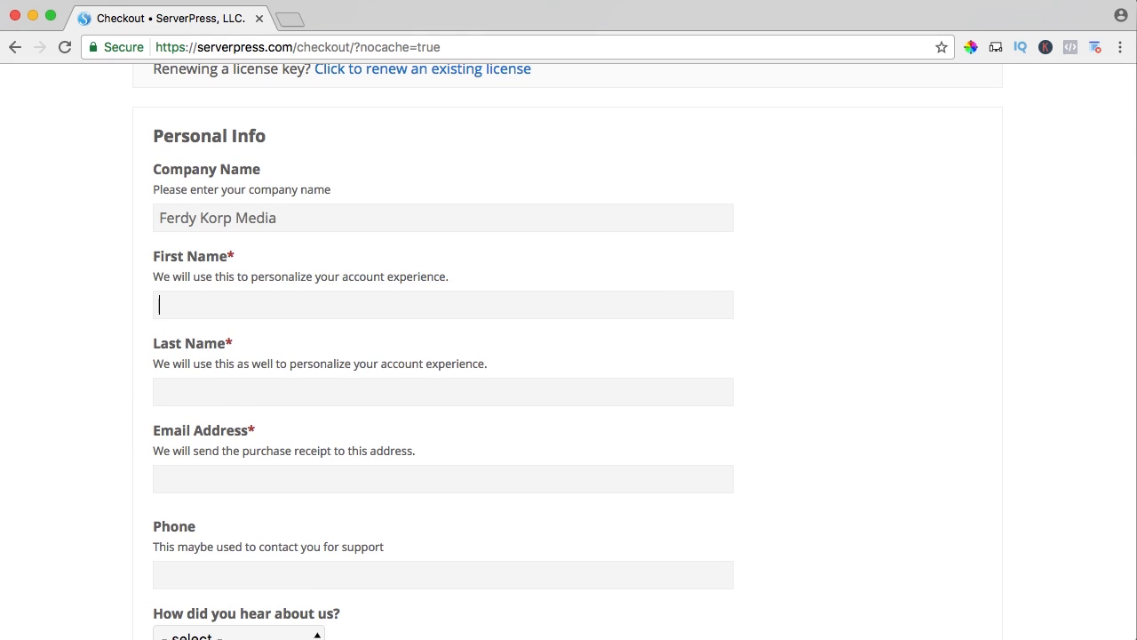
pyautogui.write('Ferdy')
pyautogui.press('Tab')
pyautogui.write('Korper')
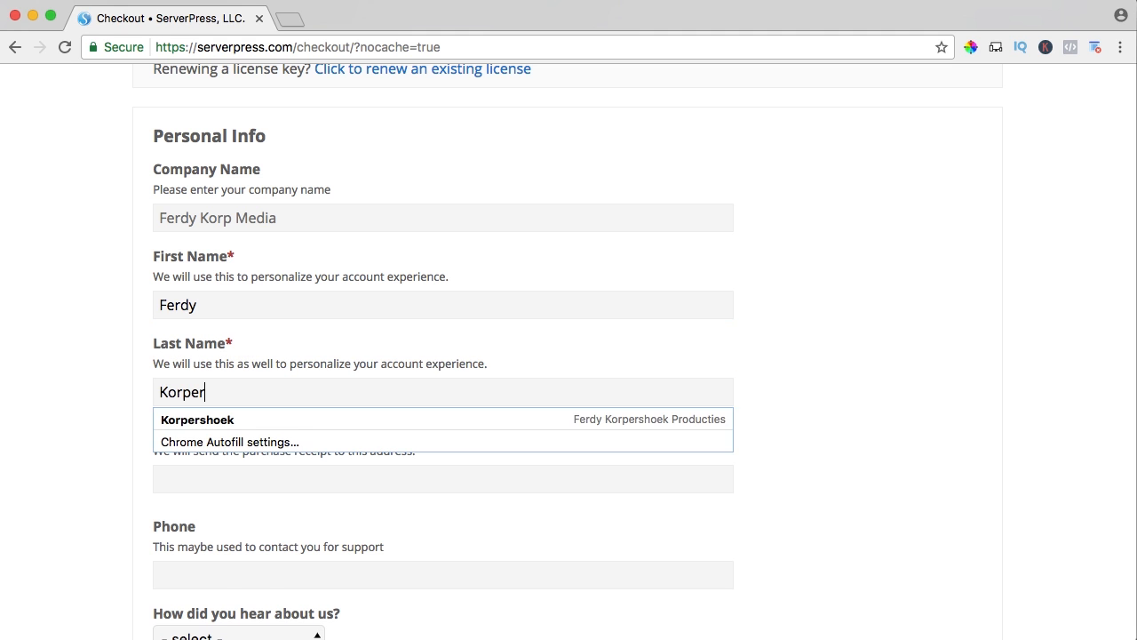
pyautogui.write('shoek')
pyautogui.press('Tab')
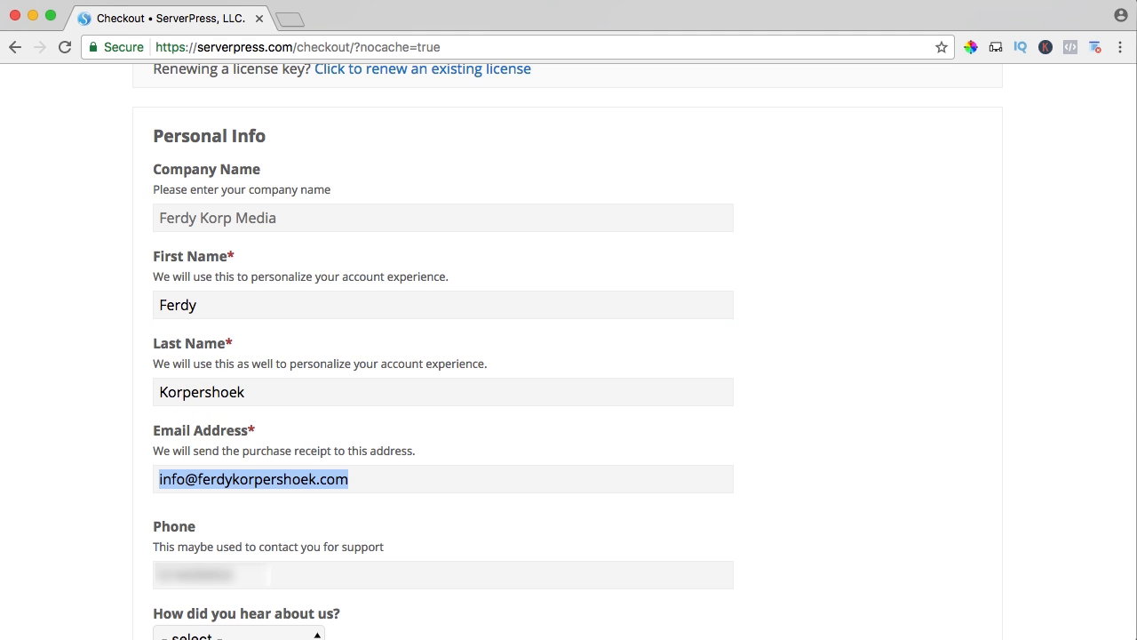
# Enter the customer's email address in the checkout form.
pyautogui.scroll(-2, 266, 221)
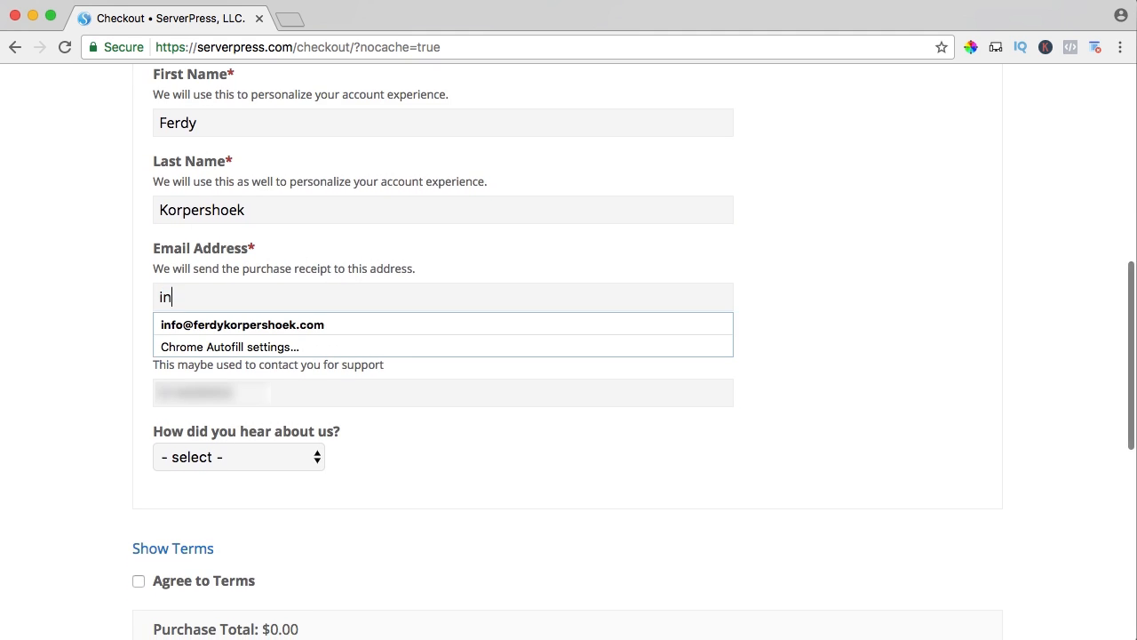
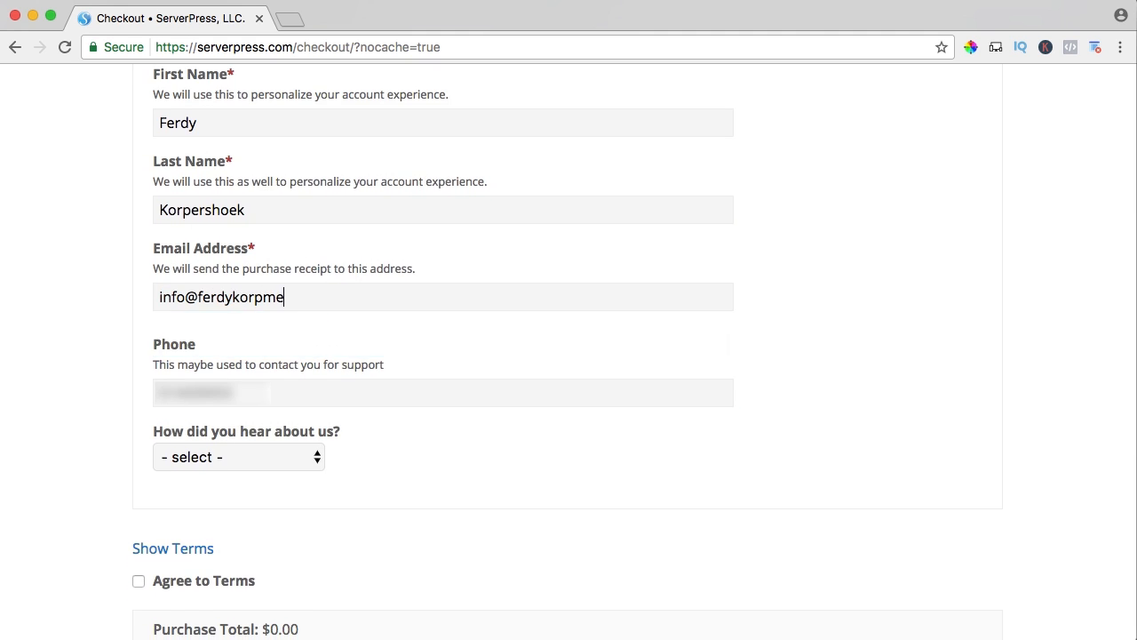
pyautogui.press('Tab')
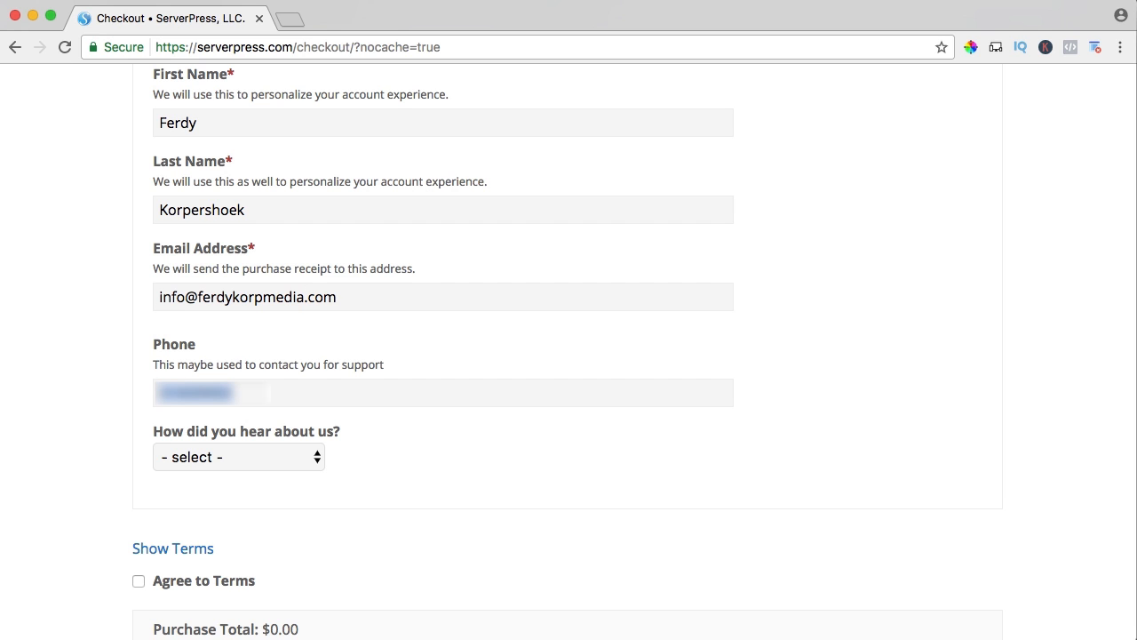
# Choose Google/Search Engine as the referral source, agree to the terms and complete the free purchase.
pyautogui.click(233, 453)
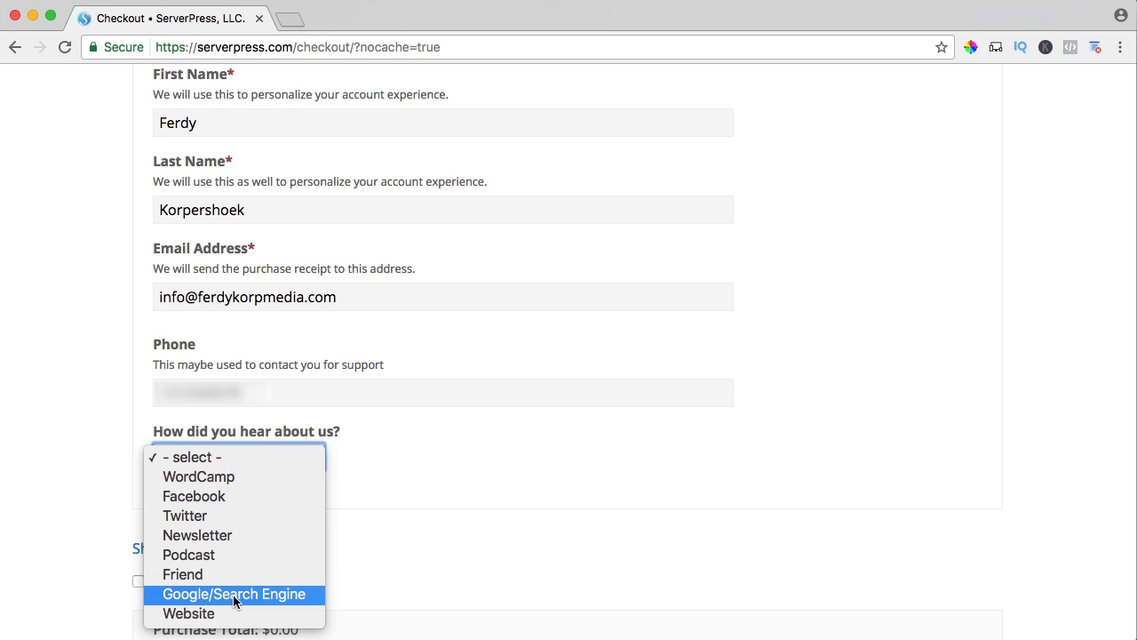
pyautogui.click(347, 531)
pyautogui.scroll(-3, 374, 511)
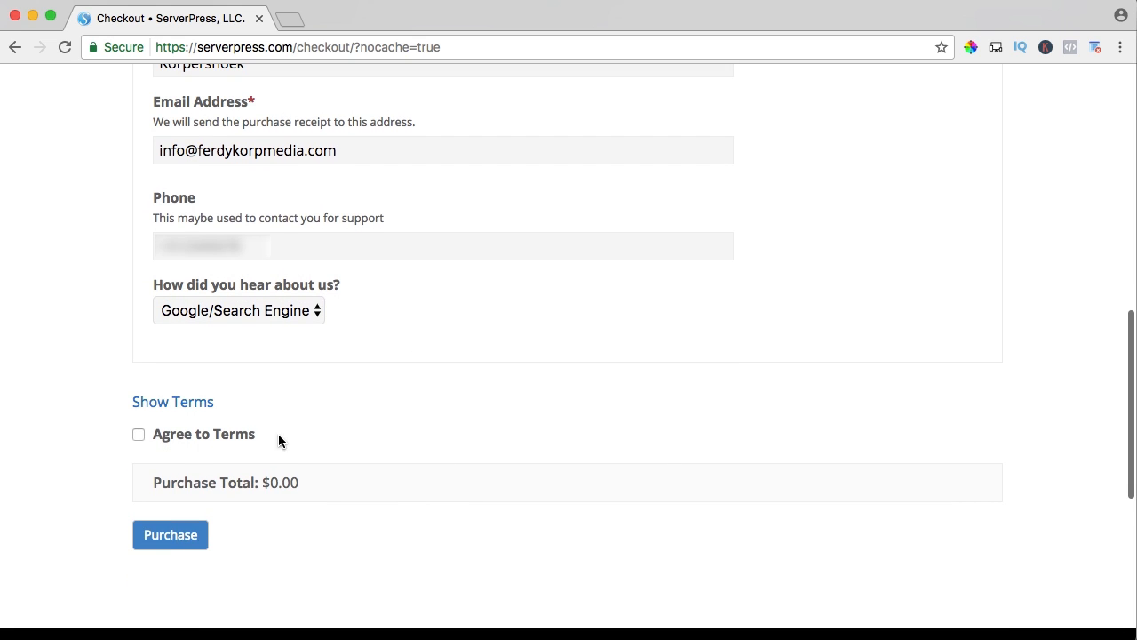
pyautogui.click(138, 434)
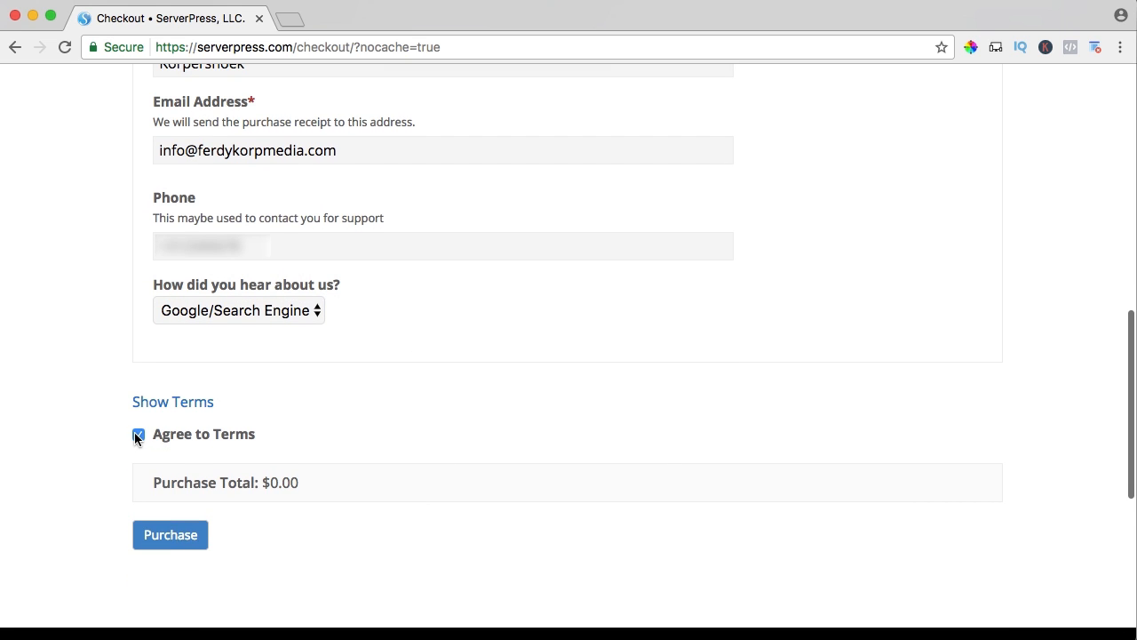
pyautogui.click(166, 538)
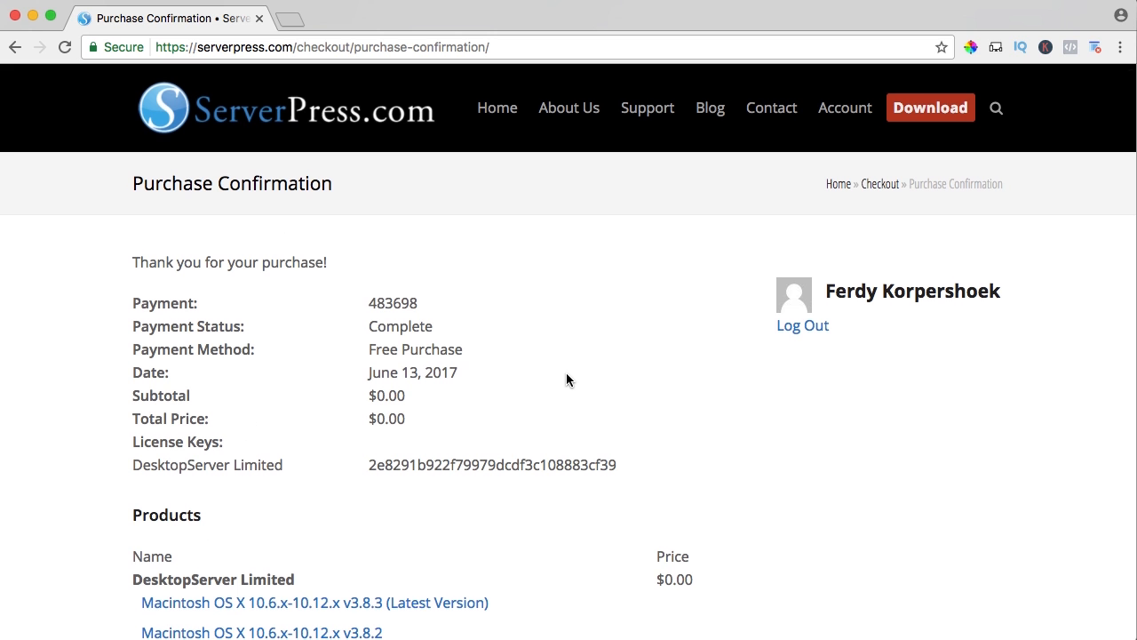
# Download the latest Macintosh version of DesktopServer Limited, v3.8.3, from the purchase confirmation.
pyautogui.scroll(-3, 566, 379)
pyautogui.scroll(-3, 566, 379)
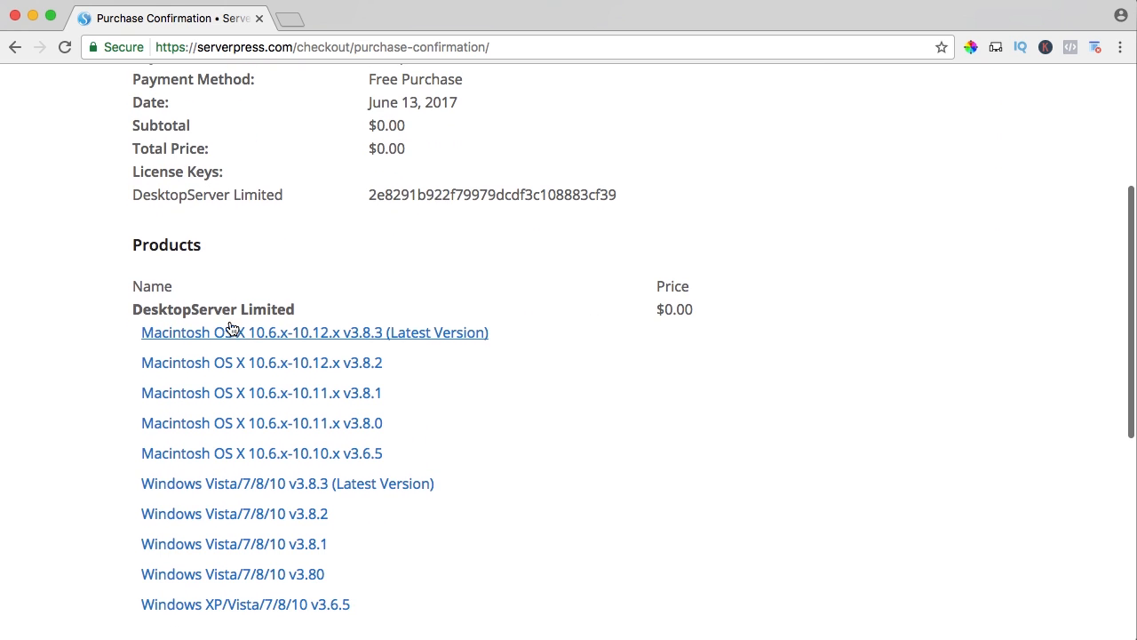
pyautogui.click(359, 335)
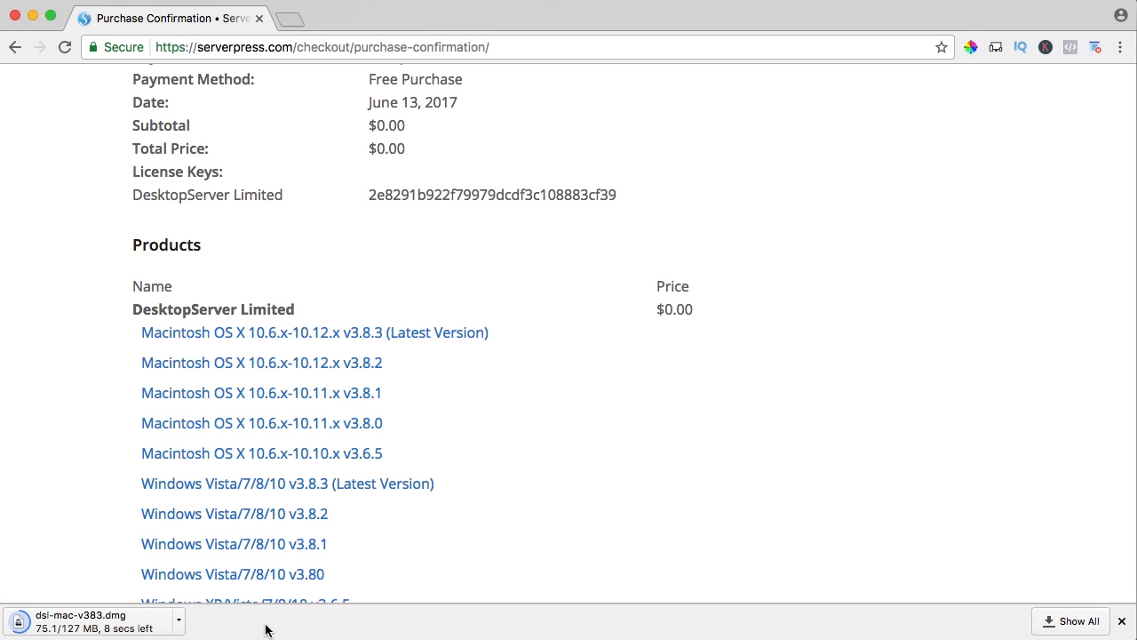
# Show the download in Finder, open the dsl-mac-v383.dmg disk image and close the Downloads window.
pyautogui.click(178, 627)
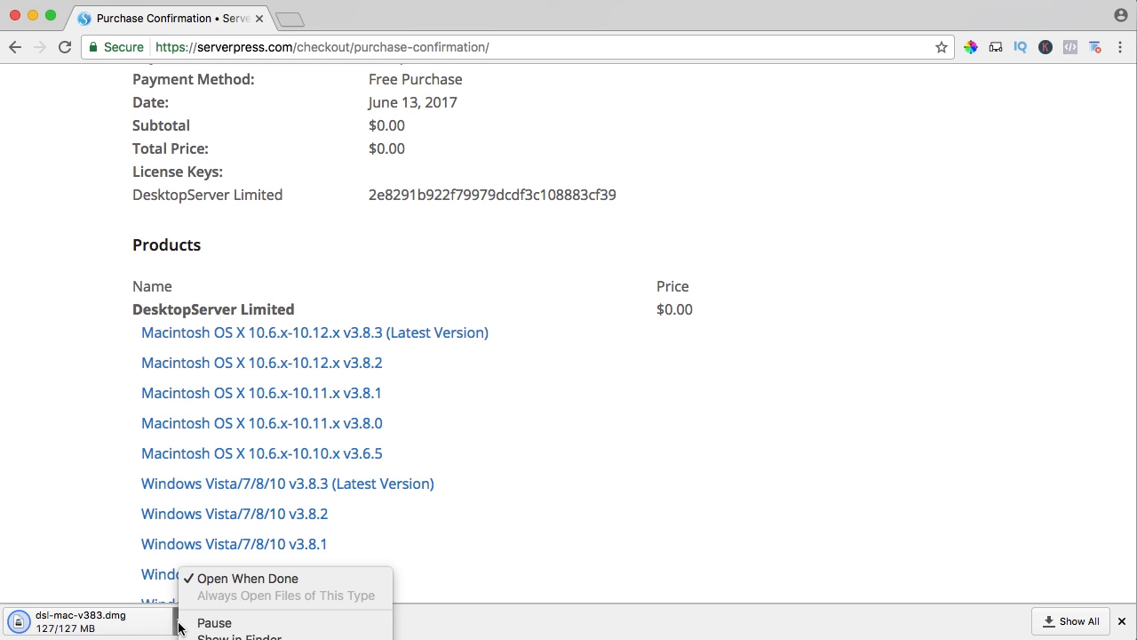
pyautogui.click(213, 569)
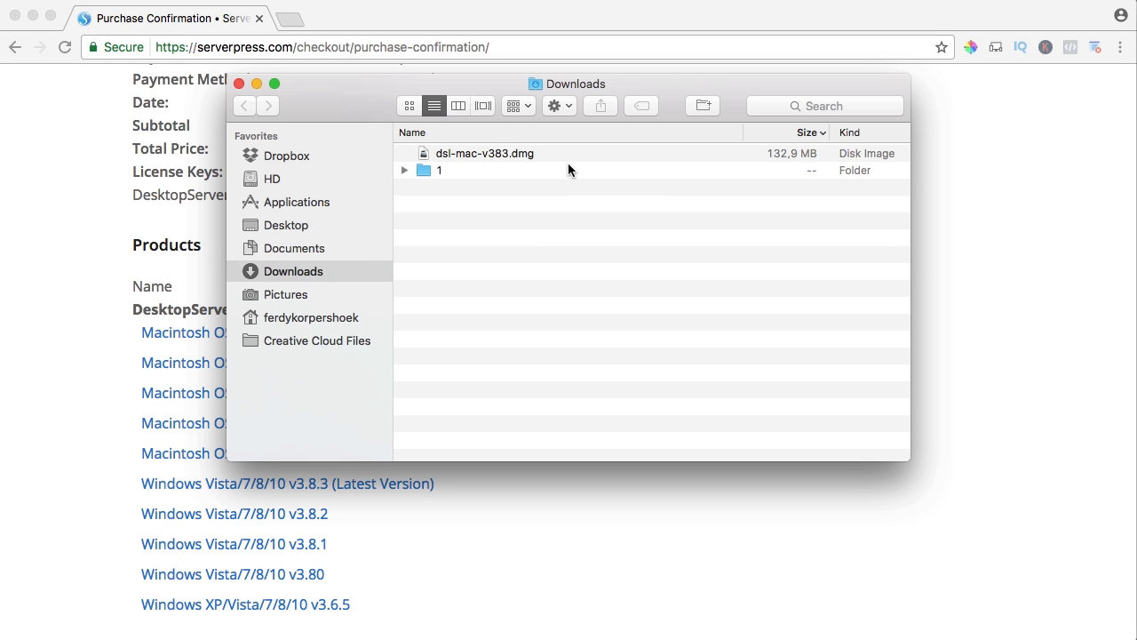
pyautogui.doubleClick(463, 153)
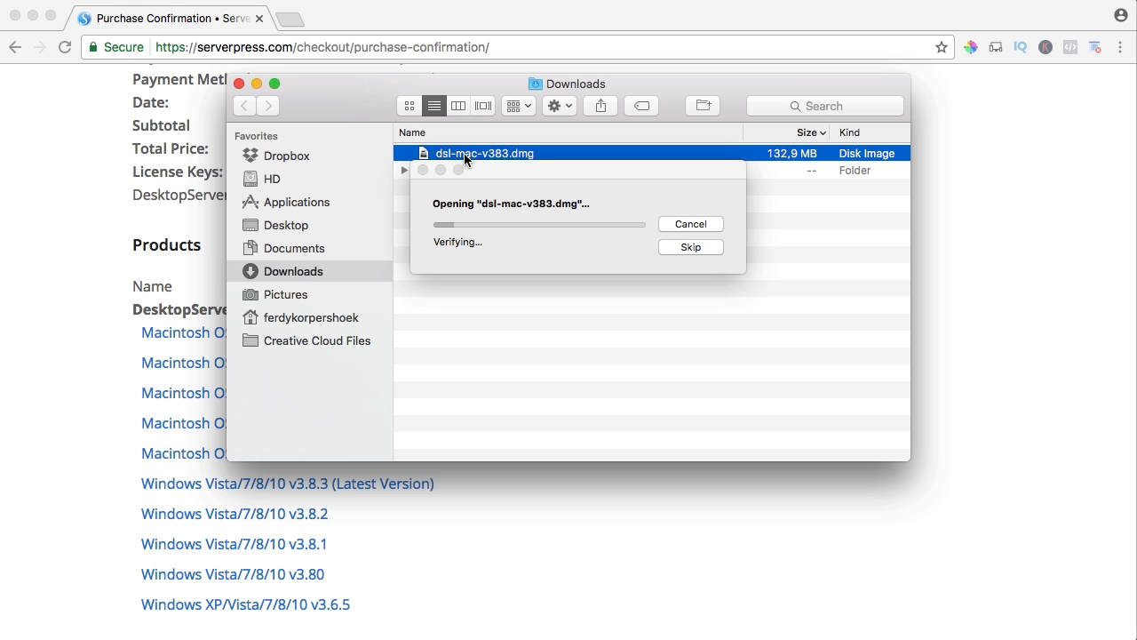
pyautogui.click(238, 84)
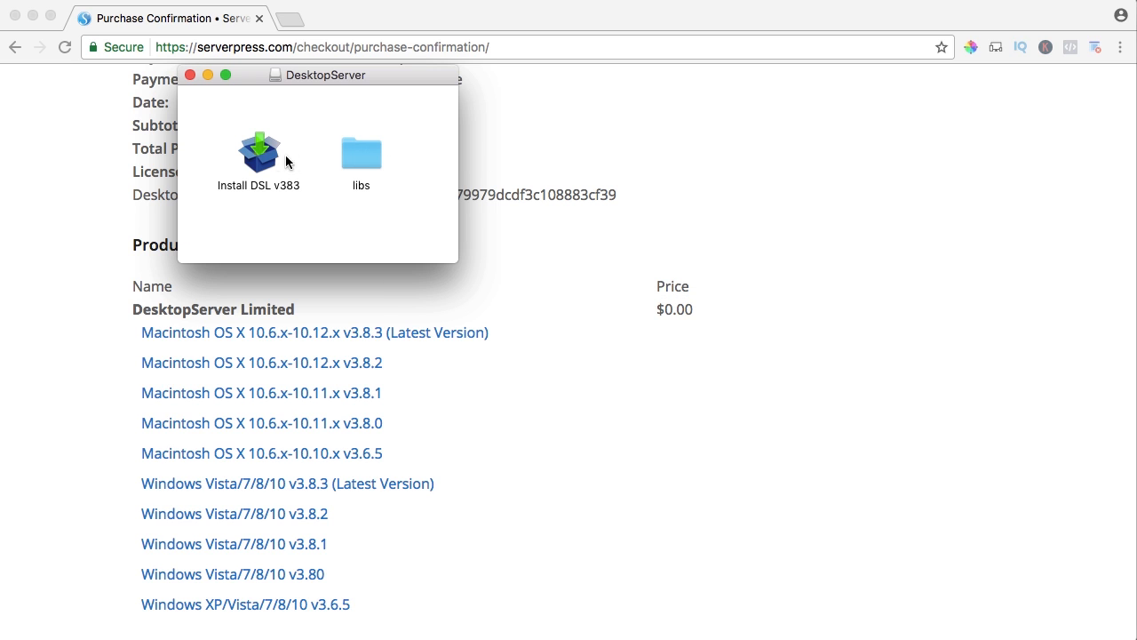
# Launch Install DSL v383 from the disk image, allow it to open and close the disk image window.
pyautogui.doubleClick(259, 155)
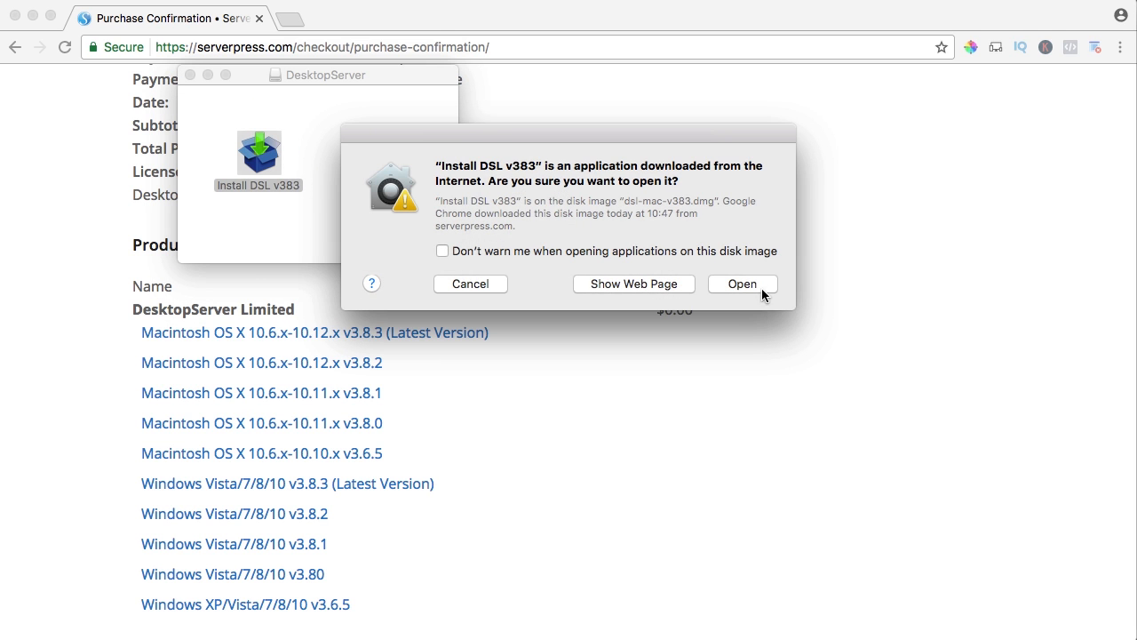
pyautogui.click(766, 290)
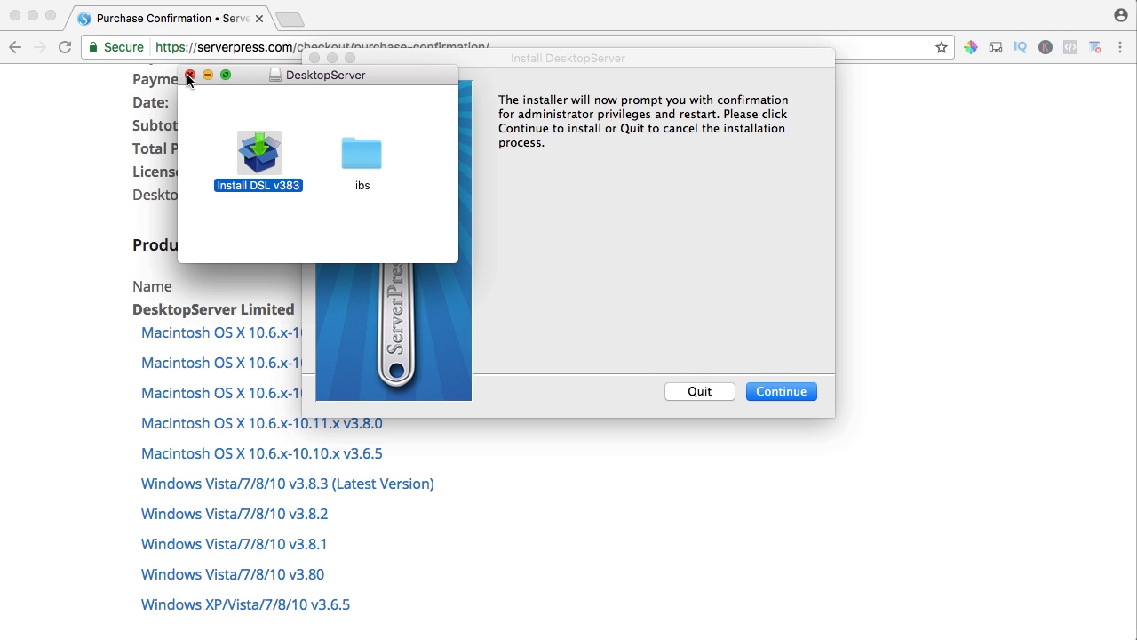
pyautogui.click(189, 75)
# Continue with the DesktopServer installer and authorise its changes by entering the computer's account password.
pyautogui.click(782, 391)
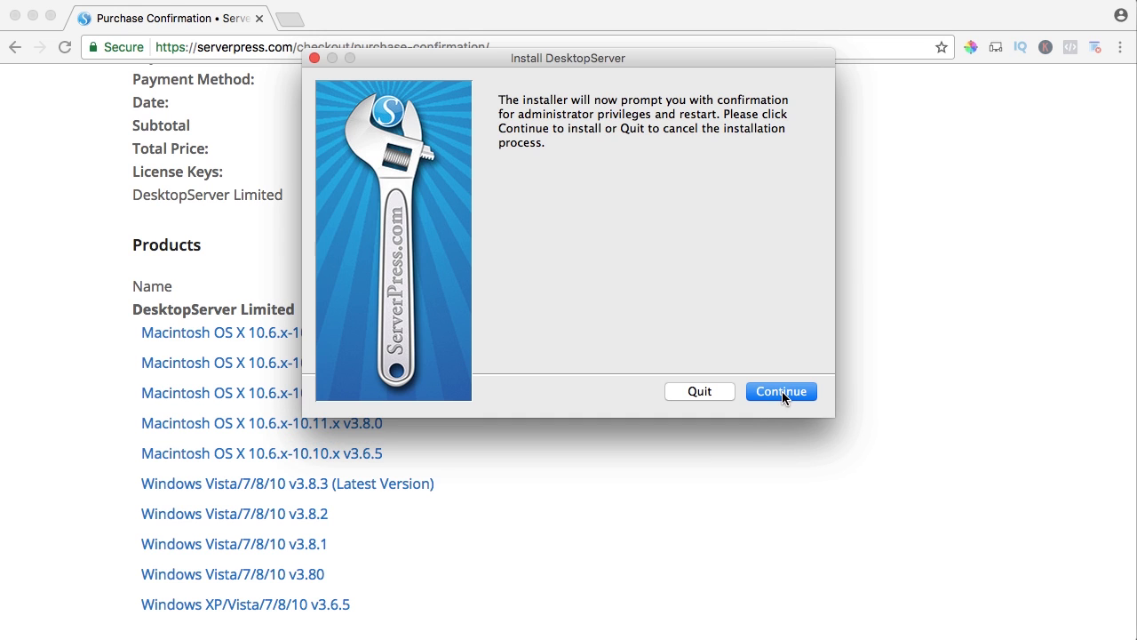
pyautogui.click(779, 392)
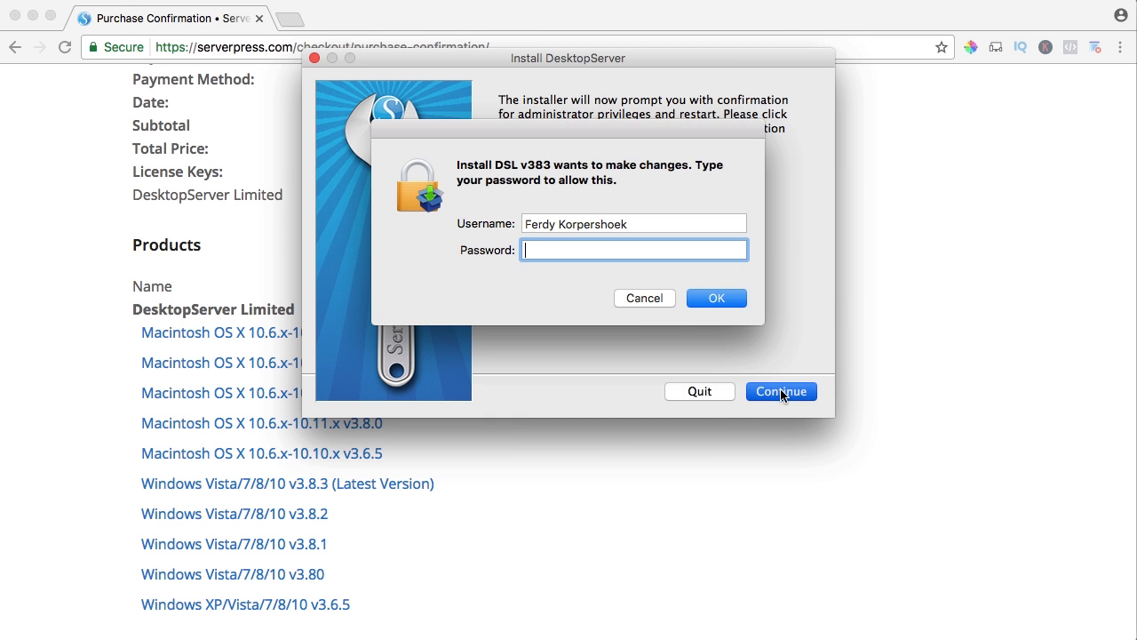
pyautogui.write('•')
pyautogui.press('Return')
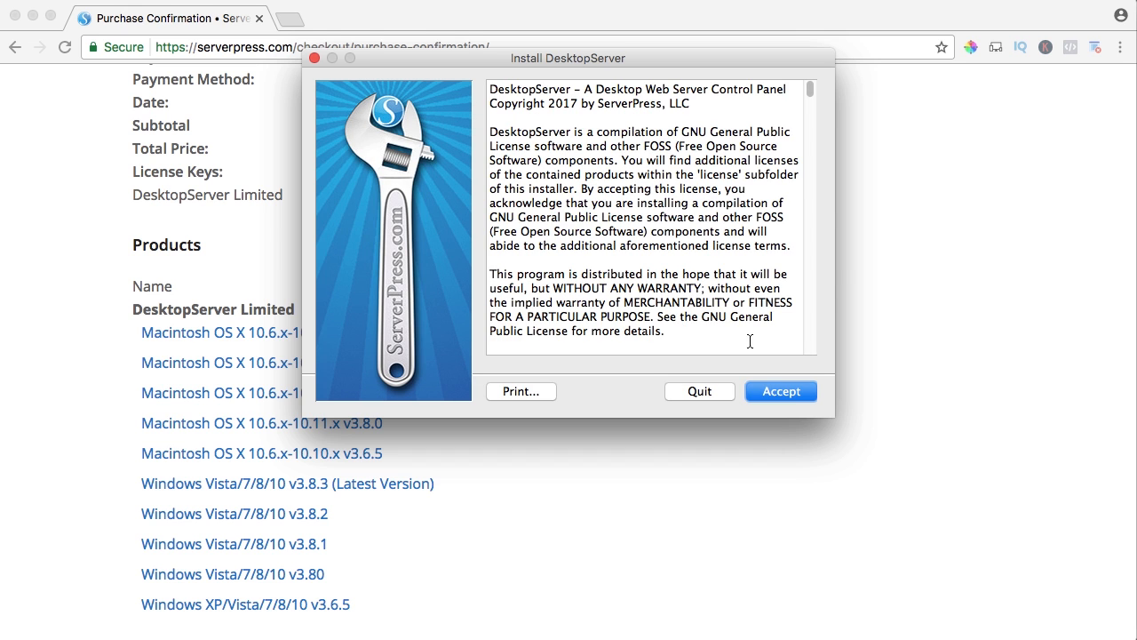
# Accept the license, run a New DesktopServer Installation and finish the installer.
pyautogui.click(791, 393)
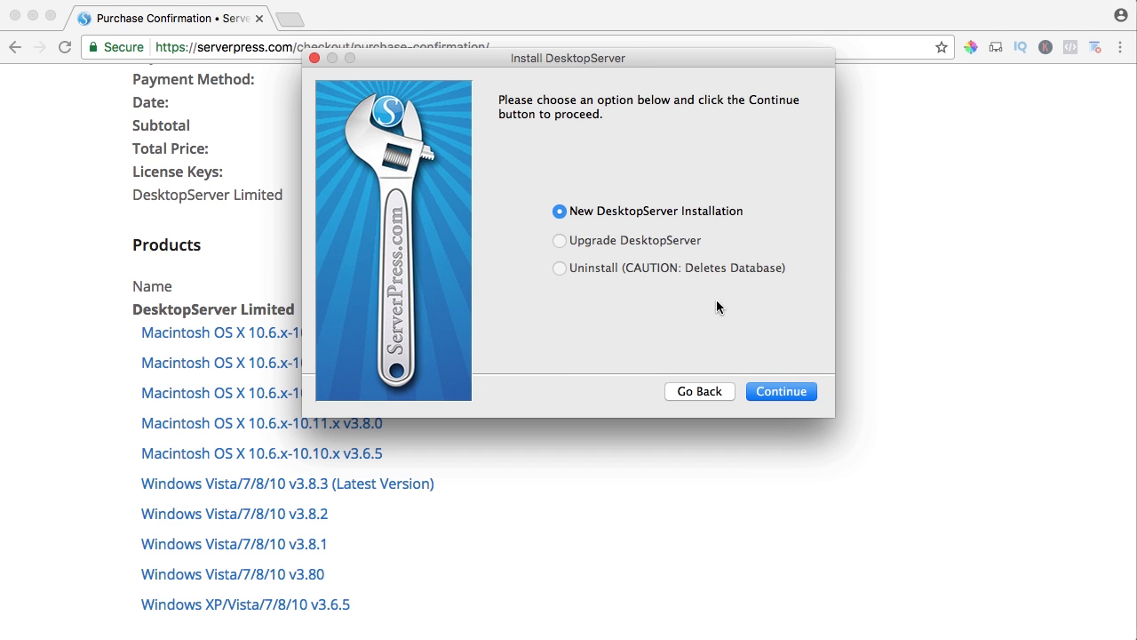
pyautogui.click(780, 391)
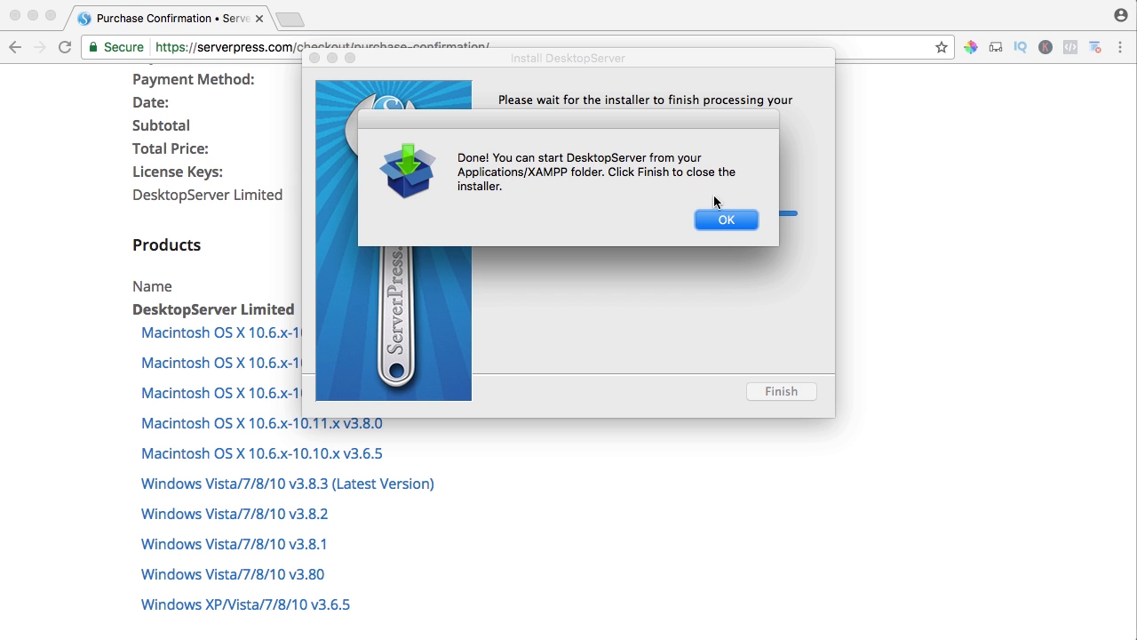
pyautogui.click(726, 220)
pyautogui.click(783, 396)
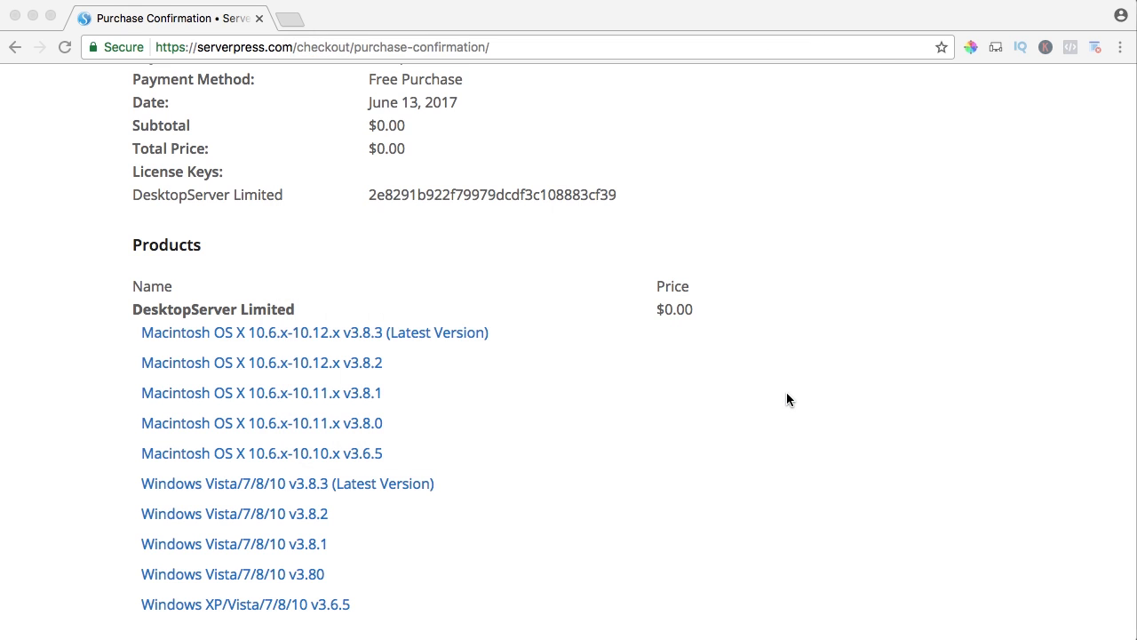
# In Finder, launch DesktopServer from the XAMPP folder in Applications, close the Finder window and return to DesktopServer.
pyautogui.click(457, 626)
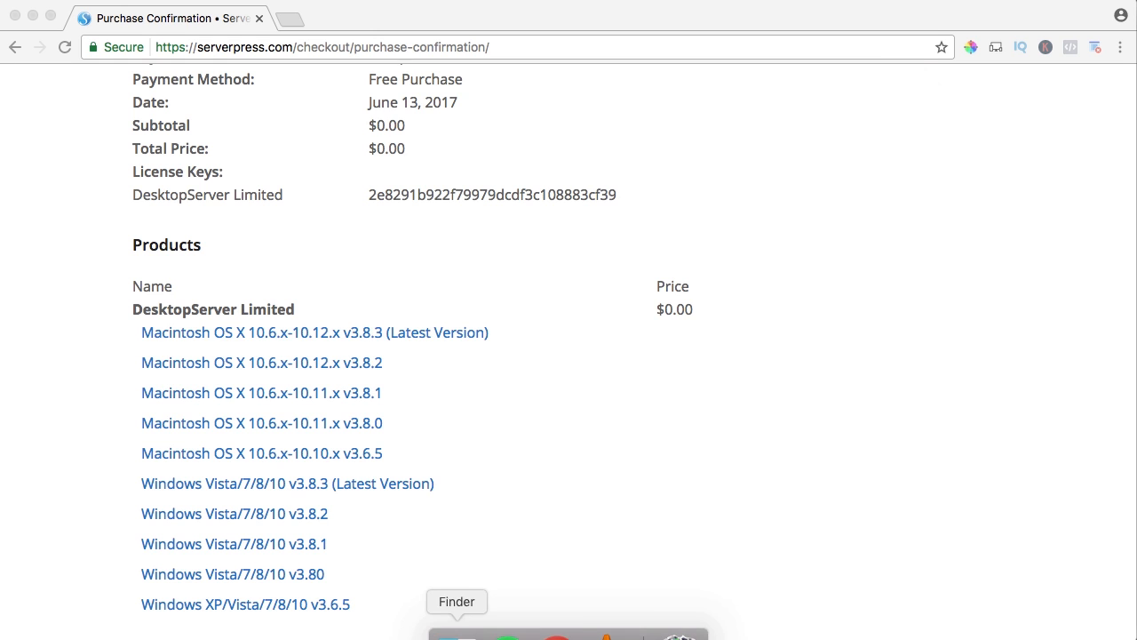
pyautogui.click(302, 202)
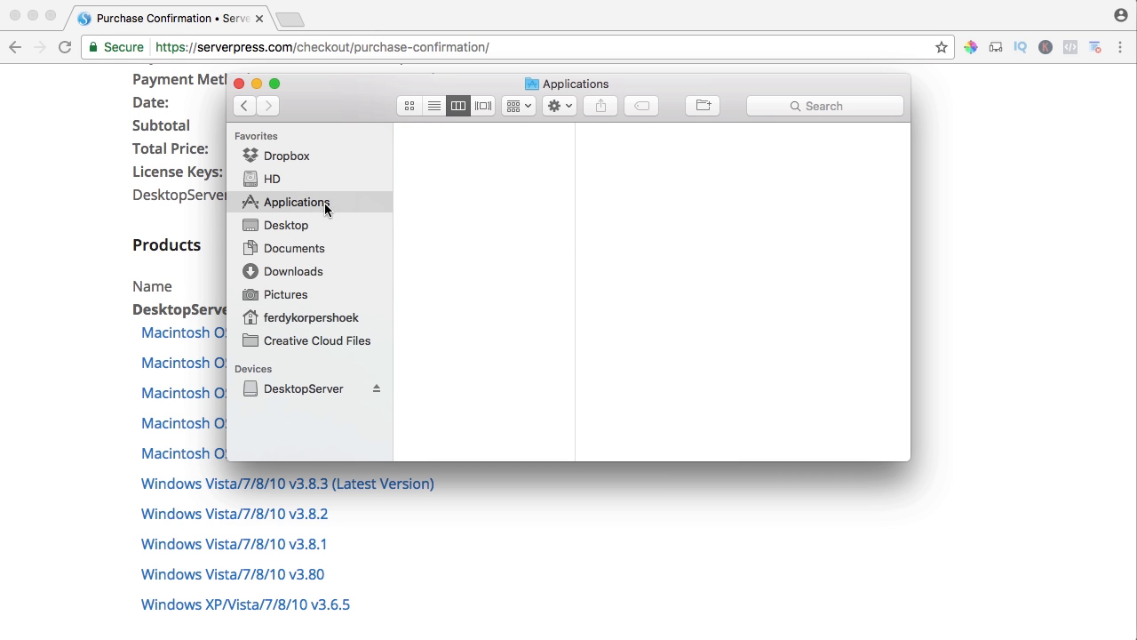
pyautogui.press('x')
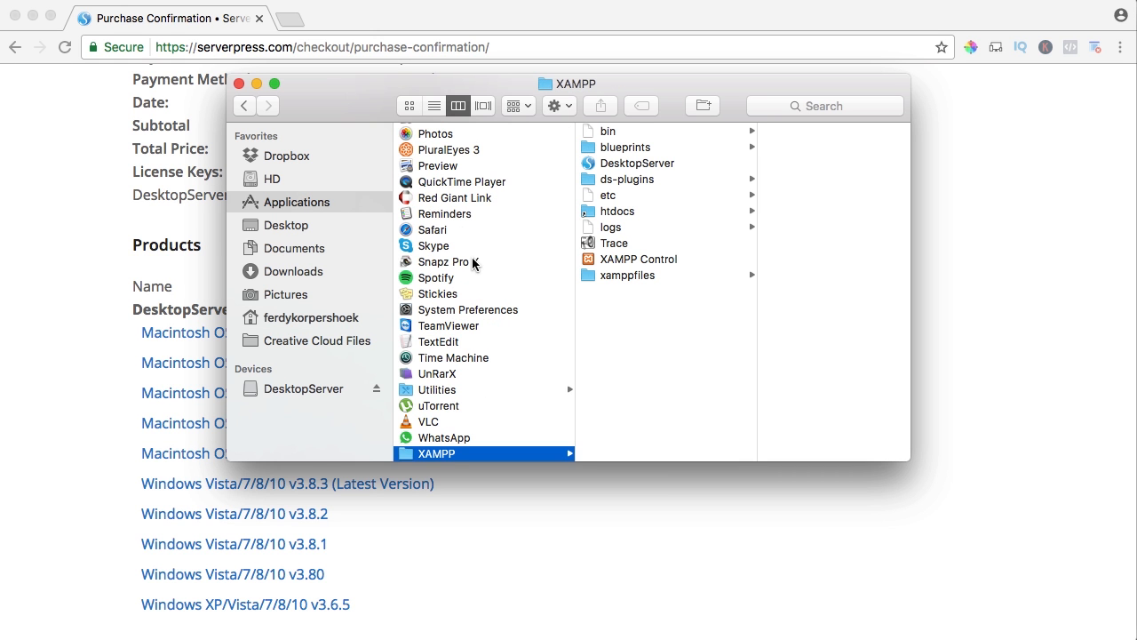
pyautogui.click(624, 164)
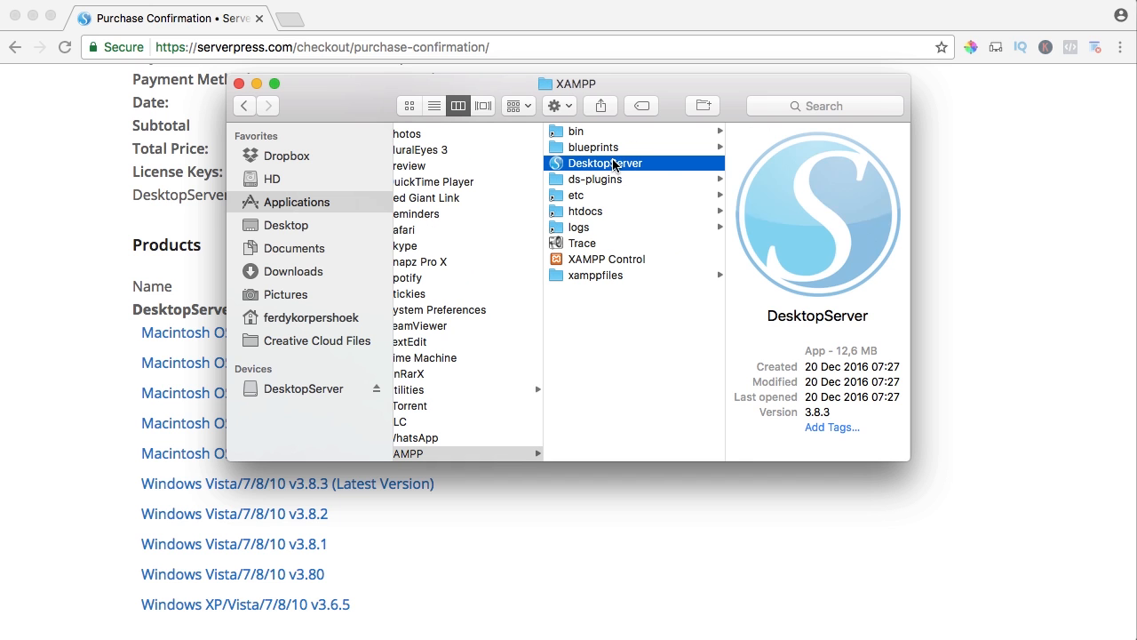
pyautogui.doubleClick(558, 162)
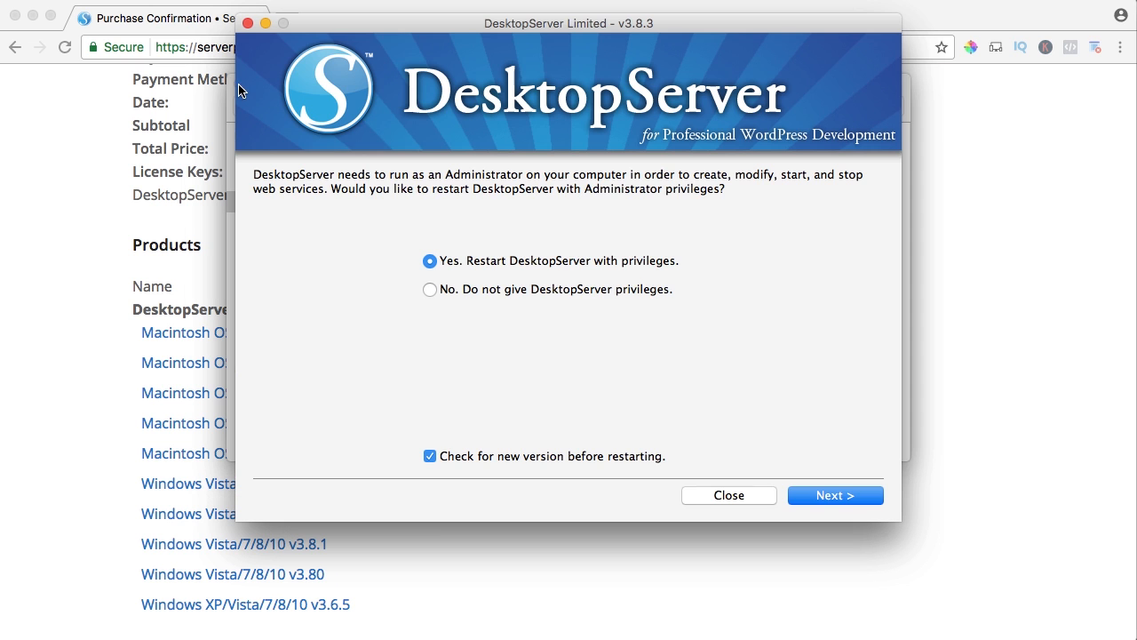
pyautogui.click(230, 117)
pyautogui.click(238, 83)
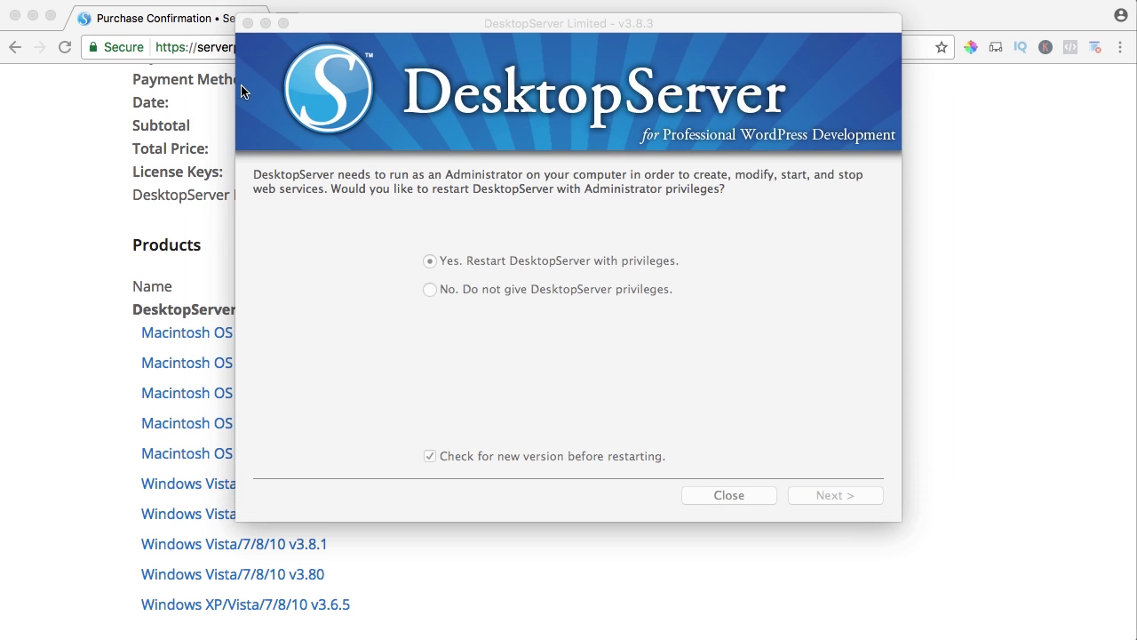
pyautogui.click(563, 37)
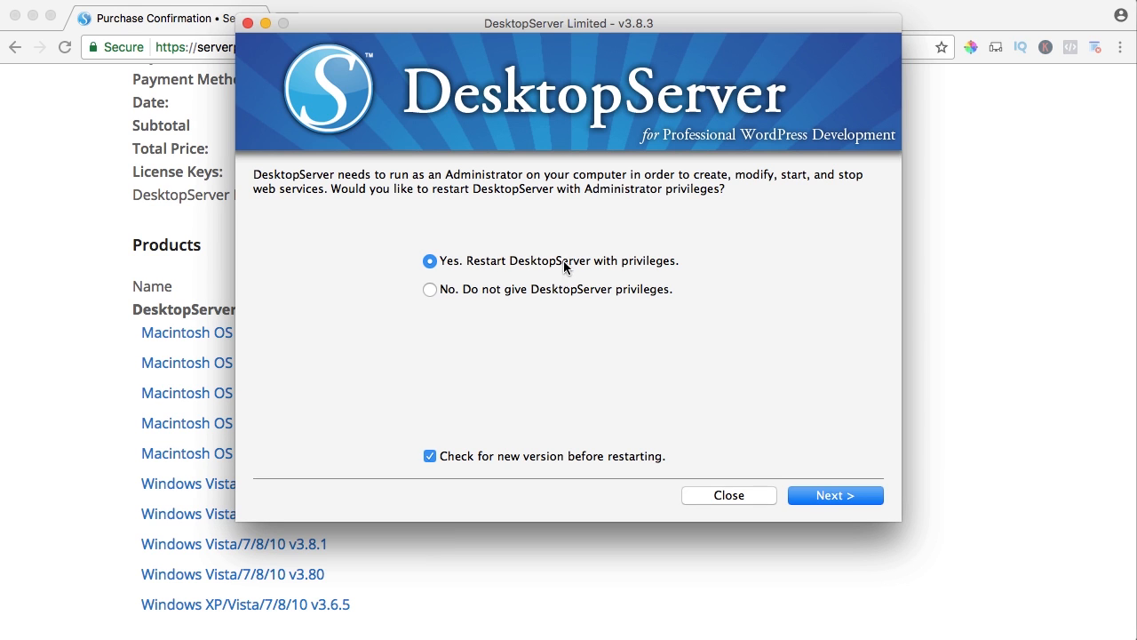
# Restart DesktopServer with administrator privileges, entering the computer's account password, and start the Apache and MySQL services.
pyautogui.click(820, 496)
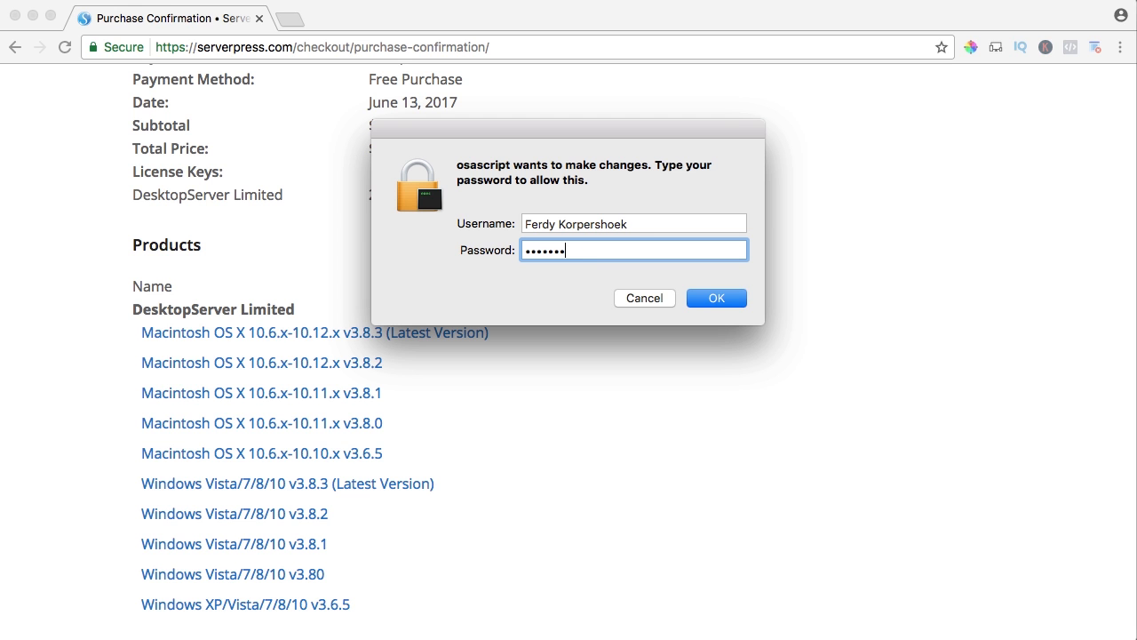
pyautogui.press('Return')
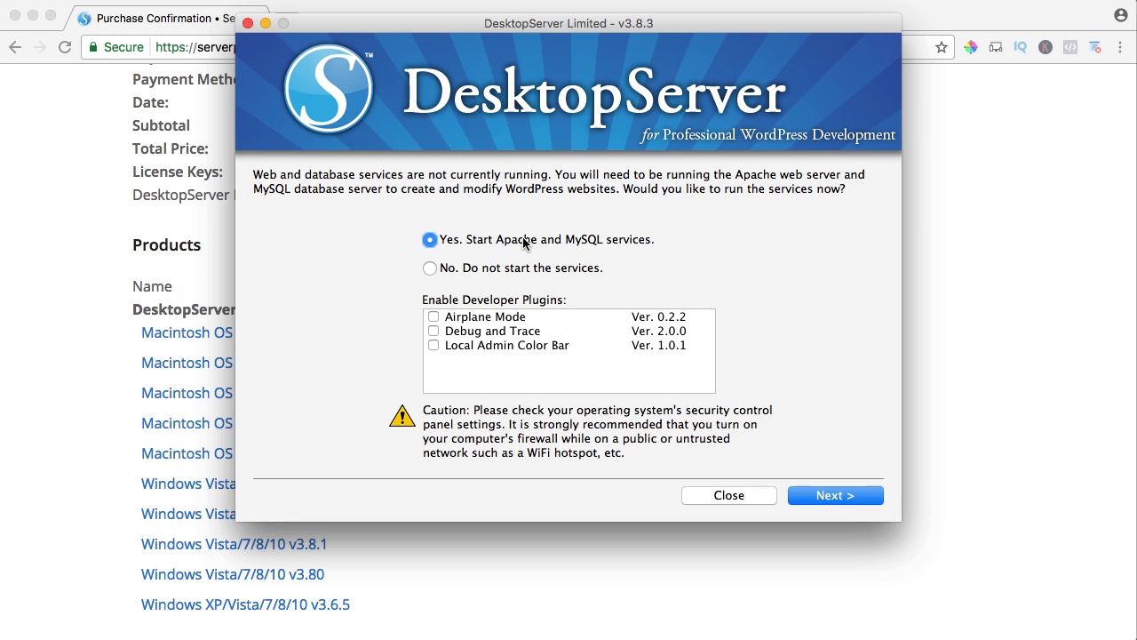
pyautogui.click(833, 497)
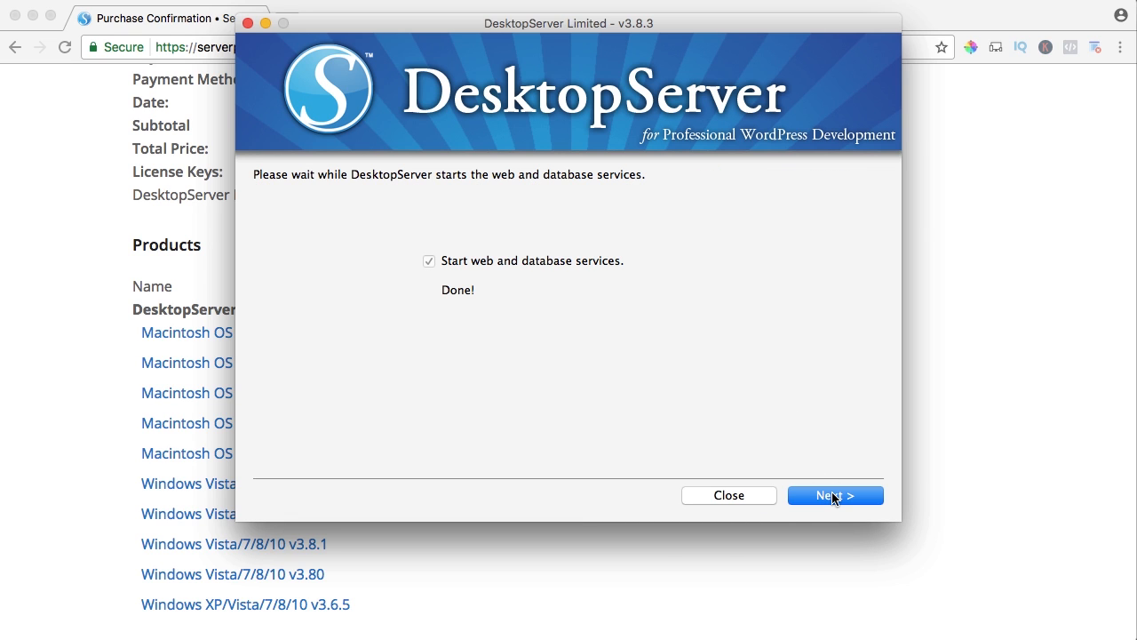
pyautogui.click(834, 496)
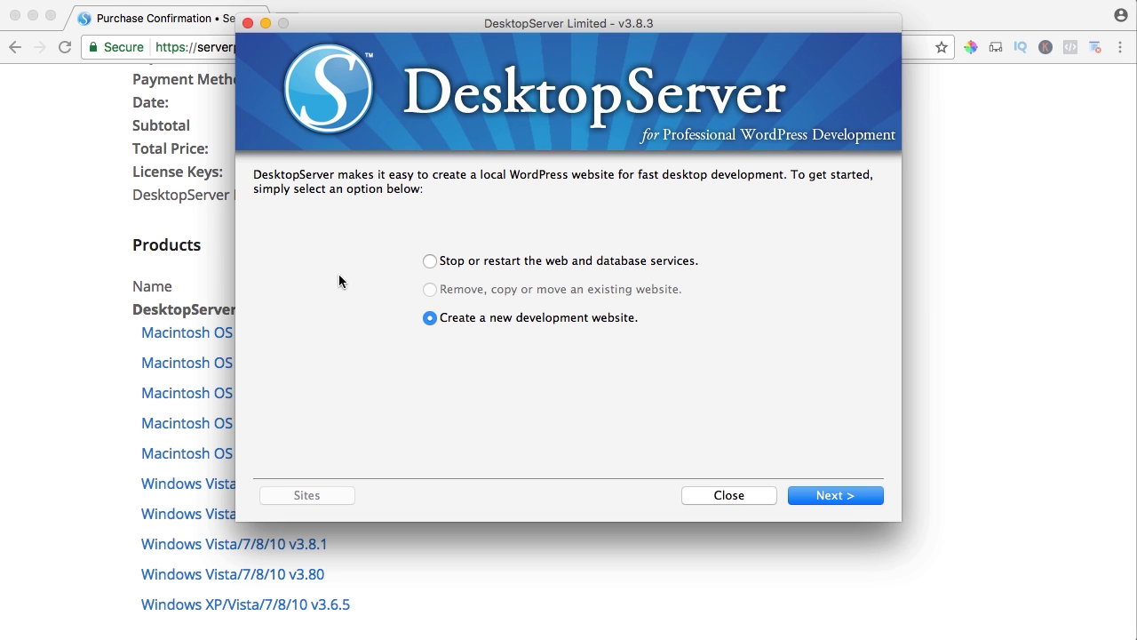
# Create a new development website named sydneyelementor with the WordPress-4.7.0.zip blueprint and finish its configuration.
pyautogui.click(829, 495)
pyautogui.doubleClick(638, 295)
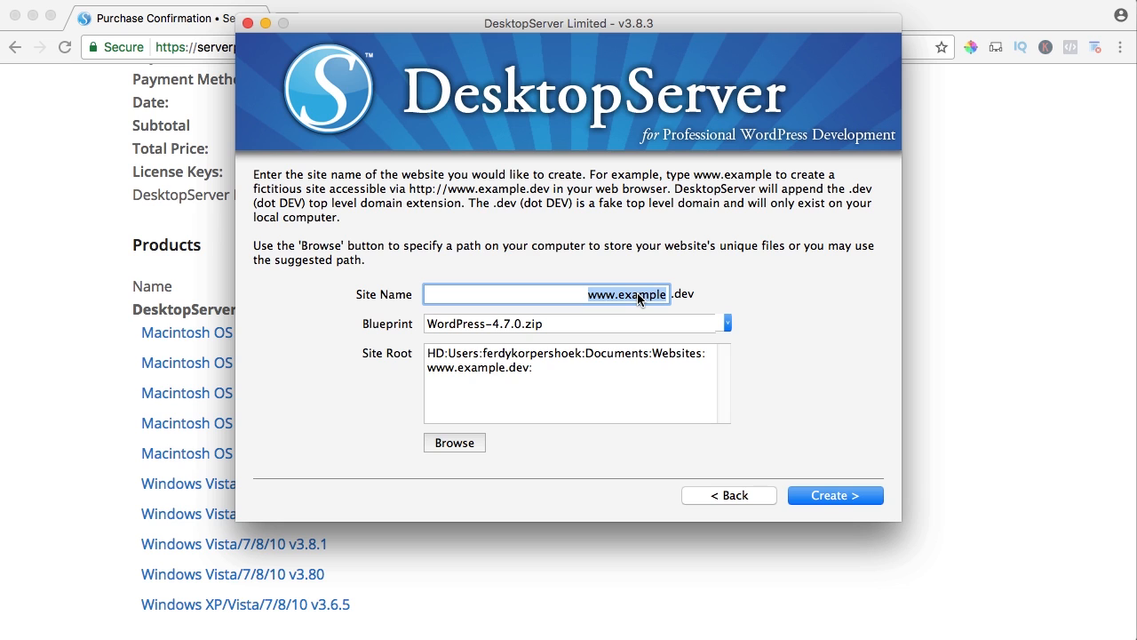
pyautogui.write('sydney')
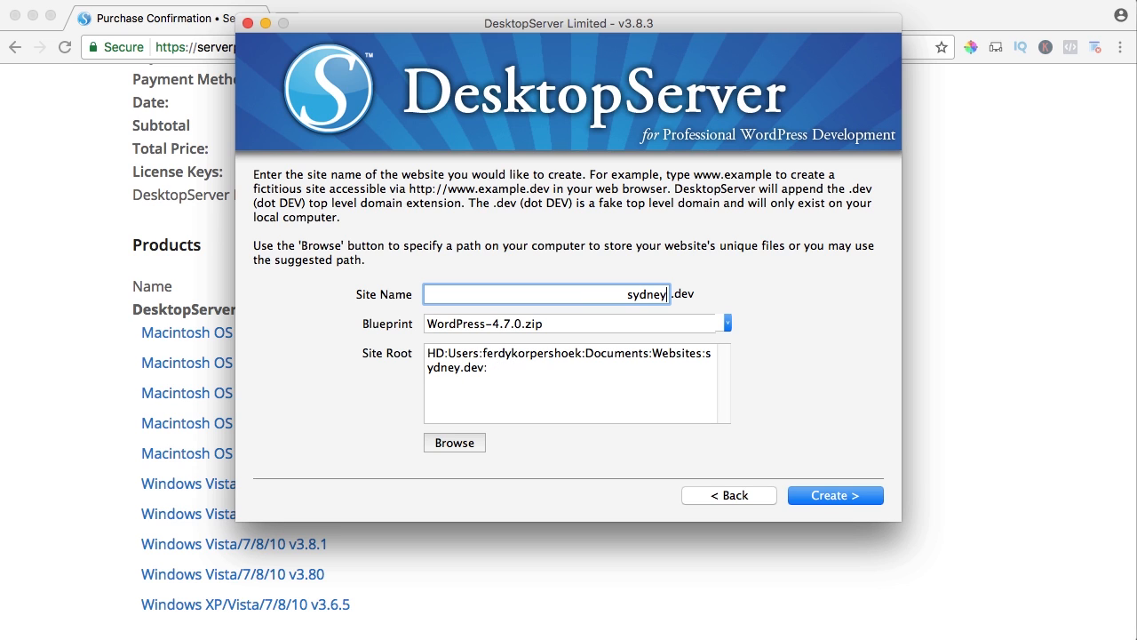
pyautogui.write('elementor')
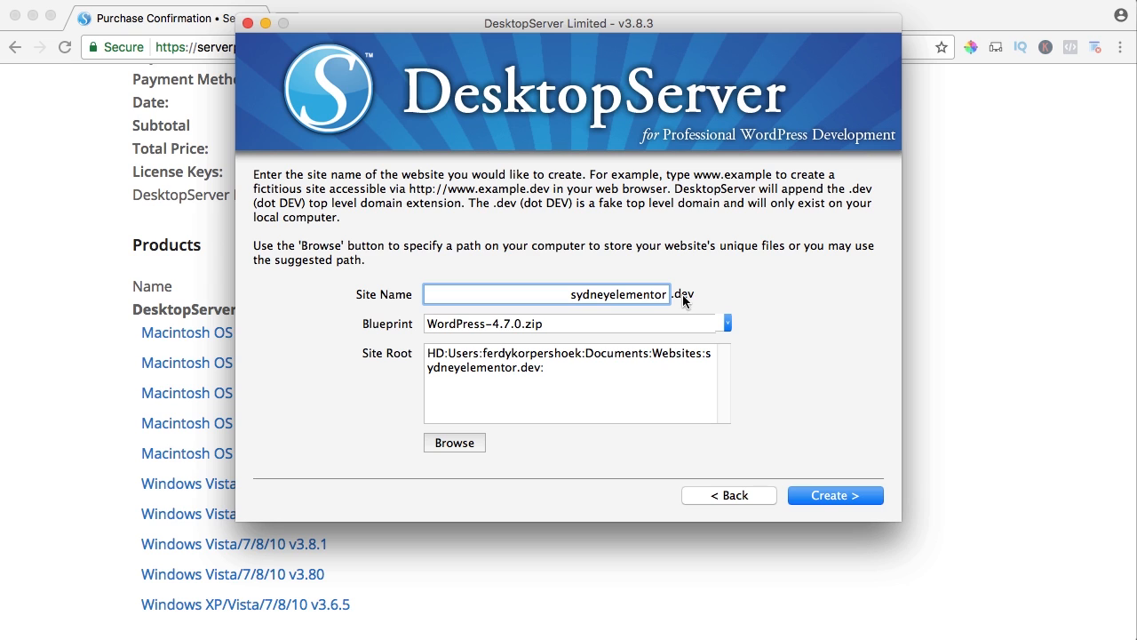
pyautogui.click(473, 326)
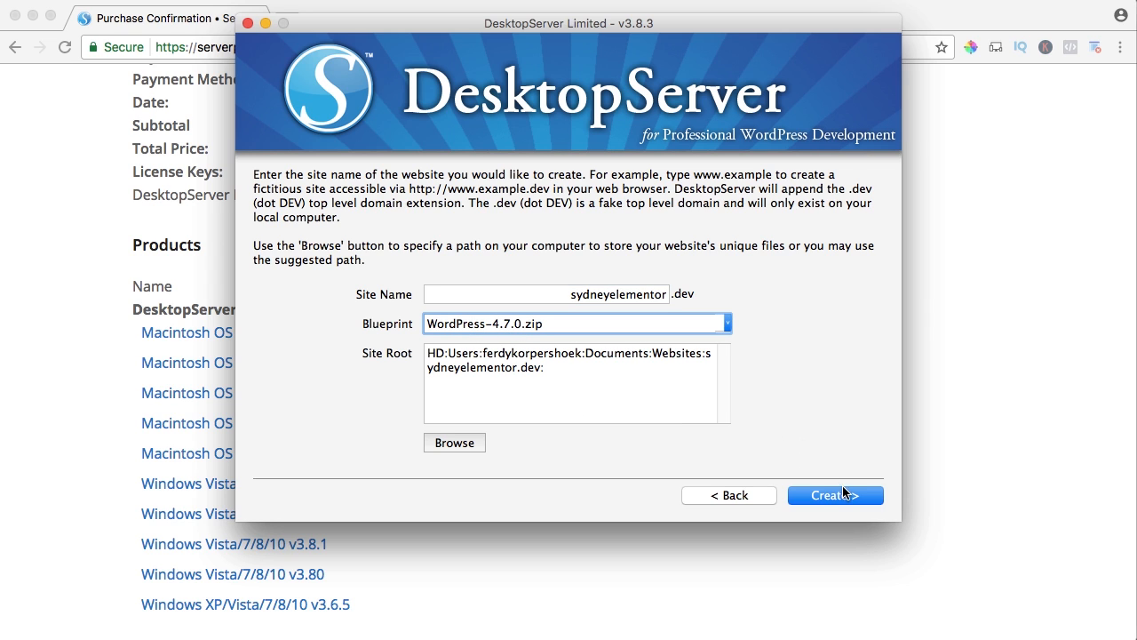
pyautogui.click(833, 496)
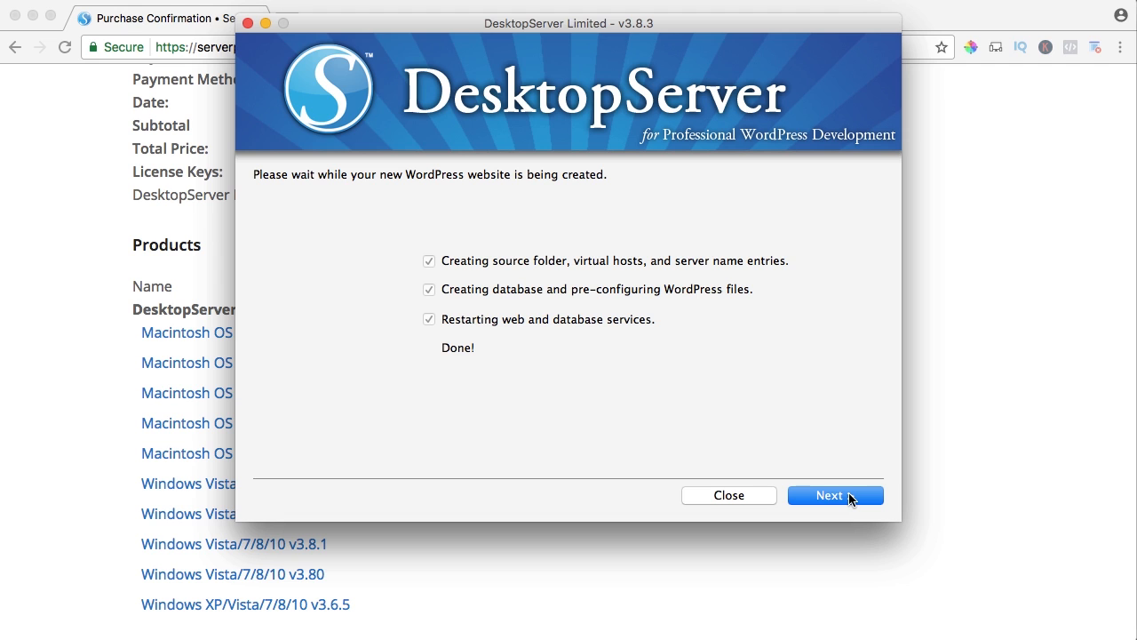
pyautogui.click(827, 496)
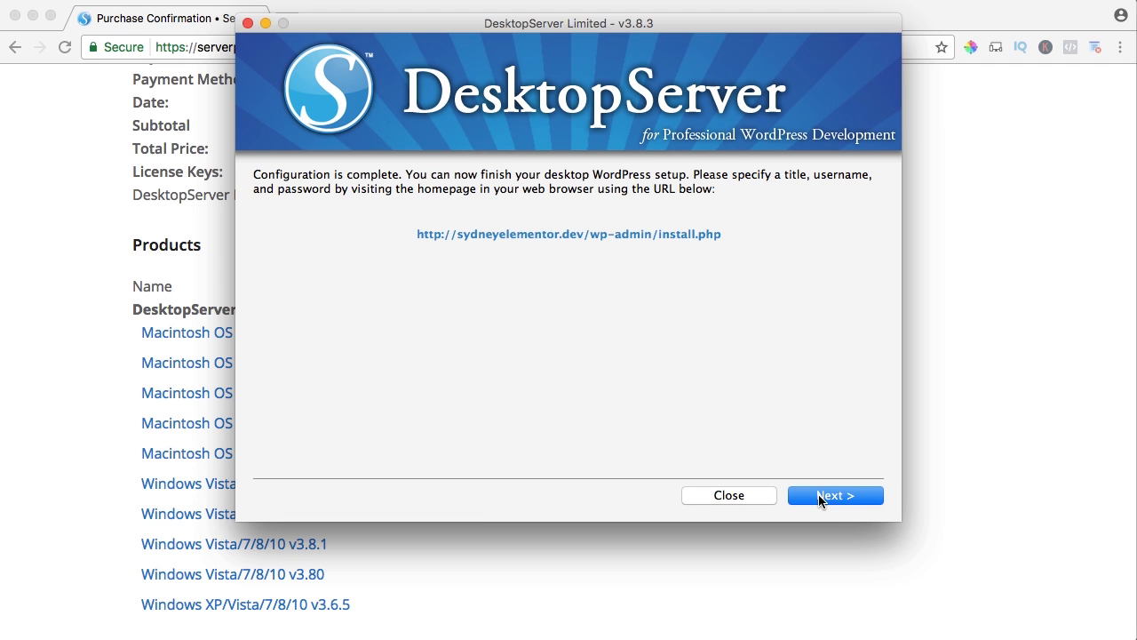
pyautogui.click(820, 501)
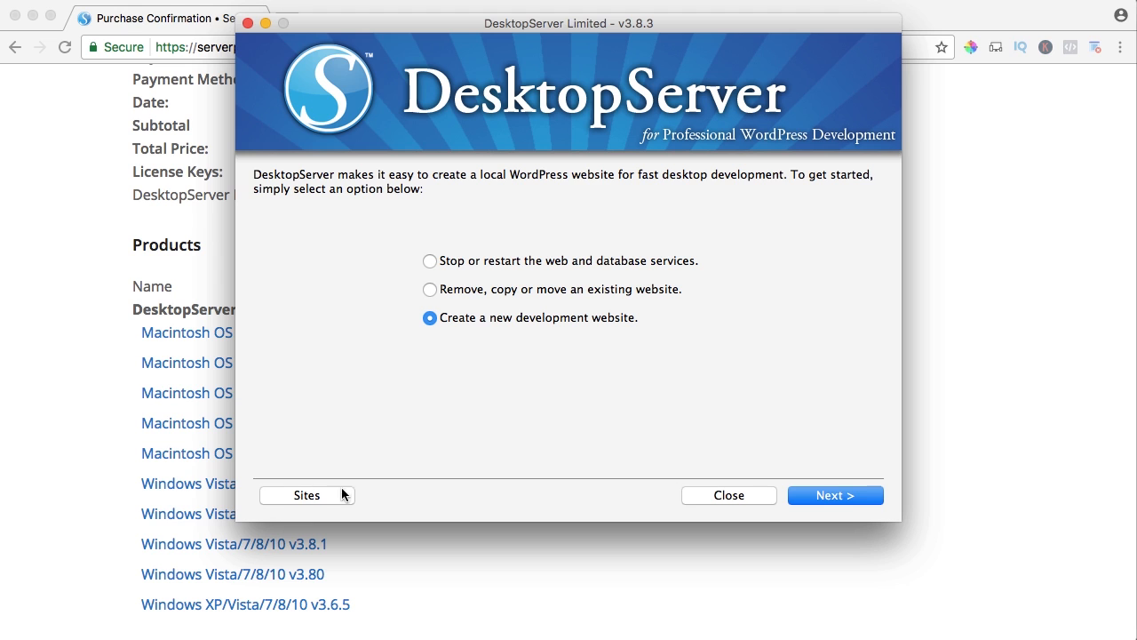
# Open the local sites list, visit the sydneyelementor.dev website and continue its WordPress installation in English (United States).
pyautogui.click(306, 496)
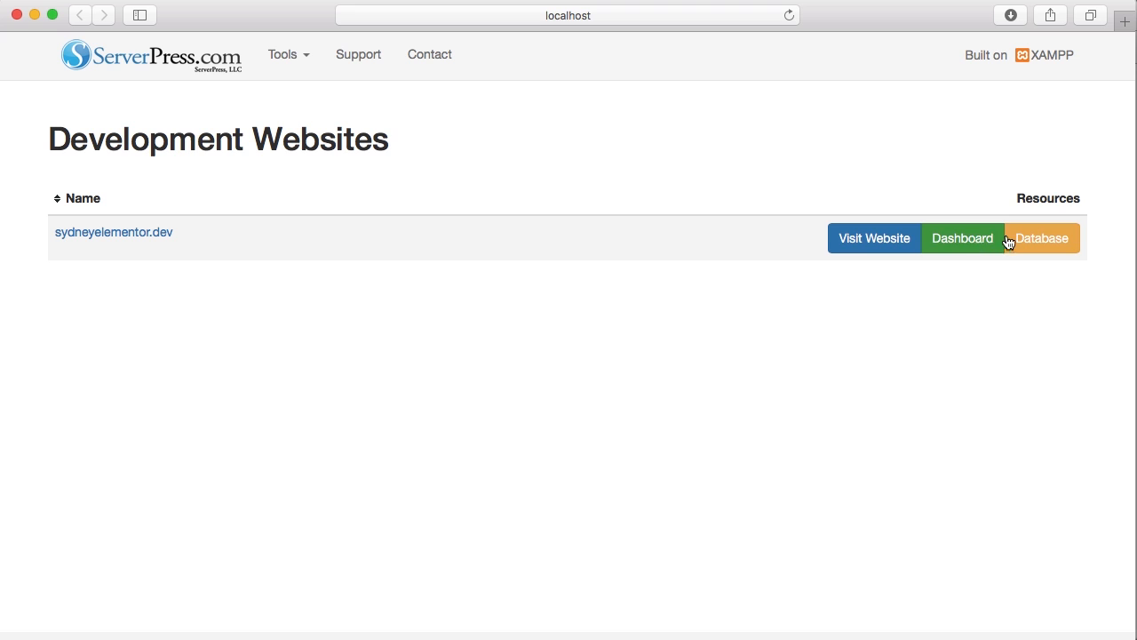
pyautogui.click(869, 240)
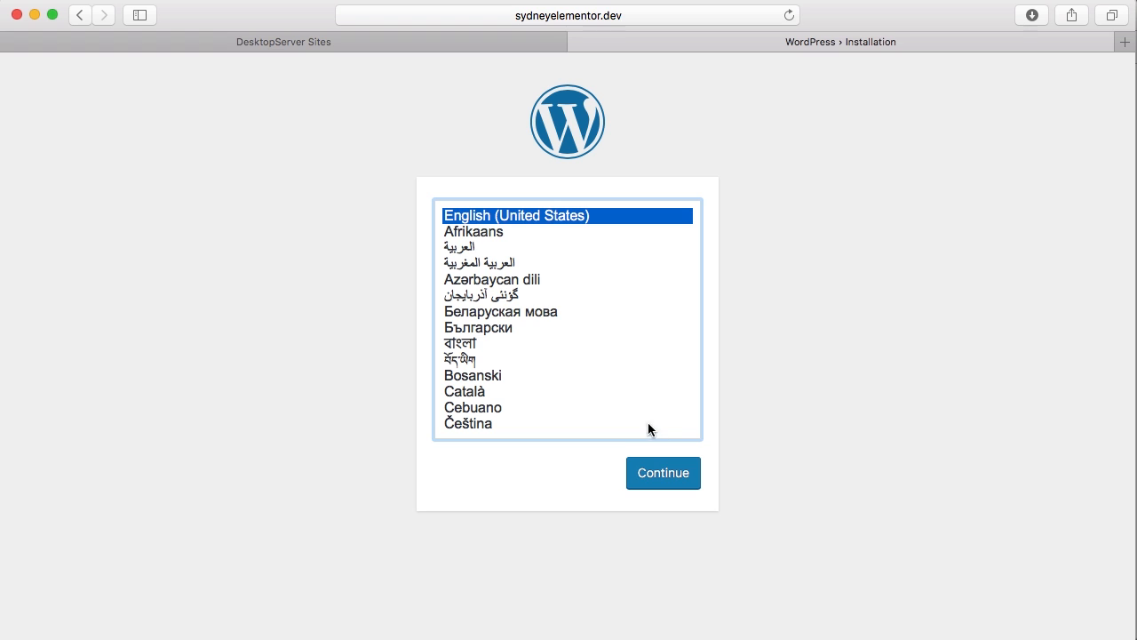
pyautogui.click(661, 473)
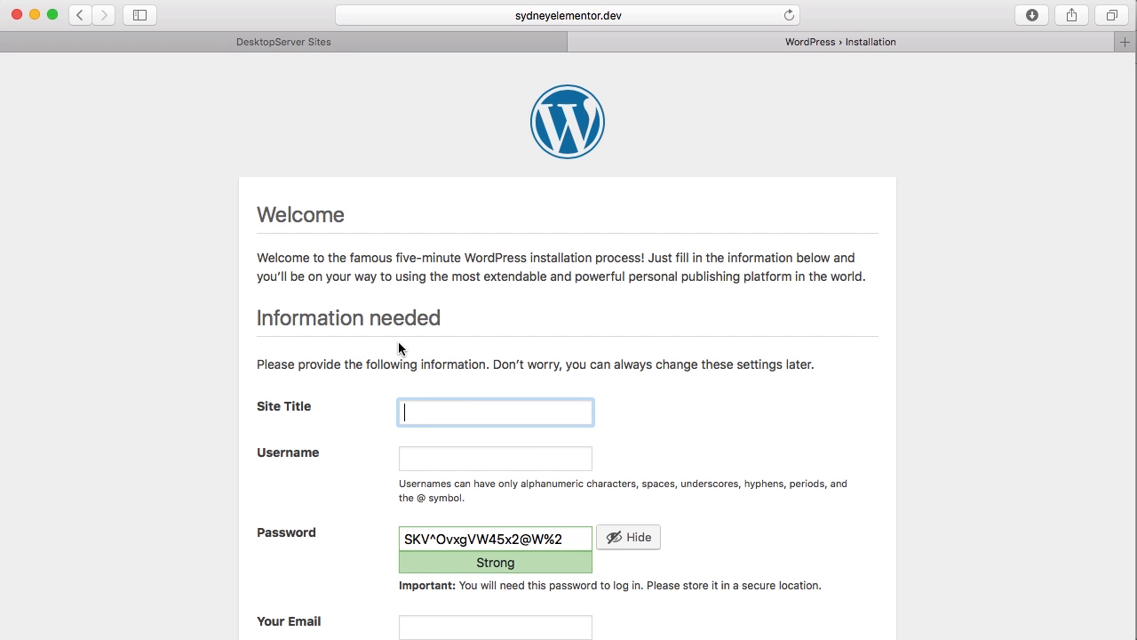
# Set the site title to "Photography | Videography | Webdesign |" followed by the media company's name.
pyautogui.write('Photography | Videography')
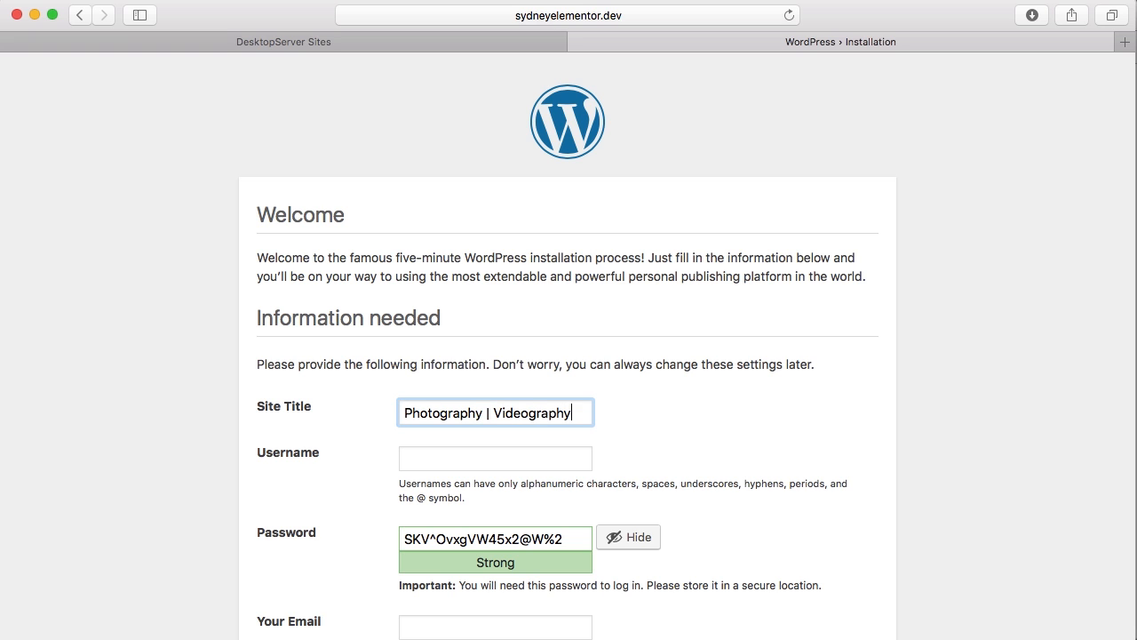
pyautogui.write(' | Webdes')
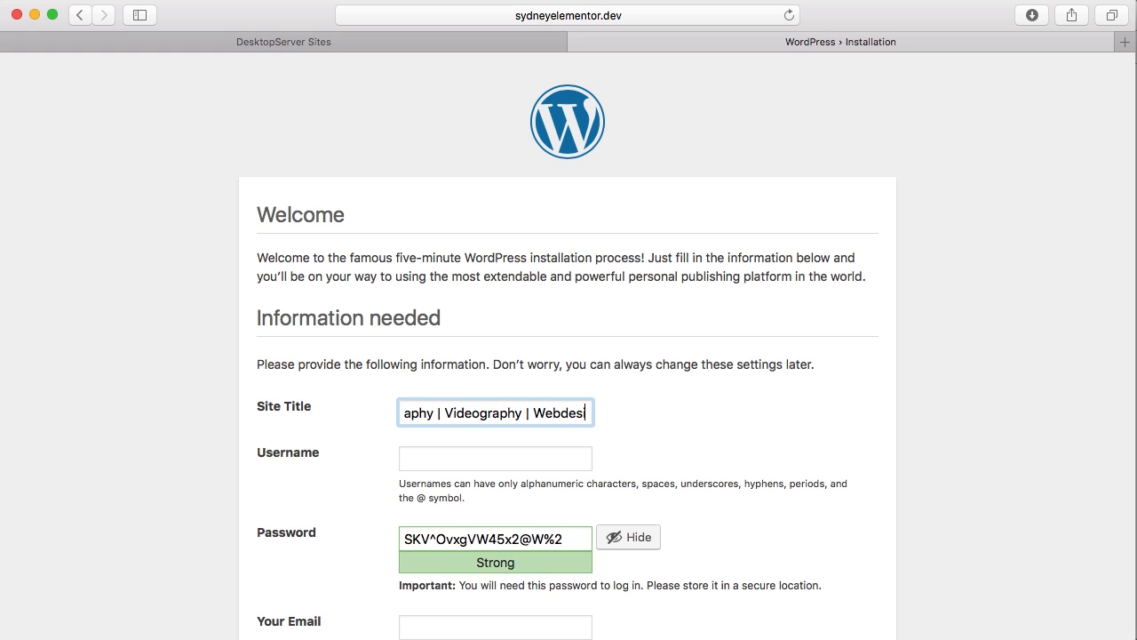
pyautogui.write('ign | Ferdy Ko')
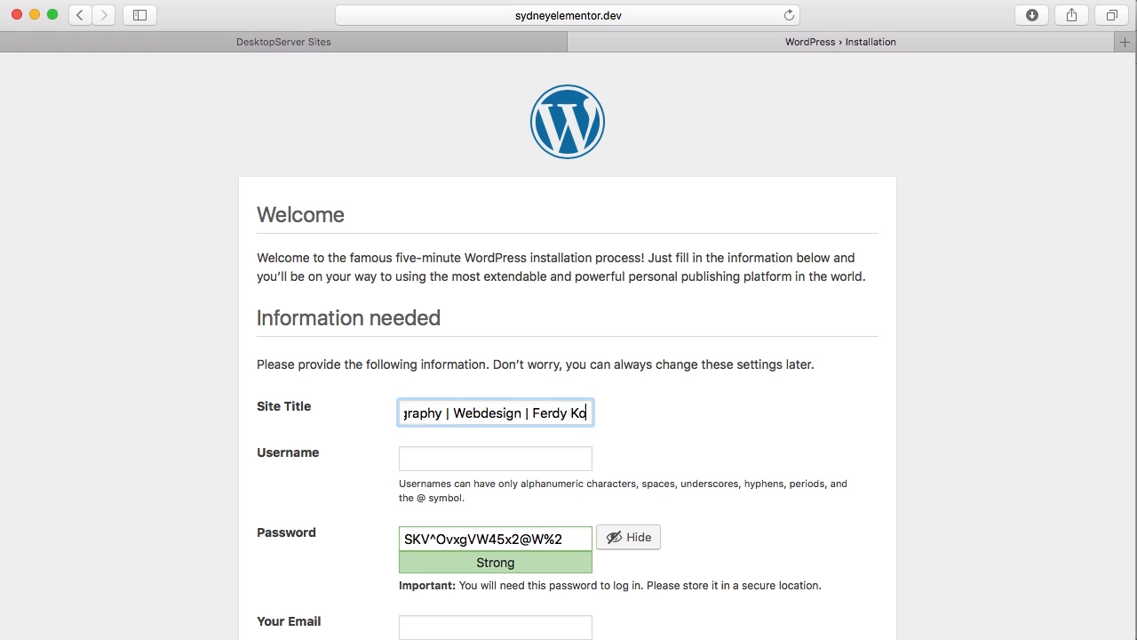
pyautogui.write('rp Media')
pyautogui.press('Tab')
# Fill in the administrator's username and password, and confirm the use of a weak password.
pyautogui.write('Ferdy')
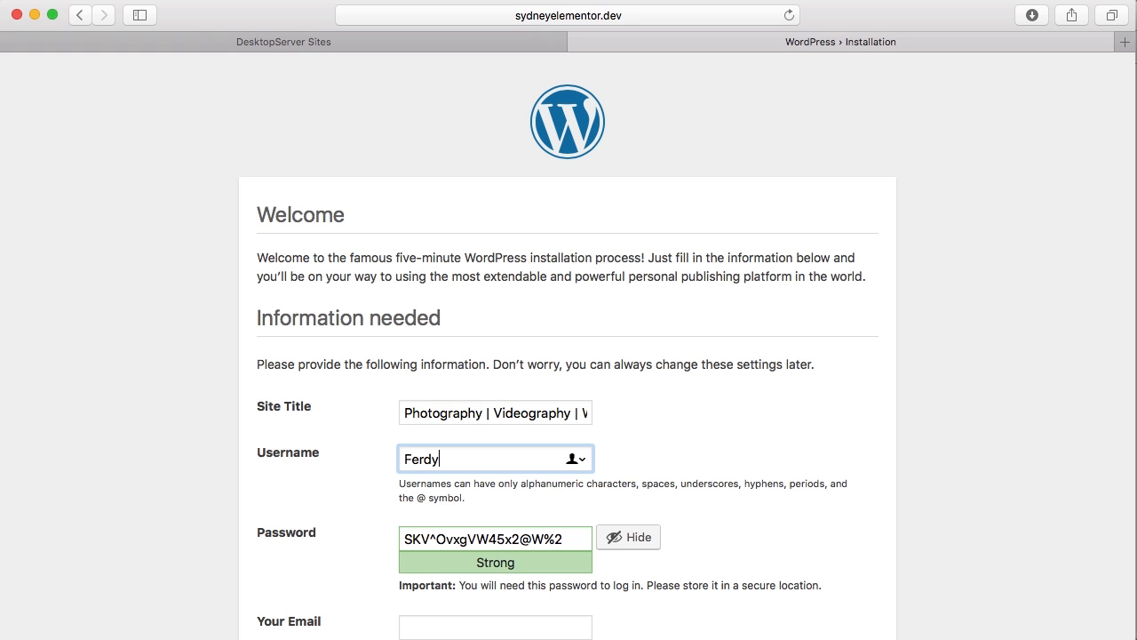
pyautogui.write('Korp')
pyautogui.press('Tab')
pyautogui.write('••••••')
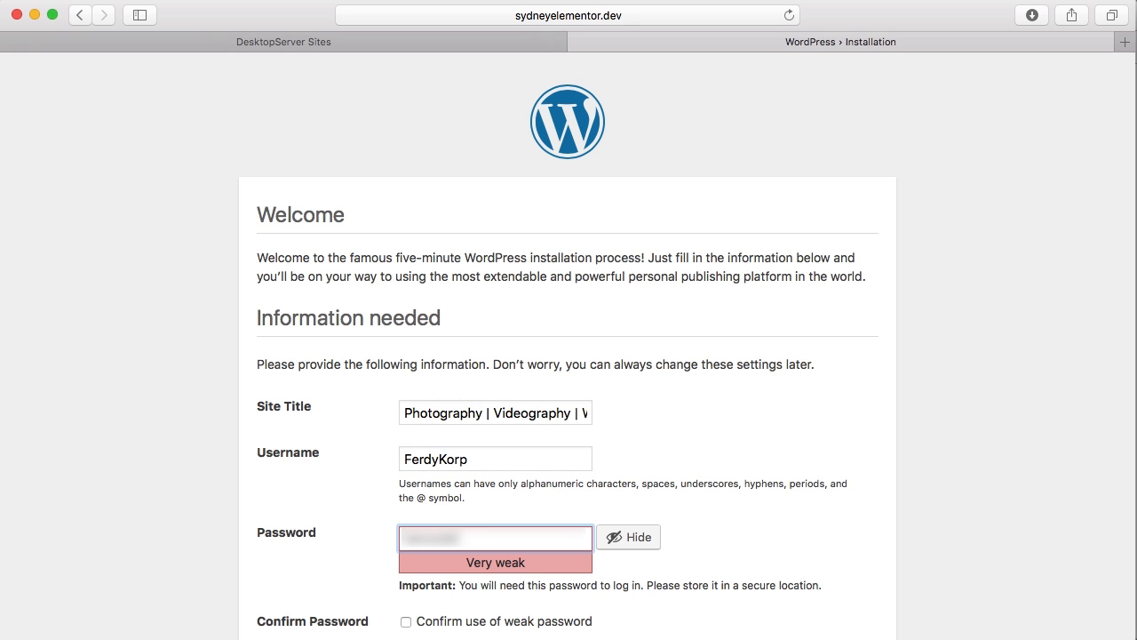
pyautogui.scroll(-3, 305, 385)
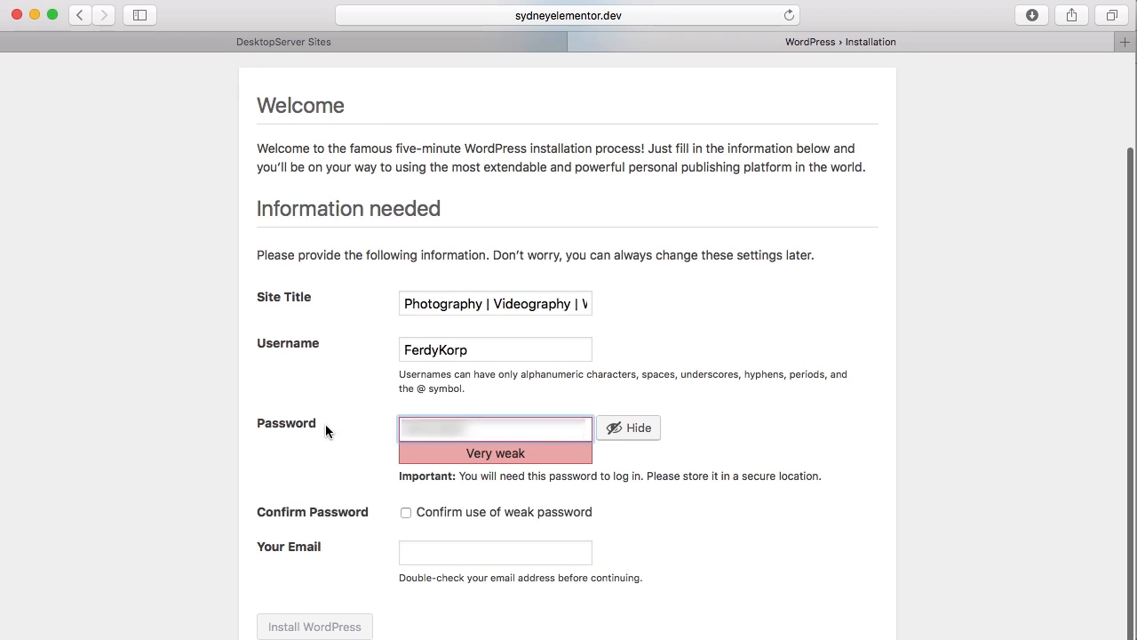
pyautogui.click(406, 515)
pyautogui.click(406, 513)
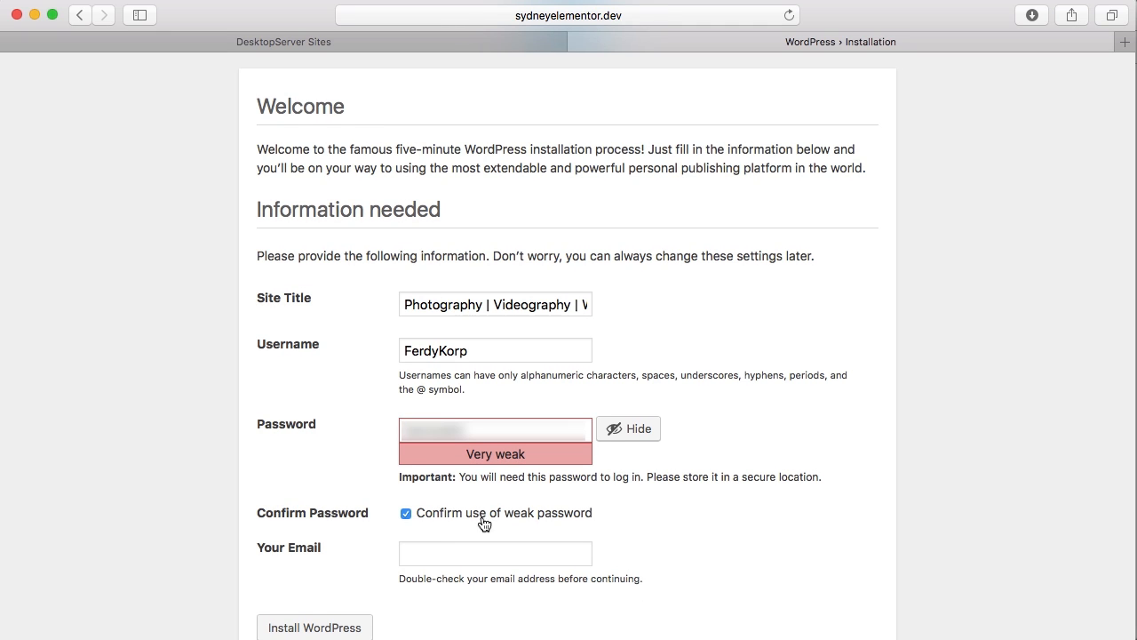
# Enter the administrator's e-mail address, install WordPress and go to its dashboard.
pyautogui.click(438, 552)
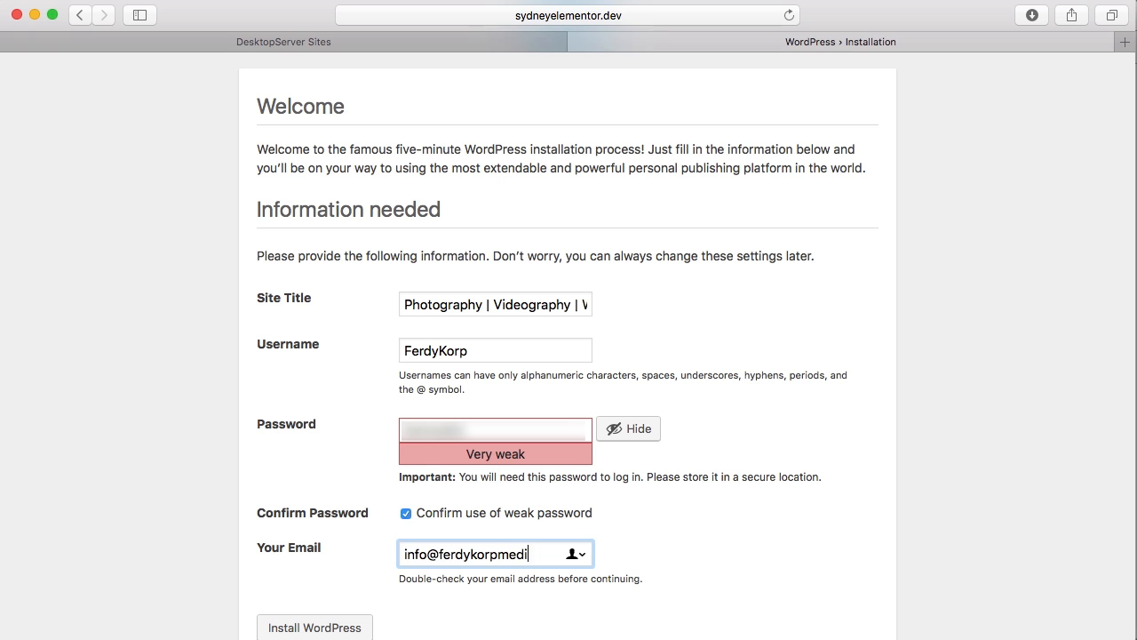
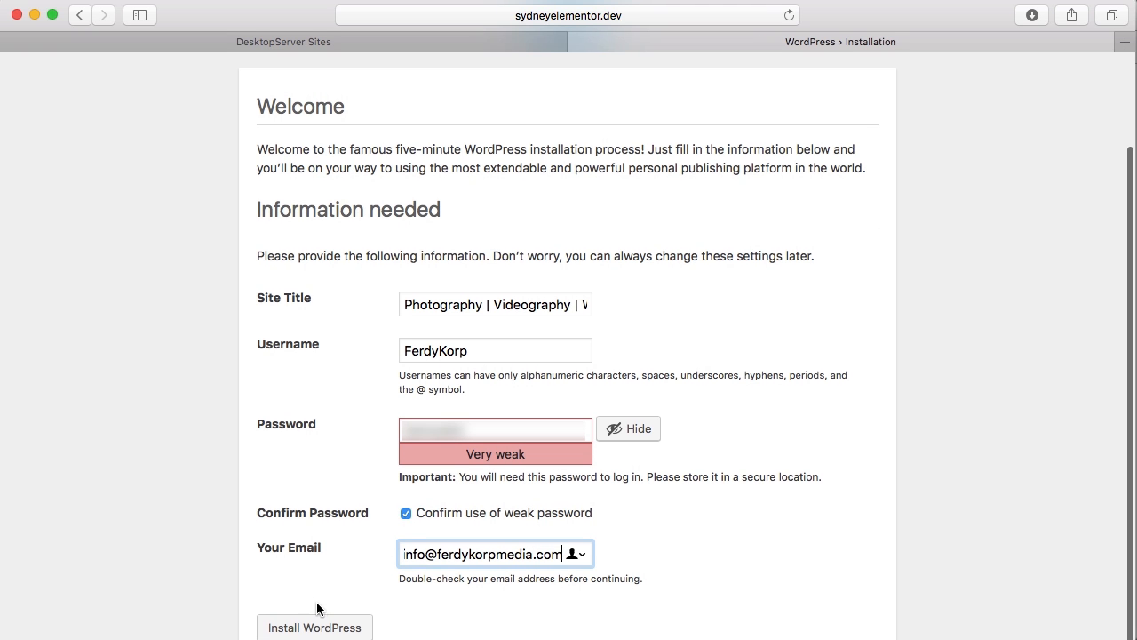
pyautogui.click(318, 627)
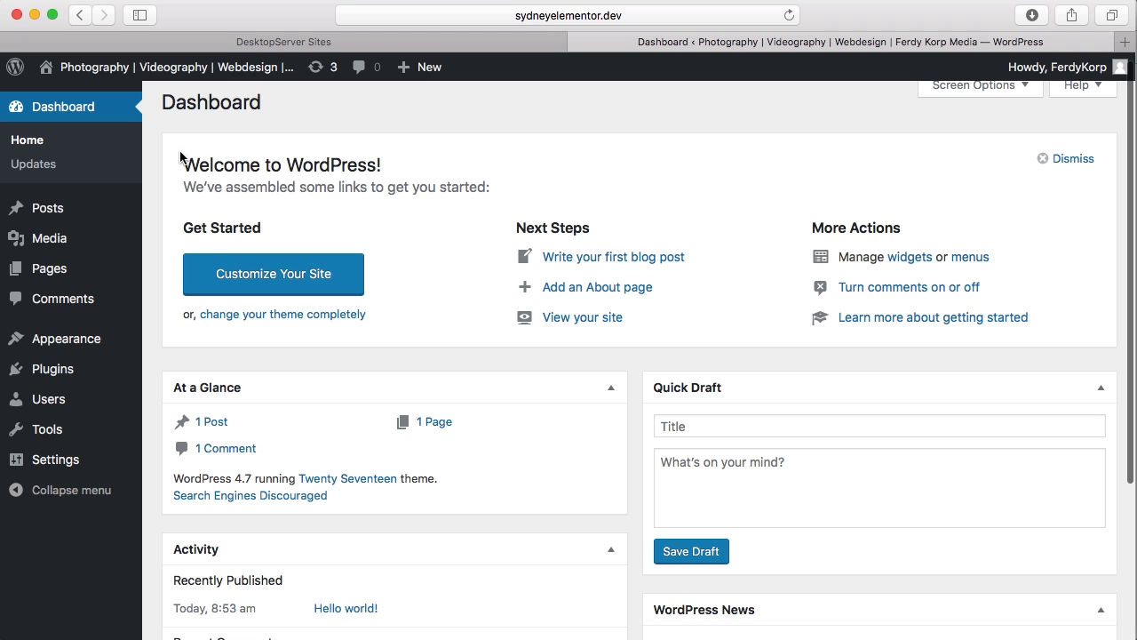
pyautogui.scroll(1, 481, 157)
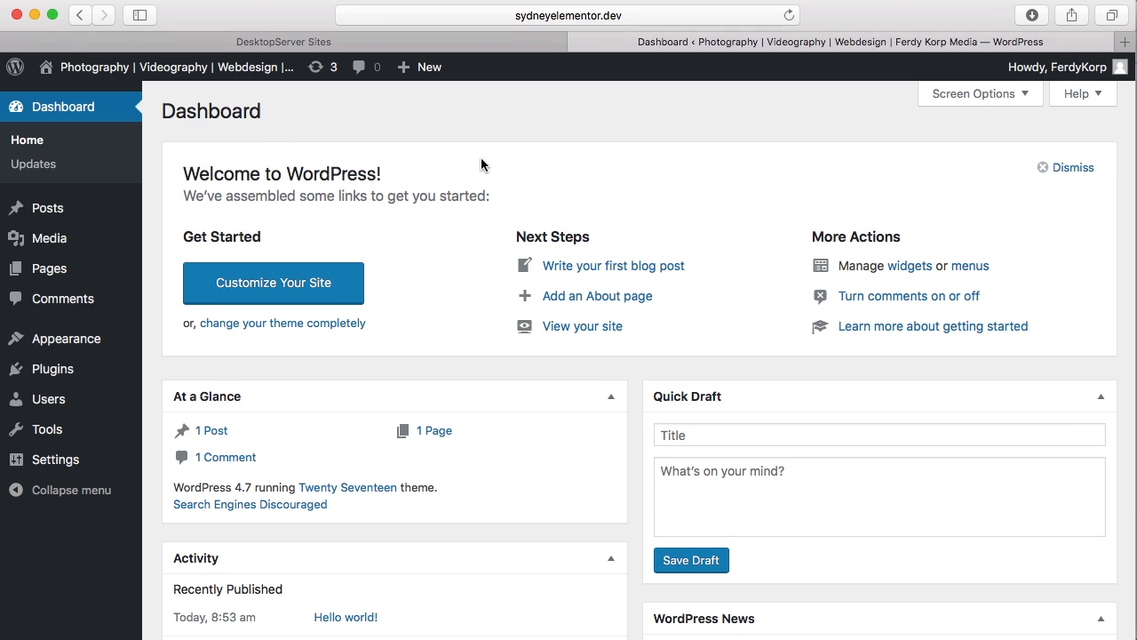
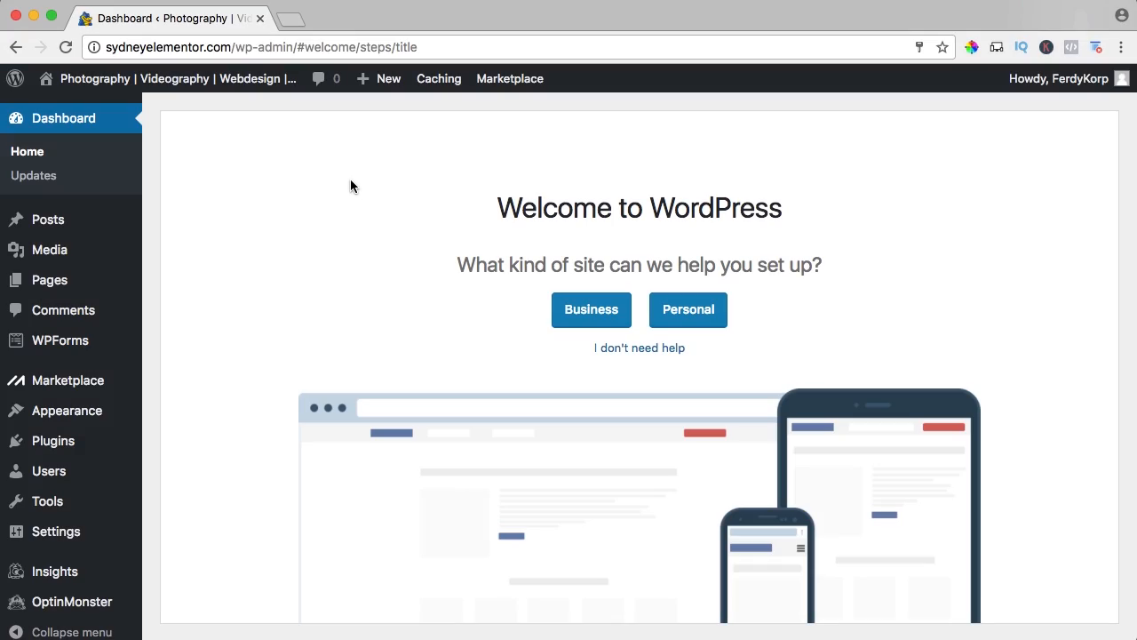
# Decline the site setup help on the WordPress welcome screen and look over the dashboard.
pyautogui.click(643, 348)
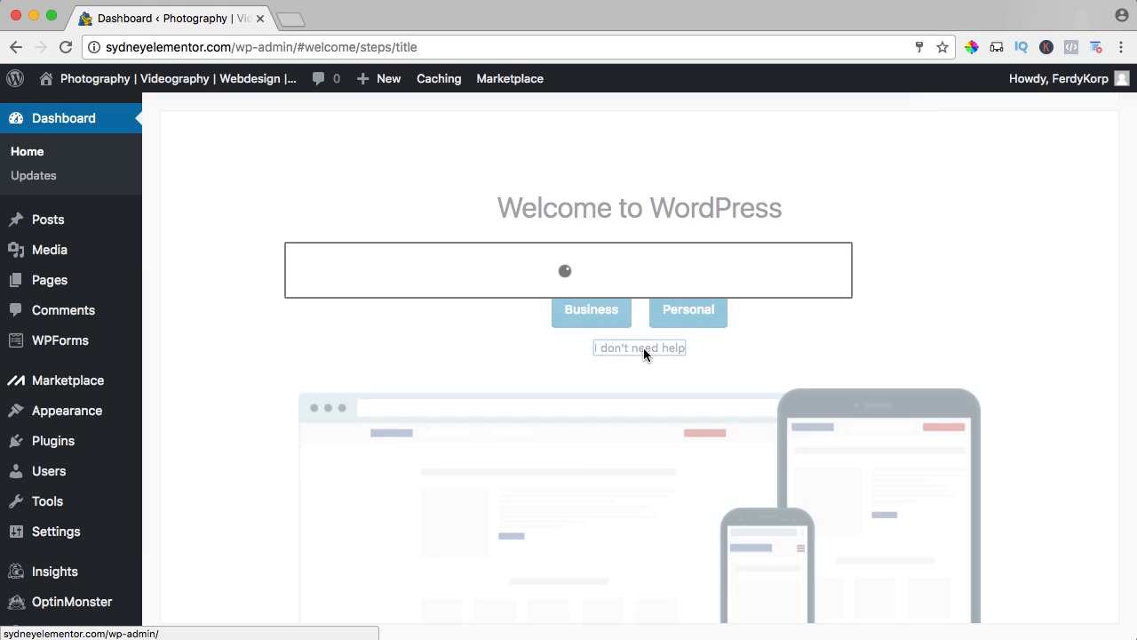
pyautogui.scroll(-10, 649, 338)
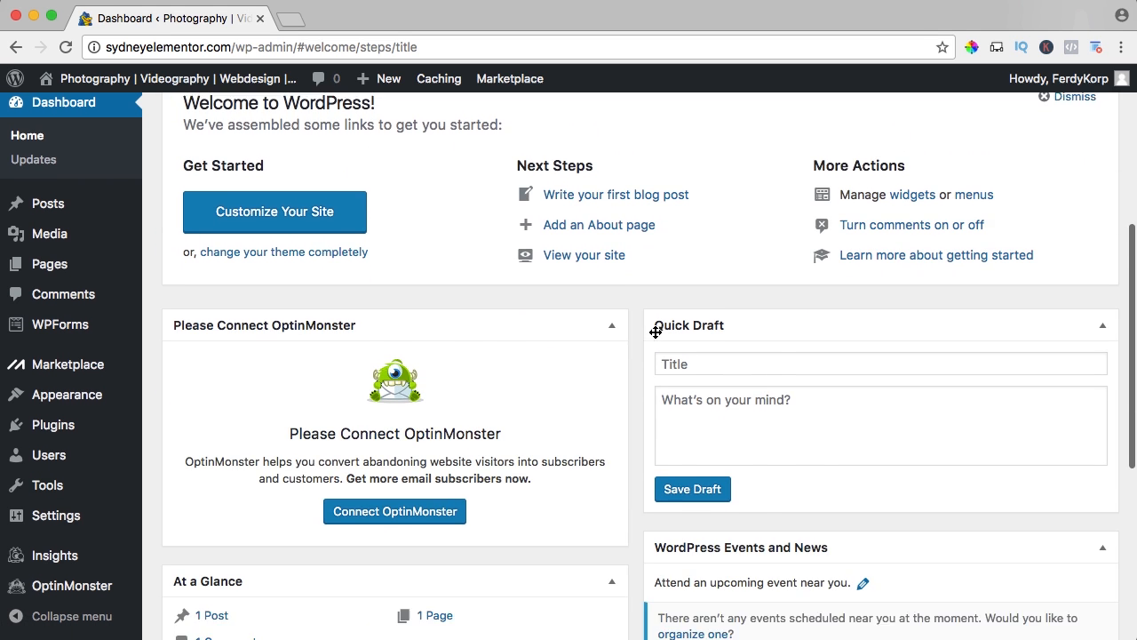
pyautogui.scroll(-5, 467, 373)
pyautogui.scroll(15, 335, 307)
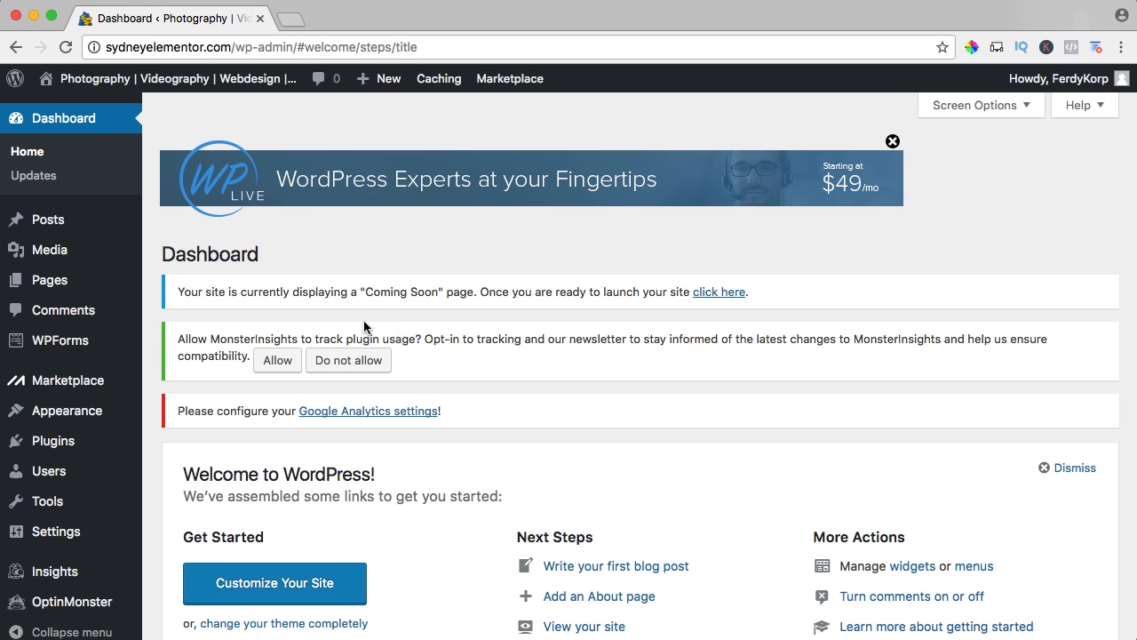
# Open the installed plugins list, review it and deactivate all the plugins with one bulk action.
pyautogui.click(63, 438)
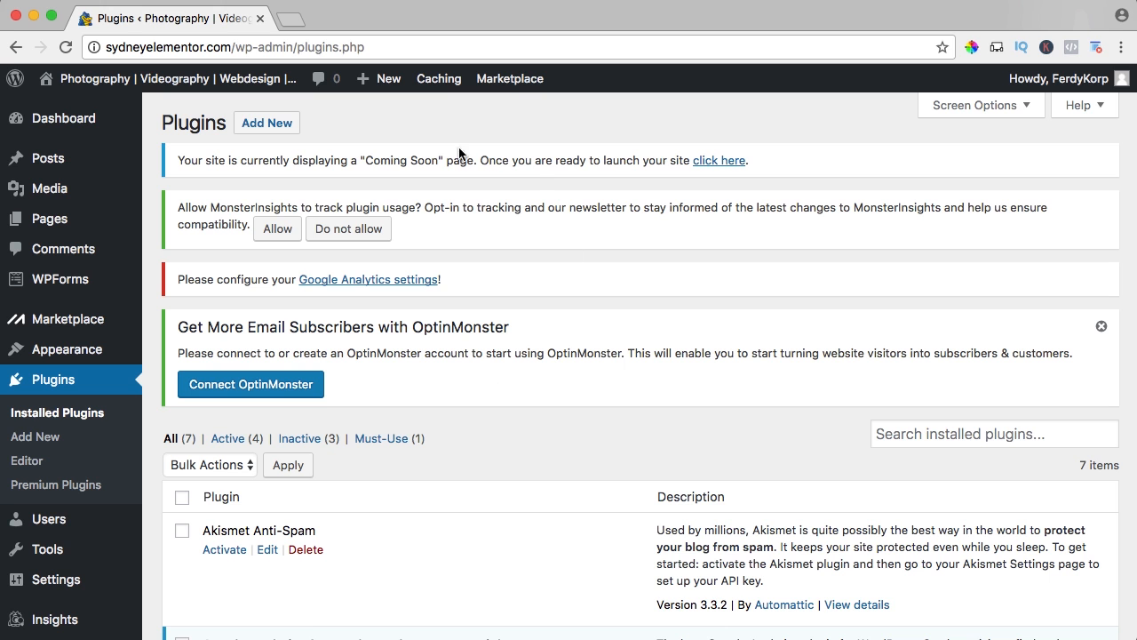
pyautogui.scroll(-5, 471, 354)
pyautogui.scroll(-3, 472, 354)
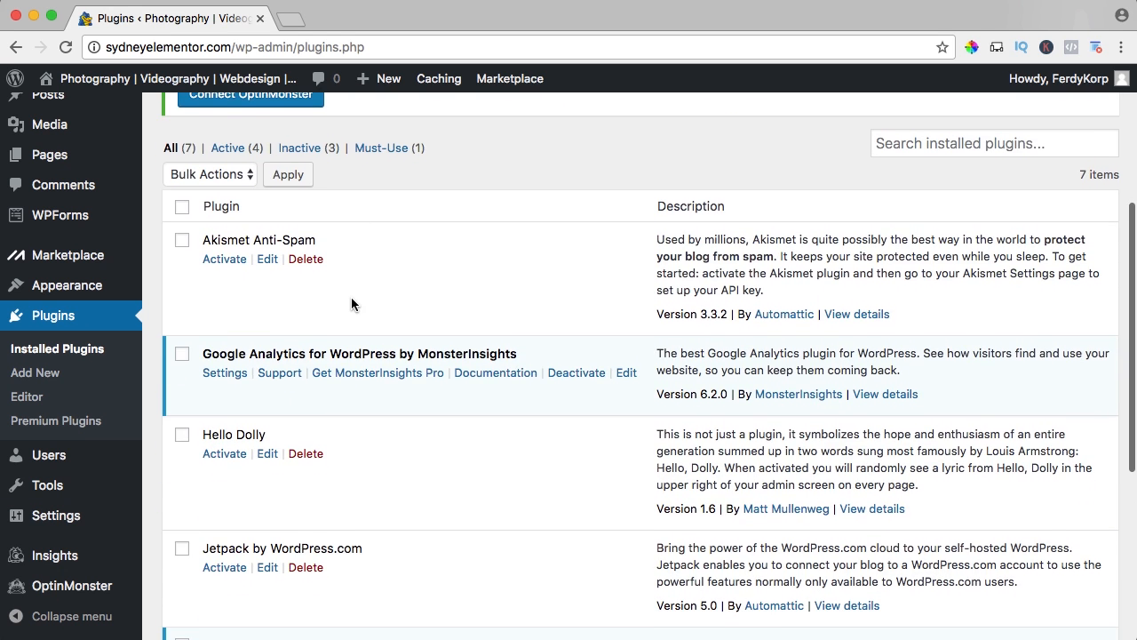
pyautogui.scroll(1, 350, 304)
pyautogui.scroll(-1, 351, 304)
pyautogui.scroll(-9, 351, 303)
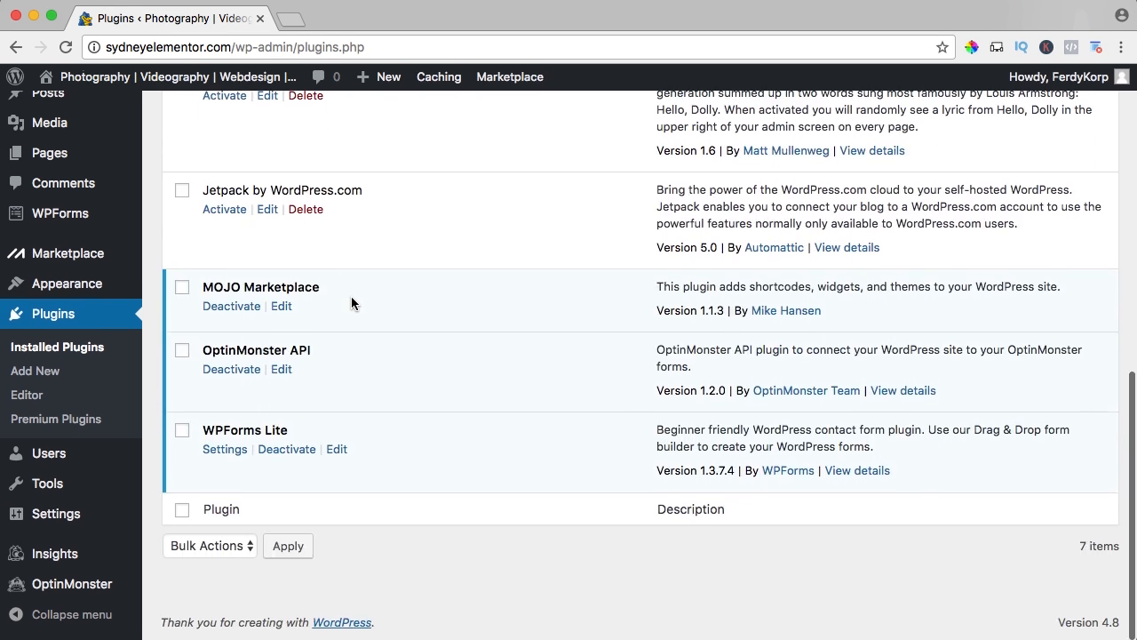
pyautogui.scroll(15, 350, 303)
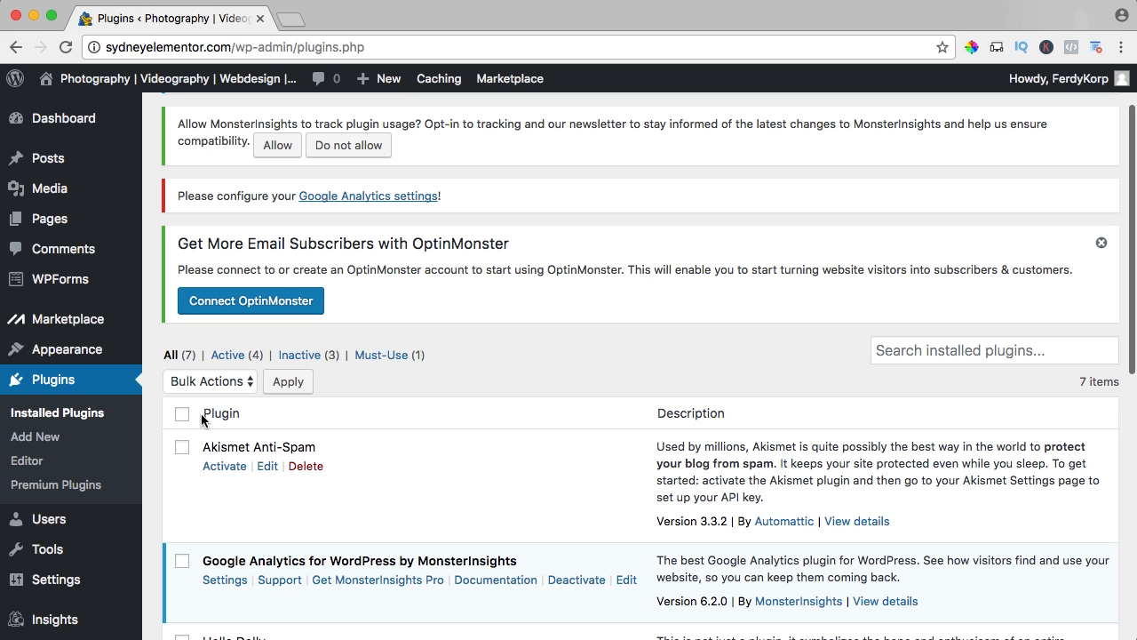
pyautogui.click(182, 413)
pyautogui.scroll(-5, 205, 414)
pyautogui.scroll(4, 246, 385)
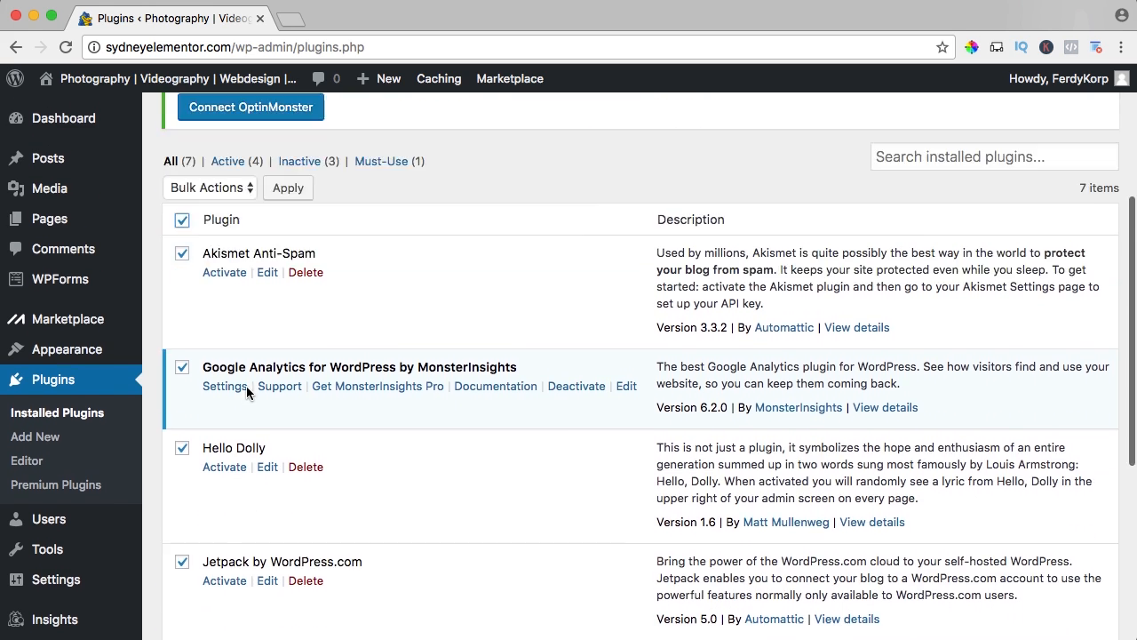
pyautogui.click(187, 305)
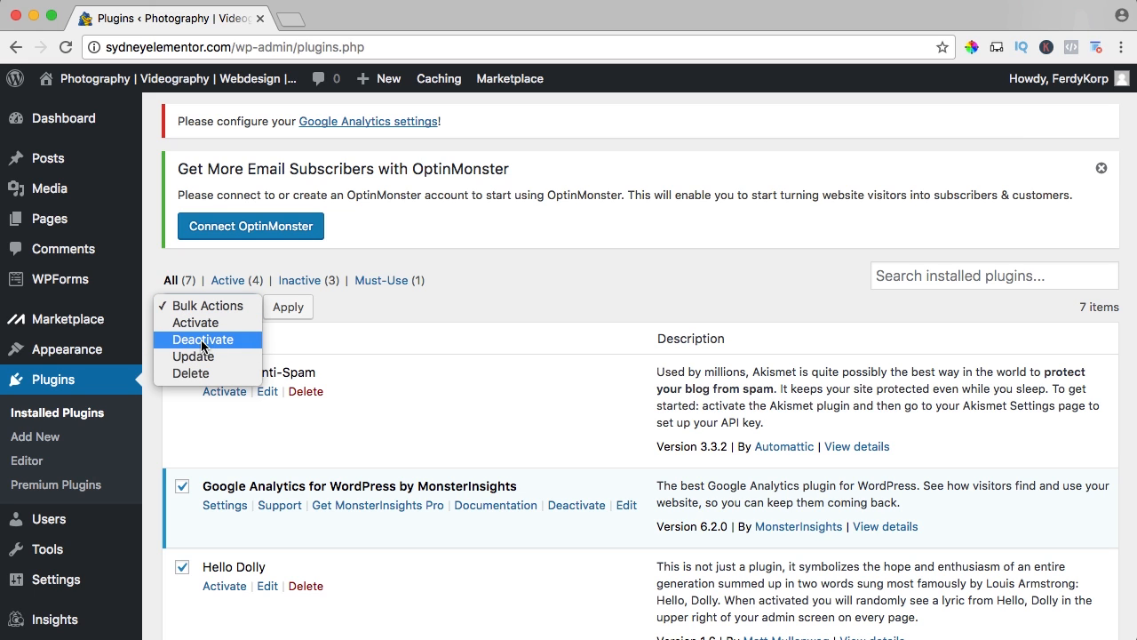
pyautogui.click(206, 340)
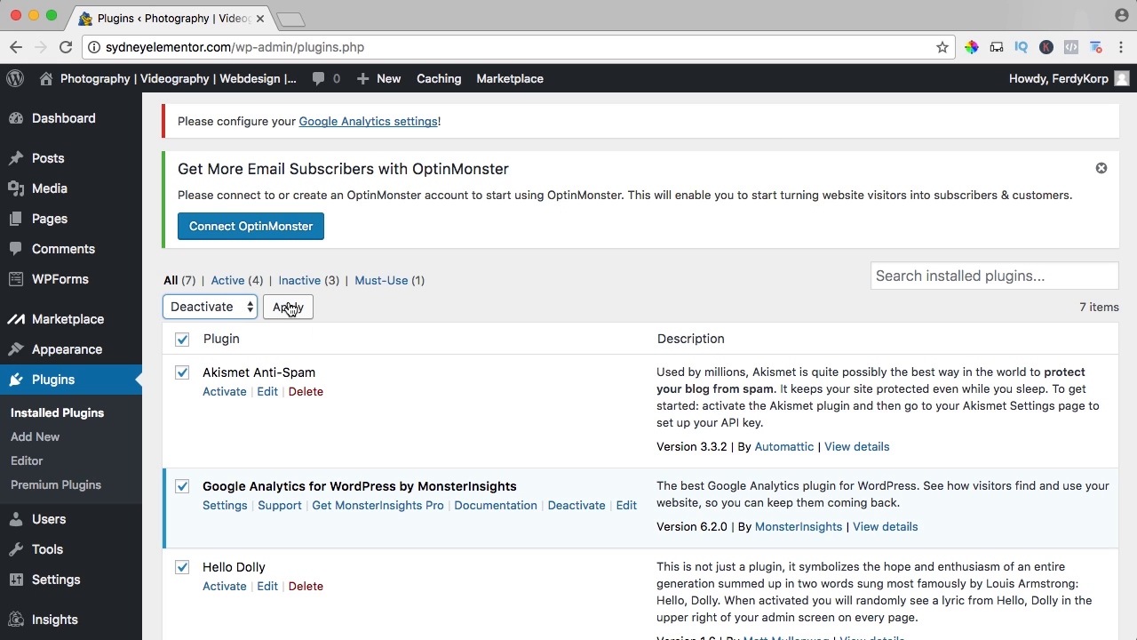
pyautogui.click(289, 307)
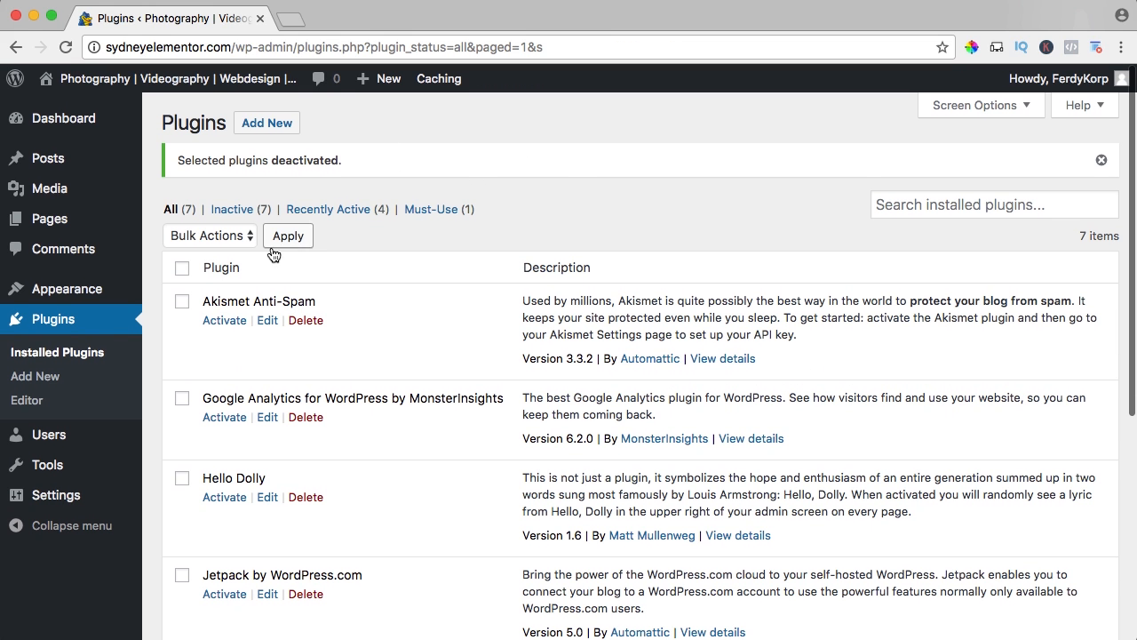
# Delete all the deactivated plugins in bulk, and disable the must-use plugin Endurance Page Cache.
pyautogui.click(182, 271)
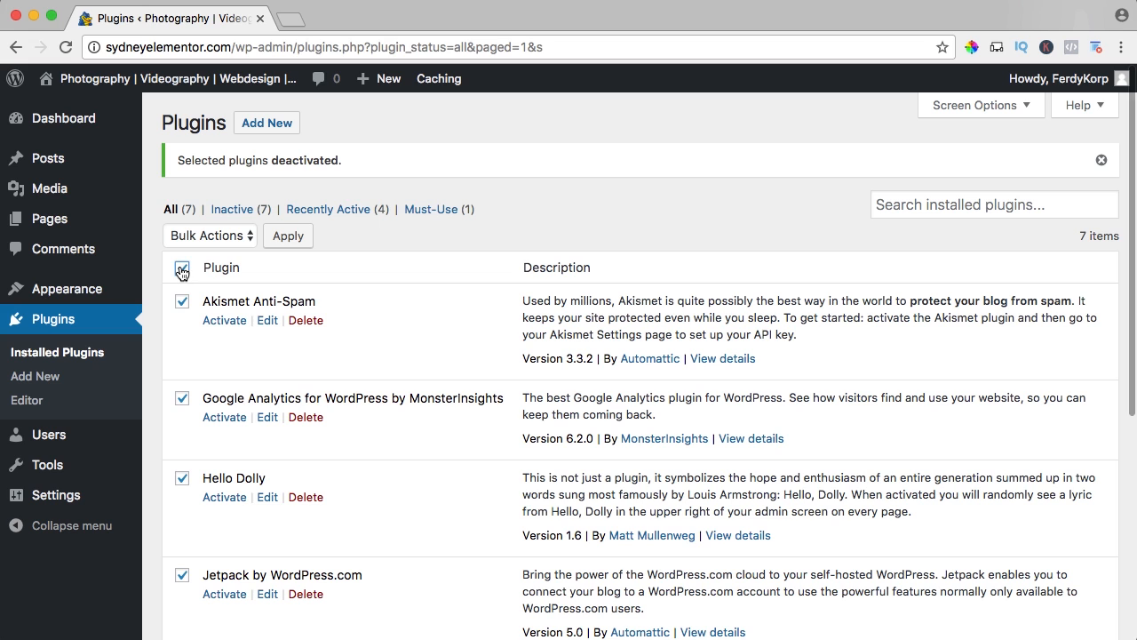
pyautogui.click(196, 232)
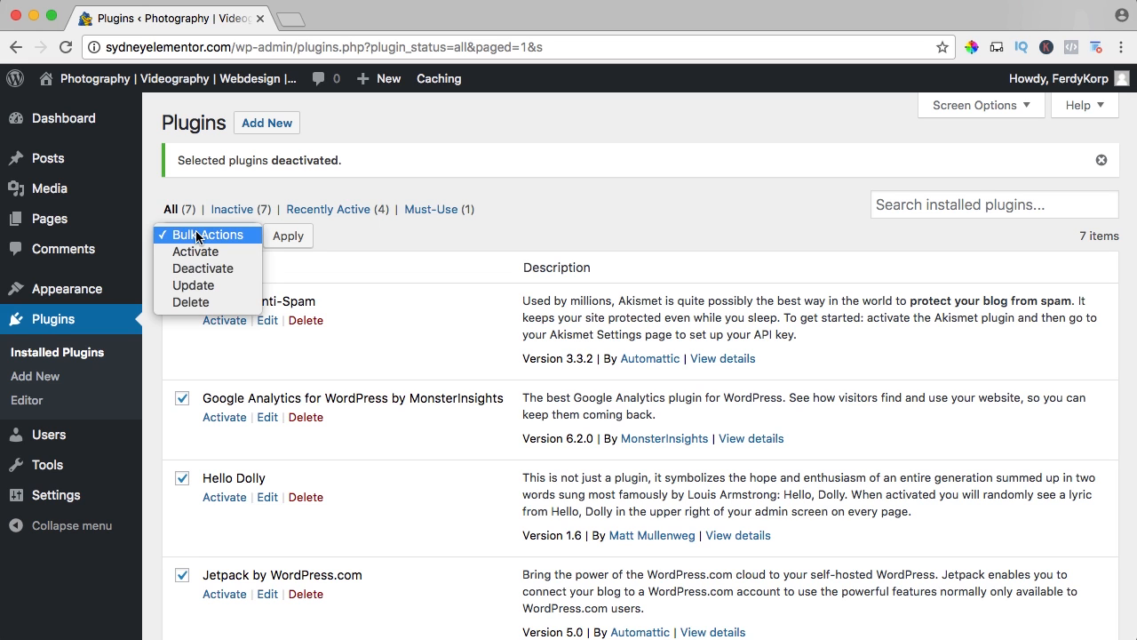
pyautogui.click(187, 301)
pyautogui.click(284, 238)
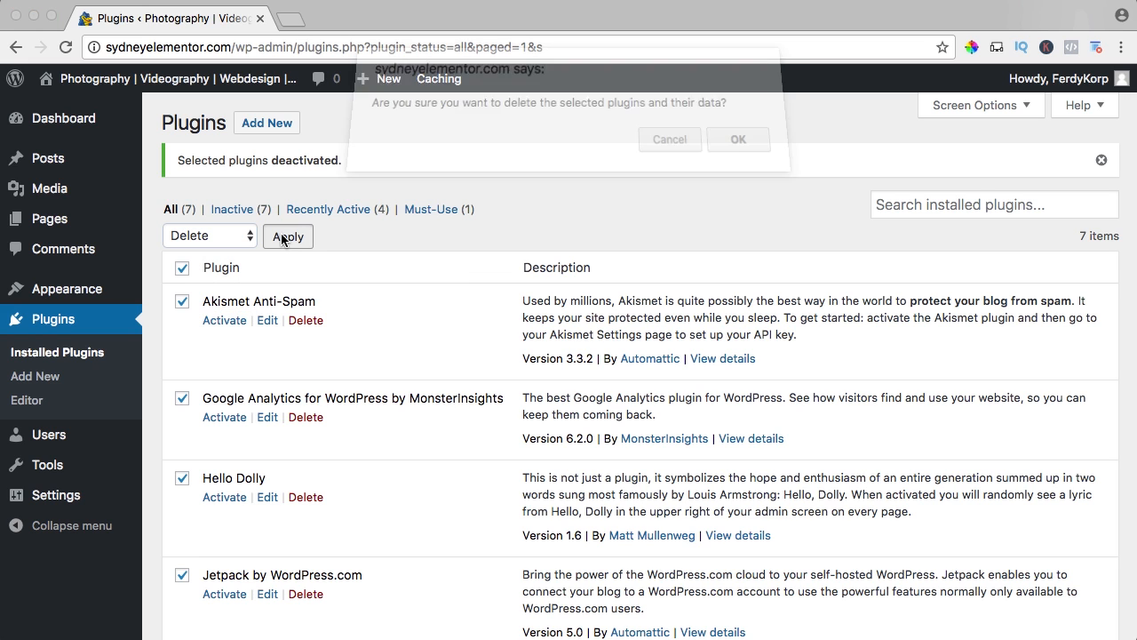
pyautogui.click(731, 153)
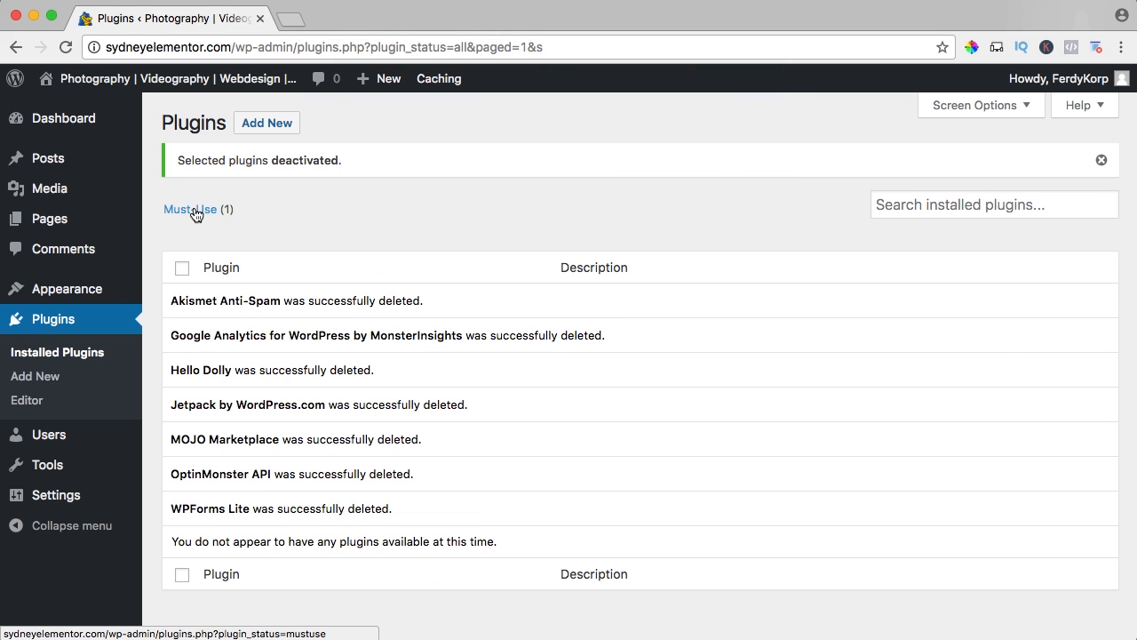
pyautogui.click(193, 210)
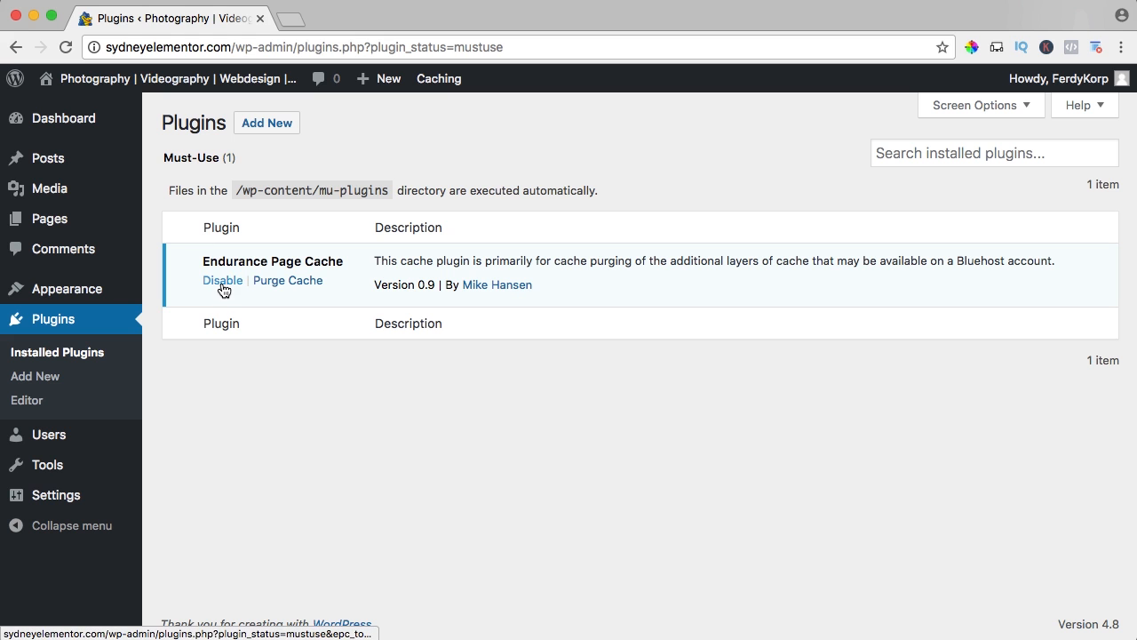
pyautogui.click(222, 279)
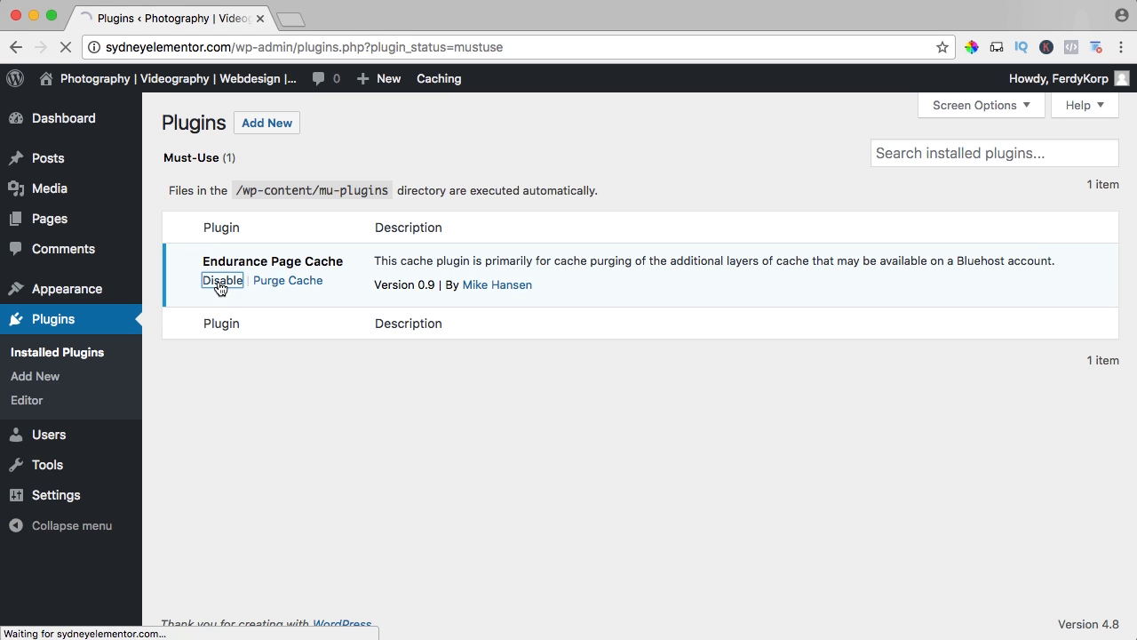
# On the dashboard, dismiss the welcome message and collapse the Quick Draft, WordPress Events and News, and Activity boxes.
pyautogui.click(79, 120)
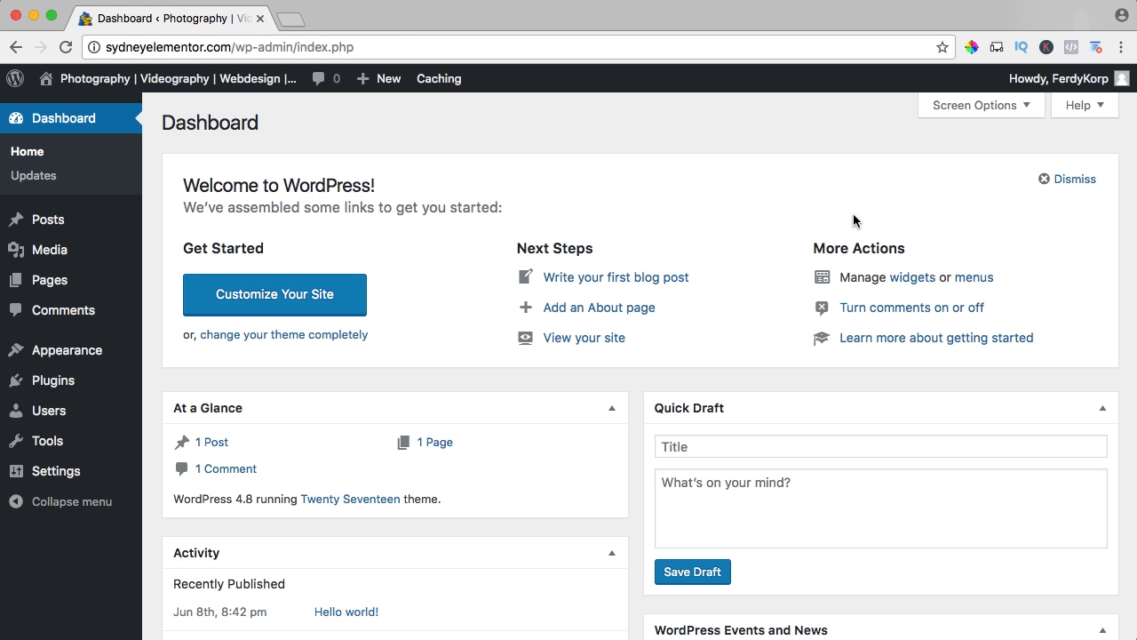
pyautogui.click(1073, 180)
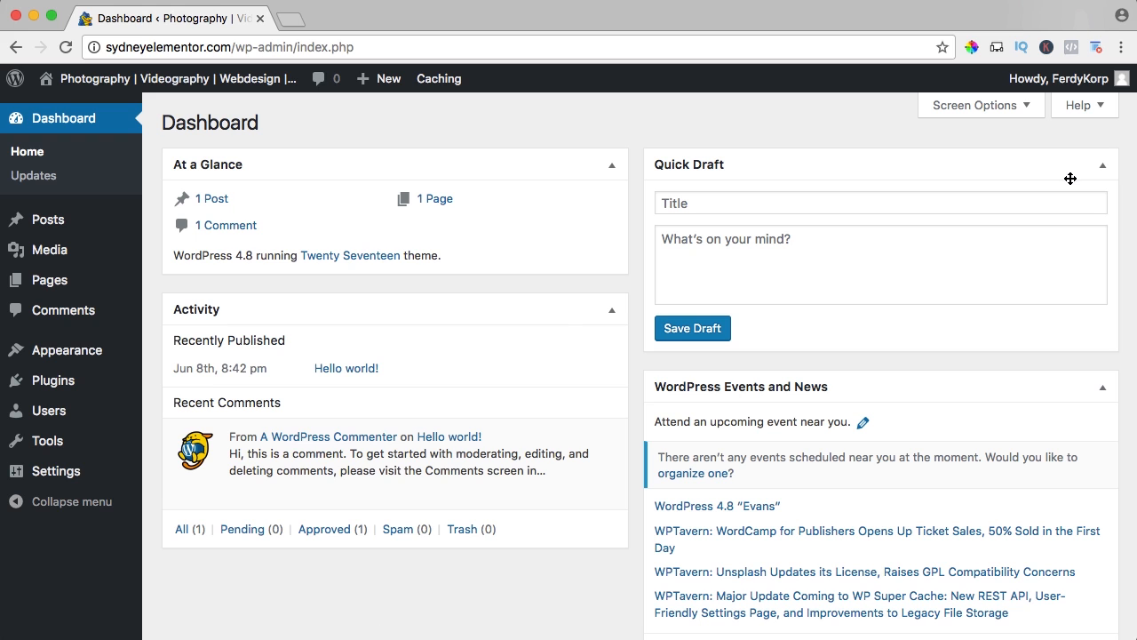
pyautogui.click(1098, 167)
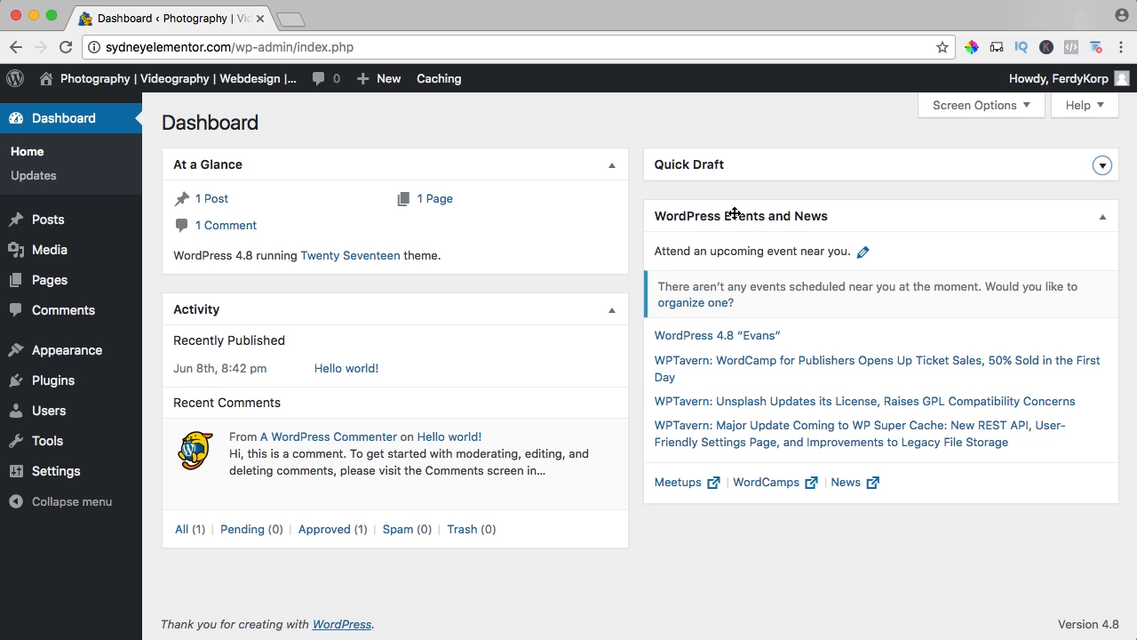
pyautogui.click(1101, 217)
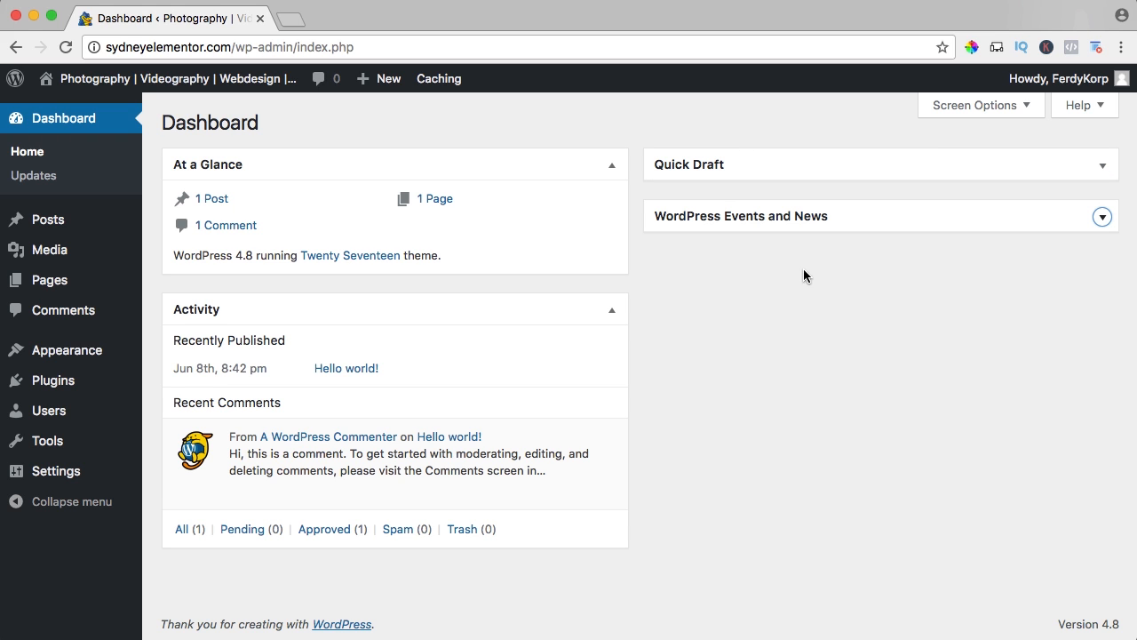
pyautogui.click(611, 311)
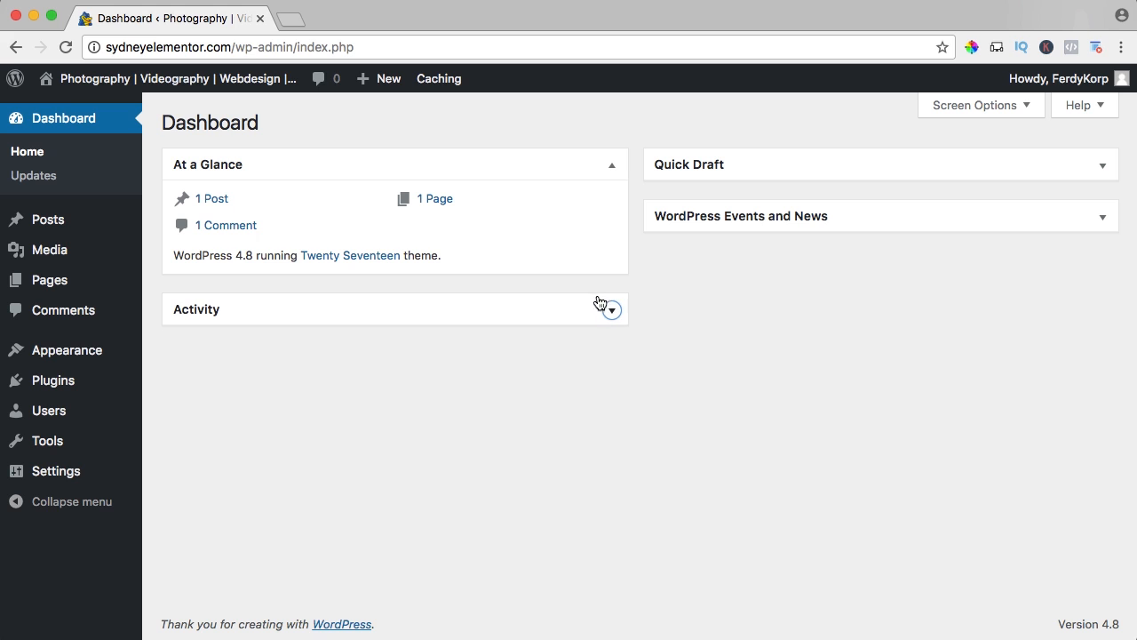
# Open the live site in a separate browser tab and go to its "Hello world!" post.
pyautogui.keyDown('super'); pyautogui.click(192, 85); pyautogui.keyUp('super')
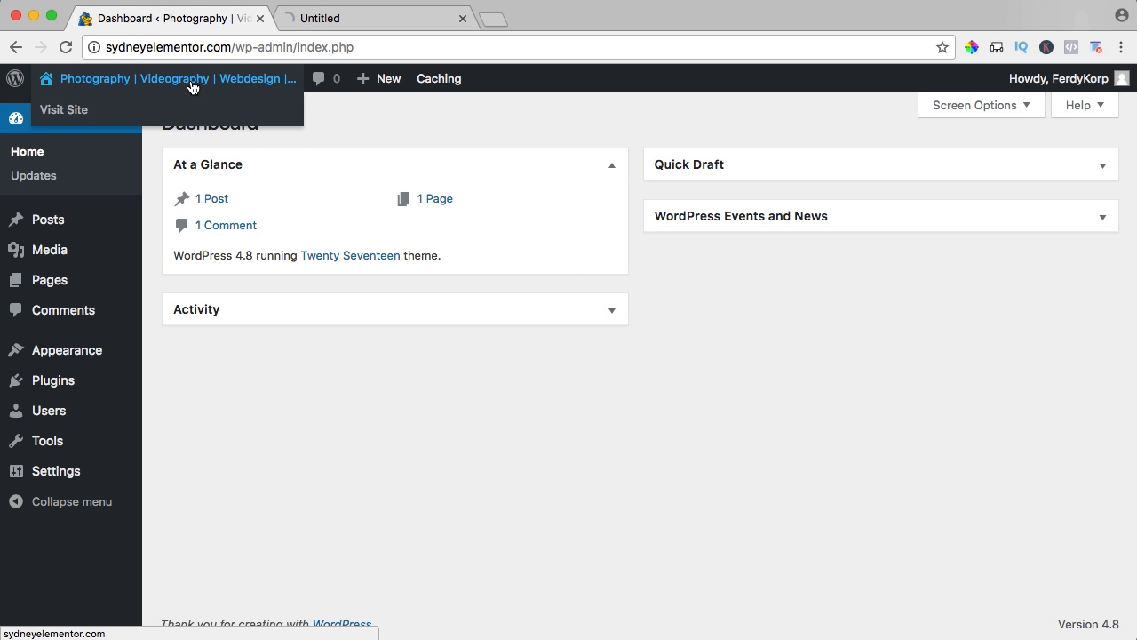
pyautogui.click(369, 20)
pyautogui.scroll(-6, 329, 203)
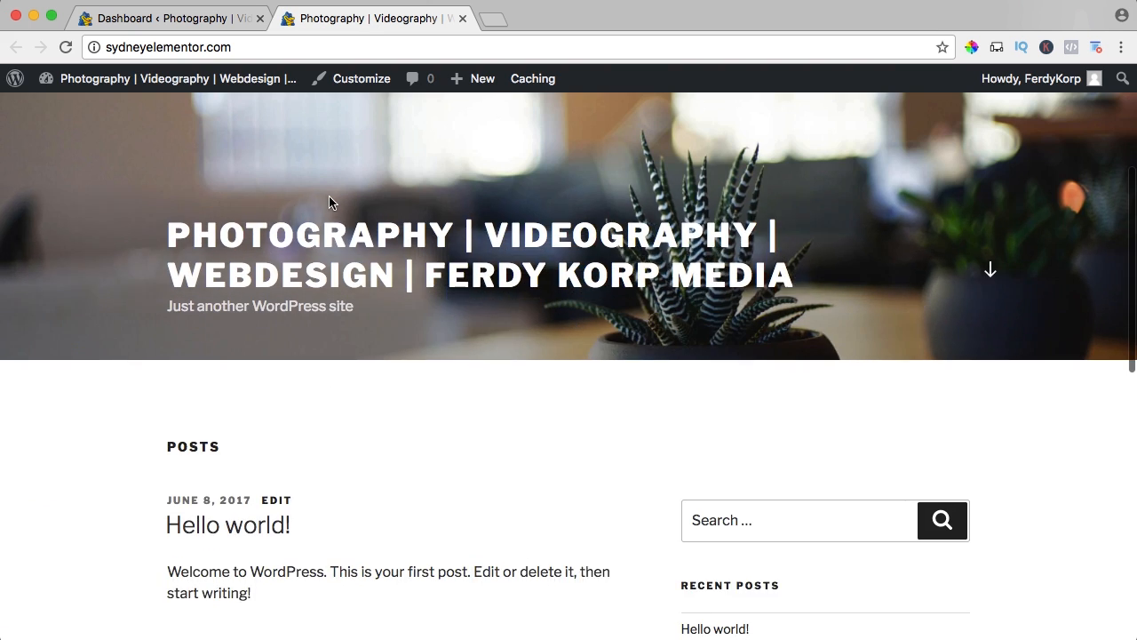
pyautogui.scroll(-2, 329, 203)
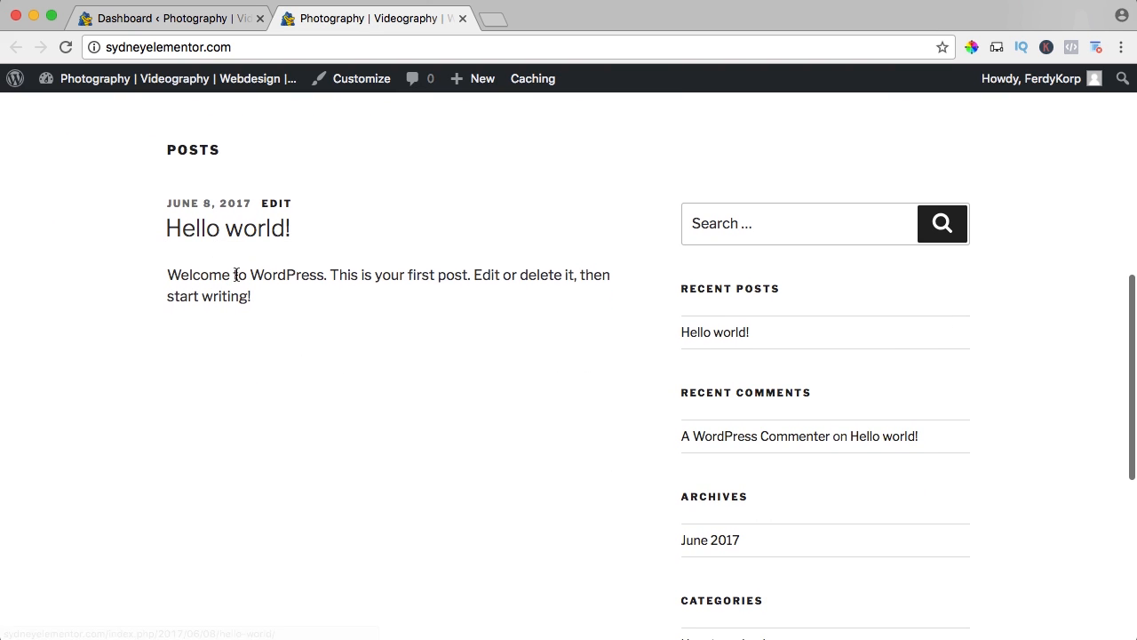
pyautogui.click(228, 240)
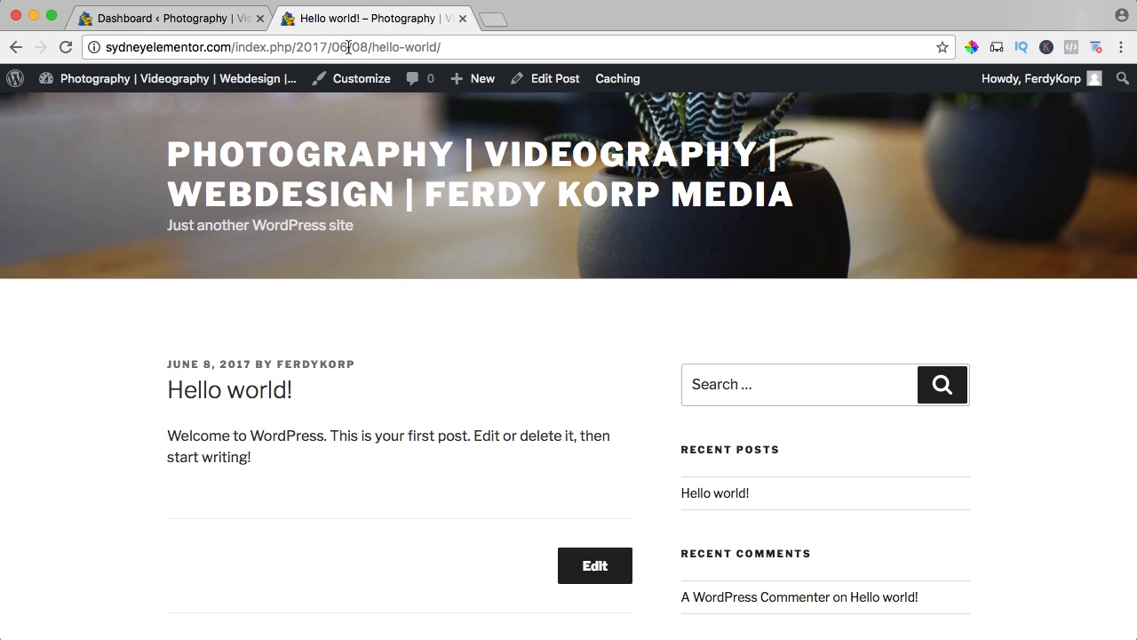
# Highlight the part after the domain in the post's web address to examine its permalink structure.
pyautogui.moveTo(372, 48); pyautogui.dragTo(441, 47)
pyautogui.click(441, 47)
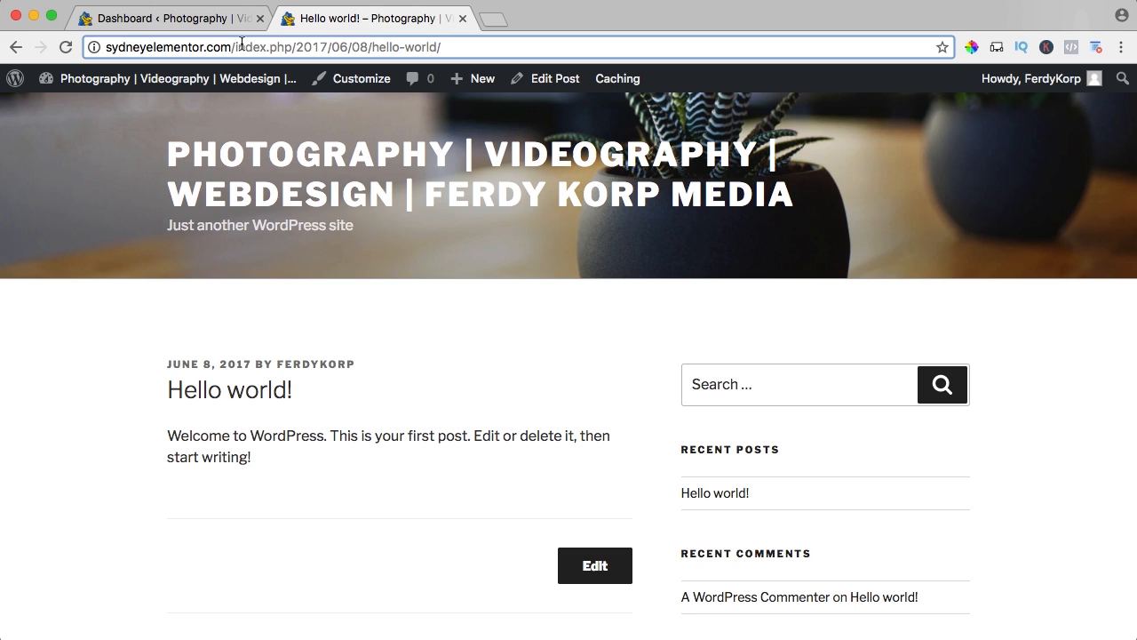
pyautogui.moveTo(233, 46)
pyautogui.mouseDown()
pyautogui.moveTo(483, 50)
pyautogui.moveTo(230, 46)
pyautogui.mouseUp()
pyautogui.click(454, 45)
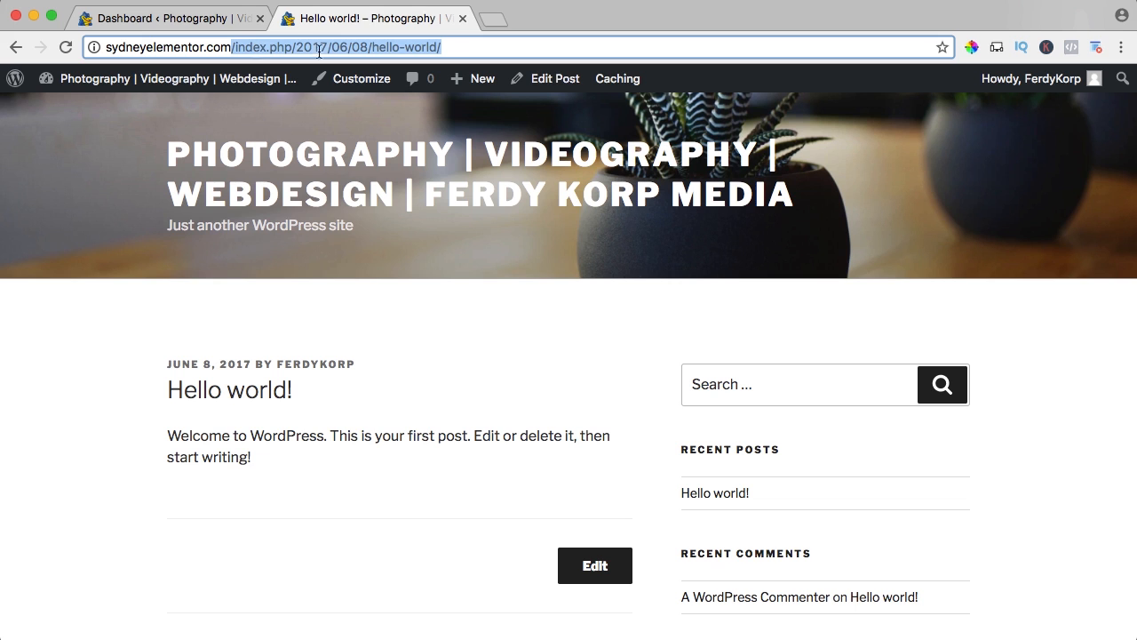
# Return to the dashboard, change the permalink structure to Post name and save the permalink settings.
pyautogui.click(179, 19)
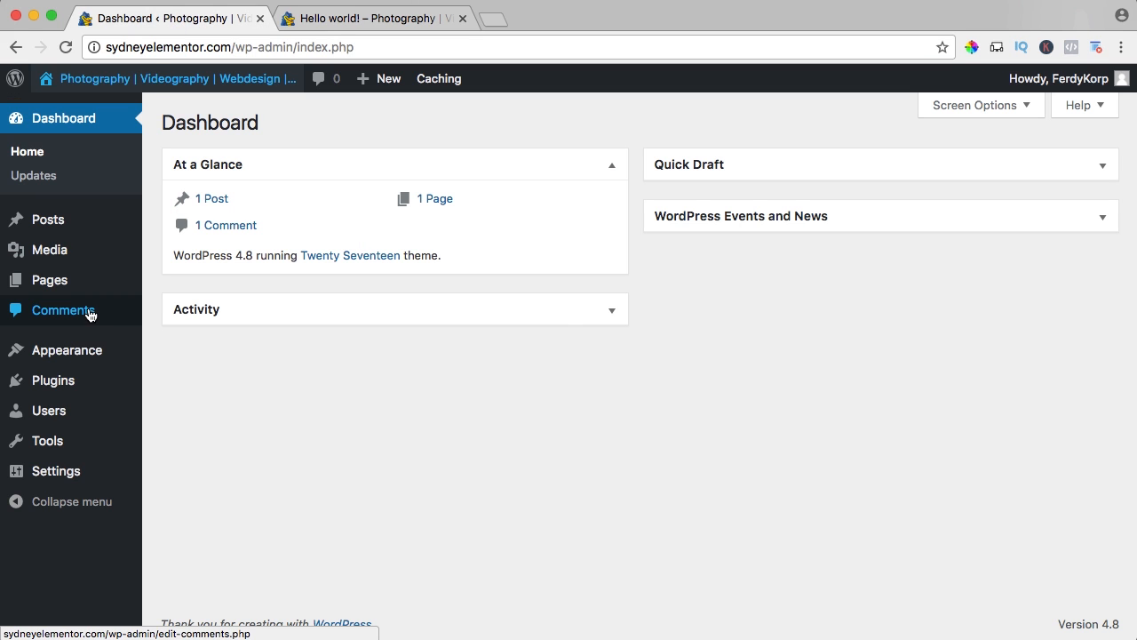
pyautogui.moveTo(119, 472)
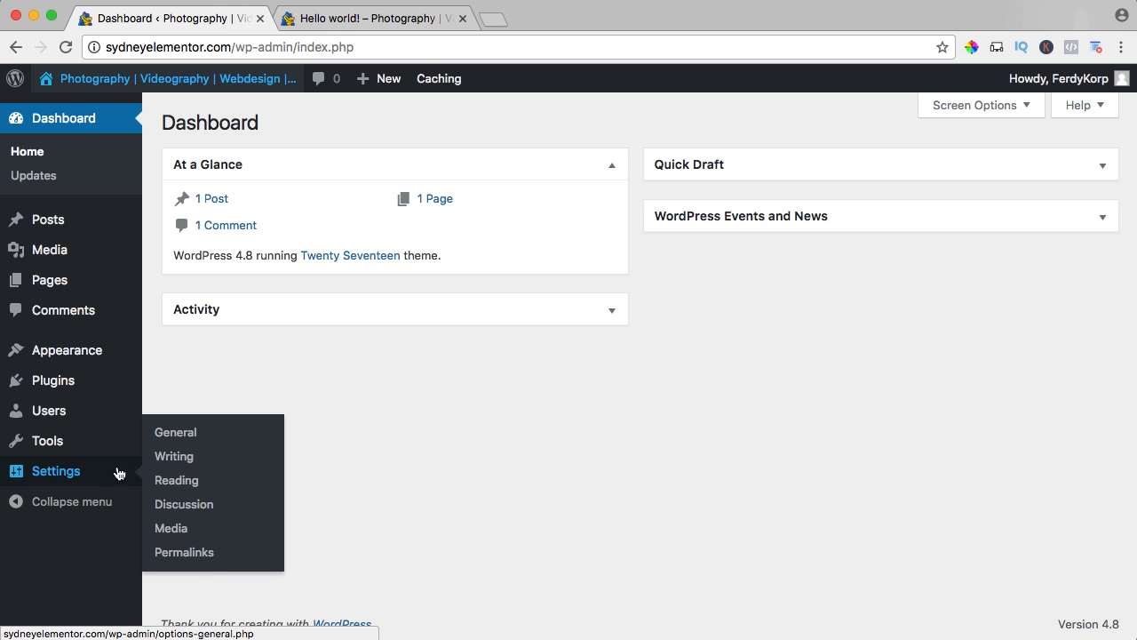
pyautogui.click(182, 552)
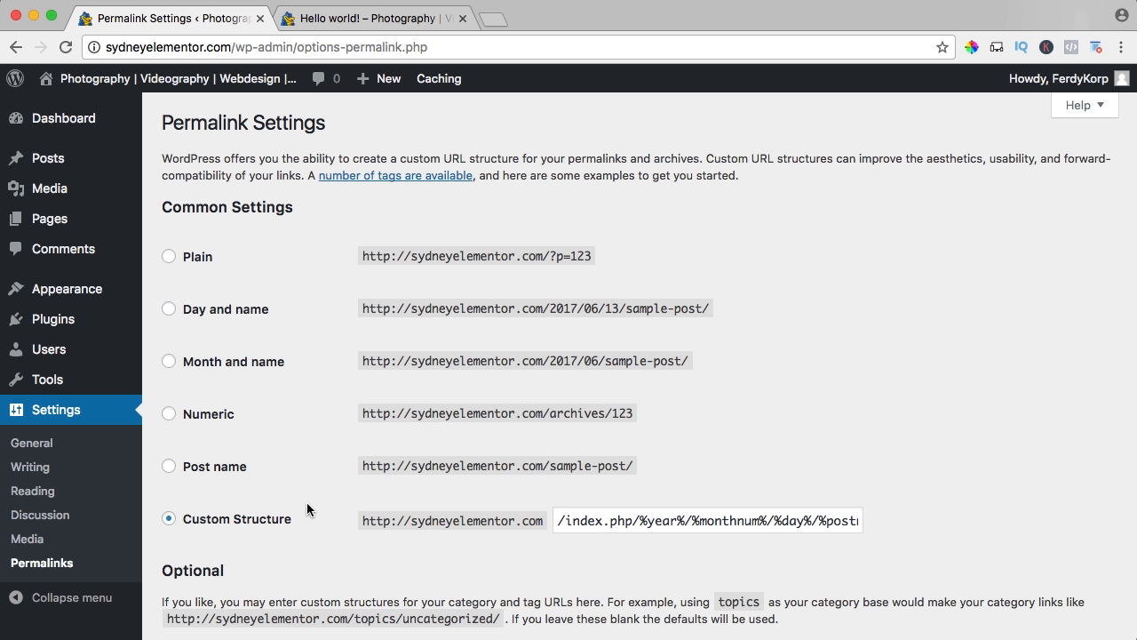
pyautogui.scroll(-3, 307, 504)
pyautogui.click(169, 370)
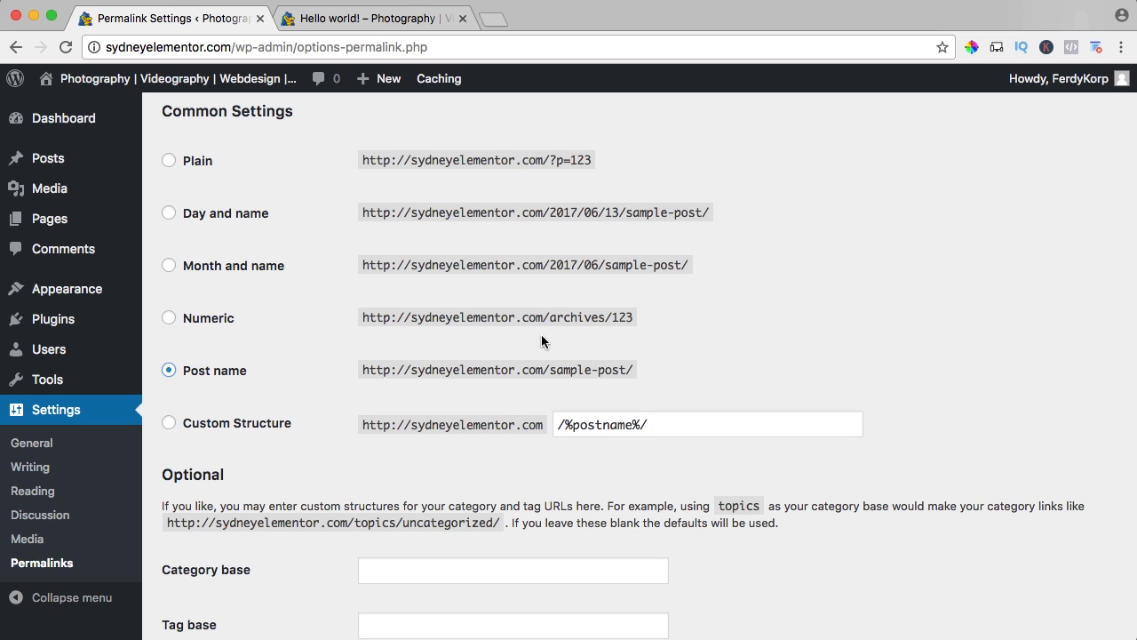
pyautogui.scroll(-4, 343, 350)
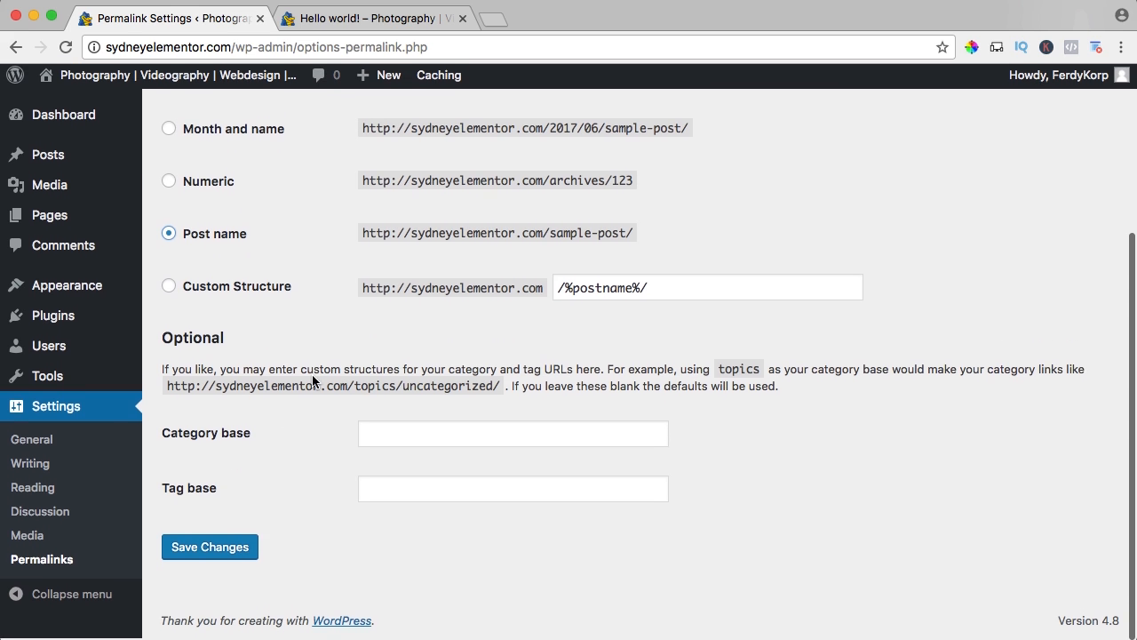
pyautogui.click(209, 551)
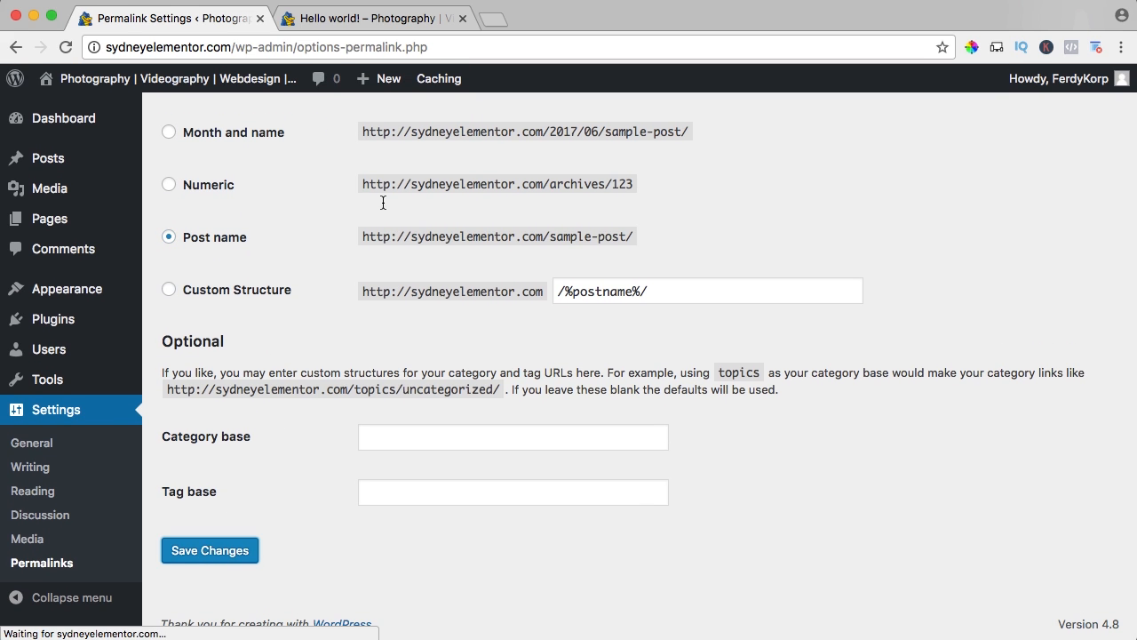
# From the live site's homepage, reopen the "Hello world!" post and examine the structure of its web address.
pyautogui.click(353, 32)
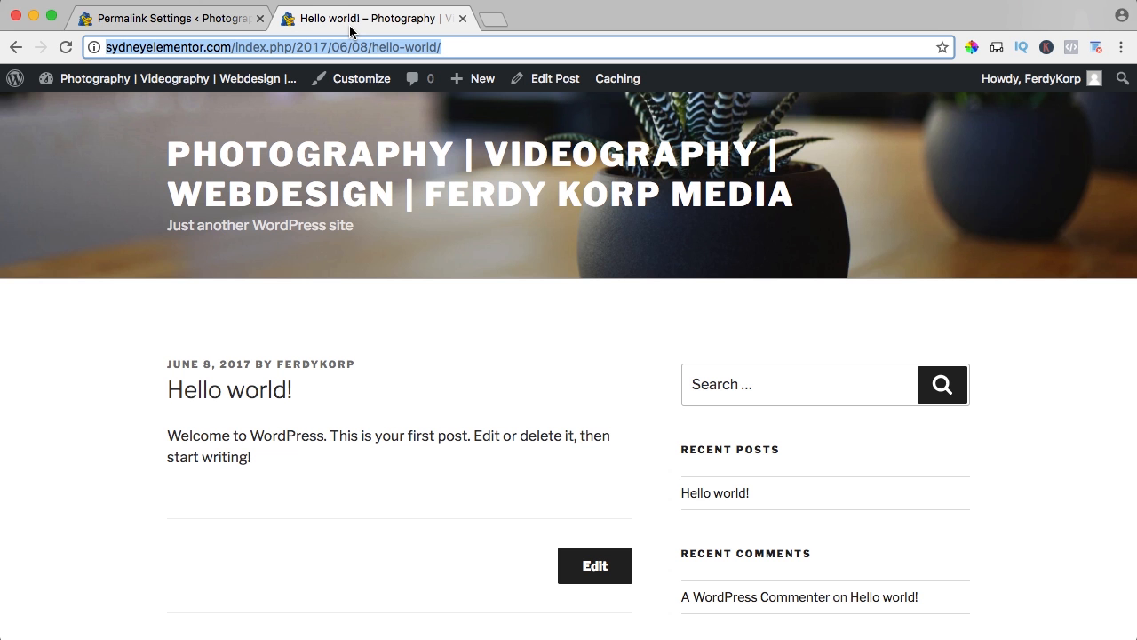
pyautogui.click(298, 158)
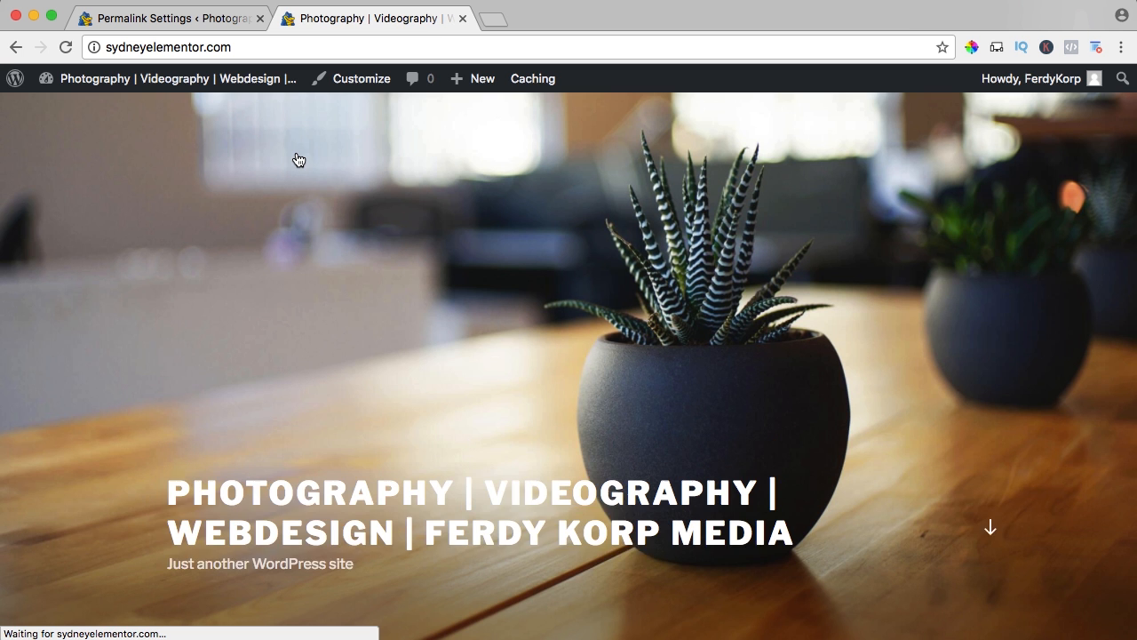
pyautogui.scroll(-4, 303, 238)
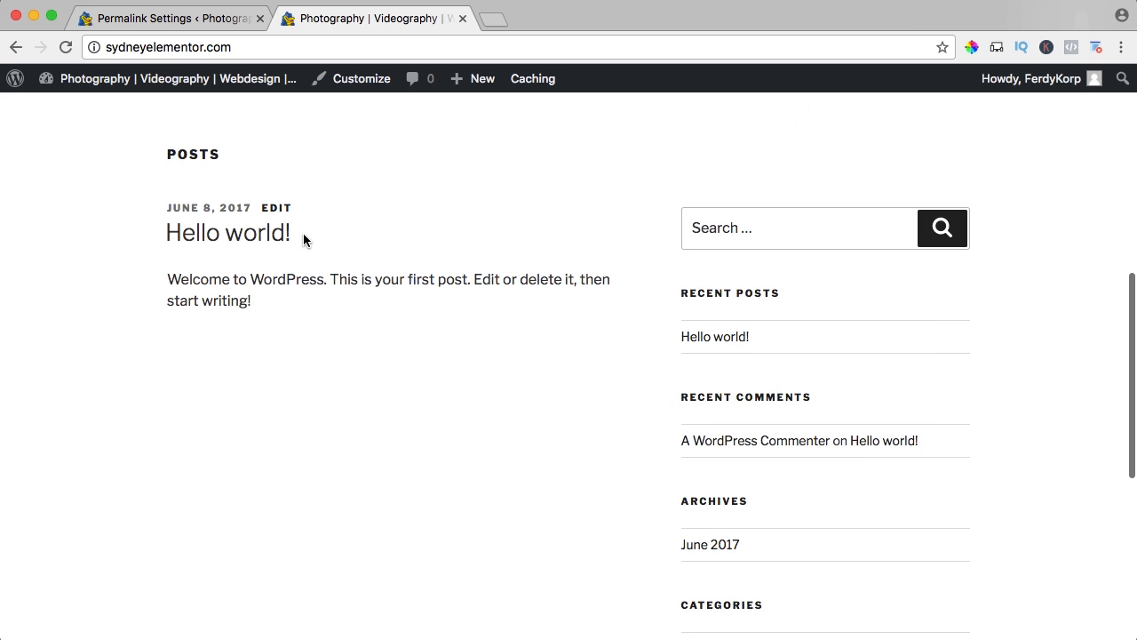
pyautogui.click(245, 237)
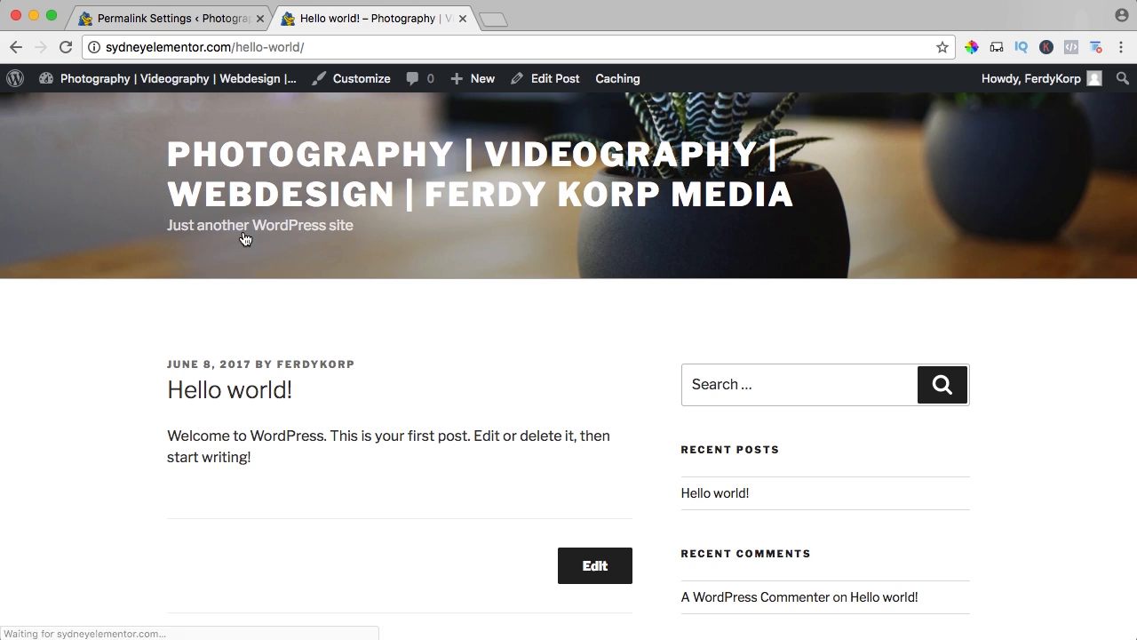
pyautogui.click(110, 46)
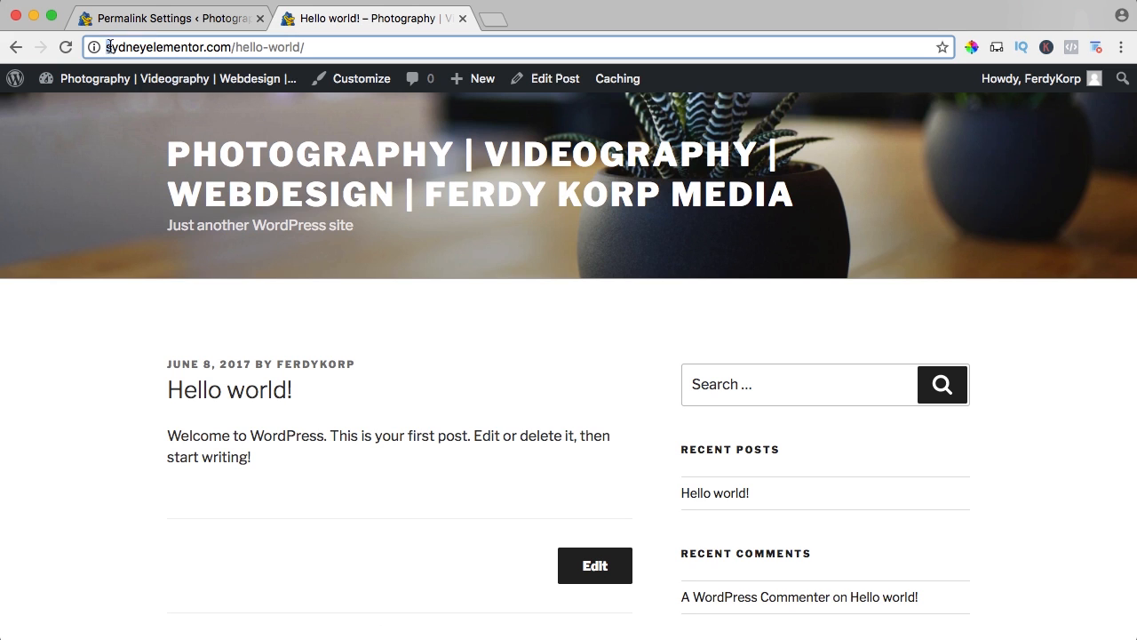
pyautogui.click(114, 161)
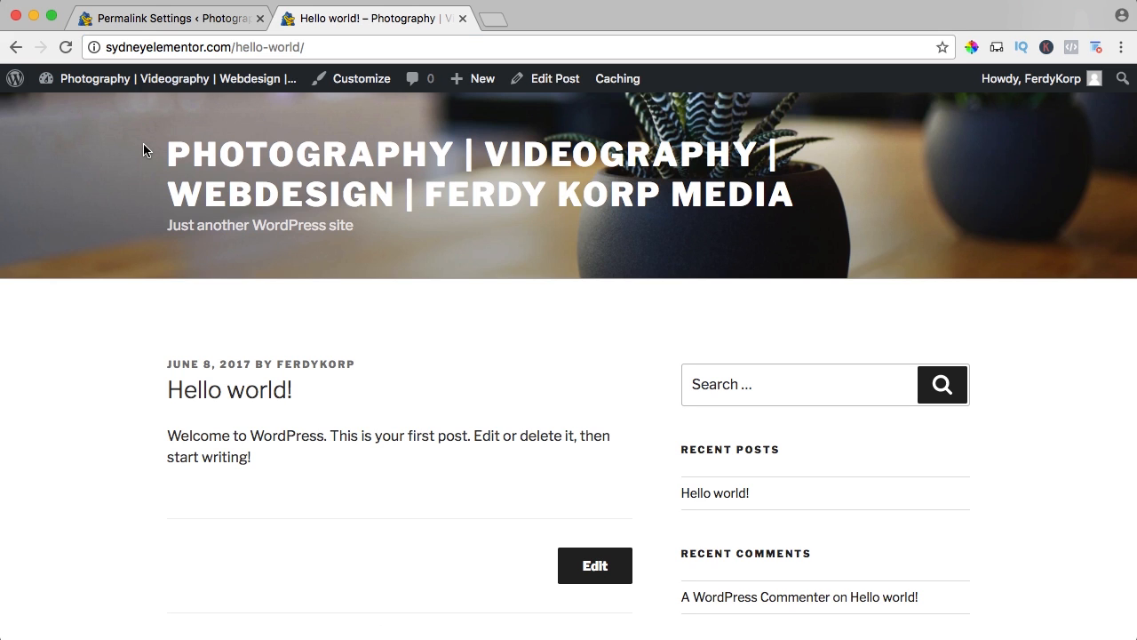
# Return to the dashboard, move the "Hello world!" post to the trash and delete it permanently.
pyautogui.click(160, 19)
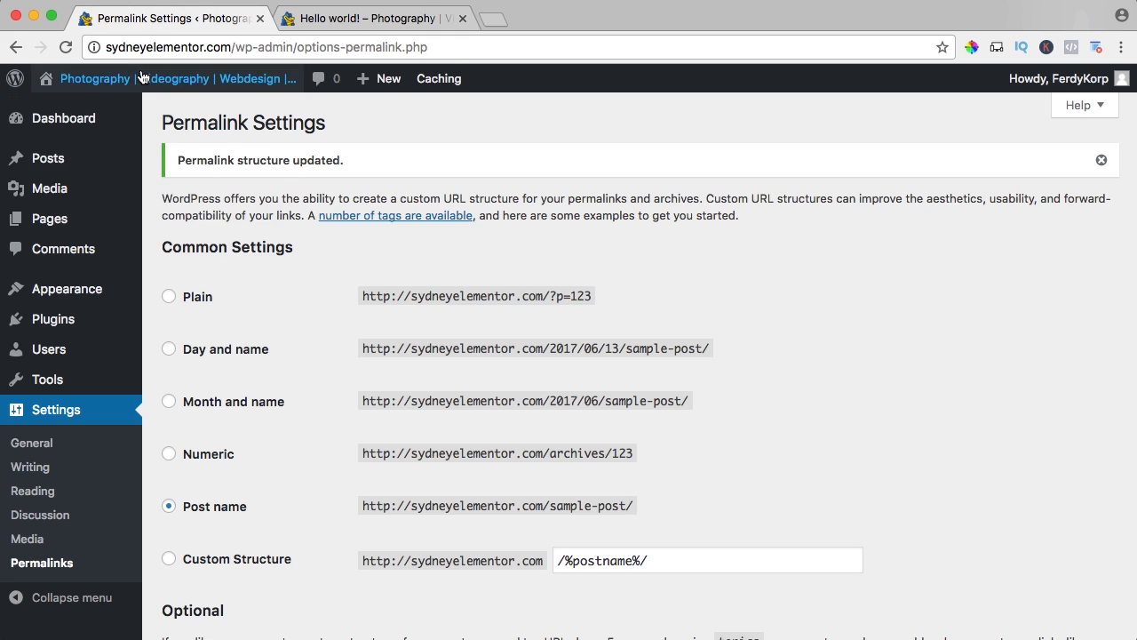
pyautogui.click(61, 120)
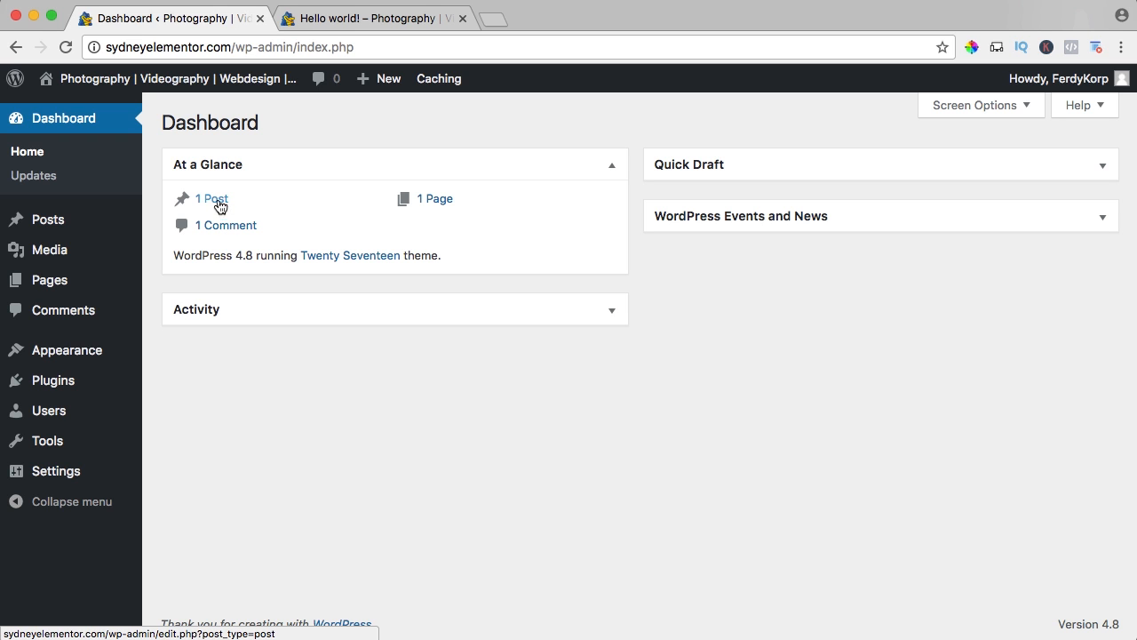
pyautogui.click(216, 204)
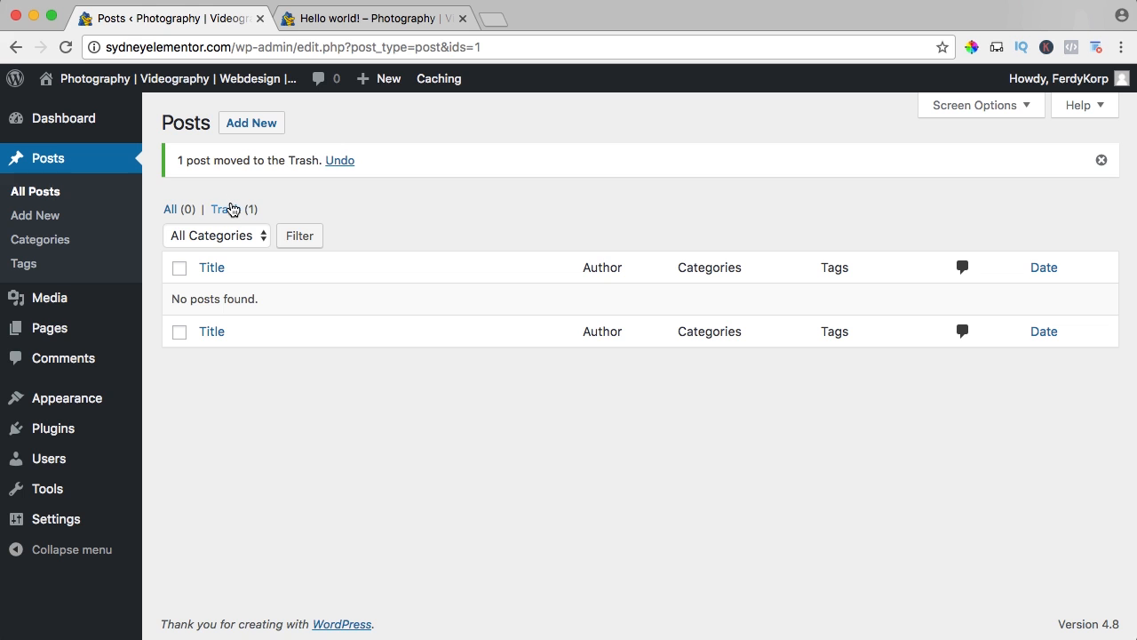
pyautogui.click(228, 209)
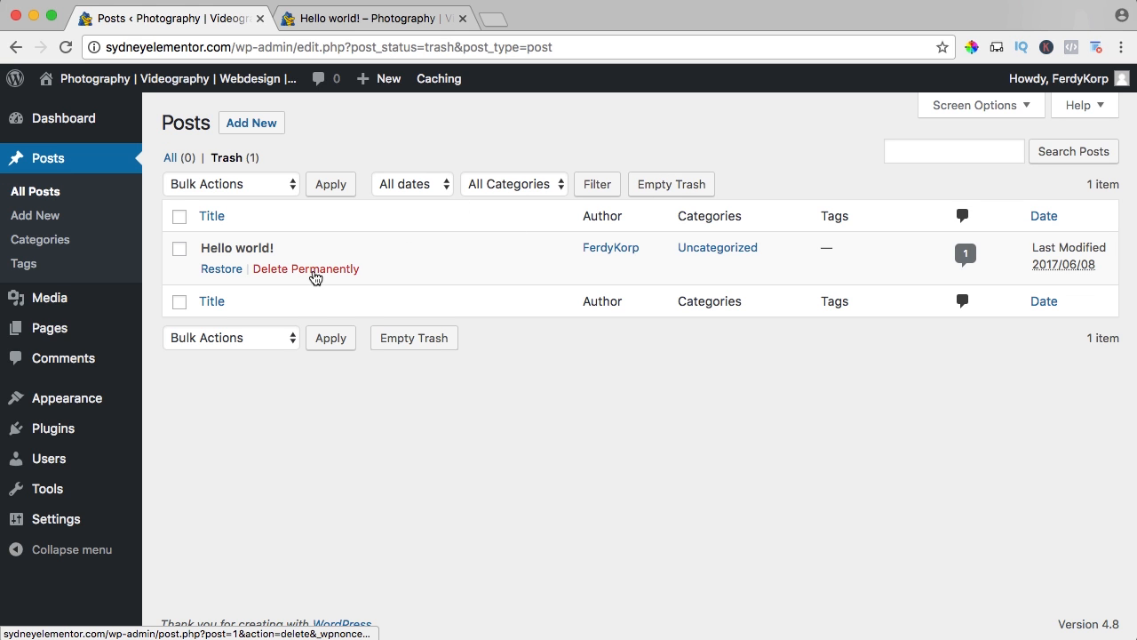
pyautogui.click(307, 276)
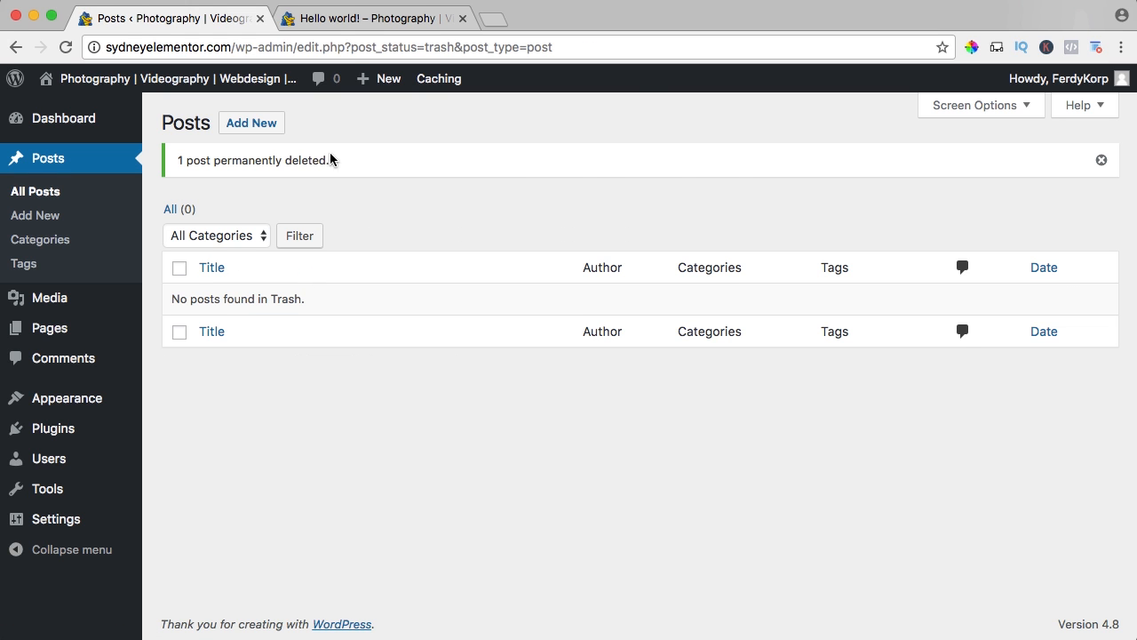
# Reload the deleted post's address on the live site and highlight the page heading to check it.
pyautogui.click(349, 29)
pyautogui.press('super+r')
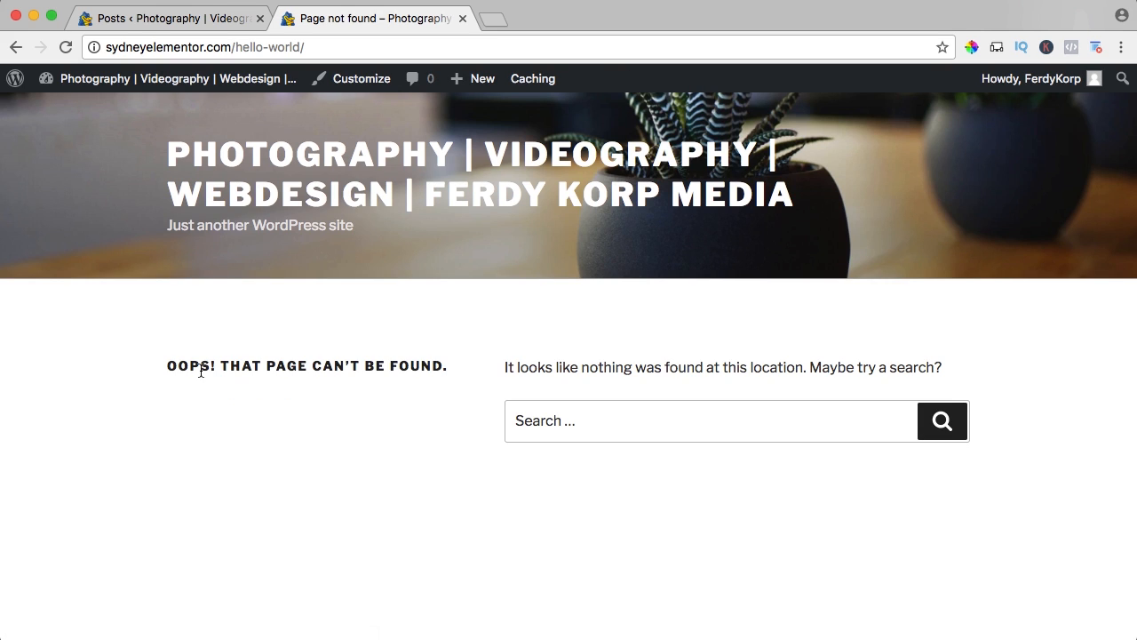
pyautogui.moveTo(201, 365); pyautogui.dragTo(369, 366)
pyautogui.click(371, 366)
# Go back to the dashboard, move "Sample Page" to the trash and empty the pages trash.
pyautogui.click(207, 28)
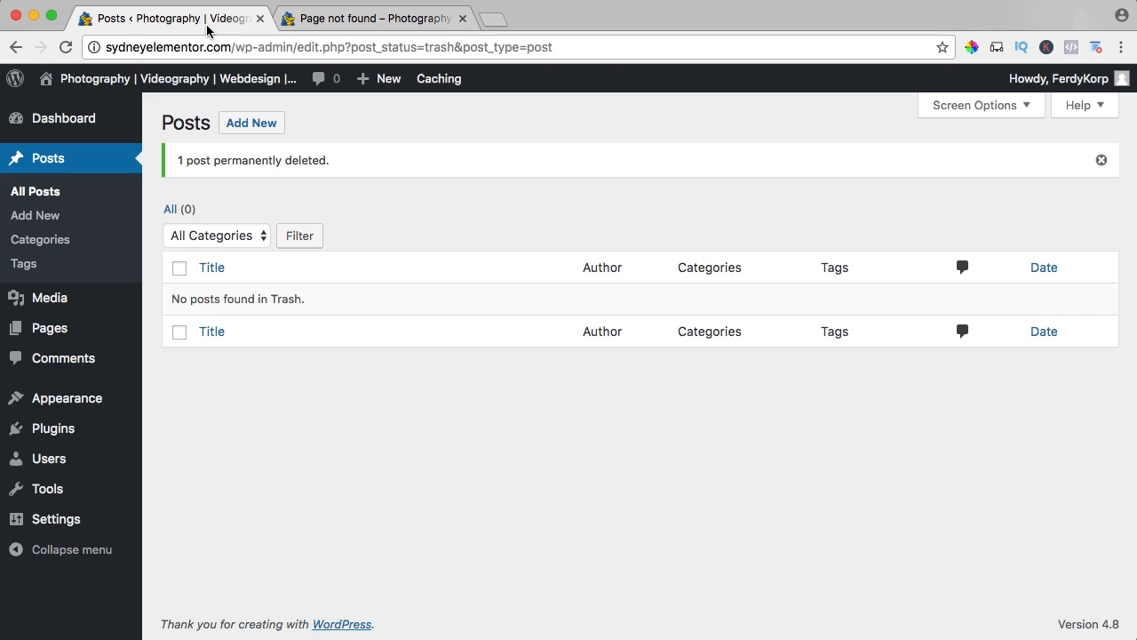
pyautogui.click(71, 121)
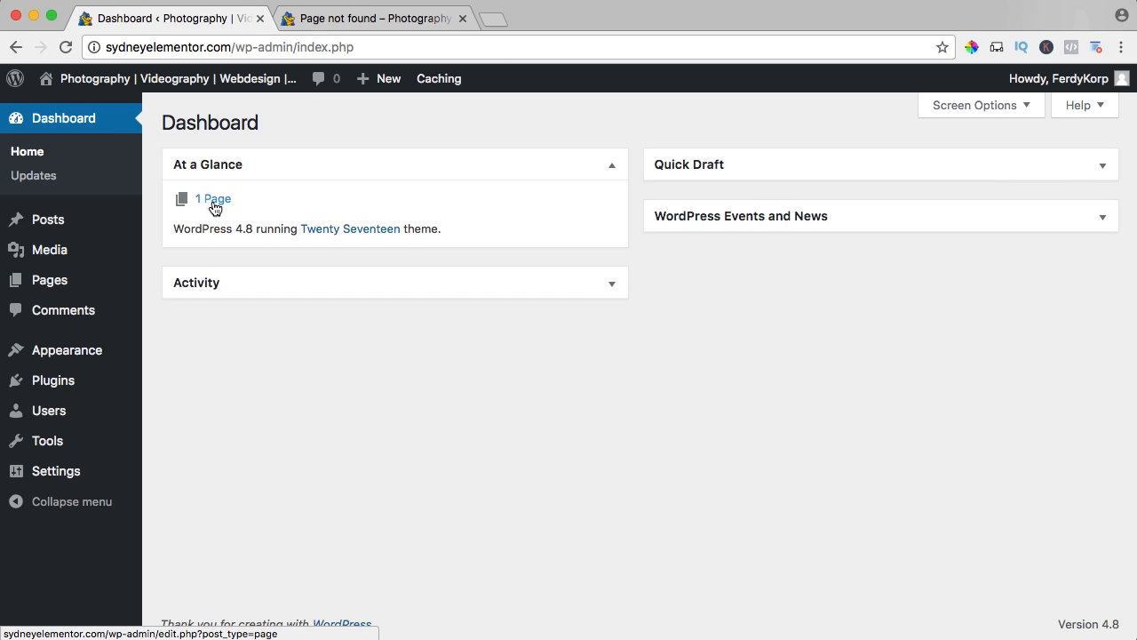
pyautogui.click(213, 198)
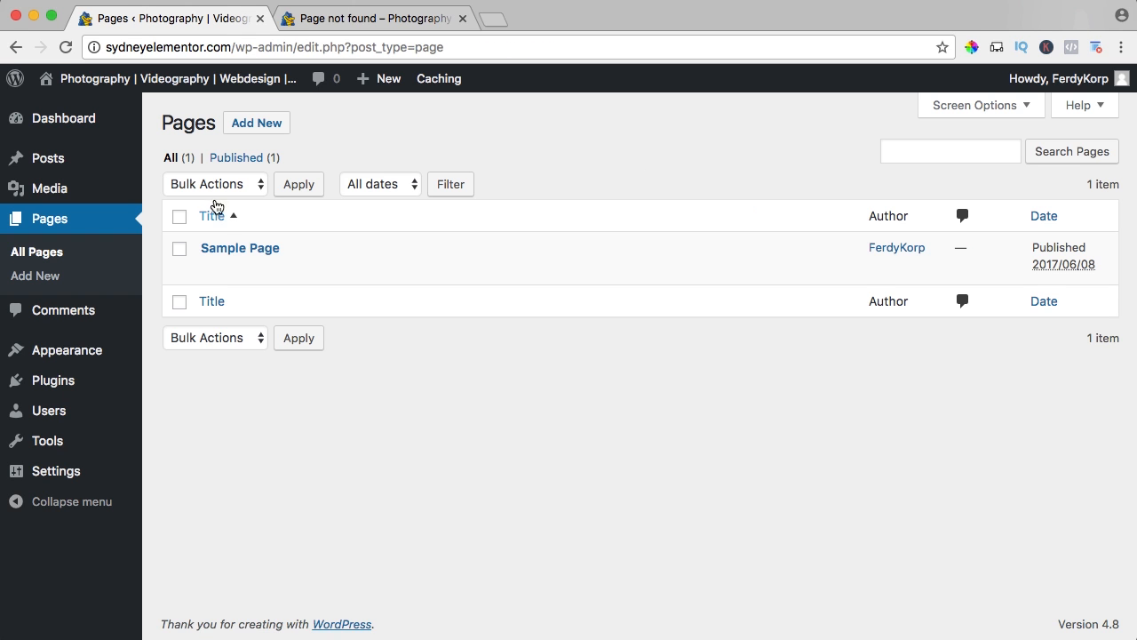
pyautogui.click(312, 269)
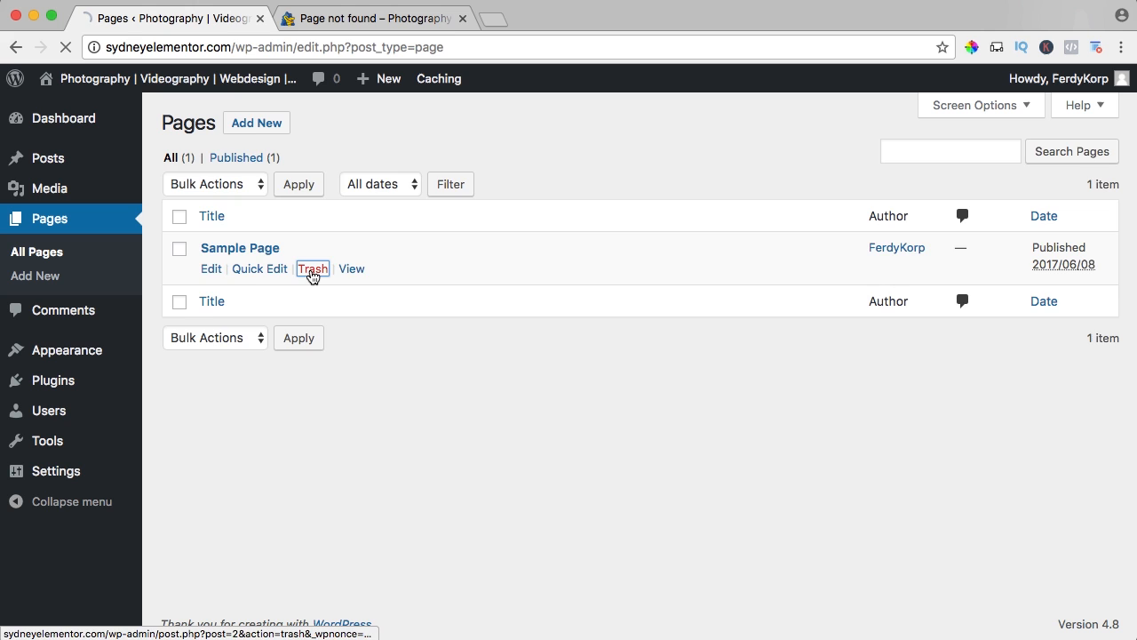
pyautogui.click(233, 210)
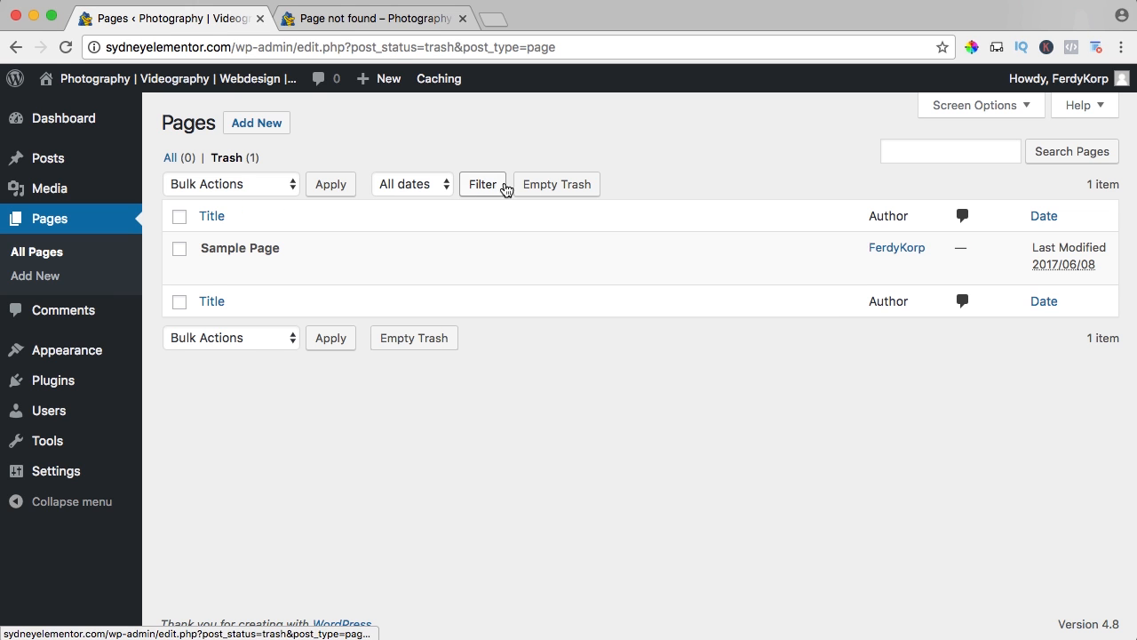
pyautogui.click(546, 186)
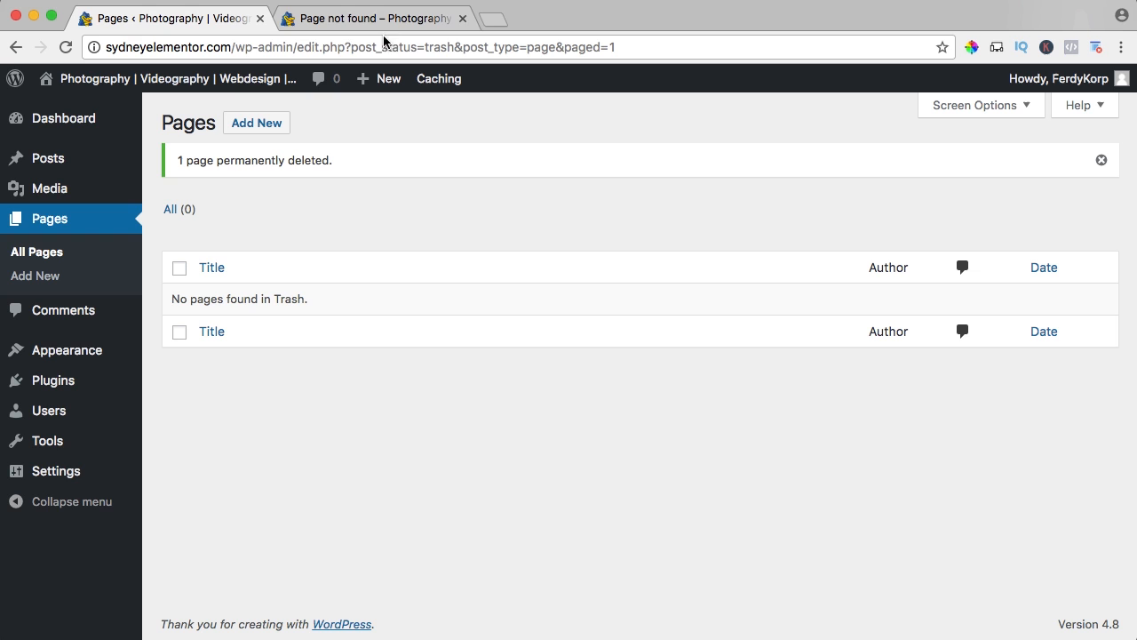
# Open the live site's homepage and examine its posts area and sidebar for leftover content.
pyautogui.click(369, 22)
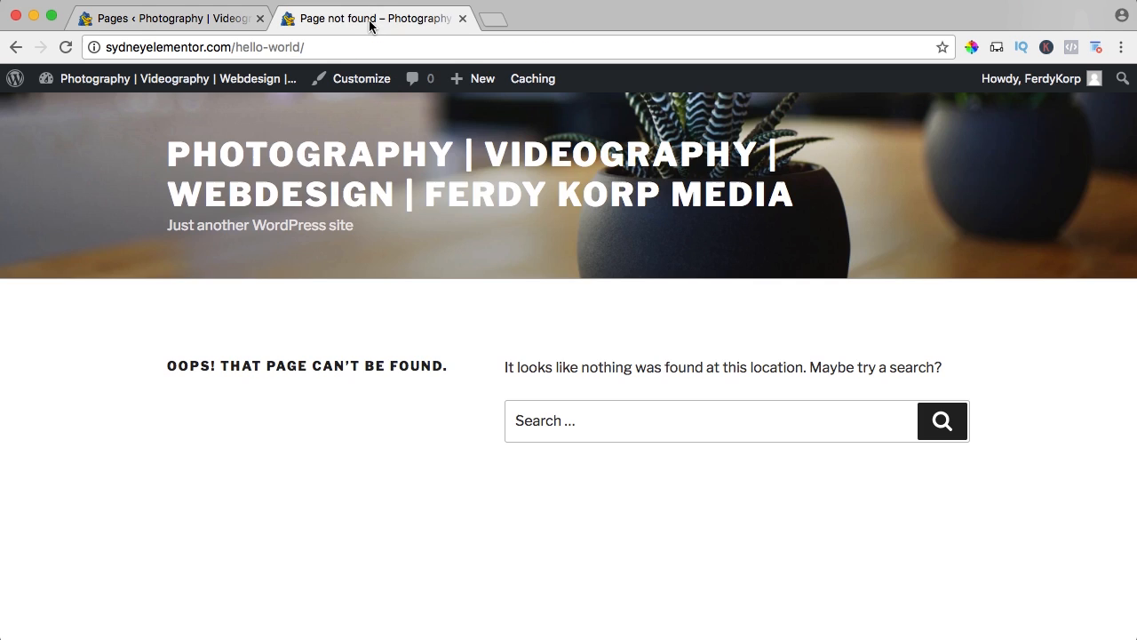
pyautogui.click(295, 162)
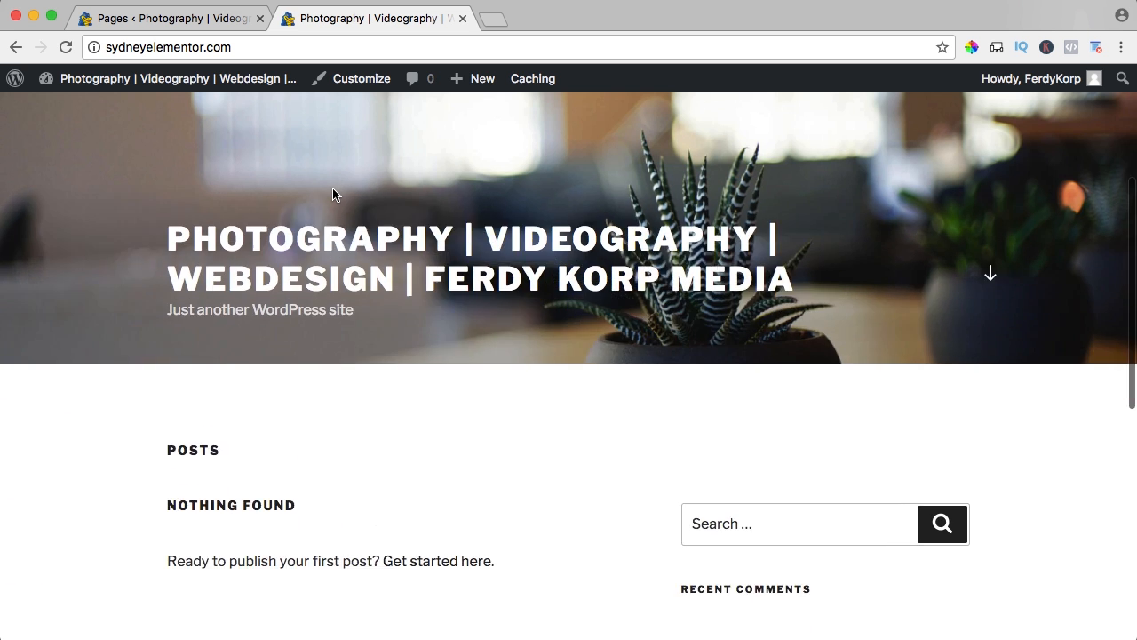
pyautogui.scroll(-5, 332, 188)
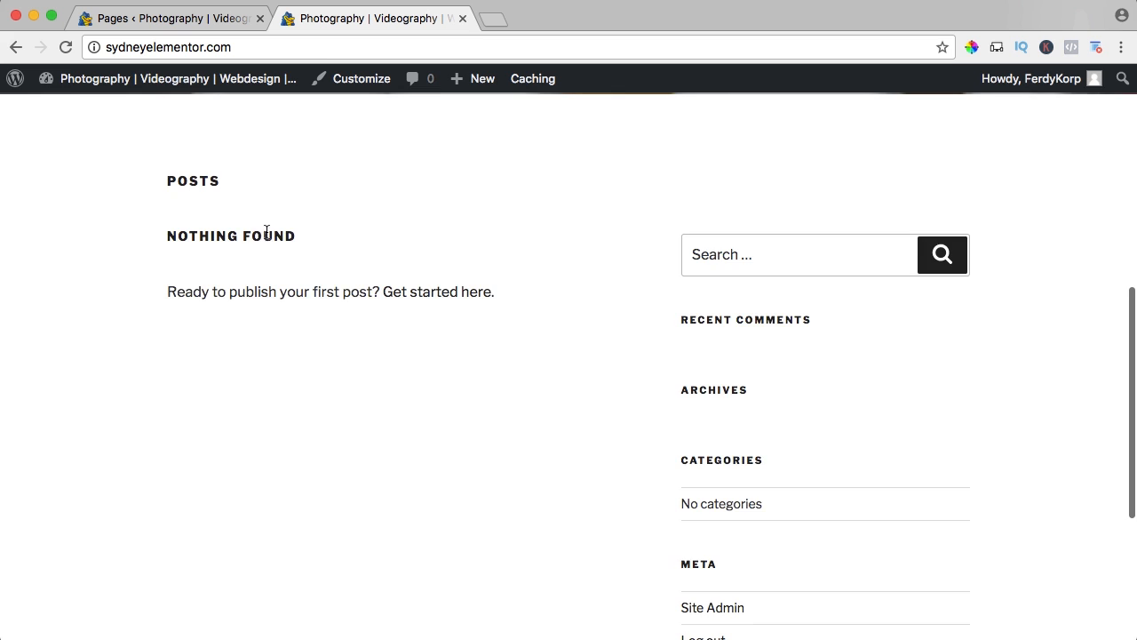
pyautogui.scroll(5, 267, 232)
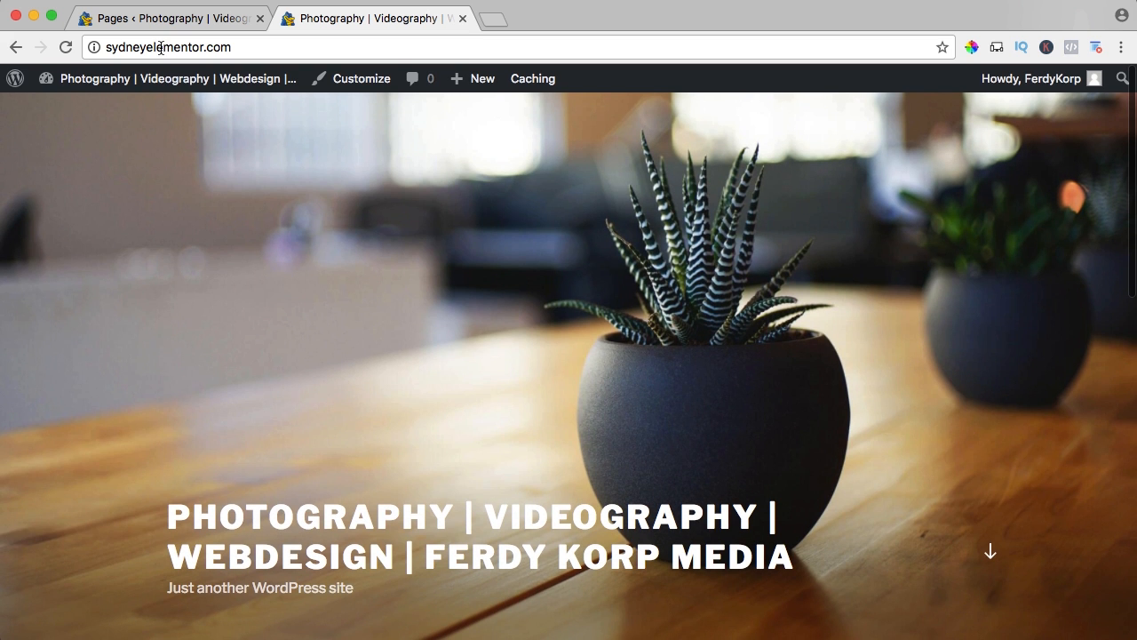
# Return to the WordPress admin and open your own user profile for editing.
pyautogui.click(160, 18)
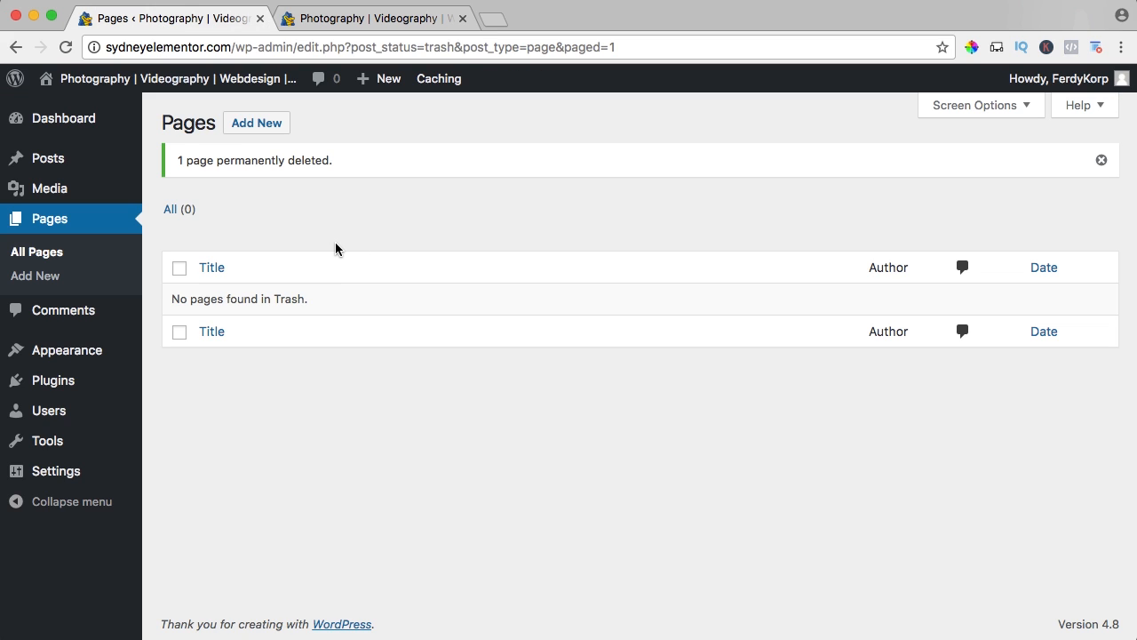
pyautogui.moveTo(1059, 85)
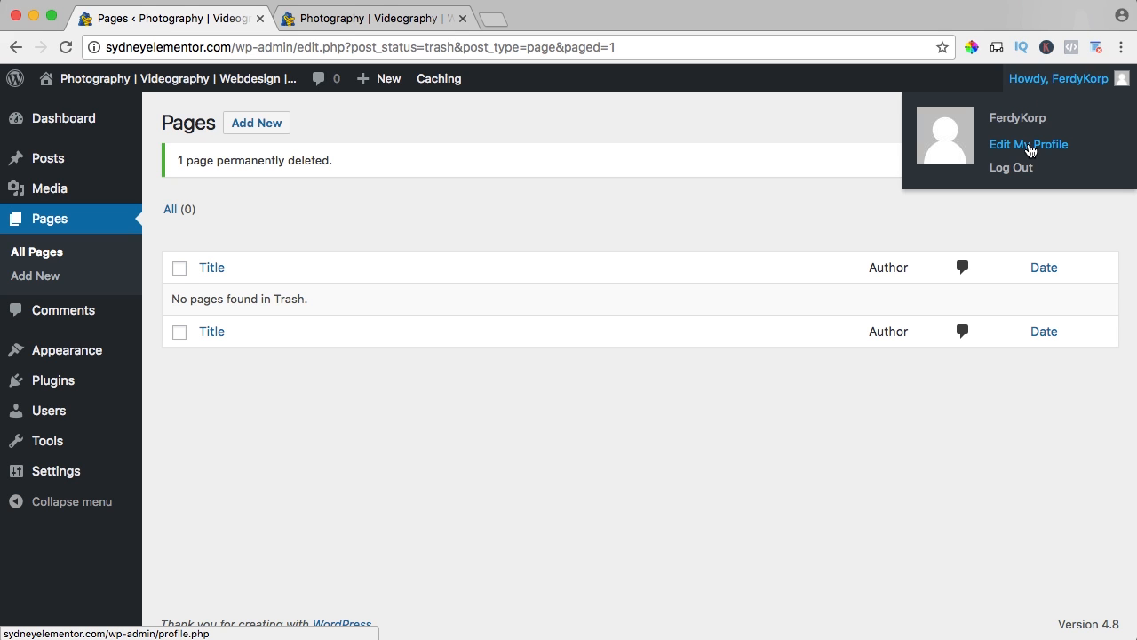
pyautogui.moveTo(63, 412)
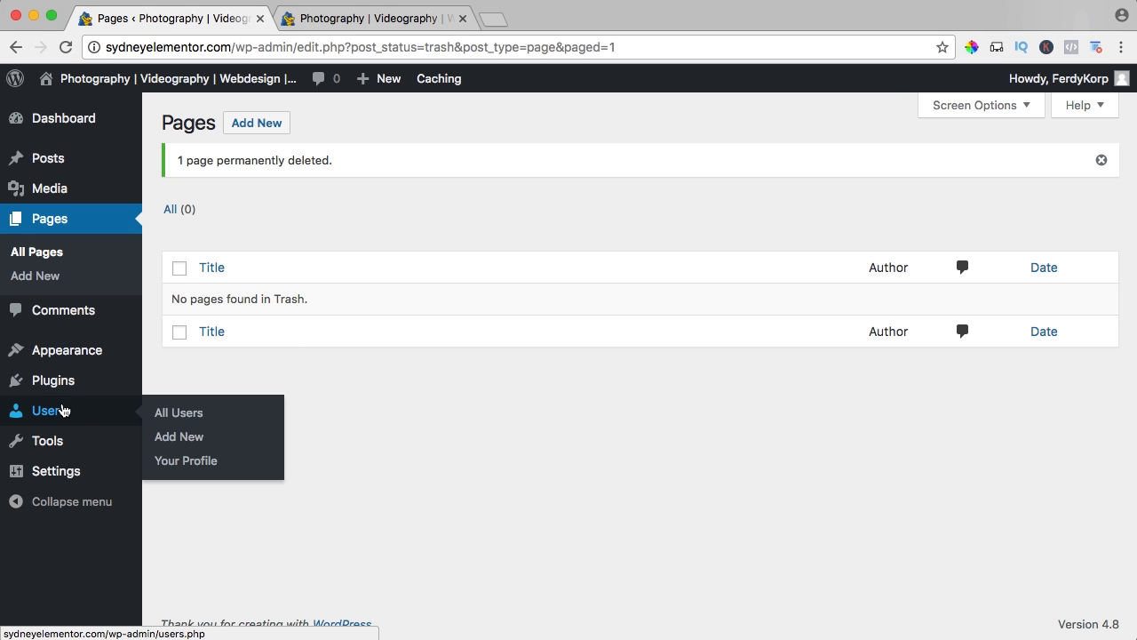
pyautogui.click(189, 461)
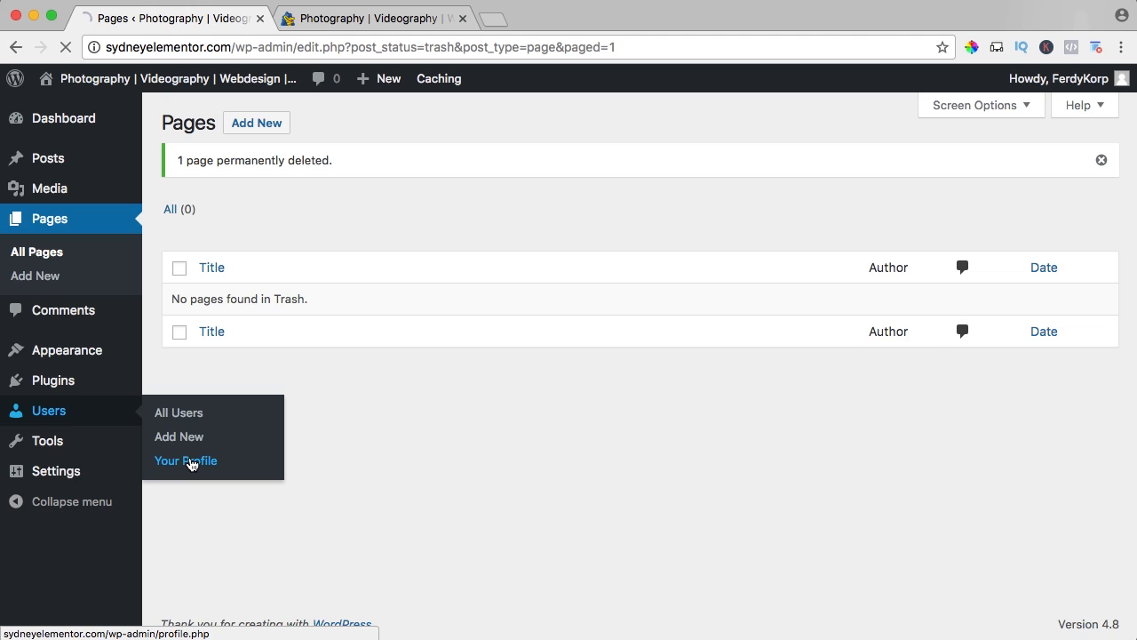
# Preview the Light, Blue, Coffee, Sunrise, Ectoplasm, Midnight and Ocean admin color schemes, then reselect Default.
pyautogui.scroll(-1, 283, 367)
pyautogui.click(561, 237)
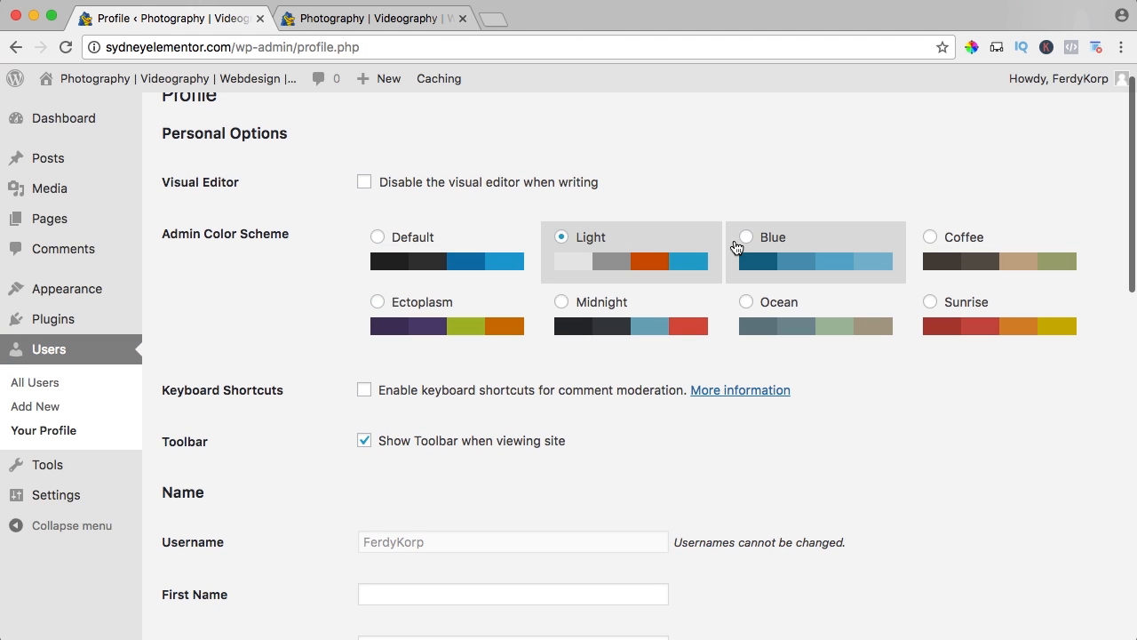
pyautogui.click(779, 248)
pyautogui.click(932, 244)
pyautogui.click(932, 305)
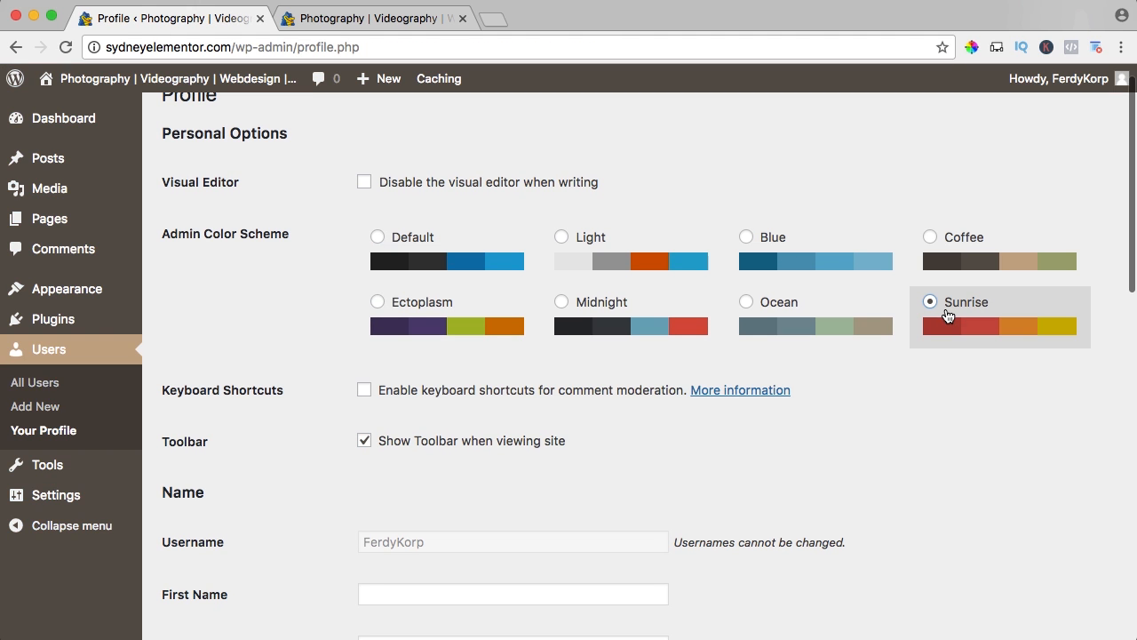
pyautogui.click(378, 307)
pyautogui.click(578, 307)
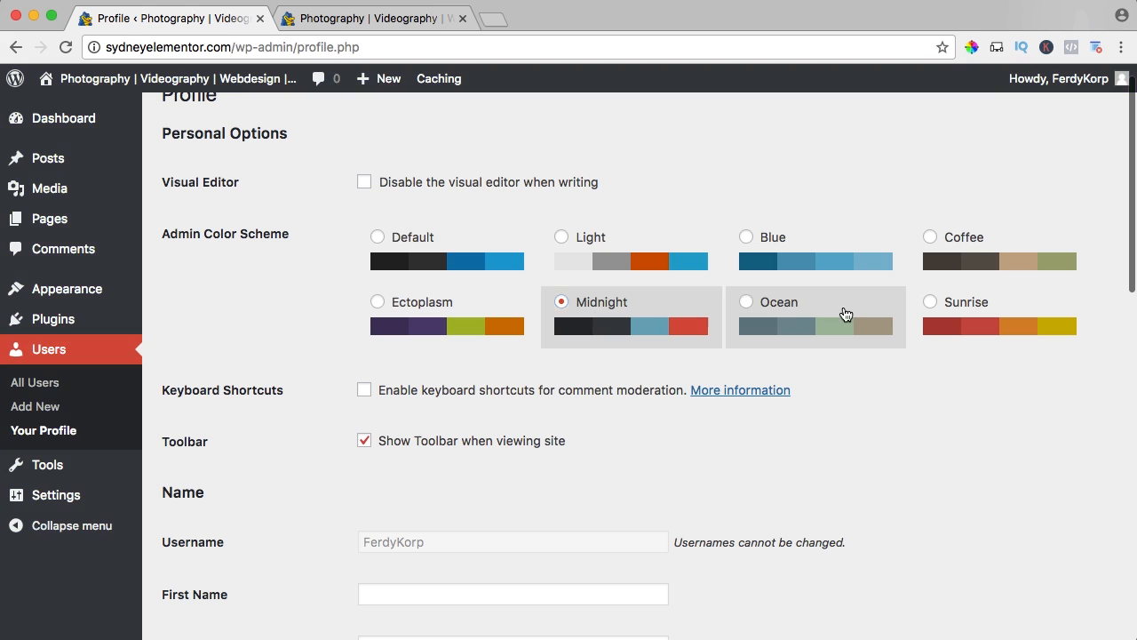
pyautogui.click(843, 317)
pyautogui.click(398, 242)
# Enter the account owner's first name and last name in the profile.
pyautogui.scroll(-5, 355, 233)
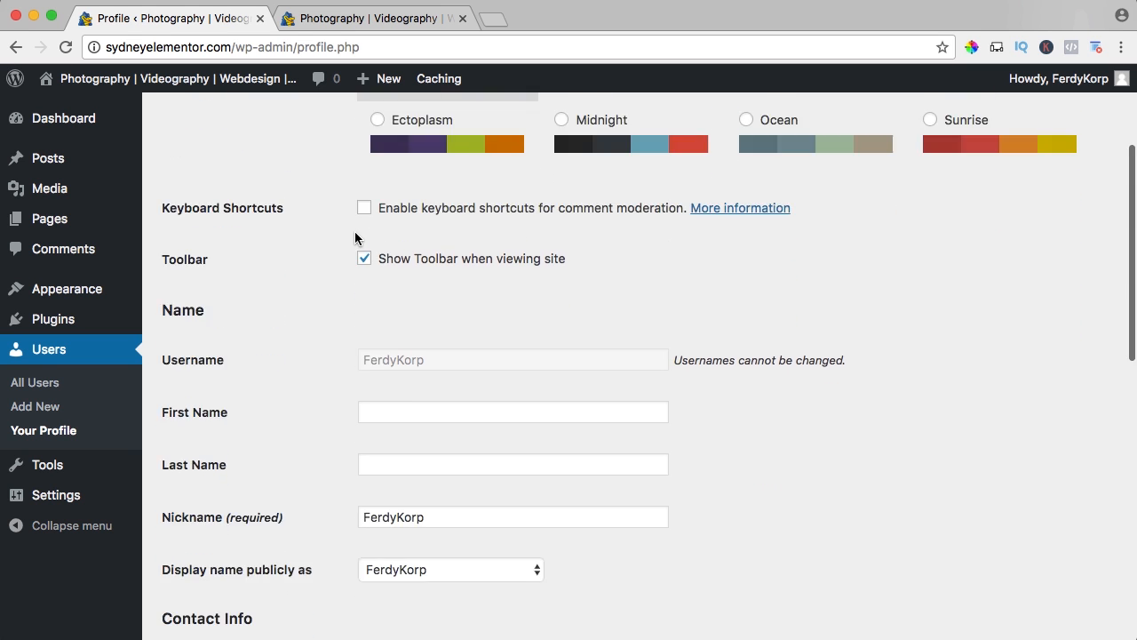
pyautogui.click(447, 233)
pyautogui.write('Ferdy')
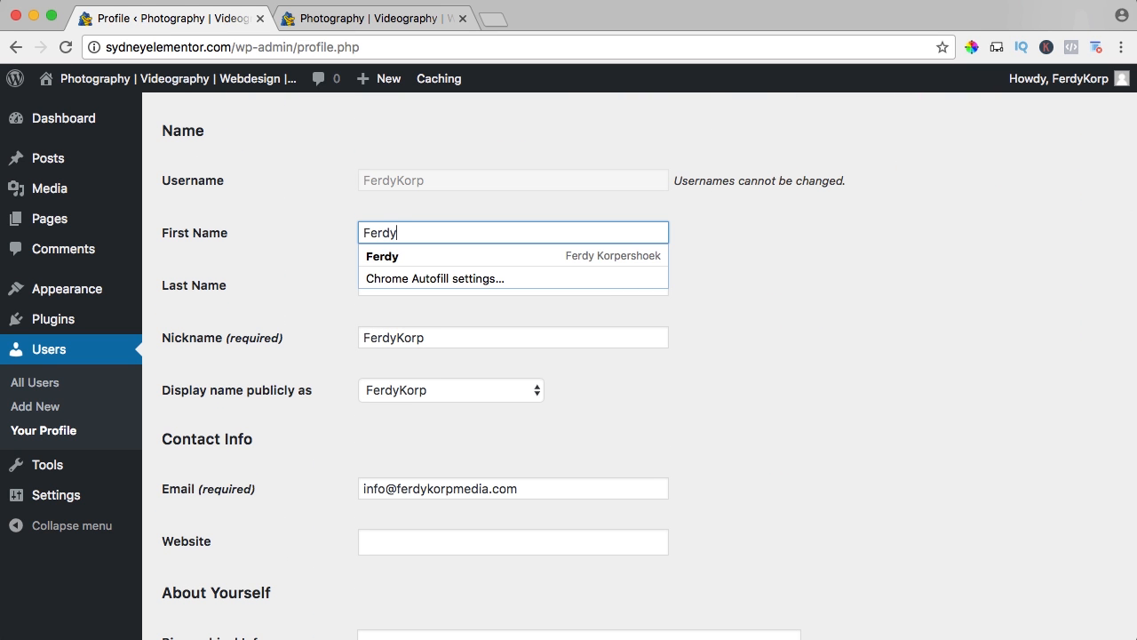
pyautogui.press('Tab')
pyautogui.write('Kor')
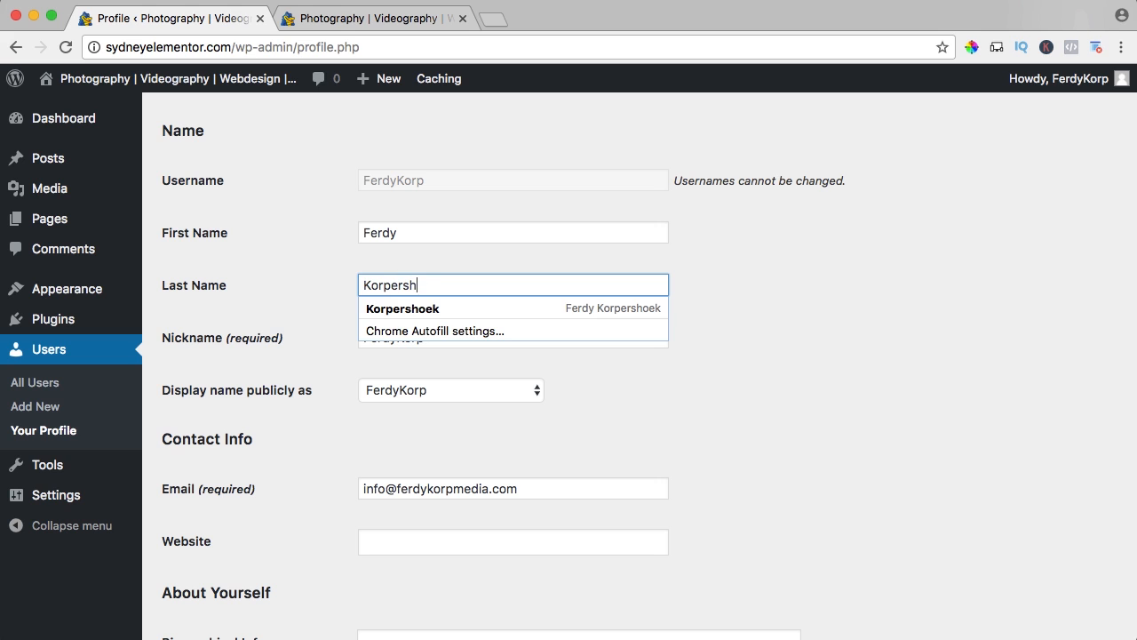
pyautogui.write('pershoek')
pyautogui.press('Tab')
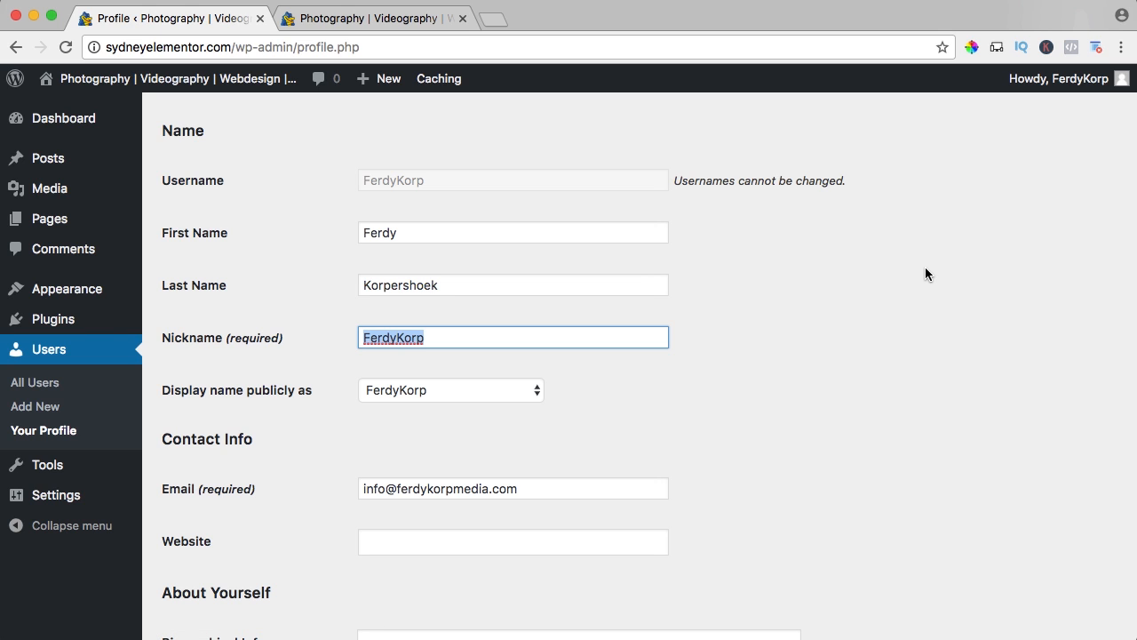
# Set the publicly displayed name to the account owner's full name, with the first name before the last name.
pyautogui.click(438, 392)
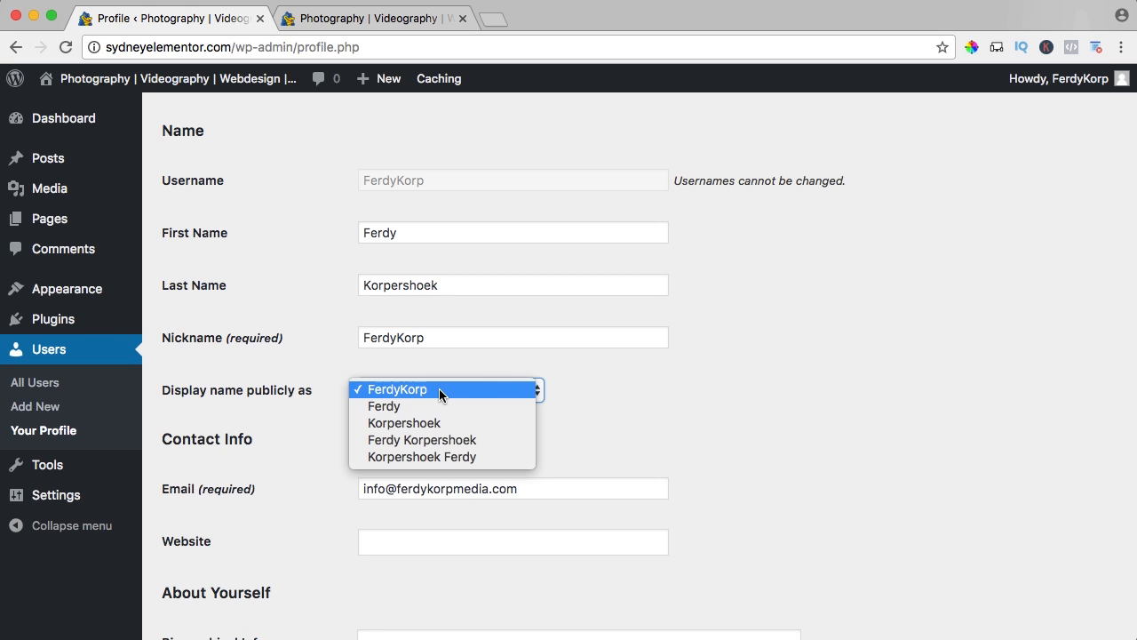
pyautogui.click(401, 443)
pyautogui.scroll(-10, 541, 431)
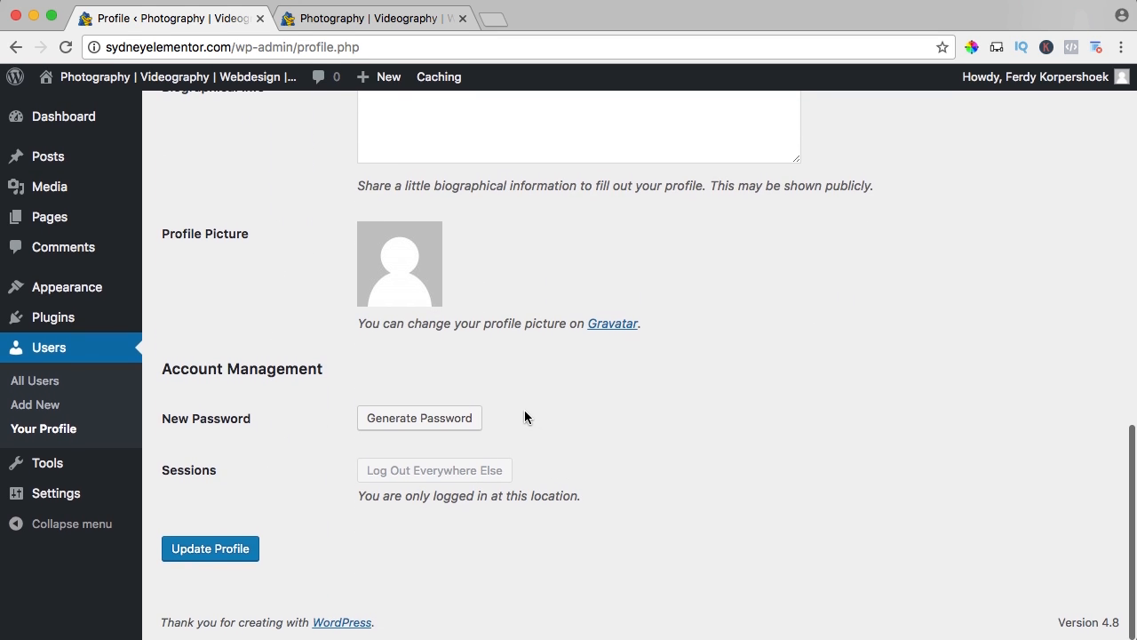
# Set a new account password in the profile, confirm the use of a weak password, and save the profile.
pyautogui.click(417, 427)
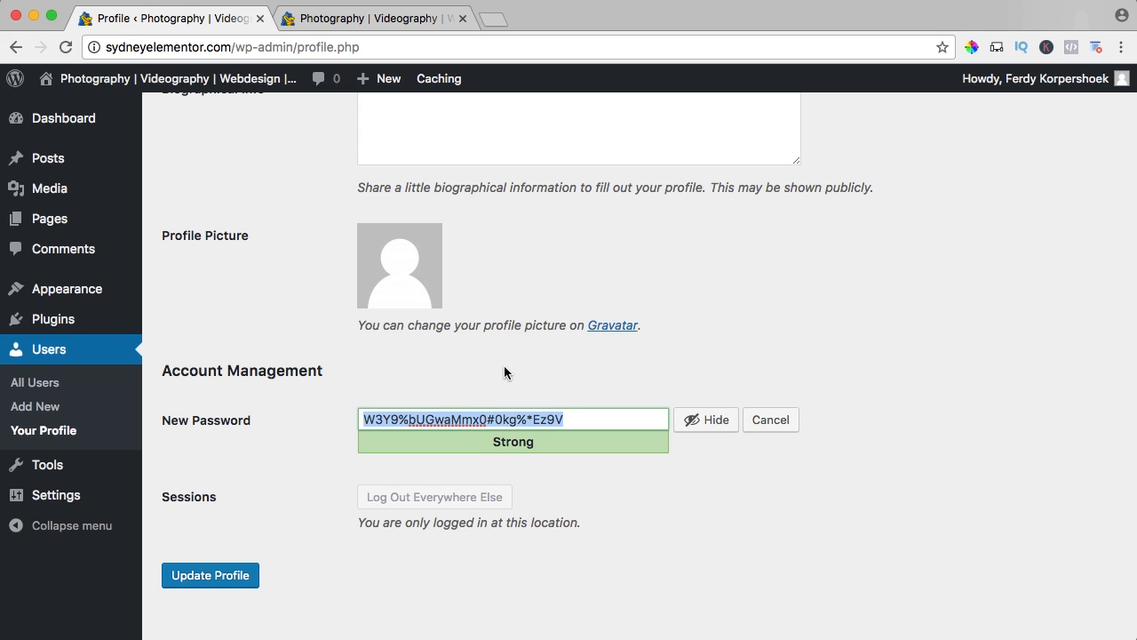
pyautogui.write('**')
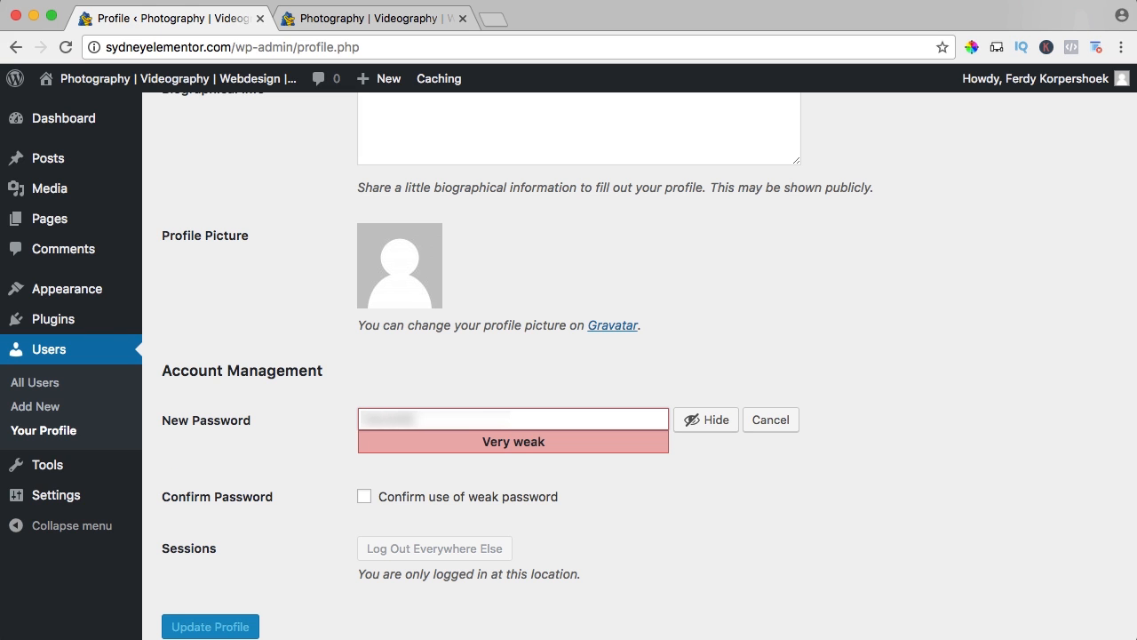
pyautogui.write('*')
pyautogui.click(370, 499)
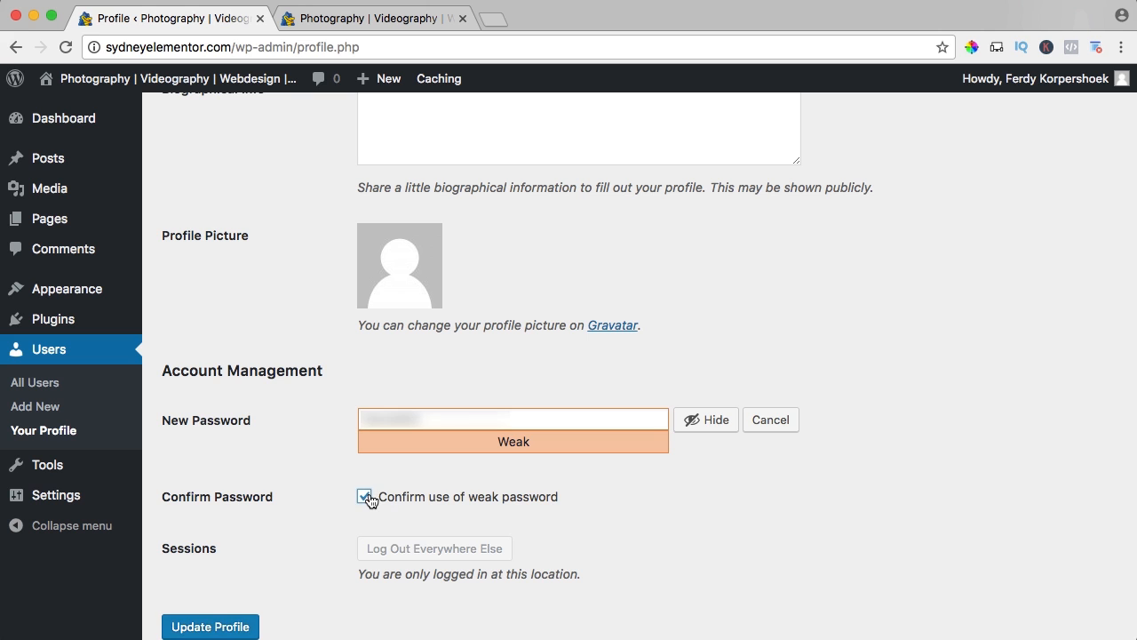
pyautogui.scroll(-2, 325, 469)
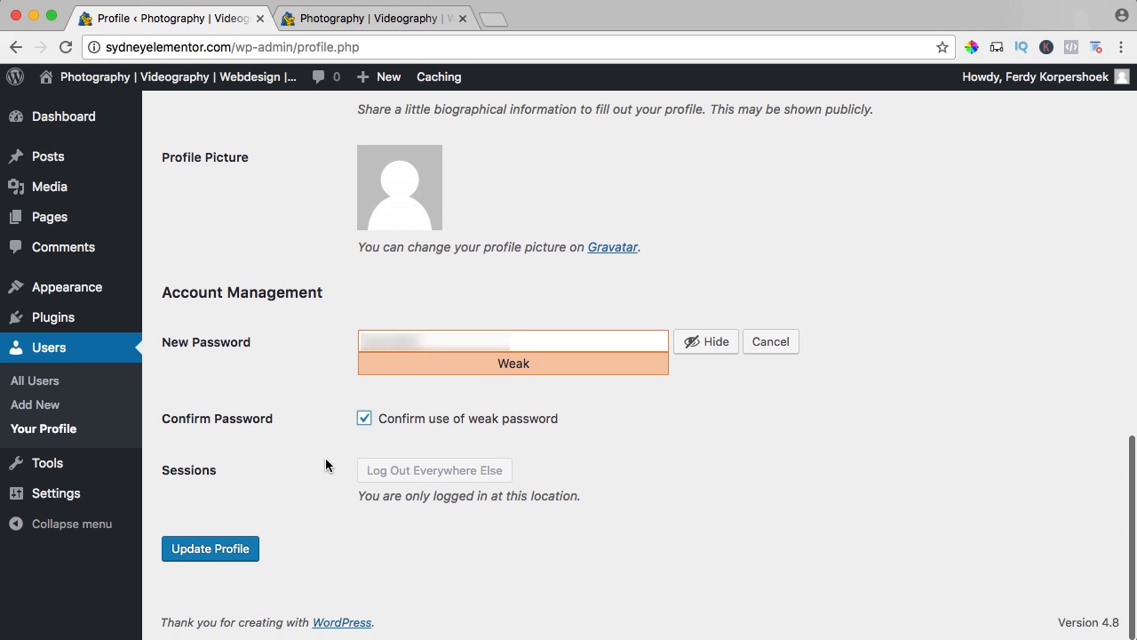
pyautogui.click(221, 550)
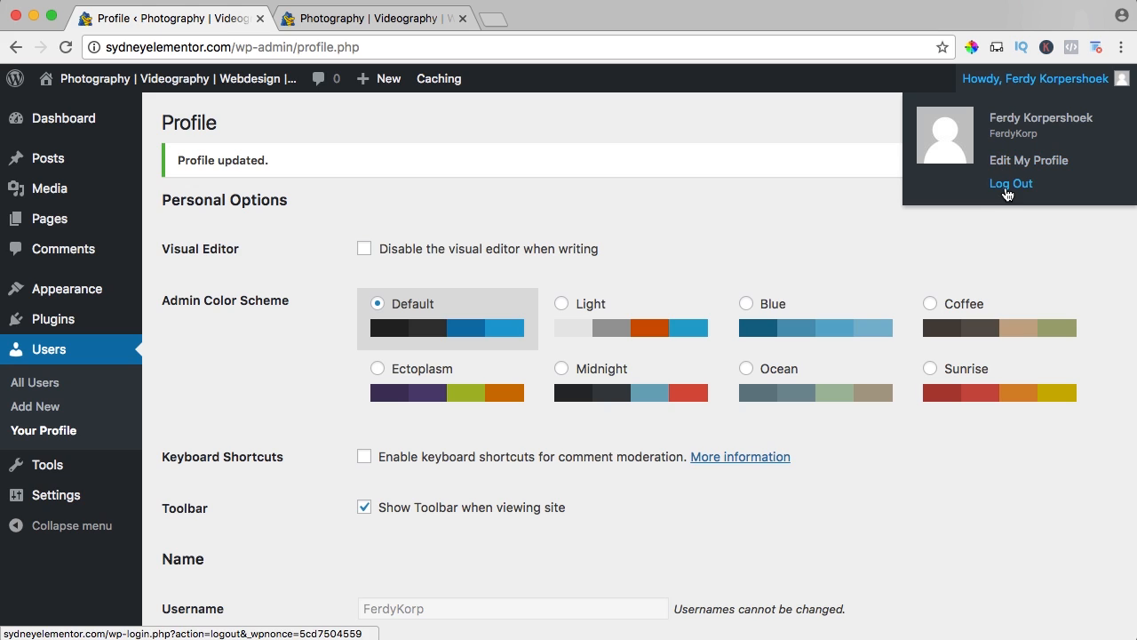
# Log out of WordPress, then log back in with the account username and new password, with Remember Me enabled.
pyautogui.click(1007, 190)
pyautogui.write('FerdyKor')
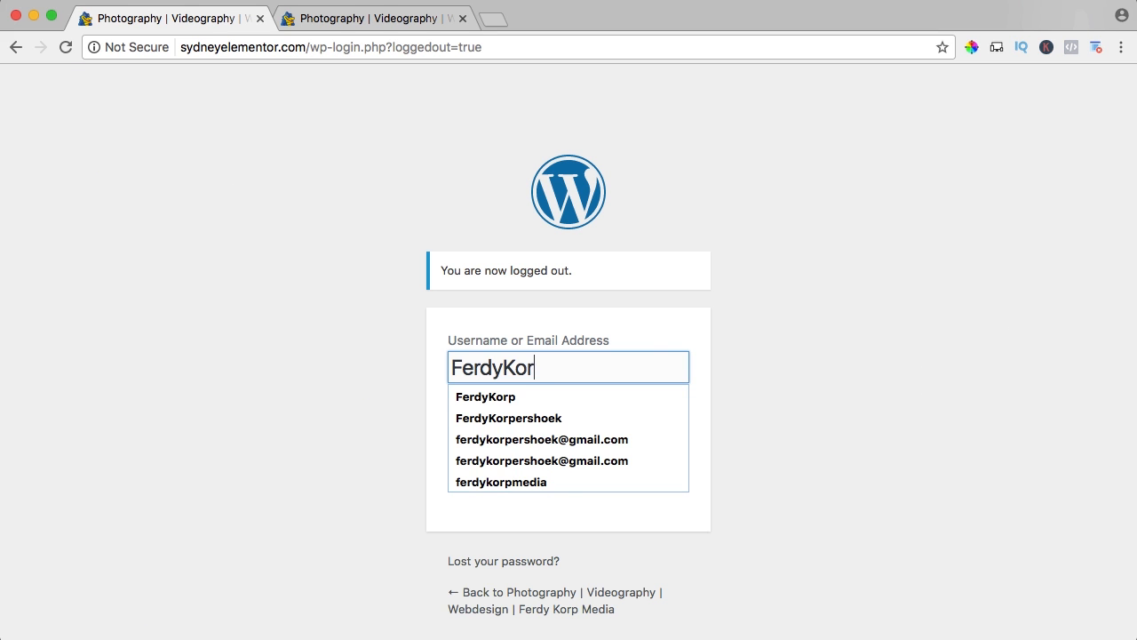
pyautogui.write('p')
pyautogui.press('Tab')
pyautogui.write('•')
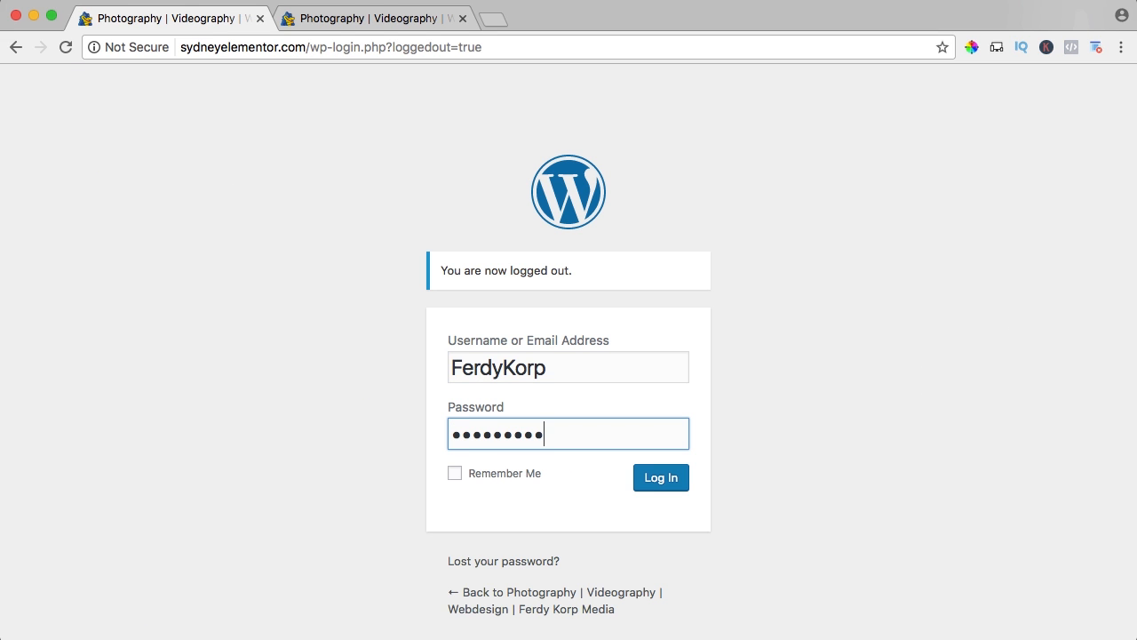
pyautogui.click(454, 473)
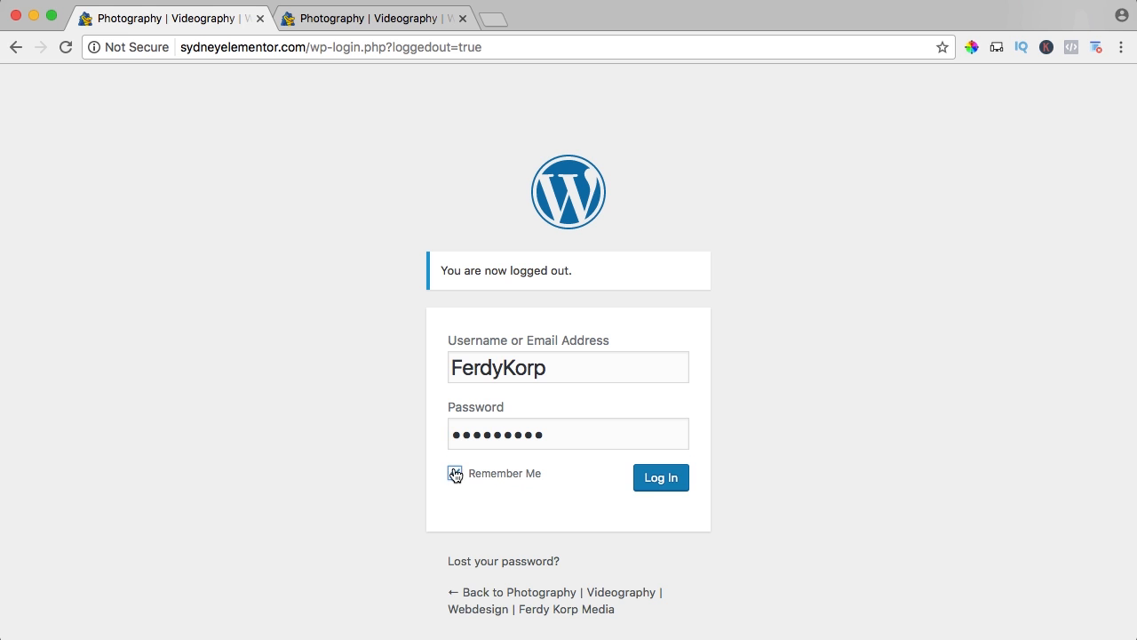
pyautogui.click(657, 480)
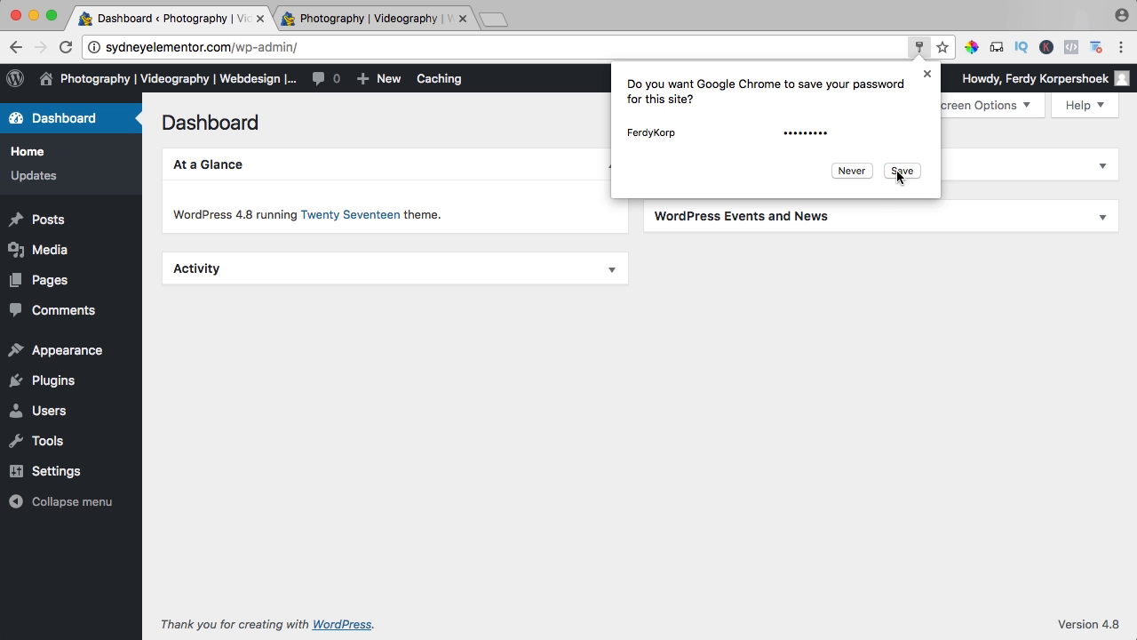
# Collapse the At a Glance box on the dashboard.
pyautogui.click(899, 171)
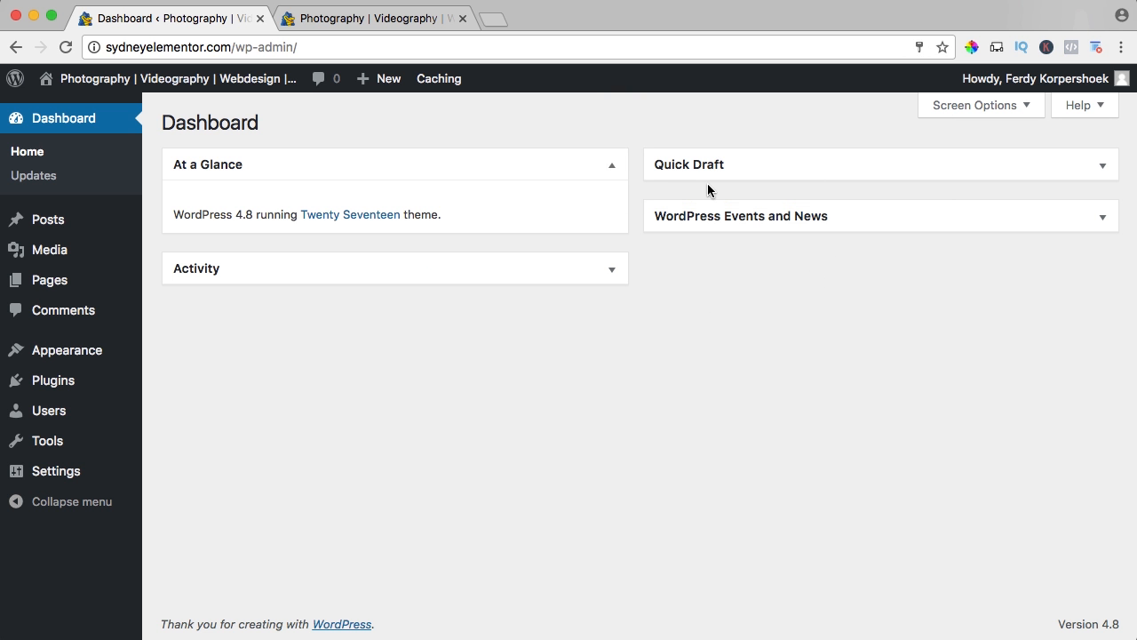
pyautogui.click(611, 167)
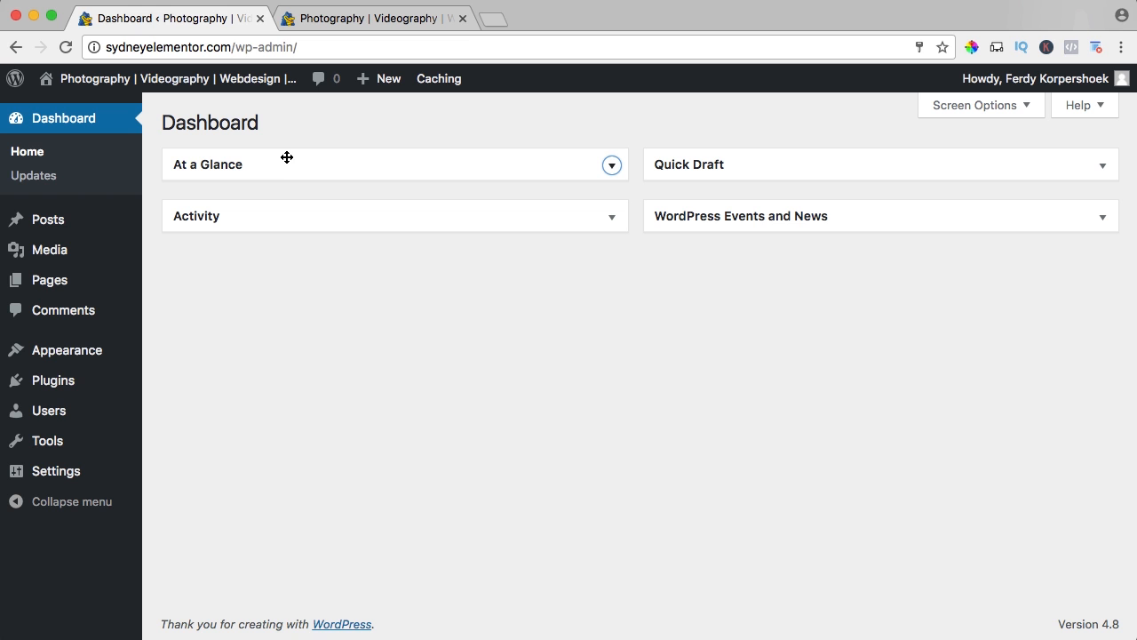
# Compare the dashboard with the live site's front page, and look over the Customize and New options in its admin bar.
pyautogui.moveTo(70, 423)
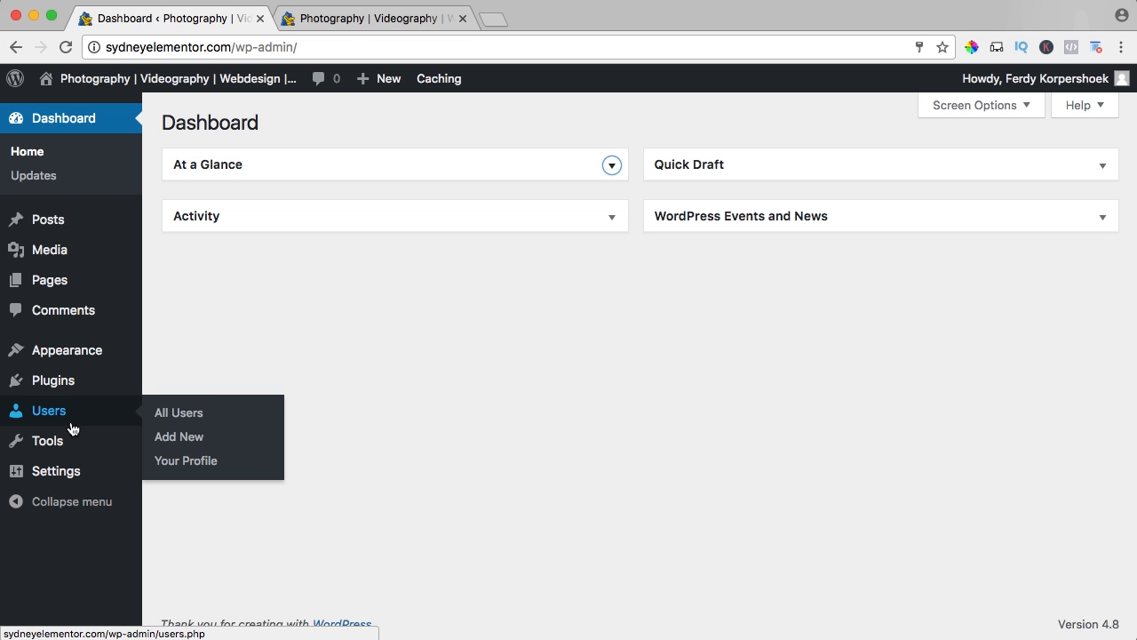
pyautogui.click(352, 18)
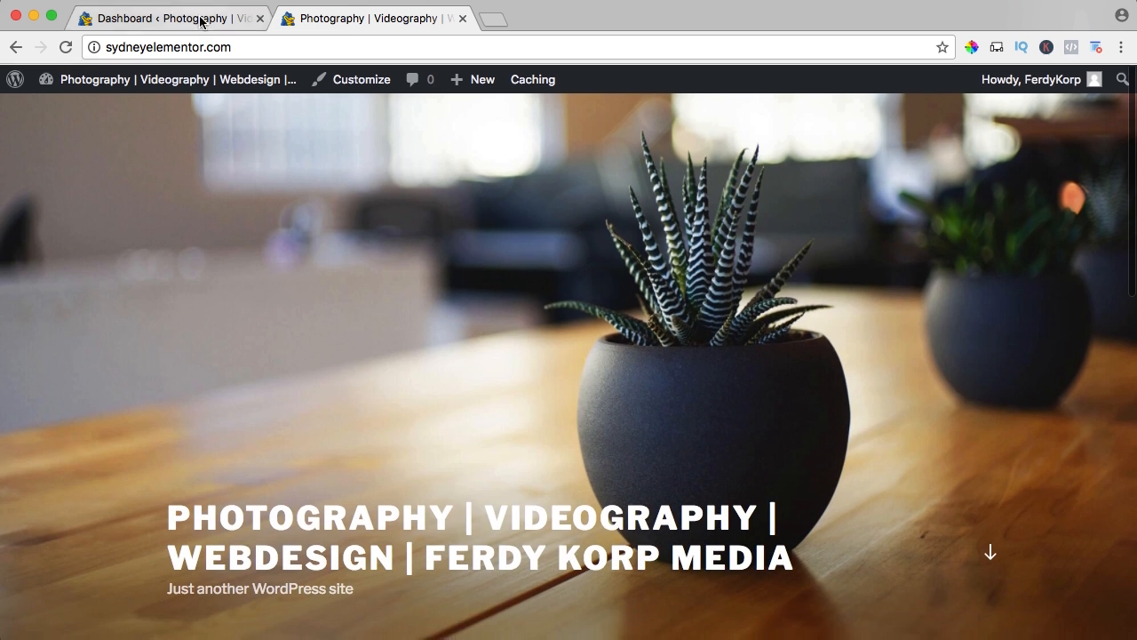
pyautogui.click(202, 19)
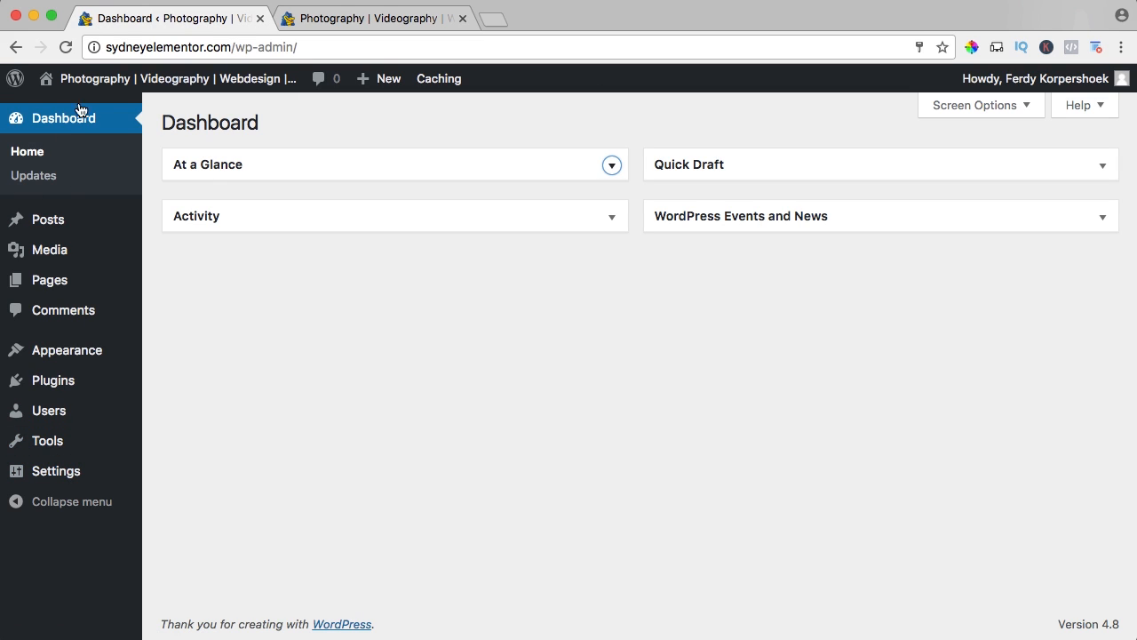
pyautogui.click(382, 19)
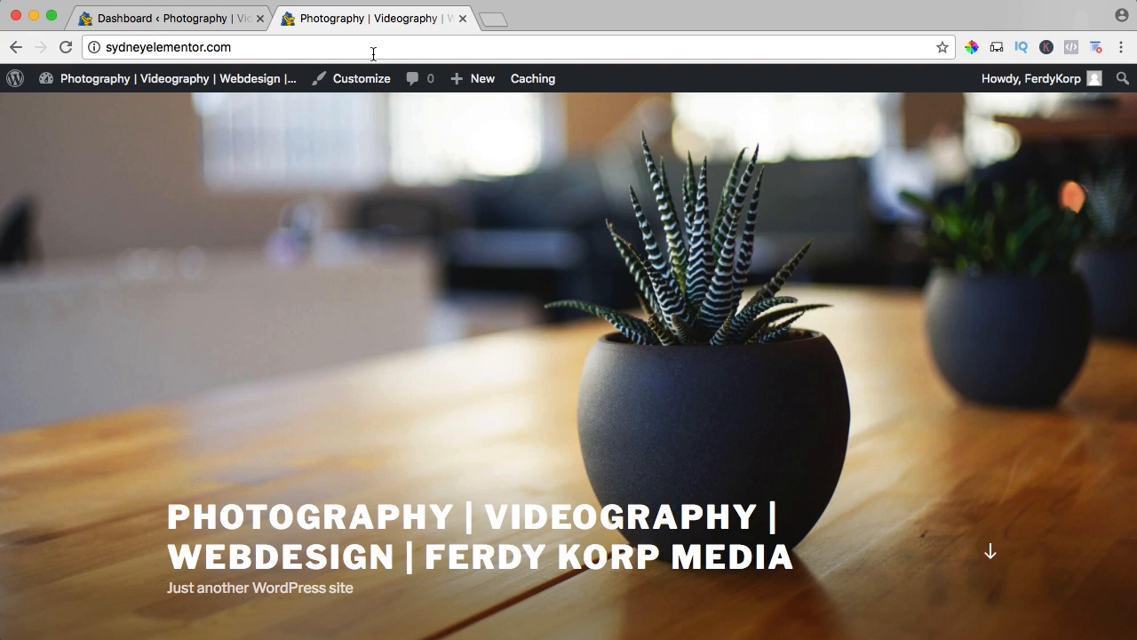
pyautogui.moveTo(172, 76)
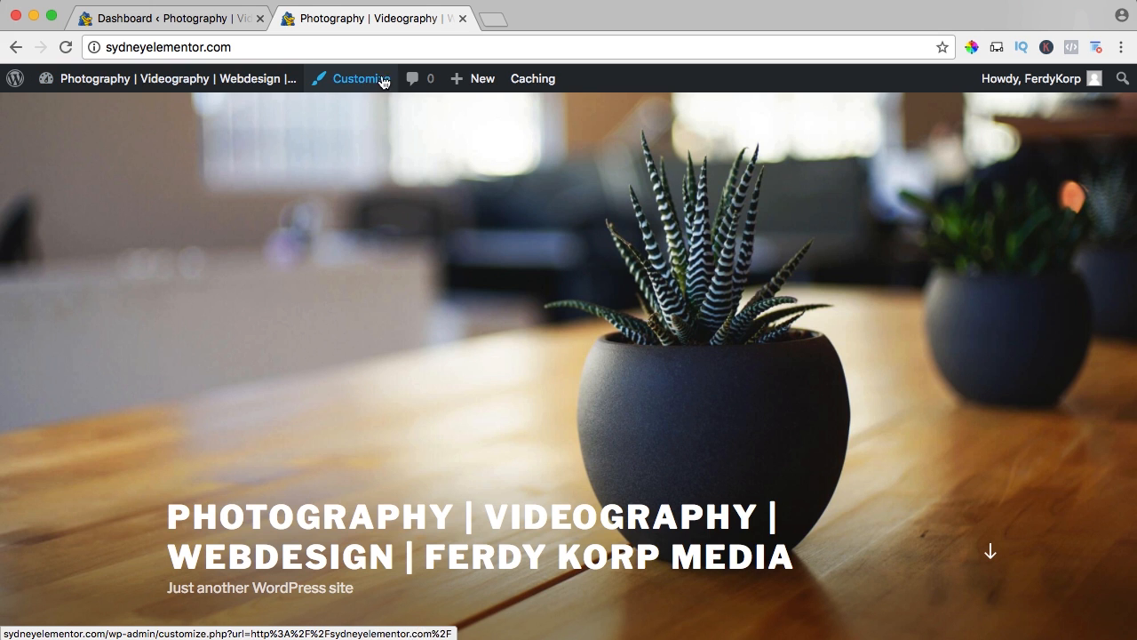
pyautogui.moveTo(478, 82)
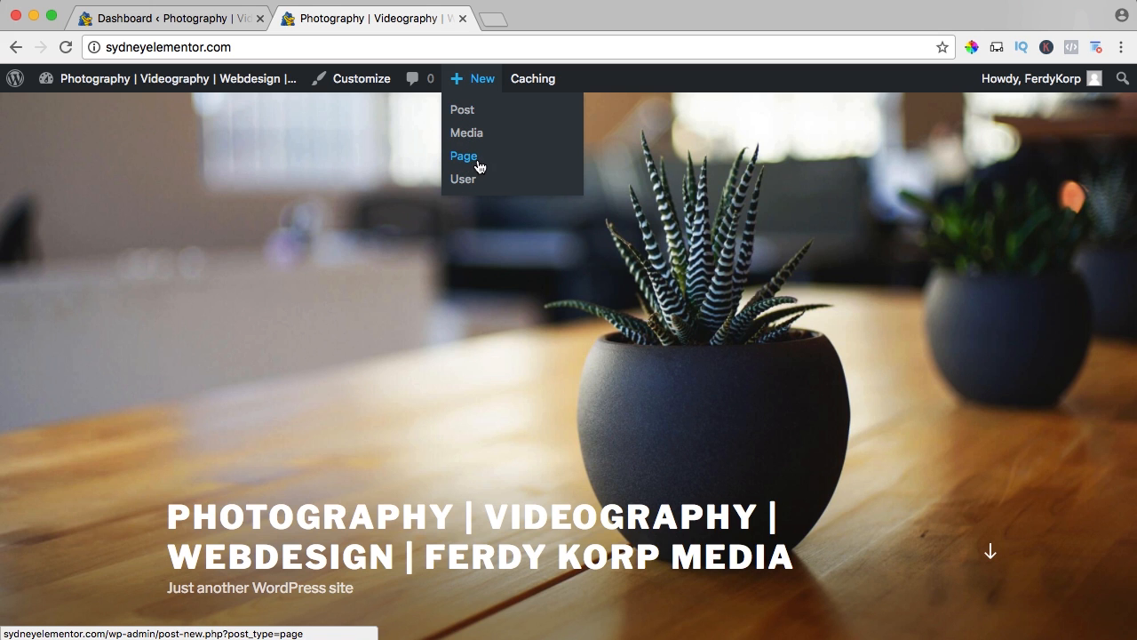
pyautogui.click(178, 21)
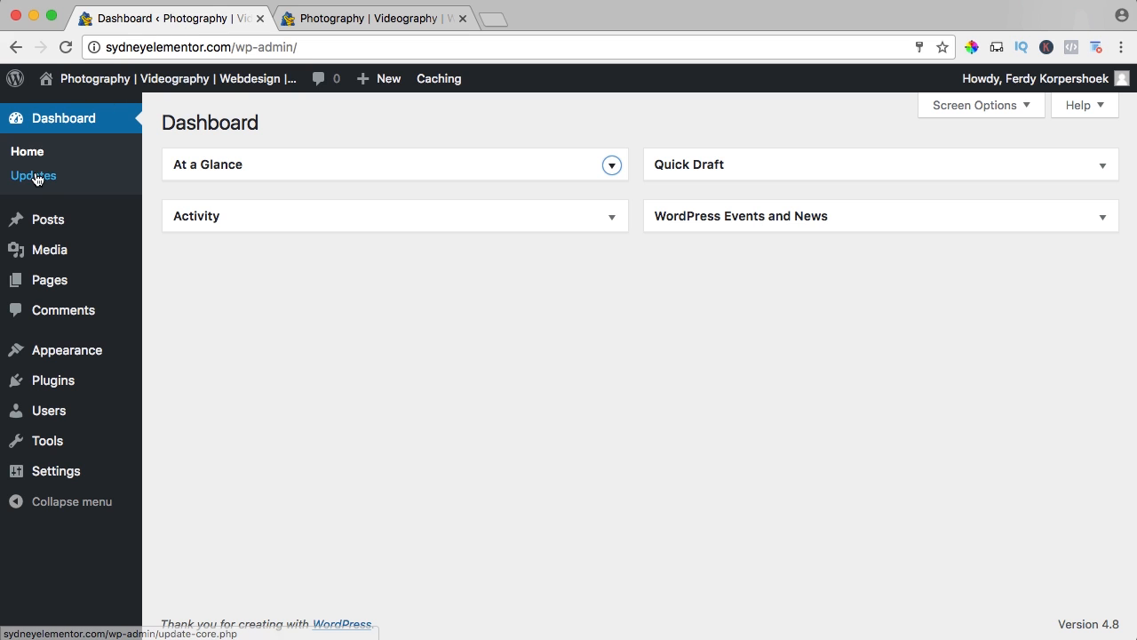
# Create a new page titled Home from the pages overview and publish it.
pyautogui.moveTo(43, 288)
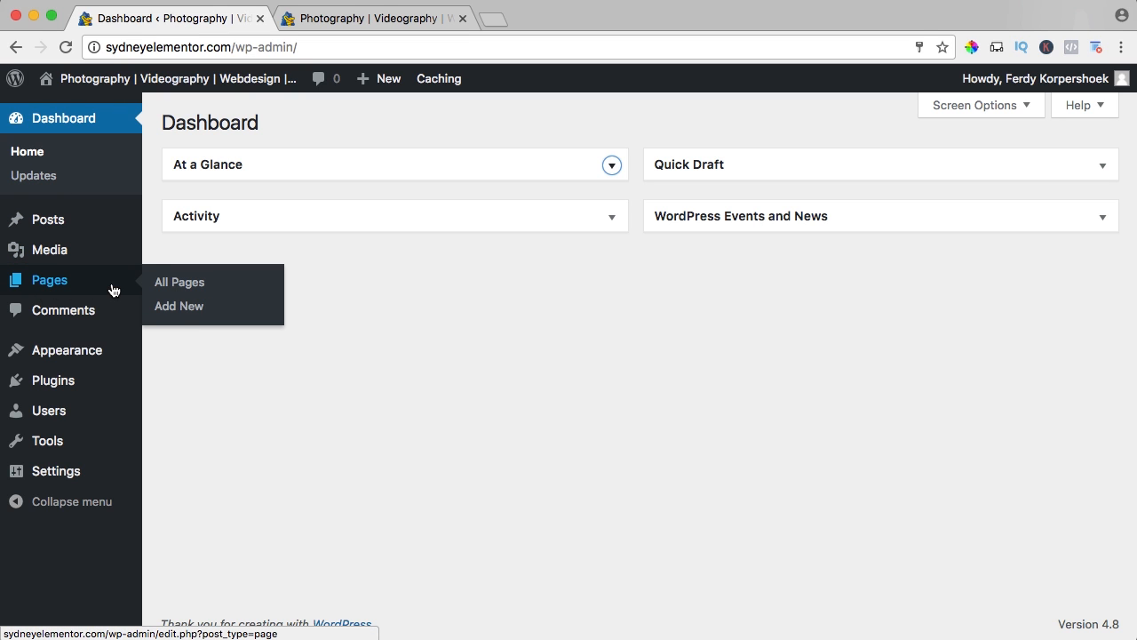
pyautogui.click(50, 284)
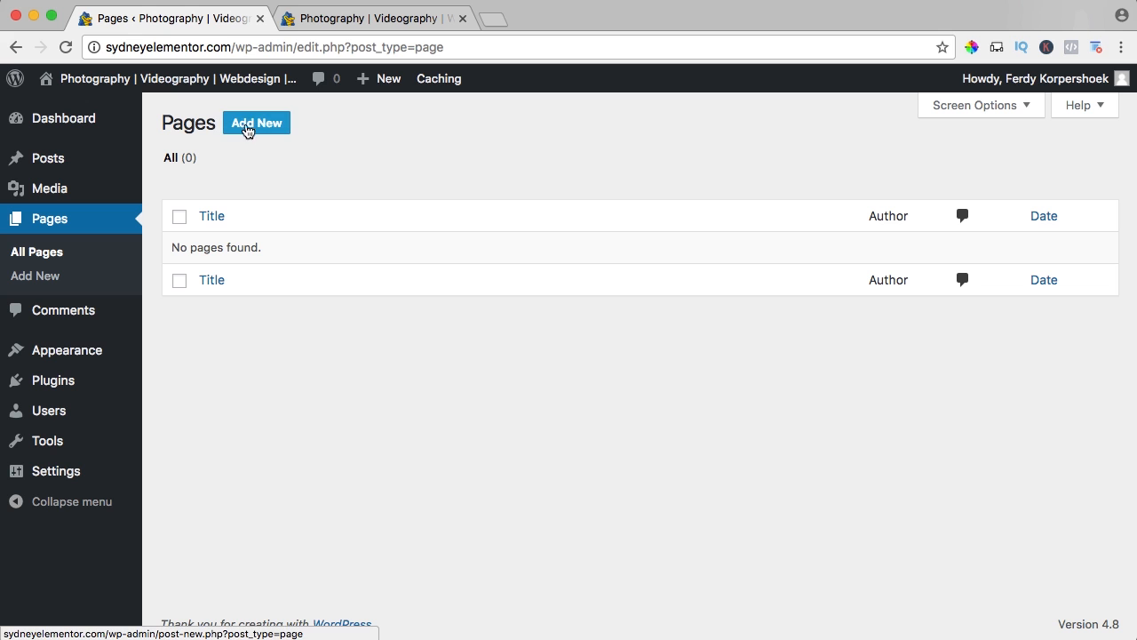
pyautogui.click(257, 125)
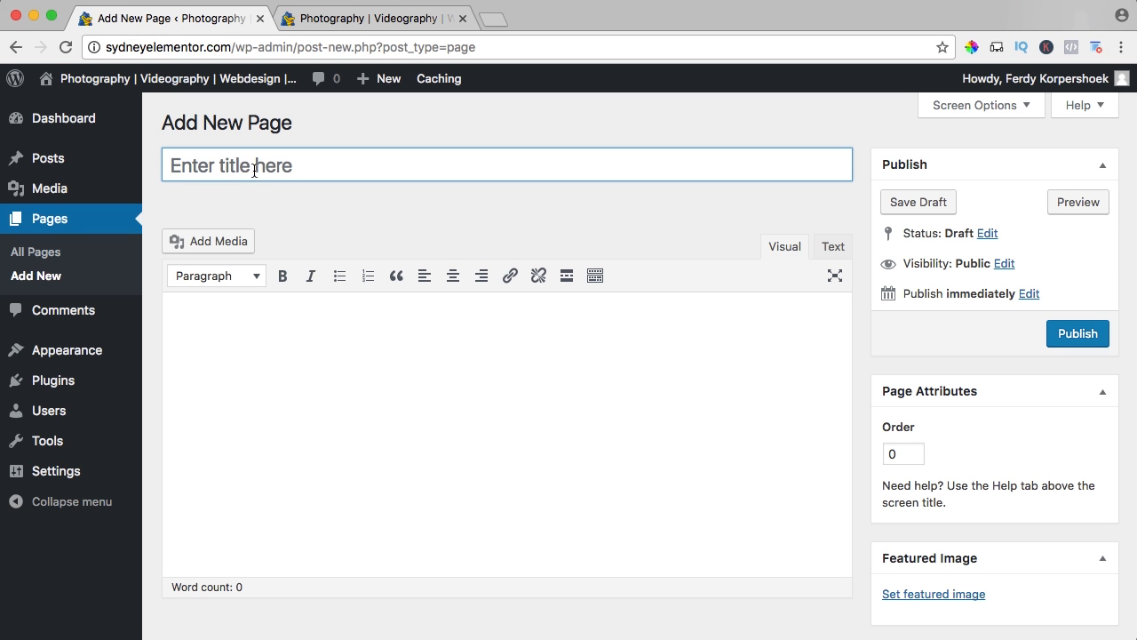
pyautogui.write('Home')
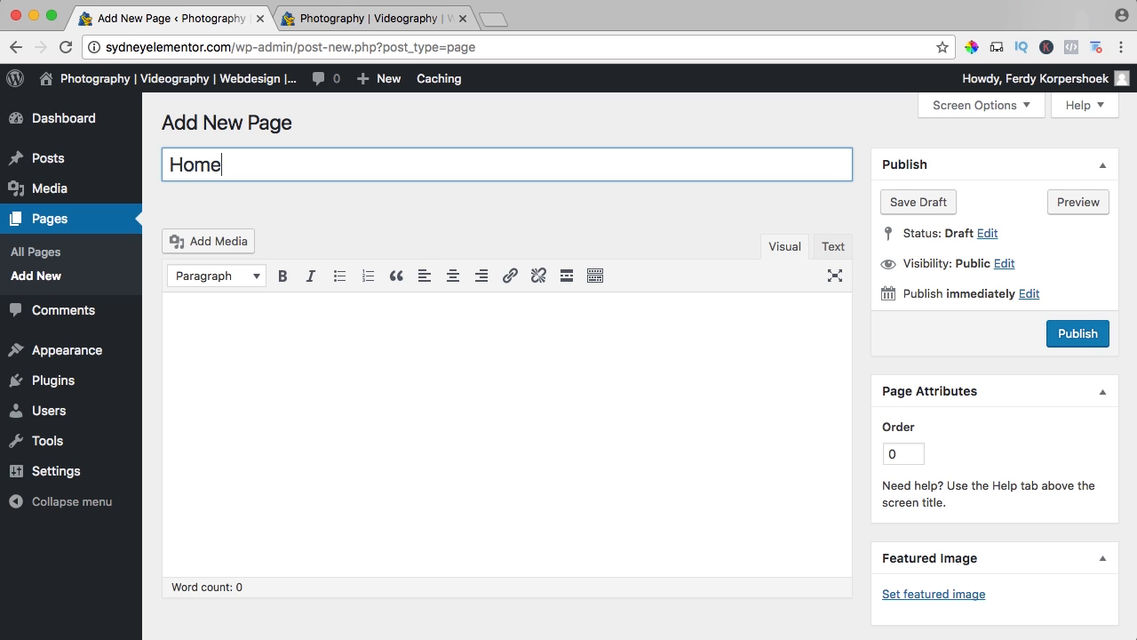
pyautogui.click(1071, 339)
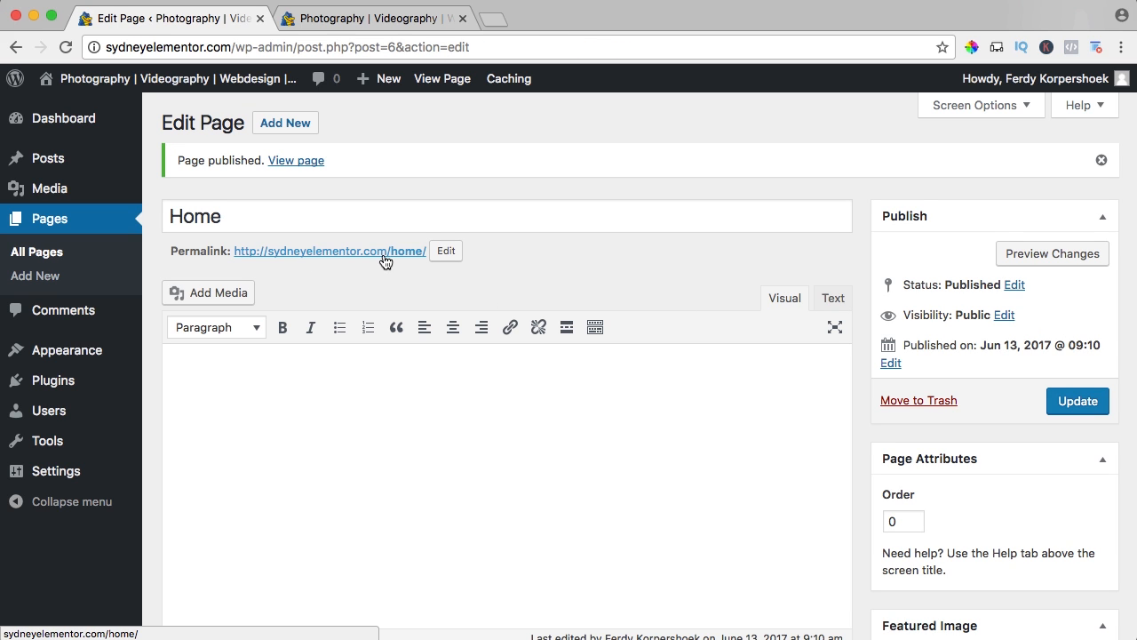
# Add another page titled About and publish it.
pyautogui.click(283, 126)
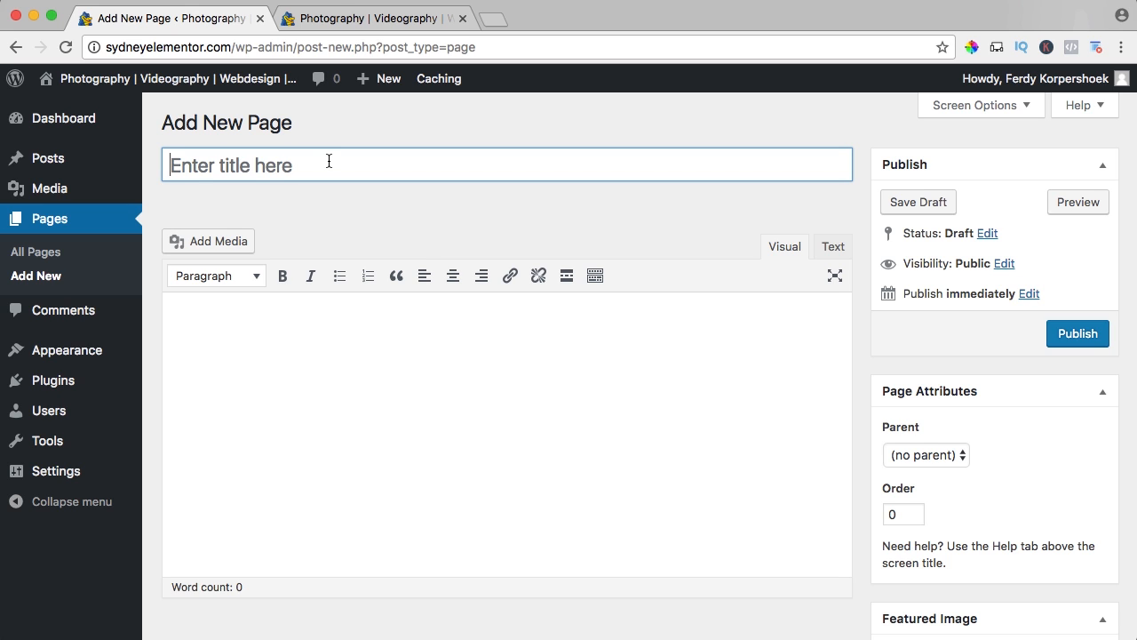
pyautogui.write('About')
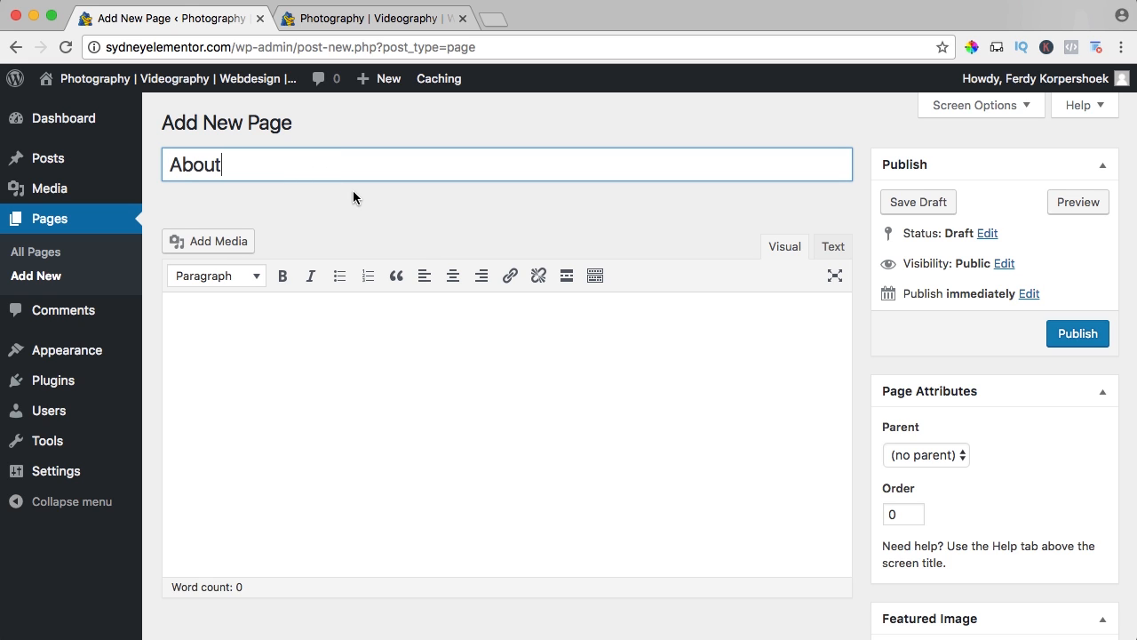
pyautogui.click(1079, 335)
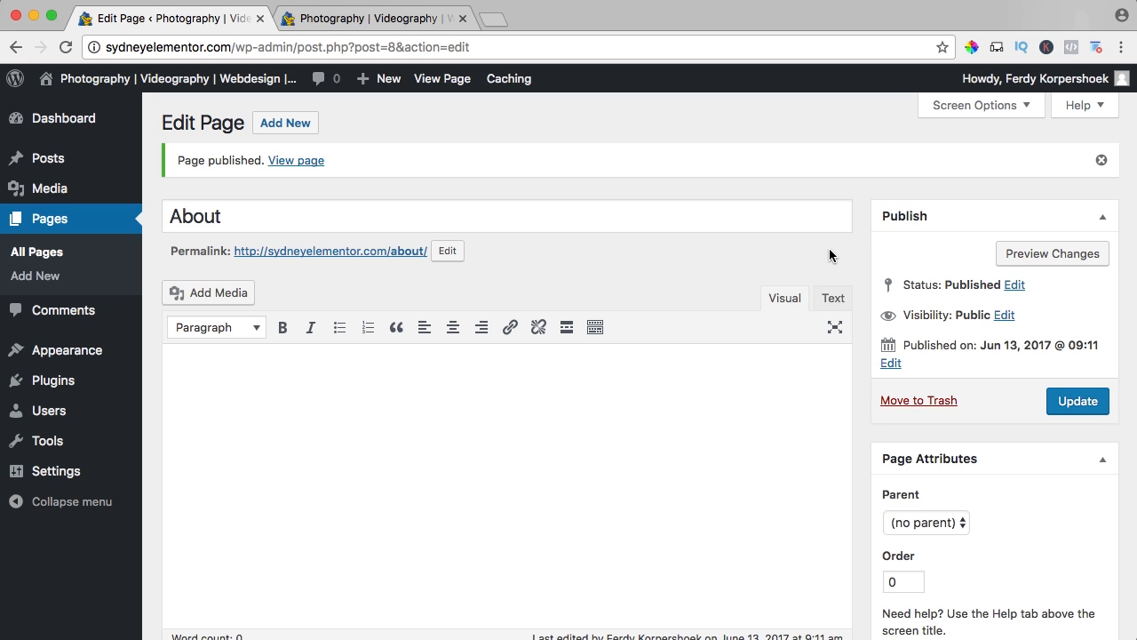
# Add another page titled Services and publish it.
pyautogui.click(277, 126)
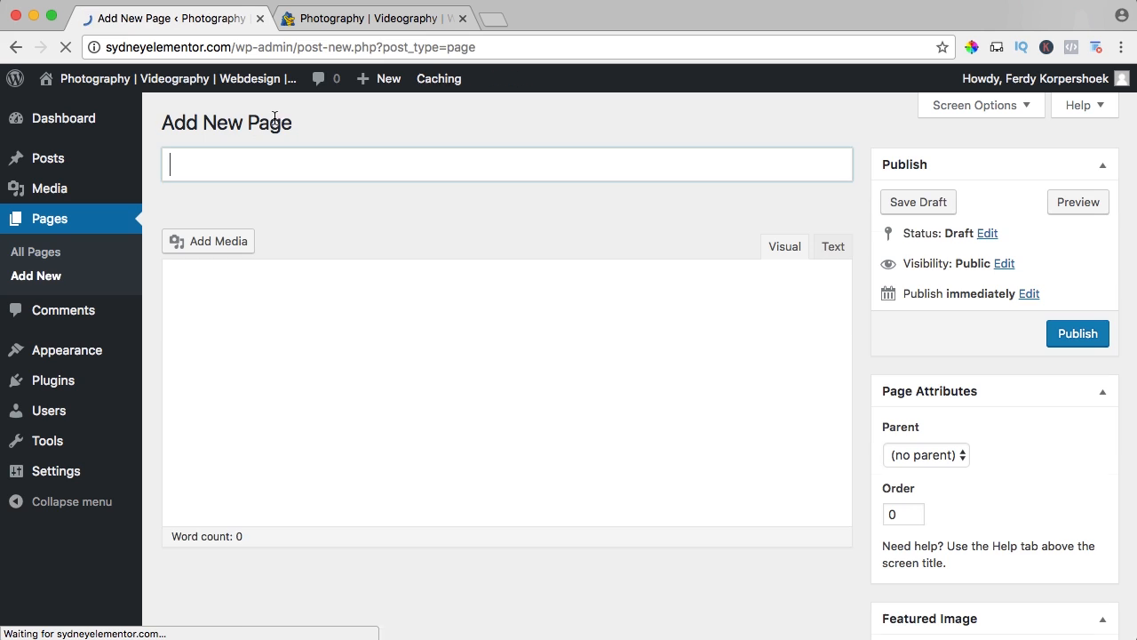
pyautogui.write('Services')
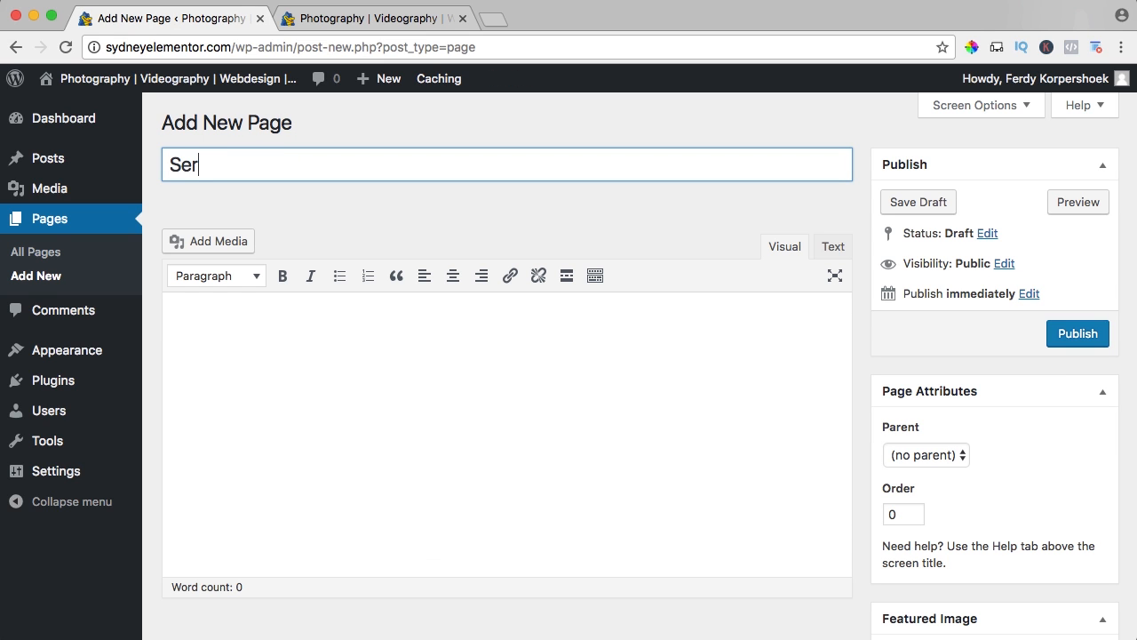
pyautogui.click(1055, 333)
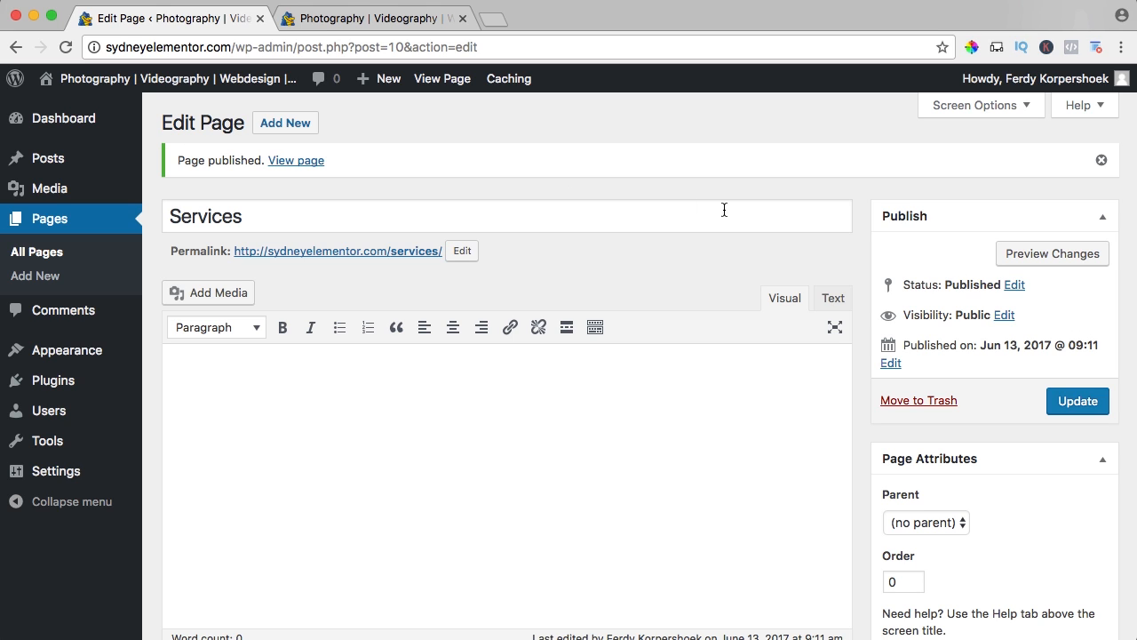
# Add another page titled Photography and publish it, leaving its content empty.
pyautogui.click(283, 123)
pyautogui.write('Ph')
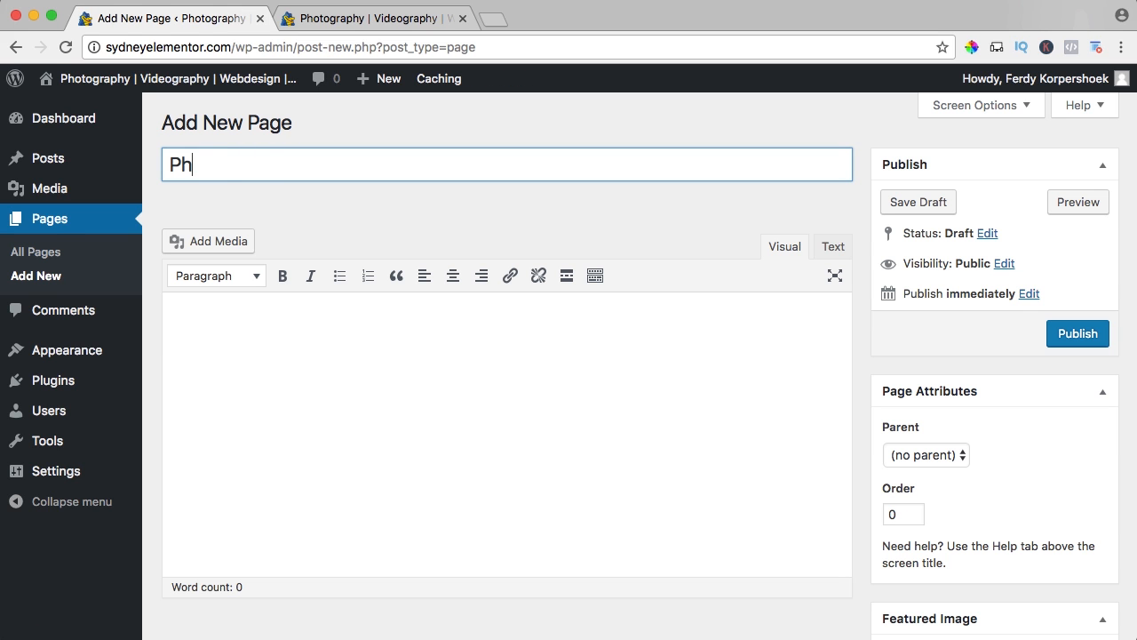
pyautogui.write('otography')
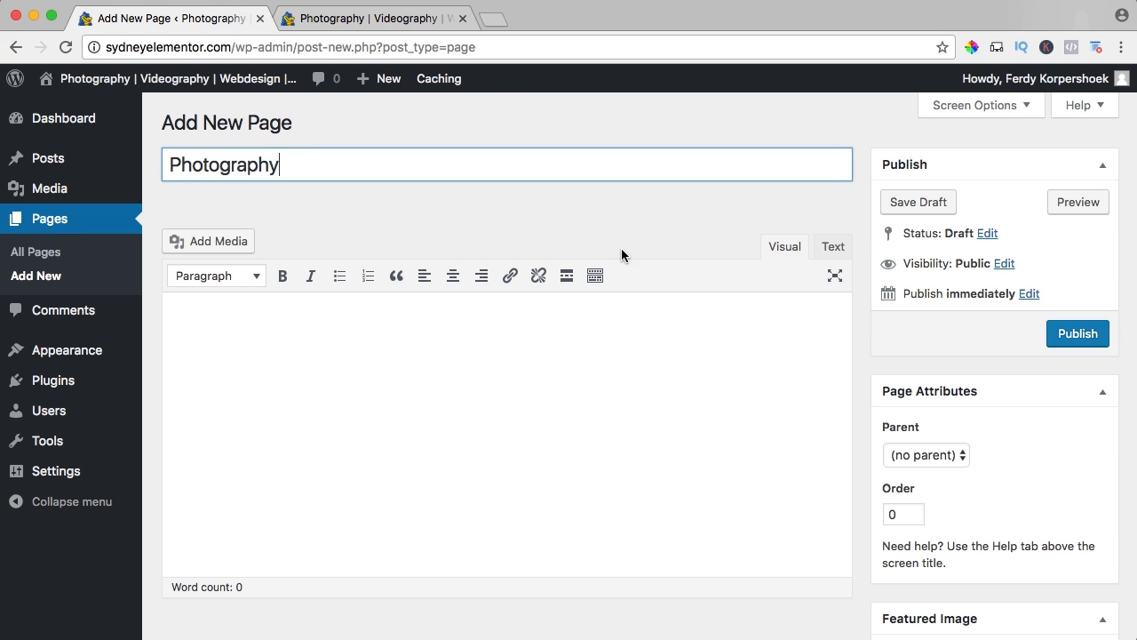
pyautogui.click(1075, 331)
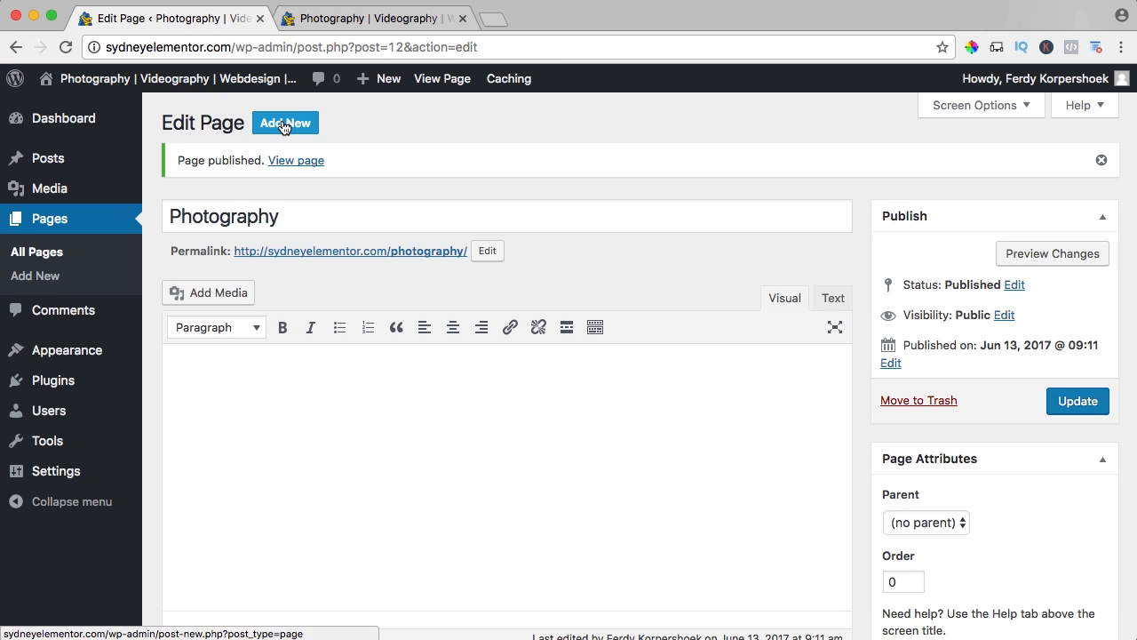
# Add another page titled Videography with no parent and publish it.
pyautogui.click(282, 124)
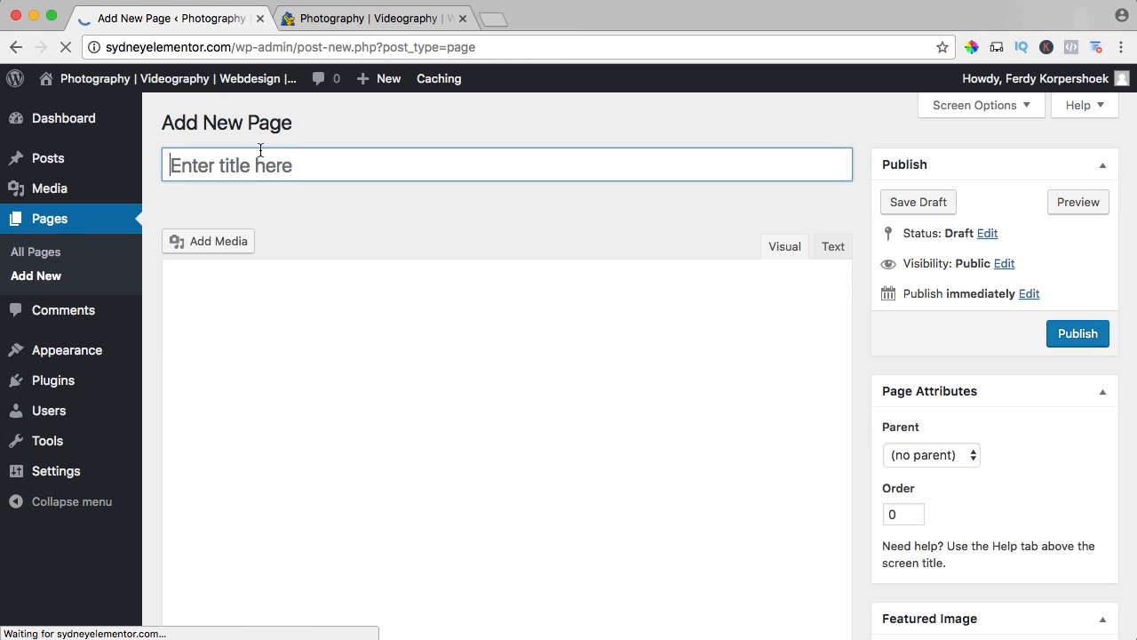
pyautogui.write('Videogra')
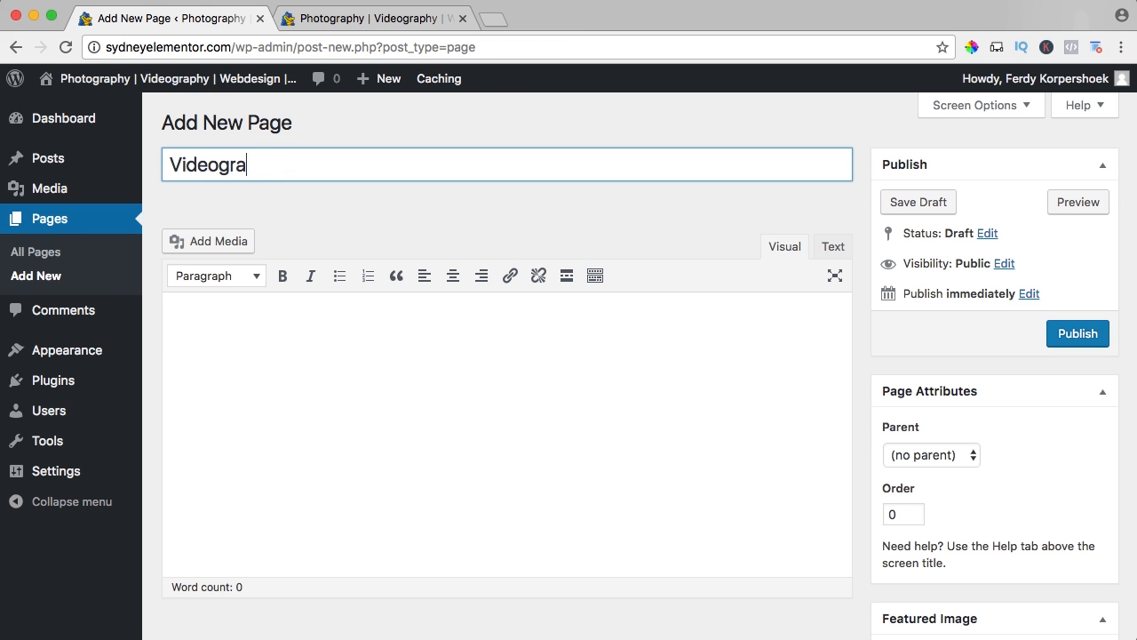
pyautogui.write('phy')
pyautogui.click(1076, 340)
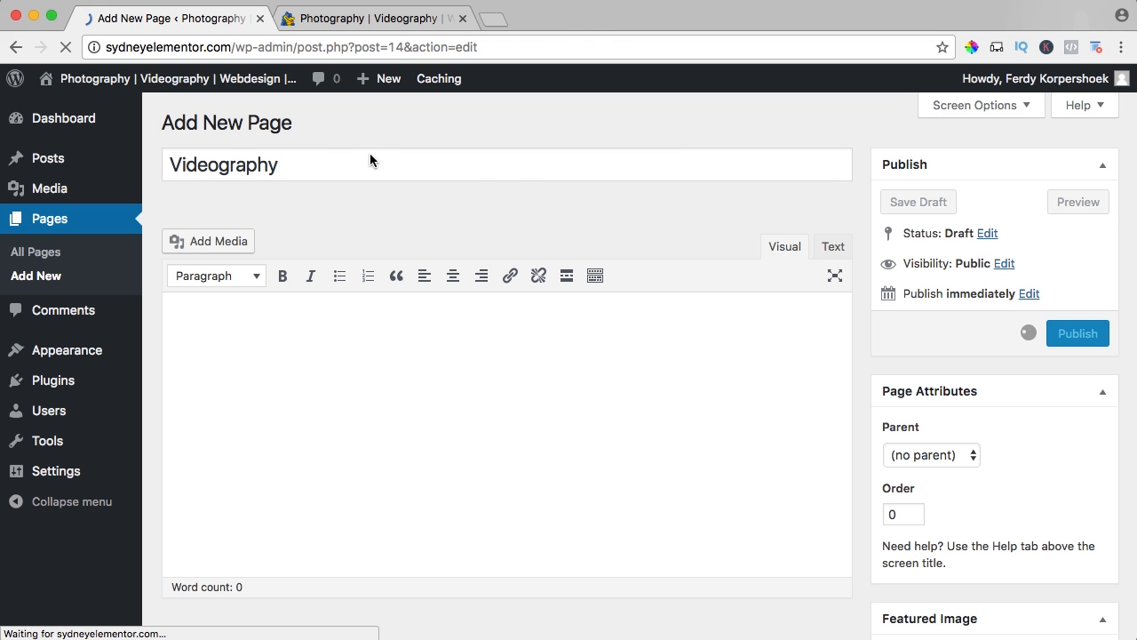
# Add another page titled Webdesign and publish it.
pyautogui.click(285, 130)
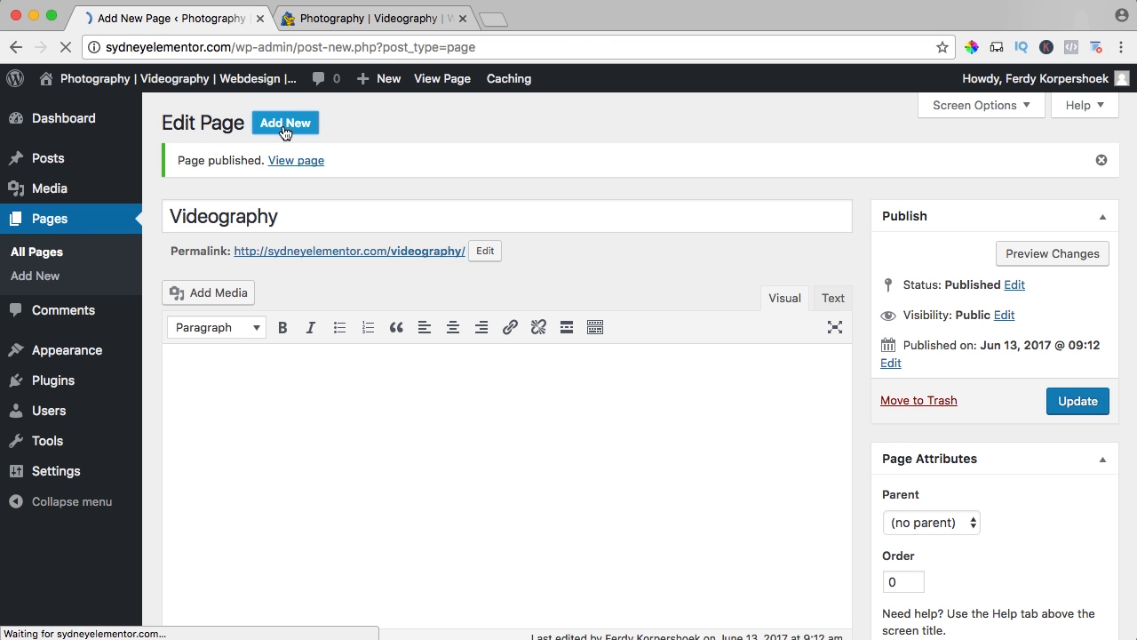
pyautogui.write('Webdesign')
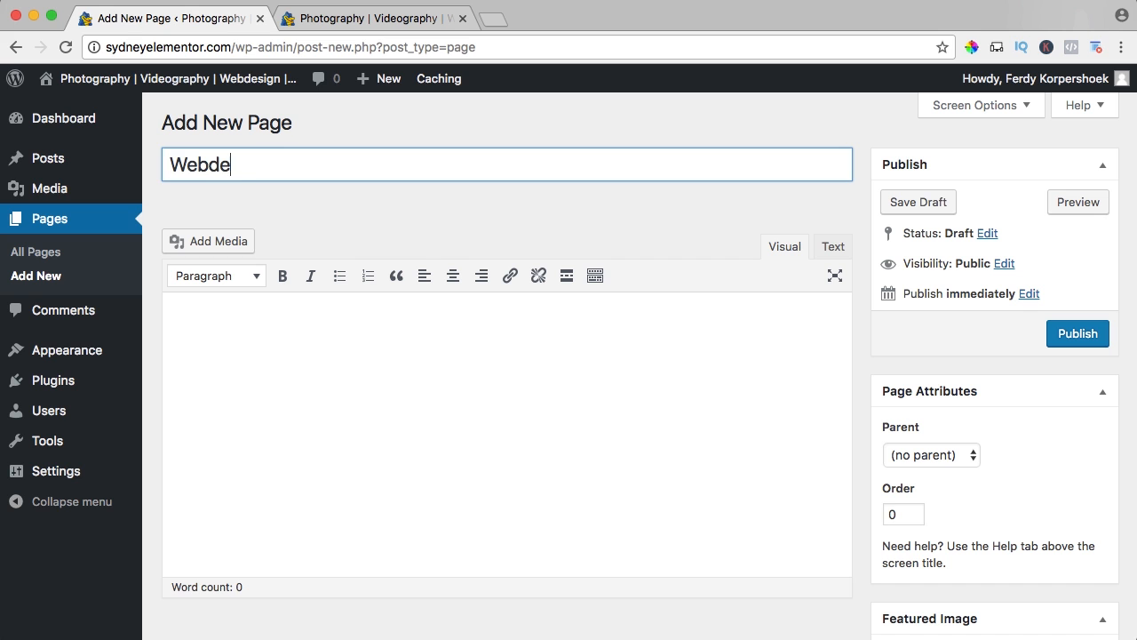
pyautogui.click(1073, 333)
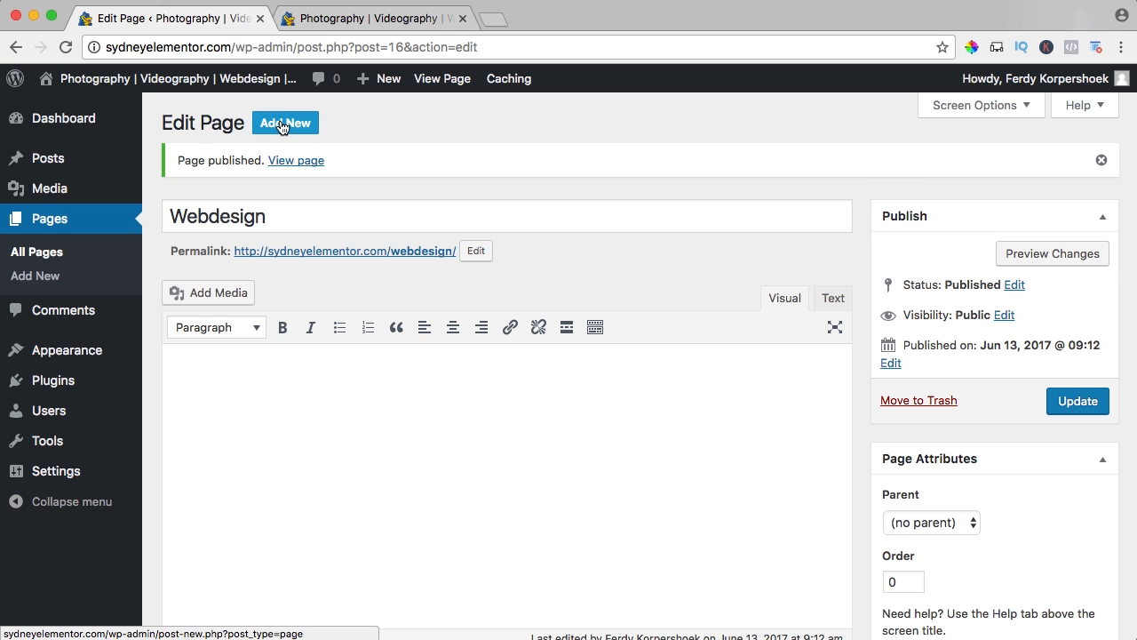
# Add another page titled Portfolio and publish it.
pyautogui.click(282, 124)
pyautogui.write('Portfolio')
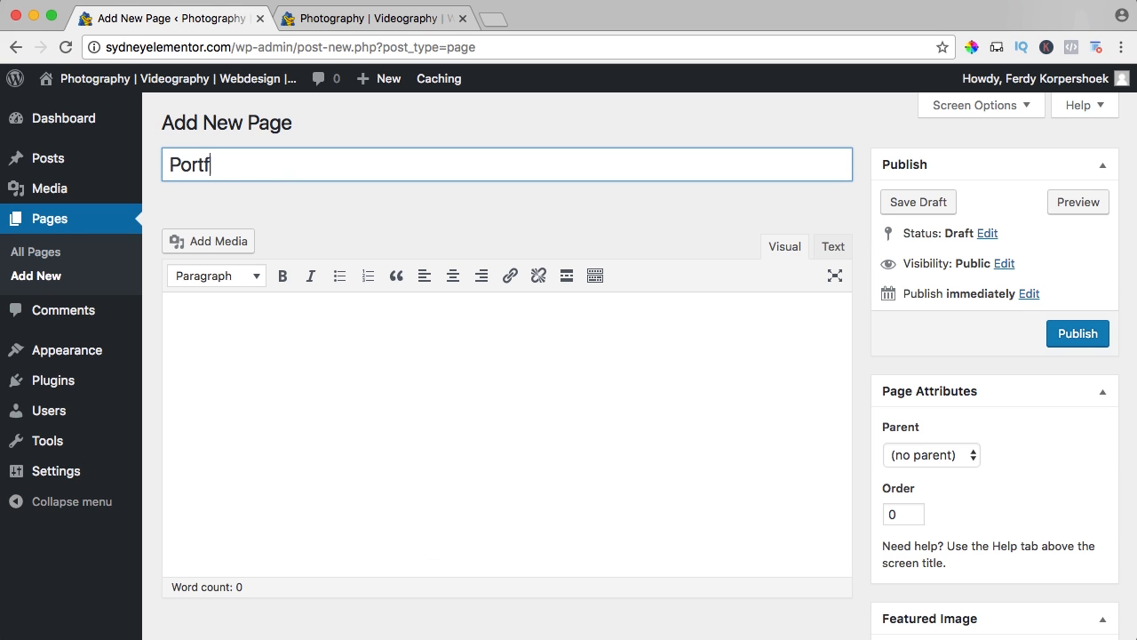
pyautogui.click(1076, 333)
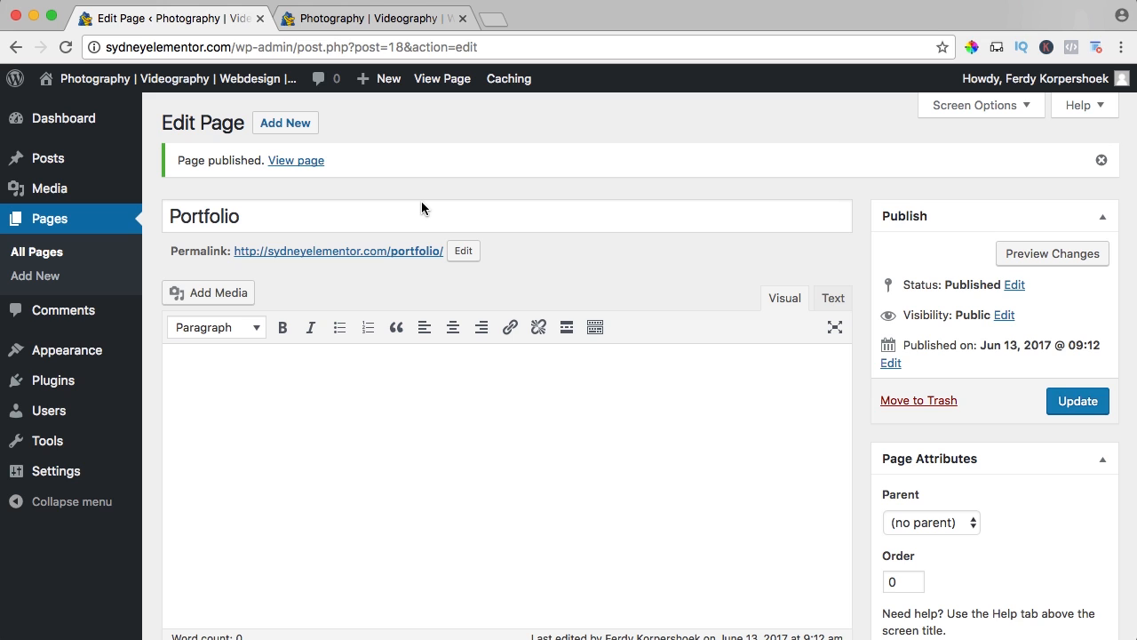
# Add another page titled Blog and publish it.
pyautogui.click(283, 124)
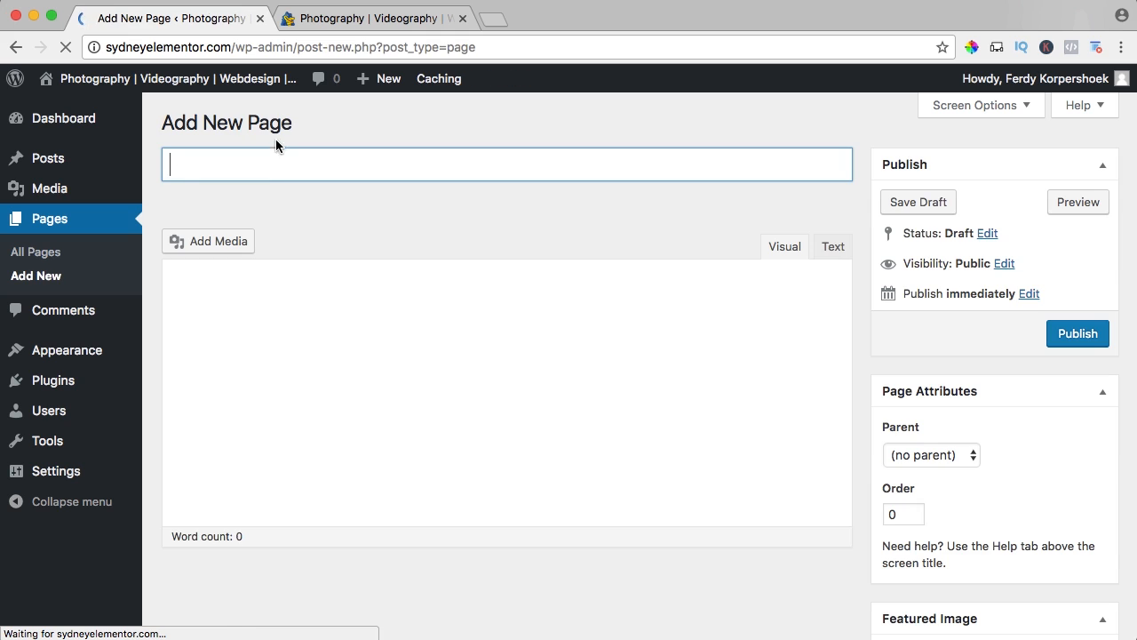
pyautogui.click(256, 164)
pyautogui.write('Blog')
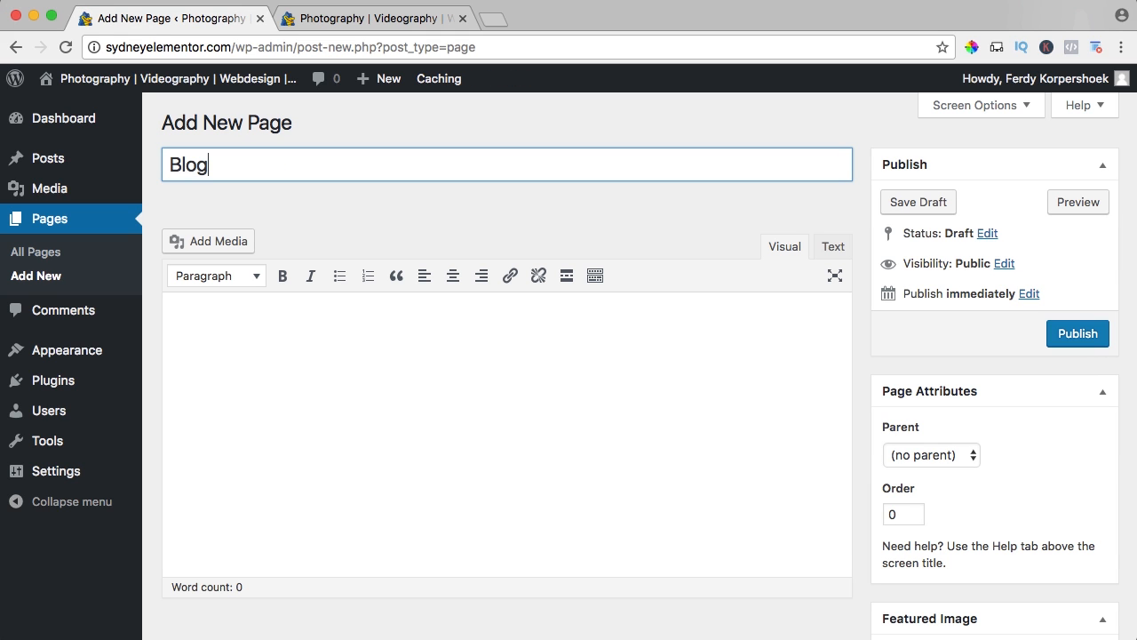
pyautogui.click(1073, 333)
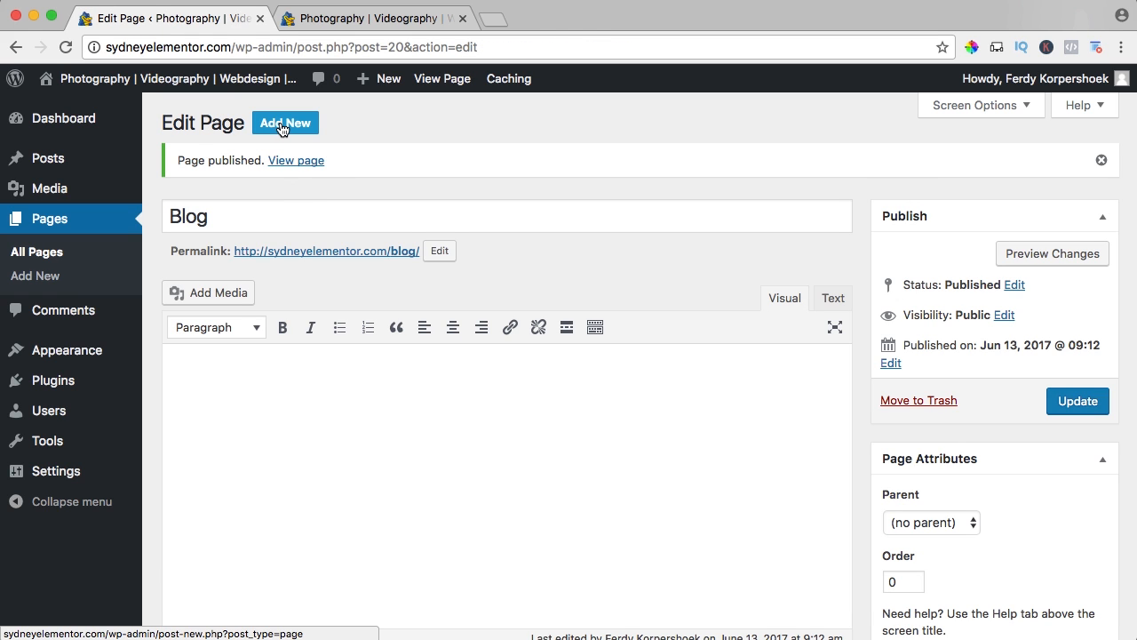
# Add another page titled Contact and publish it.
pyautogui.click(282, 129)
pyautogui.click(276, 171)
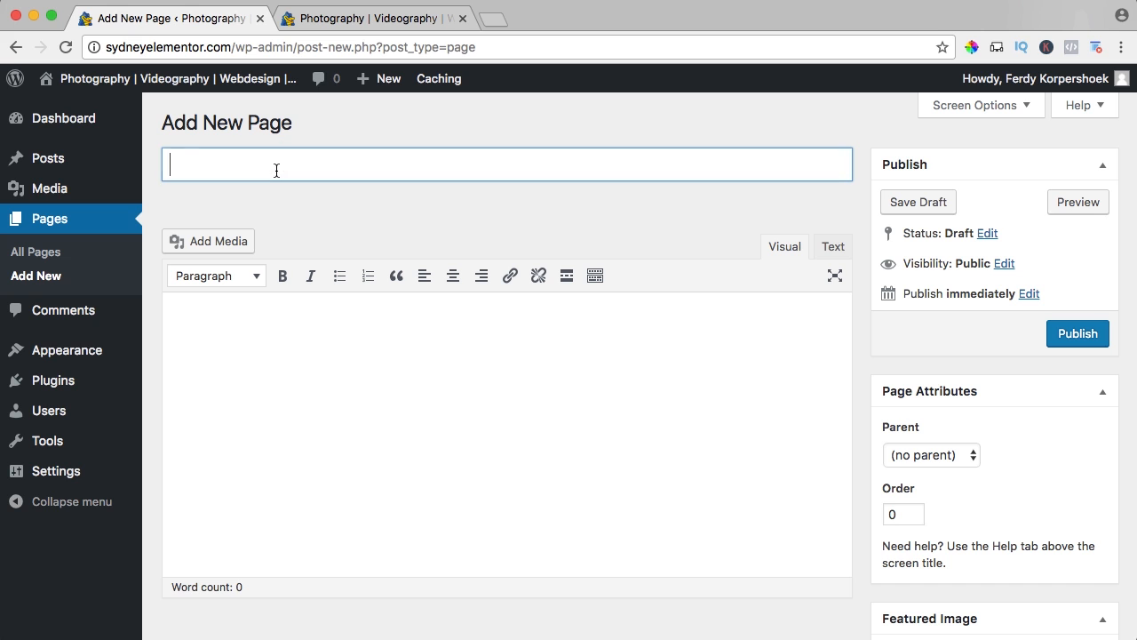
pyautogui.write('Contact')
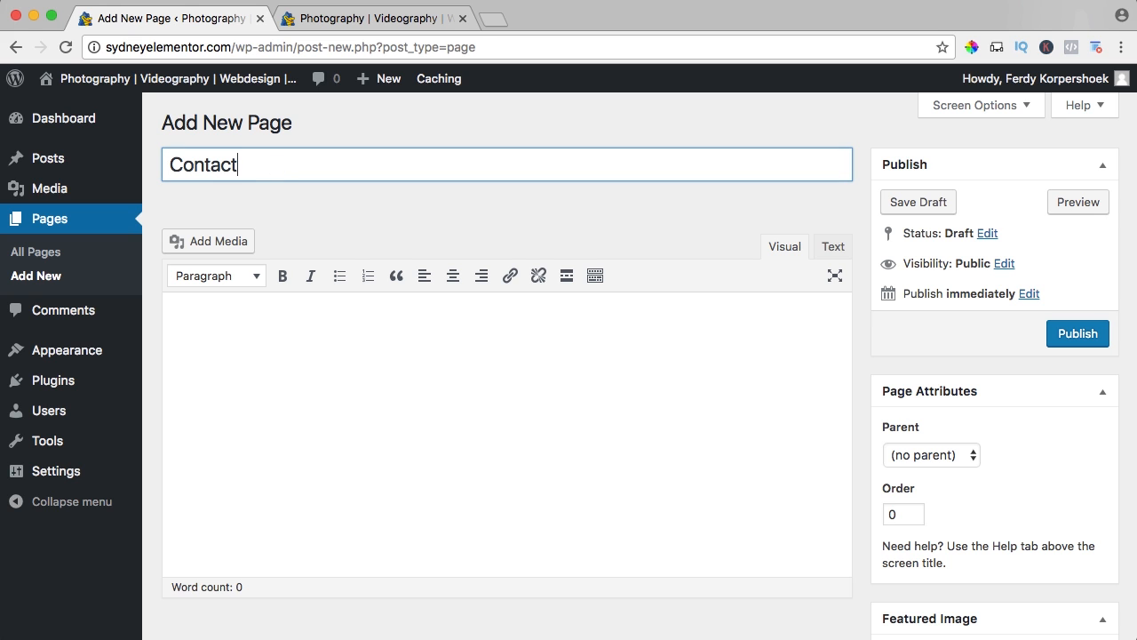
pyautogui.click(1076, 334)
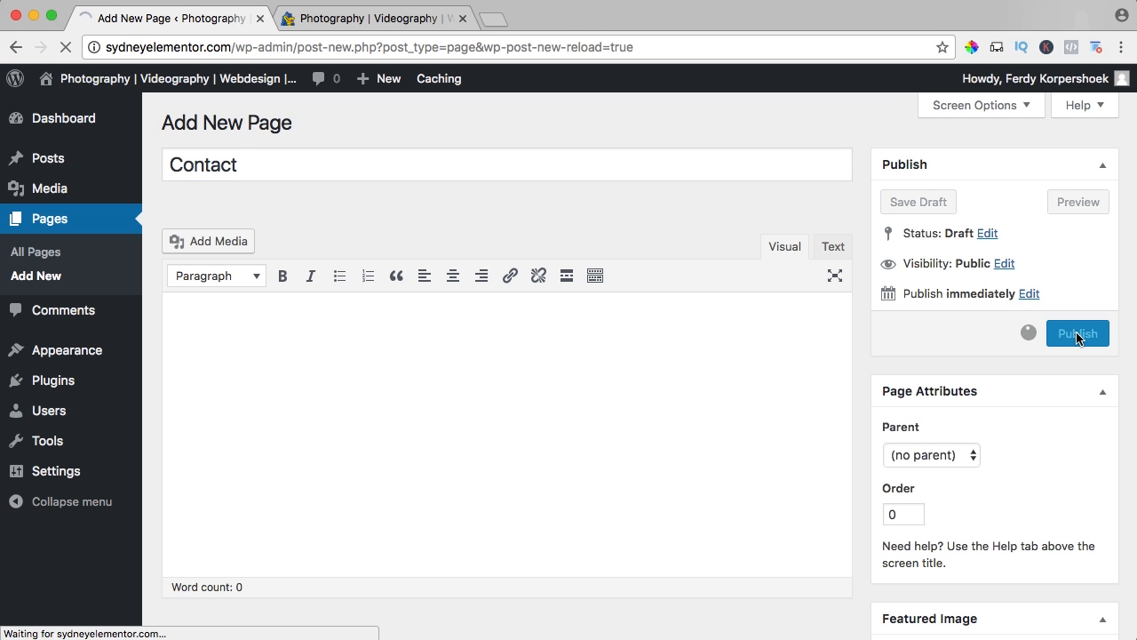
# Look at the live site's front page for navigation, and return to the page editor.
pyautogui.click(382, 18)
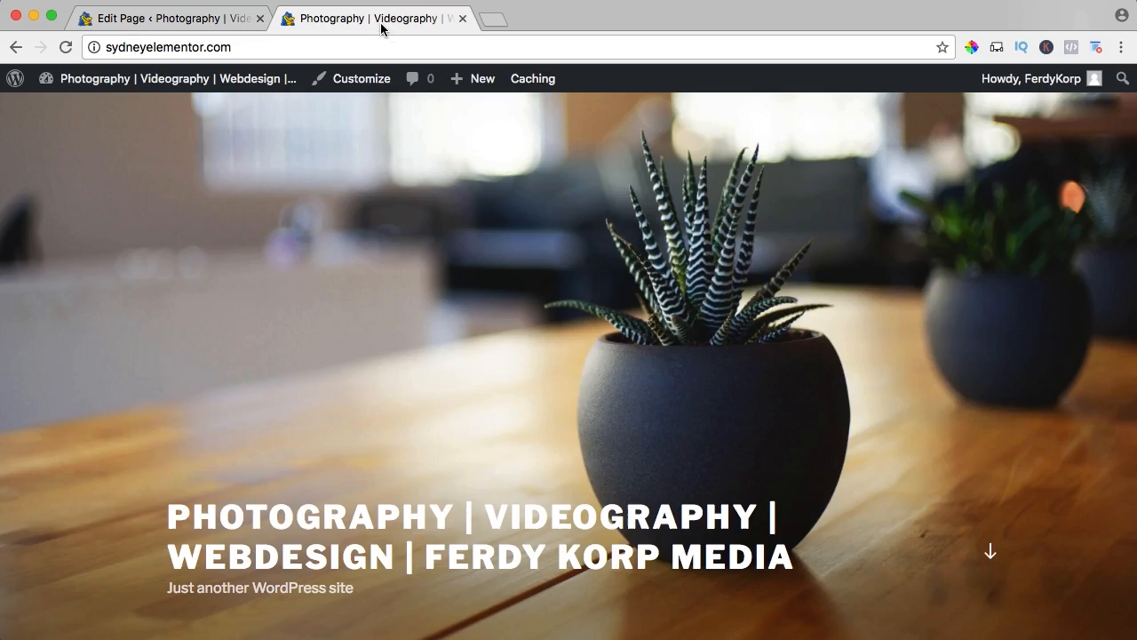
pyautogui.scroll(-10, 436, 351)
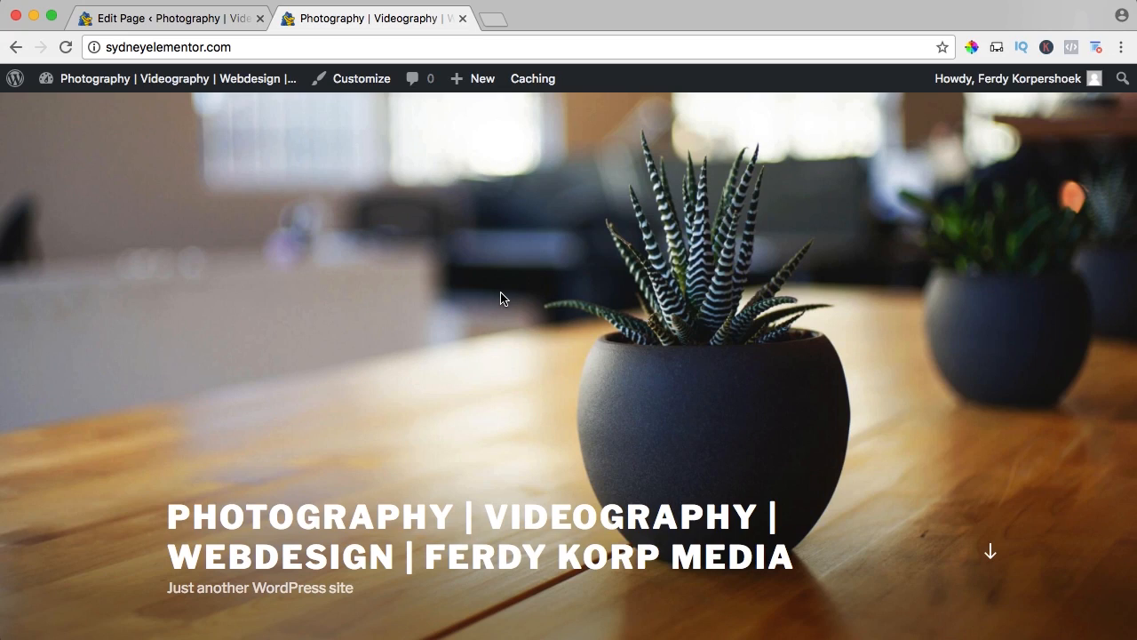
pyautogui.click(141, 19)
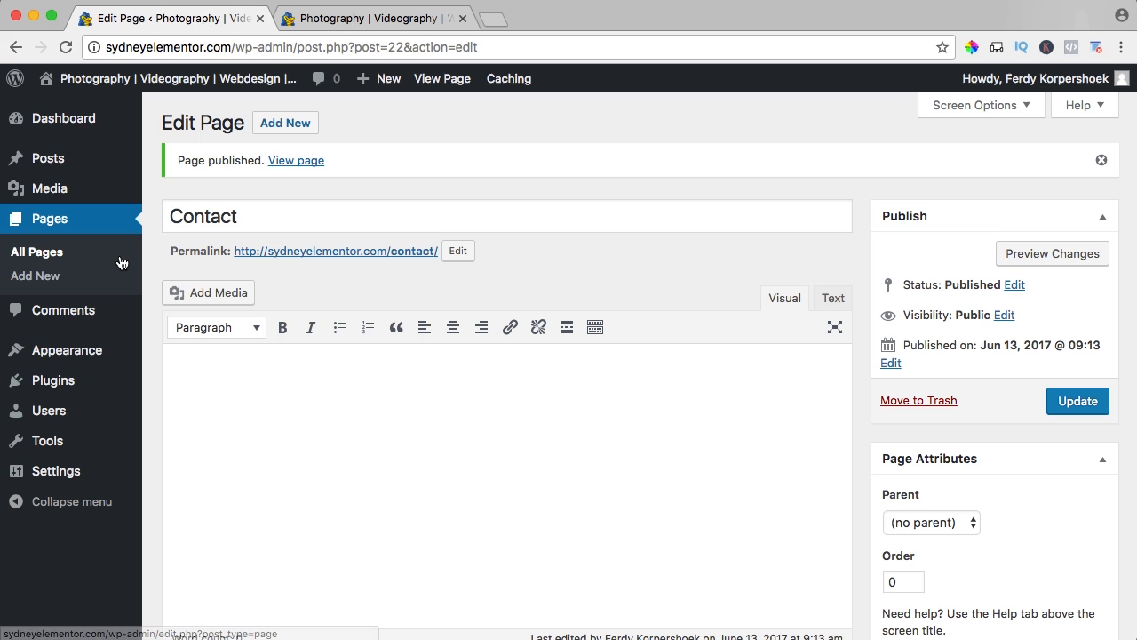
# Create a new navigation menu named main_menu.
pyautogui.moveTo(74, 351)
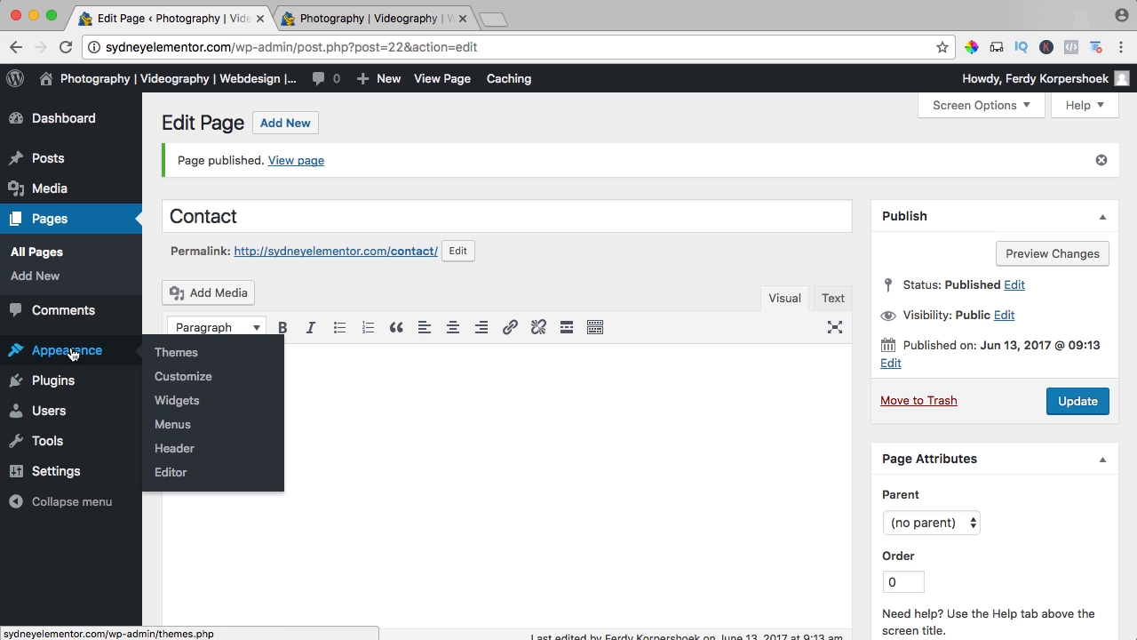
pyautogui.click(177, 430)
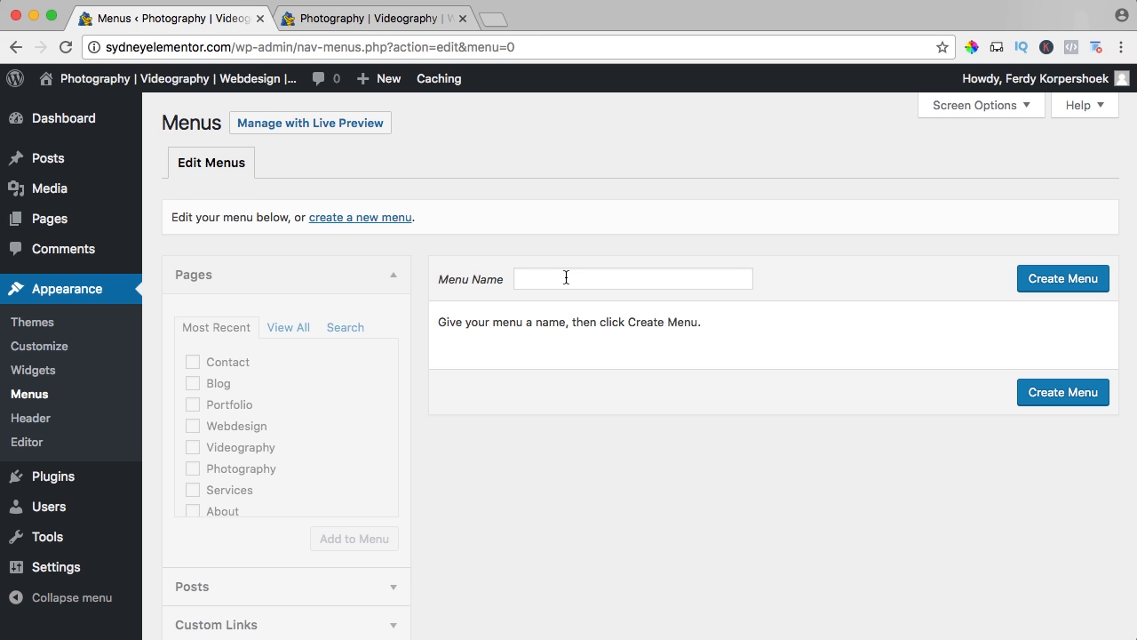
pyautogui.click(558, 278)
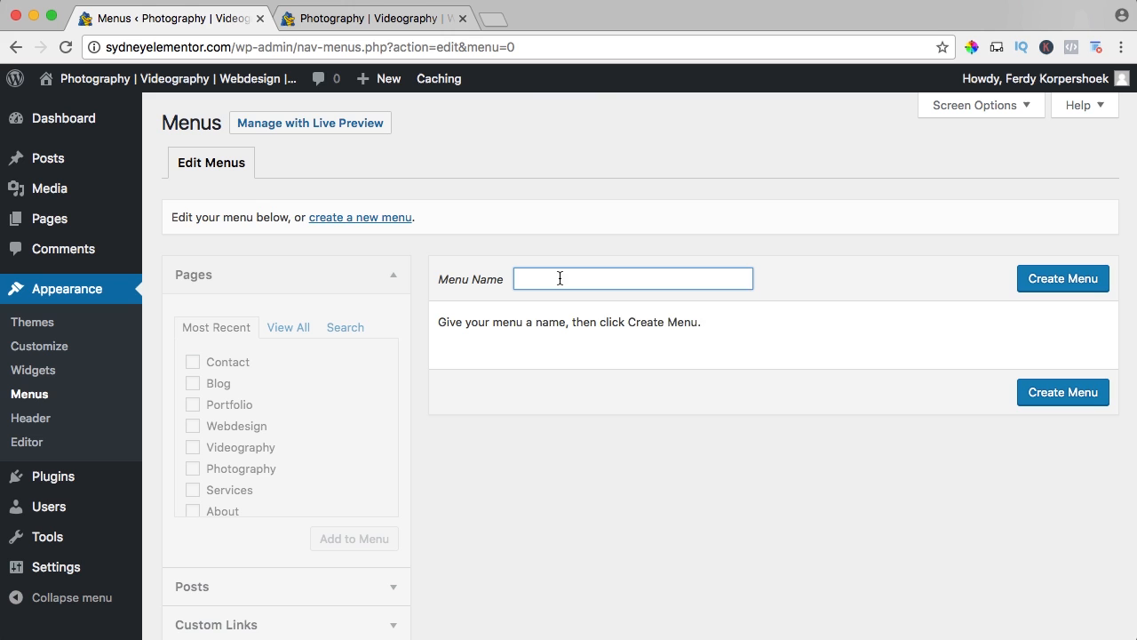
pyautogui.write('main_menu')
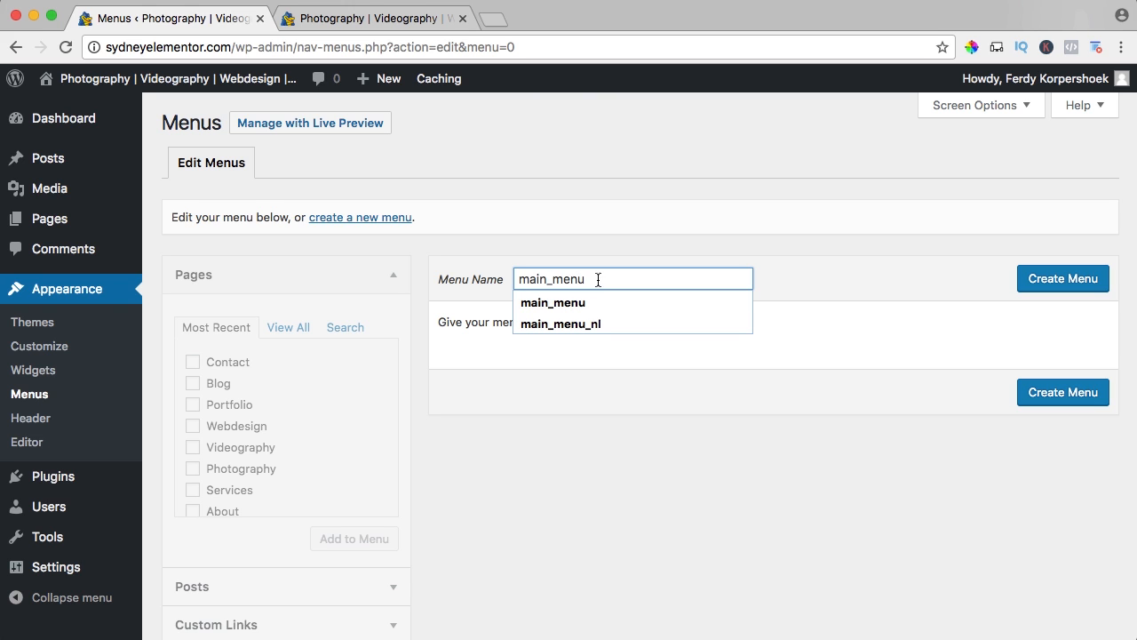
pyautogui.click(817, 269)
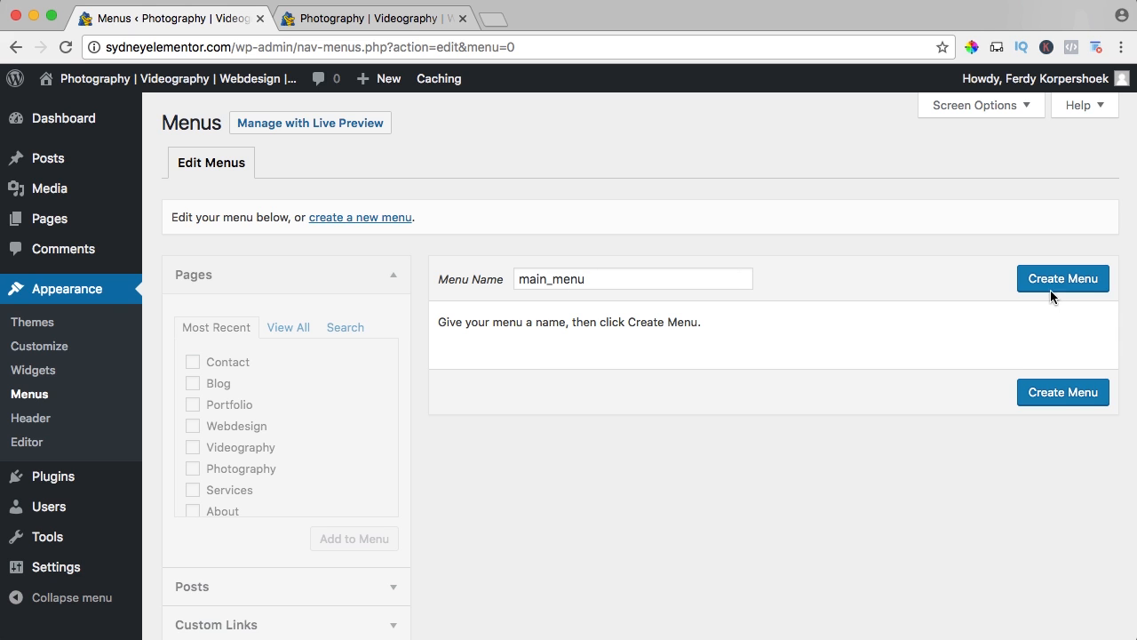
pyautogui.click(1073, 280)
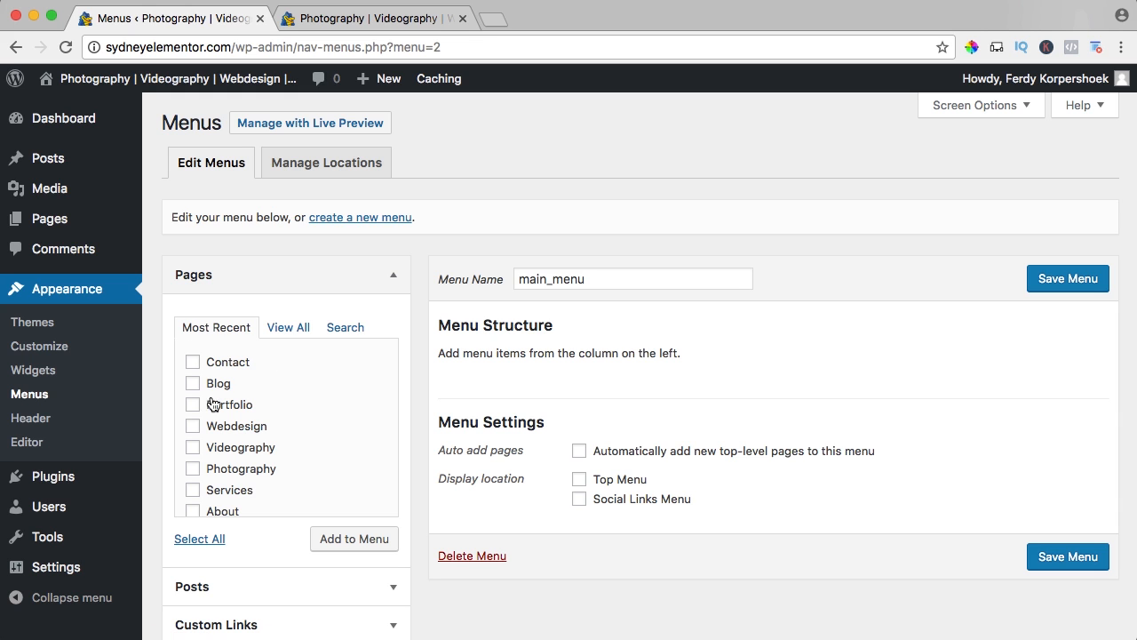
# Add all of the site's pages to main_menu from the complete page list.
pyautogui.click(288, 327)
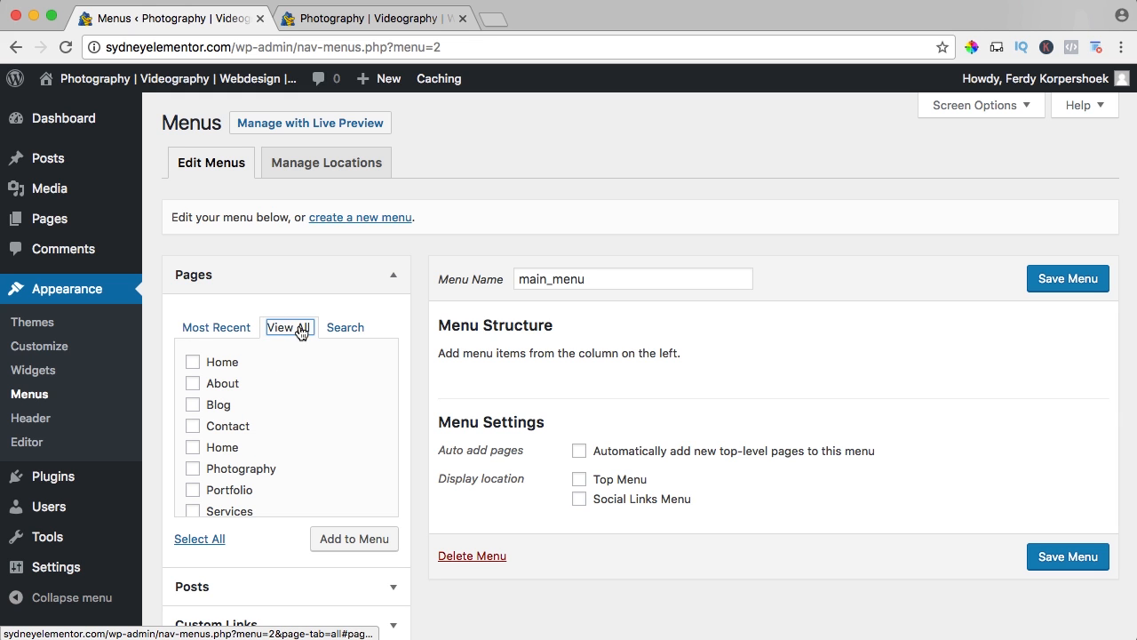
pyautogui.scroll(-5, 345, 355)
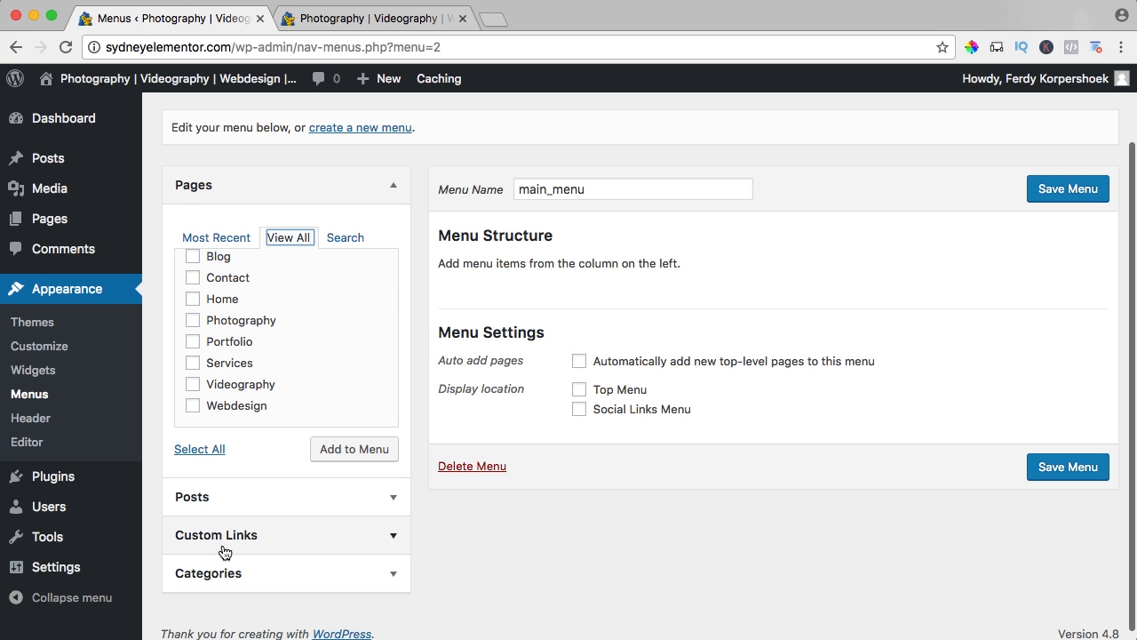
pyautogui.scroll(3, 213, 435)
pyautogui.click(199, 459)
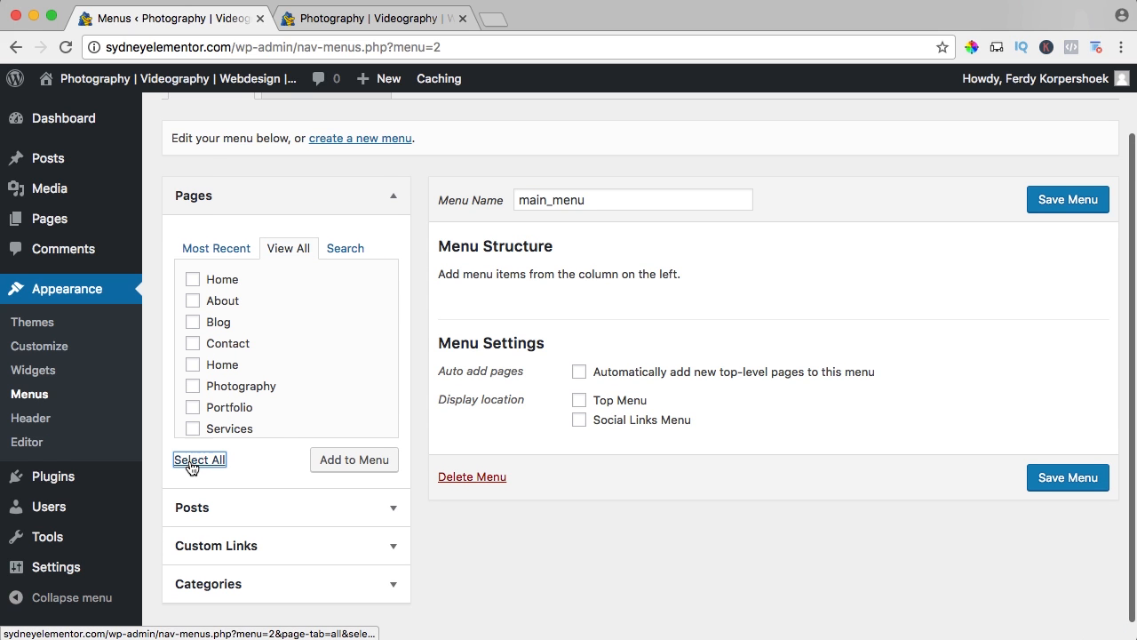
pyautogui.scroll(-1, 279, 376)
pyautogui.click(353, 464)
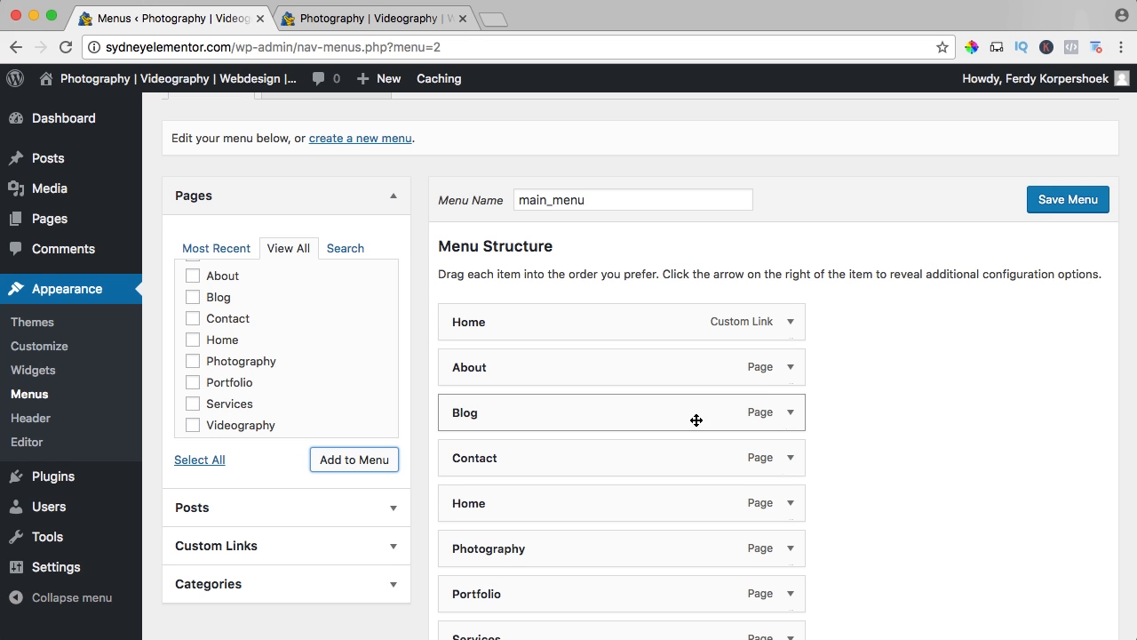
# Remove the Home item that is a custom link from the menu structure.
pyautogui.scroll(-2, 845, 388)
pyautogui.scroll(-1, 845, 389)
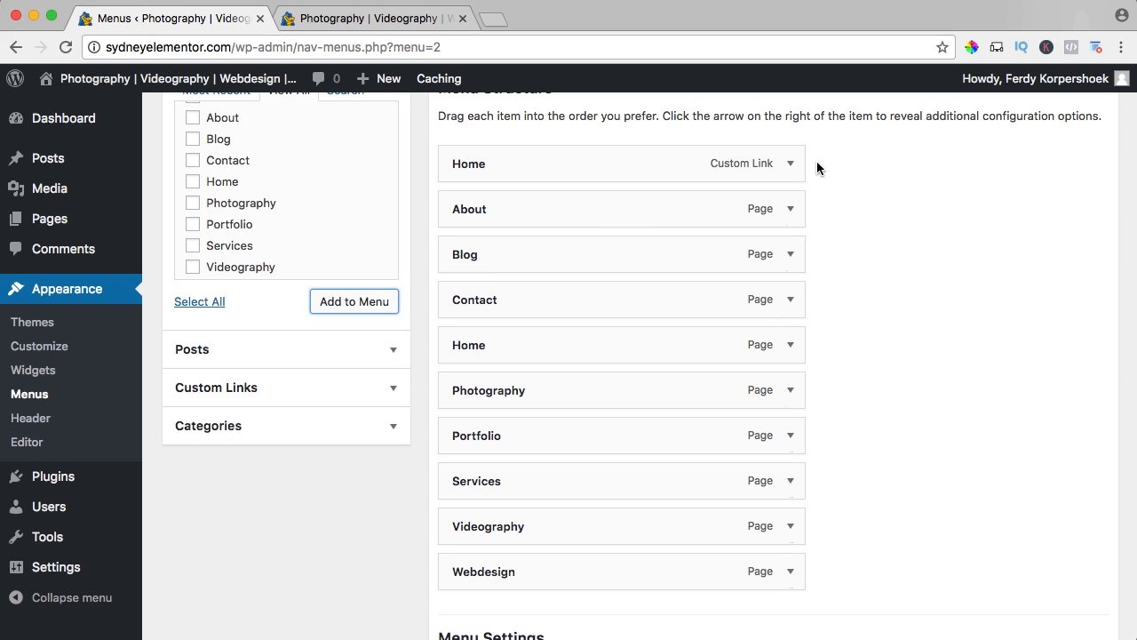
pyautogui.click(790, 165)
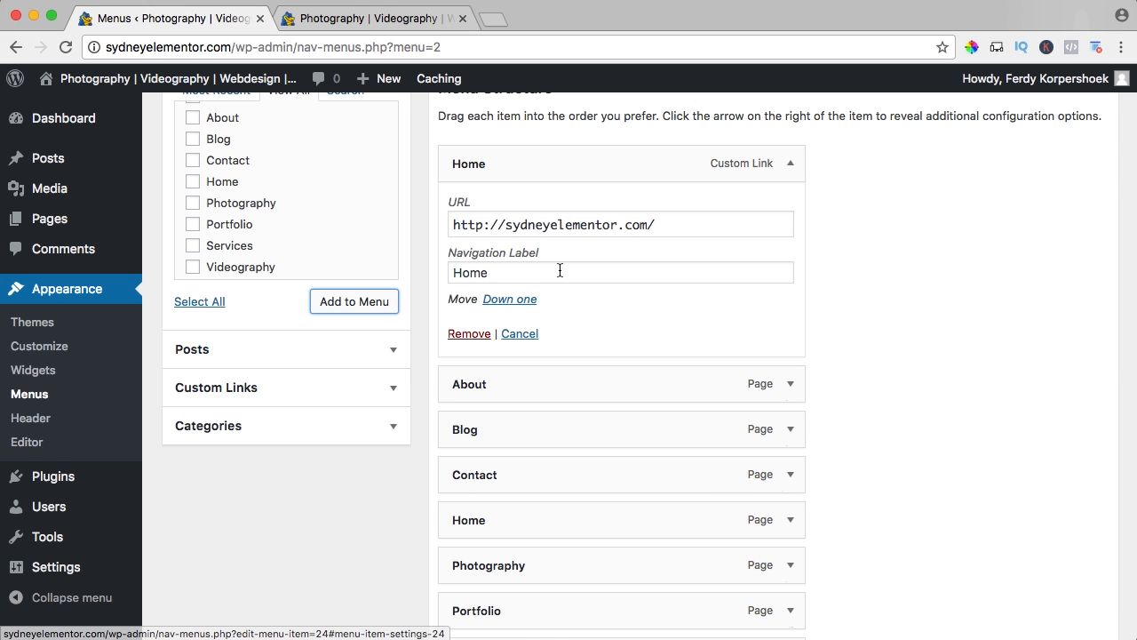
pyautogui.click(468, 334)
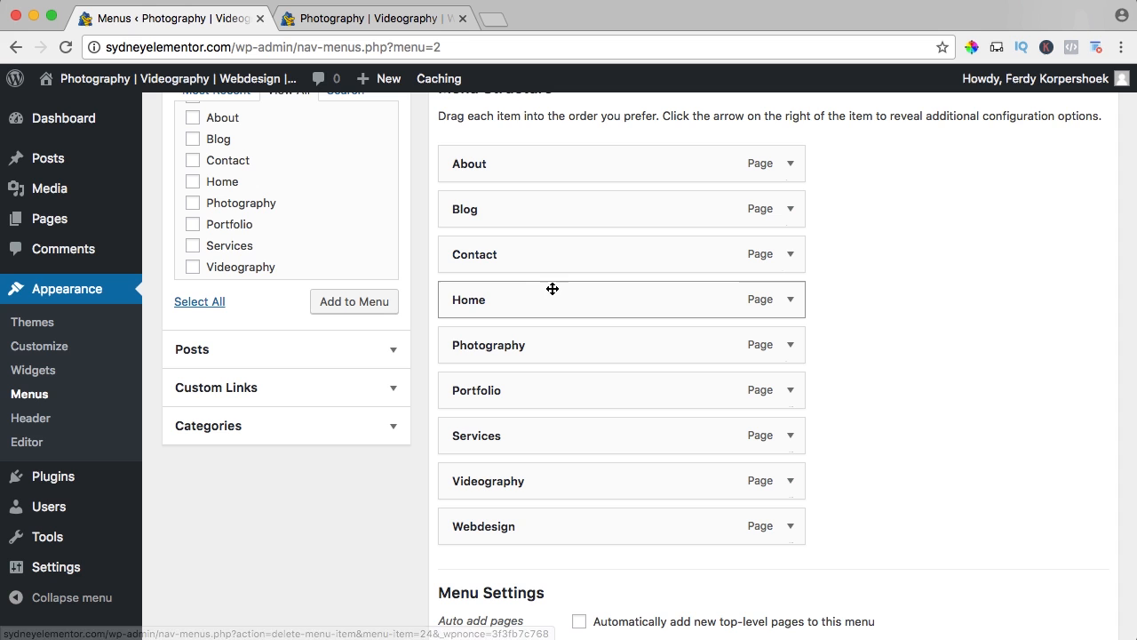
# Reorder the menu so Home comes first, Services follows About, and Portfolio sits directly above Contact.
pyautogui.scroll(1, 622, 271)
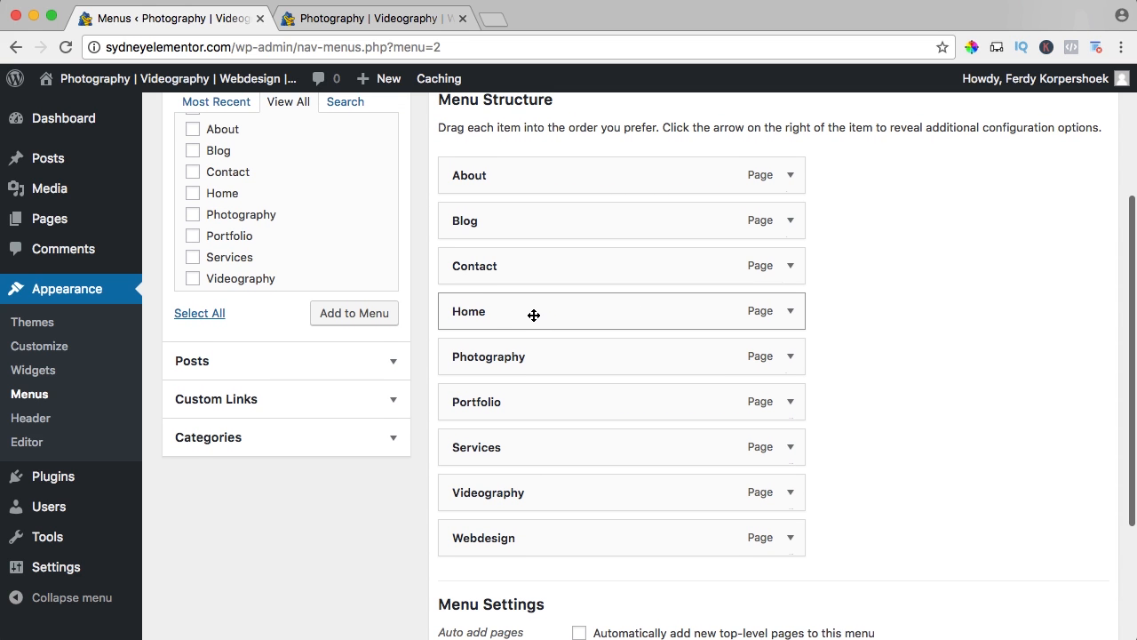
pyautogui.moveTo(534, 316); pyautogui.dragTo(525, 177)
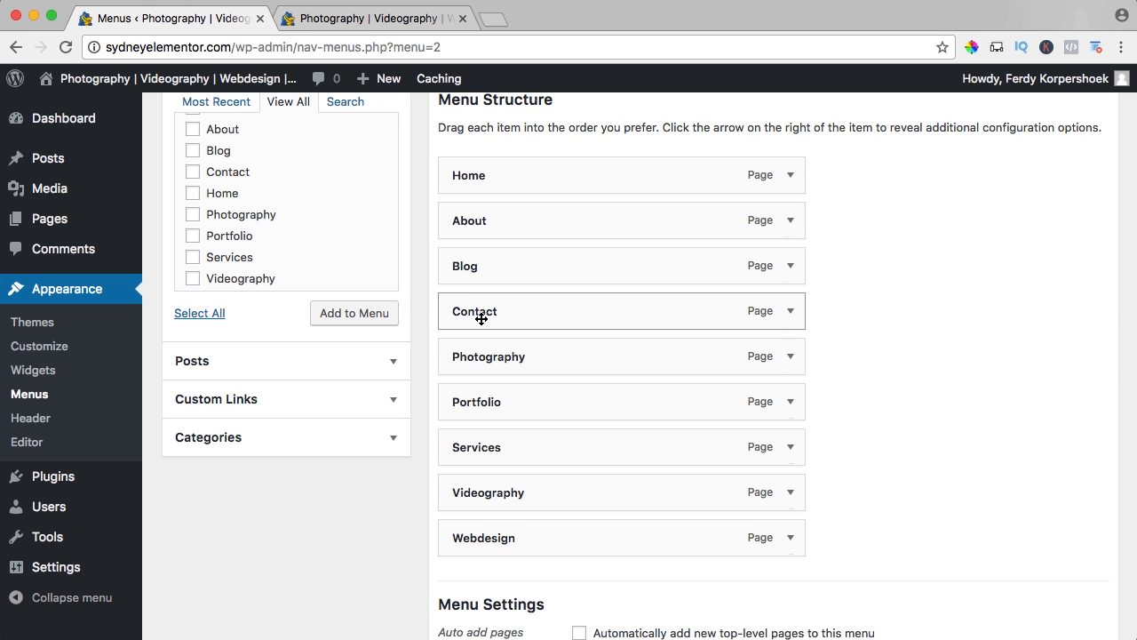
pyautogui.moveTo(482, 435); pyautogui.dragTo(480, 264)
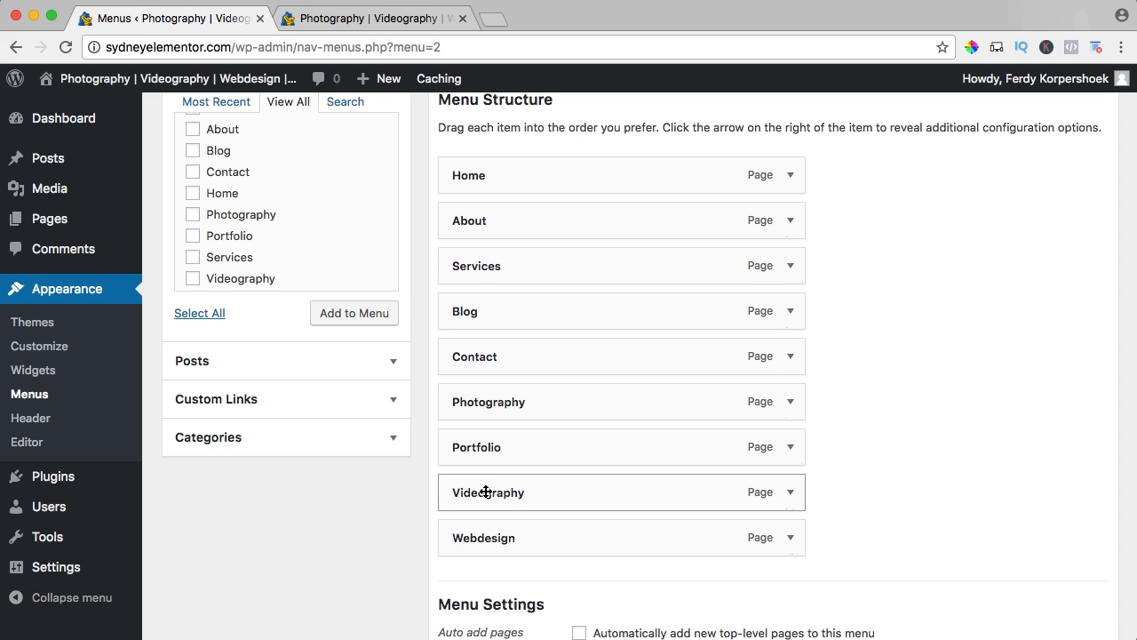
pyautogui.moveTo(477, 449); pyautogui.dragTo(483, 354)
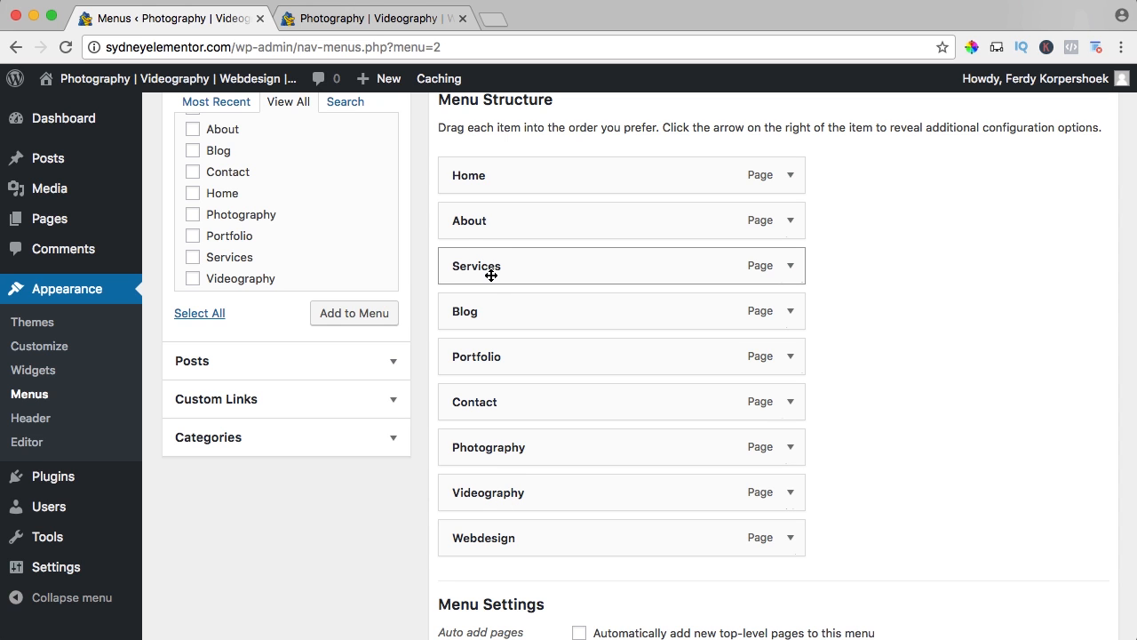
# Nest Photography, Videography and Webdesign, in that order, as sub items under Services.
pyautogui.moveTo(486, 451); pyautogui.dragTo(518, 312)
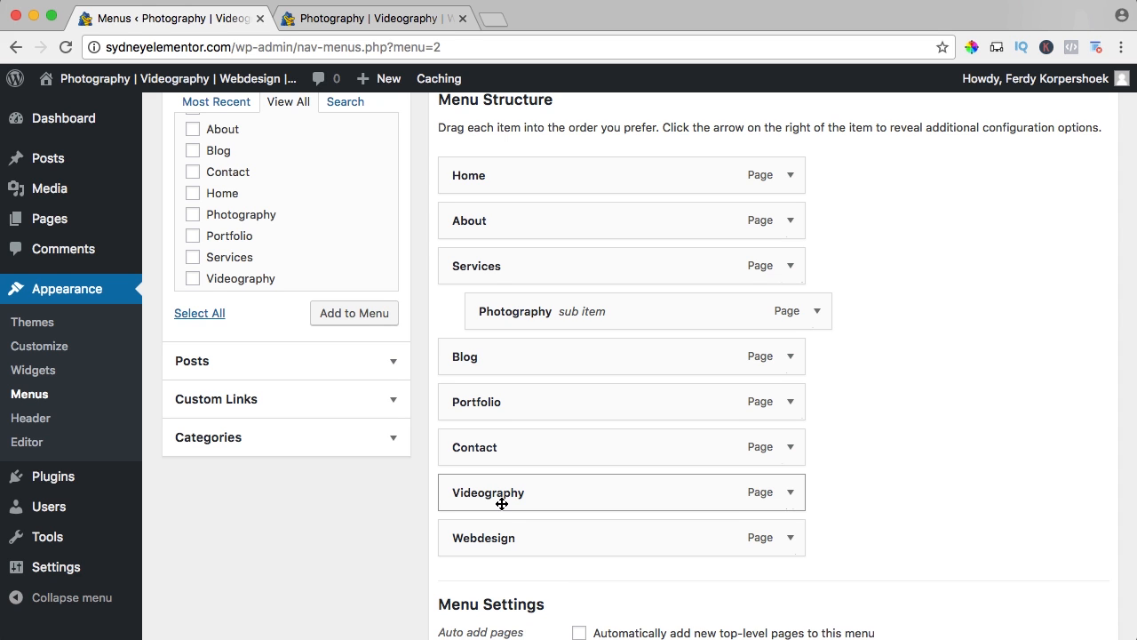
pyautogui.moveTo(501, 504); pyautogui.dragTo(532, 366)
pyautogui.moveTo(475, 540); pyautogui.dragTo(507, 400)
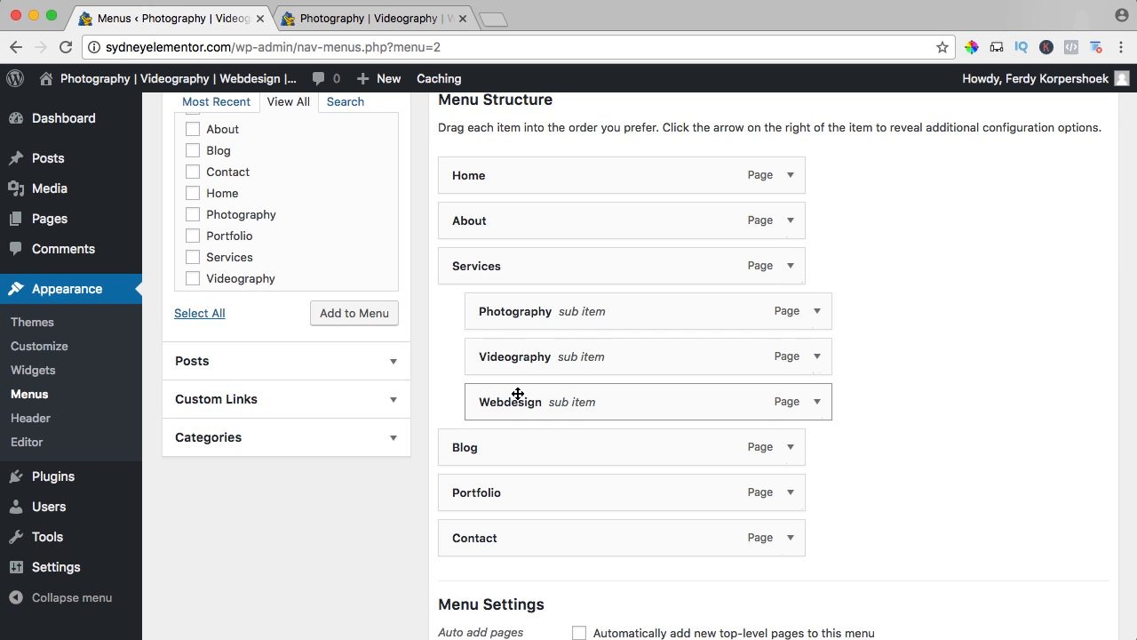
pyautogui.scroll(-1, 517, 393)
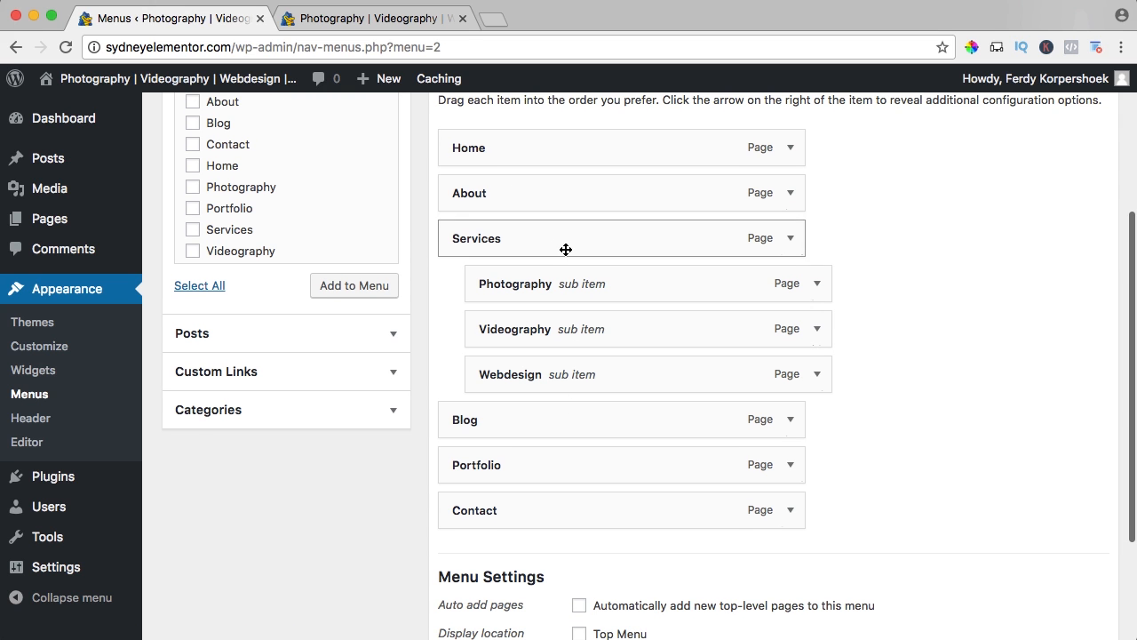
pyautogui.scroll(-4, 565, 263)
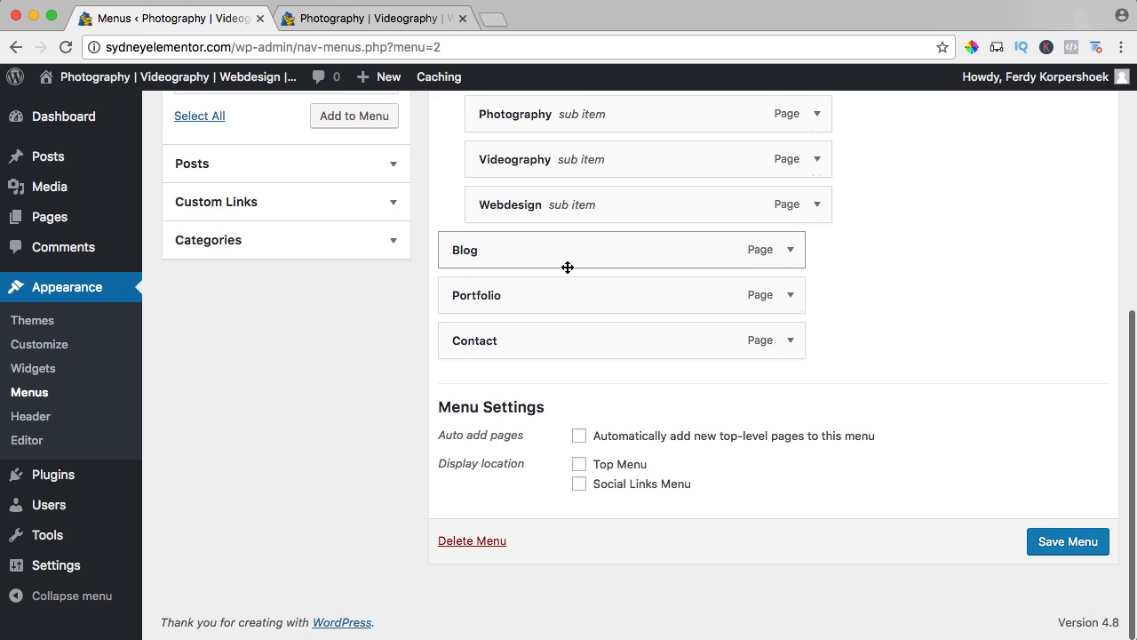
# Assign main_menu to the Top Menu display location, save it, and check the navigation on the reloaded live site.
pyautogui.moveTo(445, 469); pyautogui.dragTo(515, 465)
pyautogui.click(515, 465)
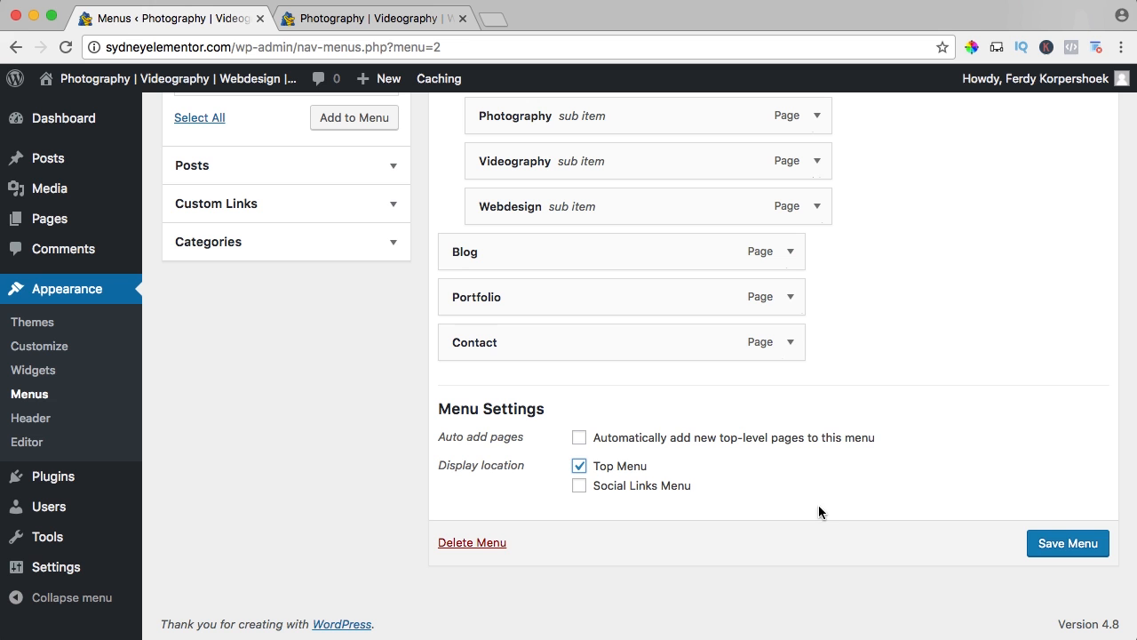
pyautogui.click(1053, 542)
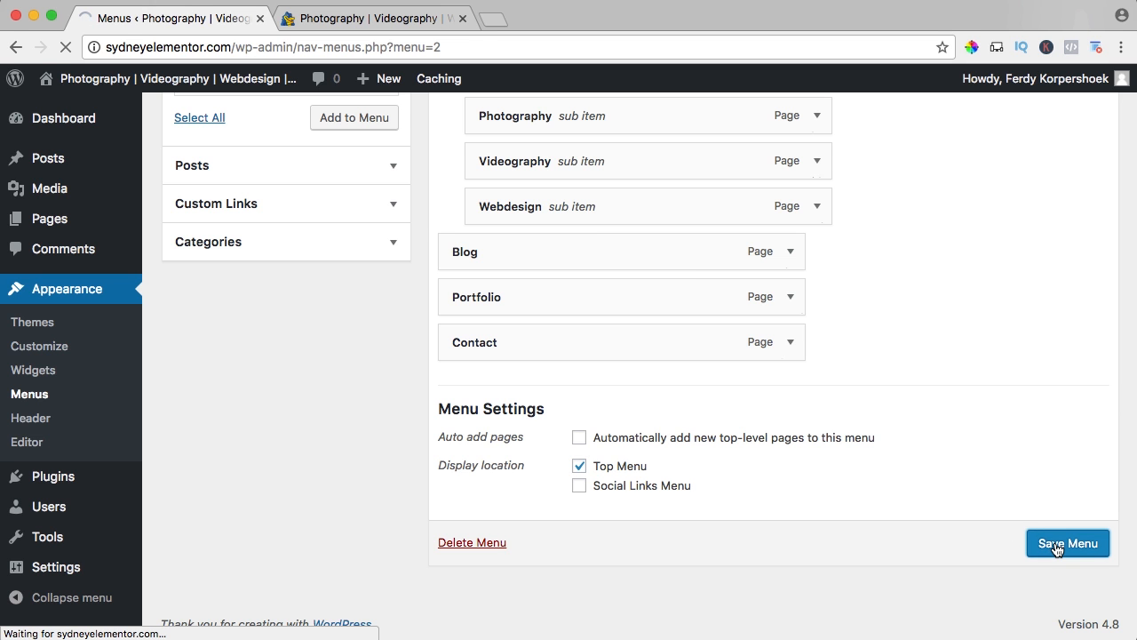
pyautogui.click(377, 19)
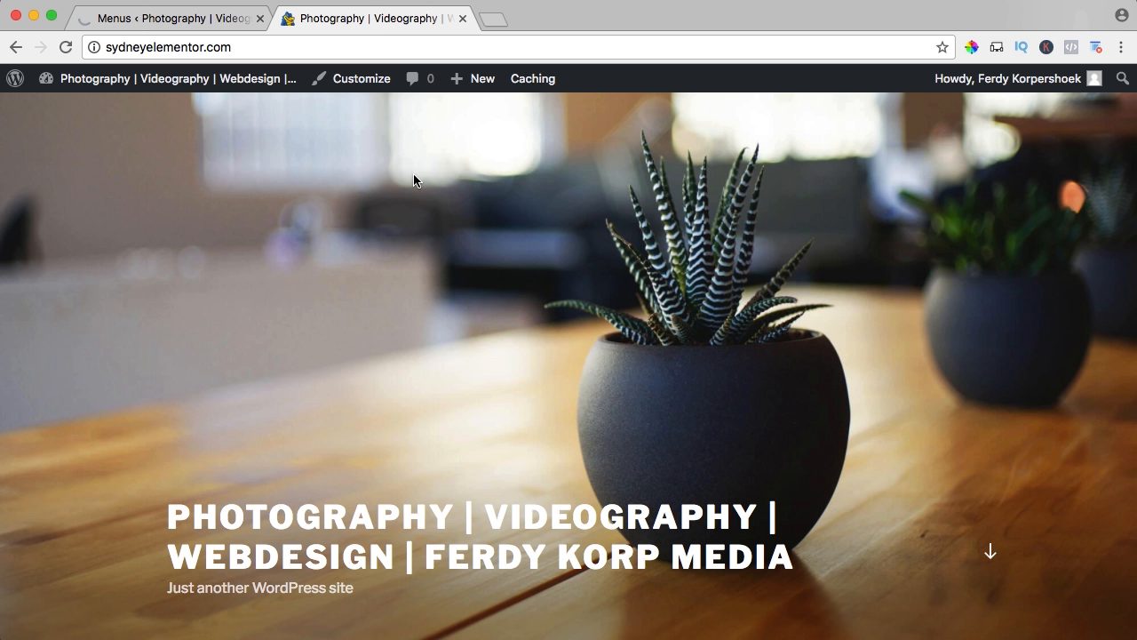
pyautogui.press('super+r')
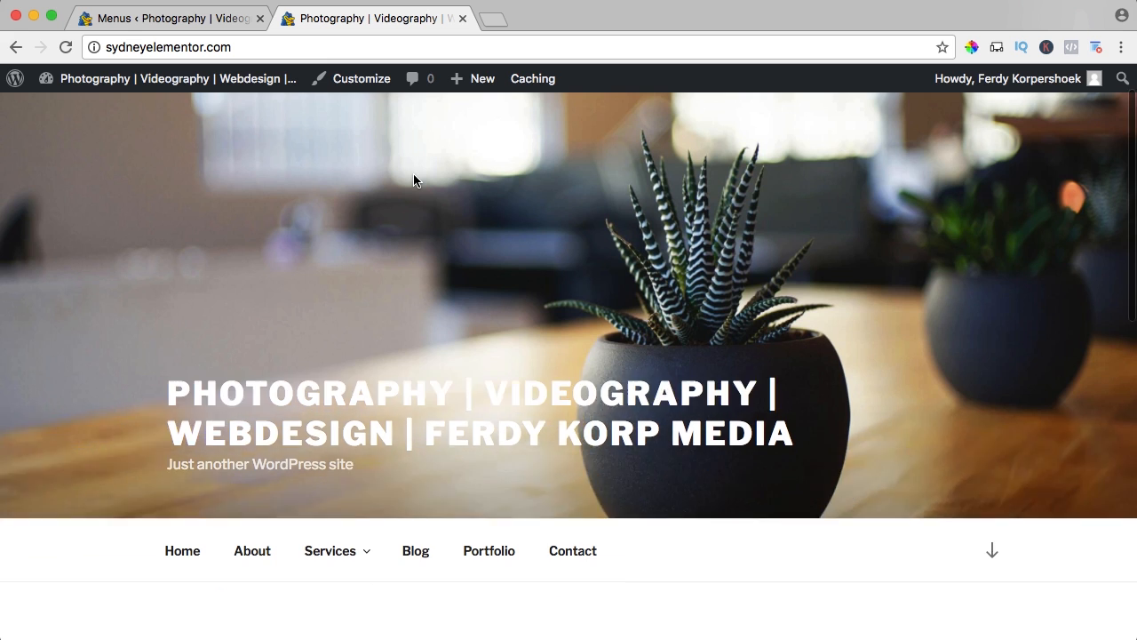
pyautogui.scroll(-5, 414, 180)
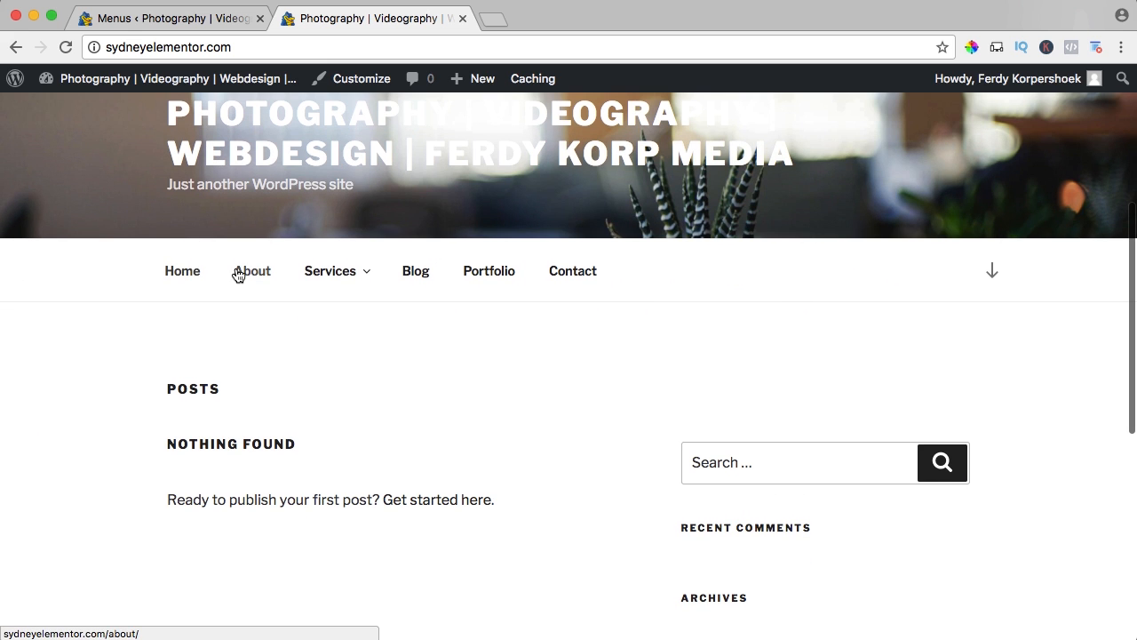
pyautogui.moveTo(307, 275)
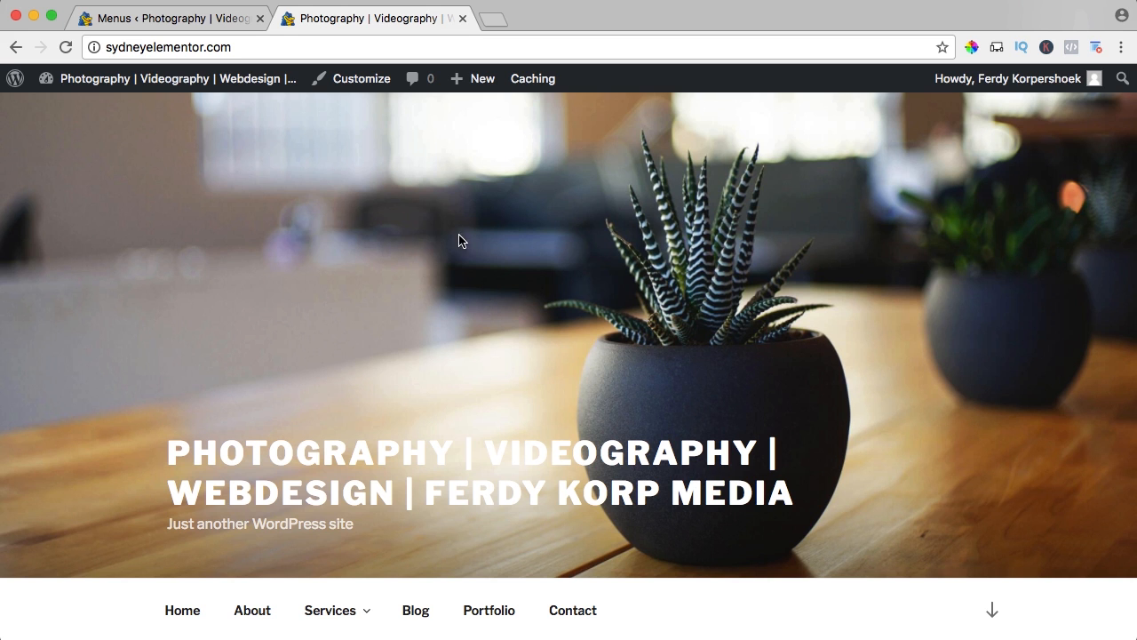
# Activate the Twenty Fifteen theme and review the reloaded live site's front page with it.
pyautogui.click(208, 20)
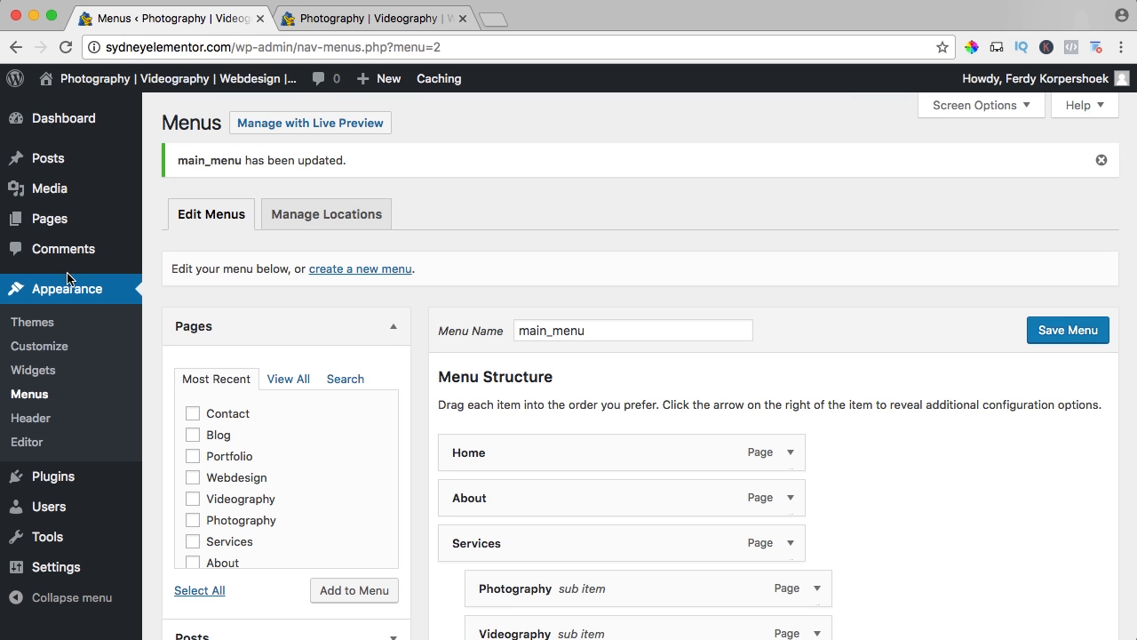
pyautogui.click(31, 326)
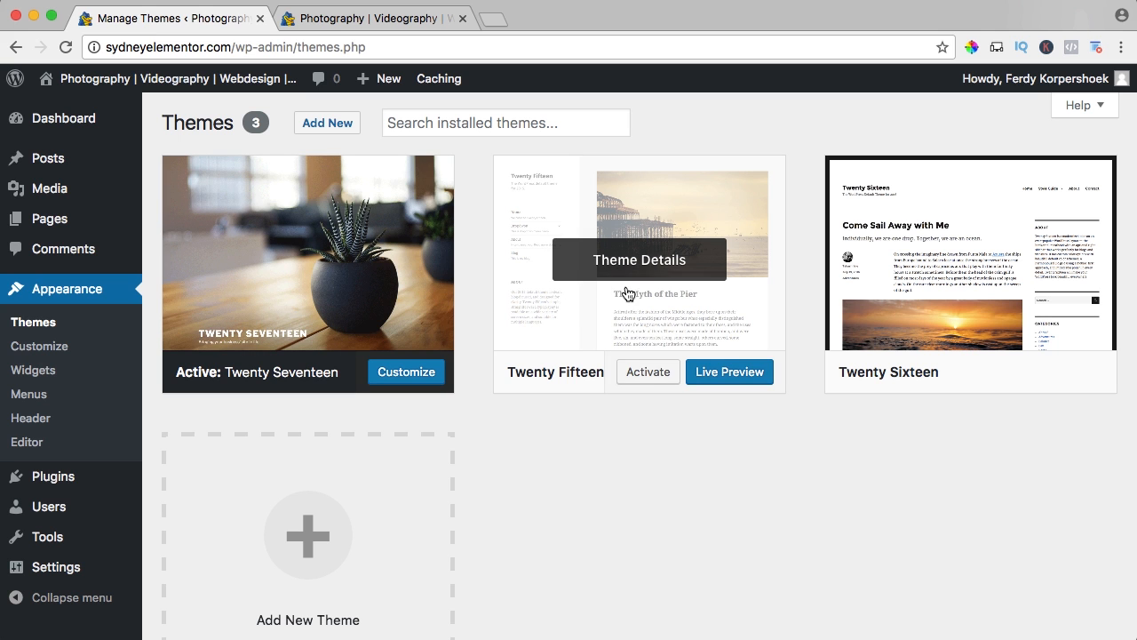
pyautogui.click(649, 373)
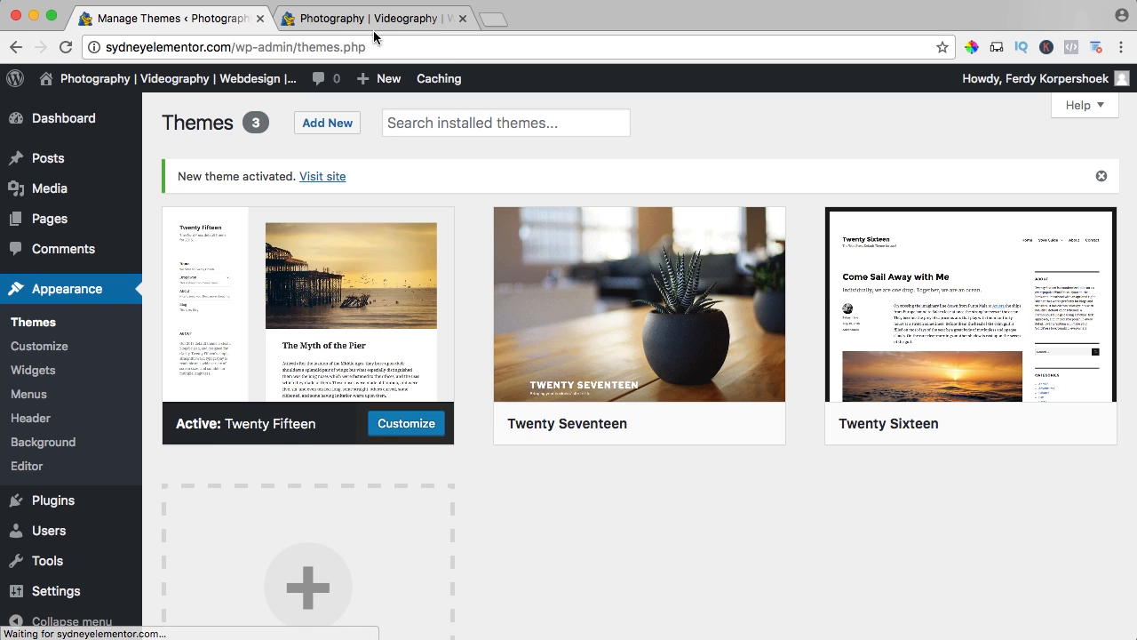
pyautogui.click(374, 25)
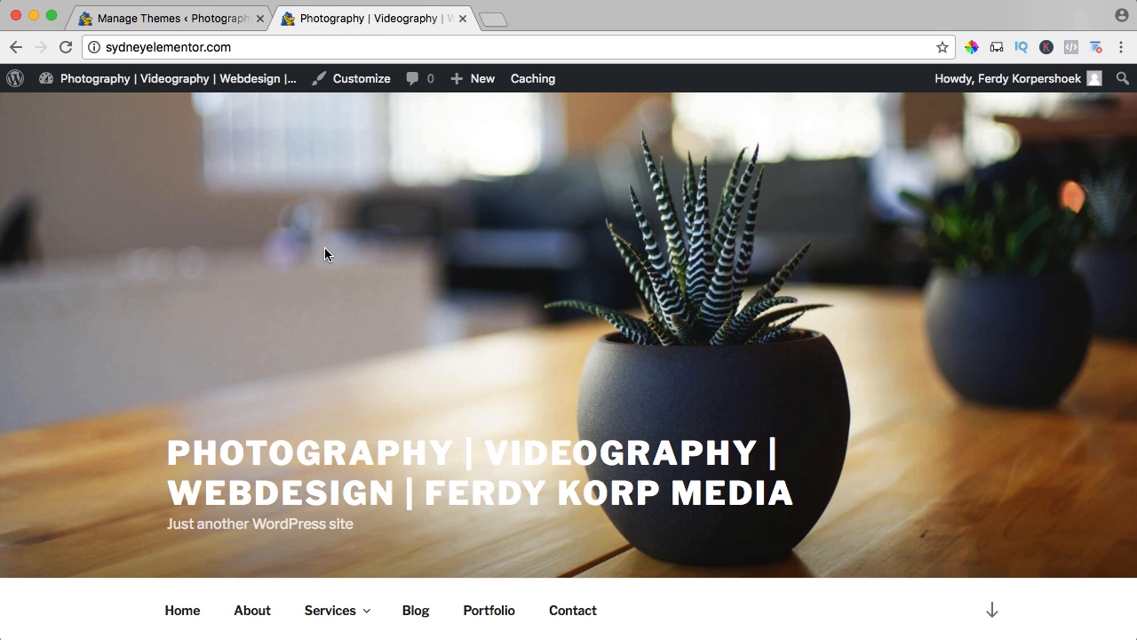
pyautogui.press('super+r')
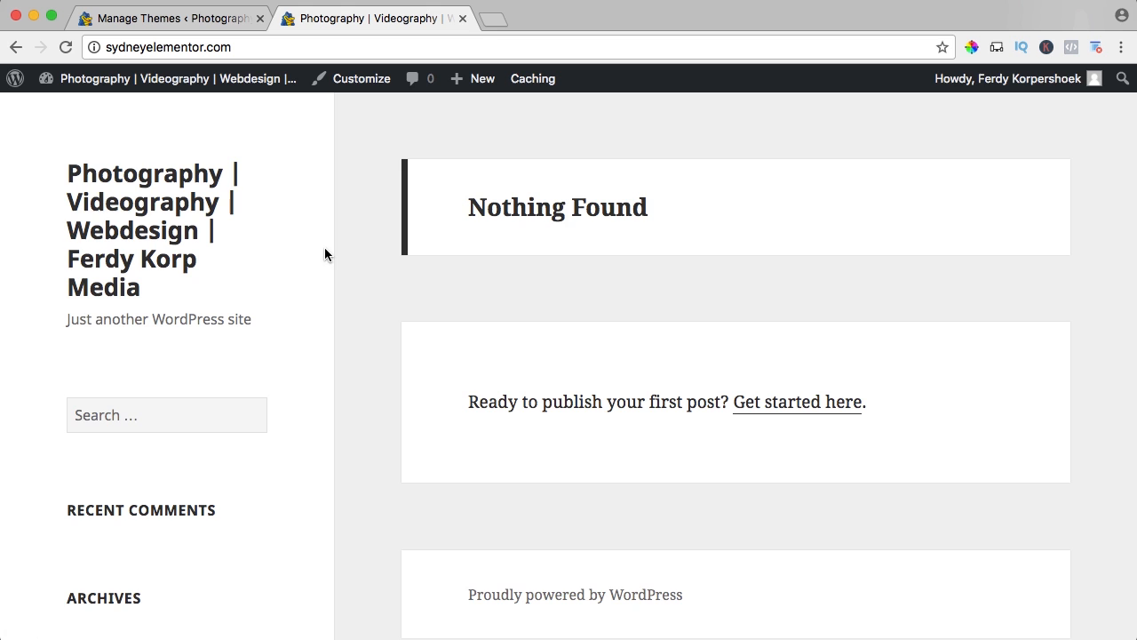
pyautogui.scroll(-5, 396, 231)
pyautogui.scroll(5, 395, 229)
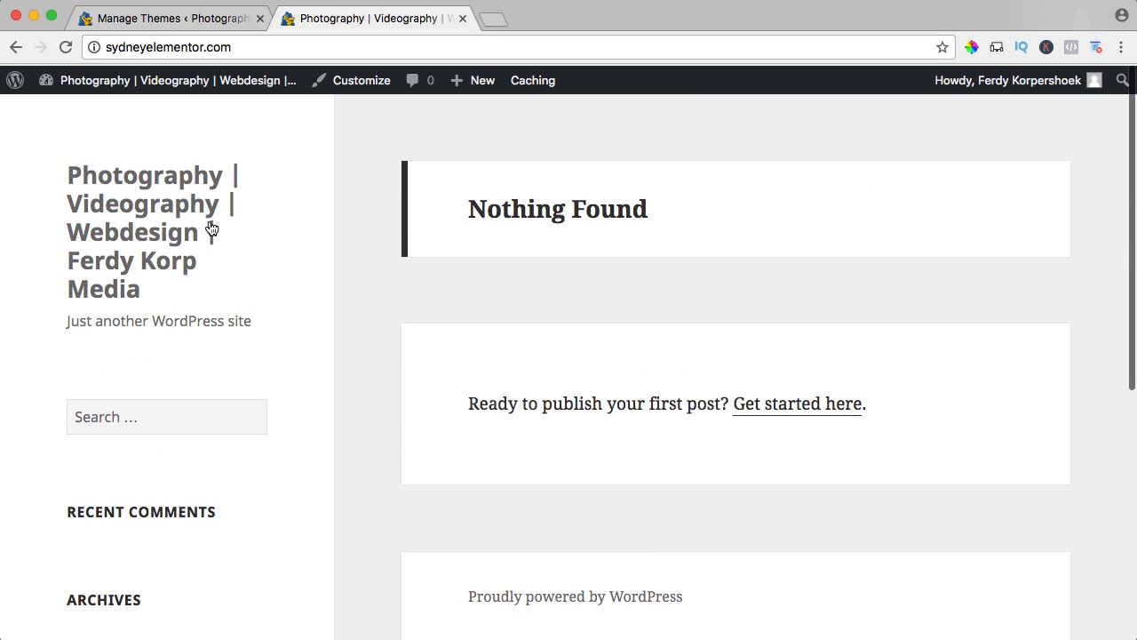
pyautogui.scroll(-10, 310, 272)
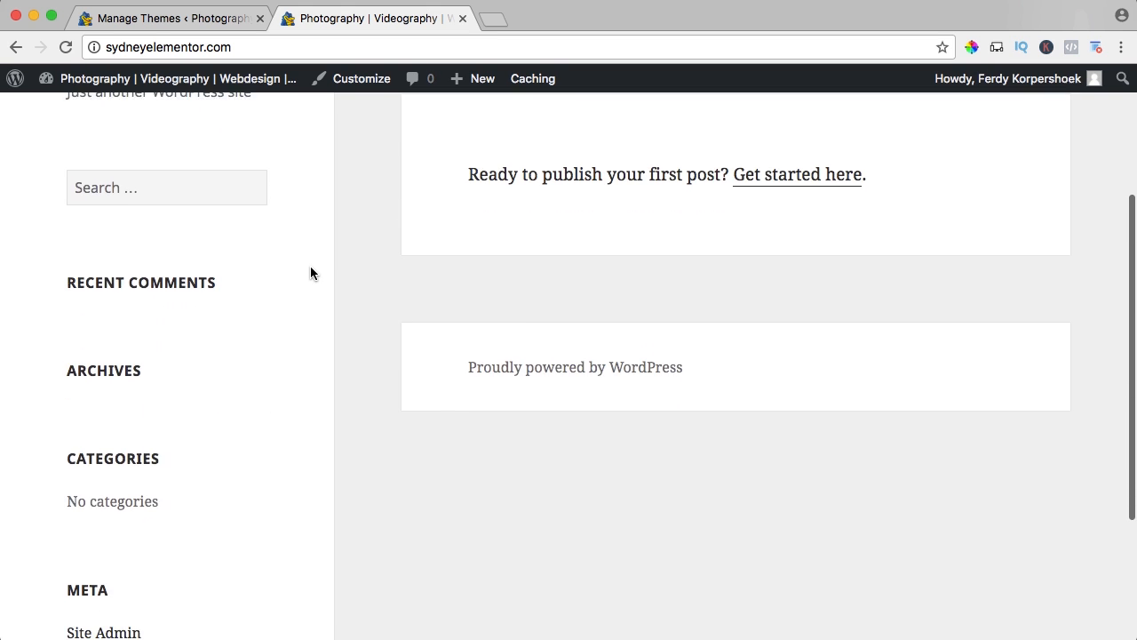
pyautogui.scroll(7, 306, 275)
pyautogui.scroll(3, 305, 275)
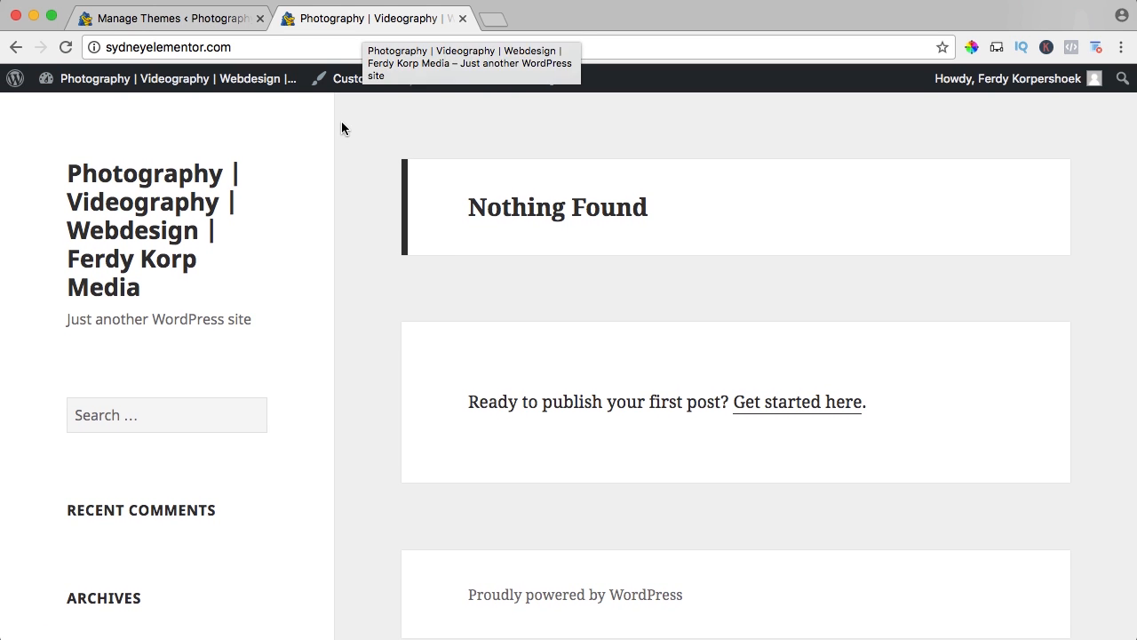
# Open the directory for adding new themes and preview the Nictitate Lite theme, closing the preview when done.
pyautogui.click(202, 19)
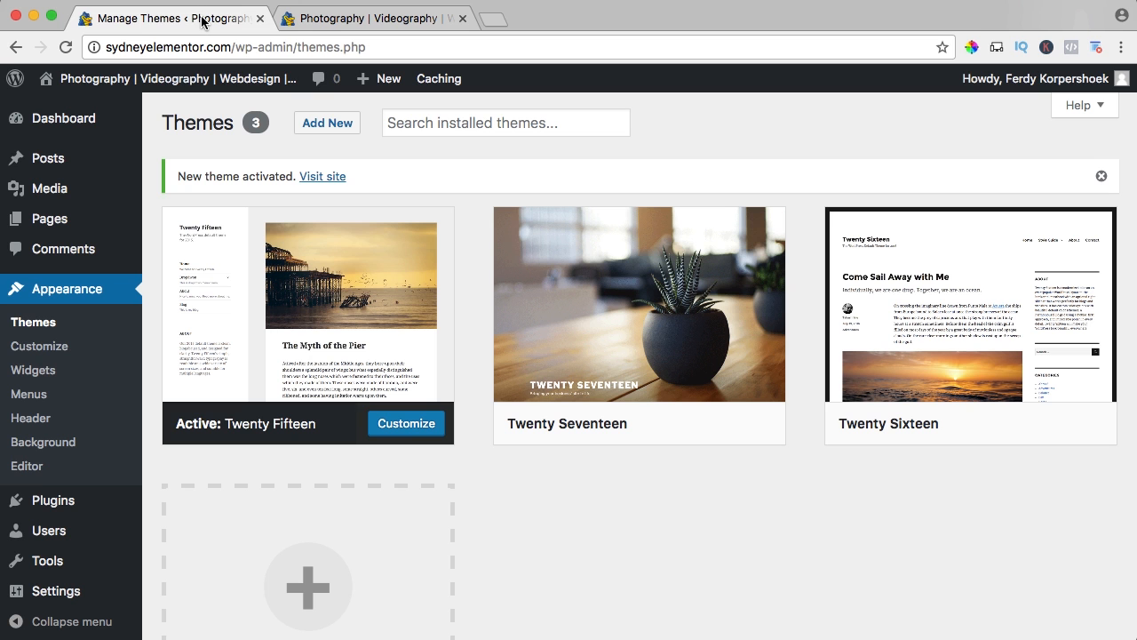
pyautogui.click(327, 125)
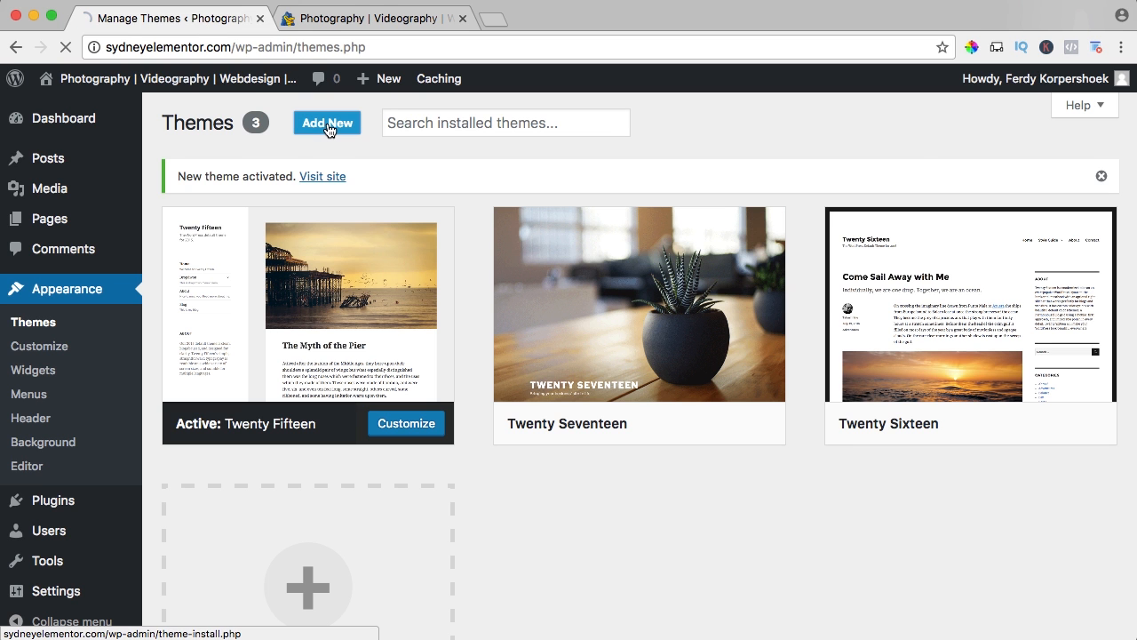
pyautogui.scroll(-5, 474, 236)
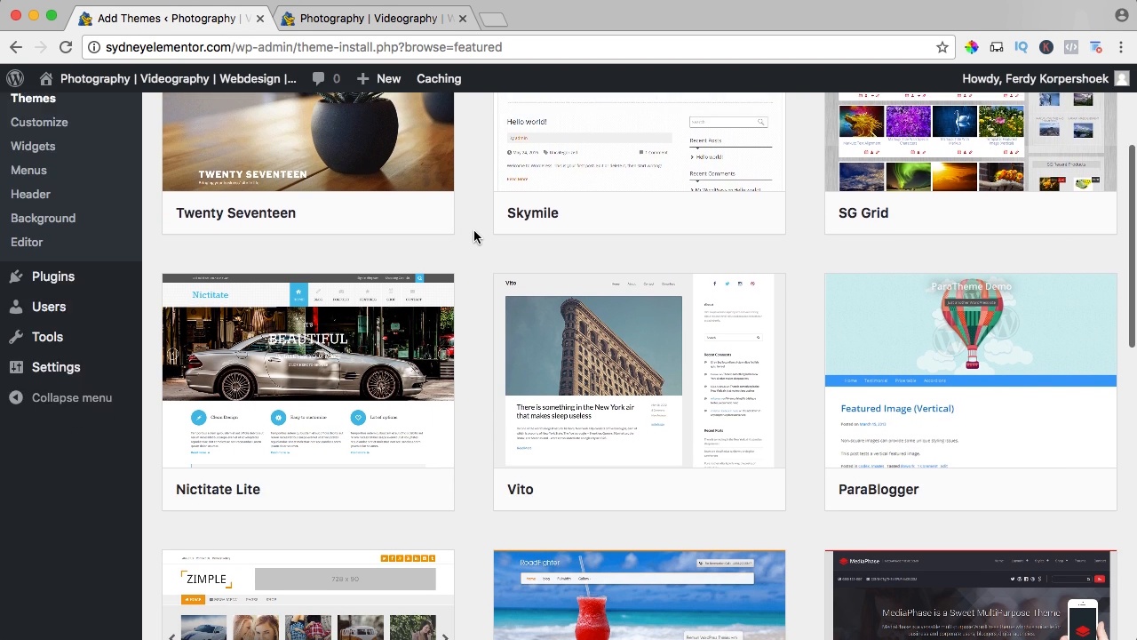
pyautogui.moveTo(320, 320)
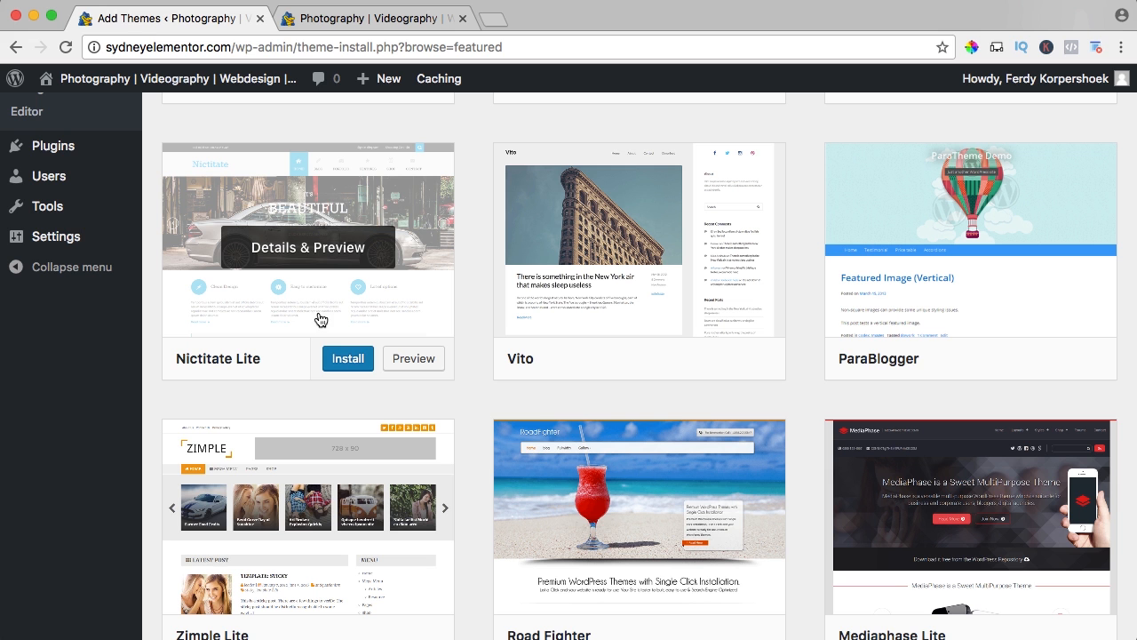
pyautogui.click(407, 359)
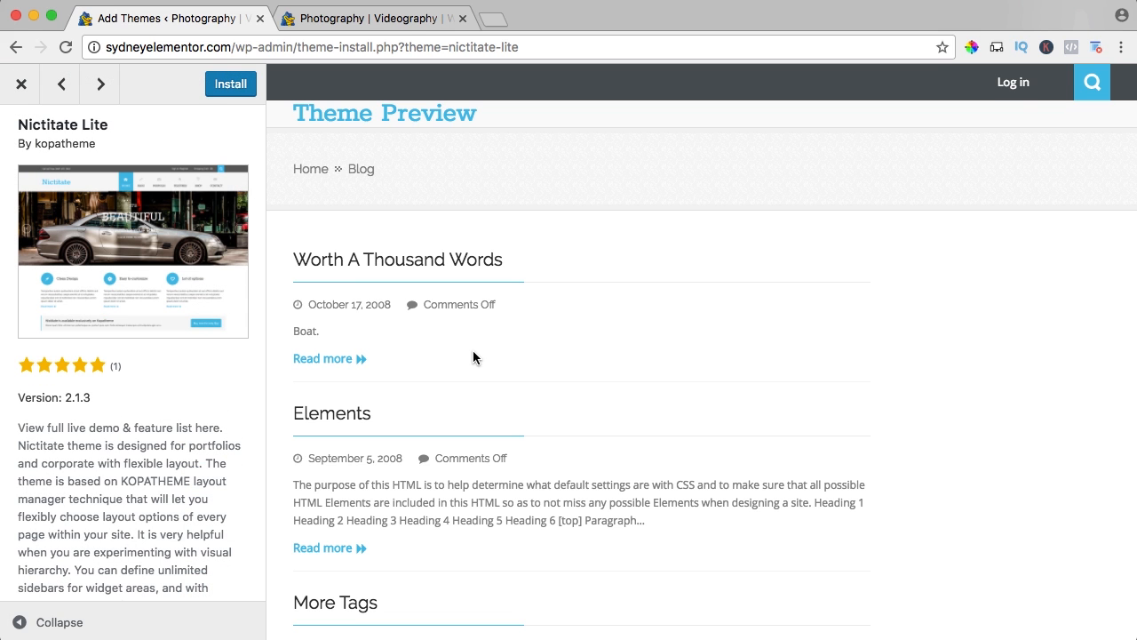
pyautogui.press('super+minus')
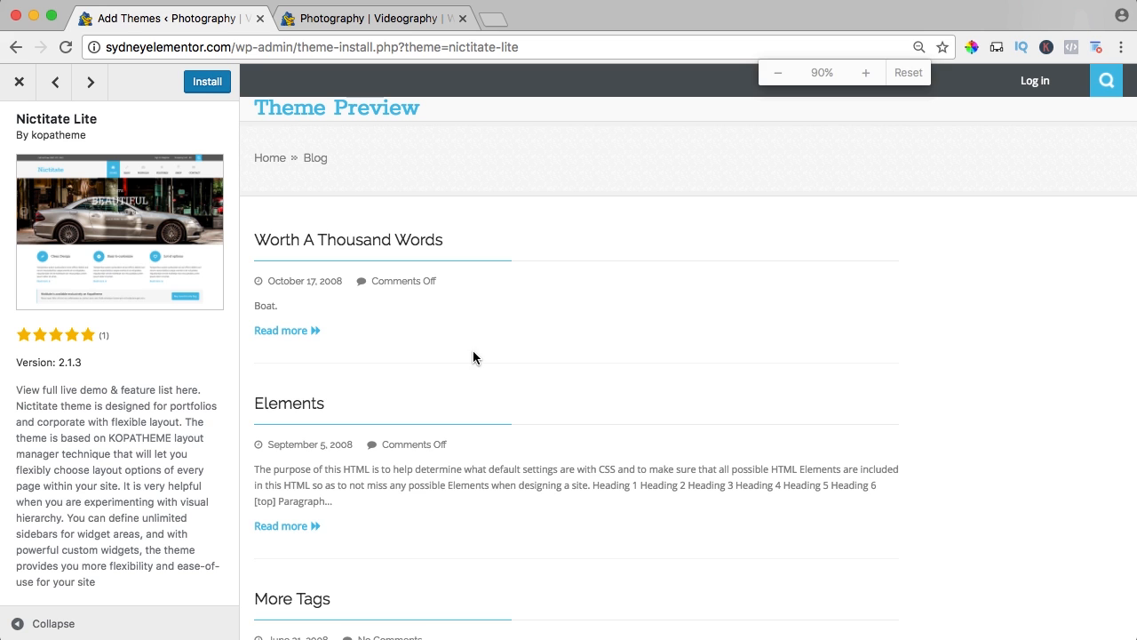
pyautogui.scroll(-5, 773, 305)
pyautogui.scroll(5, 773, 305)
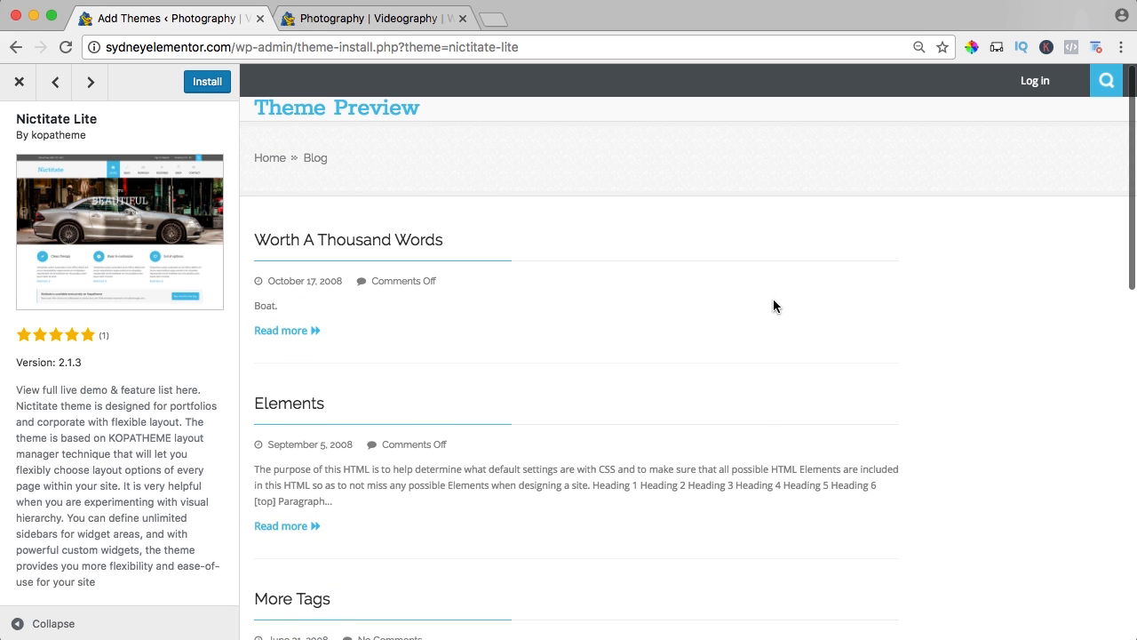
pyautogui.click(19, 82)
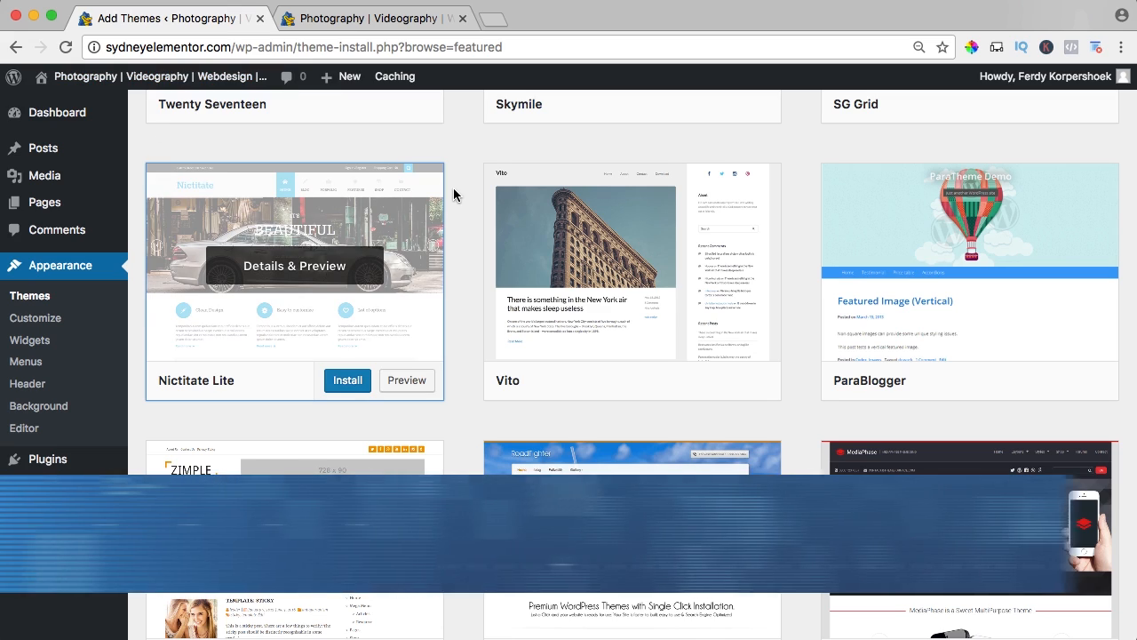
pyautogui.press('super+0')
# Browse the featured and popular themes available for installation.
pyautogui.scroll(5, 461, 197)
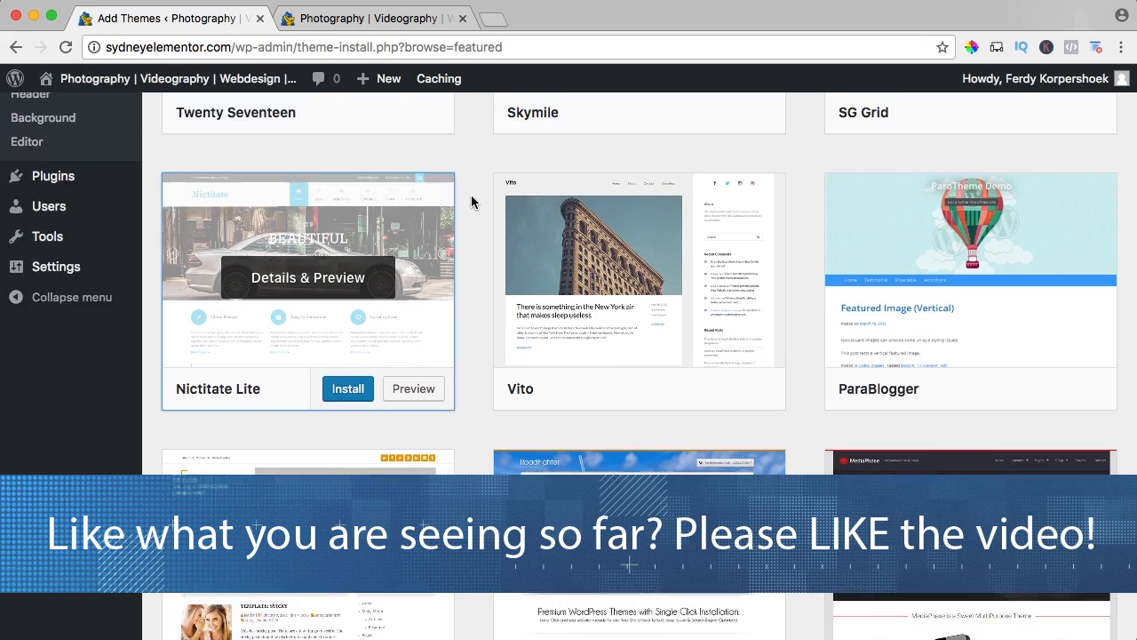
pyautogui.scroll(-10, 471, 197)
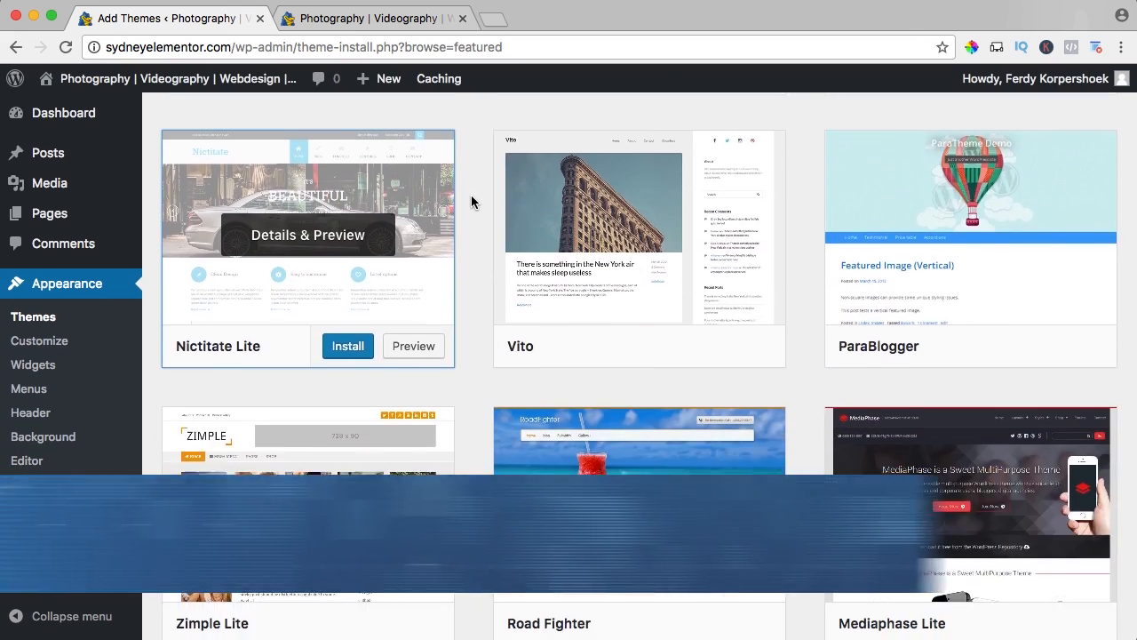
pyautogui.scroll(10, 471, 195)
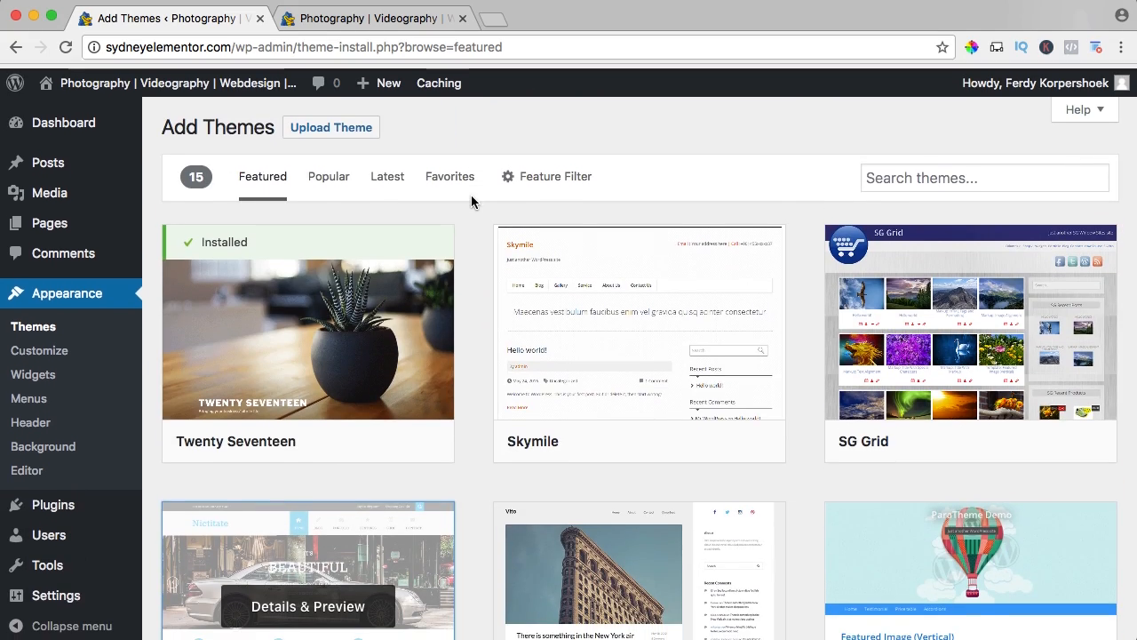
pyautogui.click(325, 181)
pyautogui.scroll(-4, 467, 228)
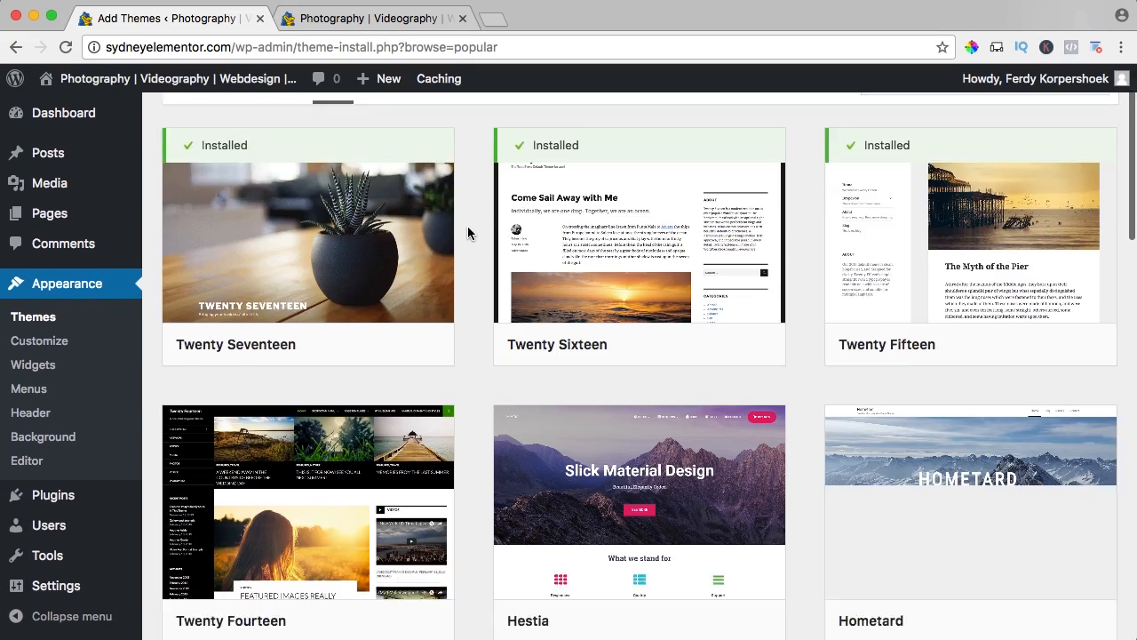
pyautogui.scroll(-2, 467, 233)
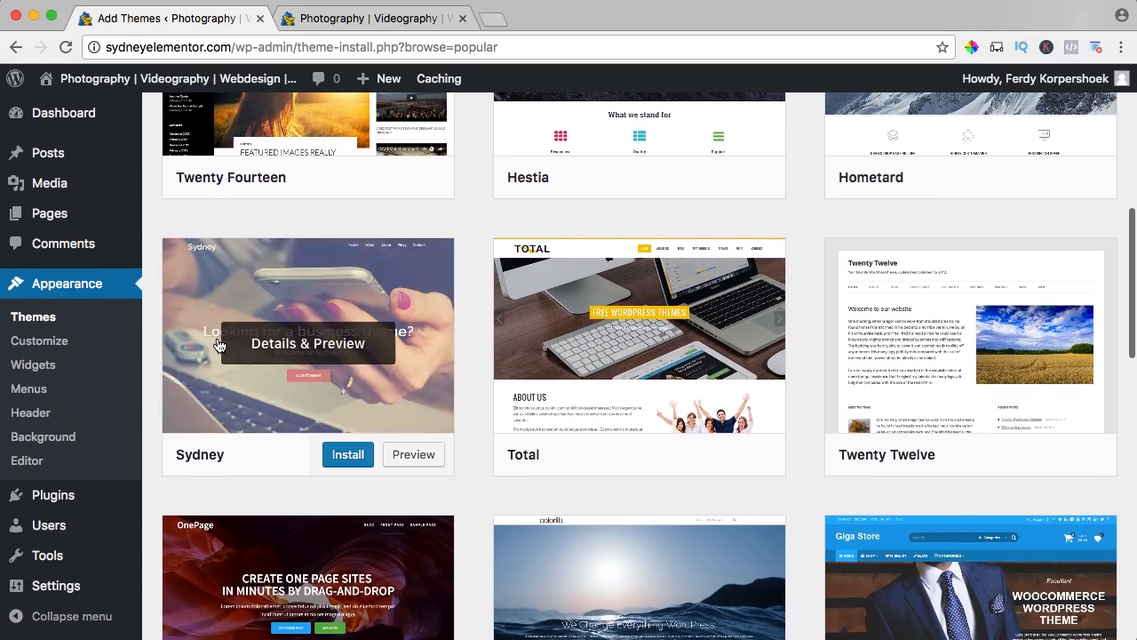
pyautogui.scroll(5, 501, 317)
pyautogui.scroll(3, 500, 317)
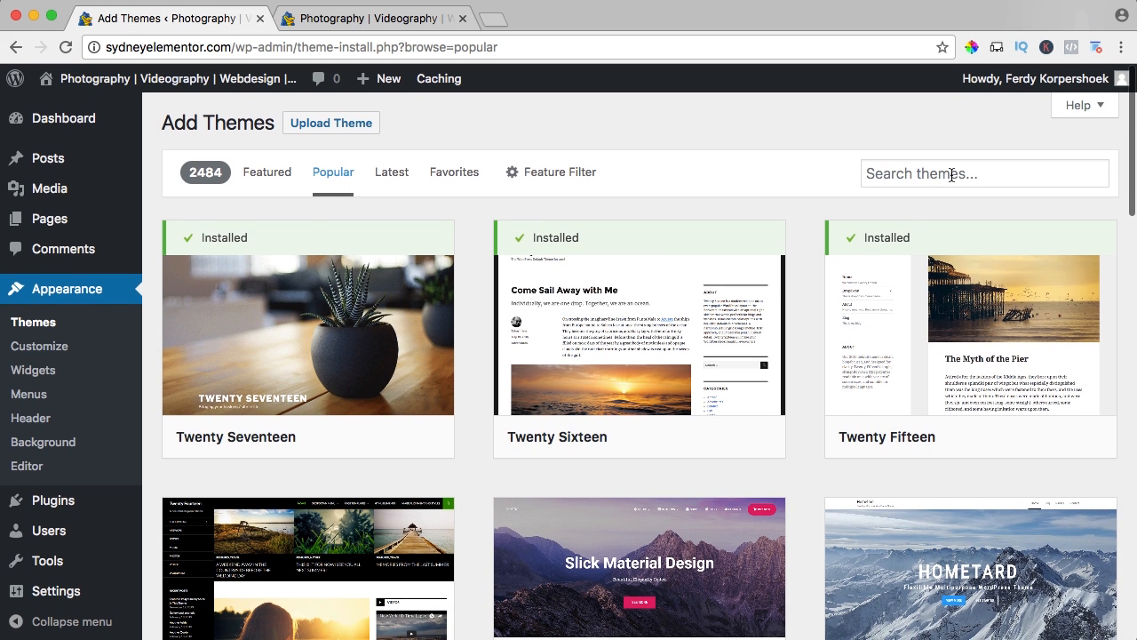
# Search the theme directory for "sydney", then install and activate the Sydney theme.
pyautogui.click(947, 172)
pyautogui.write('syd')
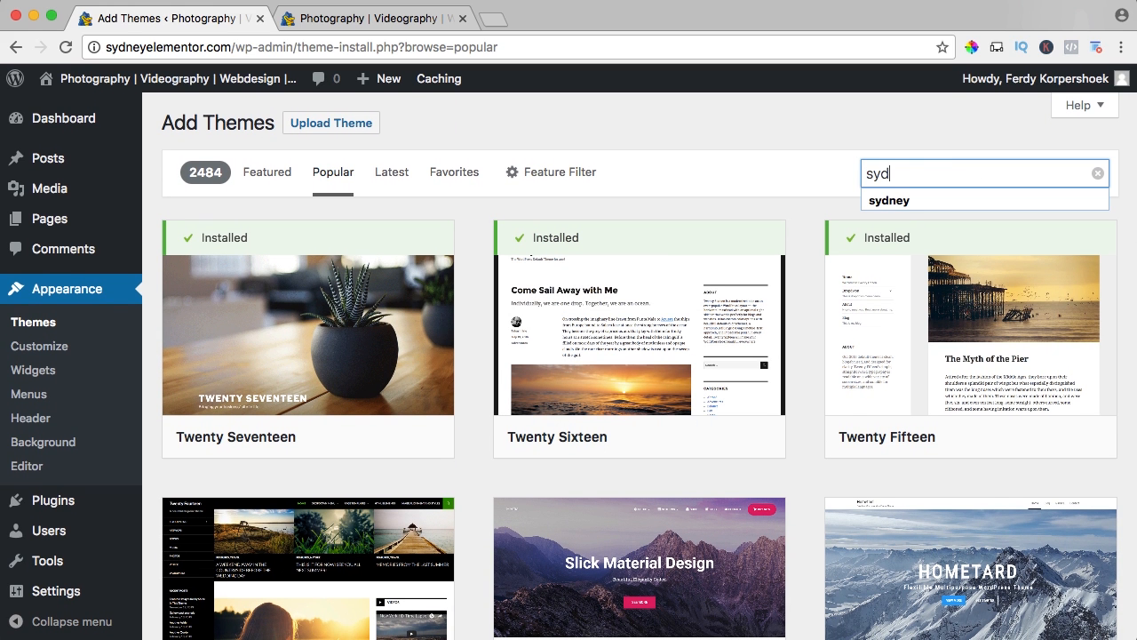
pyautogui.write('ney')
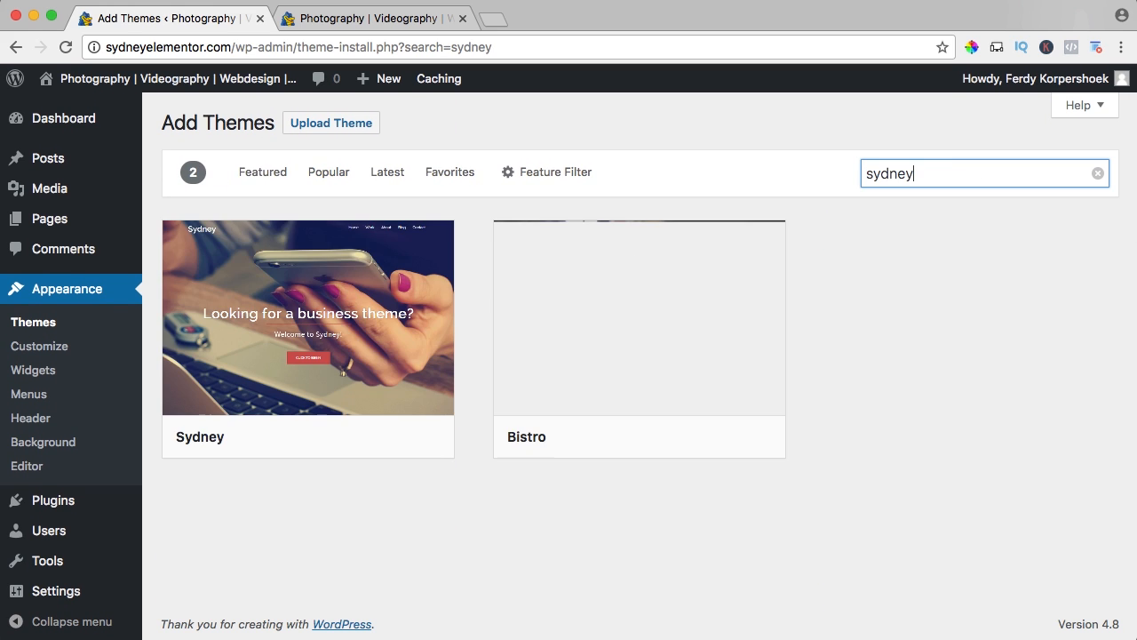
pyautogui.moveTo(329, 276)
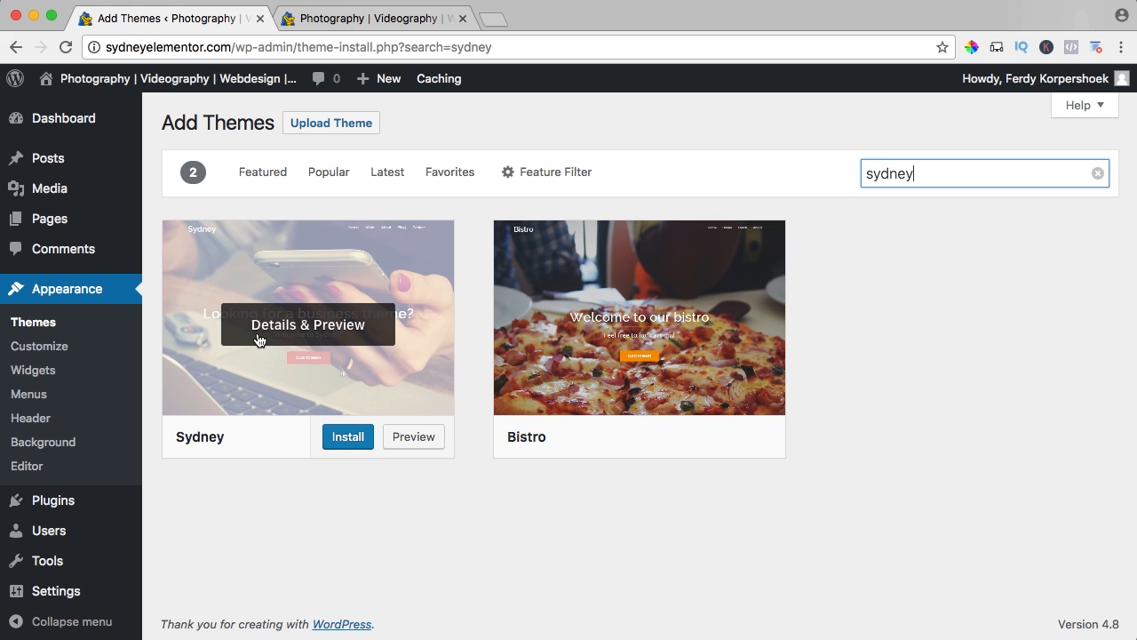
pyautogui.click(343, 436)
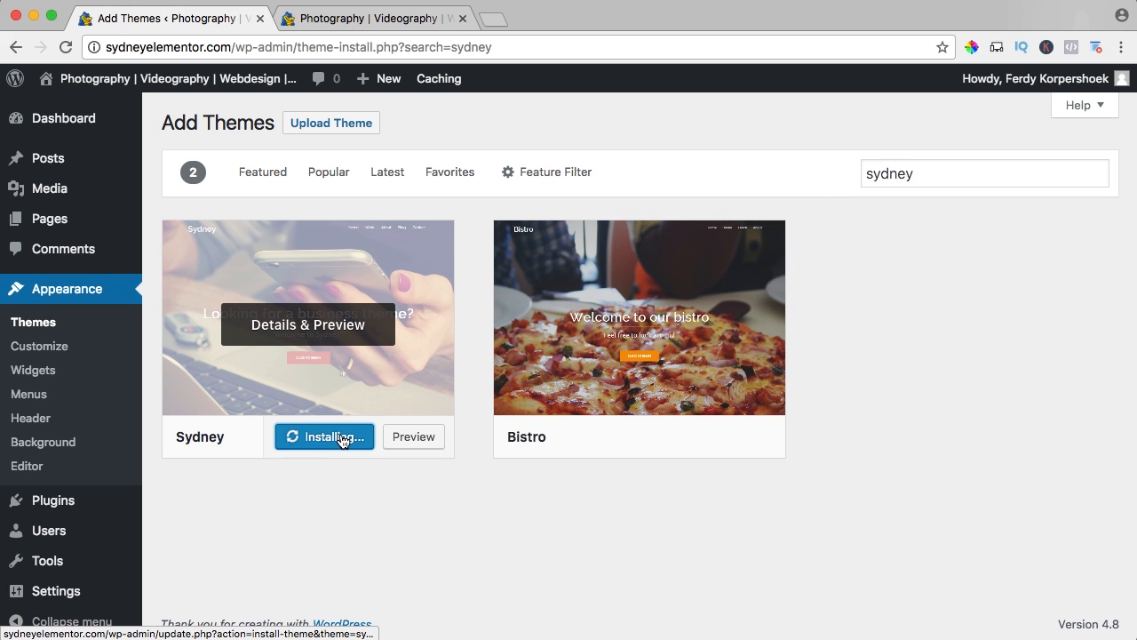
pyautogui.click(318, 437)
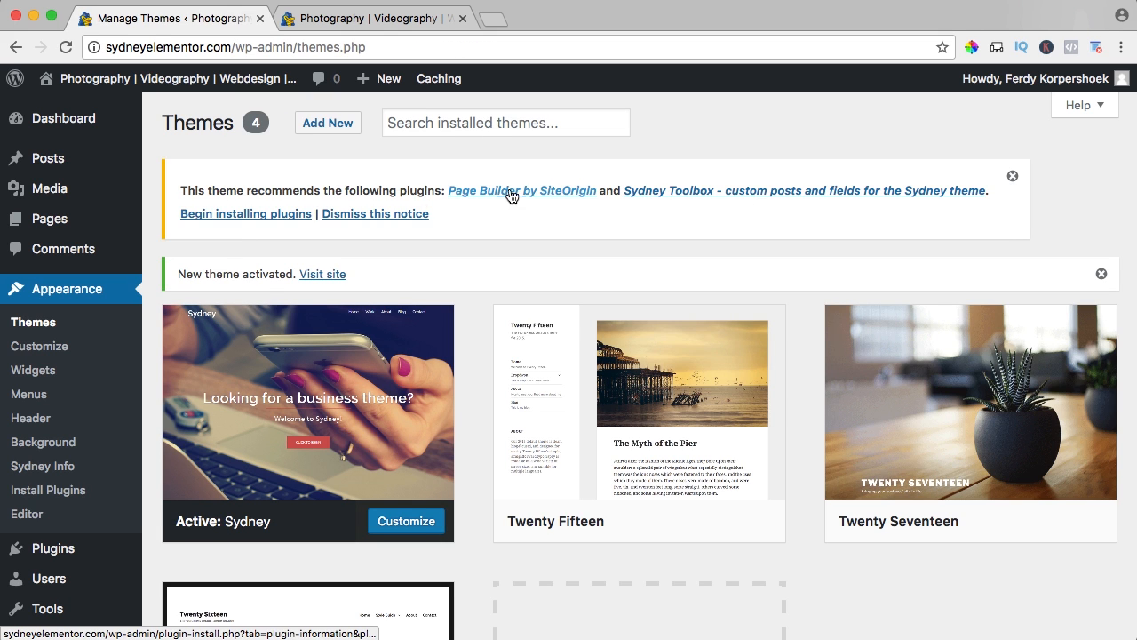
# Install the Page Builder by SiteOrigin plugin from the Sydney theme's recommended plugins.
pyautogui.click(268, 214)
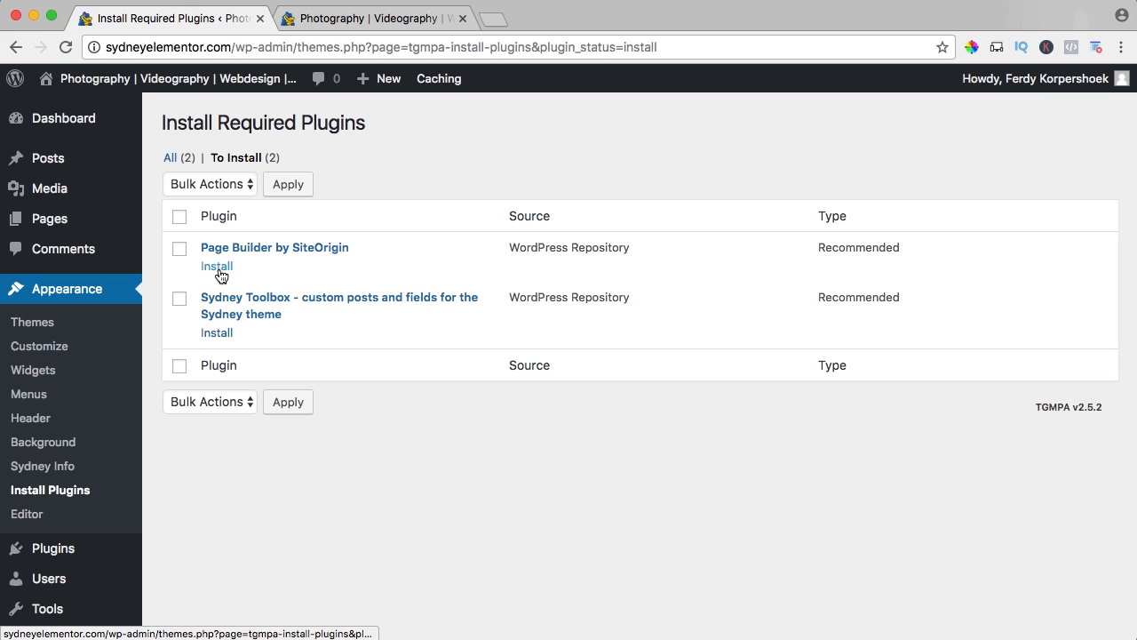
pyautogui.click(221, 267)
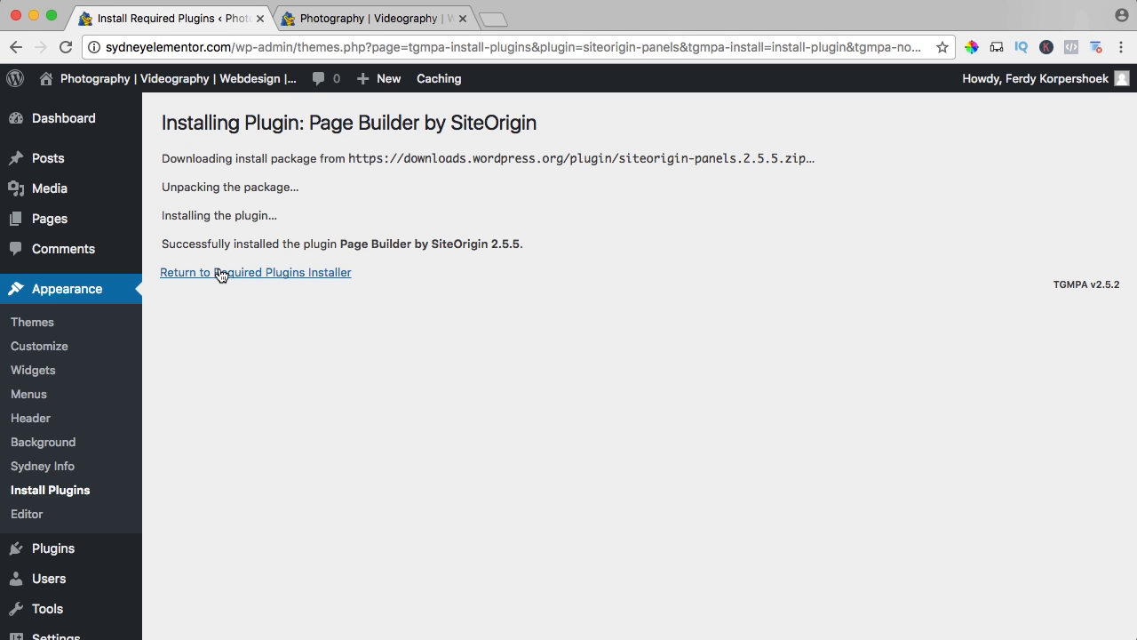
# Install the Sydney Toolbox plugin, and activate both it and Page Builder by SiteOrigin.
pyautogui.click(255, 275)
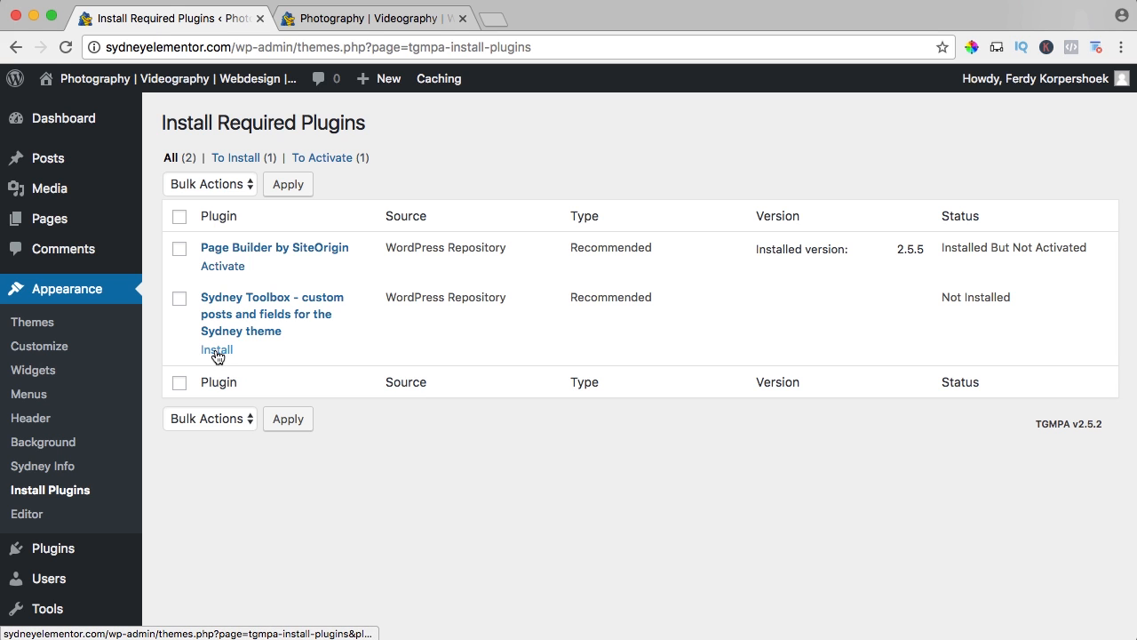
pyautogui.click(216, 354)
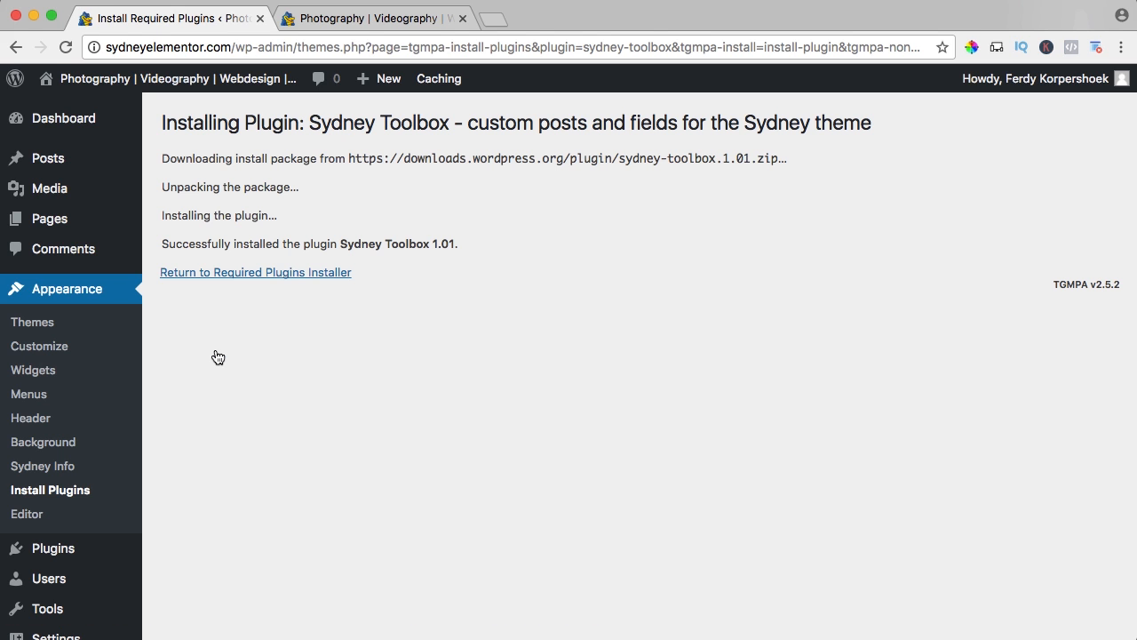
pyautogui.click(251, 274)
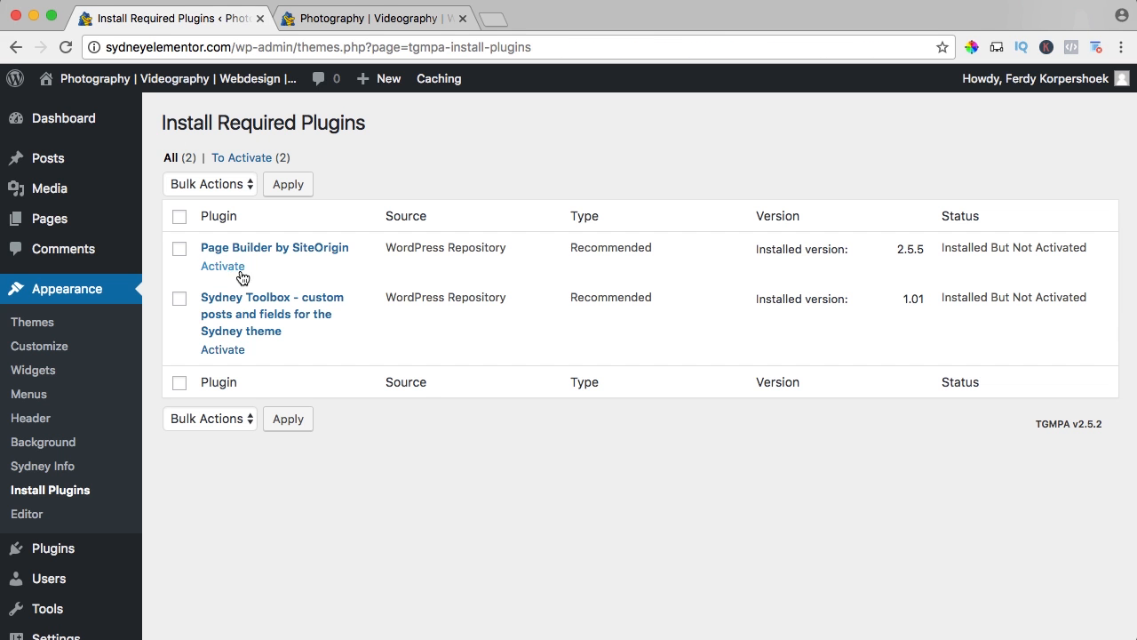
pyautogui.click(225, 269)
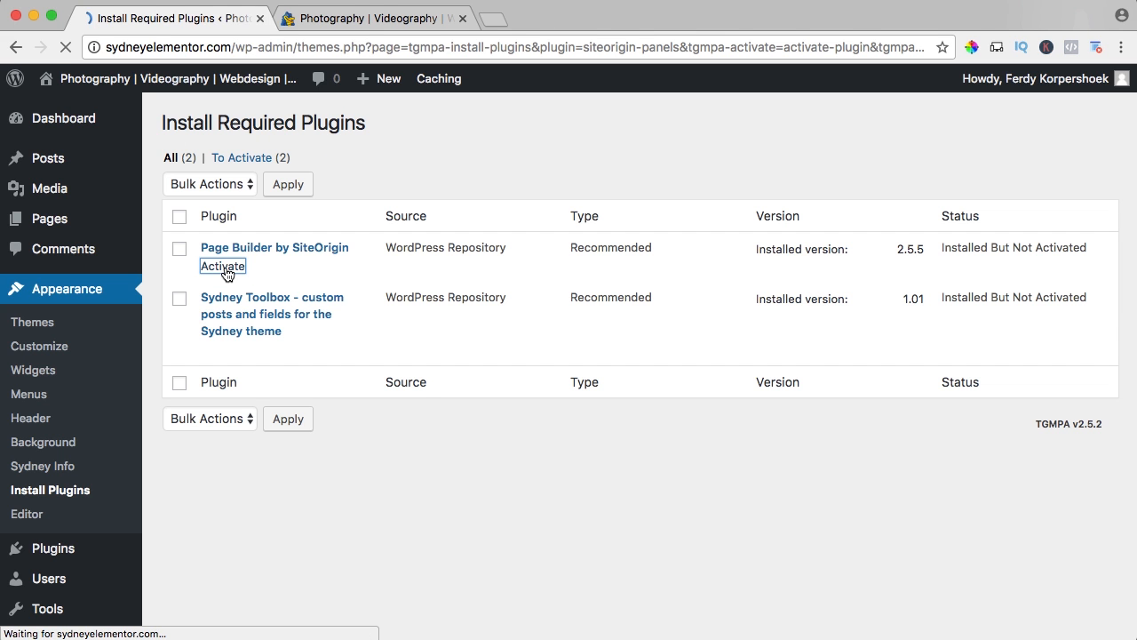
pyautogui.click(224, 351)
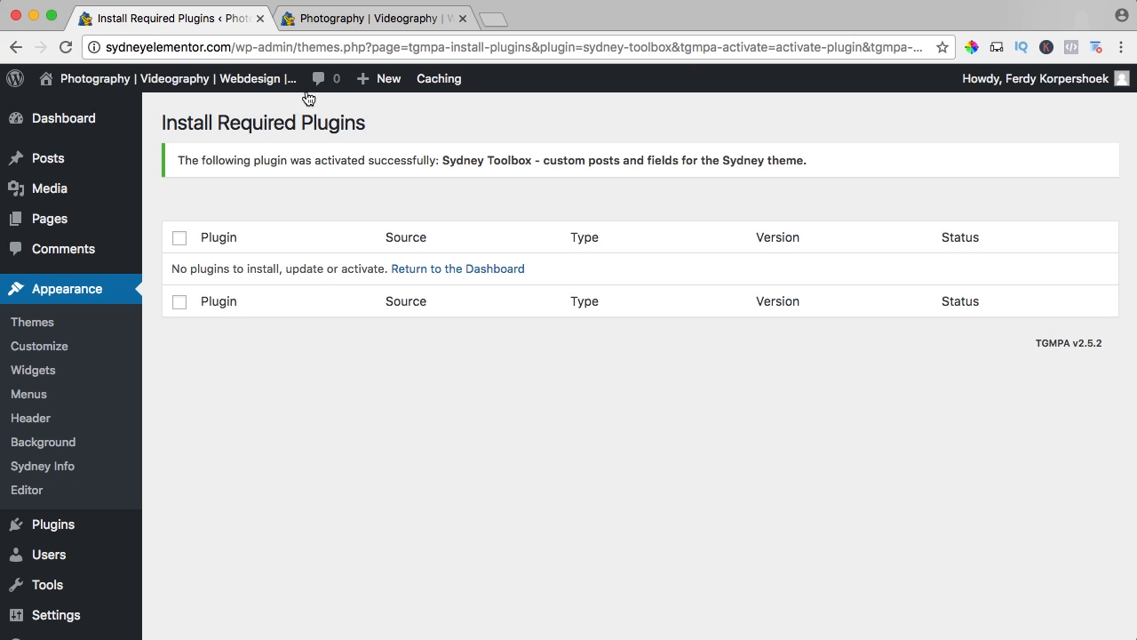
# Review the live homepage with the Sydney theme, from the header slider to the content area below.
pyautogui.click(339, 24)
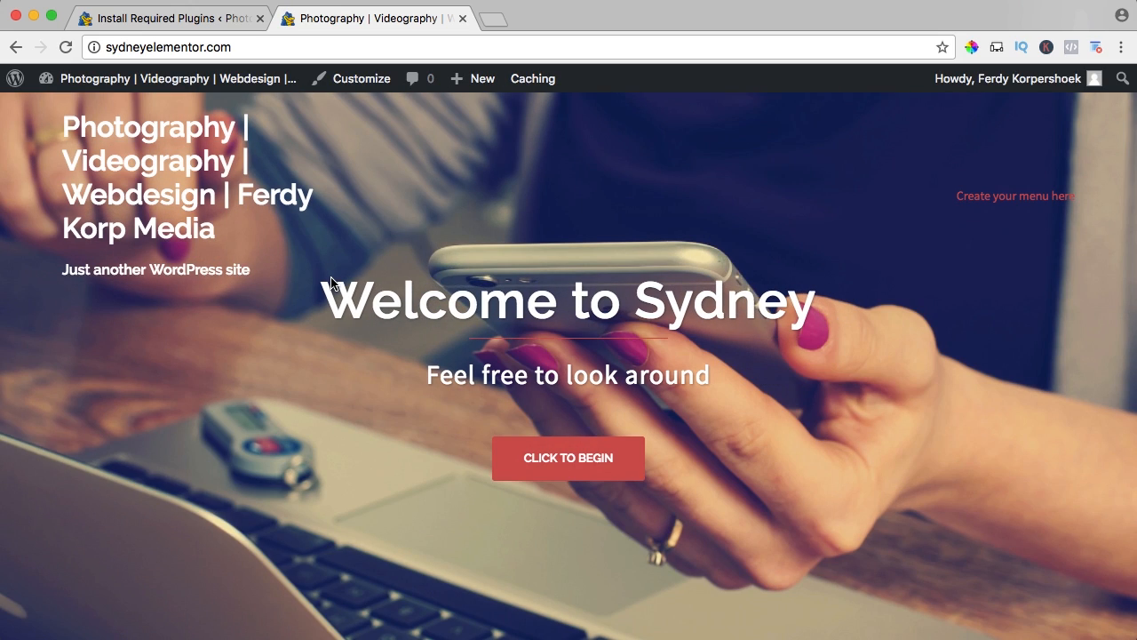
pyautogui.scroll(-6, 330, 282)
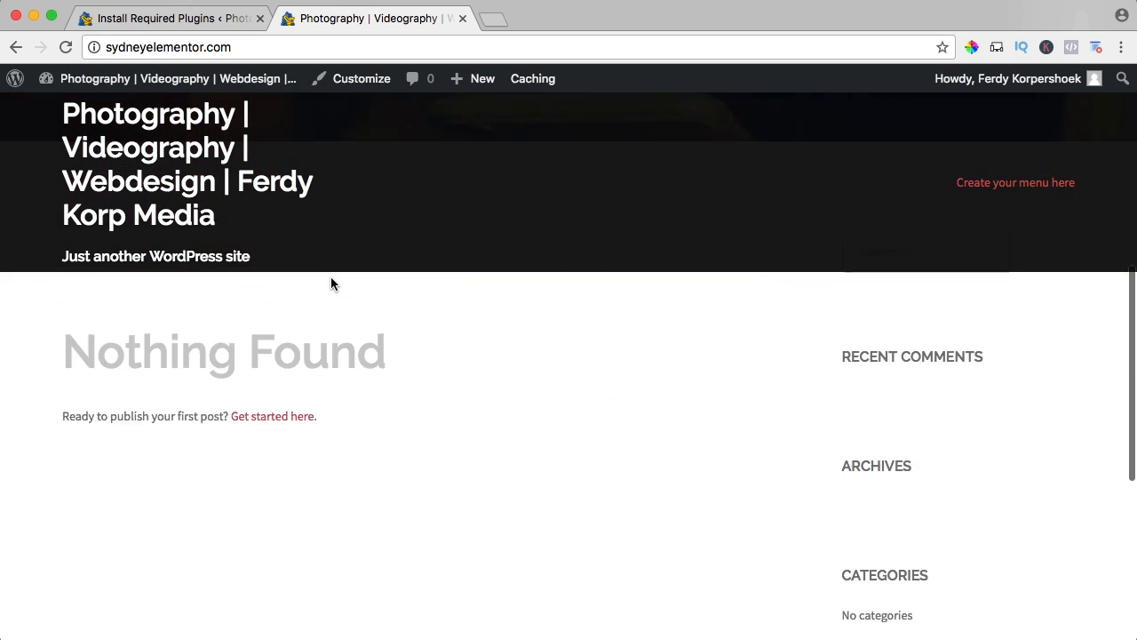
pyautogui.scroll(6, 330, 283)
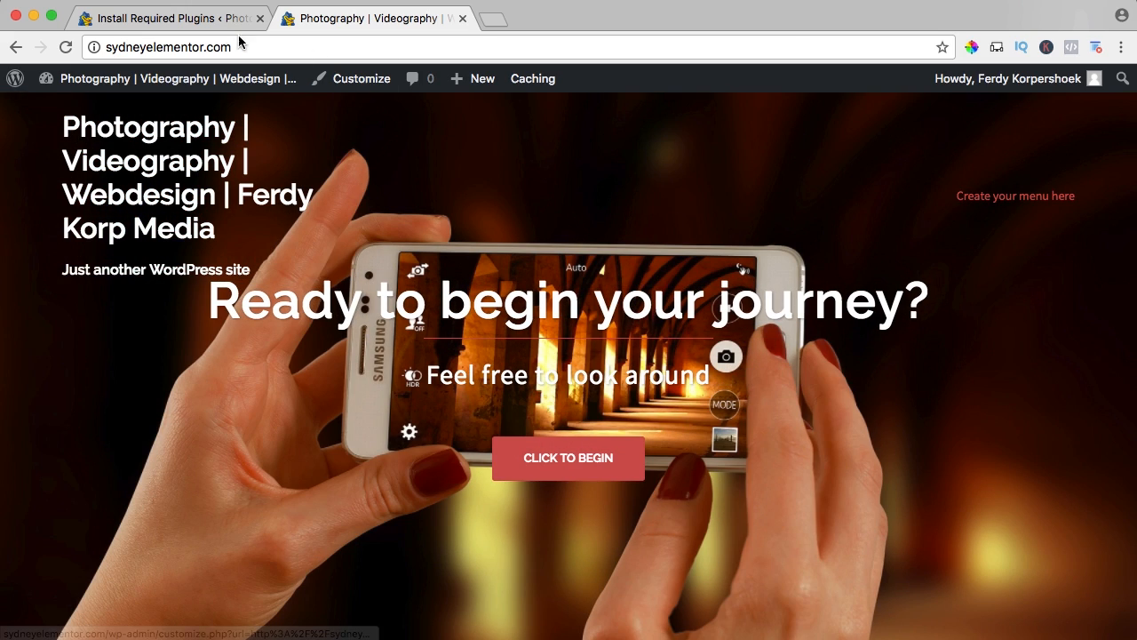
# Assign main_menu to the theme's Primary Menu location, save the change, and reload the live site to check the navigation.
pyautogui.click(169, 20)
pyautogui.scroll(-1, 89, 495)
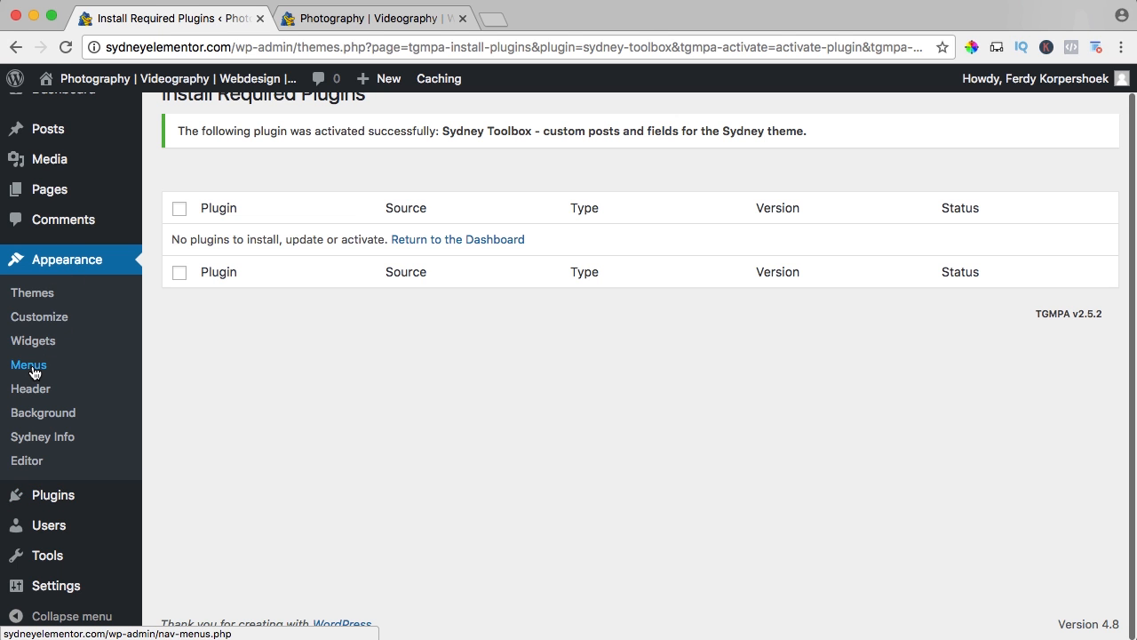
pyautogui.click(34, 366)
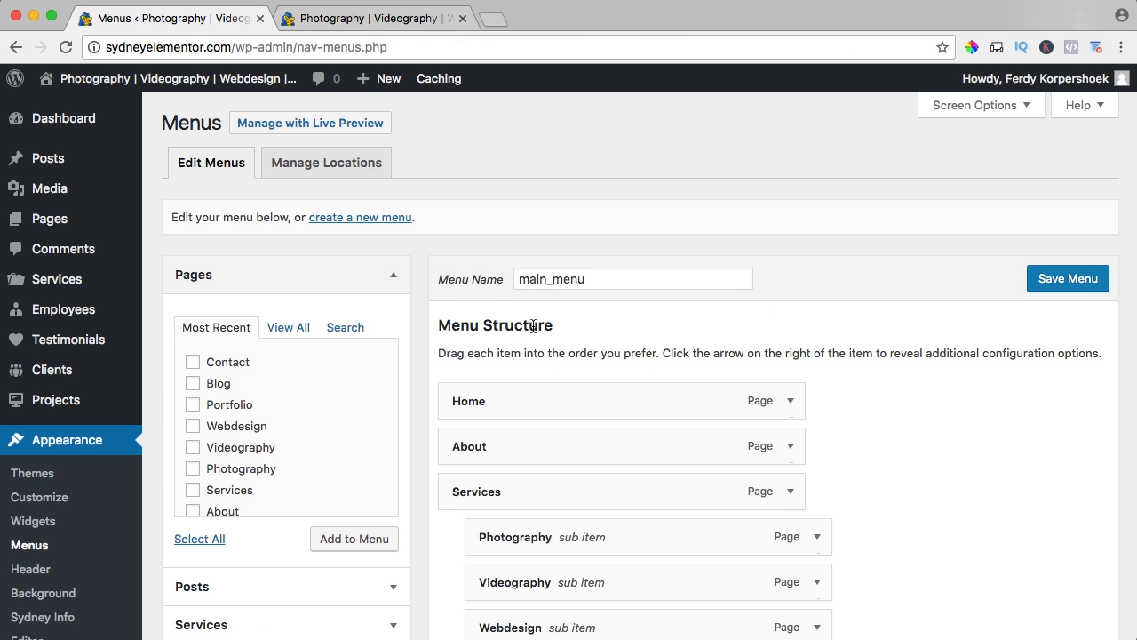
pyautogui.scroll(-5, 473, 299)
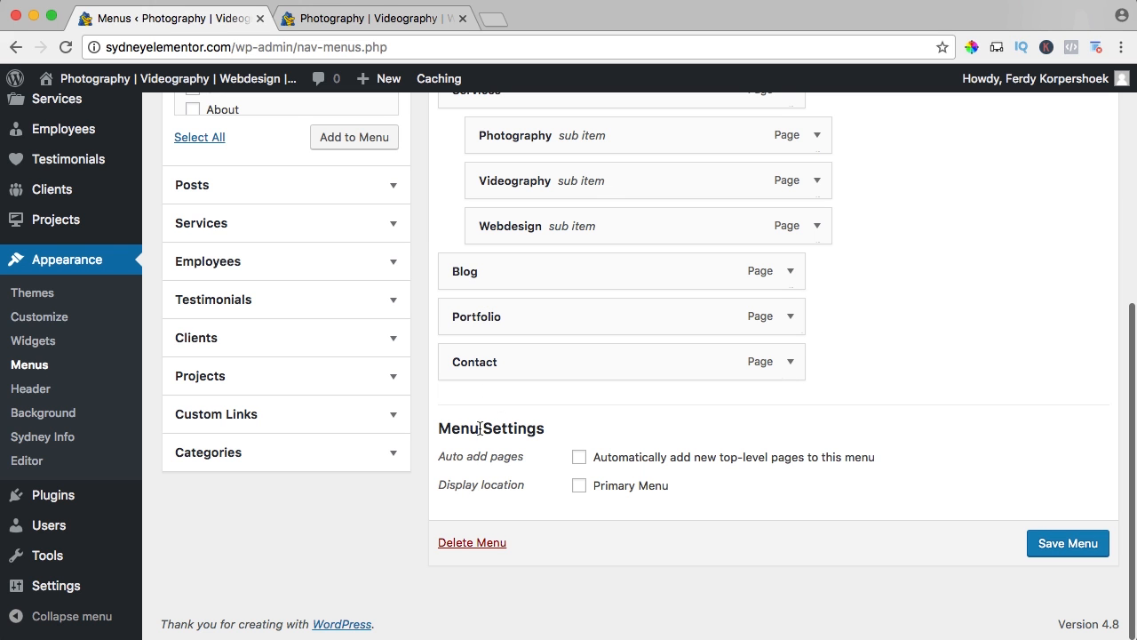
pyautogui.scroll(5, 533, 444)
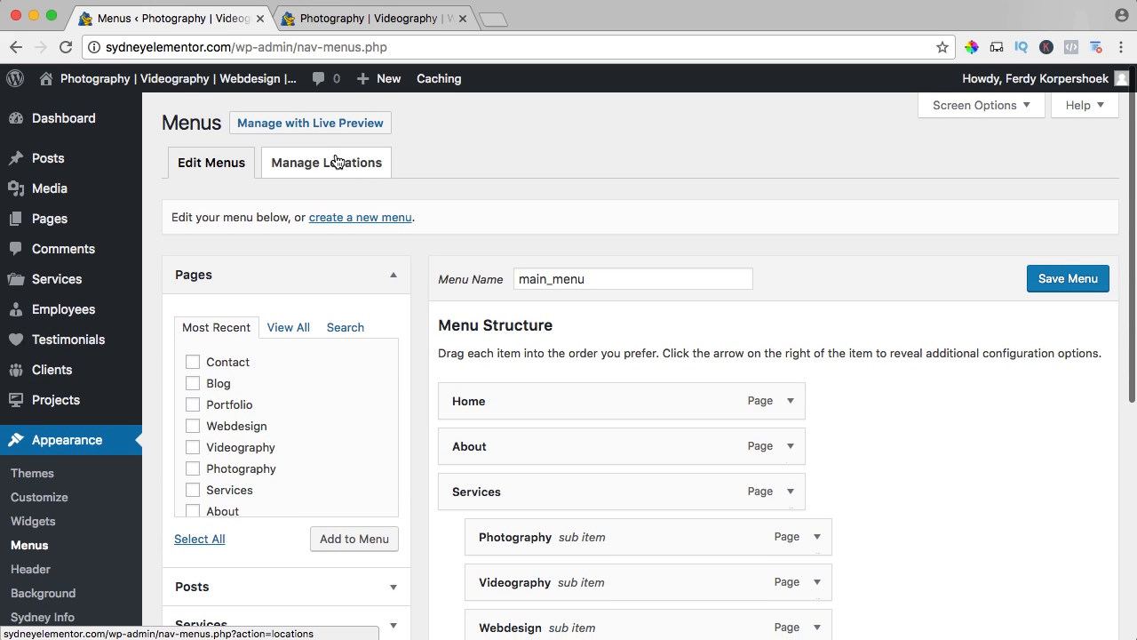
pyautogui.click(332, 165)
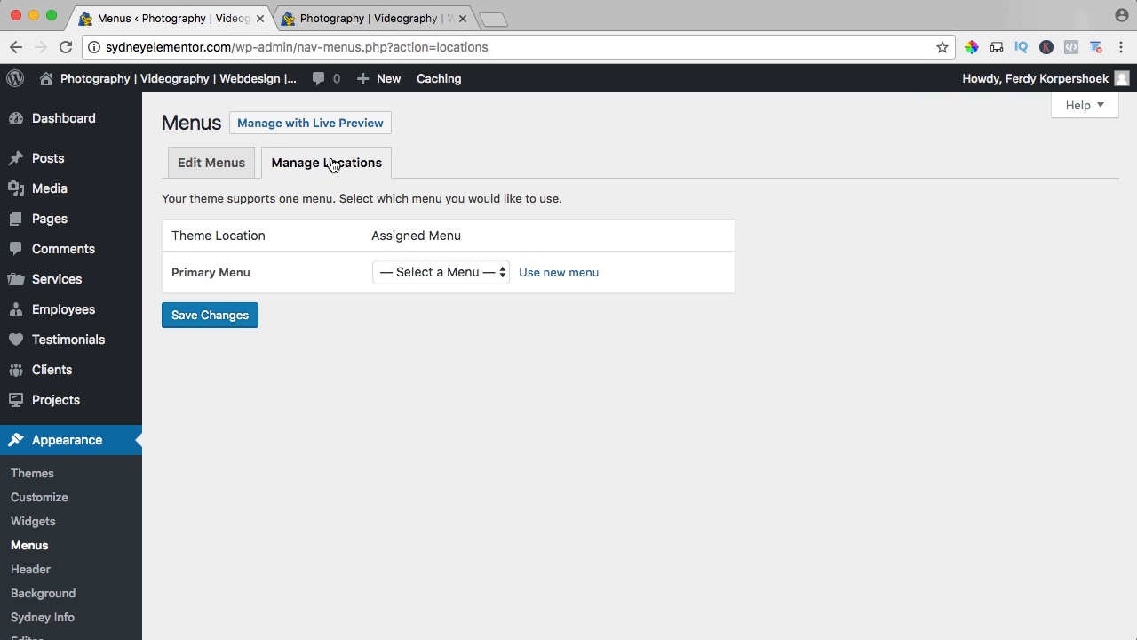
pyautogui.click(411, 276)
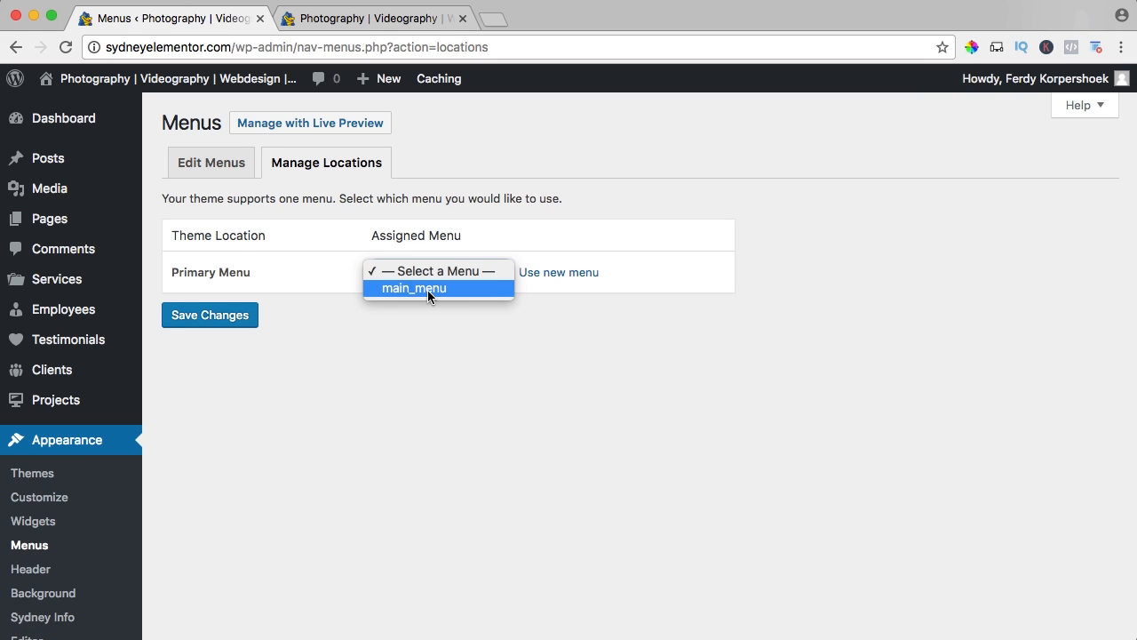
pyautogui.click(427, 290)
pyautogui.click(204, 316)
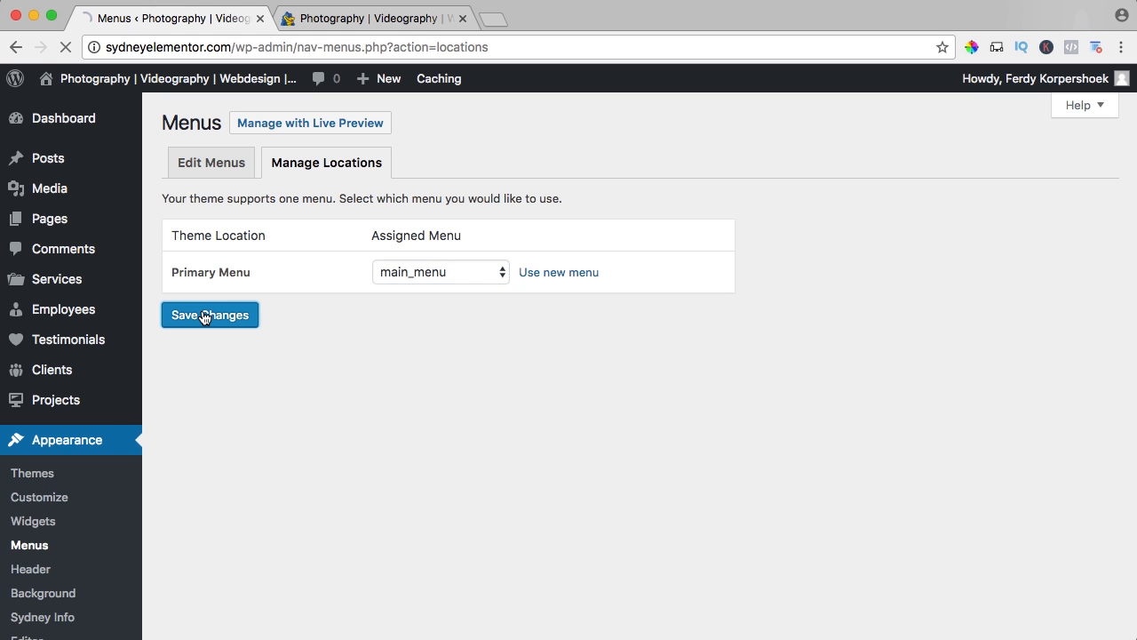
pyautogui.click(378, 19)
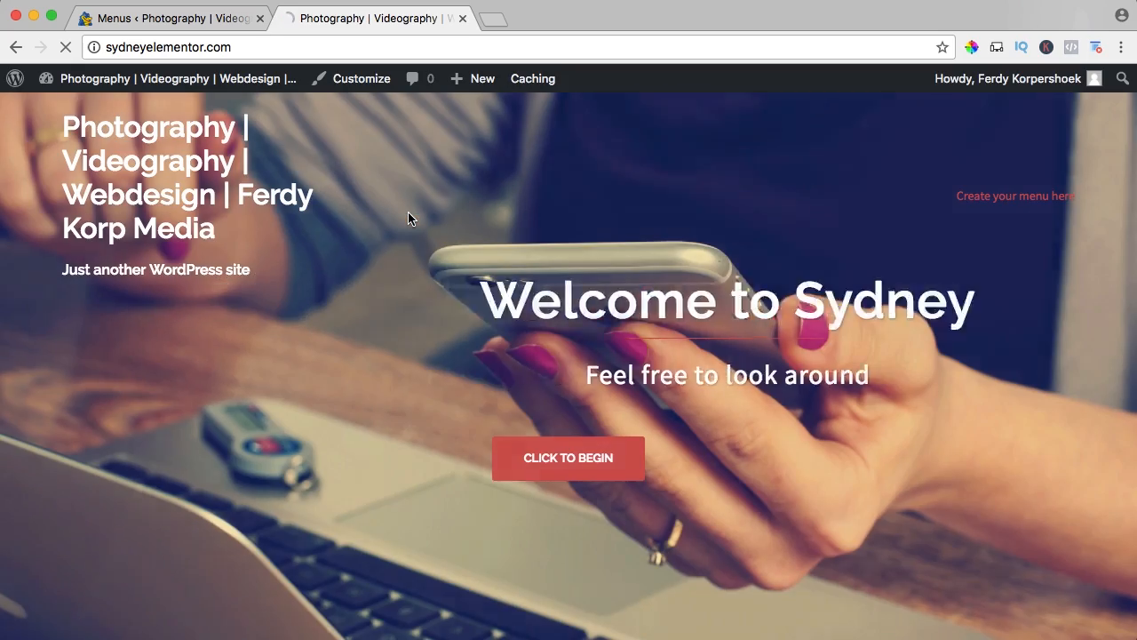
pyautogui.press('super+r')
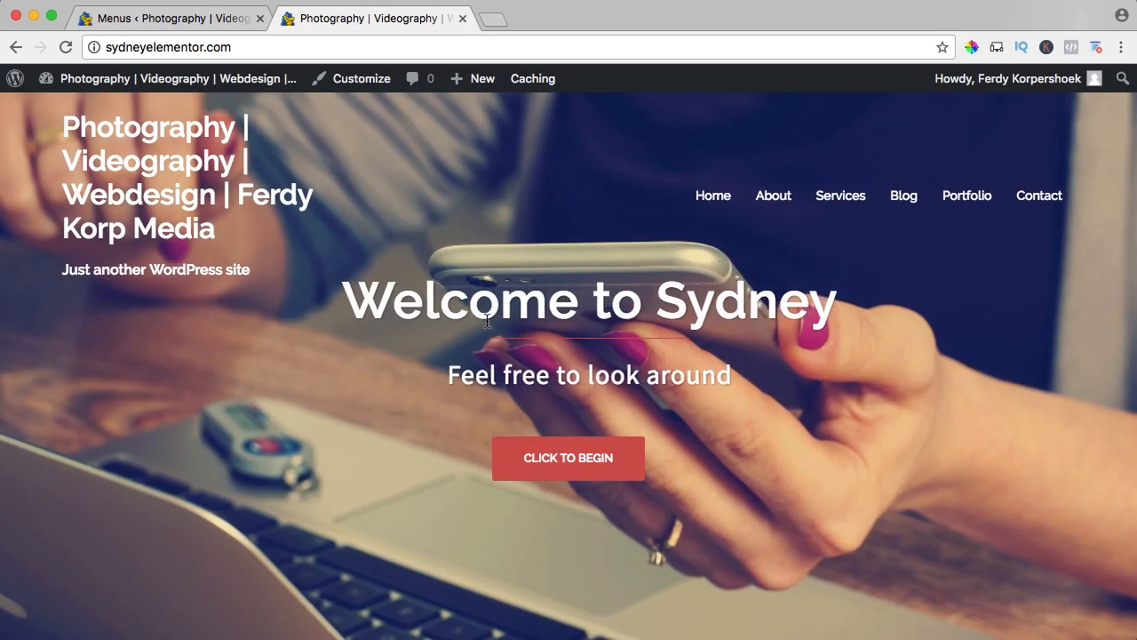
# Open the Totally Free WordPress Course page on the course author's website in a new browser tab and download the tutorial images.
pyautogui.click(494, 19)
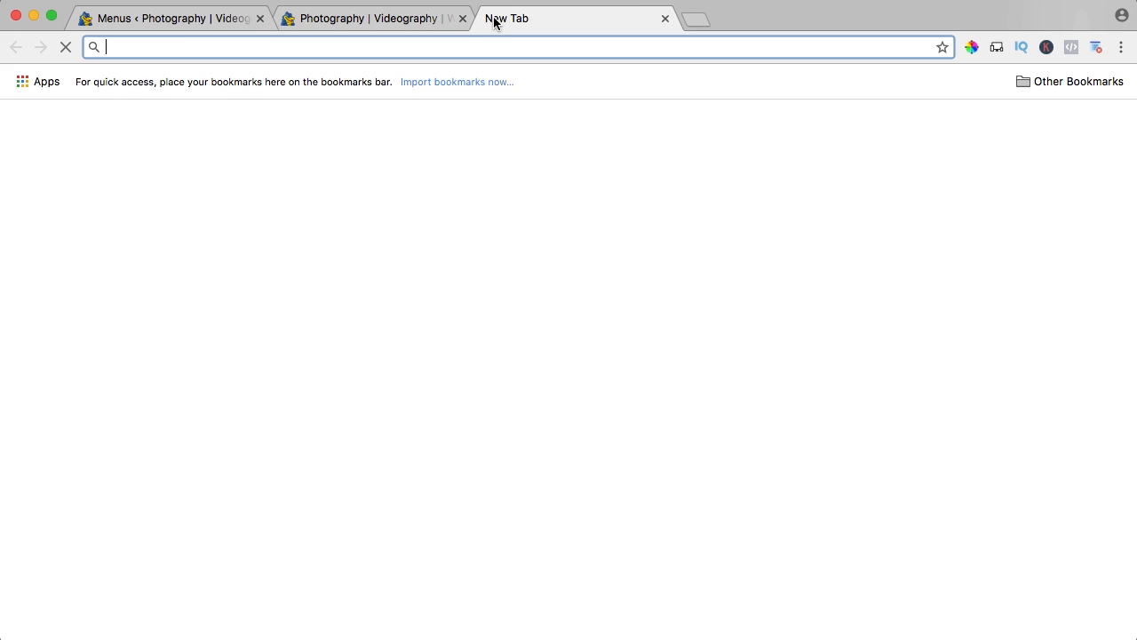
pyautogui.write('ferdykor')
pyautogui.press('Return')
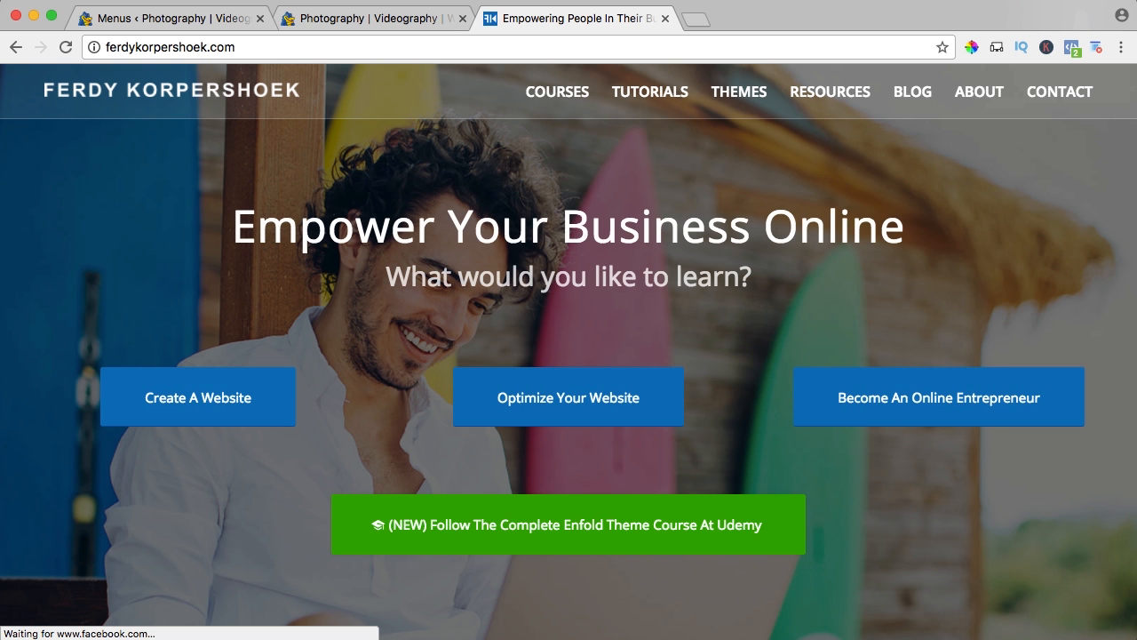
pyautogui.moveTo(650, 91)
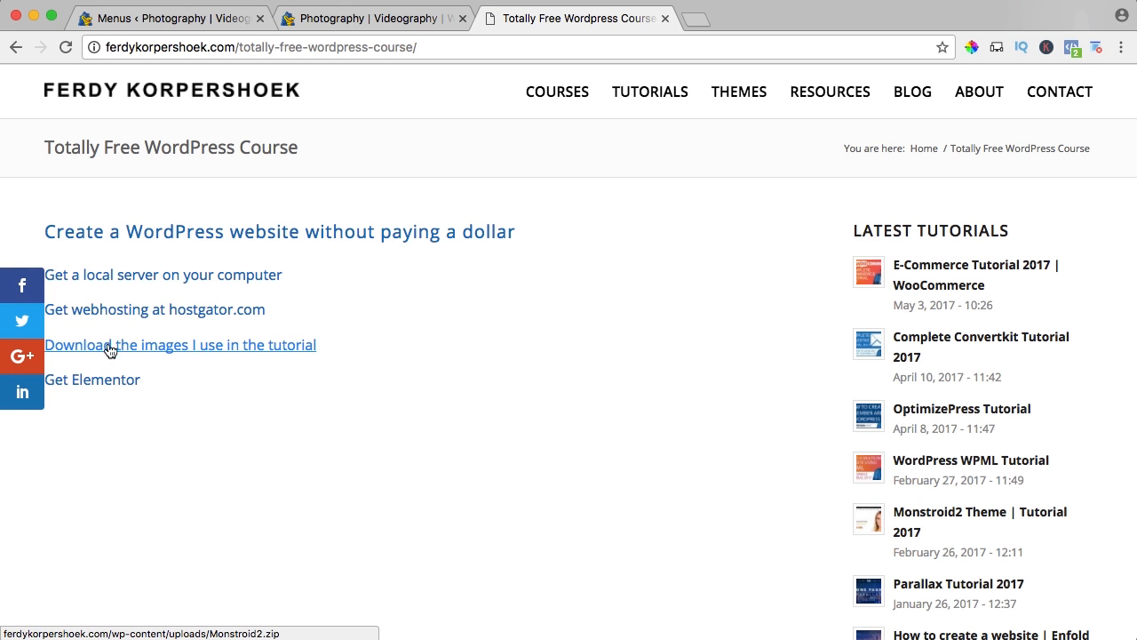
pyautogui.click(192, 353)
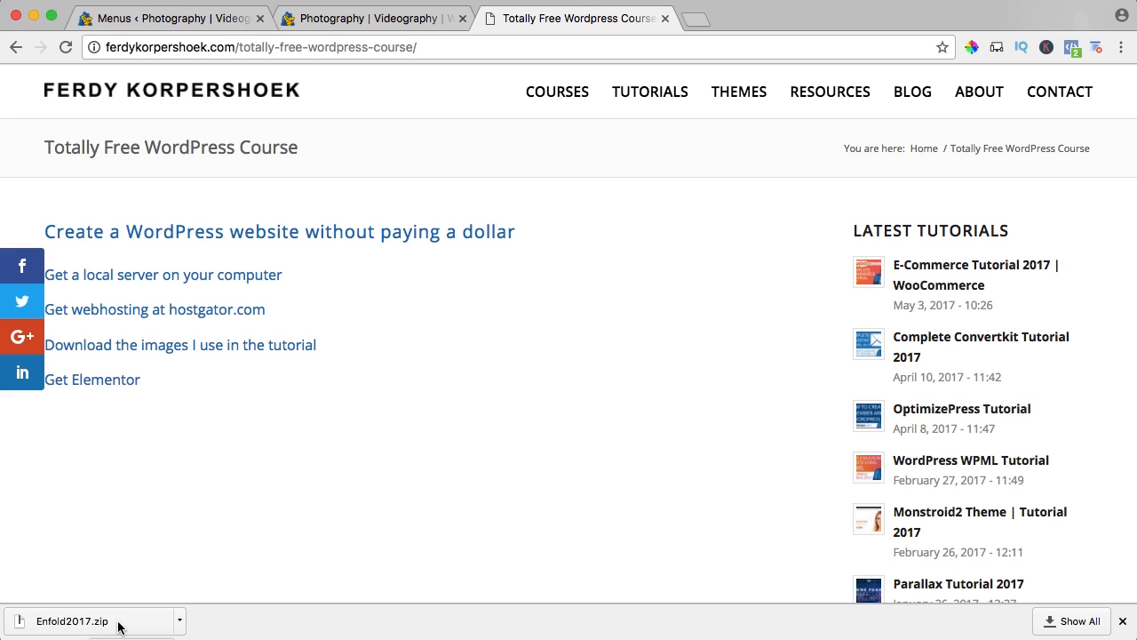
# Extract the downloaded Enfold2017.zip and move the Enfold2017 folder from Downloads to the Desktop.
pyautogui.click(120, 625)
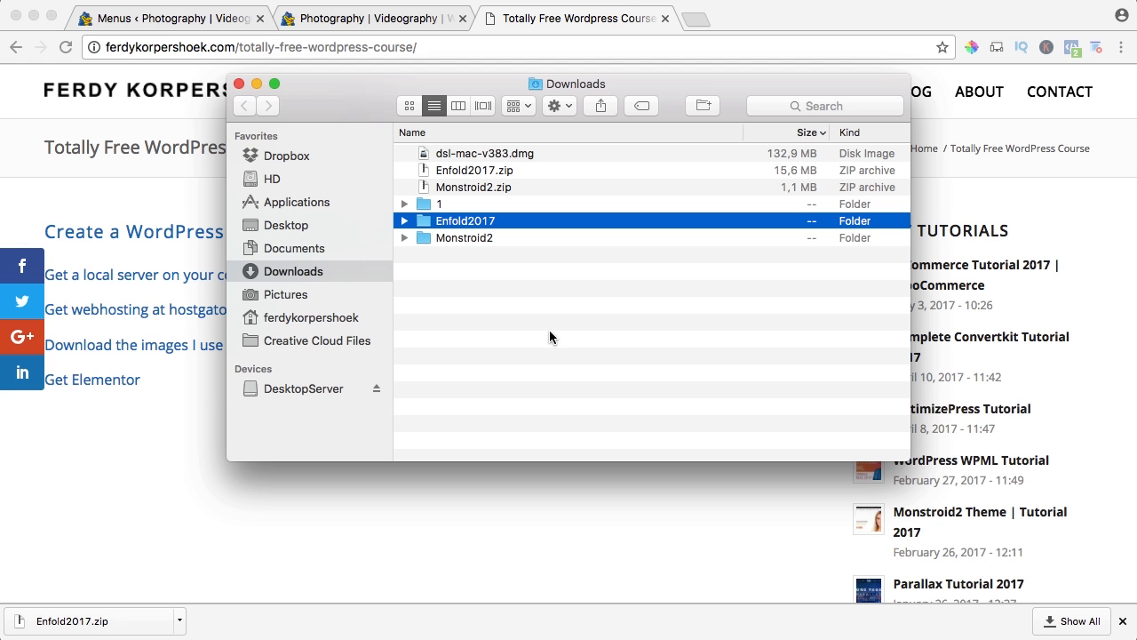
pyautogui.moveTo(430, 222); pyautogui.dragTo(302, 229)
pyautogui.click(302, 227)
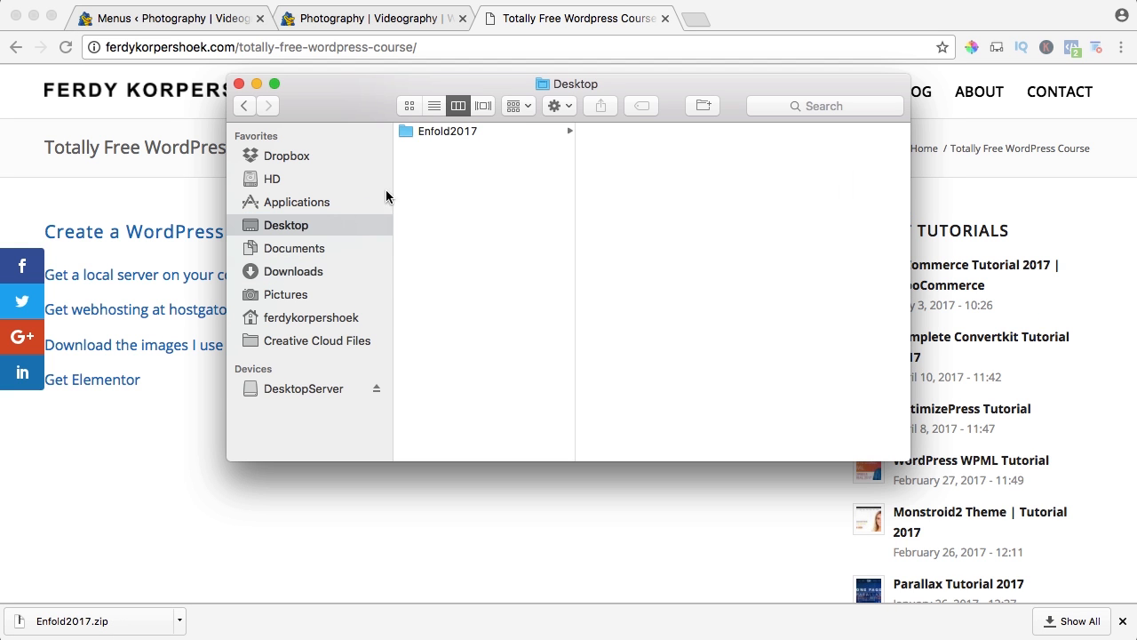
# Preview the favicon and logo images in the 01. Settings folder inside Enfold2017.
pyautogui.click(457, 131)
pyautogui.click(631, 134)
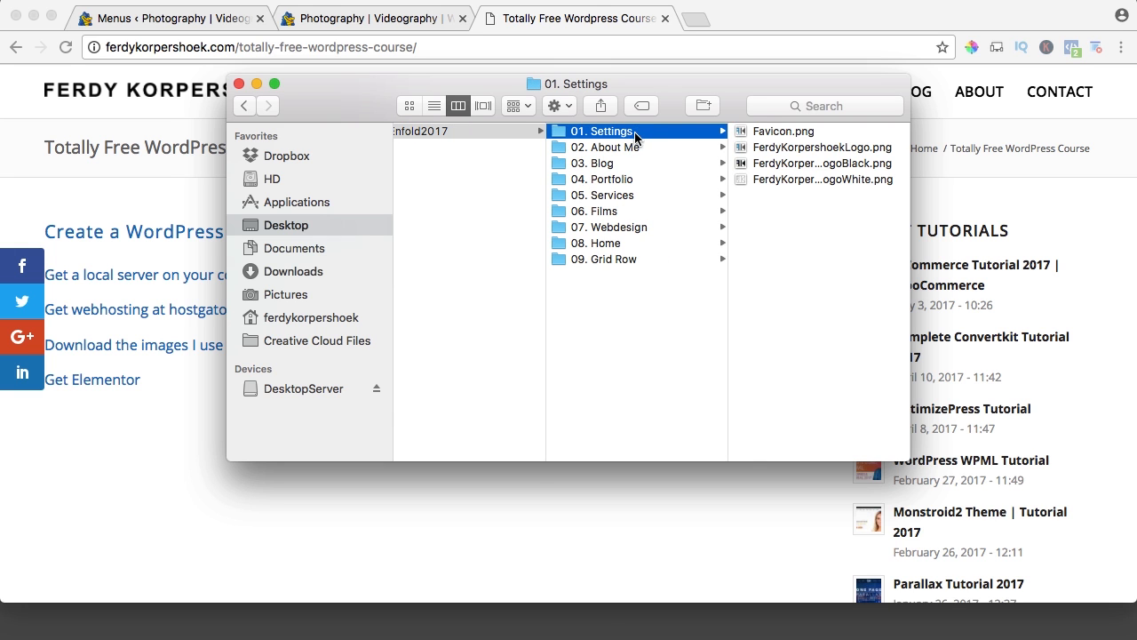
pyautogui.click(755, 133)
pyautogui.press('space')
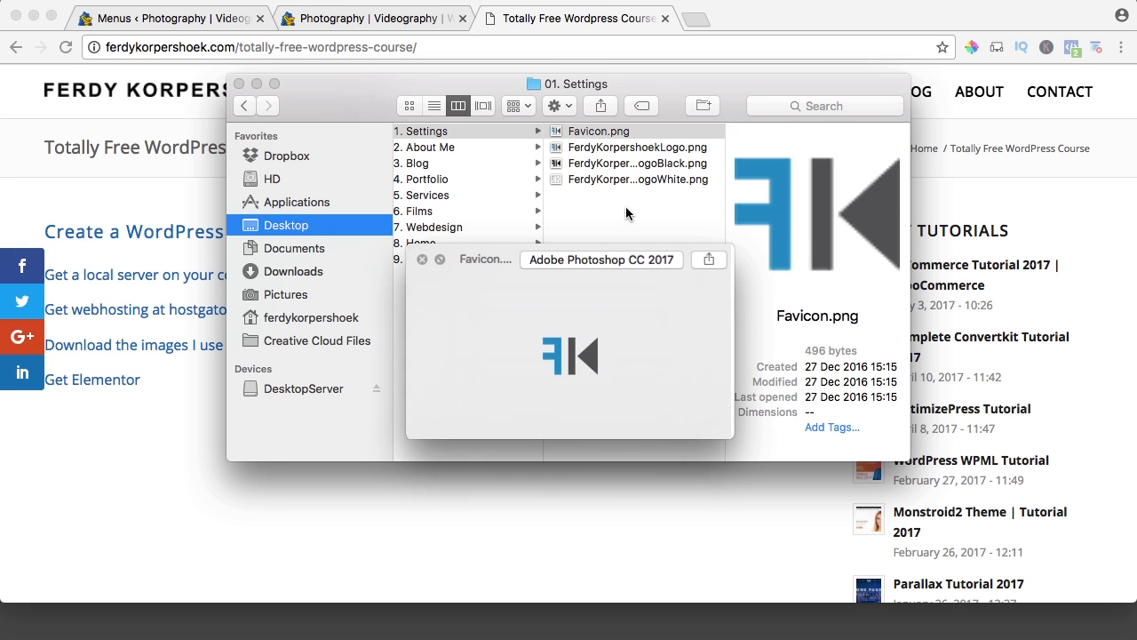
pyautogui.press('Down')
# Preview the images in the 02. About Me folder, look at the contents of 03. Blog, and close the preview.
pyautogui.press('Down')
pyautogui.press('Down')
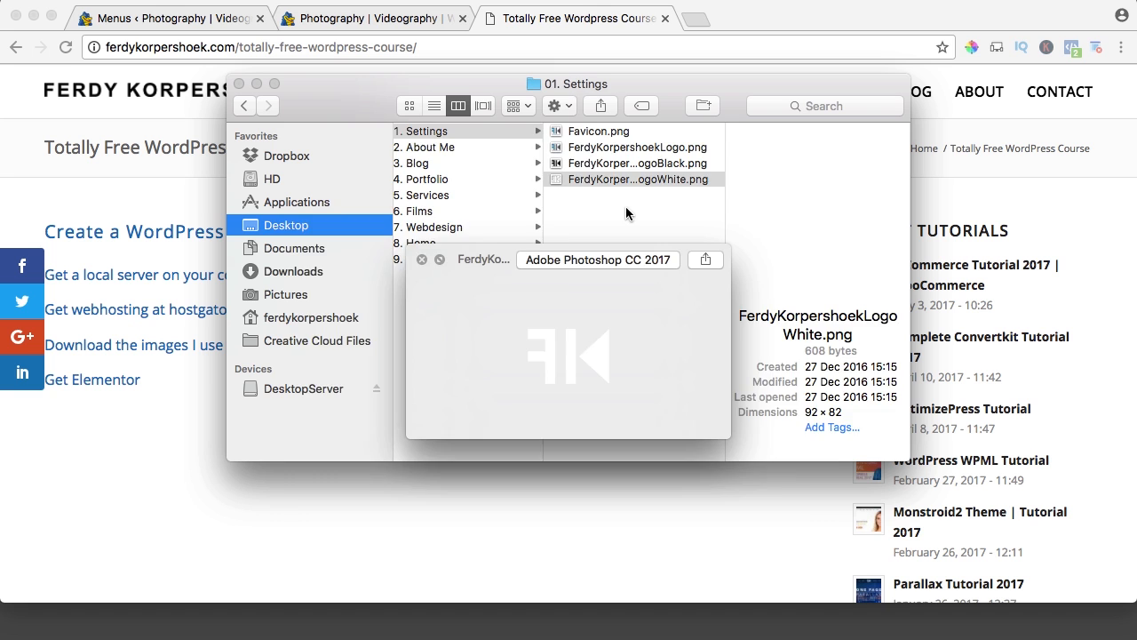
pyautogui.press('Left')
pyautogui.press('Down')
pyautogui.press('Right')
pyautogui.press('Down')
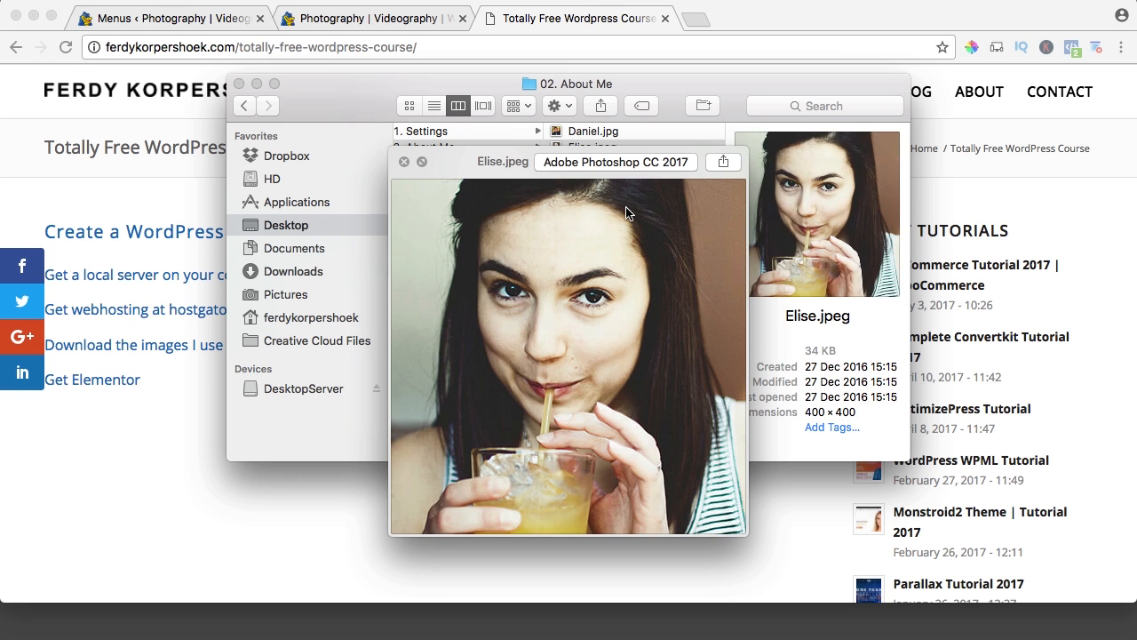
pyautogui.press('Down')
pyautogui.press('Down')
pyautogui.press('Left')
pyautogui.press('Down')
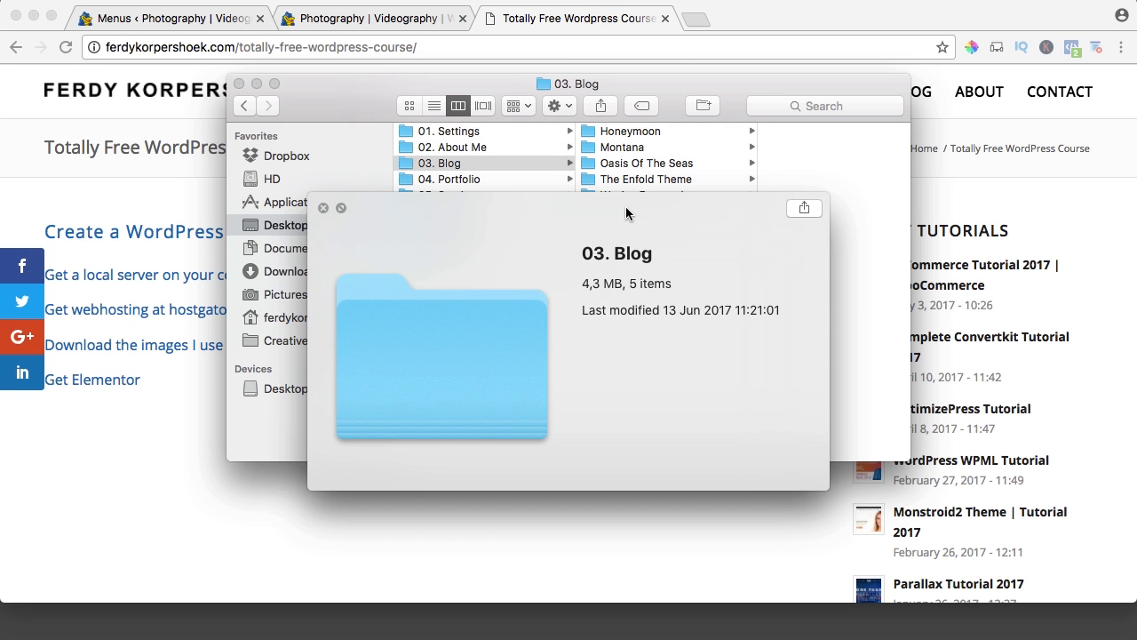
pyautogui.press('space')
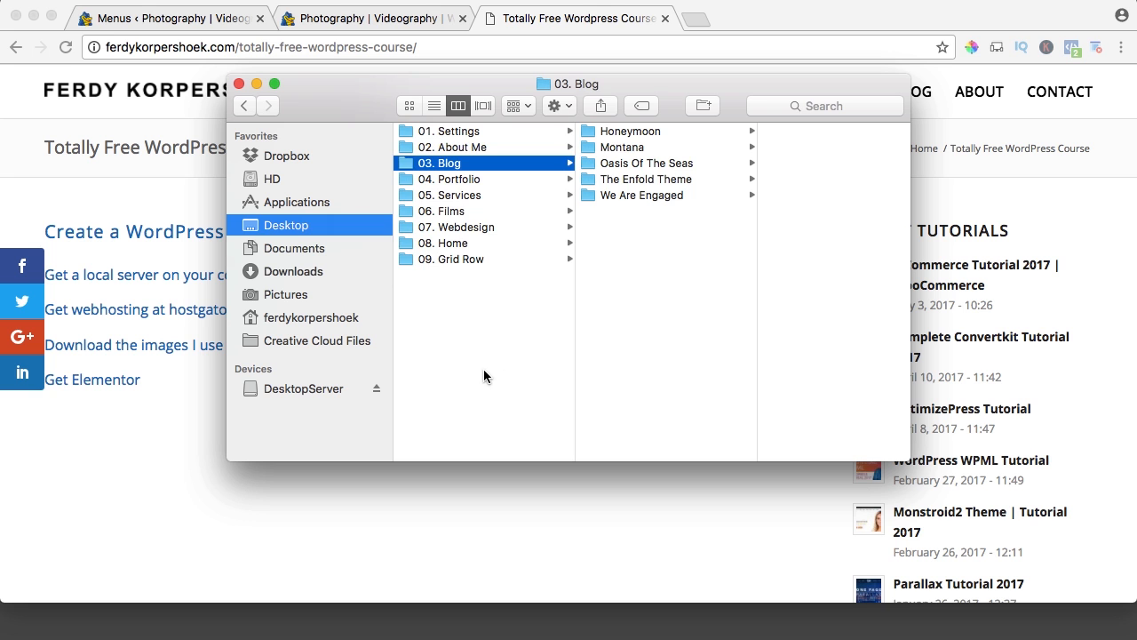
pyautogui.click(484, 369)
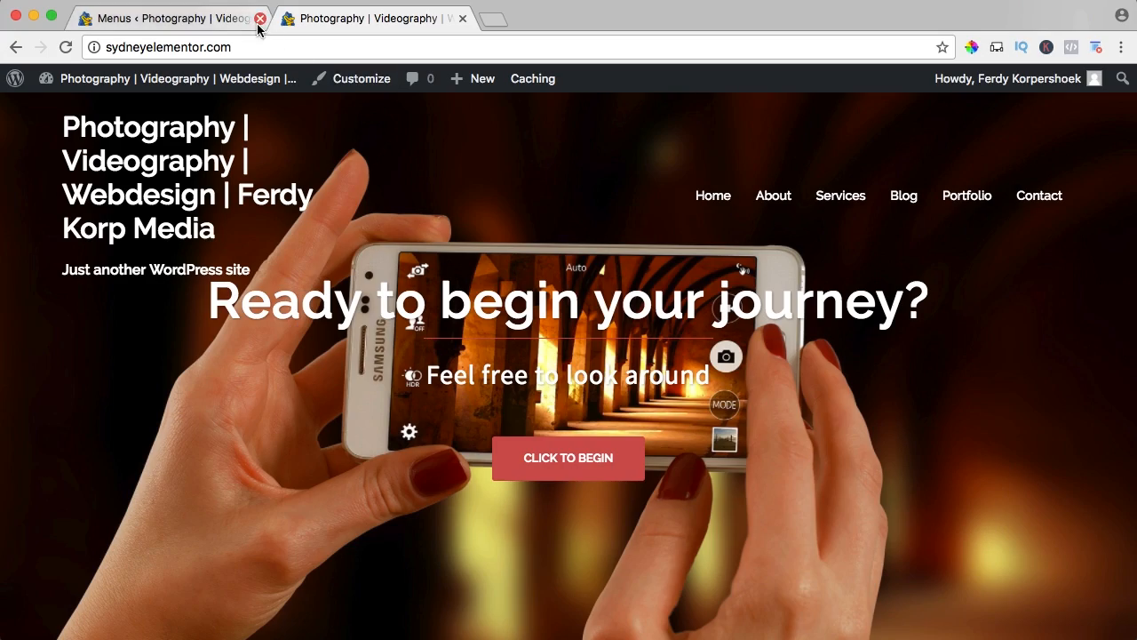
# Open the live site's theme customizer and set the page wrapper's top padding to 300 in the General settings.
pyautogui.click(259, 22)
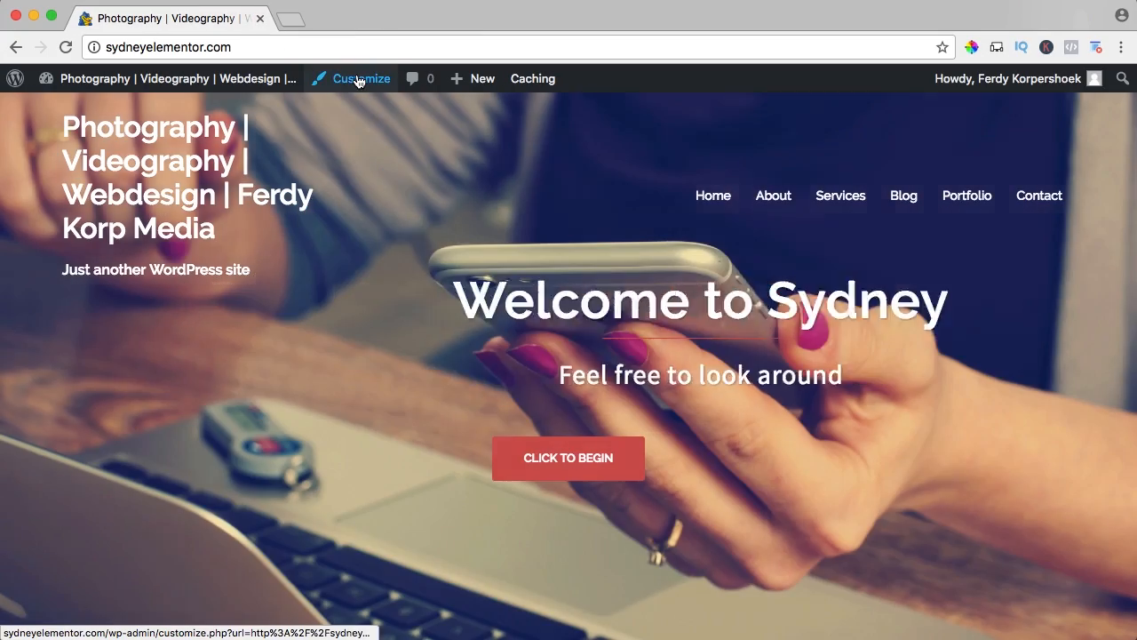
pyautogui.click(359, 80)
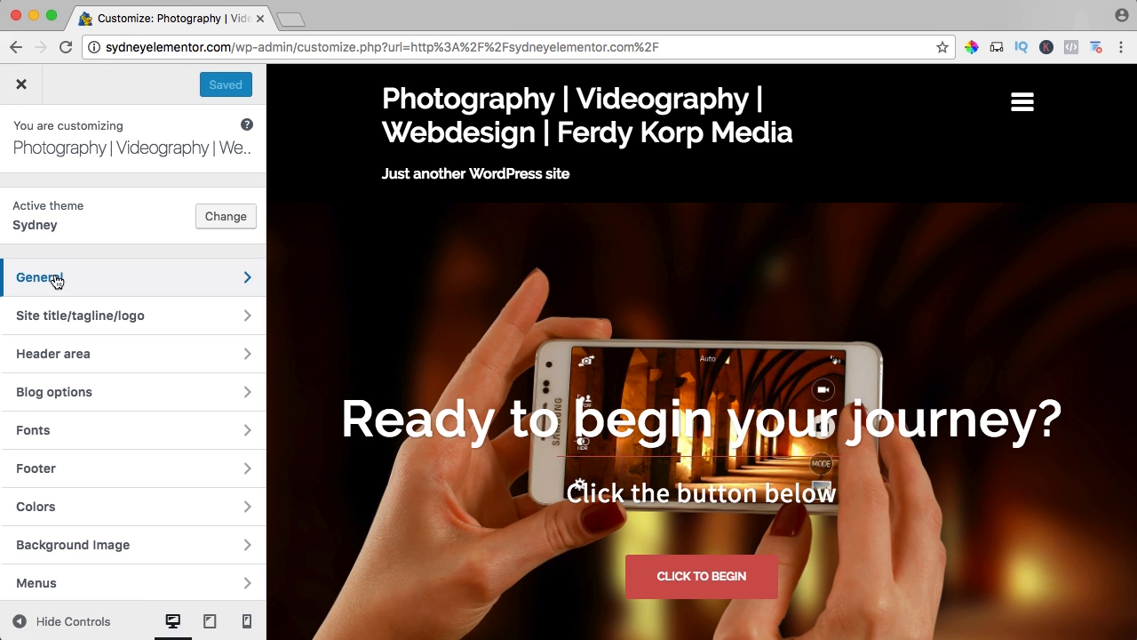
pyautogui.click(55, 278)
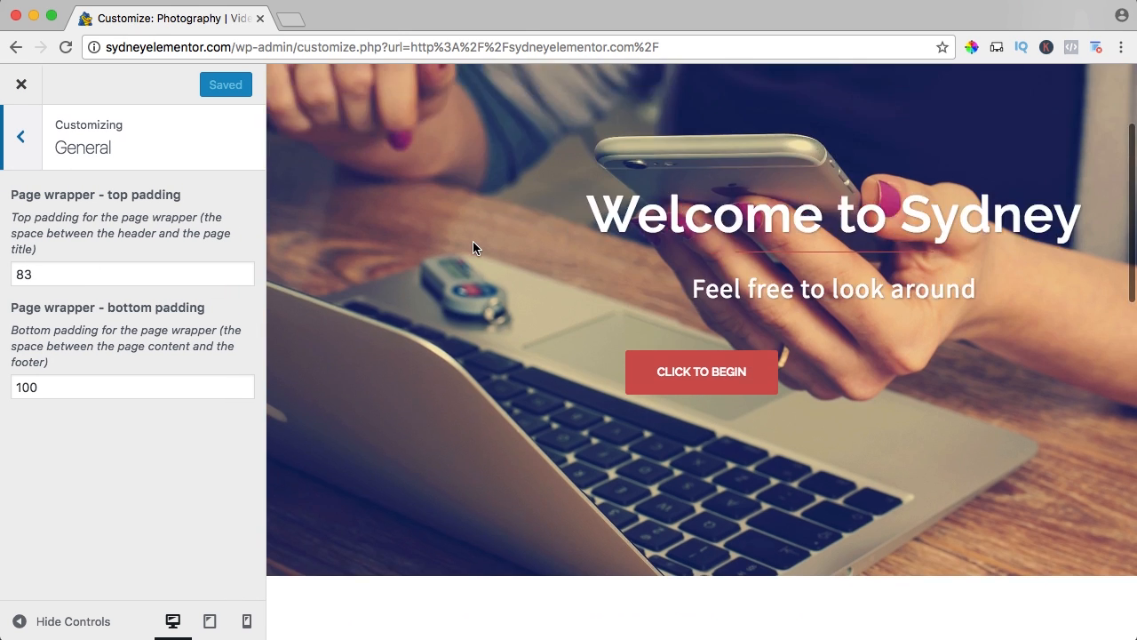
pyautogui.scroll(-5, 473, 244)
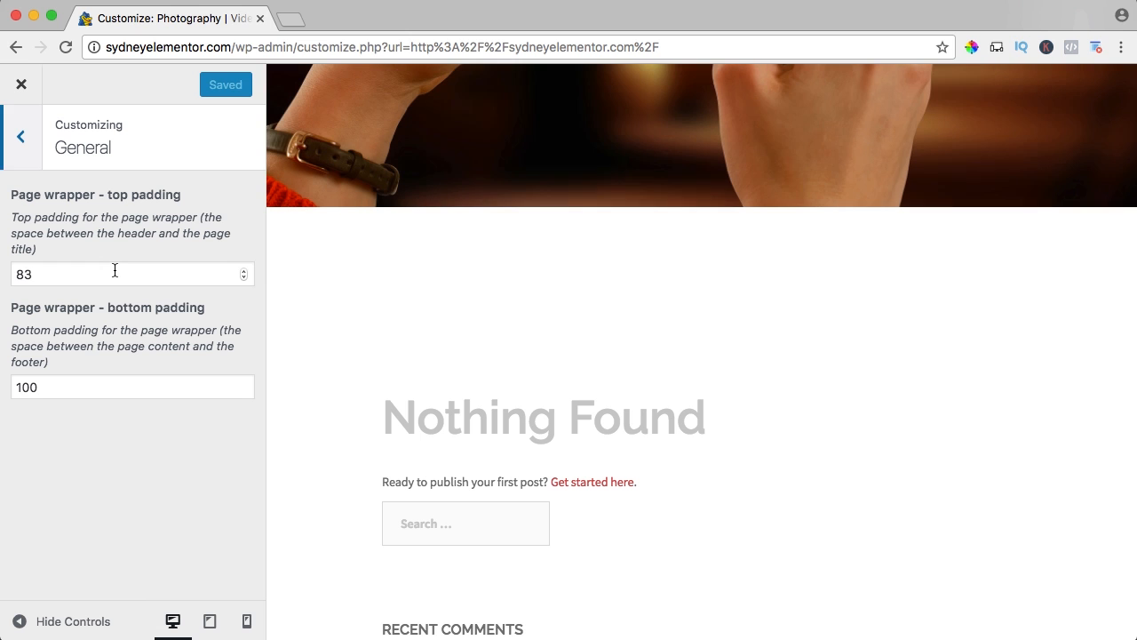
pyautogui.moveTo(116, 272); pyautogui.dragTo(18, 274)
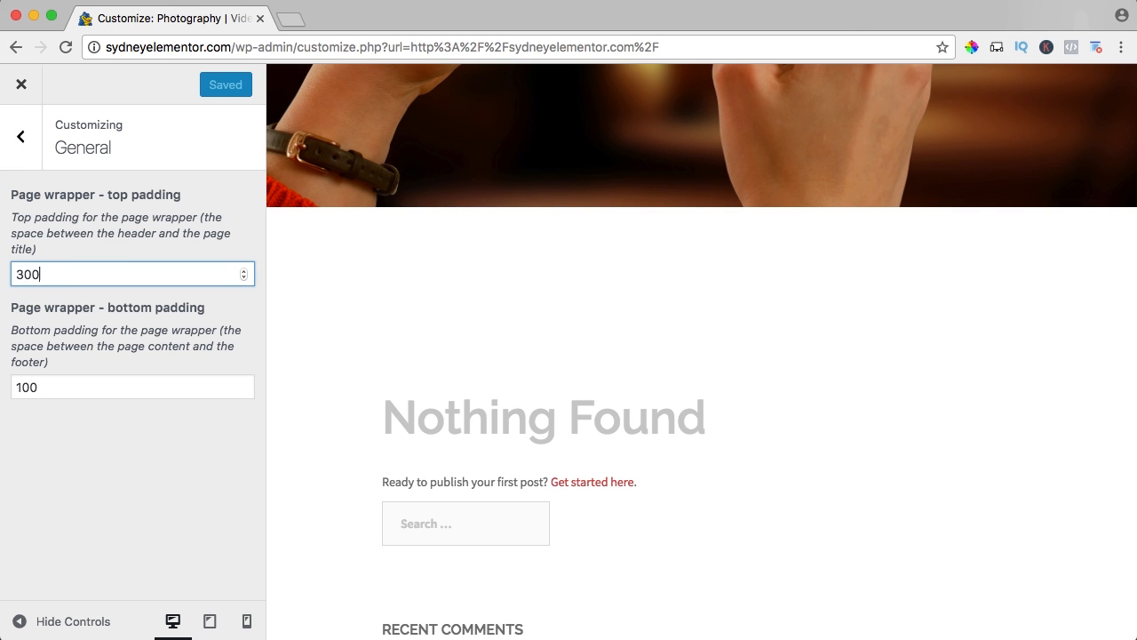
# Set both the top and bottom padding of the page wrapper to 0 in the General settings.
pyautogui.write('300')
pyautogui.press('Tab')
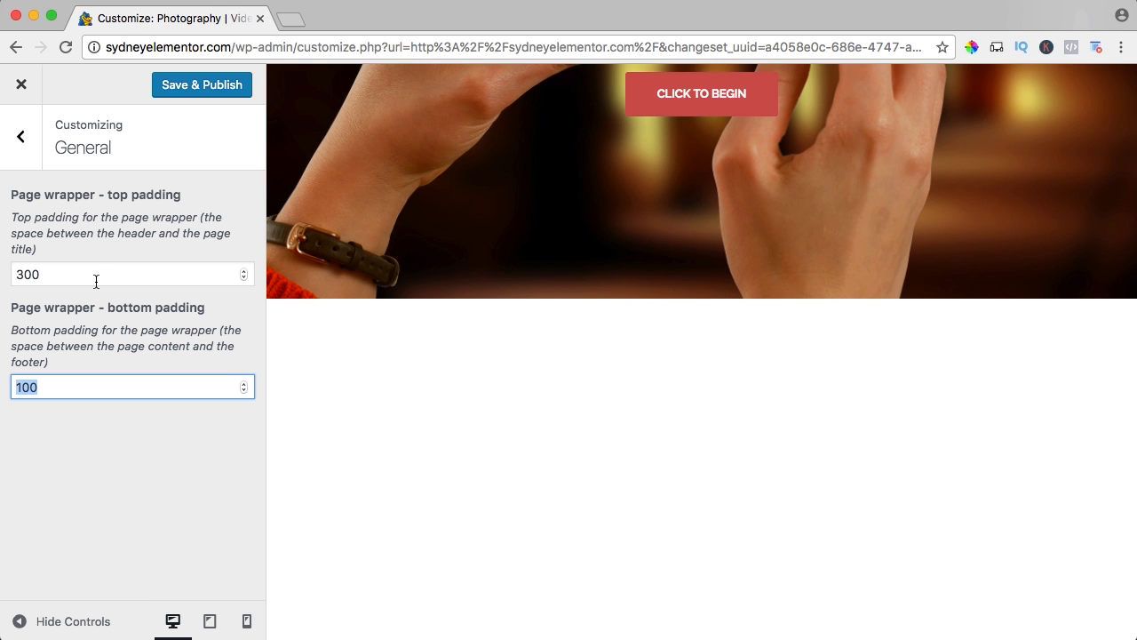
pyautogui.moveTo(96, 281); pyautogui.dragTo(3, 273)
pyautogui.write('0')
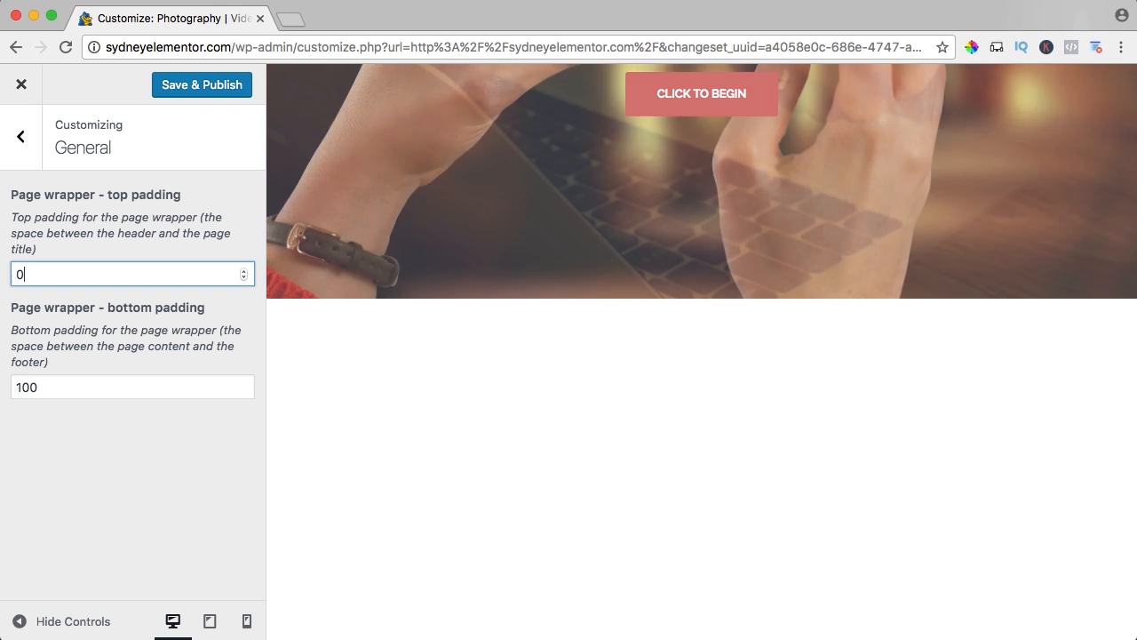
pyautogui.press('Tab')
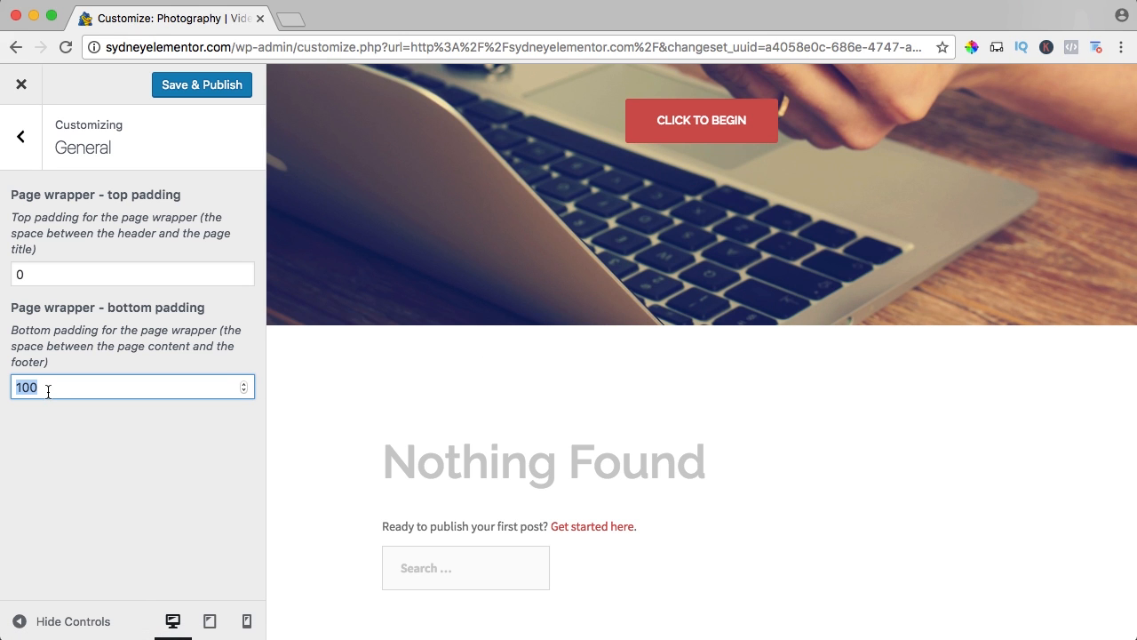
pyautogui.write('0')
pyautogui.press('Tab')
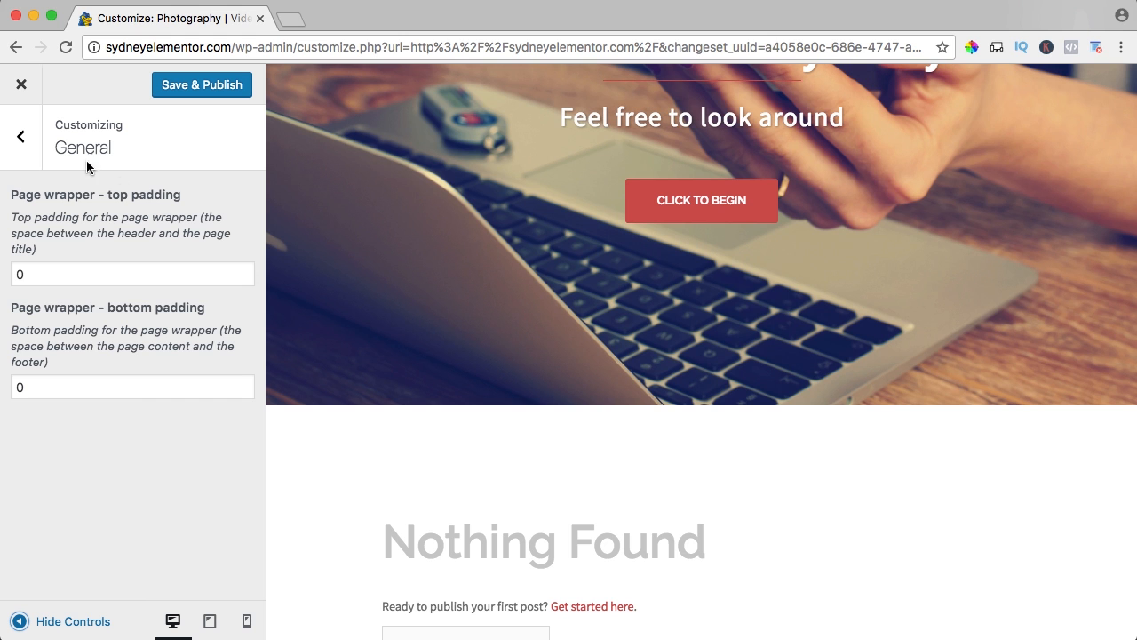
# Open the site title, tagline and logo settings and change the tagline to "You Deserve It To Be Seen".
pyautogui.click(22, 138)
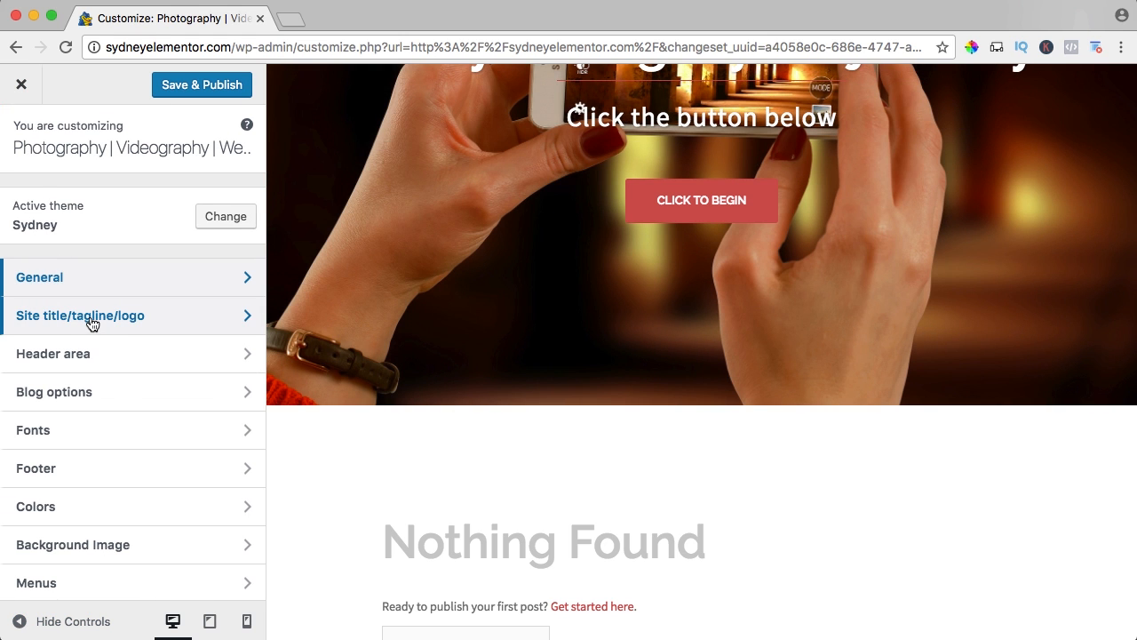
pyautogui.click(92, 318)
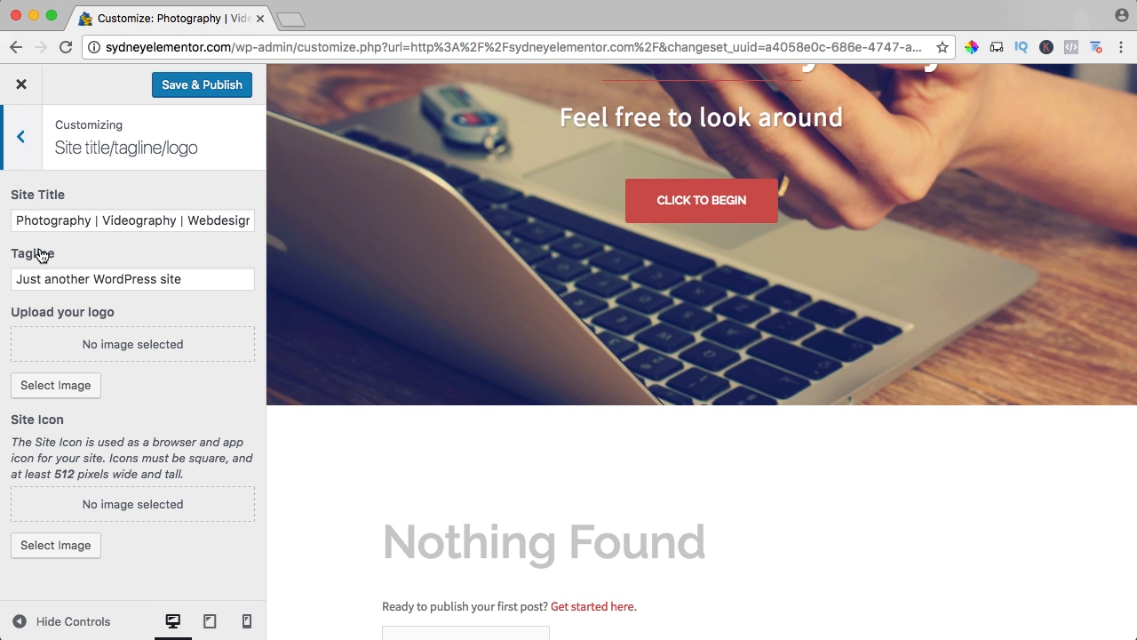
pyautogui.scroll(5, 477, 265)
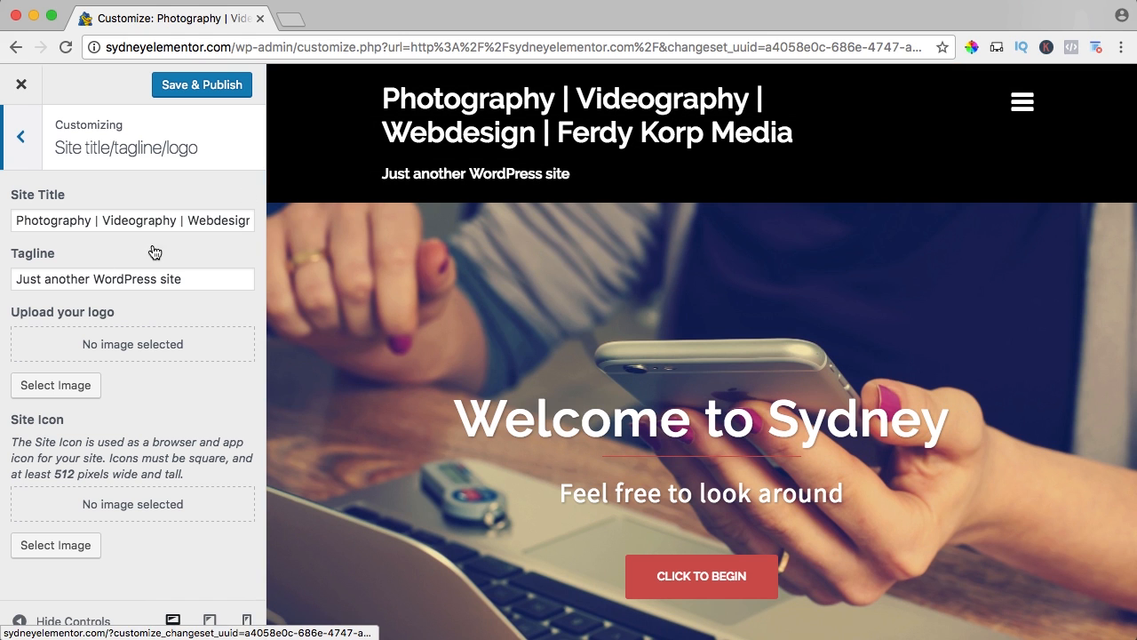
pyautogui.tripleClick(88, 277)
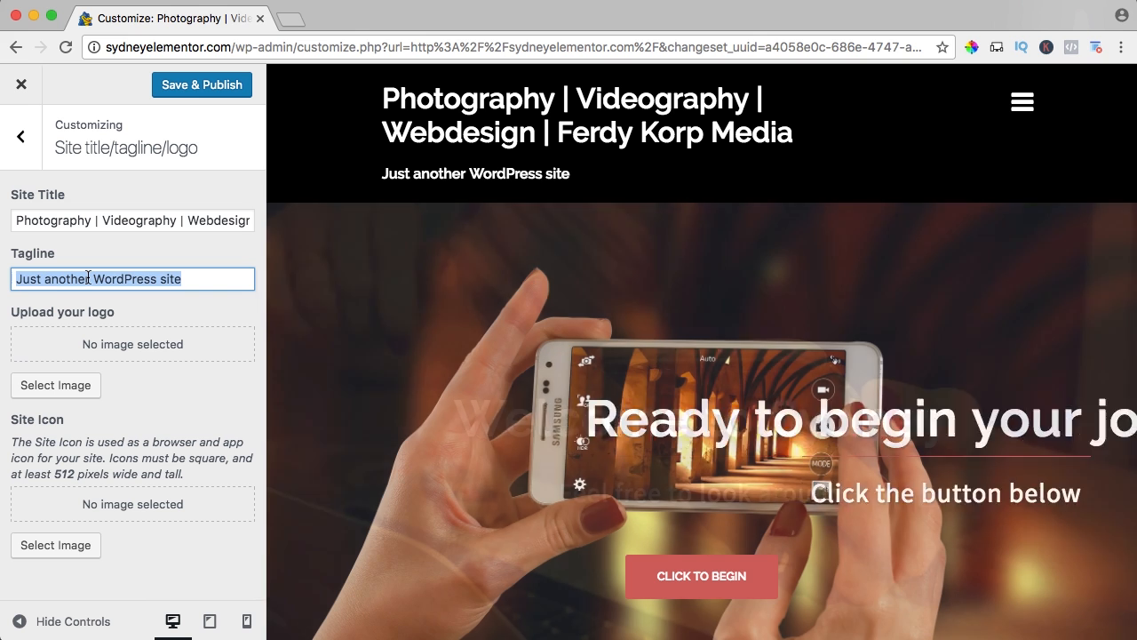
pyautogui.write('You')
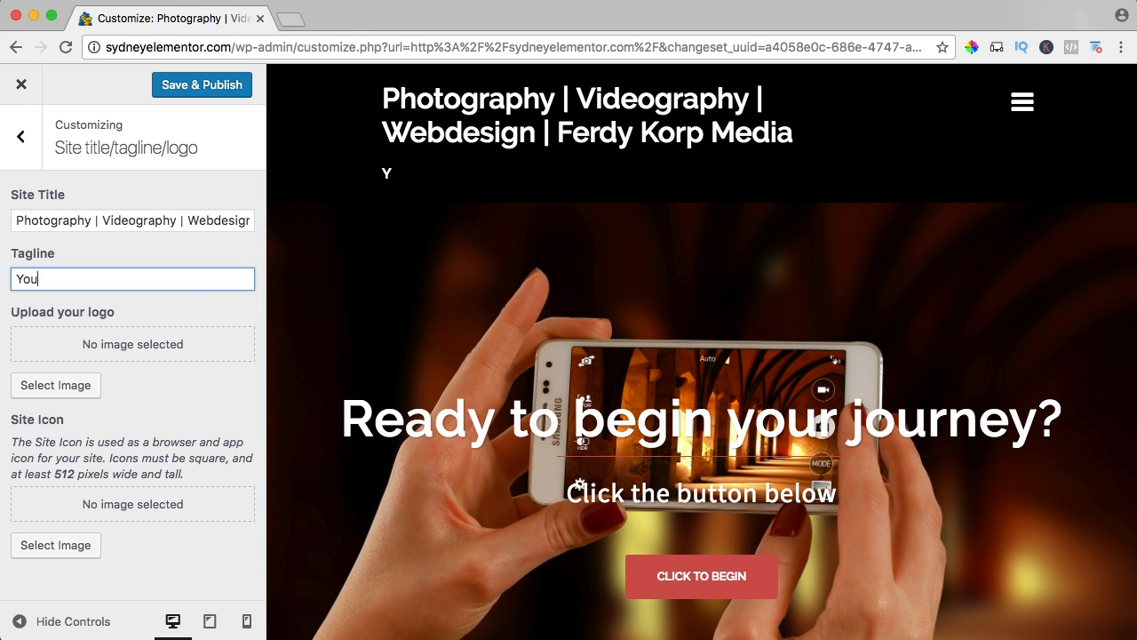
pyautogui.write(' Deserve It To ')
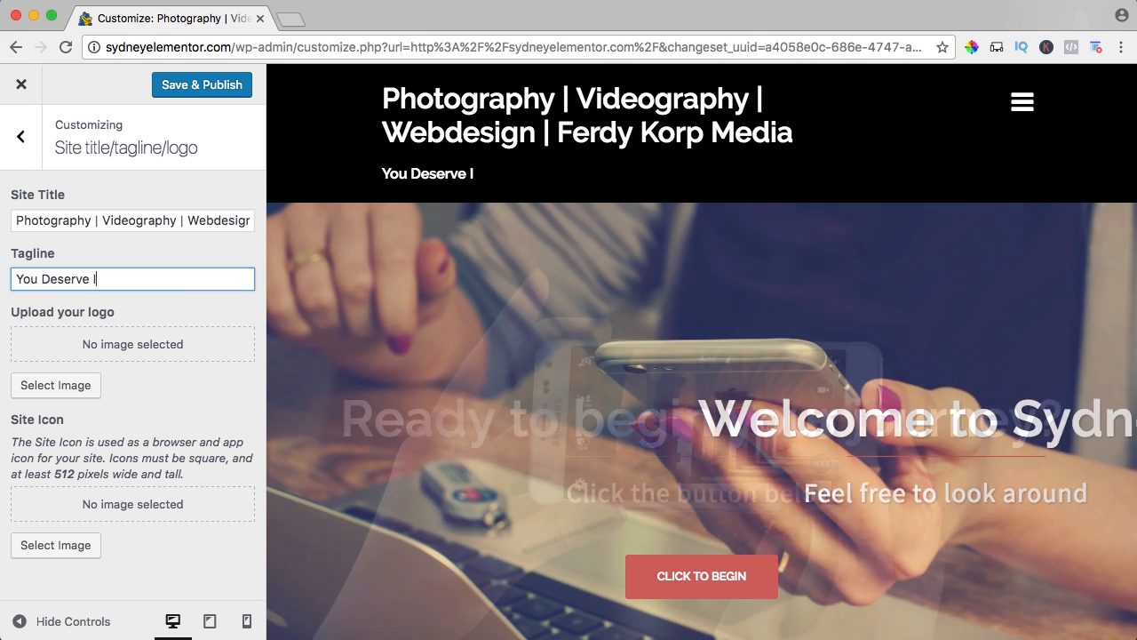
pyautogui.write('Be Seen')
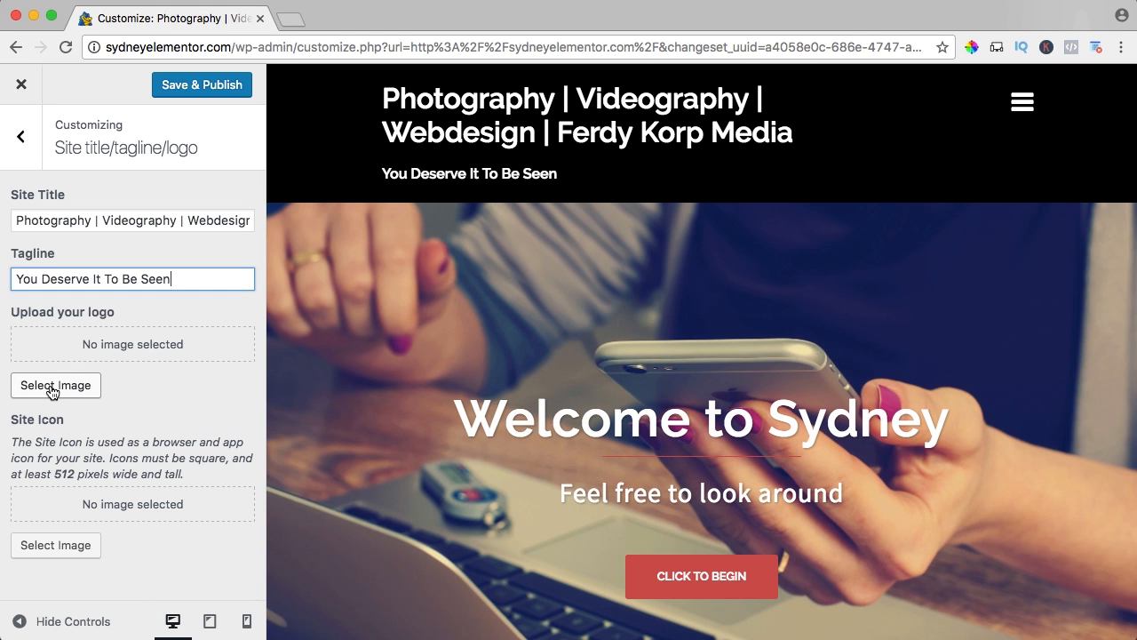
# Upload the blue-and-grey logo PNG from Enfold2017's 01. Settings folder on the Desktop as the site logo image.
pyautogui.click(52, 387)
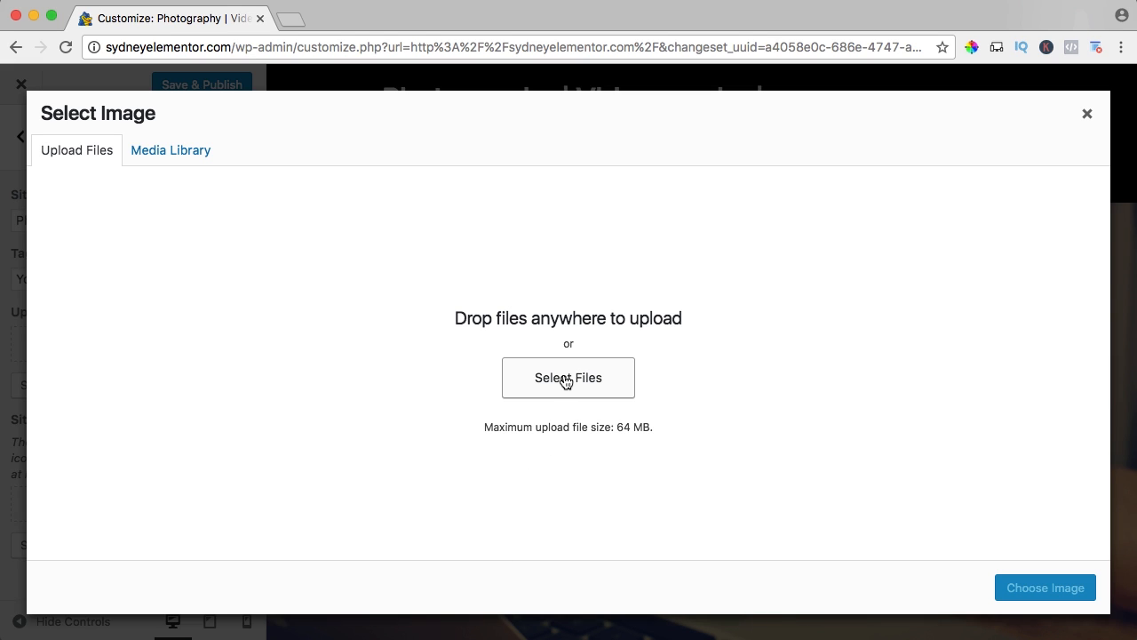
pyautogui.click(565, 379)
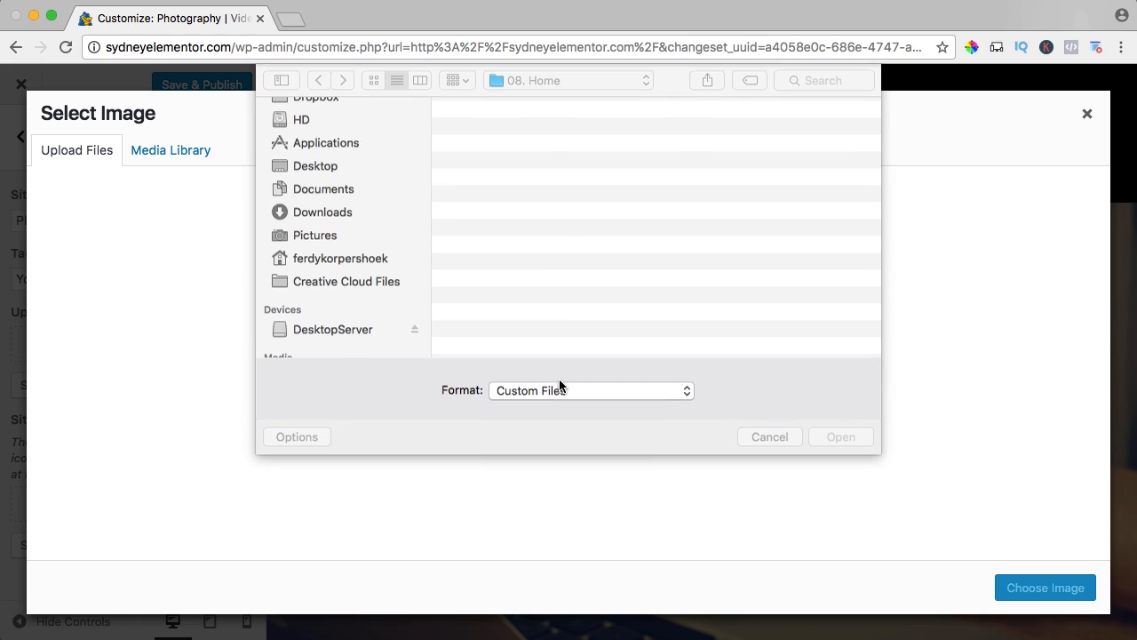
pyautogui.click(324, 200)
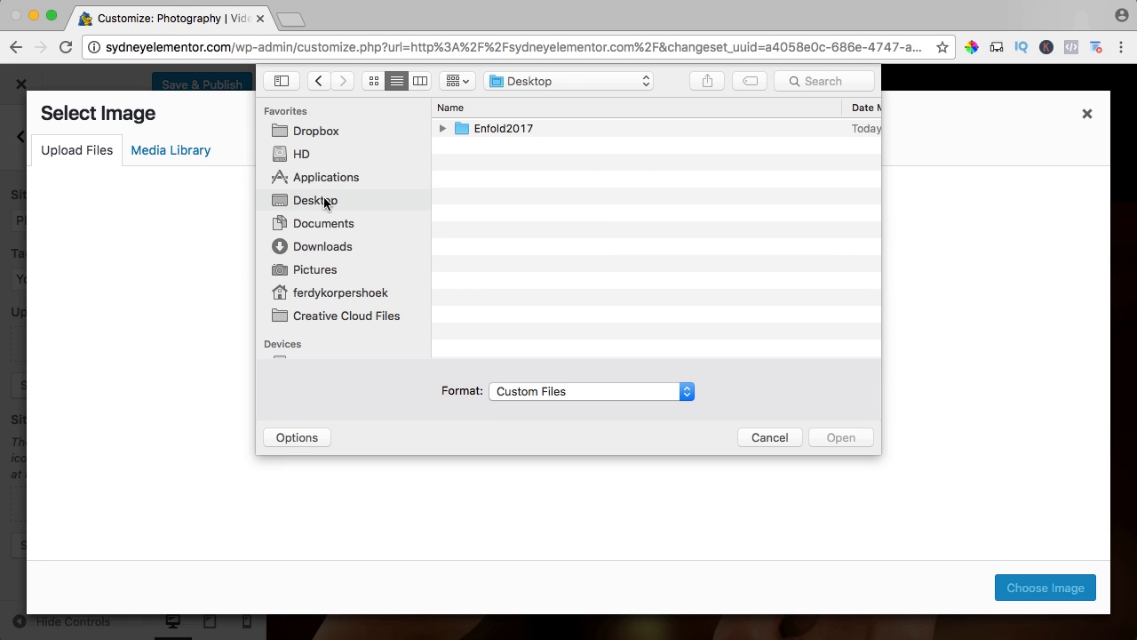
pyautogui.click(421, 82)
pyautogui.click(505, 106)
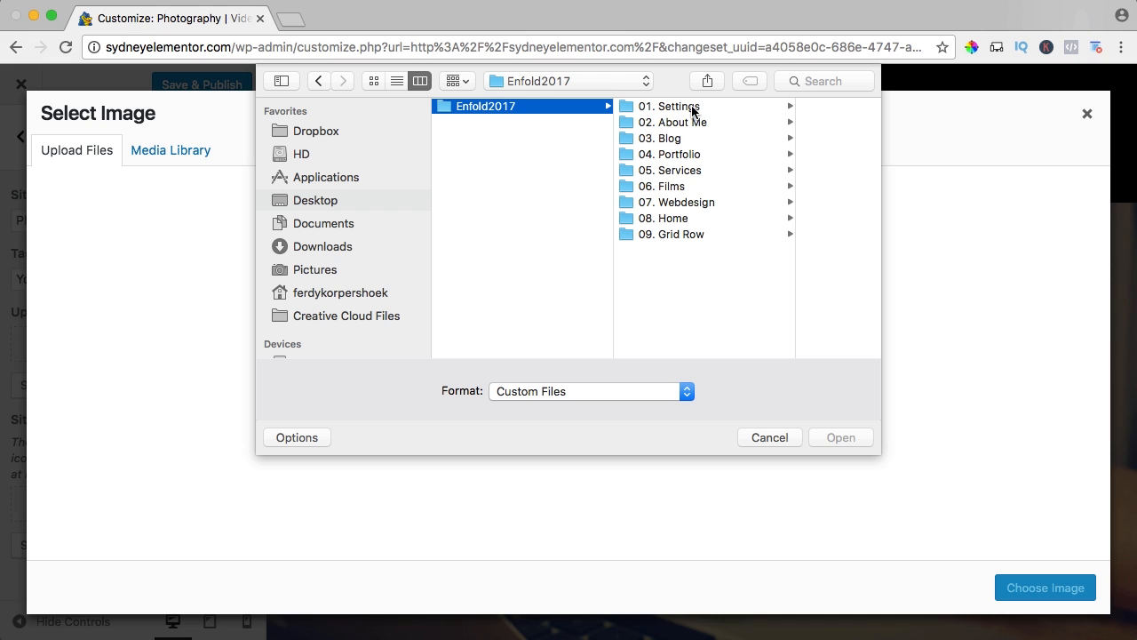
pyautogui.click(692, 108)
pyautogui.click(746, 108)
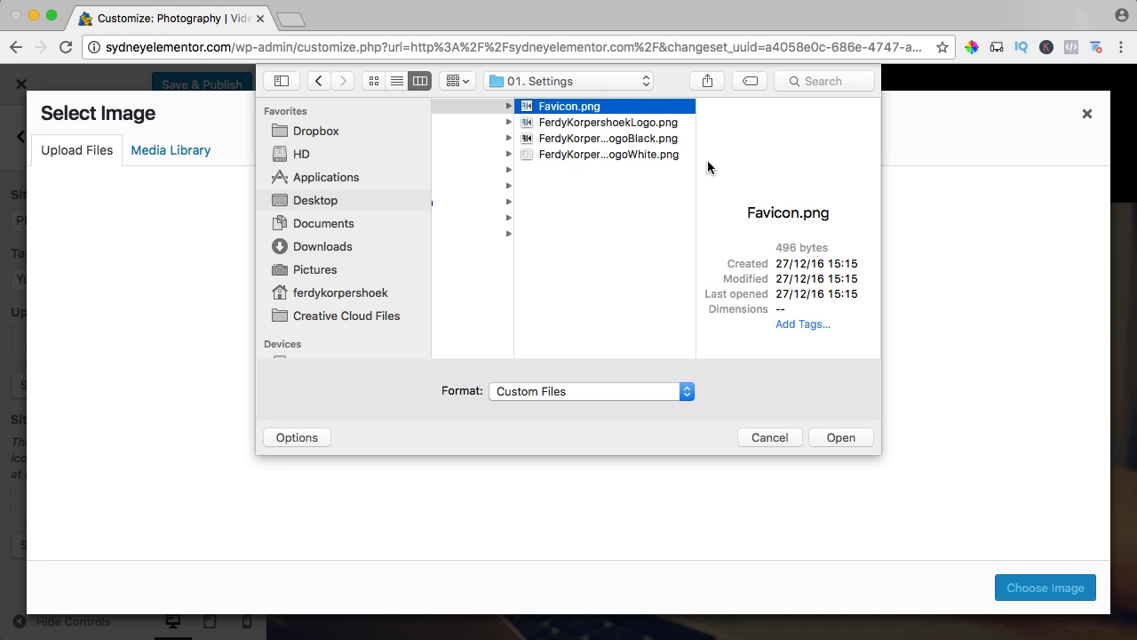
pyautogui.press('Down')
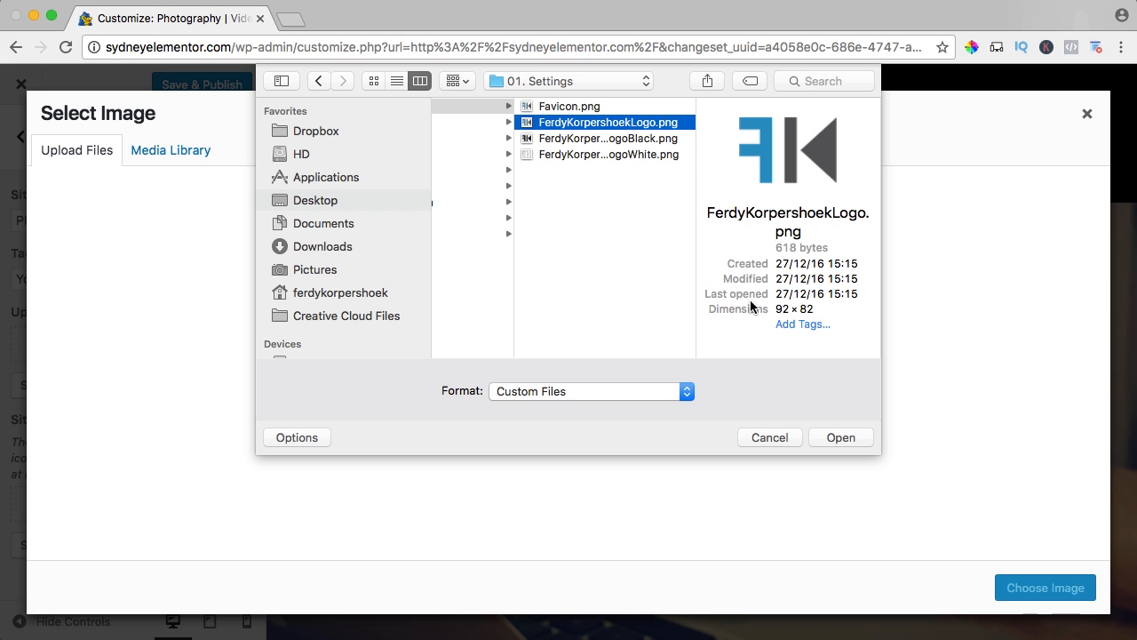
pyautogui.click(841, 432)
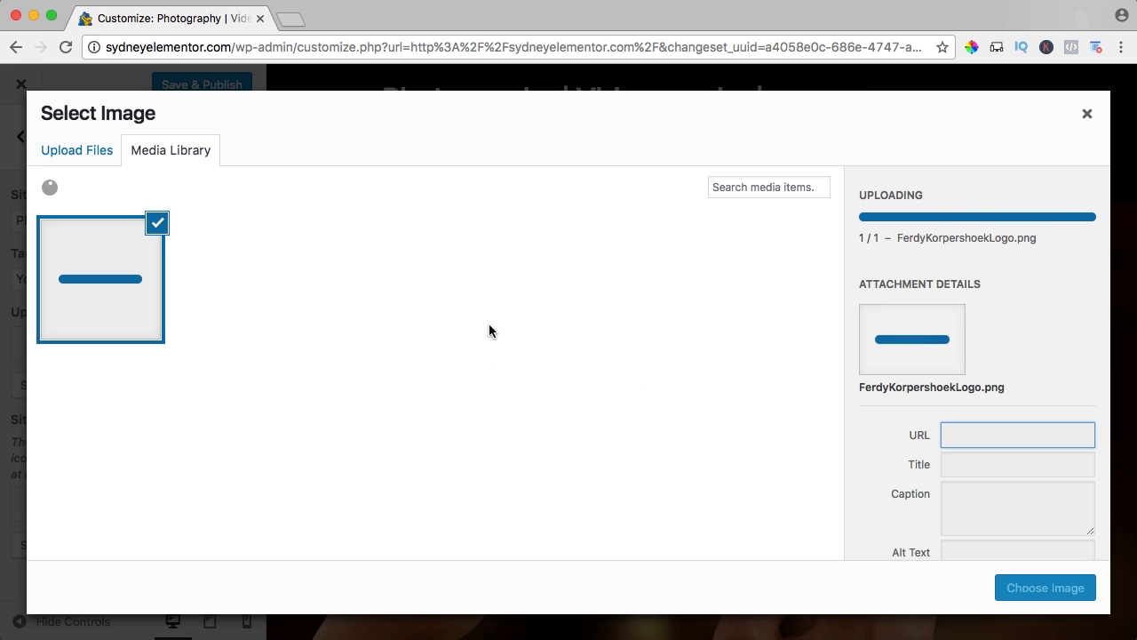
# Give the uploaded logo a spaced title of the owner's full name plus "Logo", reuse it as alt text, and choose the image as logo.
pyautogui.click(979, 376)
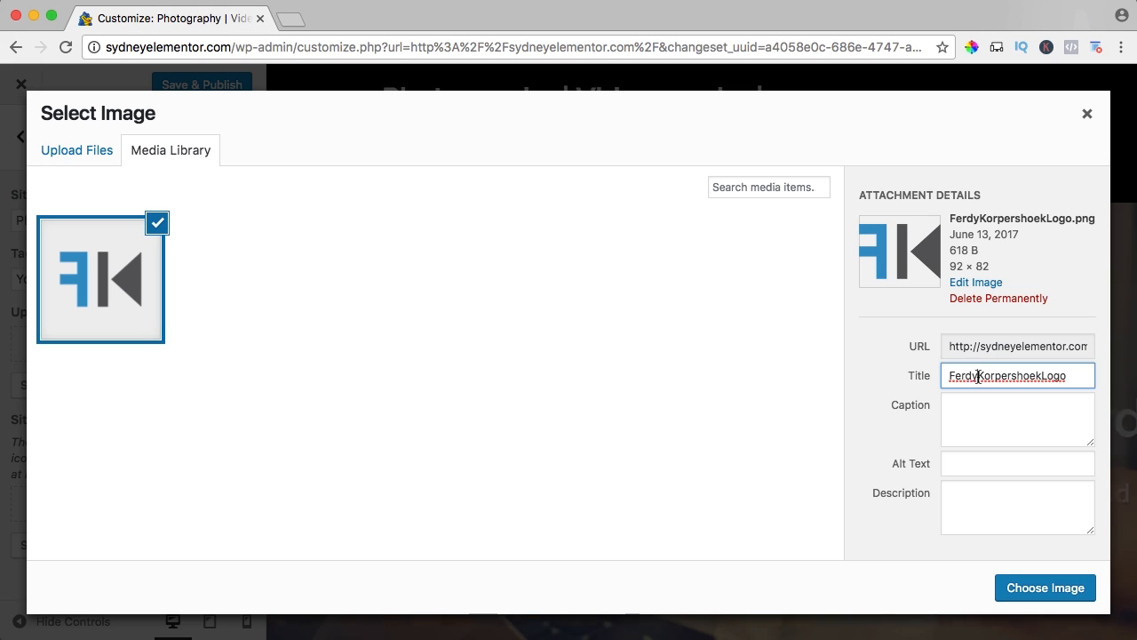
pyautogui.click(1044, 376)
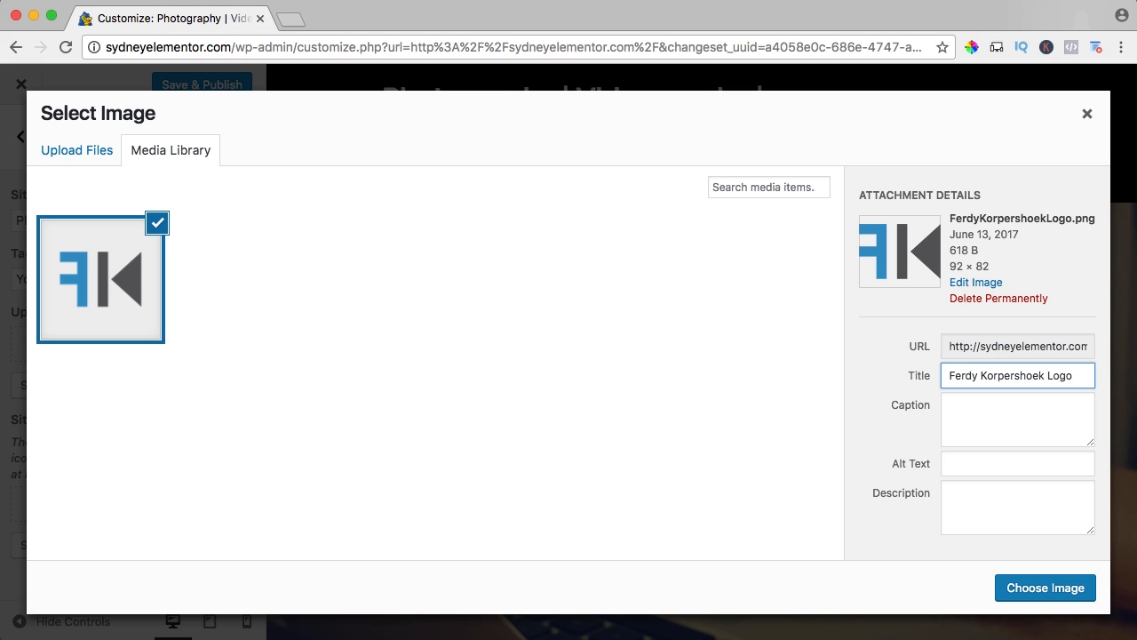
pyautogui.press('super+a')
pyautogui.press('super+c')
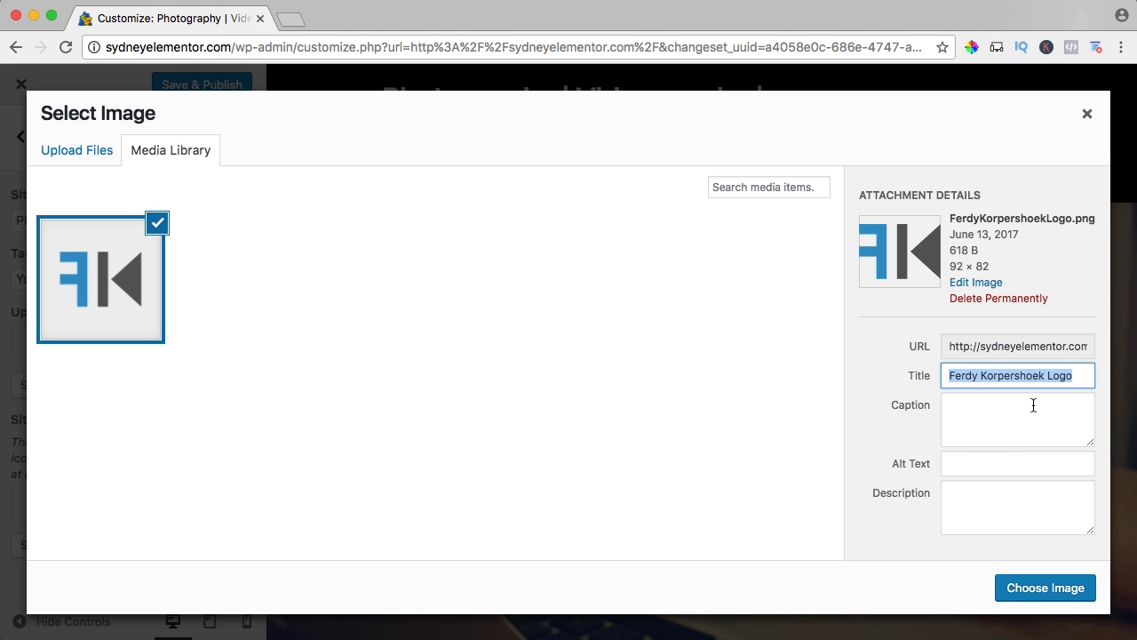
pyautogui.click(990, 459)
pyautogui.press('super+v')
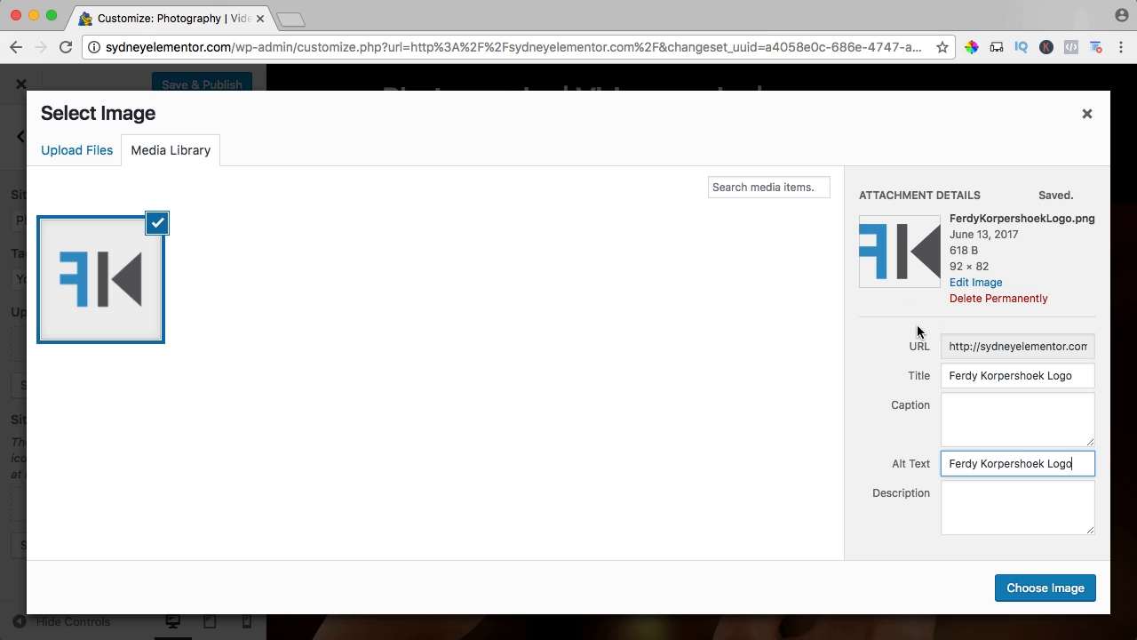
pyautogui.click(1037, 588)
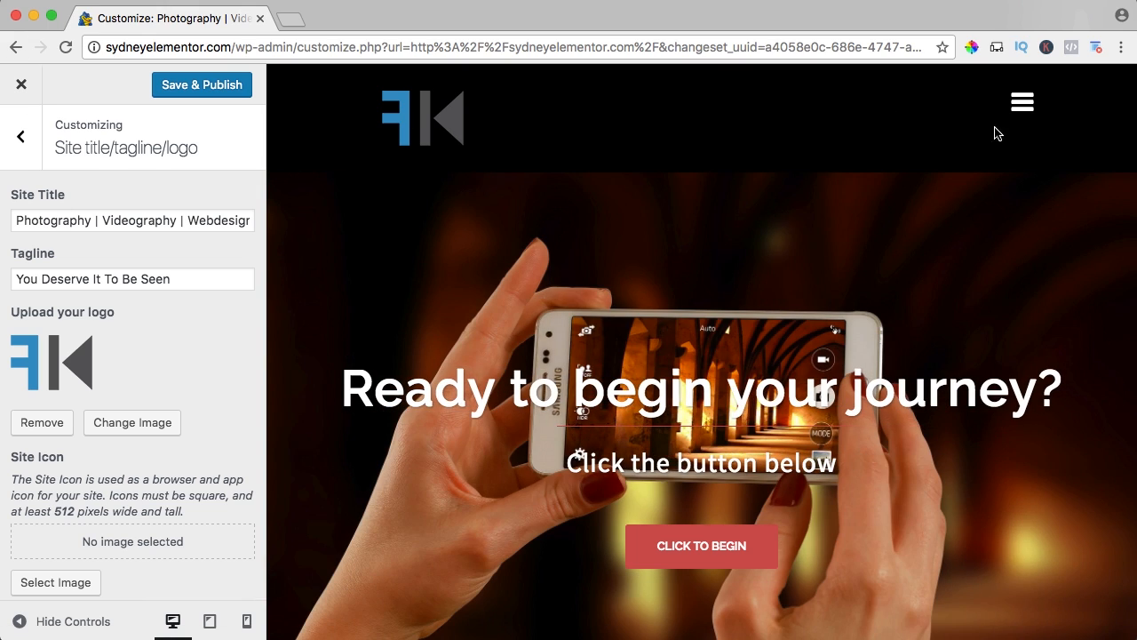
# Check the collapsed menu in the site preview, and shrink the page view to examine the full desktop header and its scrolling behaviour.
pyautogui.click(1022, 104)
pyautogui.click(1022, 104)
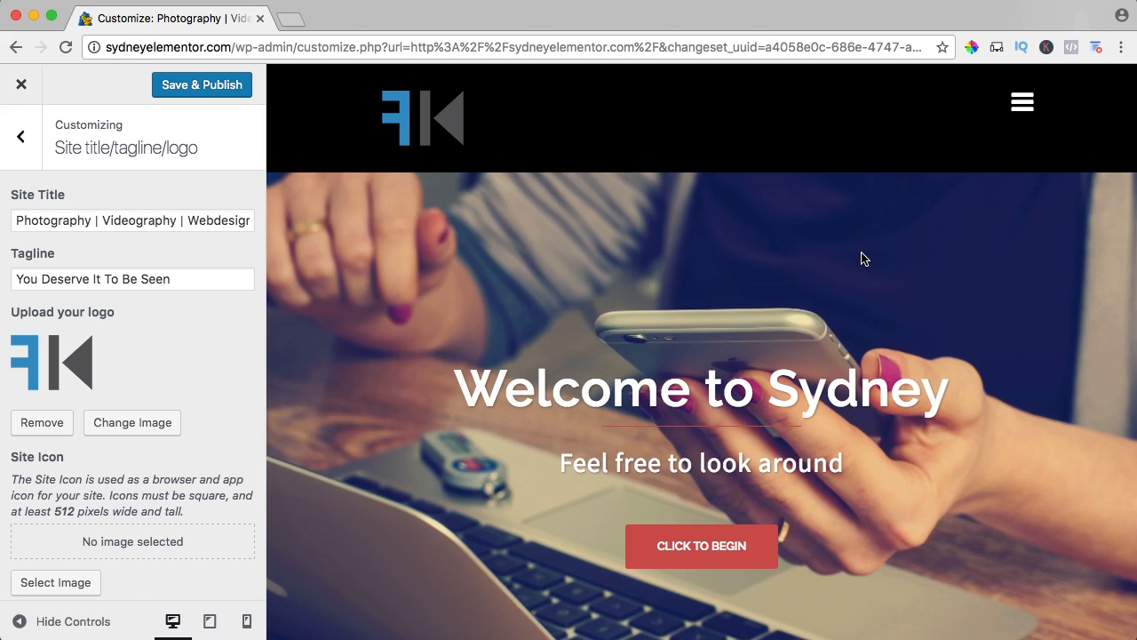
pyautogui.press('super+minus')
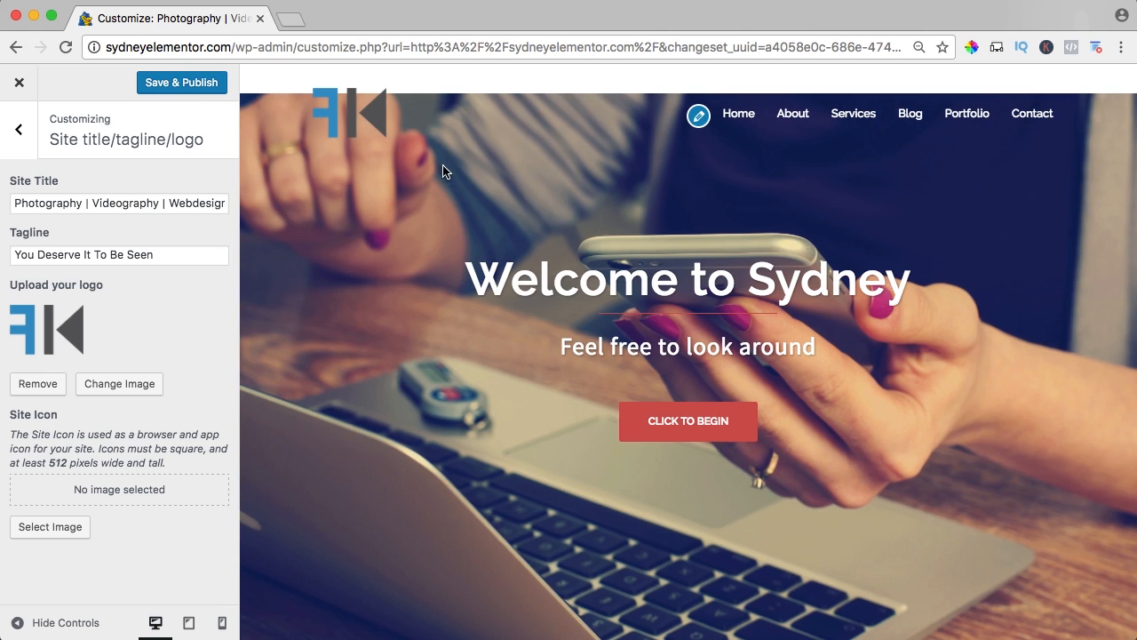
pyautogui.scroll(-5, 729, 153)
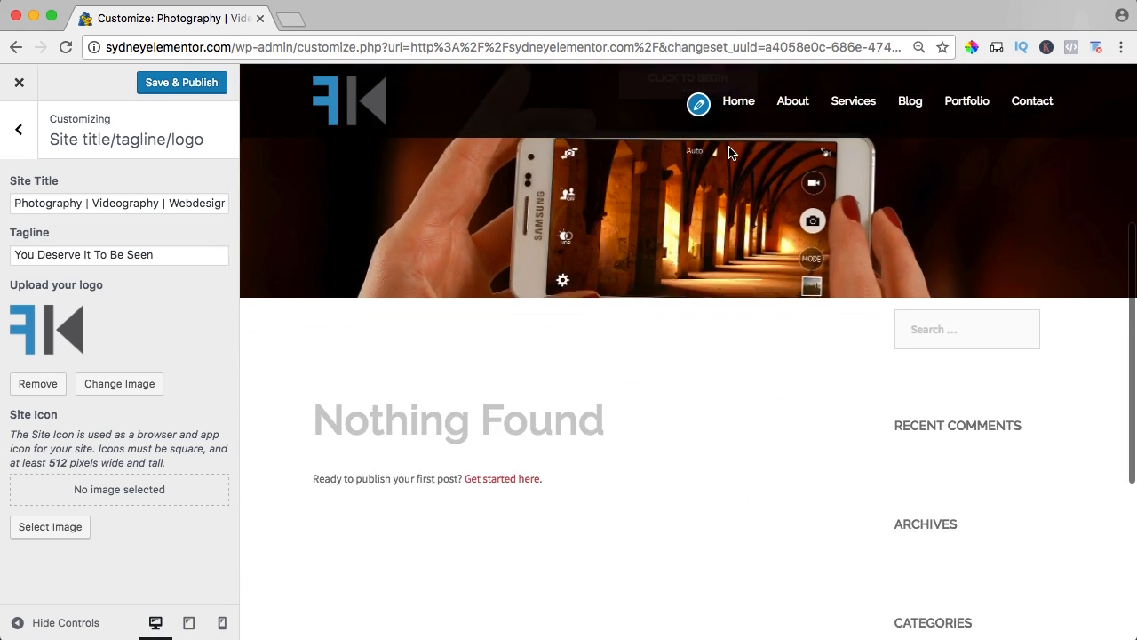
pyautogui.scroll(5, 730, 152)
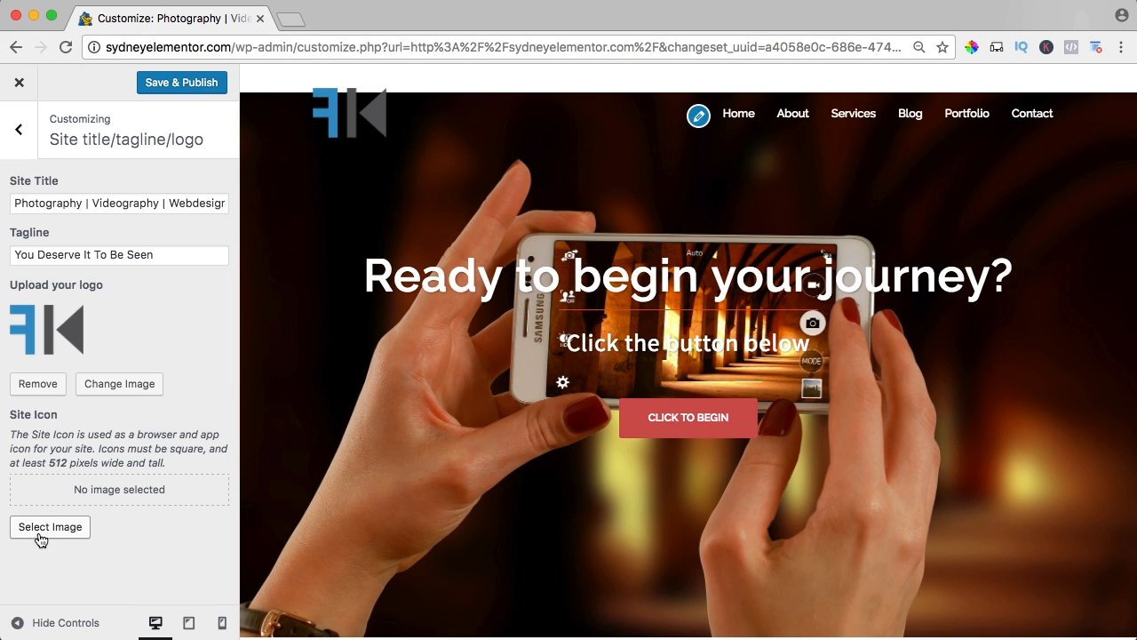
# Choose Favicon.png from the 01. Settings folder for upload as the site icon.
pyautogui.click(48, 528)
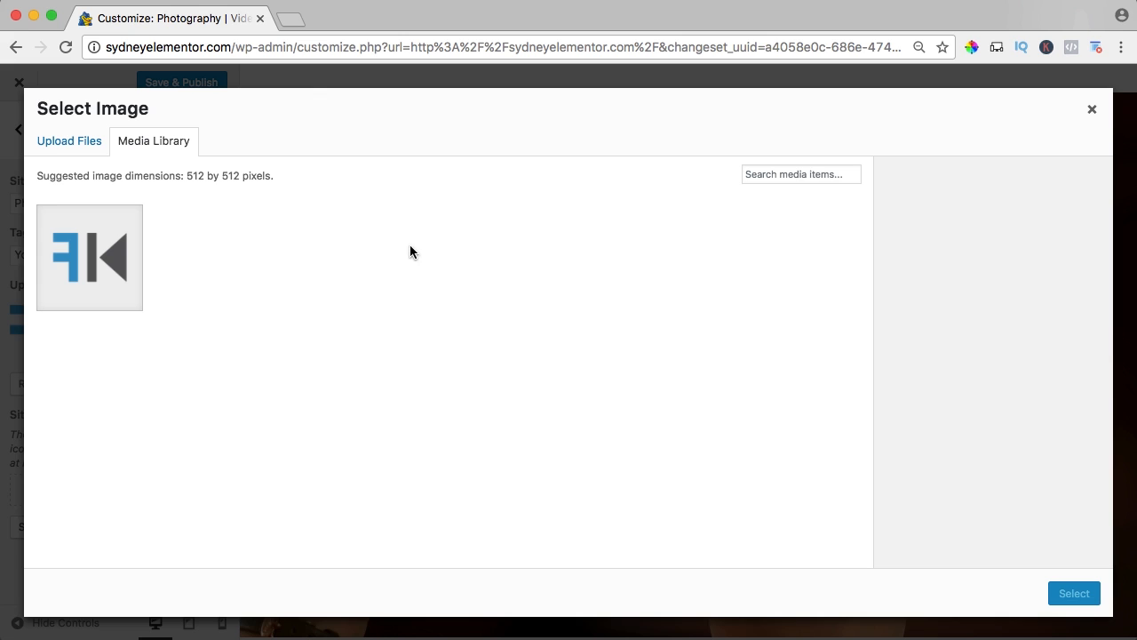
pyautogui.click(76, 145)
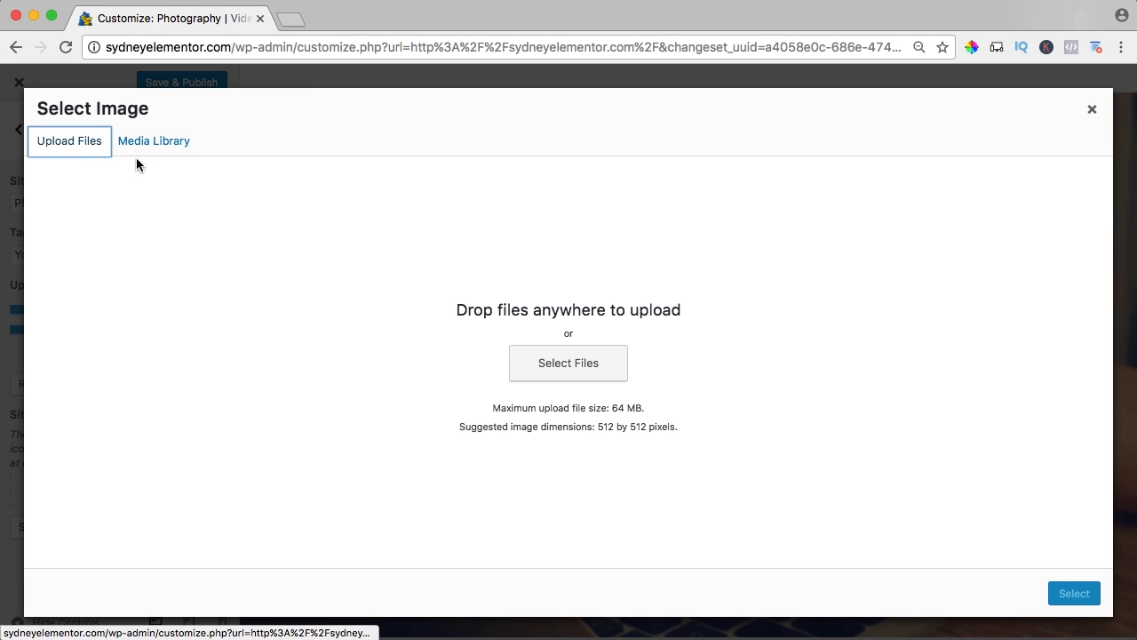
pyautogui.click(565, 367)
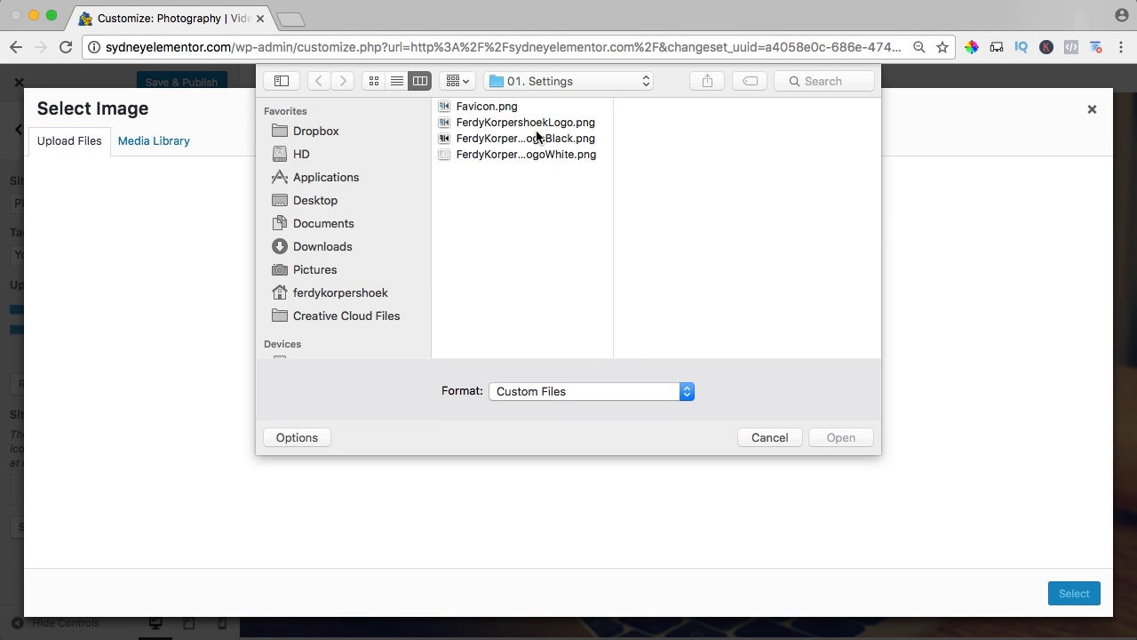
pyautogui.click(503, 109)
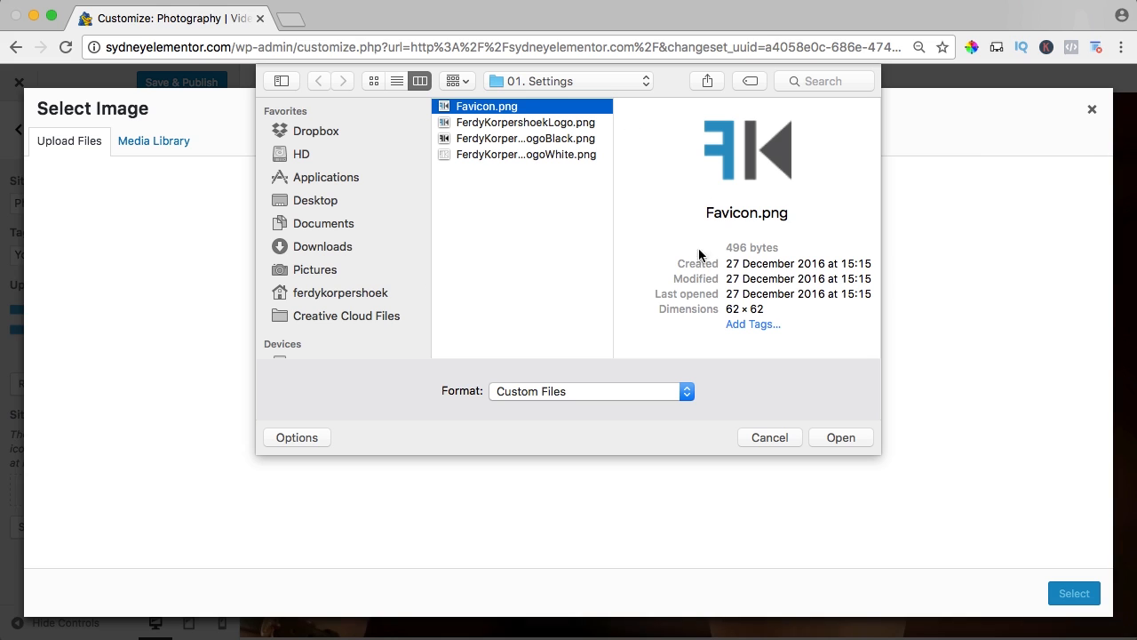
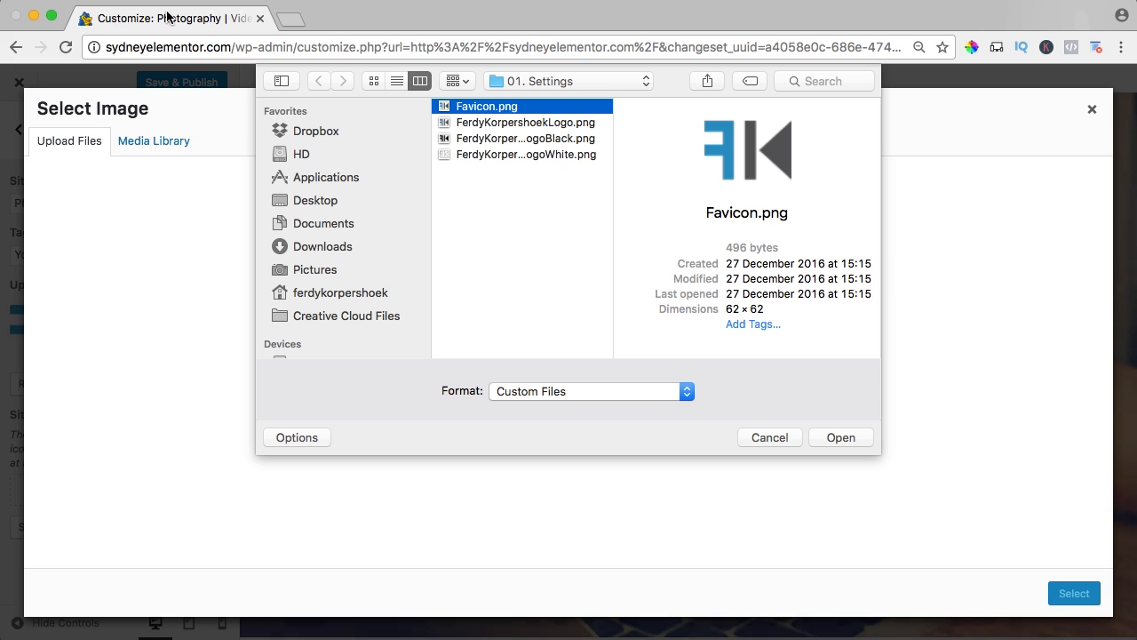
# Upload the chosen Favicon.png and set it as the site icon without cropping it.
pyautogui.click(839, 437)
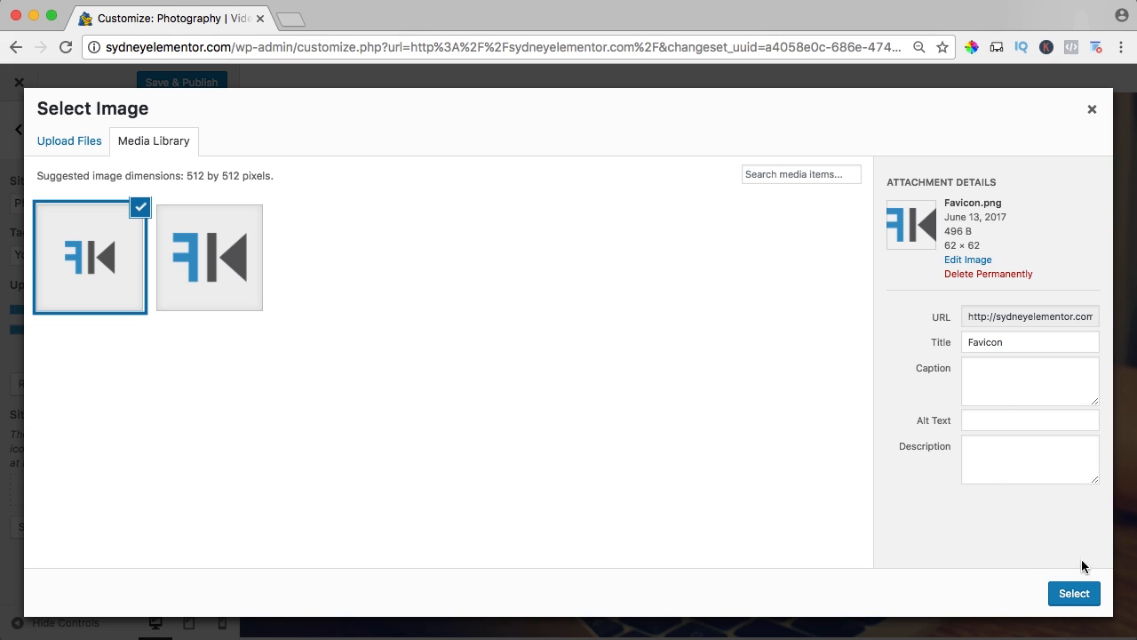
pyautogui.click(1075, 600)
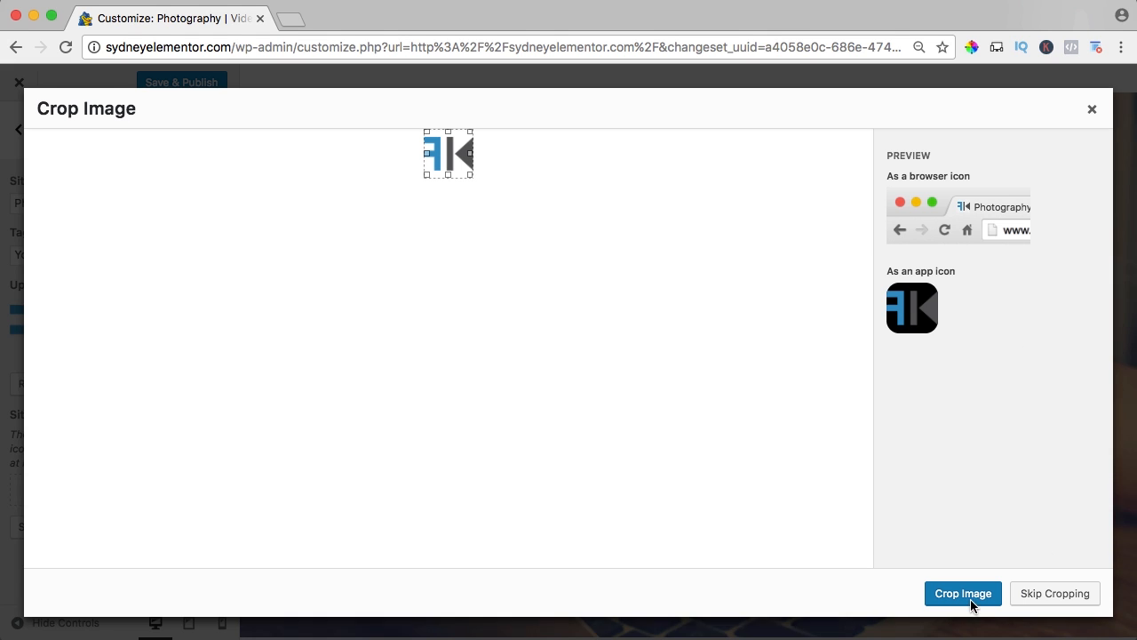
pyautogui.click(1053, 594)
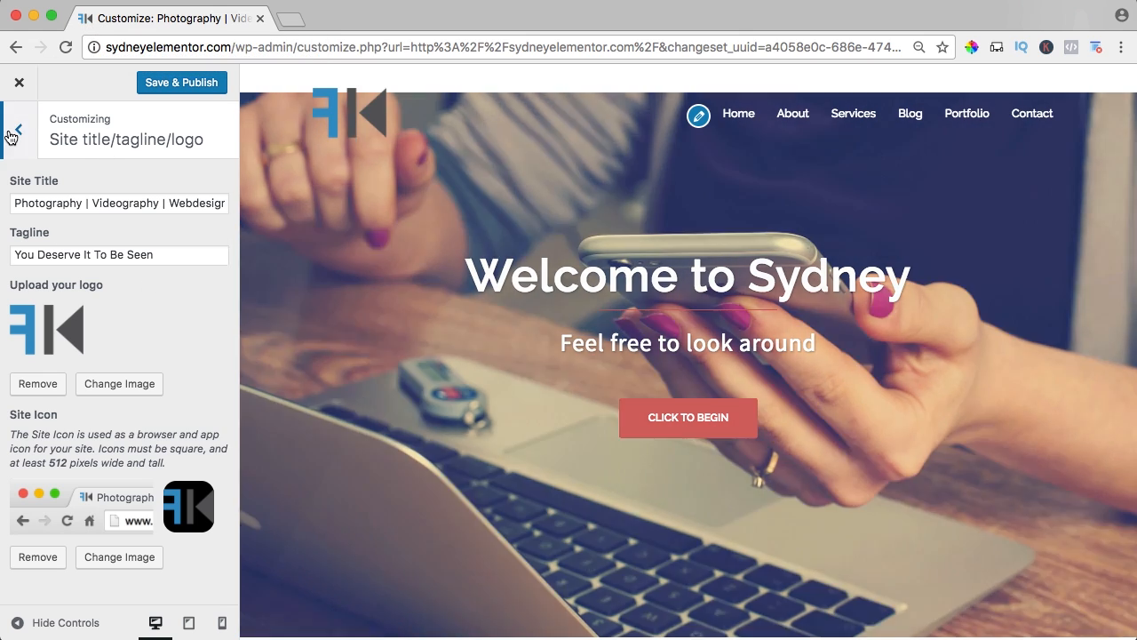
# Open the Header area settings and publish the pending site changes.
pyautogui.click(13, 132)
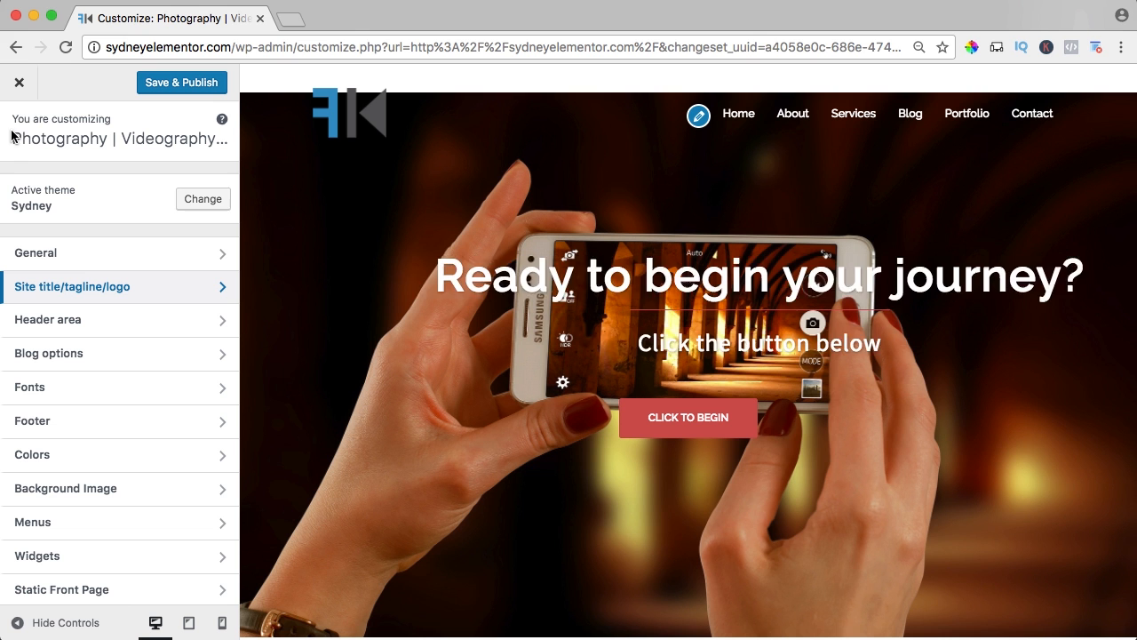
pyautogui.click(76, 326)
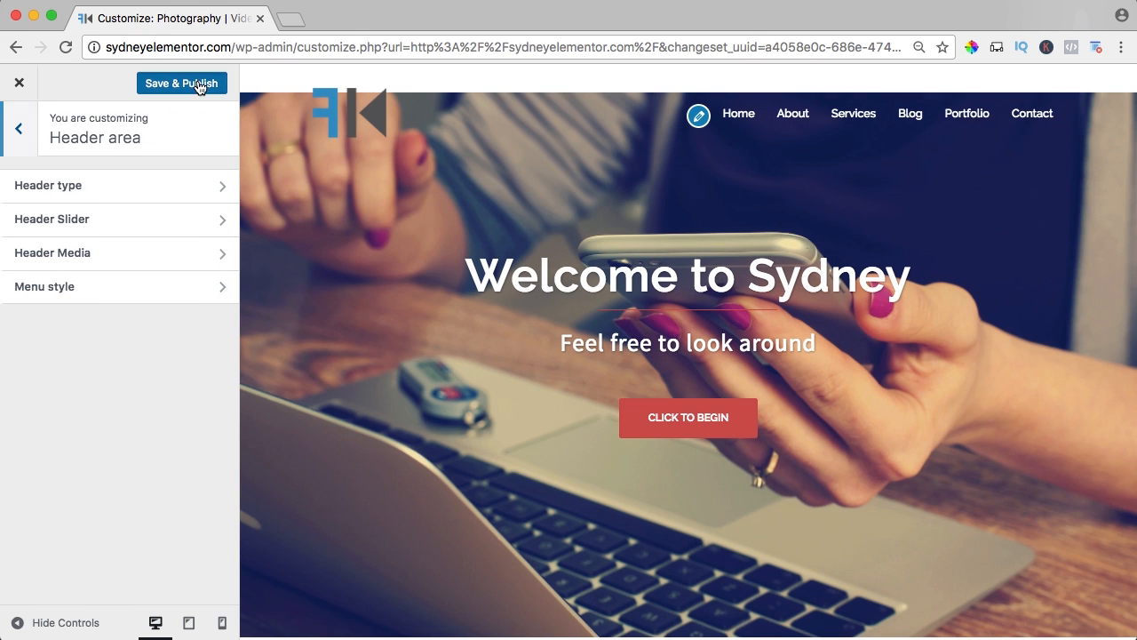
pyautogui.click(199, 82)
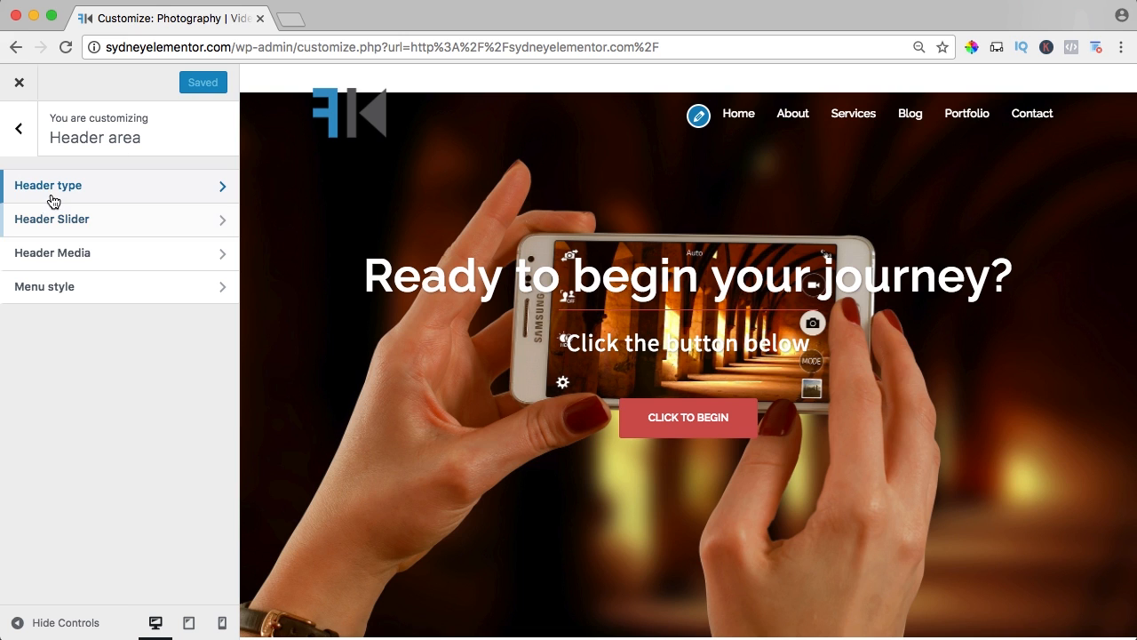
# Compare the front page header types, settle on Full screen slider, and set the site header type to No header (only menu).
pyautogui.click(104, 190)
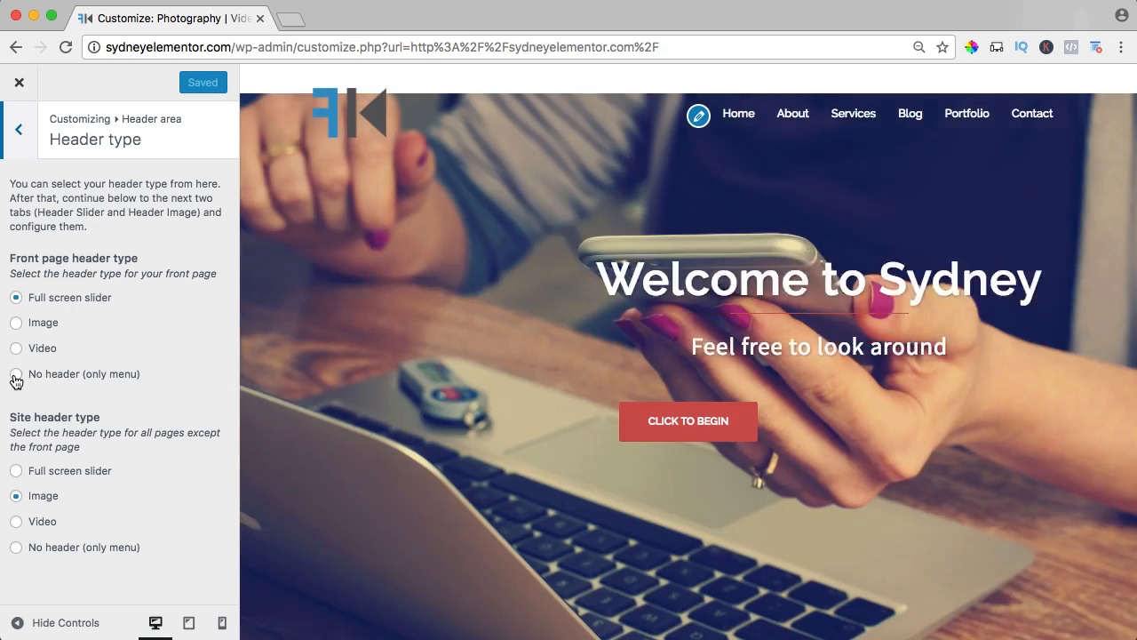
pyautogui.click(17, 374)
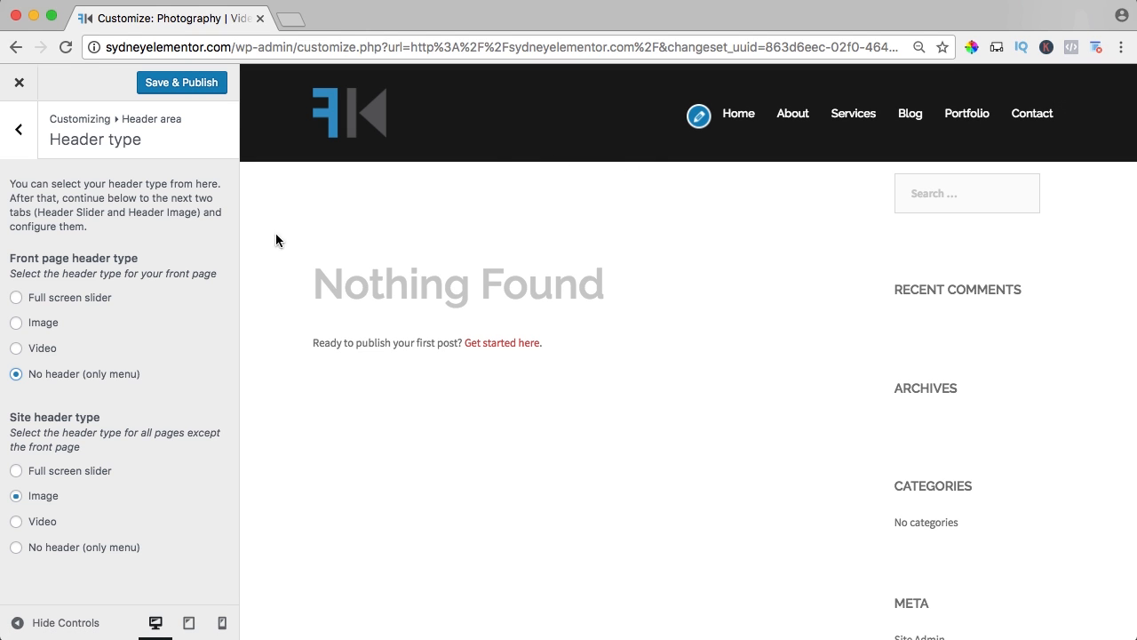
pyautogui.click(17, 298)
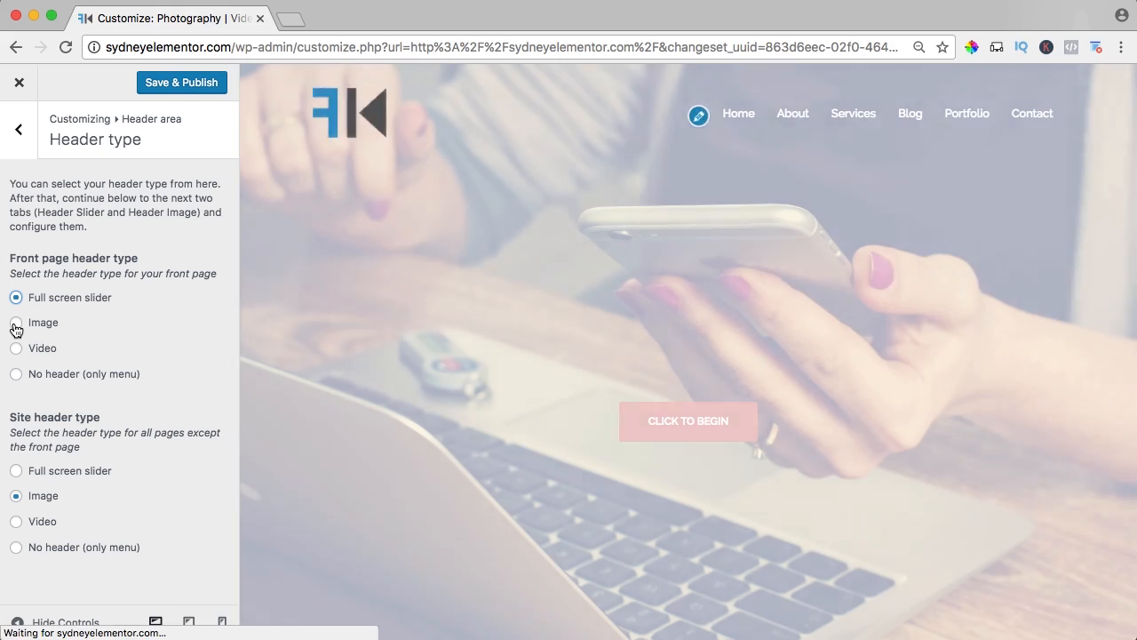
pyautogui.click(16, 325)
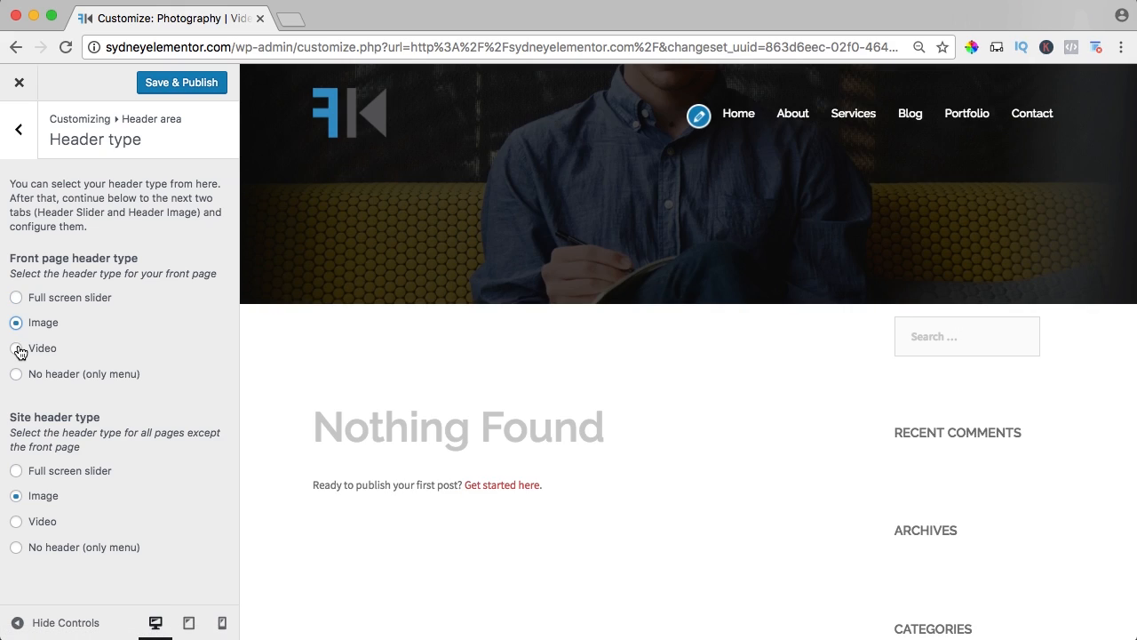
pyautogui.click(16, 349)
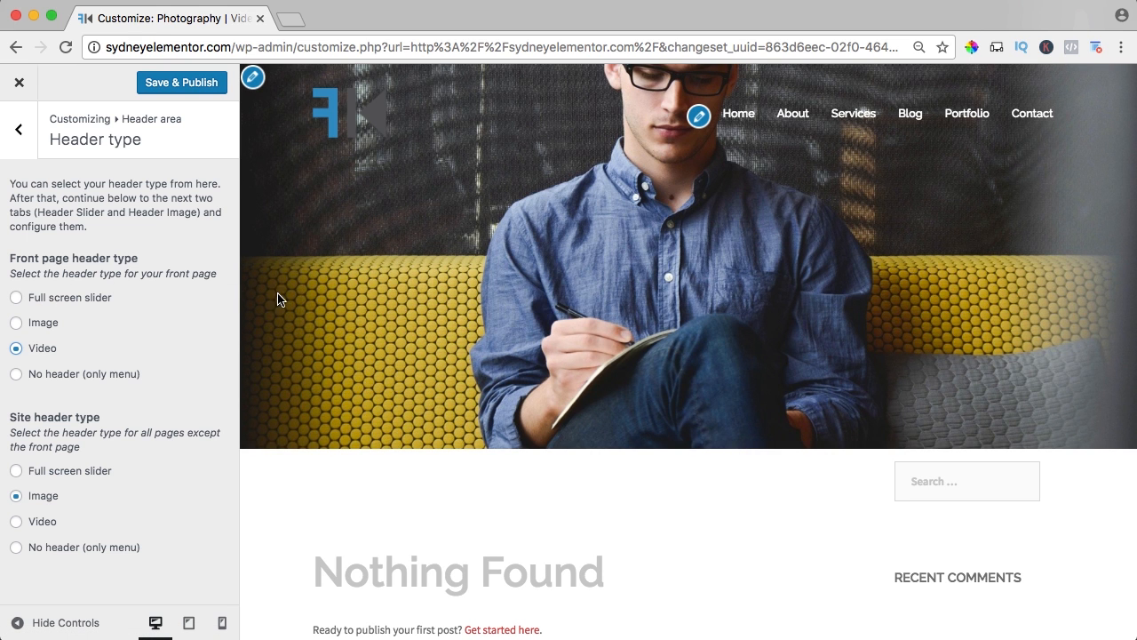
pyautogui.click(16, 302)
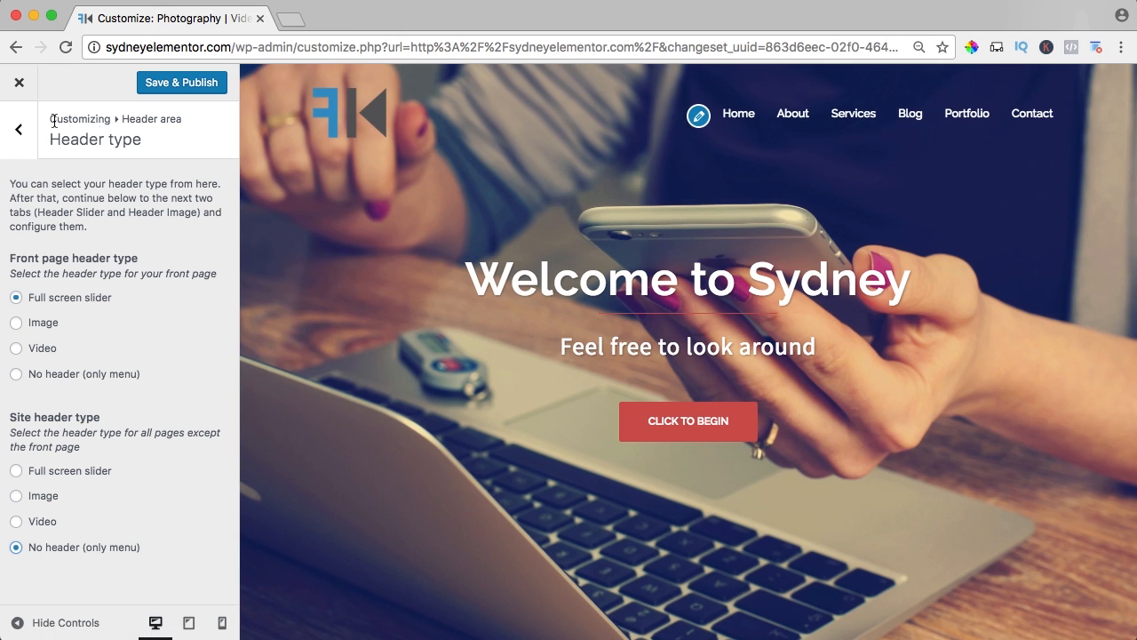
# In the header slider settings, try a speed of 1000, set it to 5000 milliseconds, and stop the text slider.
pyautogui.click(19, 129)
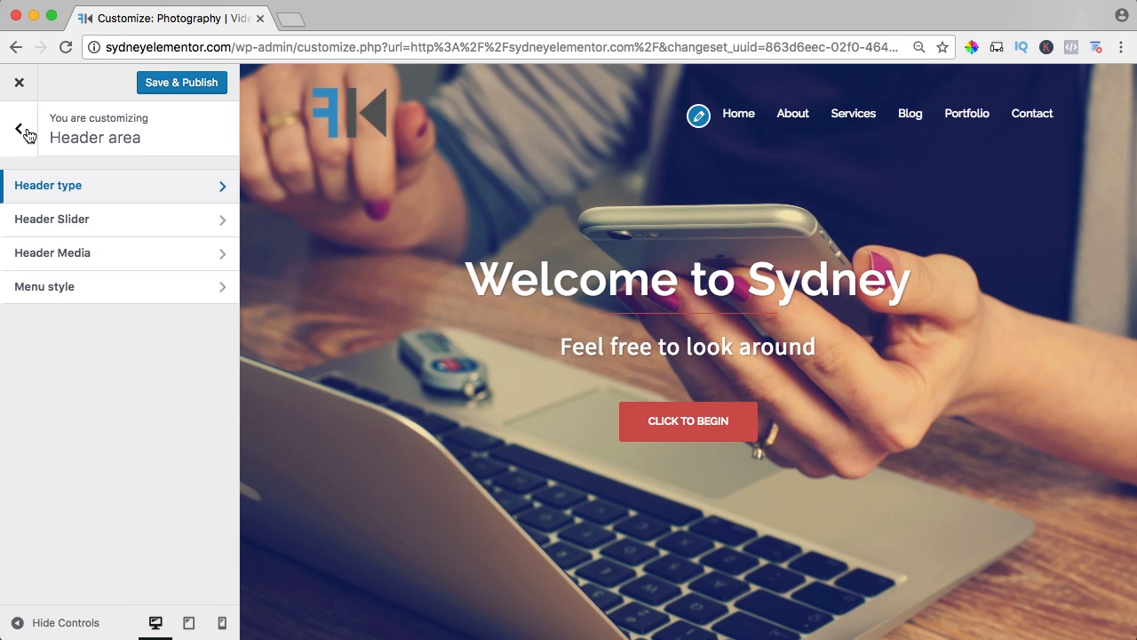
pyautogui.click(59, 224)
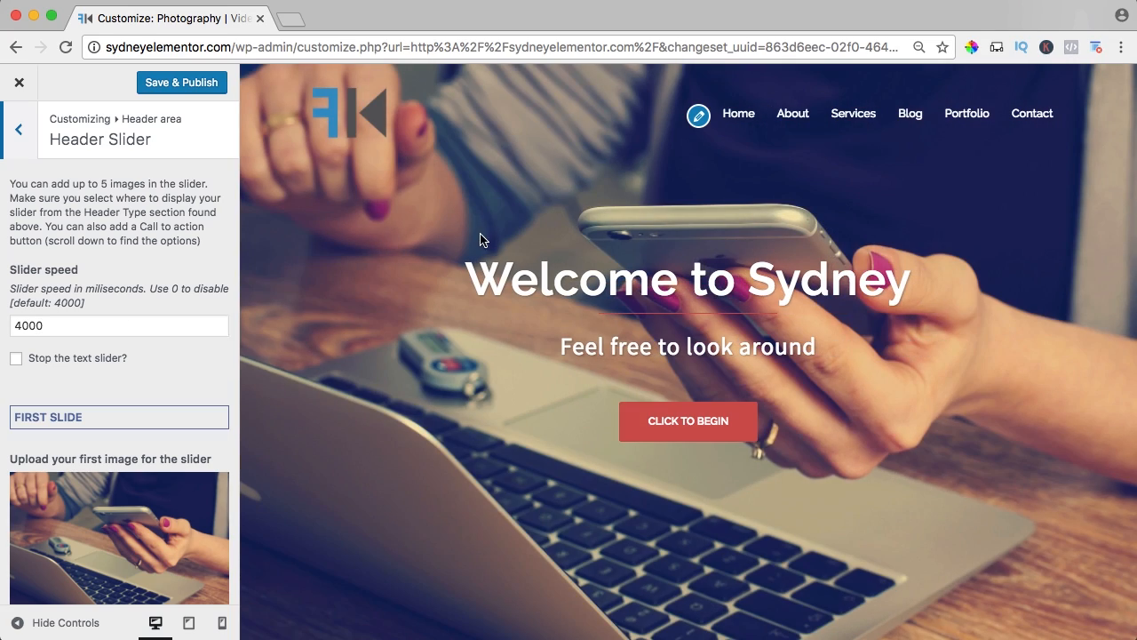
pyautogui.click(11, 325)
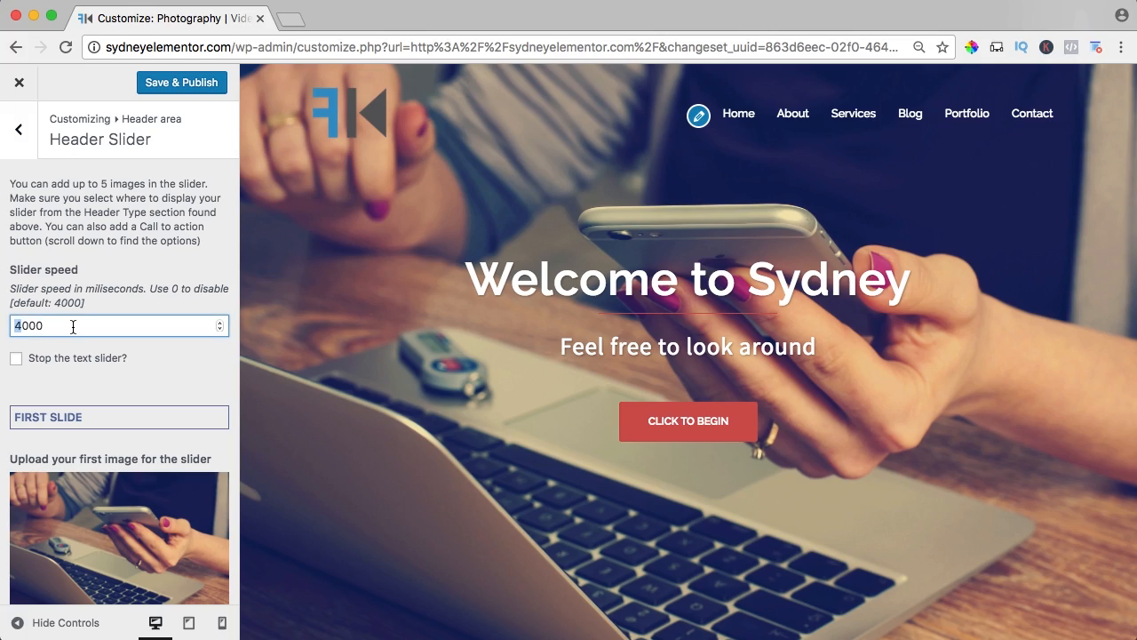
pyautogui.write('1')
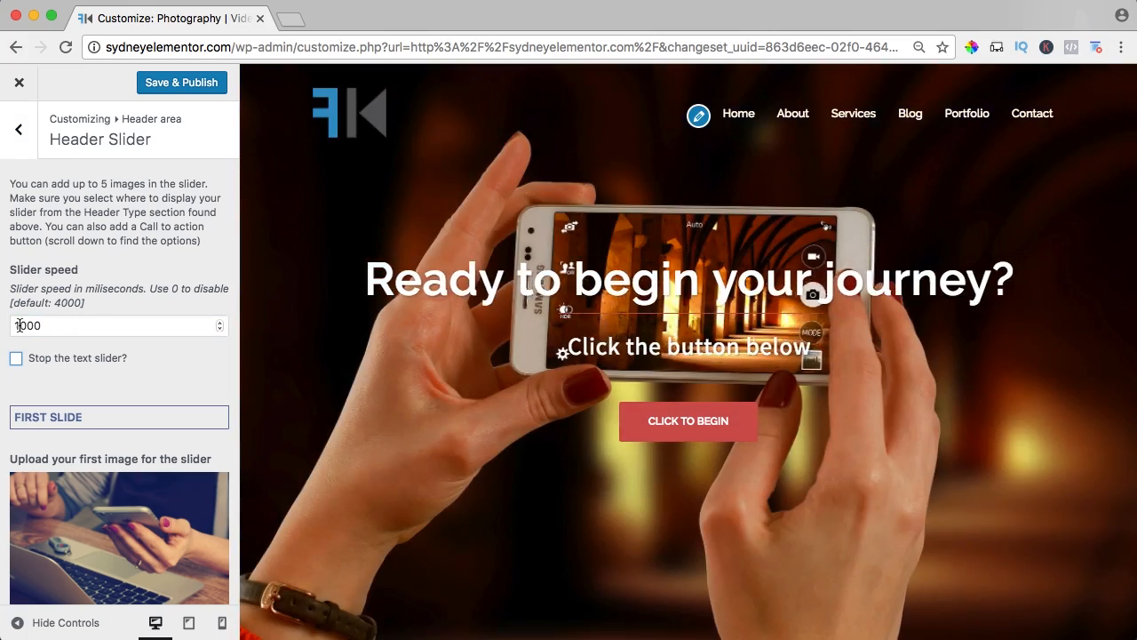
pyautogui.moveTo(20, 325); pyautogui.dragTo(11, 325)
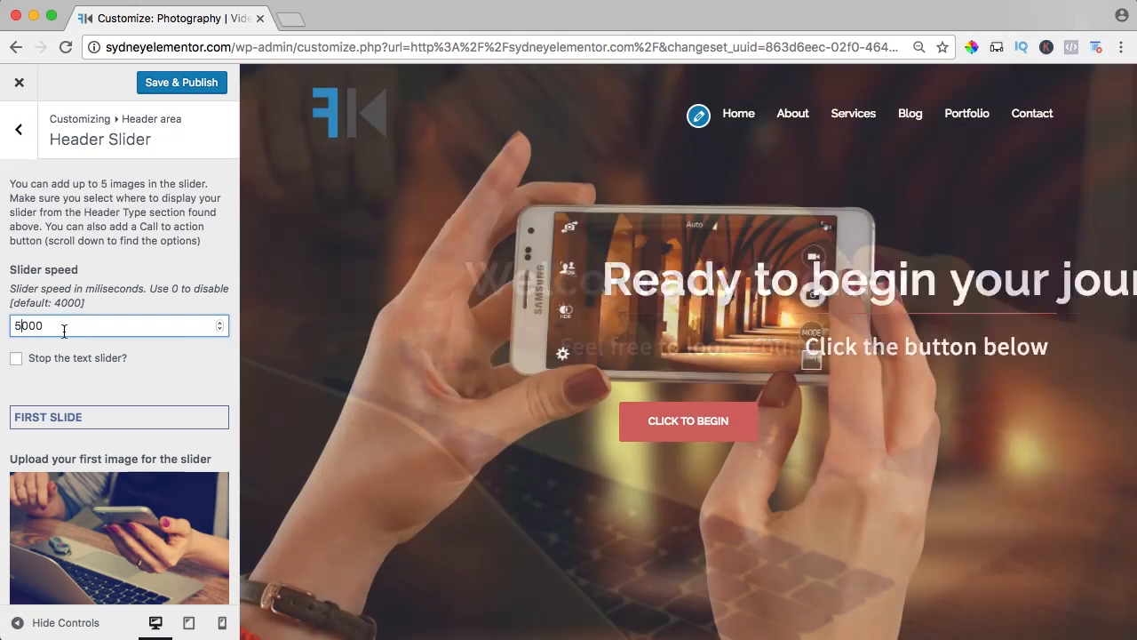
pyautogui.write('5')
pyautogui.press('Tab')
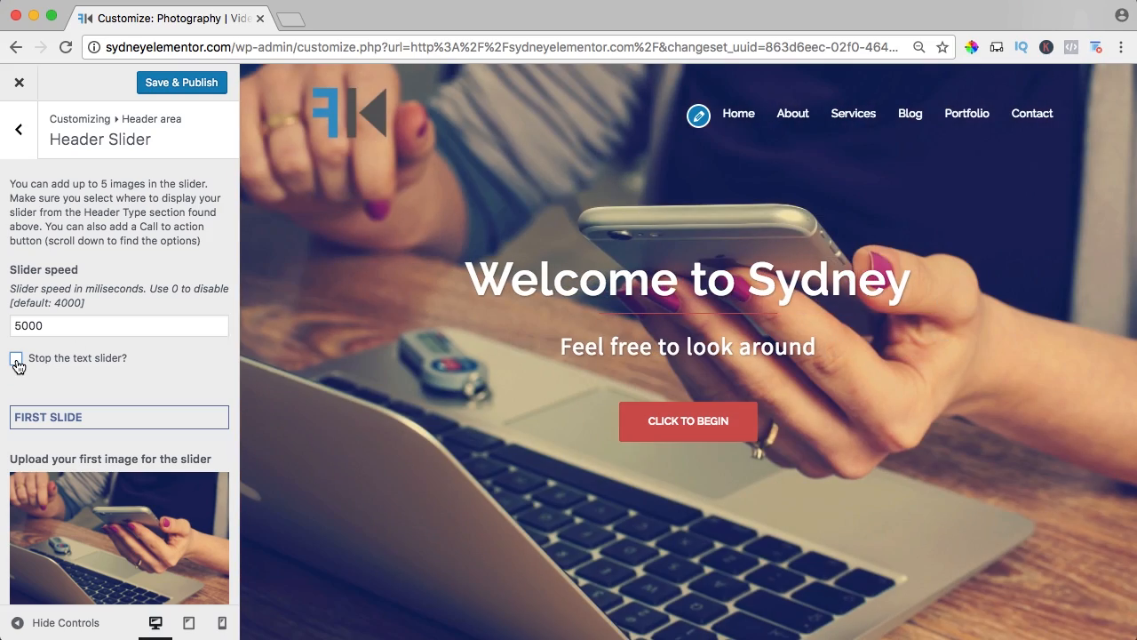
pyautogui.click(17, 360)
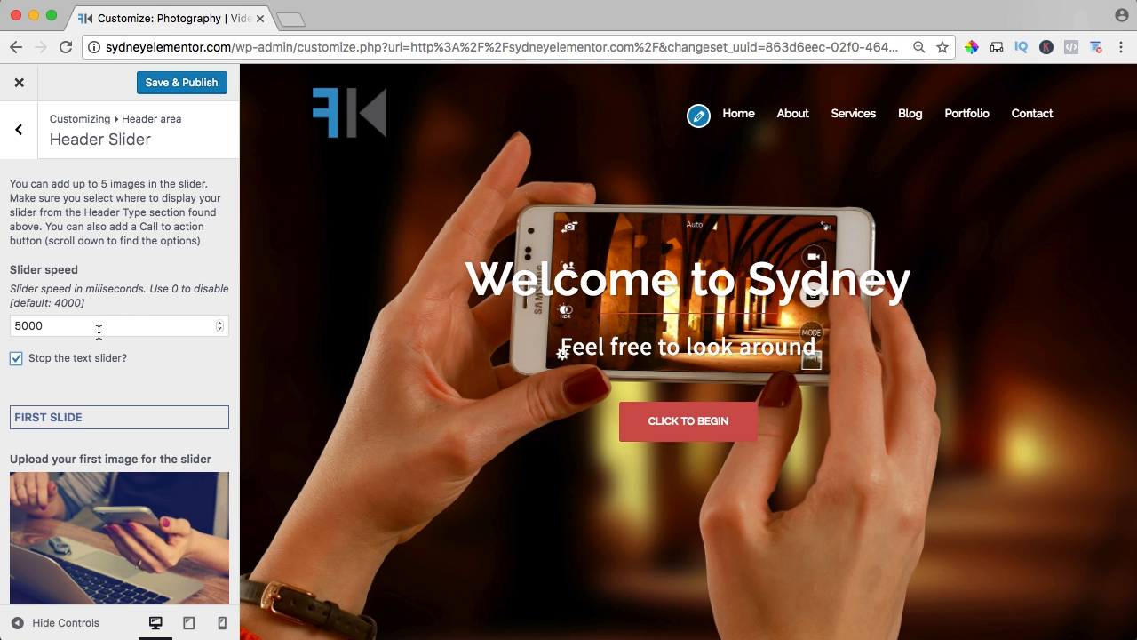
# Start uploading a replacement image for the first slide and browse to the 08. Home folder inside Enfold2017.
pyautogui.scroll(-5, 162, 326)
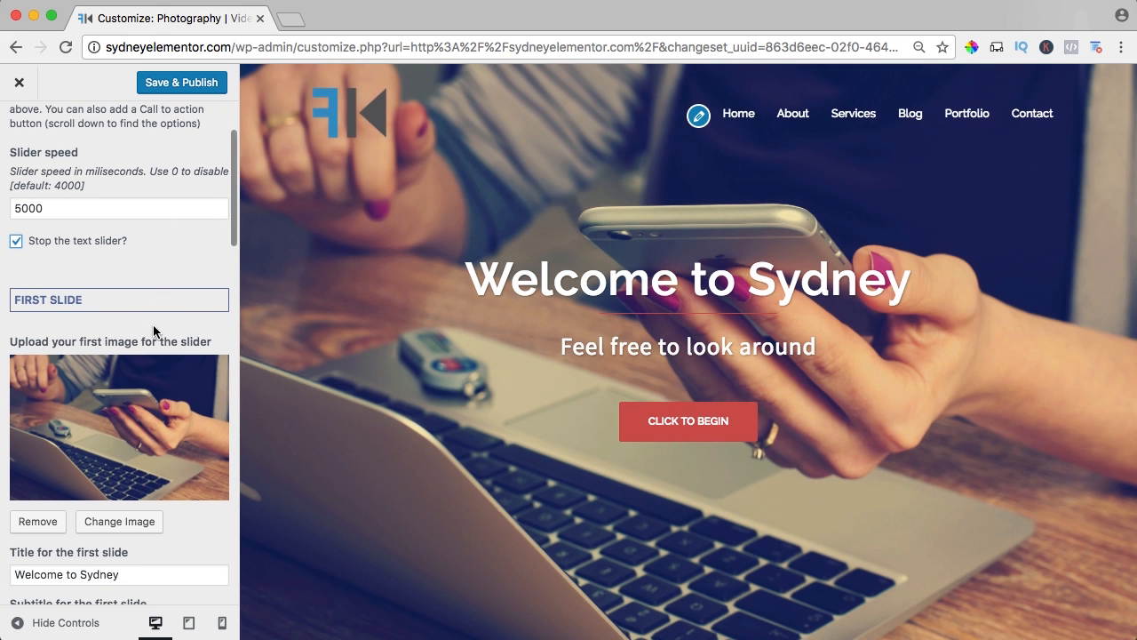
pyautogui.scroll(-1, 156, 331)
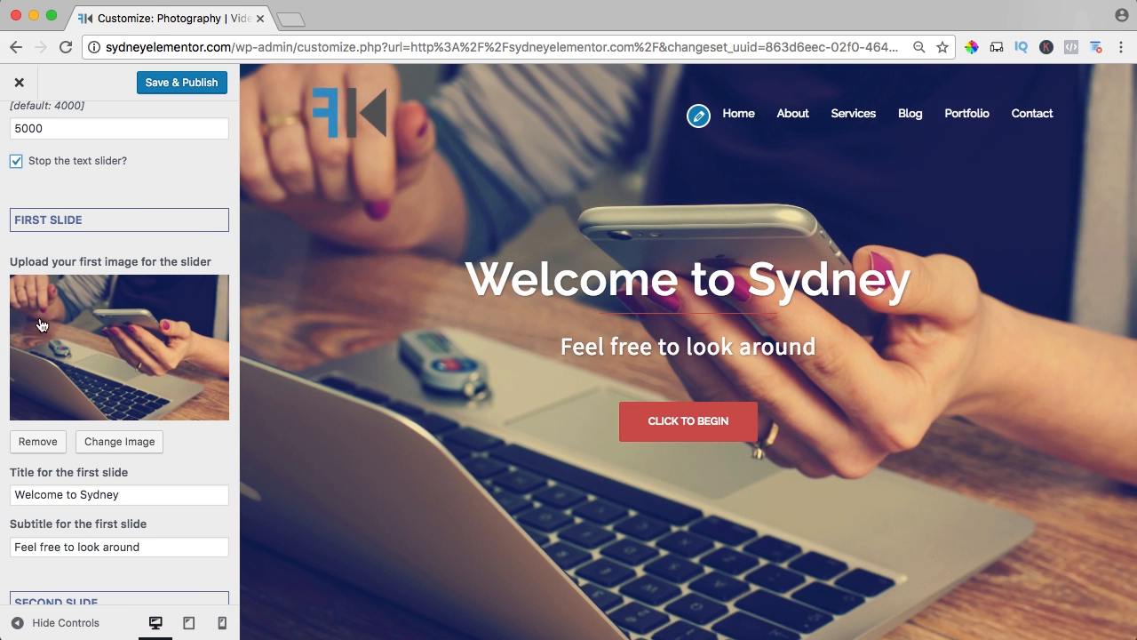
pyautogui.click(117, 440)
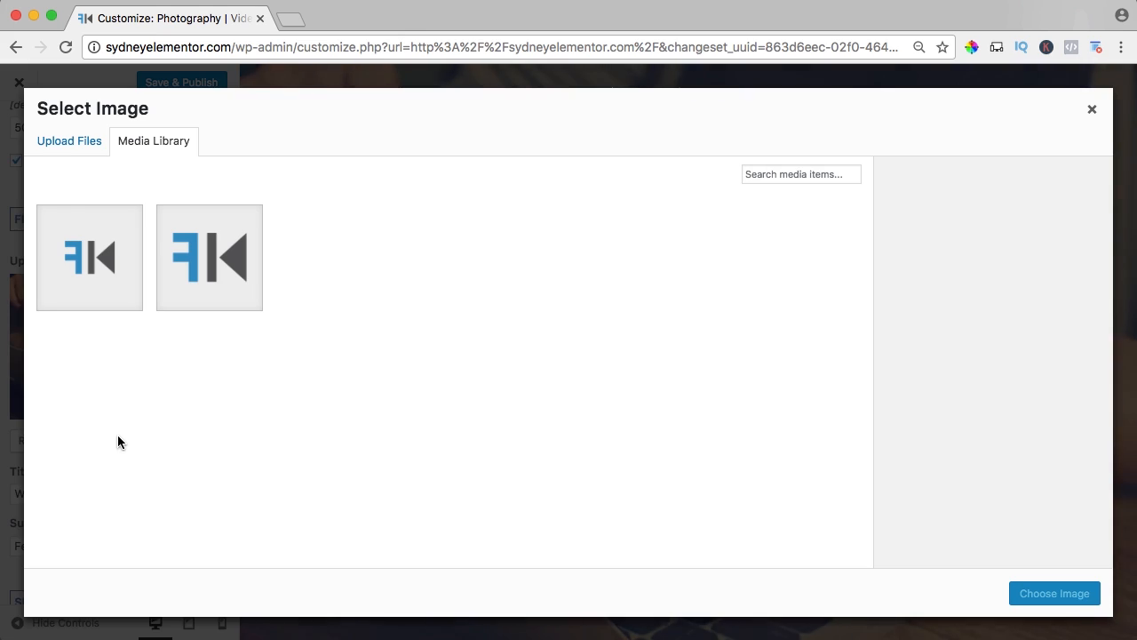
pyautogui.click(69, 145)
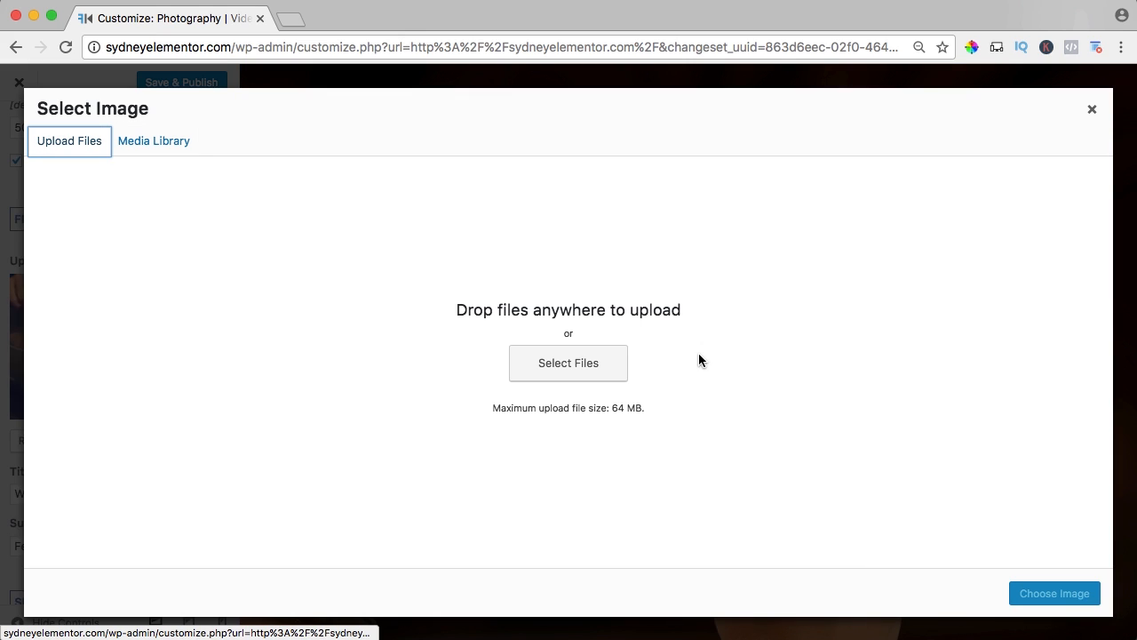
pyautogui.click(576, 363)
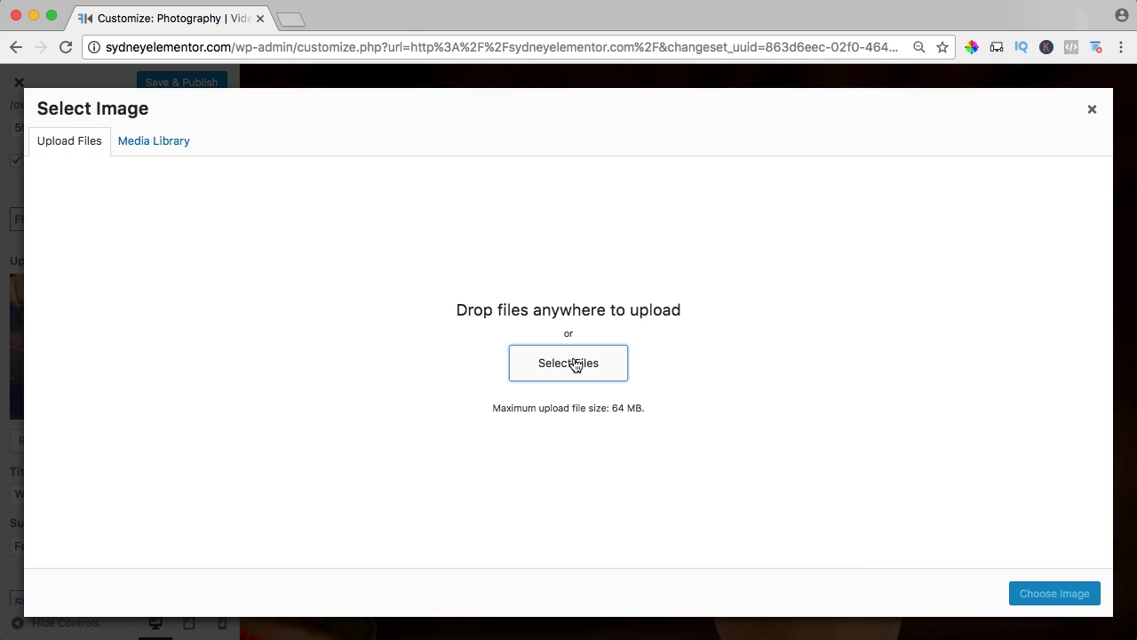
pyautogui.click(541, 84)
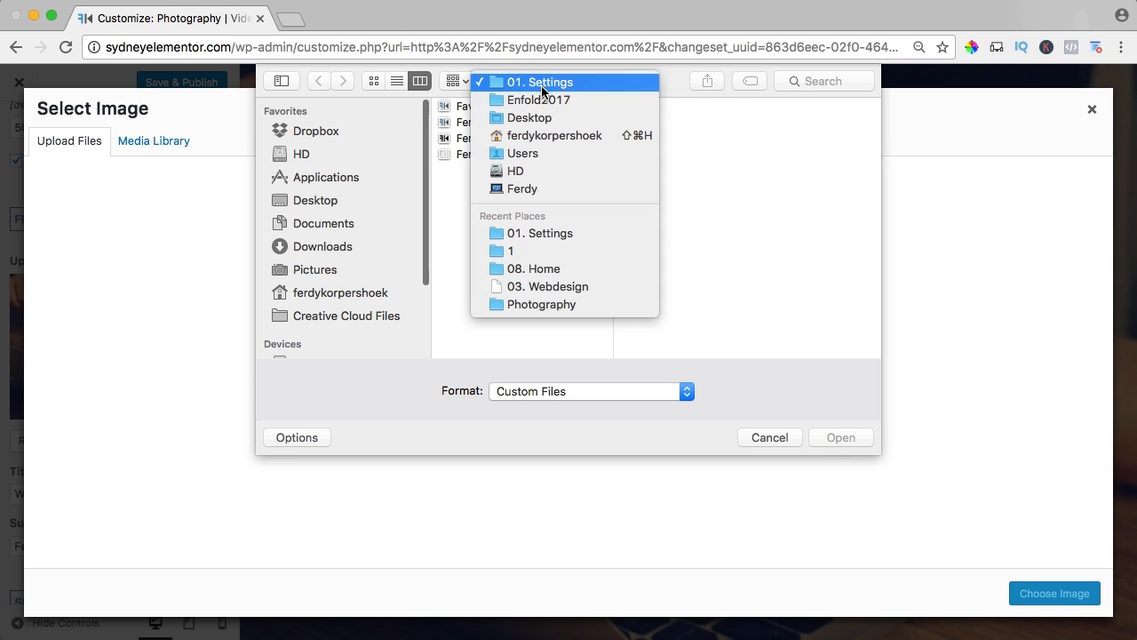
pyautogui.click(542, 100)
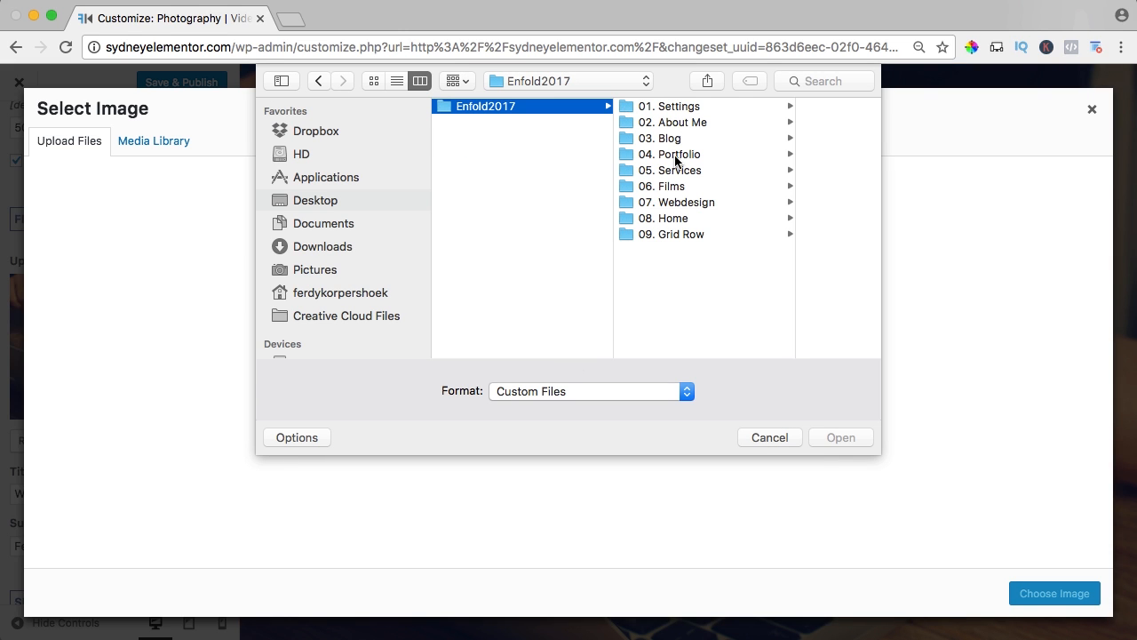
pyautogui.click(667, 218)
pyautogui.click(762, 107)
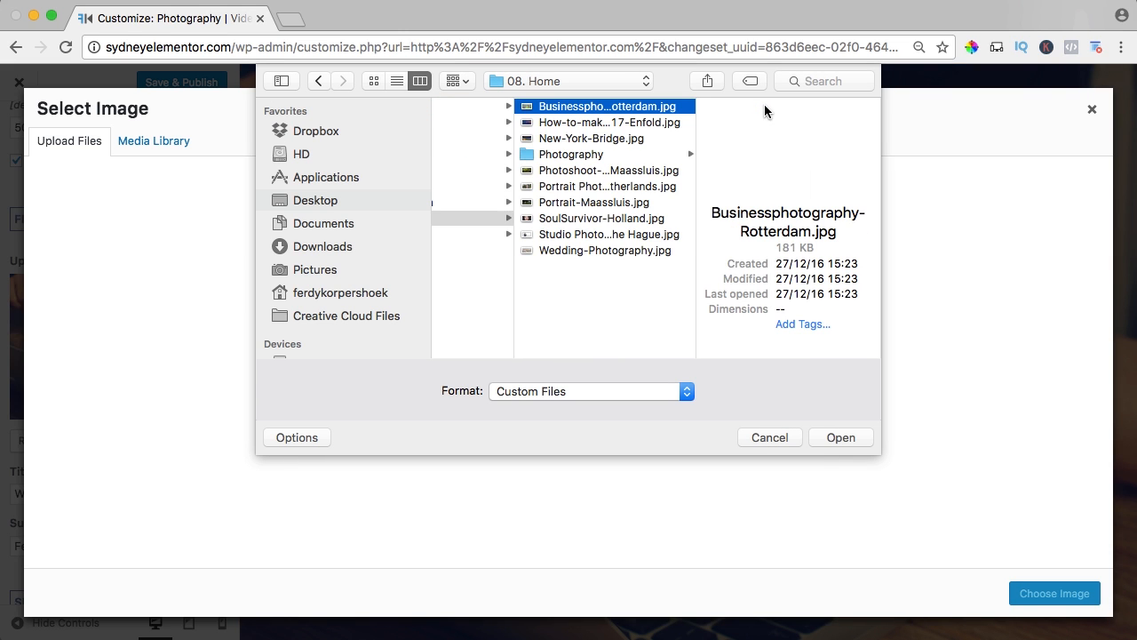
# Preview Portrait-Maassluis.jpg and upload all the JPG images in the 08. Home folder to the media library.
pyautogui.press('super+a')
pyautogui.click(604, 250)
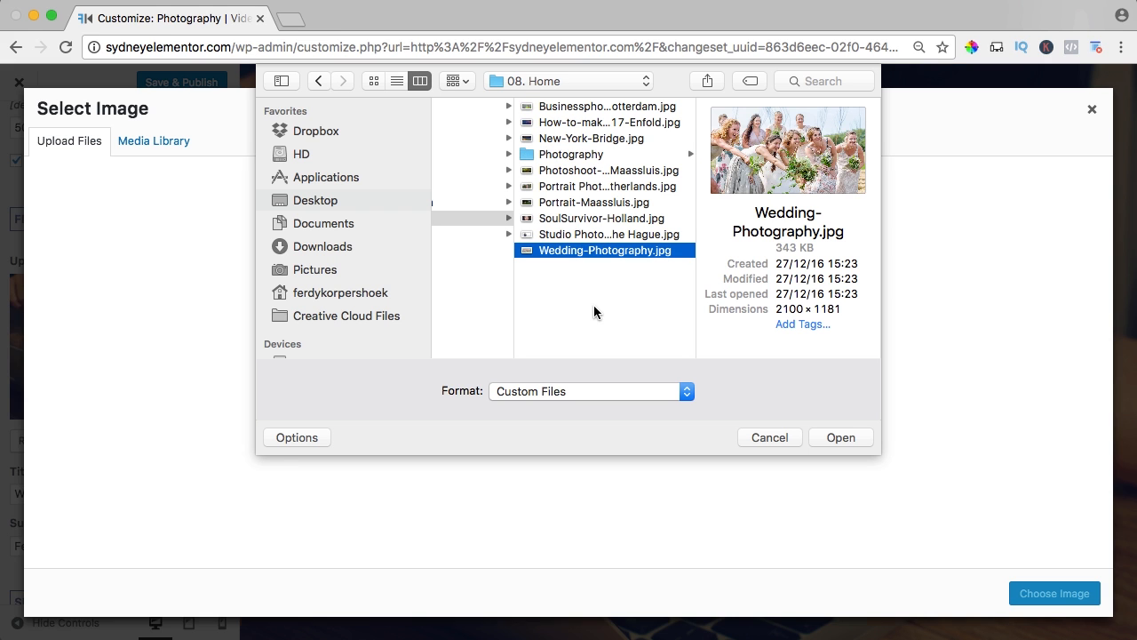
pyautogui.press('Up')
pyautogui.press('Up')
pyautogui.press('Up')
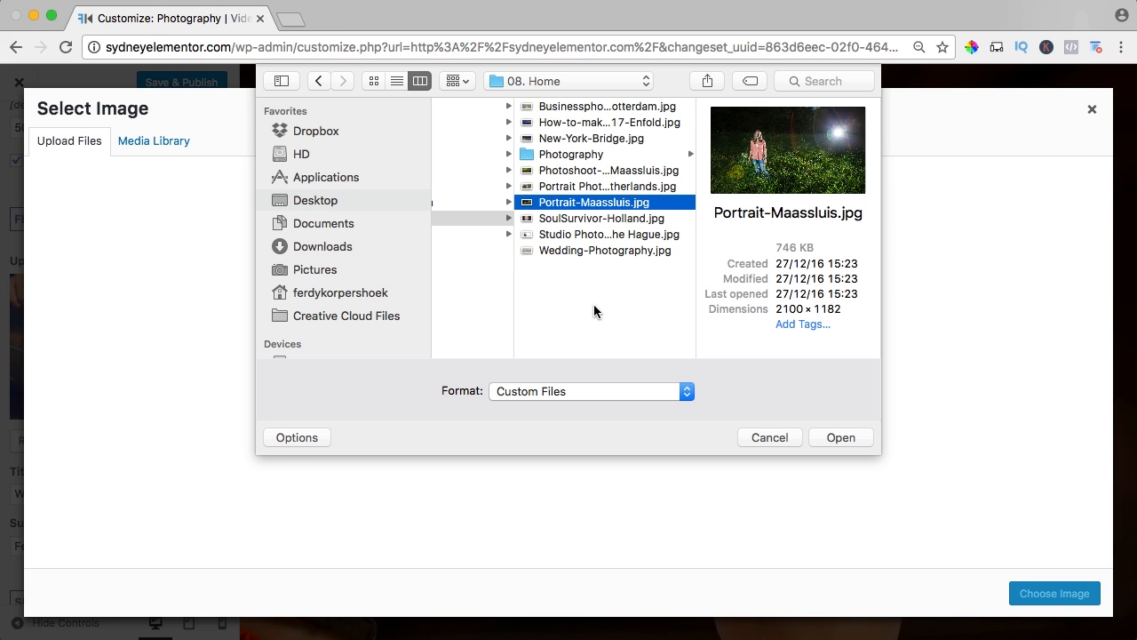
pyautogui.press('space')
pyautogui.press('space')
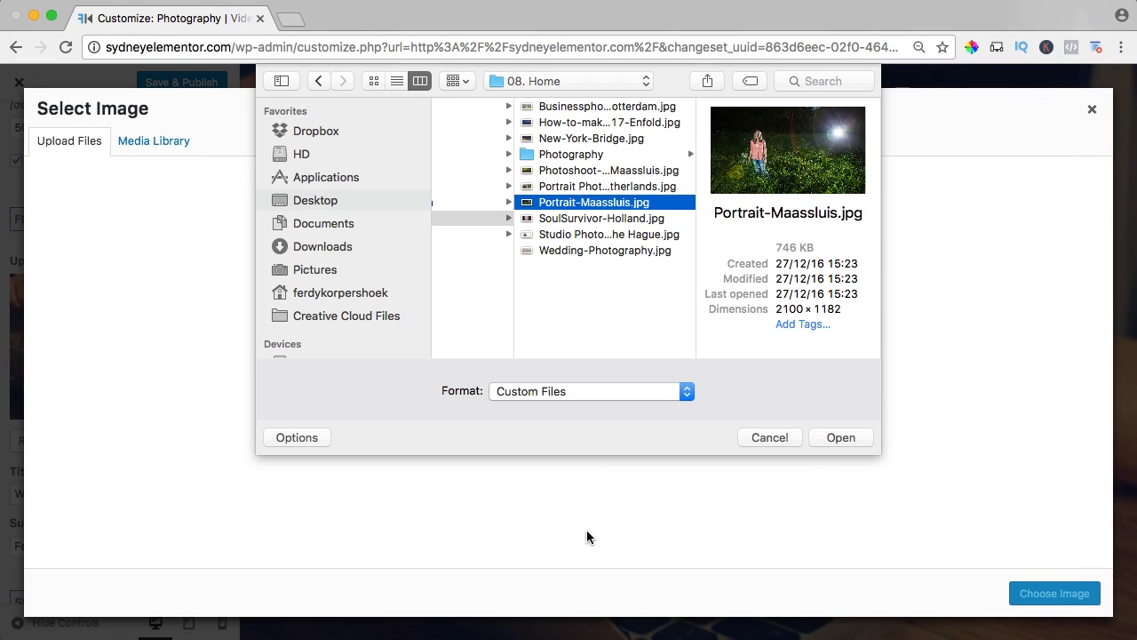
pyautogui.press('super+a')
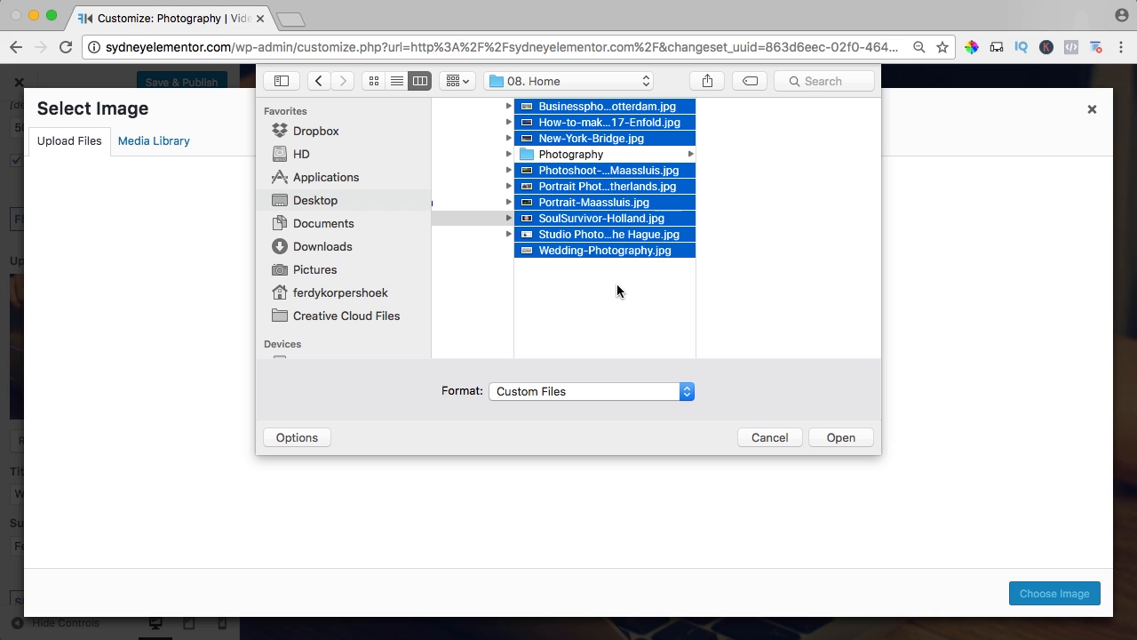
pyautogui.click(834, 435)
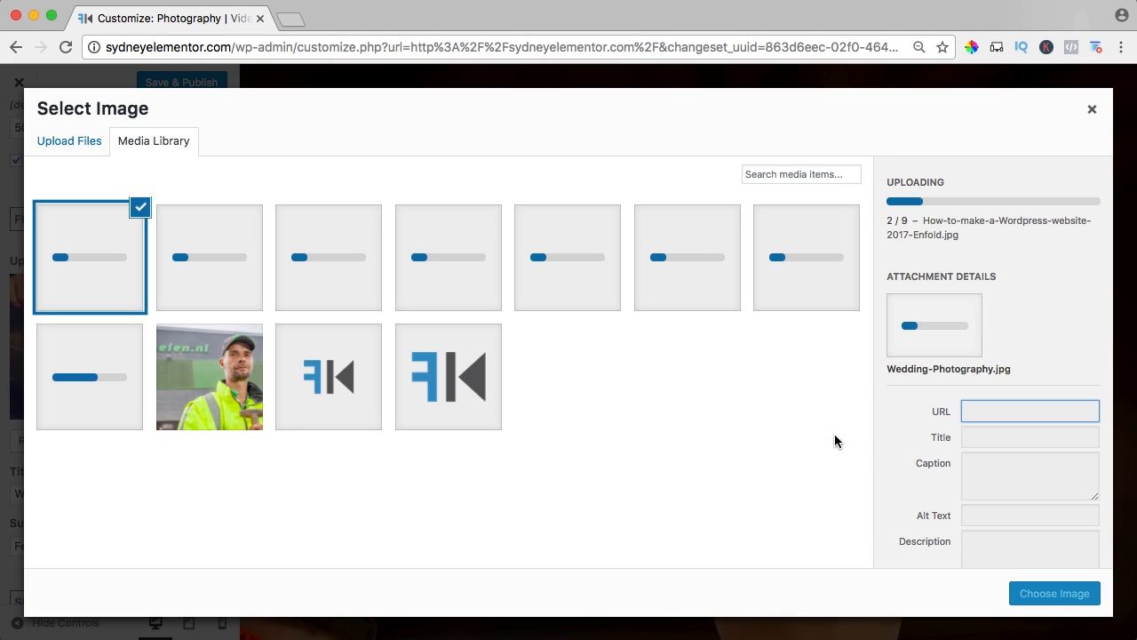
# Retitle Businessphotography-Rotterdam.jpg as "Businessphotography Rotterdam" without the hyphen and use the same words as its alt text.
pyautogui.click(238, 384)
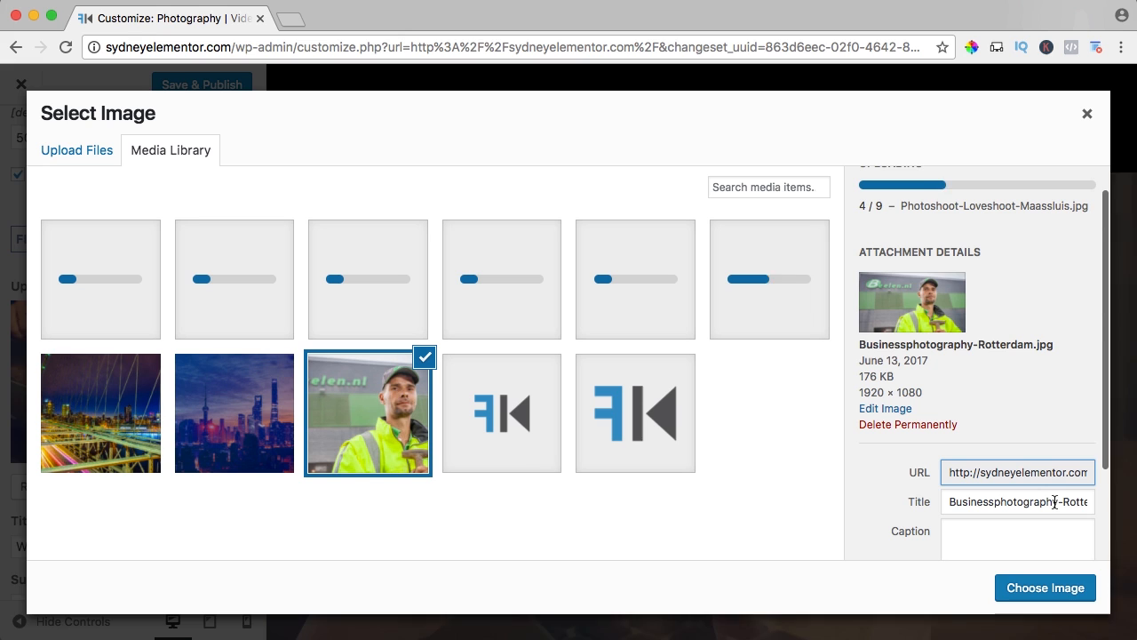
pyautogui.click(1064, 502)
pyautogui.press('BackSpace')
pyautogui.press('super+Right')
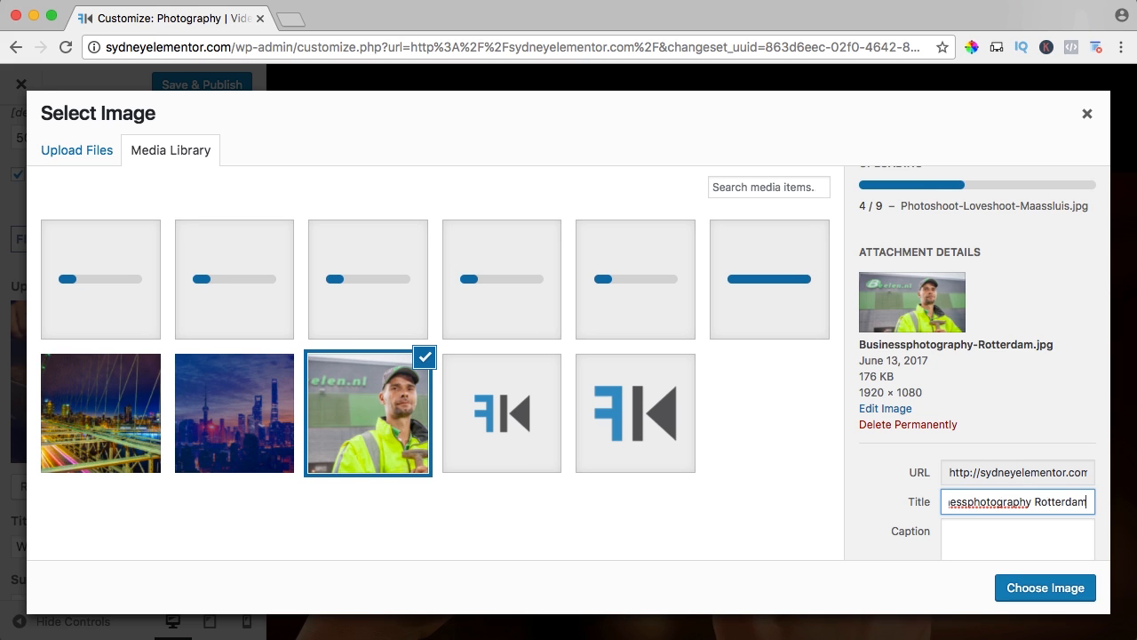
pyautogui.press('super+a')
pyautogui.press('super+c')
pyautogui.scroll(-2, 1053, 503)
pyautogui.click(1016, 465)
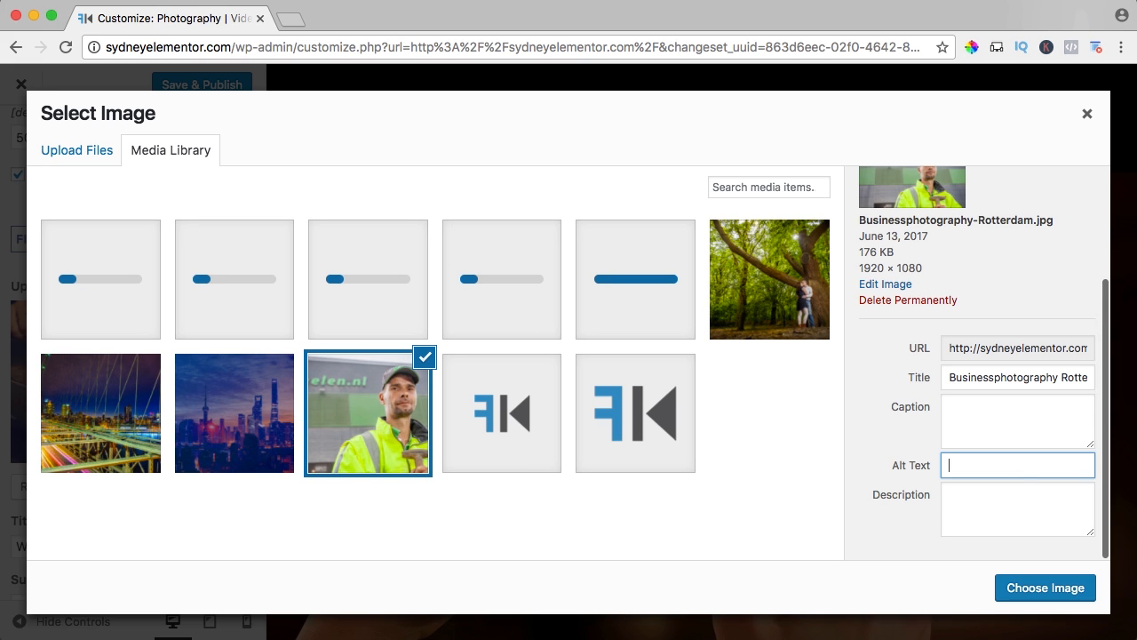
pyautogui.press('super+v')
# Replace the hyphens in the city skyline image's title with spaces so it reads "How to make a Wordpress website 2017 Enfold".
pyautogui.click(246, 405)
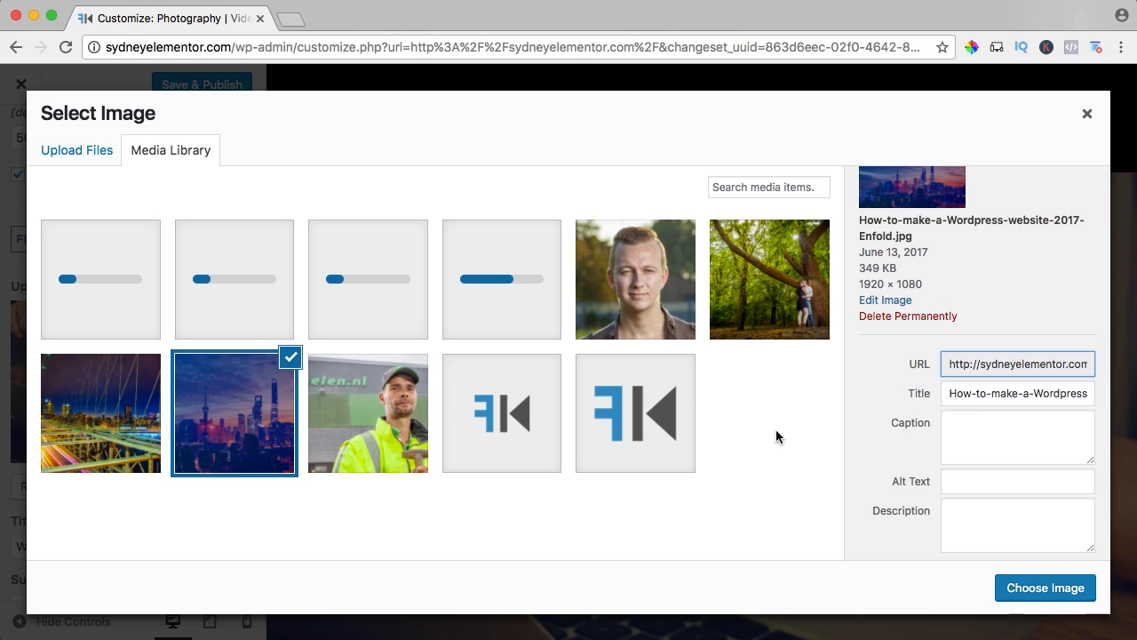
pyautogui.click(977, 392)
pyautogui.press('BackSpace')
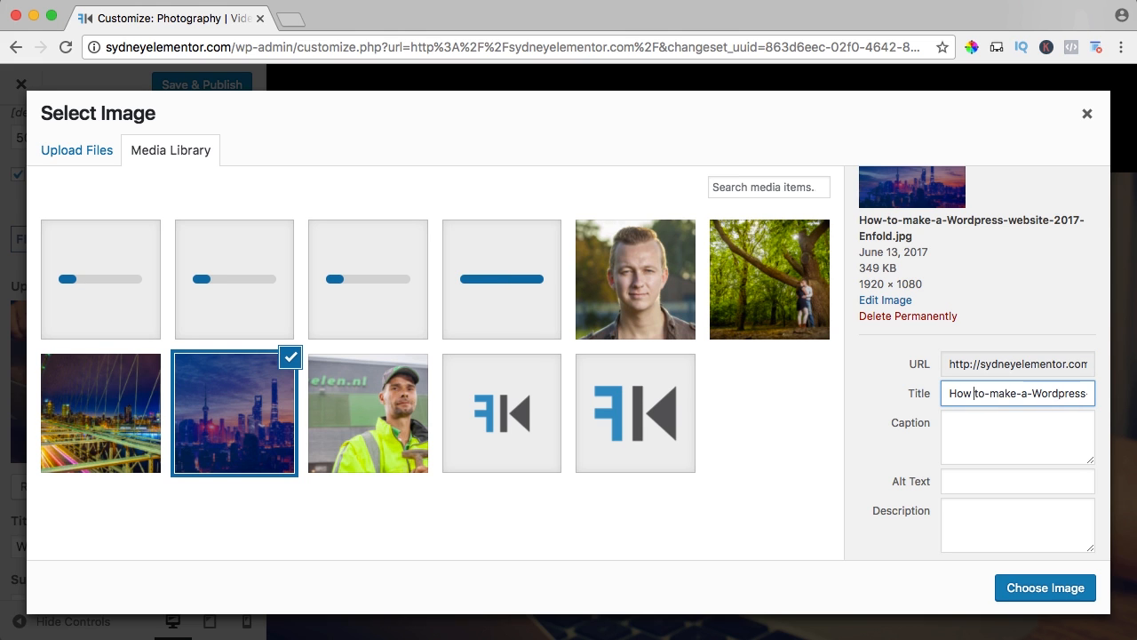
pyautogui.press('BackSpace')
pyautogui.press('Right')
pyautogui.press('Right')
pyautogui.press('Right')
pyautogui.press('Right')
pyautogui.press('Right')
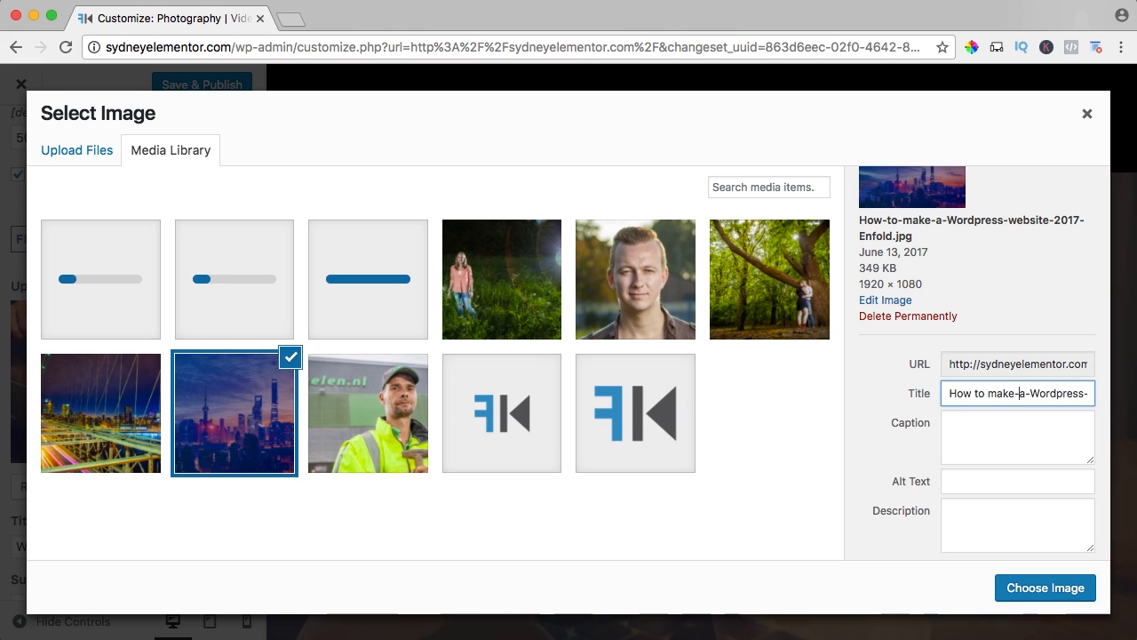
pyautogui.press('BackSpace')
pyautogui.press('Right')
pyautogui.press('Right')
pyautogui.press('BackSpace')
pyautogui.press('Right')
pyautogui.press('Right')
pyautogui.press('Right')
pyautogui.press('Right')
pyautogui.press('Right')
pyautogui.press('Right')
pyautogui.press('Right')
pyautogui.press('Right')
pyautogui.press('Right')
pyautogui.press('Right')
pyautogui.press('BackSpace')
pyautogui.press('Right')
pyautogui.press('Right')
pyautogui.press('Right')
pyautogui.press('Right')
pyautogui.press('Right')
pyautogui.press('Right')
pyautogui.press('Right')
pyautogui.press('Right')
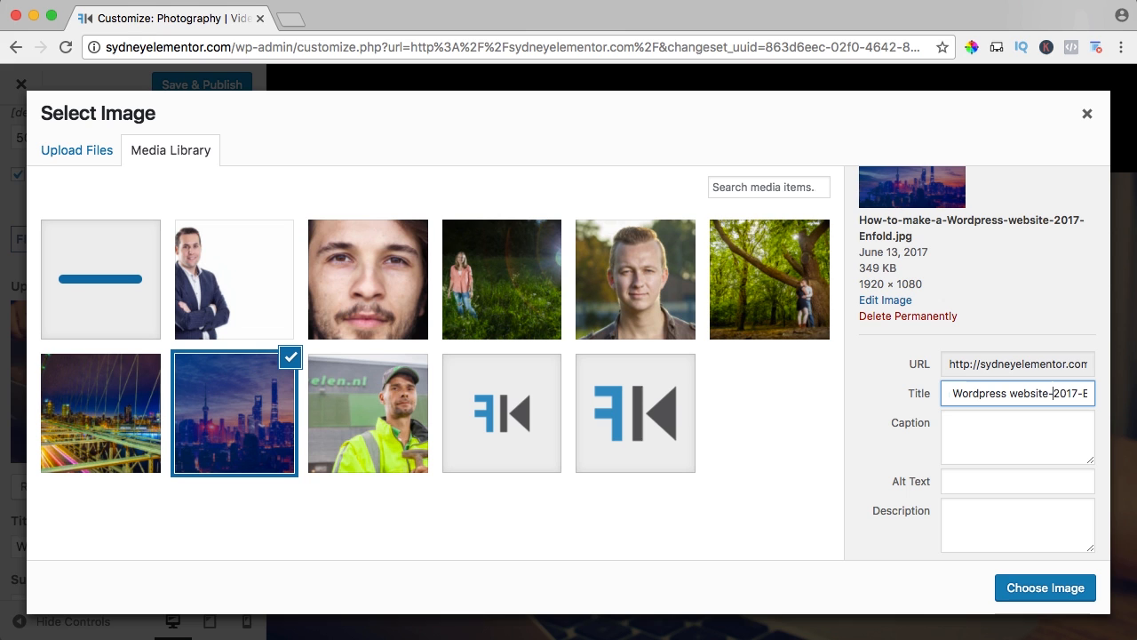
pyautogui.press('BackSpace')
pyautogui.press('Right')
pyautogui.press('Right')
pyautogui.press('Right')
pyautogui.press('Right')
pyautogui.press('Right')
pyautogui.press('BackSpace')
# Copy the city skyline image's title into its alt text.
pyautogui.press('super+a')
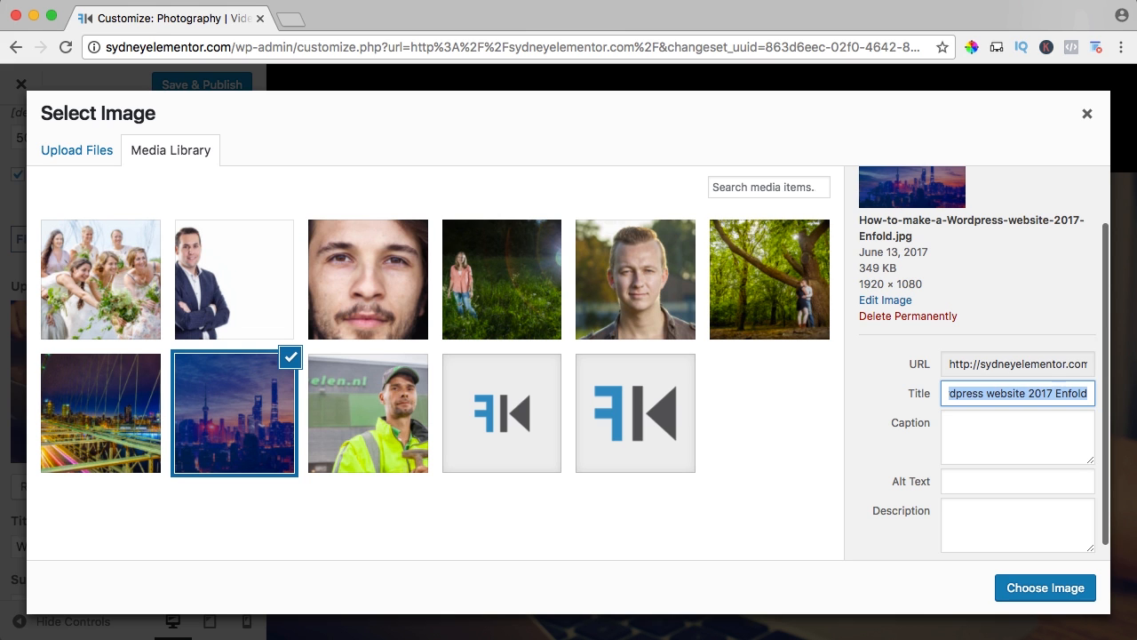
pyautogui.press('Tab')
pyautogui.press('Tab')
pyautogui.press('super+v')
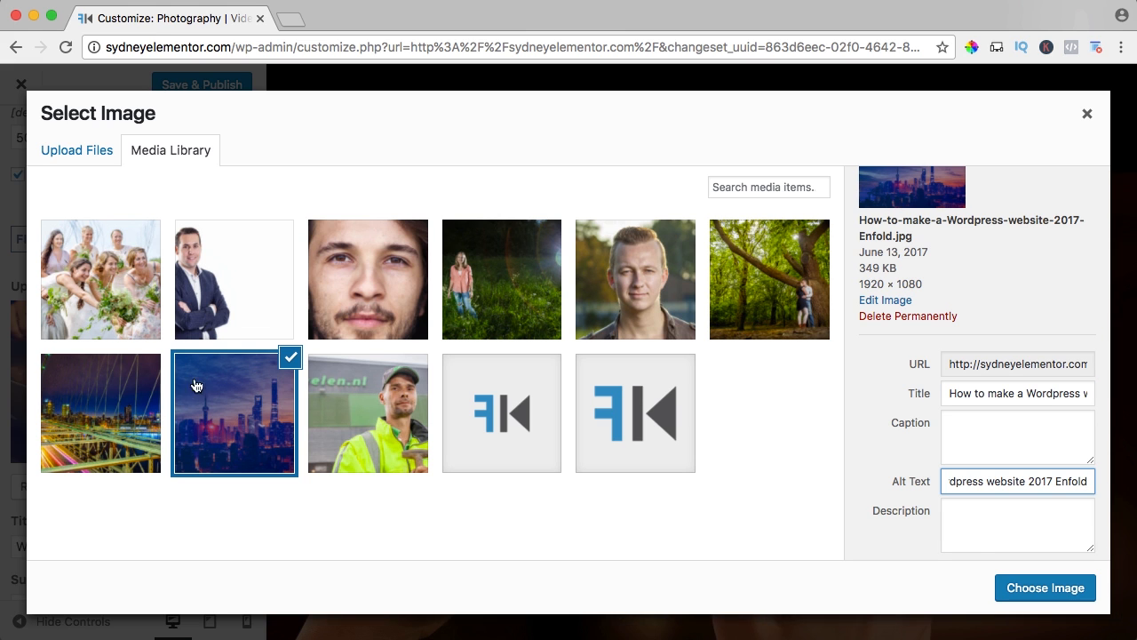
# Give the remaining uploaded photos hyphen-free titles and matching alt texts, such as "Portrait Maassluis" and "Wedding Photography".
pyautogui.click(100, 413)
pyautogui.click(769, 279)
pyautogui.click(635, 279)
pyautogui.click(502, 279)
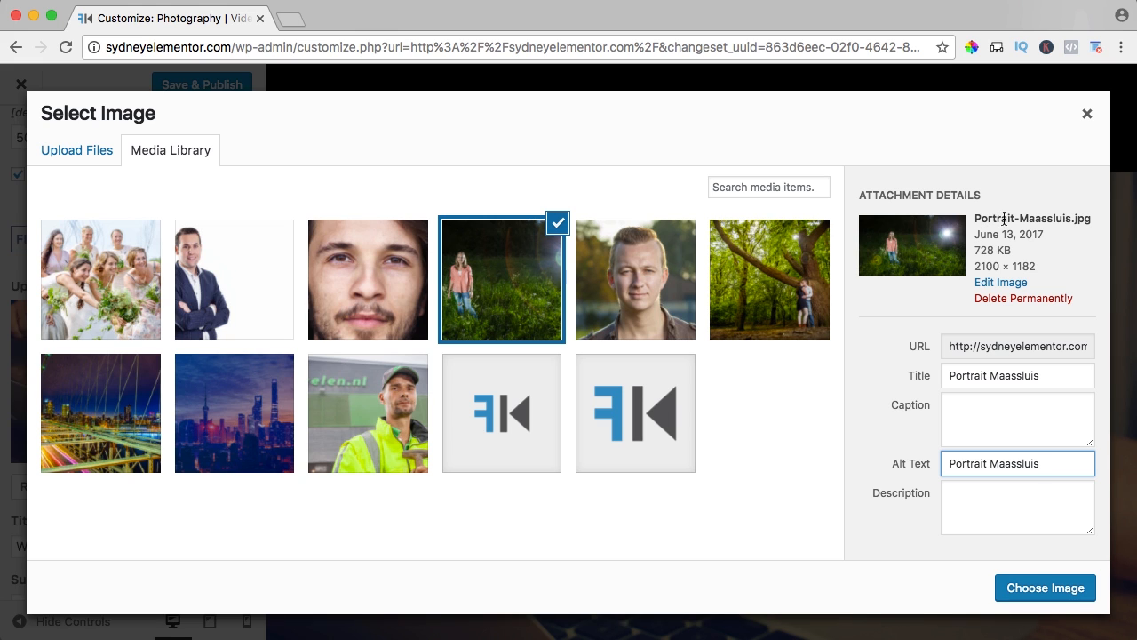
pyautogui.click(100, 279)
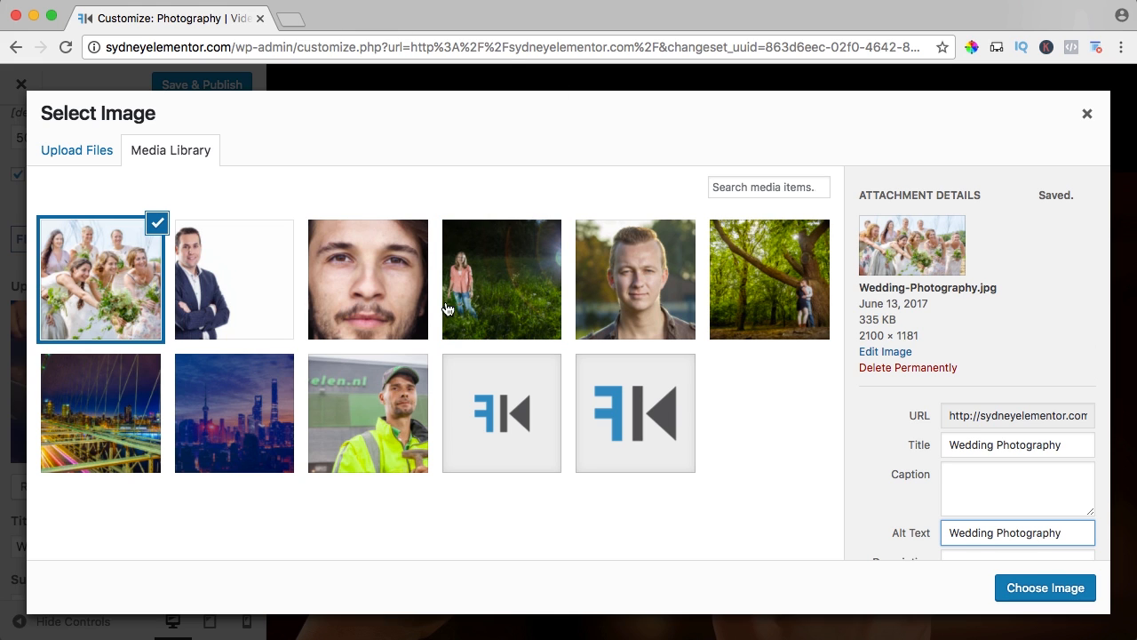
# Use the city skyline image How-to-make-a-Wordpress-website-2017-Enfold.jpg as the first slide's image and check it in the preview.
pyautogui.click(240, 404)
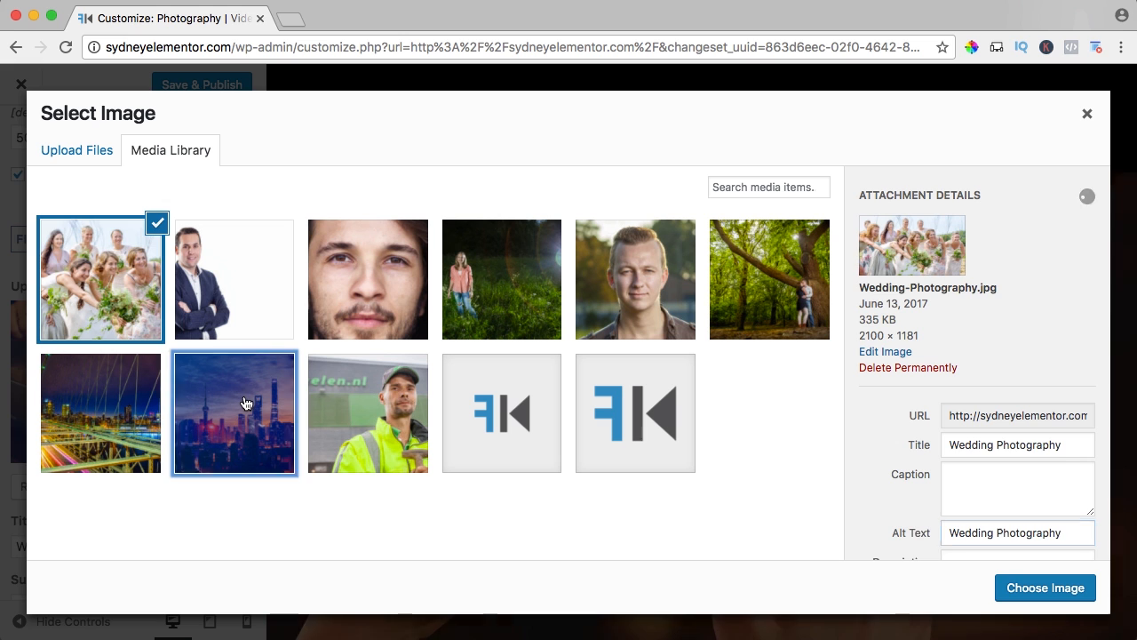
pyautogui.click(1059, 596)
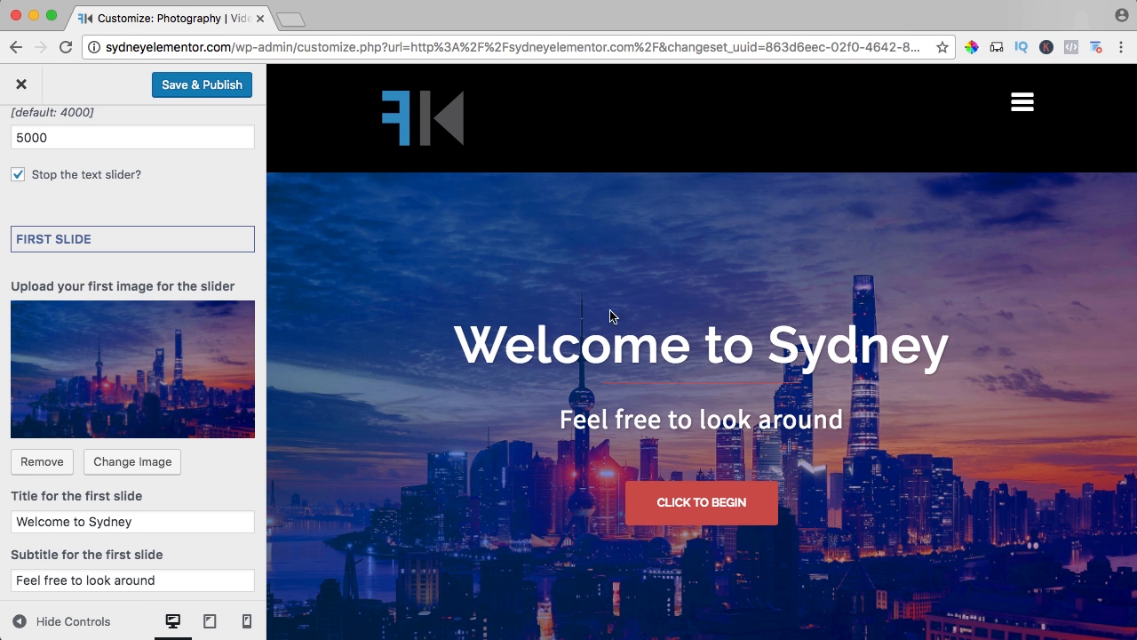
pyautogui.scroll(-2, 555, 296)
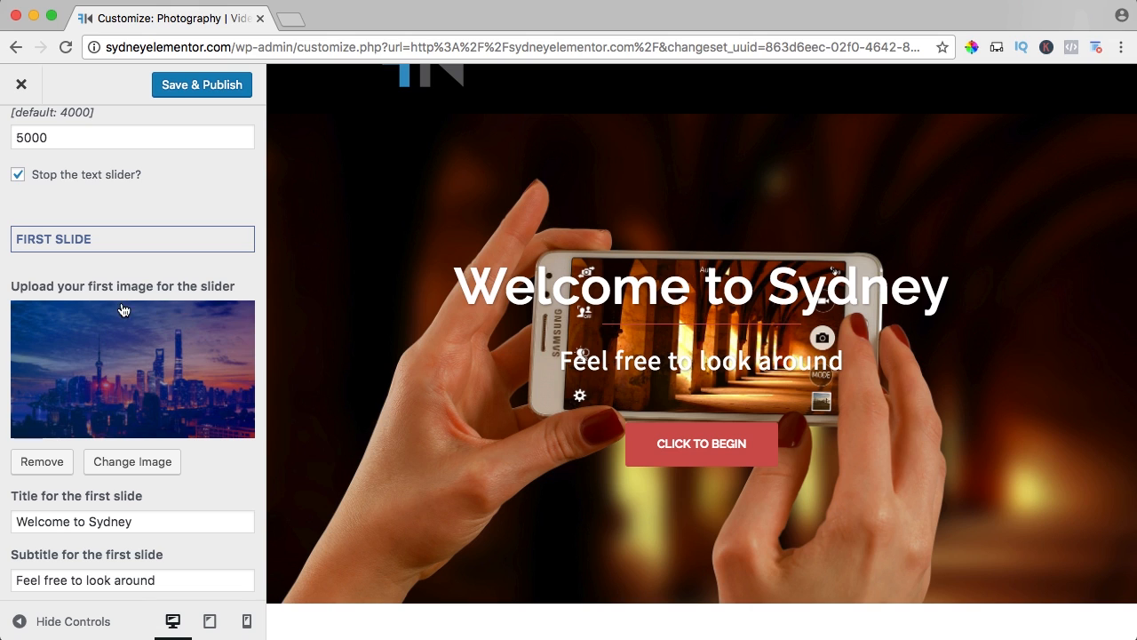
# Set the first slide's title to "Ferdy Korp Media".
pyautogui.scroll(-5, 133, 310)
pyautogui.doubleClick(96, 328)
pyautogui.press('super+a')
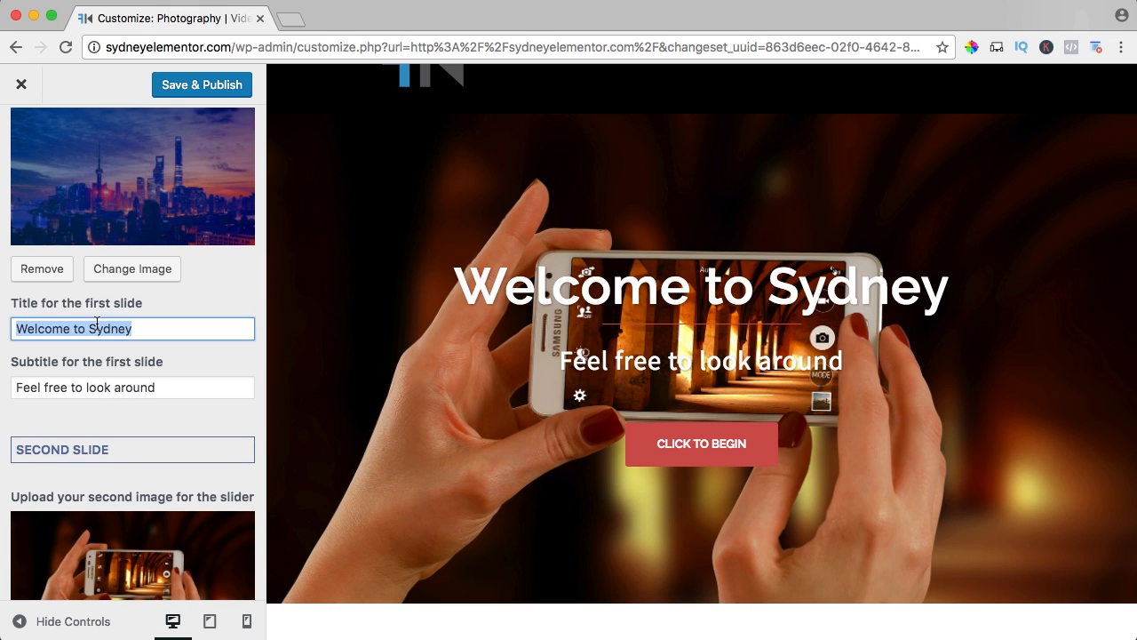
pyautogui.write('Ferdy Korp')
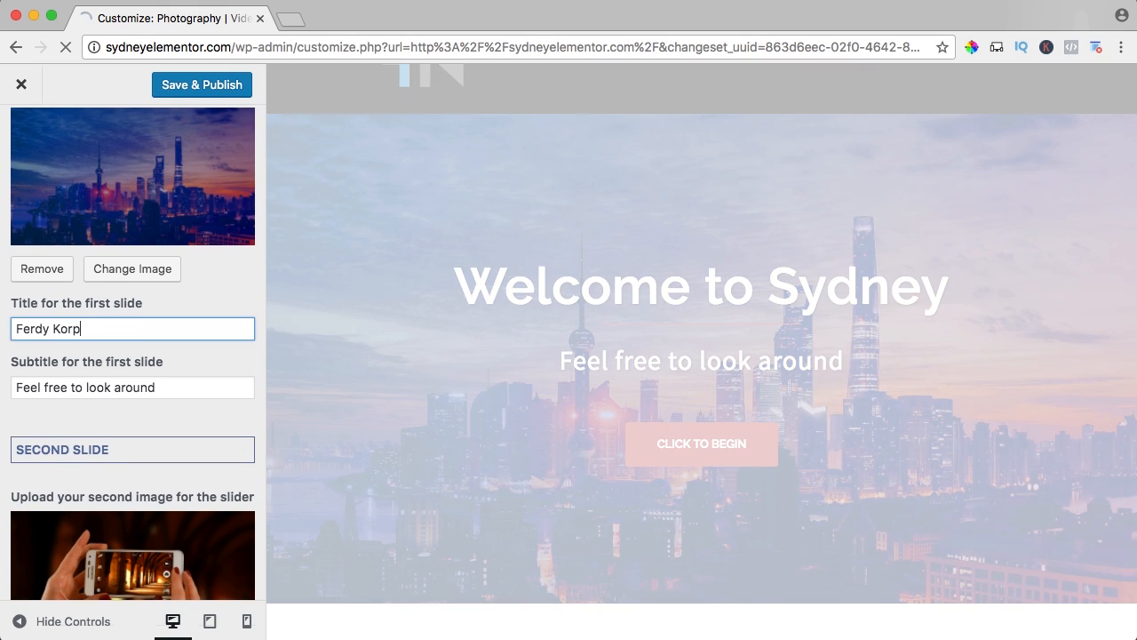
pyautogui.write('Media')
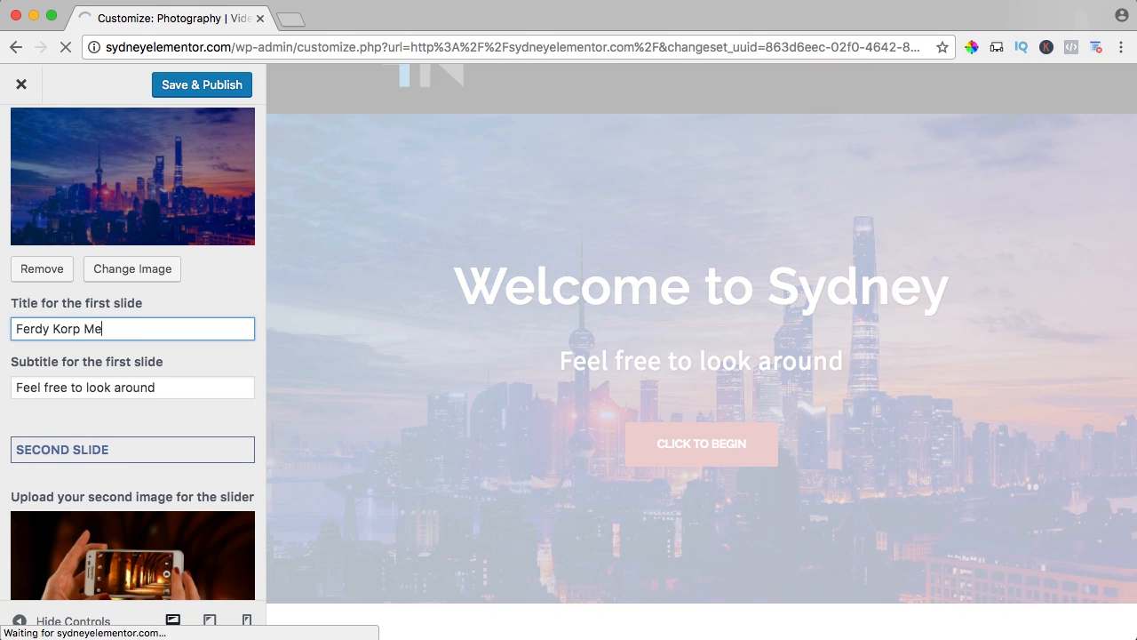
# Set the first slide's subtitle to "Photography | Videography | Webdesign".
pyautogui.press('Tab')
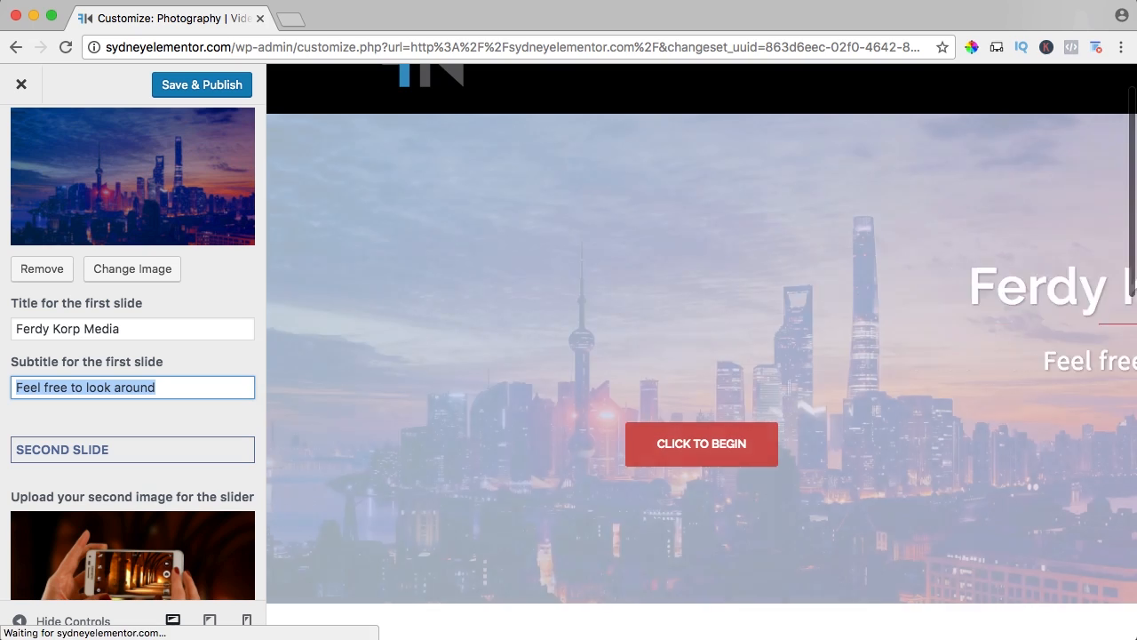
pyautogui.write('Photg')
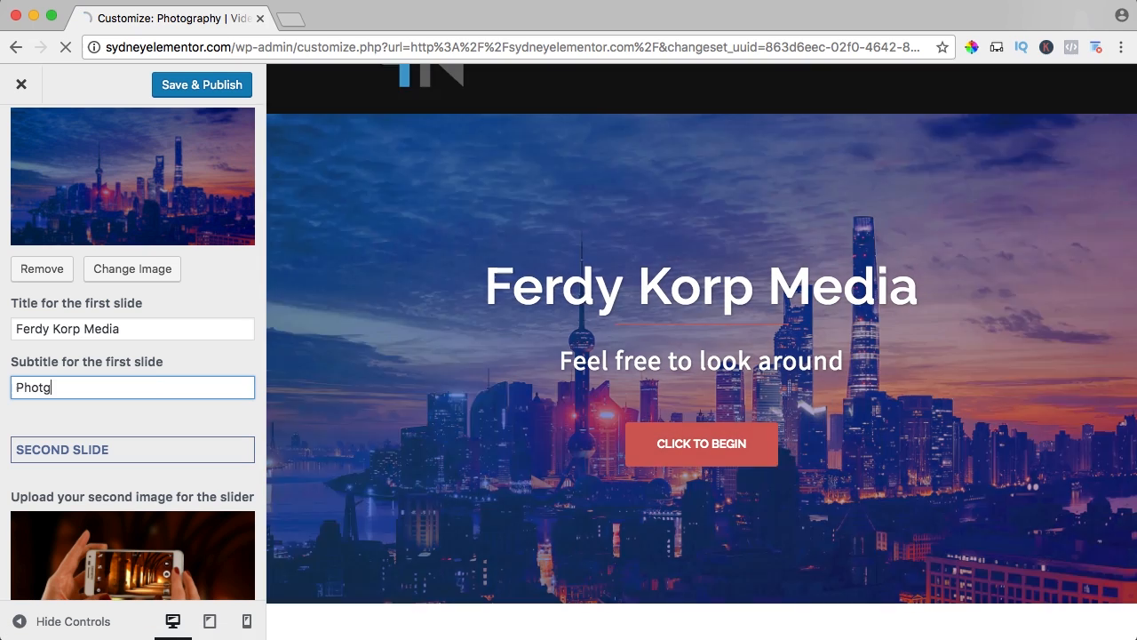
pyautogui.press('BackSpace')
pyautogui.press('BackSpace')
pyautogui.write('tograp')
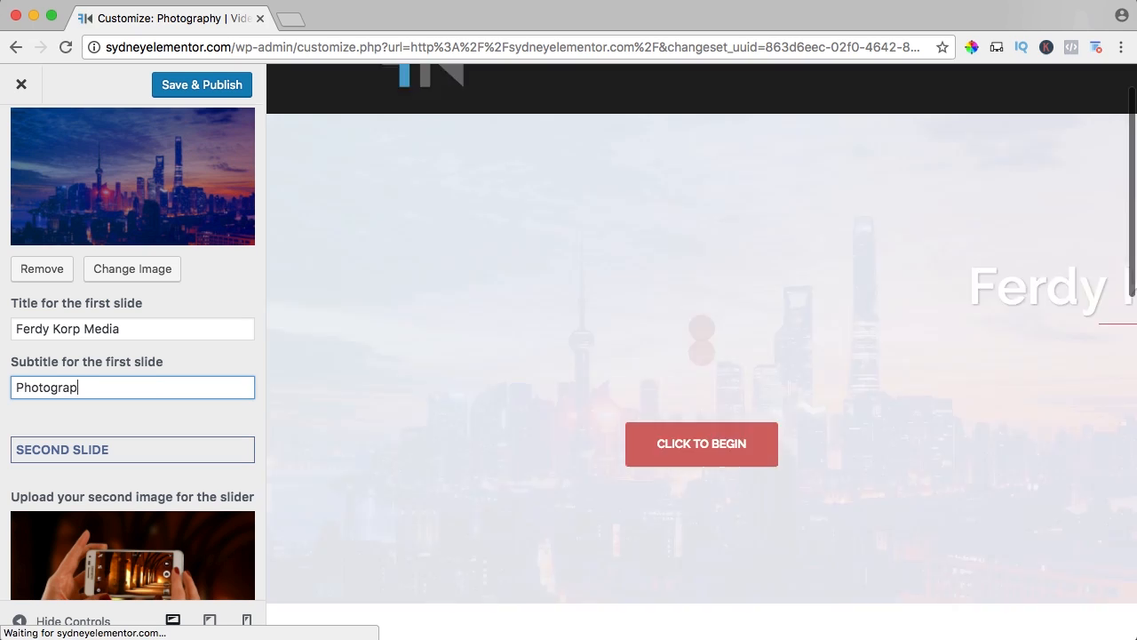
pyautogui.write('hy | Vi')
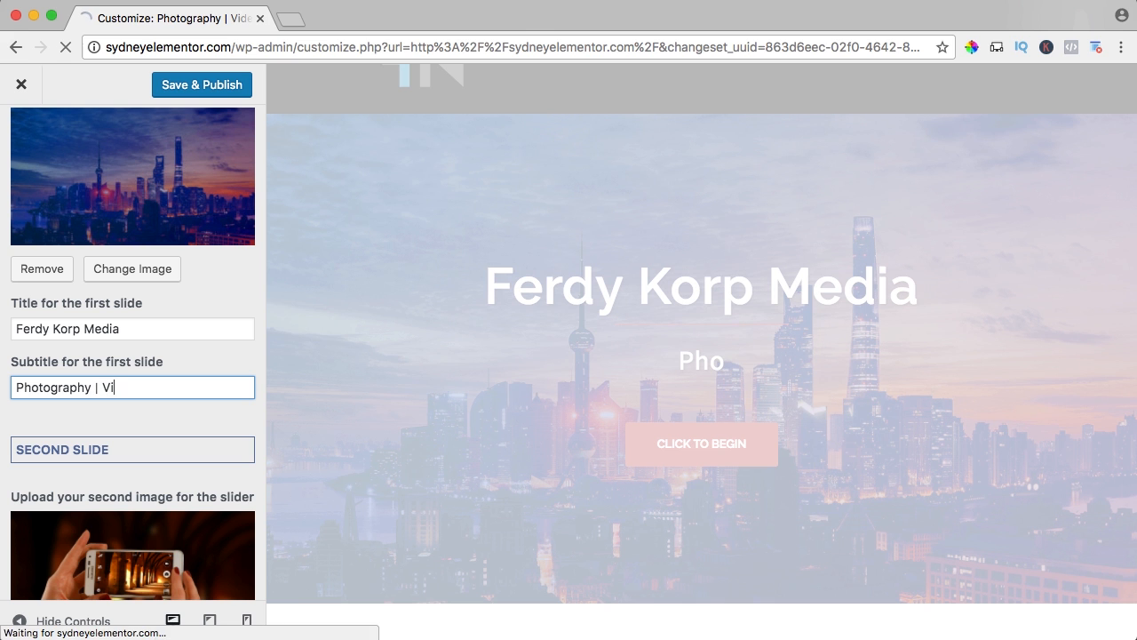
pyautogui.write('deographgy| Webdesi')
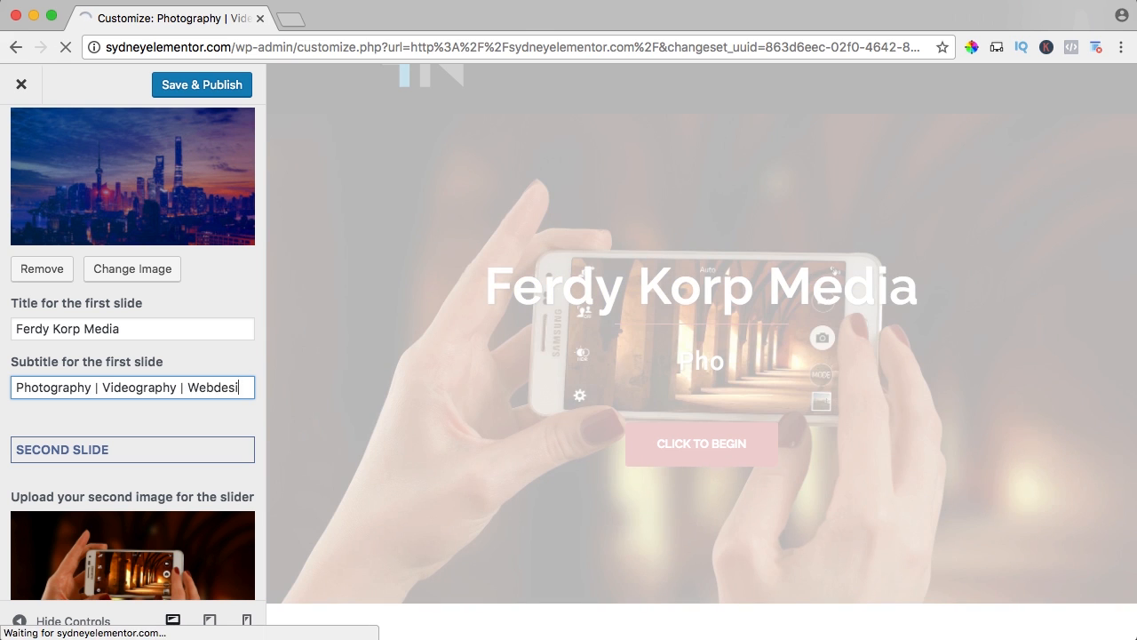
pyautogui.write('gn')
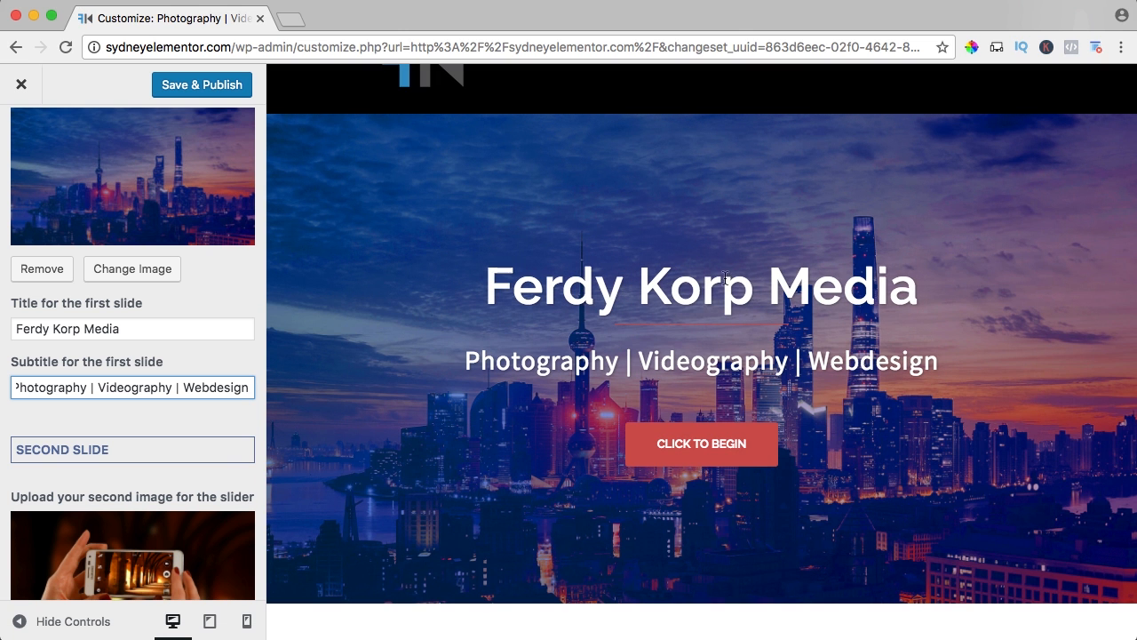
# Replace the second slide's image with Portrait-Maassluis.jpg from the media library and check the slider preview.
pyautogui.scroll(-7, 208, 329)
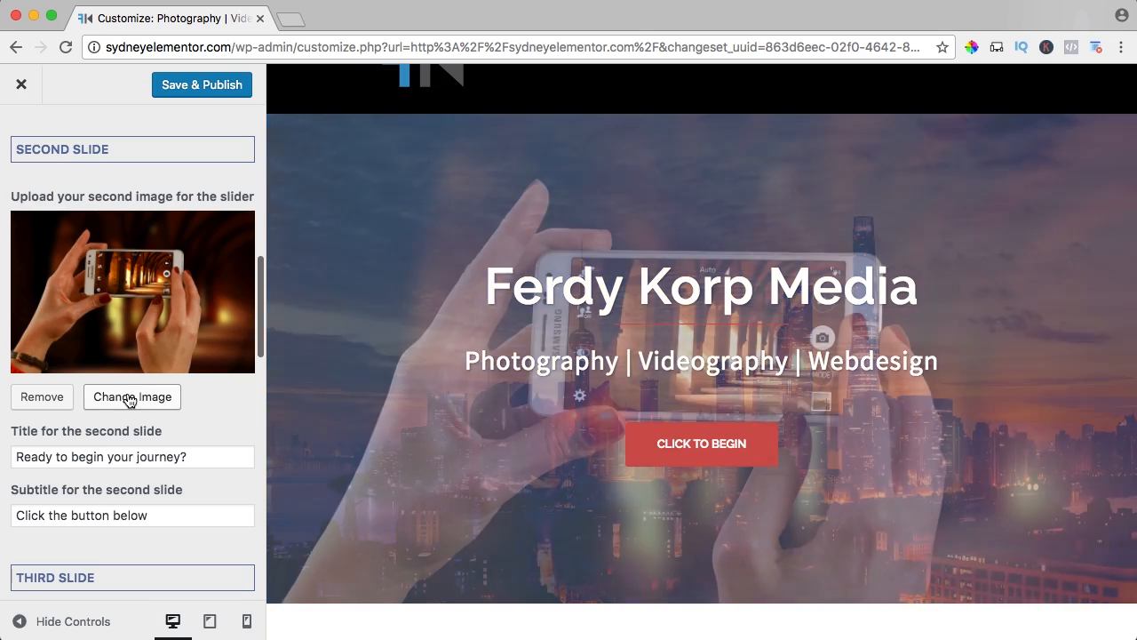
pyautogui.click(130, 397)
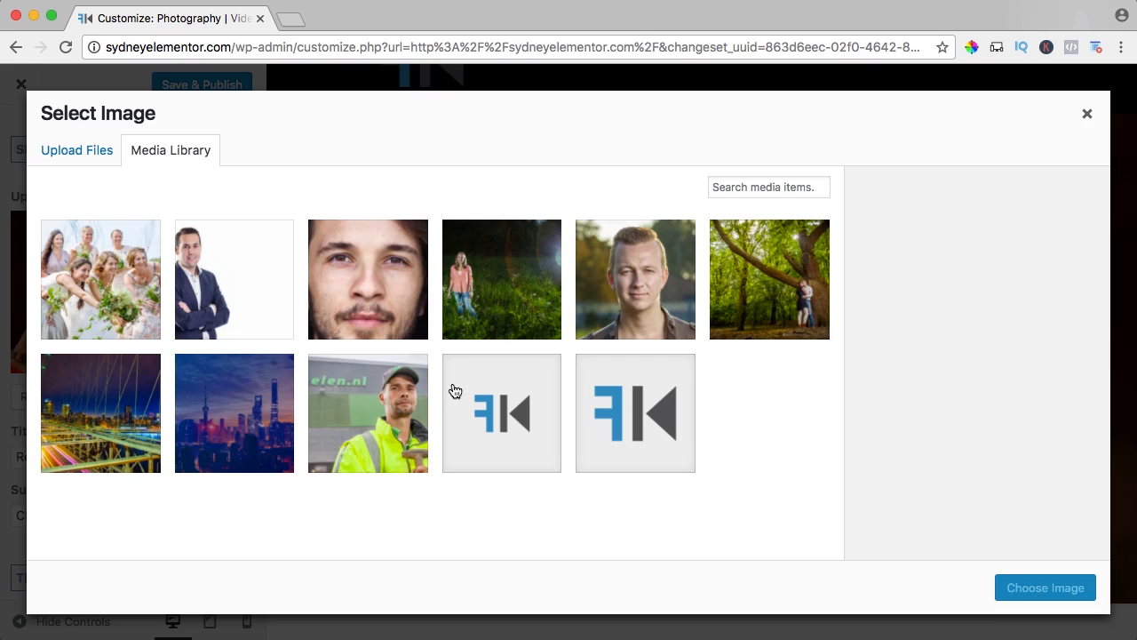
pyautogui.click(508, 277)
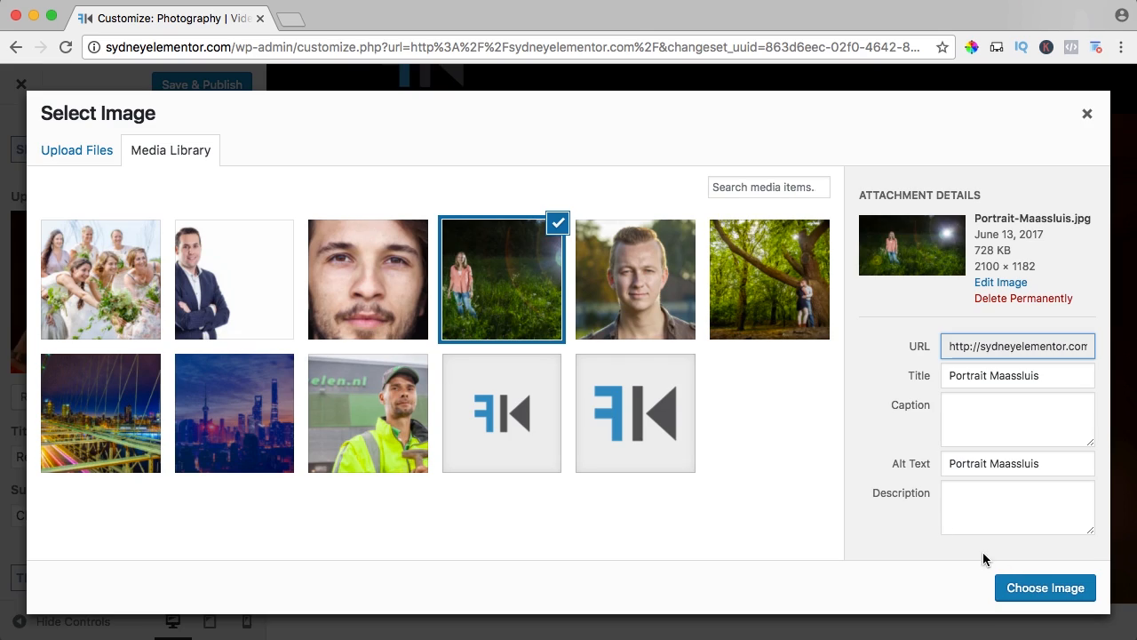
pyautogui.click(1039, 587)
pyautogui.scroll(-6, 102, 335)
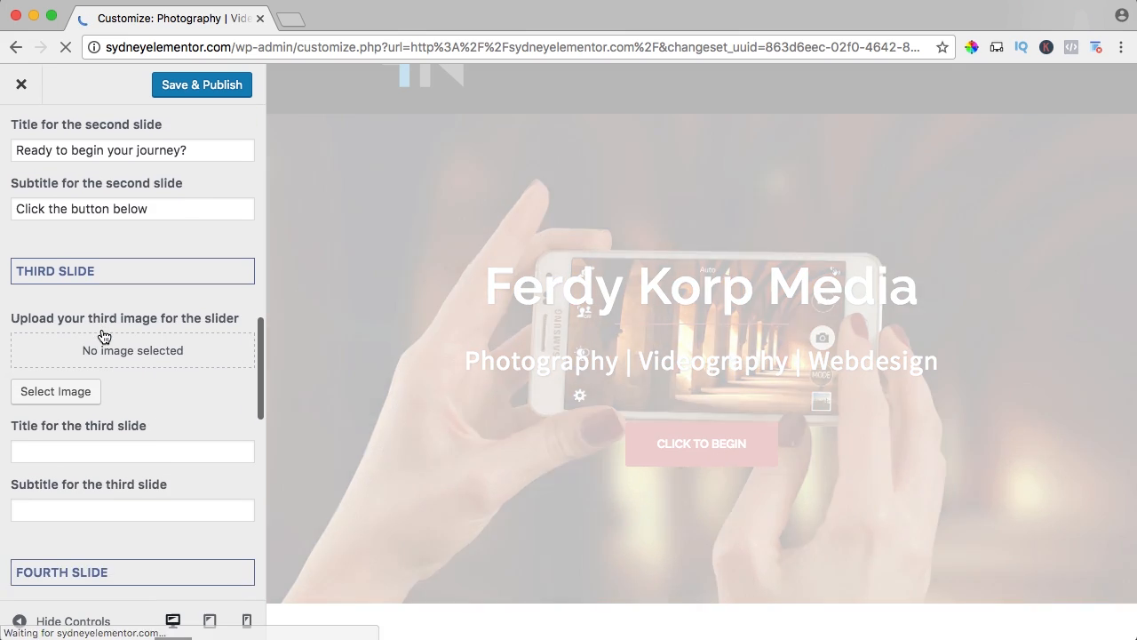
pyautogui.scroll(10, 105, 322)
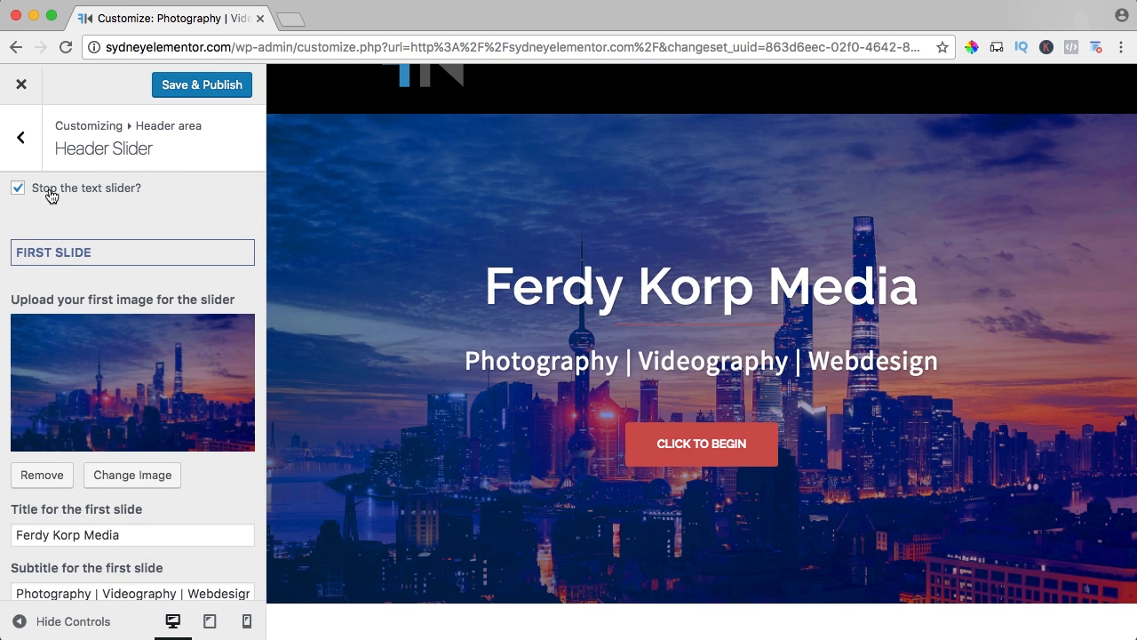
pyautogui.scroll(-9, 78, 209)
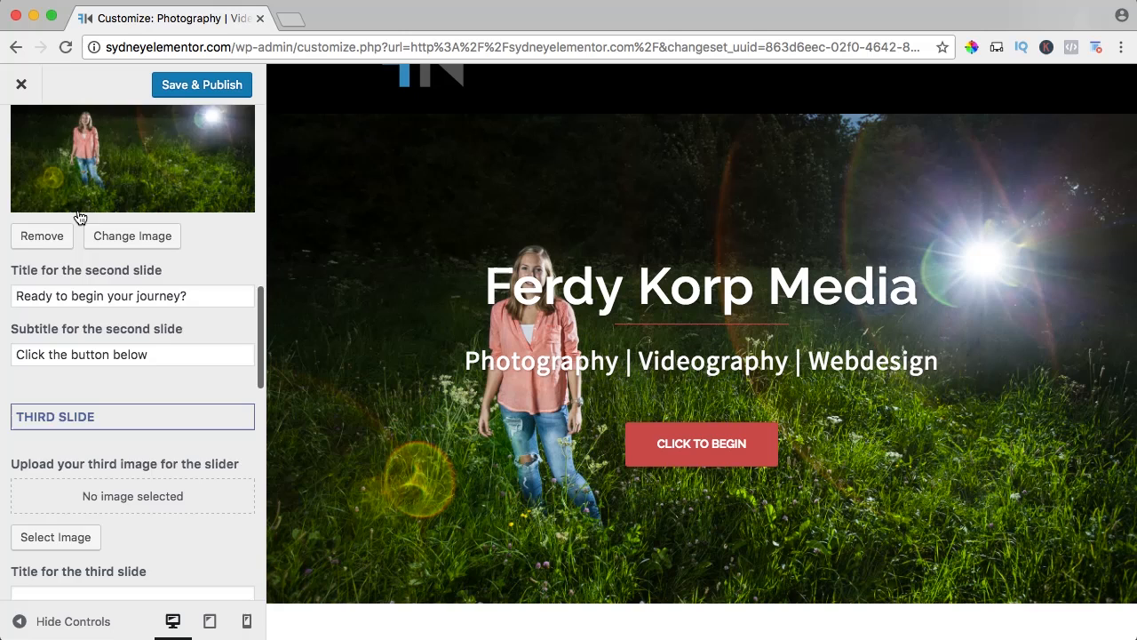
# Set the third slide's image to the photo of the couple under the forest tree.
pyautogui.scroll(-3, 78, 217)
pyautogui.click(71, 281)
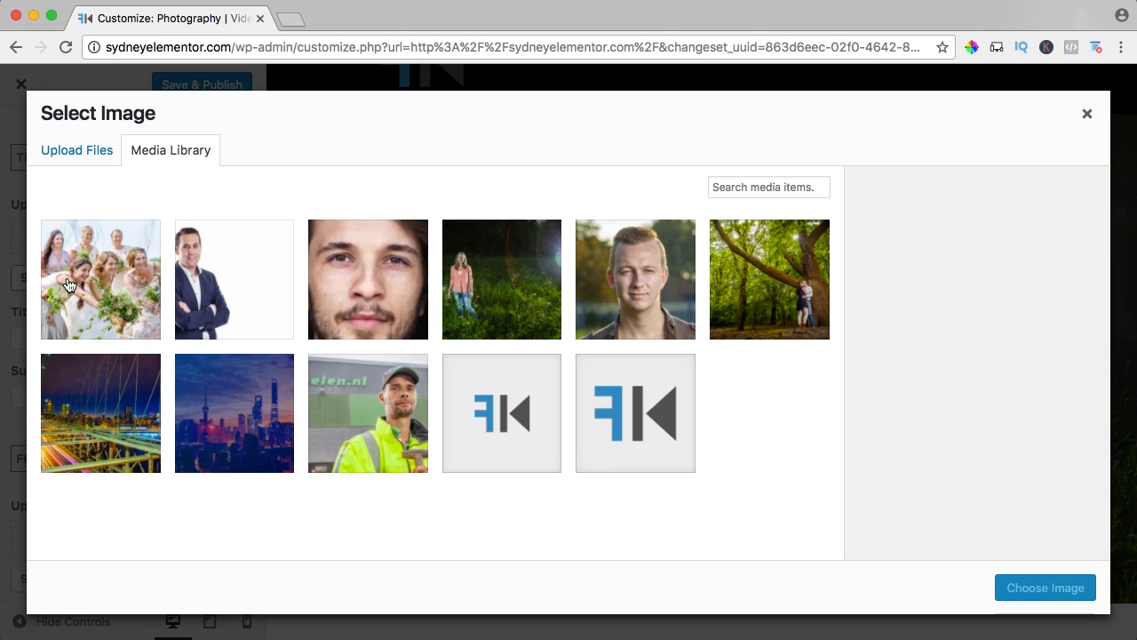
pyautogui.click(748, 300)
pyautogui.click(1023, 588)
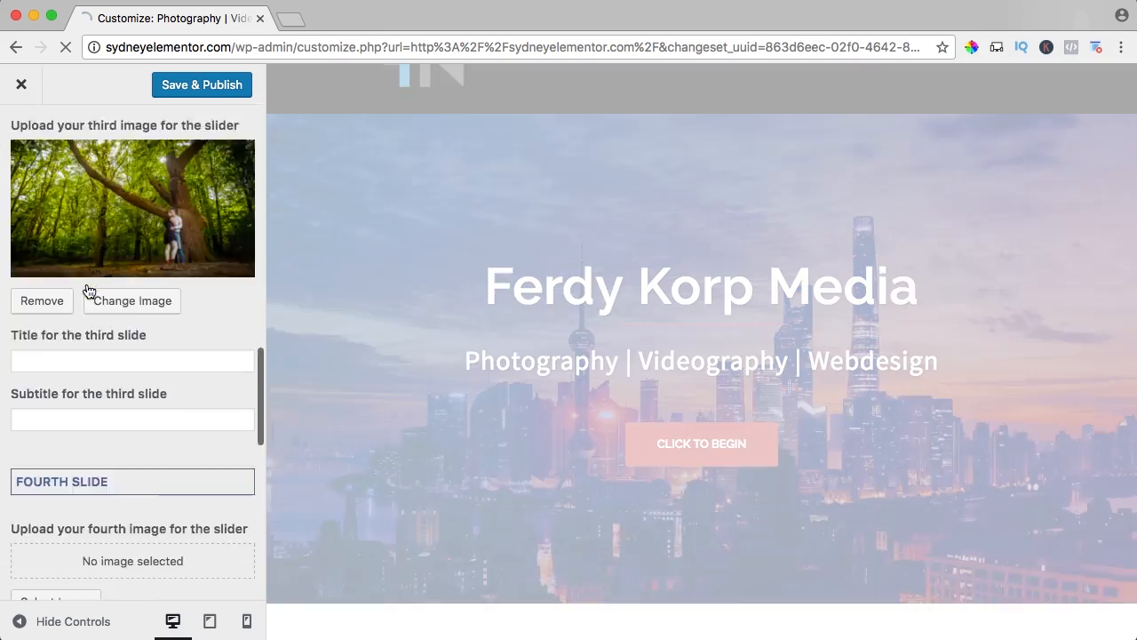
# Set the fourth slide's image to Portrait-Photography-Netherlands.jpg from the media library.
pyautogui.scroll(-5, 88, 284)
pyautogui.click(71, 213)
pyautogui.click(604, 315)
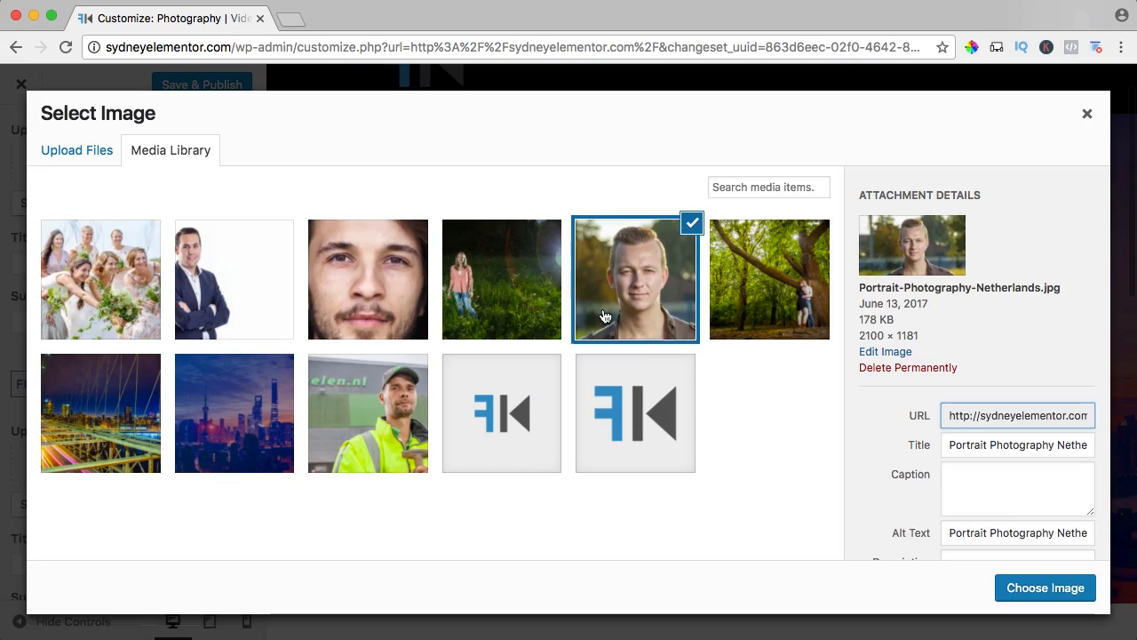
pyautogui.click(1045, 588)
# Set the fifth slide's image to Wedding-Photography.jpg from the media library.
pyautogui.scroll(-3, 169, 431)
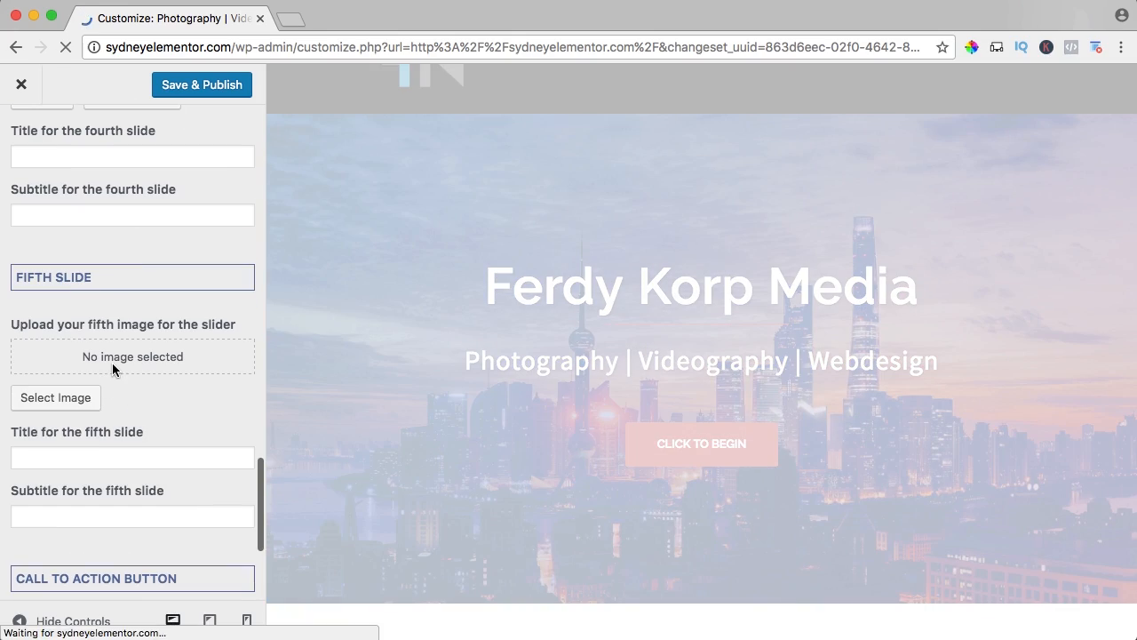
pyautogui.click(78, 397)
pyautogui.click(124, 297)
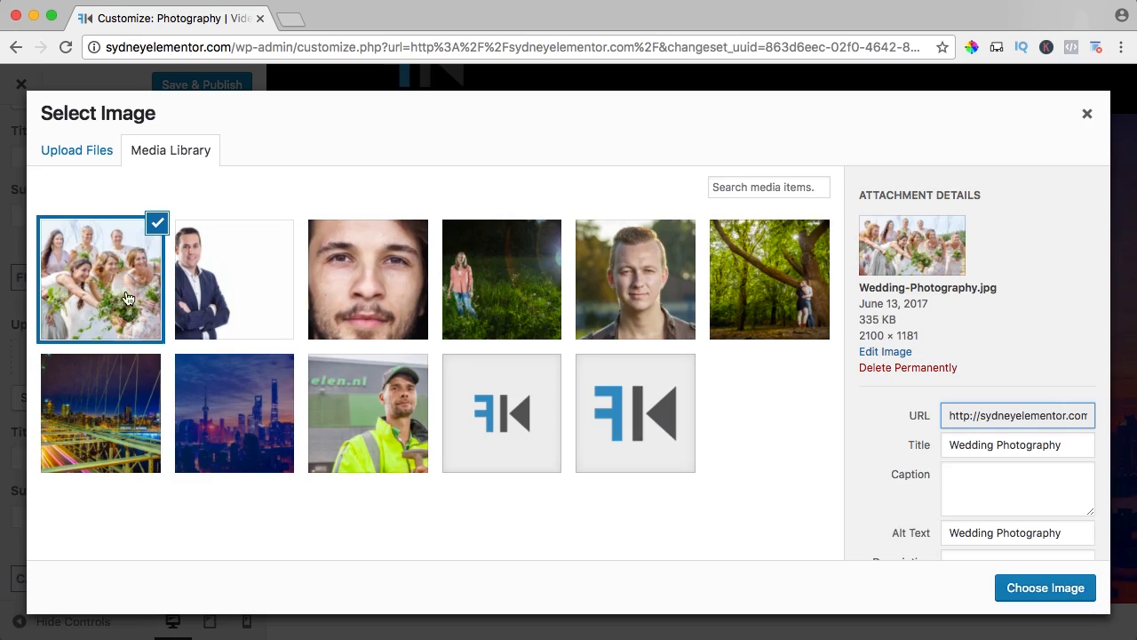
pyautogui.click(1028, 588)
# Set the header slider's call to action button text to "Get in Contact".
pyautogui.scroll(-5, 89, 326)
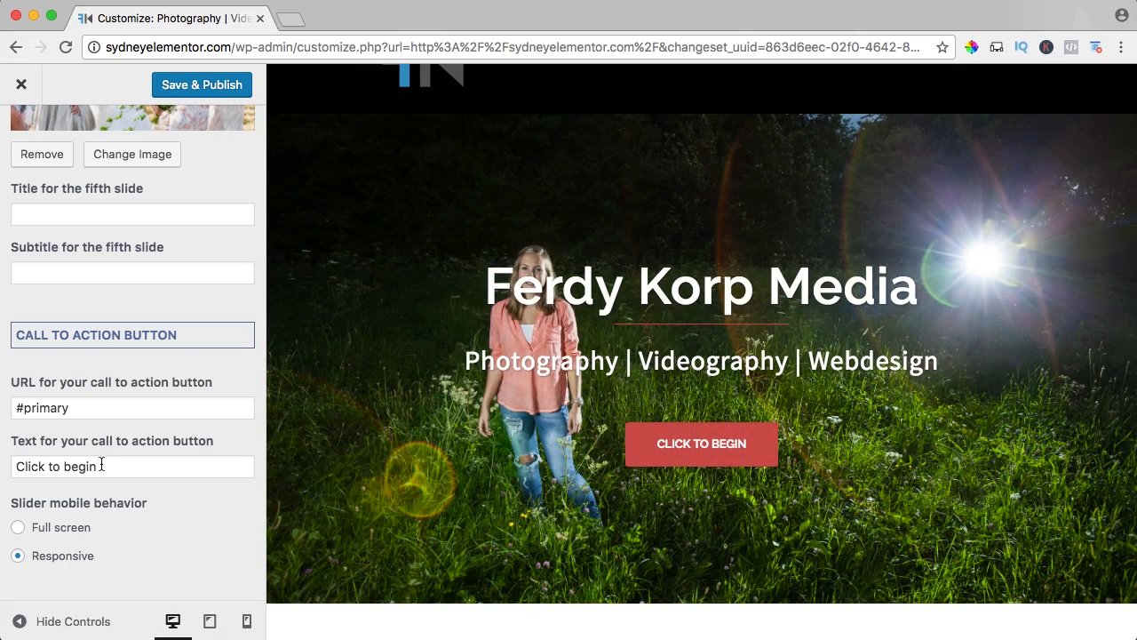
pyautogui.doubleClick(89, 466)
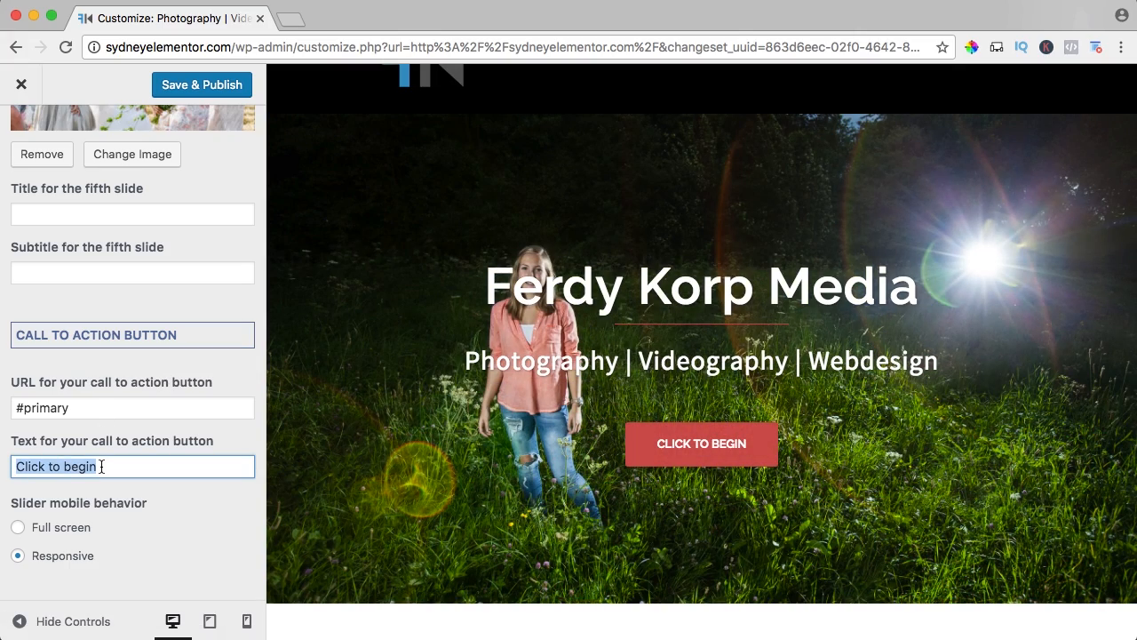
pyautogui.write('Get in Contact')
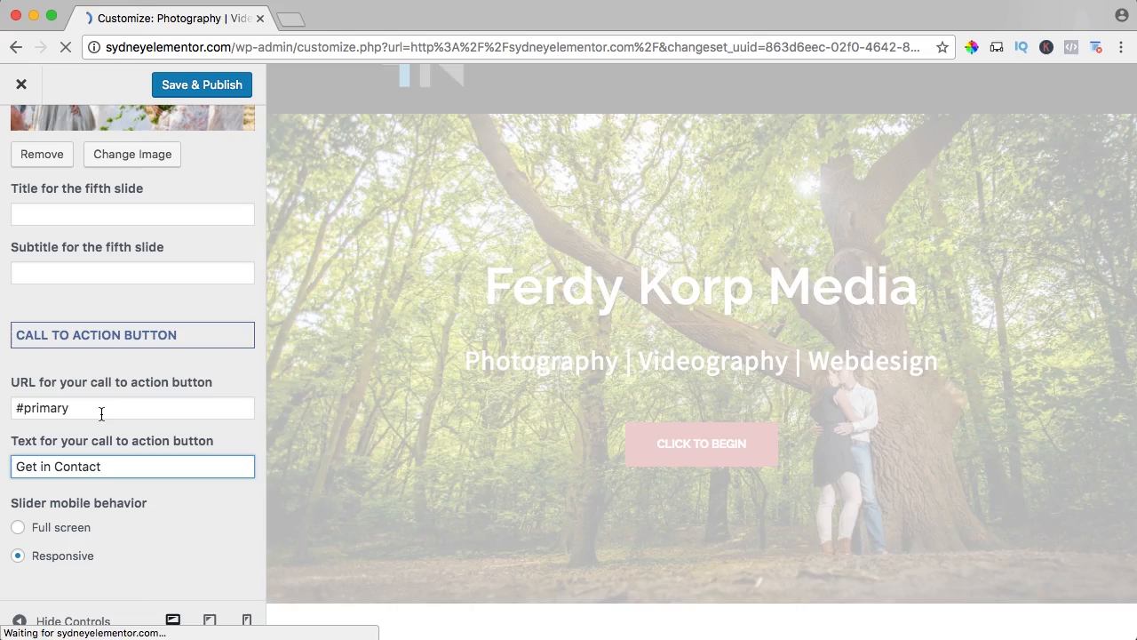
pyautogui.moveTo(101, 413); pyautogui.dragTo(3, 407)
pyautogui.write('/ Contact')
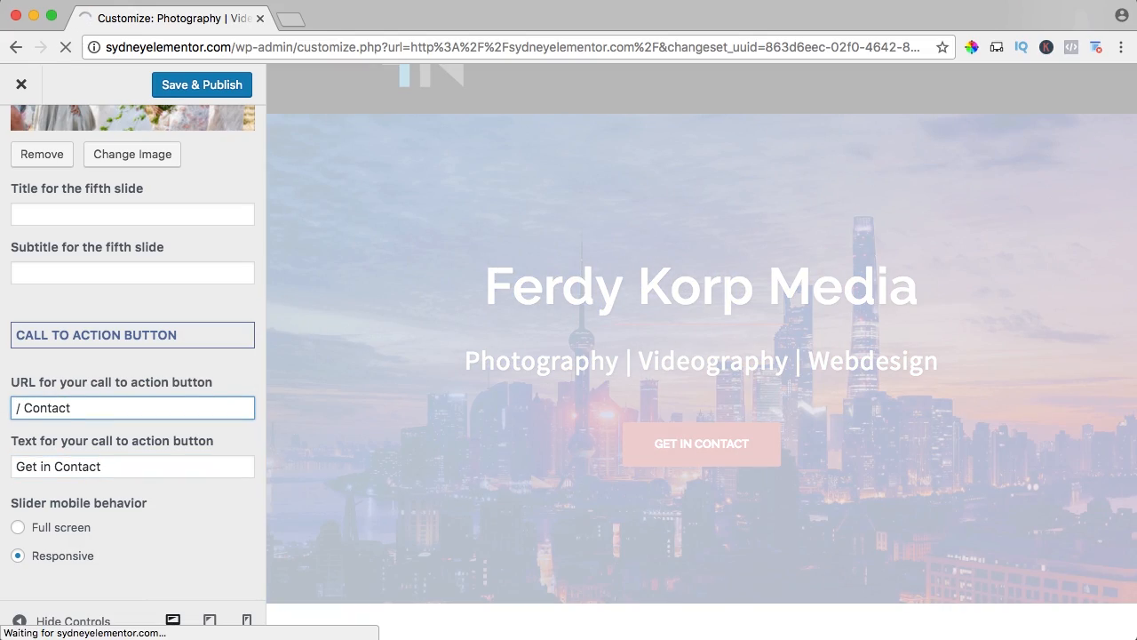
pyautogui.write('tp://sy')
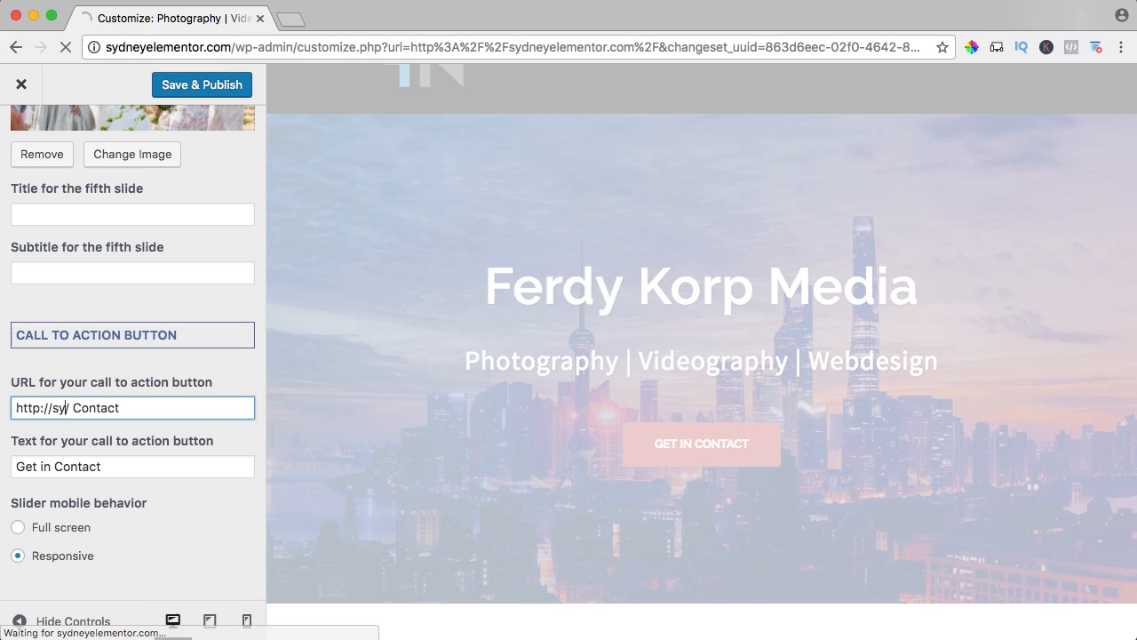
pyautogui.write('dneyele')
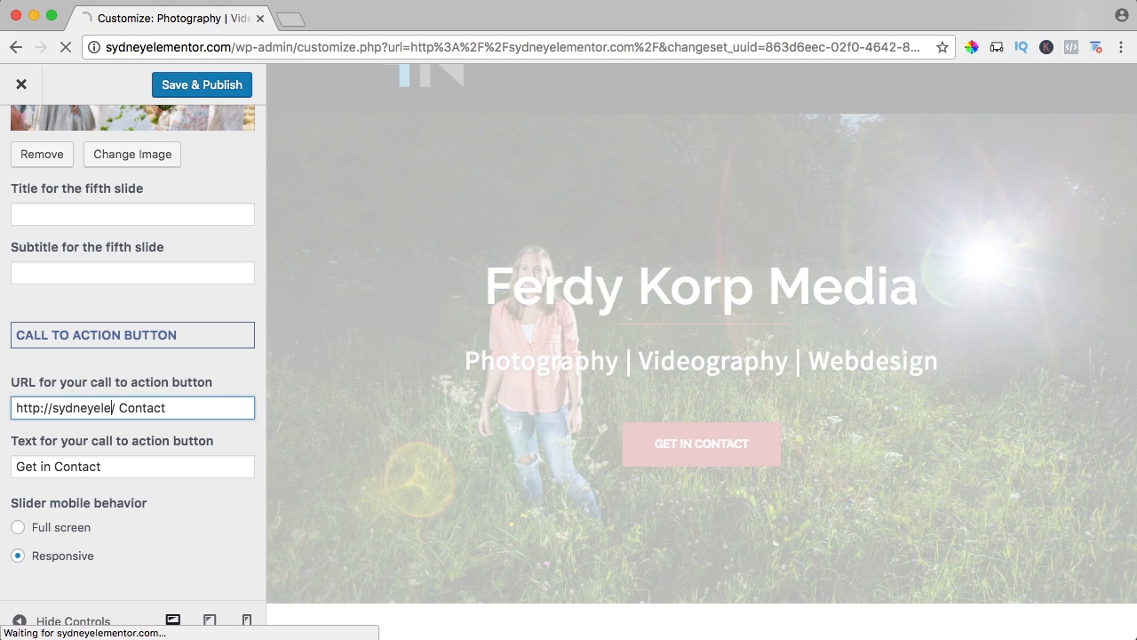
pyautogui.write('mentor.com')
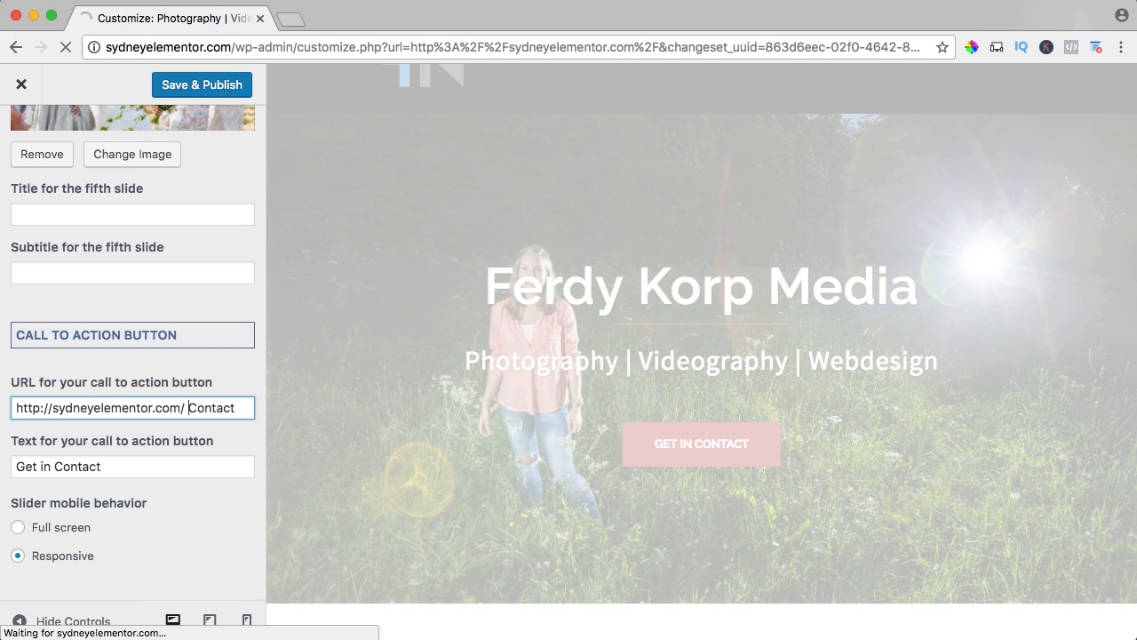
pyautogui.press('BackSpace')
pyautogui.press('BackSpace')
pyautogui.write('c')
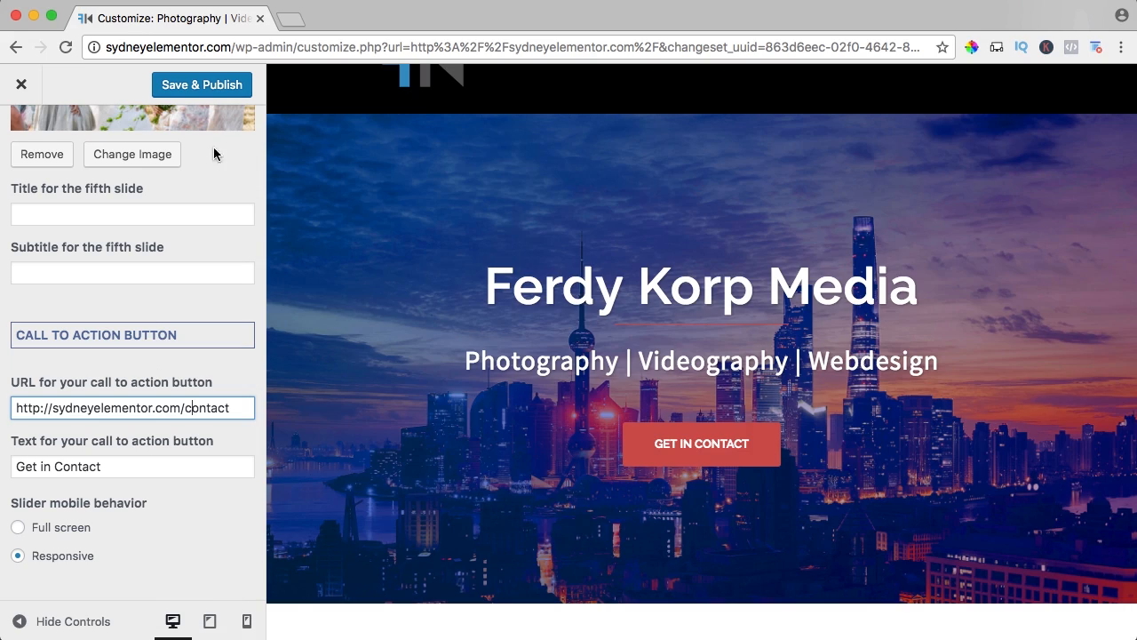
pyautogui.click(213, 86)
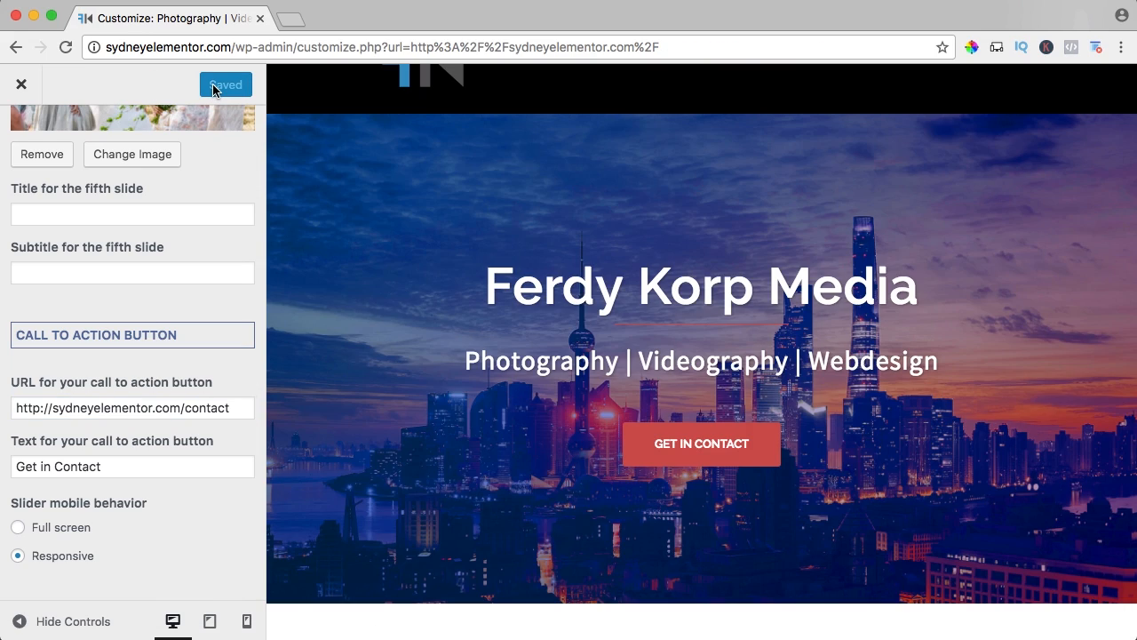
# Review the header video and header image options in the Header Media settings.
pyautogui.scroll(2, 76, 144)
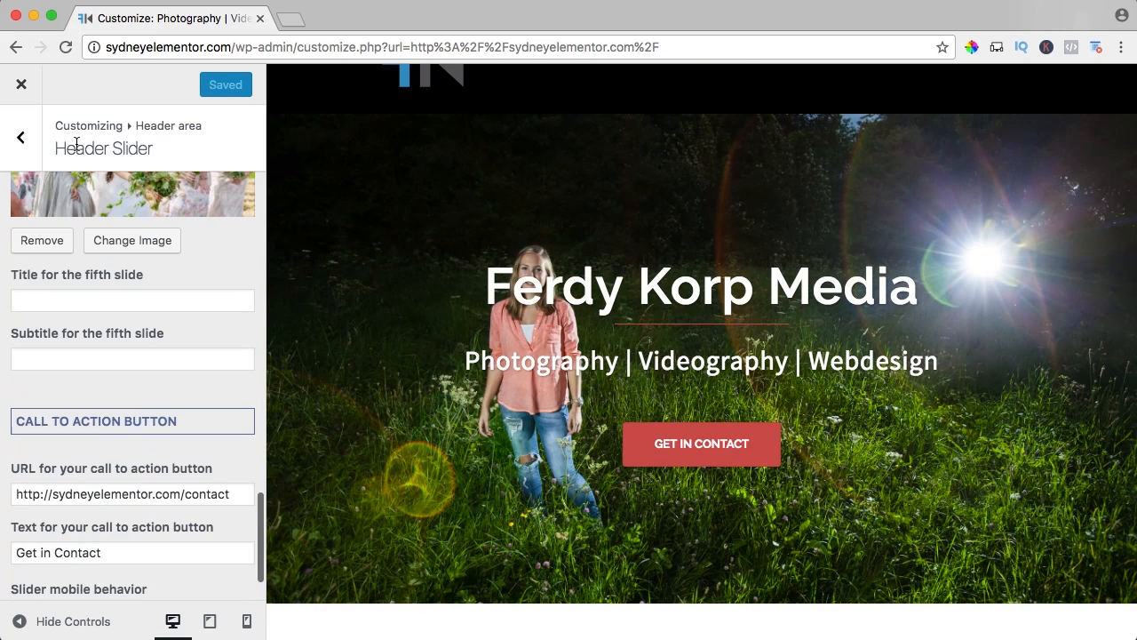
pyautogui.click(23, 141)
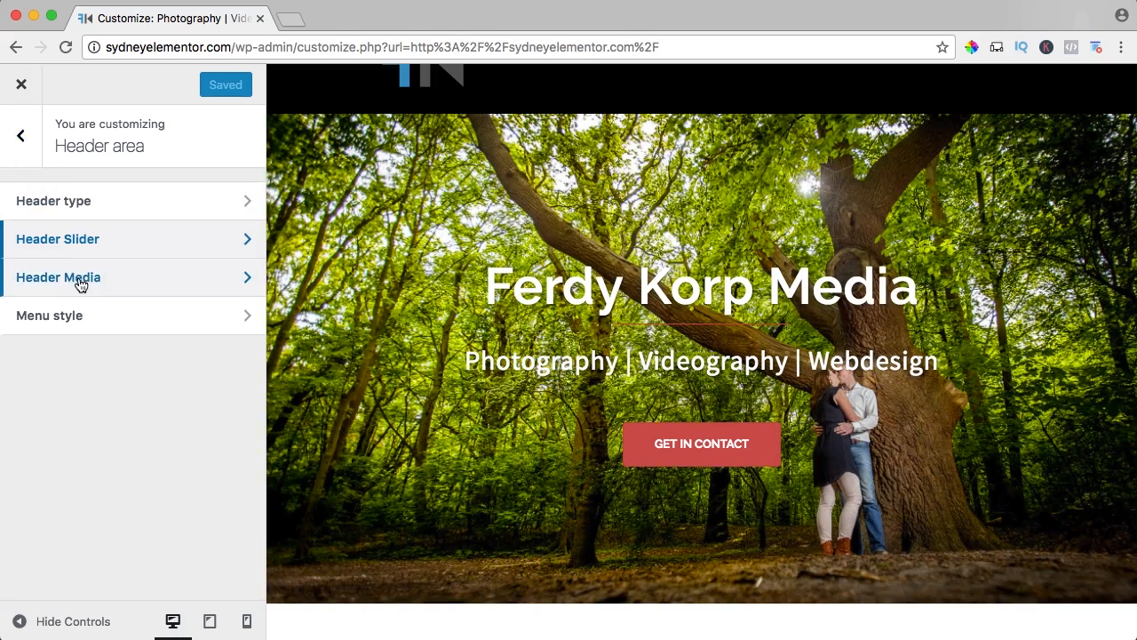
pyautogui.click(79, 282)
pyautogui.scroll(-3, 131, 262)
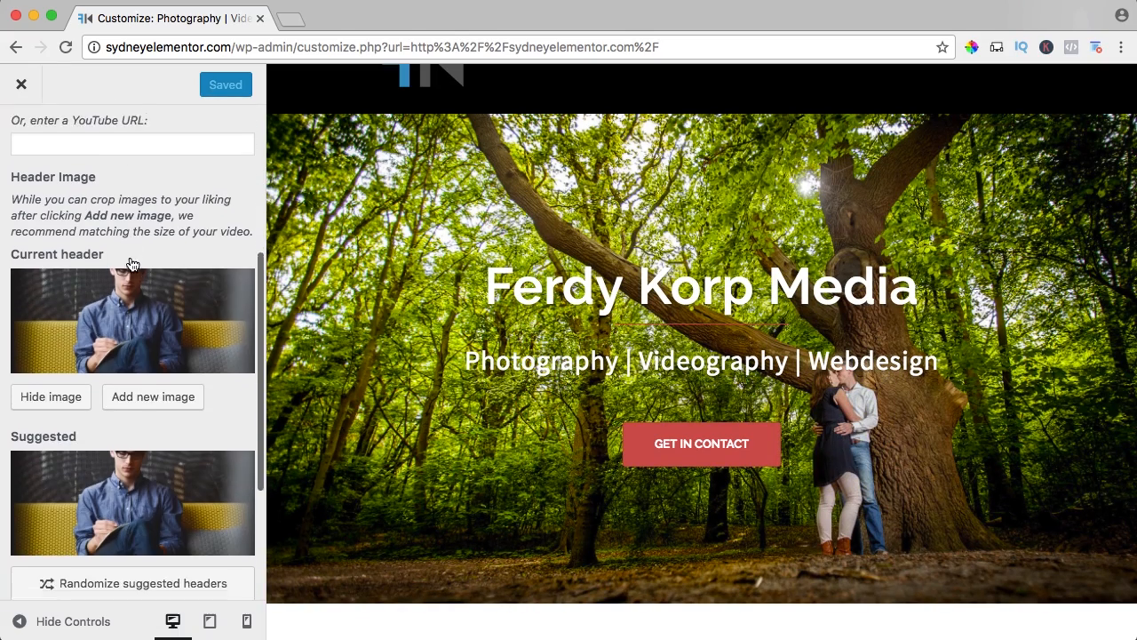
pyautogui.scroll(-3, 98, 282)
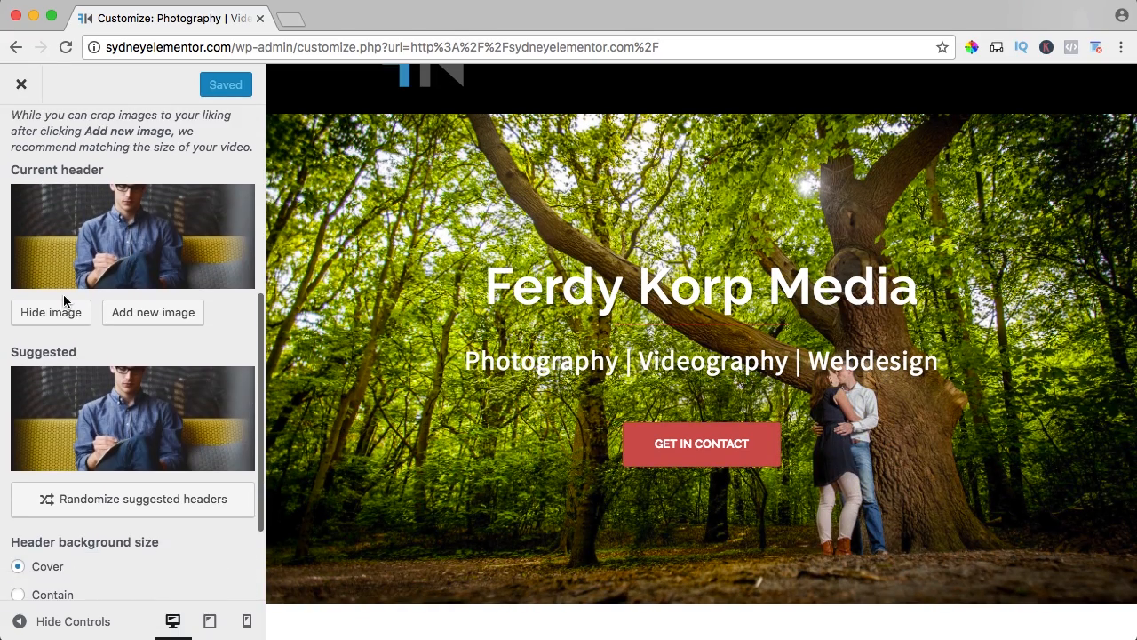
pyautogui.scroll(5, 110, 253)
pyautogui.scroll(2, 110, 254)
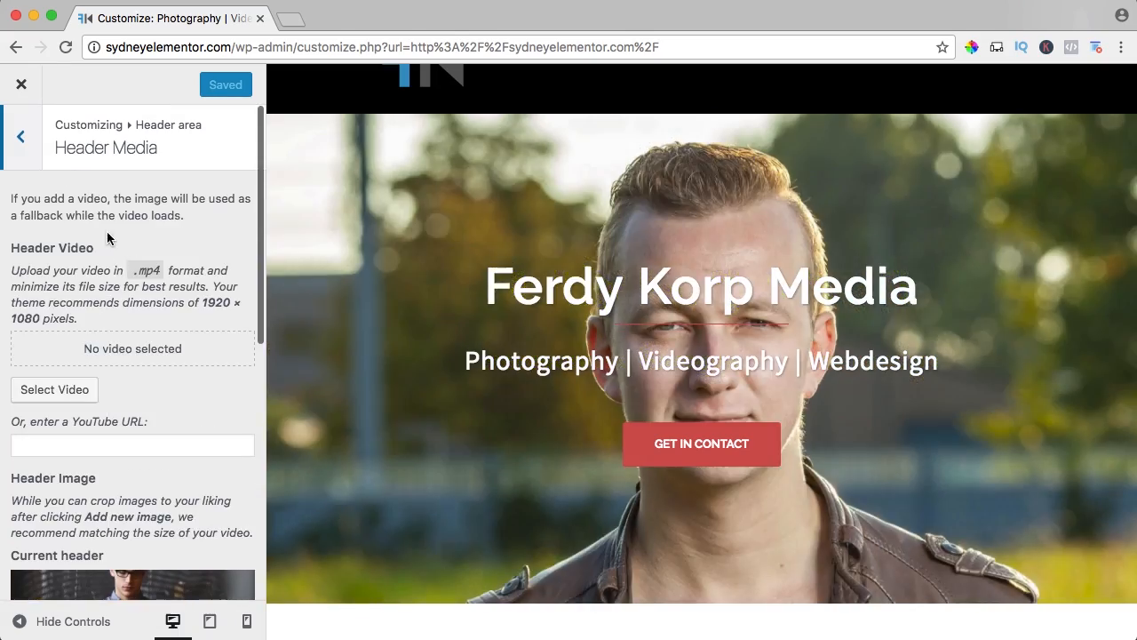
pyautogui.click(24, 136)
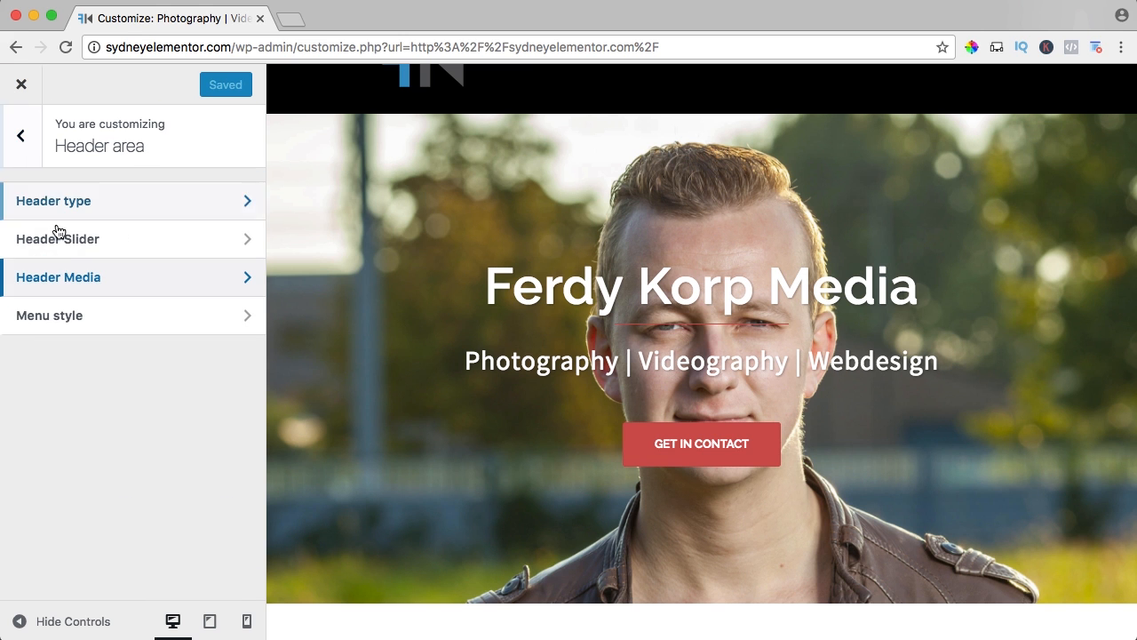
# Open the header's Menu style settings and check the sticky menu's behavior in the page preview with the browser zoomed out.
pyautogui.click(71, 318)
pyautogui.scroll(1, 513, 291)
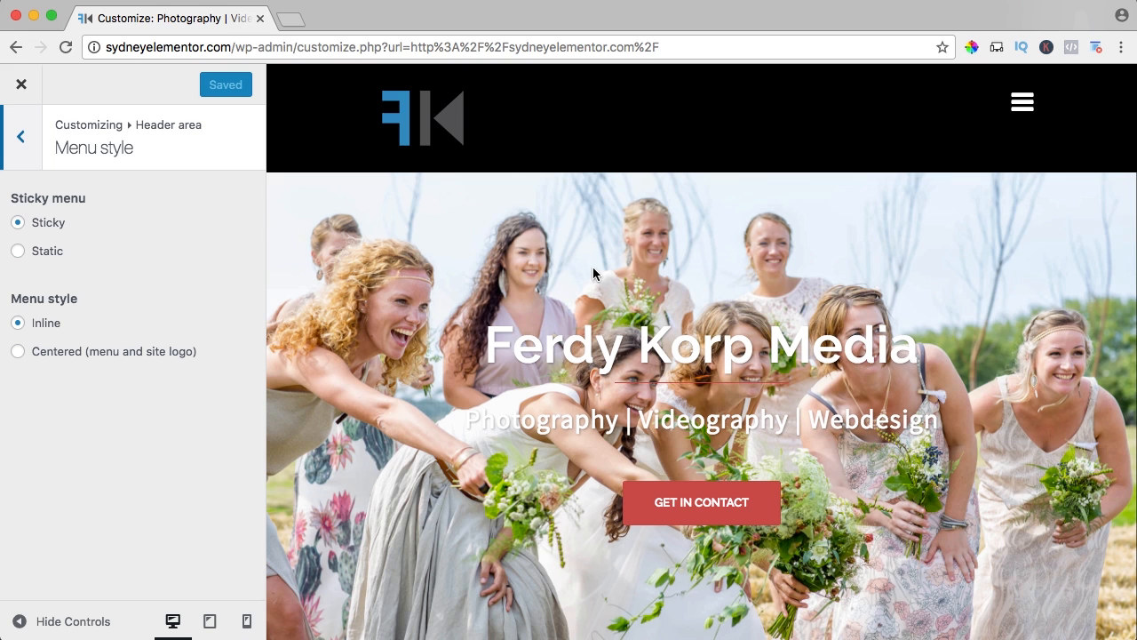
pyautogui.press('super+minus')
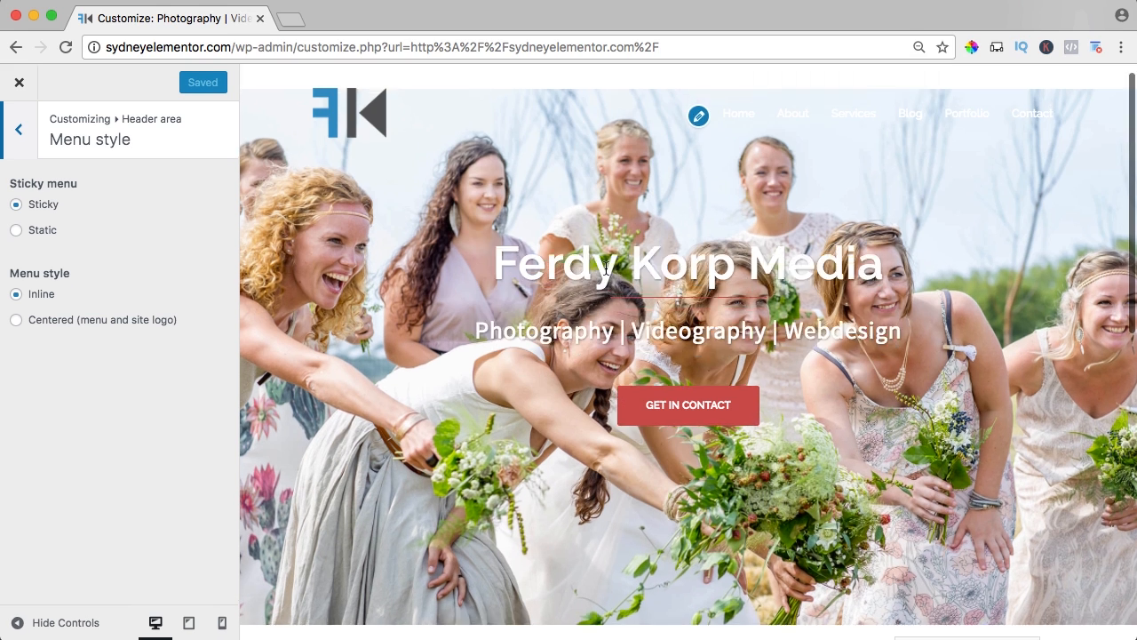
pyautogui.scroll(-5, 599, 269)
pyautogui.scroll(-2, 606, 269)
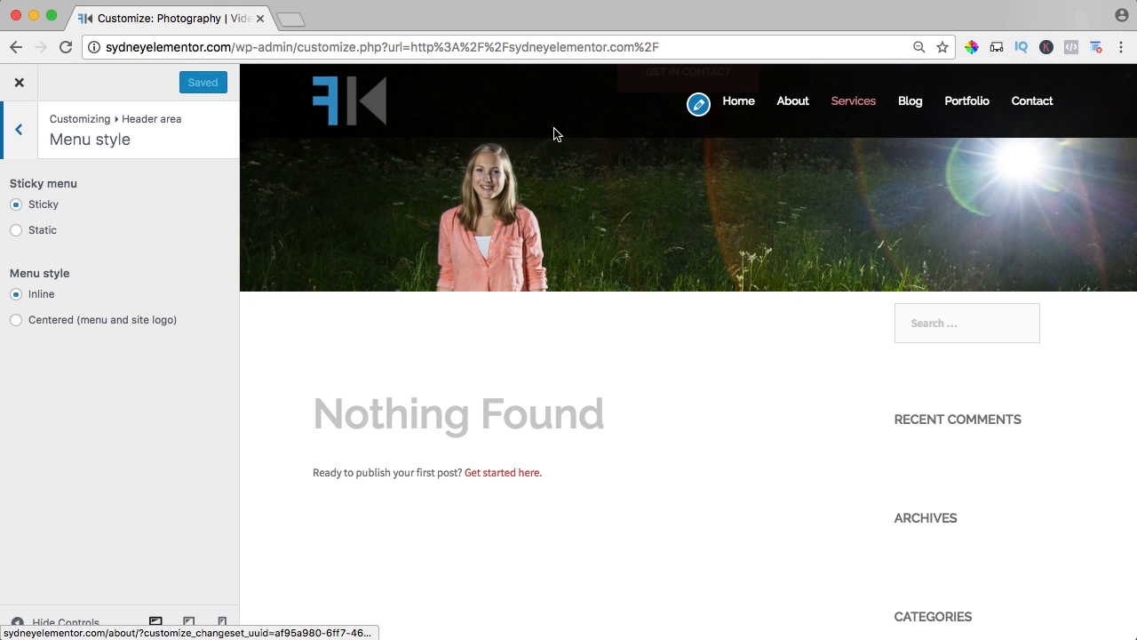
# Try the Static menu option, check it in the page preview, and switch back to Sticky.
pyautogui.click(16, 231)
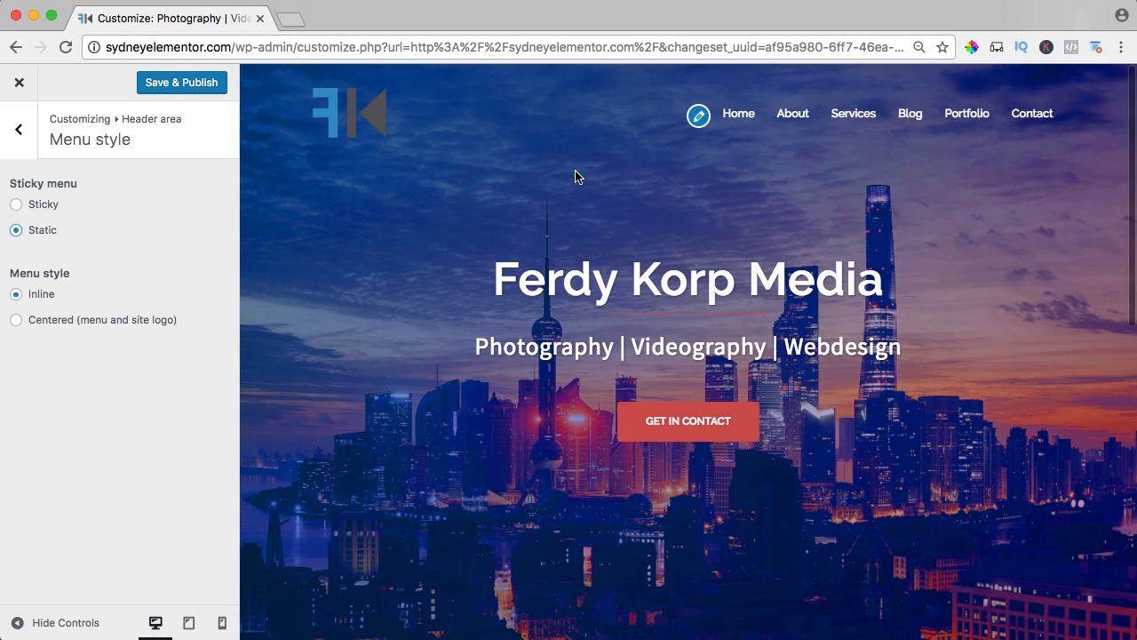
pyautogui.scroll(-5, 563, 219)
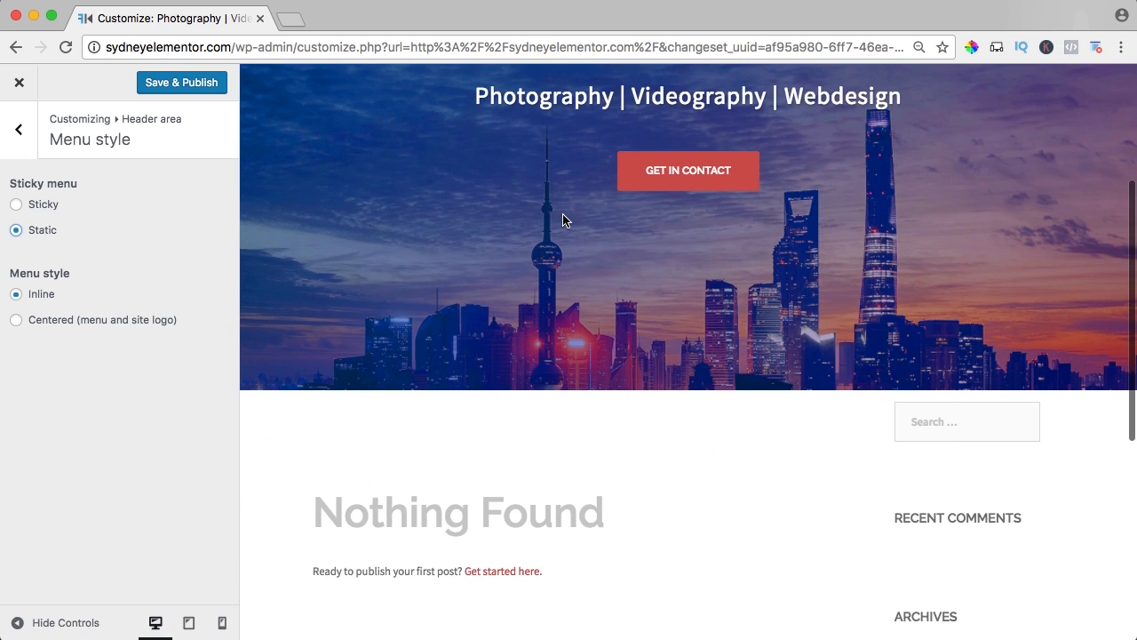
pyautogui.scroll(5, 563, 219)
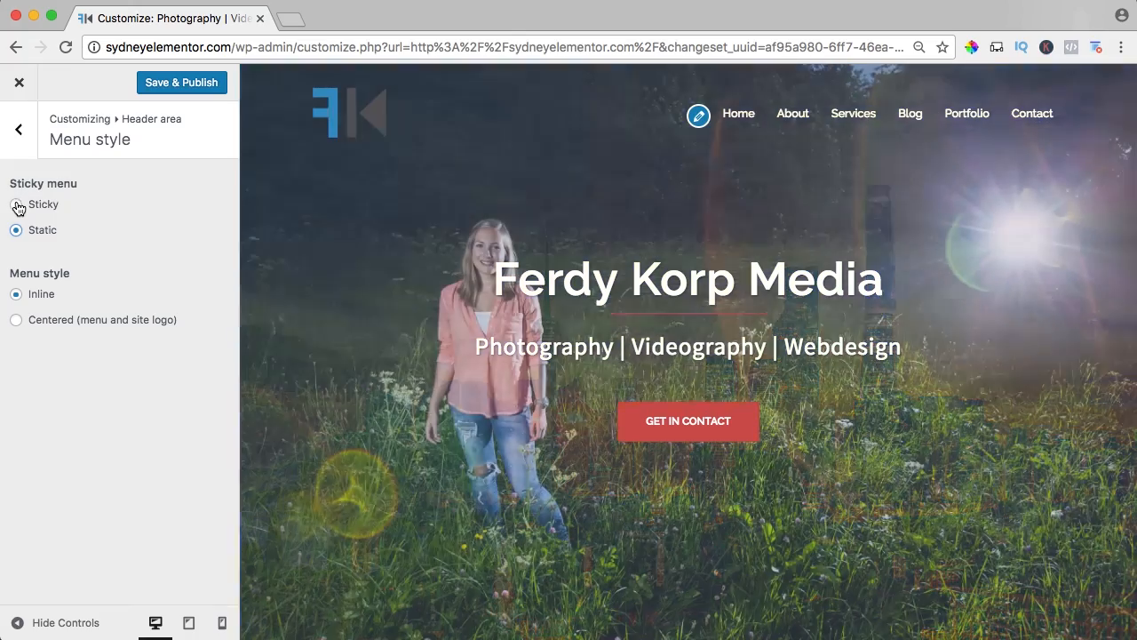
pyautogui.click(17, 205)
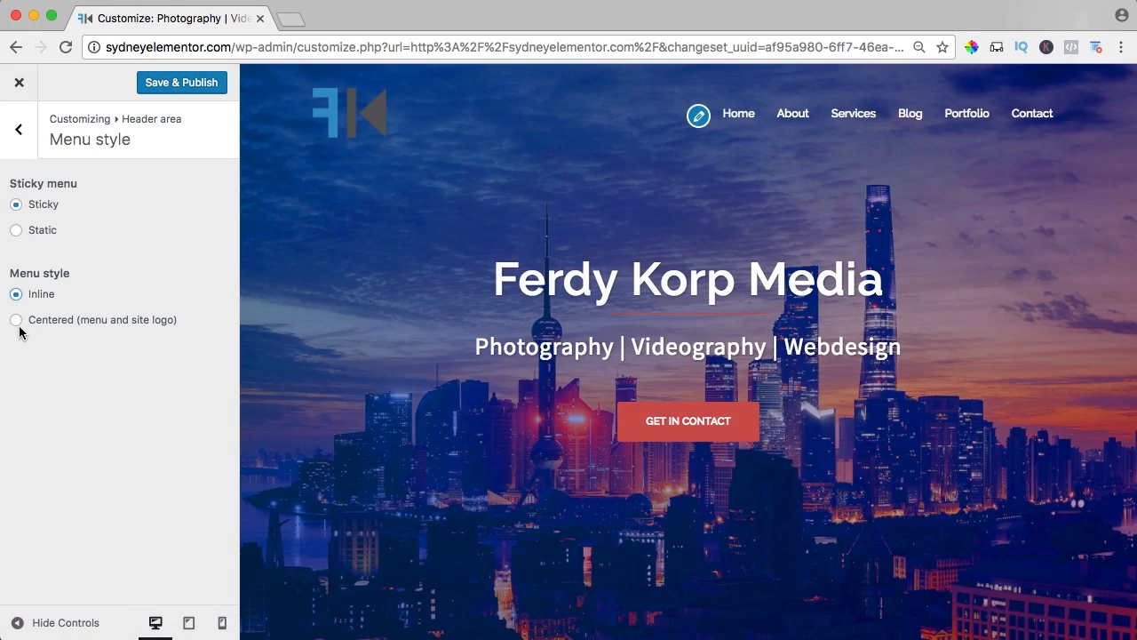
# Try the Centered (menu and site logo) style, check it in the page preview, and switch back to Inline.
pyautogui.click(16, 320)
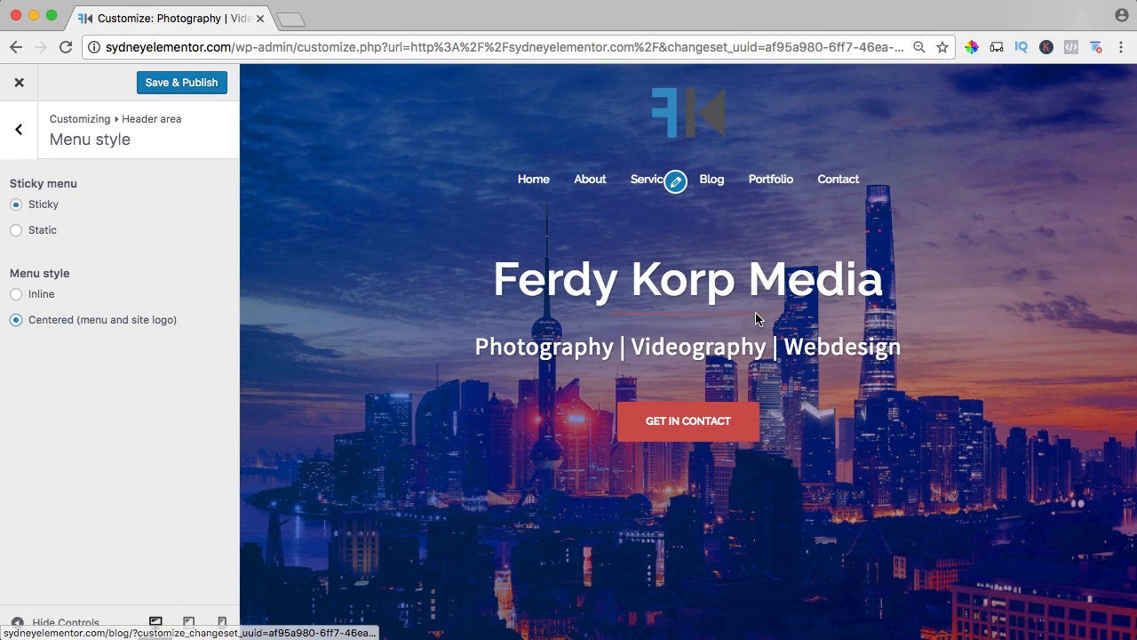
pyautogui.scroll(-5, 754, 318)
pyautogui.scroll(-10, 751, 317)
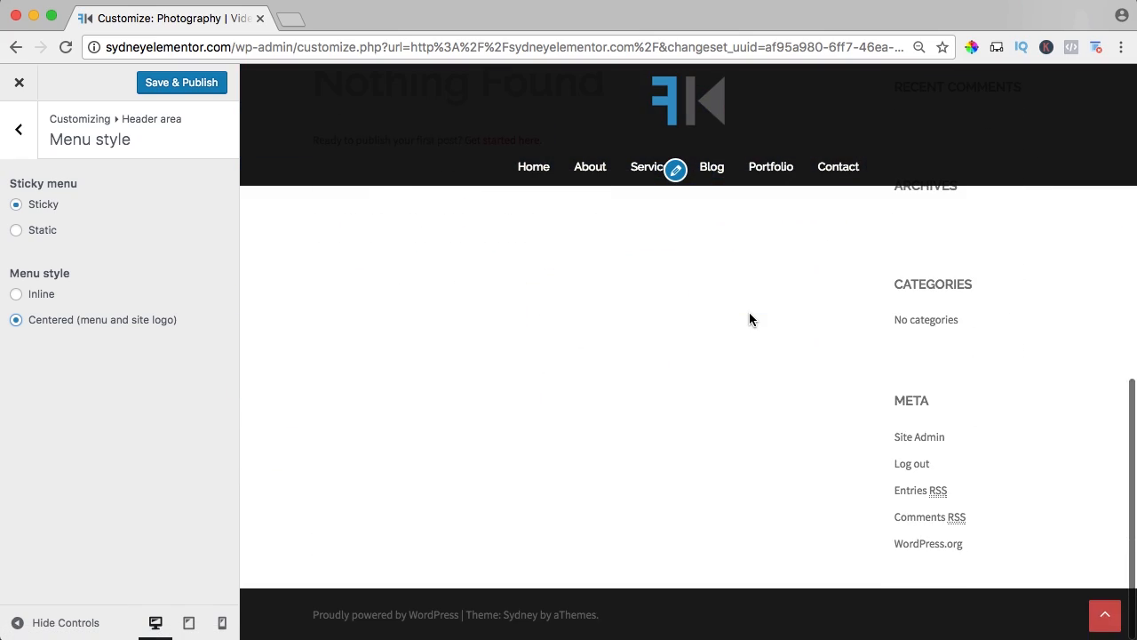
pyautogui.scroll(11, 748, 317)
pyautogui.scroll(4, 749, 319)
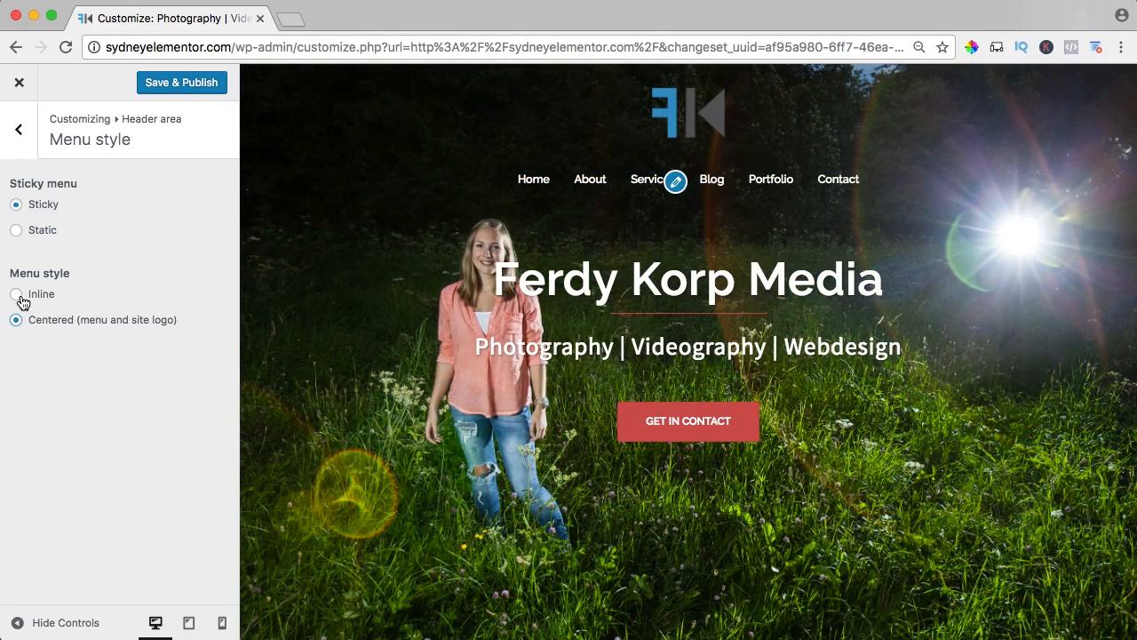
pyautogui.click(16, 294)
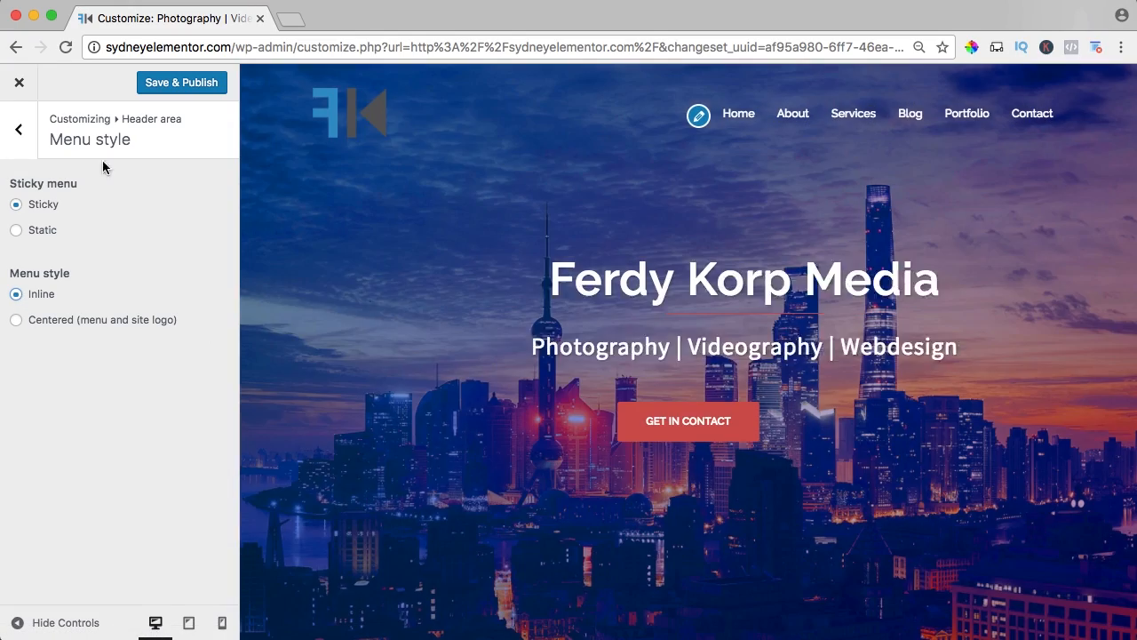
# Publish the menu style settings, and open the customizer's Additional CSS section.
pyautogui.click(163, 83)
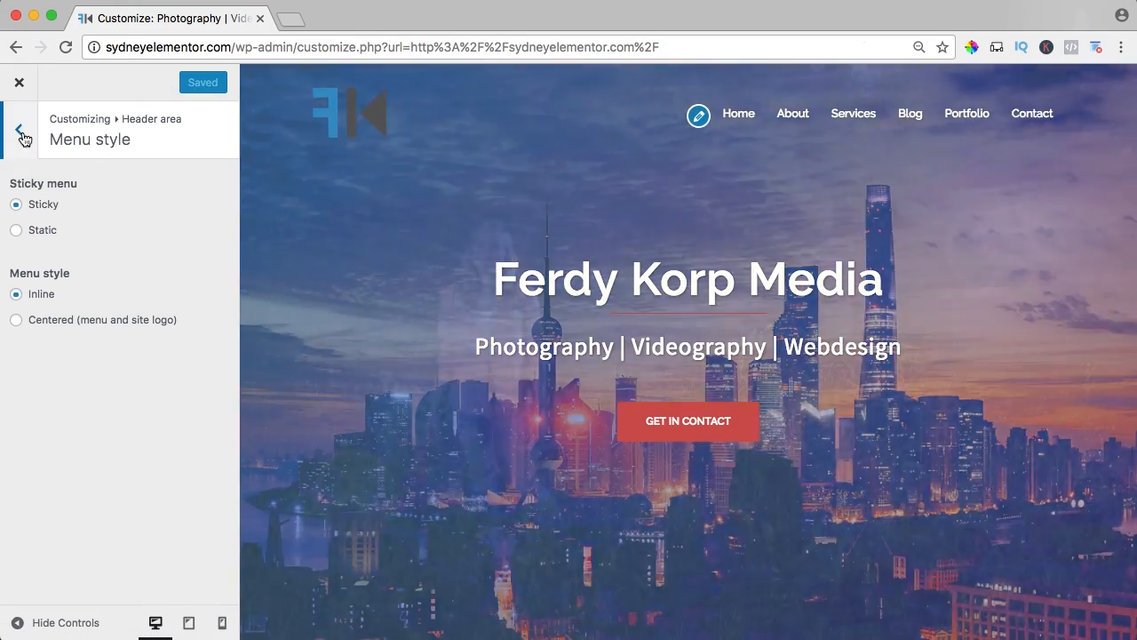
pyautogui.click(34, 144)
pyautogui.click(18, 129)
pyautogui.scroll(-3, 443, 228)
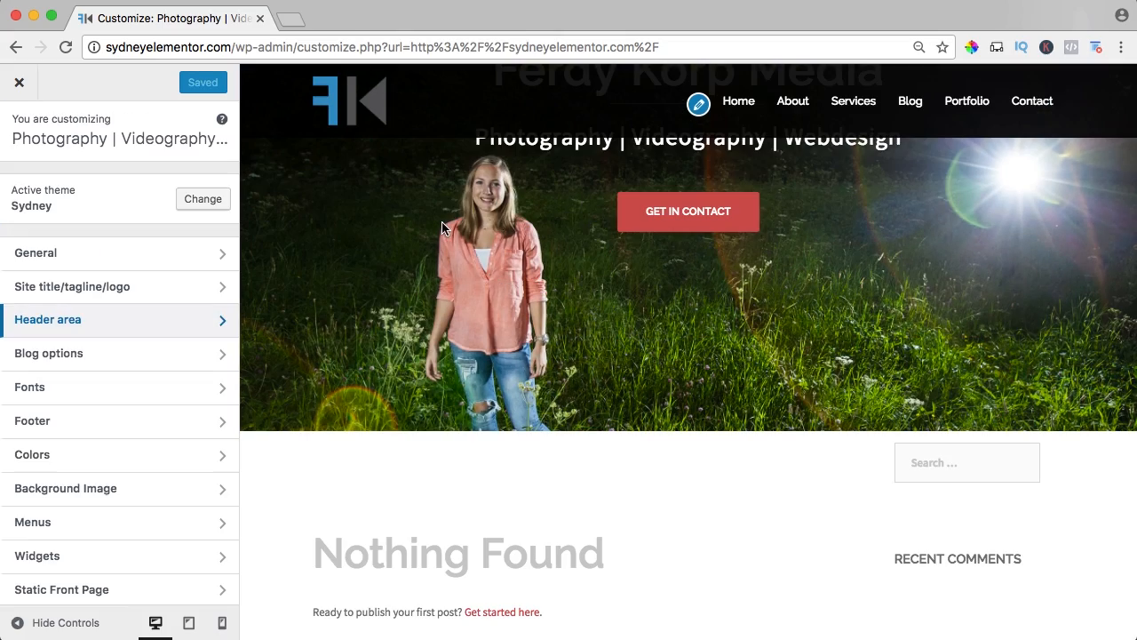
pyautogui.scroll(3, 509, 163)
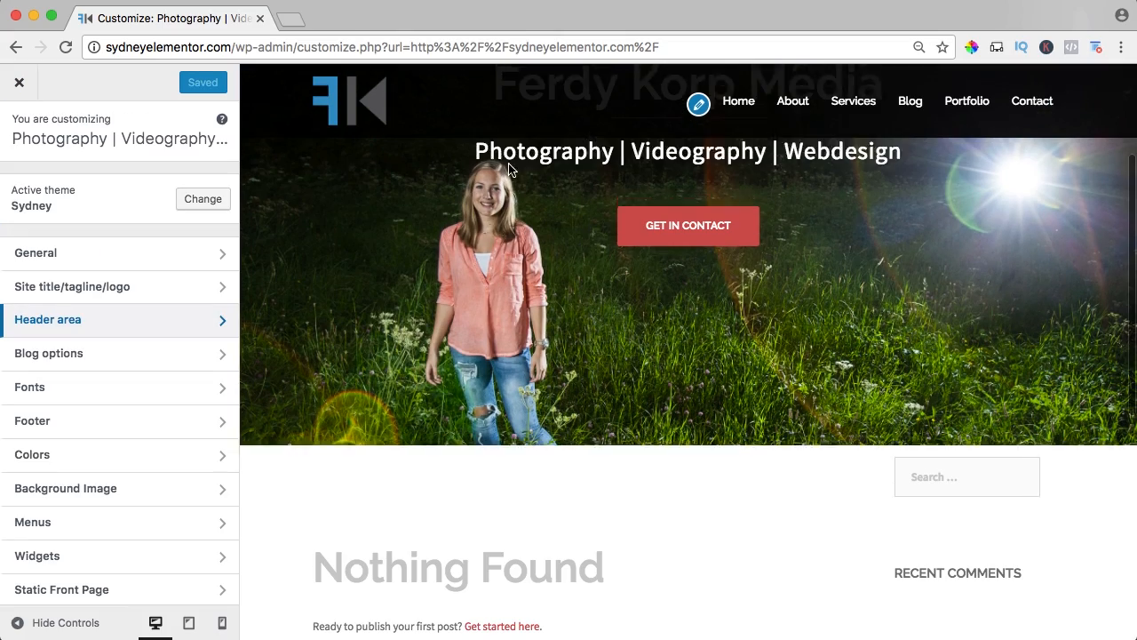
pyautogui.scroll(-2, 509, 165)
pyautogui.scroll(2, 509, 165)
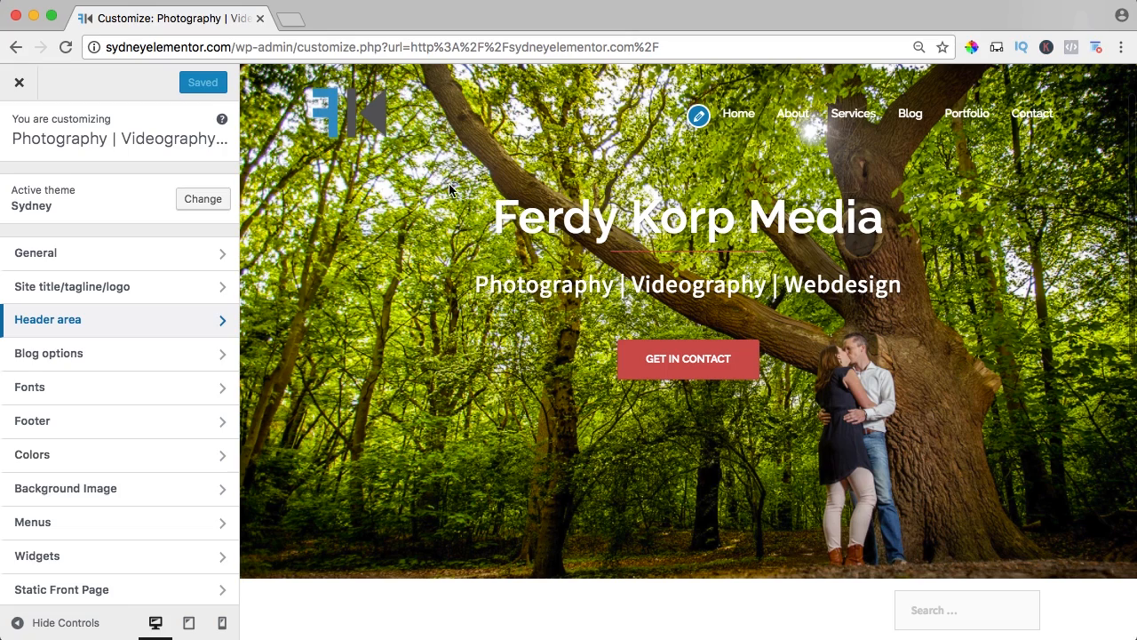
pyautogui.scroll(-3, 124, 388)
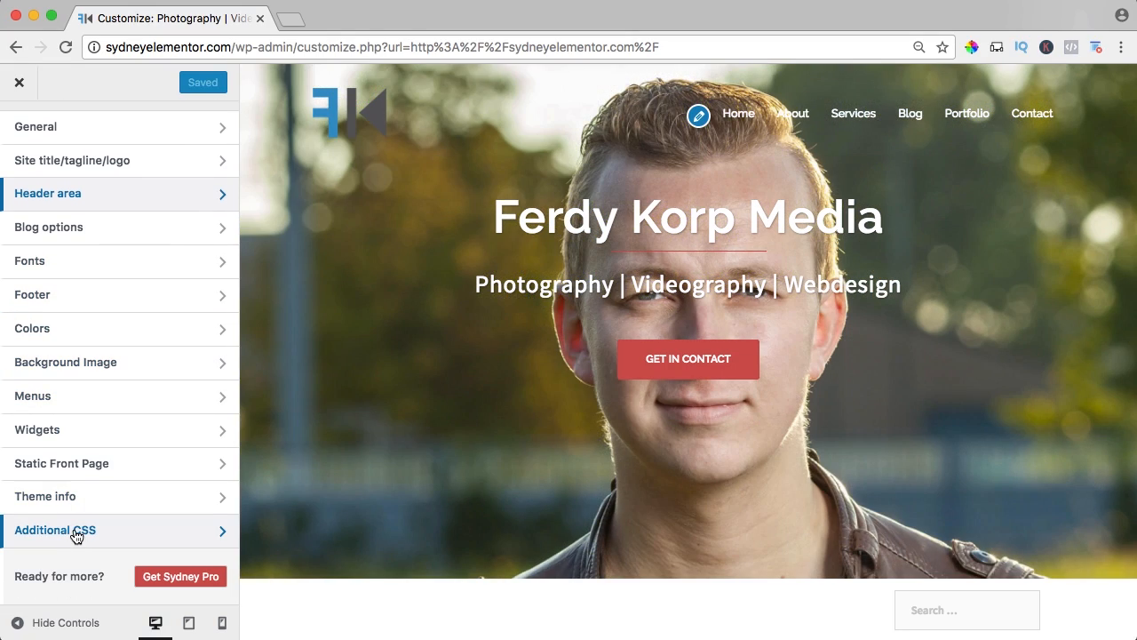
pyautogui.click(75, 537)
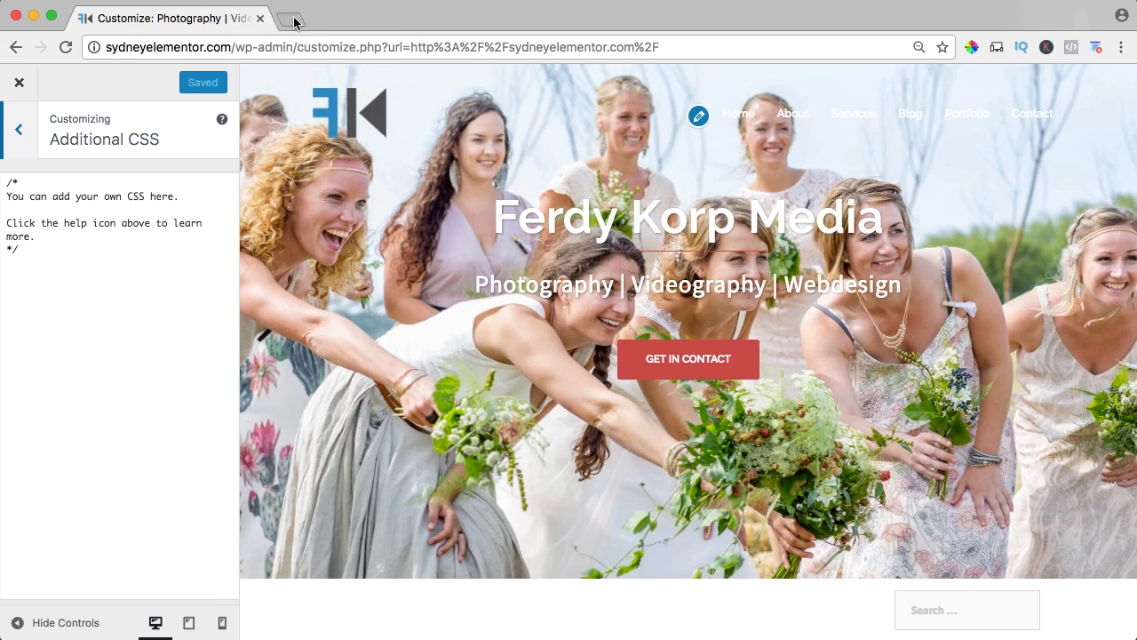
# Open ferdykorpershoek.com in a new browser tab and go to its "How to make a WordPress website for free" tutorial page.
pyautogui.click(292, 22)
pyautogui.write('ferdy')
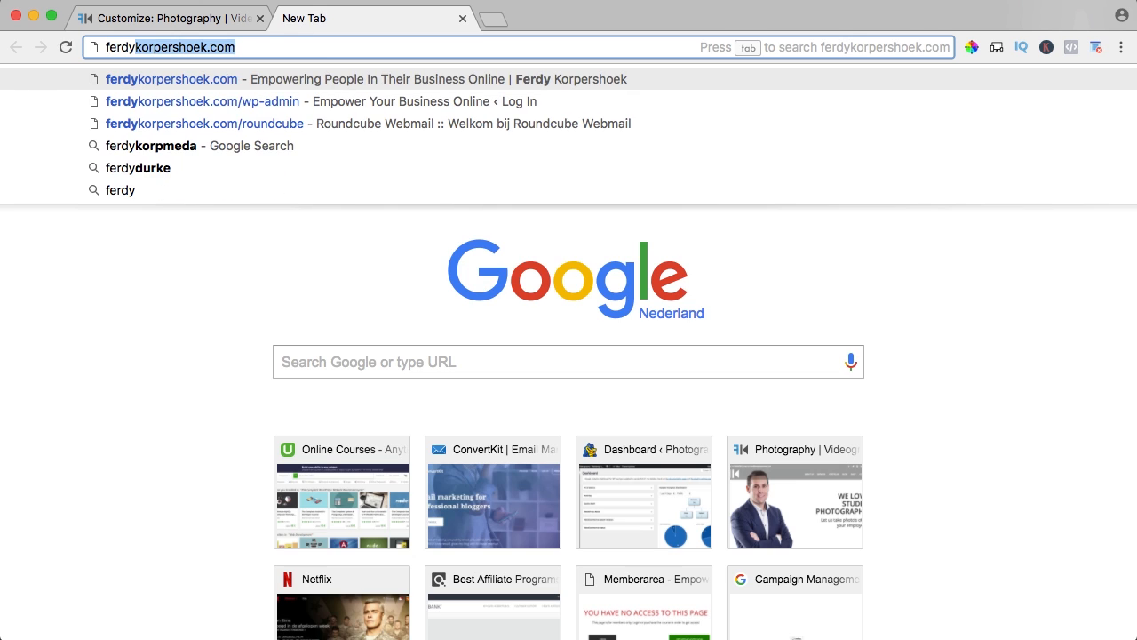
pyautogui.press('Return')
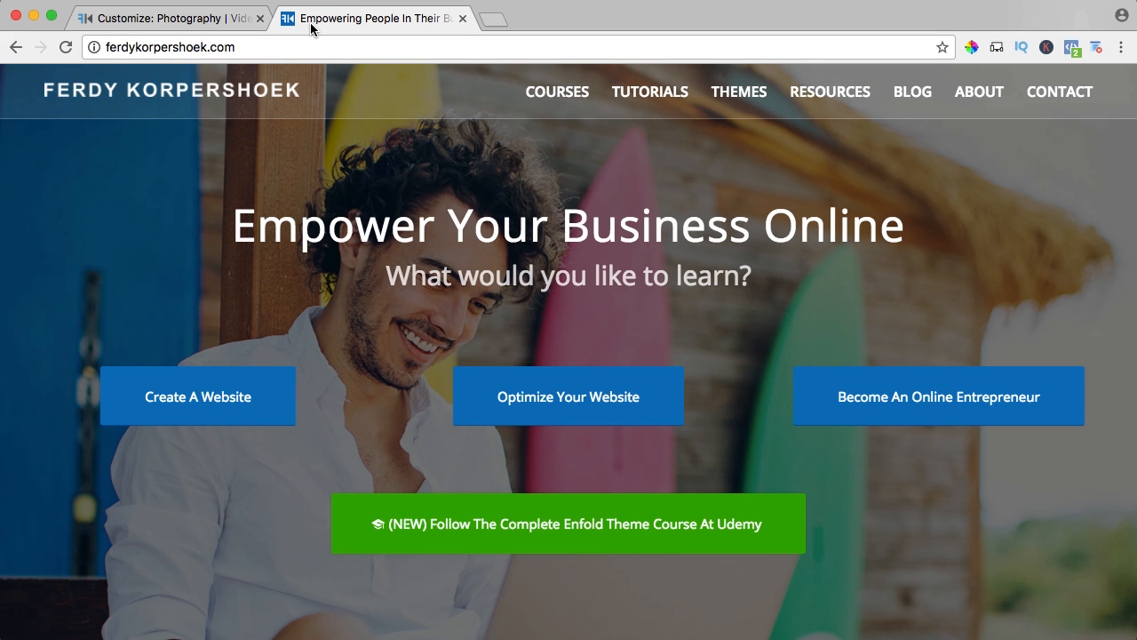
pyautogui.moveTo(649, 91)
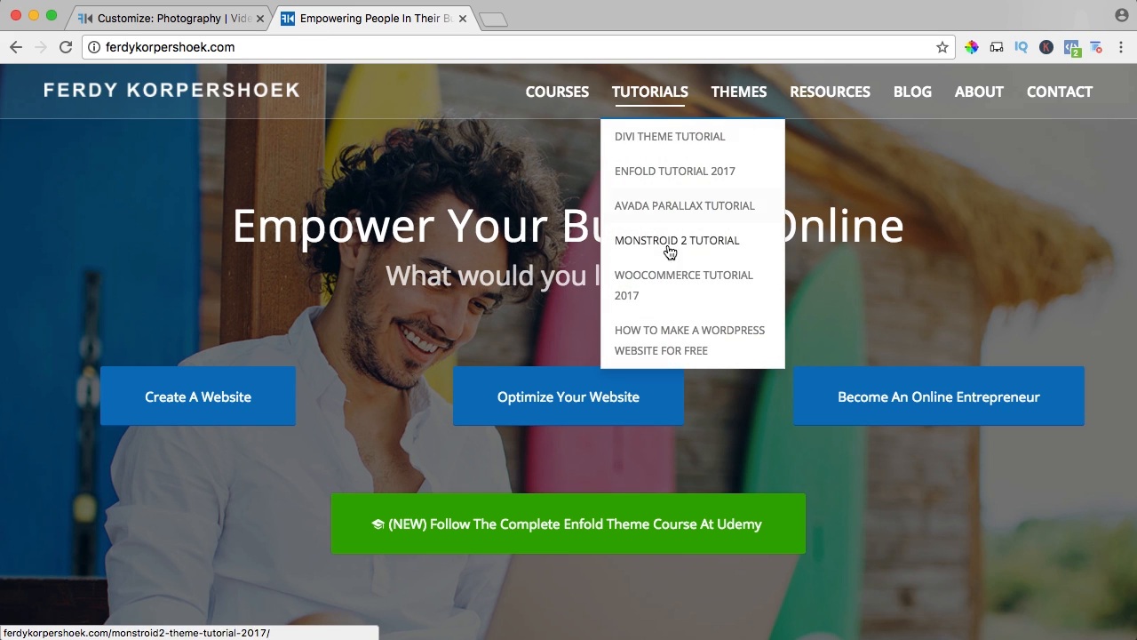
pyautogui.click(681, 341)
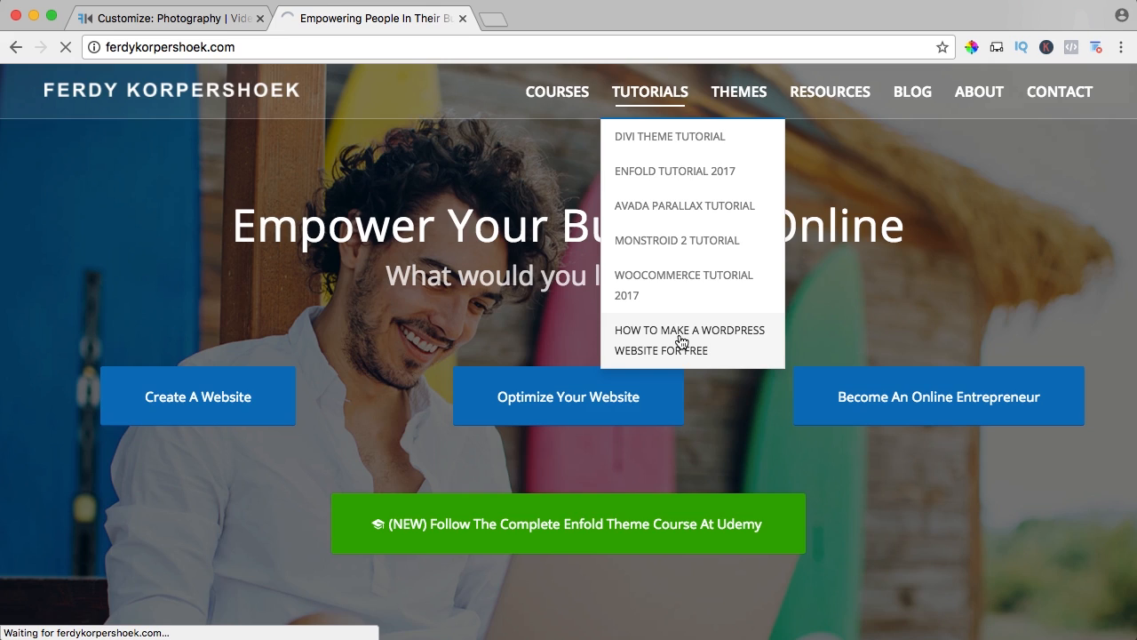
# Copy the "Header white transparent" CSS rule from the Custom CSS for the Sydney Theme section.
pyautogui.scroll(-2, 547, 264)
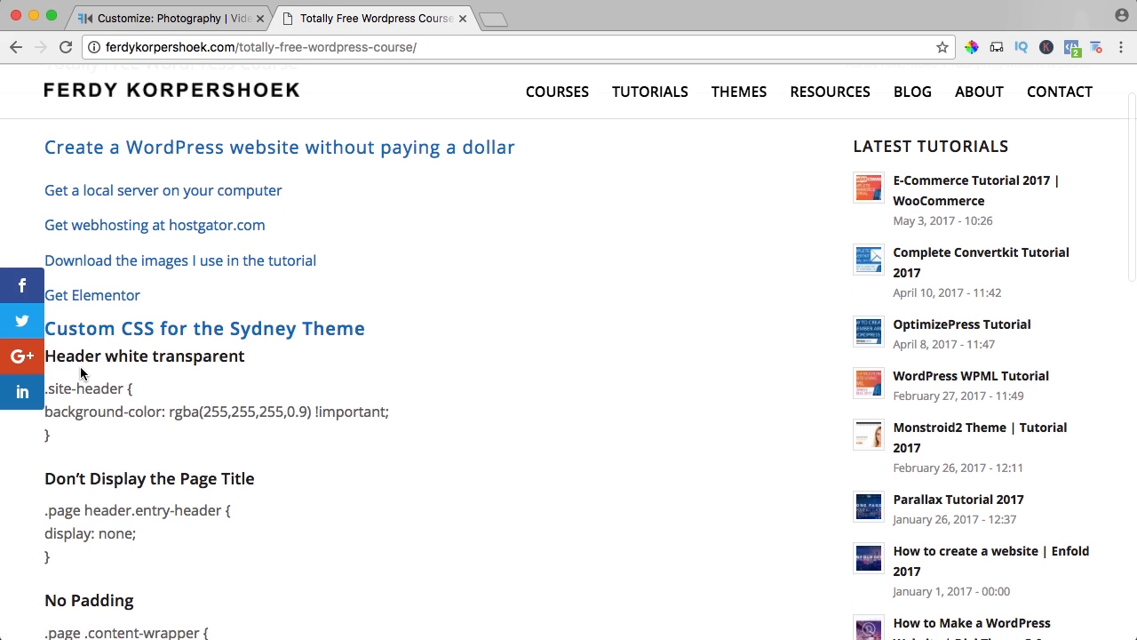
pyautogui.moveTo(89, 445); pyautogui.dragTo(45, 388)
pyautogui.press('super+c')
pyautogui.scroll(1, 46, 460)
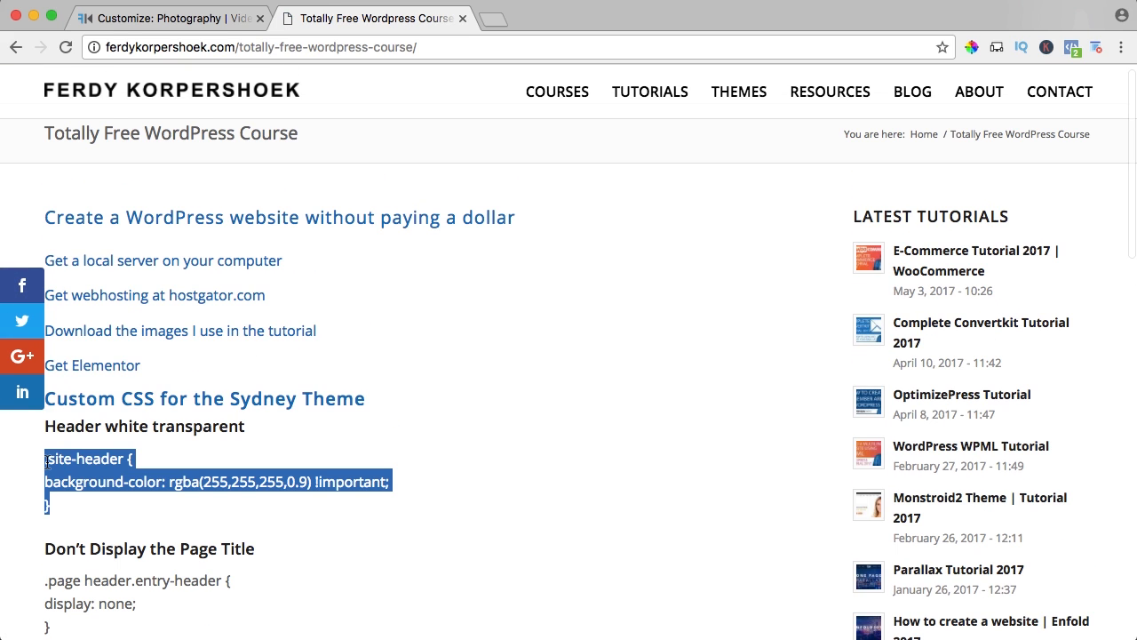
# Replace the Additional CSS placeholder in the customizer with the copied .site-header rule, and check the header in the page preview.
pyautogui.click(140, 17)
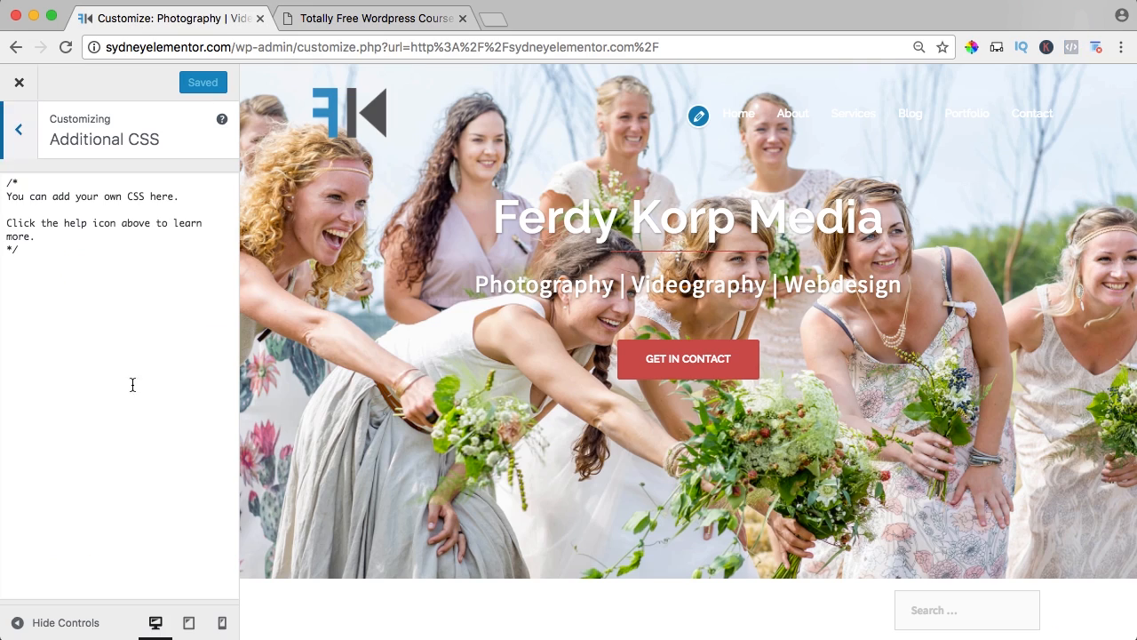
pyautogui.click(125, 354)
pyautogui.press('super+a')
pyautogui.press('super+v')
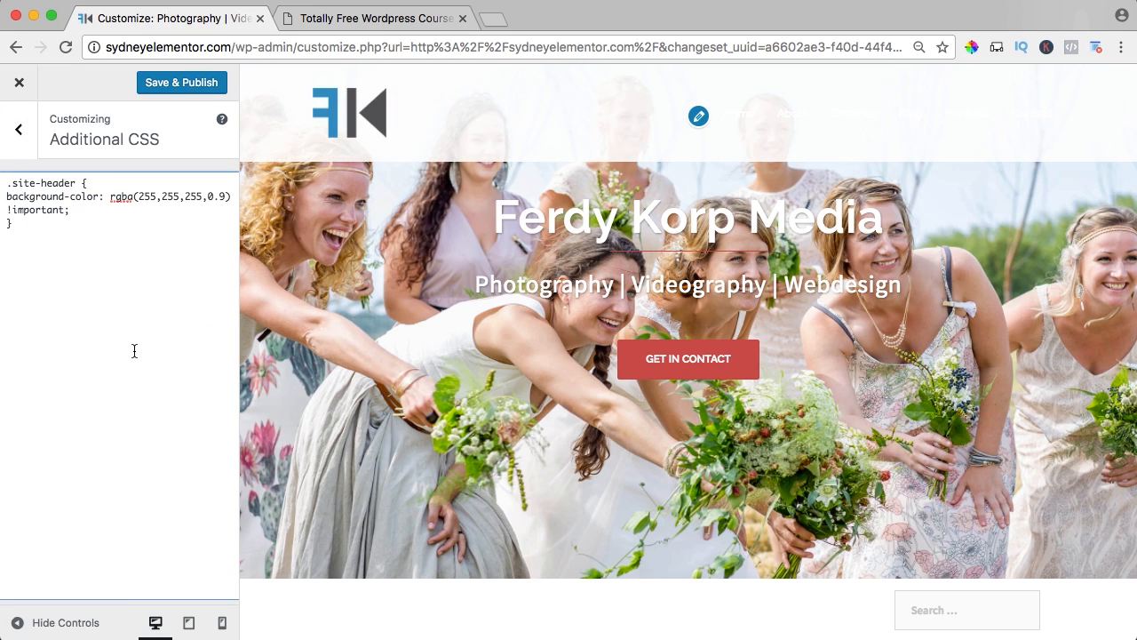
pyautogui.scroll(-5, 511, 219)
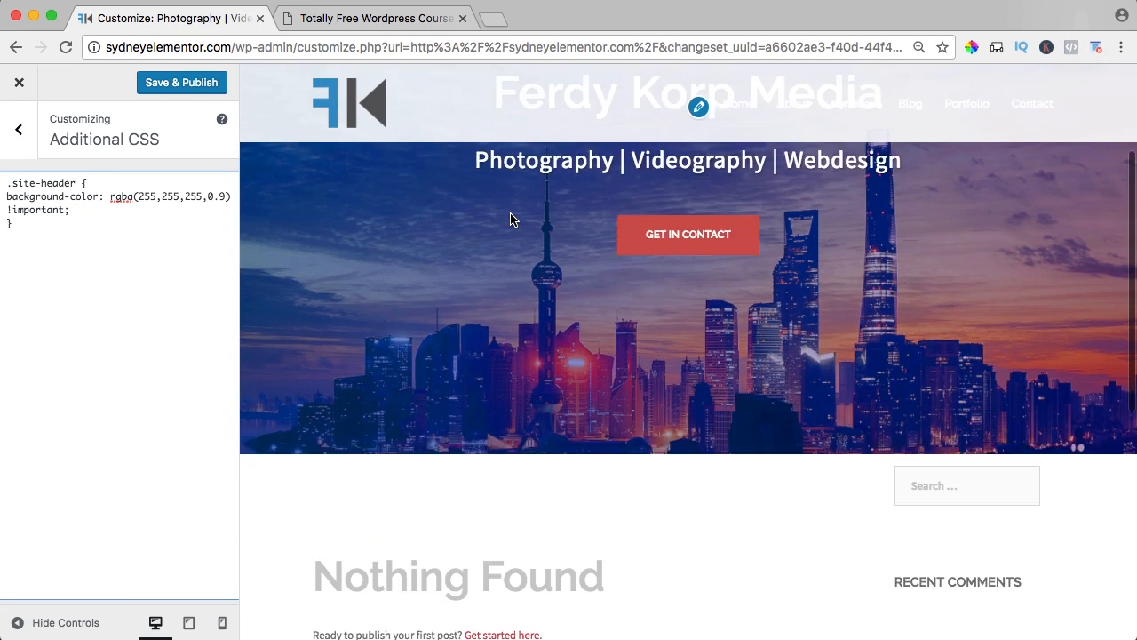
pyautogui.scroll(3, 511, 220)
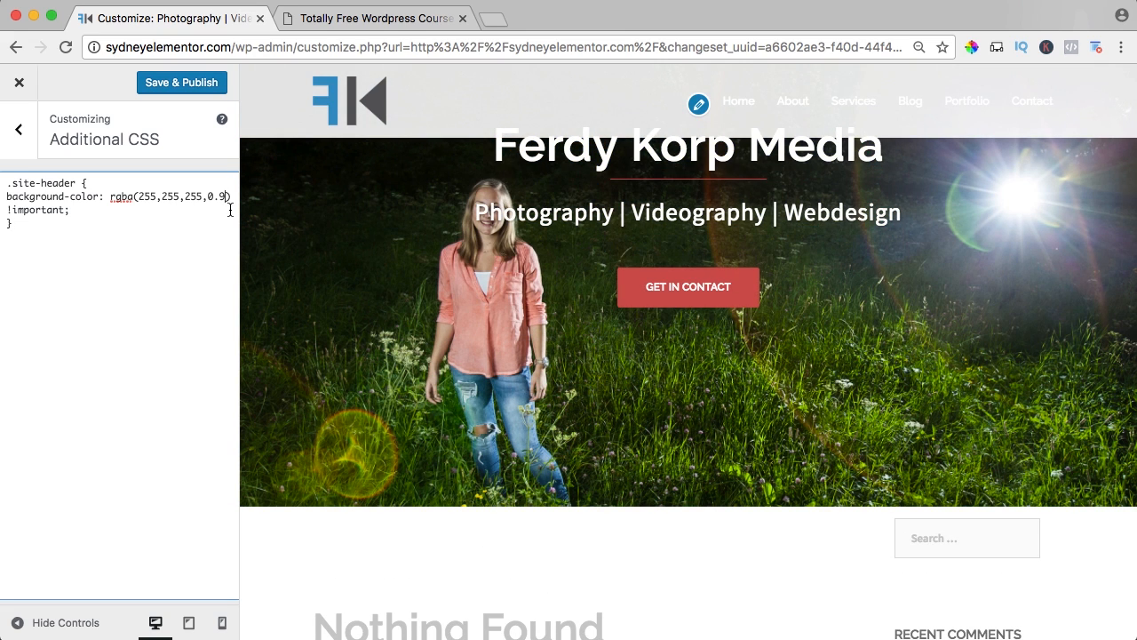
# Try a header background opacity of 0.1, check it in the page preview, and set it back to 0.9.
pyautogui.write('1')
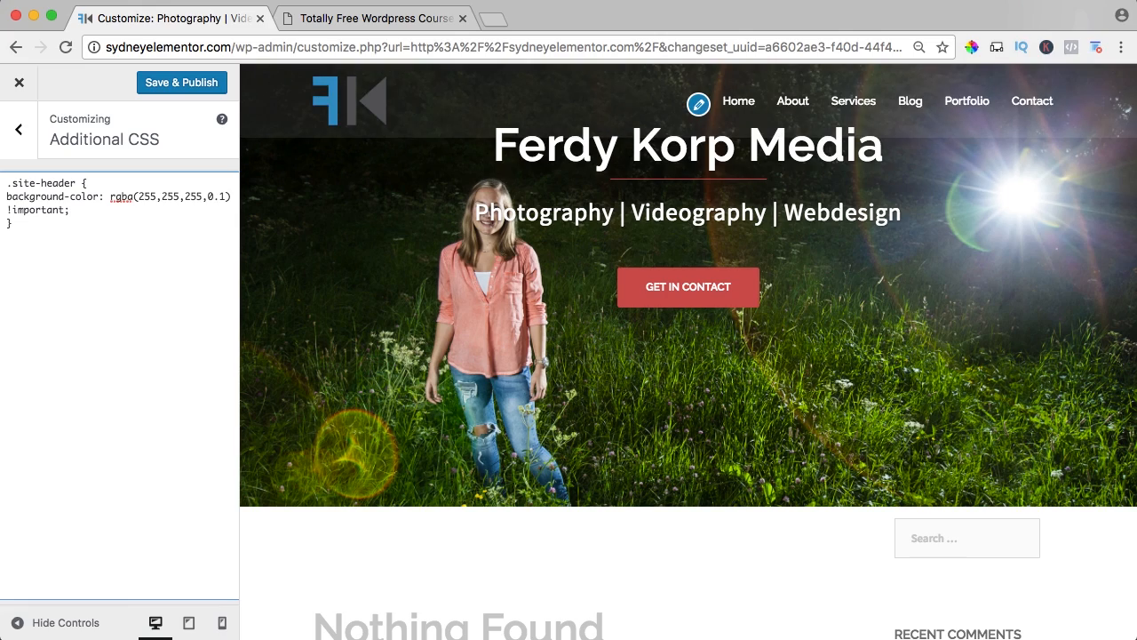
pyautogui.scroll(2, 476, 233)
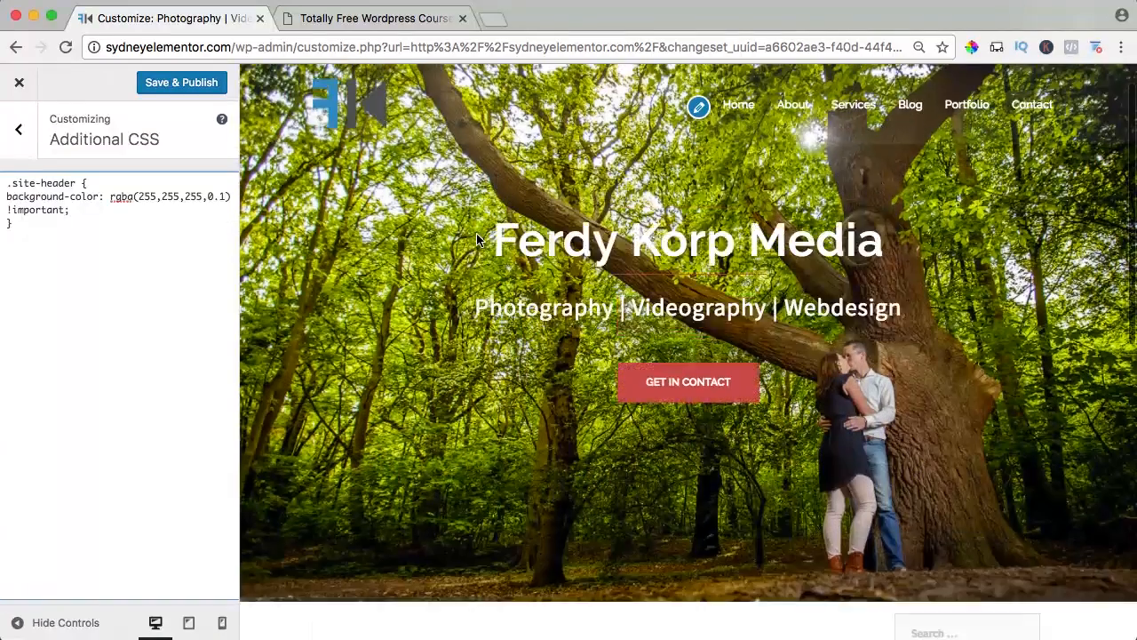
pyautogui.scroll(-1, 477, 232)
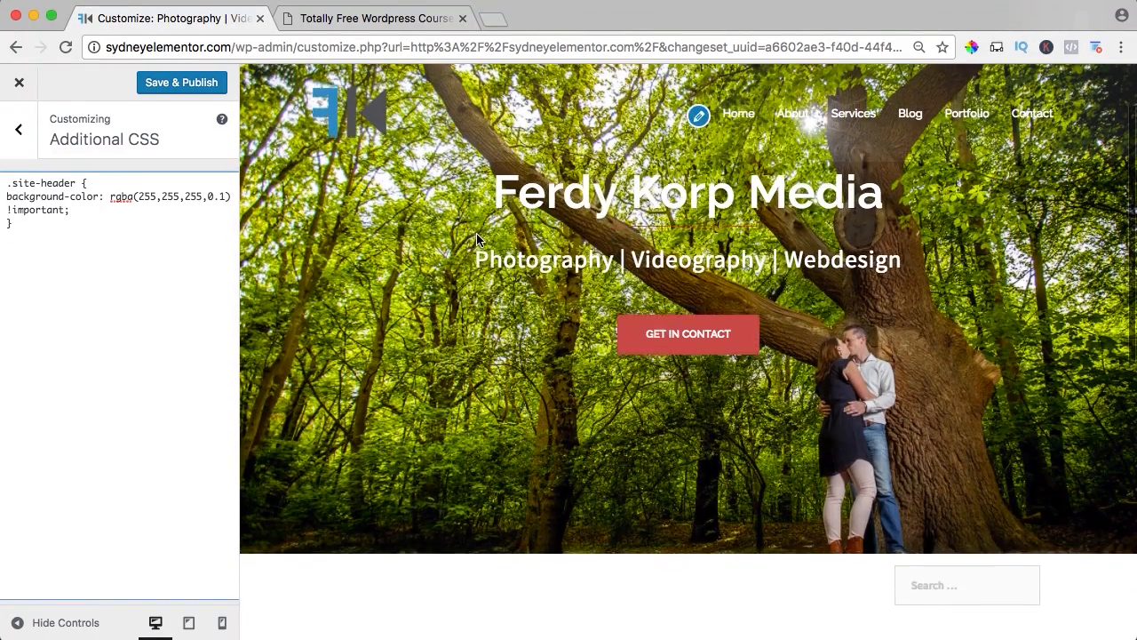
pyautogui.scroll(-5, 477, 233)
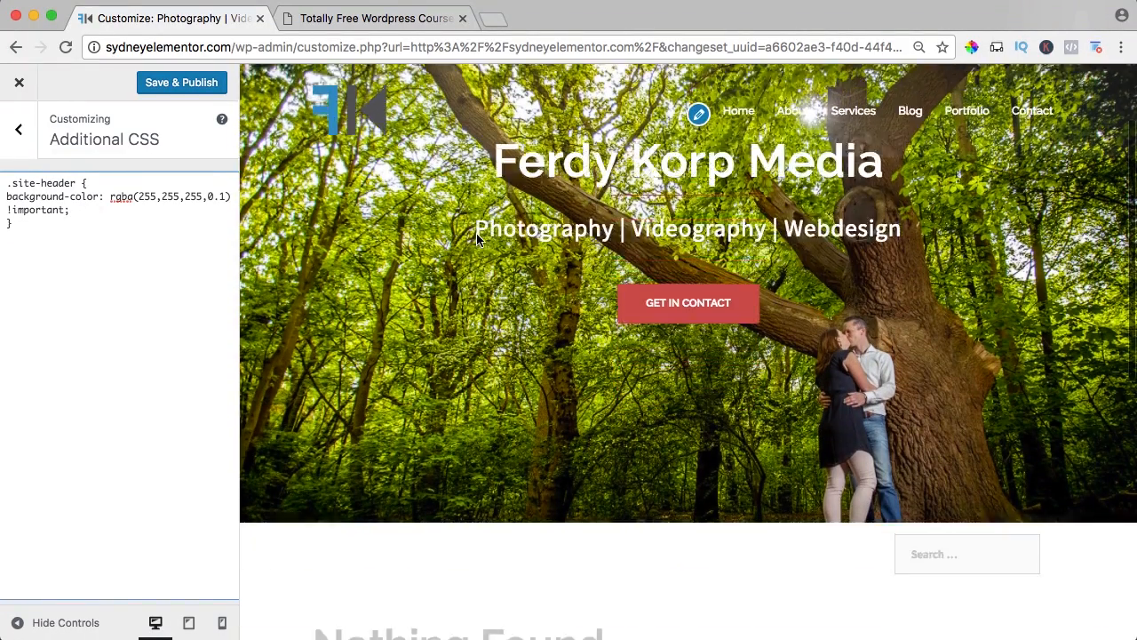
pyautogui.scroll(-2, 476, 240)
pyautogui.scroll(6, 476, 240)
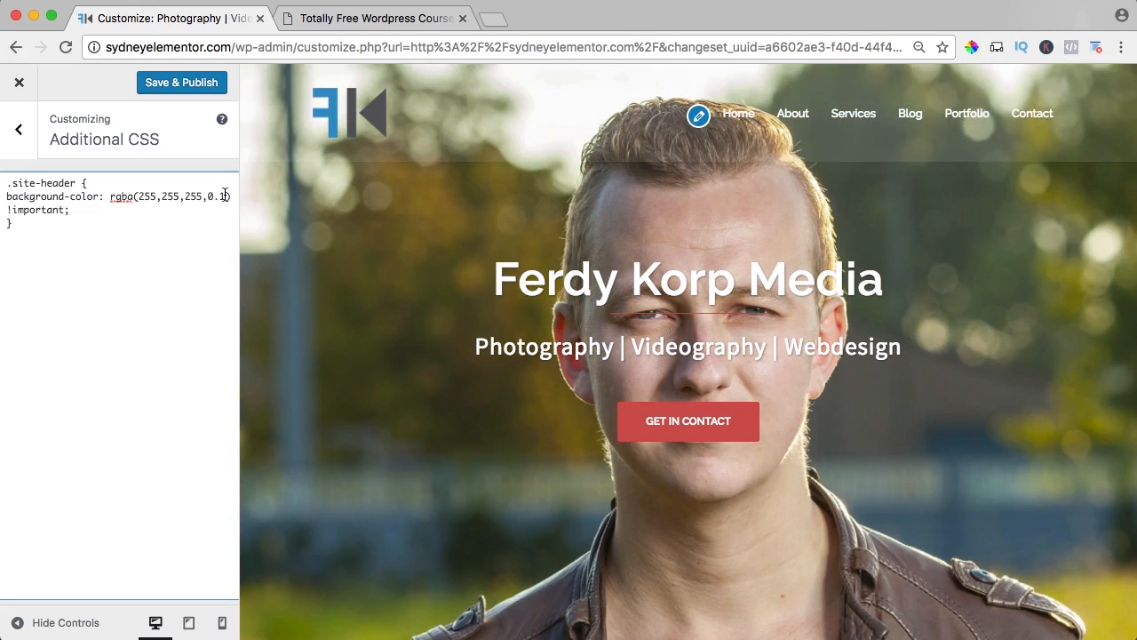
pyautogui.doubleClick(224, 195)
pyautogui.write('9')
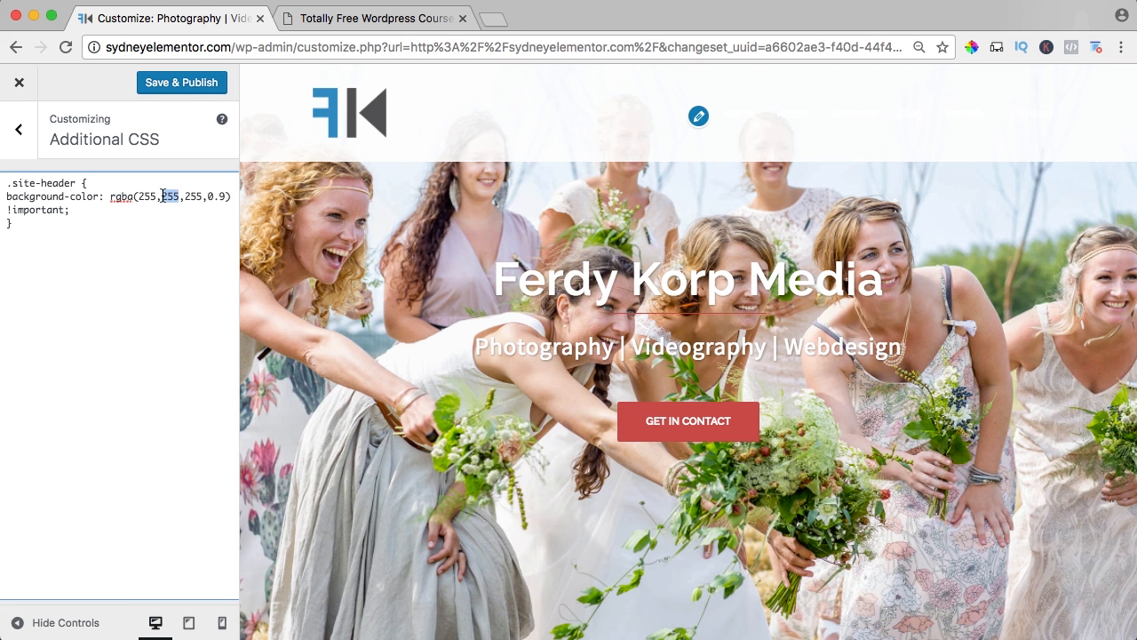
# Try the header background rgba(255,0,0,0.9), check it in the page preview, and restore it to rgba(255,255,255,0.9).
pyautogui.write('0,')
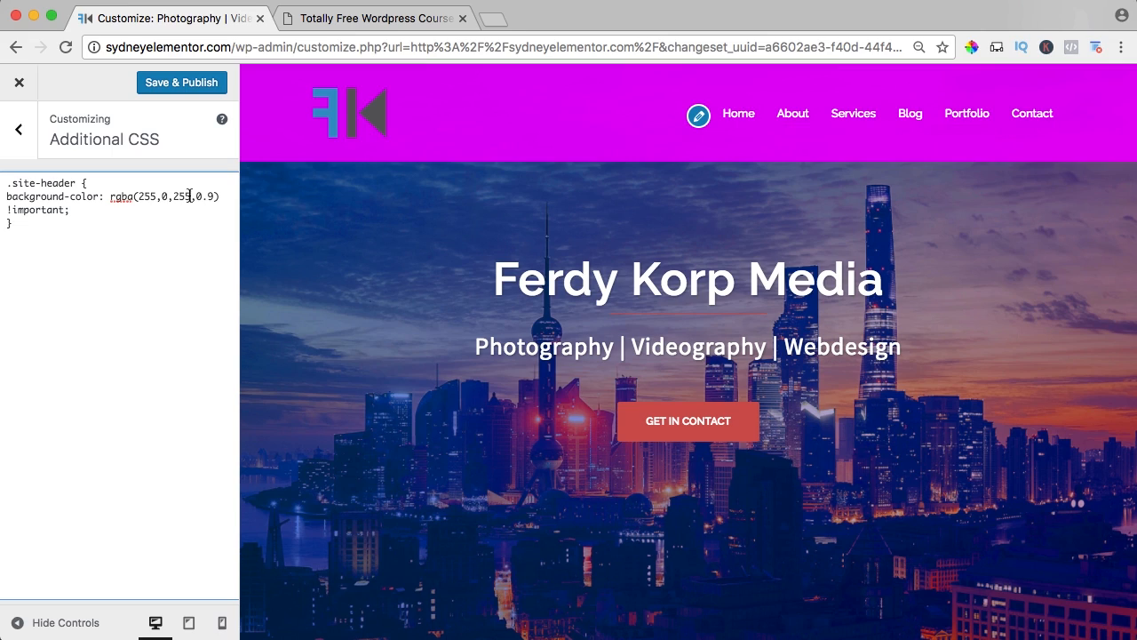
pyautogui.write('0')
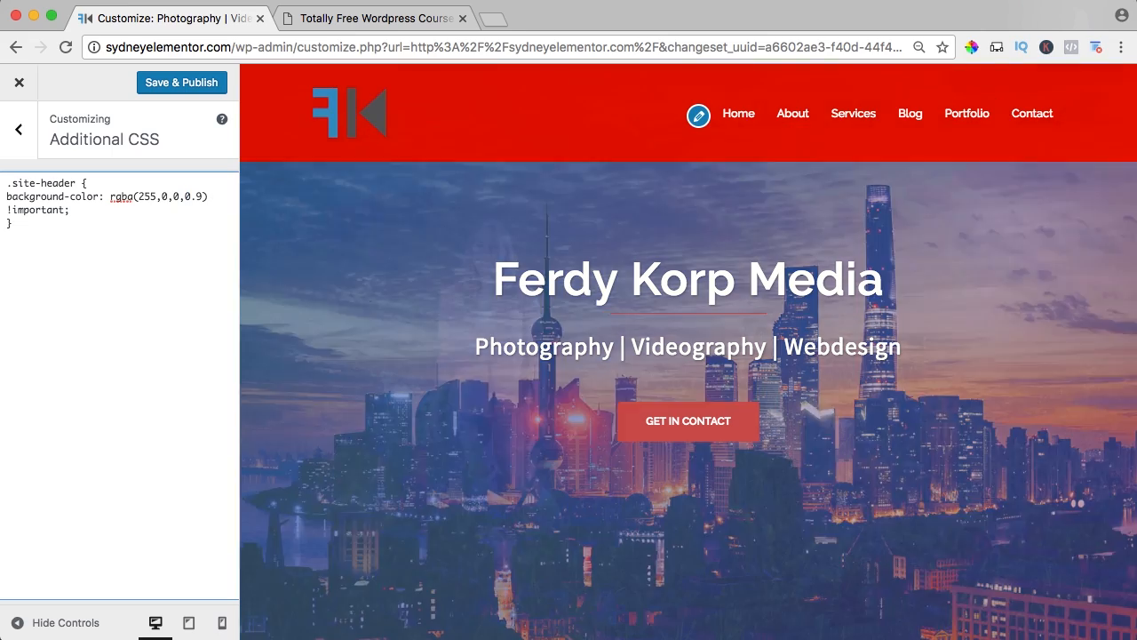
pyautogui.scroll(-6, 569, 231)
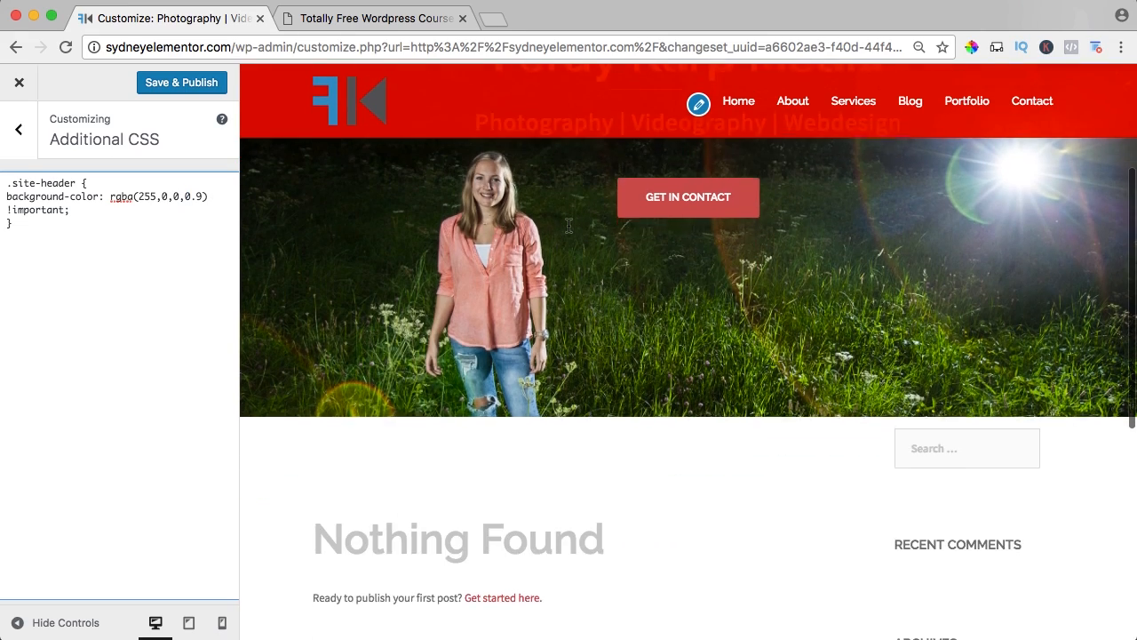
pyautogui.scroll(4, 571, 229)
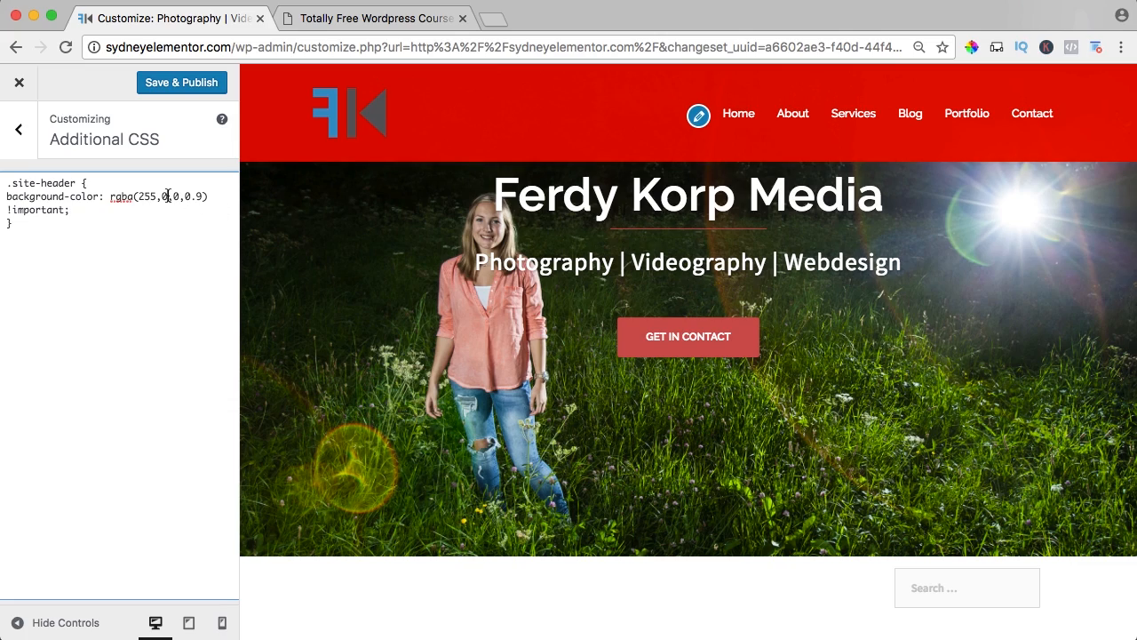
pyautogui.doubleClick(164, 196)
pyautogui.write('255')
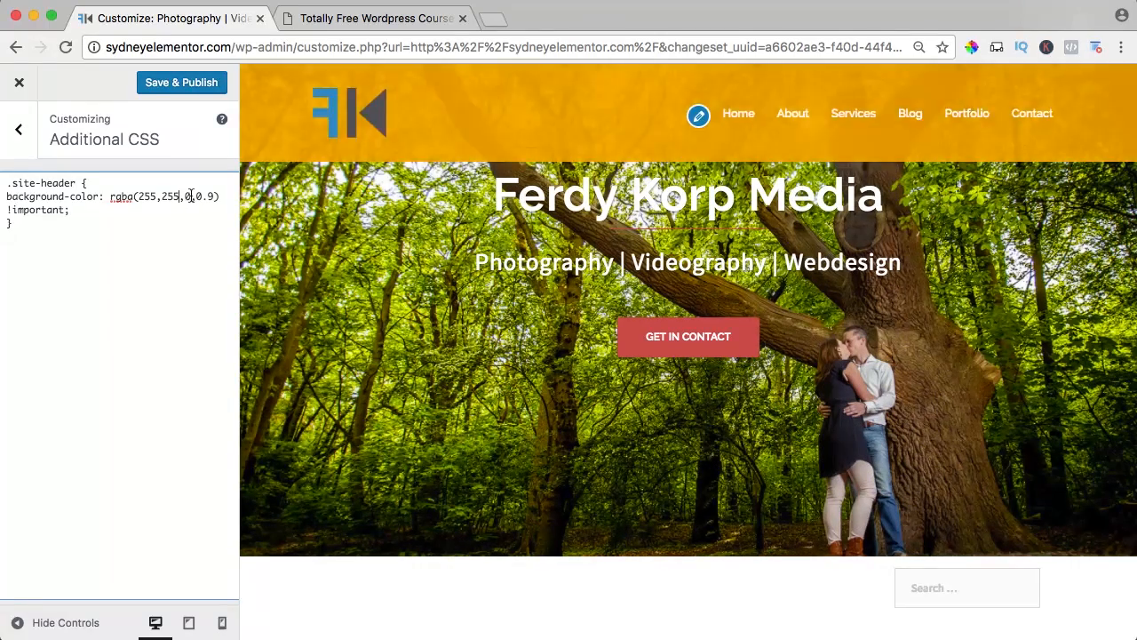
pyautogui.doubleClick(187, 195)
pyautogui.write('q55')
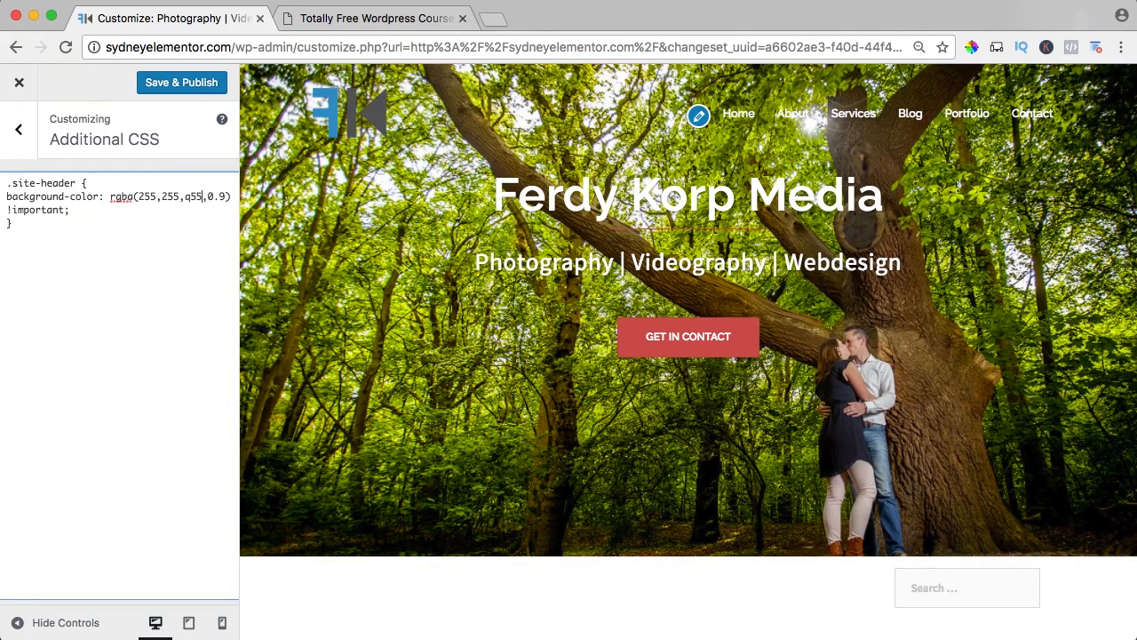
pyautogui.press('BackSpace')
pyautogui.press('BackSpace')
pyautogui.write('255')
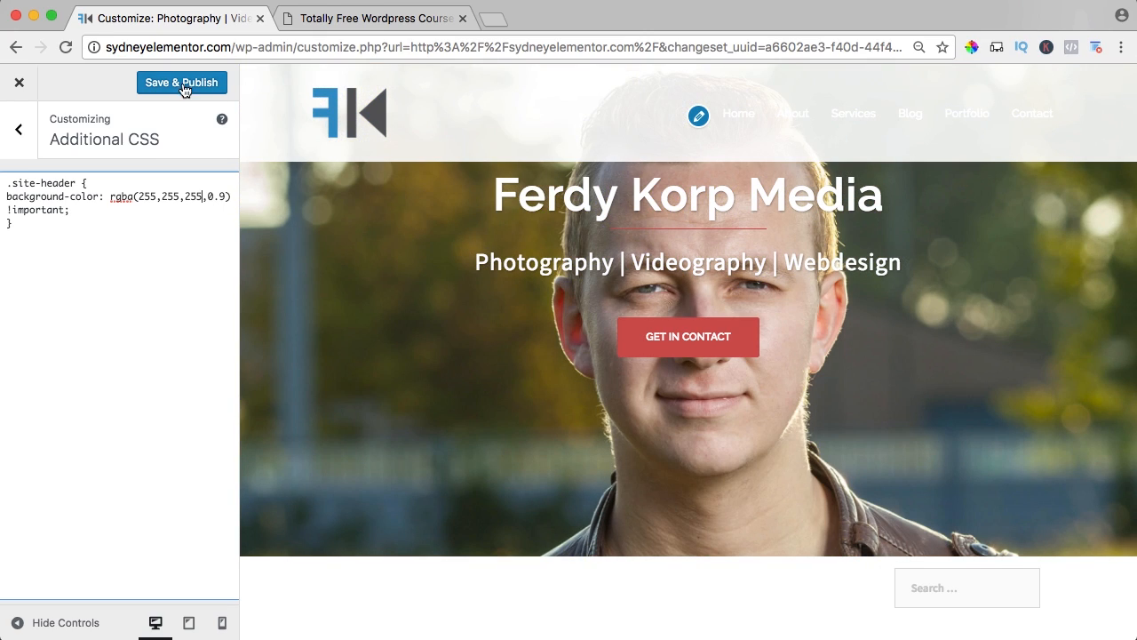
# Publish the header CSS, and open the customizer's general color settings.
pyautogui.click(184, 87)
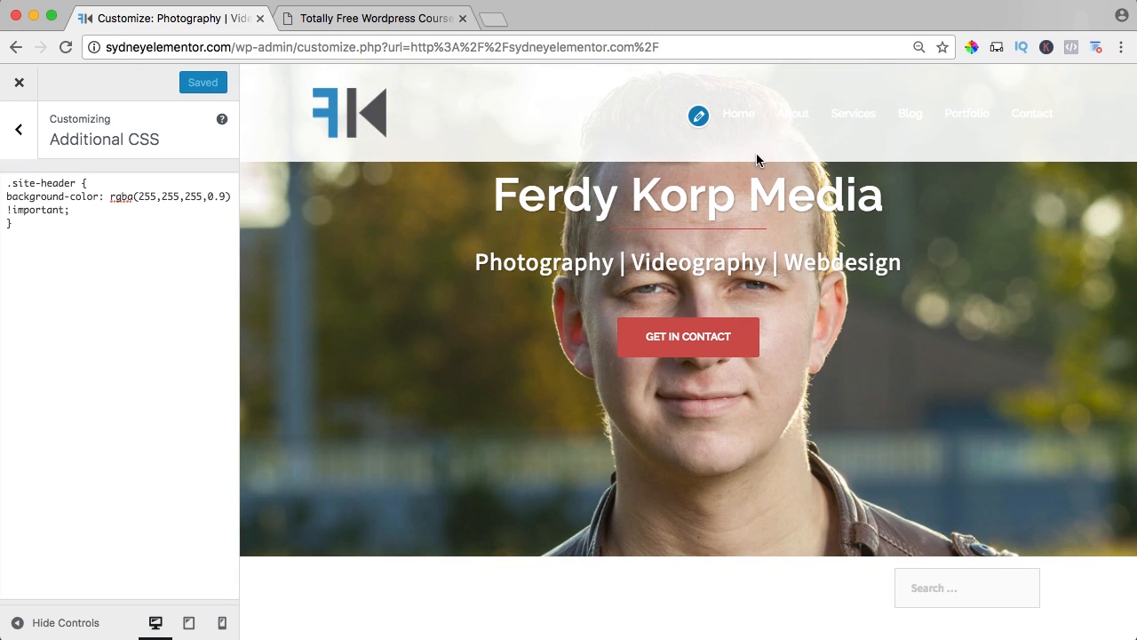
pyautogui.scroll(-3, 755, 174)
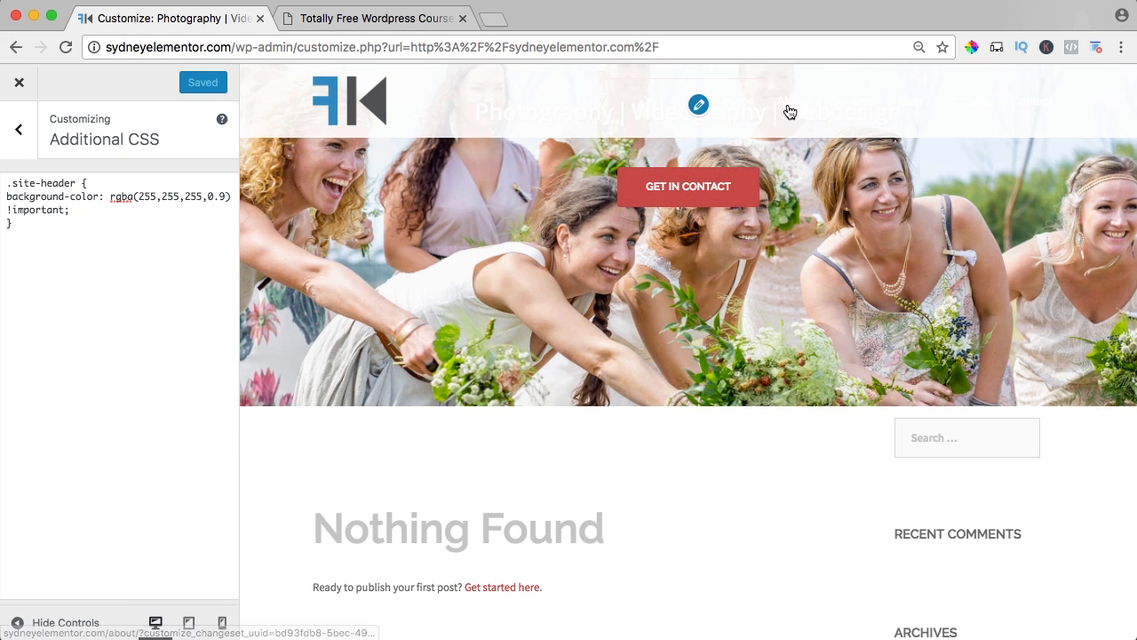
pyautogui.click(14, 133)
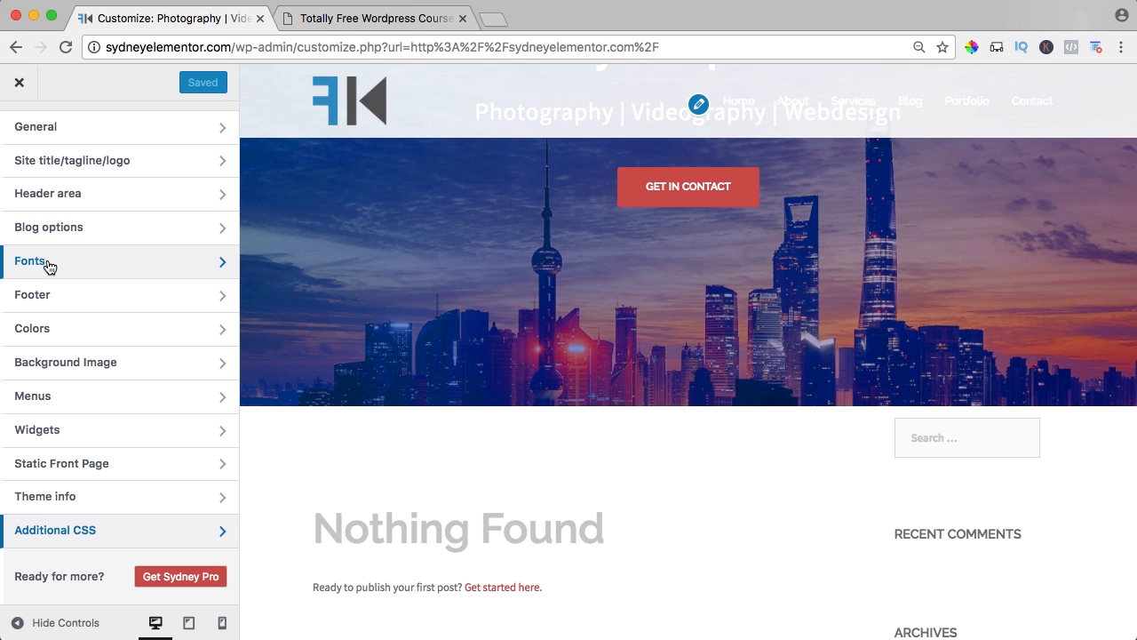
pyautogui.click(54, 330)
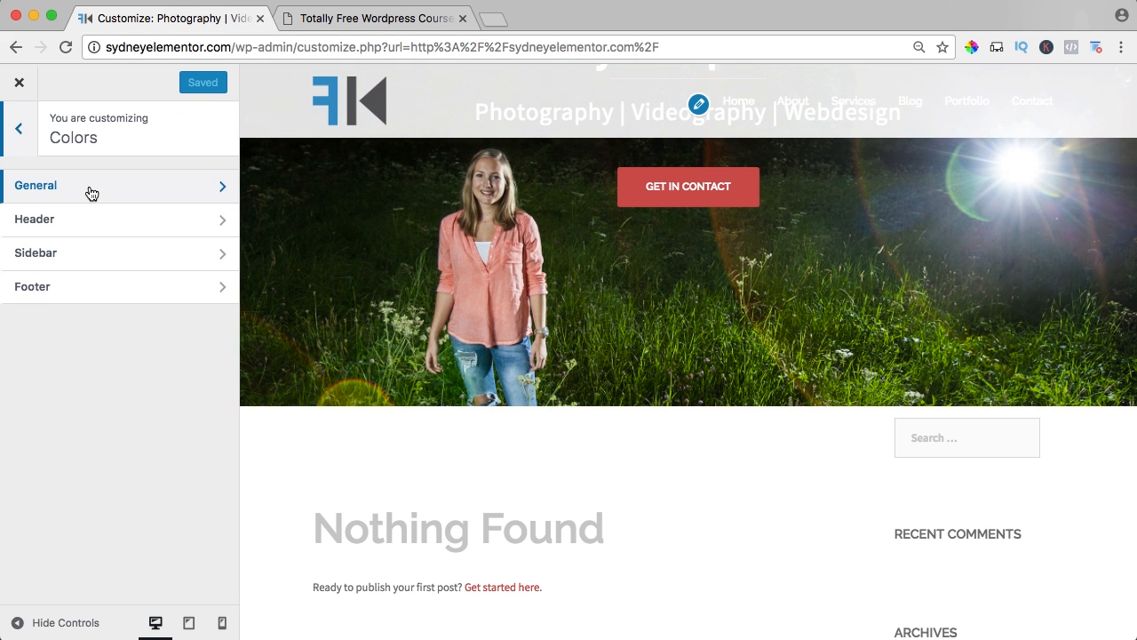
pyautogui.click(91, 193)
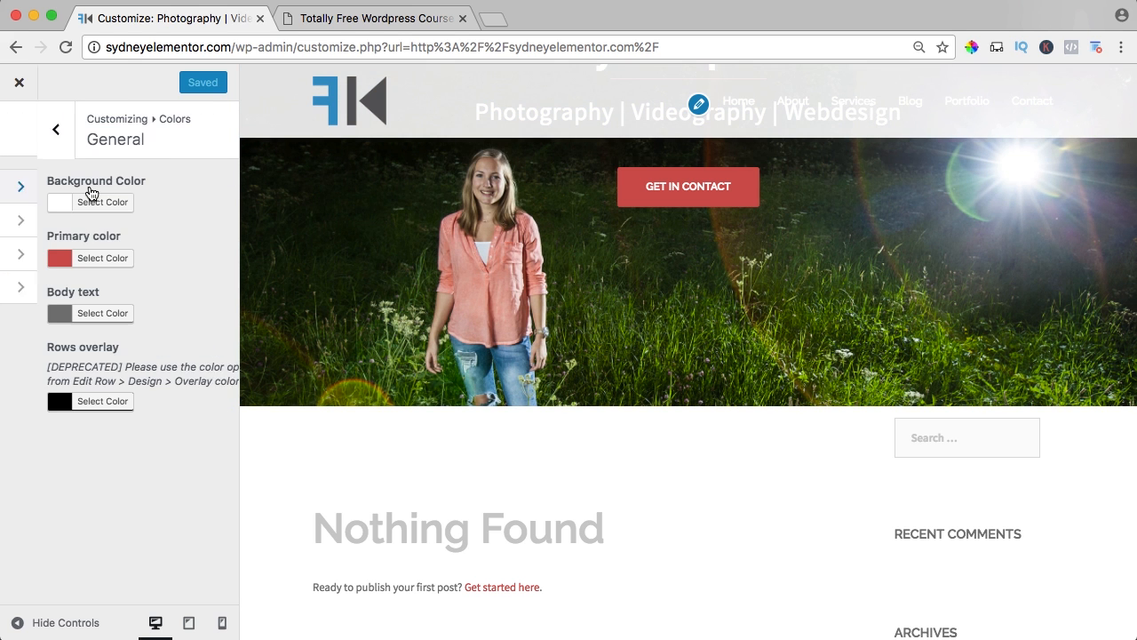
# Open ferdykorpmedia.com in a new browser tab.
pyautogui.click(493, 19)
pyautogui.write('ferdk')
pyautogui.press('BackSpace')
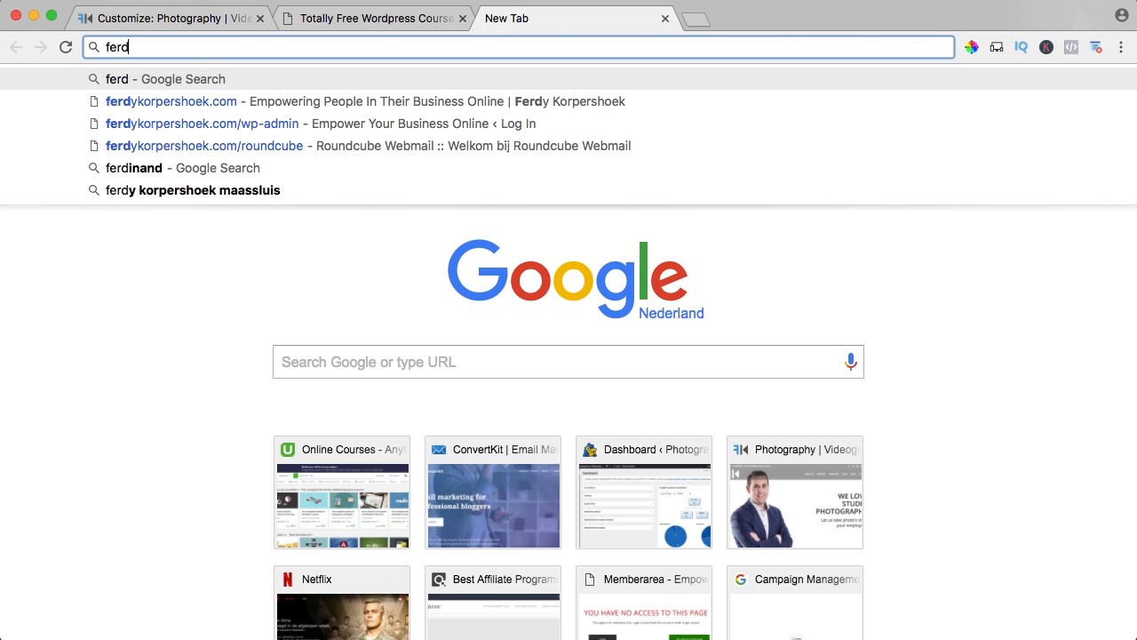
pyautogui.write('ykorpmedia.c')
pyautogui.press('Return')
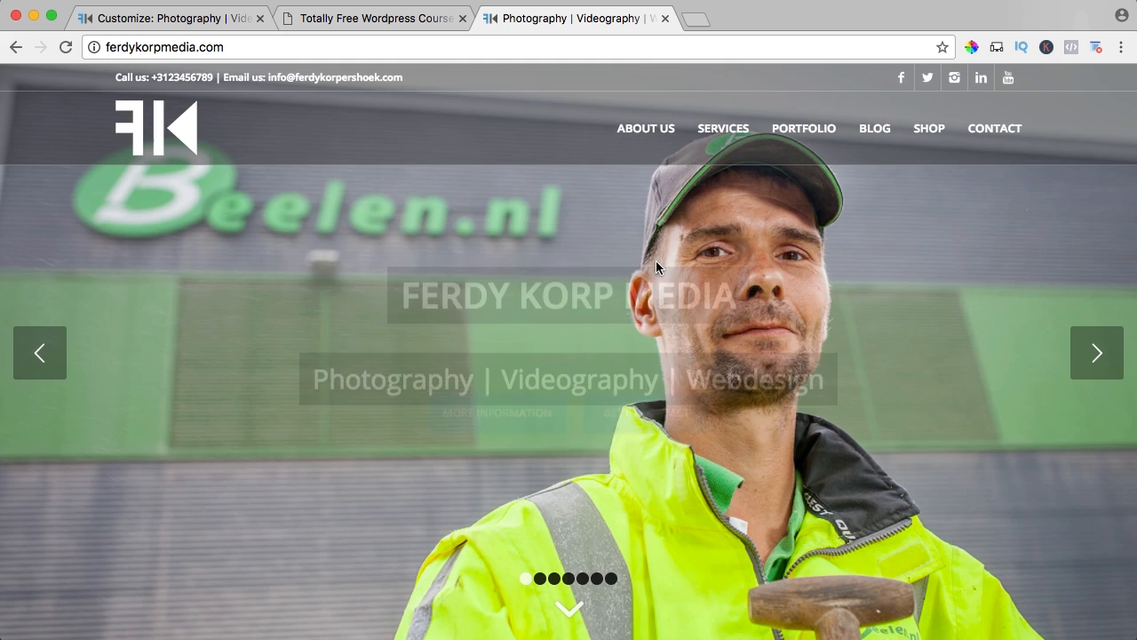
# Sample the blue background of the Latest Posts section with the color picker extension and copy its hex code.
pyautogui.scroll(-10, 653, 264)
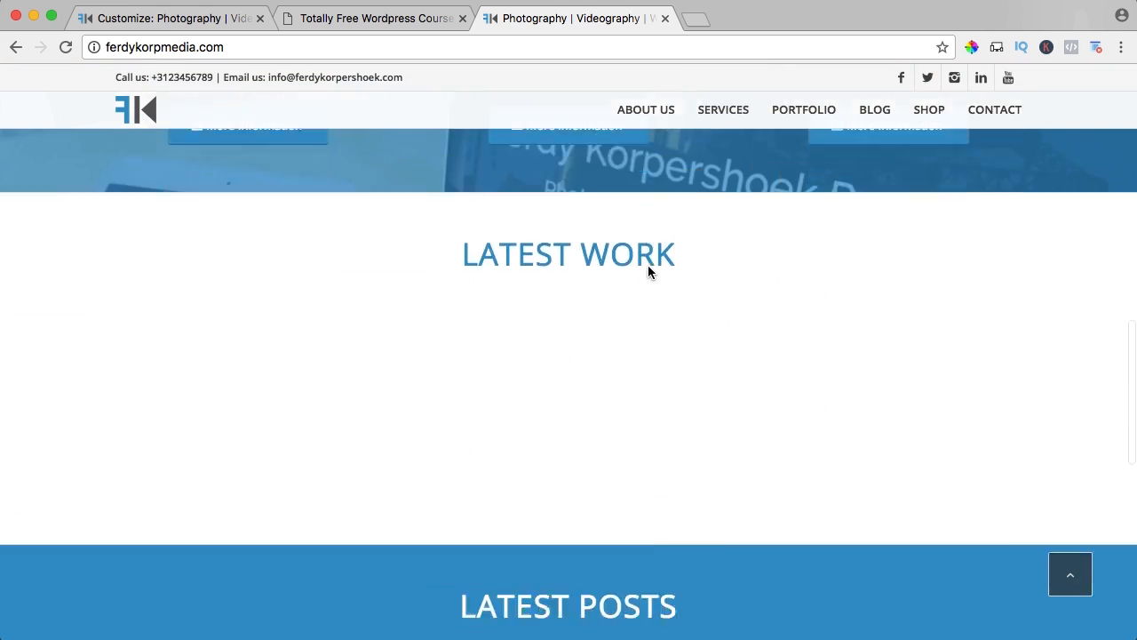
pyautogui.scroll(-4, 647, 265)
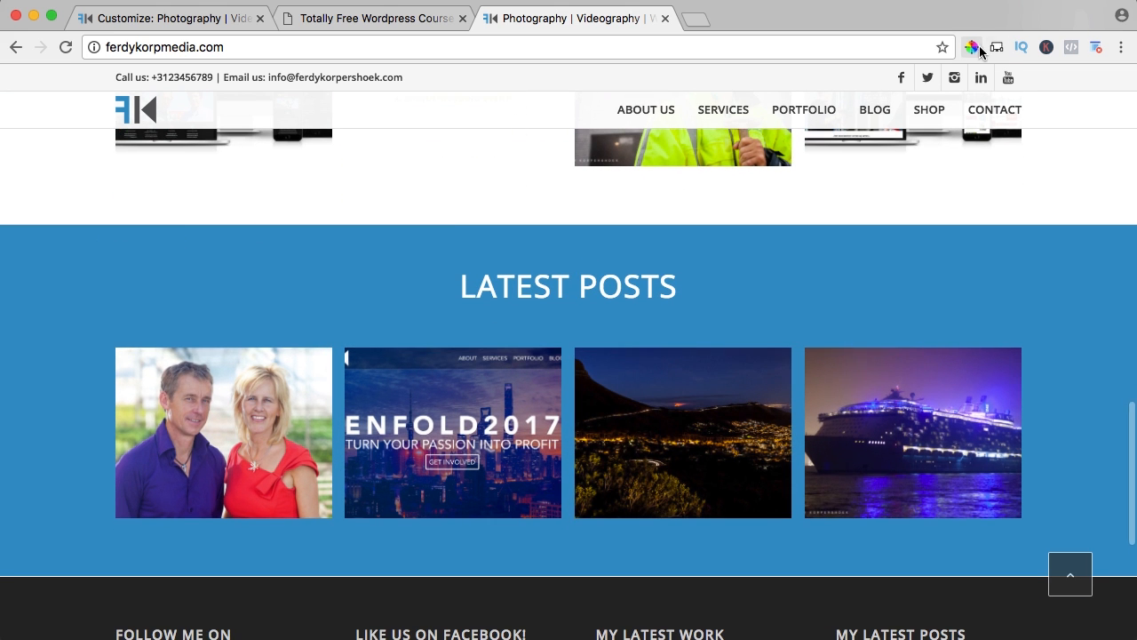
pyautogui.click(972, 47)
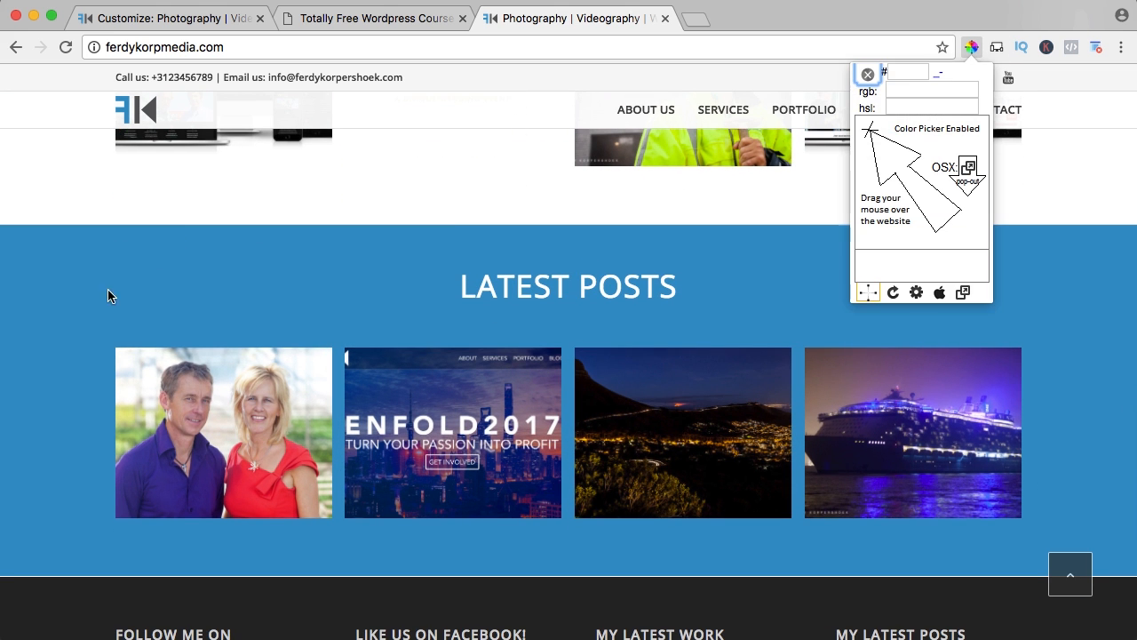
pyautogui.click(60, 310)
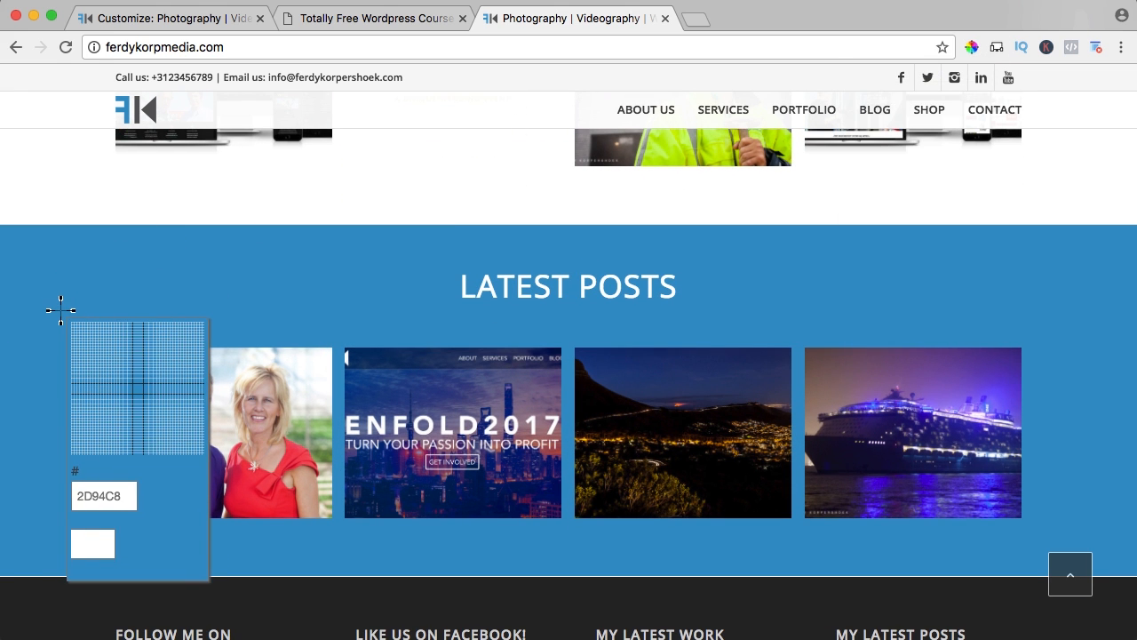
pyautogui.press('Escape')
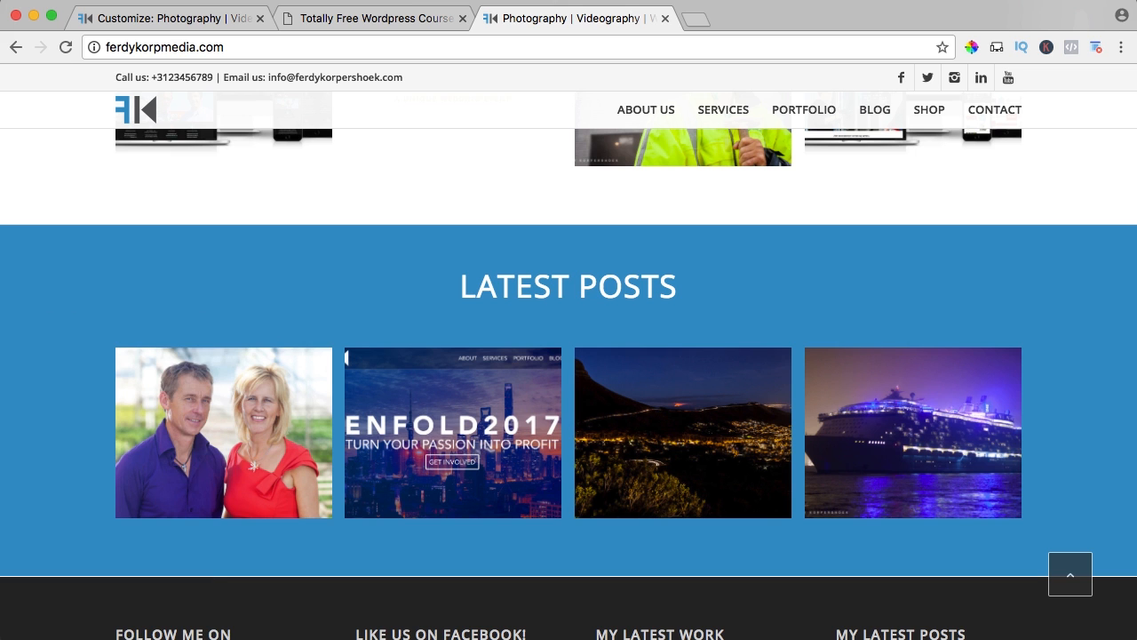
# Set the theme's primary color to #2d94c8 in the customizer, and check it in the page preview.
pyautogui.click(192, 20)
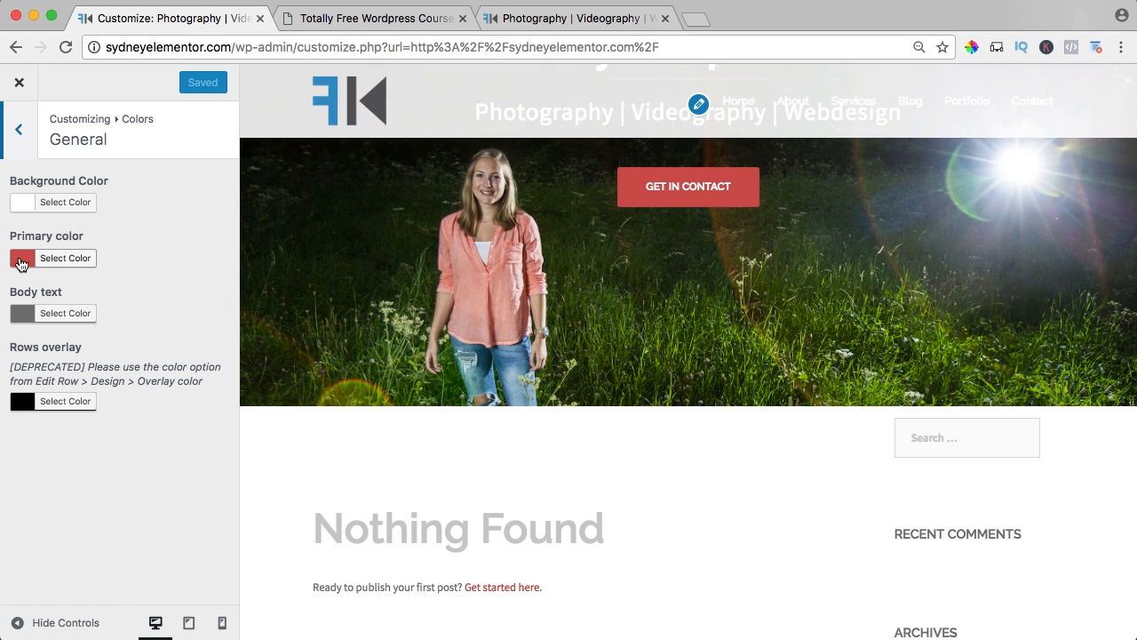
pyautogui.click(21, 264)
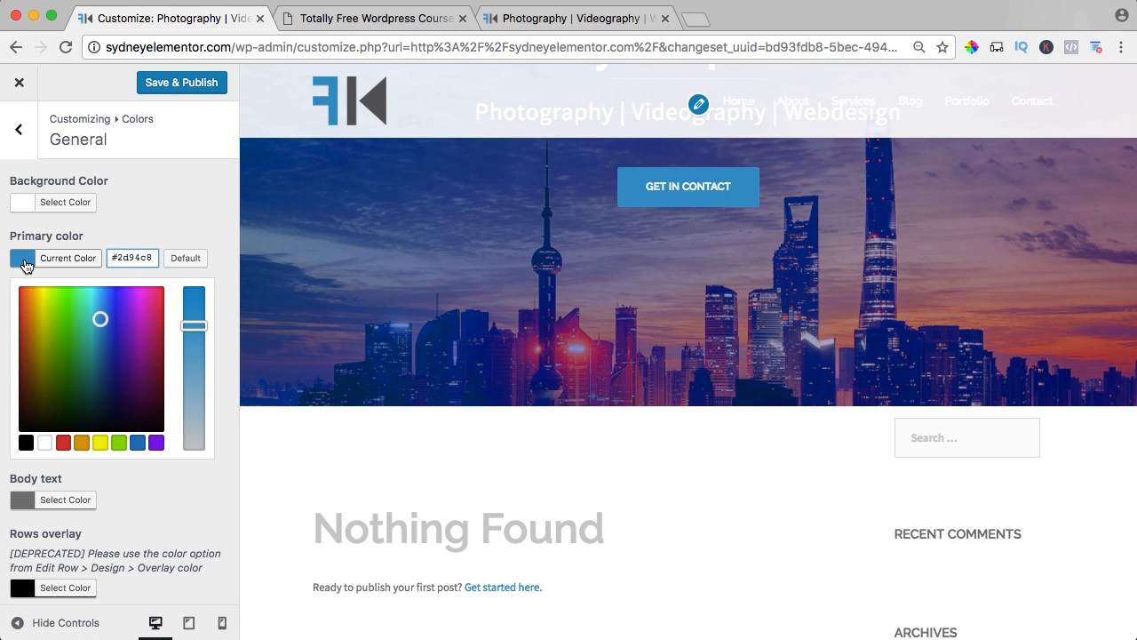
pyautogui.click(24, 261)
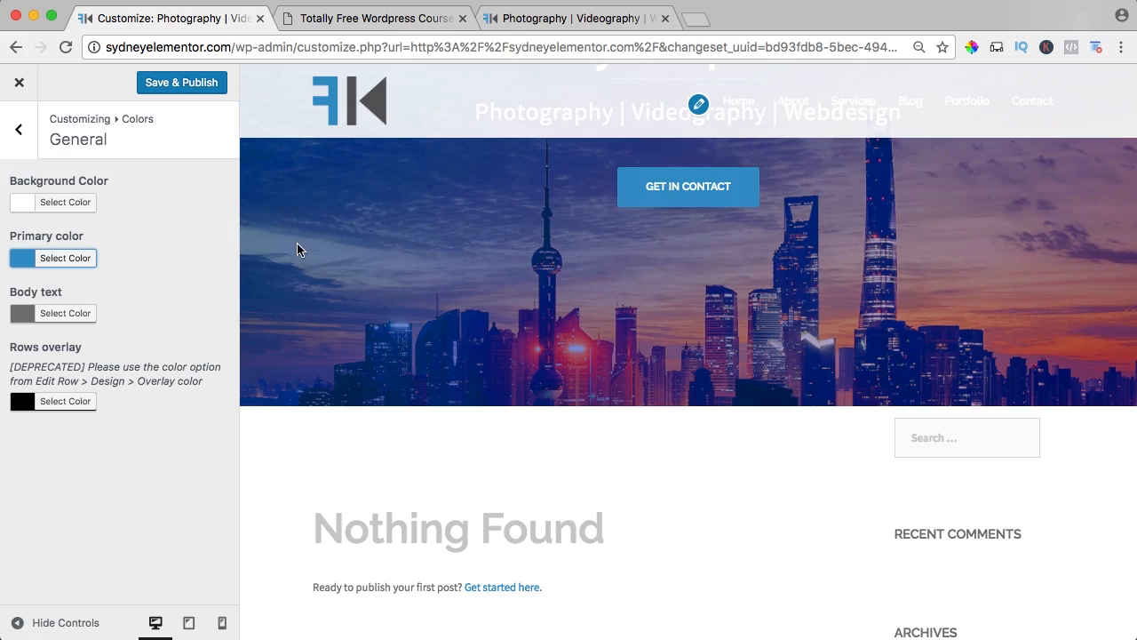
pyautogui.scroll(5, 296, 250)
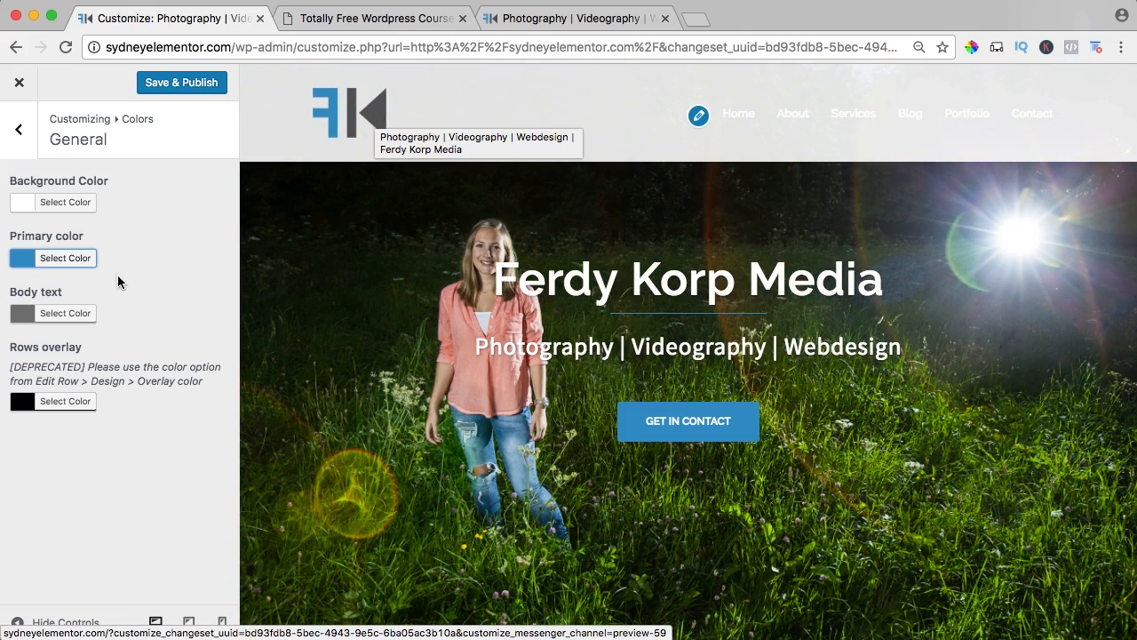
# Set the body text color to #444444, and publish the general color changes.
pyautogui.click(27, 313)
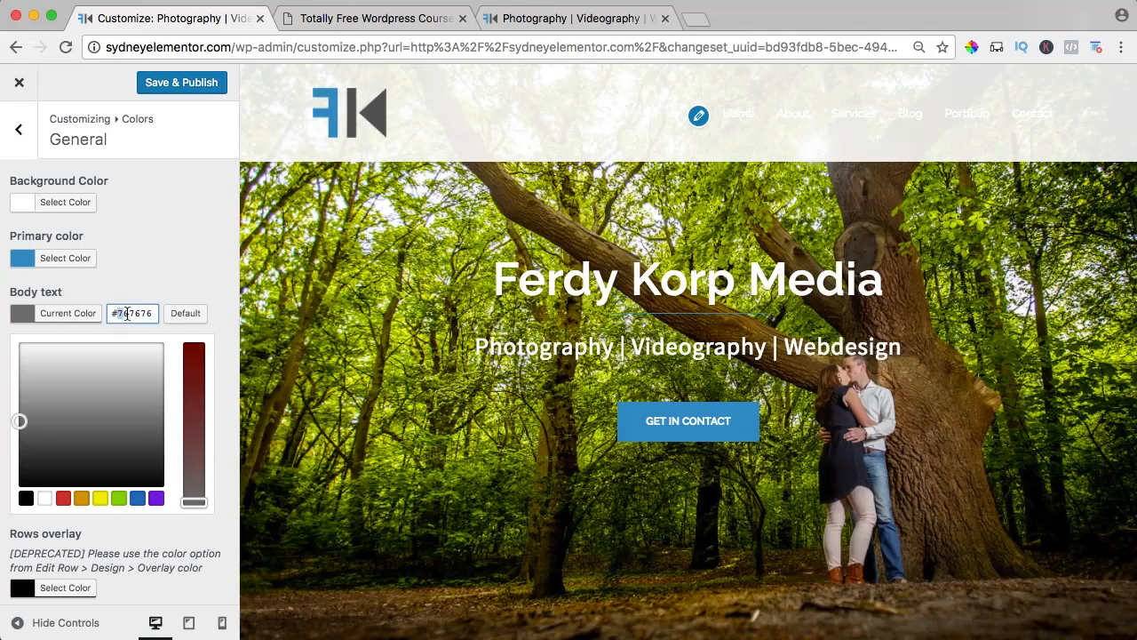
pyautogui.write('444444')
pyautogui.click(23, 317)
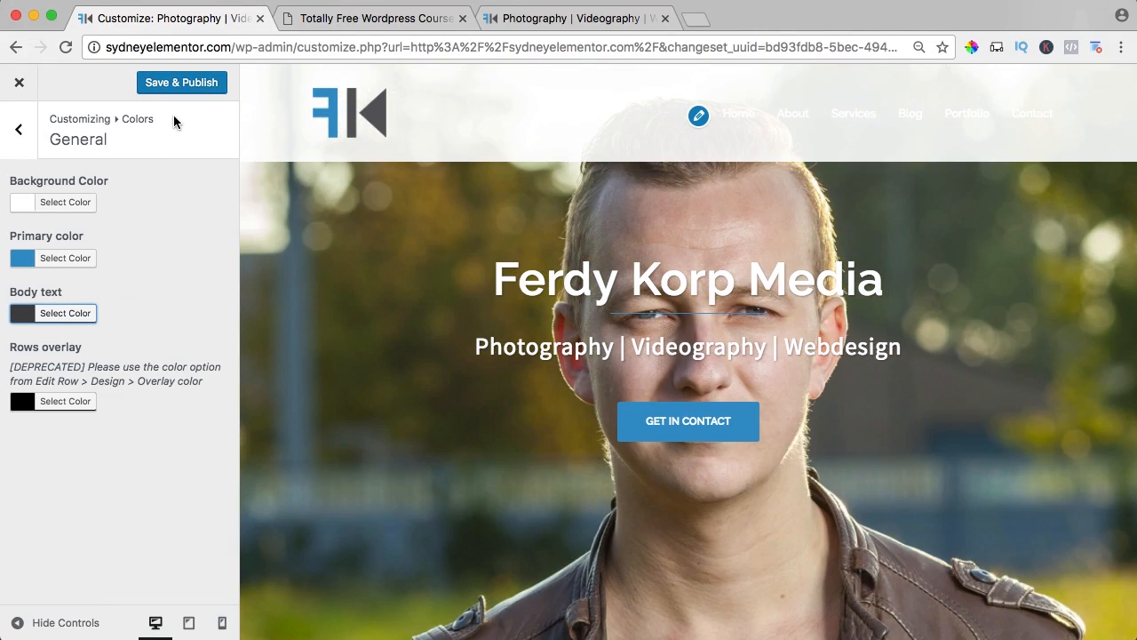
pyautogui.click(182, 83)
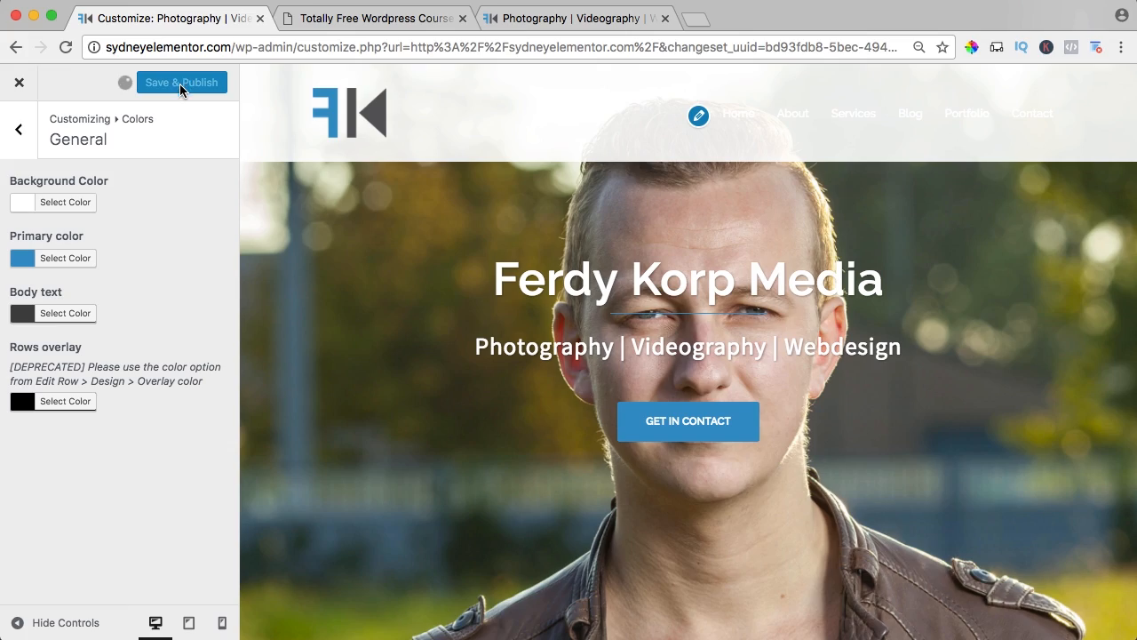
pyautogui.scroll(-5, 428, 249)
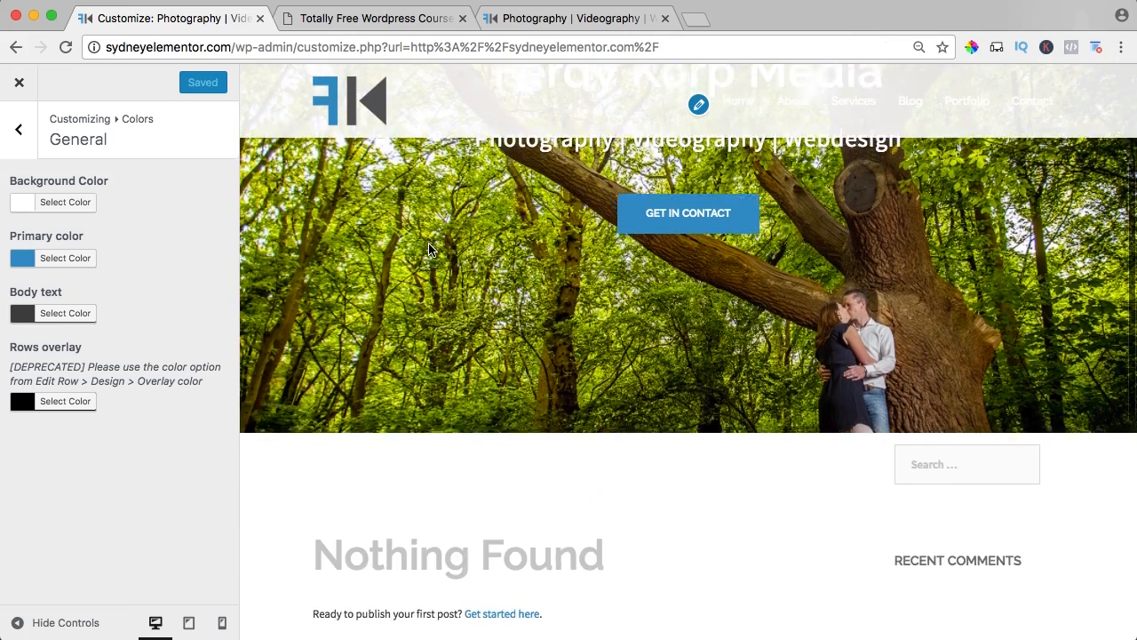
pyautogui.scroll(-3, 429, 248)
pyautogui.scroll(5, 432, 248)
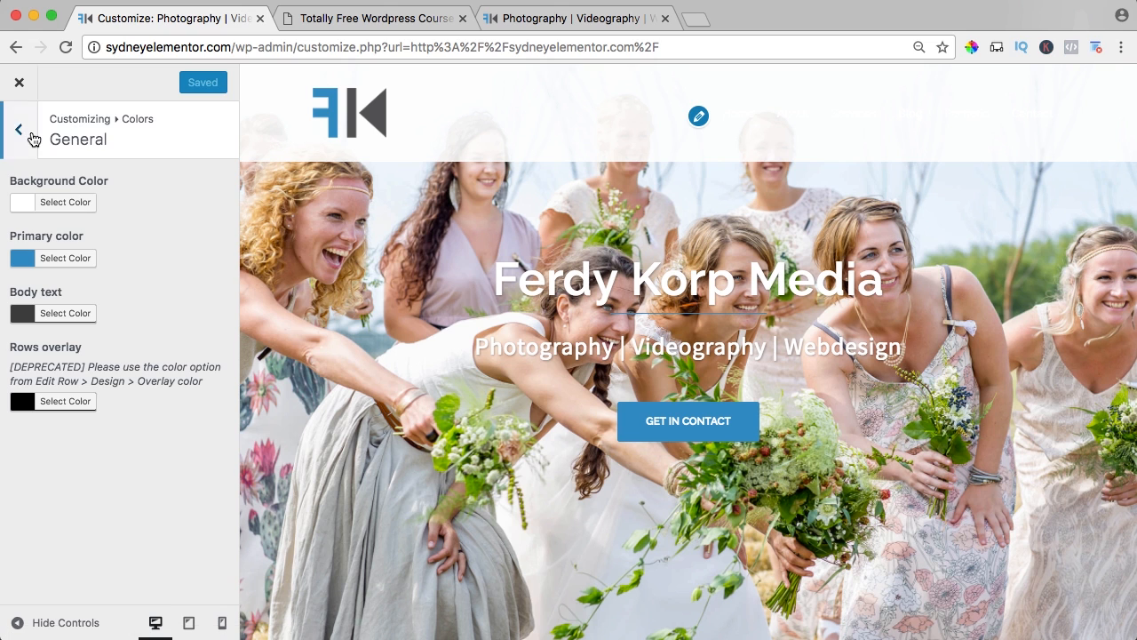
# Open the customizer's header color settings, and look over the menu and slider in the page preview.
pyautogui.click(19, 129)
pyautogui.click(66, 225)
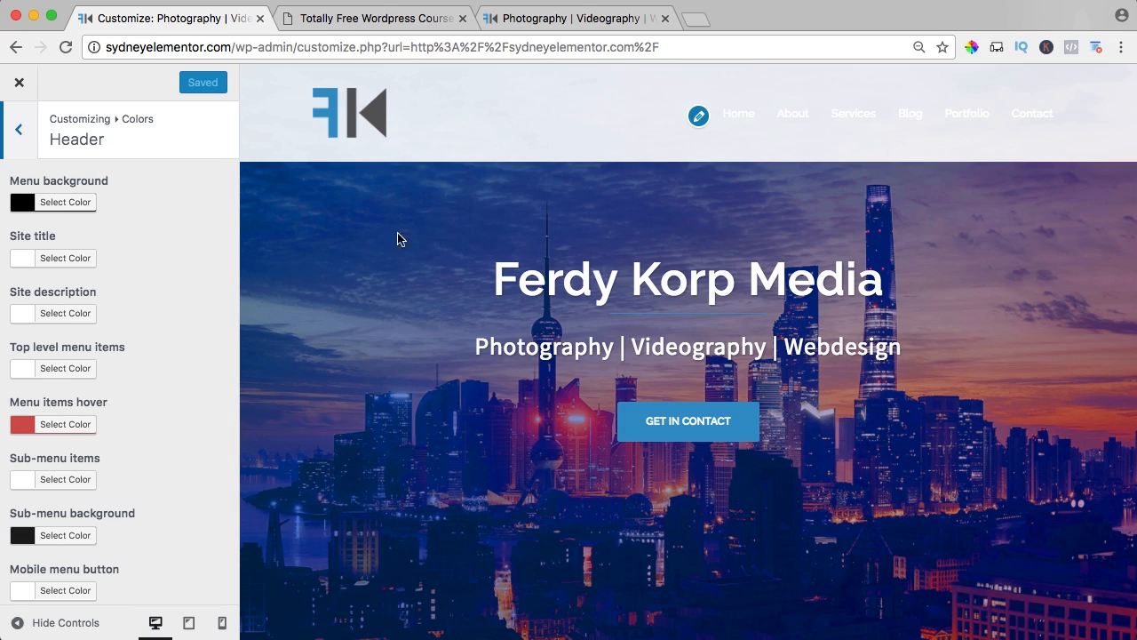
pyautogui.scroll(-5, 397, 238)
pyautogui.scroll(3, 355, 258)
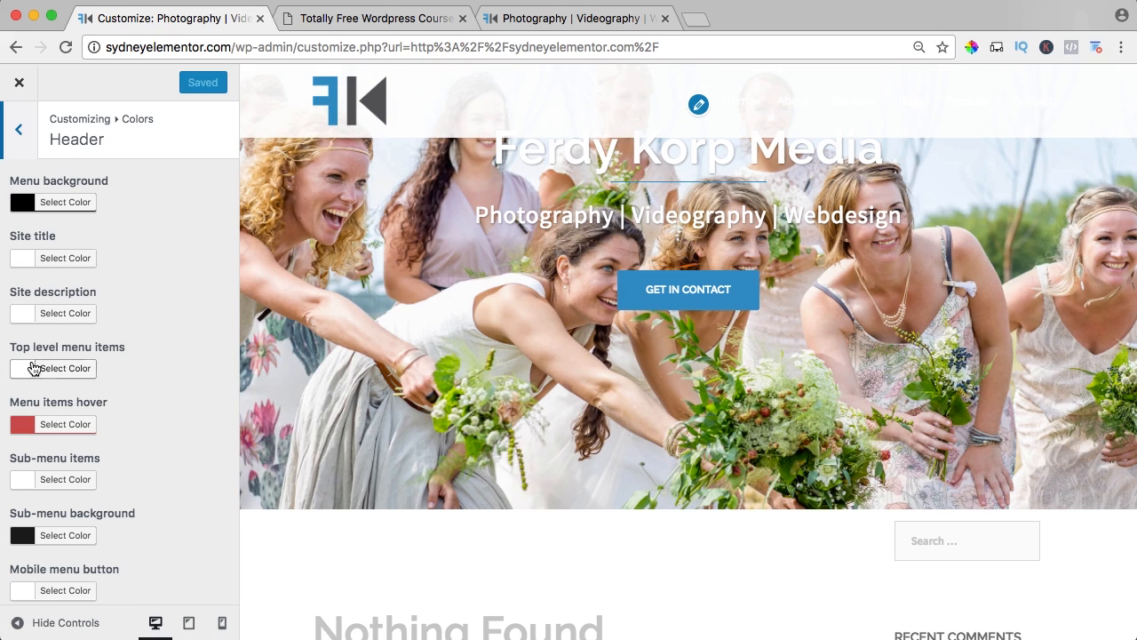
# Try #2d94c8 as the color of the top level menu items.
pyautogui.click(33, 368)
pyautogui.click(119, 370)
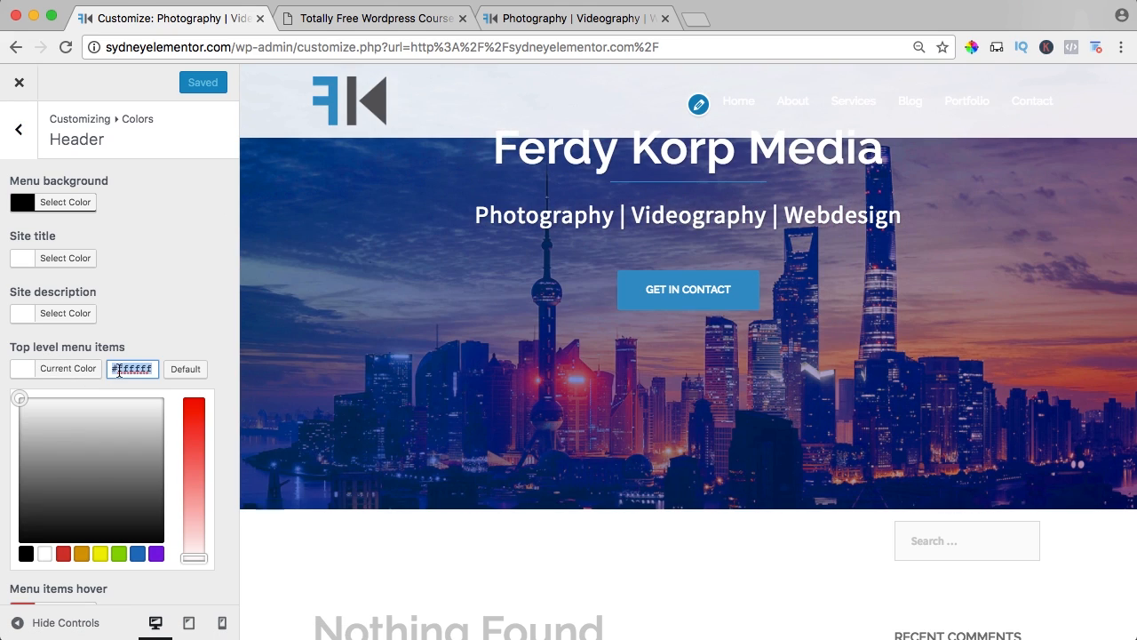
pyautogui.write('#2d94c8')
pyautogui.click(22, 368)
pyautogui.click(22, 373)
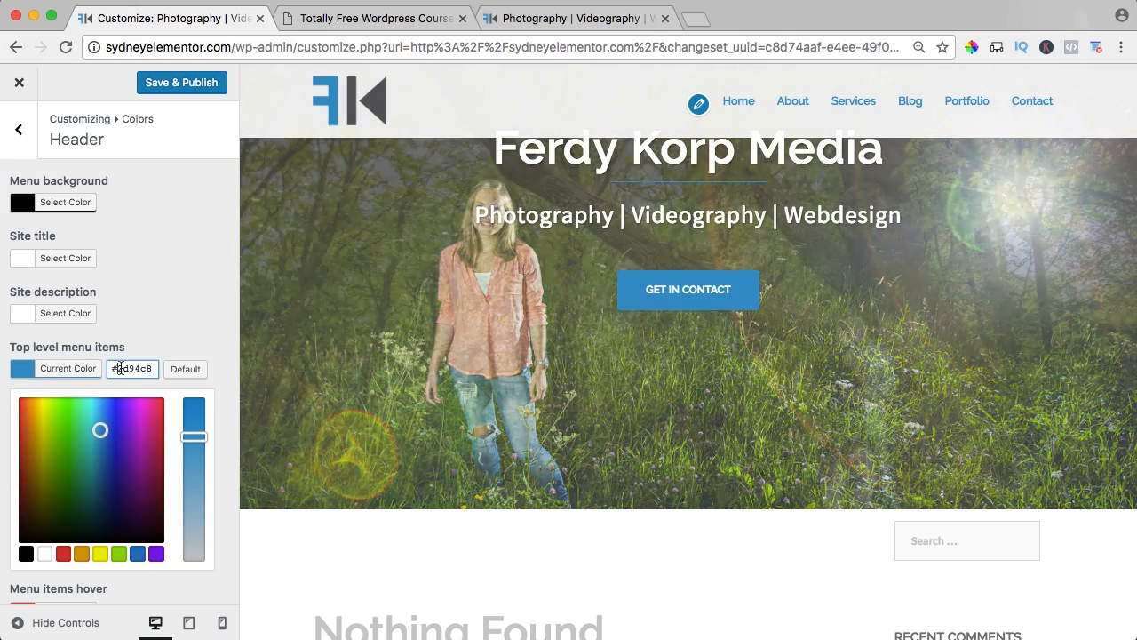
# Set the color of the top level menu items to #444444.
pyautogui.moveTo(112, 368); pyautogui.dragTo(207, 374)
pyautogui.write('#4')
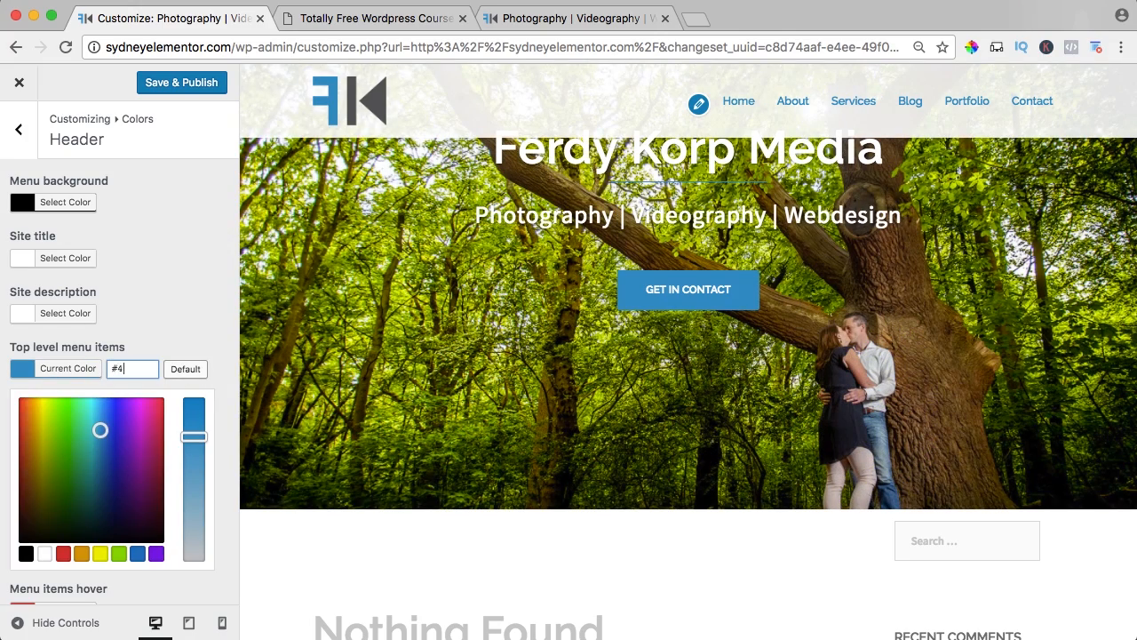
pyautogui.write('44444')
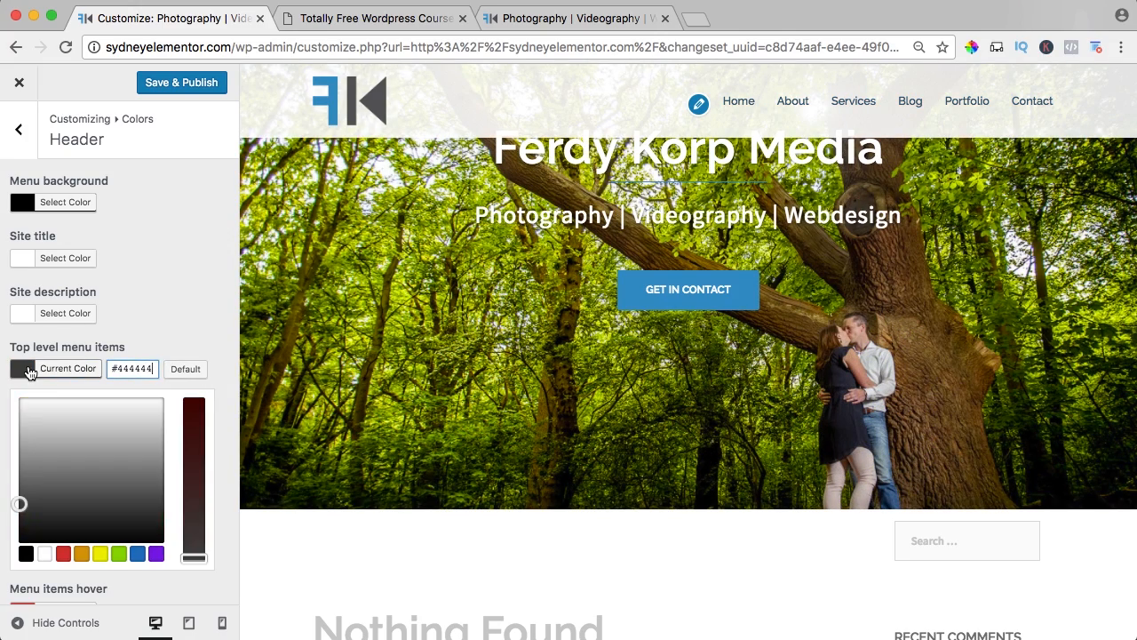
pyautogui.click(30, 371)
# Set the menu items hover color to #2d94c8, and check the hover effect on the menu and the Services sub-menu.
pyautogui.click(25, 430)
pyautogui.press('super+a')
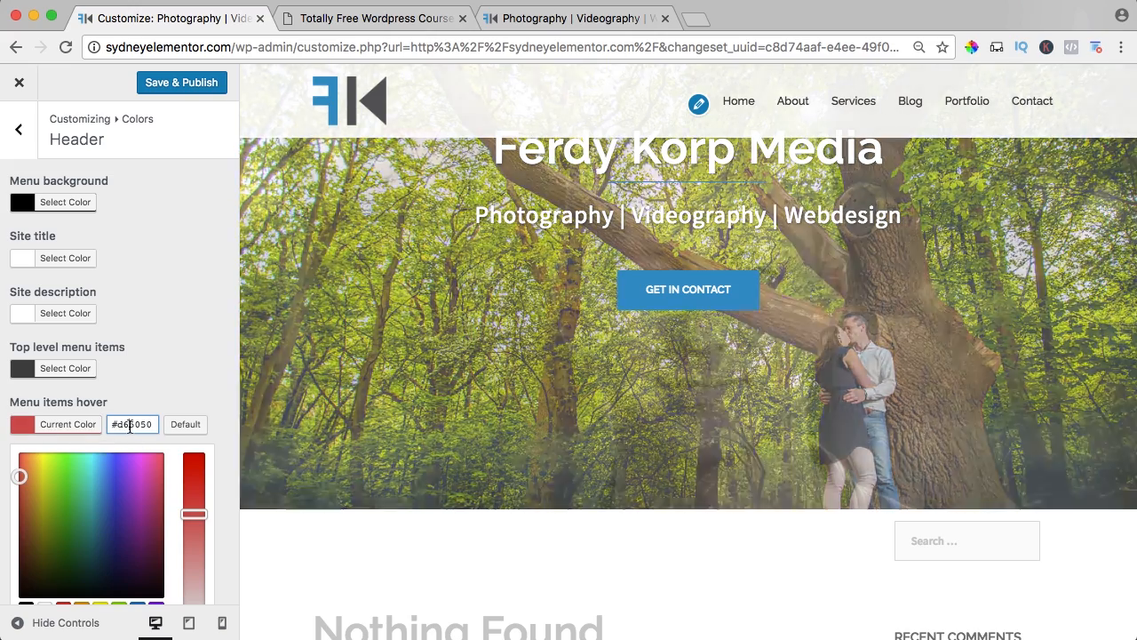
pyautogui.write('#2d94c8')
pyautogui.click(30, 424)
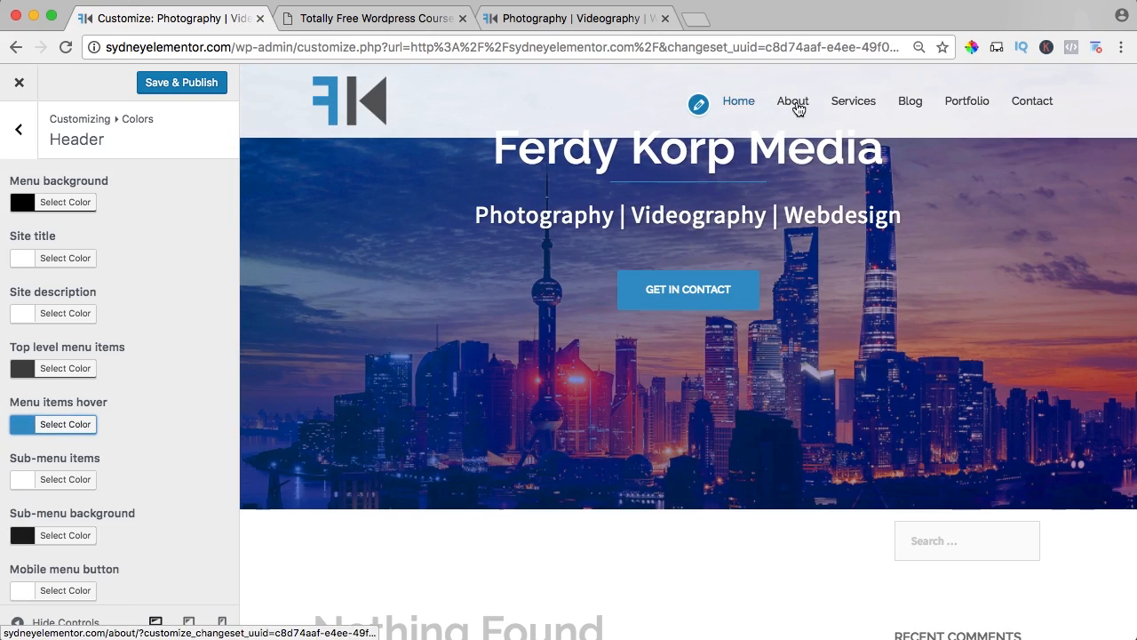
pyautogui.moveTo(844, 102)
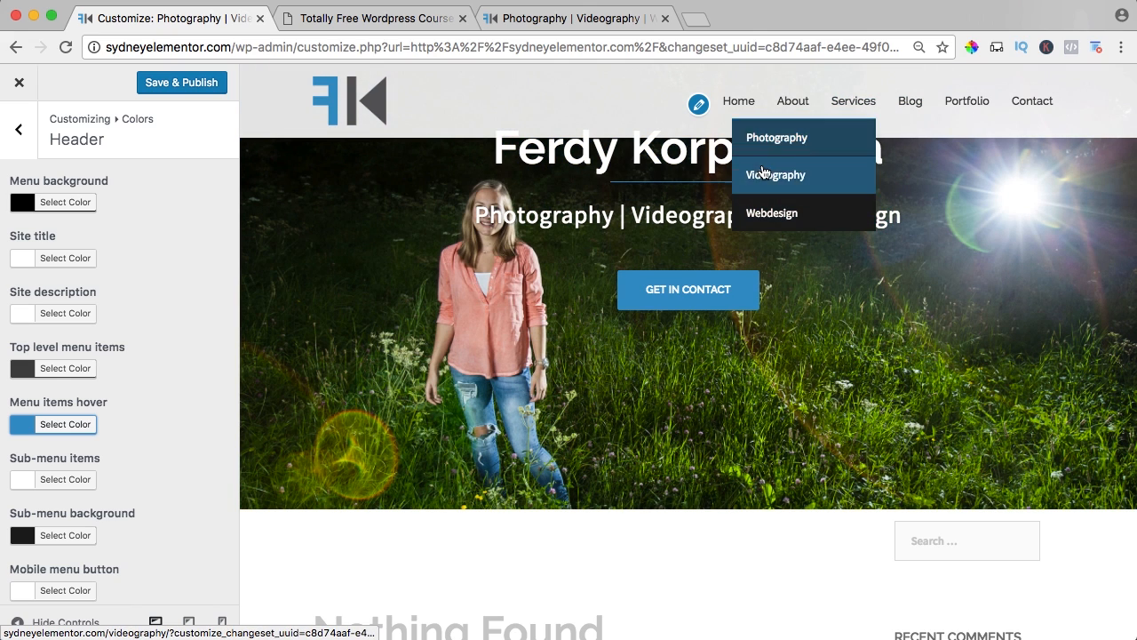
# Set the sub-menu background color to #ffffff and the sub-menu items color to #444444.
pyautogui.scroll(-4, 203, 299)
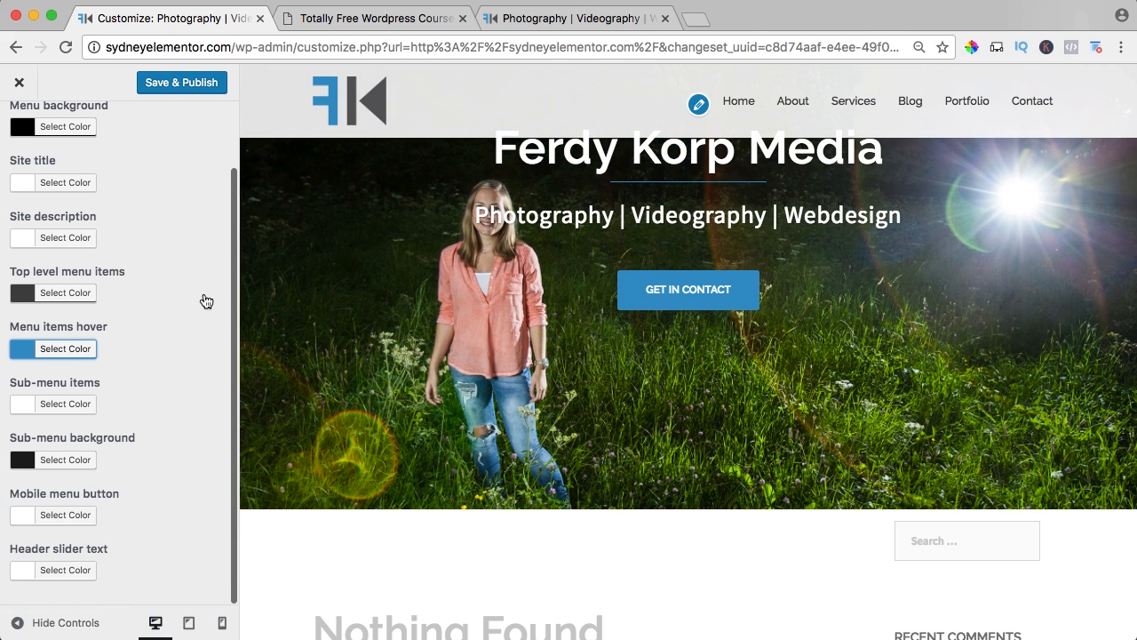
pyautogui.click(23, 460)
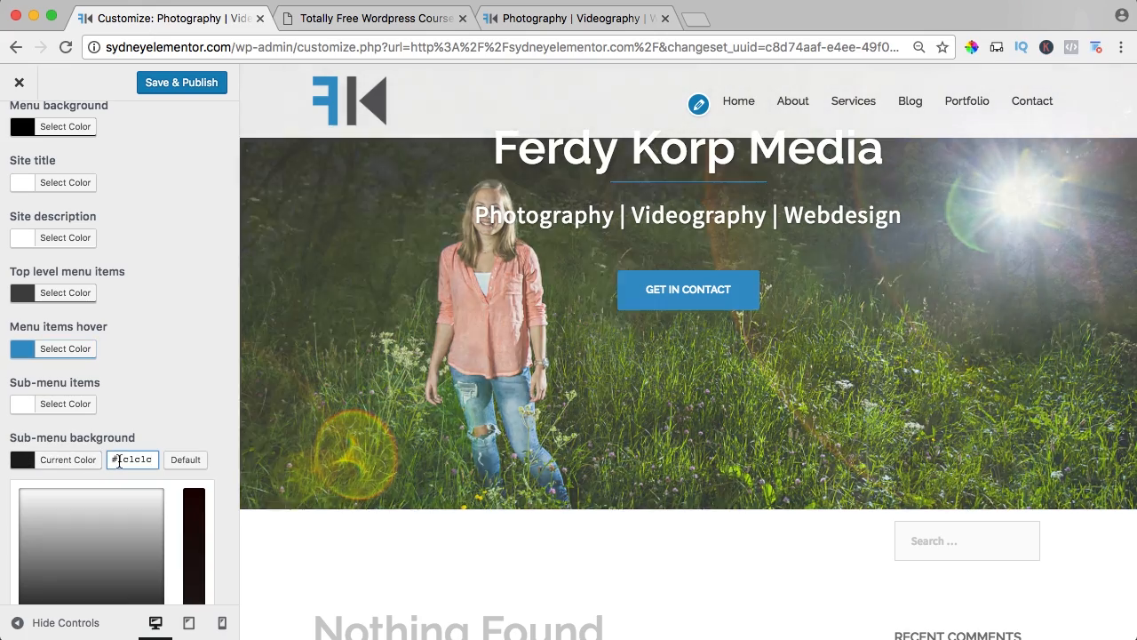
pyautogui.moveTo(116, 459); pyautogui.dragTo(147, 460)
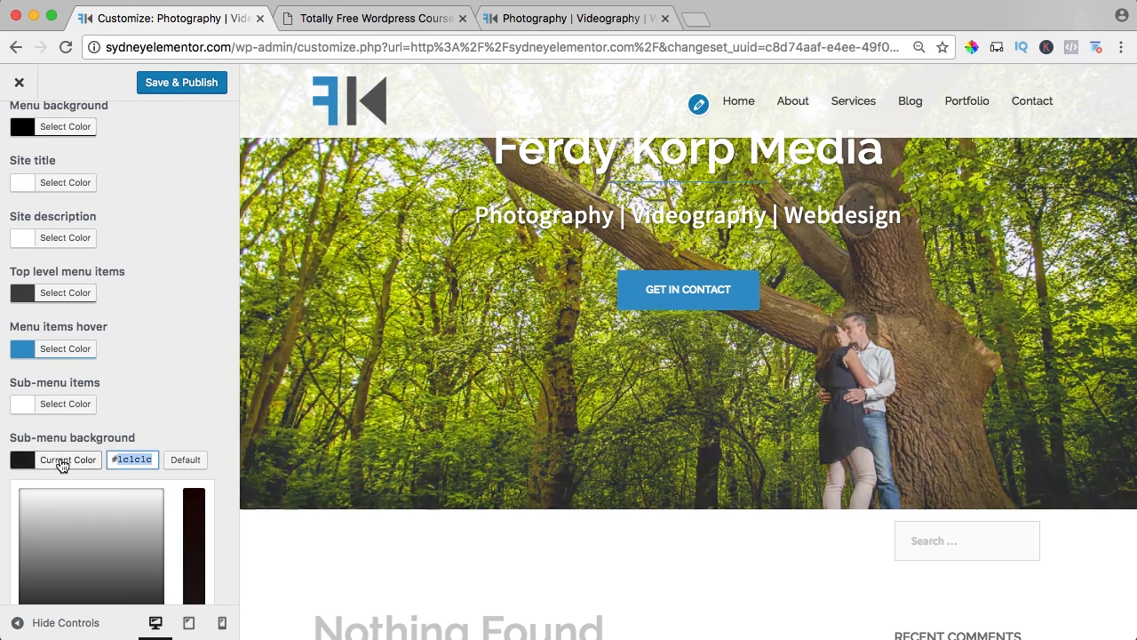
pyautogui.click(33, 461)
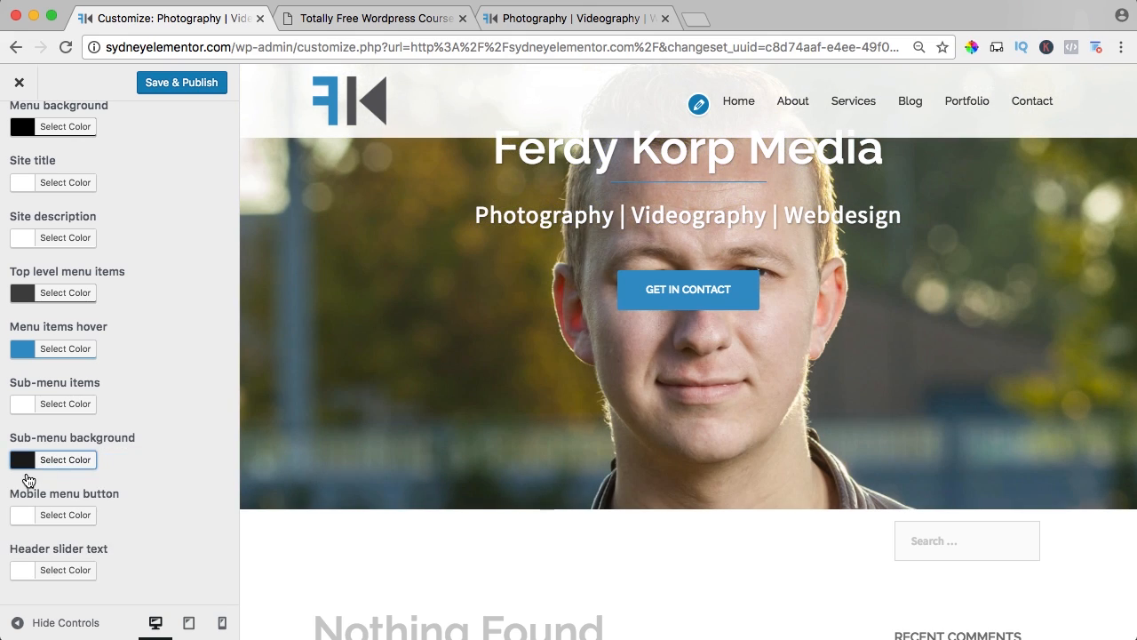
pyautogui.click(23, 465)
pyautogui.moveTo(46, 507); pyautogui.dragTo(16, 478)
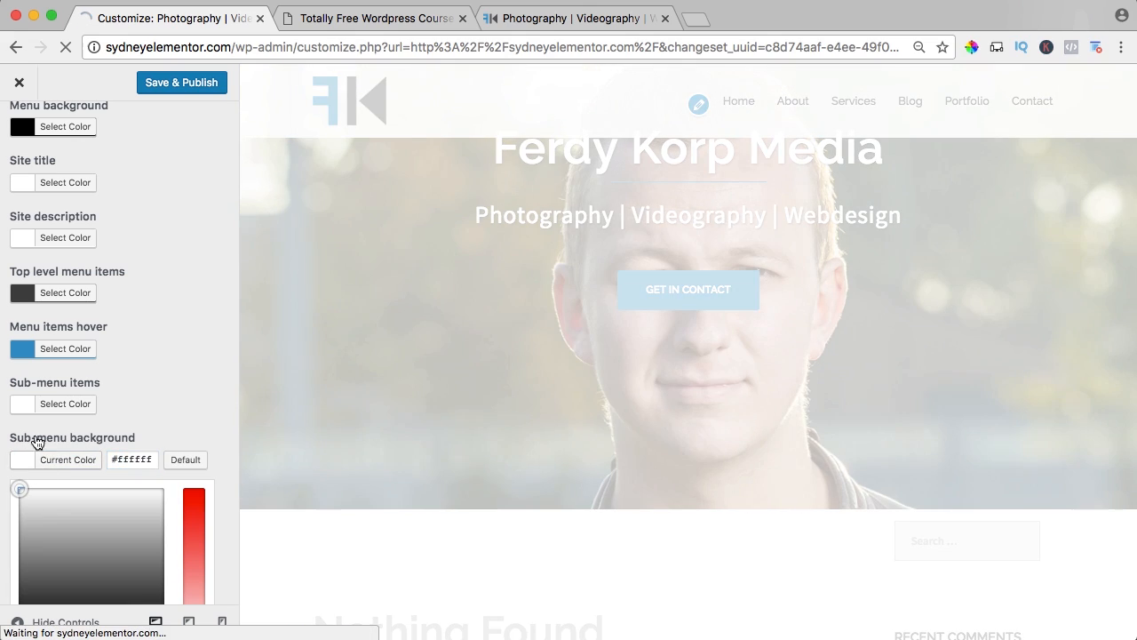
pyautogui.click(24, 405)
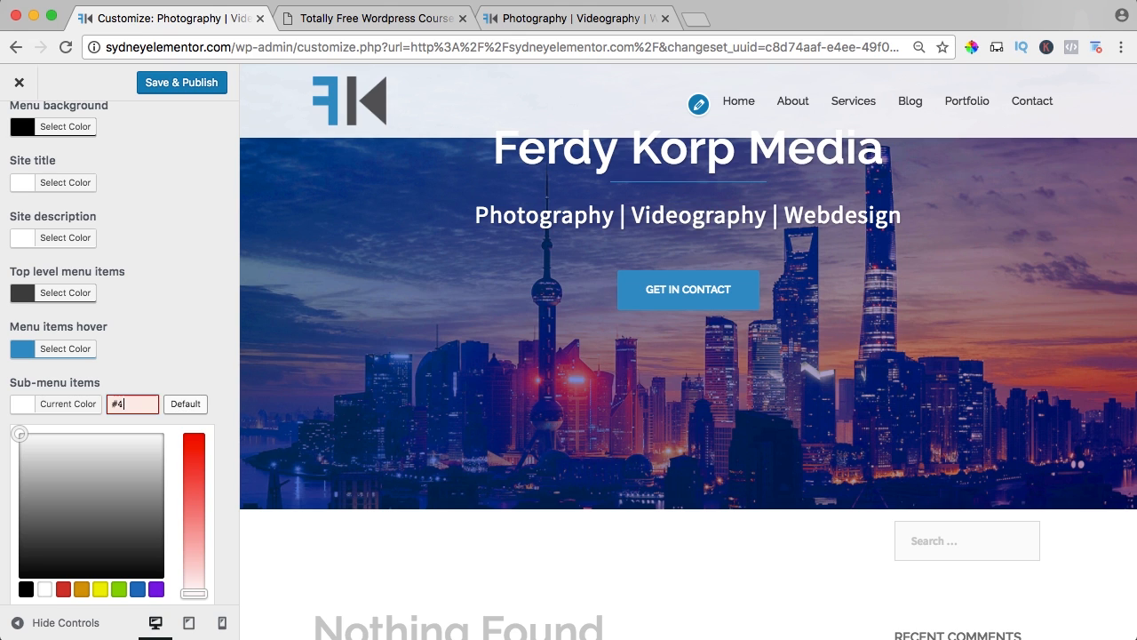
pyautogui.click(21, 405)
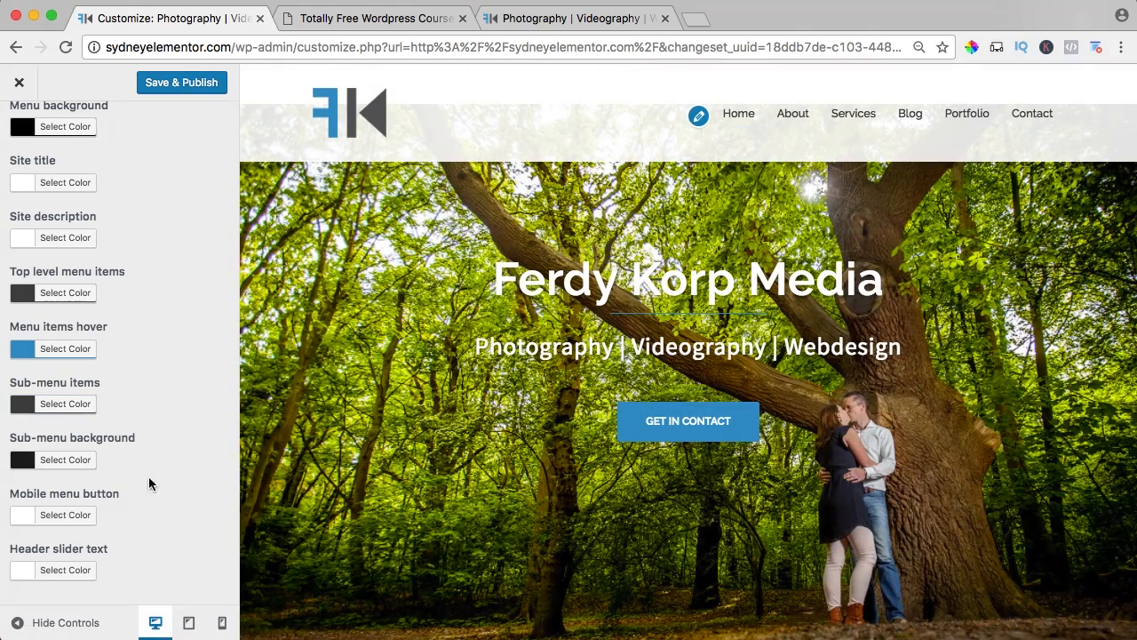
# Preview the site at tablet and mobile sizes, and check the collapsed menu in the tablet view.
pyautogui.click(190, 622)
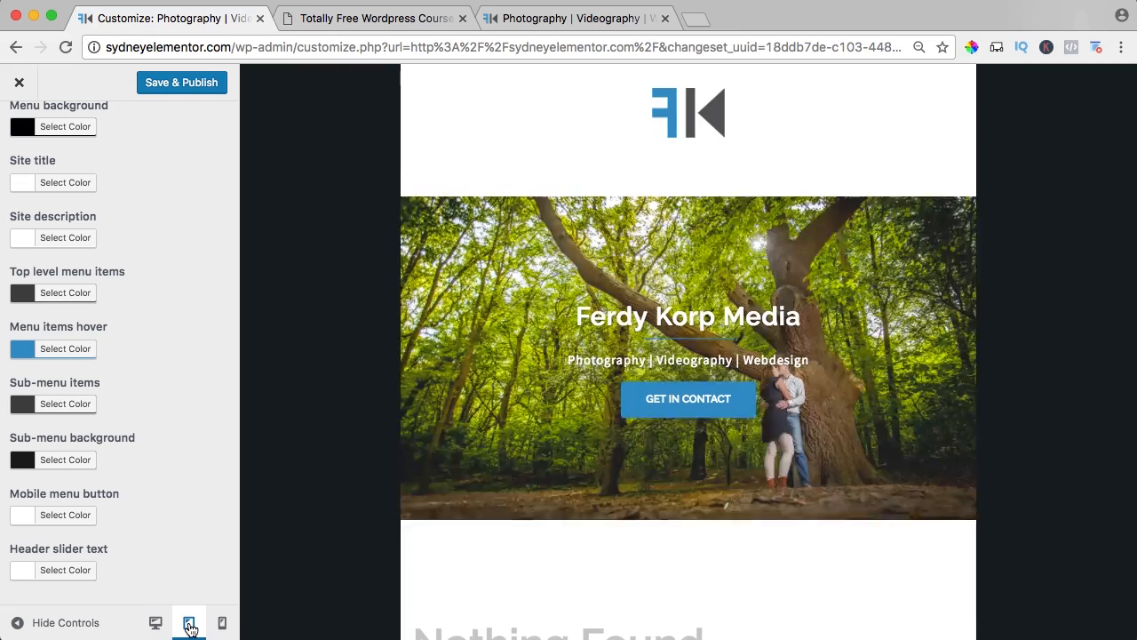
pyautogui.click(222, 624)
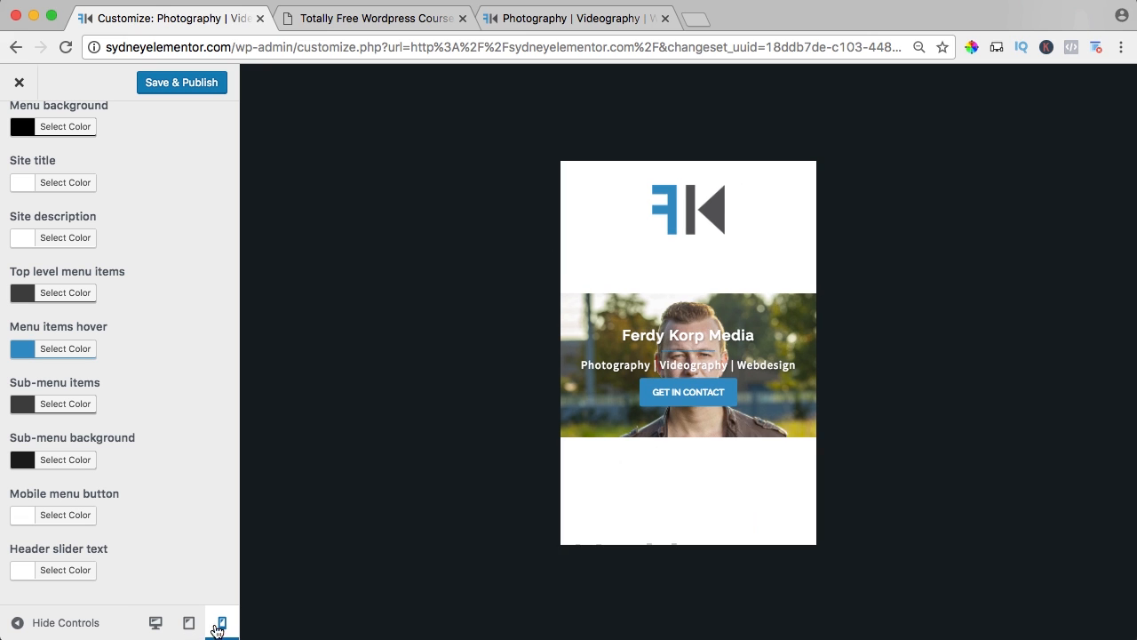
pyautogui.click(188, 624)
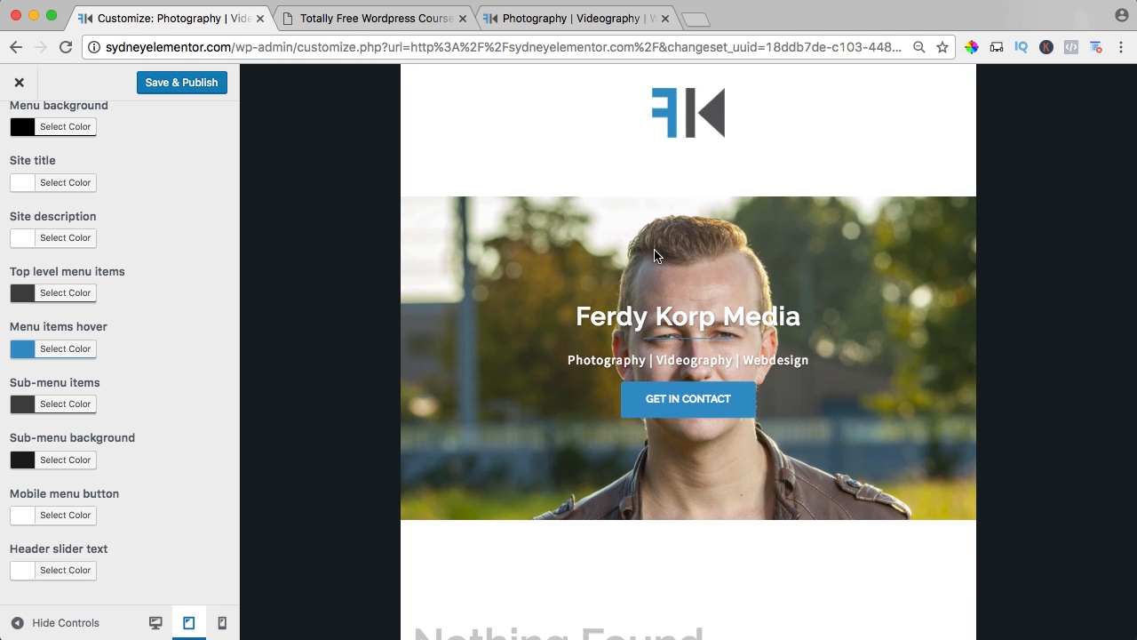
pyautogui.click(690, 180)
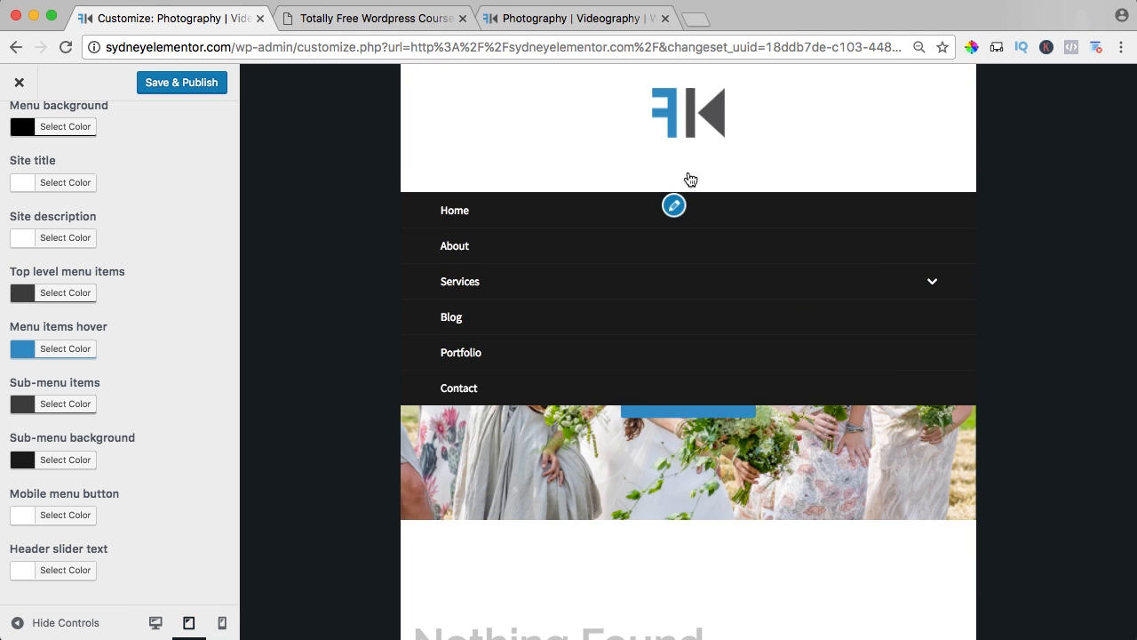
pyautogui.click(690, 180)
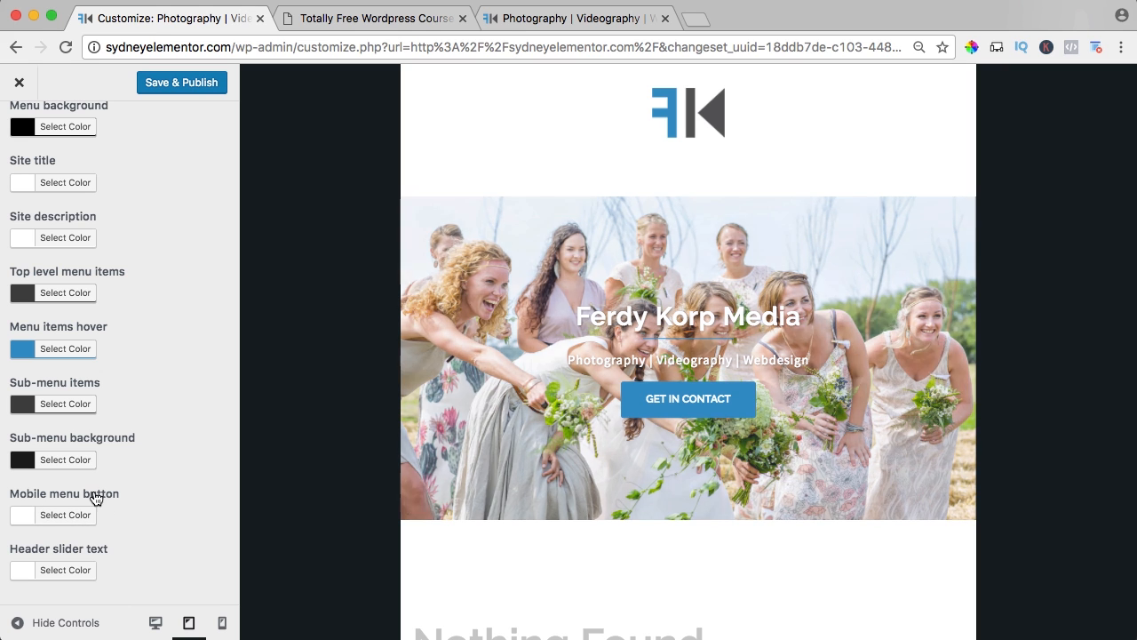
# Set the mobile menu button color to #444444, and test the button by expanding and collapsing the menu.
pyautogui.click(22, 519)
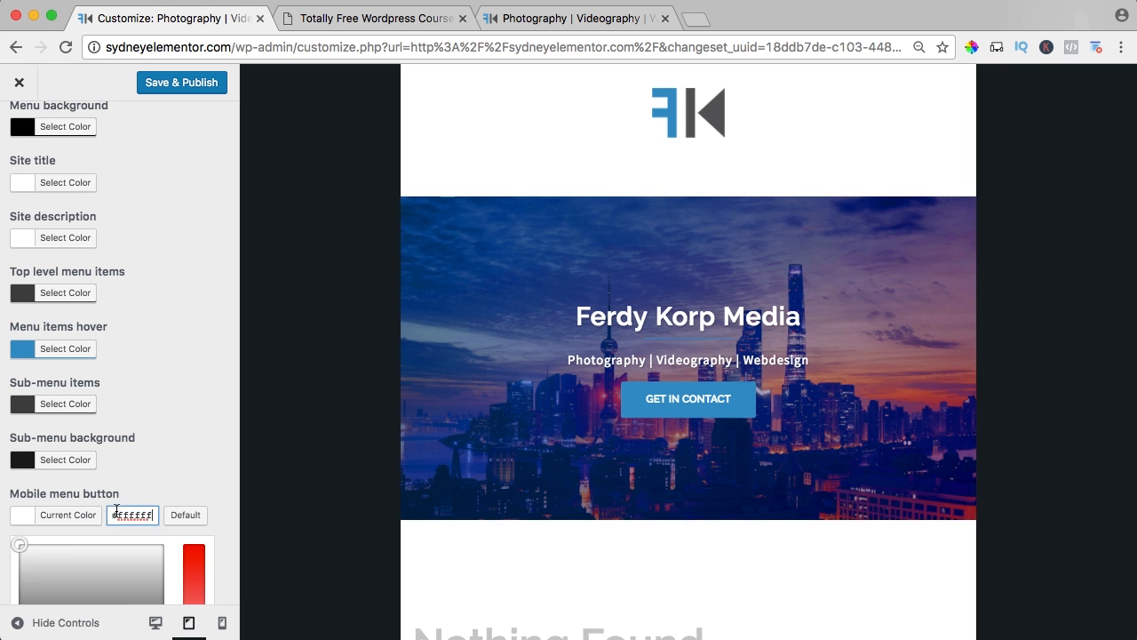
pyautogui.write('#444444')
pyautogui.click(30, 520)
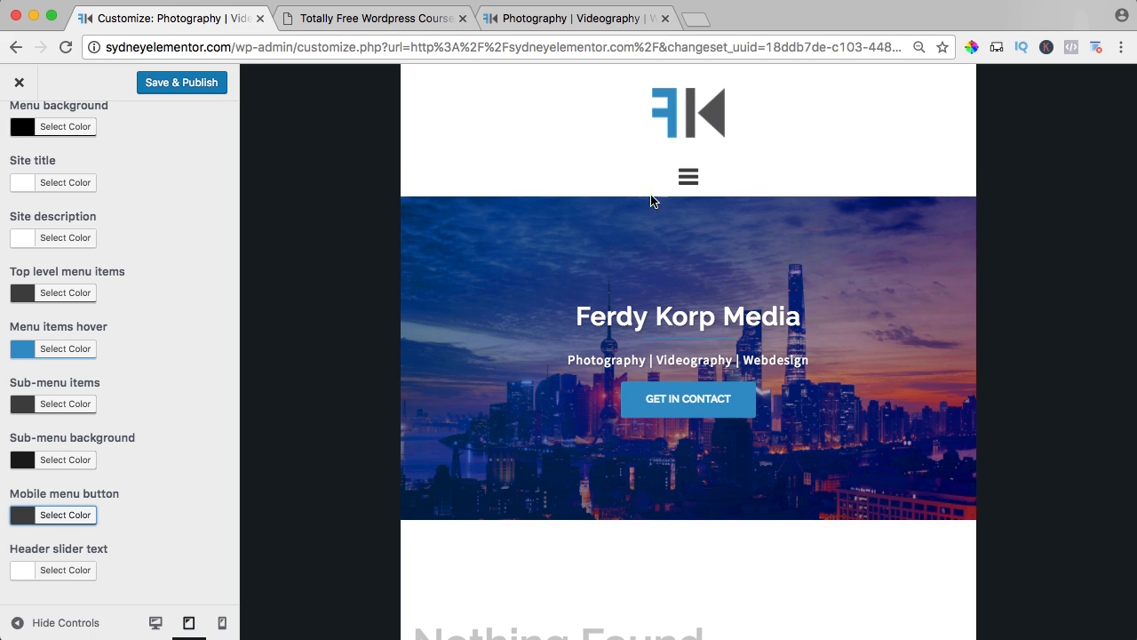
pyautogui.click(691, 179)
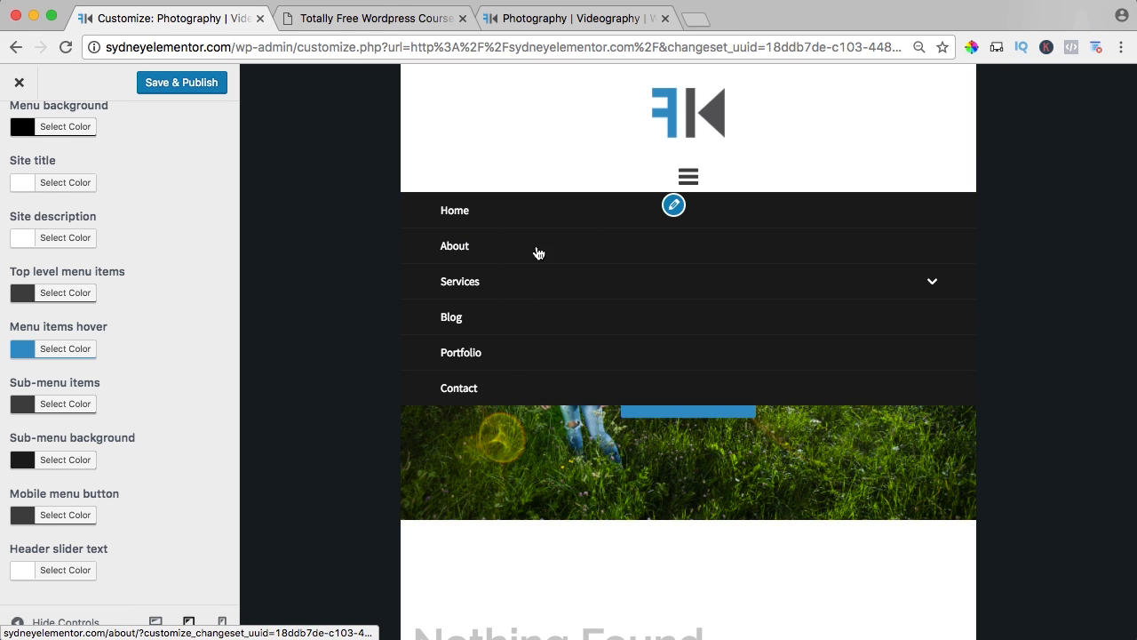
pyautogui.click(687, 179)
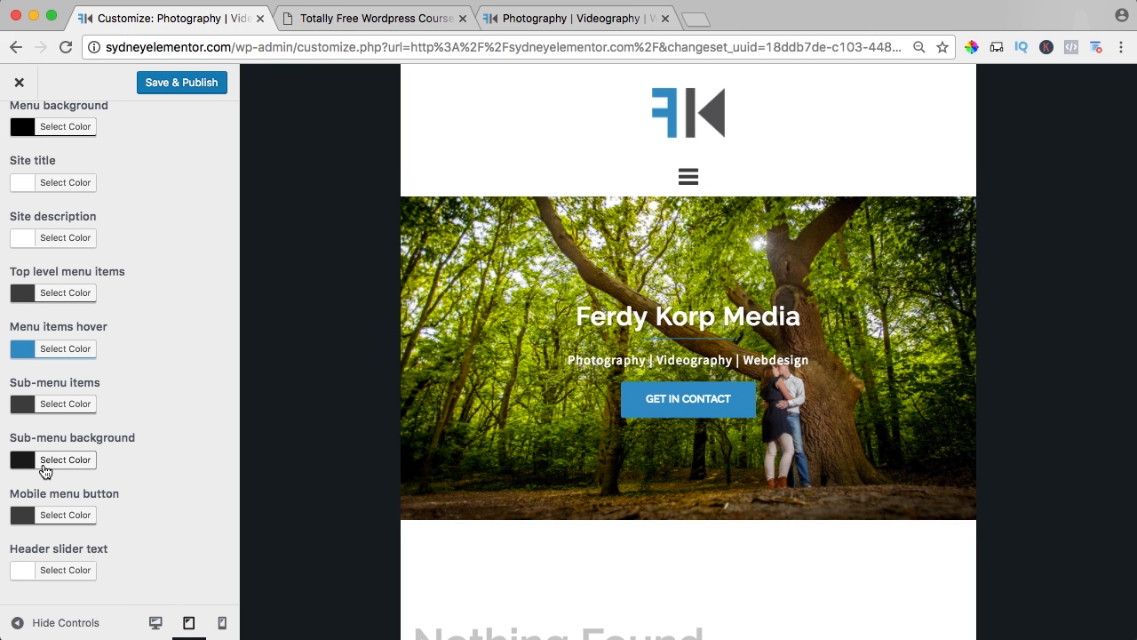
# Return to the desktop preview, and publish the header color changes.
pyautogui.click(154, 623)
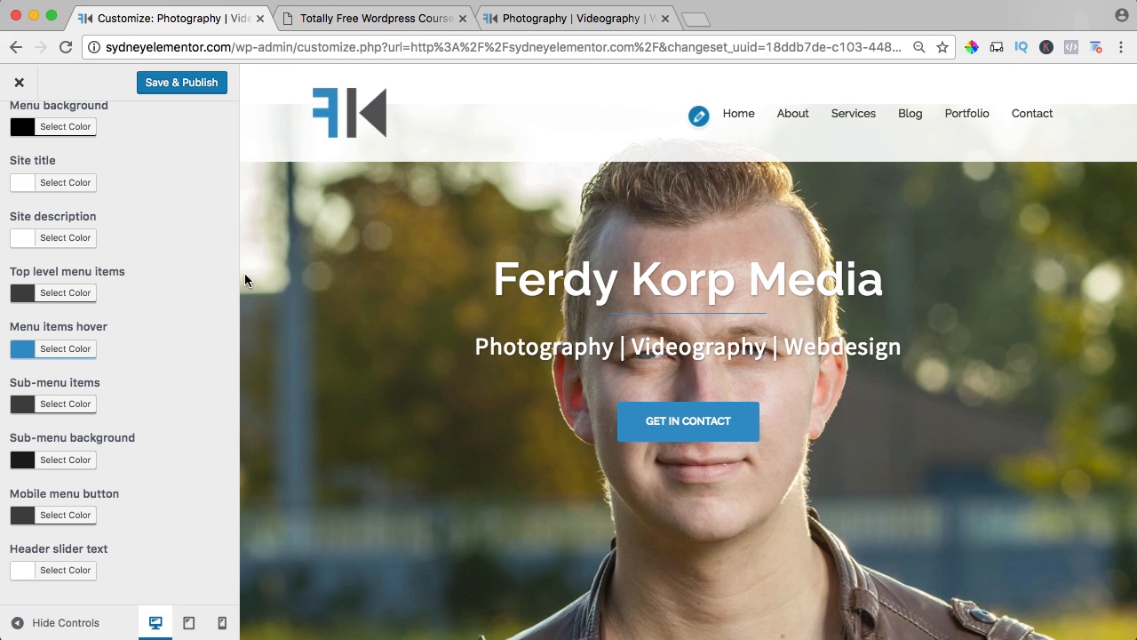
pyautogui.click(195, 81)
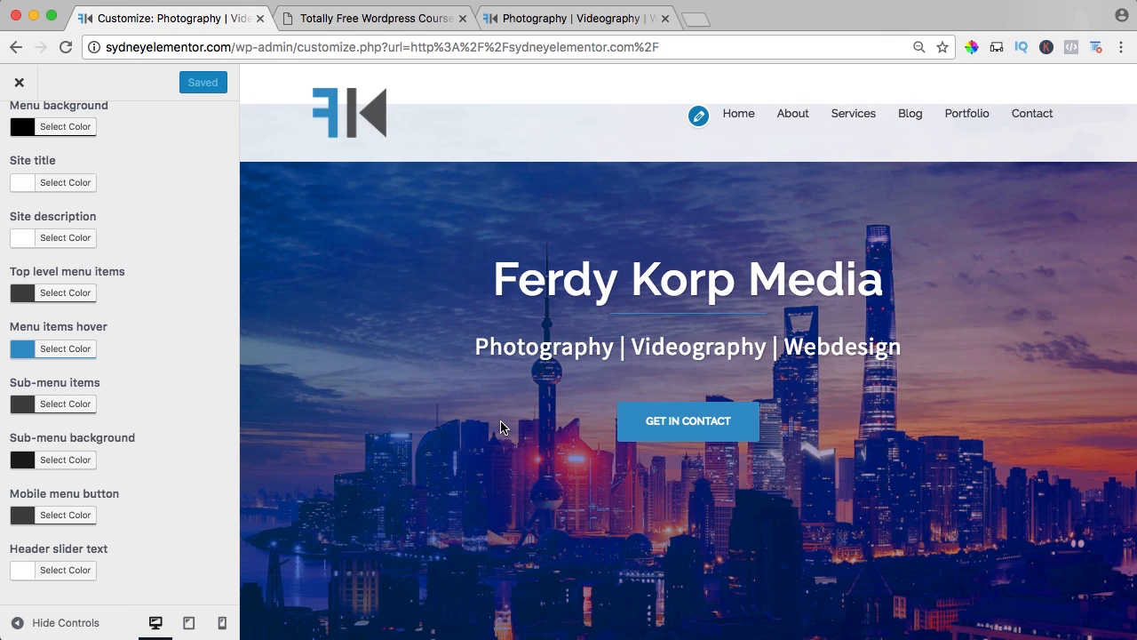
pyautogui.scroll(-2, 501, 427)
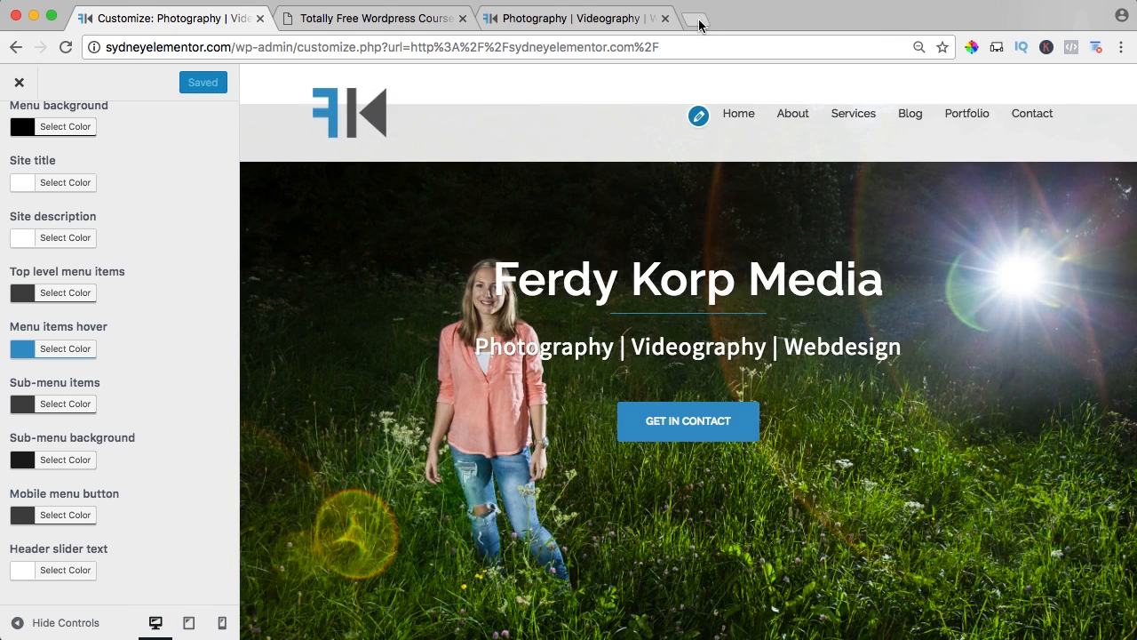
# Open pexels.com in a new browser tab.
pyautogui.click(697, 20)
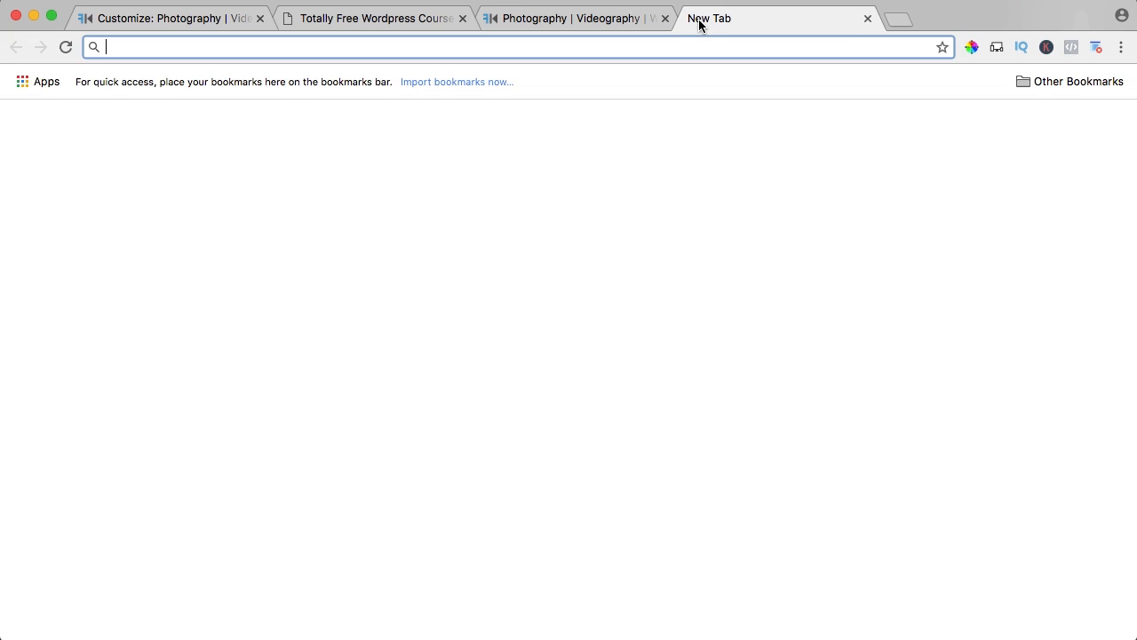
pyautogui.write('pexels.com')
pyautogui.press('Return')
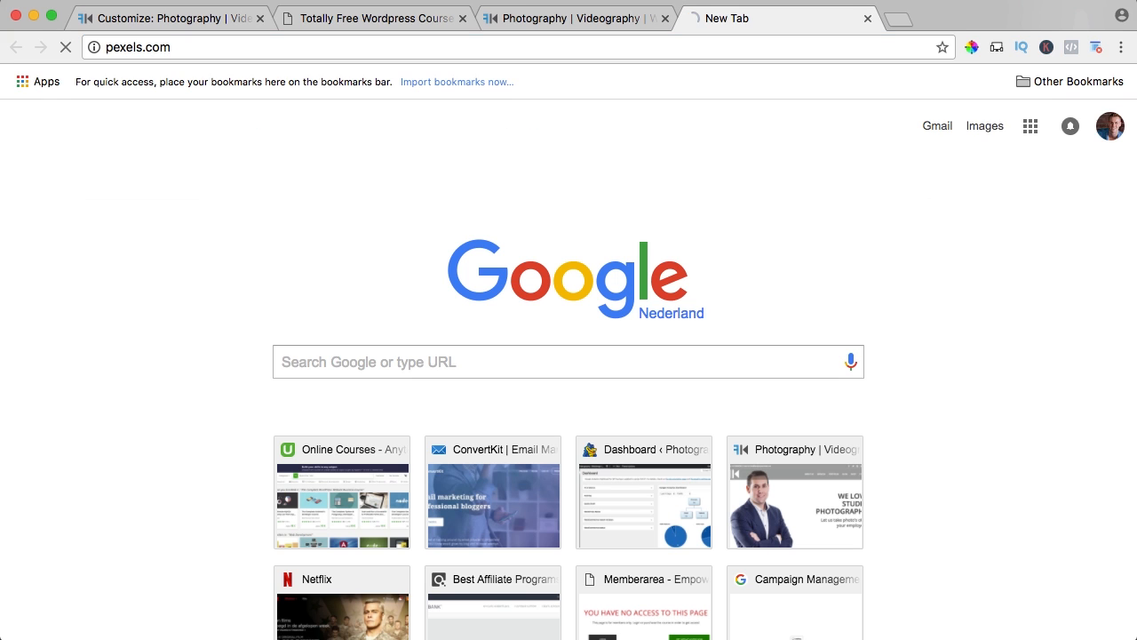
# Search Pexels for "city" photos and open the New York skyline skyscrapers photo.
pyautogui.write('c')
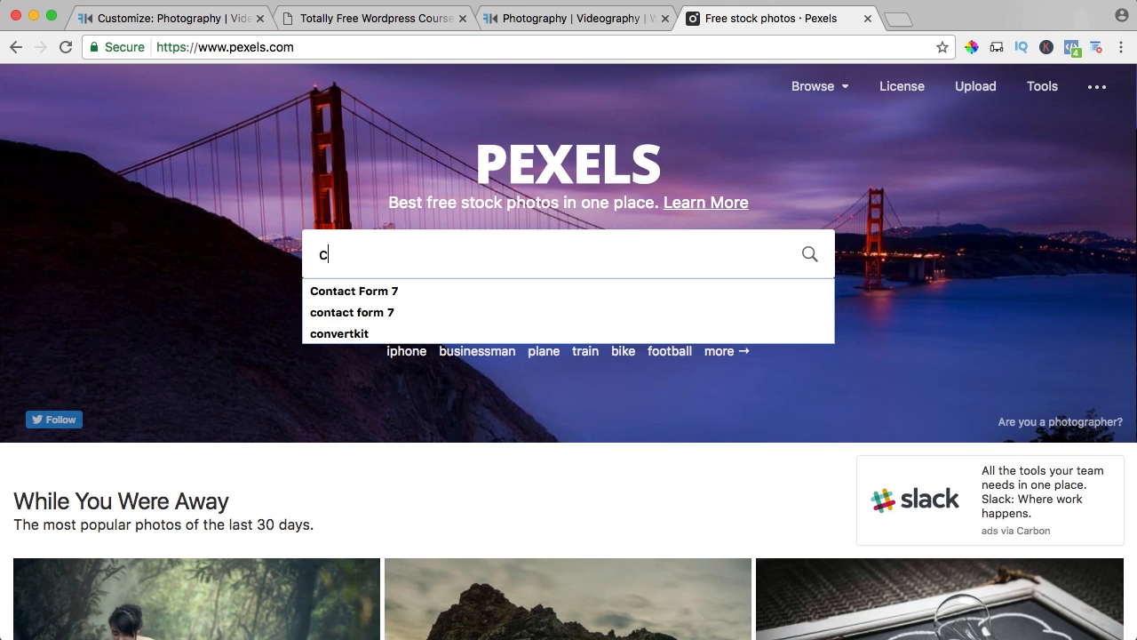
pyautogui.write('ity')
pyautogui.press('Return')
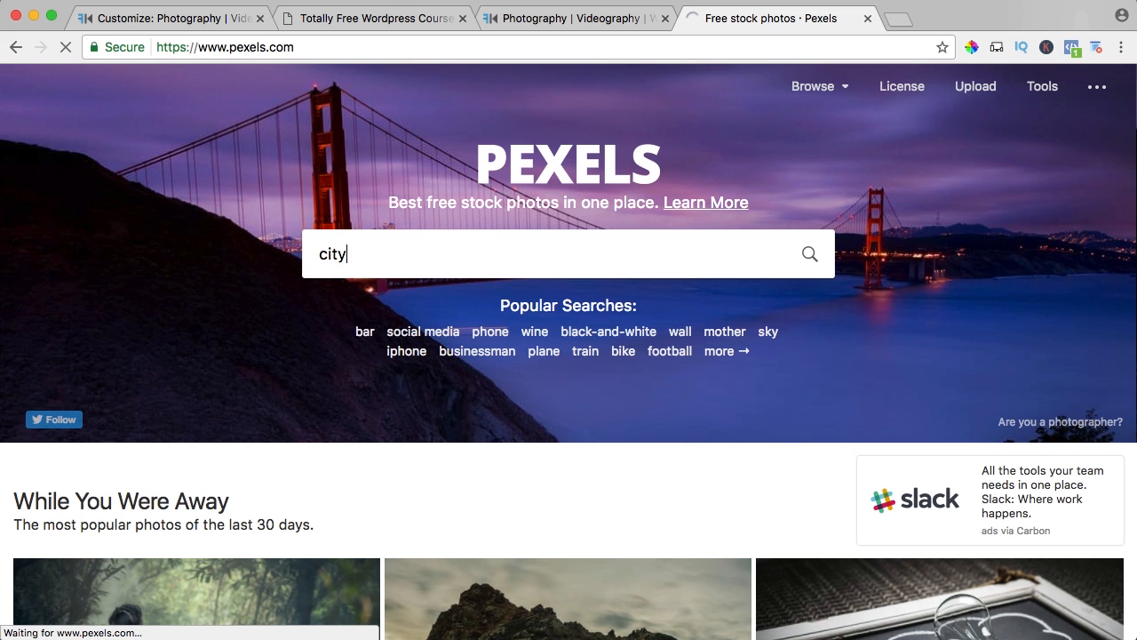
pyautogui.scroll(-2, 586, 270)
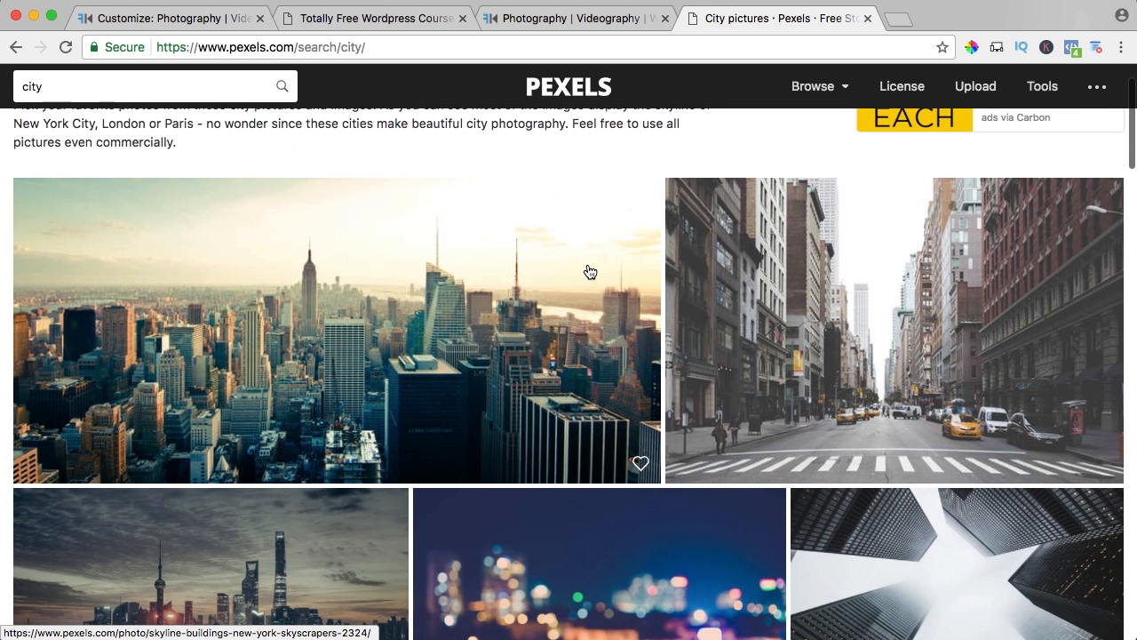
pyautogui.click(380, 274)
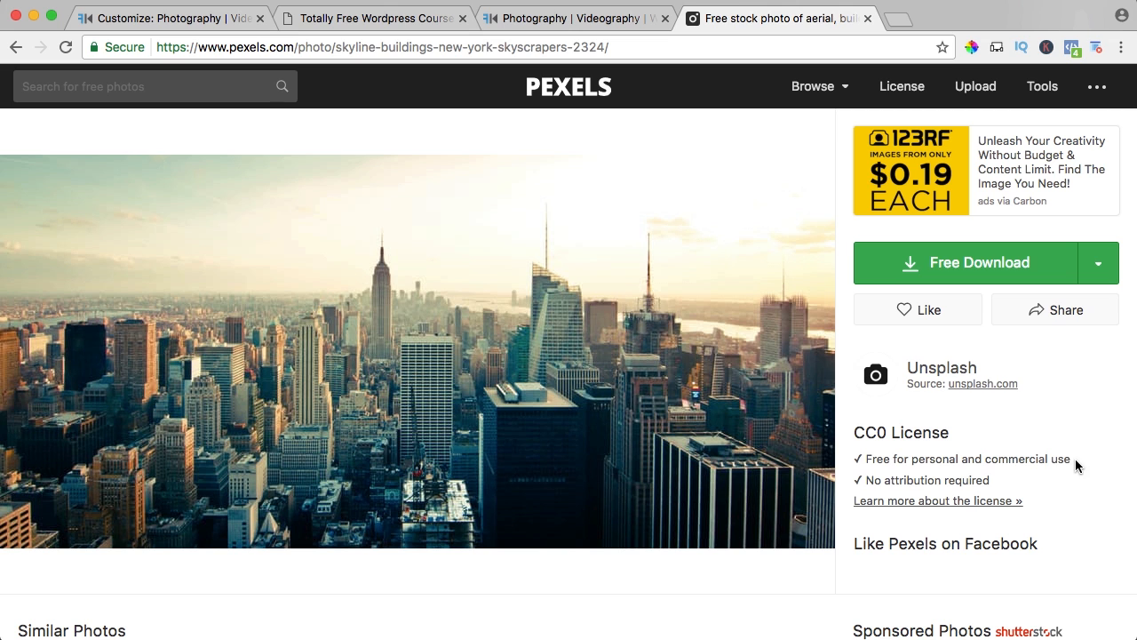
# Review the skyline photo's CC0 license terms, similar photos, tags and details.
pyautogui.moveTo(1075, 459); pyautogui.dragTo(970, 456)
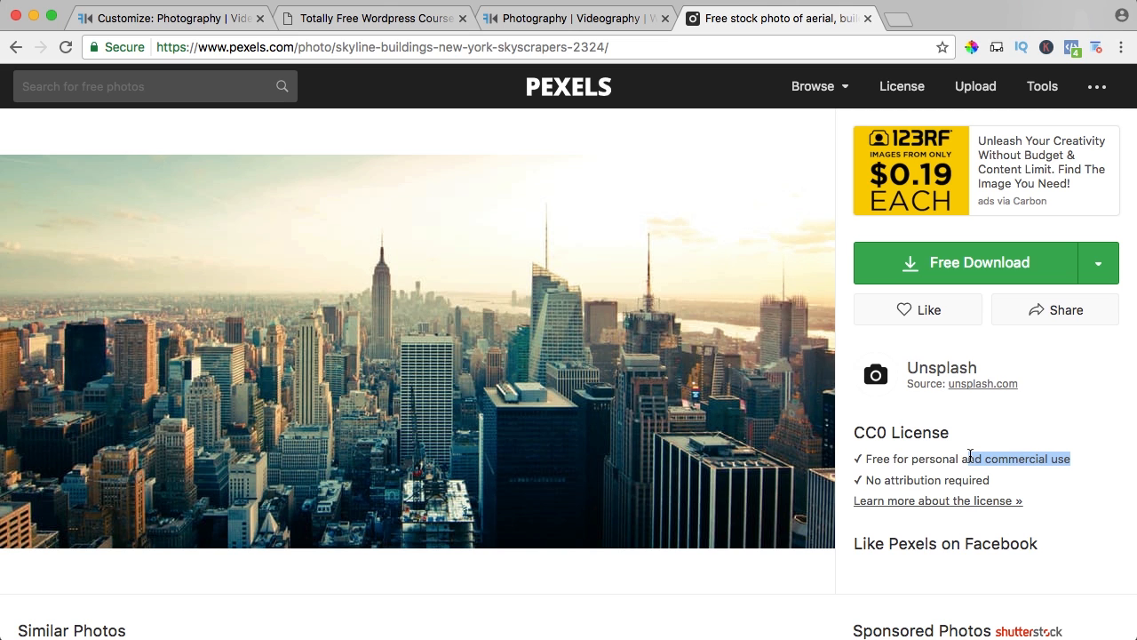
pyautogui.click(870, 454)
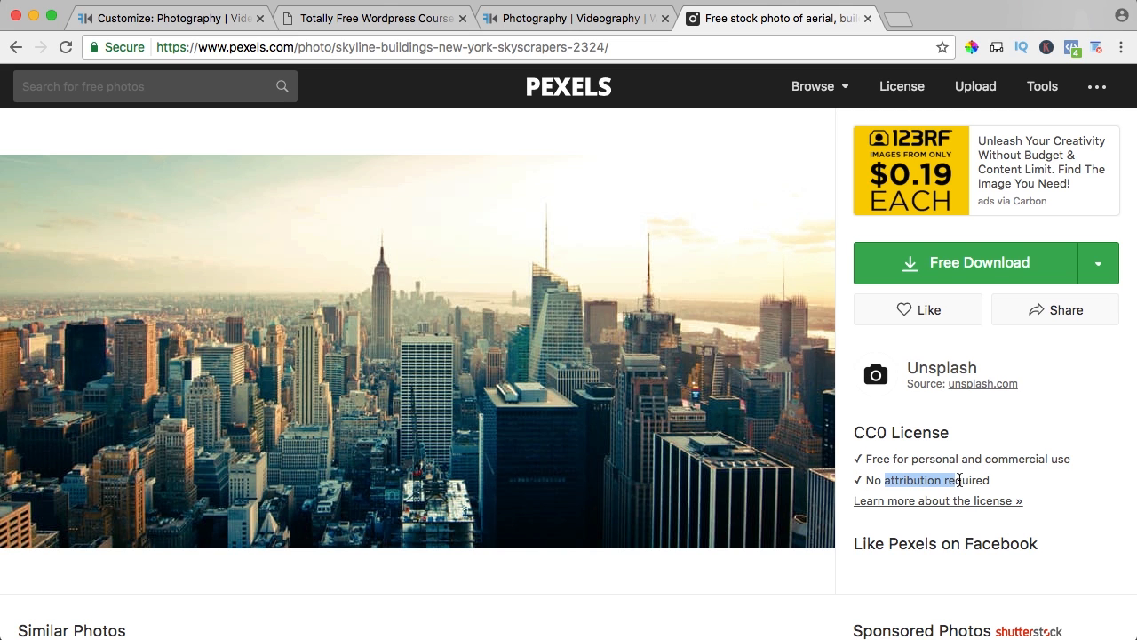
pyautogui.scroll(-3, 986, 444)
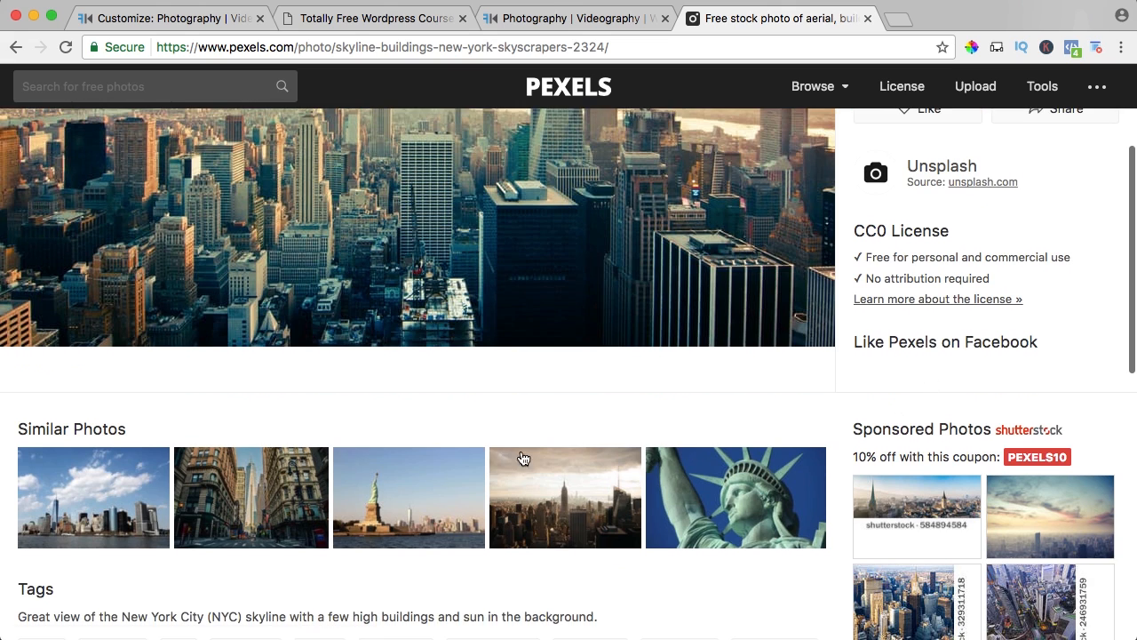
pyautogui.scroll(1, 491, 366)
pyautogui.scroll(2, 490, 366)
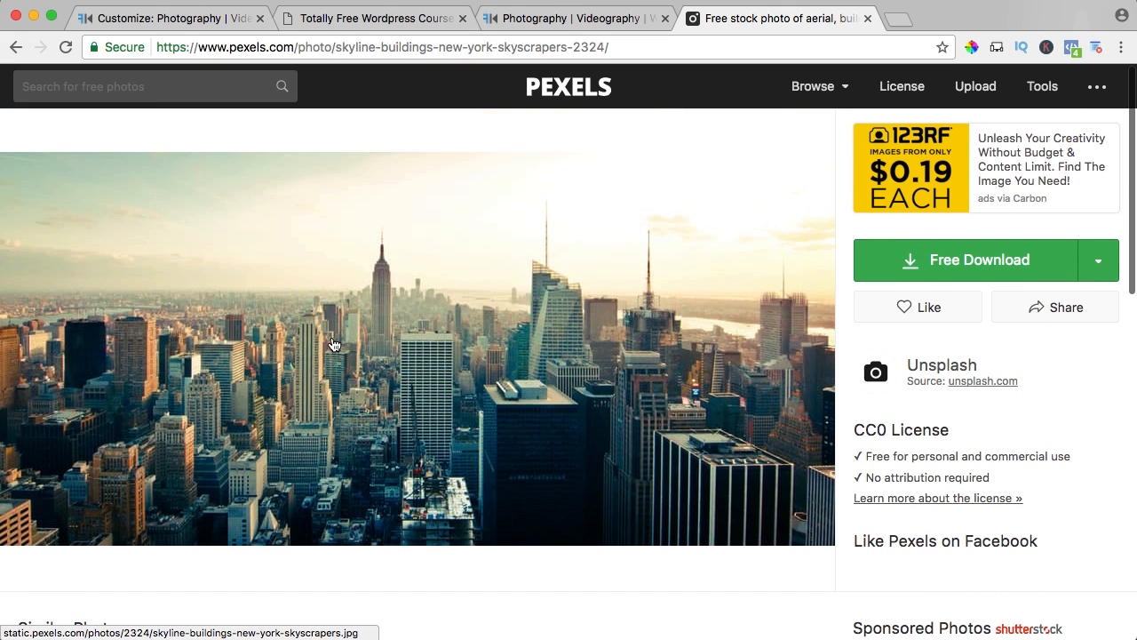
pyautogui.scroll(-6, 333, 345)
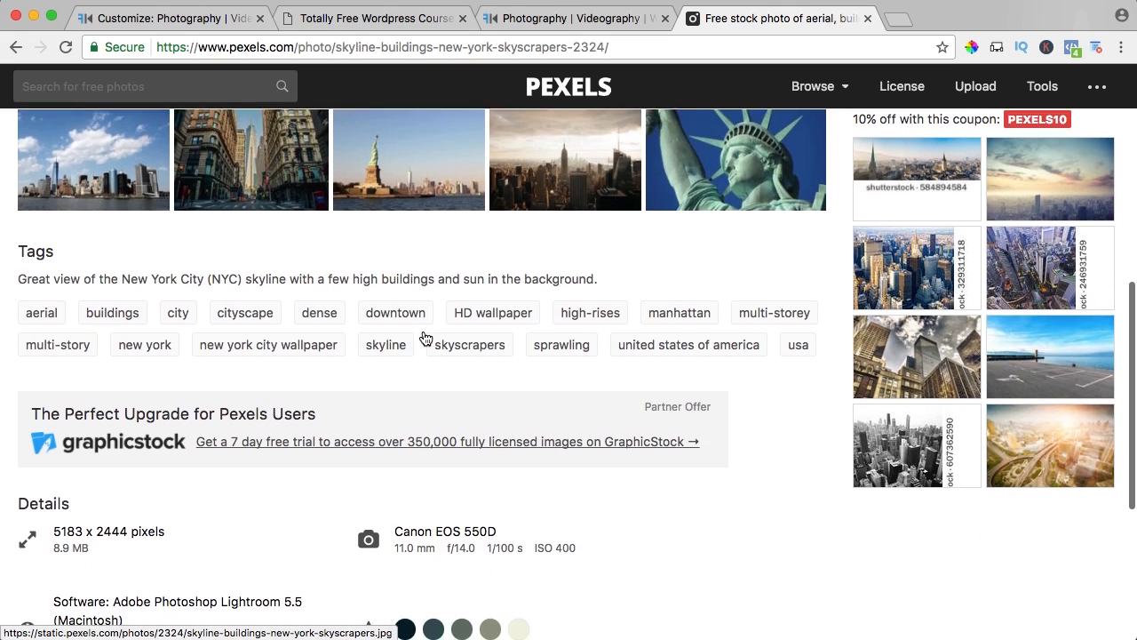
pyautogui.scroll(6, 424, 338)
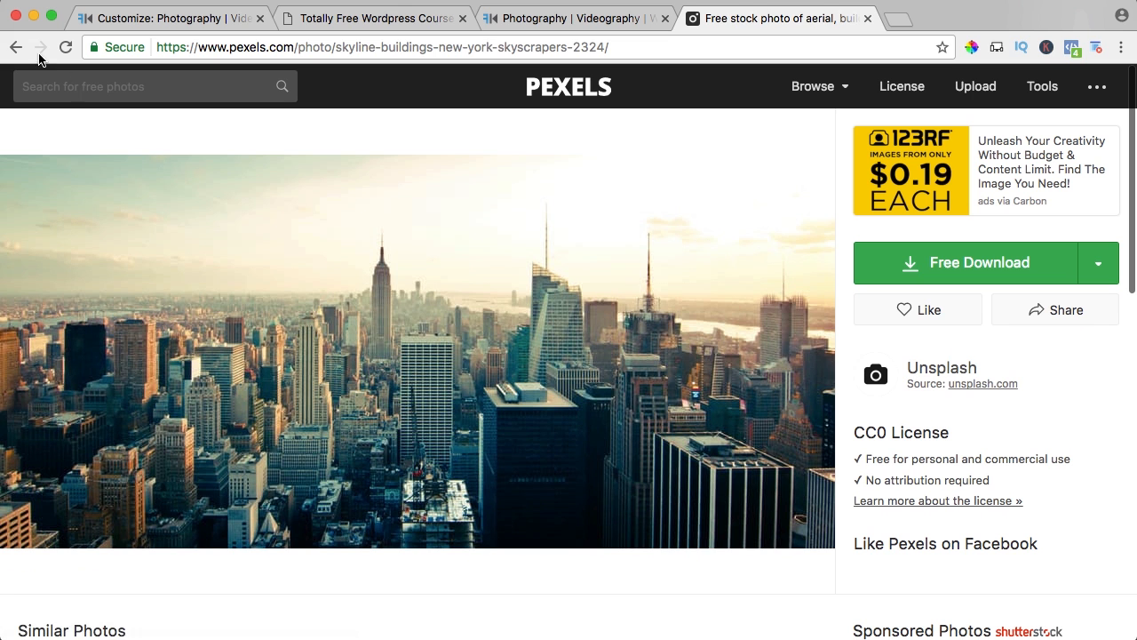
# Search Pexels for "beach" photos and open the photo of the wooden pathway to the beach shore.
pyautogui.click(59, 82)
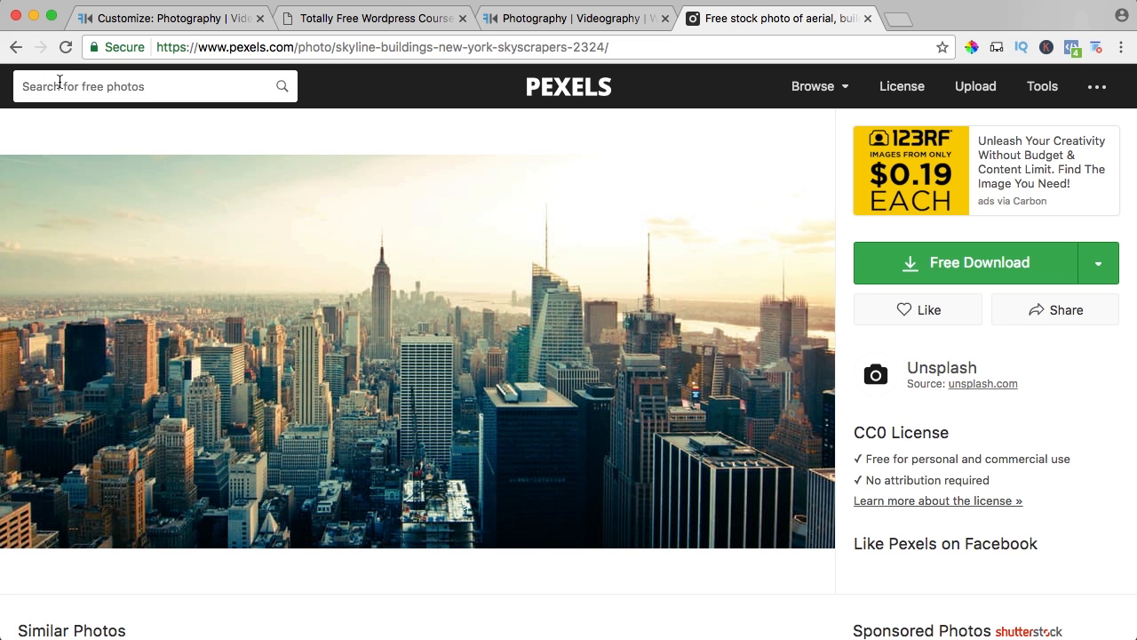
pyautogui.write('beach')
pyautogui.press('Return')
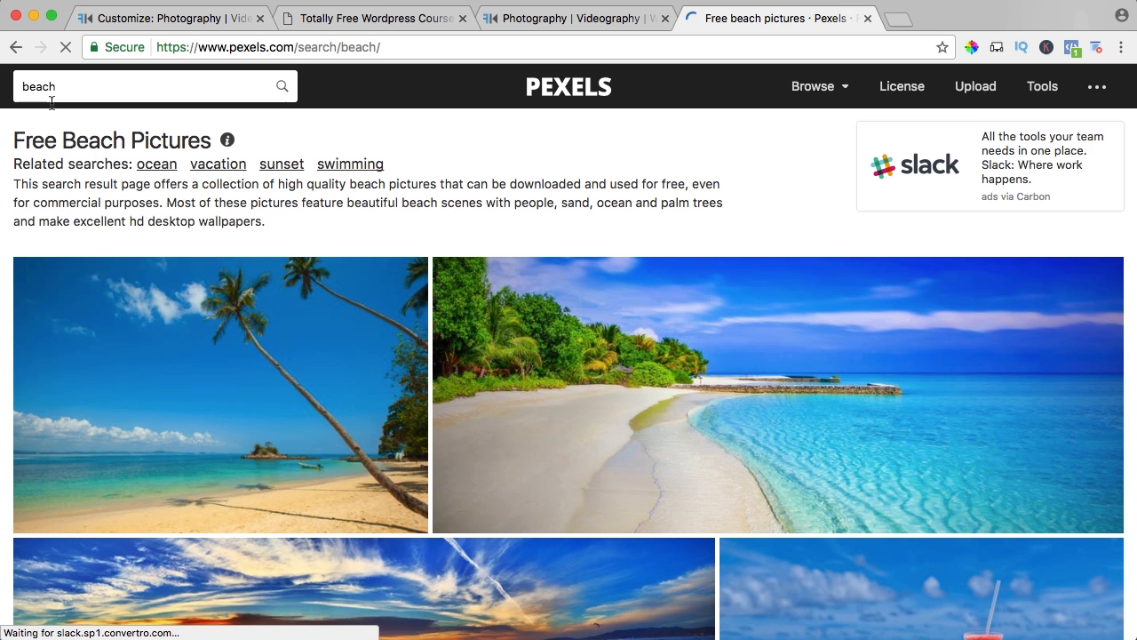
pyautogui.scroll(-6, 686, 392)
pyautogui.scroll(-3, 686, 393)
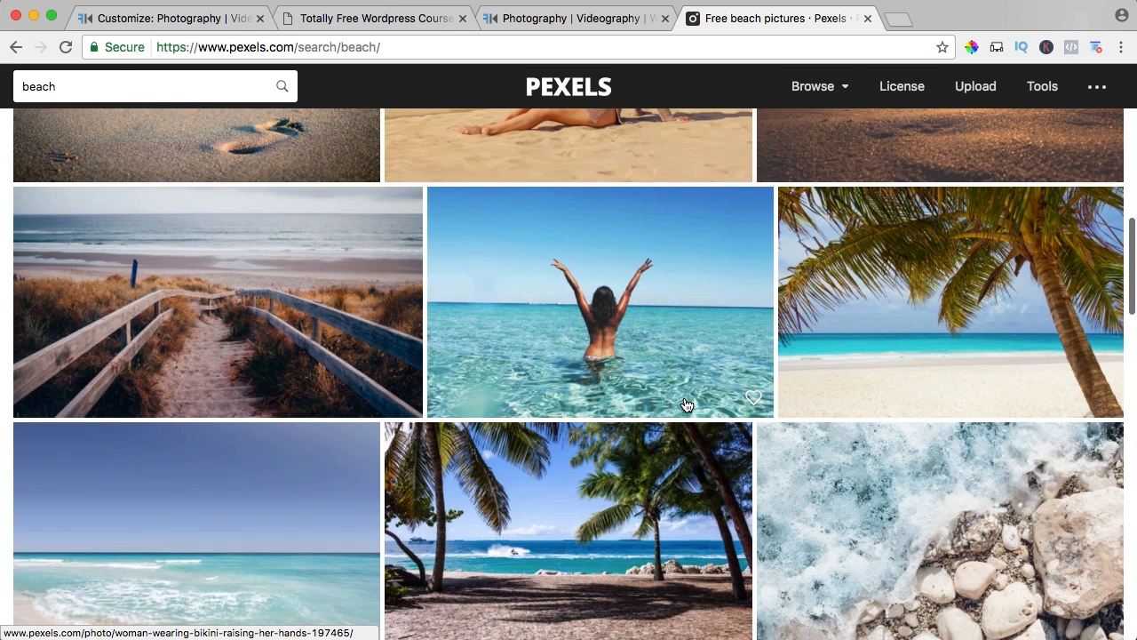
pyautogui.click(257, 287)
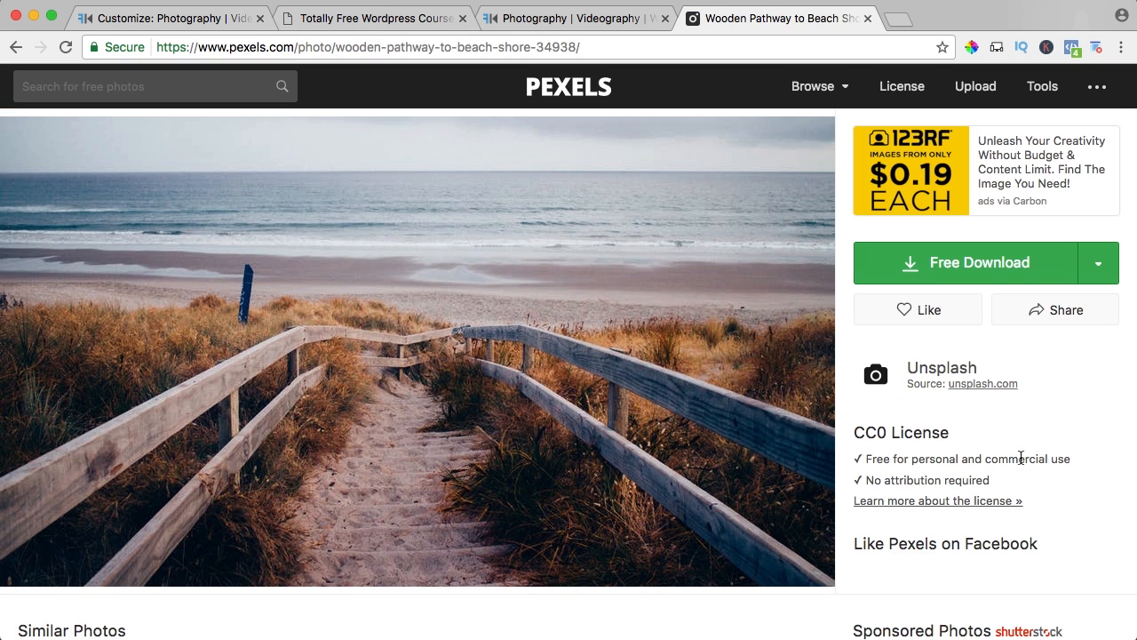
# Look over the beach pathway photo's details and a similar moonlit beach photo, and close the Pexels tab.
pyautogui.scroll(-1, 386, 368)
pyautogui.scroll(1, 386, 368)
pyautogui.scroll(-6, 426, 355)
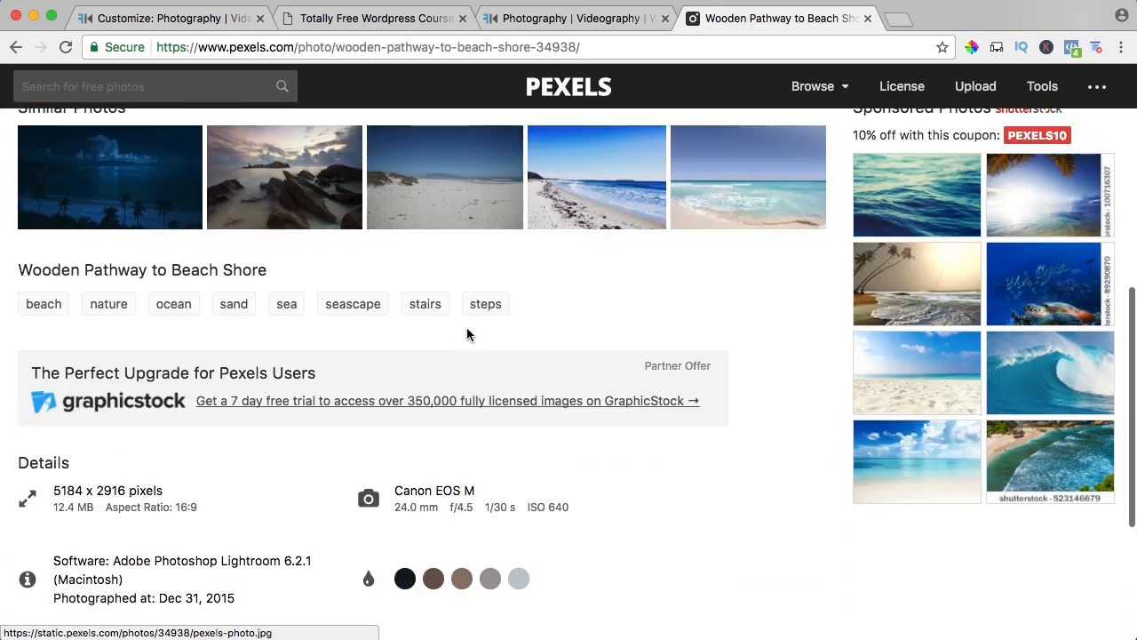
pyautogui.scroll(10, 467, 332)
pyautogui.scroll(-10, 500, 329)
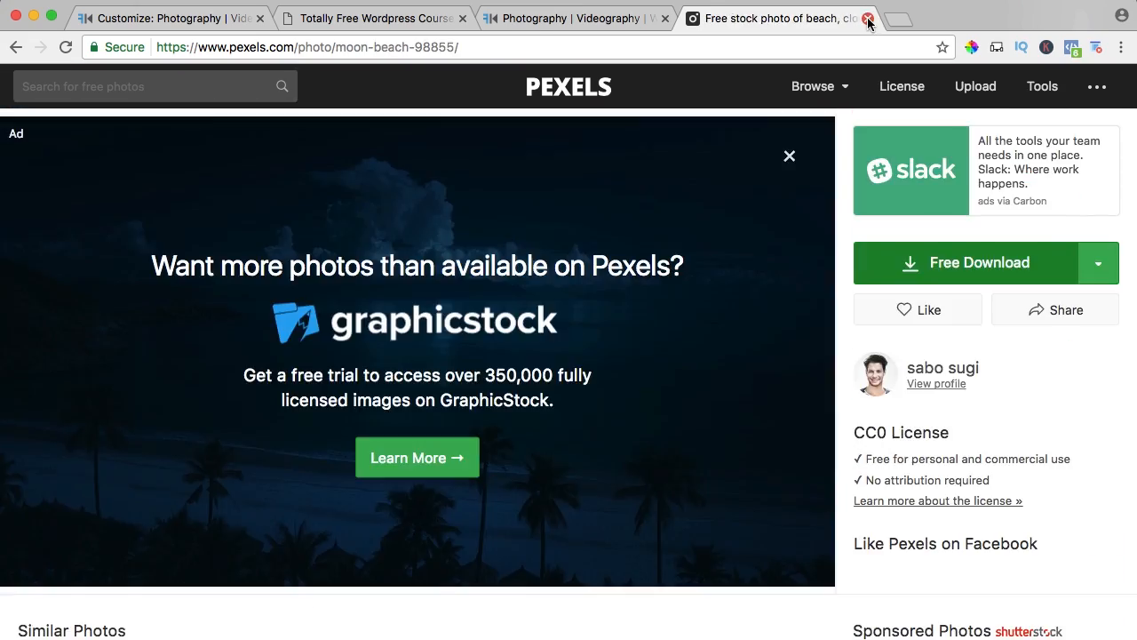
pyautogui.click(868, 18)
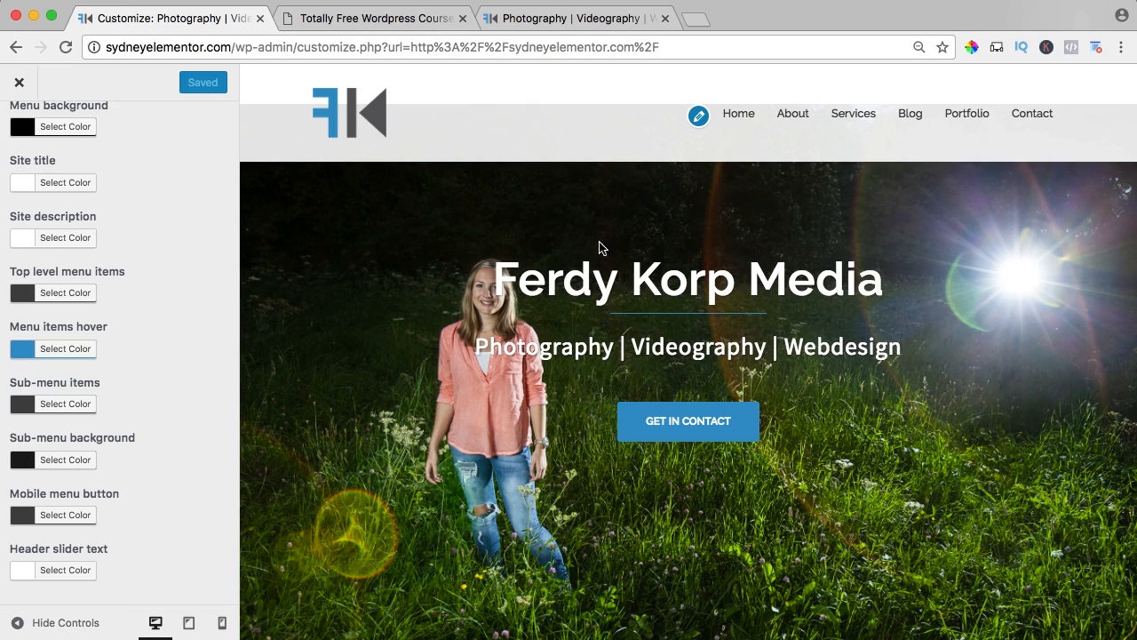
# Go from the header colors to the footer colors, and set the footer widget area background to #444444.
pyautogui.scroll(2, 156, 160)
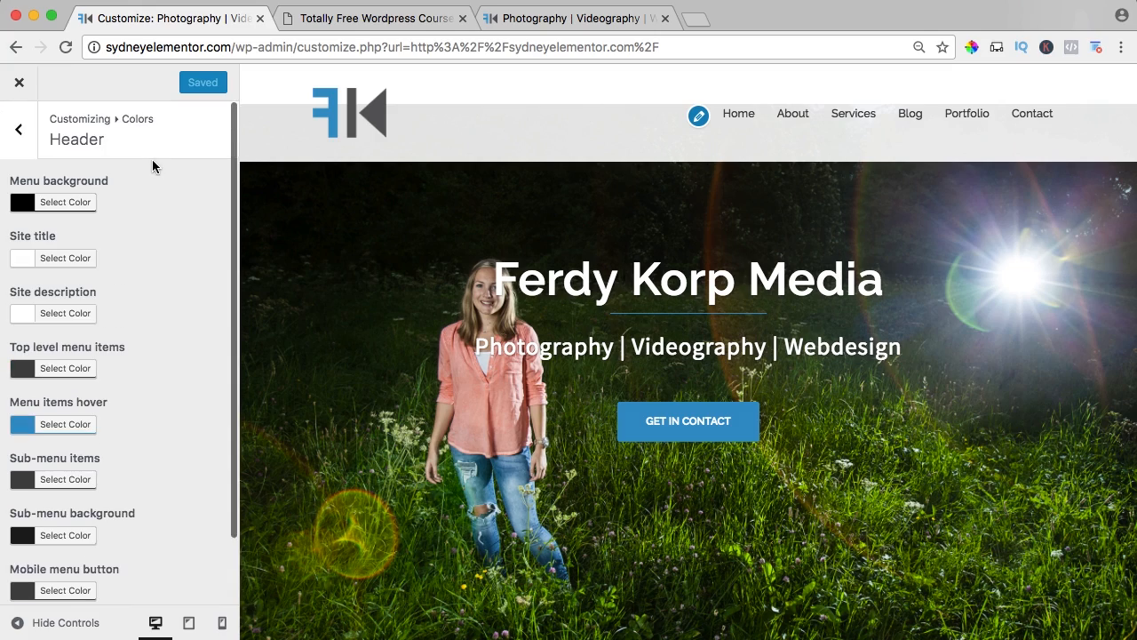
pyautogui.click(23, 133)
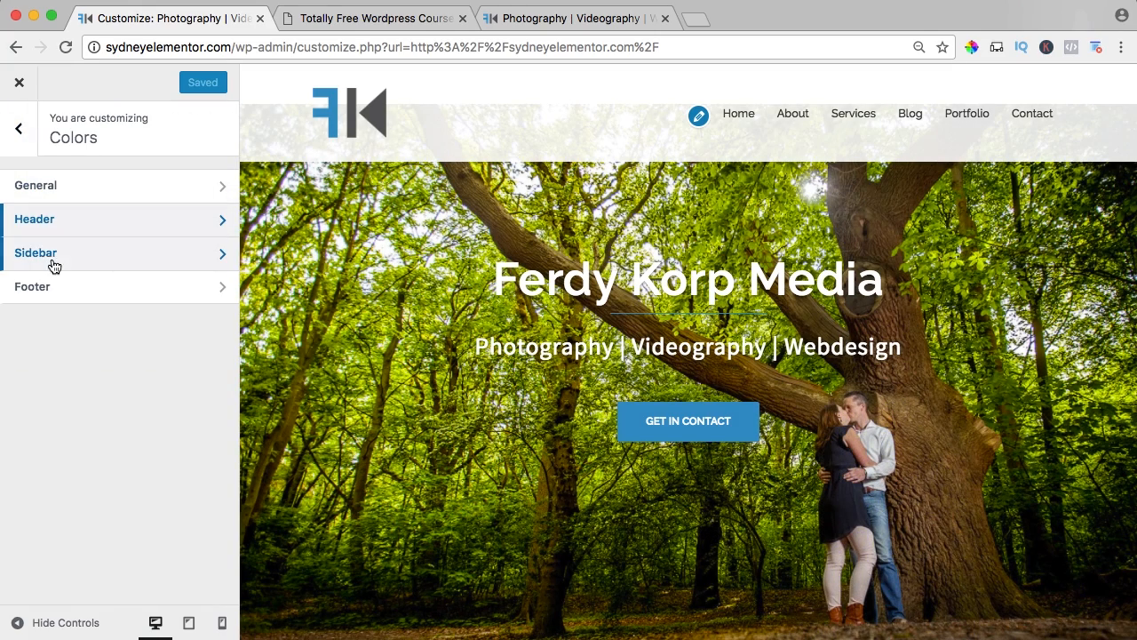
pyautogui.scroll(-10, 492, 292)
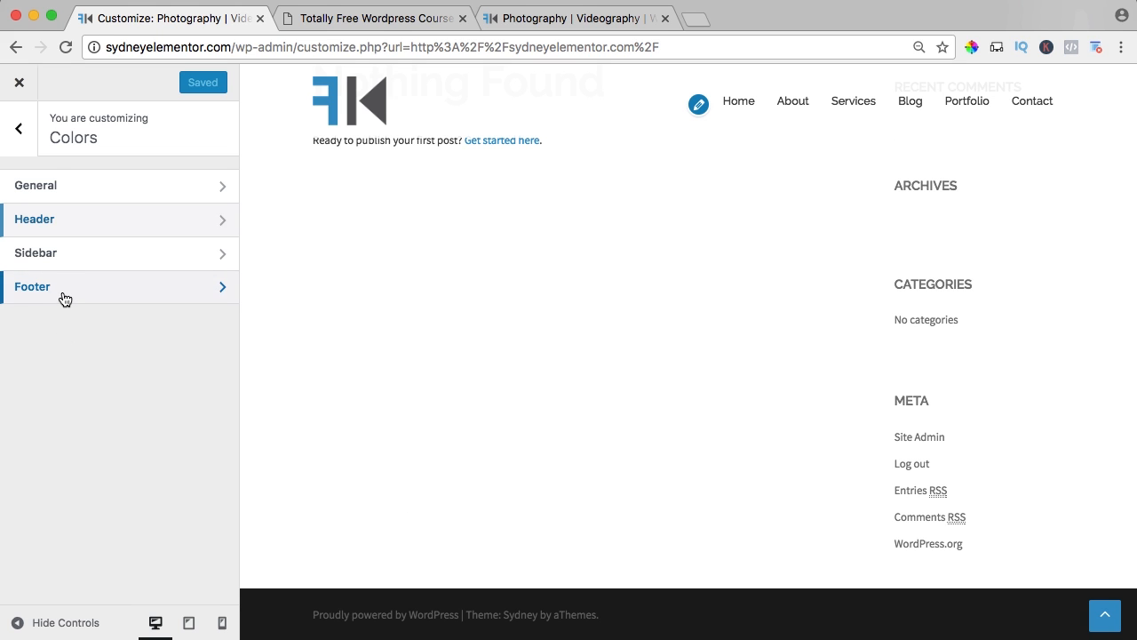
pyautogui.click(64, 298)
pyautogui.click(24, 203)
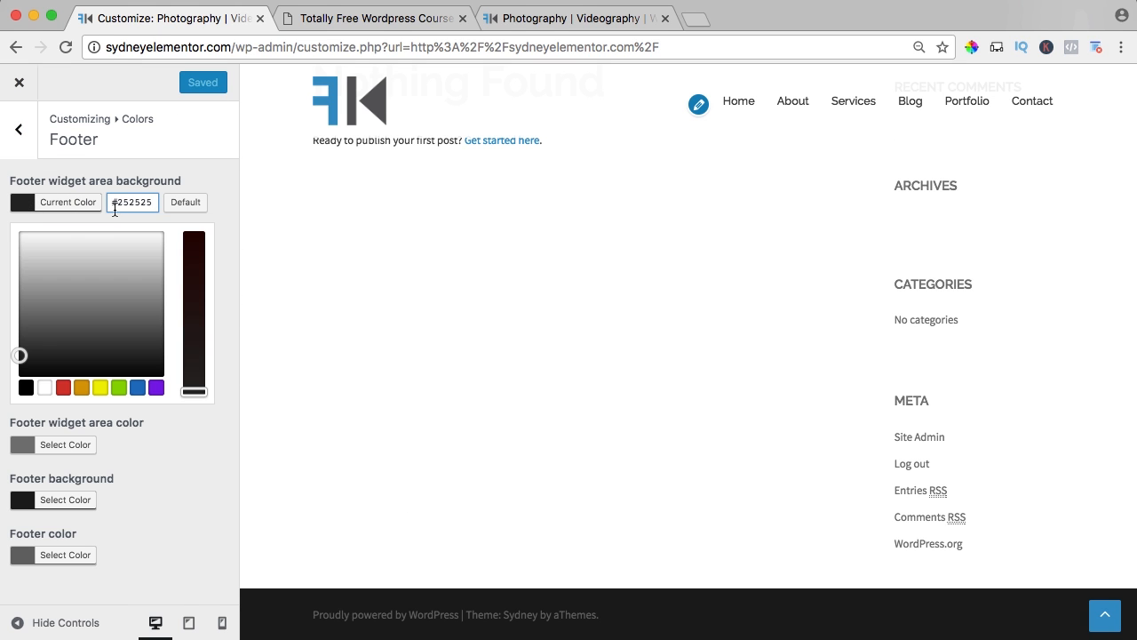
pyautogui.write('444444')
pyautogui.click(24, 202)
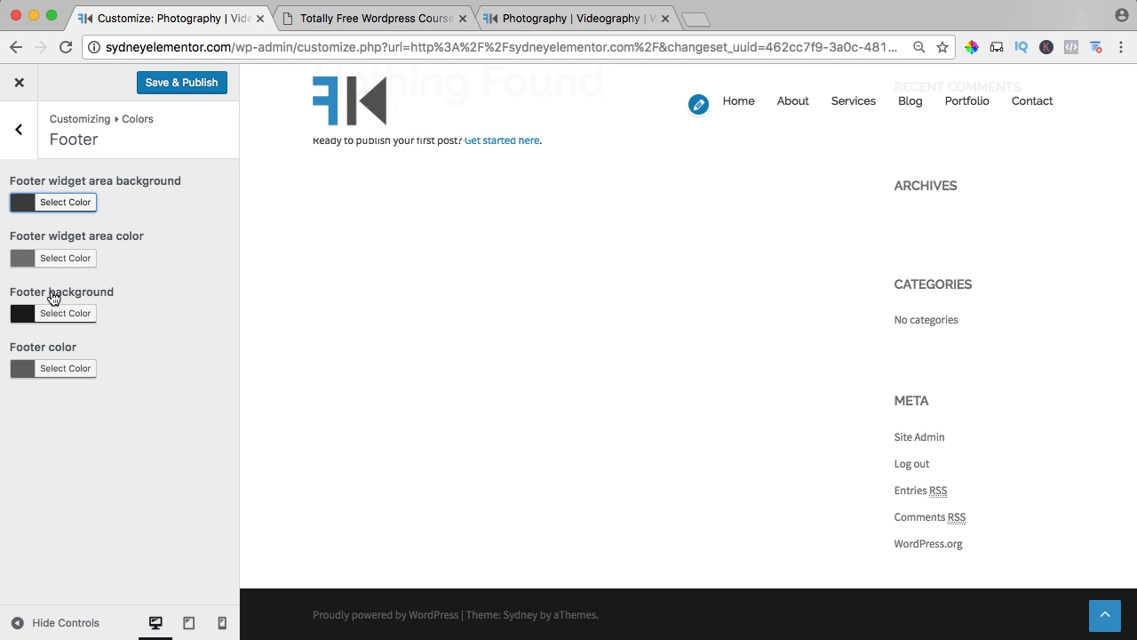
# Set the footer background color to #444444.
pyautogui.click(25, 317)
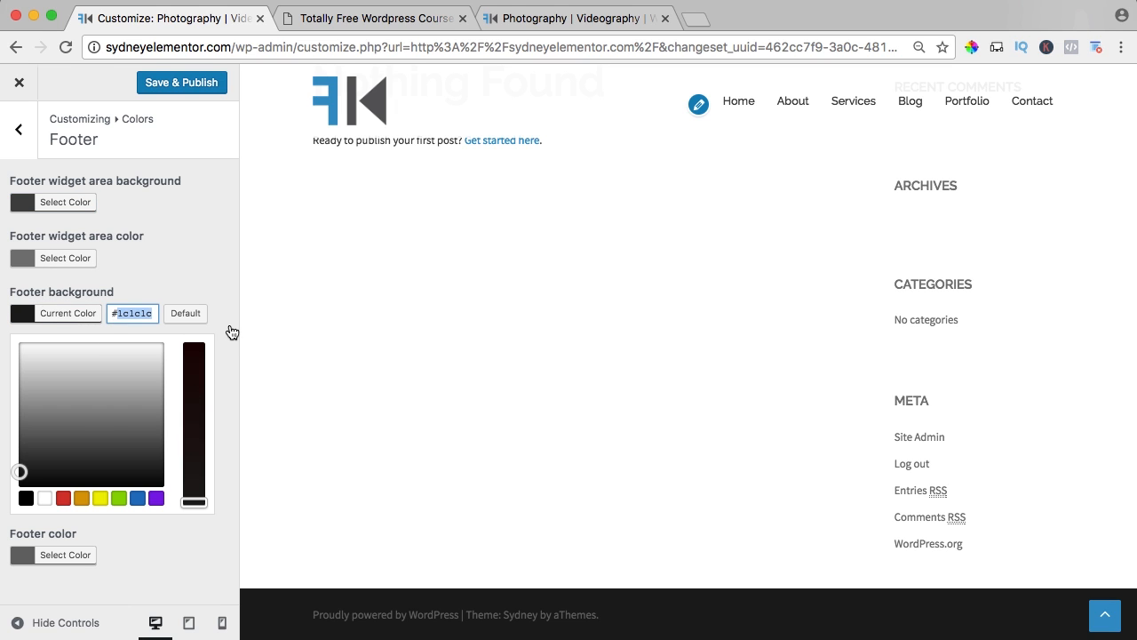
pyautogui.write('444444')
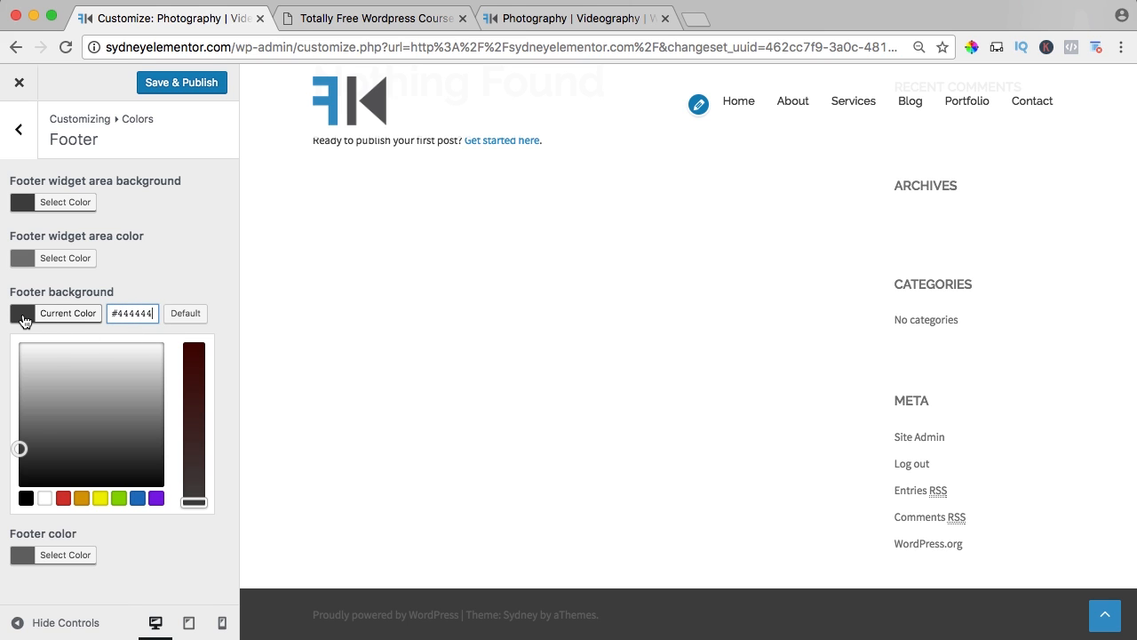
pyautogui.click(25, 316)
# Set the footer text color to white (#ffffff).
pyautogui.click(26, 366)
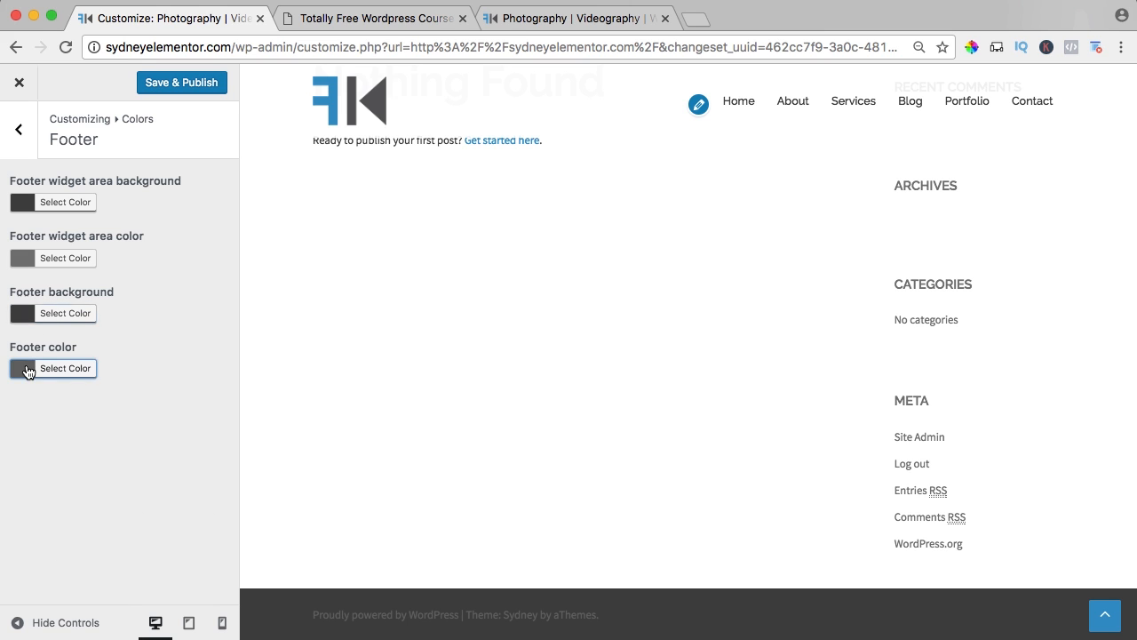
pyautogui.click(42, 553)
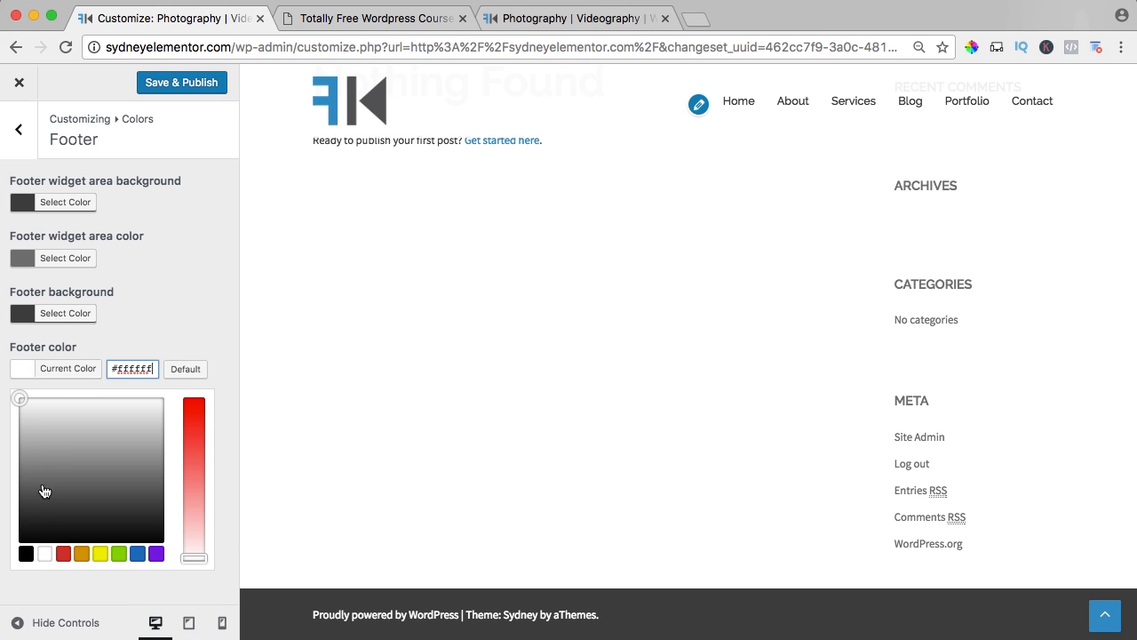
pyautogui.click(29, 371)
pyautogui.scroll(6, 649, 613)
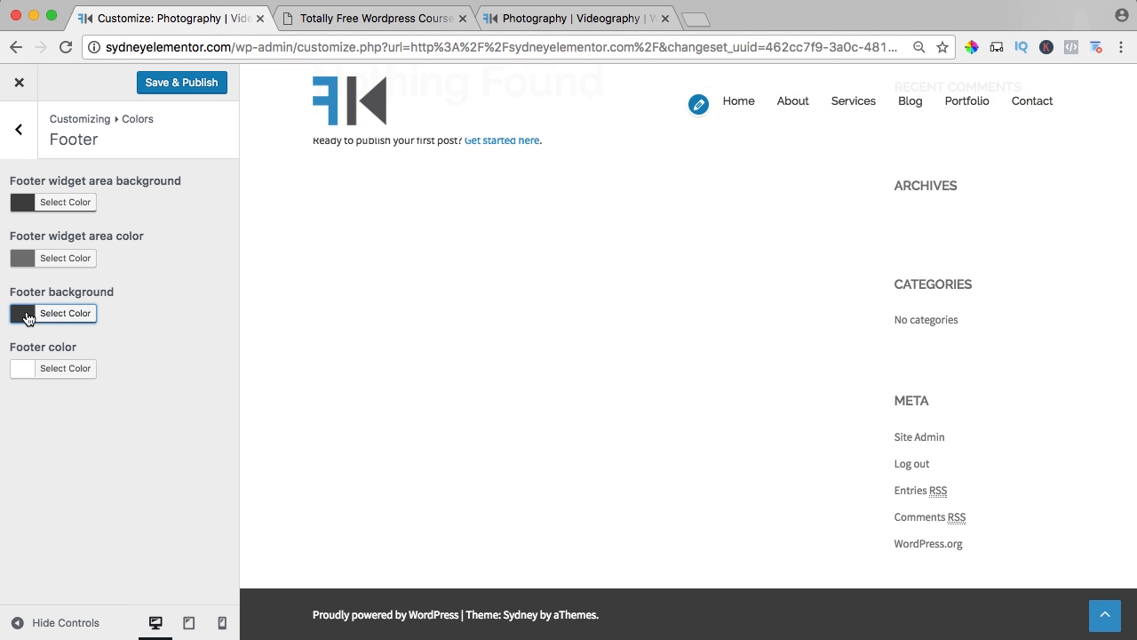
# Darken the footer background color to #1e1e1e, and publish the footer color changes.
pyautogui.click(28, 314)
pyautogui.moveTo(32, 442); pyautogui.dragTo(6, 470)
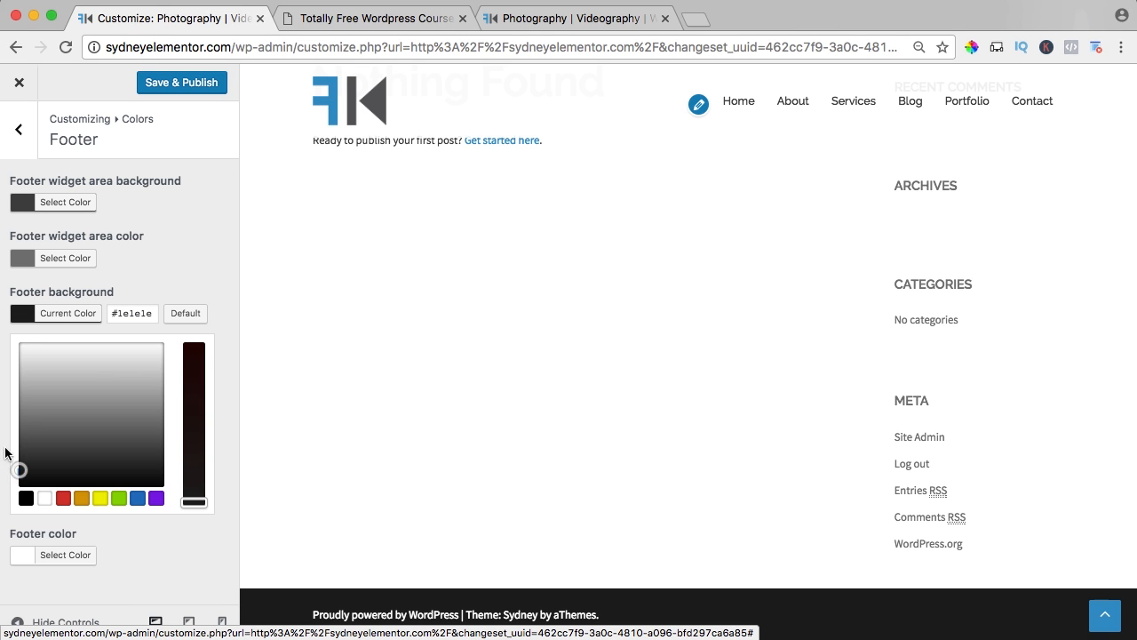
pyautogui.click(53, 312)
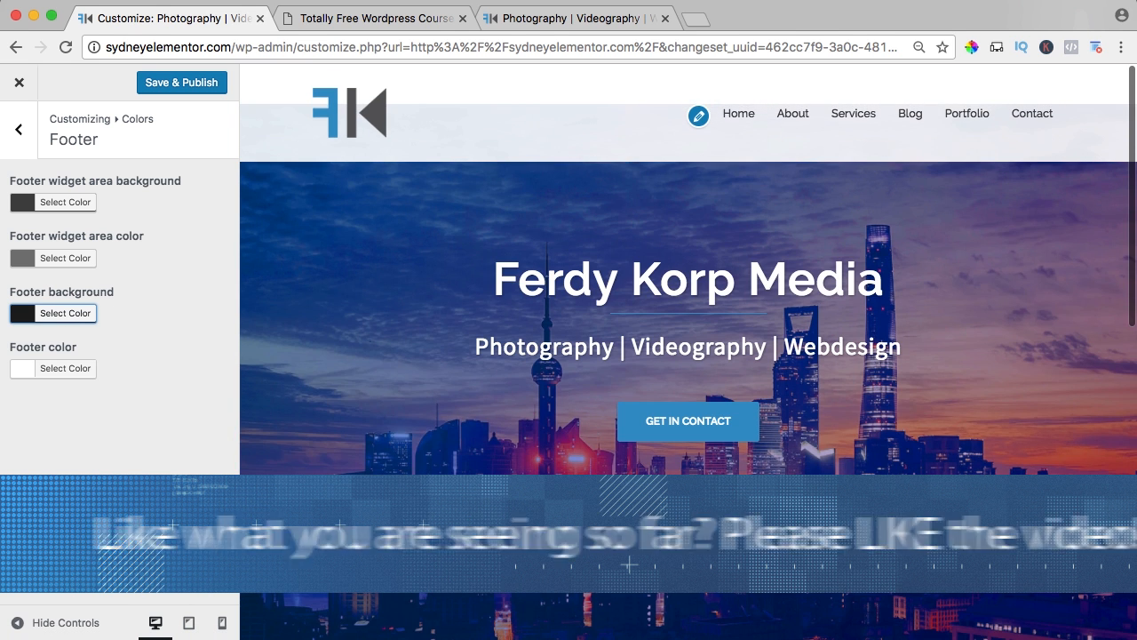
pyautogui.click(178, 84)
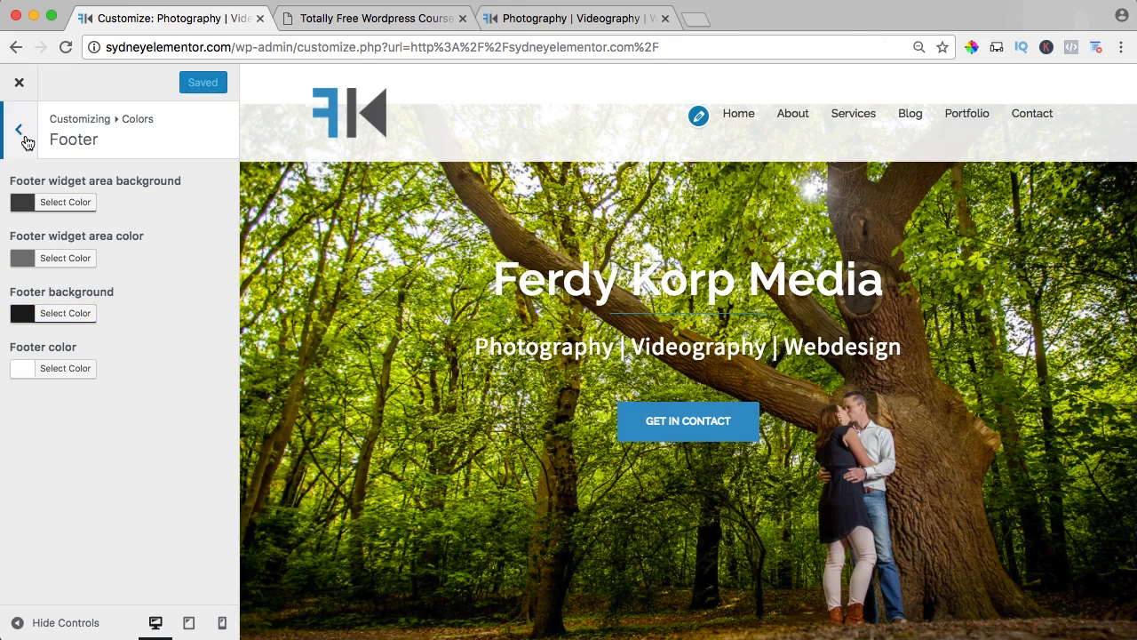
# Leave the footer colors and open the theme's Fonts settings.
pyautogui.click(26, 140)
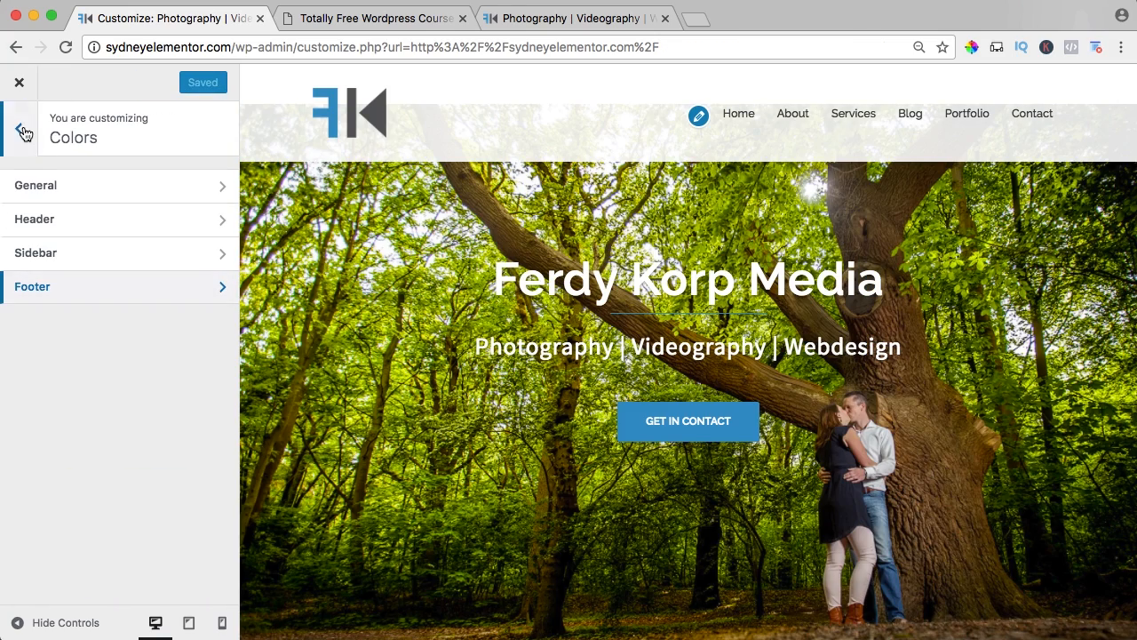
pyautogui.click(26, 140)
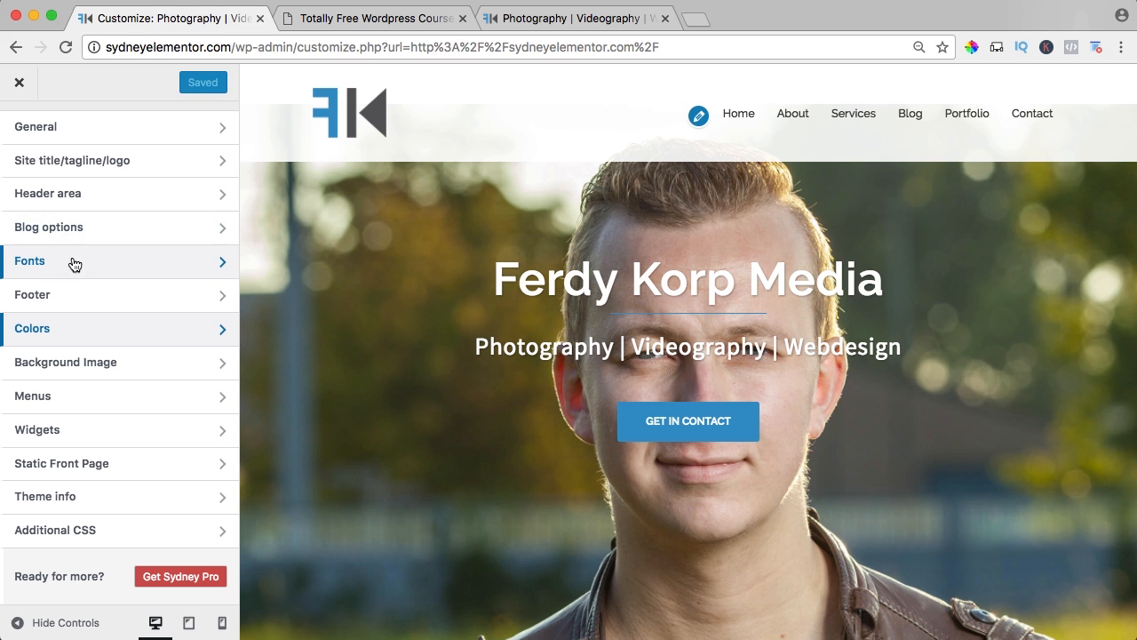
pyautogui.click(102, 264)
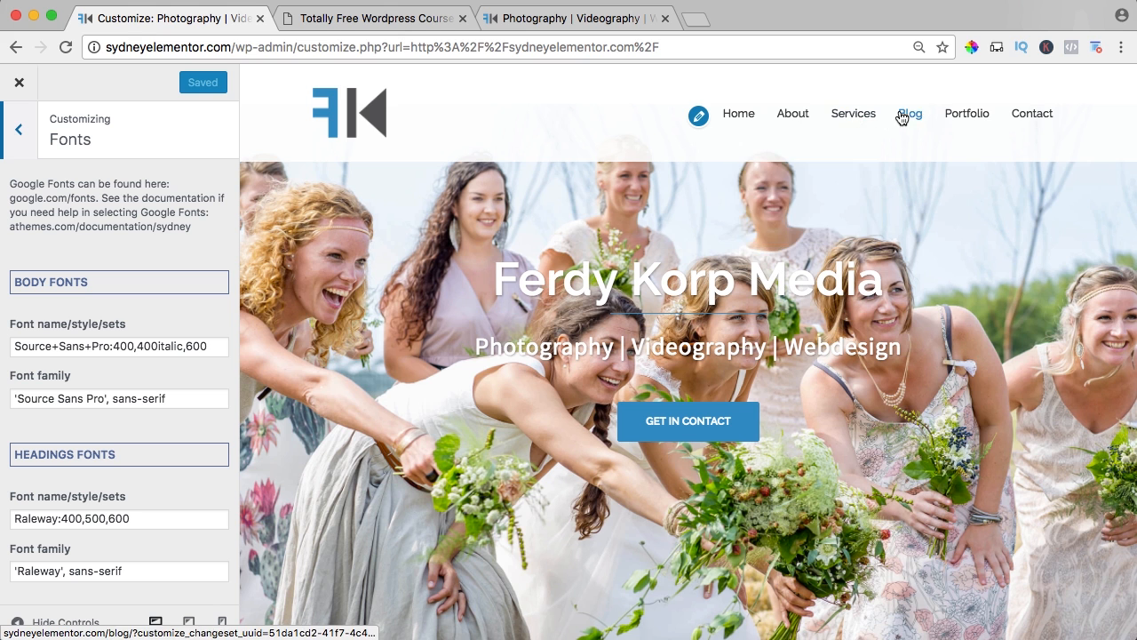
# Try a font size of 20 for the menu items.
pyautogui.moveTo(821, 114)
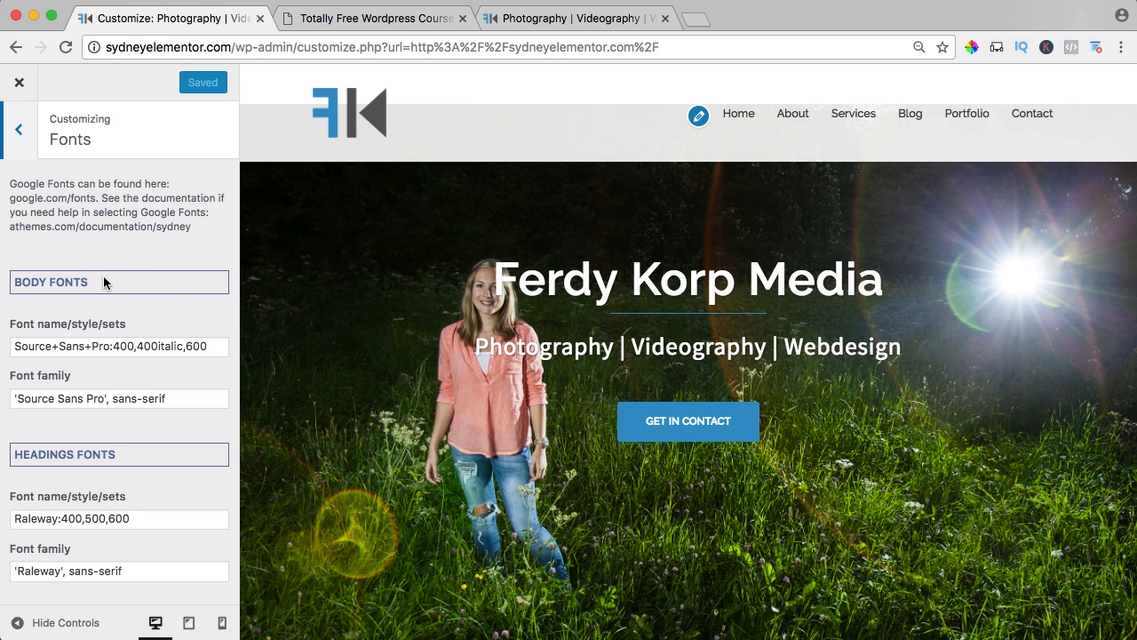
pyautogui.scroll(-3, 166, 296)
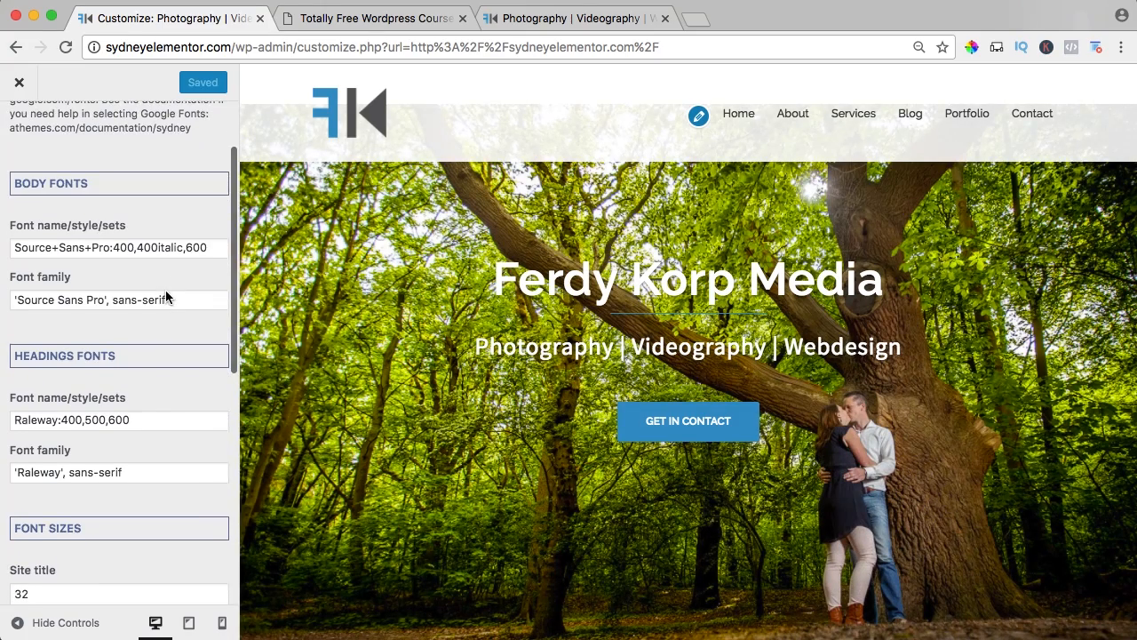
pyautogui.scroll(-6, 165, 296)
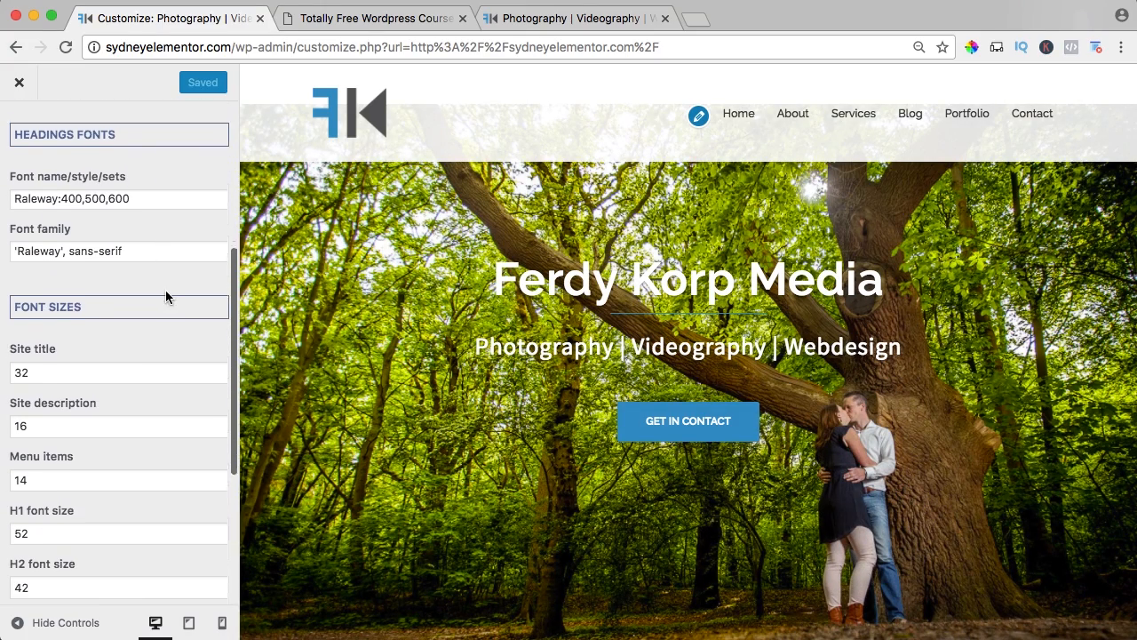
pyautogui.scroll(-1, 166, 293)
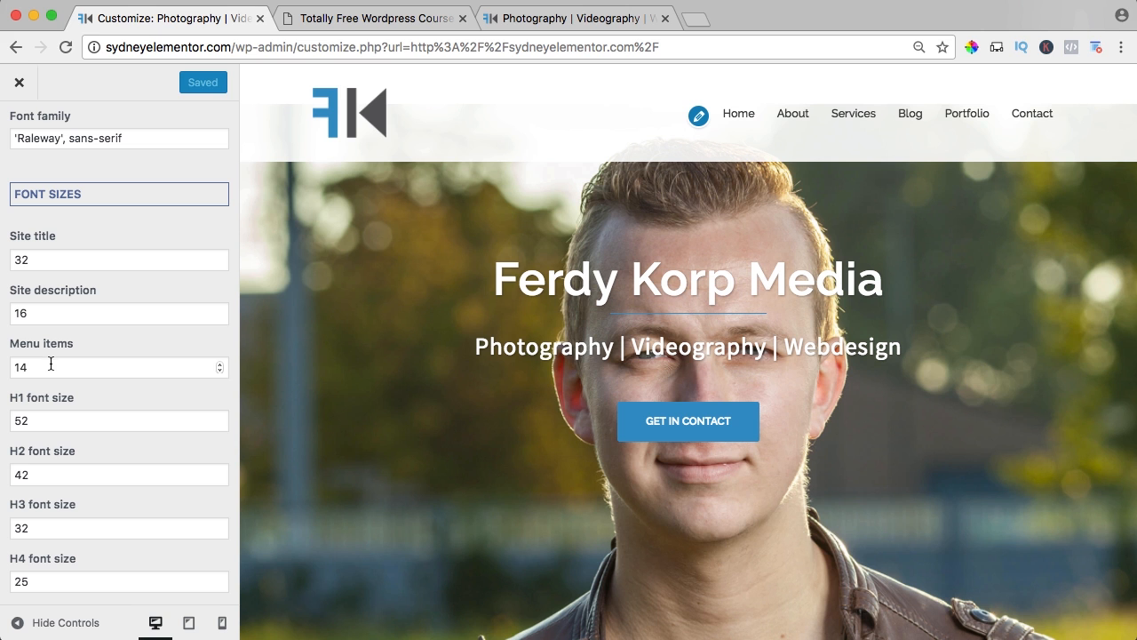
pyautogui.moveTo(50, 364); pyautogui.dragTo(1, 367)
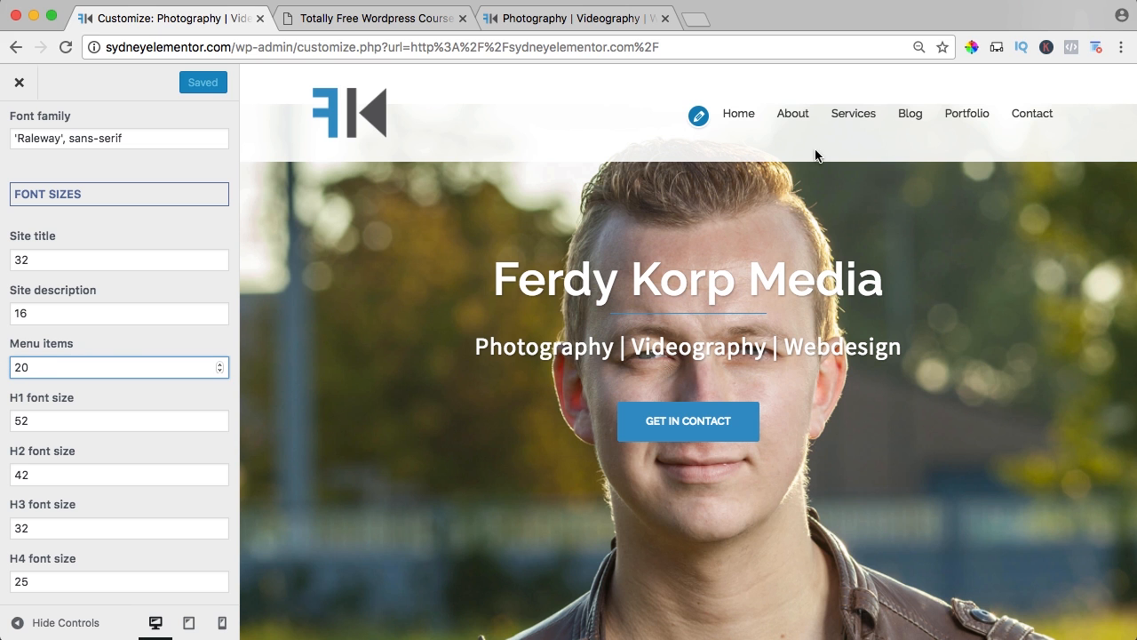
pyautogui.press('Tab')
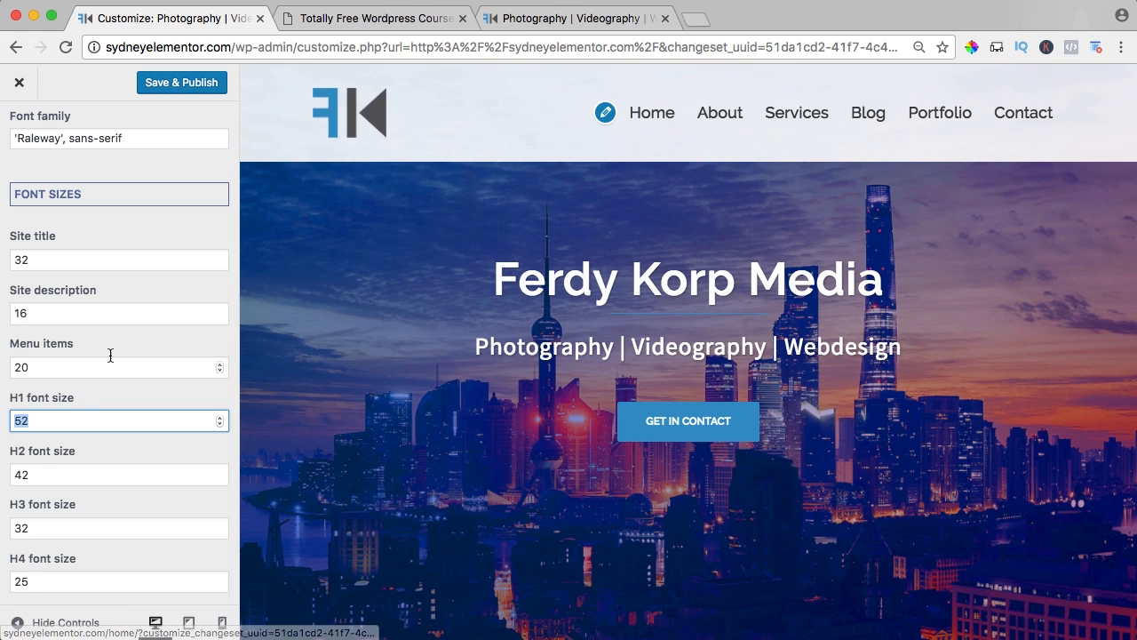
# Set the menu items font size to 16.
pyautogui.hotkey('shift', 'Tab')
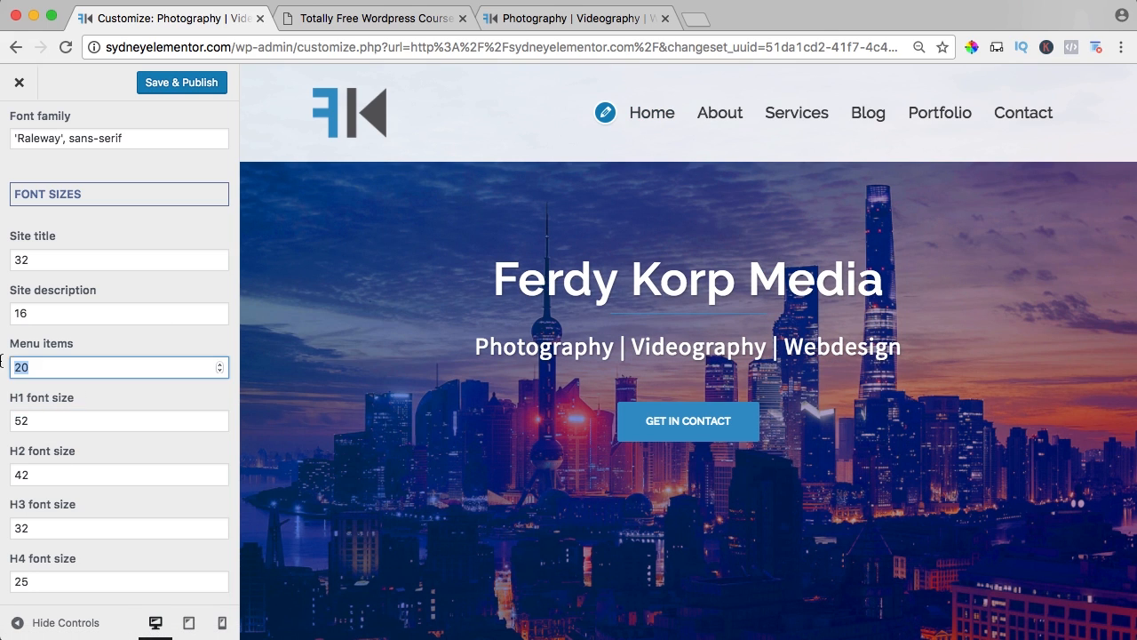
pyautogui.write('16')
pyautogui.press('Tab')
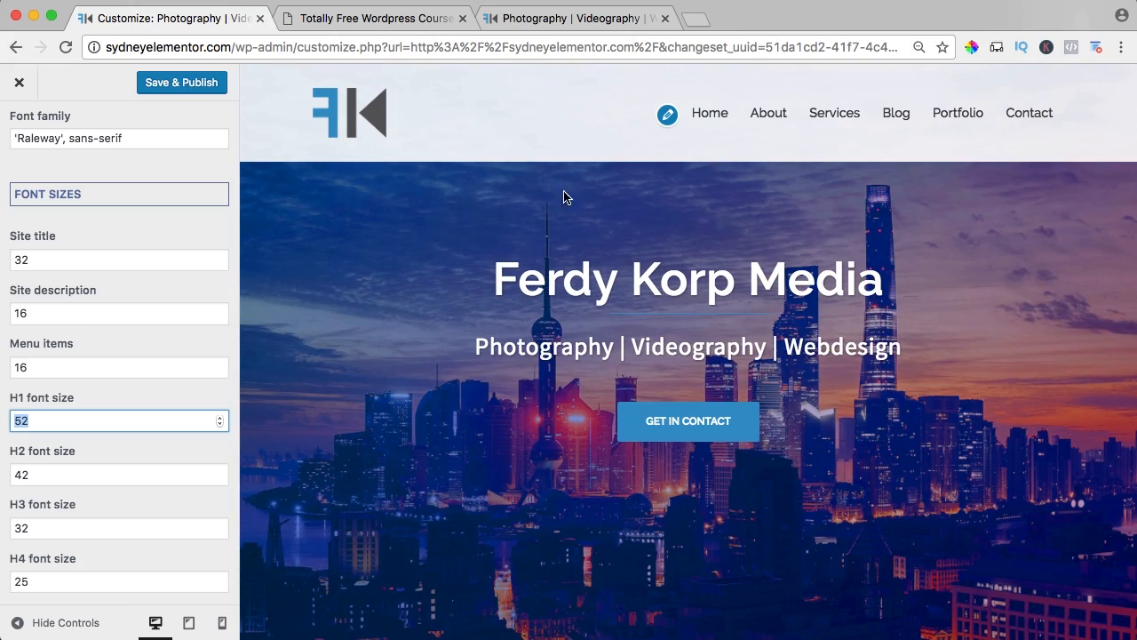
# Set the body font name/style/sets to Source+Sans+Pro:200 and try Raleway:100,100,100 for the headings.
pyautogui.scroll(5, 71, 342)
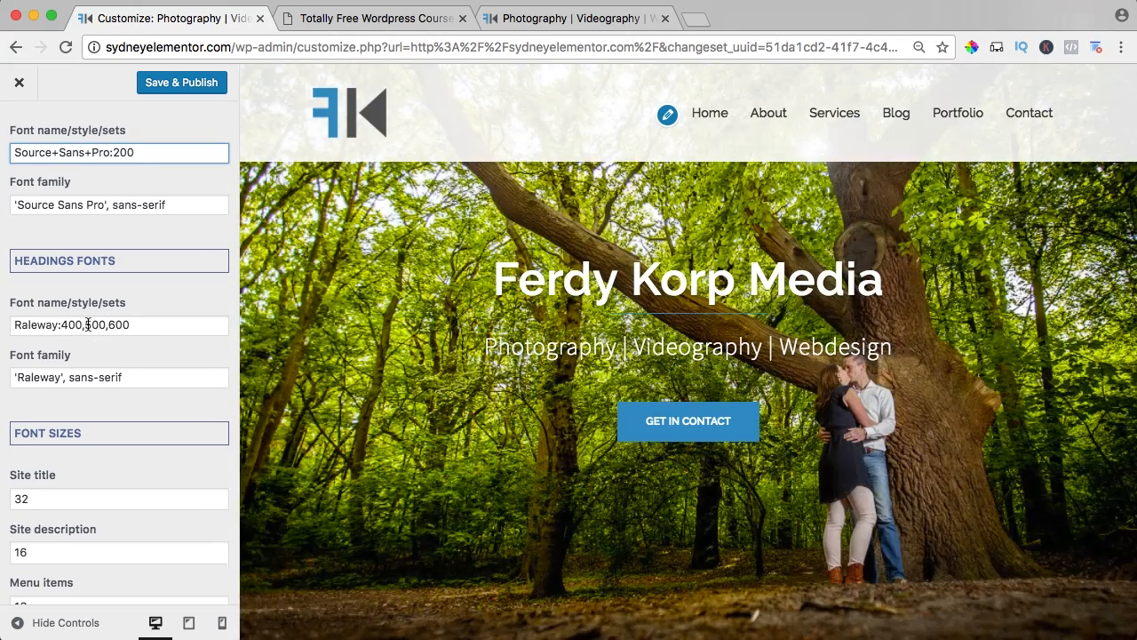
pyautogui.click(68, 325)
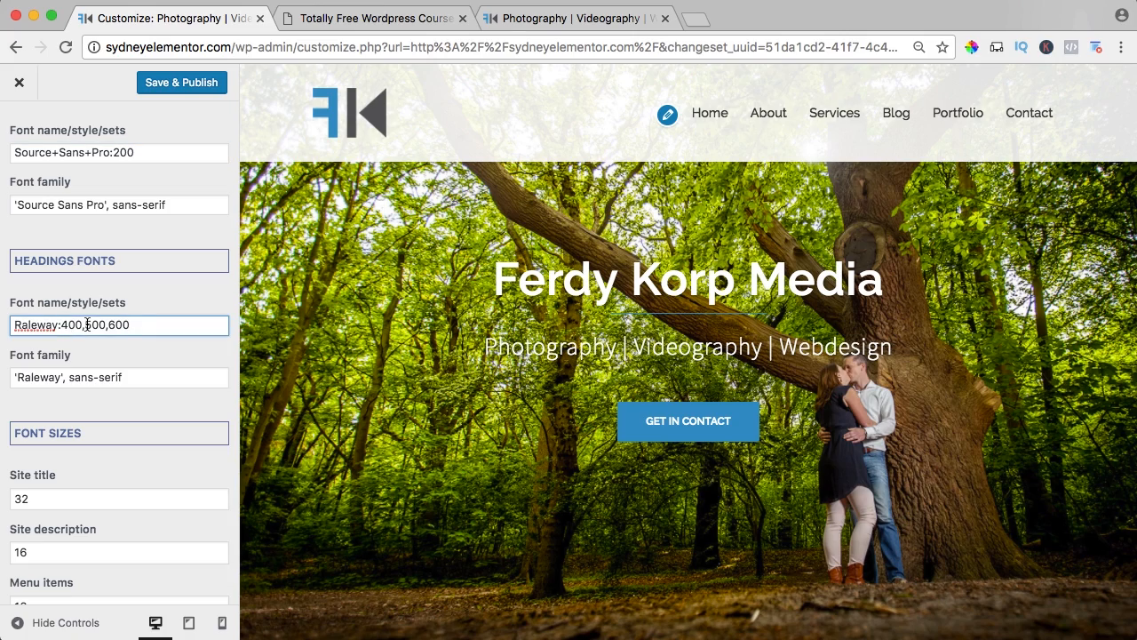
pyautogui.write('1')
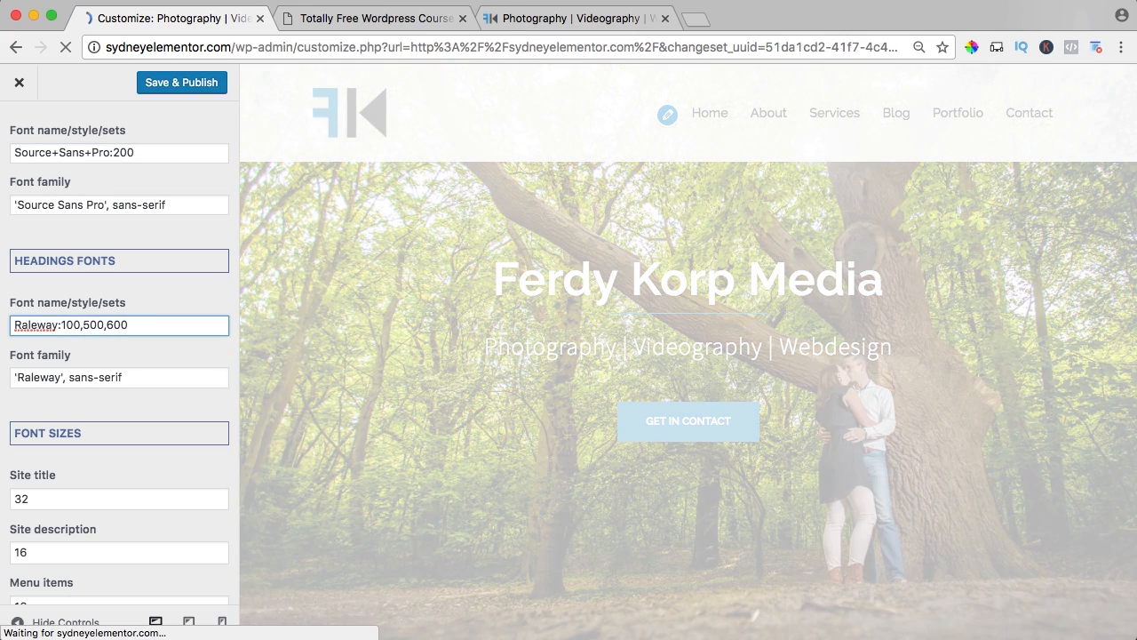
pyautogui.press('BackSpace')
pyautogui.write('1')
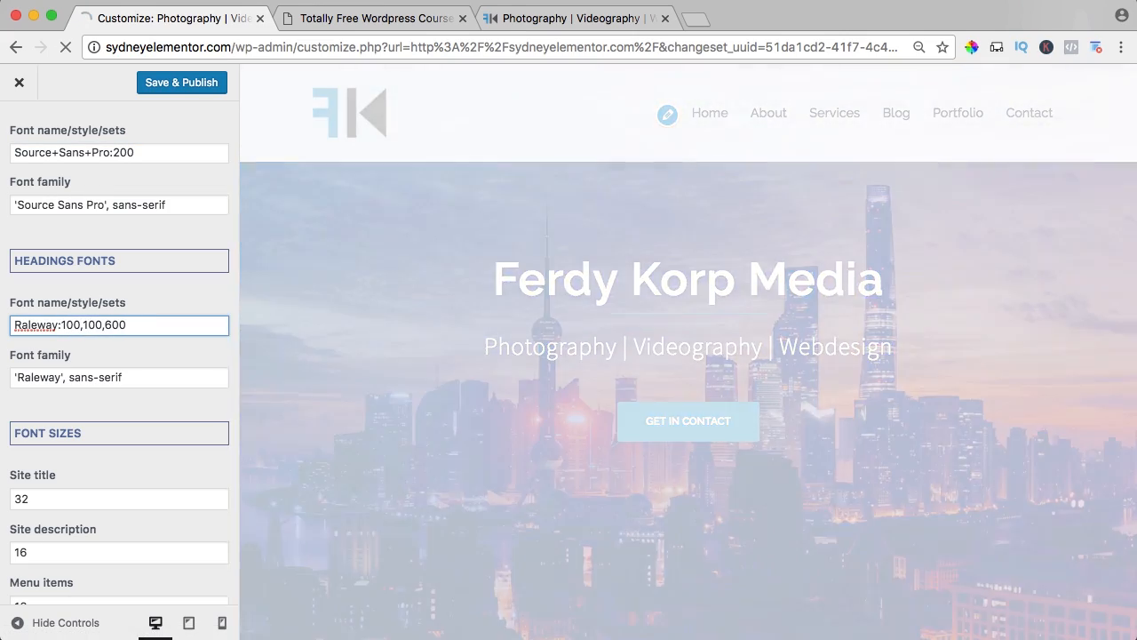
pyautogui.press('Delete')
pyautogui.write('1')
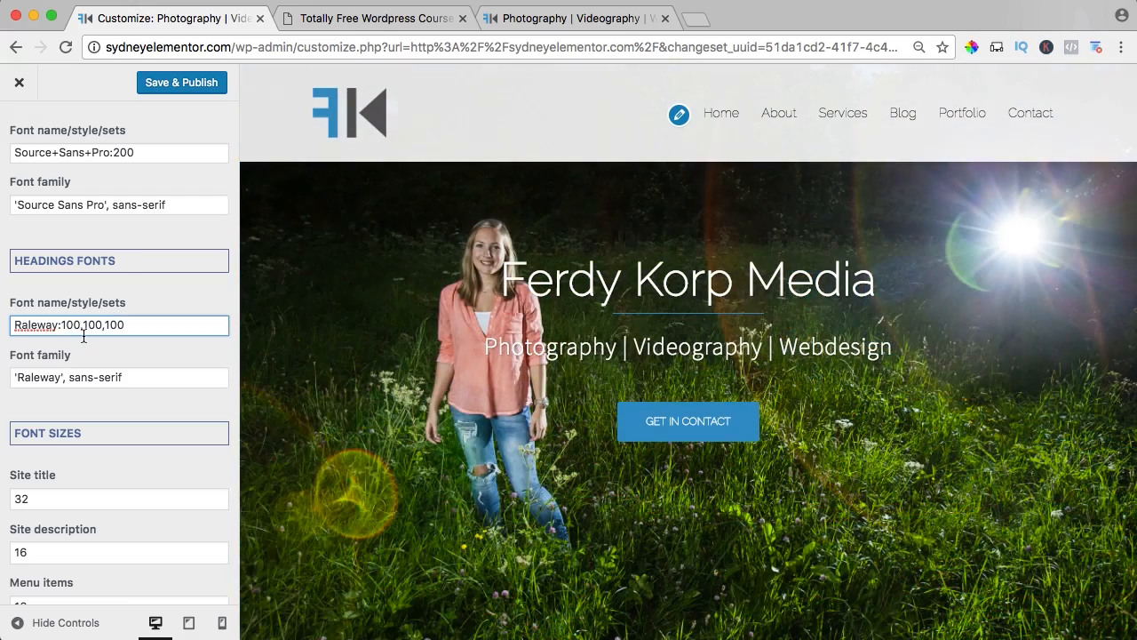
# Try the heavier heading font weights Raleway:700,800,900.
pyautogui.click(84, 324)
pyautogui.press('BackSpace')
pyautogui.write('8')
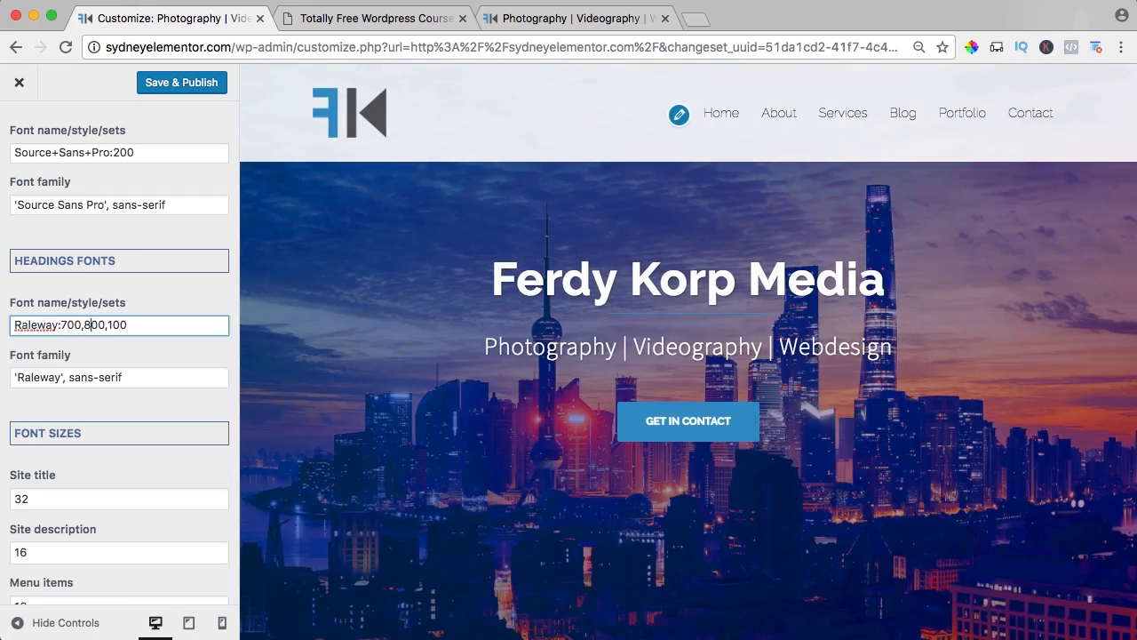
pyautogui.press('Right')
pyautogui.press('Right')
pyautogui.press('Right')
pyautogui.press('Right')
pyautogui.press('BackSpace')
pyautogui.write('9')
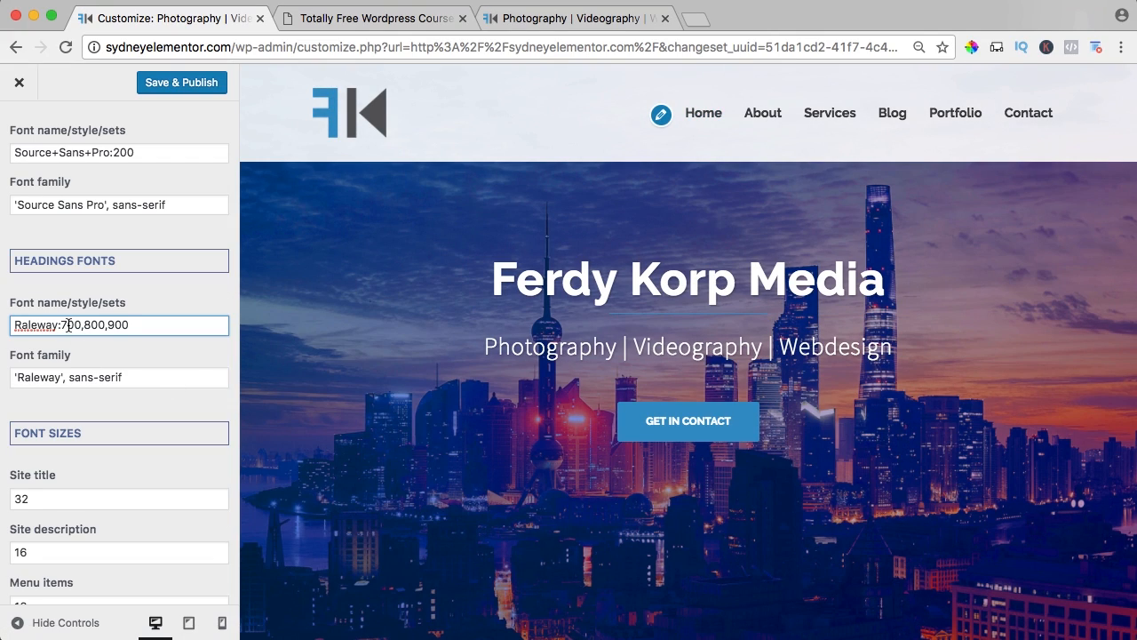
# Set the headings font name/style/sets to Raleway:500,600,700 and publish the font changes.
pyautogui.press('BackSpace')
pyautogui.write('5')
pyautogui.press('Right')
pyautogui.press('Right')
pyautogui.press('Right')
pyautogui.press('Right')
pyautogui.press('BackSpace')
pyautogui.write('6')
pyautogui.press('Right')
pyautogui.press('Right')
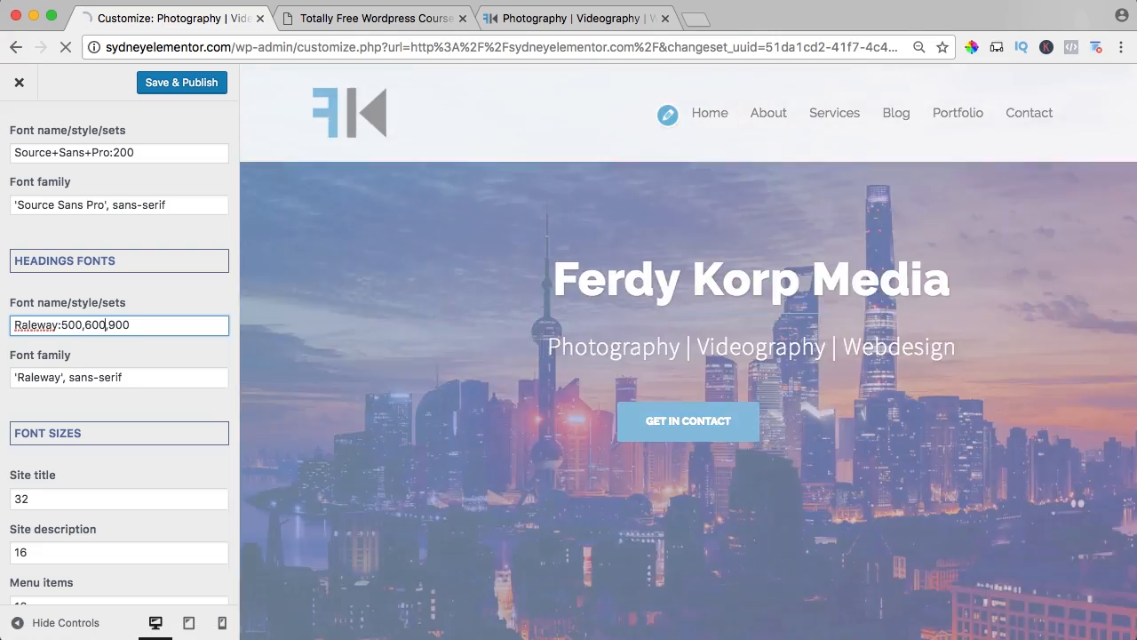
pyautogui.press('Right')
pyautogui.press('BackSpace')
pyautogui.write('7')
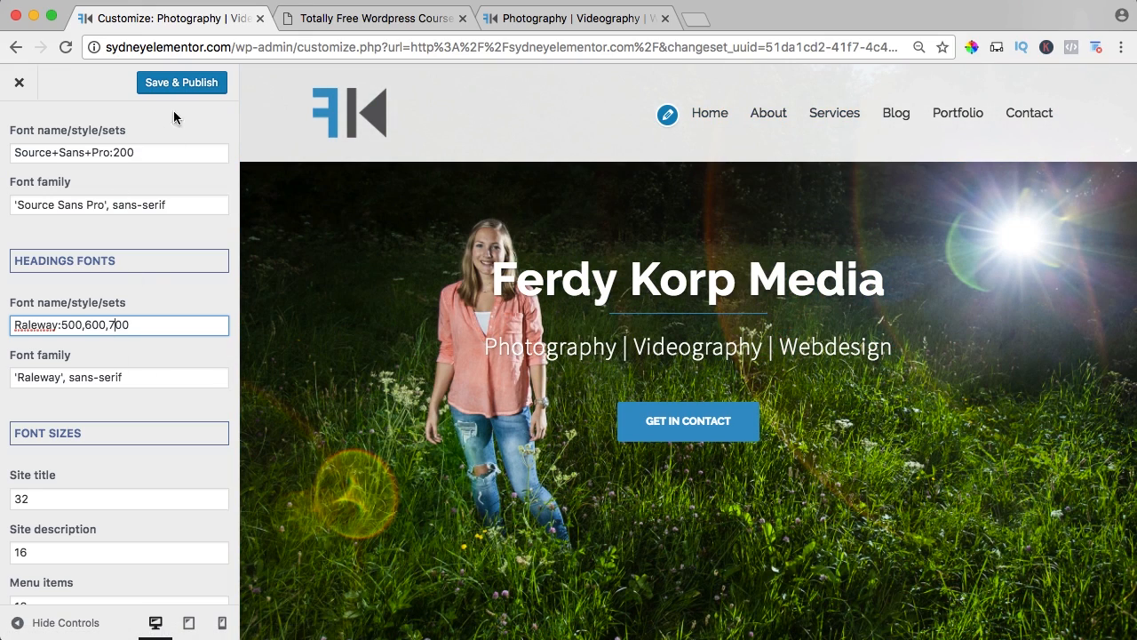
pyautogui.click(178, 89)
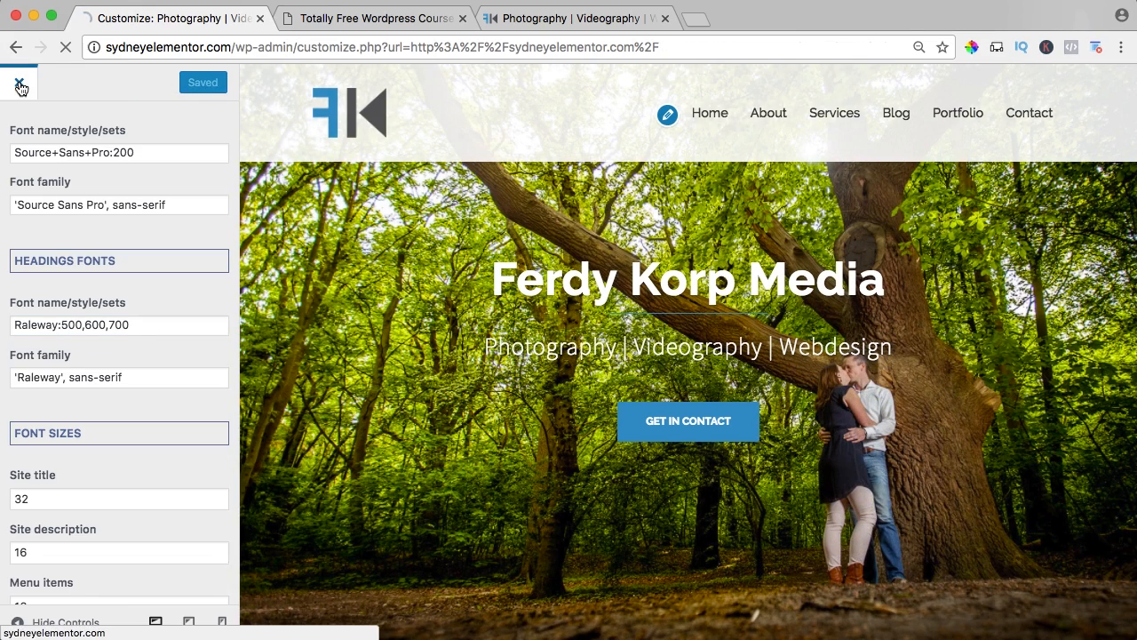
# Close the customizer, go to the dashboard's Menus page for main_menu, and reset the browser zoom to its default.
pyautogui.click(18, 81)
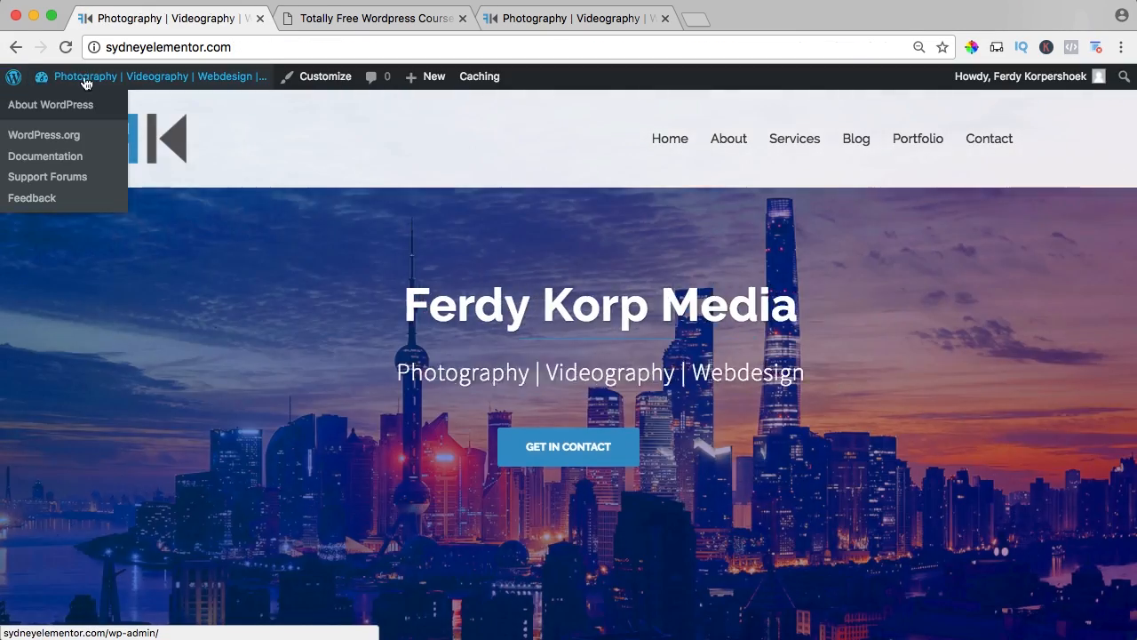
pyautogui.moveTo(92, 80)
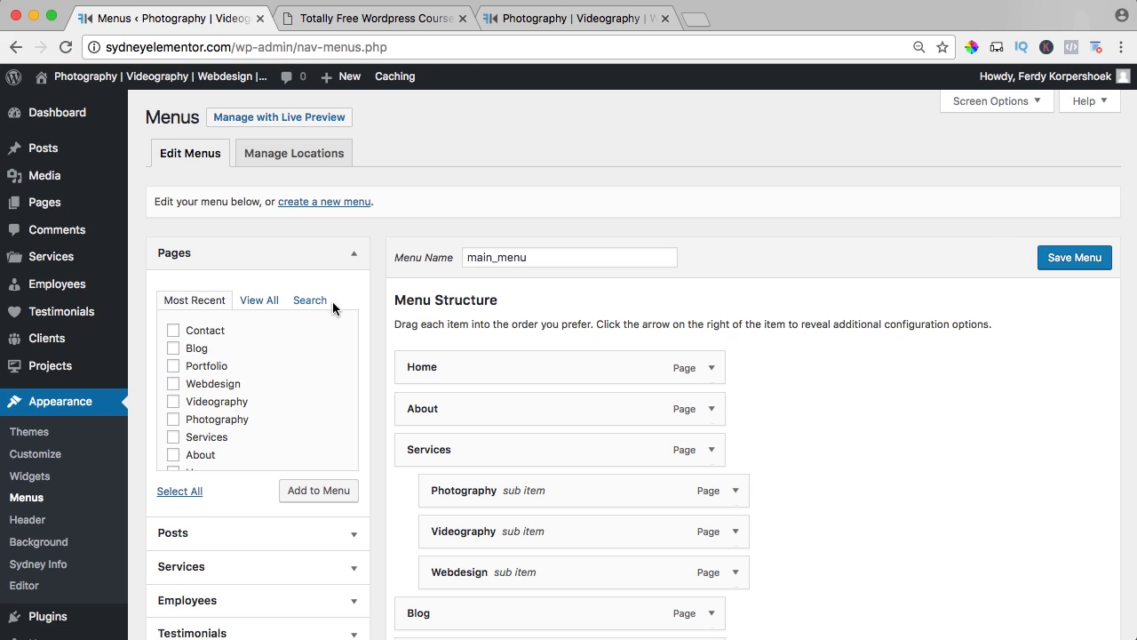
pyautogui.press('super+0')
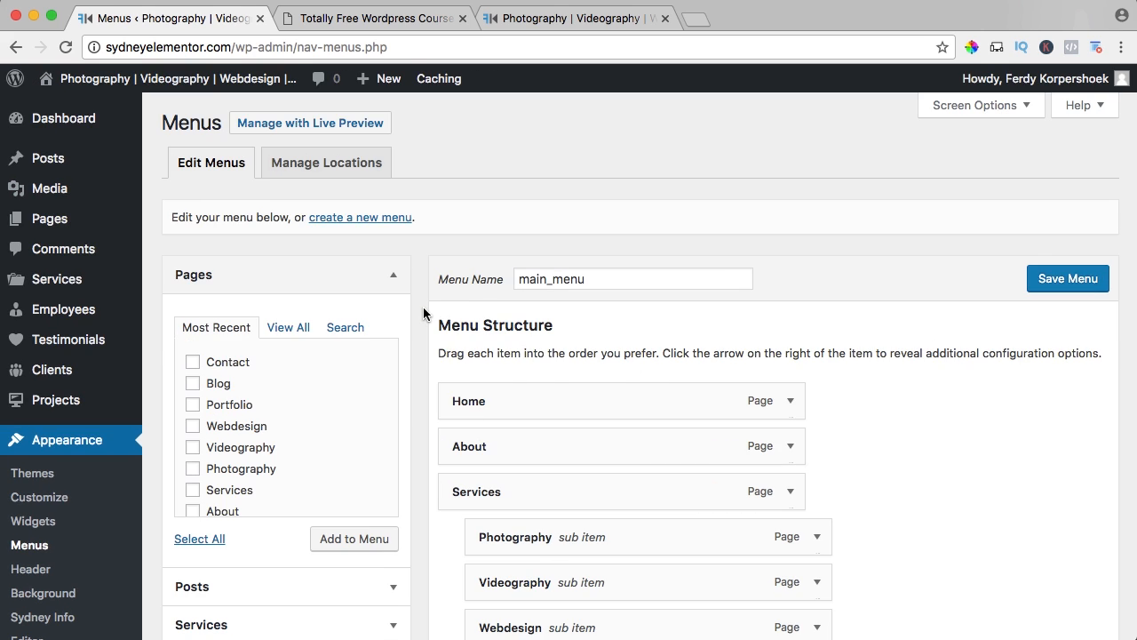
# Change the navigation labels of the Home and About menu items to uppercase HOME and ABOUT.
pyautogui.click(793, 400)
pyautogui.scroll(-3, 795, 406)
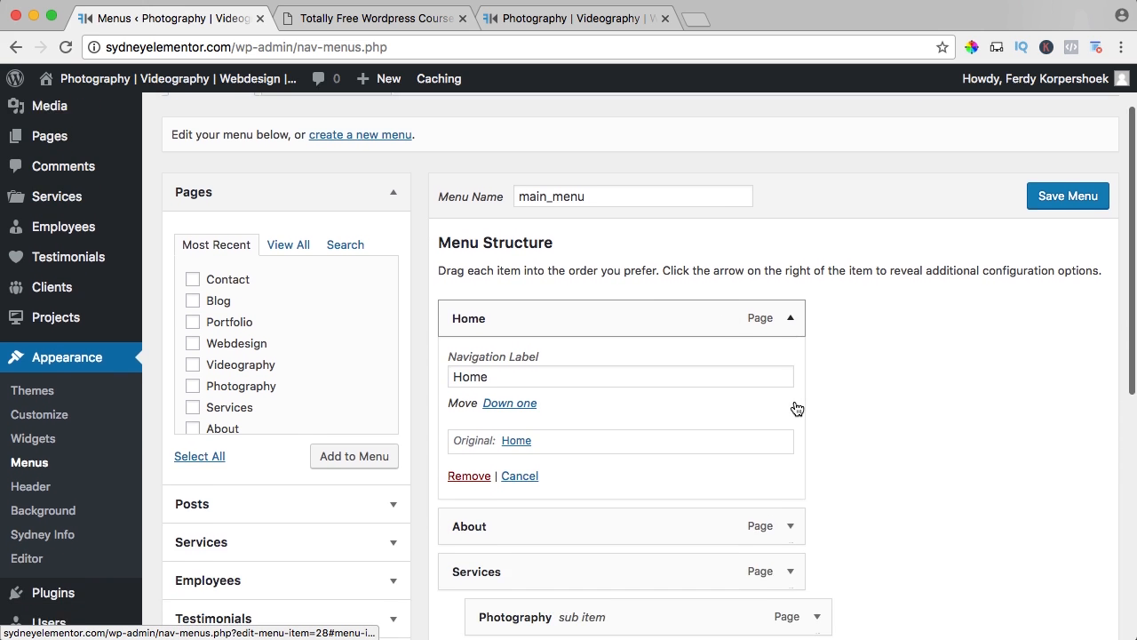
pyautogui.click(511, 319)
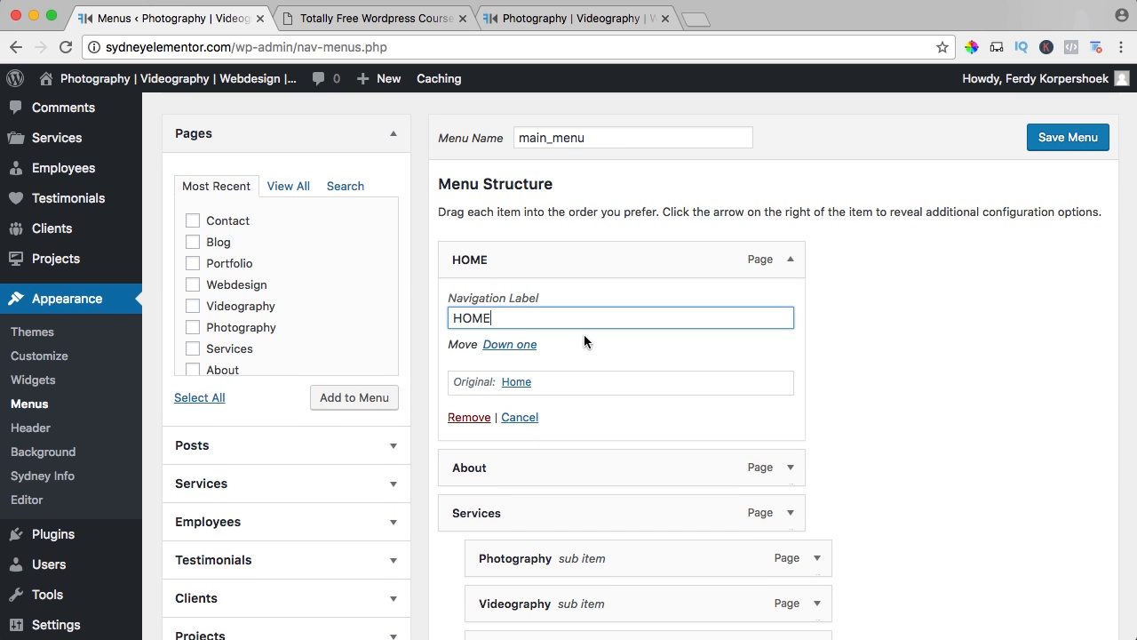
pyautogui.click(789, 466)
pyautogui.scroll(-5, 605, 356)
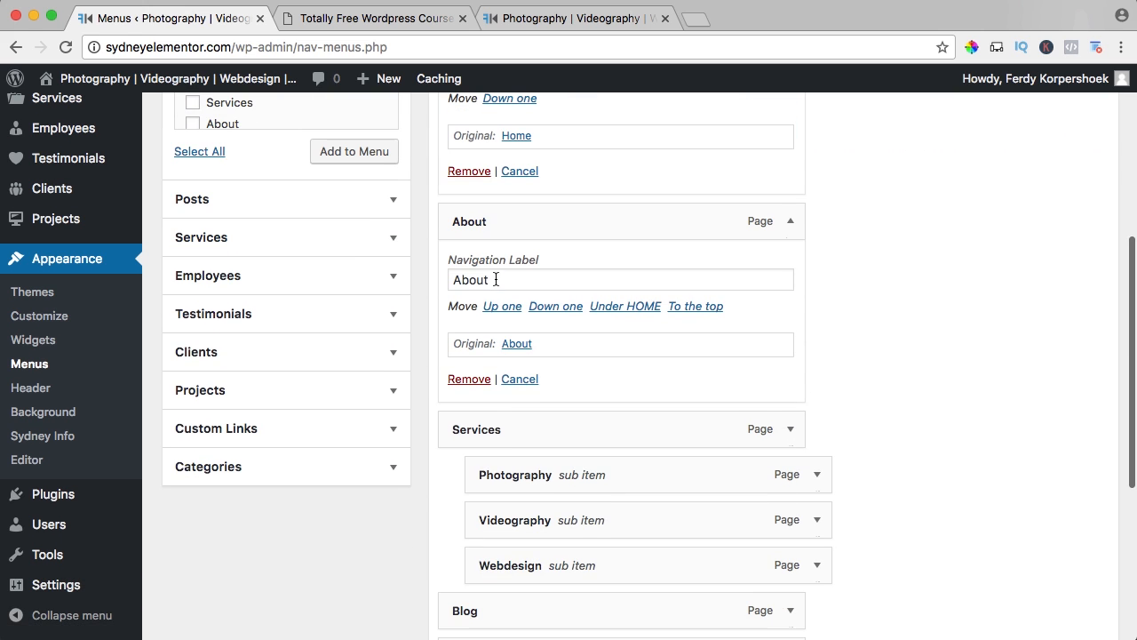
pyautogui.doubleClick(496, 279)
pyautogui.write('ABOUT')
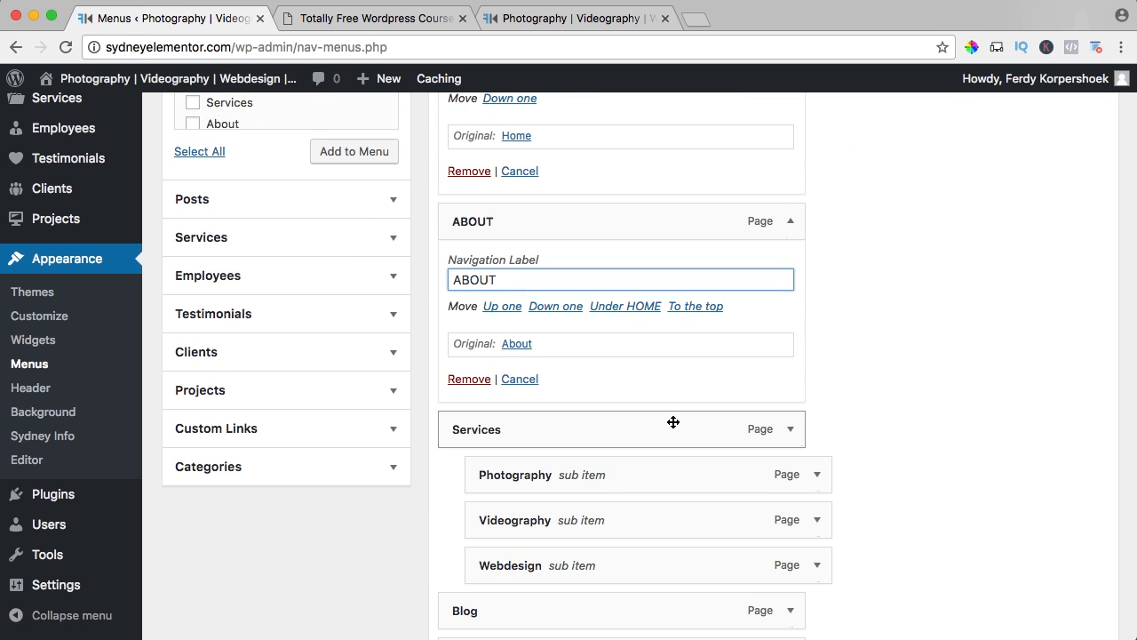
# Change the Services menu item's navigation label to SERVICES.
pyautogui.click(789, 430)
pyautogui.scroll(-3, 787, 432)
pyautogui.doubleClick(496, 357)
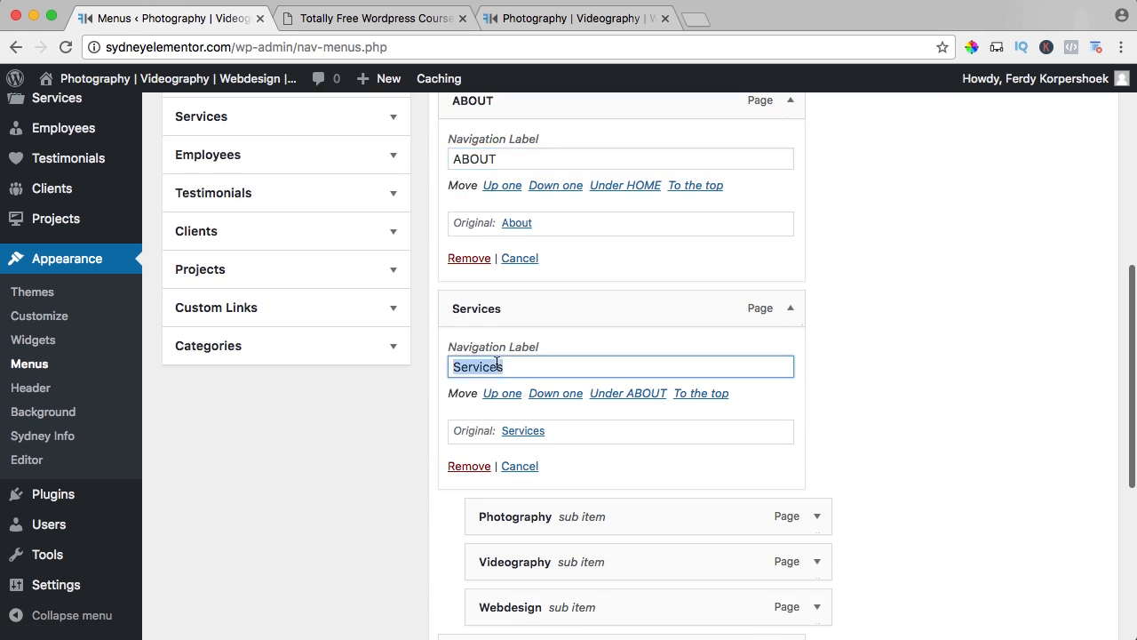
pyautogui.write('SERVICES')
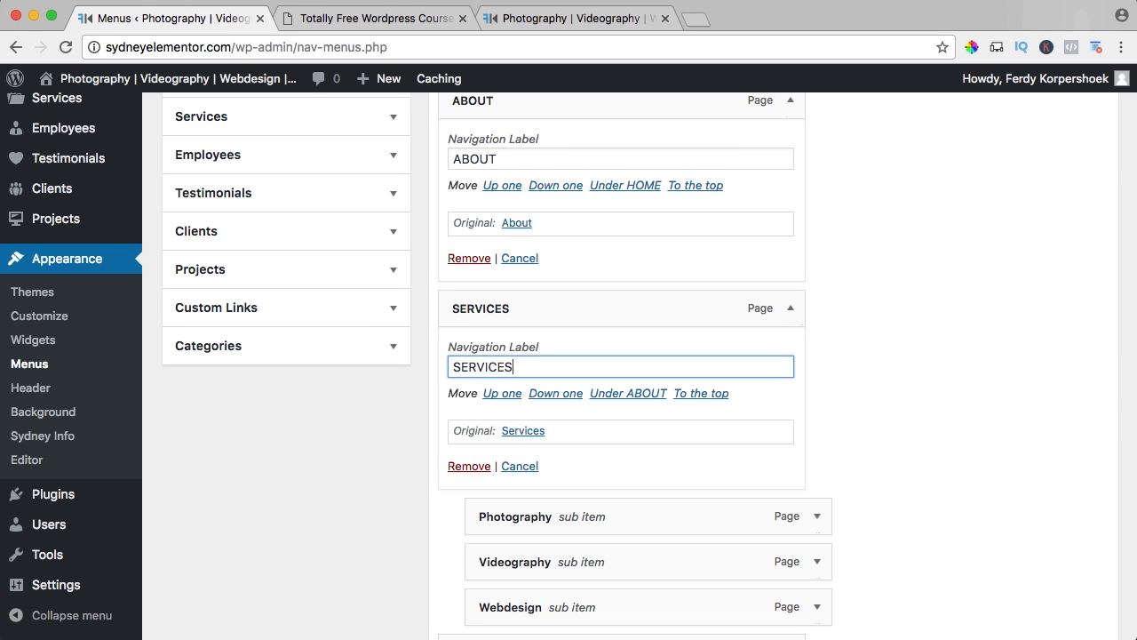
# Change the navigation labels of the Photography and Videography sub items to PHOTOGRAPHY and VIDEOGRAPHY.
pyautogui.click(816, 516)
pyautogui.scroll(-3, 710, 462)
pyautogui.click(577, 428)
pyautogui.doubleClick(577, 428)
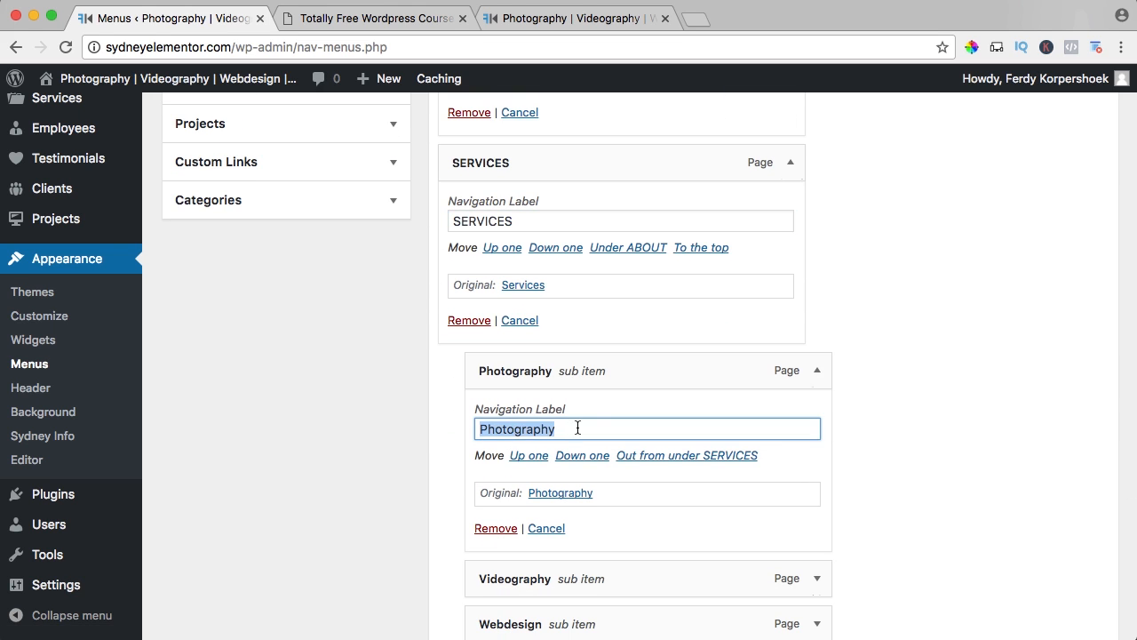
pyautogui.write('PHOTOGRAPHY')
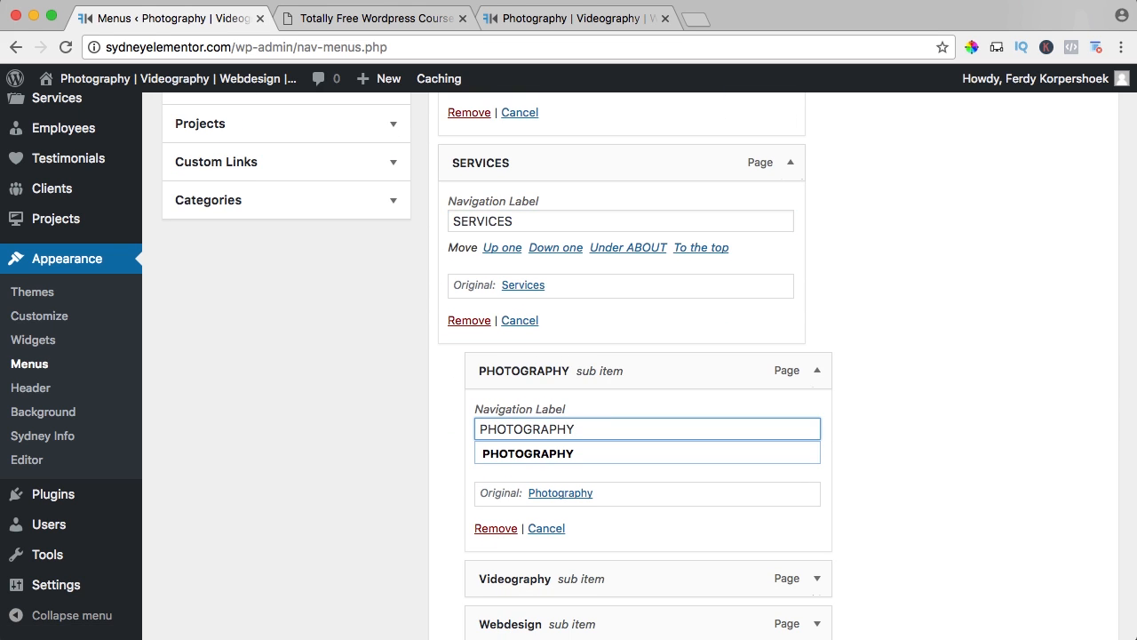
pyautogui.scroll(-6, 574, 429)
pyautogui.click(816, 202)
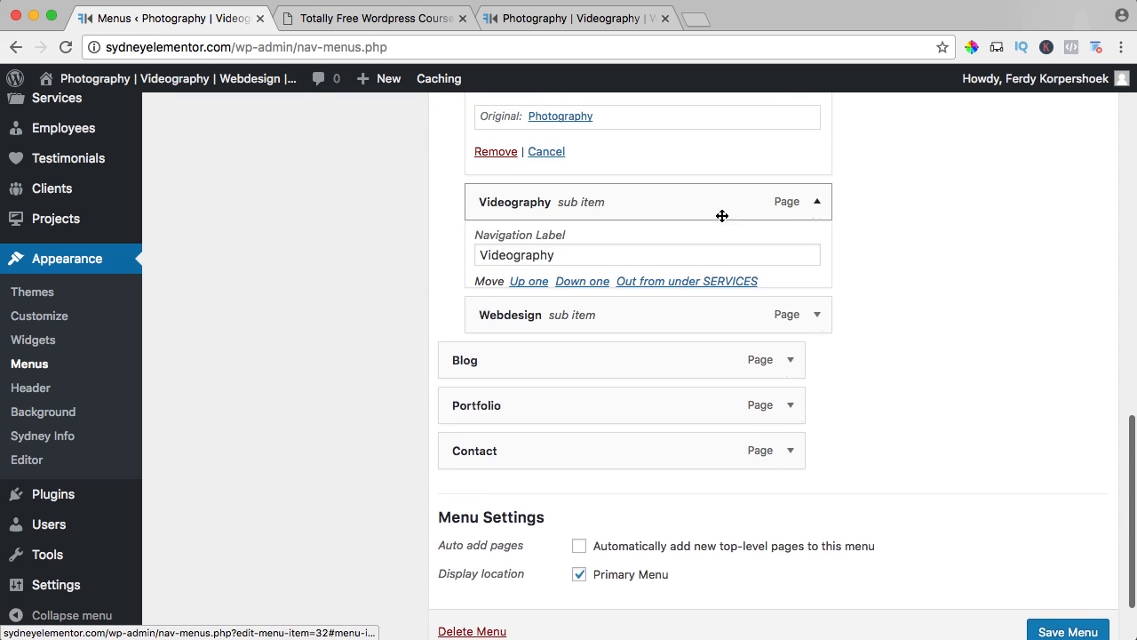
pyautogui.doubleClick(514, 260)
pyautogui.write('VIDEOGRAPHY')
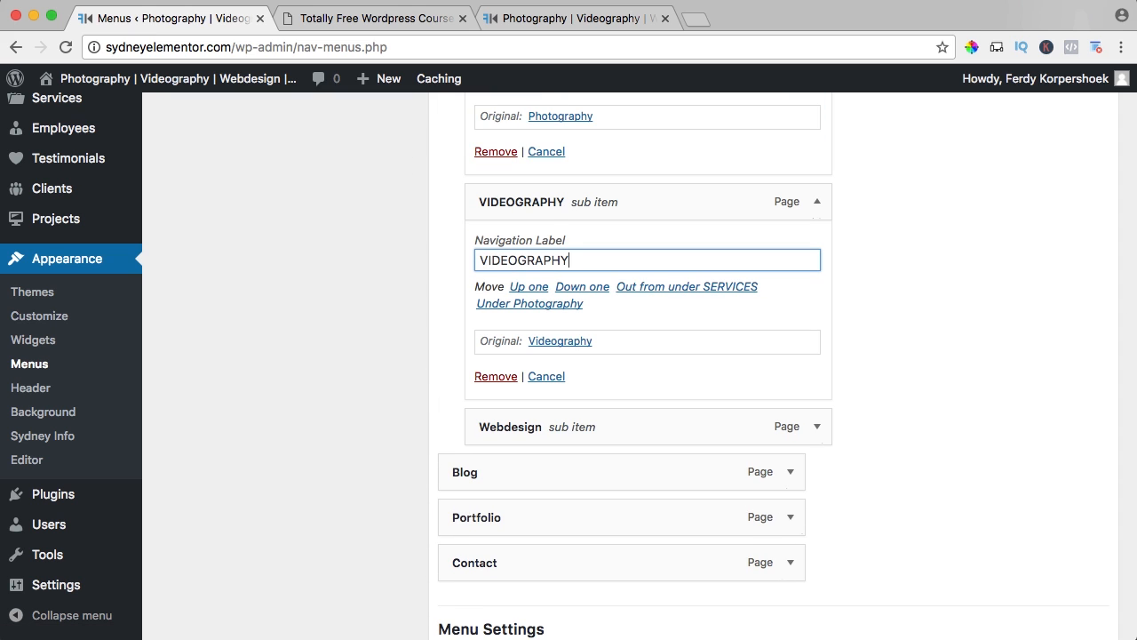
# Change the navigation labels of the Webdesign sub item and the Blog menu item to WEBDESIGN and BLOG.
pyautogui.click(817, 426)
pyautogui.doubleClick(558, 484)
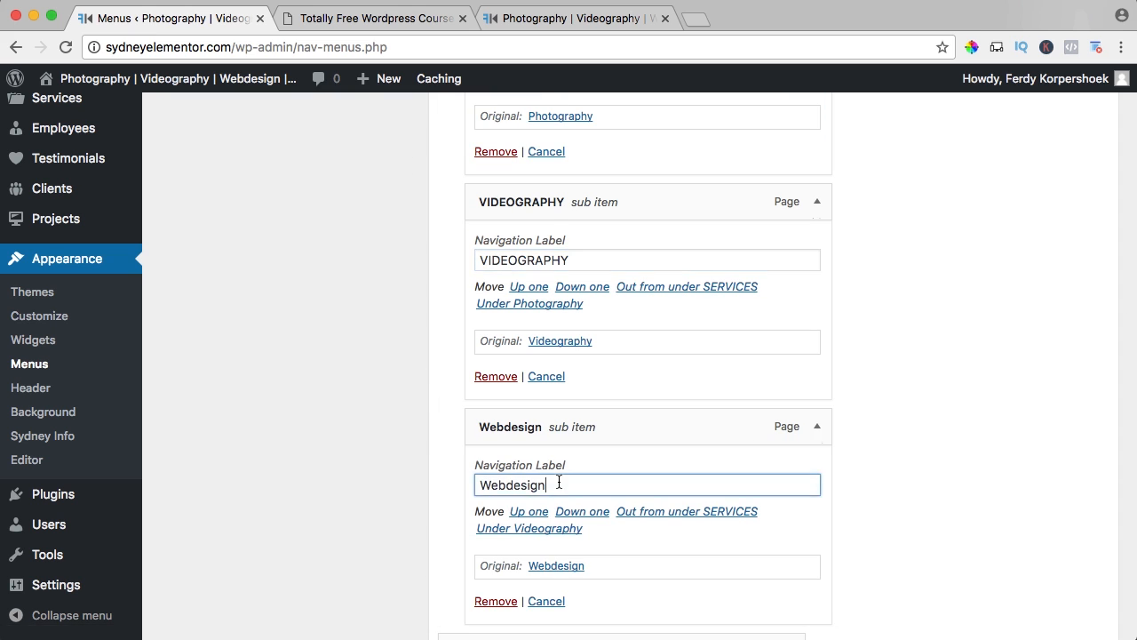
pyautogui.write('WEBDESIGN')
pyautogui.scroll(-5, 562, 480)
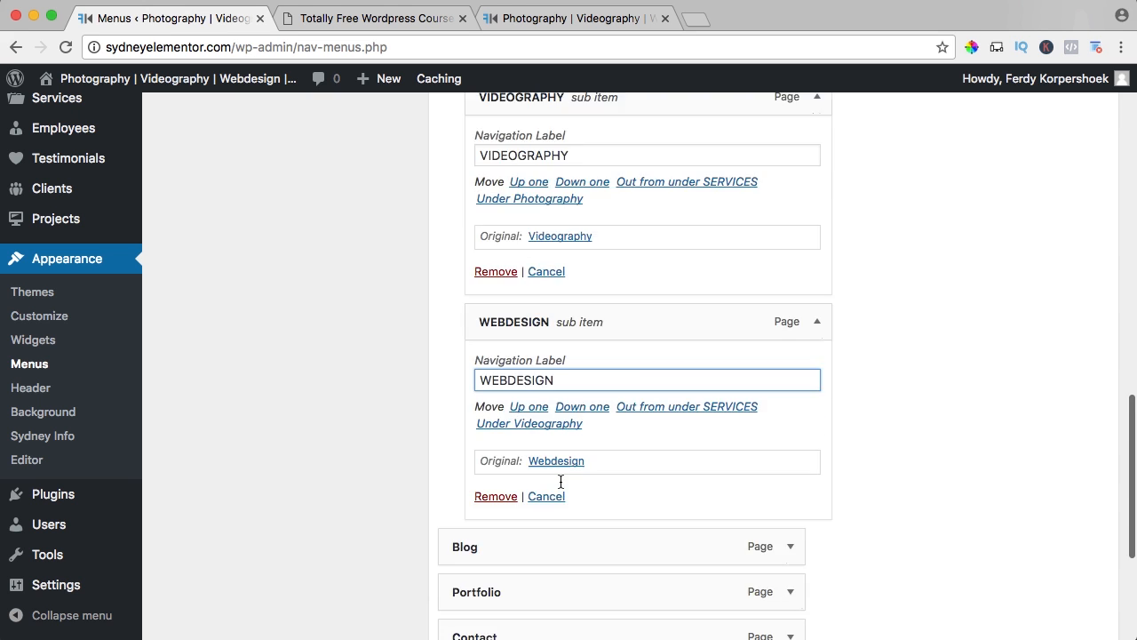
pyautogui.click(791, 332)
pyautogui.doubleClick(542, 392)
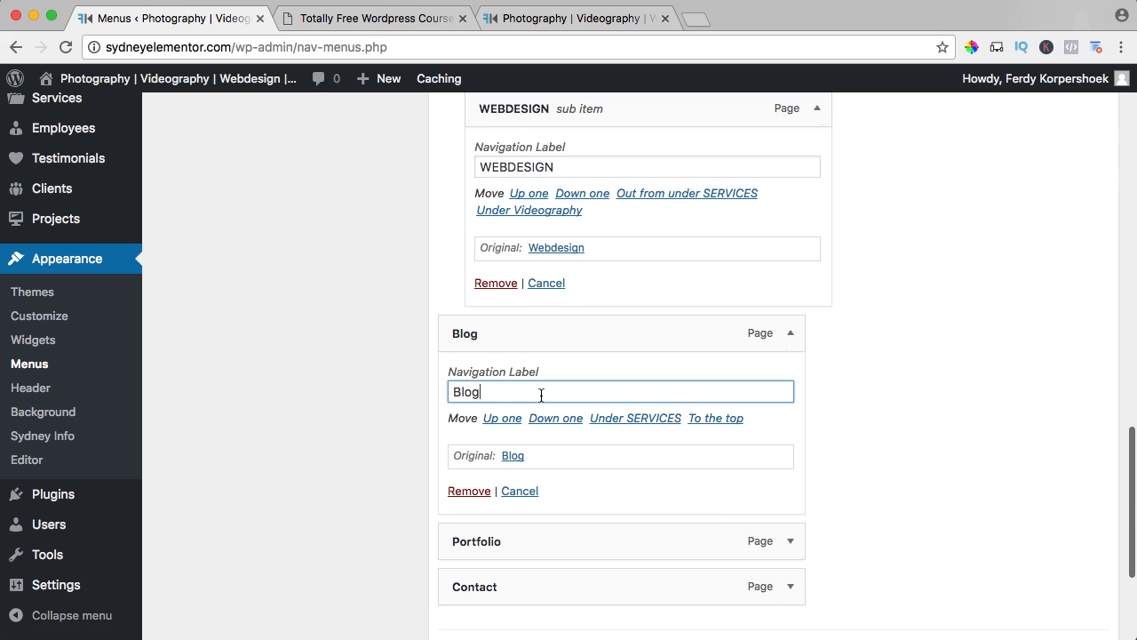
pyautogui.write('BLOG')
# Change the navigation labels of the Portfolio and Contact menu items to PORTFOLIO and CONTACT, and save the menu.
pyautogui.scroll(-1, 542, 392)
pyautogui.scroll(-3, 549, 396)
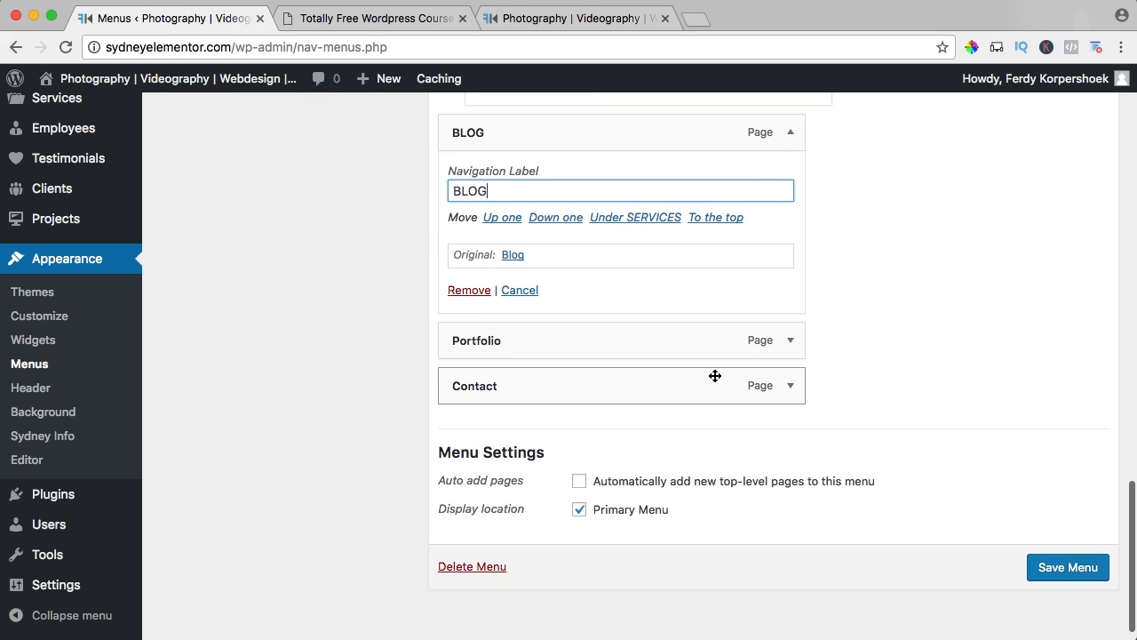
pyautogui.click(788, 341)
pyautogui.doubleClick(508, 400)
pyautogui.write('PORTFOLIO')
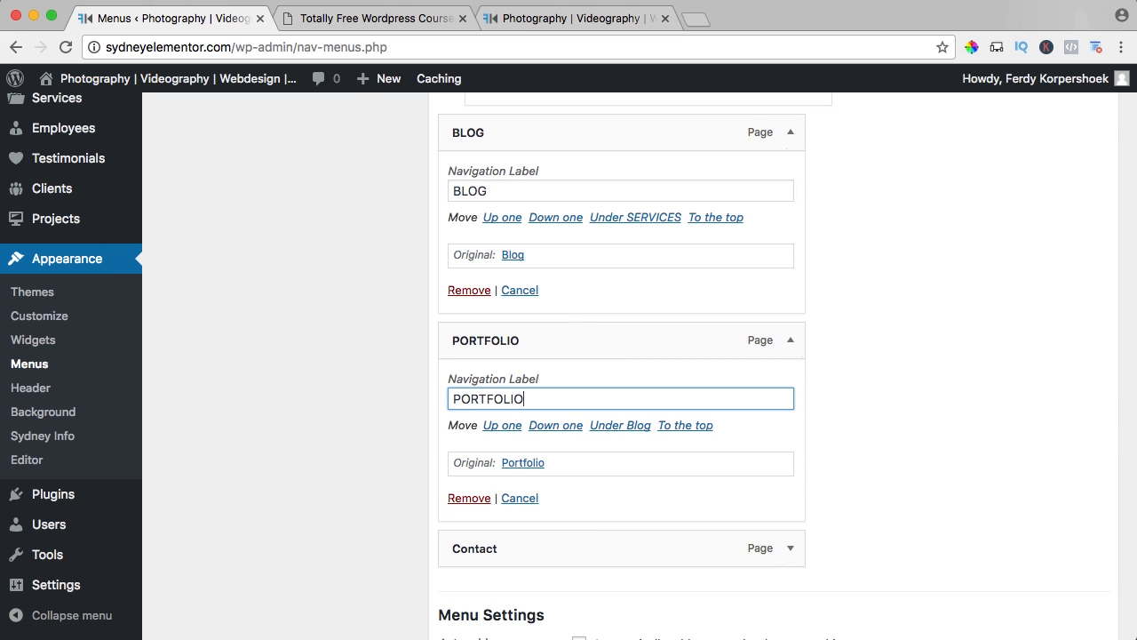
pyautogui.scroll(-4, 781, 365)
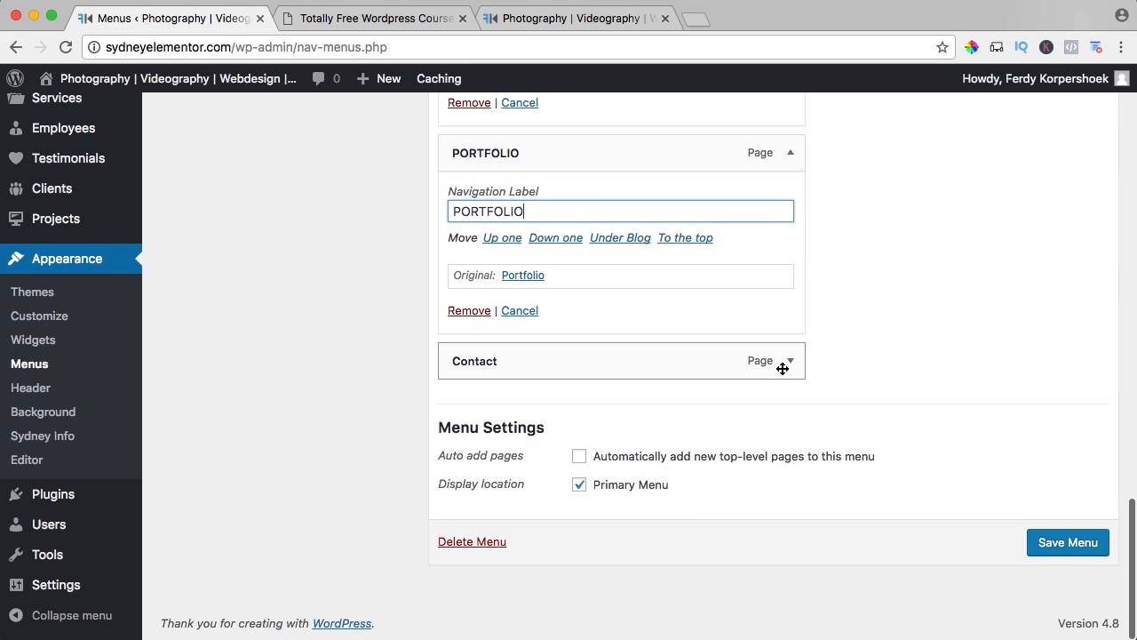
pyautogui.click(790, 363)
pyautogui.doubleClick(541, 418)
pyautogui.write('CONTACT')
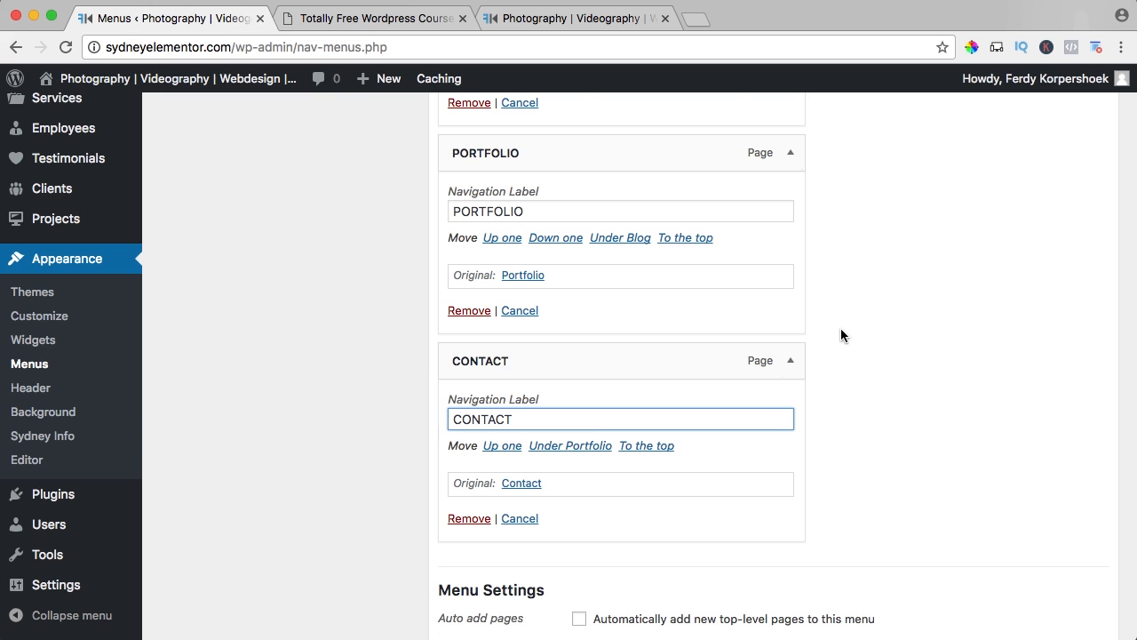
pyautogui.scroll(15, 842, 330)
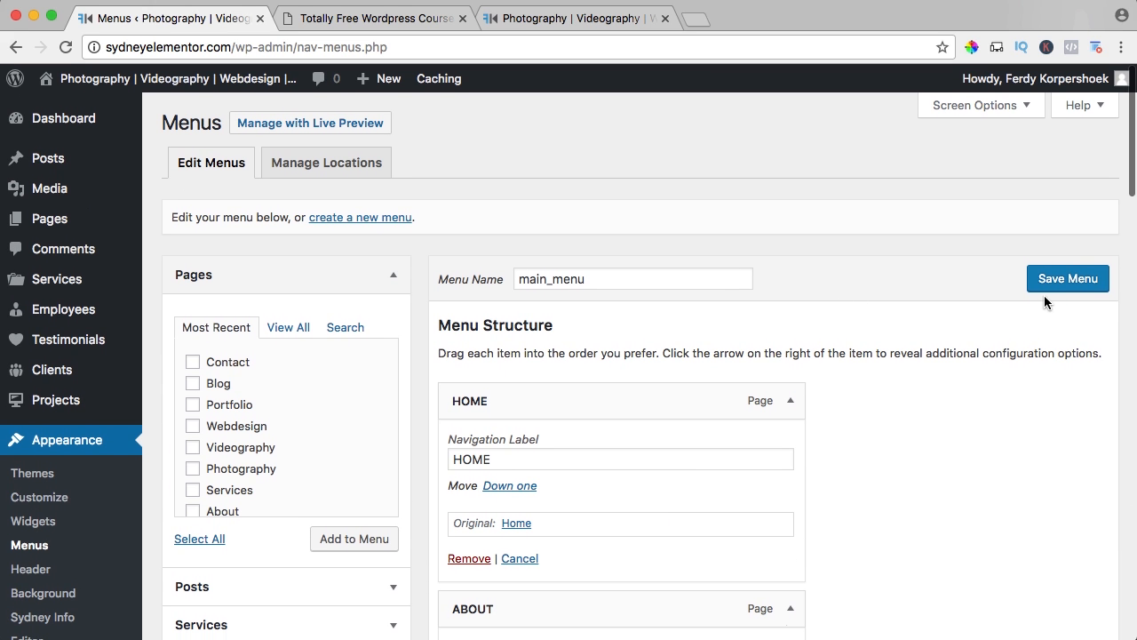
pyautogui.click(1043, 282)
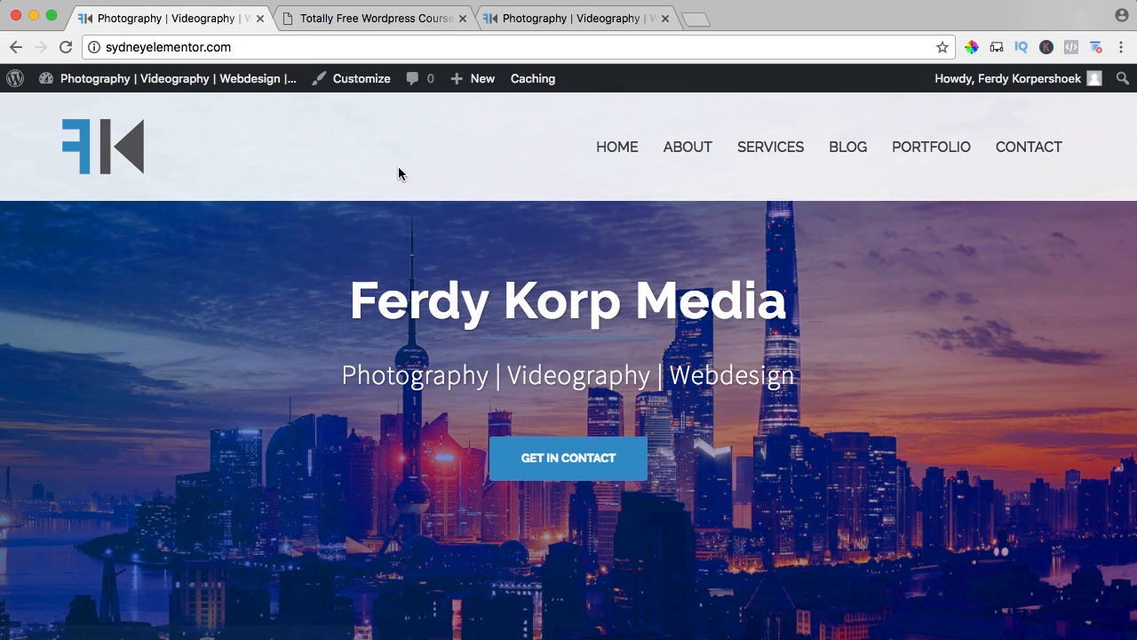
# Open the customizer from the live homepage, reduce the browser zoom, and go to the header color settings.
pyautogui.click(352, 82)
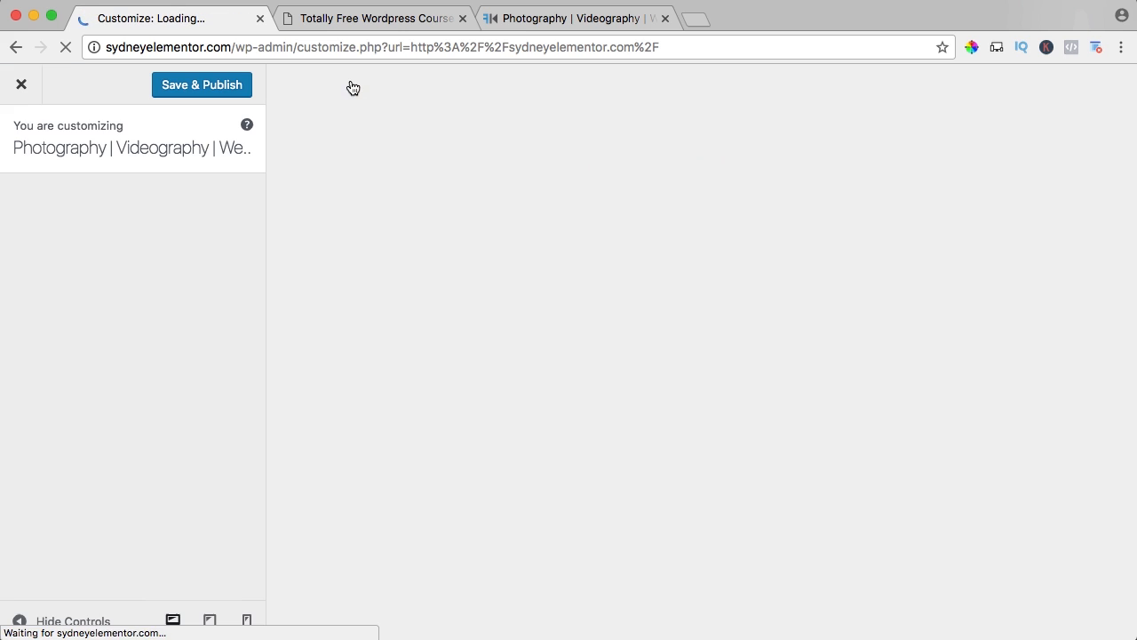
pyautogui.press('super+minus')
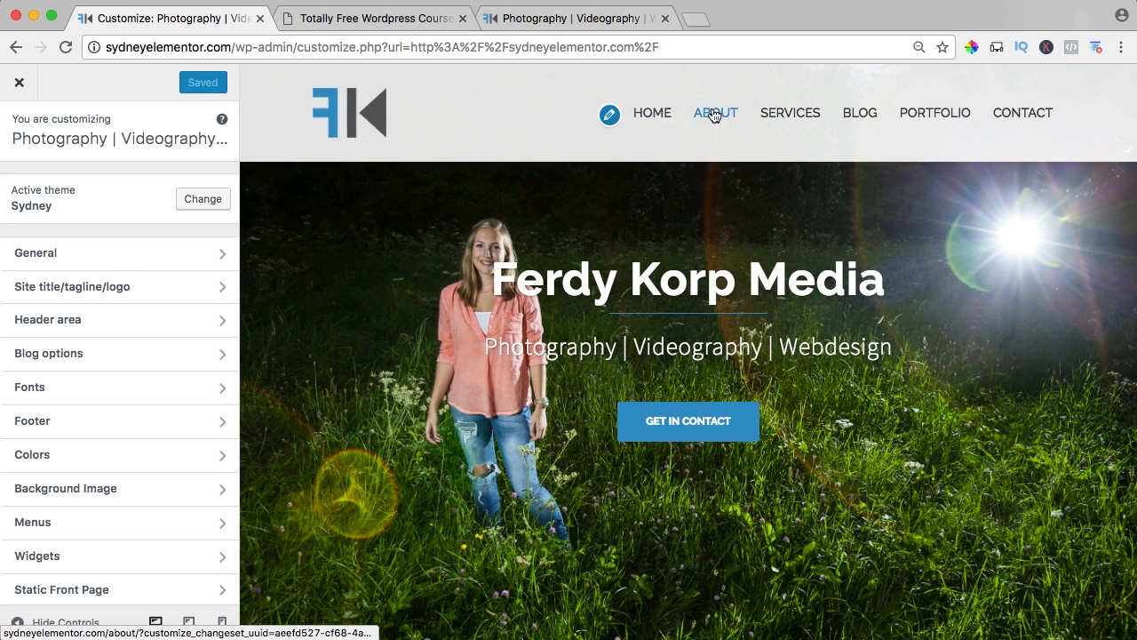
pyautogui.moveTo(794, 114)
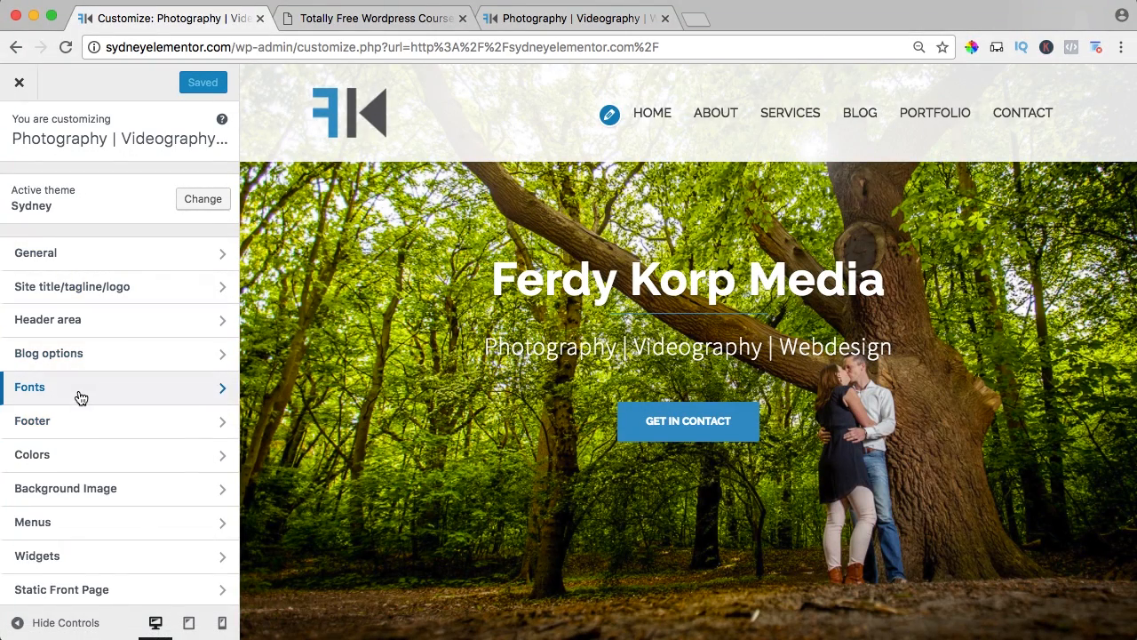
pyautogui.click(71, 454)
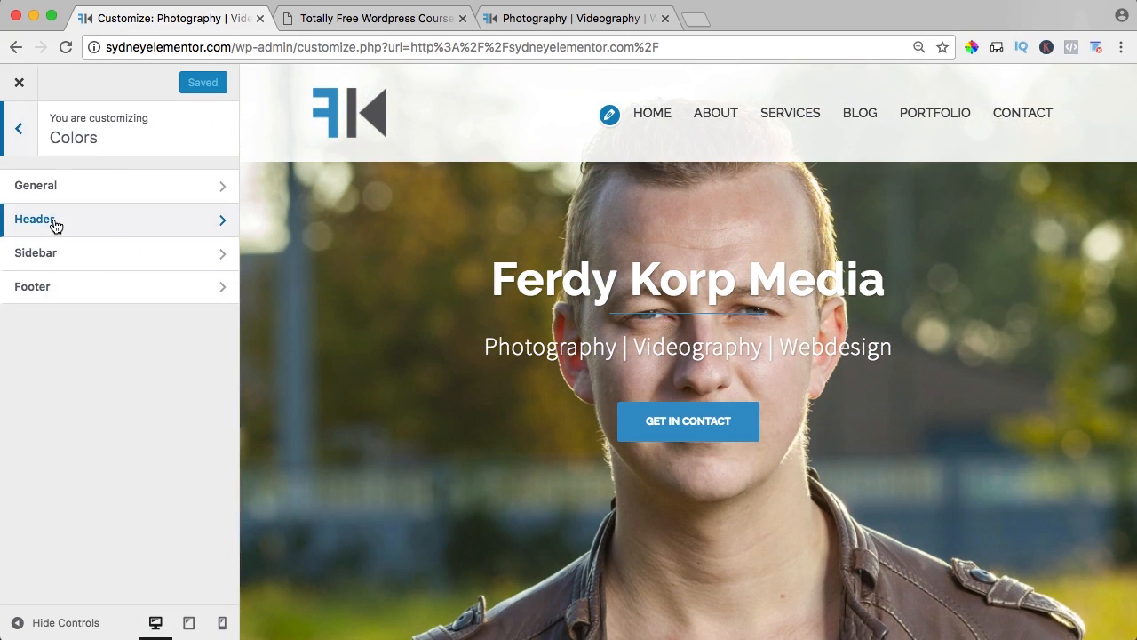
pyautogui.click(55, 226)
pyautogui.scroll(-2, 165, 284)
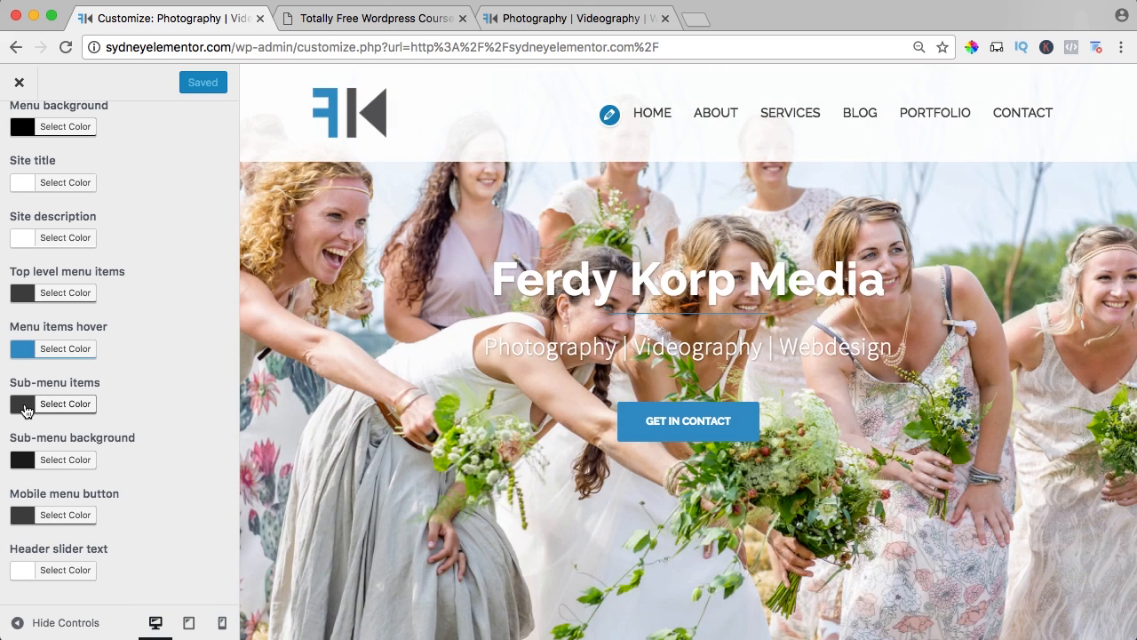
# Set the color of the sub-menu items to #aaaaaa and preview it in the SERVICES submenu.
pyautogui.click(24, 405)
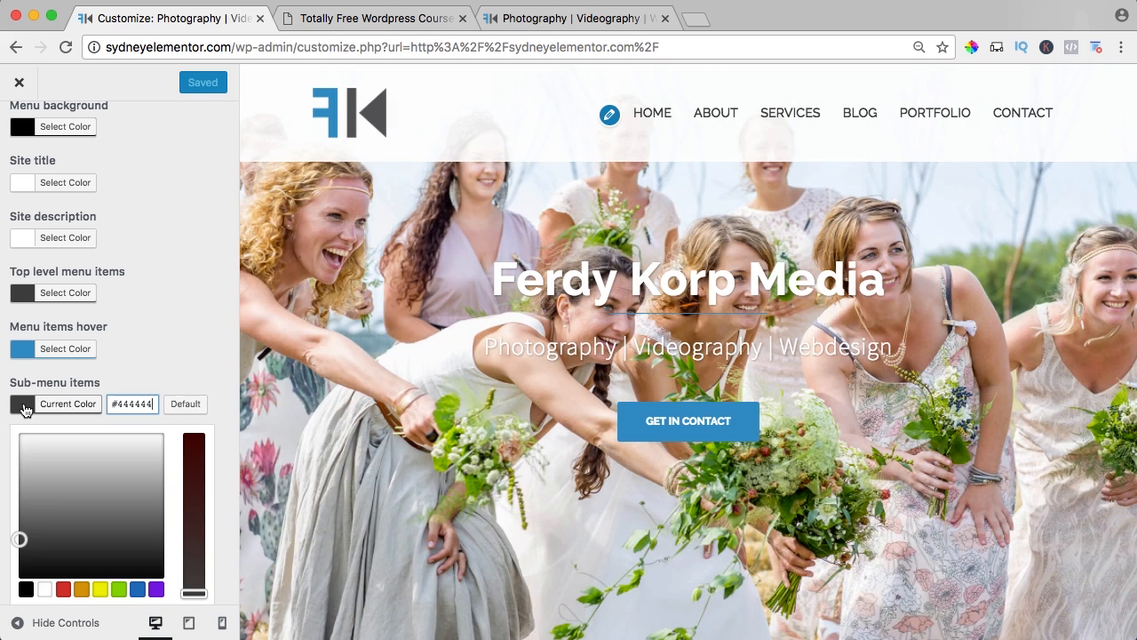
pyautogui.moveTo(27, 493); pyautogui.dragTo(21, 486)
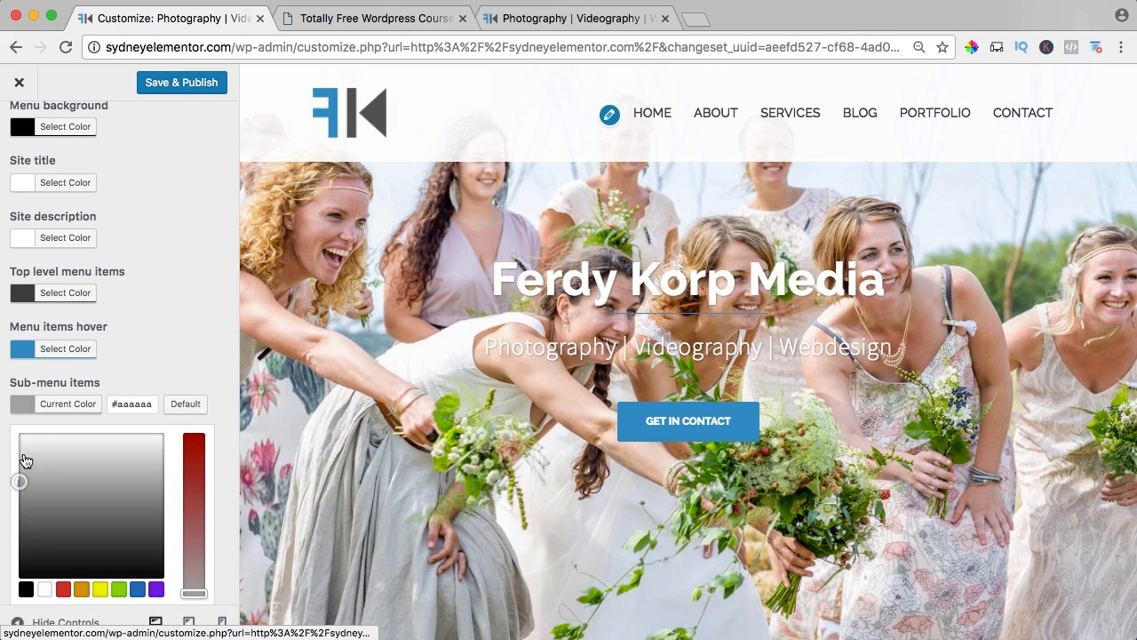
pyautogui.click(23, 402)
pyautogui.moveTo(779, 113)
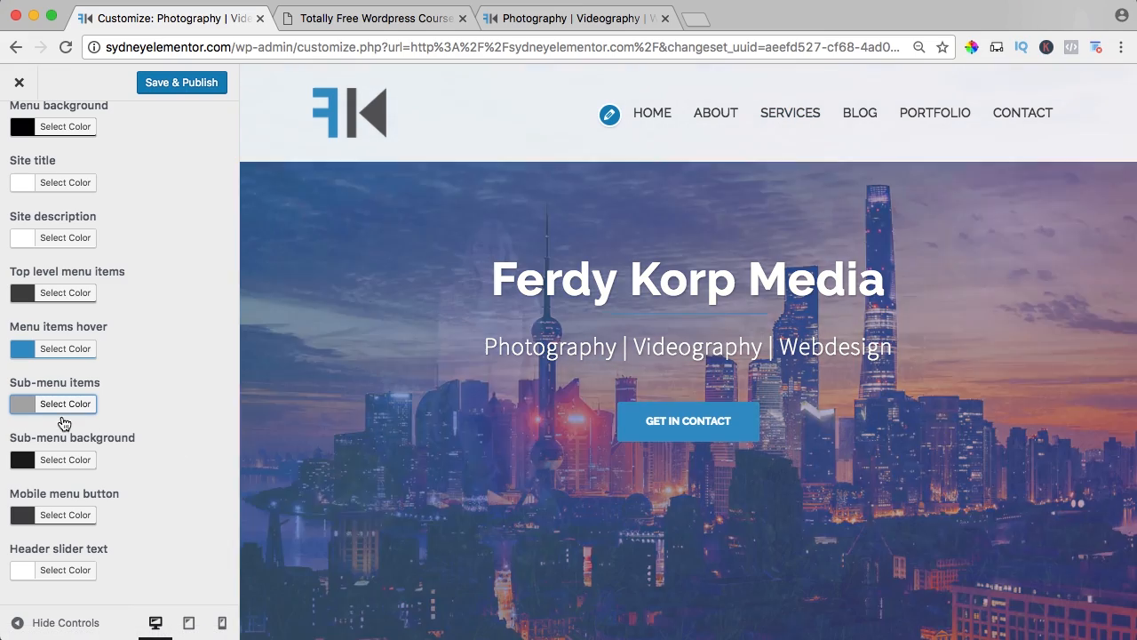
# Set the color of the sub-menu items to white and publish the change.
pyautogui.click(28, 409)
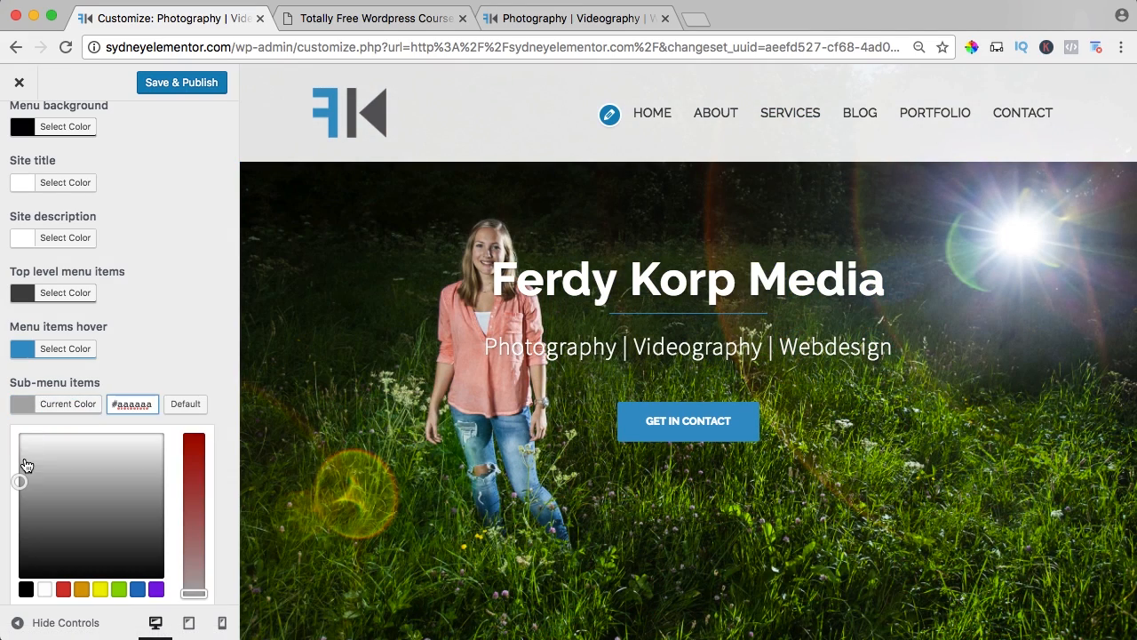
pyautogui.click(20, 435)
pyautogui.click(19, 411)
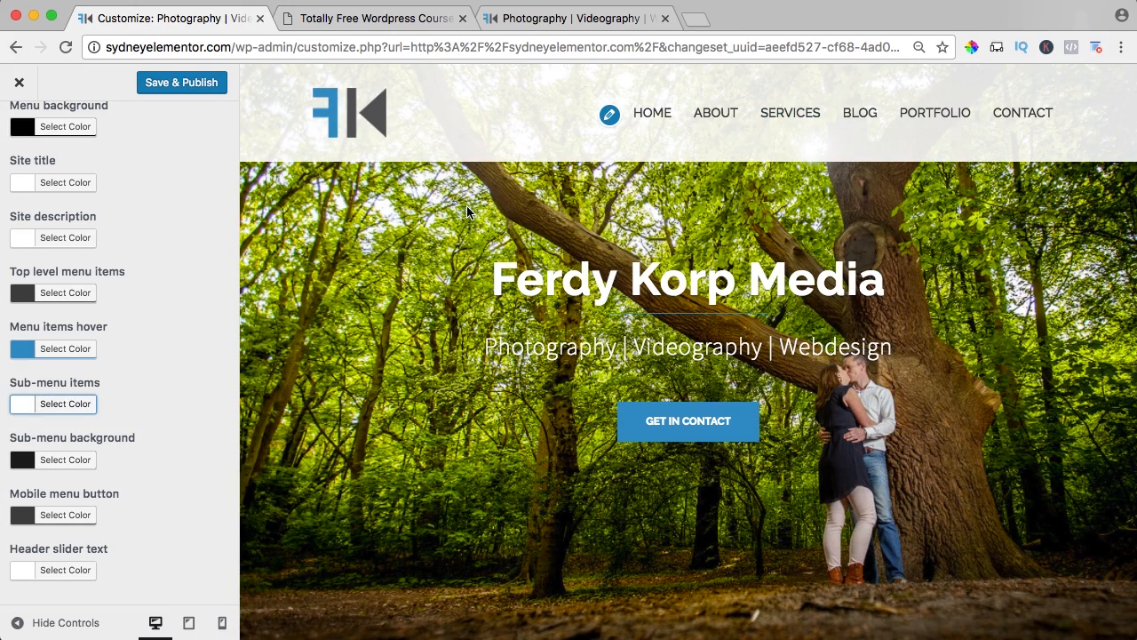
pyautogui.click(188, 85)
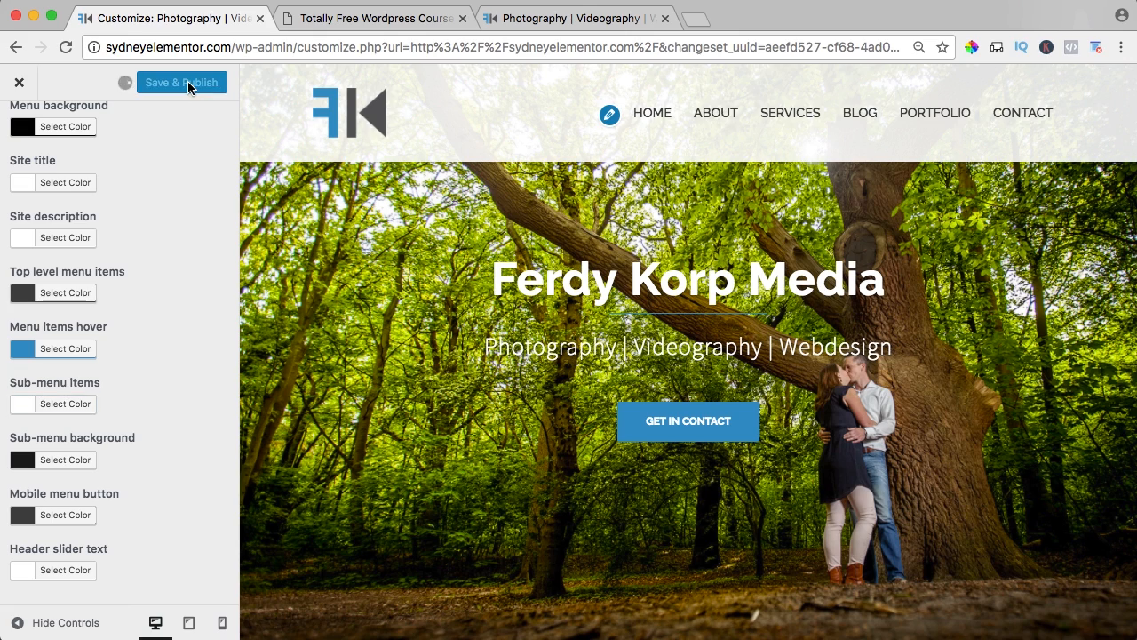
# Go from the header colors to the Fonts settings and set the site title and site description sizes to 16.
pyautogui.scroll(2, 96, 210)
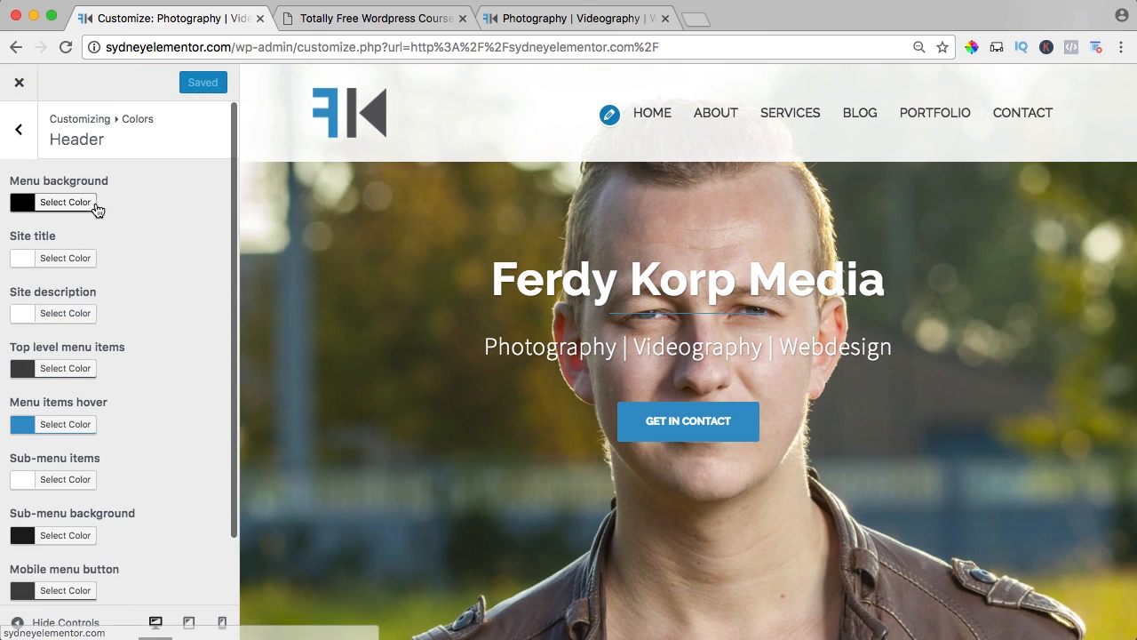
pyautogui.click(21, 135)
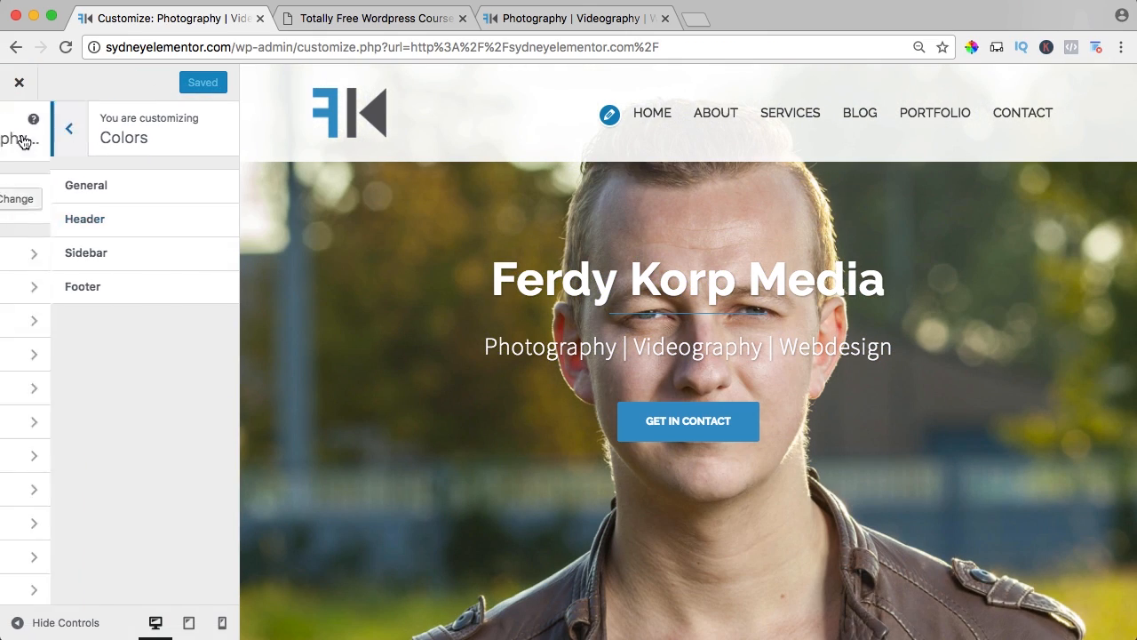
pyautogui.scroll(-2, 87, 323)
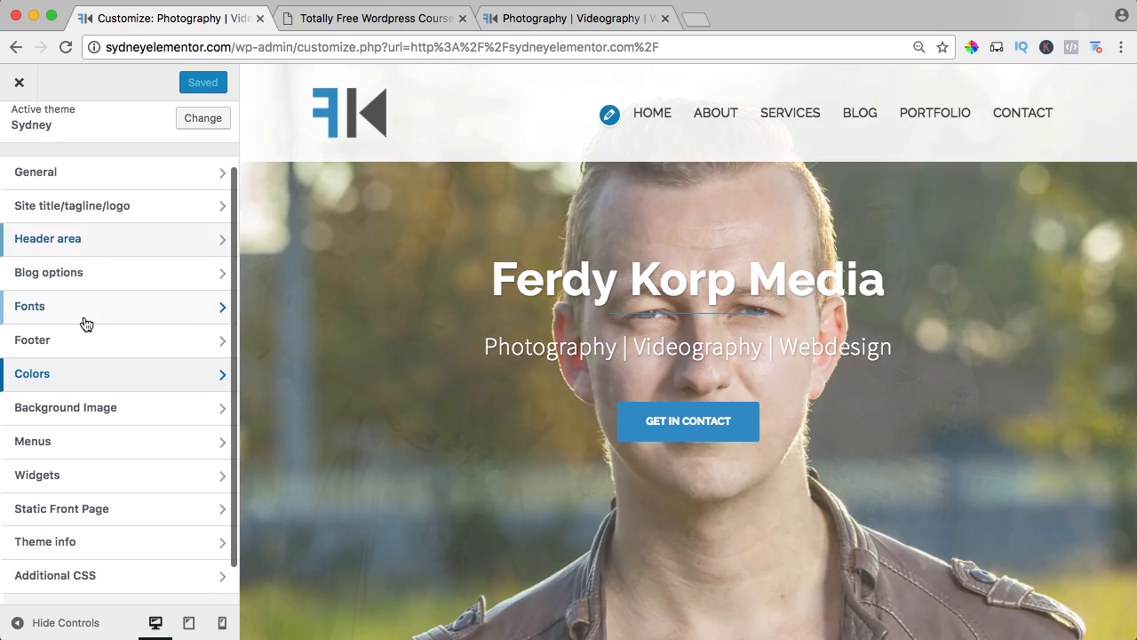
pyautogui.click(55, 313)
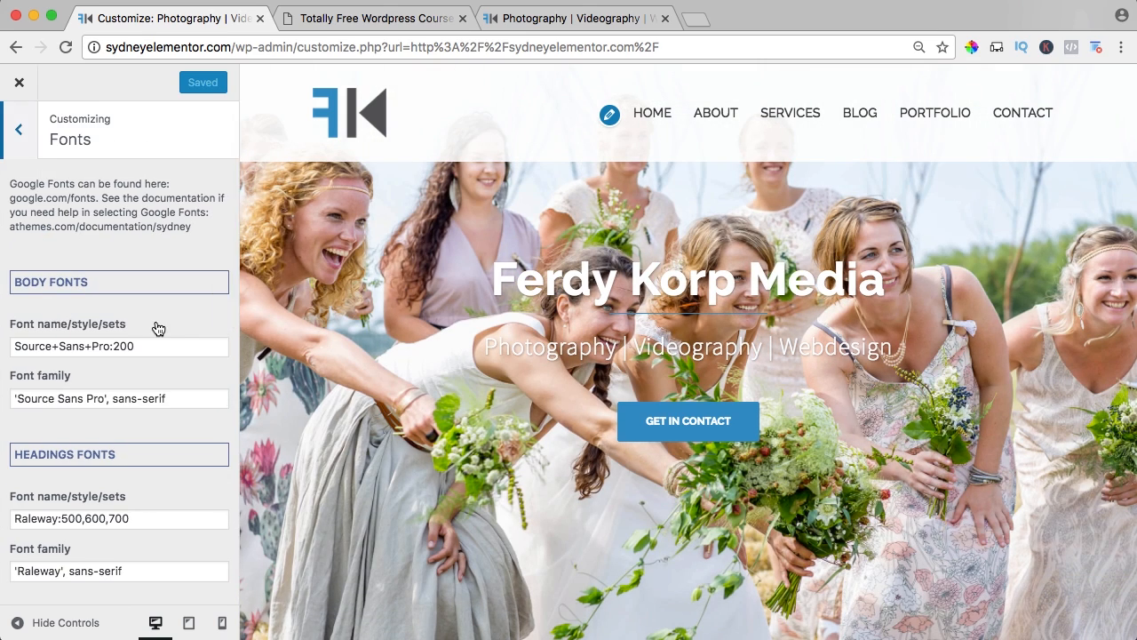
pyautogui.scroll(-8, 158, 329)
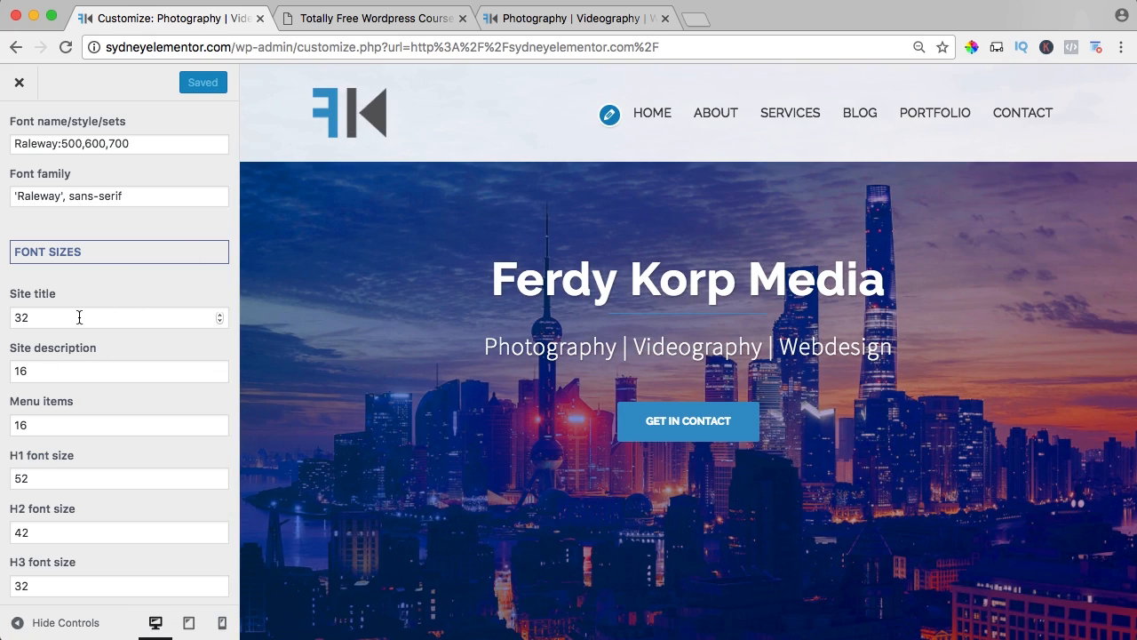
pyautogui.write('6')
pyautogui.press('Tab')
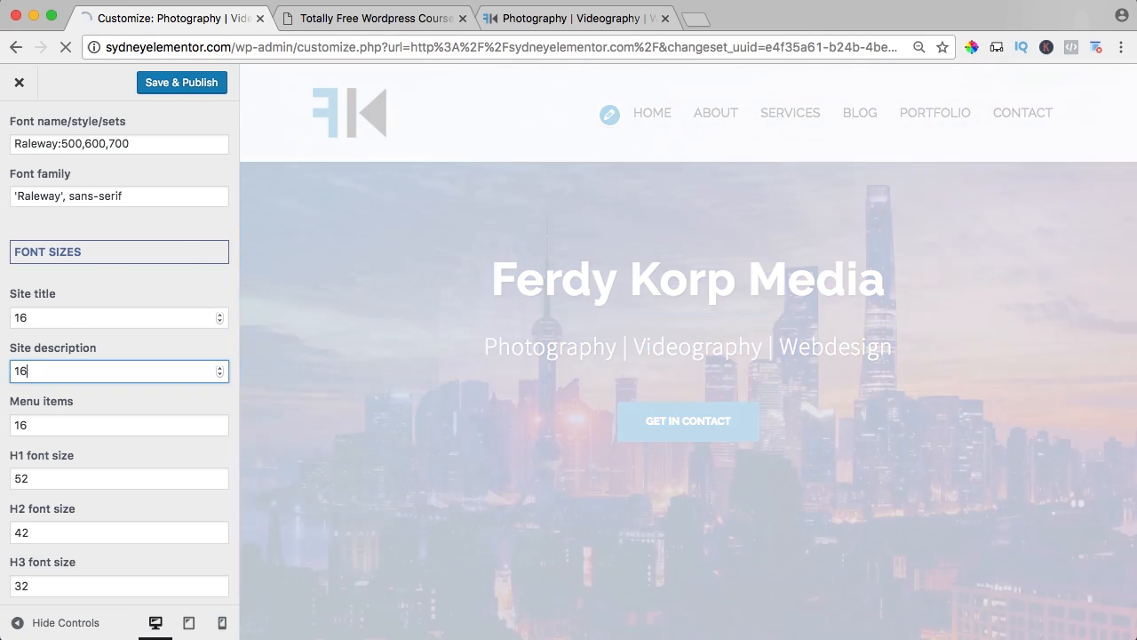
# Set the font size of the menu items to 10.
pyautogui.press('Tab')
pyautogui.scroll(-2, 109, 337)
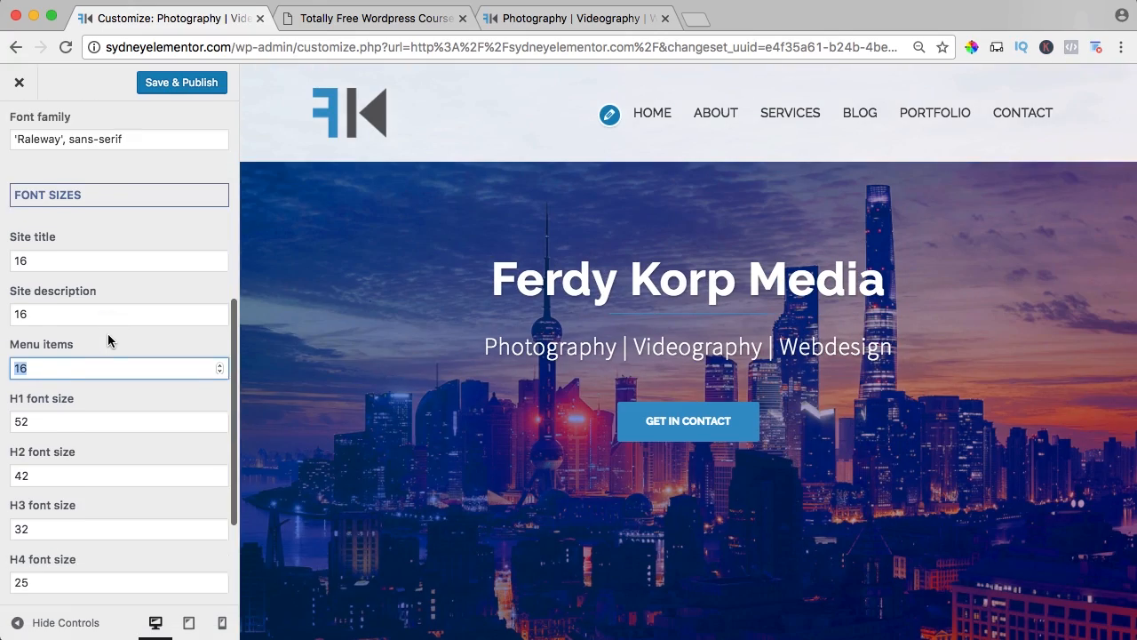
pyautogui.write('10')
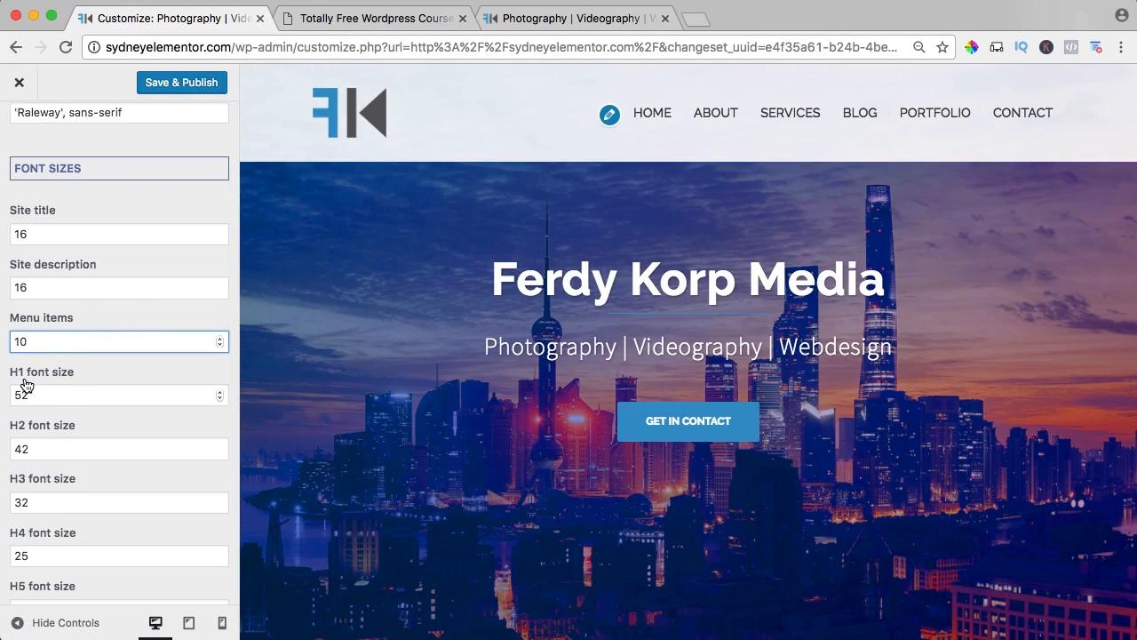
pyautogui.scroll(-3, 41, 386)
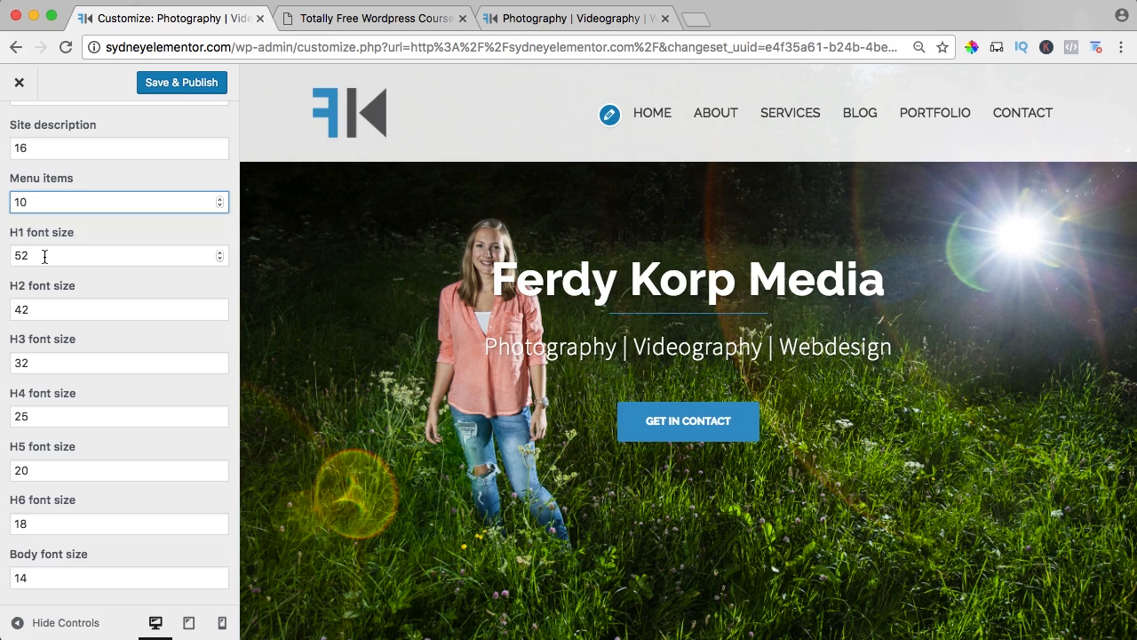
# Set the H1, H2, H3, H4 and H5 font sizes to 16.
pyautogui.moveTo(62, 255); pyautogui.dragTo(8, 250)
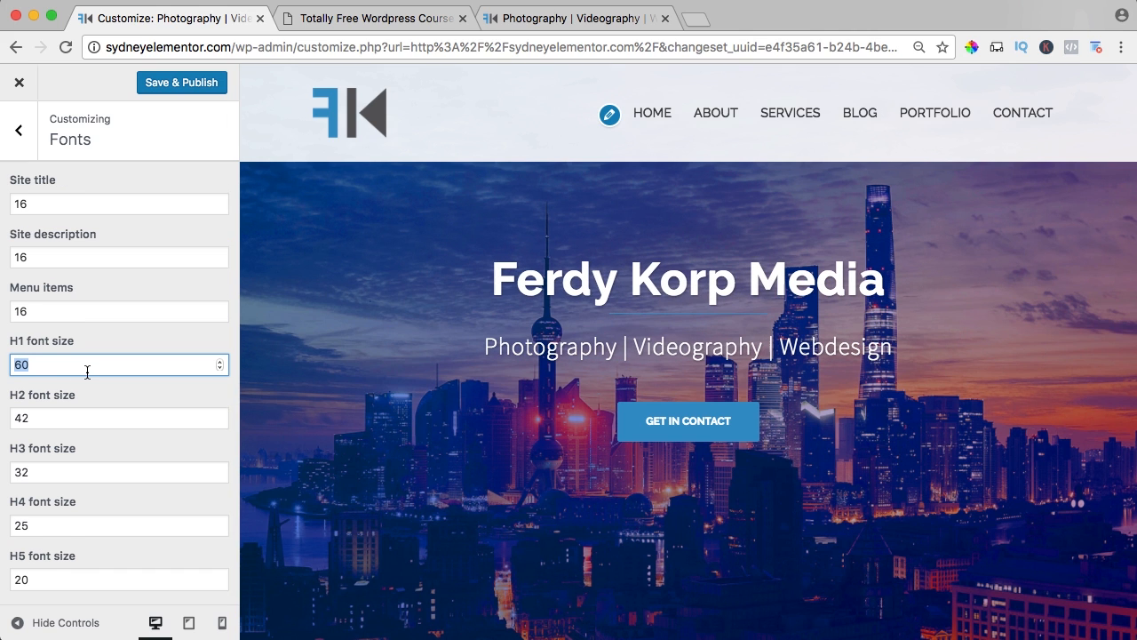
pyautogui.write('16')
pyautogui.press('Tab')
pyautogui.write('16')
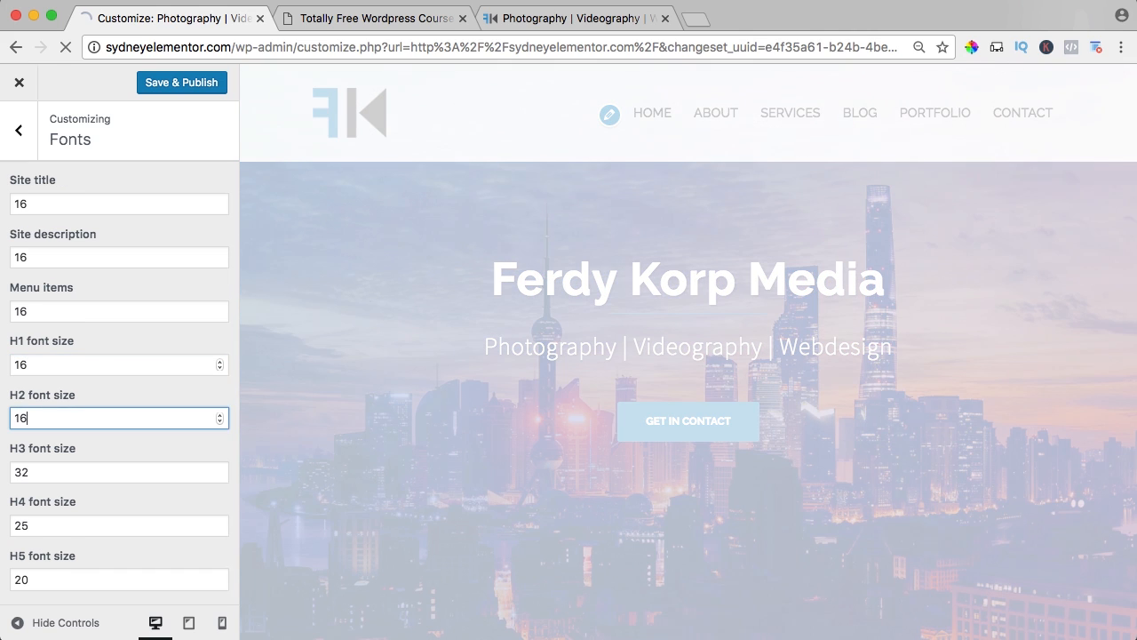
pyautogui.press('Tab')
pyautogui.write('16')
pyautogui.press('Tab')
pyautogui.write('16')
pyautogui.press('Tab')
pyautogui.write('16')
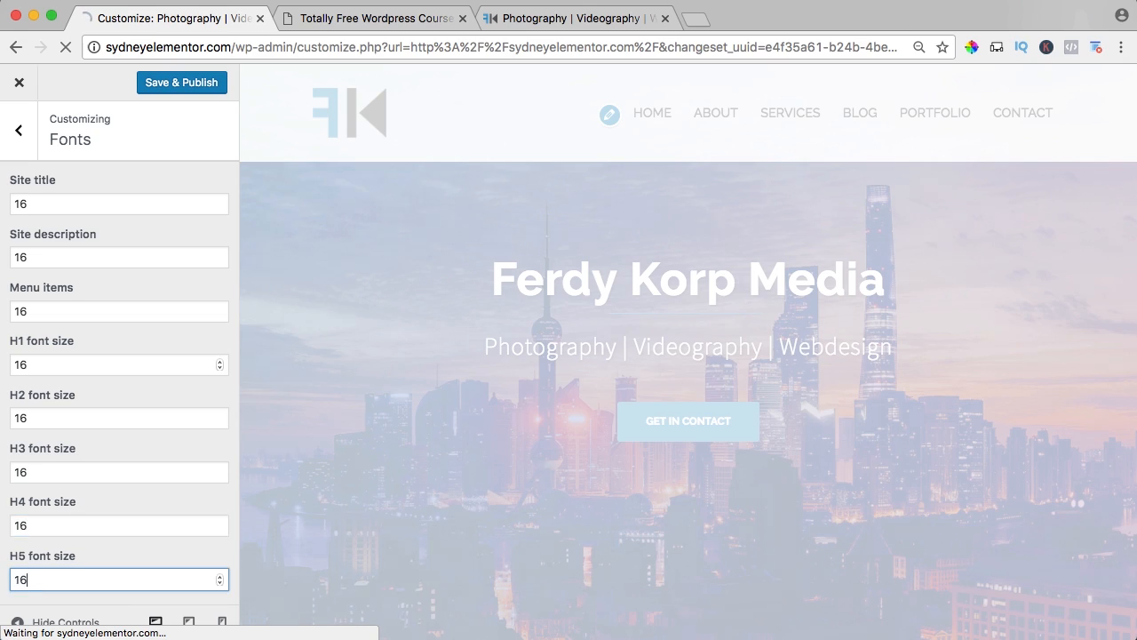
# Set the H6 font size to 16 and the body font size to 14, publish, and return to the customizer overview.
pyautogui.press('Tab')
pyautogui.write('16')
pyautogui.press('Tab')
pyautogui.write('14')
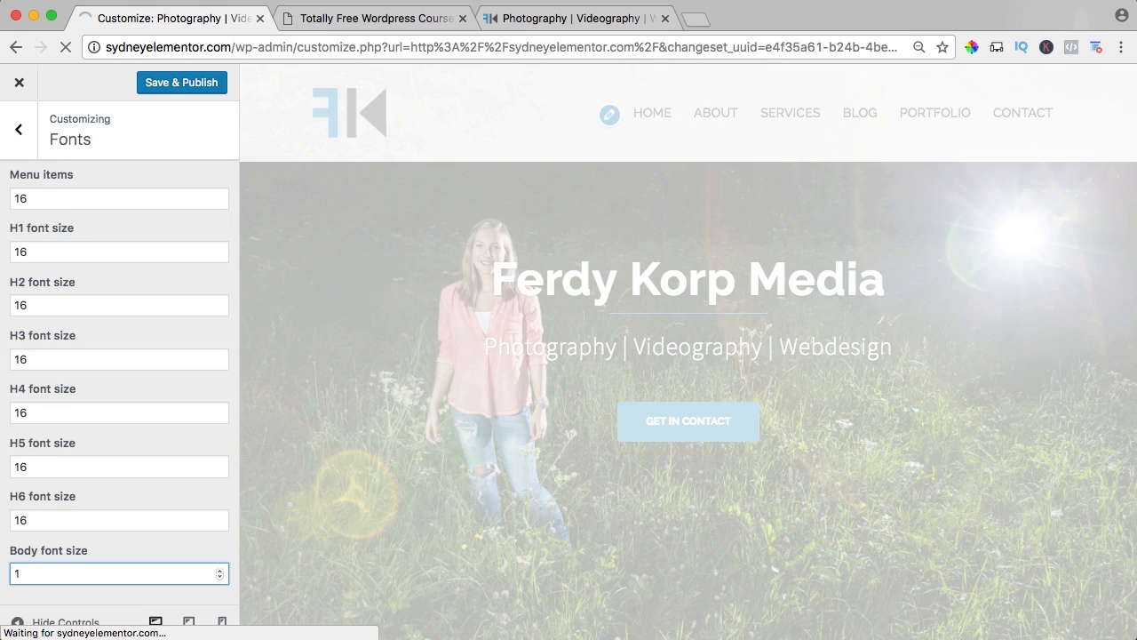
pyautogui.press('Tab')
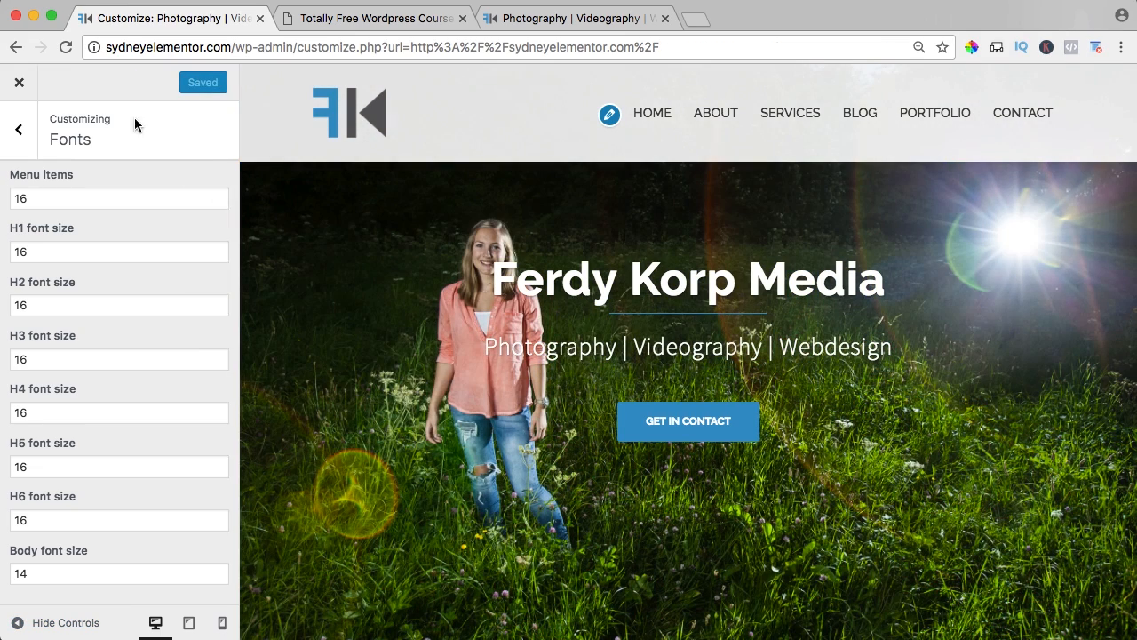
pyautogui.click(19, 134)
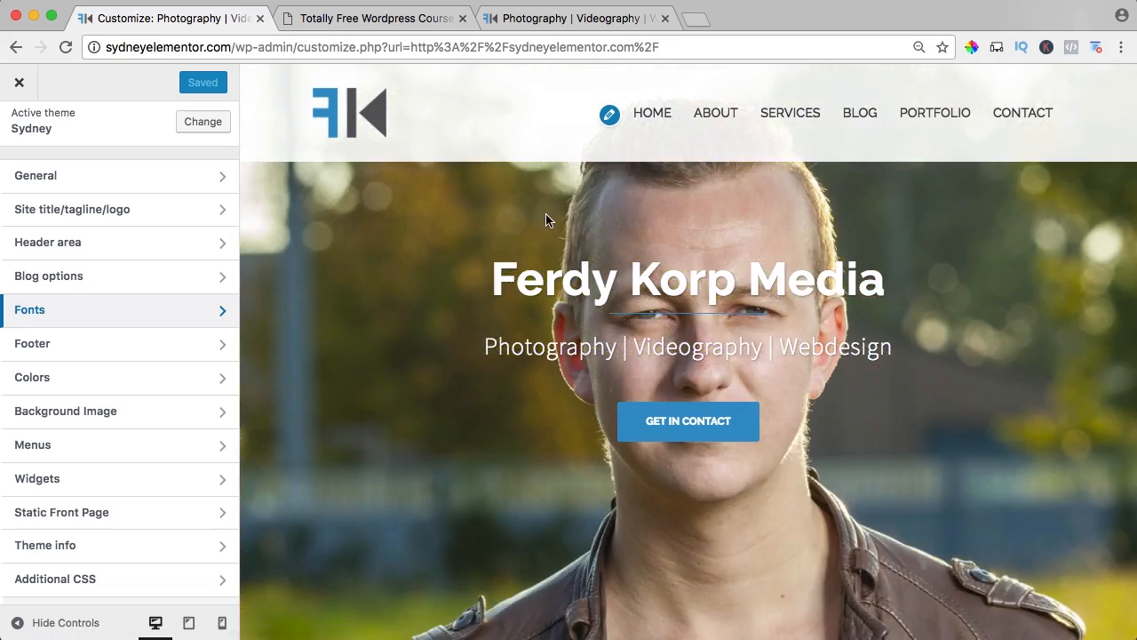
# Close the customizer and review the live home page's header menu, slider and the content below it.
pyautogui.scroll(-10, 545, 215)
pyautogui.scroll(10, 546, 215)
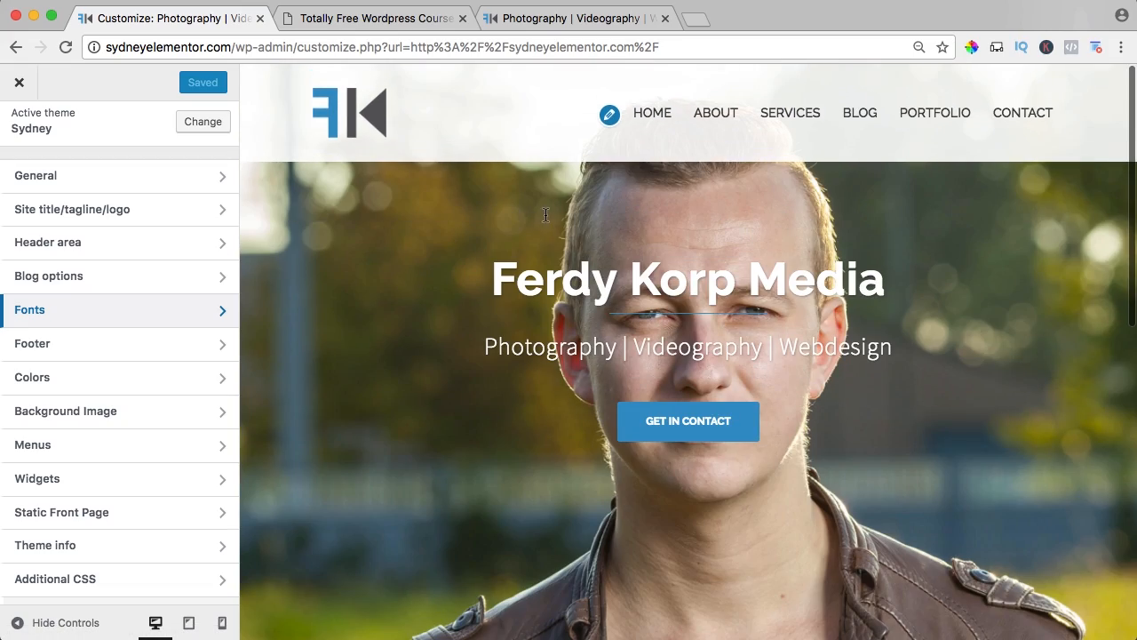
pyautogui.scroll(-2, 106, 364)
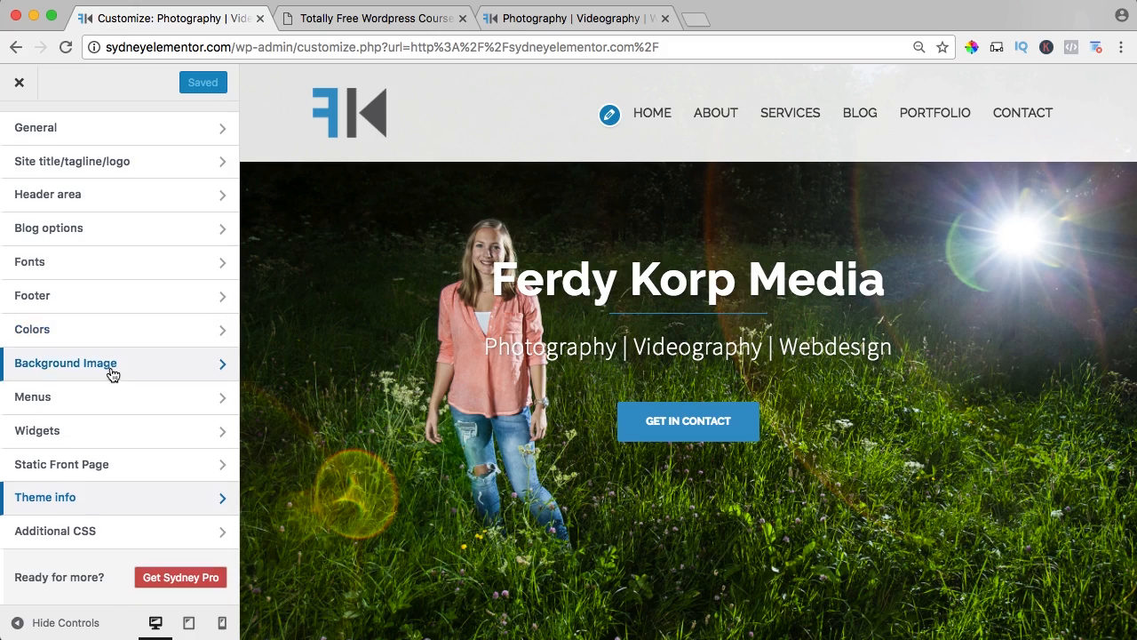
pyautogui.scroll(4, 112, 371)
pyautogui.click(21, 85)
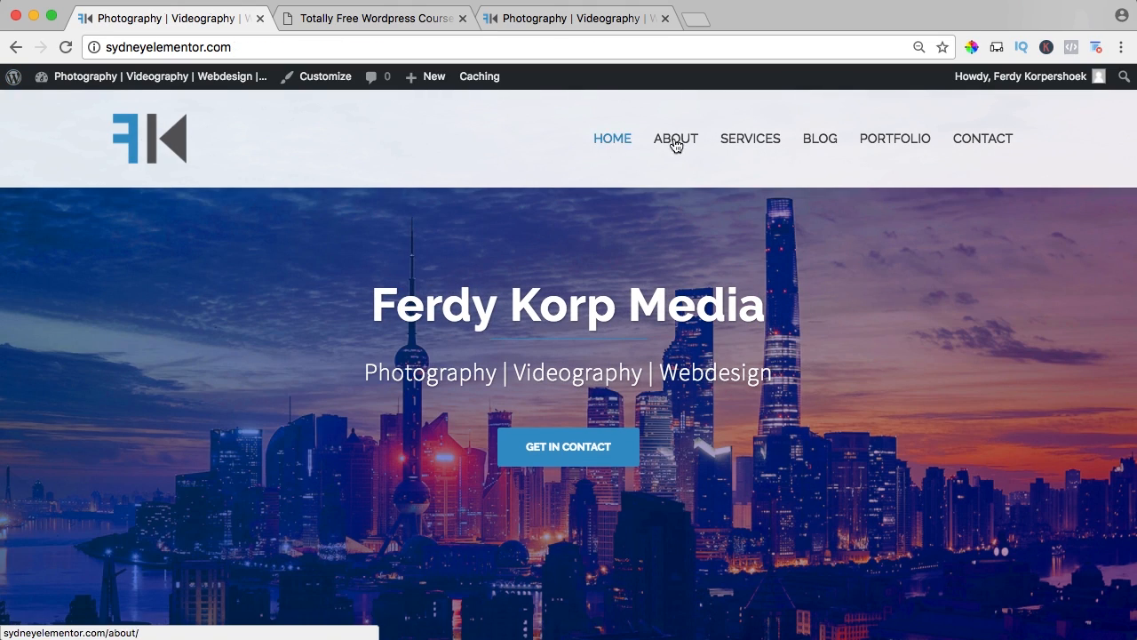
pyautogui.moveTo(788, 144)
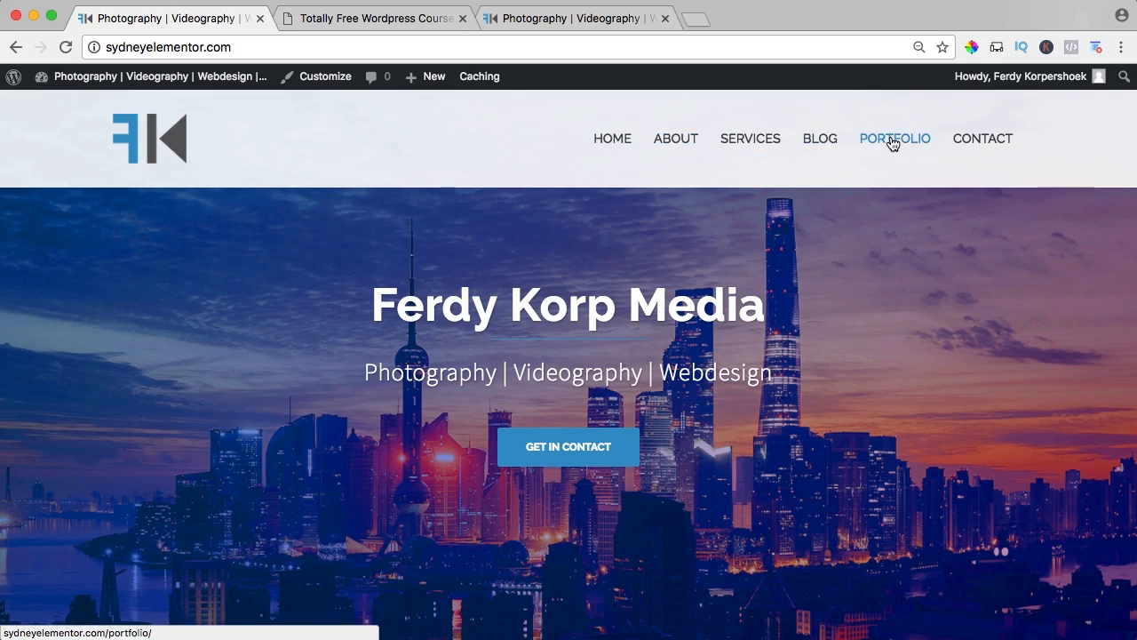
pyautogui.scroll(-5, 566, 242)
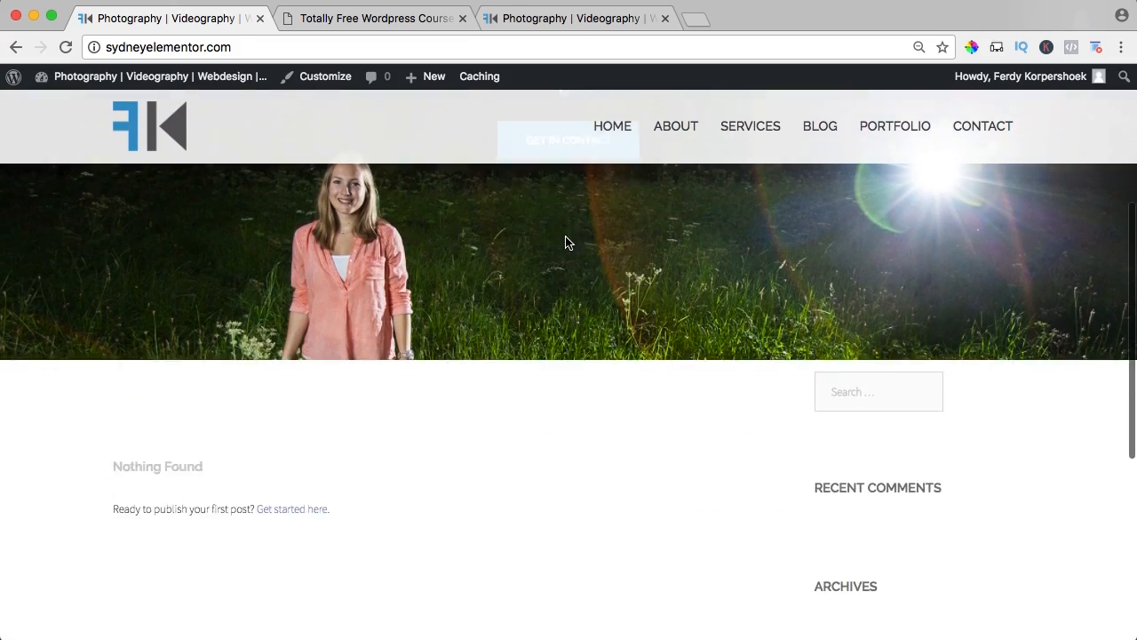
pyautogui.scroll(10, 565, 241)
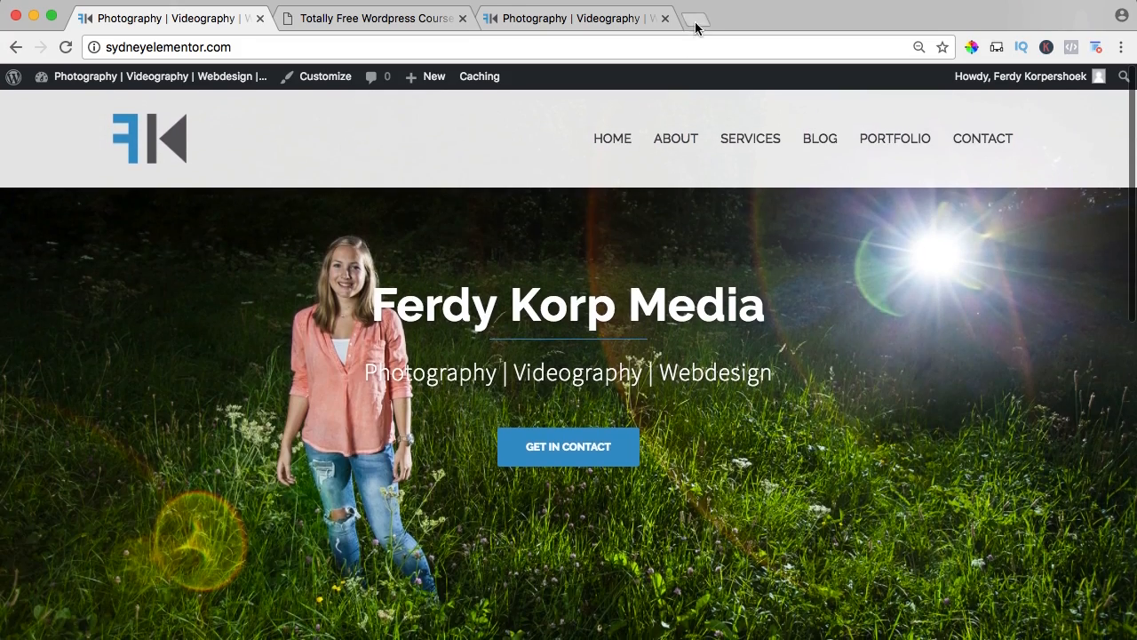
# Open the Apple website in a new browser tab and view its iPhone page as a menu example.
pyautogui.click(695, 20)
pyautogui.write('APPLE')
pyautogui.press('Return')
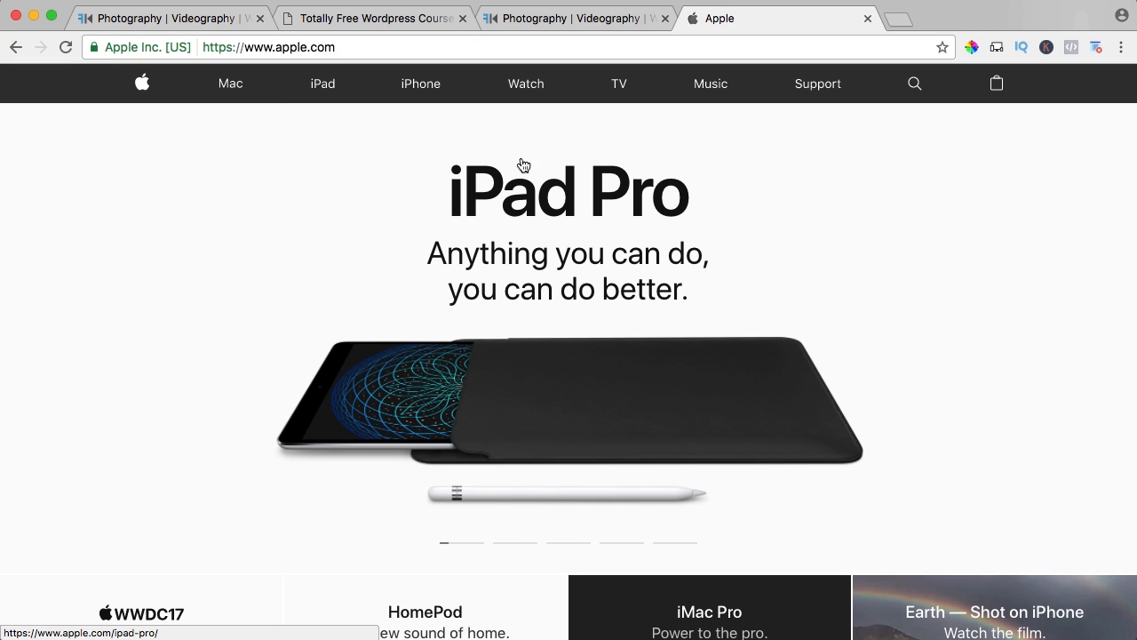
pyautogui.click(423, 89)
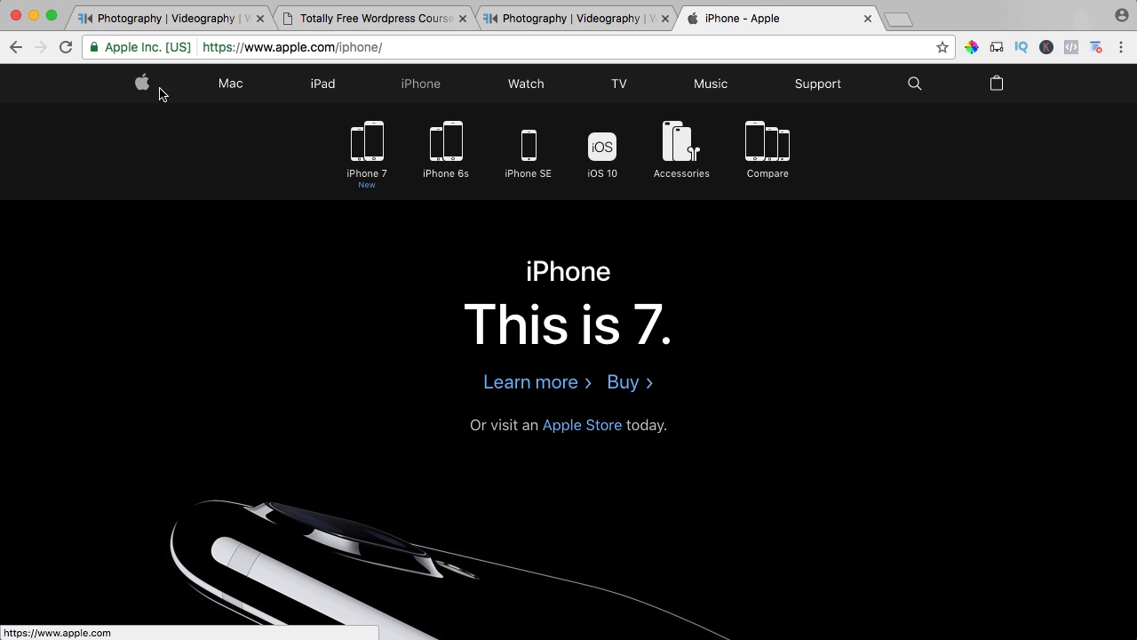
# Return to the WordPress site, remove the HOME item from main_menu in the menu editor, and save the menu.
pyautogui.click(165, 19)
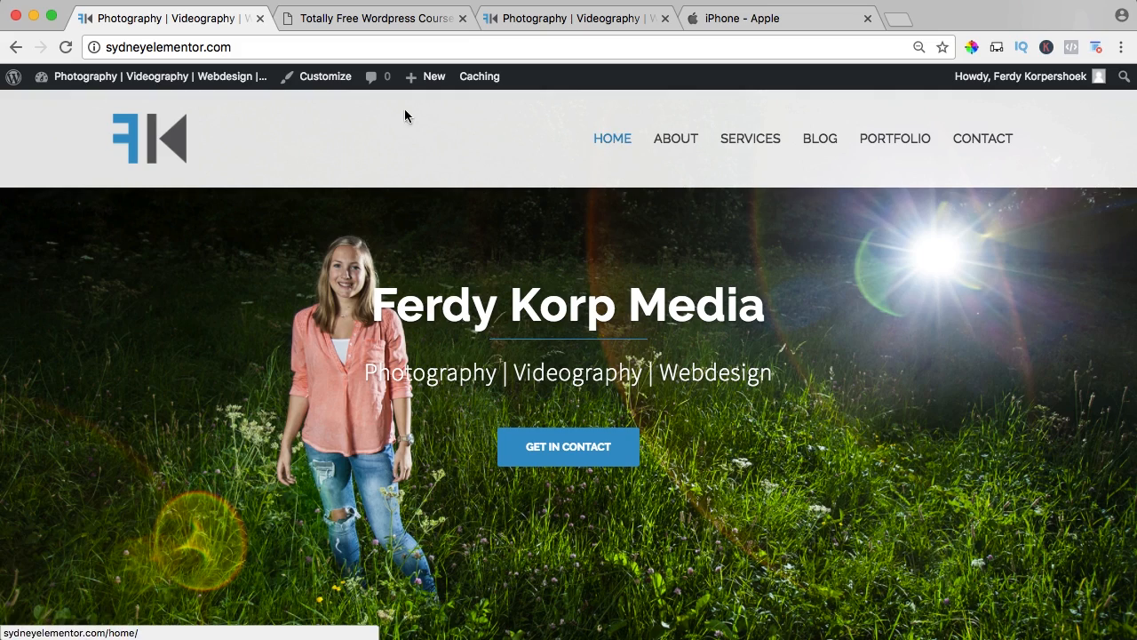
pyautogui.moveTo(76, 84)
pyautogui.click(60, 167)
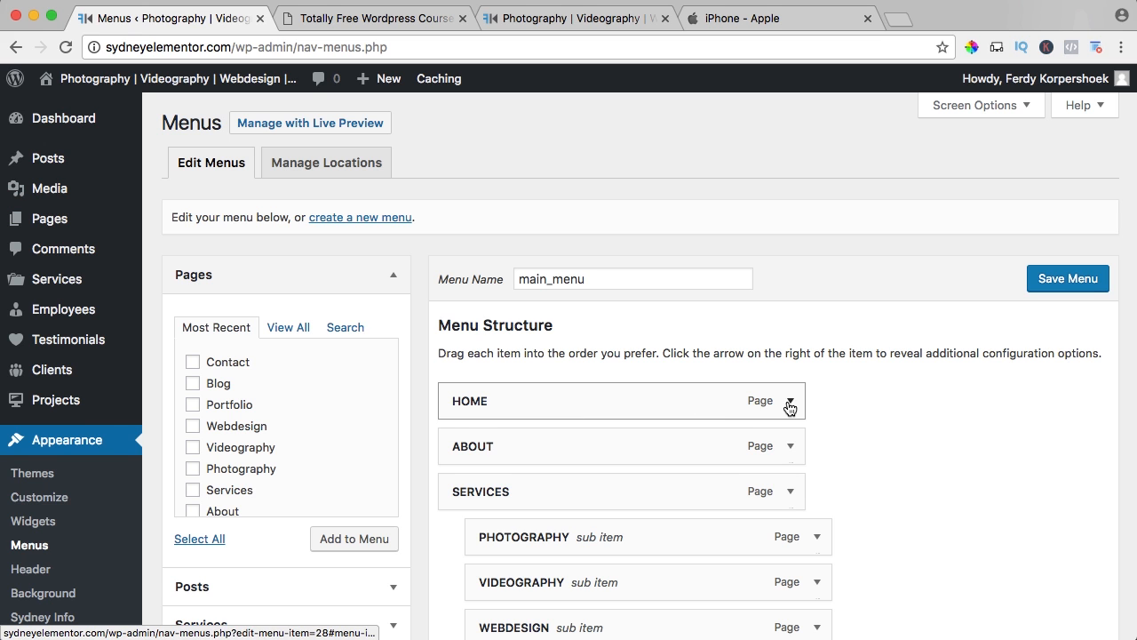
pyautogui.click(789, 402)
pyautogui.scroll(-1, 515, 467)
pyautogui.click(463, 525)
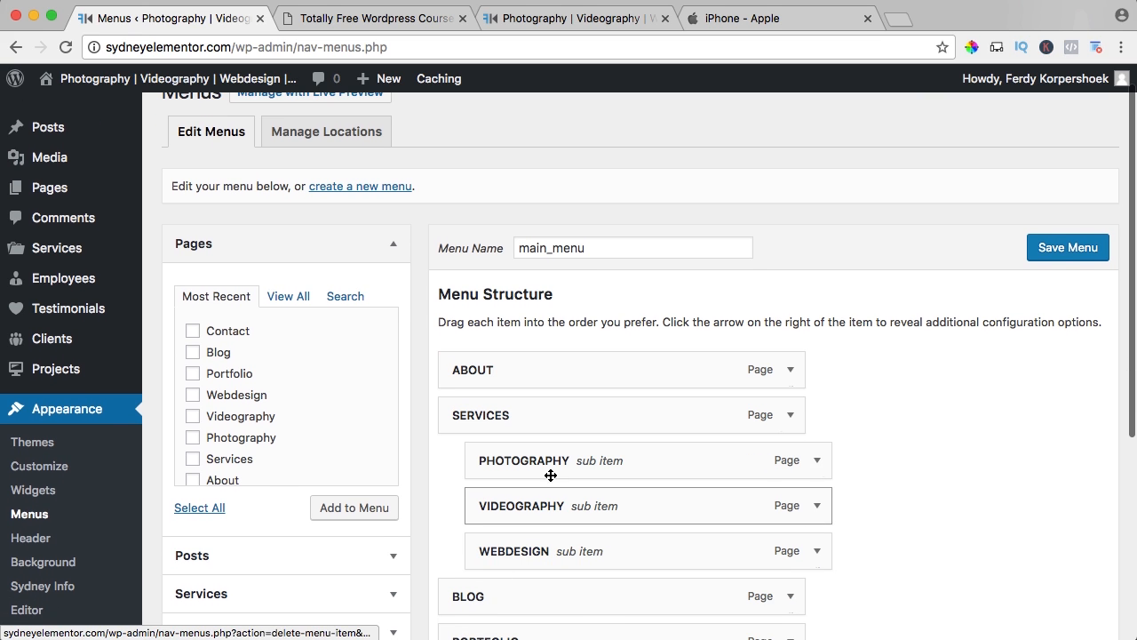
pyautogui.click(1066, 249)
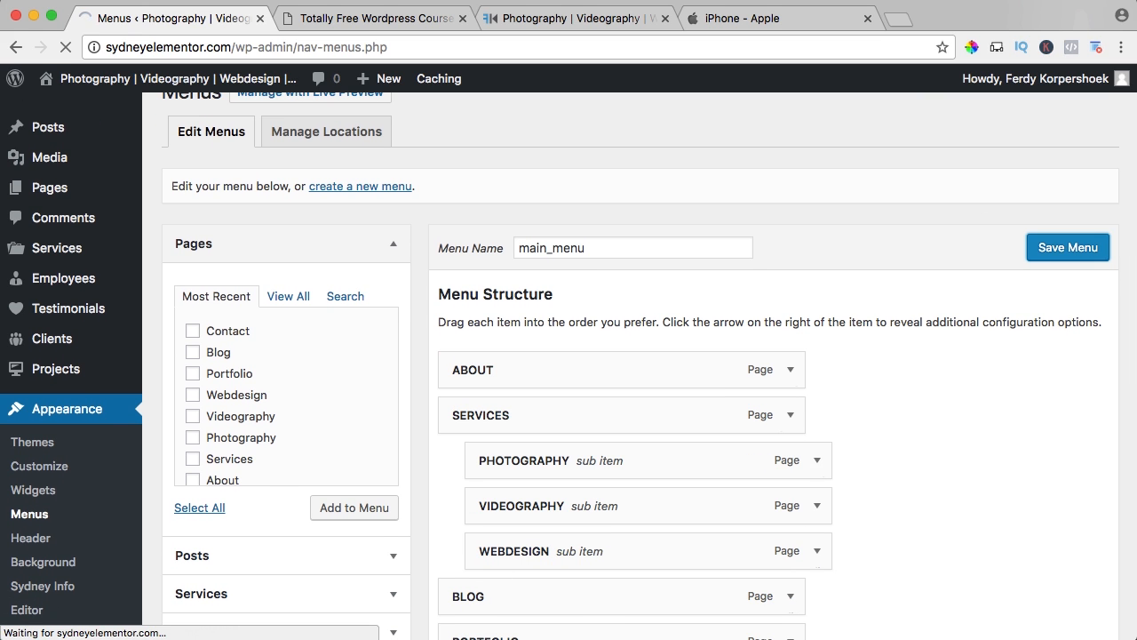
# Close all other browser tabs, including the Apple page, keeping only the menu editor open.
pyautogui.click(366, 18)
pyautogui.click(462, 18)
pyautogui.middleClick(459, 20)
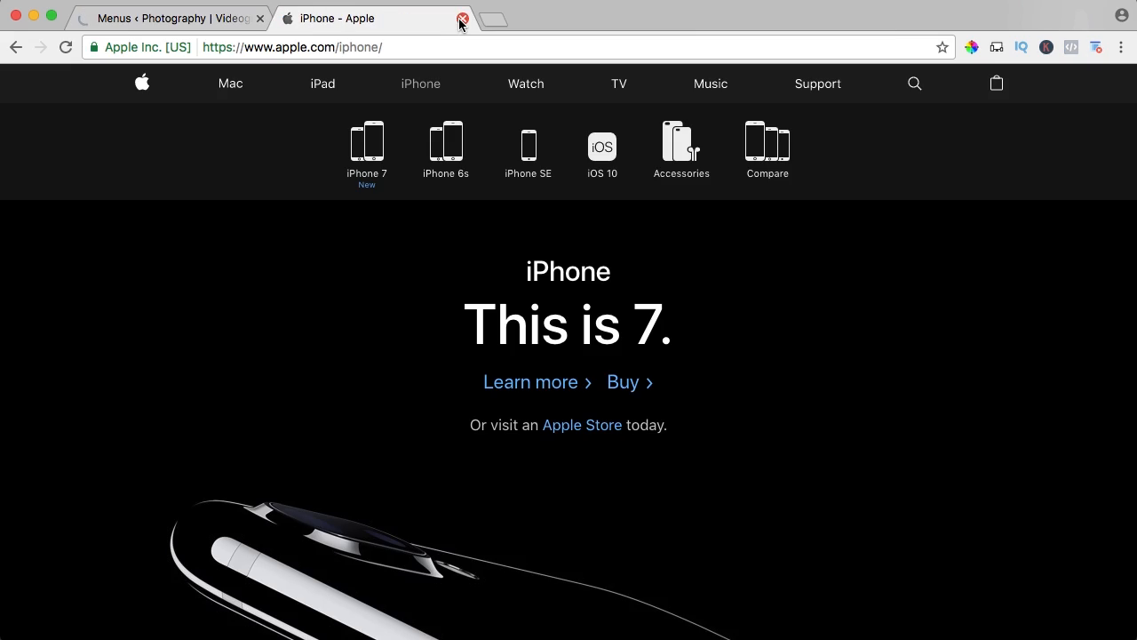
pyautogui.middleClick(460, 19)
# Open the live site in a new tab, go from the About page to the home page through the logo, and look through it.
pyautogui.middleClick(162, 79)
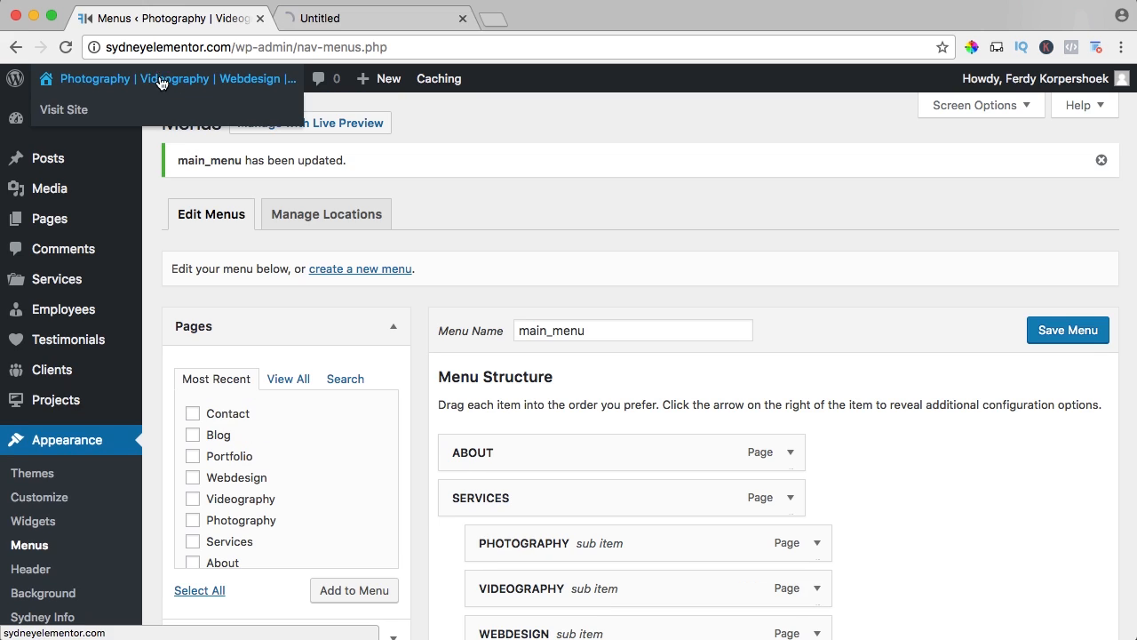
pyautogui.click(358, 20)
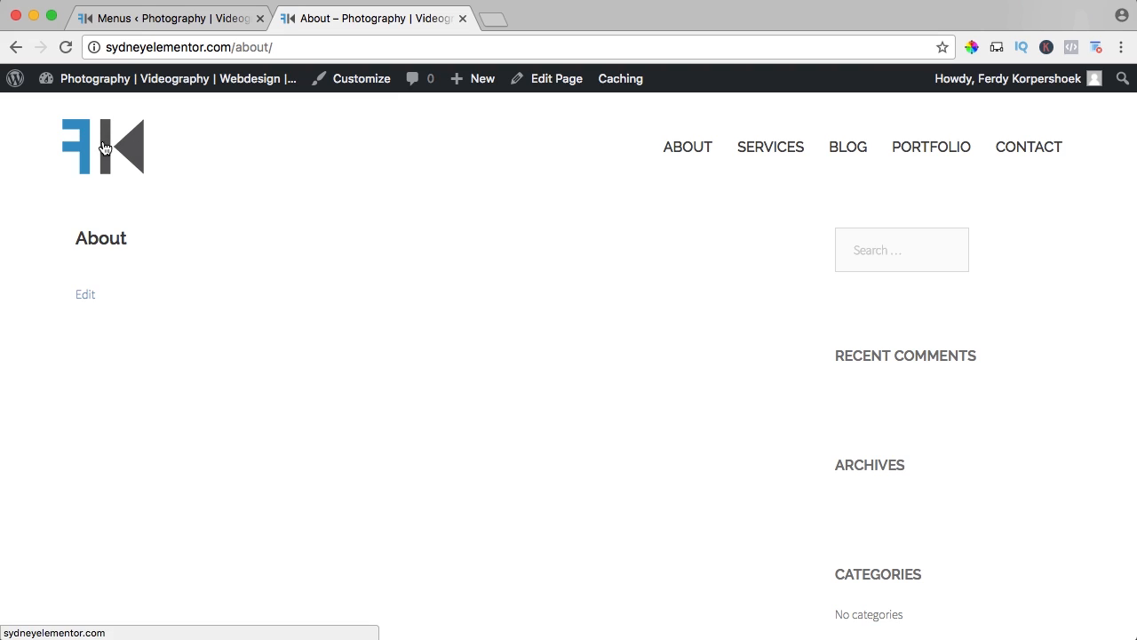
pyautogui.click(103, 147)
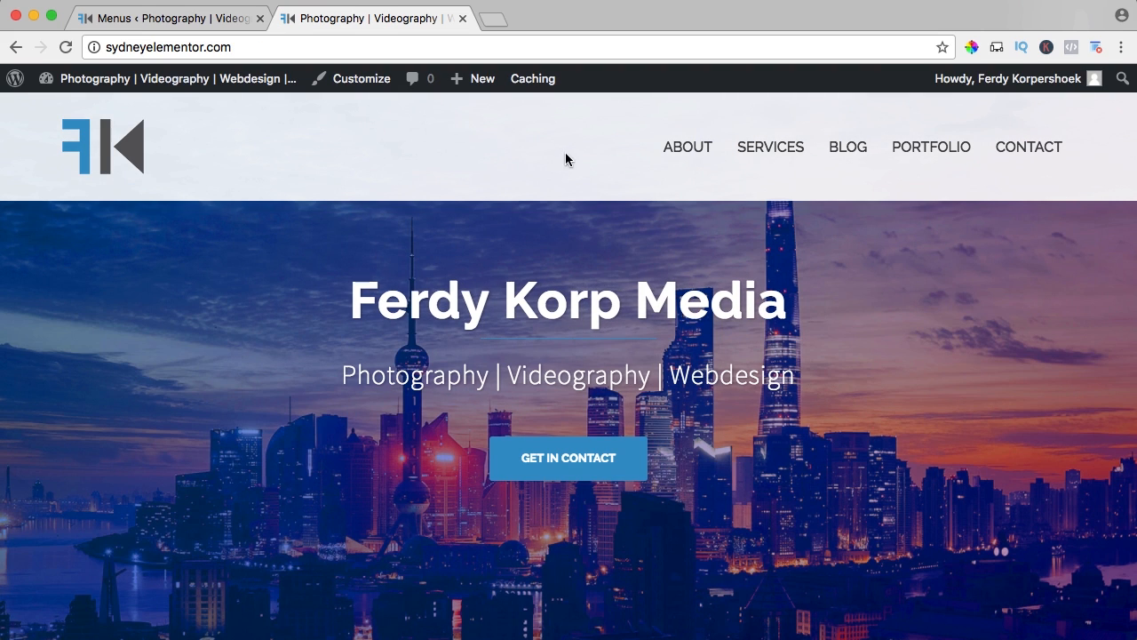
pyautogui.scroll(-5, 514, 161)
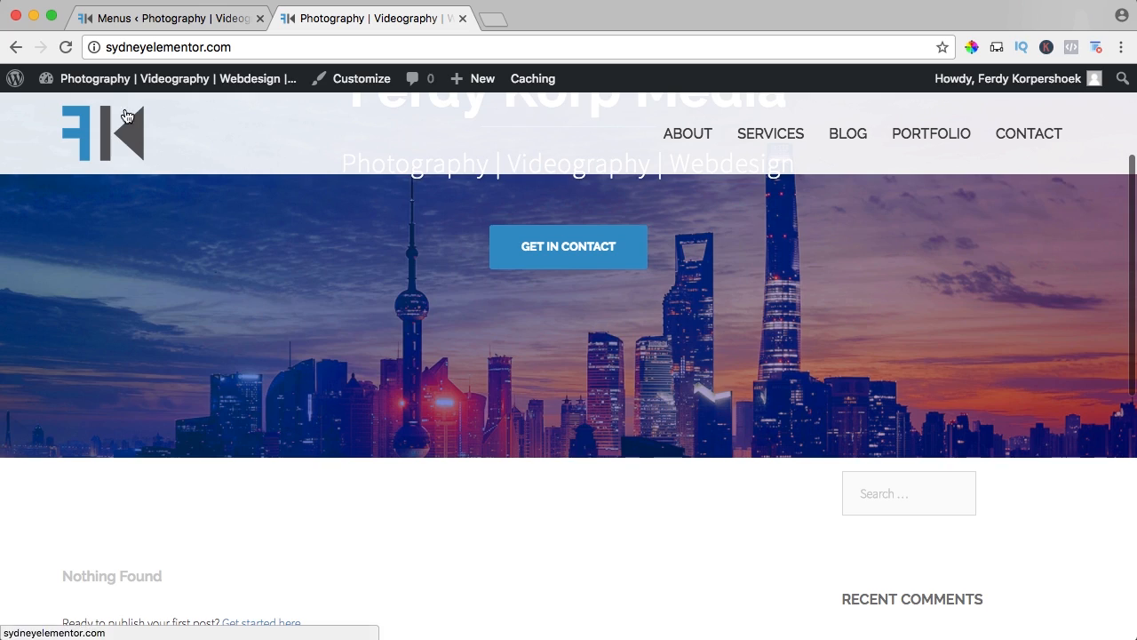
pyautogui.scroll(-10, 192, 160)
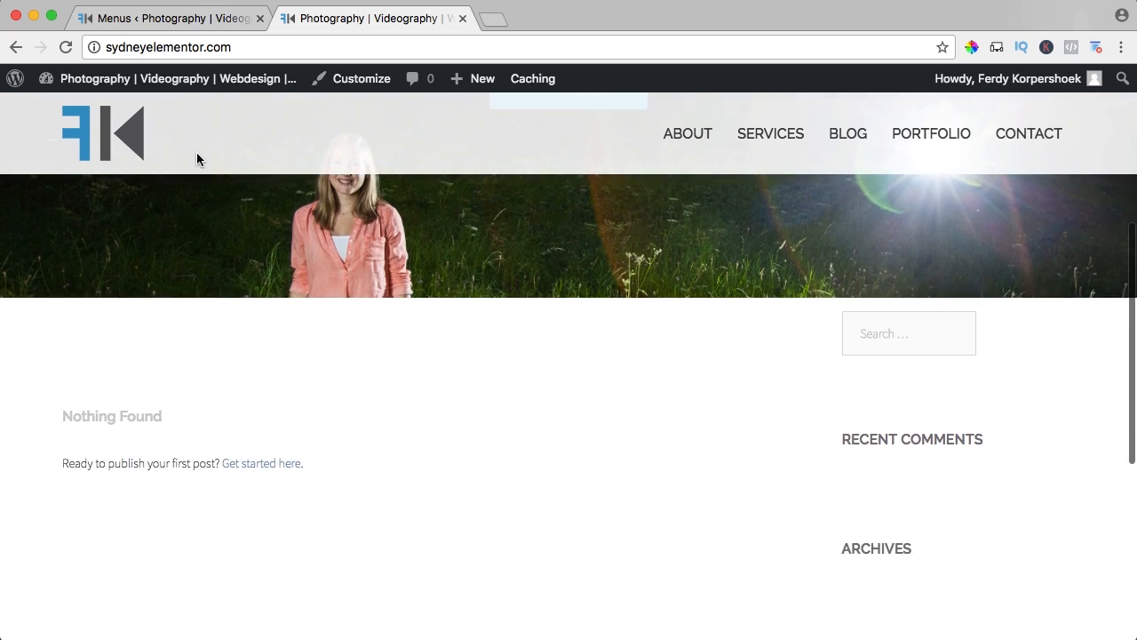
pyautogui.scroll(15, 425, 204)
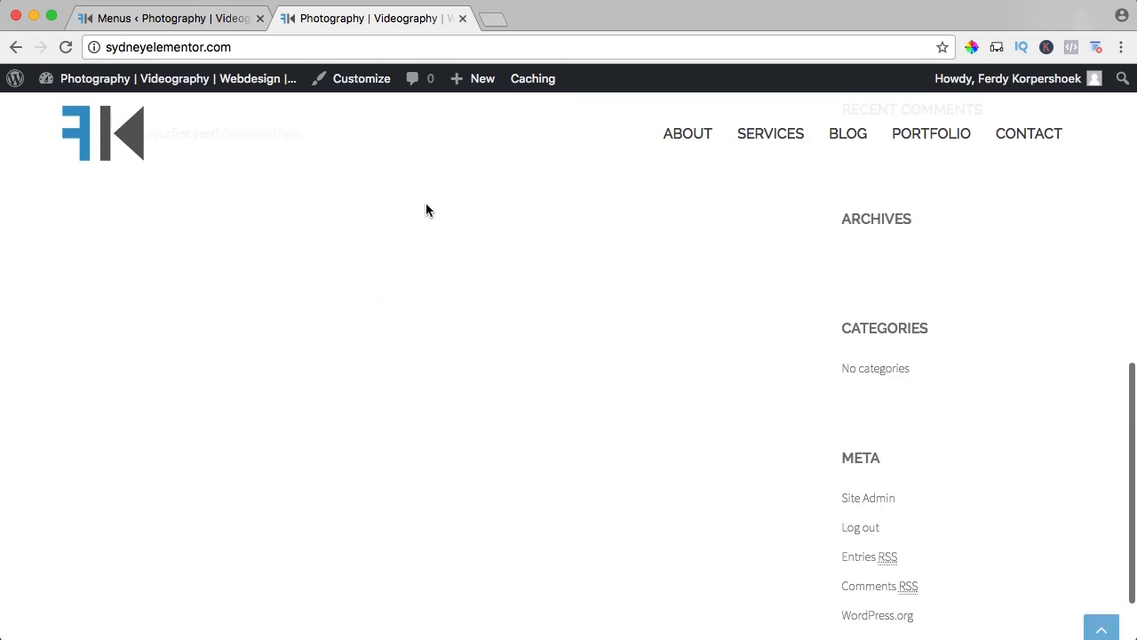
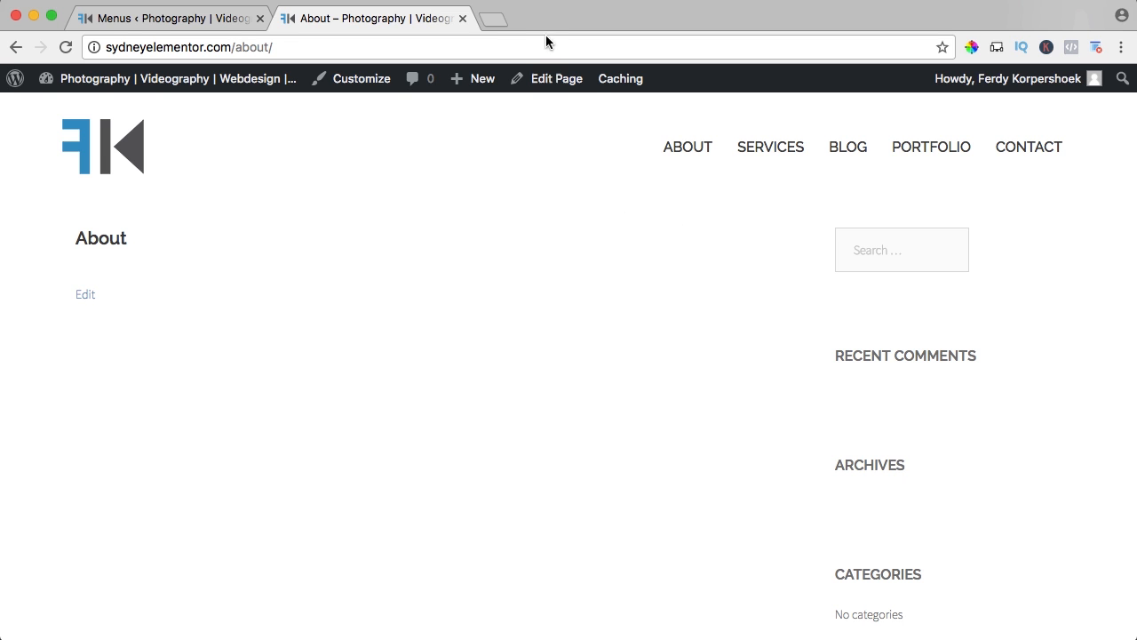
# Open the course author's website in a new browser tab and follow the Get Elementor link on its Totally Free WordPress Course page.
pyautogui.click(503, 20)
pyautogui.write('ferdykorpershoek.com')
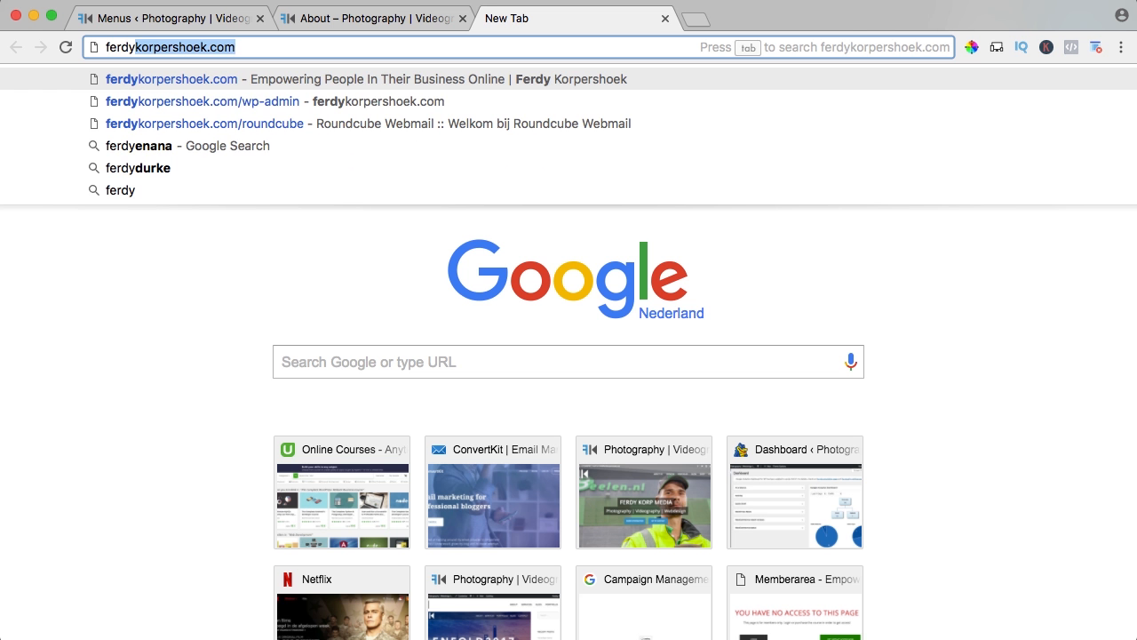
pyautogui.press('Return')
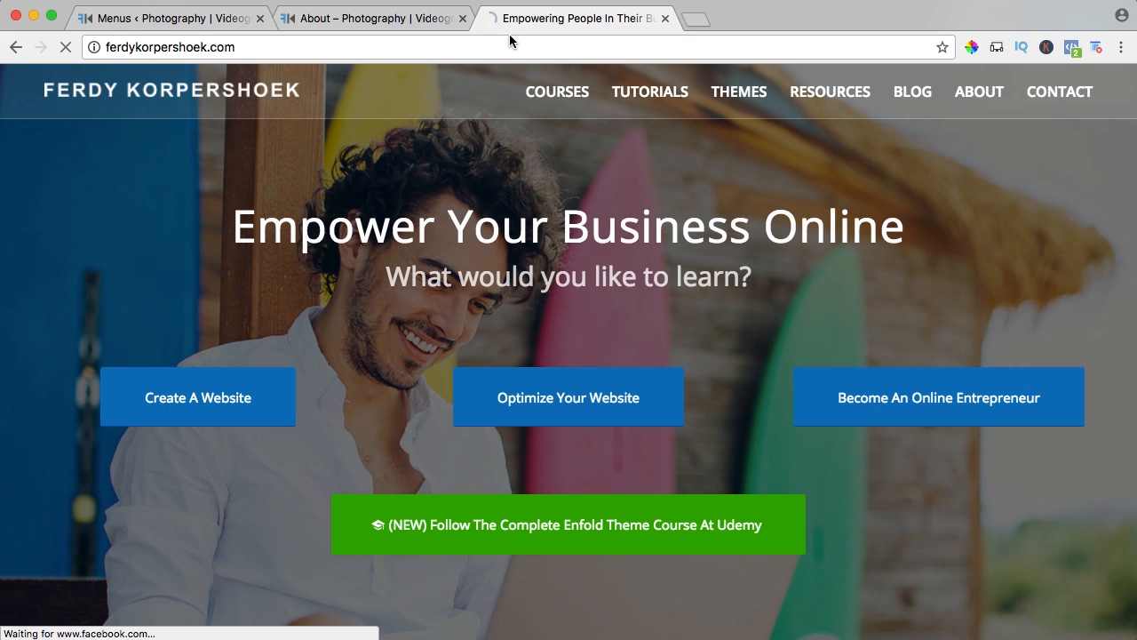
pyautogui.moveTo(656, 95)
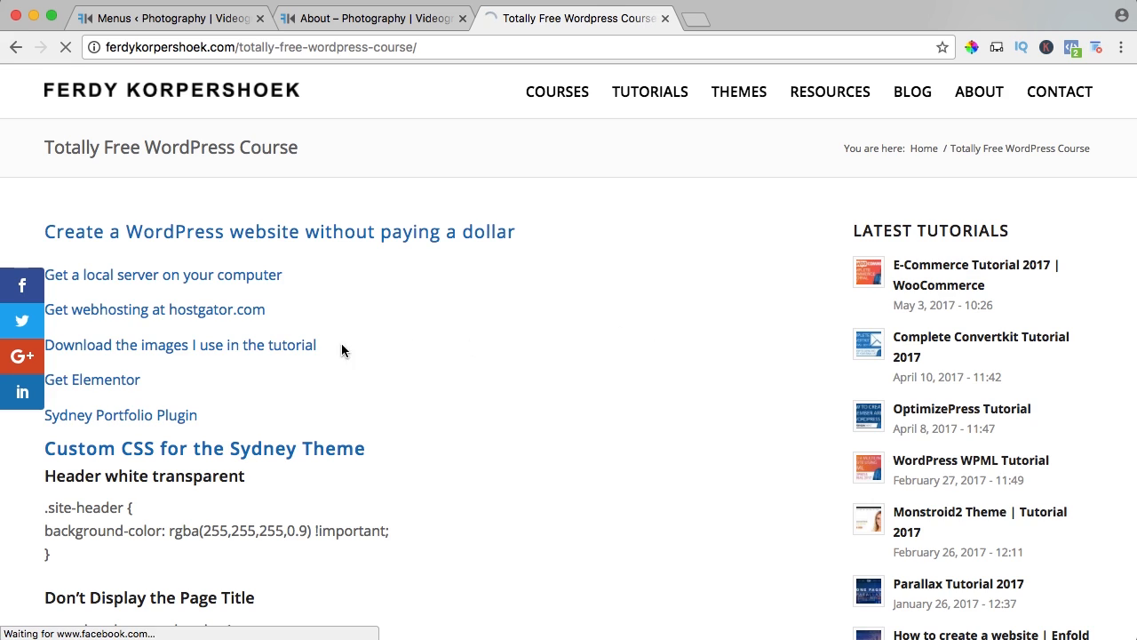
pyautogui.click(91, 387)
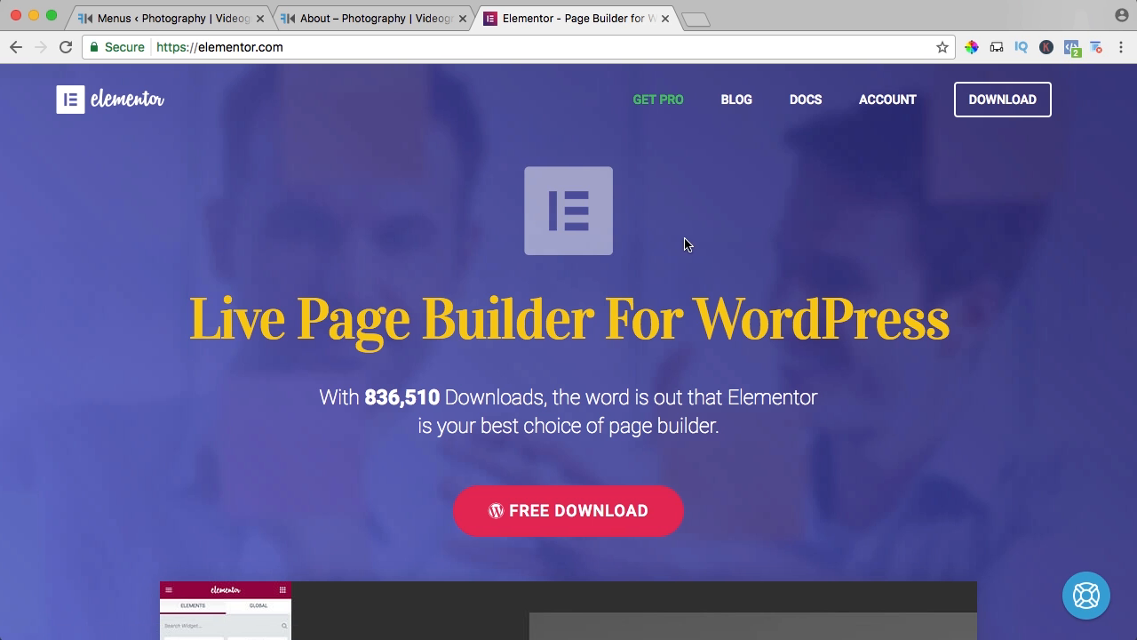
# Look over the Elementor home page and download the free plugin zip, dismissing the browser's download notice.
pyautogui.scroll(-5, 578, 398)
pyautogui.scroll(4, 579, 400)
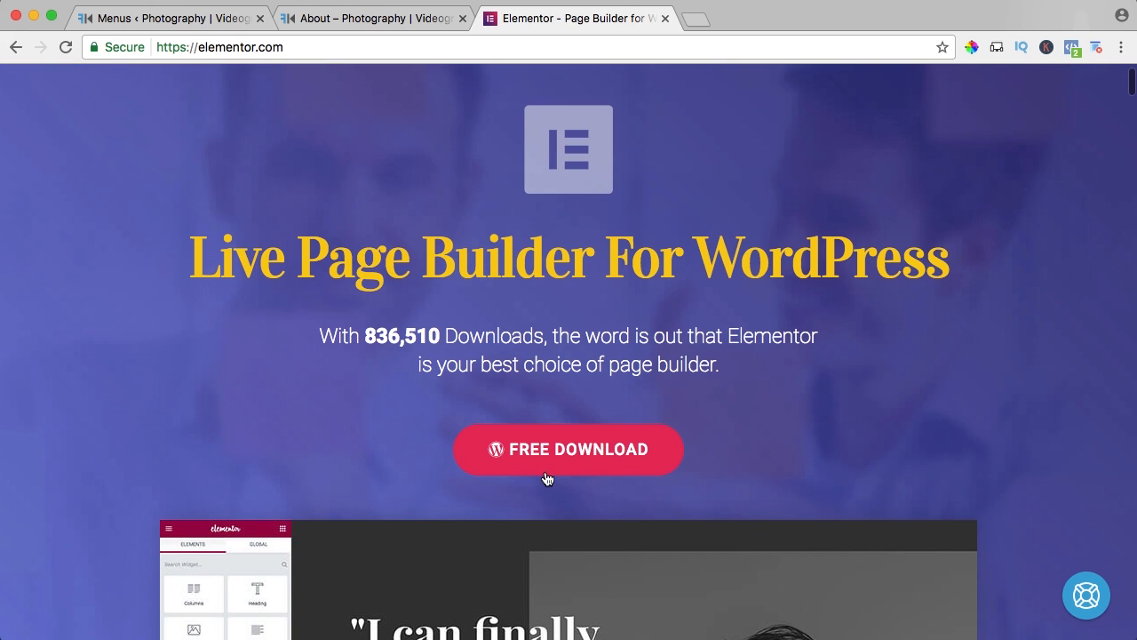
pyautogui.scroll(1, 558, 430)
pyautogui.scroll(-1, 553, 424)
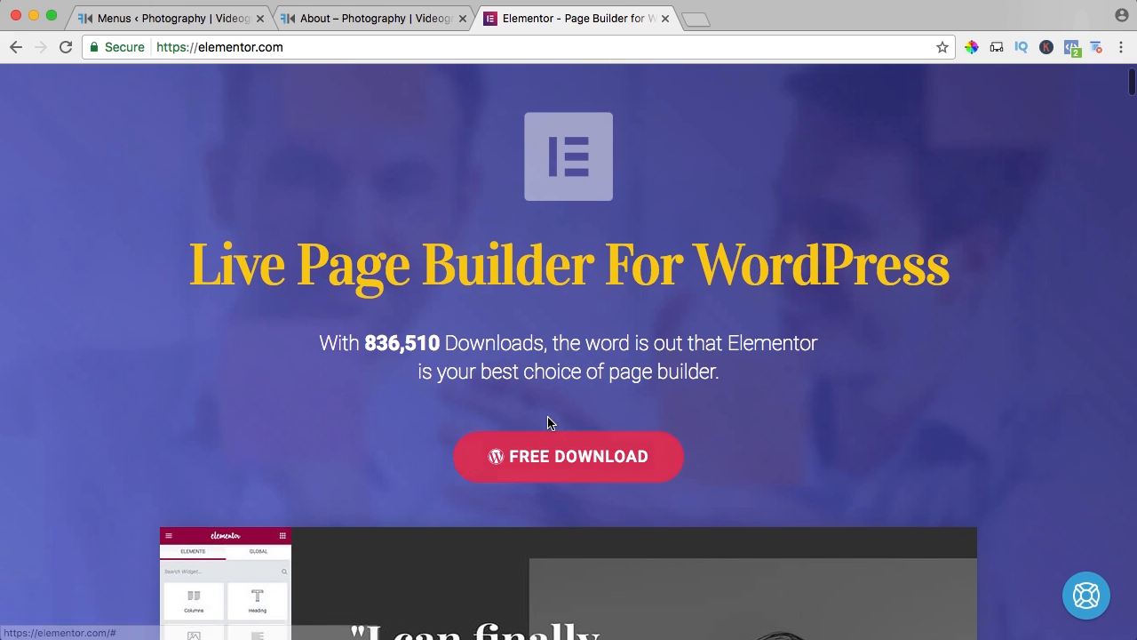
pyautogui.scroll(1, 548, 417)
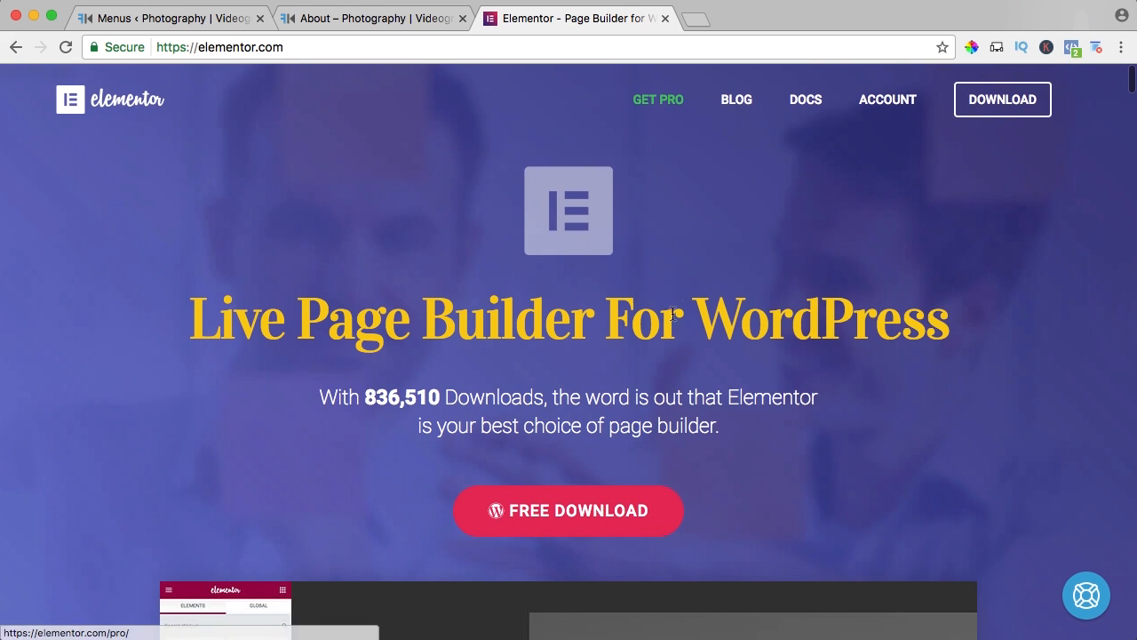
pyautogui.scroll(-2, 720, 273)
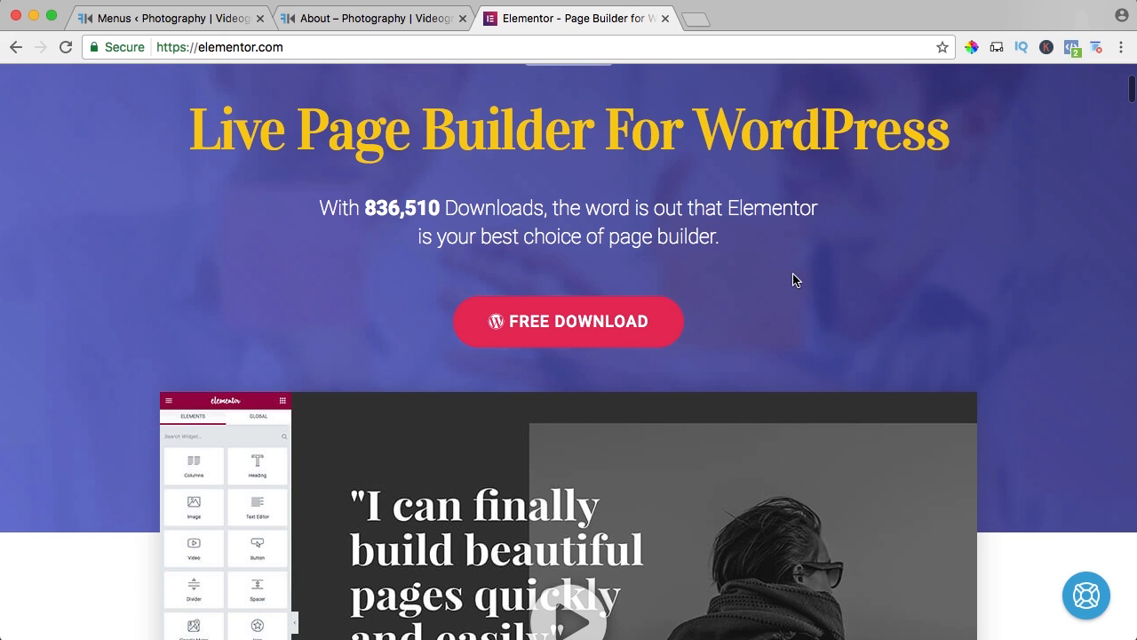
pyautogui.click(549, 323)
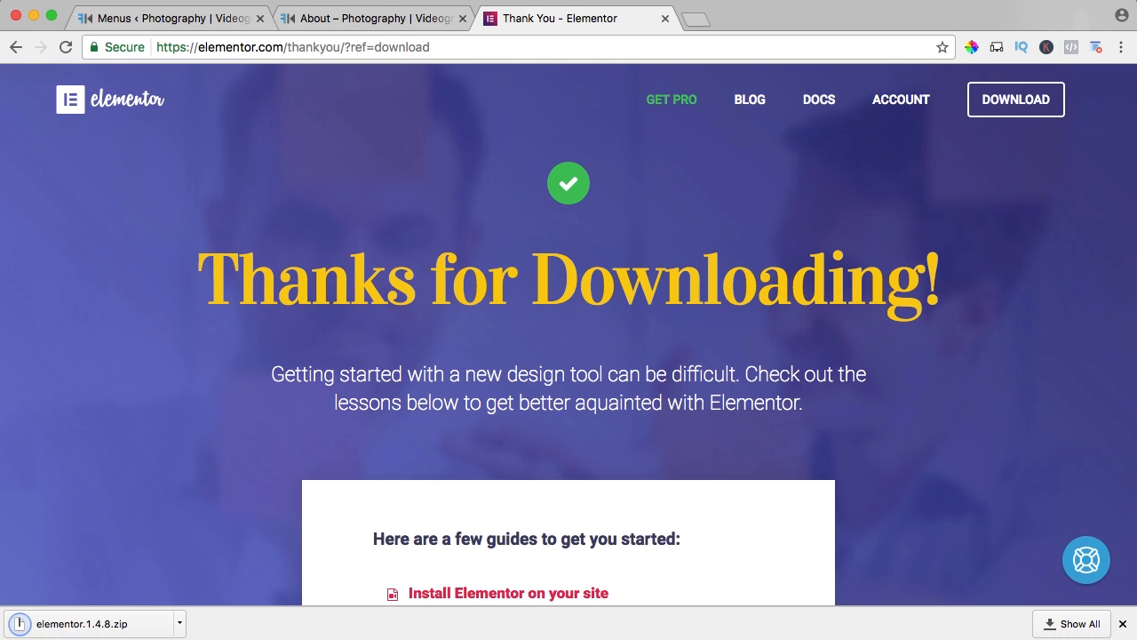
pyautogui.click(1122, 620)
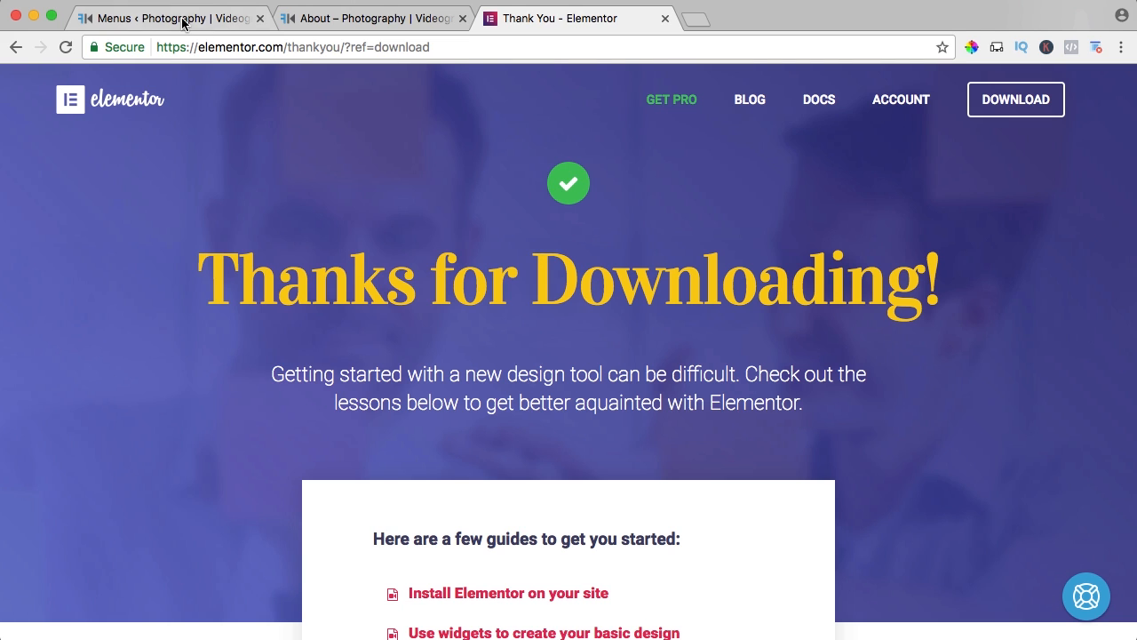
# Open the Add Plugins page in the WordPress admin and close the Elementor and About page tabs.
pyautogui.click(168, 19)
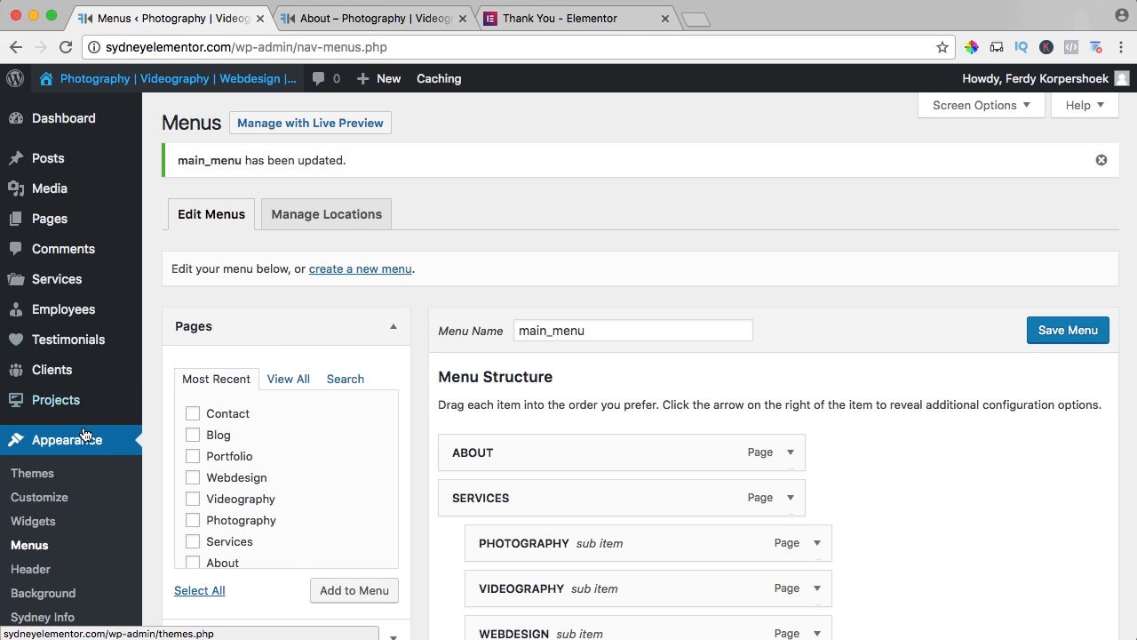
pyautogui.scroll(-5, 71, 337)
pyautogui.scroll(-4, 70, 336)
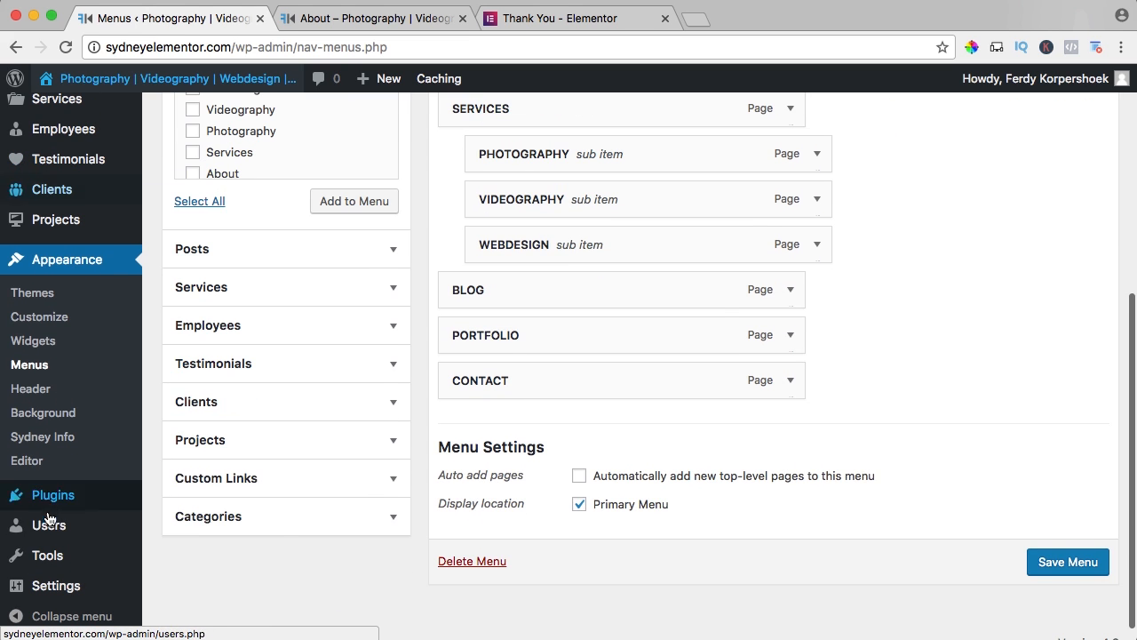
pyautogui.moveTo(54, 500)
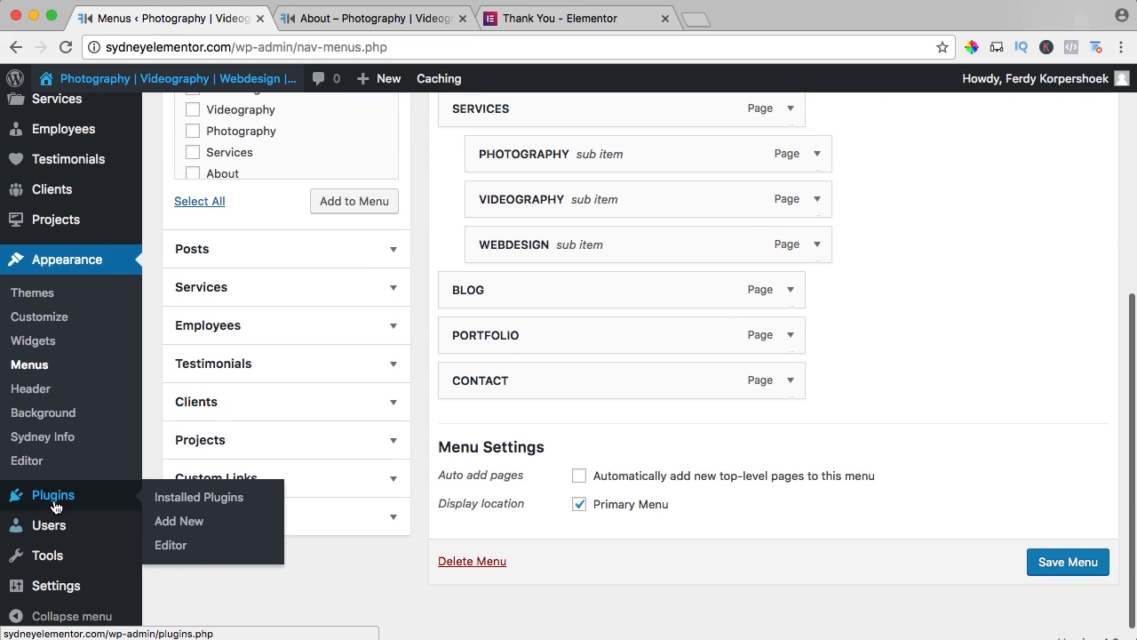
pyautogui.click(174, 524)
pyautogui.click(611, 19)
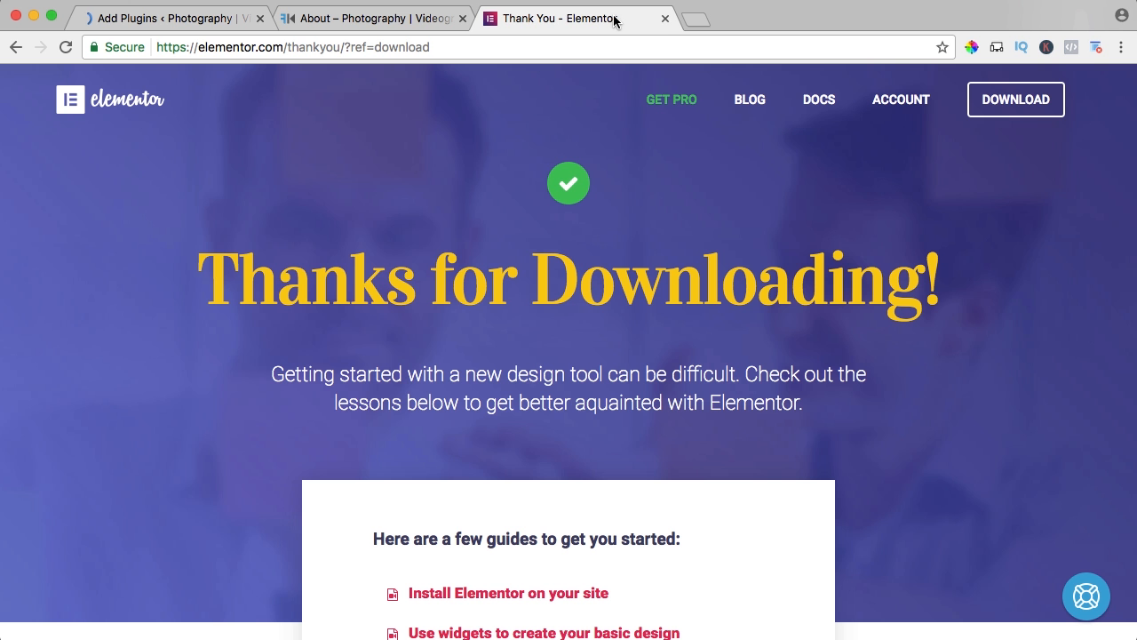
pyautogui.click(665, 18)
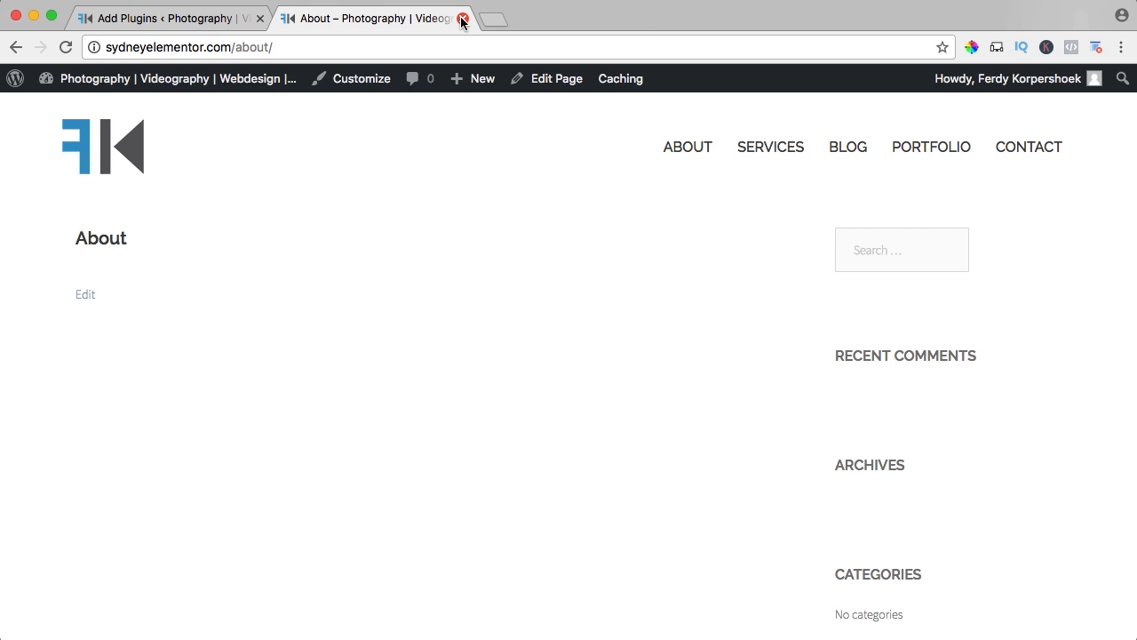
pyautogui.click(462, 19)
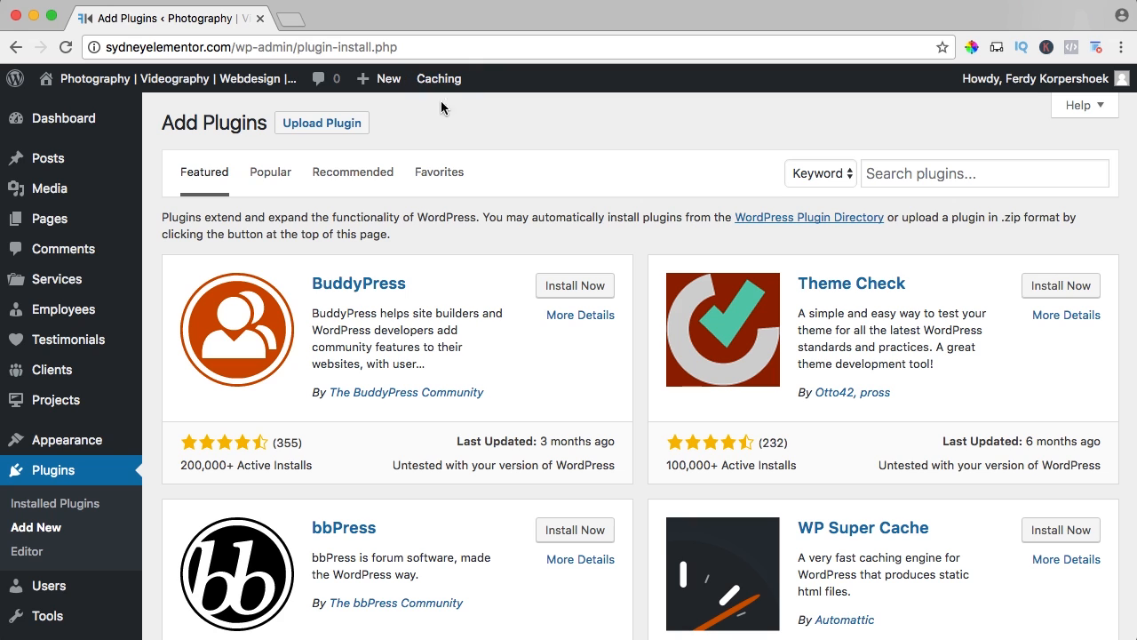
# Upload elementor.1.4.8.zip from the Downloads folder as a new plugin, then install and activate it.
pyautogui.click(948, 173)
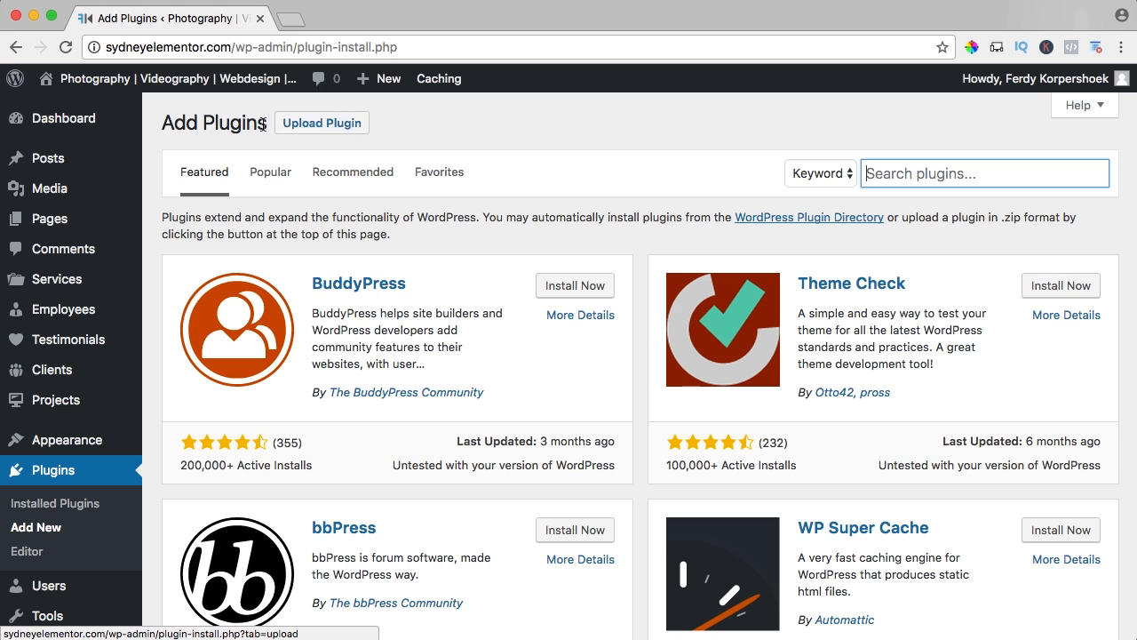
pyautogui.click(325, 125)
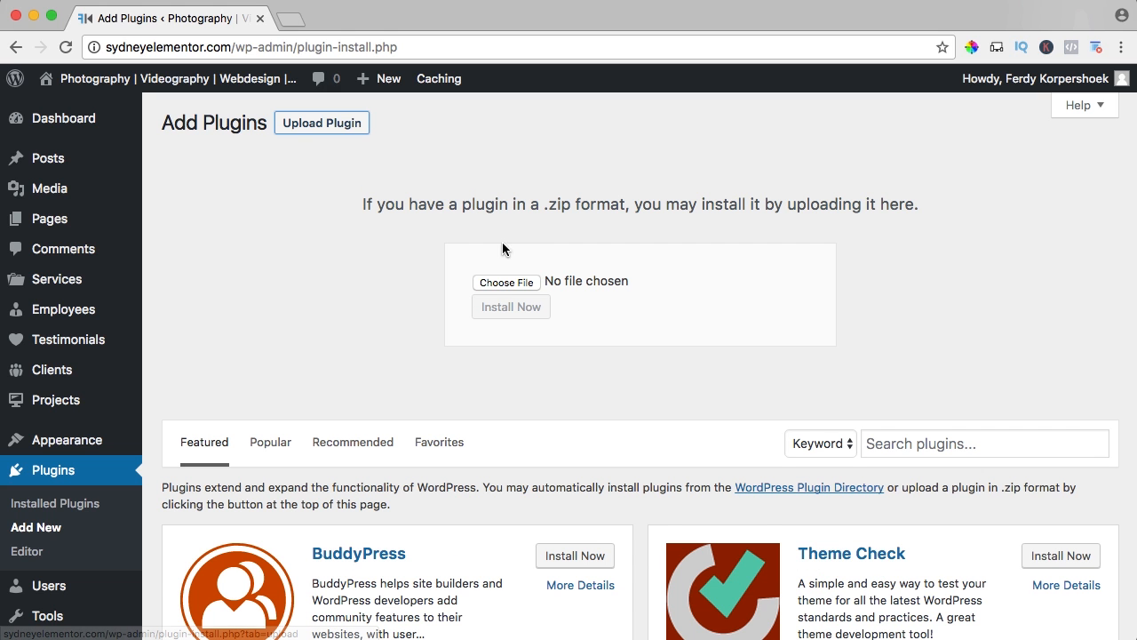
pyautogui.click(499, 282)
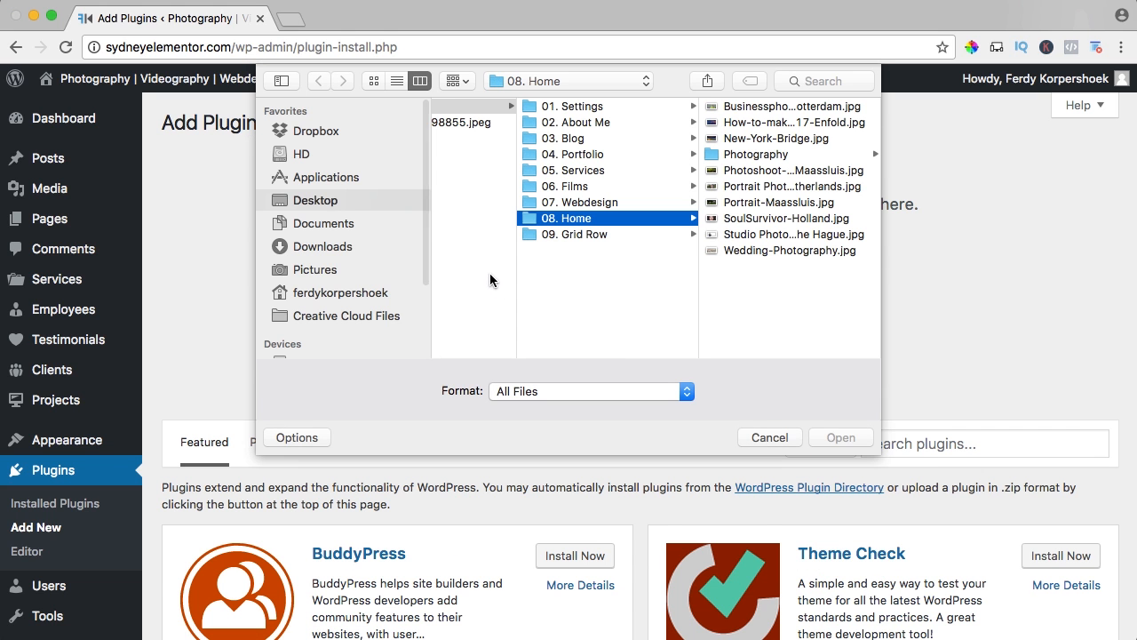
pyautogui.click(325, 249)
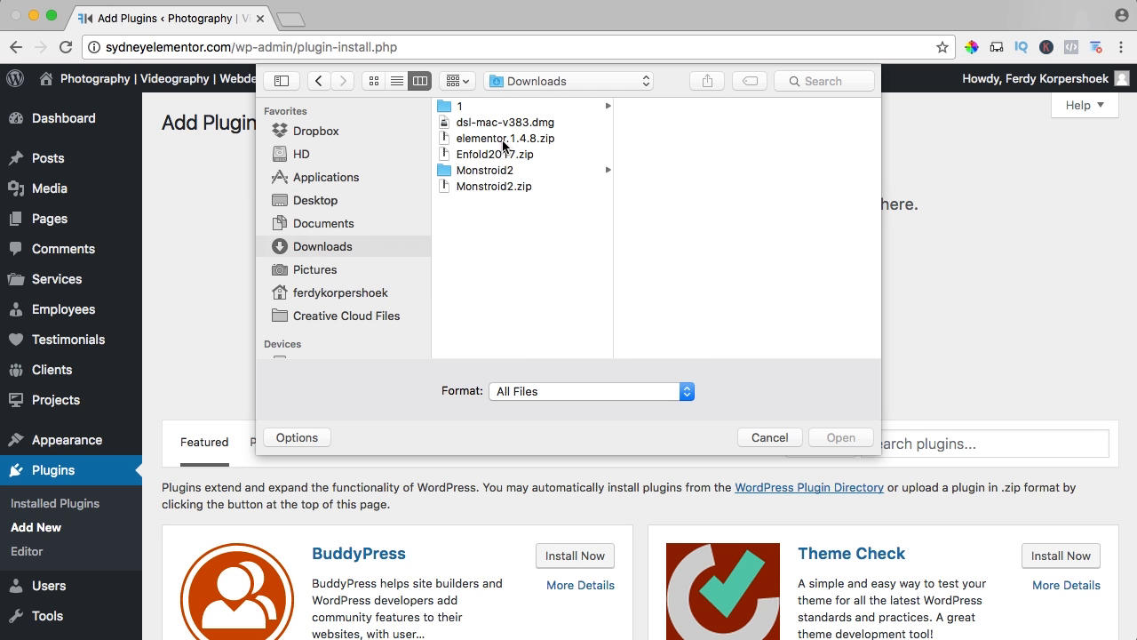
pyautogui.click(503, 142)
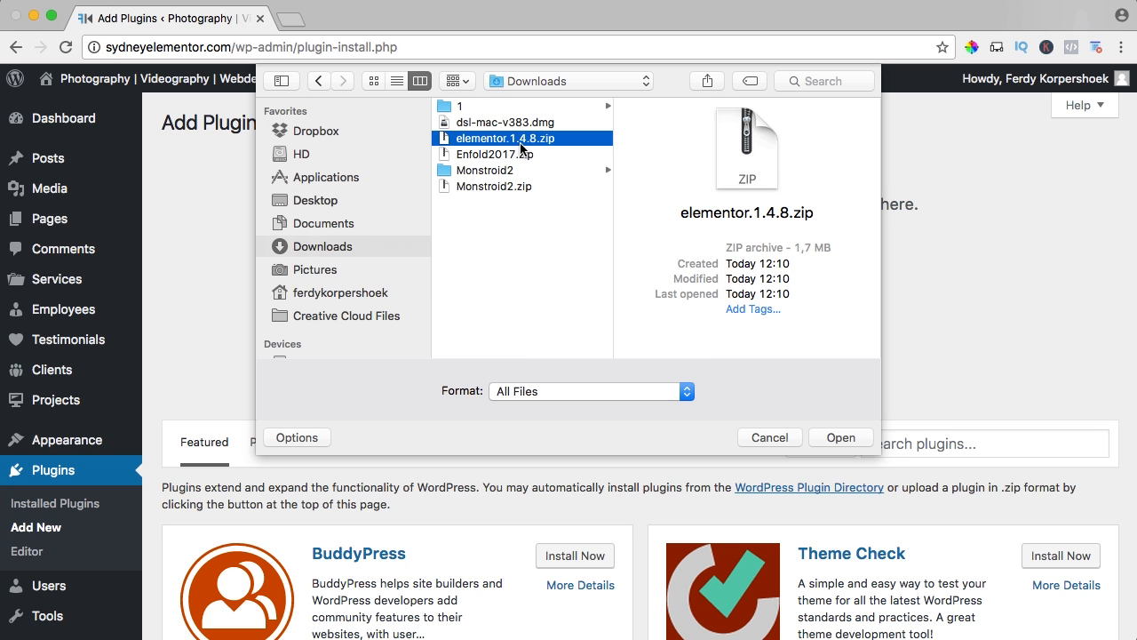
pyautogui.click(839, 437)
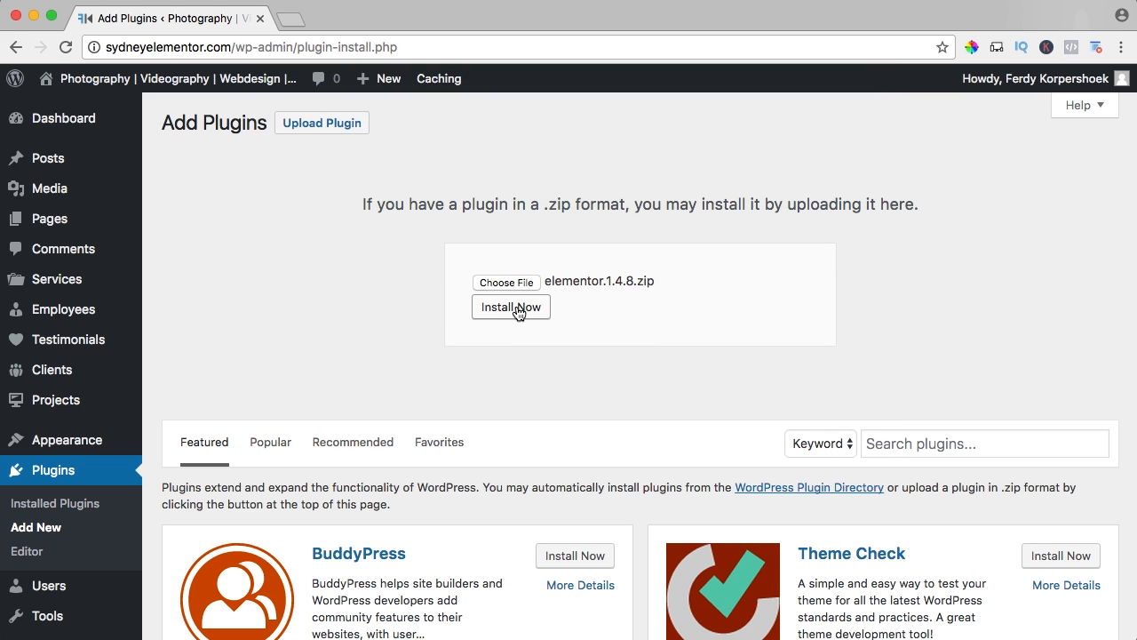
pyautogui.click(519, 313)
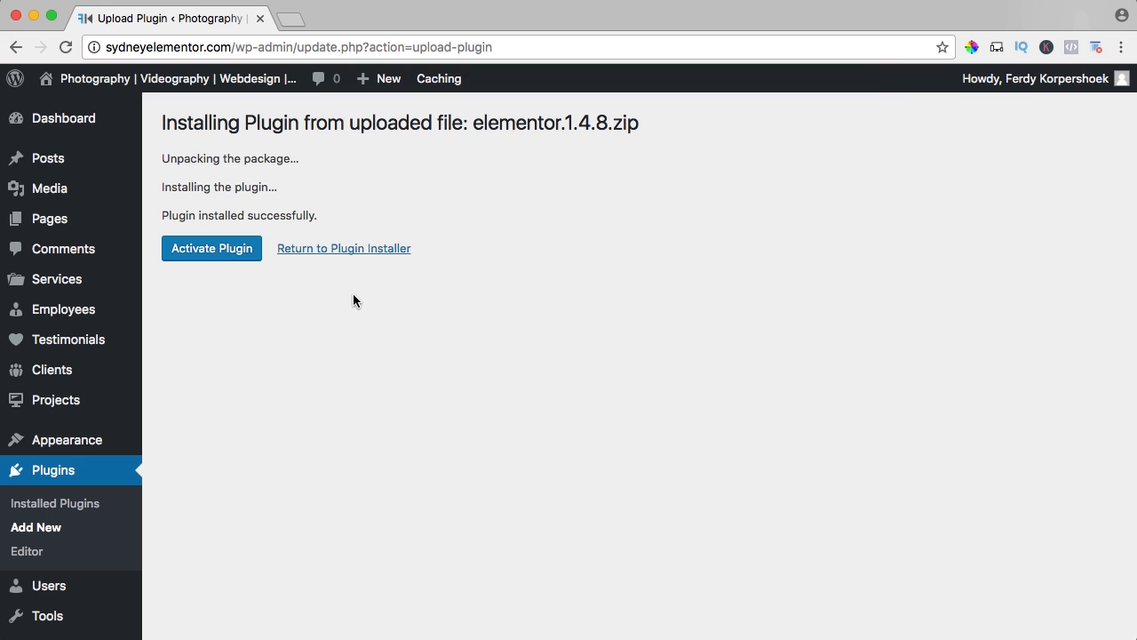
pyautogui.click(189, 249)
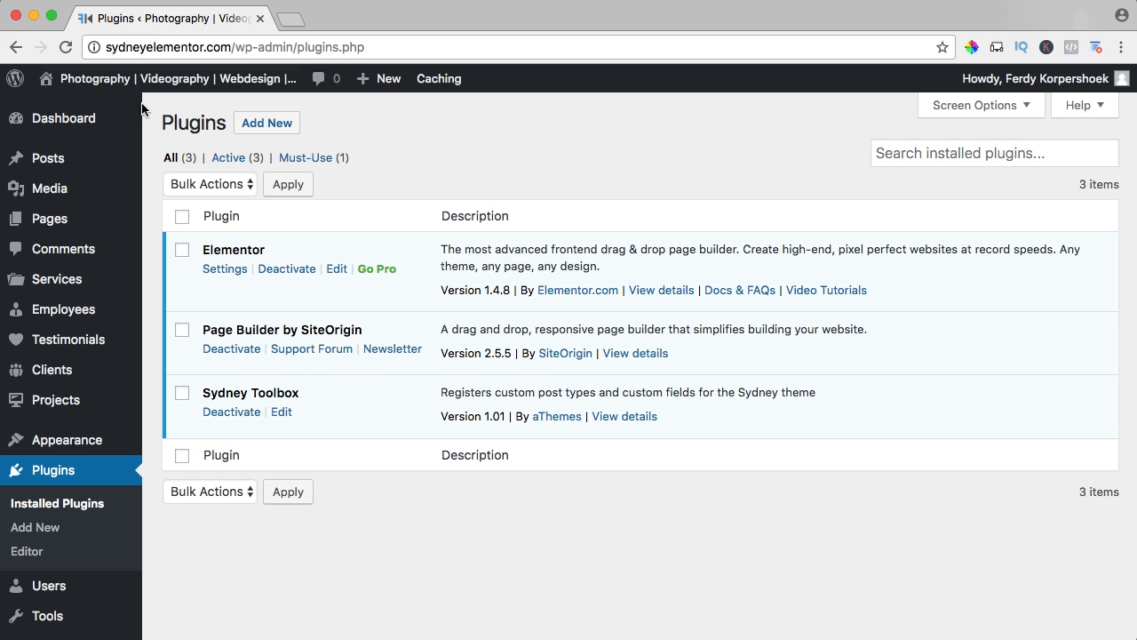
# Go to the live site, view its About page, and open that page for editing in WordPress.
pyautogui.moveTo(135, 86)
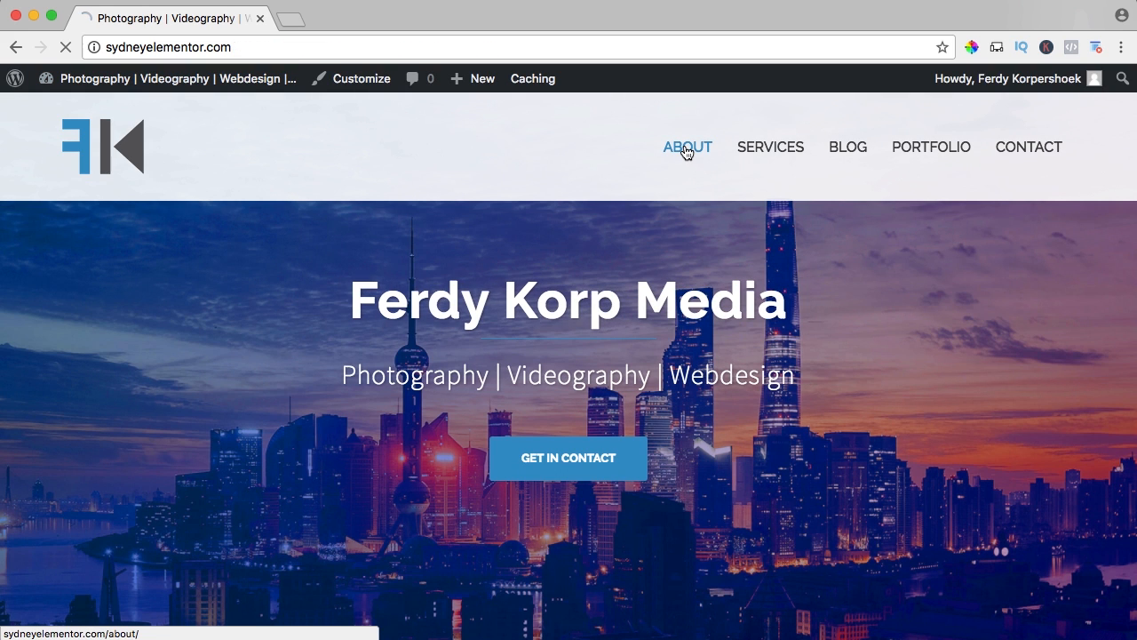
pyautogui.click(687, 152)
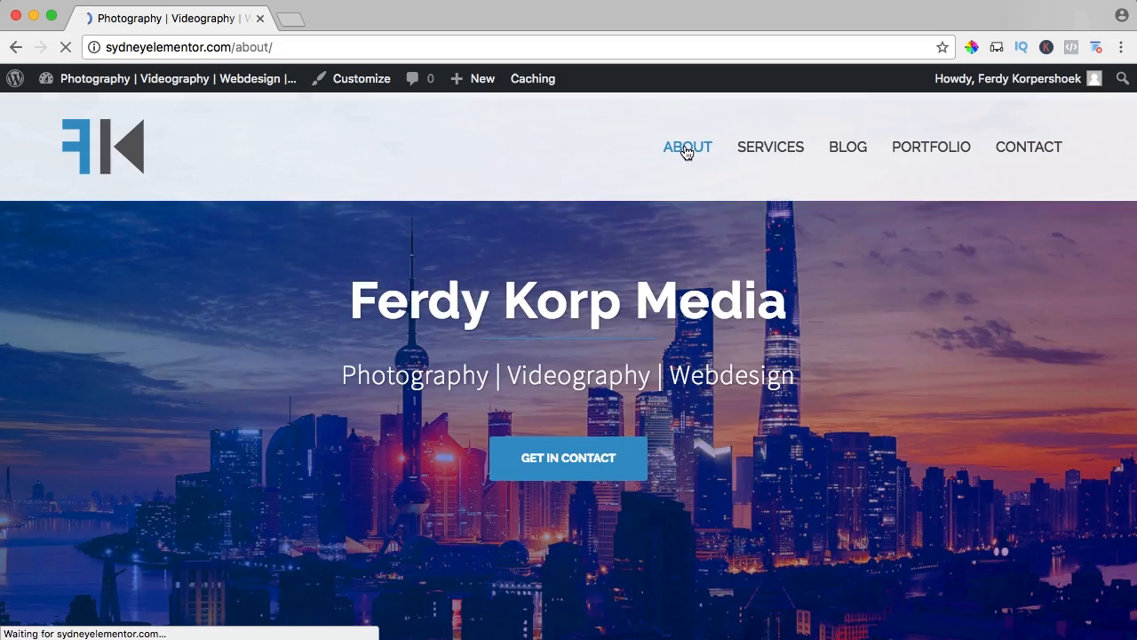
pyautogui.scroll(-5, 734, 373)
pyautogui.scroll(8, 650, 323)
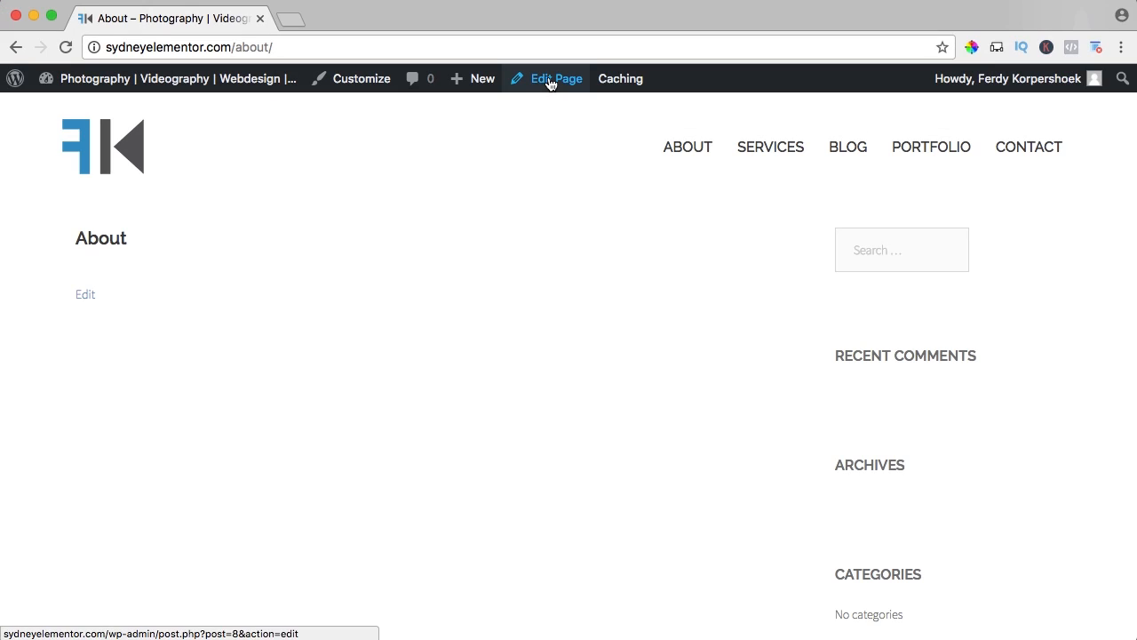
pyautogui.click(551, 78)
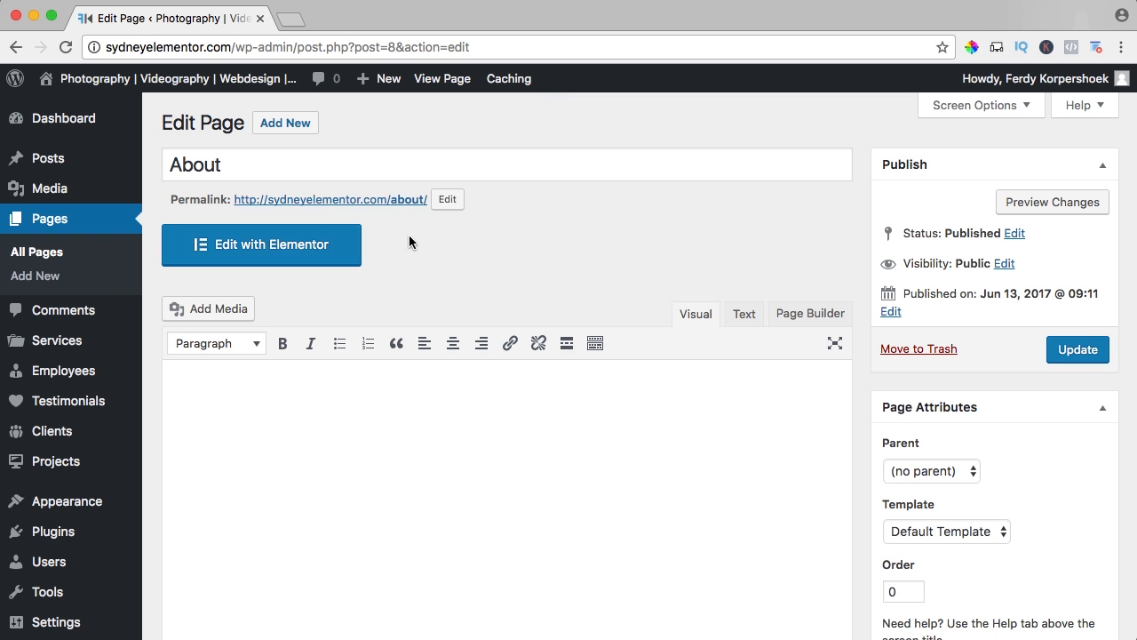
# Set the About page's template to Full width and update the page.
pyautogui.scroll(-5, 849, 240)
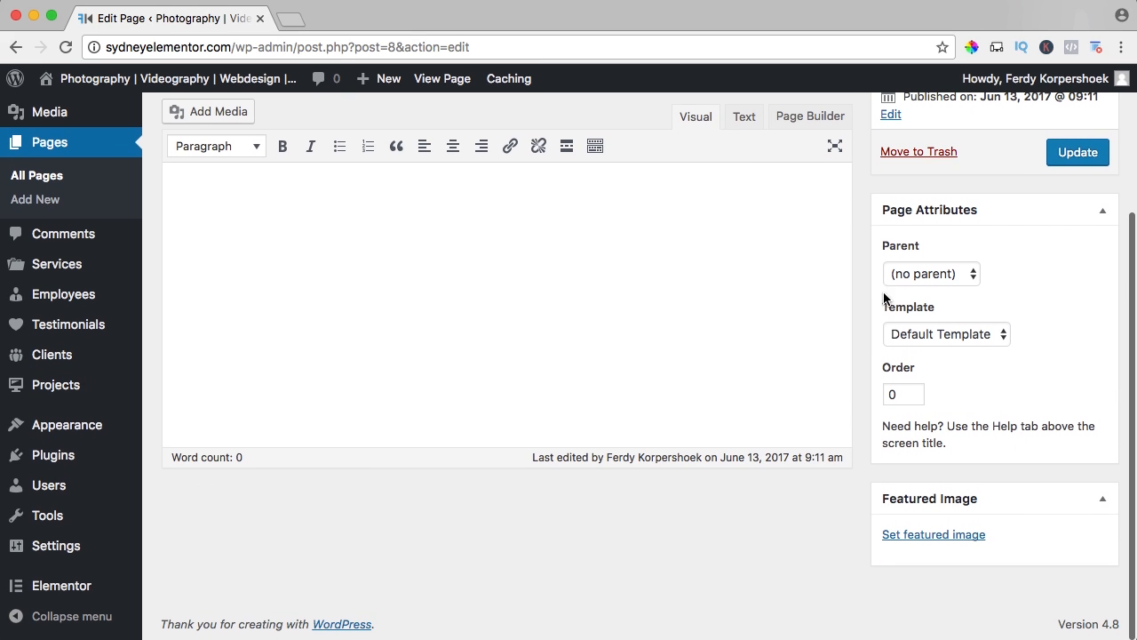
pyautogui.scroll(5, 853, 264)
pyautogui.scroll(-5, 853, 263)
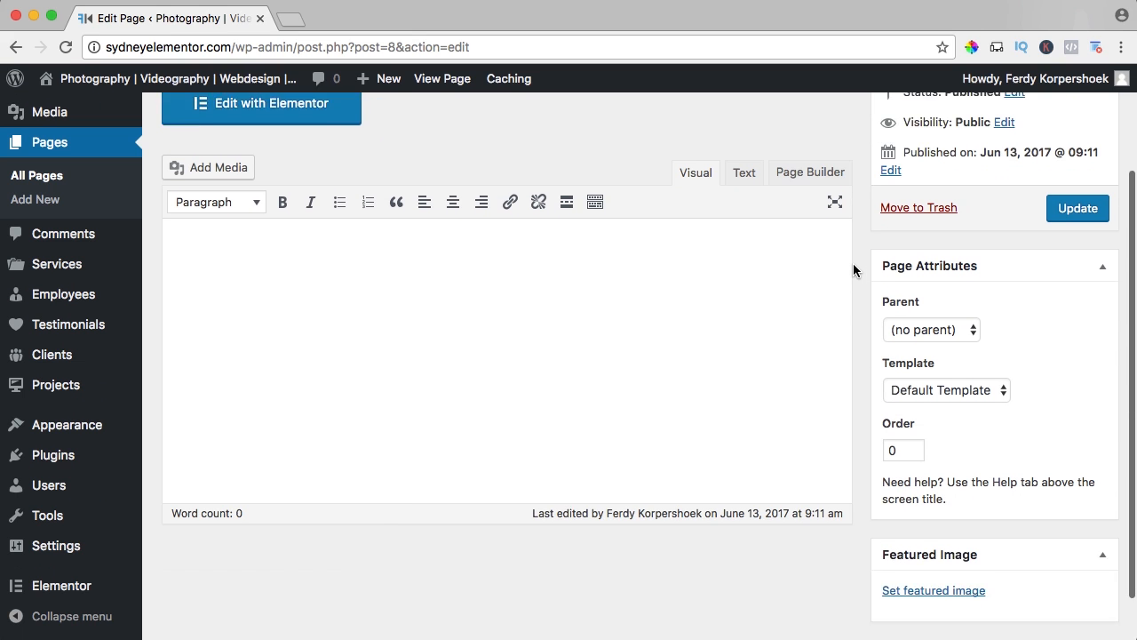
pyautogui.click(911, 333)
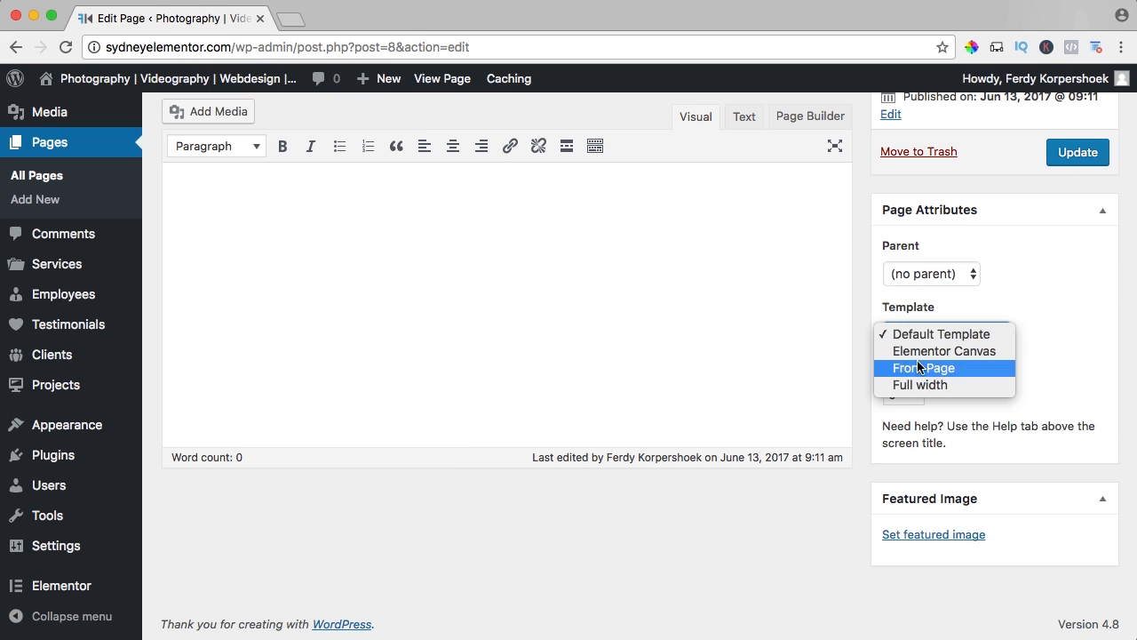
pyautogui.click(918, 384)
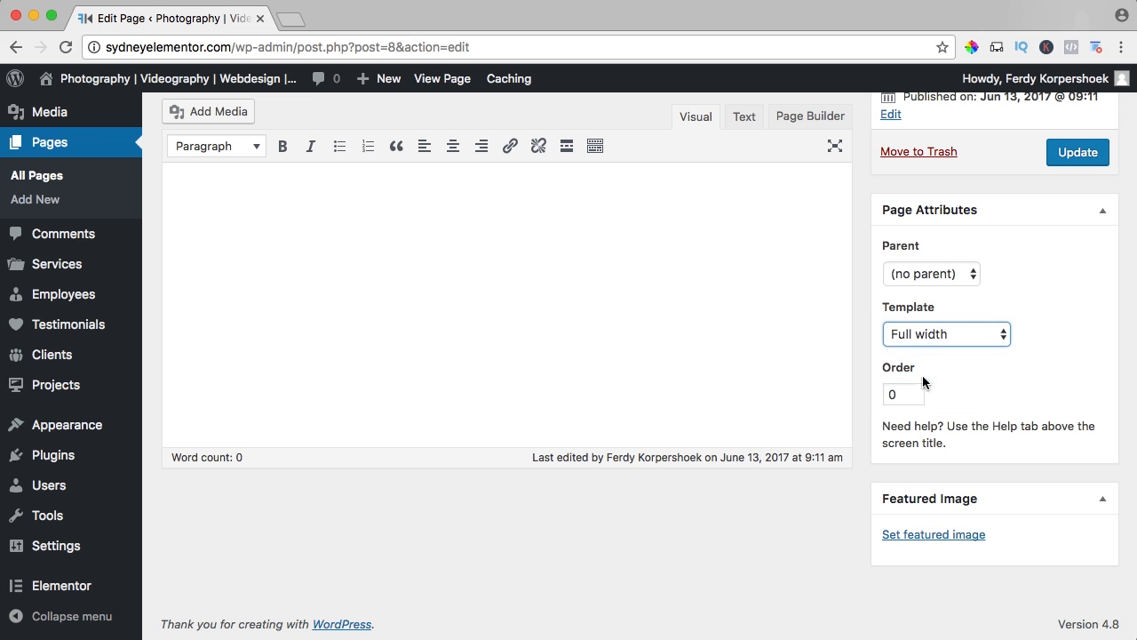
pyautogui.click(1078, 153)
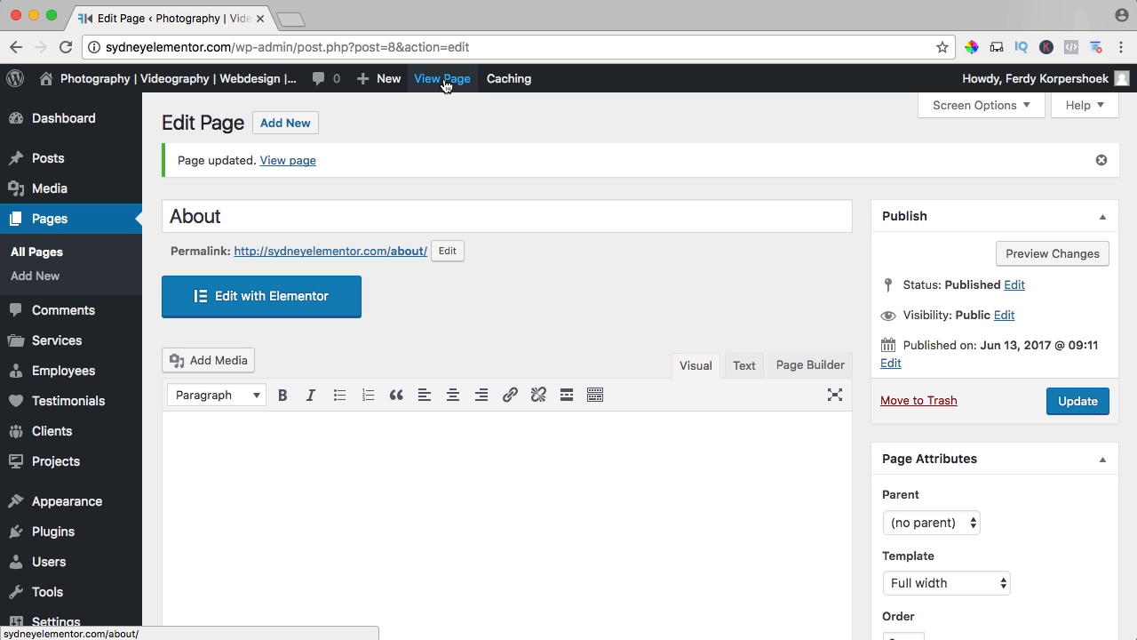
# View the updated About page in a separate tab, then return to its edit page and open it in the Elementor editor.
pyautogui.keyDown('super'); pyautogui.click(444, 81); pyautogui.keyUp('super')
pyautogui.click(363, 17)
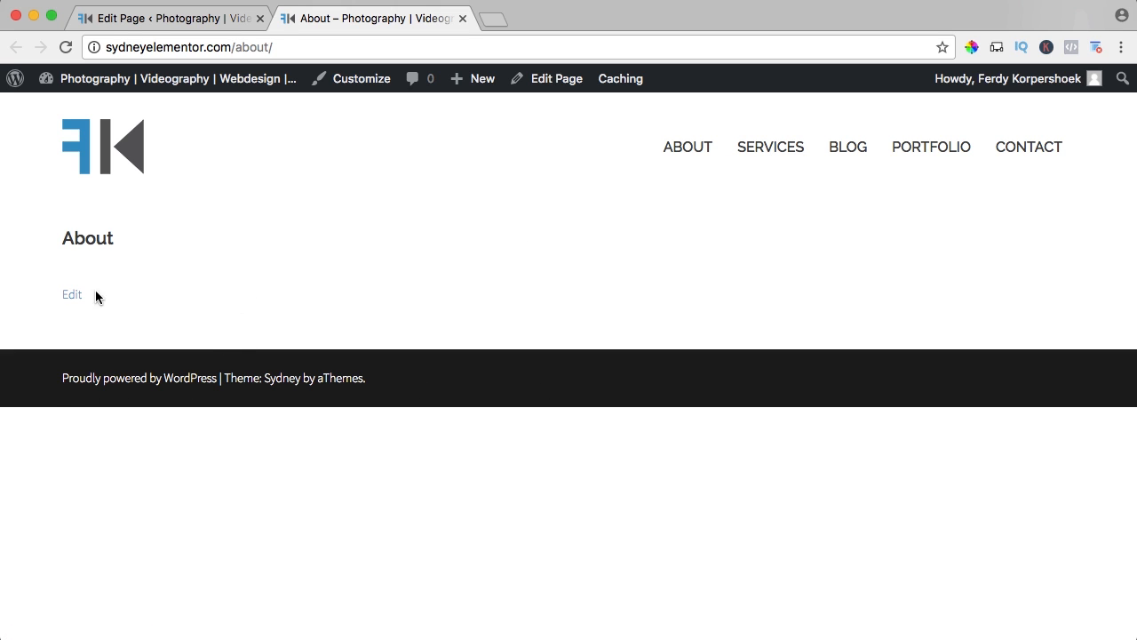
pyautogui.click(165, 22)
pyautogui.click(264, 298)
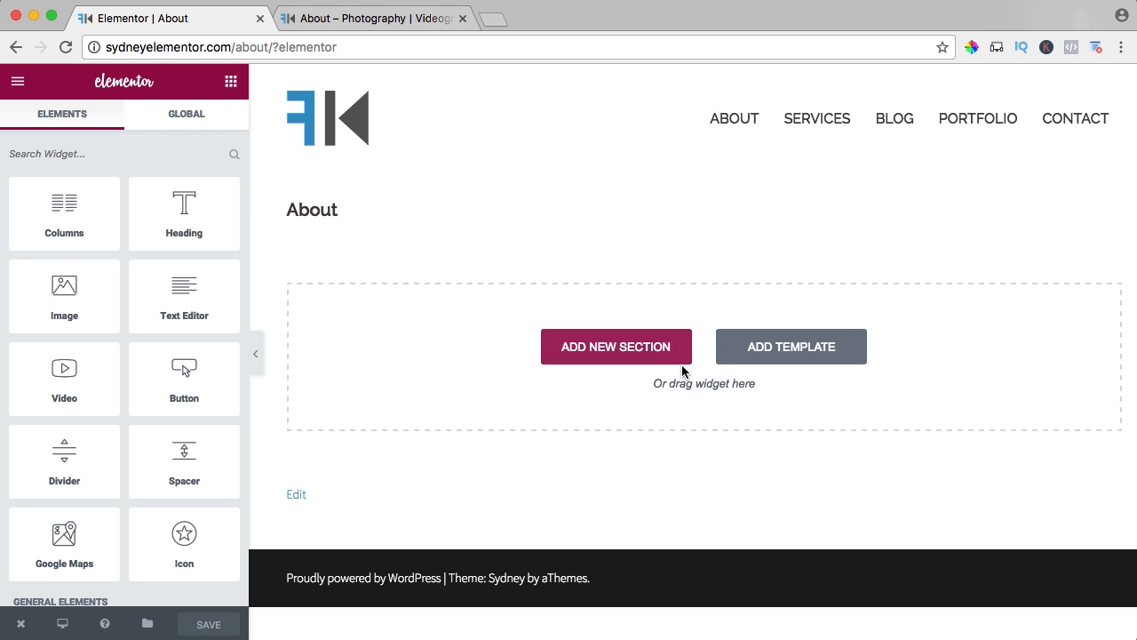
# Add a section with a wide 66% column and a narrow 33% column, and place a Text Editor widget in the wide one.
pyautogui.click(603, 353)
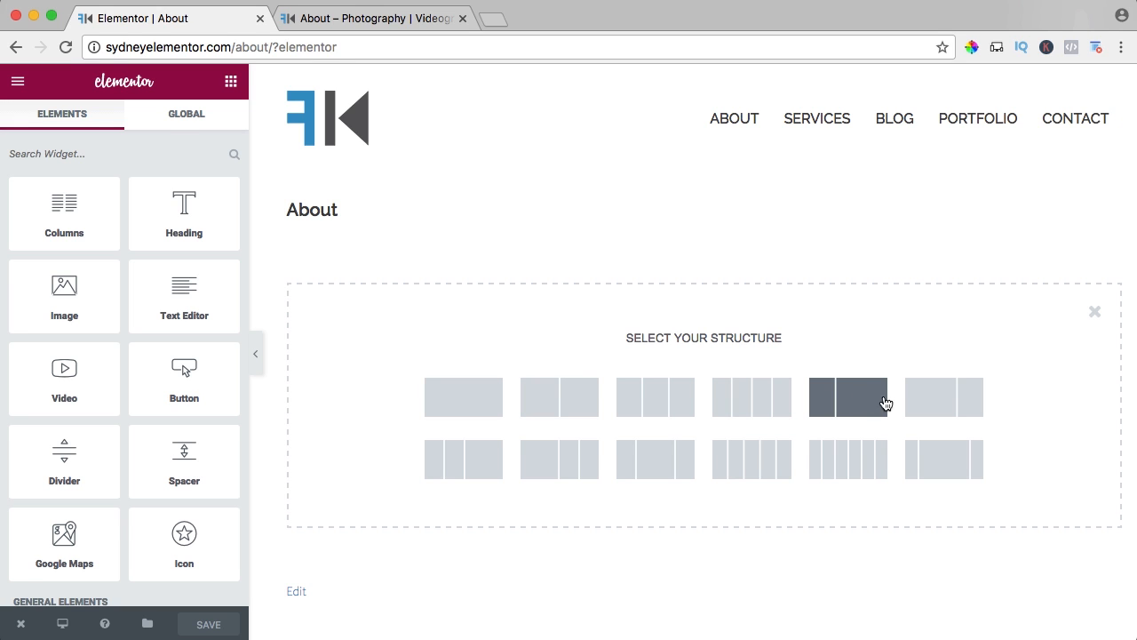
pyautogui.click(953, 406)
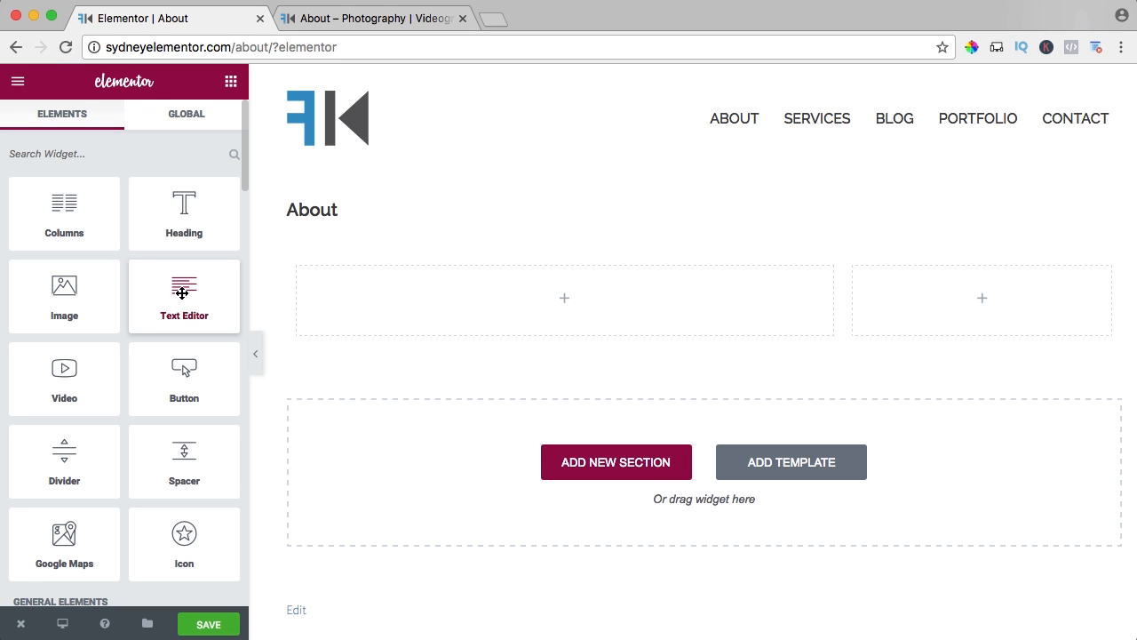
pyautogui.moveTo(181, 296); pyautogui.dragTo(522, 313)
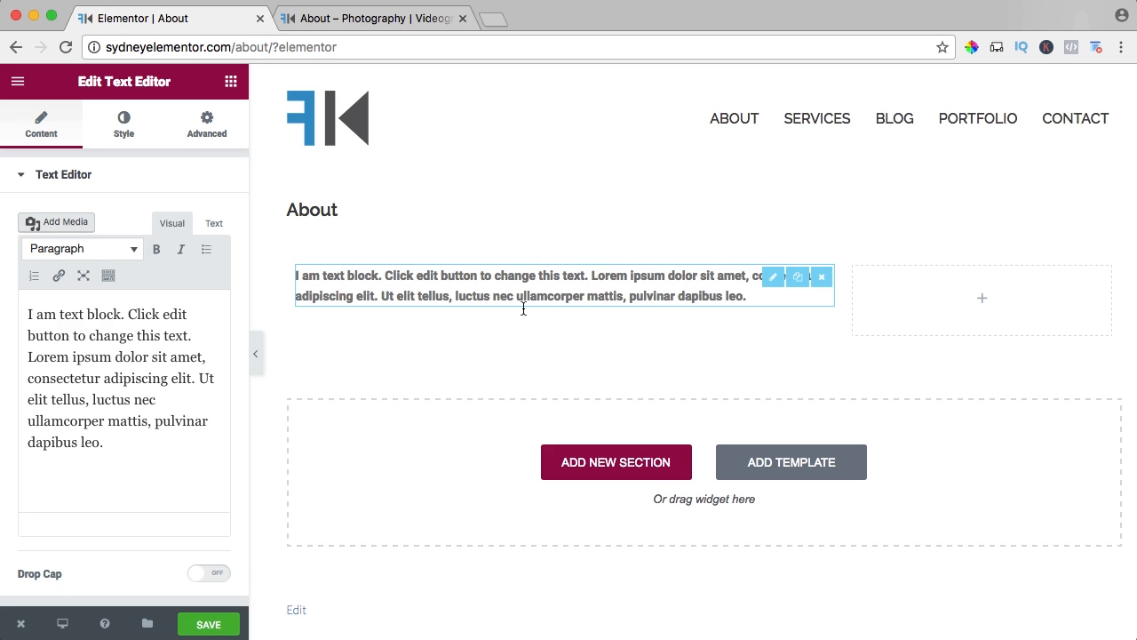
# Select all the placeholder text in the text block, open ferdykorpmedia.com in a new tab and look through its About Us page.
pyautogui.click(135, 325)
pyautogui.hotkey('ctrl', 'a')
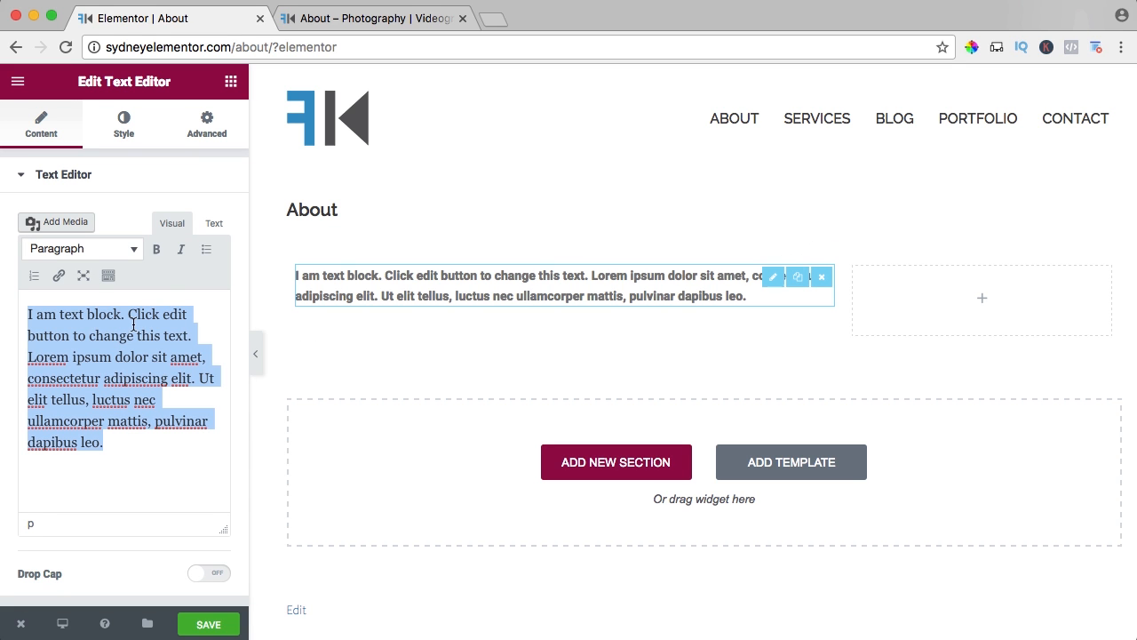
pyautogui.click(495, 19)
pyautogui.write('ferdykorpmed')
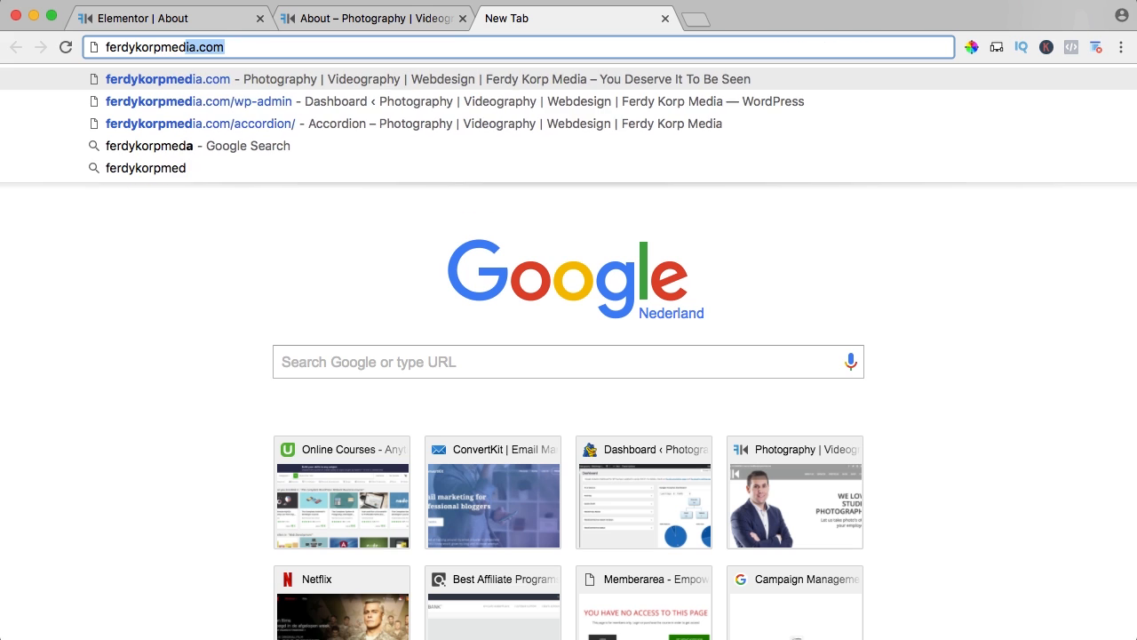
pyautogui.press('Return')
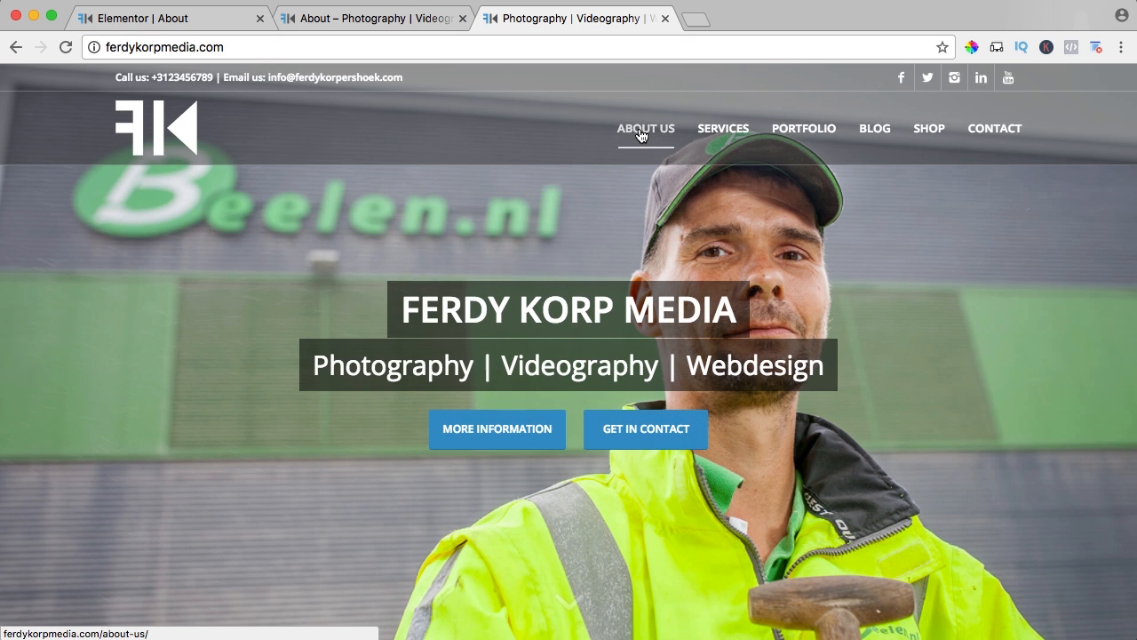
pyautogui.click(641, 134)
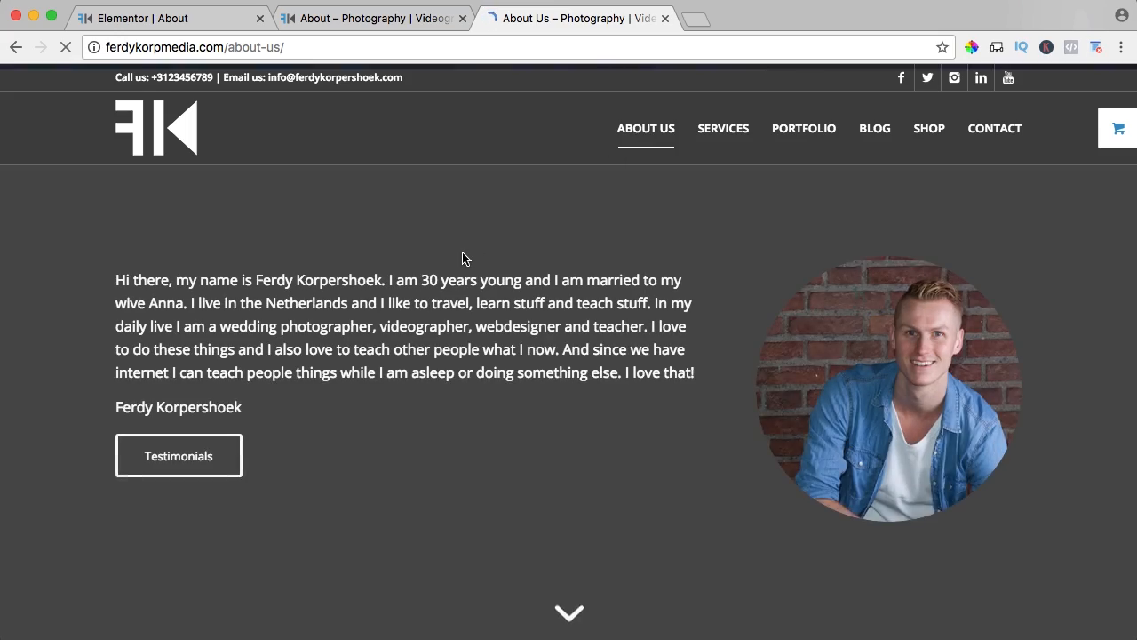
pyautogui.scroll(-5, 464, 256)
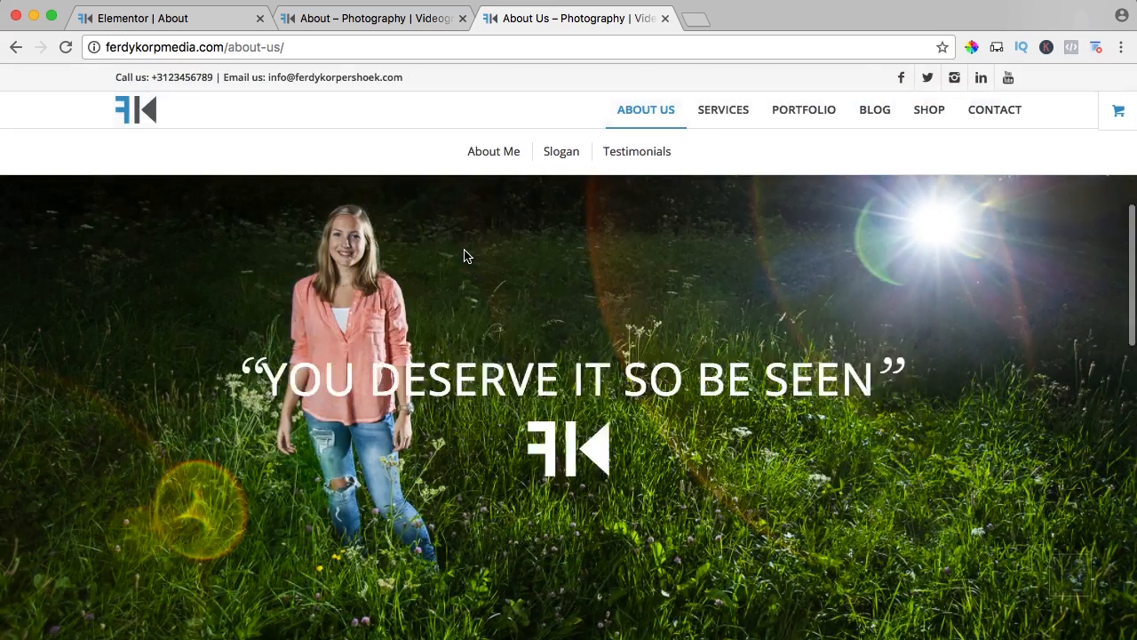
pyautogui.scroll(-10, 463, 256)
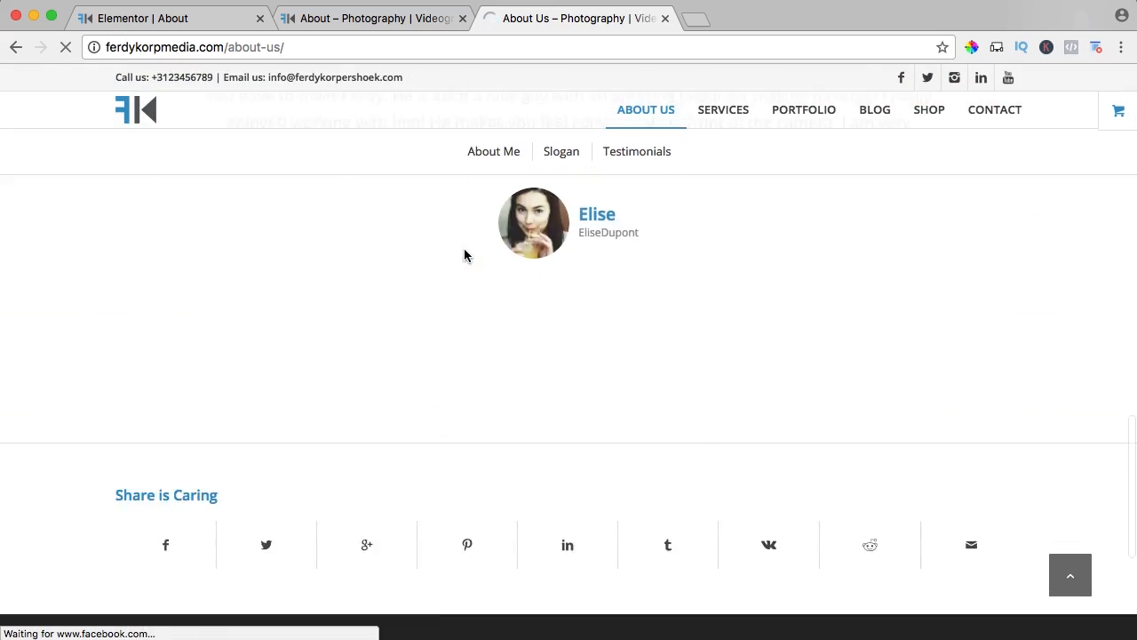
pyautogui.scroll(15, 463, 249)
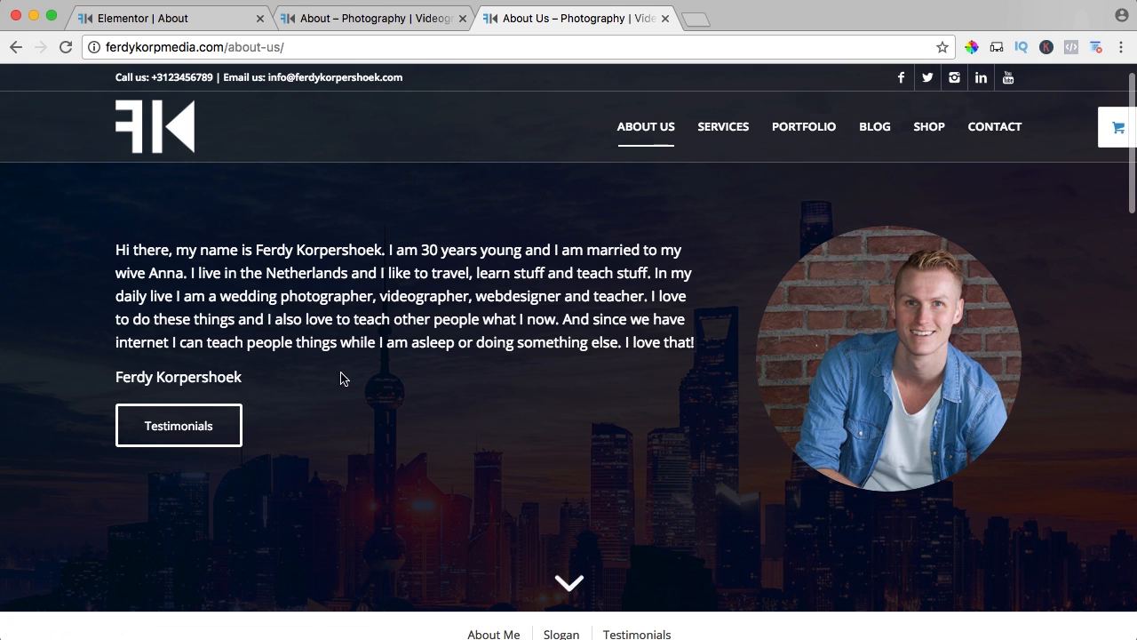
# Copy the introduction and signature from the reference About Us page, paste them over the text block's placeholder text and save the page.
pyautogui.moveTo(344, 378); pyautogui.dragTo(118, 249)
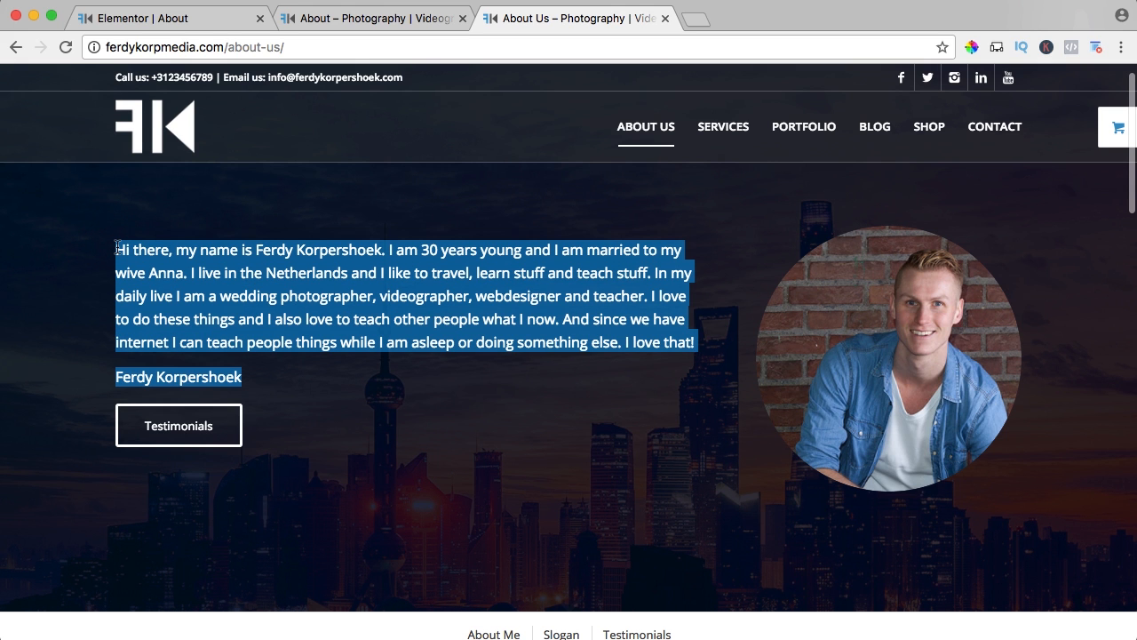
pyautogui.click(191, 24)
pyautogui.write('Hi there, my name is Ferdy Korpershoek. I am 30 years young and I am married to my wife Anna. I live in the Netherlands and I like to travel, learn stuff and teach stuff. In my daily live I am a wedding photographer, videographer, webdesigner and teacher. I love to do these things and I also love to teach other people what I now. And since we have internet I can teach people things while I am asleep or doing something else. I love that! Ferdy Korpershoek')
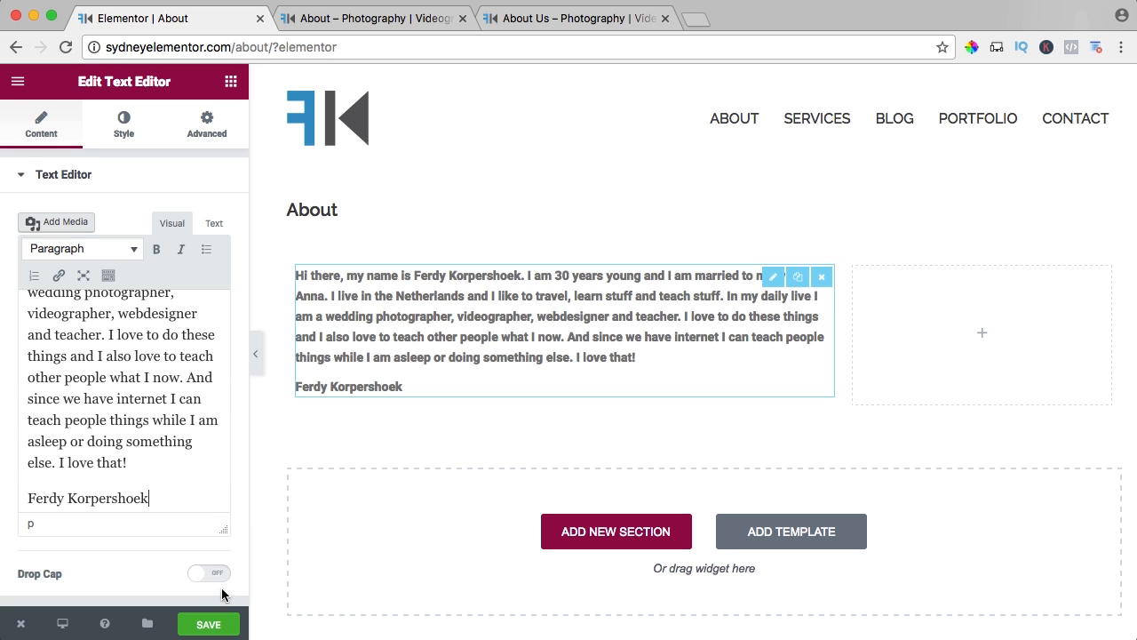
pyautogui.click(213, 622)
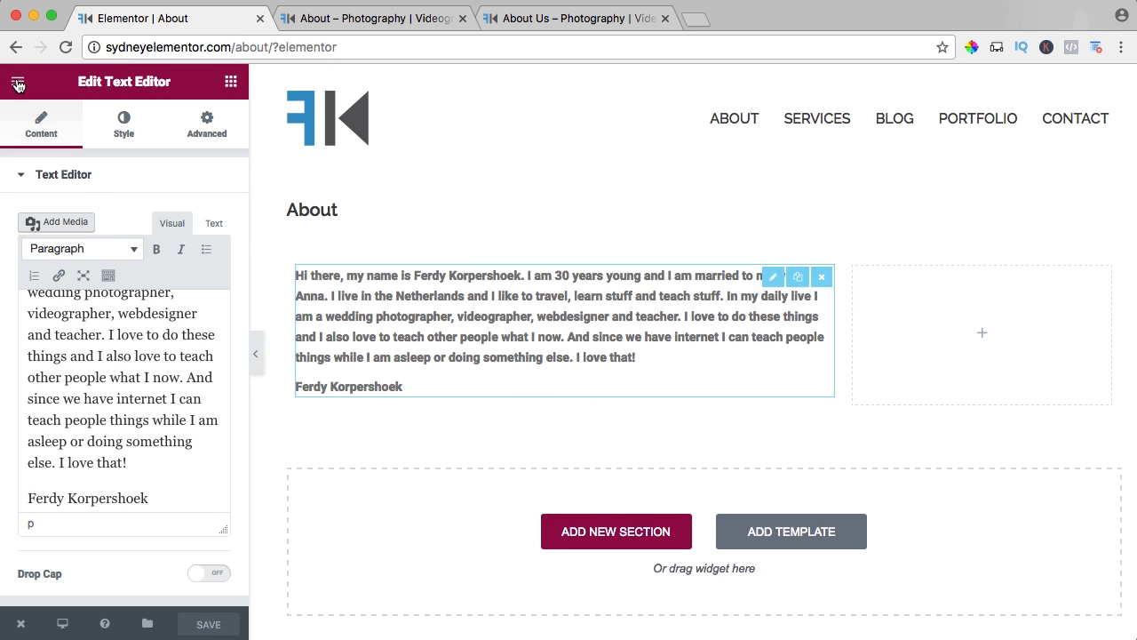
# Set the global Body Text font family to Open Sans.
pyautogui.click(18, 82)
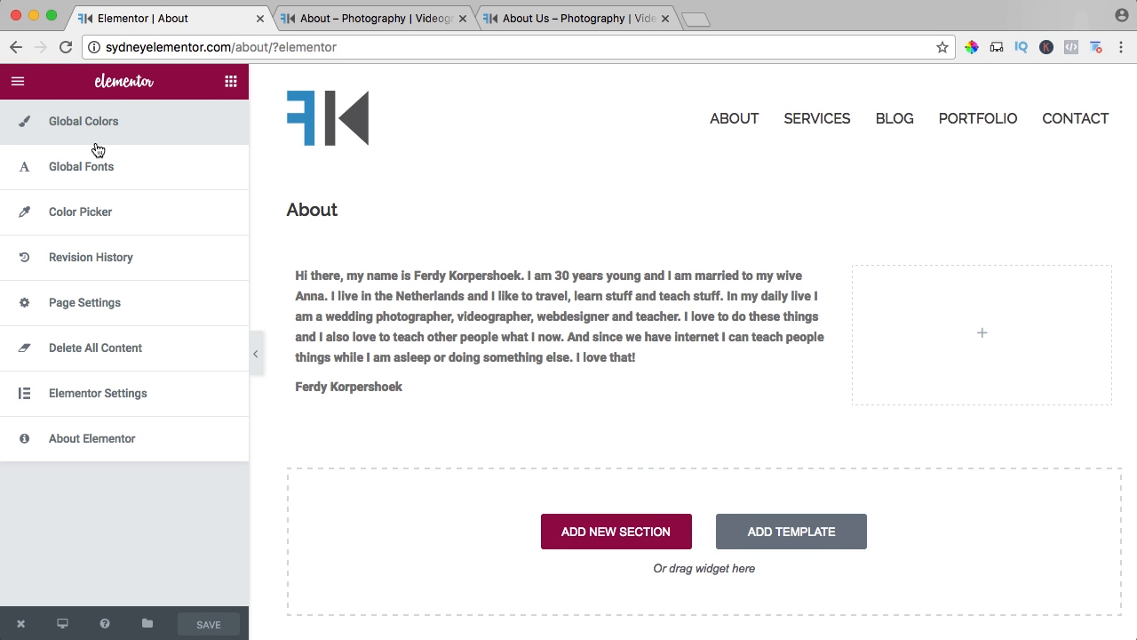
pyautogui.click(85, 173)
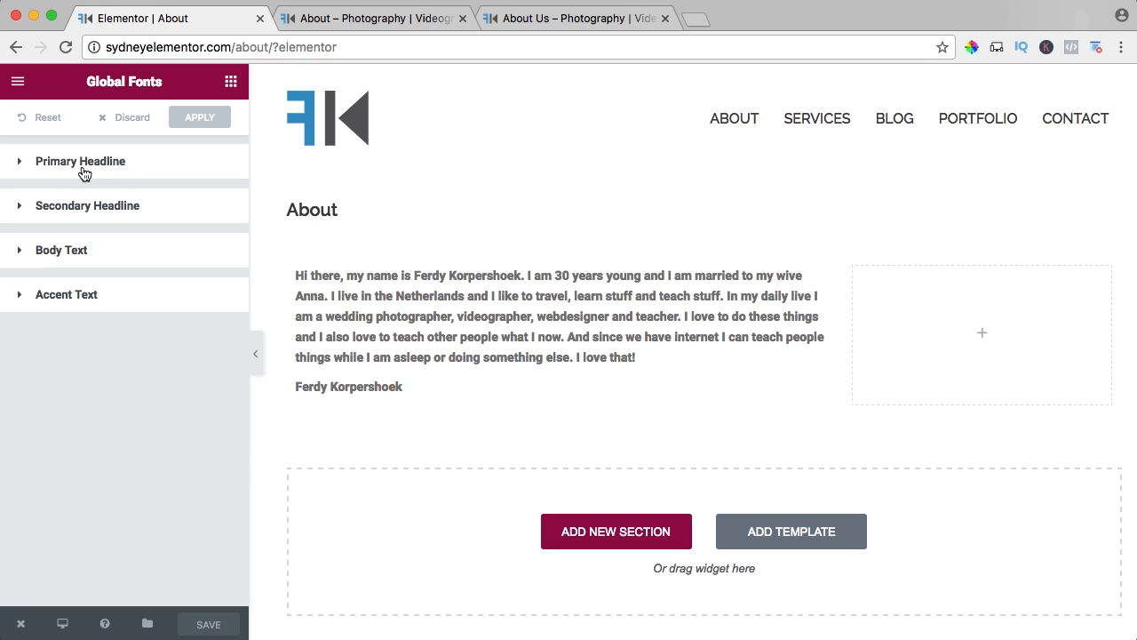
pyautogui.click(42, 247)
pyautogui.click(159, 305)
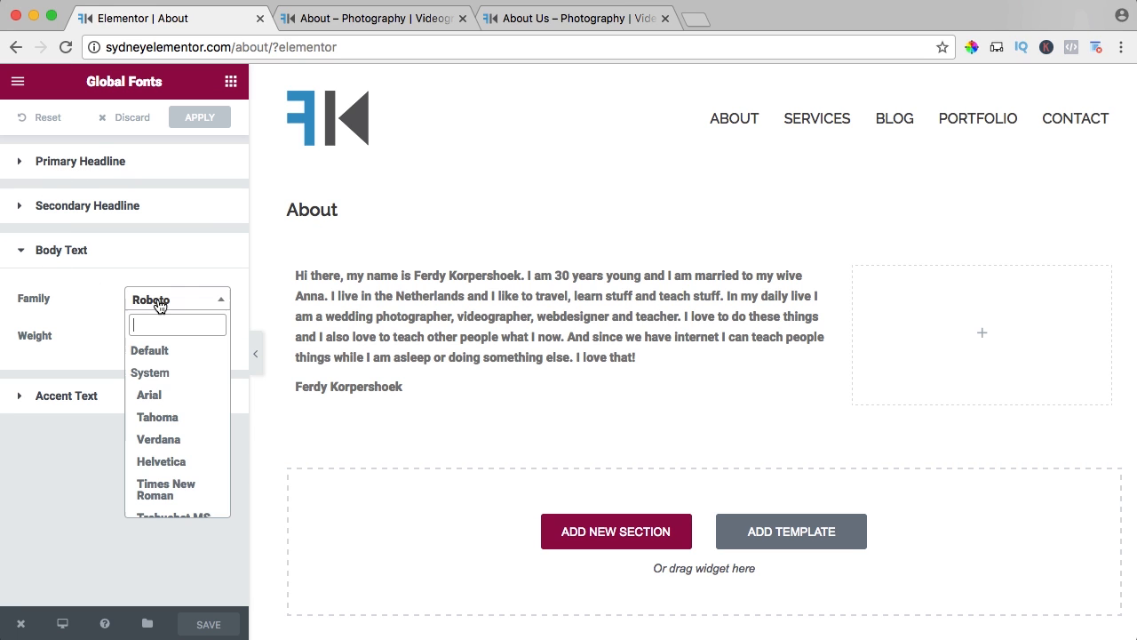
pyautogui.write('open sans')
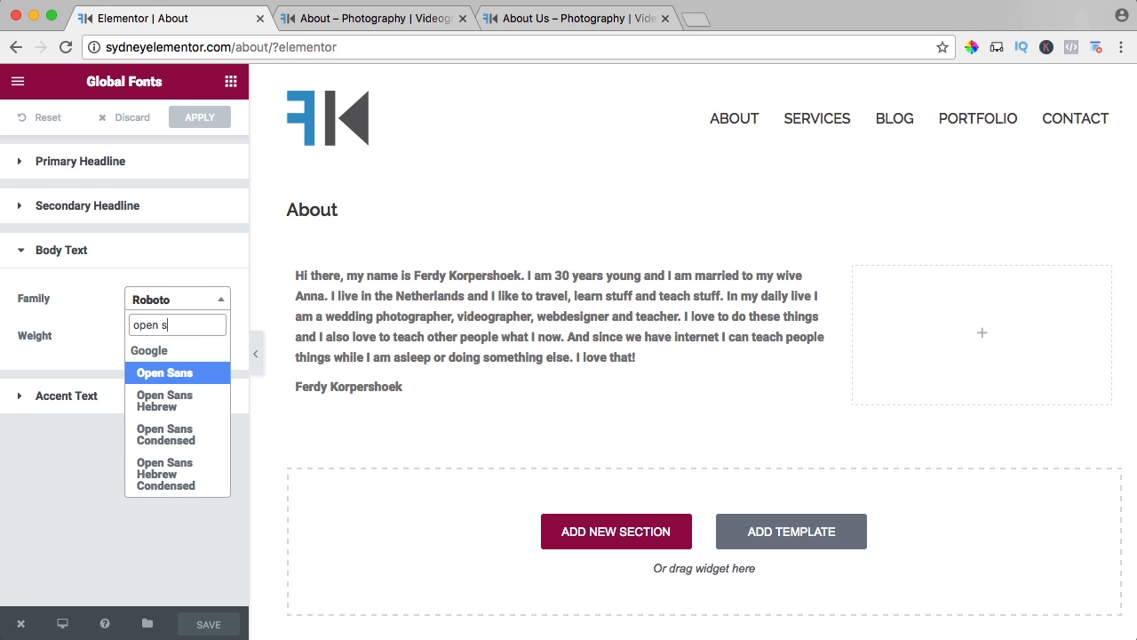
pyautogui.click(151, 377)
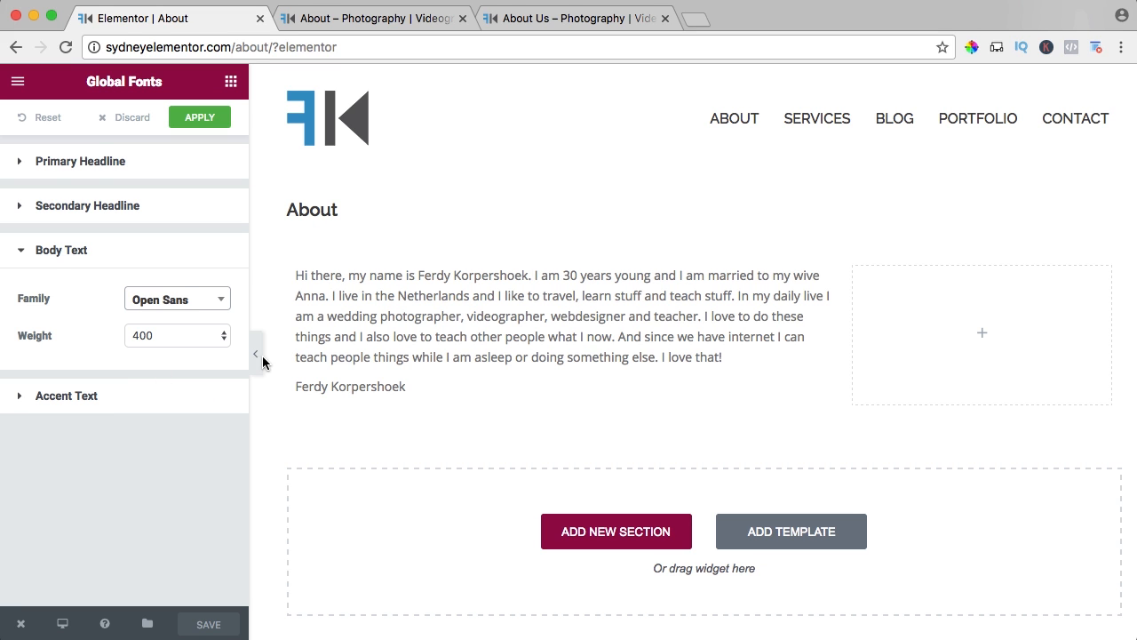
# Try the Normal and Bold weights for the global Body Text, settle on Normal, apply the fonts and return to the widget list.
pyautogui.click(196, 336)
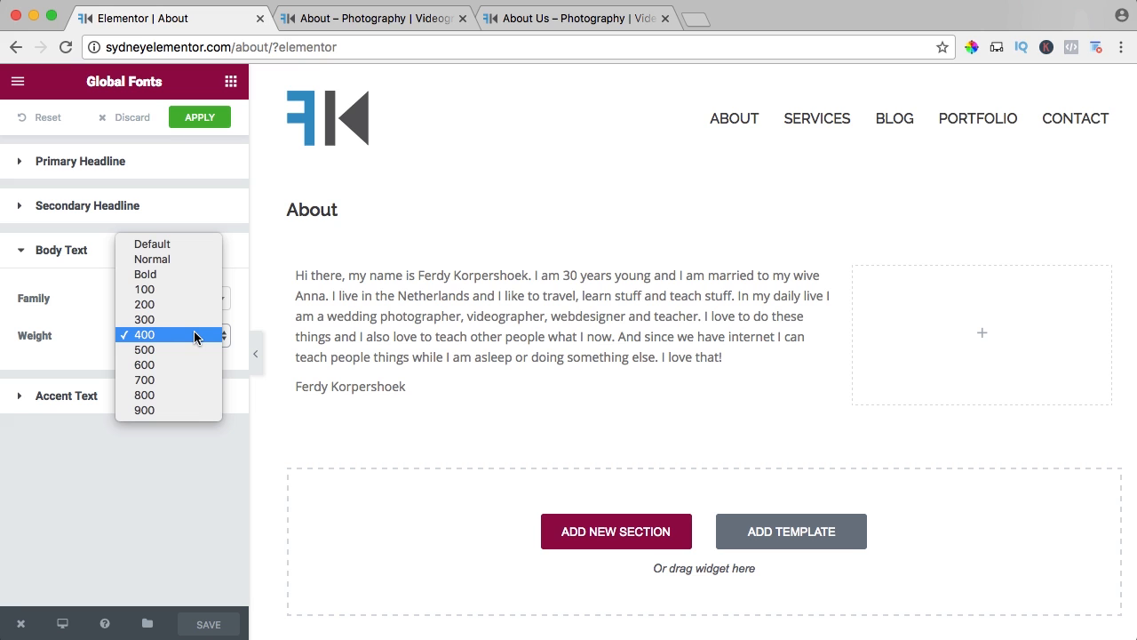
pyautogui.click(165, 260)
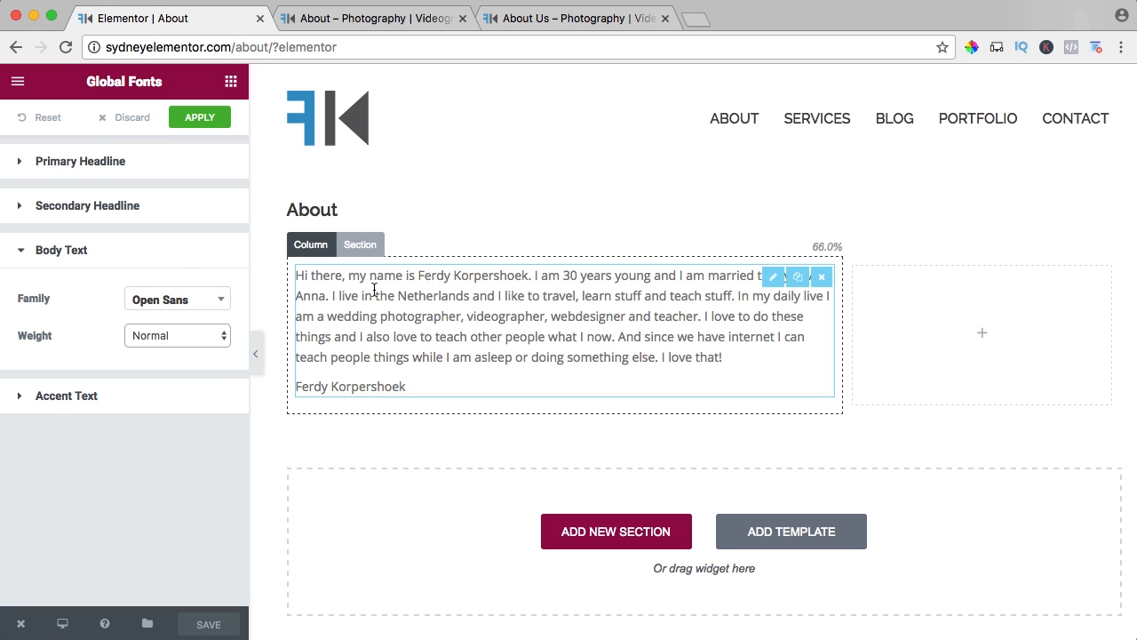
pyautogui.click(168, 336)
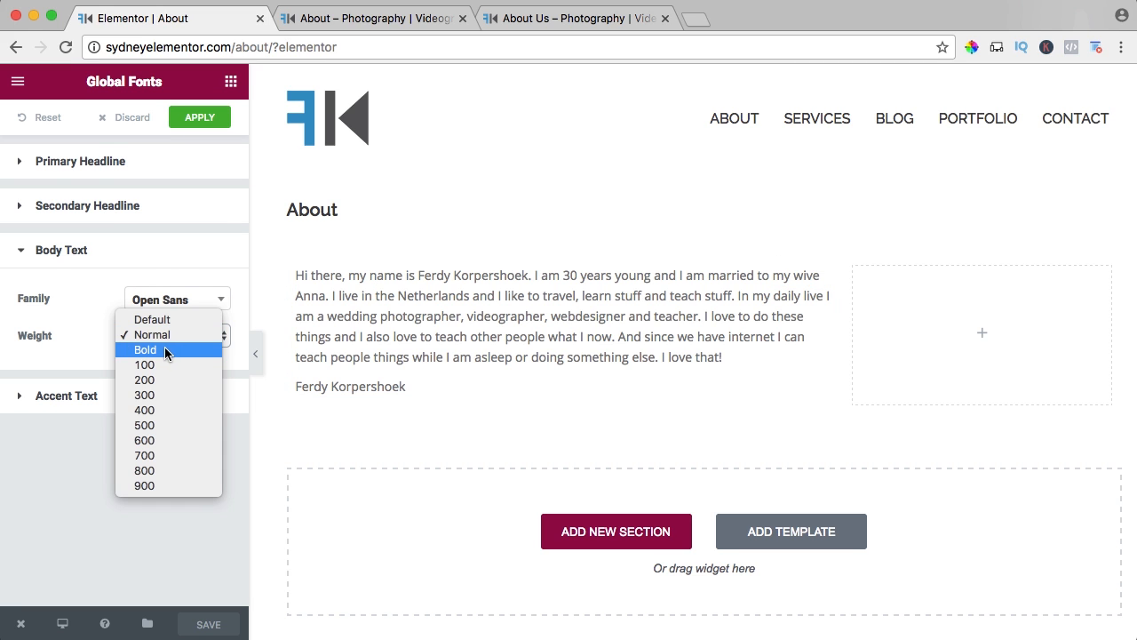
pyautogui.click(164, 347)
pyautogui.click(165, 342)
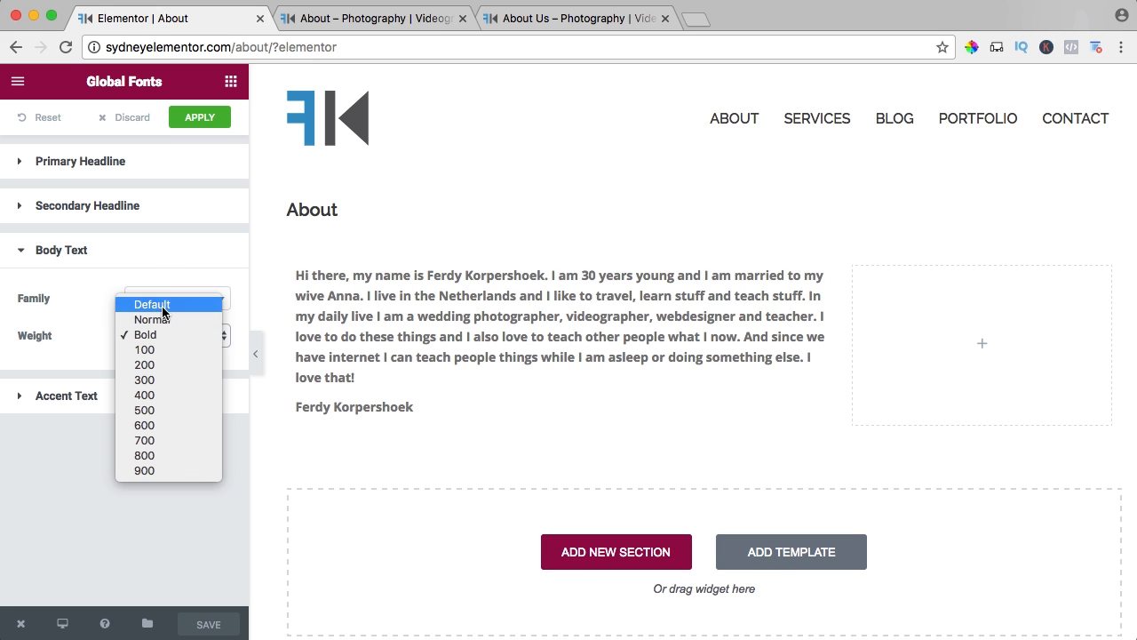
pyautogui.click(158, 320)
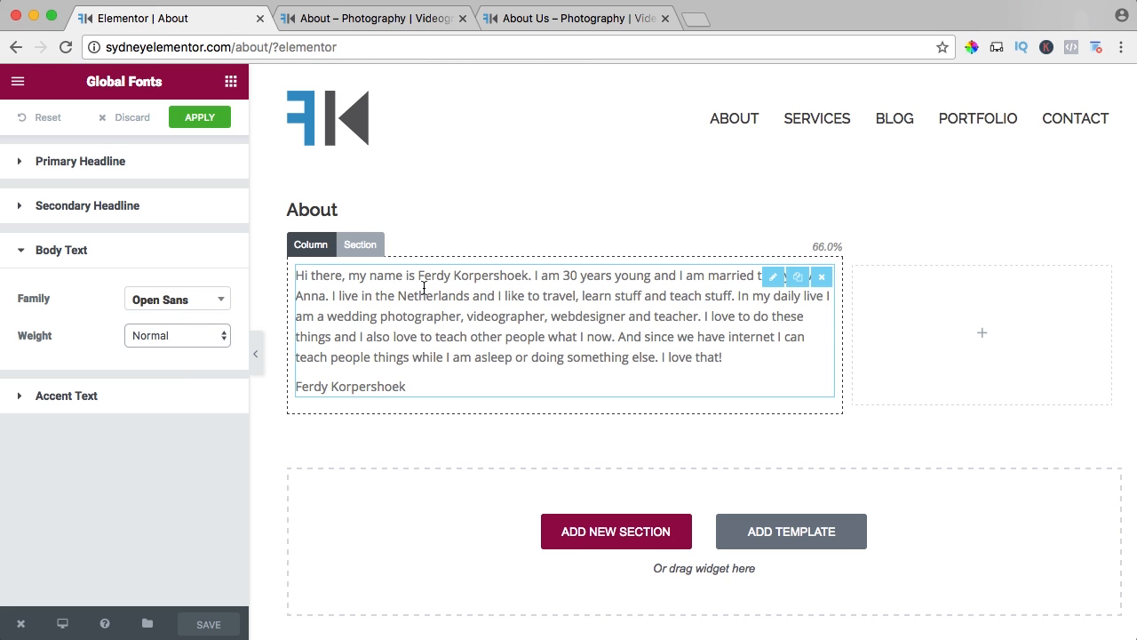
pyautogui.click(204, 118)
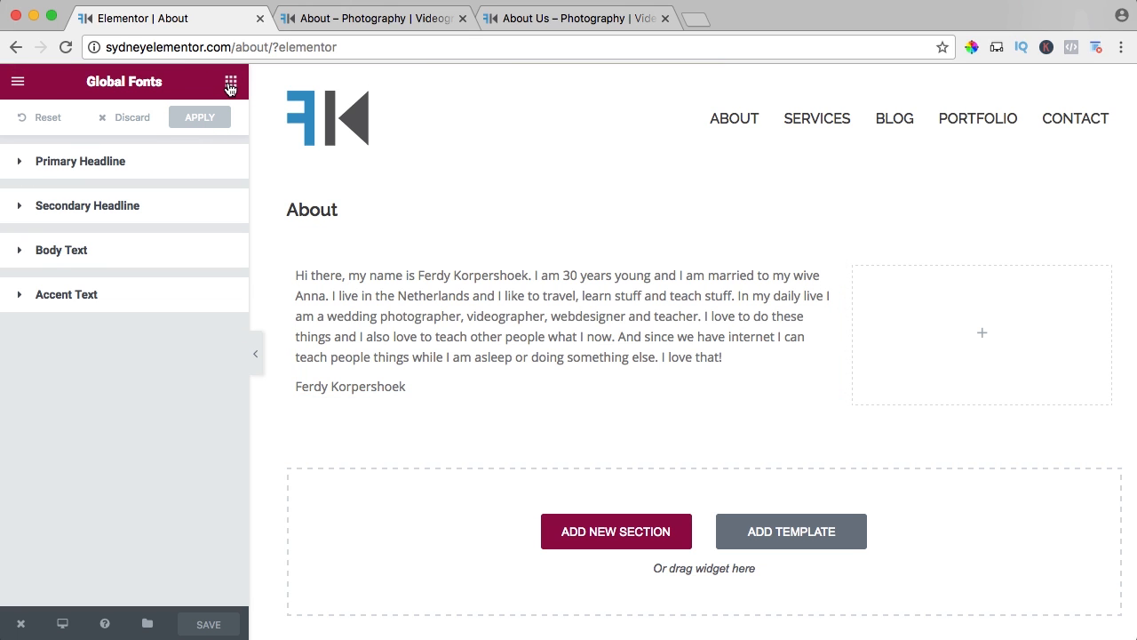
pyautogui.click(231, 83)
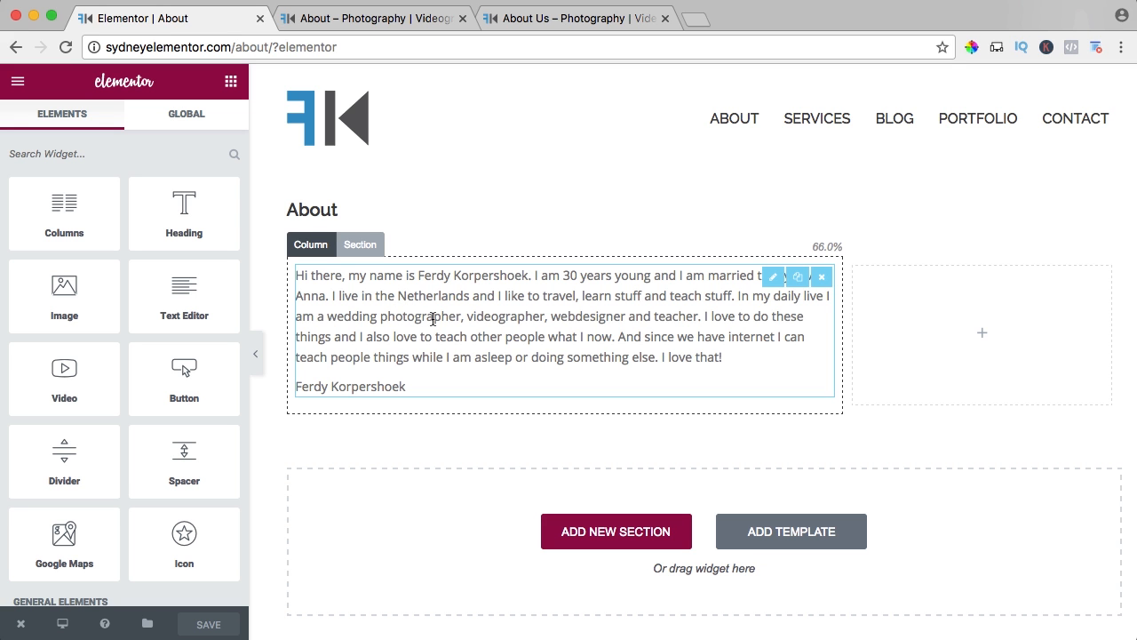
# Check the portrait on the reference About Us page and add an Image widget to the narrow column beside the text.
pyautogui.click(577, 17)
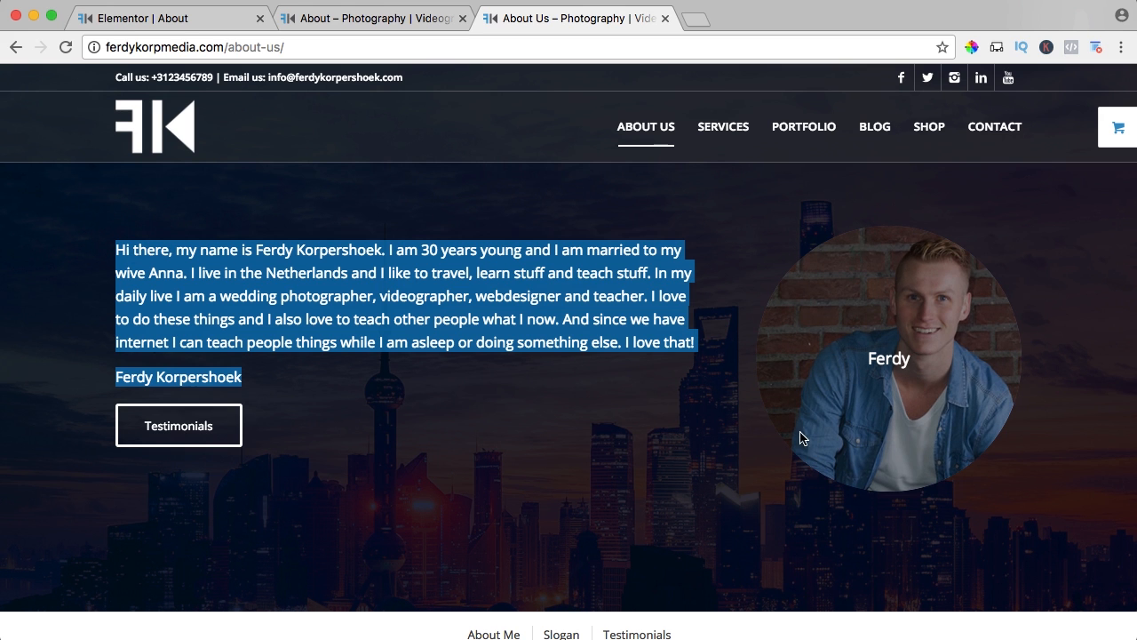
pyautogui.click(173, 18)
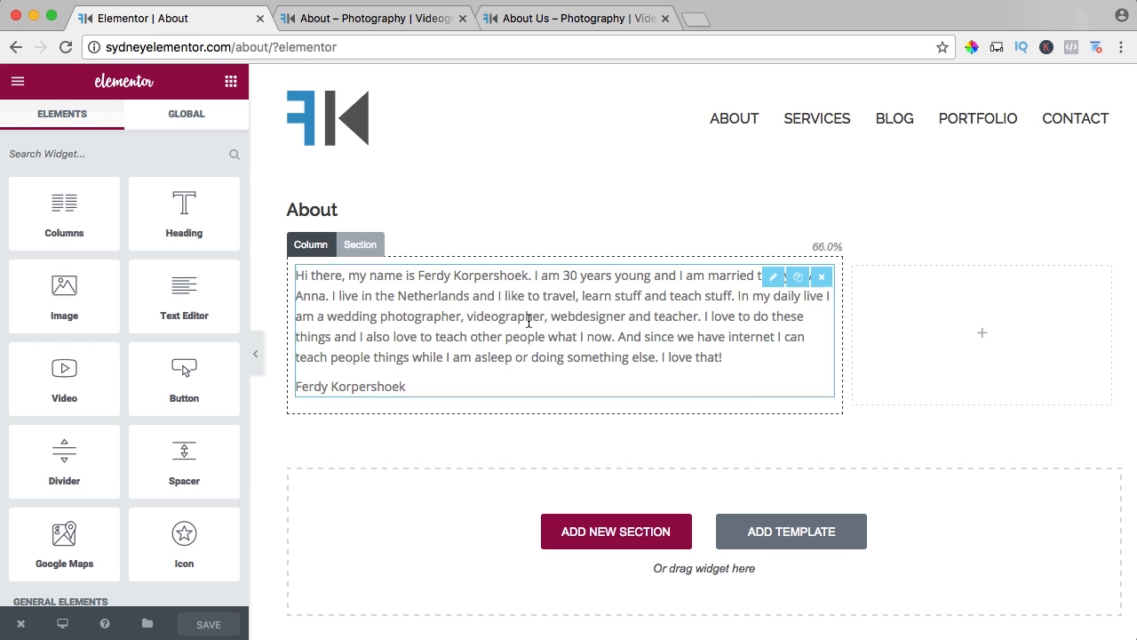
pyautogui.scroll(-3, 88, 302)
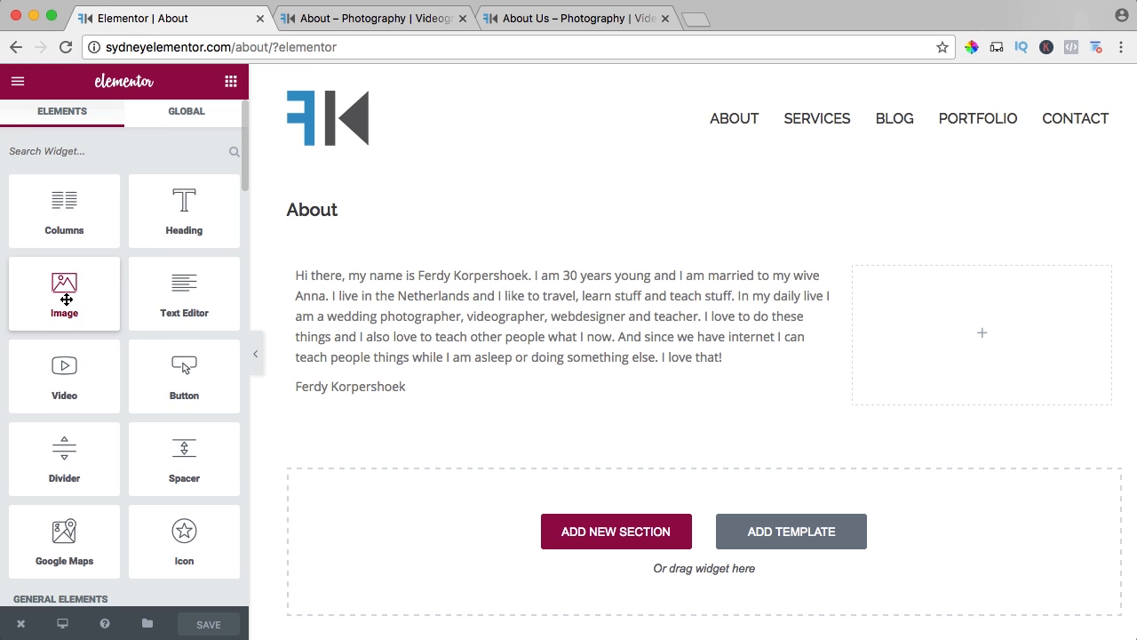
pyautogui.moveTo(88, 302); pyautogui.dragTo(968, 340)
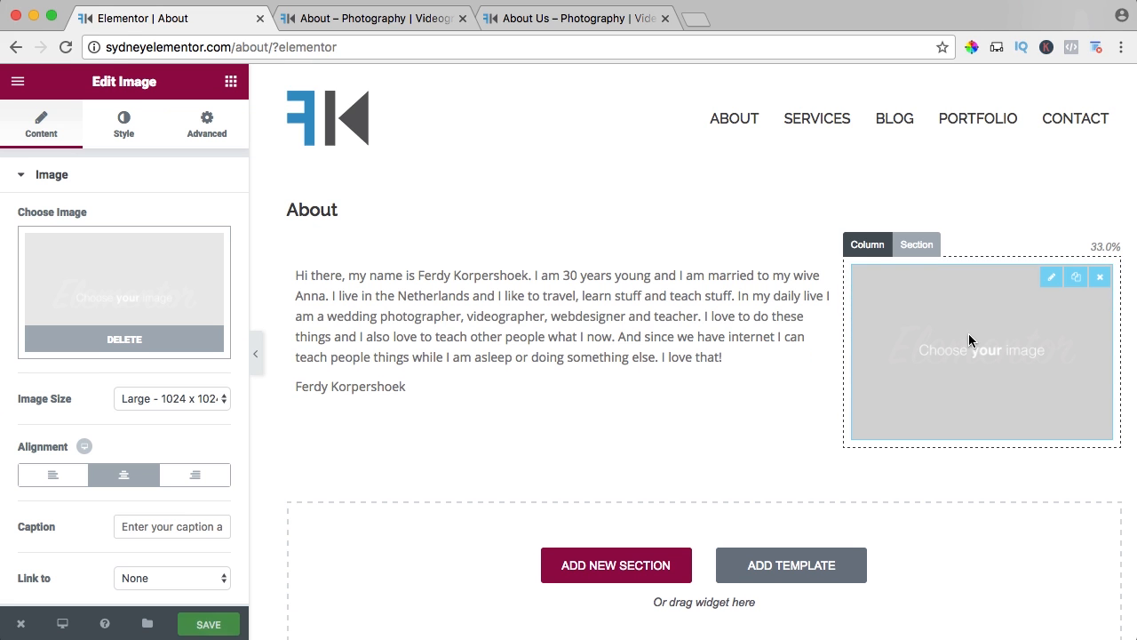
# Preview the rounded portrait PNG from the 02. About Me folder and upload it as the image for the widget.
pyautogui.click(121, 288)
pyautogui.click(75, 155)
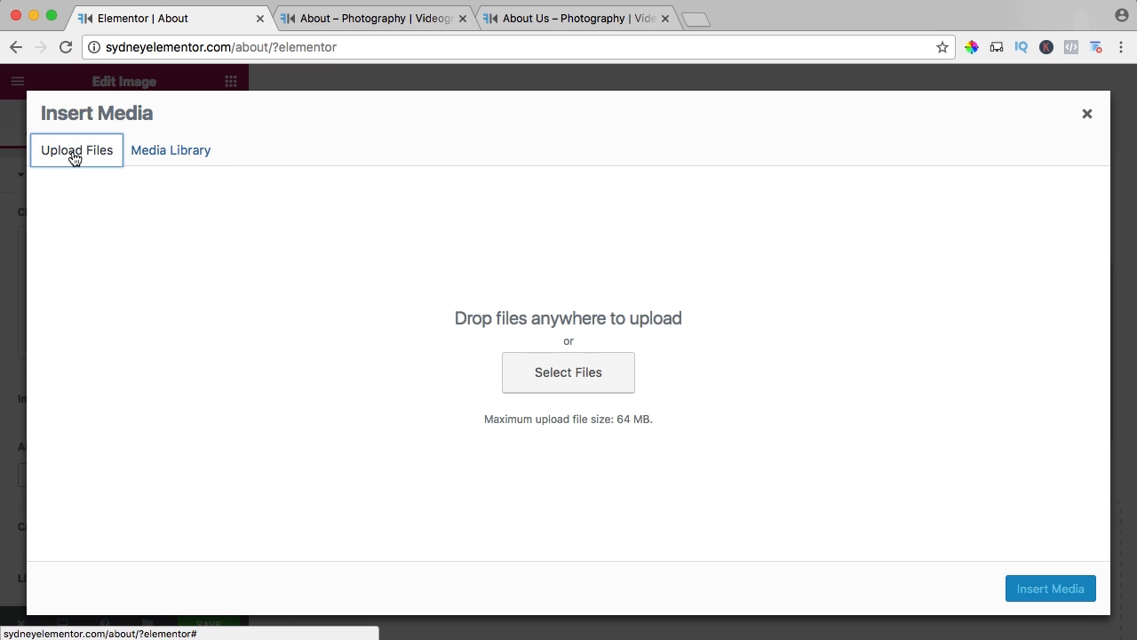
pyautogui.click(545, 379)
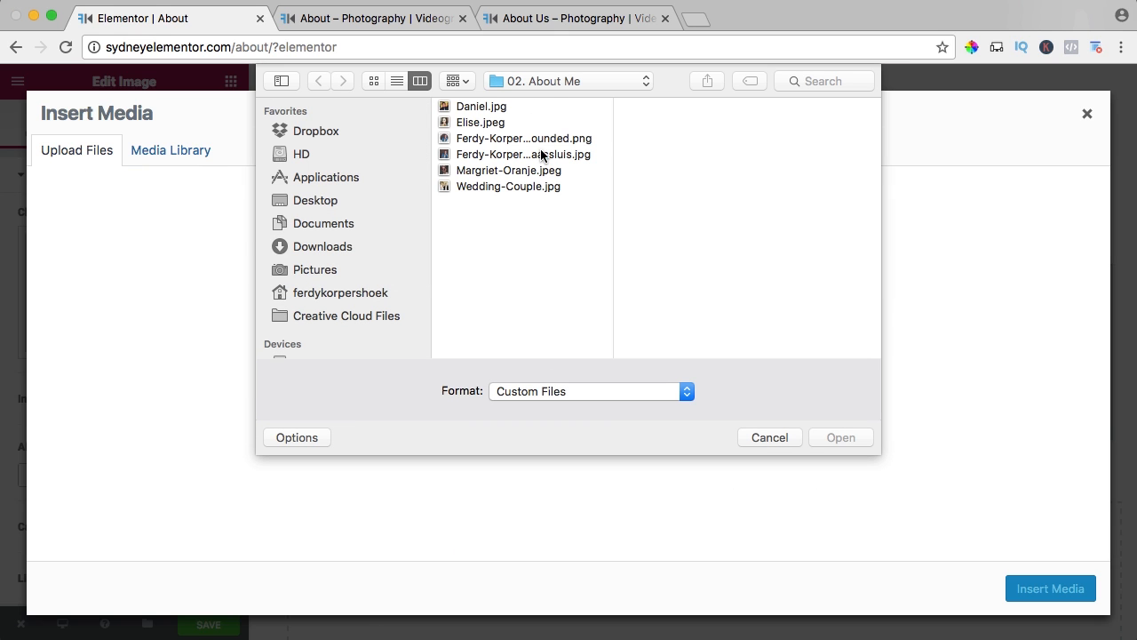
pyautogui.click(546, 140)
pyautogui.press('space')
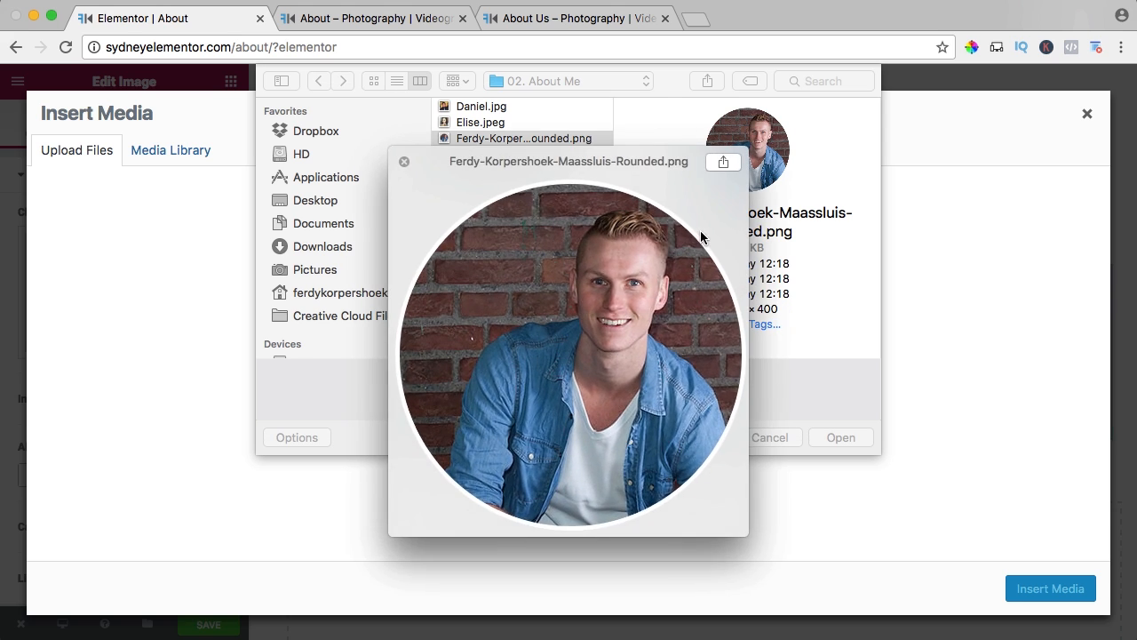
pyautogui.press('space')
pyautogui.click(850, 432)
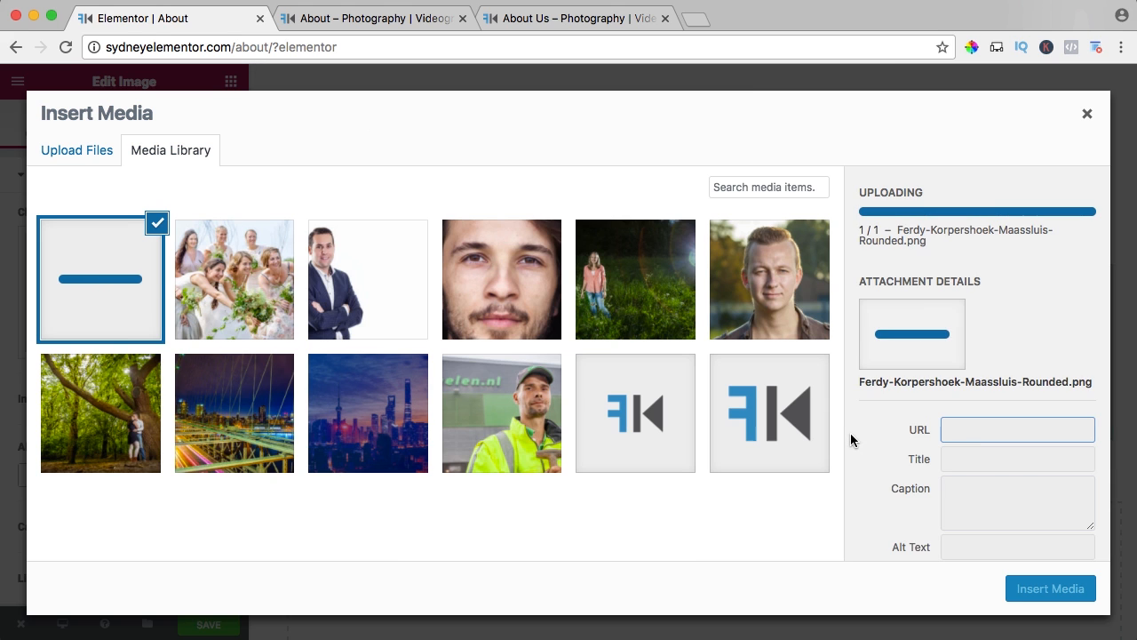
# Replace the hyphens in the uploaded portrait's title with spaces and copy the resulting title.
pyautogui.click(985, 481)
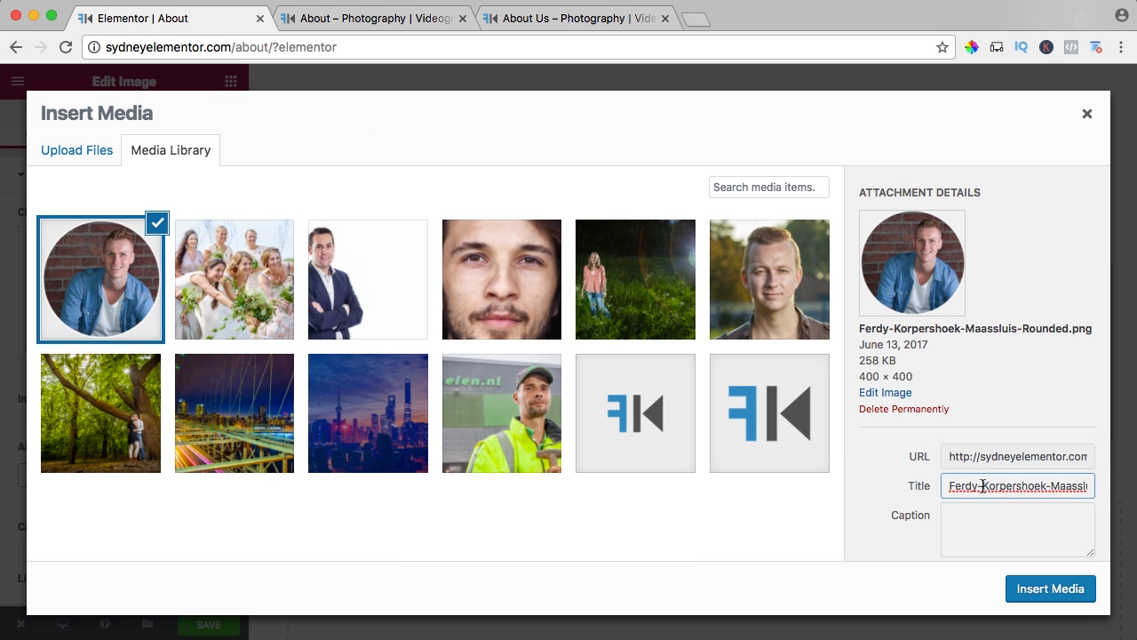
pyautogui.press('BackSpace')
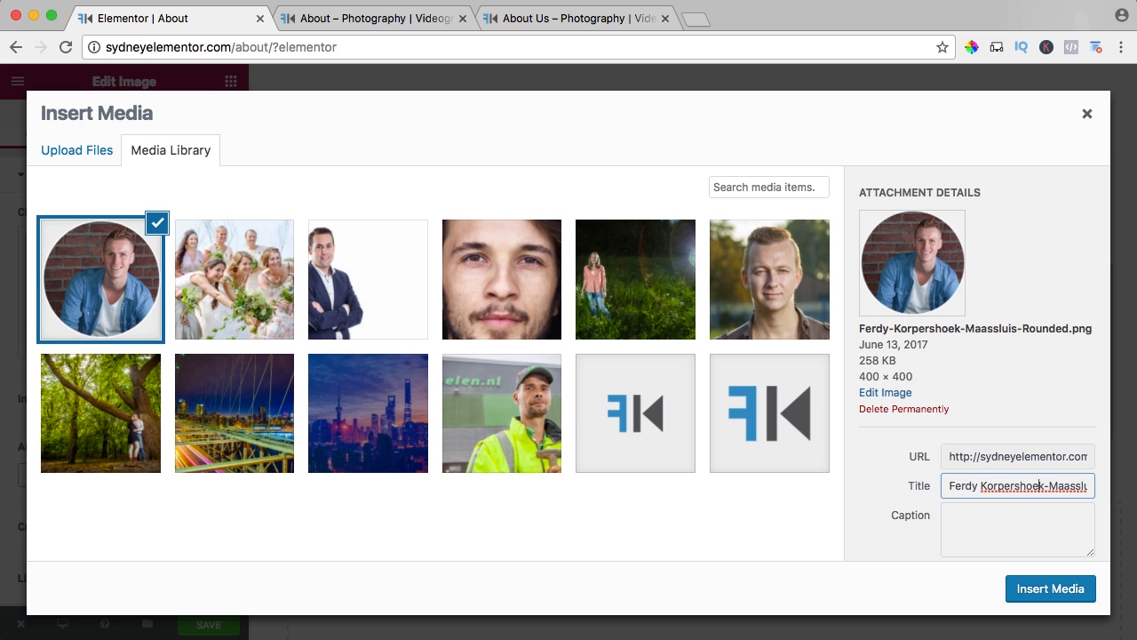
pyautogui.press('BackSpace')
pyautogui.press('super+Right')
pyautogui.press('Left')
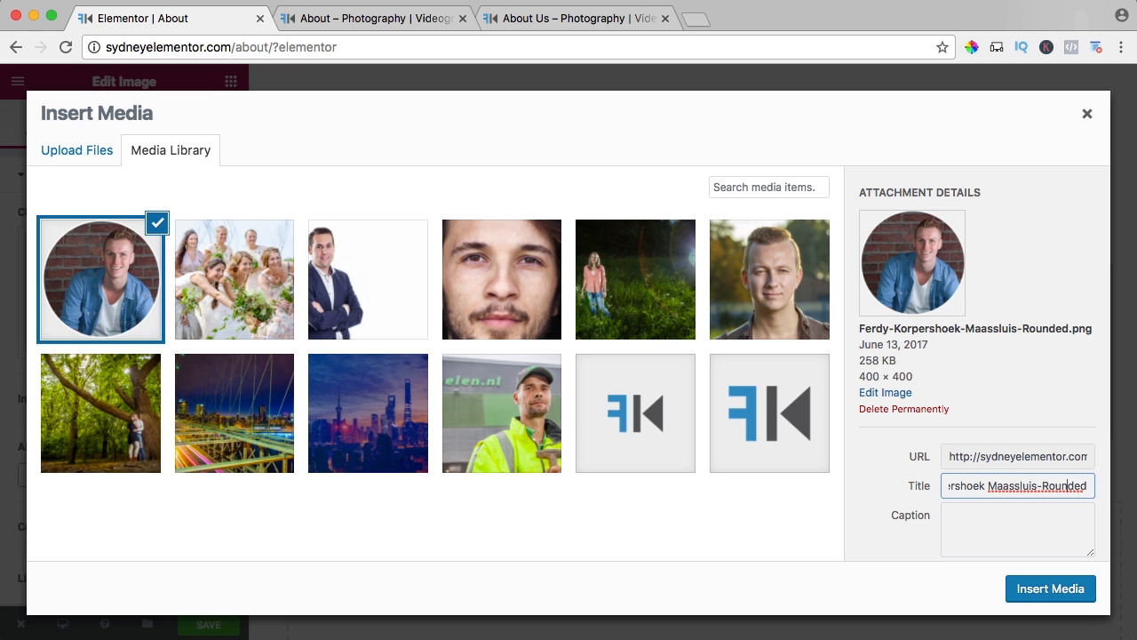
pyautogui.press('BackSpace')
pyautogui.press('super+a')
pyautogui.press('super+c')
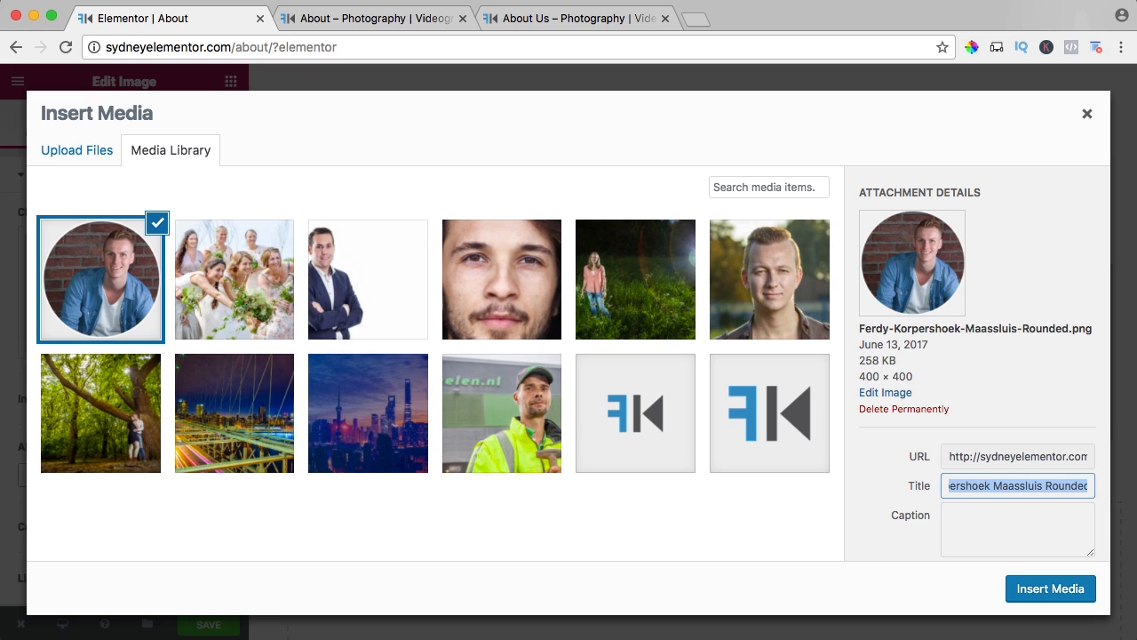
# Use the copied title as the portrait's alt text and insert the image into the page.
pyautogui.press('Tab')
pyautogui.press('Tab')
pyautogui.press('super+v')
pyautogui.click(1035, 588)
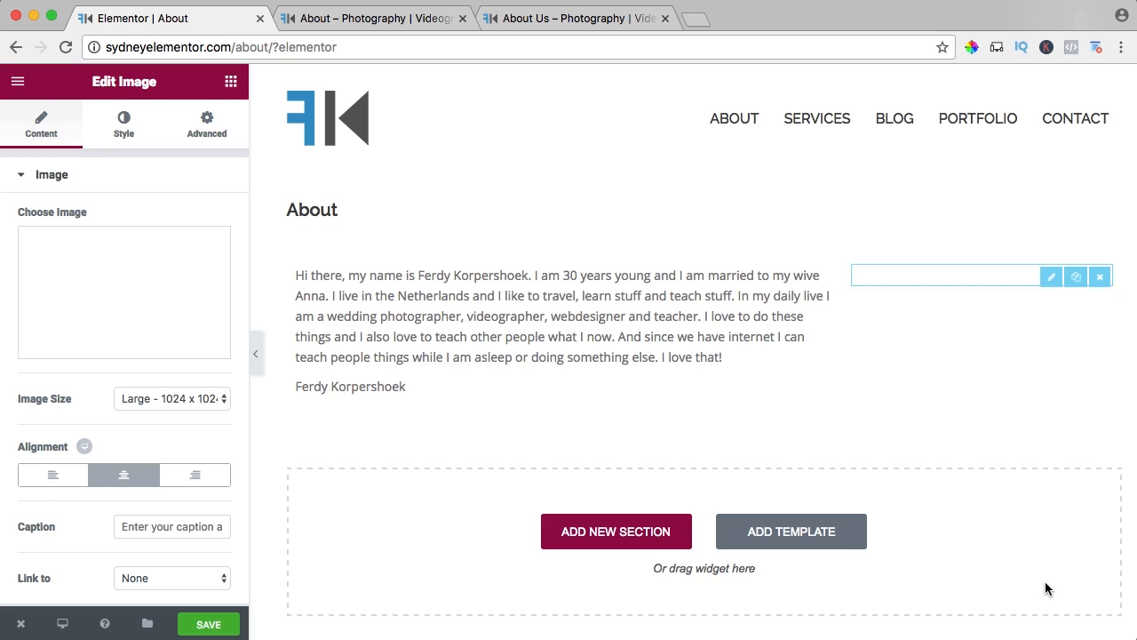
# Save the page in Elementor and reload the live About page to check the text and portrait.
pyautogui.scroll(-2, 359, 504)
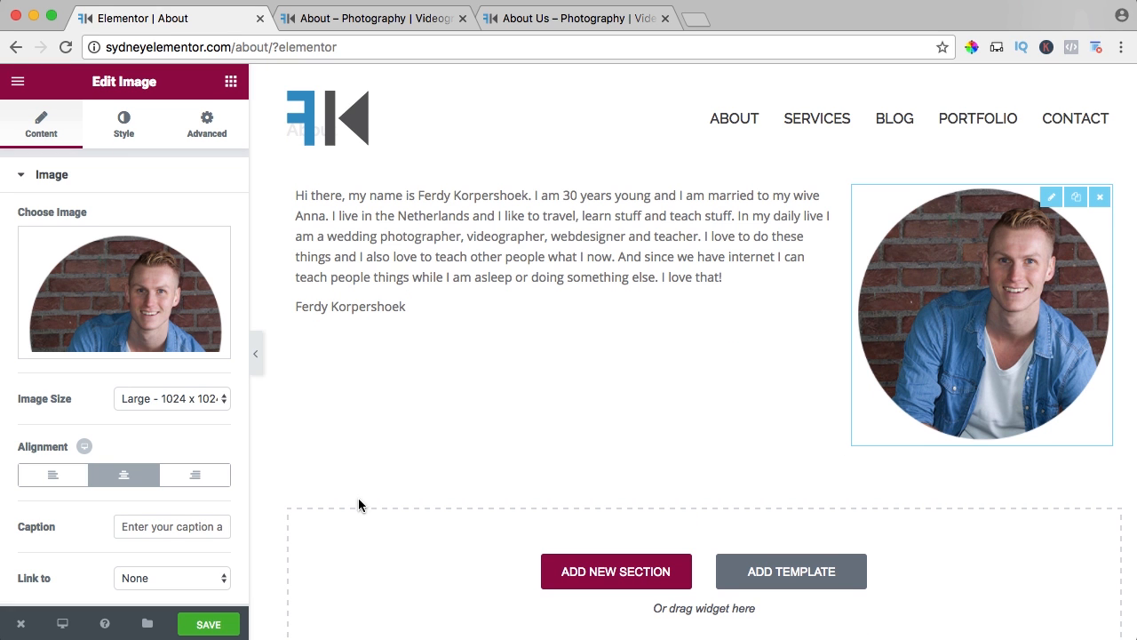
pyautogui.click(196, 624)
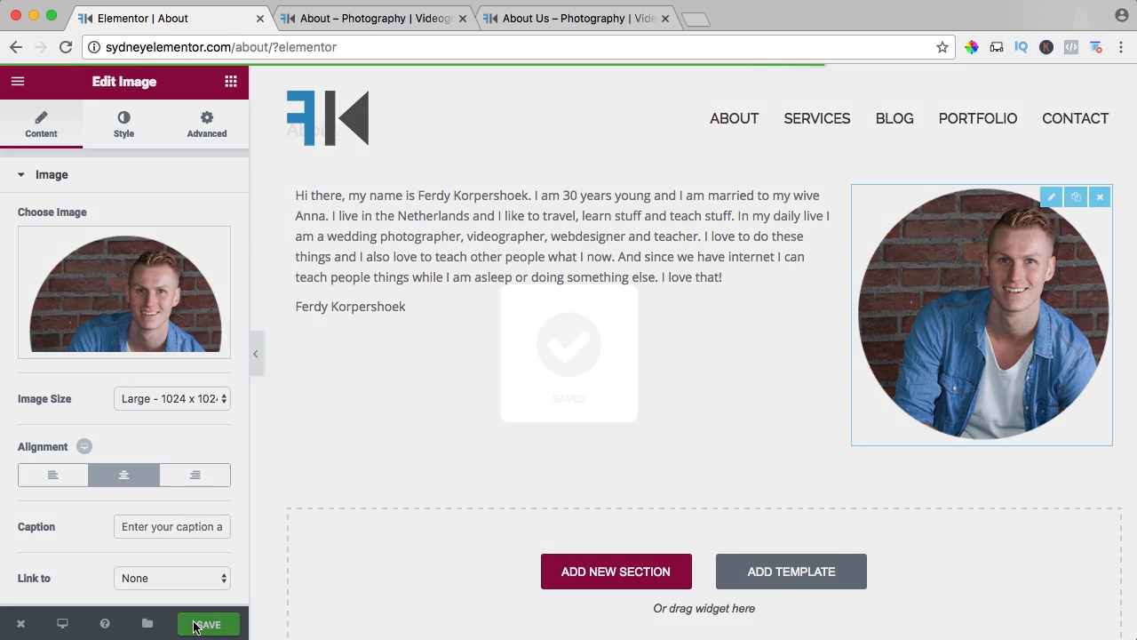
pyautogui.click(347, 18)
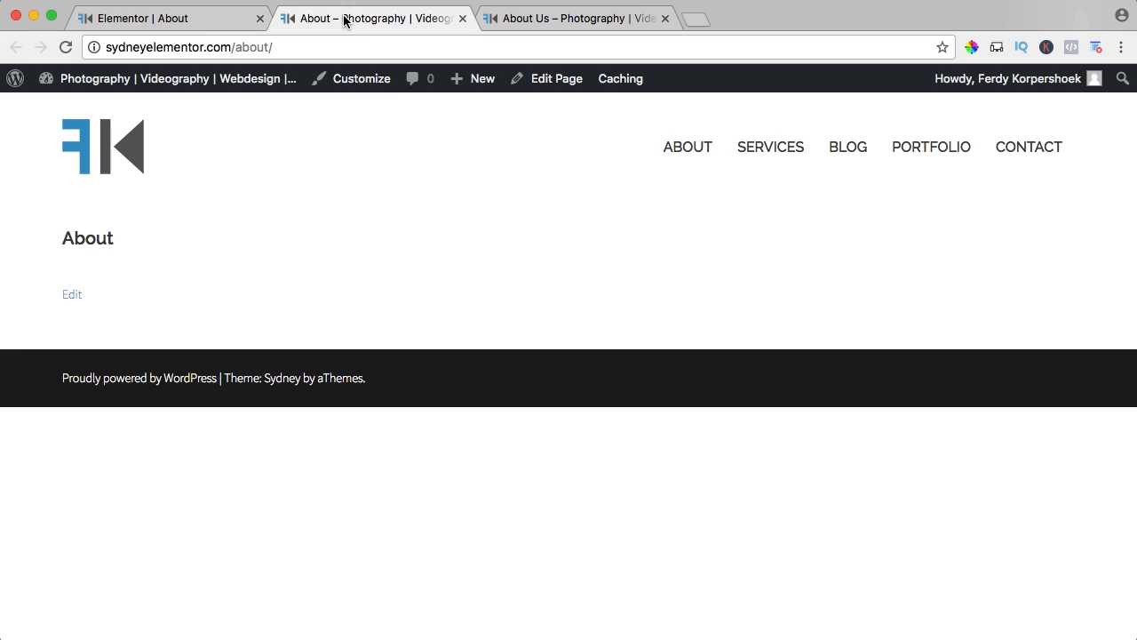
pyautogui.press('super+r')
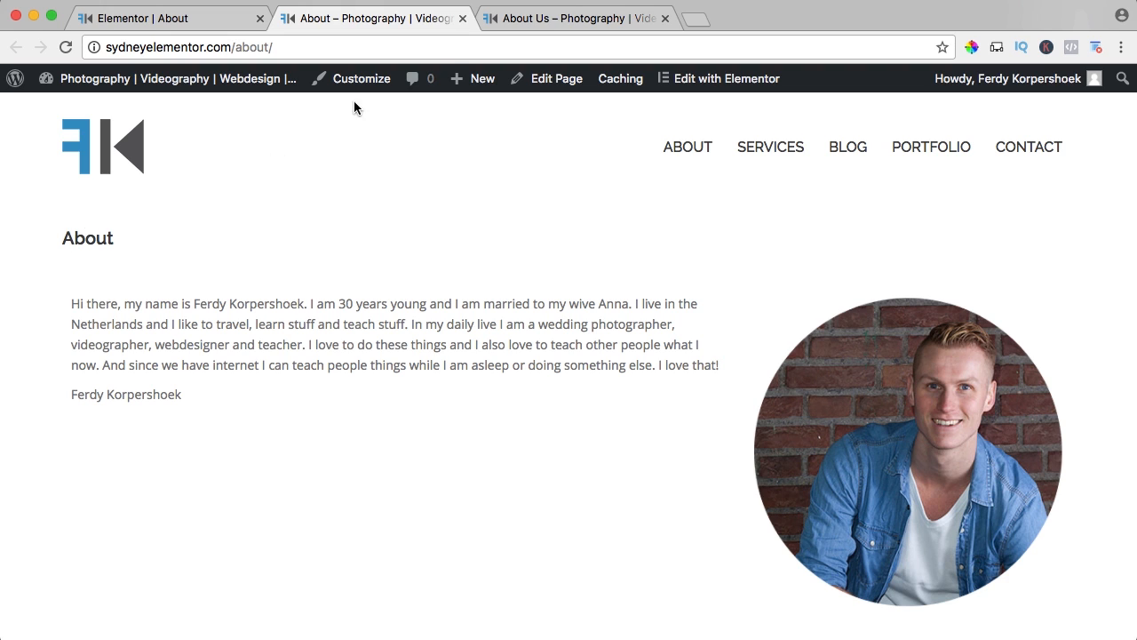
# Open the free WordPress website tutorial on ferdykorpershoek.com in a new tab and copy its "Don't Display the Page Title" CSS rule.
pyautogui.click(695, 19)
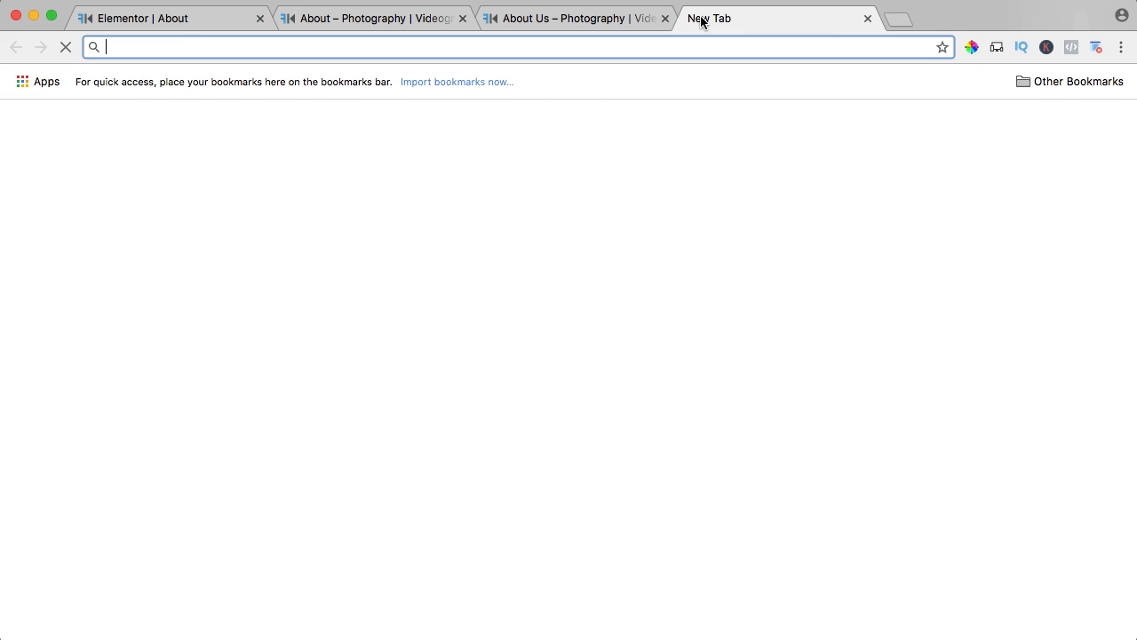
pyautogui.write('ferdykorpershoek.com')
pyautogui.press('Return')
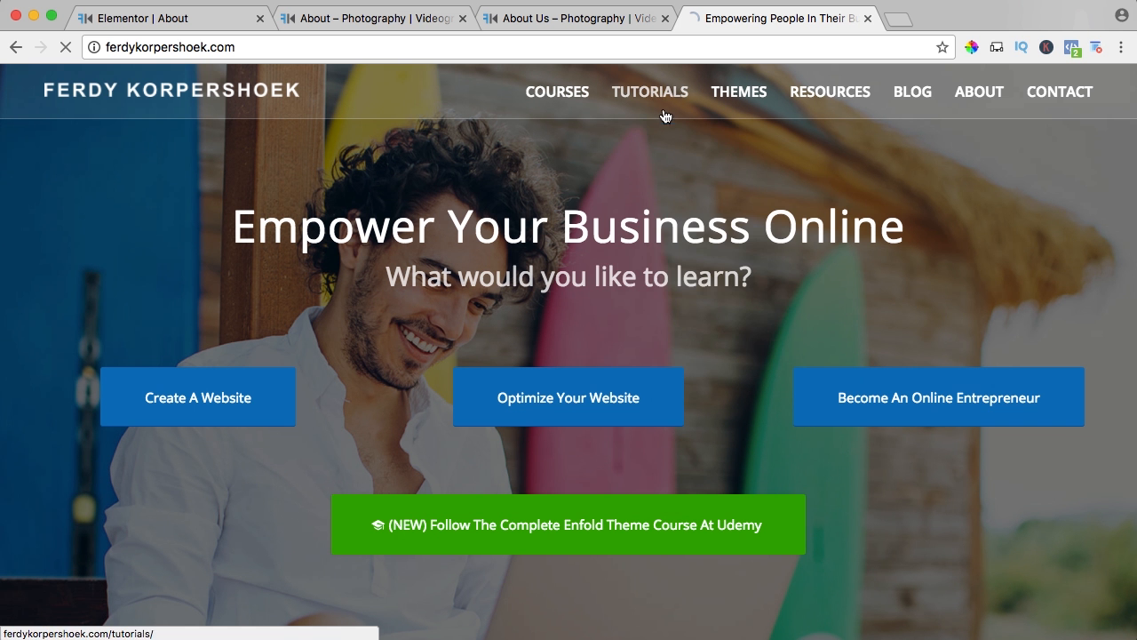
pyautogui.moveTo(649, 92)
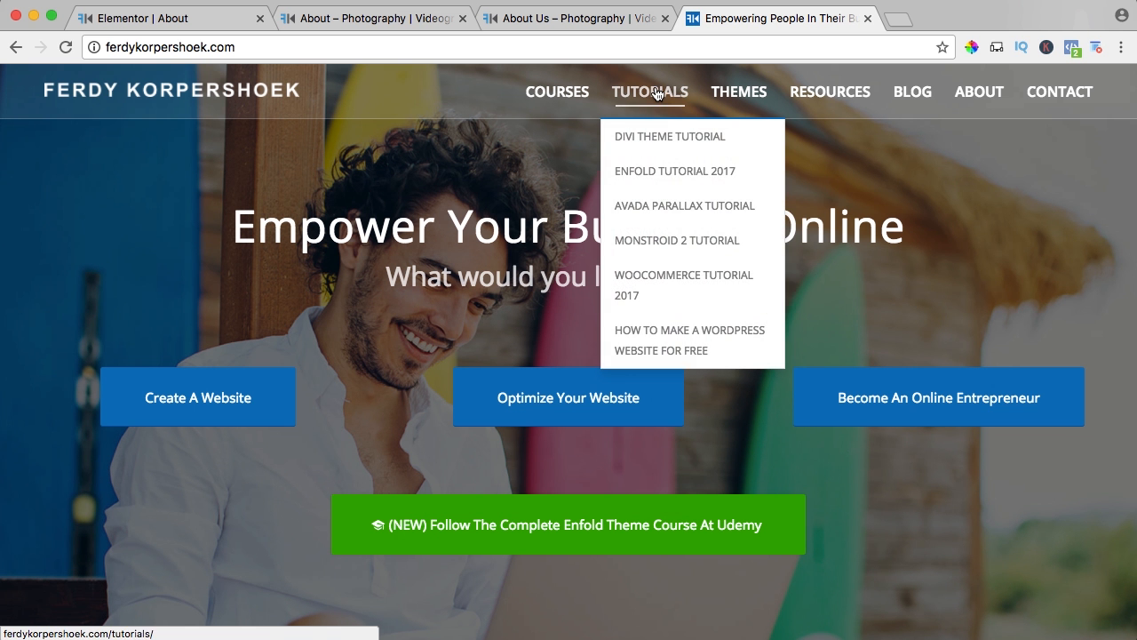
pyautogui.click(672, 340)
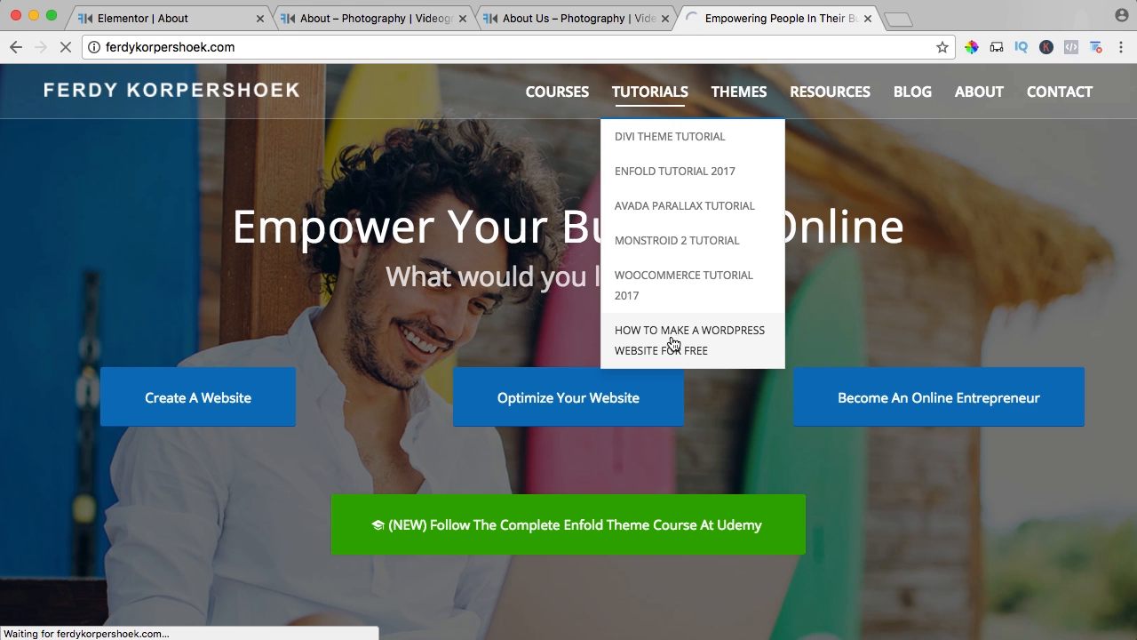
pyautogui.scroll(-3, 377, 335)
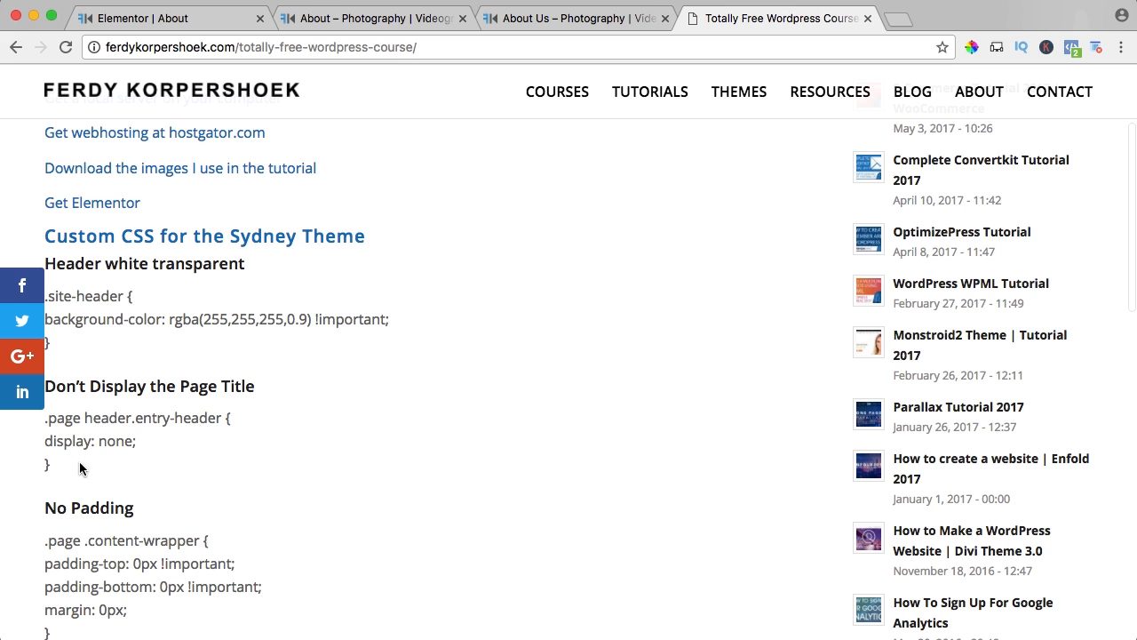
pyautogui.moveTo(80, 468); pyautogui.dragTo(47, 419)
pyautogui.press('super+c')
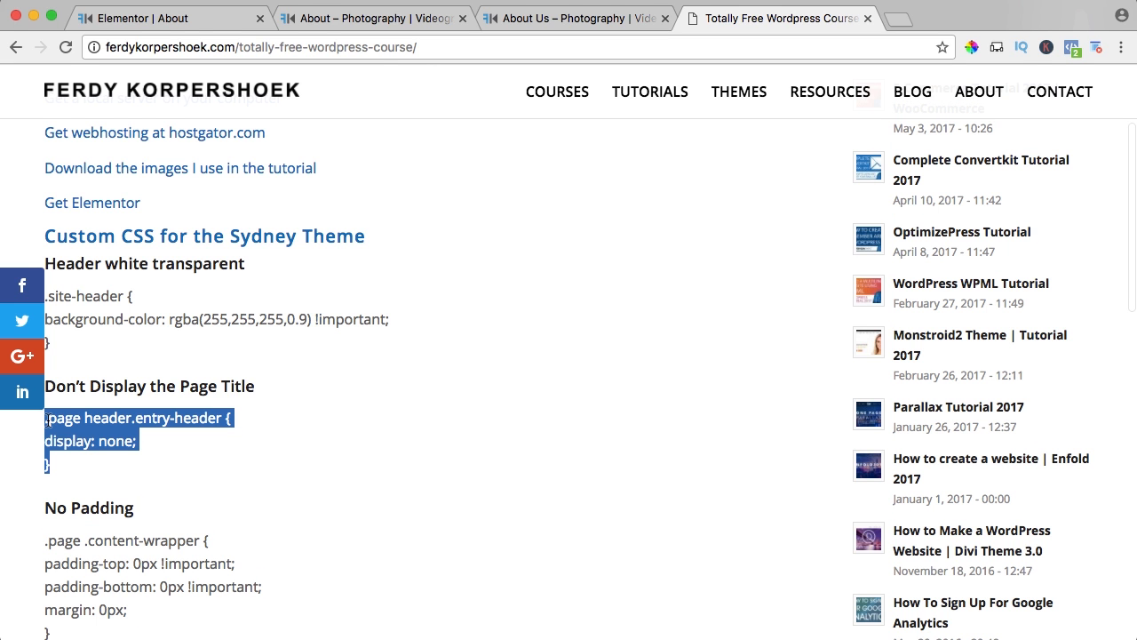
# Append the copied .page header.entry-header { display: none; } rule to the site's Additional CSS, publish it and close the customizer.
pyautogui.click(173, 20)
pyautogui.click(348, 18)
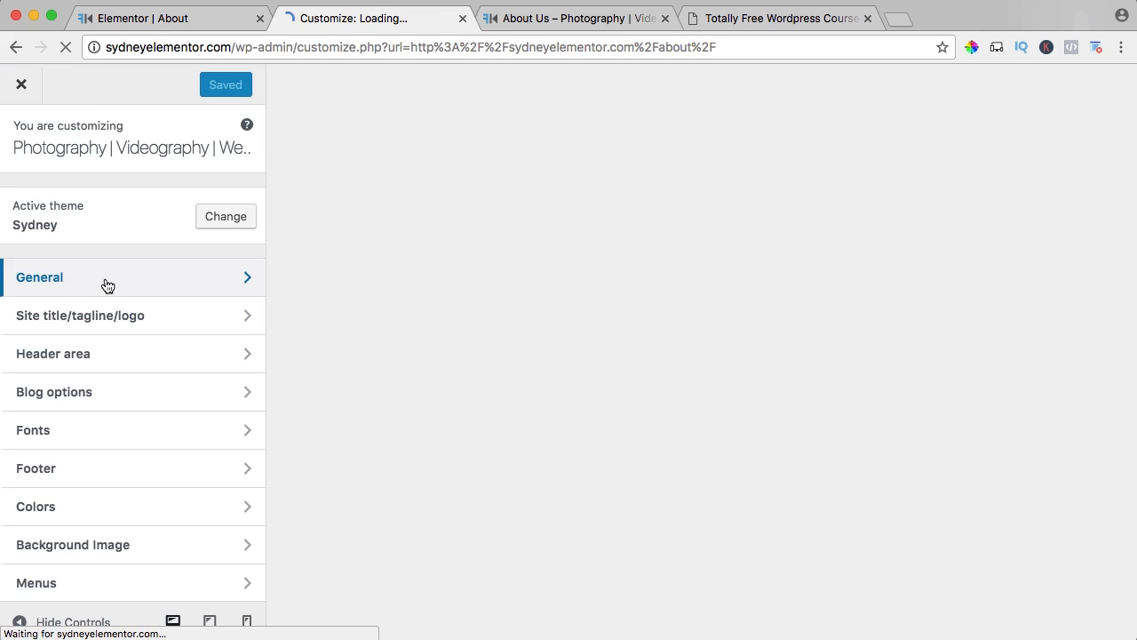
pyautogui.scroll(-5, 107, 284)
pyautogui.click(75, 518)
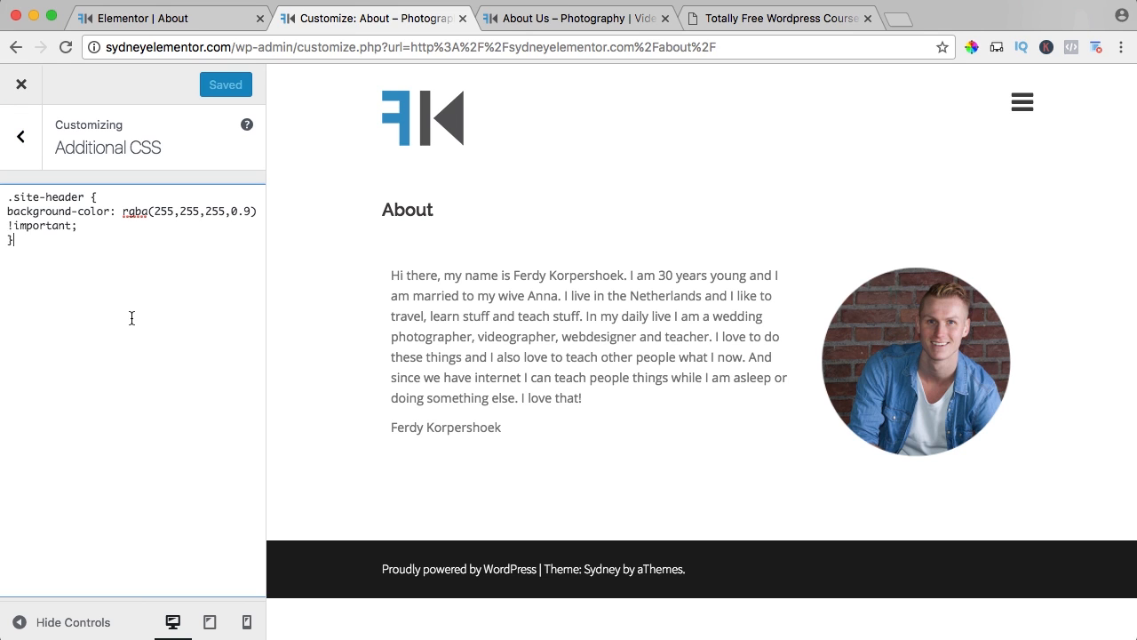
pyautogui.press('Return')
pyautogui.press('Return')
pyautogui.press('super+v')
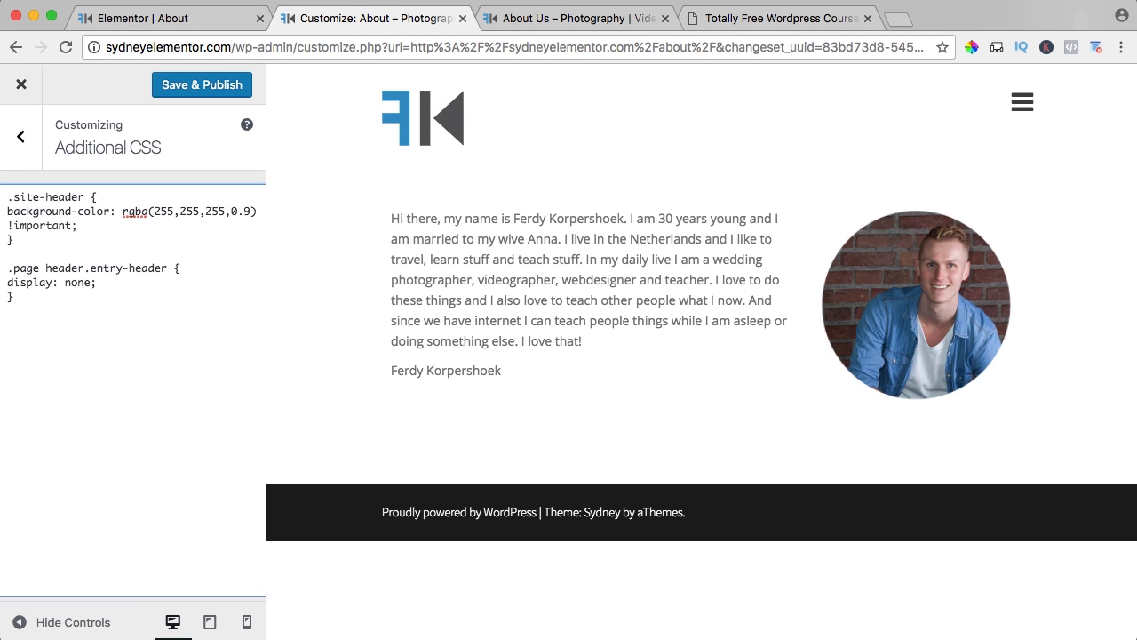
pyautogui.click(201, 82)
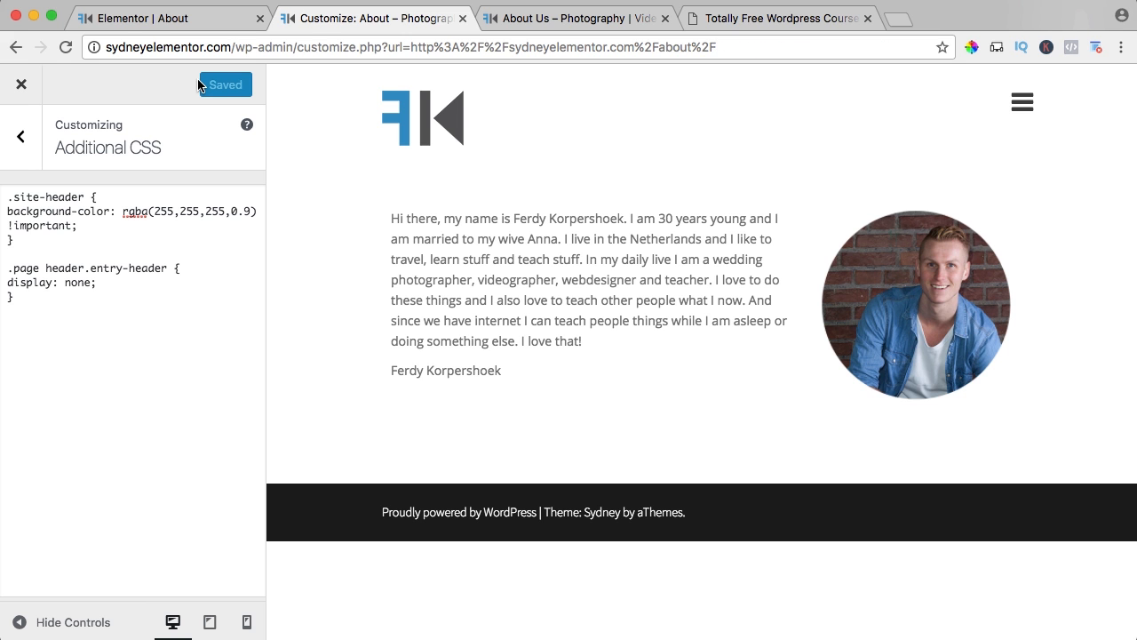
pyautogui.click(462, 18)
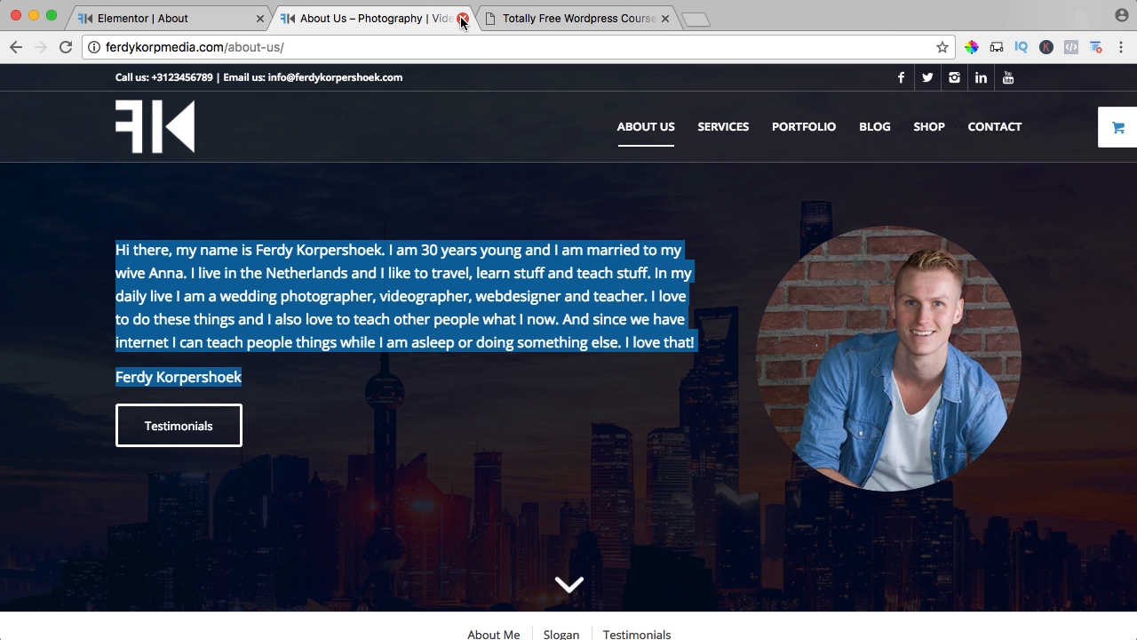
# Give the About section in Elementor a classic background using the city skyline image How-to-make-a-Wordpress-website-2017-Enfold.jpg from the media library.
pyautogui.click(162, 18)
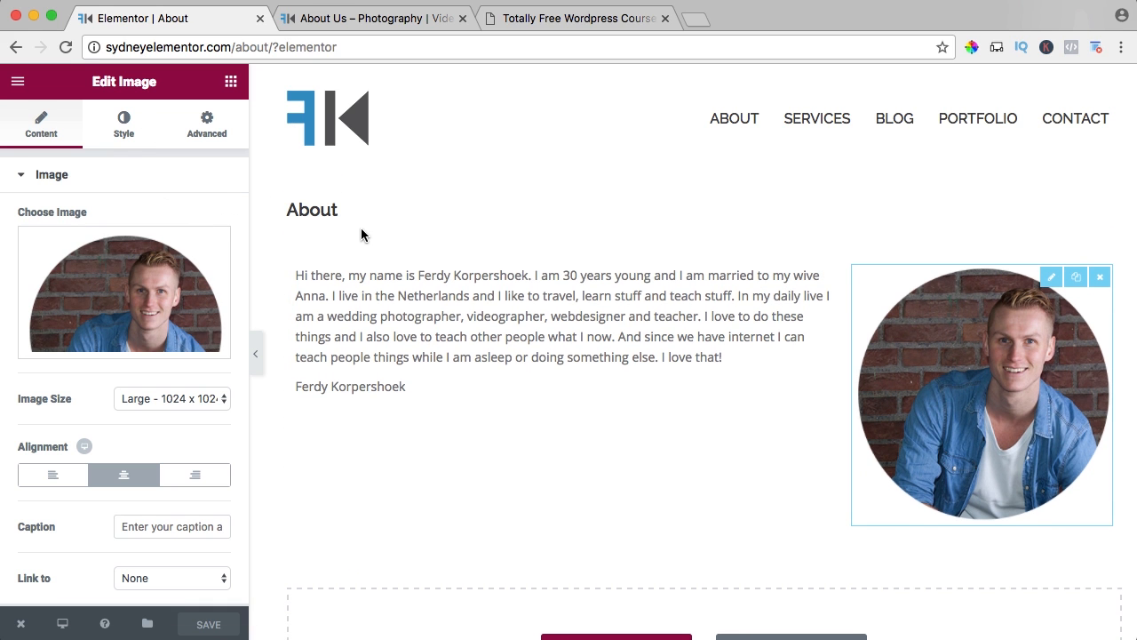
pyautogui.click(367, 245)
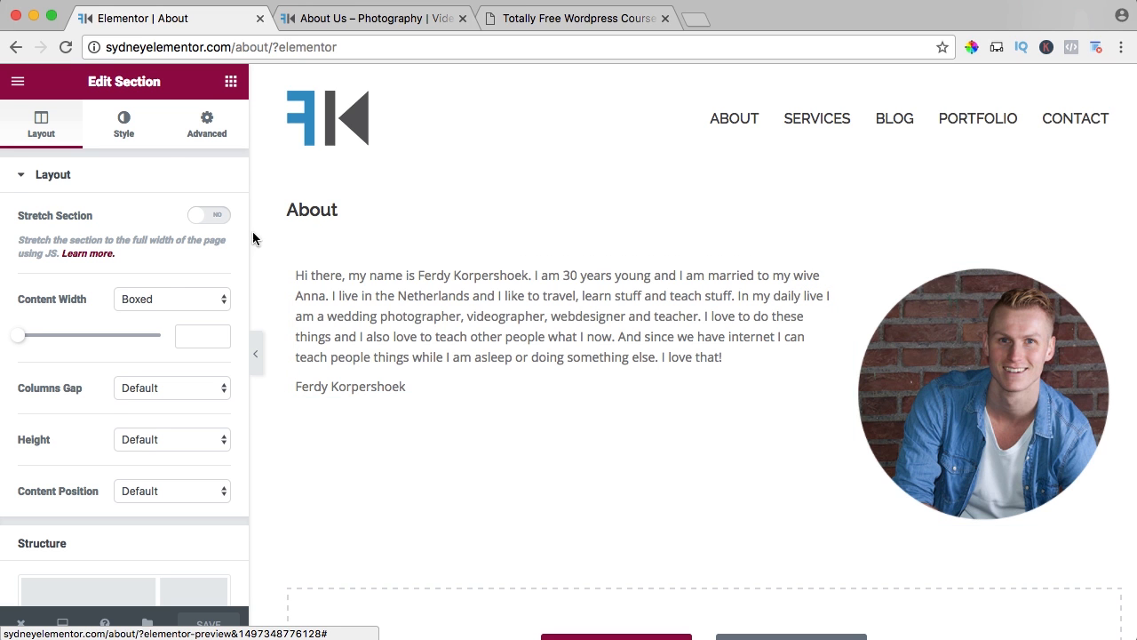
pyautogui.click(117, 123)
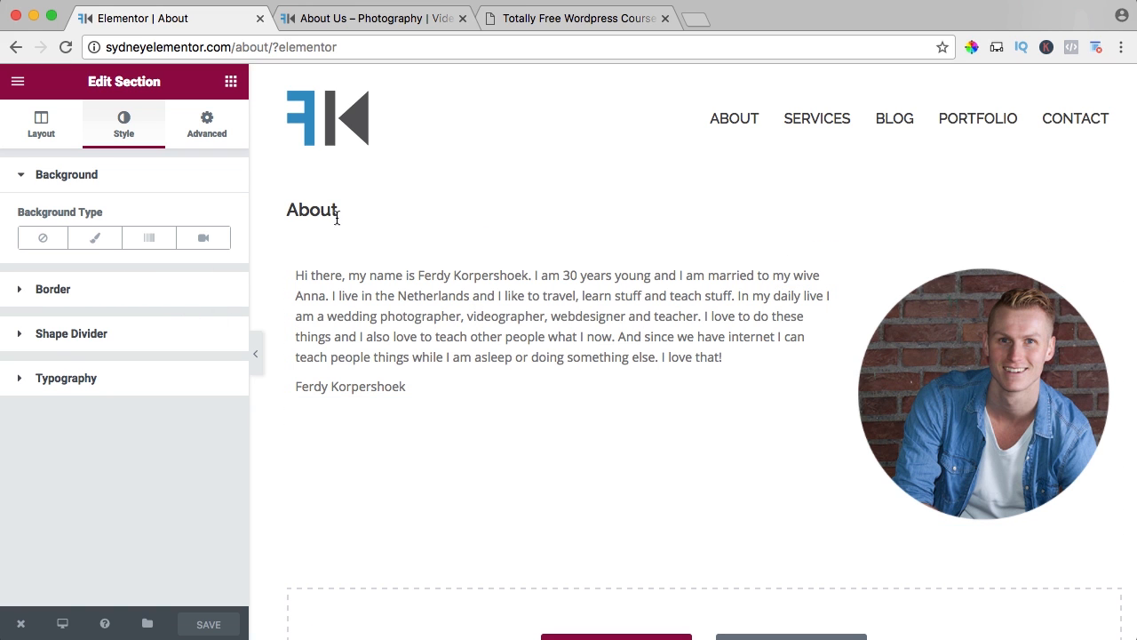
pyautogui.click(93, 242)
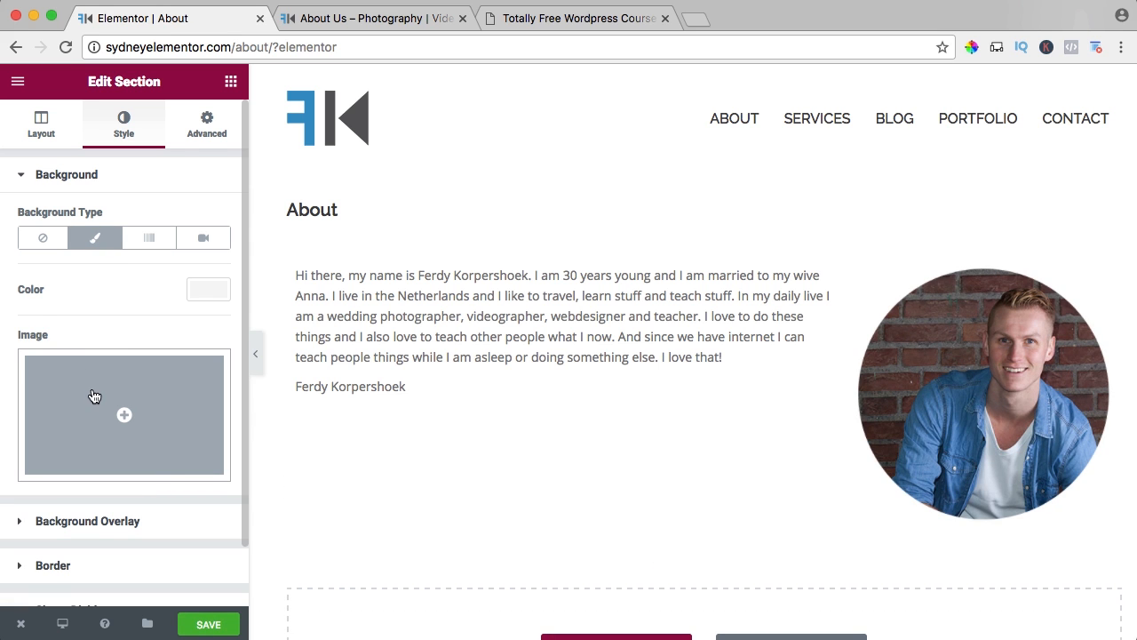
pyautogui.click(93, 395)
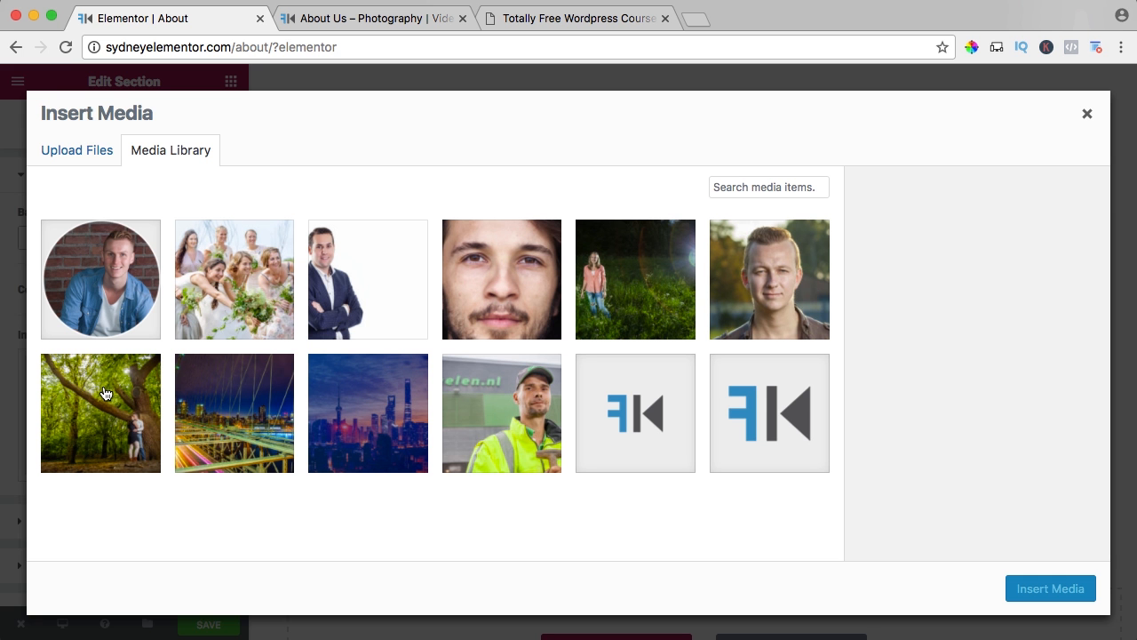
pyautogui.click(346, 402)
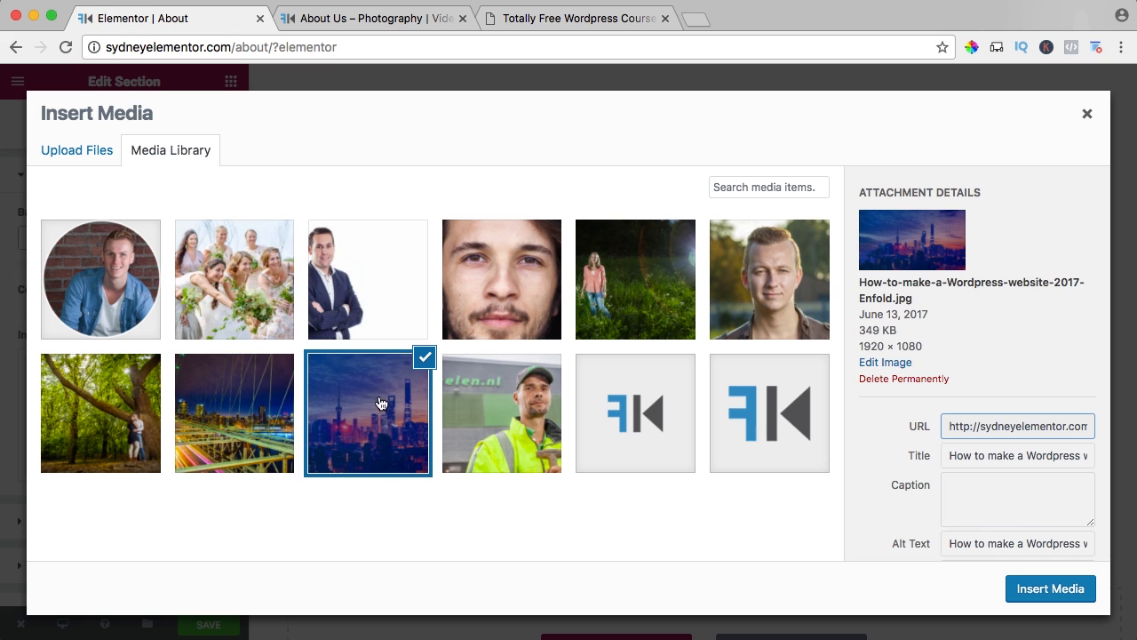
pyautogui.click(1048, 587)
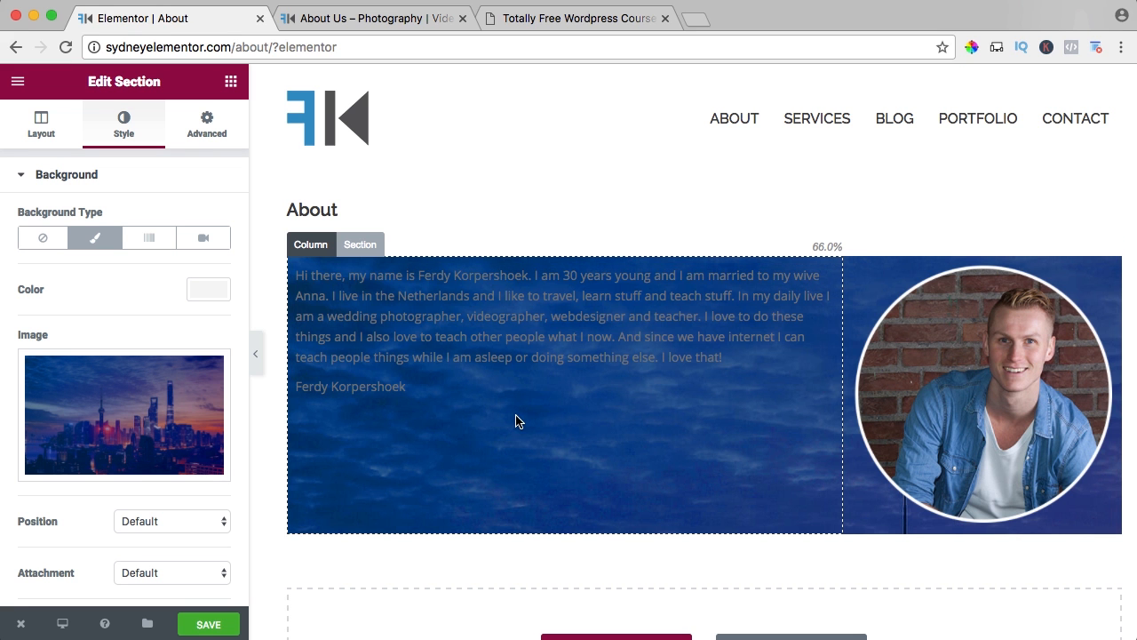
# Save the section's new background and view the live About page.
pyautogui.scroll(-2, 518, 420)
pyautogui.scroll(2, 518, 420)
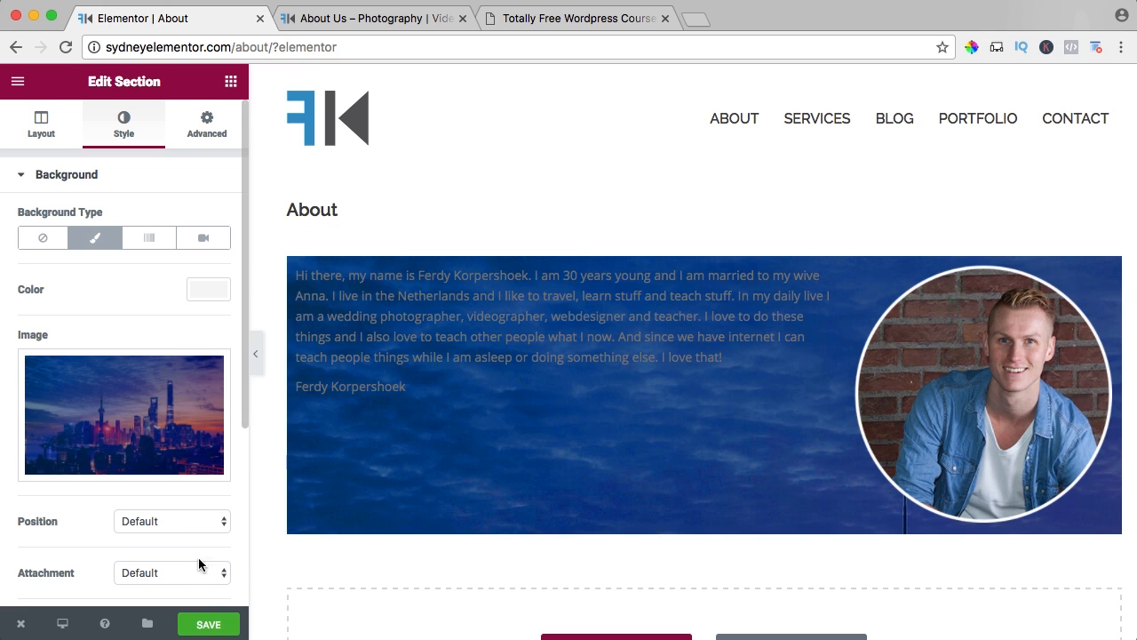
pyautogui.click(210, 628)
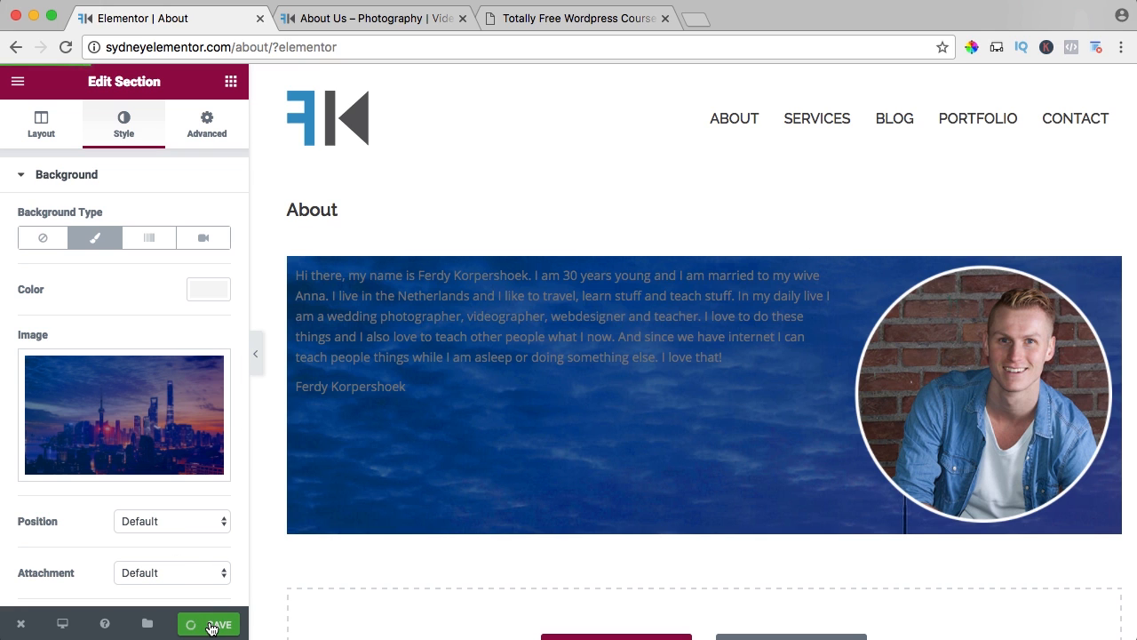
pyautogui.moveTo(23, 627)
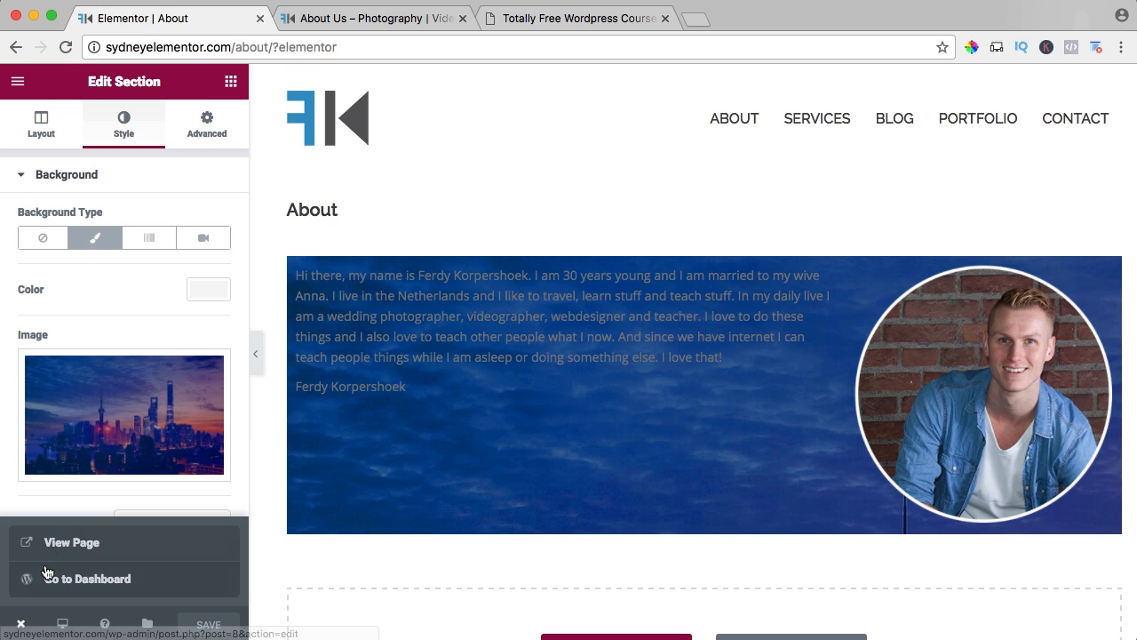
pyautogui.click(57, 550)
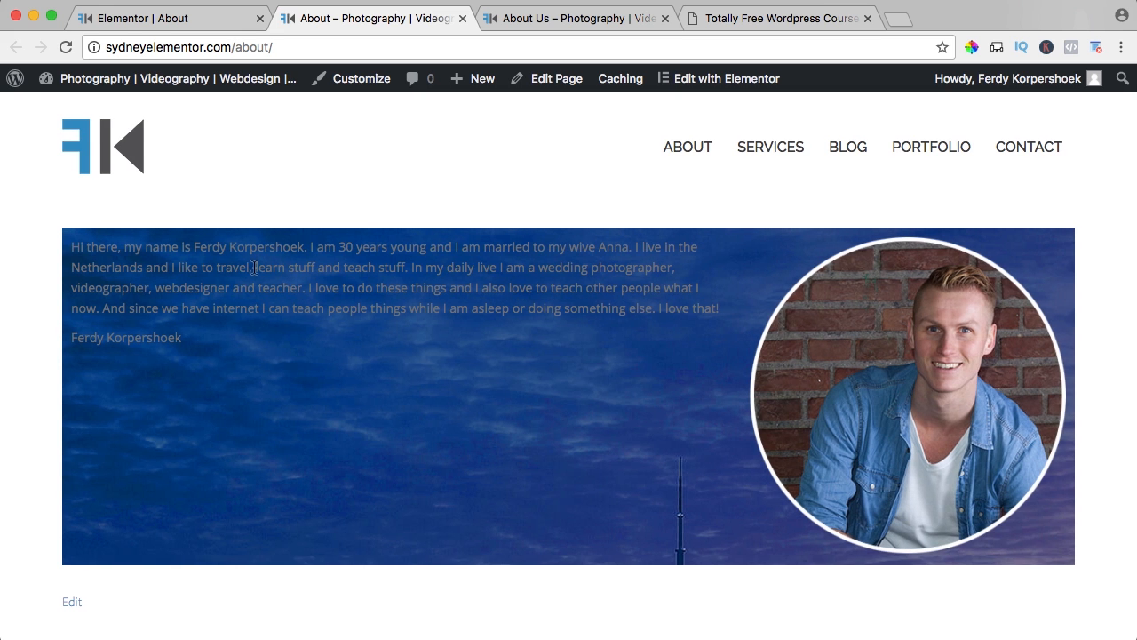
# Return to the Elementor editor and stretch the About section to the full page width.
pyautogui.click(155, 22)
pyautogui.click(40, 127)
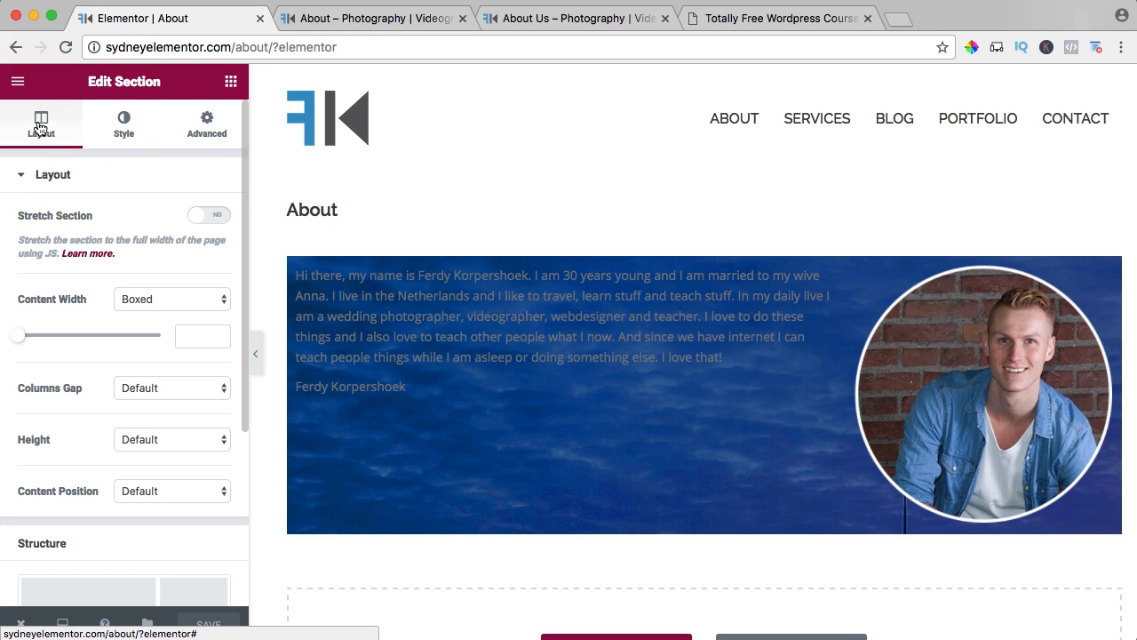
pyautogui.click(210, 216)
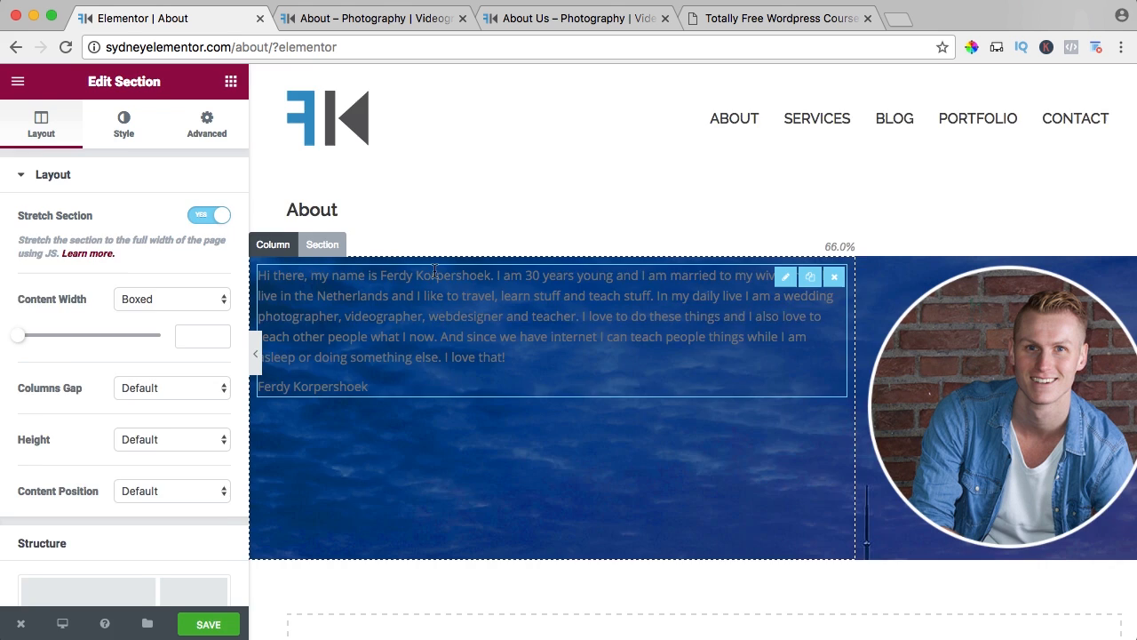
# Zoom the browser far out to examine how the stretched section's background image fills a very wide page.
pyautogui.press('super+minus')
pyautogui.press('super+minus')
pyautogui.press('super+minus')
pyautogui.press('super+minus')
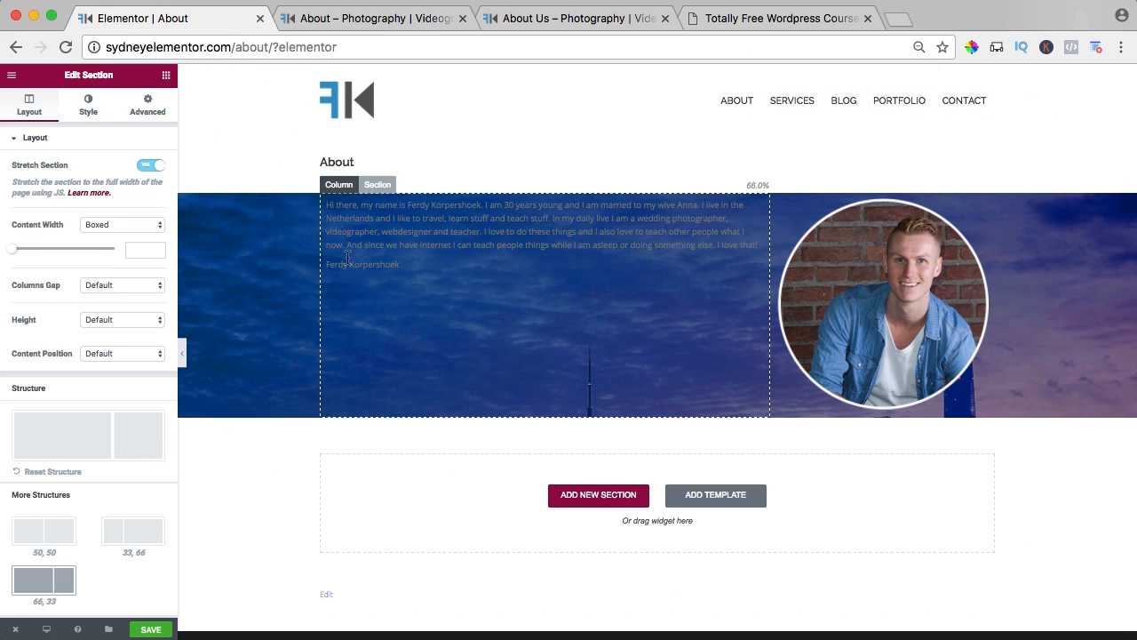
pyautogui.press('super+minus')
pyautogui.press('super+minus')
pyautogui.press('super+minus')
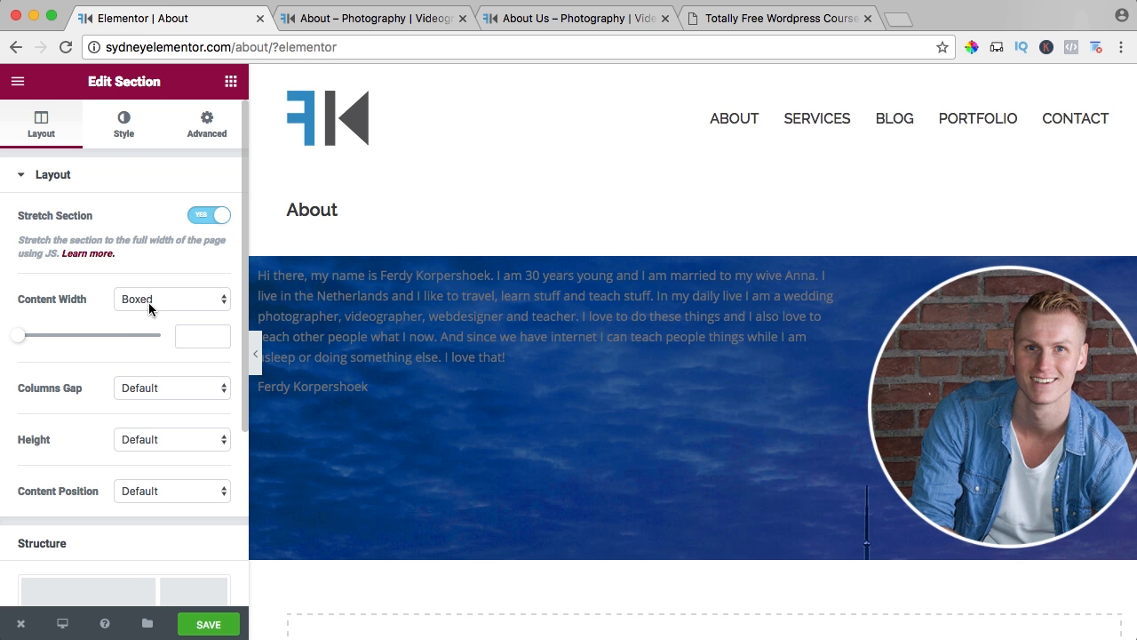
# Try Full Width as the About section's content width, check it on a wider page, and restore Boxed.
pyautogui.press('super+minus')
pyautogui.press('super+minus')
pyautogui.press('super+minus')
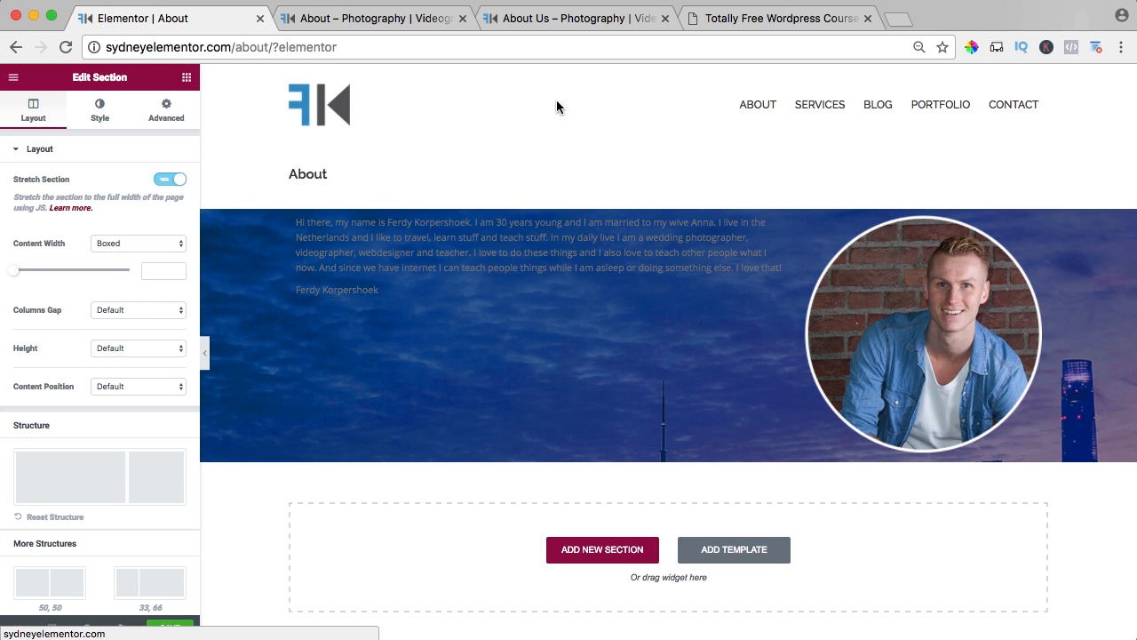
pyautogui.click(120, 247)
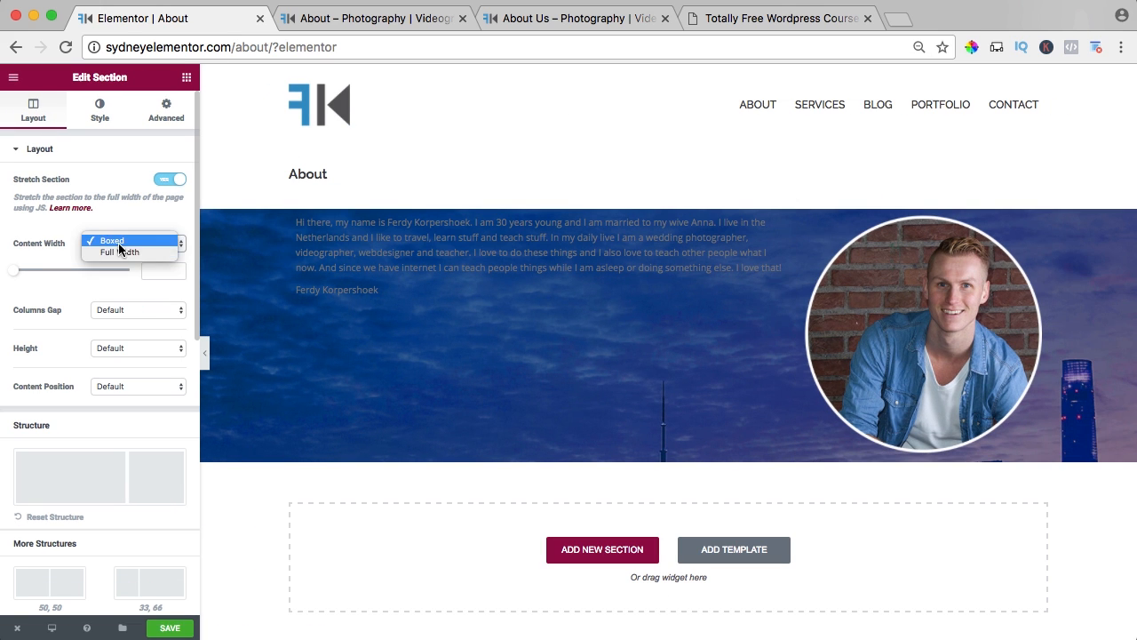
pyautogui.click(118, 252)
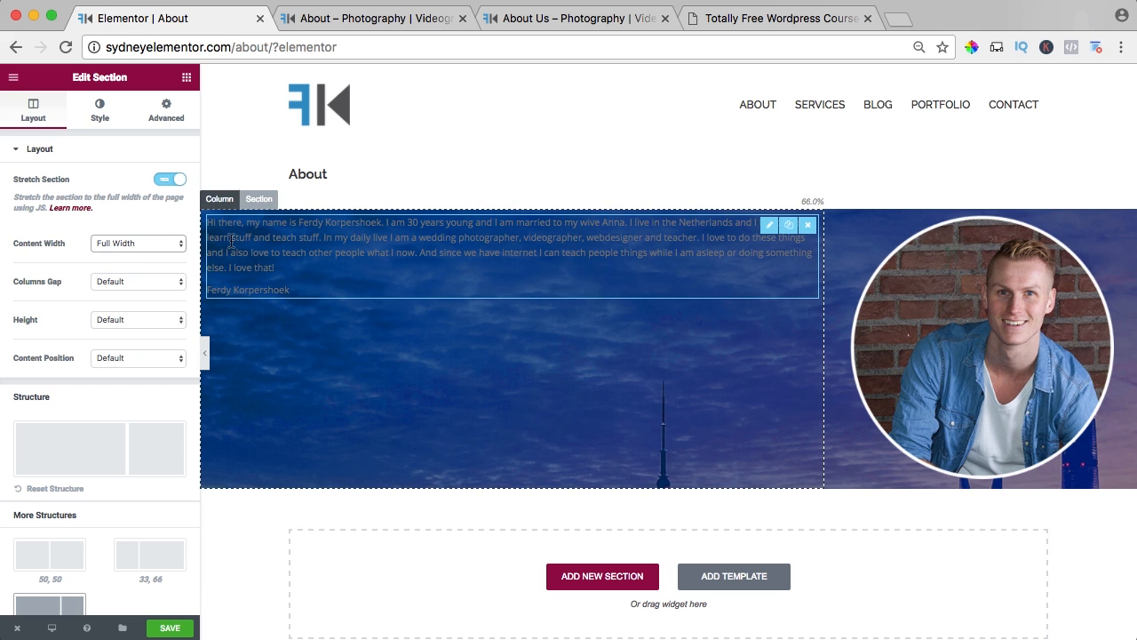
pyautogui.press('super+minus')
pyautogui.press('super+minus')
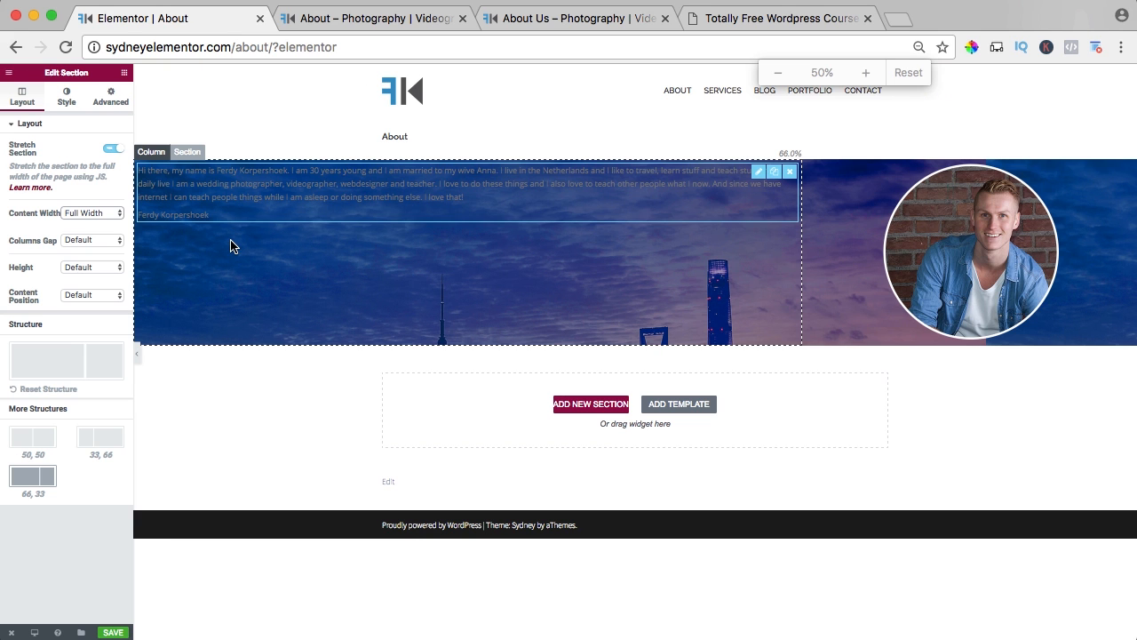
pyautogui.click(85, 212)
pyautogui.click(81, 200)
pyautogui.press('super+0')
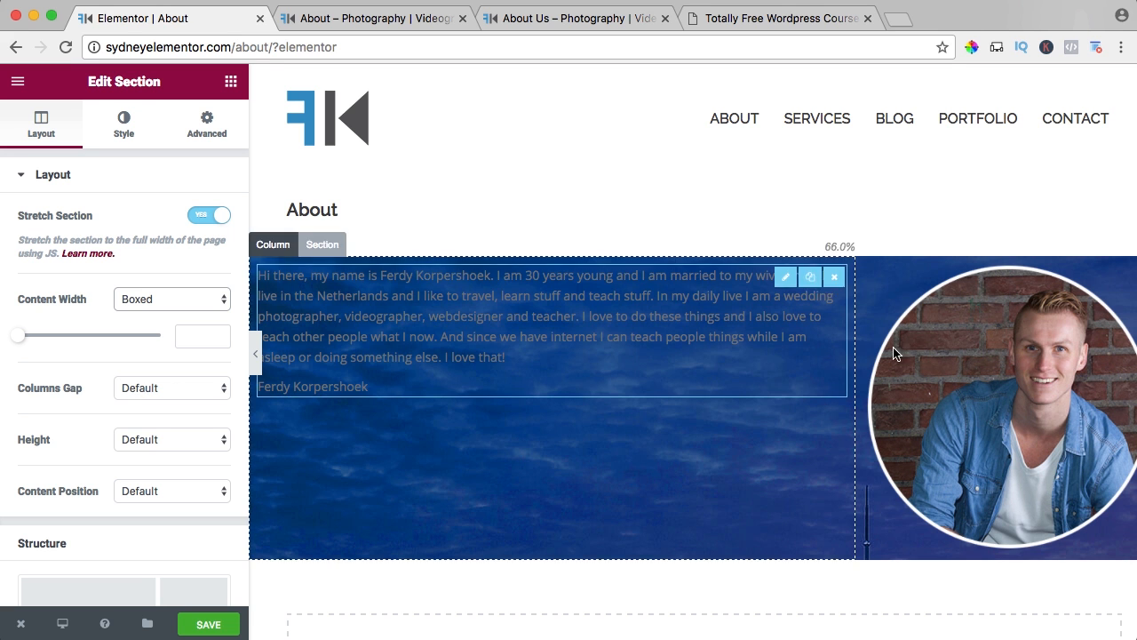
# Narrow the text column to 58% and set the section's height to Fit To Screen.
pyautogui.moveTo(861, 341); pyautogui.dragTo(780, 346)
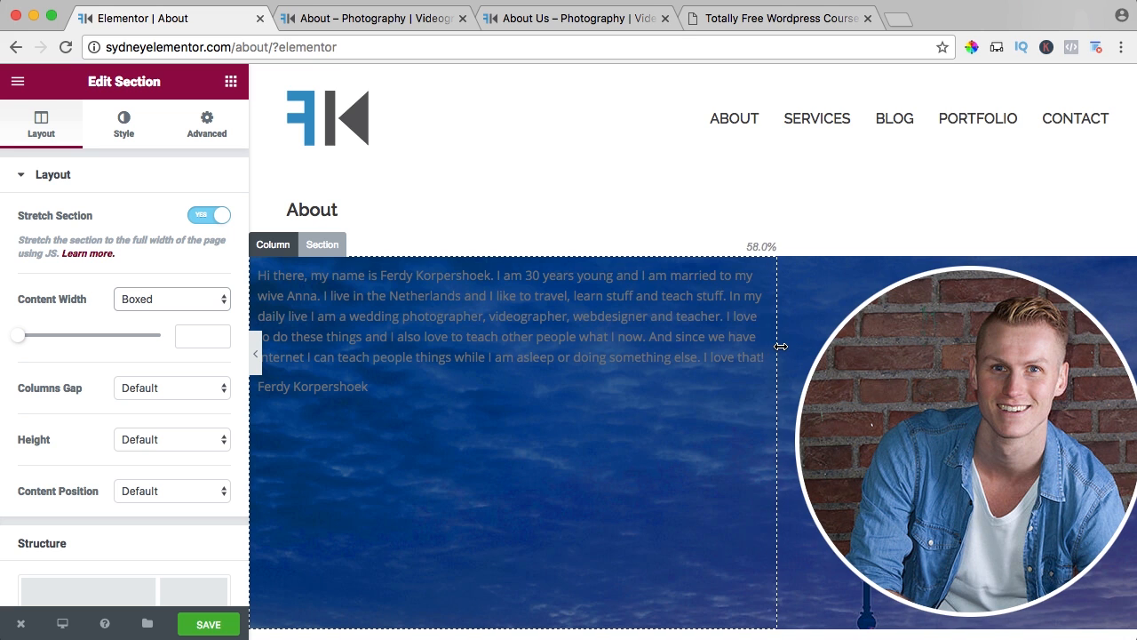
pyautogui.scroll(-1, 102, 396)
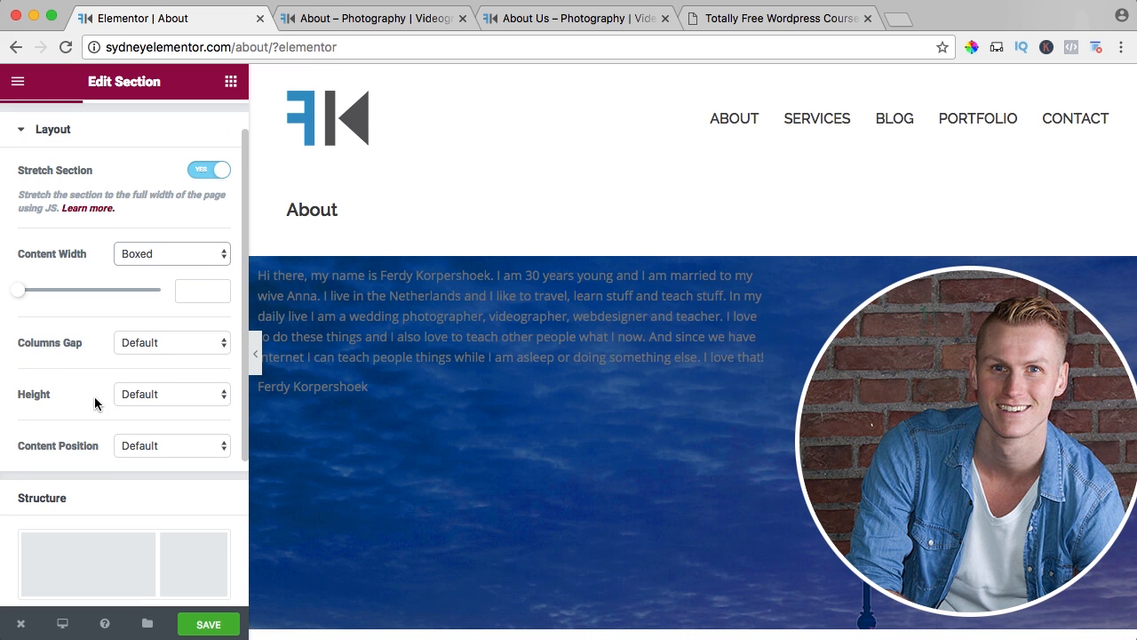
pyautogui.click(120, 393)
pyautogui.click(153, 407)
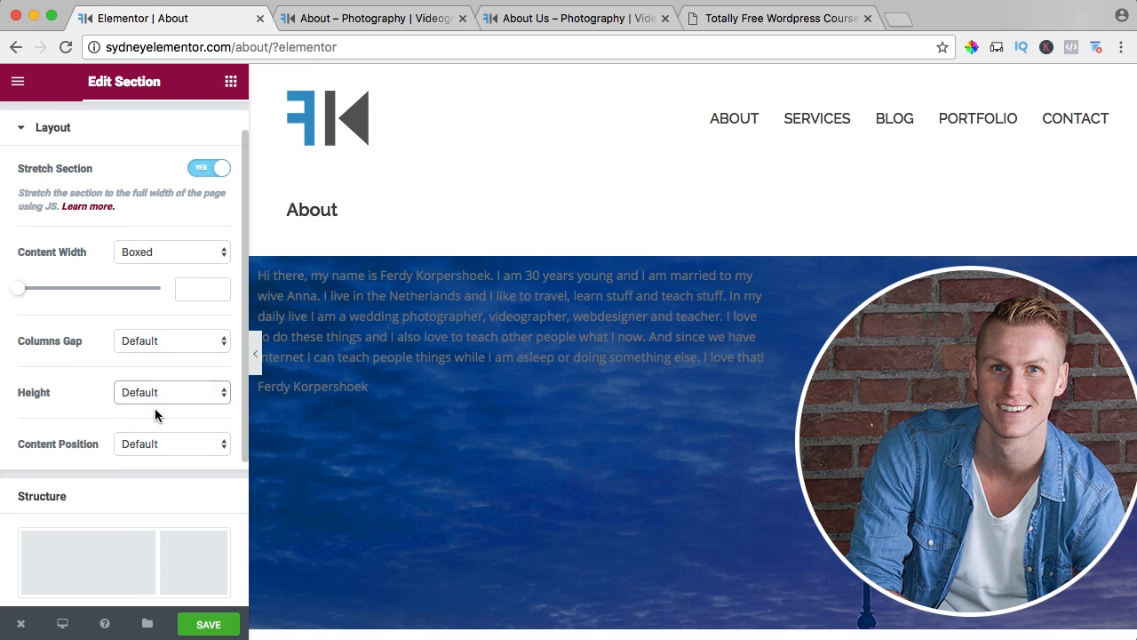
pyautogui.scroll(-4, 457, 337)
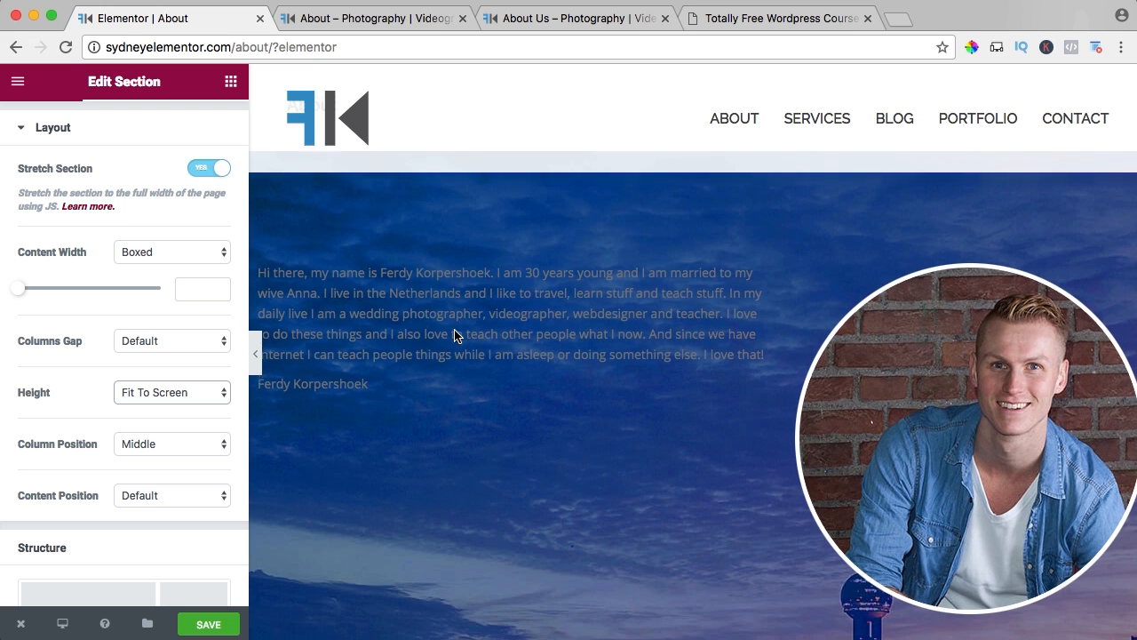
pyautogui.scroll(4, 457, 336)
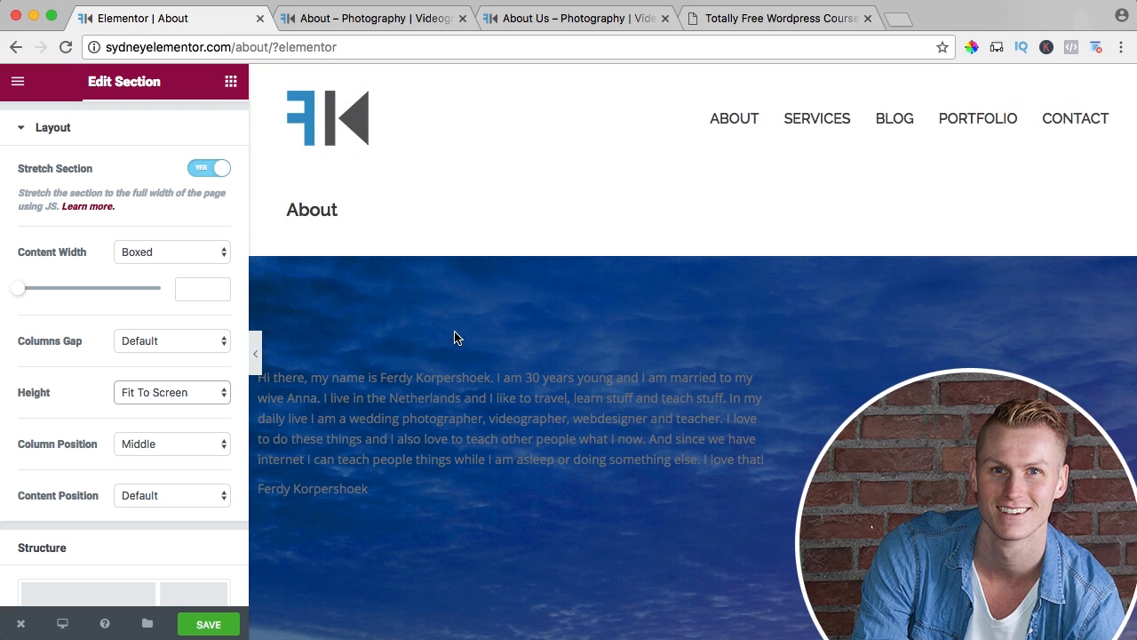
# Keep the section's column position at Middle and set its content position to Middle.
pyautogui.click(164, 444)
pyautogui.click(153, 444)
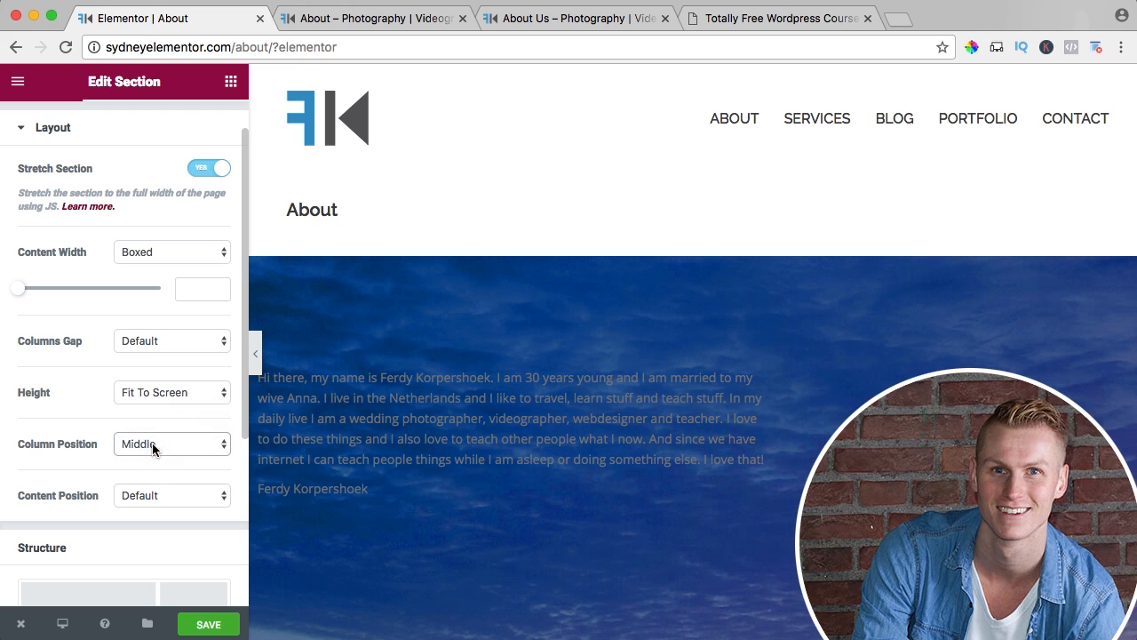
pyautogui.click(144, 496)
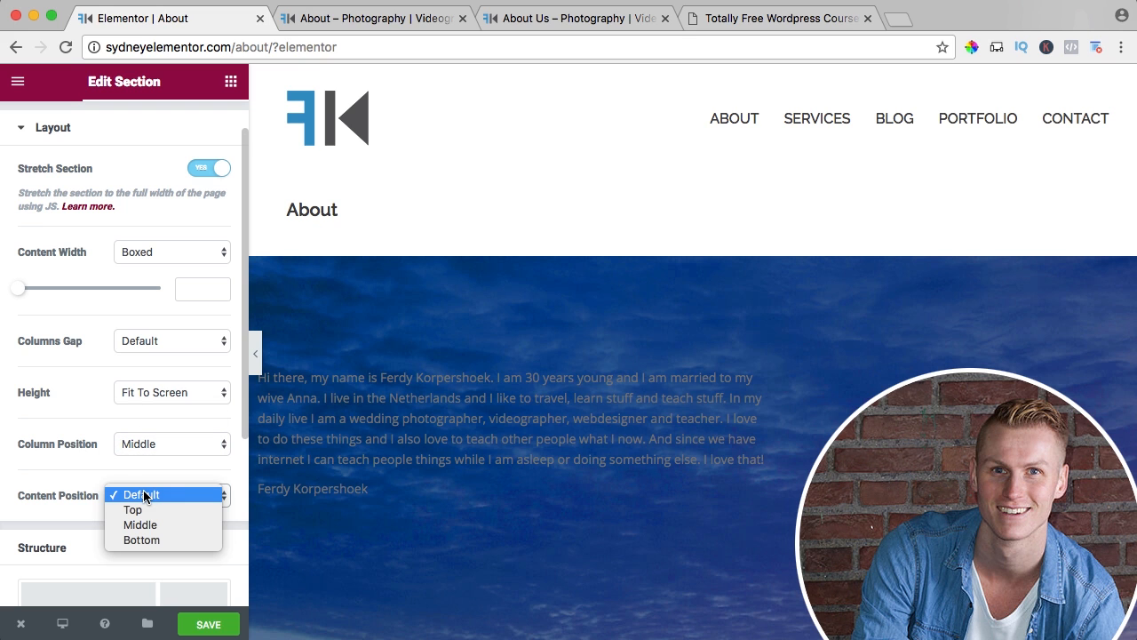
pyautogui.click(149, 522)
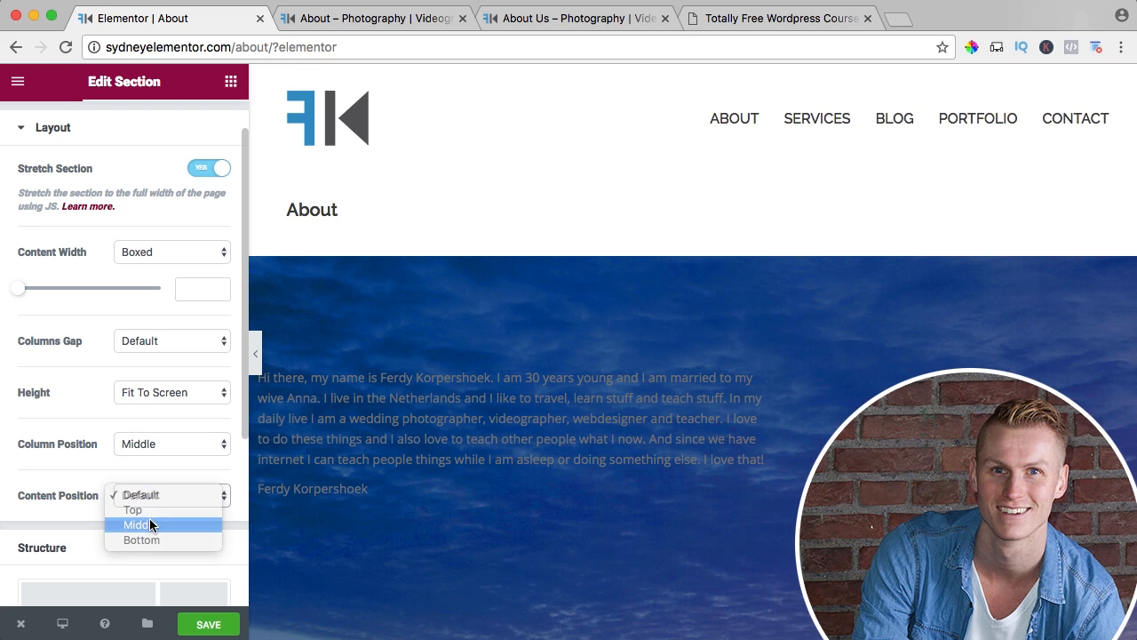
pyautogui.scroll(-3, 413, 370)
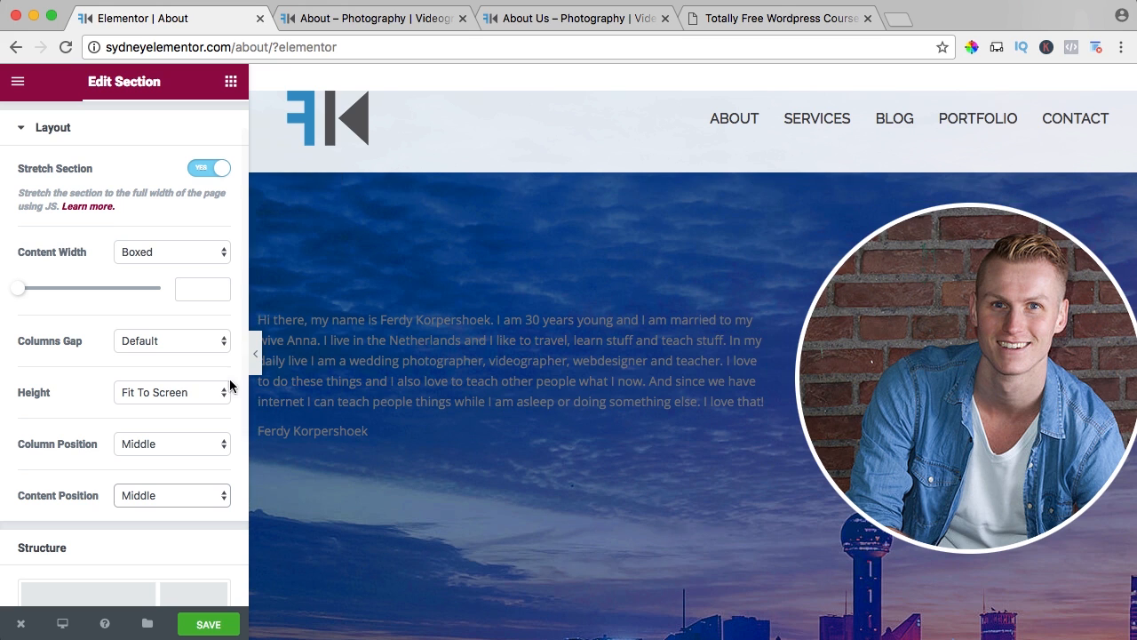
# Set the position of the section's skyline background image to Center Center.
pyautogui.scroll(2, 96, 436)
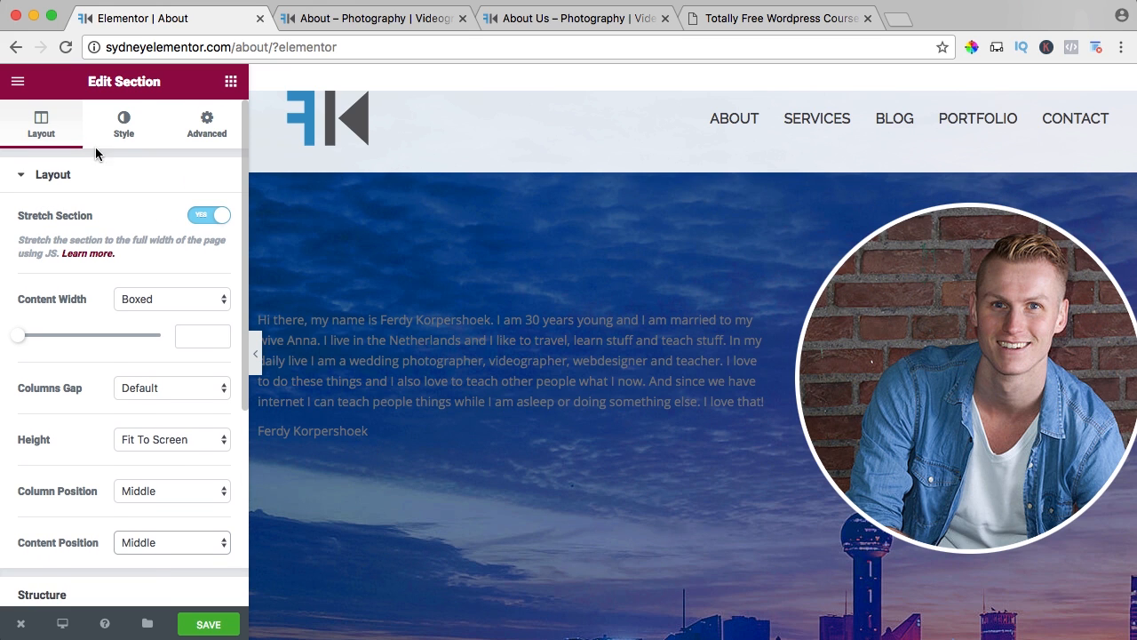
pyautogui.click(120, 129)
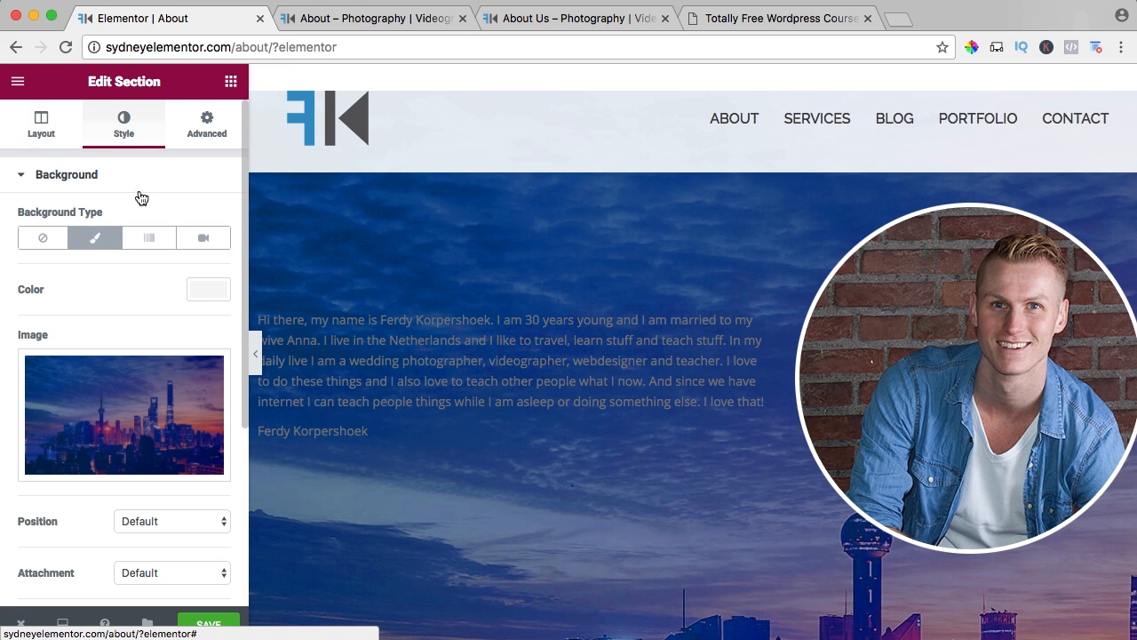
pyautogui.scroll(-5, 140, 193)
pyautogui.click(129, 294)
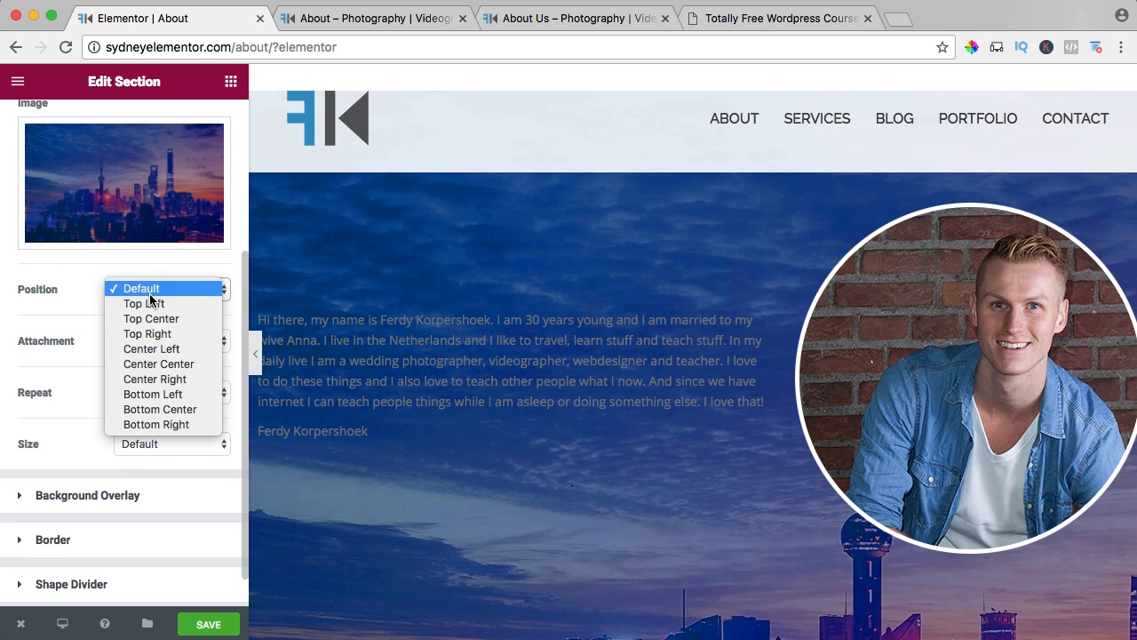
pyautogui.click(167, 366)
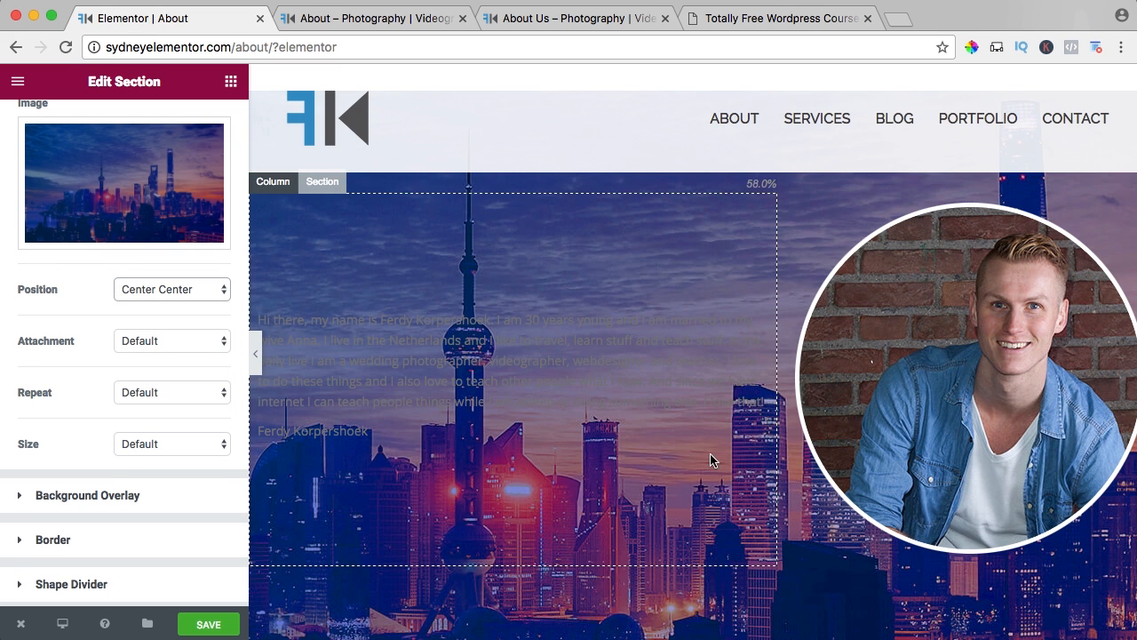
# Set the background image's attachment to Fixed after trying Scroll, and check how it behaves while the page scrolls.
pyautogui.click(140, 343)
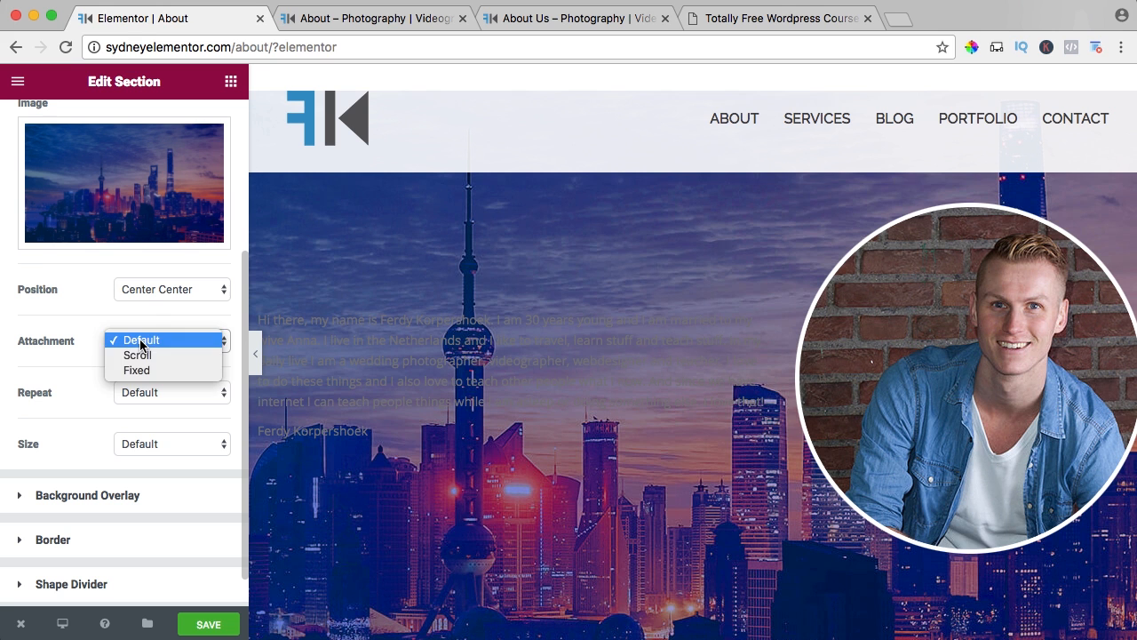
pyautogui.click(135, 356)
pyautogui.click(140, 346)
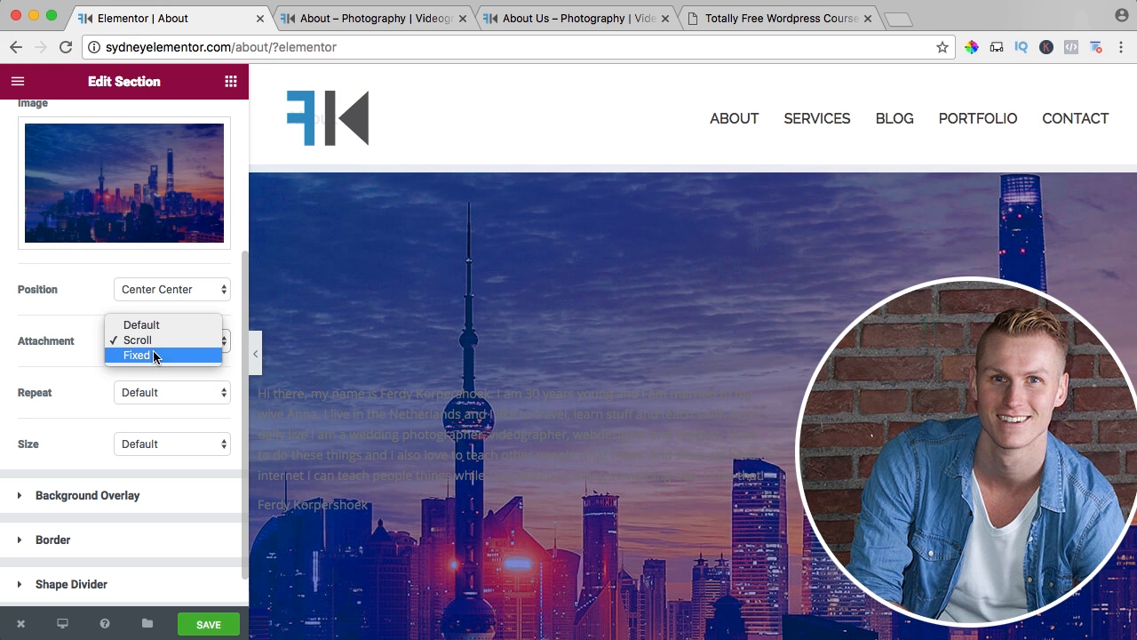
pyautogui.click(148, 356)
pyautogui.scroll(-5, 661, 416)
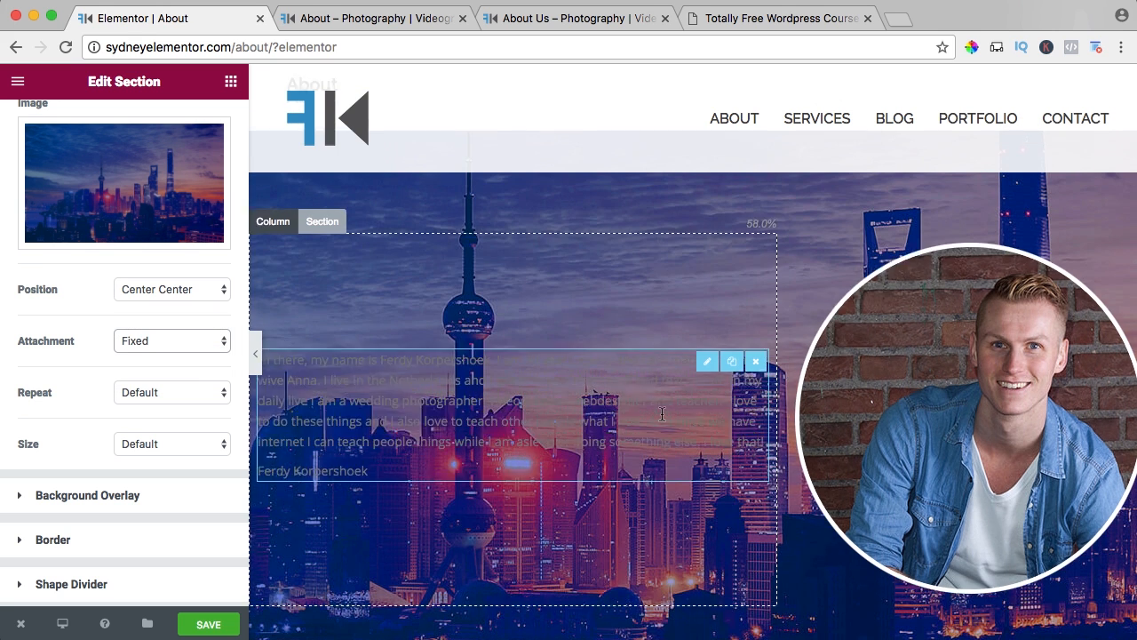
pyautogui.scroll(7, 661, 416)
pyautogui.scroll(-4, 660, 417)
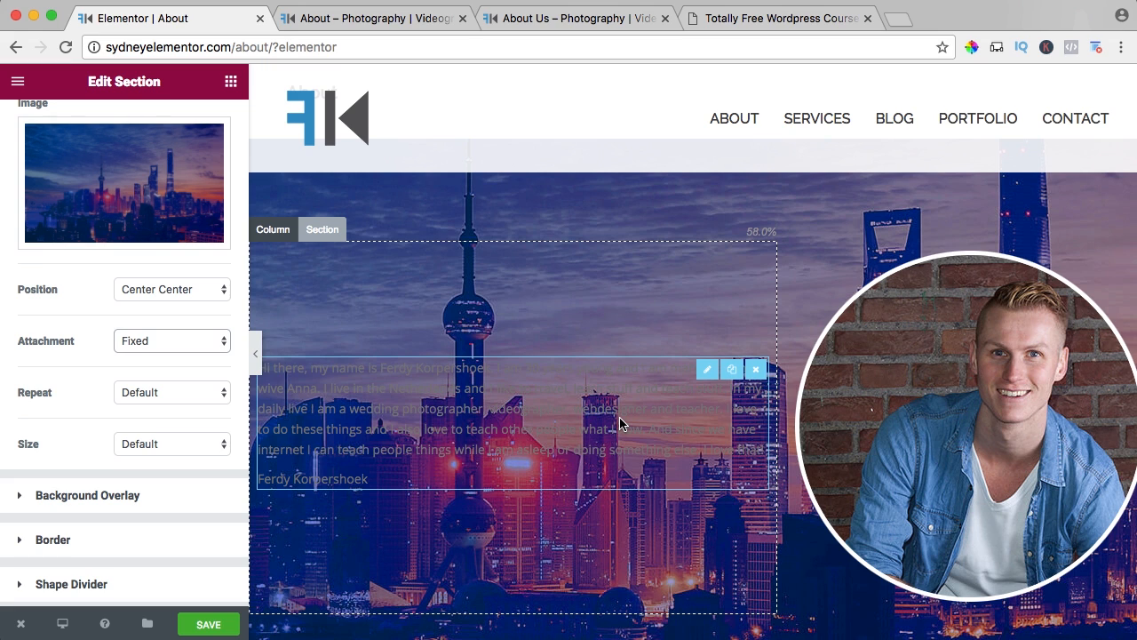
pyautogui.scroll(-2, 619, 417)
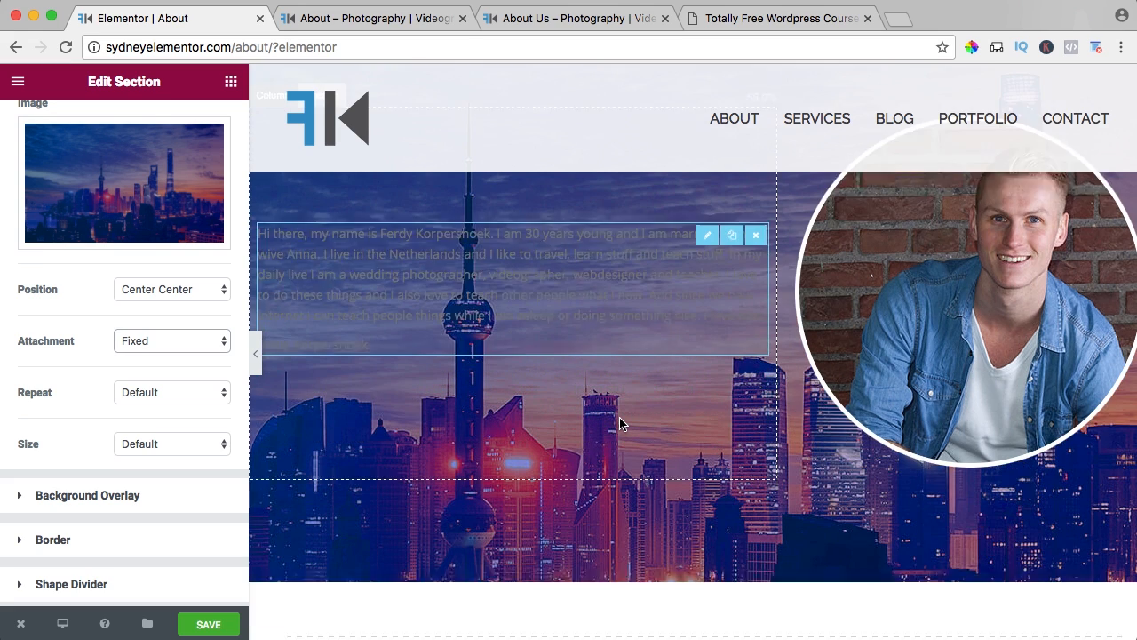
pyautogui.scroll(2, 619, 417)
pyautogui.scroll(-2, 619, 417)
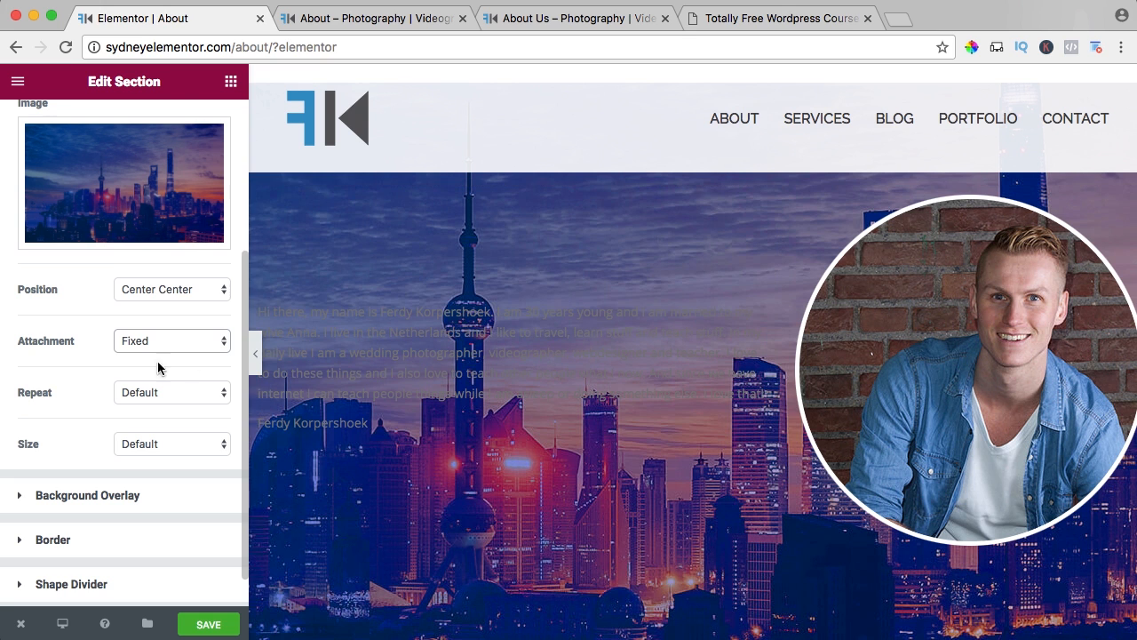
# Leave the background image's repeat setting at Default and set its size to Cover.
pyautogui.click(133, 393)
pyautogui.click(77, 419)
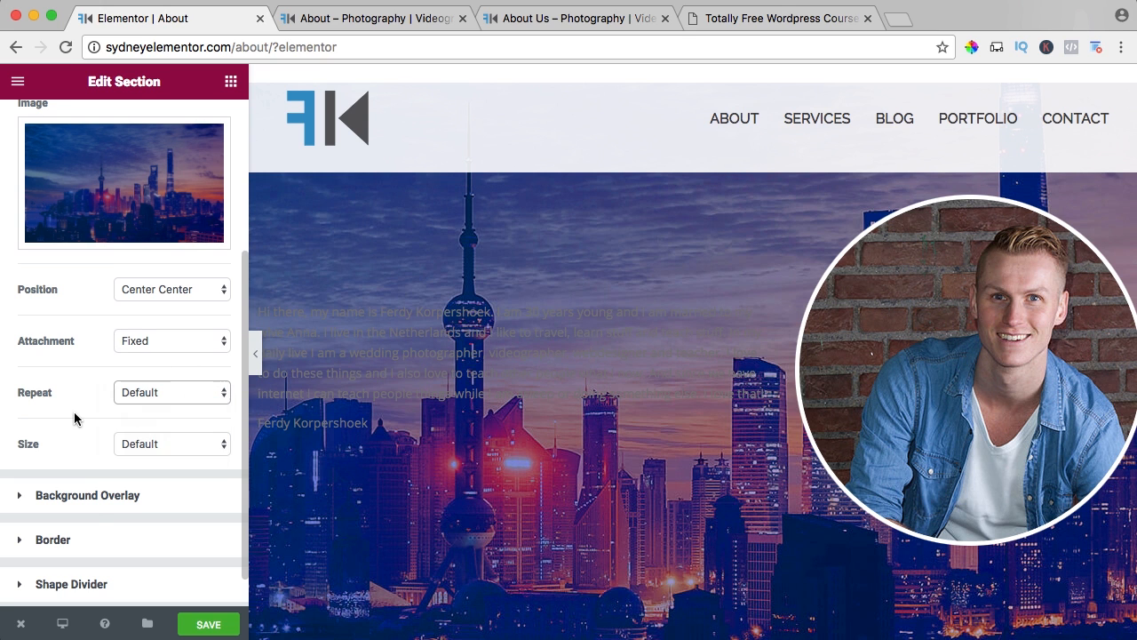
pyautogui.click(131, 451)
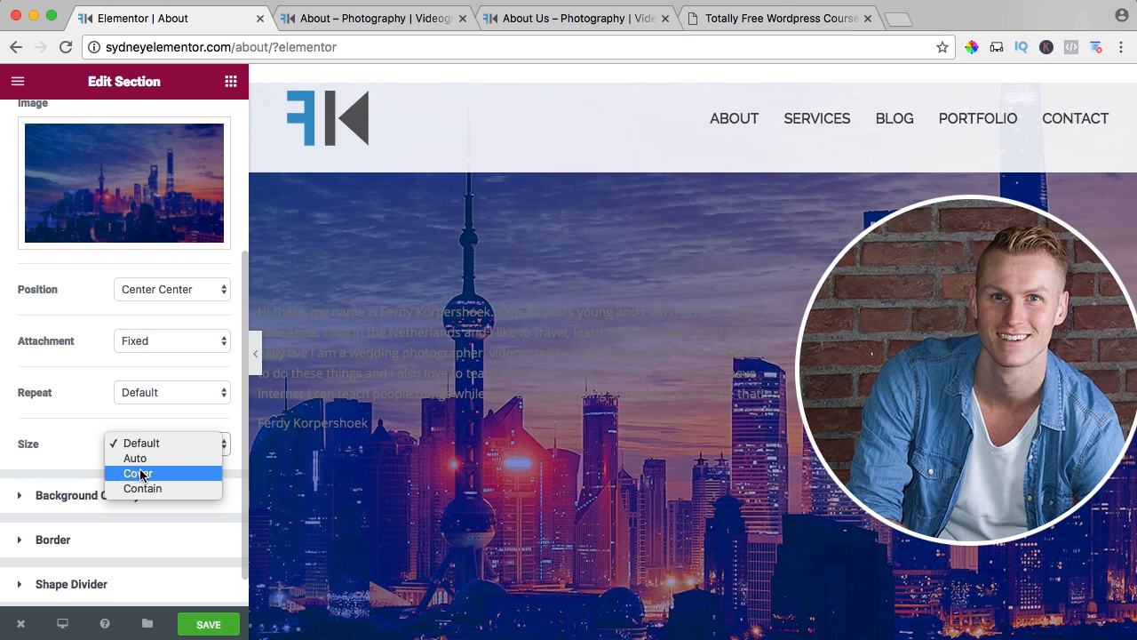
pyautogui.click(140, 473)
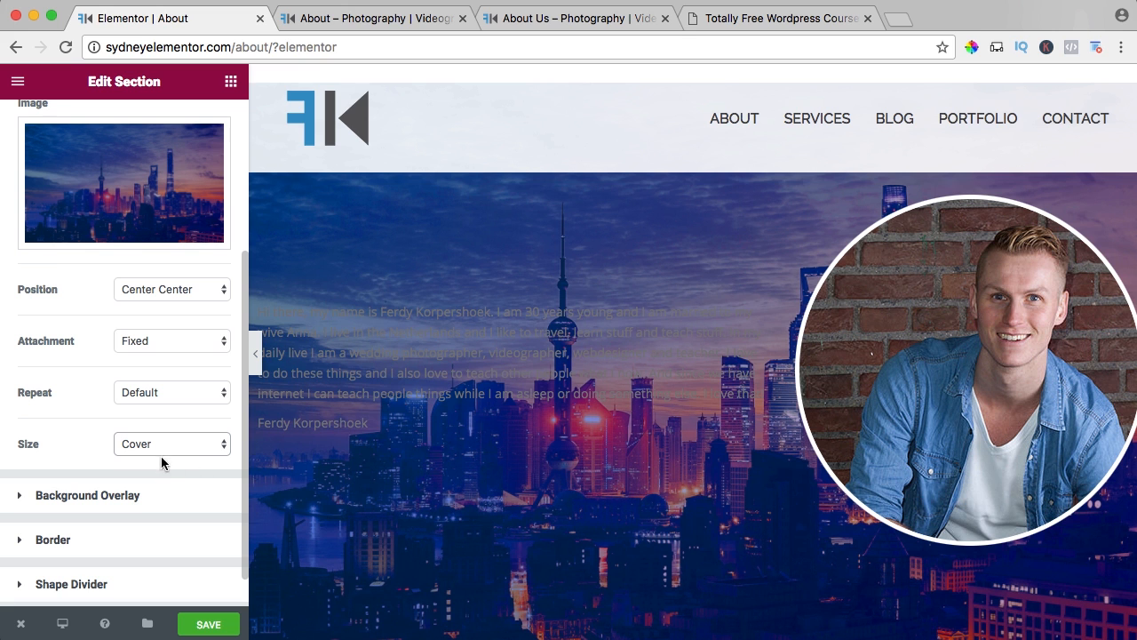
# Switch the background size to Default to compare the two looks, and return it to Cover.
pyautogui.click(161, 455)
pyautogui.click(143, 443)
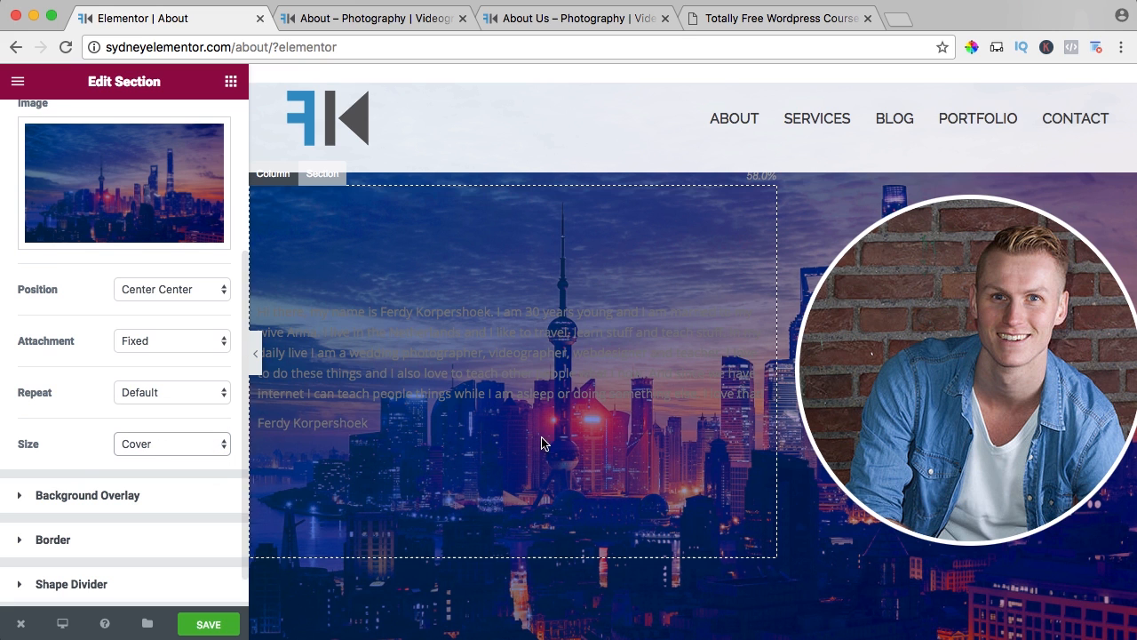
pyautogui.click(160, 443)
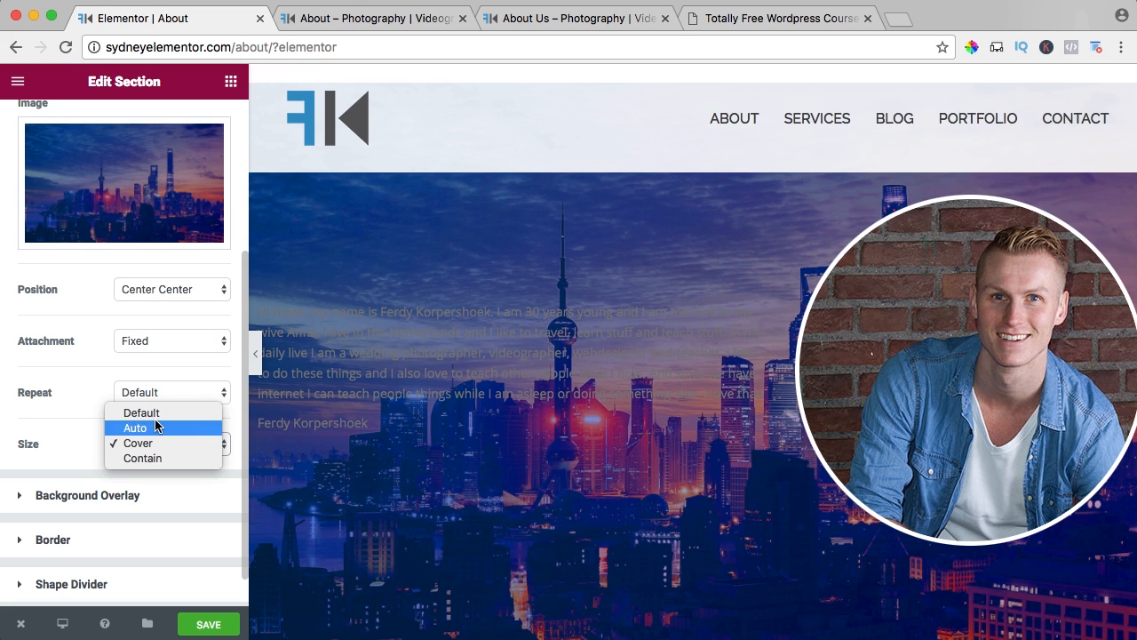
pyautogui.click(152, 412)
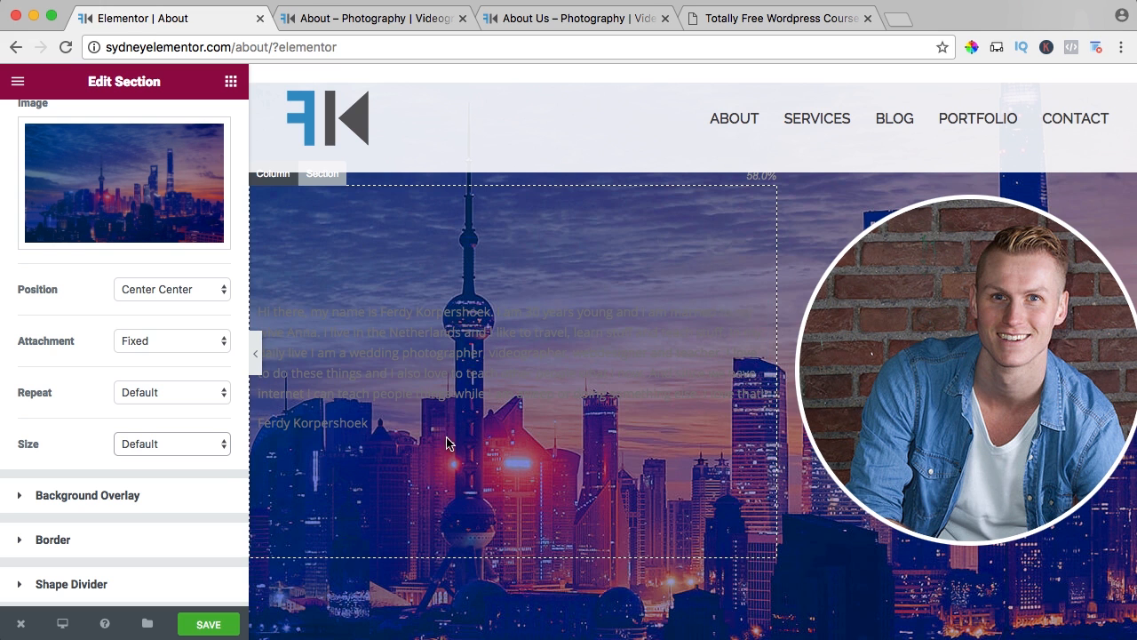
pyautogui.click(160, 443)
pyautogui.click(140, 473)
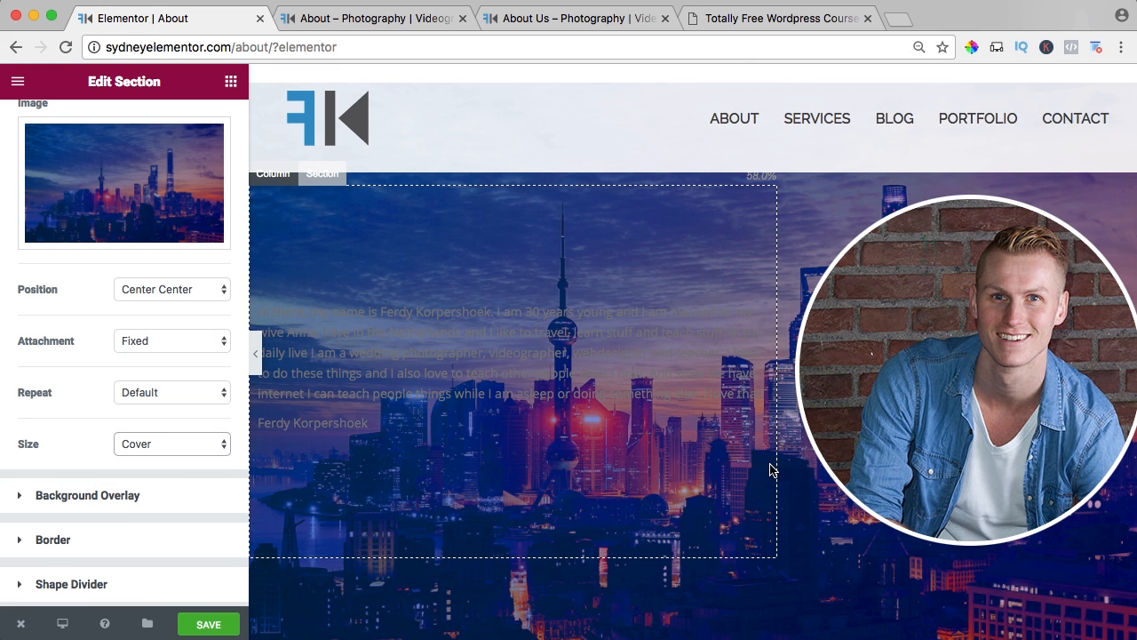
# Examine how the Cover-sized skyline background fills a very wide page by zooming the browser out, and return to 100%.
pyautogui.press('super+minus')
pyautogui.press('super+minus')
pyautogui.press('super+minus')
pyautogui.press('super+minus')
pyautogui.press('super+minus')
pyautogui.press('super+minus')
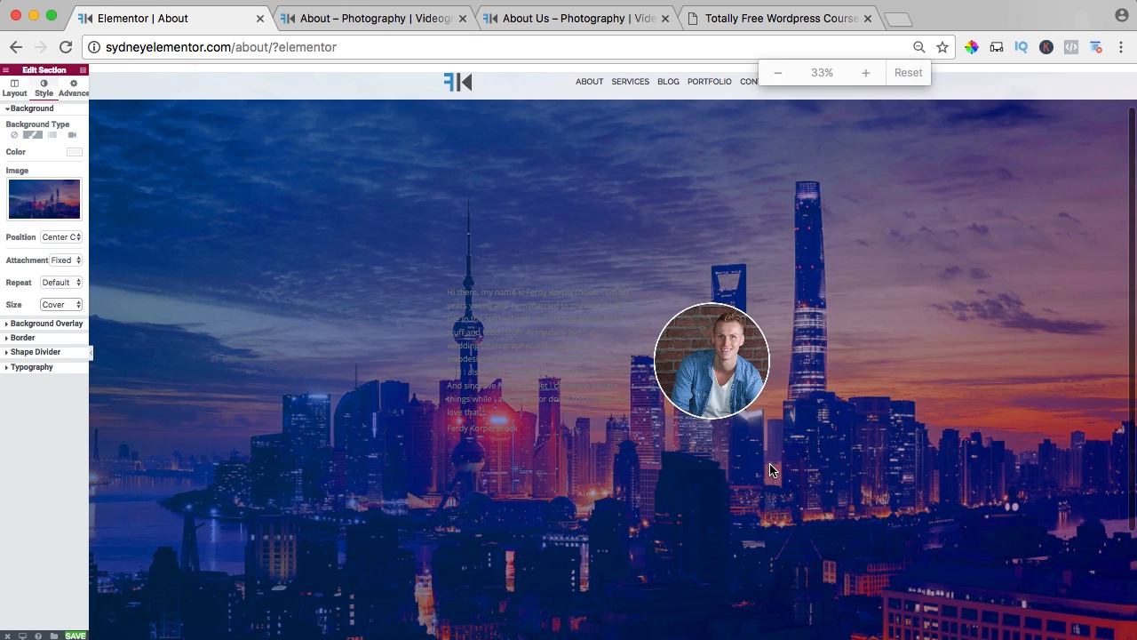
pyautogui.press('super+minus')
pyautogui.press('super+0')
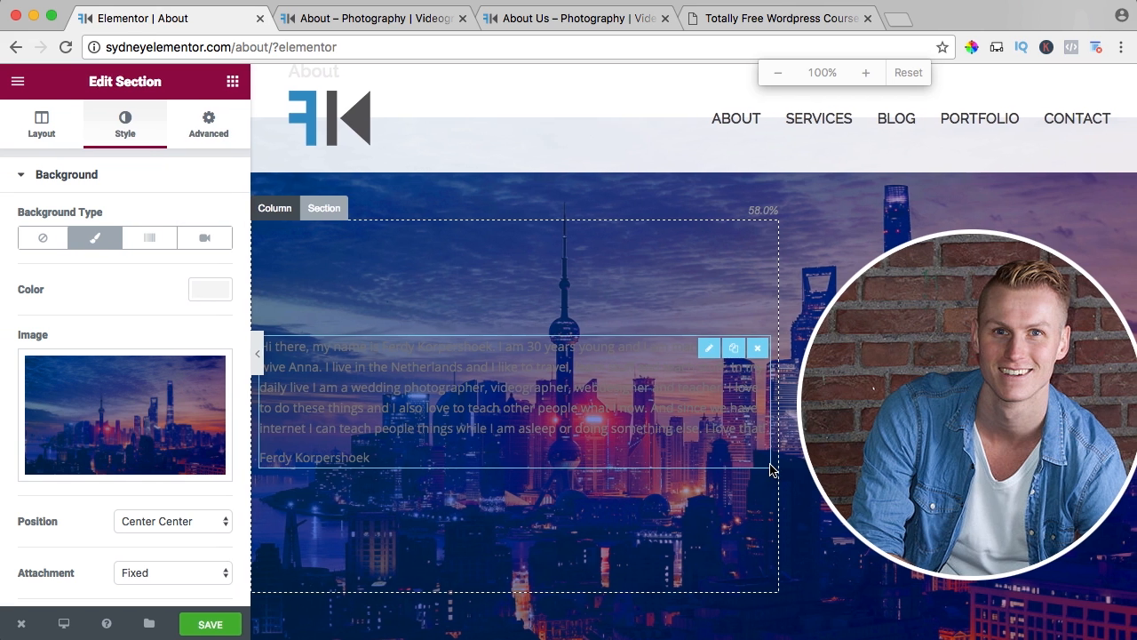
pyautogui.scroll(-5, 82, 524)
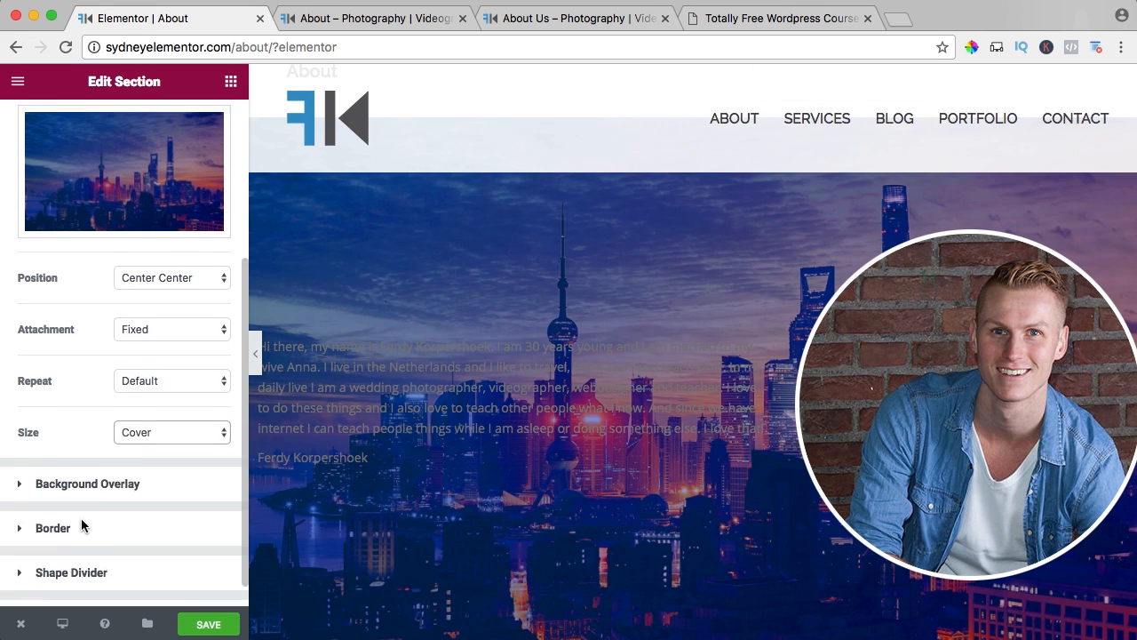
pyautogui.scroll(-1, 81, 523)
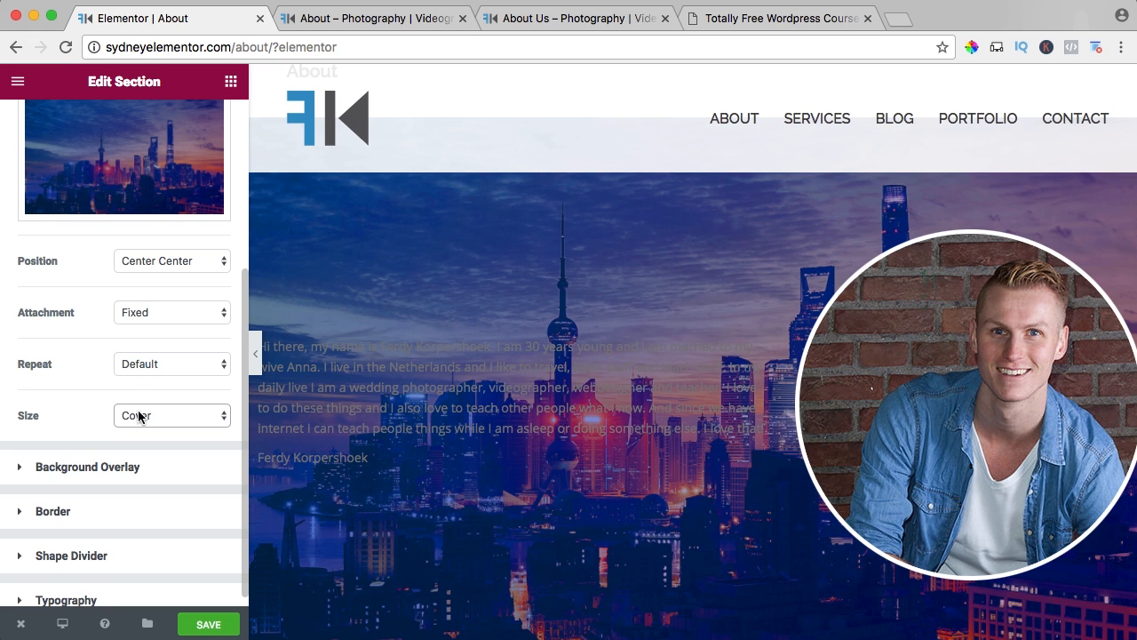
# Add a Classic background overlay in black (#000000) over the skyline section.
pyautogui.click(83, 465)
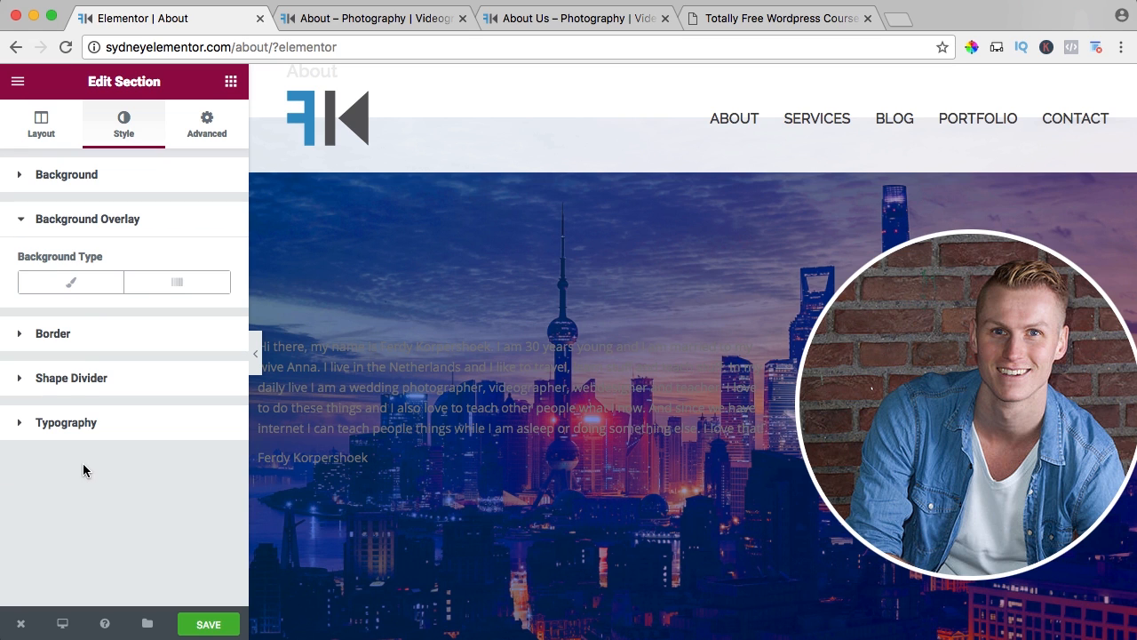
pyautogui.click(78, 285)
pyautogui.click(192, 336)
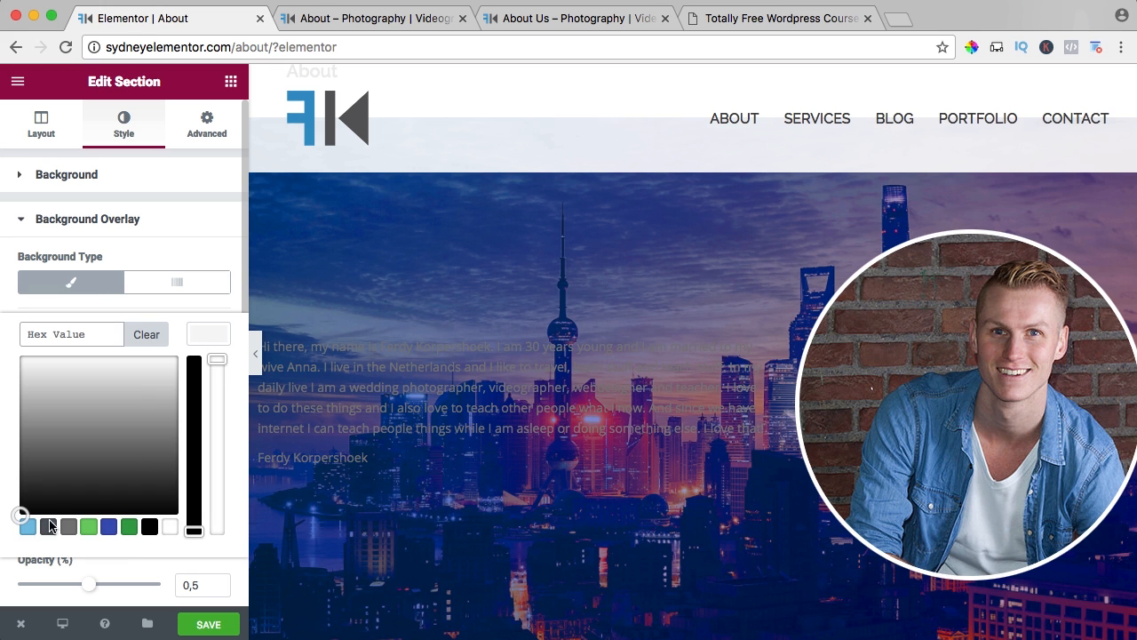
pyautogui.click(150, 526)
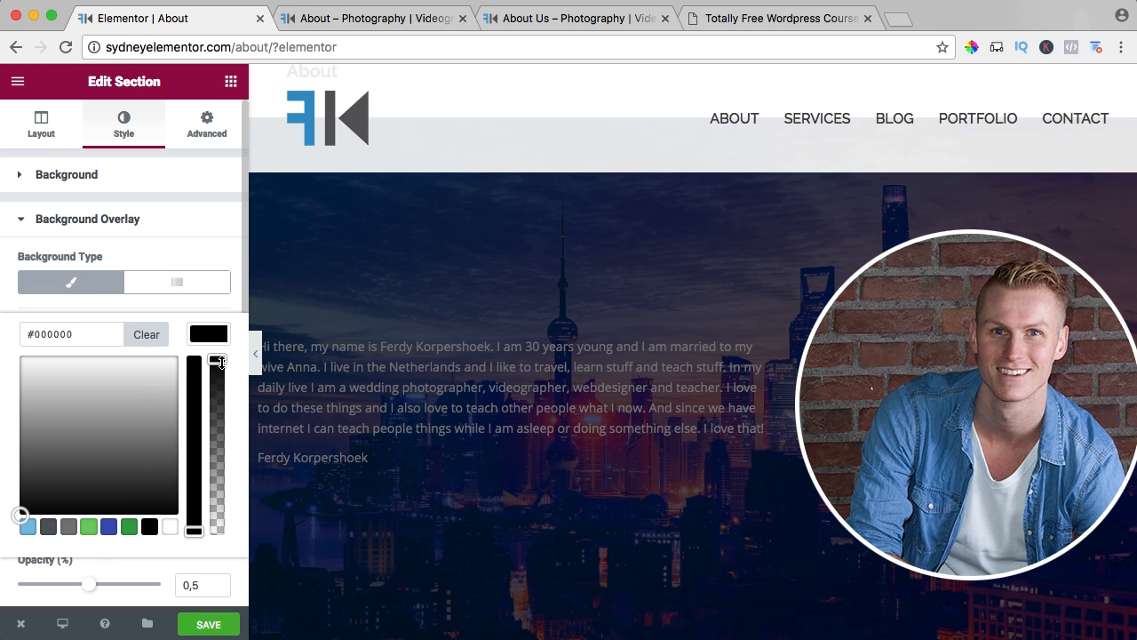
pyautogui.moveTo(217, 360)
pyautogui.mouseDown()
pyautogui.moveTo(219, 436)
pyautogui.moveTo(211, 354)
pyautogui.moveTo(215, 366)
pyautogui.mouseUp()
pyautogui.click(338, 327)
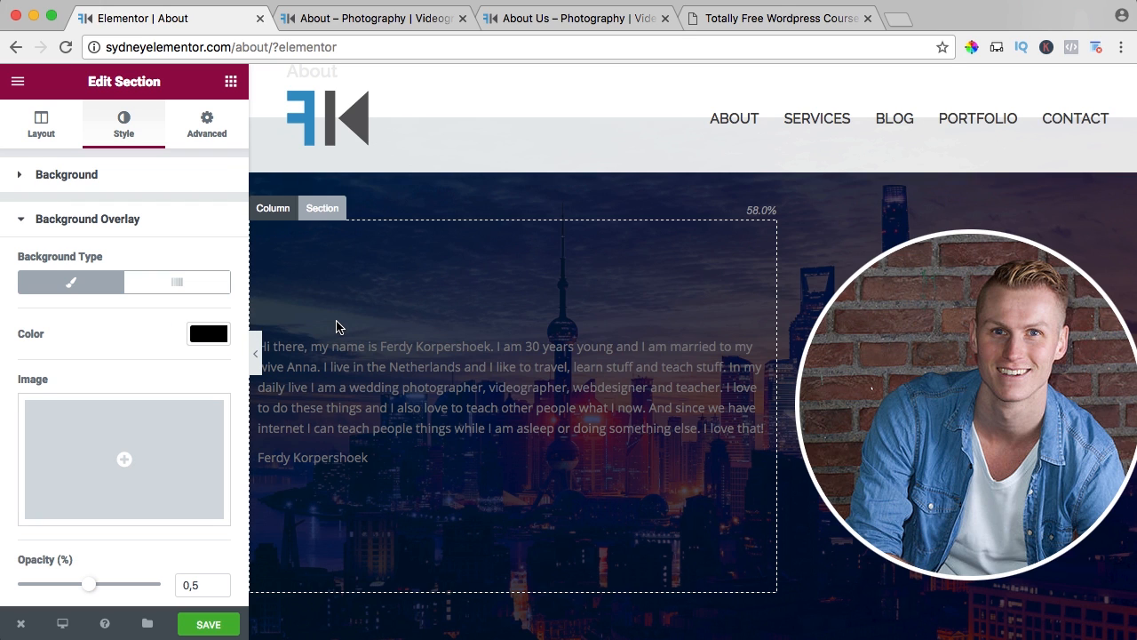
# Align the introduction text left after trying centre alignment, and set its text color to white (#ffffff).
pyautogui.click(449, 378)
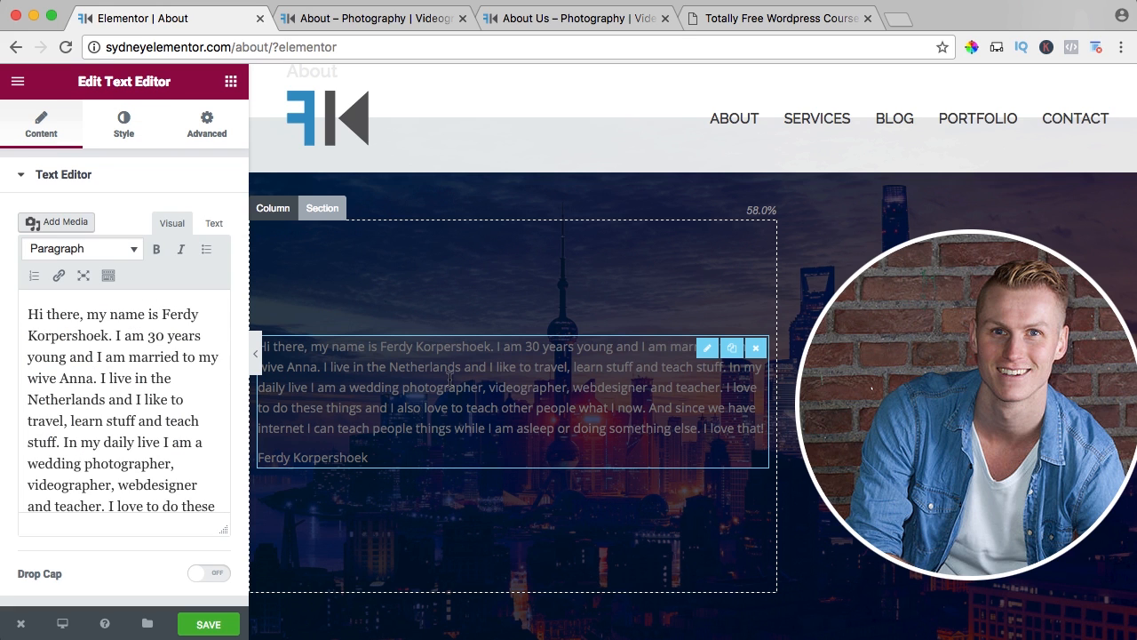
pyautogui.click(125, 133)
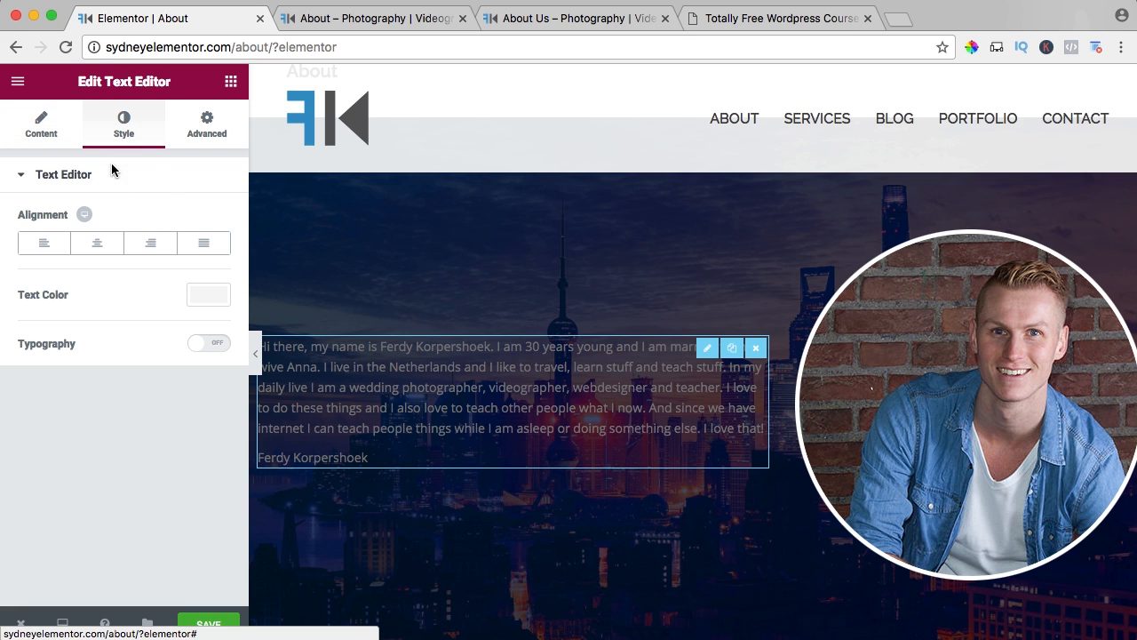
pyautogui.click(97, 244)
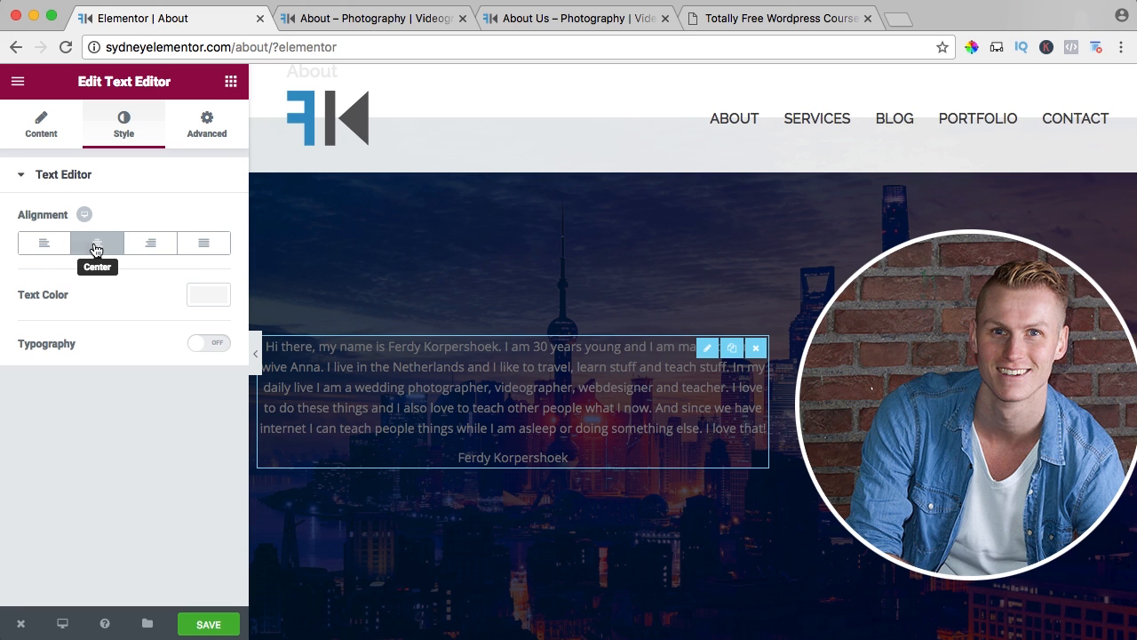
pyautogui.click(42, 245)
pyautogui.click(197, 300)
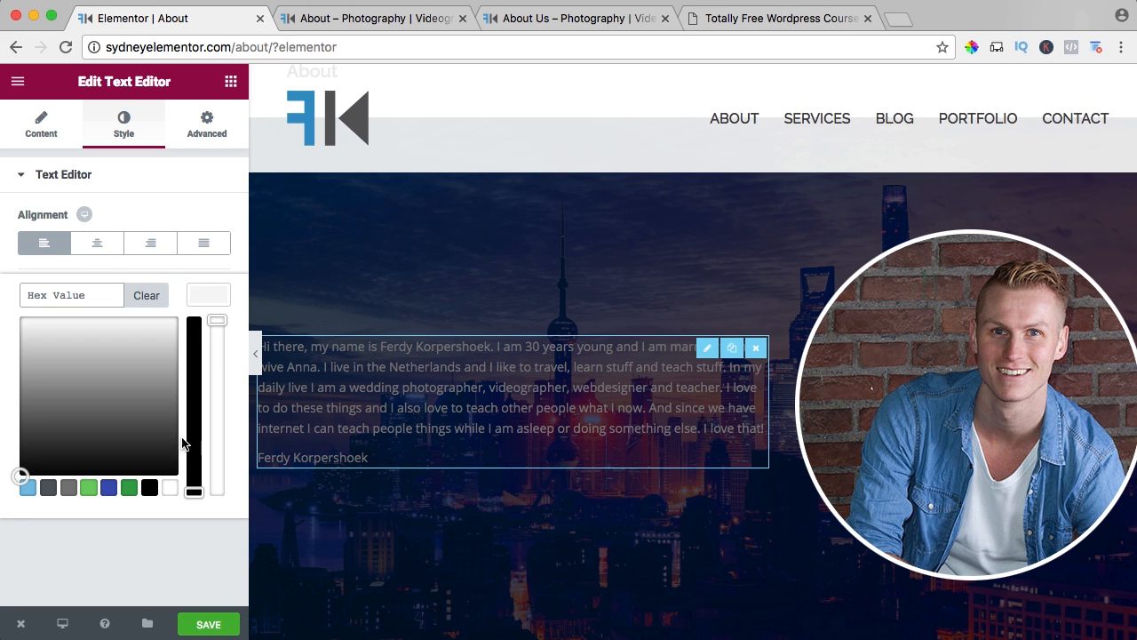
pyautogui.click(169, 489)
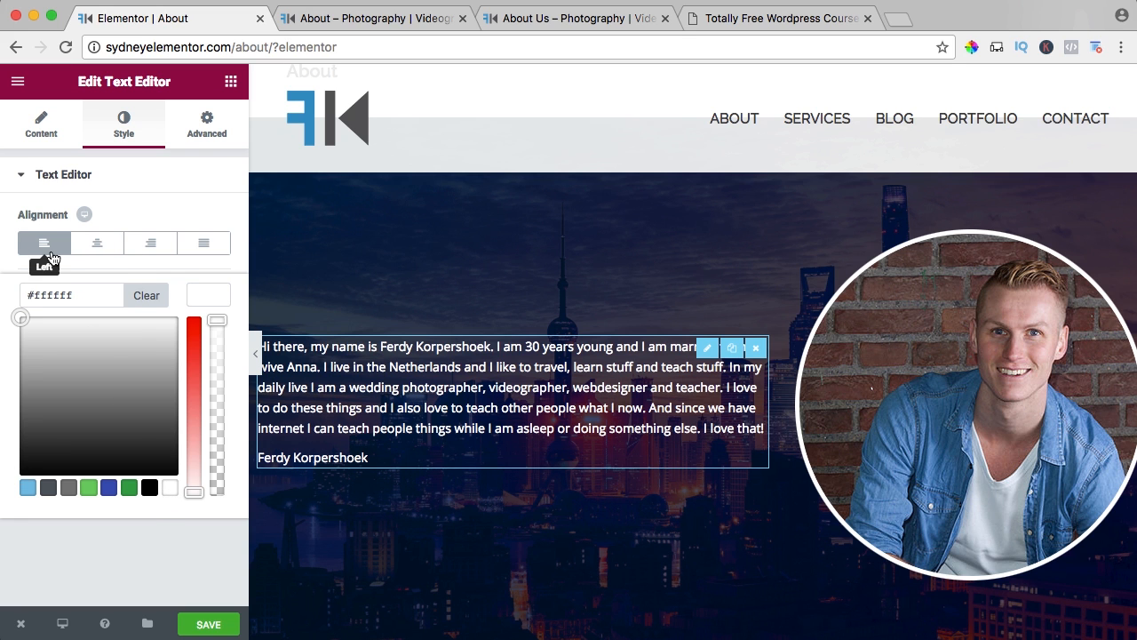
# Save the page and reload the live About page to check the overlay and text.
pyautogui.click(225, 630)
pyautogui.click(353, 18)
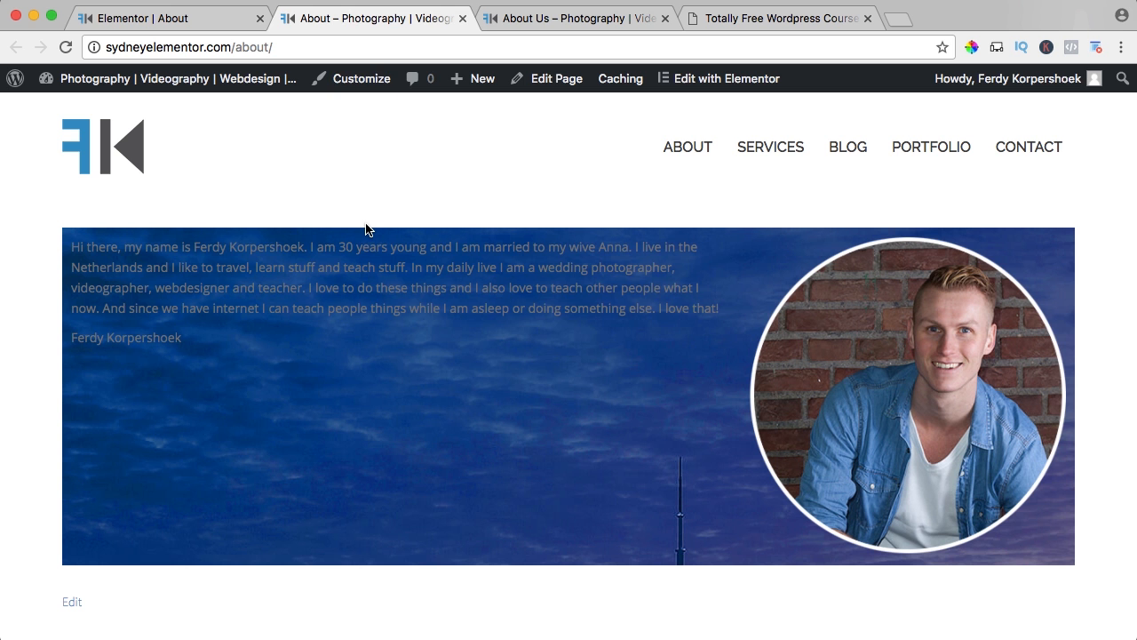
pyautogui.press('super+r')
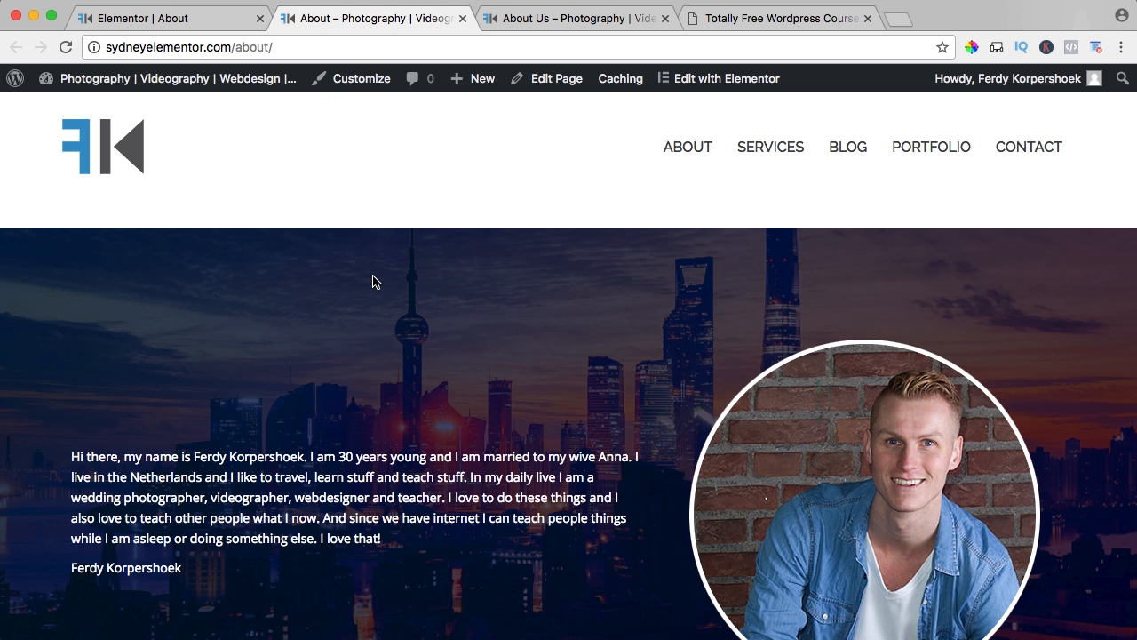
pyautogui.scroll(-2, 394, 281)
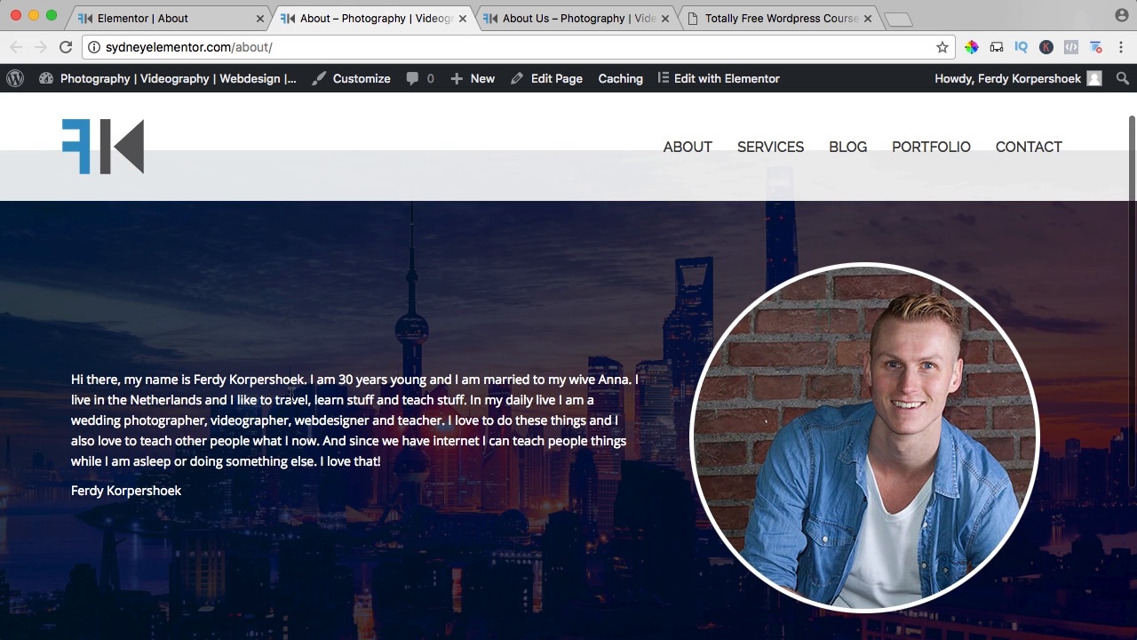
# Return to the Elementor editor, turn on custom typography for the introduction text and set its size to 20 px.
pyautogui.click(204, 18)
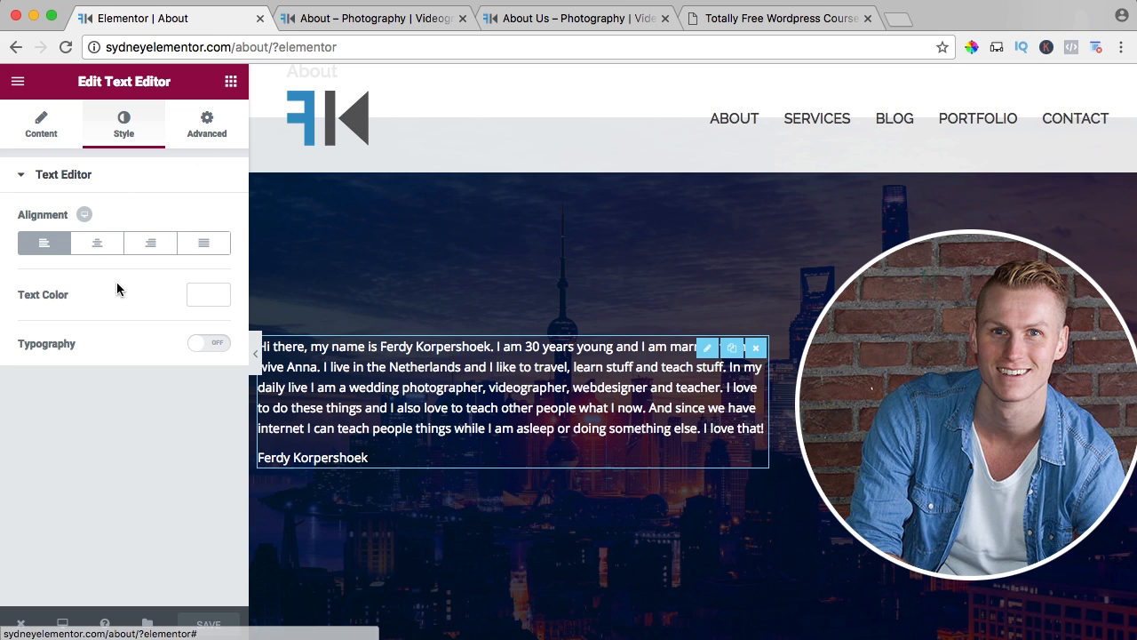
pyautogui.click(211, 346)
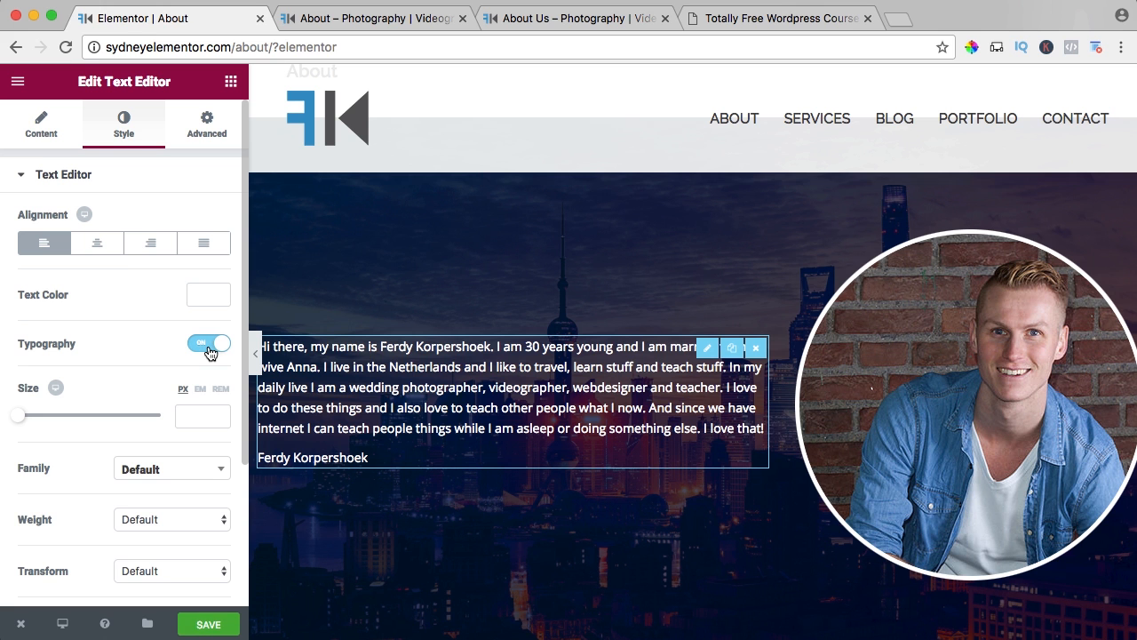
pyautogui.scroll(-3, 142, 352)
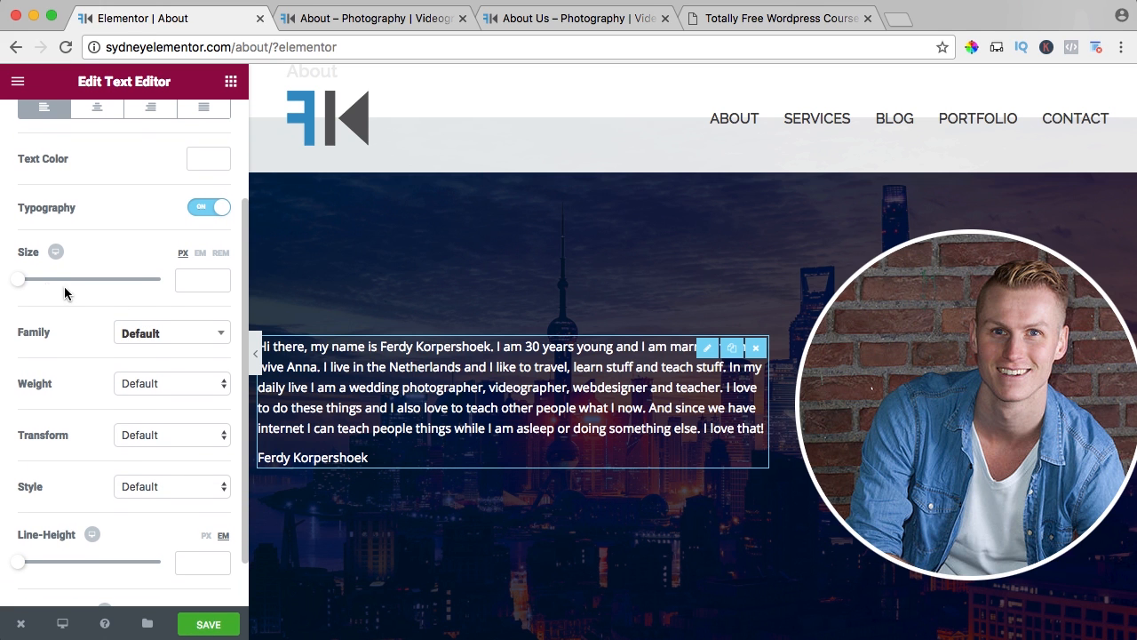
pyautogui.moveTo(26, 282); pyautogui.dragTo(35, 284)
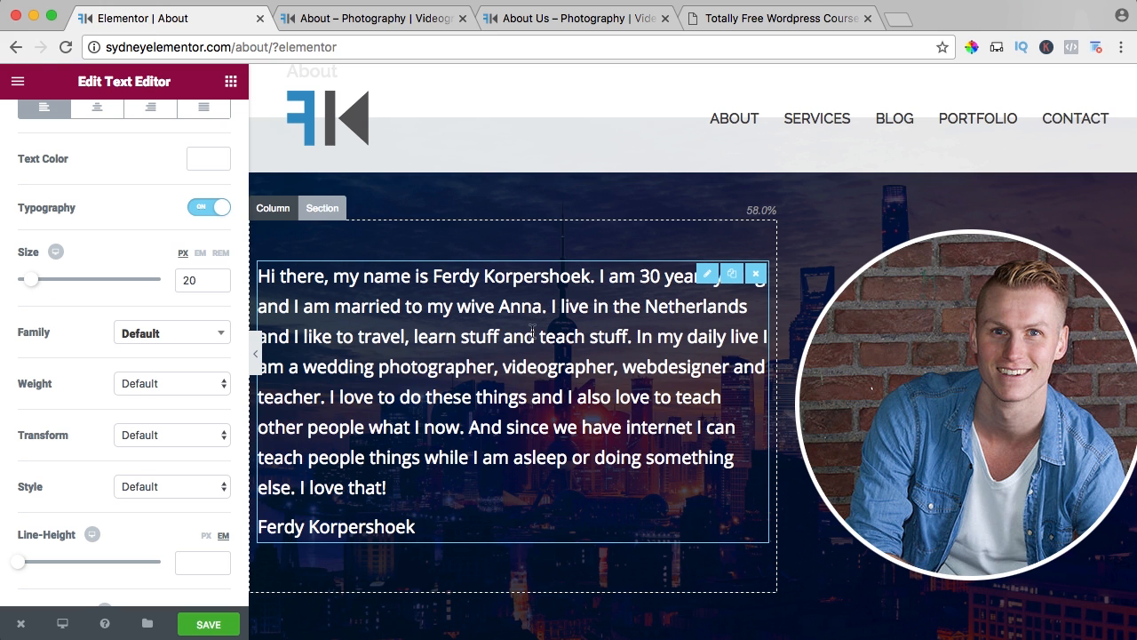
# Correct "wive" to "wife" in the introduction text and save the page.
pyautogui.scroll(1, 48, 159)
pyautogui.scroll(2, 48, 162)
pyautogui.click(41, 141)
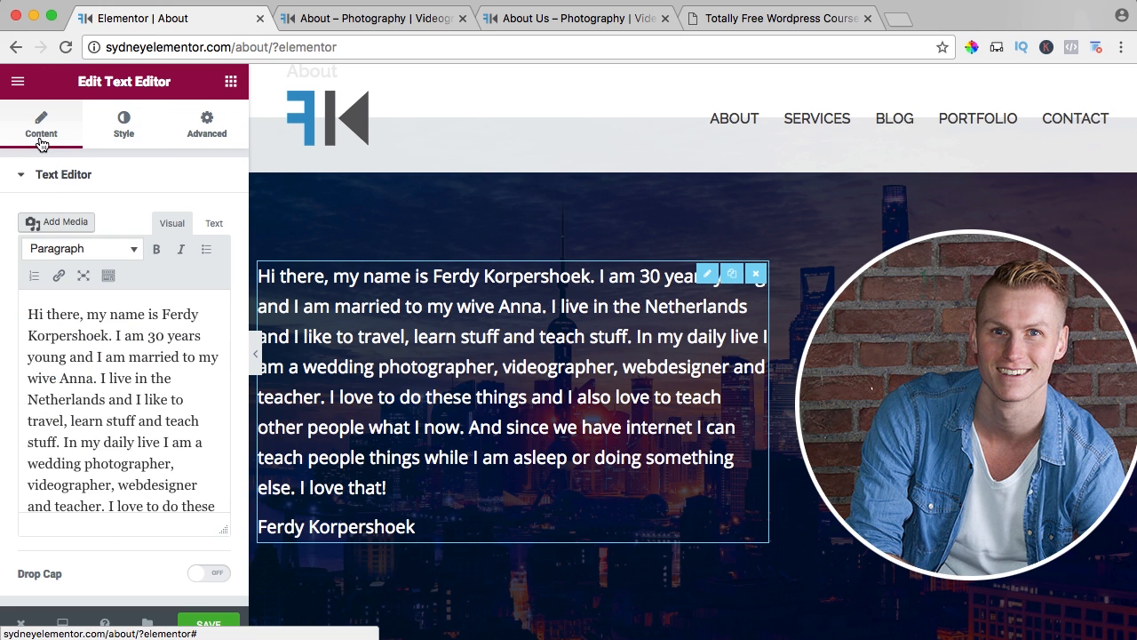
pyautogui.click(49, 381)
pyautogui.press('BackSpace')
pyautogui.write('f')
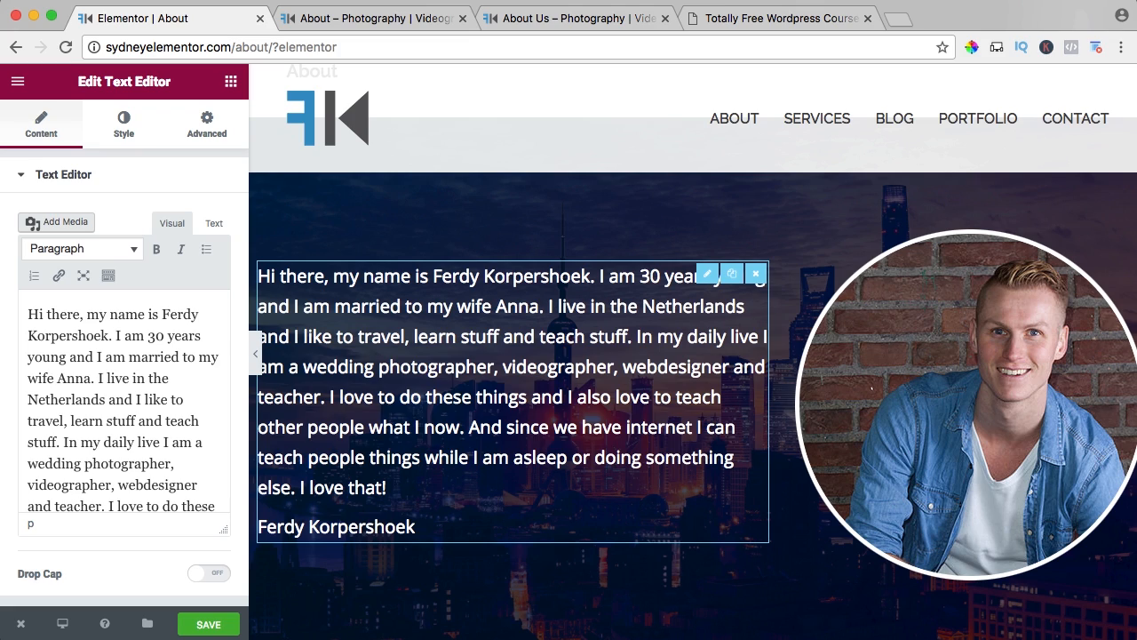
pyautogui.click(206, 626)
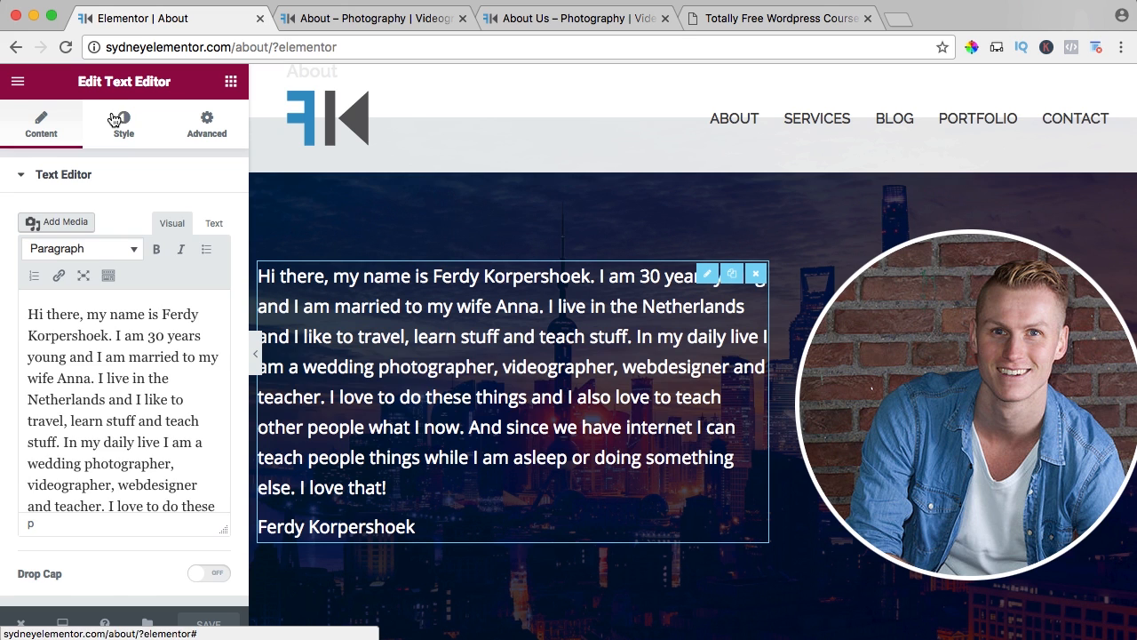
# Set the introduction text's font size to 16 px and save the page.
pyautogui.click(121, 123)
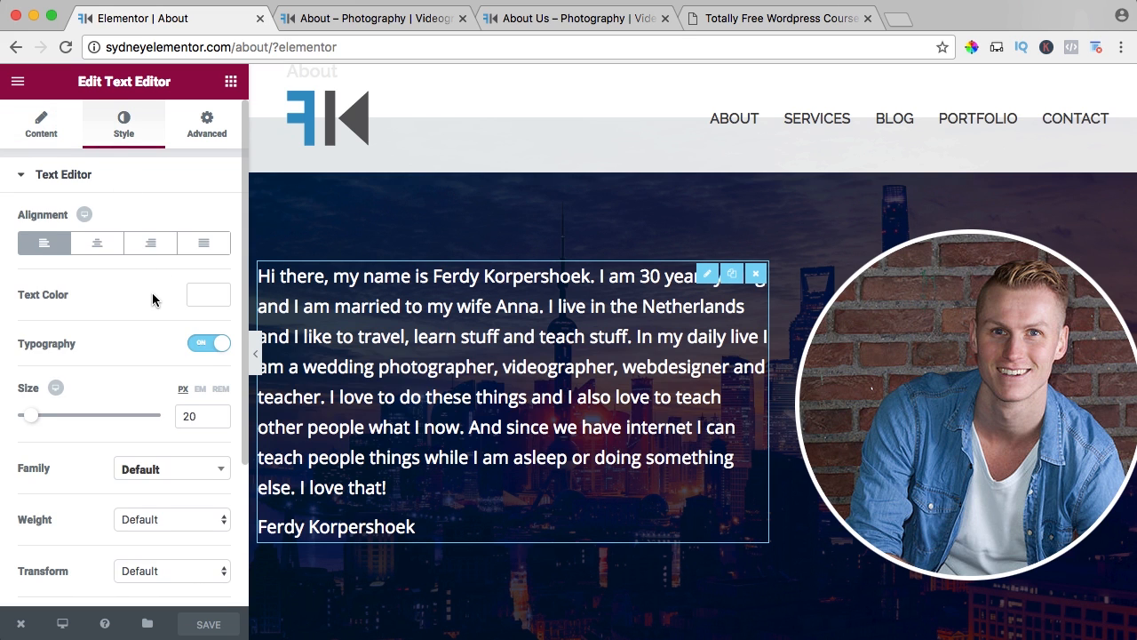
pyautogui.scroll(-2, 152, 292)
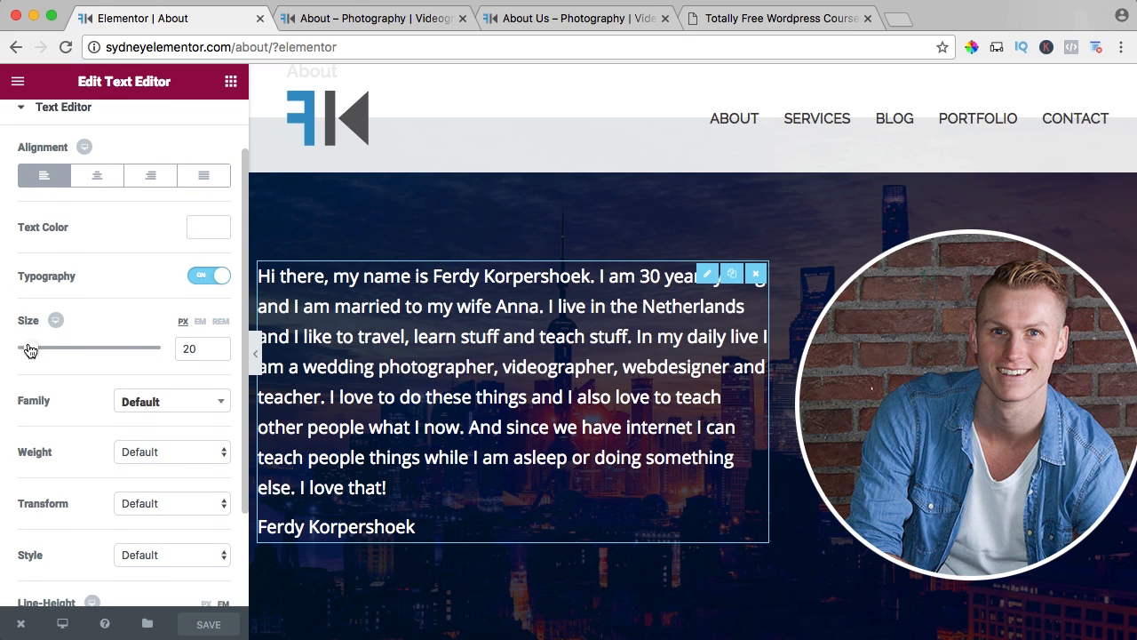
pyautogui.doubleClick(186, 350)
pyautogui.write('16')
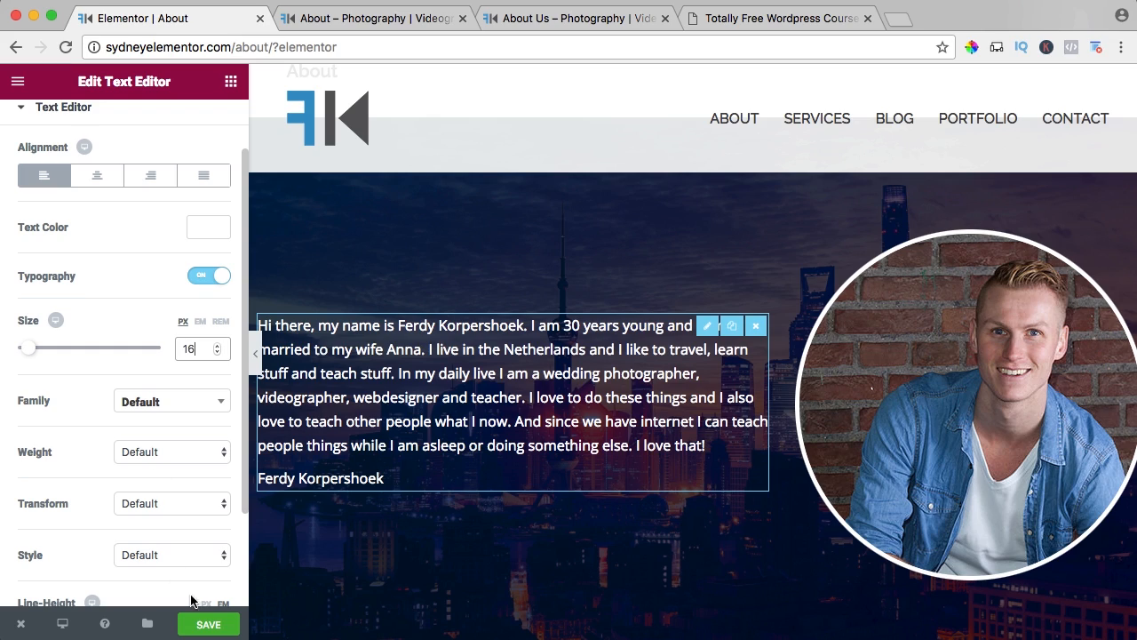
pyautogui.press('super+s')
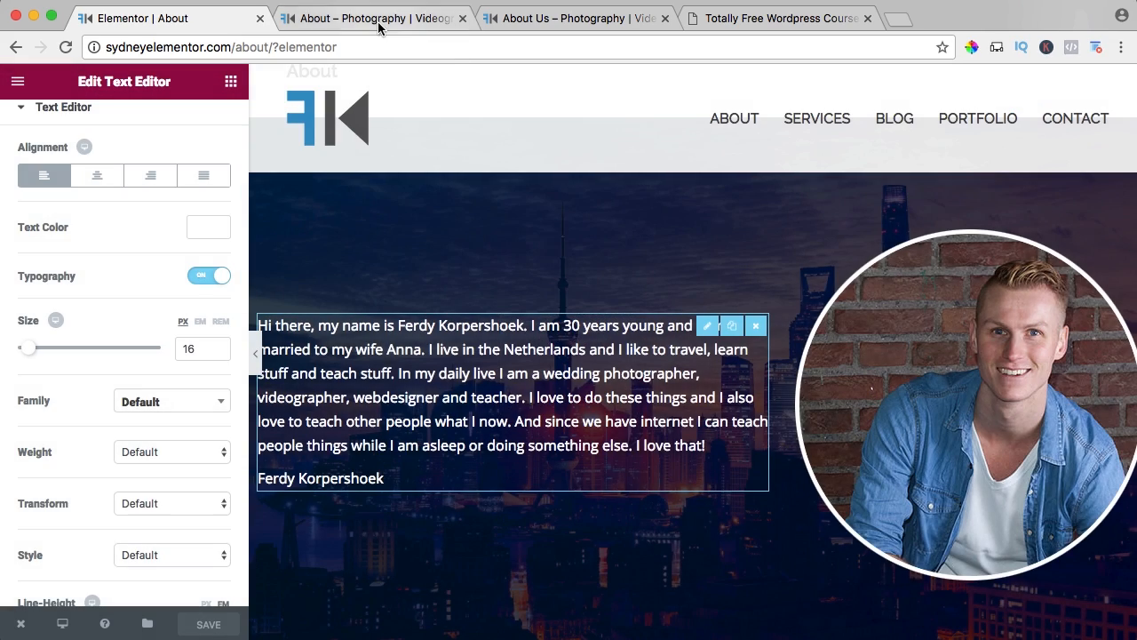
# Compare the reloaded live About page with the reference About Us page, including the section below its skyline.
pyautogui.click(355, 18)
pyautogui.press('super+r')
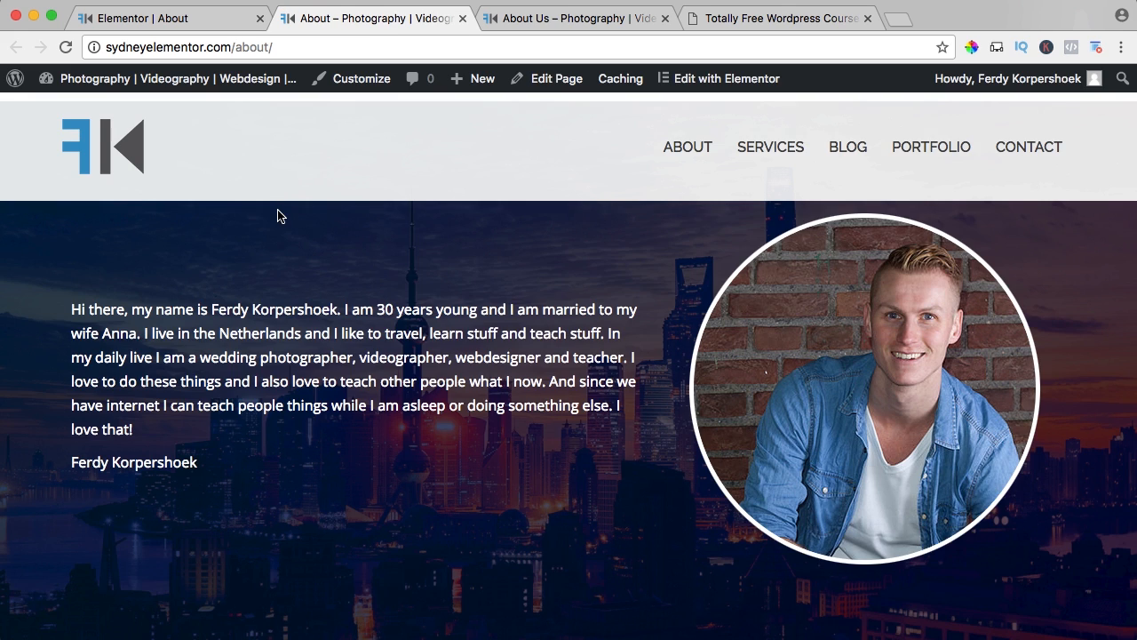
pyautogui.scroll(-3, 279, 213)
pyautogui.scroll(4, 279, 213)
pyautogui.hotkey('ctrl', 'Tab')
pyautogui.scroll(-5, 551, 209)
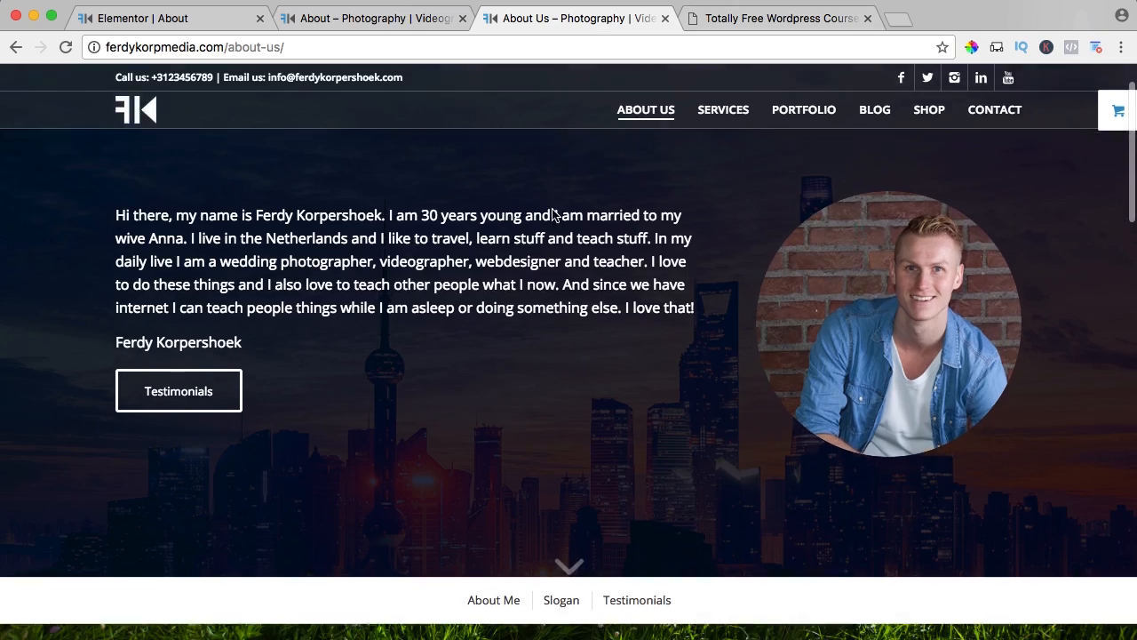
pyautogui.scroll(-3, 524, 218)
pyautogui.scroll(5, 437, 231)
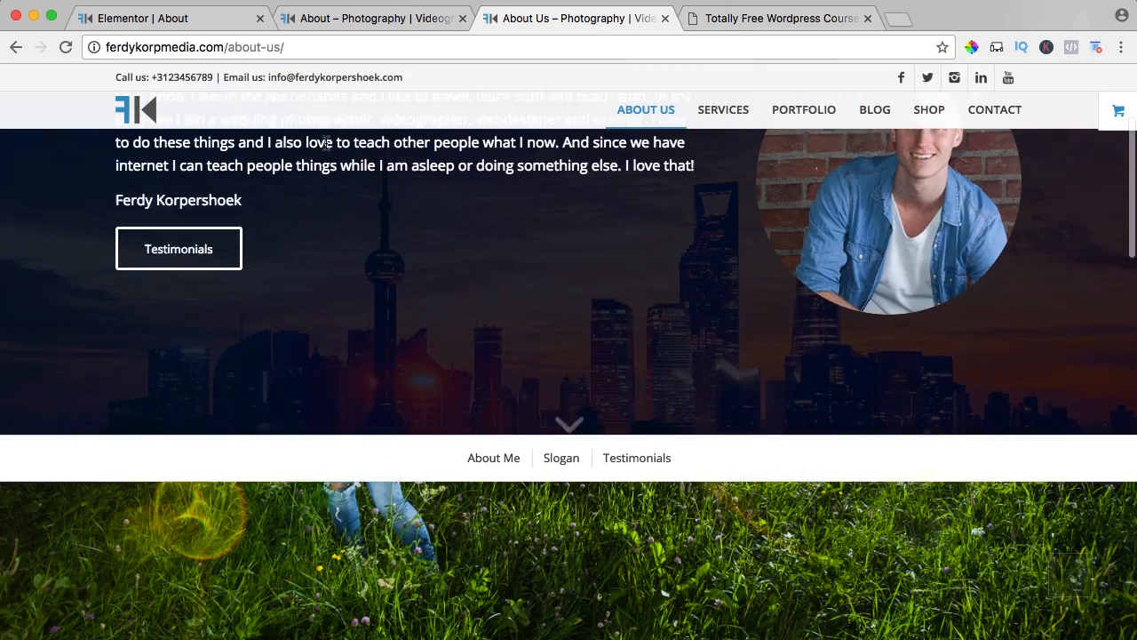
# Add a new single-column section below the skyline section in the Elementor editor.
pyautogui.click(177, 17)
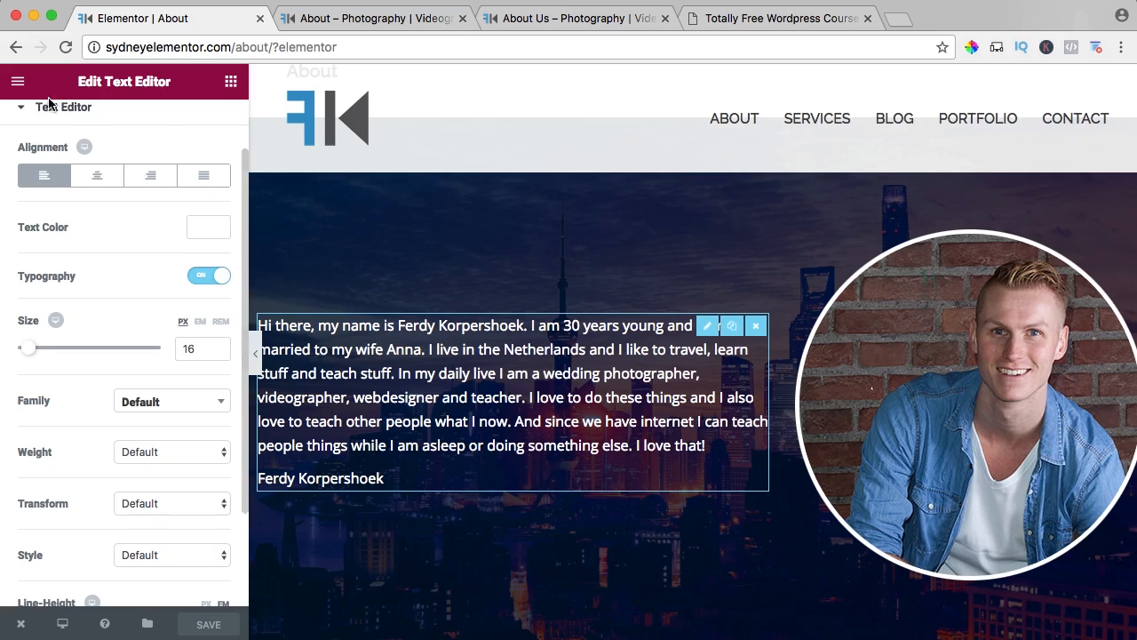
pyautogui.click(230, 82)
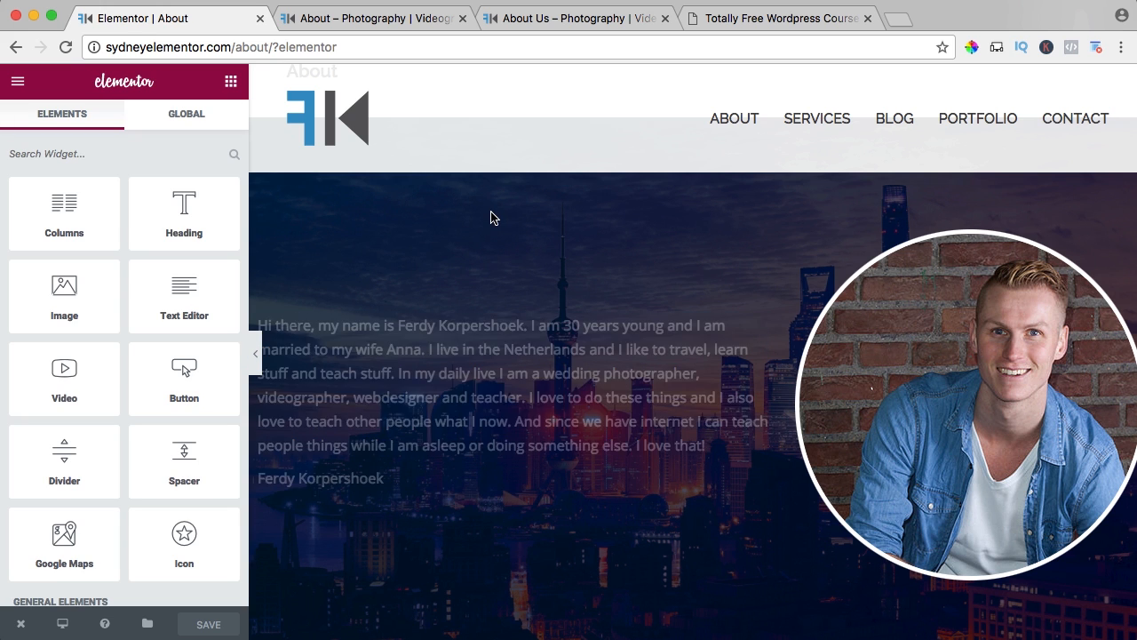
pyautogui.scroll(-5, 491, 216)
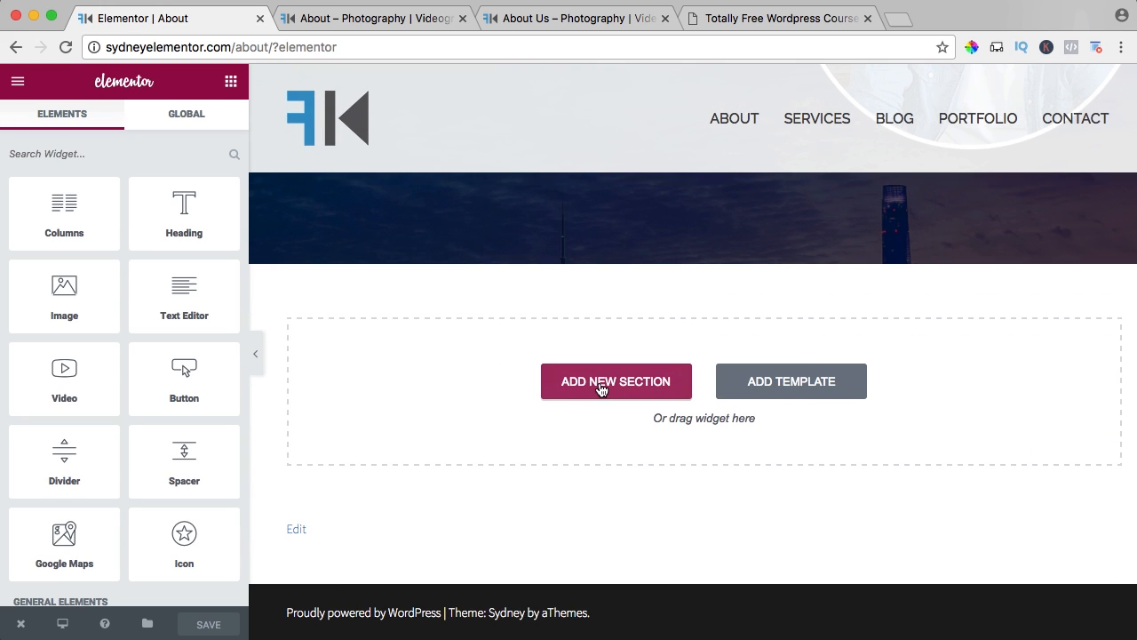
pyautogui.click(595, 389)
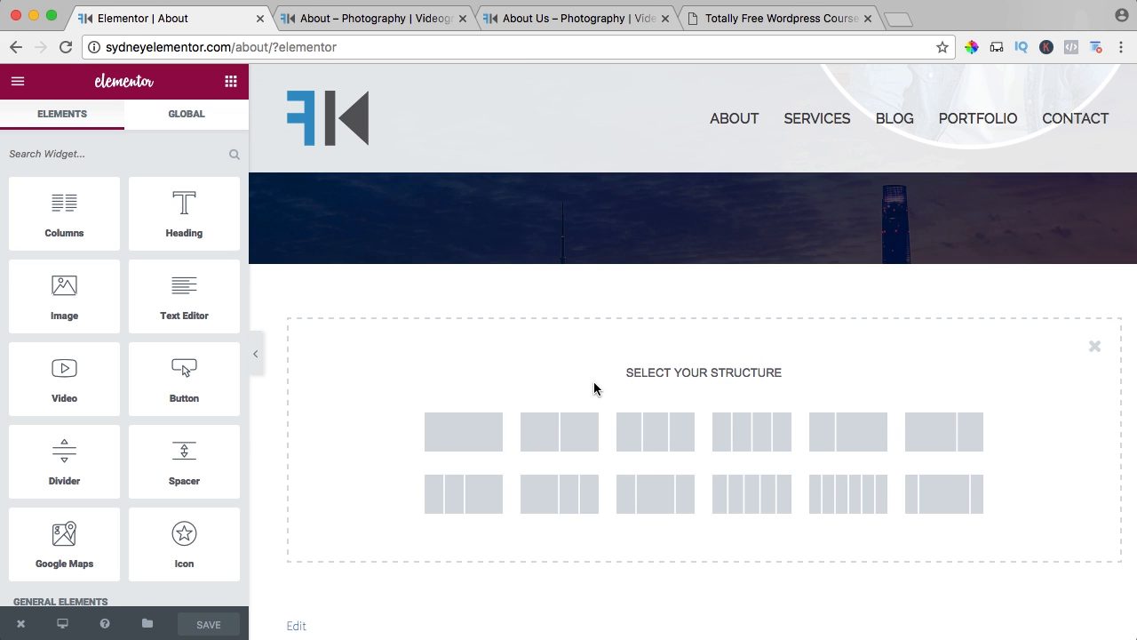
pyautogui.click(458, 437)
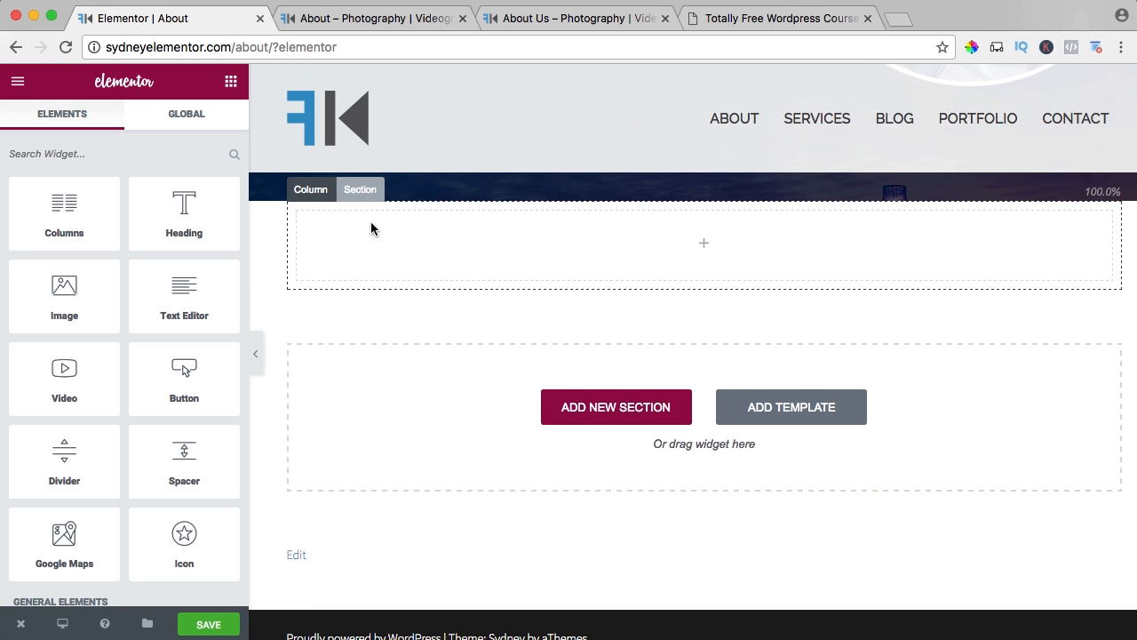
# Stretch the new empty section to the full page width and give it a classic background with the image Portrait-Maassluis.jpg.
pyautogui.scroll(2, 371, 229)
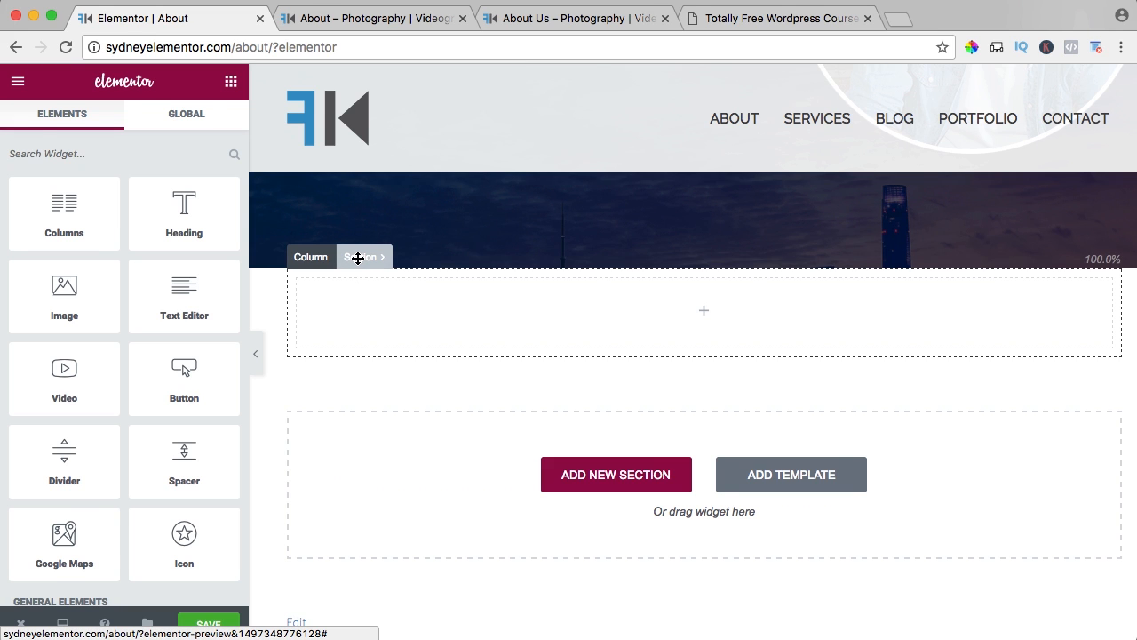
pyautogui.click(358, 257)
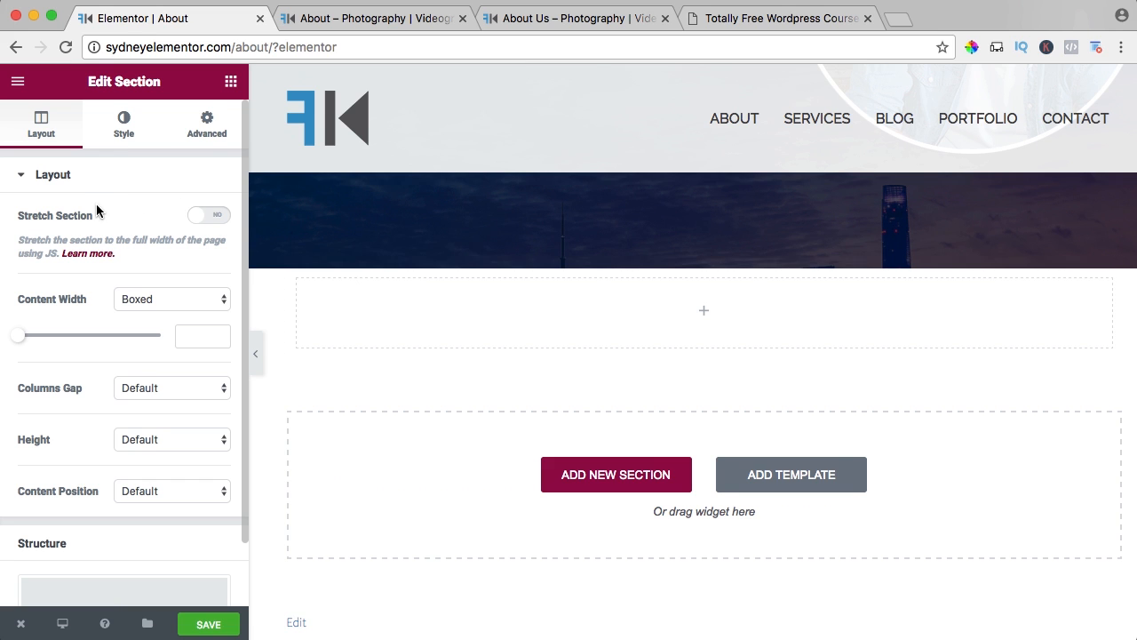
pyautogui.click(197, 225)
pyautogui.click(123, 130)
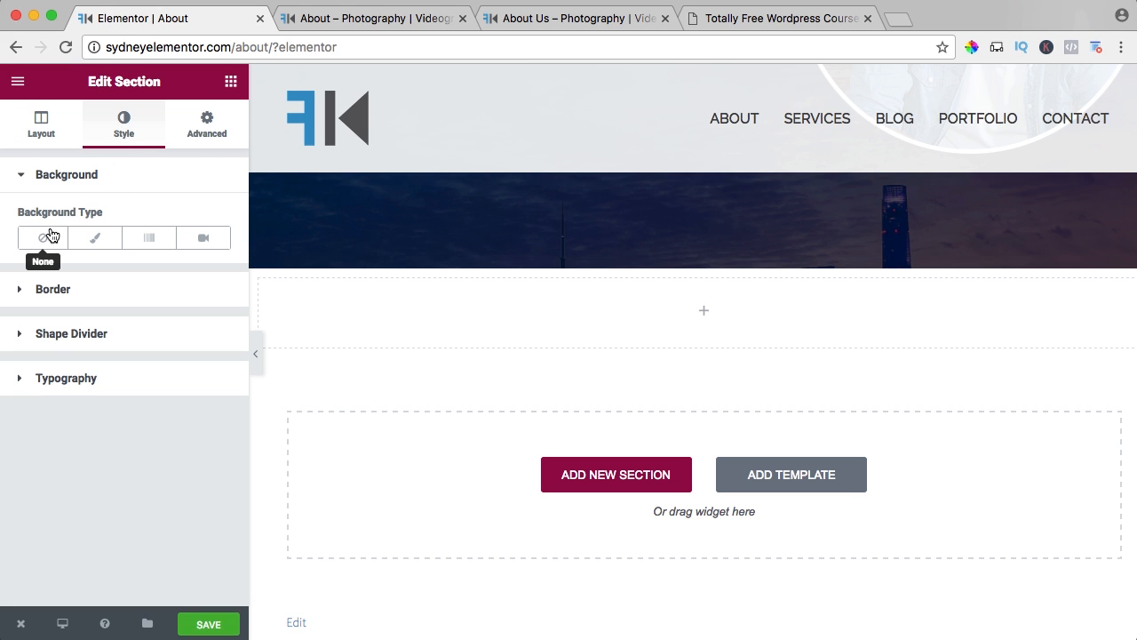
pyautogui.click(96, 242)
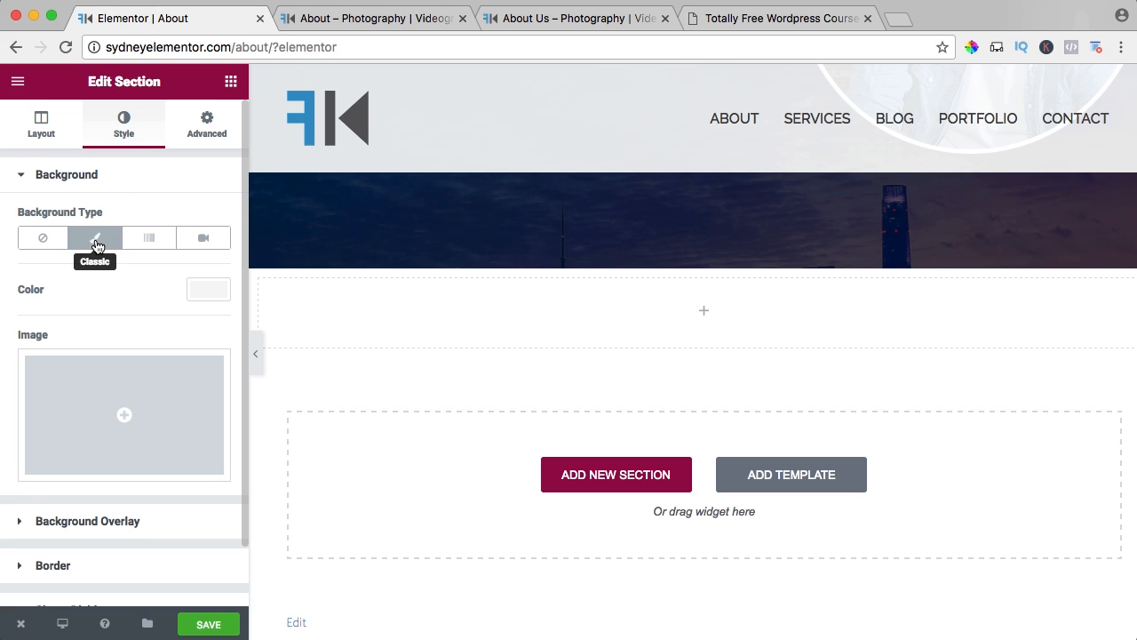
pyautogui.click(89, 399)
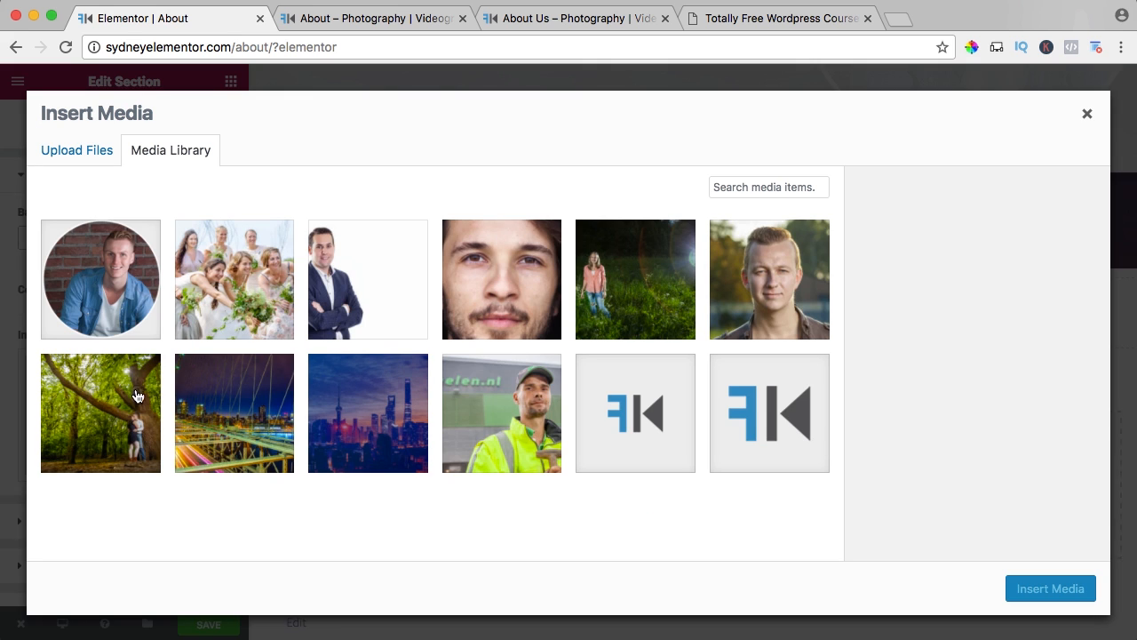
pyautogui.click(606, 305)
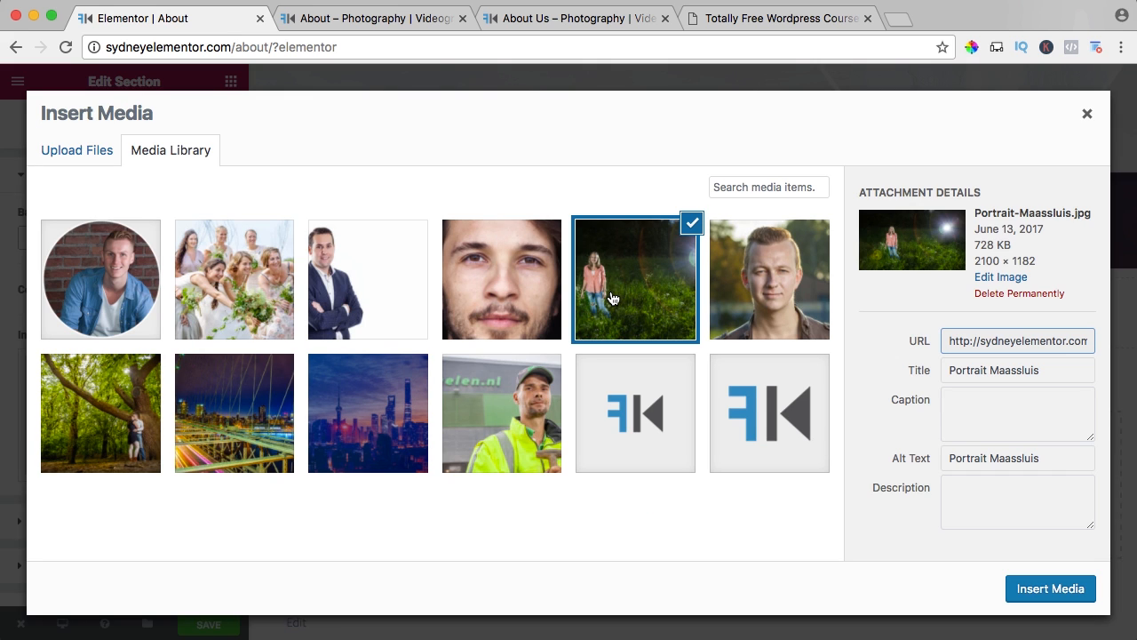
pyautogui.click(1048, 593)
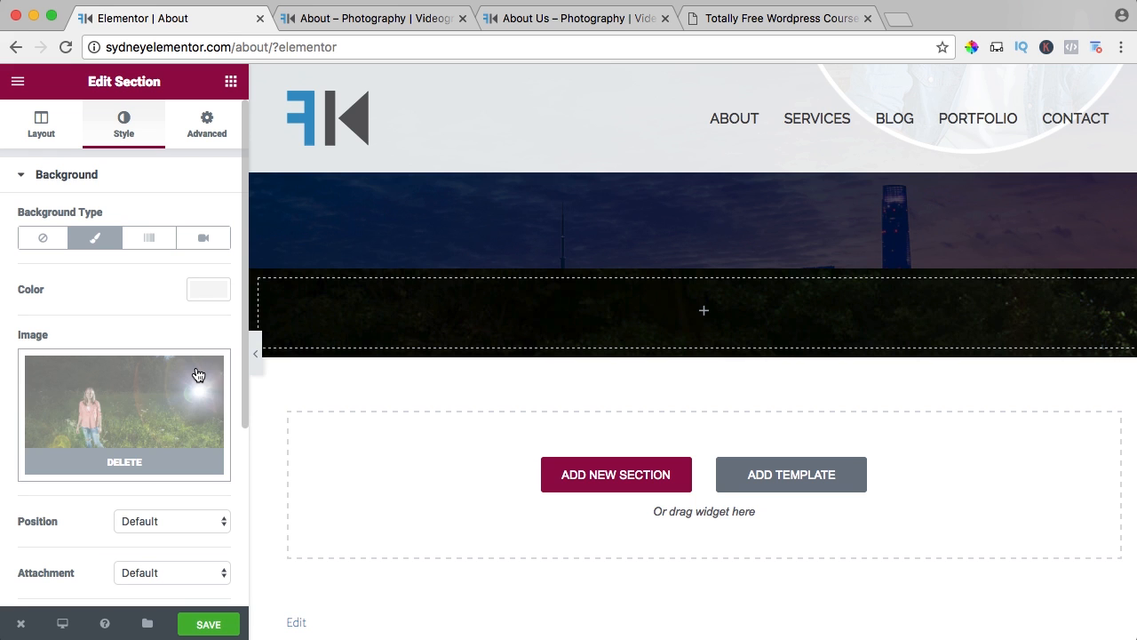
# Set the section's background image to position Center Center, attachment Fixed and size Cover.
pyautogui.scroll(-1, 182, 364)
pyautogui.scroll(-5, 175, 352)
pyautogui.click(172, 355)
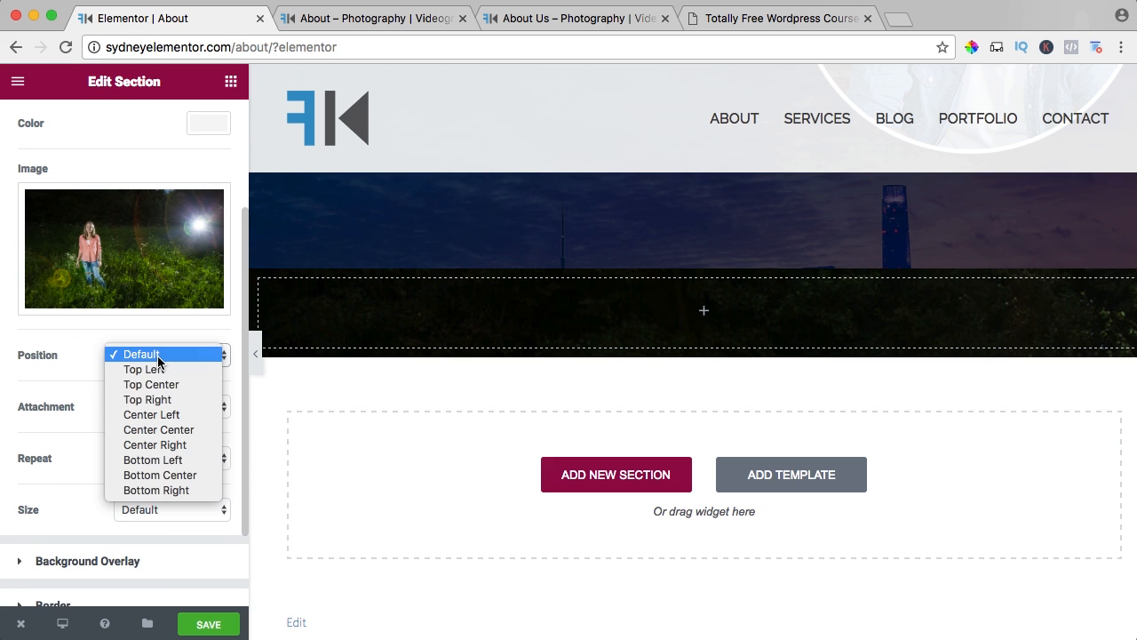
pyautogui.click(156, 430)
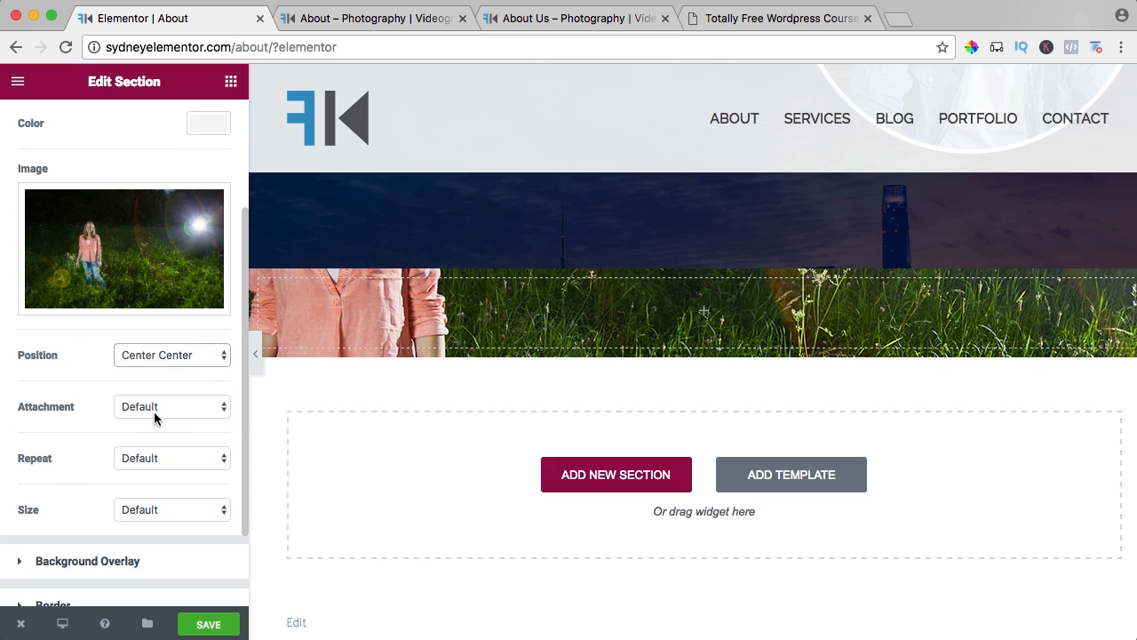
pyautogui.click(151, 408)
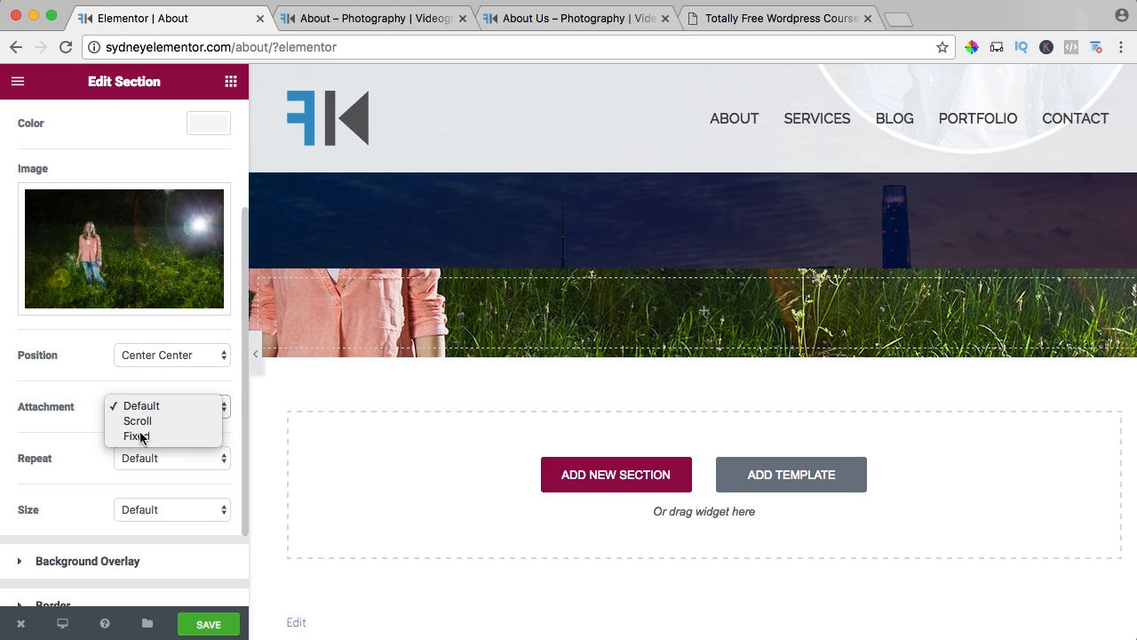
pyautogui.click(139, 436)
pyautogui.scroll(-2, 94, 457)
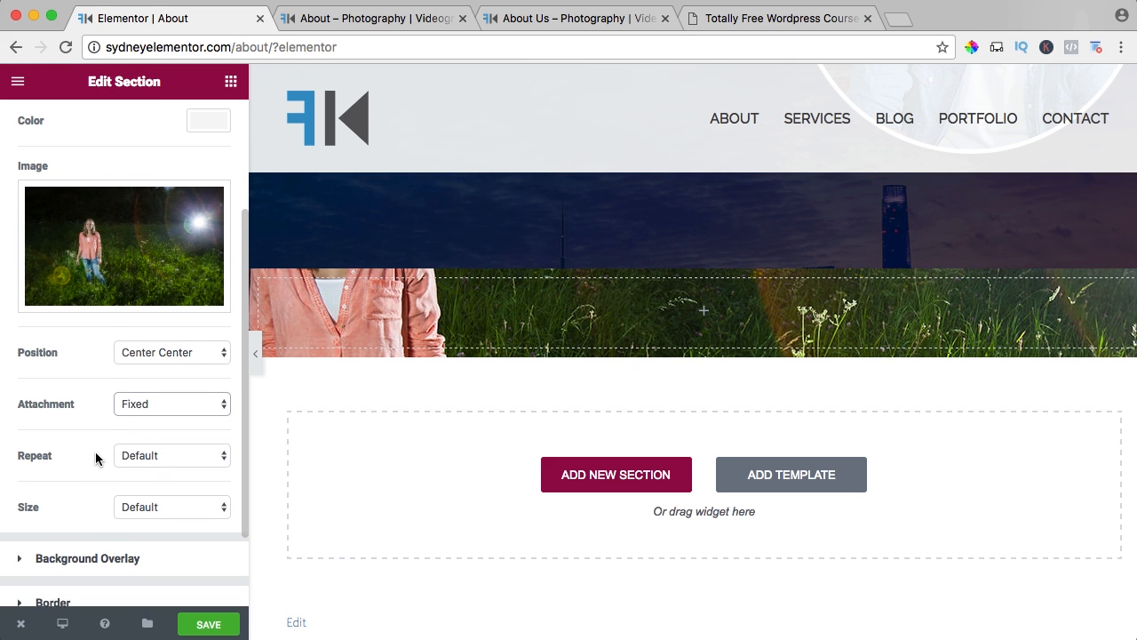
pyautogui.click(142, 414)
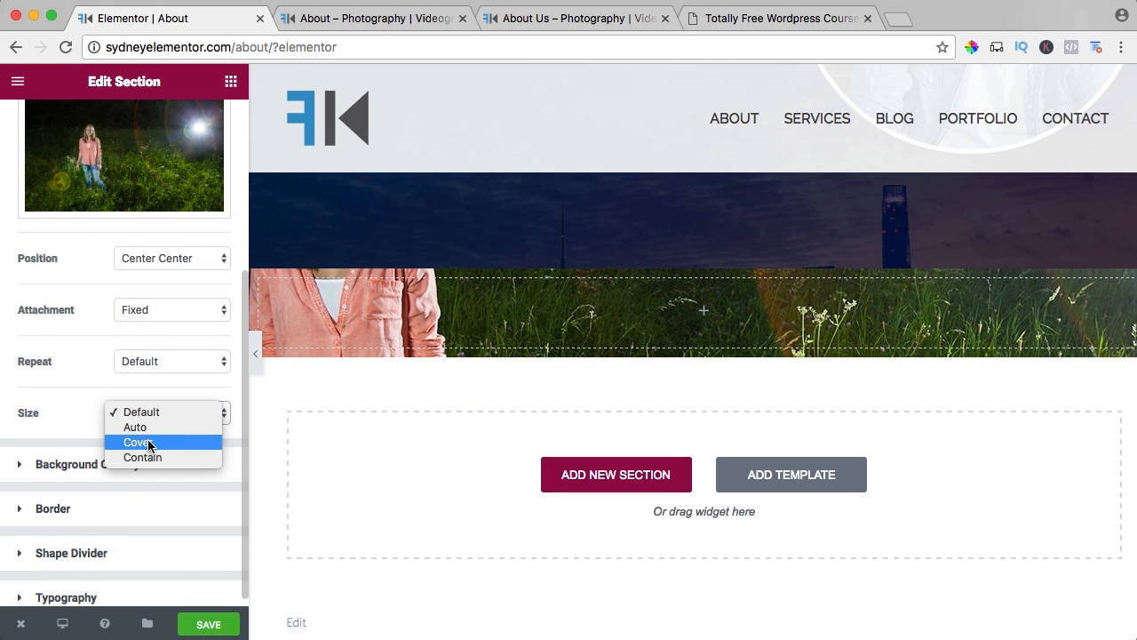
pyautogui.click(147, 441)
pyautogui.scroll(-1, 105, 430)
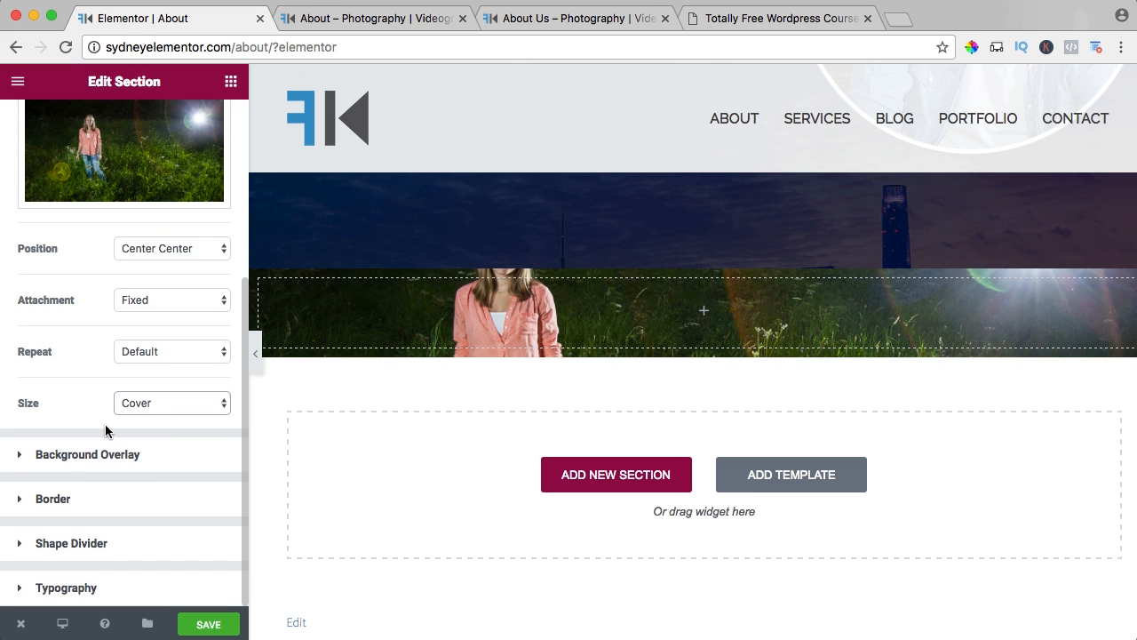
# Set the height of the section with the meadow portrait background to Fit To Screen.
pyautogui.scroll(4, 103, 405)
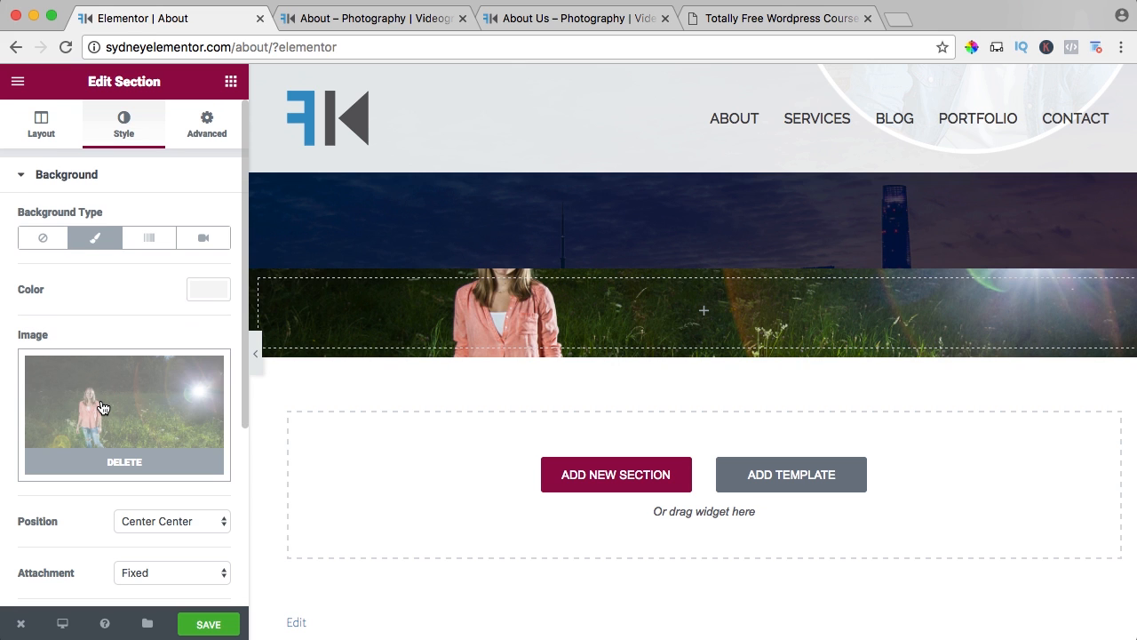
pyautogui.click(41, 128)
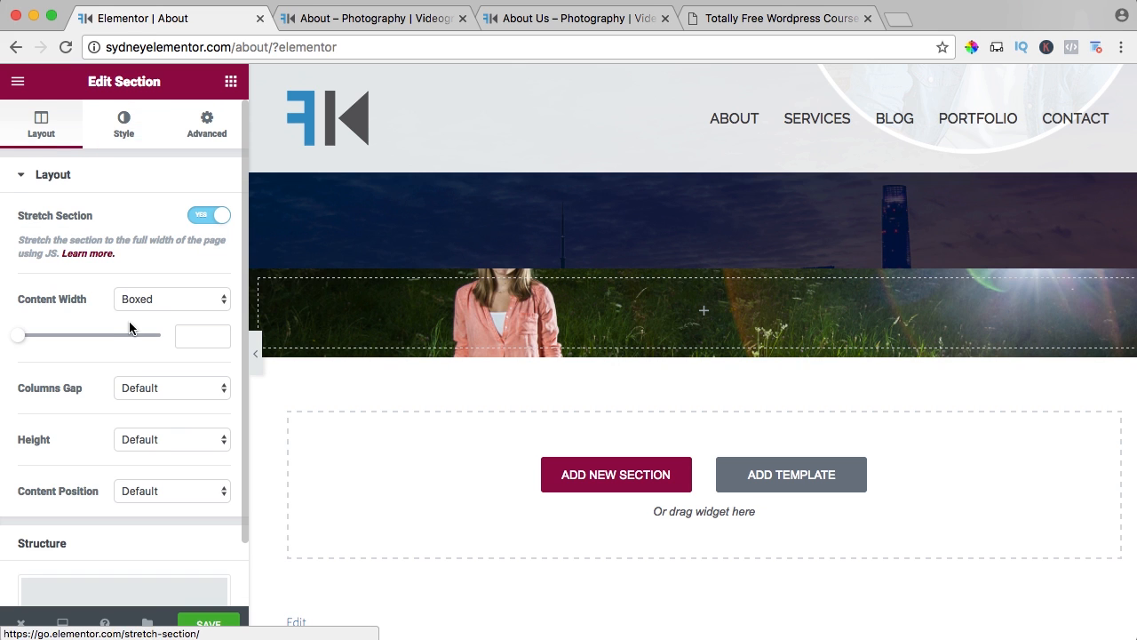
pyautogui.scroll(-1, 106, 358)
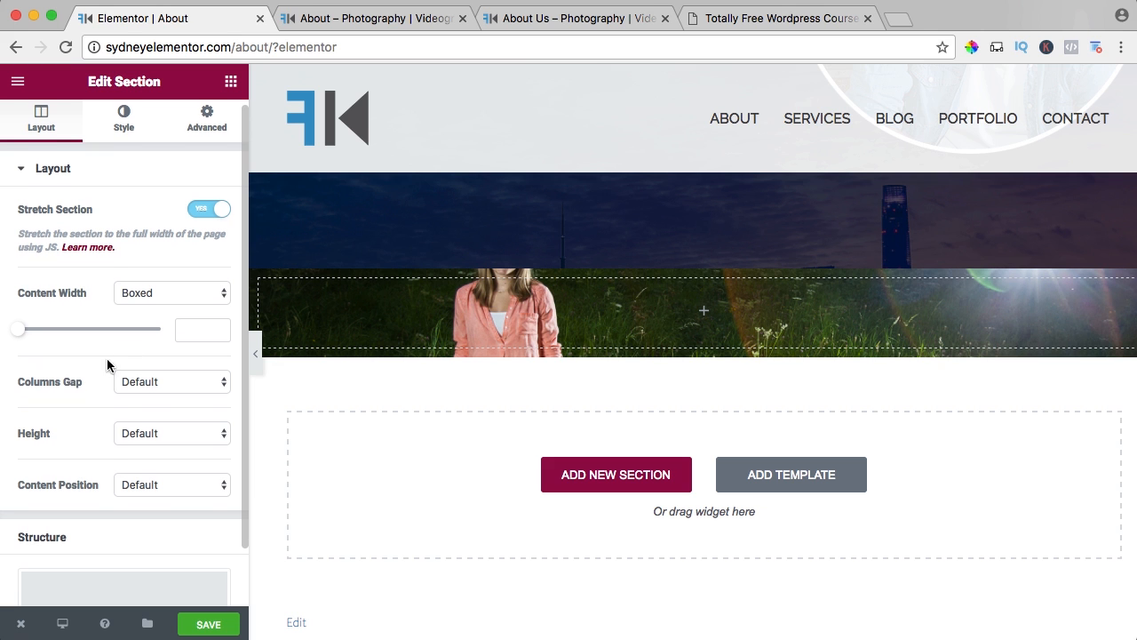
pyautogui.click(129, 429)
pyautogui.click(147, 443)
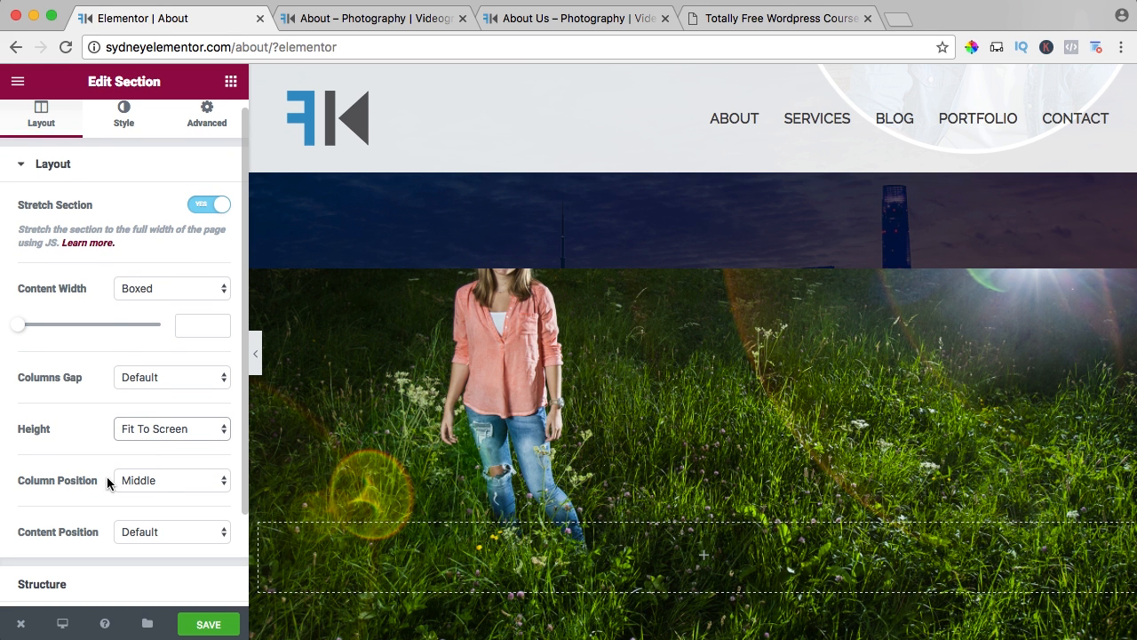
pyautogui.scroll(1, 101, 337)
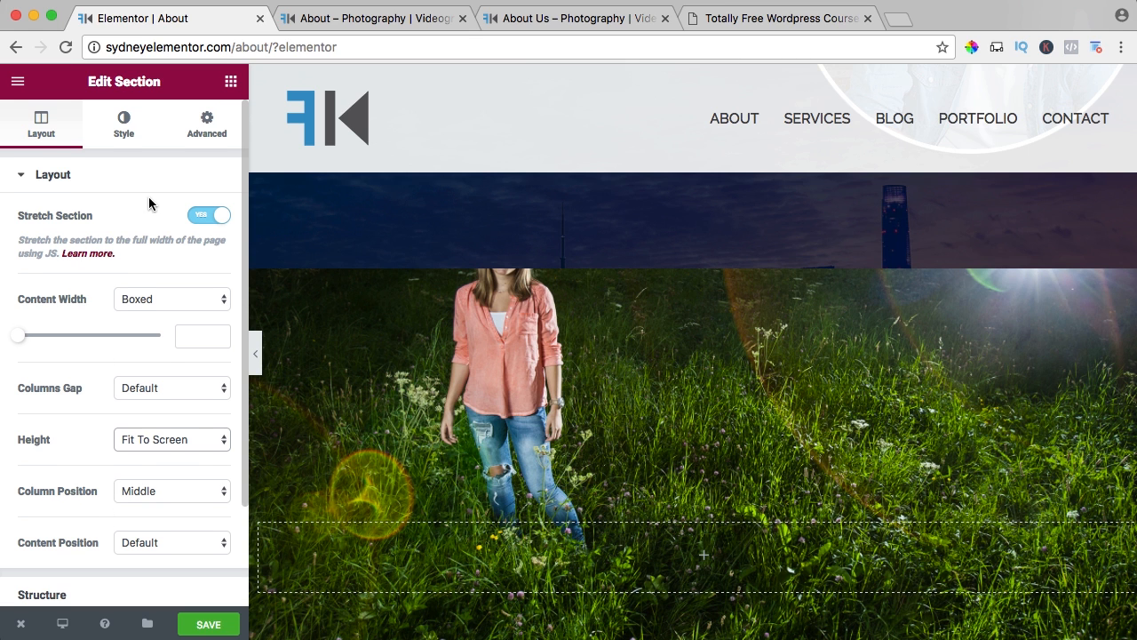
# Add a Heading widget to the meadow portrait section with the title "YOU DESERVE IT TO BE SEEN".
pyautogui.click(233, 81)
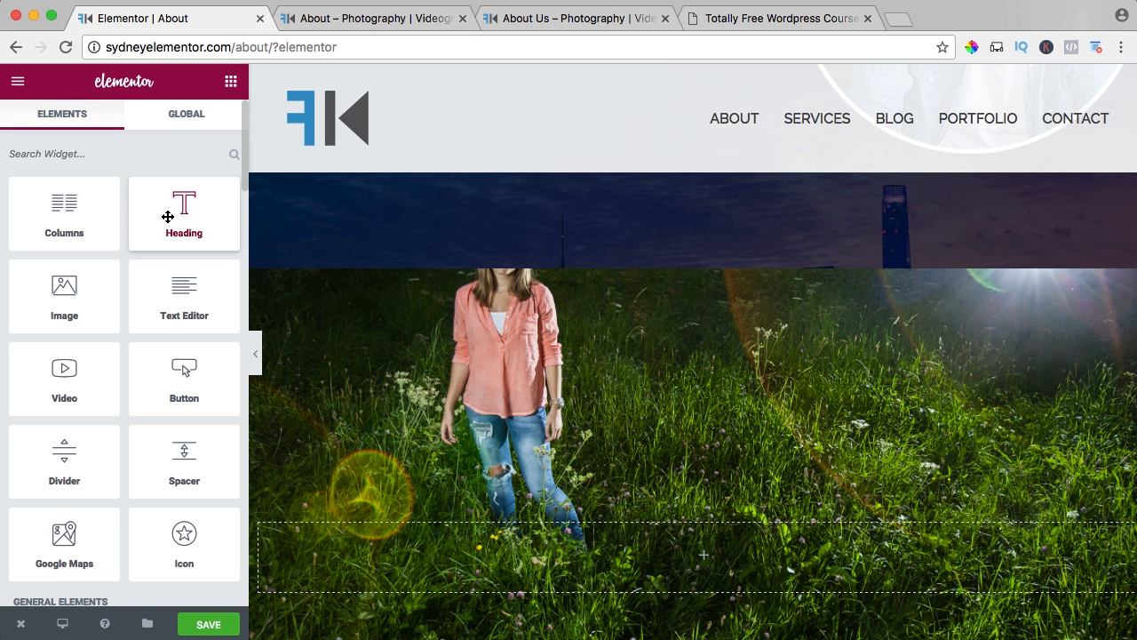
pyautogui.moveTo(165, 216); pyautogui.dragTo(615, 560)
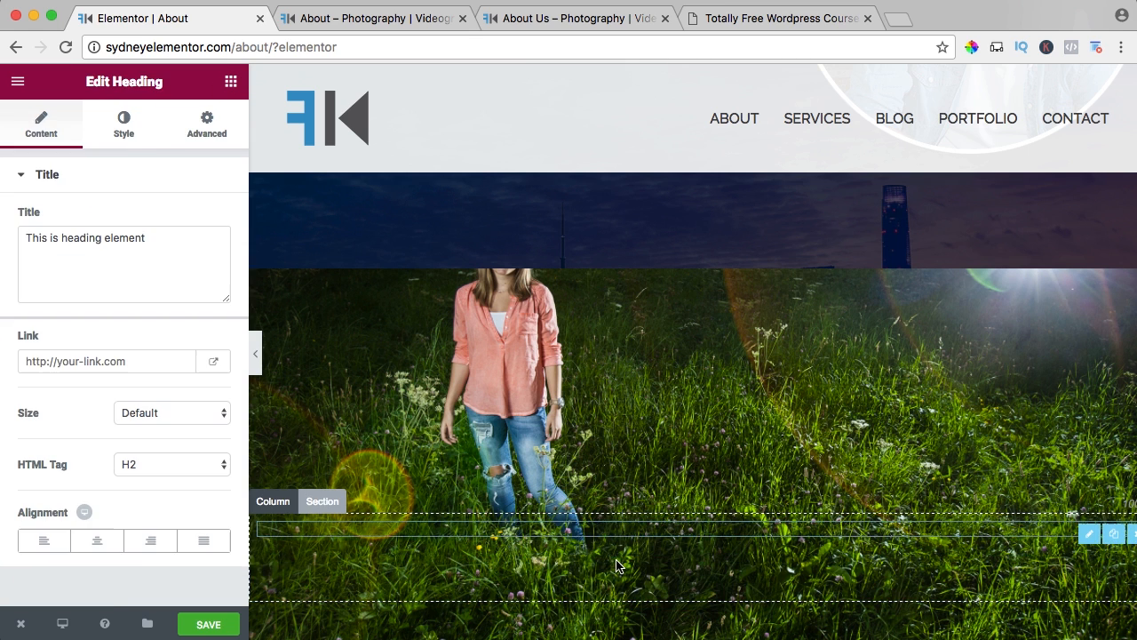
pyautogui.tripleClick(135, 243)
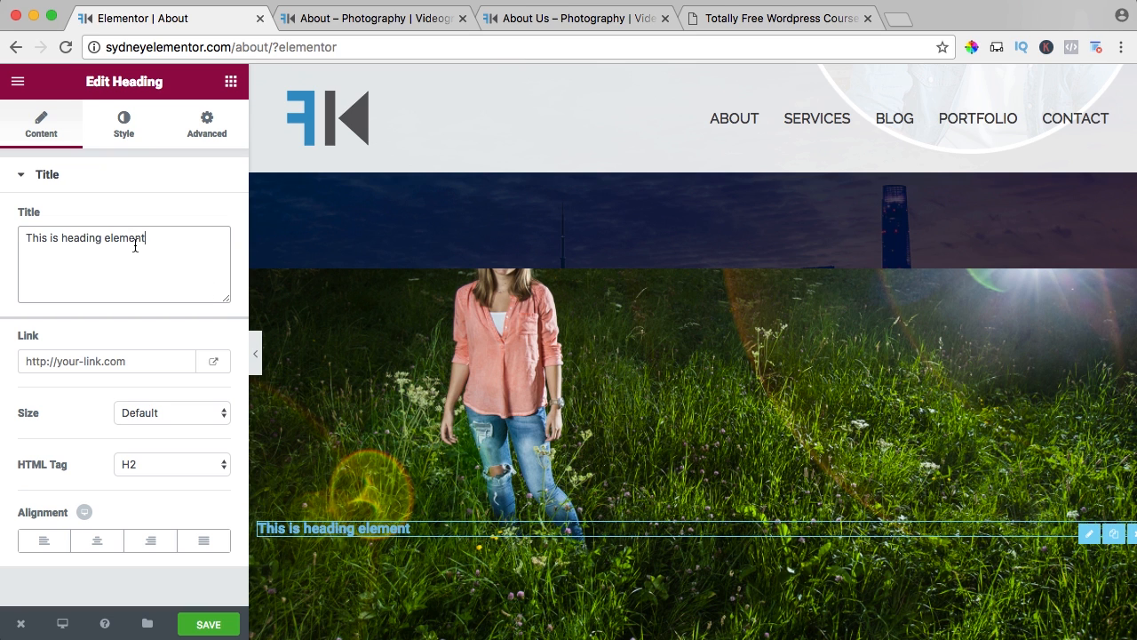
pyautogui.write('YOU DE')
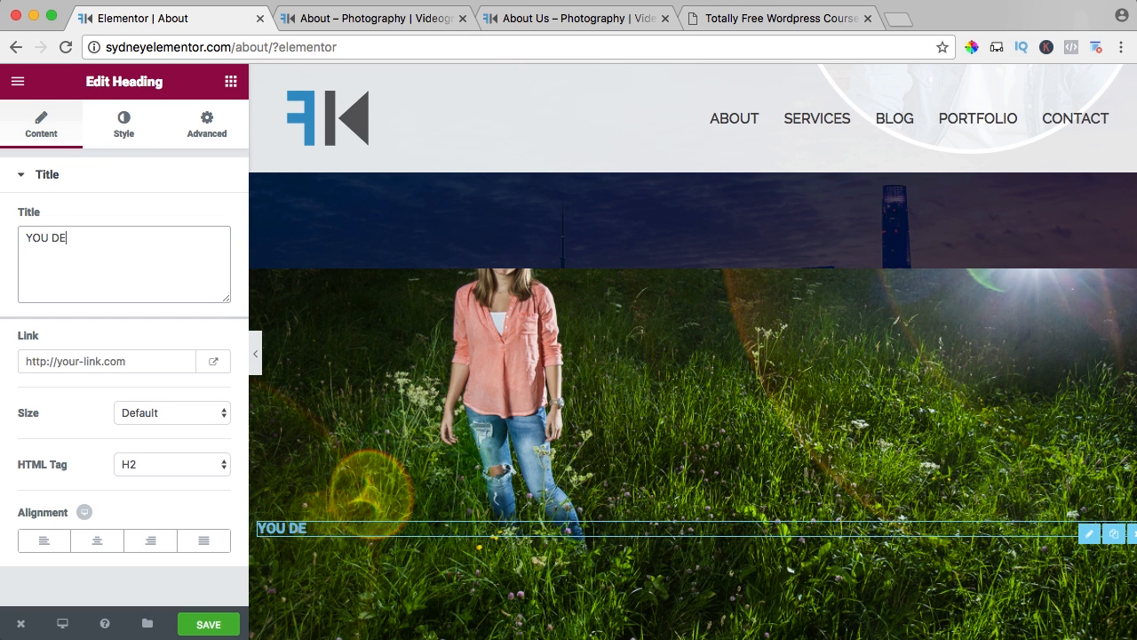
pyautogui.write('SERVE IT TO BE SEEN')
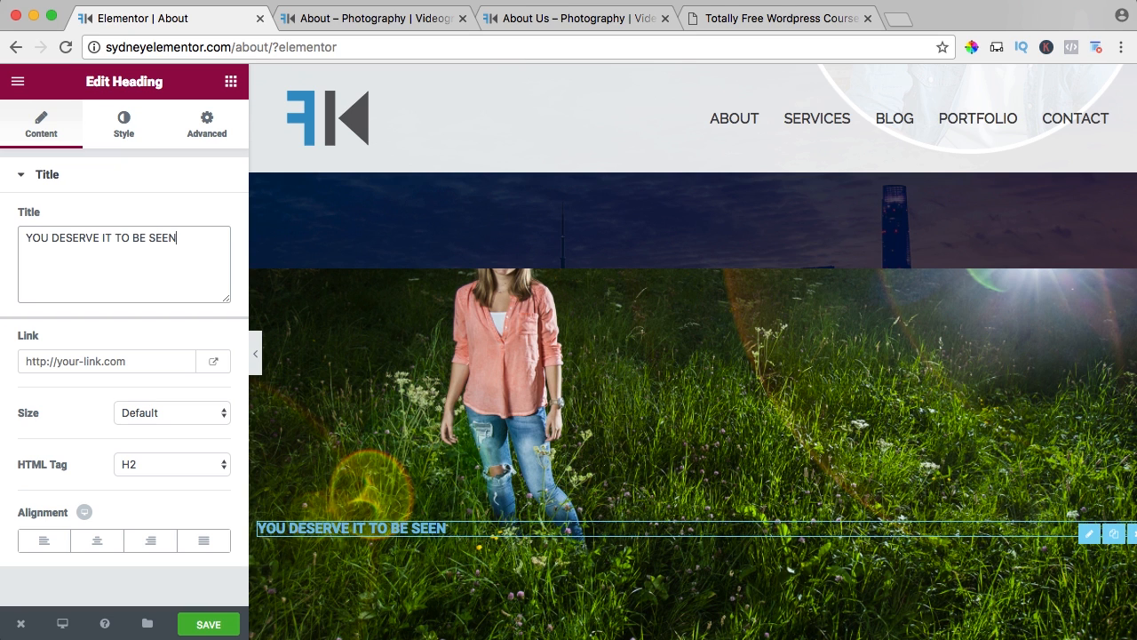
# Give the heading the link #, set its size to XXL and center its alignment.
pyautogui.click(162, 360)
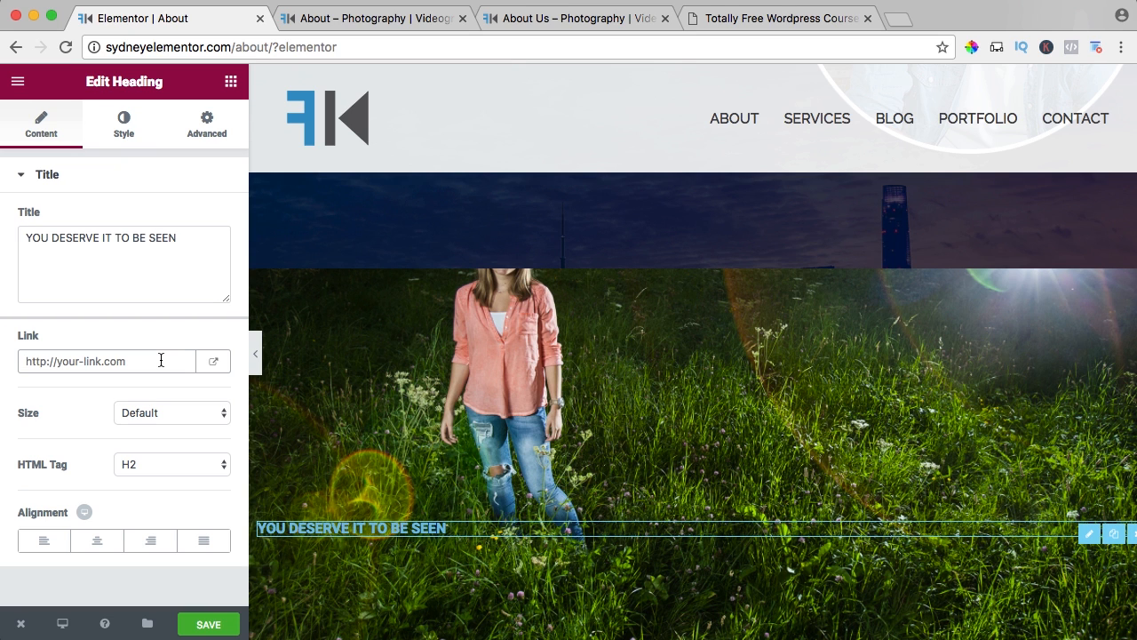
pyautogui.write('#')
pyautogui.click(148, 408)
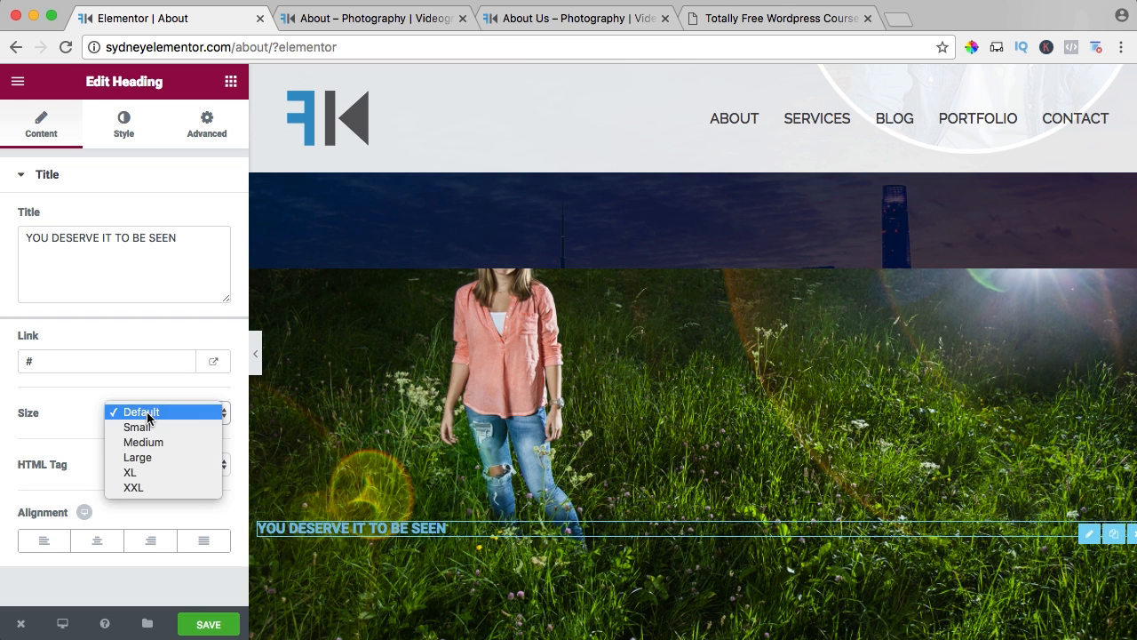
pyautogui.click(143, 484)
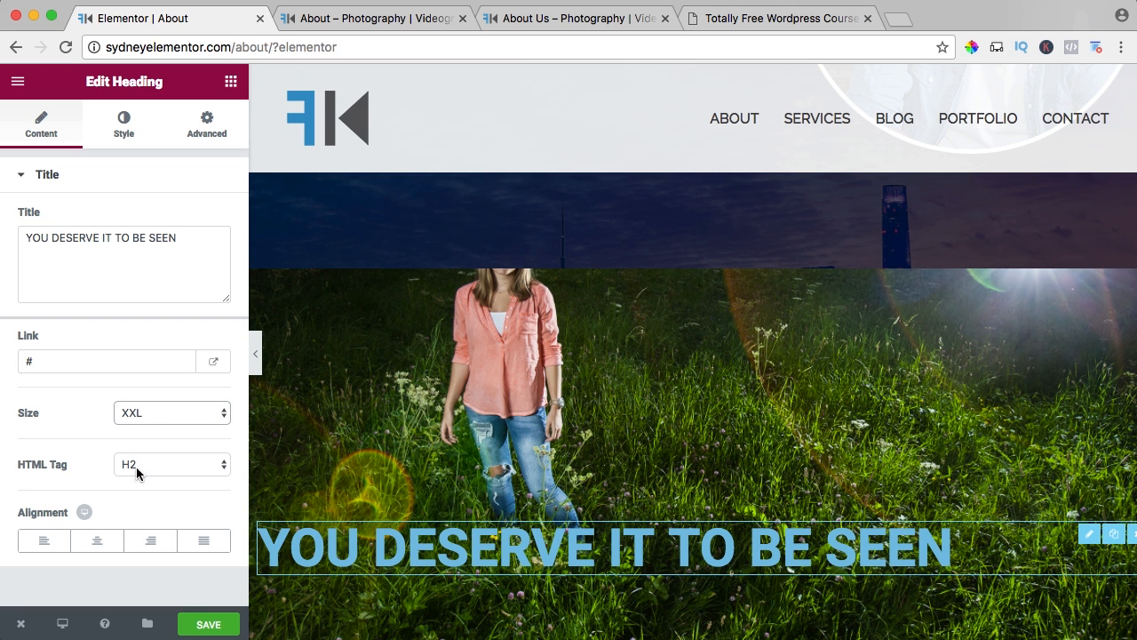
pyautogui.click(97, 541)
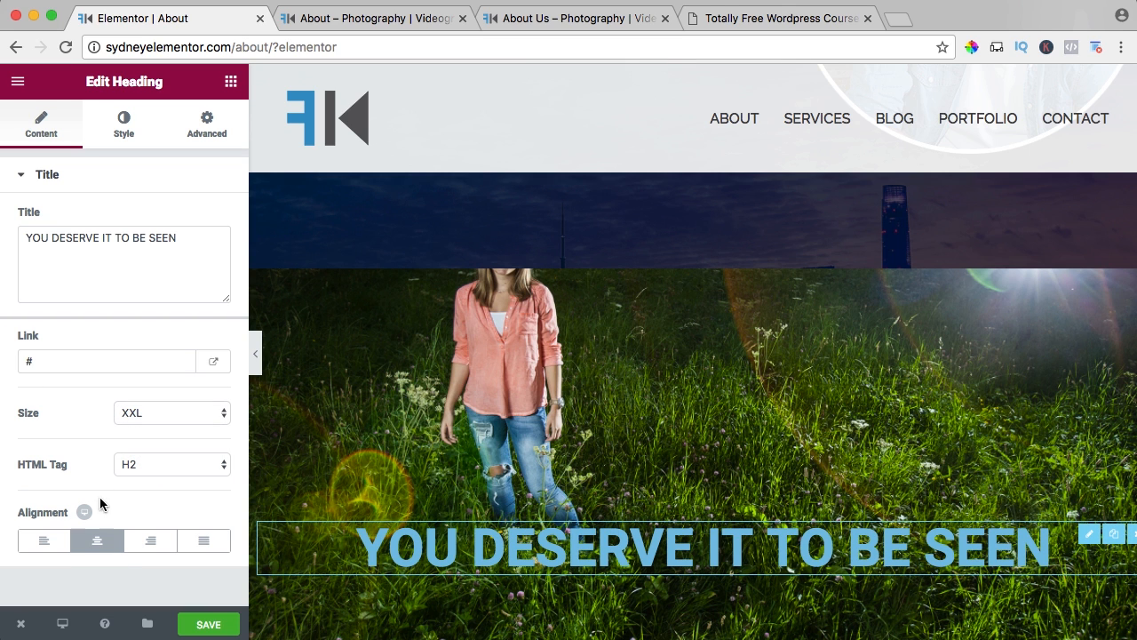
# Color the heading white and enclose its title text in double quotation marks.
pyautogui.click(123, 131)
pyautogui.click(192, 221)
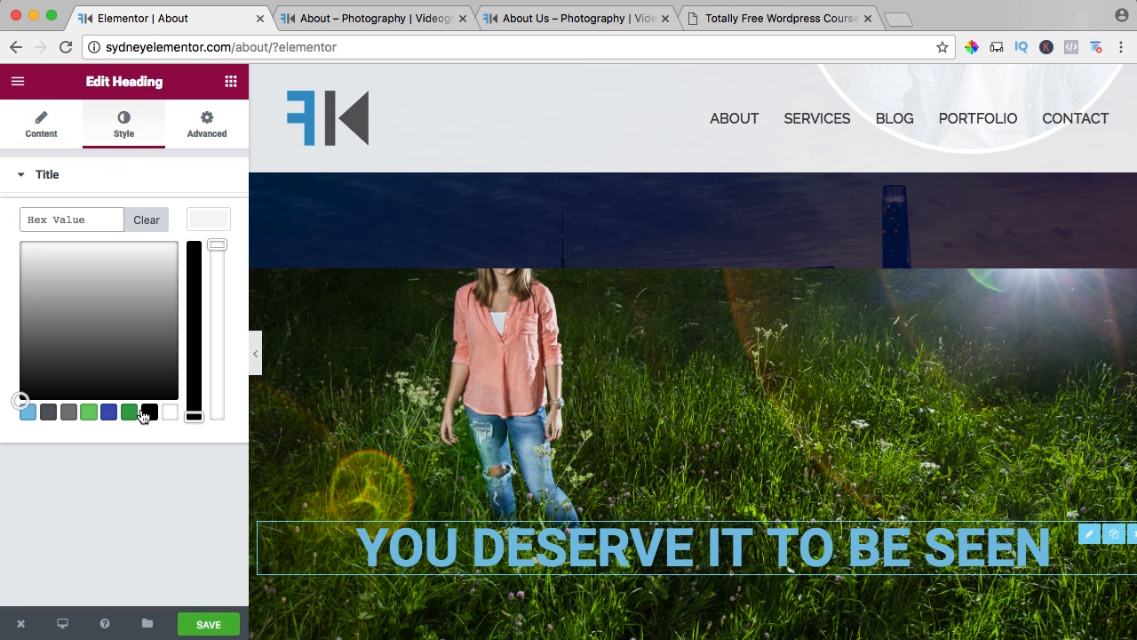
pyautogui.click(168, 413)
pyautogui.click(39, 124)
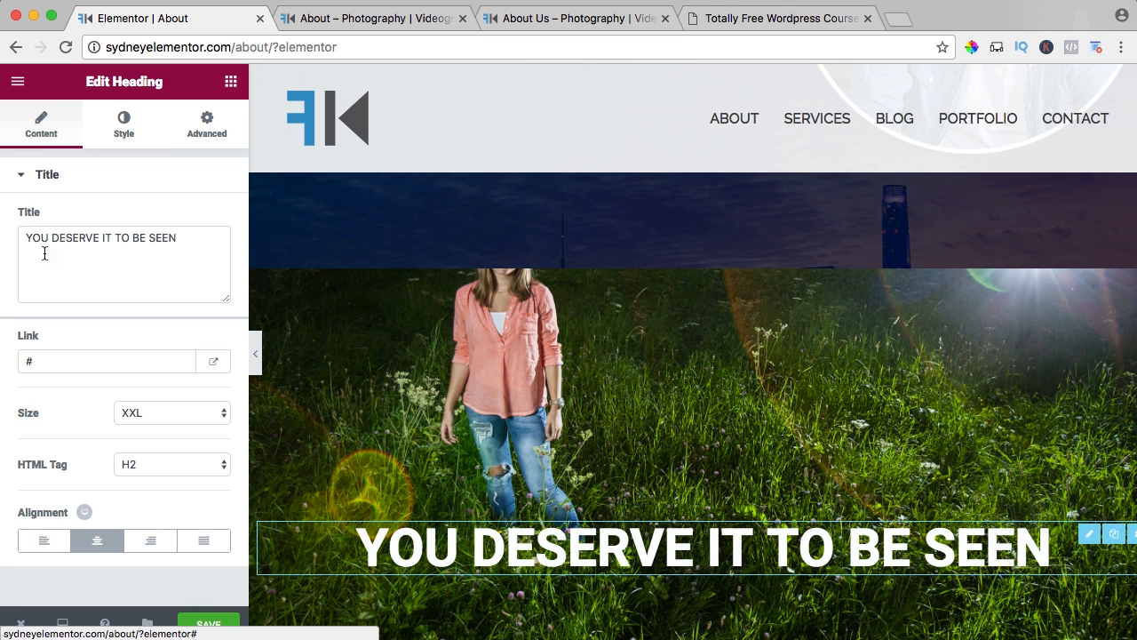
pyautogui.click(28, 236)
pyautogui.write('"')
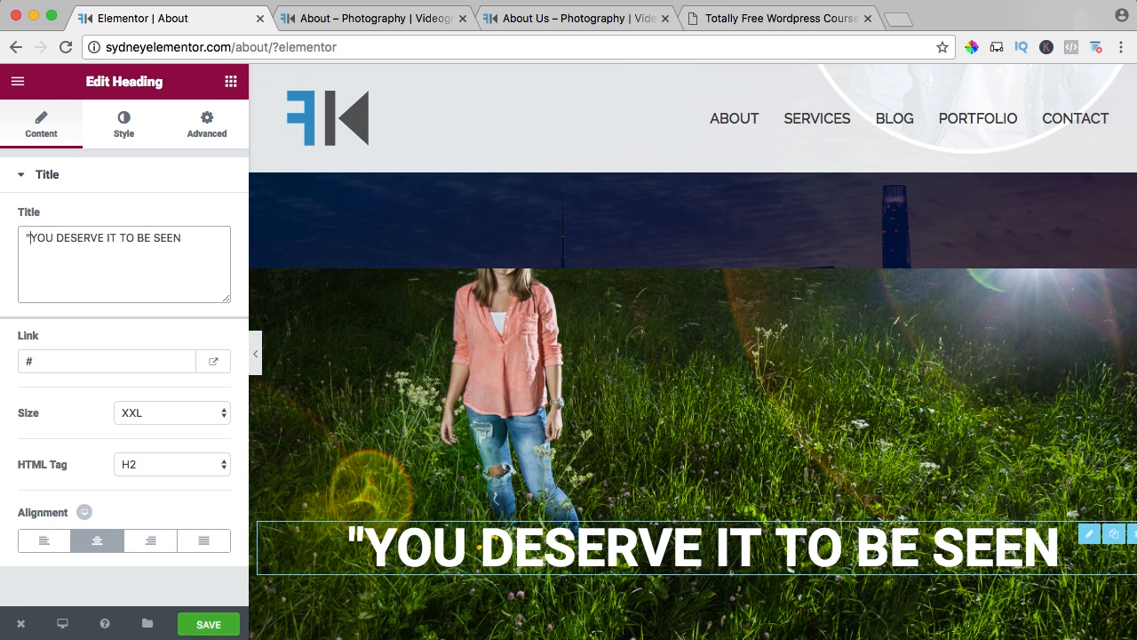
pyautogui.write('"')
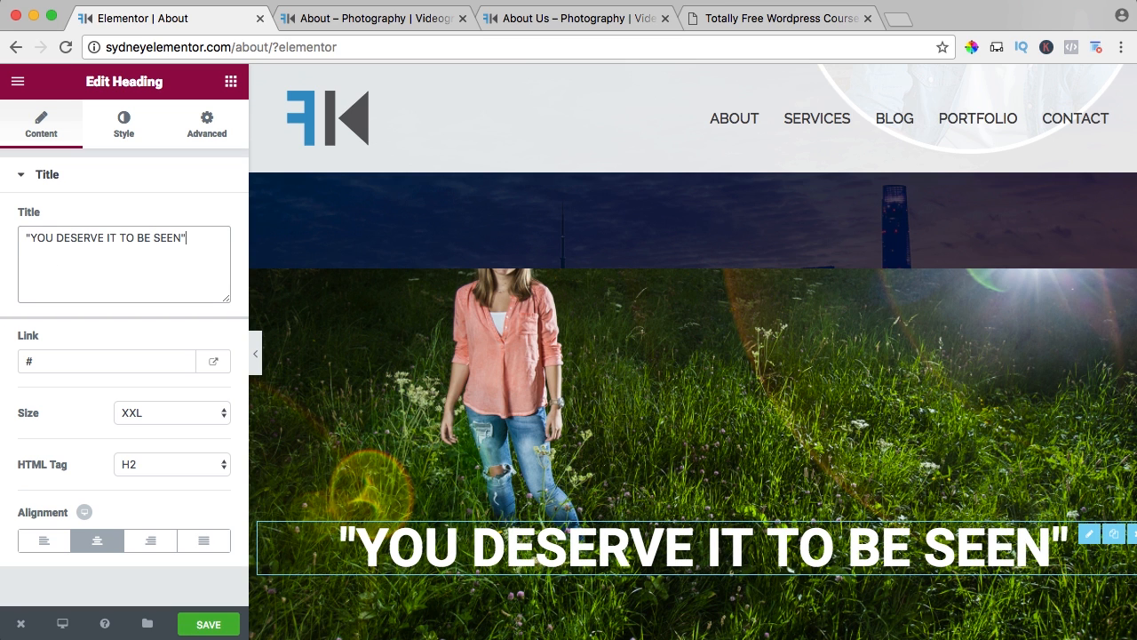
# Add an Image widget below the "YOU DESERVE IT TO BE SEEN" heading and open its image selection.
pyautogui.click(230, 81)
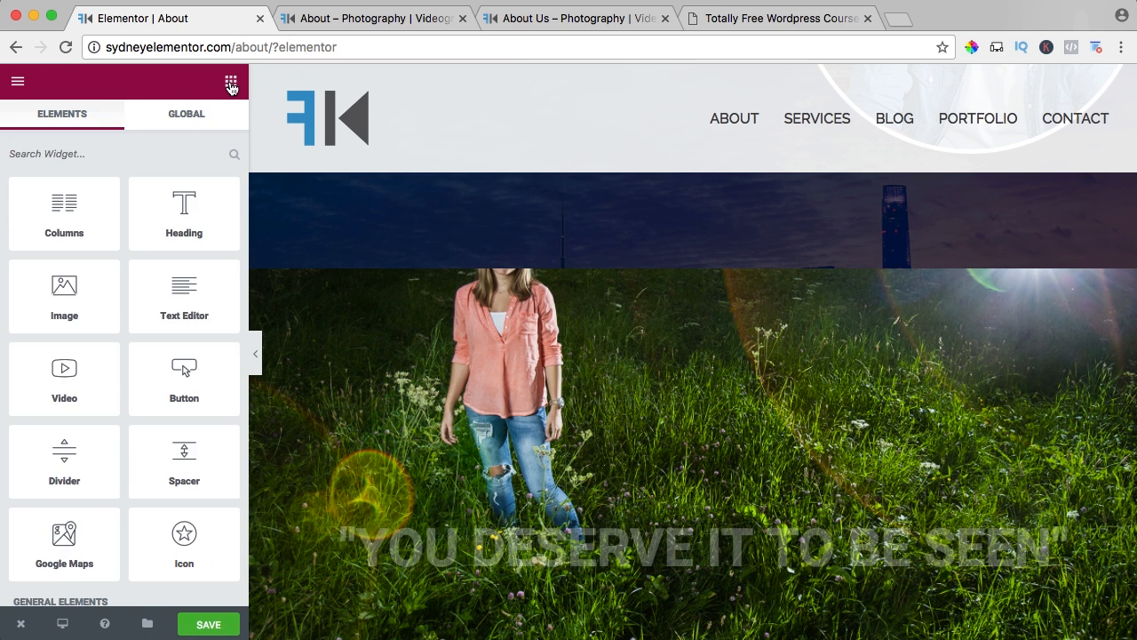
pyautogui.moveTo(63, 297); pyautogui.dragTo(695, 580)
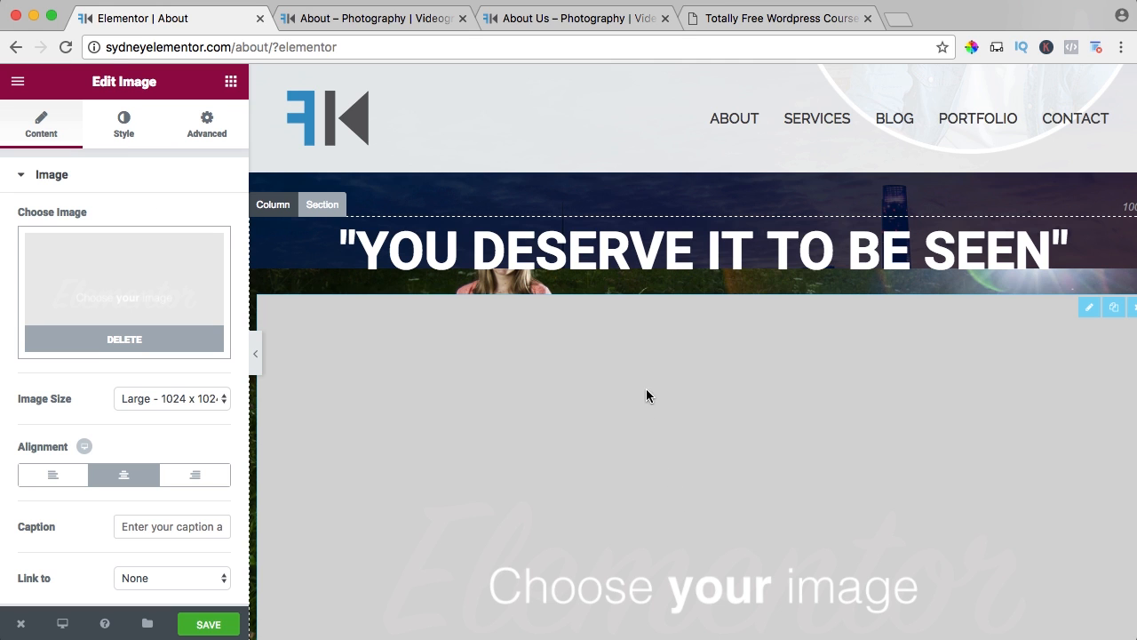
pyautogui.click(125, 274)
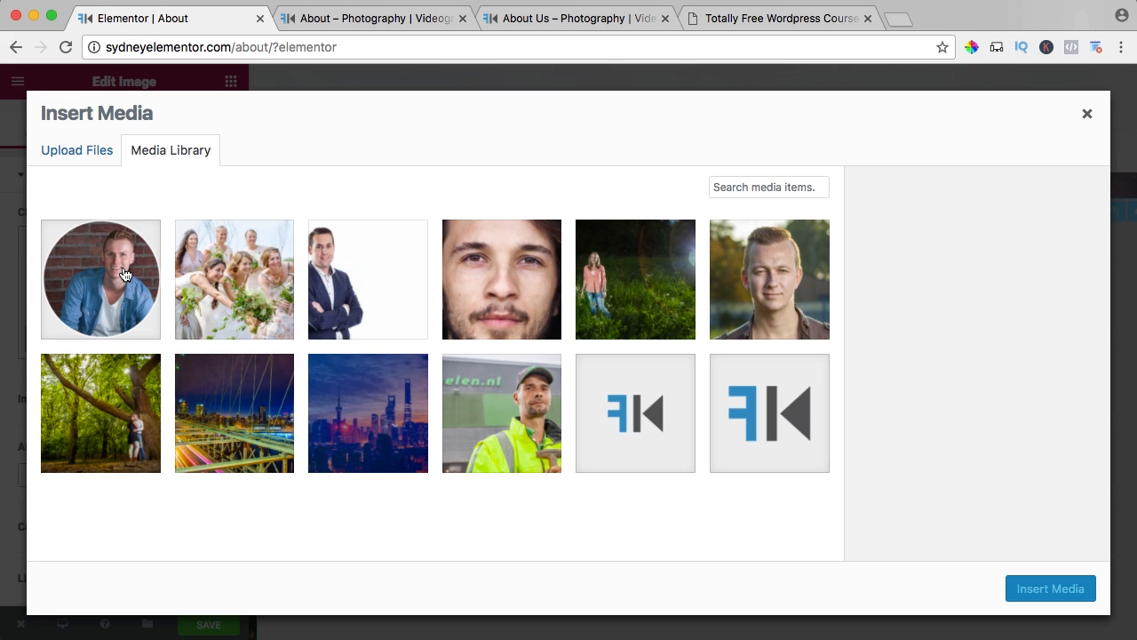
# Upload the white logo PNG from the Enfold2017 subfolder 01. Settings to the media library.
pyautogui.click(85, 164)
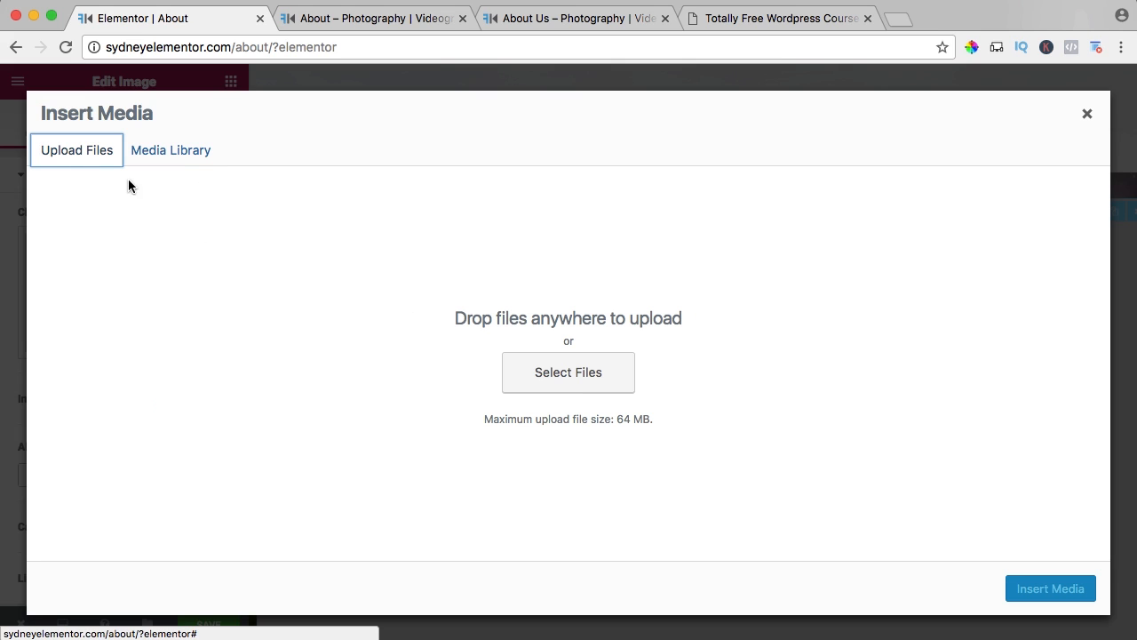
pyautogui.click(570, 380)
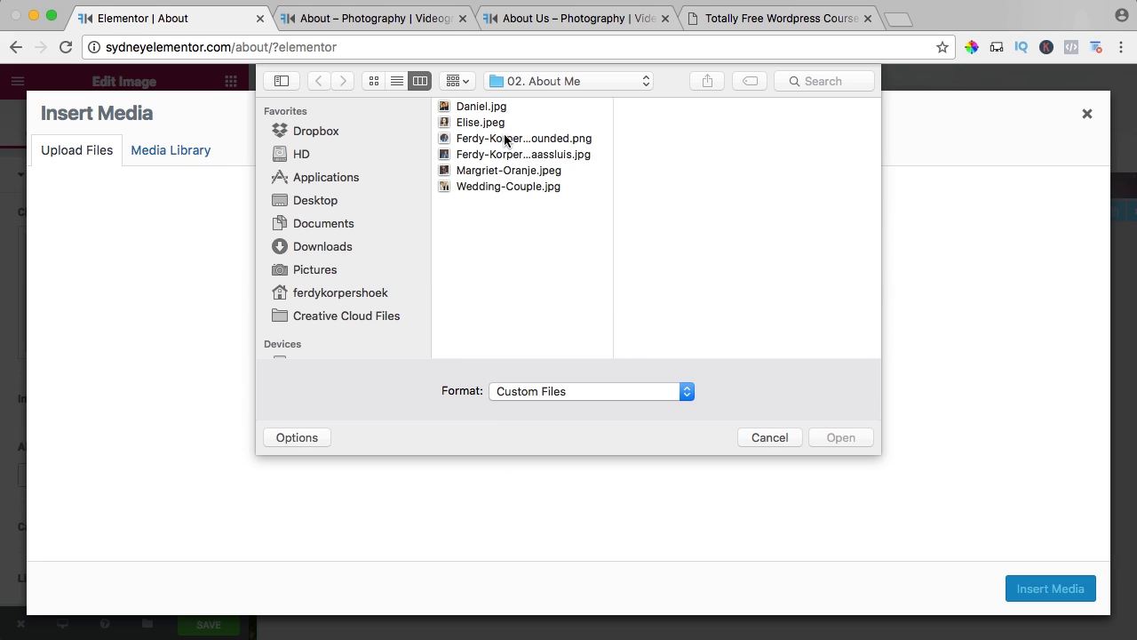
pyautogui.click(537, 82)
pyautogui.click(533, 100)
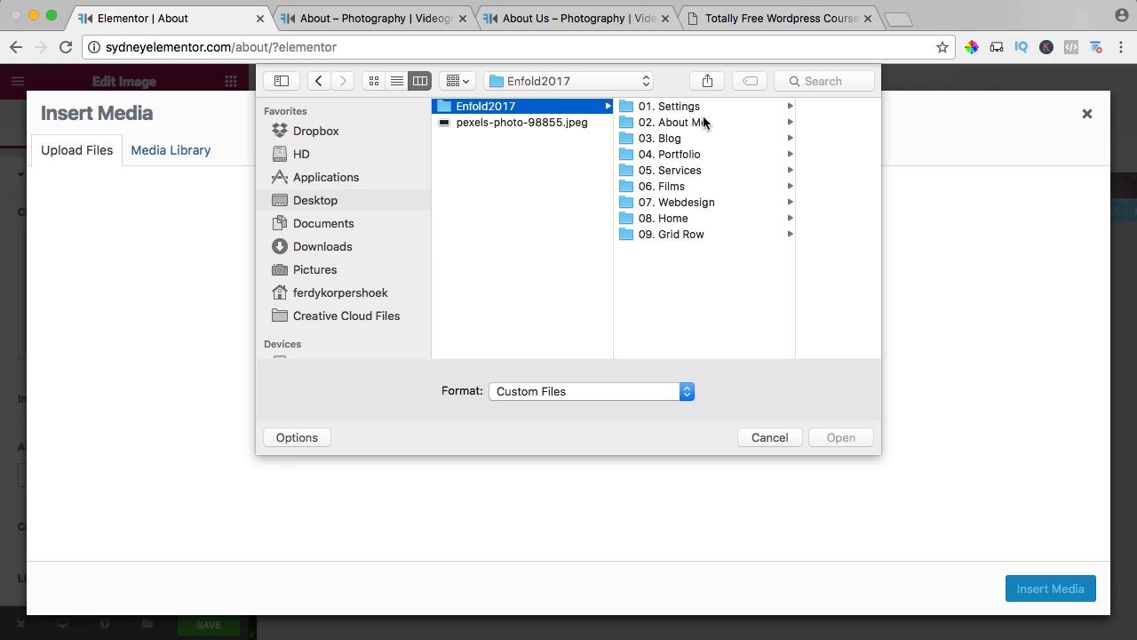
pyautogui.click(679, 108)
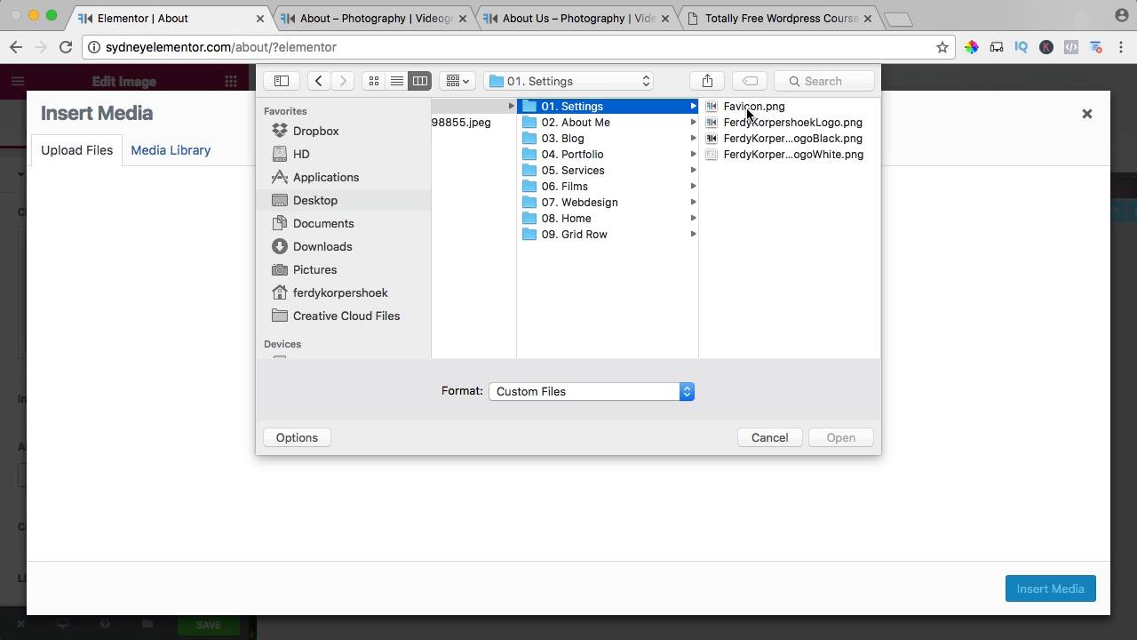
pyautogui.click(739, 154)
pyautogui.press('space')
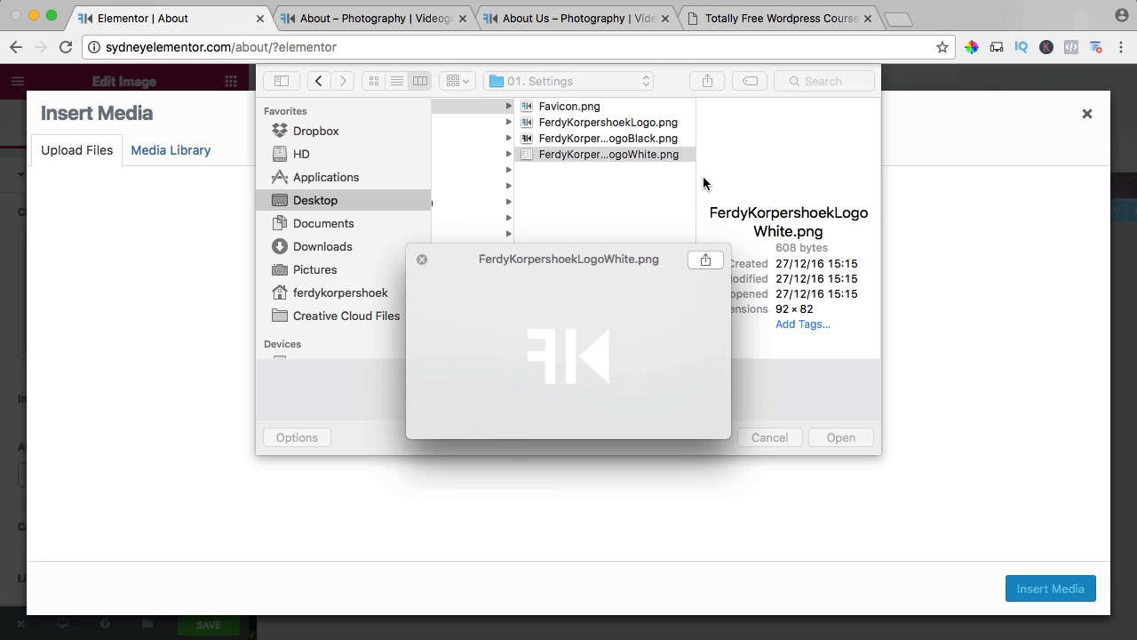
pyautogui.press('space')
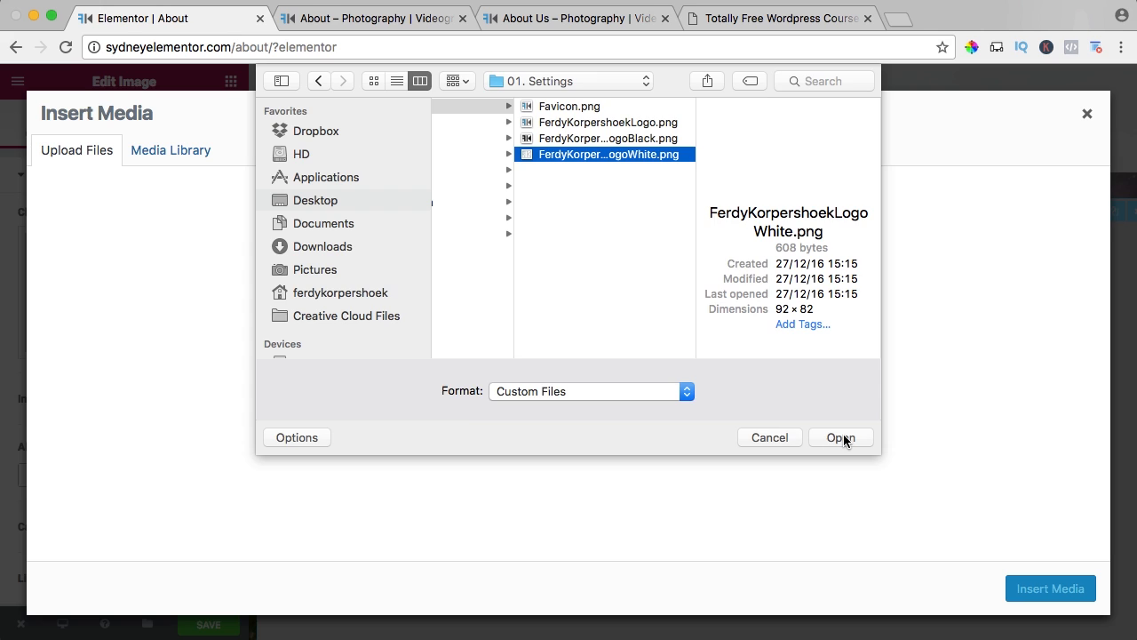
pyautogui.click(841, 436)
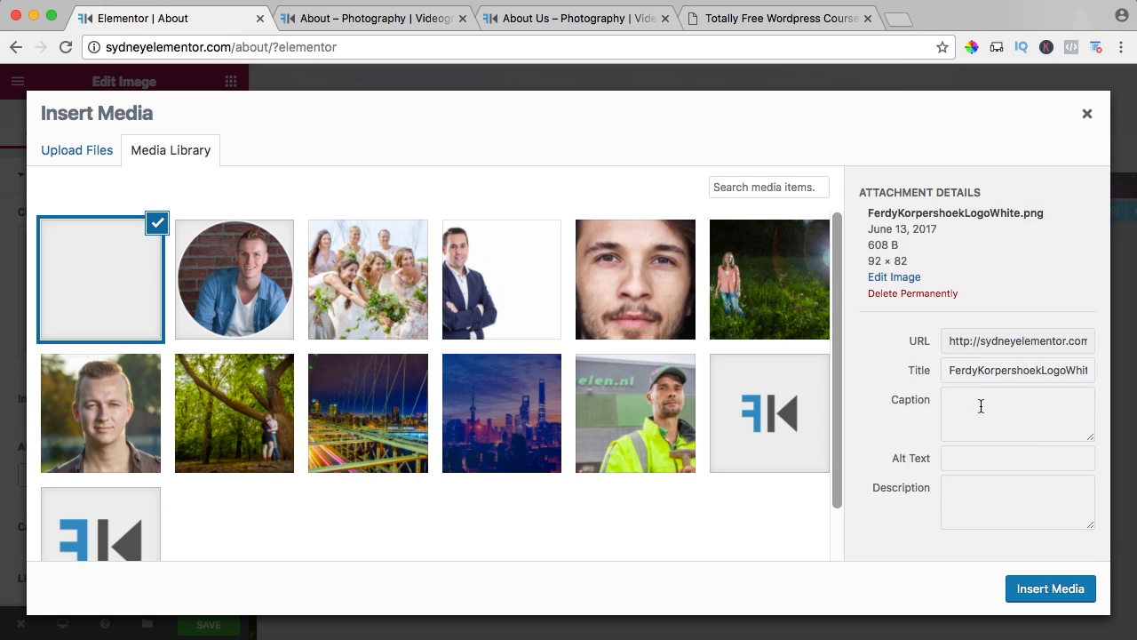
# Copy the white logo's title into its alt text and insert the logo into the Image widget.
pyautogui.click(998, 451)
pyautogui.press('super+a')
pyautogui.press('super+c')
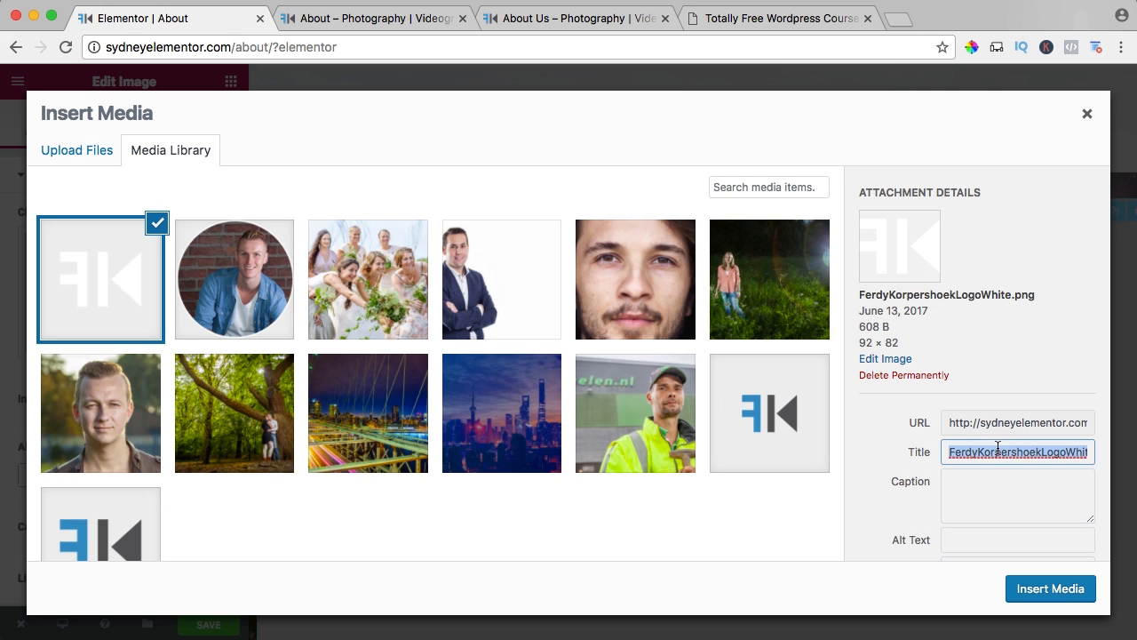
pyautogui.click(989, 539)
pyautogui.press('super+v')
pyautogui.click(1045, 588)
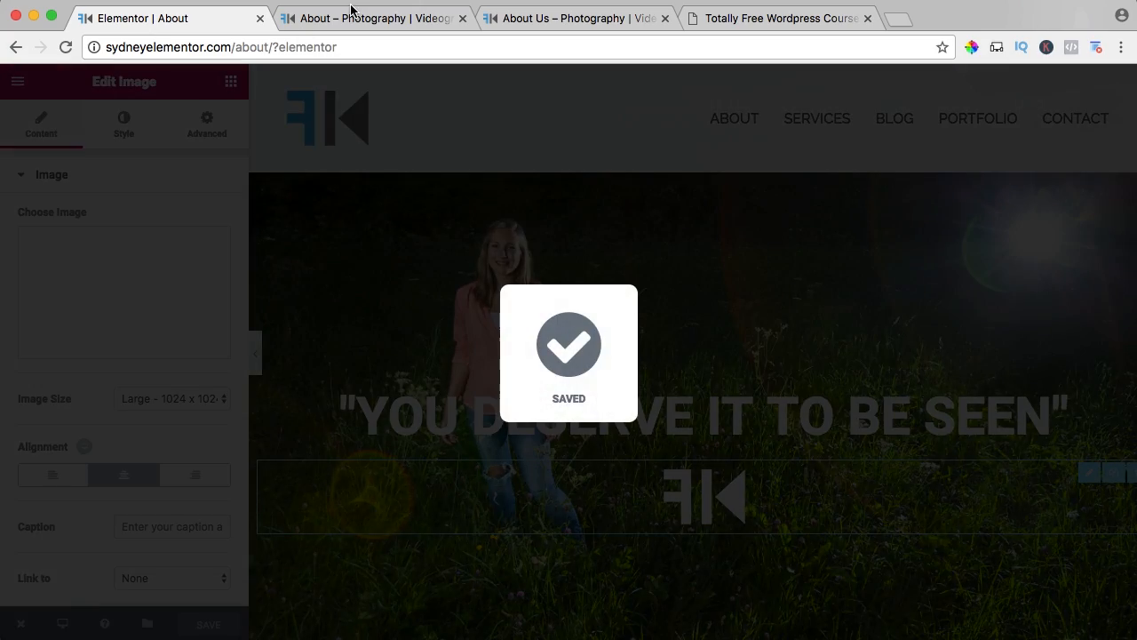
# Reload the live About page and check how the meadow portrait section with heading and logo looks.
pyautogui.click(347, 20)
pyautogui.press('super+r')
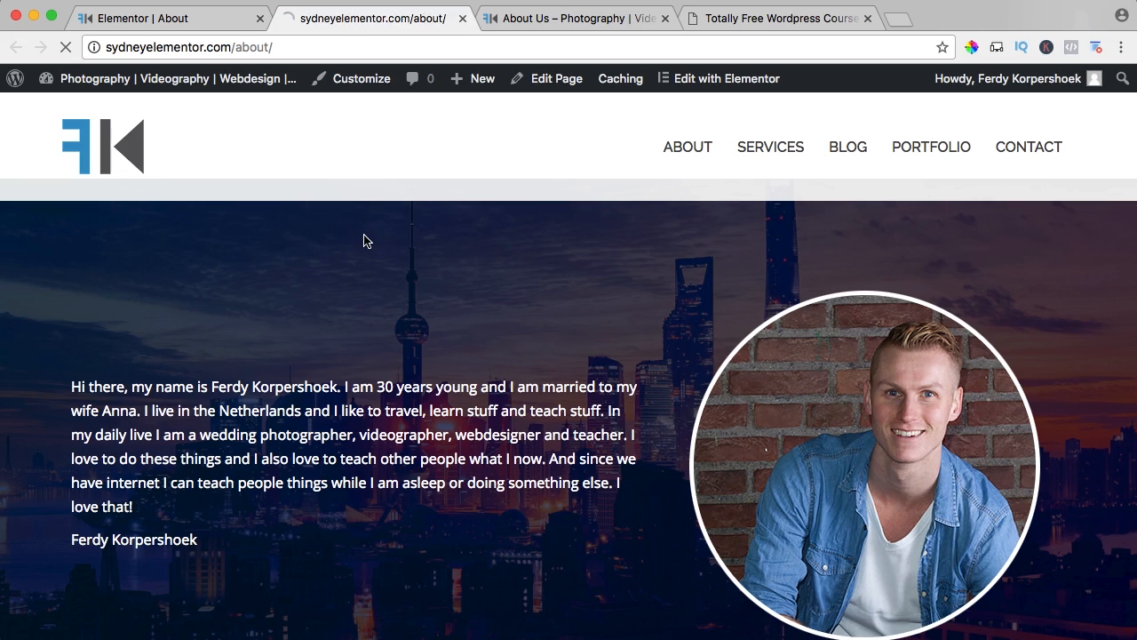
pyautogui.scroll(-5, 370, 235)
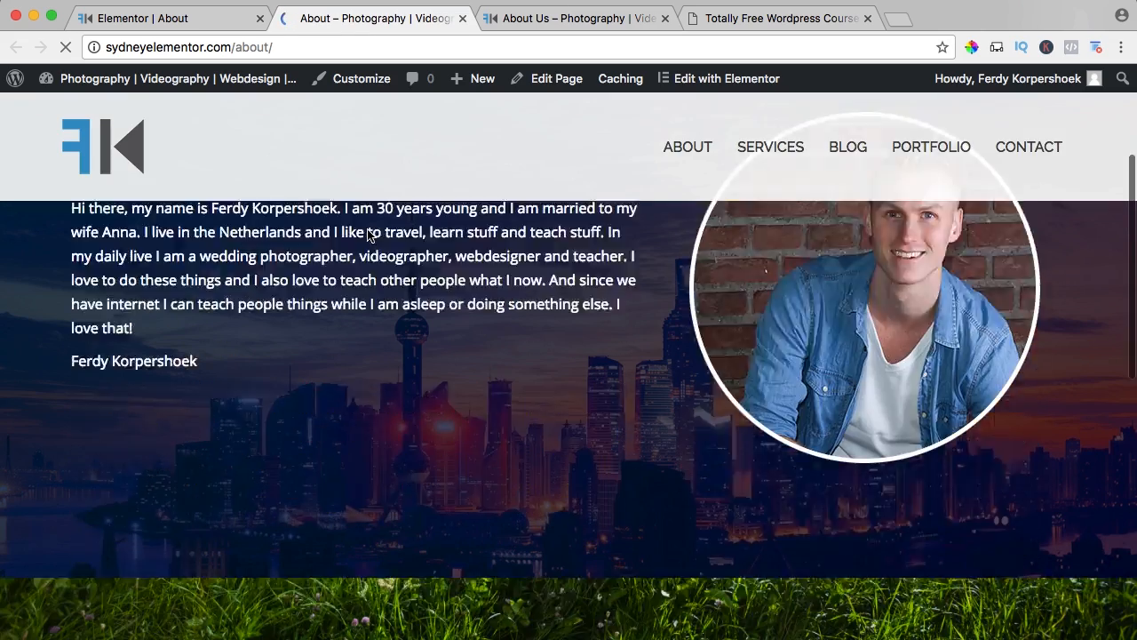
pyautogui.scroll(-3, 371, 236)
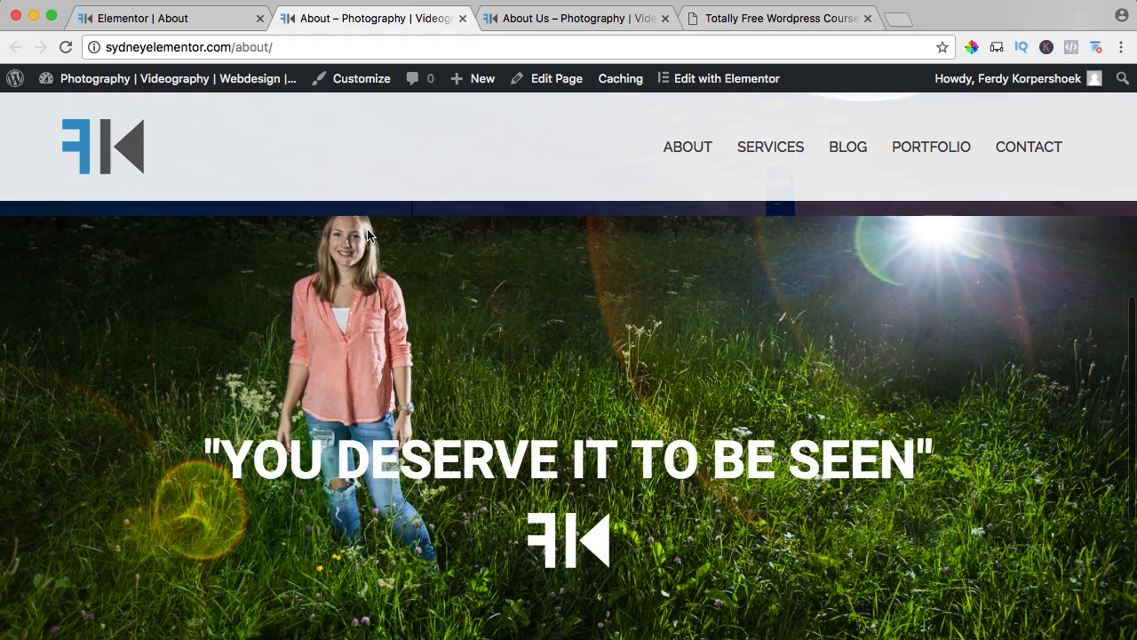
pyautogui.scroll(-5, 619, 331)
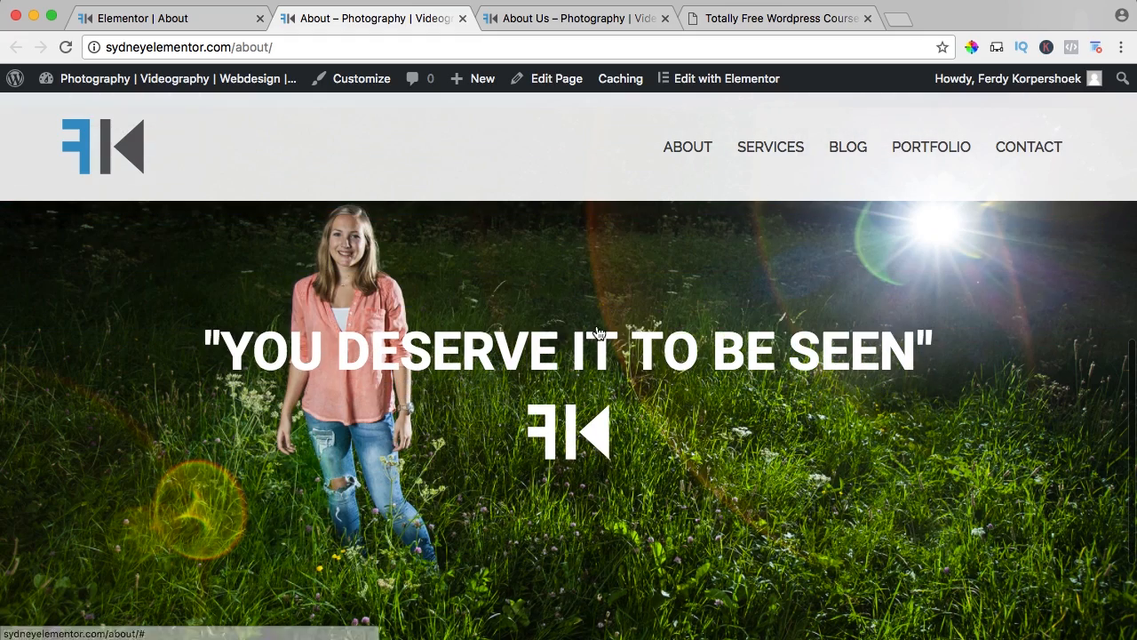
pyautogui.scroll(10, 619, 332)
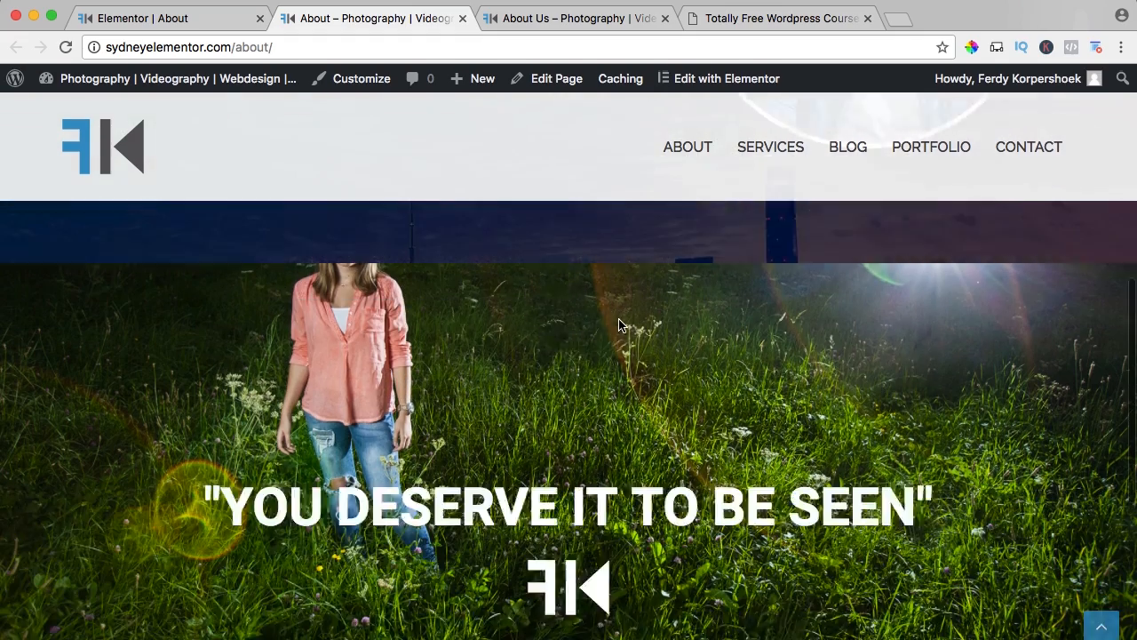
# Return to the Elementor editor and add a new single-column section below the meadow portrait section.
pyautogui.hotkey('ctrl', 'shift', 'Tab')
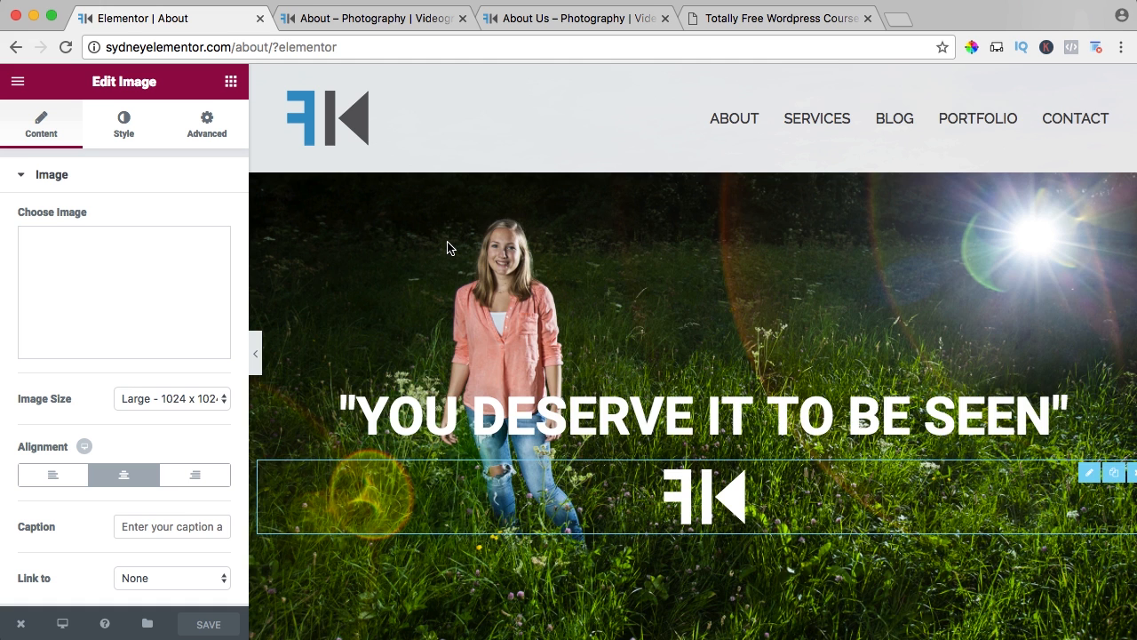
pyautogui.scroll(-5, 448, 247)
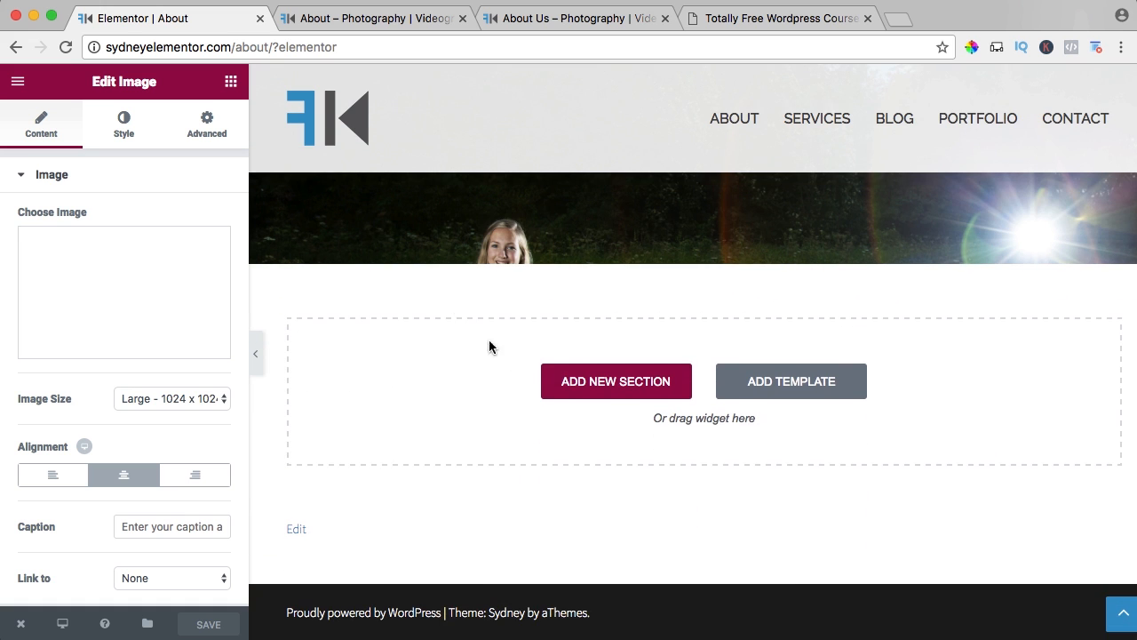
pyautogui.click(612, 389)
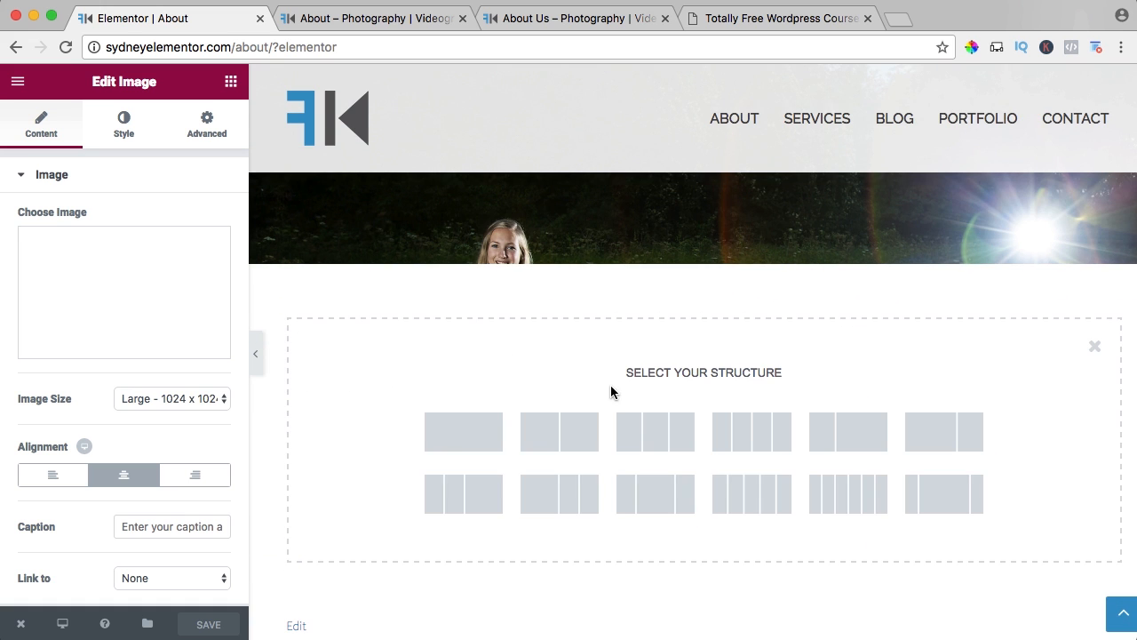
pyautogui.click(470, 438)
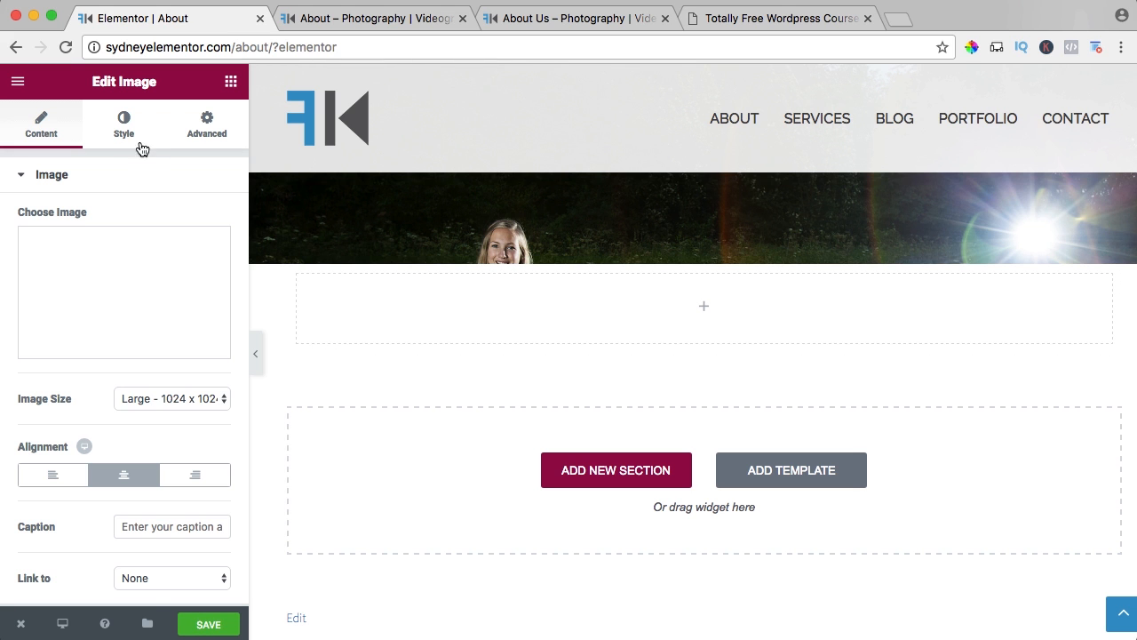
# Add a Testimonial widget to the new empty section.
pyautogui.click(230, 81)
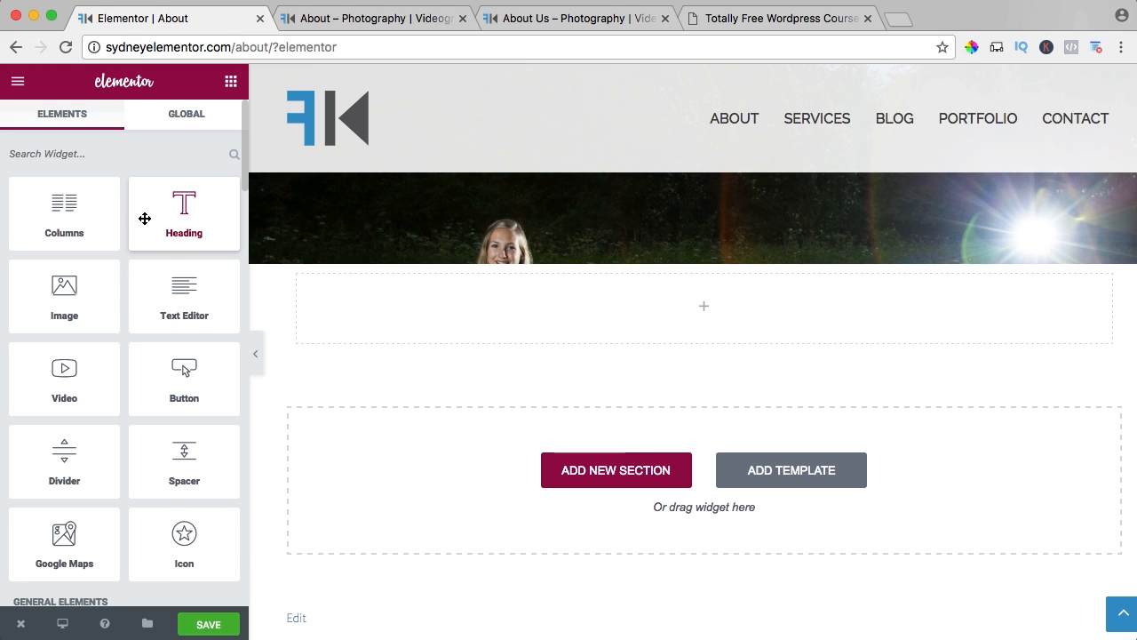
pyautogui.scroll(-5, 134, 220)
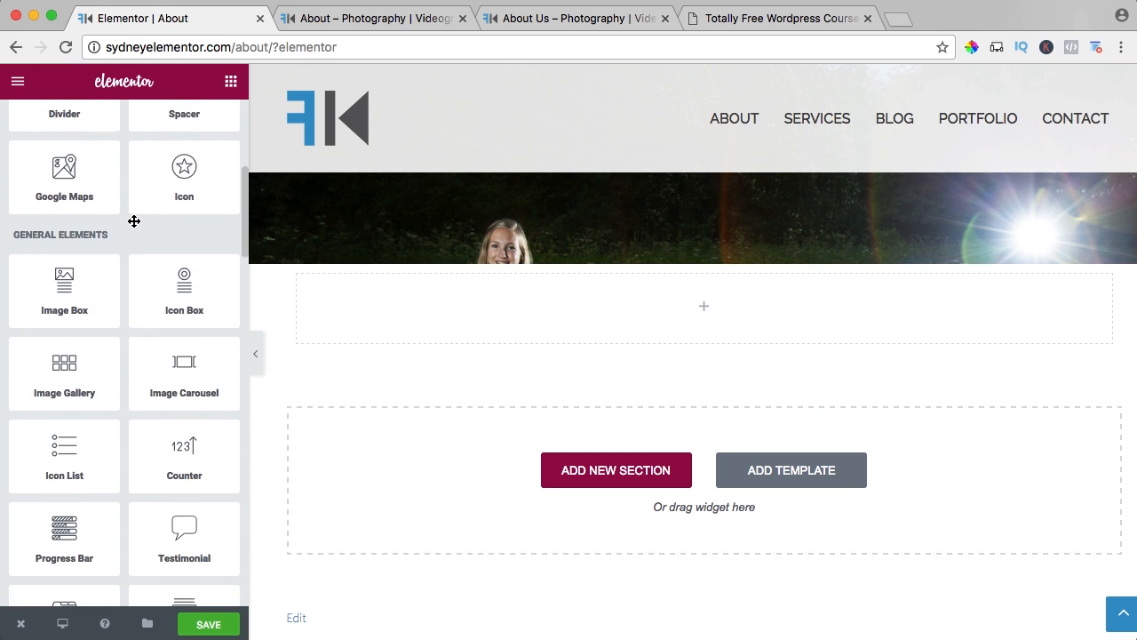
pyautogui.scroll(-4, 134, 222)
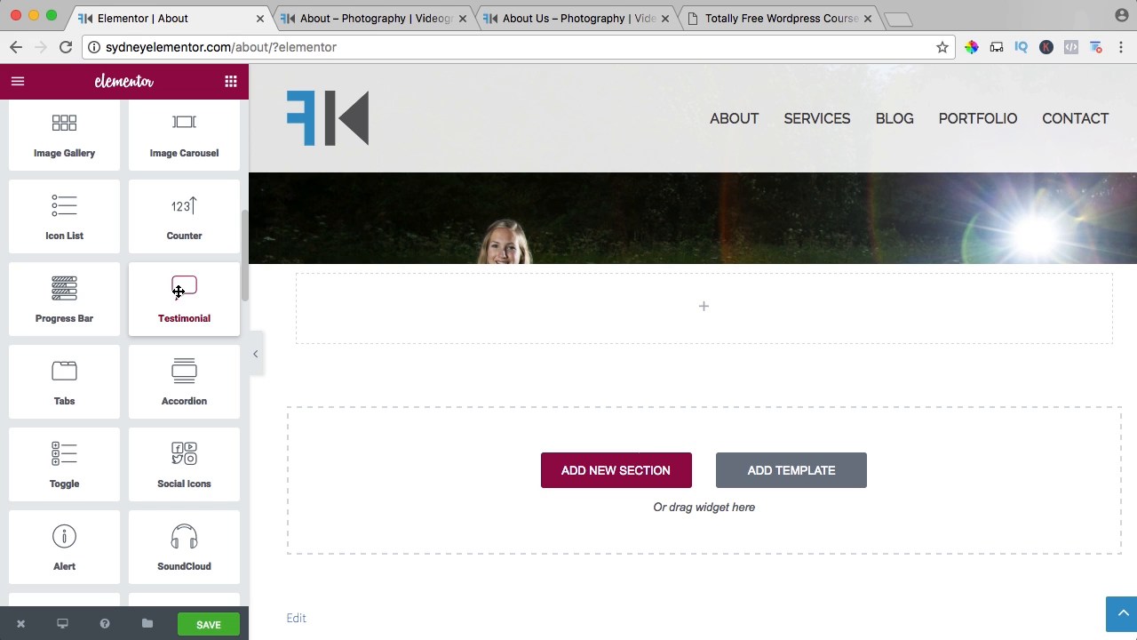
pyautogui.moveTo(178, 290); pyautogui.dragTo(459, 303)
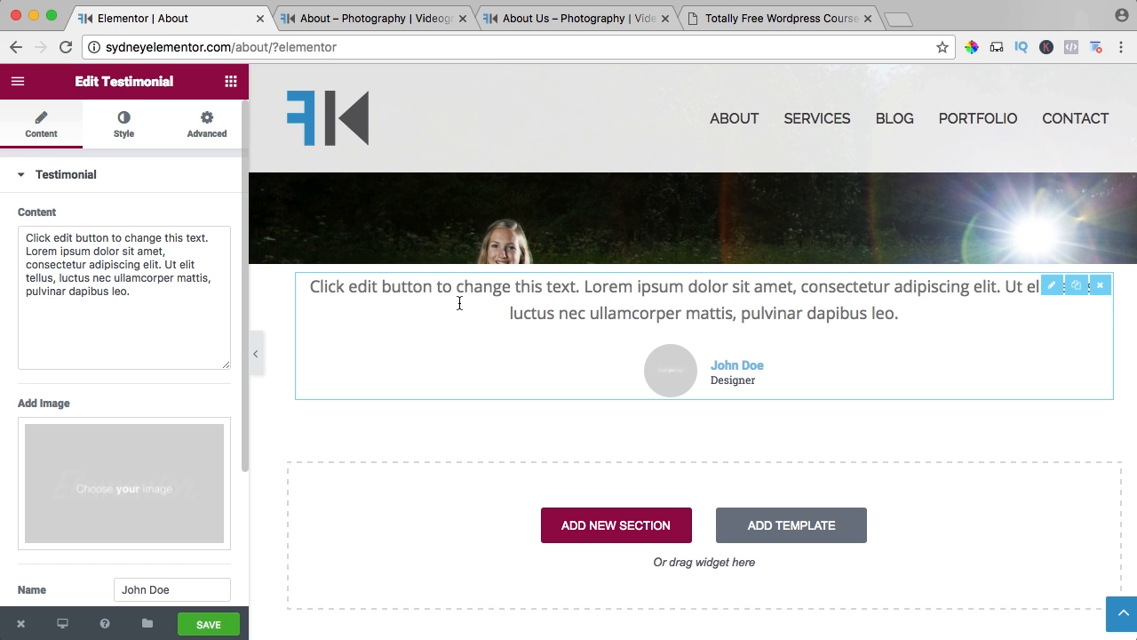
# Copy the quote about amazing pictures from the "WHAT PEOPLE SAY ABOUT ME" section of the reference About Us page.
pyautogui.click(784, 19)
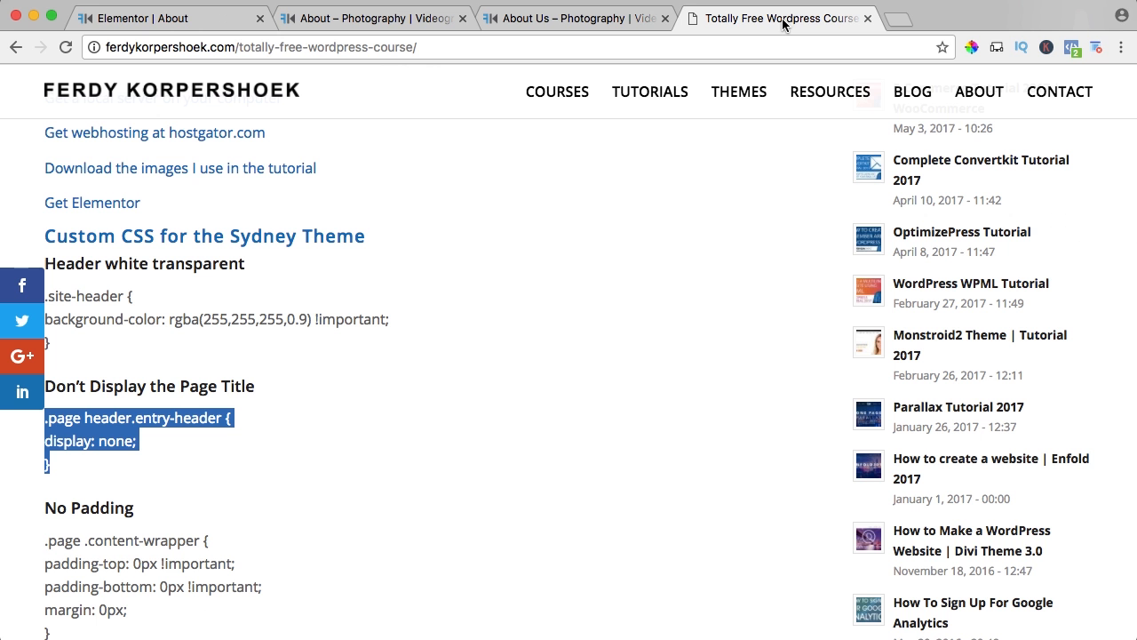
pyautogui.click(568, 18)
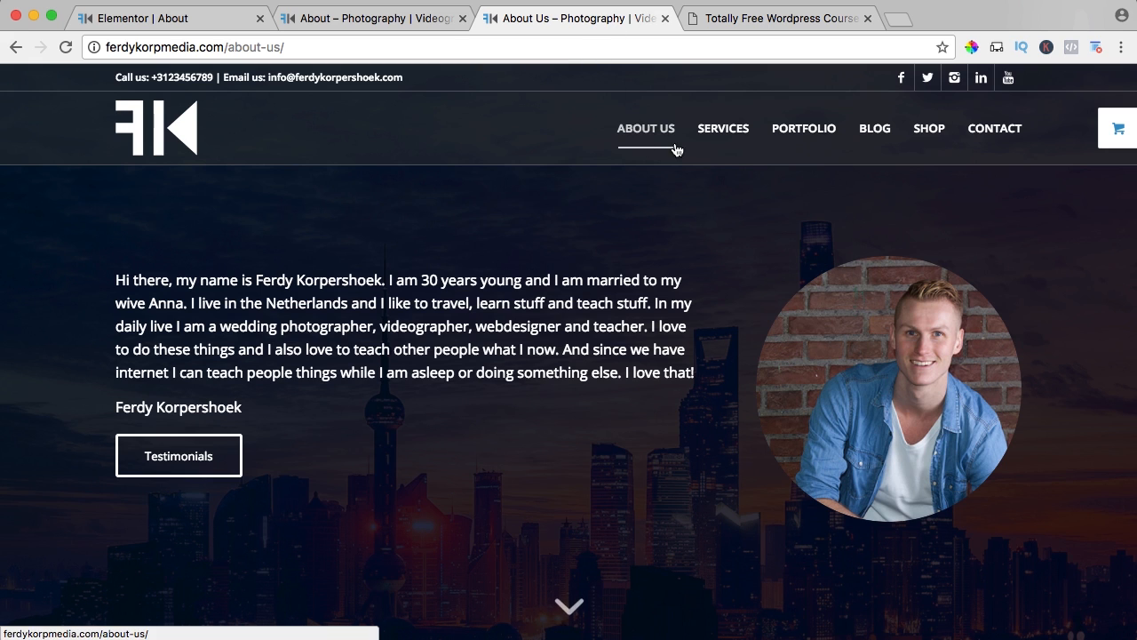
pyautogui.scroll(-5, 667, 178)
pyautogui.scroll(-5, 653, 227)
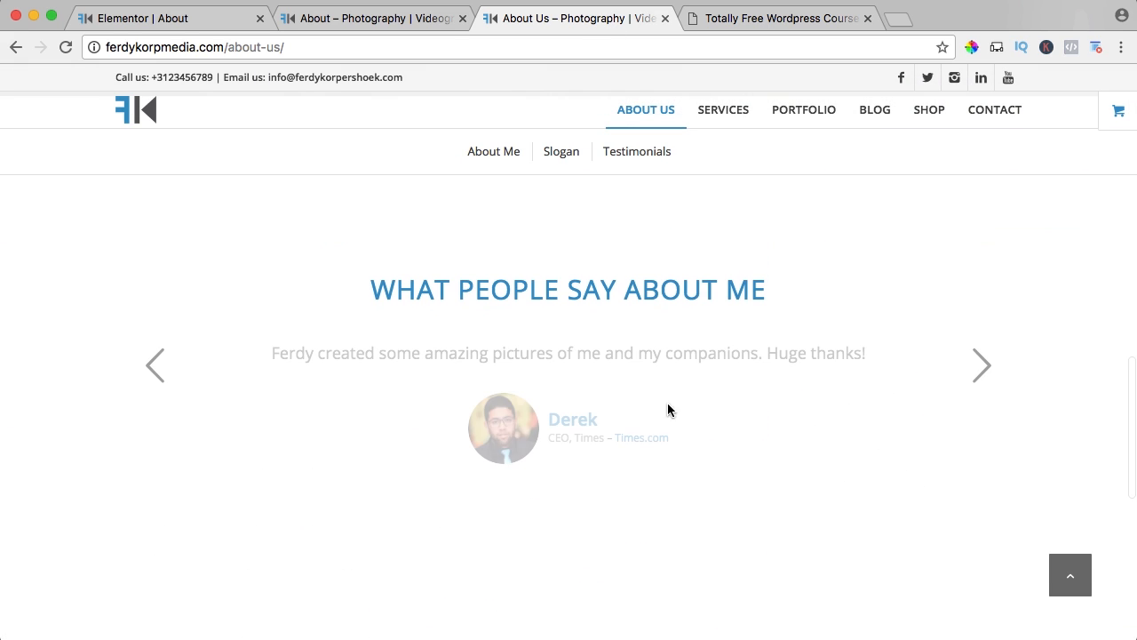
pyautogui.moveTo(871, 356); pyautogui.dragTo(273, 355)
pyautogui.press('super+c')
# Replace the Testimonial widget's placeholder content in the Elementor editor with the copied quote.
pyautogui.click(190, 12)
pyautogui.click(183, 261)
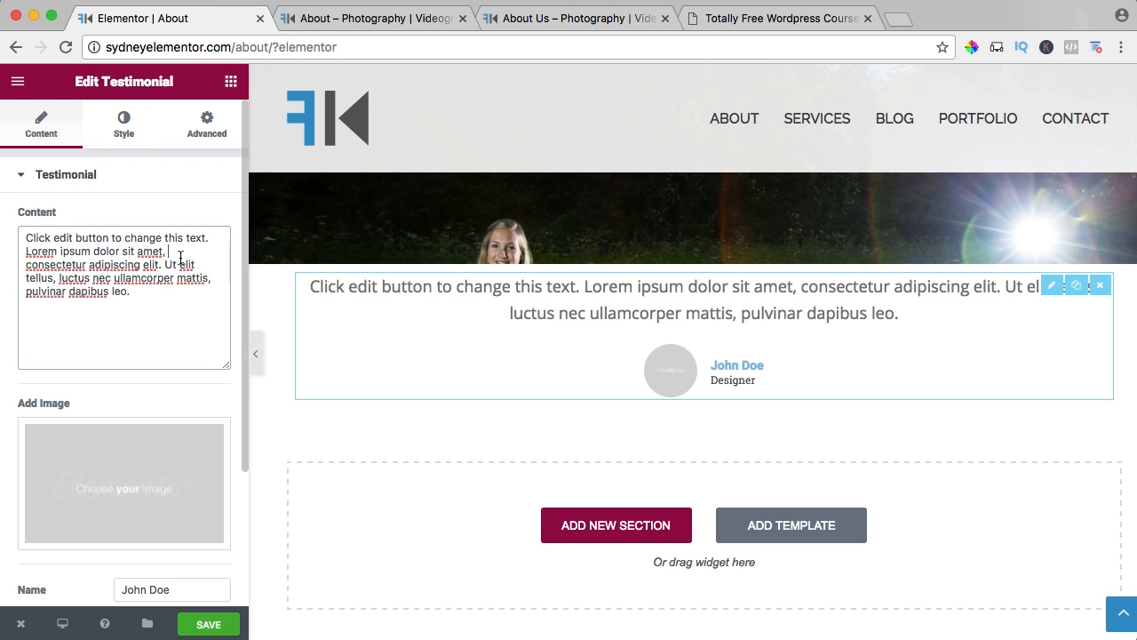
pyautogui.press('super+a')
pyautogui.press('super+v')
# Upload the portrait of the man in glasses and a light-blue tie from Enfold2017's 02. About Me folder as the testimonial image.
pyautogui.scroll(-3, 151, 268)
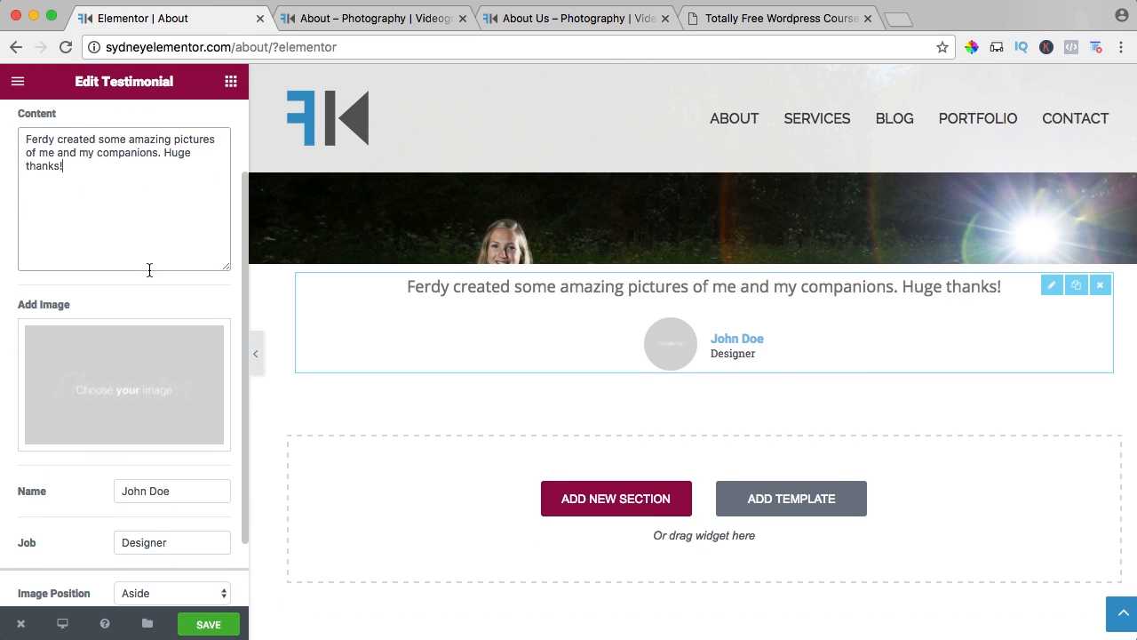
pyautogui.click(111, 380)
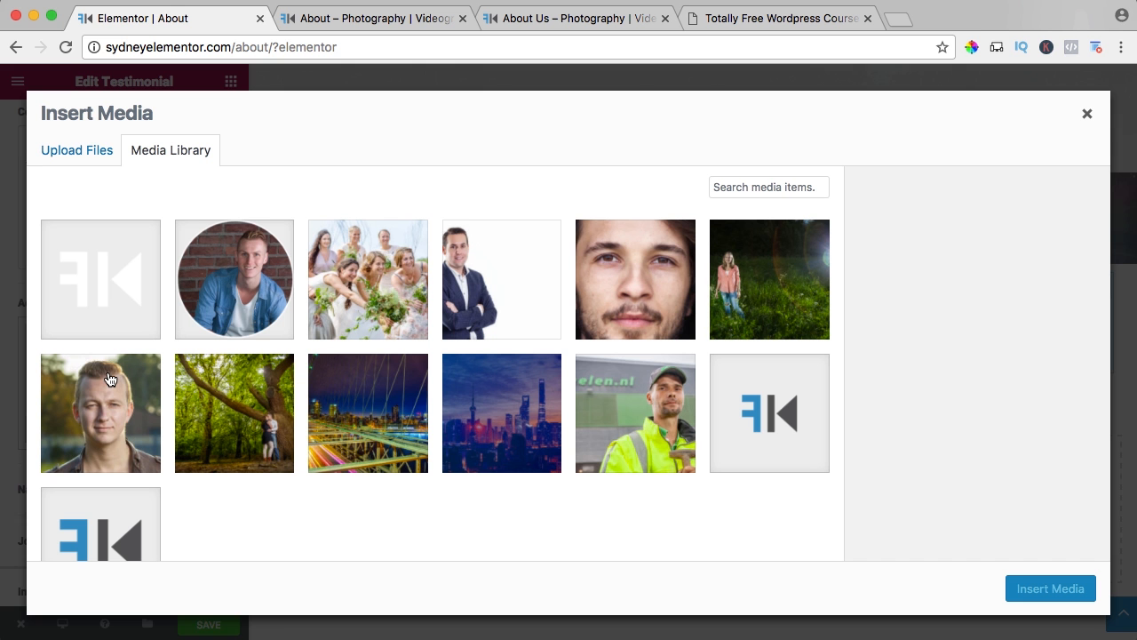
pyautogui.click(77, 152)
pyautogui.click(589, 382)
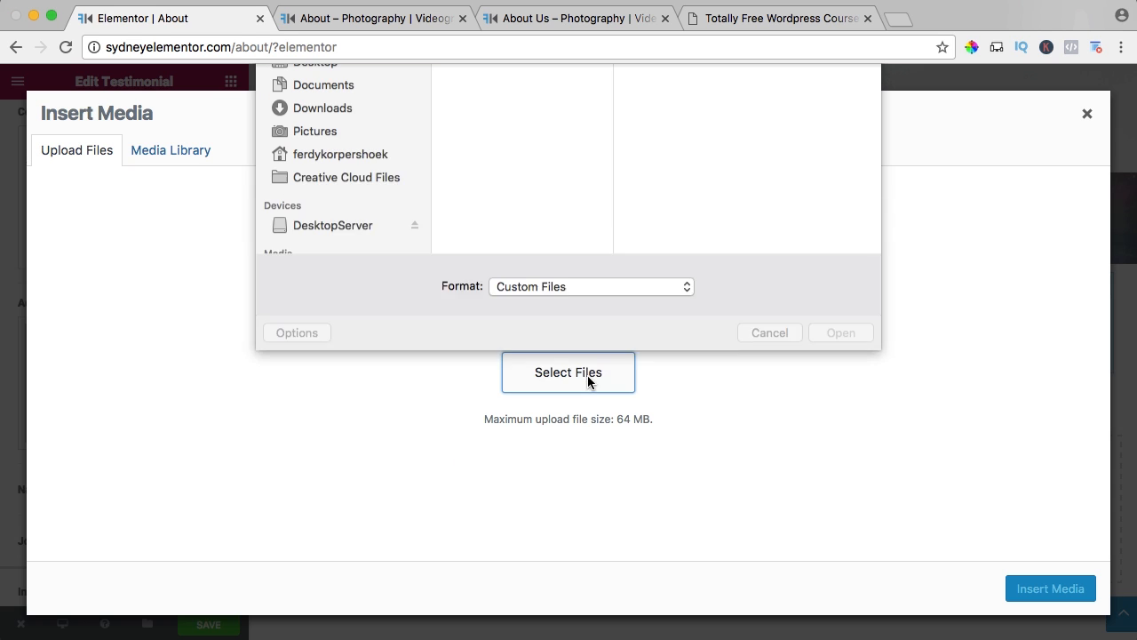
pyautogui.click(546, 81)
pyautogui.click(546, 99)
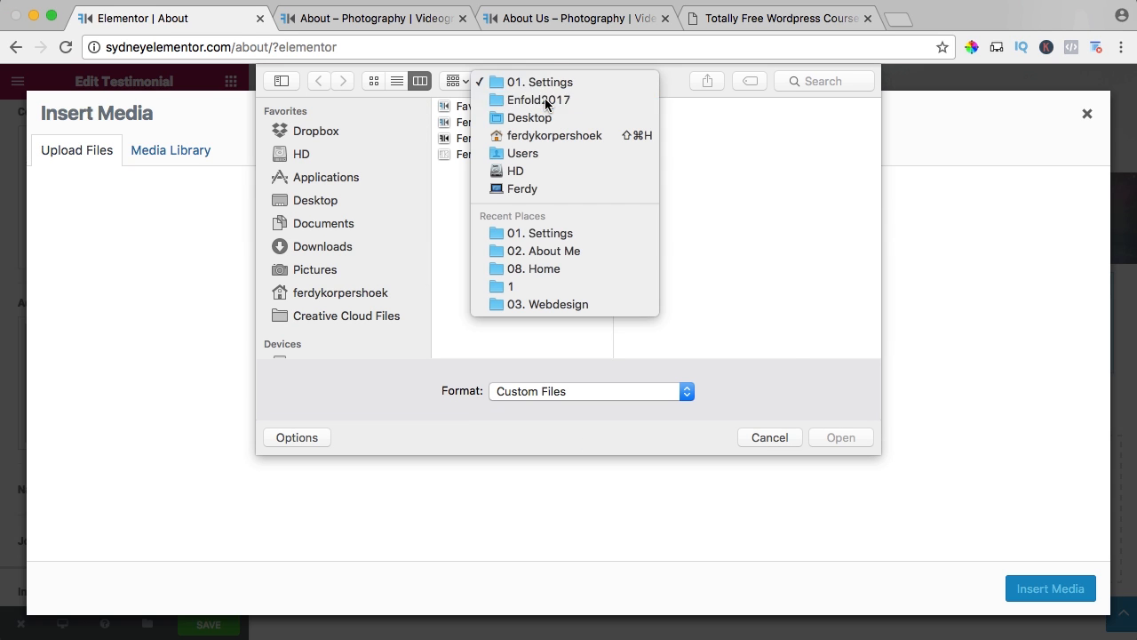
pyautogui.click(709, 122)
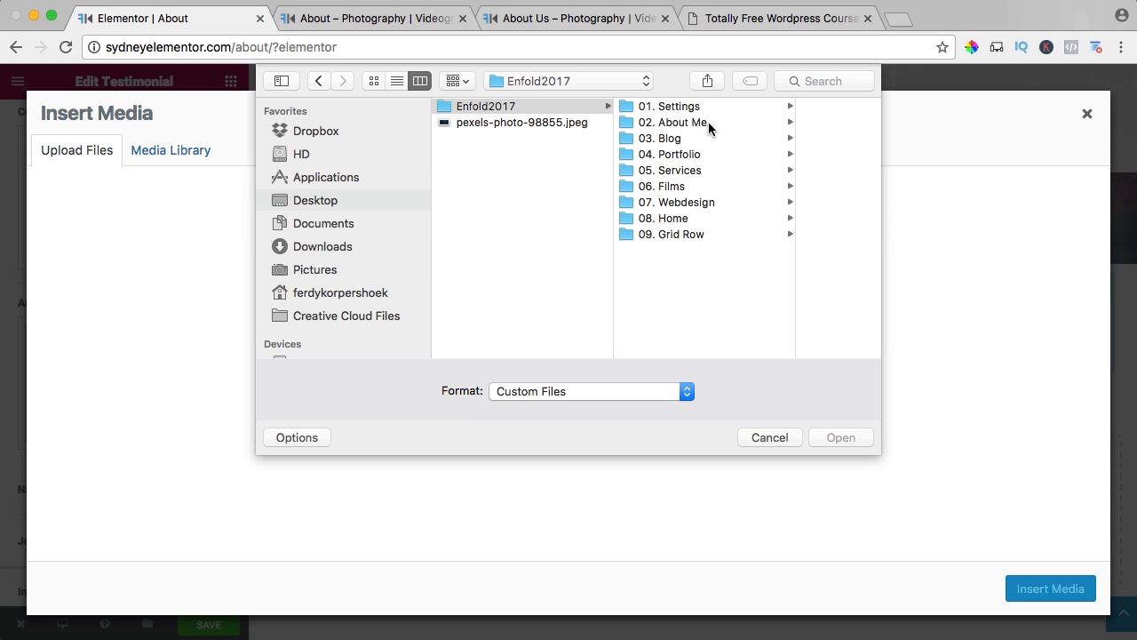
pyautogui.click(741, 108)
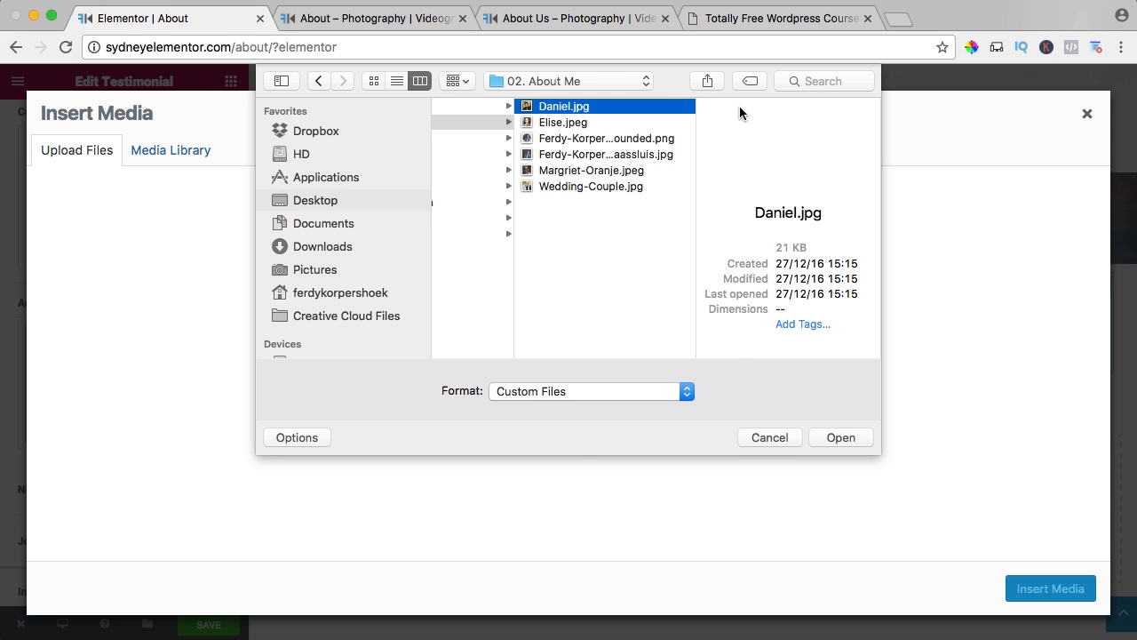
pyautogui.press('space')
pyautogui.press('space')
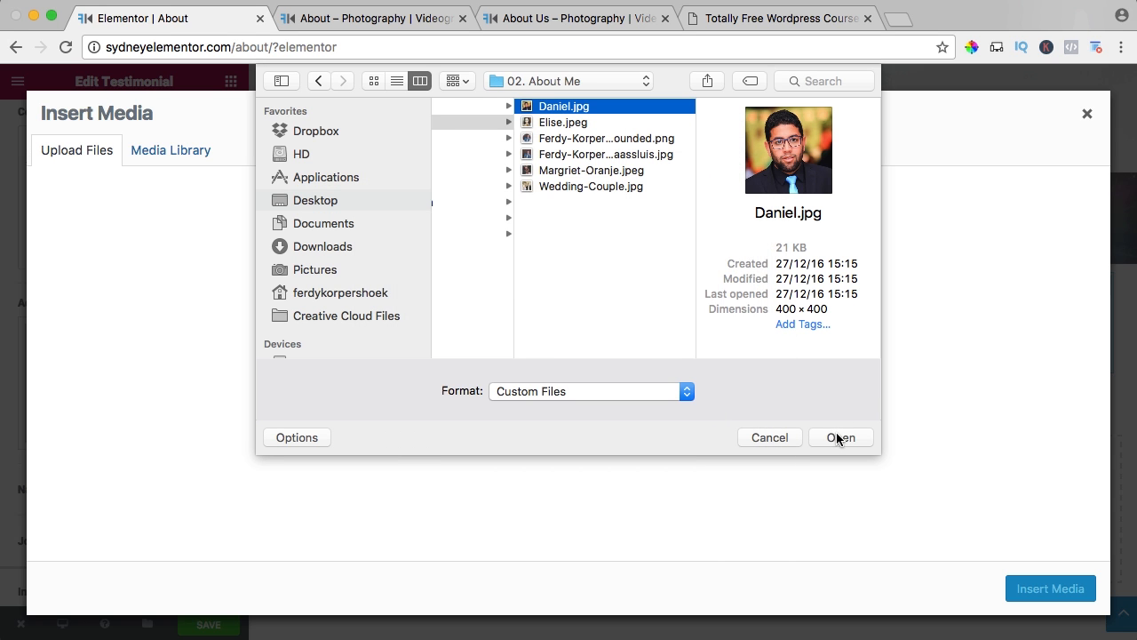
pyautogui.click(836, 434)
# Reuse the uploaded portrait's title as its alt text and insert the image into the Testimonial widget.
pyautogui.click(973, 390)
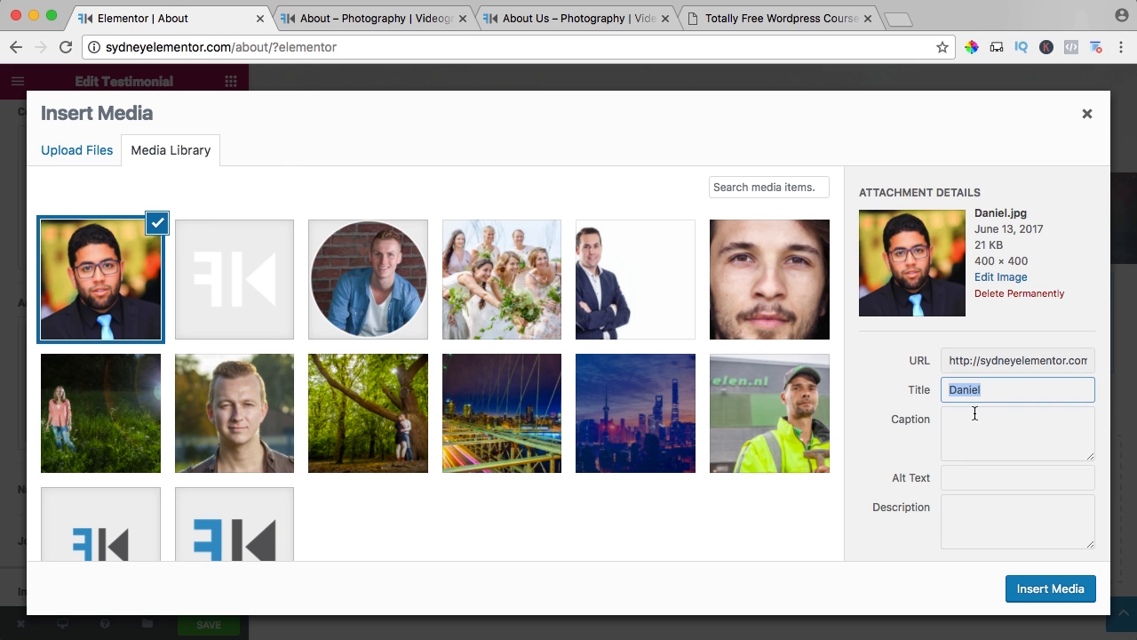
pyautogui.click(973, 477)
pyautogui.click(1045, 589)
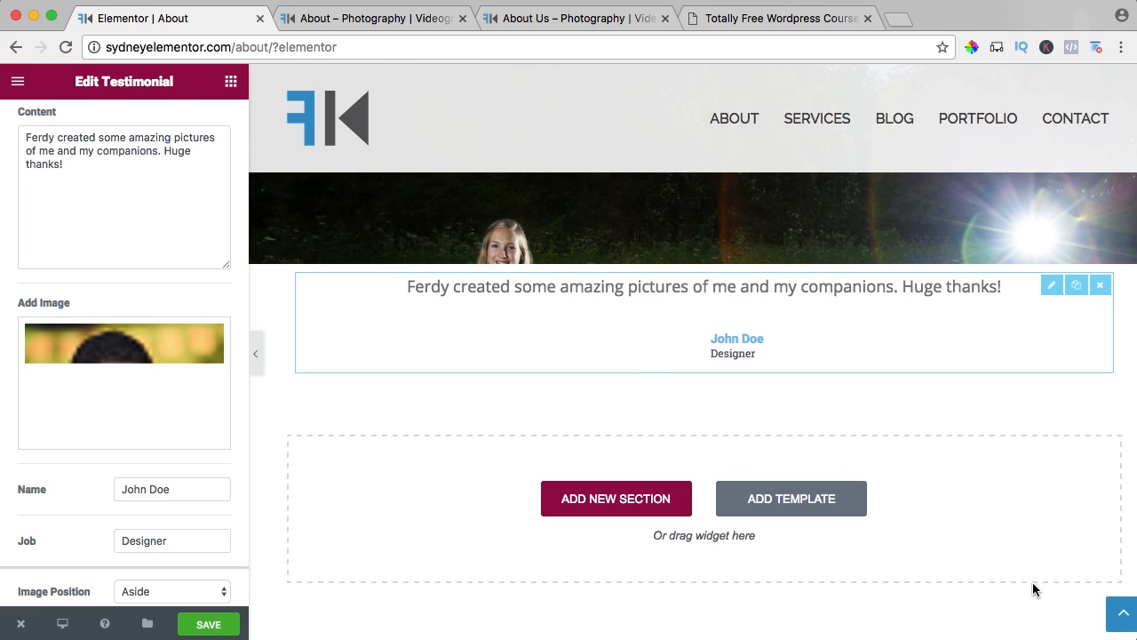
# Replace the testimonial's placeholder name with the client's full name.
pyautogui.scroll(-2, 137, 397)
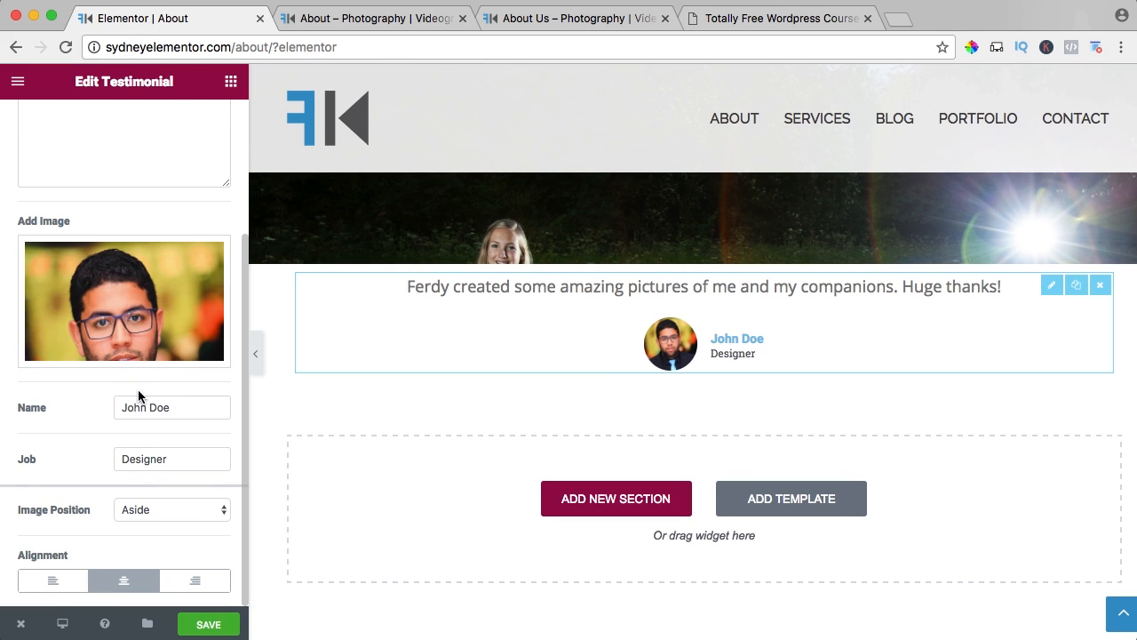
pyautogui.tripleClick(167, 402)
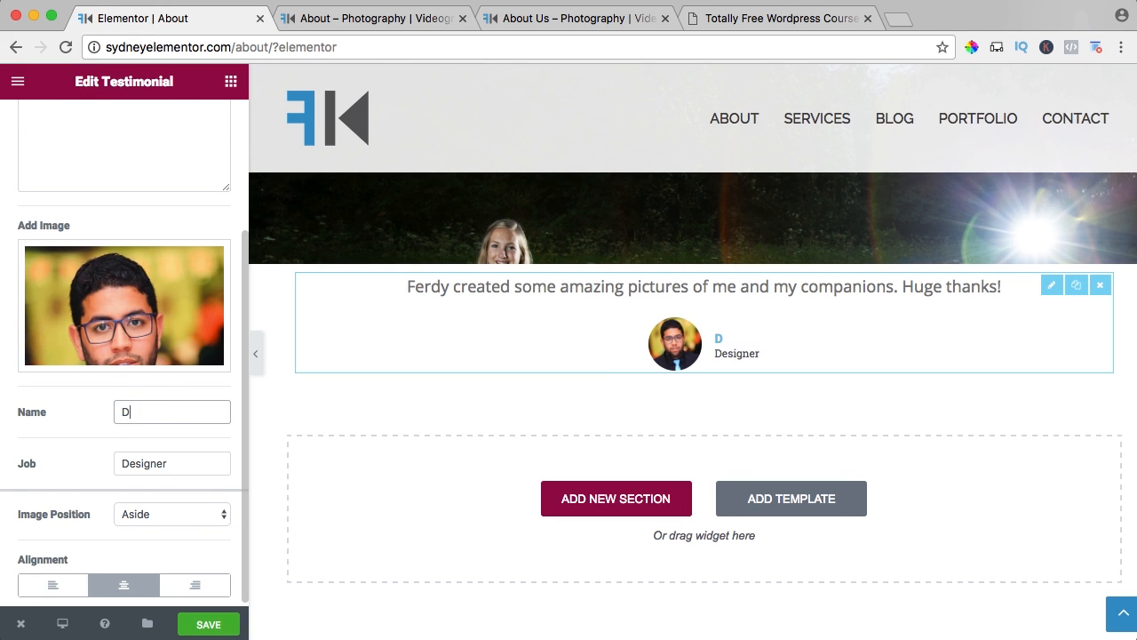
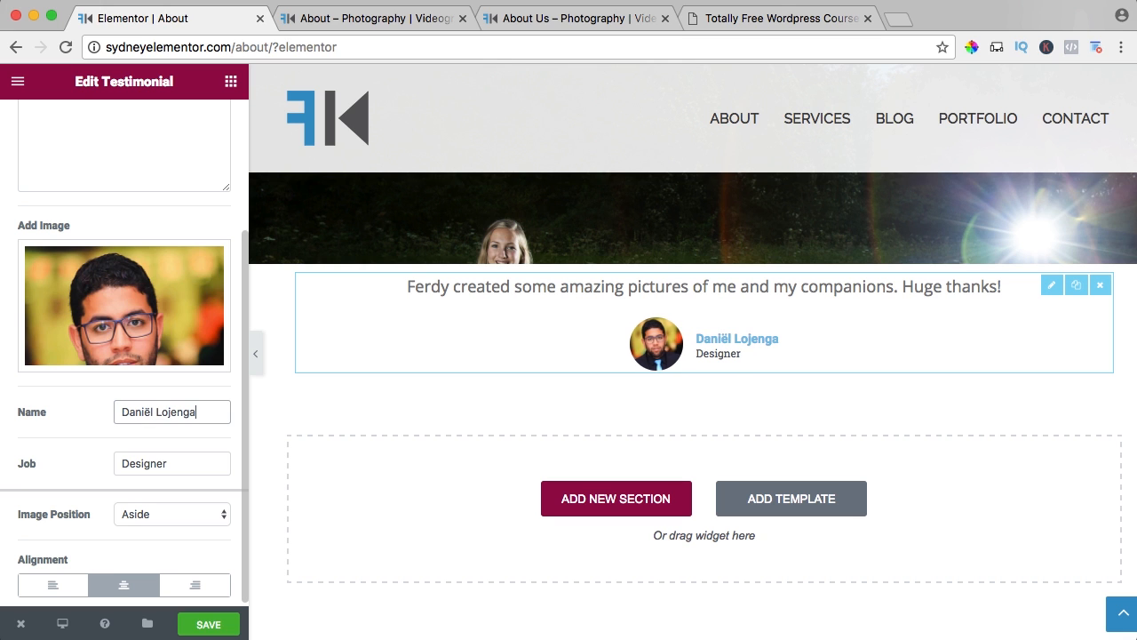
# Set the testimonial's image position to Top and its alignment to centered.
pyautogui.scroll(-1, 176, 461)
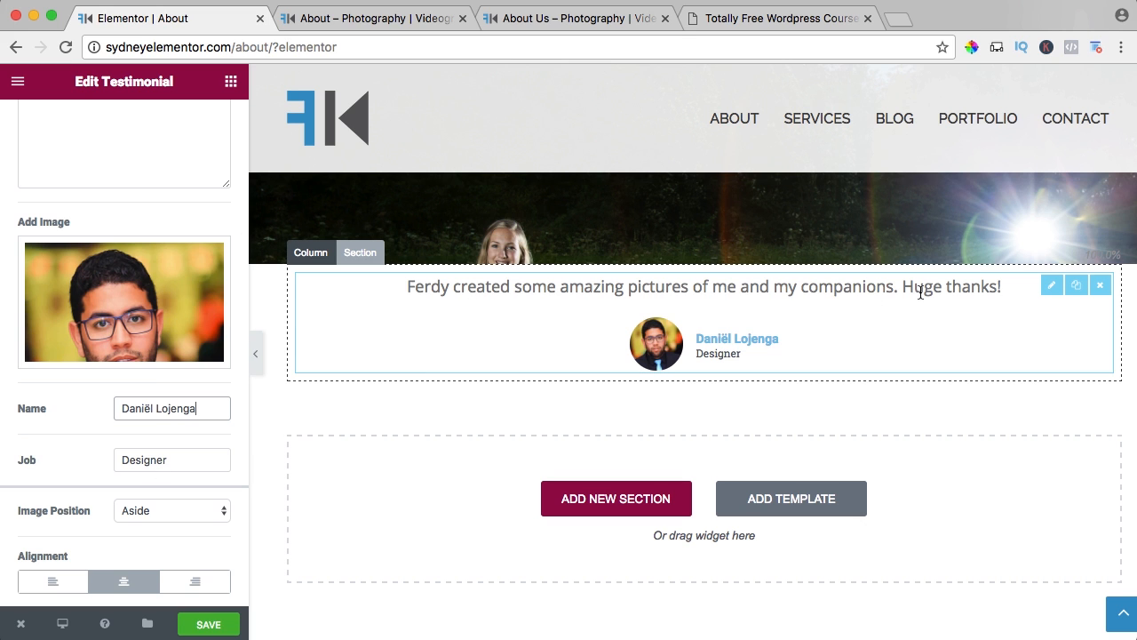
pyautogui.click(167, 509)
pyautogui.click(143, 524)
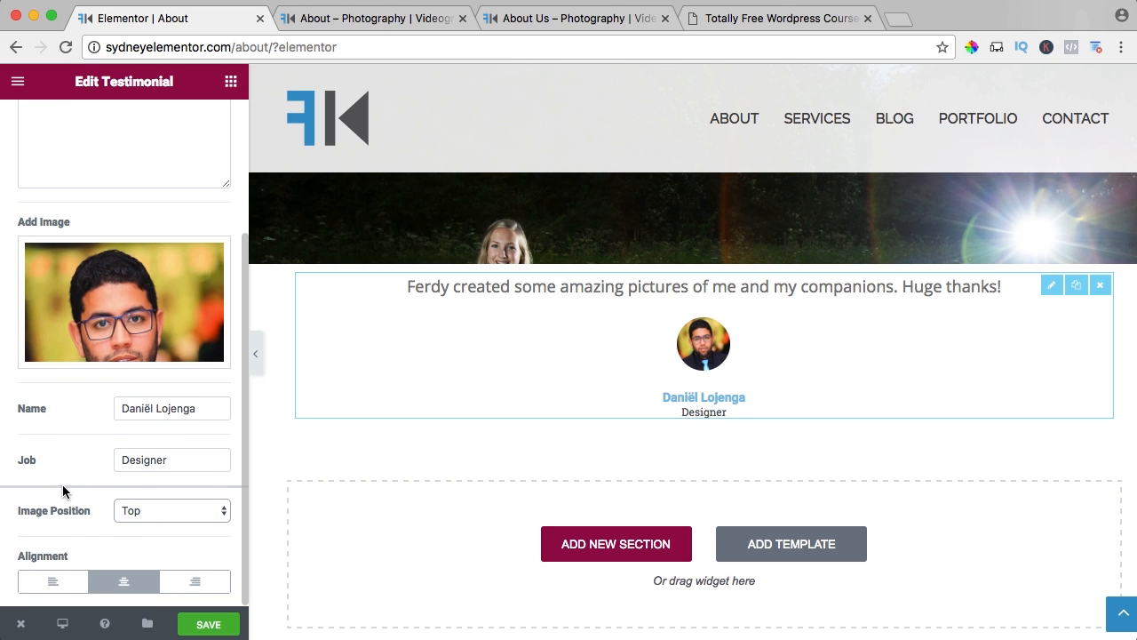
pyautogui.click(54, 581)
pyautogui.click(129, 586)
# Enable custom typography for the testimonial's content text and set its size to 24 px.
pyautogui.scroll(1, 98, 508)
pyautogui.scroll(5, 98, 508)
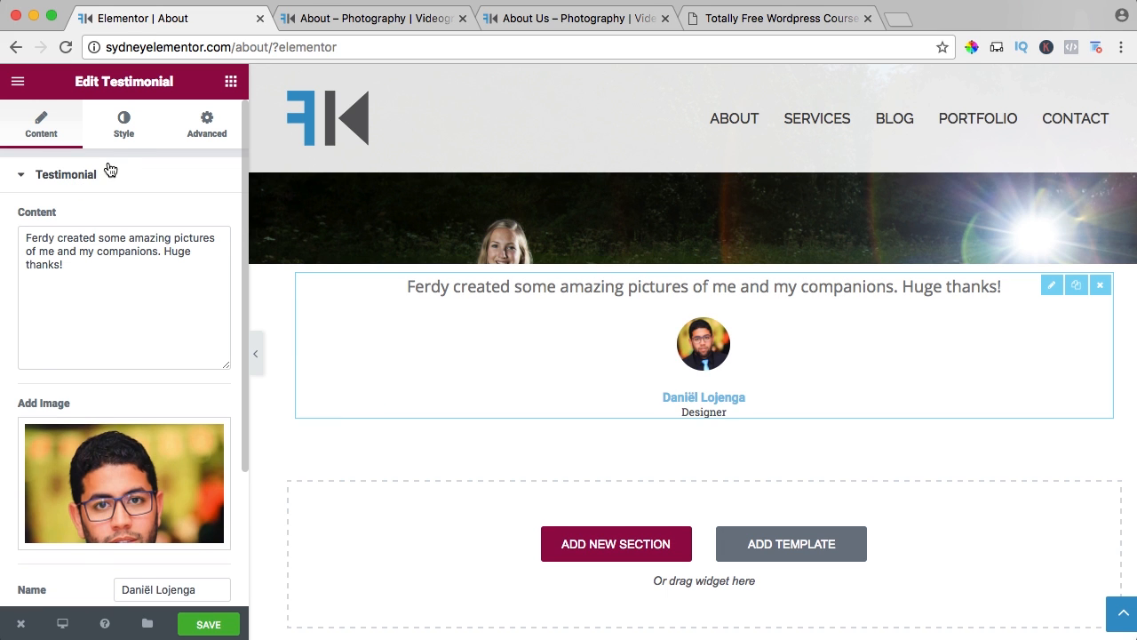
pyautogui.click(133, 129)
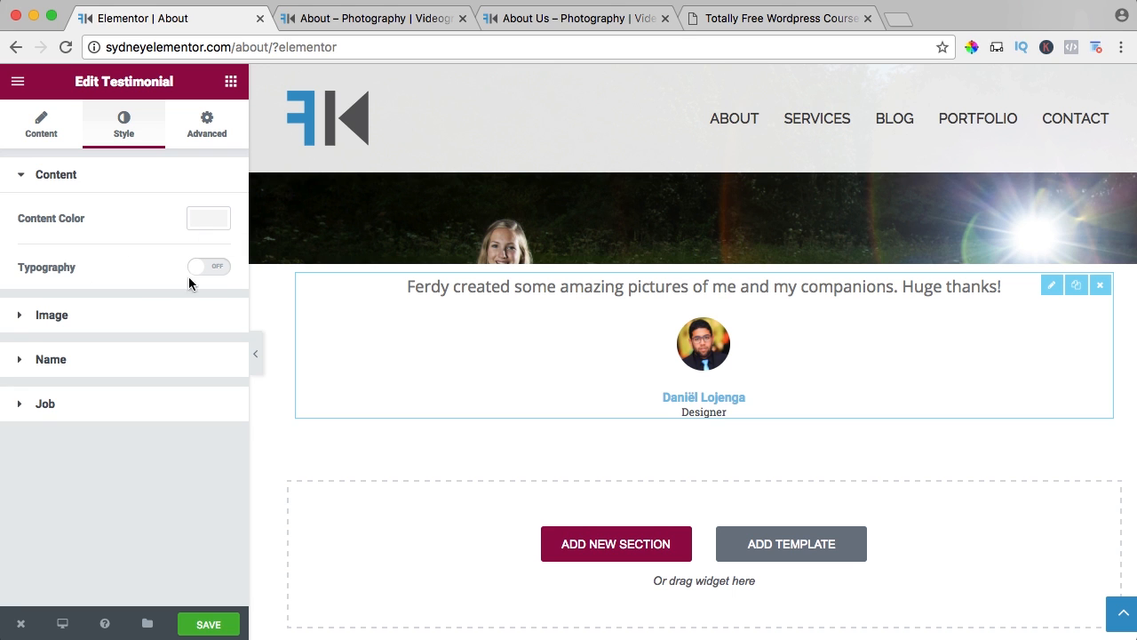
pyautogui.click(217, 270)
pyautogui.scroll(-2, 166, 285)
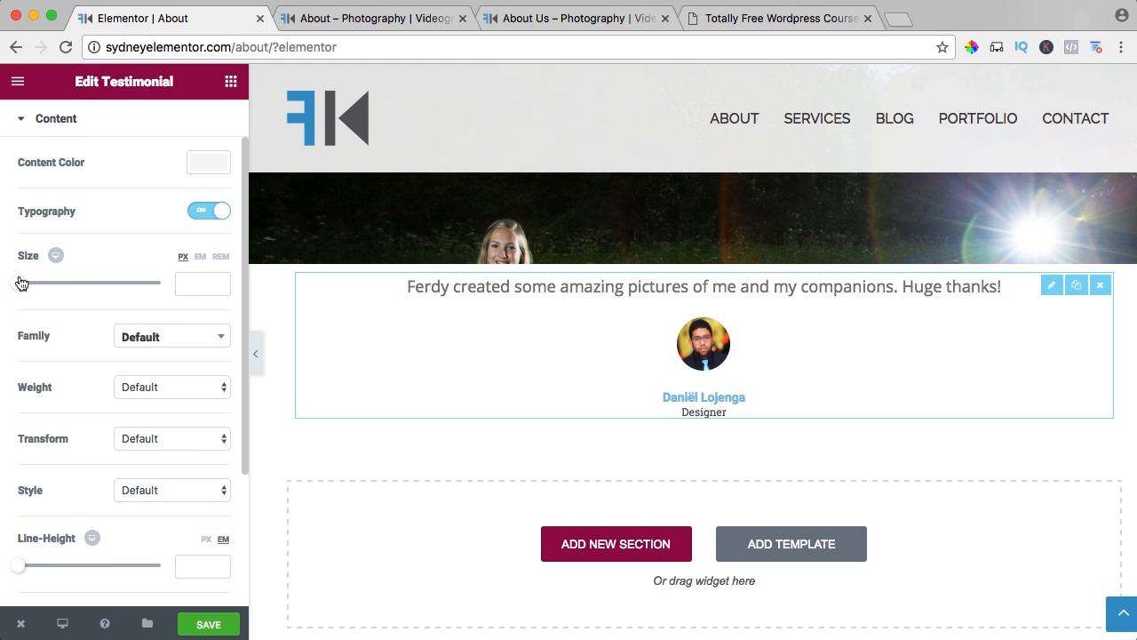
pyautogui.moveTo(21, 283); pyautogui.dragTo(35, 291)
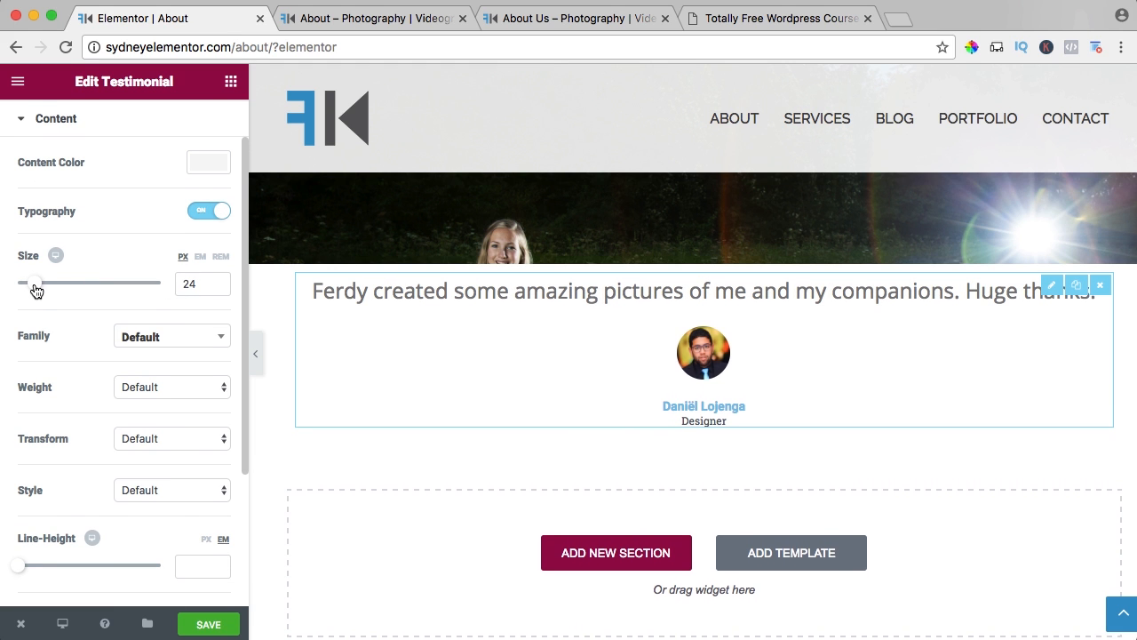
# Enable custom typography for the testimonial's name and set its size to 21 px.
pyautogui.scroll(-6, 89, 335)
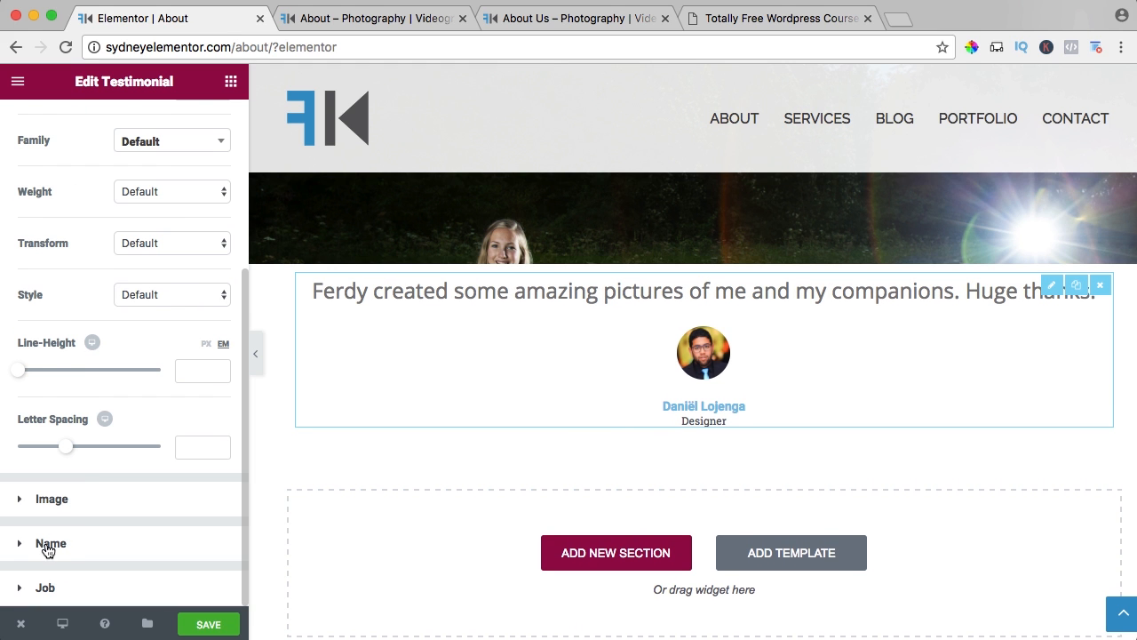
pyautogui.click(48, 543)
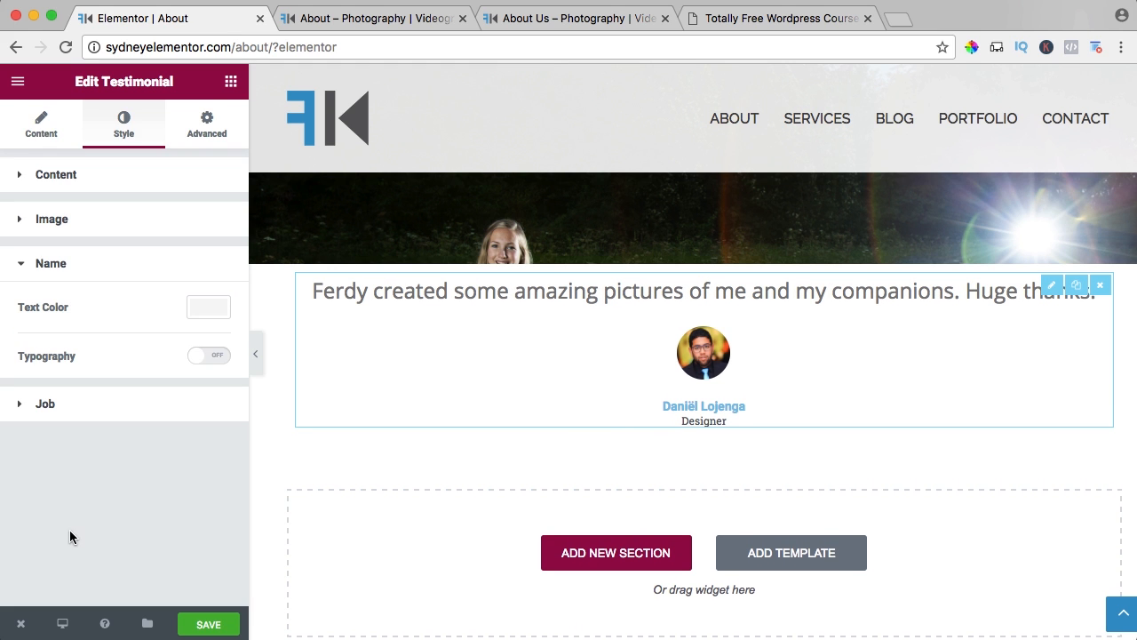
pyautogui.click(215, 358)
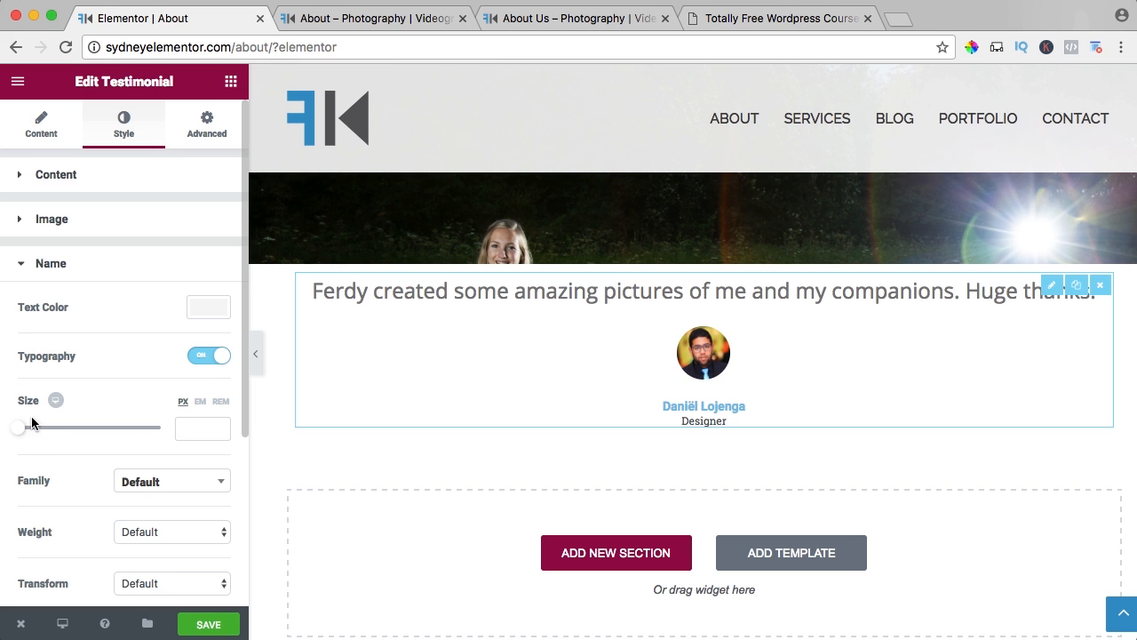
pyautogui.moveTo(22, 437); pyautogui.dragTo(34, 437)
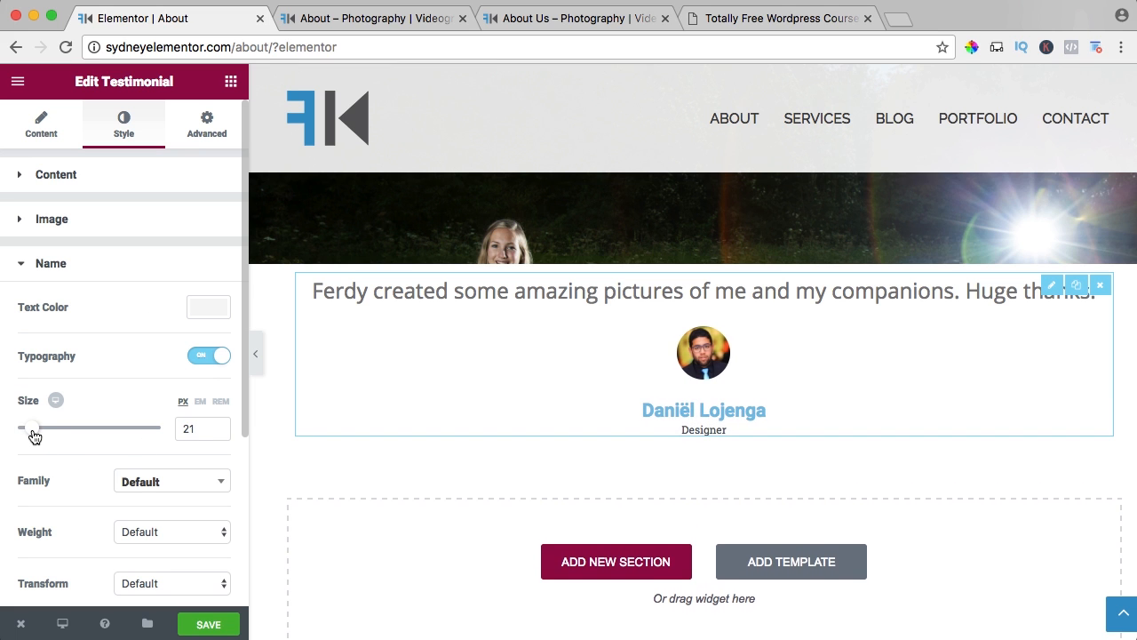
# Enable custom typography for the testimonial's job line, set its size to 21 px, and save the page.
pyautogui.scroll(-5, 62, 431)
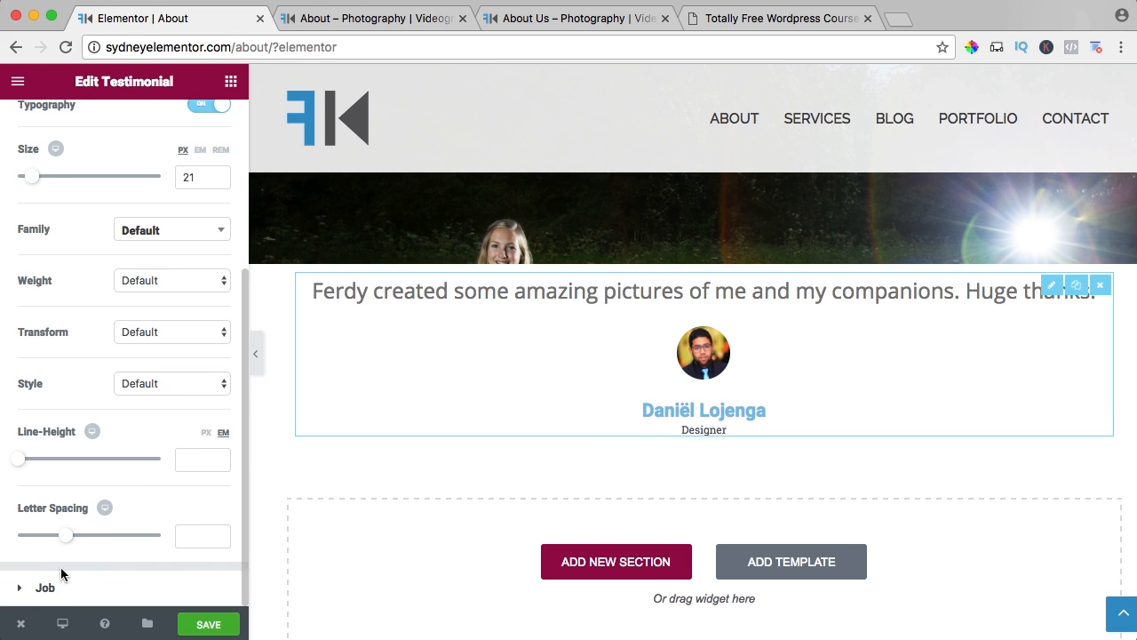
pyautogui.click(35, 588)
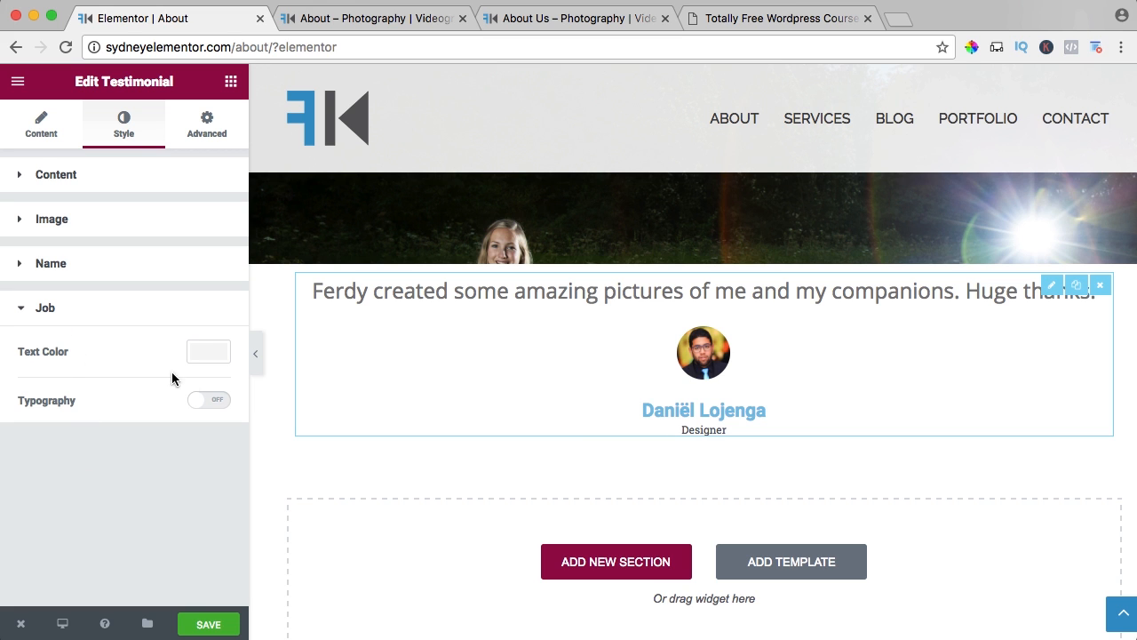
pyautogui.click(205, 400)
pyautogui.scroll(-5, 128, 386)
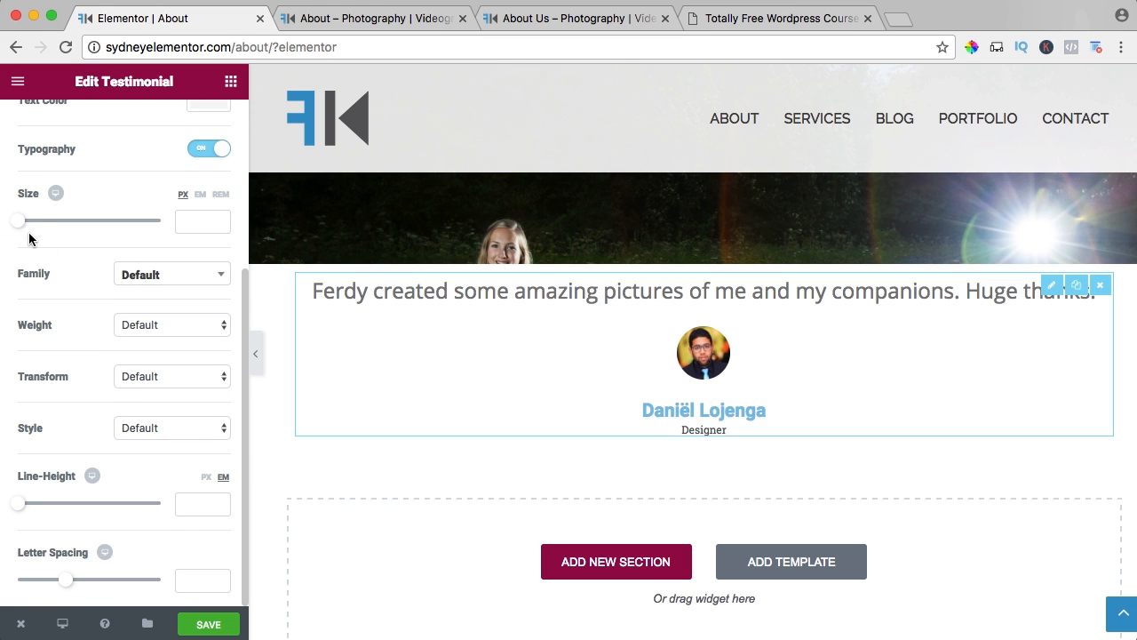
pyautogui.moveTo(22, 227); pyautogui.dragTo(35, 228)
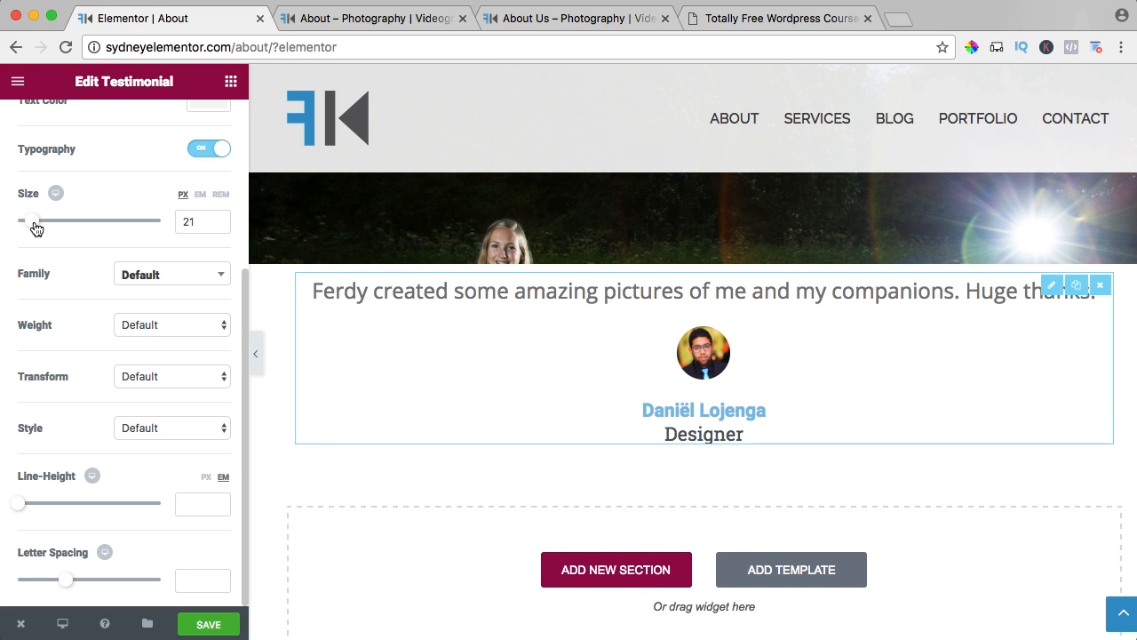
pyautogui.press('super+s')
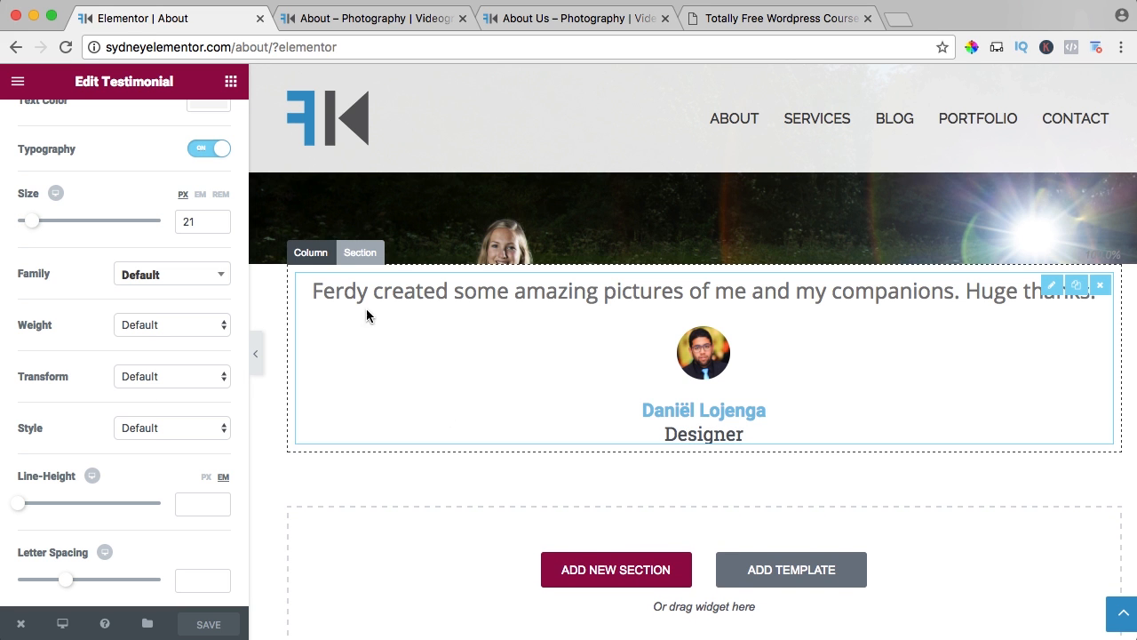
# Give the testimonial section a Min Height of 500 px and save the page.
pyautogui.click(371, 255)
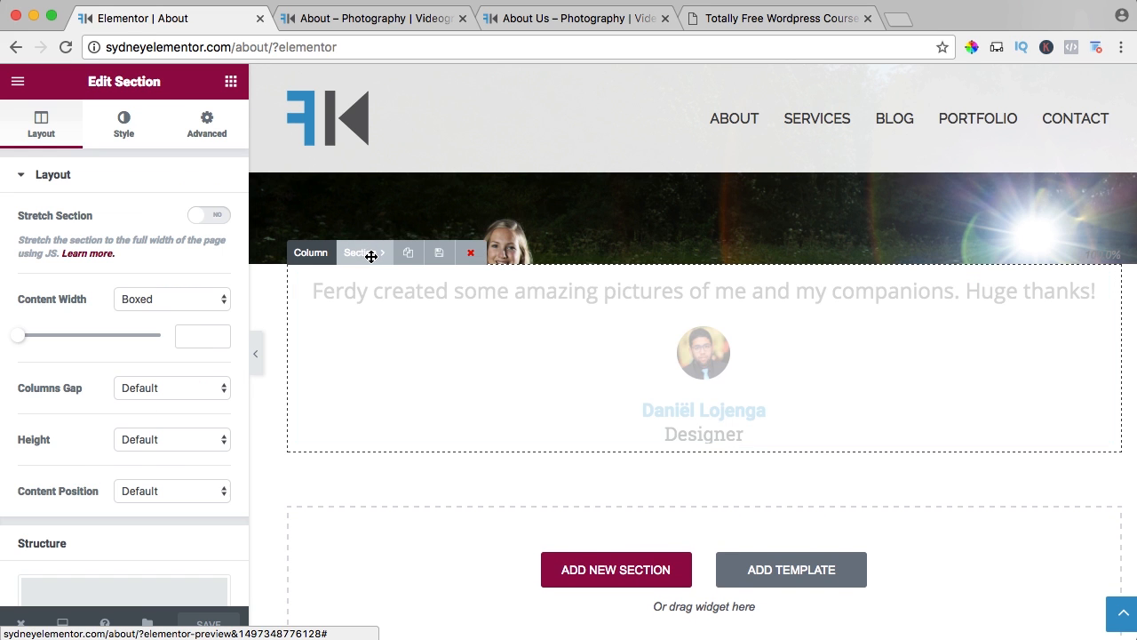
pyautogui.click(172, 438)
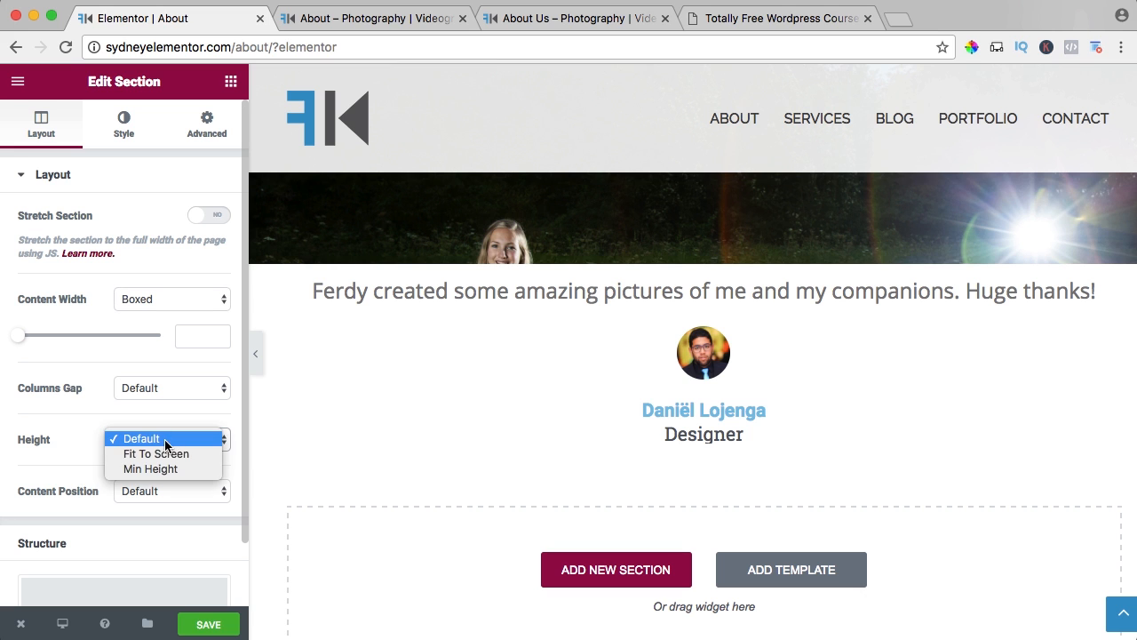
pyautogui.click(151, 468)
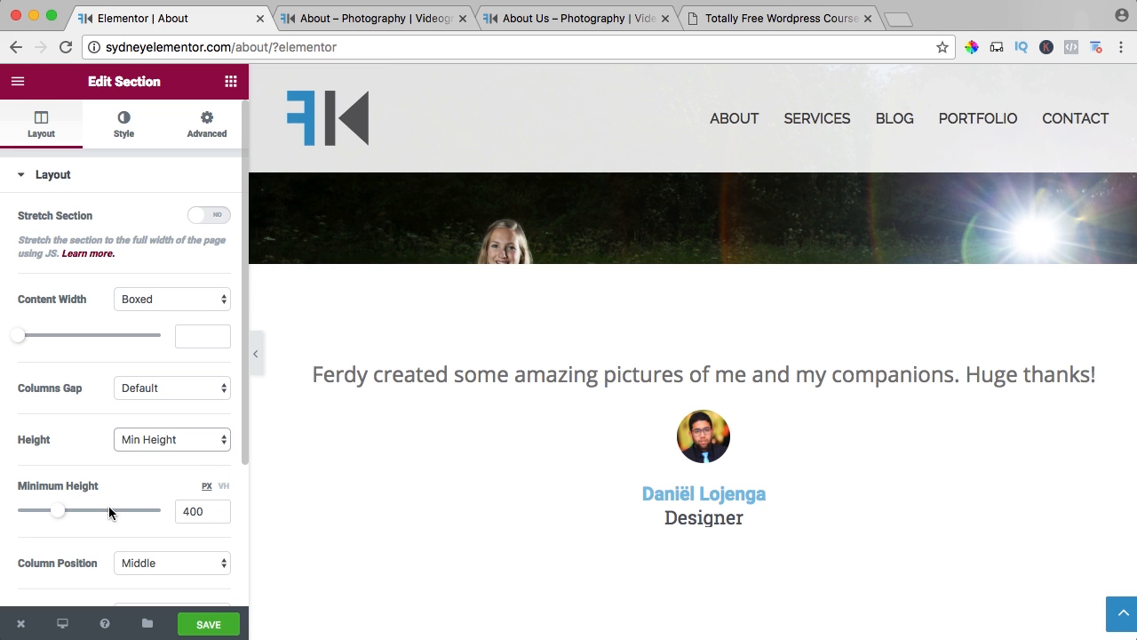
pyautogui.moveTo(60, 516); pyautogui.dragTo(70, 517)
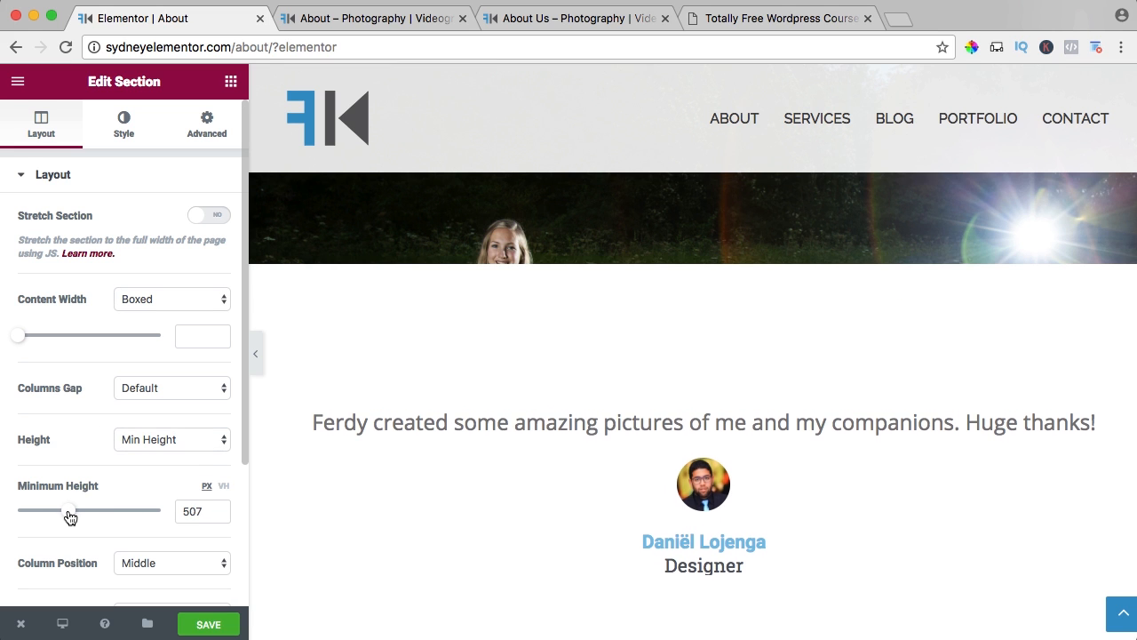
pyautogui.moveTo(207, 512); pyautogui.dragTo(182, 510)
pyautogui.write('500')
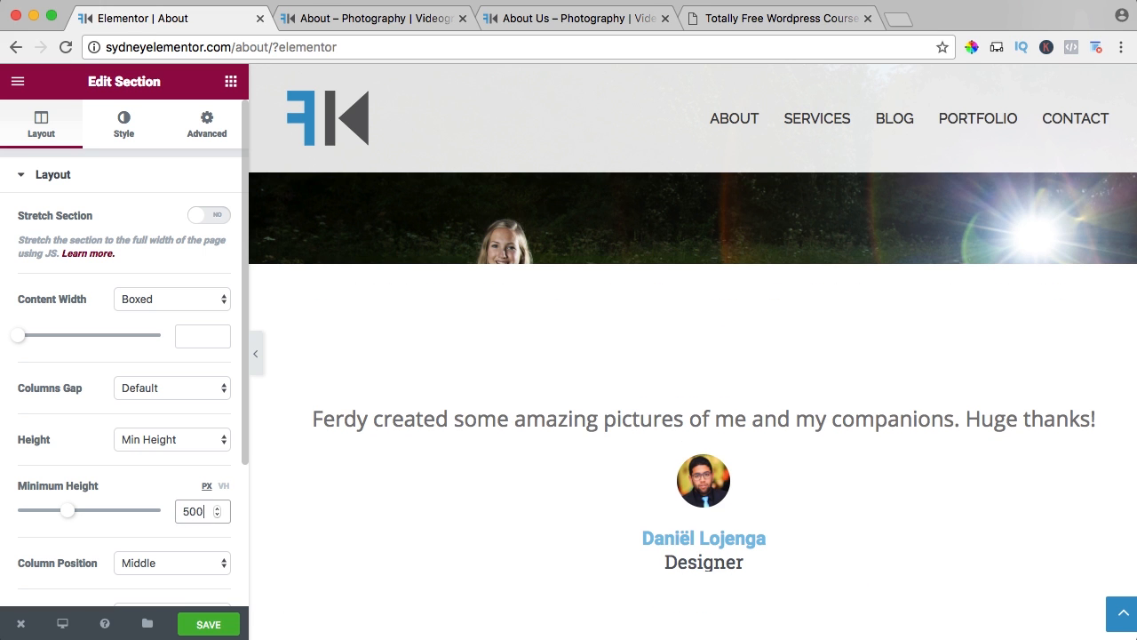
pyautogui.press('Tab')
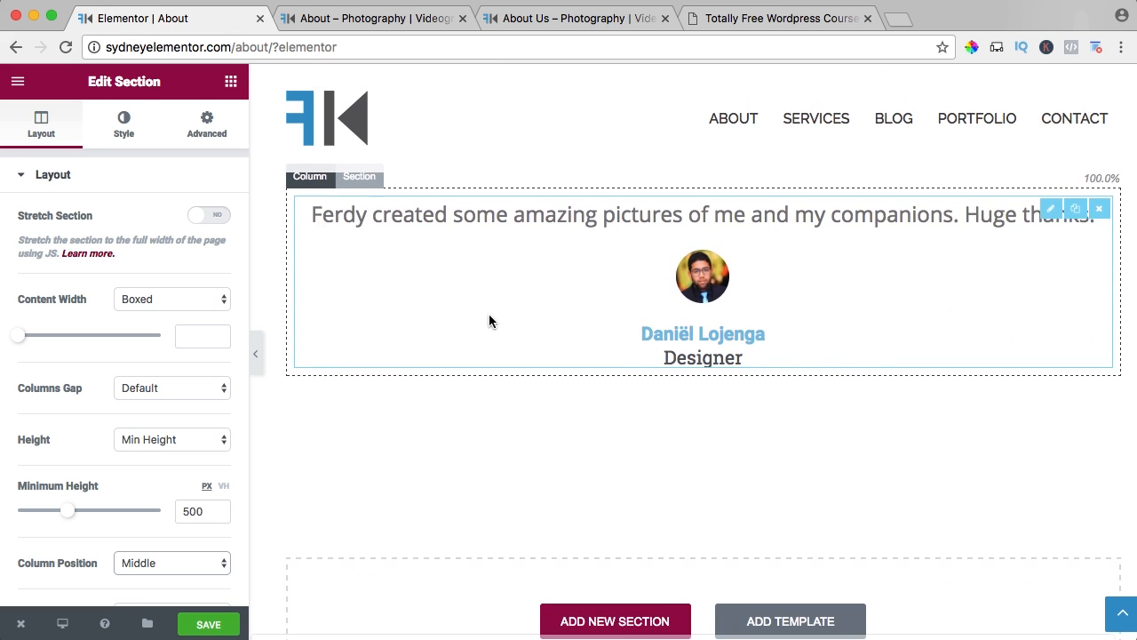
pyautogui.click(210, 624)
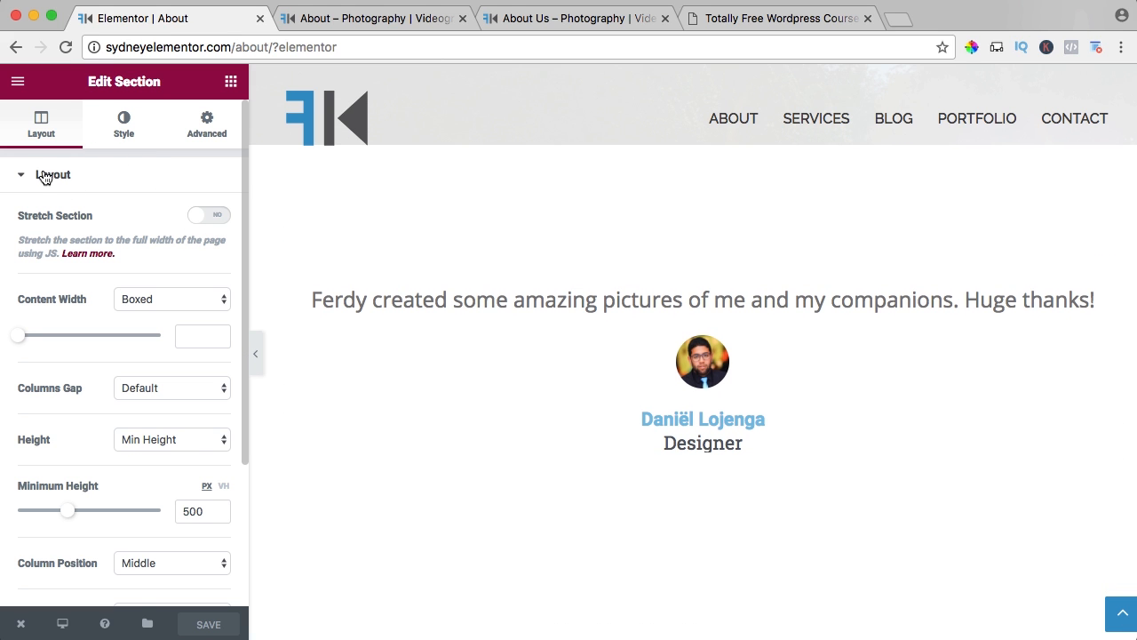
# Stretch the testimonial section to the full width of the page.
pyautogui.click(211, 223)
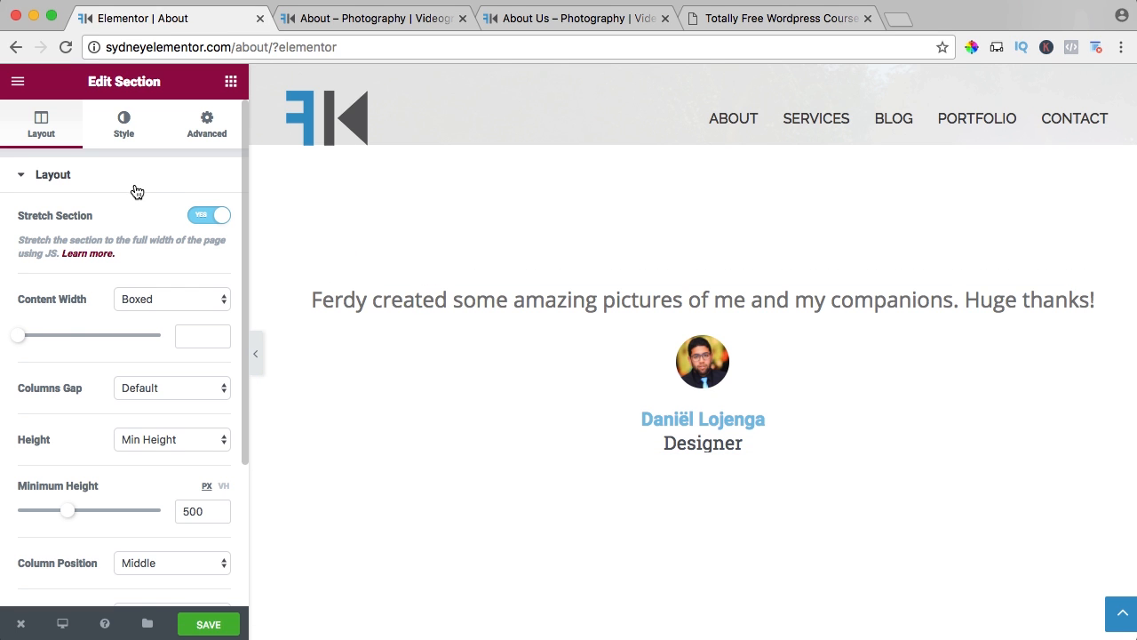
# Give the testimonial section a classic background with the purple city skyline image How-to-make-a-Wordpress-website-2017-Enfold.jpg from the media library.
pyautogui.click(124, 132)
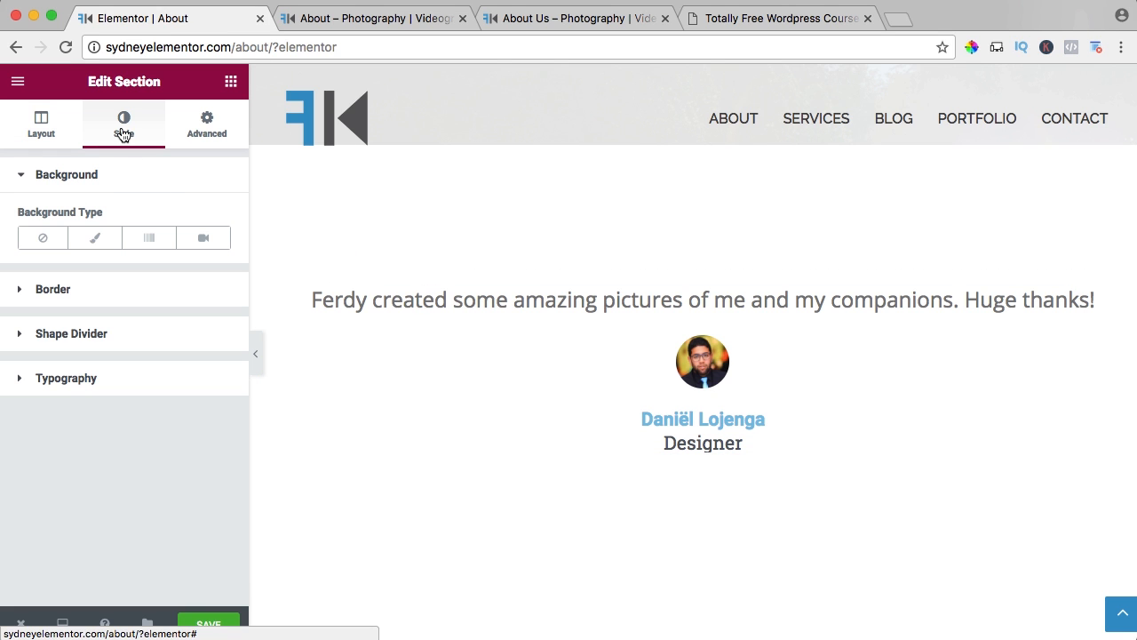
pyautogui.click(94, 237)
pyautogui.click(149, 392)
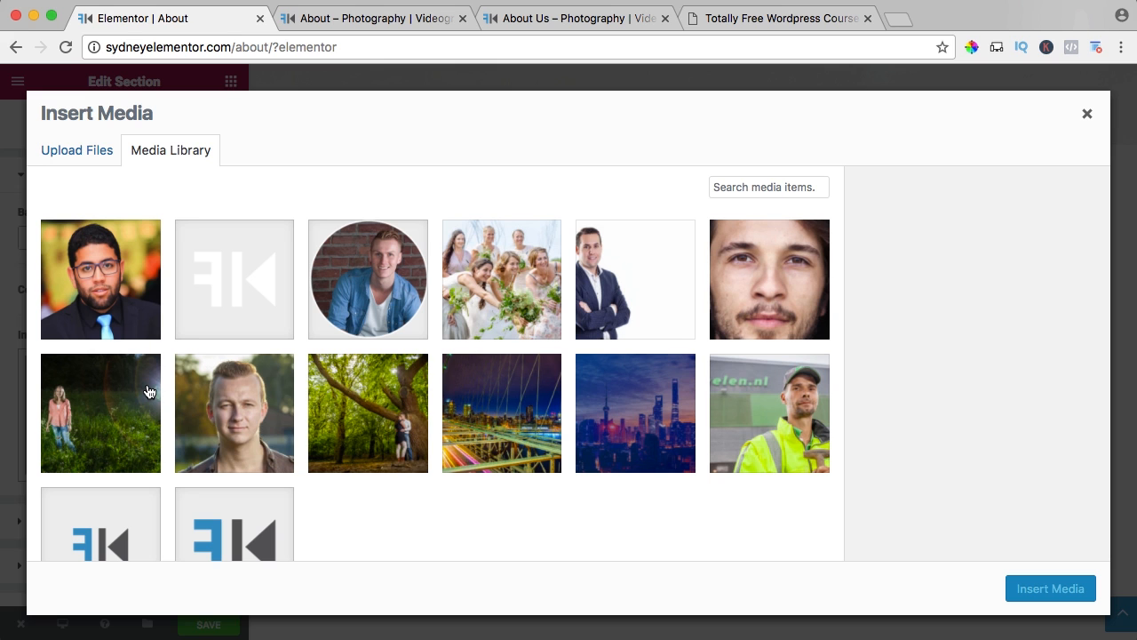
pyautogui.click(649, 427)
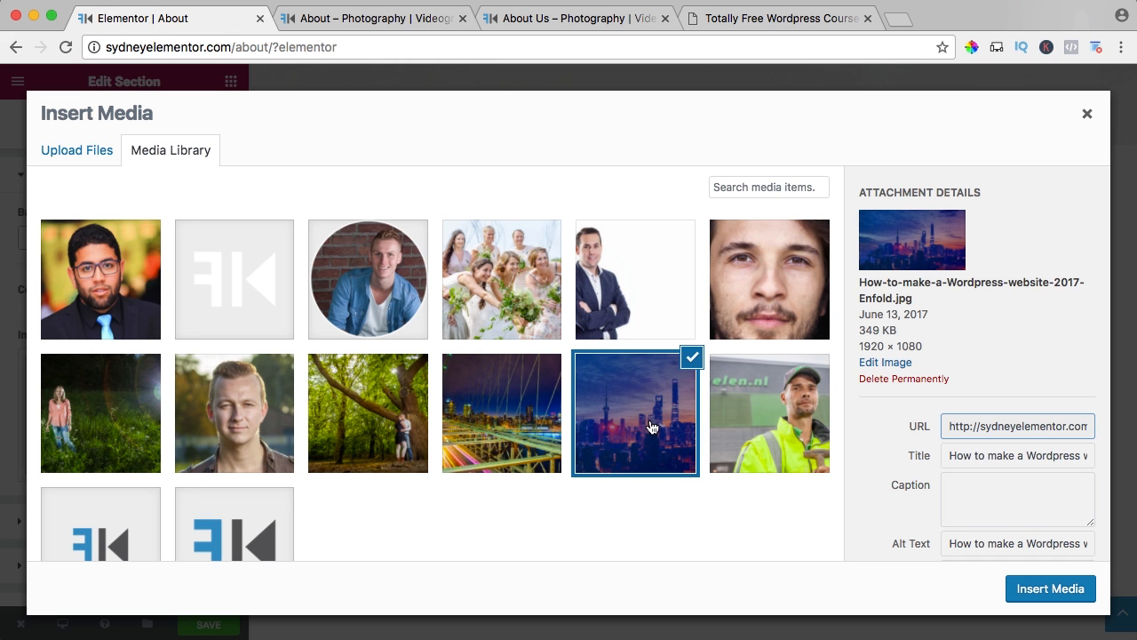
pyautogui.click(1031, 590)
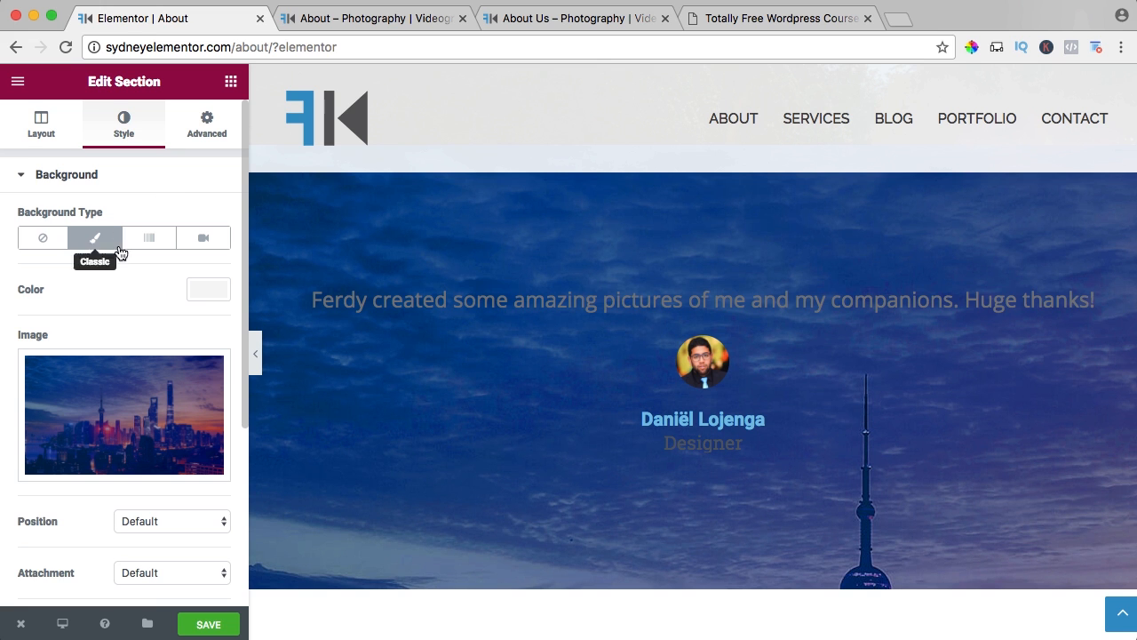
# Set the skyline background's position to Center Center, its attachment to Fixed and its size to Cover.
pyautogui.scroll(-4, 129, 261)
pyautogui.scroll(-2, 147, 224)
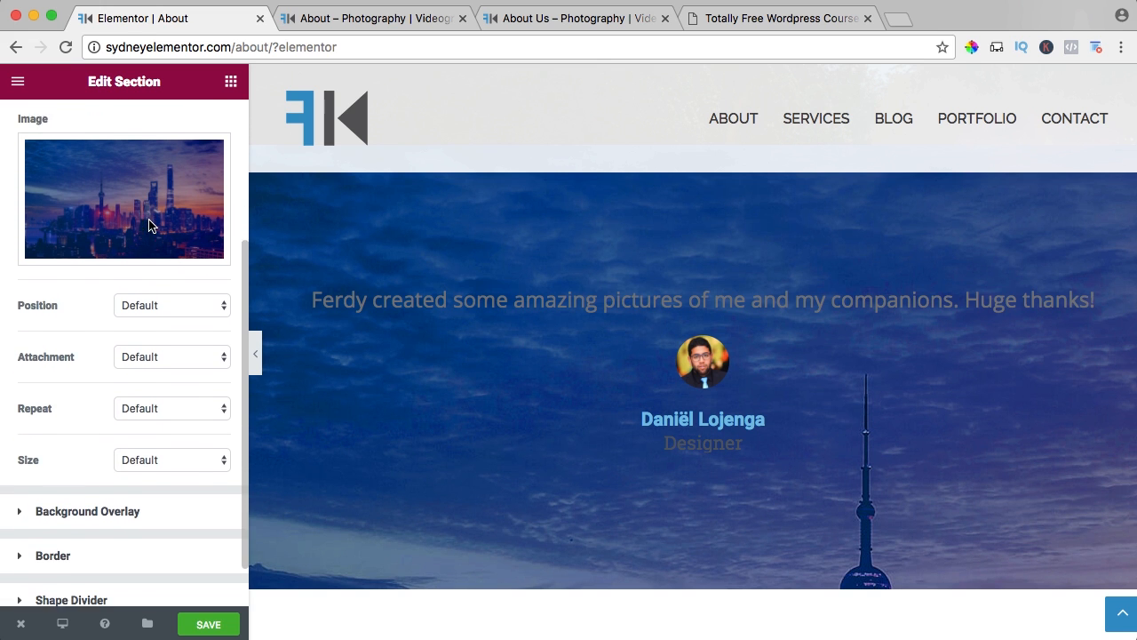
pyautogui.click(144, 265)
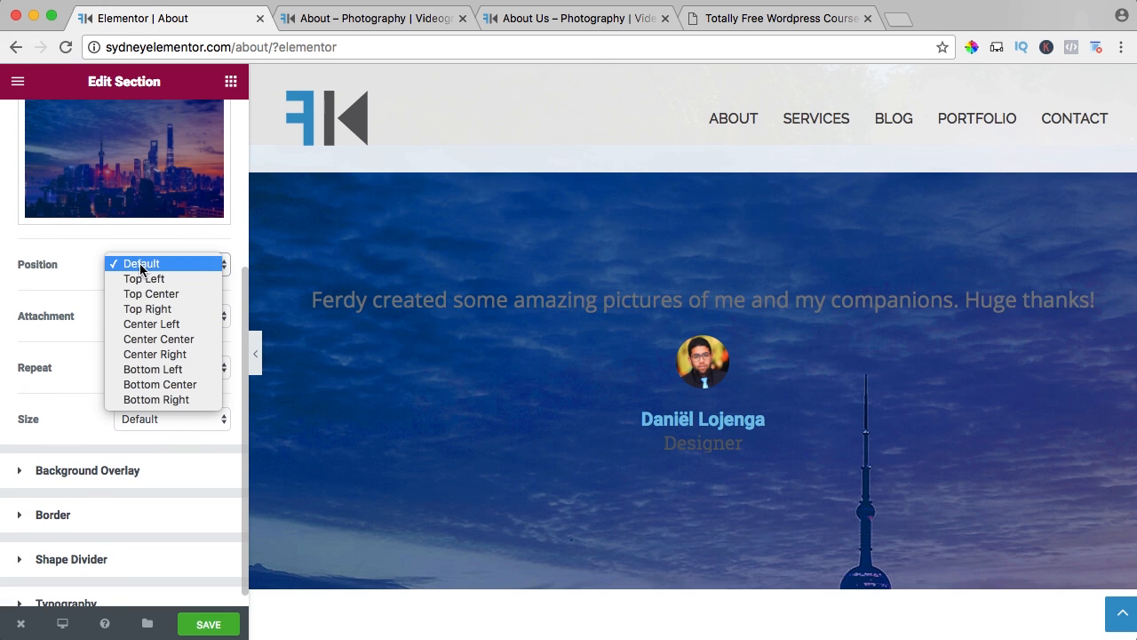
pyautogui.click(160, 338)
pyautogui.click(162, 316)
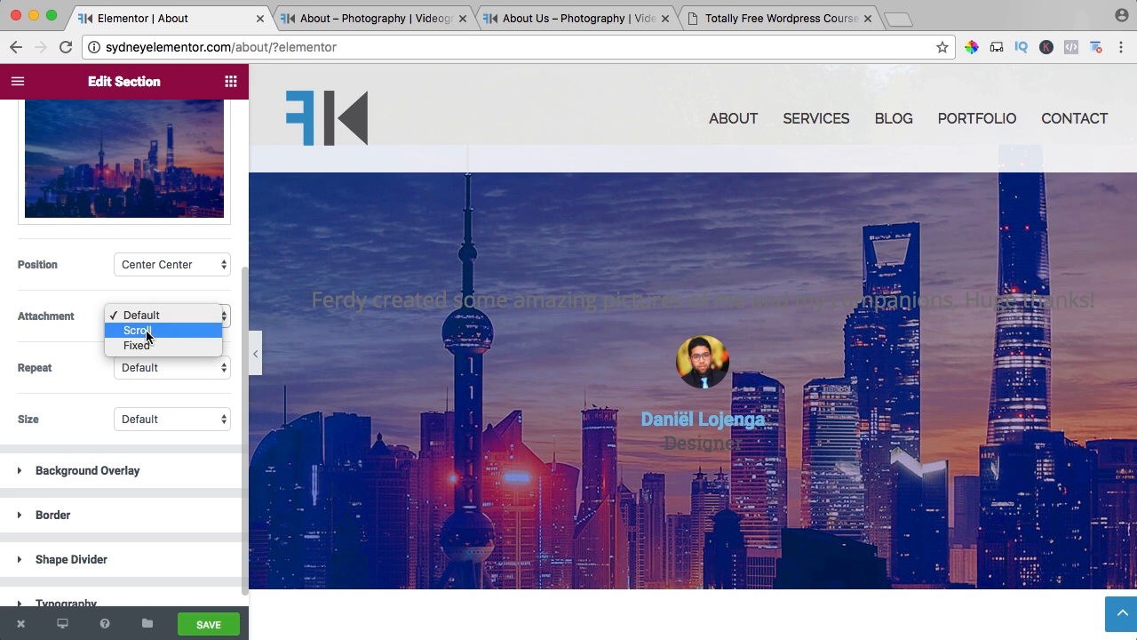
pyautogui.click(144, 345)
pyautogui.click(42, 359)
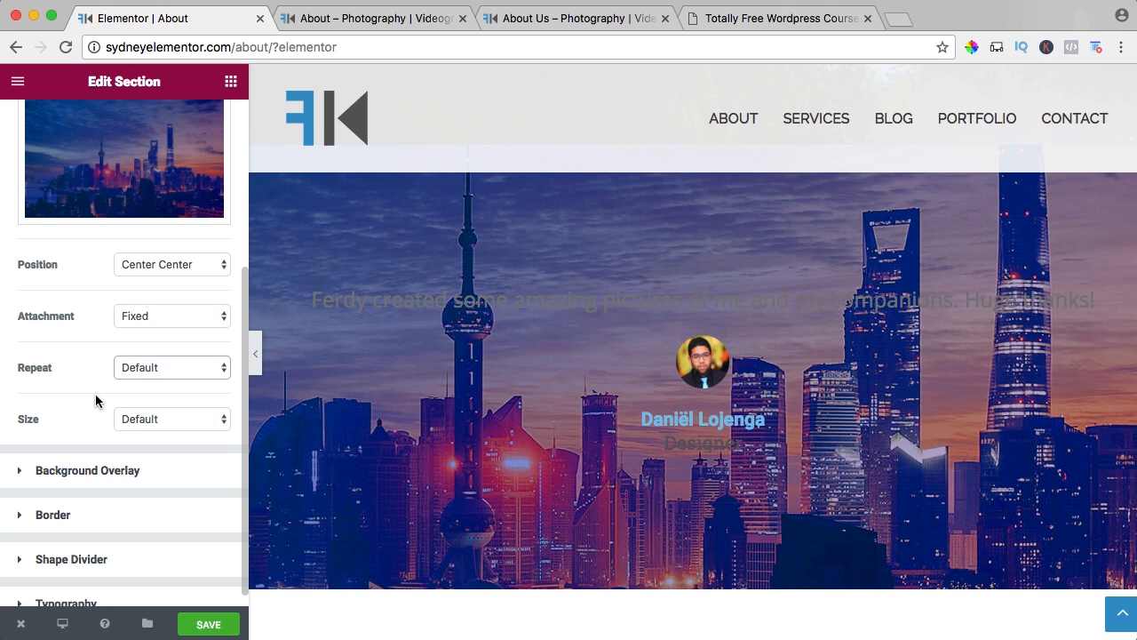
pyautogui.click(119, 416)
pyautogui.click(132, 448)
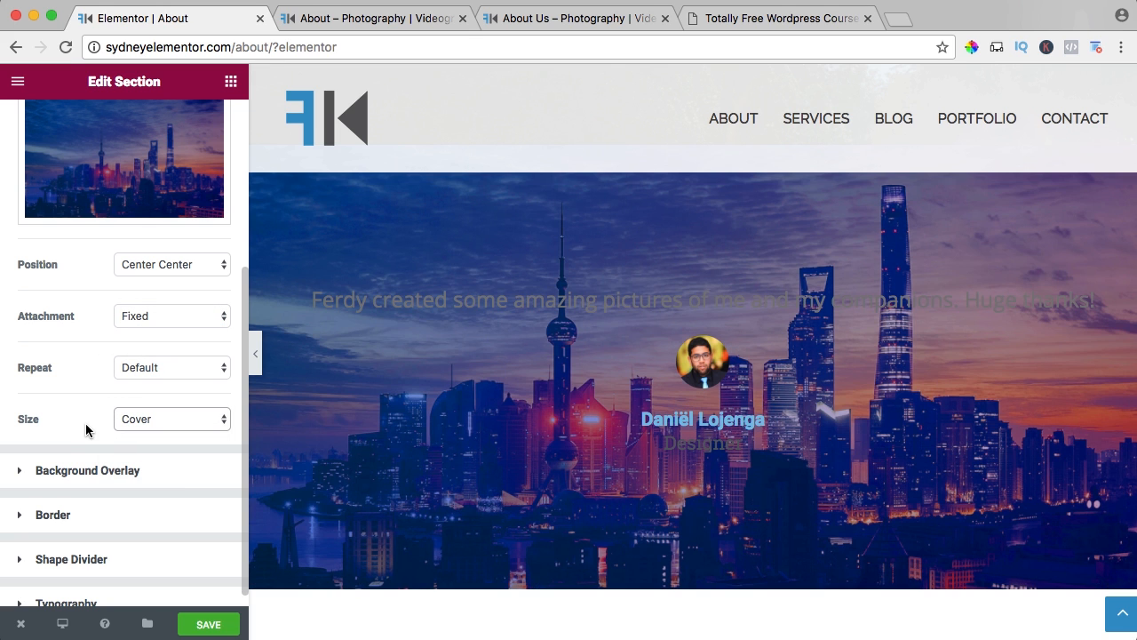
# Add a classic background overlay in black (#000000) to the testimonial section and save the page.
pyautogui.click(60, 471)
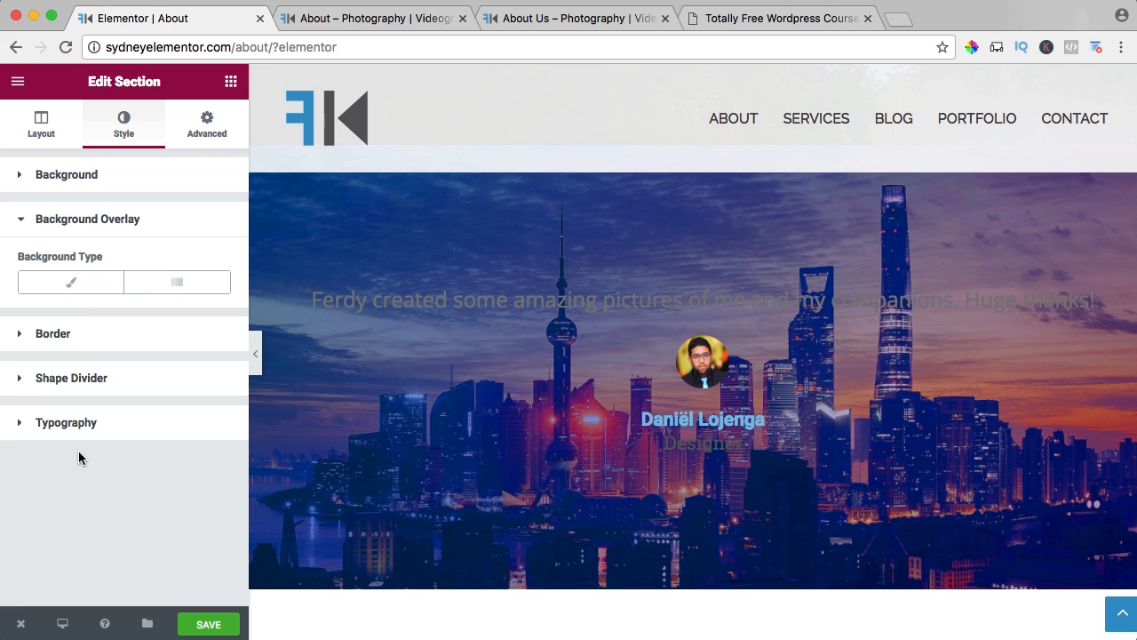
pyautogui.click(81, 290)
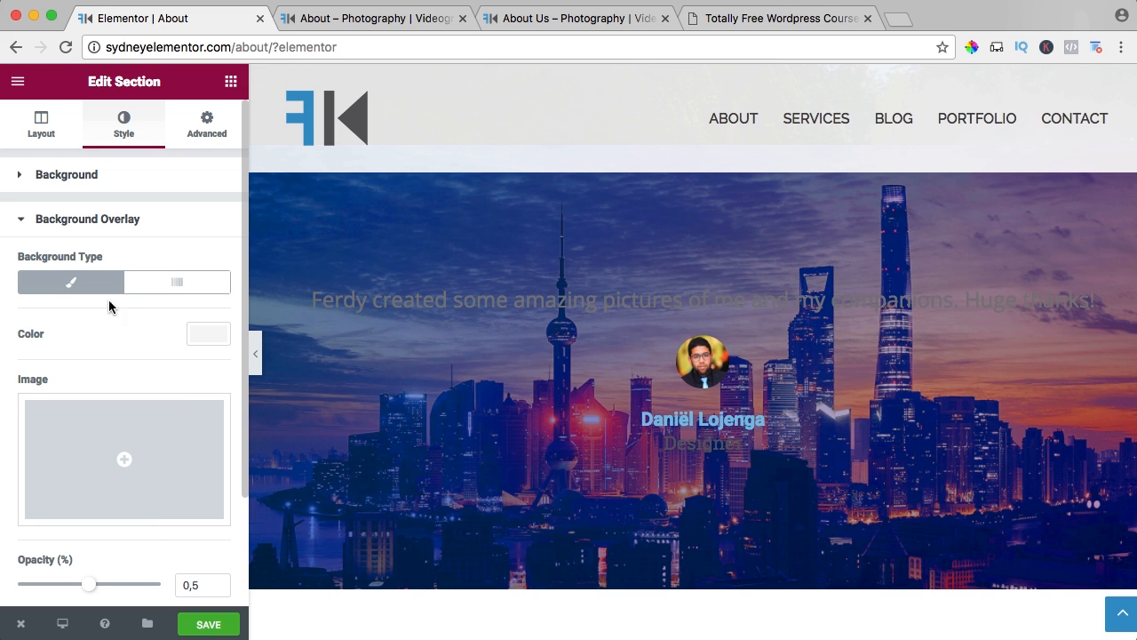
pyautogui.click(190, 334)
pyautogui.click(188, 359)
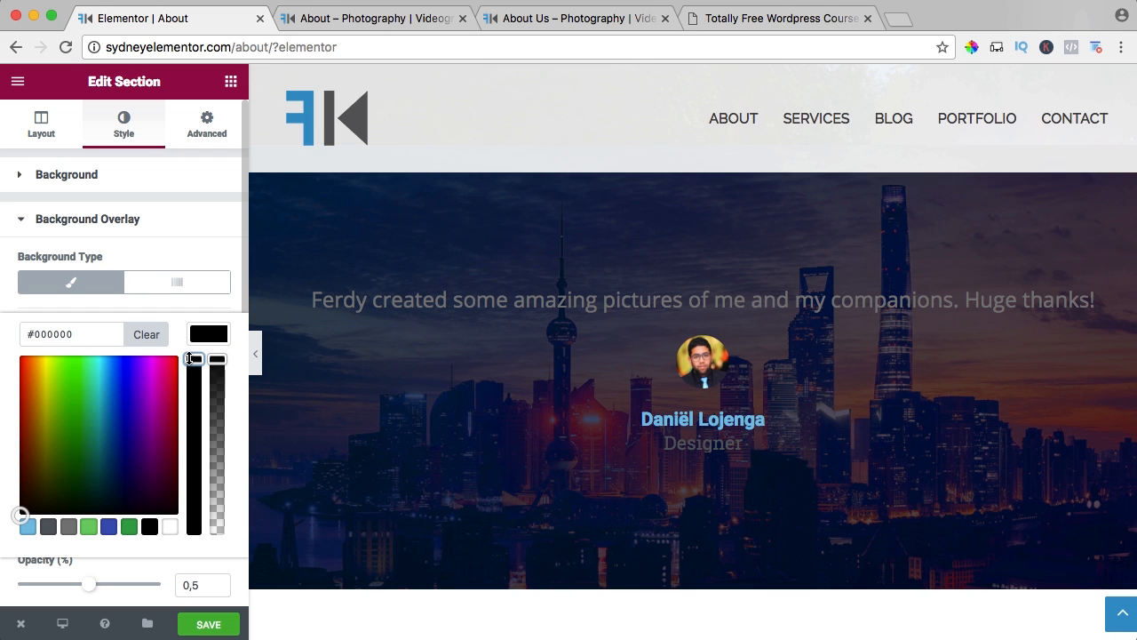
pyautogui.click(120, 266)
pyautogui.click(208, 624)
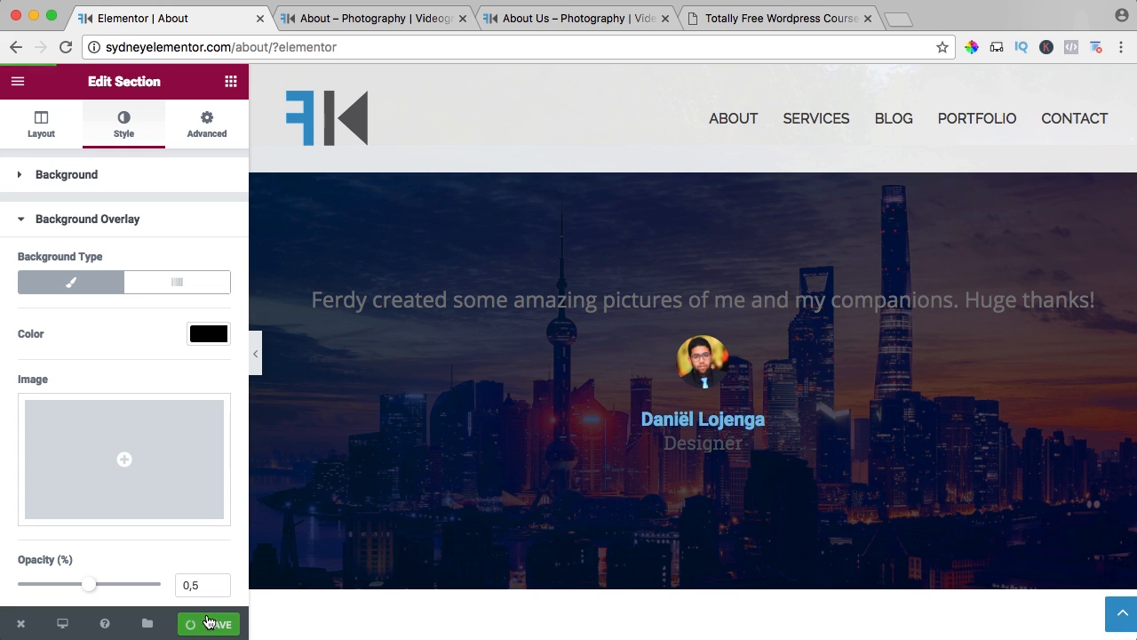
# Set the content color of the testimonial's quote text to white (#ffffff).
pyautogui.click(426, 352)
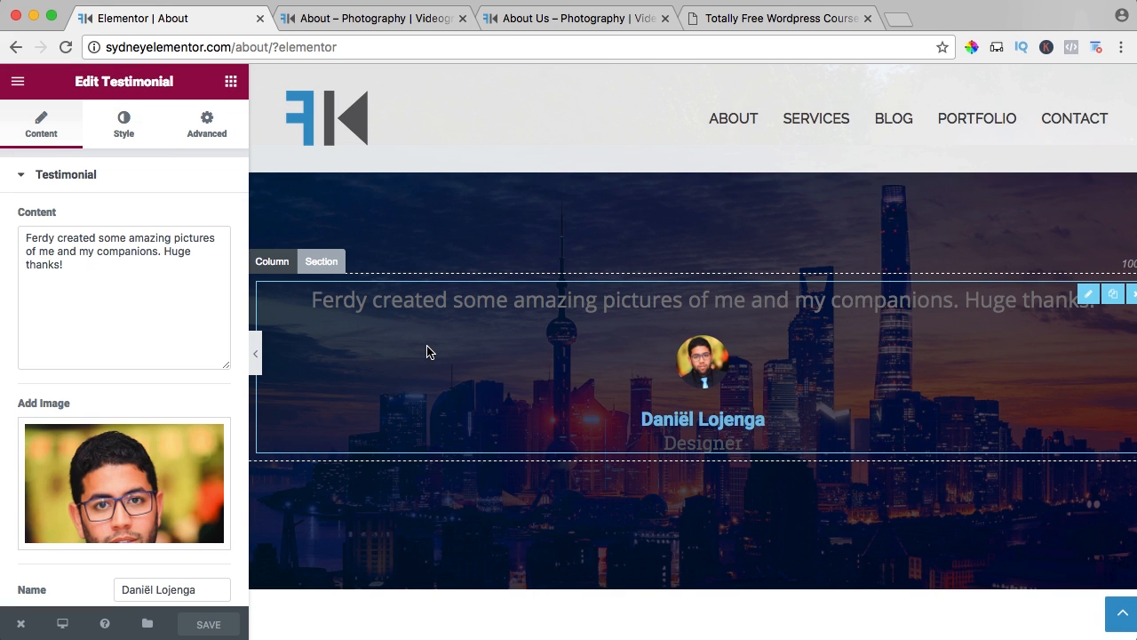
pyautogui.click(124, 125)
pyautogui.click(205, 219)
pyautogui.moveTo(111, 265); pyautogui.dragTo(7, 231)
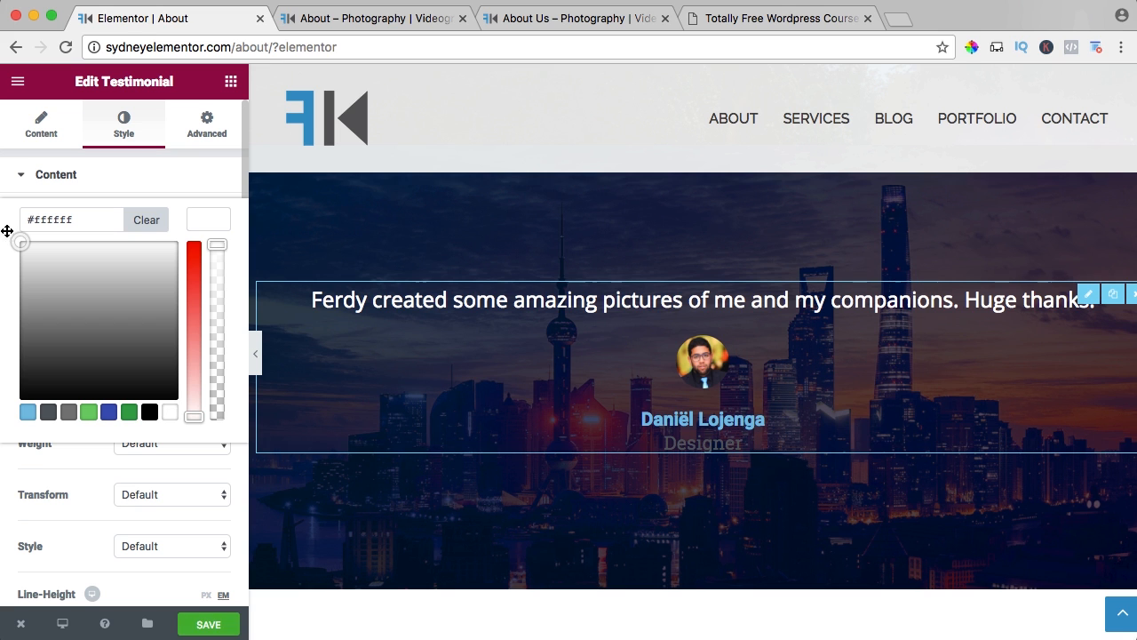
pyautogui.click(209, 222)
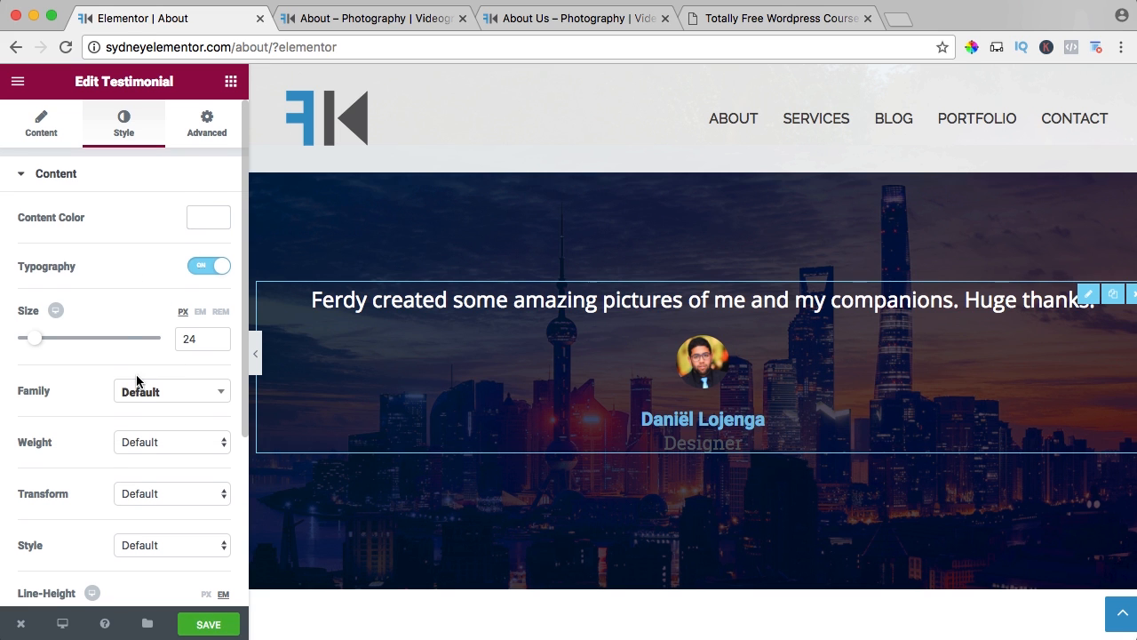
# Set the text color of the testimonial's job line to white (#ffffff) and save the page.
pyautogui.scroll(-5, 91, 399)
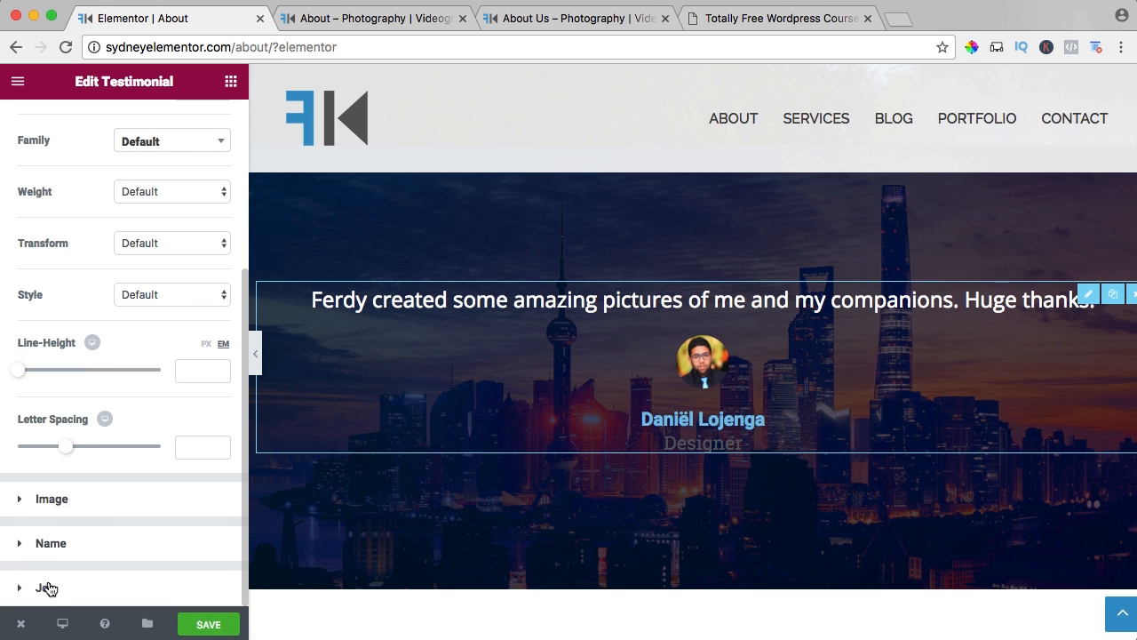
pyautogui.click(49, 588)
pyautogui.scroll(-4, 98, 484)
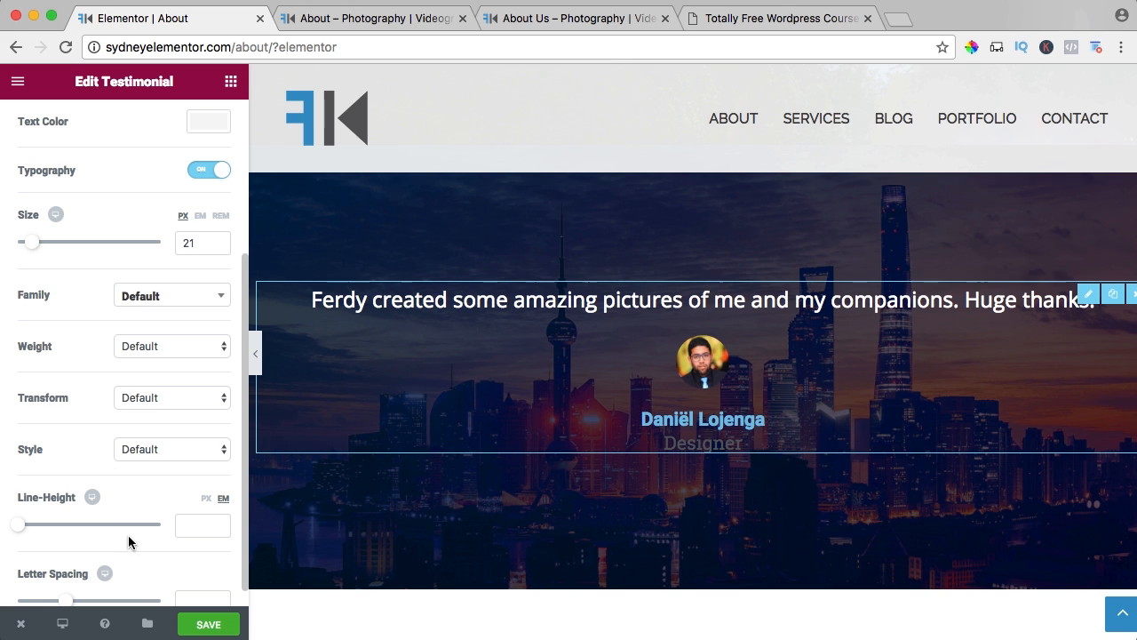
pyautogui.scroll(3, 165, 252)
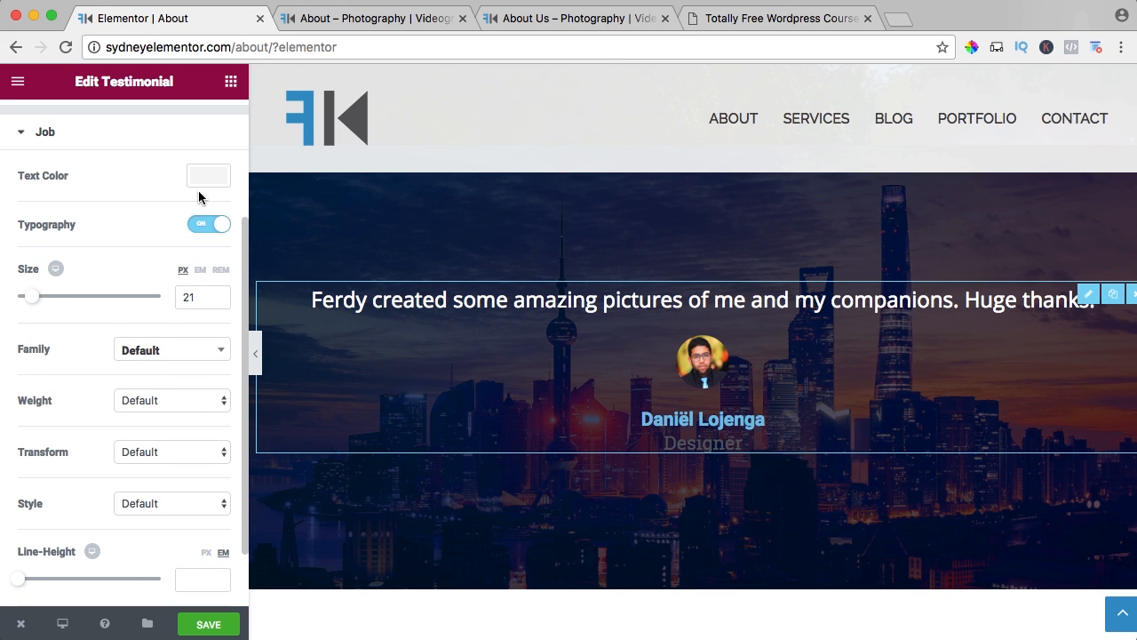
pyautogui.click(203, 182)
pyautogui.click(26, 201)
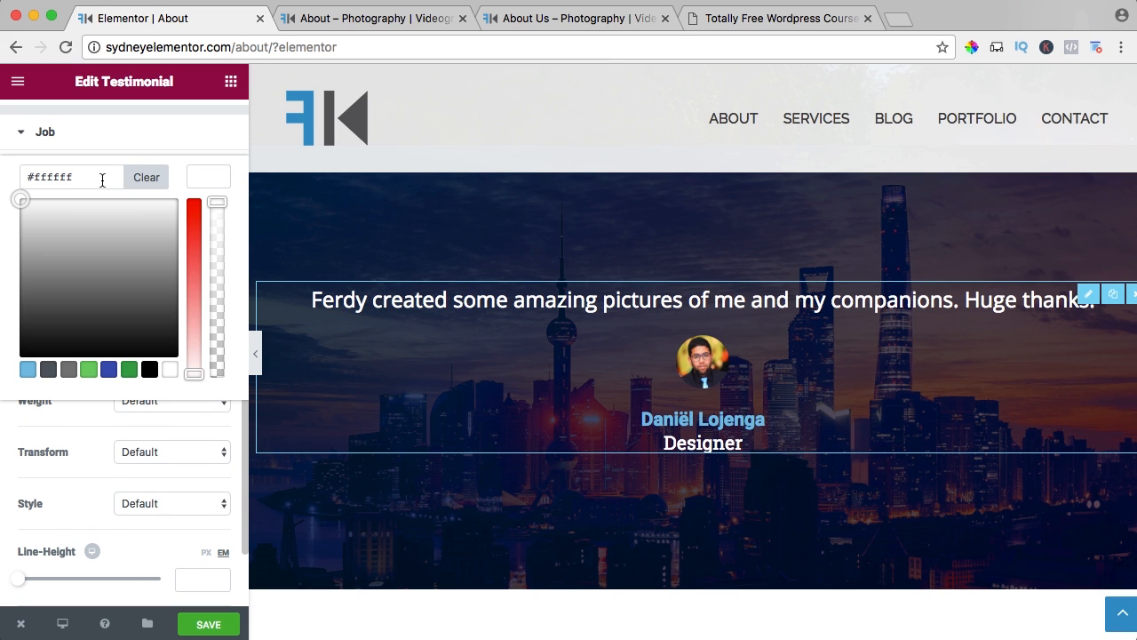
pyautogui.click(213, 626)
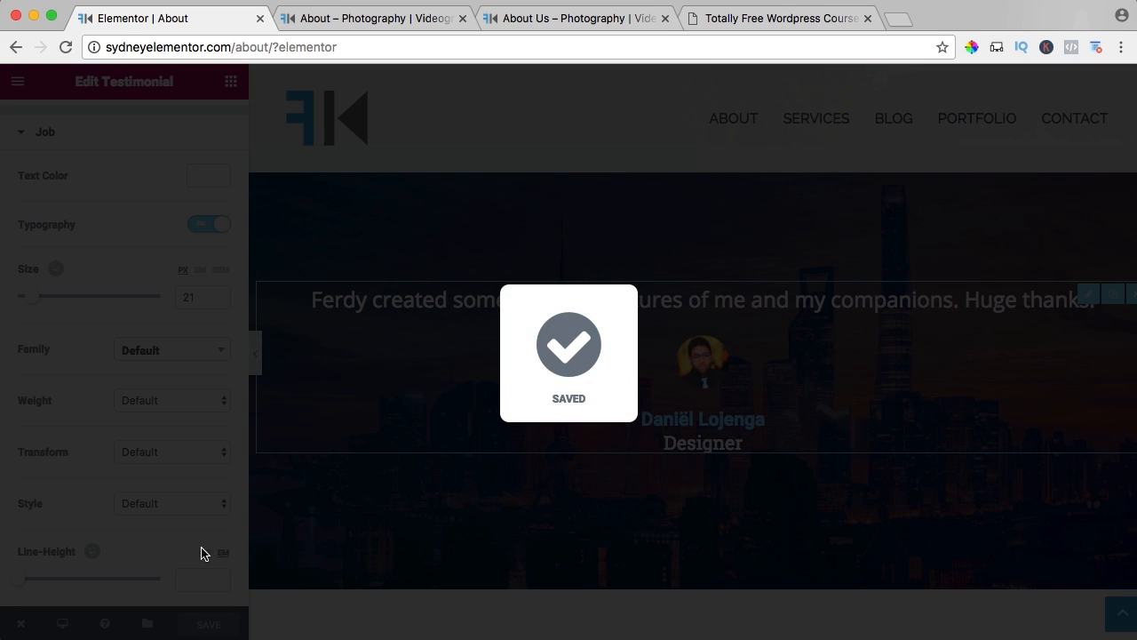
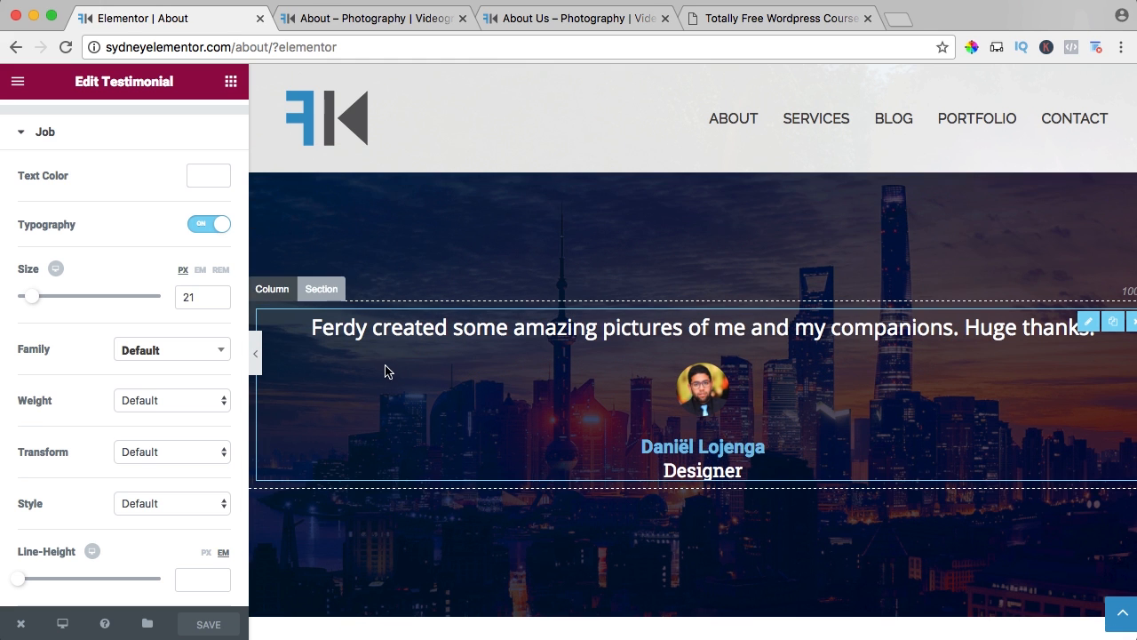
# Save the testimonial section to the library as a template named Testimonial, and close the library.
pyautogui.click(321, 289)
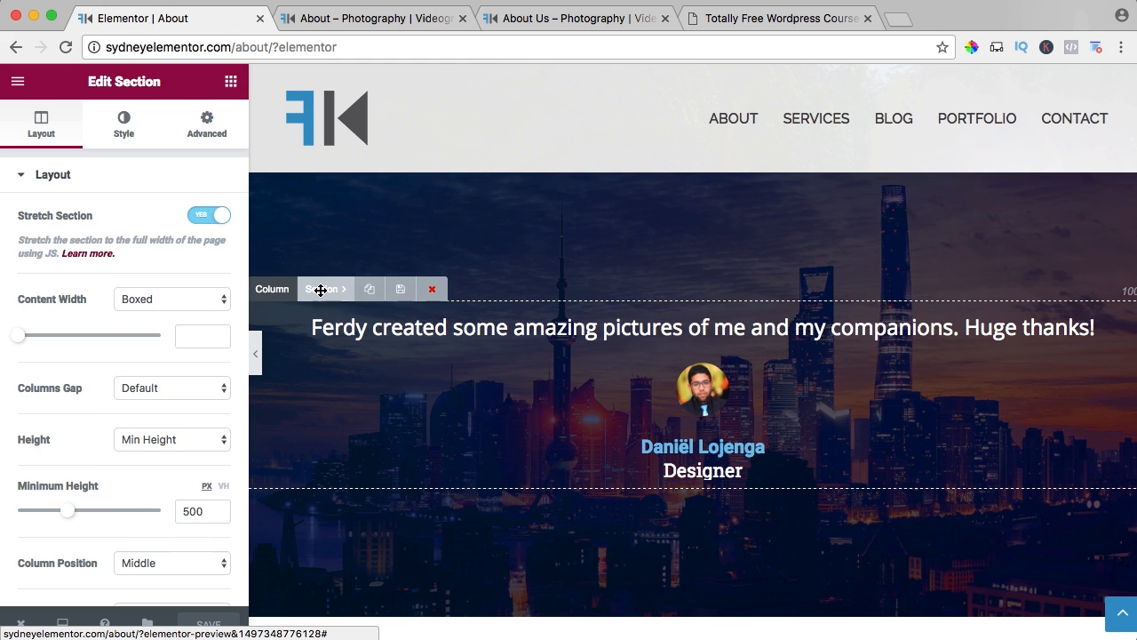
pyautogui.click(400, 290)
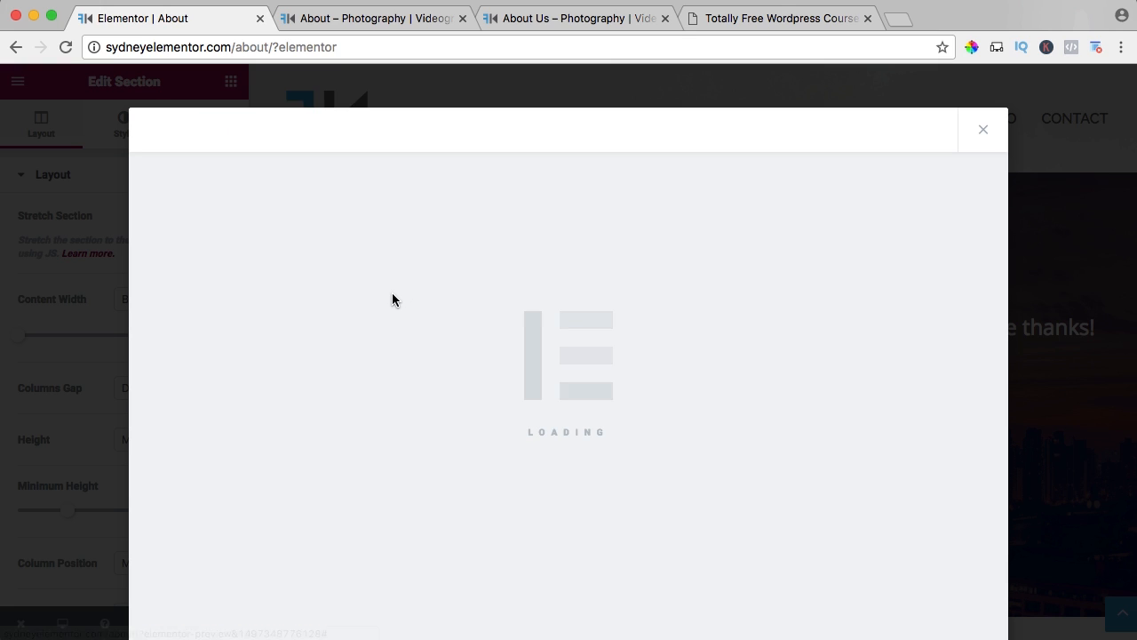
pyautogui.click(474, 367)
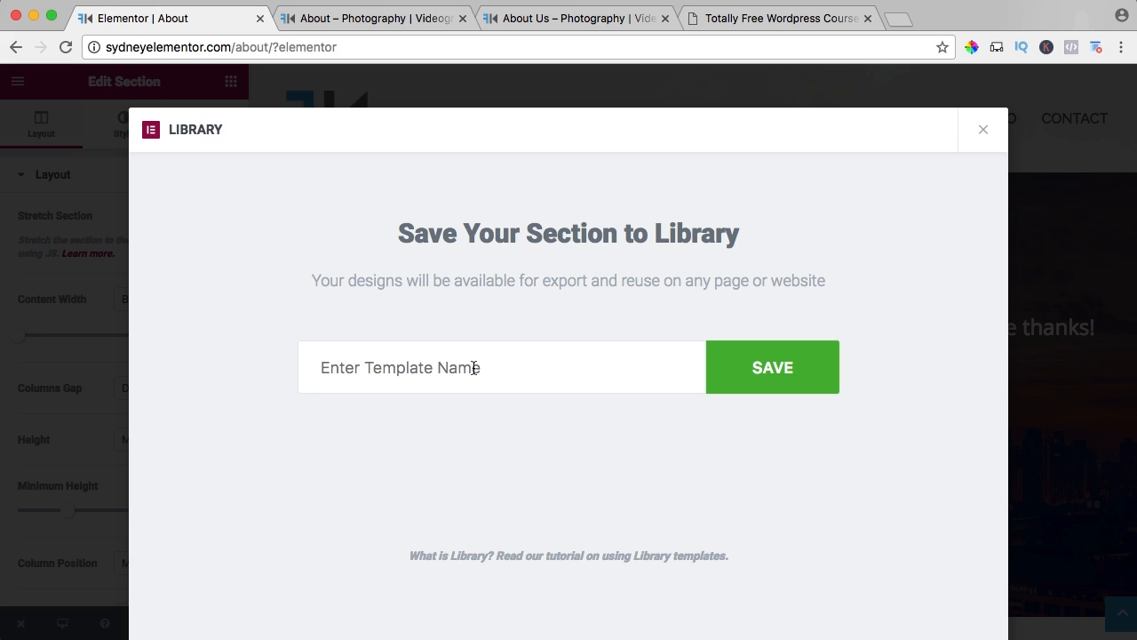
pyautogui.write('Testimonai')
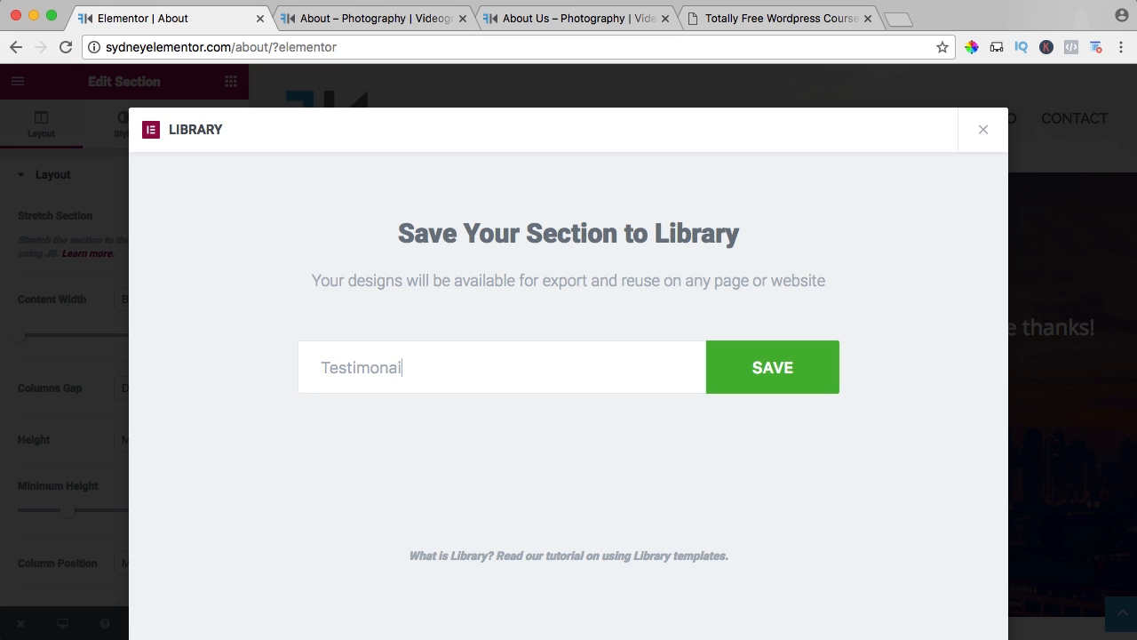
pyautogui.press('BackSpace')
pyautogui.press('BackSpace')
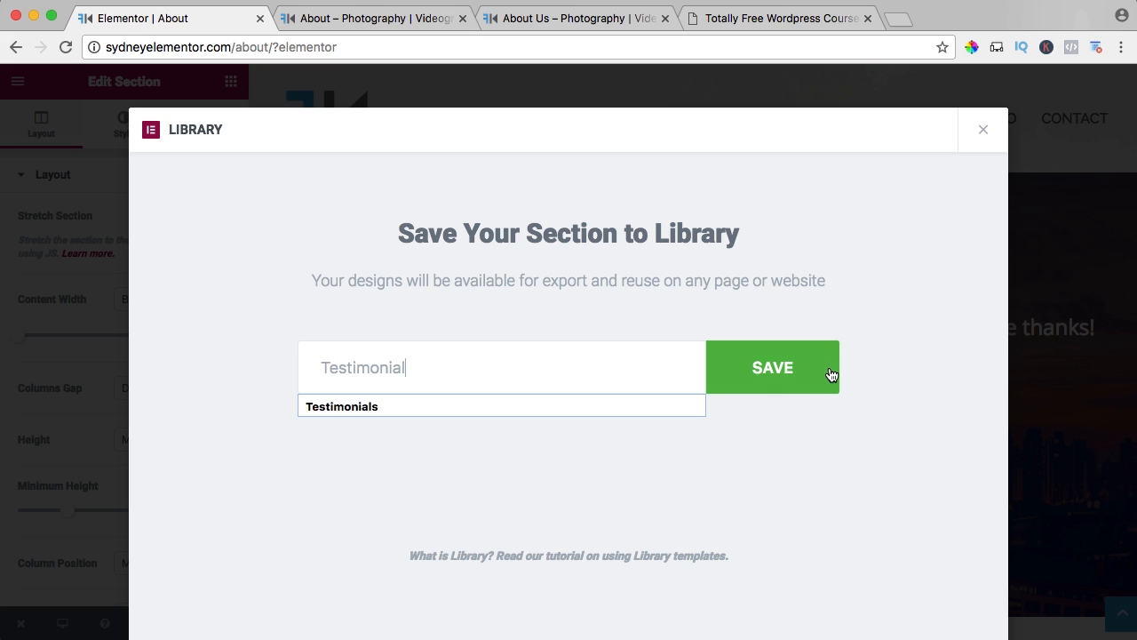
pyautogui.click(774, 374)
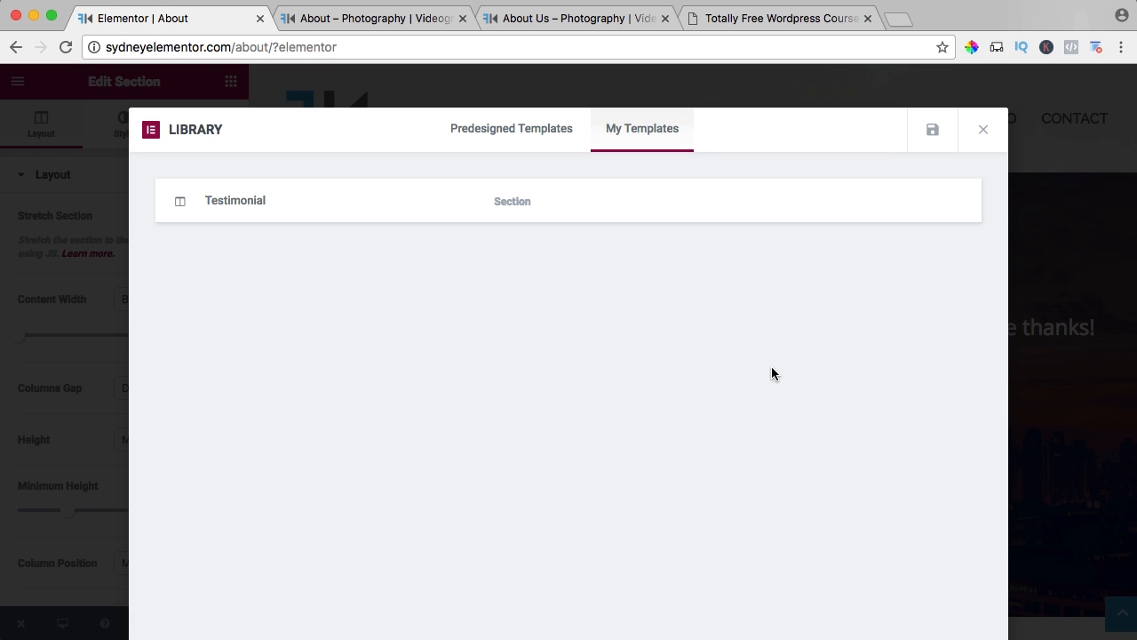
pyautogui.click(981, 134)
# Insert the saved Testimonial section template below the existing testimonial section.
pyautogui.scroll(-5, 576, 395)
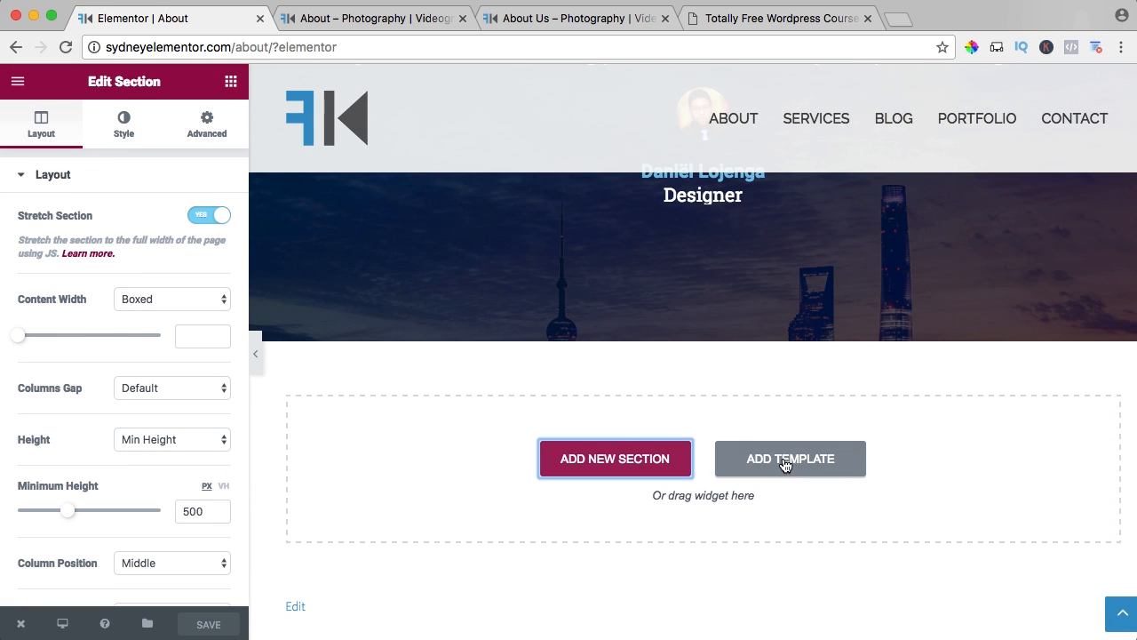
pyautogui.click(785, 463)
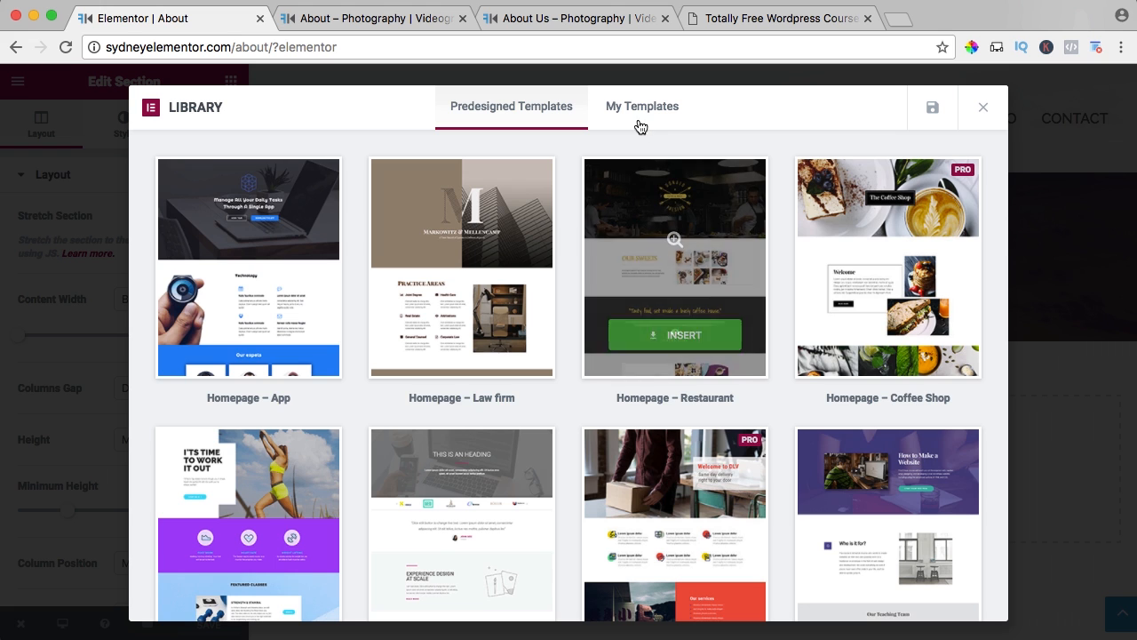
pyautogui.click(638, 116)
pyautogui.moveTo(380, 178)
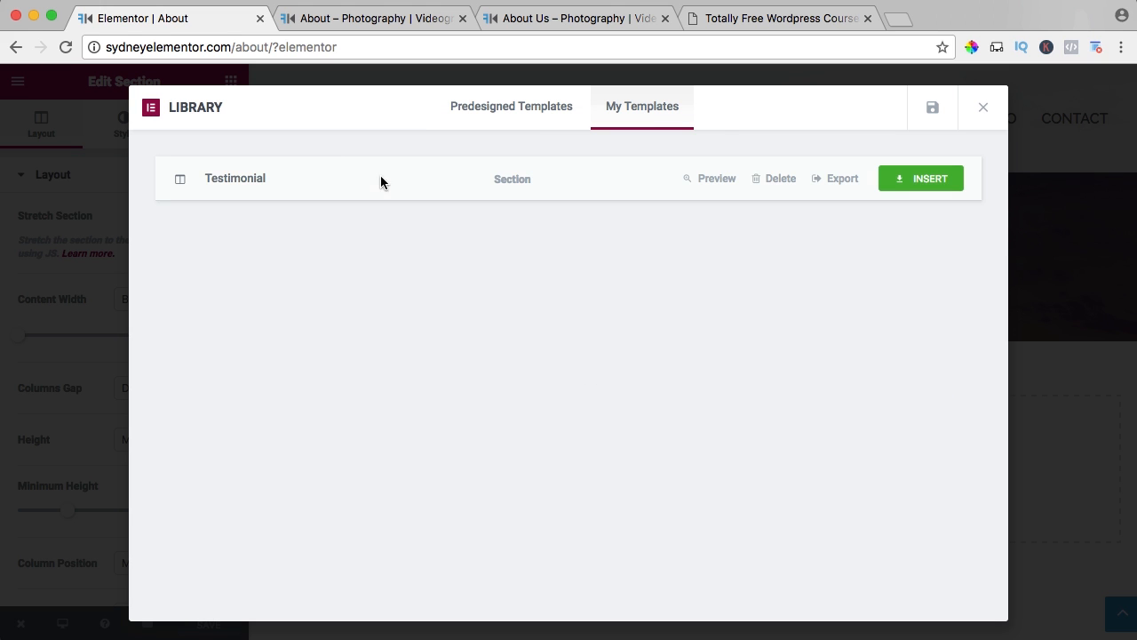
pyautogui.click(925, 181)
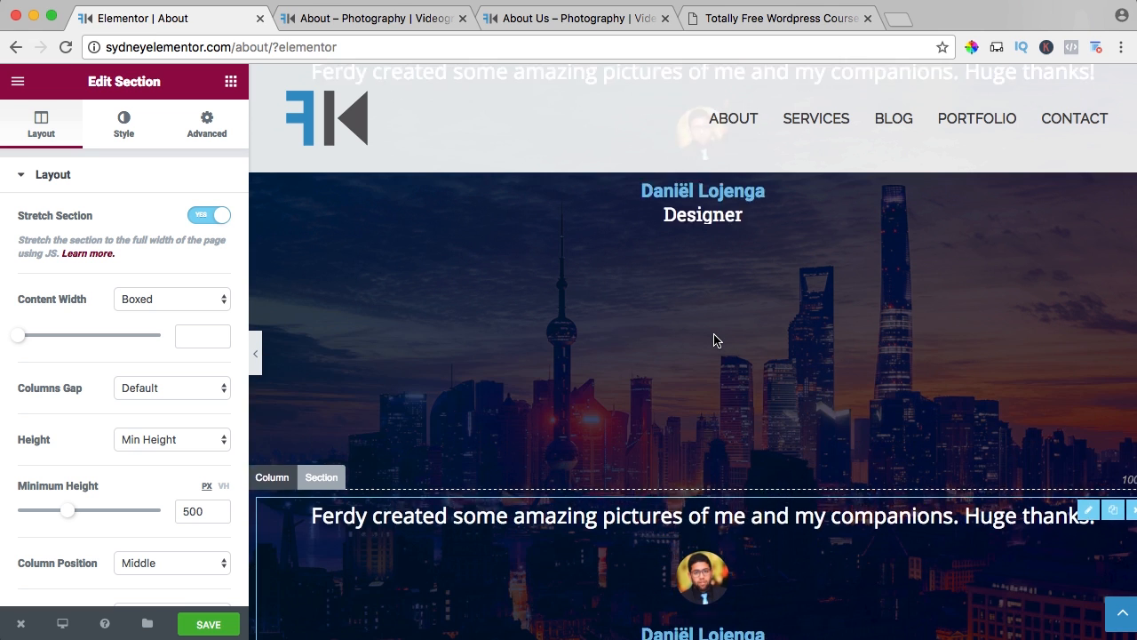
# Replace the inserted testimonial's content with the quote under "What People Say About Me" on the ferdykorpmedia.com About Us page.
pyautogui.press('super+3')
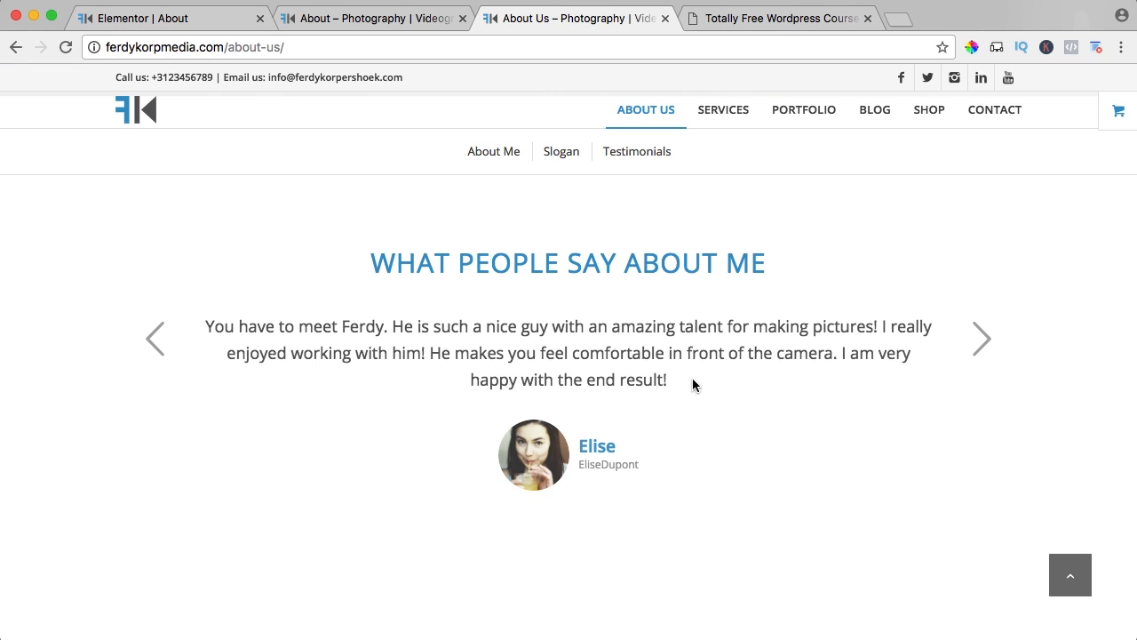
pyautogui.moveTo(667, 379); pyautogui.dragTo(214, 316)
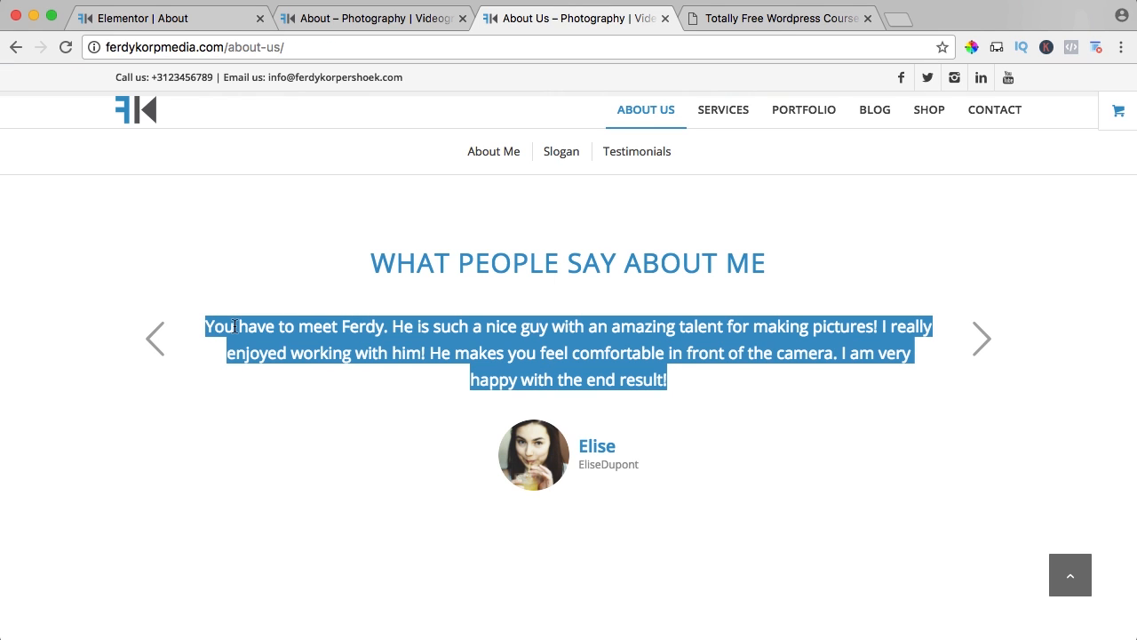
pyautogui.click(149, 16)
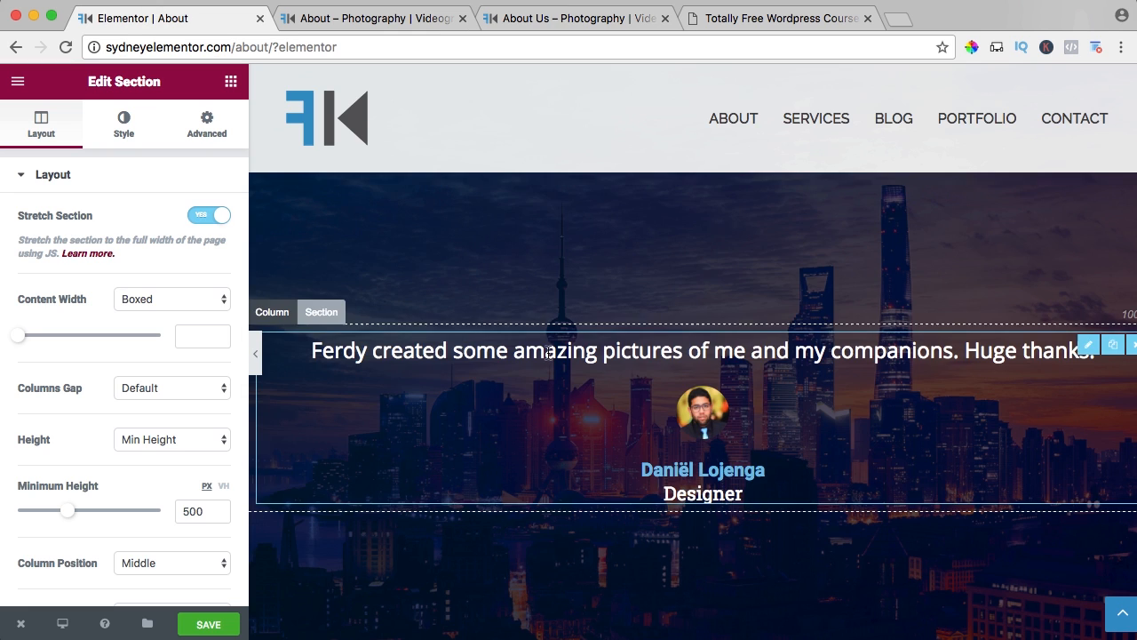
pyautogui.scroll(-5, 549, 355)
pyautogui.scroll(-4, 662, 254)
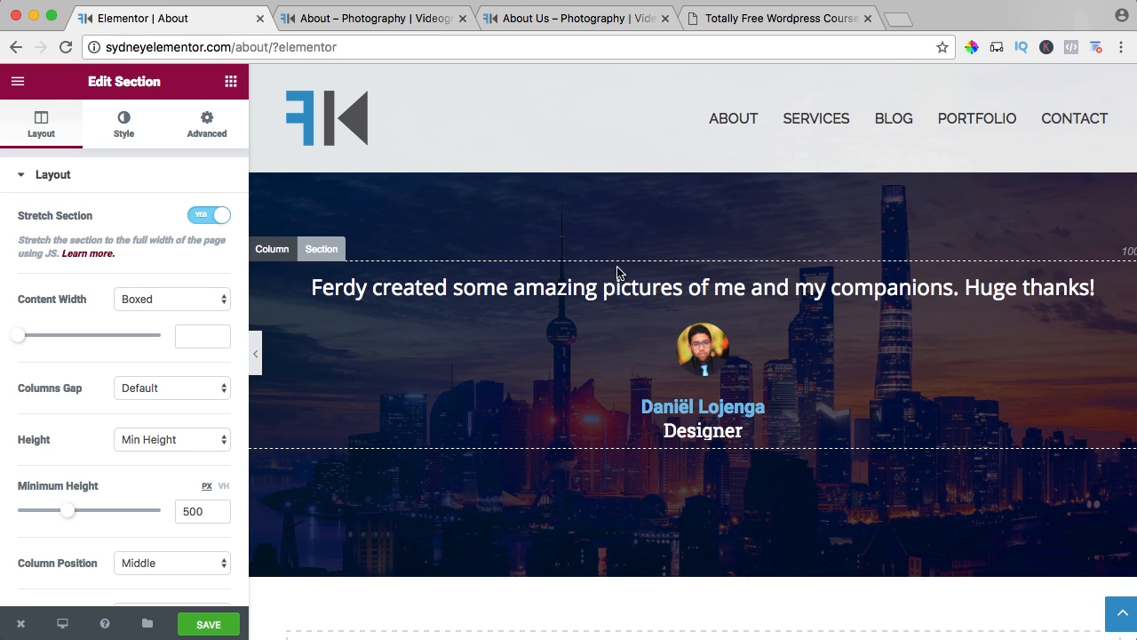
pyautogui.click(619, 275)
pyautogui.tripleClick(80, 268)
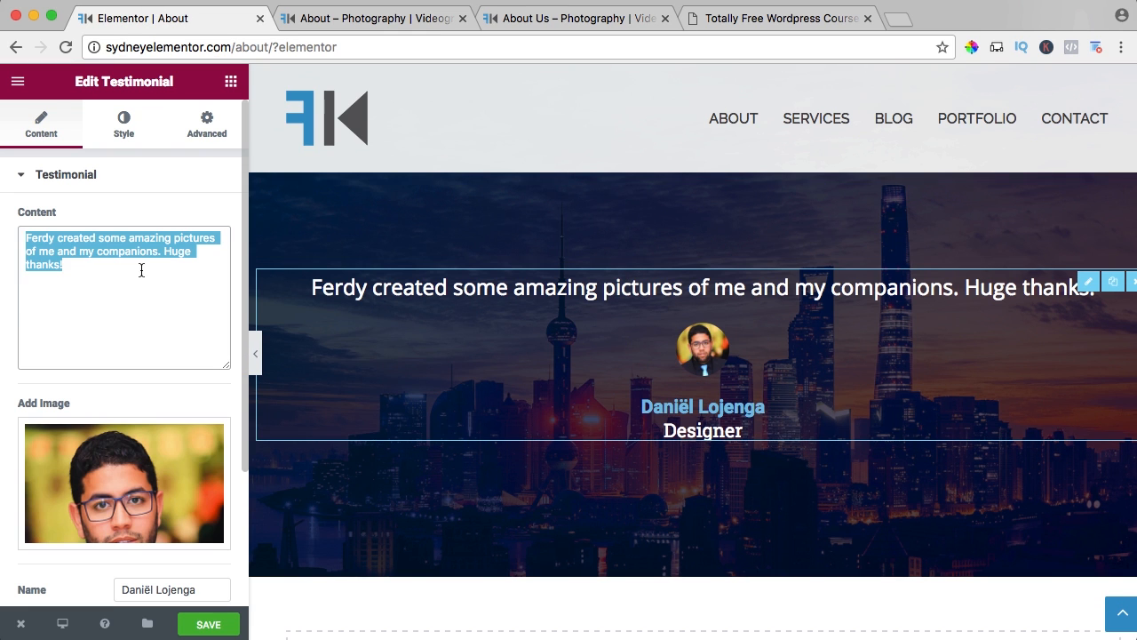
pyautogui.write('You have to meet Ferdy. He is such a nice guy with an amazing talent for making pictures! I really enjoyed working with him! He makes you feel comfortable in front of the camera. I am very happy with the end result!')
# Replace the second testimonial's image with Elise.jpeg, uploaded from the 02. About Me folder.
pyautogui.scroll(-3, 101, 272)
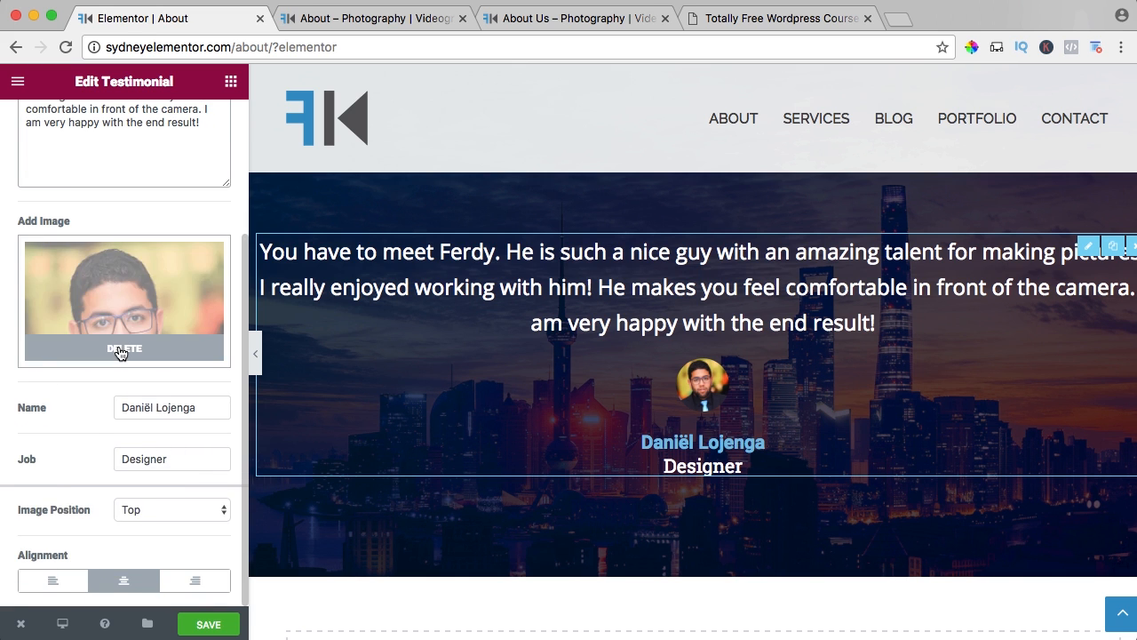
pyautogui.click(120, 350)
pyautogui.click(146, 358)
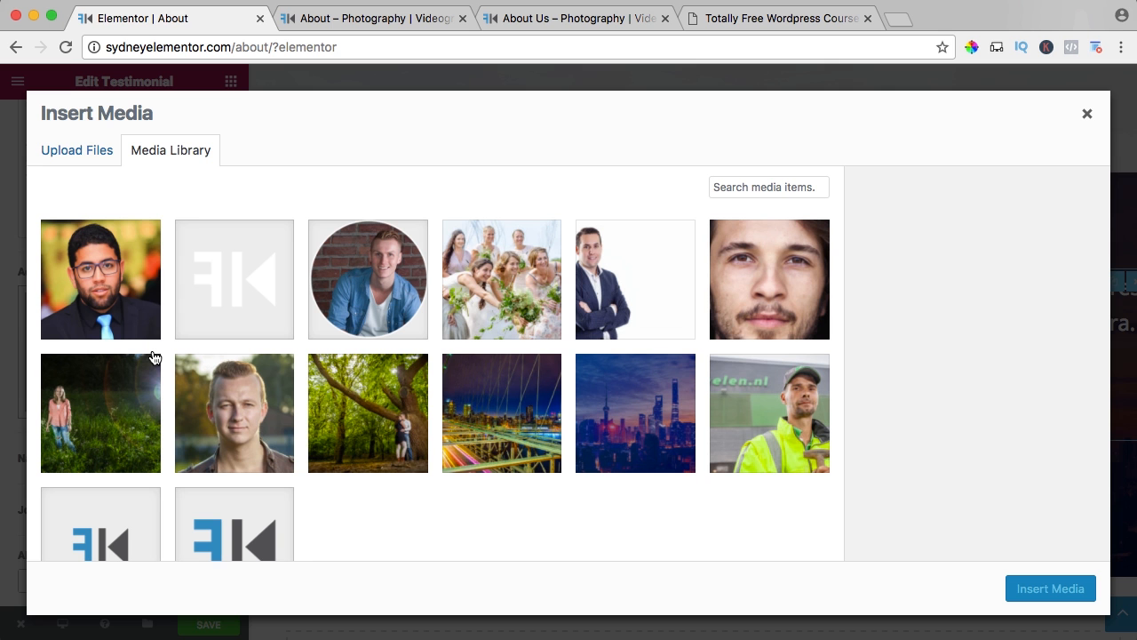
pyautogui.click(60, 151)
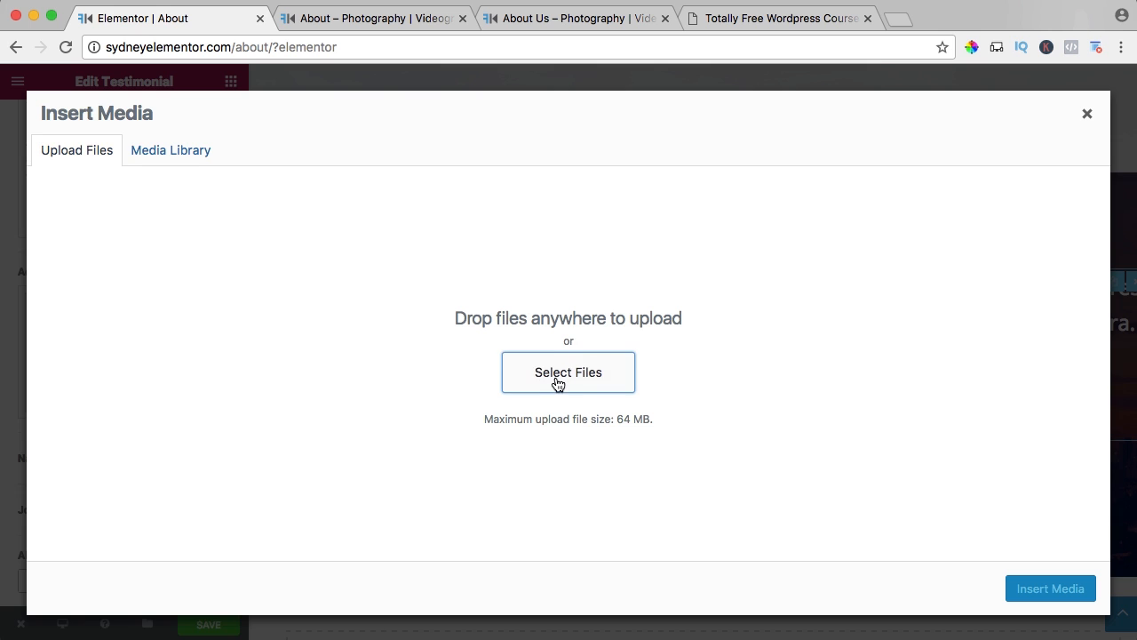
pyautogui.click(557, 382)
pyautogui.click(480, 123)
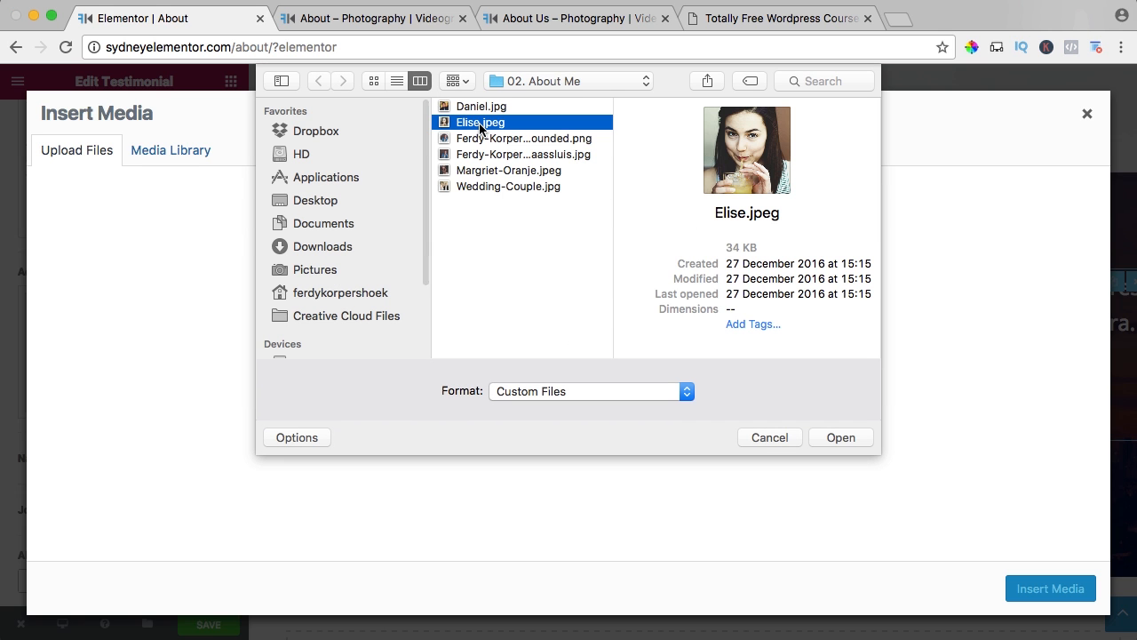
pyautogui.press('space')
pyautogui.press('space')
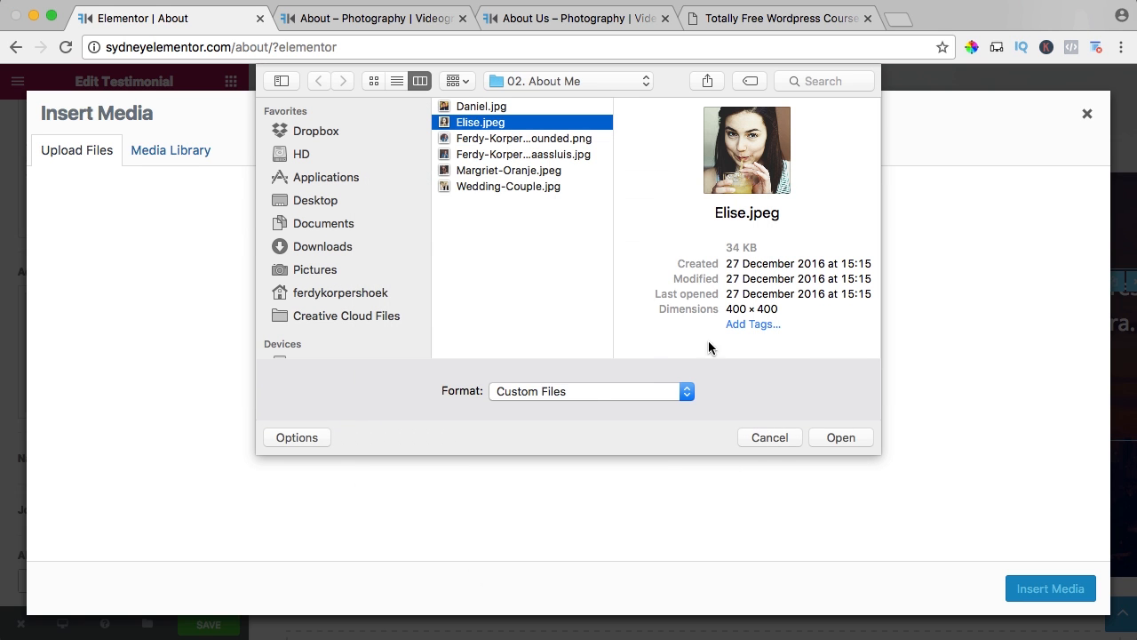
pyautogui.click(840, 437)
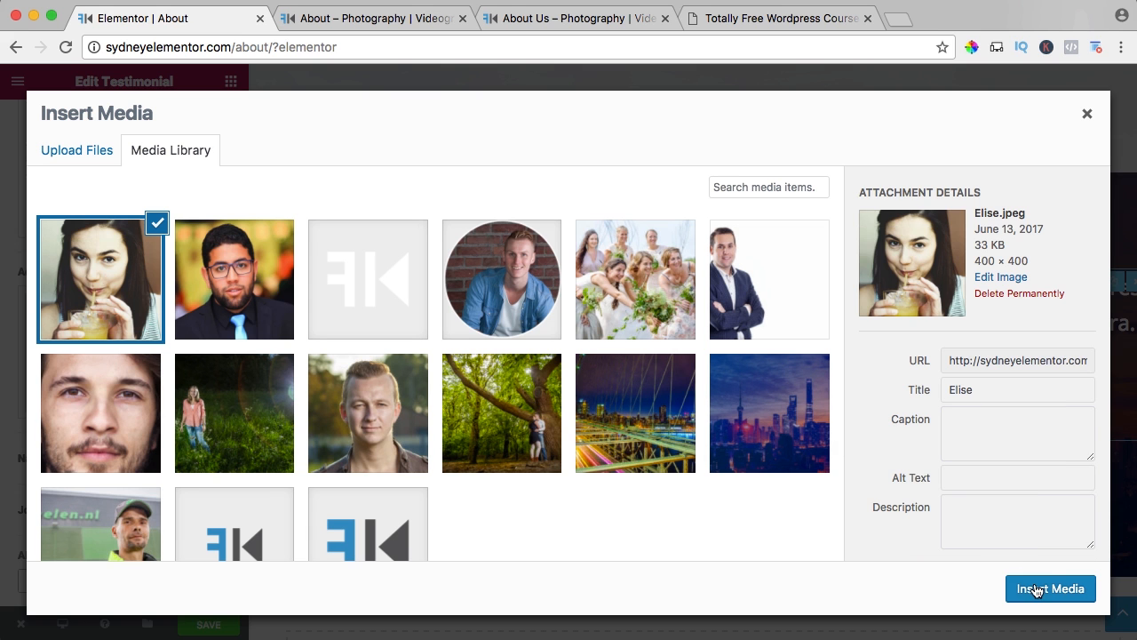
pyautogui.click(1049, 588)
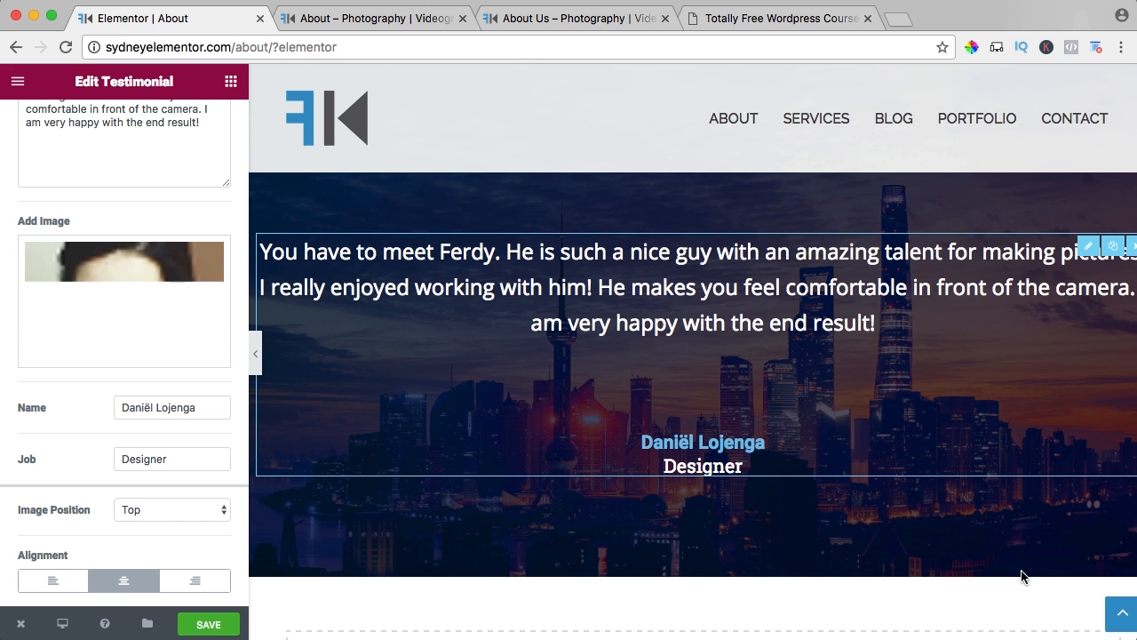
# Replace the name on the second testimonial with the full name of the person quoted.
pyautogui.tripleClick(171, 408)
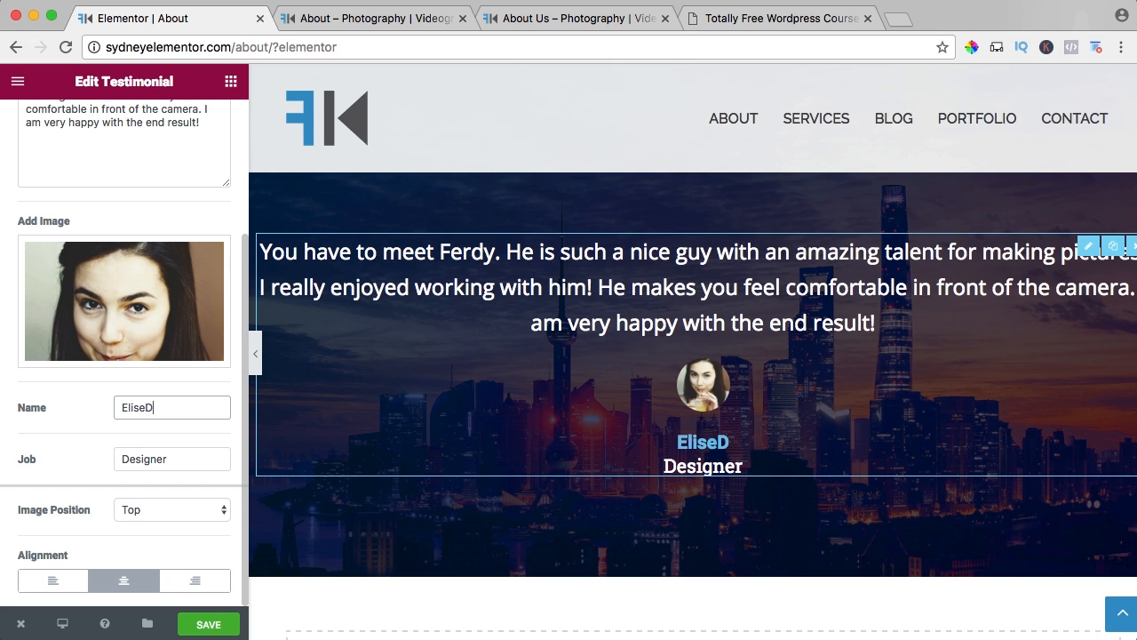
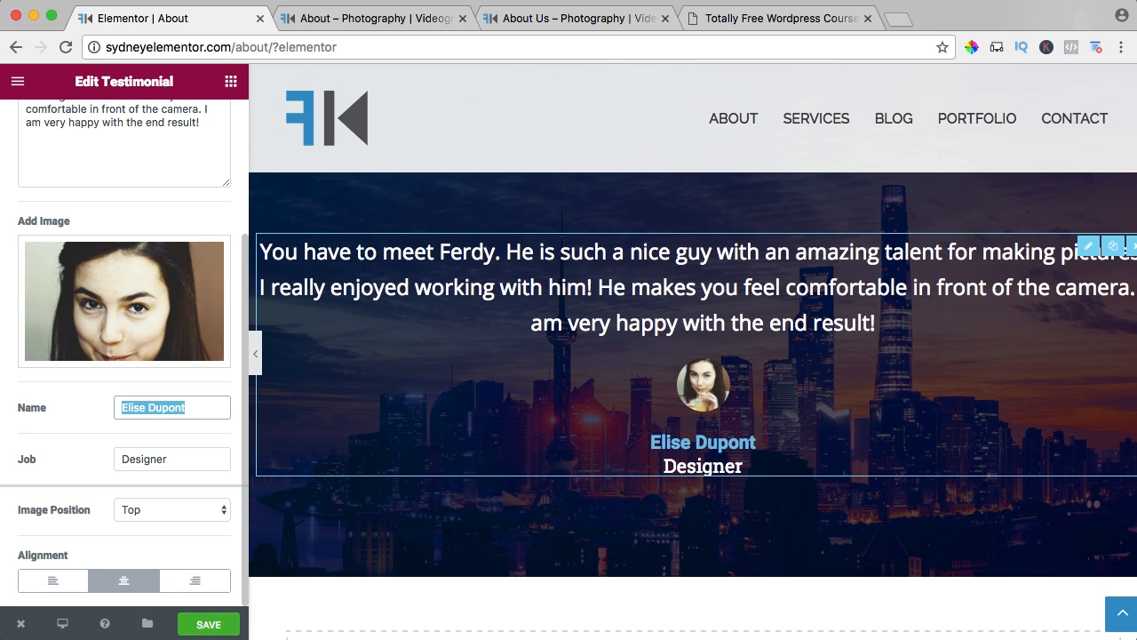
# Set the second testimonial's job to Artist and save the page.
pyautogui.doubleClick(172, 459)
pyautogui.write('Ph')
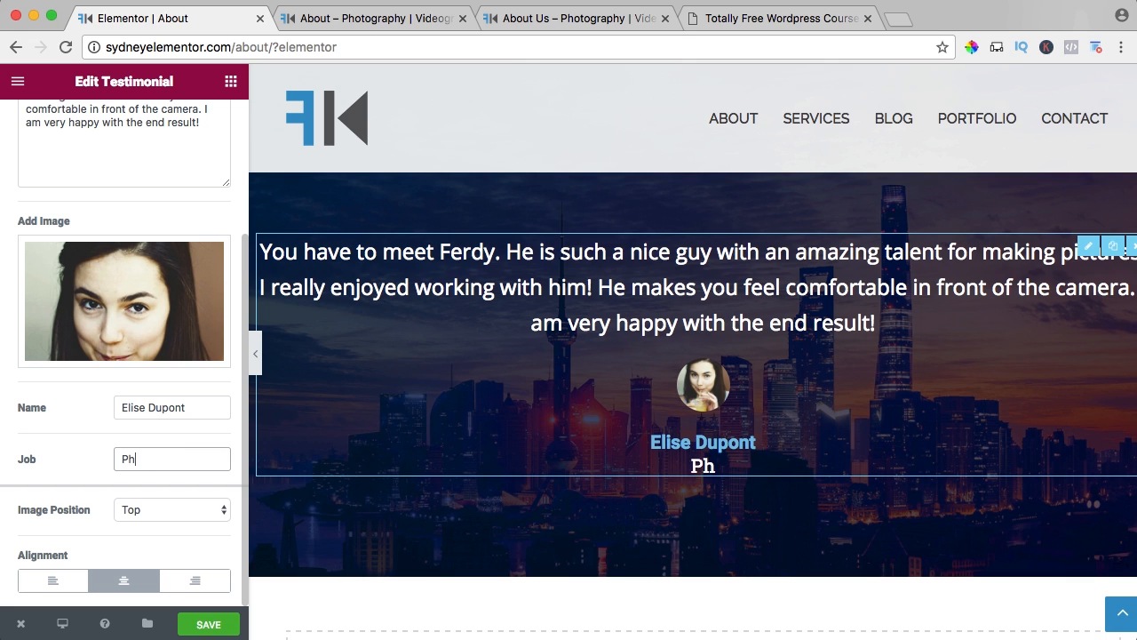
pyautogui.write('otographer')
pyautogui.press('super+a')
pyautogui.write('Arti')
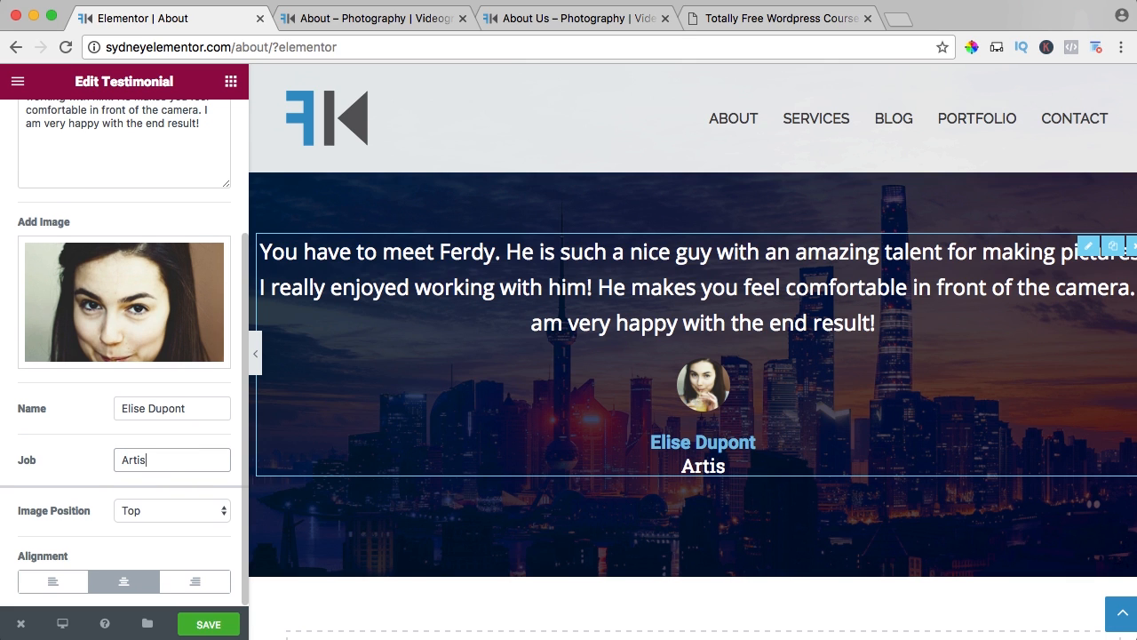
pyautogui.scroll(5, 91, 488)
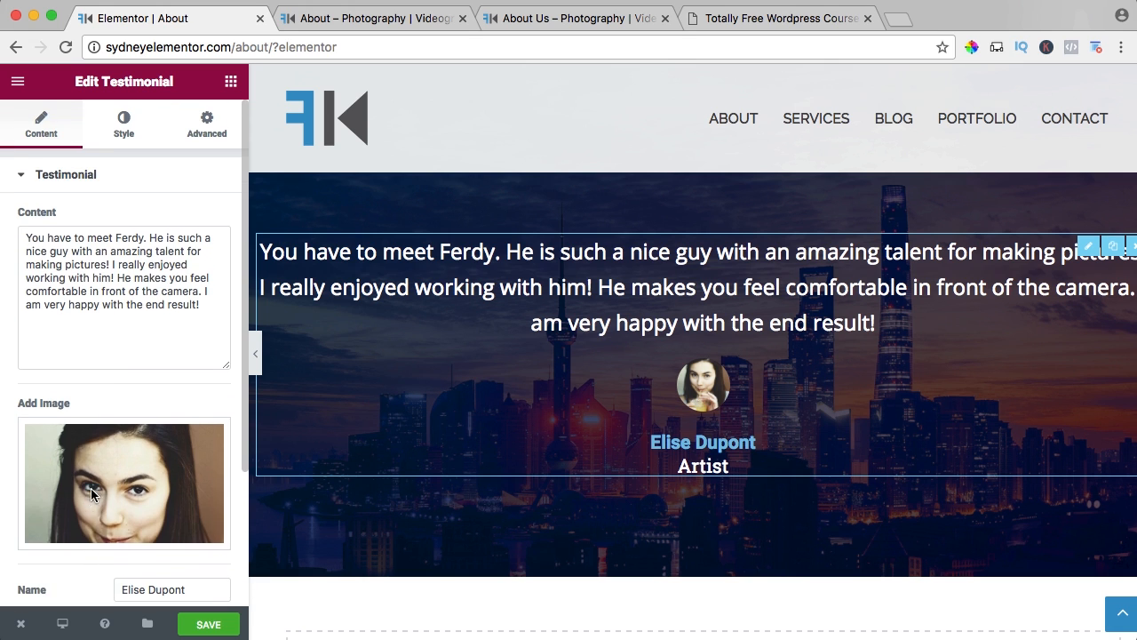
pyautogui.click(219, 625)
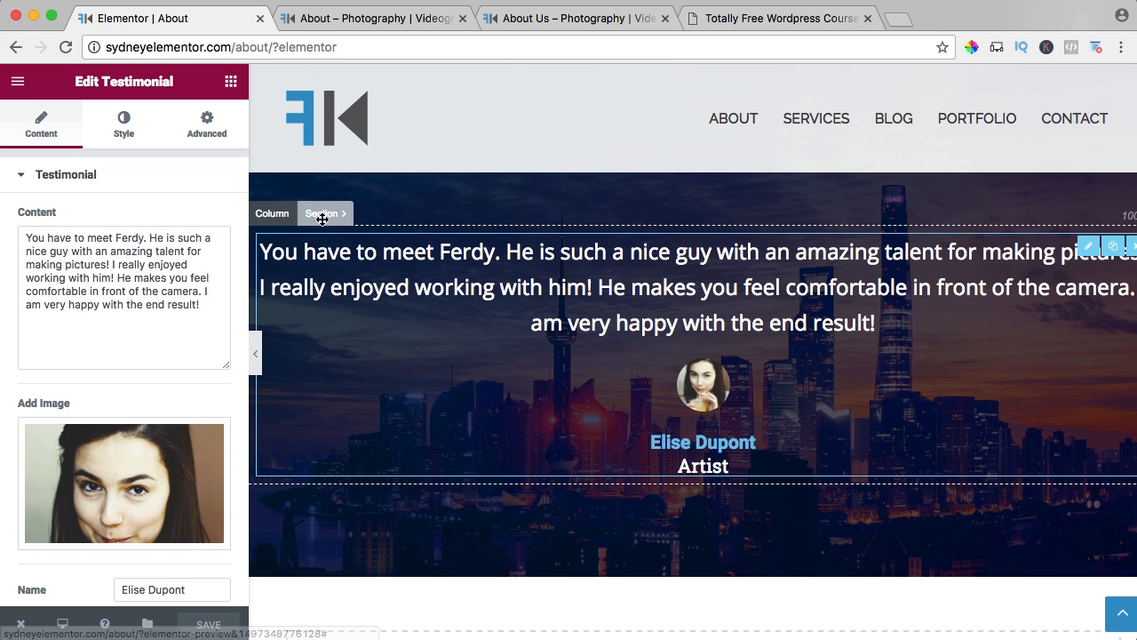
# Make the background overlay color of the second testimonial's section fully transparent.
pyautogui.click(322, 214)
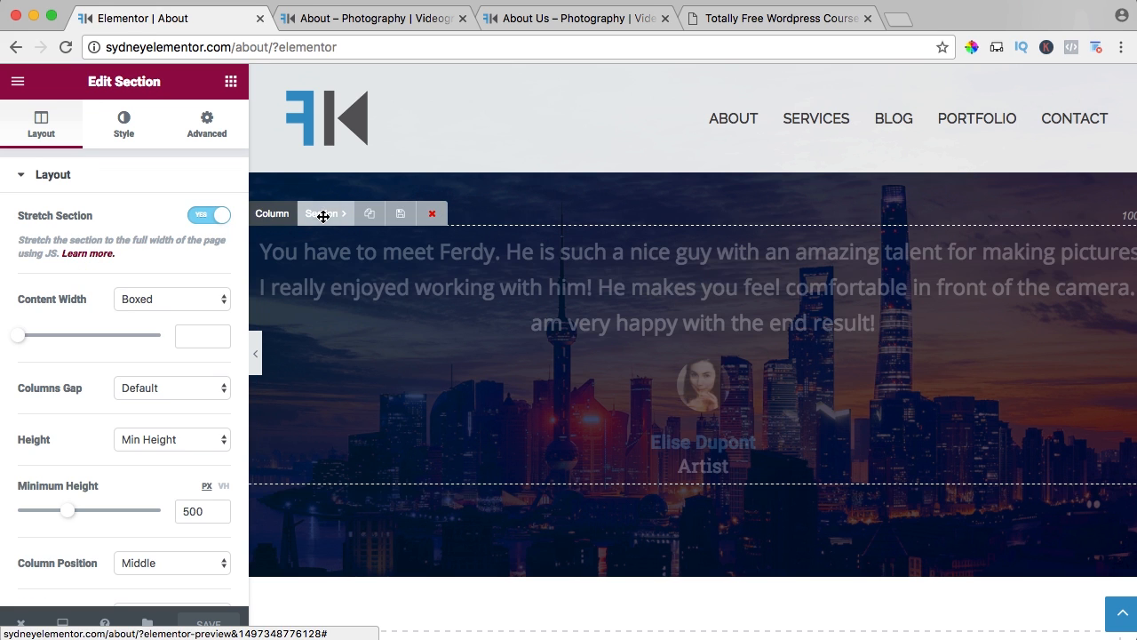
pyautogui.click(124, 140)
pyautogui.scroll(-5, 107, 451)
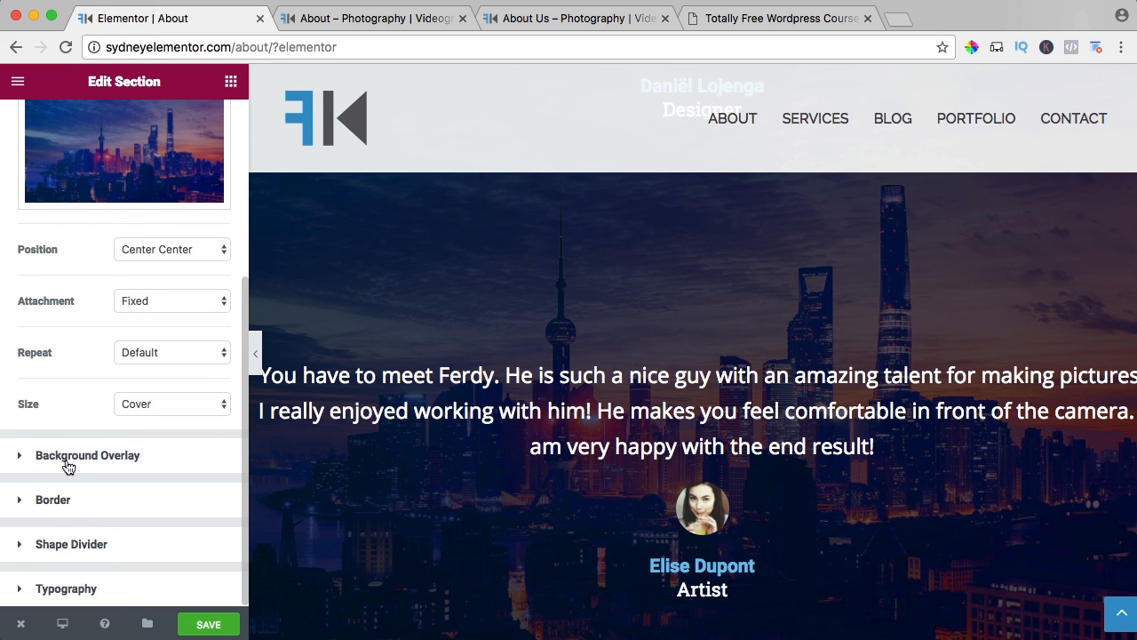
pyautogui.click(78, 459)
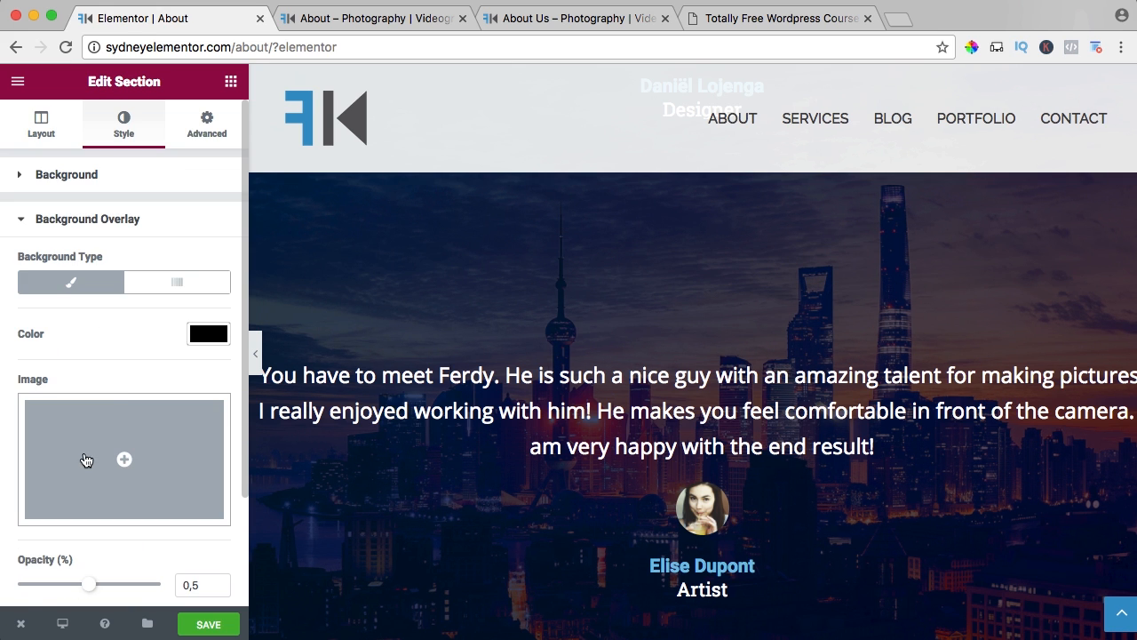
pyautogui.click(207, 335)
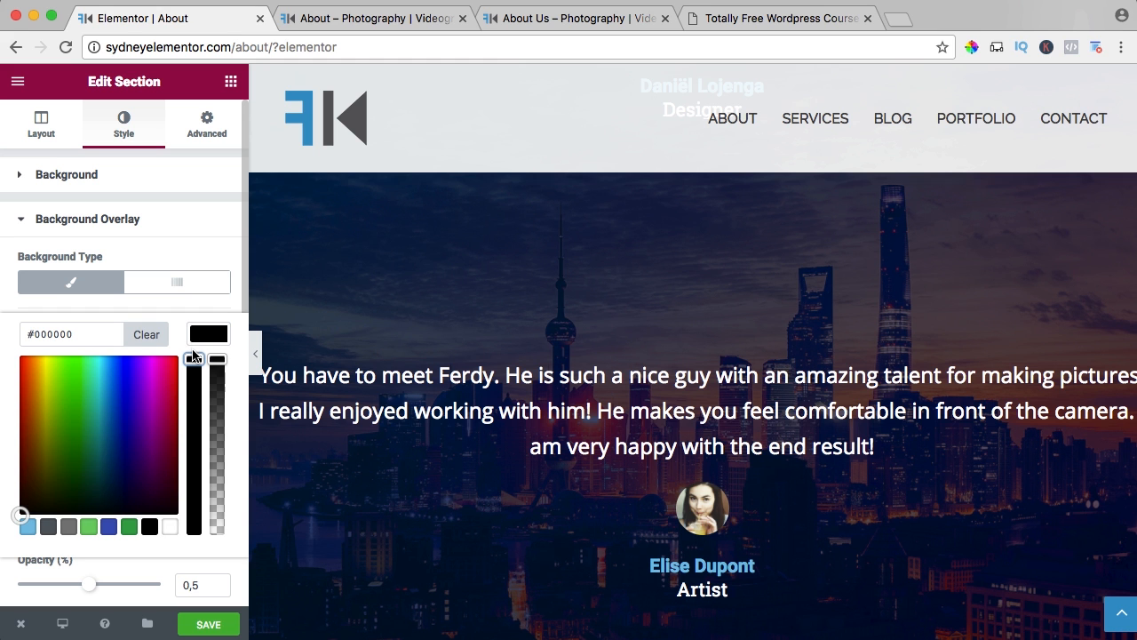
pyautogui.scroll(-3, 152, 308)
pyautogui.moveTo(217, 252); pyautogui.dragTo(223, 449)
pyautogui.click(221, 453)
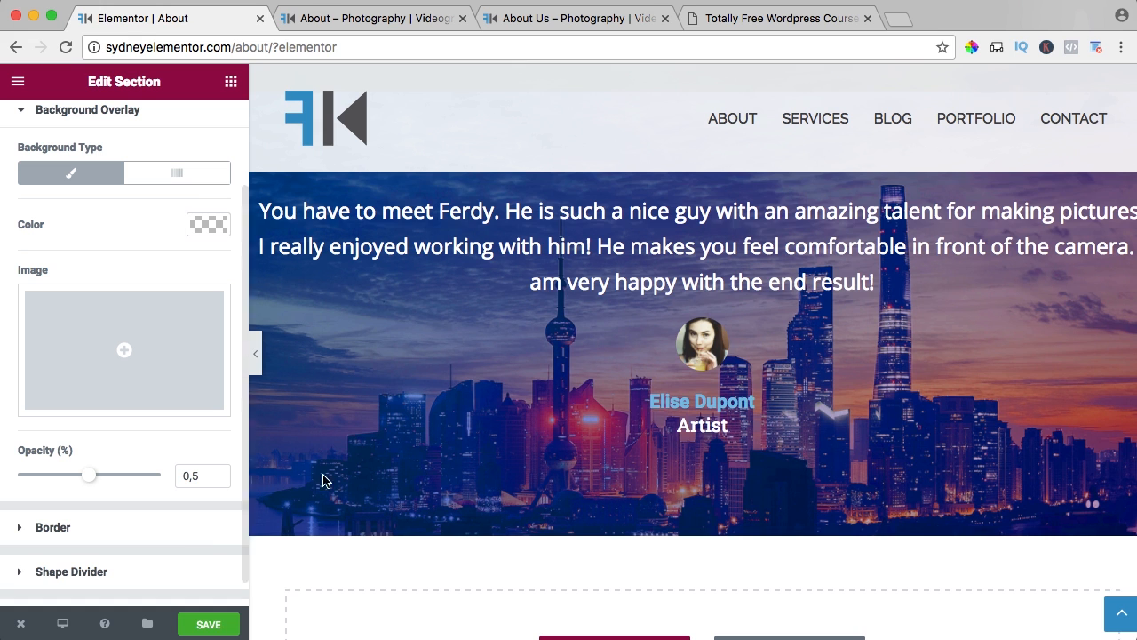
pyautogui.scroll(2, 165, 272)
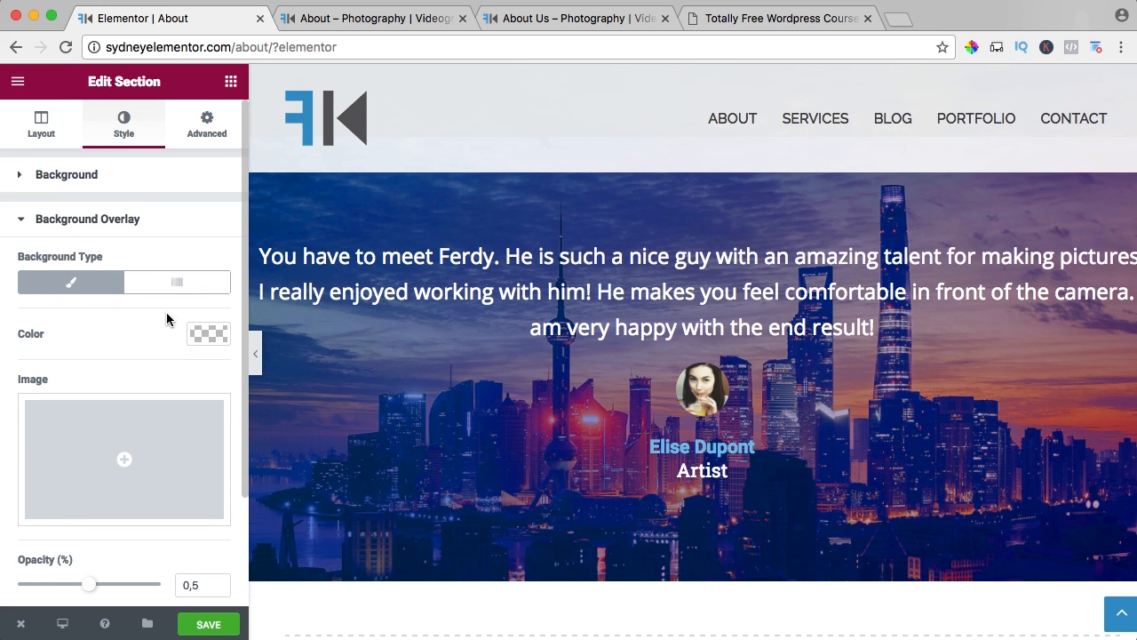
# Set the second testimonial section's background overlay color to black with about 0.4 alpha and save the page.
pyautogui.scroll(-2, 160, 328)
pyautogui.click(207, 241)
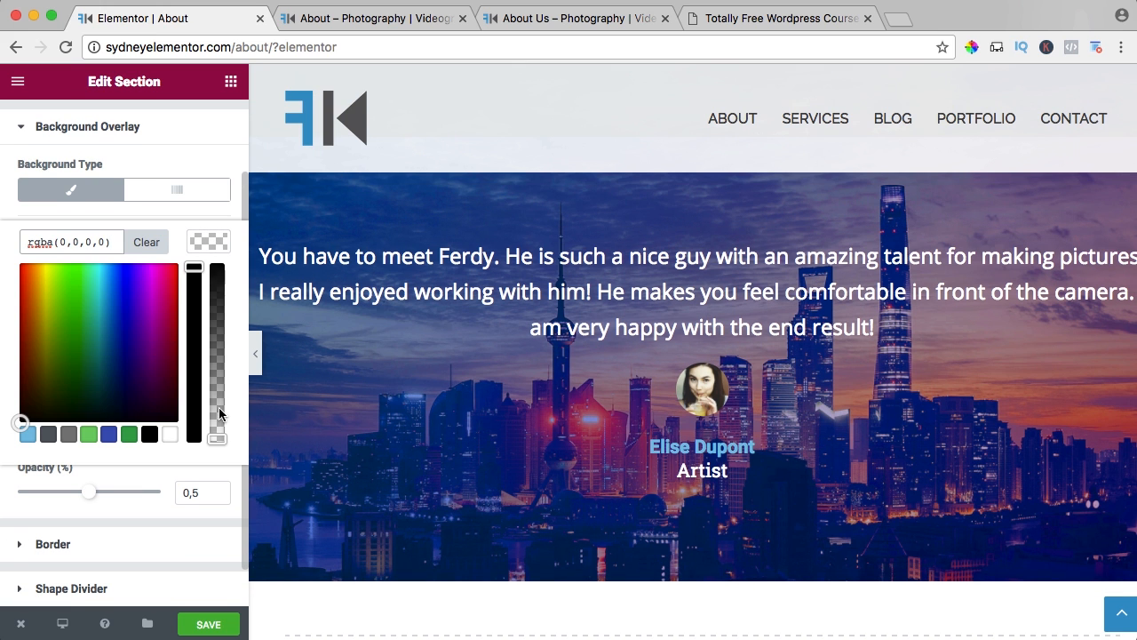
pyautogui.moveTo(216, 436); pyautogui.dragTo(218, 362)
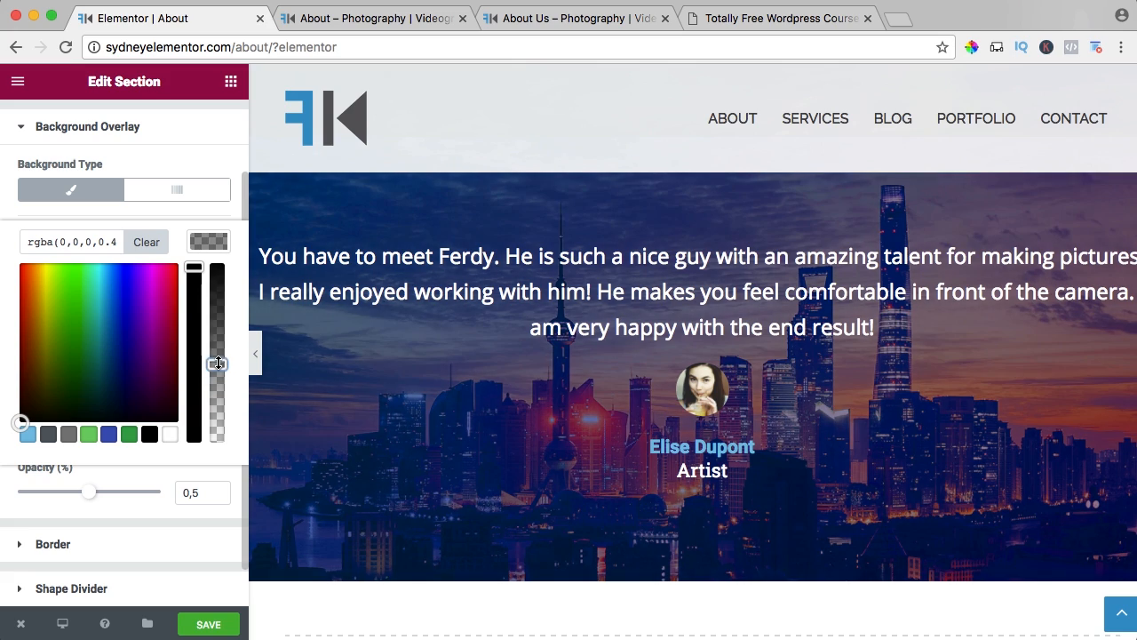
pyautogui.click(218, 623)
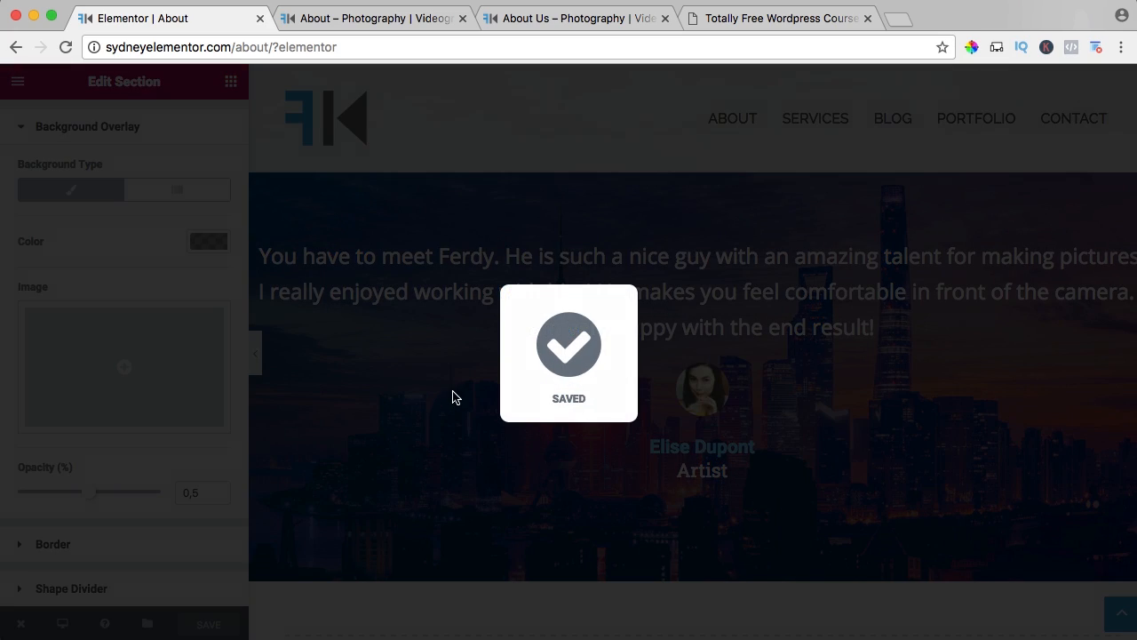
# Insert the saved testimonial section from My Templates below the second testimonial and save the page.
pyautogui.scroll(-5, 453, 397)
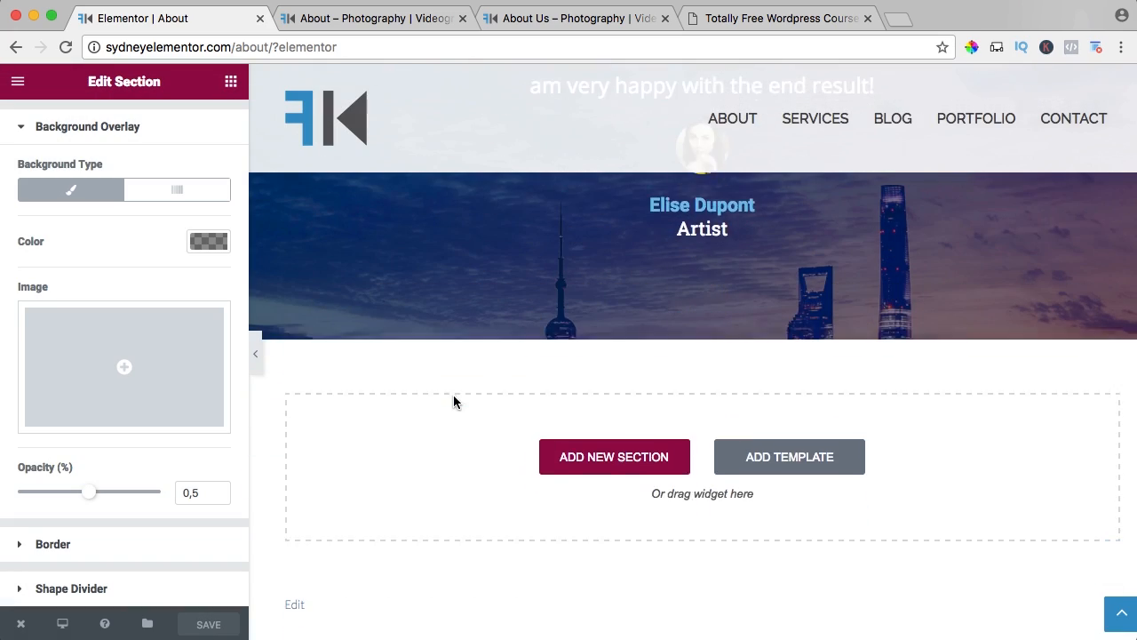
pyautogui.click(787, 433)
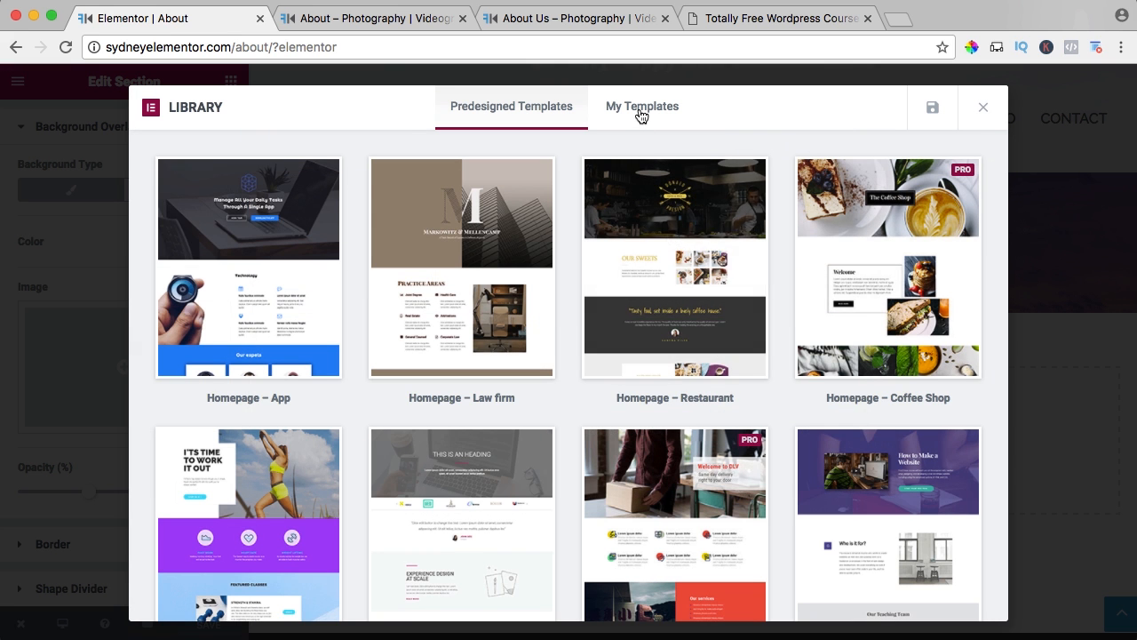
pyautogui.click(642, 114)
pyautogui.click(950, 183)
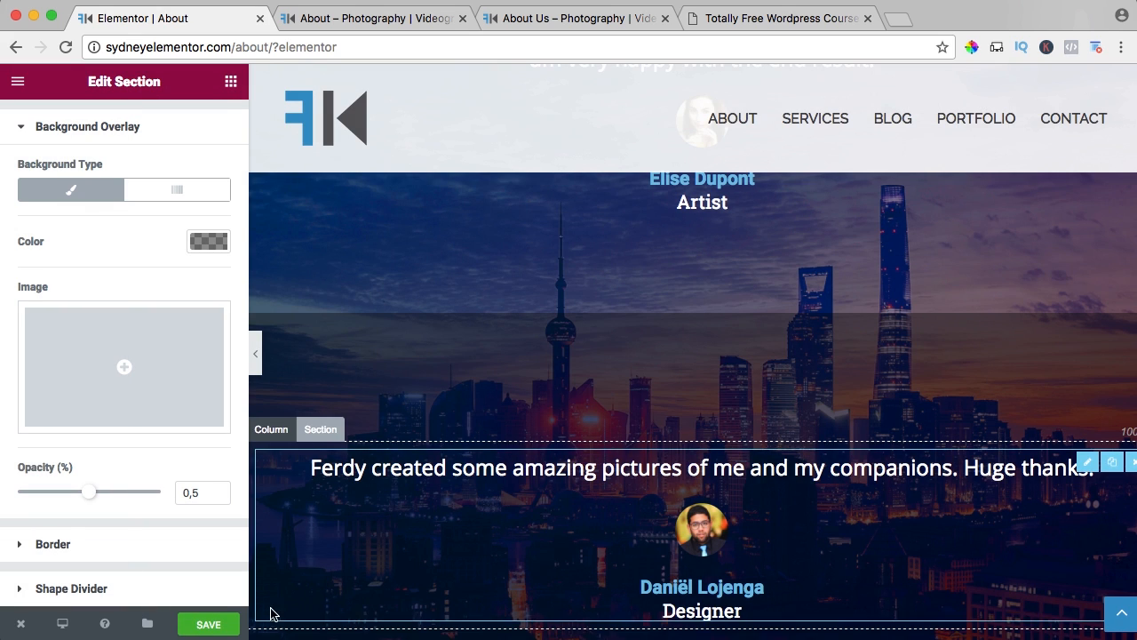
pyautogui.click(218, 625)
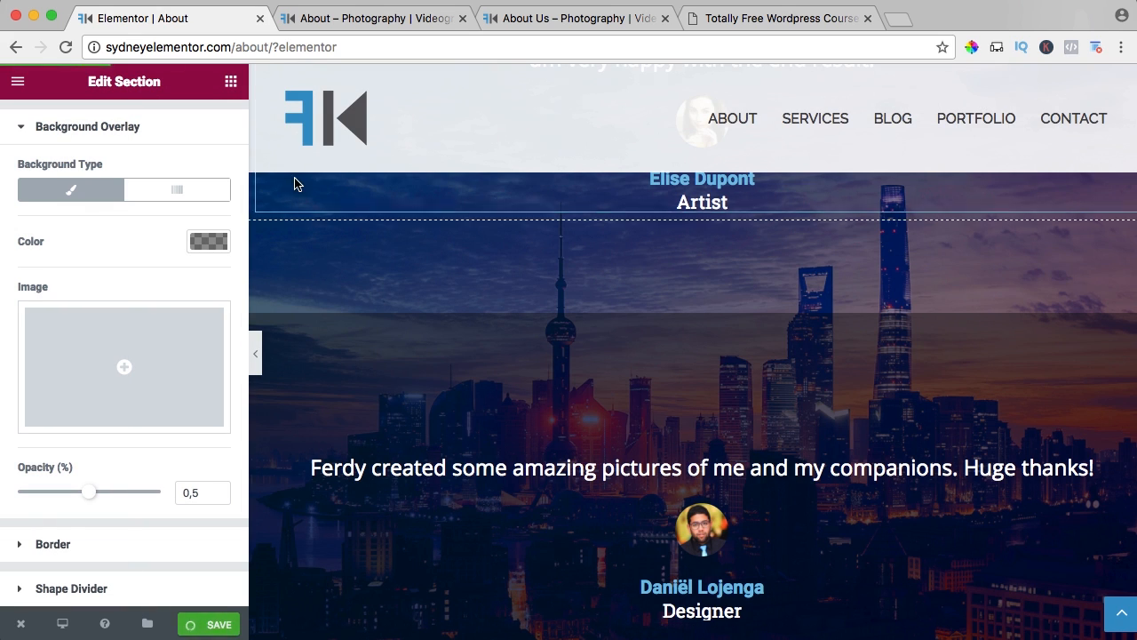
# Review the live About page from the introduction through all three testimonials to the footer, checking the spacing above and below the content.
pyautogui.click(401, 25)
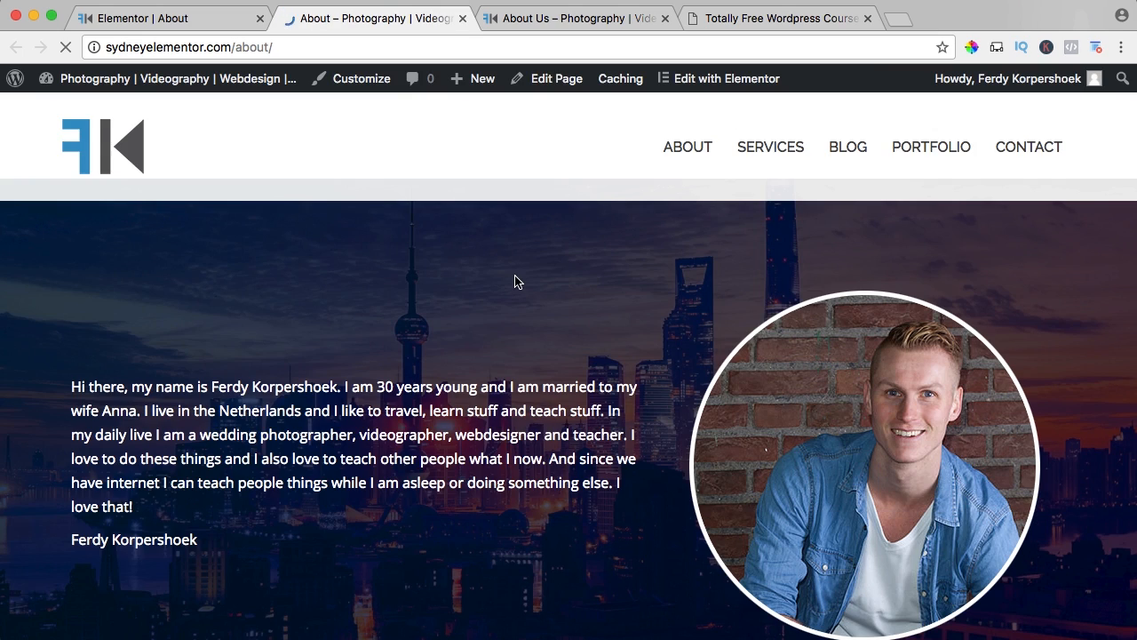
pyautogui.scroll(-6, 518, 281)
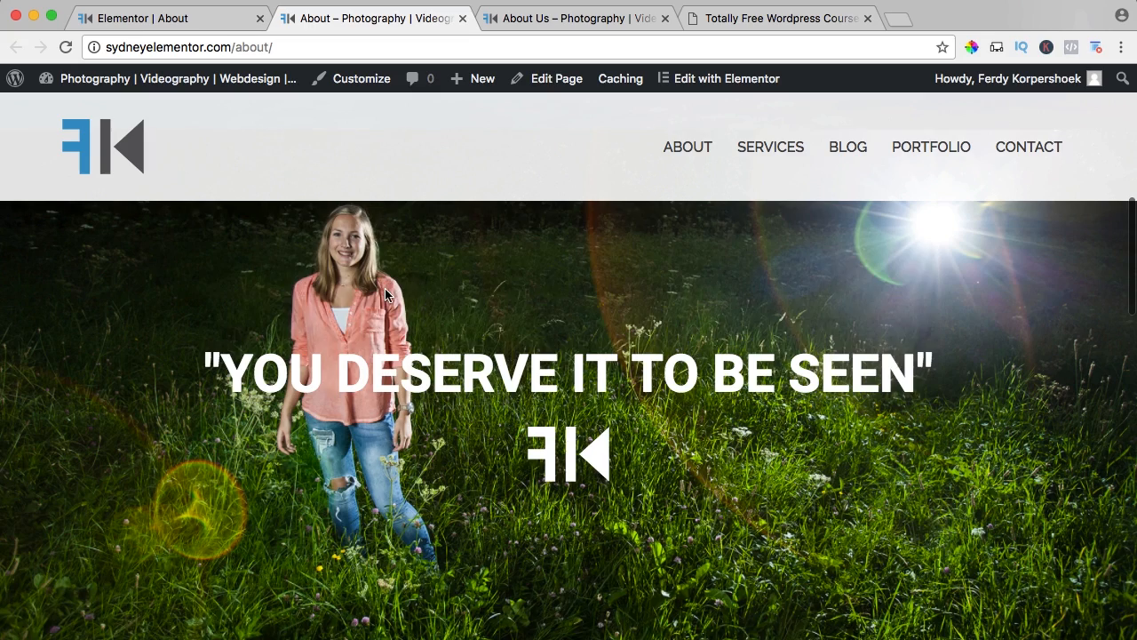
pyautogui.scroll(-5, 385, 294)
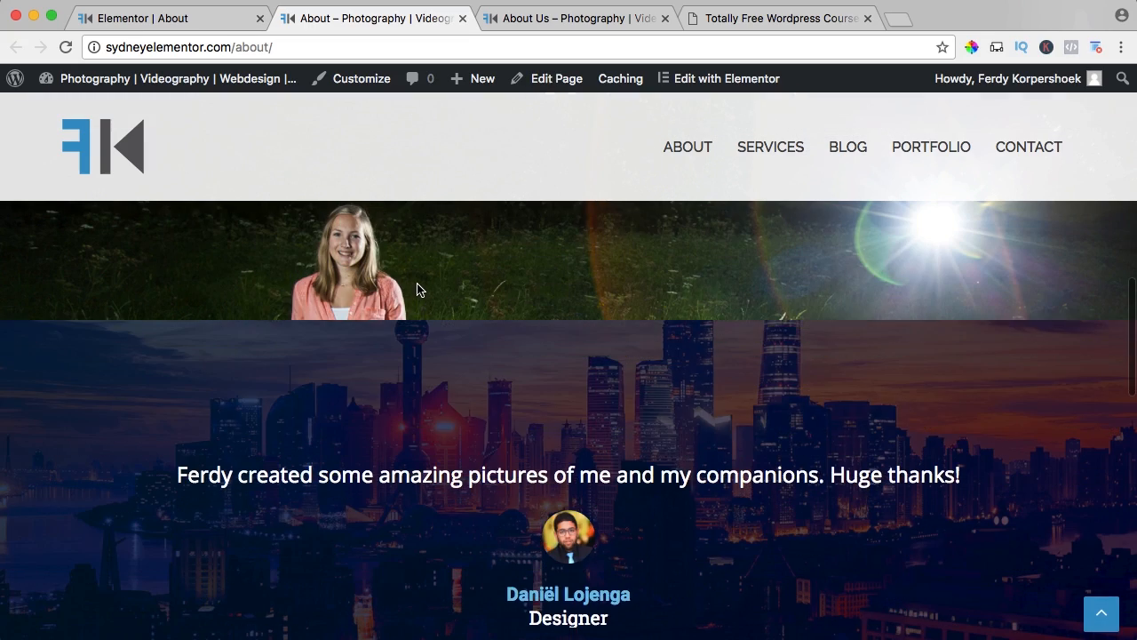
pyautogui.scroll(-4, 418, 290)
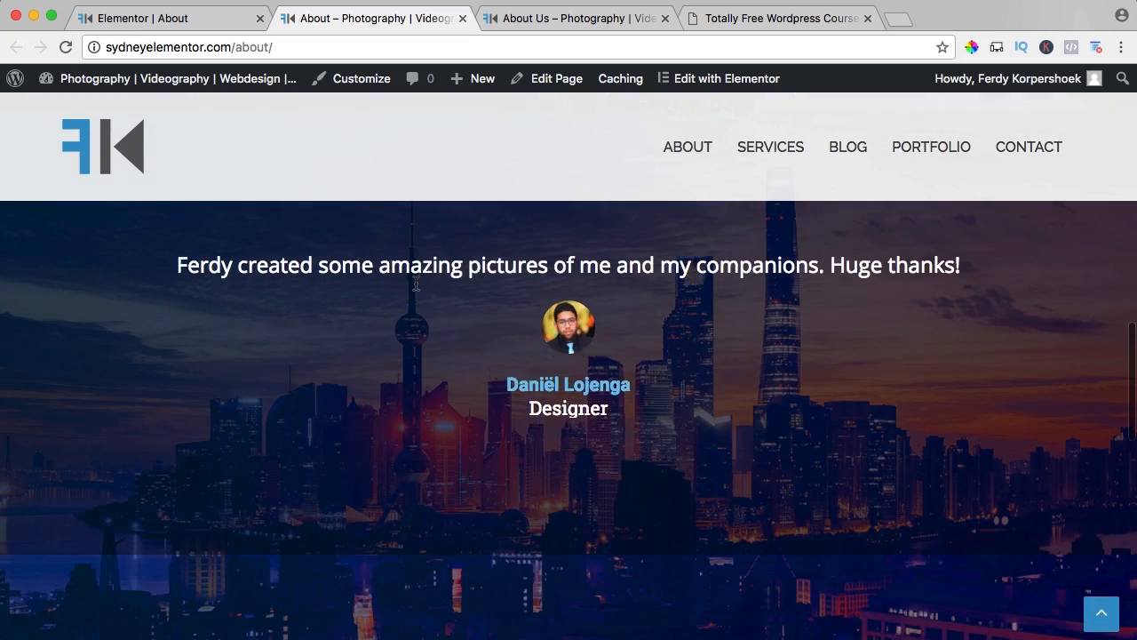
pyautogui.scroll(-5, 418, 286)
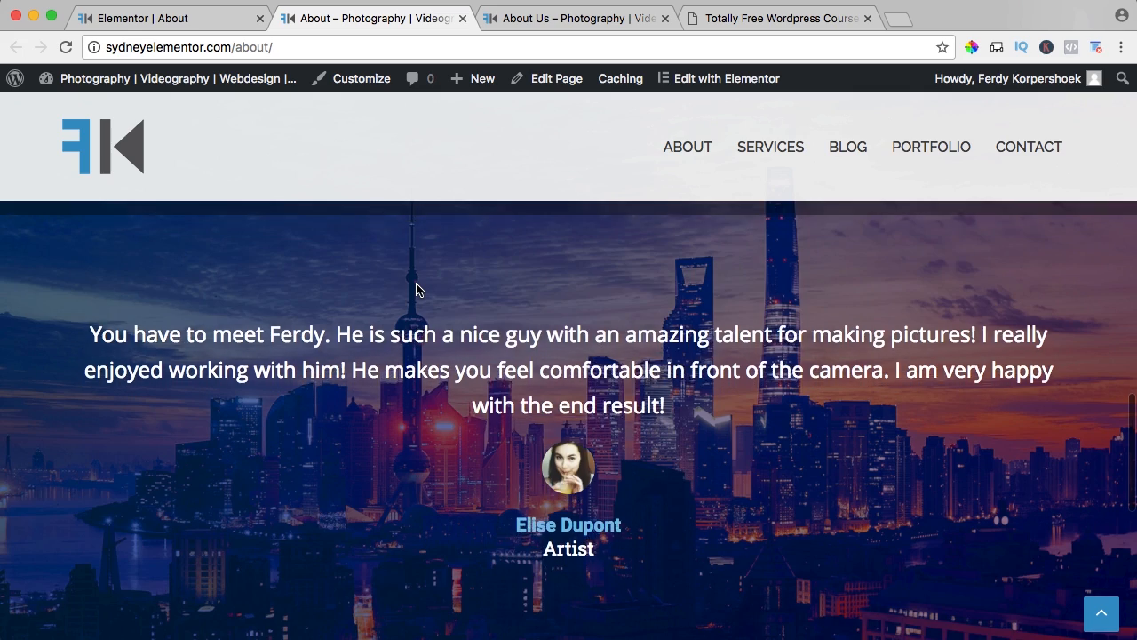
pyautogui.scroll(-8, 418, 290)
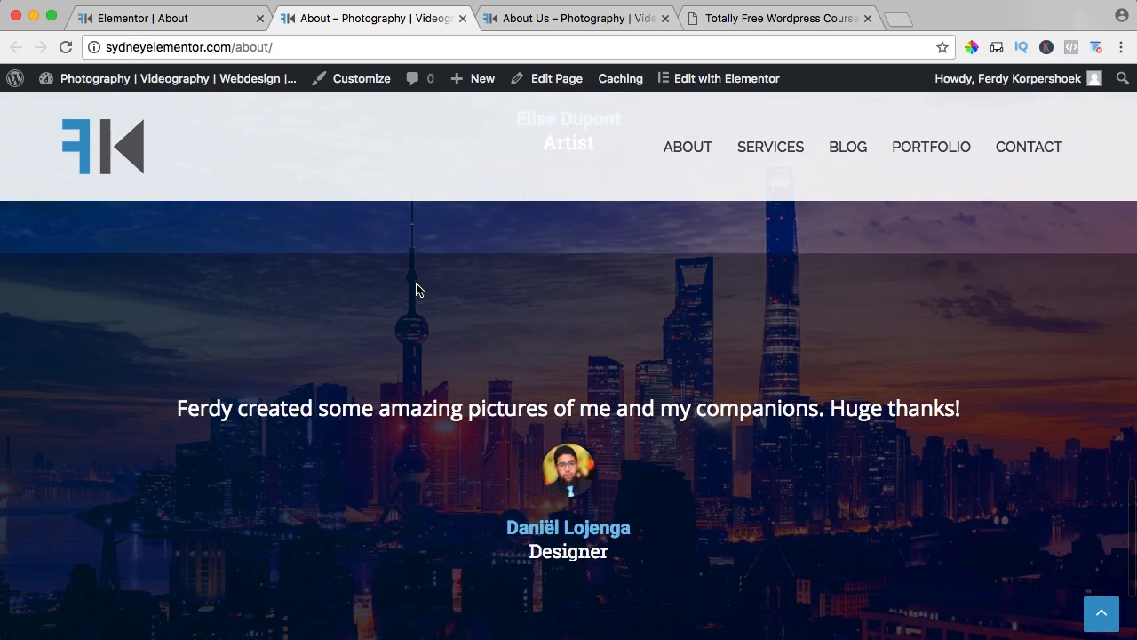
pyautogui.scroll(-4, 417, 290)
pyautogui.scroll(2, 418, 290)
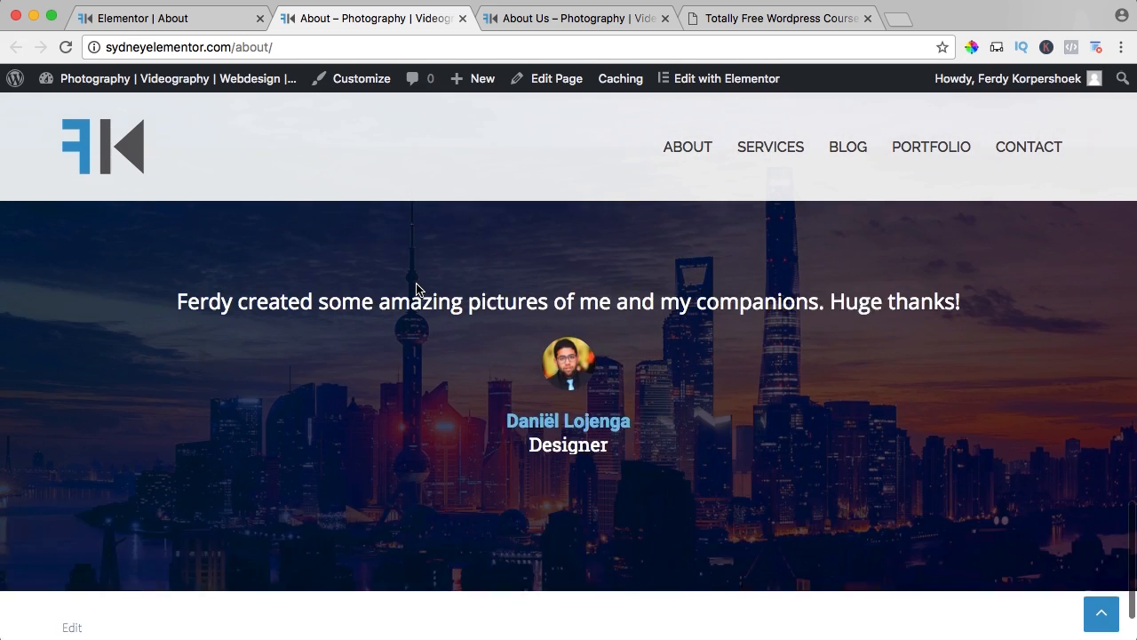
pyautogui.scroll(-2, 417, 288)
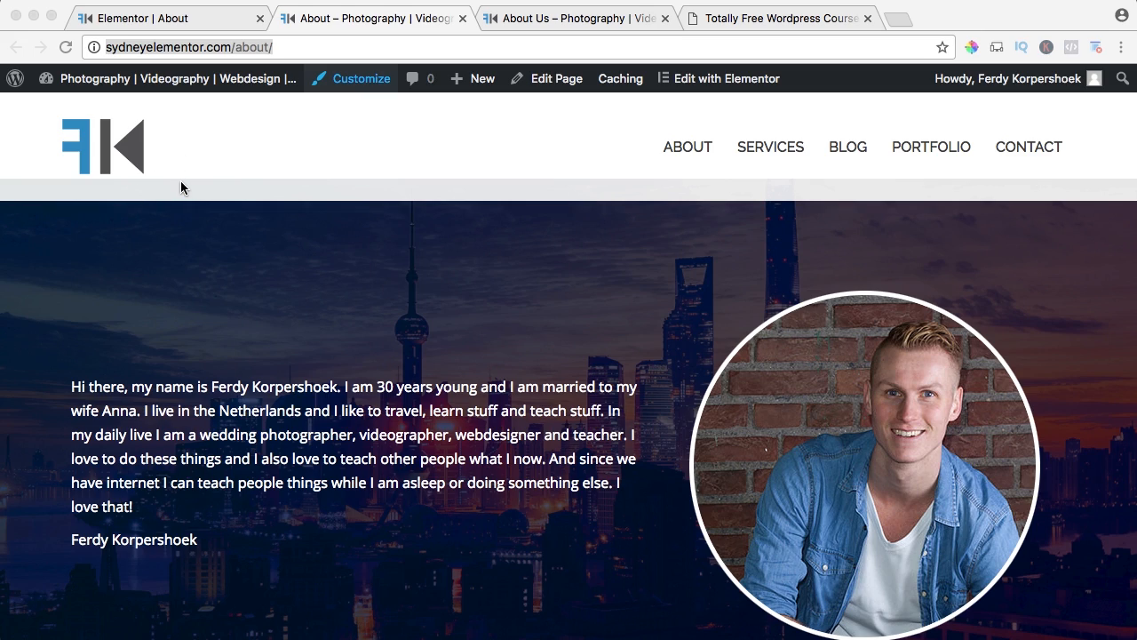
pyautogui.scroll(-10, 310, 312)
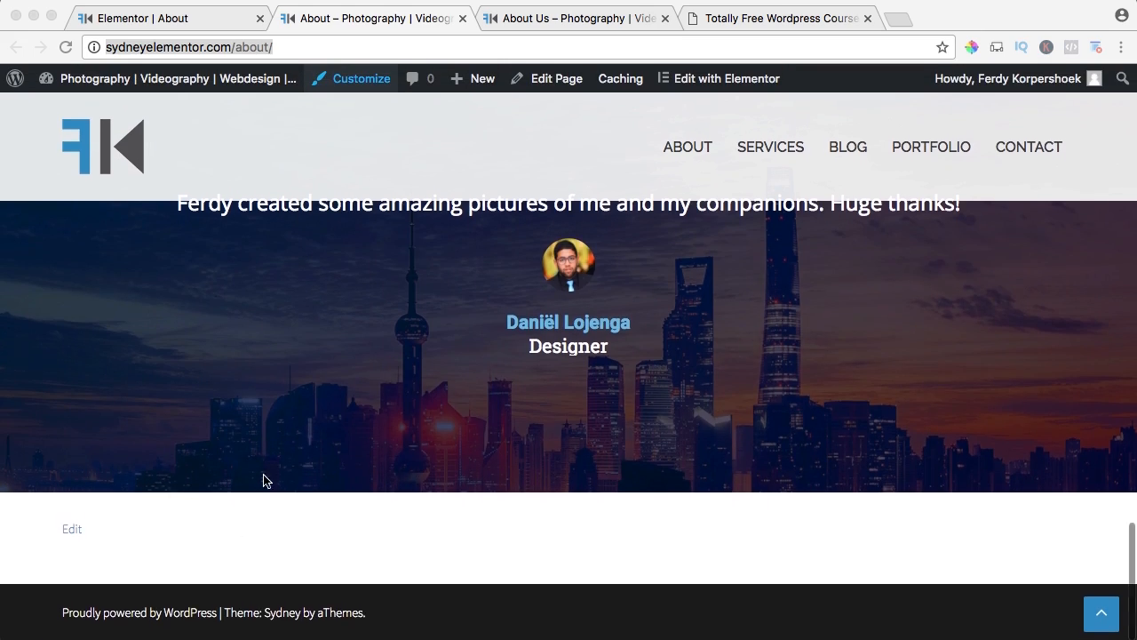
pyautogui.scroll(10, 264, 481)
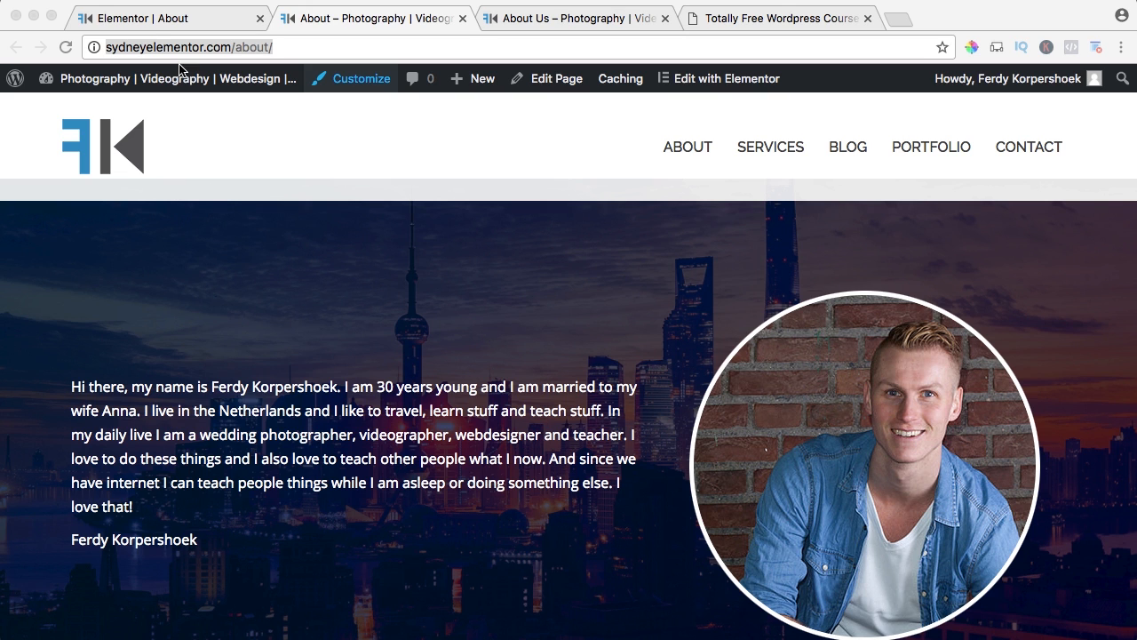
# Open the site customizer for the About page and copy the No Padding CSS snippet from the free WordPress course page.
pyautogui.click(348, 82)
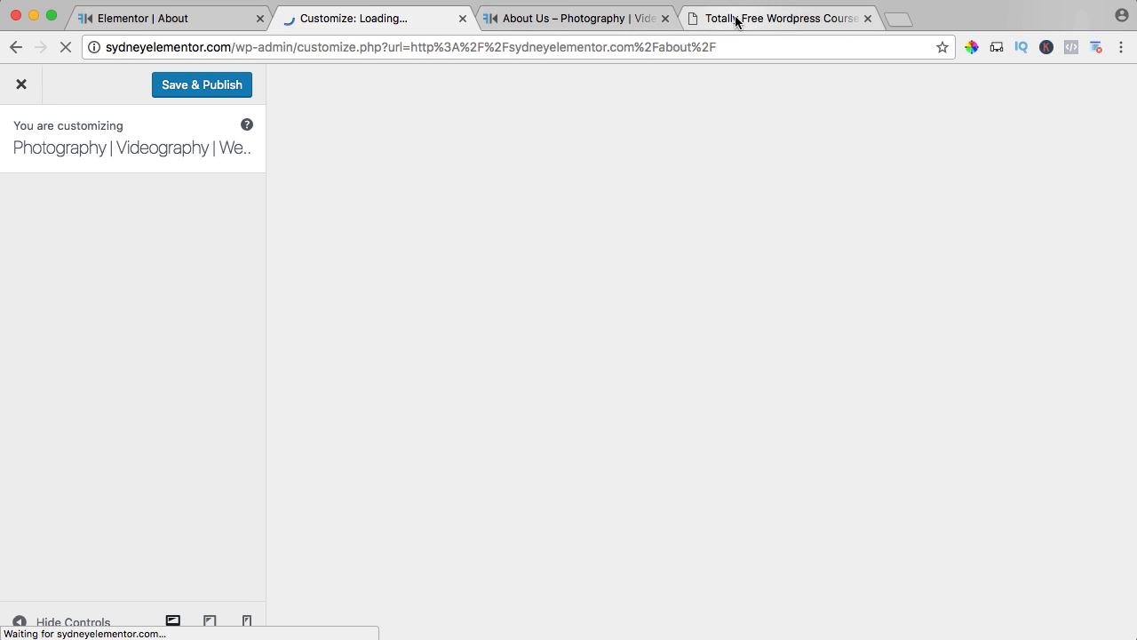
pyautogui.click(736, 18)
pyautogui.scroll(-3, 355, 285)
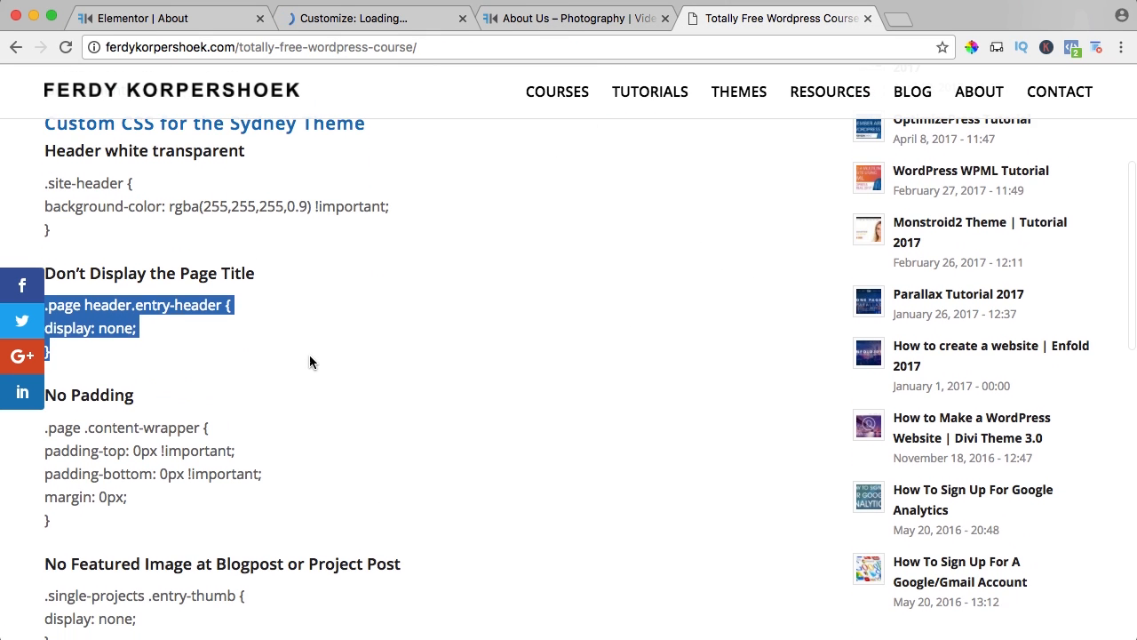
pyautogui.click(309, 360)
pyautogui.scroll(-1, 306, 362)
pyautogui.scroll(3, 99, 339)
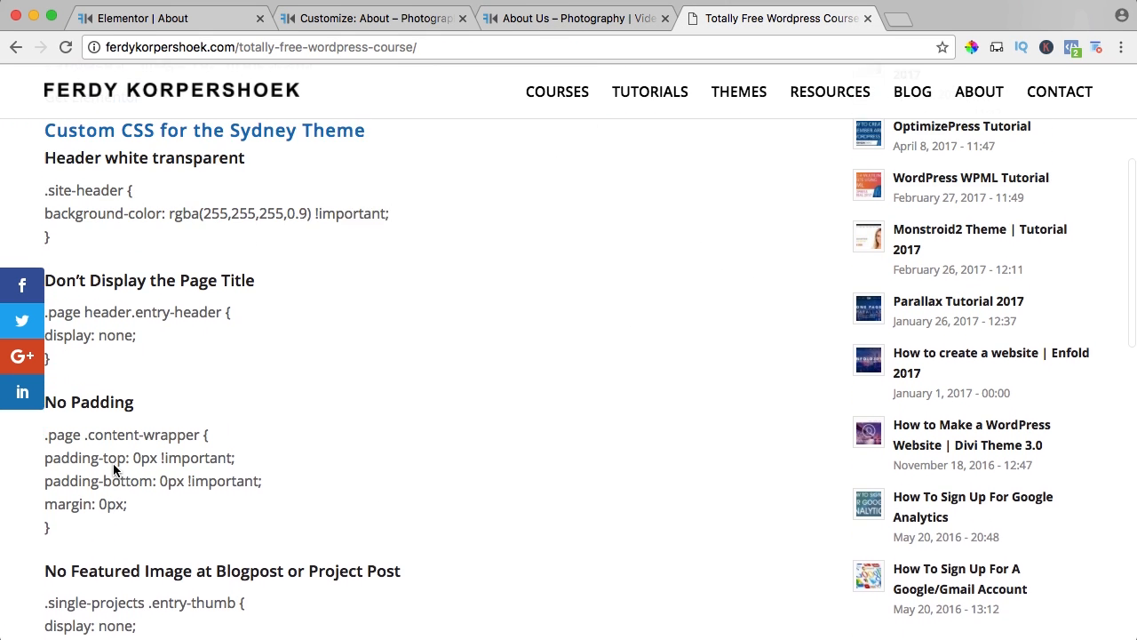
pyautogui.moveTo(87, 583); pyautogui.dragTo(44, 483)
pyautogui.press('super+c')
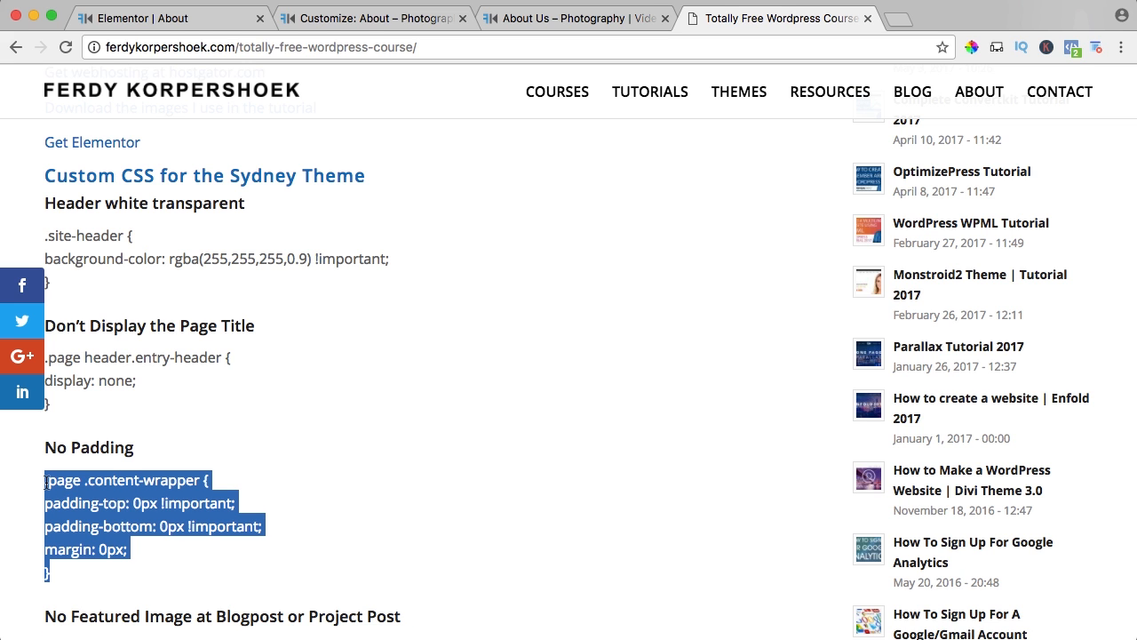
# Add the copied .page .content-wrapper zero-padding rule at the end of the Additional CSS, publish it and check the live About page.
pyautogui.click(355, 17)
pyautogui.scroll(-3, 86, 395)
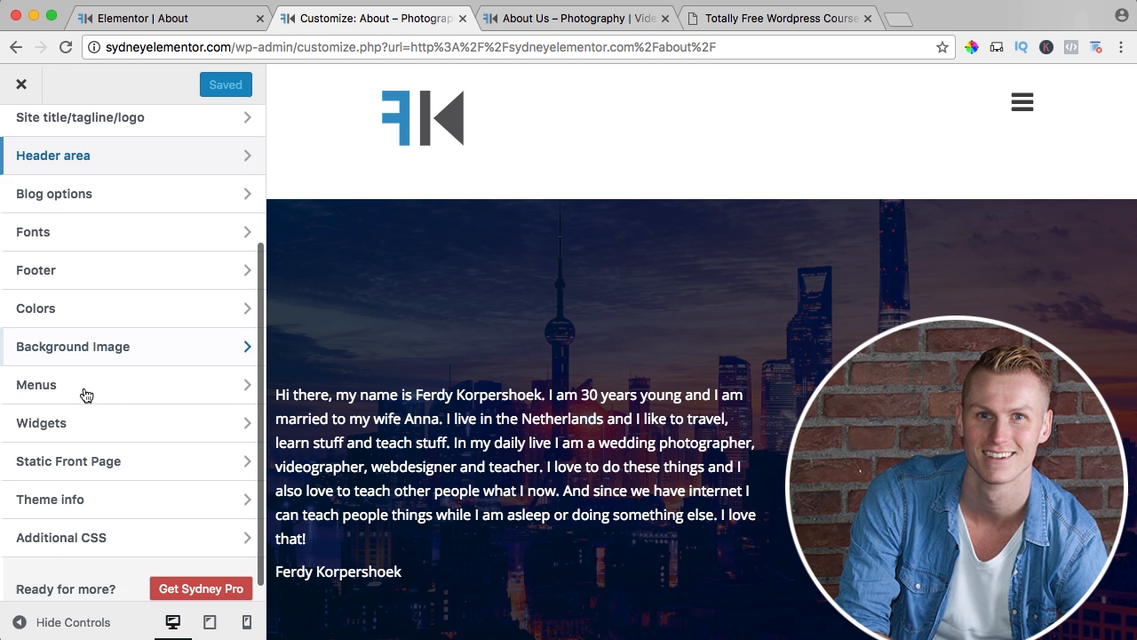
pyautogui.click(85, 520)
pyautogui.click(131, 402)
pyautogui.press('Return')
pyautogui.press('Return')
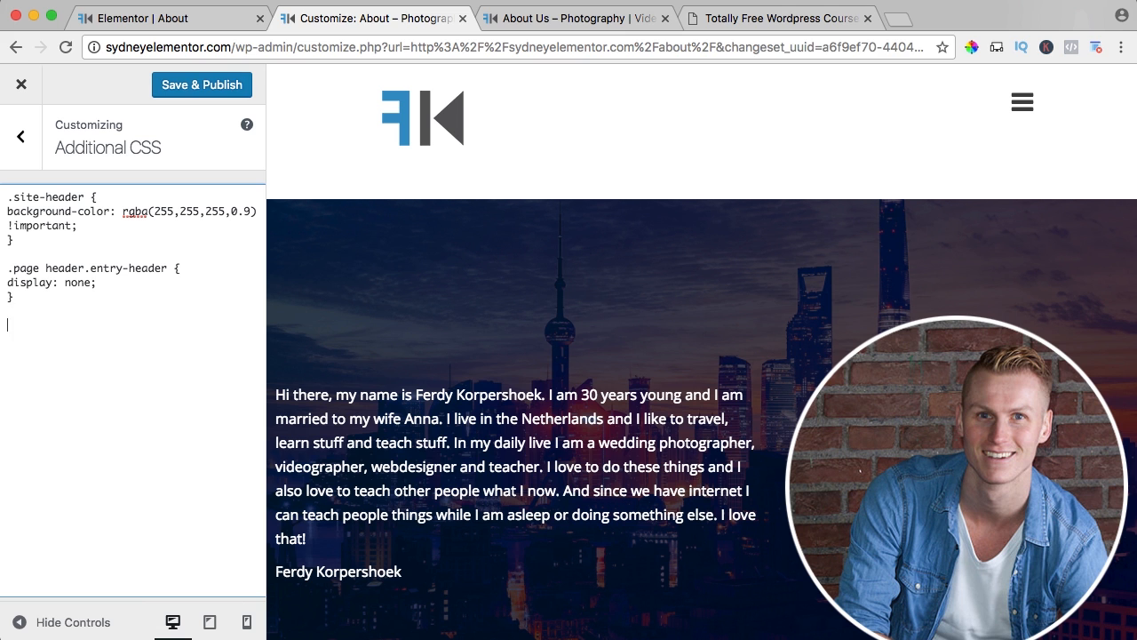
pyautogui.press('super+v')
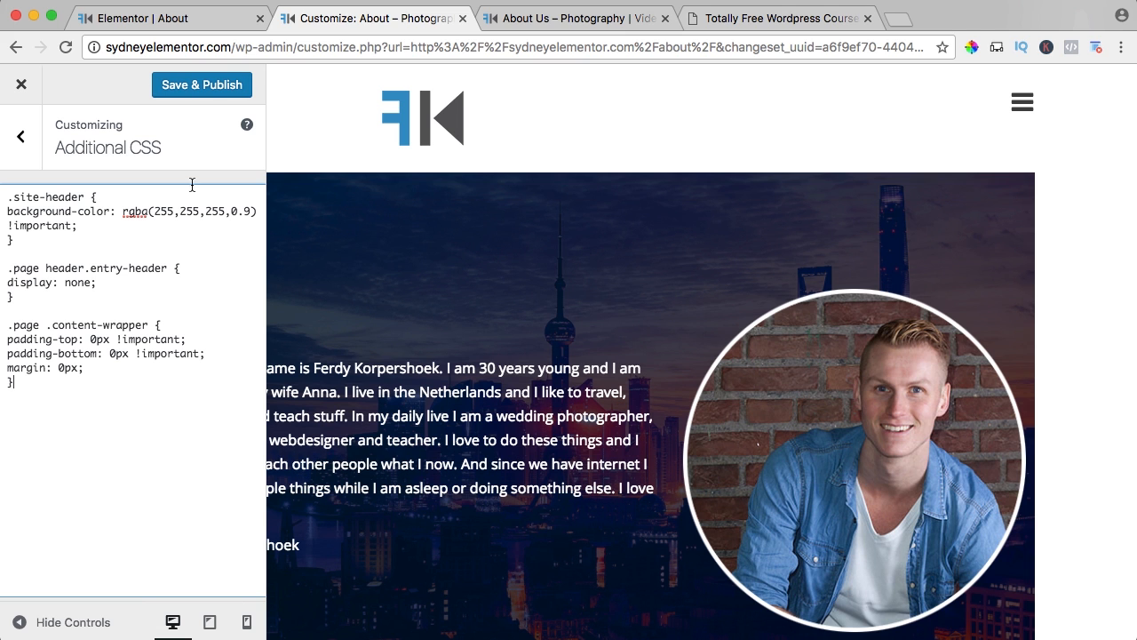
pyautogui.click(208, 94)
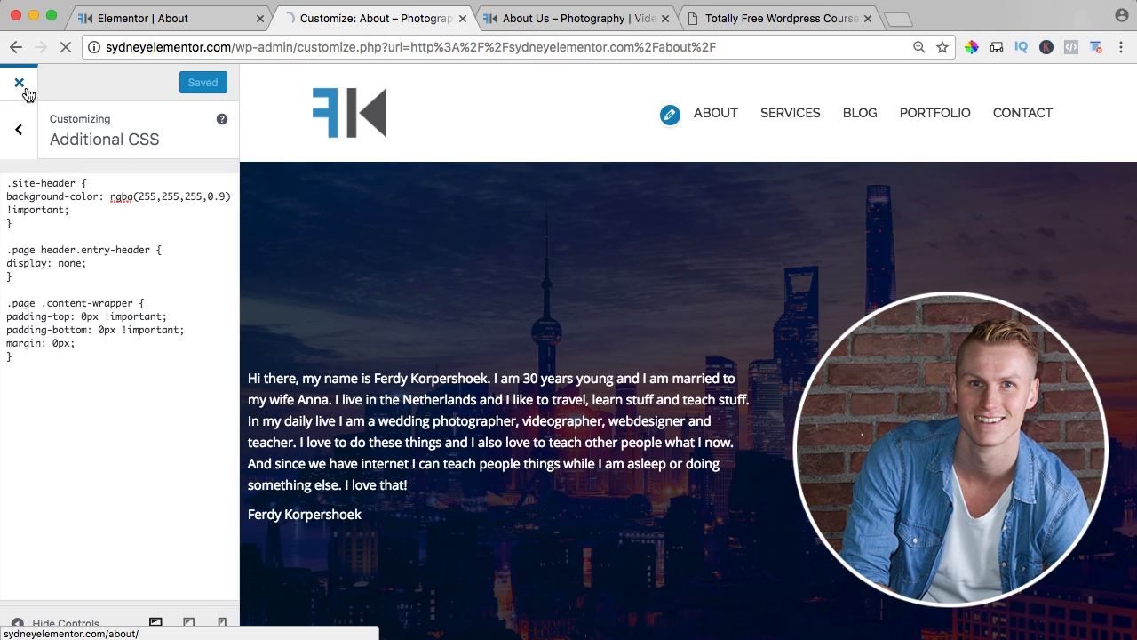
pyautogui.click(21, 84)
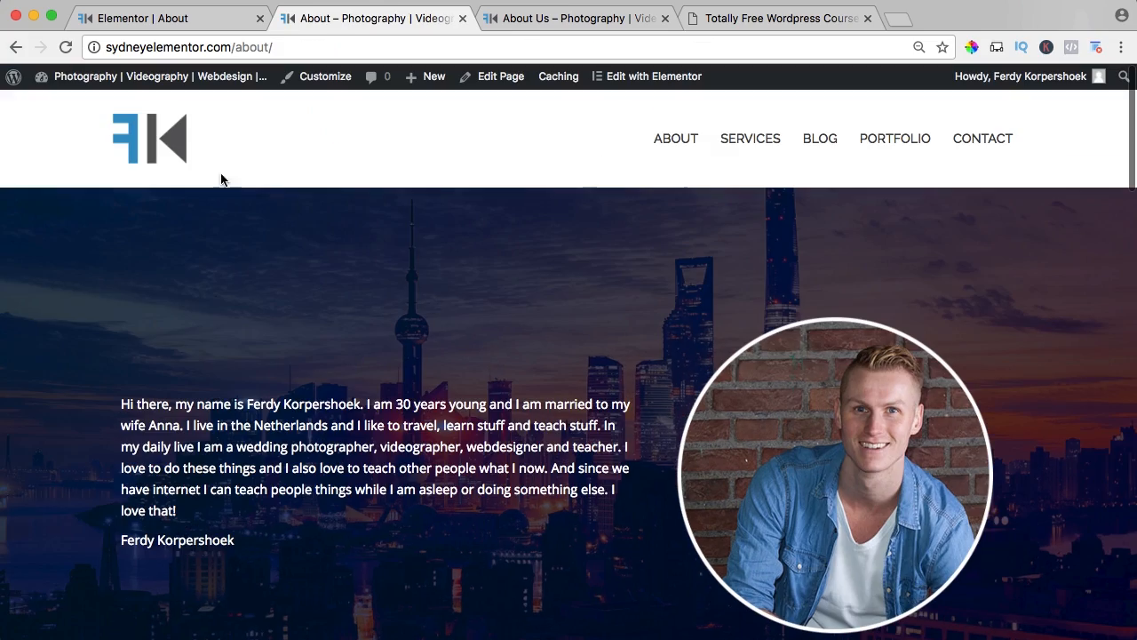
pyautogui.scroll(-15, 341, 288)
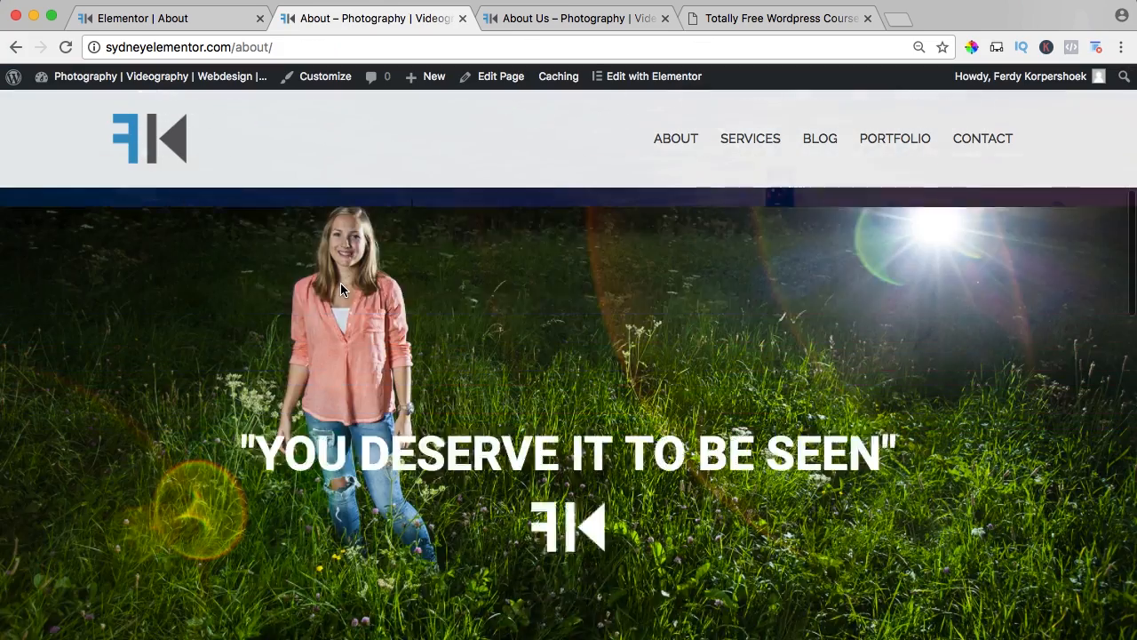
pyautogui.scroll(-8, 371, 287)
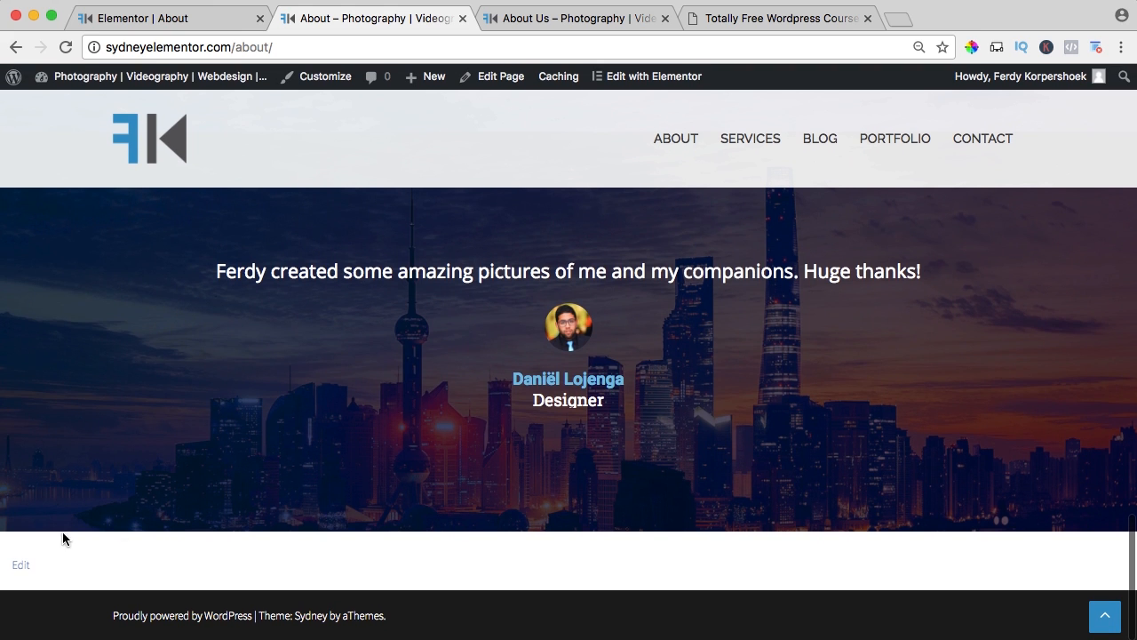
# Return to the Elementor editor and add a single-column section below the third testimonial.
pyautogui.click(178, 20)
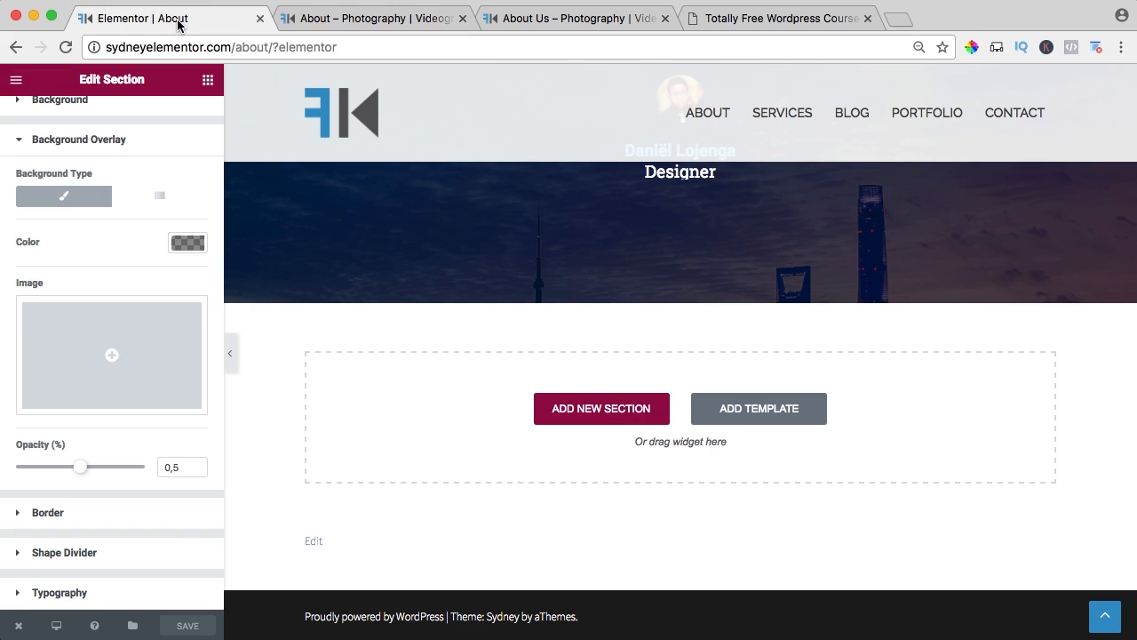
pyautogui.click(208, 80)
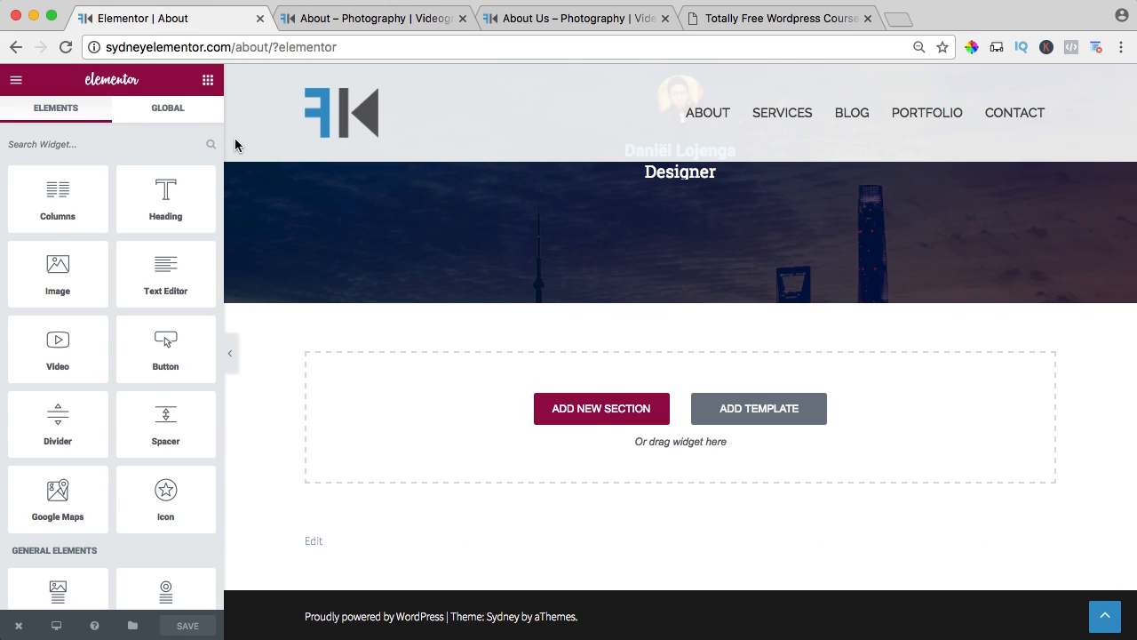
pyautogui.hotkey('ctrl', '0')
pyautogui.scroll(-3, 488, 366)
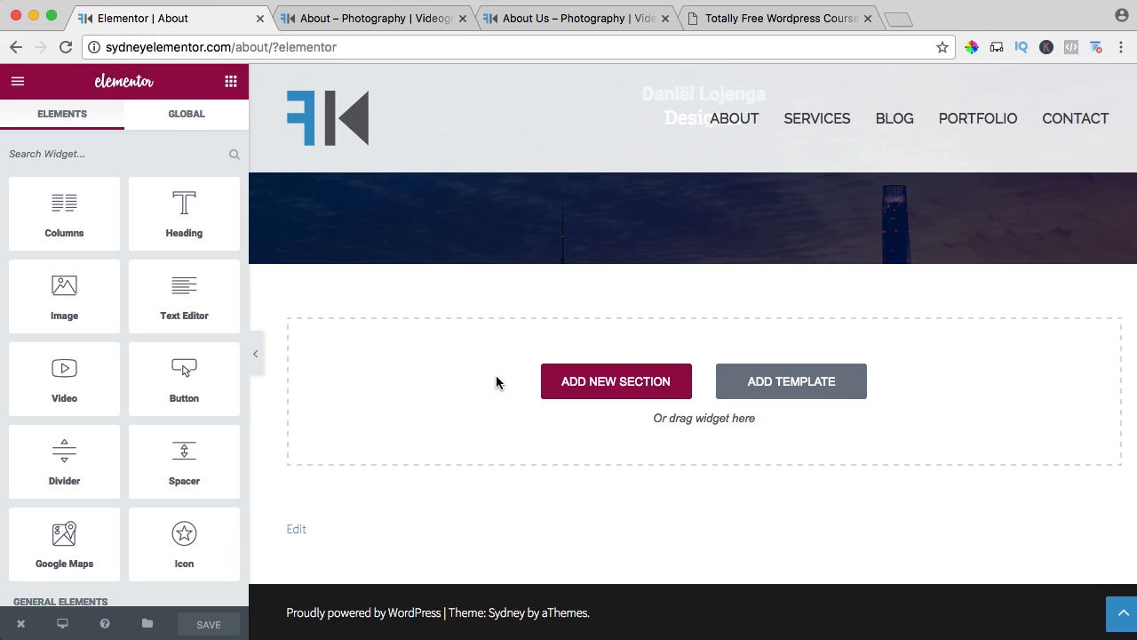
pyautogui.click(612, 383)
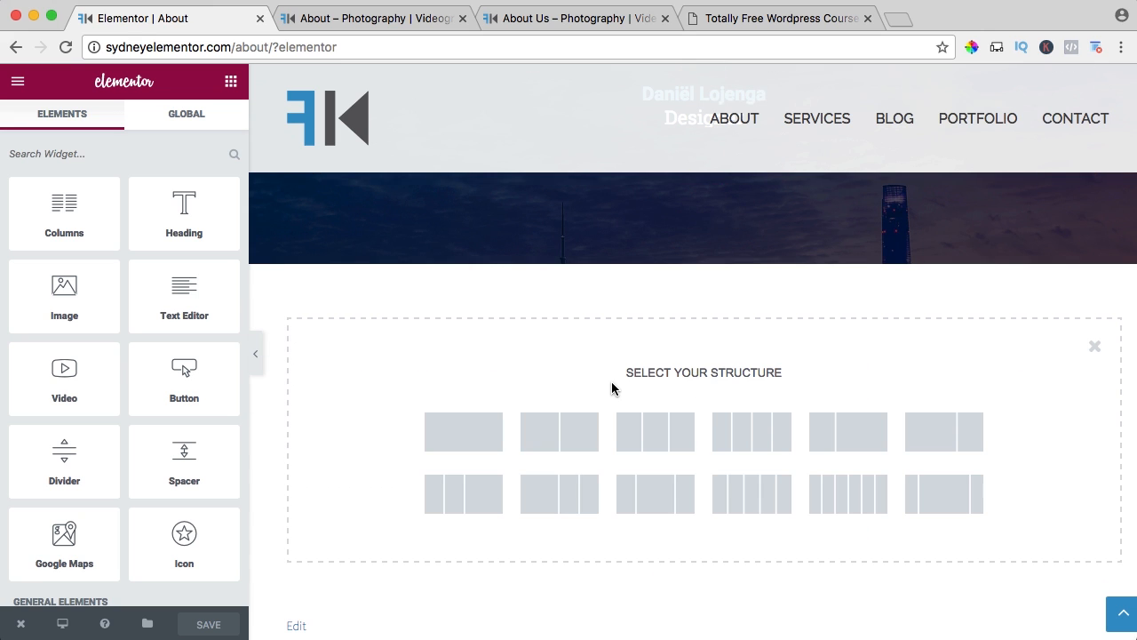
pyautogui.click(471, 434)
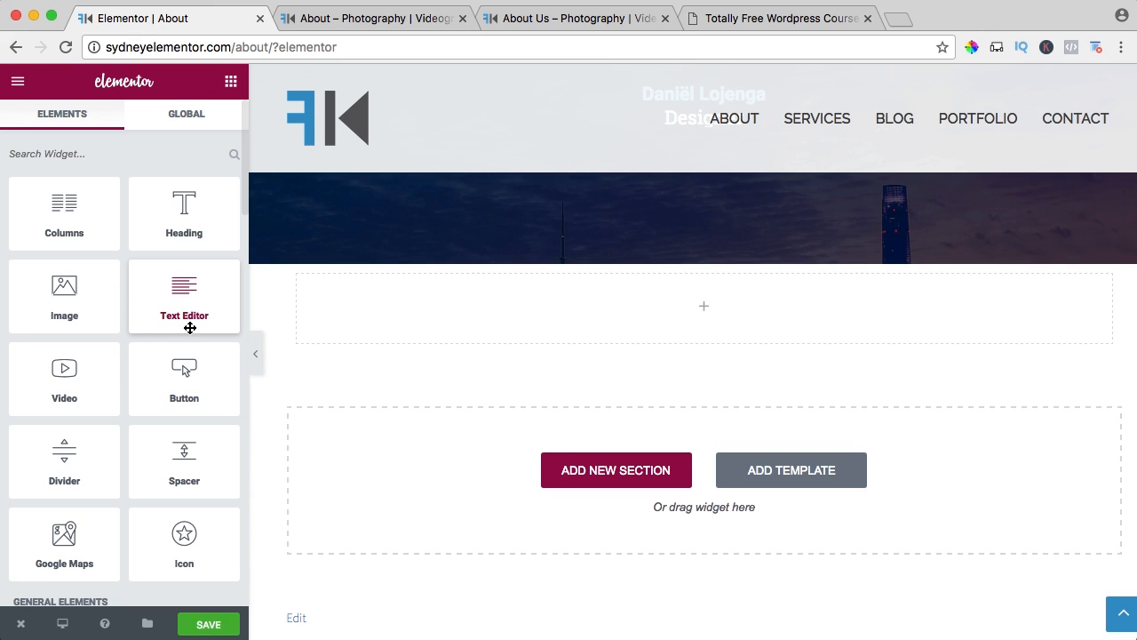
# Insert a Social Icons widget into the empty section below the third testimonial.
pyautogui.scroll(-5, 125, 318)
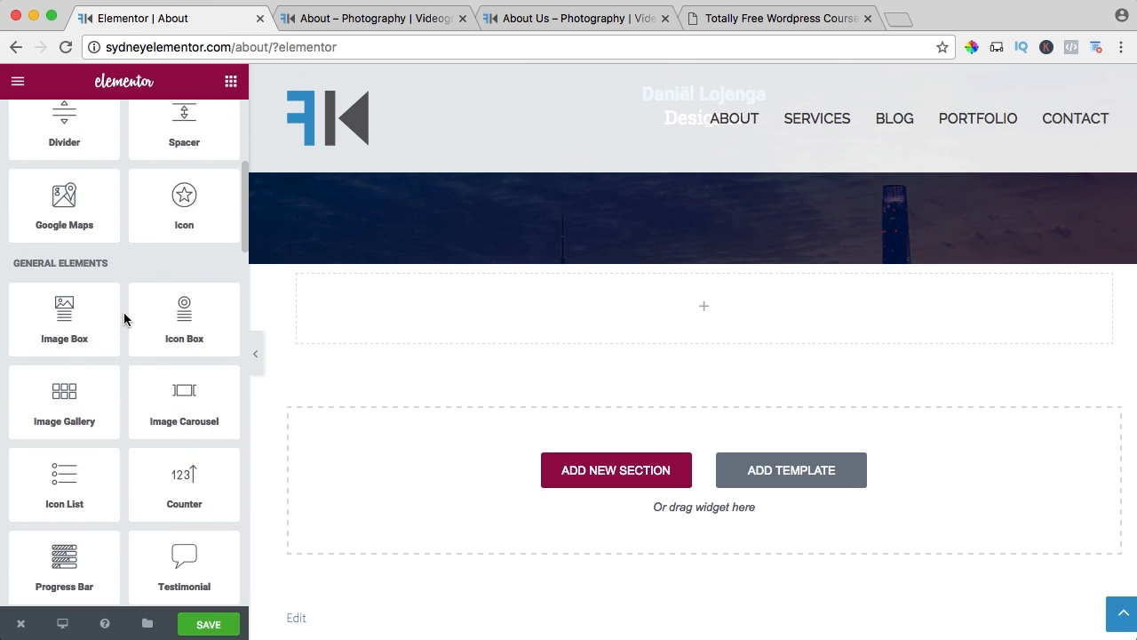
pyautogui.scroll(-4, 124, 318)
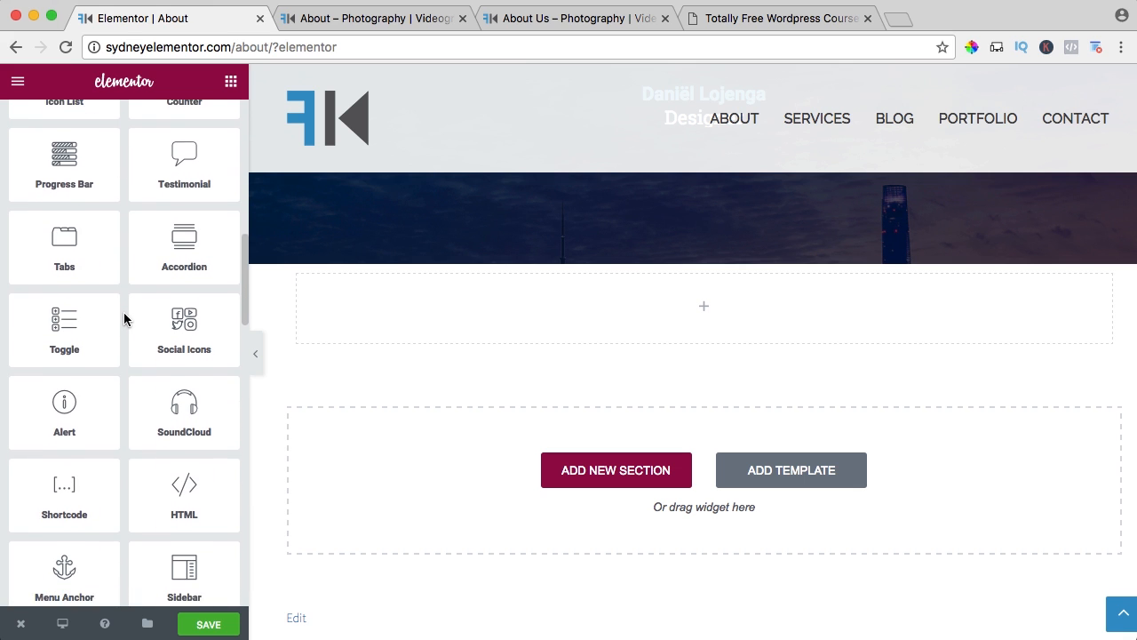
pyautogui.moveTo(181, 308); pyautogui.dragTo(462, 307)
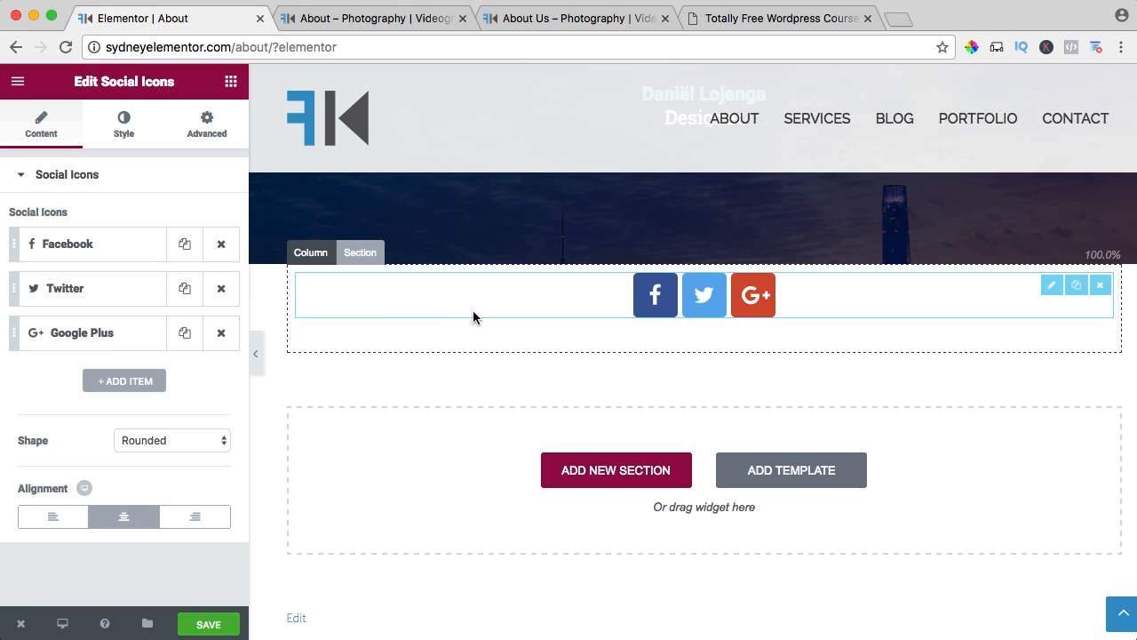
# Link the Facebook and Twitter icons to the site owner's facebook.com and twitter.com profile addresses.
pyautogui.click(81, 250)
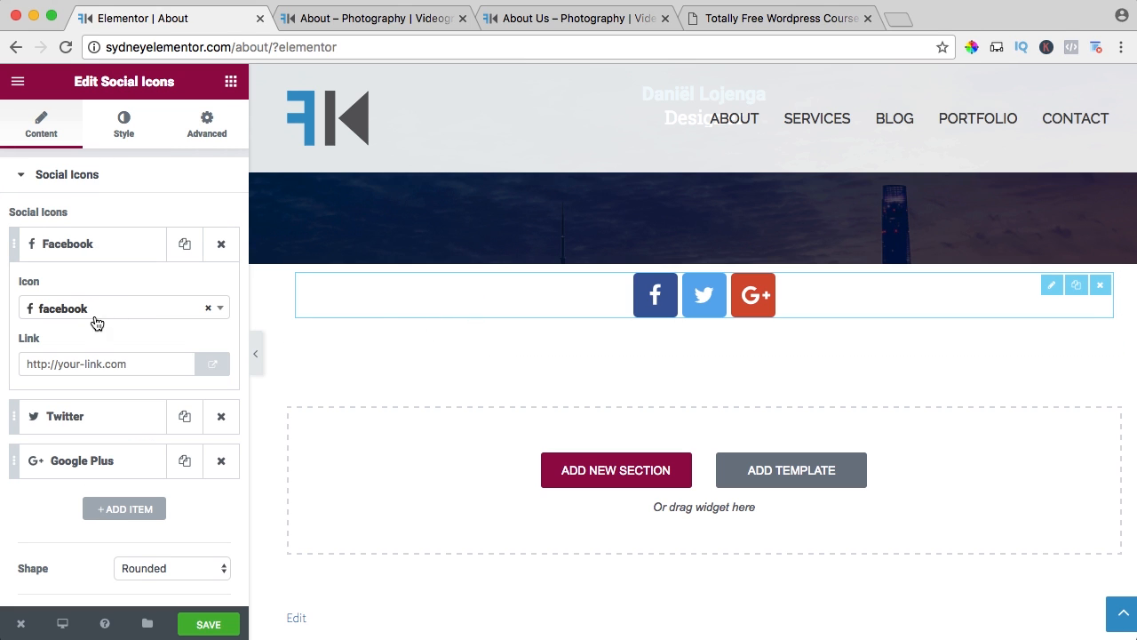
pyautogui.click(59, 363)
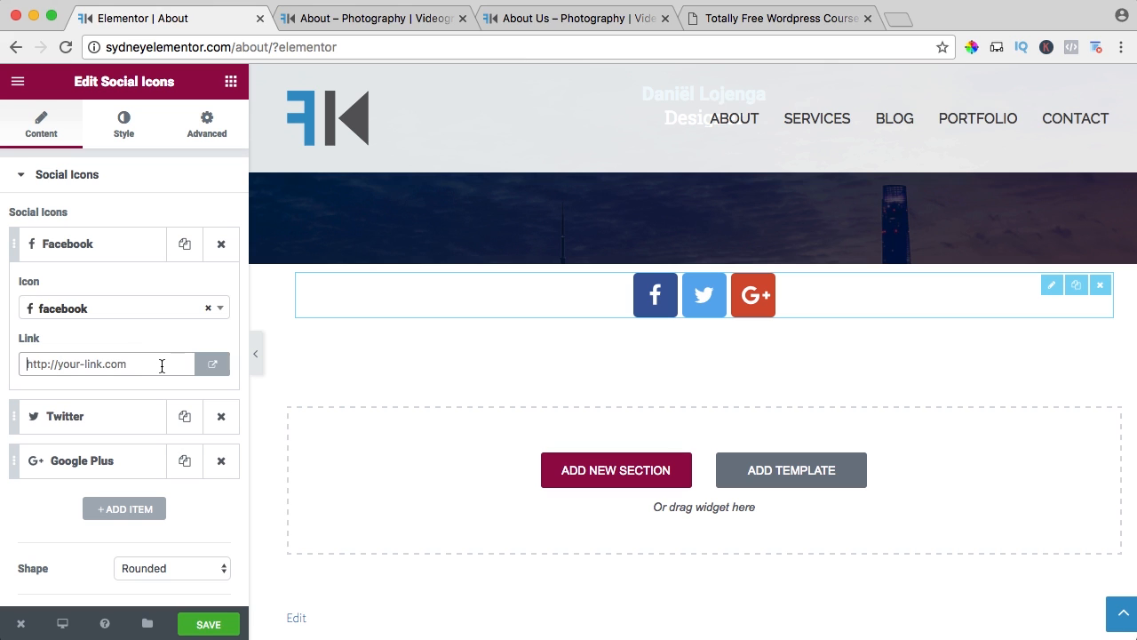
pyautogui.write('http://facebook.com/ferdy')
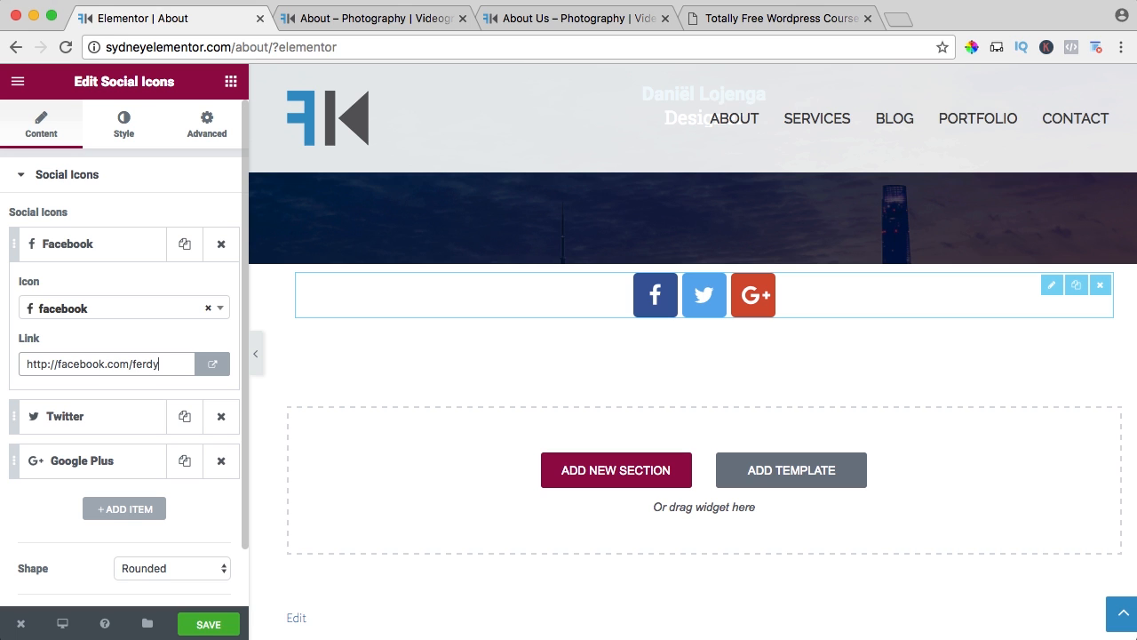
pyautogui.write('korpershoek')
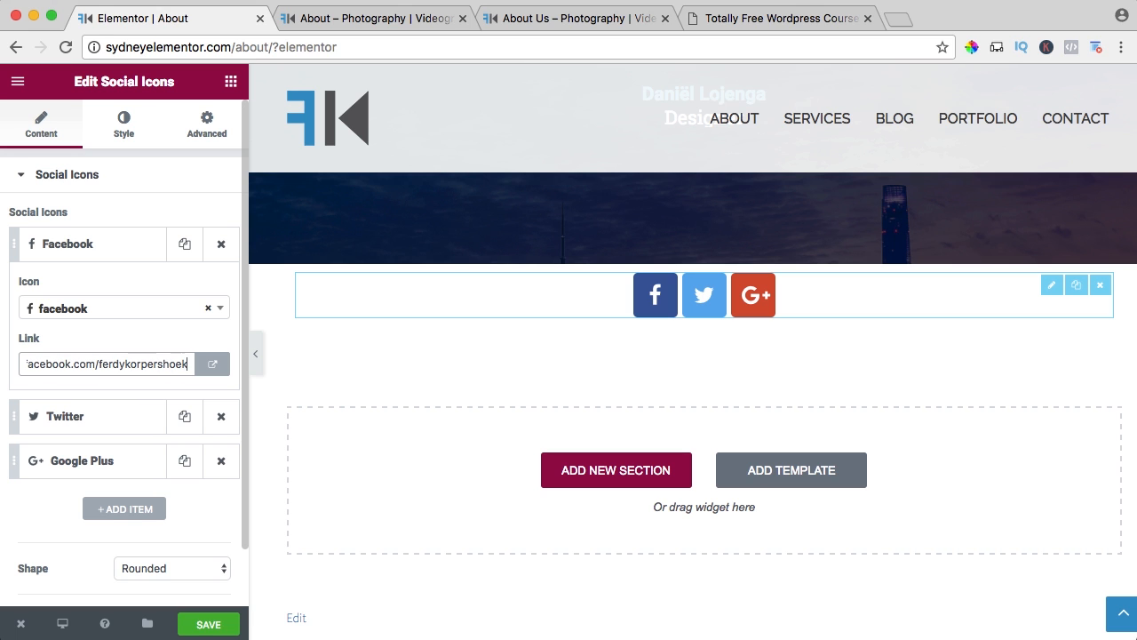
pyautogui.click(145, 418)
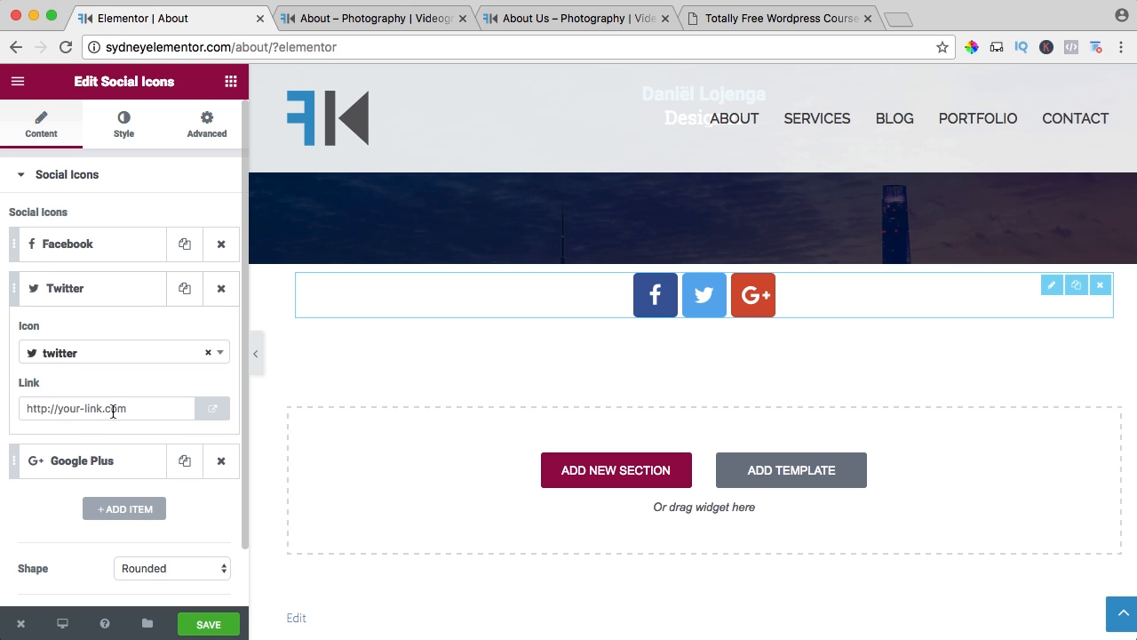
pyautogui.click(73, 409)
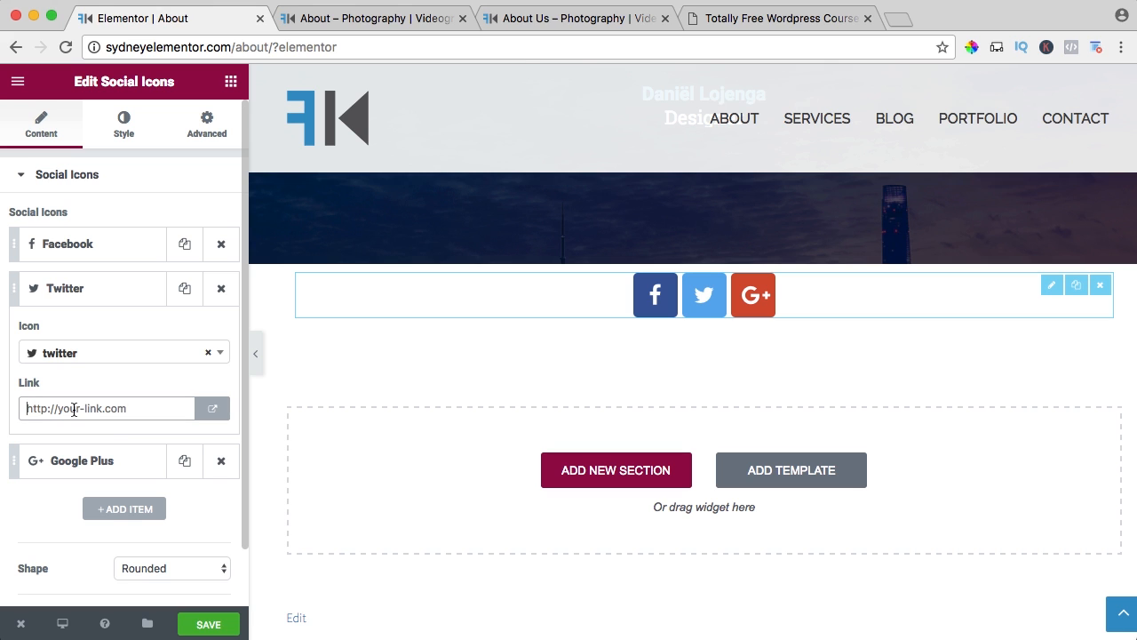
pyautogui.write('http://twitter.com/ferdykorp')
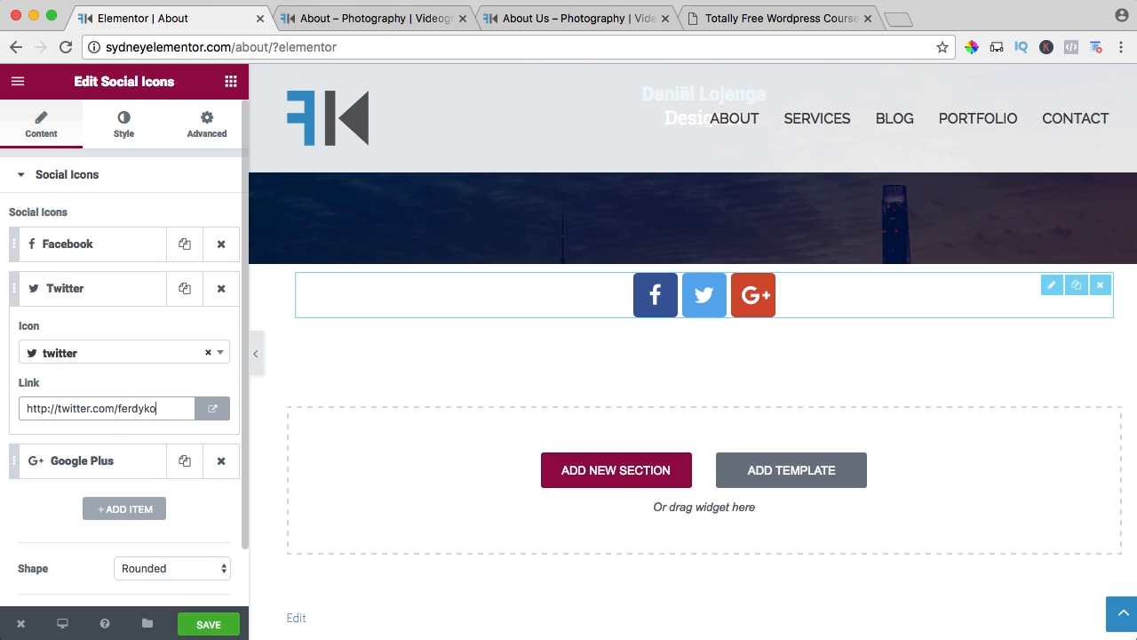
# Turn the Google Plus item into an instagram icon linked to the site owner's instagram.com profile address.
pyautogui.click(147, 463)
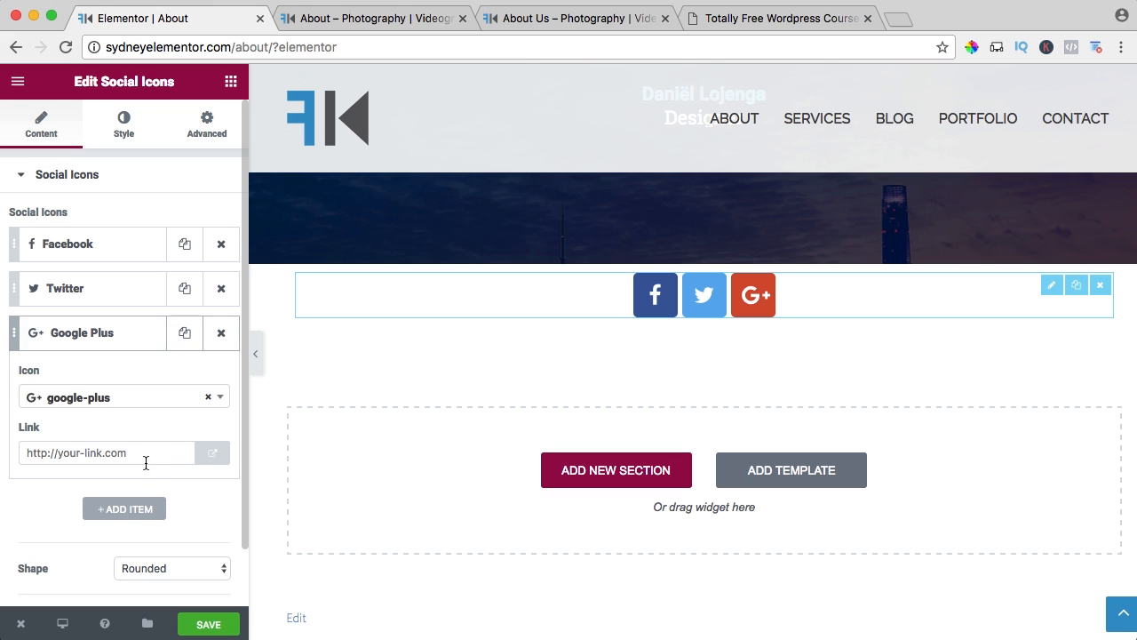
pyautogui.click(100, 451)
pyautogui.write('http://instagram.com/ferdy')
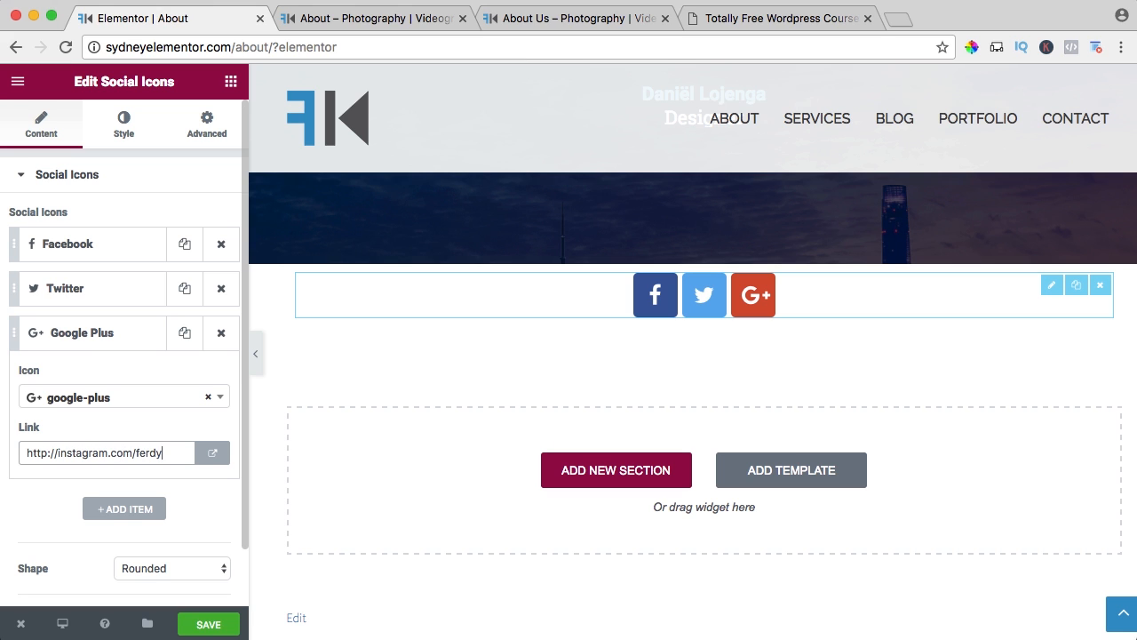
pyautogui.write('korpershoek')
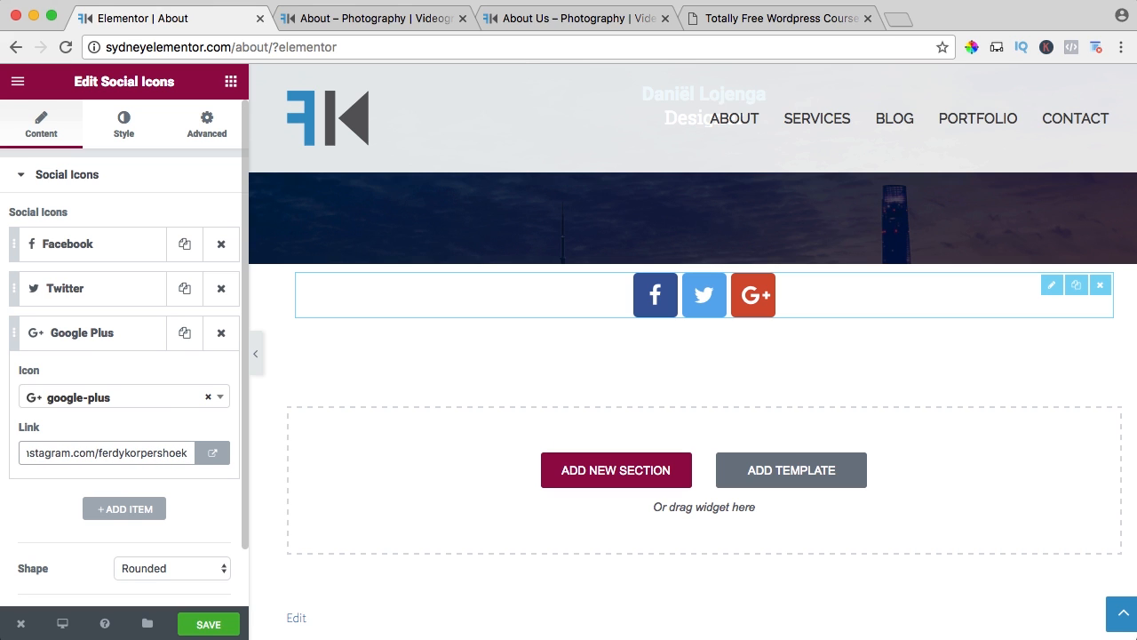
pyautogui.click(221, 398)
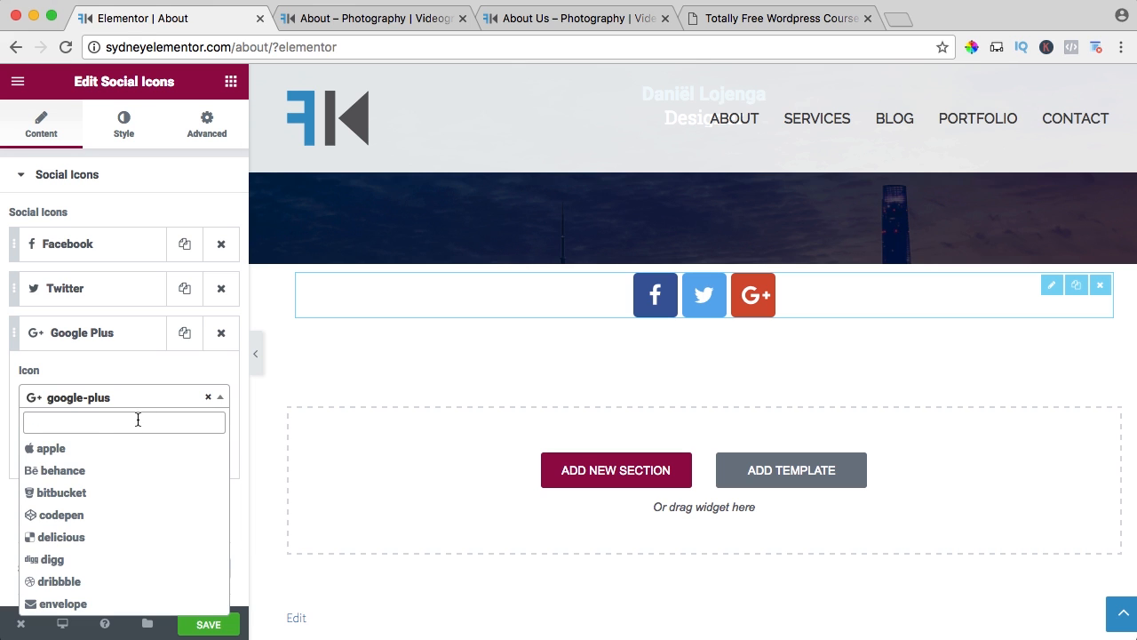
pyautogui.scroll(-5, 124, 482)
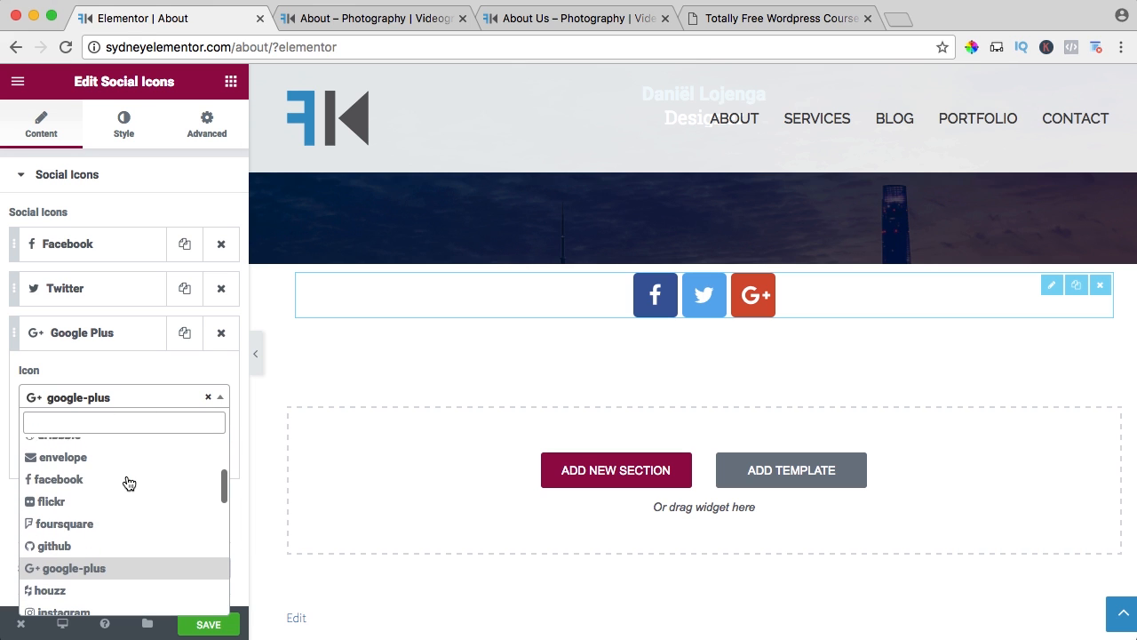
pyautogui.scroll(5, 125, 476)
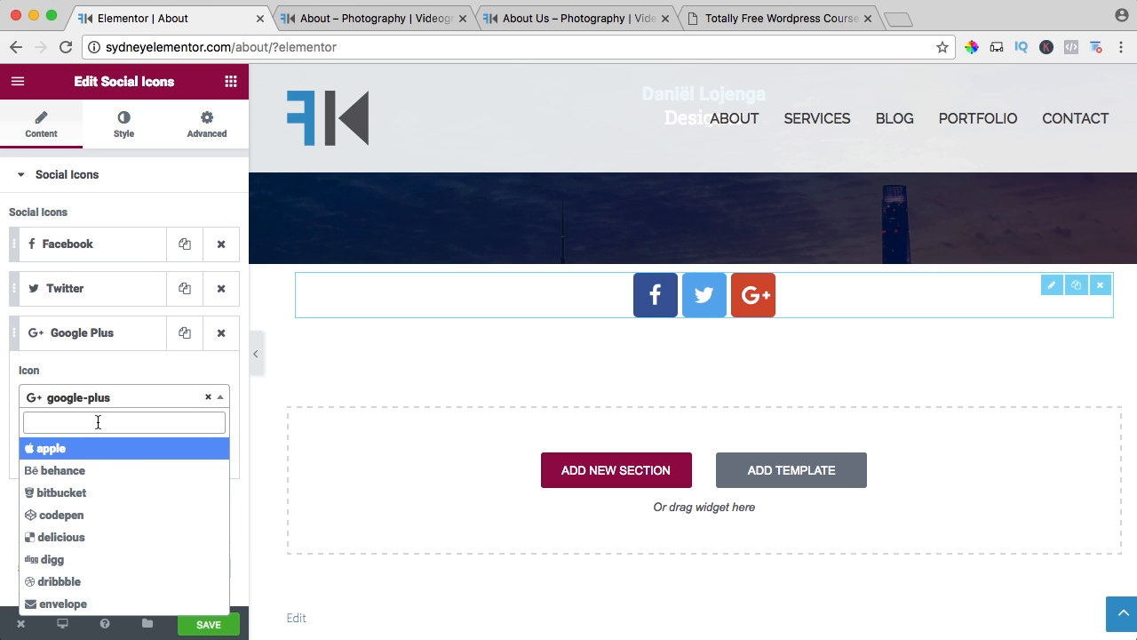
pyautogui.write('inst')
pyautogui.click(71, 449)
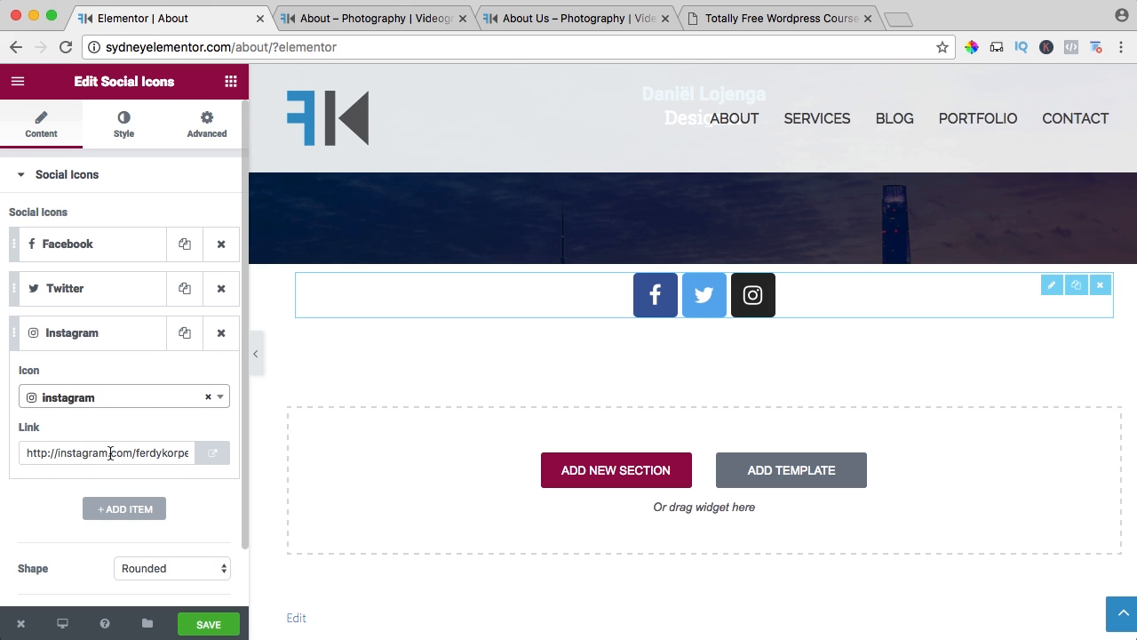
# Add a fourth social icon with the wordpress symbol and link it to the site owner's personal website.
pyautogui.scroll(-1, 169, 493)
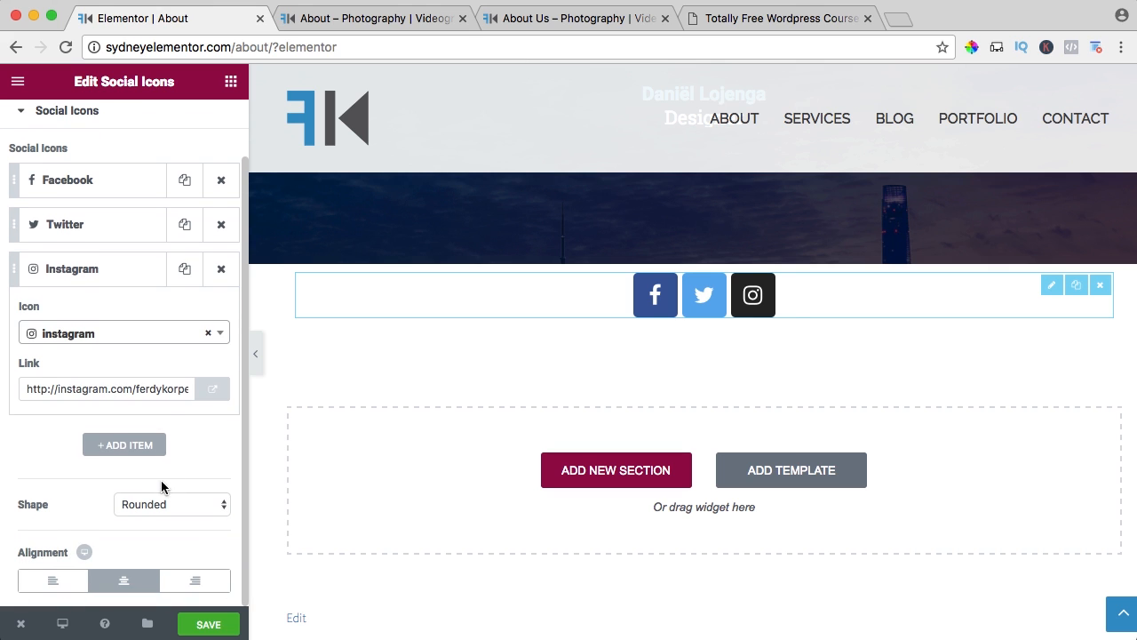
pyautogui.click(112, 444)
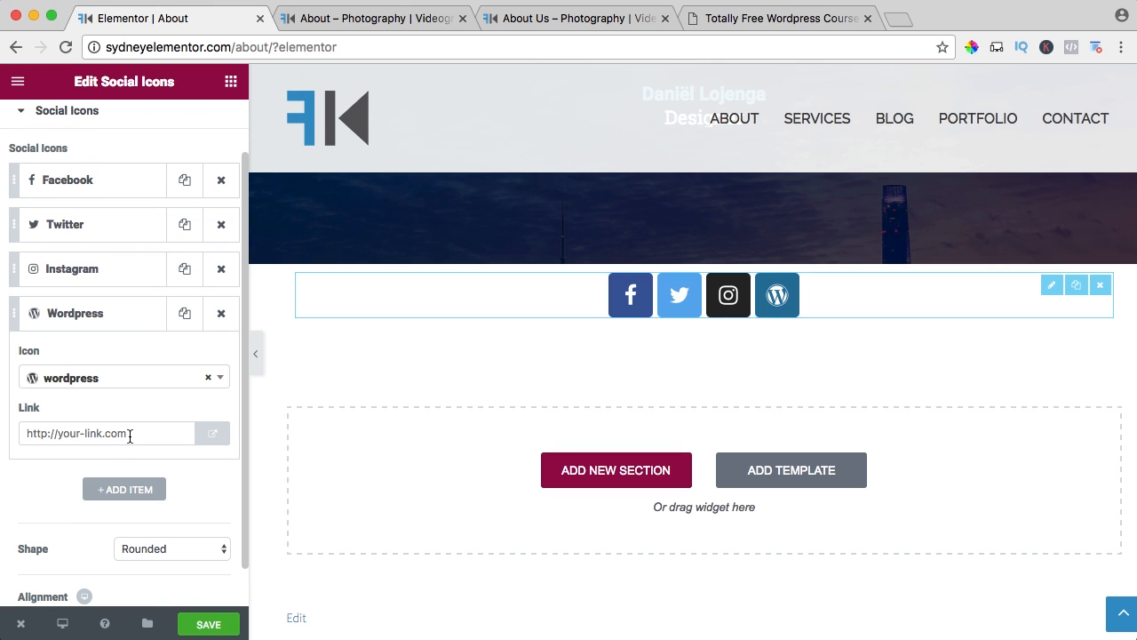
pyautogui.click(115, 433)
pyautogui.write('http://ferdykorpe')
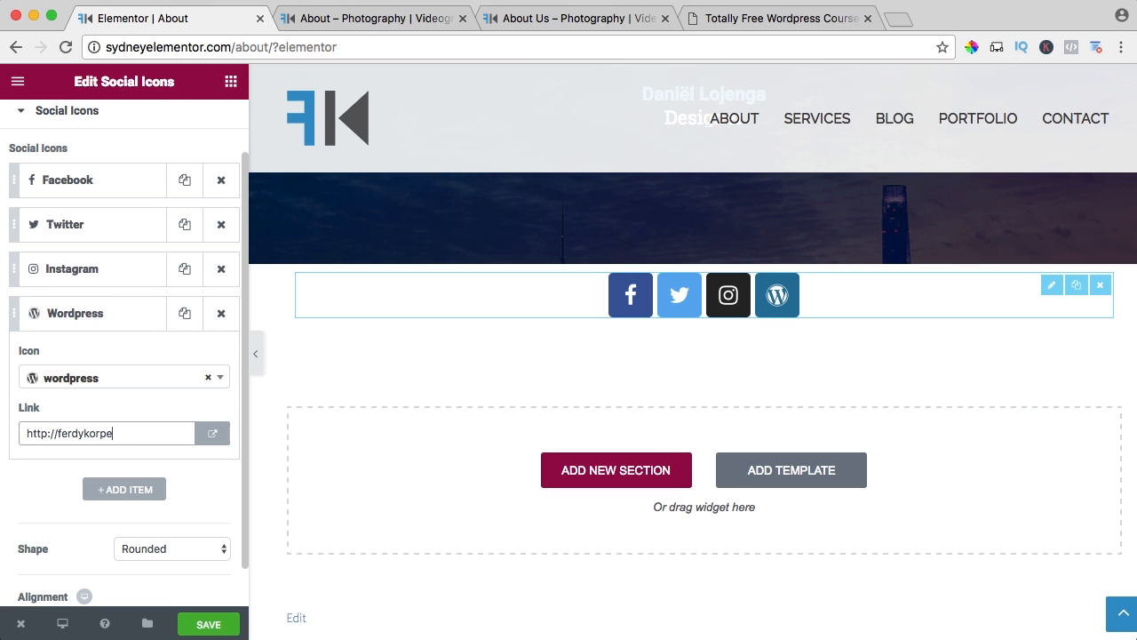
pyautogui.write('rshoek.com')
# Compare the Circle and Square shapes for the social icons, settle on Circle and save the page.
pyautogui.scroll(-1, 118, 464)
pyautogui.click(115, 504)
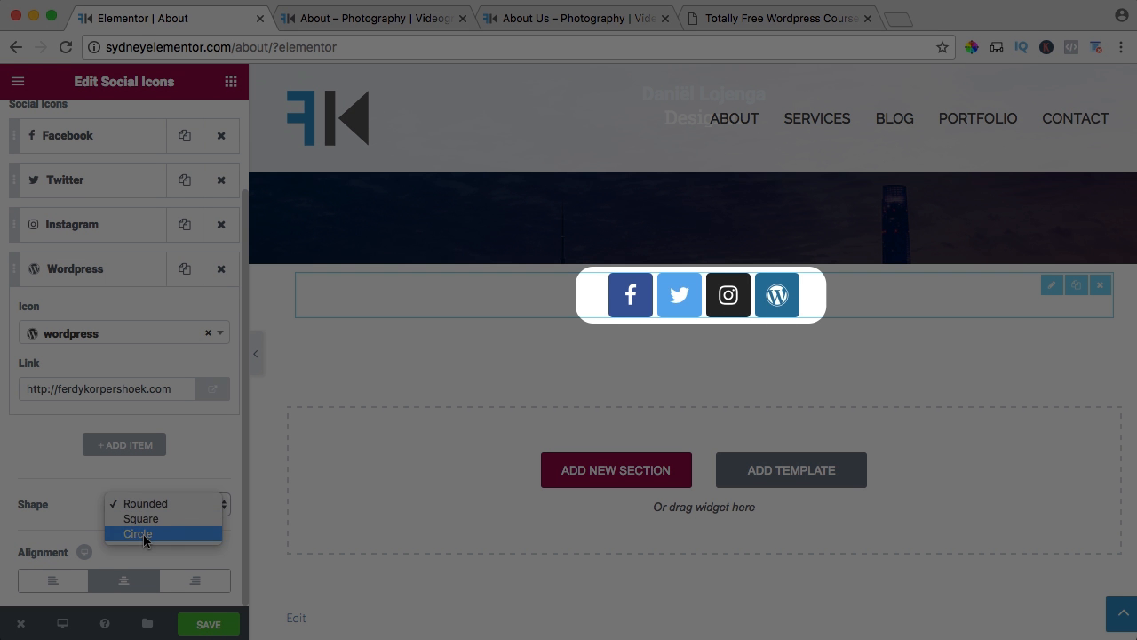
pyautogui.click(144, 533)
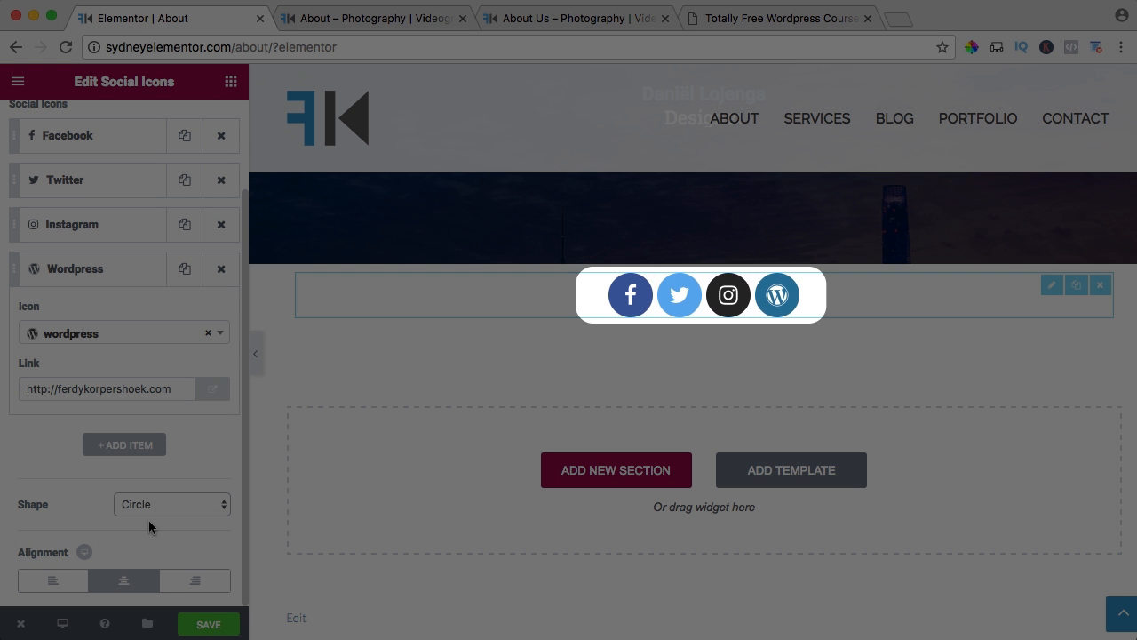
pyautogui.click(148, 505)
pyautogui.click(142, 488)
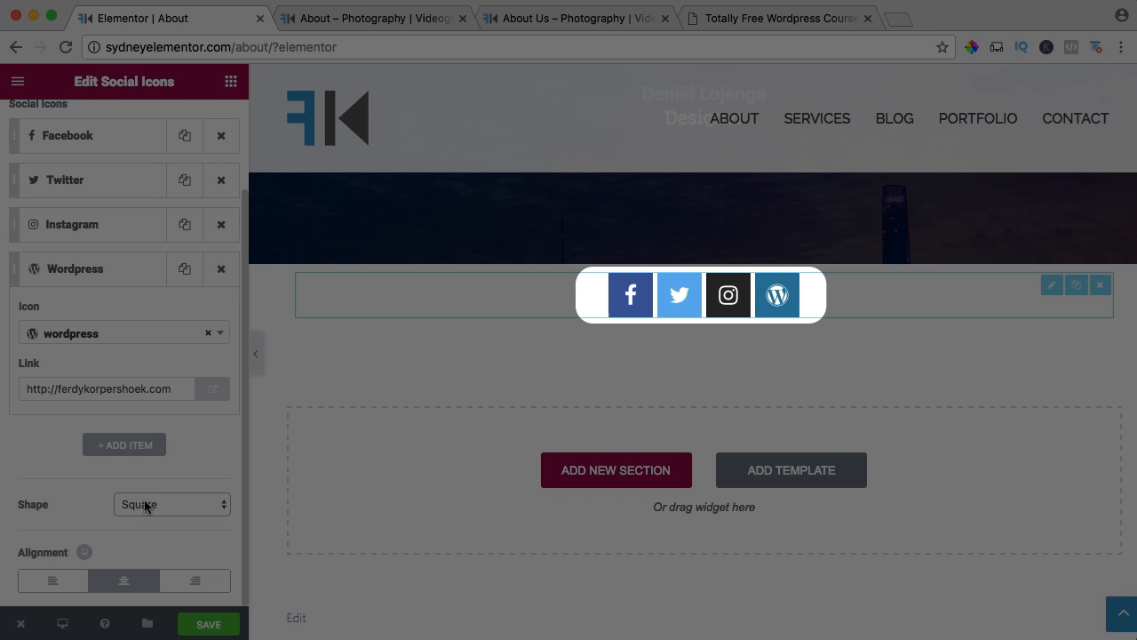
pyautogui.click(144, 505)
pyautogui.click(140, 518)
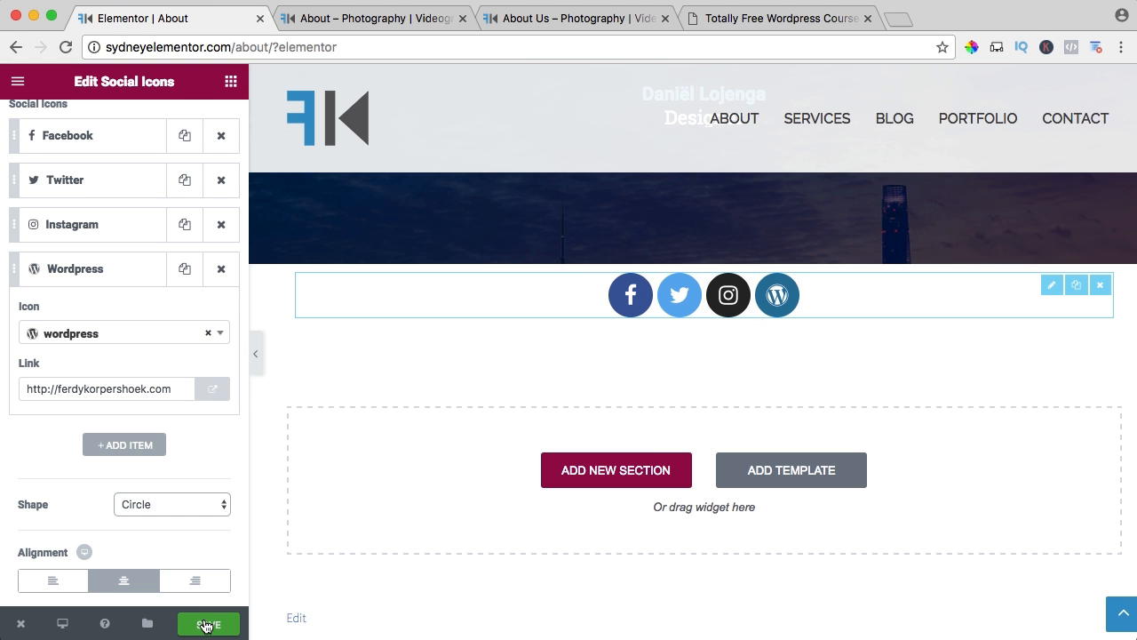
pyautogui.click(204, 622)
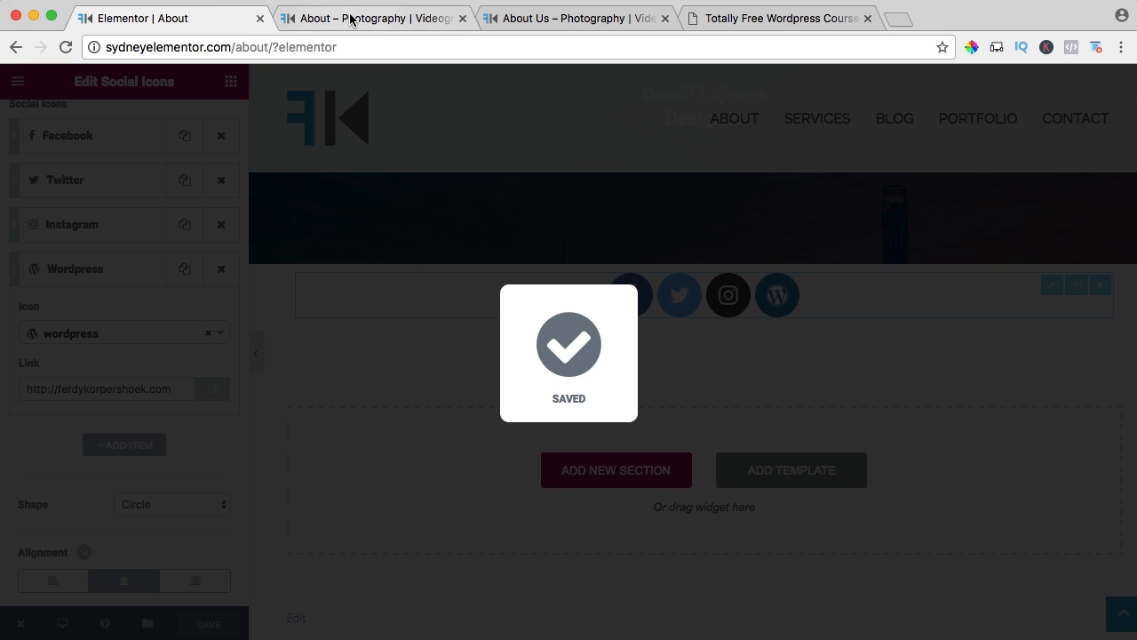
# Reload the live About page and check how the social icons sit between the last testimonial and the footer.
pyautogui.click(350, 16)
pyautogui.press('super+r')
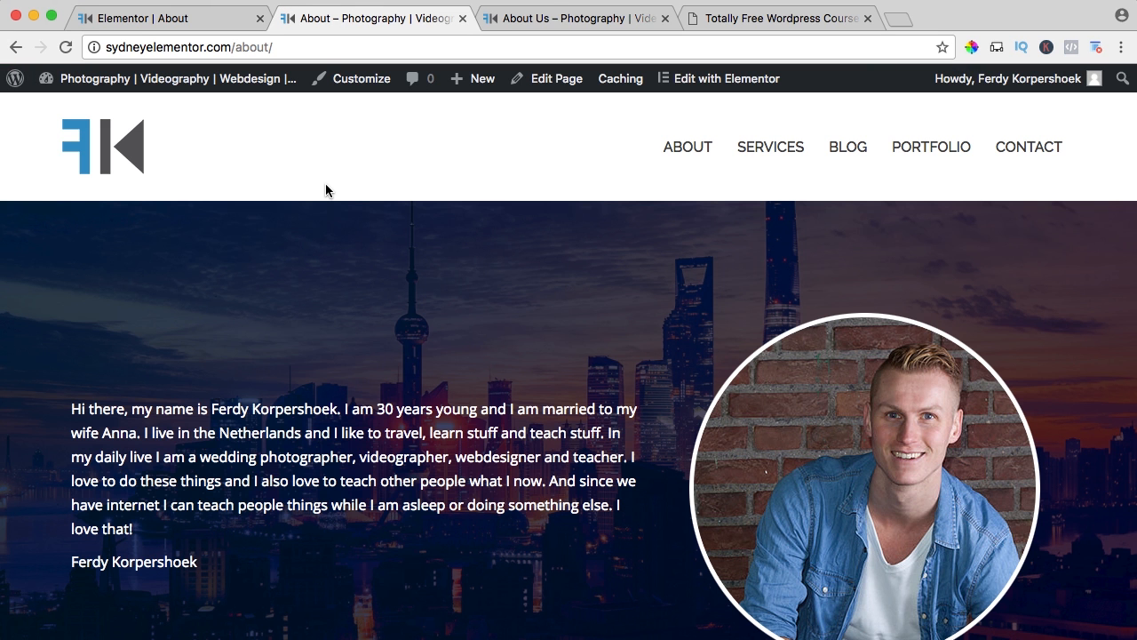
pyautogui.scroll(-4, 421, 191)
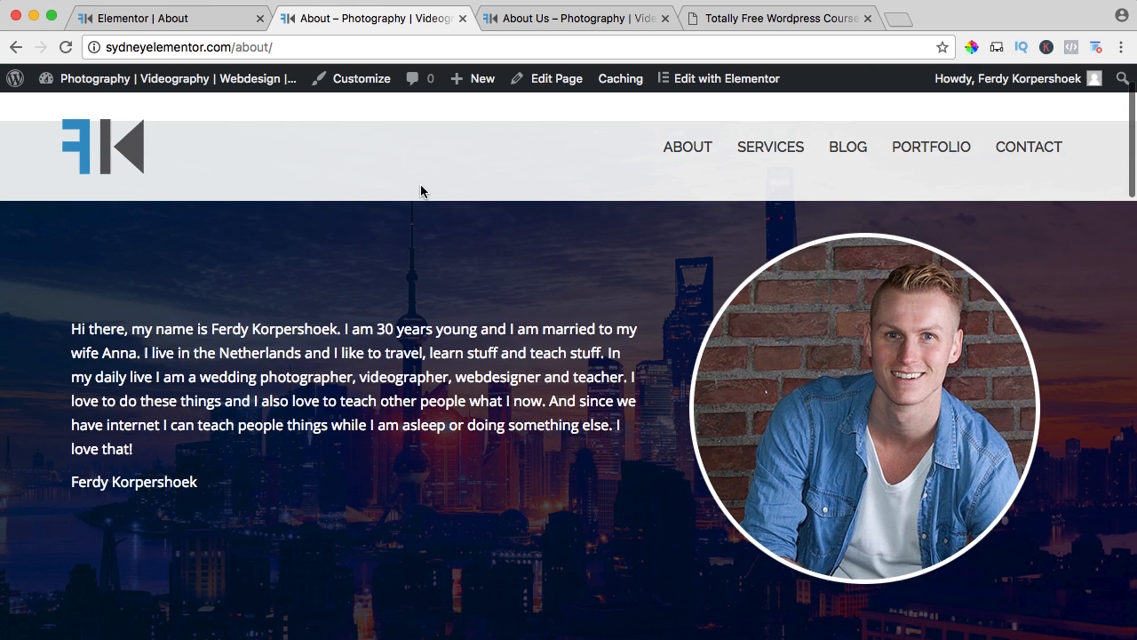
pyautogui.scroll(-10, 422, 191)
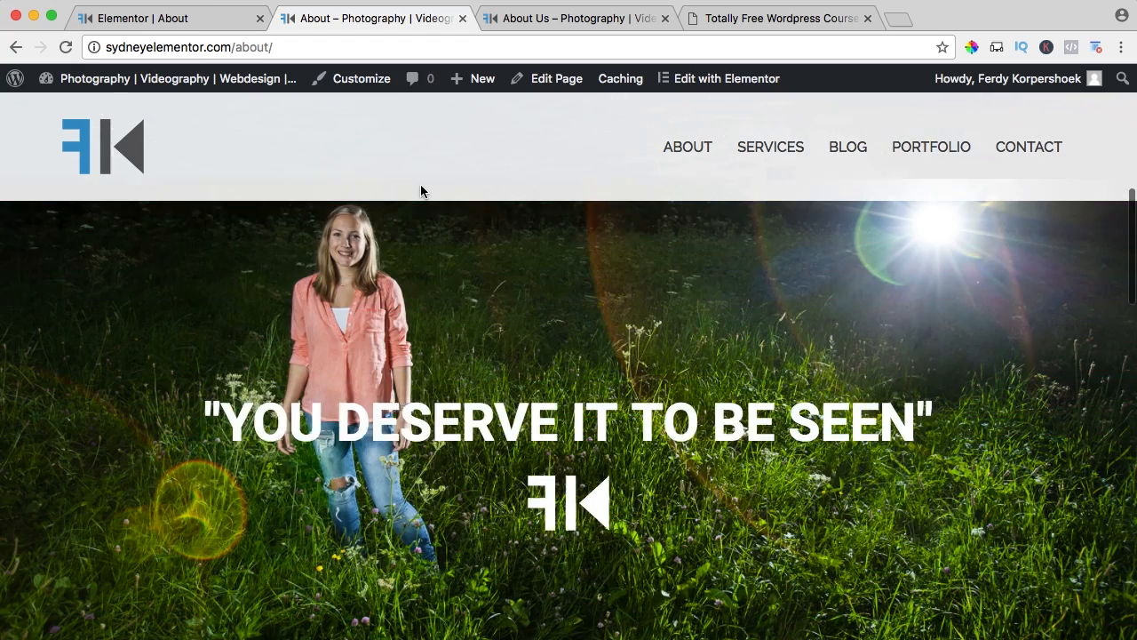
pyautogui.scroll(-8, 421, 191)
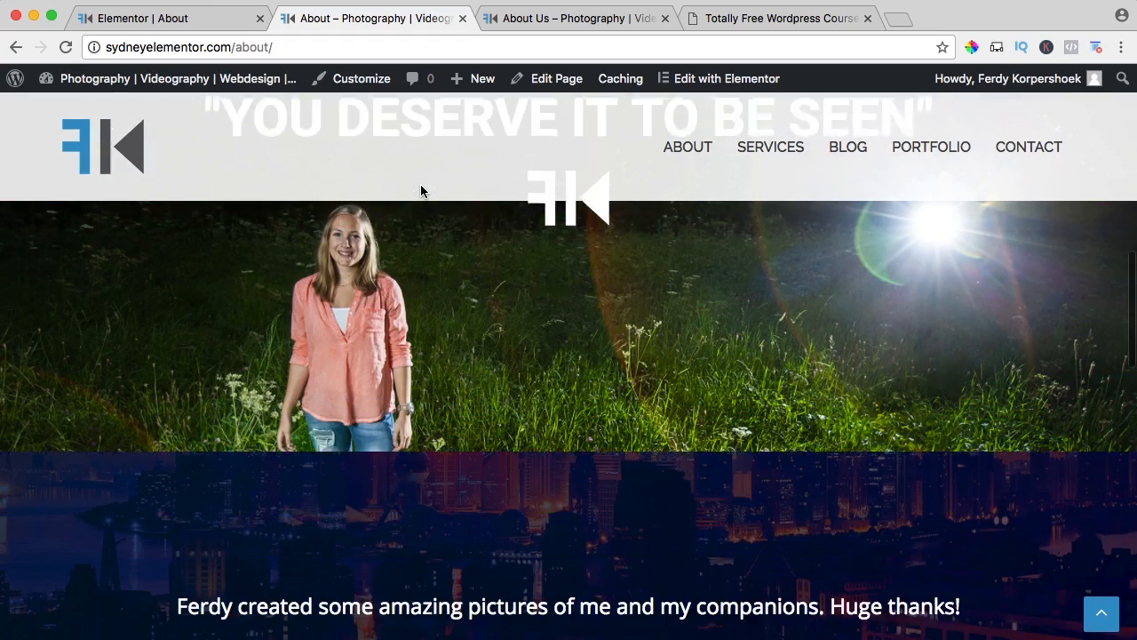
pyautogui.scroll(-10, 421, 191)
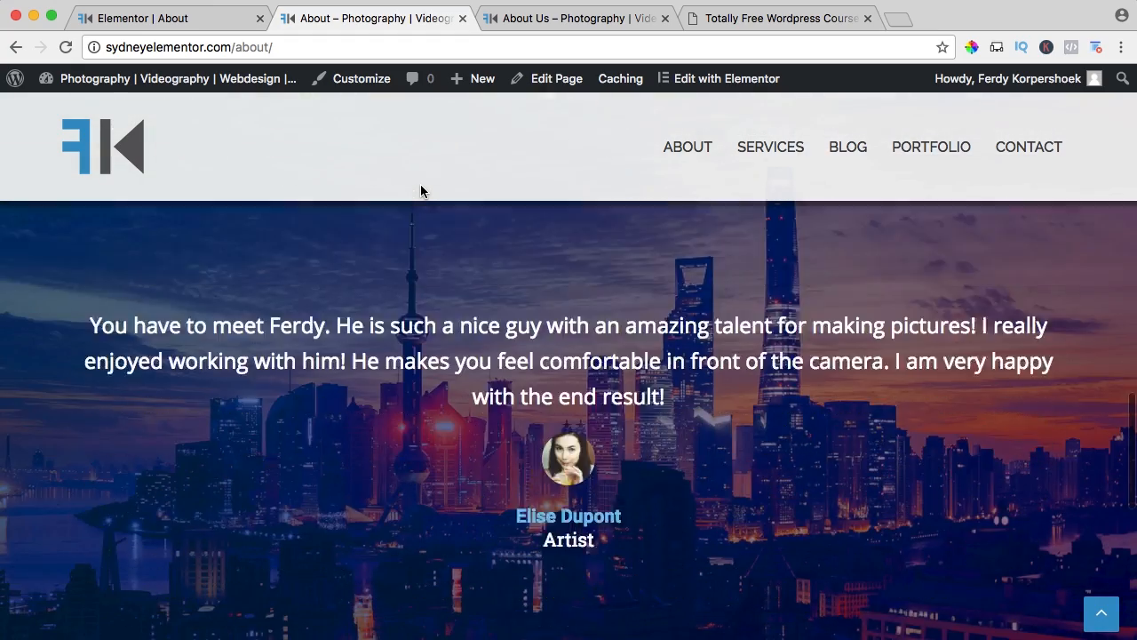
pyautogui.scroll(-8, 421, 191)
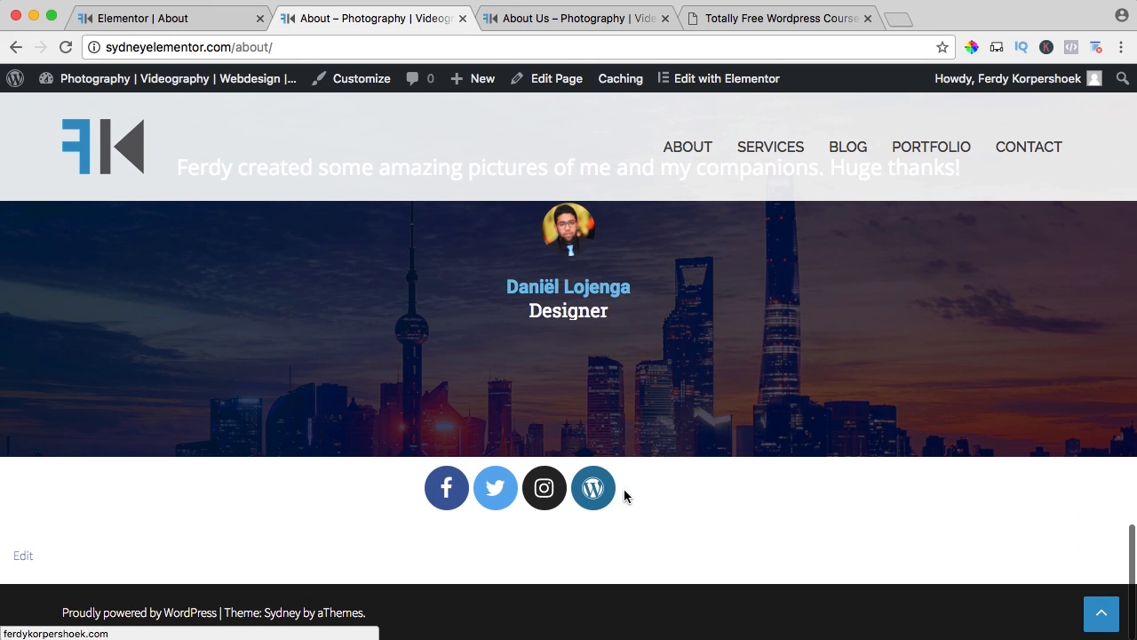
# Stretch the social icons section to full width in the Elementor editor, set its content position to Middle and save.
pyautogui.click(134, 21)
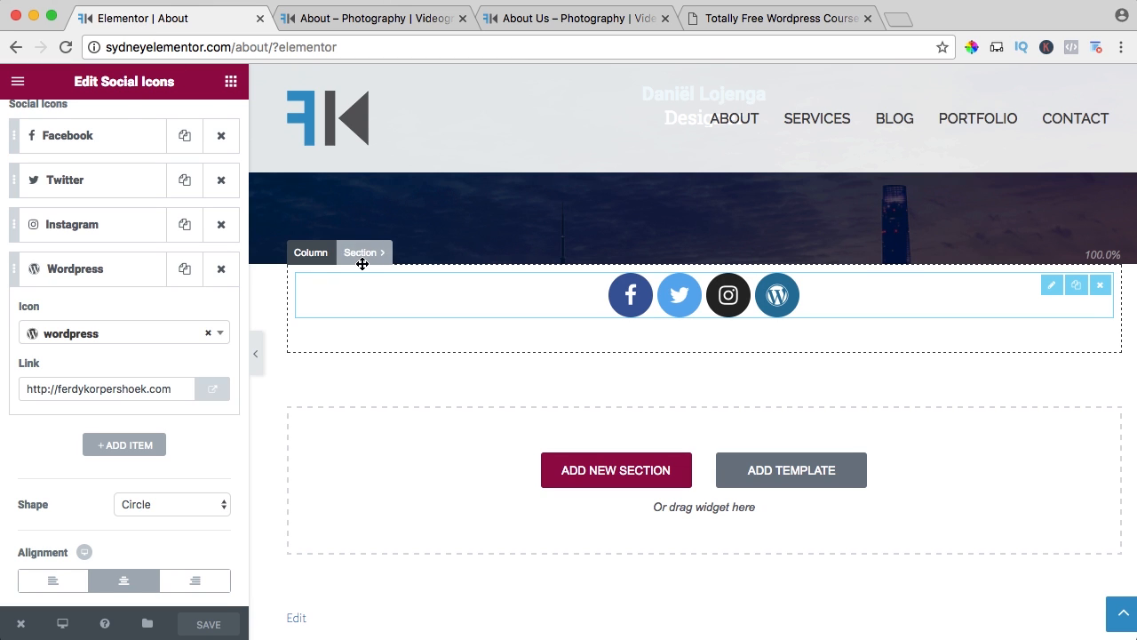
pyautogui.click(362, 255)
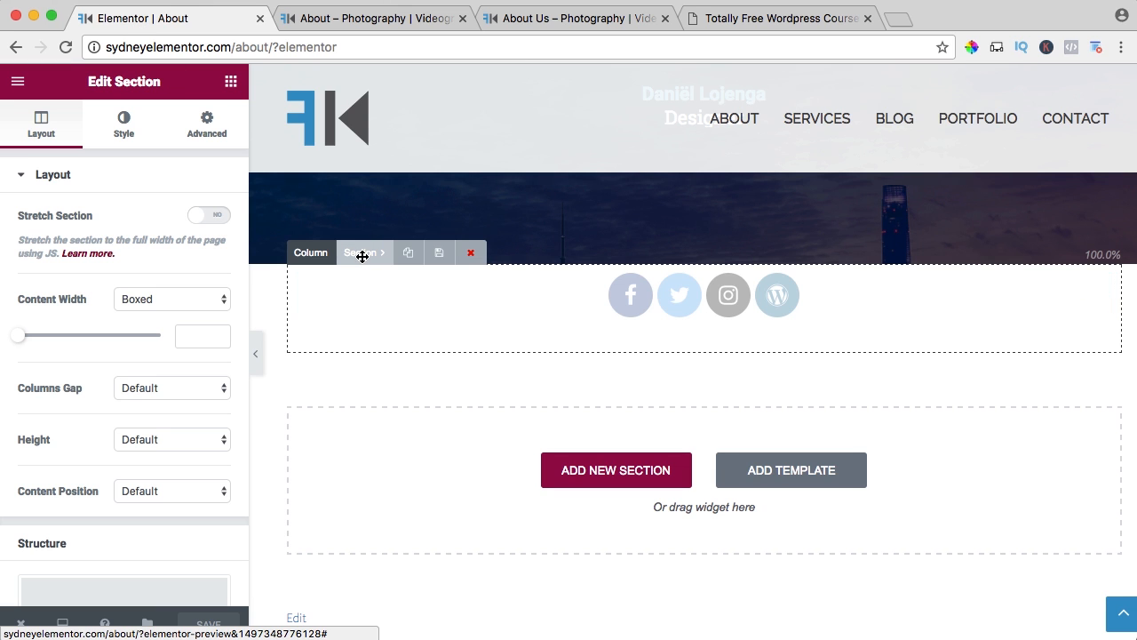
pyautogui.click(218, 219)
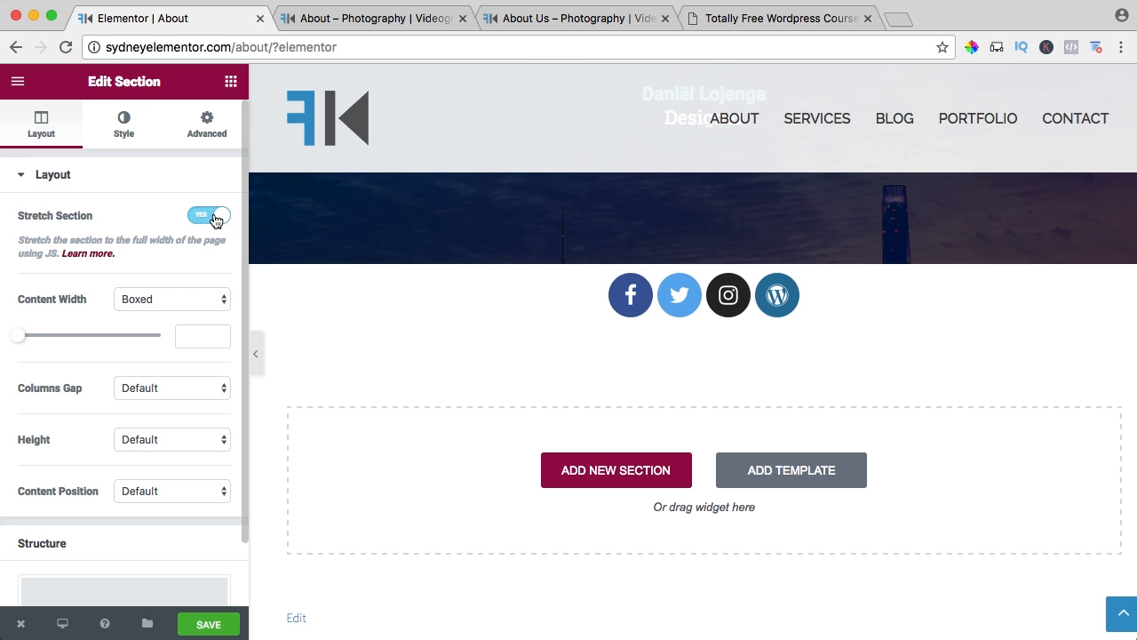
pyautogui.click(154, 494)
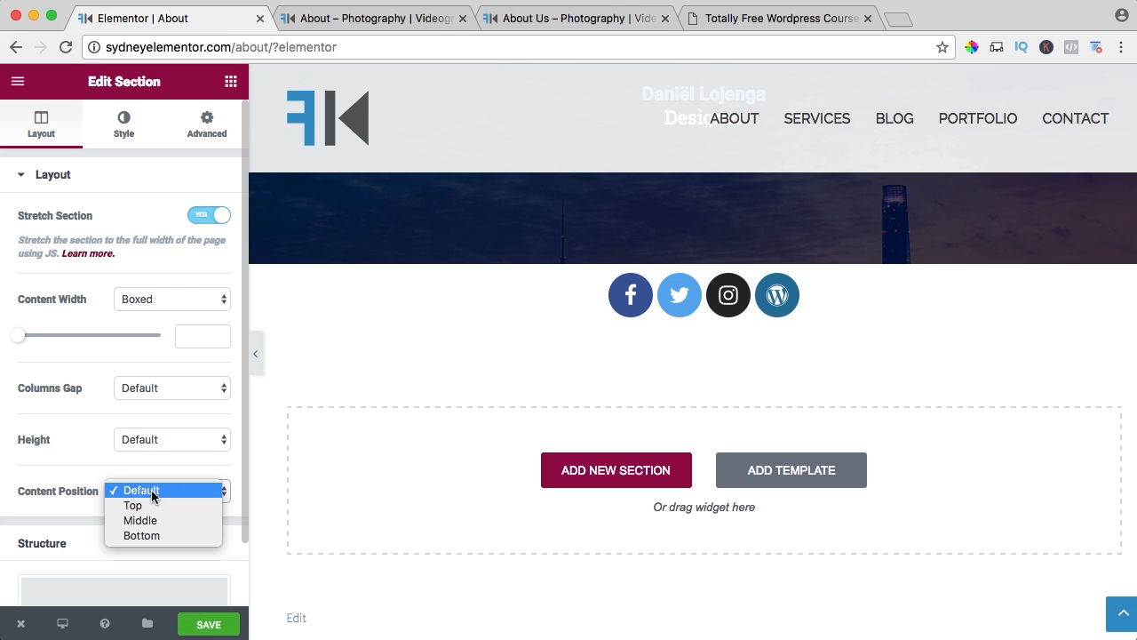
pyautogui.click(145, 522)
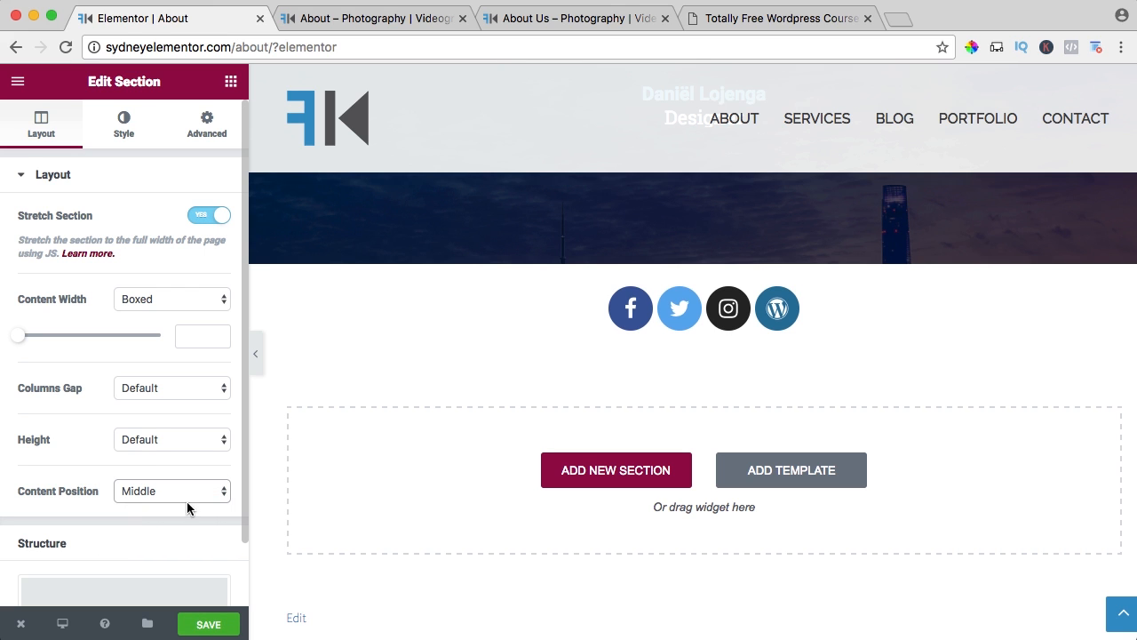
pyautogui.click(208, 624)
# Reload the live About page and check the horizontal centering of the social icons.
pyautogui.click(352, 20)
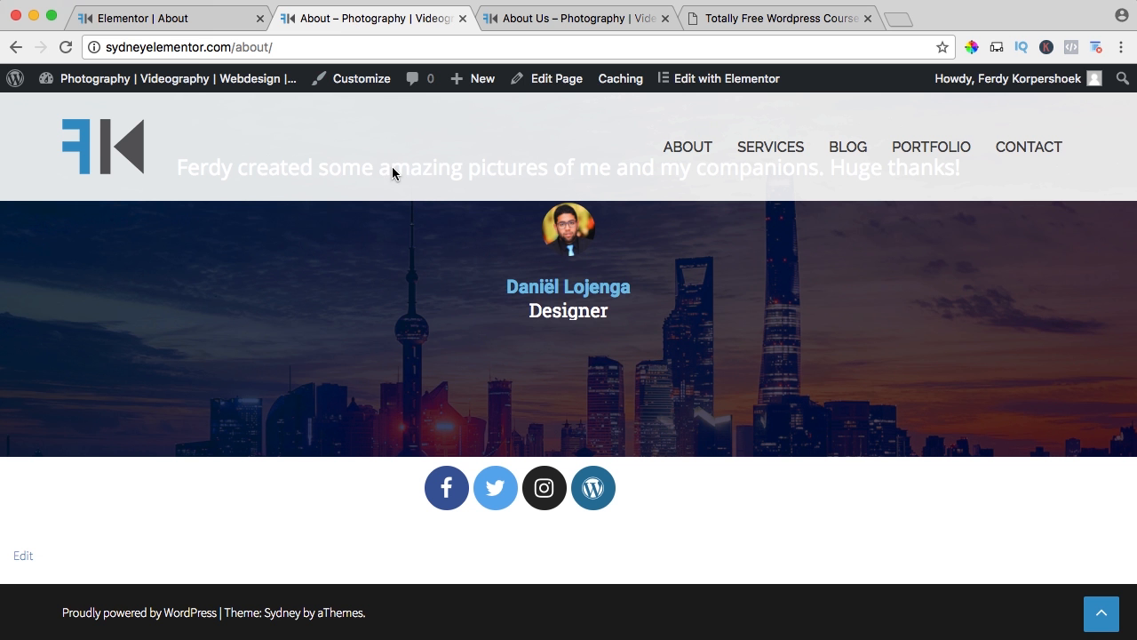
pyautogui.scroll(-2, 381, 200)
pyautogui.press('super+r')
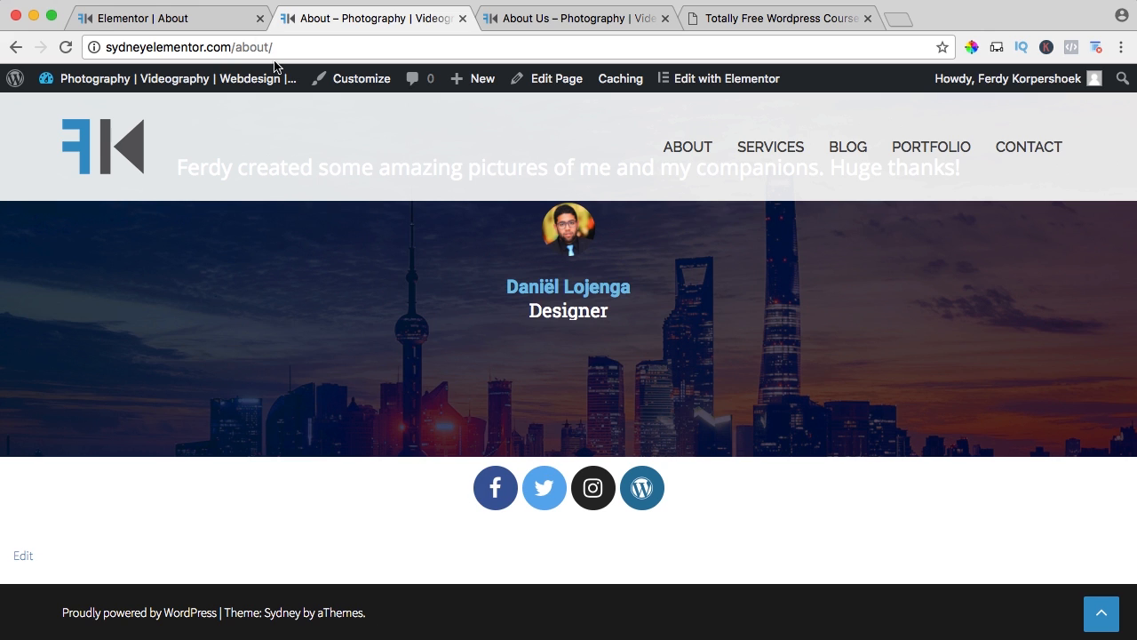
# Unlink the social icons section's margins, set the top margin to 20 px and the bottom margin to 0, and save the page.
pyautogui.click(221, 23)
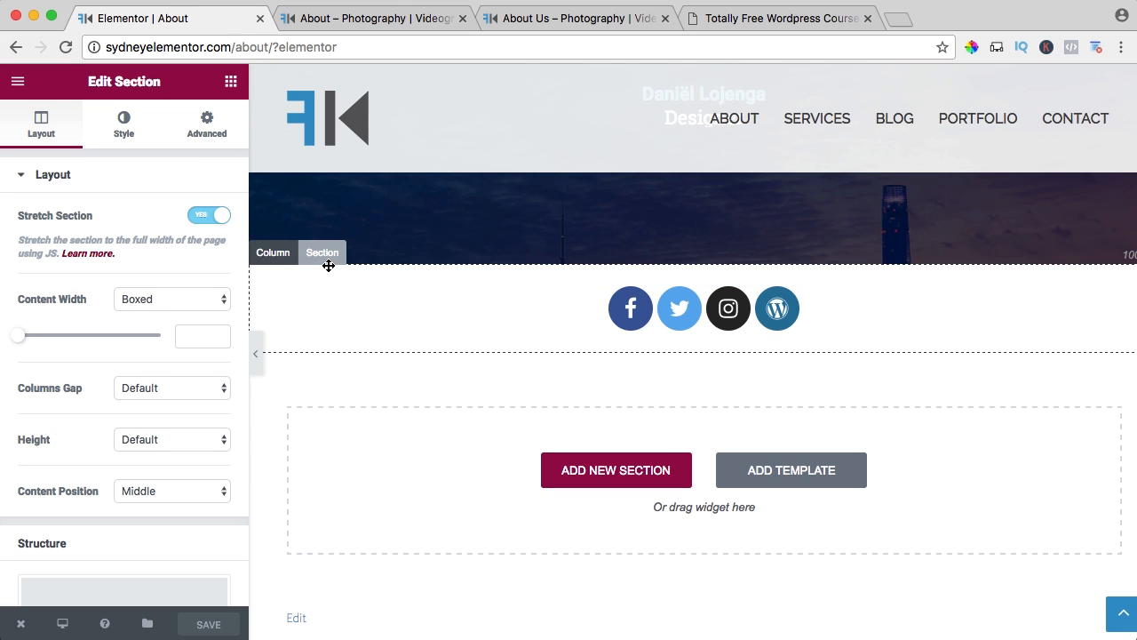
pyautogui.click(200, 126)
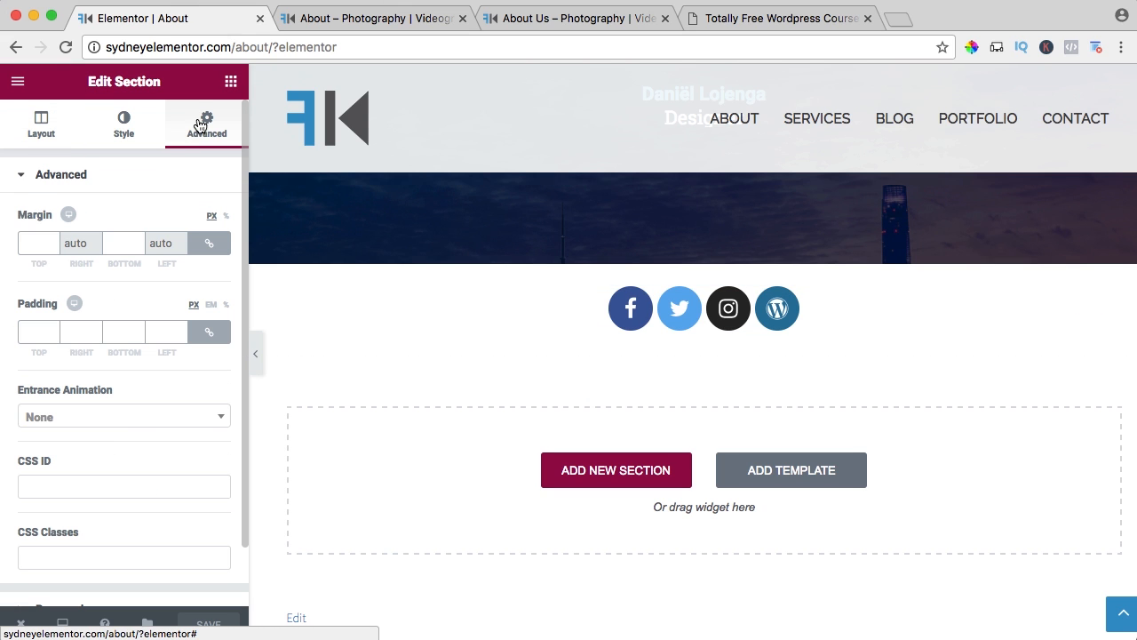
pyautogui.click(34, 238)
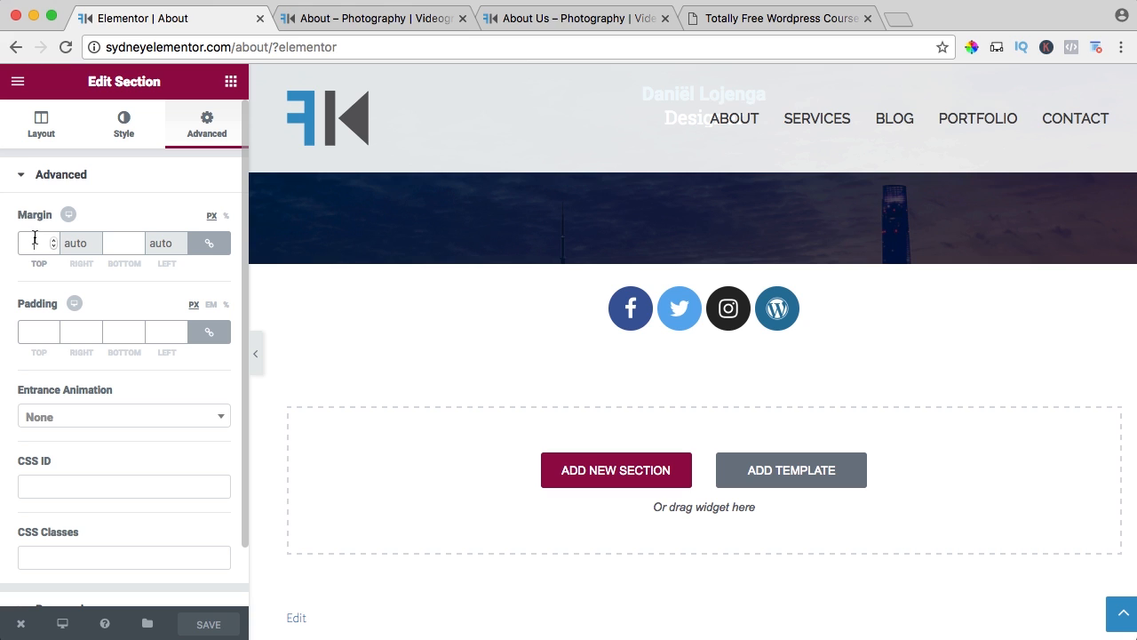
pyautogui.write('20')
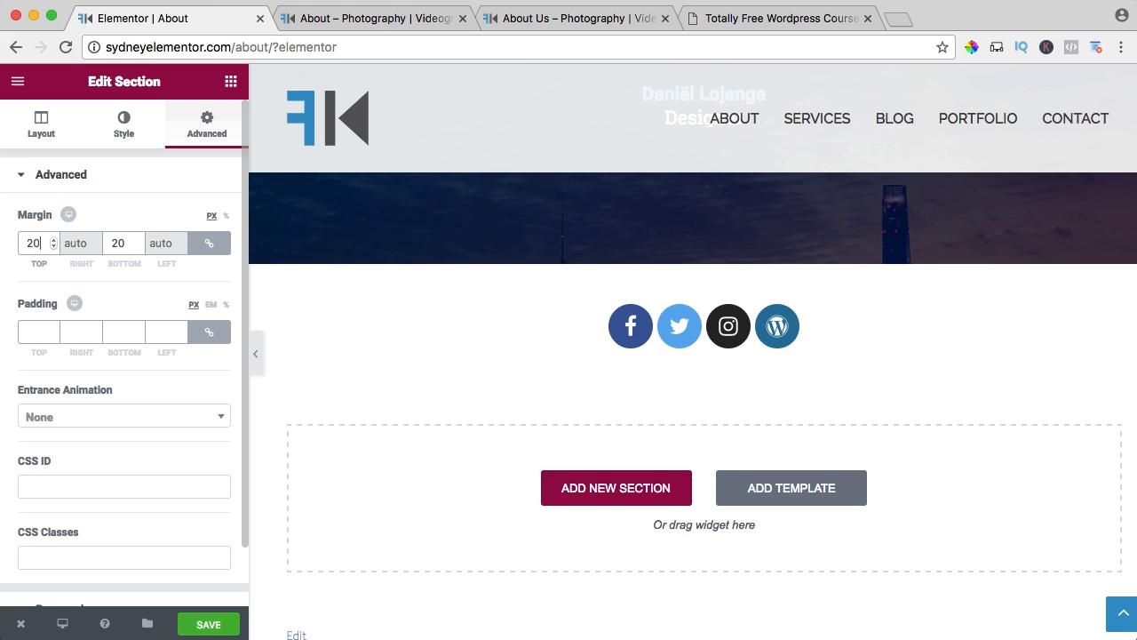
pyautogui.click(209, 245)
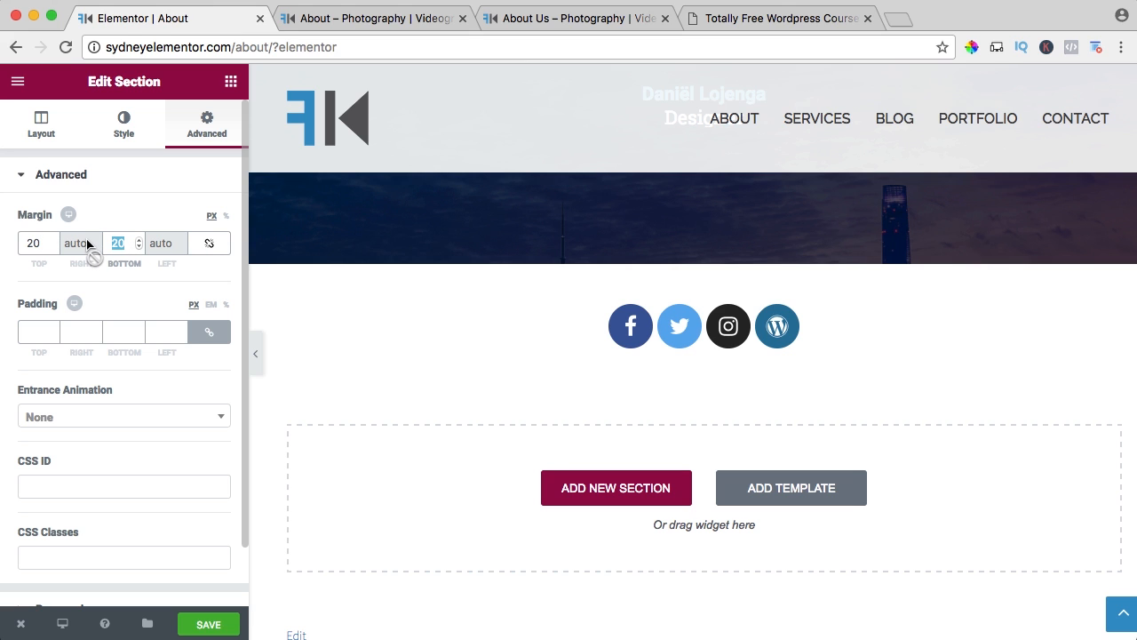
pyautogui.write('010')
pyautogui.write('0')
pyautogui.press('Tab')
pyautogui.click(221, 625)
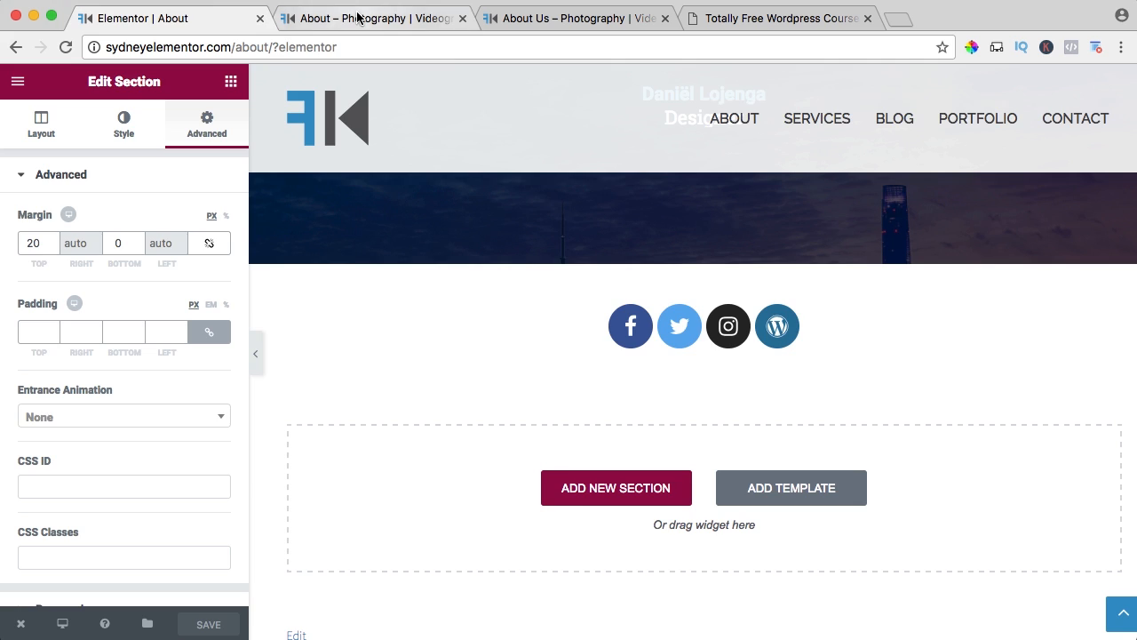
# Reload the live About page and check the spacing above and below the social icons.
pyautogui.click(358, 18)
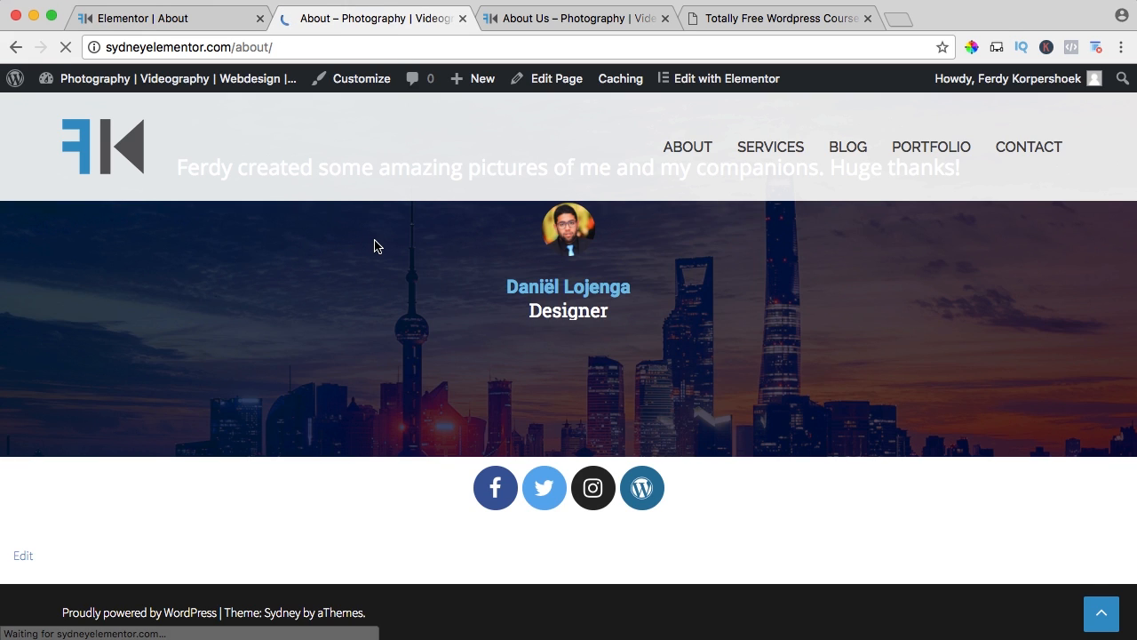
pyautogui.scroll(-2, 386, 246)
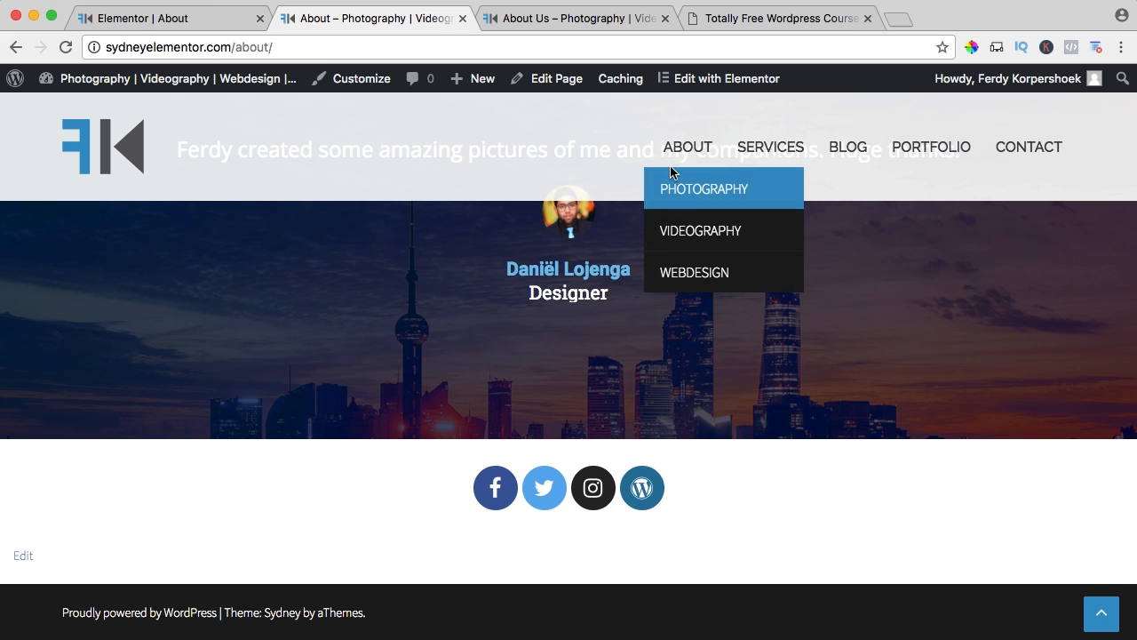
pyautogui.scroll(1, 365, 124)
pyautogui.scroll(-1, 386, 155)
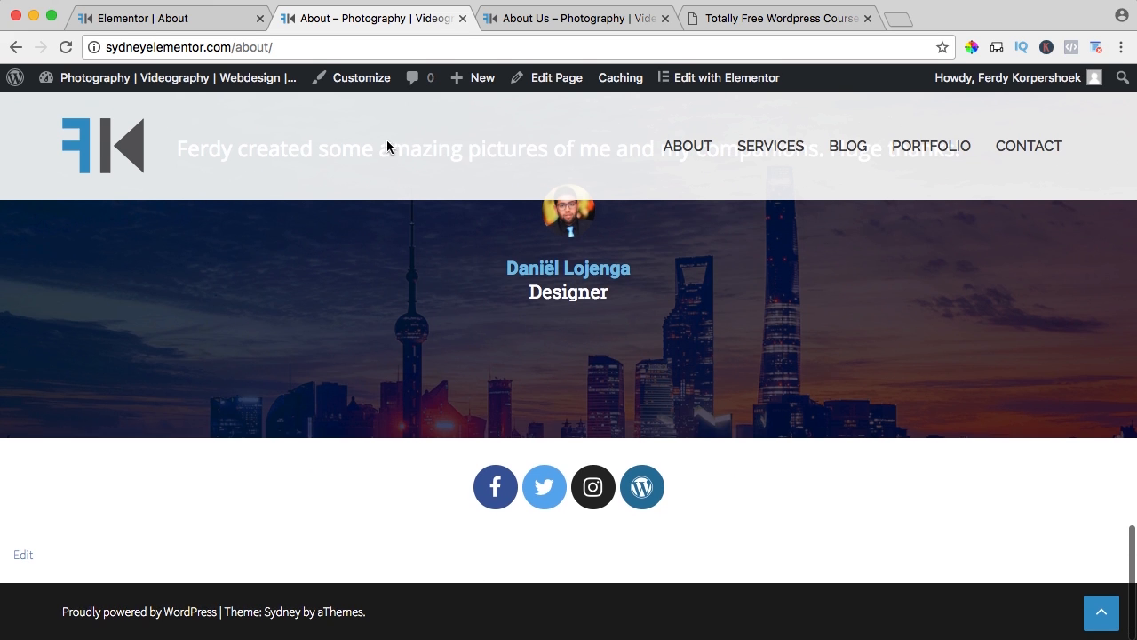
# Open the Additional CSS section of the site's Customizer and close all the other browser tabs.
pyautogui.click(357, 81)
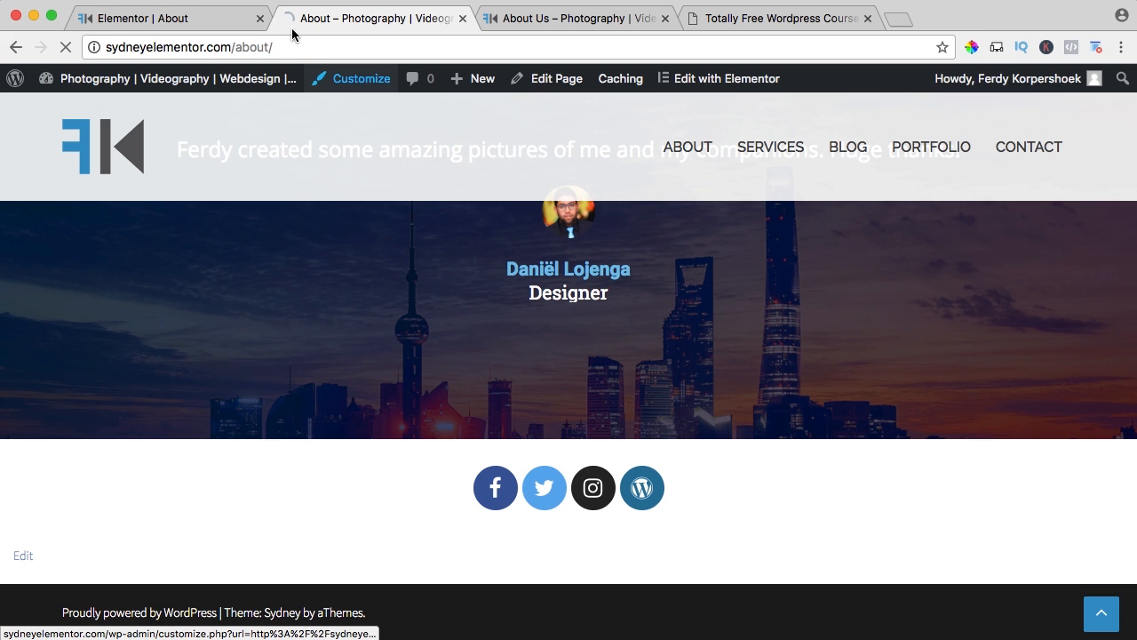
pyautogui.click(259, 17)
pyautogui.click(462, 19)
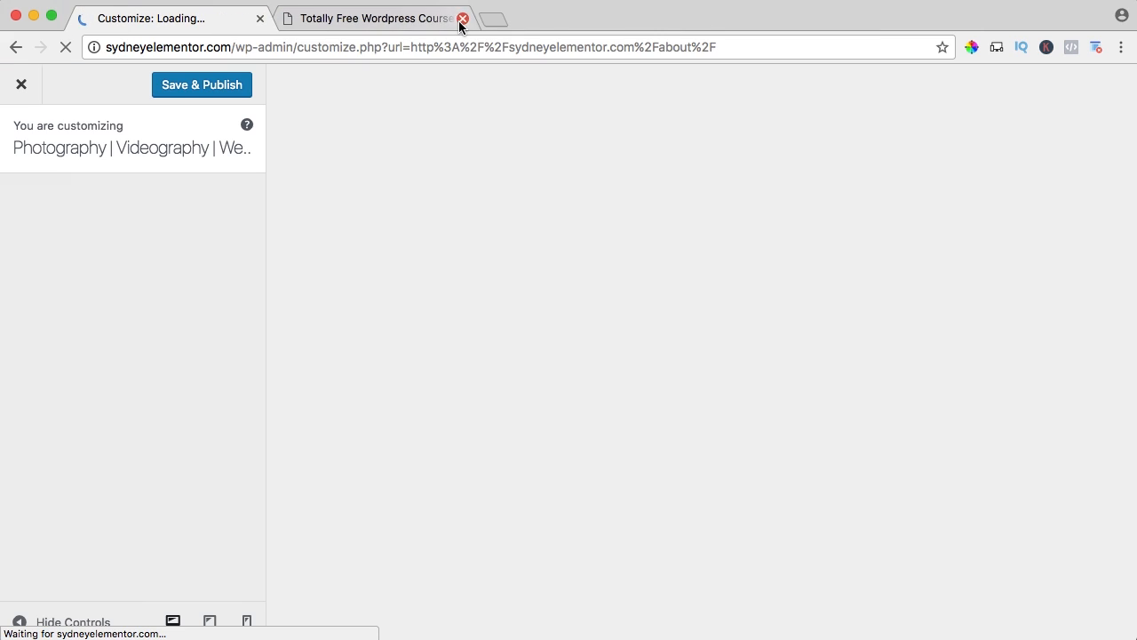
pyautogui.click(461, 18)
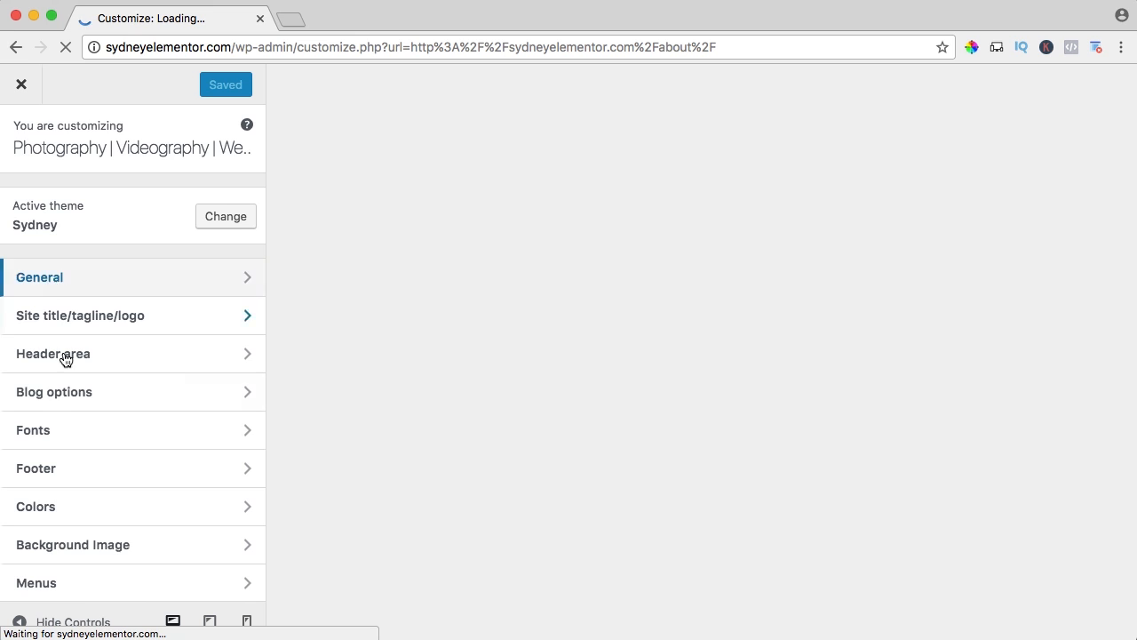
pyautogui.scroll(-5, 87, 411)
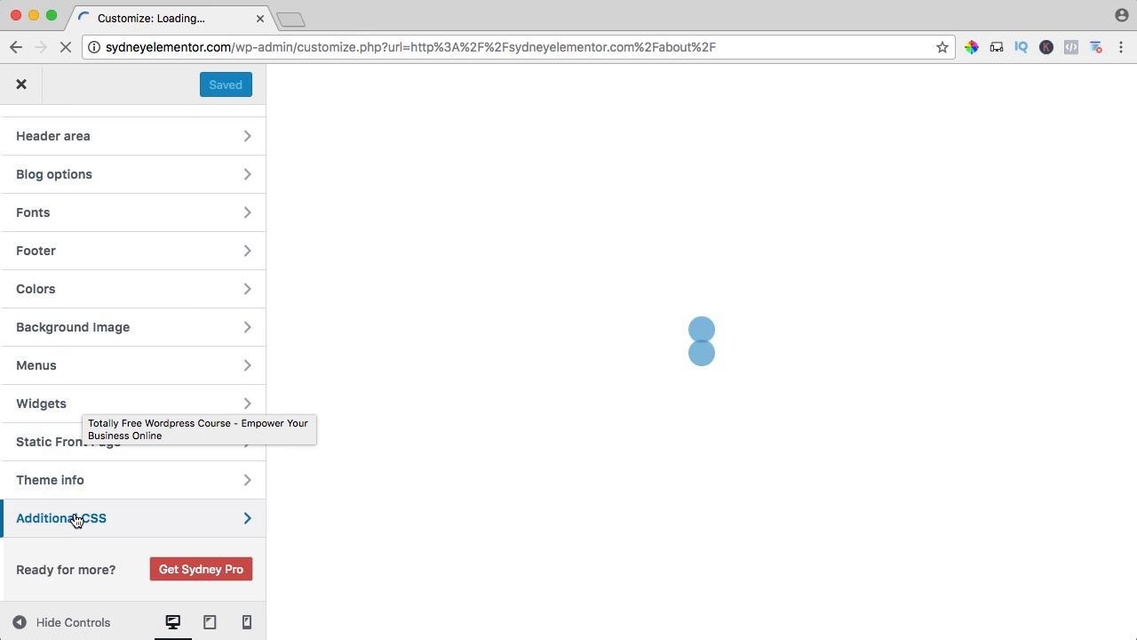
pyautogui.click(76, 518)
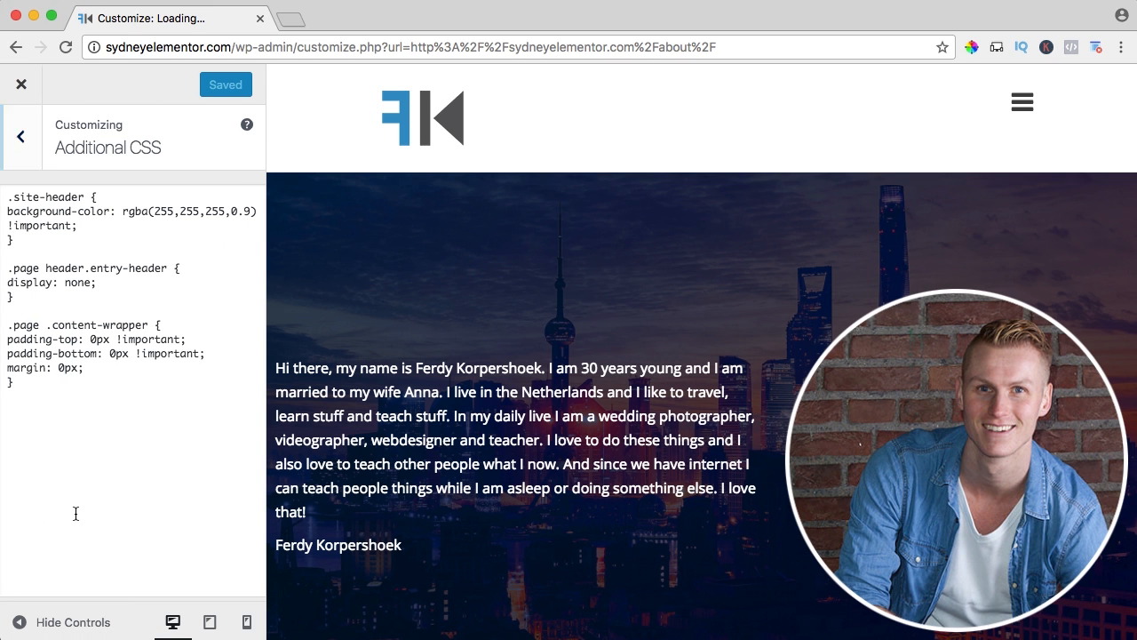
# Change the .site-header background colour to rgba(255,255,255,1.0) in the custom CSS, publish it and leave the Customizer.
pyautogui.click(233, 207)
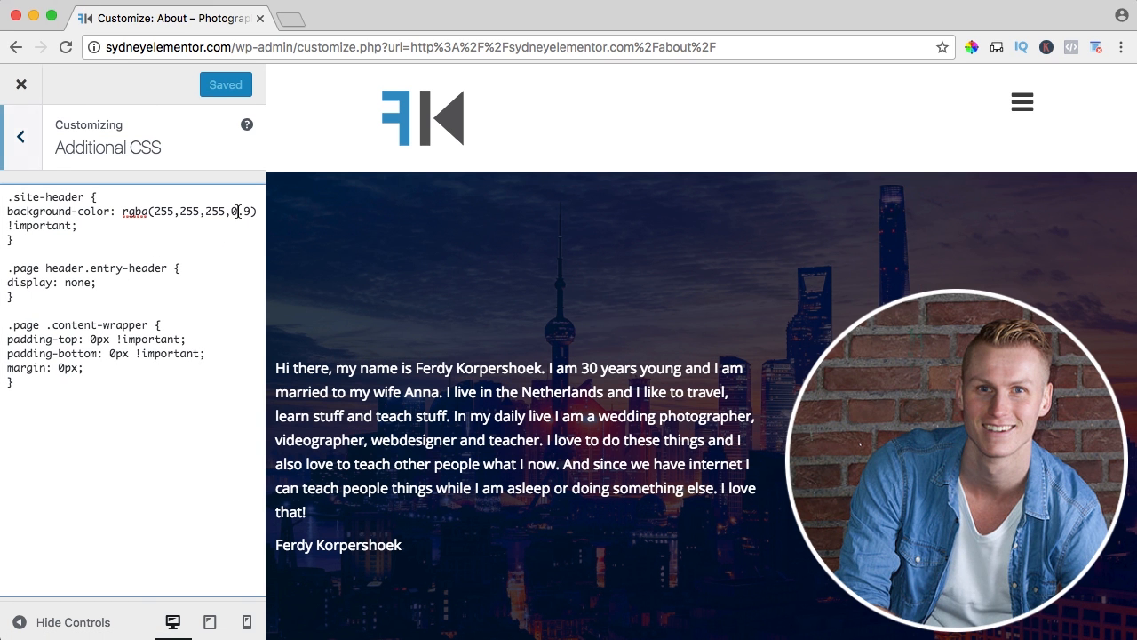
pyautogui.press('BackSpace')
pyautogui.write('1')
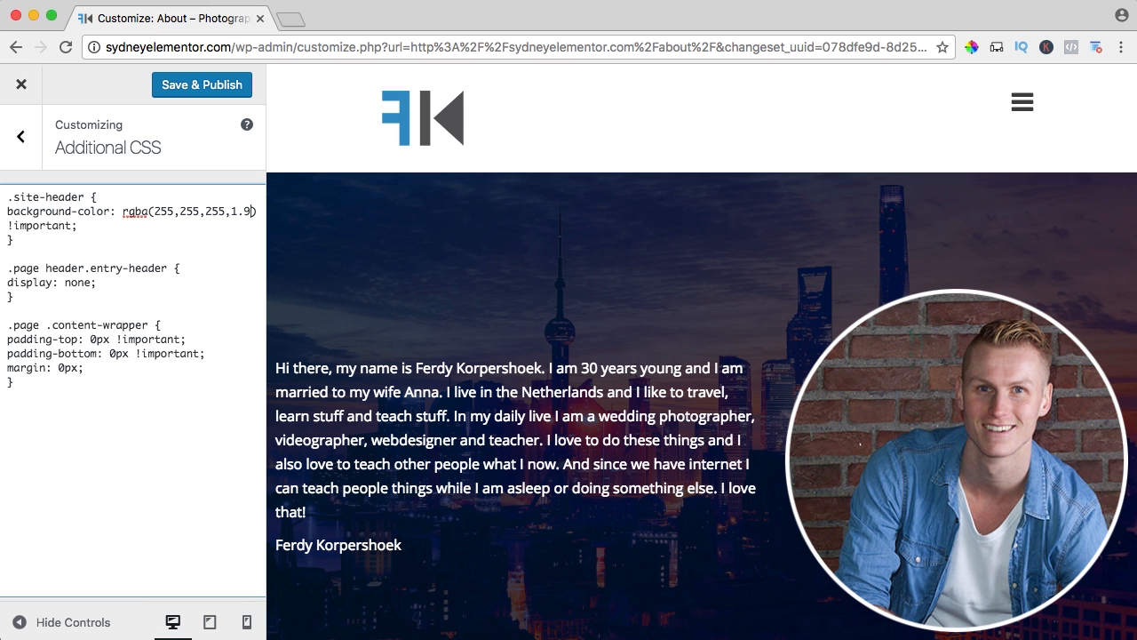
pyautogui.press('BackSpace')
pyautogui.write('0')
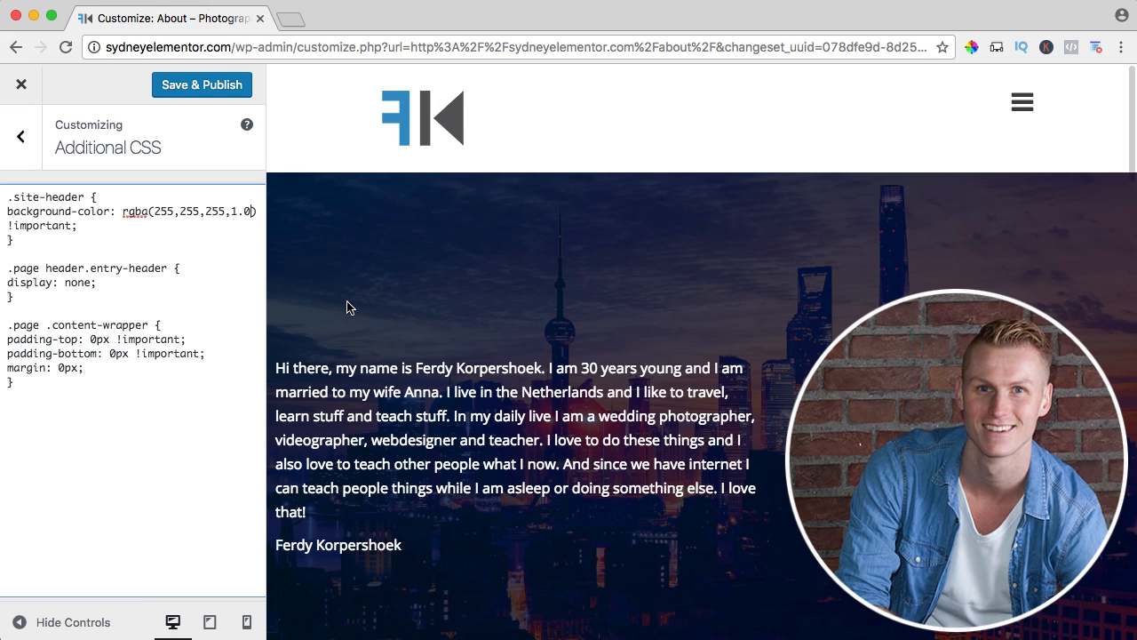
pyautogui.click(208, 84)
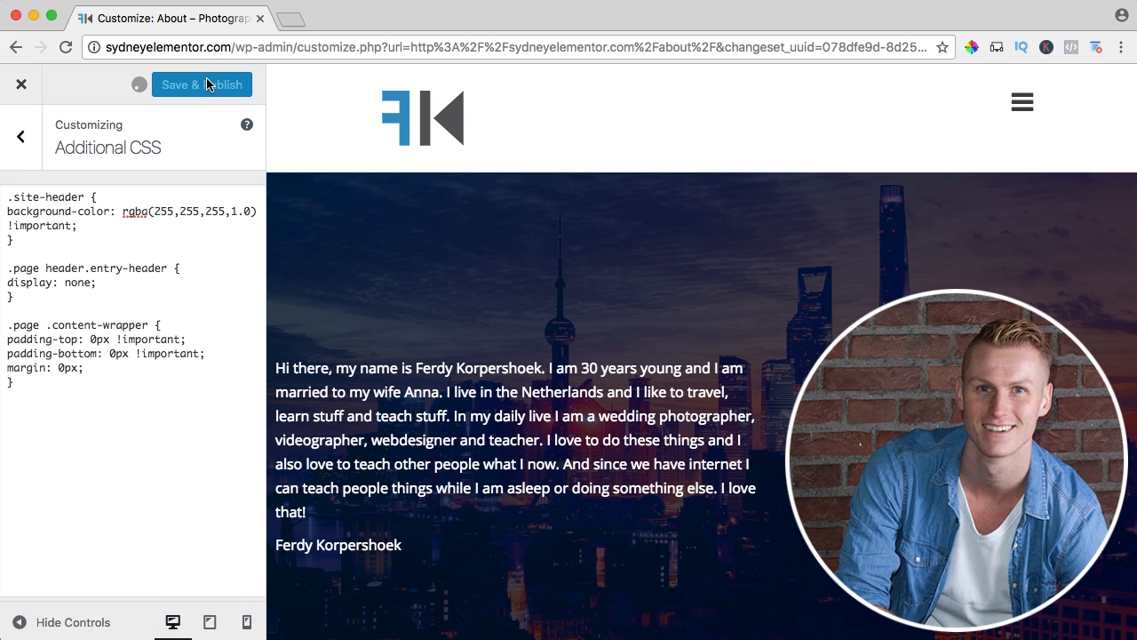
pyautogui.click(22, 89)
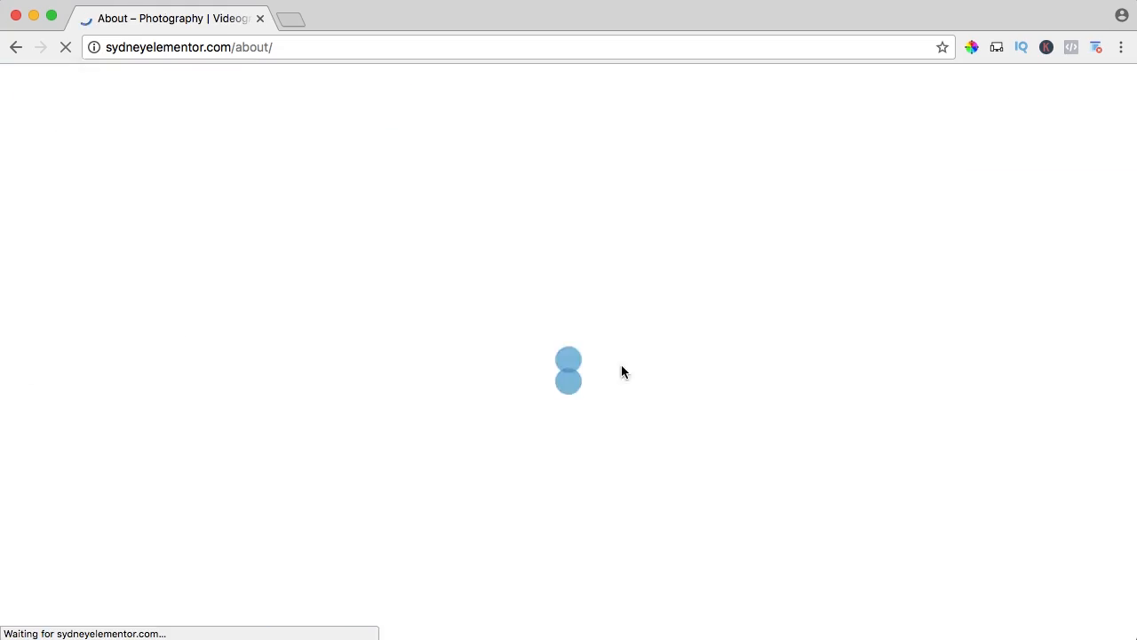
# Review the live About page from header to testimonials, checking how the header and navigation menu look over the sections.
pyautogui.scroll(-5, 597, 306)
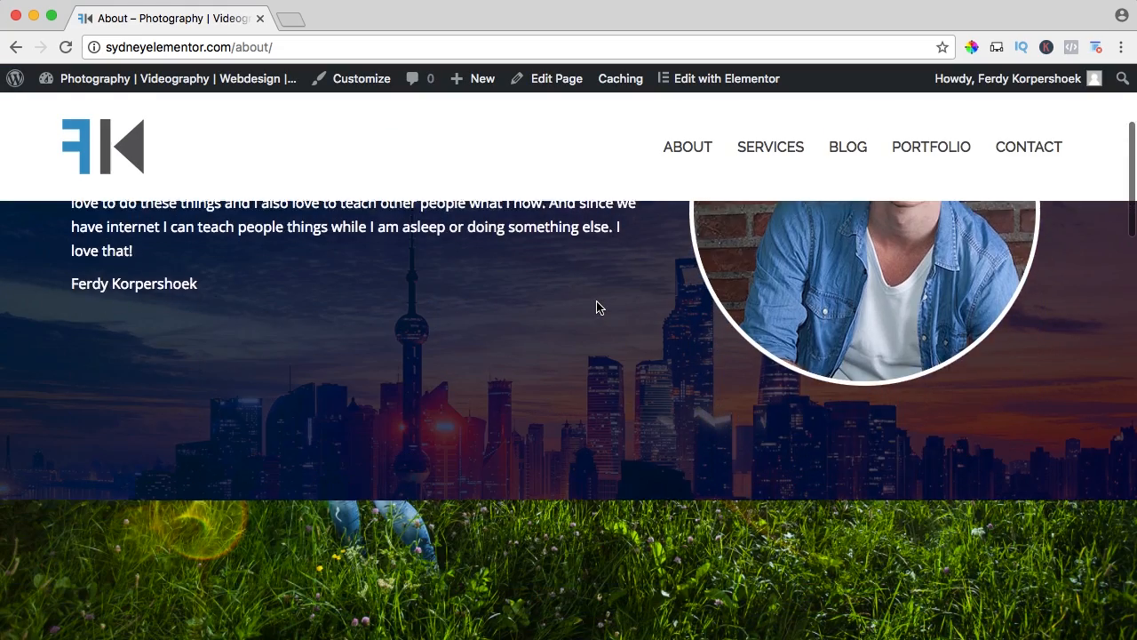
pyautogui.scroll(-15, 597, 293)
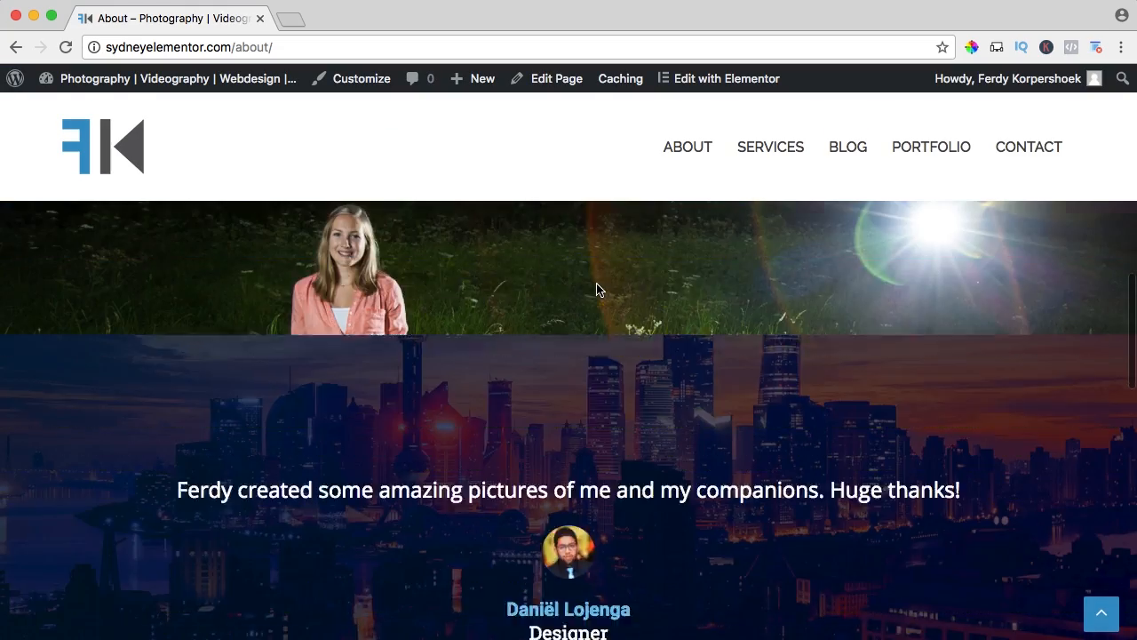
pyautogui.scroll(-1, 597, 290)
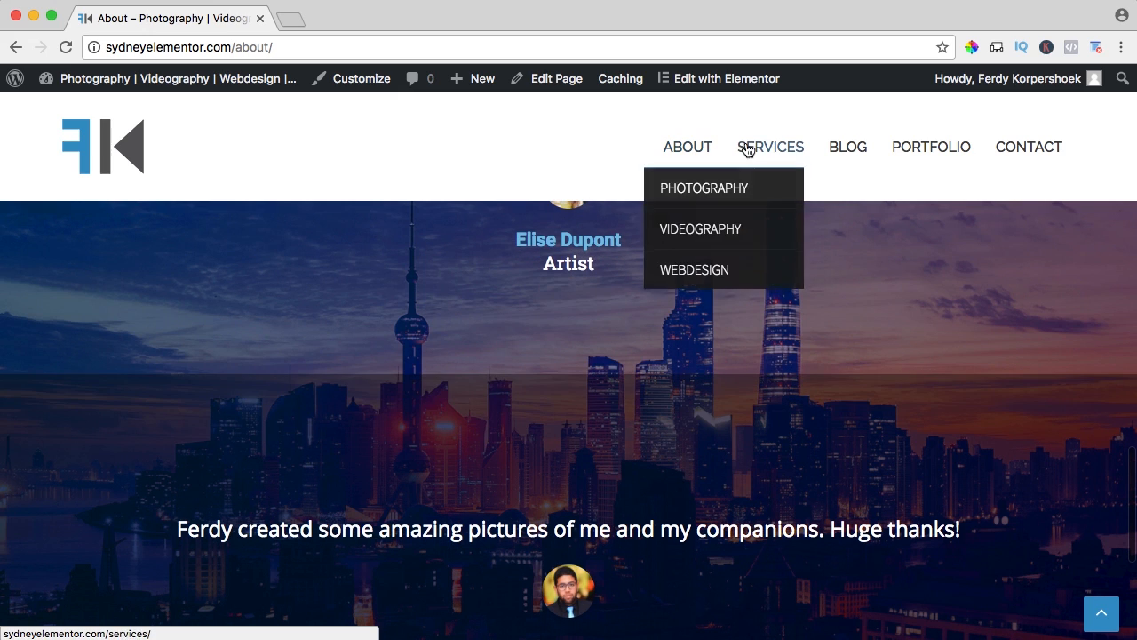
pyautogui.scroll(15, 587, 383)
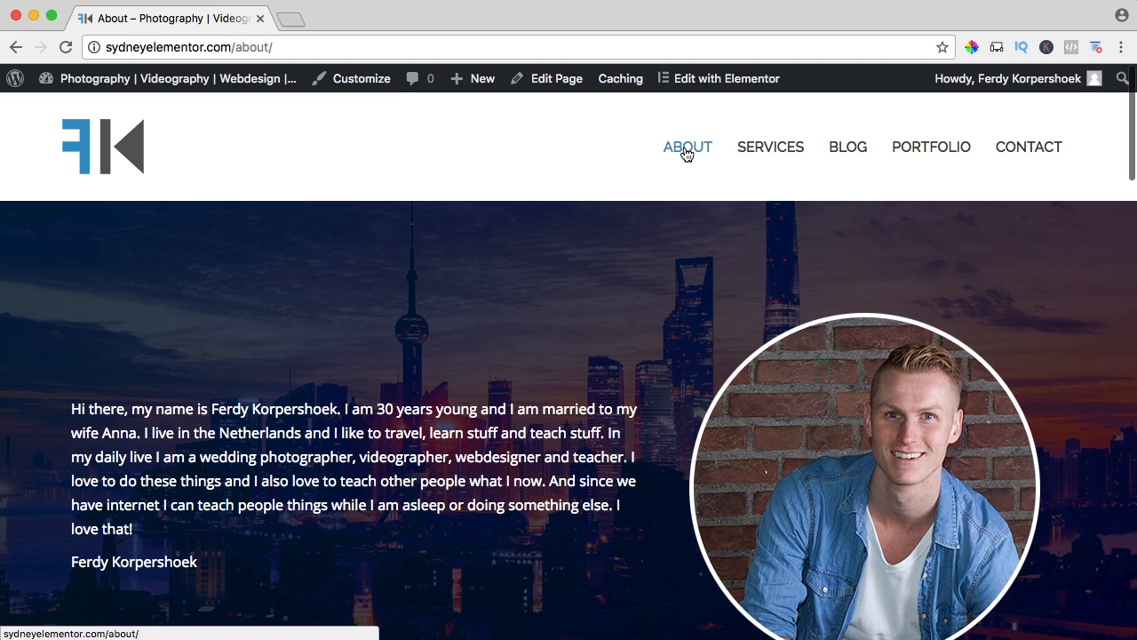
pyautogui.moveTo(787, 152)
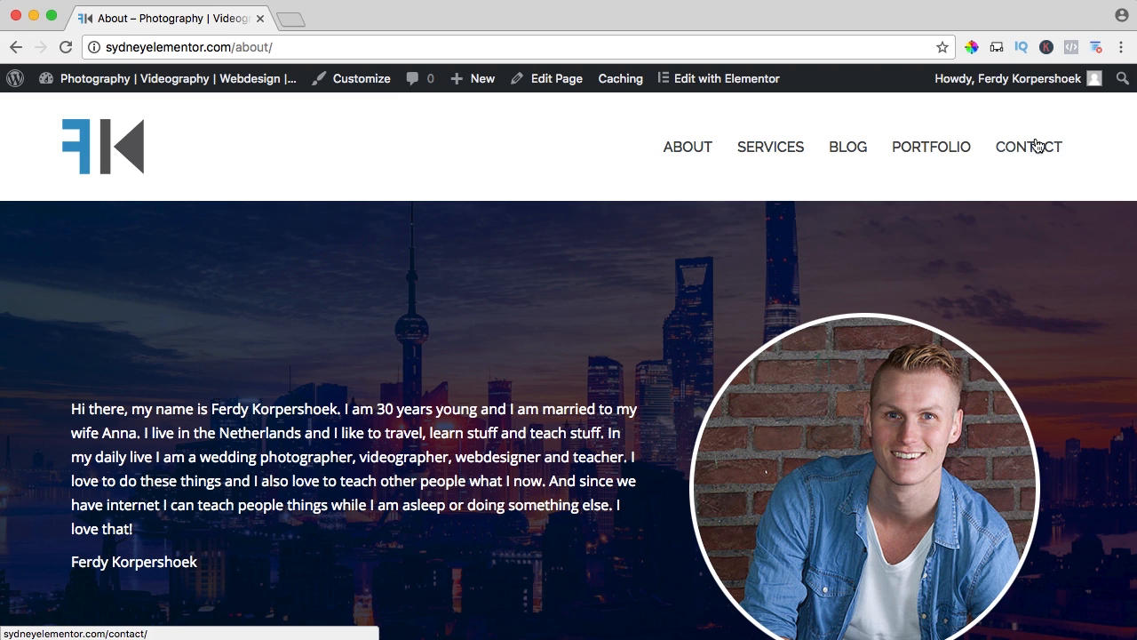
pyautogui.scroll(-10, 550, 282)
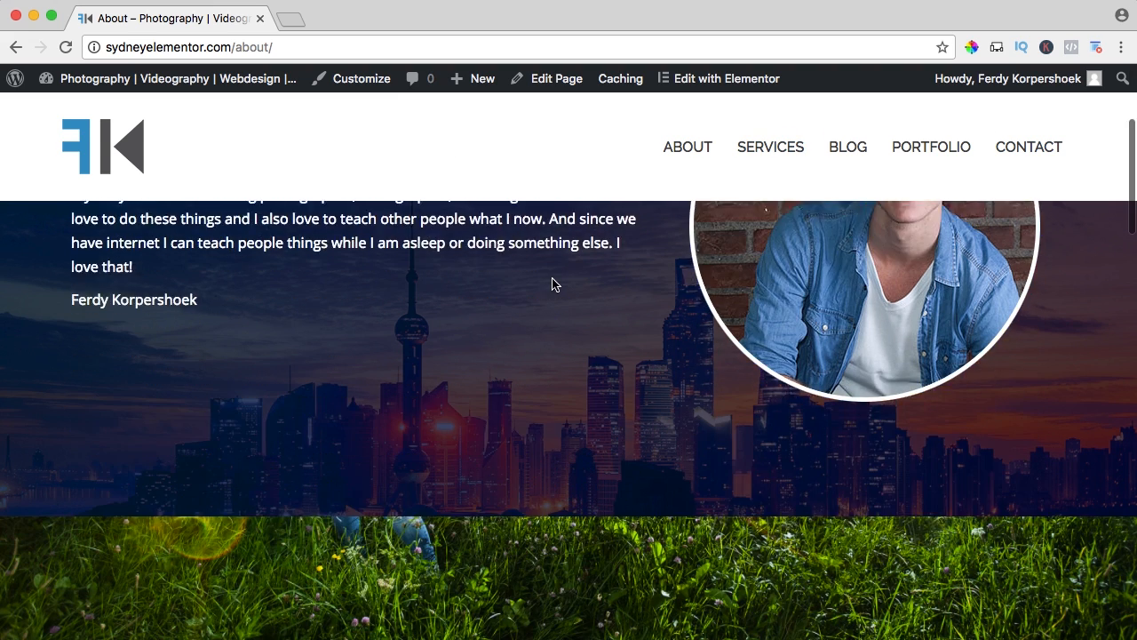
pyautogui.scroll(-5, 552, 282)
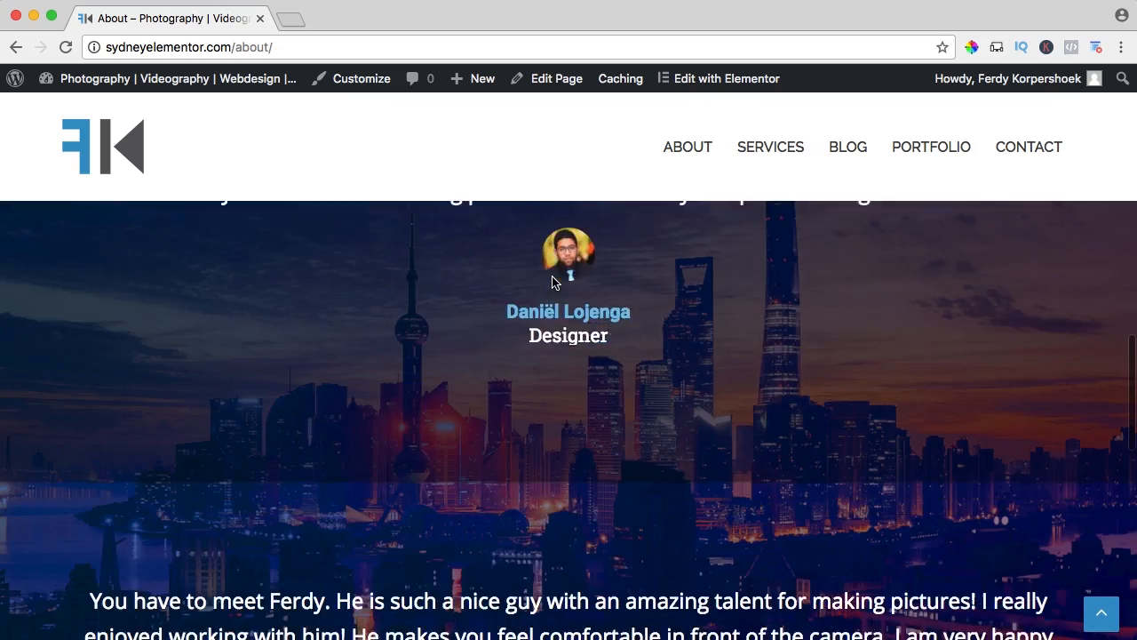
pyautogui.scroll(-2, 552, 276)
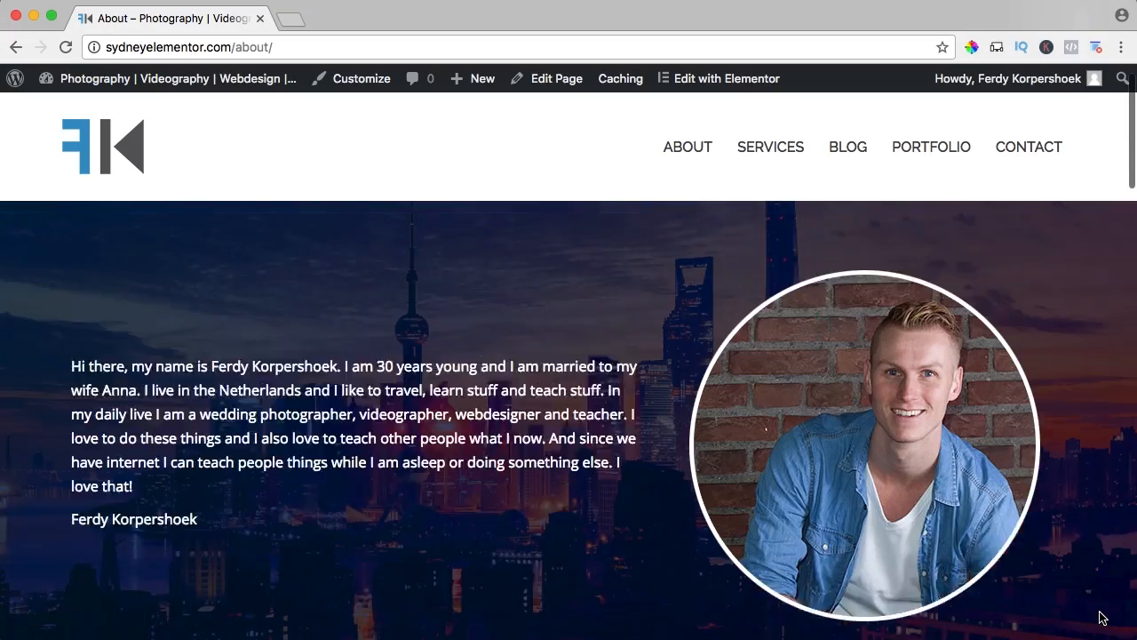
pyautogui.scroll(-2, 1101, 618)
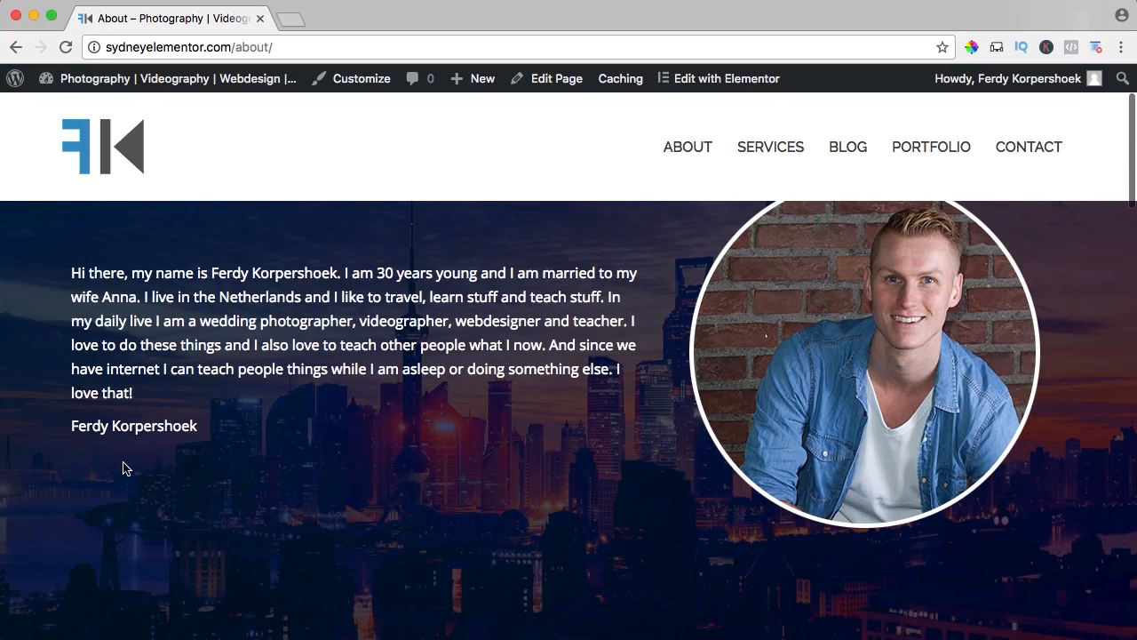
# Open the About page in Elementor and add a Button widget below the introduction text, labelled "Go to Testimonials".
pyautogui.click(733, 82)
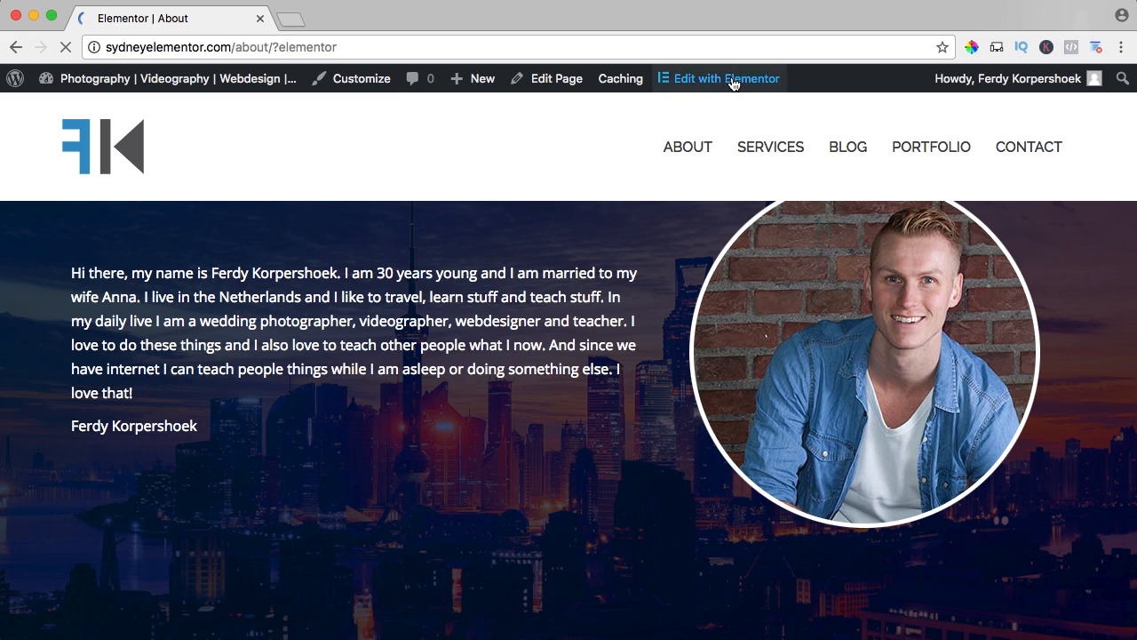
pyautogui.scroll(-4, 353, 286)
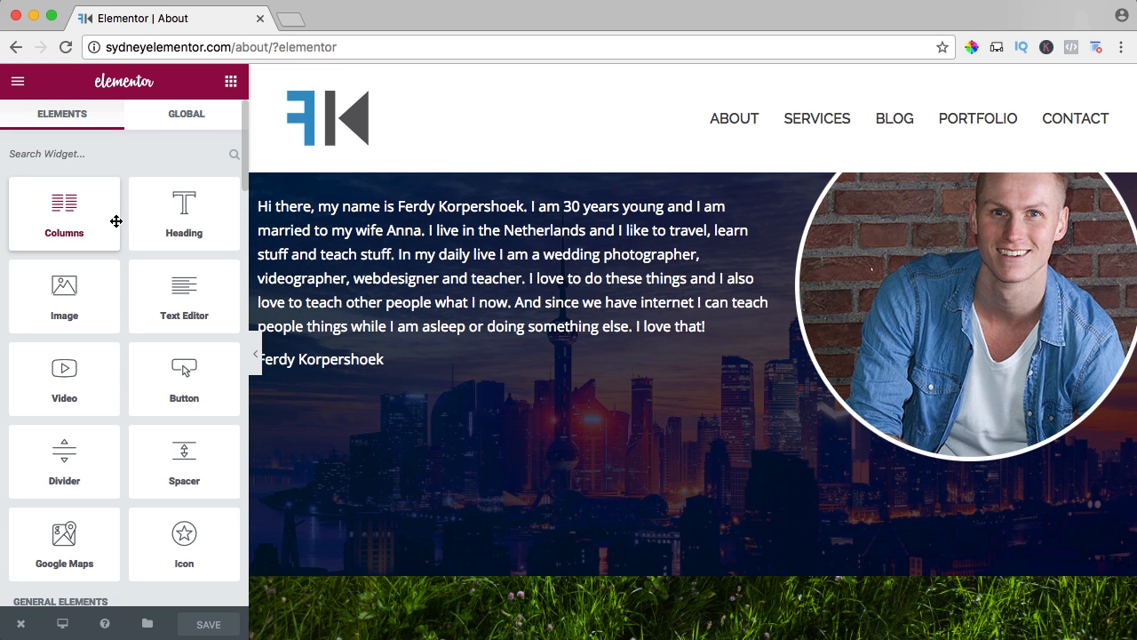
pyautogui.moveTo(189, 374); pyautogui.dragTo(397, 349)
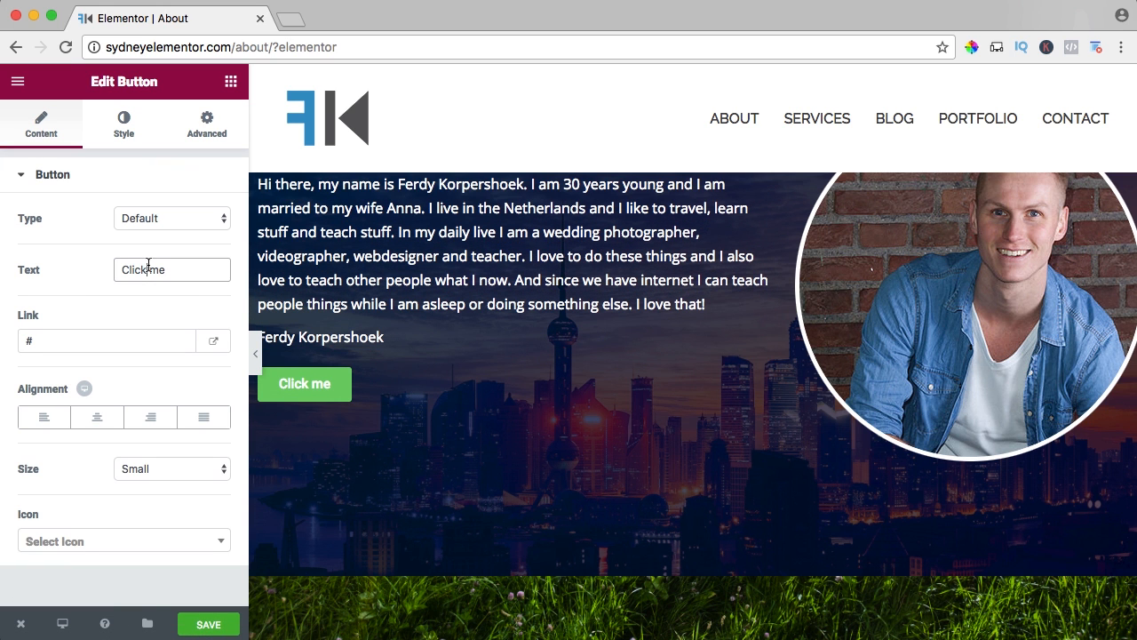
pyautogui.write('Go to Testimonials')
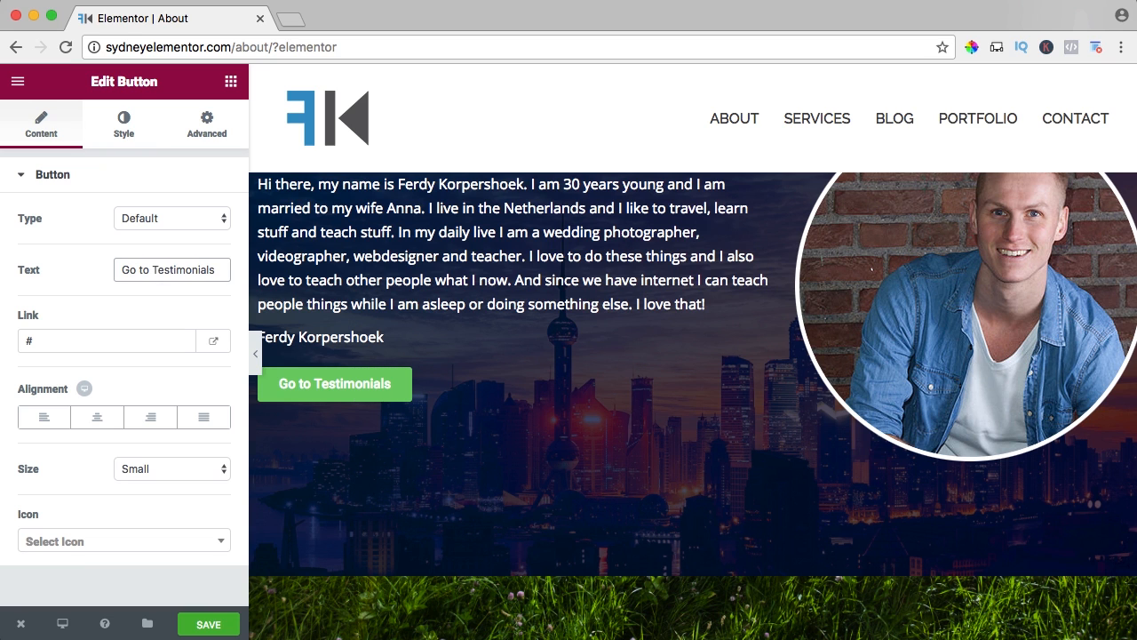
# Try the Danger type on the button and set it back to Default.
pyautogui.click(147, 218)
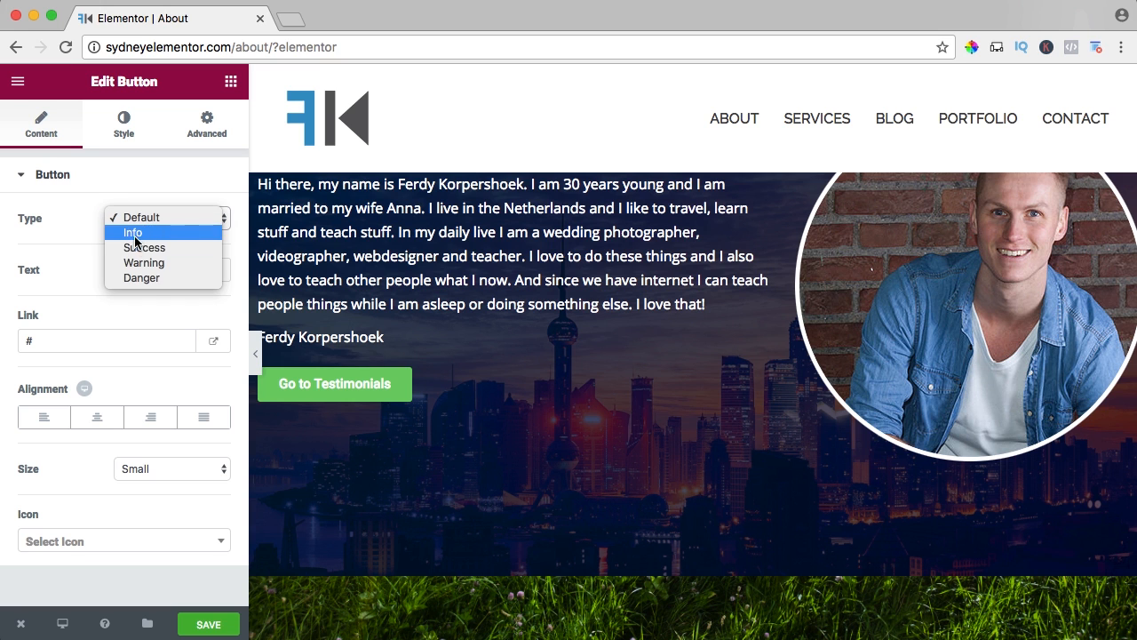
pyautogui.click(149, 277)
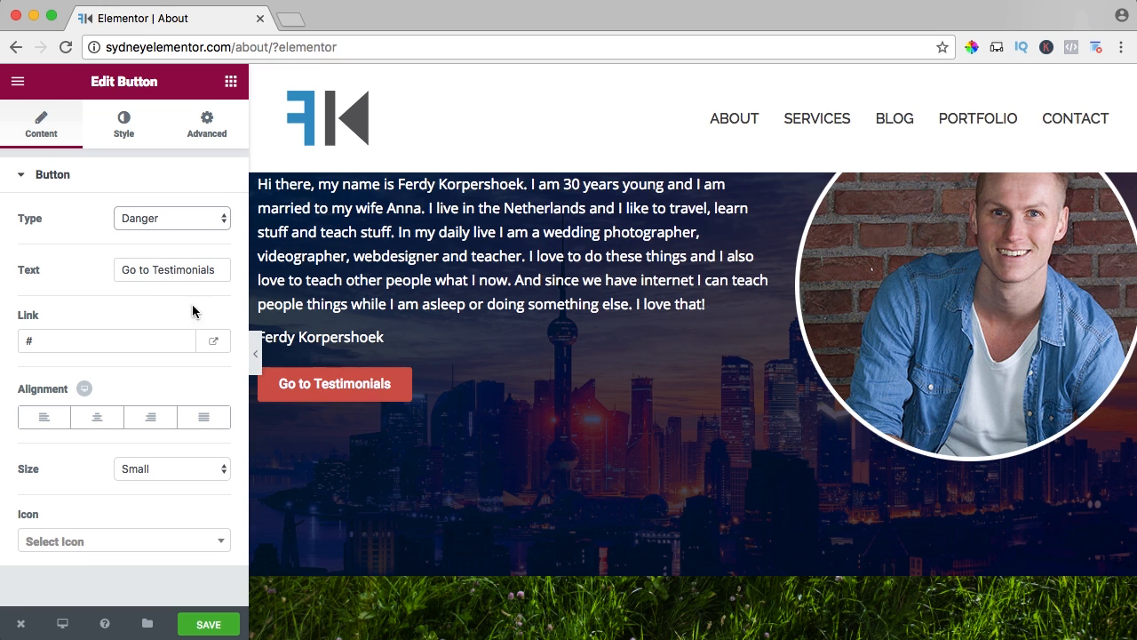
pyautogui.click(177, 217)
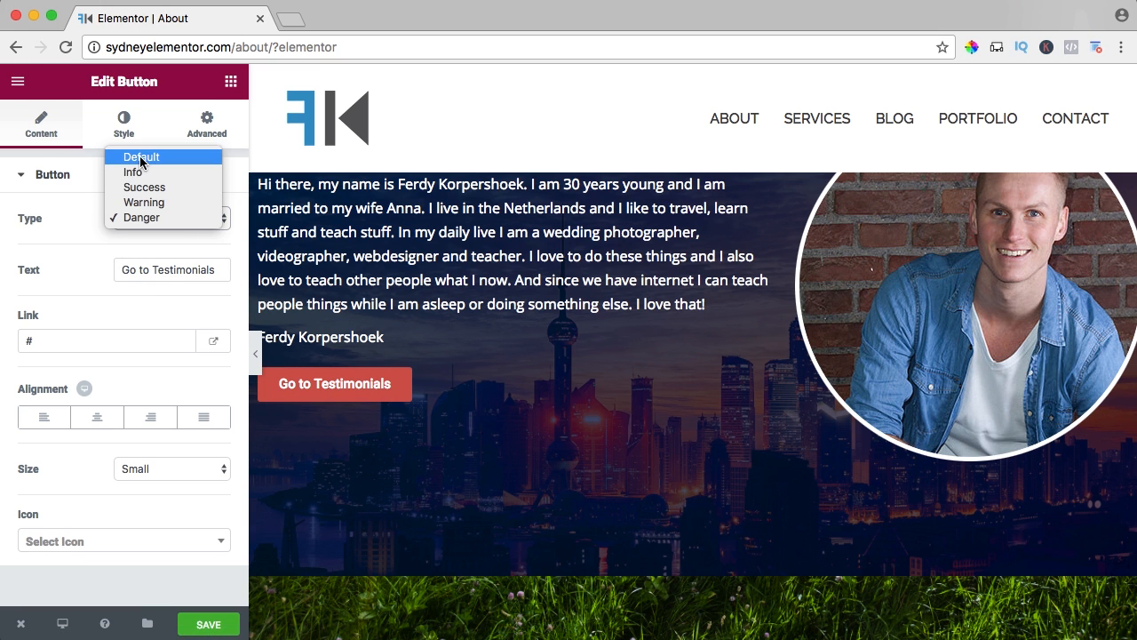
pyautogui.click(140, 159)
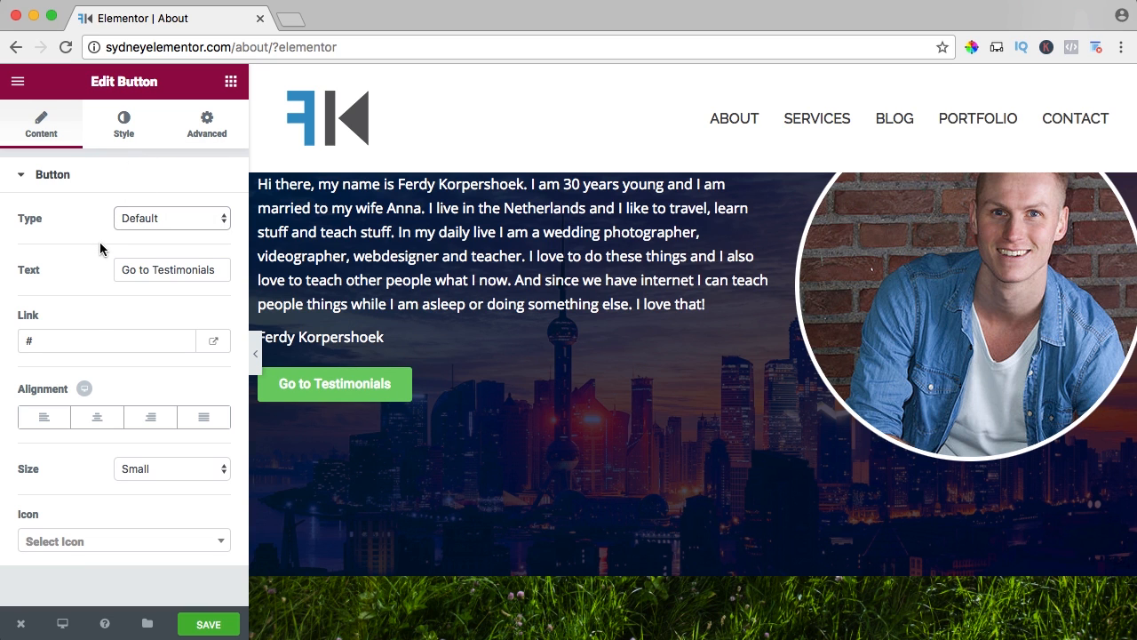
# Link the button to #testimonials and align it left, trying the right alignment first.
pyautogui.click(57, 341)
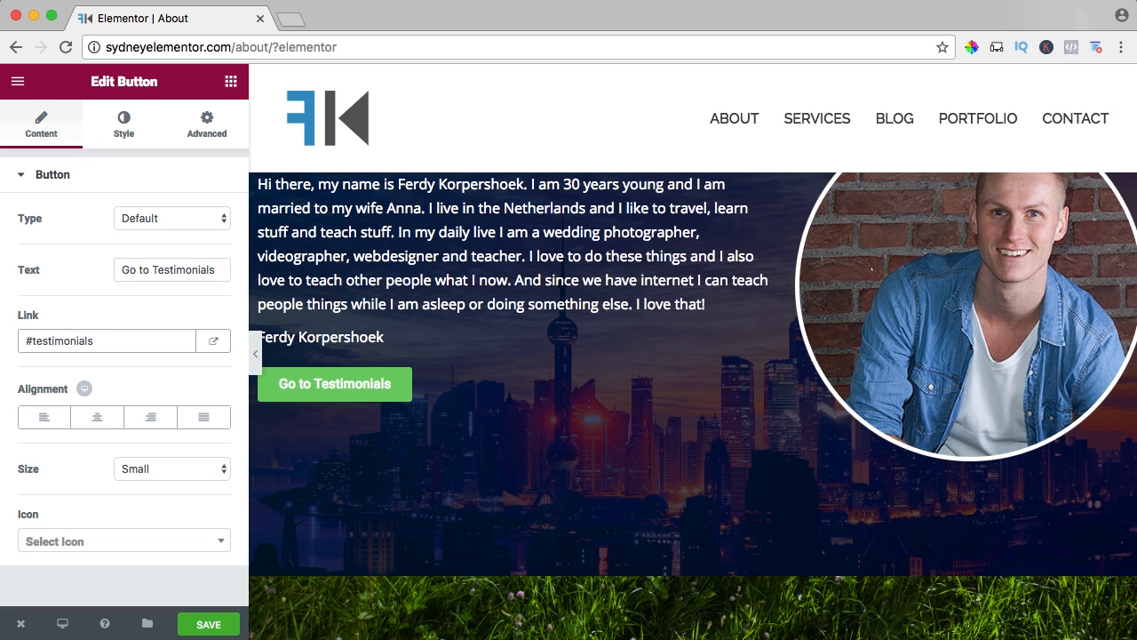
pyautogui.click(91, 418)
pyautogui.click(155, 423)
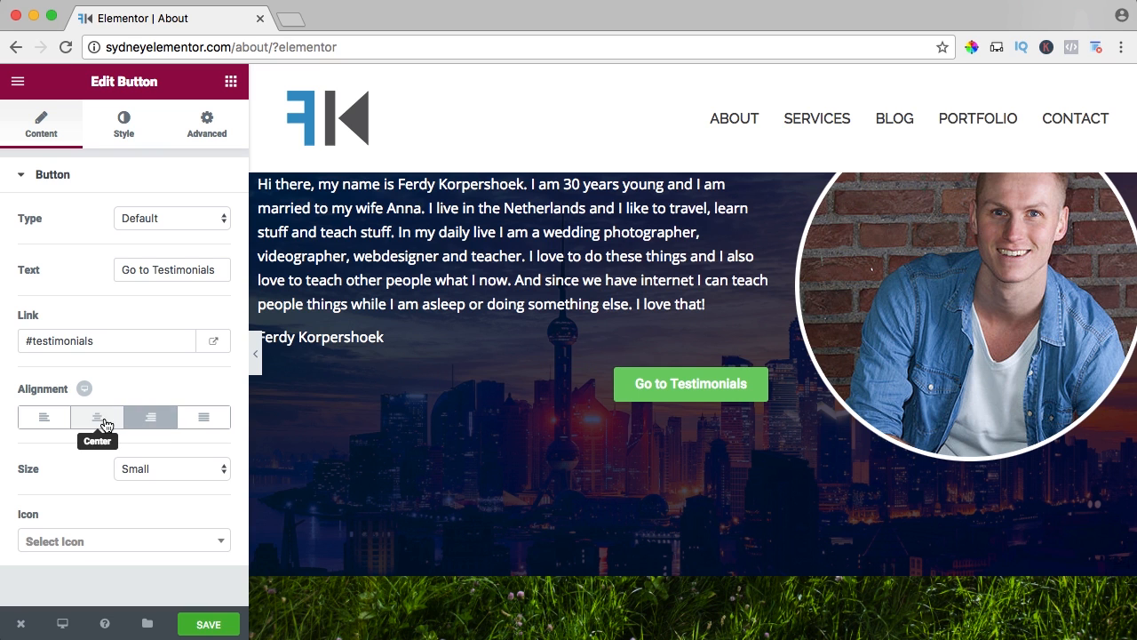
pyautogui.click(45, 423)
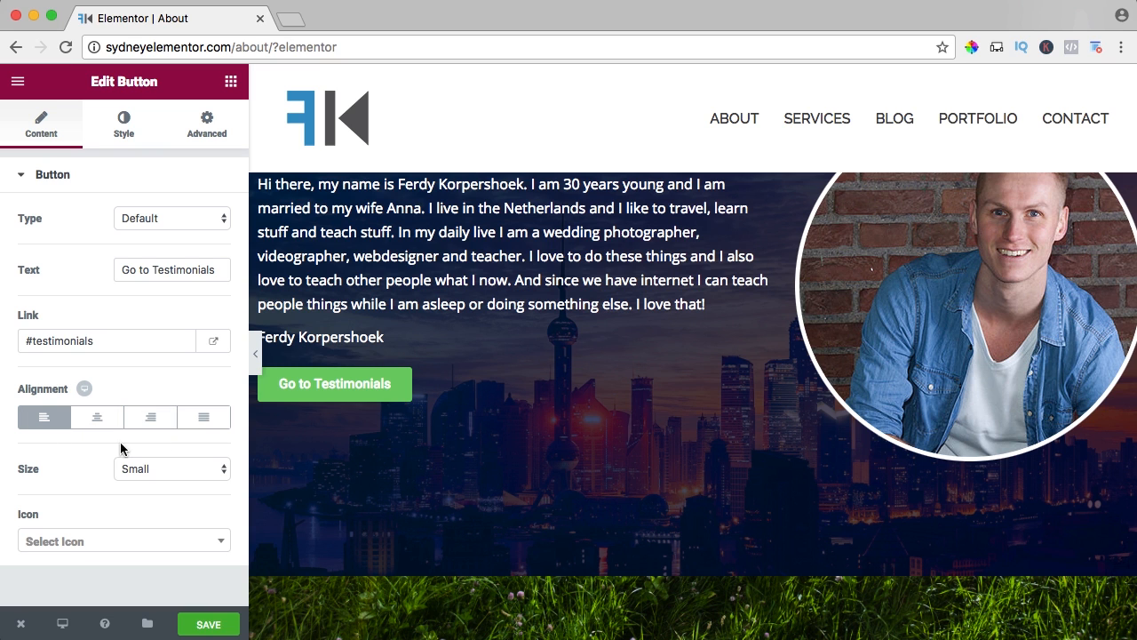
# Set the button's size to Medium after trying Large, and leave it without an icon.
pyautogui.click(147, 468)
pyautogui.click(146, 497)
pyautogui.click(147, 470)
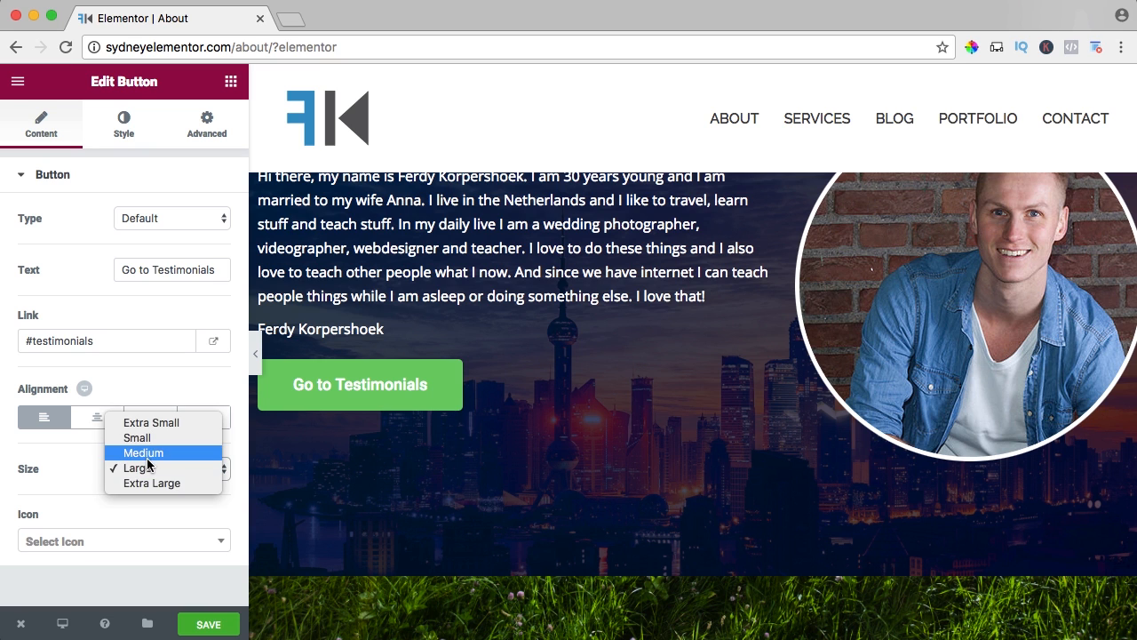
pyautogui.click(147, 455)
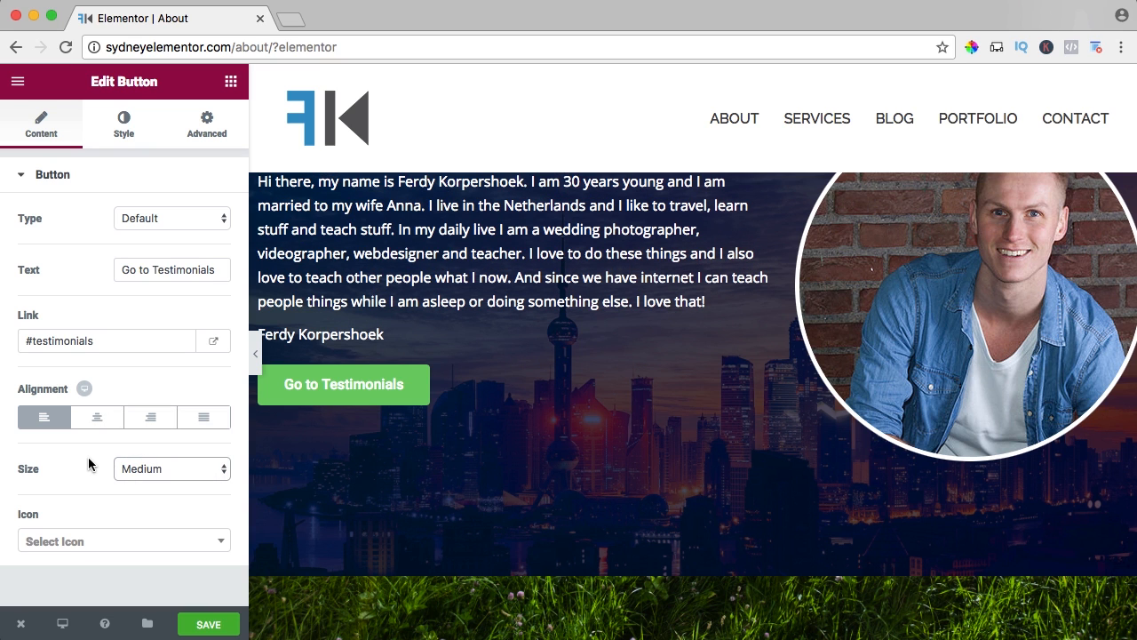
pyautogui.click(98, 541)
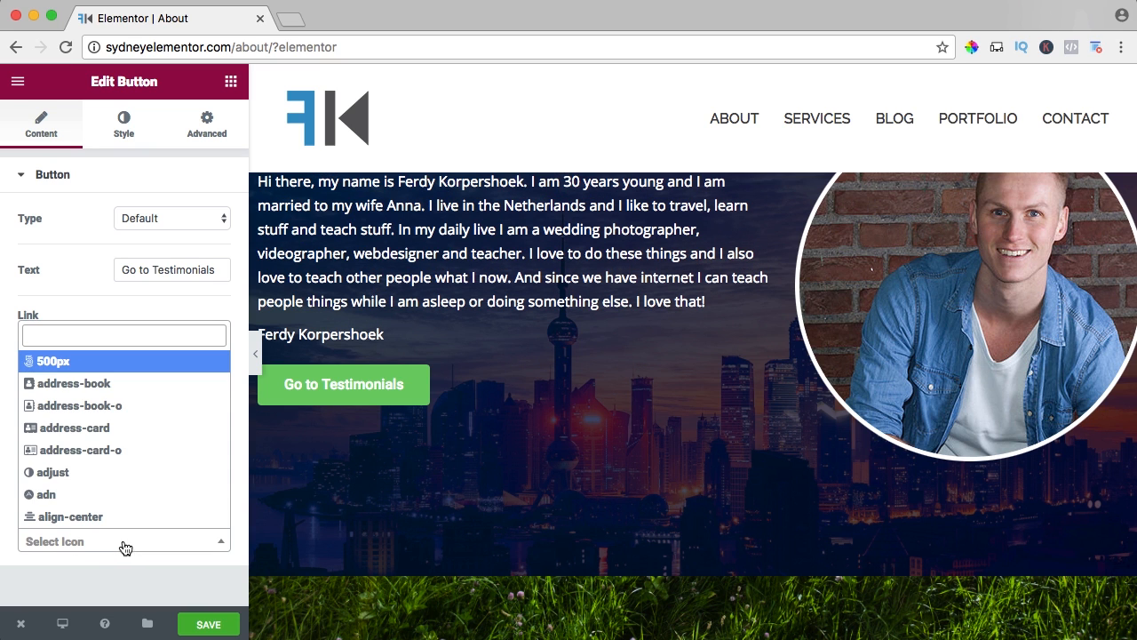
pyautogui.click(93, 300)
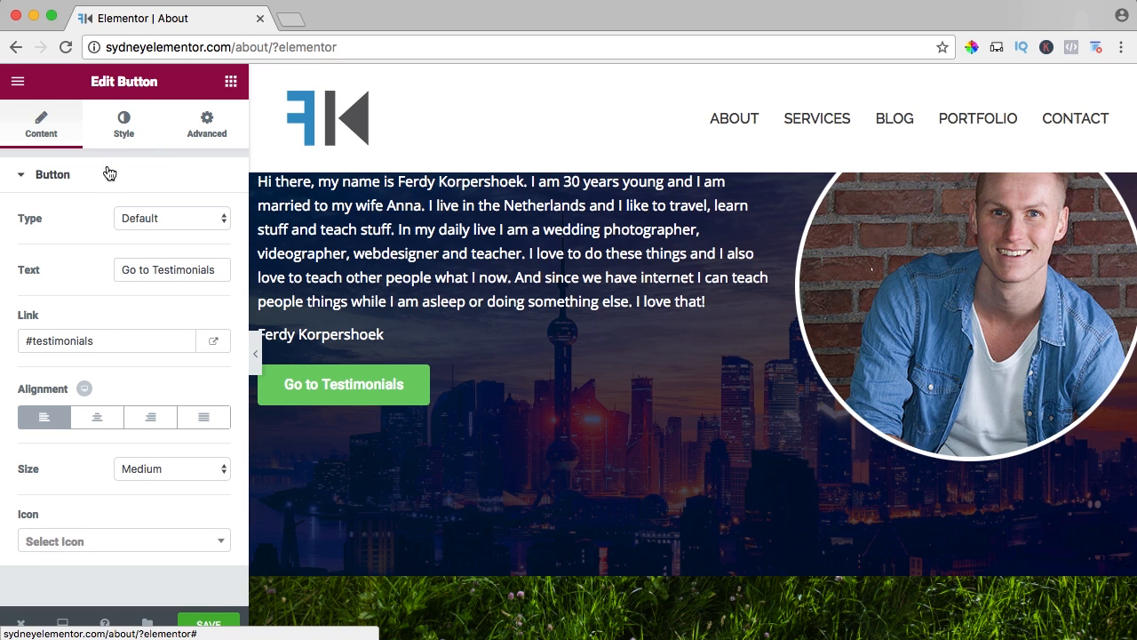
# Set the button's normal text colour to white (#ffffff) in its style settings.
pyautogui.click(123, 129)
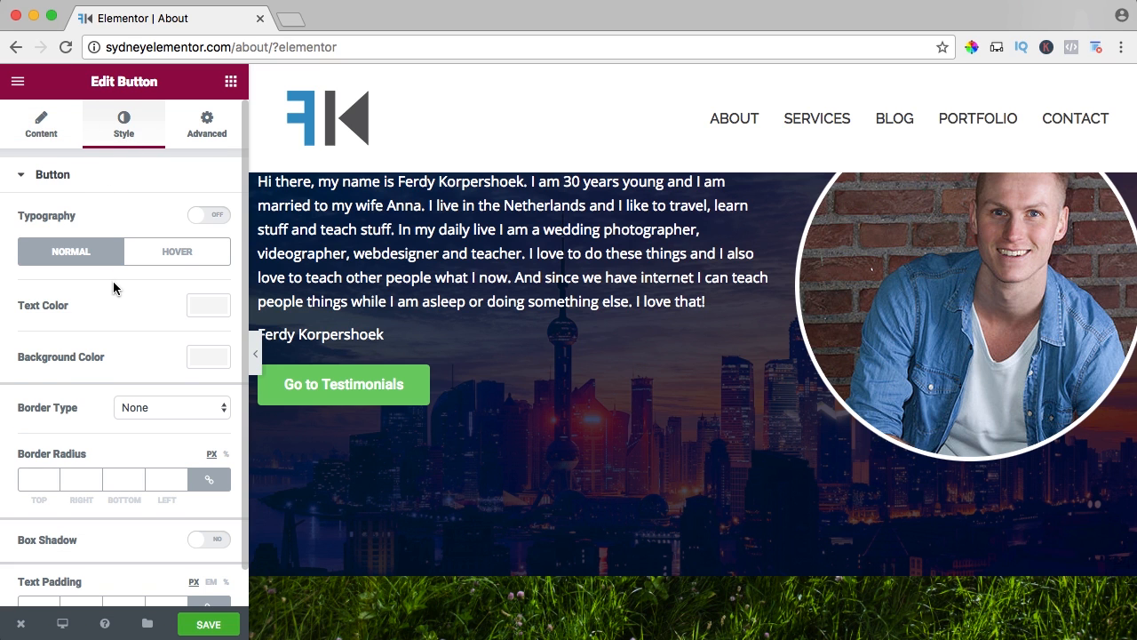
pyautogui.scroll(-1, 113, 280)
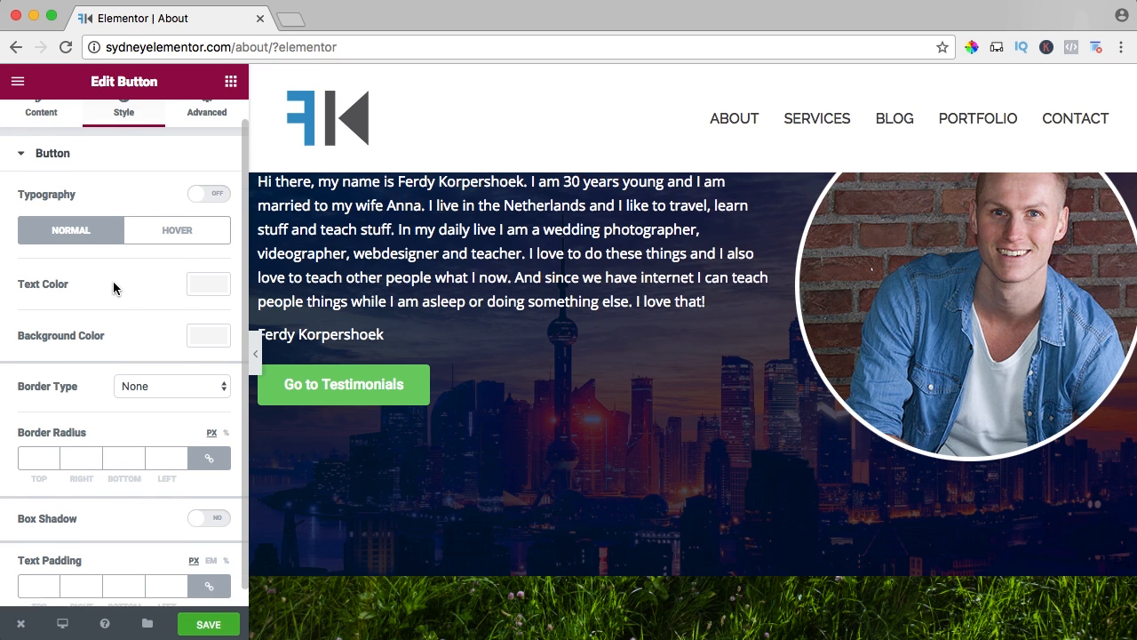
pyautogui.click(204, 267)
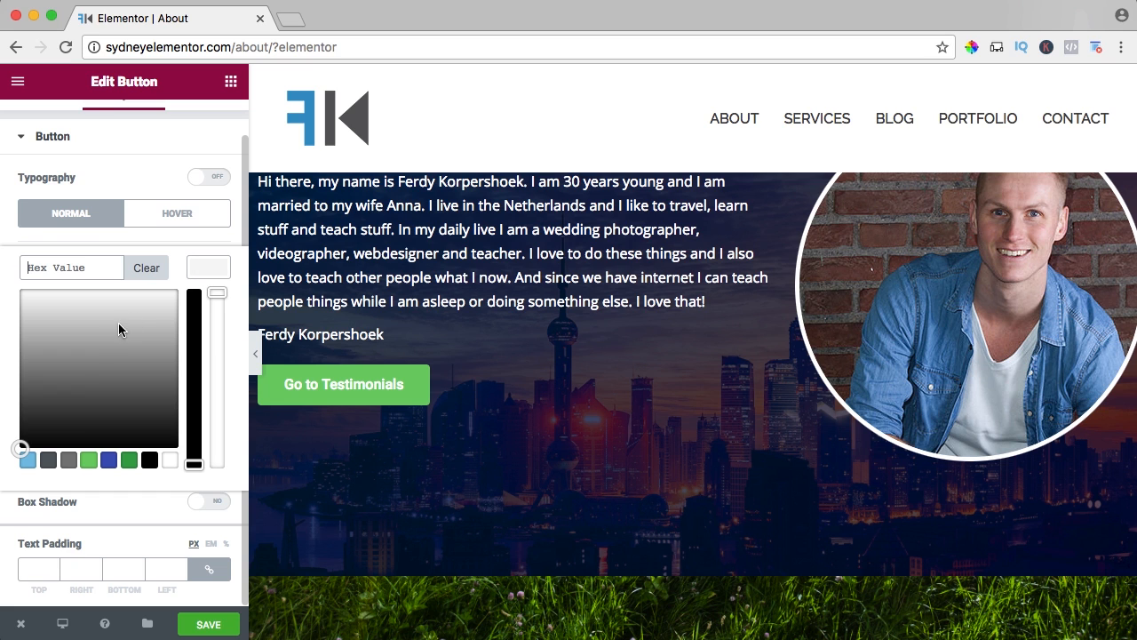
pyautogui.click(169, 461)
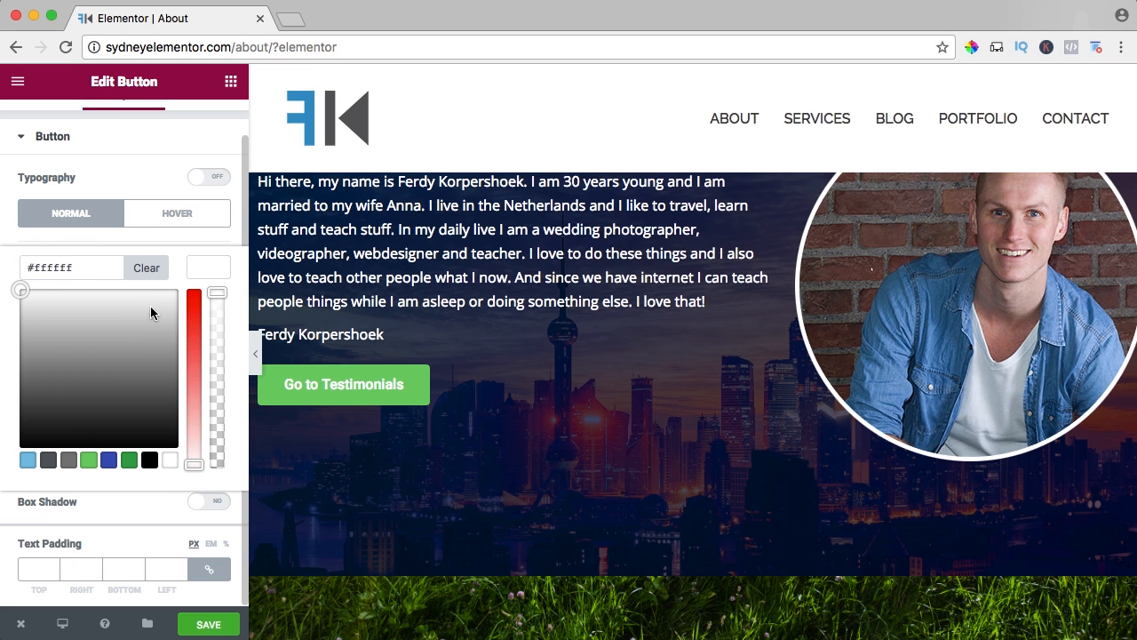
pyautogui.click(125, 239)
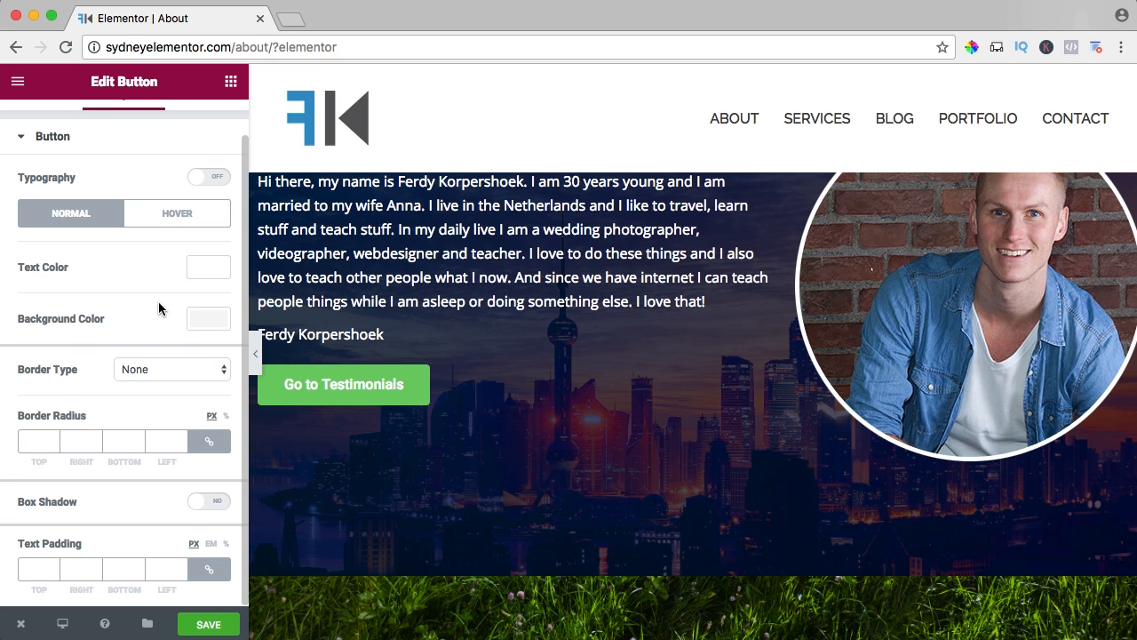
# Make the button's normal background fully transparent and give it a Solid border.
pyautogui.click(204, 319)
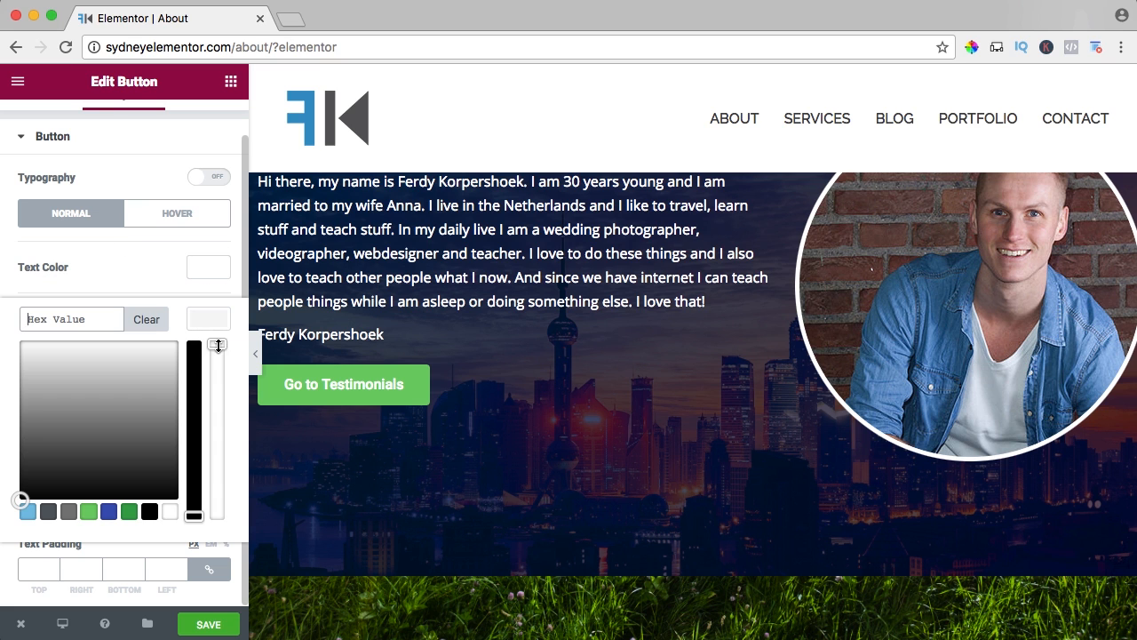
pyautogui.moveTo(218, 345); pyautogui.dragTo(217, 517)
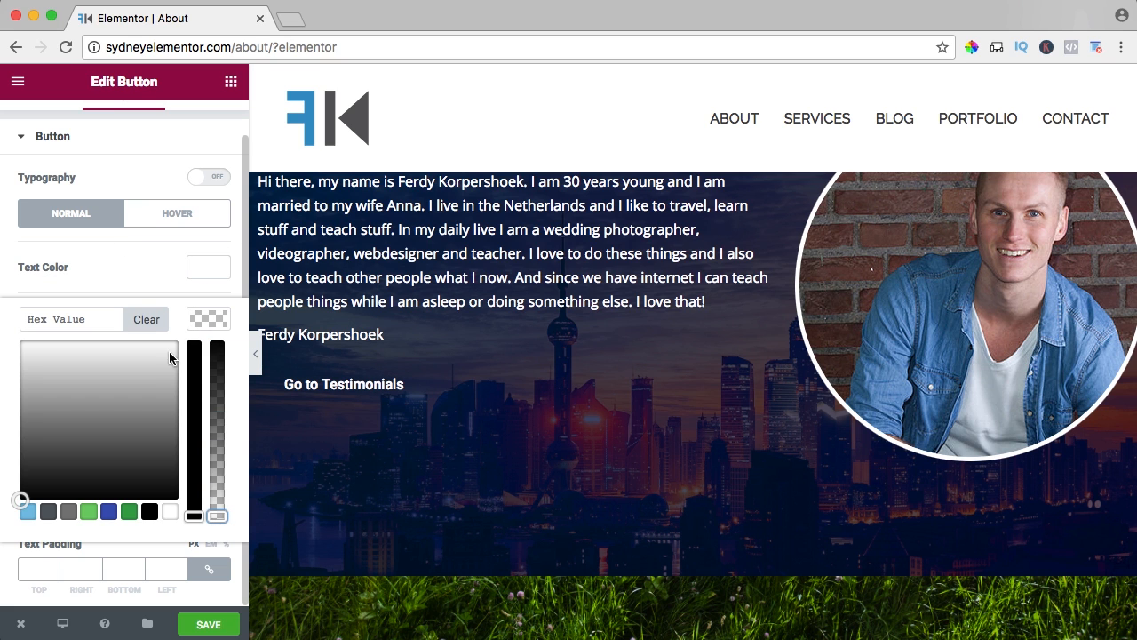
pyautogui.click(152, 277)
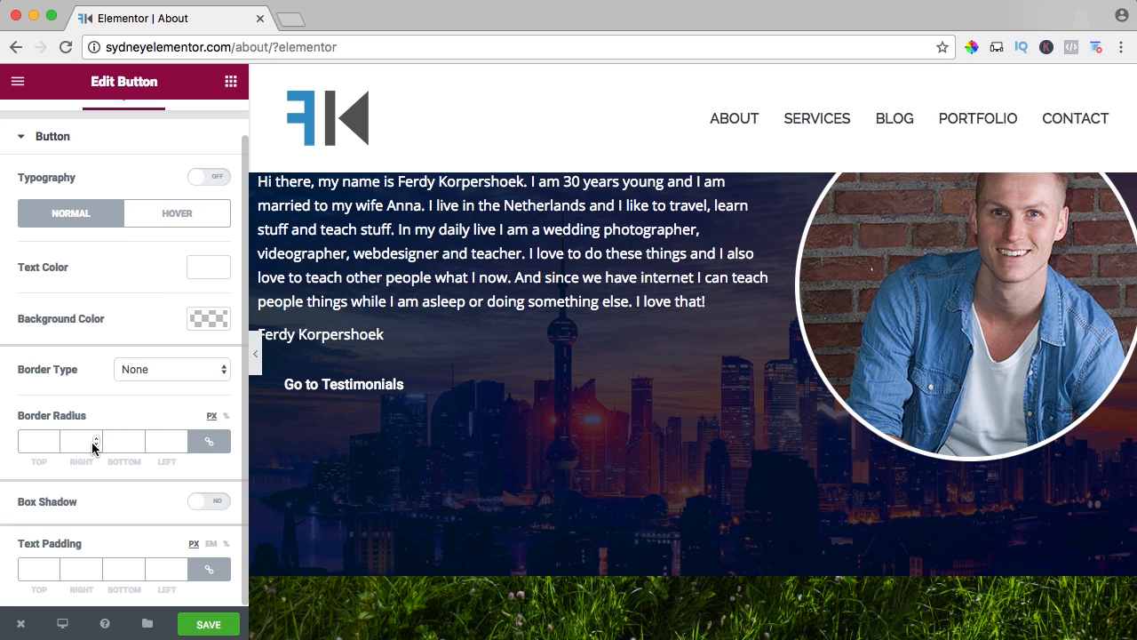
pyautogui.click(147, 373)
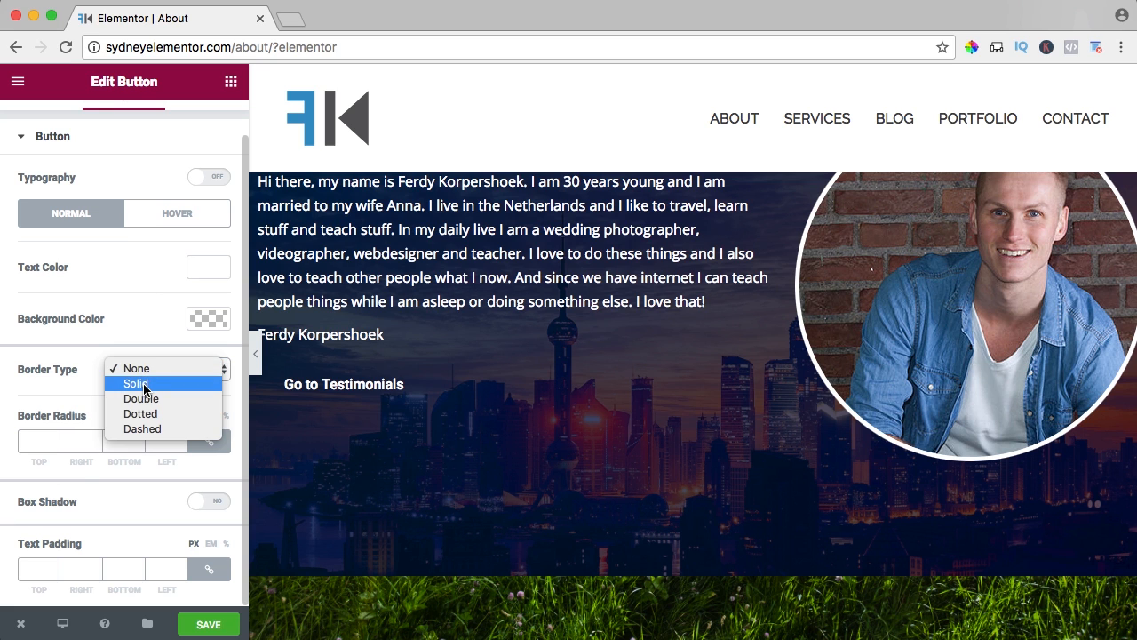
pyautogui.click(138, 383)
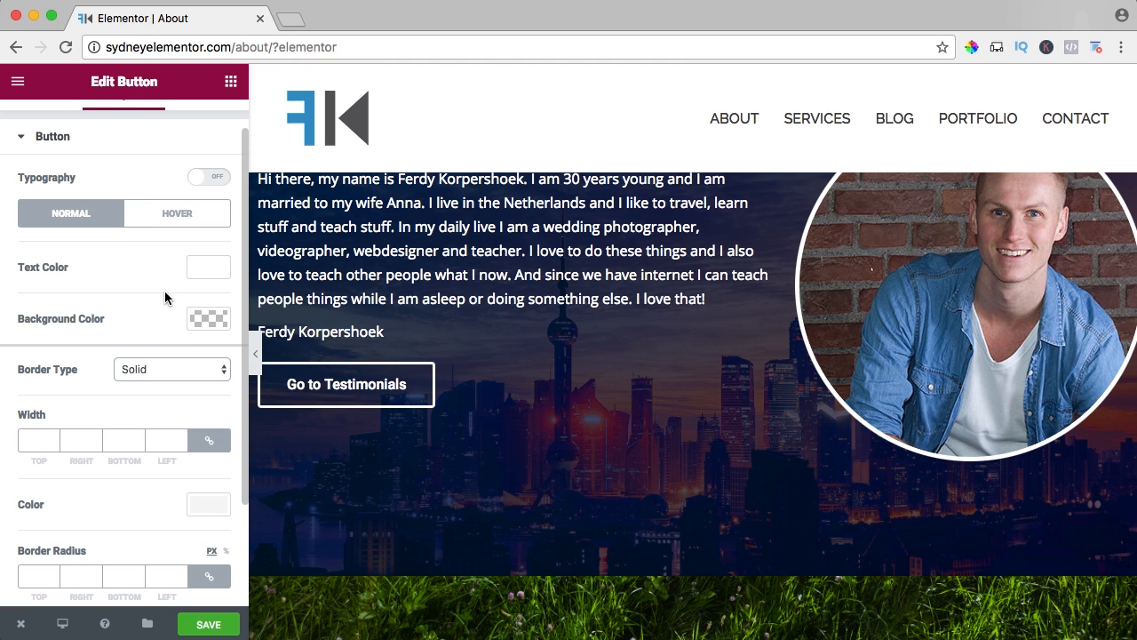
# Set the button's hover background to semi-transparent blue 0073BB, with white hover text and border colours.
pyautogui.click(169, 218)
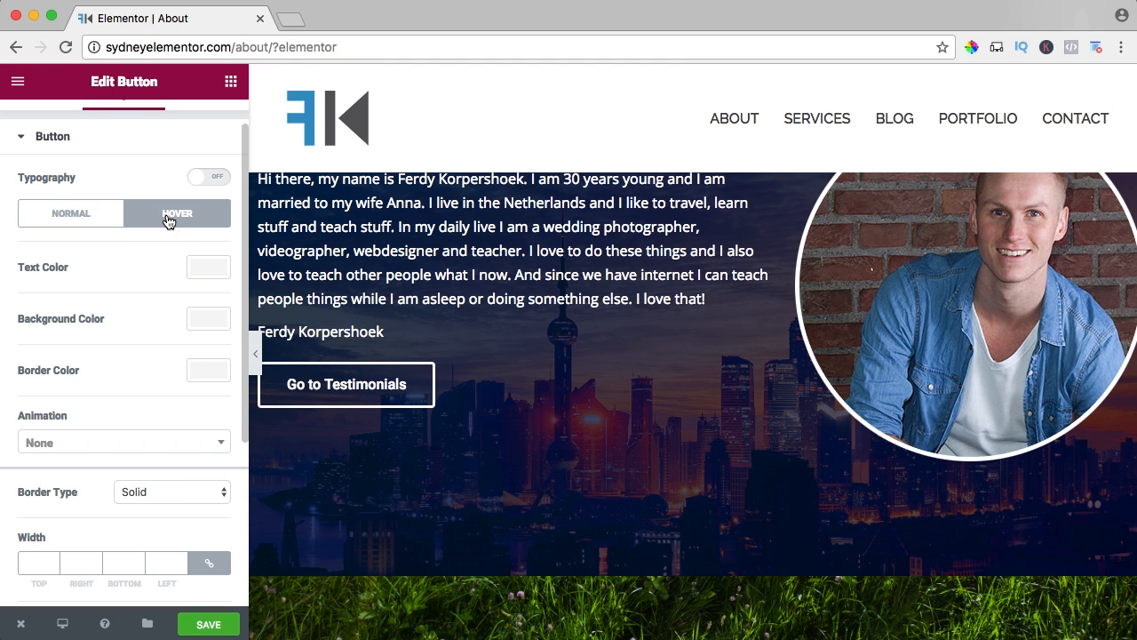
pyautogui.click(200, 324)
pyautogui.click(81, 318)
pyautogui.write('#0073bb')
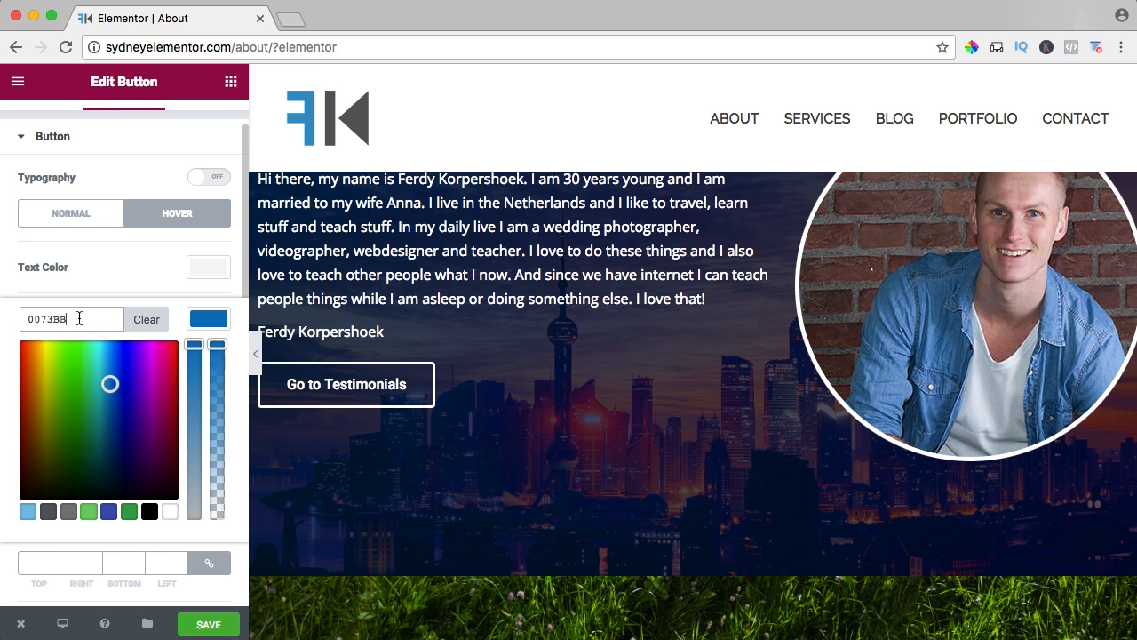
pyautogui.click(116, 286)
# Choose a hover animation for the button and save the page.
pyautogui.scroll(-2, 112, 416)
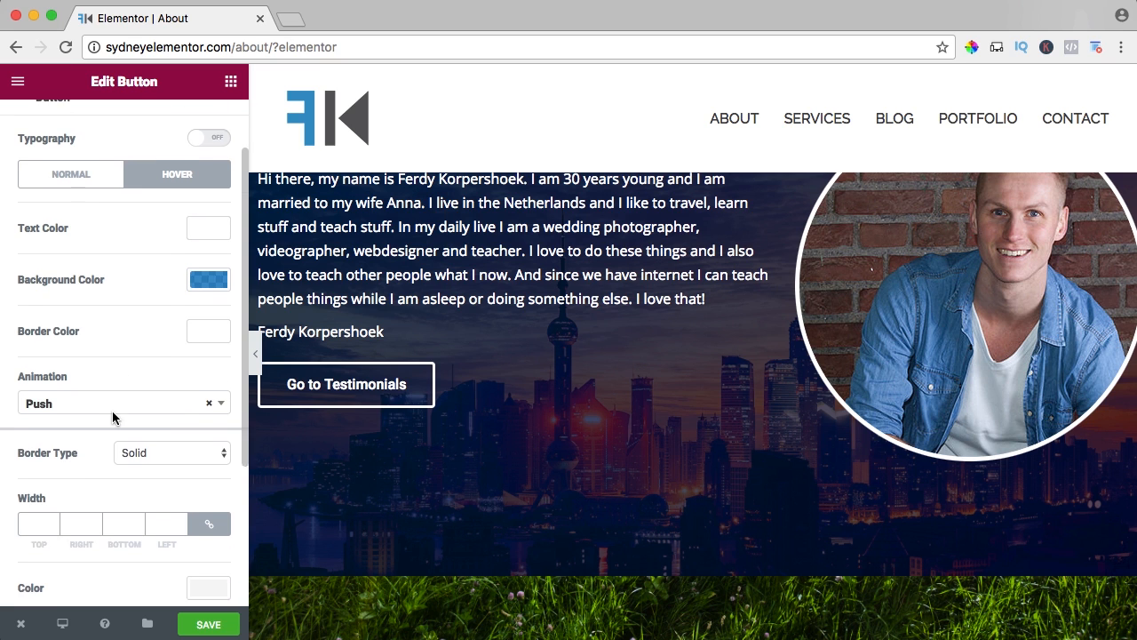
pyautogui.click(84, 402)
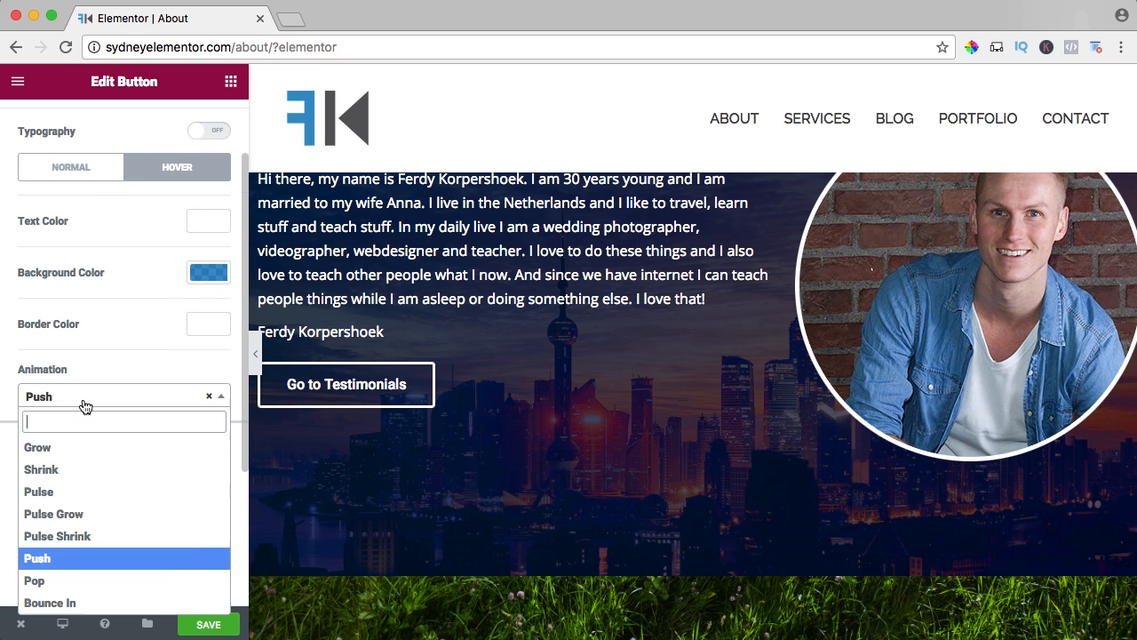
pyautogui.scroll(-4, 61, 533)
pyautogui.click(51, 515)
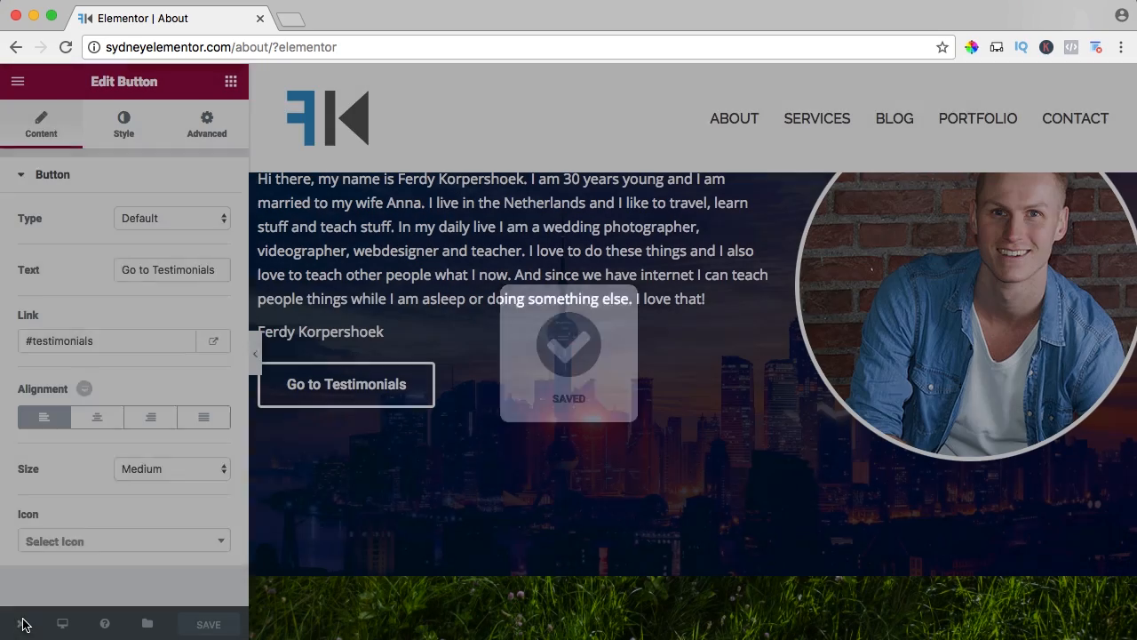
# Open the live About page and look over the new button and the sections down to the testimonials.
pyautogui.moveTo(21, 622)
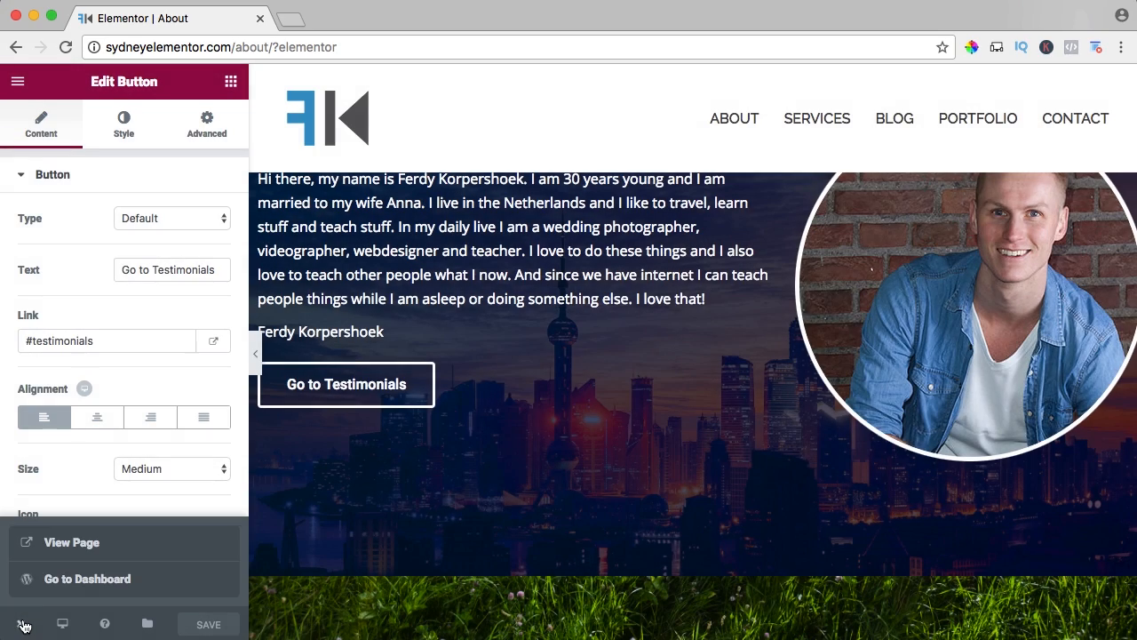
pyautogui.click(59, 557)
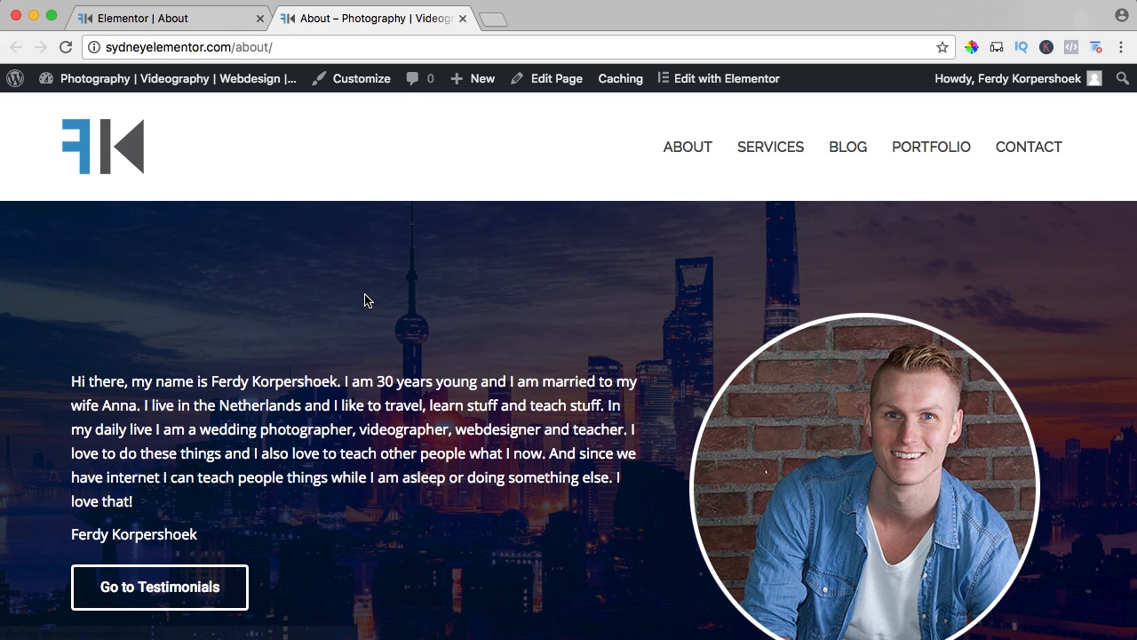
pyautogui.scroll(-1, 376, 295)
pyautogui.scroll(-3, 375, 299)
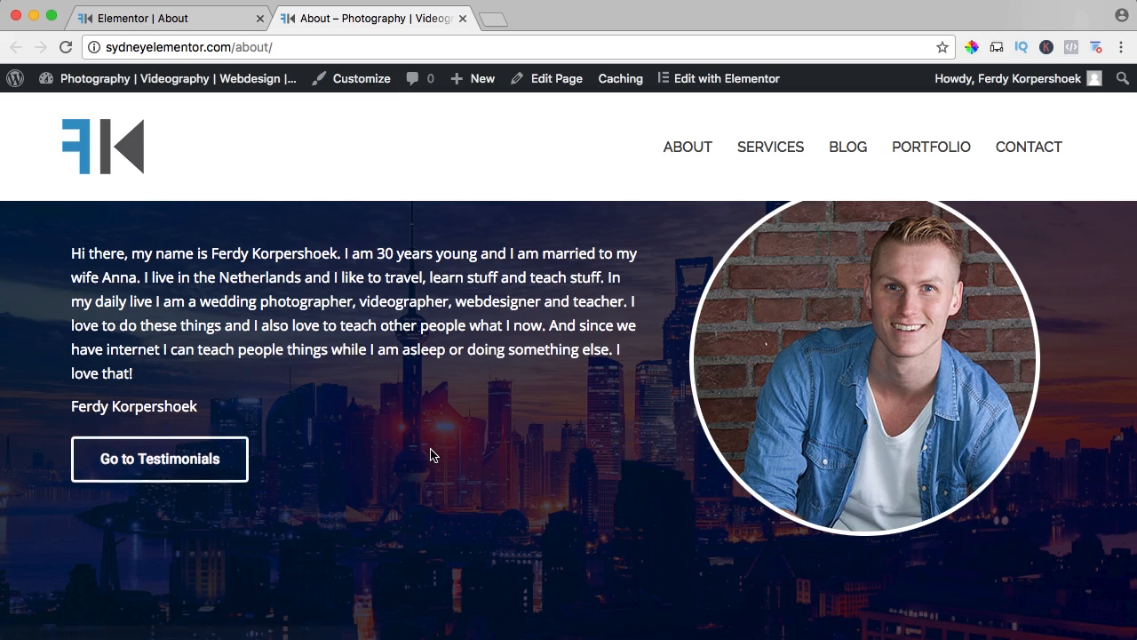
pyautogui.scroll(-3, 432, 456)
pyautogui.scroll(-15, 430, 452)
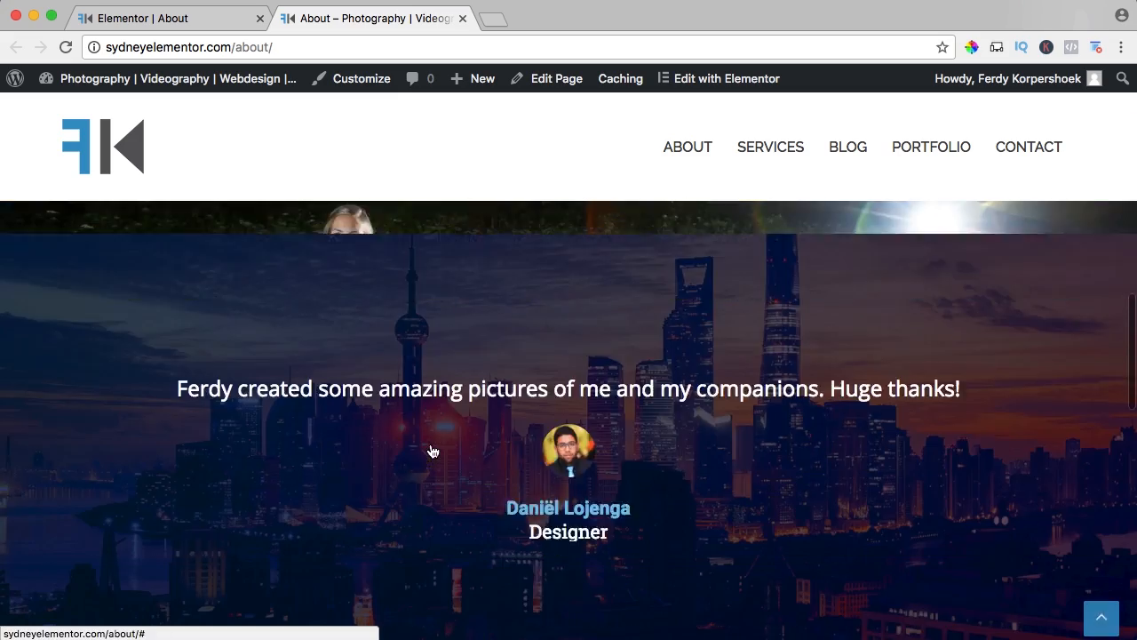
# Test the Go to Testimonials button on the live page and inspect the #testimonials anchor in the page address.
pyautogui.scroll(20, 432, 452)
pyautogui.click(161, 527)
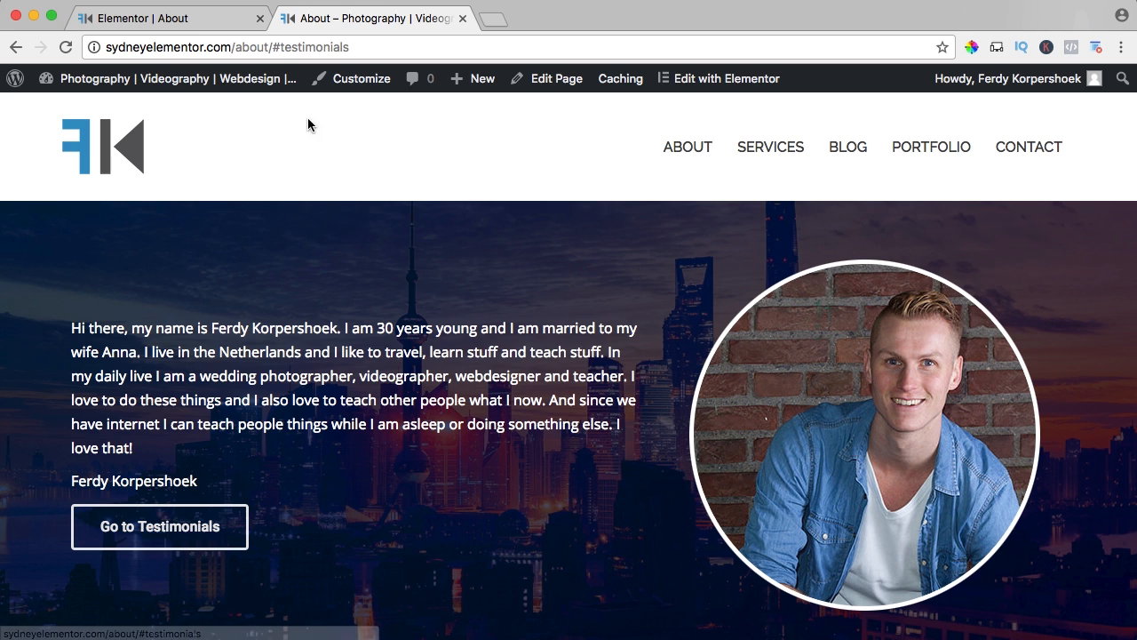
pyautogui.click(293, 46)
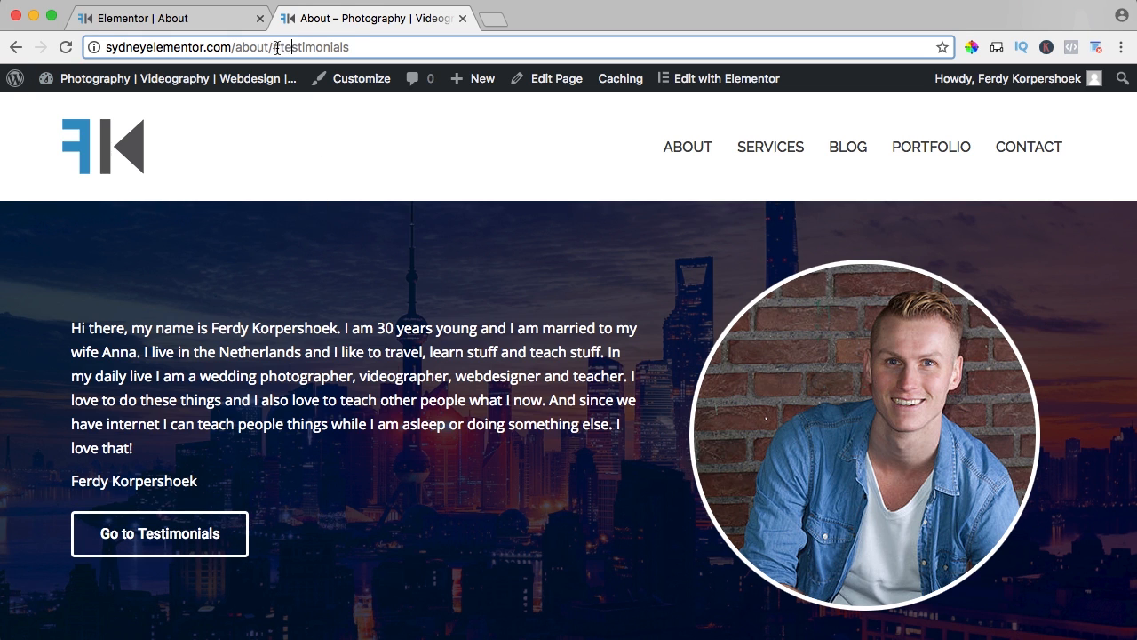
# Remove the #testimonials anchor from the live page's address and load the plain About page.
pyautogui.moveTo(275, 48); pyautogui.dragTo(358, 49)
pyautogui.press('super+c')
pyautogui.press('BackSpace')
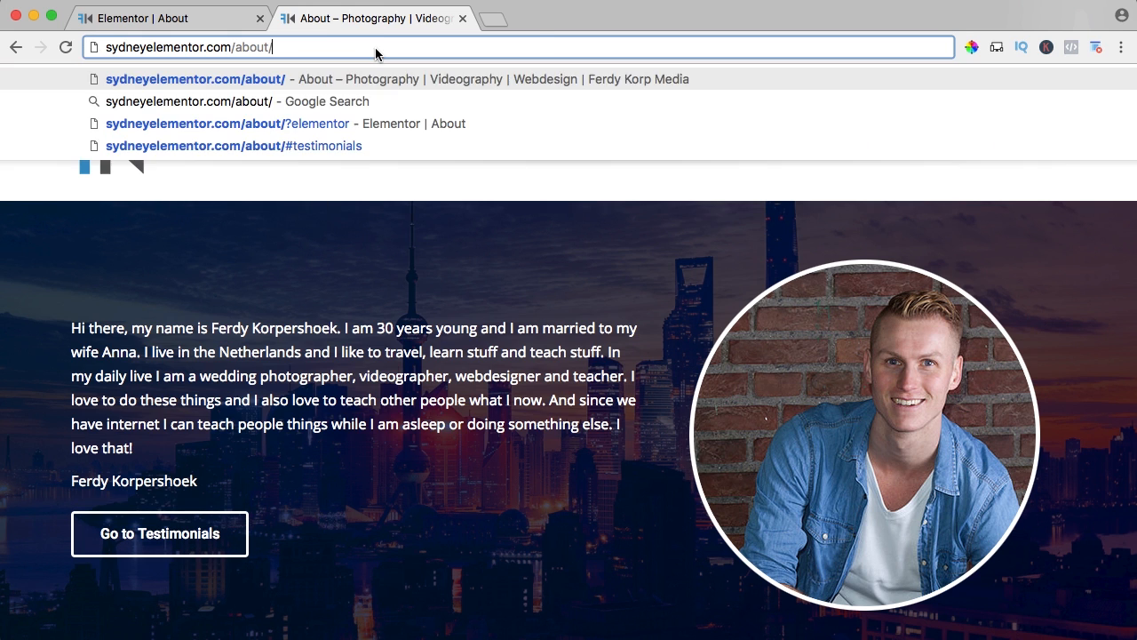
pyautogui.press('Return')
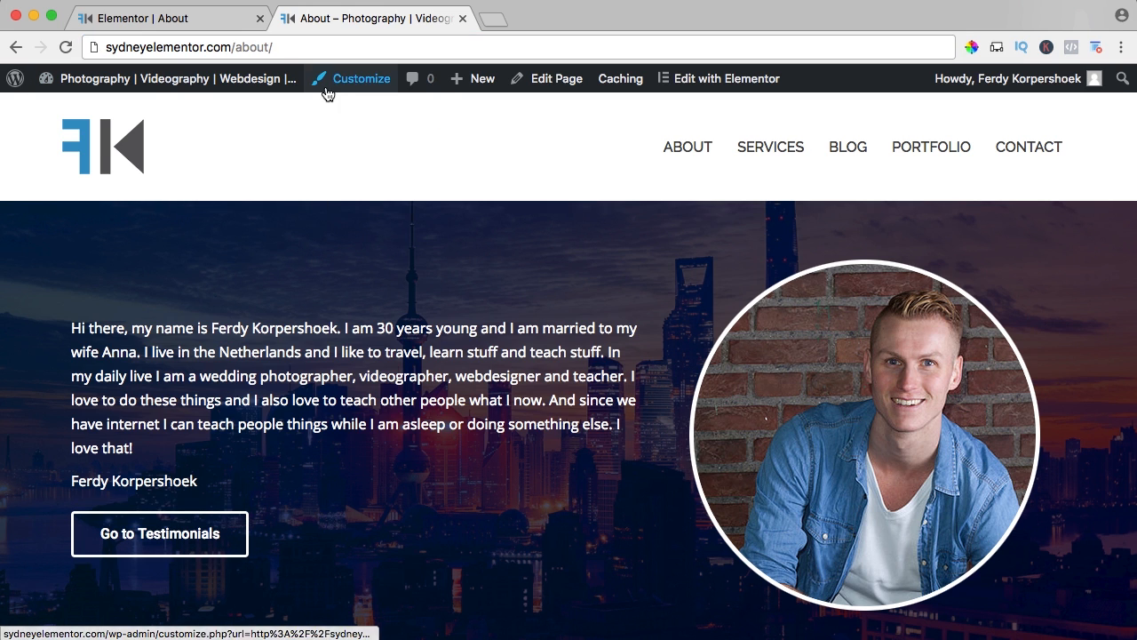
# Return to the Elementor editor and add a Menu Anchor widget directly above the first testimonial.
pyautogui.click(204, 18)
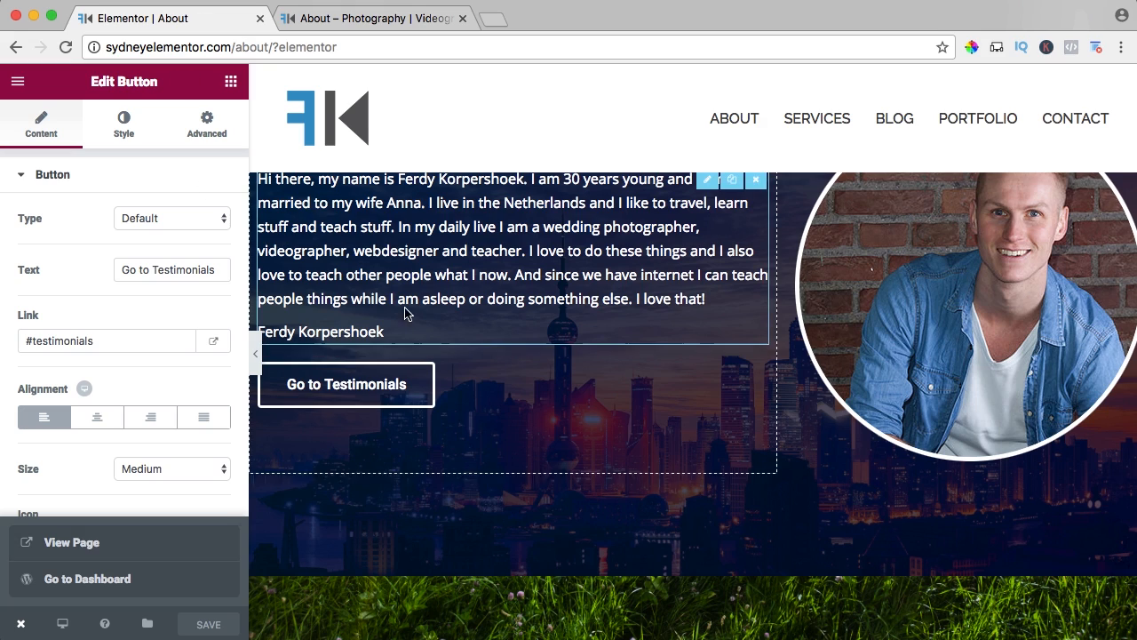
pyautogui.scroll(-10, 432, 330)
pyautogui.scroll(4, 432, 330)
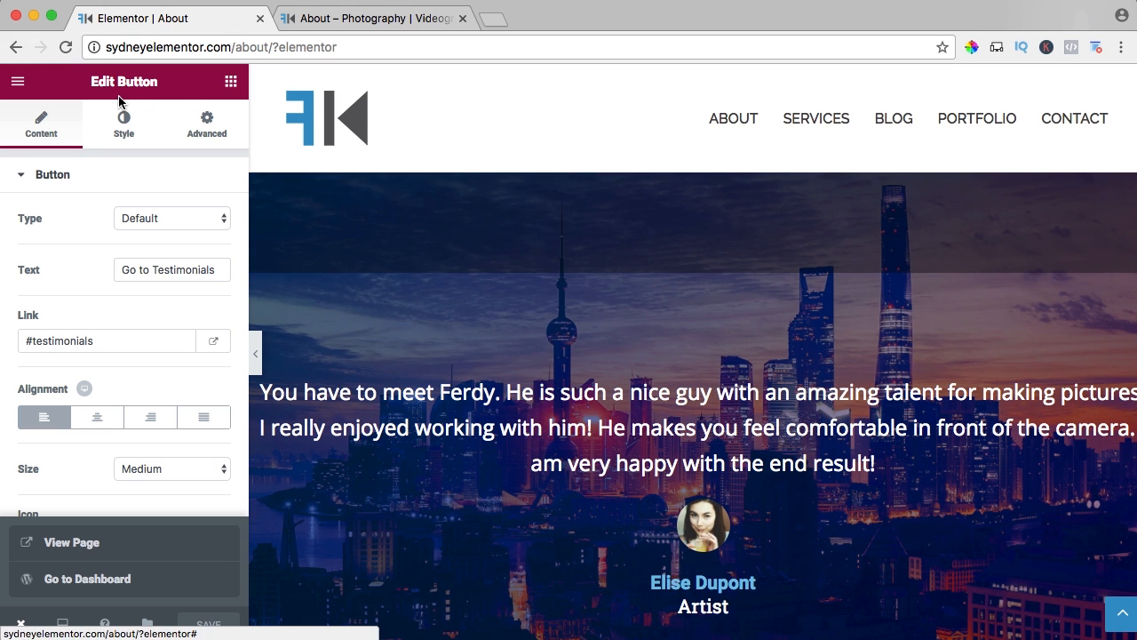
pyautogui.click(231, 83)
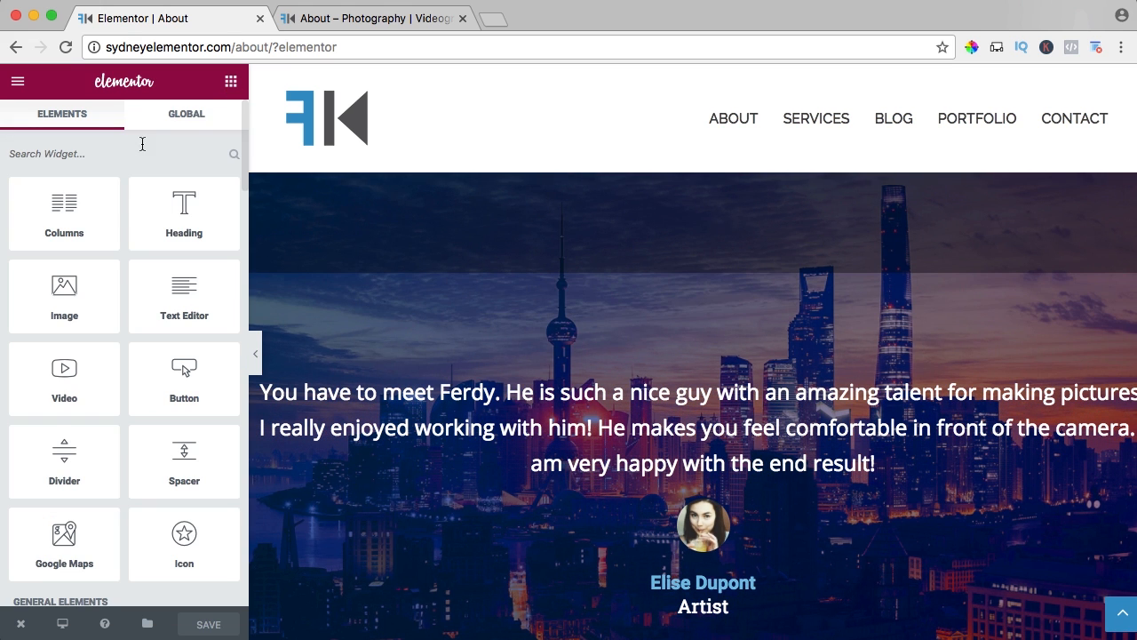
pyautogui.scroll(-1, 131, 192)
pyautogui.scroll(-5, 131, 192)
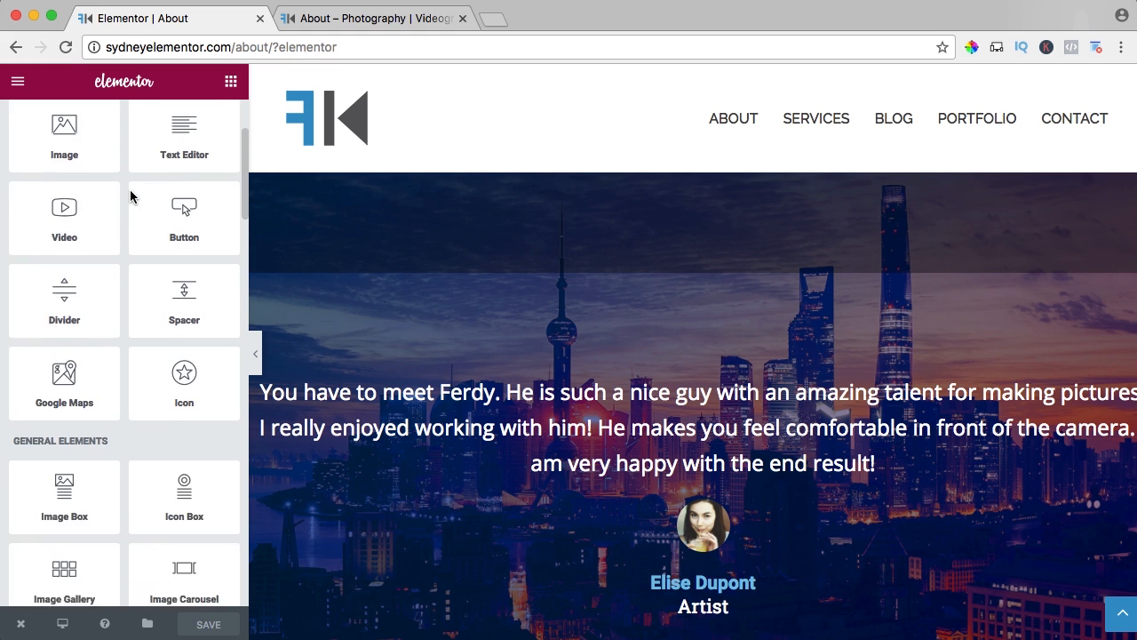
pyautogui.scroll(-6, 132, 192)
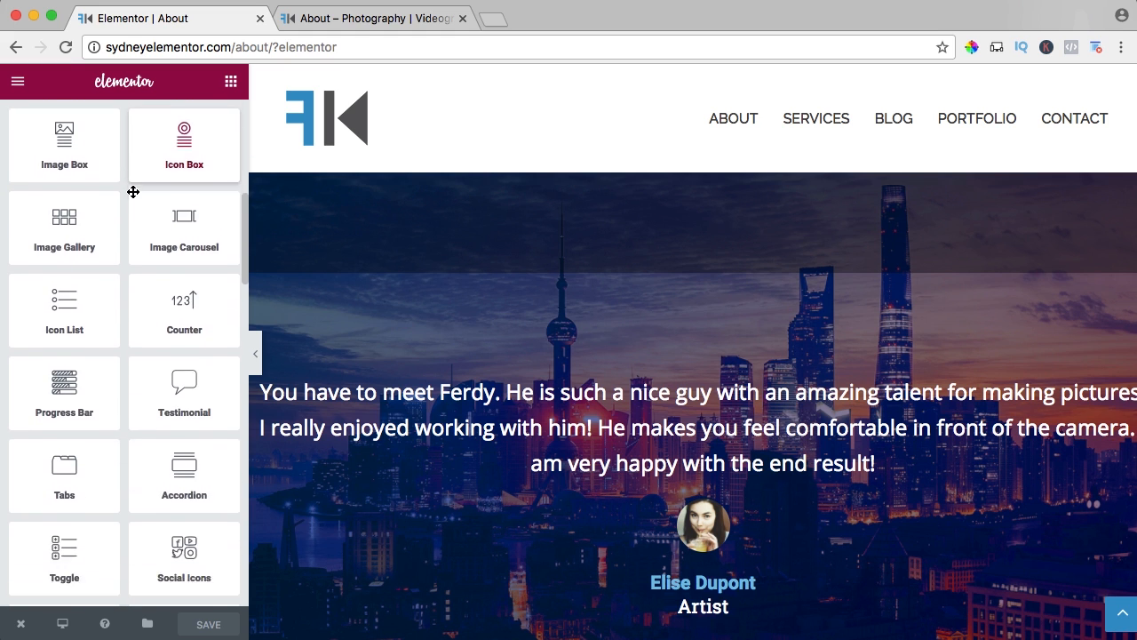
pyautogui.scroll(-3, 134, 189)
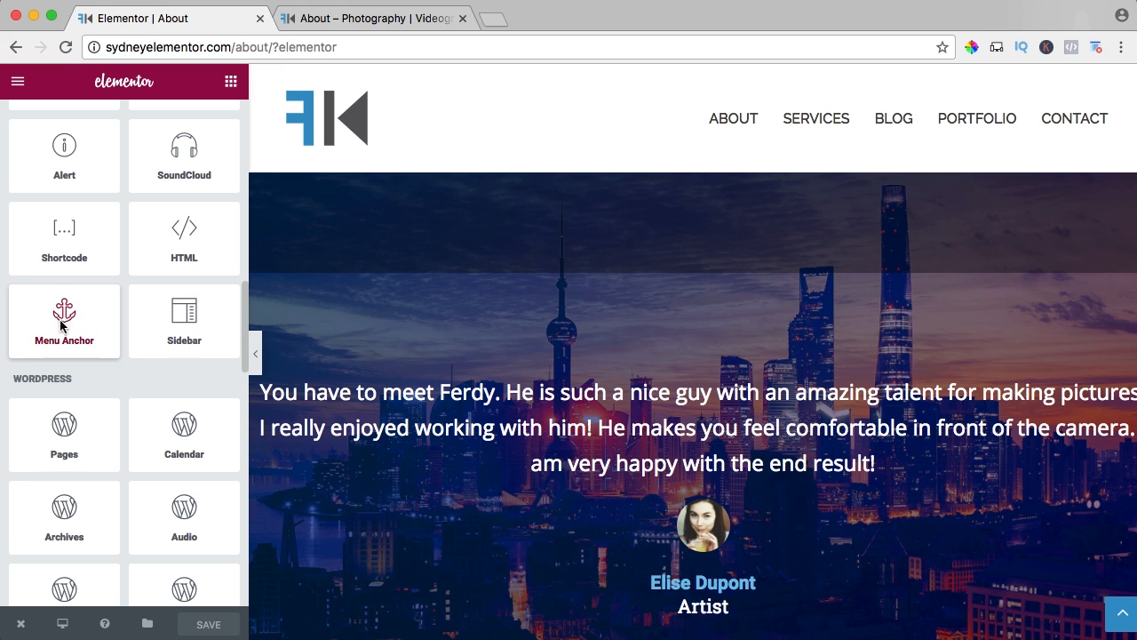
pyautogui.moveTo(60, 325); pyautogui.dragTo(566, 392)
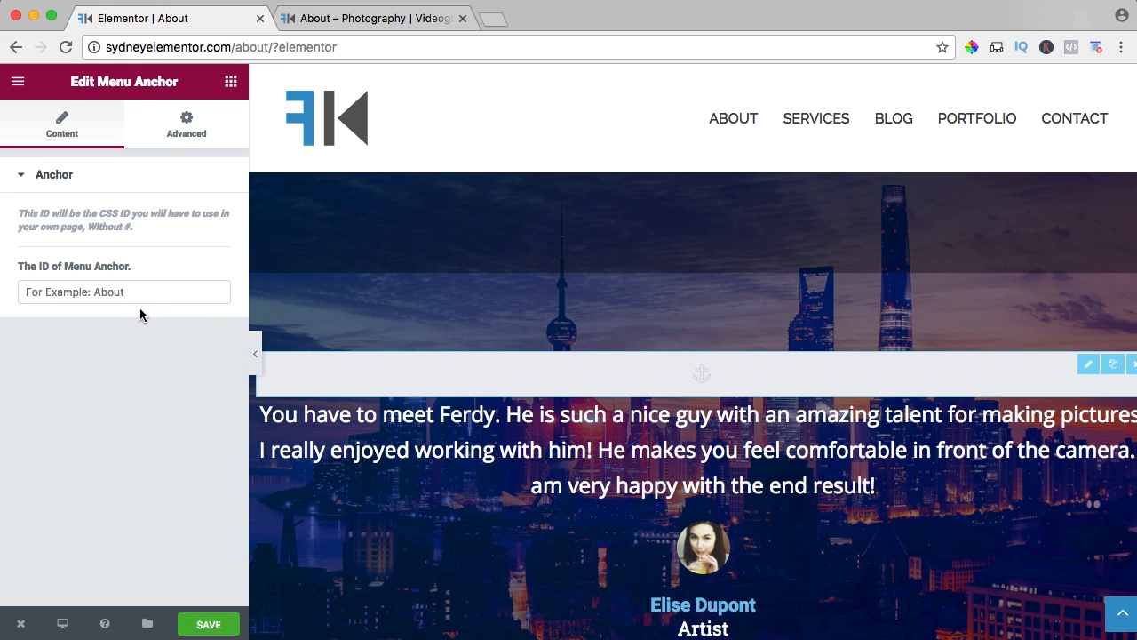
# Set the menu anchor's ID to testimonials and save the page.
pyautogui.click(93, 293)
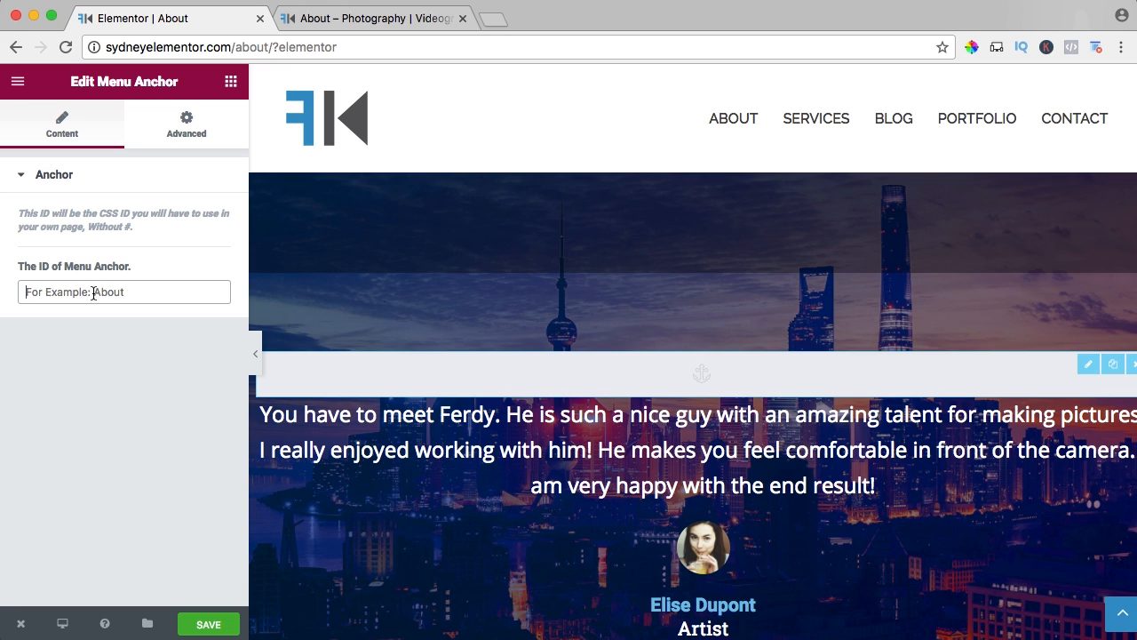
pyautogui.press('super+v')
pyautogui.click(205, 626)
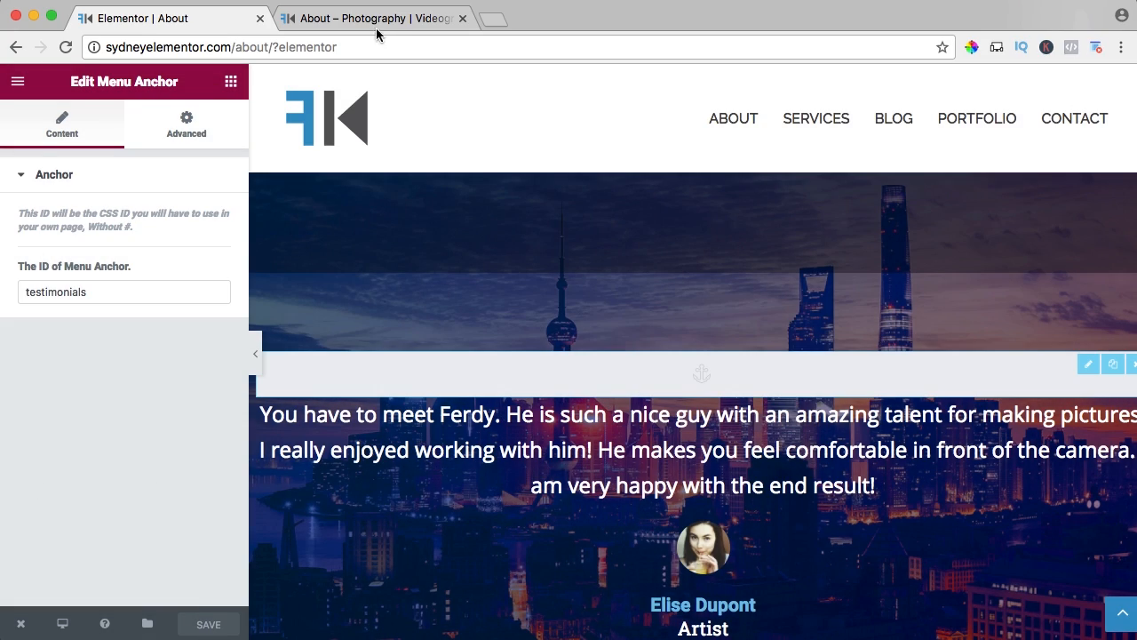
# Reload the live About page, test the Go to Testimonials button, and look over the page down to the footer.
pyautogui.click(375, 29)
pyautogui.press('super+r')
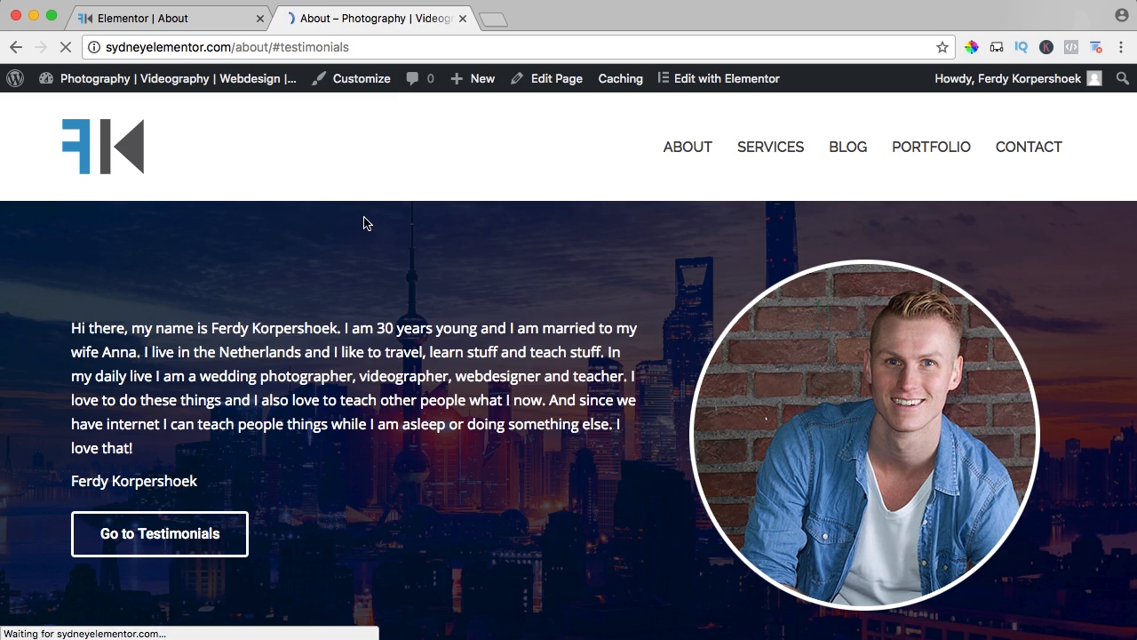
pyautogui.click(216, 583)
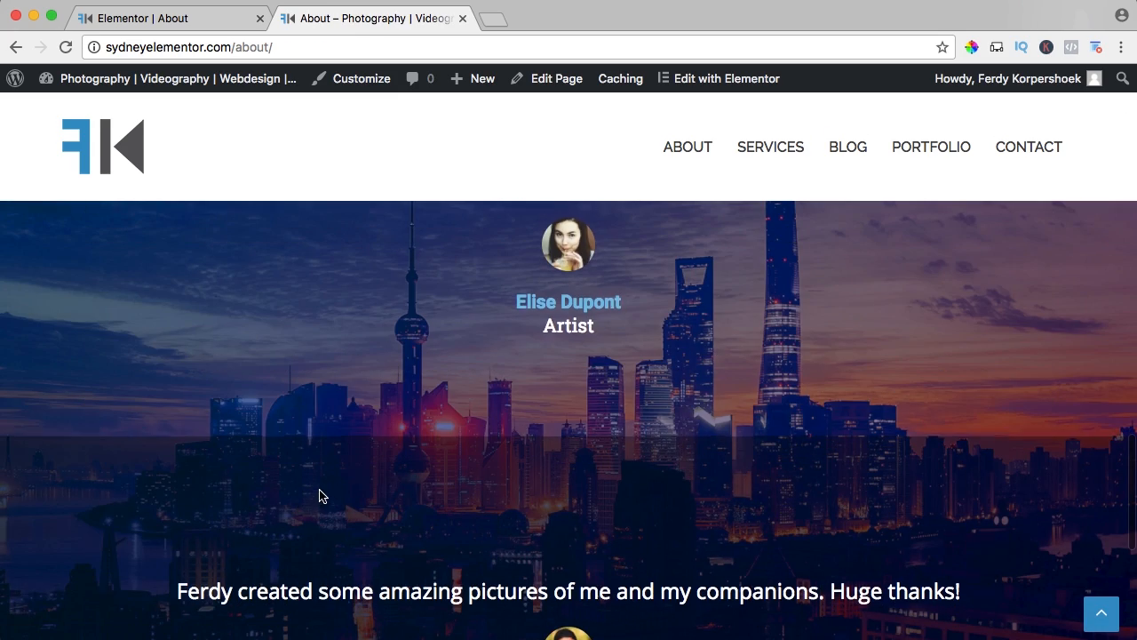
pyautogui.scroll(-5, 318, 494)
pyautogui.scroll(5, 321, 491)
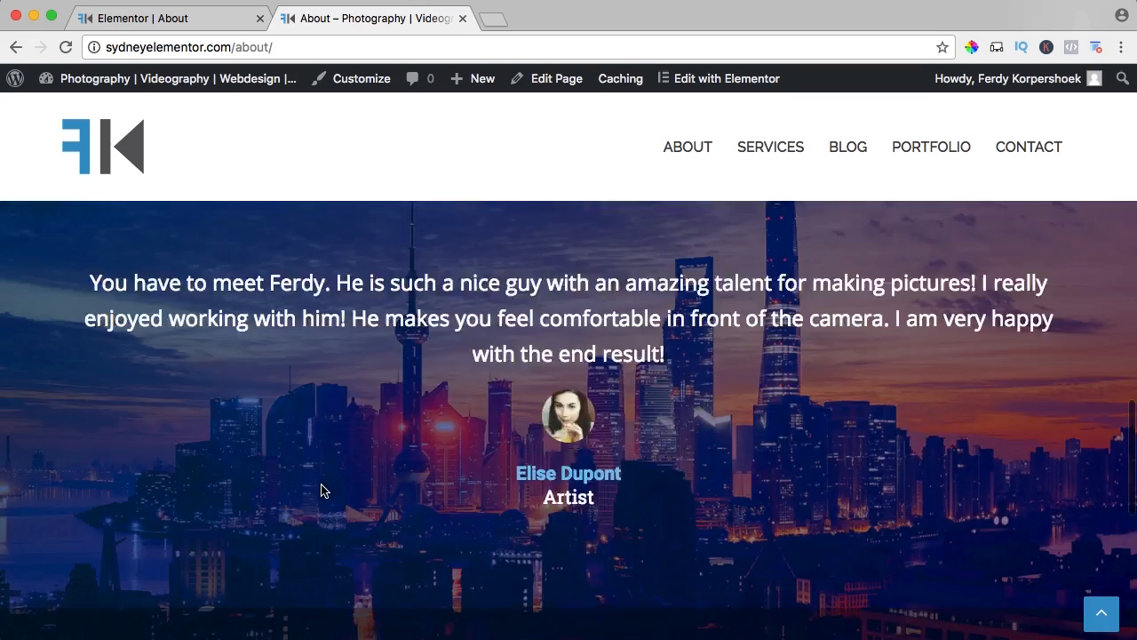
pyautogui.click(181, 20)
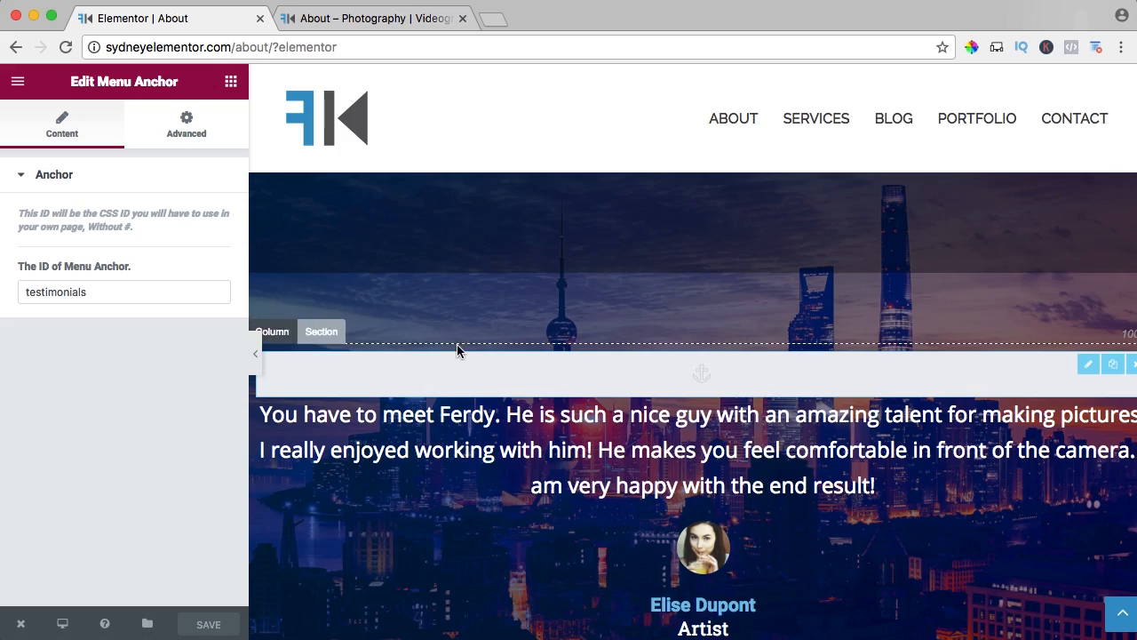
pyautogui.hotkey('ctrl', 'Tab')
pyautogui.scroll(-5, 515, 277)
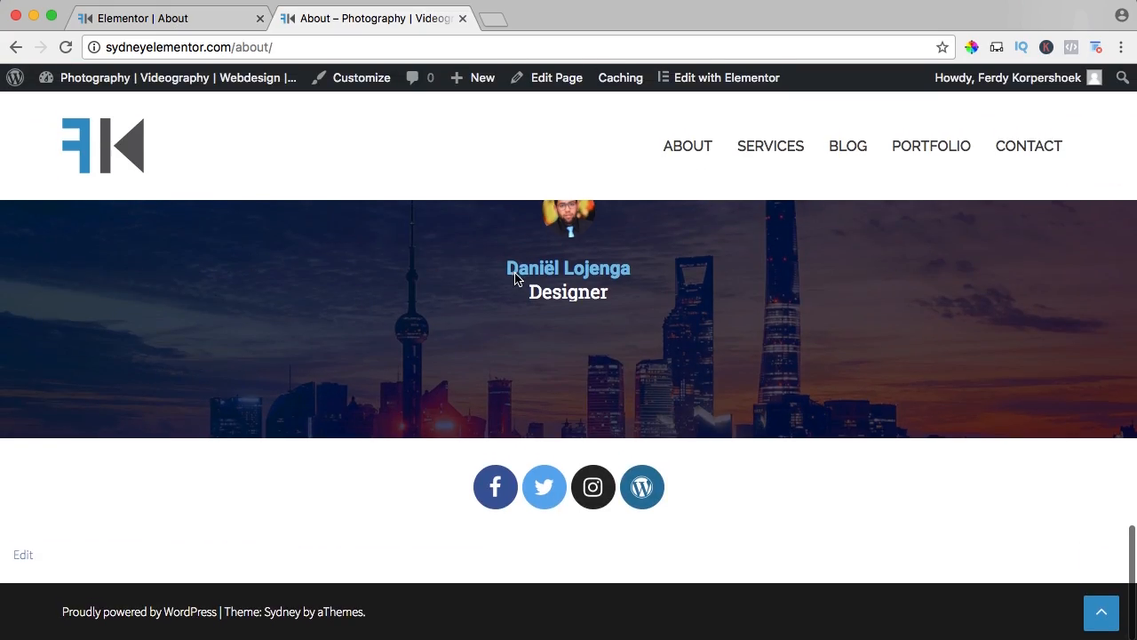
pyautogui.click(1102, 613)
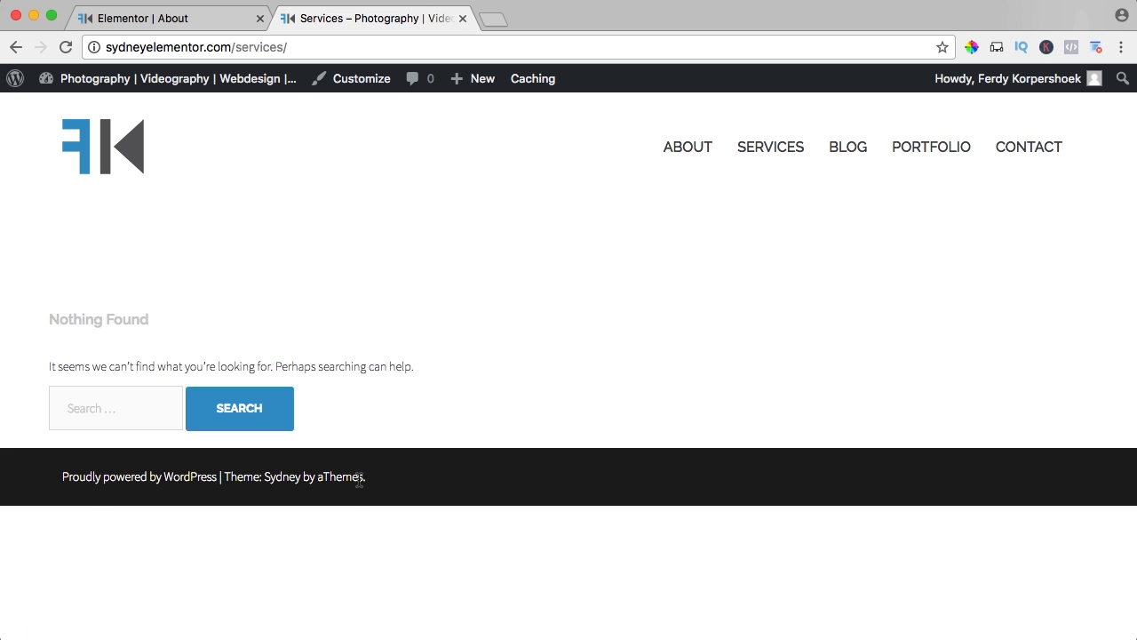
# Open the WordPress dashboard from the live site and close the Elementor editor's browser tab.
pyautogui.moveTo(152, 83)
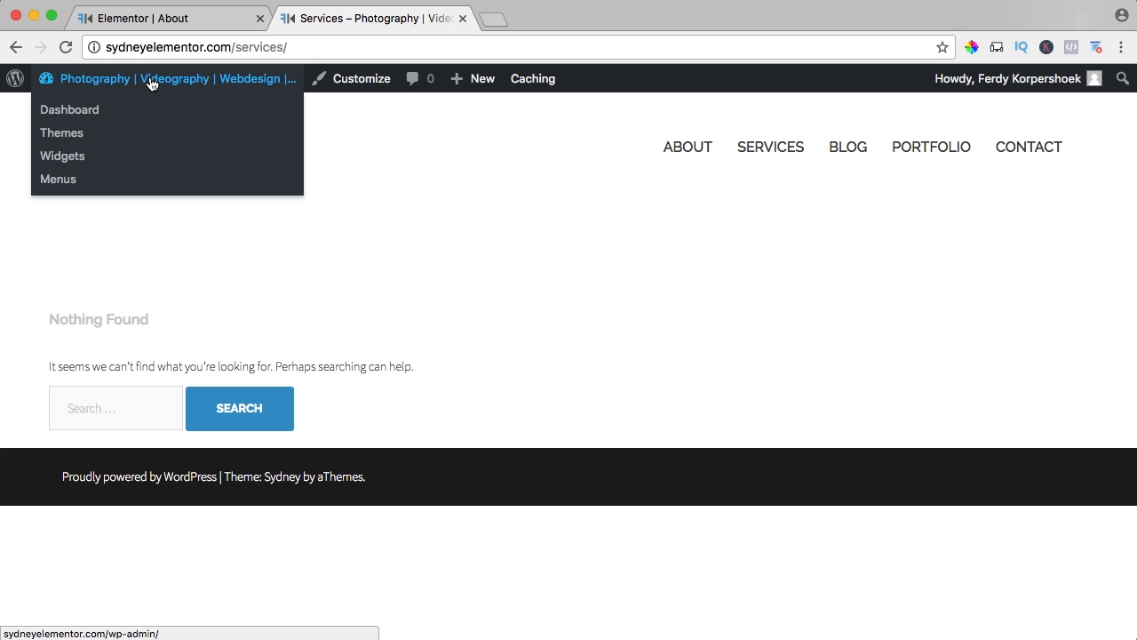
pyautogui.click(216, 18)
pyautogui.click(261, 18)
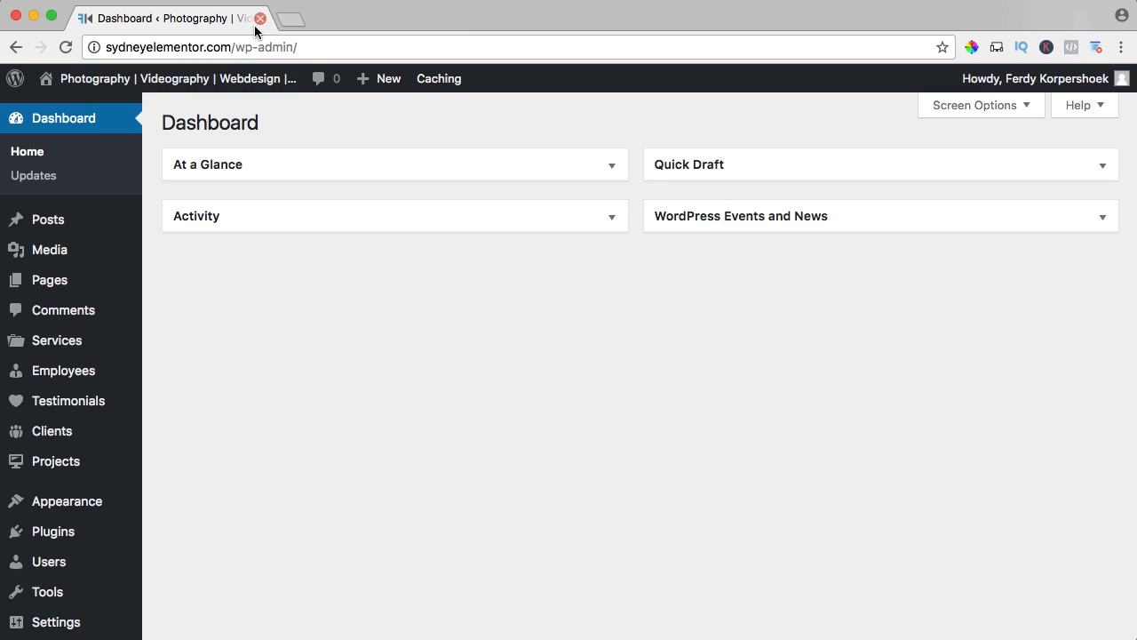
# Open the Sydney theme's code editor, search for footer.php, and open the Theme Footer template.
pyautogui.moveTo(60, 503)
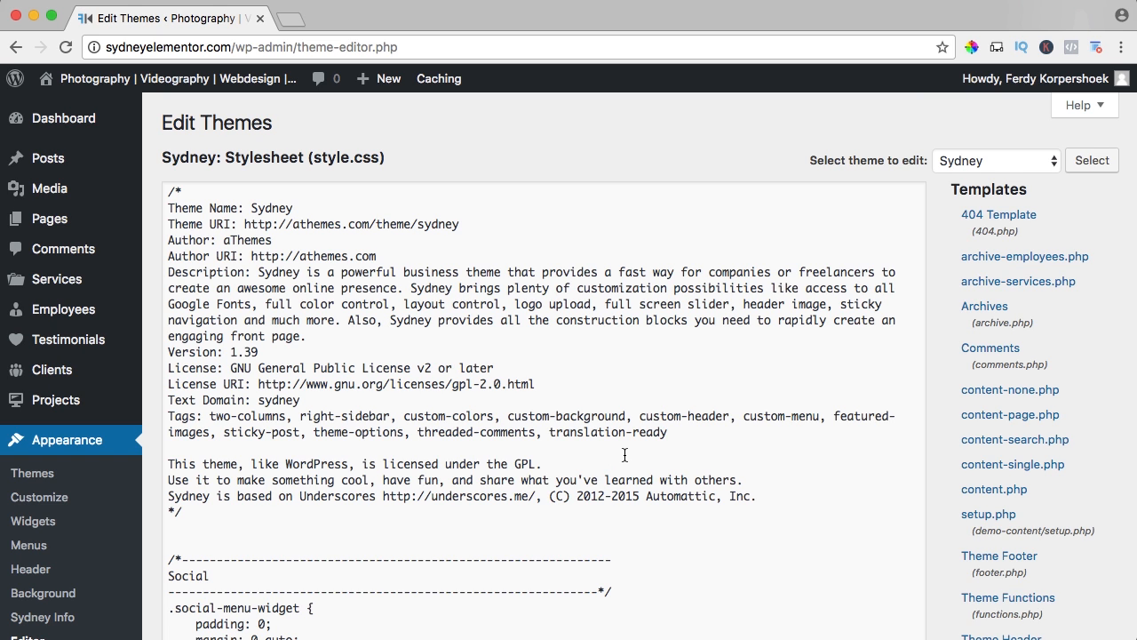
pyautogui.press('super+f')
pyautogui.write('footer')
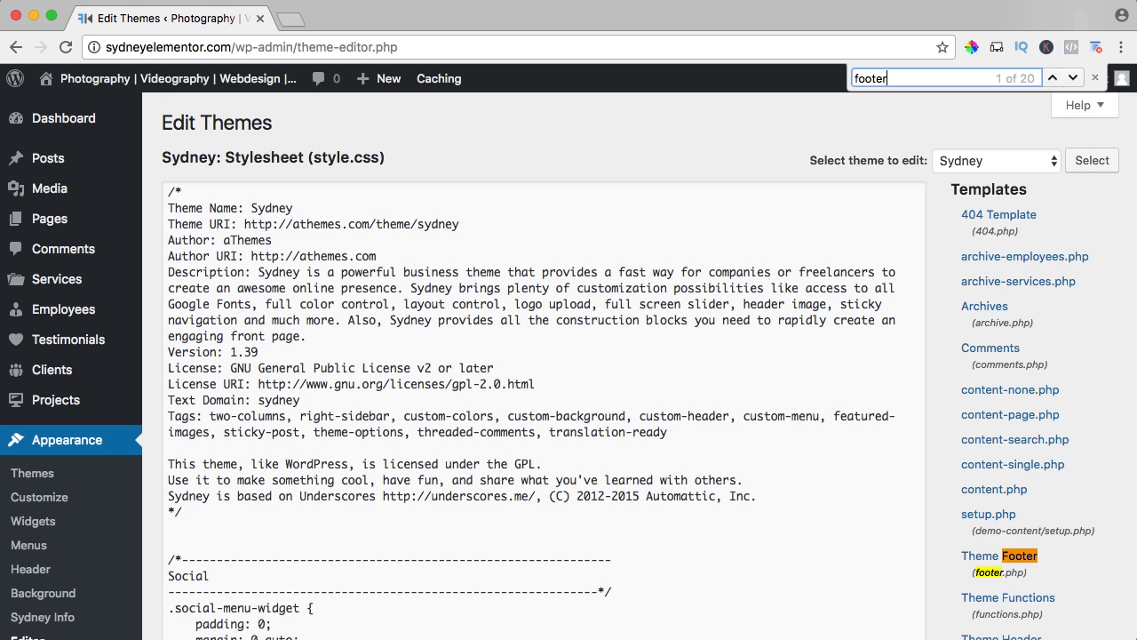
pyautogui.write('.php')
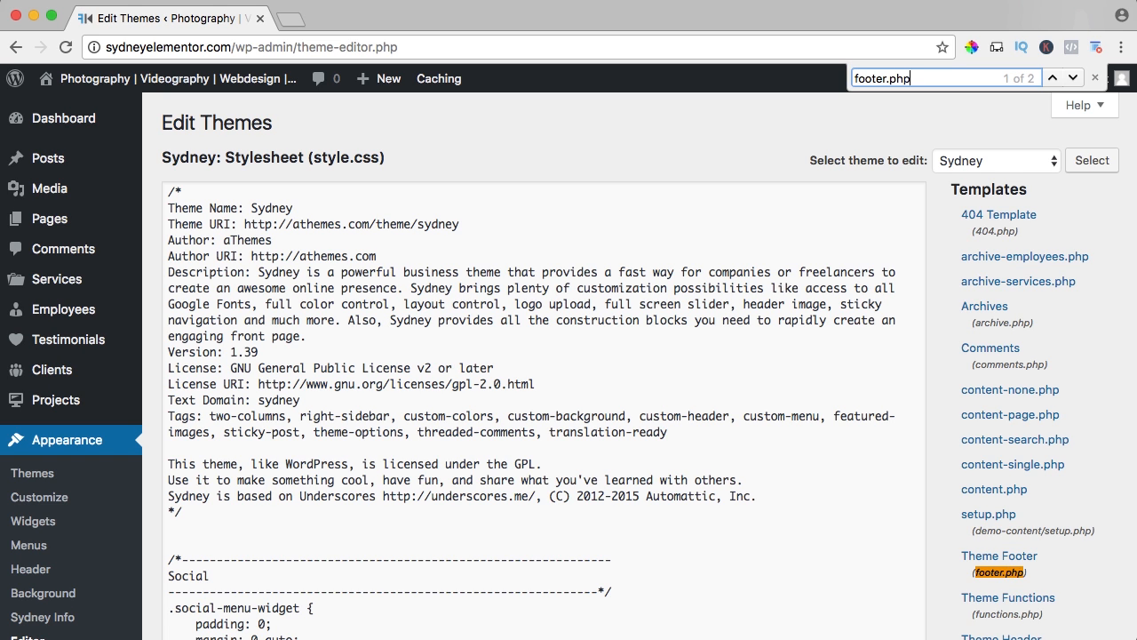
pyautogui.scroll(-2, 977, 515)
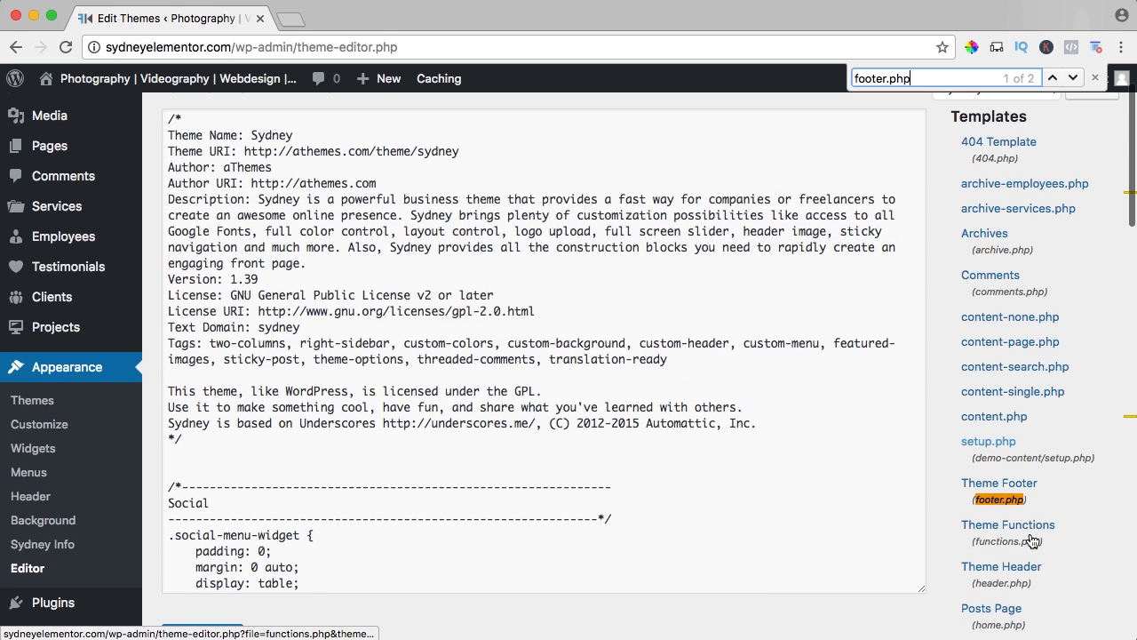
pyautogui.click(1003, 488)
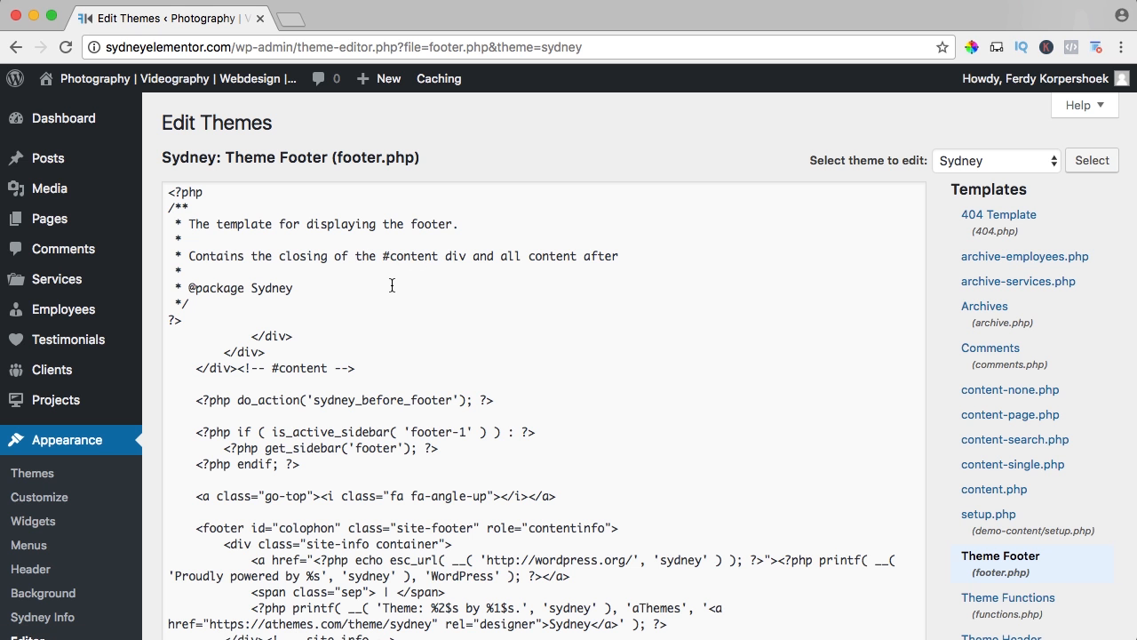
# View the live site in a separate browser tab, check the footer credit text, and close that tab.
pyautogui.scroll(-4, 392, 286)
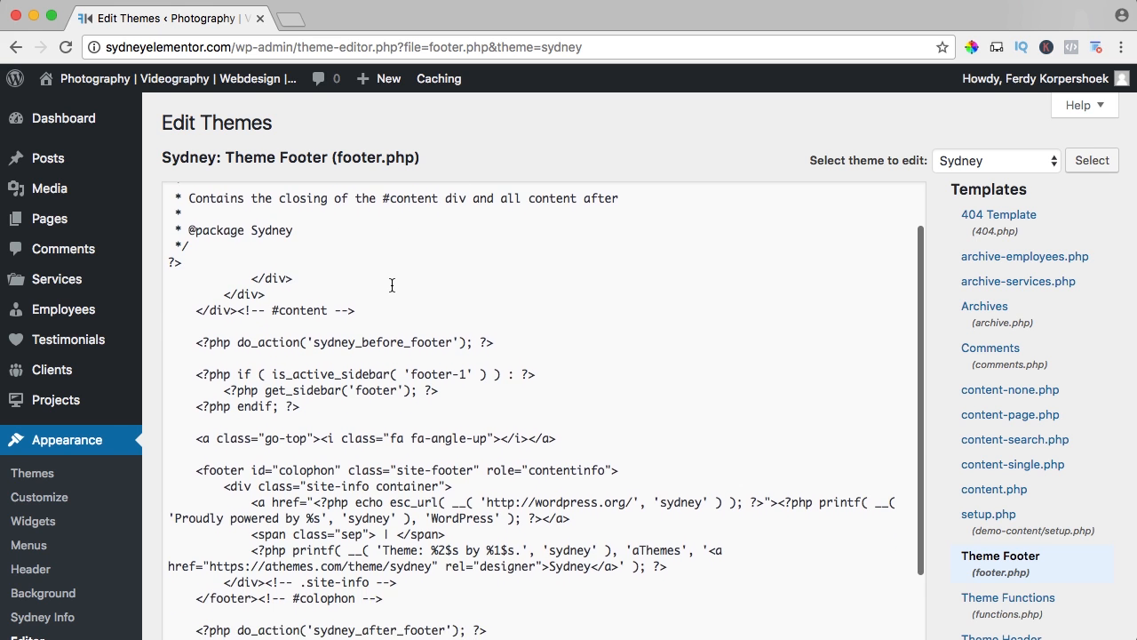
pyautogui.keyDown('super'); pyautogui.click(222, 78); pyautogui.keyUp('super')
pyautogui.click(341, 13)
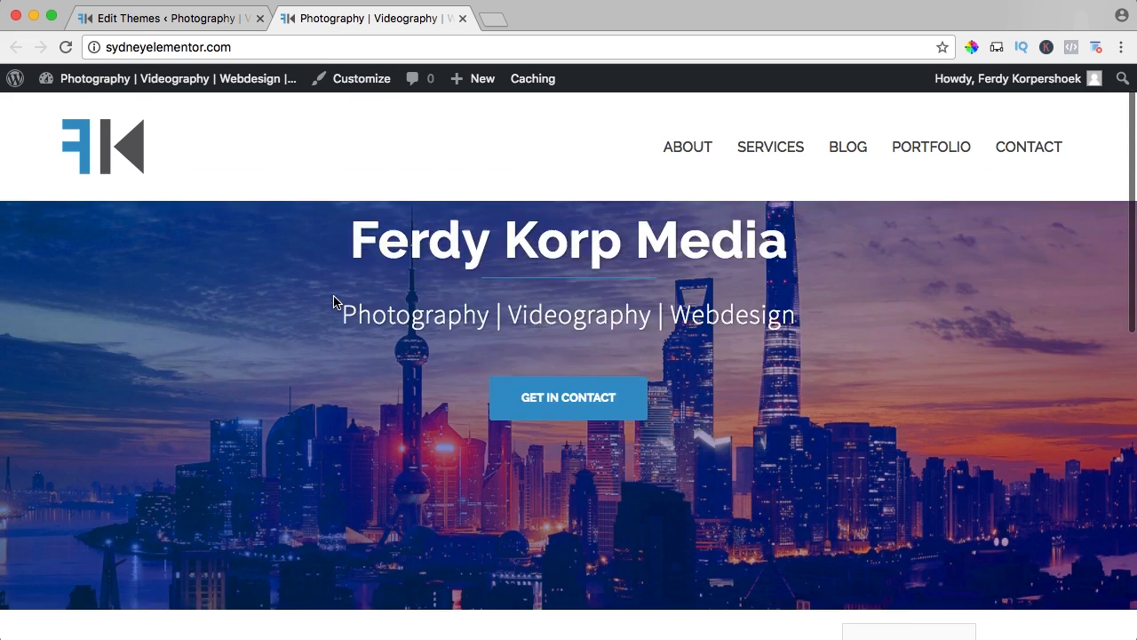
pyautogui.scroll(-10, 333, 298)
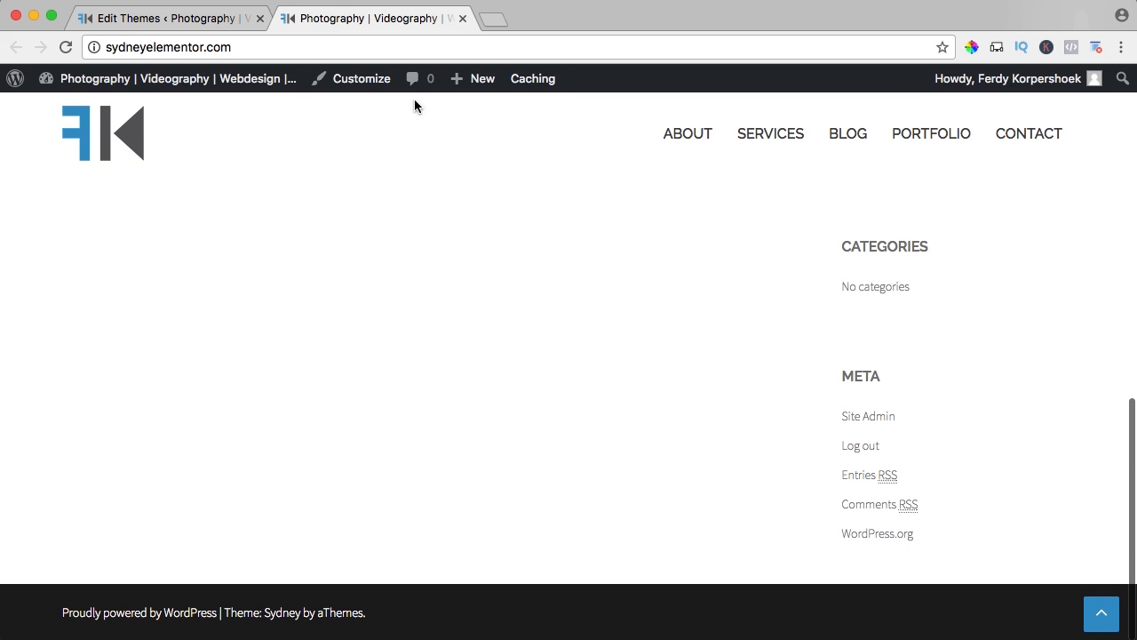
pyautogui.click(462, 18)
# Search footer.php for "proudly" and examine the credit code inside the site-info container.
pyautogui.click(394, 329)
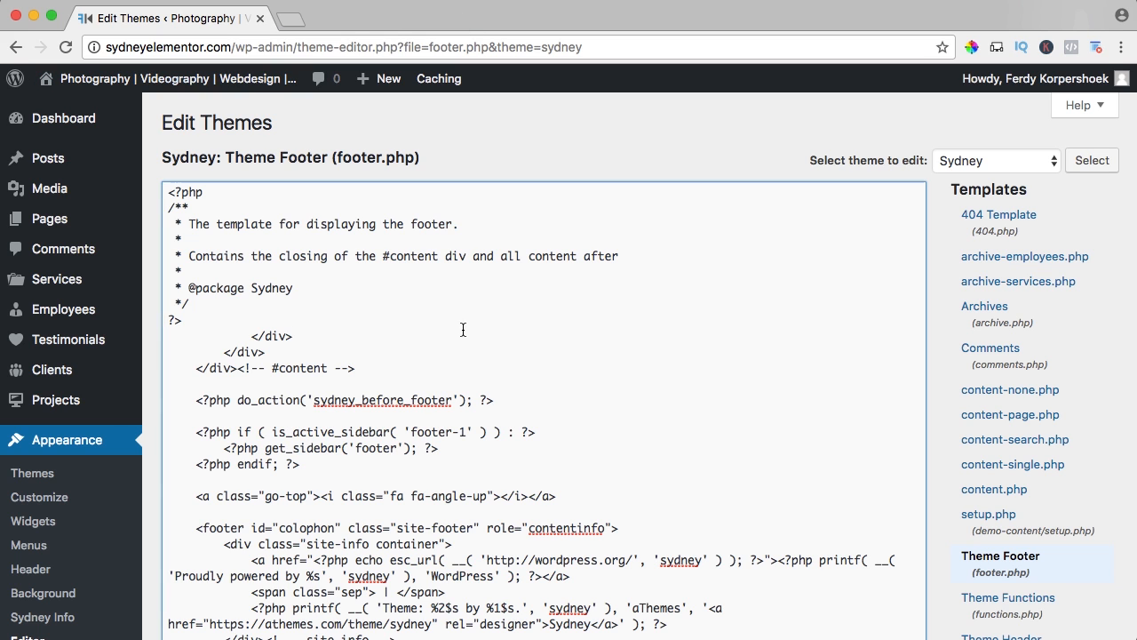
pyautogui.press('super+f')
pyautogui.write('proudly')
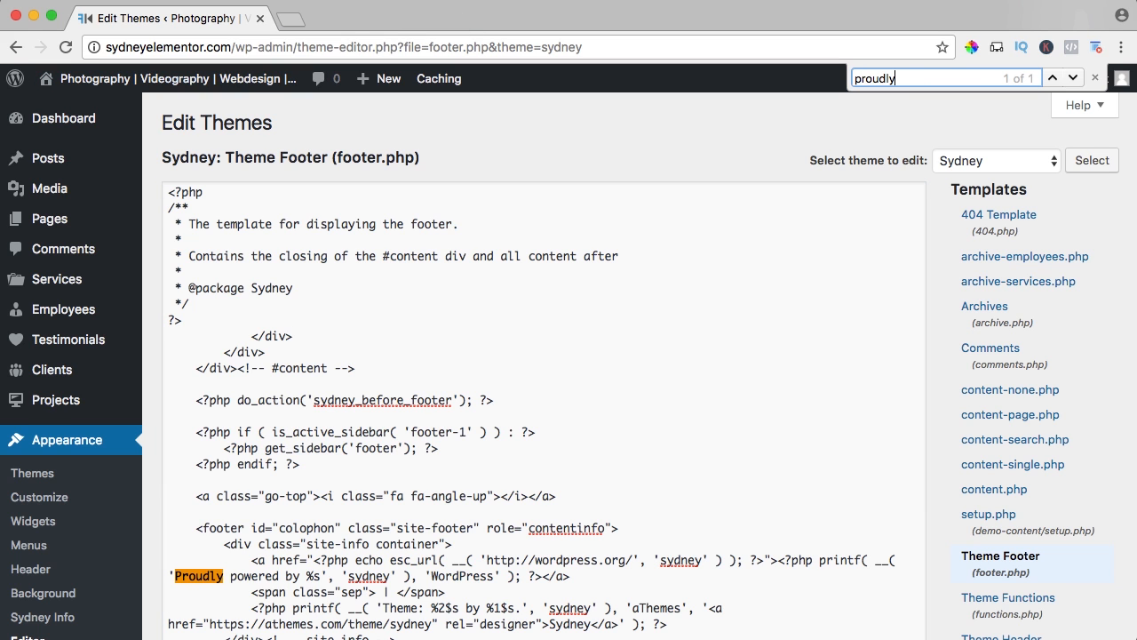
pyautogui.scroll(-5, 402, 371)
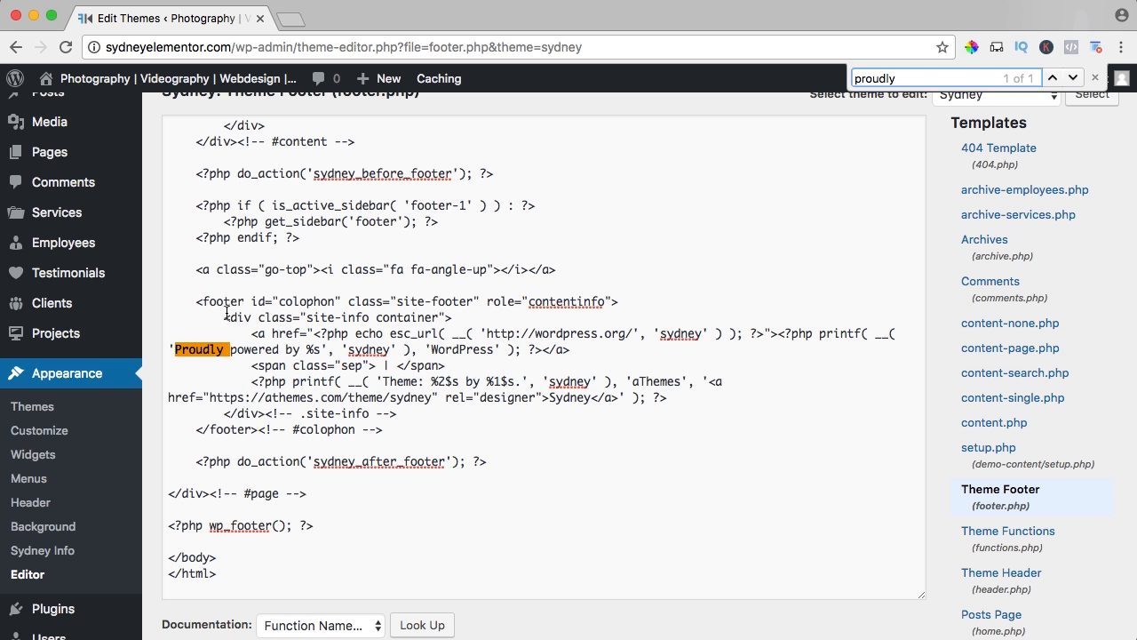
pyautogui.moveTo(225, 317); pyautogui.dragTo(461, 317)
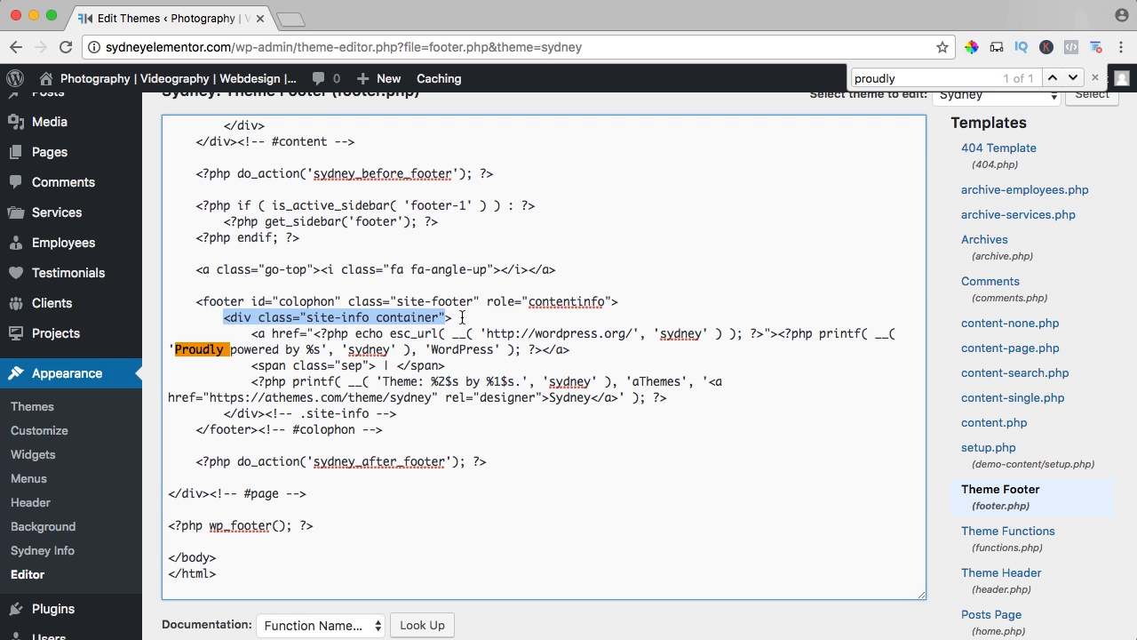
pyautogui.click(460, 318)
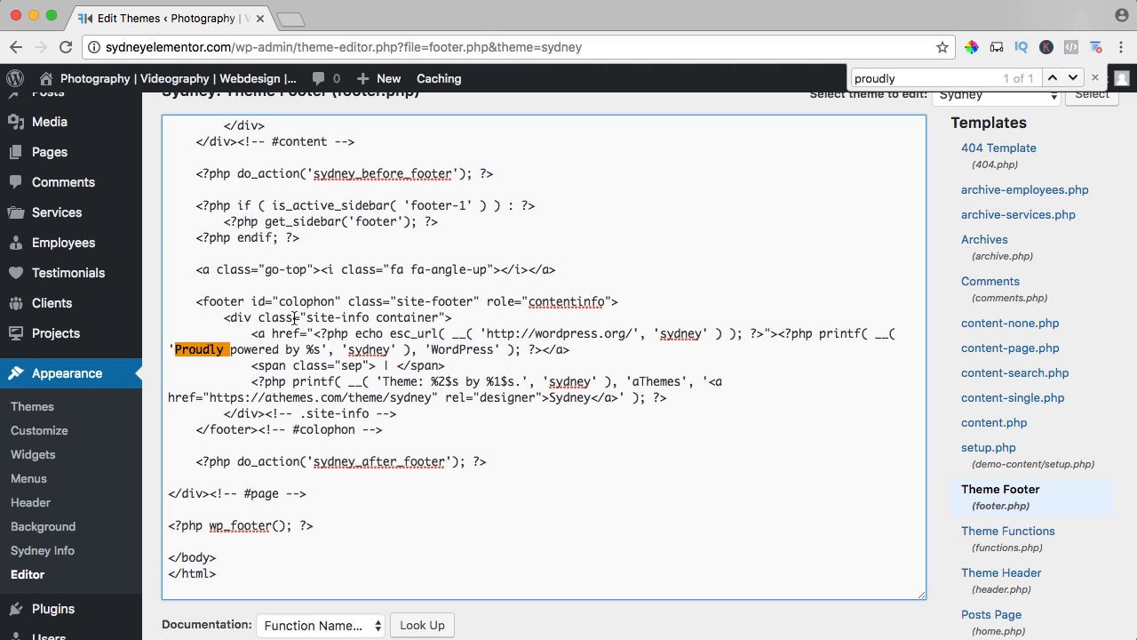
# Replace the credit code in the site-info container with "© 2017 | Ferdy Korp Media | All Rights Reserved" and save footer.php.
pyautogui.moveTo(255, 330); pyautogui.dragTo(664, 402)
pyautogui.press('BackSpace')
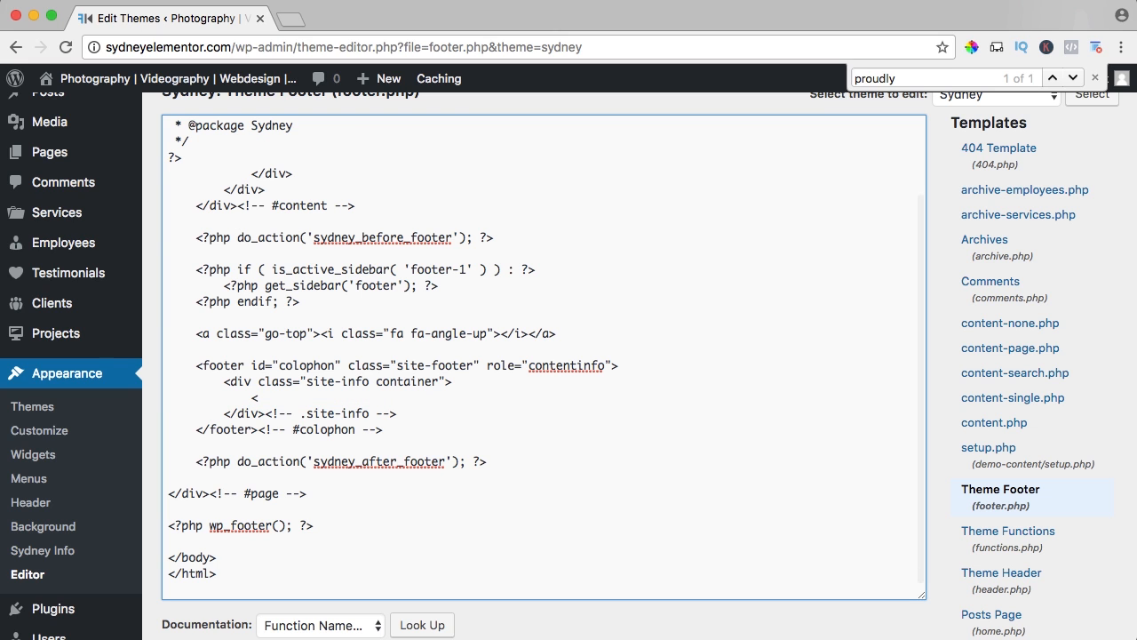
pyautogui.write('<')
pyautogui.scroll(1, 544, 358)
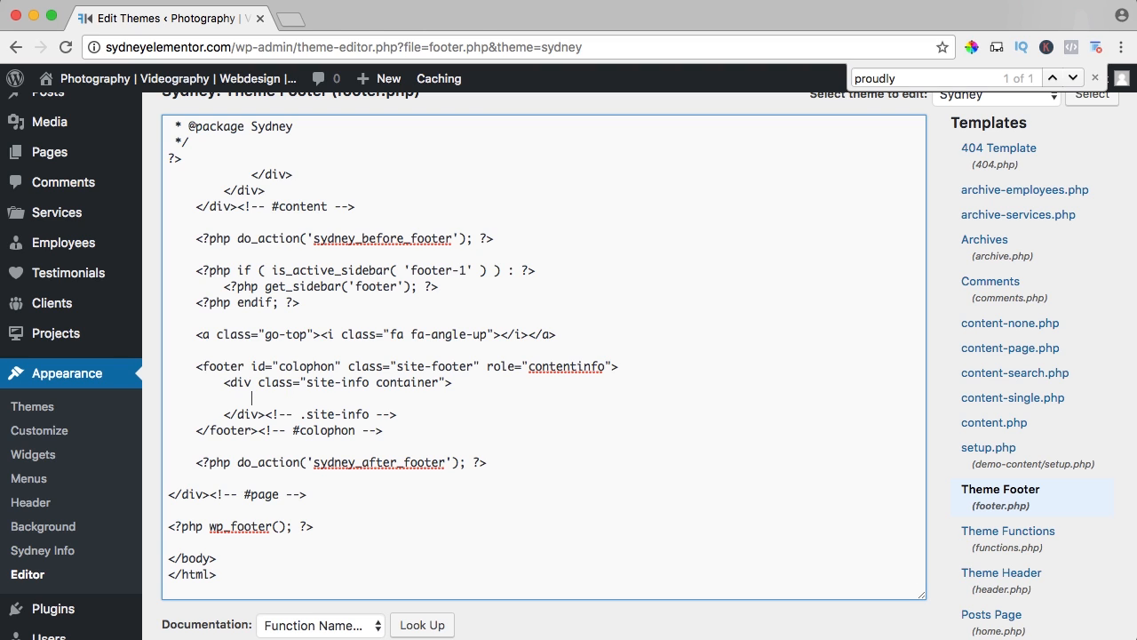
pyautogui.write('2017 | Ferdy Korp Media |')
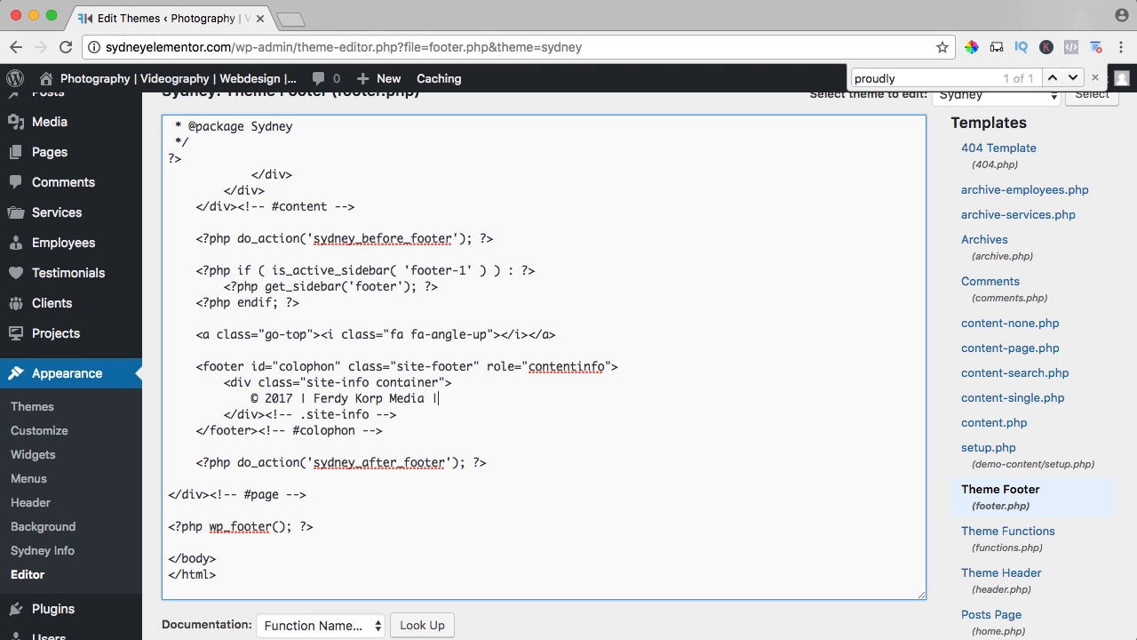
pyautogui.write(' All Rigts')
pyautogui.write('hts Reserv')
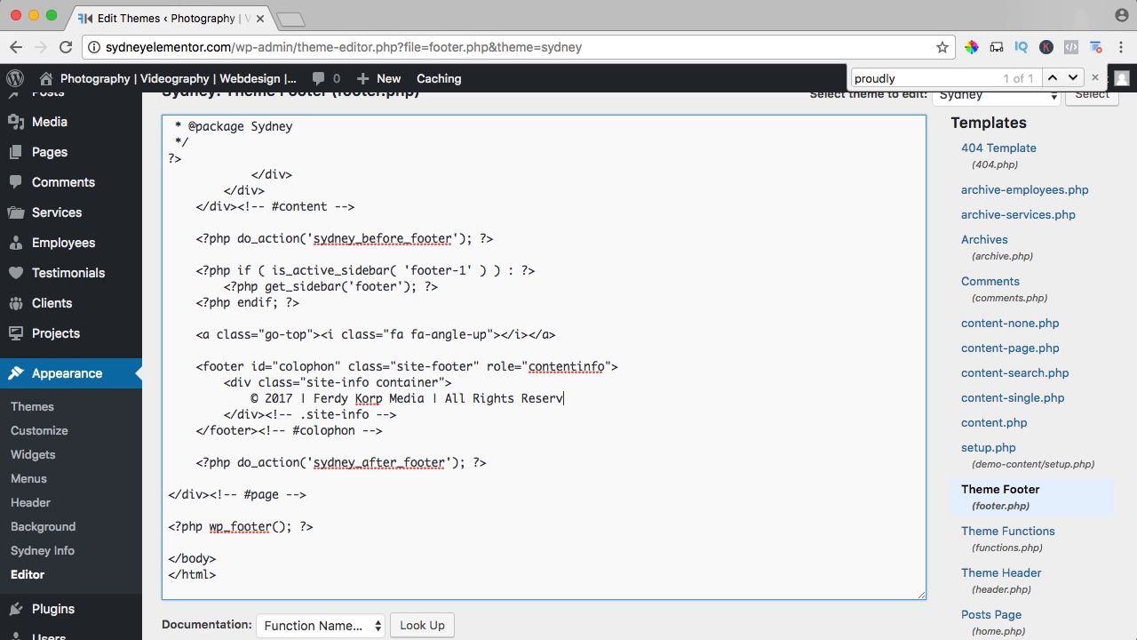
pyautogui.scroll(-10, 270, 397)
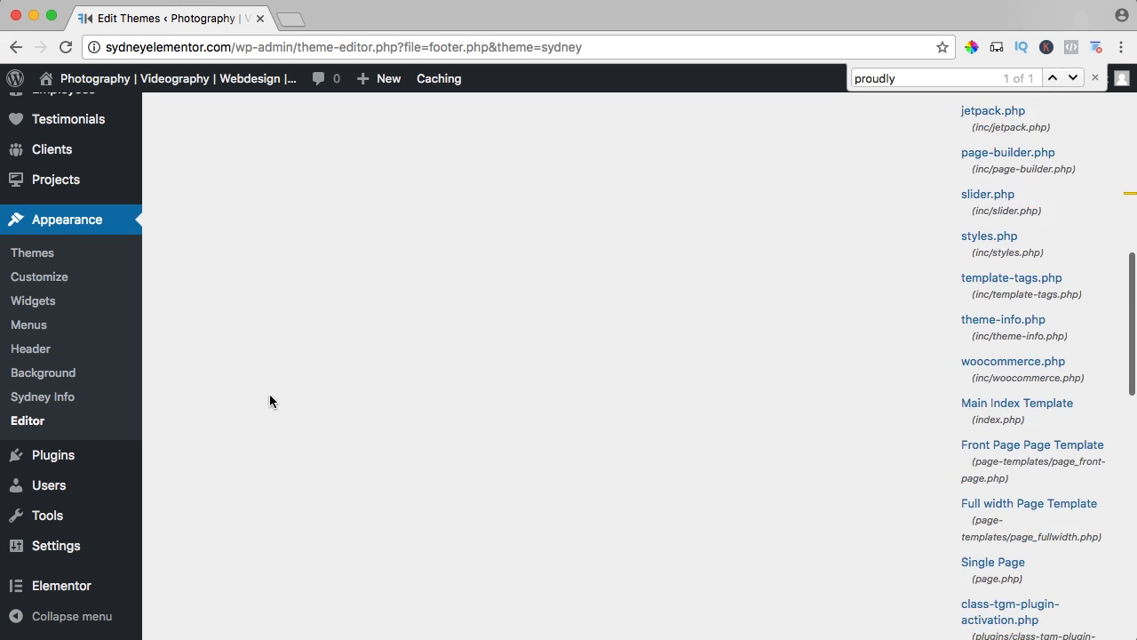
pyautogui.scroll(5, 269, 397)
pyautogui.click(202, 411)
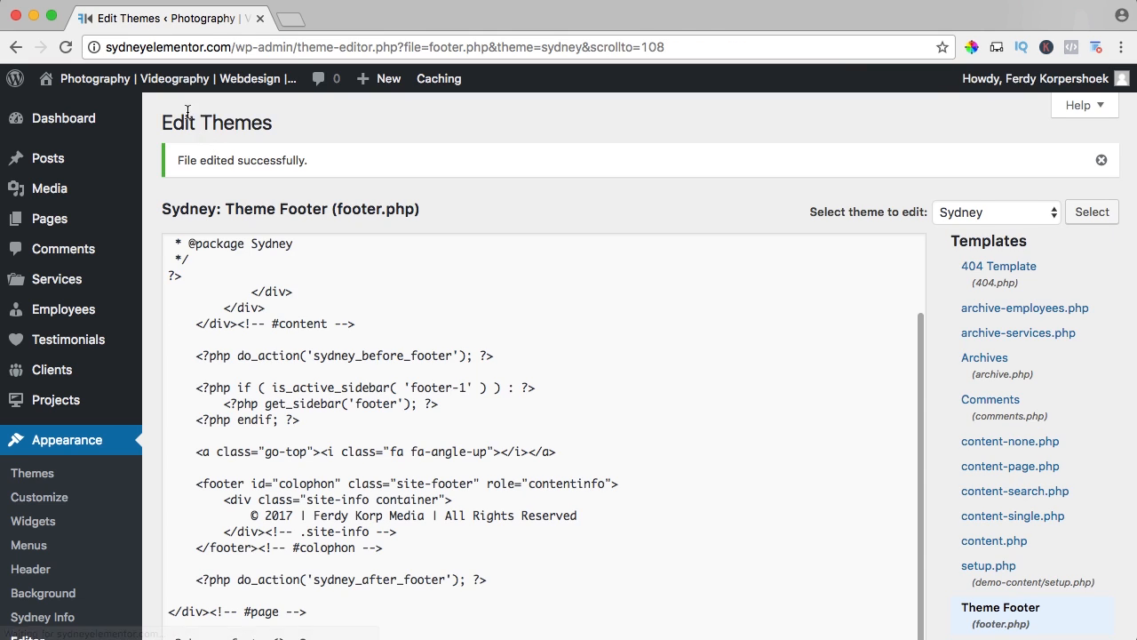
# View the live site's home page and check the copyright line in its footer.
pyautogui.moveTo(174, 85)
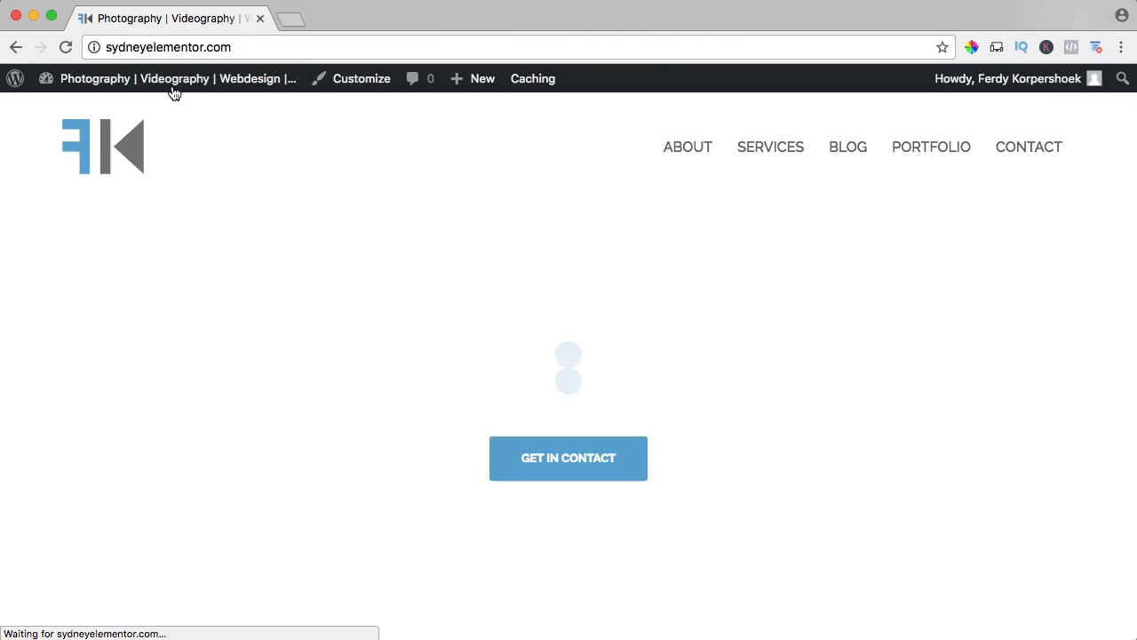
pyautogui.scroll(-15, 462, 222)
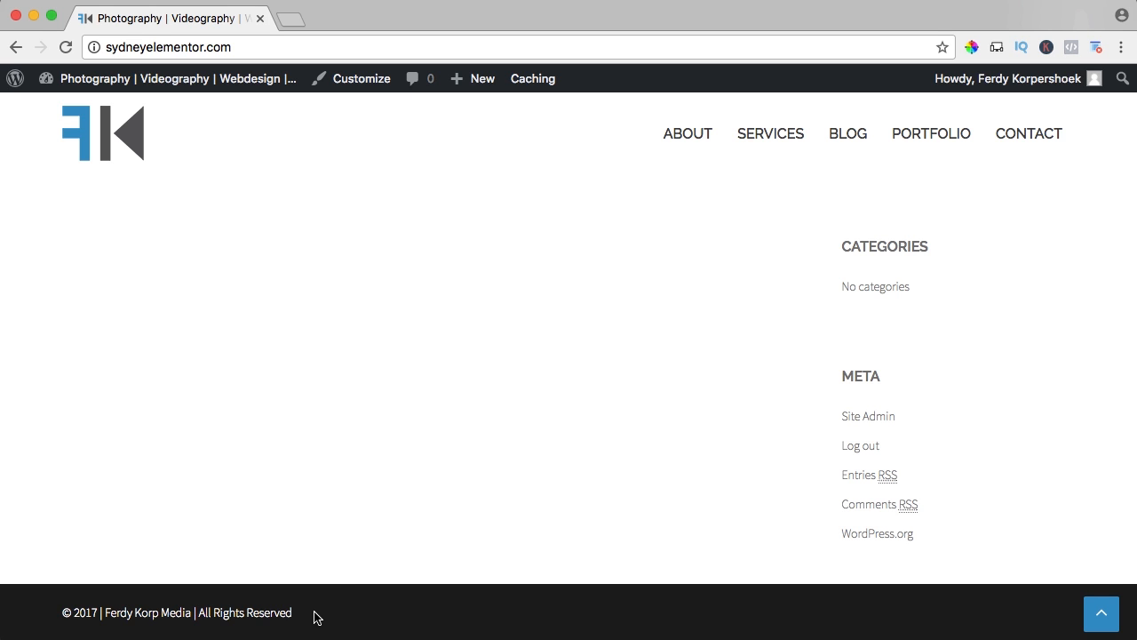
pyautogui.scroll(3, 400, 373)
# Start a new post and write "| Disclaimer" in its content area.
pyautogui.moveTo(469, 86)
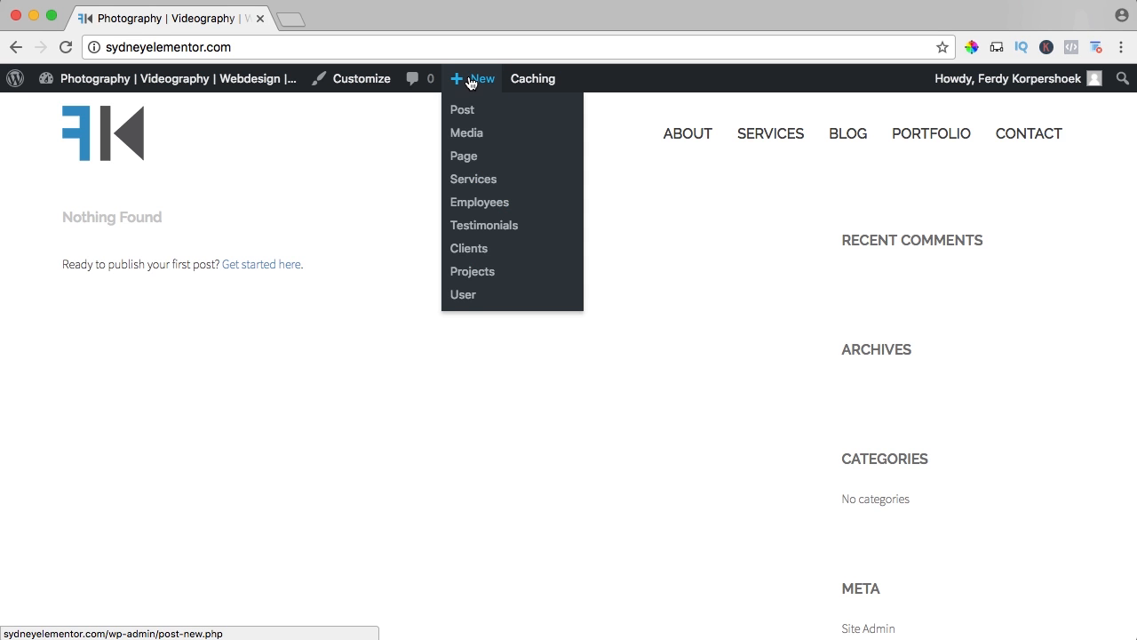
pyautogui.click(468, 110)
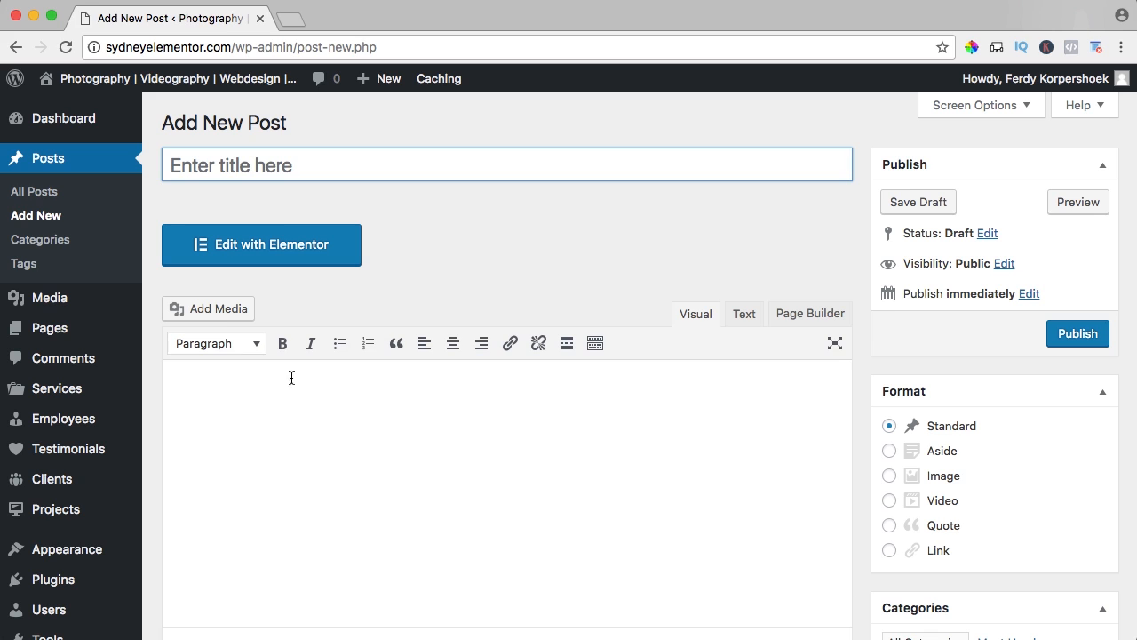
pyautogui.click(296, 422)
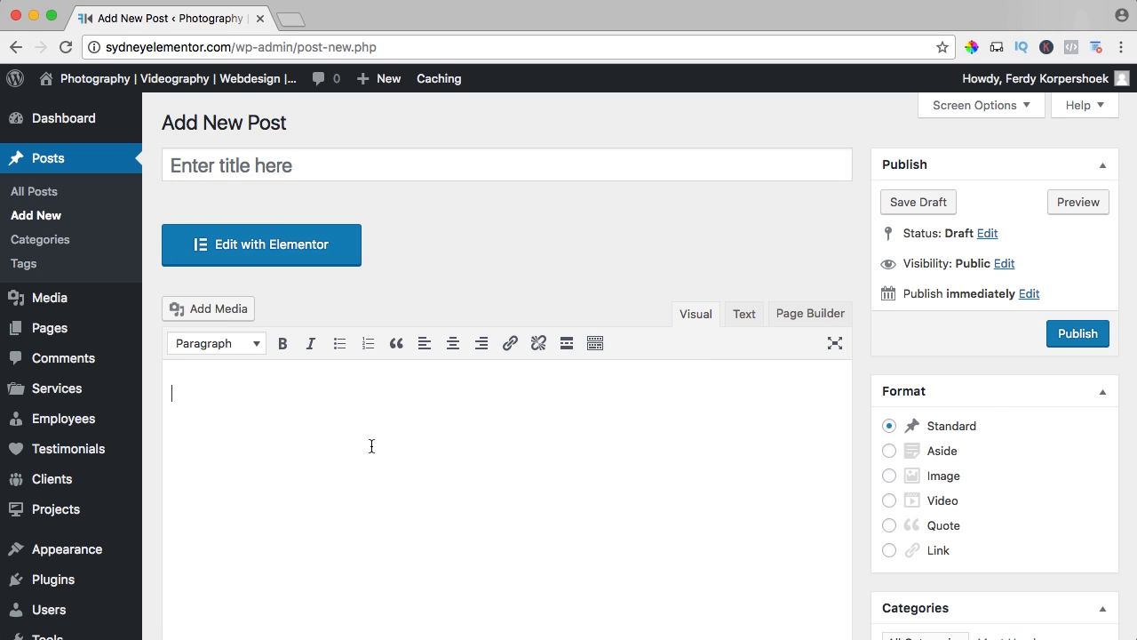
pyautogui.write('Disclaimer')
pyautogui.write('|')
pyautogui.moveTo(250, 393); pyautogui.dragTo(178, 393)
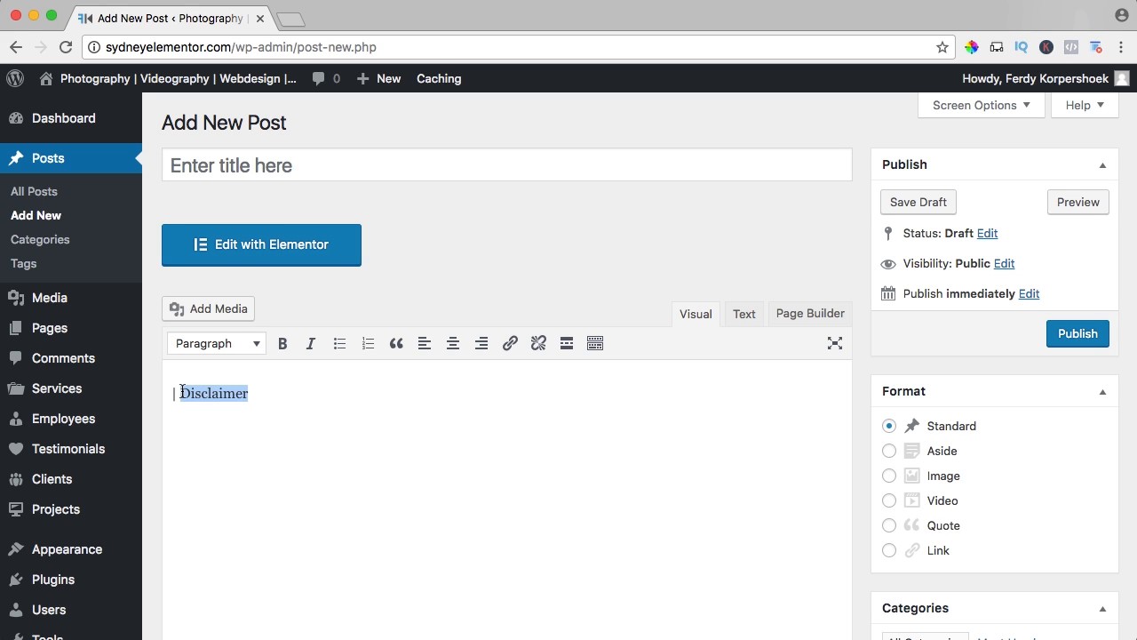
pyautogui.click(510, 343)
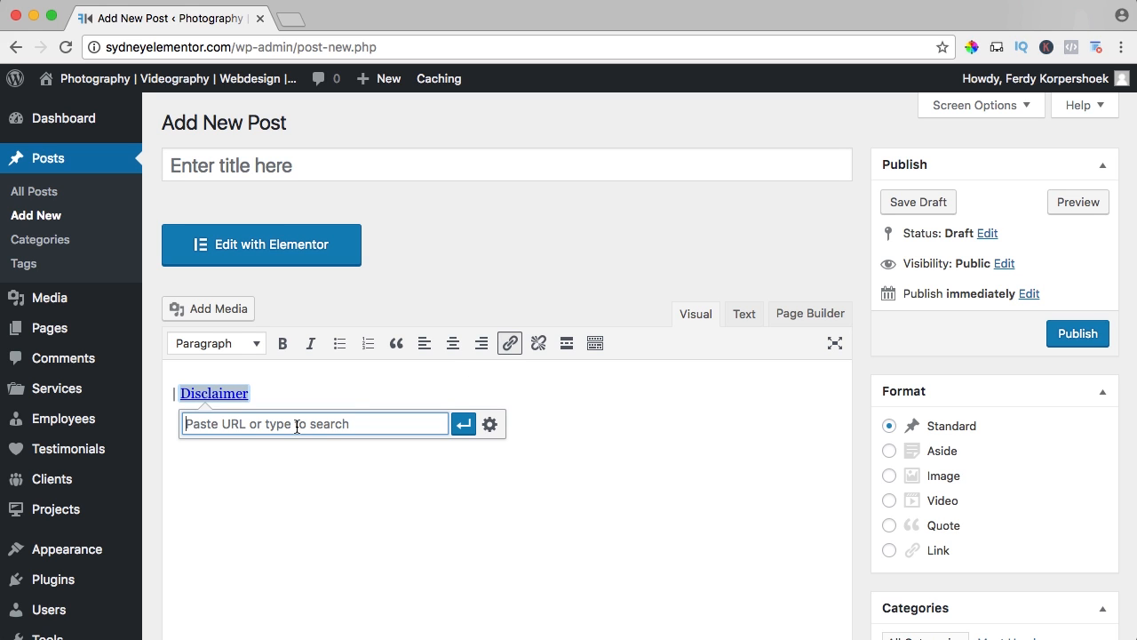
pyautogui.write('http')
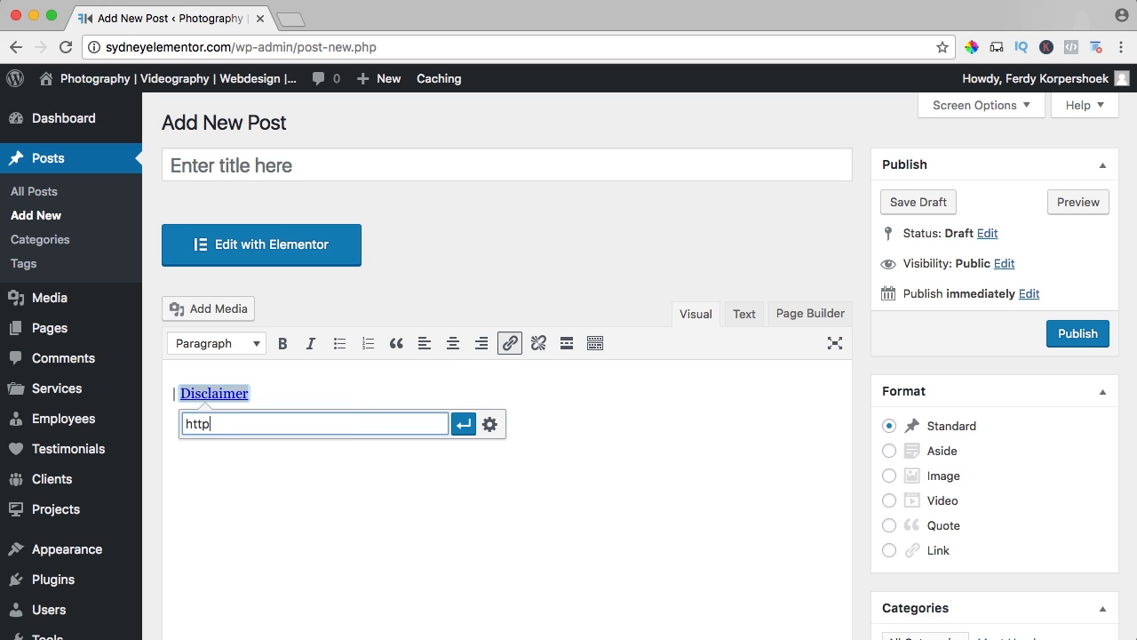
pyautogui.write('://sydneyelementor.')
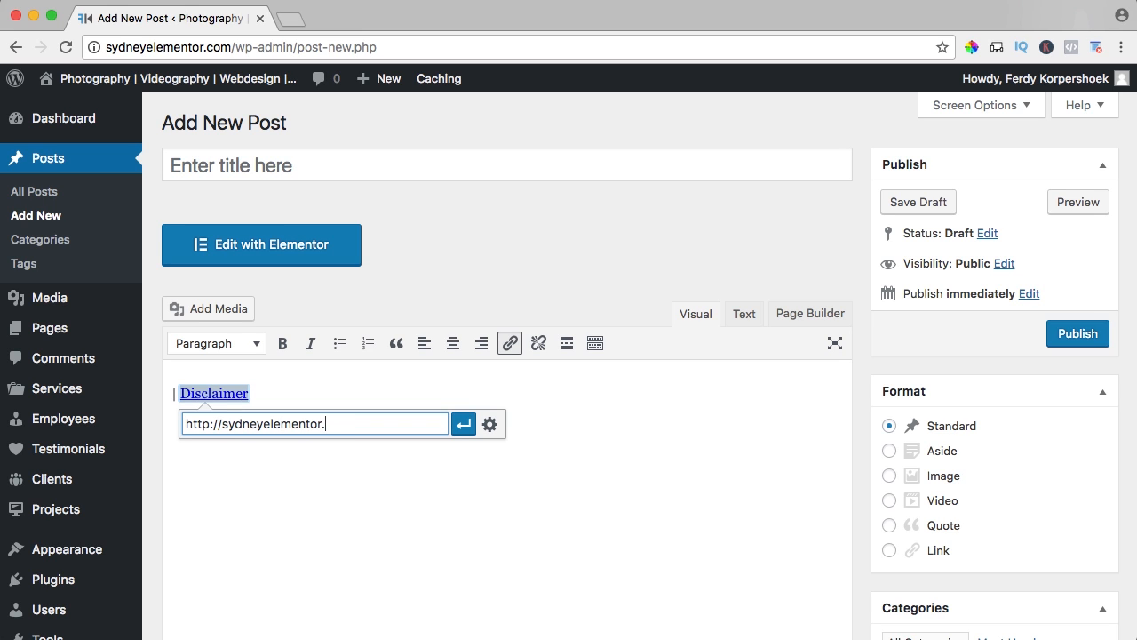
pyautogui.write('com/disclaimer/')
pyautogui.click(489, 424)
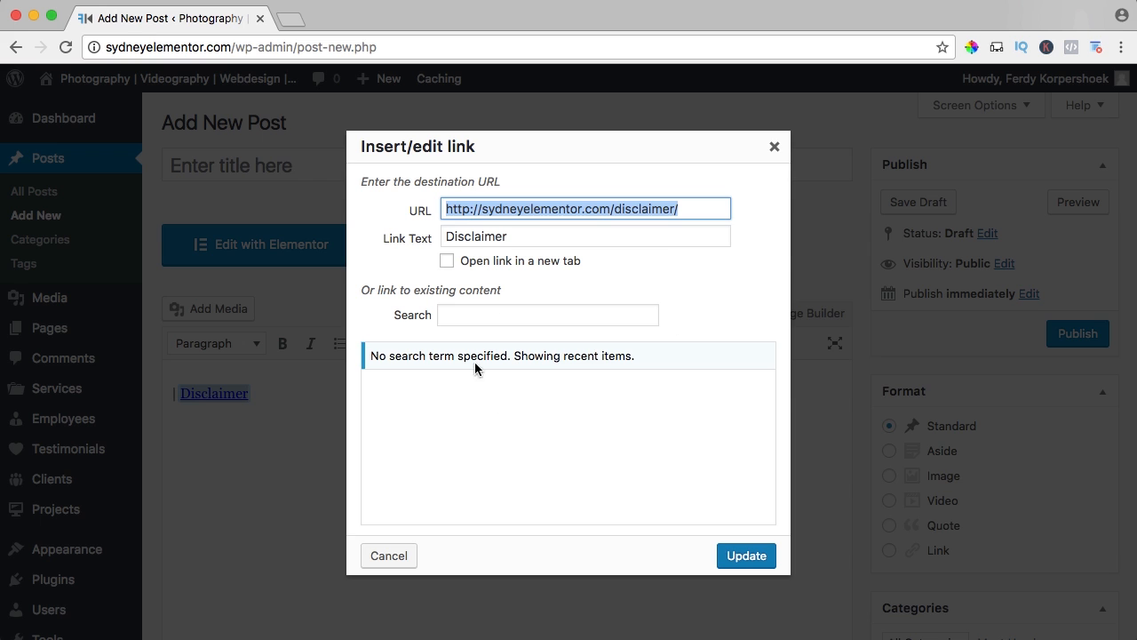
pyautogui.click(477, 264)
pyautogui.click(745, 553)
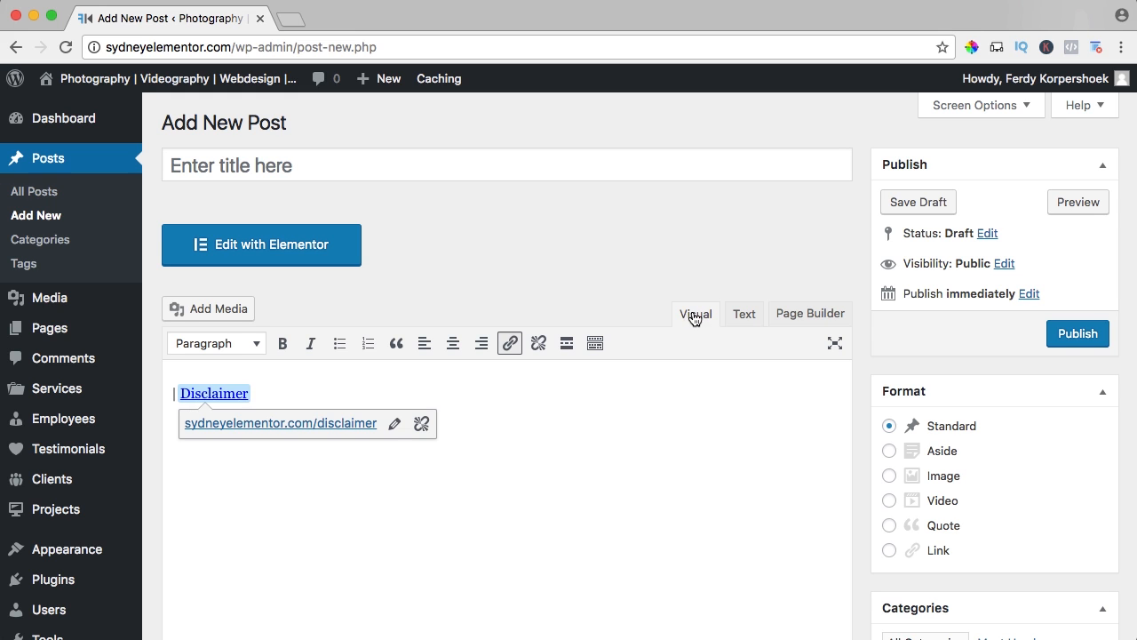
# Show the post content as HTML and copy all of the Disclaimer link code.
pyautogui.click(744, 316)
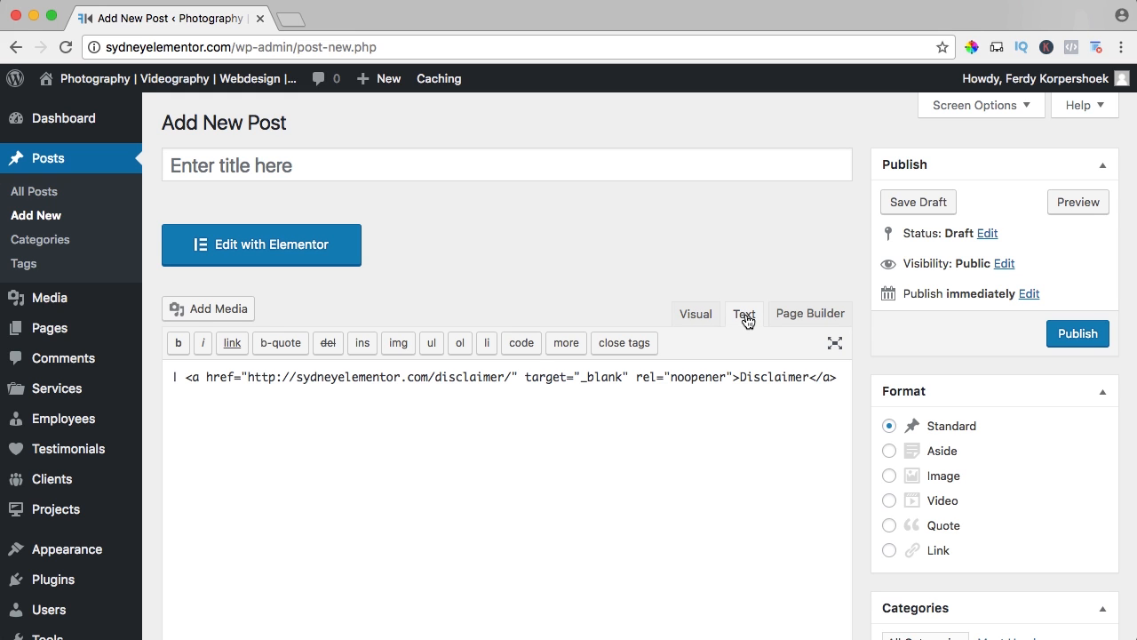
pyautogui.click(541, 380)
pyautogui.press('super+a')
pyautogui.press('super+c')
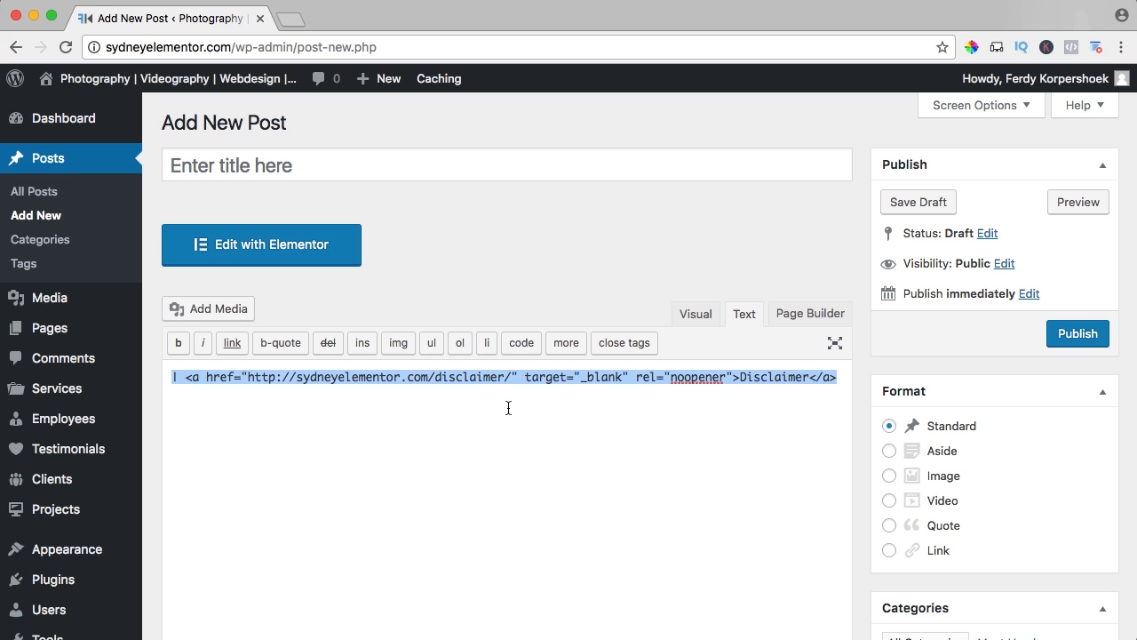
# Leave the unsaved post and open the Sydney theme's Theme Footer template (footer.php) in the theme code editor.
pyautogui.moveTo(111, 547)
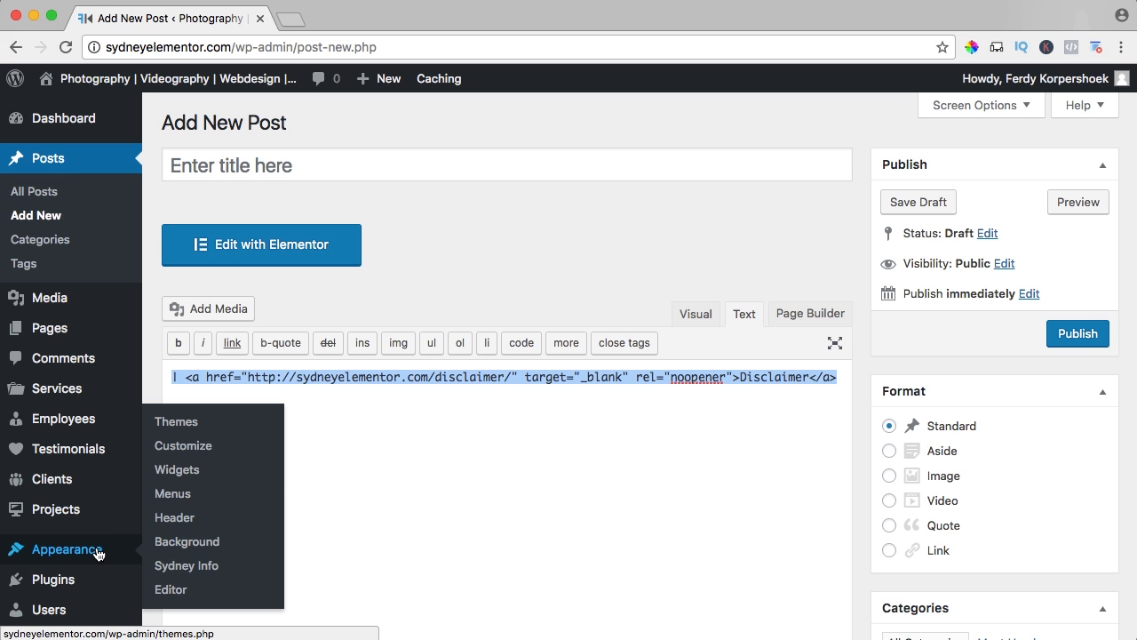
pyautogui.click(176, 588)
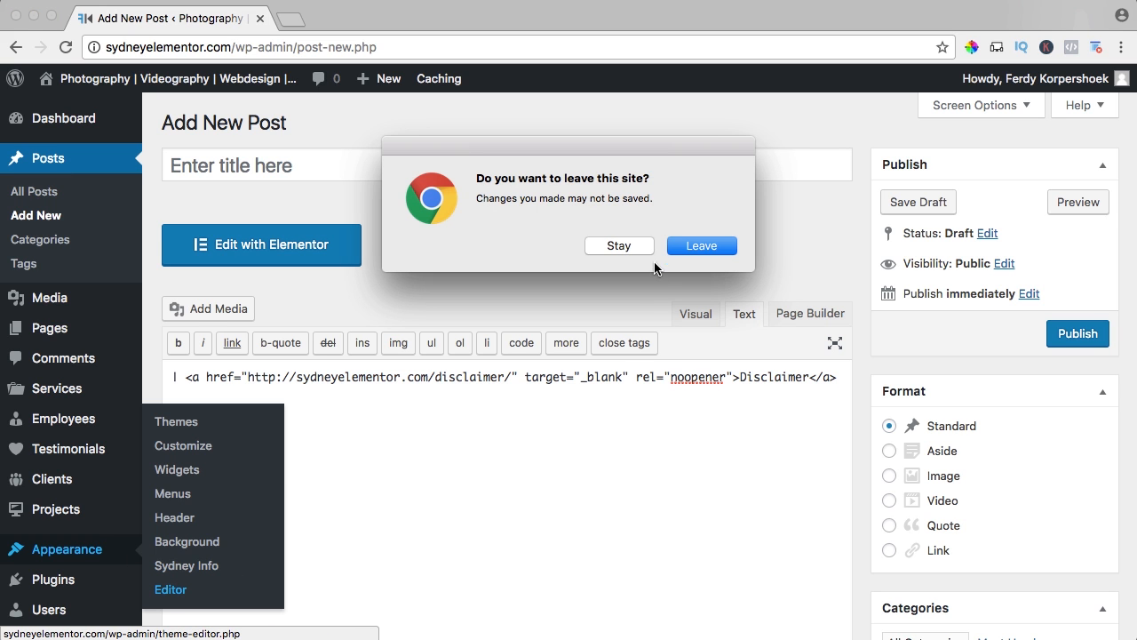
pyautogui.click(685, 247)
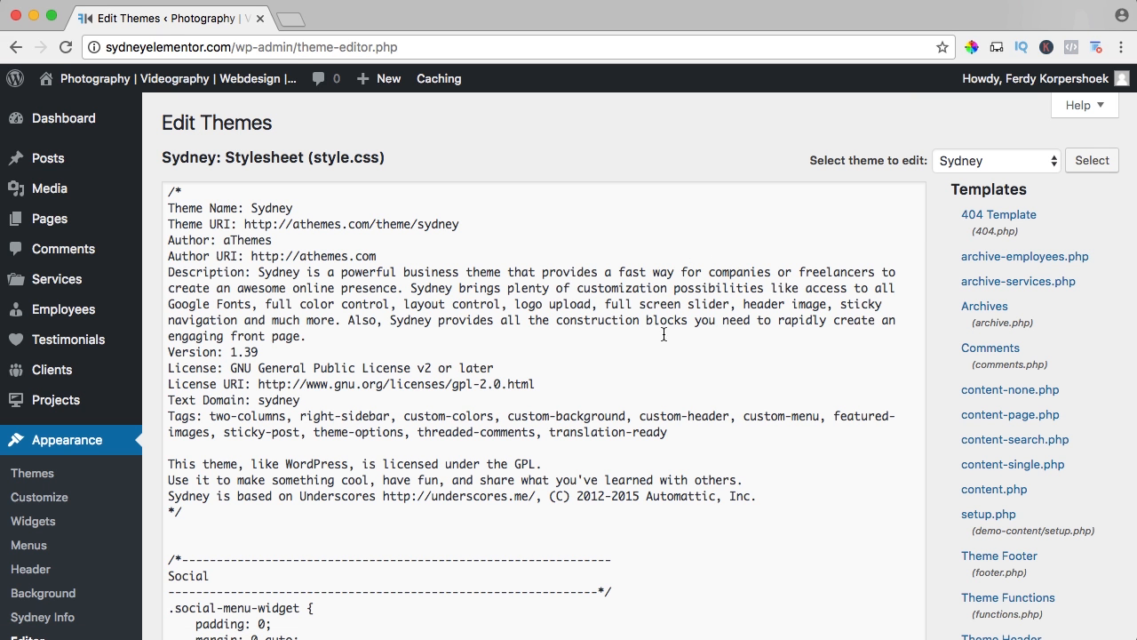
pyautogui.click(981, 558)
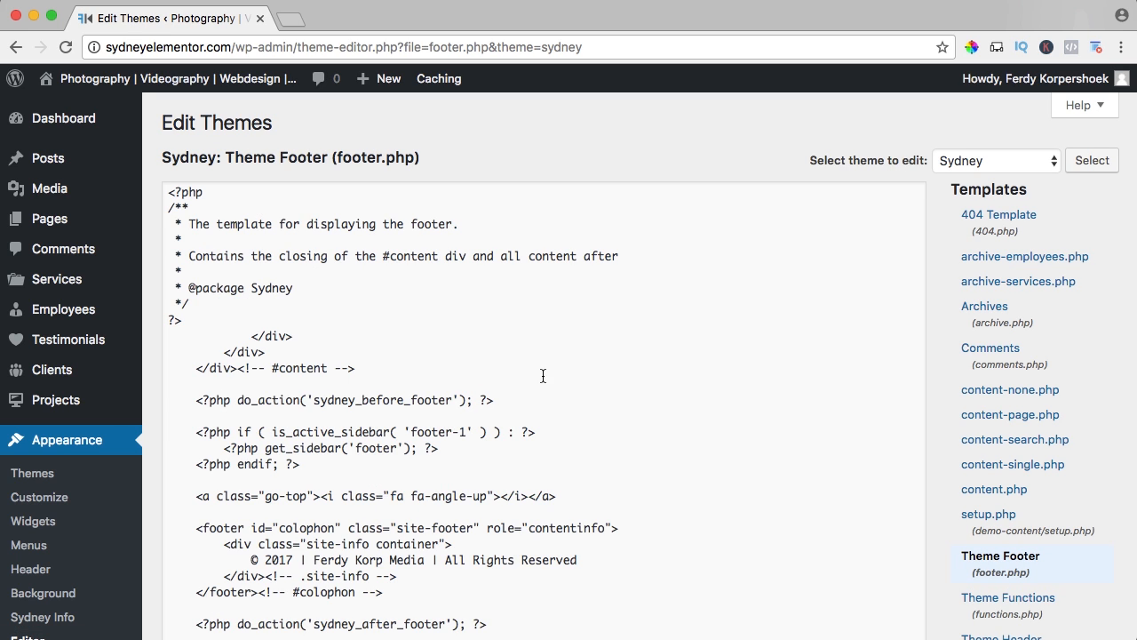
# Find the copyright line in footer.php, paste the Disclaimer link code after "All Rights Reserved" with a "|" separator, and save the file.
pyautogui.press('super+f')
pyautogui.write('ferdy')
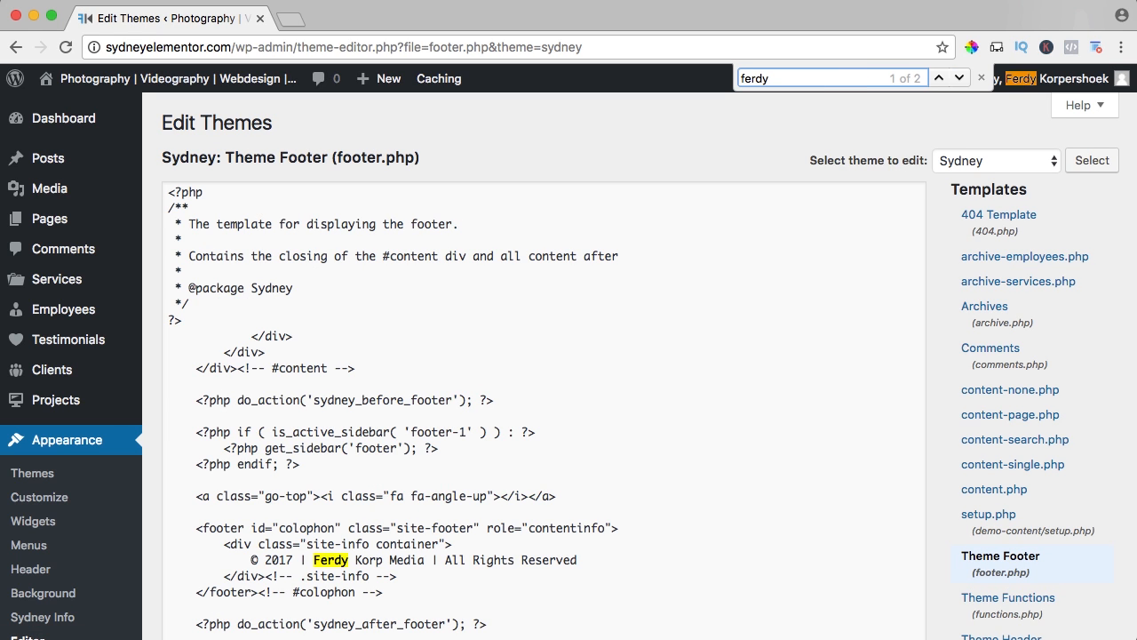
pyautogui.click(593, 558)
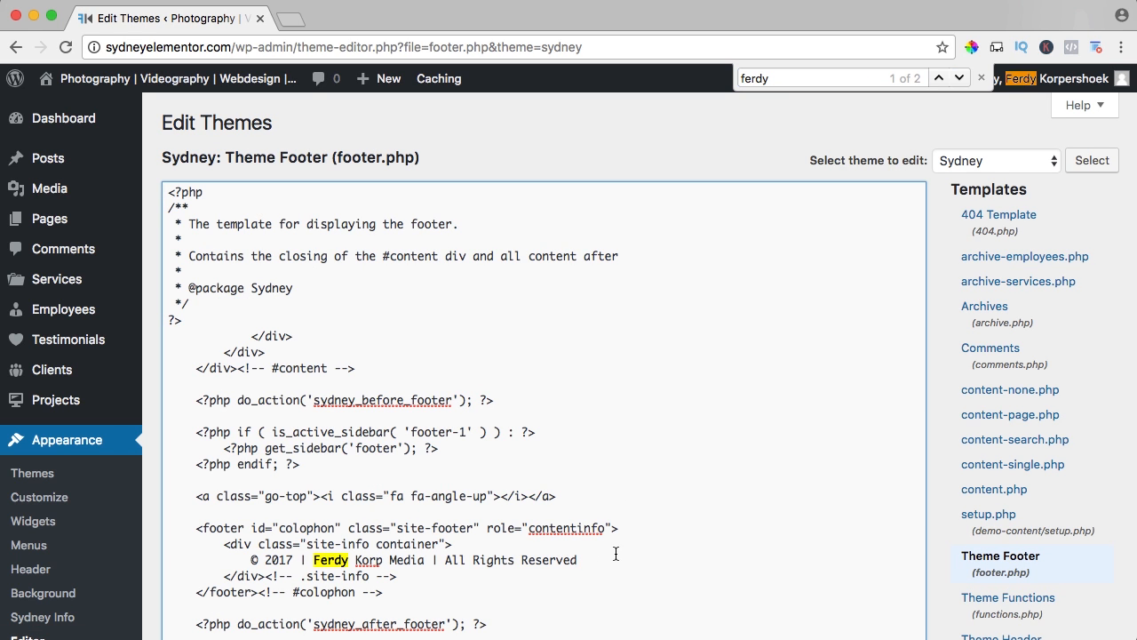
pyautogui.press('super+v')
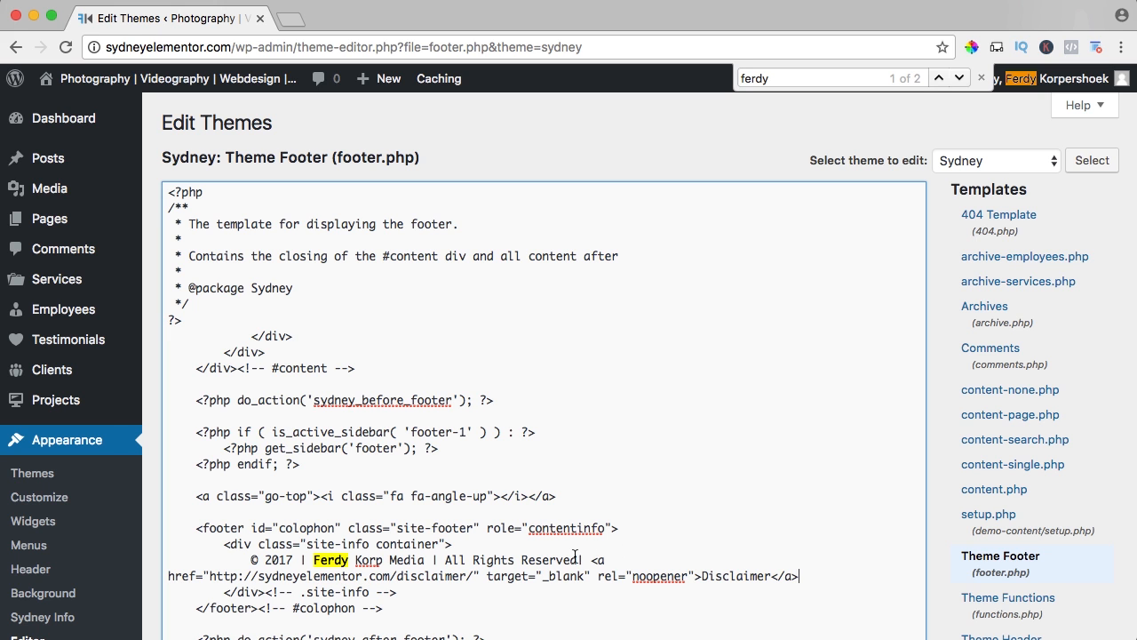
pyautogui.write('|')
pyautogui.scroll(-5, 586, 511)
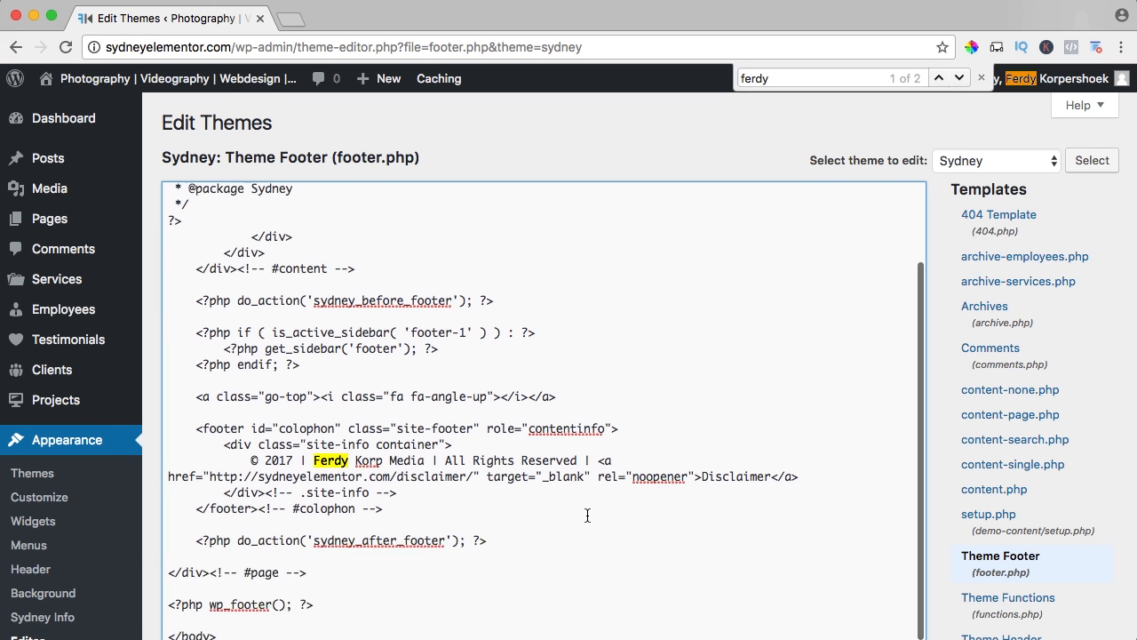
pyautogui.click(196, 611)
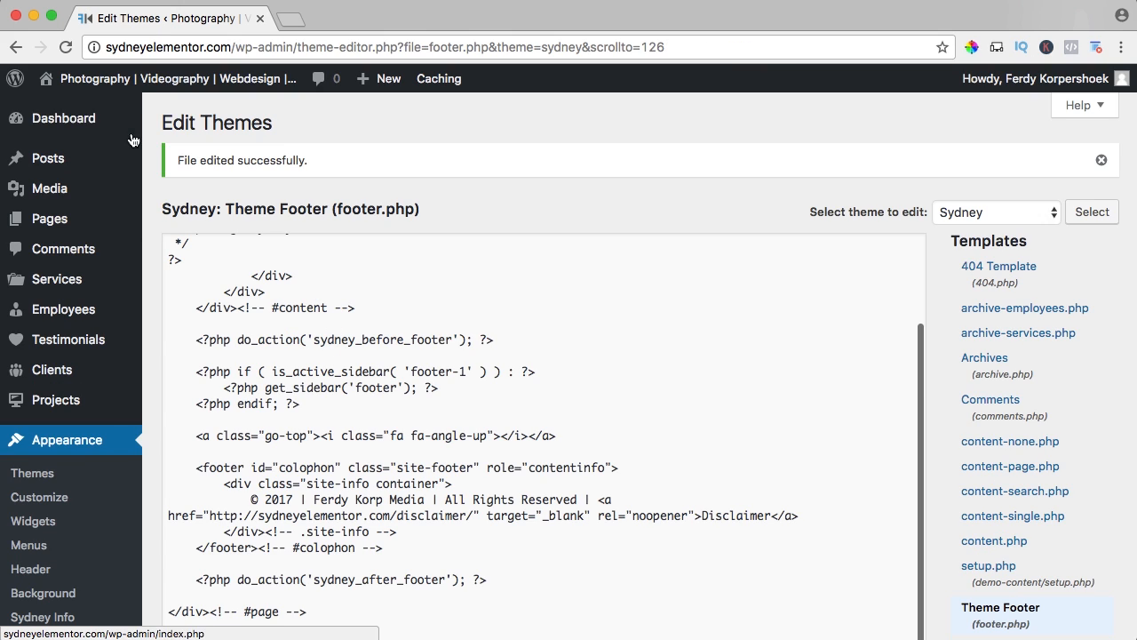
# Open the live site and follow the Disclaimer link in the footer to test it.
pyautogui.click(151, 79)
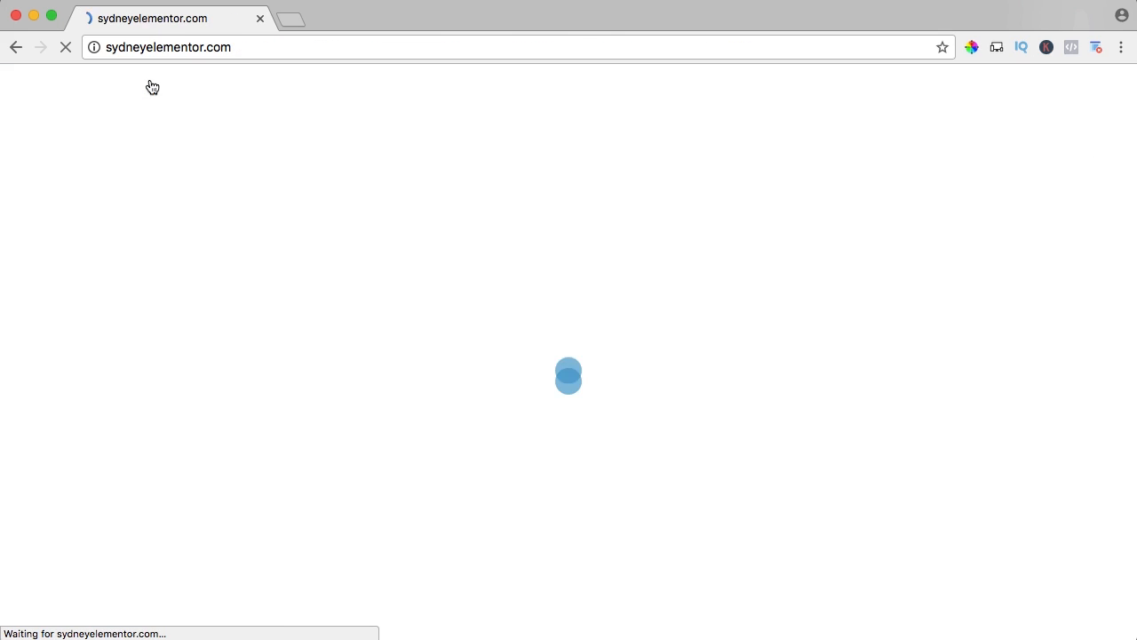
pyautogui.scroll(-10, 219, 257)
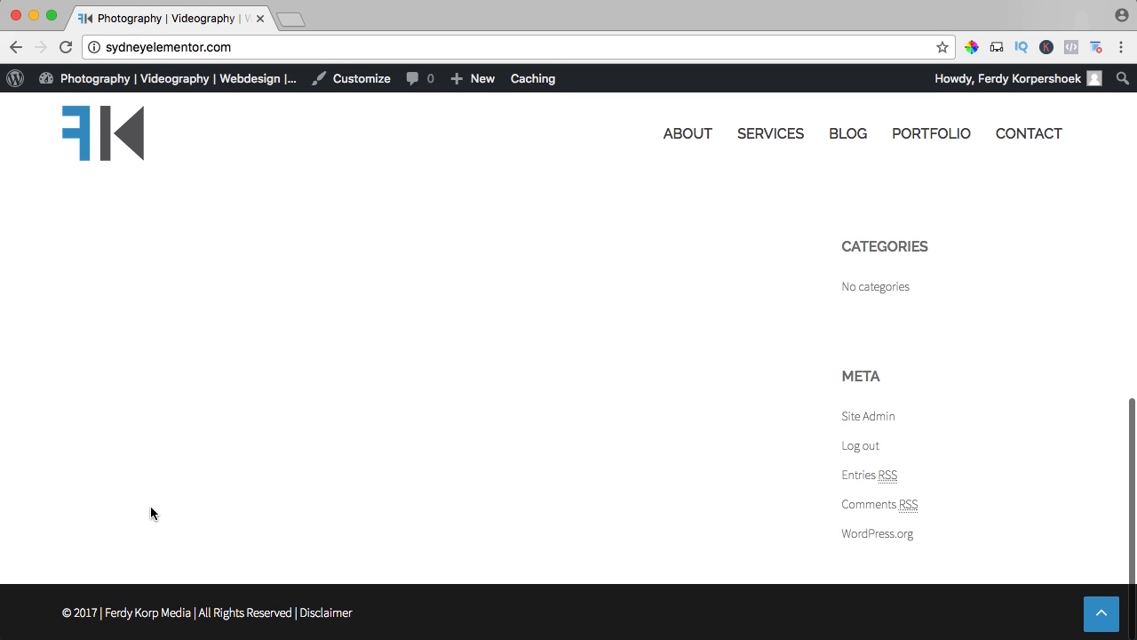
pyautogui.click(337, 617)
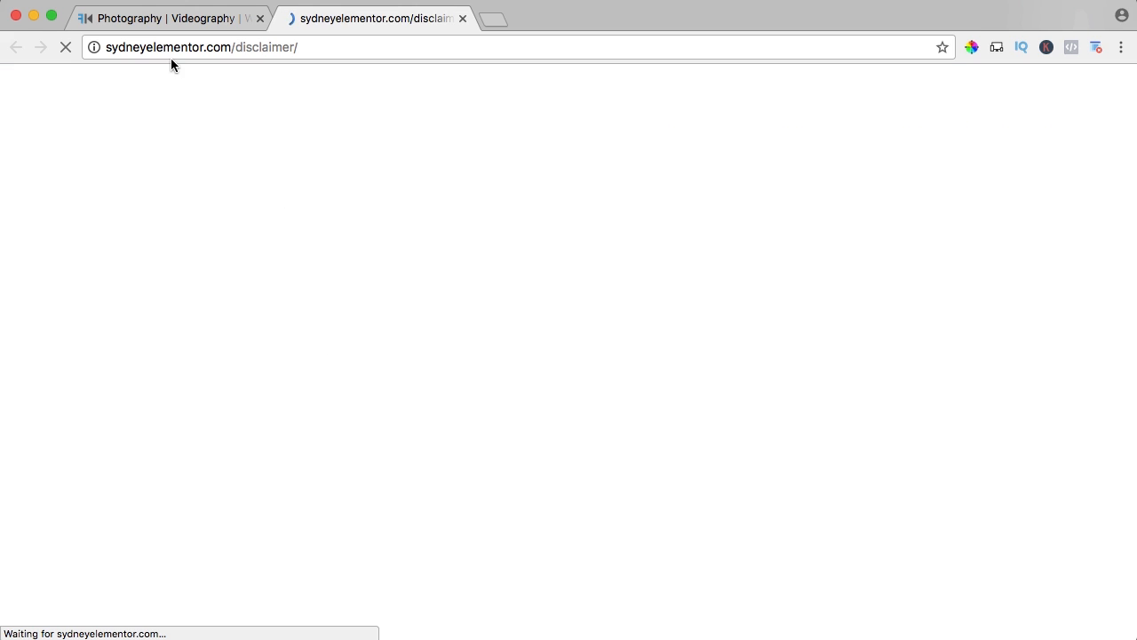
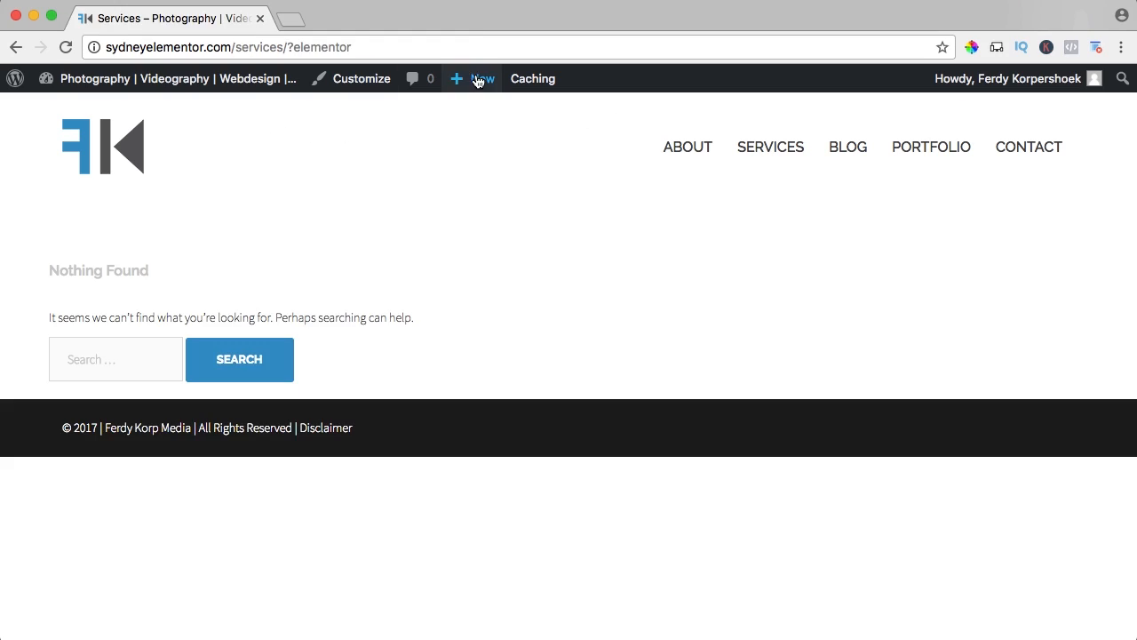
# Publish a new page titled "Our Services" with the Full width template and open it in the Elementor editor.
pyautogui.moveTo(462, 78)
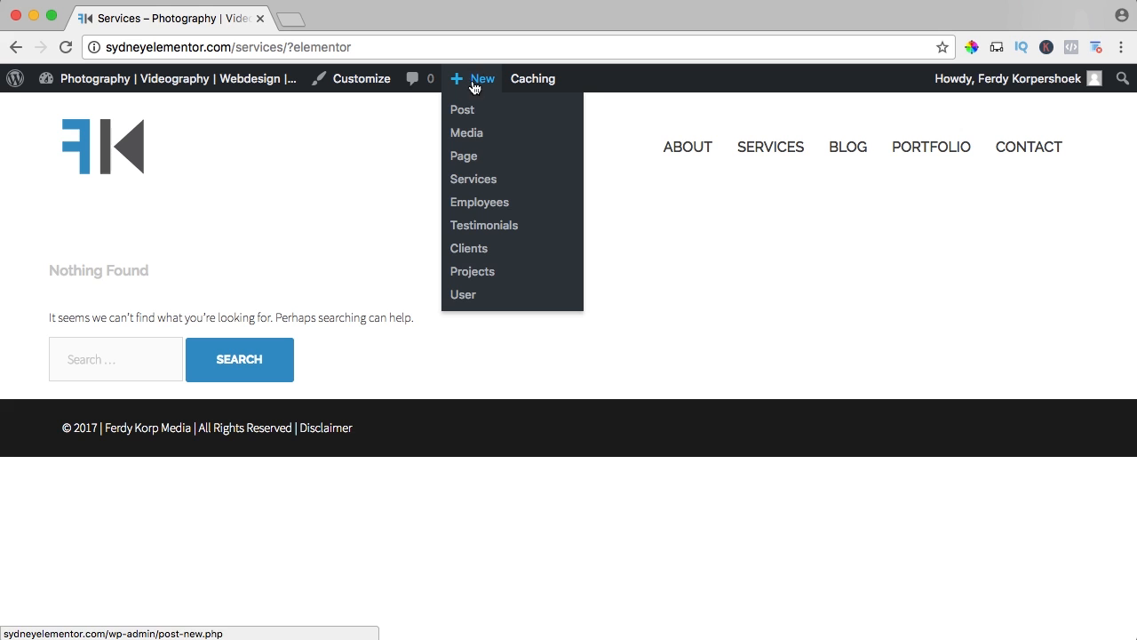
pyautogui.click(463, 156)
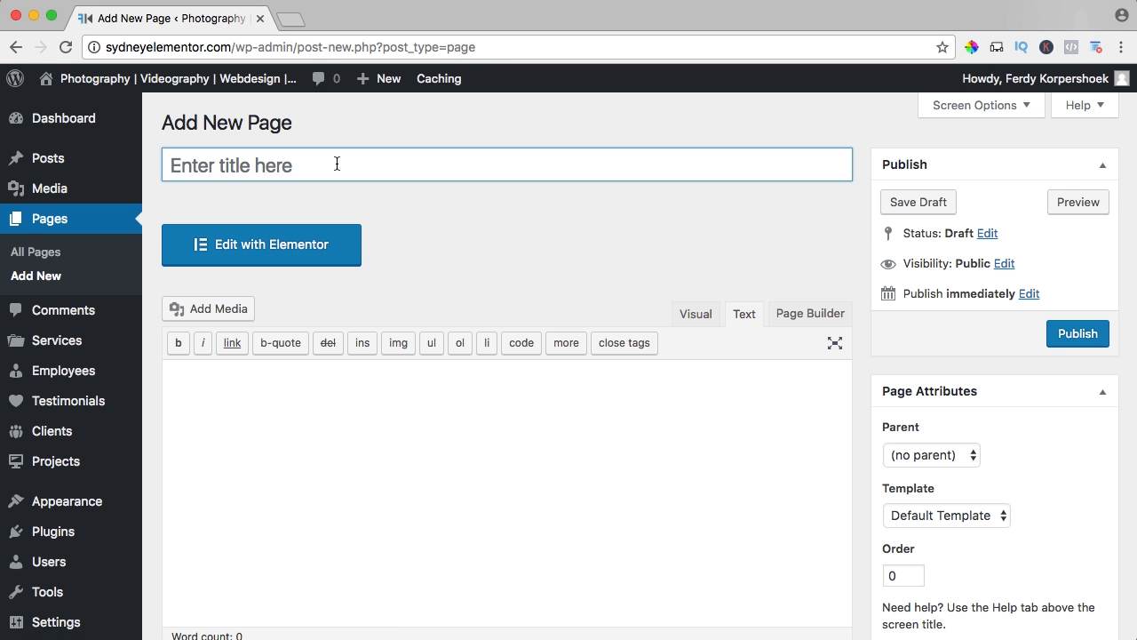
pyautogui.write('Our Ser')
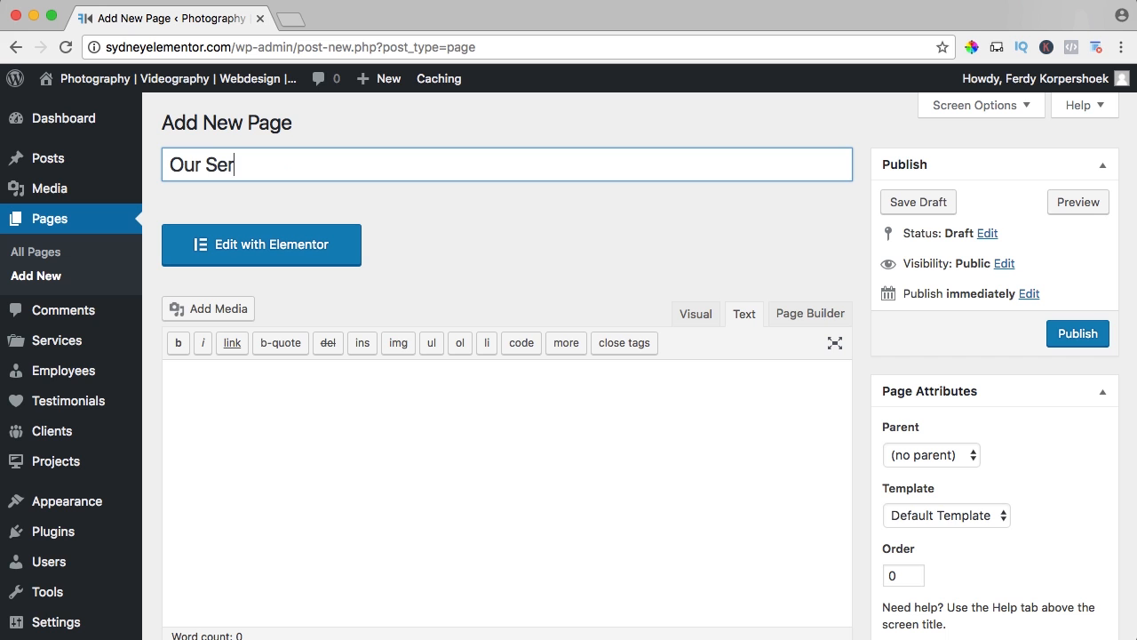
pyautogui.write('vices')
pyautogui.click(934, 514)
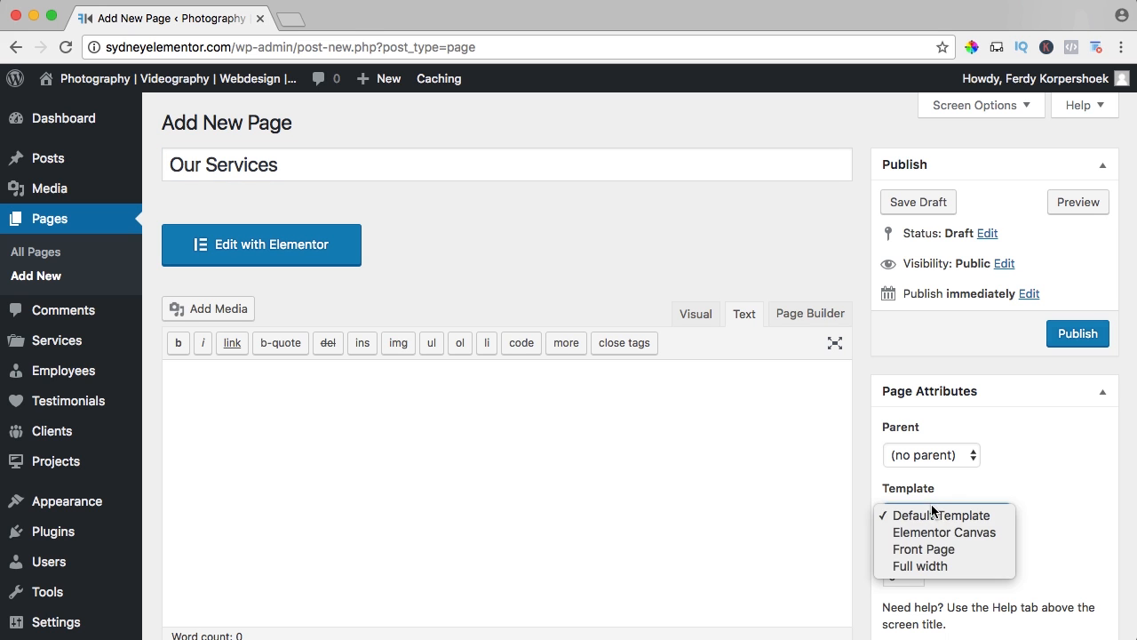
pyautogui.click(922, 566)
pyautogui.click(1075, 336)
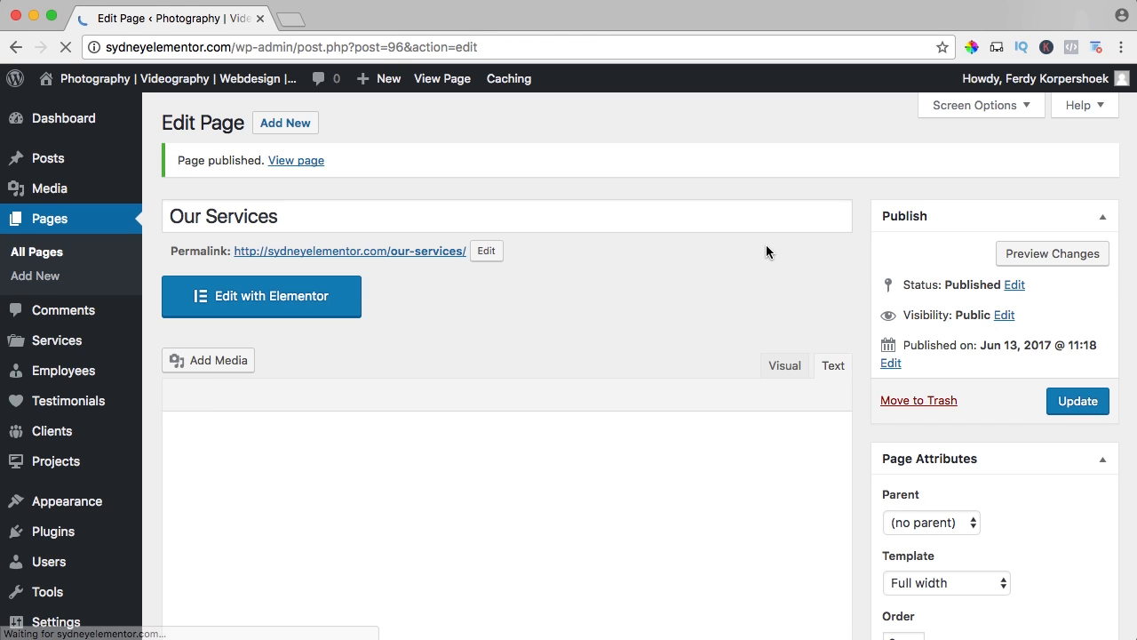
pyautogui.click(277, 302)
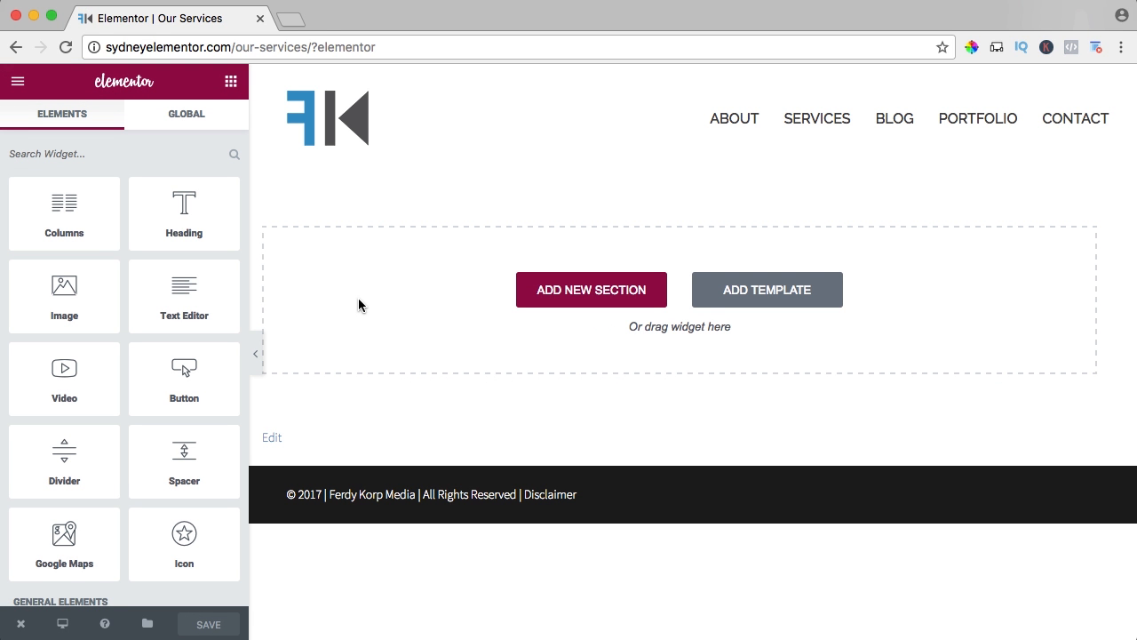
pyautogui.click(292, 20)
pyautogui.write('ferdykorpmedi')
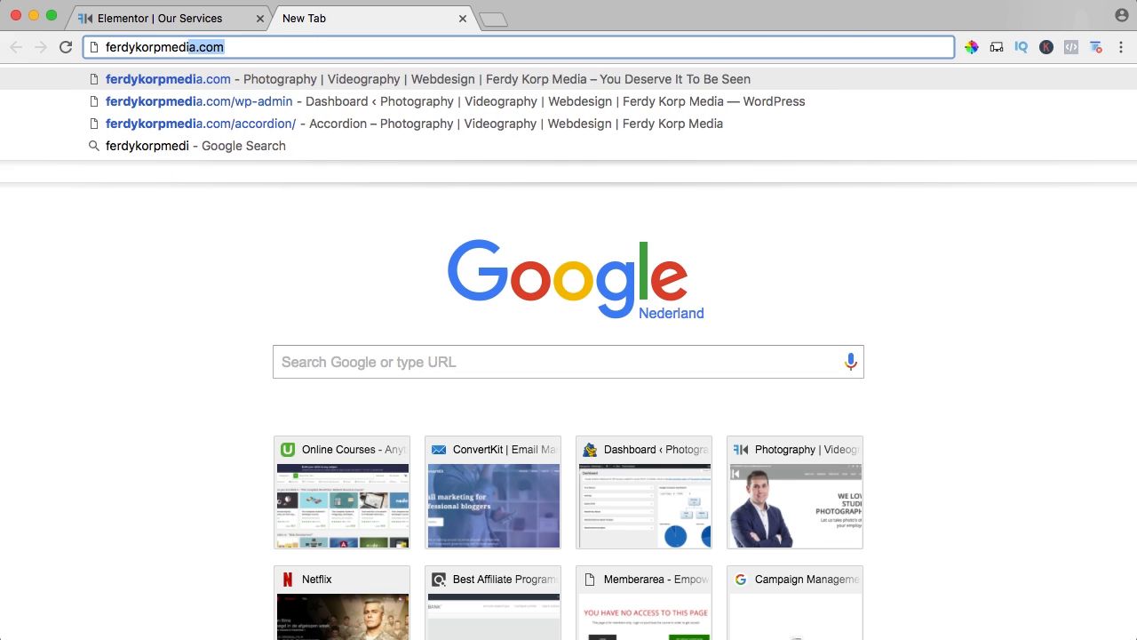
pyautogui.press('Return')
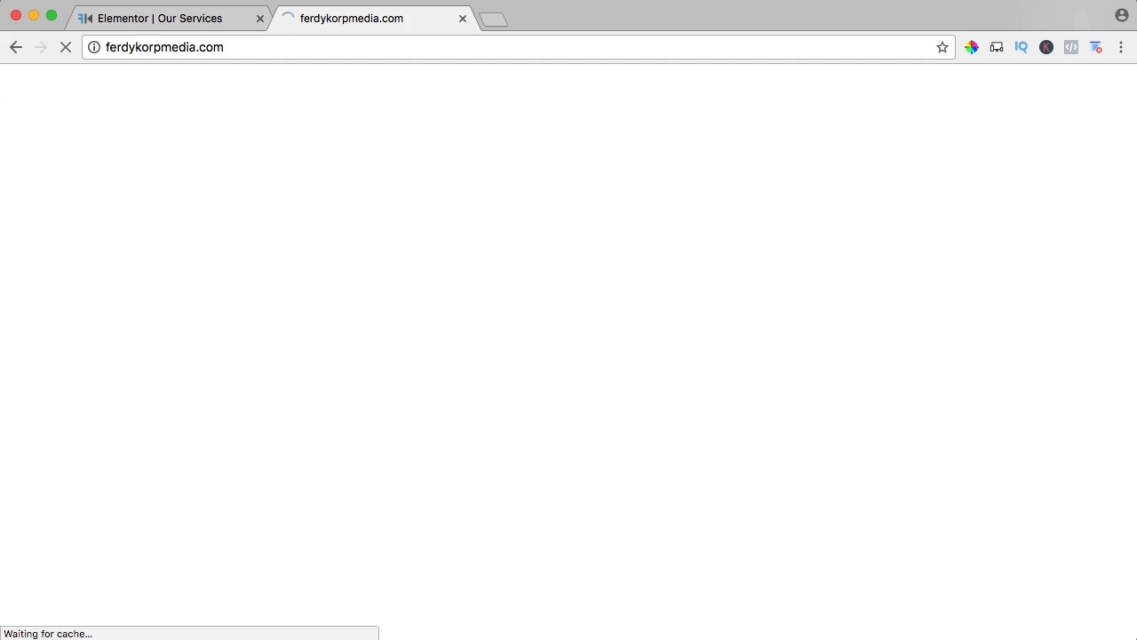
pyautogui.click(461, 19)
# Add a new single-column section to the page and stretch it to the full page width.
pyautogui.click(583, 290)
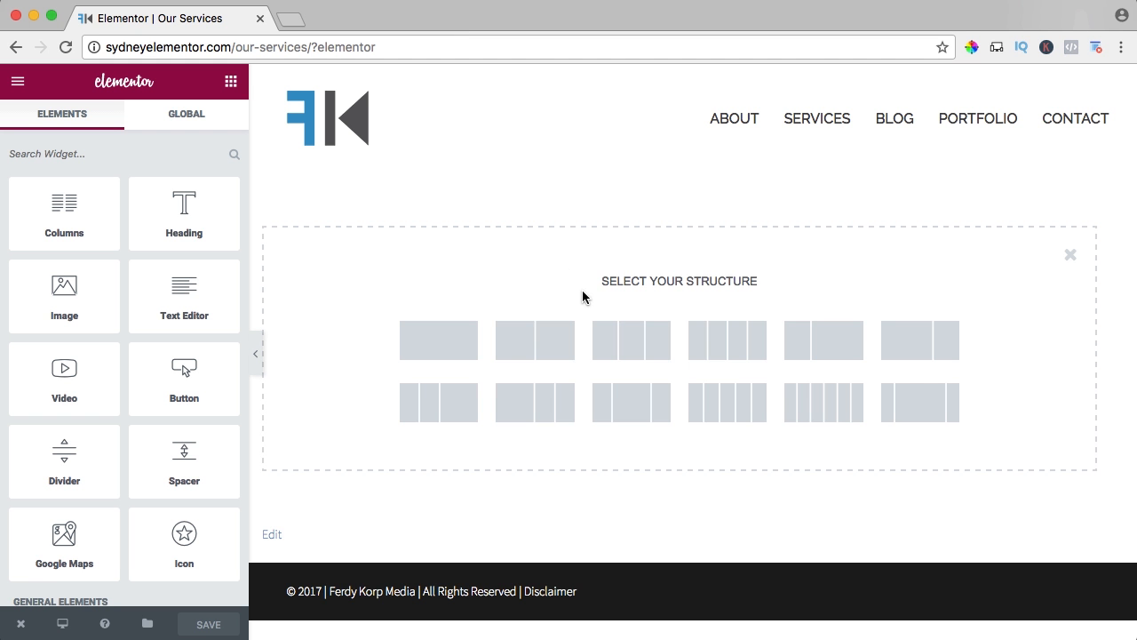
pyautogui.click(420, 344)
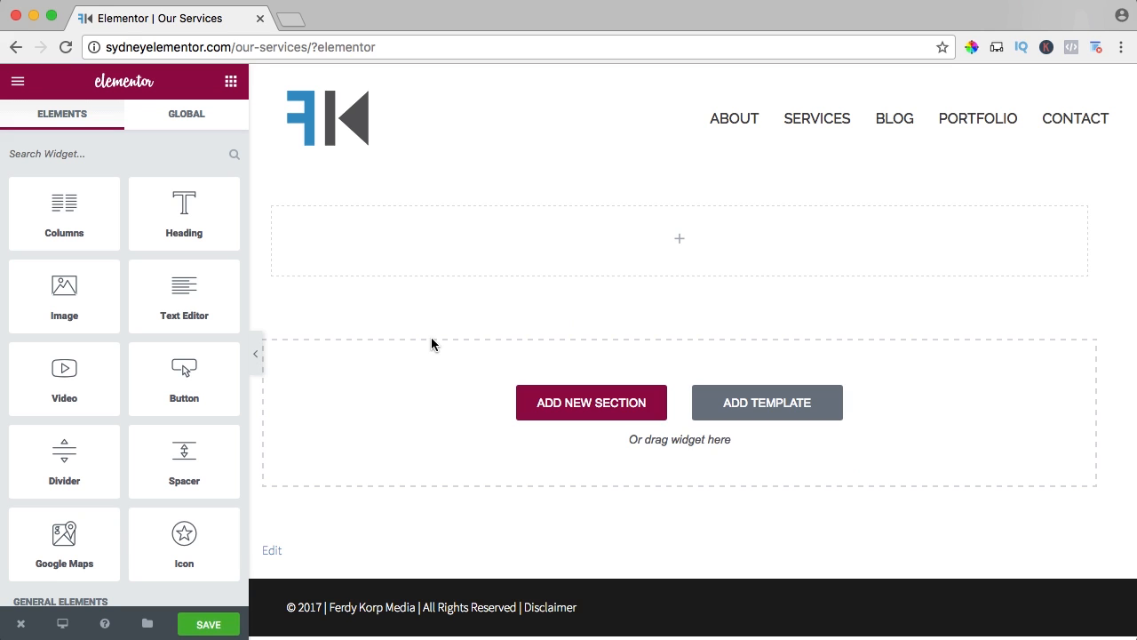
pyautogui.click(344, 188)
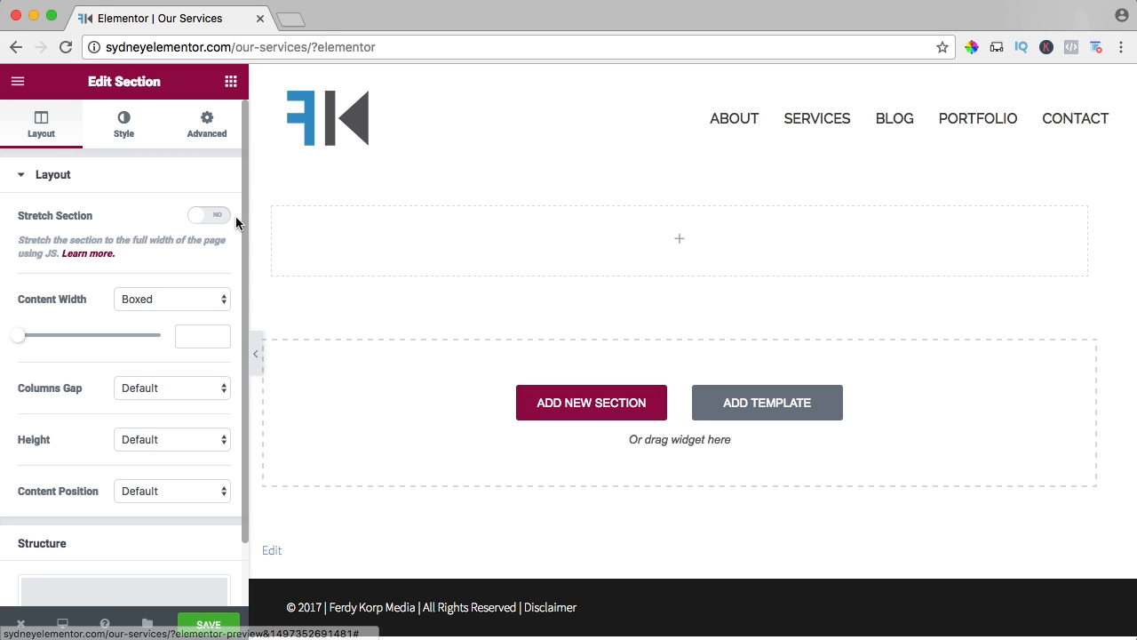
pyautogui.click(210, 216)
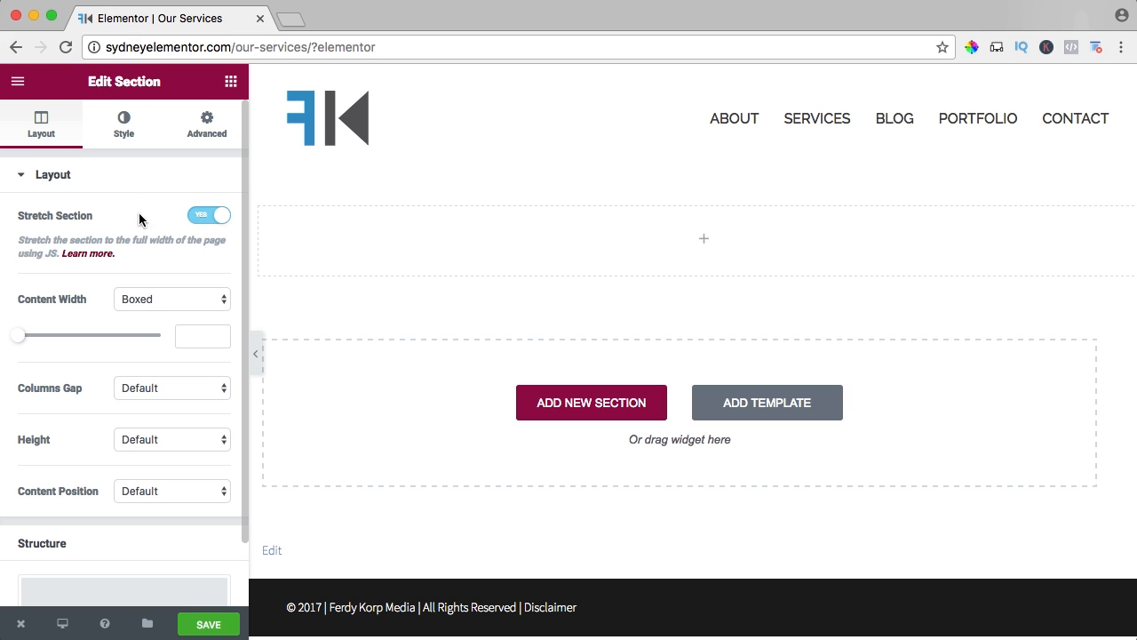
# Give the section a Classic background using the library photo of the woman standing in the grass.
pyautogui.click(123, 129)
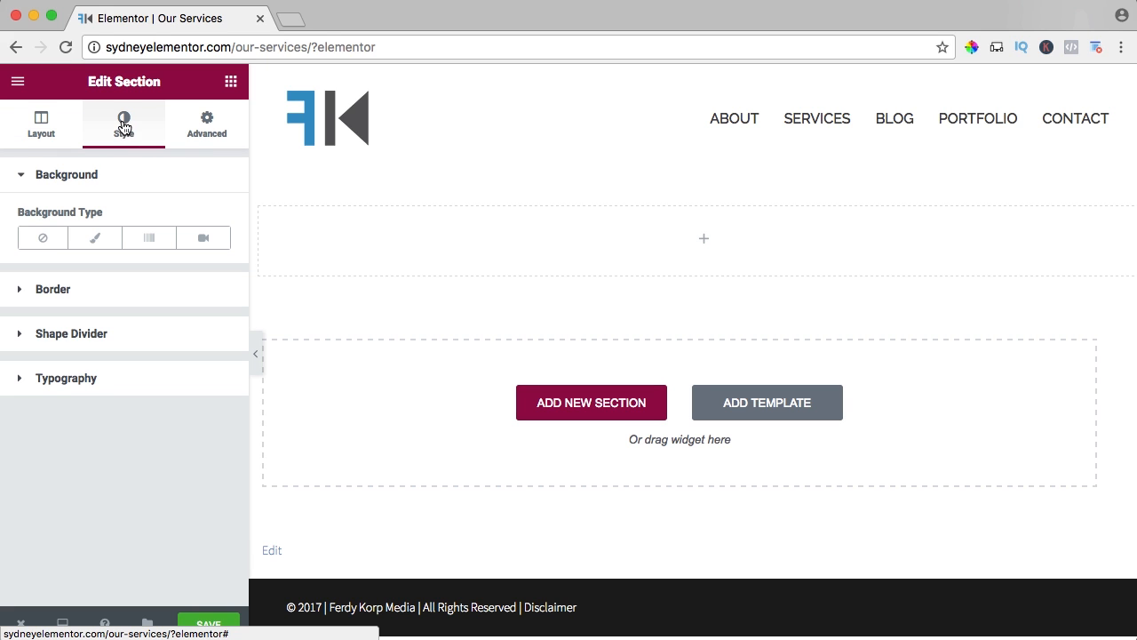
pyautogui.click(87, 242)
pyautogui.click(101, 404)
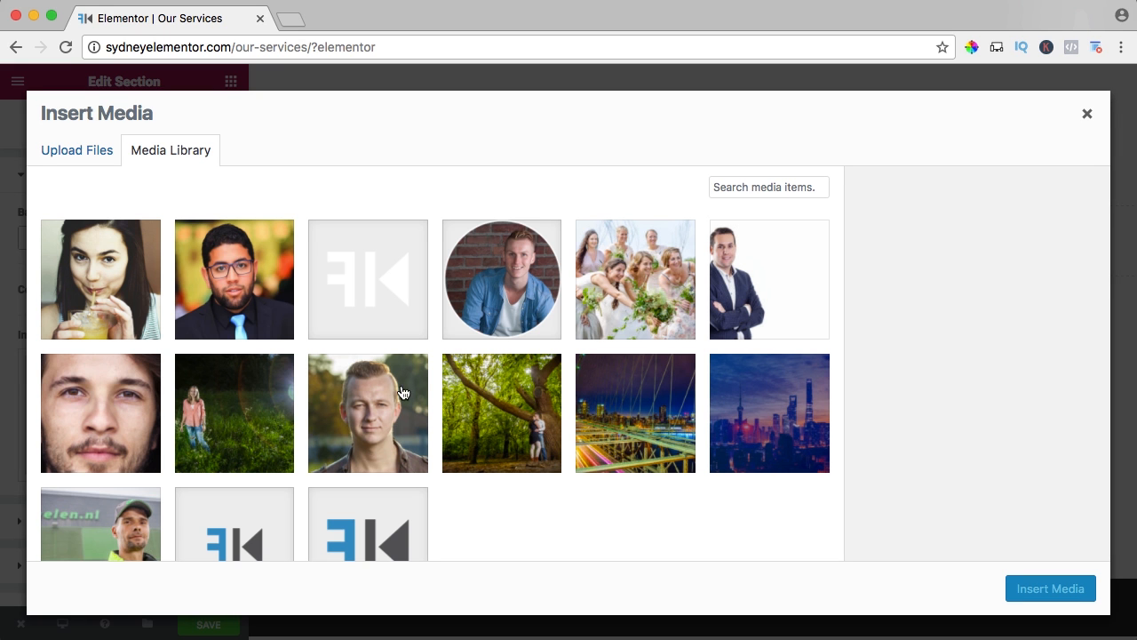
pyautogui.click(255, 414)
pyautogui.click(1041, 593)
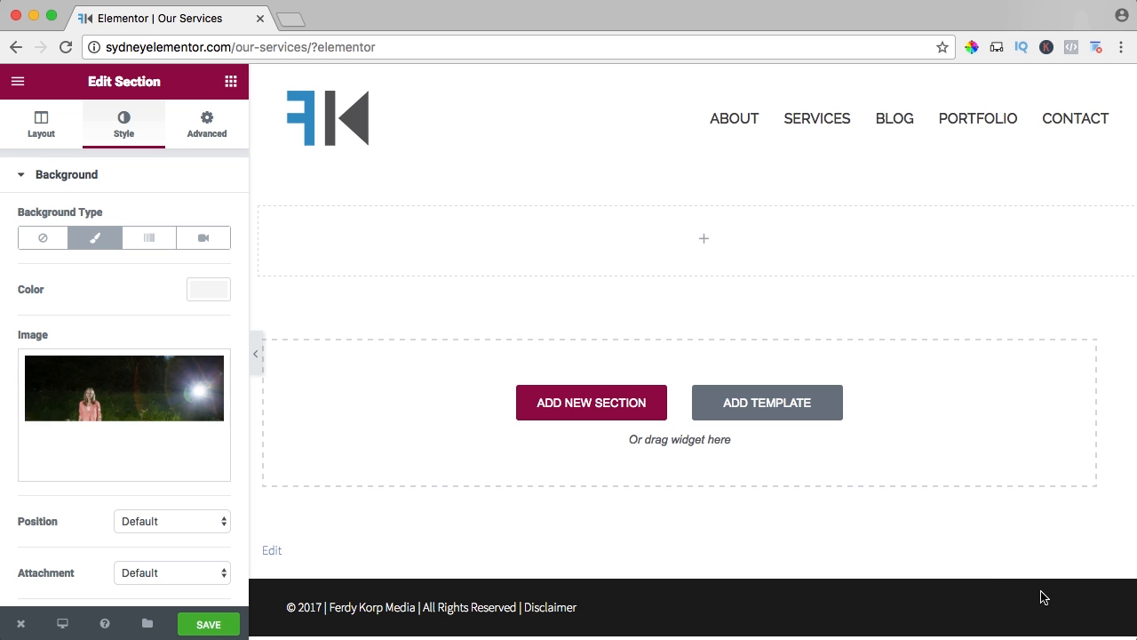
# Switch the section's height to Min Height and set the minimum height to 300 px.
pyautogui.click(41, 122)
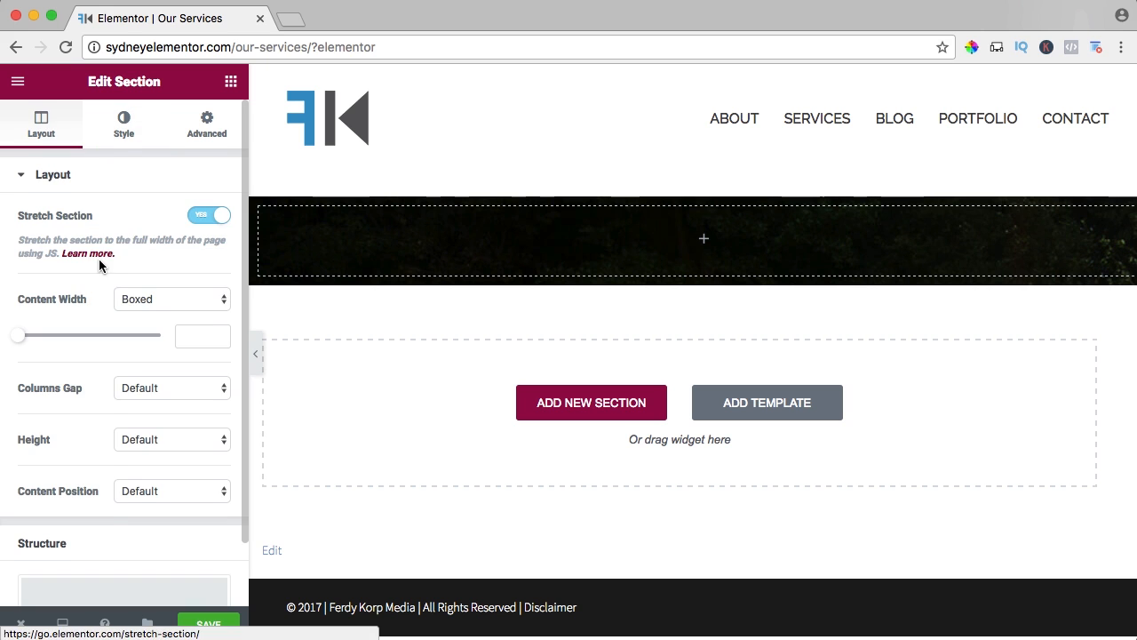
pyautogui.scroll(-2, 98, 258)
pyautogui.click(136, 367)
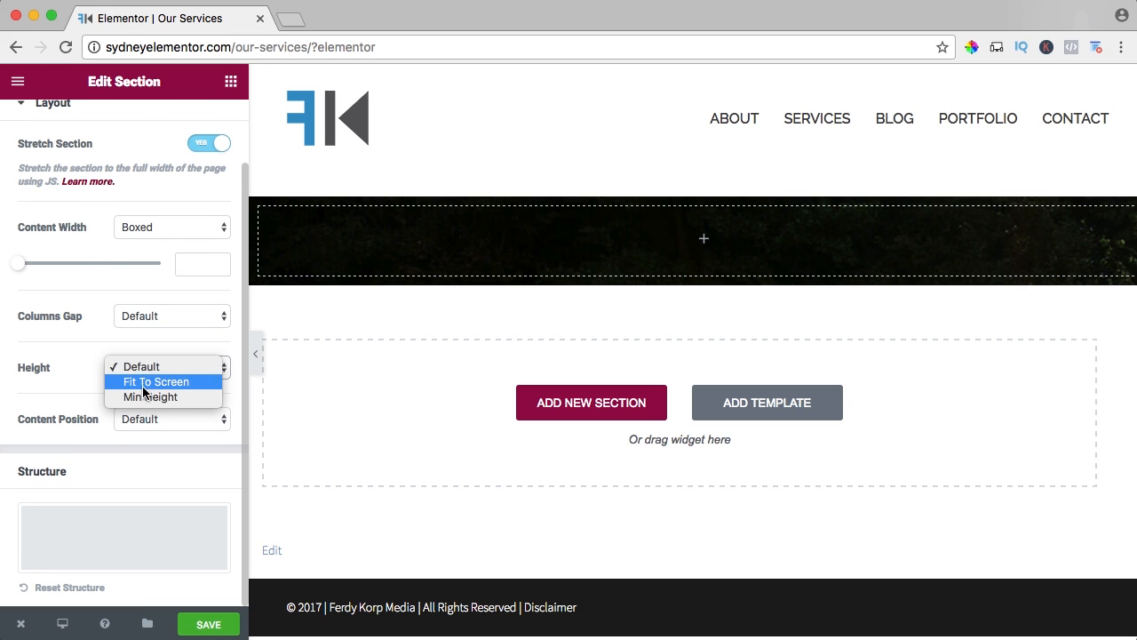
pyautogui.click(139, 397)
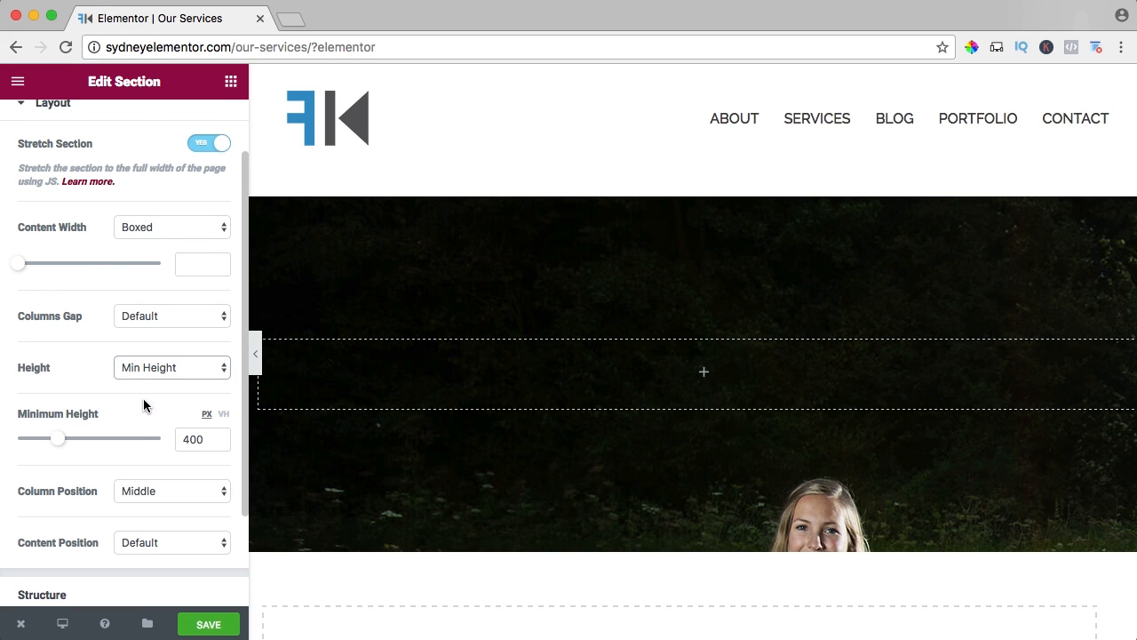
pyautogui.doubleClick(190, 440)
pyautogui.write('300')
pyautogui.press('Tab')
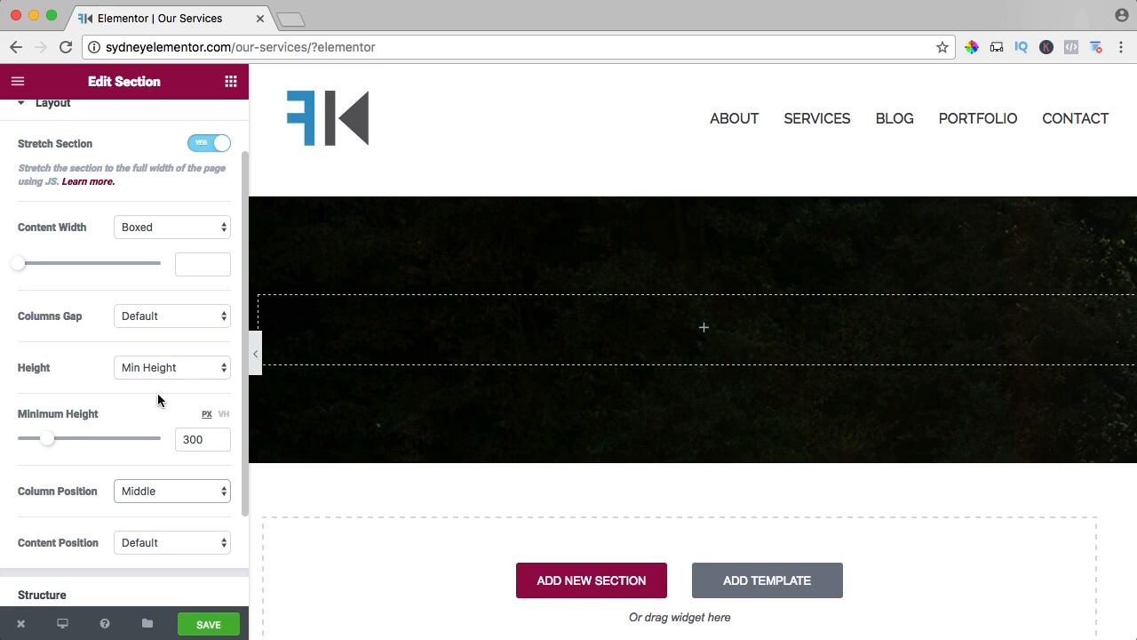
# Set the section's background image attachment to Fixed and its size to Cover.
pyautogui.scroll(2, 155, 315)
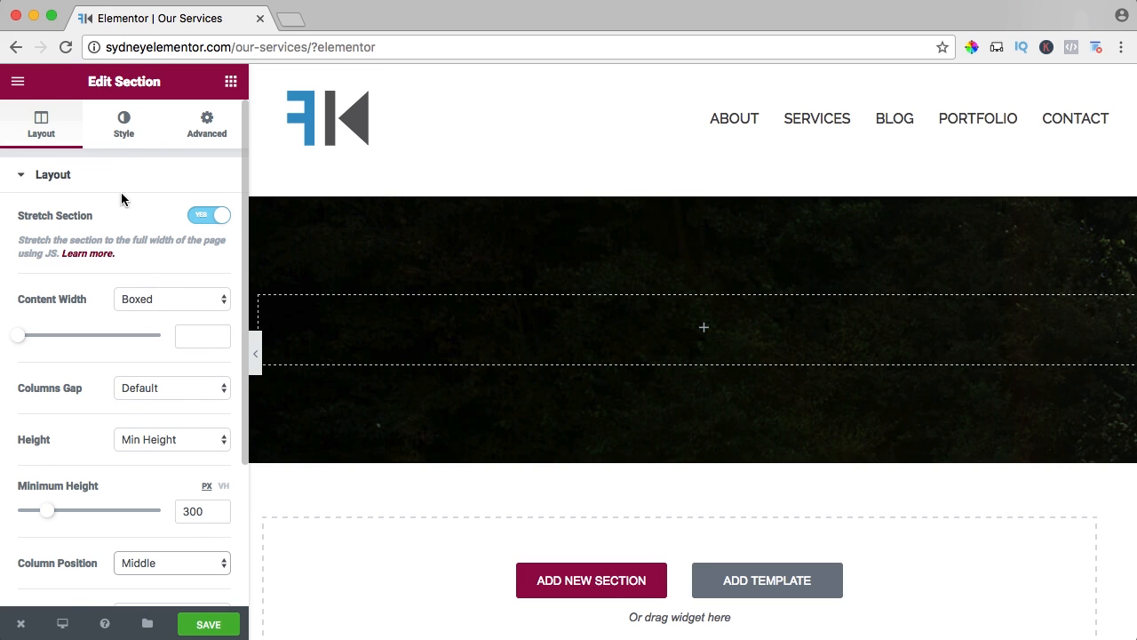
pyautogui.click(125, 129)
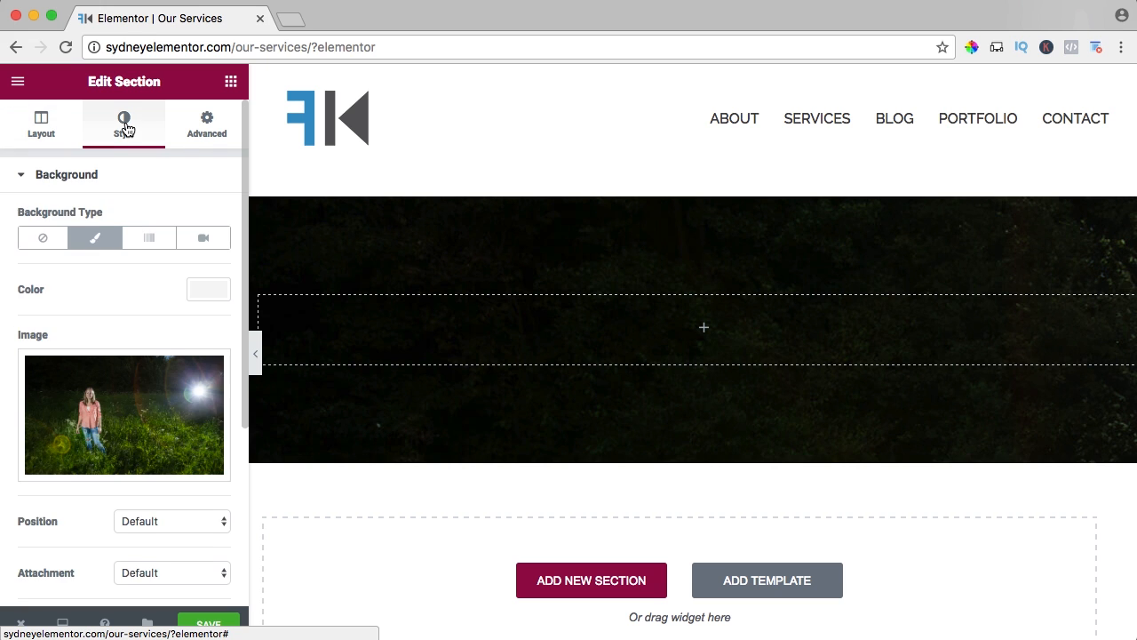
pyautogui.scroll(-5, 145, 302)
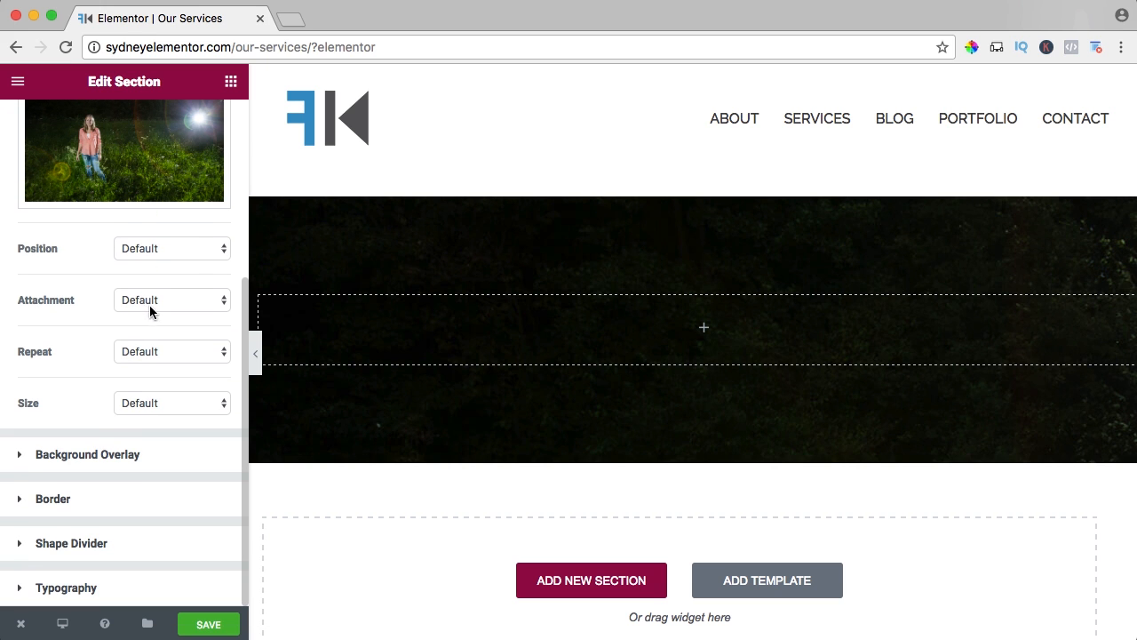
pyautogui.click(148, 304)
pyautogui.click(137, 329)
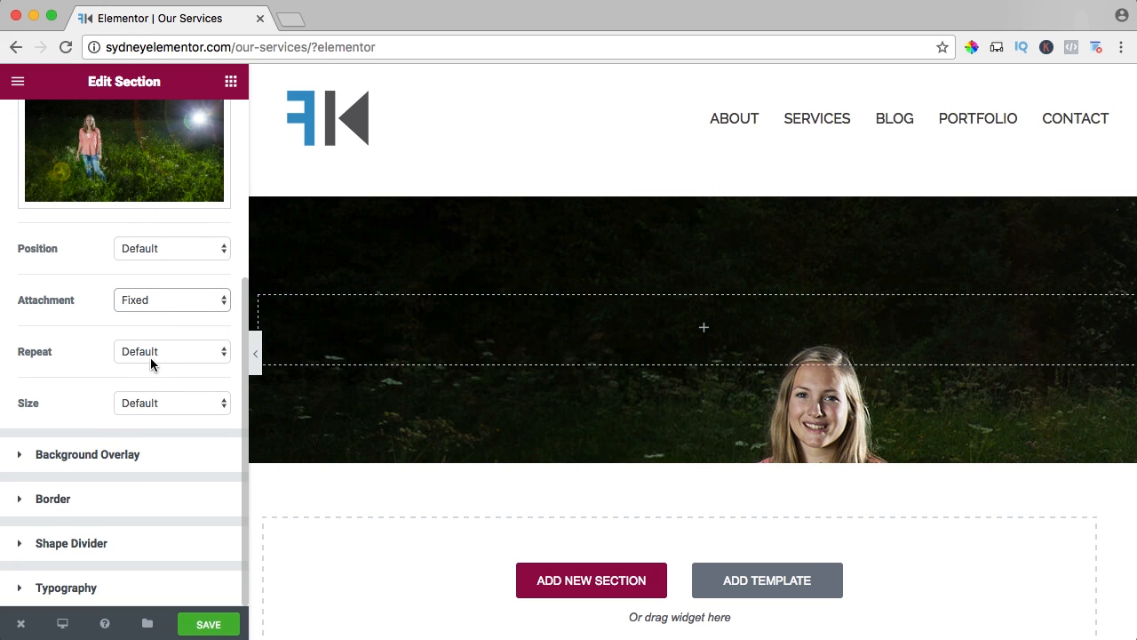
pyautogui.click(159, 404)
pyautogui.click(142, 432)
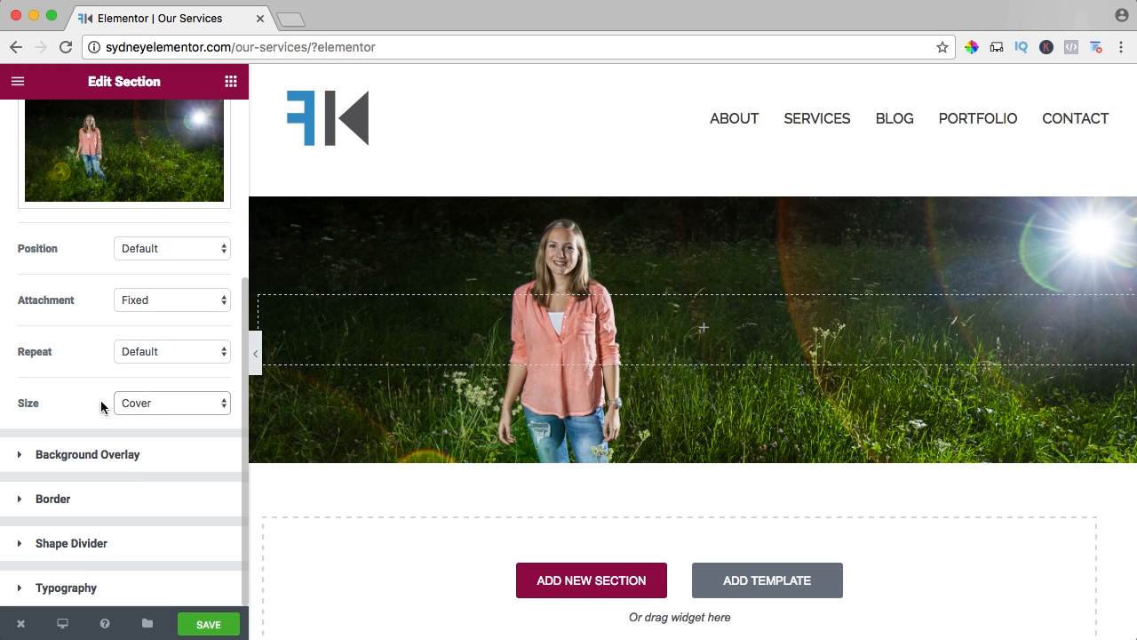
# Add a gradient background overlay to the section with black (#000000) as the first color.
pyautogui.click(71, 455)
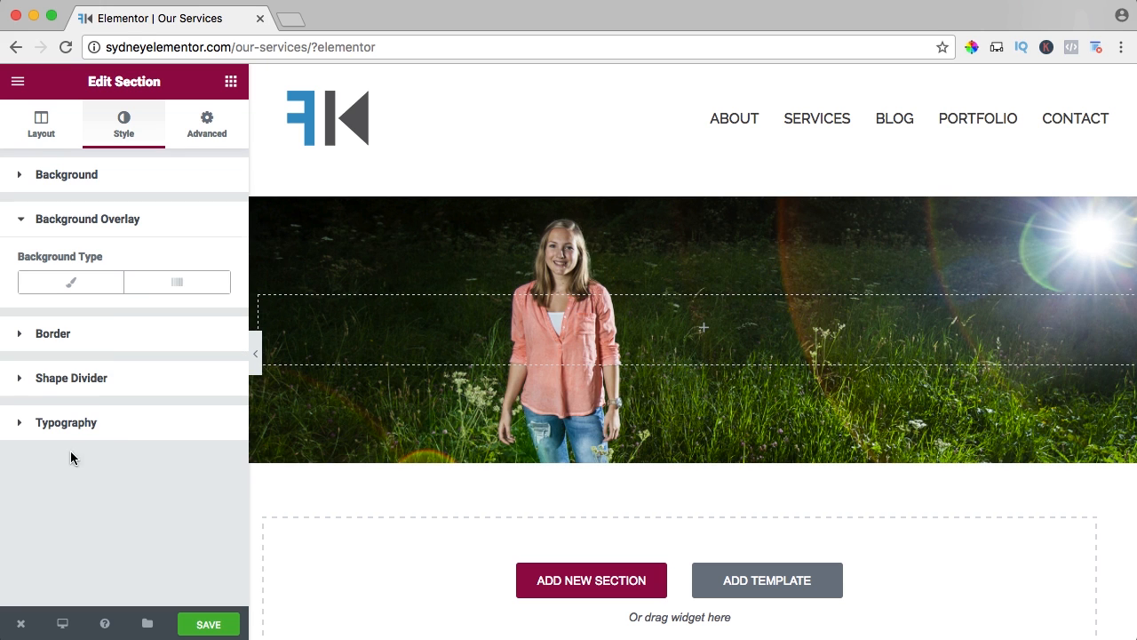
pyautogui.click(177, 284)
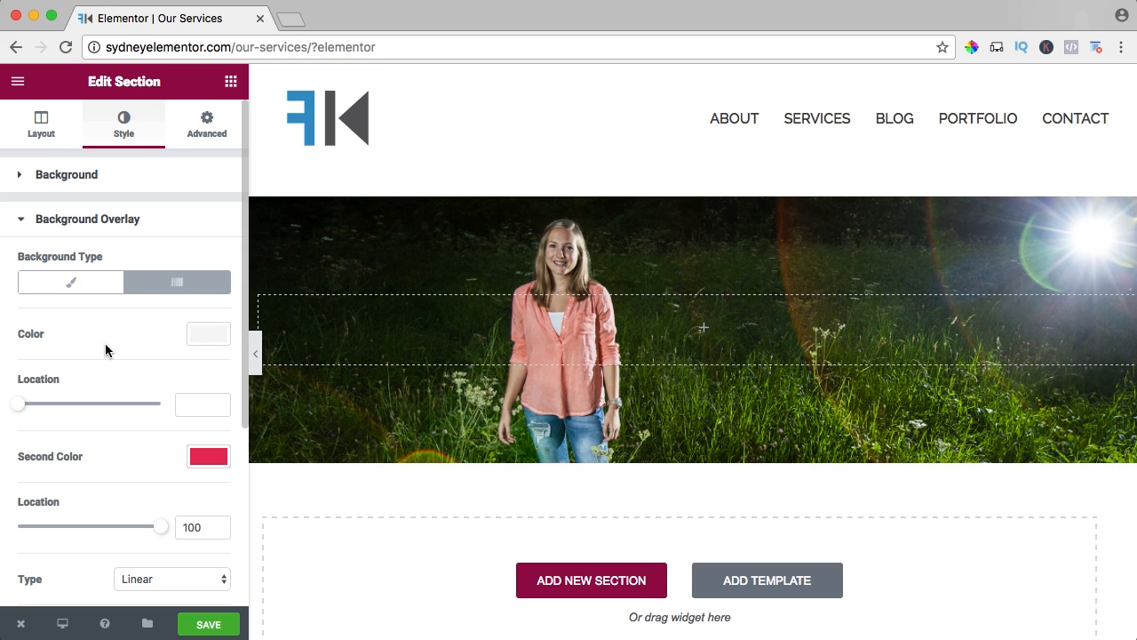
pyautogui.click(204, 339)
pyautogui.click(217, 361)
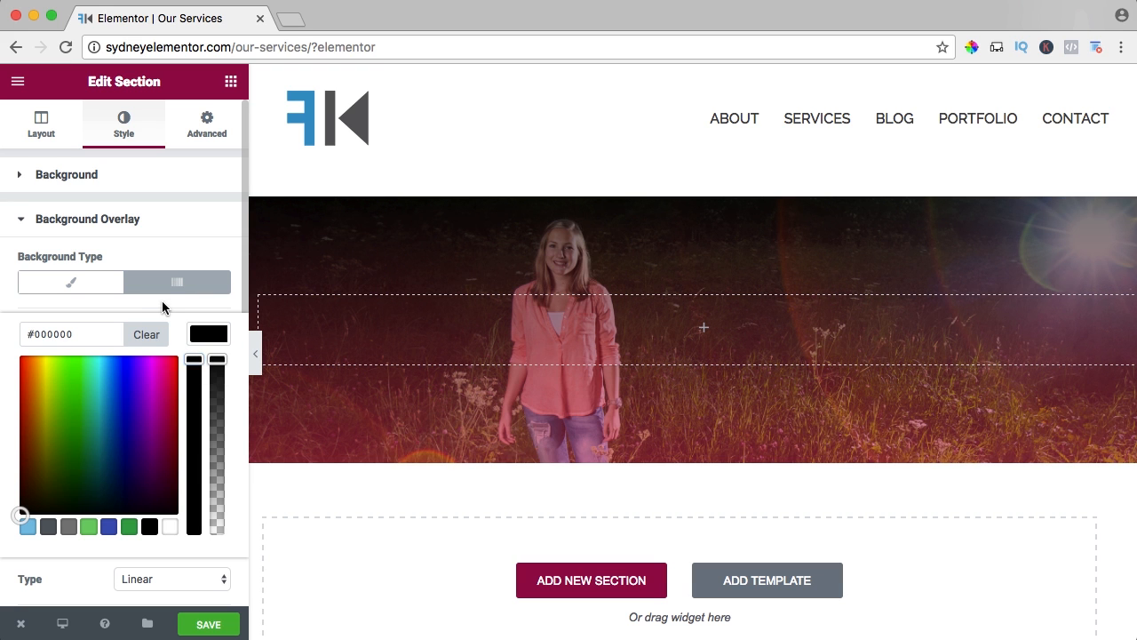
pyautogui.click(163, 306)
# Set the overlay gradient's second color to the brand blue #2d95c8.
pyautogui.click(203, 458)
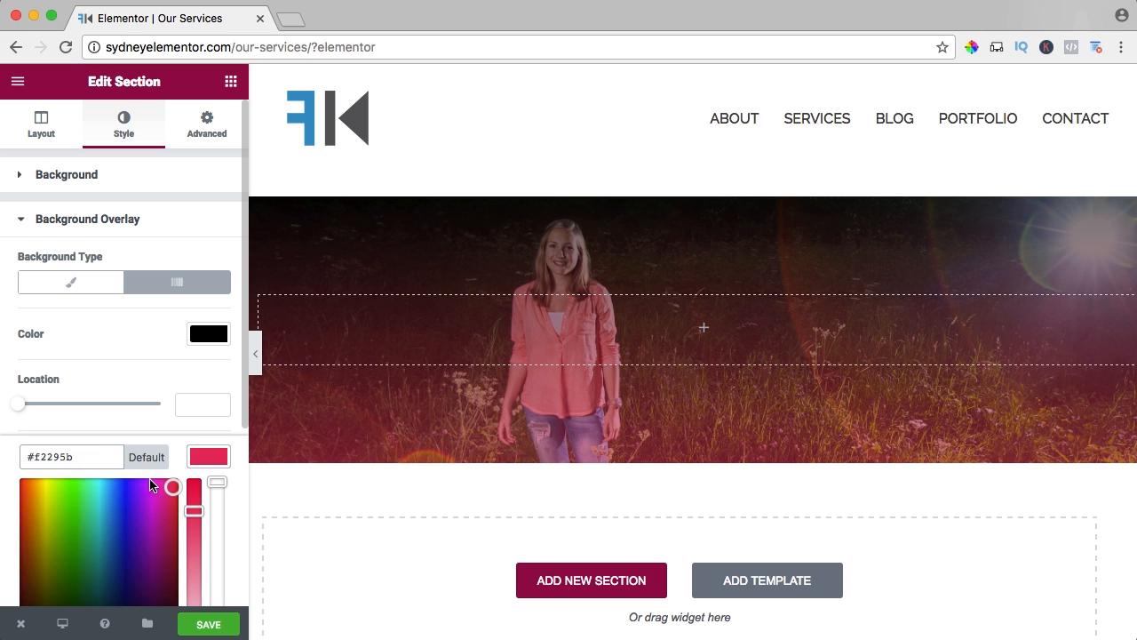
pyautogui.click(127, 497)
pyautogui.scroll(-1, 131, 462)
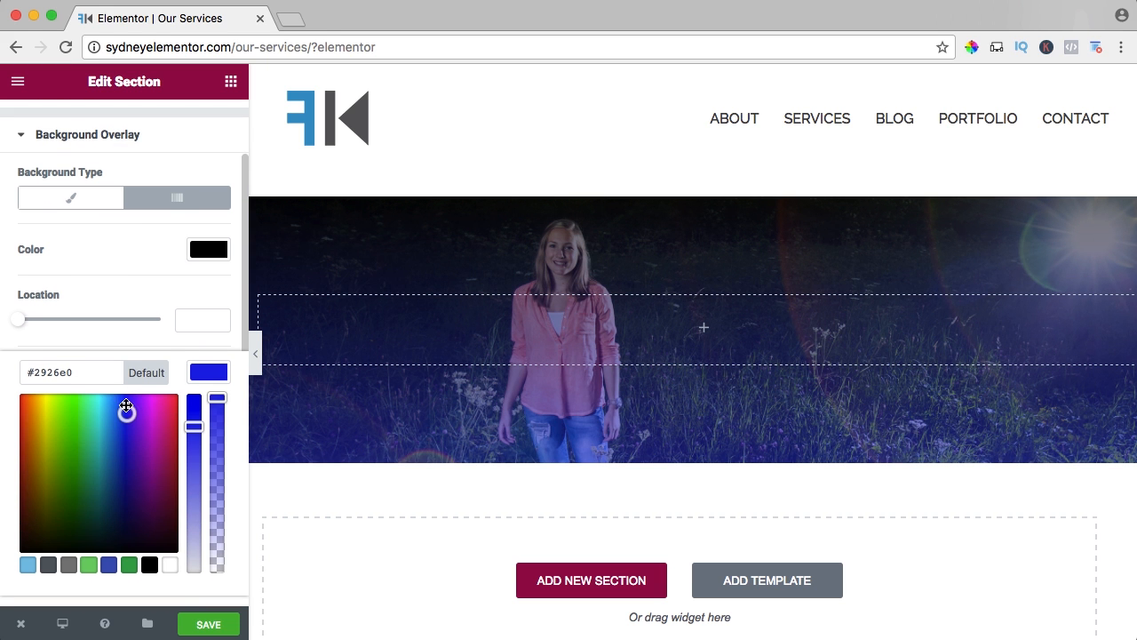
pyautogui.moveTo(127, 411); pyautogui.dragTo(122, 438)
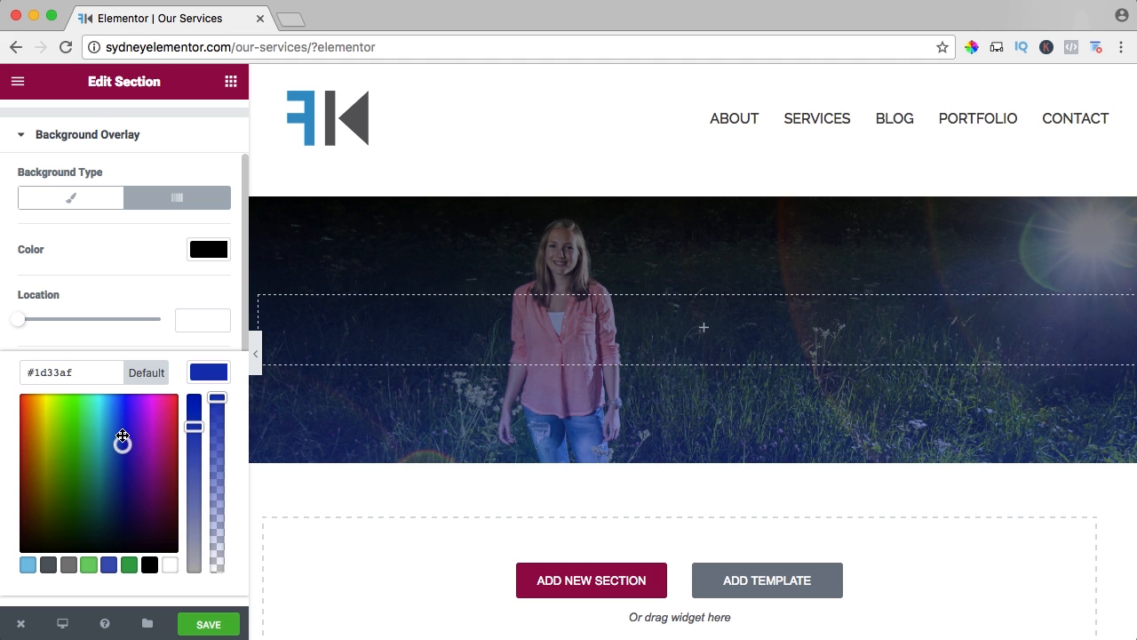
pyautogui.tripleClick(76, 366)
pyautogui.write('#2d95cd')
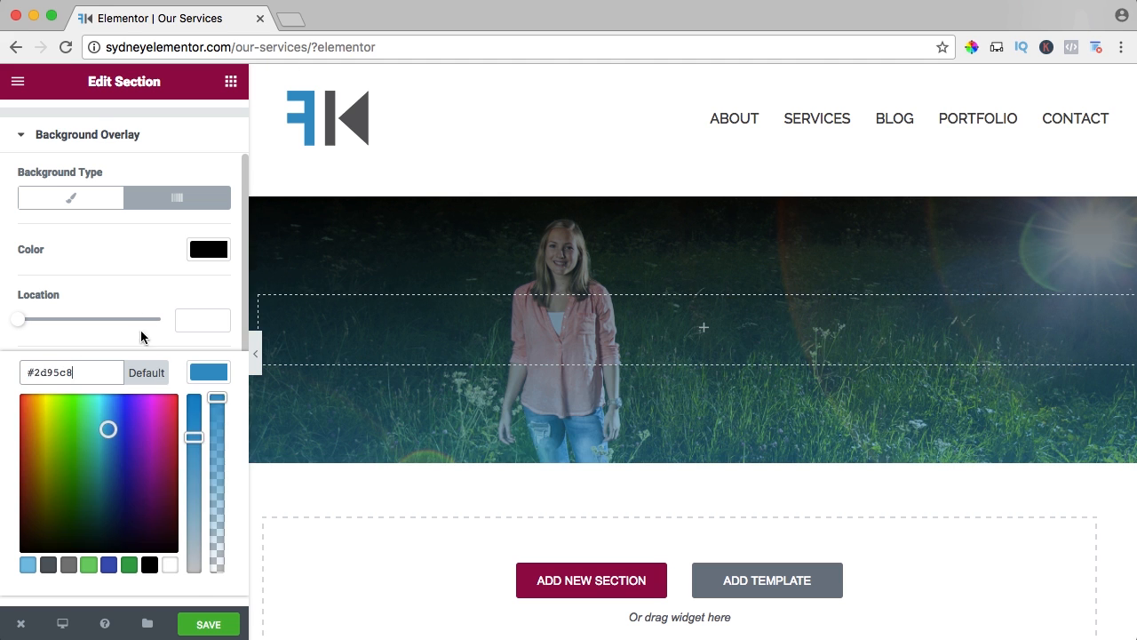
pyautogui.click(149, 283)
# Try out different transparency levels for the overlay gradient's black and blue colors.
pyautogui.click(205, 256)
pyautogui.moveTo(217, 274)
pyautogui.mouseDown()
pyautogui.moveTo(227, 493)
pyautogui.moveTo(209, 266)
pyautogui.mouseUp()
pyautogui.scroll(-3, 208, 279)
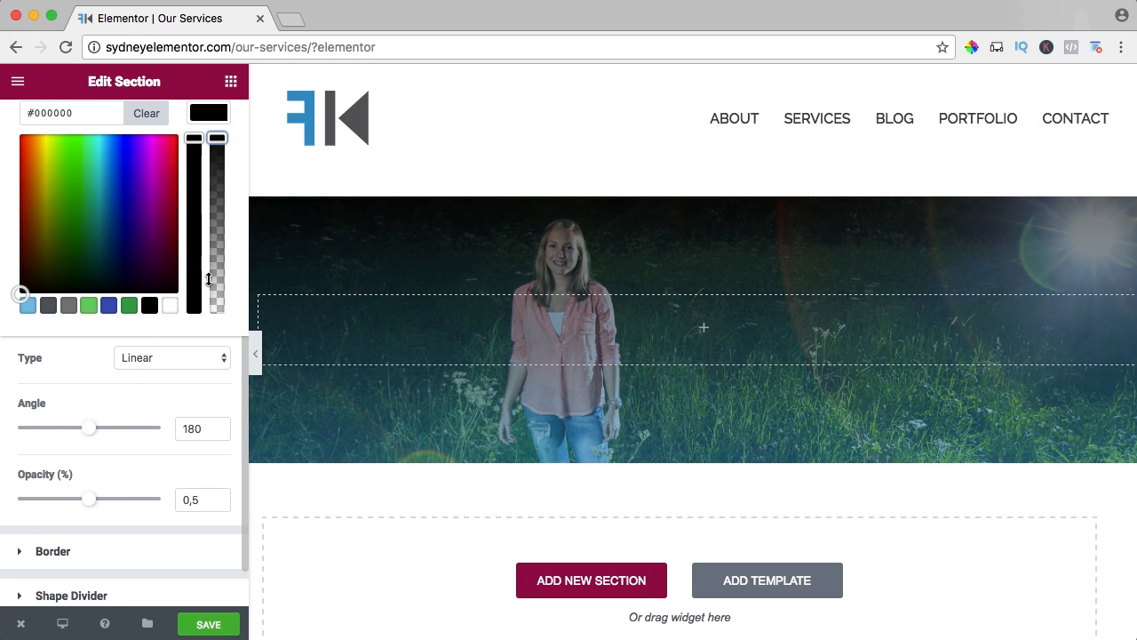
pyautogui.scroll(3, 164, 225)
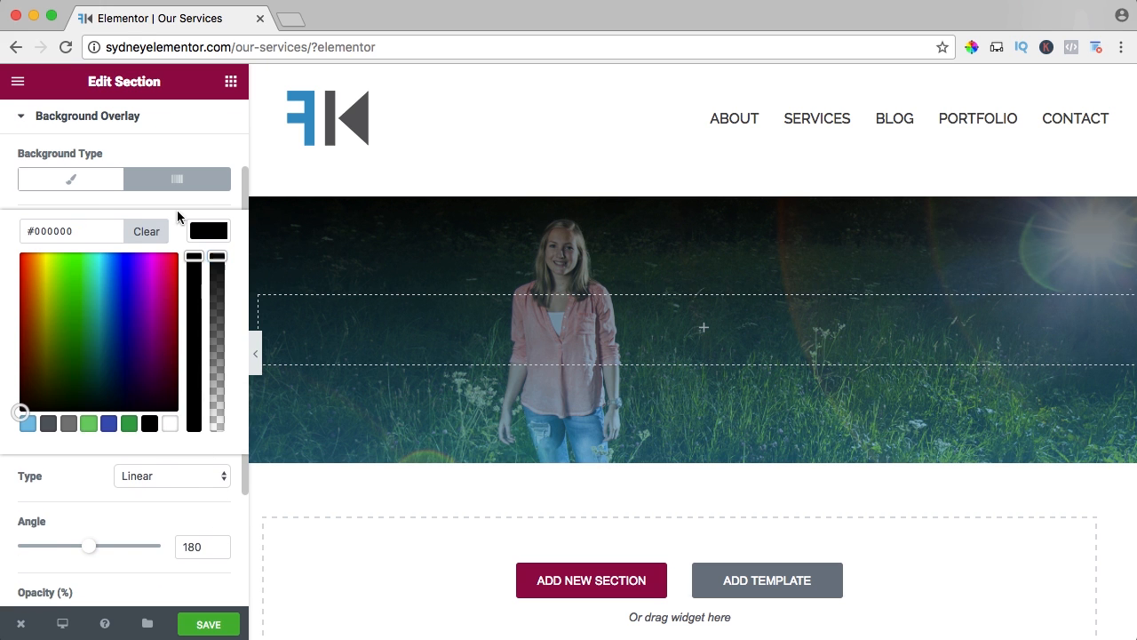
pyautogui.click(176, 210)
pyautogui.click(218, 354)
pyautogui.moveTo(217, 380); pyautogui.dragTo(220, 519)
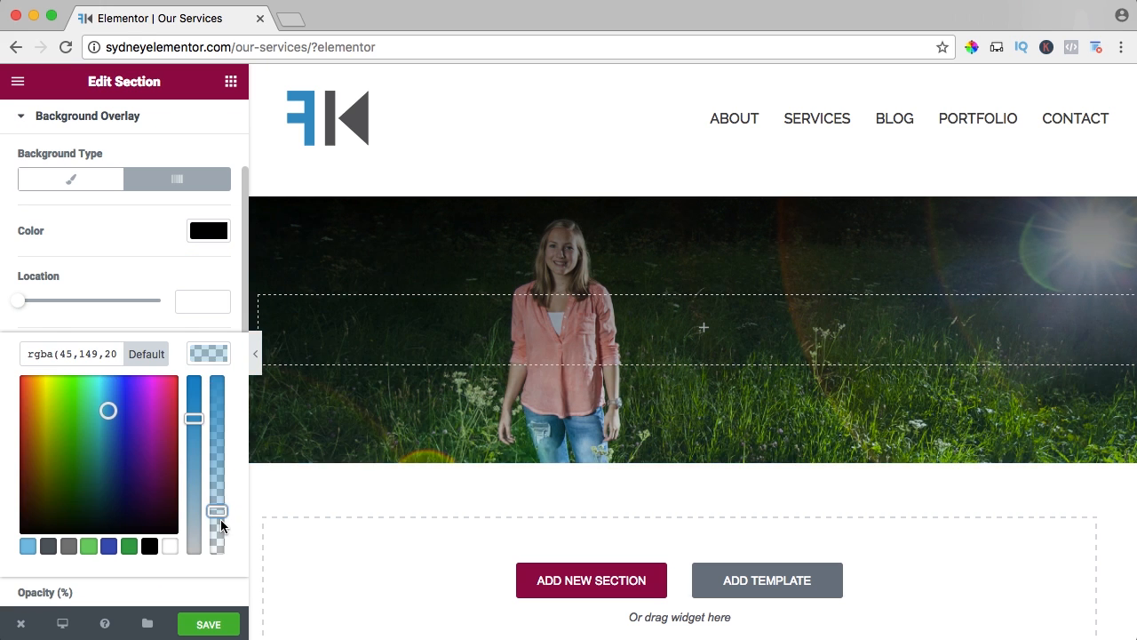
# Save the Our Services page with the opaque blue second color in the overlay gradient.
pyautogui.click(208, 624)
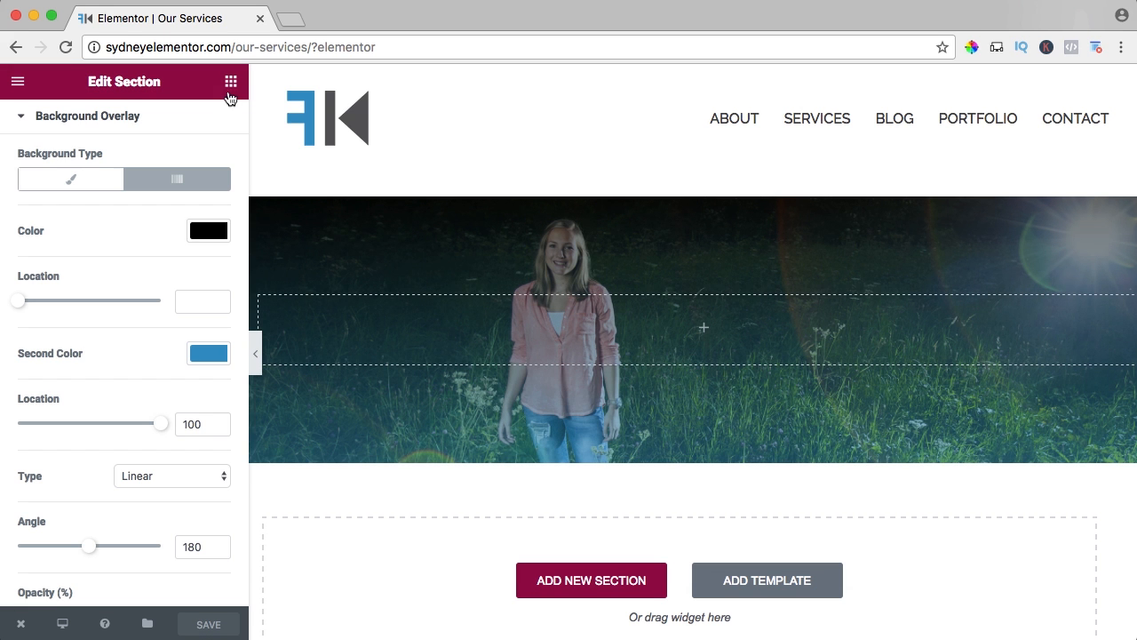
# Add a heading to the header section, paste the copied "WE LOVE WHAT WE DO!" text as its title, and set its link to #.
pyautogui.click(230, 83)
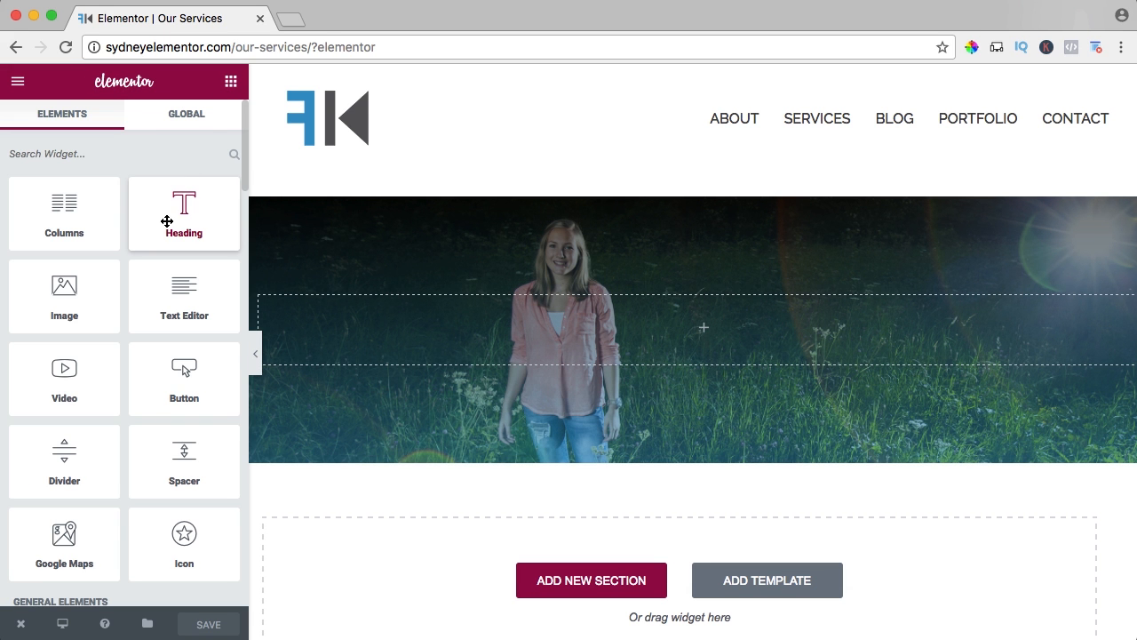
pyautogui.moveTo(167, 221); pyautogui.dragTo(531, 334)
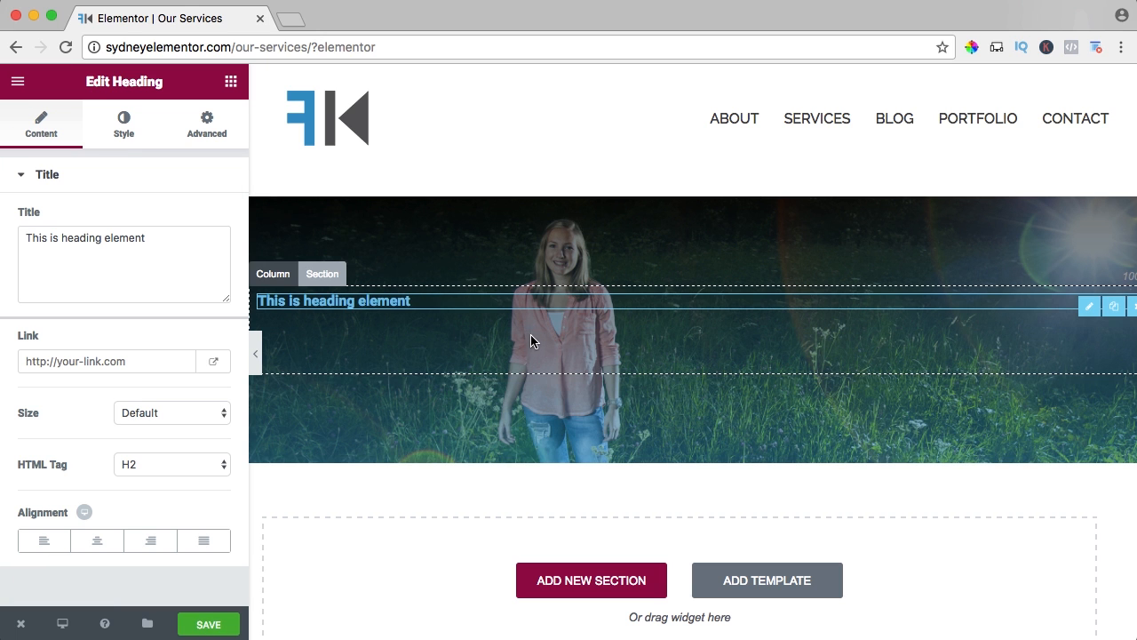
pyautogui.tripleClick(127, 254)
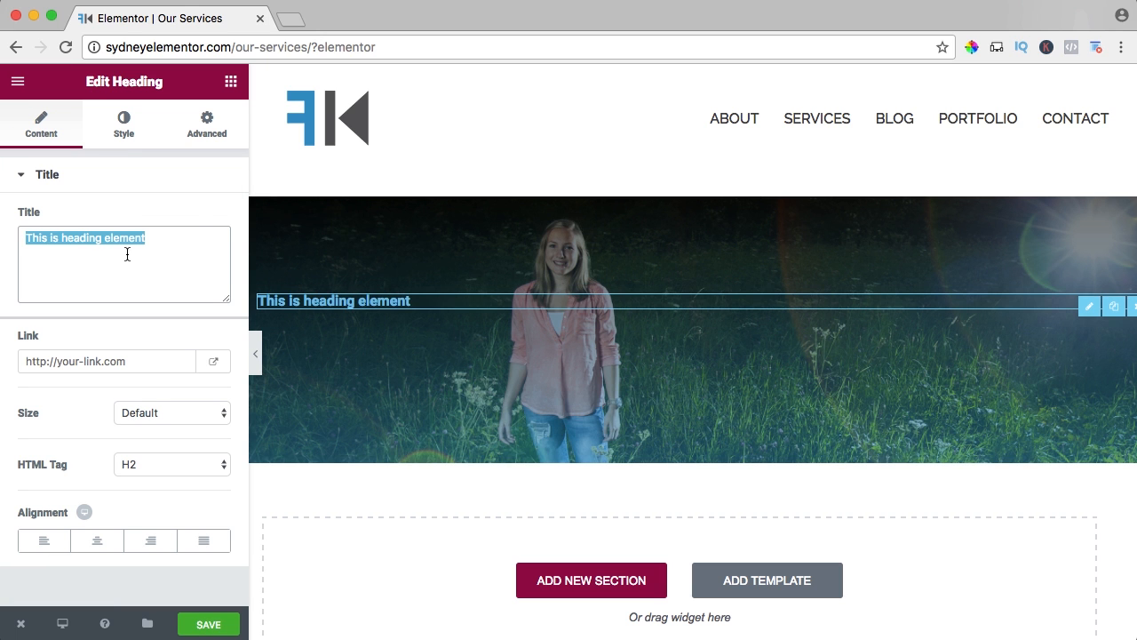
pyautogui.write('WE LOVE WHAT WE DO! WE MAKE PHOTO’S, FILMS AND WEBSITES! IN ALL OUR WORK WE LOVE TO SHOW QUALITY! HIGH QUALITY PHOTO’S, FILMS AND WEBSITES! WE HOPE ALL OUR CLIËNTS CAN SAY: ‘WOW! THAT IS AMAZING!’ IF WE CAN BE AT ANY SERVICE TO YOU, PLEASE FEEL FREE TO CONTACT US.')
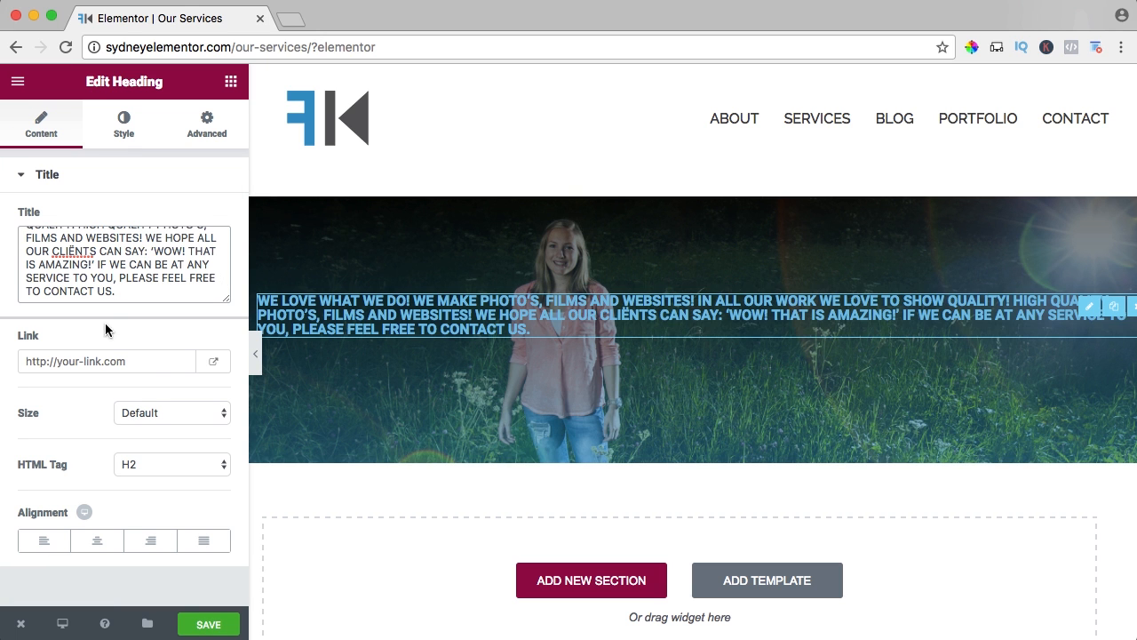
pyautogui.click(84, 366)
pyautogui.write('#')
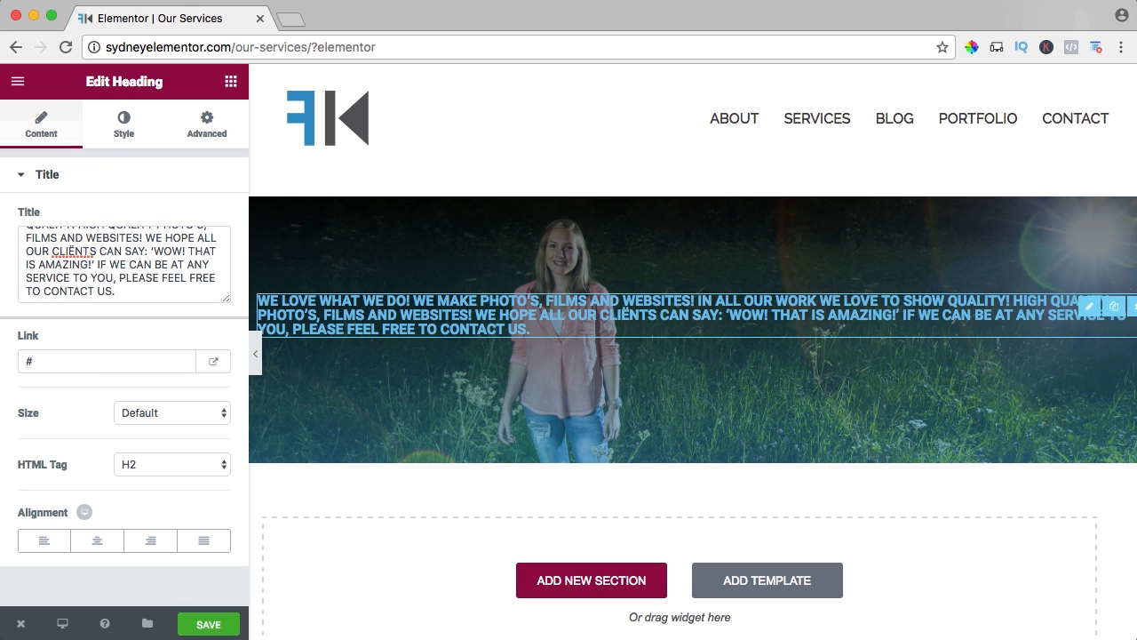
# Compare the Large and Medium heading sizes, settle on Large, and center the heading.
pyautogui.click(158, 414)
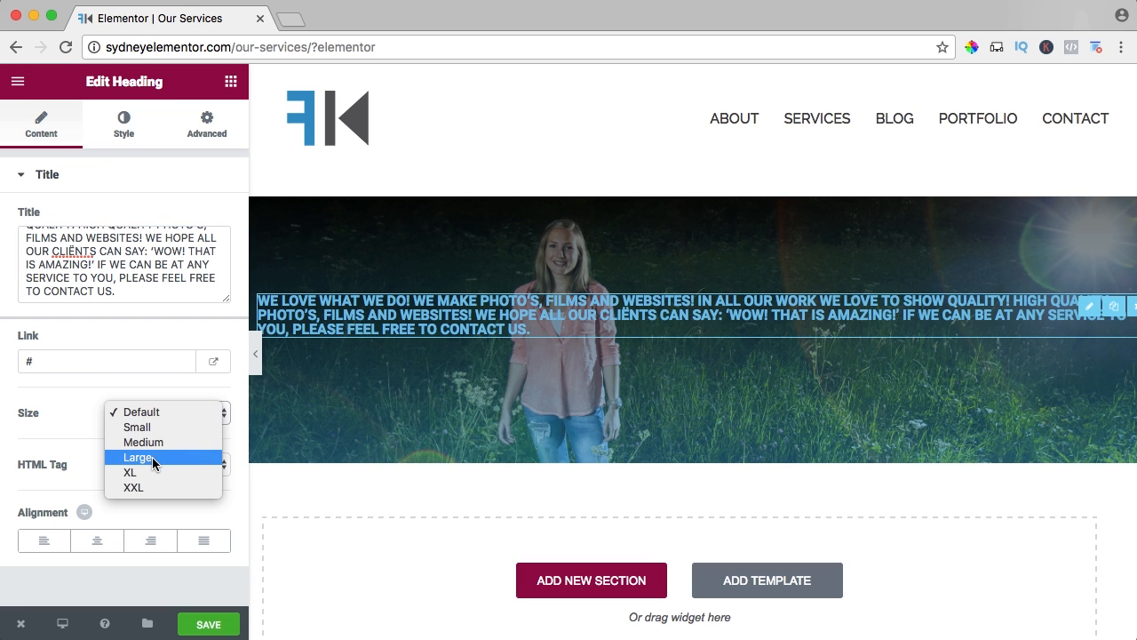
pyautogui.click(152, 457)
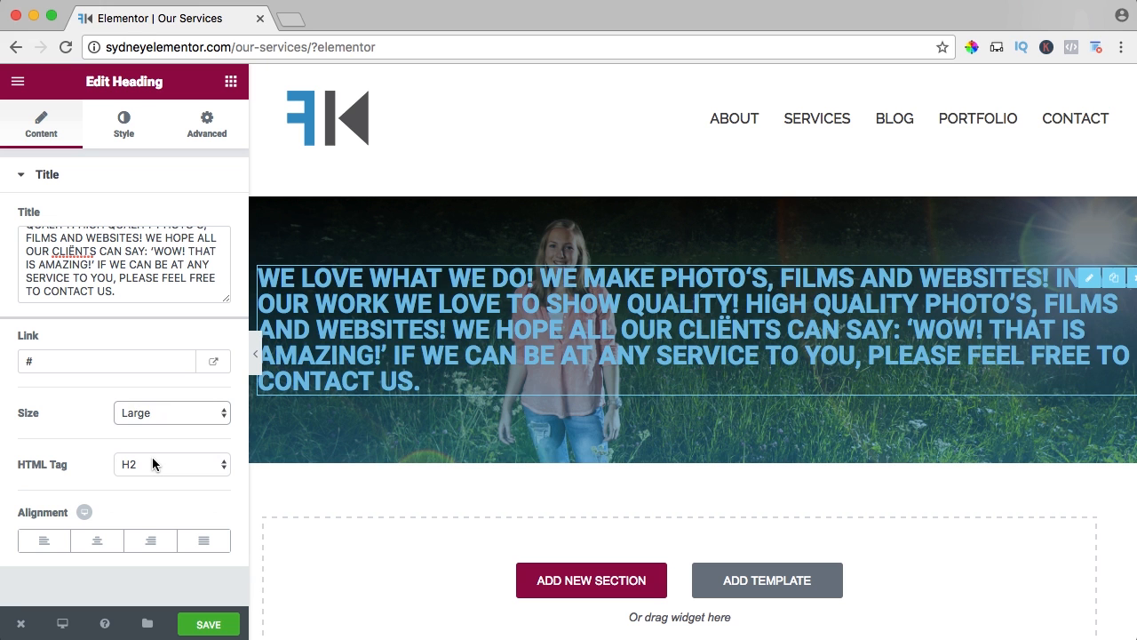
pyautogui.click(151, 412)
pyautogui.click(149, 400)
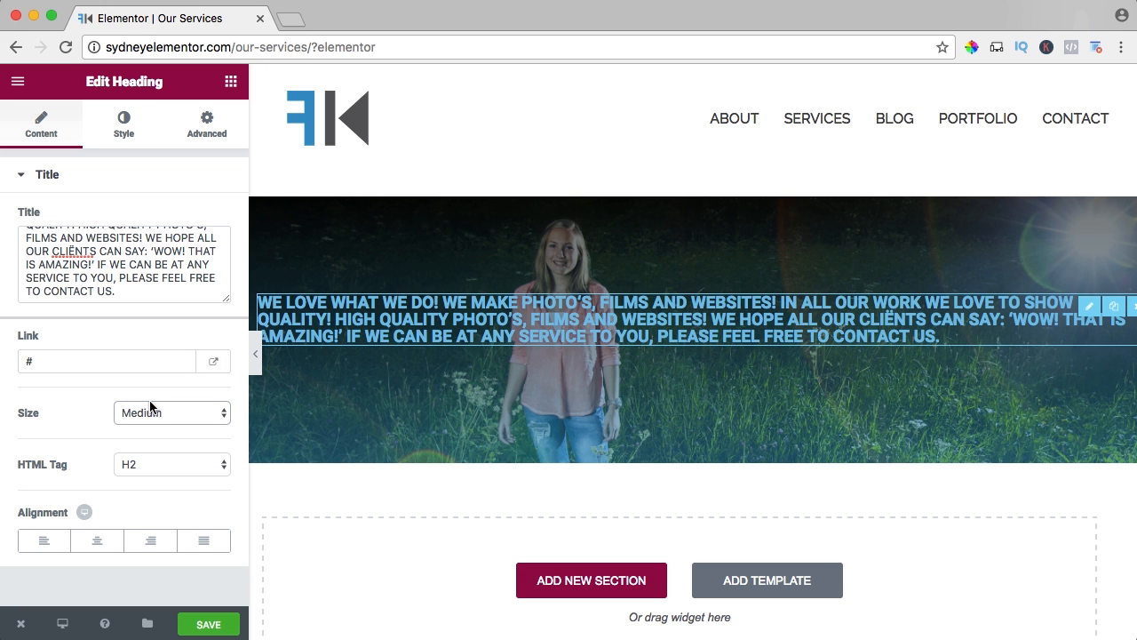
pyautogui.click(148, 408)
pyautogui.click(146, 425)
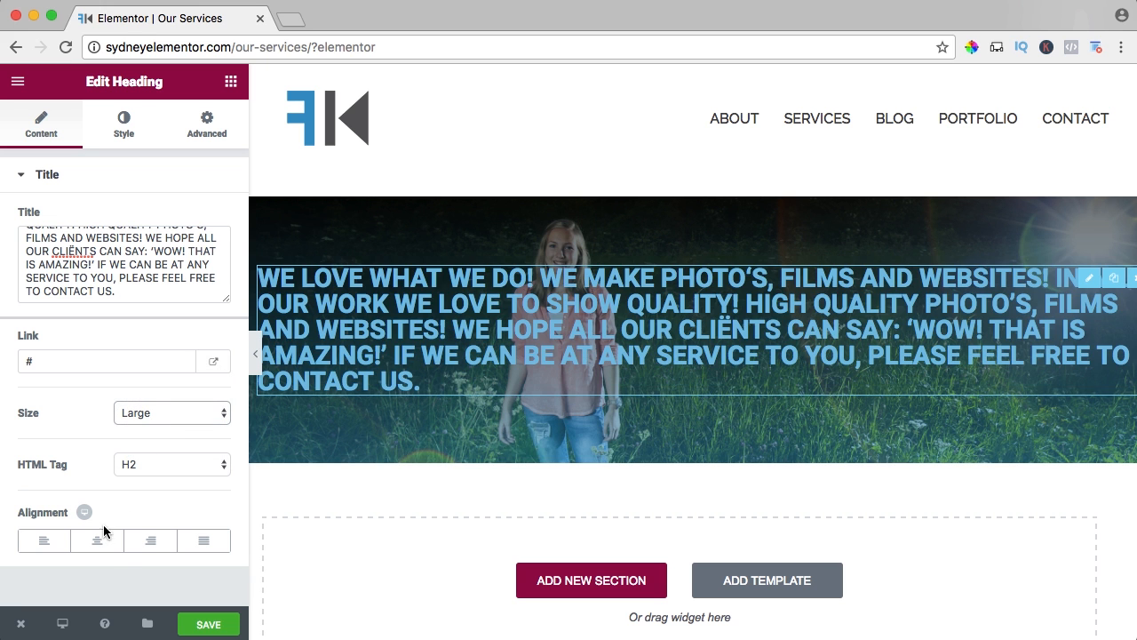
pyautogui.click(98, 540)
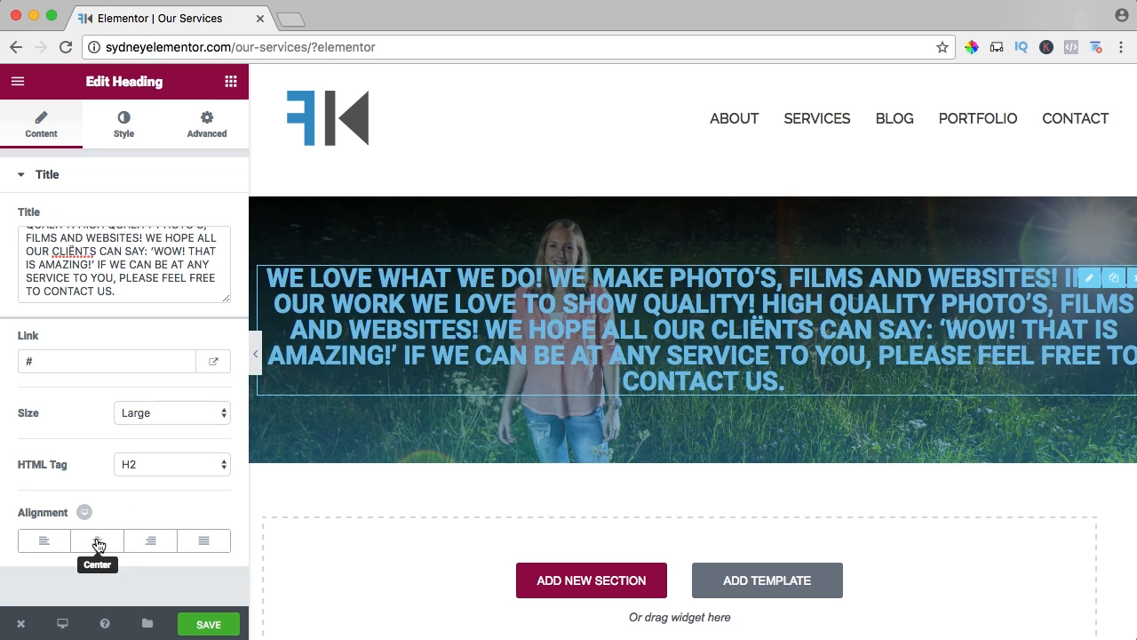
# Set the heading's text color to white (#ffffff).
pyautogui.click(124, 129)
pyautogui.click(207, 222)
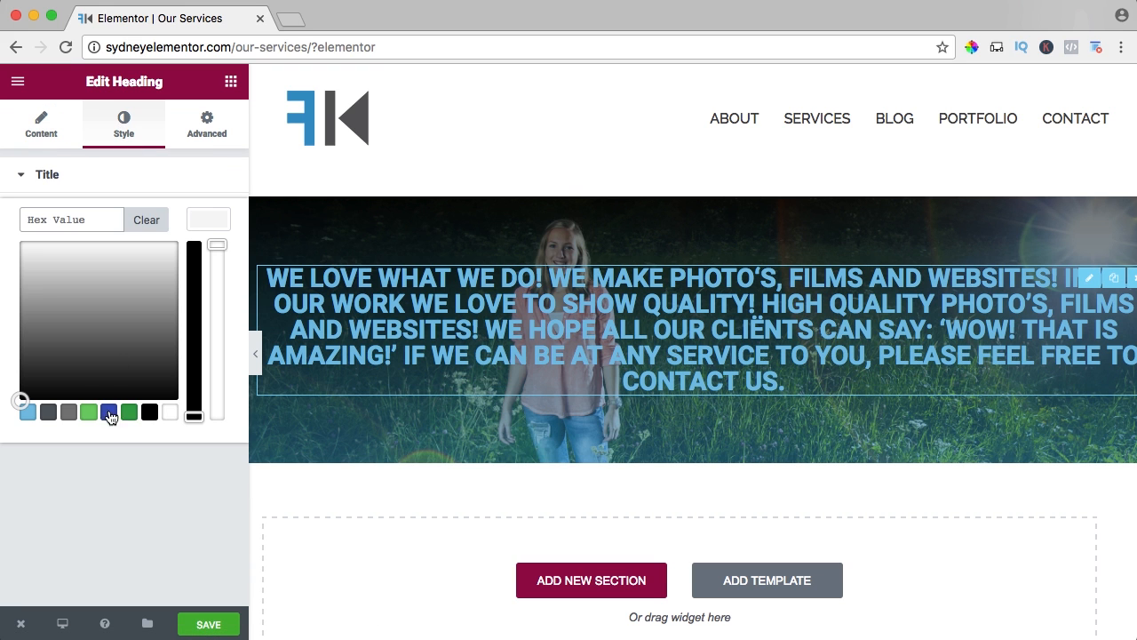
pyautogui.click(170, 412)
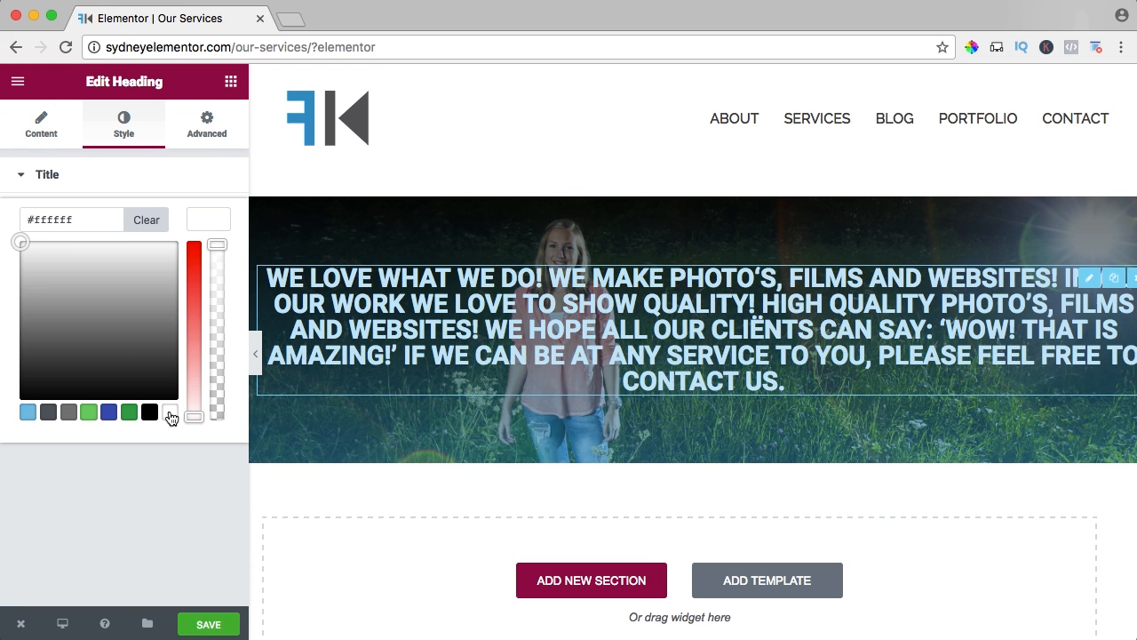
pyautogui.click(157, 187)
pyautogui.click(96, 179)
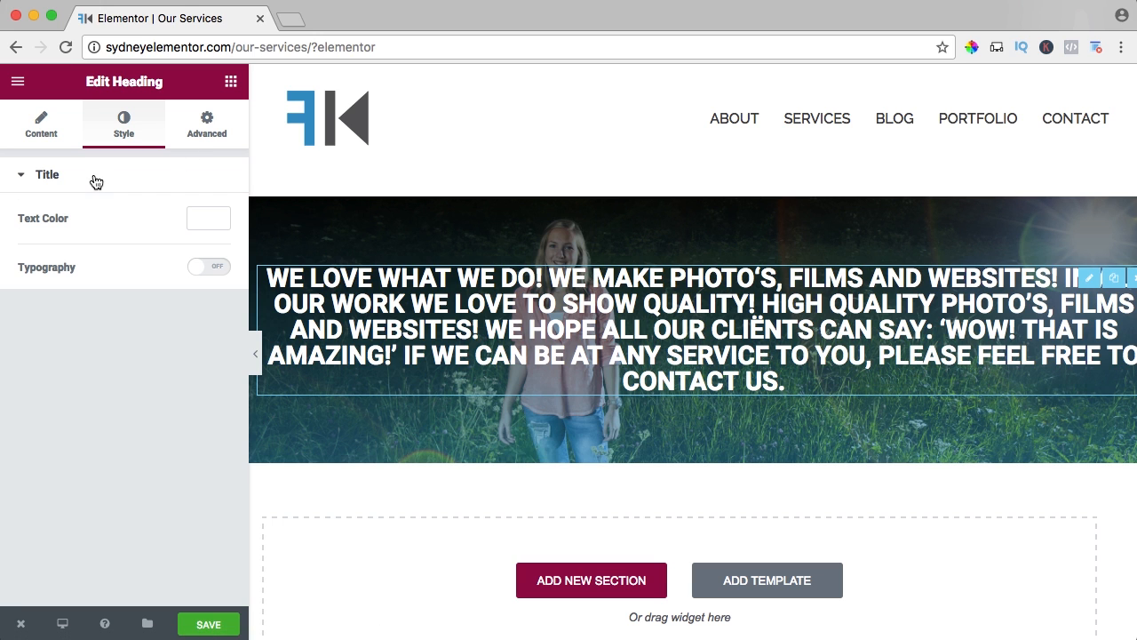
# Enable custom typography for the heading with the Open Sans font family and Normal weight.
pyautogui.click(200, 268)
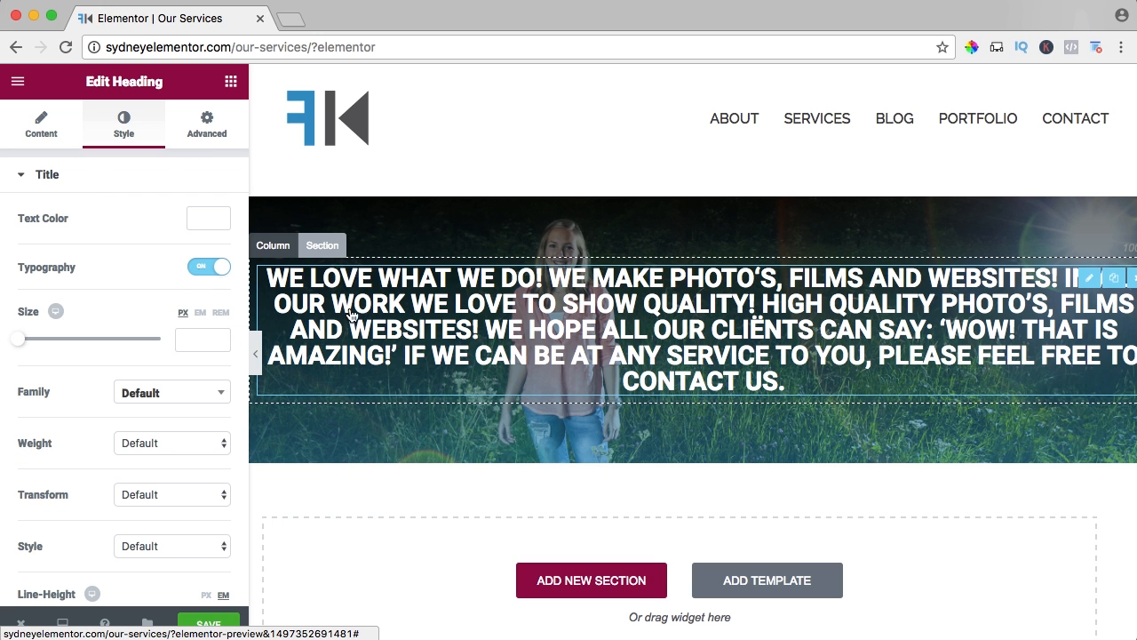
pyautogui.scroll(-2, 135, 336)
pyautogui.click(157, 319)
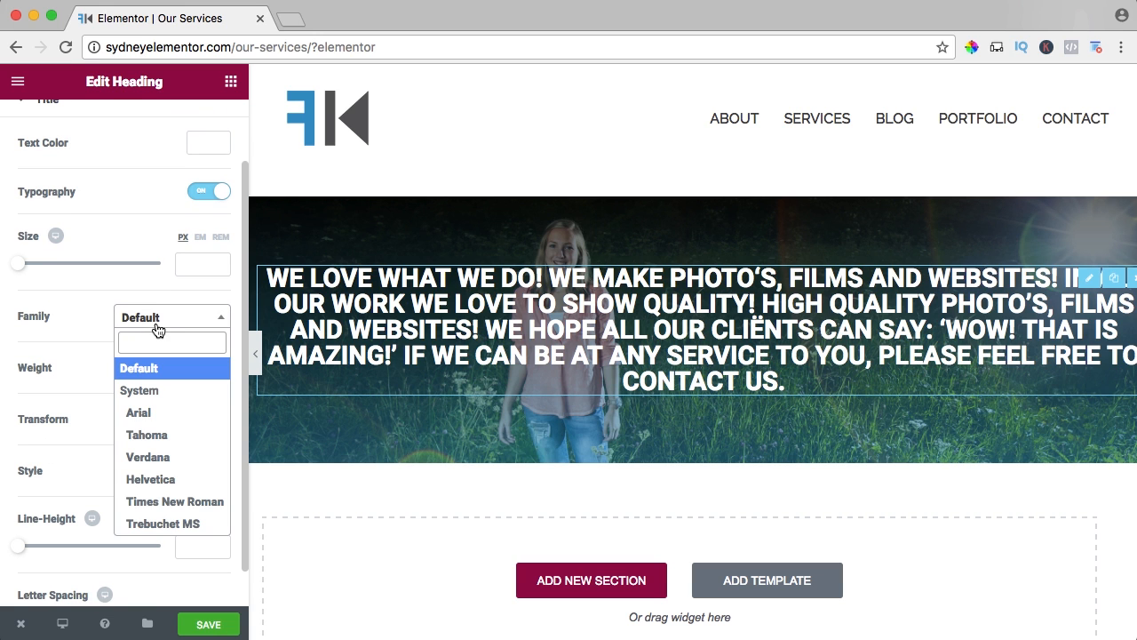
pyautogui.write('open')
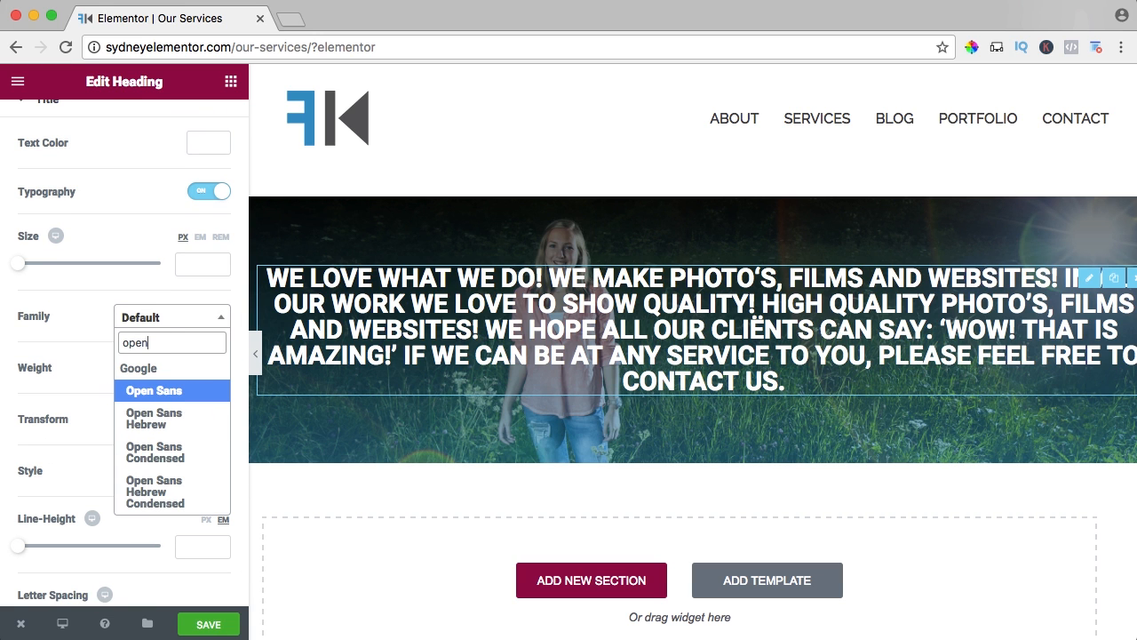
pyautogui.click(141, 393)
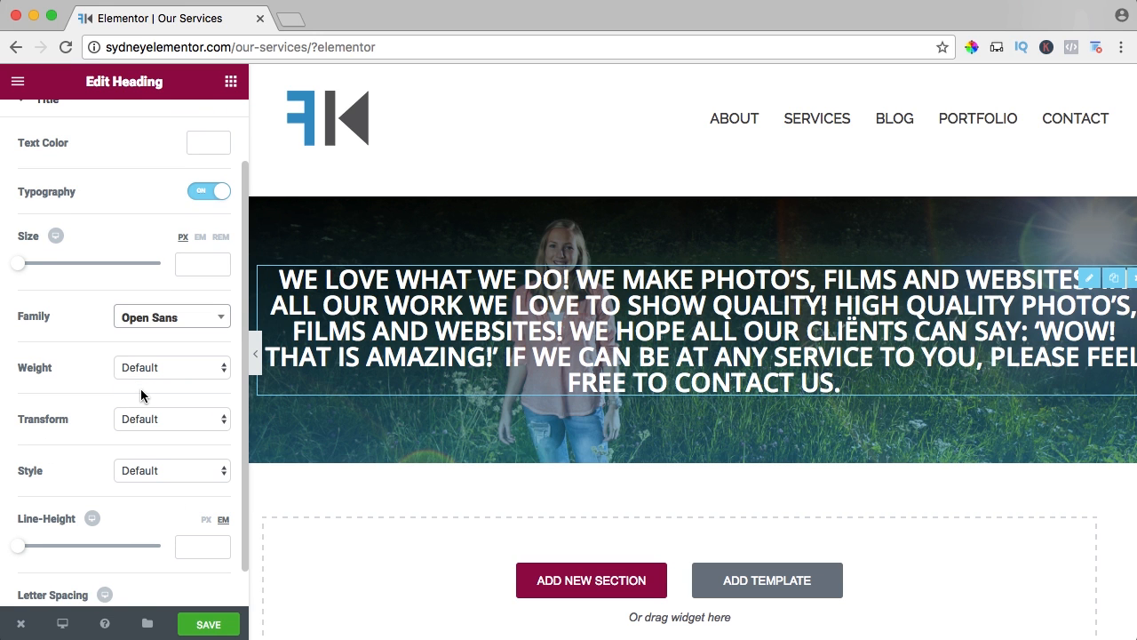
pyautogui.click(159, 367)
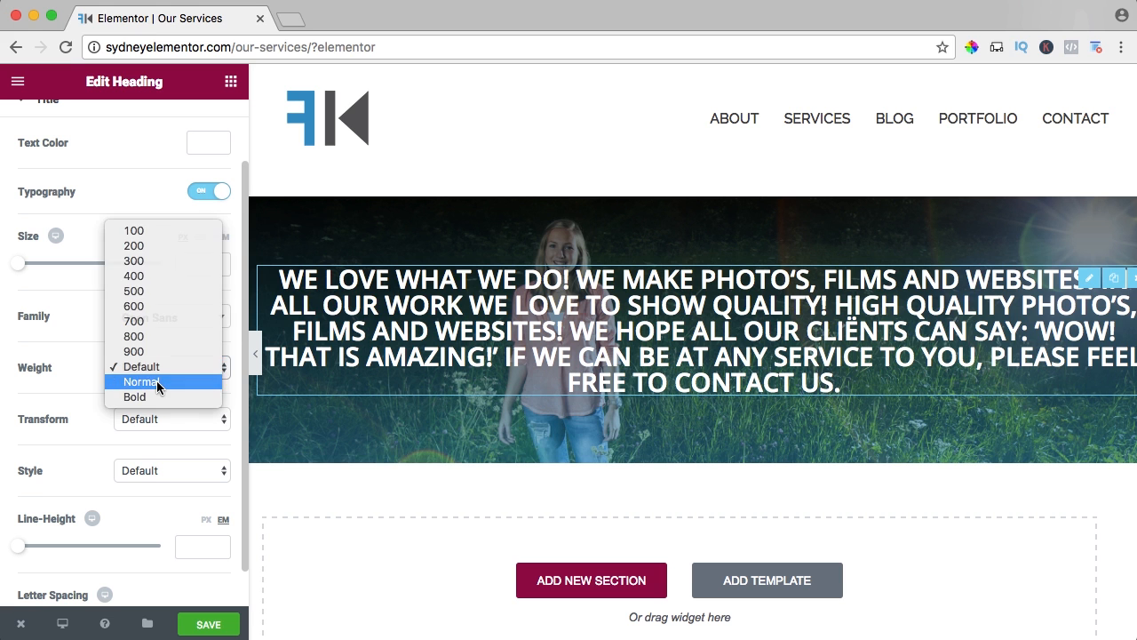
pyautogui.click(156, 381)
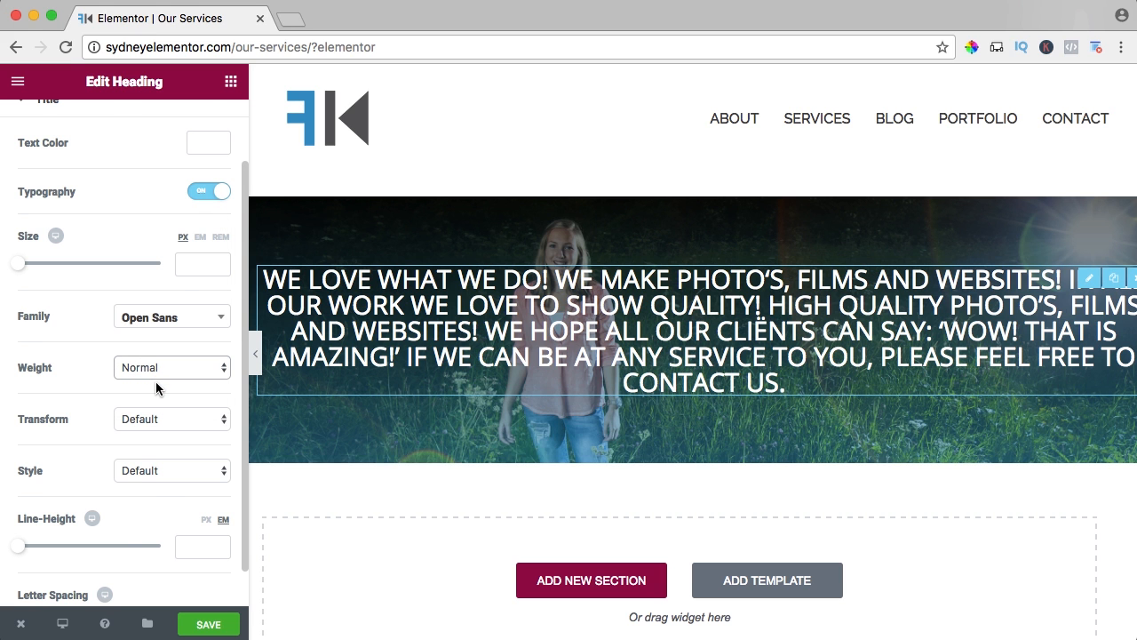
# Save the Our Services page and open its live version.
pyautogui.scroll(2, 156, 382)
pyautogui.click(219, 625)
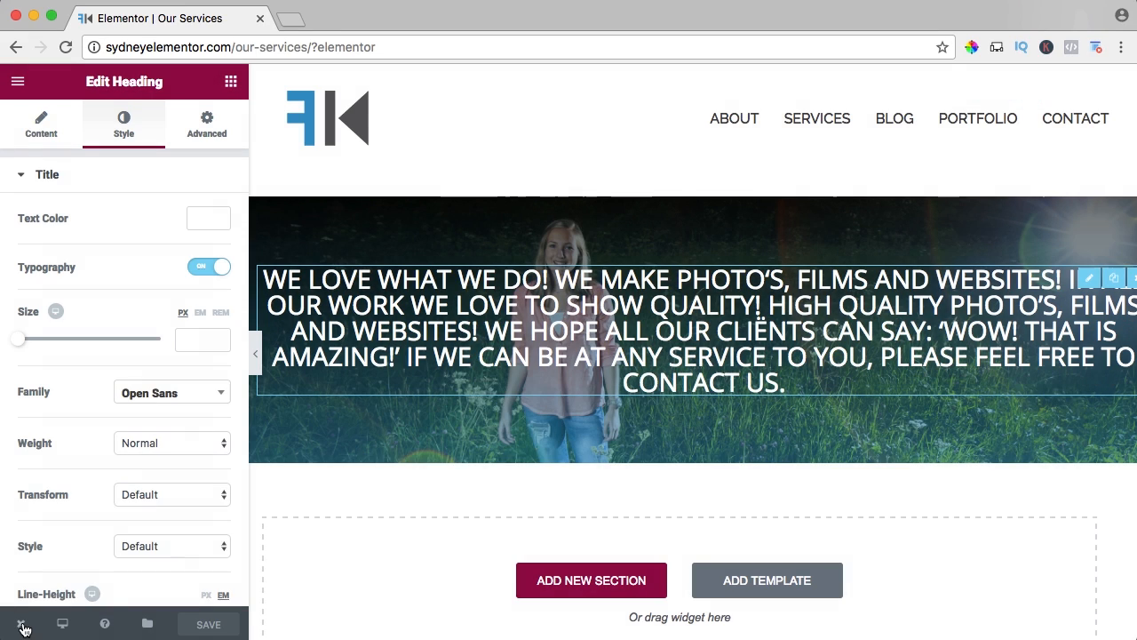
pyautogui.moveTo(24, 628)
pyautogui.click(71, 545)
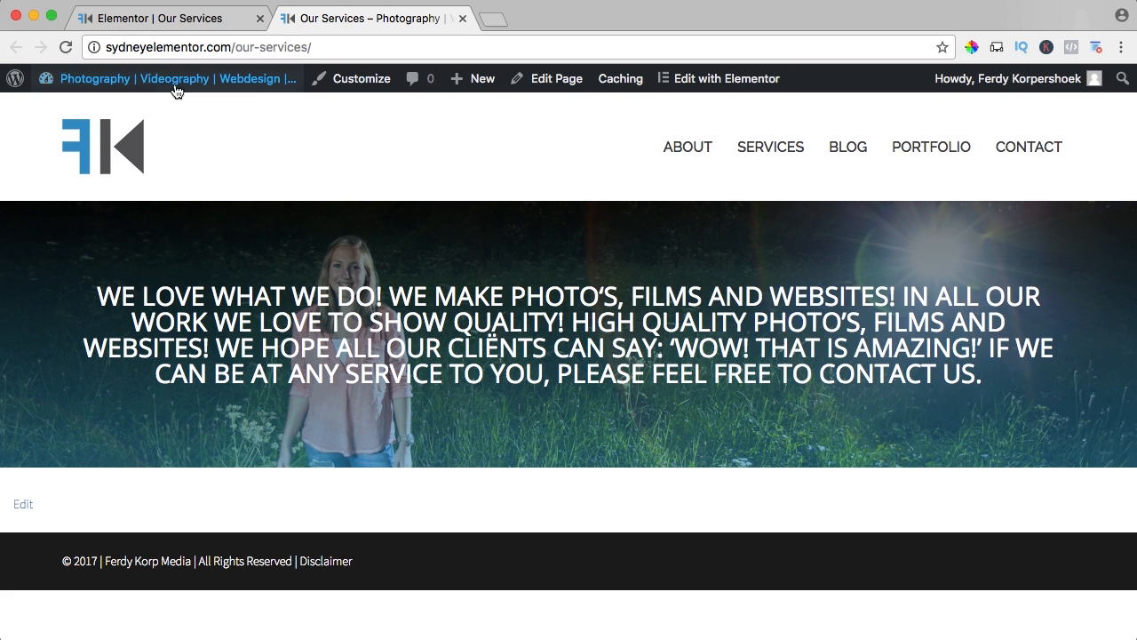
# Go to the WordPress menu editor and add the Our Services page to main_menu.
pyautogui.moveTo(177, 79)
pyautogui.click(63, 180)
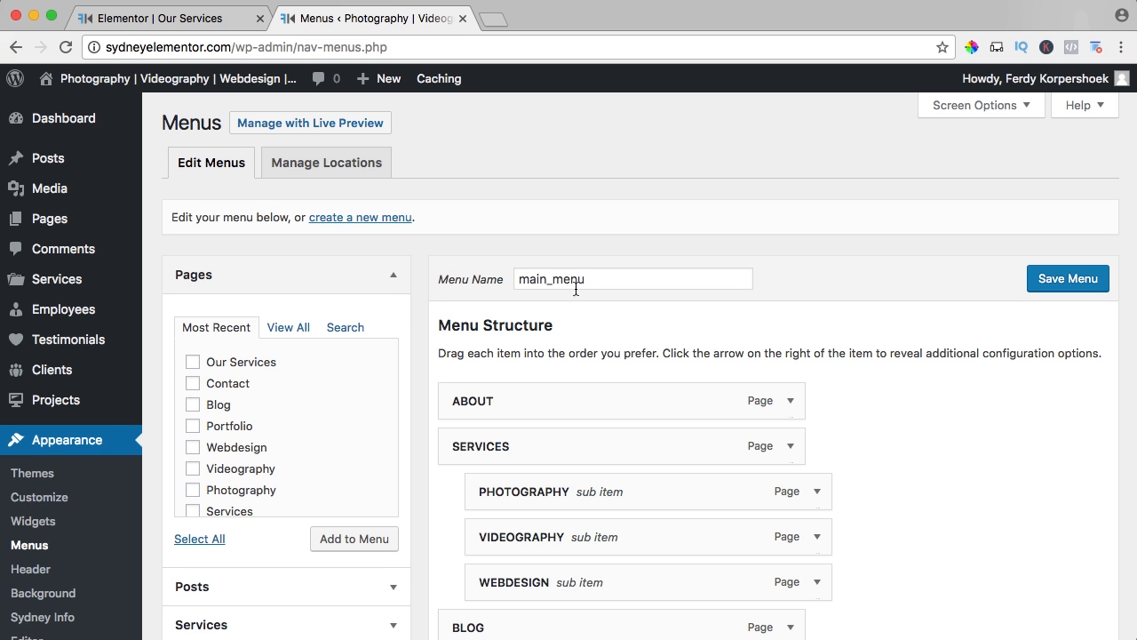
pyautogui.click(191, 362)
pyautogui.click(374, 539)
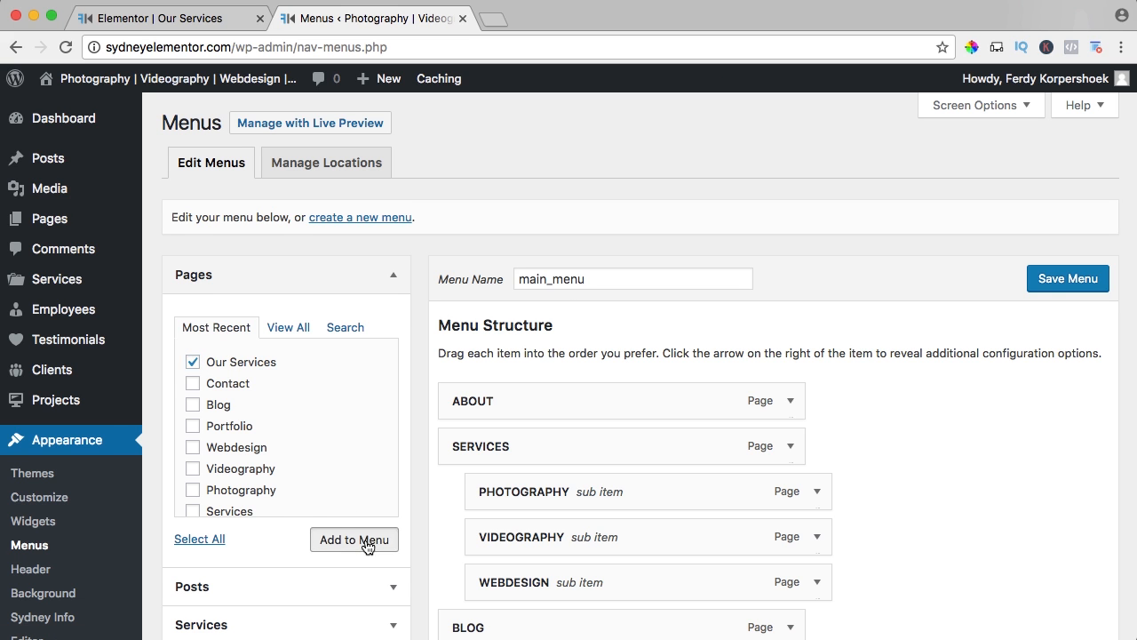
pyautogui.scroll(-5, 581, 439)
pyautogui.scroll(-1, 580, 439)
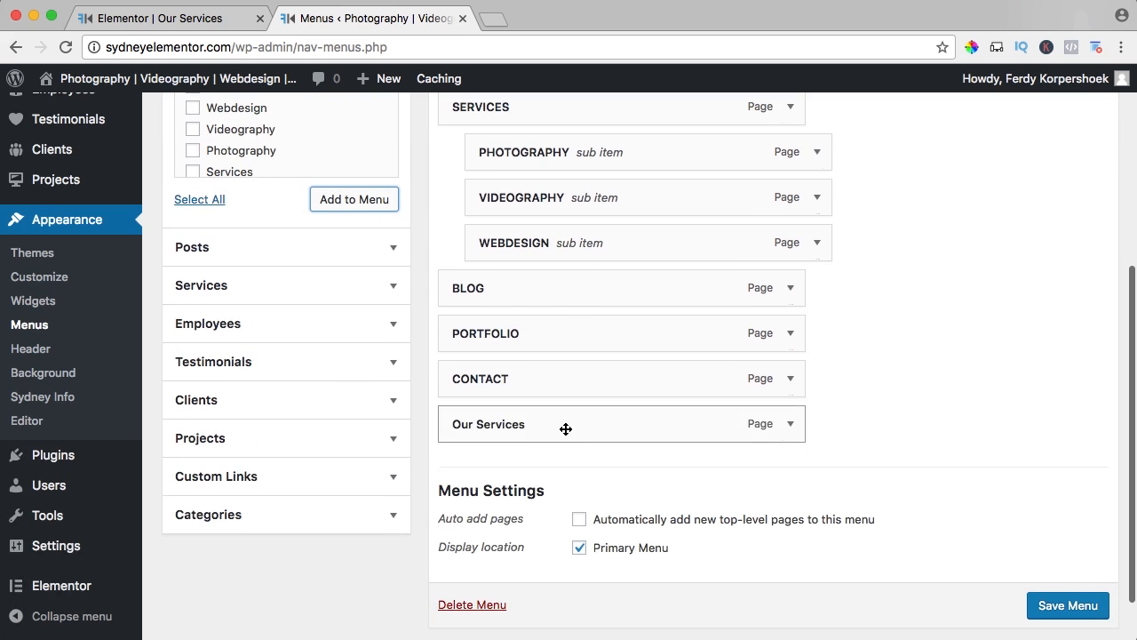
# Place Our Services directly below ABOUT and nest PHOTOGRAPHY, VIDEOGRAPHY and WEBDESIGN under it as sub items.
pyautogui.moveTo(565, 429); pyautogui.dragTo(551, 397)
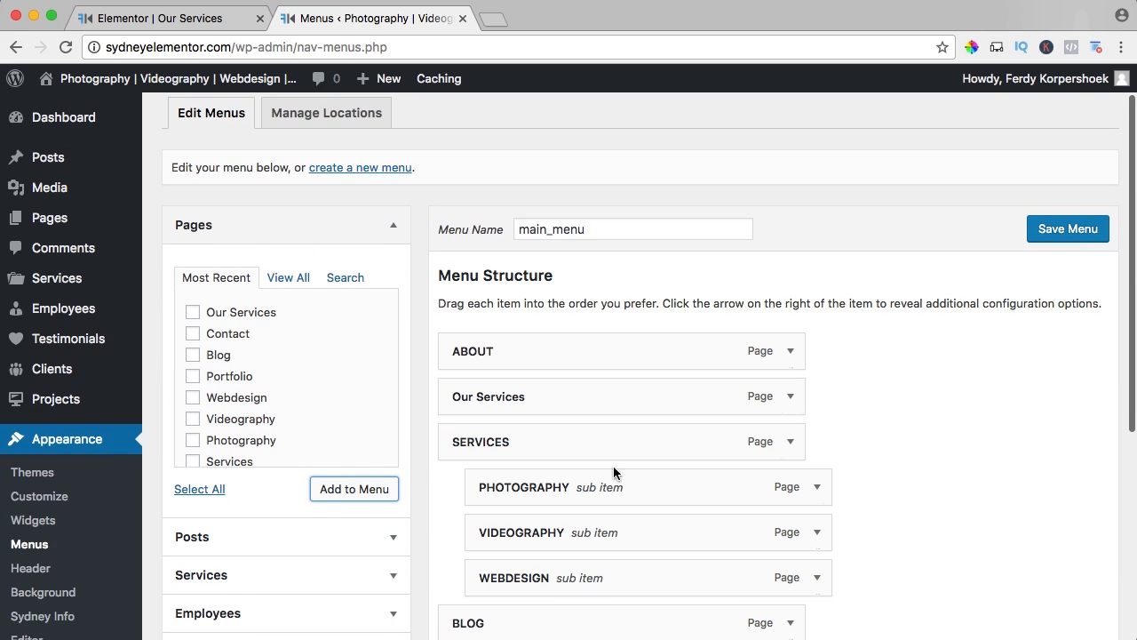
pyautogui.moveTo(554, 482); pyautogui.dragTo(560, 439)
pyautogui.moveTo(553, 530); pyautogui.dragTo(560, 484)
pyautogui.moveTo(545, 572); pyautogui.dragTo(551, 528)
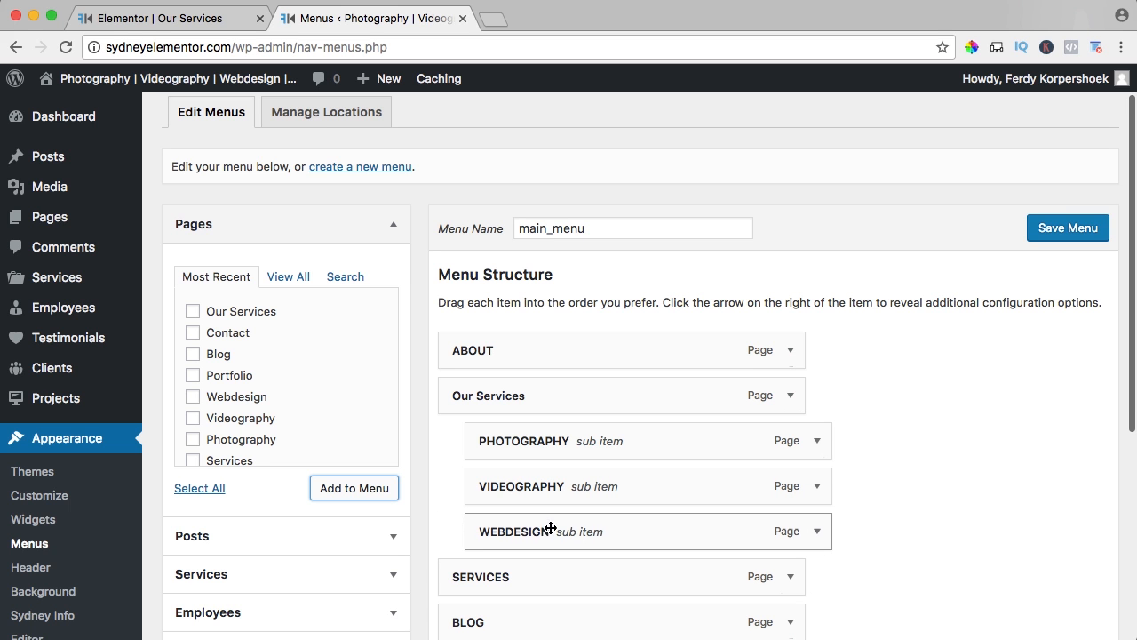
# Remove the old SERVICES item from the menu structure.
pyautogui.click(790, 576)
pyautogui.scroll(-4, 688, 508)
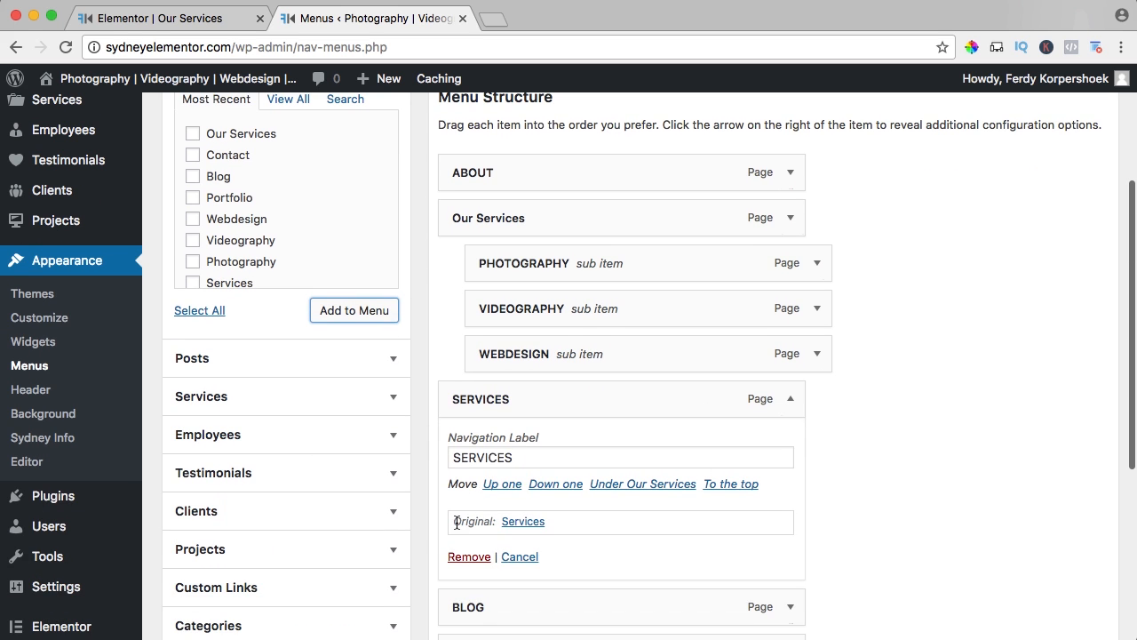
pyautogui.click(468, 556)
# Change the Our Services item's navigation label to SERVICES and save the menu.
pyautogui.click(789, 218)
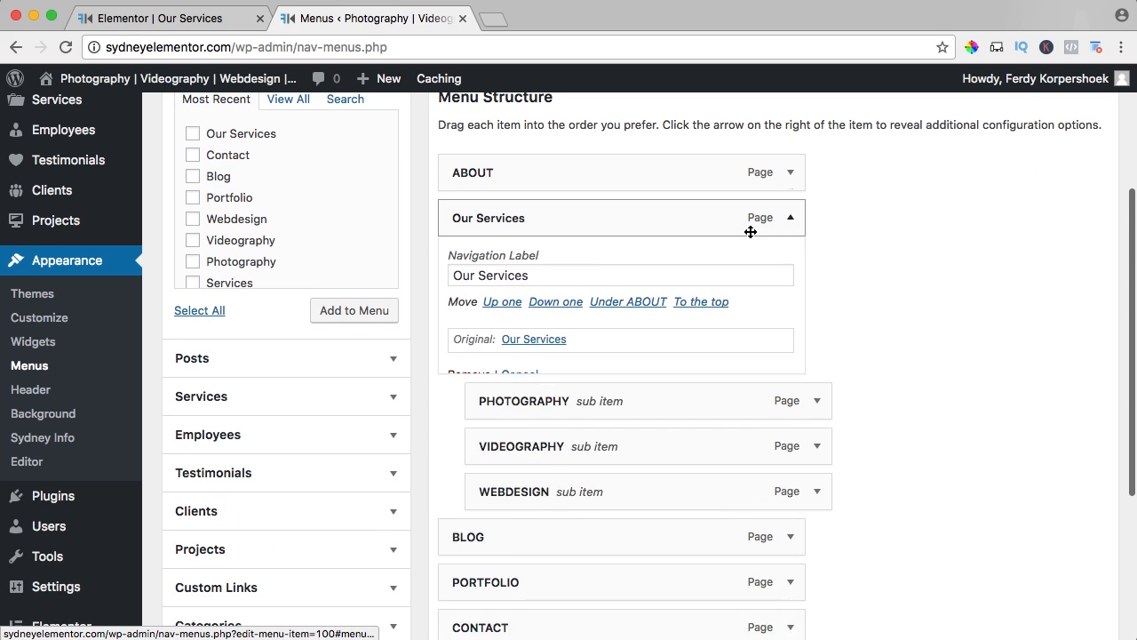
pyautogui.tripleClick(566, 276)
pyautogui.write('SERVICES')
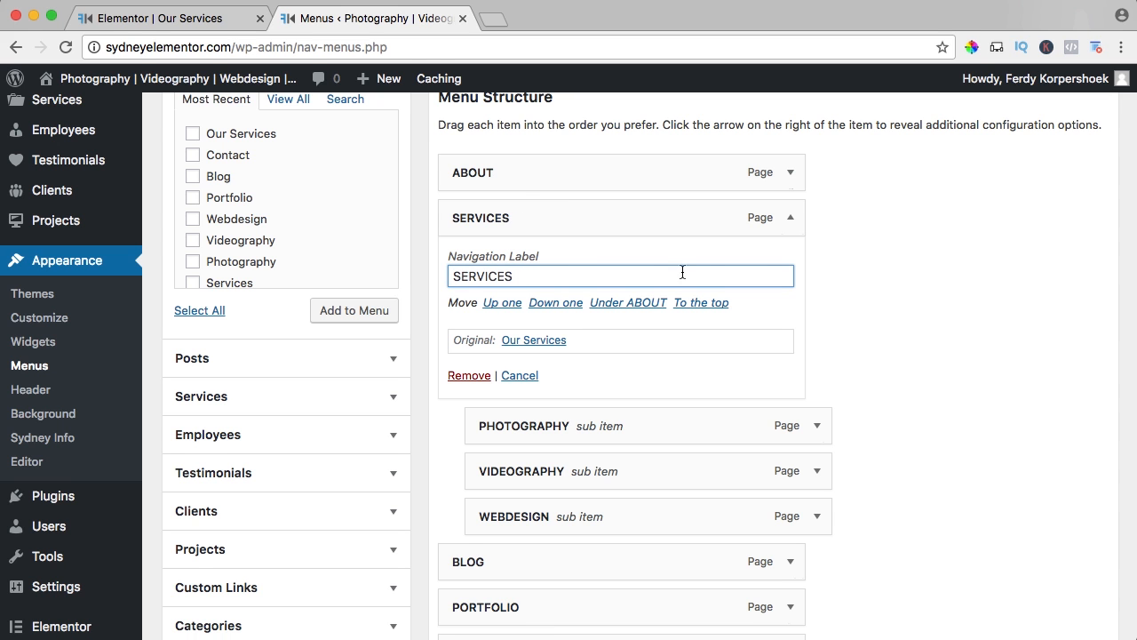
pyautogui.scroll(5, 683, 272)
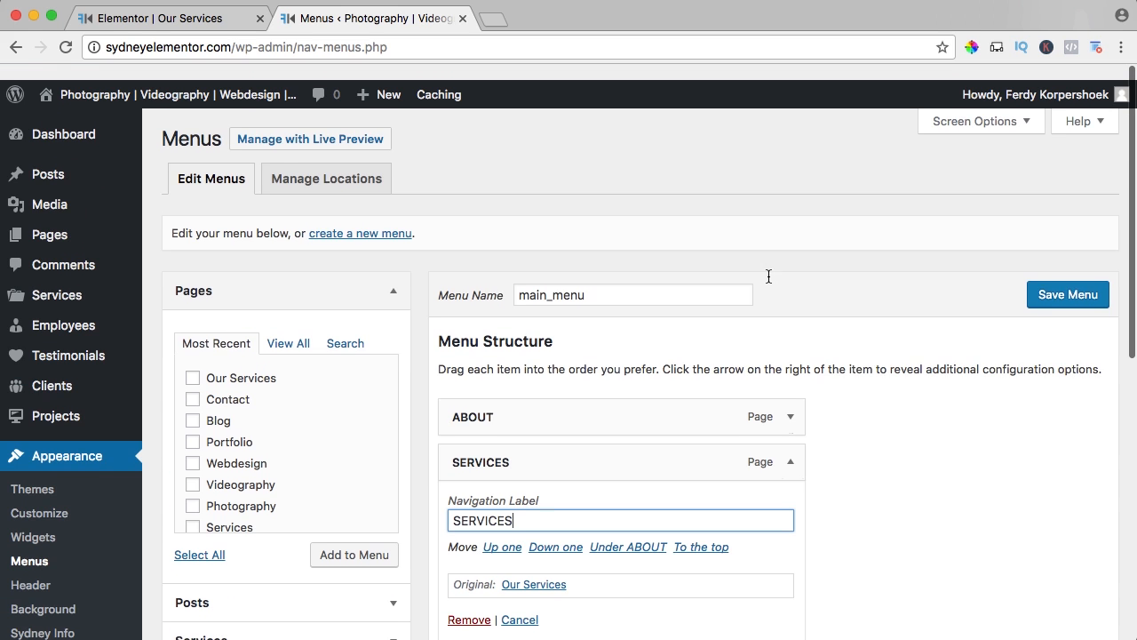
pyautogui.click(1071, 278)
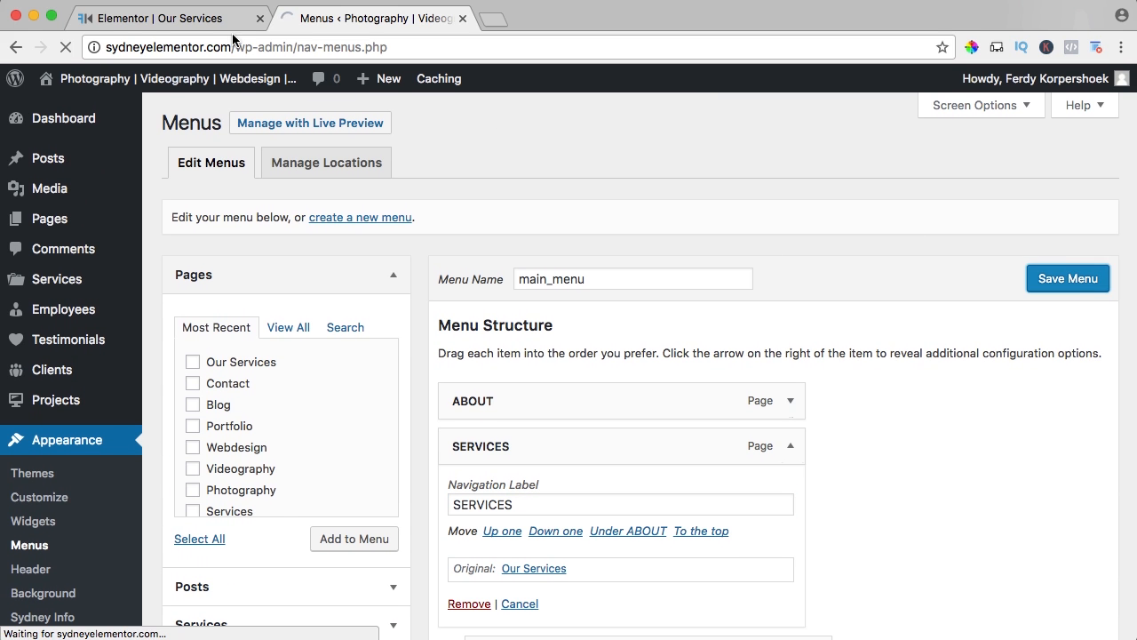
# Visit the live site and follow its SERVICES navigation link to check the Our Services page.
pyautogui.click(156, 82)
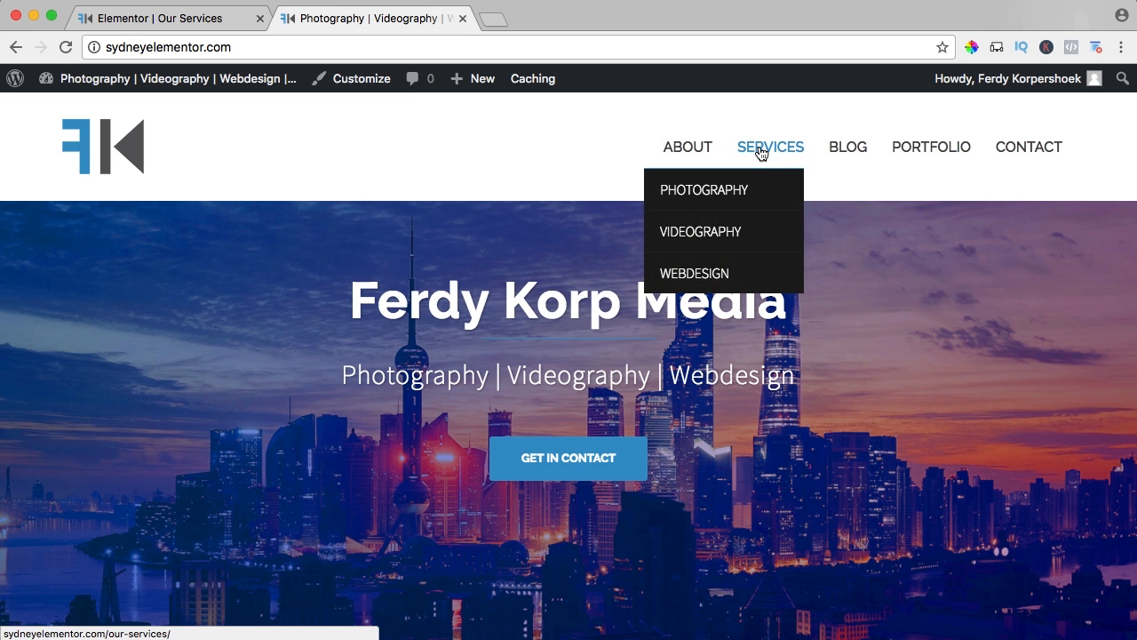
pyautogui.click(759, 153)
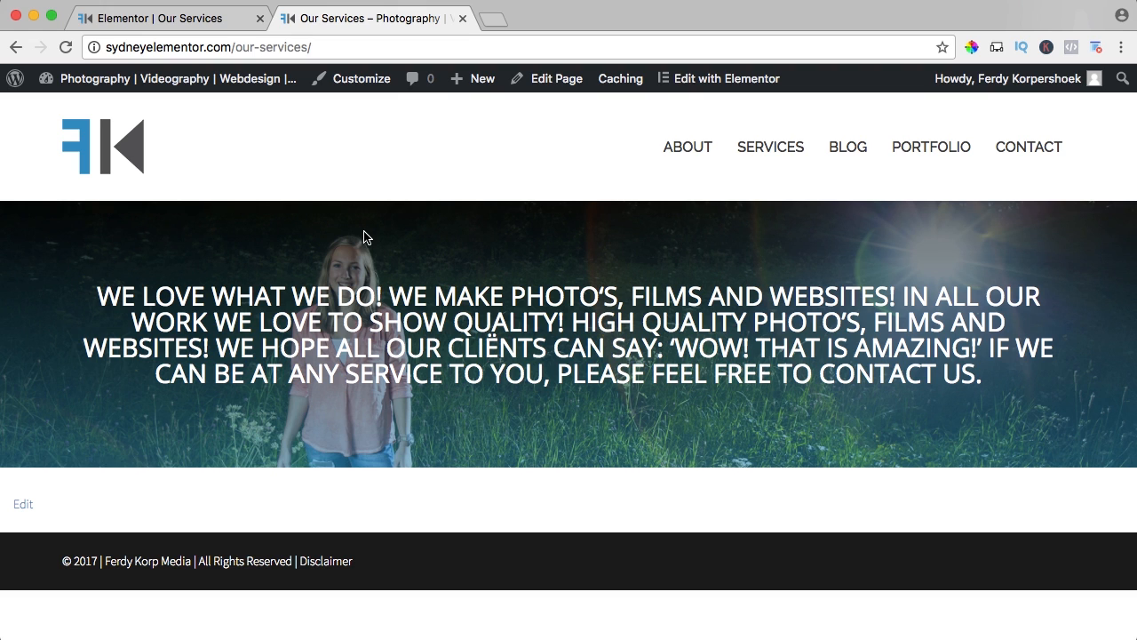
# Return to the Elementor editor for Our Services and add a new section with three equal columns below the header.
pyautogui.click(173, 19)
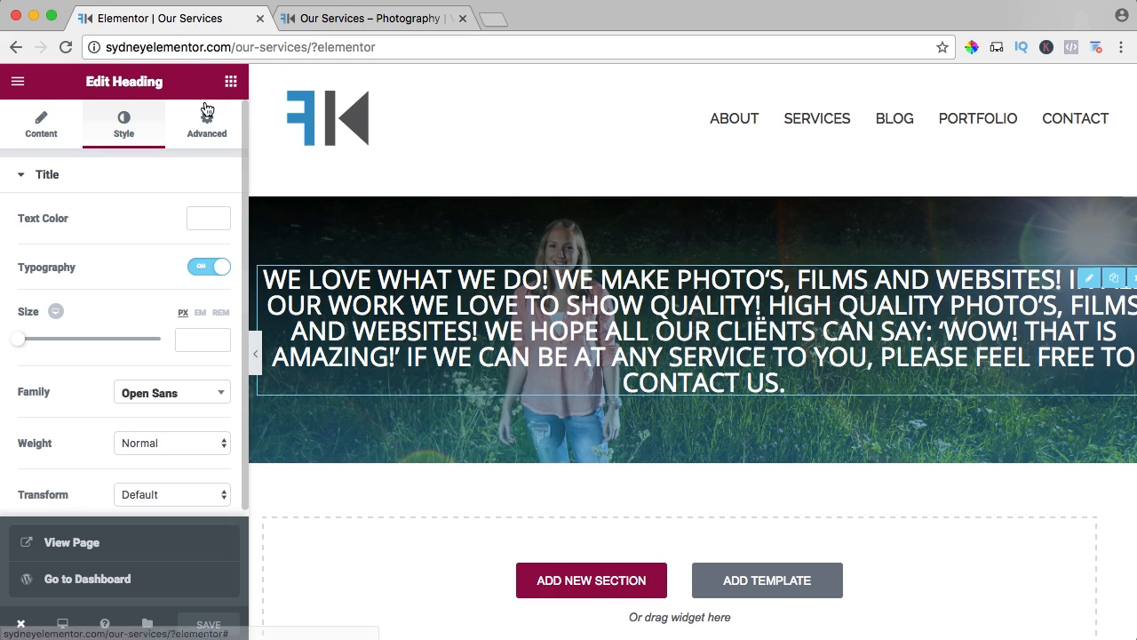
pyautogui.click(571, 591)
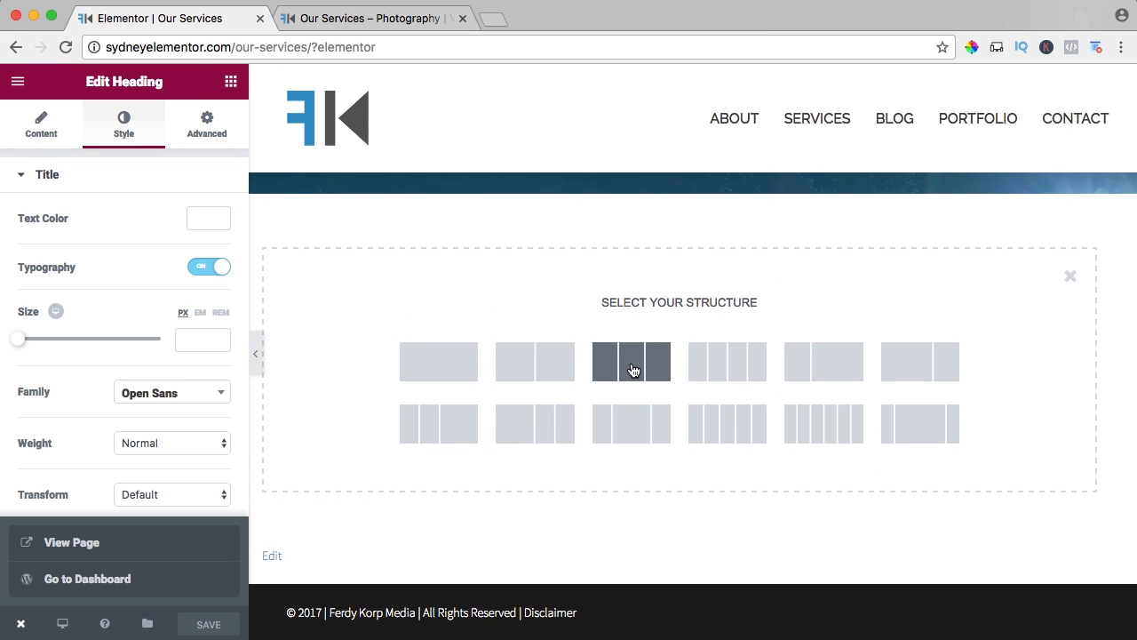
pyautogui.click(632, 364)
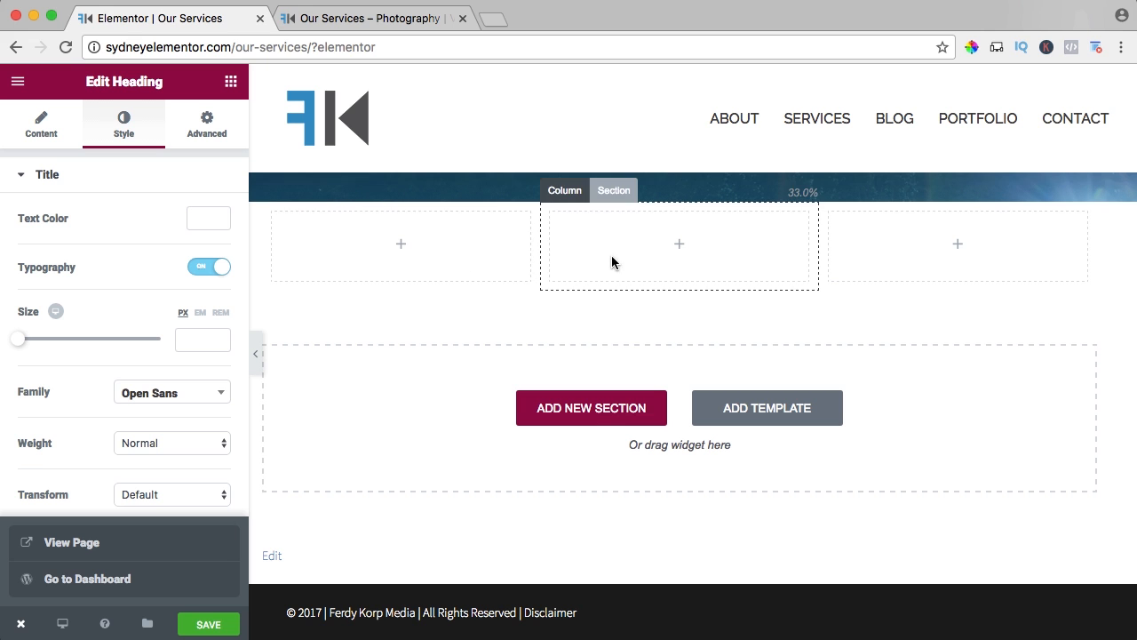
# Place an Icon Box widget in the first column of the new three-column section.
pyautogui.click(910, 252)
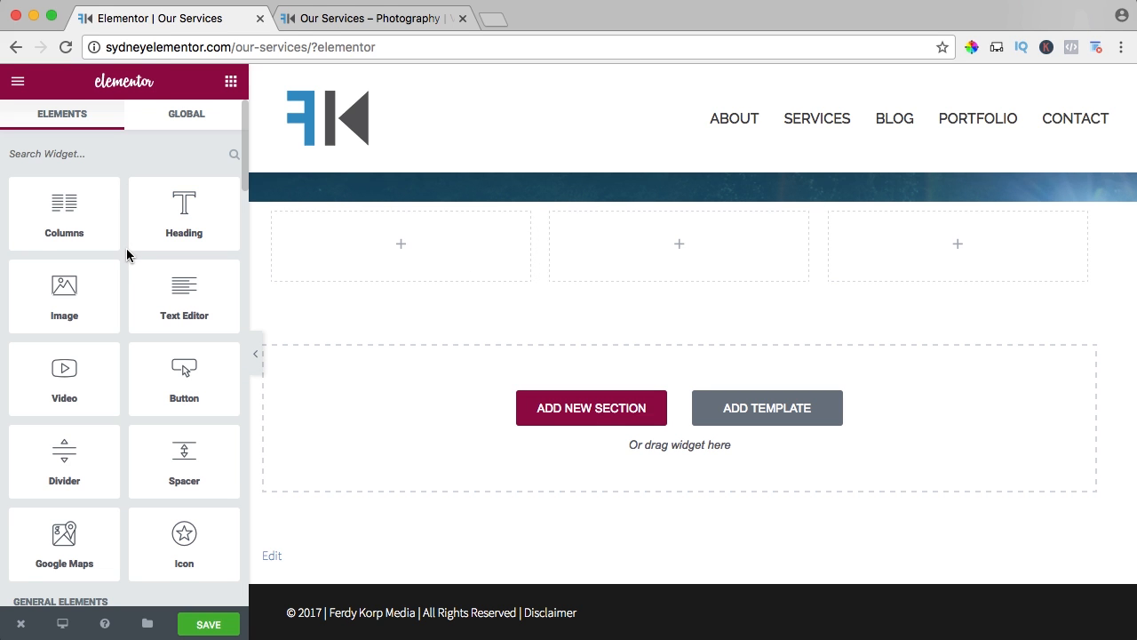
pyautogui.scroll(-5, 127, 256)
pyautogui.scroll(-3, 127, 256)
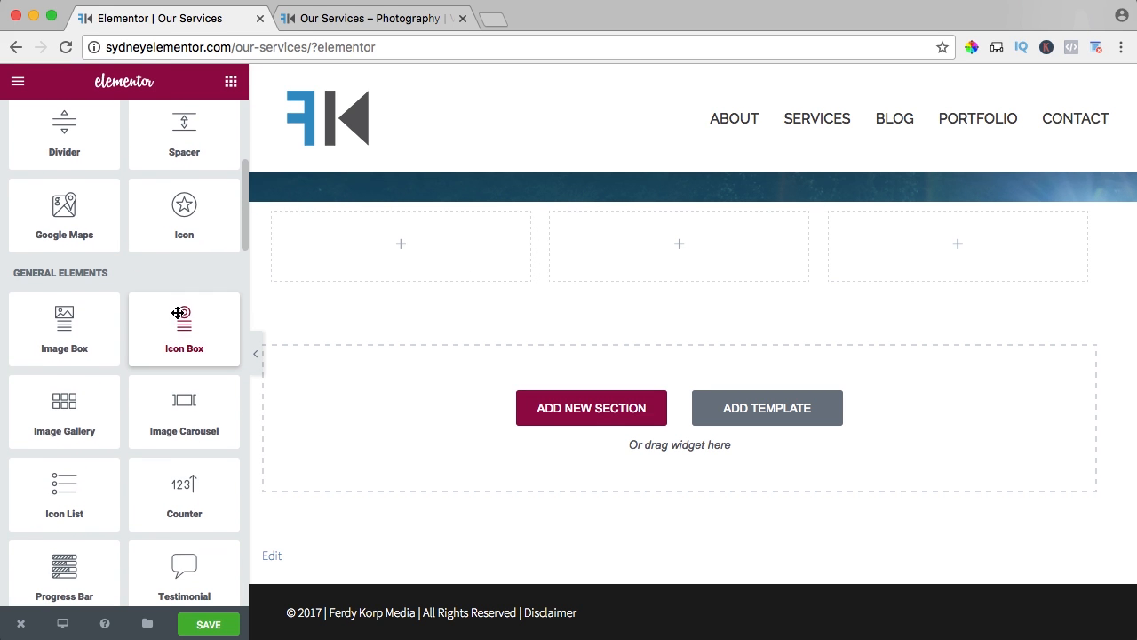
pyautogui.moveTo(182, 334); pyautogui.dragTo(399, 257)
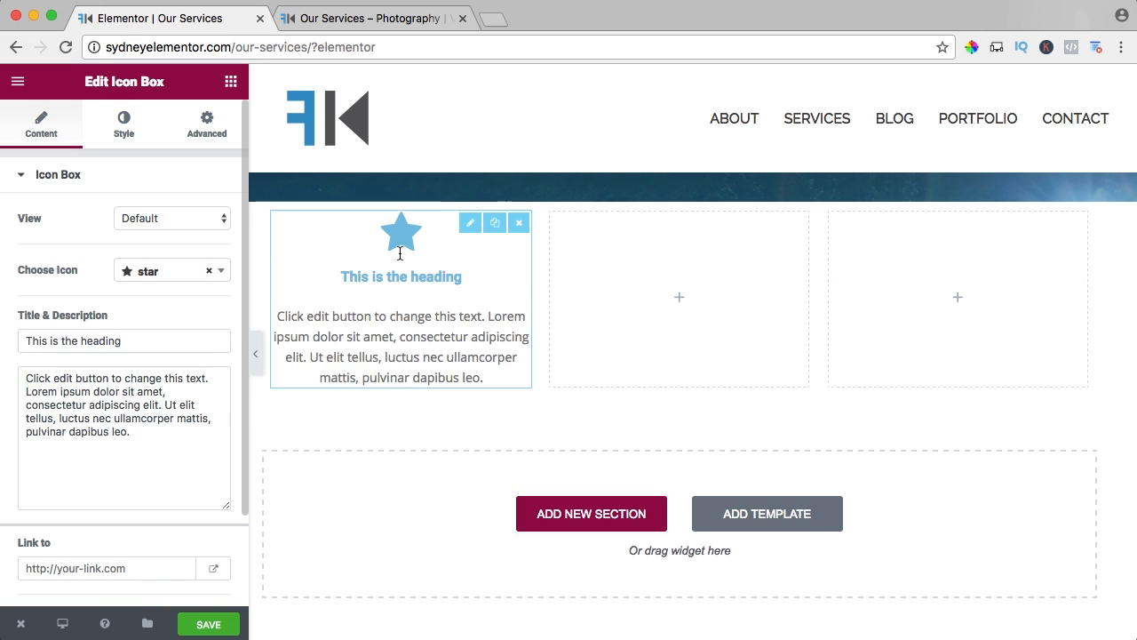
# Compare the Stacked and Framed views for the icon box, settle on Stacked, and choose the camera icon.
pyautogui.click(137, 219)
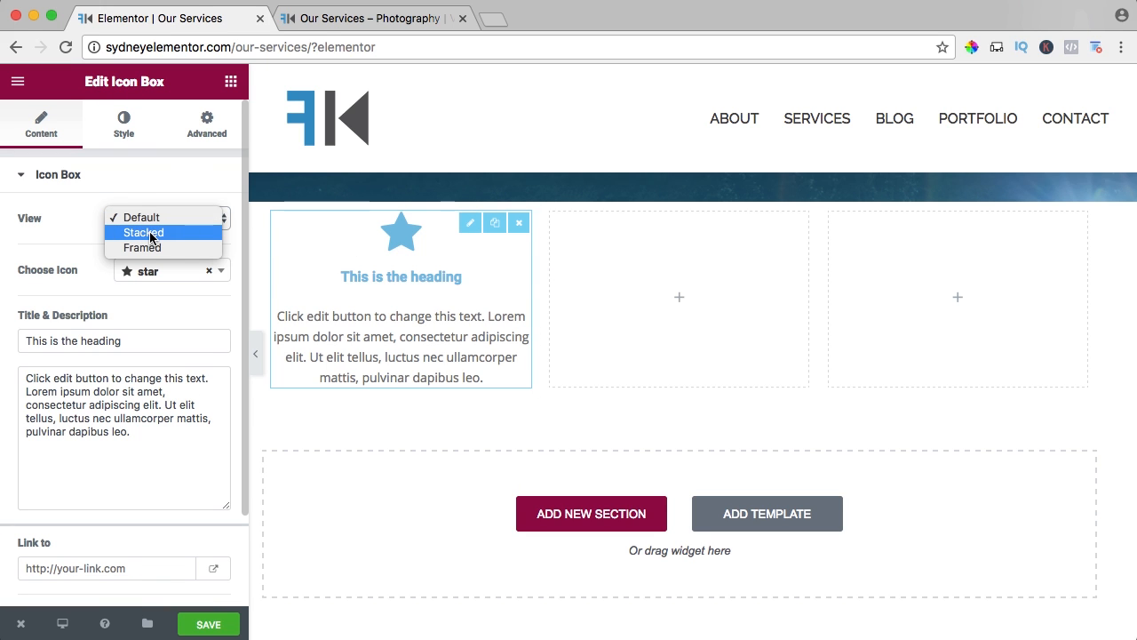
pyautogui.click(143, 232)
pyautogui.click(149, 222)
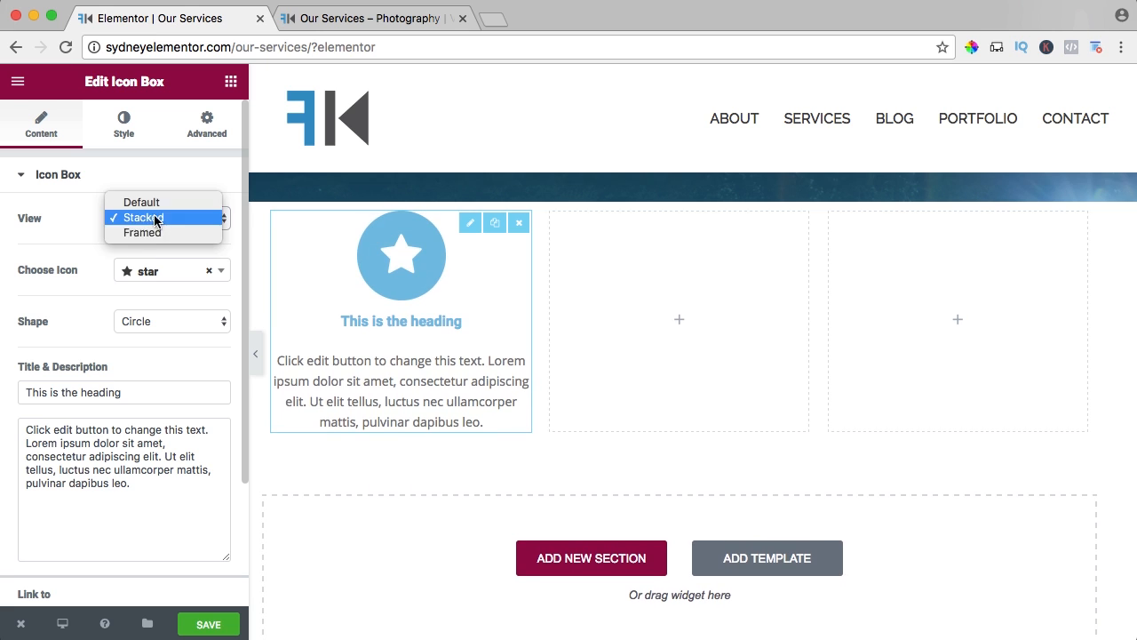
pyautogui.click(153, 233)
pyautogui.click(154, 220)
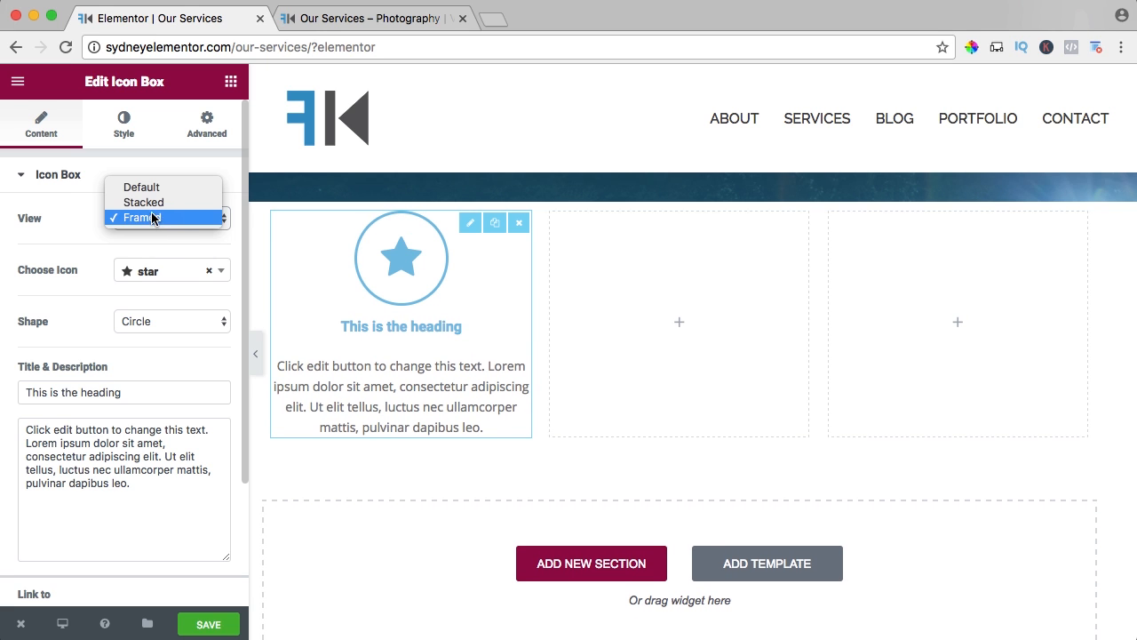
pyautogui.click(151, 202)
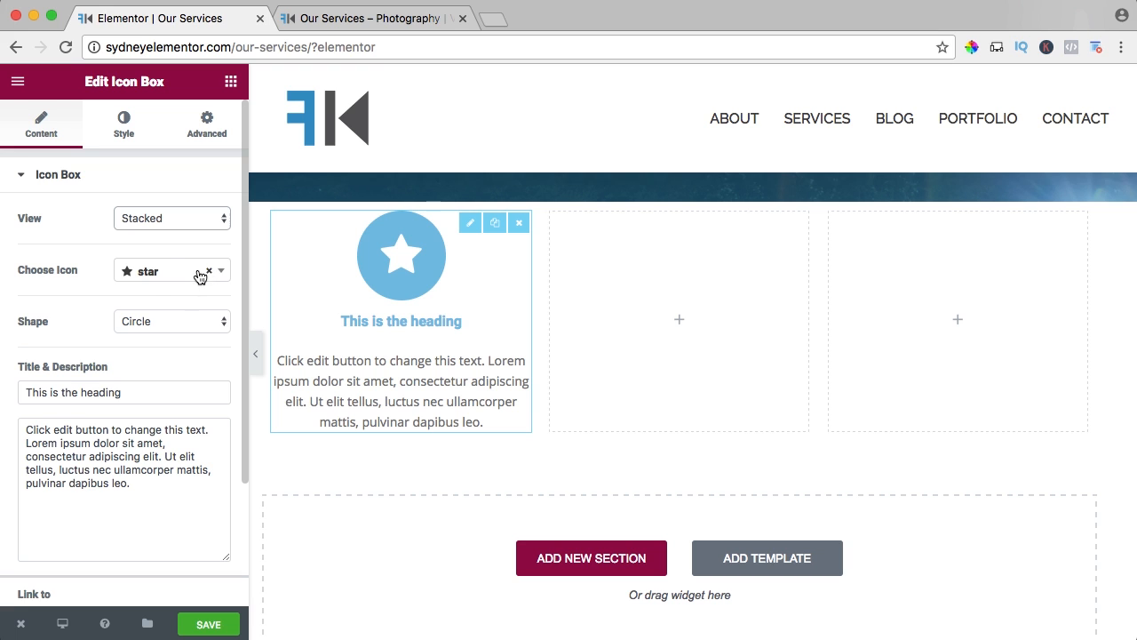
pyautogui.click(177, 275)
pyautogui.write('cam')
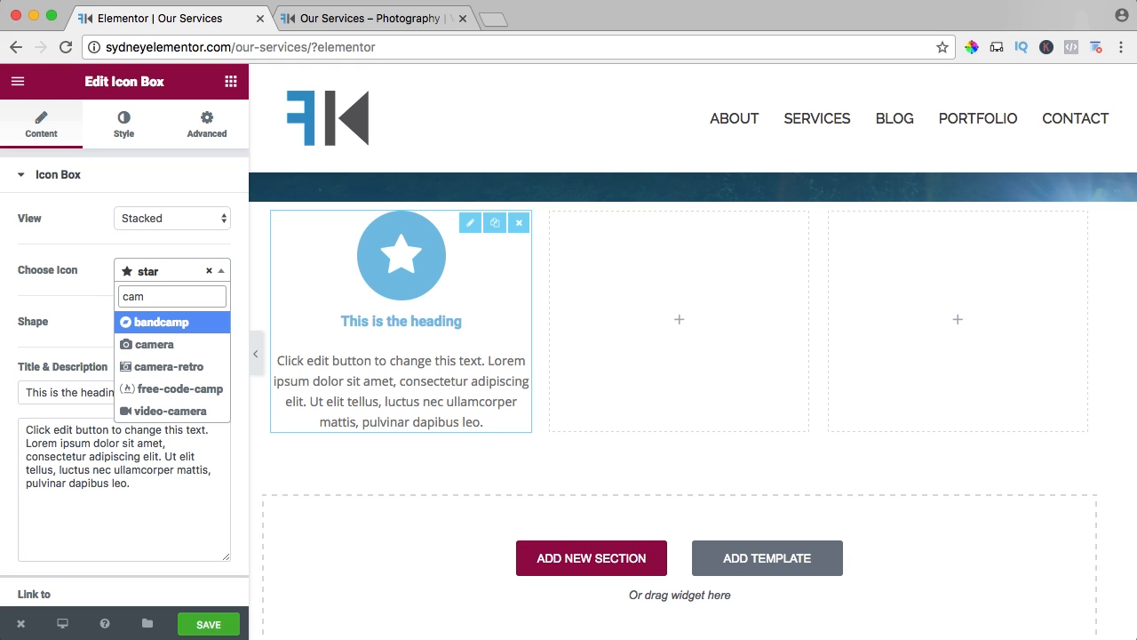
pyautogui.click(143, 343)
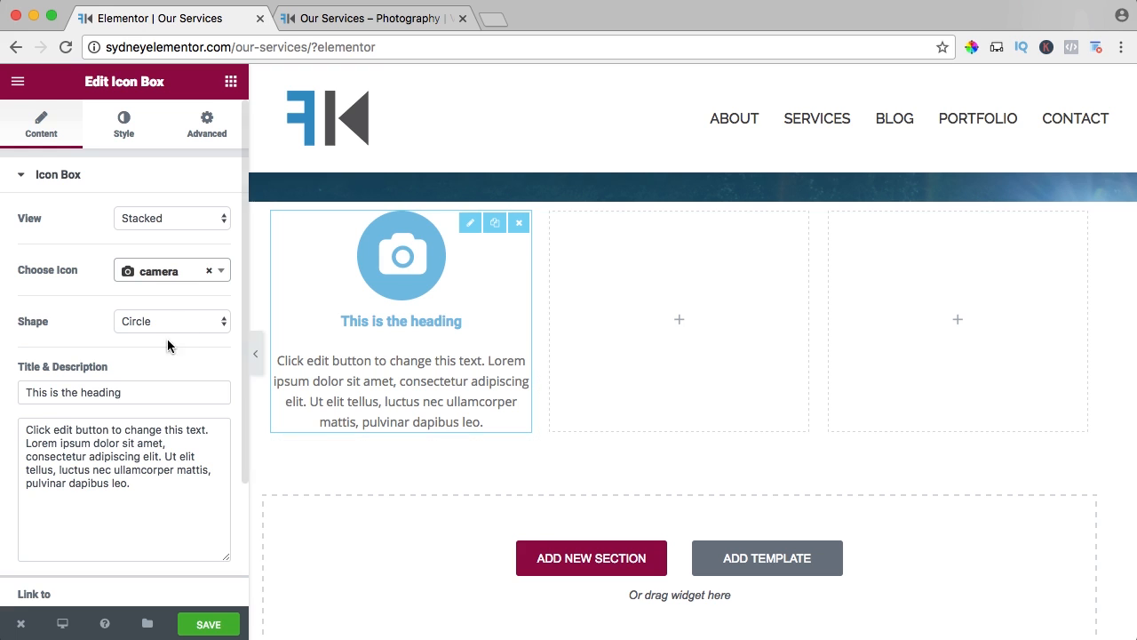
# Title the icon box Photography and replace its placeholder description with the copied text beginning "We love photography! Our passion is to capture the wedding".
pyautogui.tripleClick(102, 390)
pyautogui.write('Photography')
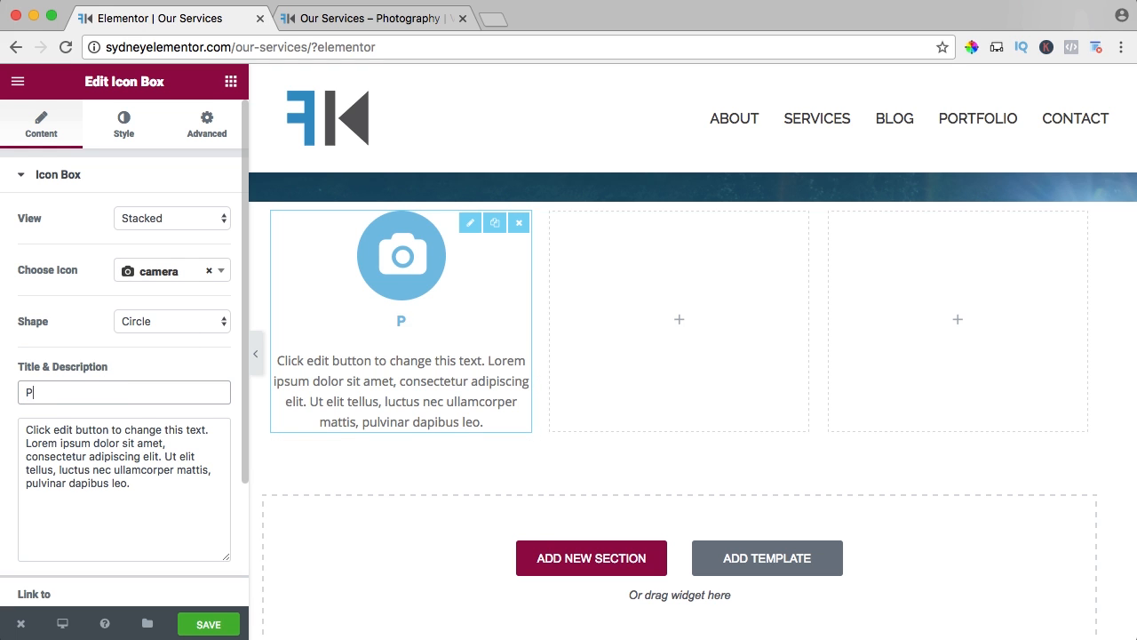
pyautogui.click(82, 454)
pyautogui.hotkey('ctrl', 'a')
pyautogui.write('We love photography! Our passion is to capture the wedding, moment or people in such a way that you will be amazed by the end result! We love light, quality and our photo’s are fresh, light and full color.')
# Set the icon box's link to the placeholder #.
pyautogui.scroll(-3, 116, 445)
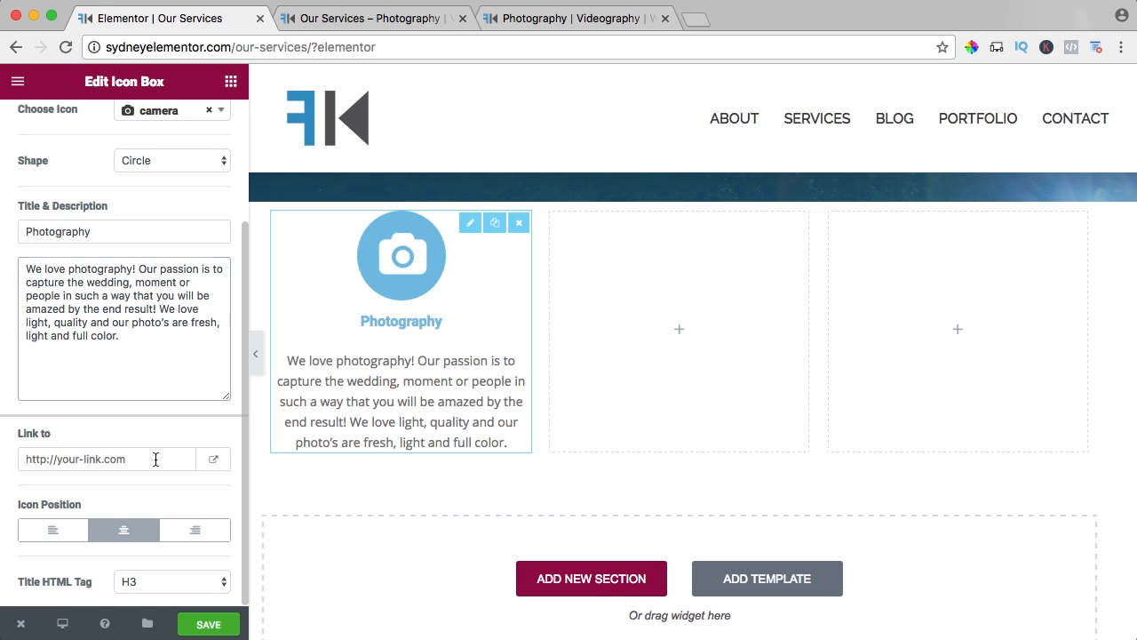
pyautogui.click(83, 452)
pyautogui.write('#')
# Set the camera icon's primary color to the copied blue #2d95c8.
pyautogui.scroll(5, 89, 461)
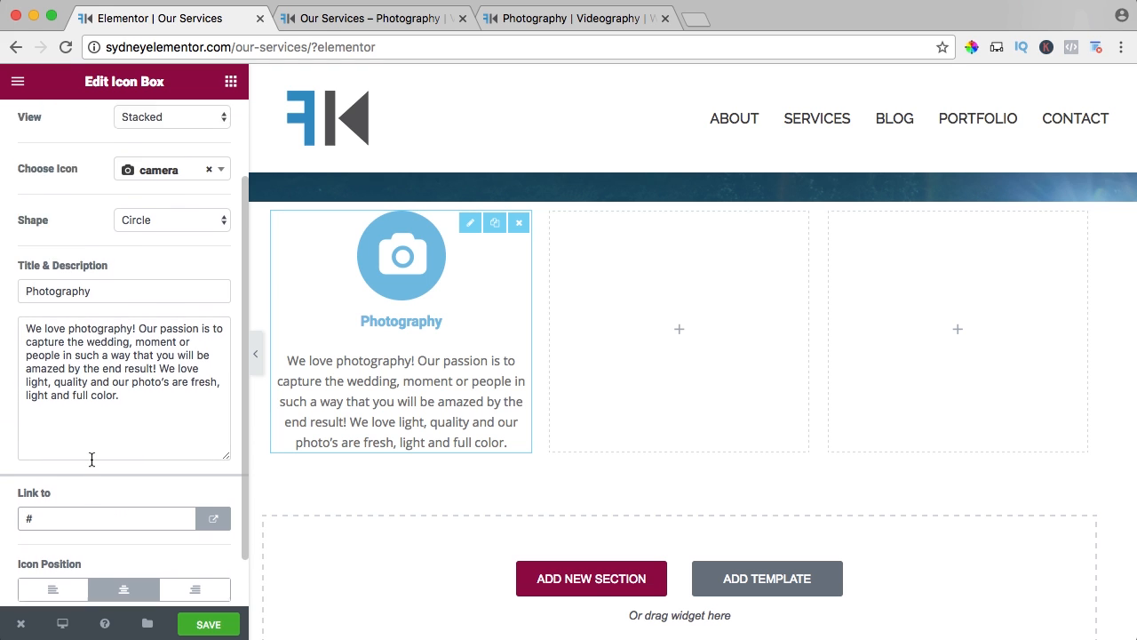
pyautogui.click(124, 124)
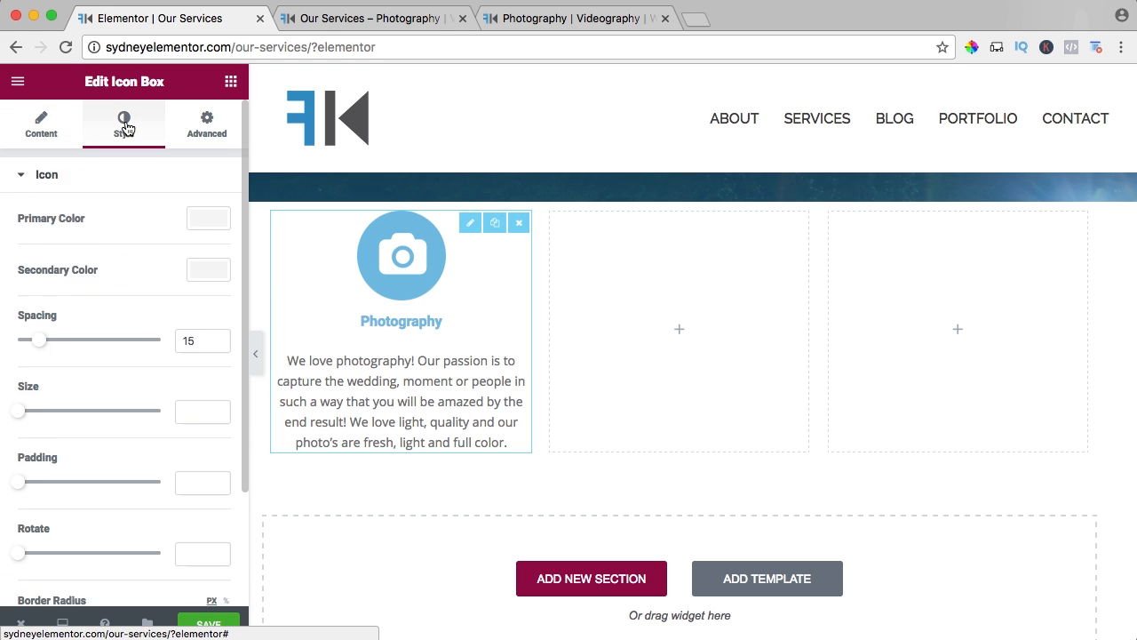
pyautogui.click(198, 227)
pyautogui.click(50, 411)
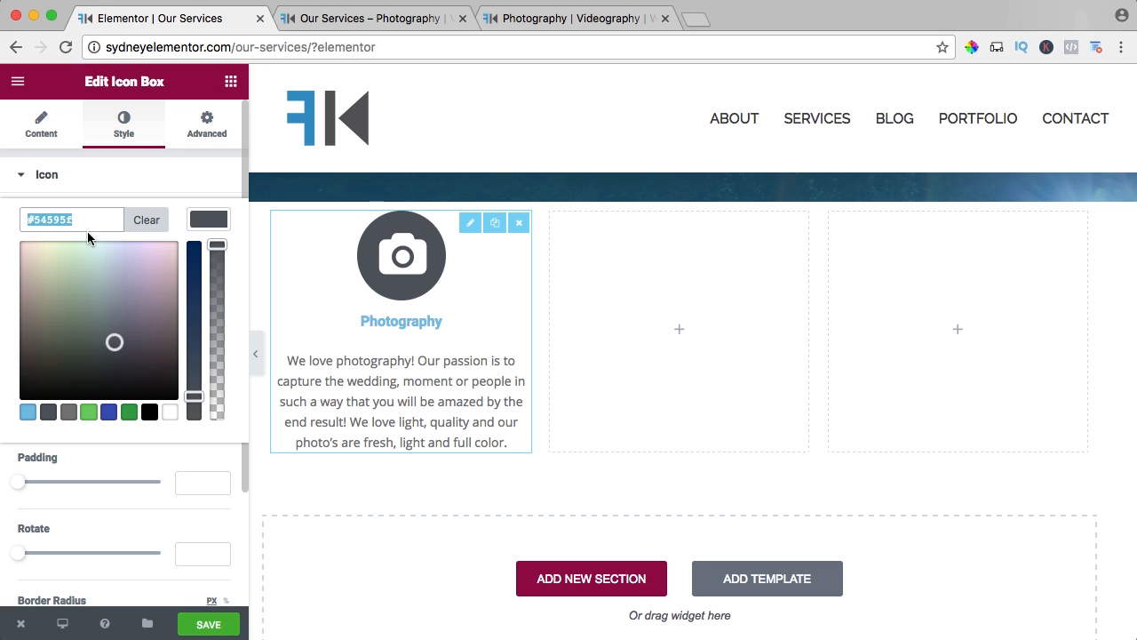
pyautogui.write('#2a94c8')
pyautogui.click(166, 190)
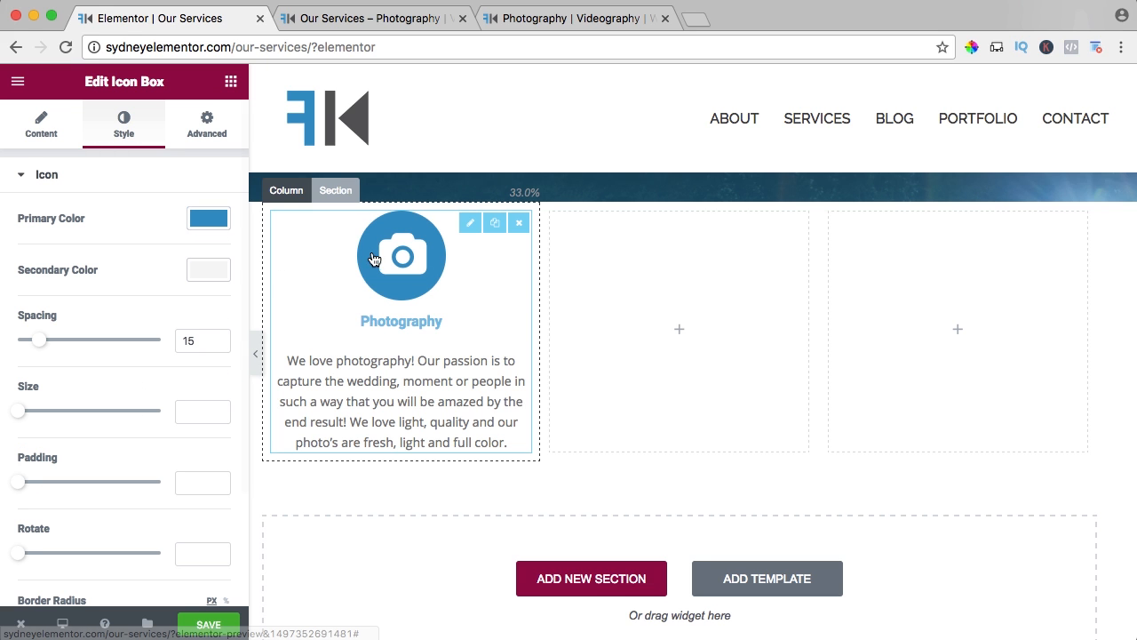
# Set the camera icon's size to 40.
pyautogui.scroll(-1, 78, 275)
pyautogui.scroll(-2, 78, 275)
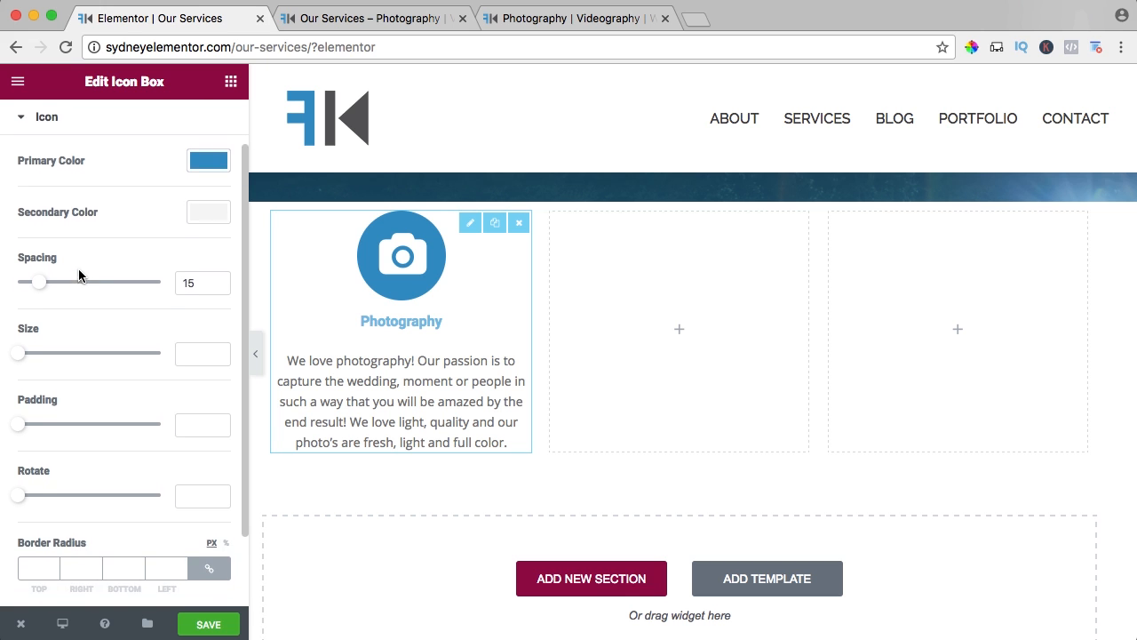
pyautogui.moveTo(18, 338); pyautogui.dragTo(34, 342)
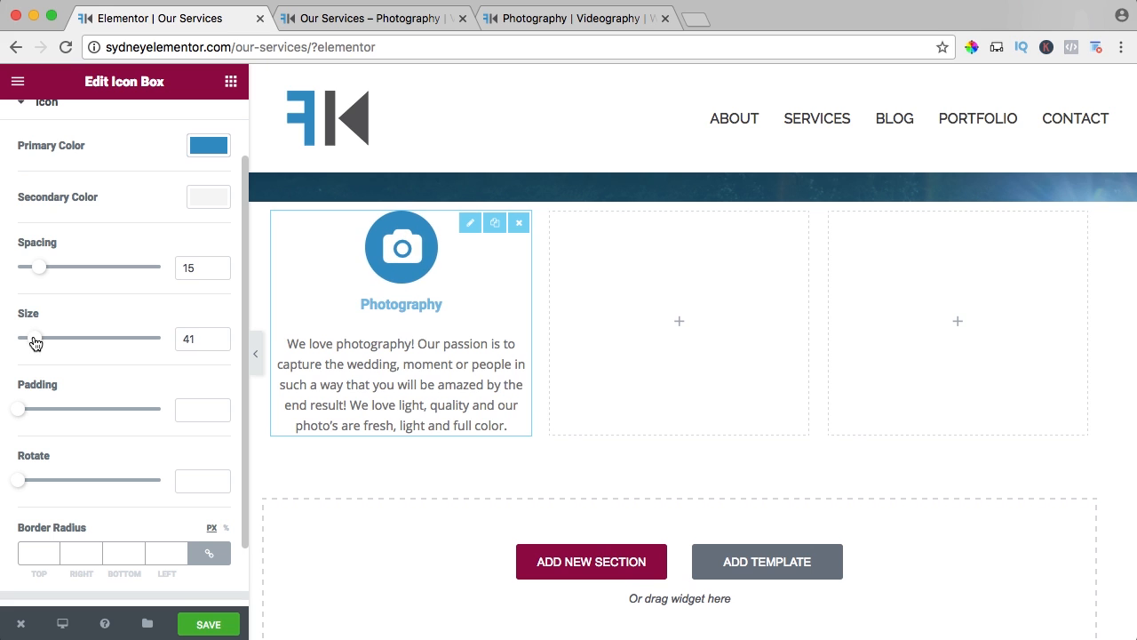
pyautogui.moveTo(202, 337); pyautogui.dragTo(174, 341)
pyautogui.write('40')
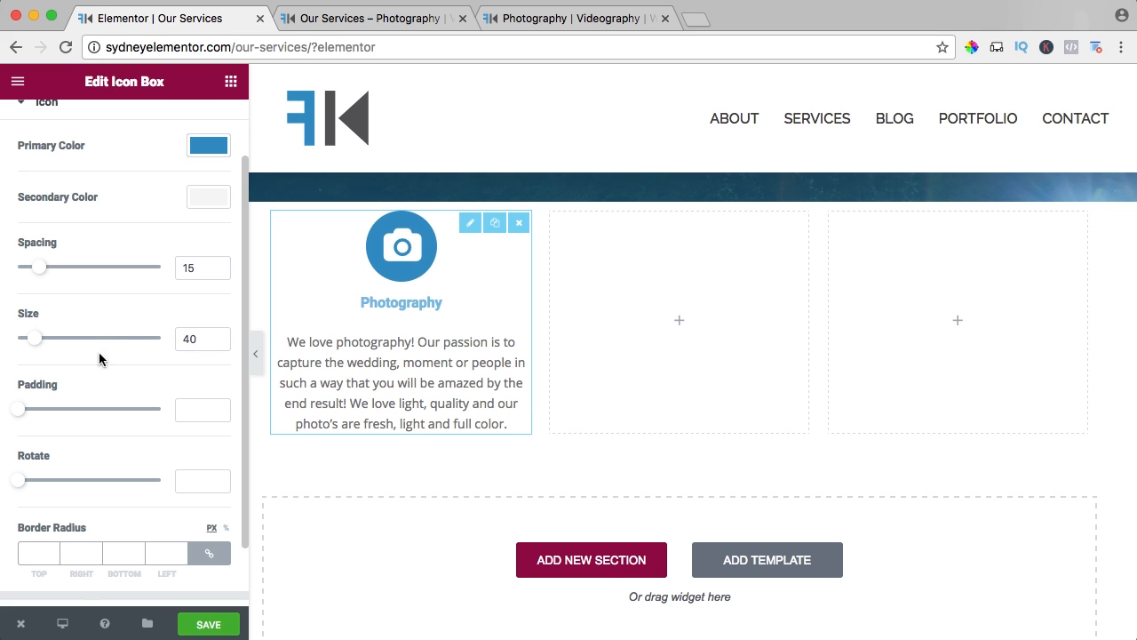
# Set the spacing below the icon box's title to 10 in the content styling.
pyautogui.scroll(-3, 76, 368)
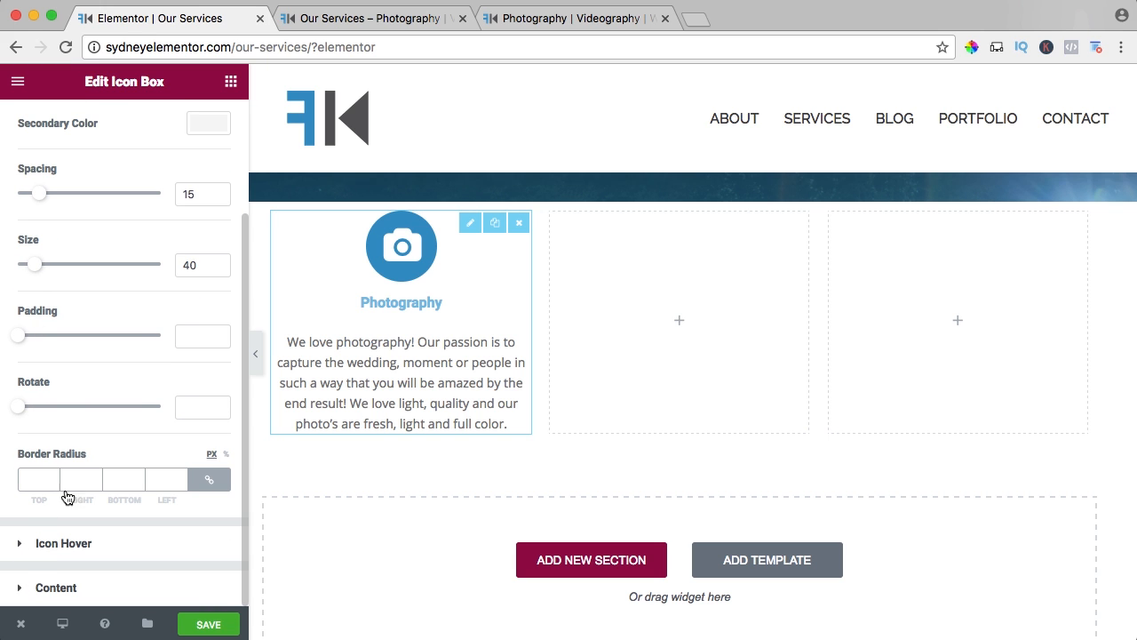
pyautogui.click(55, 587)
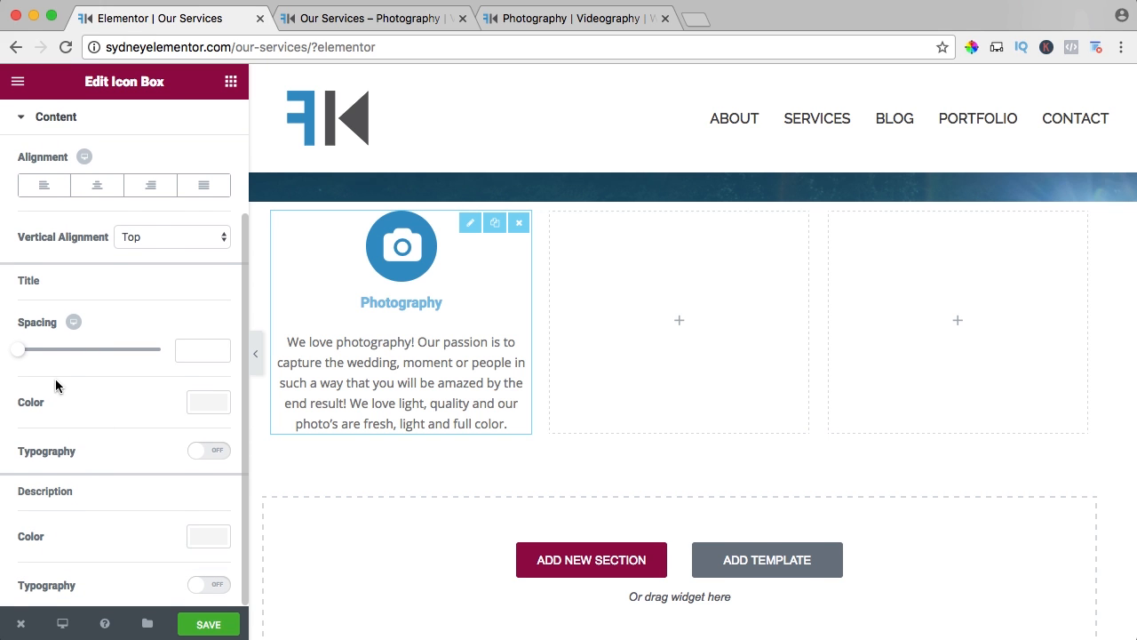
pyautogui.scroll(1, 56, 382)
pyautogui.moveTo(19, 393); pyautogui.dragTo(36, 403)
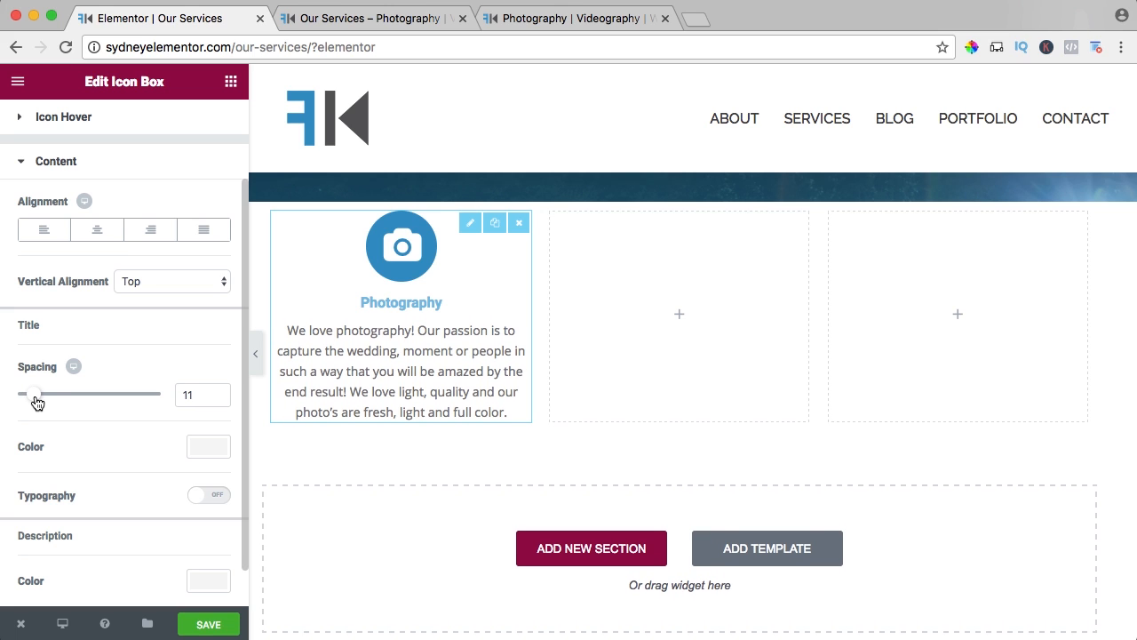
pyautogui.scroll(1, 185, 397)
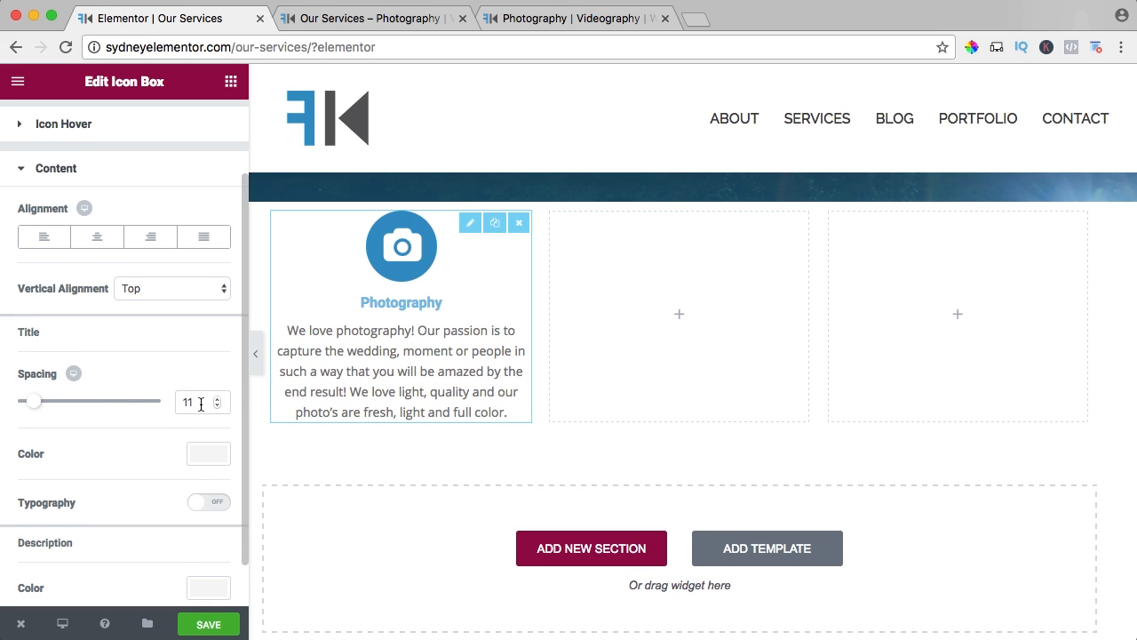
pyautogui.doubleClick(200, 404)
pyautogui.write('10')
# Set the icon box's title color to the copied blue #2d95c8.
pyautogui.click(203, 456)
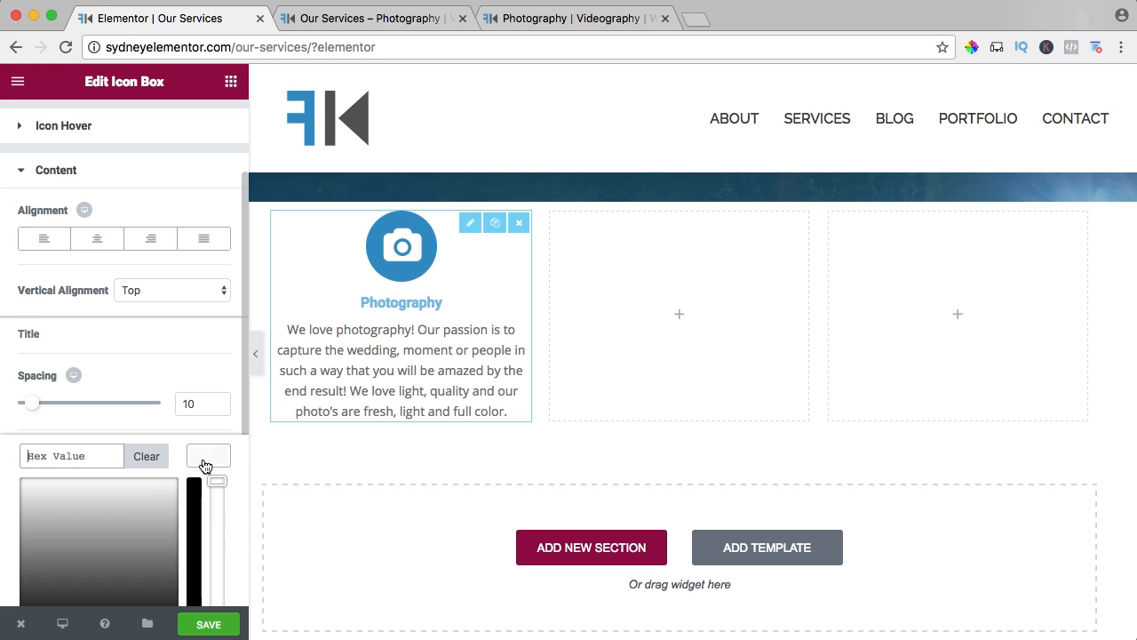
pyautogui.scroll(-3, 124, 499)
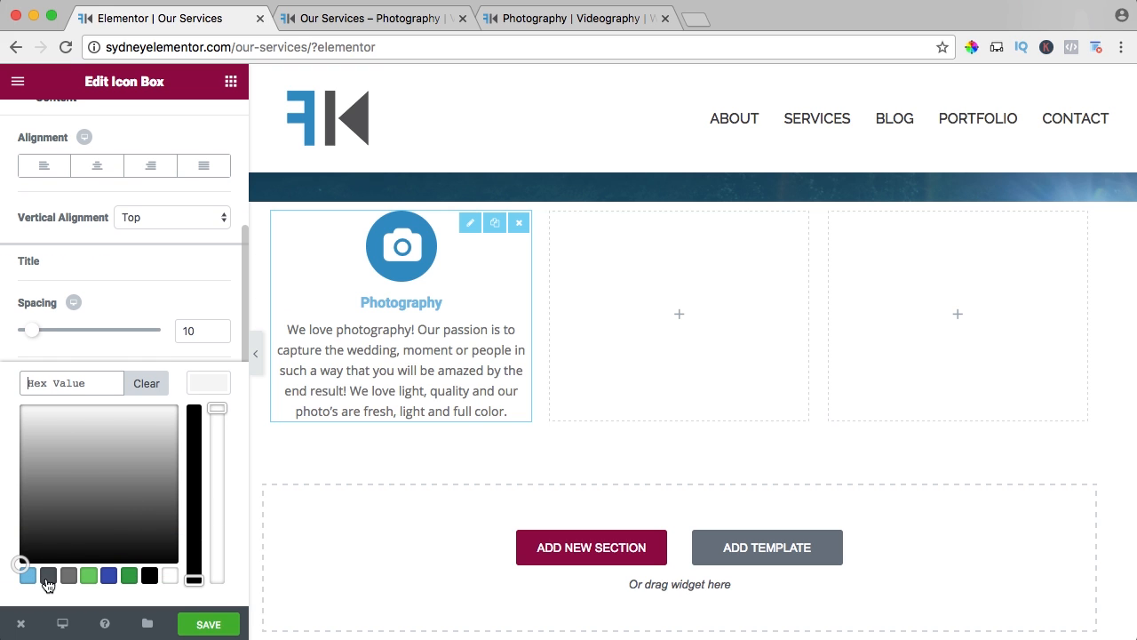
pyautogui.click(48, 576)
pyautogui.moveTo(39, 383); pyautogui.dragTo(96, 384)
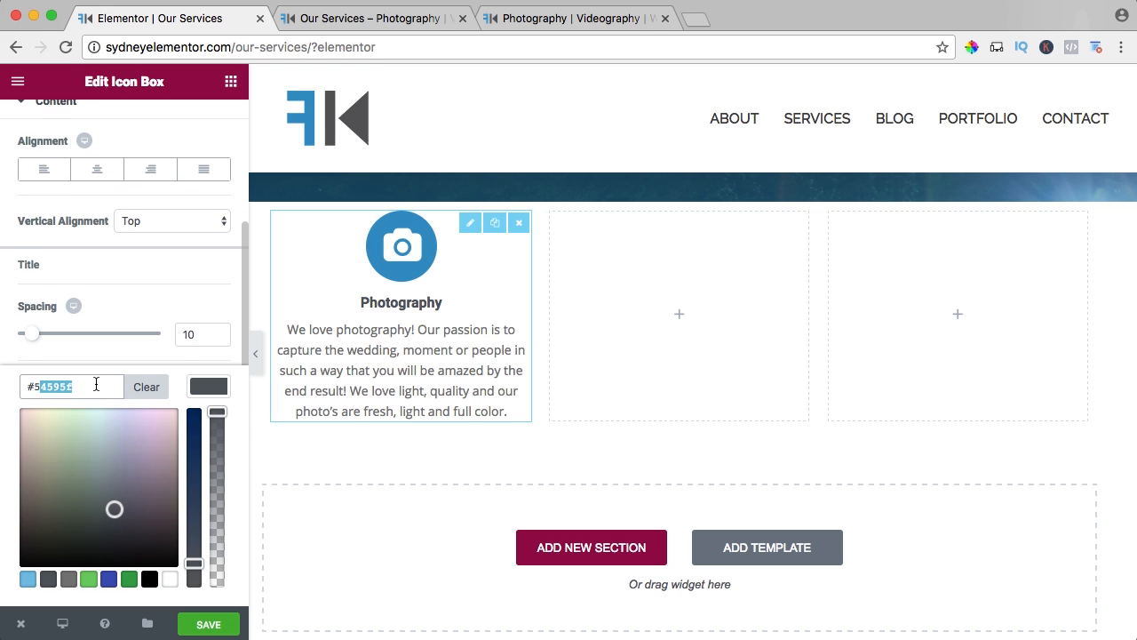
pyautogui.press('super+a')
pyautogui.write('2D85C0')
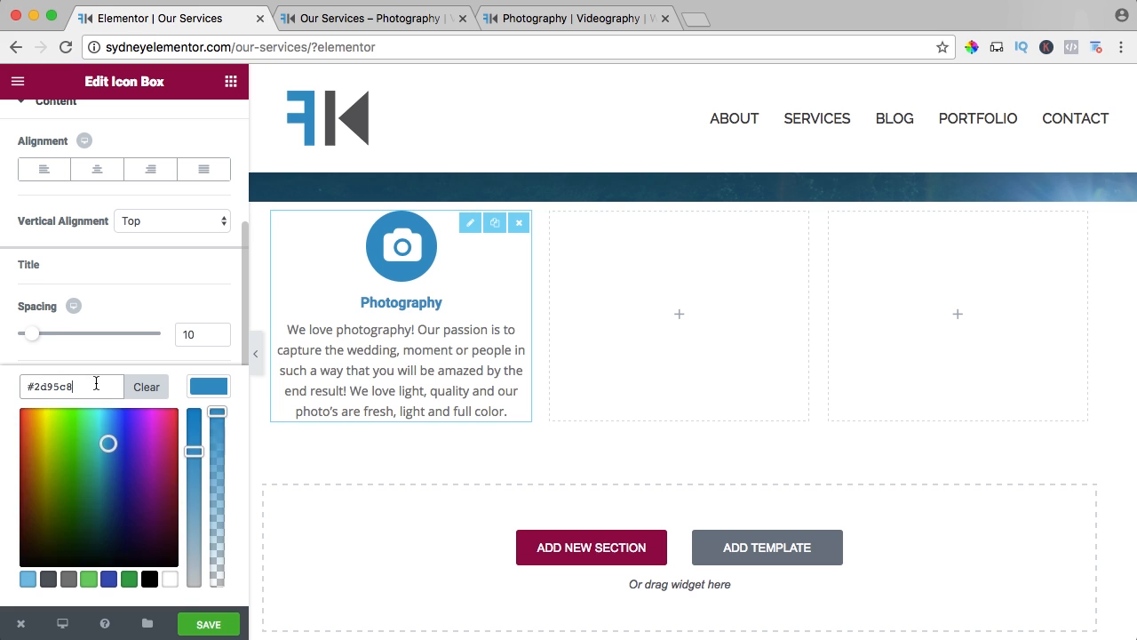
pyautogui.click(144, 288)
# Enable custom typography for the icon box's title and set its font size to 30 px.
pyautogui.click(211, 436)
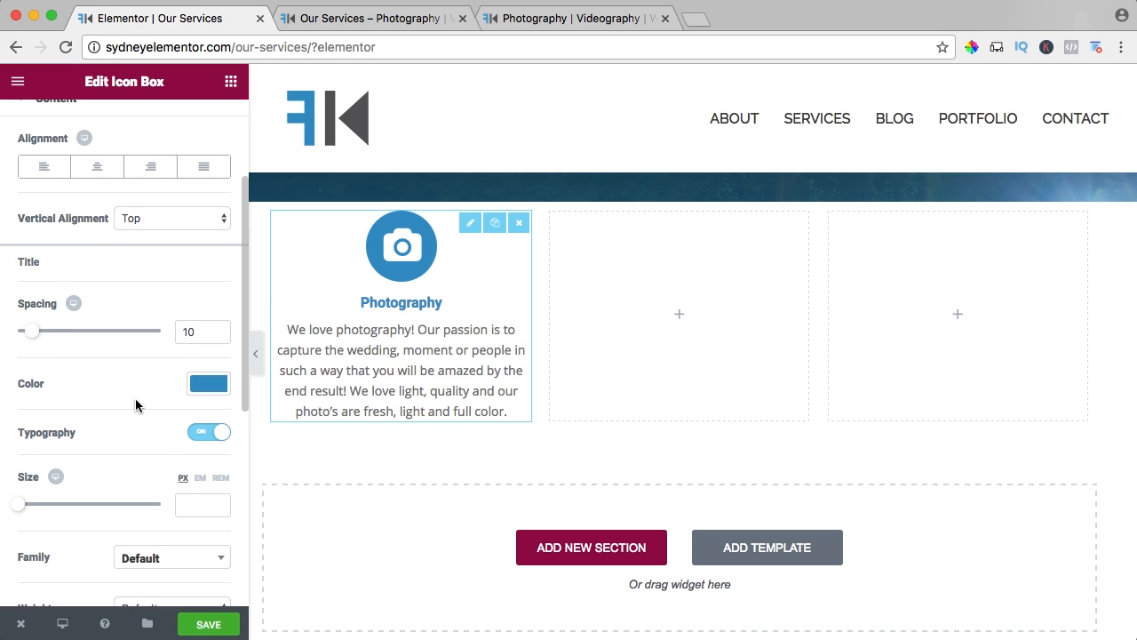
pyautogui.scroll(-3, 125, 402)
pyautogui.moveTo(22, 410)
pyautogui.mouseDown()
pyautogui.moveTo(53, 409)
pyautogui.moveTo(41, 411)
pyautogui.mouseUp()
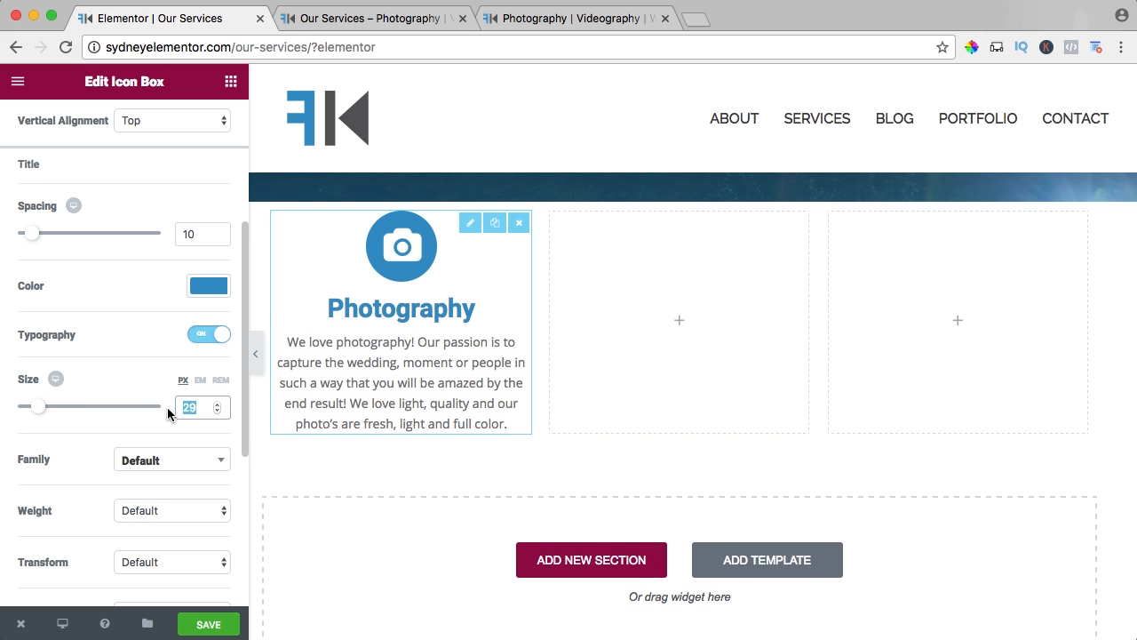
pyautogui.write('30')
# Rewrite the icon box's title in capitals as PHOTOGRAPHY.
pyautogui.scroll(5, 158, 331)
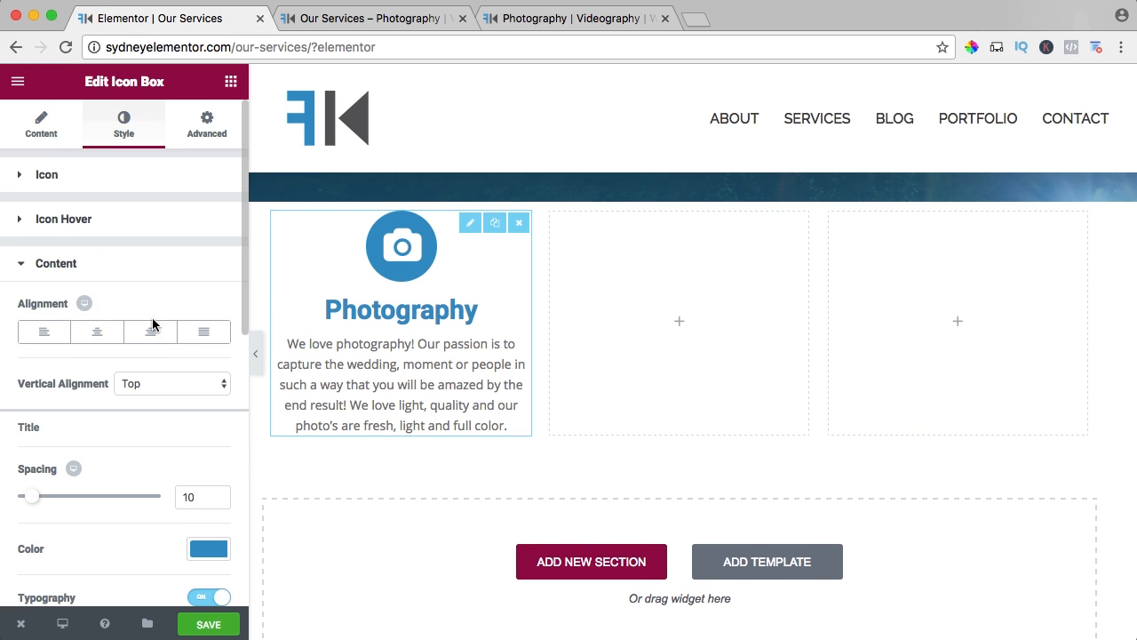
pyautogui.click(42, 129)
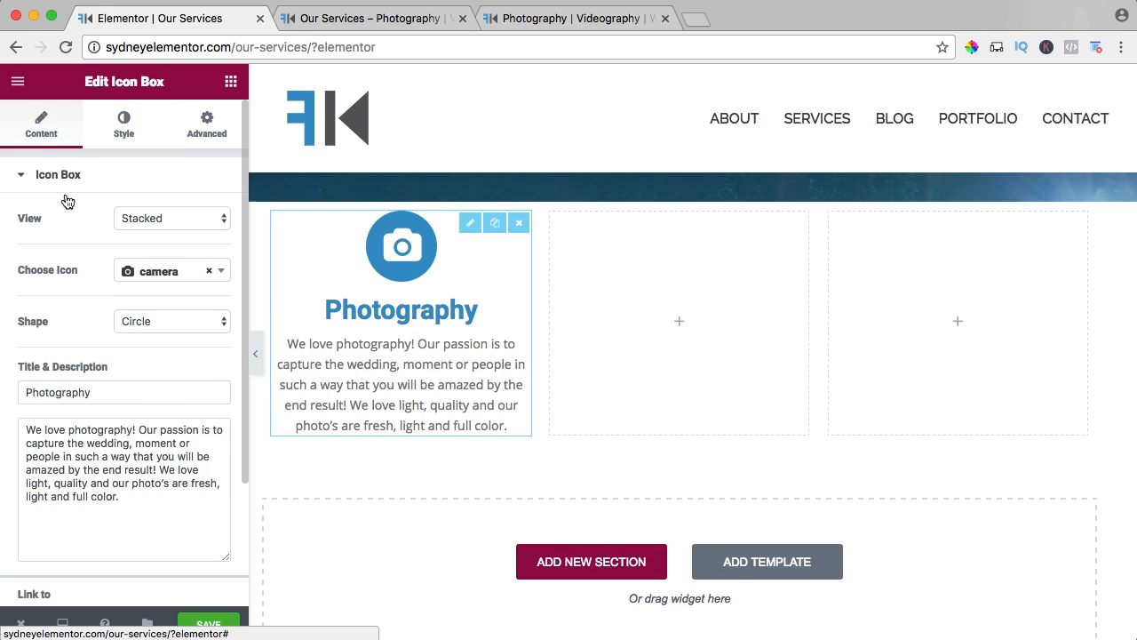
pyautogui.click(126, 399)
pyautogui.press('super+a')
pyautogui.write('PHOTOGRAP')
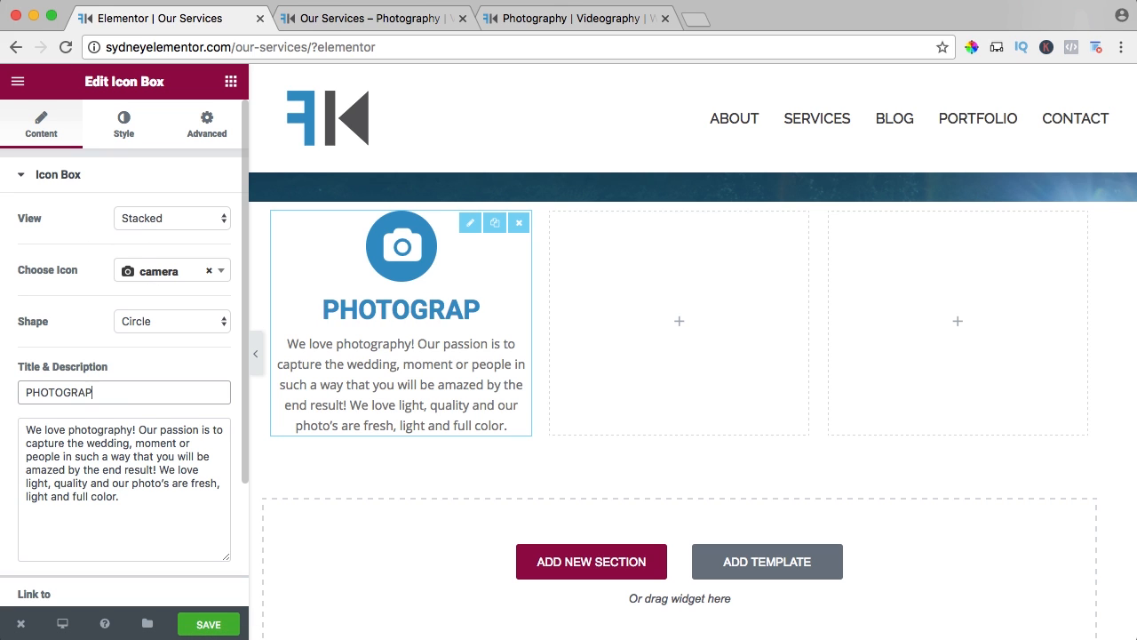
pyautogui.write('HY')
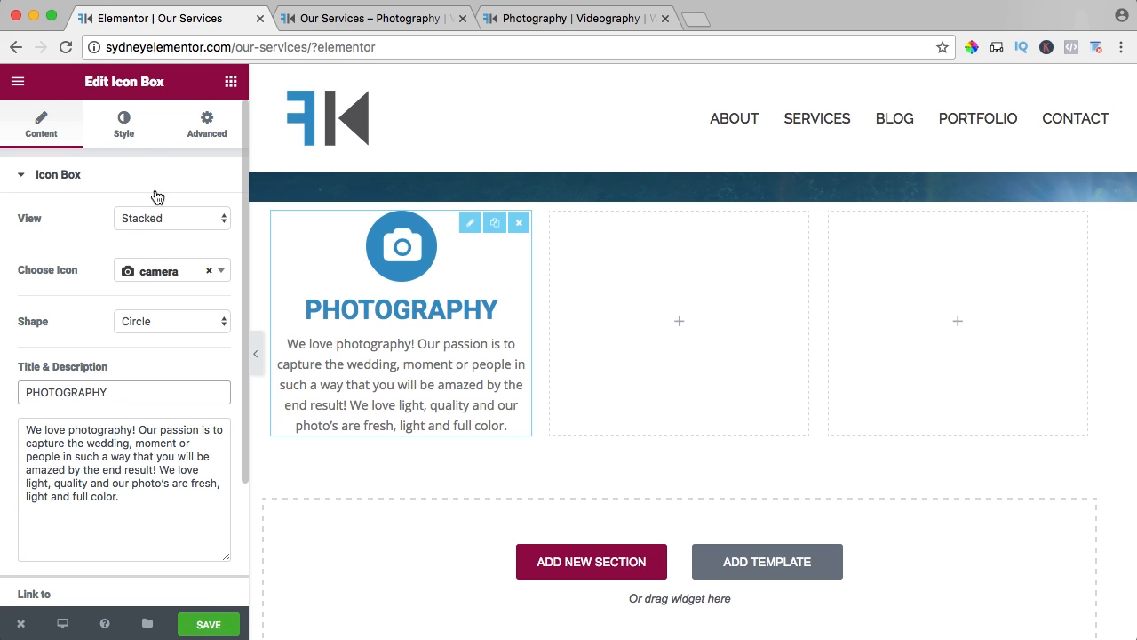
# Set the icon box title's font size to 25 px in the content styling.
pyautogui.click(125, 126)
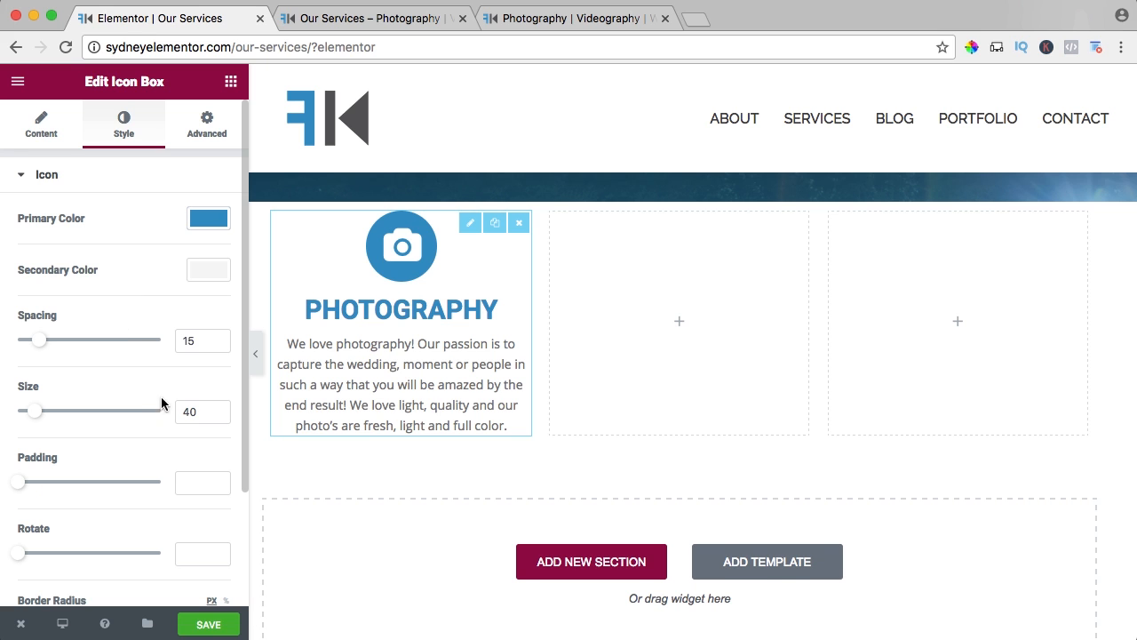
pyautogui.scroll(-3, 161, 403)
pyautogui.click(56, 583)
pyautogui.scroll(-2, 160, 391)
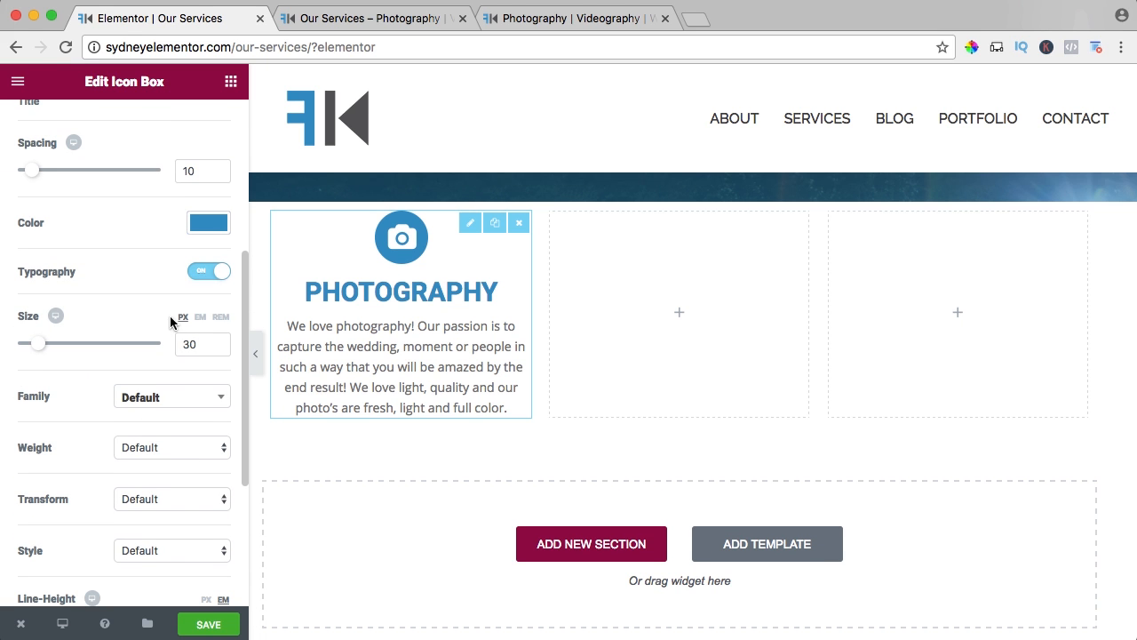
pyautogui.moveTo(205, 347); pyautogui.dragTo(177, 348)
pyautogui.write('25')
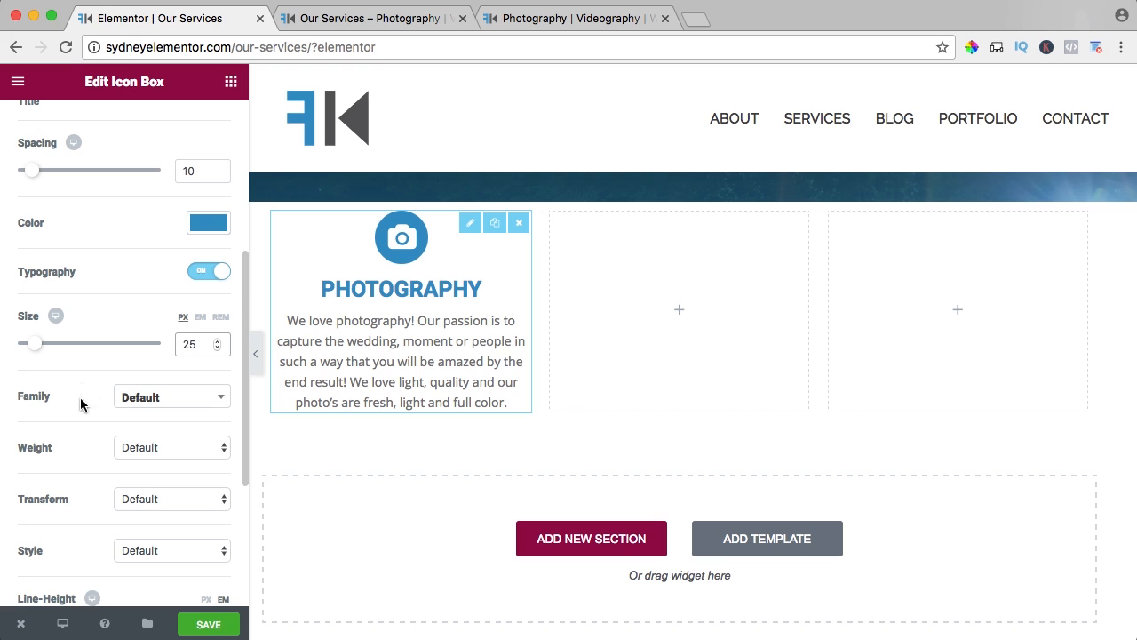
# Set the icon box's description color to #444444.
pyautogui.scroll(-3, 80, 404)
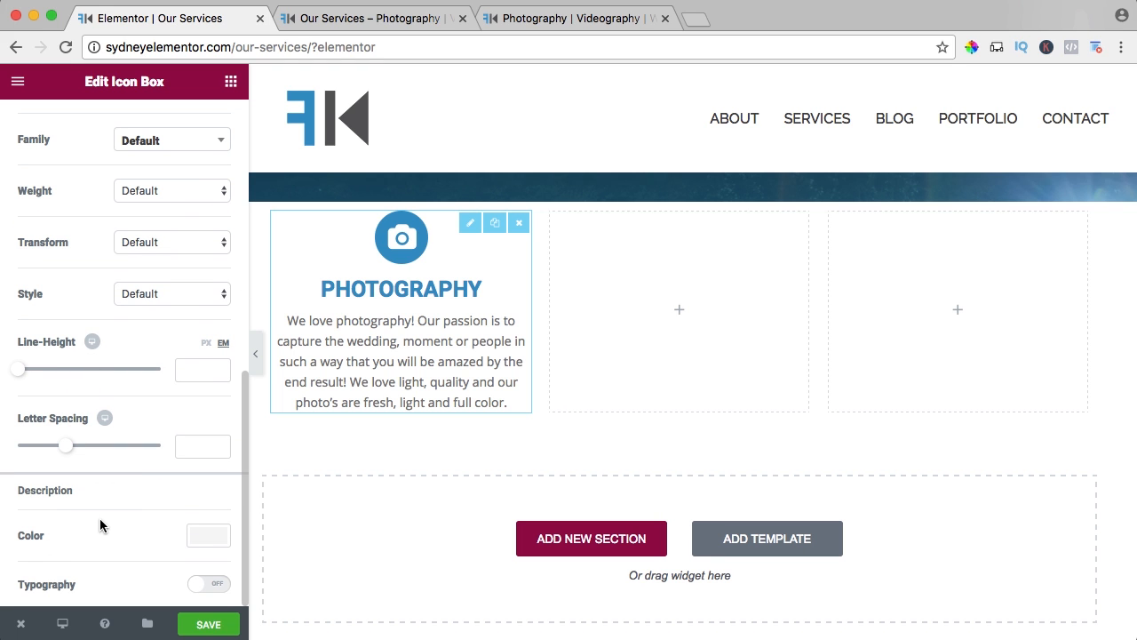
pyautogui.click(204, 538)
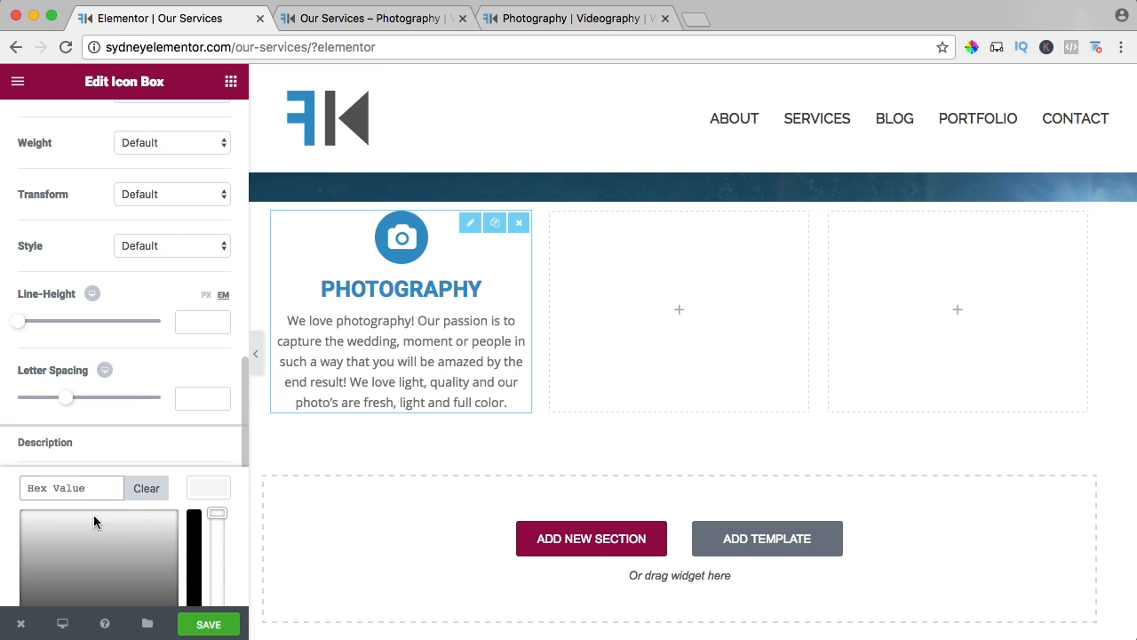
pyautogui.write('#44444444')
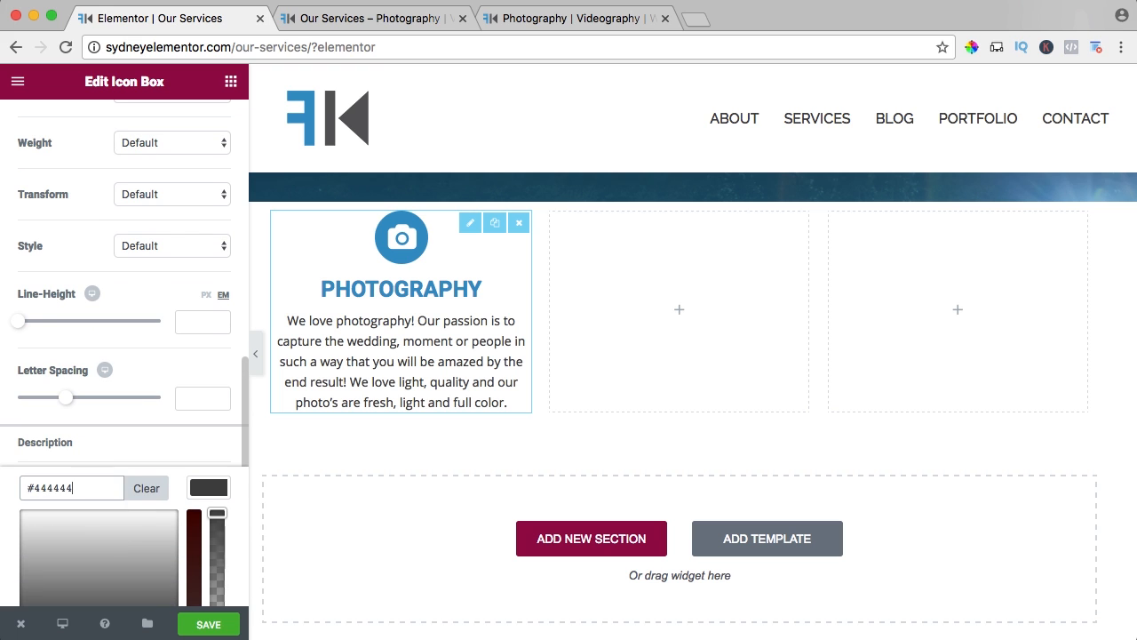
pyautogui.press('BackSpace')
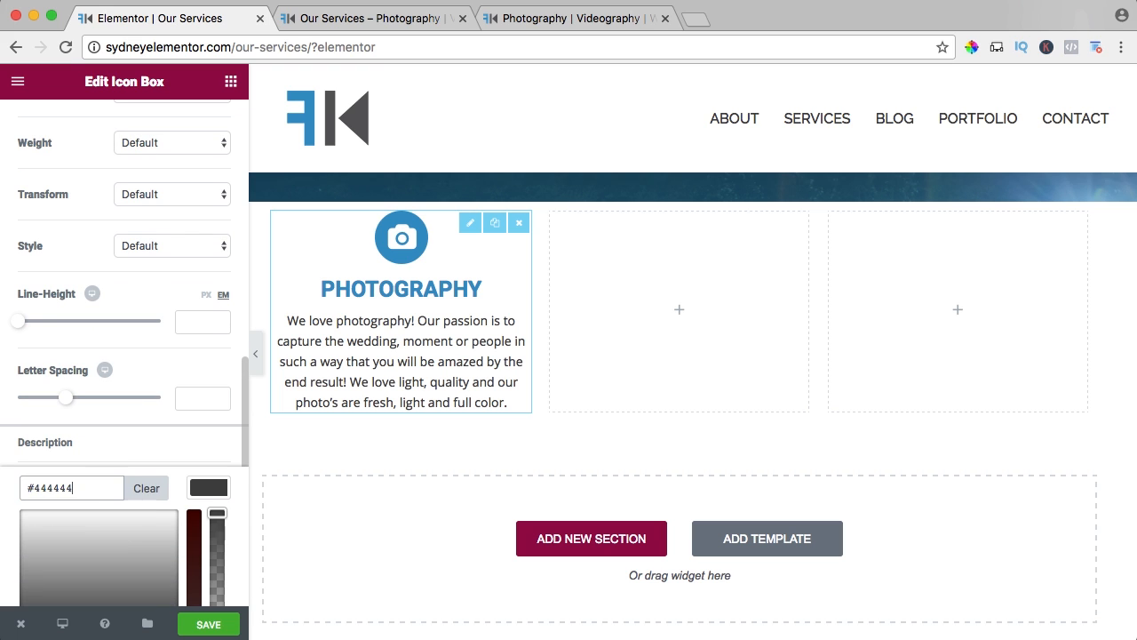
pyautogui.click(200, 493)
# Enable custom typography for the icon box's description with a 16 px font size, and save the page.
pyautogui.click(211, 538)
pyautogui.scroll(-5, 186, 527)
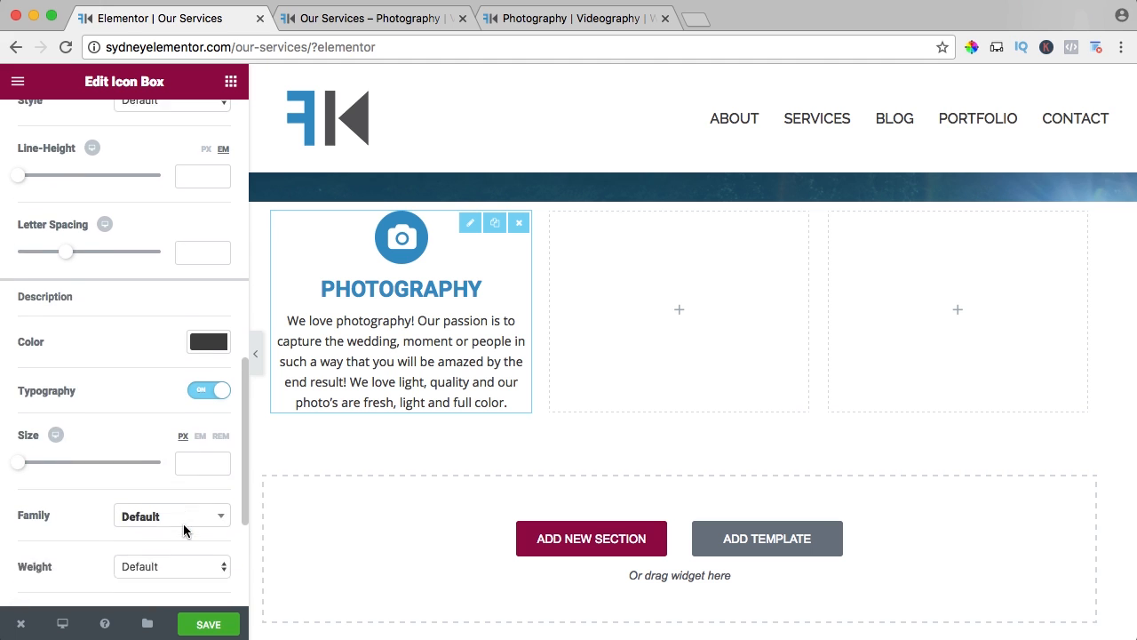
pyautogui.moveTo(26, 393); pyautogui.dragTo(33, 398)
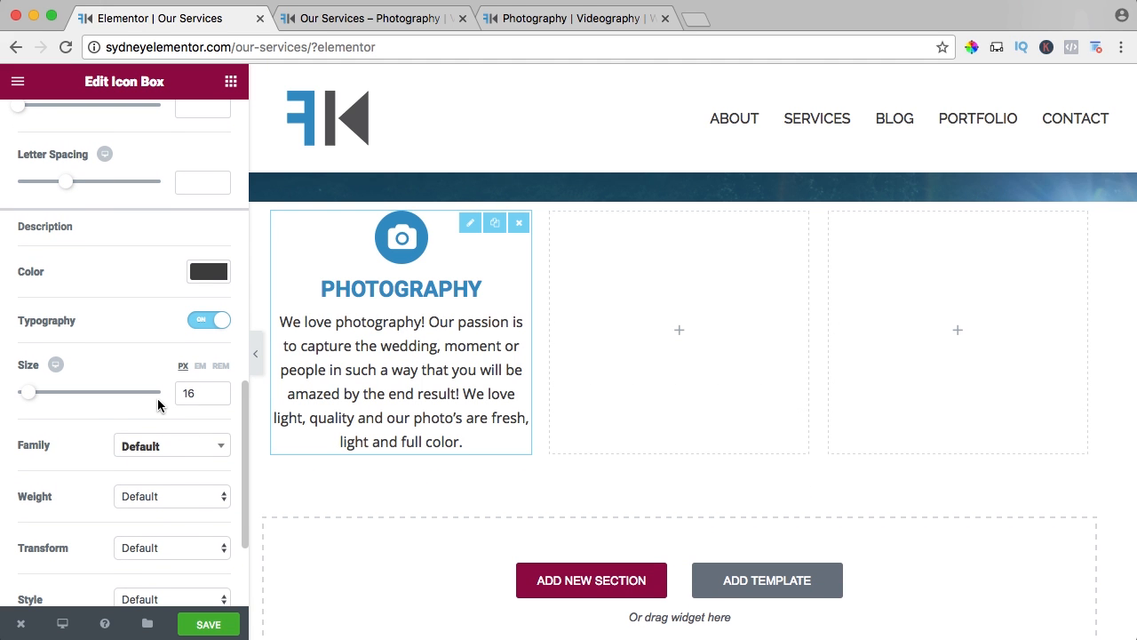
pyautogui.scroll(10, 125, 407)
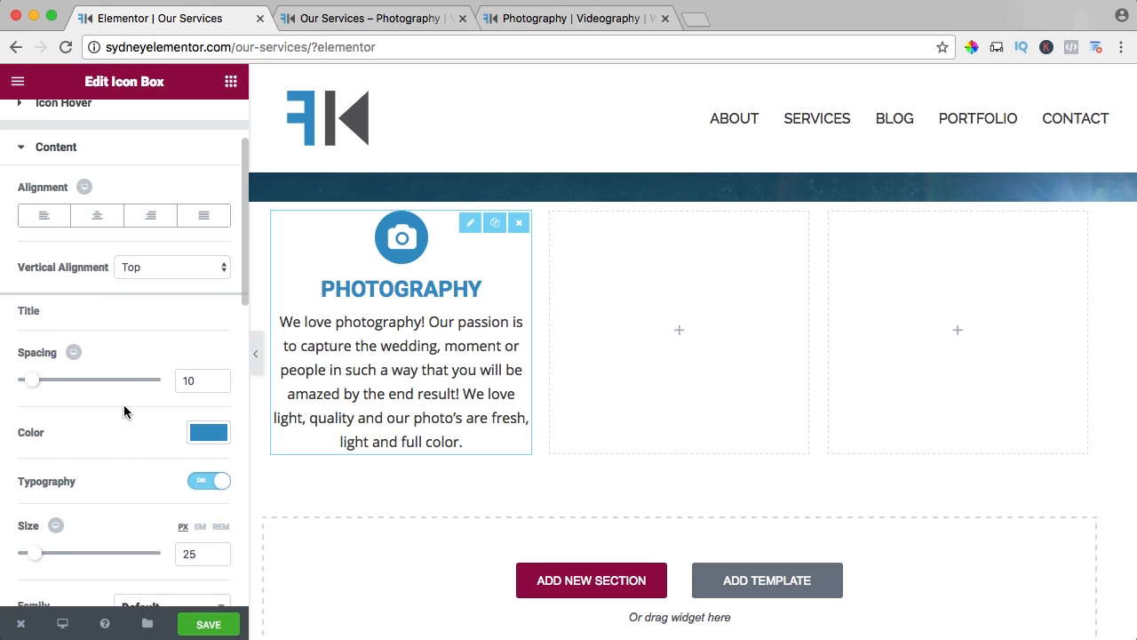
pyautogui.click(207, 624)
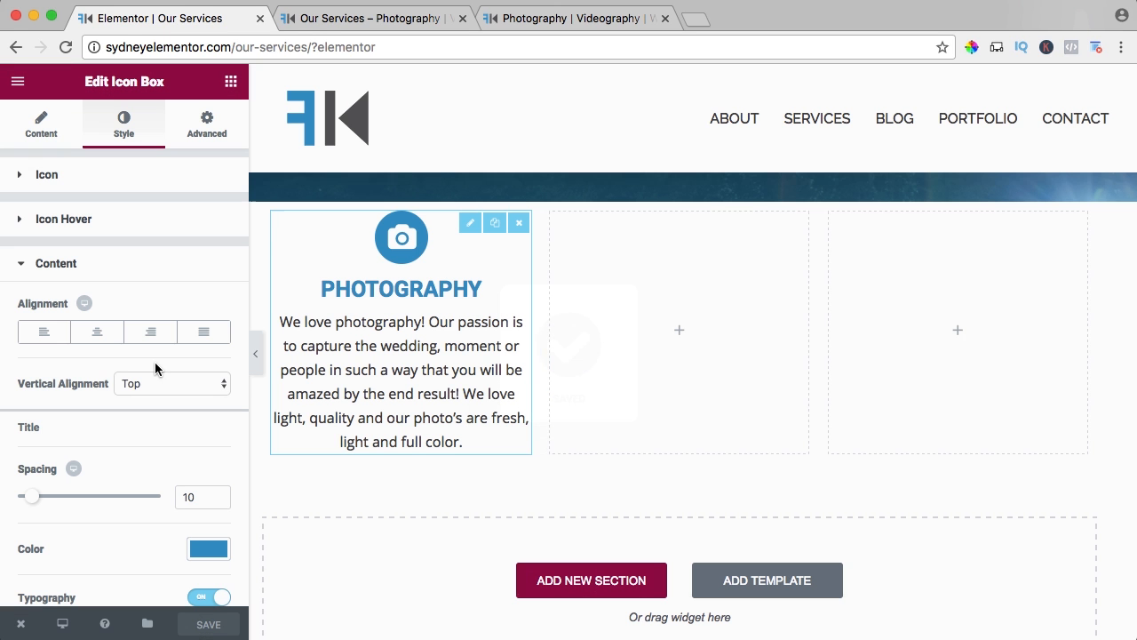
# Duplicate the PHOTOGRAPHY icon box twice and place the copies in the second and third columns.
pyautogui.click(495, 224)
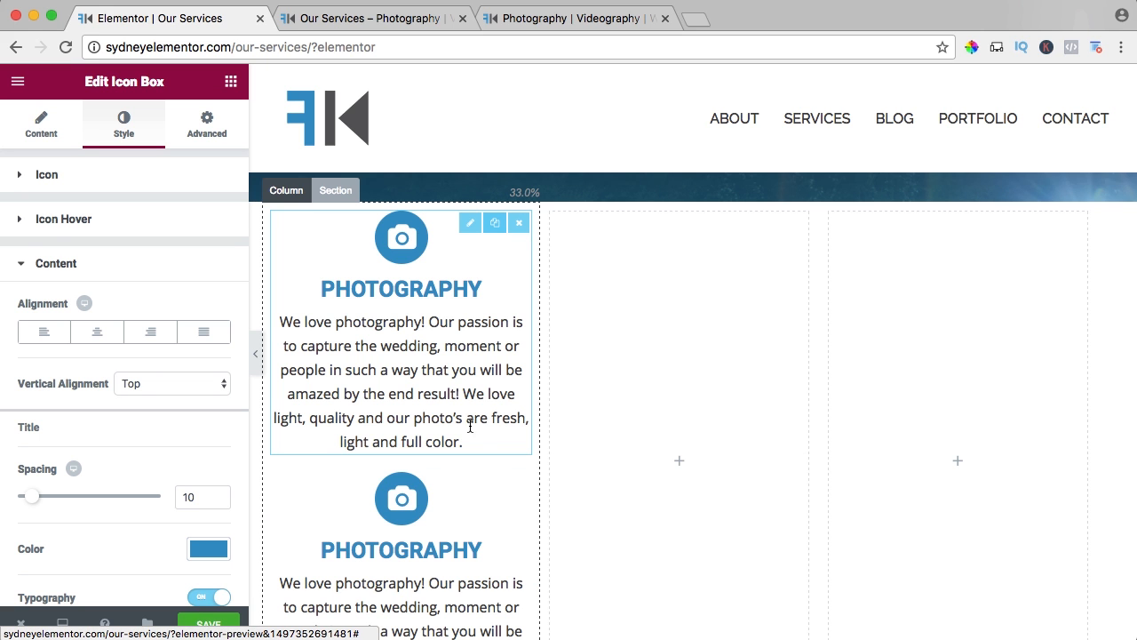
pyautogui.moveTo(467, 475); pyautogui.dragTo(672, 293)
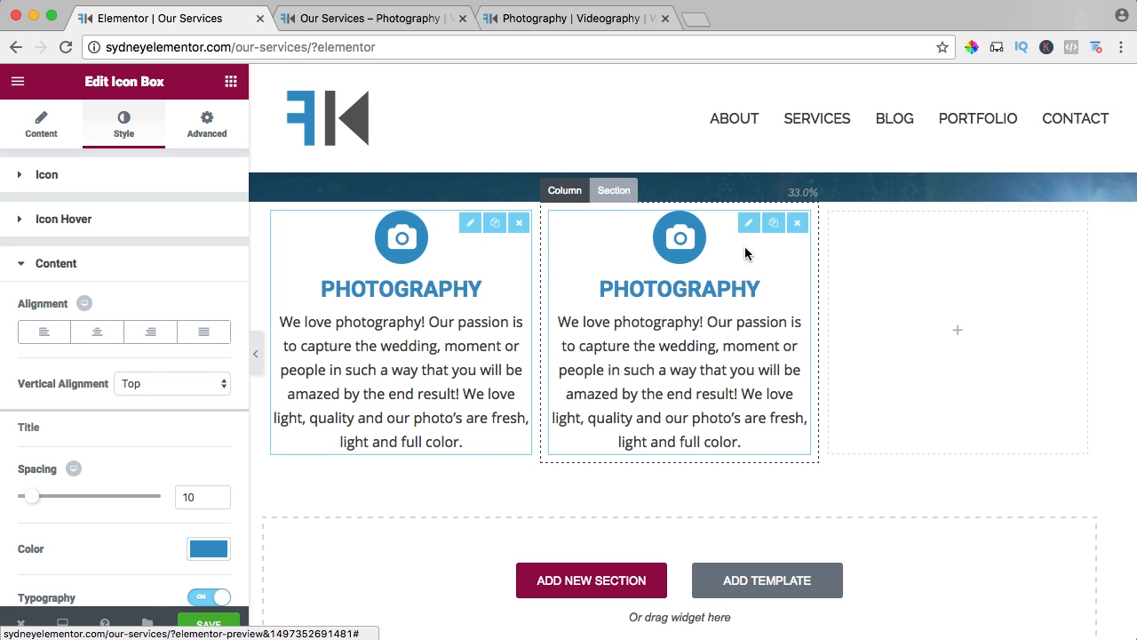
pyautogui.click(781, 226)
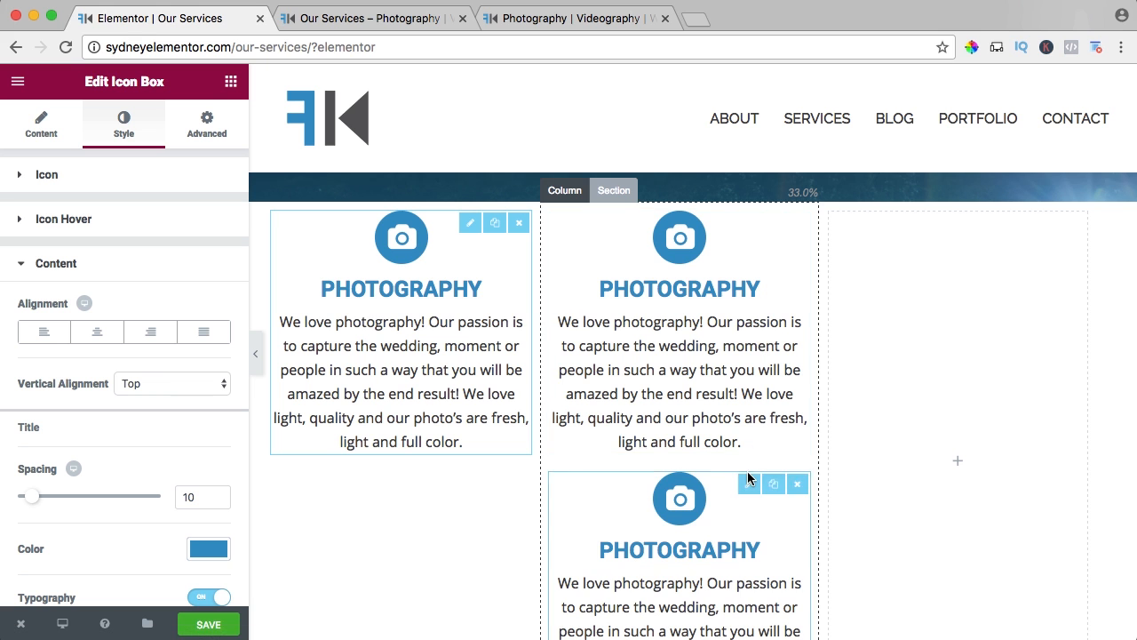
pyautogui.moveTo(749, 480); pyautogui.dragTo(994, 326)
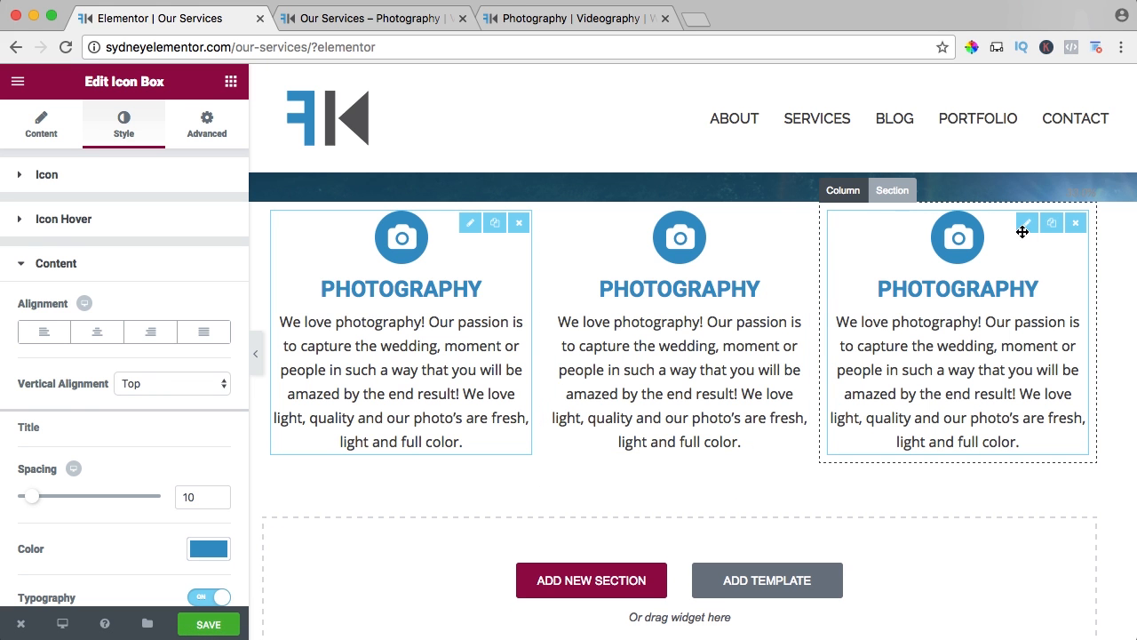
# Change the icon of the third column's icon box to address-card-o.
pyautogui.click(1033, 261)
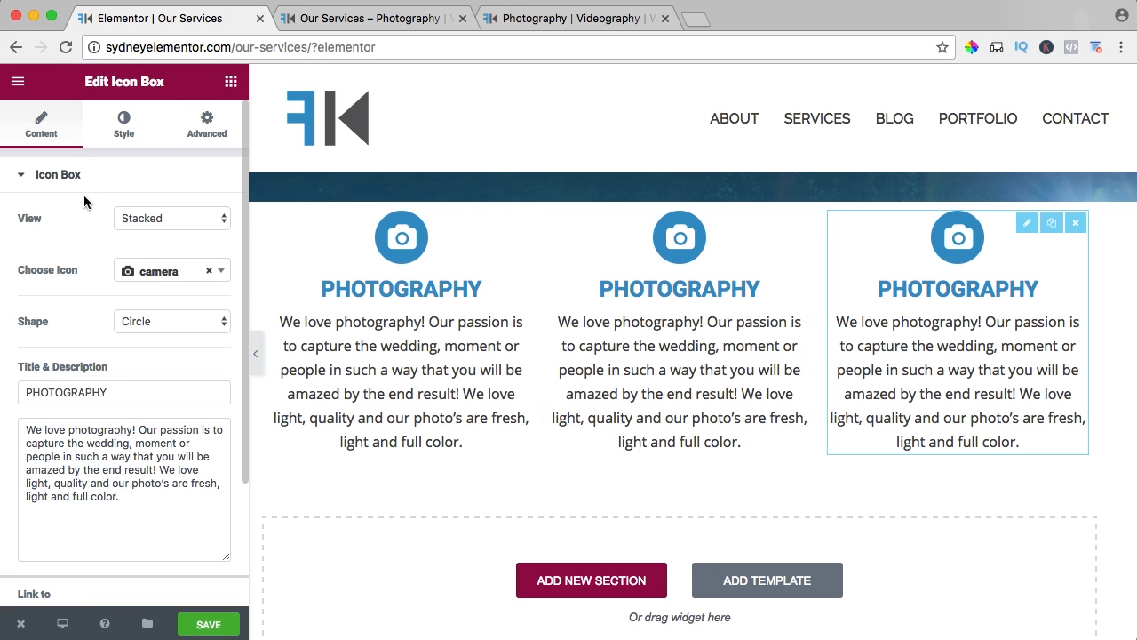
pyautogui.click(183, 278)
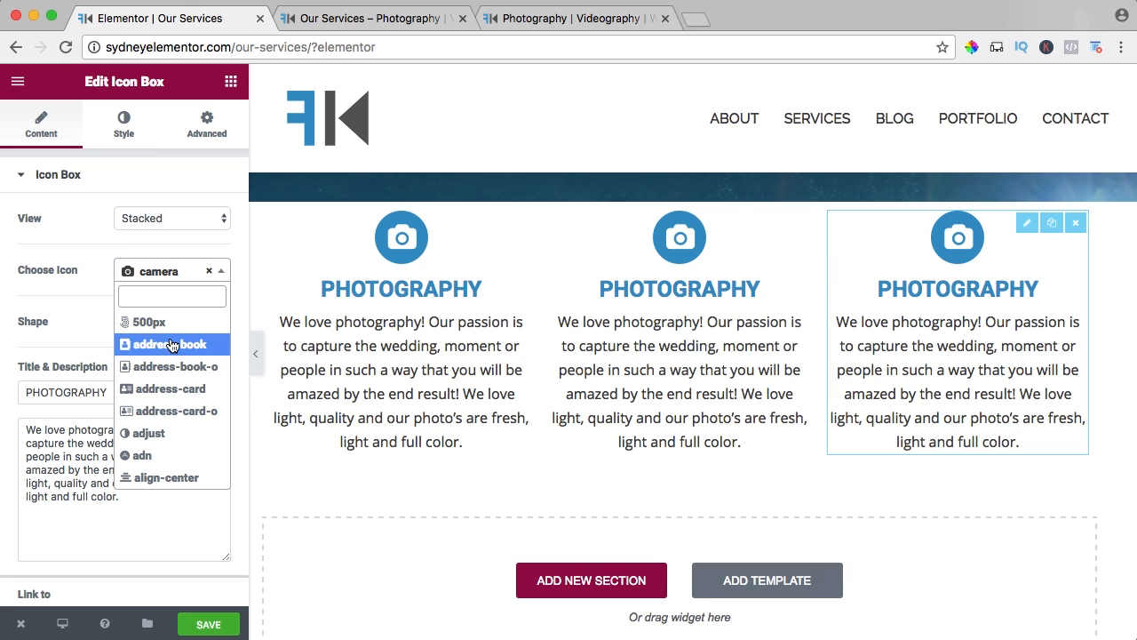
pyautogui.click(158, 417)
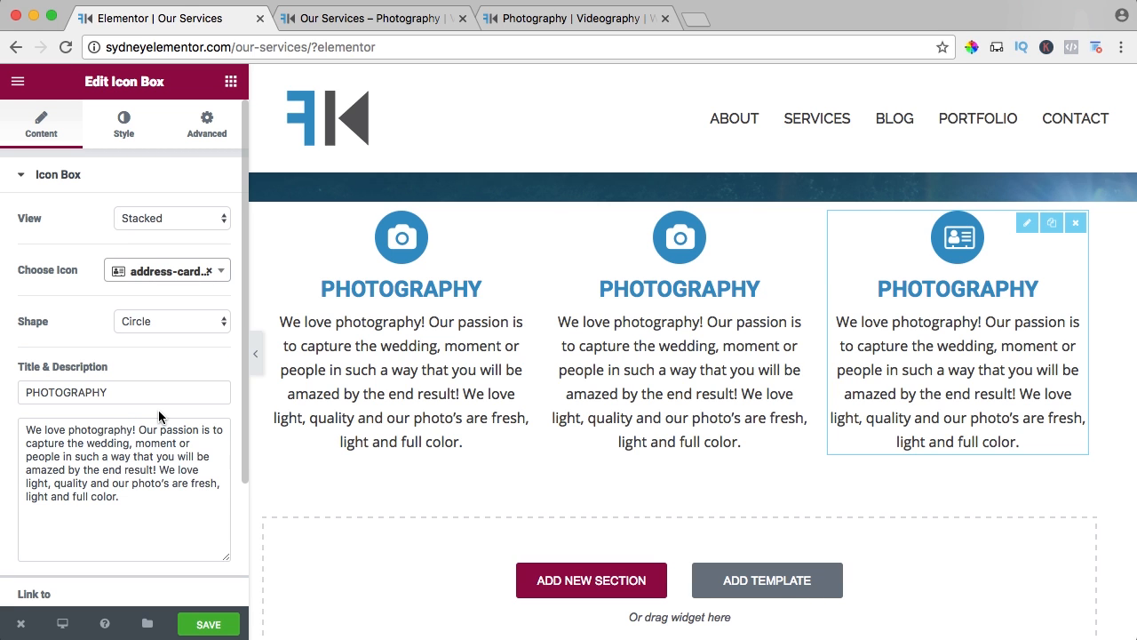
# Retitle the third column's icon box WEBDESIGN and replace its description with the copied text about being seen on the internet.
pyautogui.doubleClick(102, 392)
pyautogui.write('WEBDESIGN')
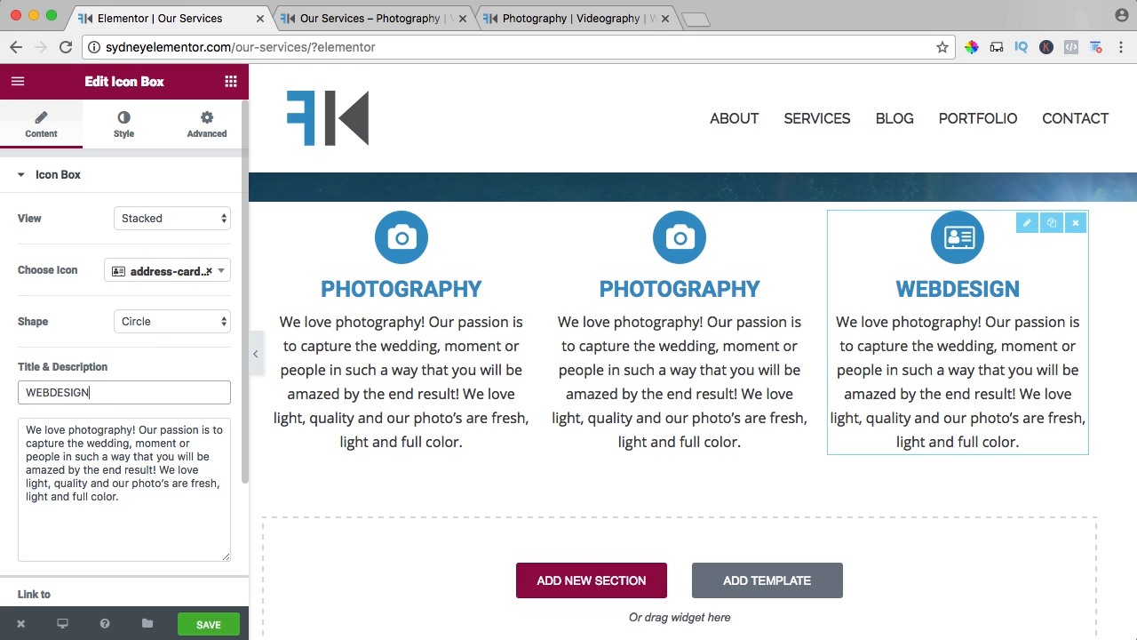
pyautogui.tripleClick(126, 451)
pyautogui.write('It is important to be seen on the internet. You can have a great business but I people do not see nor find you, what does it profit you? We take care of your online presentation and help you to be found on the internet.')
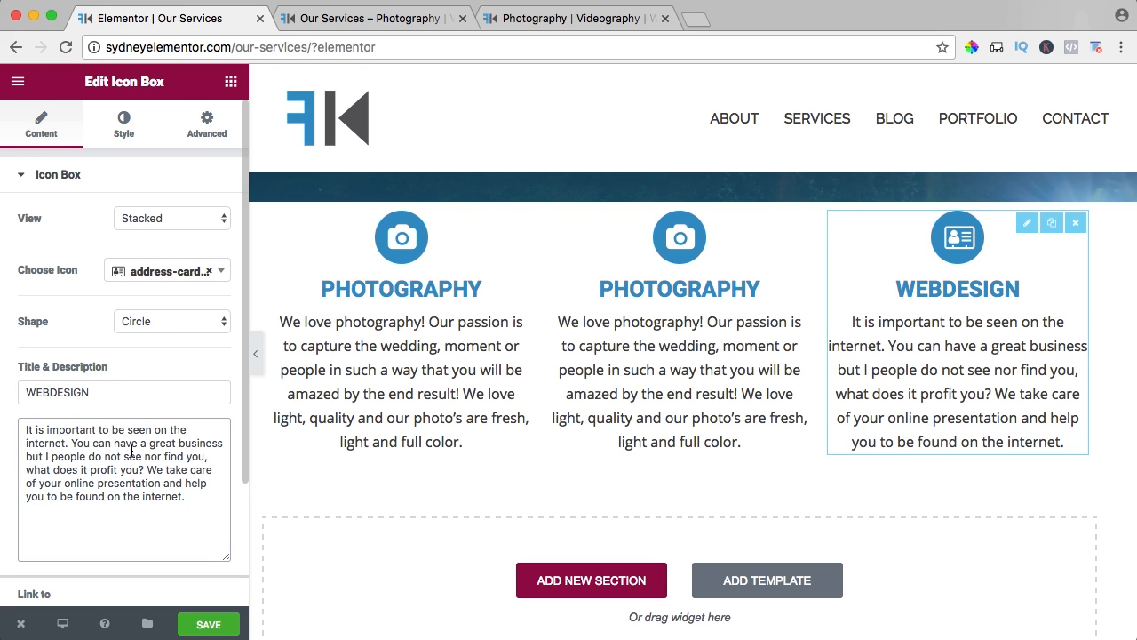
# Change the icon of the middle column's icon box to video-camera.
pyautogui.click(749, 223)
pyautogui.click(222, 271)
pyautogui.write('video')
pyautogui.click(168, 357)
# Retitle the middle icon box VIDEOGRAPHY and replace its description with the copied text about the films.
pyautogui.doubleClick(102, 392)
pyautogui.write('VIDEOGRAPHY')
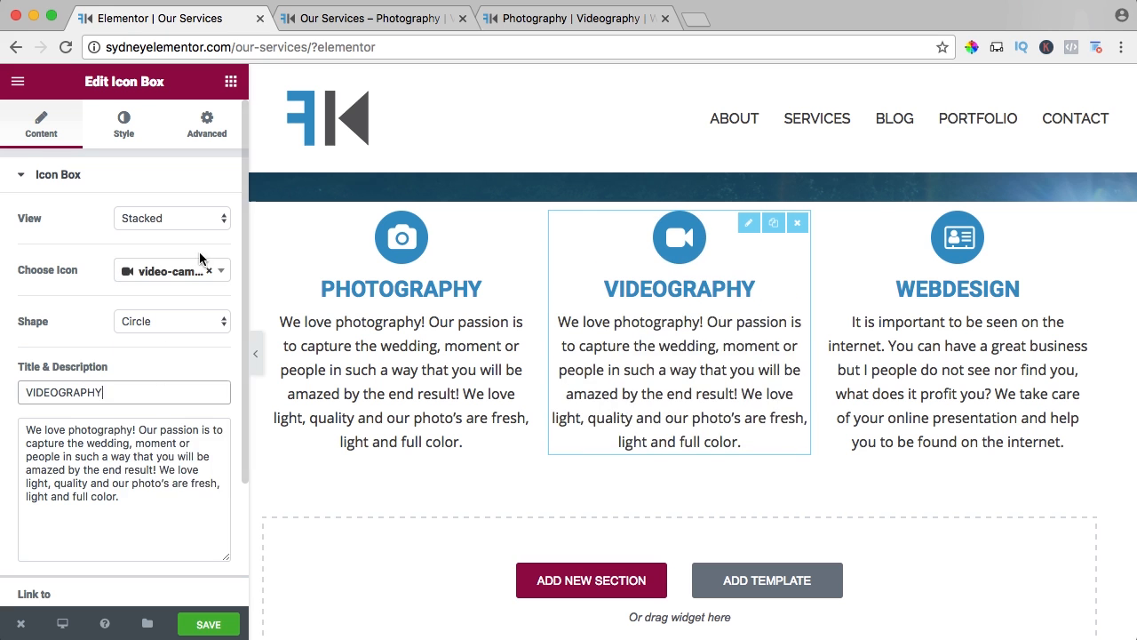
pyautogui.tripleClick(126, 450)
pyautogui.write('In the films we make, the quality should be amazing! But is should not only be nice to watch the quality. There should be told a compelling story. About a wedding couple, about a business. The films we make are full of quality.')
pyautogui.doubleClick(85, 470)
pyautogui.press('BackSpace')
# Save the page and review the three service icon boxes on the live Our Services page.
pyautogui.scroll(-3, 124, 479)
pyautogui.click(214, 626)
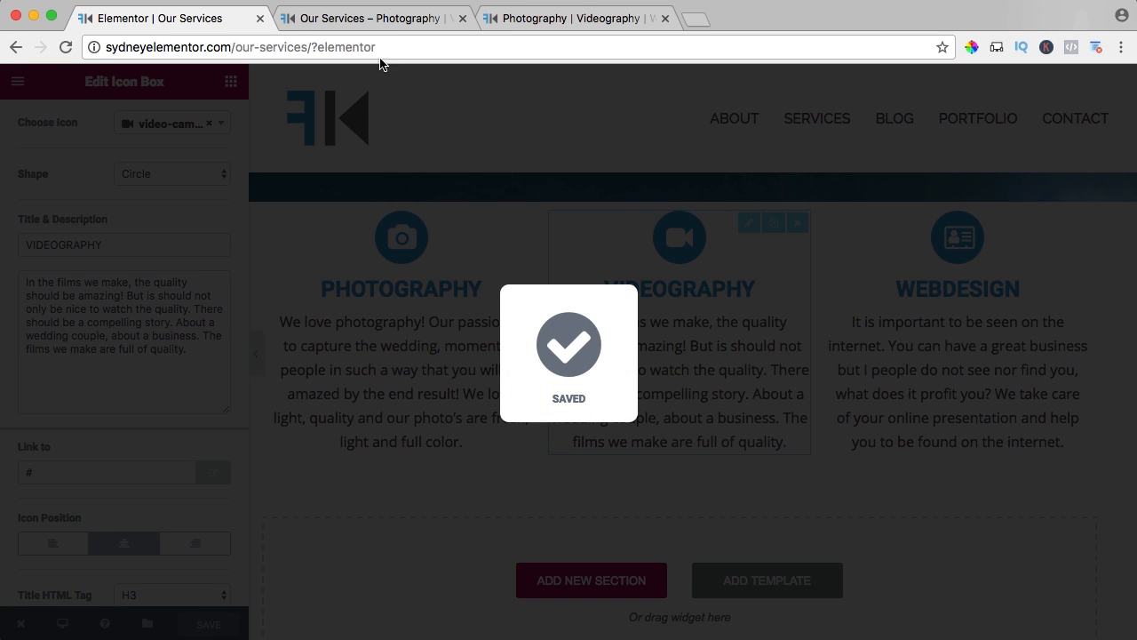
pyautogui.click(365, 19)
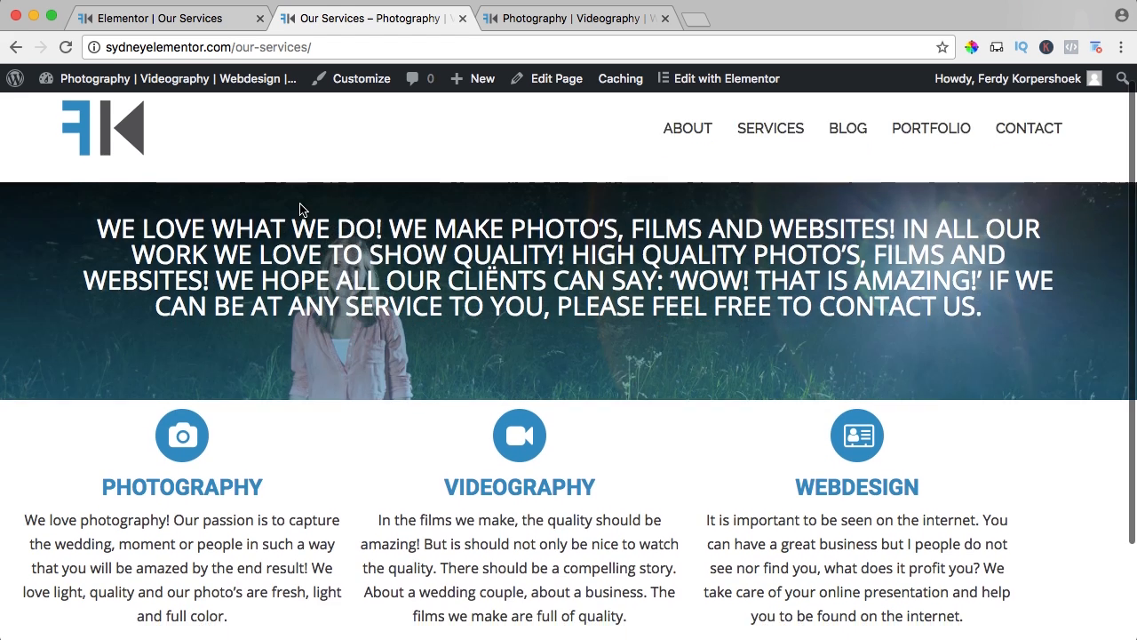
pyautogui.scroll(-3, 300, 209)
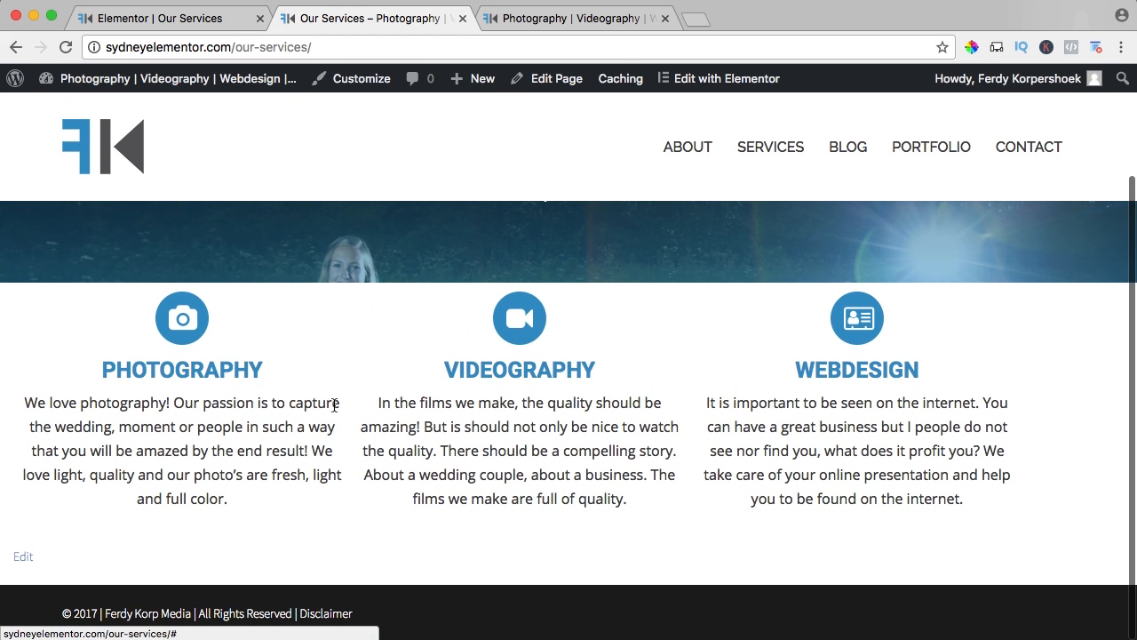
# Back in the Elementor editor, stretch the services section to full page width and set its height to Fit To Screen.
pyautogui.click(169, 19)
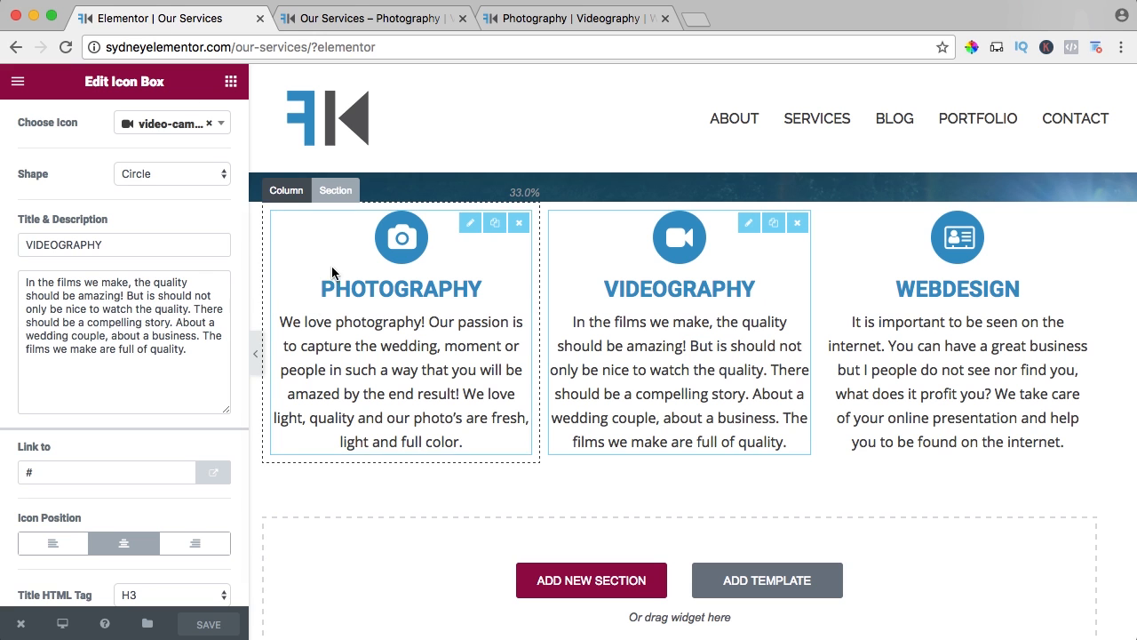
pyautogui.scroll(2, 332, 272)
pyautogui.click(330, 257)
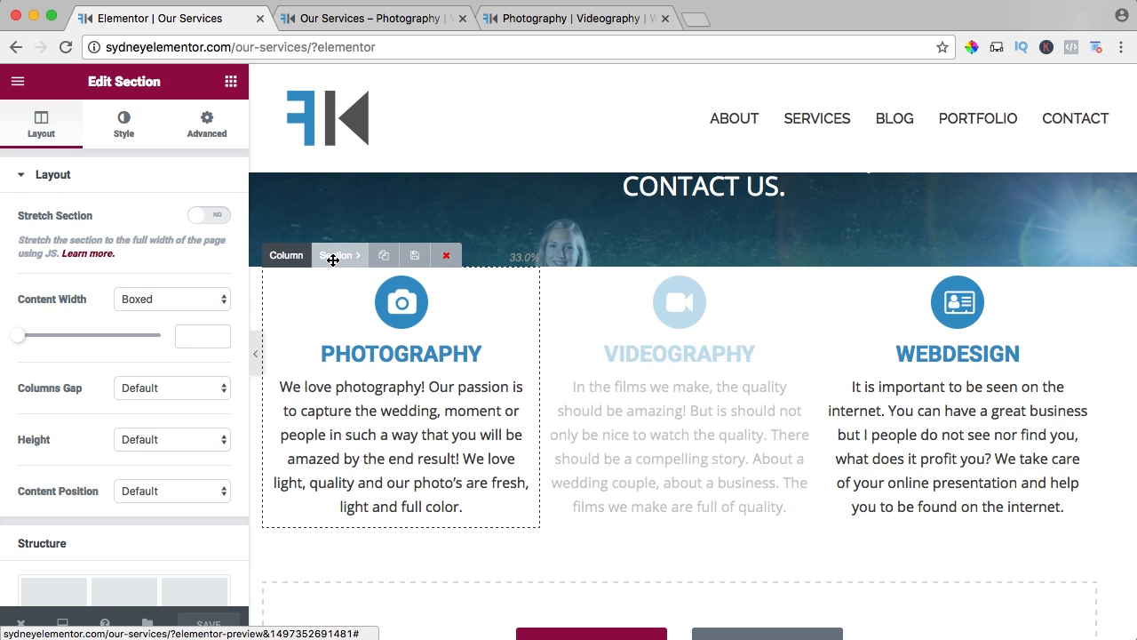
pyautogui.click(218, 215)
pyautogui.click(151, 440)
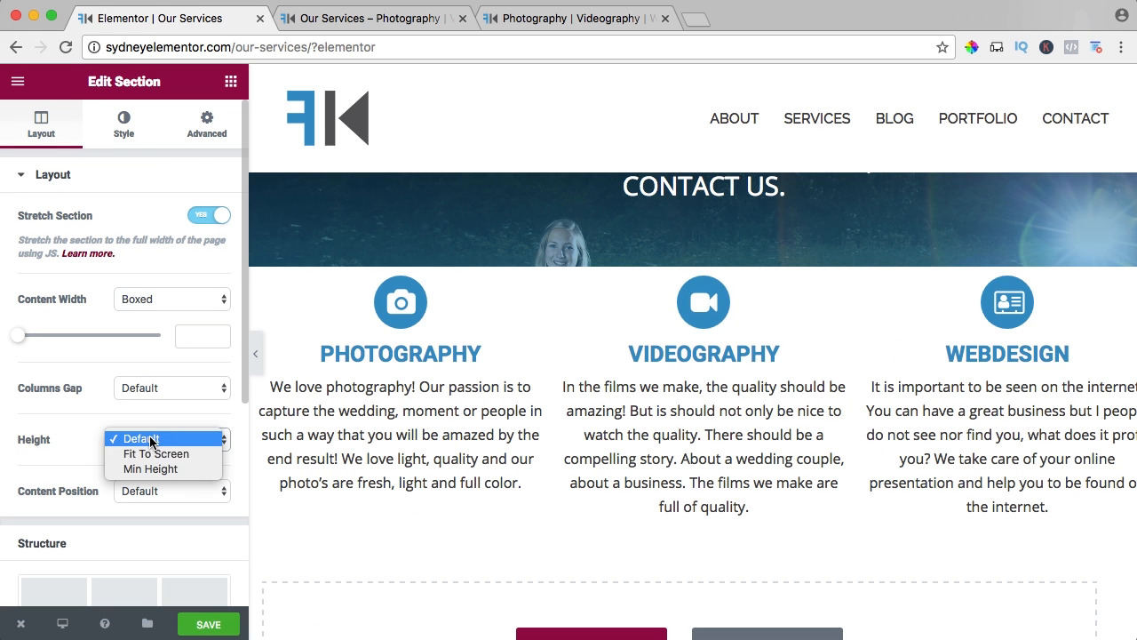
pyautogui.click(147, 454)
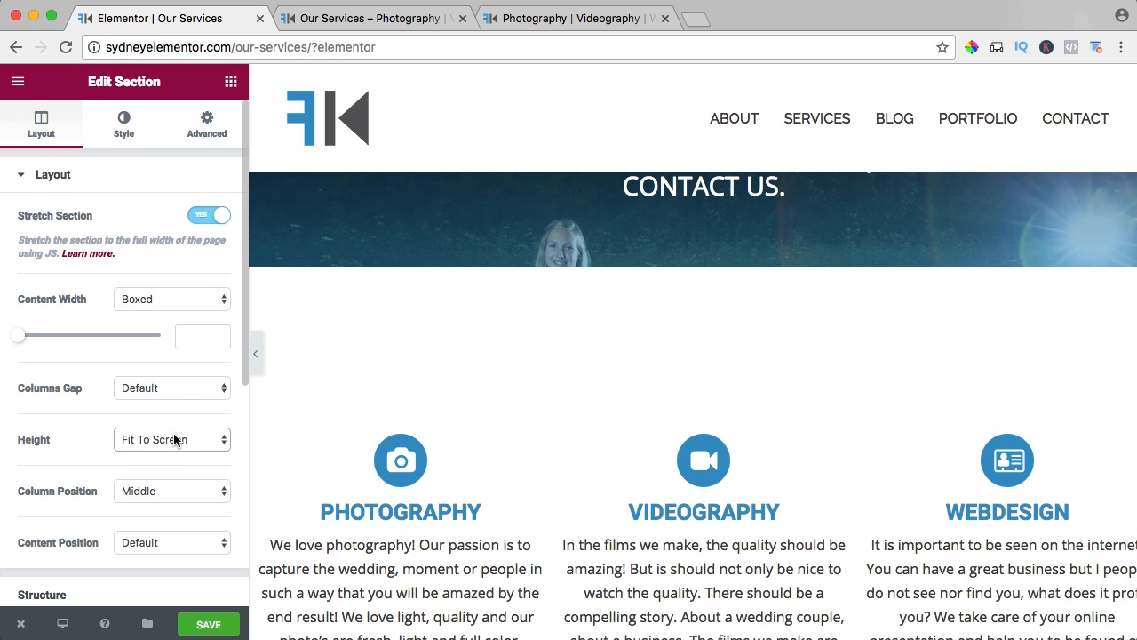
# Give the services section a Classic background and open the image selection for it.
pyautogui.click(119, 130)
pyautogui.click(91, 238)
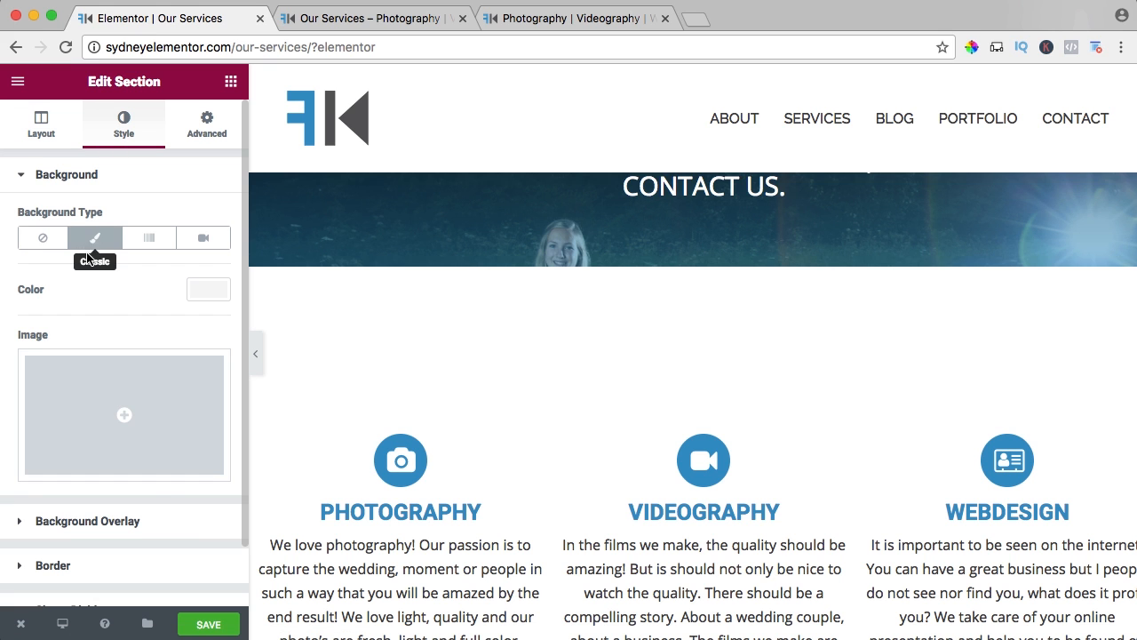
pyautogui.click(97, 394)
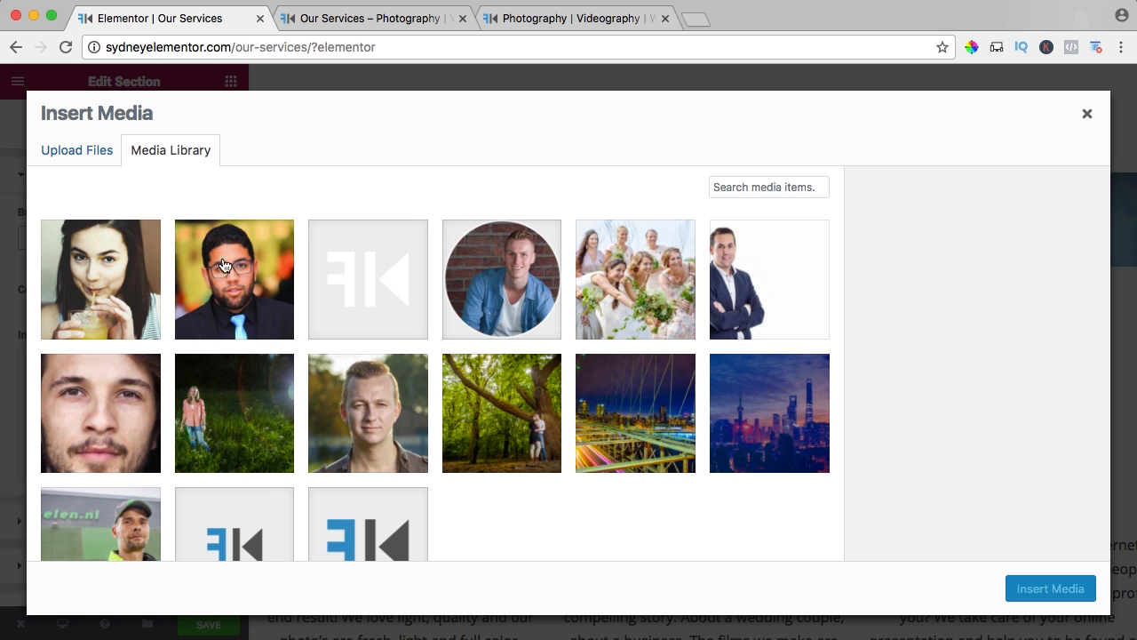
# Upload the web design JPG from the Enfold2017 subfolder 07. Webdesign to the media library.
pyautogui.click(85, 153)
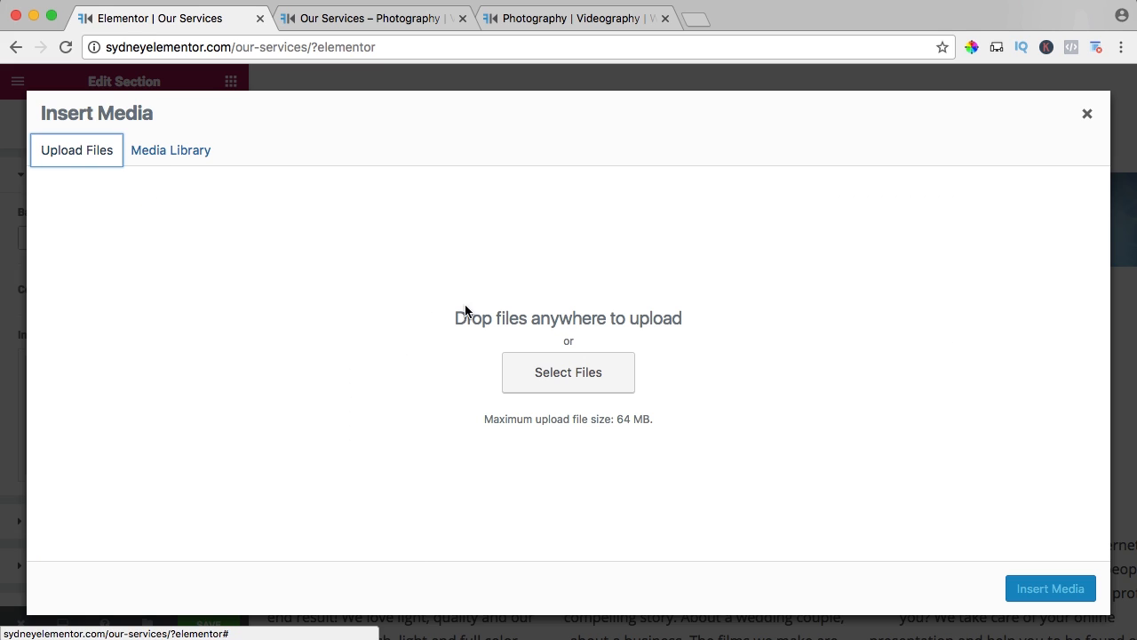
pyautogui.click(568, 371)
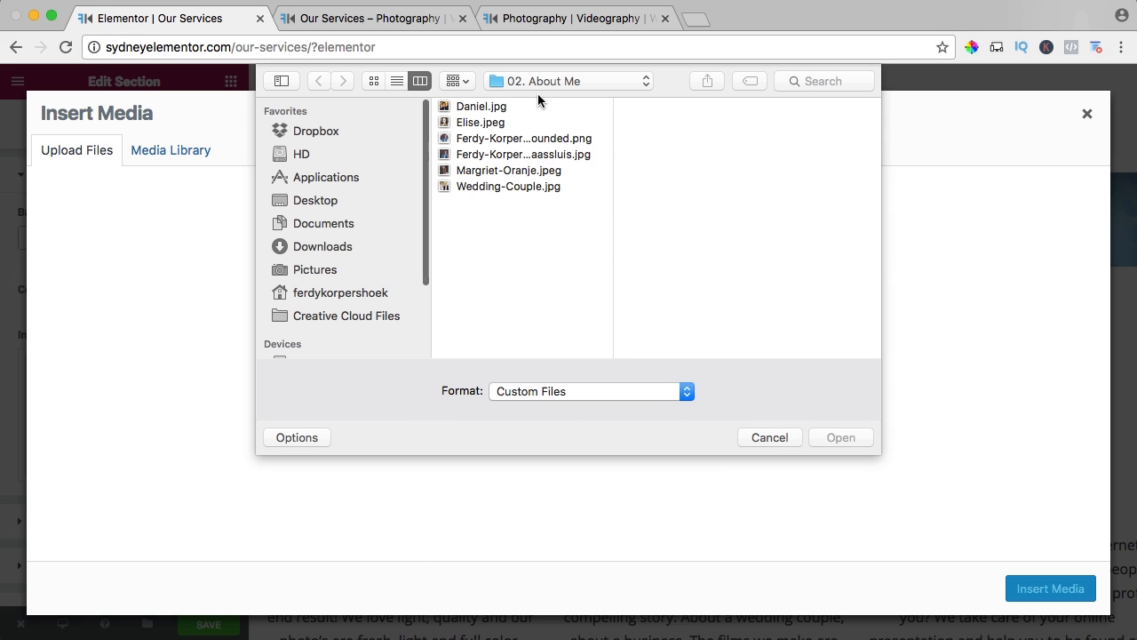
pyautogui.click(535, 82)
pyautogui.click(539, 99)
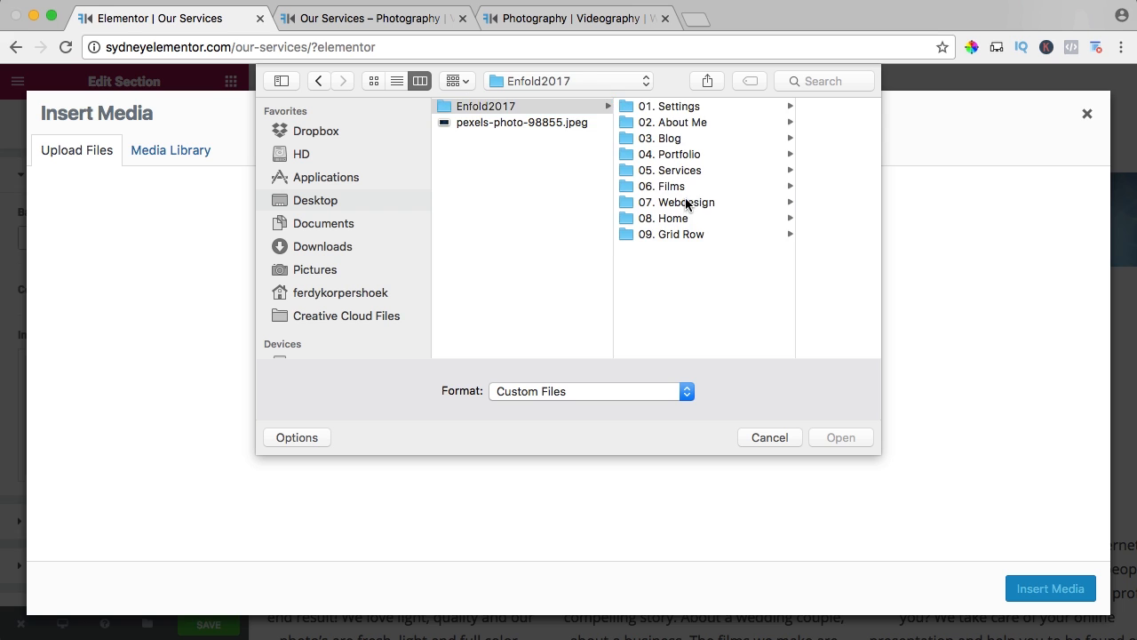
pyautogui.click(667, 203)
pyautogui.click(782, 106)
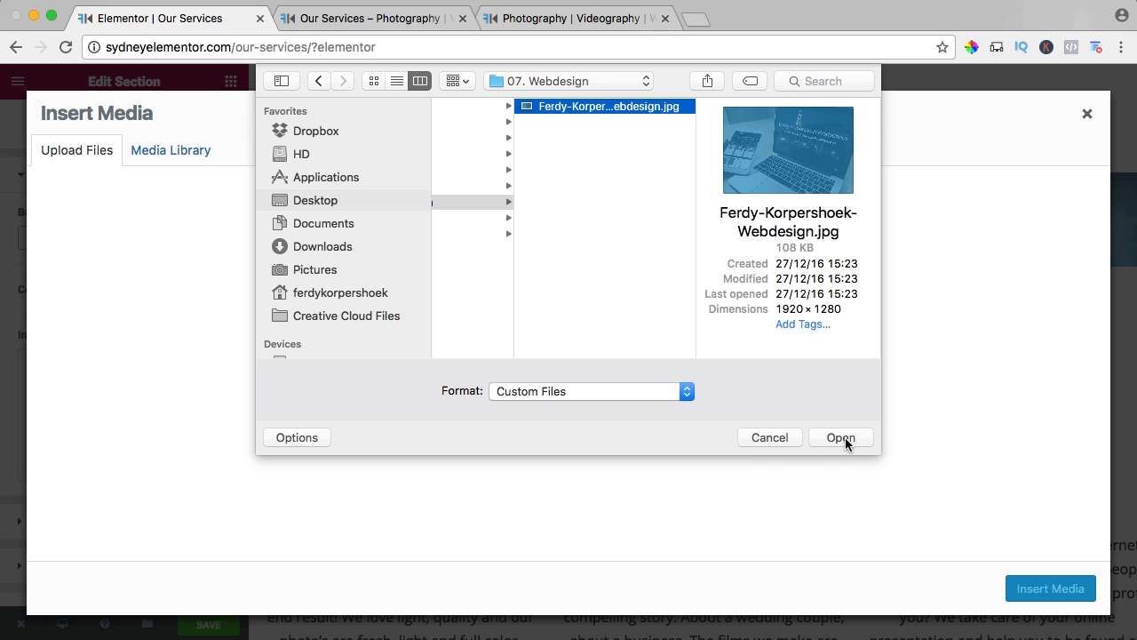
pyautogui.click(840, 437)
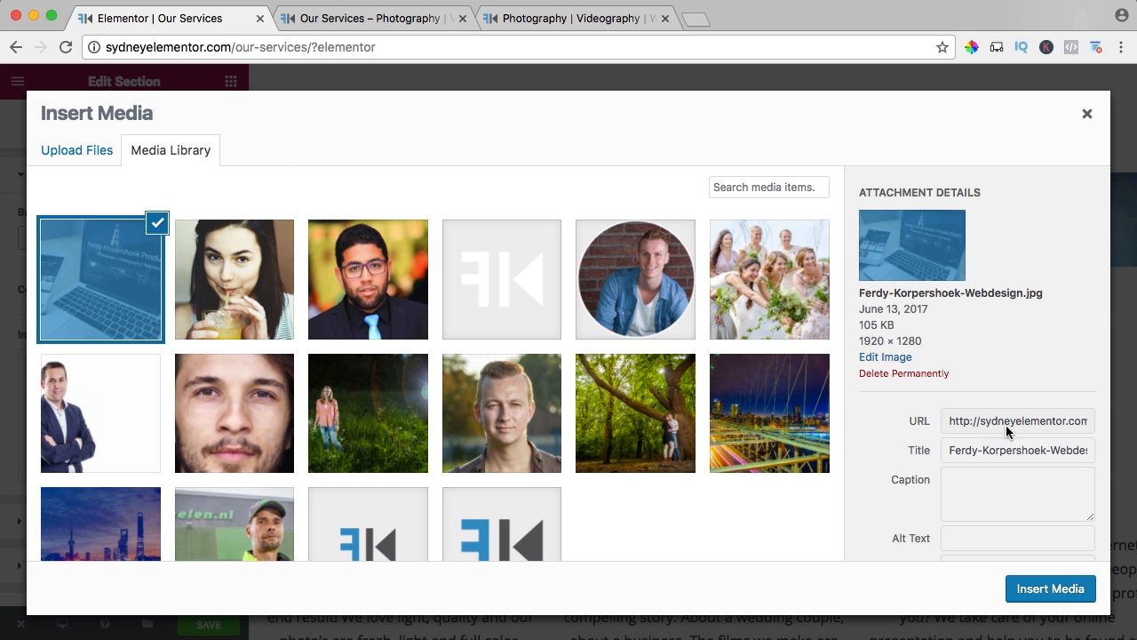
# Insert the uploaded web design image as the services section's background and check it behind the three columns.
pyautogui.click(1046, 588)
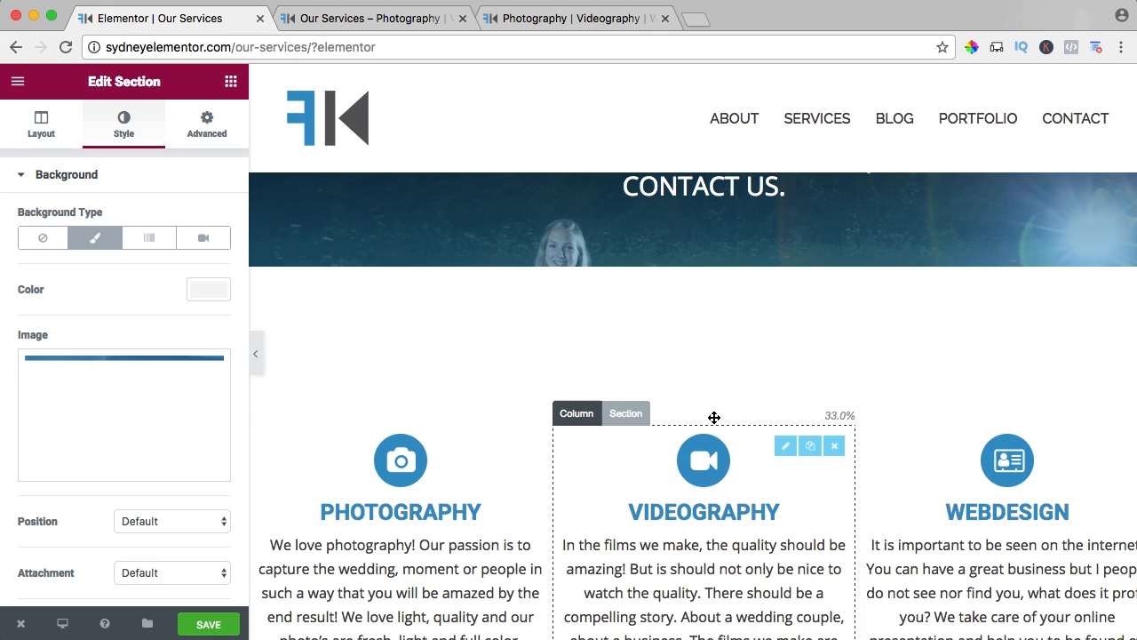
pyautogui.scroll(-2, 474, 346)
pyautogui.scroll(-3, 474, 347)
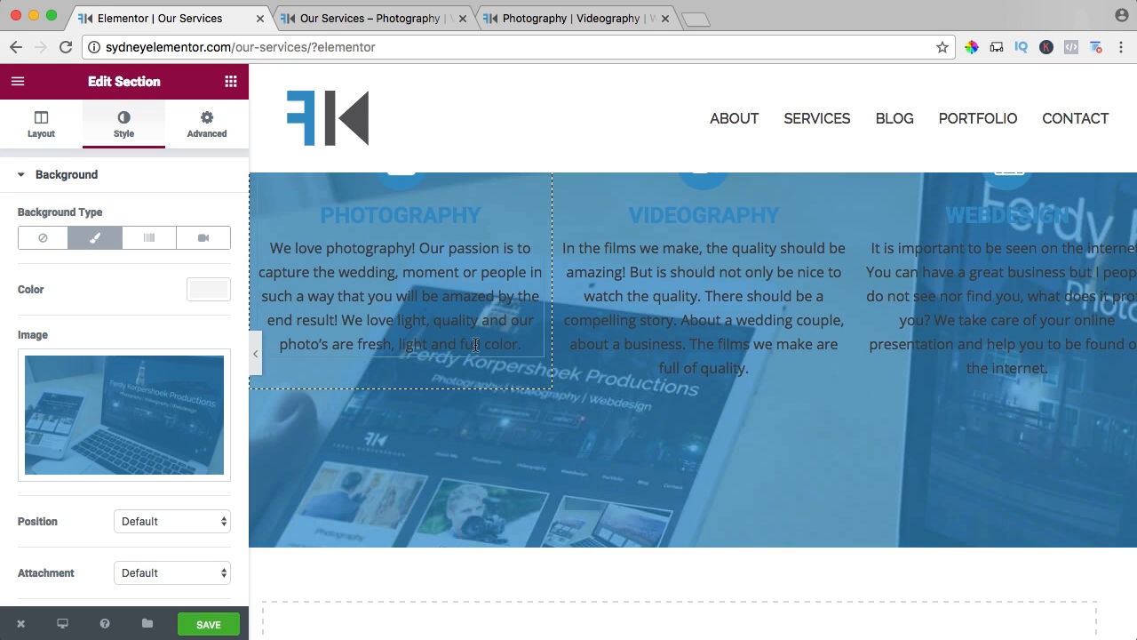
pyautogui.scroll(2, 474, 346)
pyautogui.scroll(-1, 149, 439)
# Set the services section's background image position to Center Center and its attachment to Fixed.
pyautogui.click(148, 437)
pyautogui.click(126, 433)
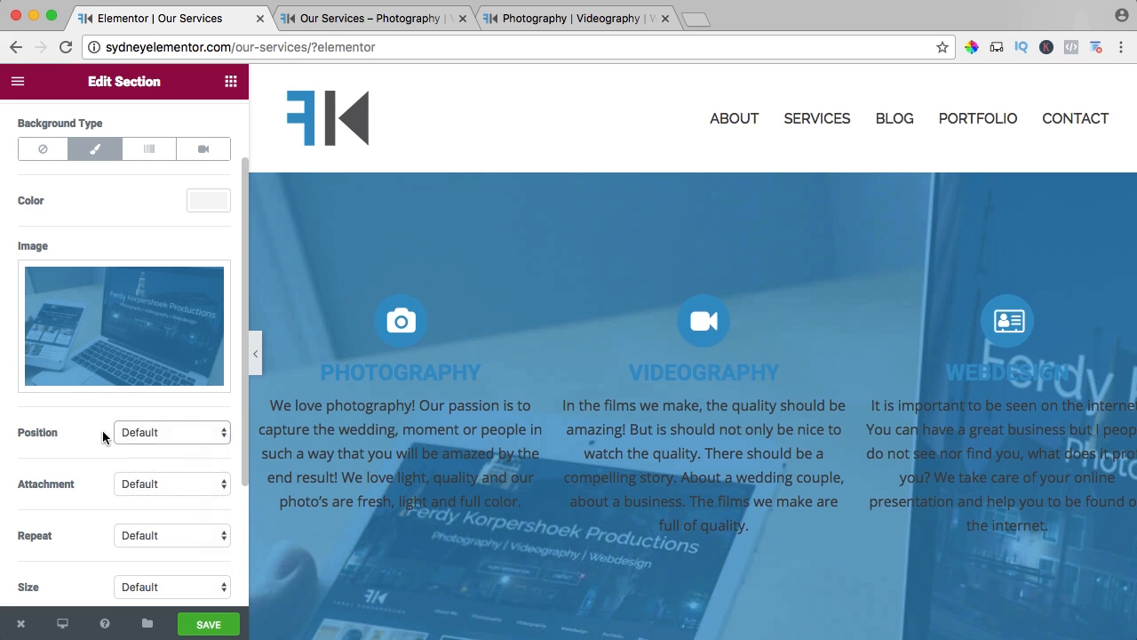
pyautogui.click(116, 433)
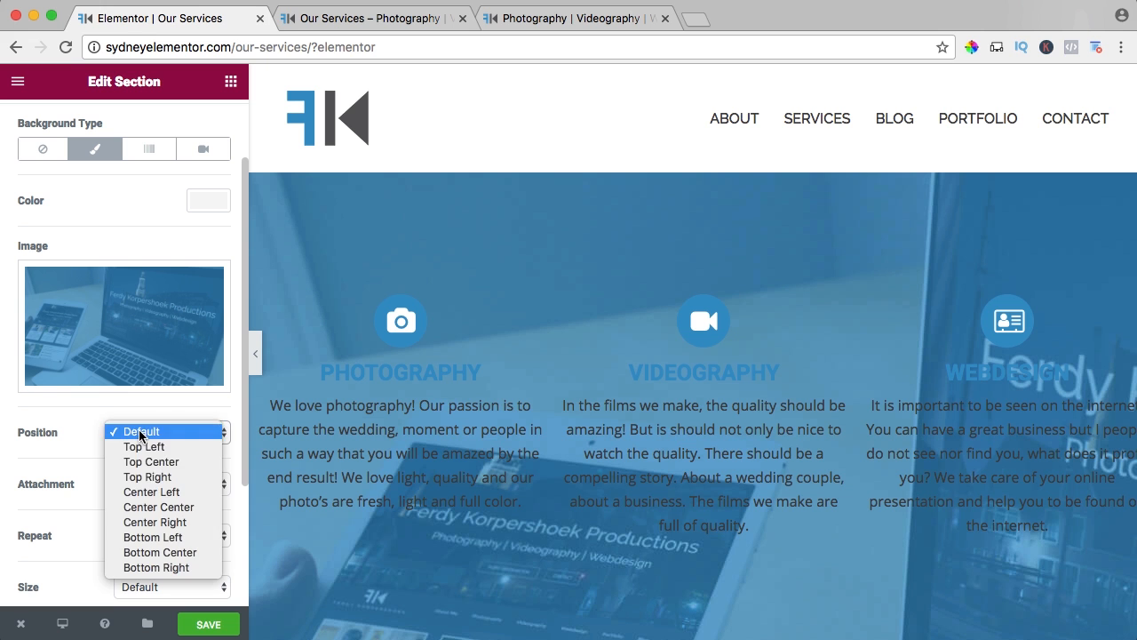
pyautogui.click(157, 506)
pyautogui.click(125, 484)
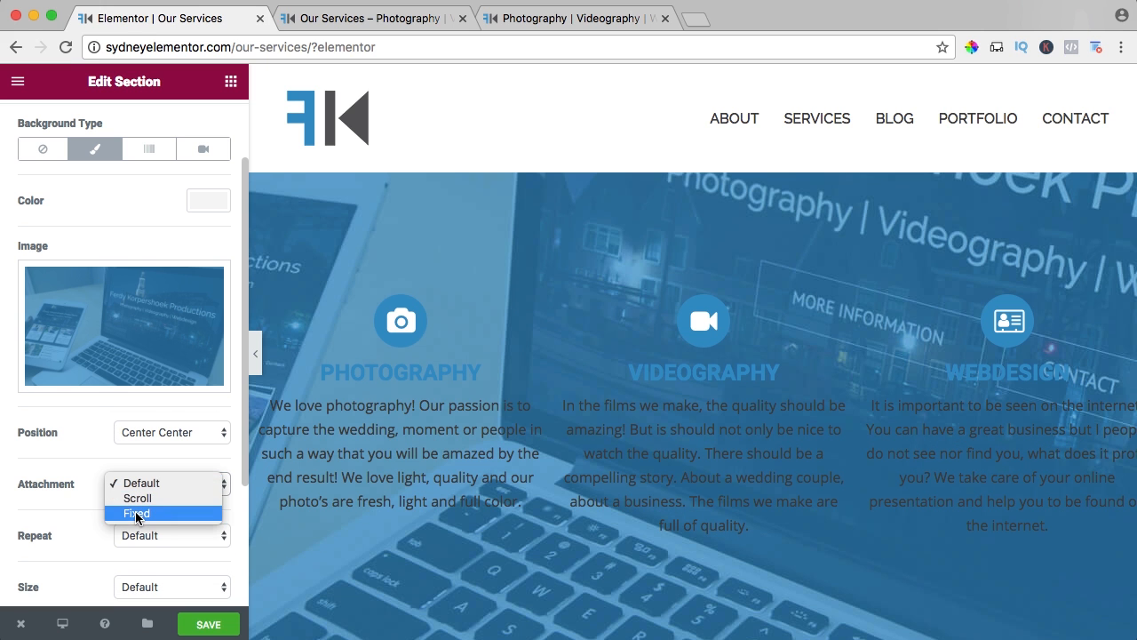
pyautogui.click(136, 516)
pyautogui.scroll(-4, 104, 511)
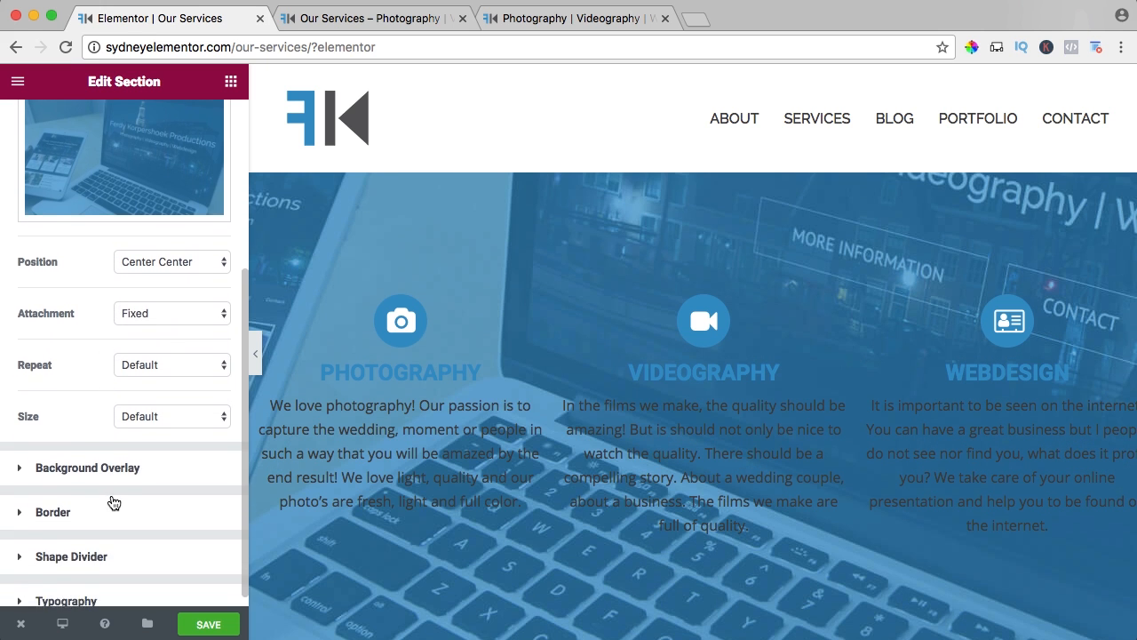
pyautogui.scroll(6, 89, 514)
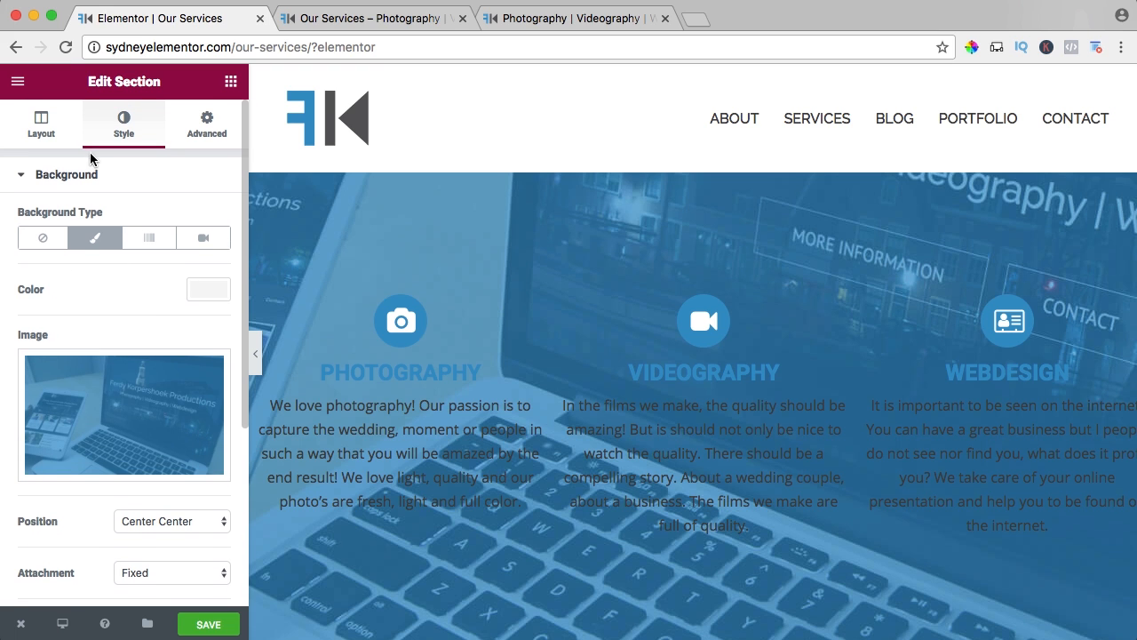
# Give the Photography column a Classic background in white (#ffffff).
pyautogui.click(55, 133)
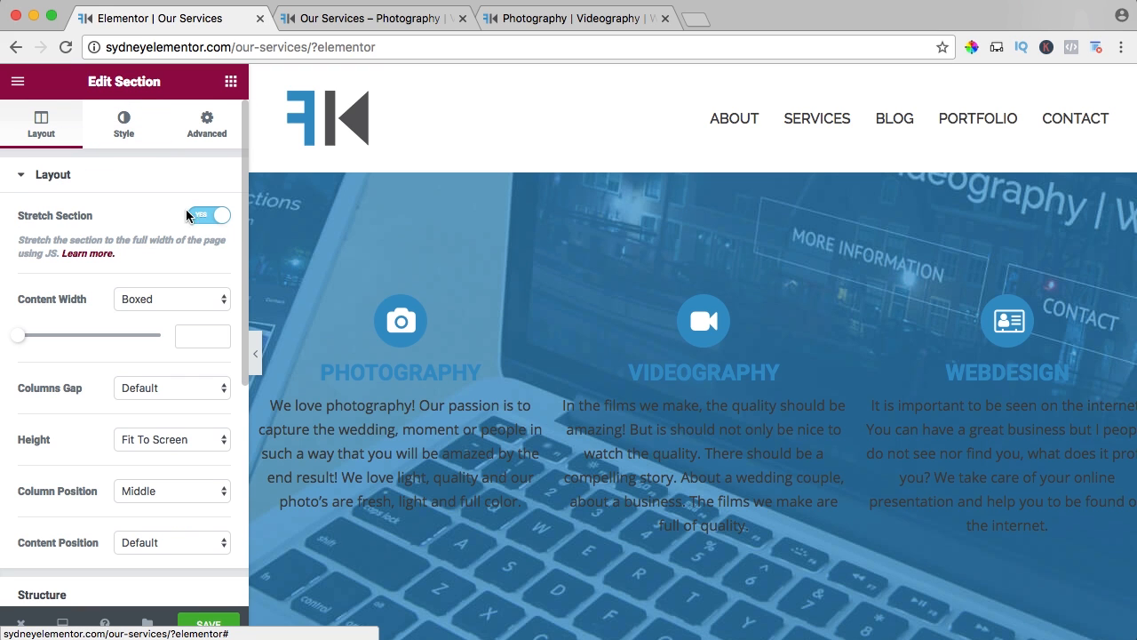
pyautogui.click(334, 326)
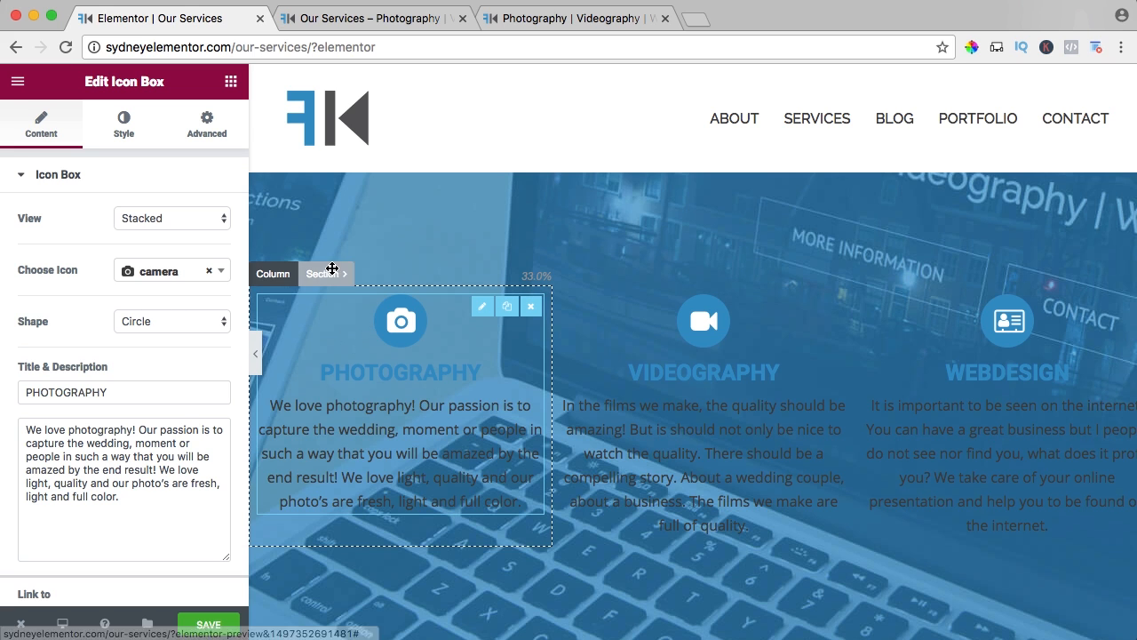
pyautogui.click(279, 275)
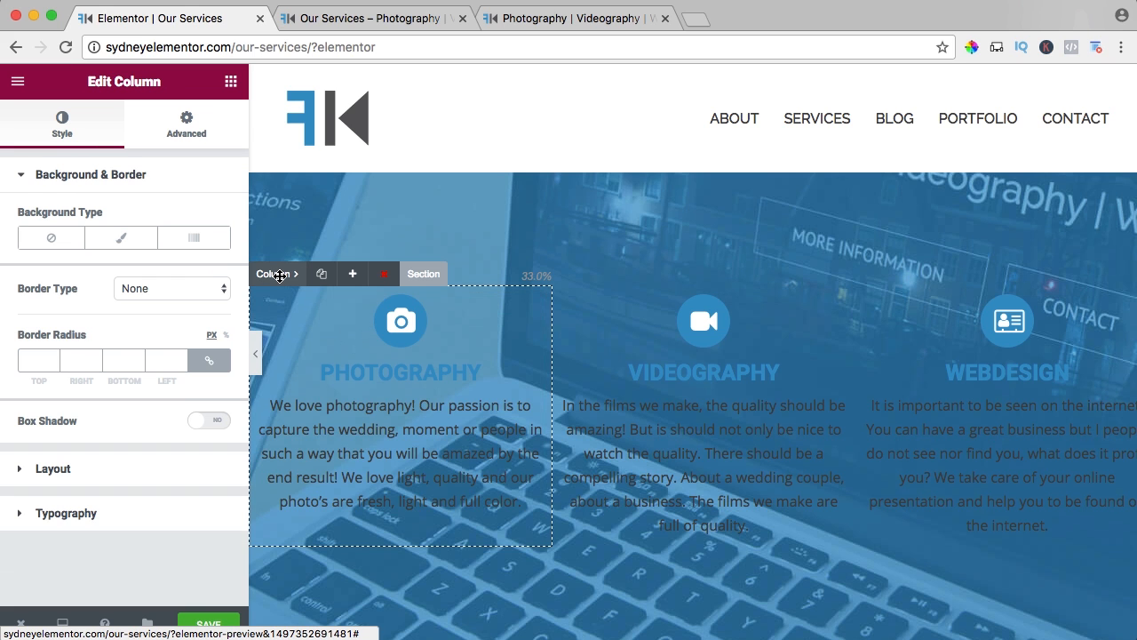
pyautogui.click(109, 247)
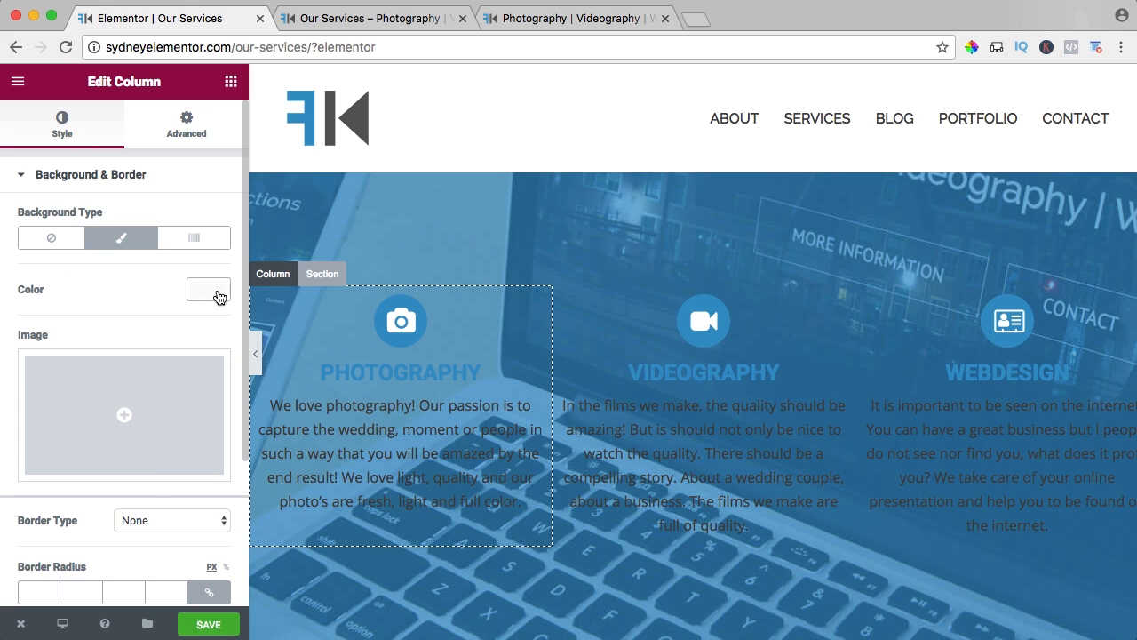
pyautogui.click(214, 293)
pyautogui.click(165, 487)
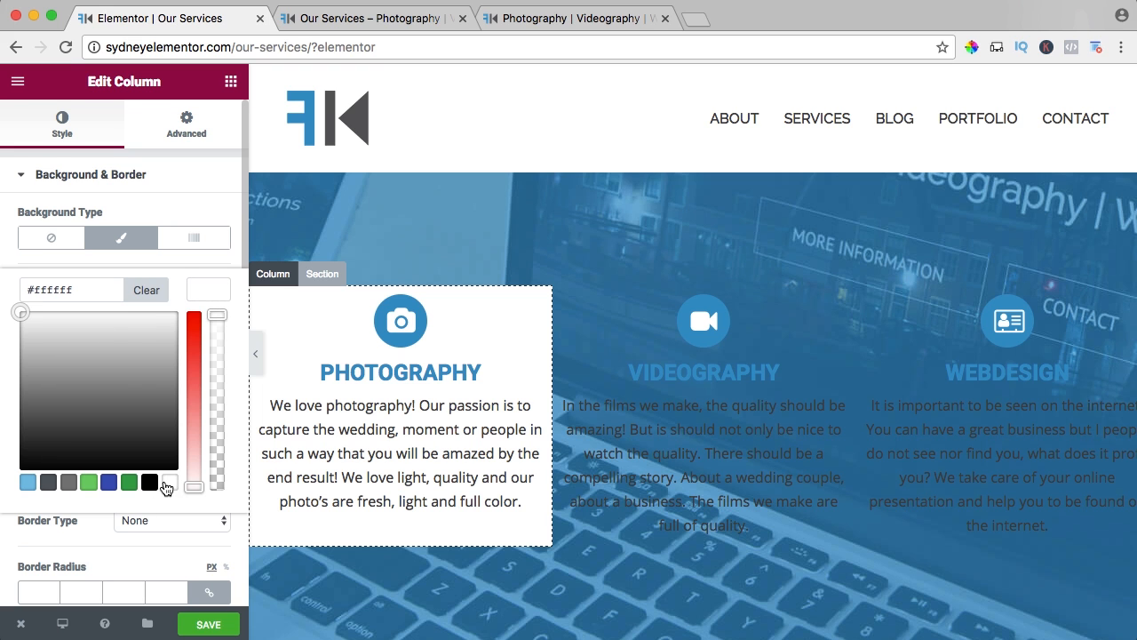
# Give the Videography column a Classic background in white.
pyautogui.click(611, 327)
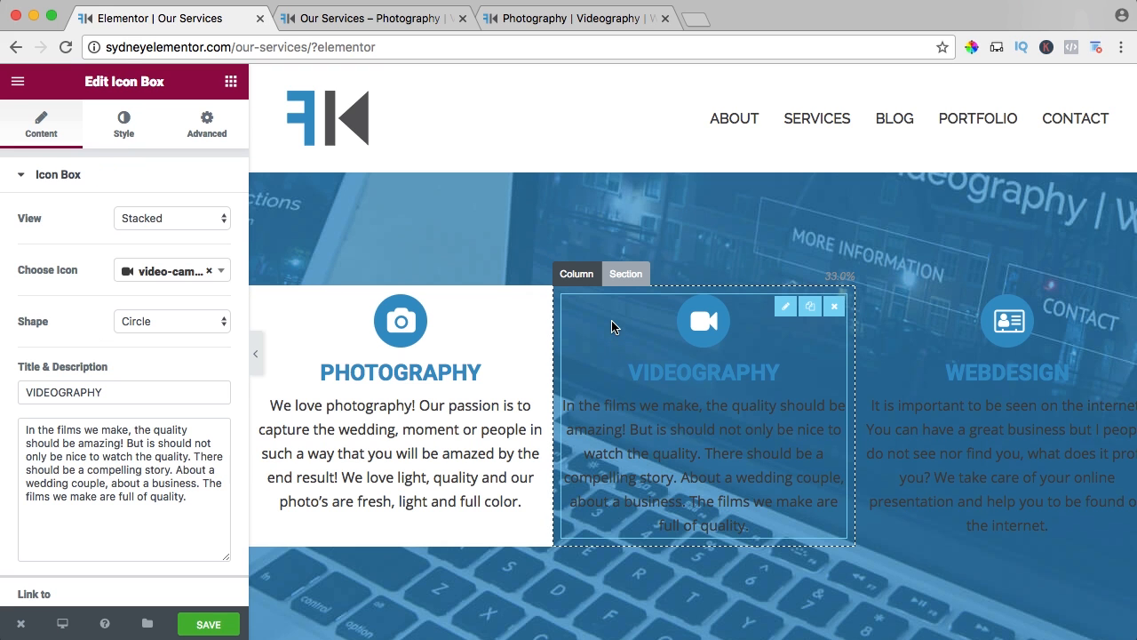
pyautogui.click(576, 273)
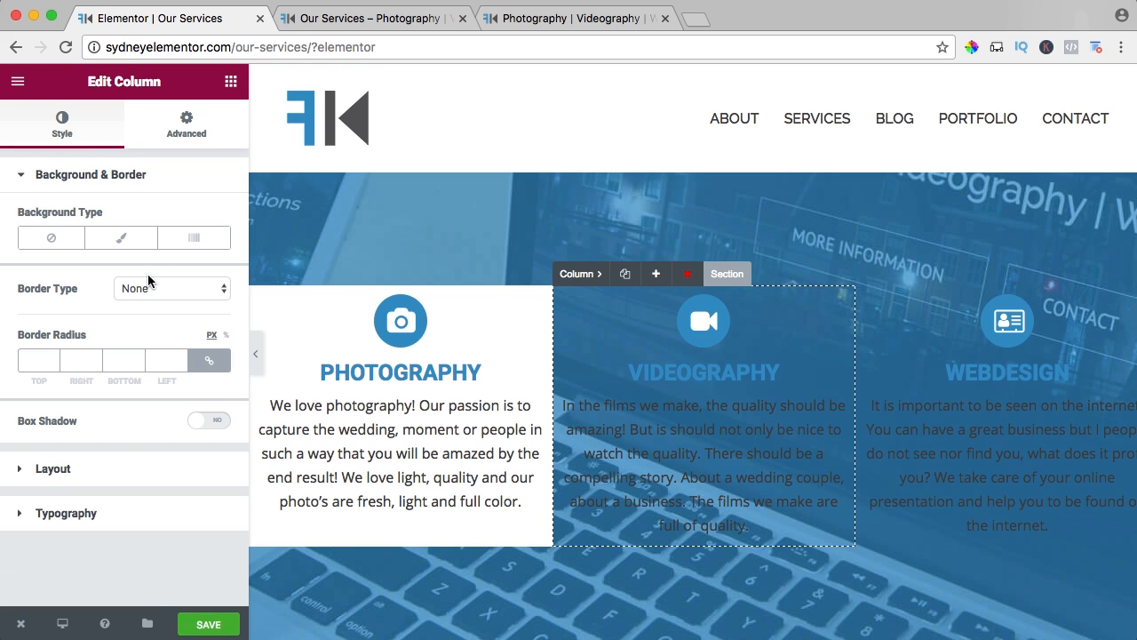
pyautogui.click(119, 240)
pyautogui.click(194, 287)
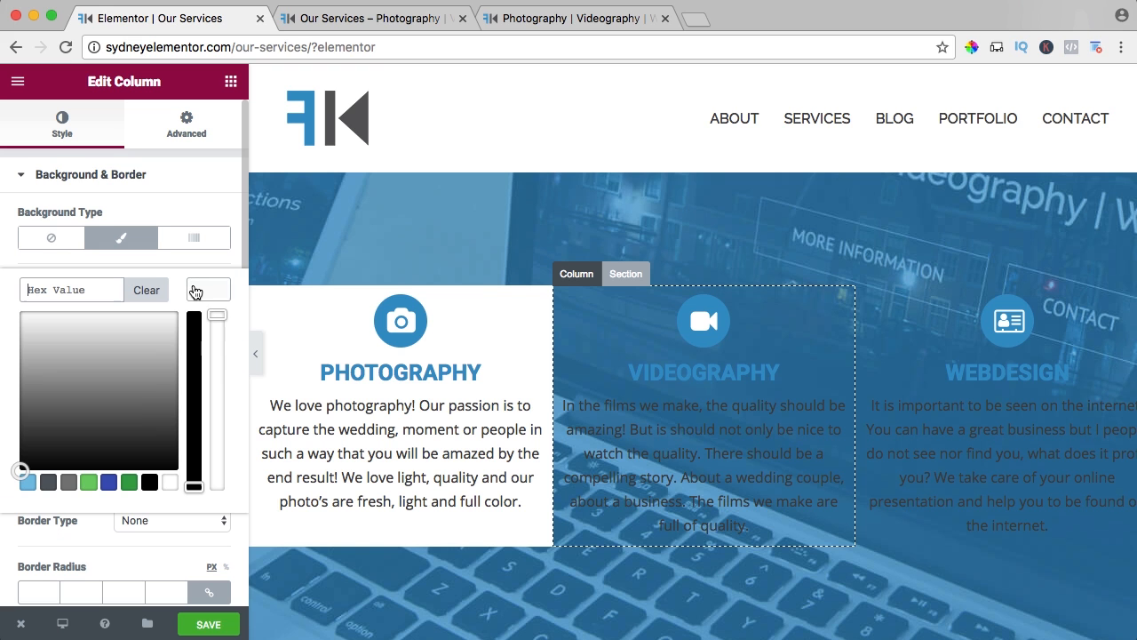
# Give the Webdesign column a Classic background in white (#ffffff).
pyautogui.click(929, 311)
pyautogui.click(879, 273)
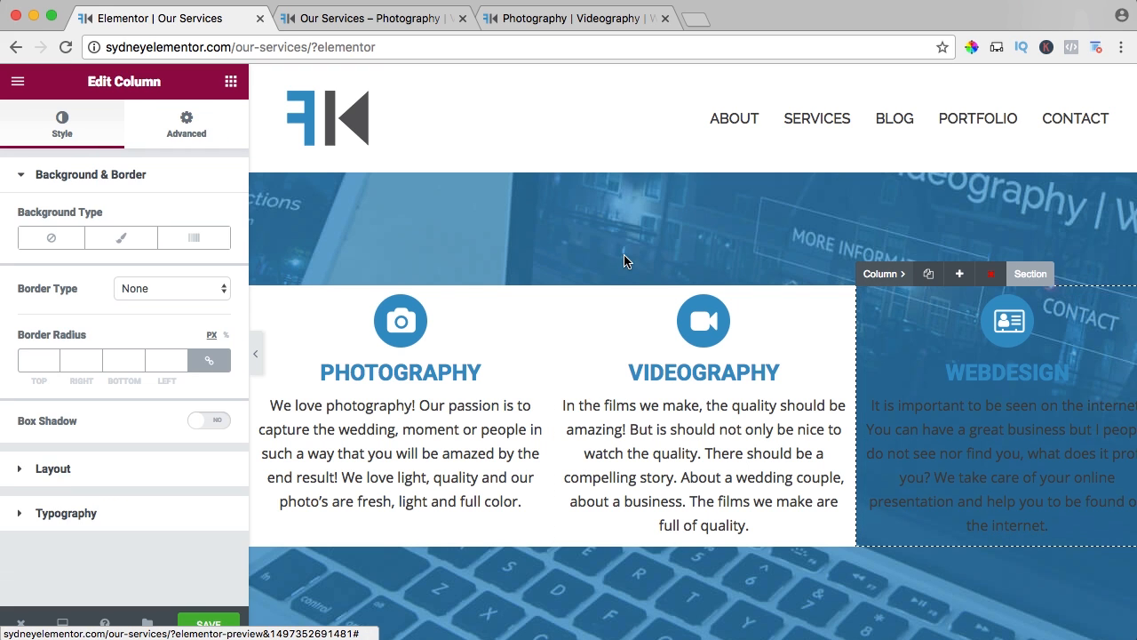
pyautogui.click(112, 239)
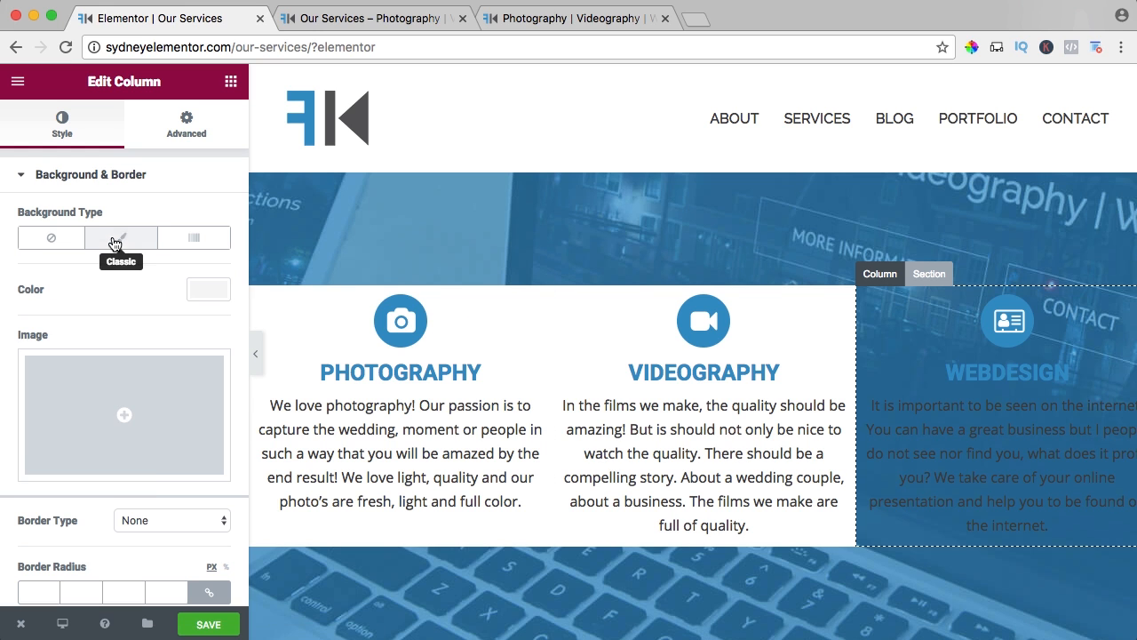
pyautogui.click(199, 293)
pyautogui.click(172, 481)
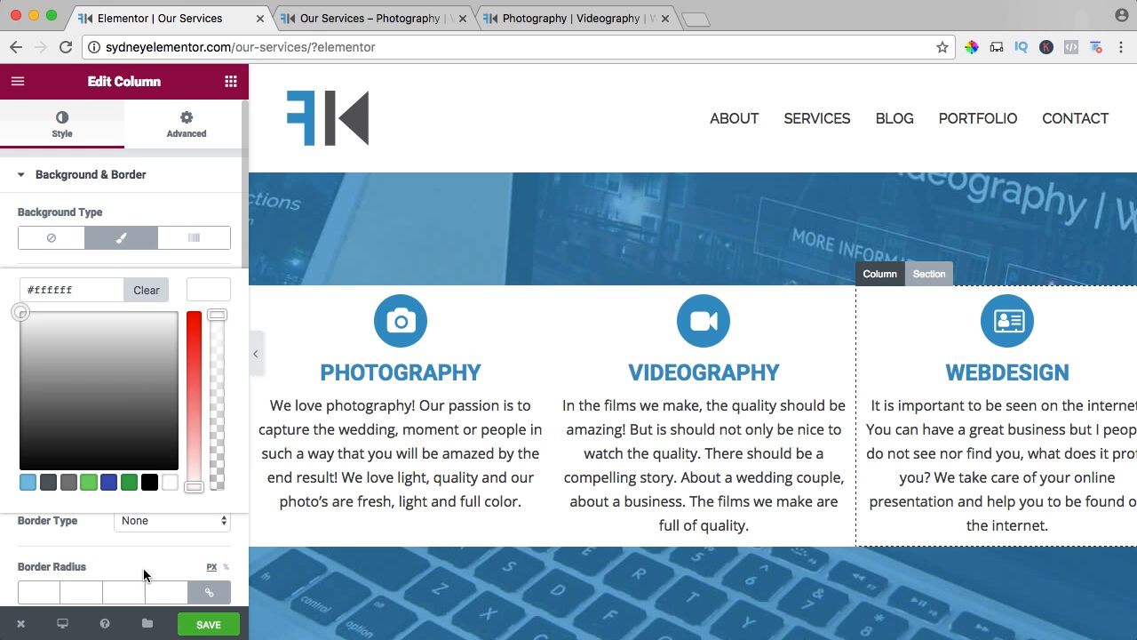
# Save the page and review the white service columns over the background image on the live Our Services page.
pyautogui.click(205, 622)
pyautogui.click(342, 19)
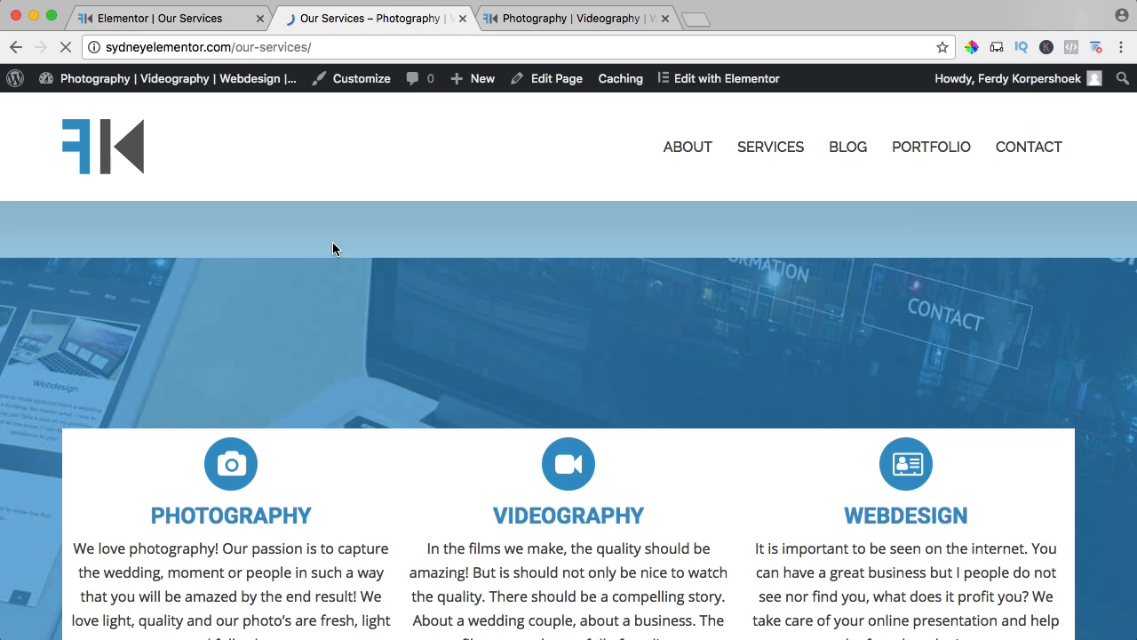
pyautogui.scroll(-2, 332, 249)
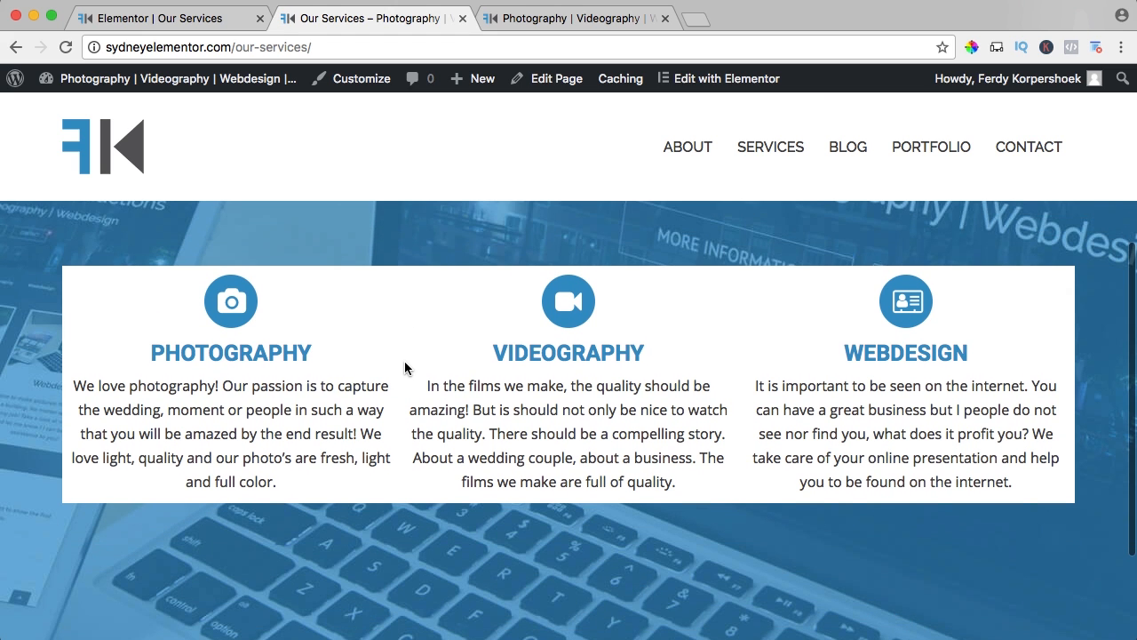
# Back in the Elementor editor, set the section's columns gap to Wide and give the Photography column a 10 px margin on all sides.
pyautogui.click(182, 20)
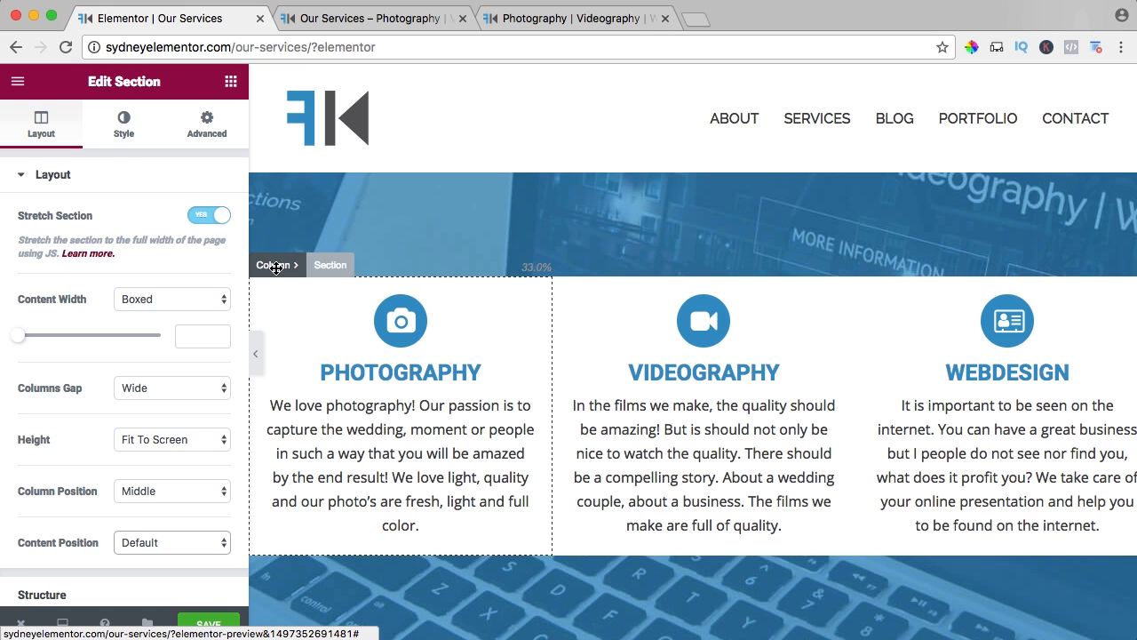
pyautogui.click(273, 265)
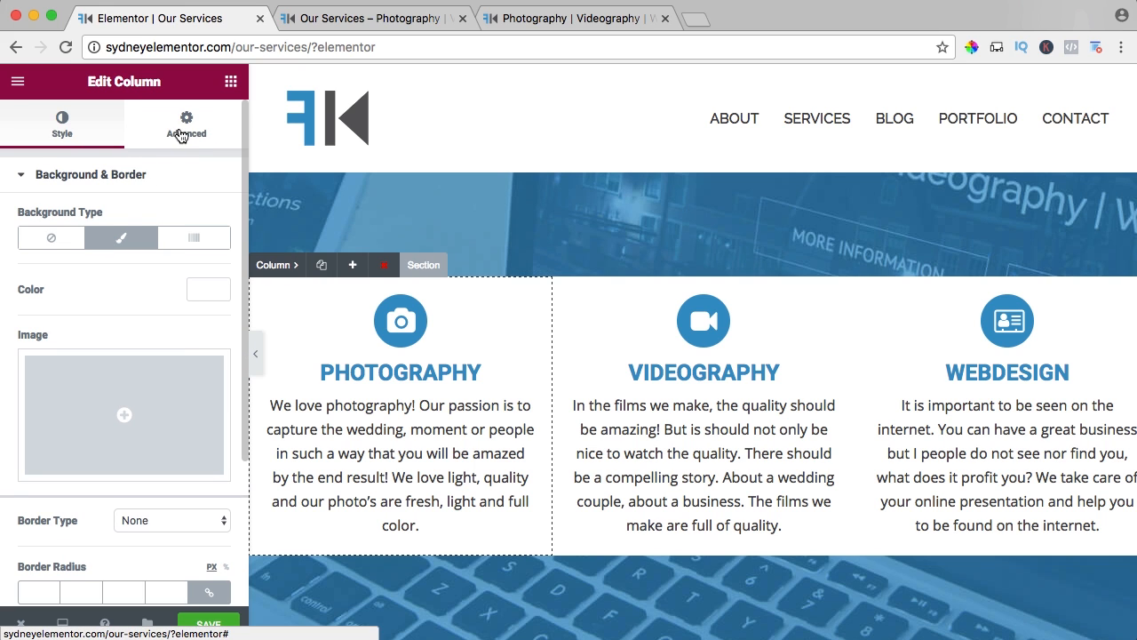
pyautogui.scroll(-4, 177, 257)
pyautogui.scroll(4, 159, 277)
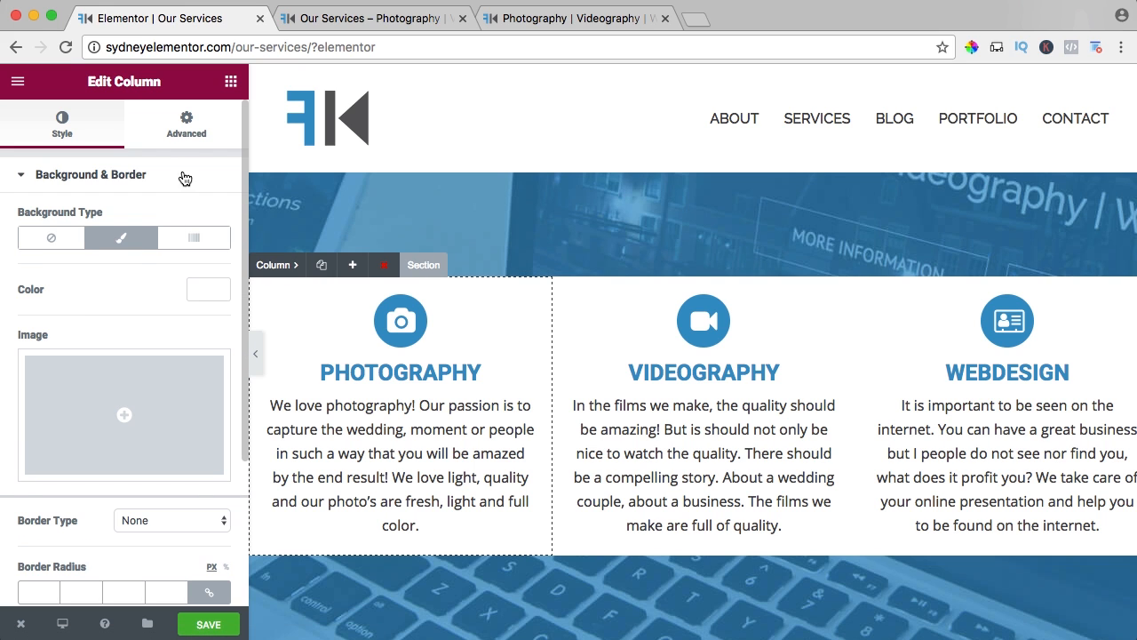
pyautogui.click(186, 124)
pyautogui.click(40, 242)
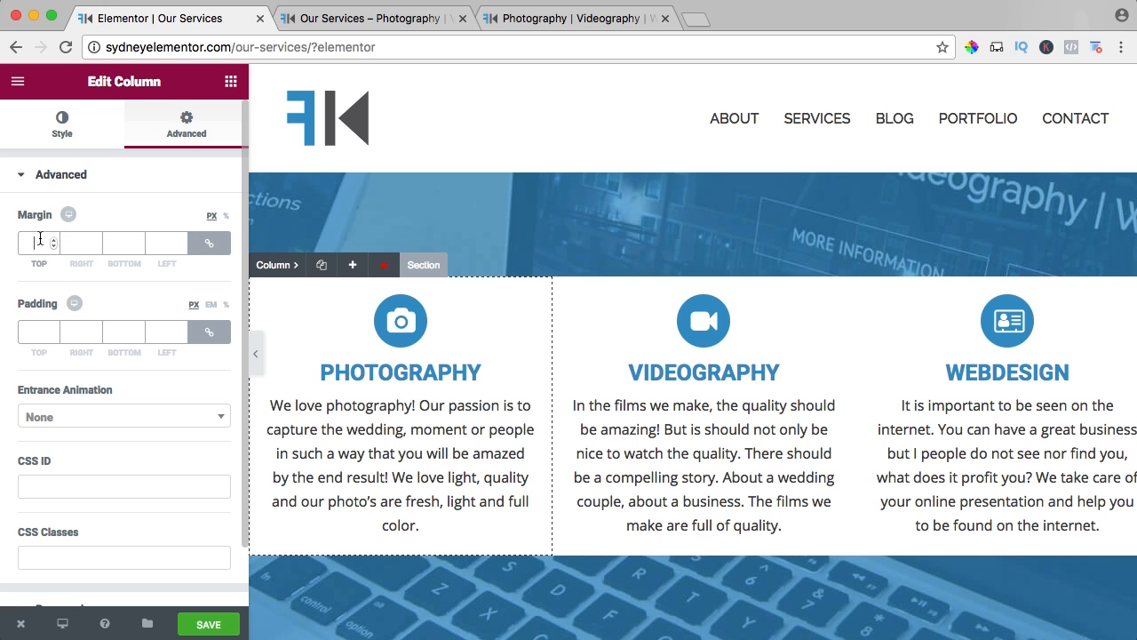
pyautogui.write('5')
pyautogui.press('Tab')
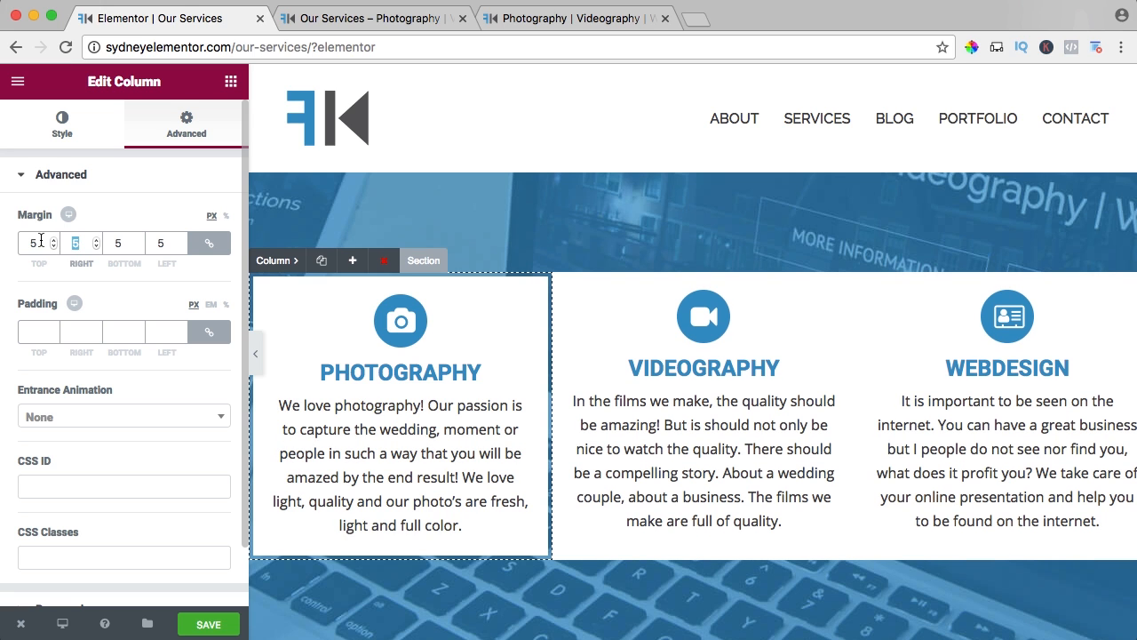
pyautogui.write('10')
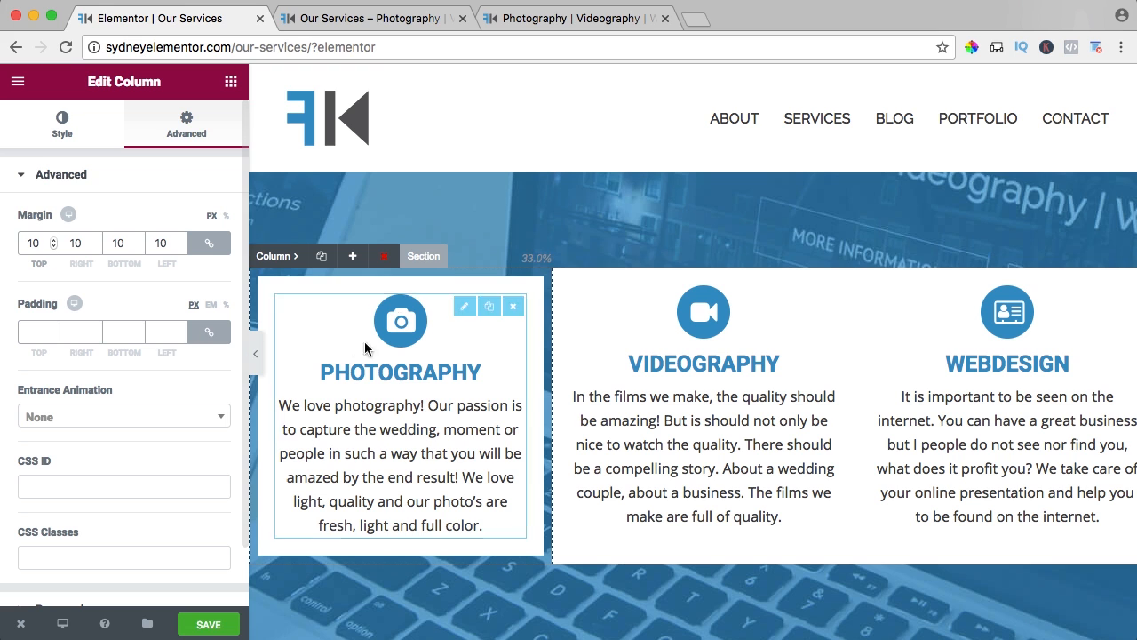
# Try 50 px padding on the Photography column, and settle on 20 px on all sides.
pyautogui.click(34, 330)
pyautogui.write('20')
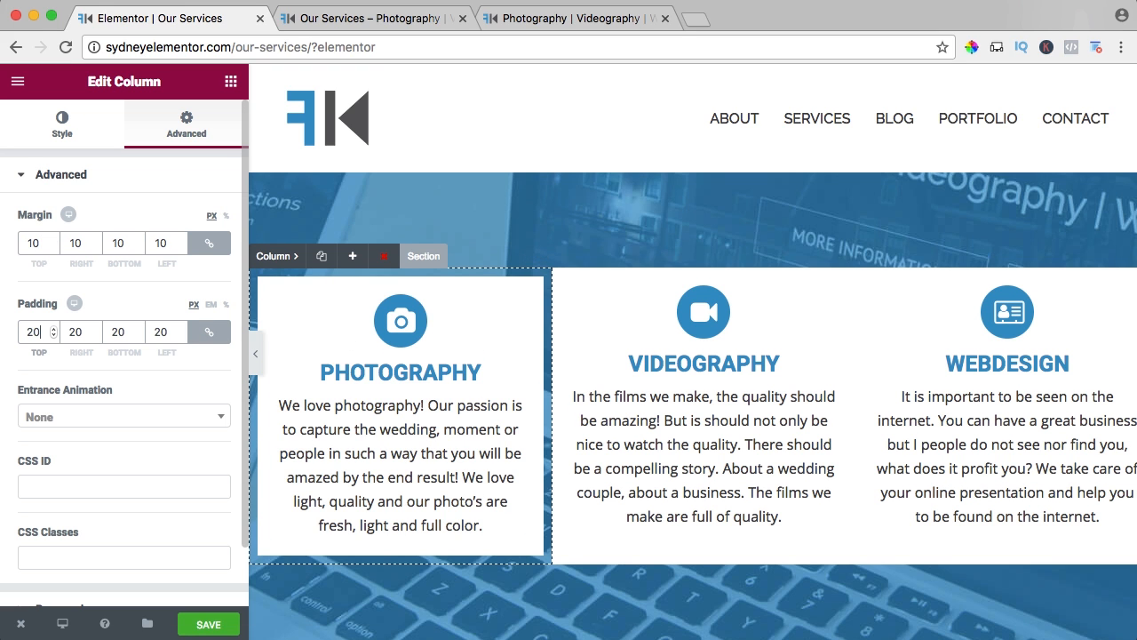
pyautogui.press('BackSpace')
pyautogui.press('BackSpace')
pyautogui.write('50')
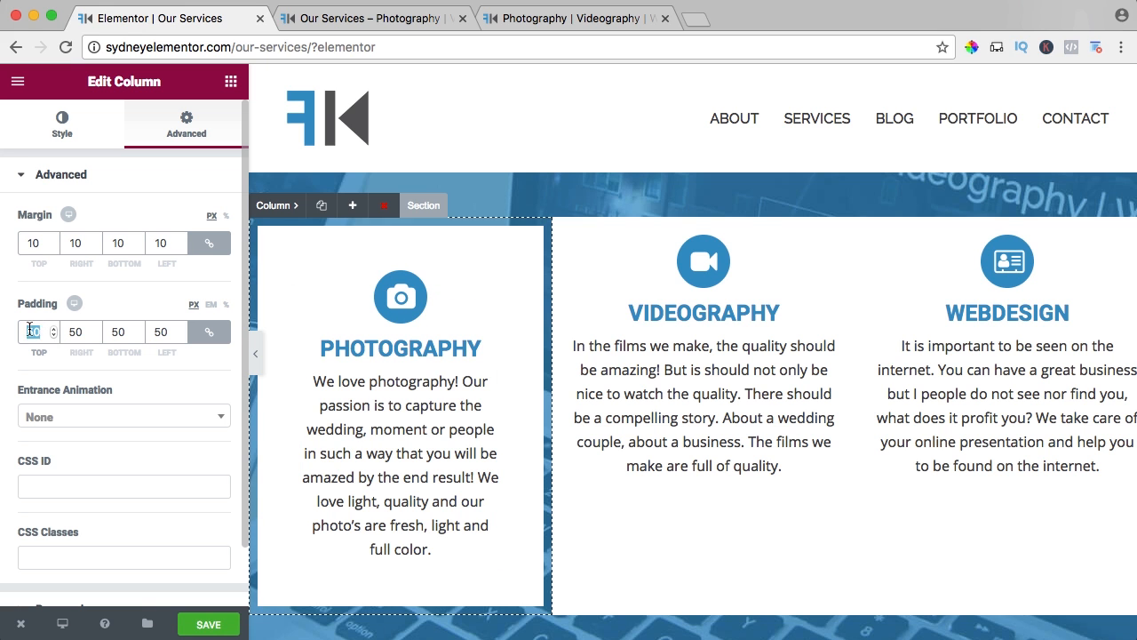
pyautogui.write('20')
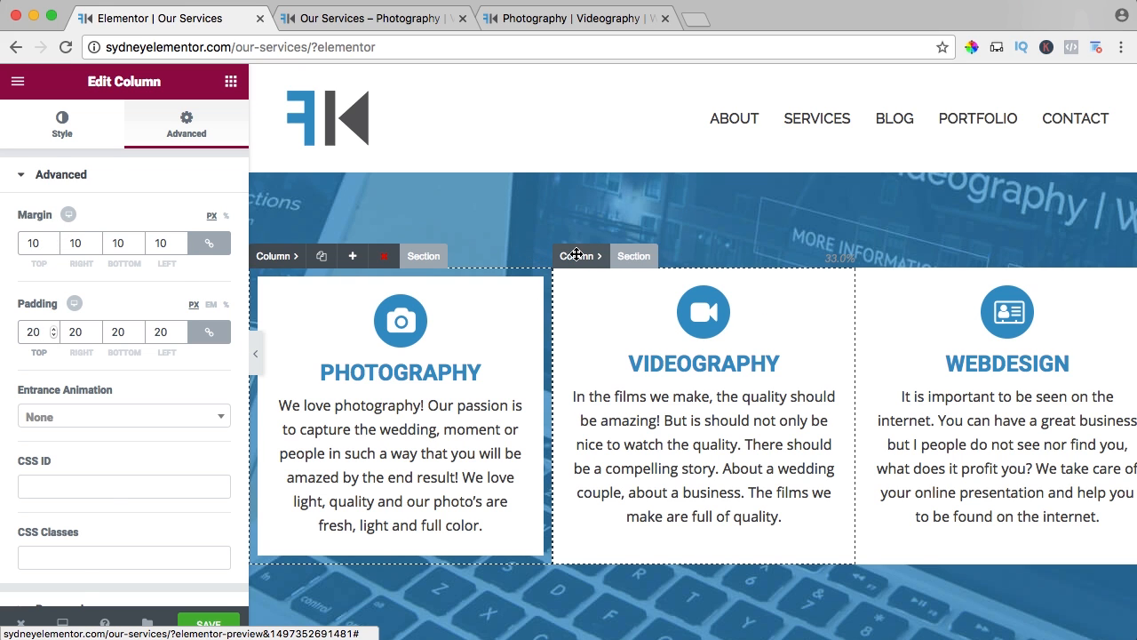
# Give the Videography column a 10 px margin and 20 px padding on all sides.
pyautogui.click(576, 256)
pyautogui.click(161, 136)
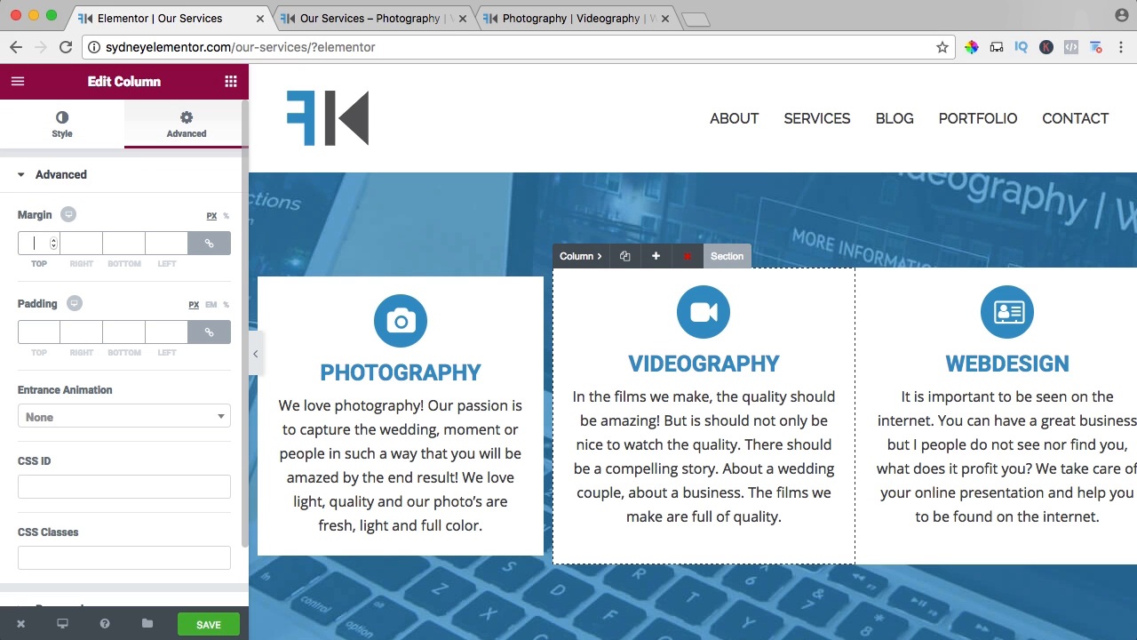
pyautogui.write('10')
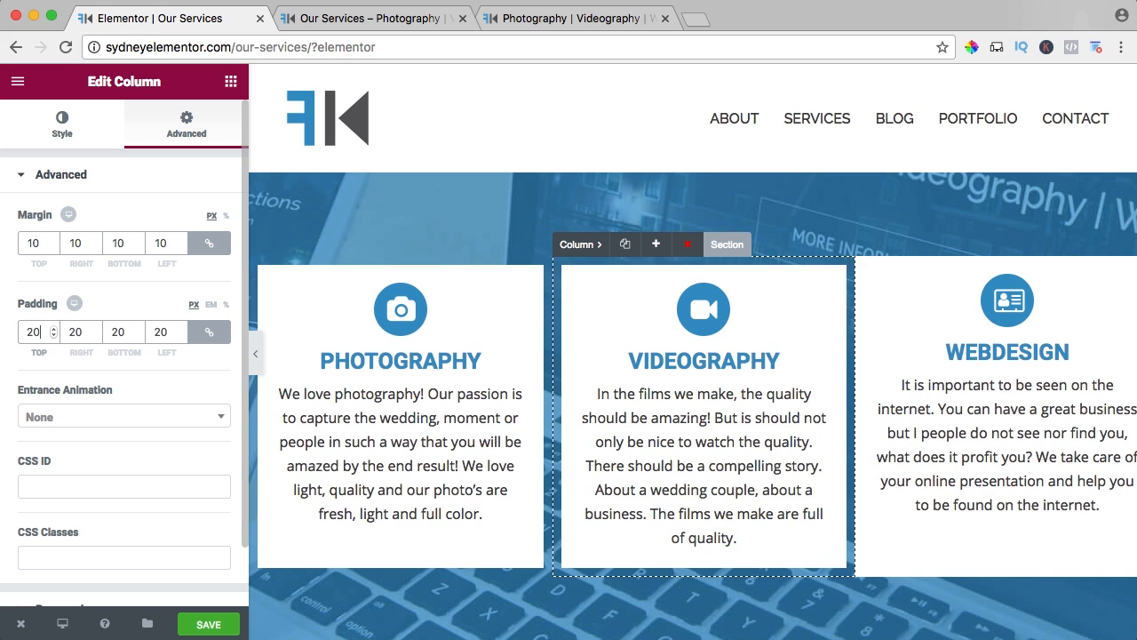
# Give the Webdesign column a 10 px margin and 20 px padding on all sides.
pyautogui.click(870, 325)
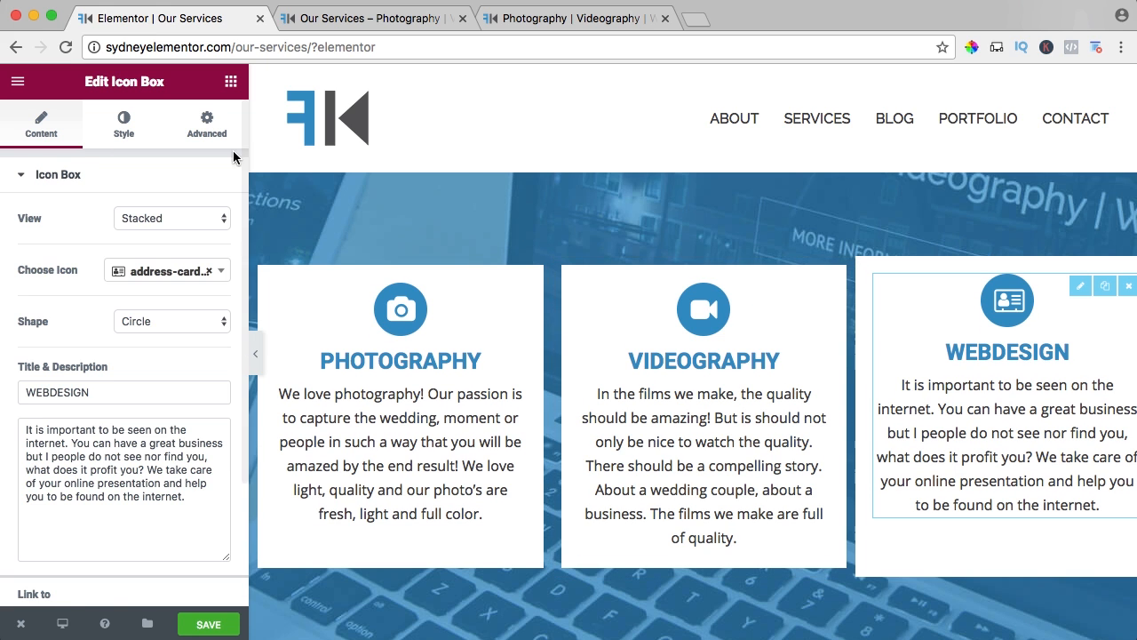
pyautogui.click(194, 129)
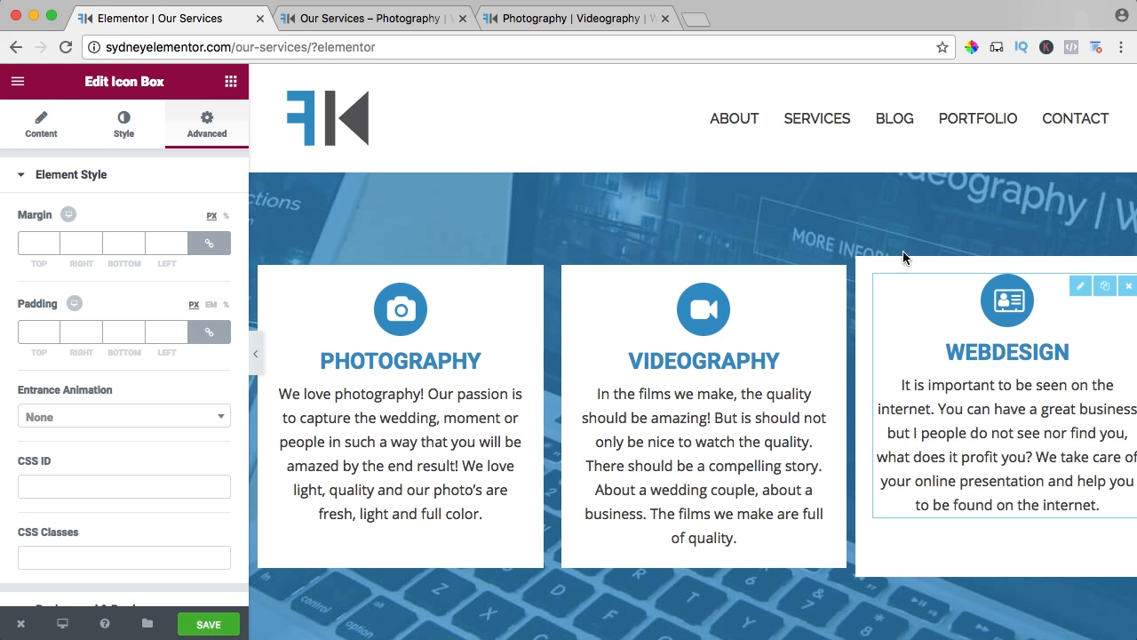
pyautogui.click(877, 244)
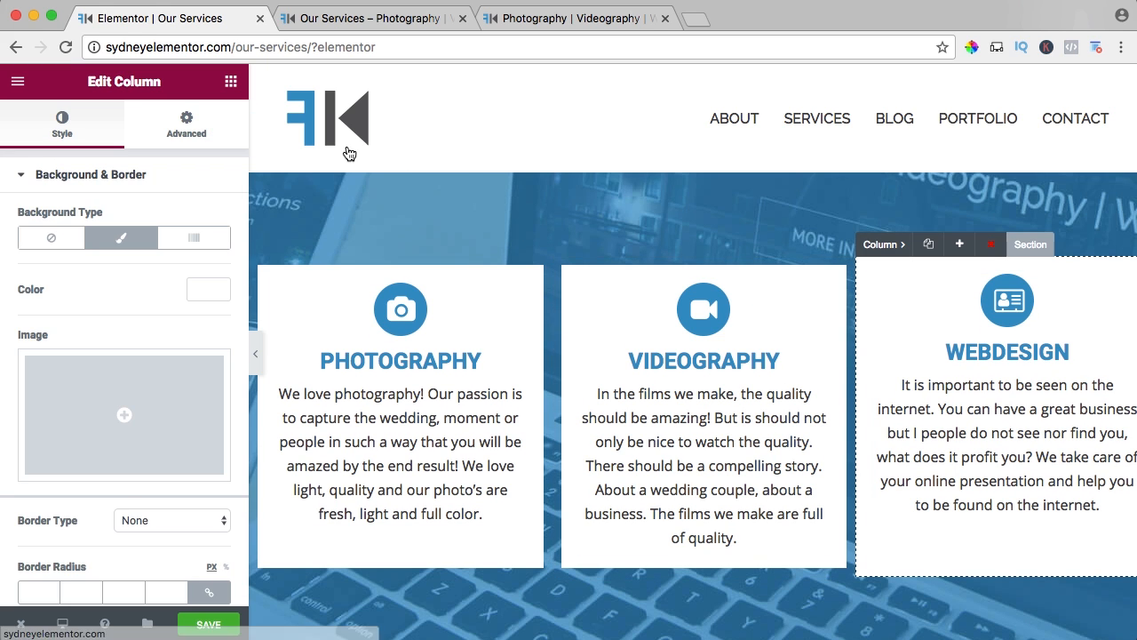
pyautogui.click(182, 124)
pyautogui.click(39, 243)
pyautogui.write('10')
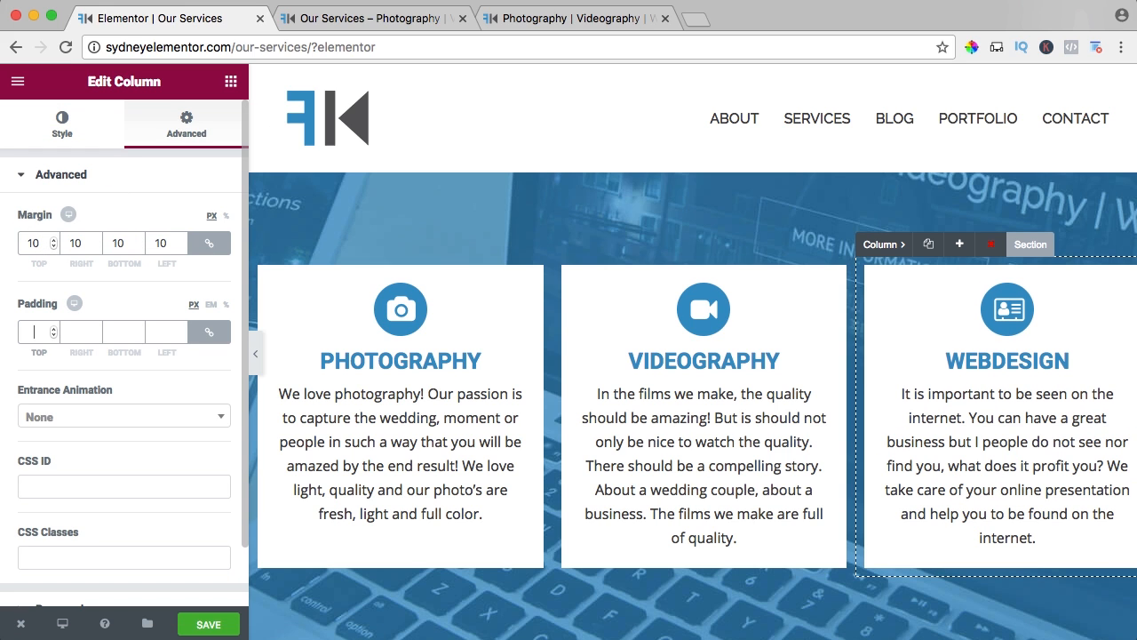
pyautogui.write('20')
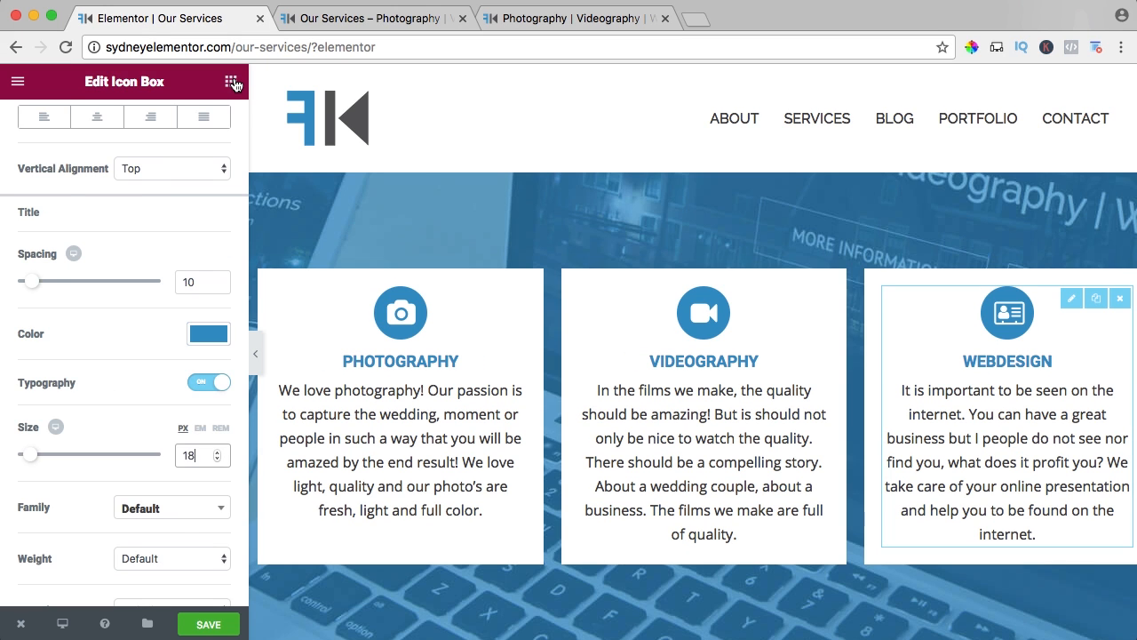
# Add an Image Carousel widget below the icon box in the Photography column.
pyautogui.click(231, 81)
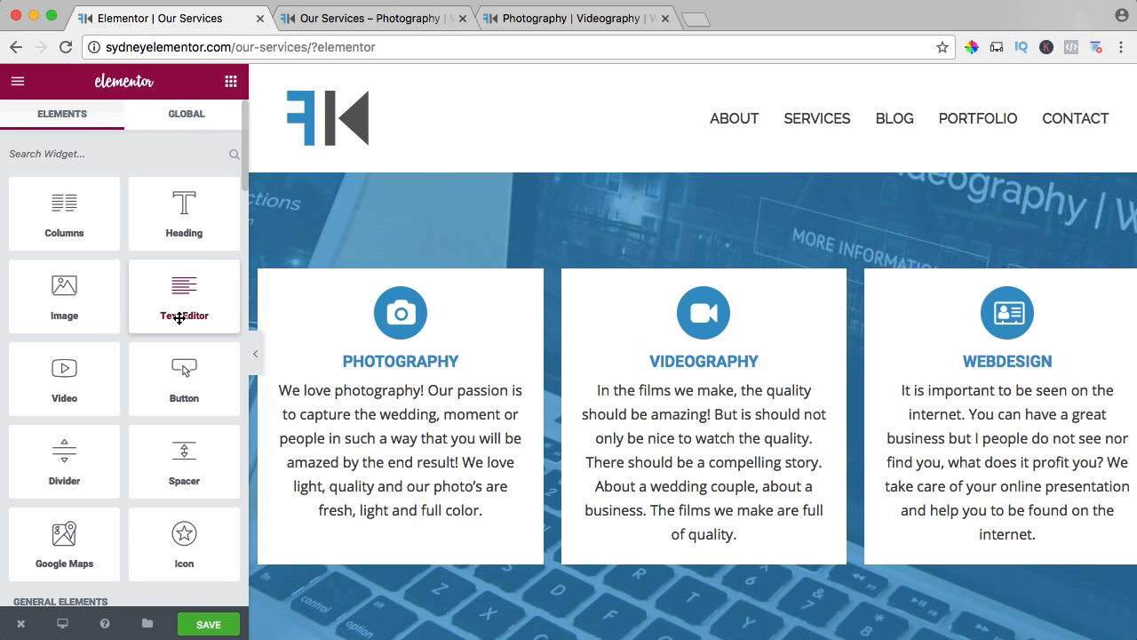
pyautogui.scroll(-3, 182, 325)
pyautogui.scroll(-3, 182, 325)
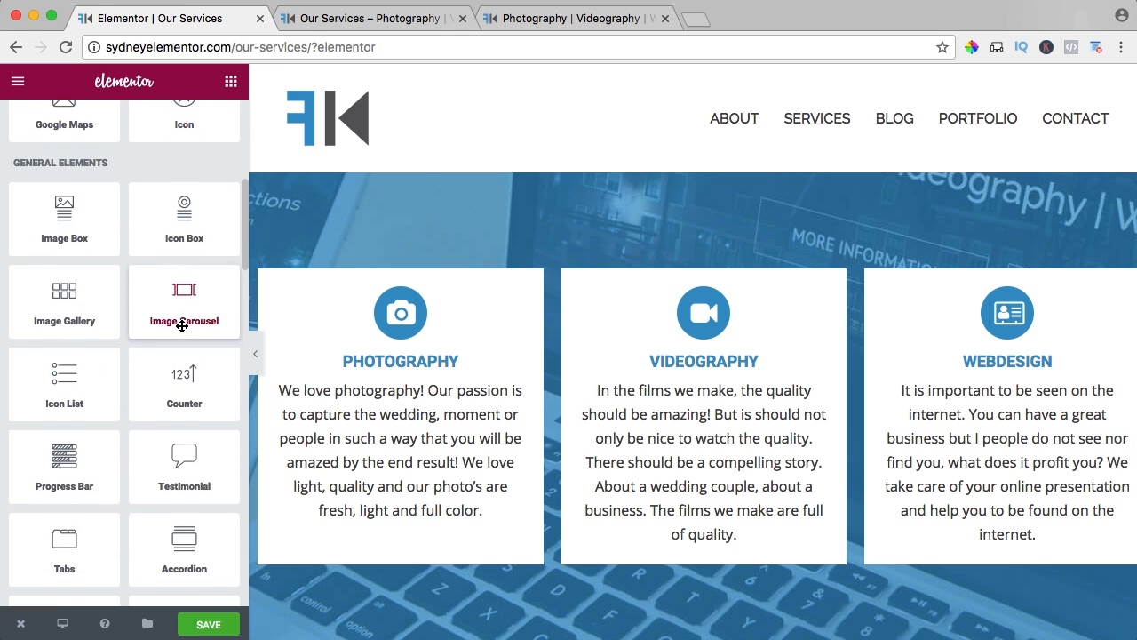
pyautogui.moveTo(177, 229); pyautogui.dragTo(389, 525)
pyautogui.scroll(-2, 389, 498)
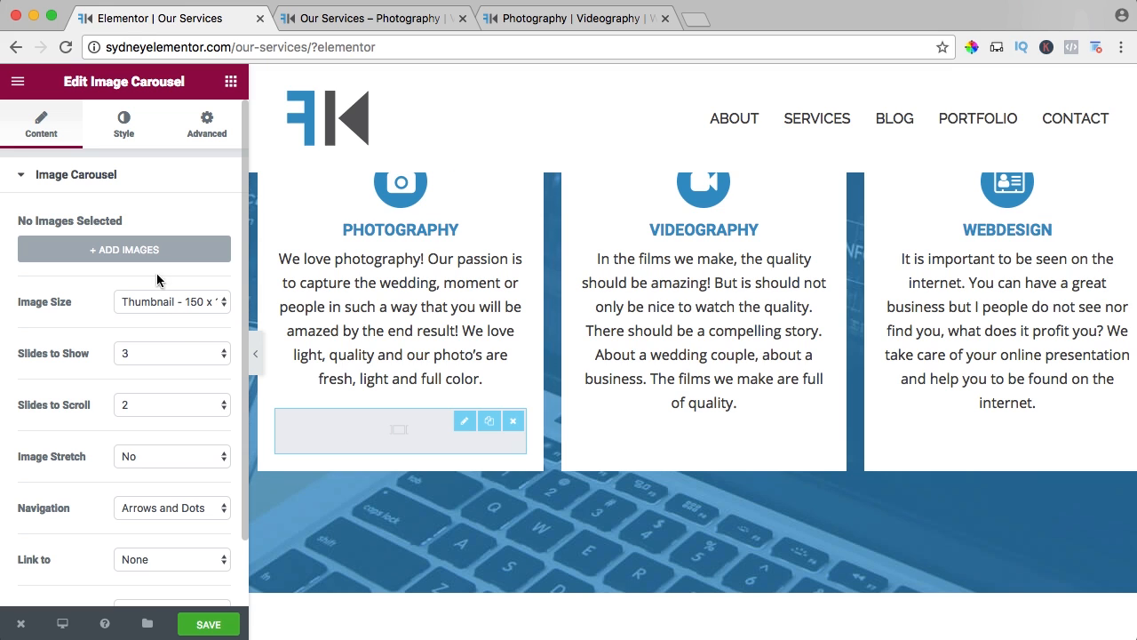
# Upload all four photos from the Photography folder inside 08. Home for the carousel's gallery.
pyautogui.click(130, 249)
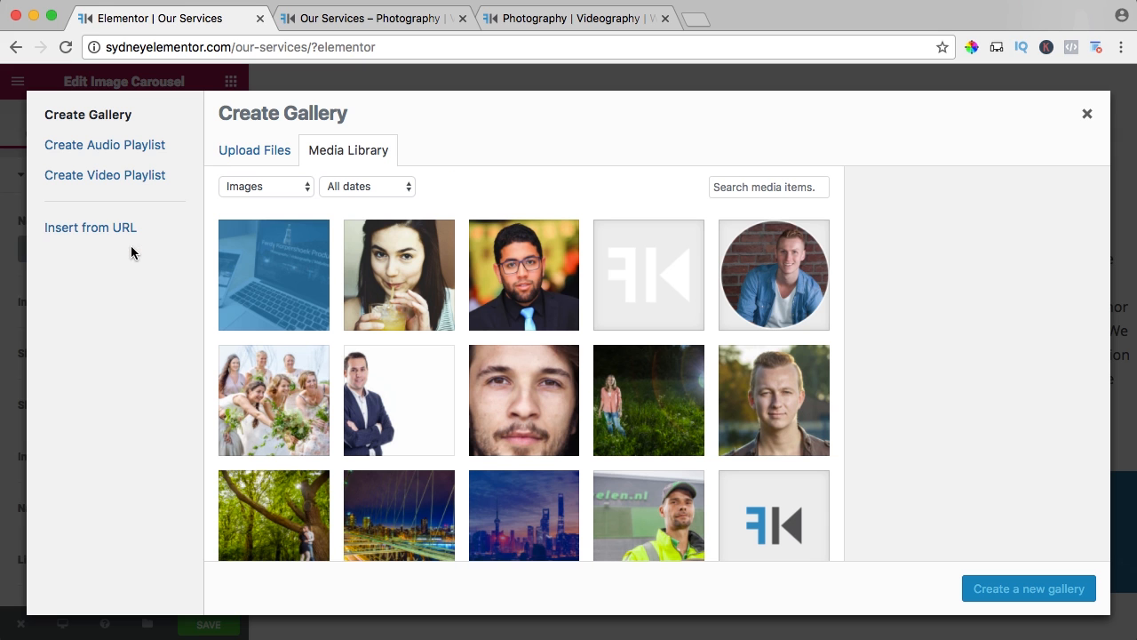
pyautogui.click(258, 151)
pyautogui.click(677, 376)
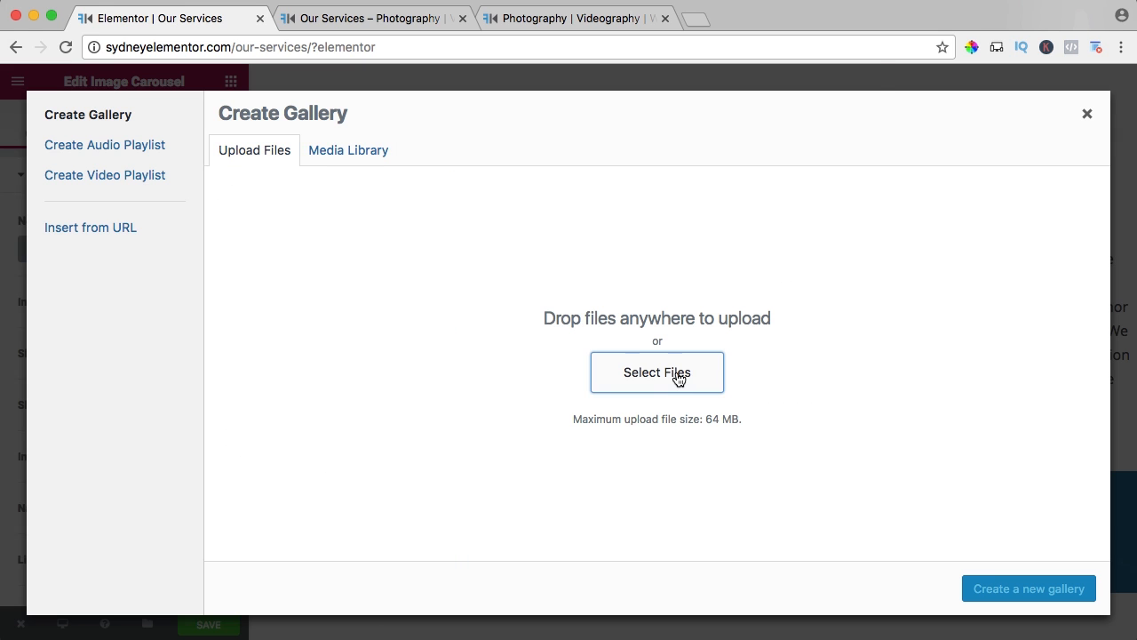
pyautogui.click(563, 83)
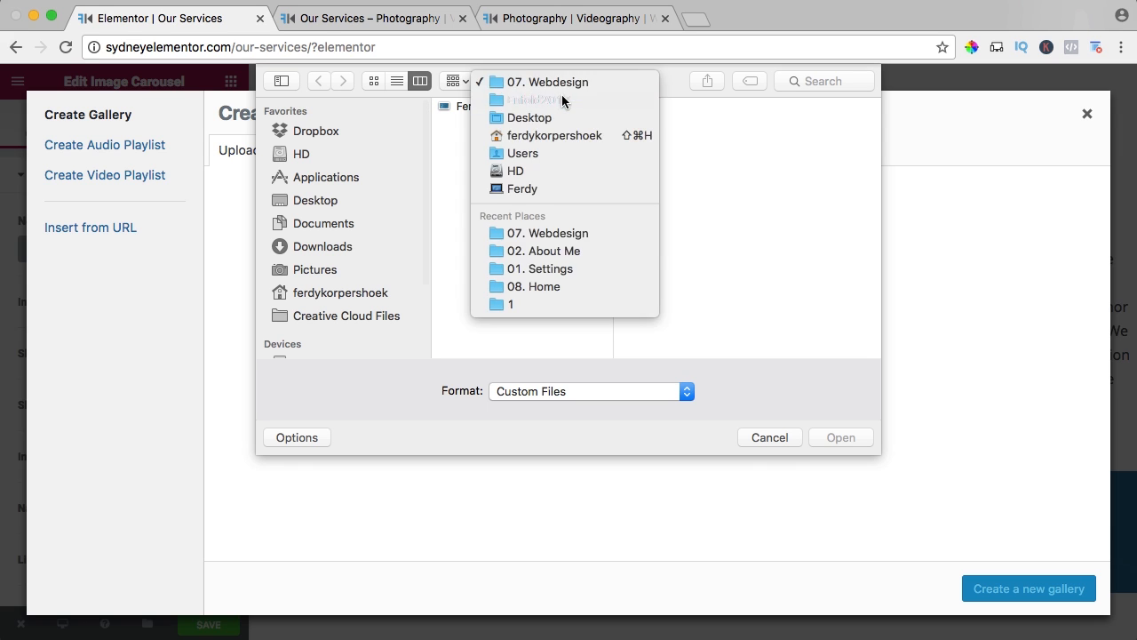
pyautogui.click(562, 101)
pyautogui.click(662, 218)
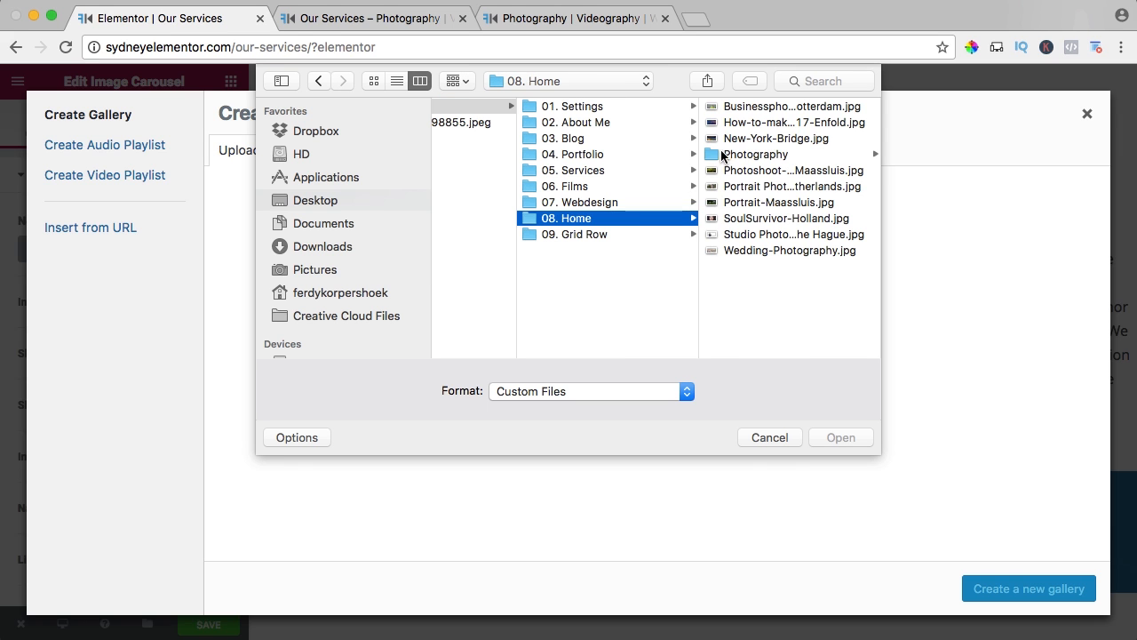
pyautogui.click(721, 155)
pyautogui.click(766, 200)
pyautogui.press('super+a')
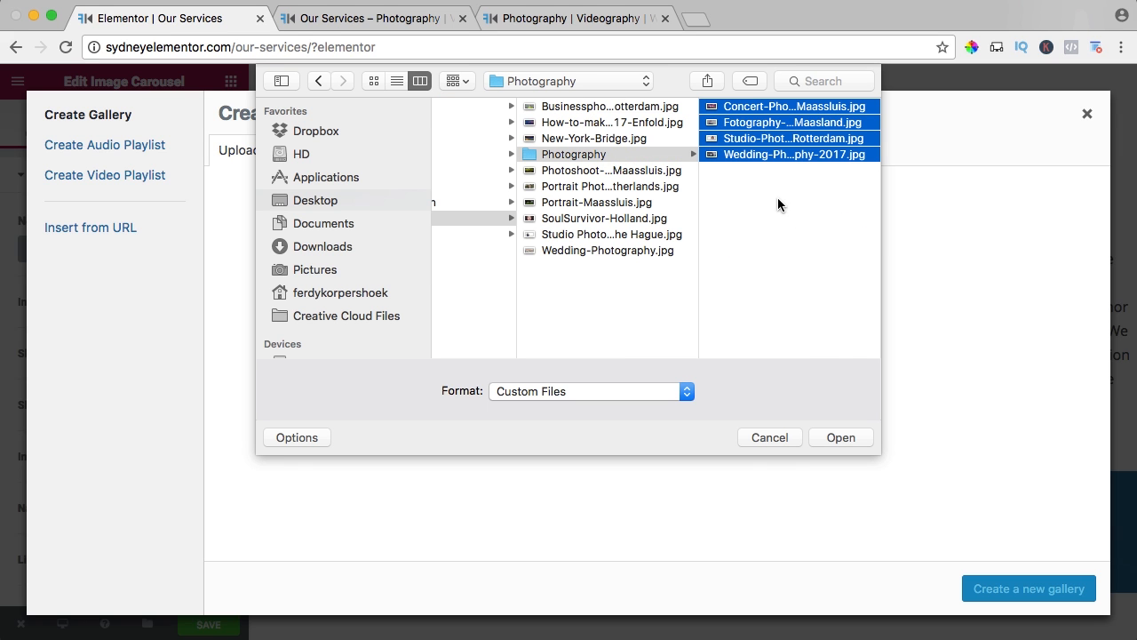
pyautogui.click(840, 437)
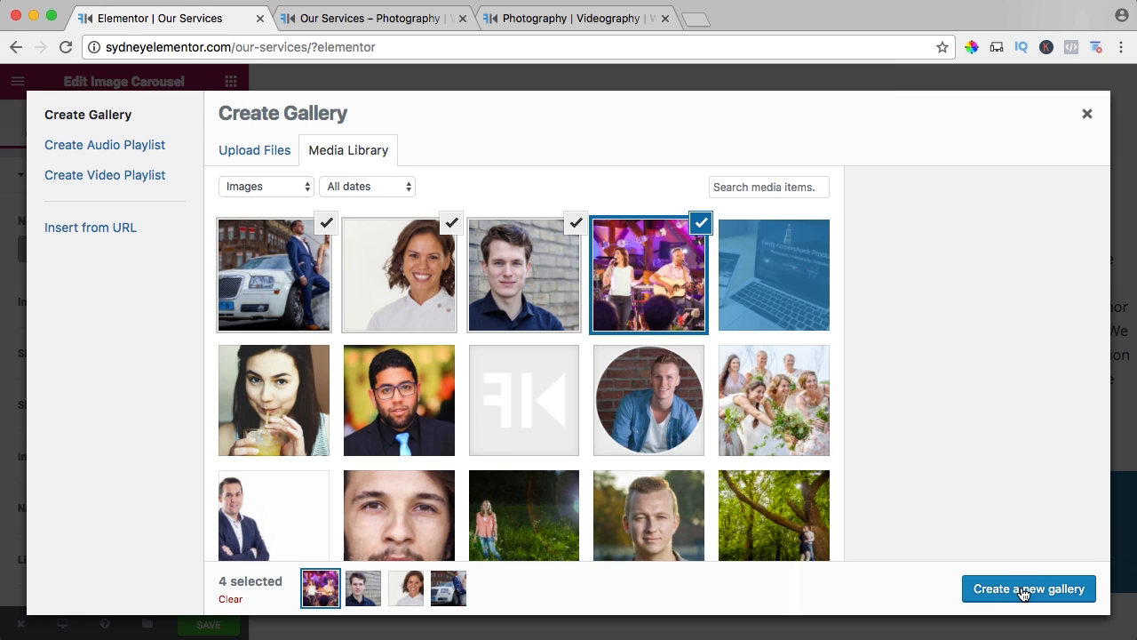
# Create a gallery from the four uploaded photos with the man's portrait placed first, and insert it into the carousel.
pyautogui.click(1022, 590)
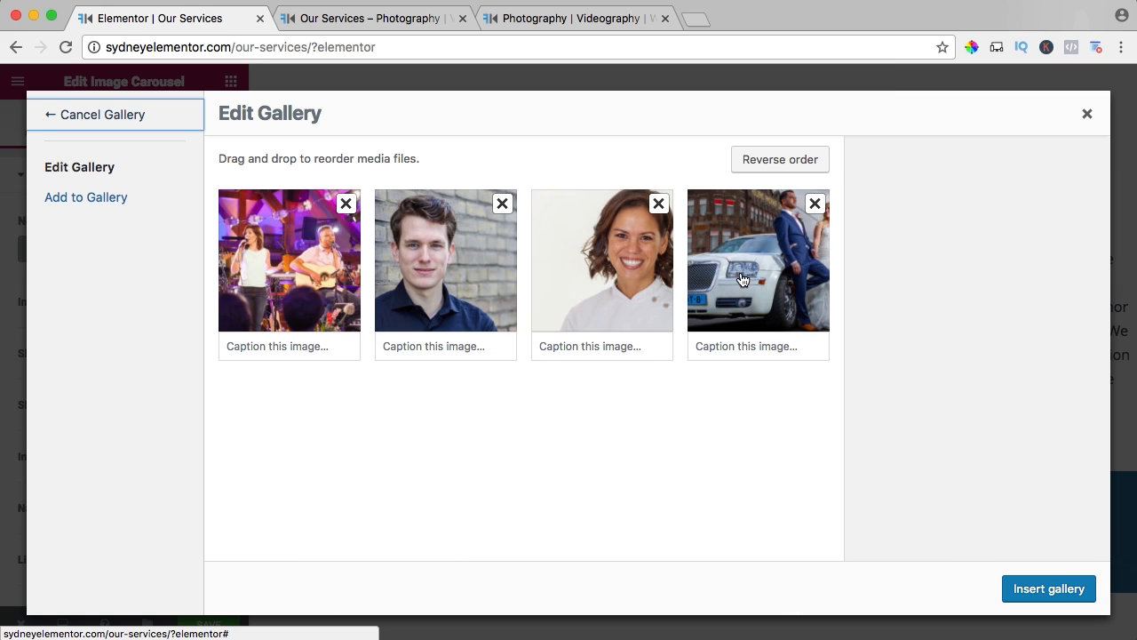
pyautogui.moveTo(743, 280); pyautogui.dragTo(776, 281)
pyautogui.moveTo(460, 273); pyautogui.dragTo(302, 279)
pyautogui.click(789, 165)
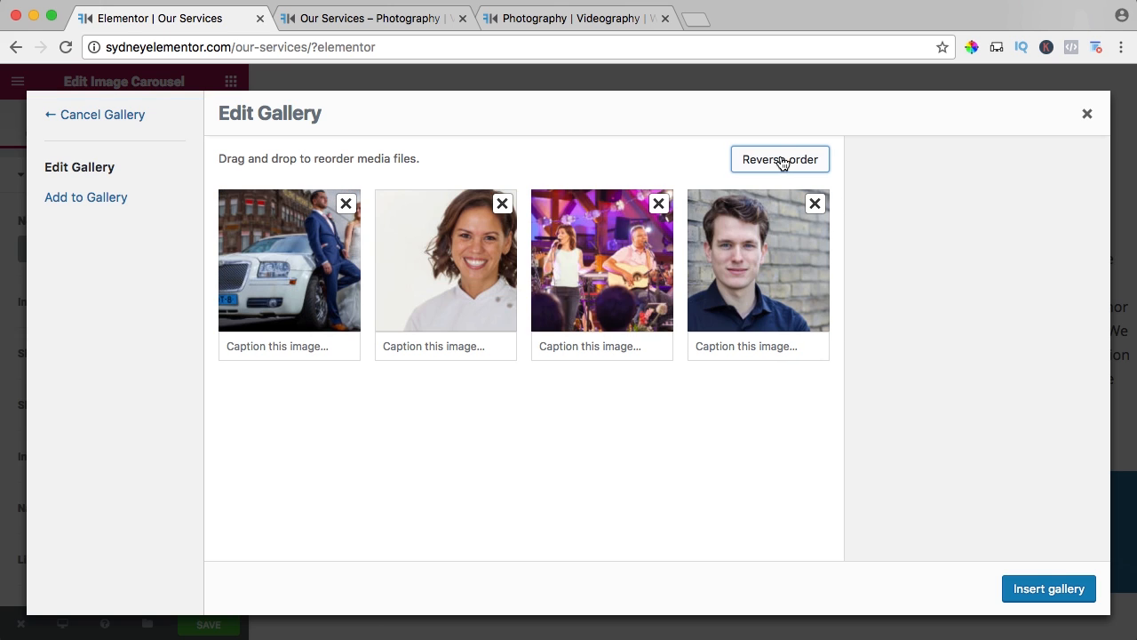
pyautogui.click(782, 163)
pyautogui.click(1041, 590)
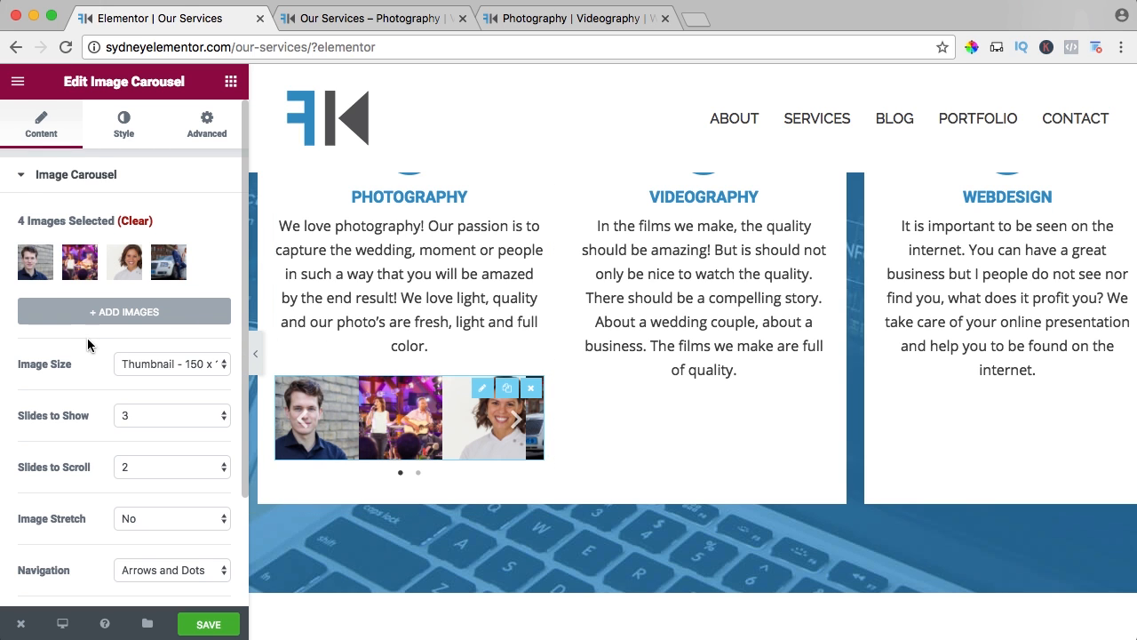
# Set the Photography carousel's image size to Full, slides to show to 1 and navigation to None, keeping its link at None.
pyautogui.scroll(-3, 88, 344)
pyautogui.click(133, 281)
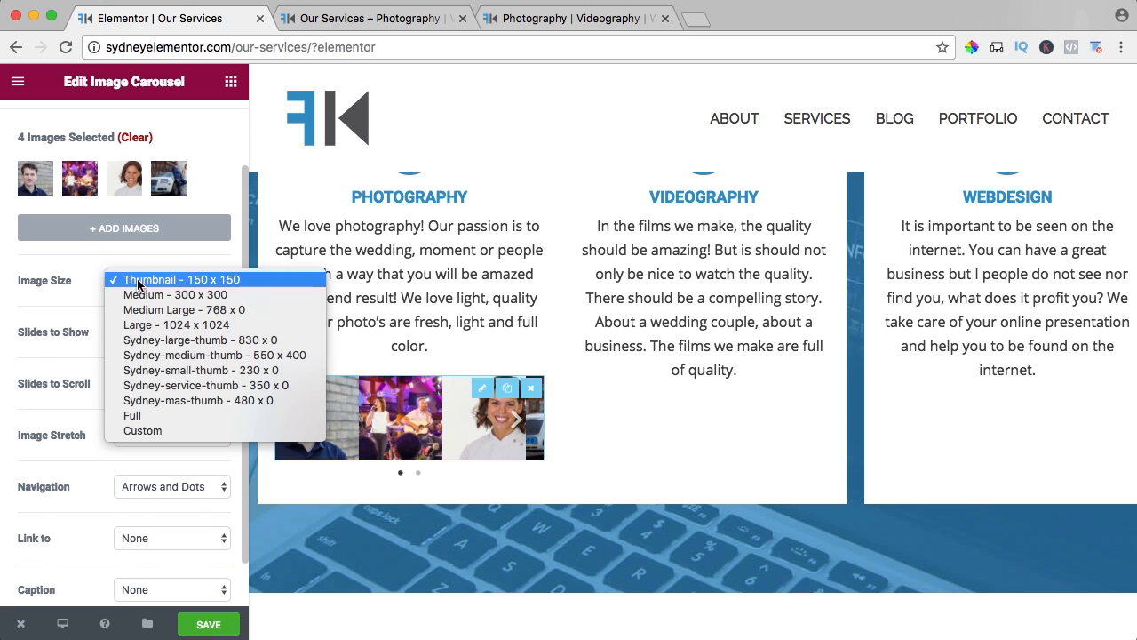
pyautogui.click(140, 416)
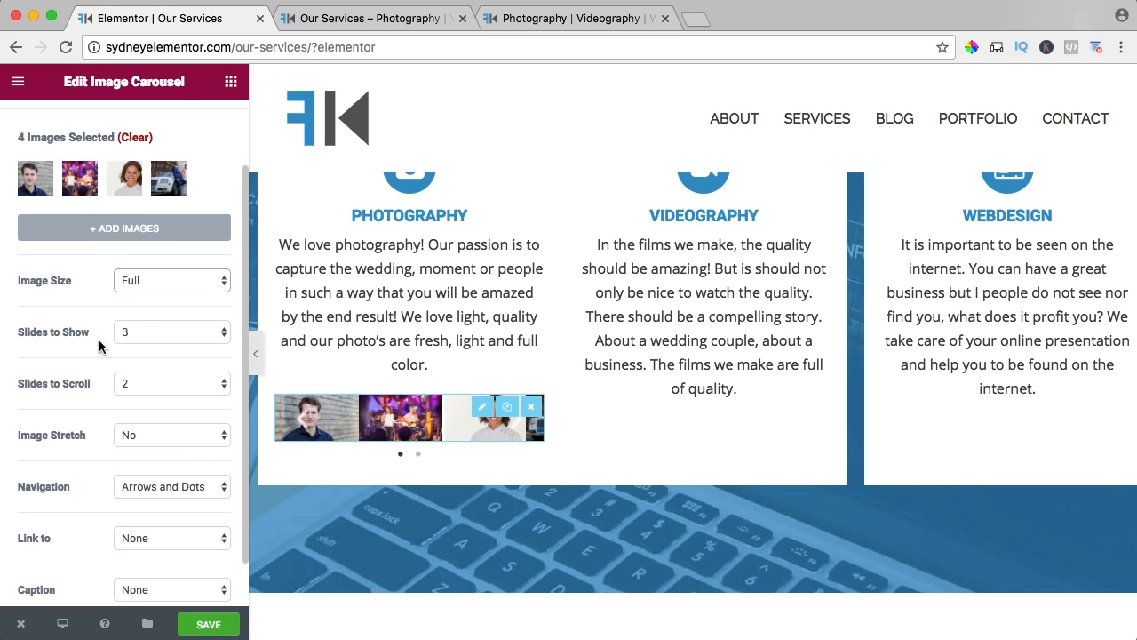
pyautogui.click(152, 331)
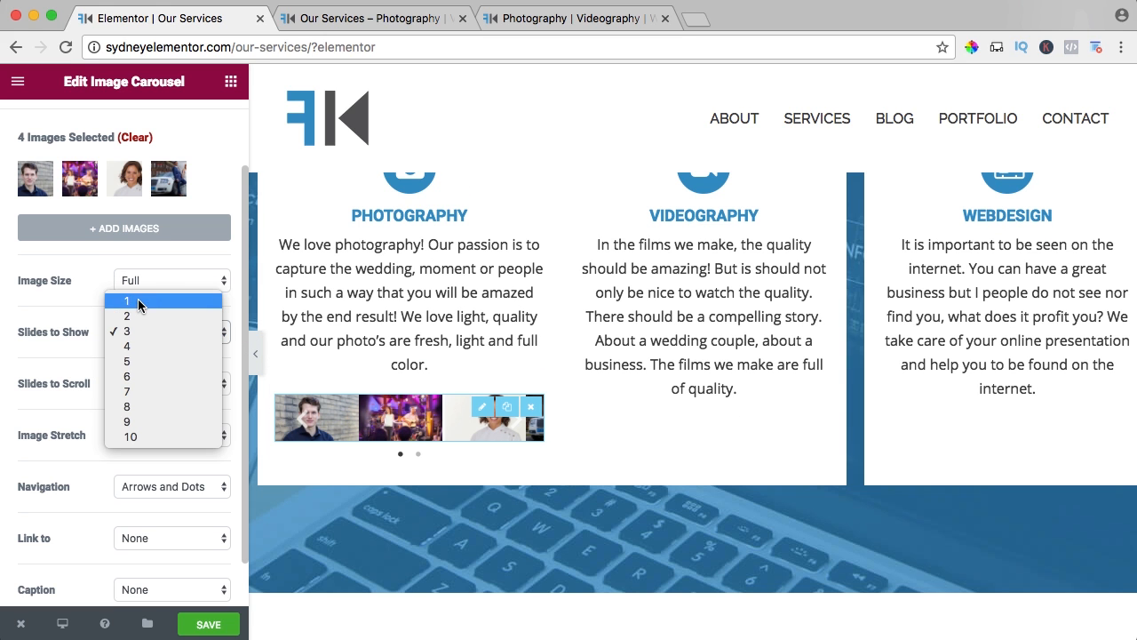
pyautogui.click(138, 301)
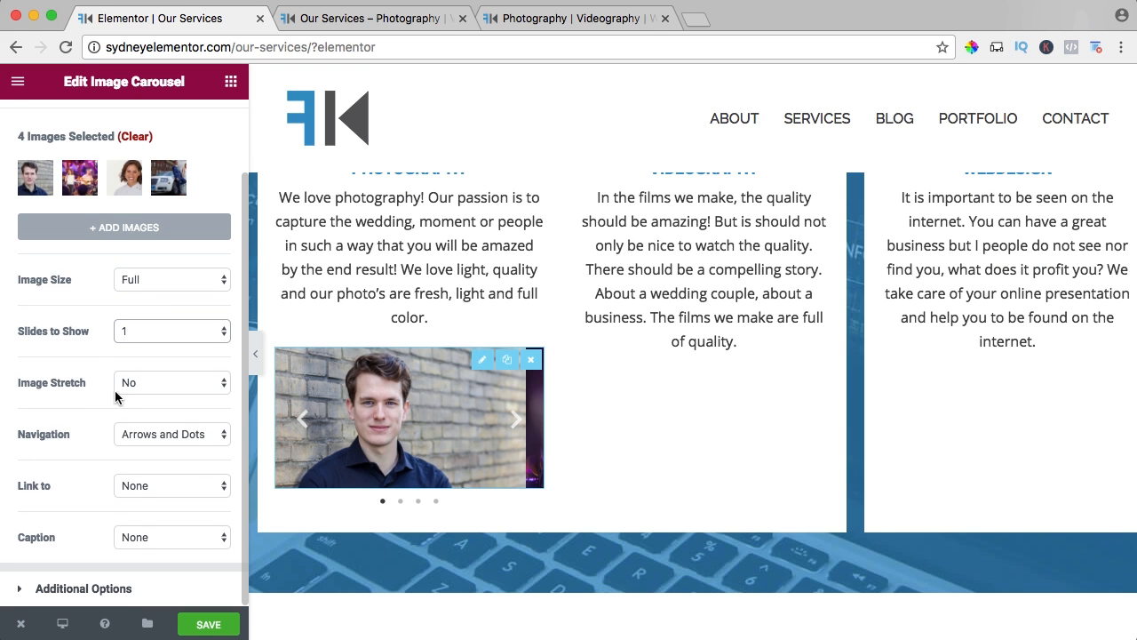
pyautogui.click(156, 435)
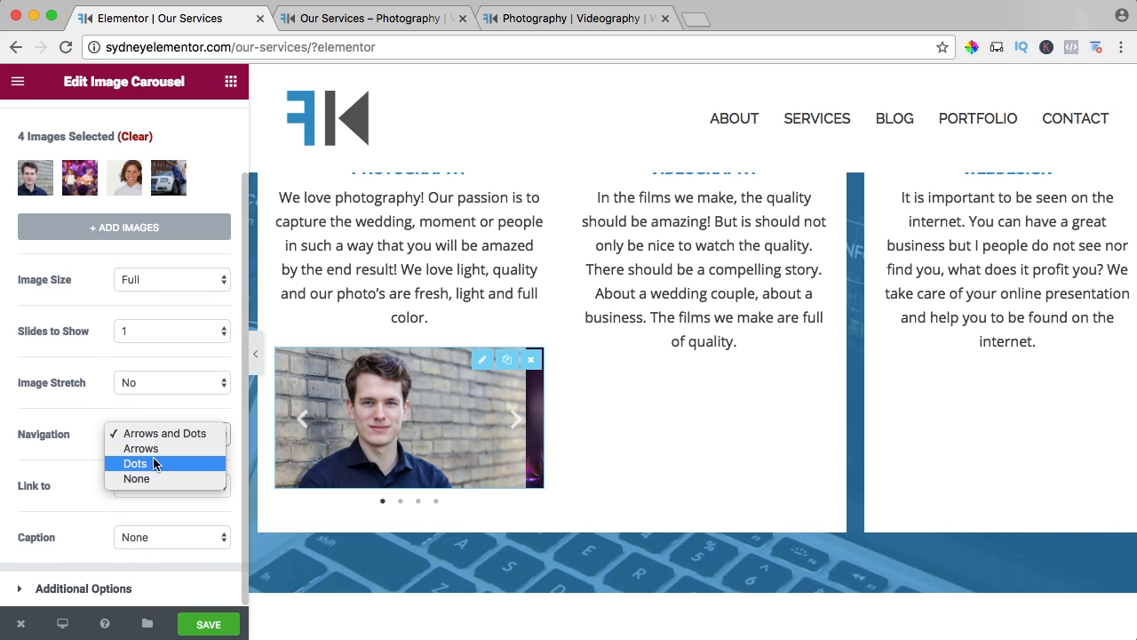
pyautogui.click(147, 478)
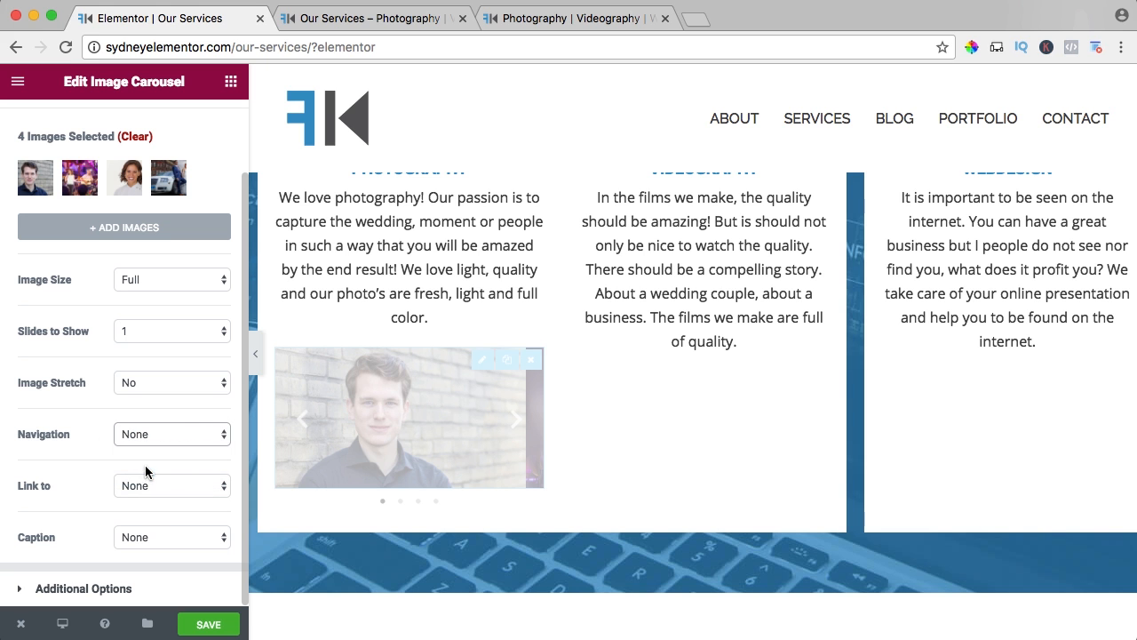
pyautogui.click(138, 484)
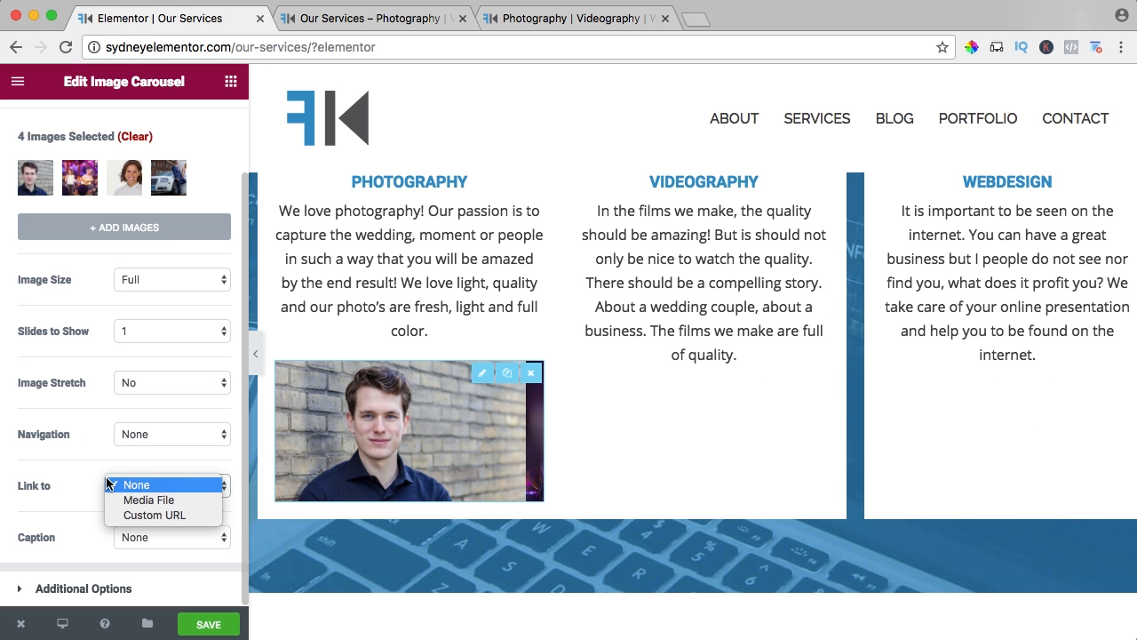
pyautogui.click(76, 468)
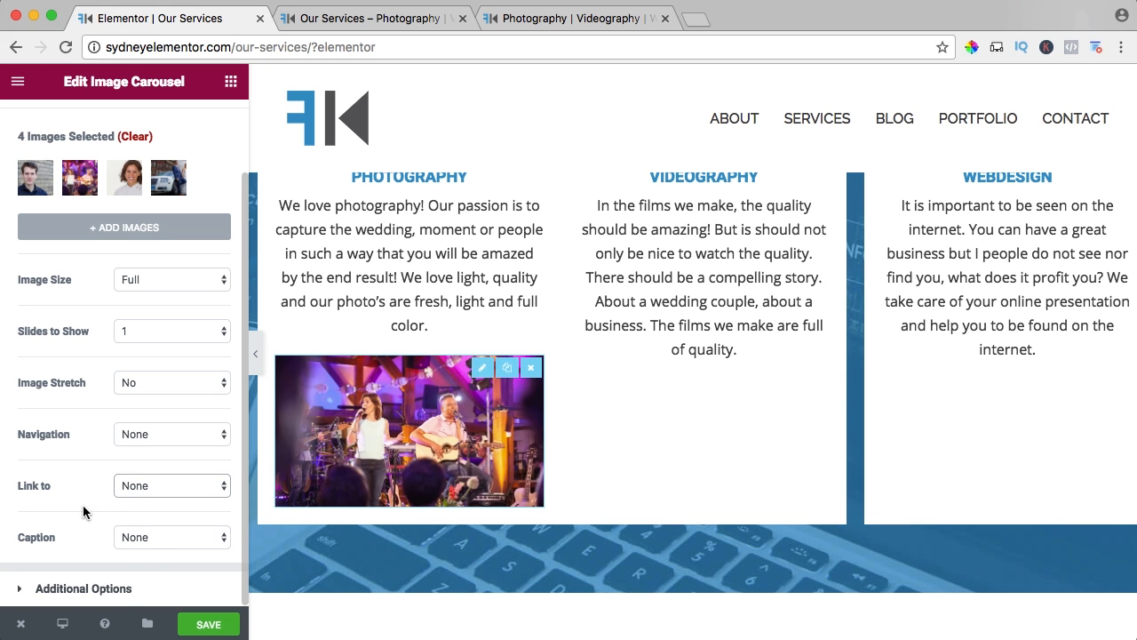
pyautogui.scroll(3, 83, 505)
pyautogui.click(122, 133)
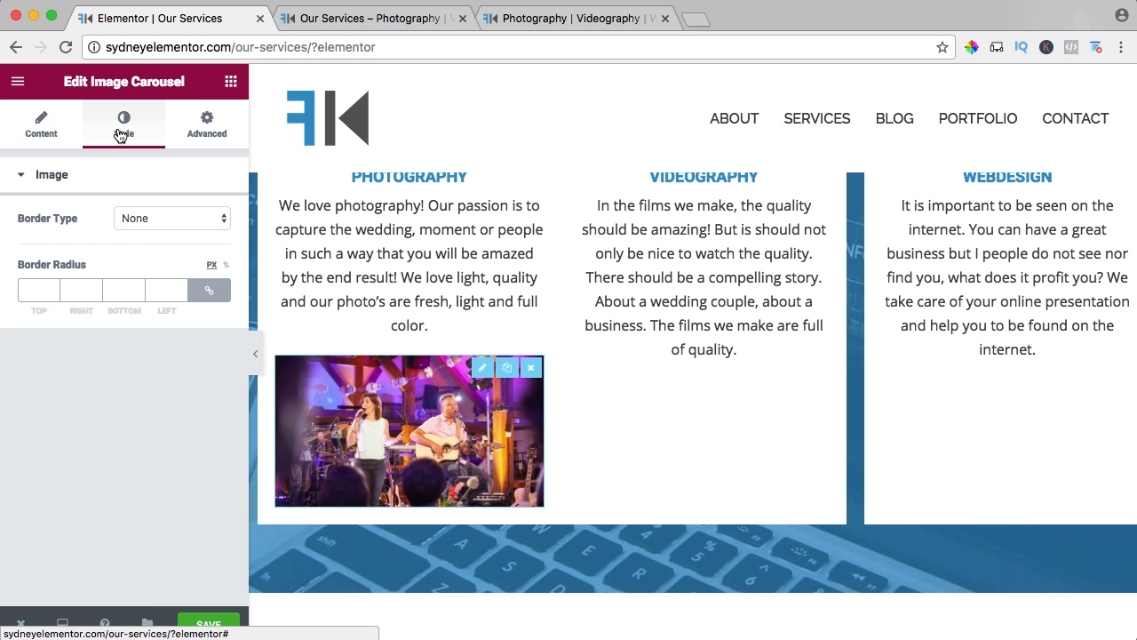
pyautogui.click(202, 133)
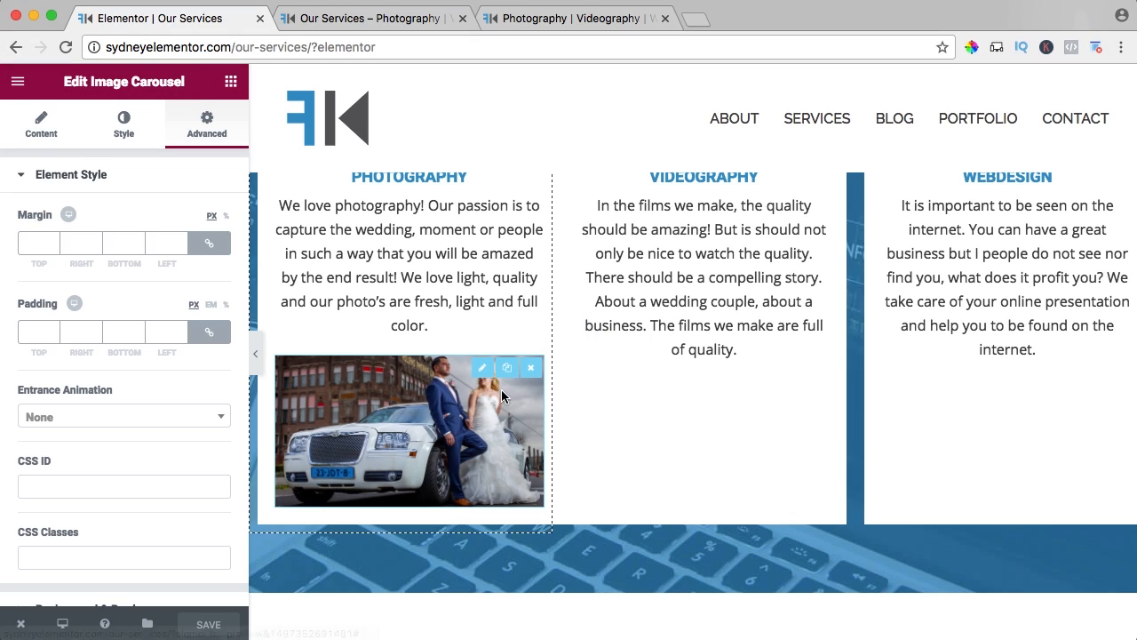
# Duplicate the Photography image carousel and move the copy below the icon box in the Webdesign column.
pyautogui.click(507, 368)
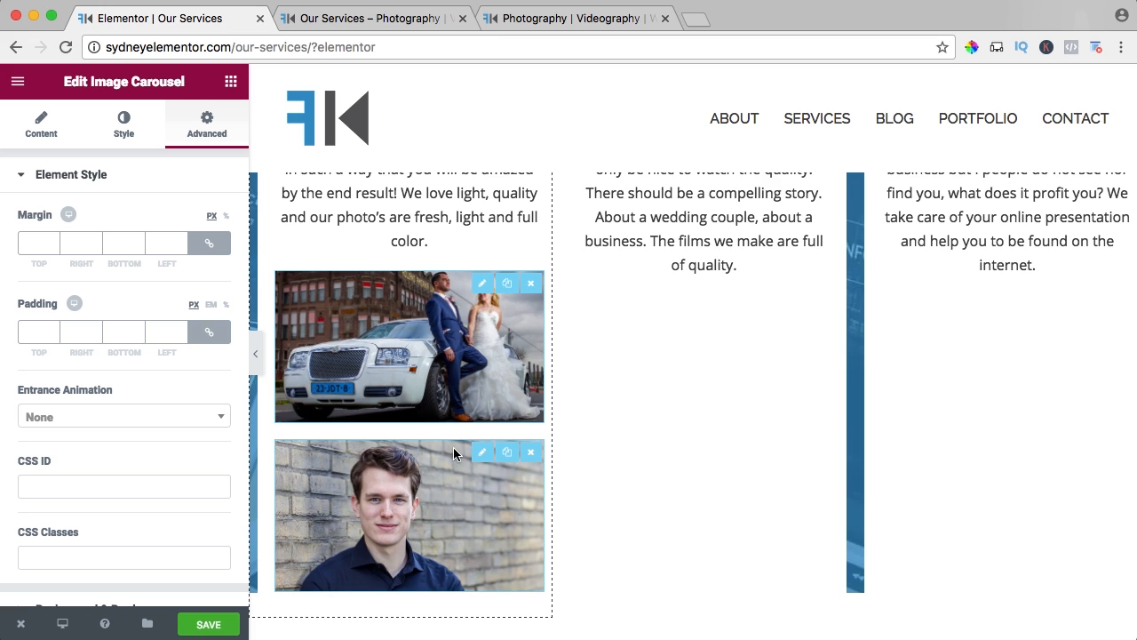
pyautogui.moveTo(453, 447); pyautogui.dragTo(1011, 496)
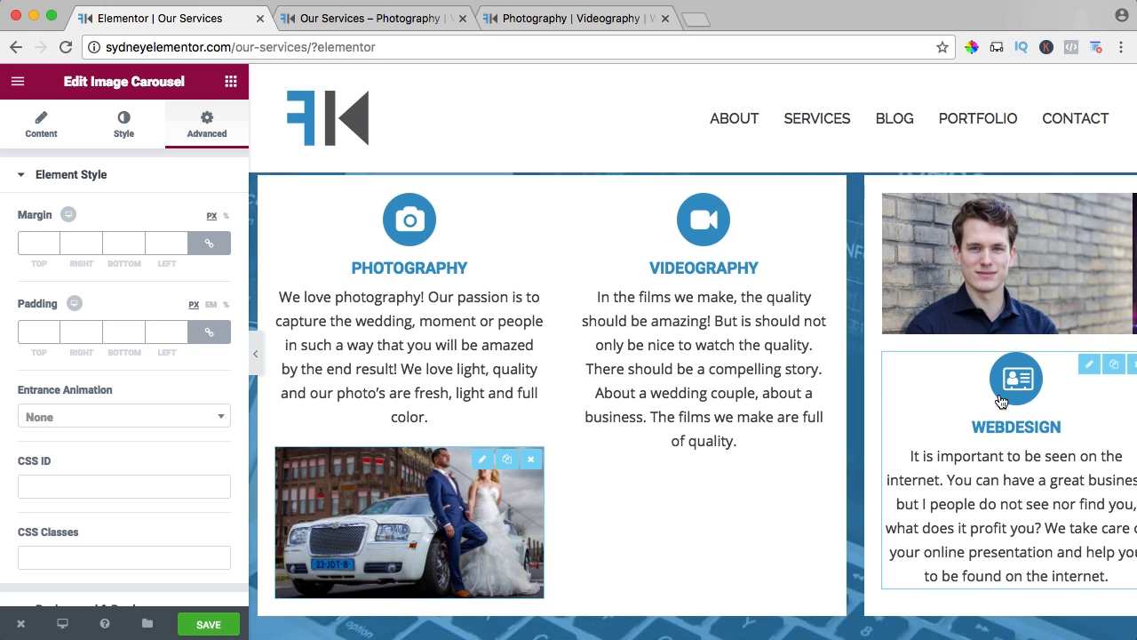
pyautogui.moveTo(981, 302); pyautogui.dragTo(984, 500)
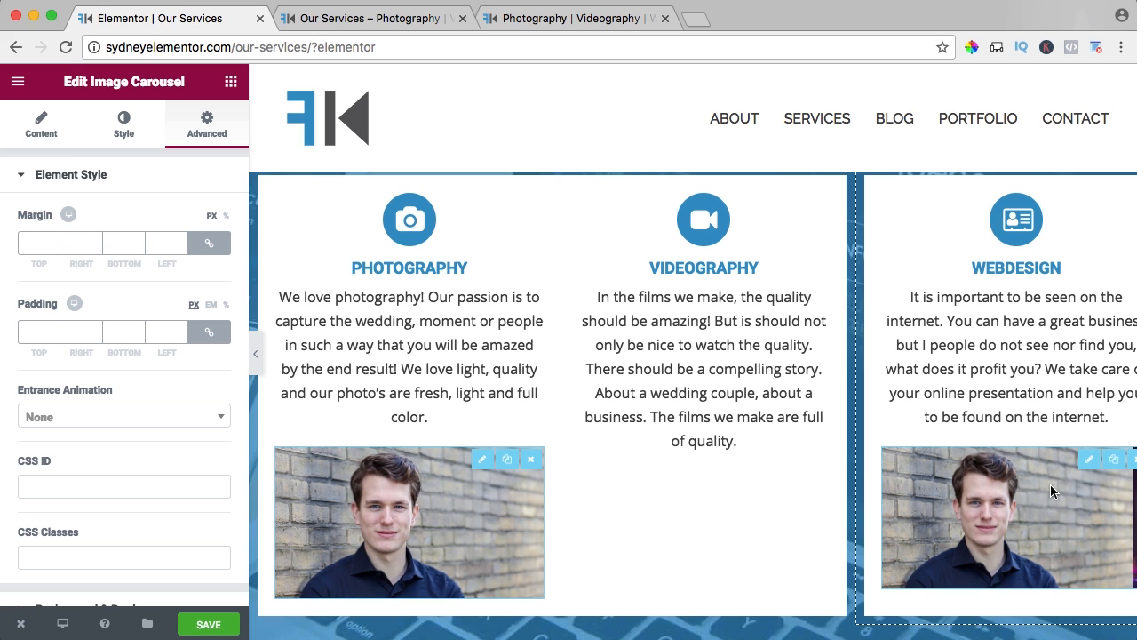
# Clear all images from the Webdesign column's carousel.
pyautogui.click(41, 127)
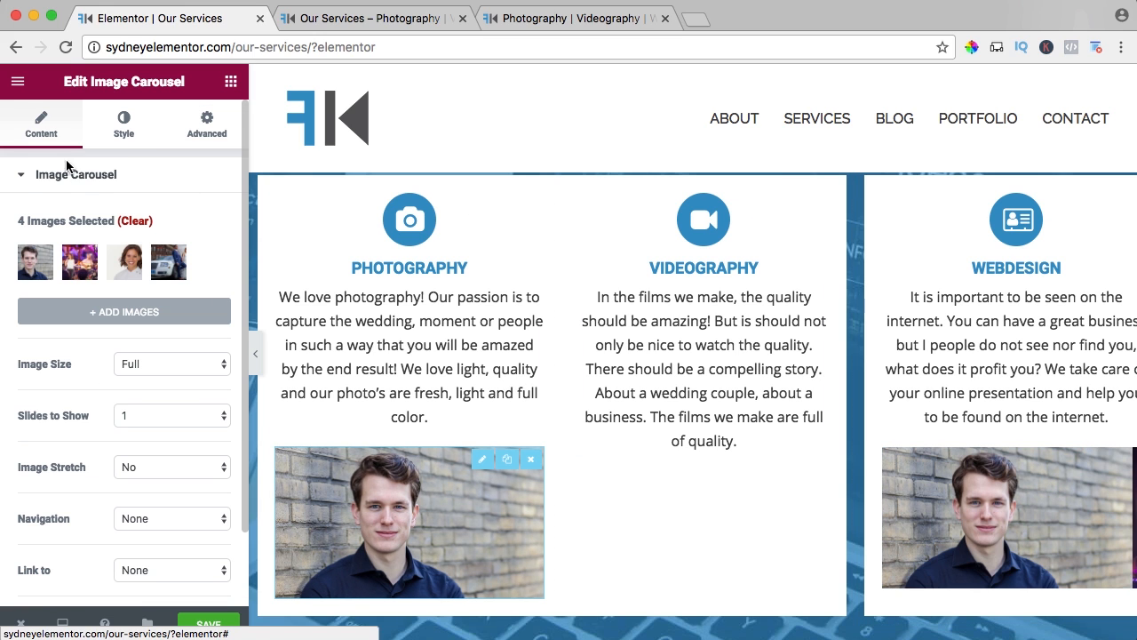
pyautogui.click(137, 229)
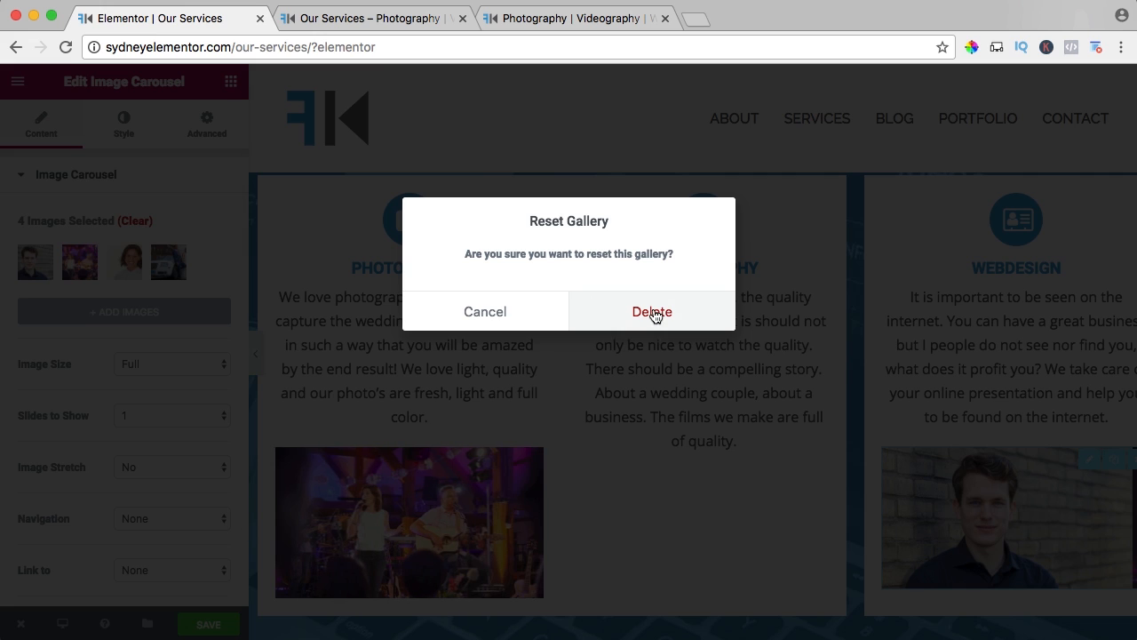
pyautogui.click(652, 314)
# Upload all five website images from the Portfolio folder's 03. Webdesign subfolder for the Webdesign carousel.
pyautogui.click(115, 250)
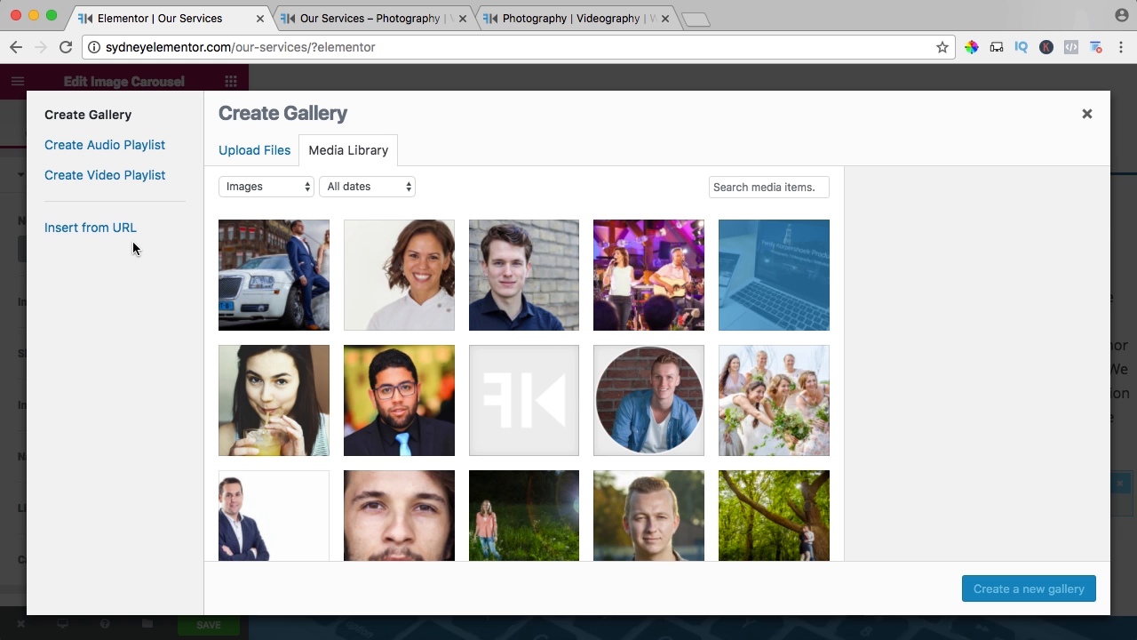
pyautogui.click(257, 153)
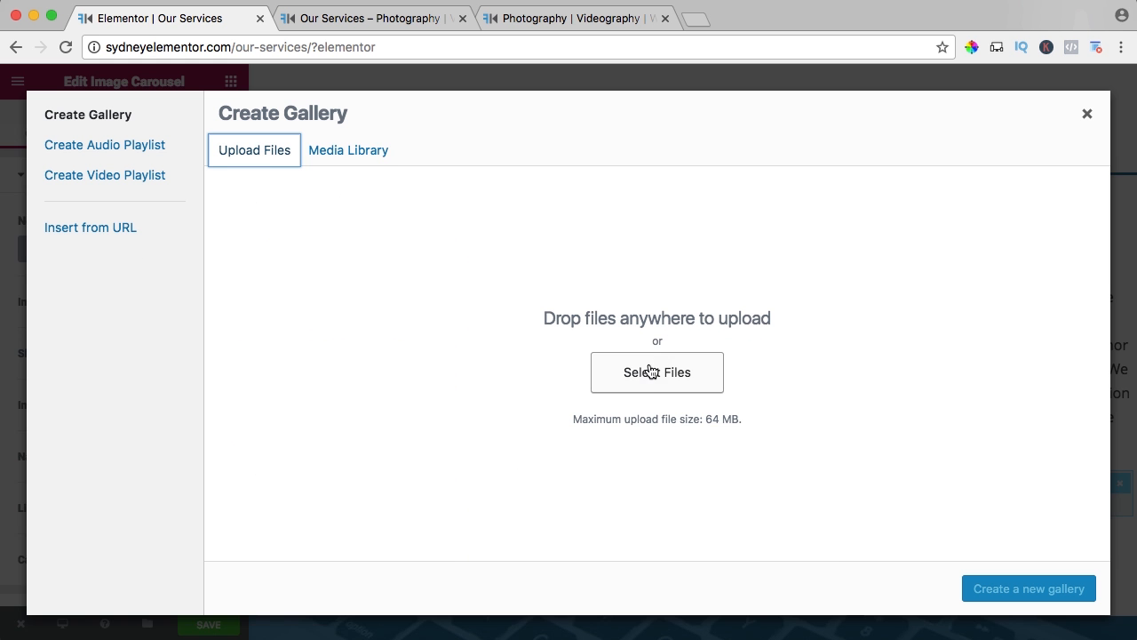
pyautogui.click(651, 372)
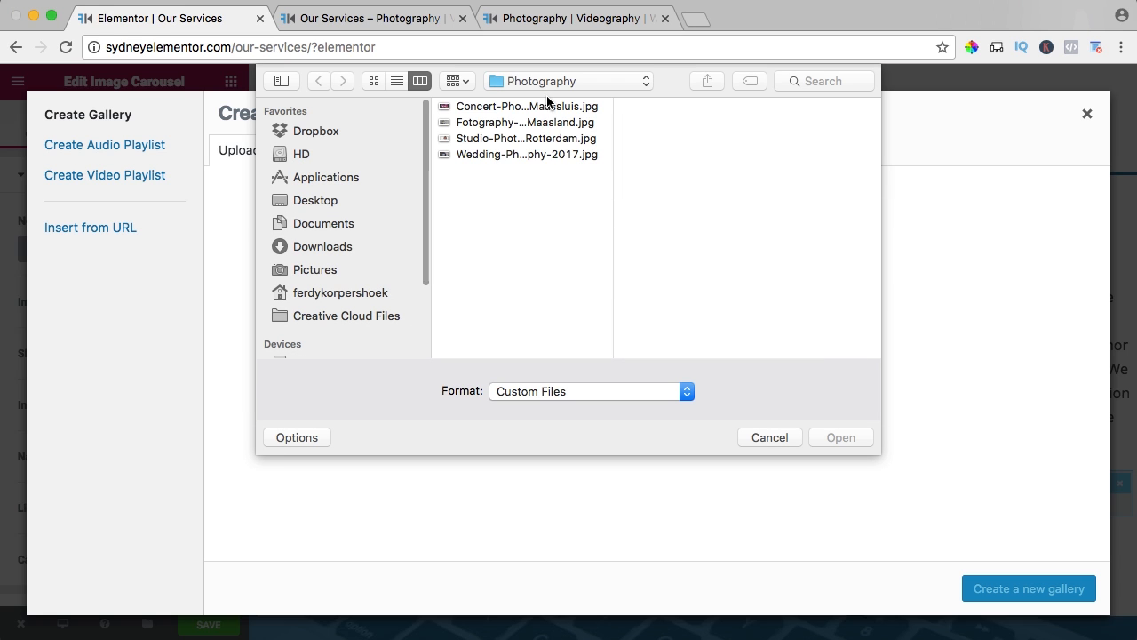
pyautogui.click(547, 81)
pyautogui.click(546, 97)
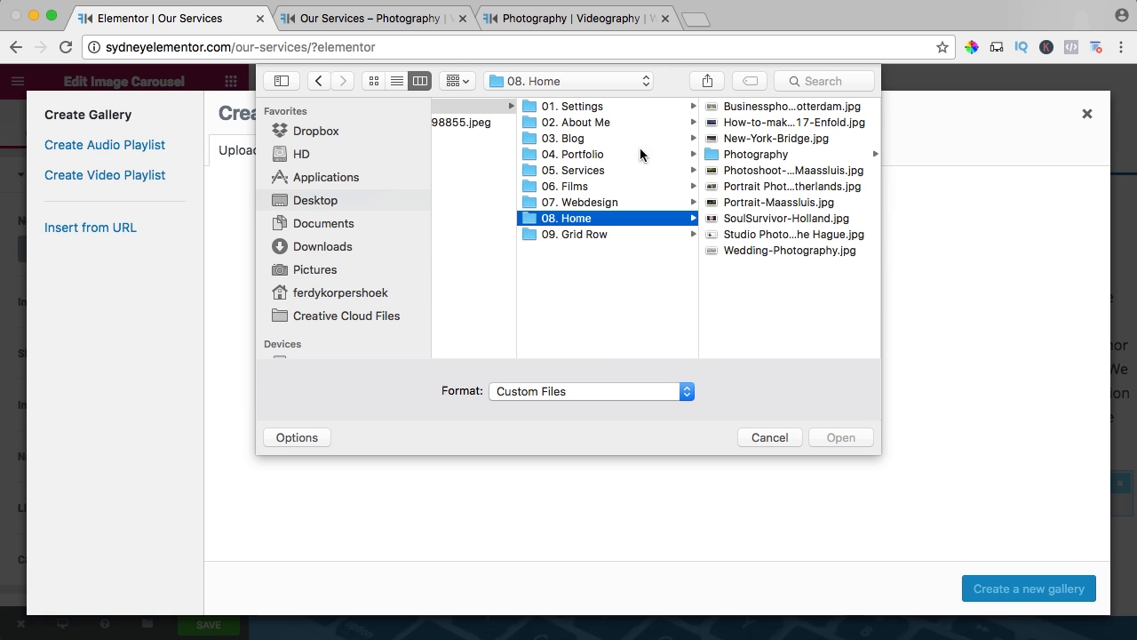
pyautogui.click(590, 157)
pyautogui.click(795, 138)
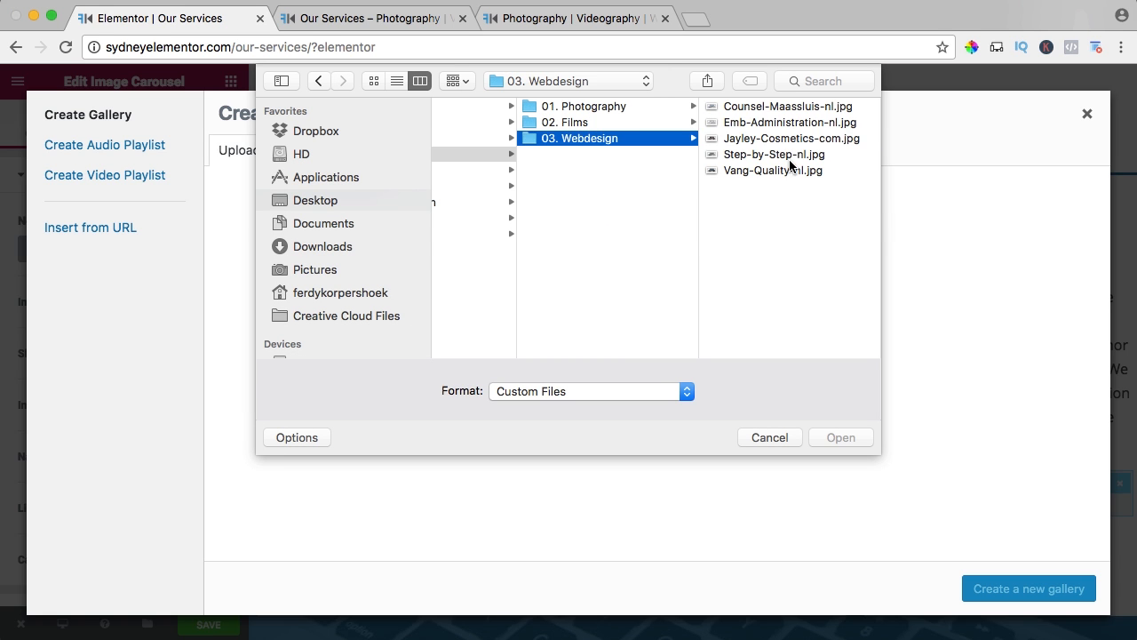
pyautogui.click(774, 212)
pyautogui.press('super+a')
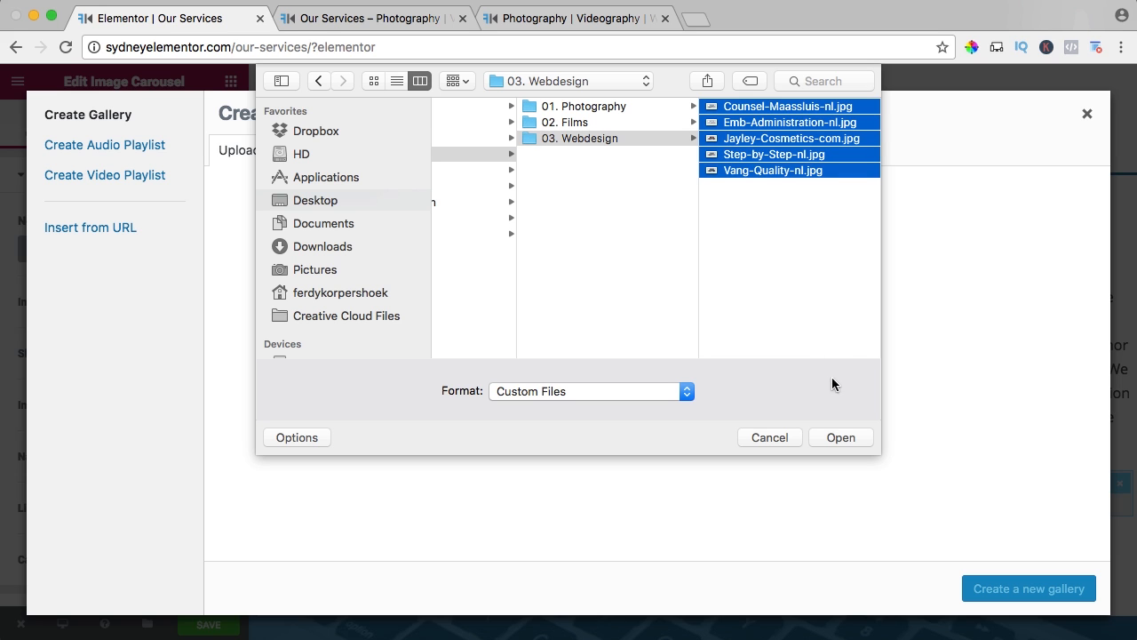
pyautogui.click(839, 438)
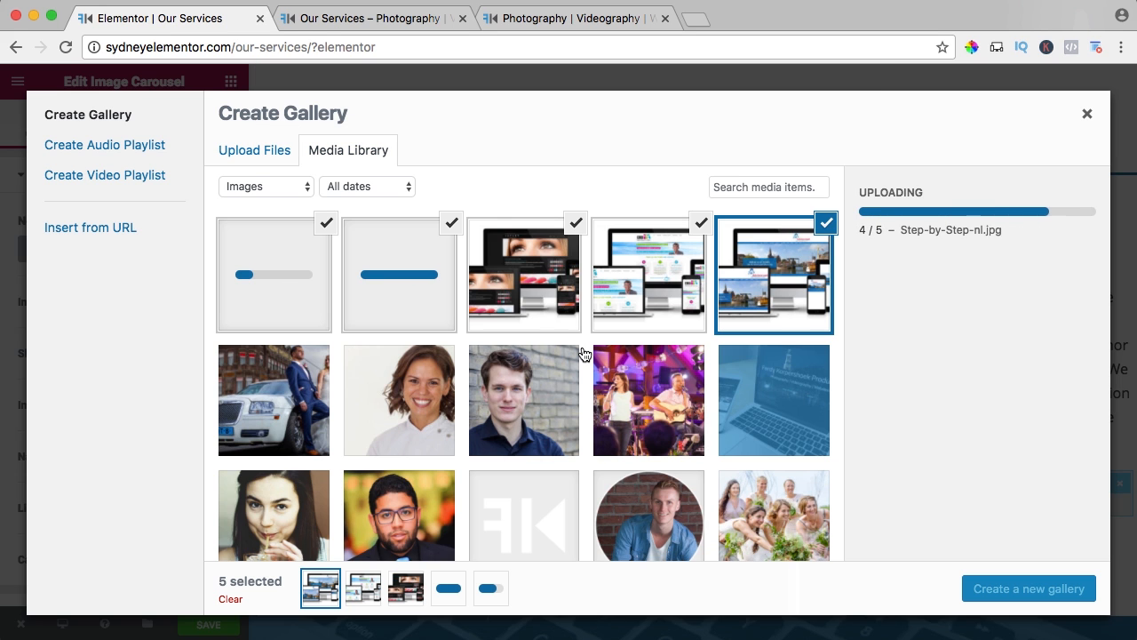
# Create a gallery from the five uploaded website images, insert it into the Webdesign carousel and save the page.
pyautogui.click(1012, 593)
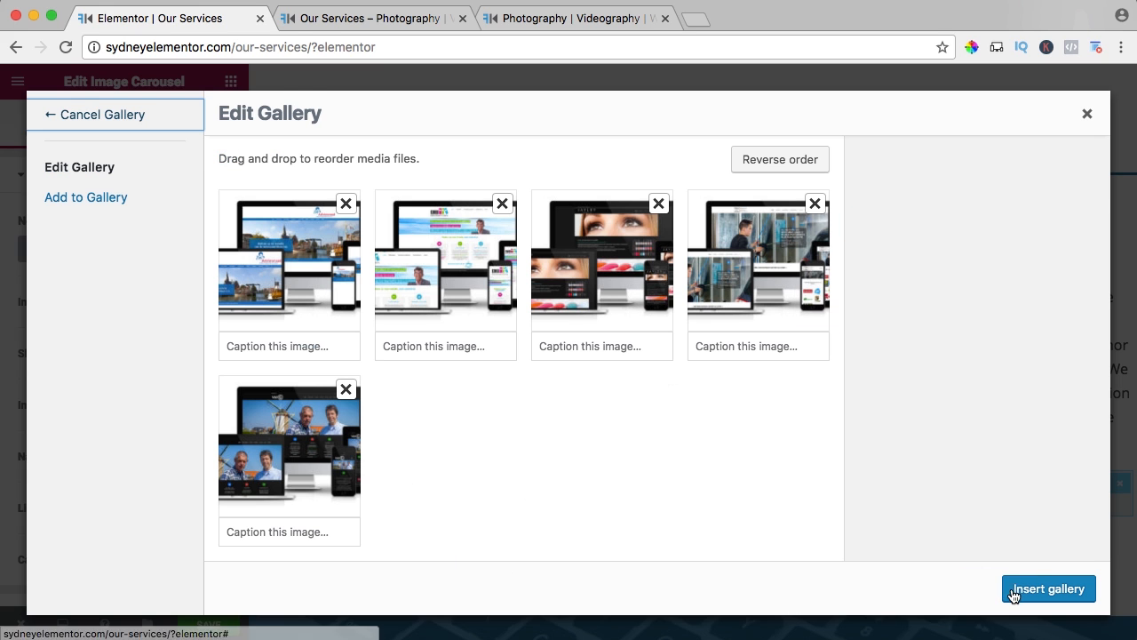
pyautogui.click(1043, 592)
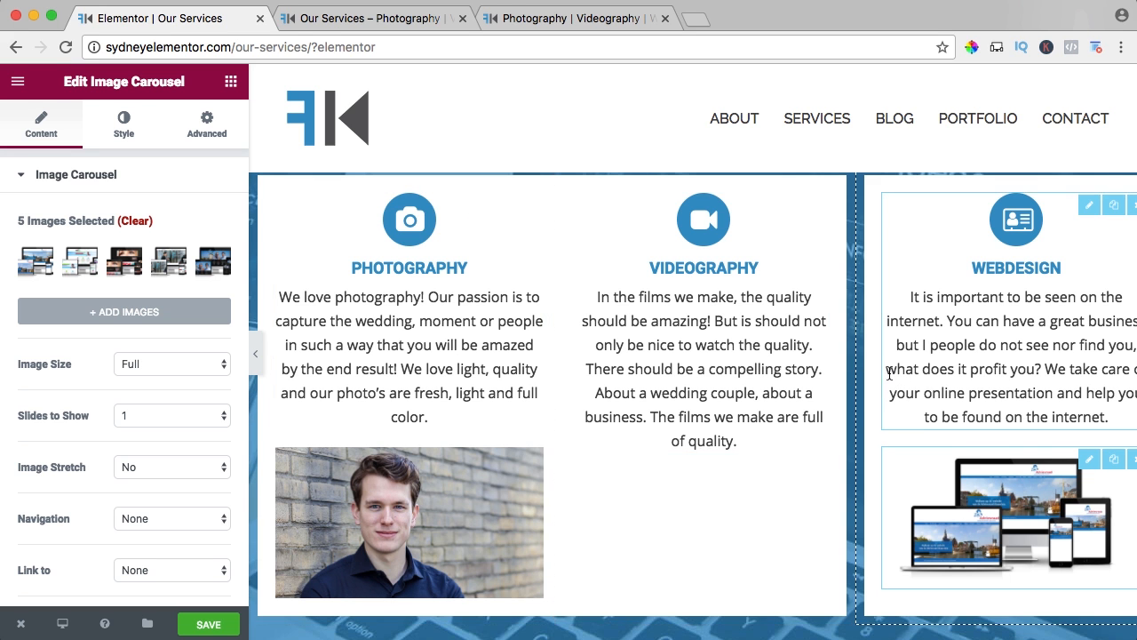
pyautogui.scroll(-5, 886, 371)
pyautogui.scroll(4, 886, 371)
pyautogui.scroll(1, 888, 373)
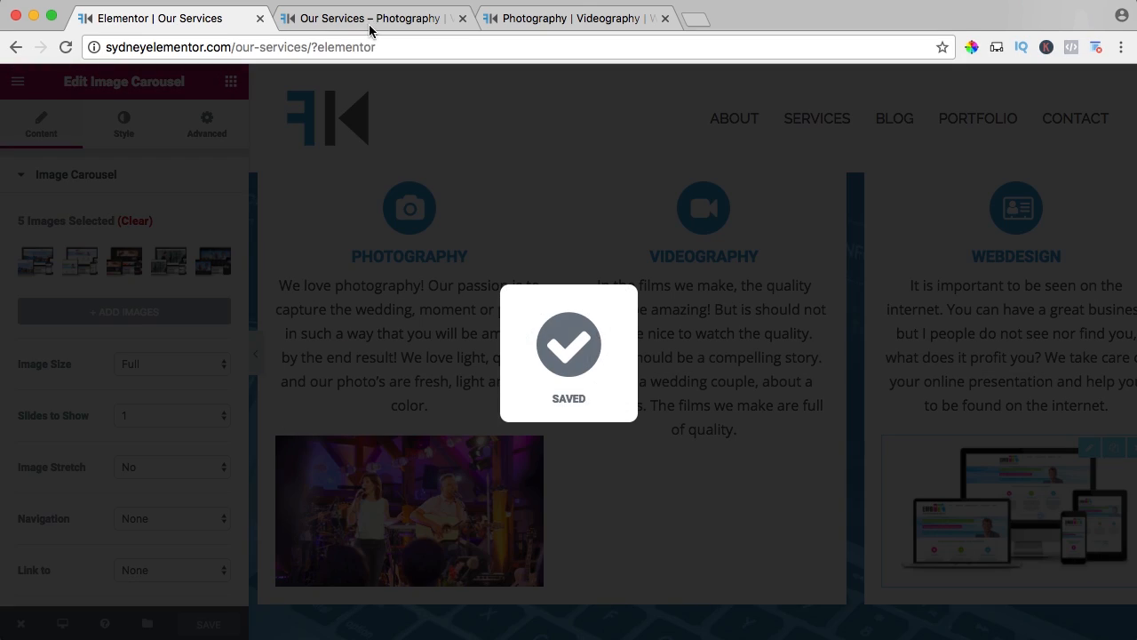
# Reload the live Our Services page and check the three service columns with their carousels.
pyautogui.click(370, 30)
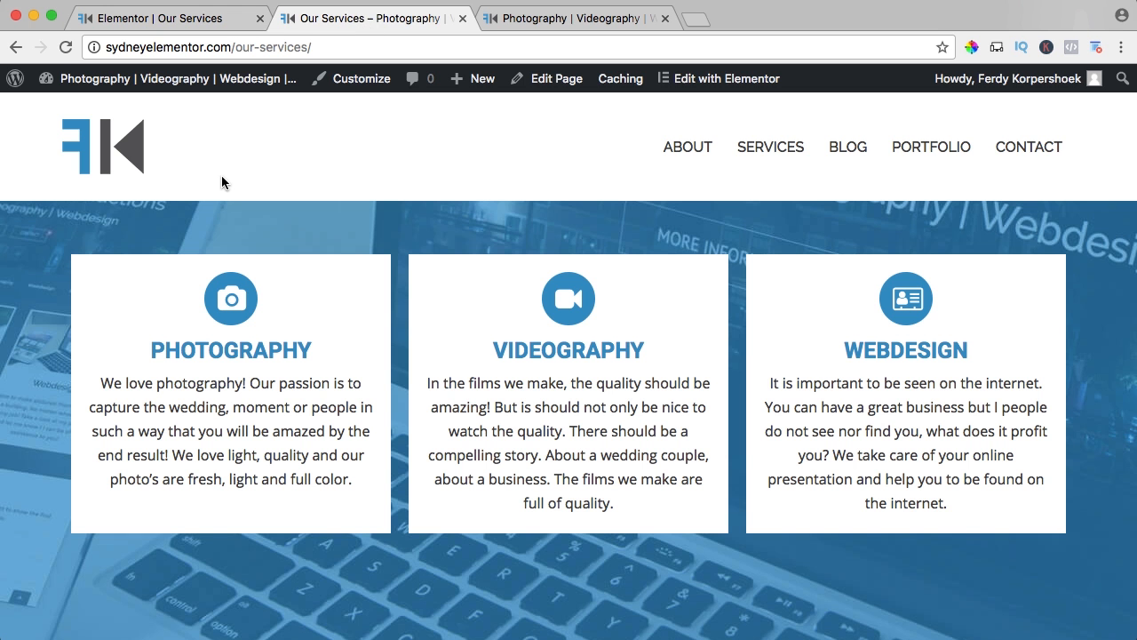
pyautogui.press('super+r')
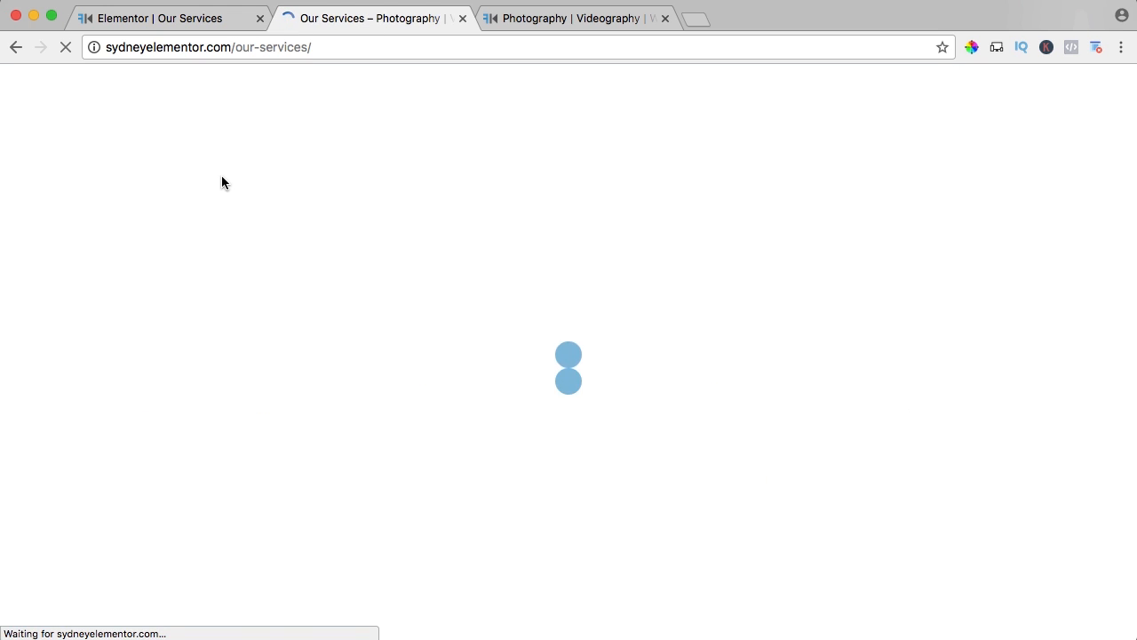
pyautogui.scroll(-3, 387, 363)
pyautogui.scroll(-2, 386, 363)
pyautogui.scroll(3, 386, 361)
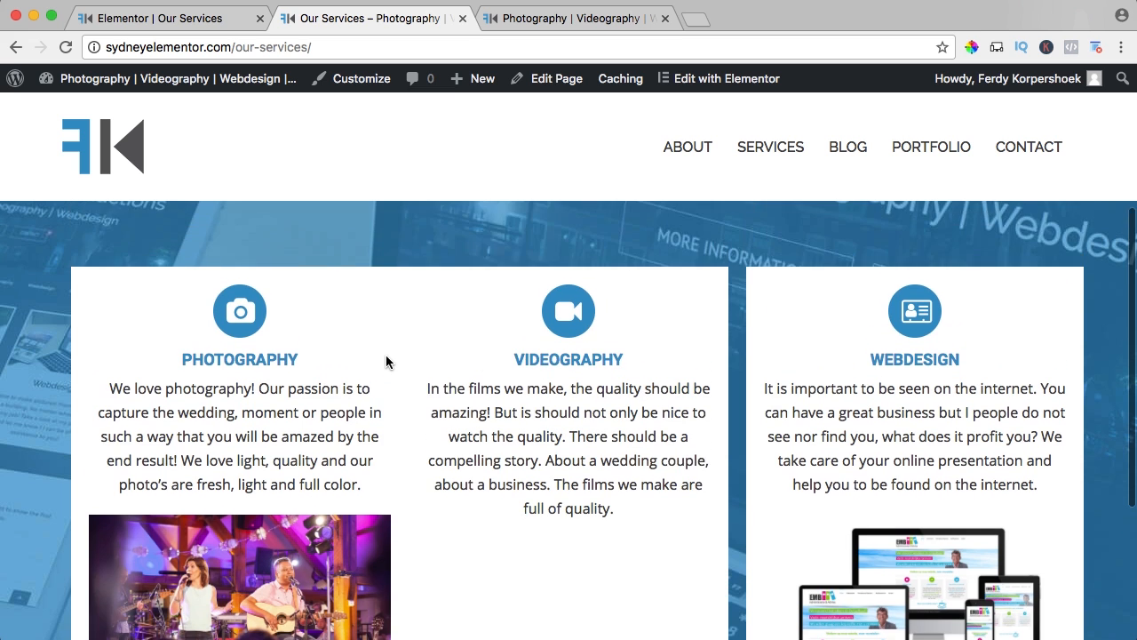
pyautogui.scroll(-1, 387, 361)
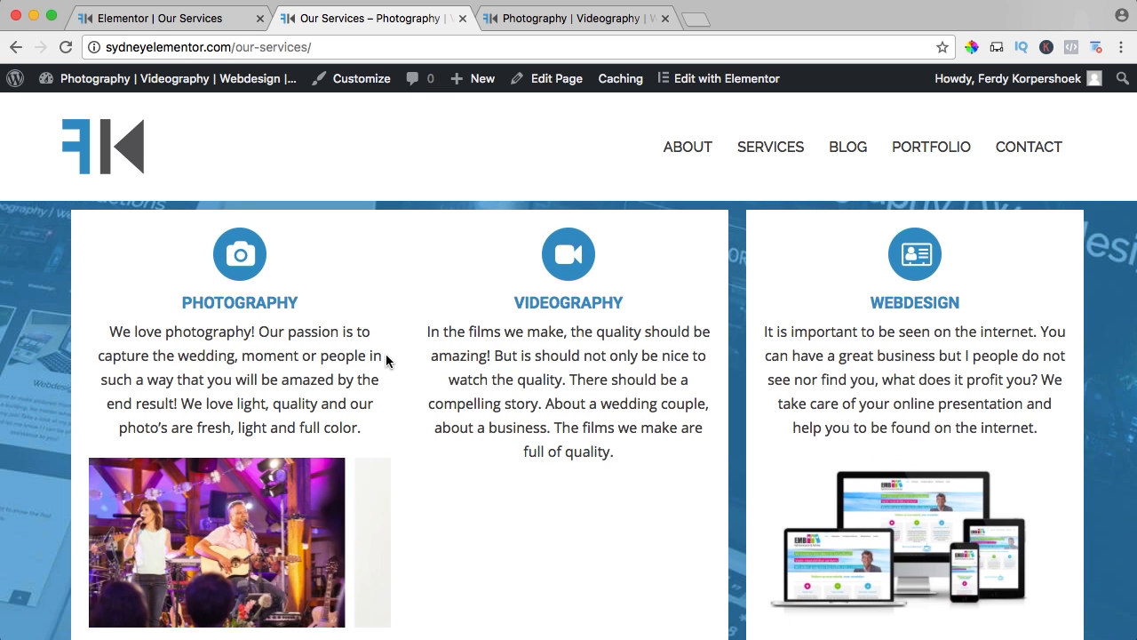
pyautogui.scroll(-1, 386, 361)
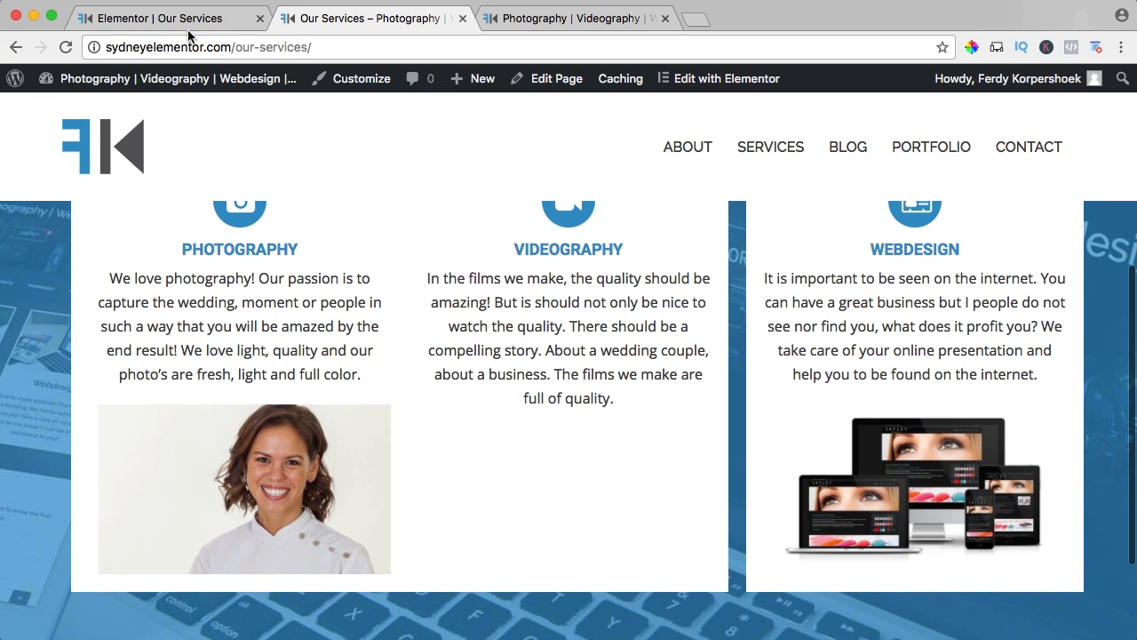
# Back in the Elementor editor, set the background type of the Photography, Videography and Webdesign columns to None.
pyautogui.click(222, 21)
pyautogui.click(282, 232)
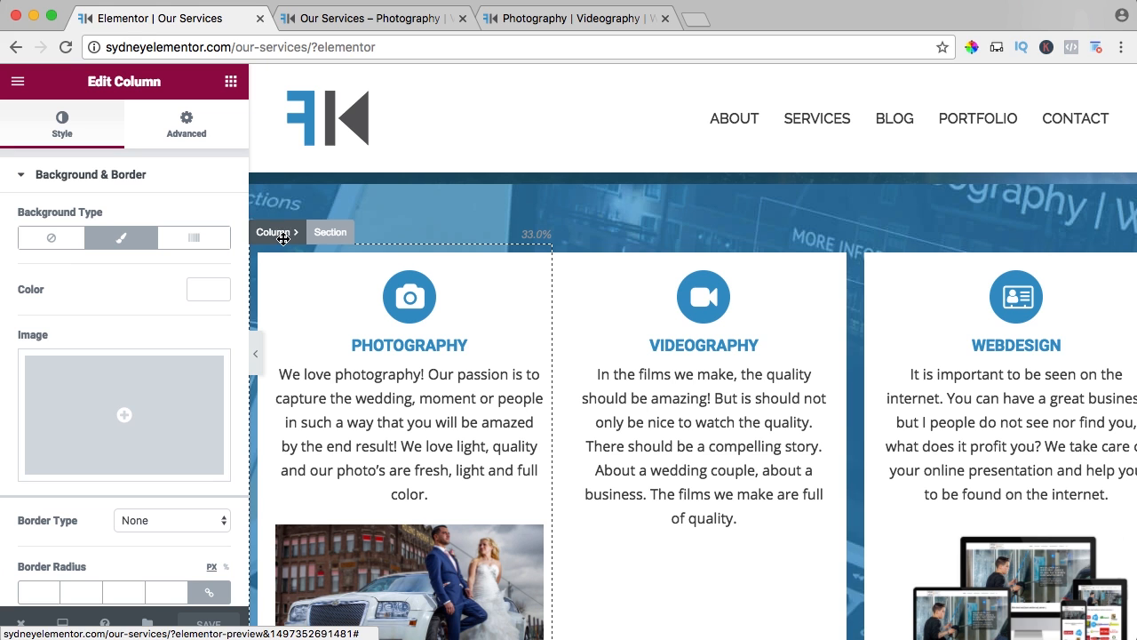
pyautogui.click(54, 239)
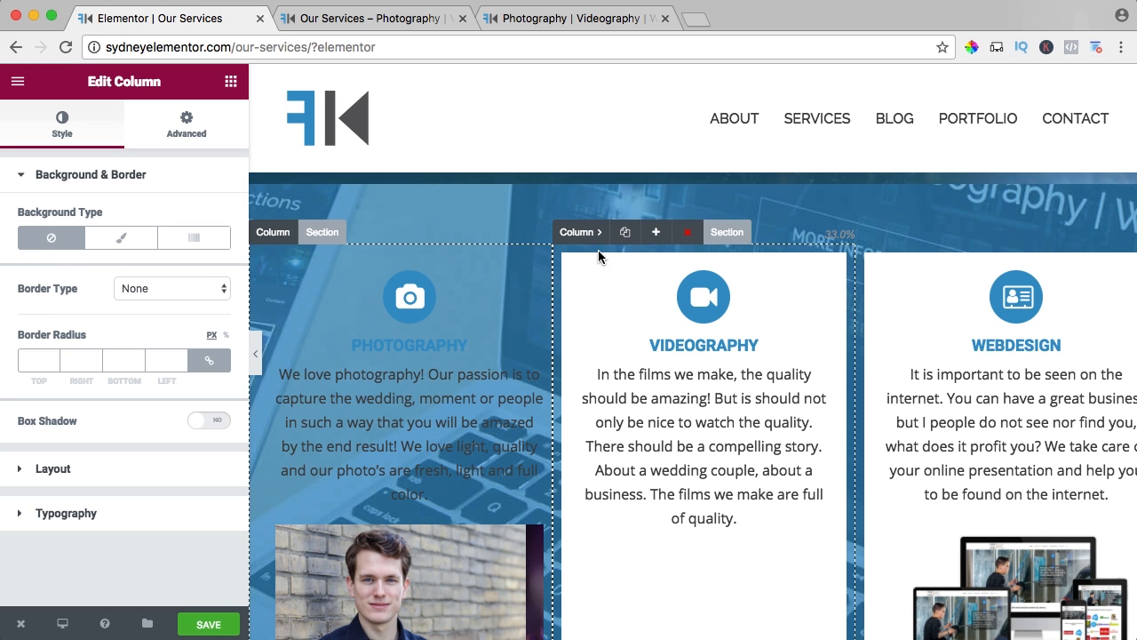
pyautogui.click(581, 232)
pyautogui.click(52, 239)
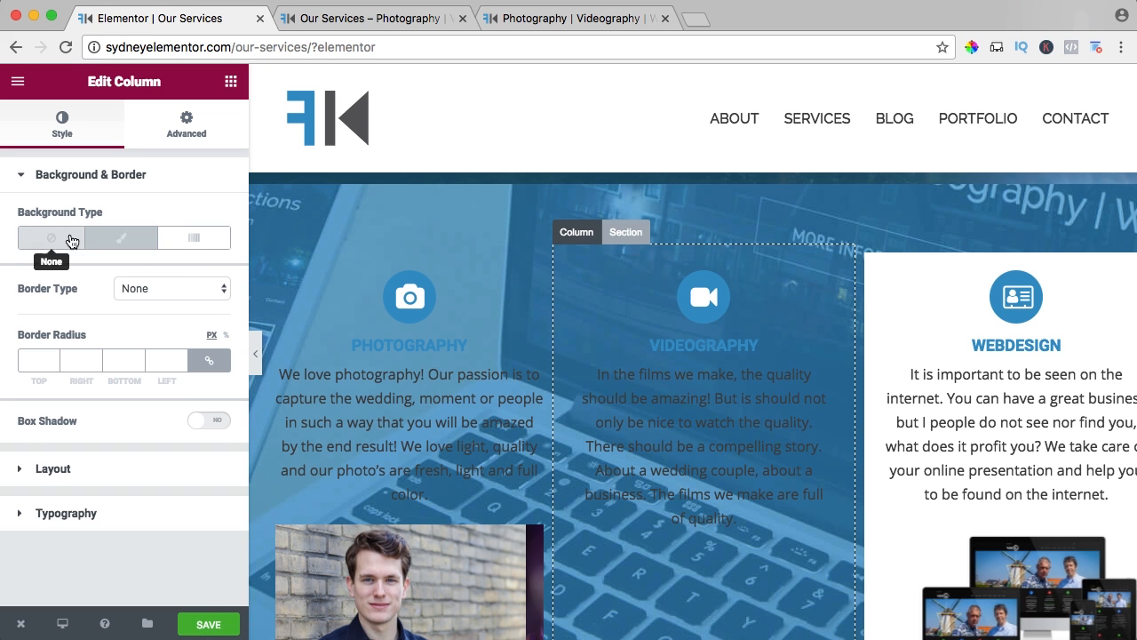
pyautogui.click(874, 232)
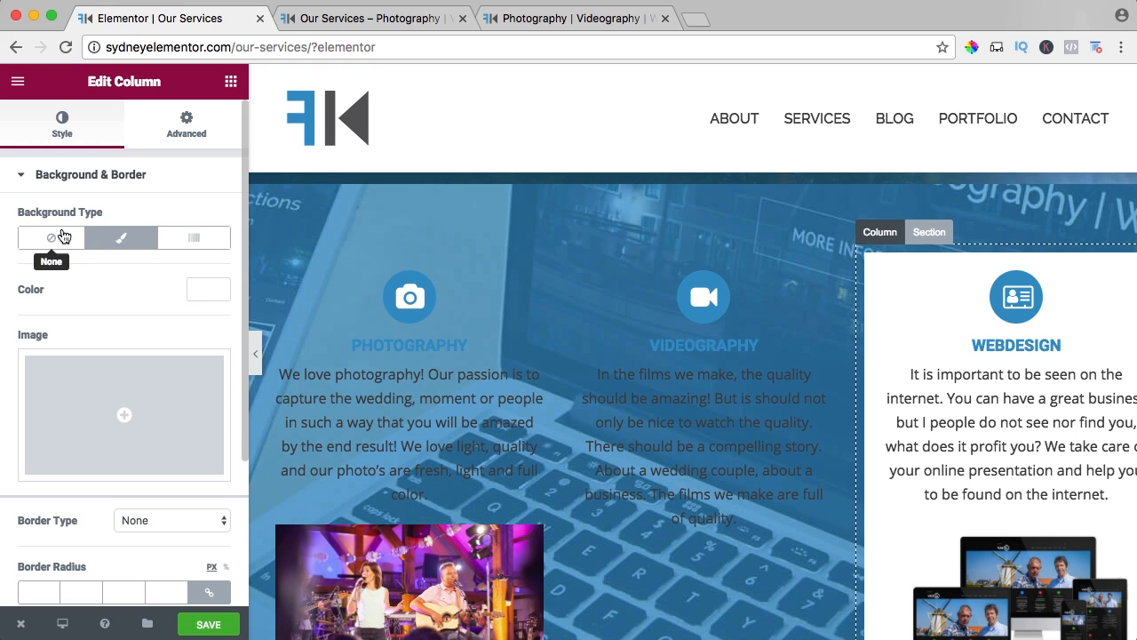
pyautogui.click(53, 239)
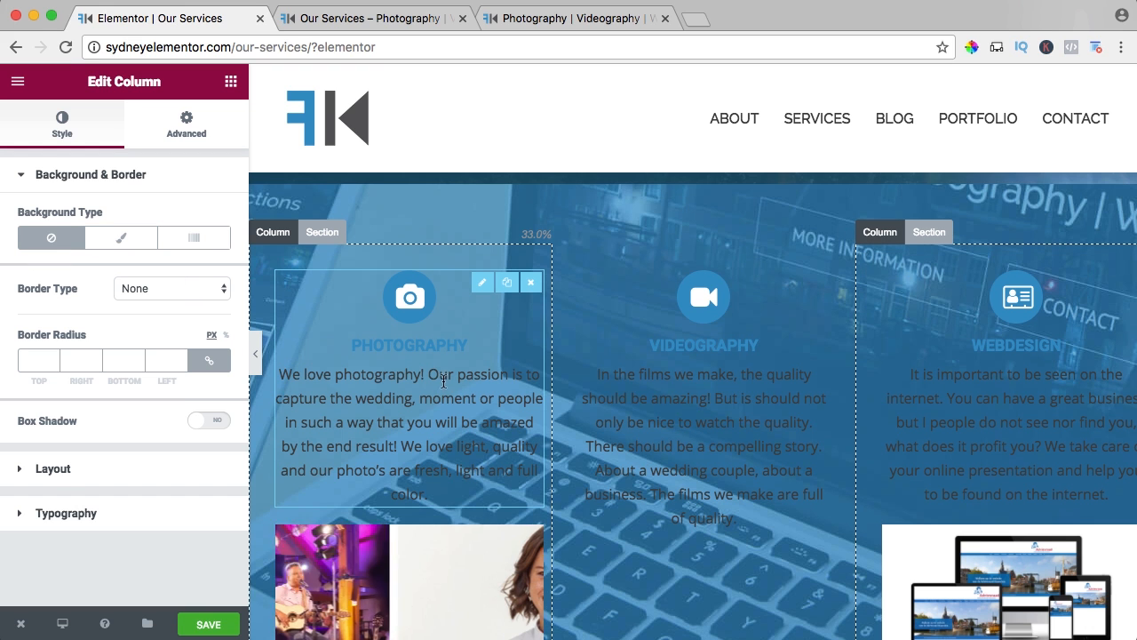
# Give the Photography icon box a classic white background.
pyautogui.click(433, 390)
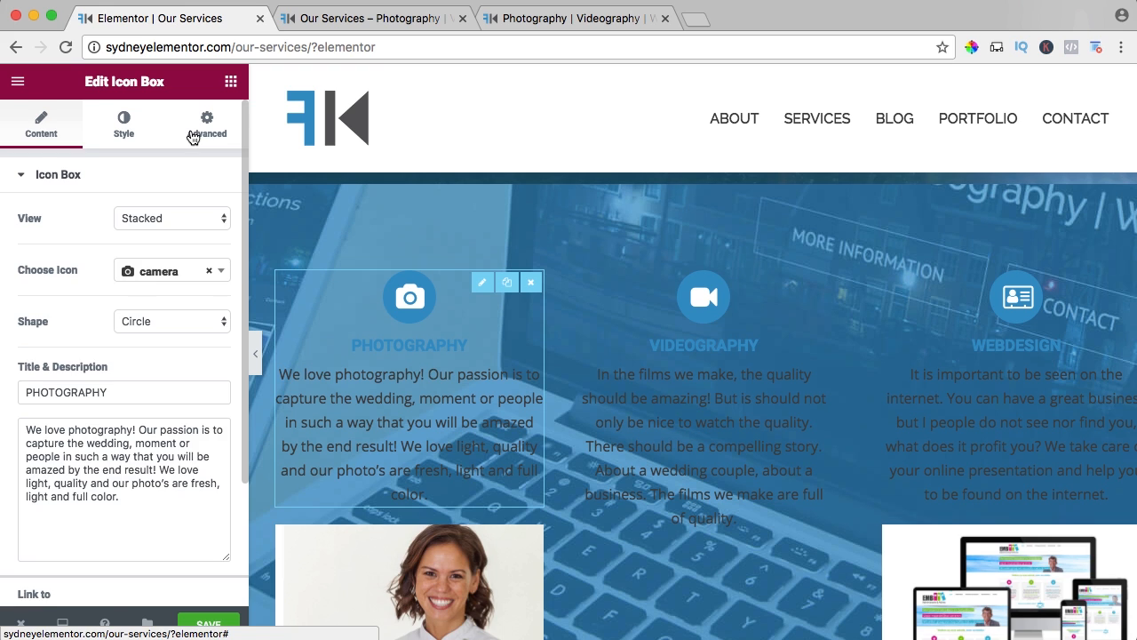
pyautogui.click(193, 138)
pyautogui.scroll(-3, 139, 257)
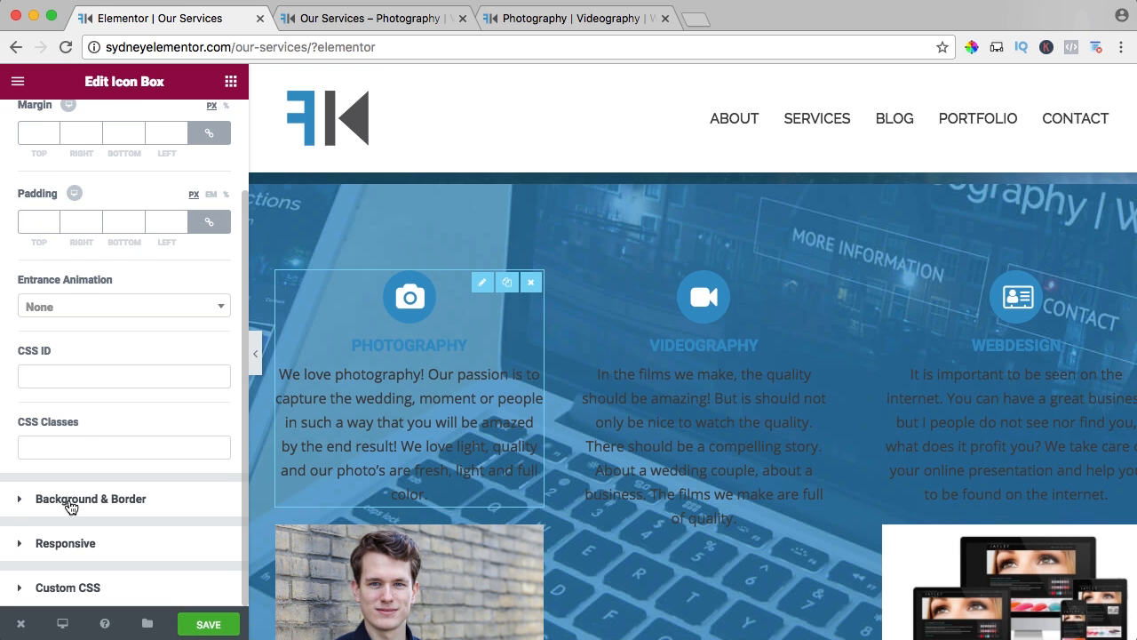
pyautogui.click(71, 500)
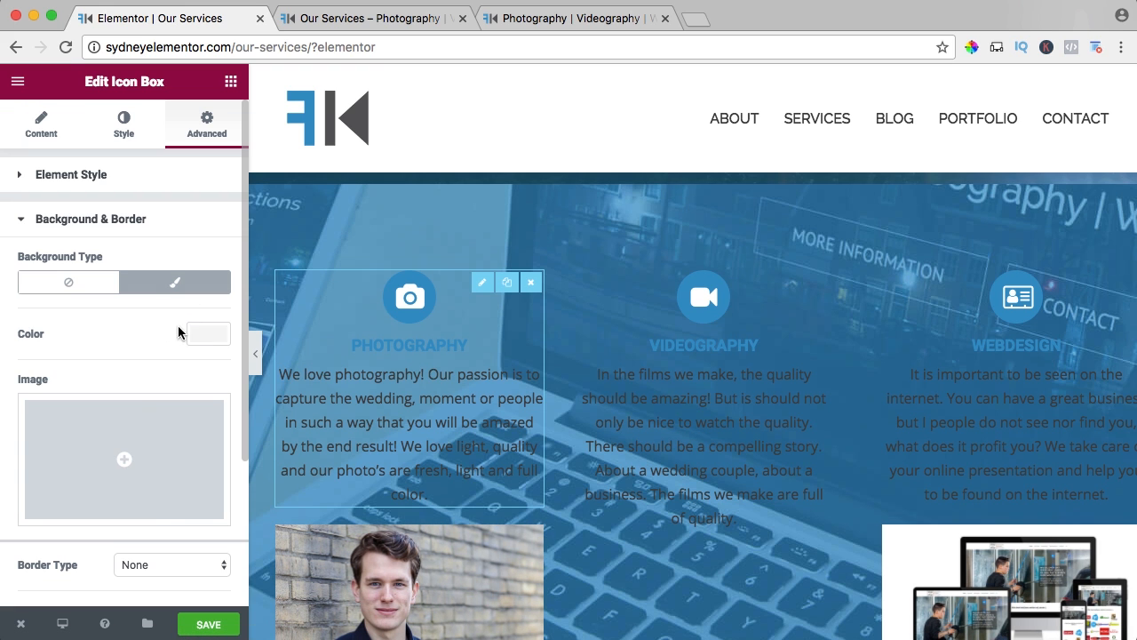
pyautogui.click(208, 334)
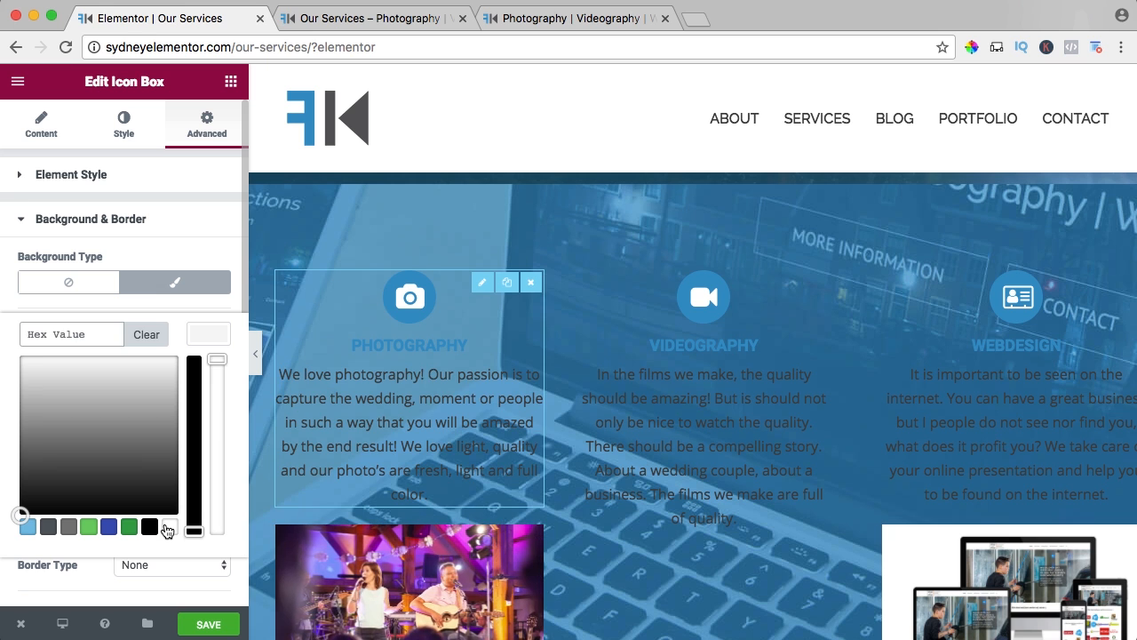
pyautogui.click(169, 527)
pyautogui.click(24, 219)
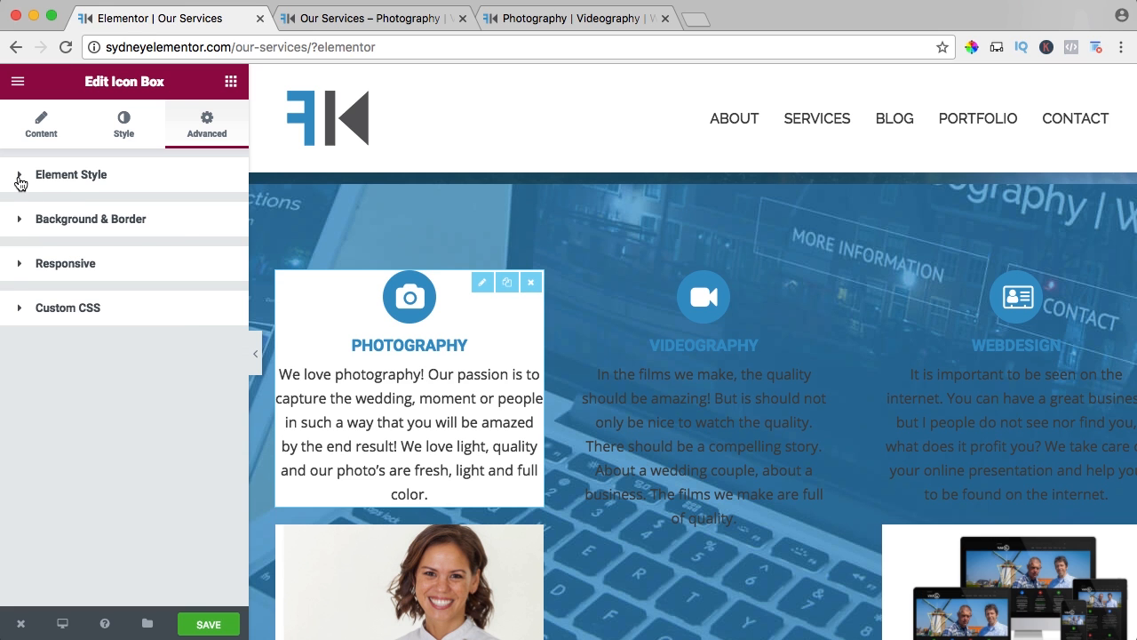
# Set the Photography icon box's margin to 10 px and its padding to 15 px on all sides.
pyautogui.click(21, 183)
pyautogui.click(36, 244)
pyautogui.write('10')
pyautogui.press('BackSpace')
pyautogui.press('BackSpace')
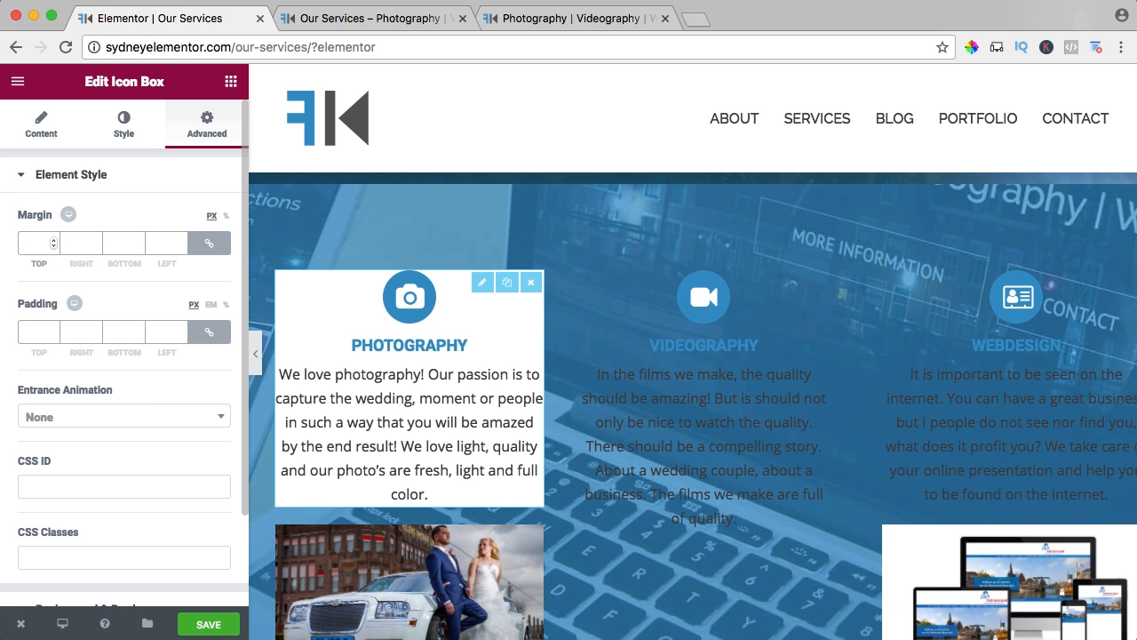
pyautogui.write('10')
pyautogui.press('Tab')
pyautogui.press('Tab')
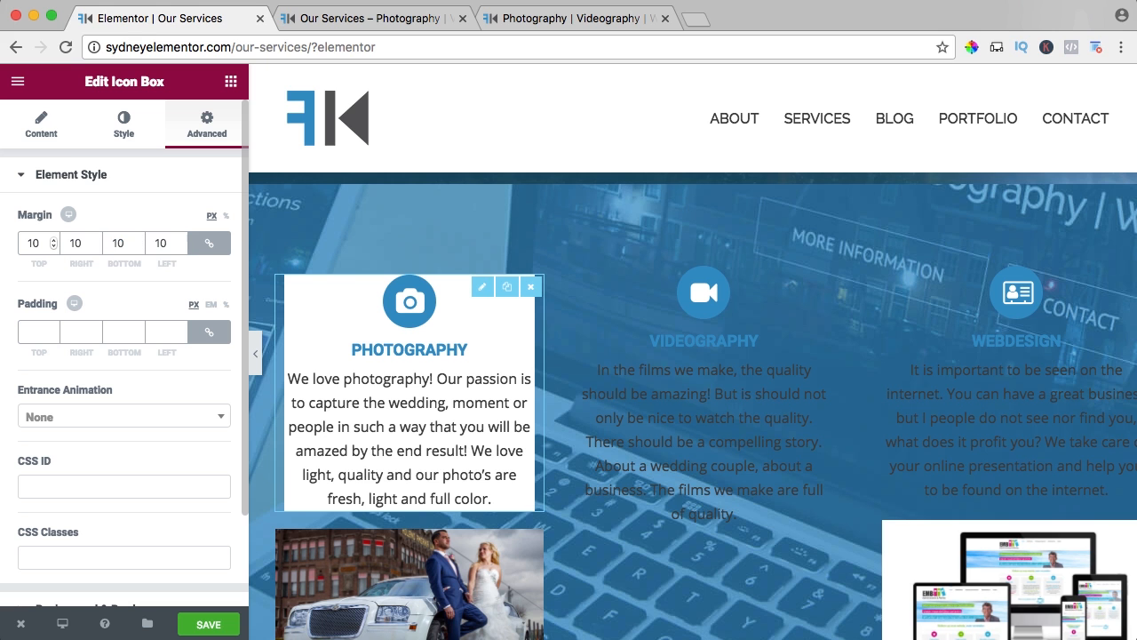
pyautogui.write('20')
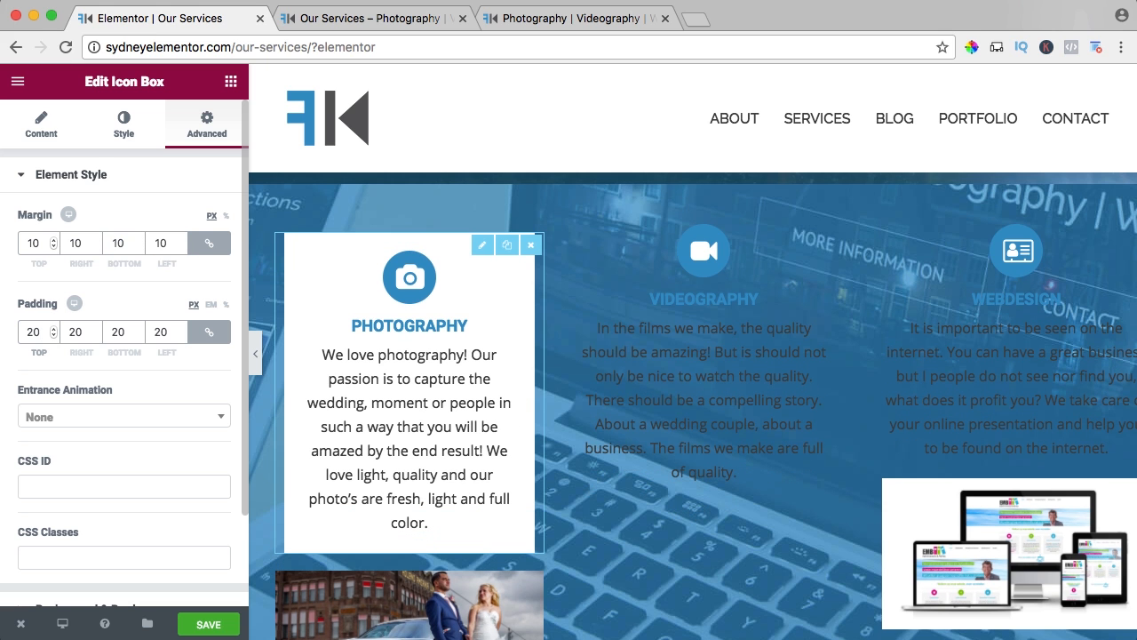
pyautogui.press('BackSpace')
pyautogui.press('BackSpace')
pyautogui.write('15')
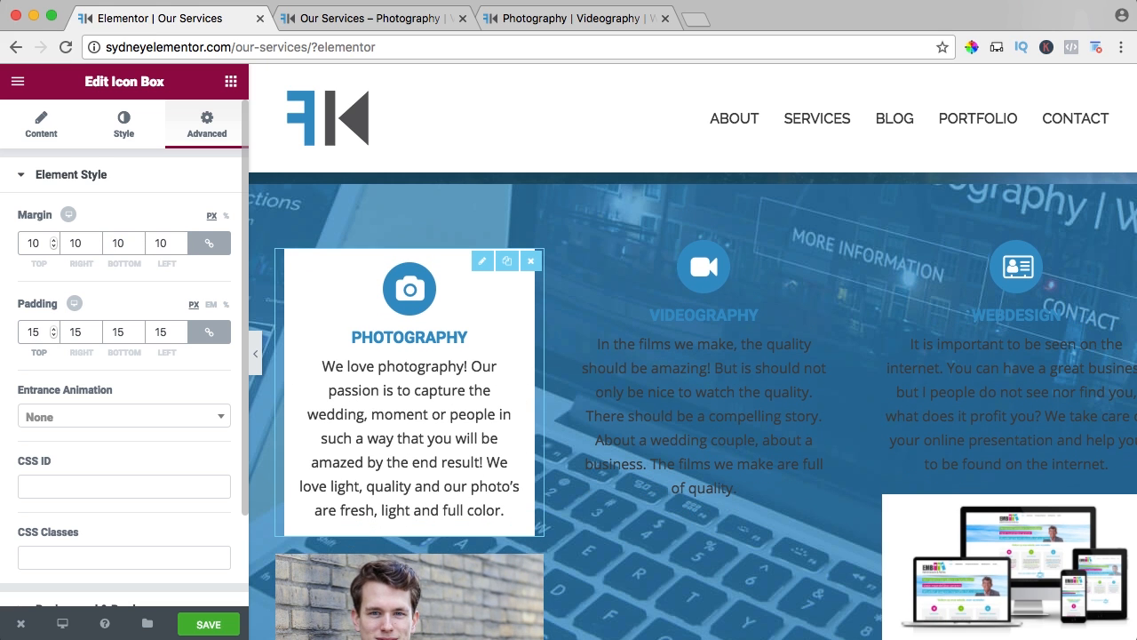
# Set the Videography icon box's margin to 10 px and its padding to 15 px on all sides.
pyautogui.click(614, 287)
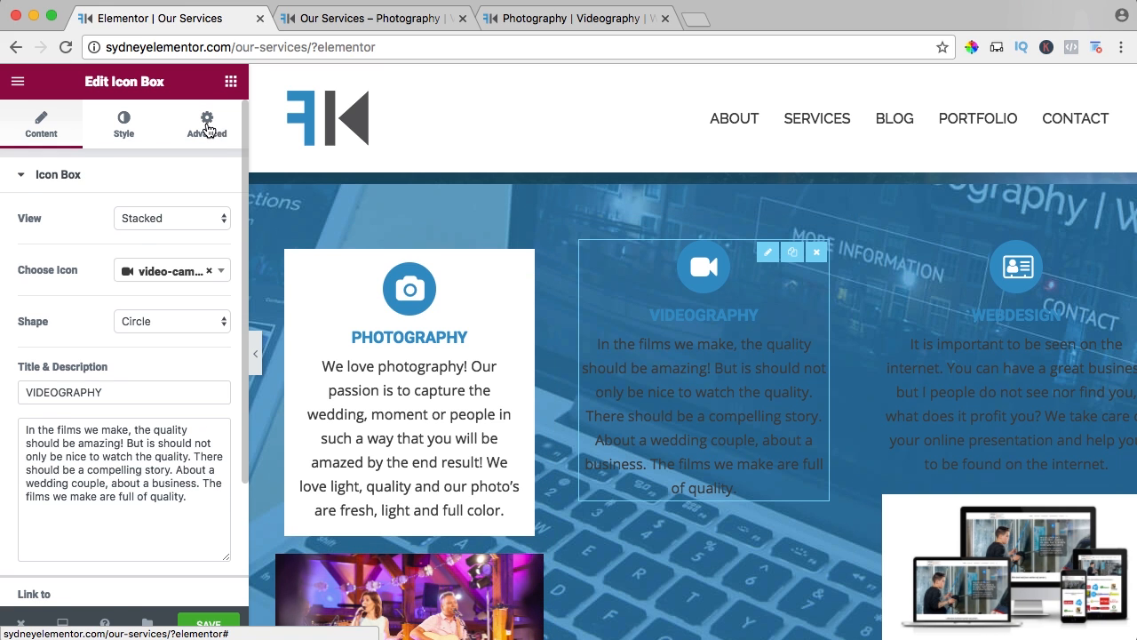
pyautogui.click(207, 125)
pyautogui.click(35, 245)
pyautogui.write('10')
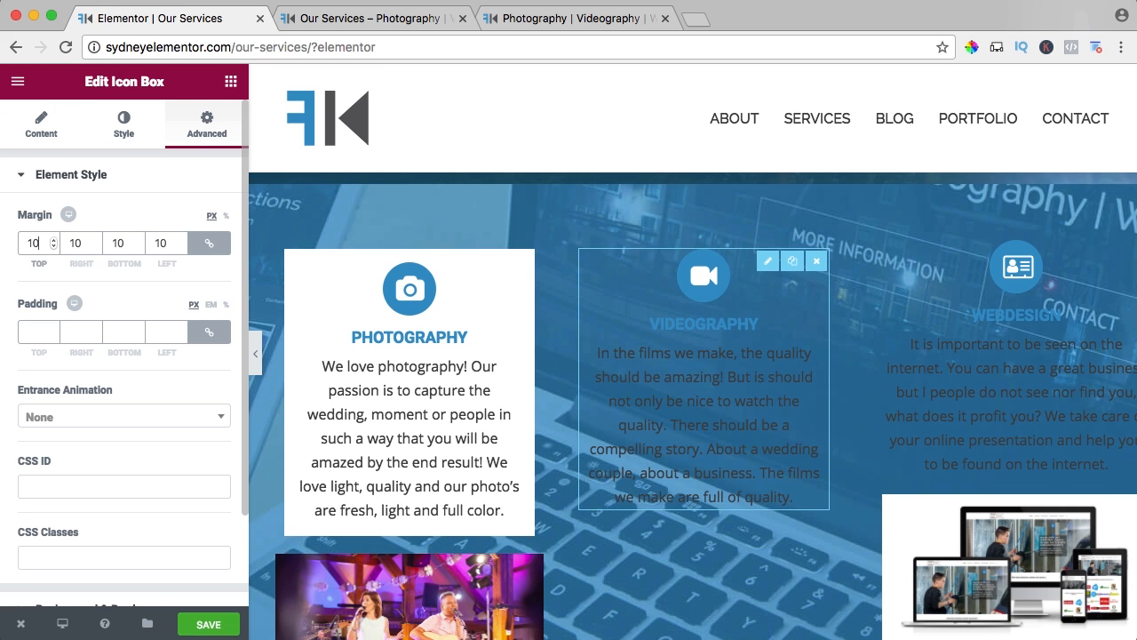
pyautogui.click(38, 331)
pyautogui.write('15')
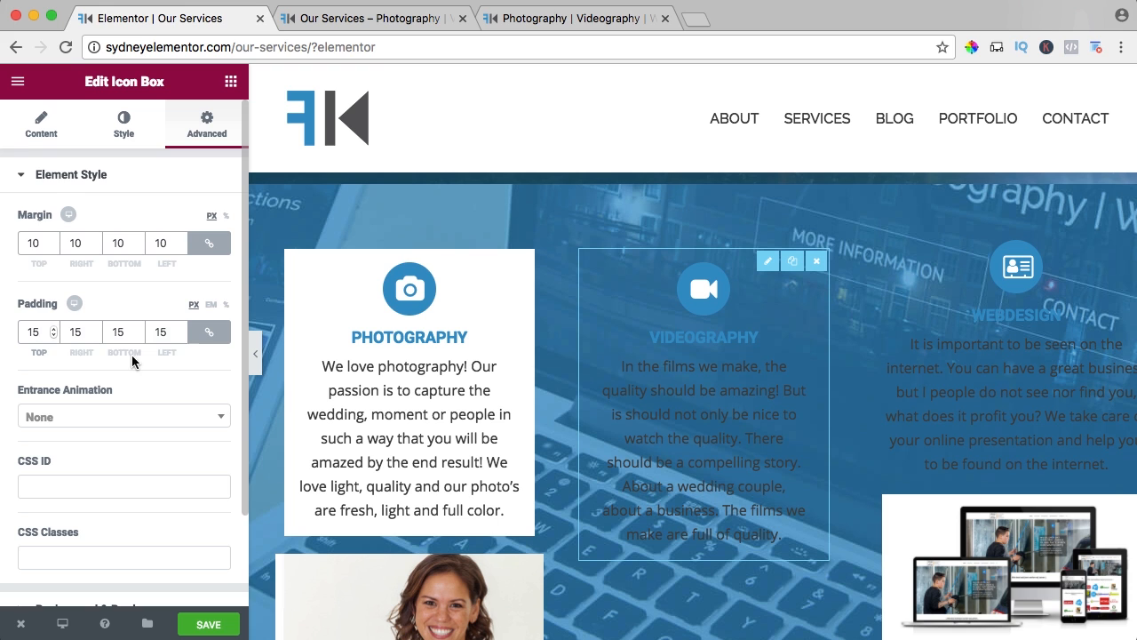
# Give the Videography icon box a classic background in white (#ffffff).
pyautogui.scroll(-3, 131, 360)
pyautogui.click(38, 500)
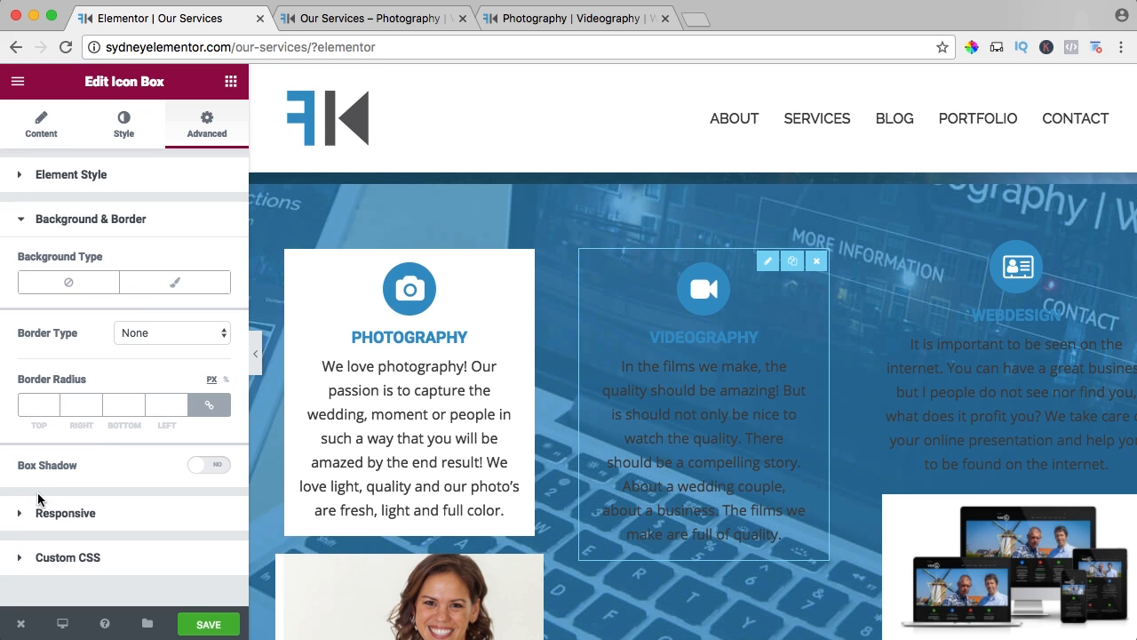
pyautogui.click(143, 285)
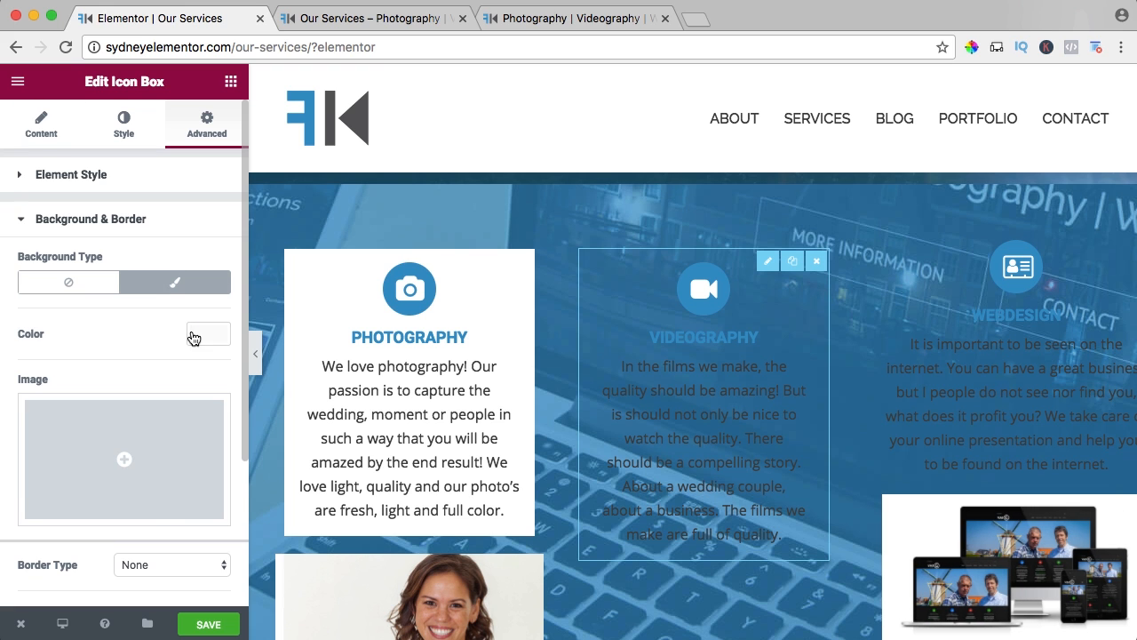
pyautogui.click(194, 335)
pyautogui.click(169, 528)
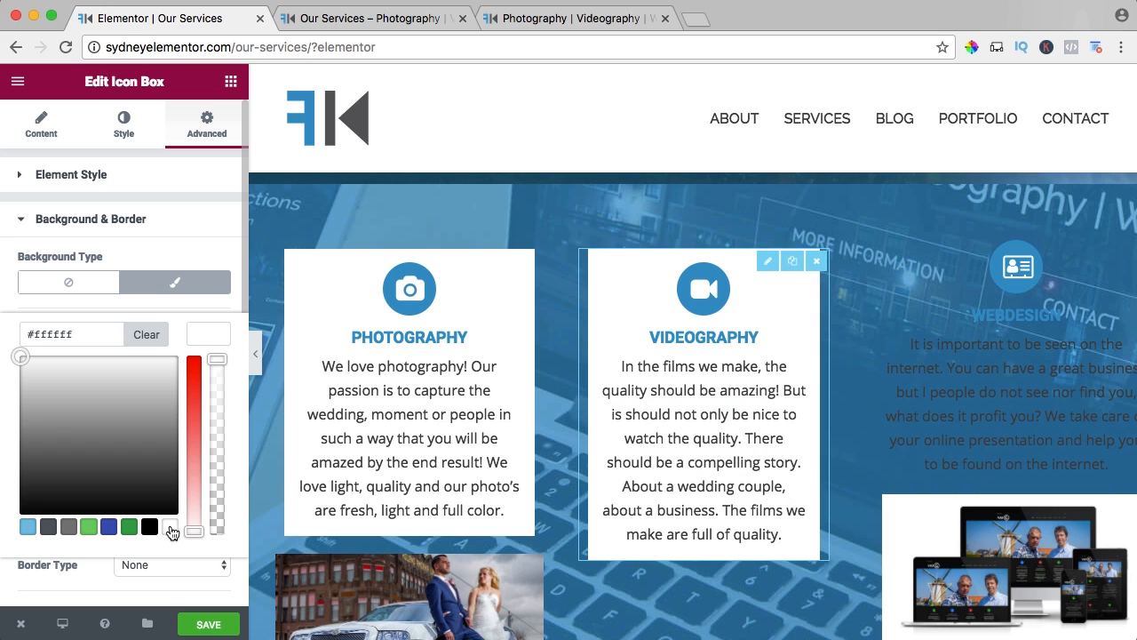
# Set the Webdesign icon box's margin to 10 px and its padding to 15 px on all sides.
pyautogui.click(941, 291)
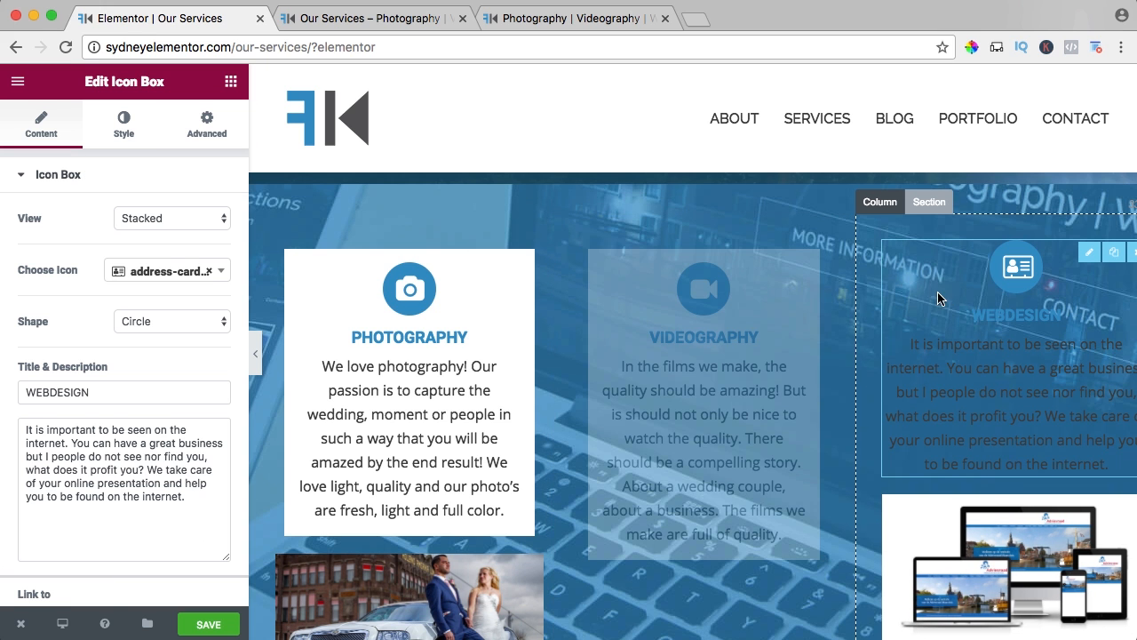
pyautogui.click(207, 127)
pyautogui.click(38, 242)
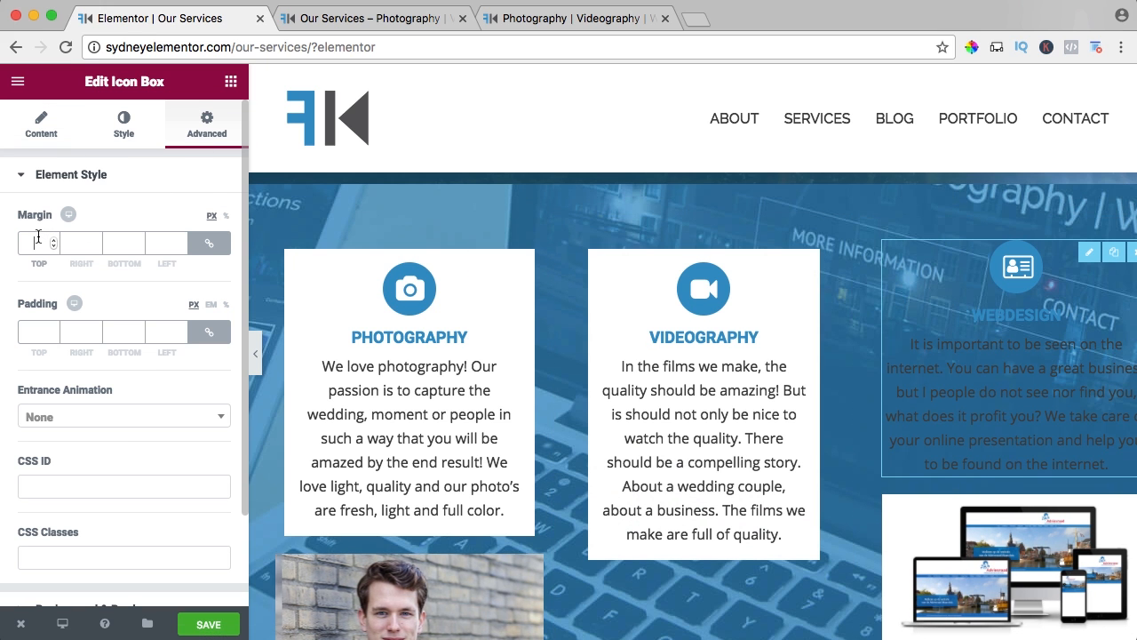
pyautogui.write('10')
pyautogui.press('Tab')
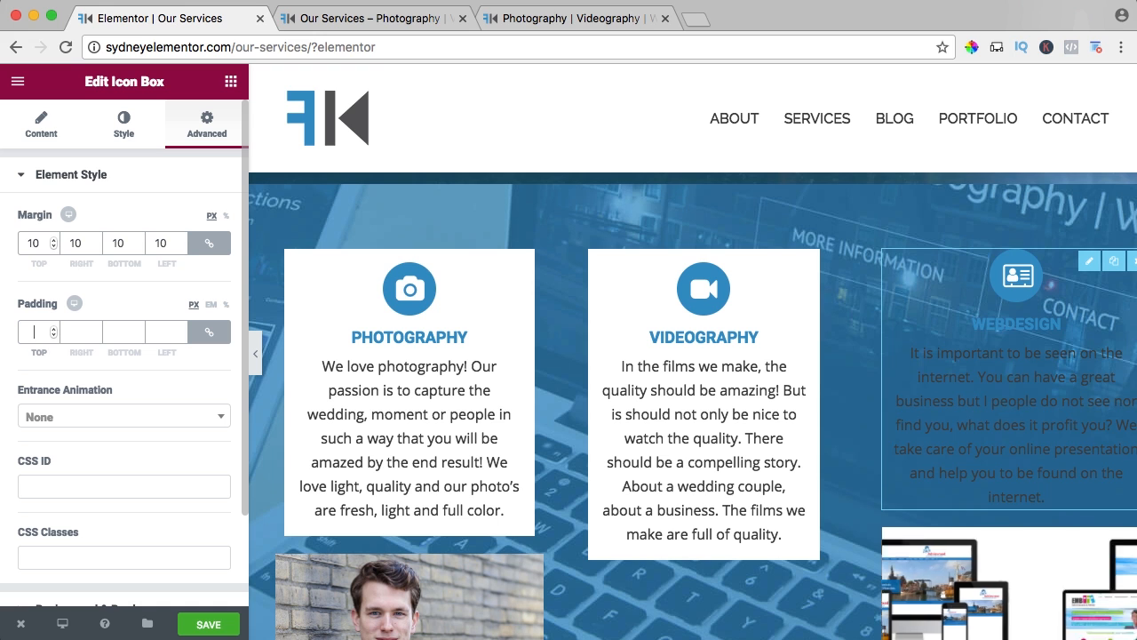
pyautogui.write('15')
# Give the Webdesign icon box a classic background in white (#ffffff).
pyautogui.scroll(-3, 44, 242)
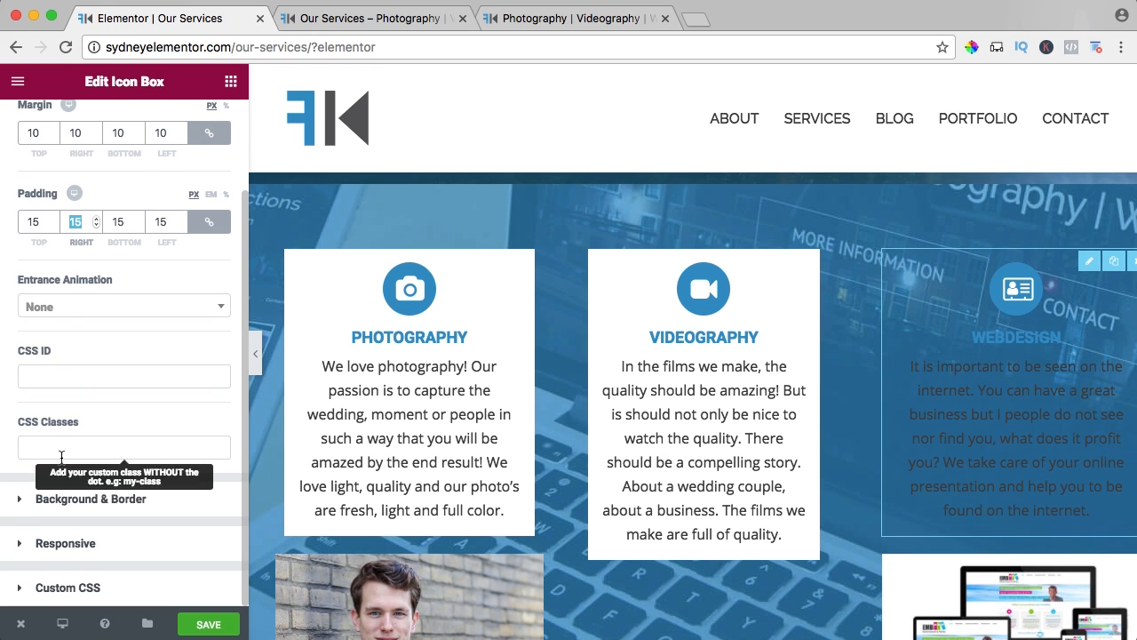
pyautogui.click(49, 502)
pyautogui.click(164, 285)
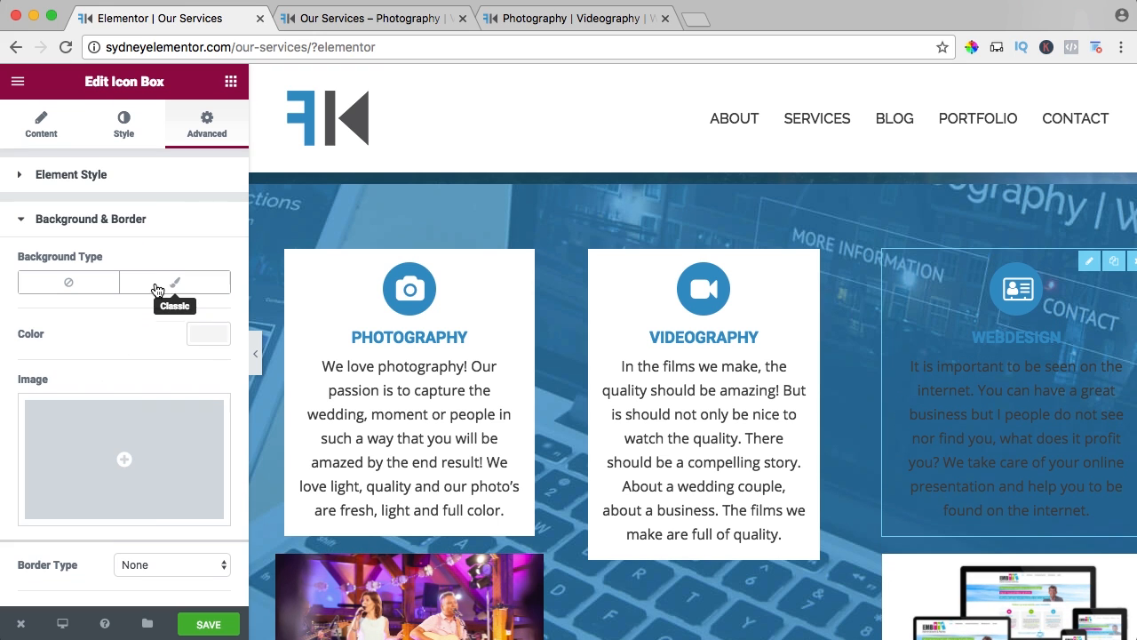
pyautogui.click(206, 339)
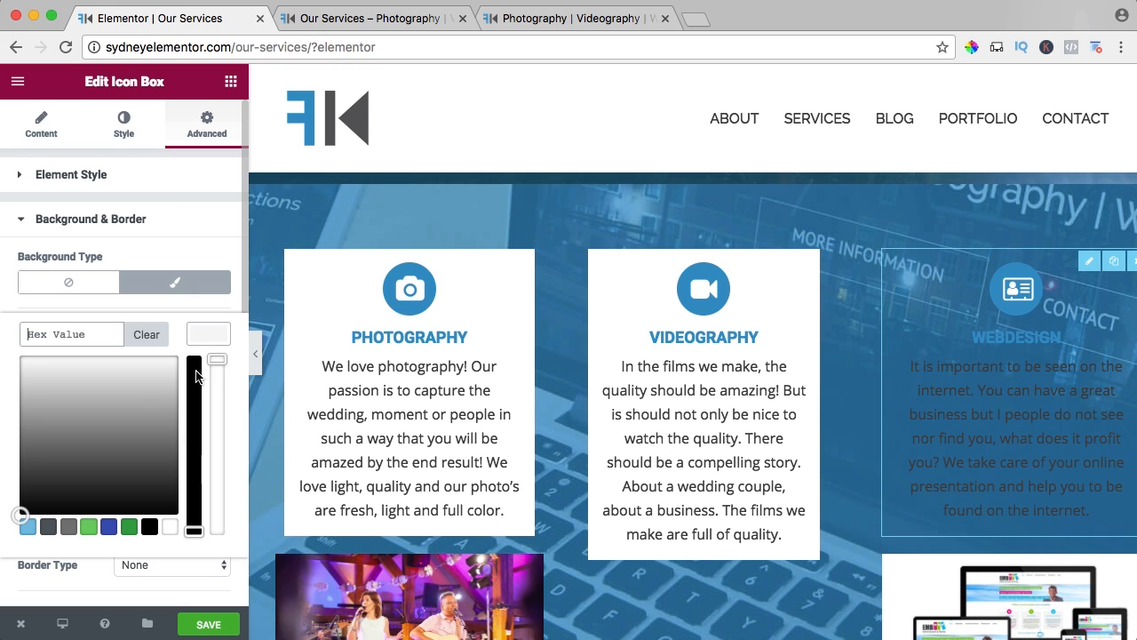
pyautogui.click(170, 528)
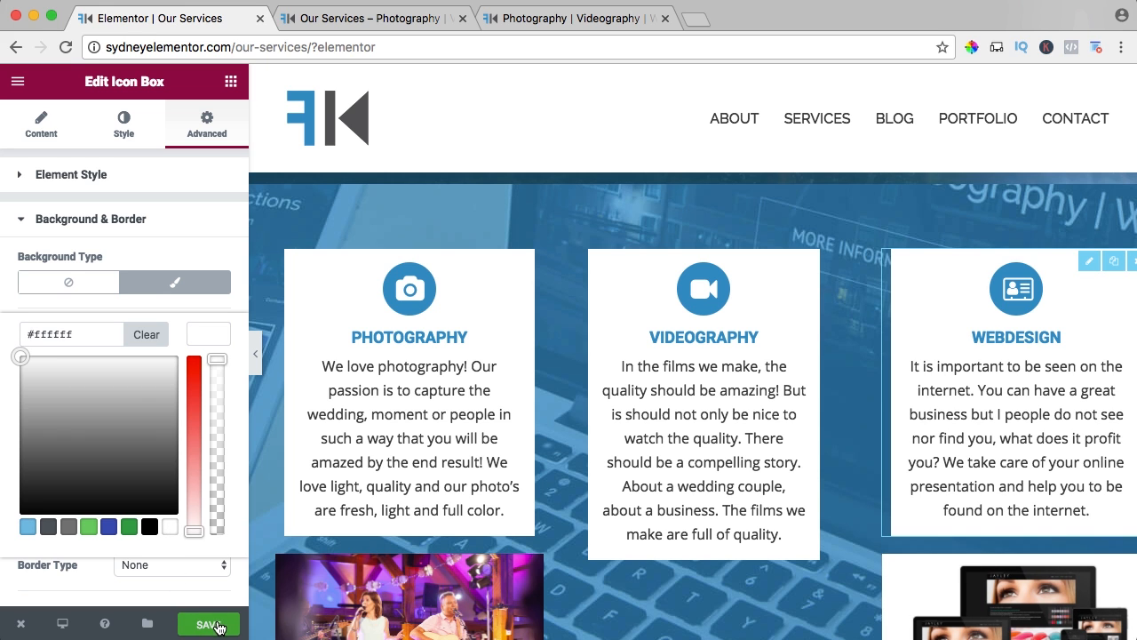
# Set the Photography icon box's margin to 0 px and its padding to 20 px on all sides.
pyautogui.click(57, 180)
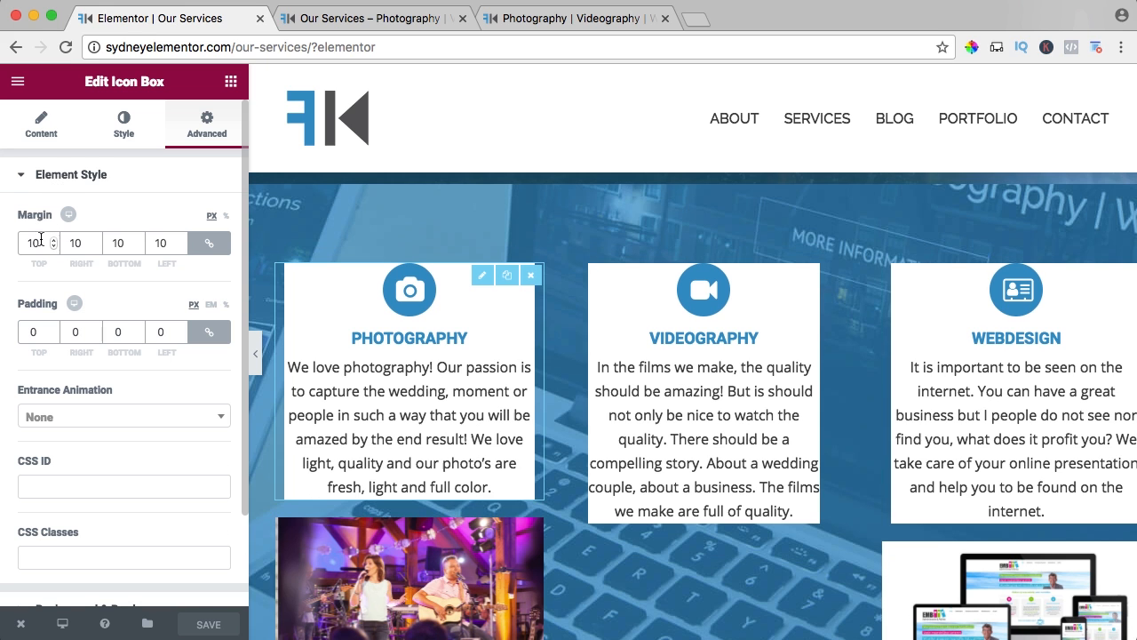
pyautogui.moveTo(43, 242); pyautogui.dragTo(10, 245)
pyautogui.write('0')
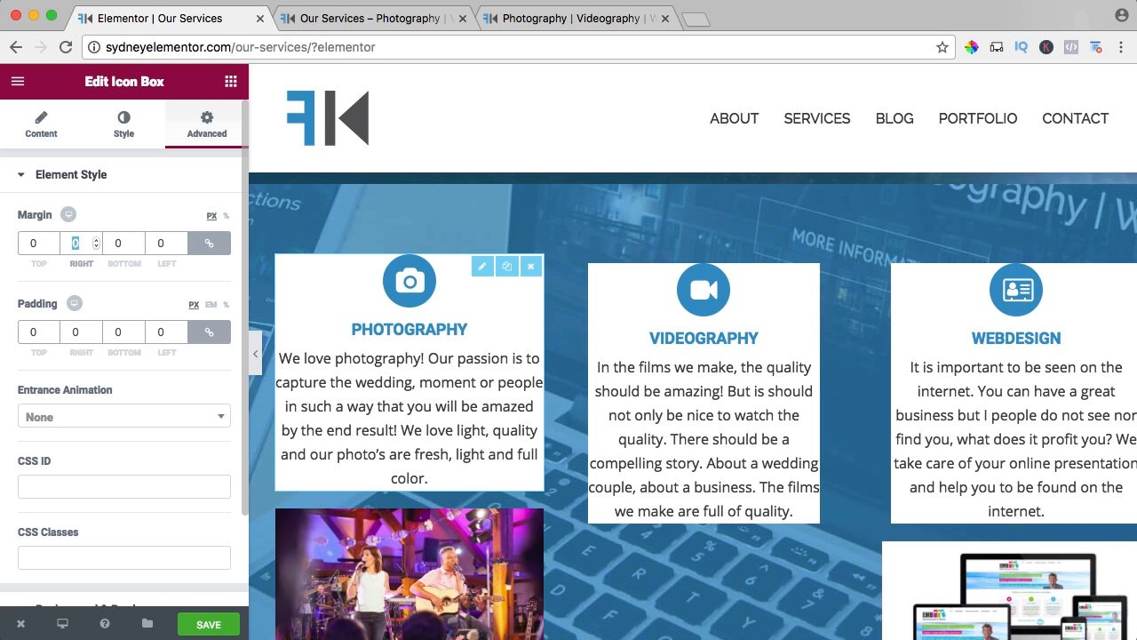
pyautogui.press('Tab')
pyautogui.press('Tab')
pyautogui.press('Tab')
pyautogui.press('Tab')
pyautogui.write('20')
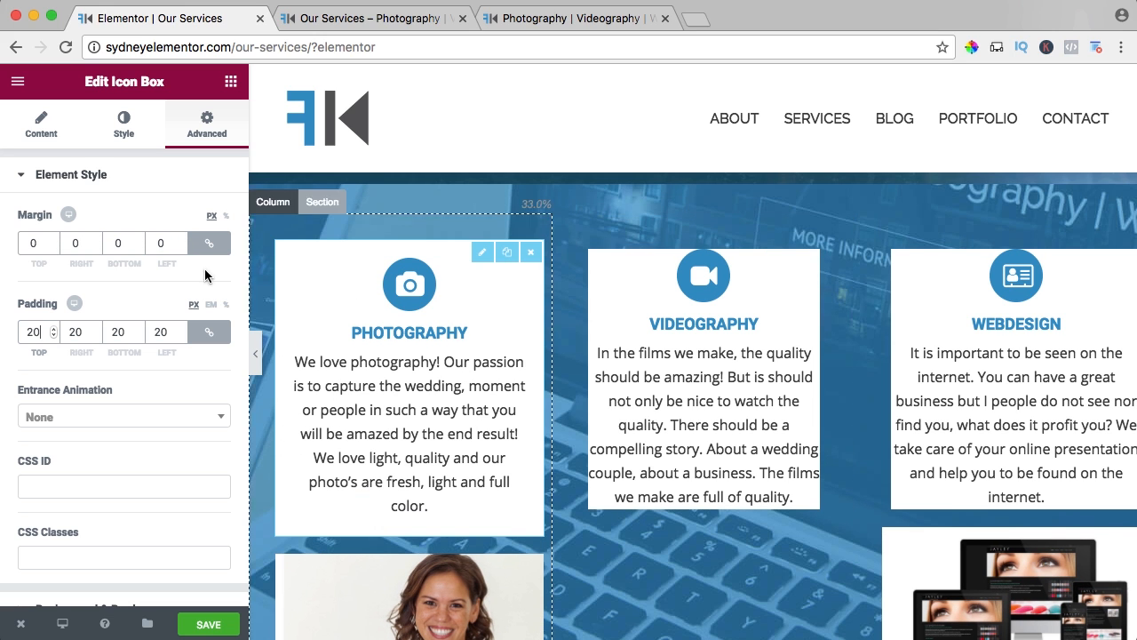
# Set the Videography icon box's margin to 0 px and its padding to 20 px on all sides.
pyautogui.click(639, 307)
pyautogui.click(167, 134)
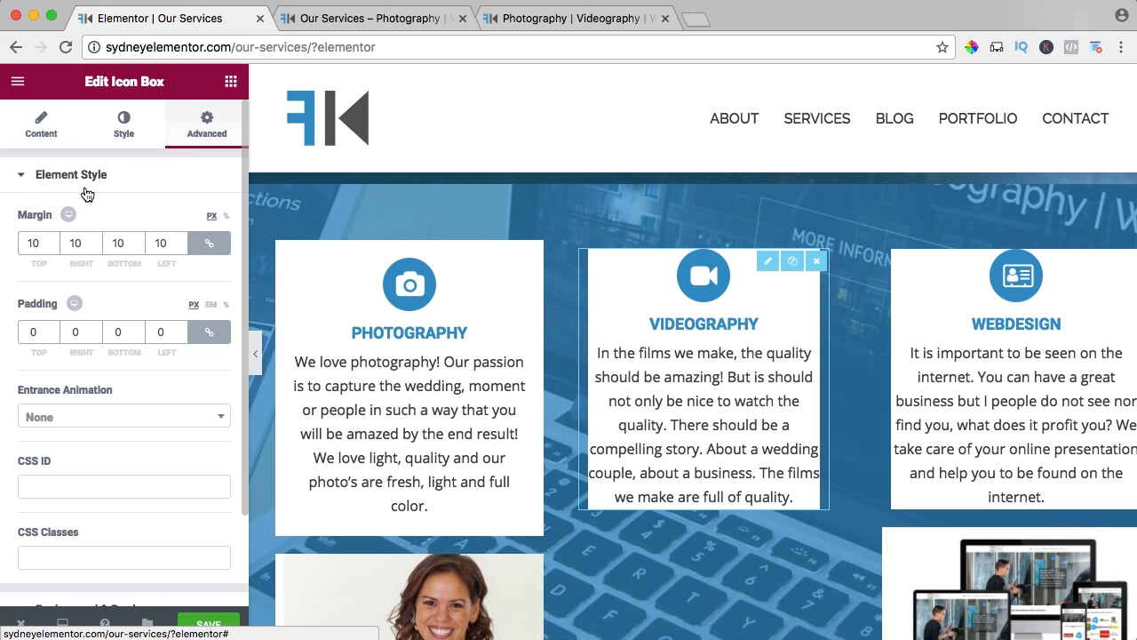
pyautogui.doubleClick(36, 243)
pyautogui.write('0')
pyautogui.press('Tab')
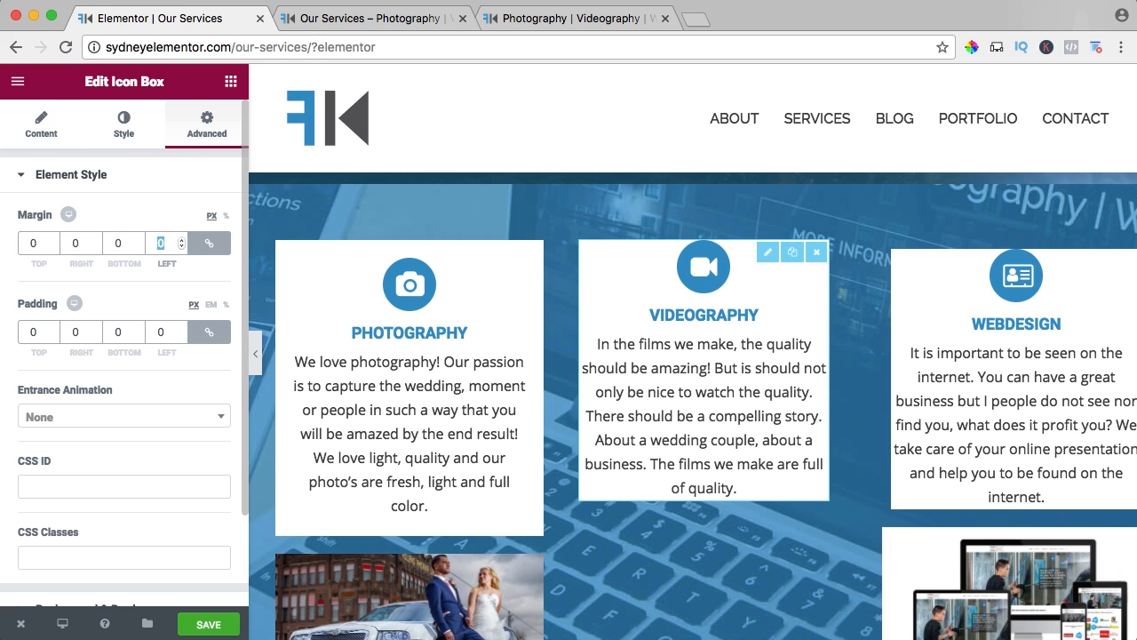
pyautogui.write('20')
pyautogui.press('Tab')
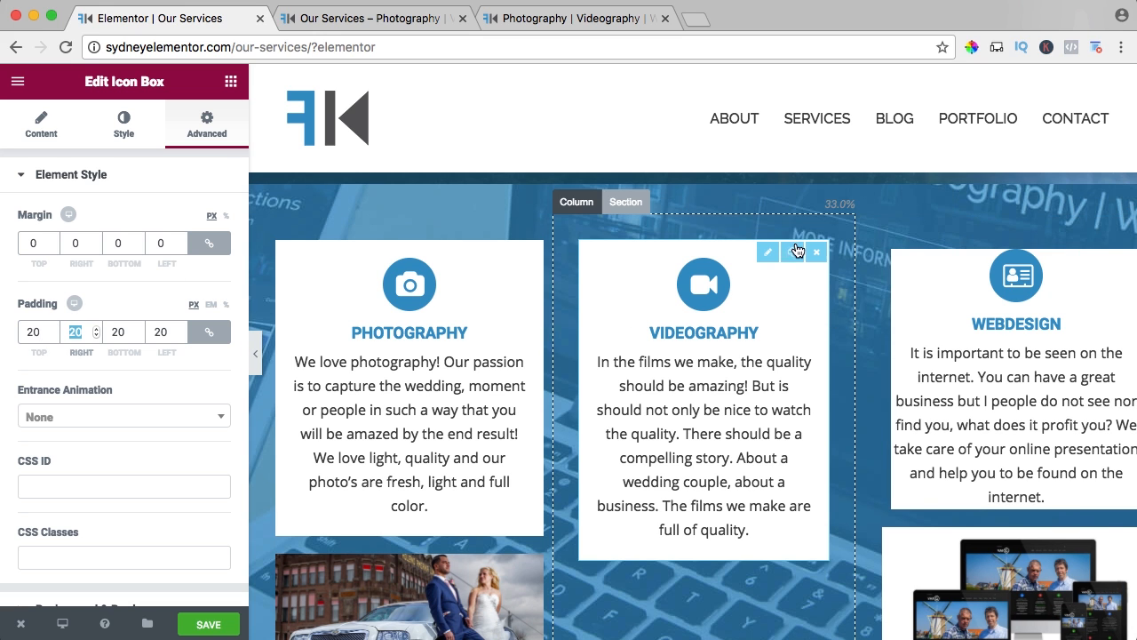
# Set the Webdesign icon box's margin to 0 px and its padding to 20 px on all sides.
pyautogui.click(931, 308)
pyautogui.click(207, 124)
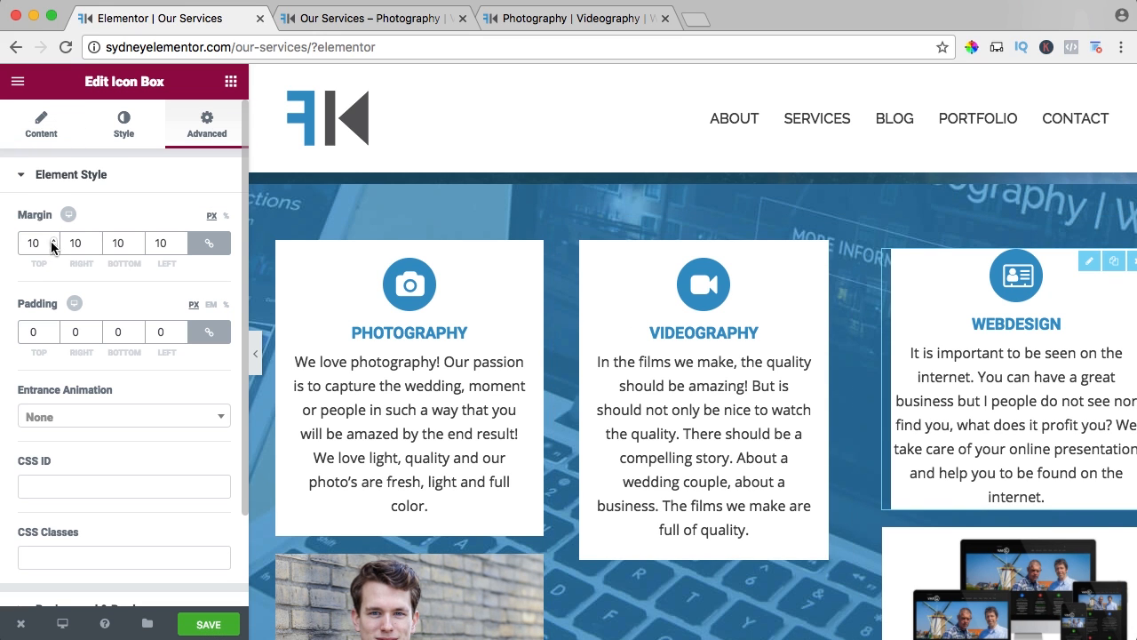
pyautogui.write('0')
pyautogui.press('Tab')
pyautogui.press('Tab')
pyautogui.press('Tab')
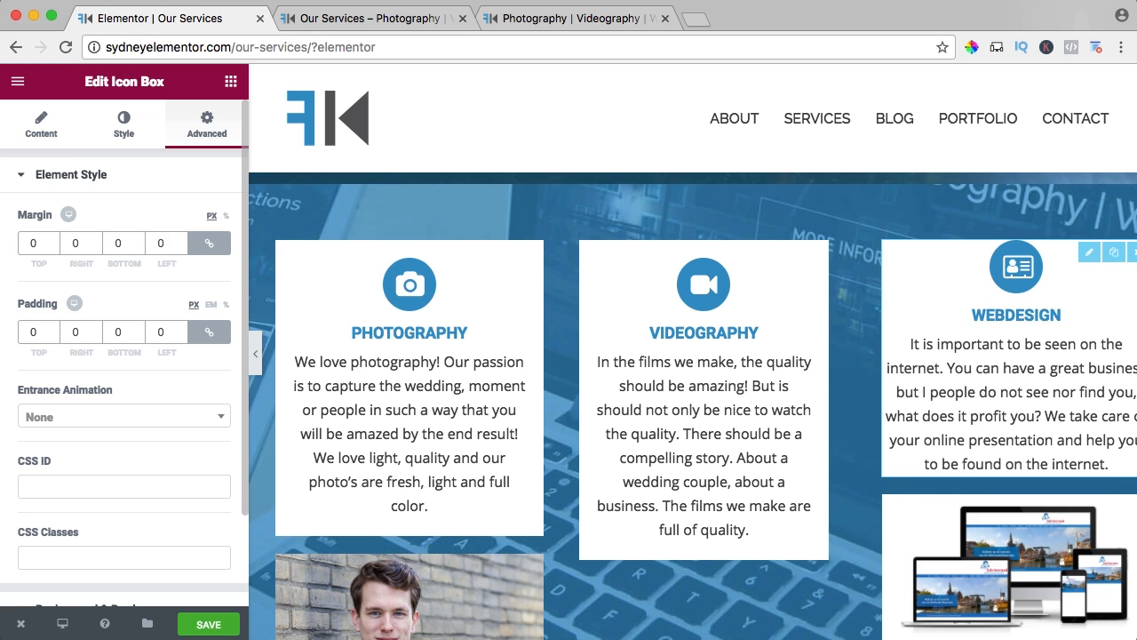
pyautogui.press('Tab')
pyautogui.write('20')
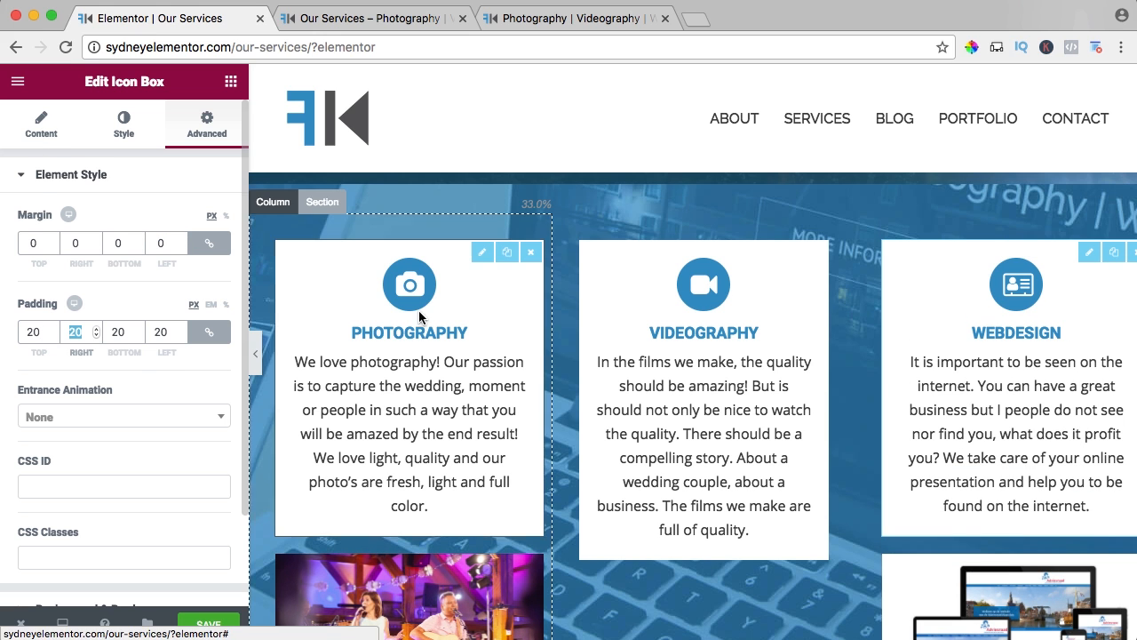
# Remove ", about a business" from the Videography icon box's description and save the page.
pyautogui.scroll(-2, 464, 329)
pyautogui.scroll(1, 569, 351)
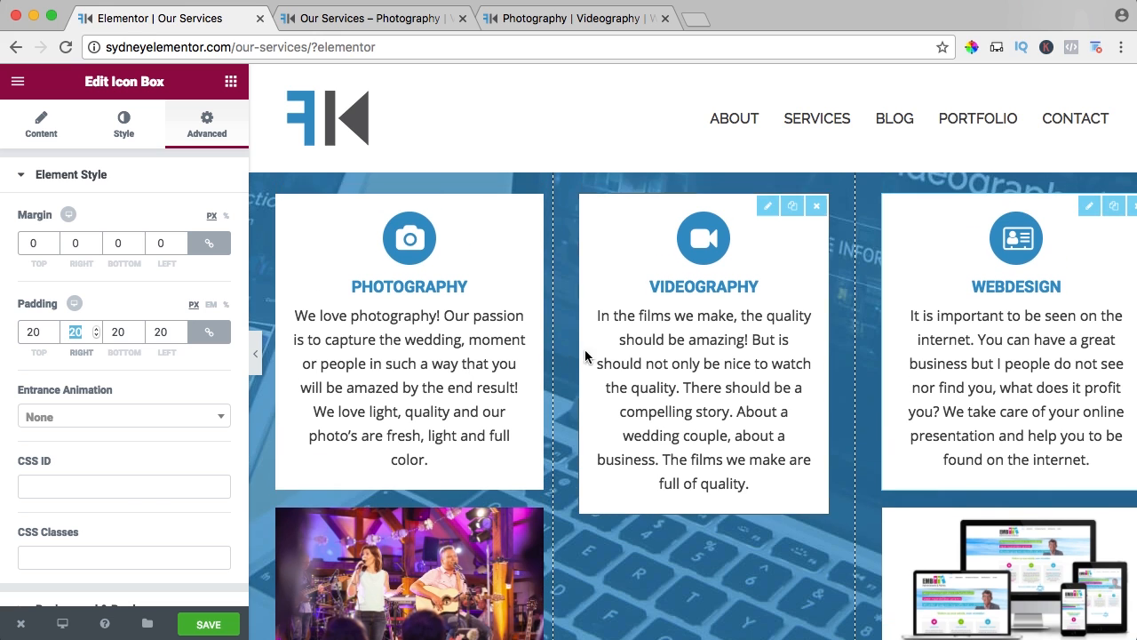
pyautogui.click(713, 360)
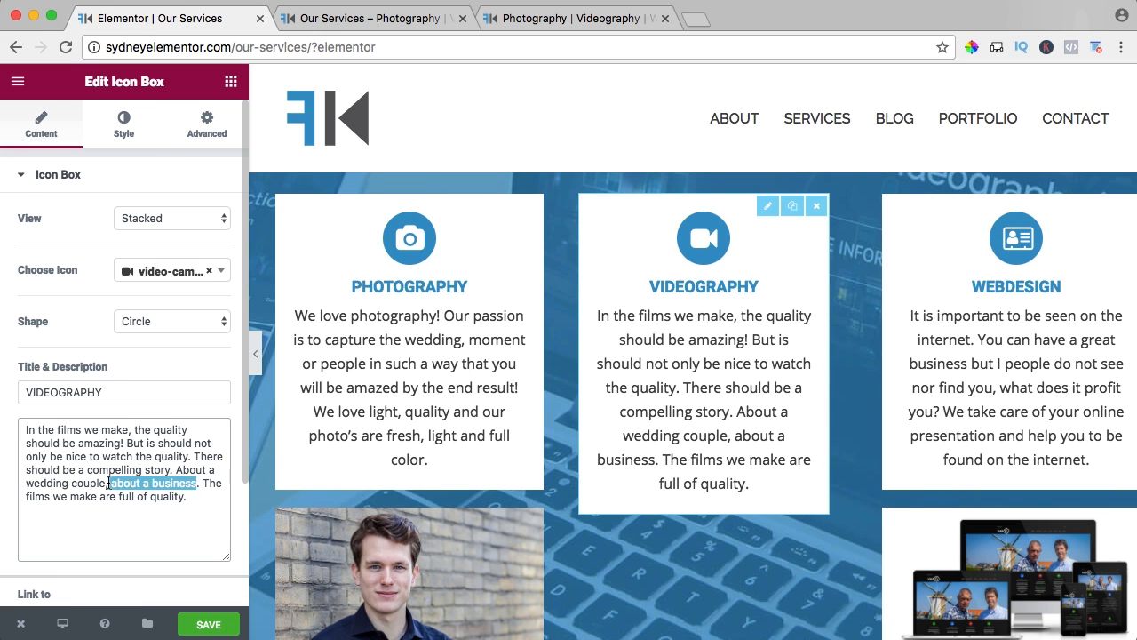
pyautogui.press('BackSpace')
pyautogui.press('BackSpace')
pyautogui.click(175, 624)
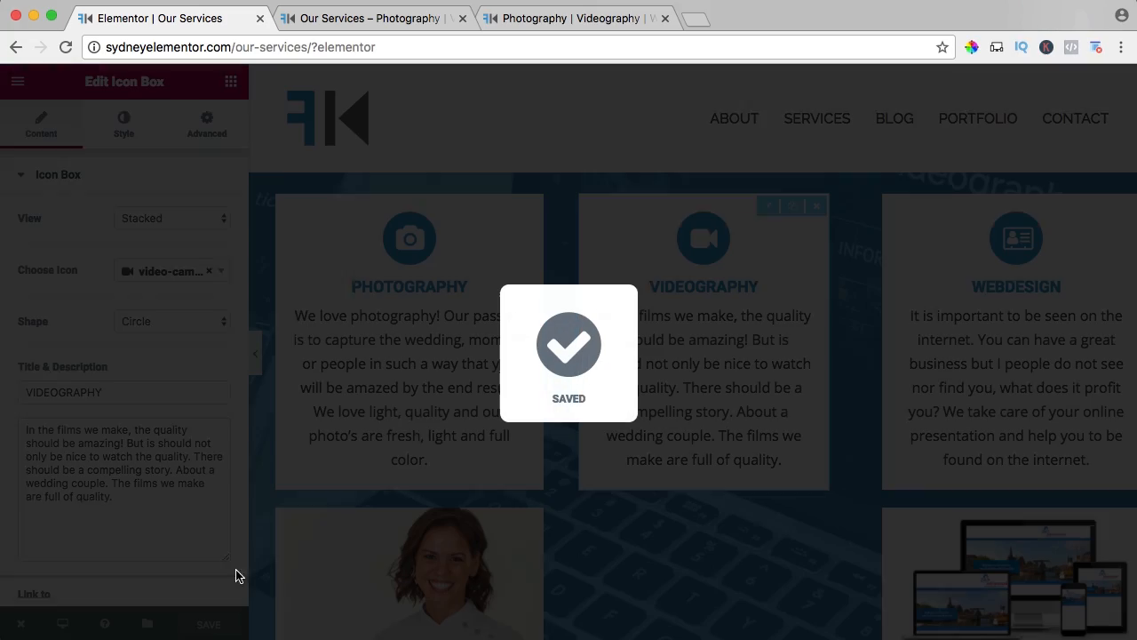
# Add a Video widget to the Videography column and place it below the icon box.
pyautogui.scroll(-1, 591, 266)
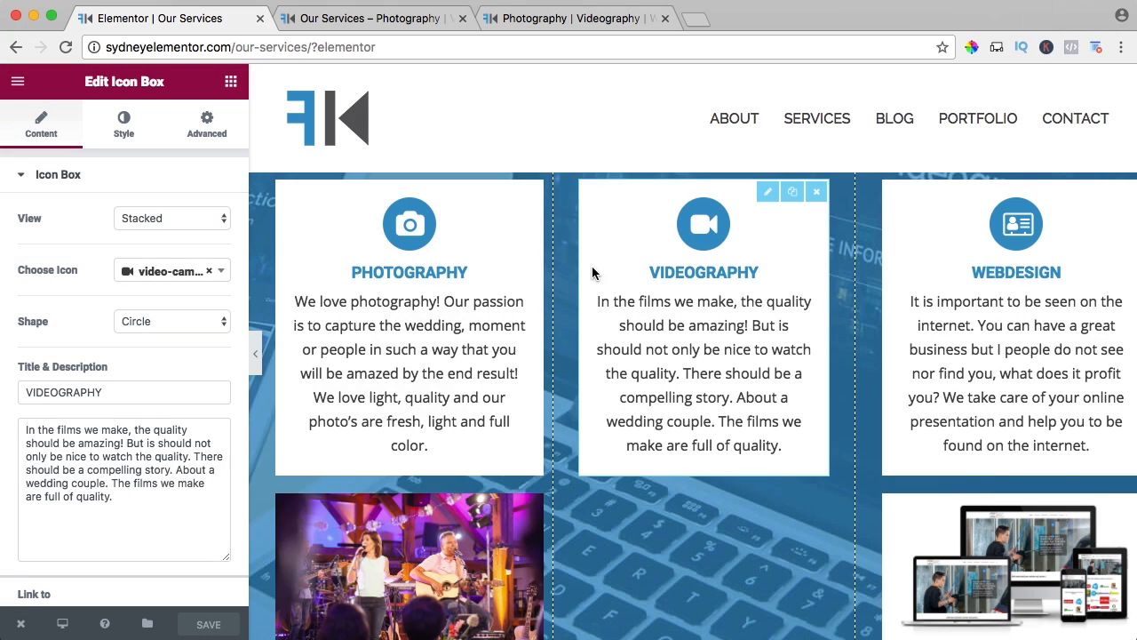
pyautogui.scroll(-1, 632, 290)
pyautogui.scroll(-3, 632, 289)
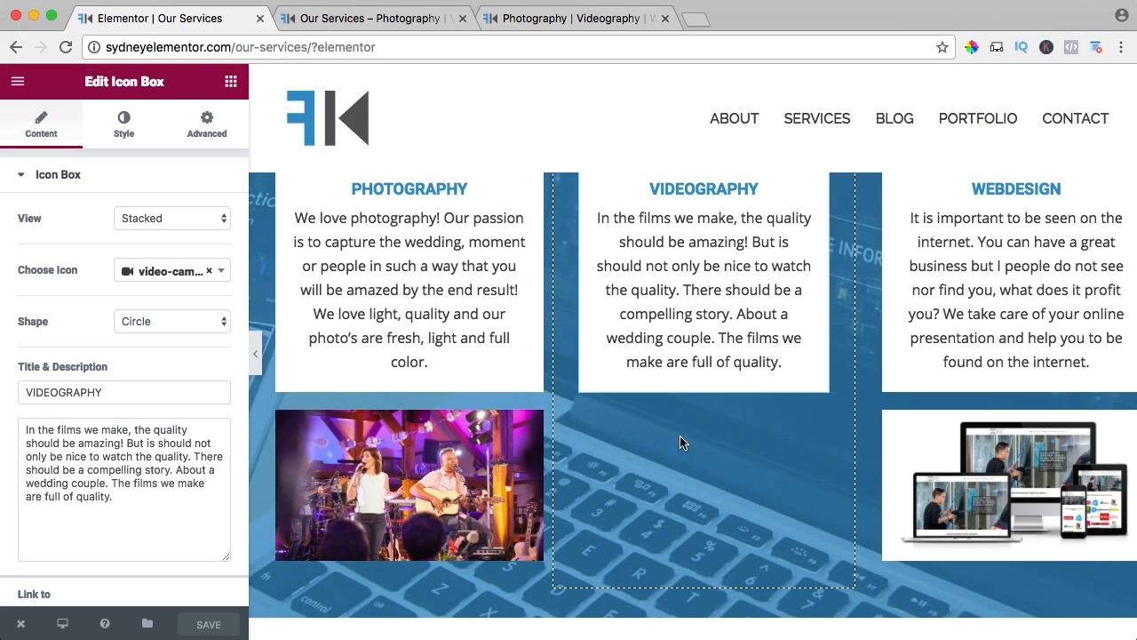
pyautogui.click(230, 84)
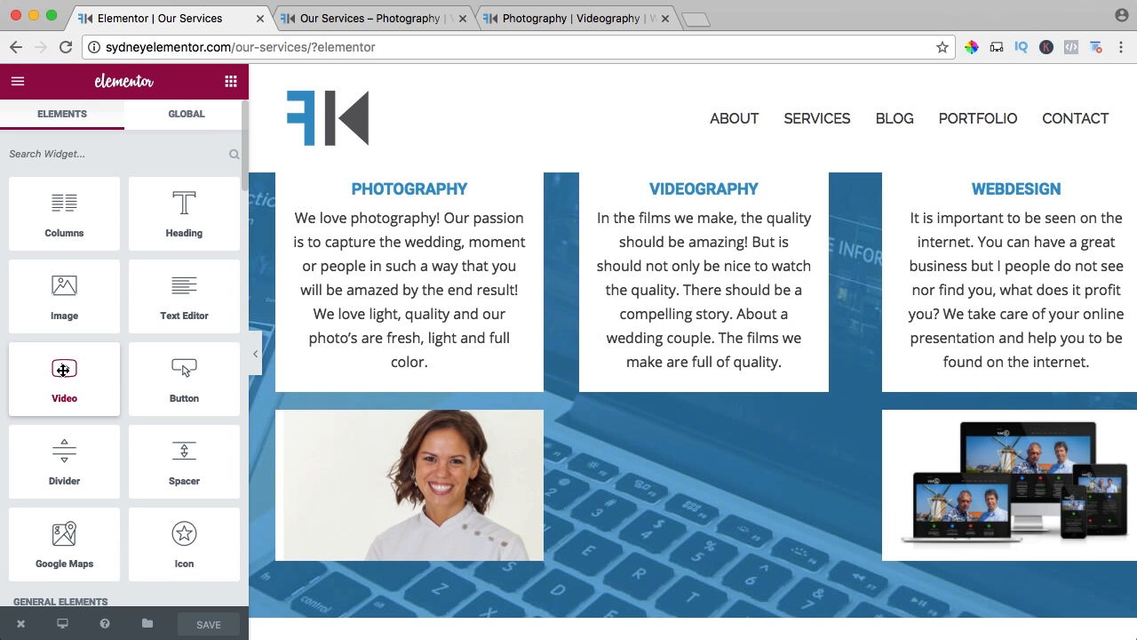
pyautogui.moveTo(63, 369); pyautogui.dragTo(710, 426)
pyautogui.scroll(4, 710, 426)
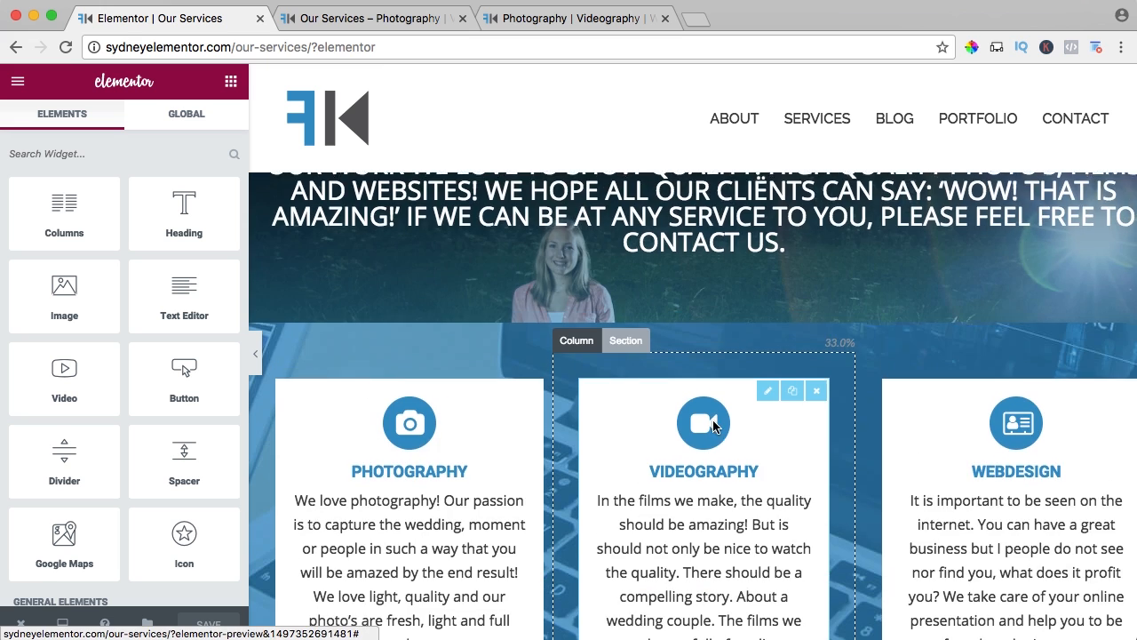
pyautogui.scroll(-6, 712, 425)
pyautogui.scroll(2, 712, 425)
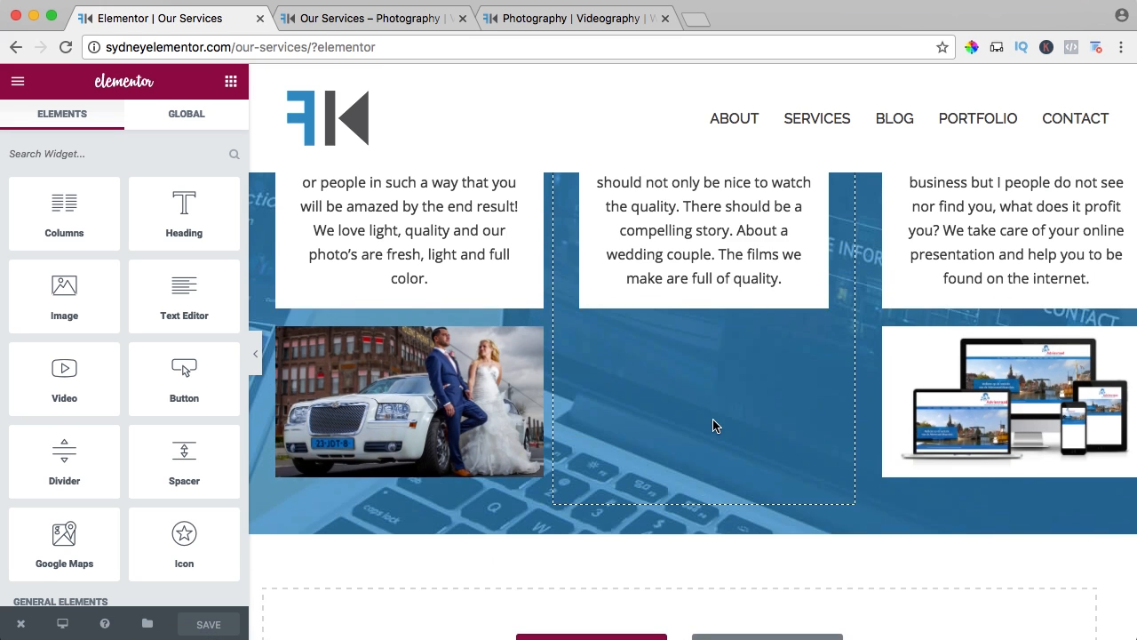
pyautogui.scroll(3, 712, 424)
pyautogui.moveTo(64, 378); pyautogui.dragTo(668, 249)
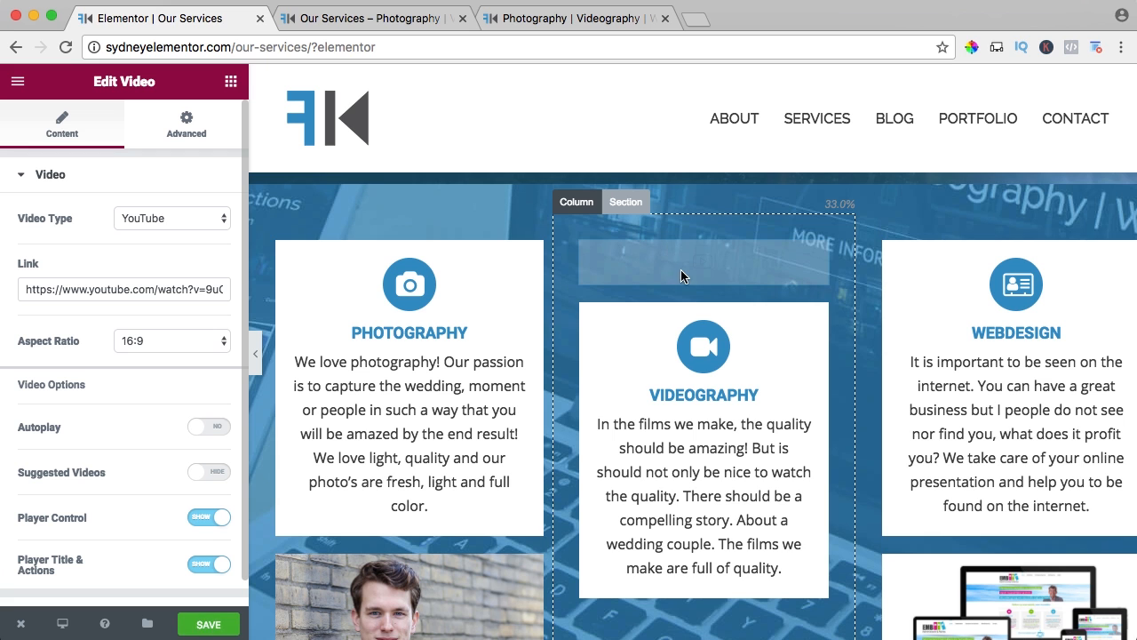
pyautogui.scroll(-3, 657, 269)
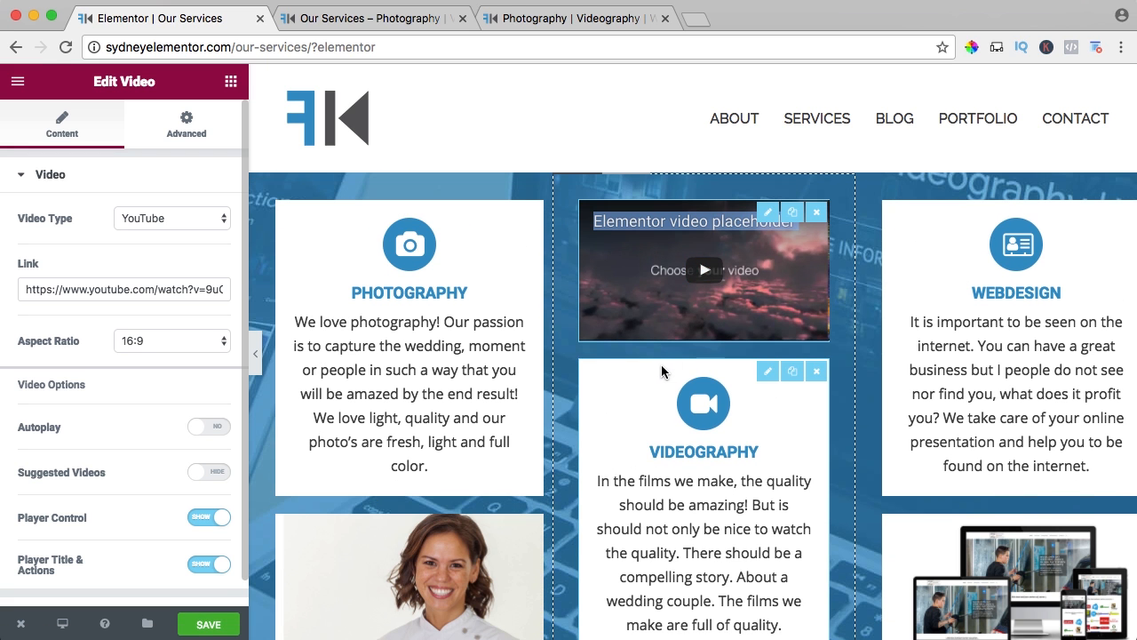
pyautogui.moveTo(662, 373); pyautogui.dragTo(690, 231)
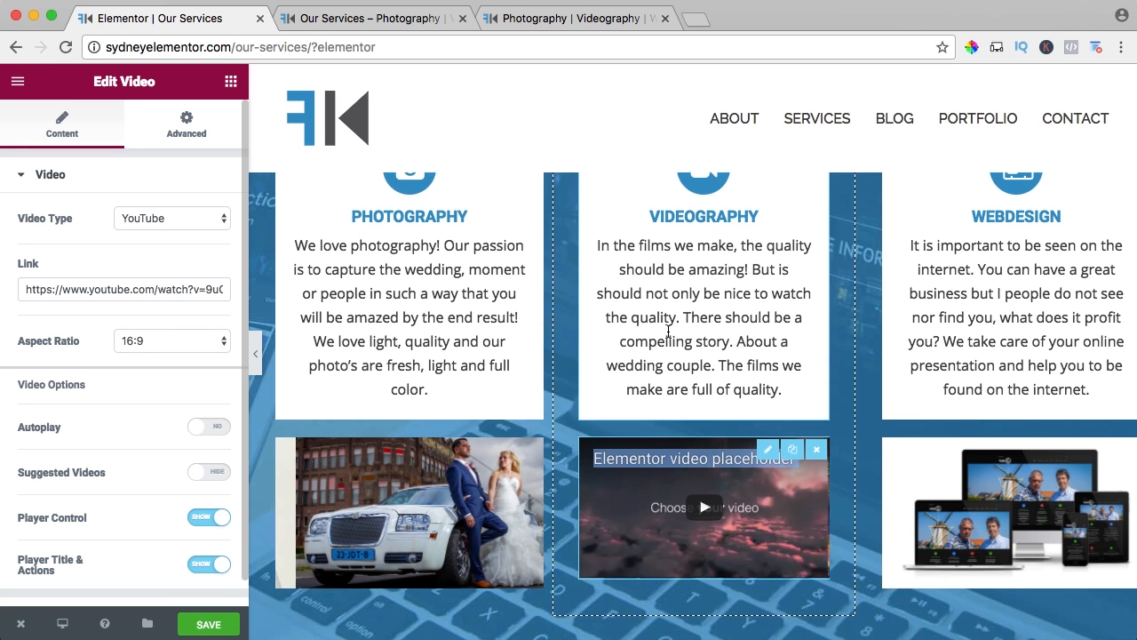
# Set the video type to Vimeo and copy the first link from the Montana Vimeo Link document in Finder's 04. Portfolio, 02. Films, 01. Montana folder.
pyautogui.click(139, 220)
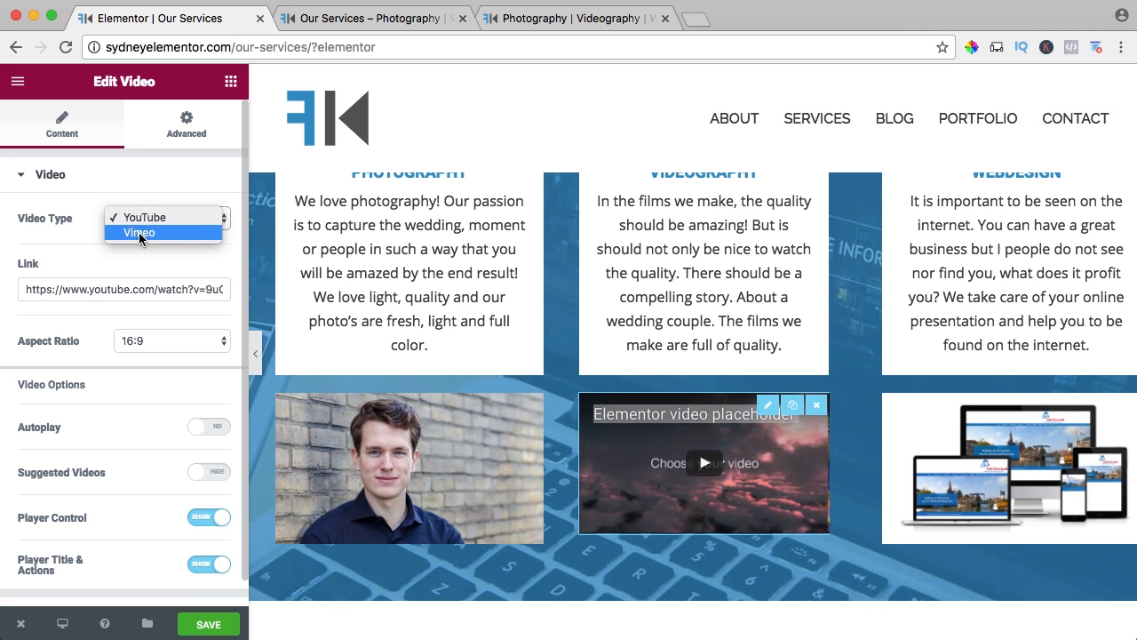
pyautogui.click(139, 233)
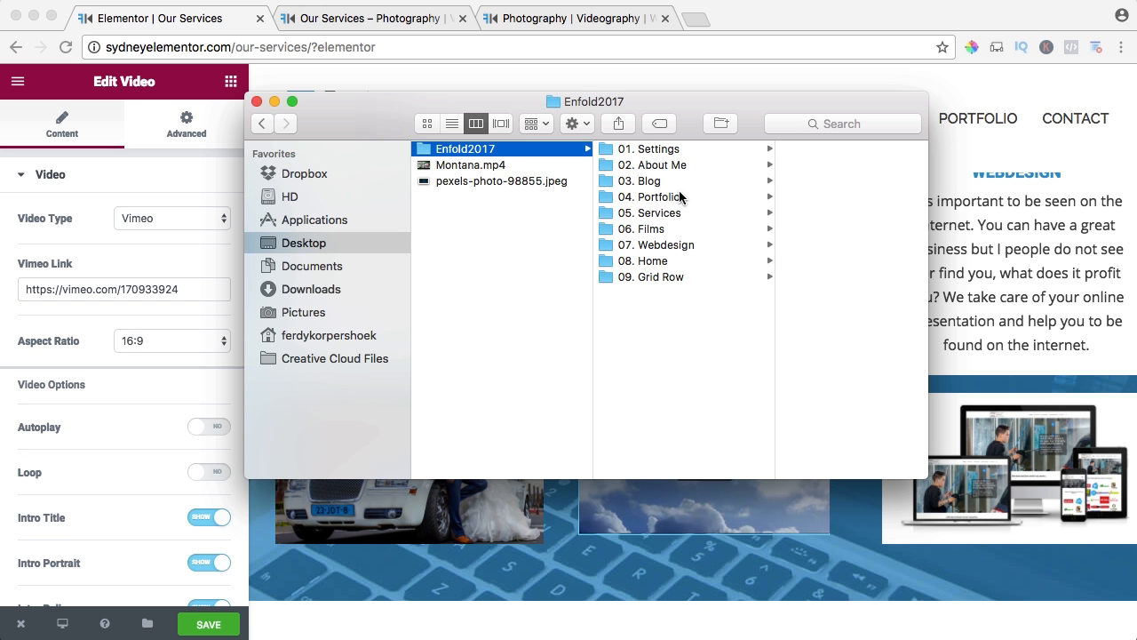
pyautogui.click(659, 197)
pyautogui.click(796, 167)
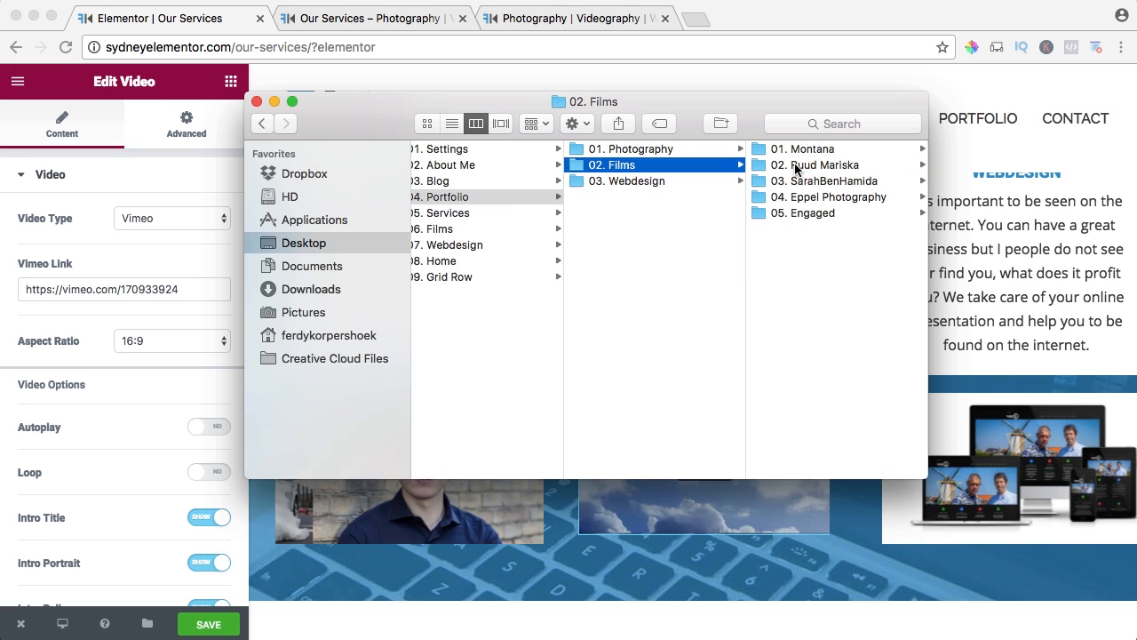
pyautogui.click(798, 149)
pyautogui.doubleClick(804, 151)
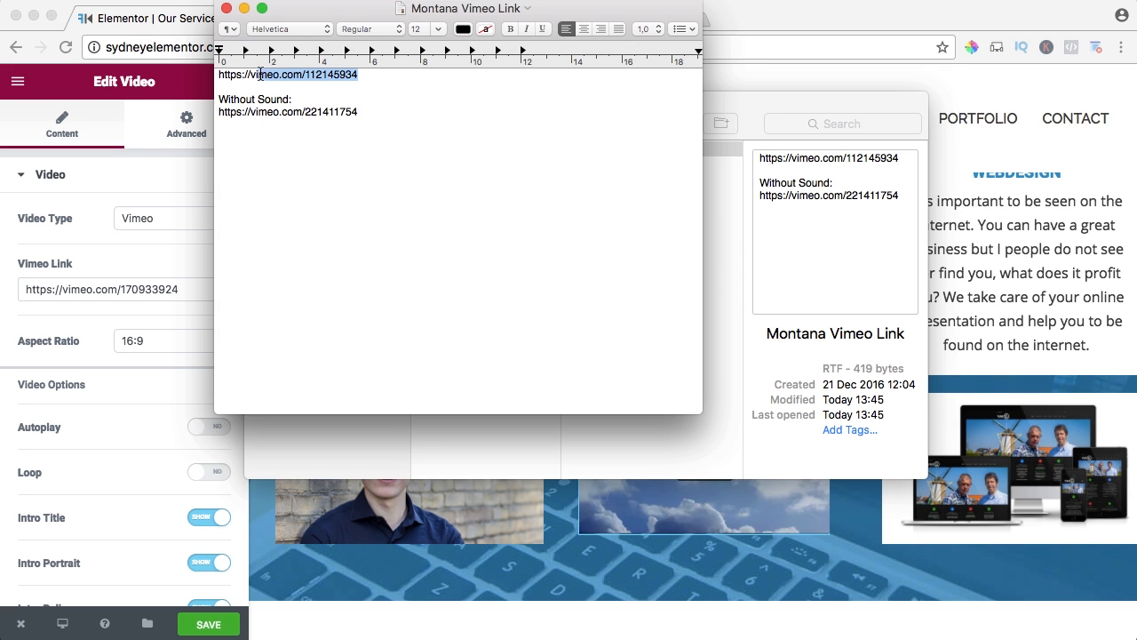
pyautogui.click(226, 8)
pyautogui.click(257, 101)
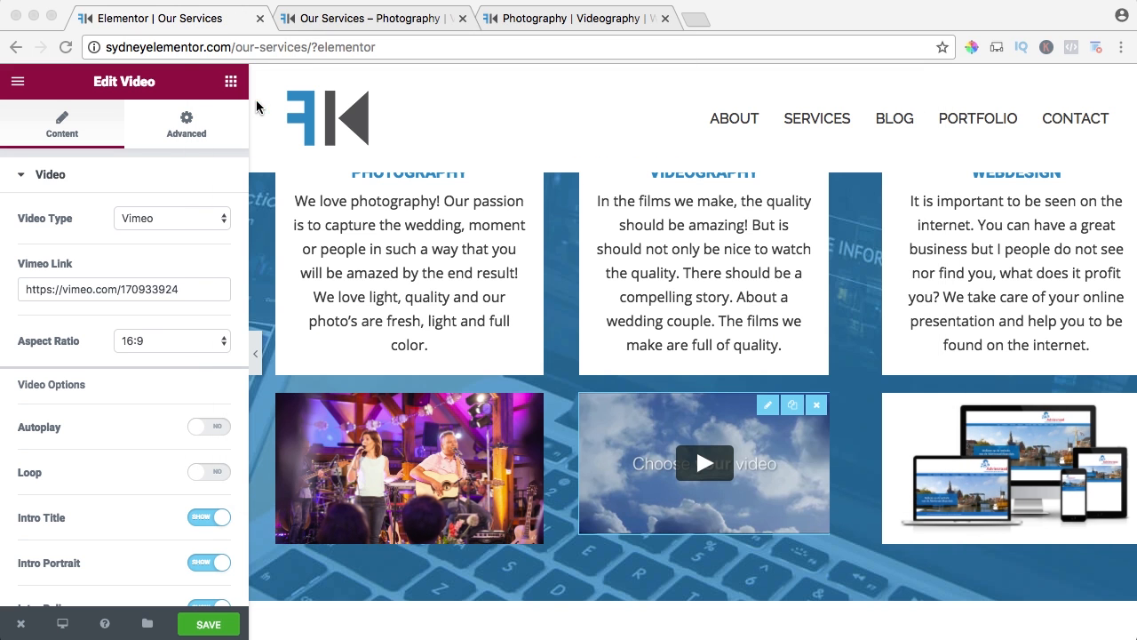
pyautogui.click(124, 289)
pyautogui.press('super+a')
pyautogui.write('https://vimeo.com/112145934')
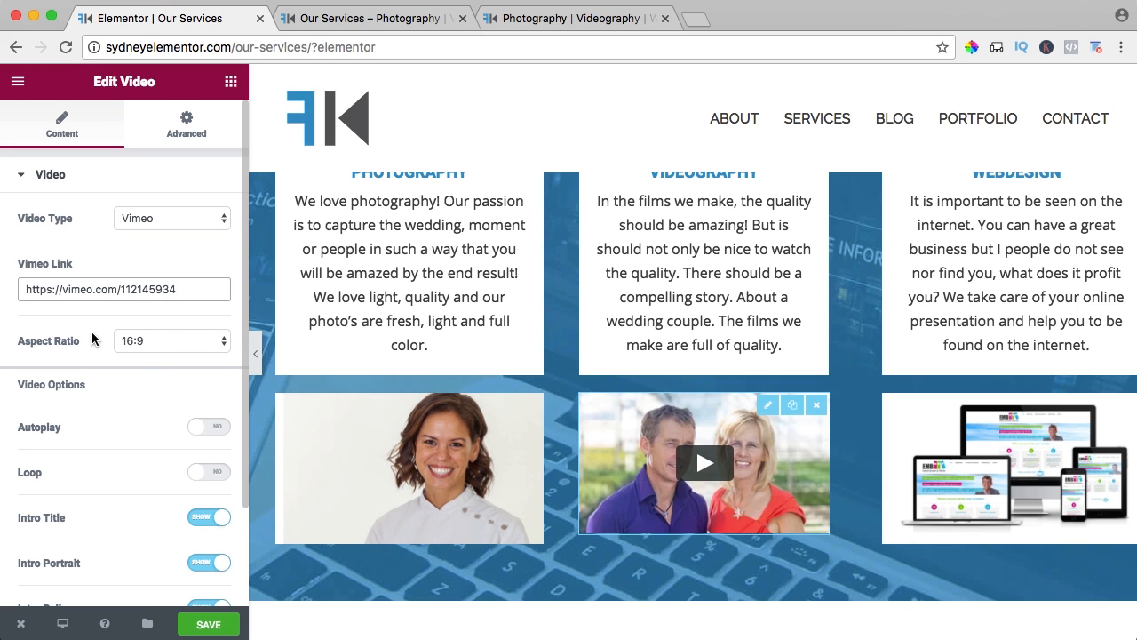
pyautogui.scroll(-2, 86, 340)
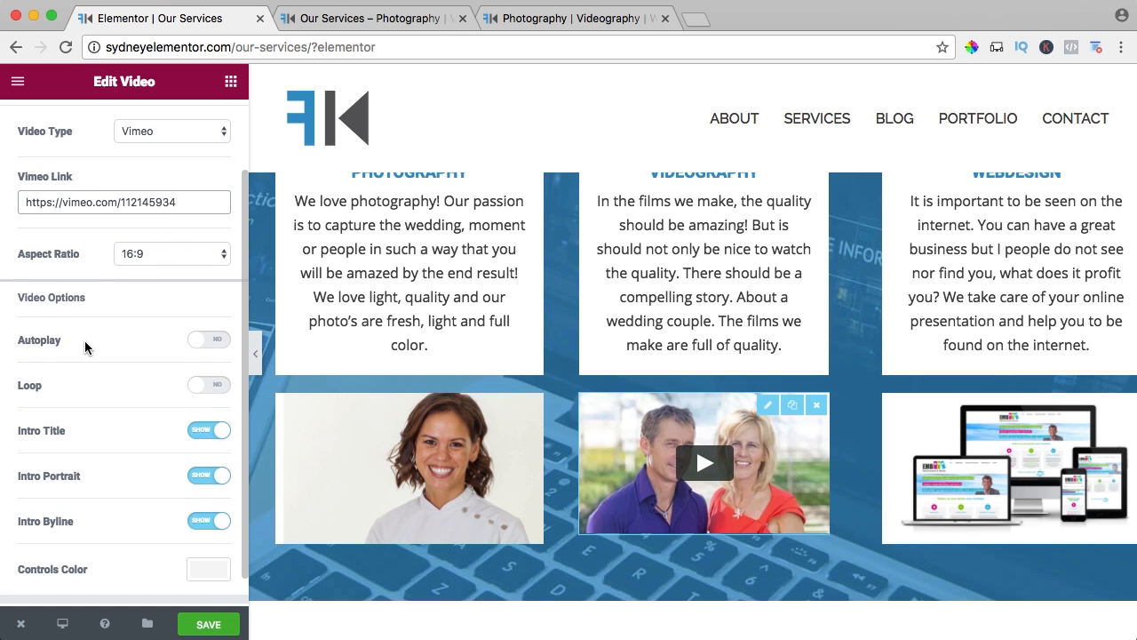
pyautogui.click(209, 339)
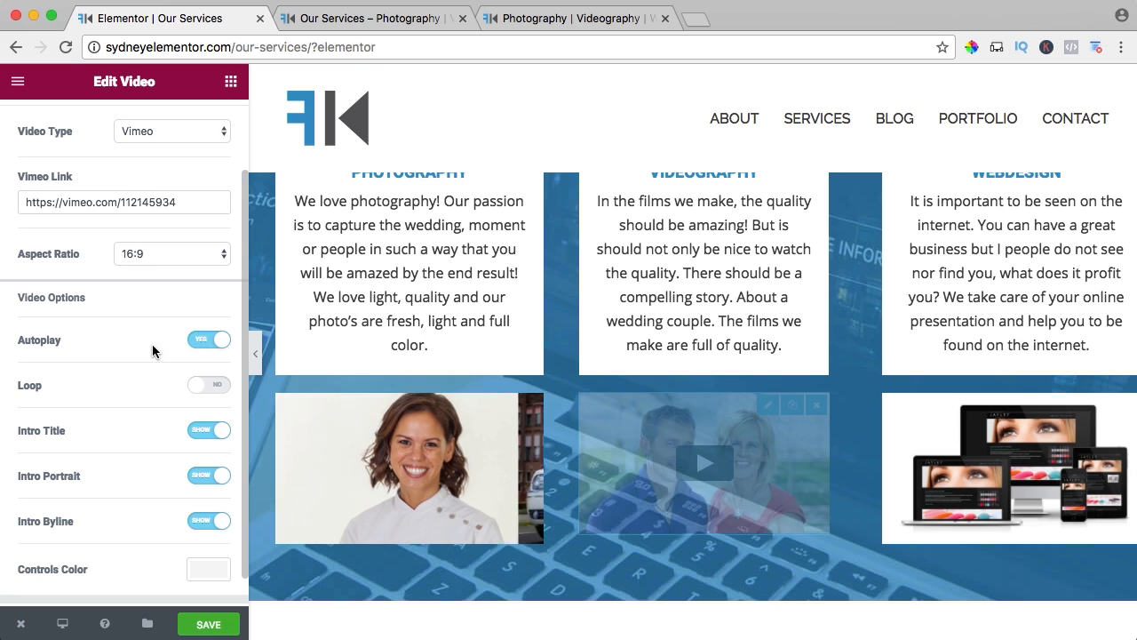
# Turn on looping for the Videography video and hide its intro title, intro portrait and intro byline.
pyautogui.scroll(-1, 155, 348)
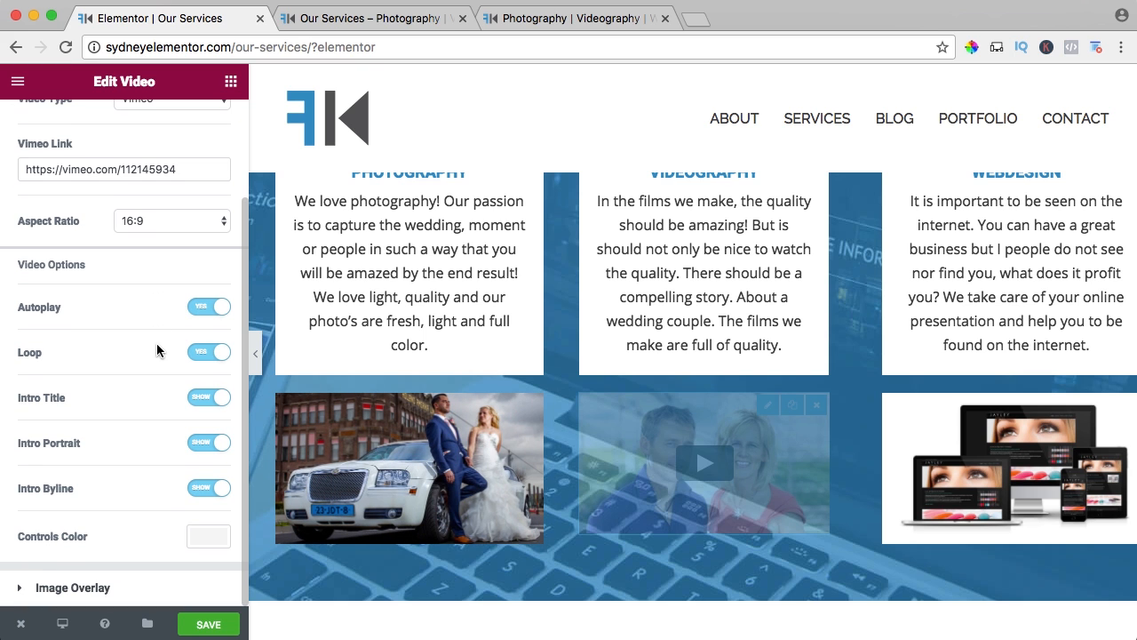
pyautogui.click(221, 400)
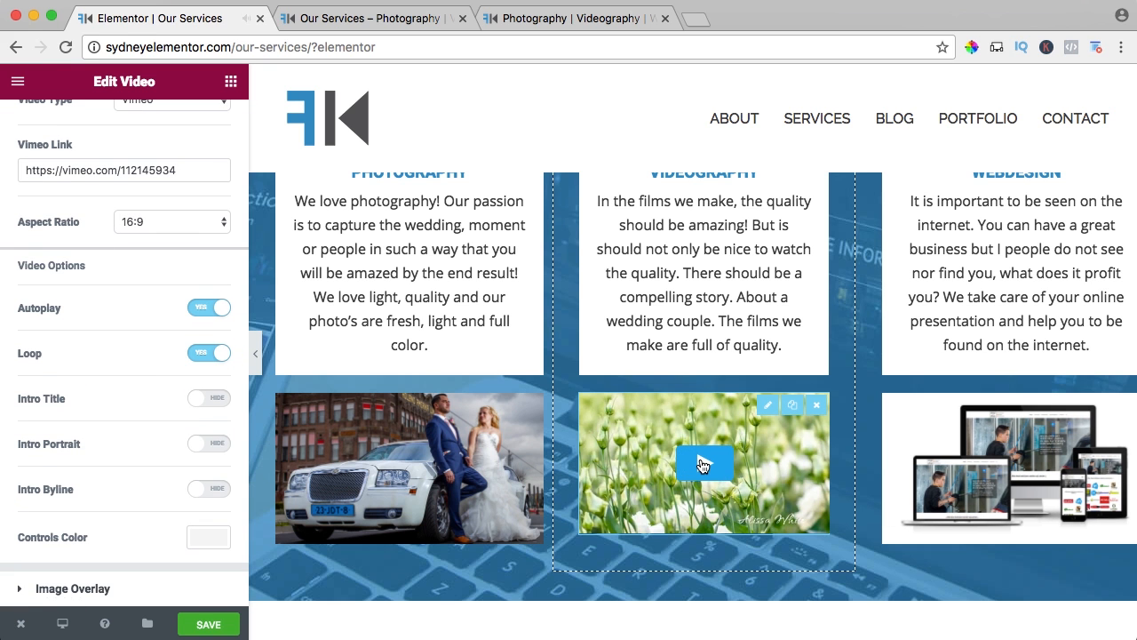
# Copy the Without Sound link from the Montana Vimeo Link document in Finder's Enfold2017, 04. Portfolio, 02. Films, 01. Montana folder and close both windows.
pyautogui.moveTo(456, 638)
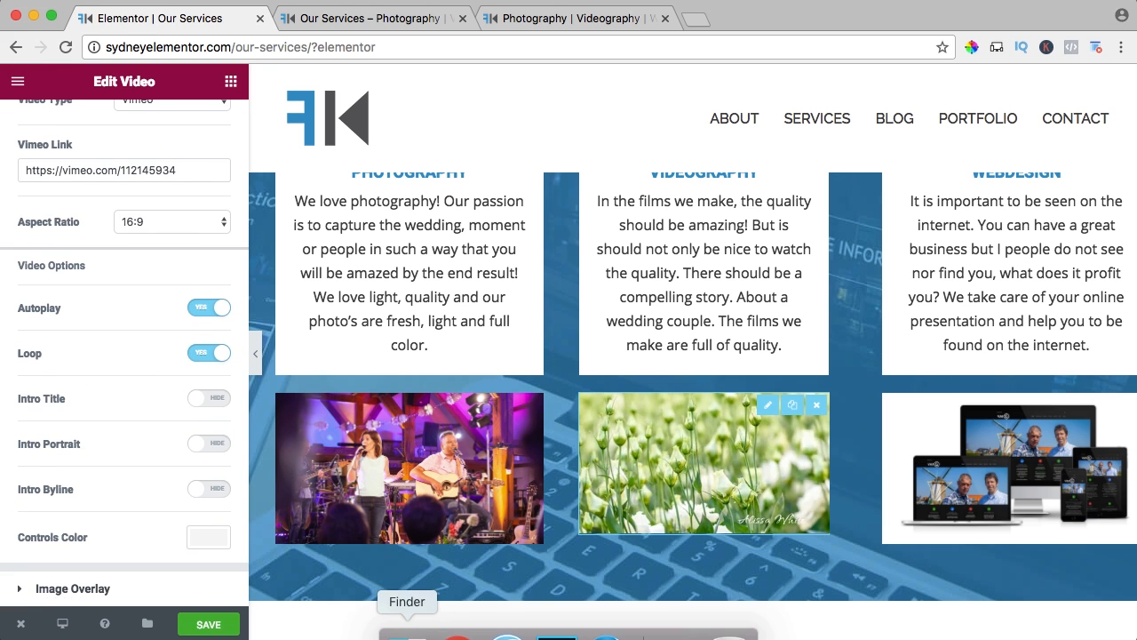
pyautogui.click(405, 632)
pyautogui.click(480, 213)
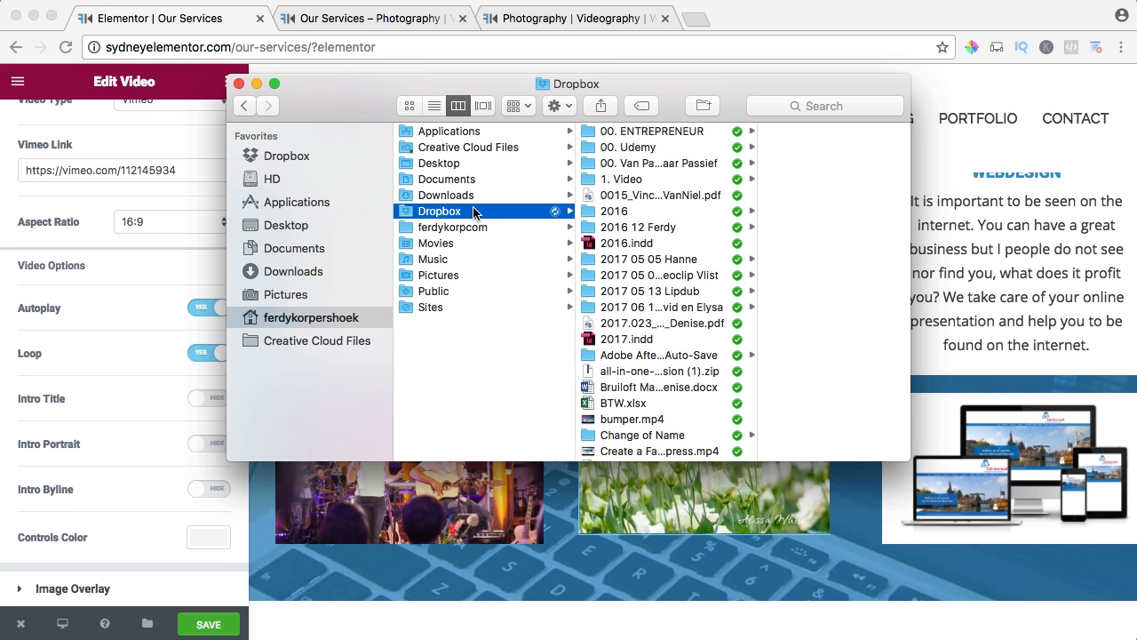
pyautogui.click(320, 227)
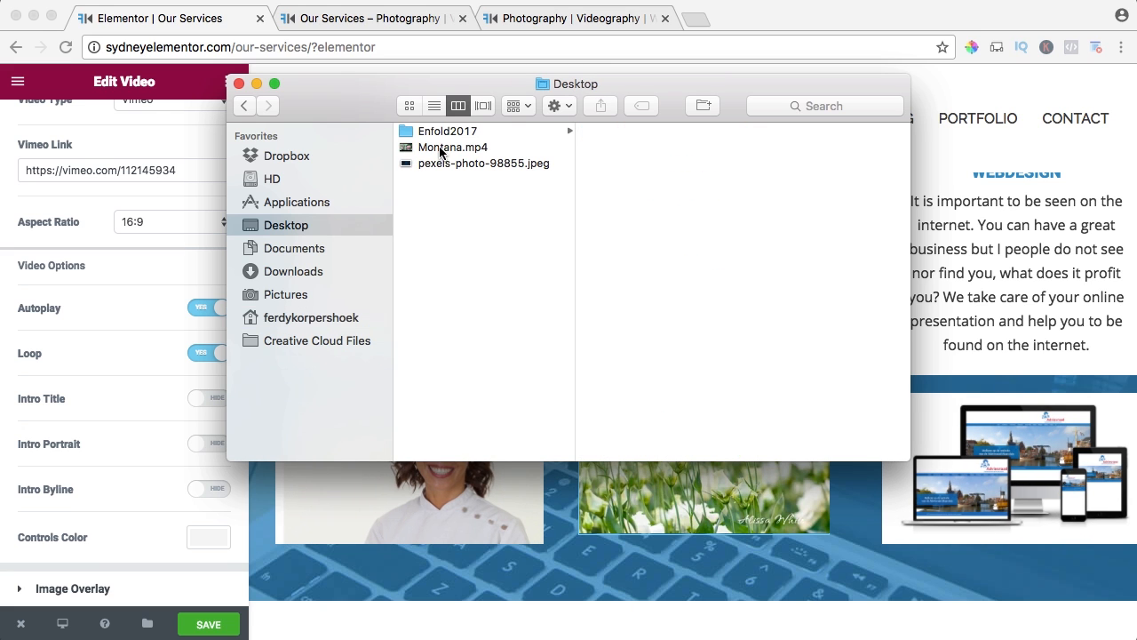
pyautogui.click(448, 133)
pyautogui.click(651, 179)
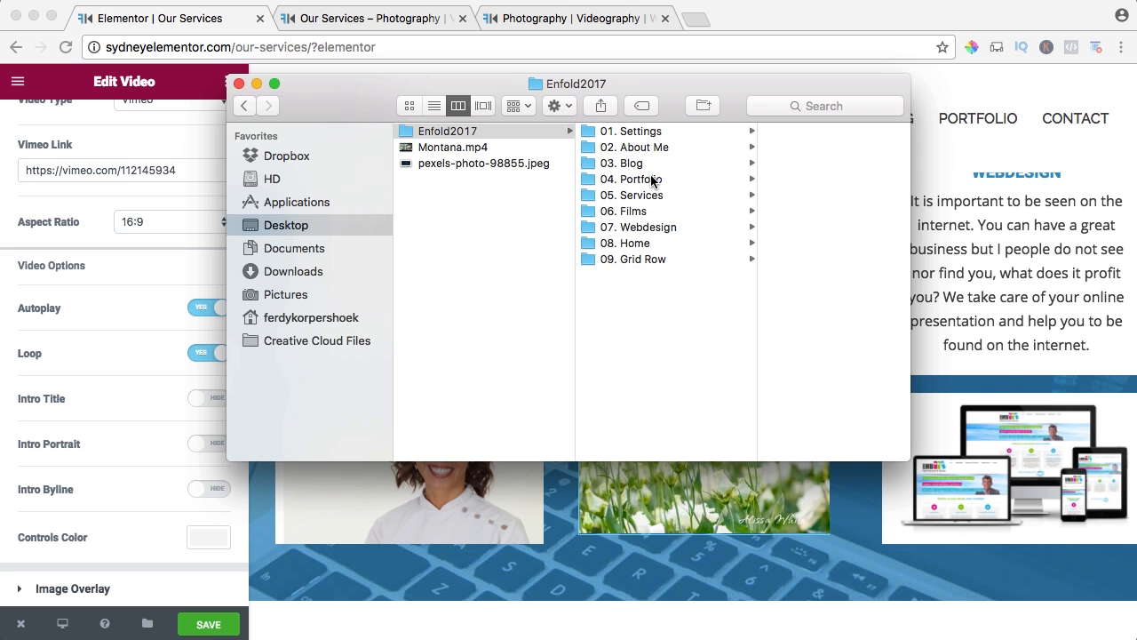
pyautogui.click(777, 149)
pyautogui.click(790, 139)
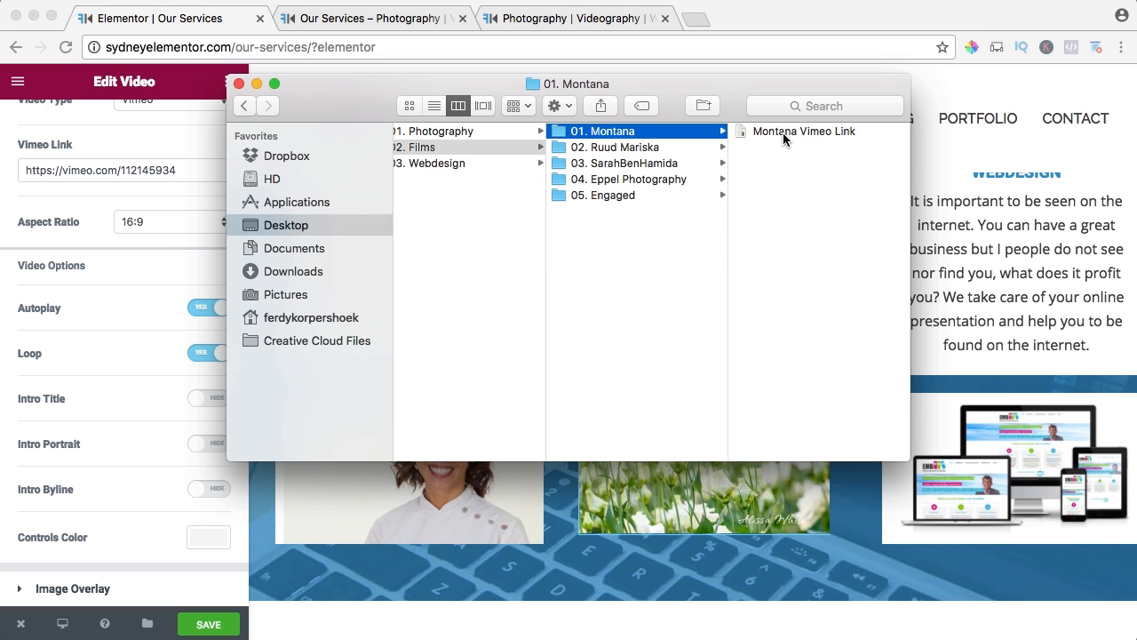
pyautogui.doubleClick(787, 133)
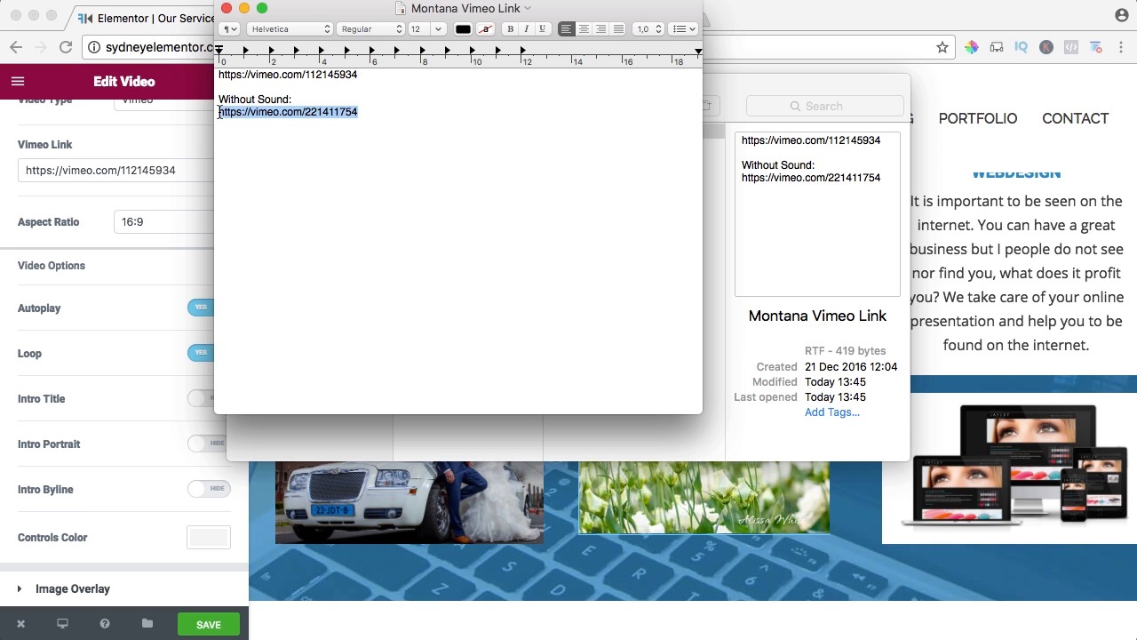
pyautogui.click(227, 8)
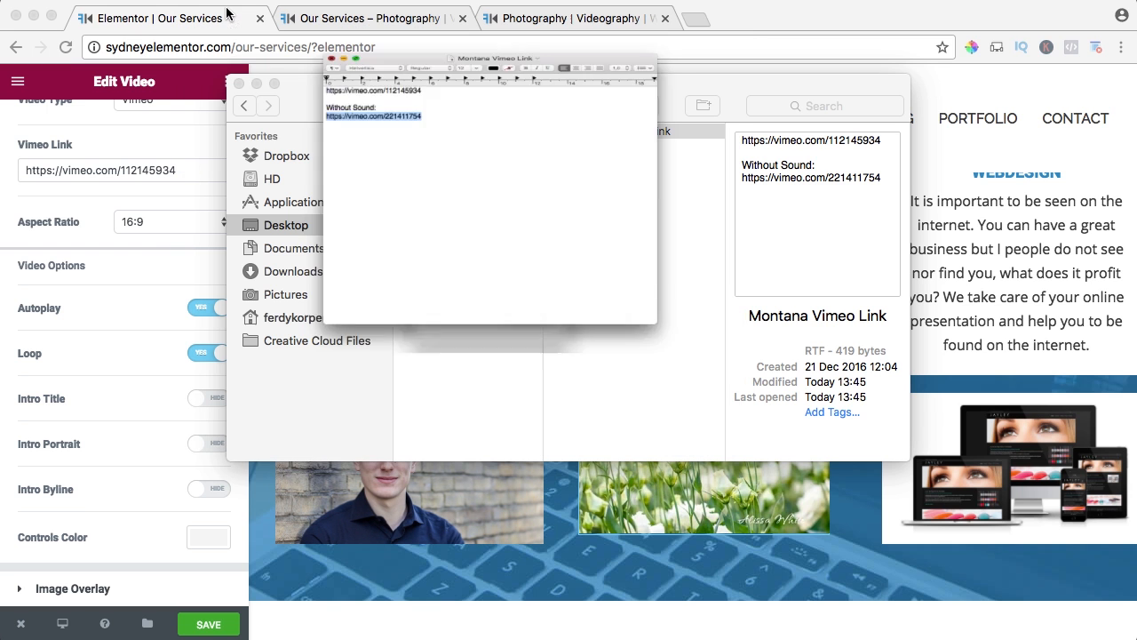
pyautogui.click(239, 84)
pyautogui.tripleClick(163, 165)
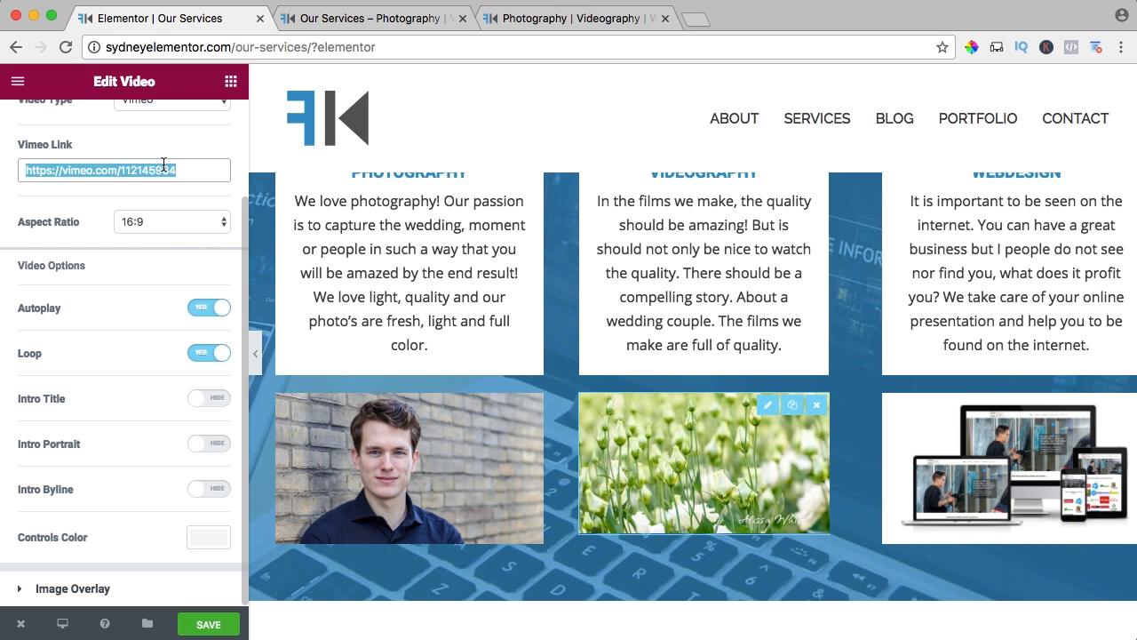
pyautogui.write('https://vimeo.com/221411784')
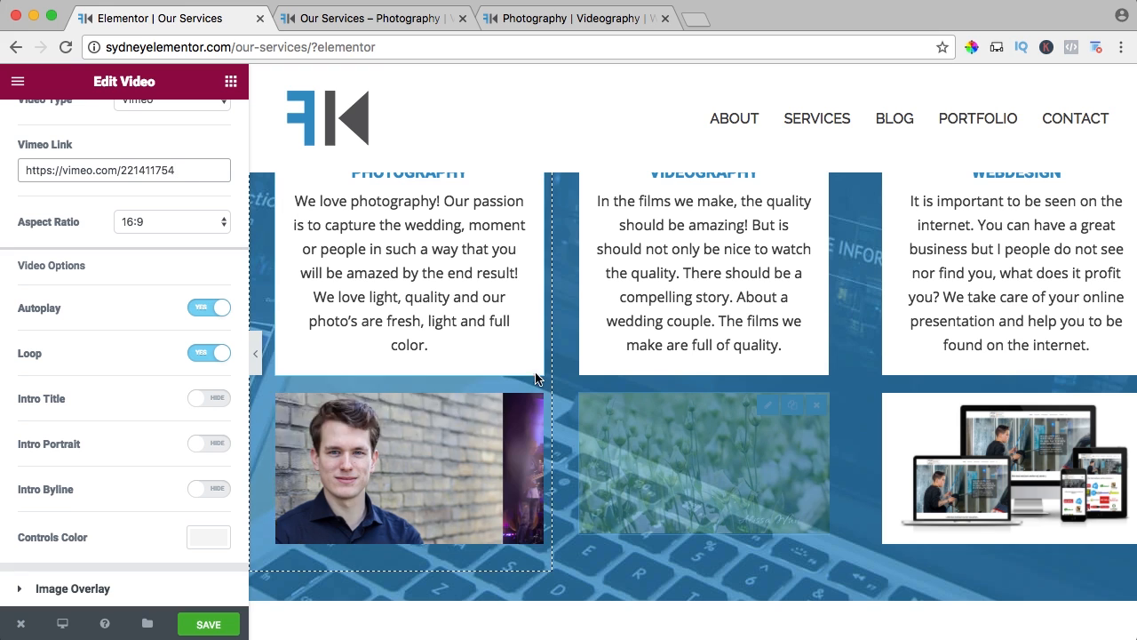
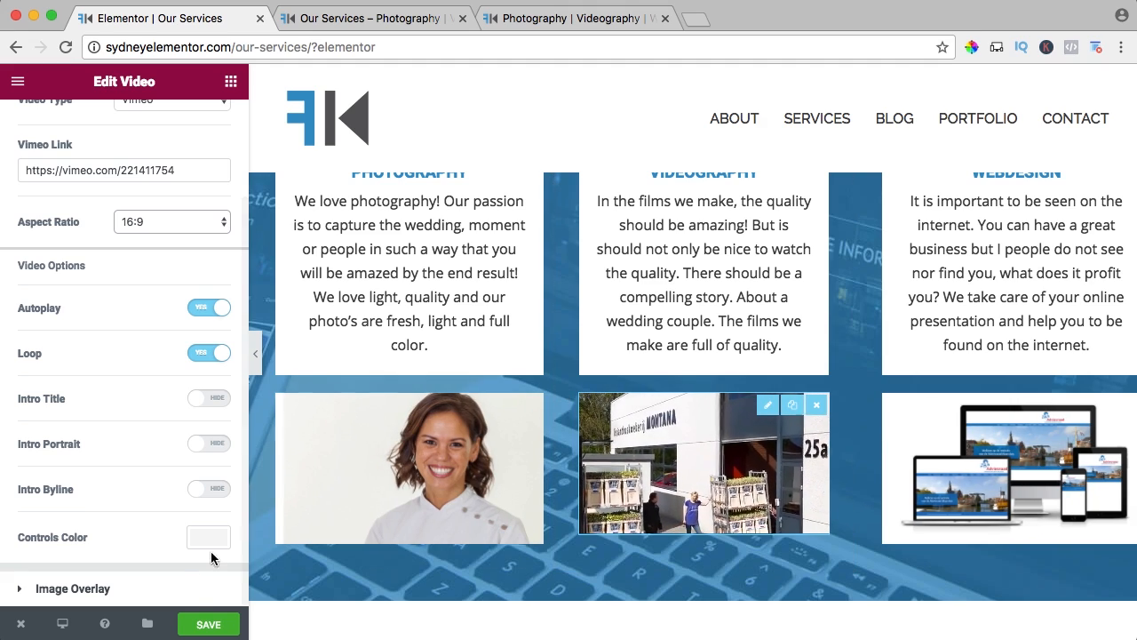
# Save the page and reload the live Our Services page to check its header and service boxes.
pyautogui.click(212, 624)
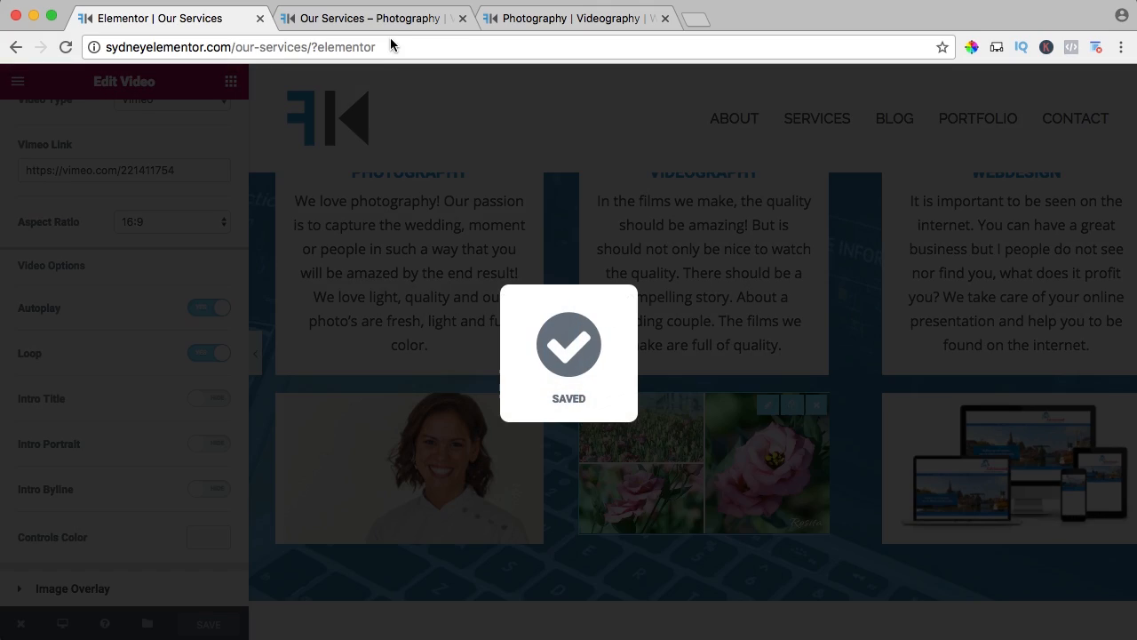
pyautogui.click(387, 19)
pyautogui.press('super+r')
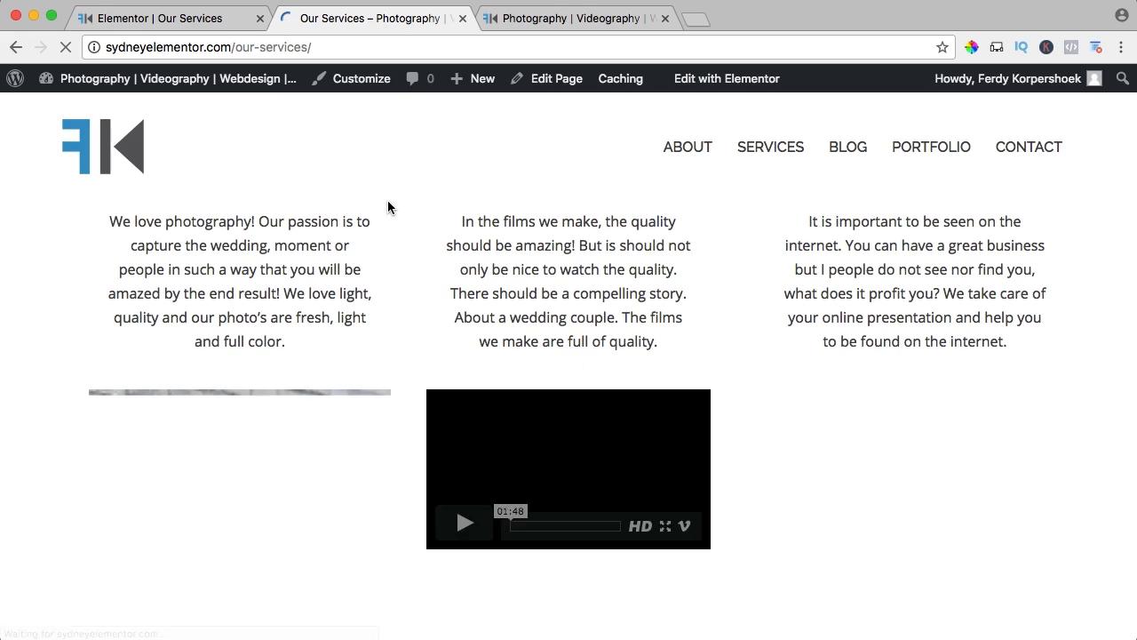
pyautogui.scroll(5, 408, 226)
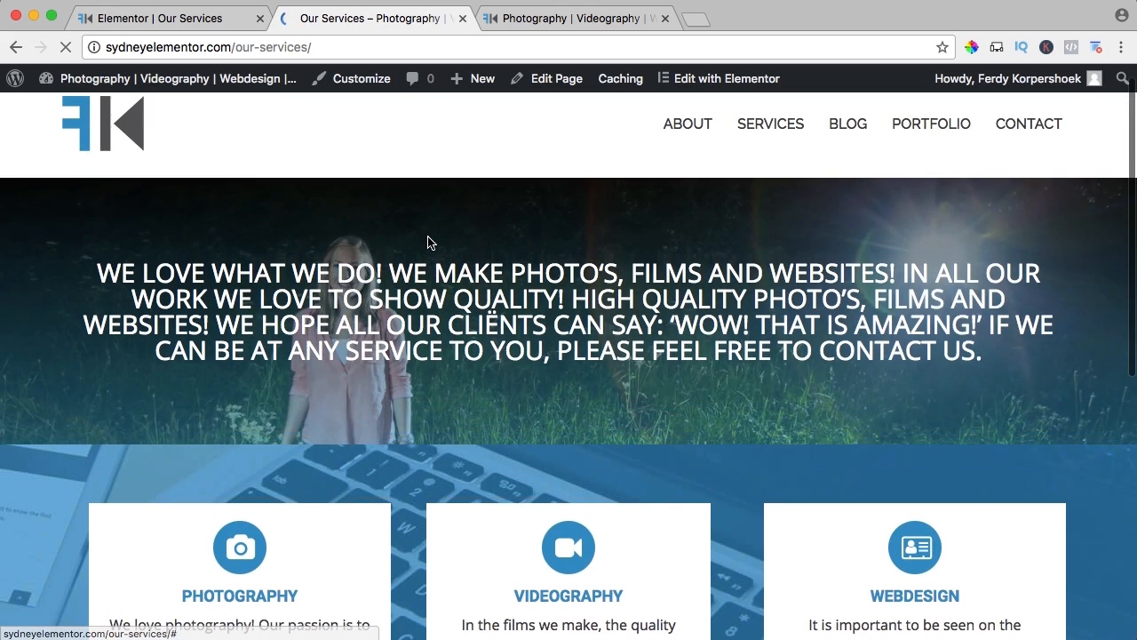
pyautogui.scroll(-3, 427, 235)
pyautogui.scroll(3, 427, 236)
pyautogui.scroll(-4, 427, 237)
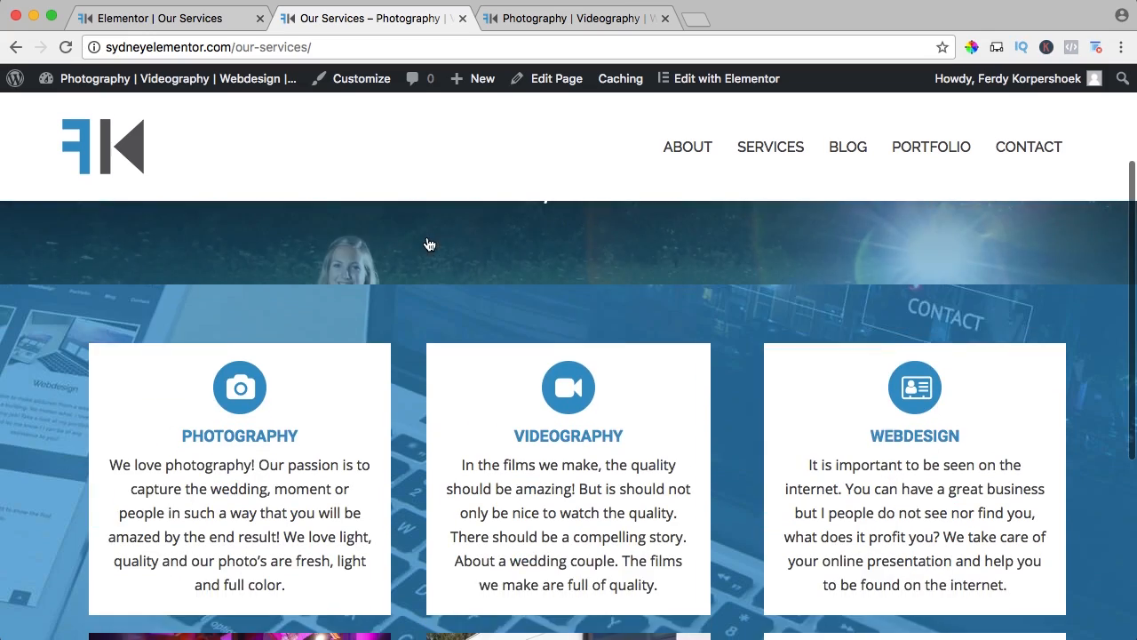
pyautogui.scroll(-1, 427, 241)
pyautogui.scroll(5, 400, 415)
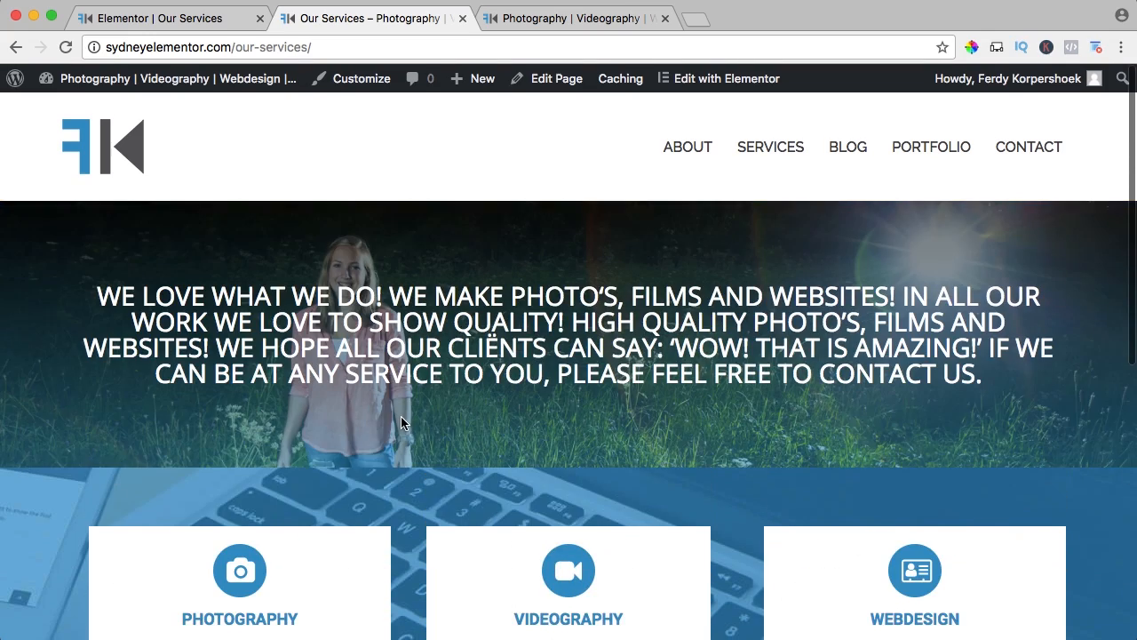
pyautogui.scroll(-1, 391, 409)
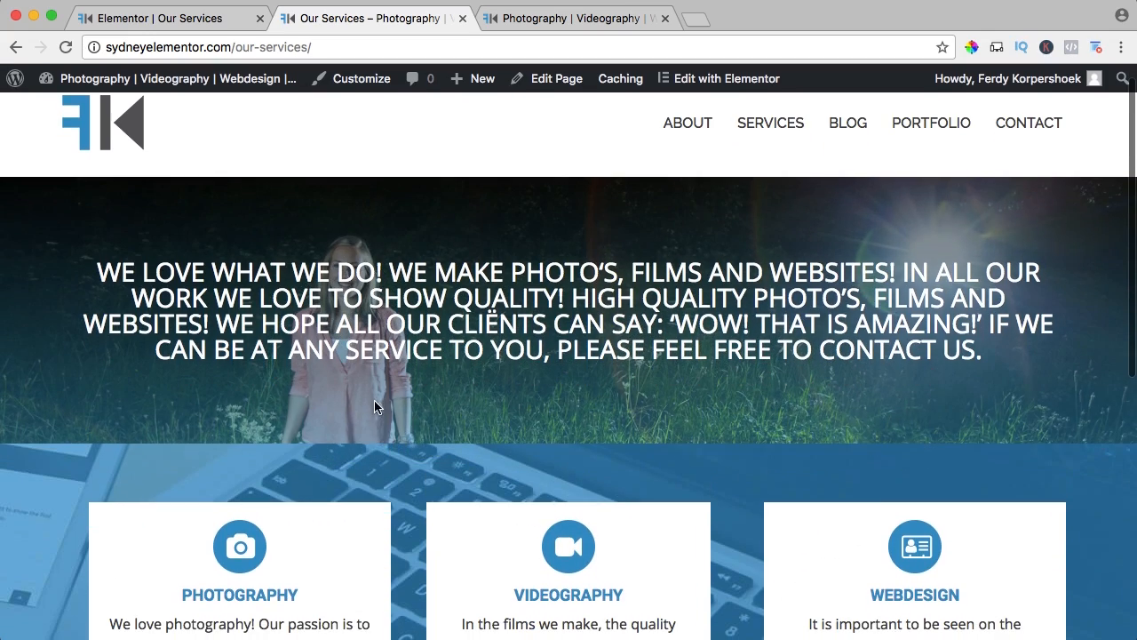
# Switch the photo header section's background overlay from gradient to the Classic type in the Elementor editor and save the page.
pyautogui.click(204, 19)
pyautogui.scroll(5, 292, 155)
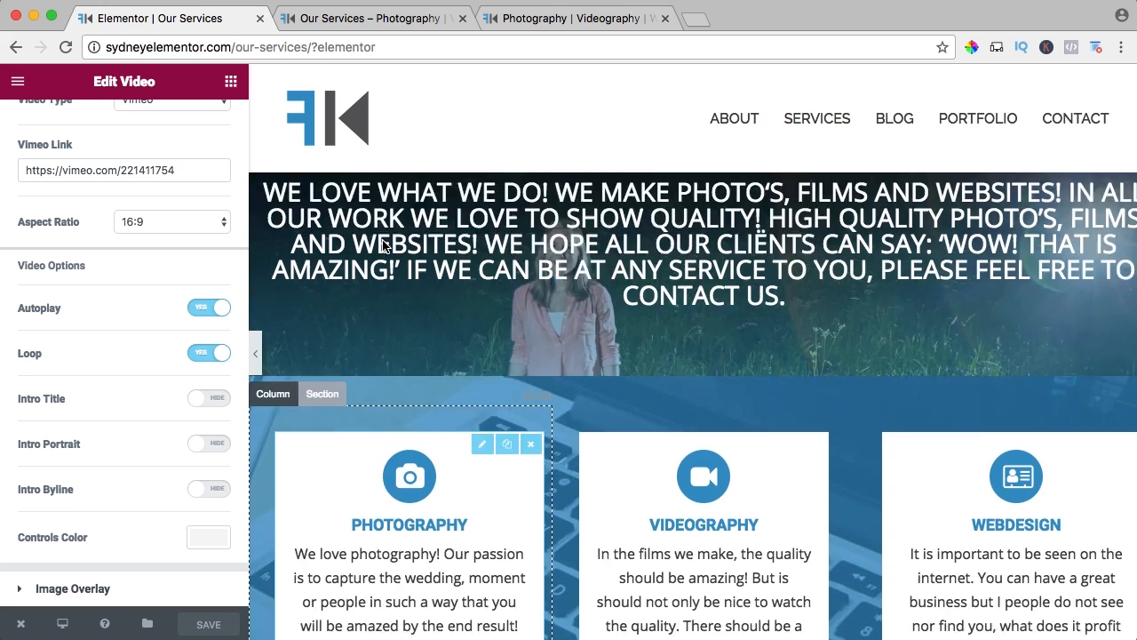
pyautogui.click(322, 246)
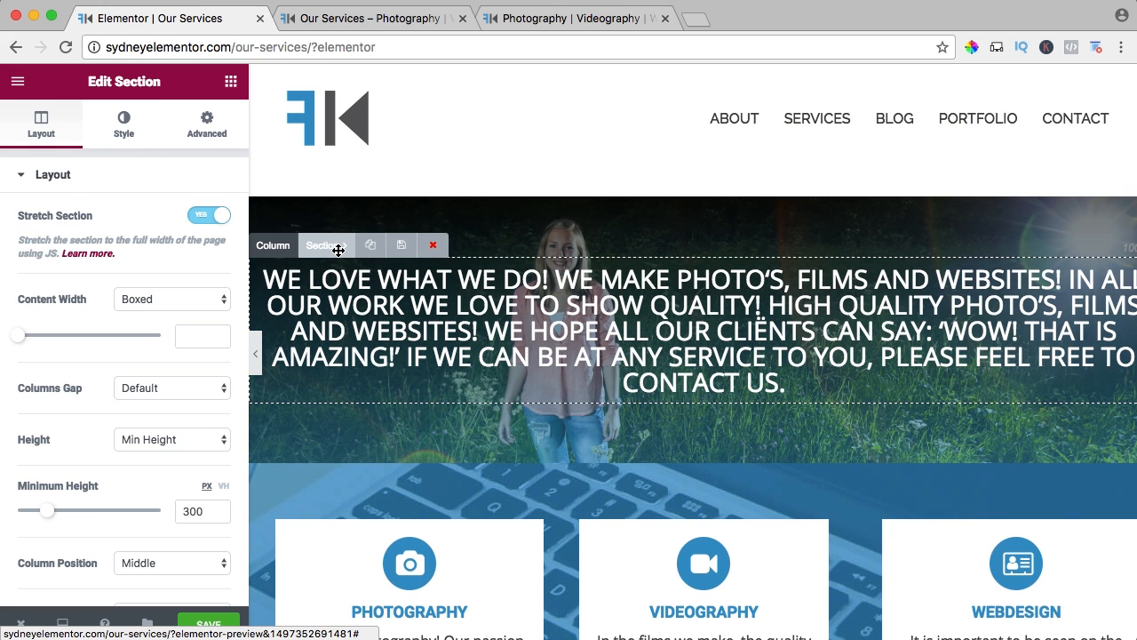
pyautogui.click(128, 132)
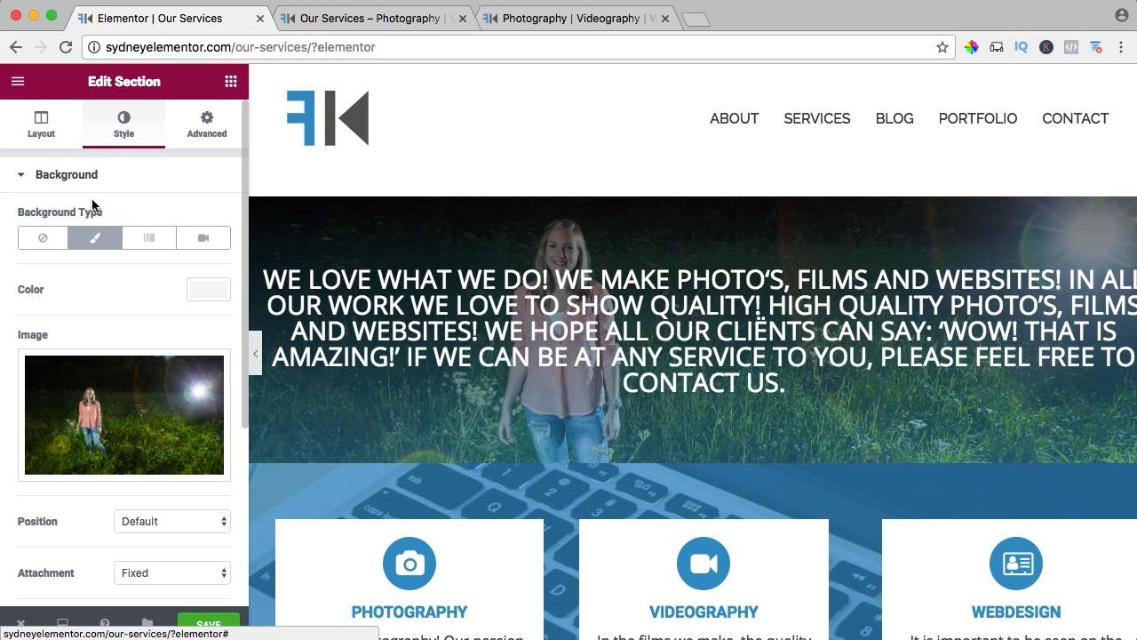
pyautogui.click(54, 236)
pyautogui.click(94, 237)
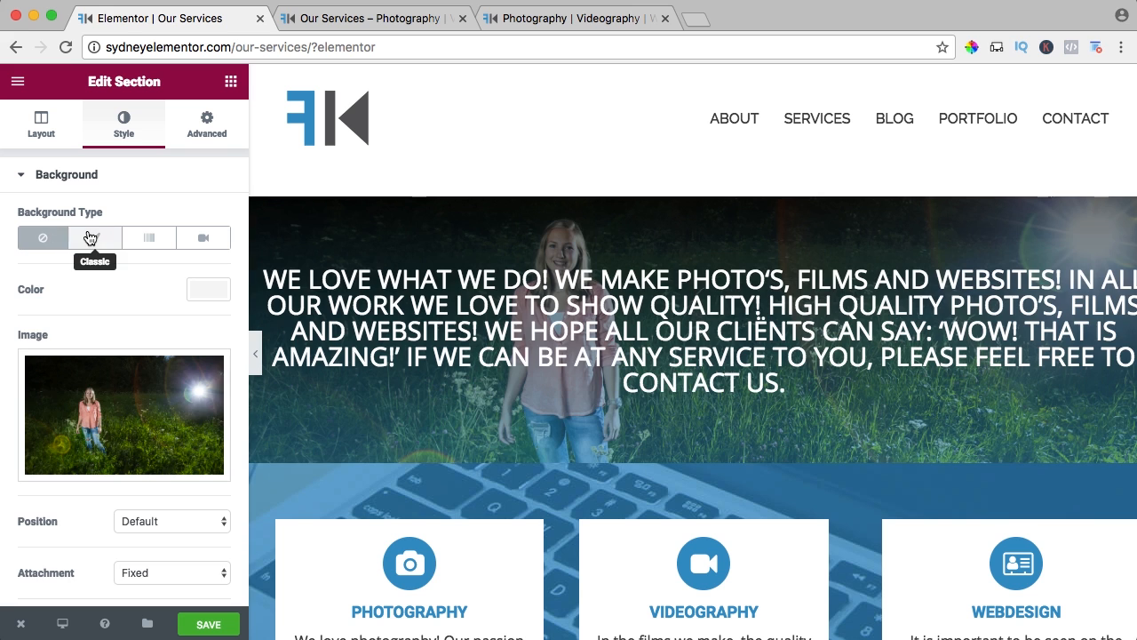
pyautogui.scroll(-5, 140, 292)
pyautogui.click(129, 453)
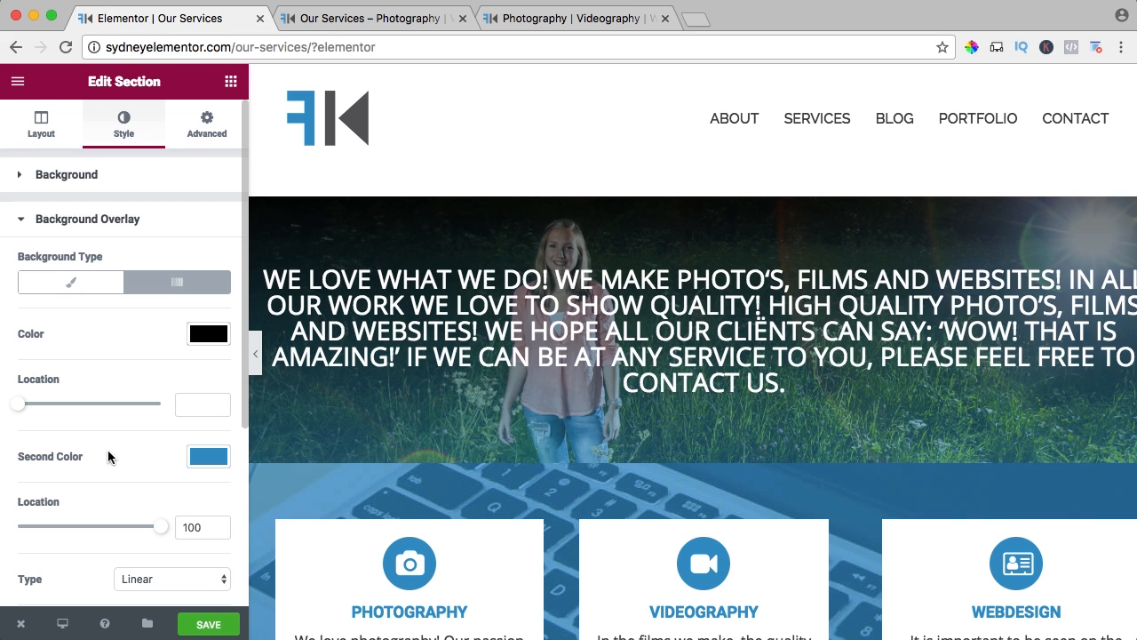
pyautogui.click(86, 287)
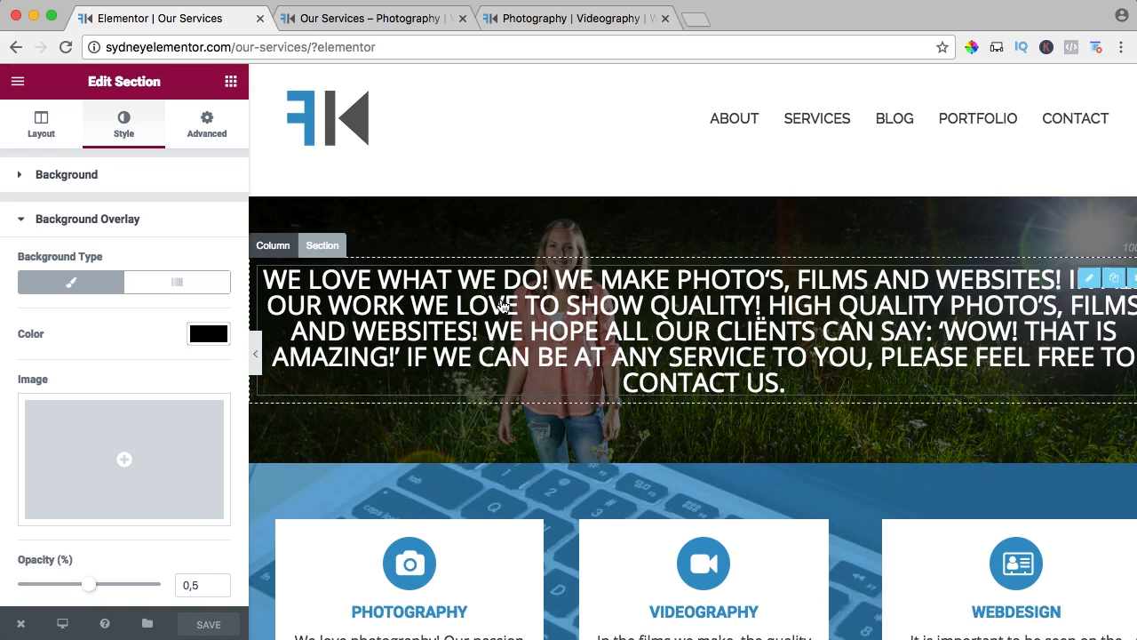
# Examine the header overlay, carousels and video on the reloaded live page.
pyautogui.click(386, 19)
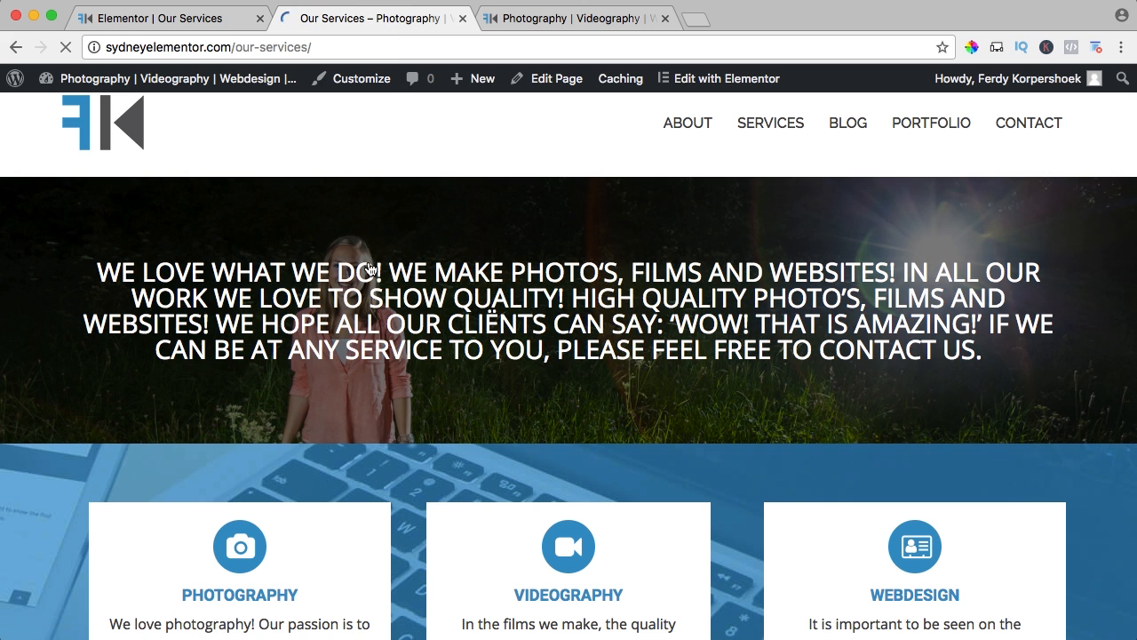
pyautogui.scroll(-5, 338, 278)
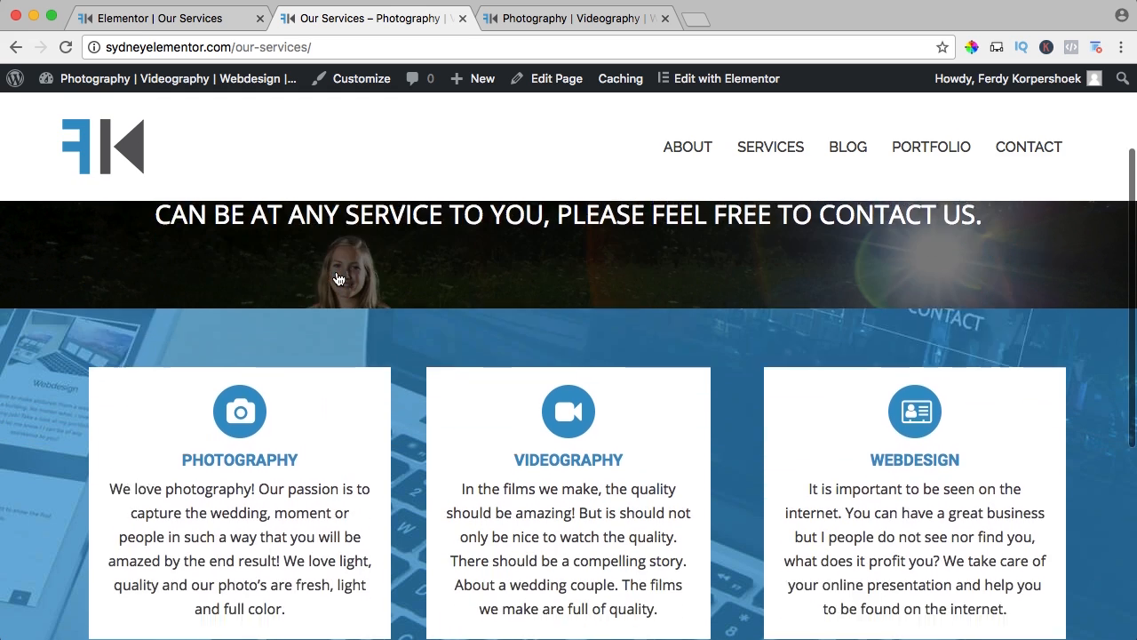
pyautogui.scroll(-2, 410, 270)
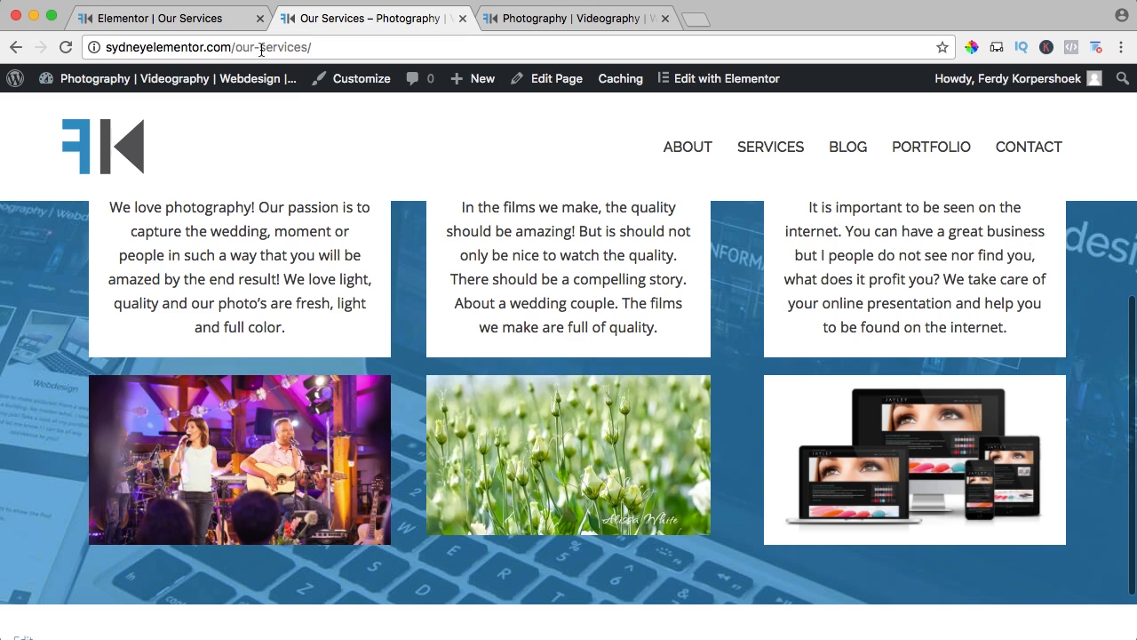
# Turn off pause on hover for the Photography image carousel and set its autoplay speed to 4000.
pyautogui.click(211, 21)
pyautogui.scroll(-10, 345, 391)
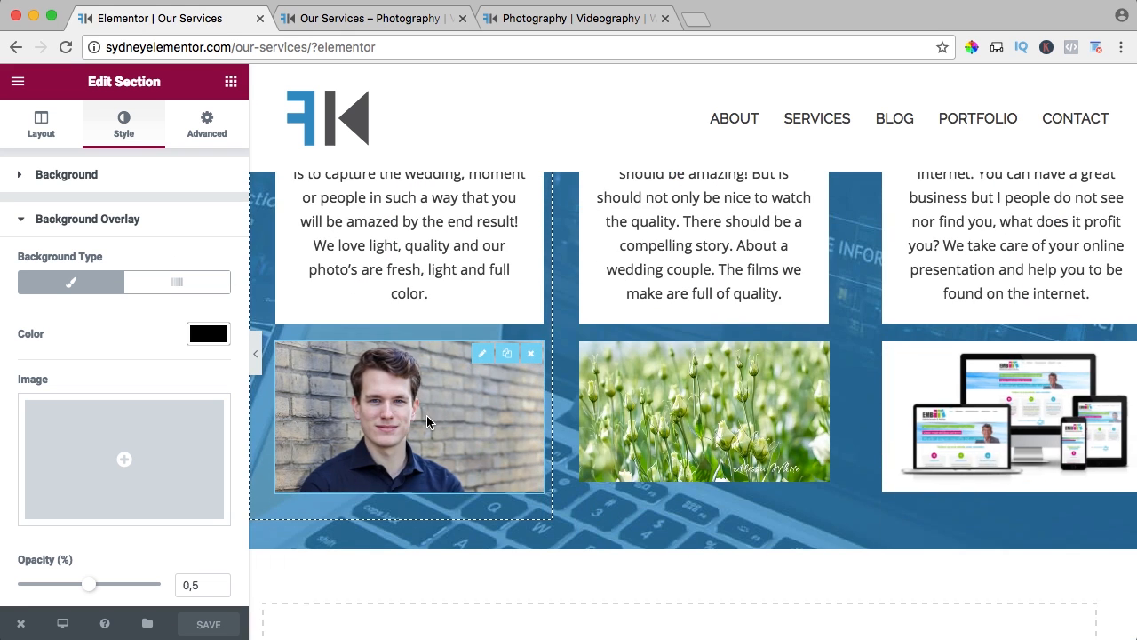
pyautogui.click(426, 415)
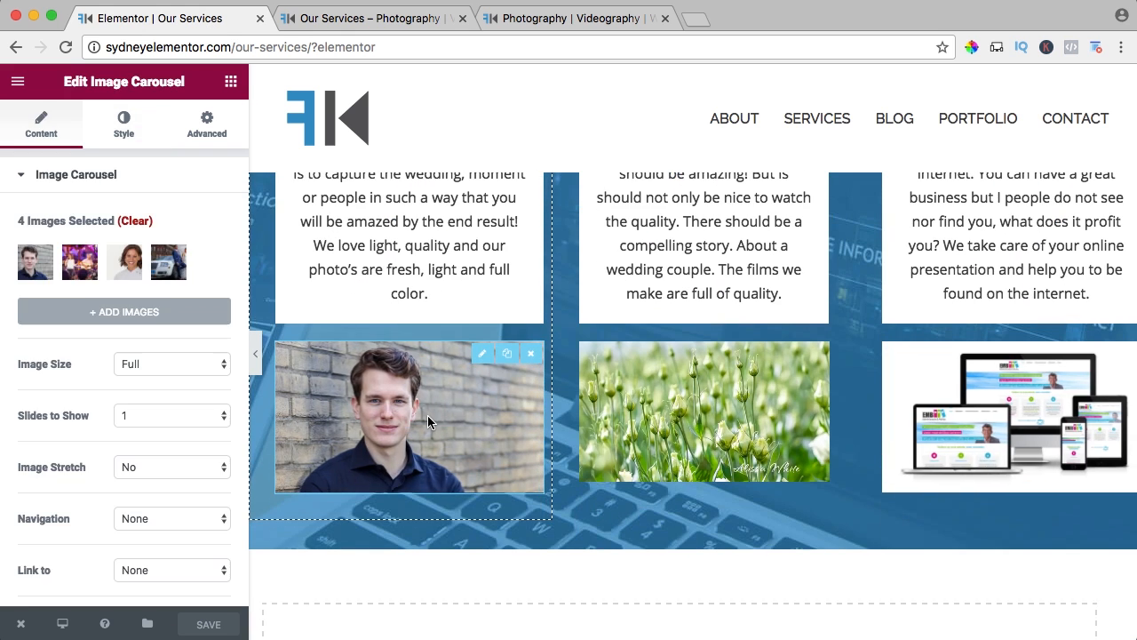
pyautogui.scroll(-2, 85, 375)
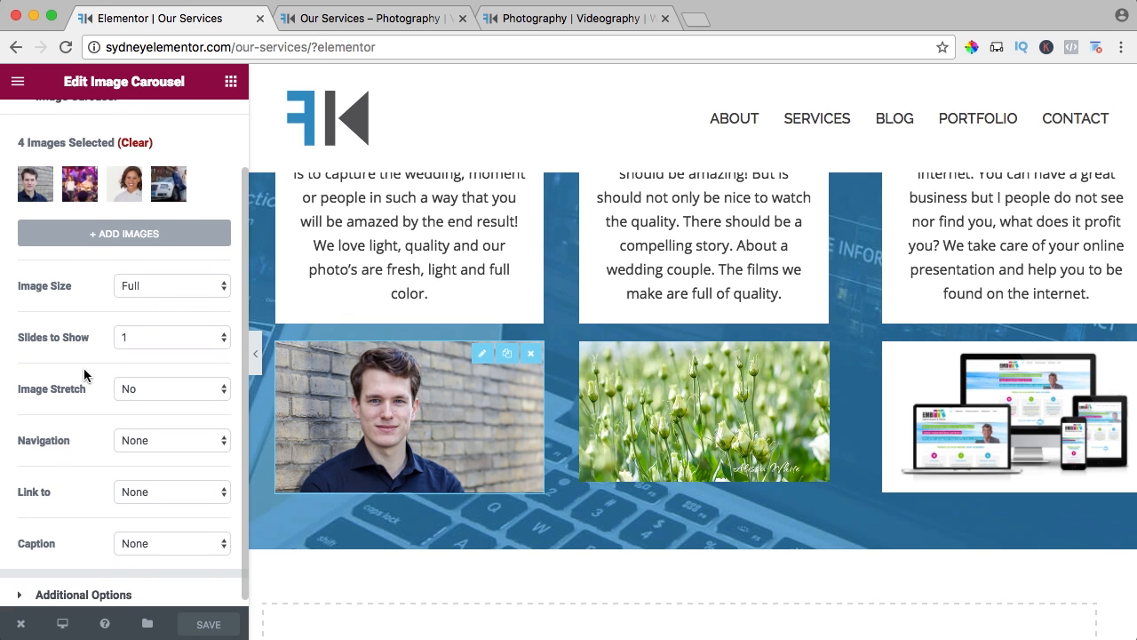
pyautogui.click(77, 588)
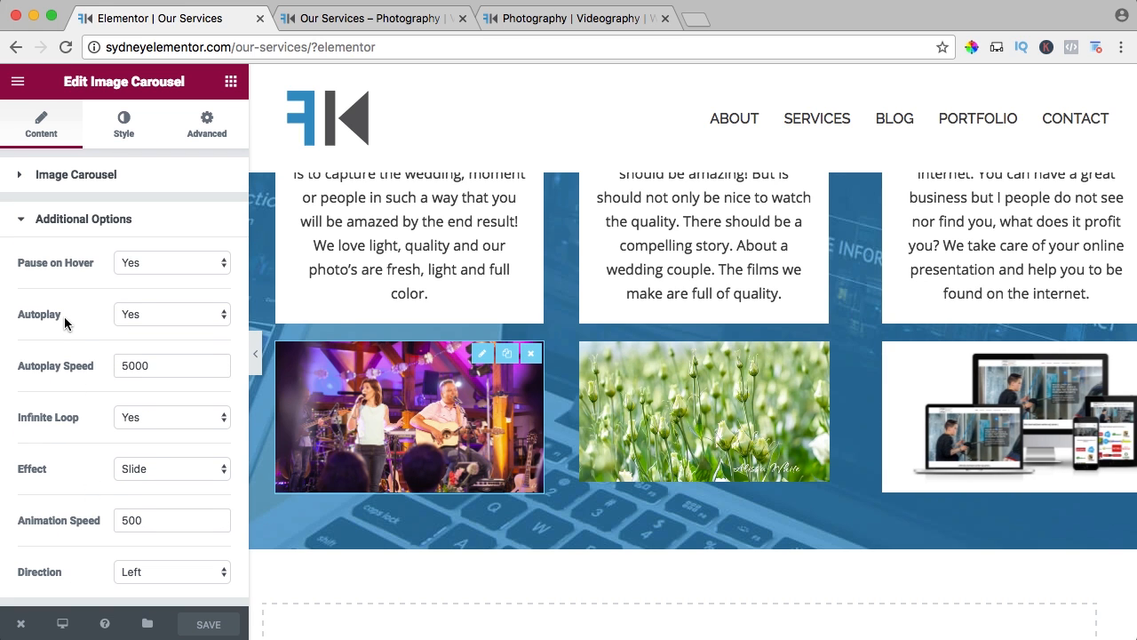
pyautogui.click(130, 267)
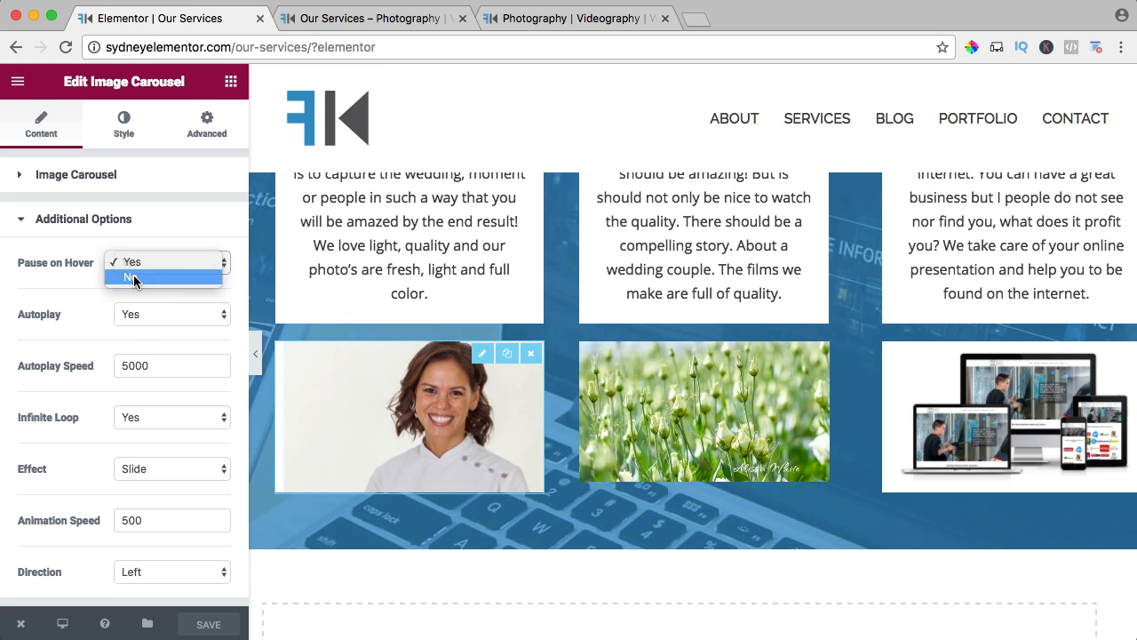
pyautogui.click(134, 278)
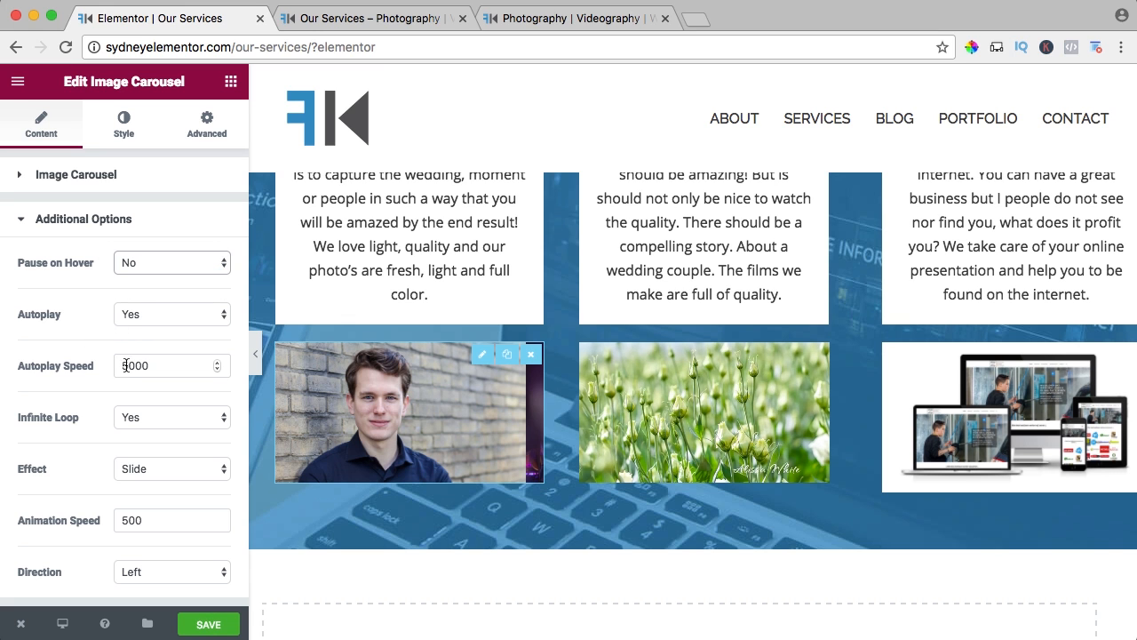
pyautogui.write('4')
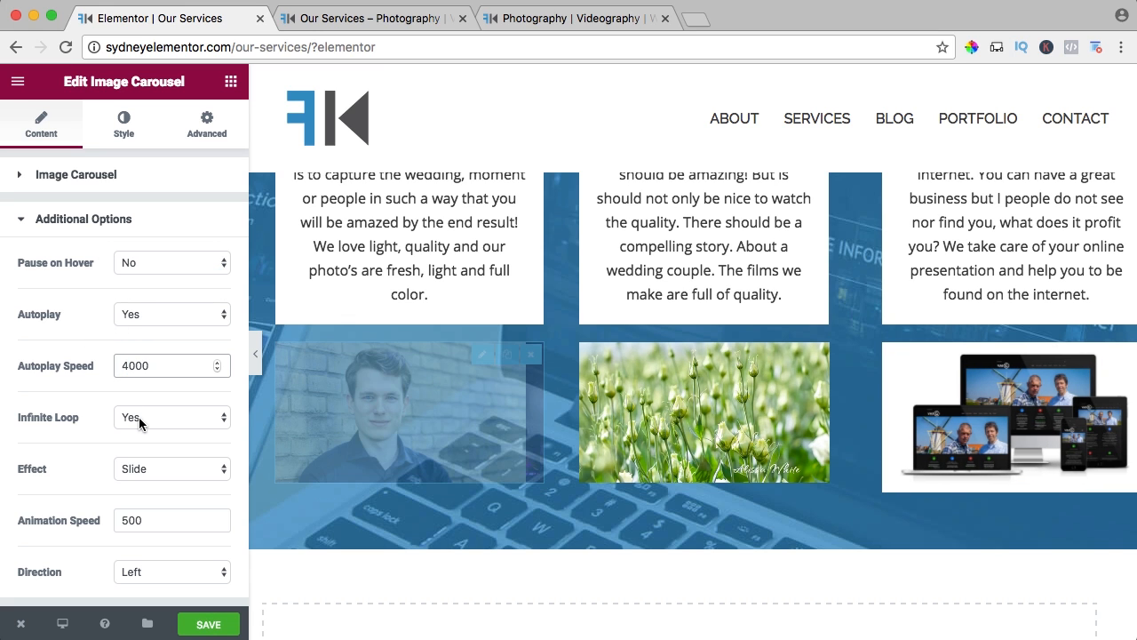
# Give the Photography carousel the Fade effect with an animation speed of 1500 and save the page.
pyautogui.click(133, 469)
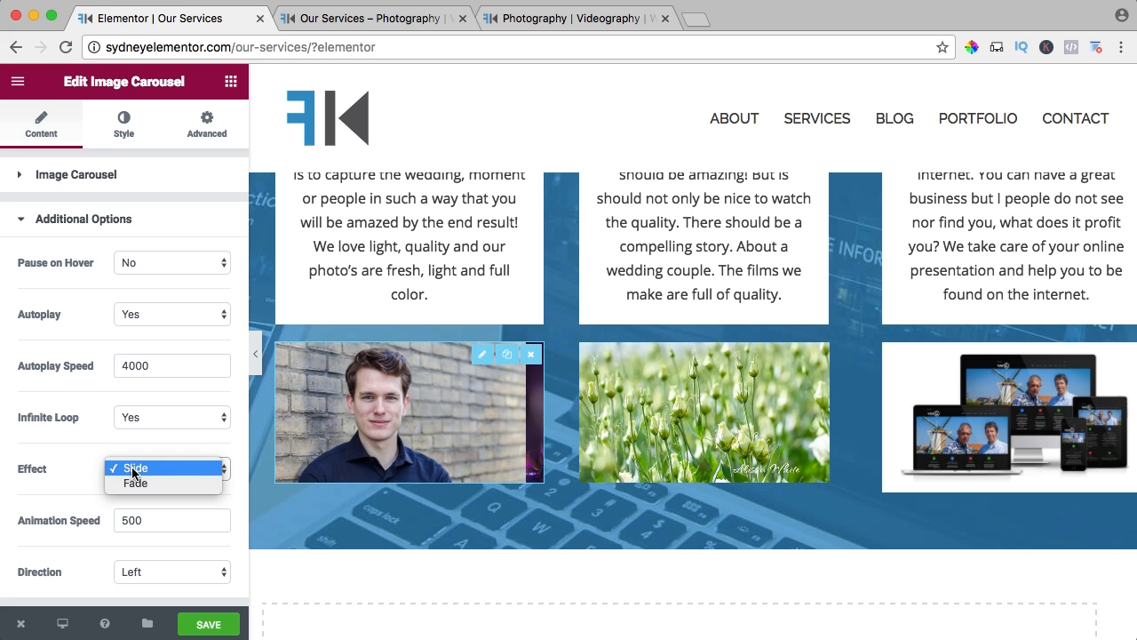
pyautogui.click(118, 488)
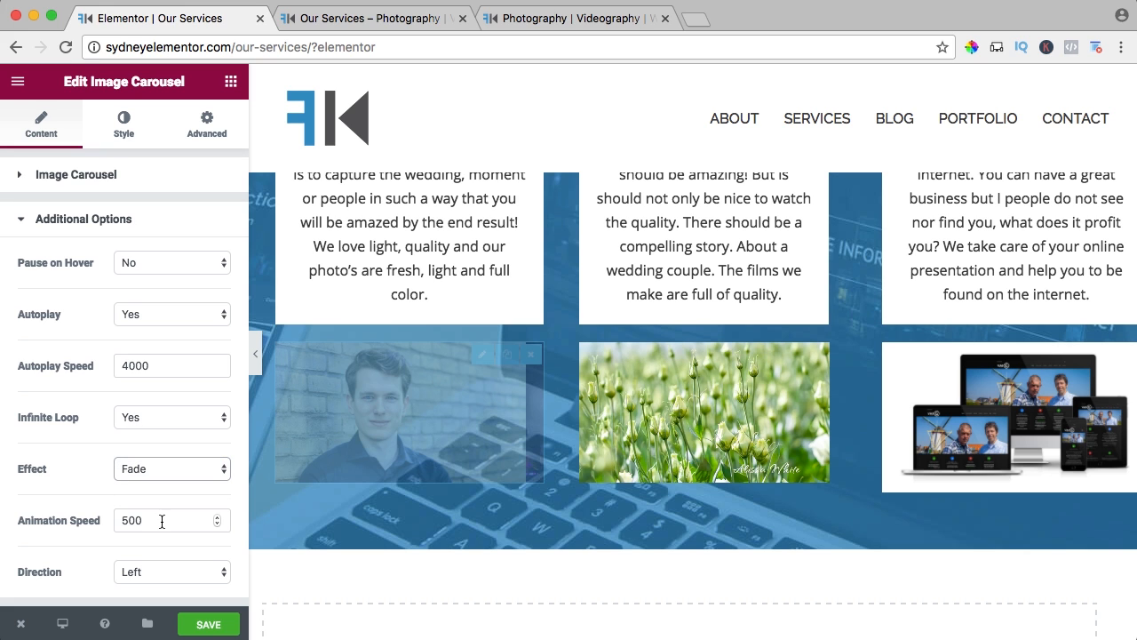
pyautogui.moveTo(161, 522); pyautogui.dragTo(114, 521)
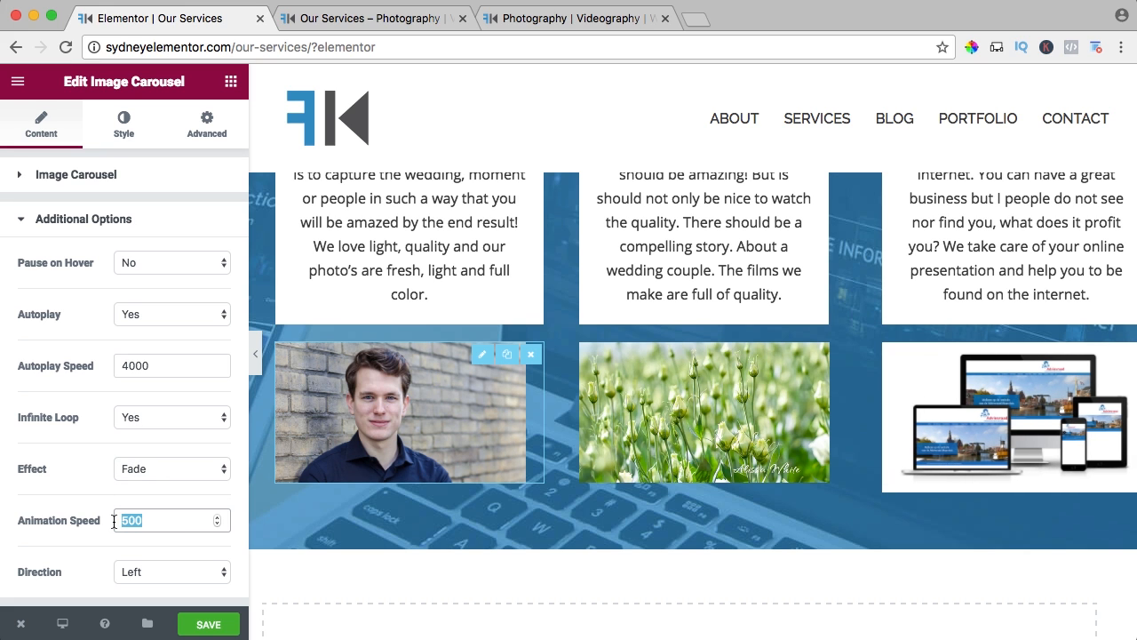
pyautogui.write('1')
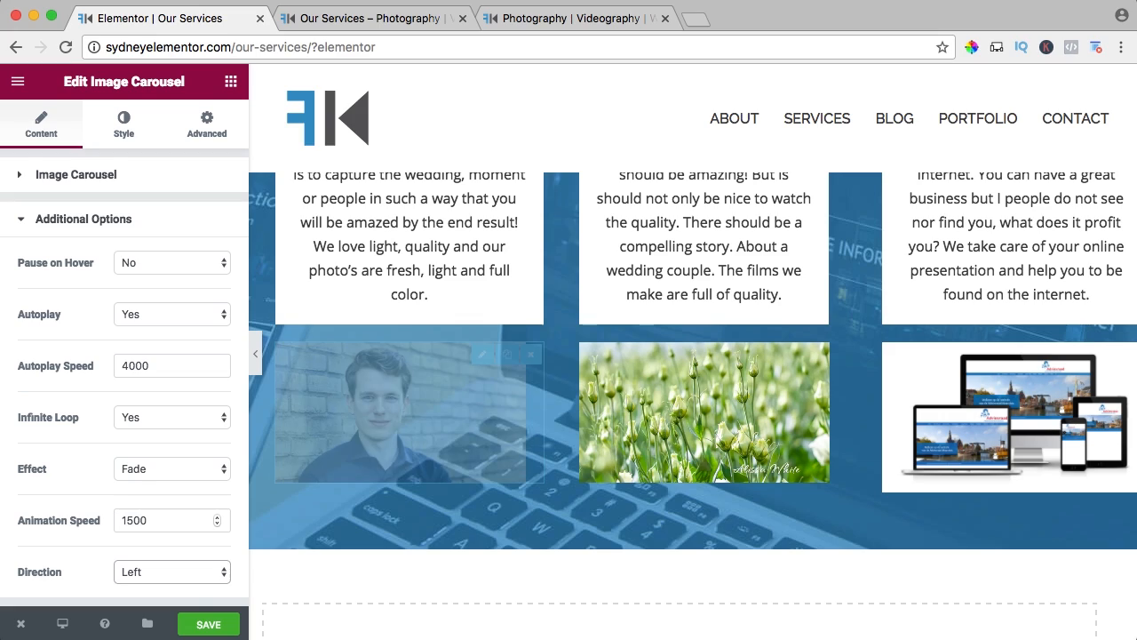
pyautogui.click(207, 625)
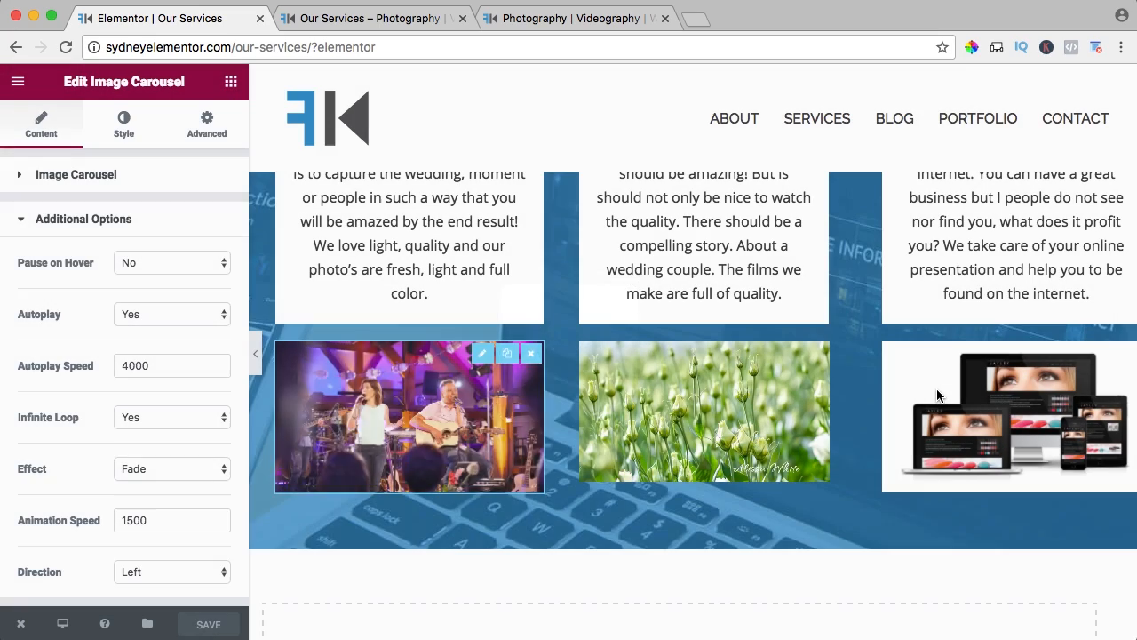
# Set the Webdesign carousel to autoplay speed 4000, Fade effect and animation speed 1500, and save the page.
pyautogui.click(962, 413)
pyautogui.scroll(-2, 106, 351)
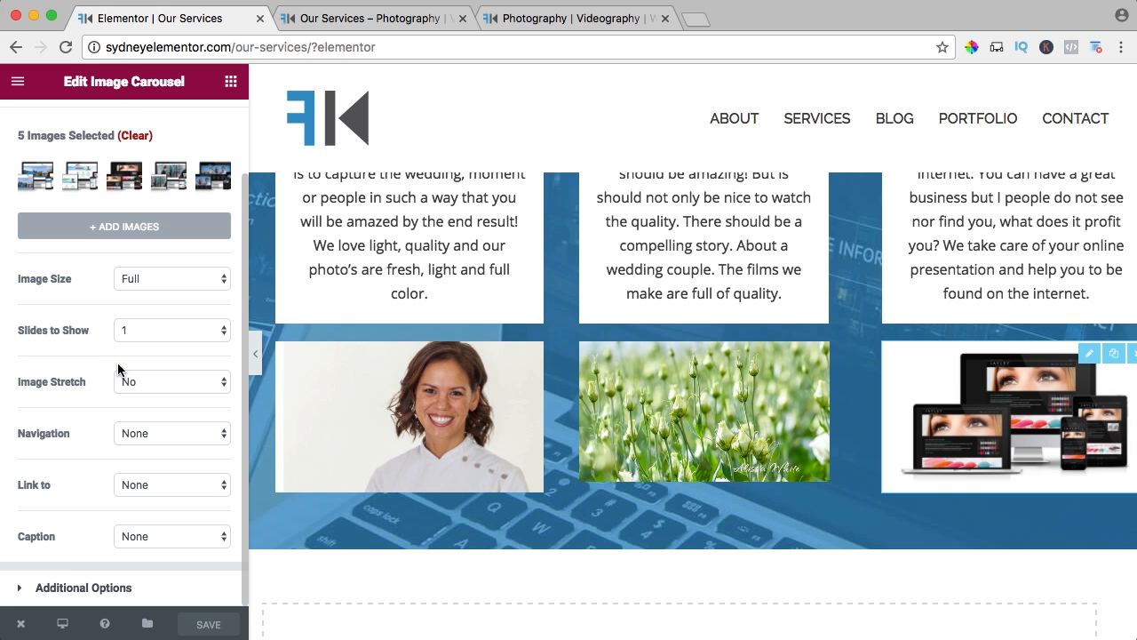
pyautogui.click(54, 590)
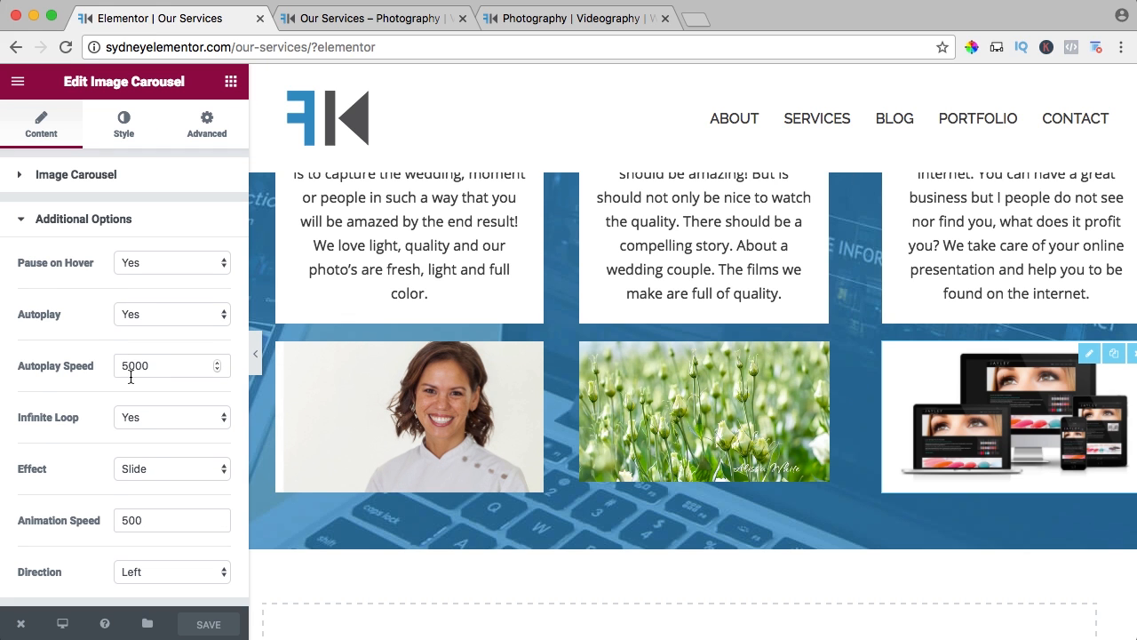
pyautogui.write('4')
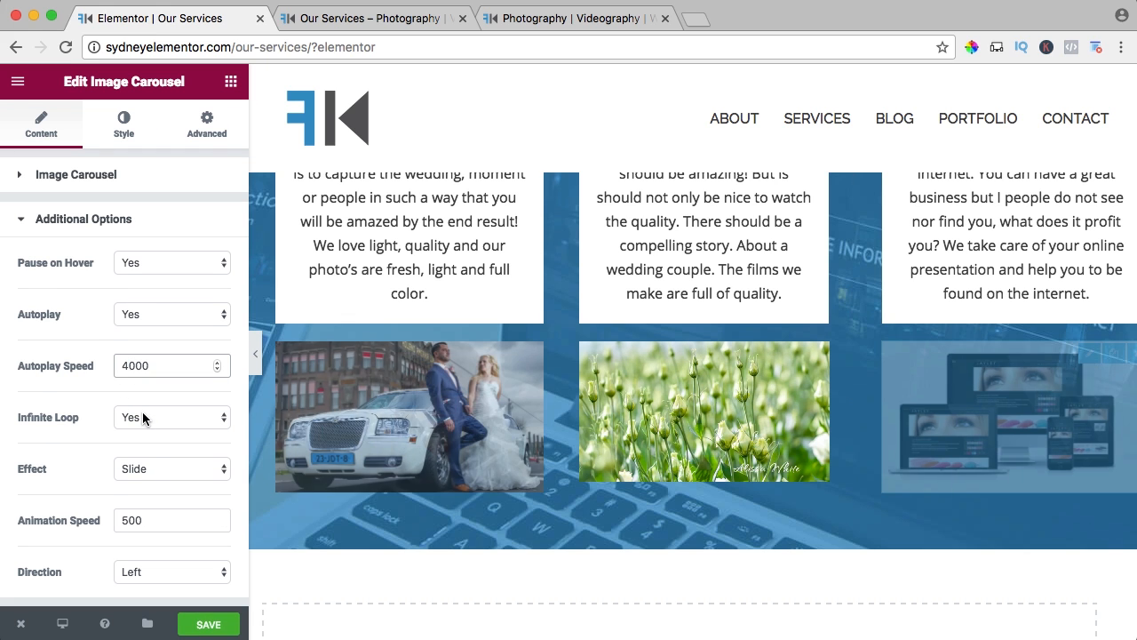
pyautogui.click(139, 471)
pyautogui.click(136, 484)
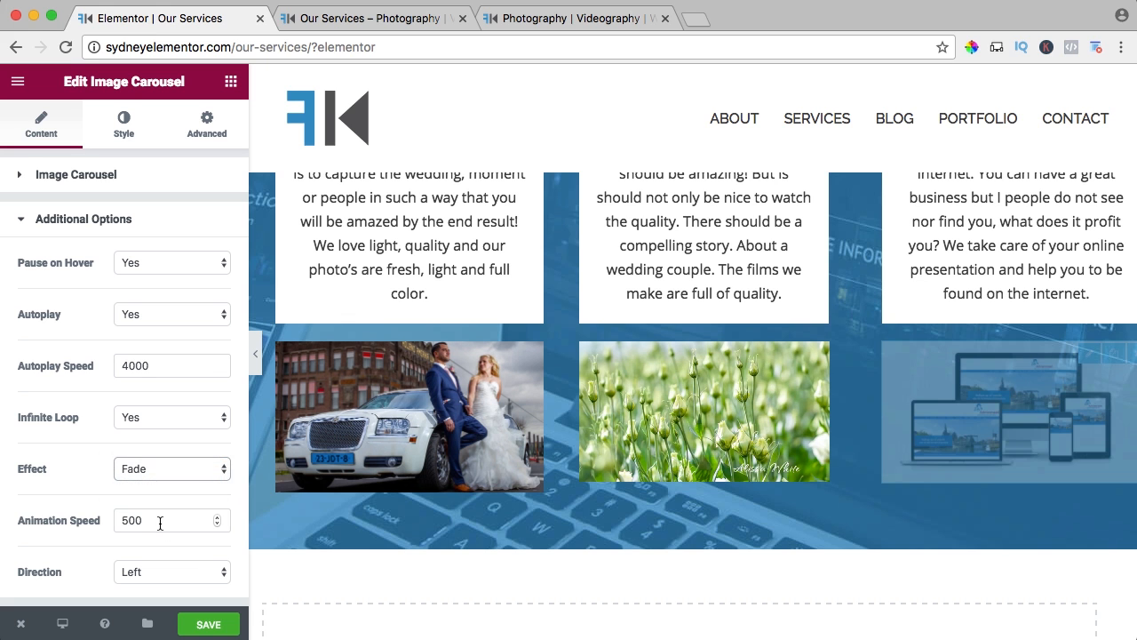
pyautogui.write('1')
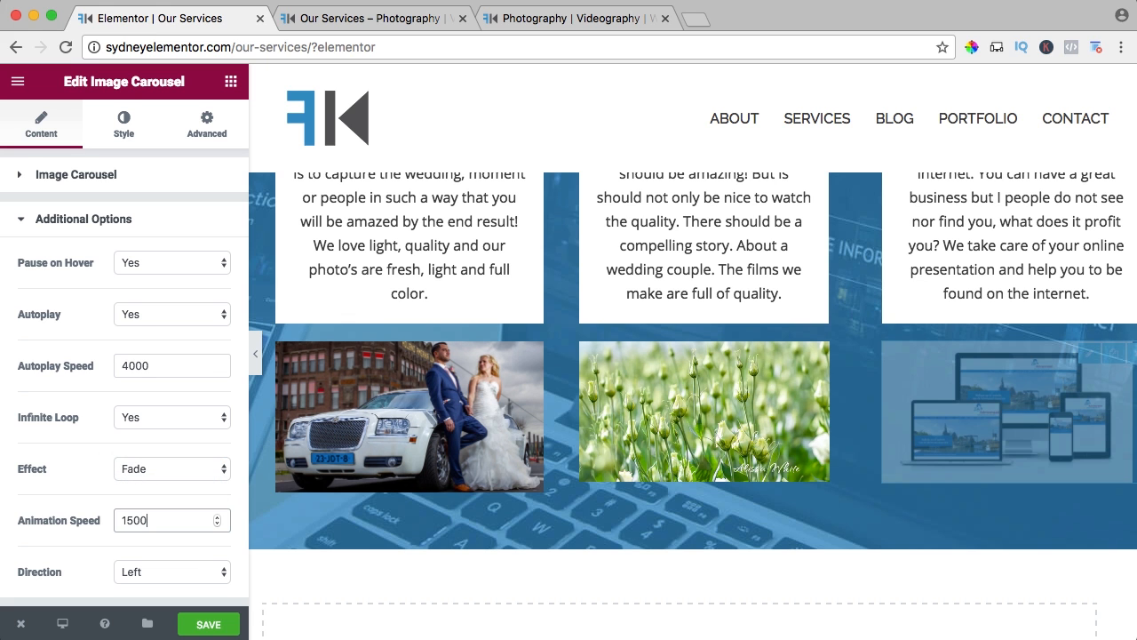
pyautogui.click(212, 624)
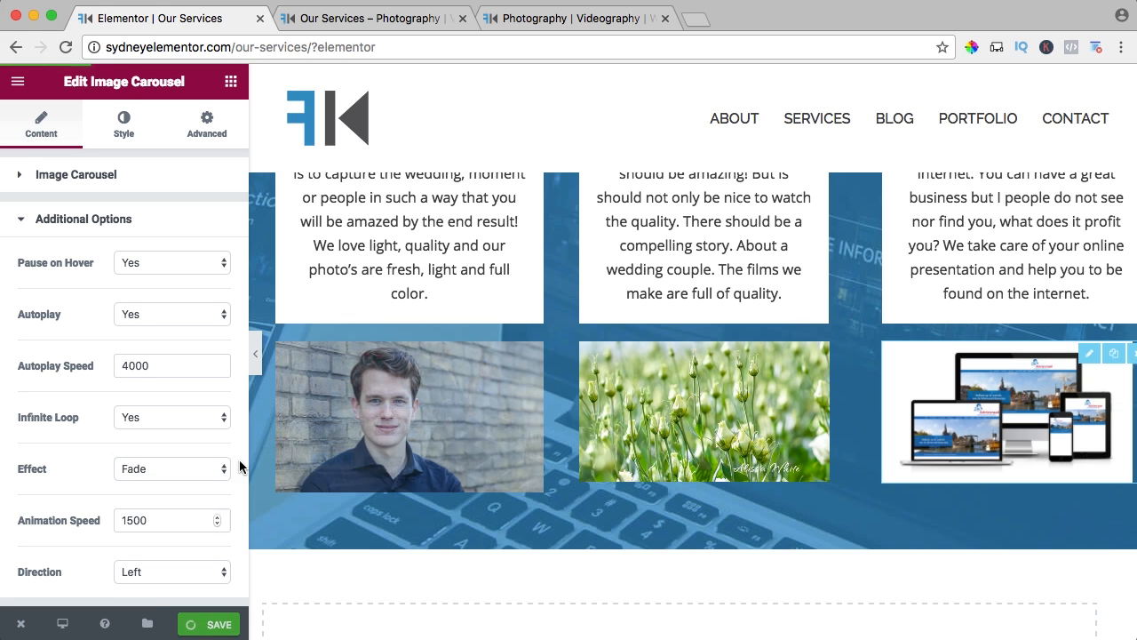
# Reload the live Our Services page and look over it from the header.
pyautogui.click(345, 19)
pyautogui.scroll(5, 375, 342)
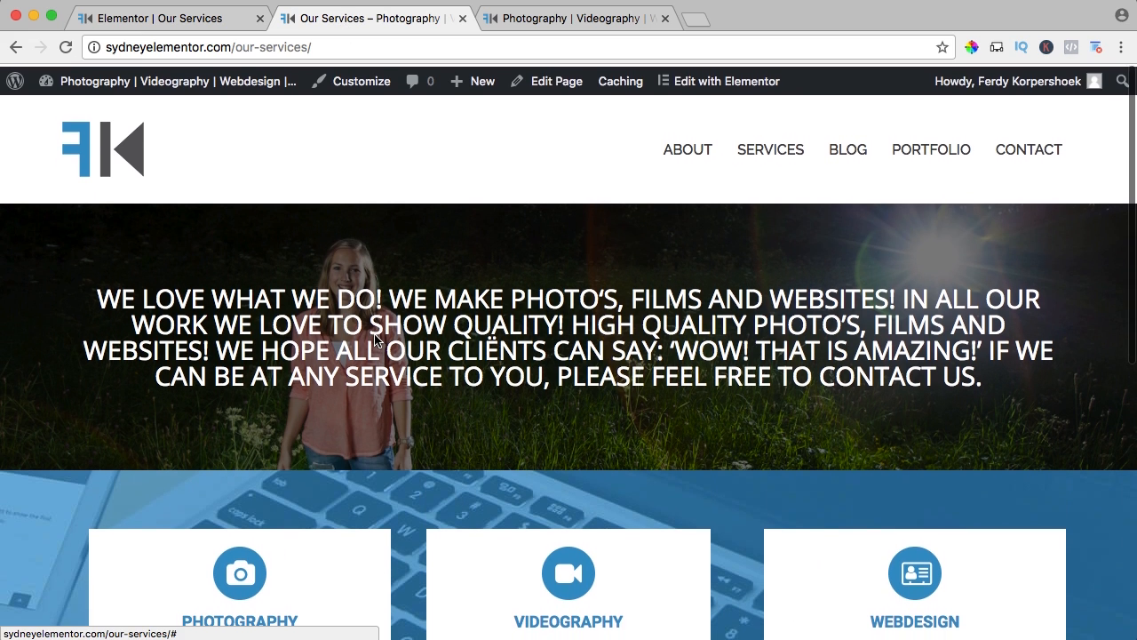
pyautogui.press('super+r')
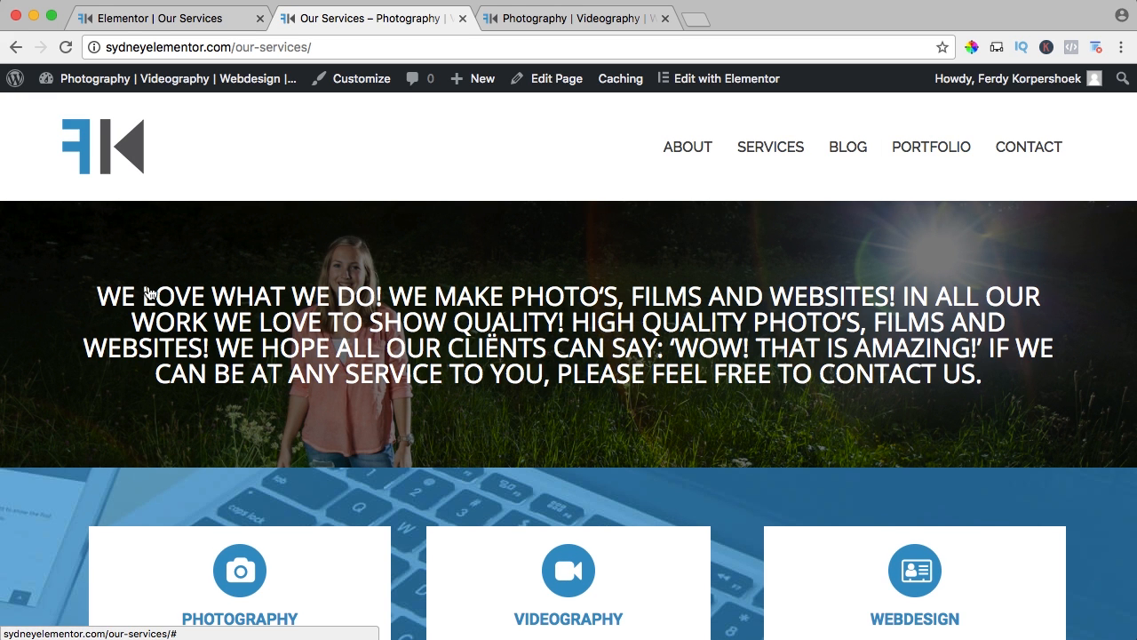
# Return to the Elementor editor and add a Button widget beneath the Photography image carousel.
pyautogui.scroll(-5, 520, 355)
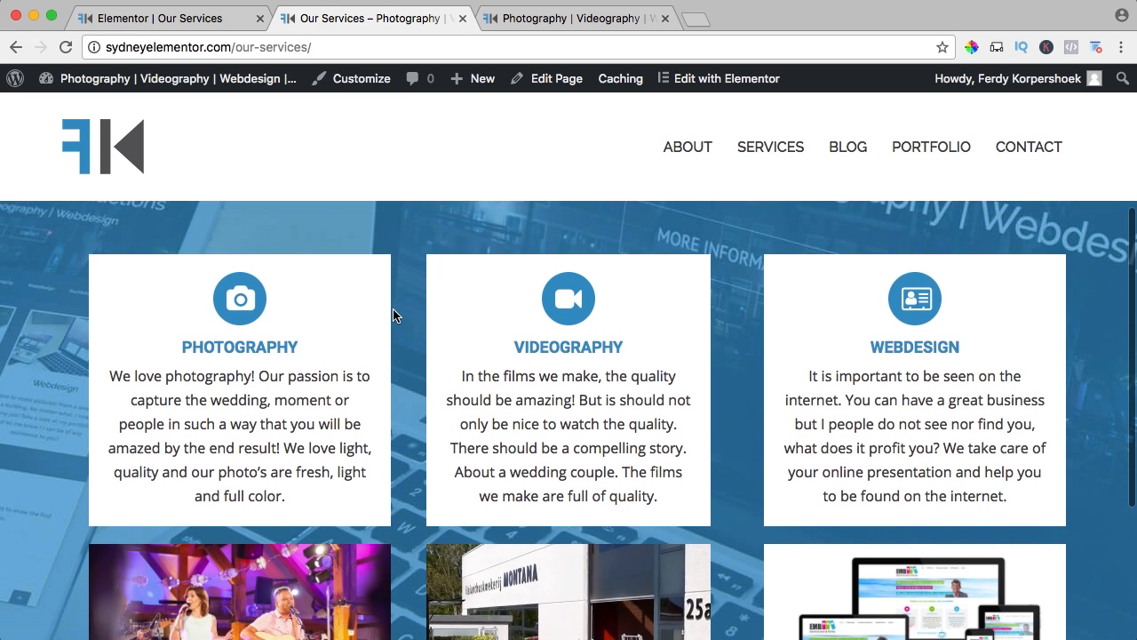
pyautogui.scroll(-3, 394, 310)
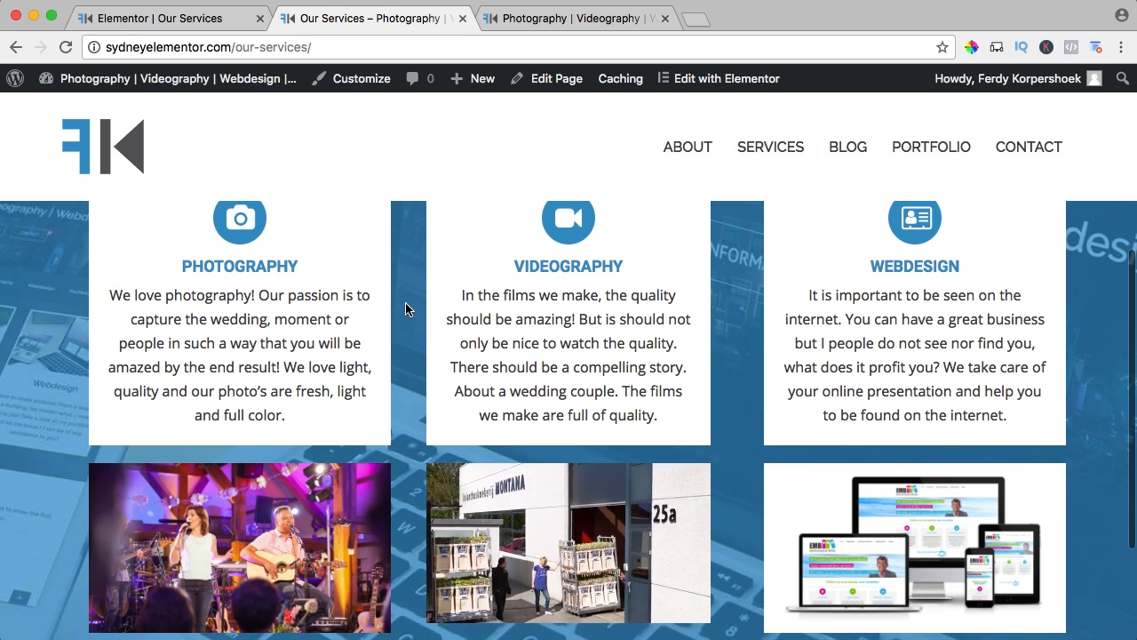
pyautogui.scroll(-1, 408, 306)
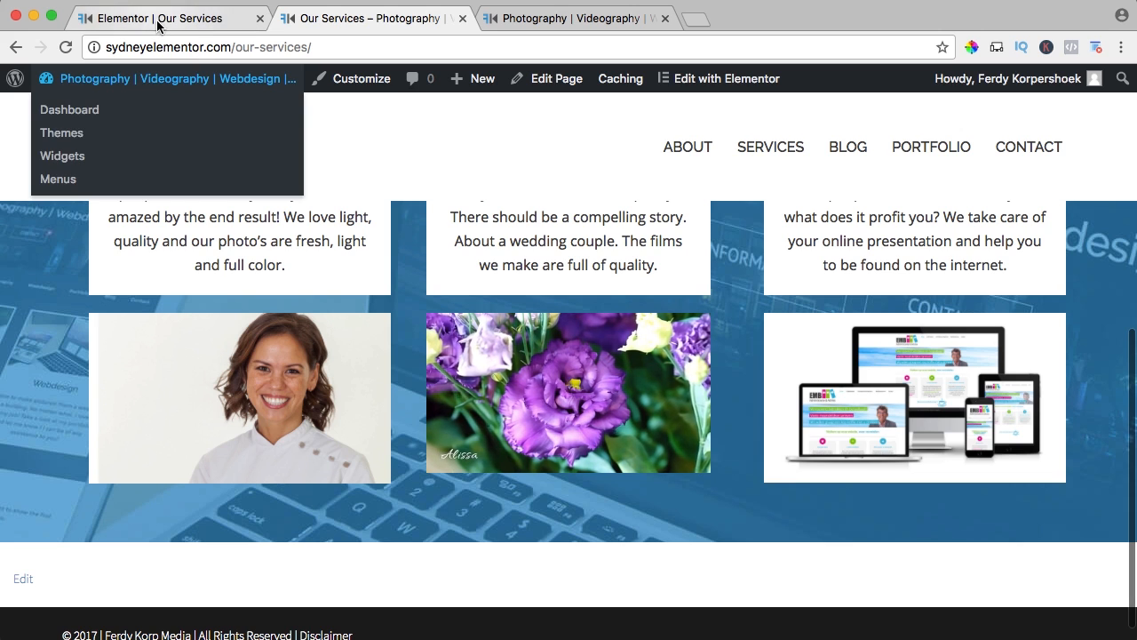
pyautogui.click(157, 19)
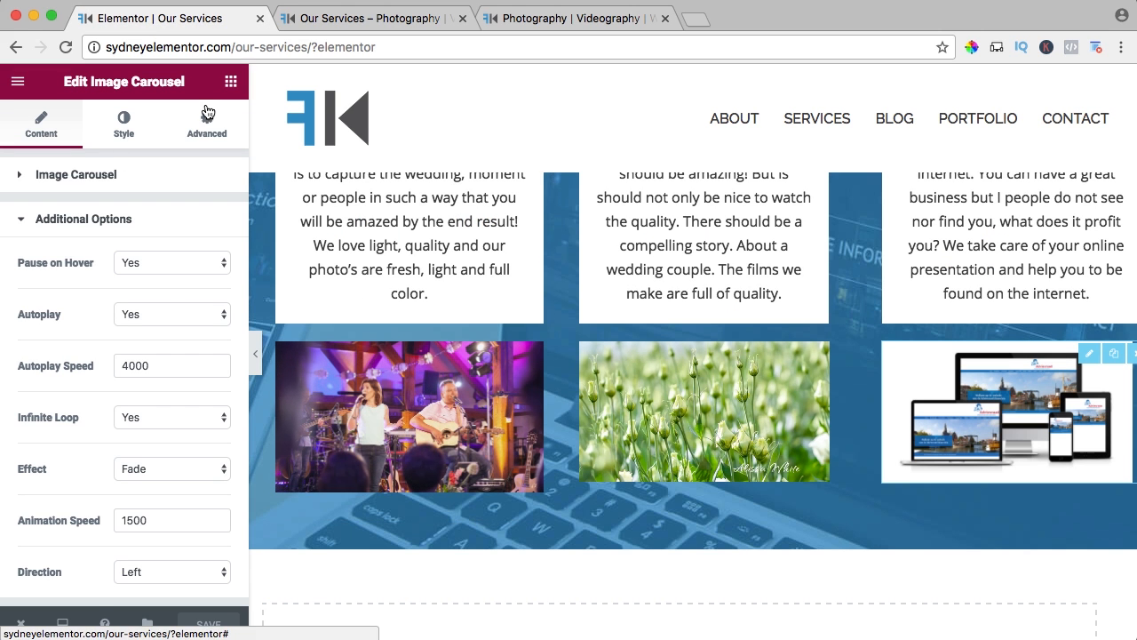
pyautogui.click(230, 82)
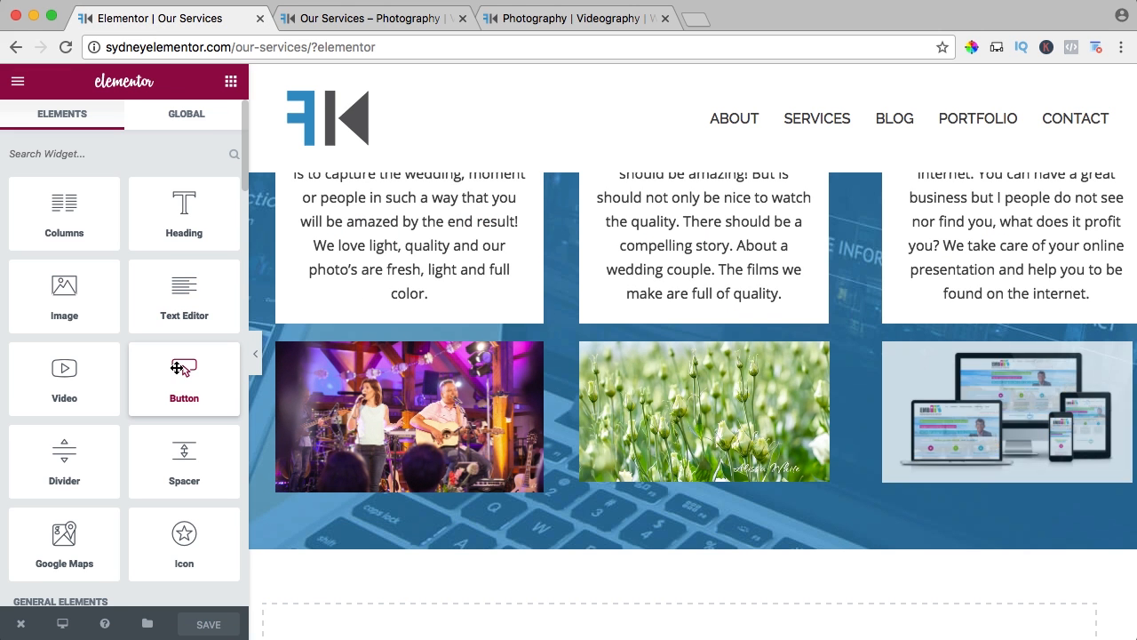
pyautogui.moveTo(184, 373); pyautogui.dragTo(382, 506)
pyautogui.click(155, 218)
pyautogui.click(155, 218)
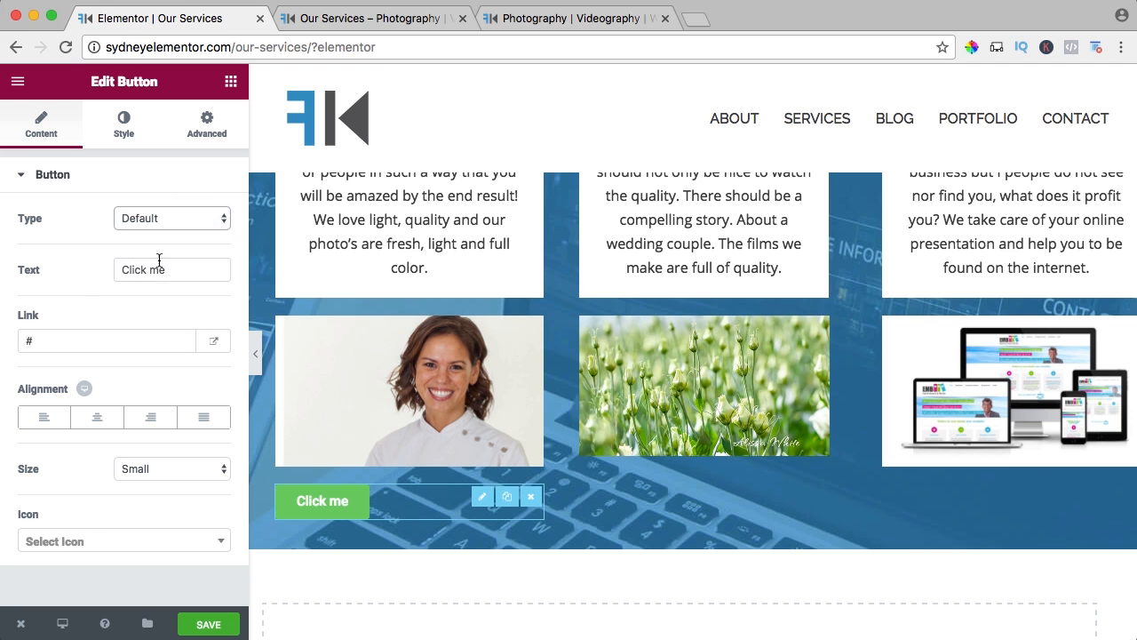
# Set the Photography button's text to More Information and its link to #photography, and center it.
pyautogui.tripleClick(168, 269)
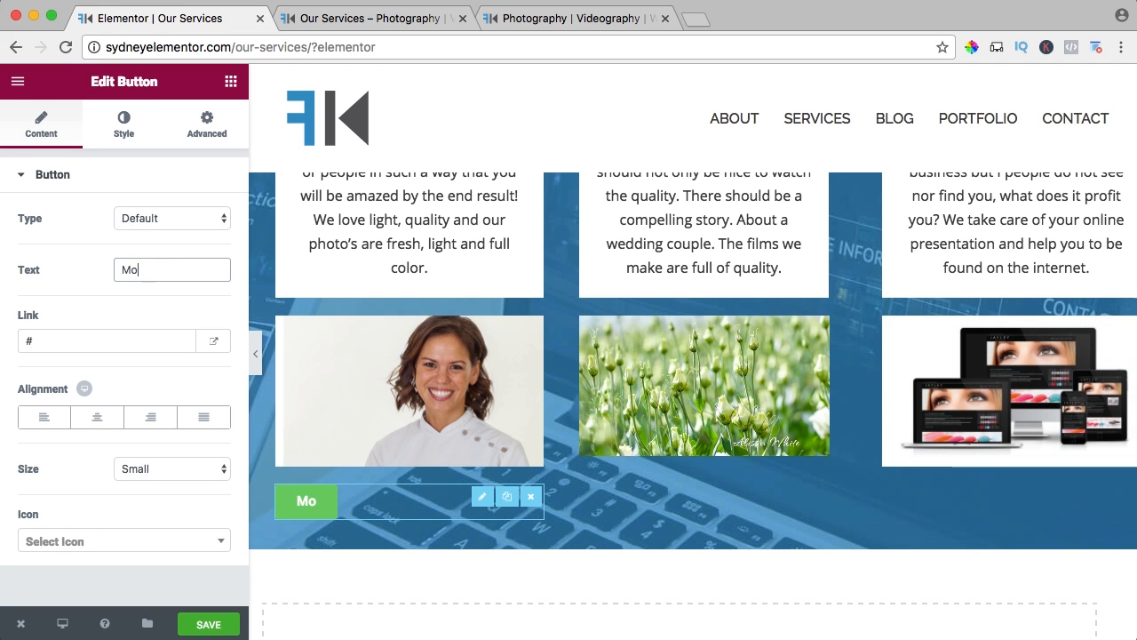
pyautogui.write('More Information')
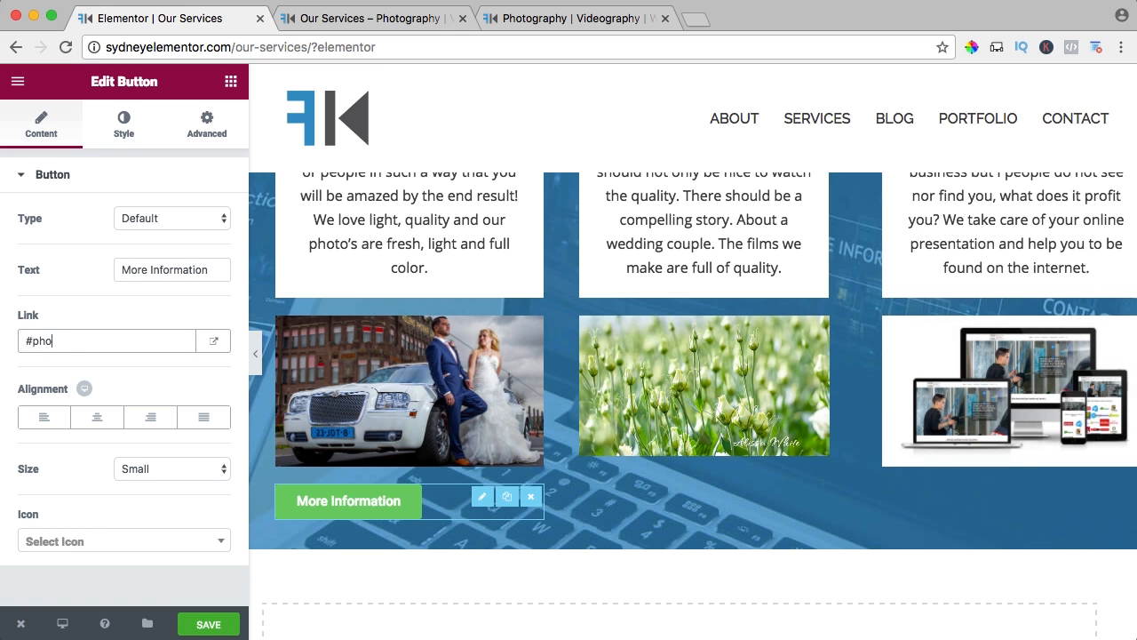
pyautogui.write('photography')
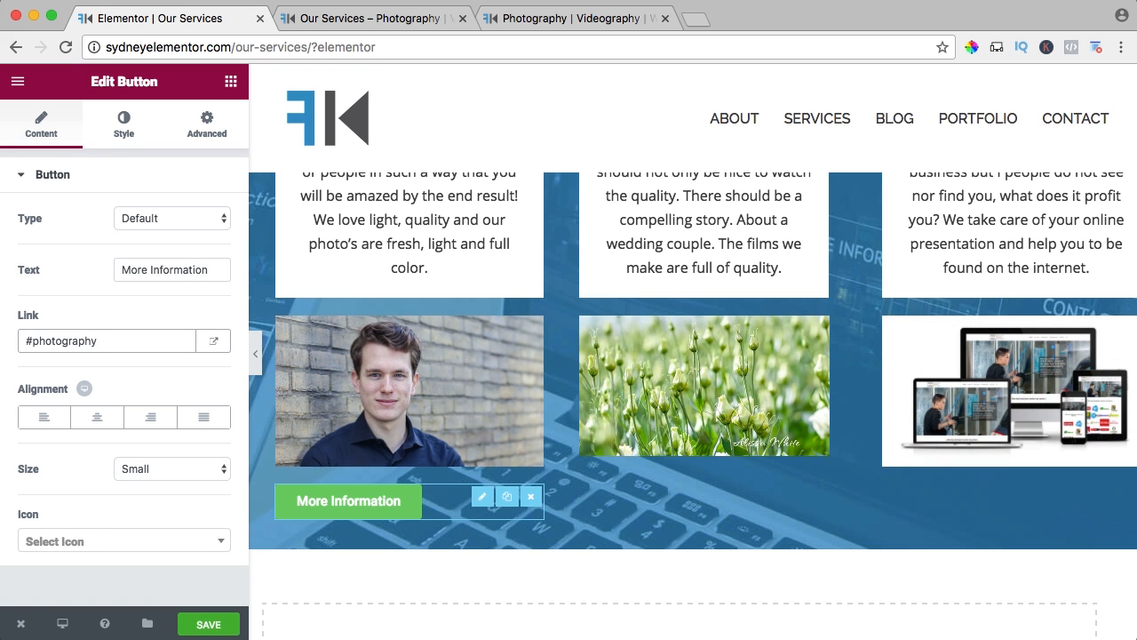
pyautogui.click(96, 417)
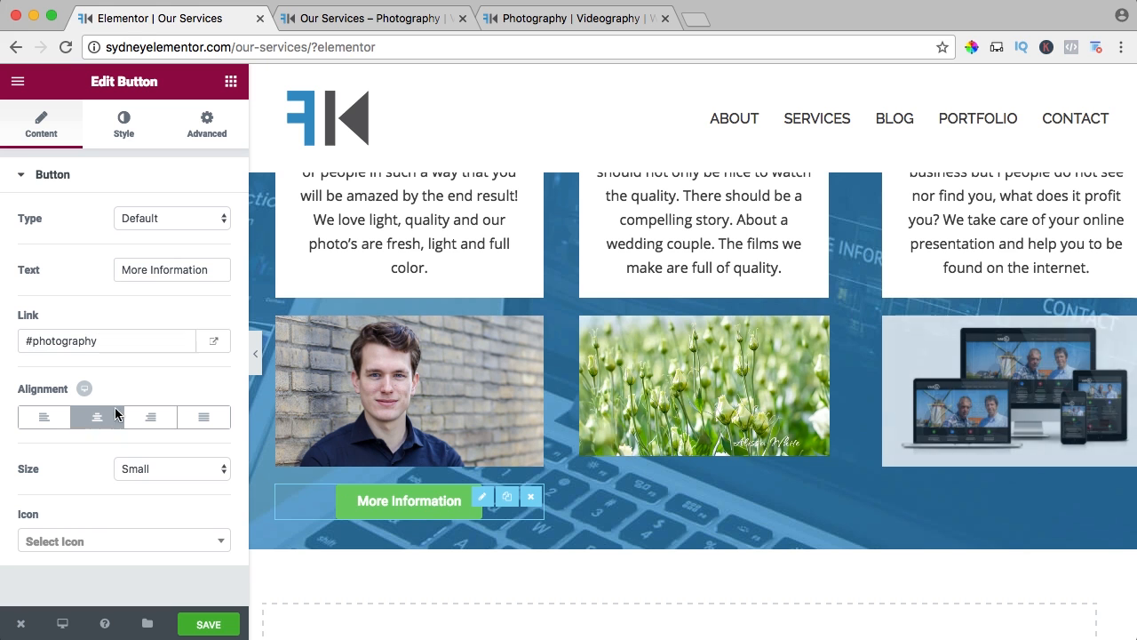
pyautogui.click(145, 466)
pyautogui.click(94, 465)
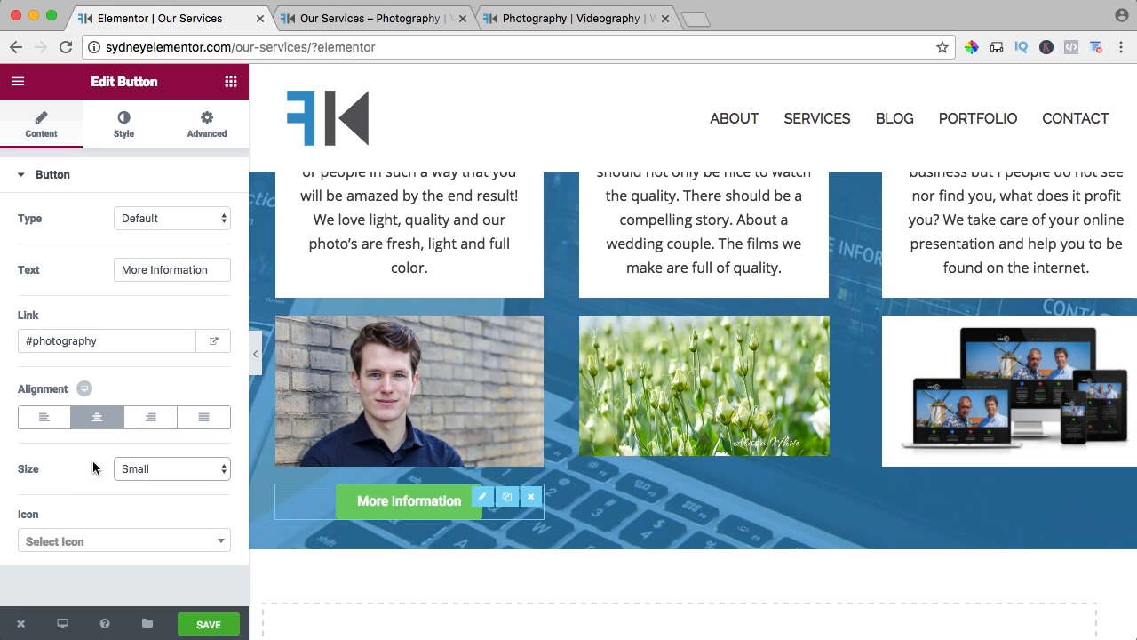
# Search the button icons for camera and give the Photography button the camera icon.
pyautogui.click(96, 543)
pyautogui.write('c')
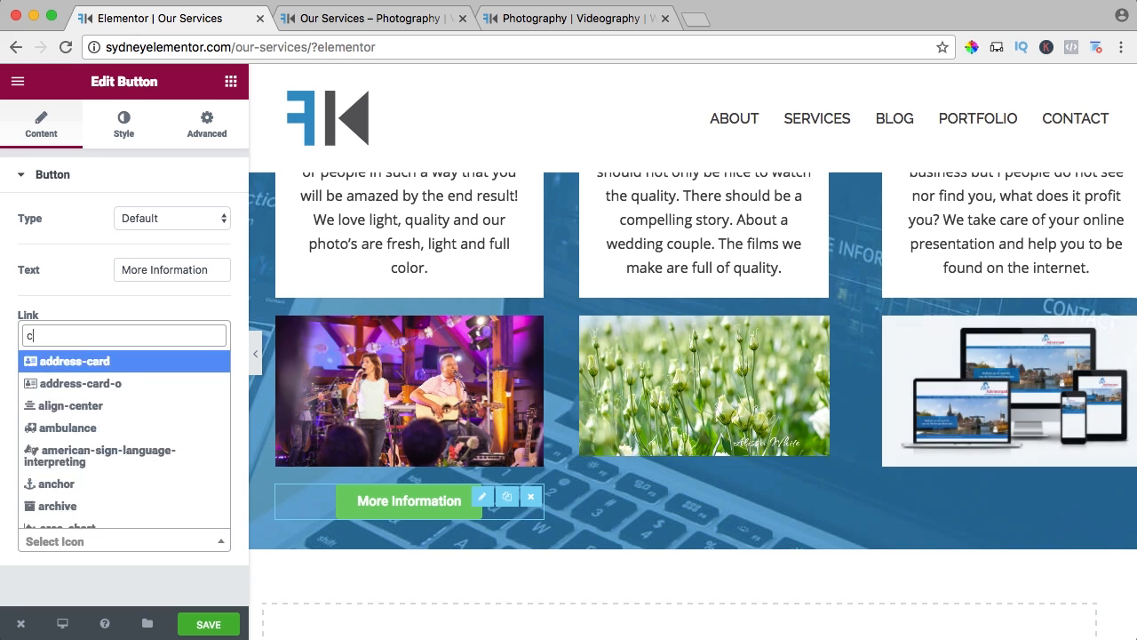
pyautogui.write('amera')
pyautogui.click(50, 471)
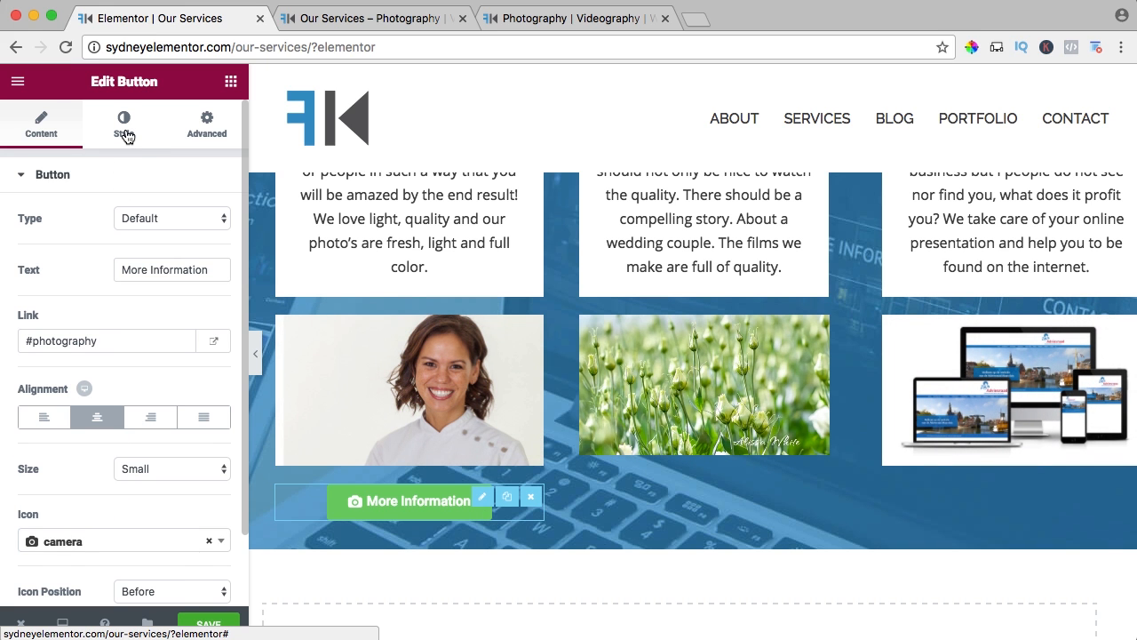
# Set the Photography button's text color to white (#ffffff) and make its background color fully transparent.
pyautogui.click(126, 136)
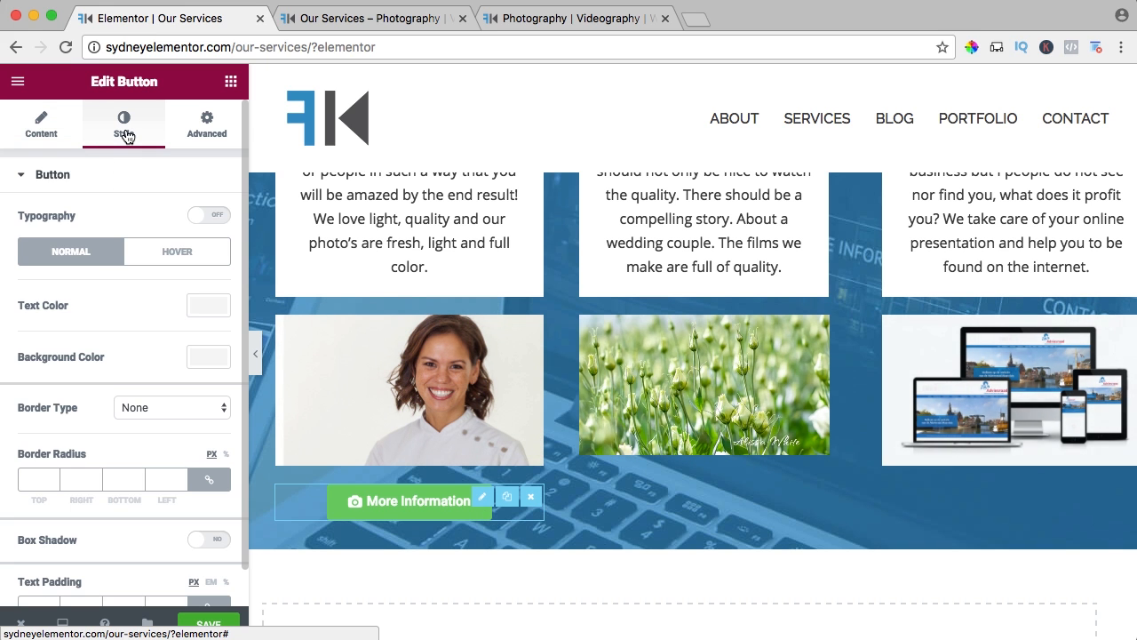
pyautogui.click(209, 306)
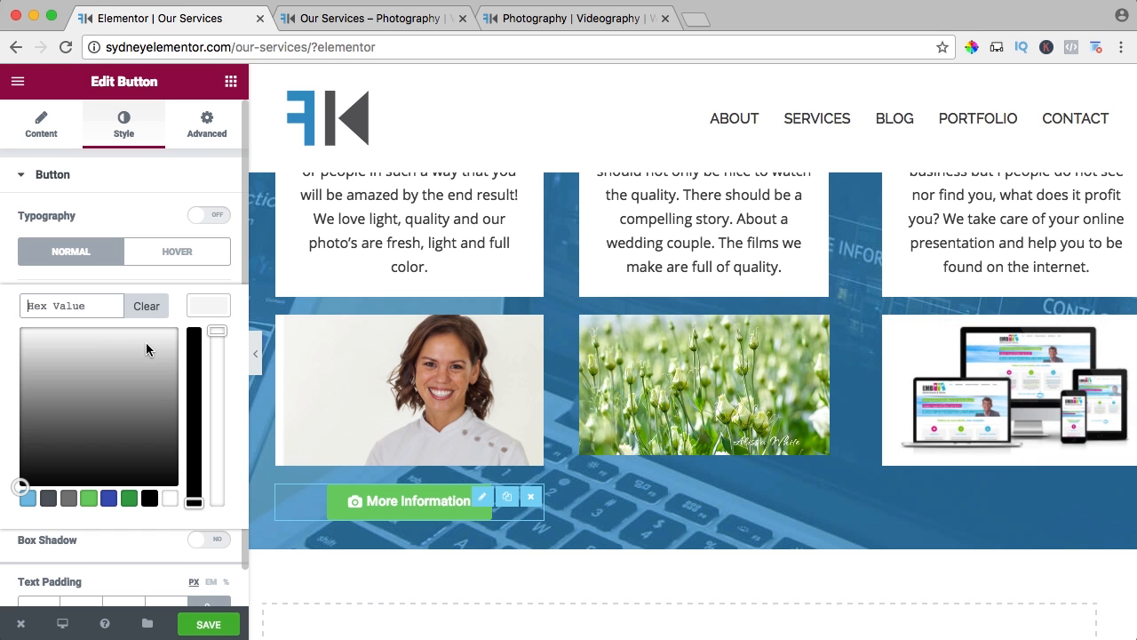
pyautogui.click(170, 499)
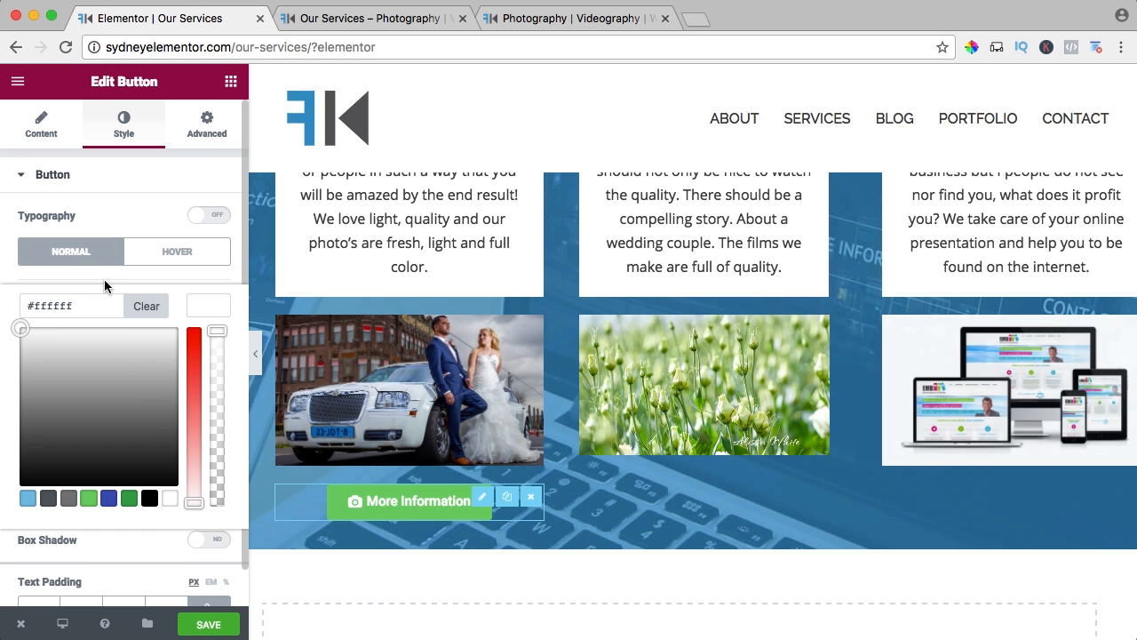
pyautogui.click(197, 311)
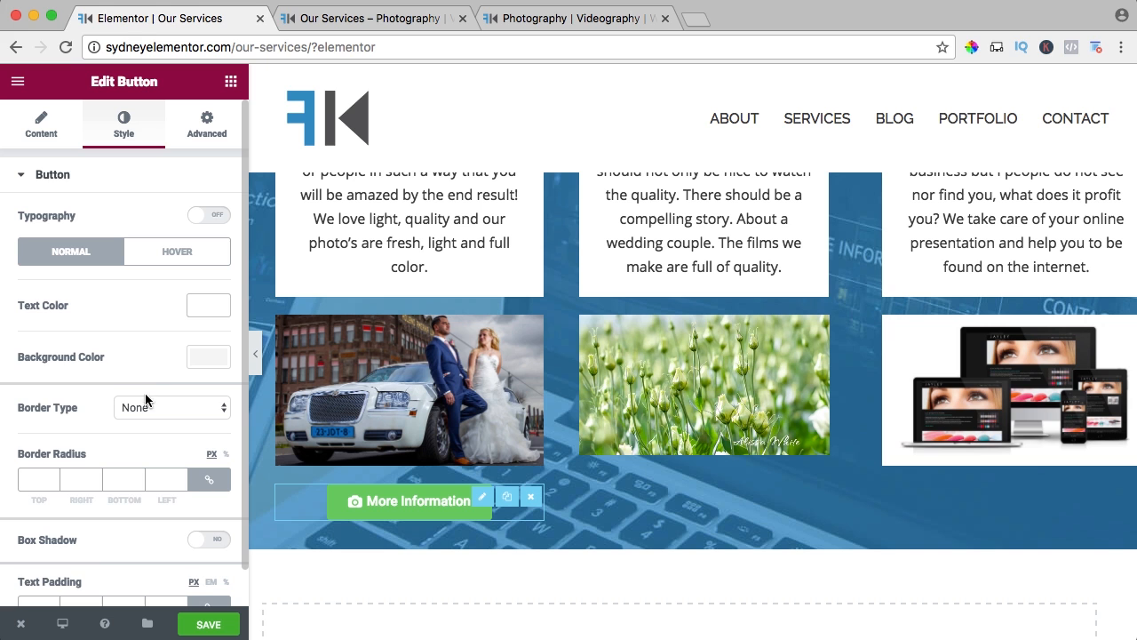
pyautogui.click(200, 360)
pyautogui.moveTo(217, 382); pyautogui.dragTo(214, 570)
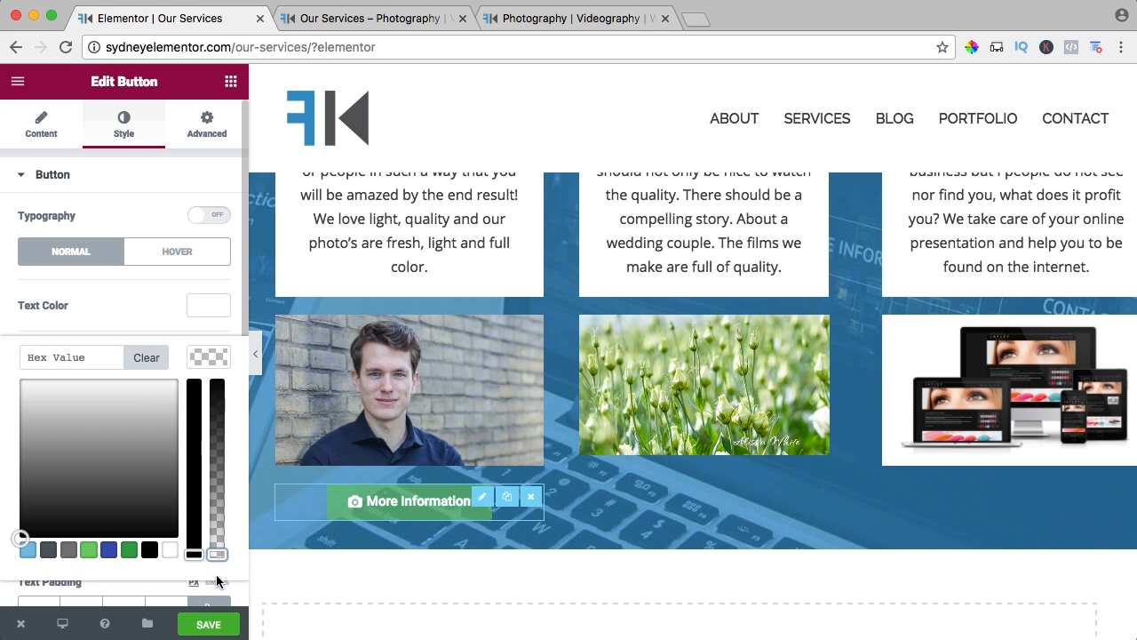
pyautogui.click(197, 360)
pyautogui.scroll(-1, 165, 382)
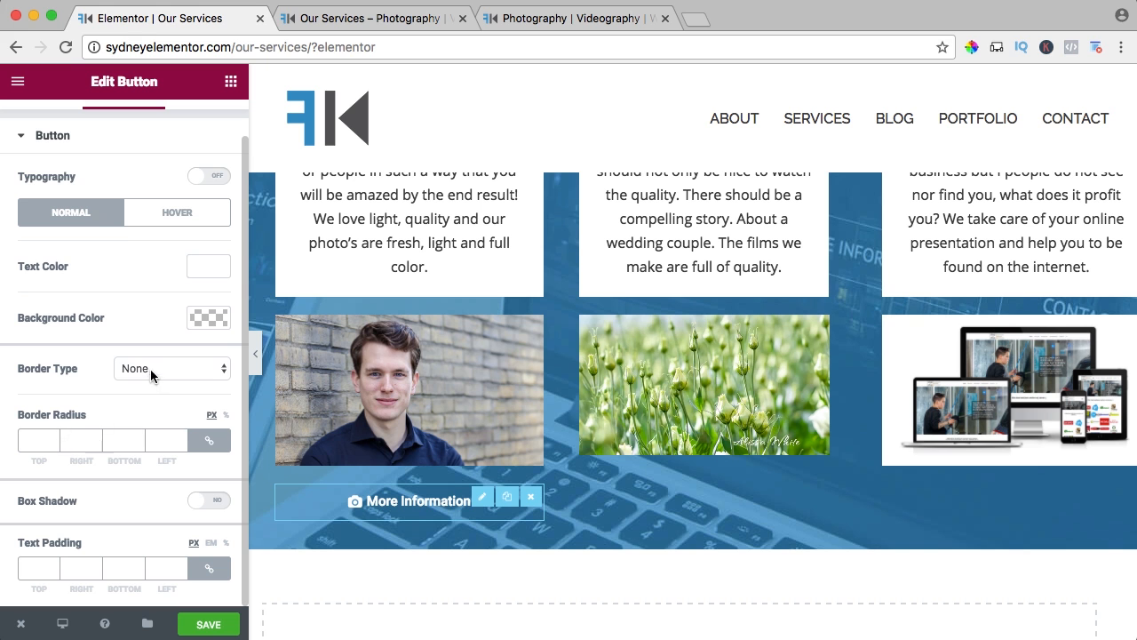
# Give the Photography button a Solid border and the Shrink hover animation.
pyautogui.click(150, 369)
pyautogui.click(145, 382)
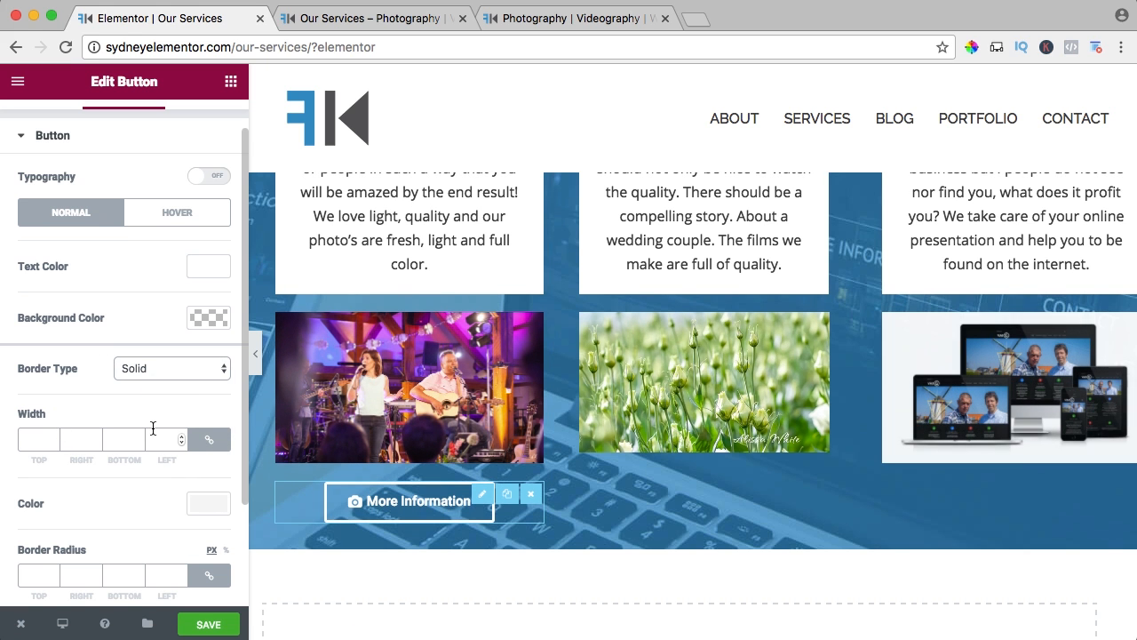
pyautogui.scroll(1, 113, 375)
pyautogui.scroll(-2, 142, 266)
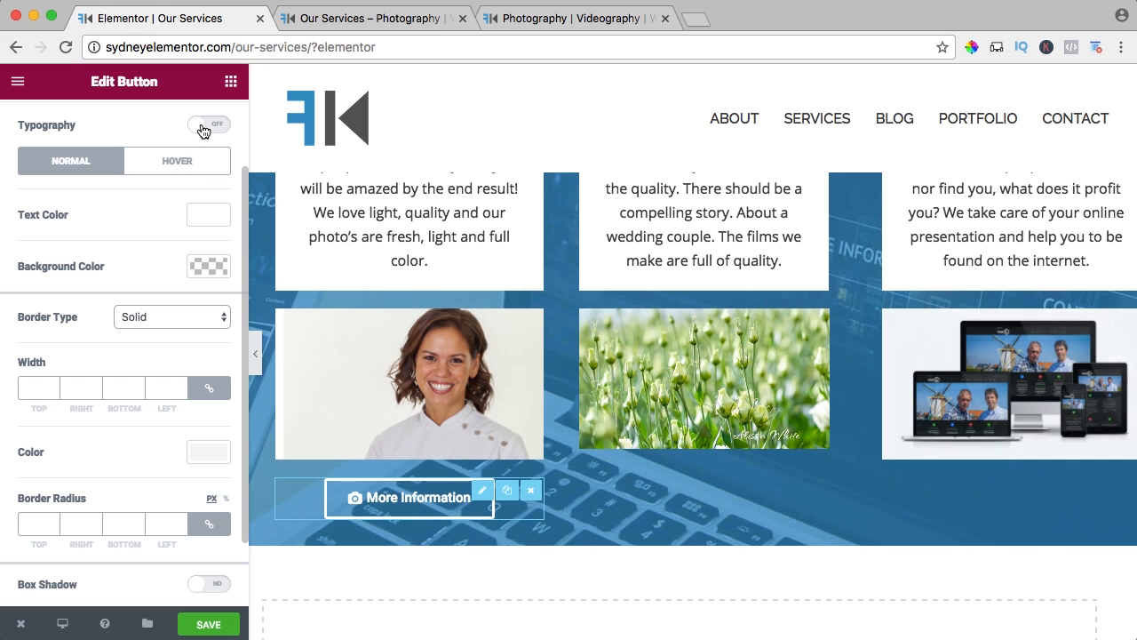
pyautogui.click(180, 158)
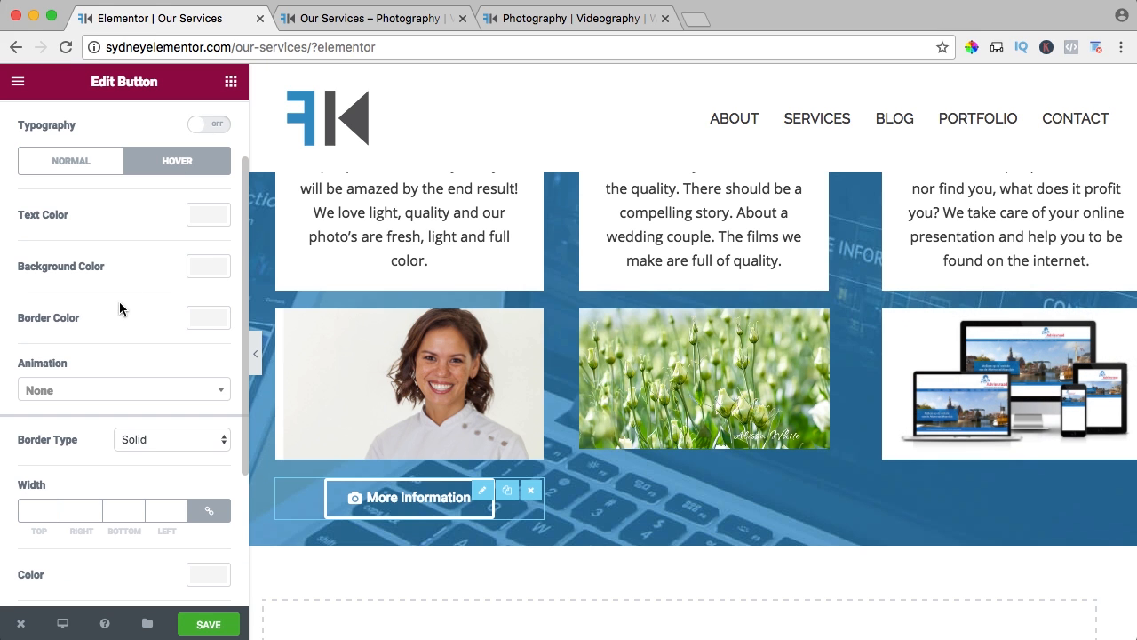
pyautogui.click(87, 390)
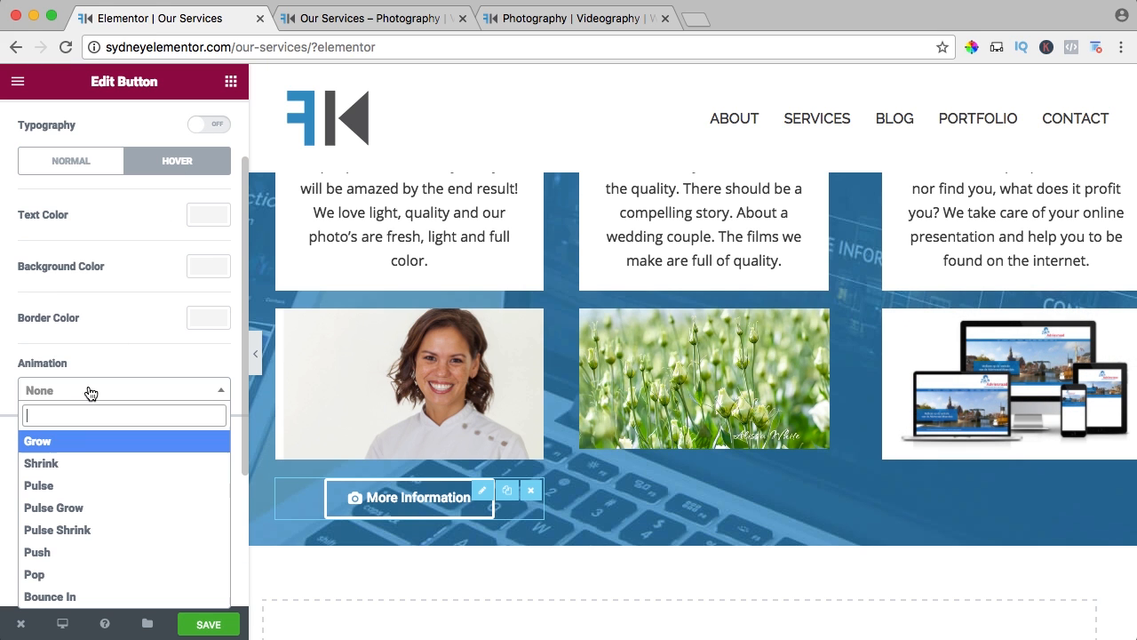
pyautogui.click(72, 463)
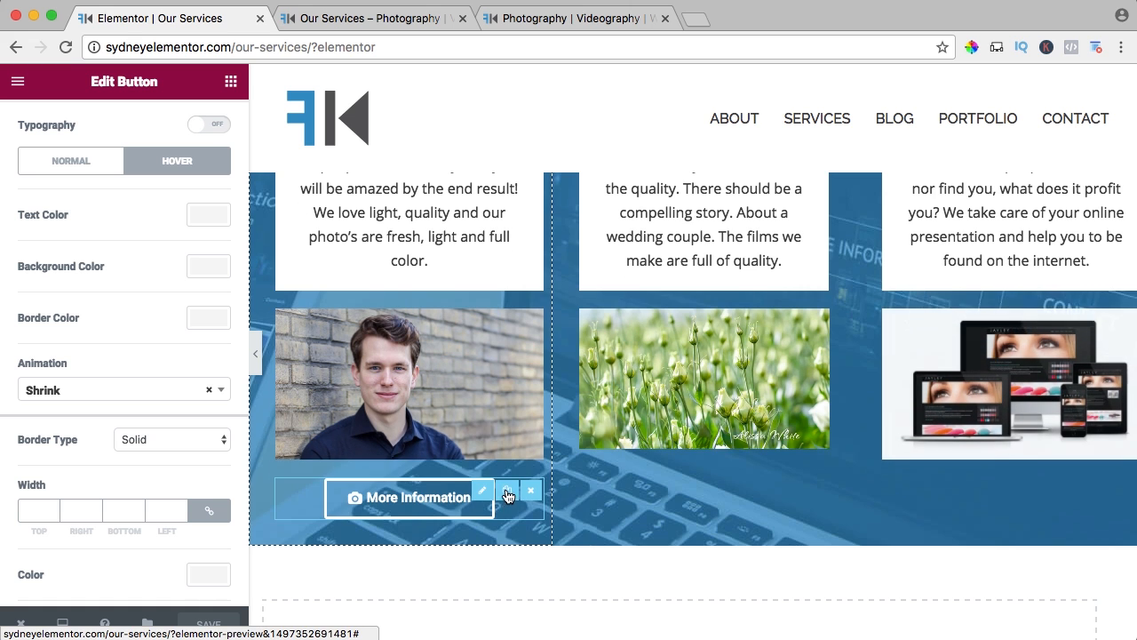
# Duplicate the More Information button and place the copy beneath the video in the Videography column.
pyautogui.click(508, 492)
pyautogui.scroll(-5, 501, 489)
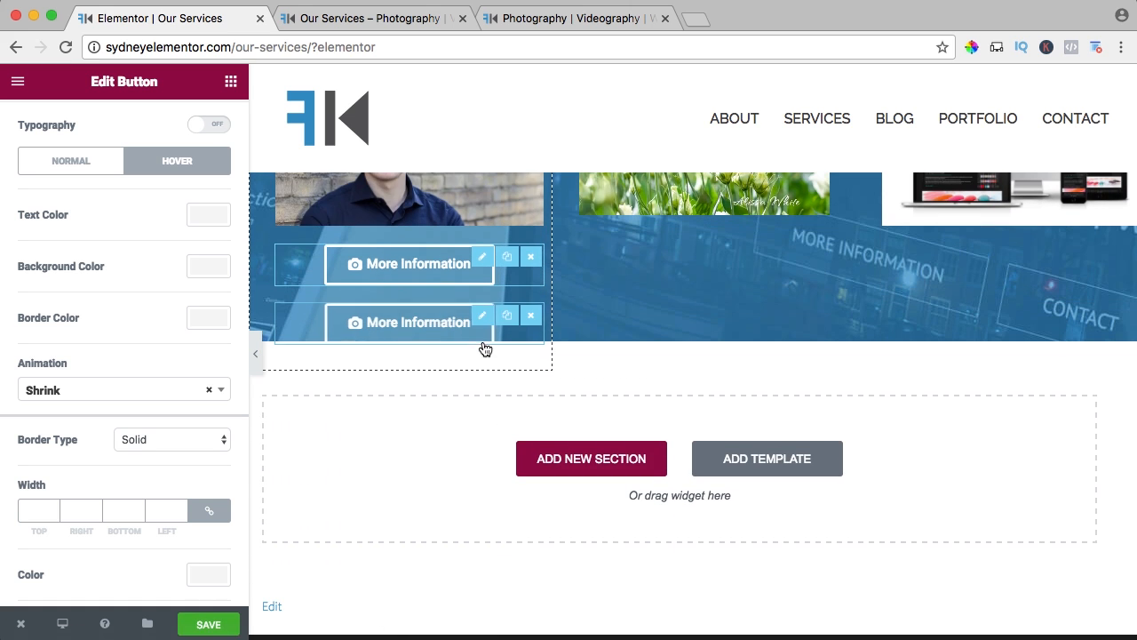
pyautogui.moveTo(453, 322); pyautogui.dragTo(669, 252)
pyautogui.scroll(5, 669, 252)
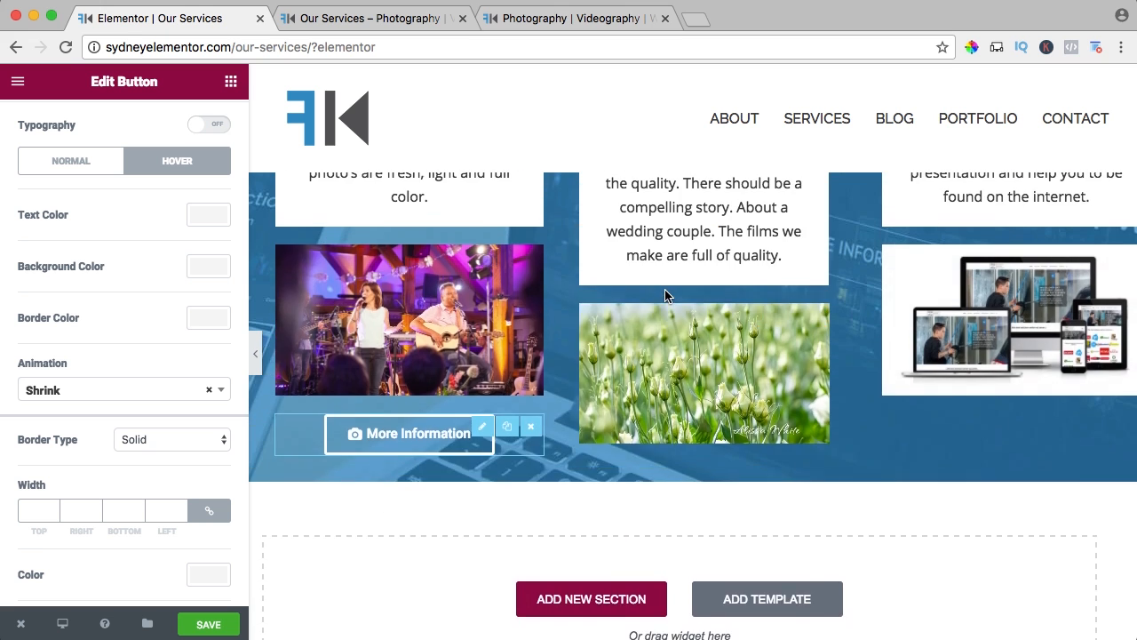
pyautogui.moveTo(680, 213); pyautogui.dragTo(680, 363)
# Duplicate the Videography column's More Information button and move the copy beneath the Webdesign carousel.
pyautogui.scroll(-2, 691, 502)
pyautogui.click(787, 538)
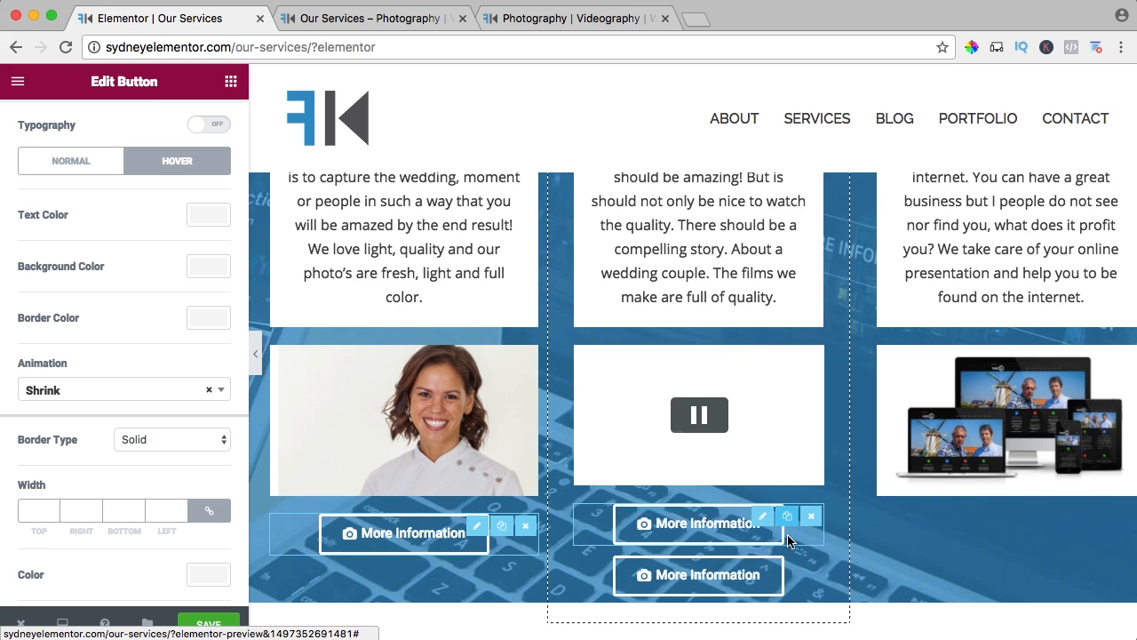
pyautogui.moveTo(726, 568); pyautogui.dragTo(933, 517)
pyautogui.scroll(-2, 808, 509)
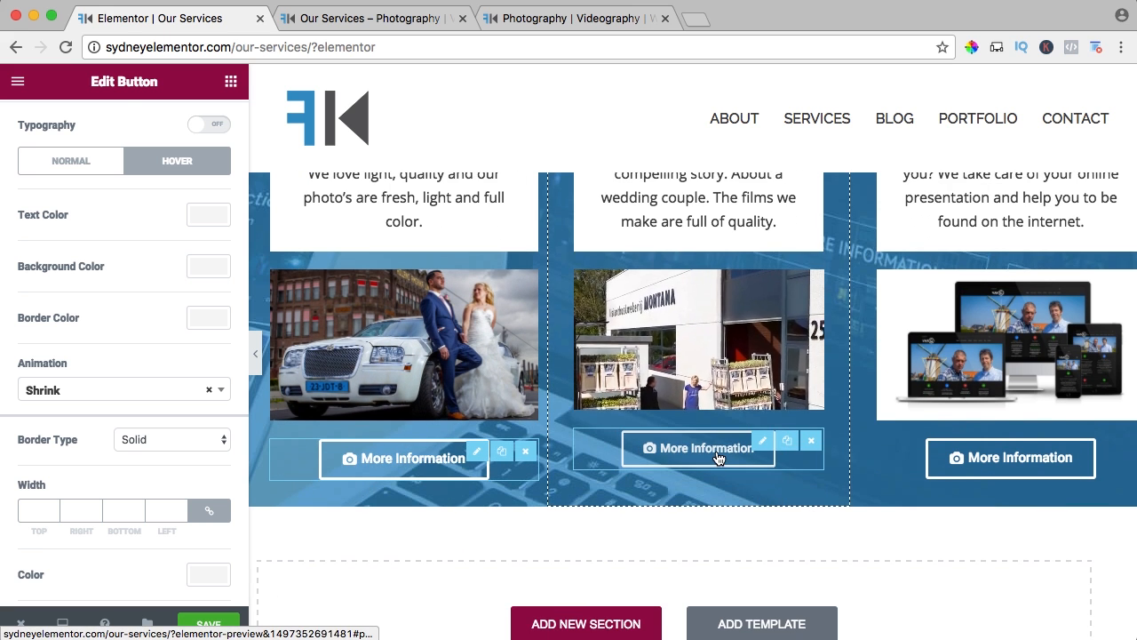
# Set the Videography button's link to #videography and its icon to video-camera.
pyautogui.click(717, 453)
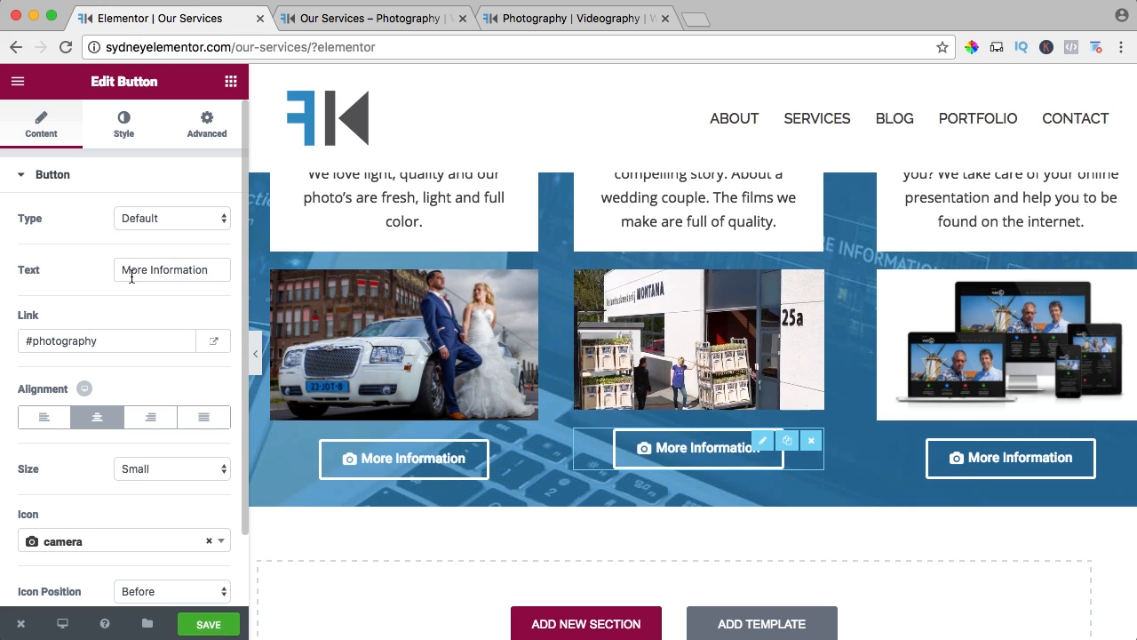
pyautogui.doubleClick(38, 340)
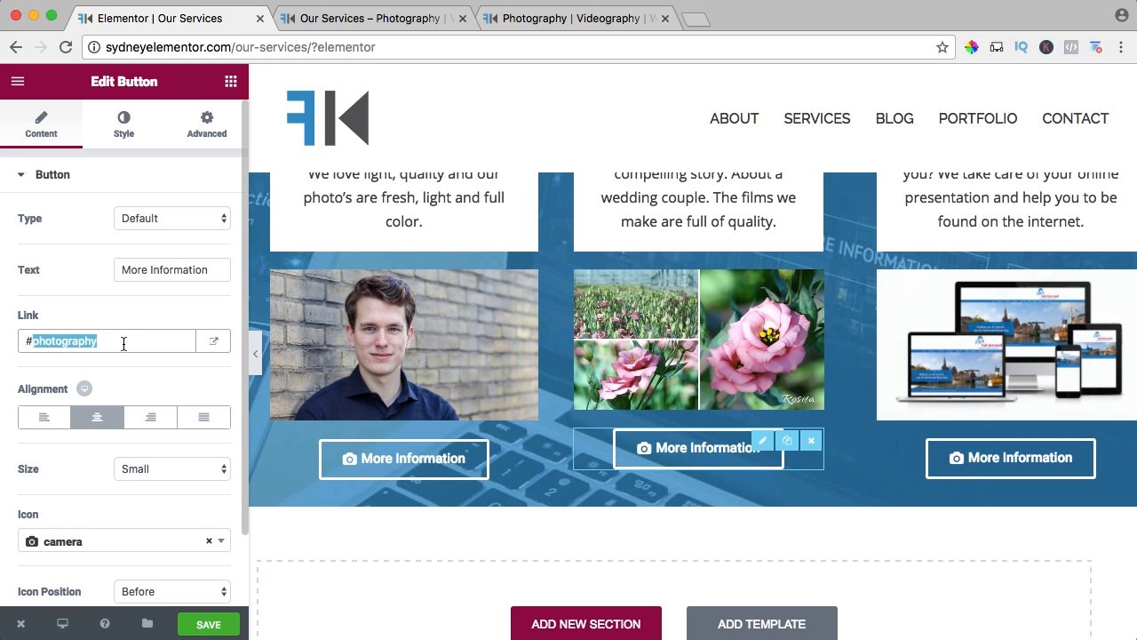
pyautogui.write('videogra')
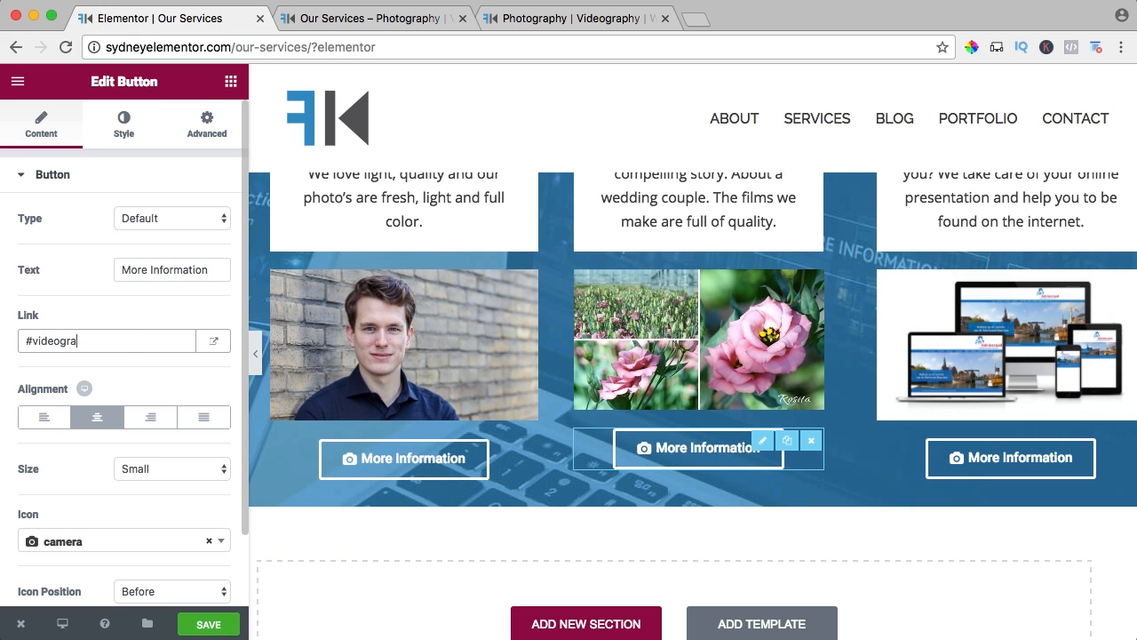
pyautogui.write('phy')
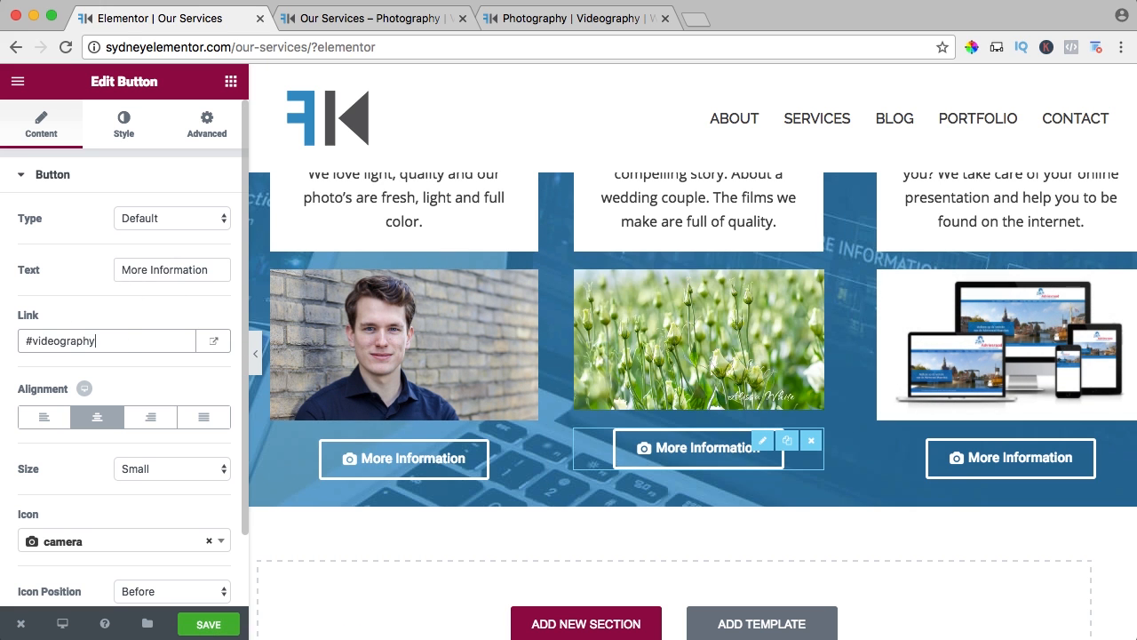
pyautogui.click(142, 542)
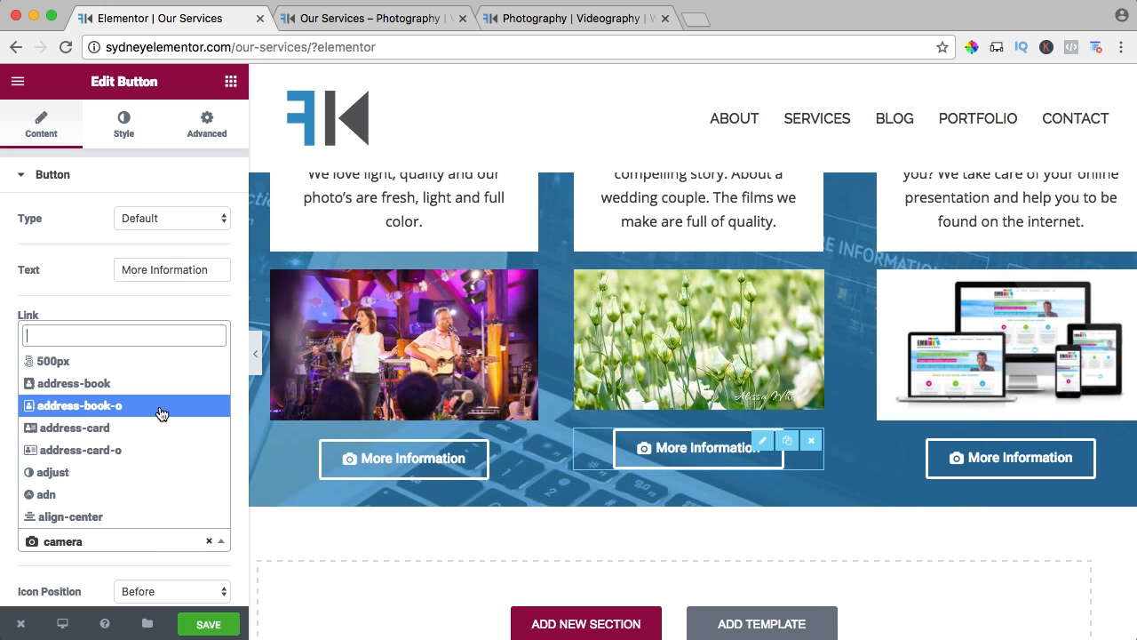
pyautogui.write('camera')
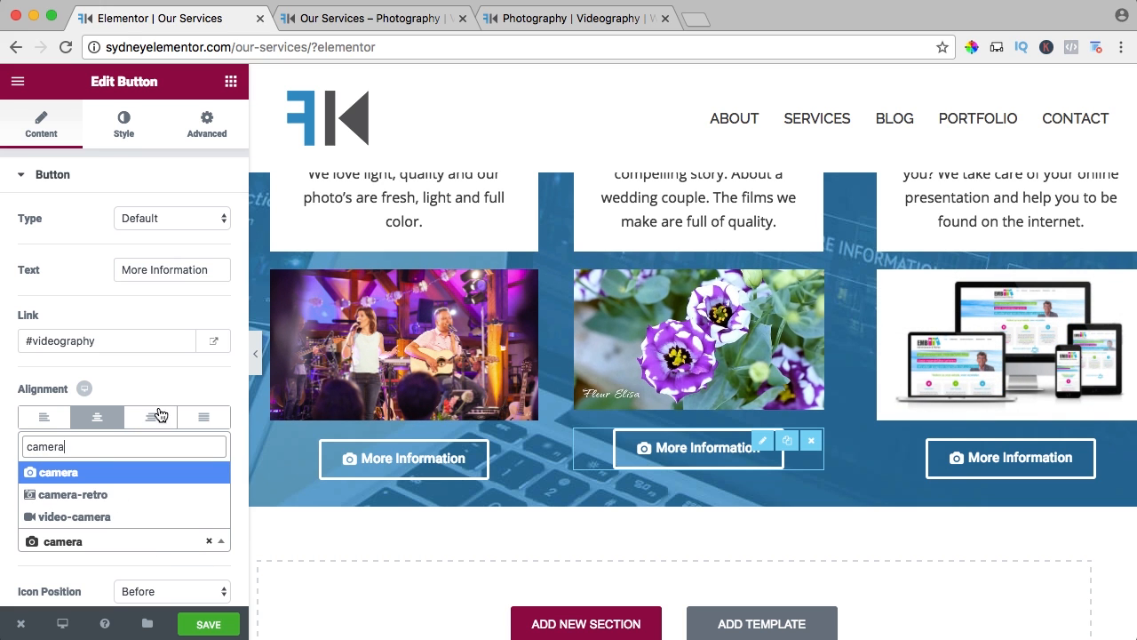
pyautogui.click(70, 516)
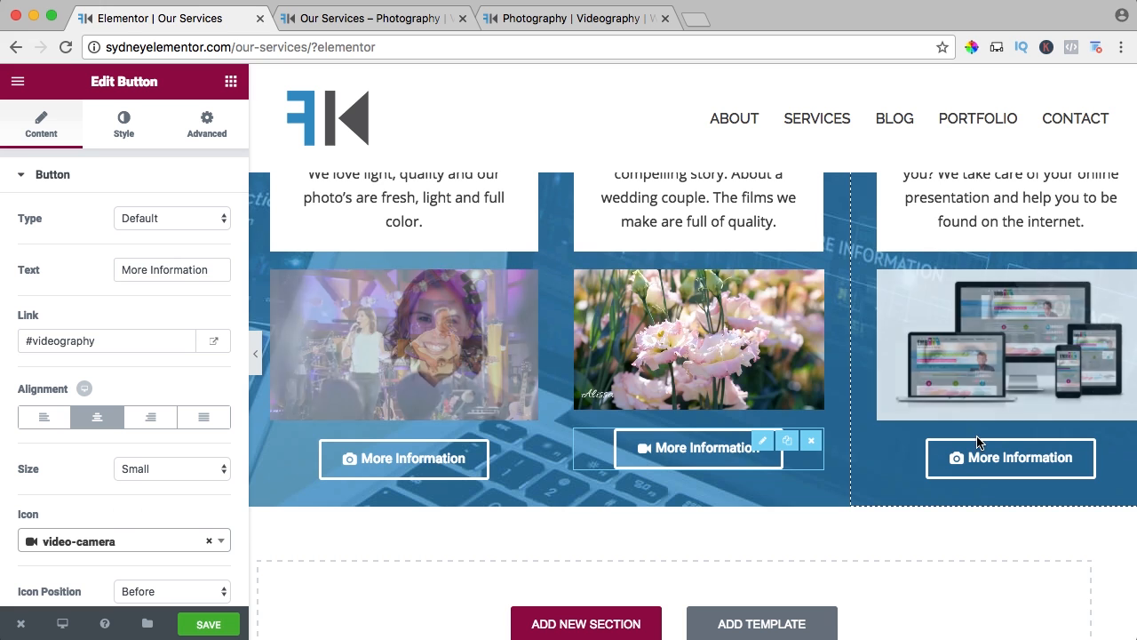
# Set the Webdesign button's link to #webdesign and its icon to address-card-o, and save the page.
pyautogui.click(950, 462)
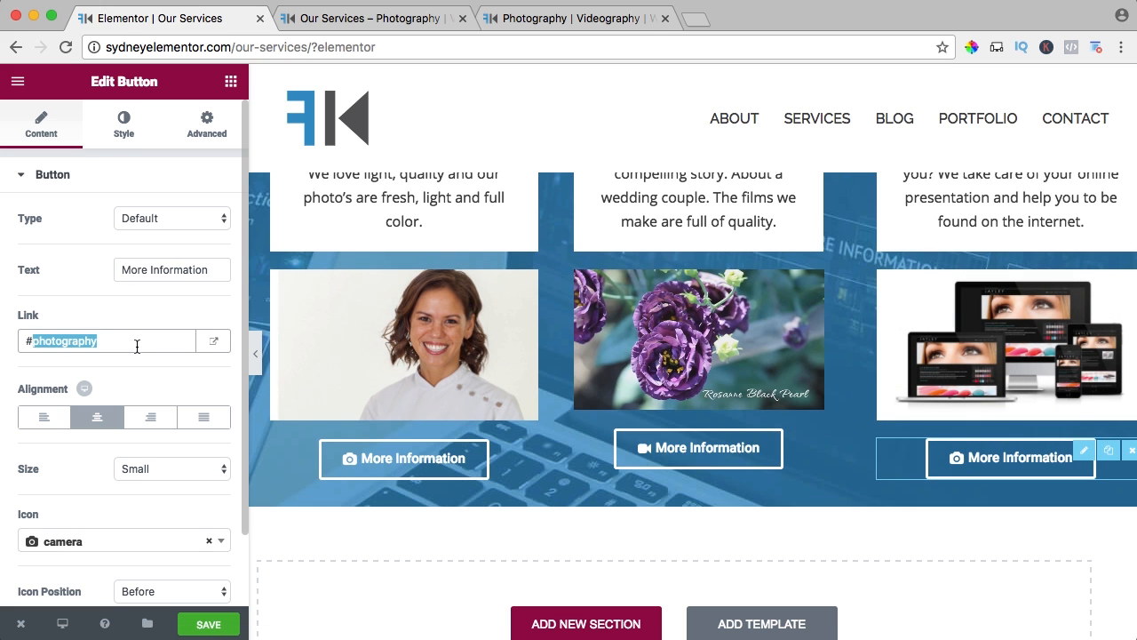
pyautogui.write('#webdesign')
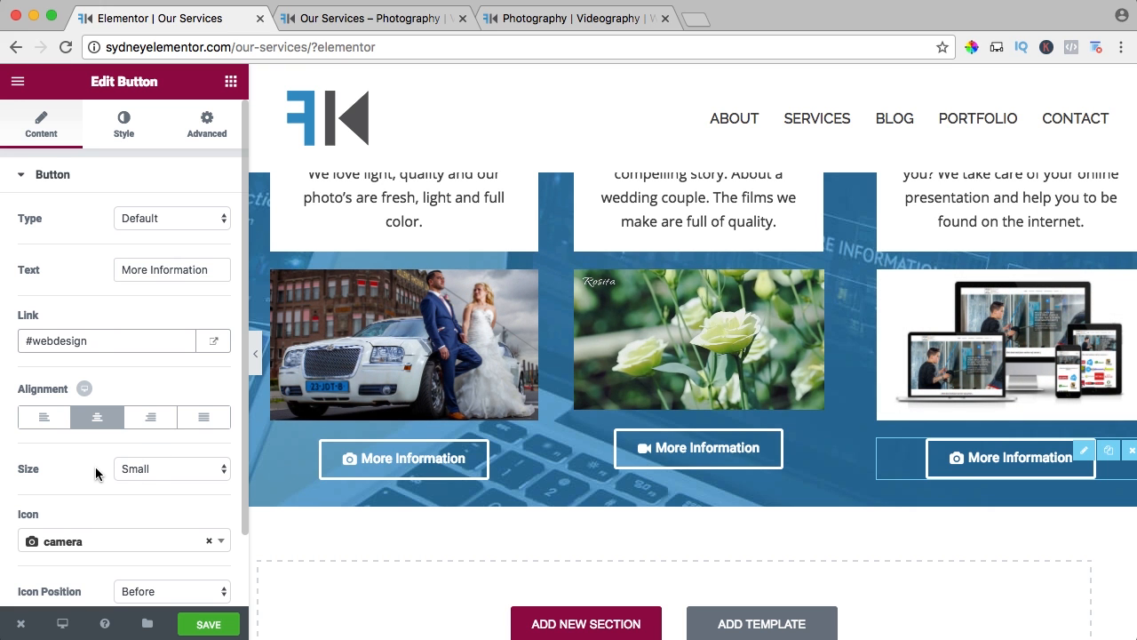
pyautogui.scroll(-1, 98, 469)
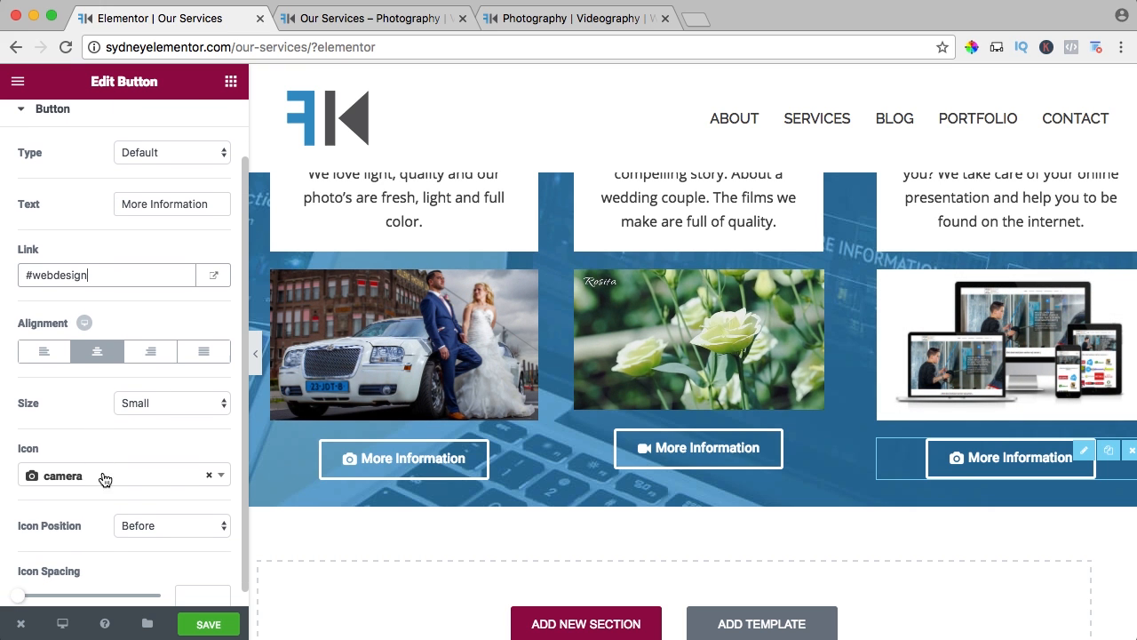
pyautogui.click(210, 479)
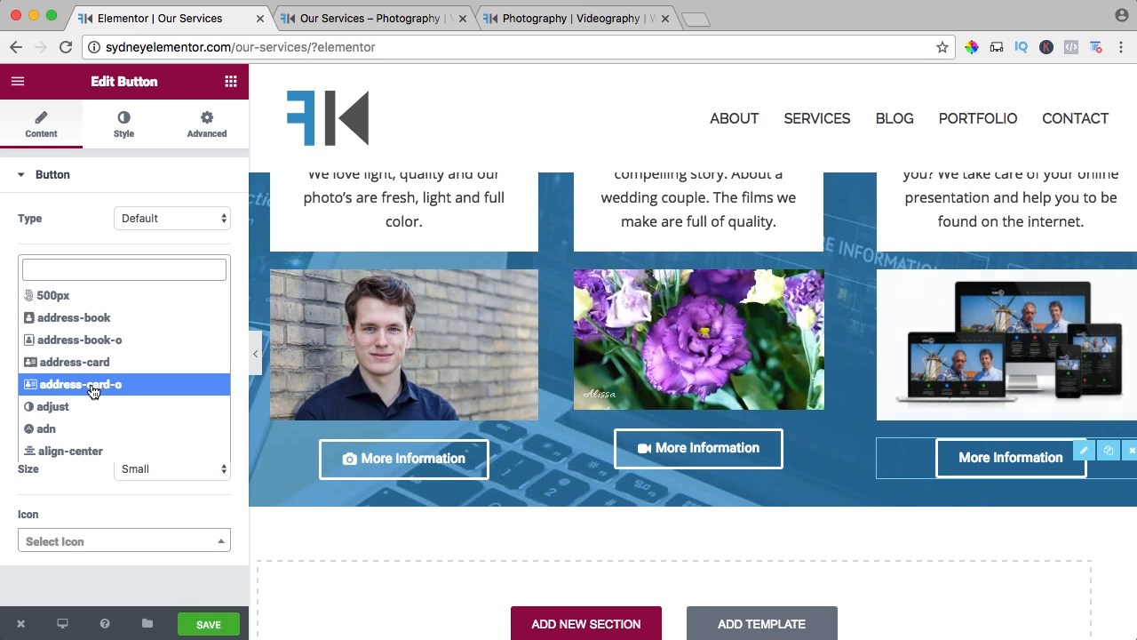
pyautogui.click(93, 388)
pyautogui.scroll(-1, 142, 497)
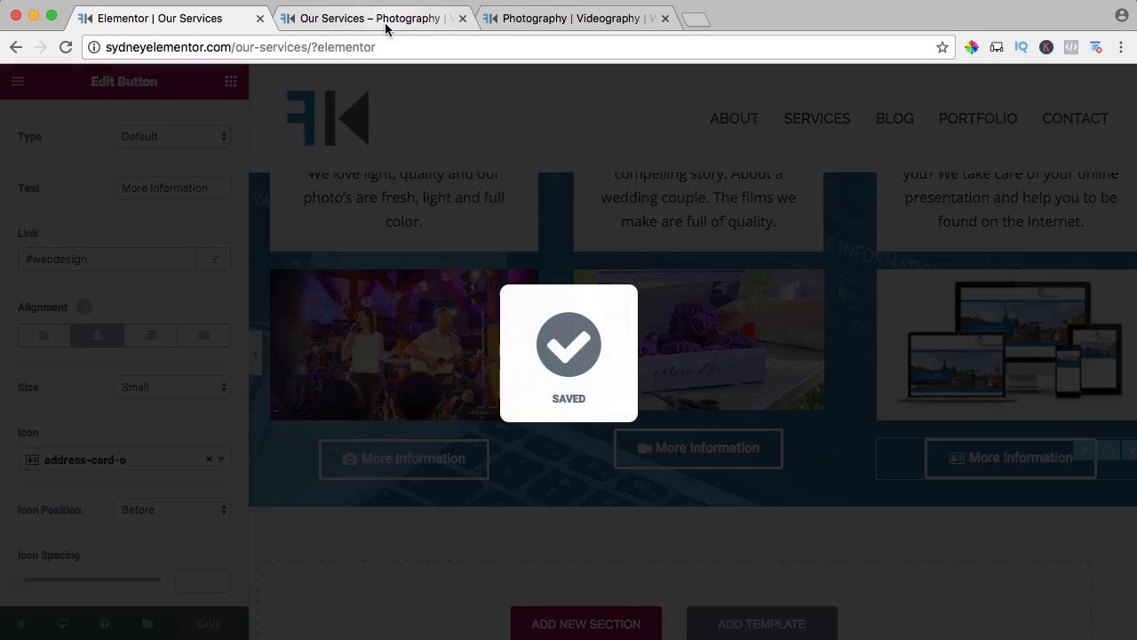
# Review the three service boxes and their More Information buttons on the live Our Services page.
pyautogui.click(378, 20)
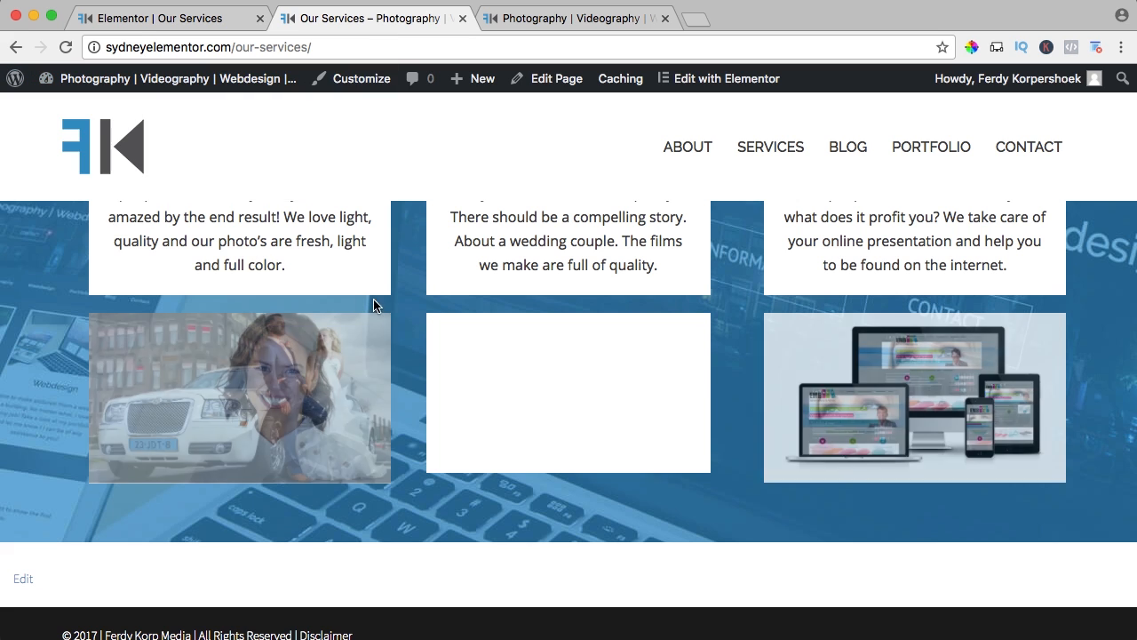
pyautogui.scroll(-2, 317, 410)
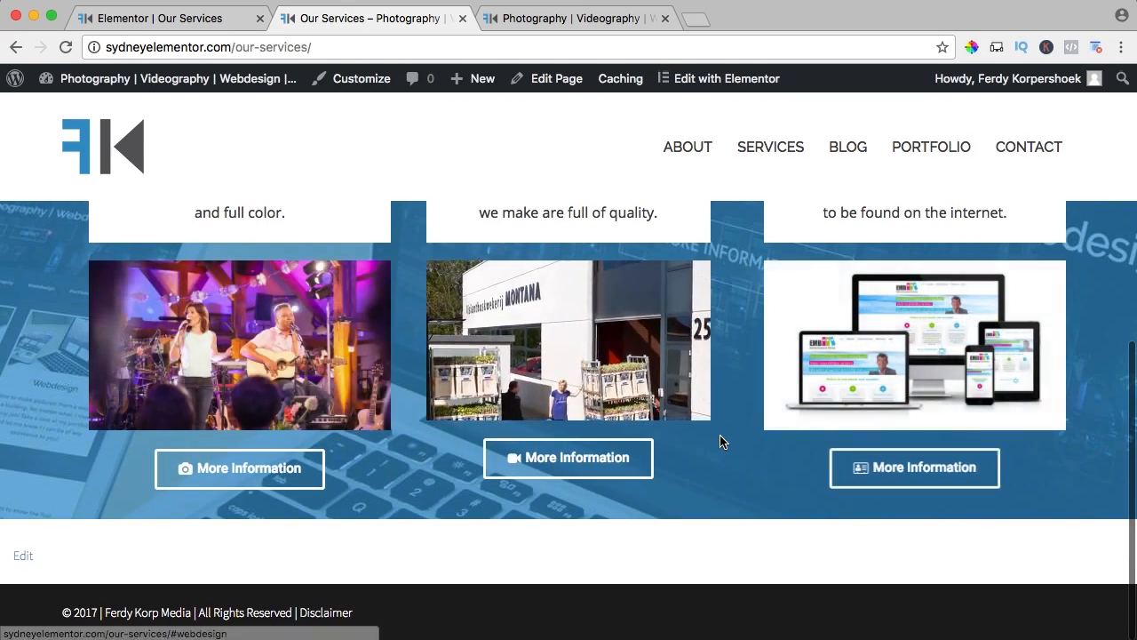
pyautogui.scroll(5, 721, 439)
pyautogui.scroll(2, 743, 436)
pyautogui.scroll(-5, 718, 483)
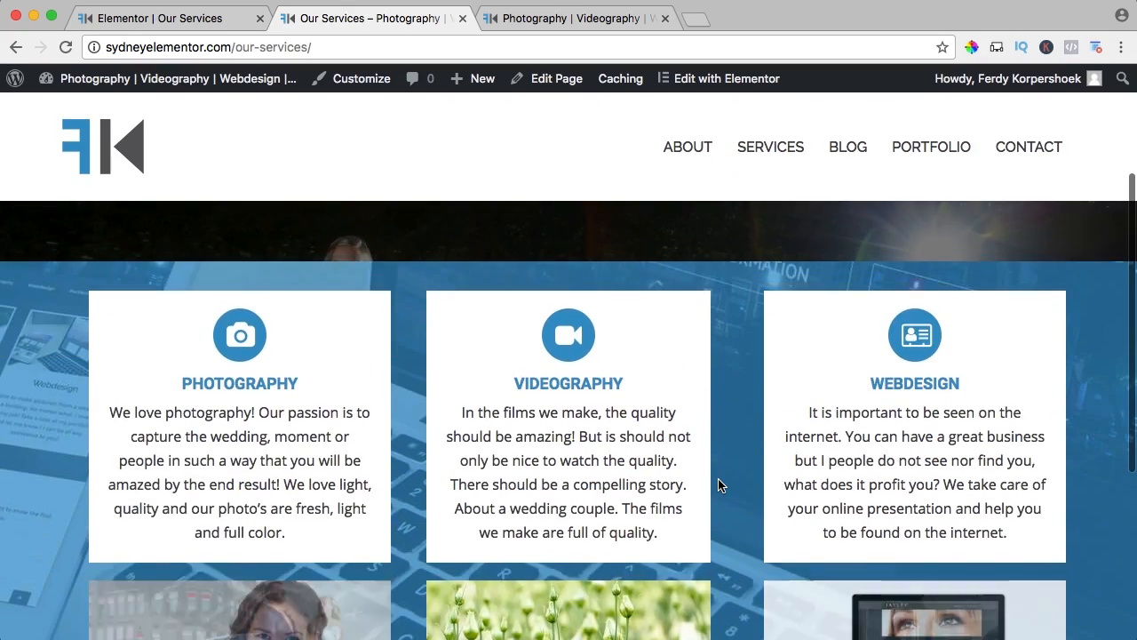
pyautogui.scroll(1, 719, 484)
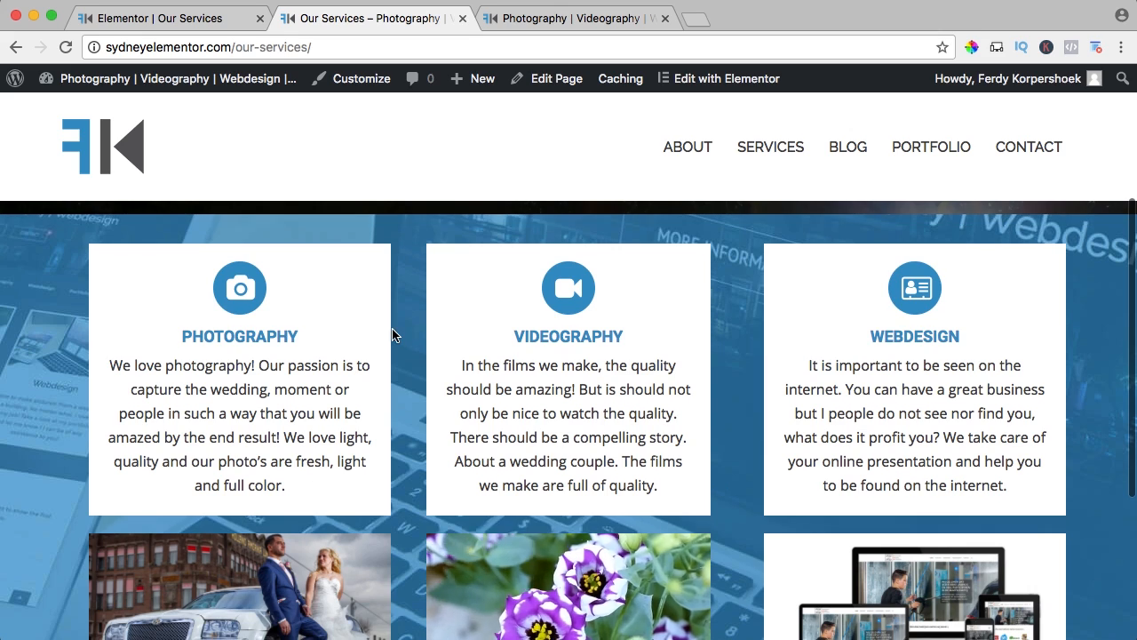
pyautogui.scroll(-4, 394, 330)
pyautogui.scroll(4, 382, 333)
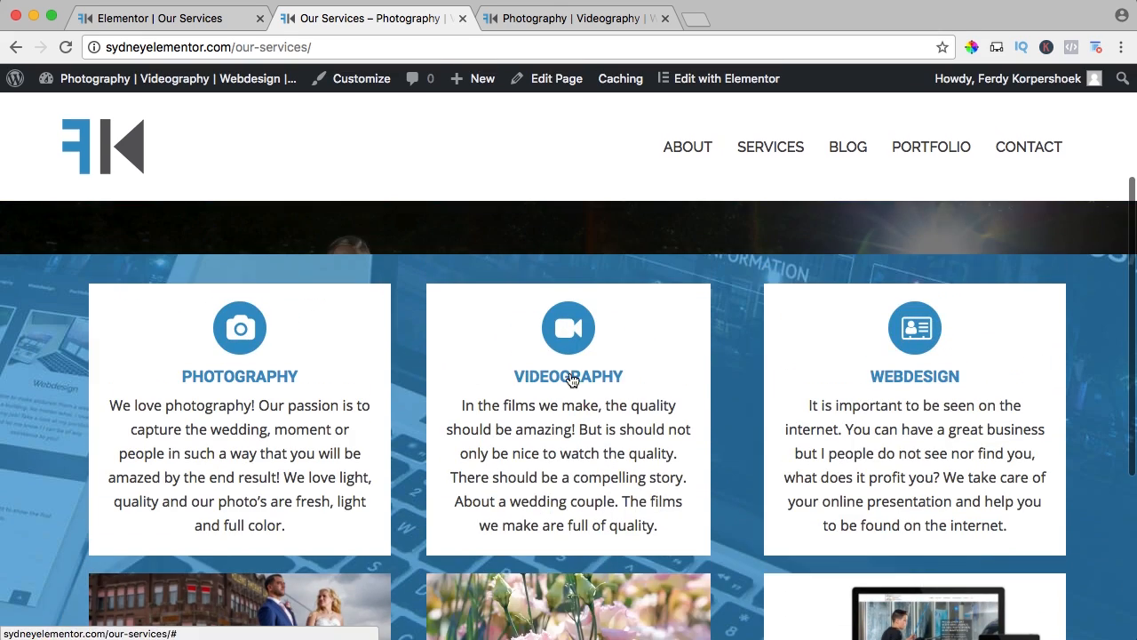
pyautogui.scroll(-4, 724, 385)
pyautogui.scroll(4, 418, 356)
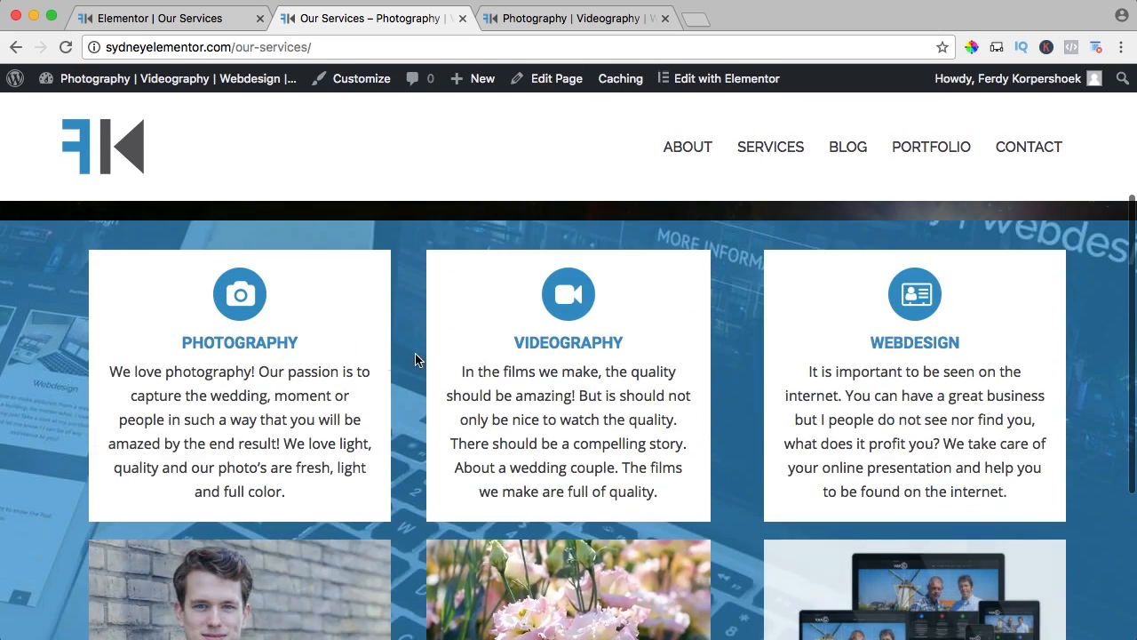
# Add a new section beneath the service boxes with a narrow first column and a wide second column.
pyautogui.click(222, 18)
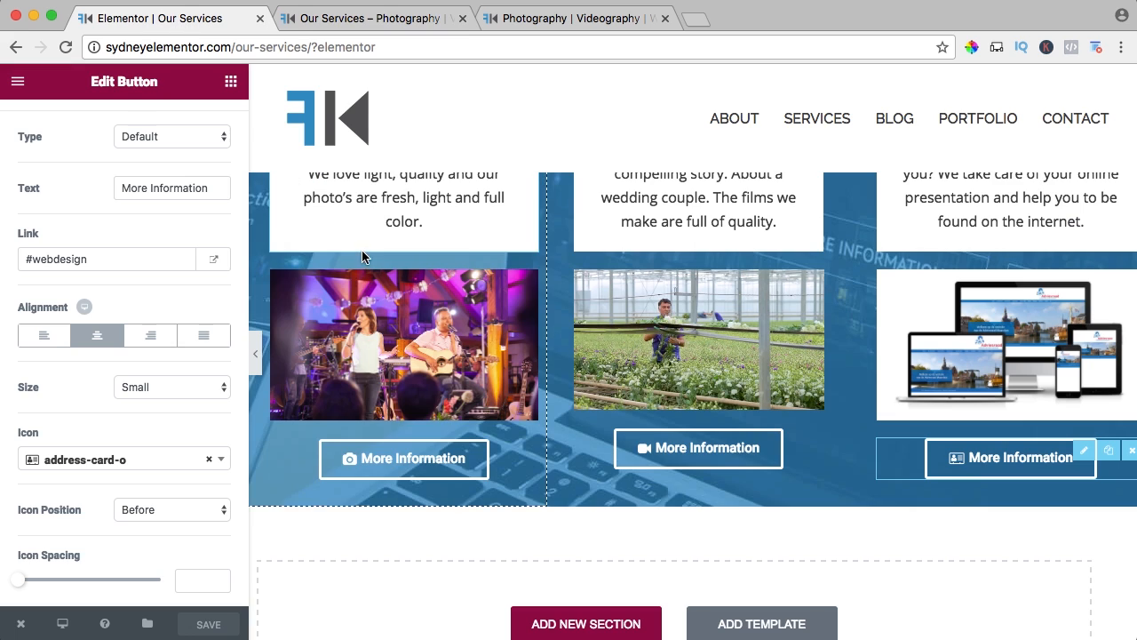
pyautogui.scroll(-2, 259, 402)
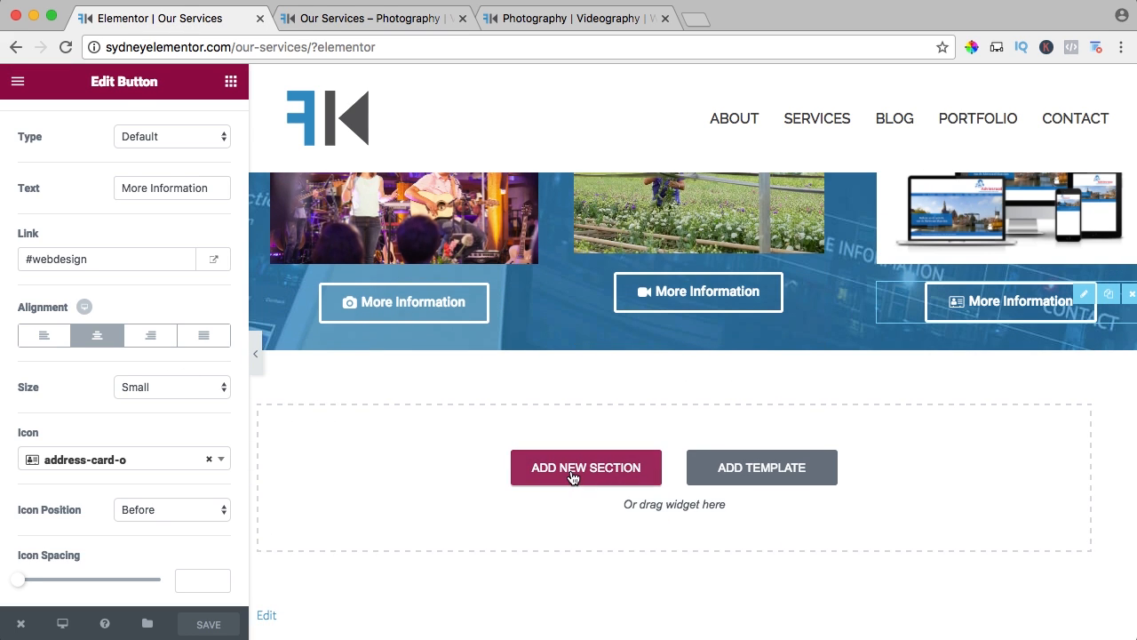
pyautogui.click(573, 478)
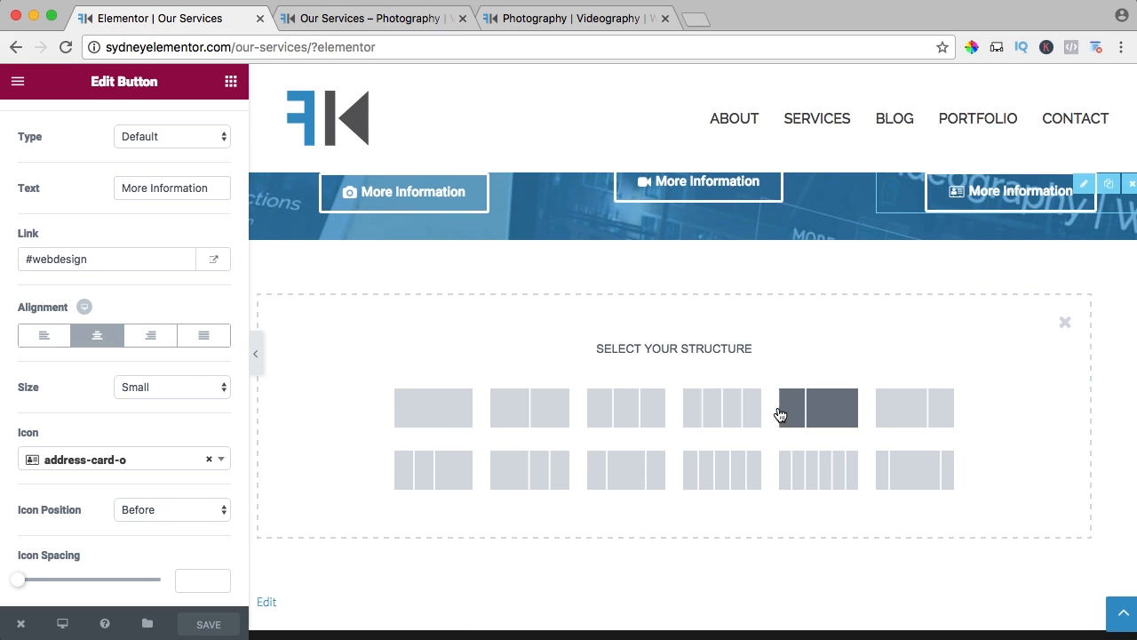
pyautogui.click(818, 413)
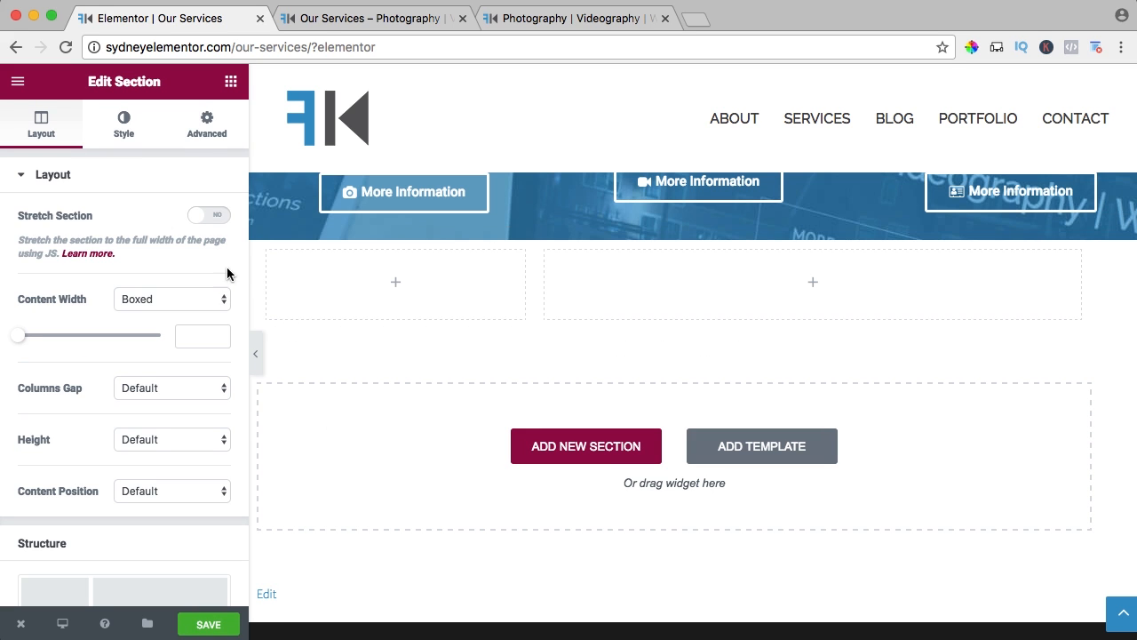
# Place a Text Editor widget in the new section's narrow column and replace its text with the copied lorem ipsum paragraphs.
pyautogui.click(231, 82)
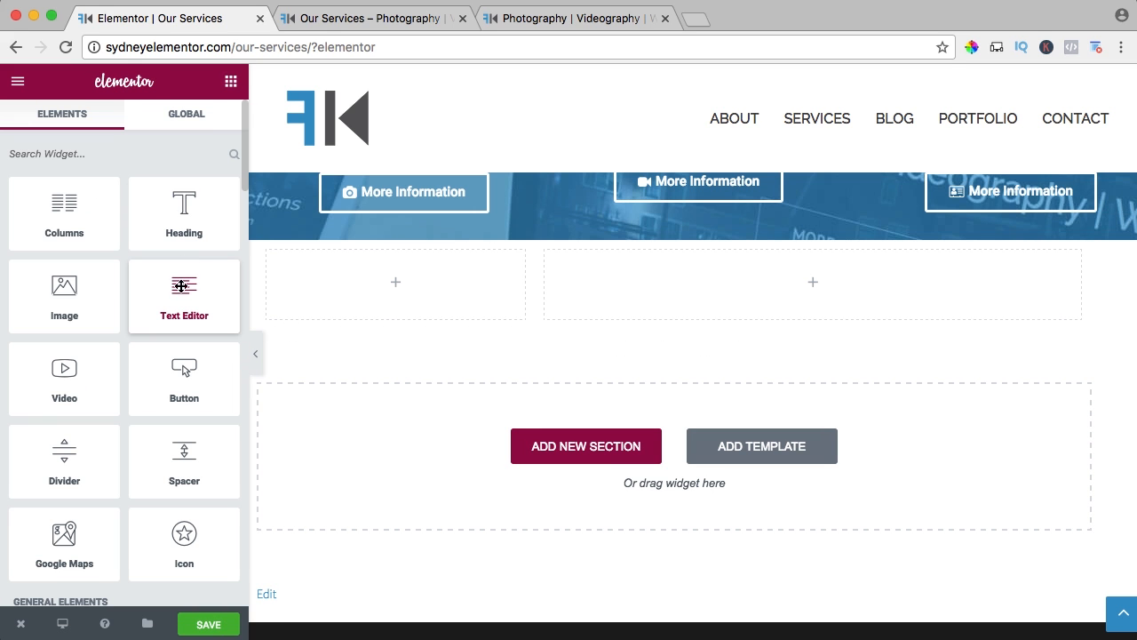
pyautogui.moveTo(378, 280); pyautogui.dragTo(379, 282)
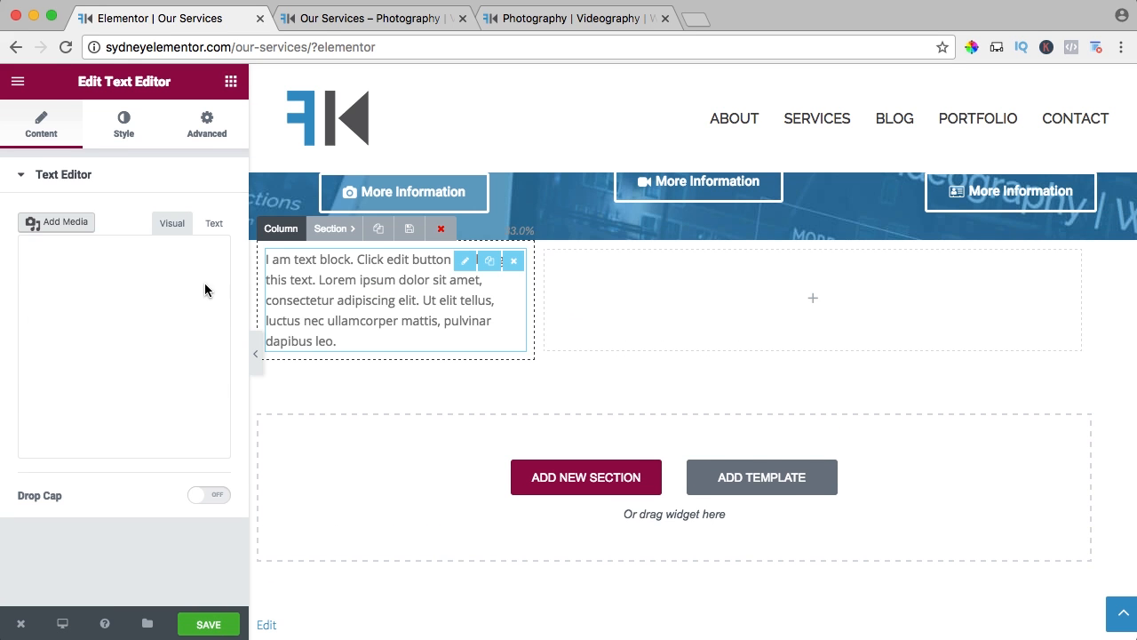
pyautogui.tripleClick(98, 334)
pyautogui.write('Lorem ipsum dolor sit amet, consectetur adipiscing elit, sed do eiusmod tempor incididunt ut labore et dolore magna aliqua. Ut enim ad minim veniam, quis nostrud exercitation ullamco laboris nisi ut aliquip ex ea commodo consequat. Duis aute irure dolor in reprehenderit in voluptate velit esse cillum dolore eu fugiat nulla pariatur. Excepteur sint occaecat cupidatat non proident, sunt in culpa qui officia deserunt mollit anim id est laborum.')
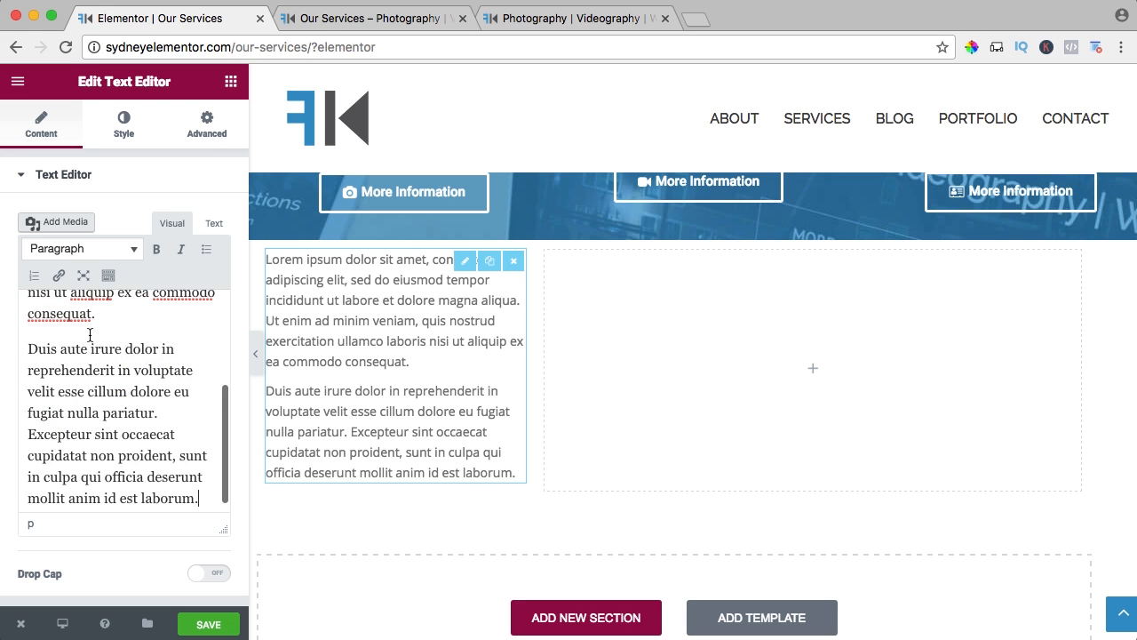
# Insert the line "Photography" above the lorem ipsum text and format it as Heading 2.
pyautogui.scroll(5, 89, 335)
pyautogui.scroll(1, 51, 340)
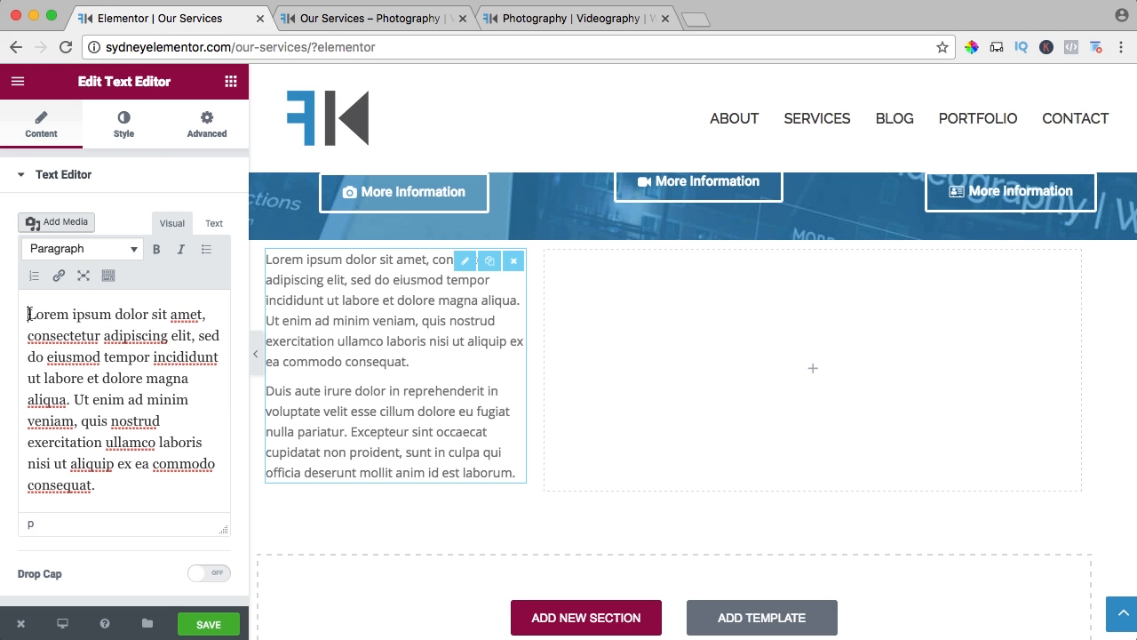
pyautogui.click(29, 314)
pyautogui.press('Return')
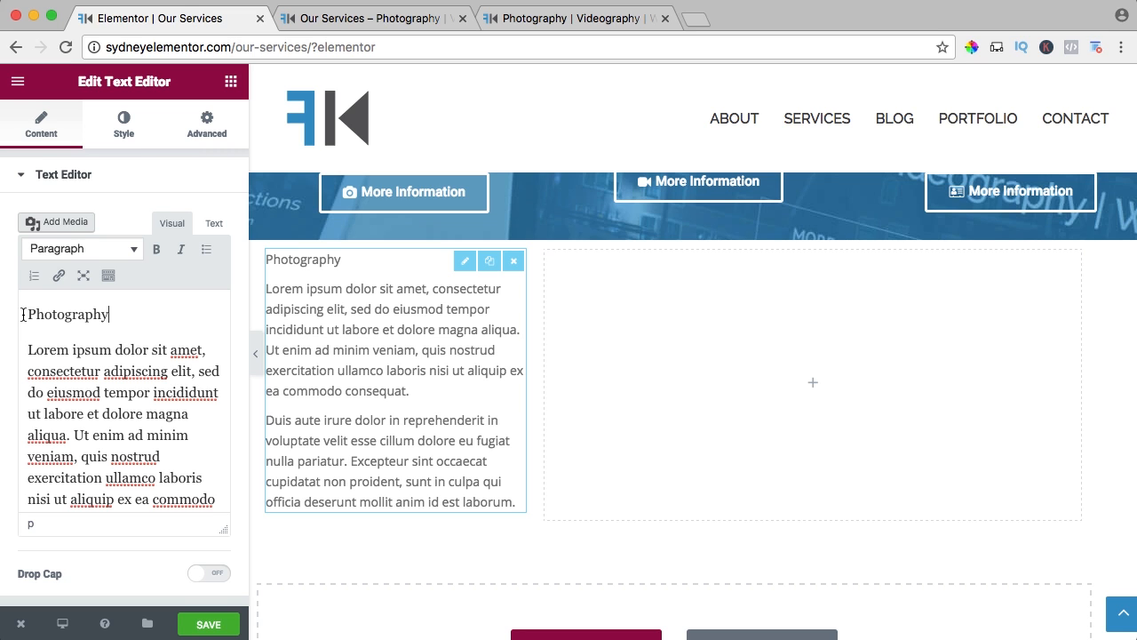
pyautogui.moveTo(136, 315); pyautogui.dragTo(14, 313)
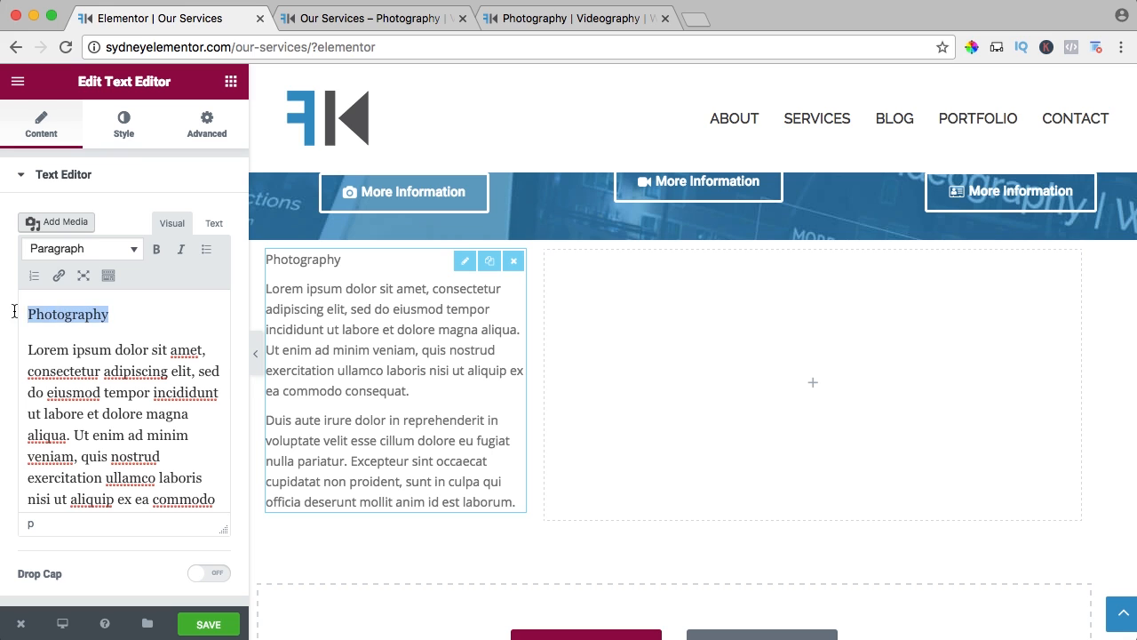
pyautogui.click(89, 250)
pyautogui.click(84, 353)
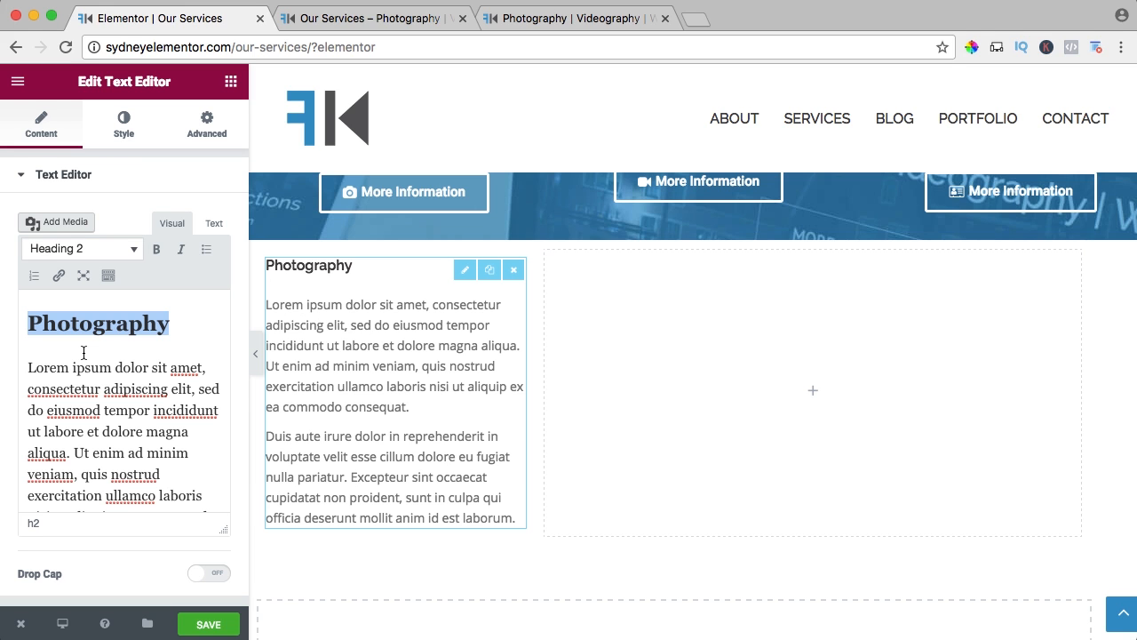
pyautogui.click(108, 348)
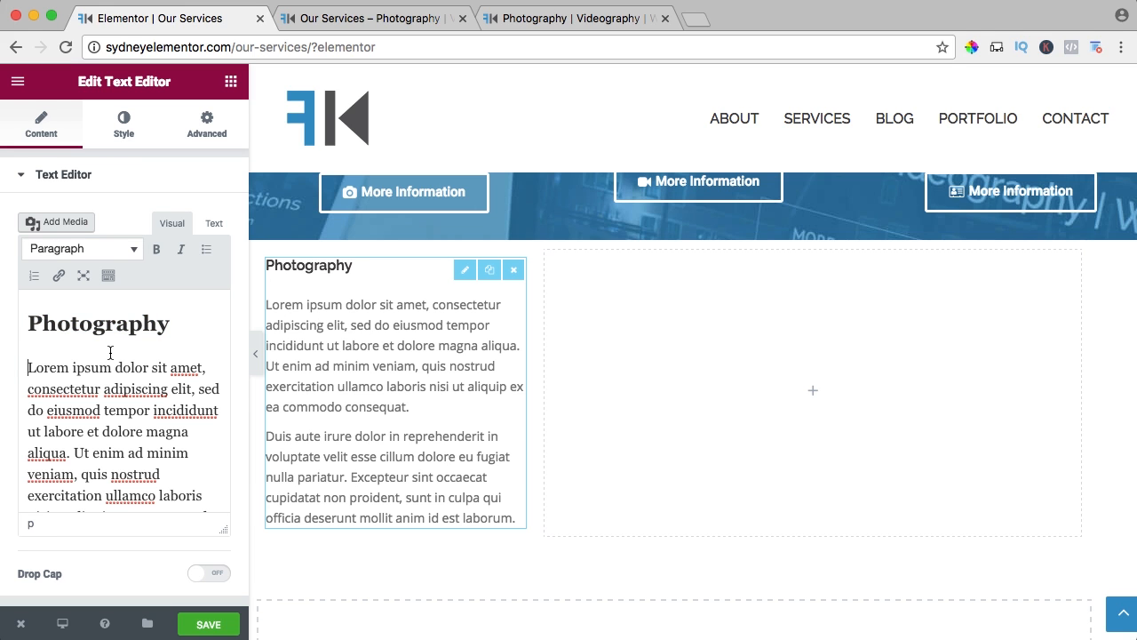
# Set the Photography heading's text color to the custom value 2D95C8.
pyautogui.moveTo(180, 318); pyautogui.dragTo(23, 314)
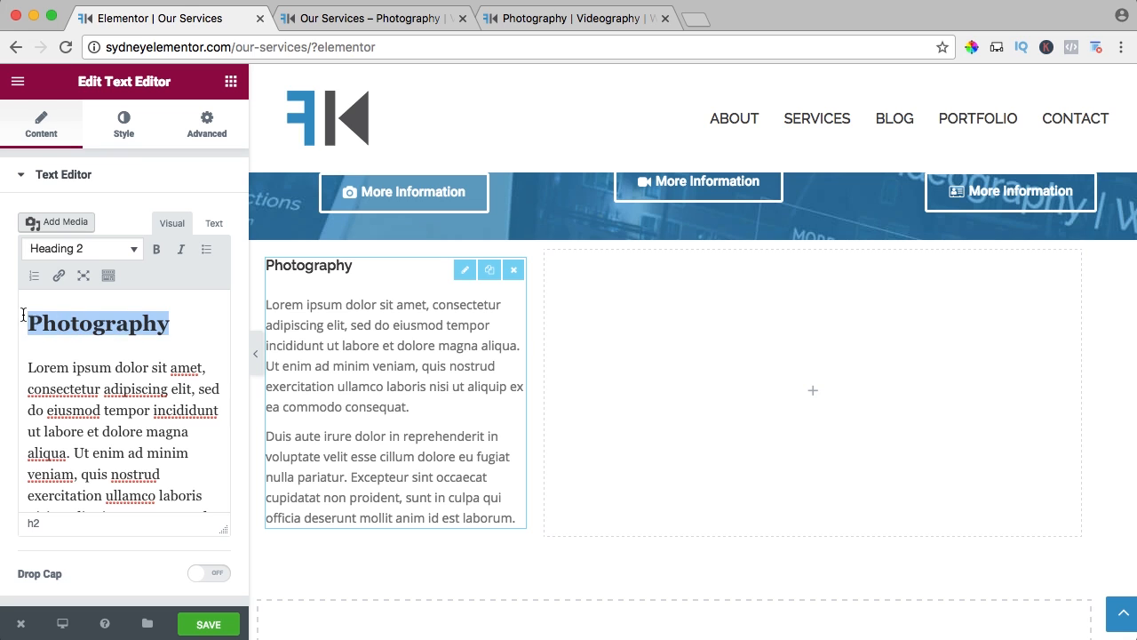
pyautogui.click(107, 280)
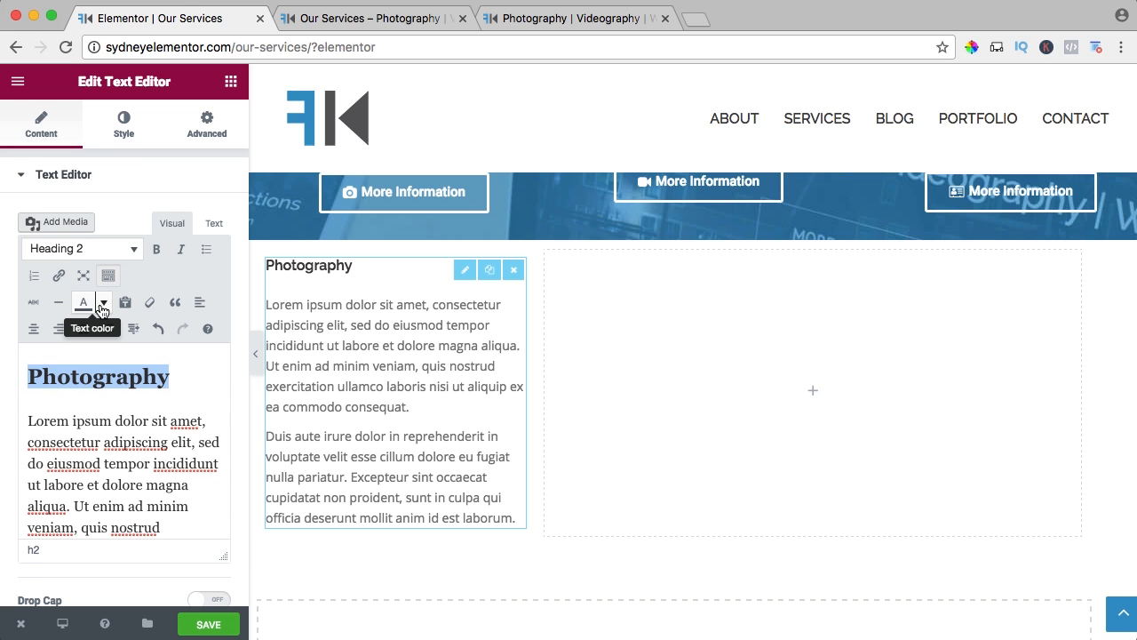
pyautogui.click(103, 305)
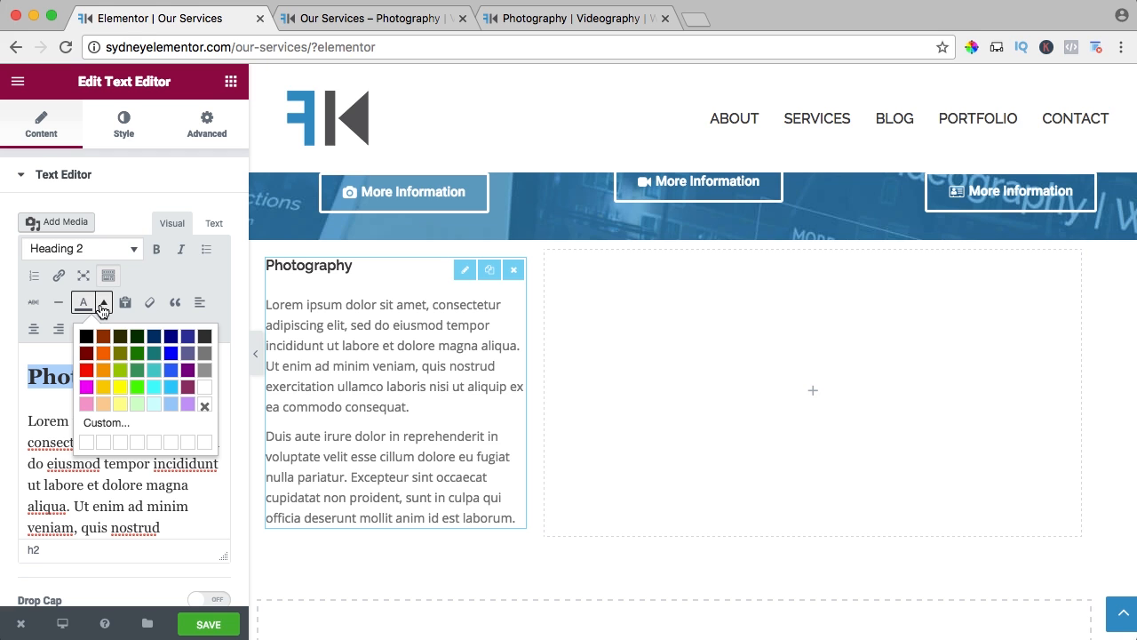
pyautogui.click(105, 424)
pyautogui.click(680, 373)
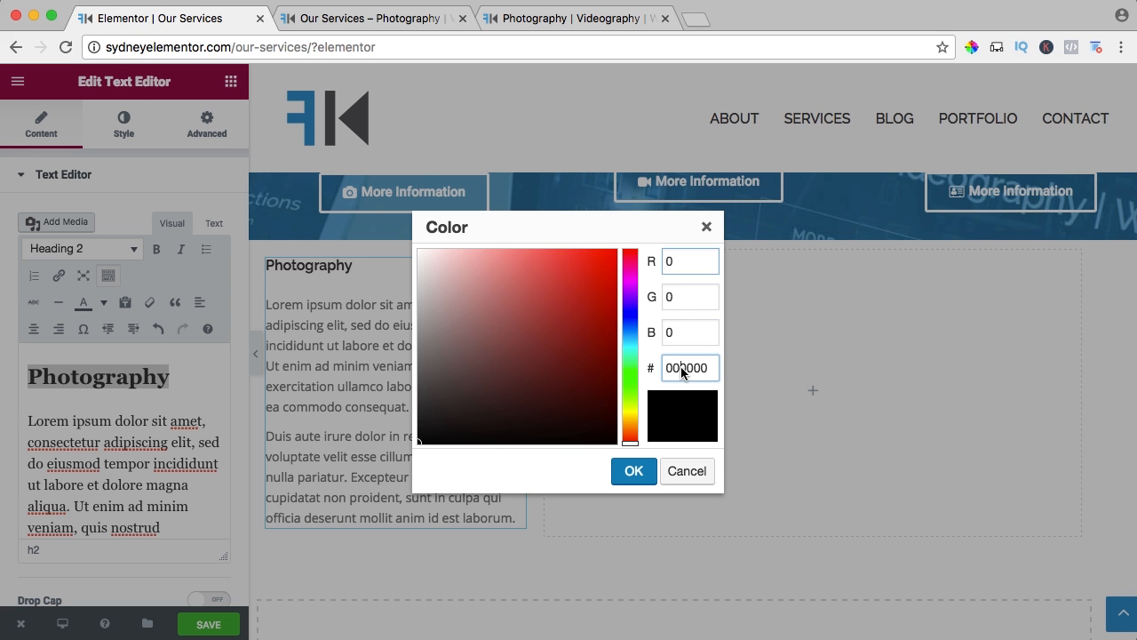
pyautogui.doubleClick(681, 373)
pyautogui.write('2D95C8')
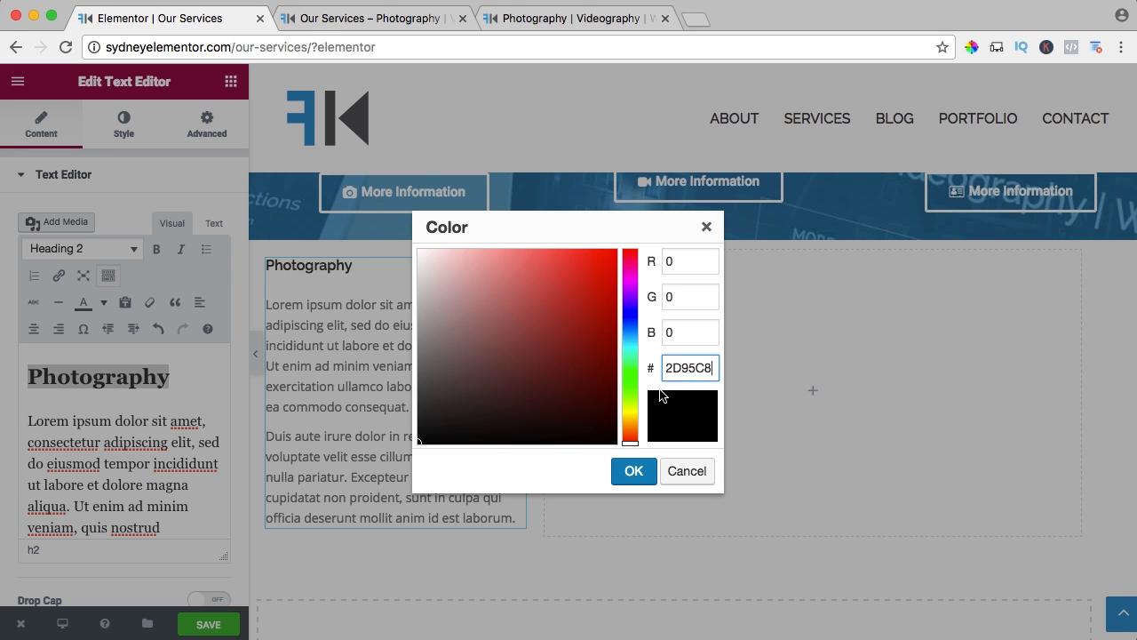
pyautogui.click(633, 472)
pyautogui.scroll(-3, 223, 432)
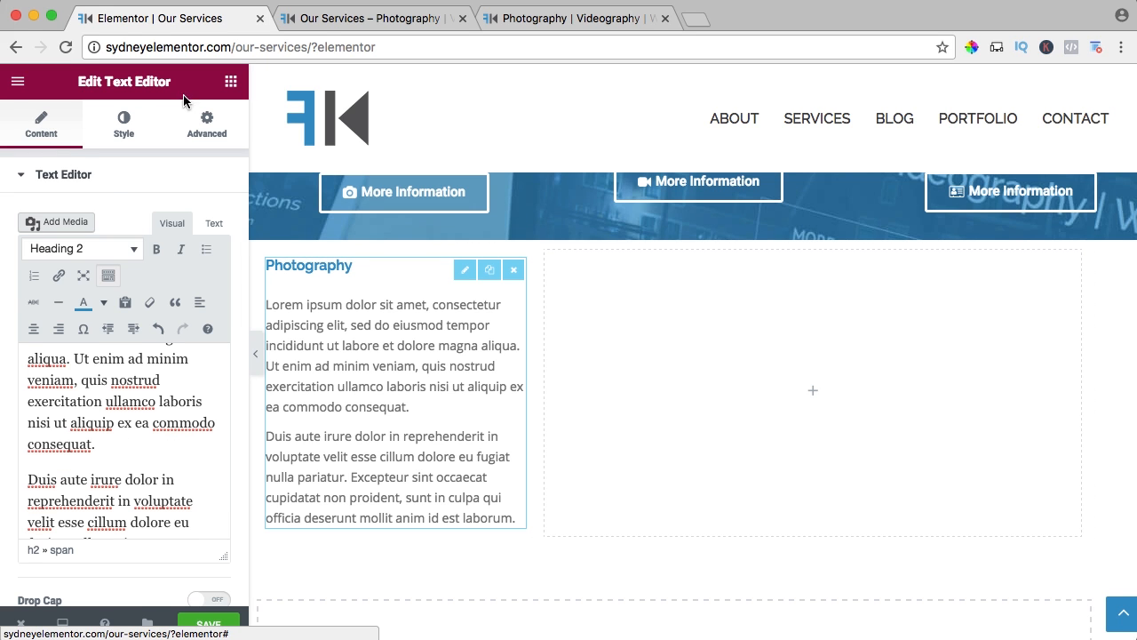
# Add a Button widget beneath the Photography text and set its text to "Get in Contact".
pyautogui.click(230, 82)
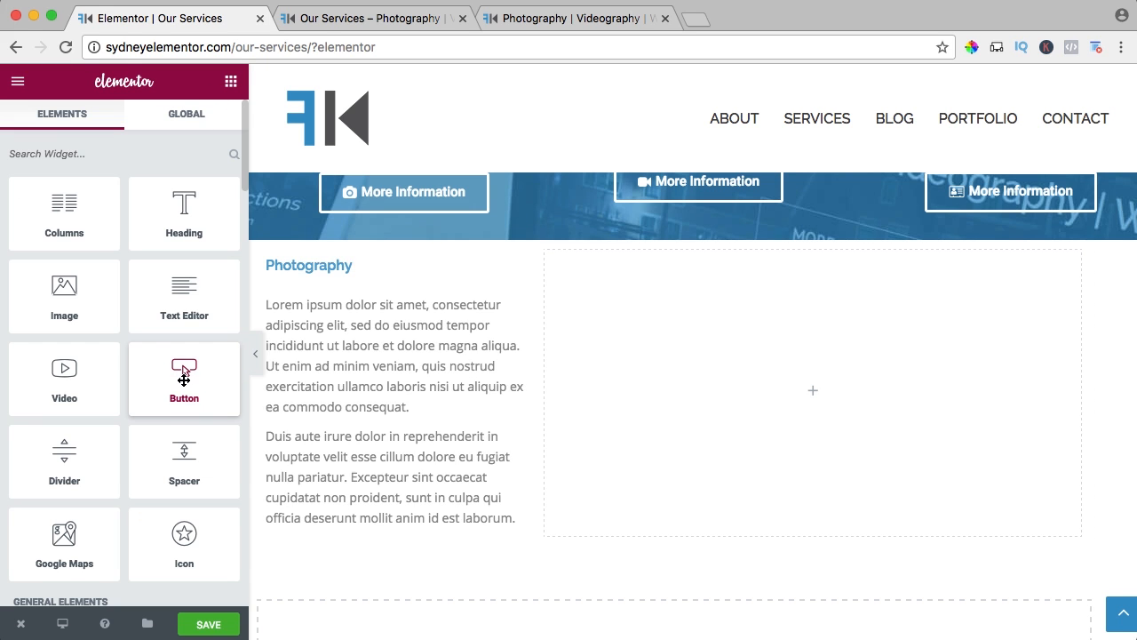
pyautogui.moveTo(184, 373); pyautogui.dragTo(350, 544)
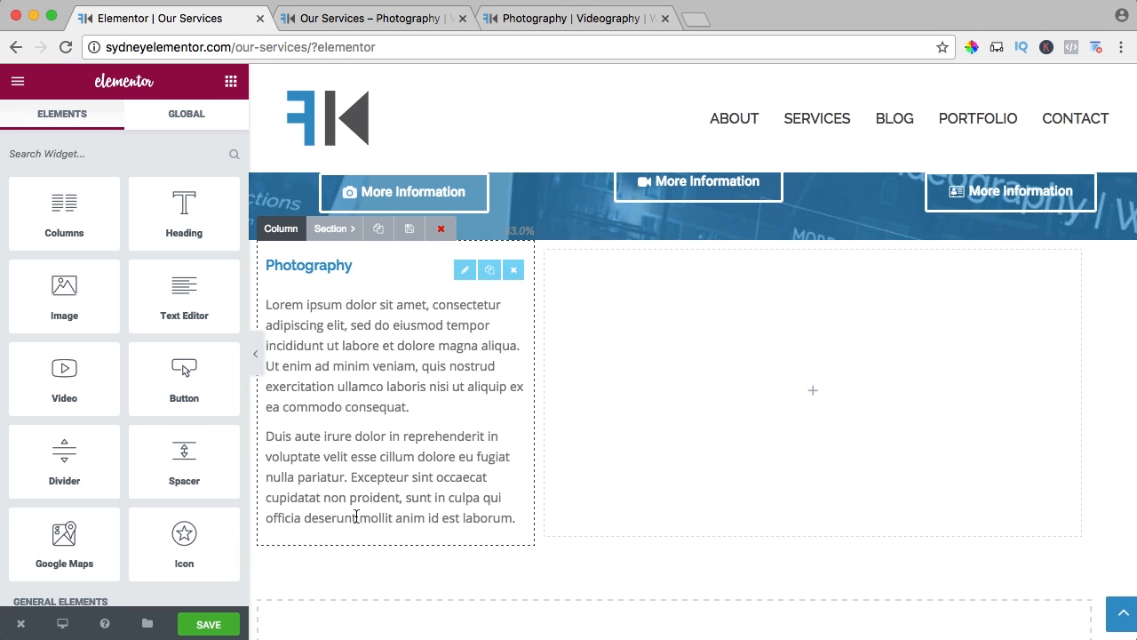
pyautogui.scroll(-1, 355, 517)
pyautogui.moveTo(200, 371); pyautogui.dragTo(390, 465)
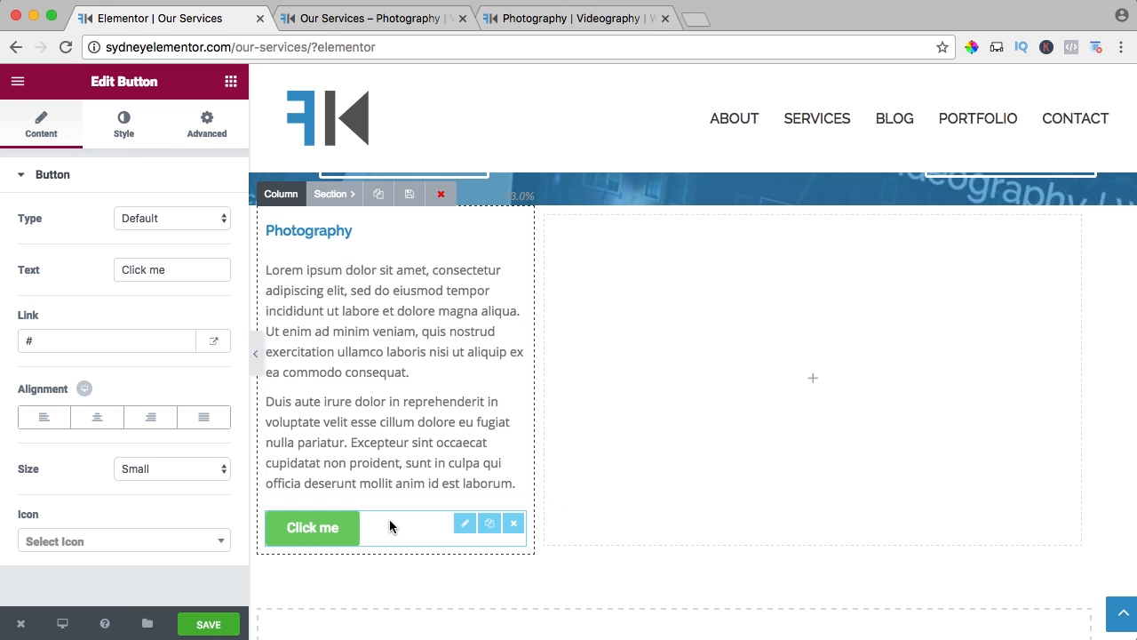
pyautogui.click(152, 267)
pyautogui.tripleClick(152, 267)
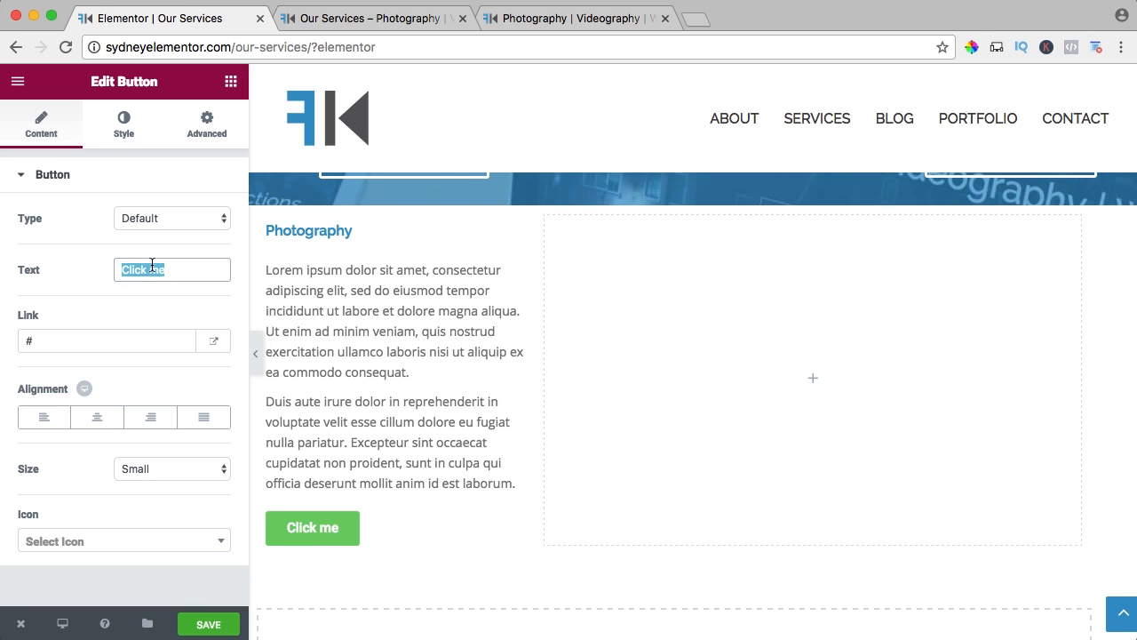
pyautogui.write('Get in Contact')
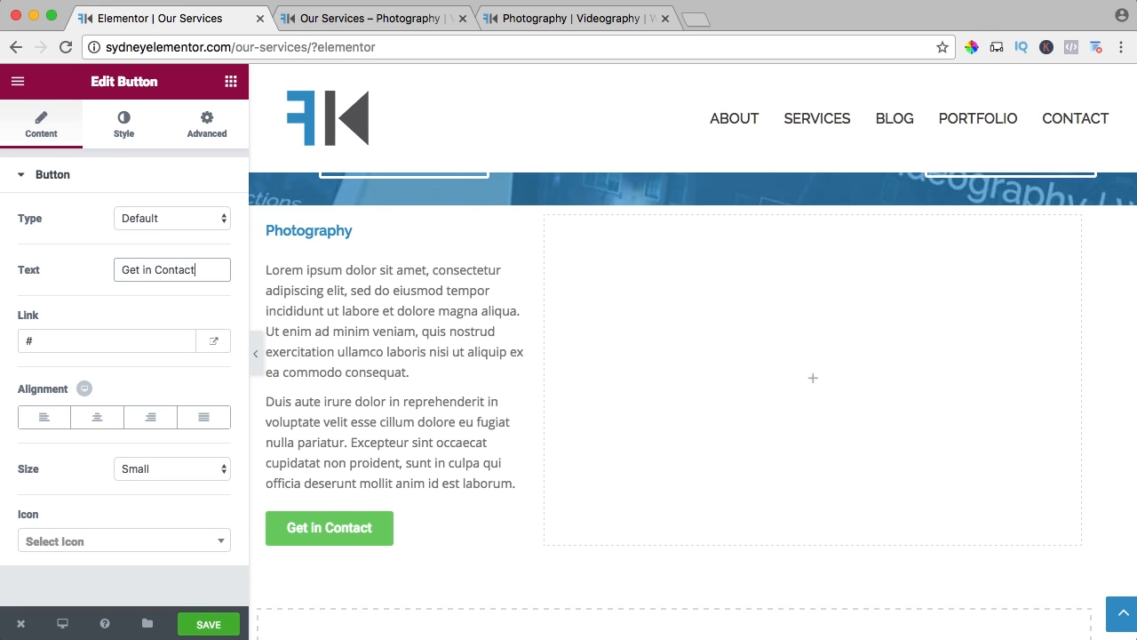
# Link the Get in Contact button to the site's contact page URL, sydneyelementor.com/contact/, and align the button left.
pyautogui.click(99, 336)
pyautogui.click(332, 18)
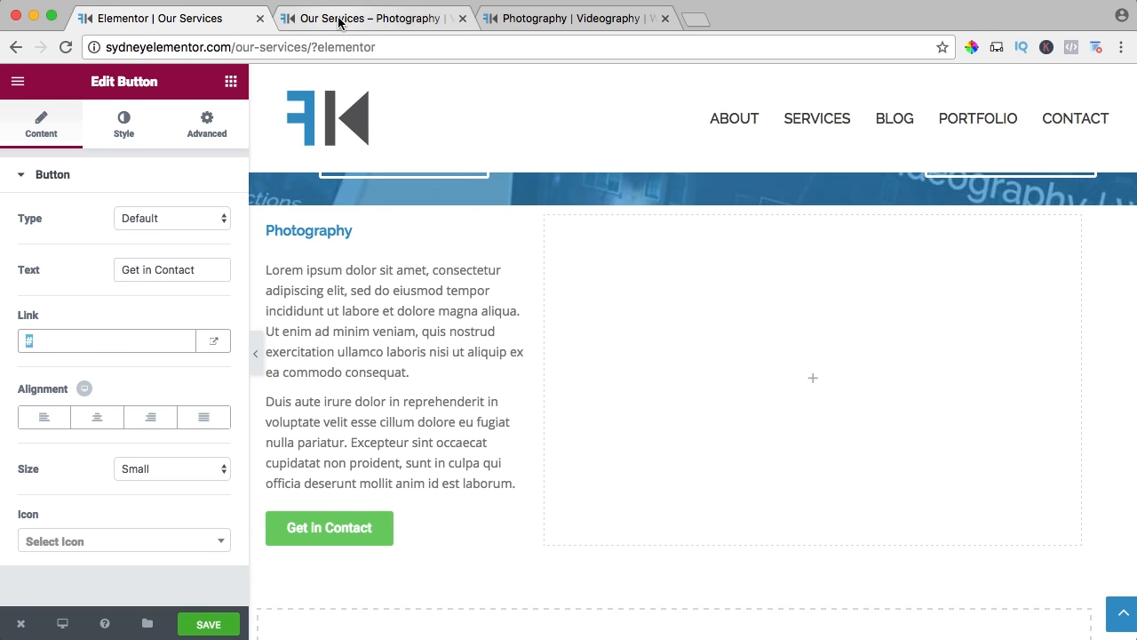
pyautogui.click(244, 47)
pyautogui.click(245, 47)
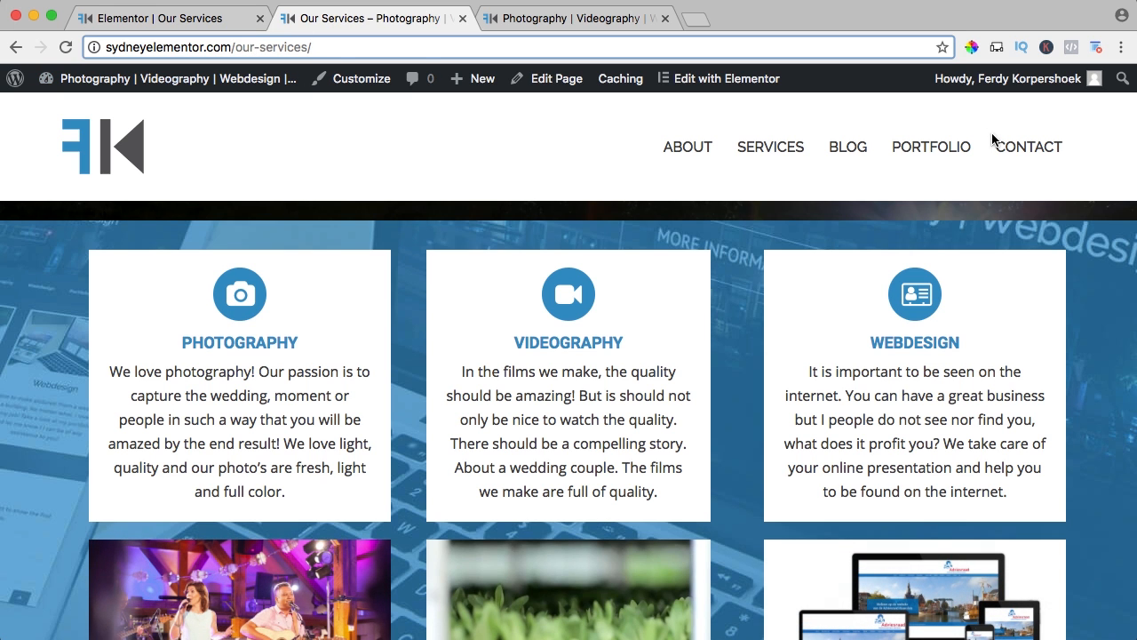
pyautogui.press('Return')
pyautogui.click(271, 46)
pyautogui.hotkey('ctrl', 'c')
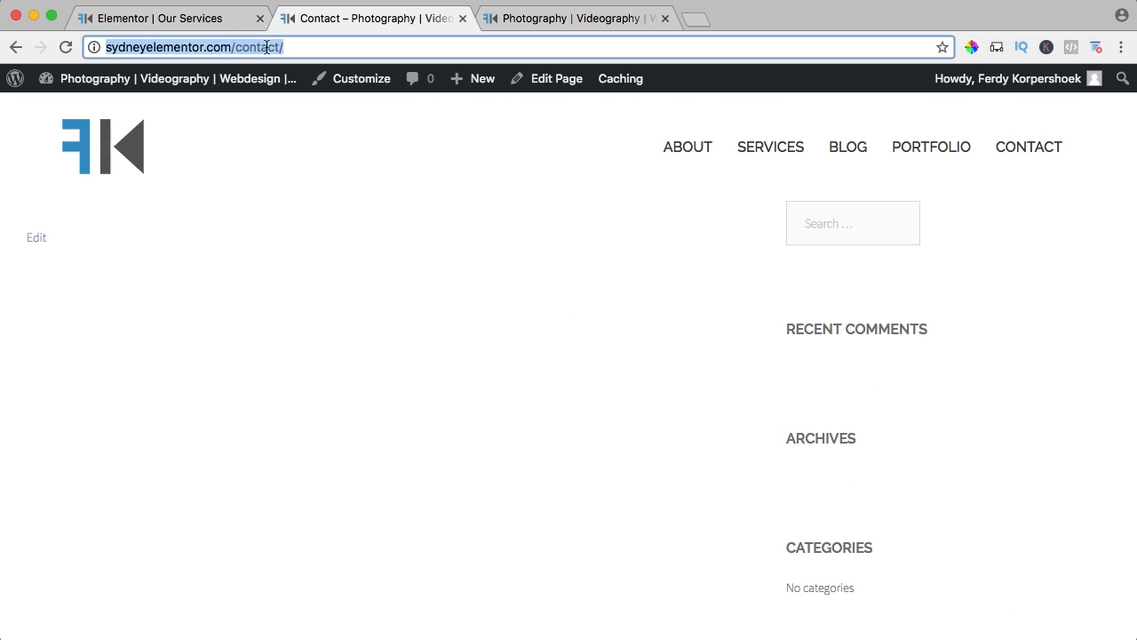
pyautogui.click(204, 19)
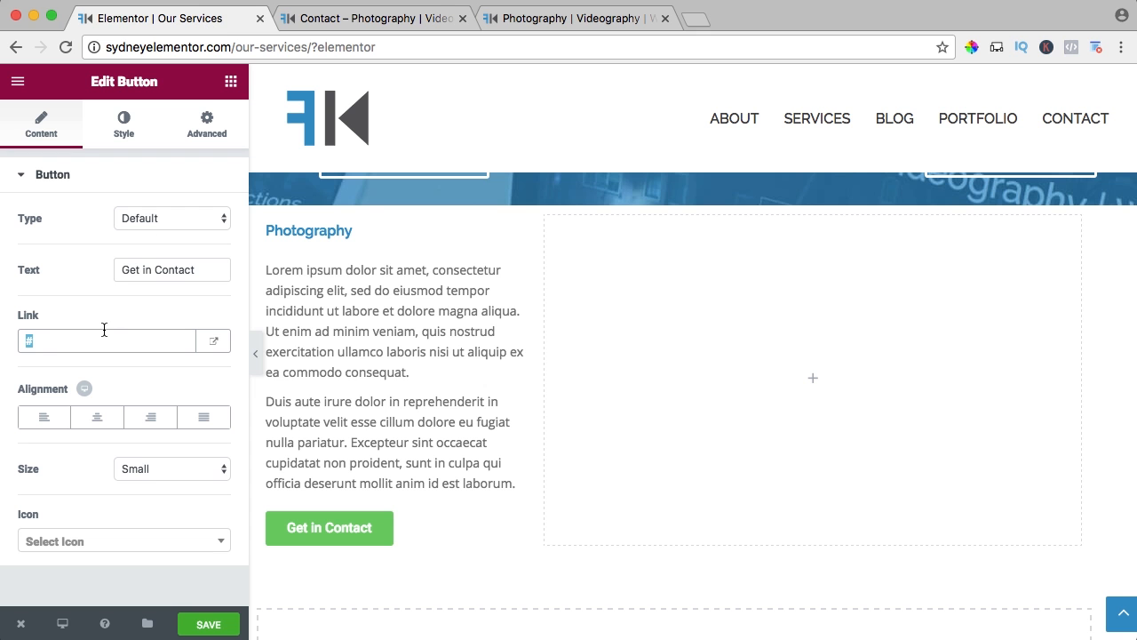
pyautogui.hotkey('ctrl', 'v')
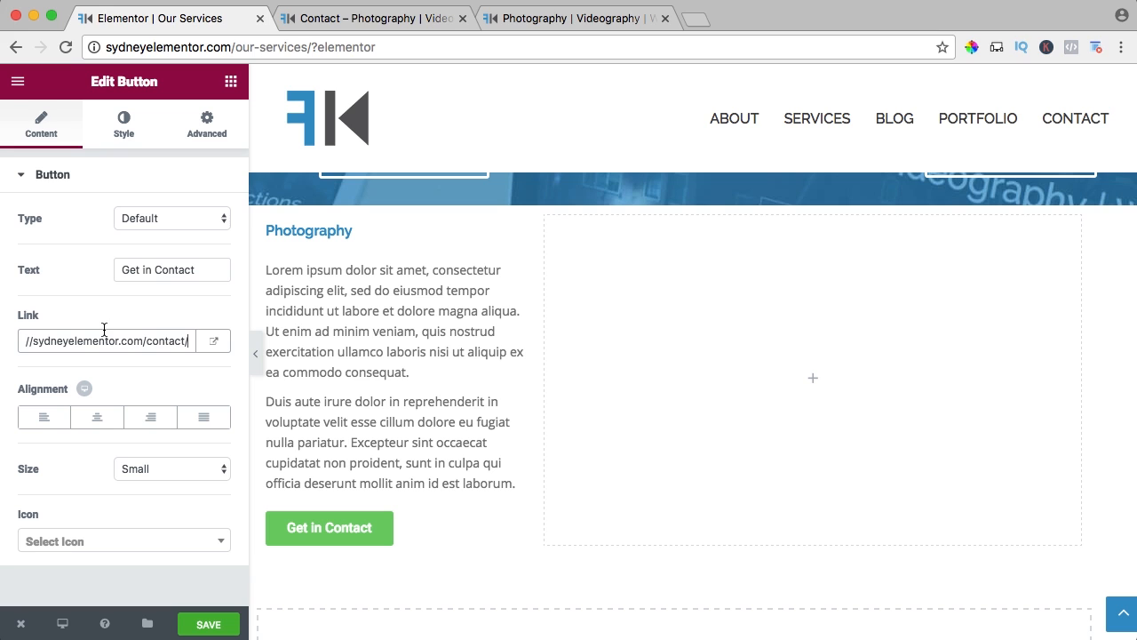
pyautogui.click(45, 421)
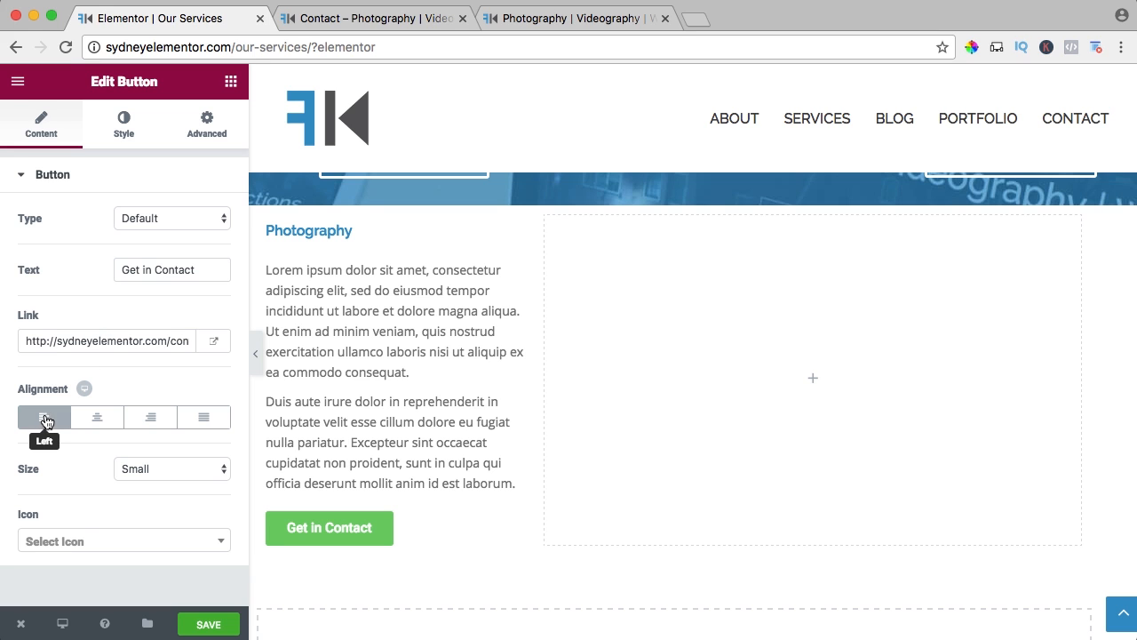
# Set the Get in Contact button's background color to #2d95c8.
pyautogui.click(125, 129)
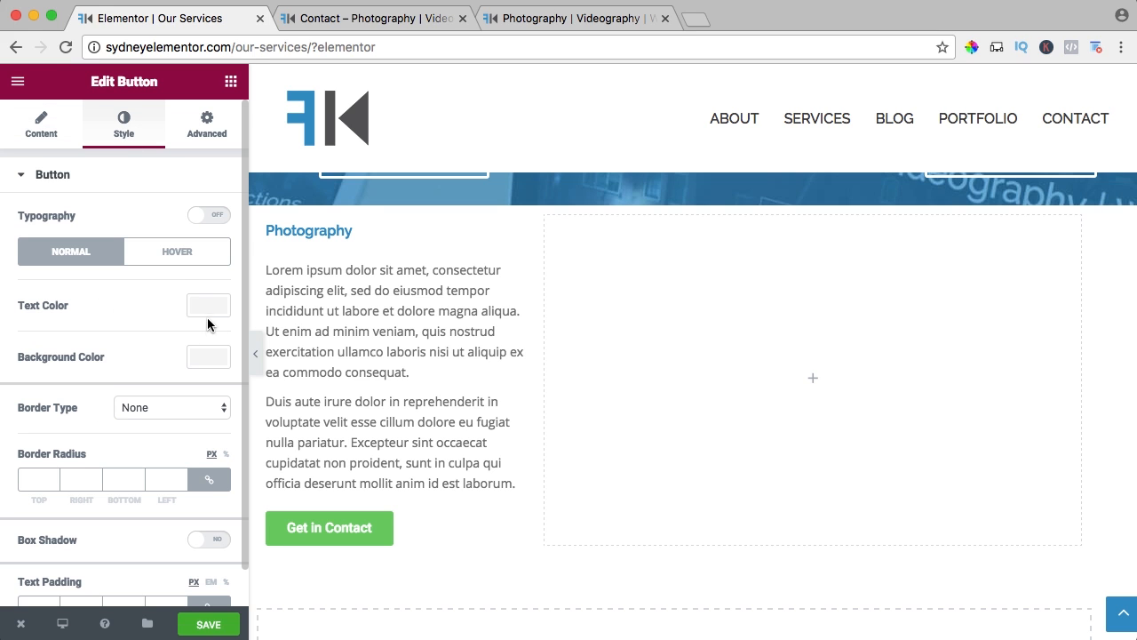
pyautogui.click(206, 358)
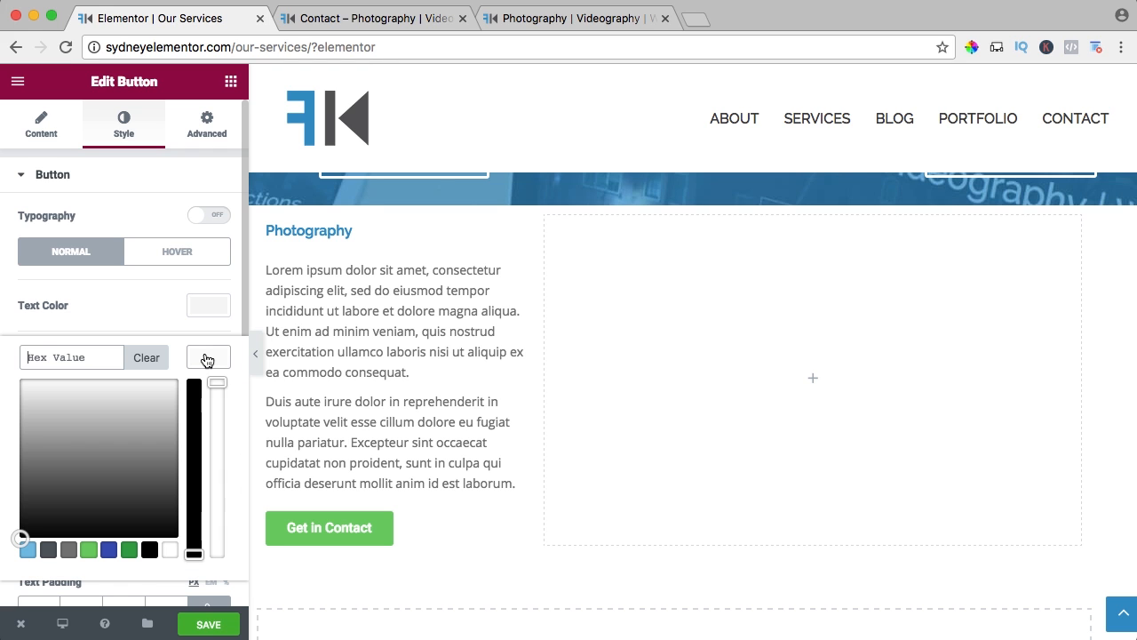
pyautogui.click(75, 356)
pyautogui.write('#2d95c8')
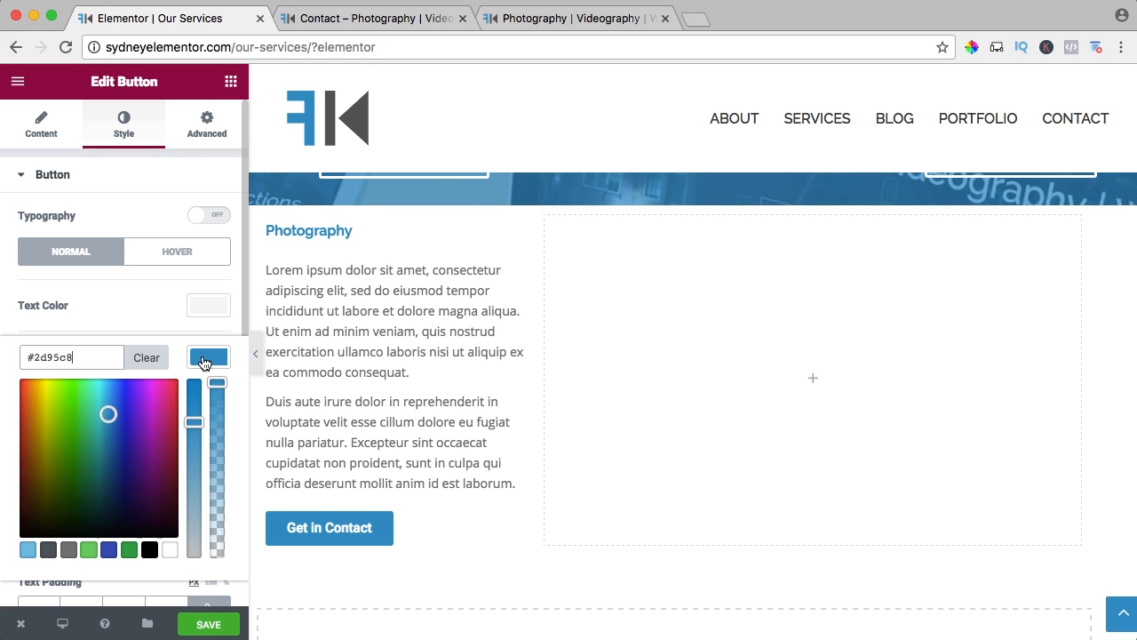
pyautogui.click(204, 360)
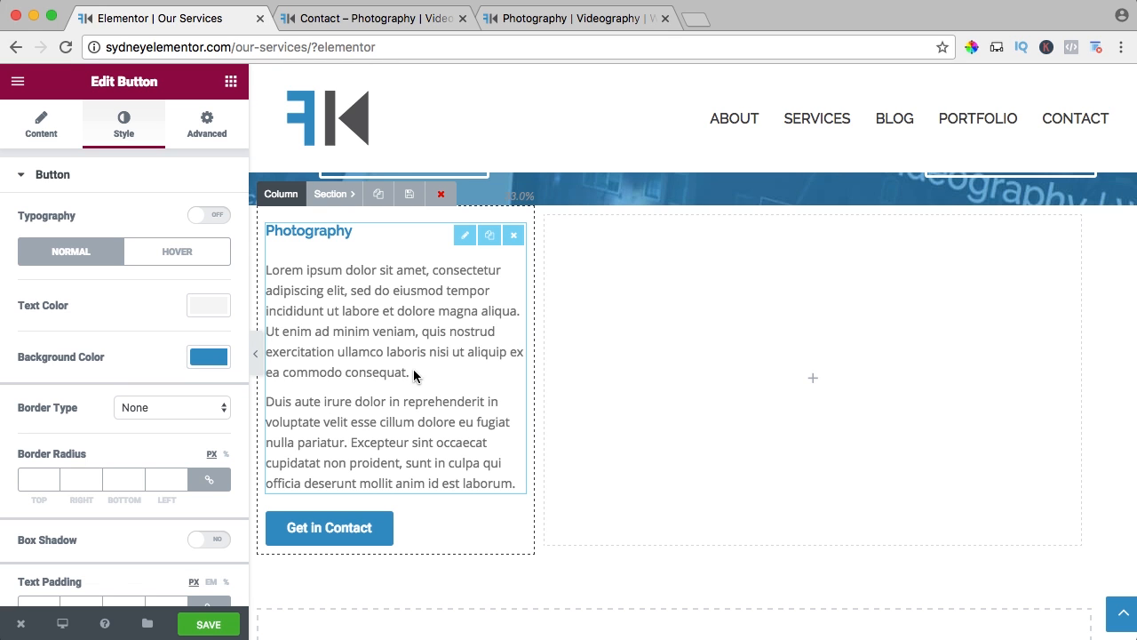
# Place an Image Gallery widget in the empty wide column beside the Photography text.
pyautogui.scroll(1, 432, 351)
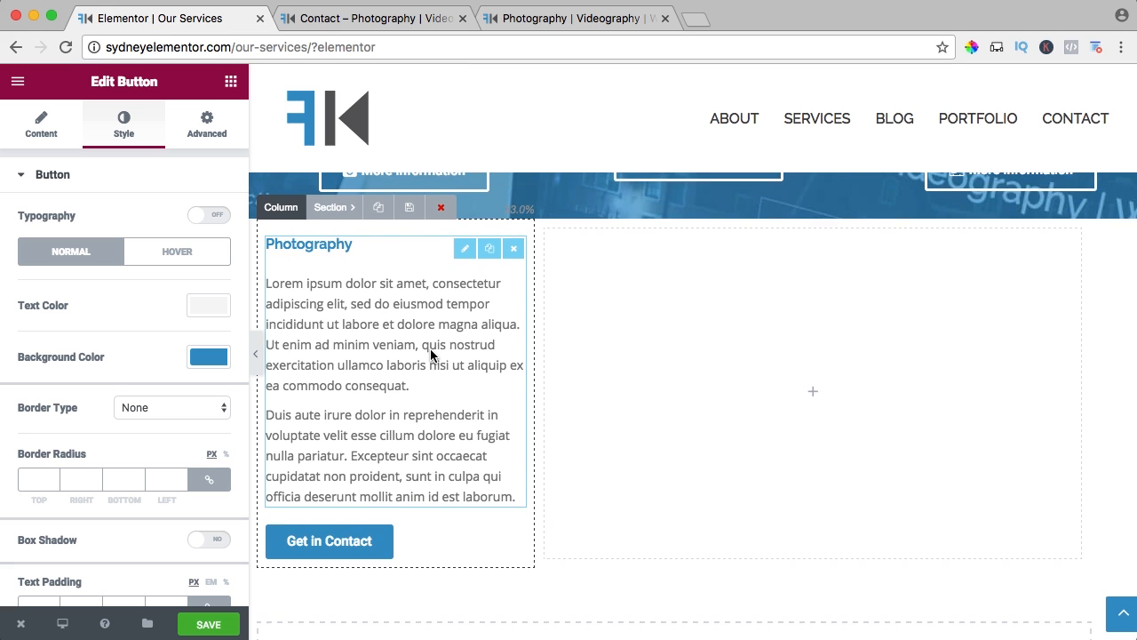
pyautogui.click(231, 82)
pyautogui.scroll(-5, 102, 238)
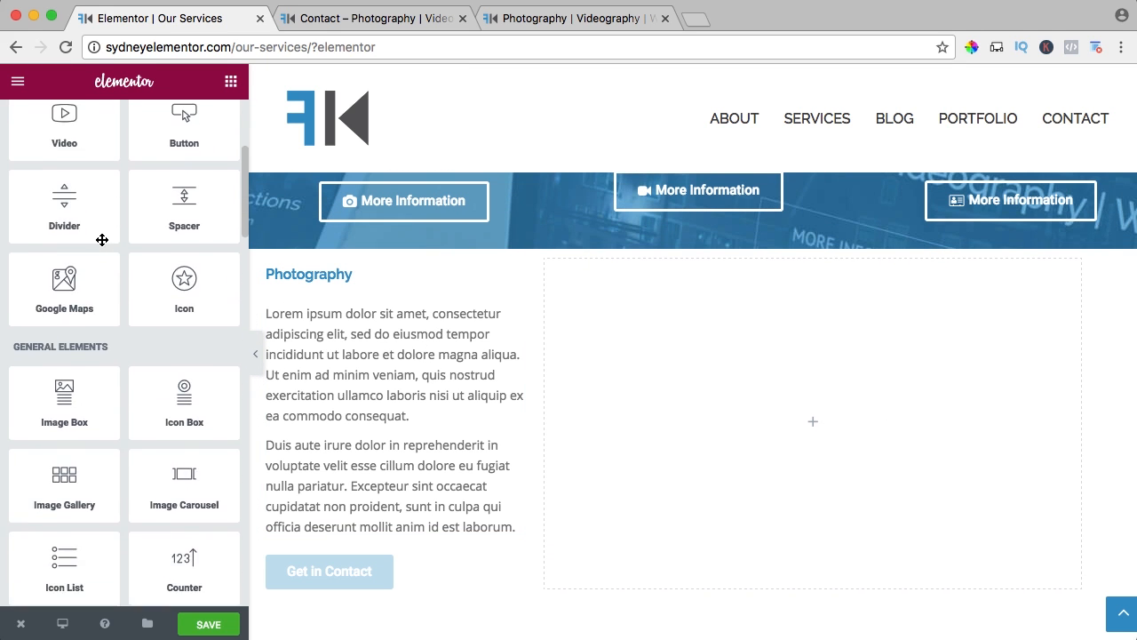
pyautogui.scroll(-5, 103, 239)
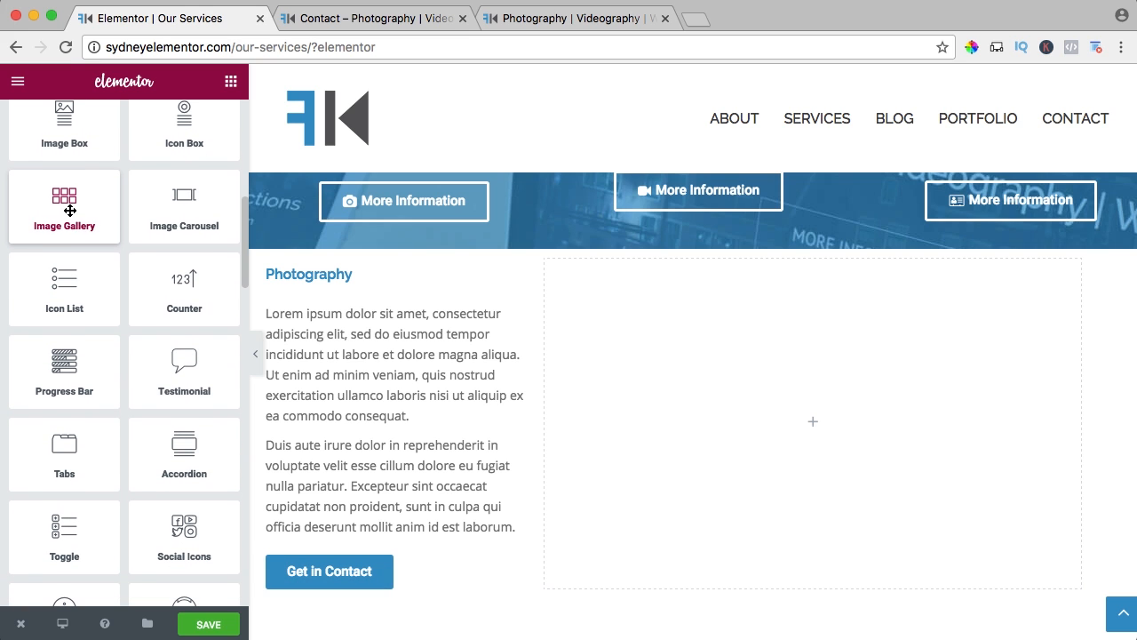
pyautogui.moveTo(101, 239); pyautogui.dragTo(752, 355)
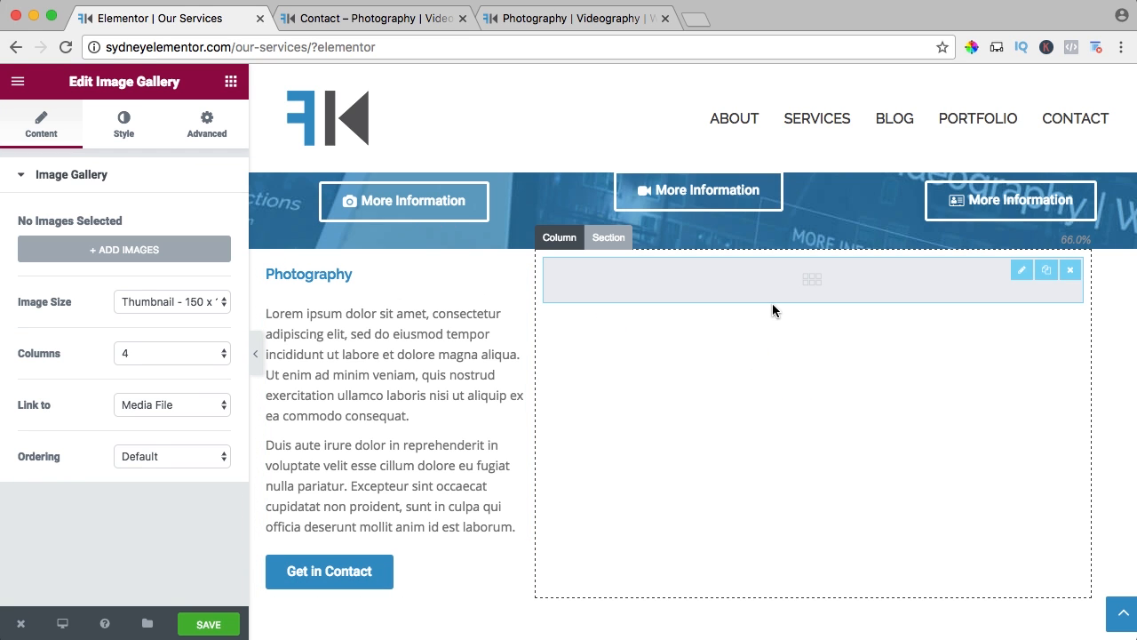
# Upload all images from the first subfolder of Enfold2017 > 04. Portfolio > 01. Photography for the gallery.
pyautogui.click(131, 253)
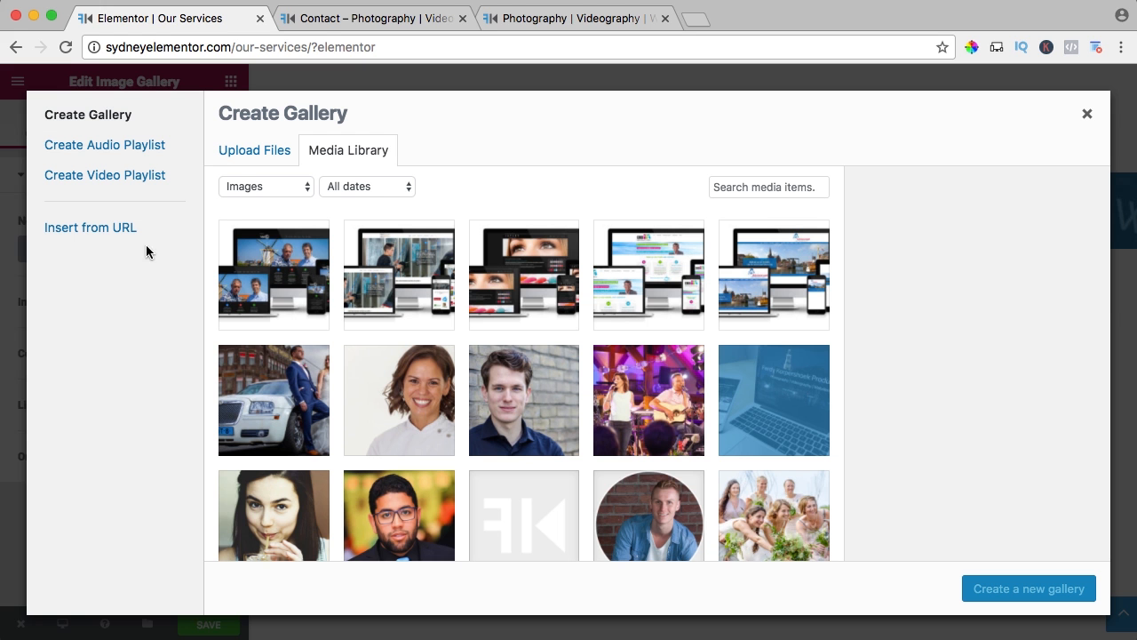
pyautogui.click(250, 151)
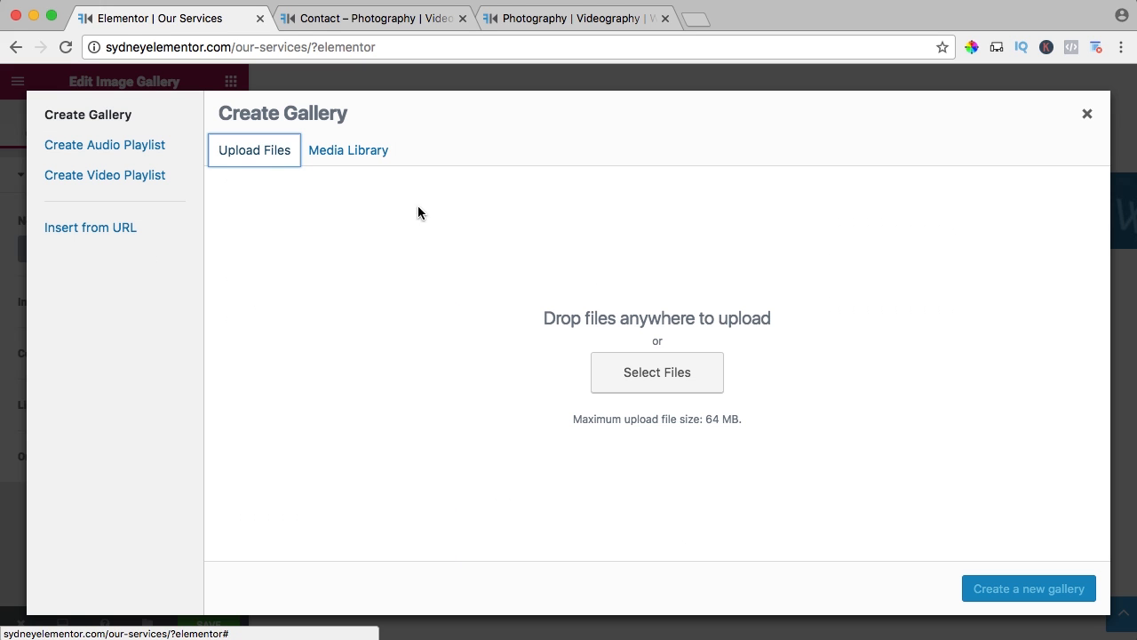
pyautogui.click(646, 371)
pyautogui.click(549, 82)
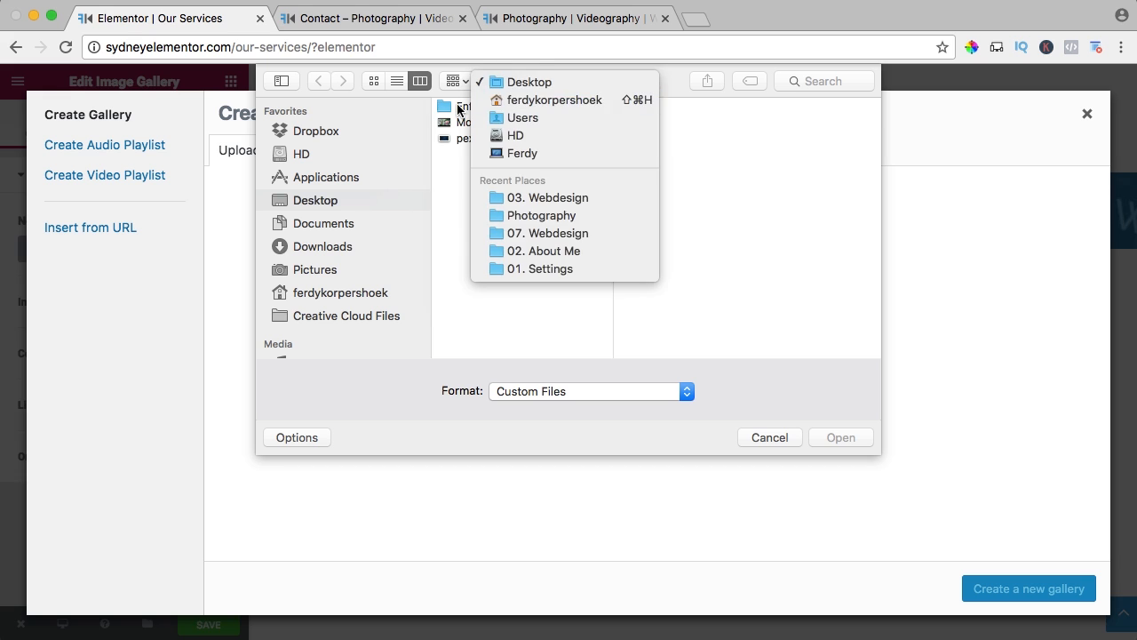
pyautogui.click(459, 108)
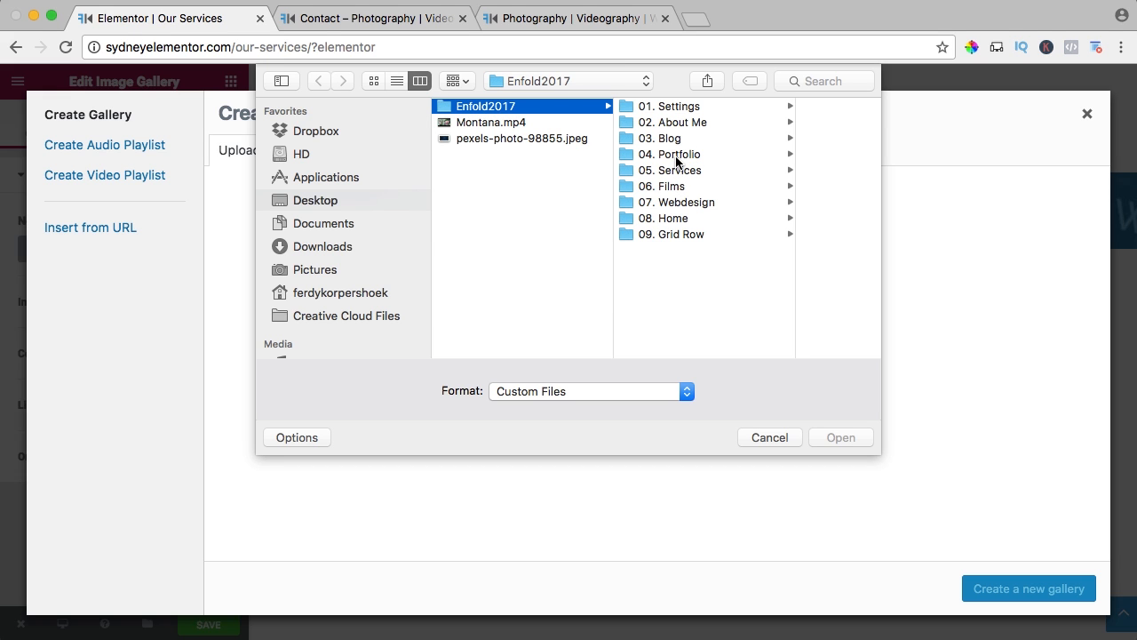
pyautogui.click(677, 156)
pyautogui.click(780, 106)
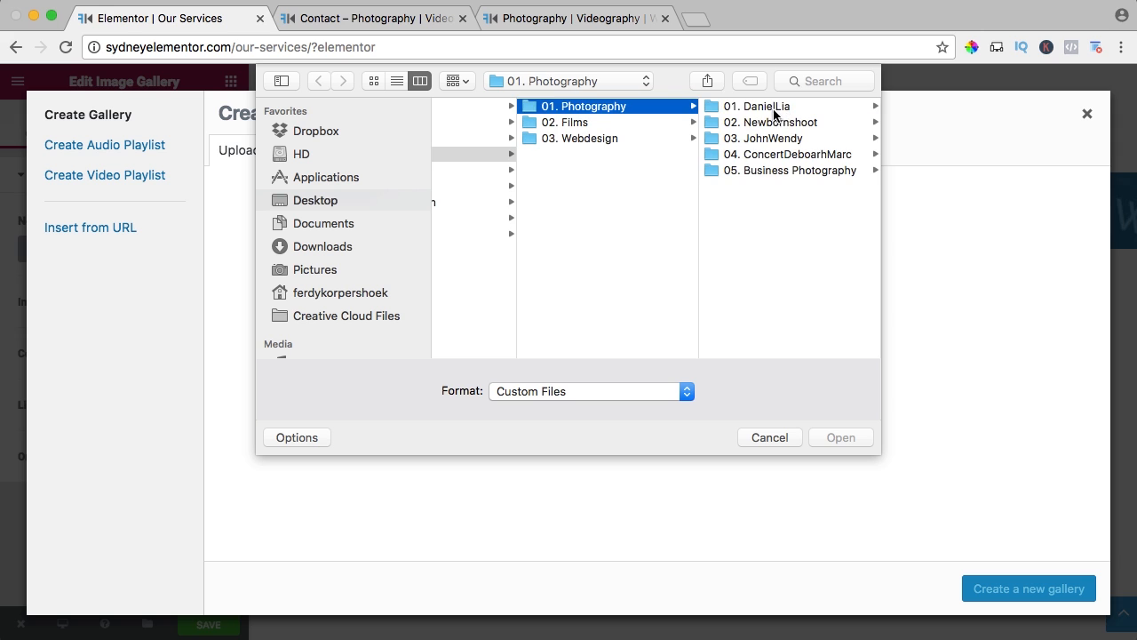
pyautogui.click(771, 107)
pyautogui.click(765, 108)
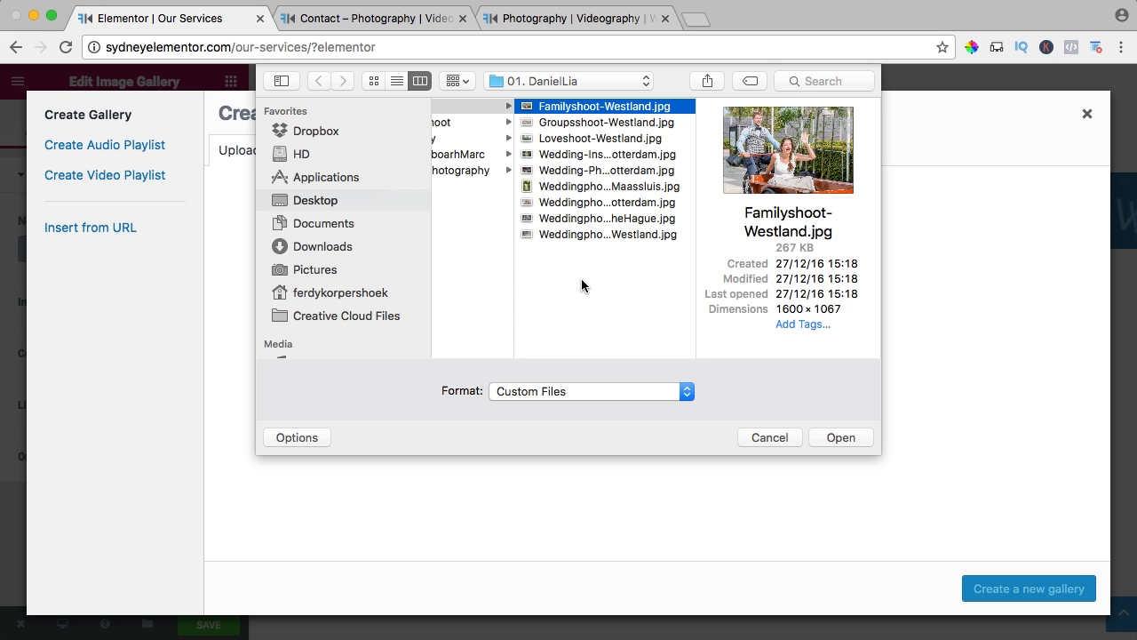
pyautogui.press('super+a')
pyautogui.click(842, 435)
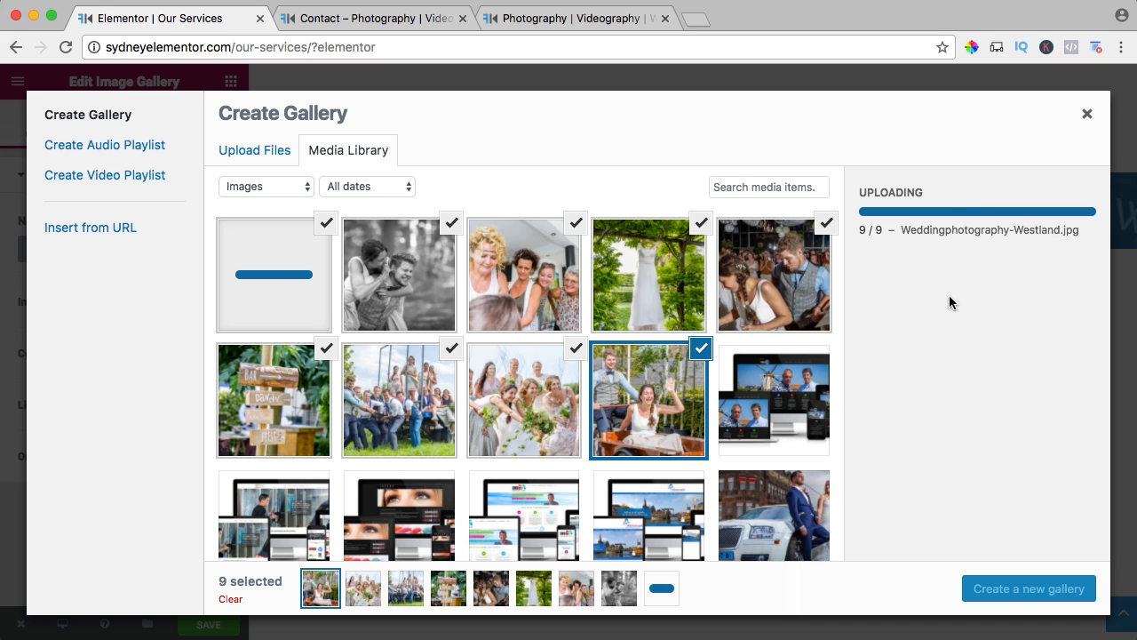
# Create a gallery from the uploaded images, move the wooden signpost photo to third place, and insert the gallery.
pyautogui.click(1029, 590)
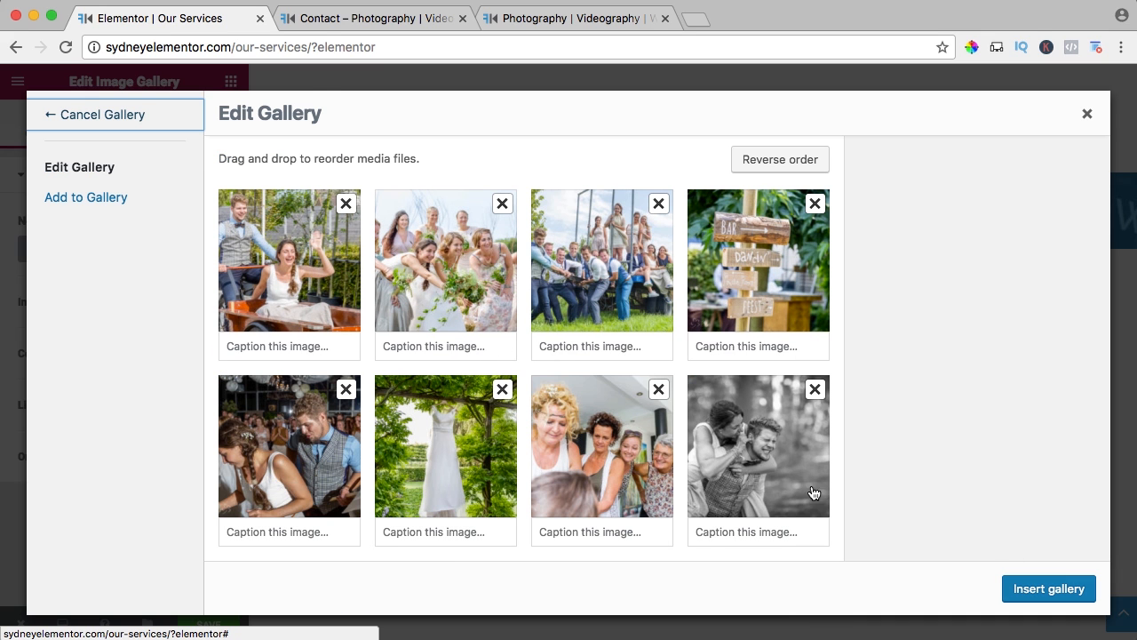
pyautogui.moveTo(728, 291); pyautogui.dragTo(572, 291)
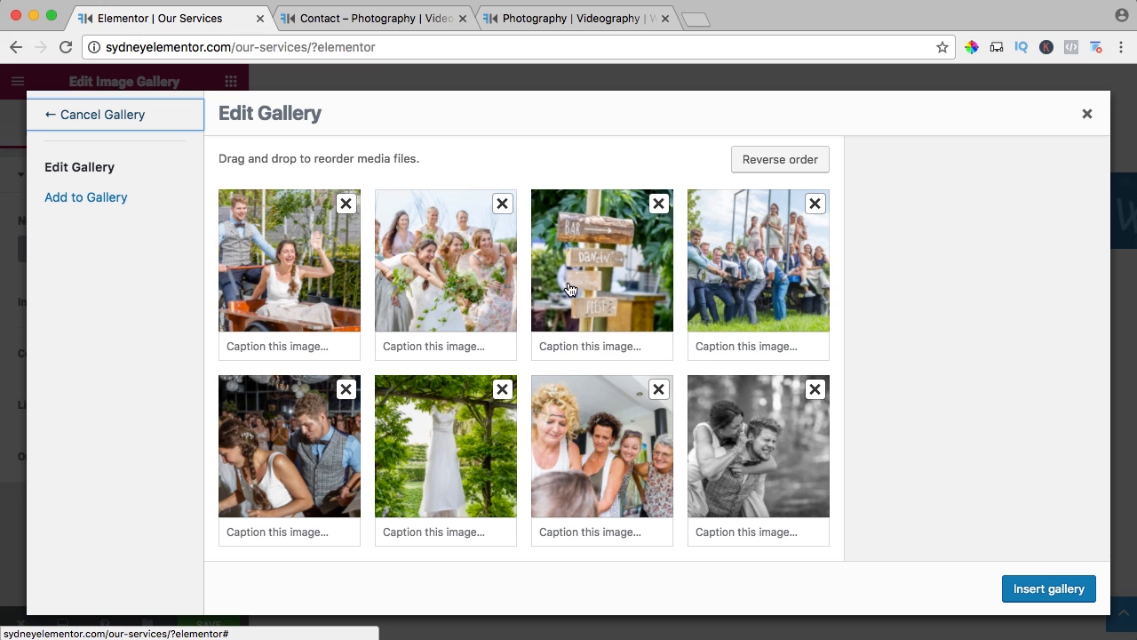
pyautogui.click(775, 165)
pyautogui.click(787, 161)
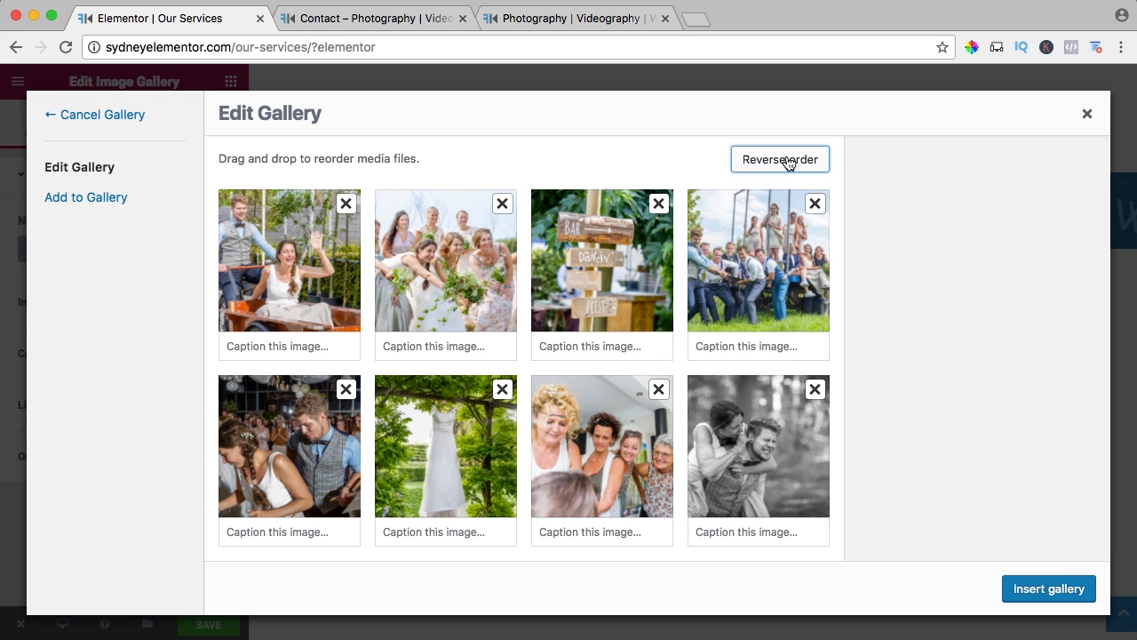
pyautogui.click(1053, 589)
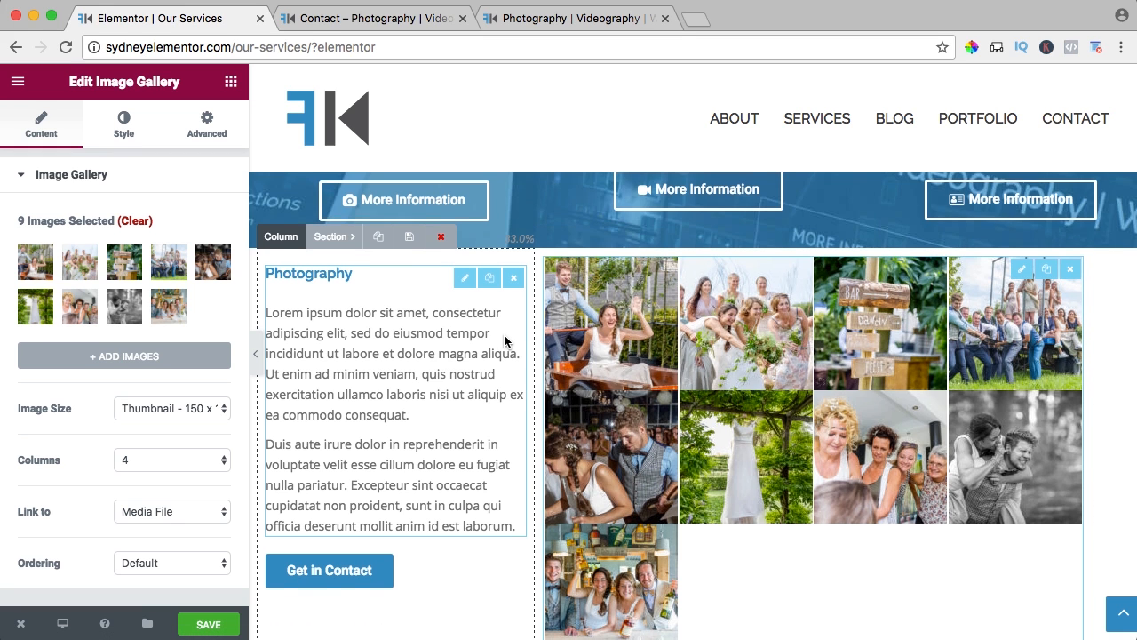
pyautogui.scroll(-2, 502, 335)
pyautogui.scroll(2, 502, 335)
pyautogui.scroll(-1, 502, 335)
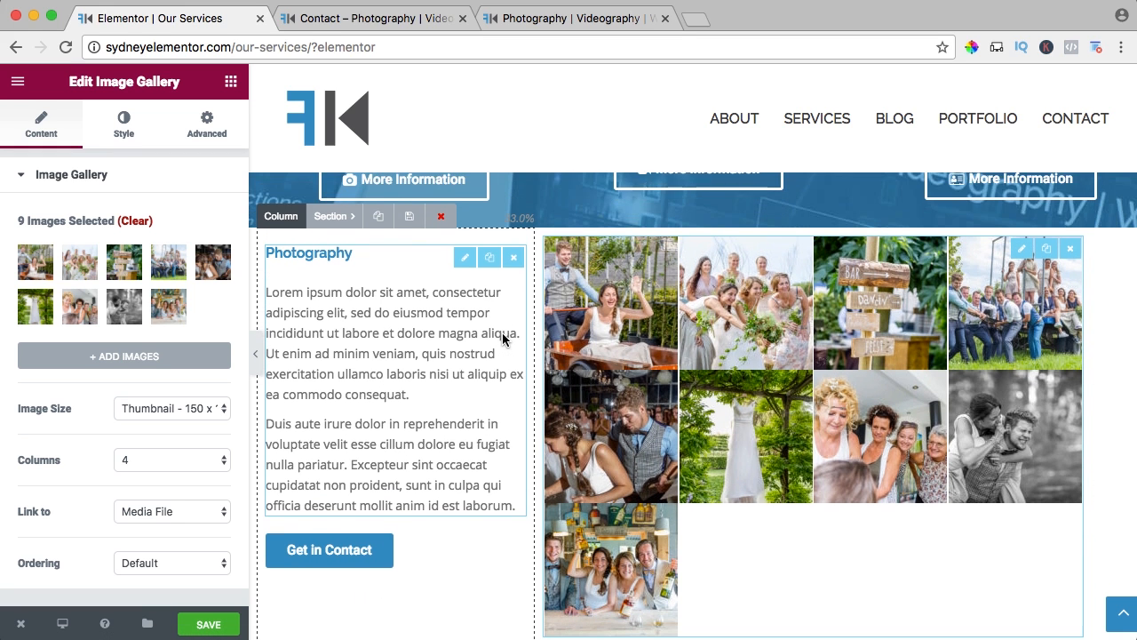
pyautogui.scroll(1, 503, 335)
pyautogui.click(145, 409)
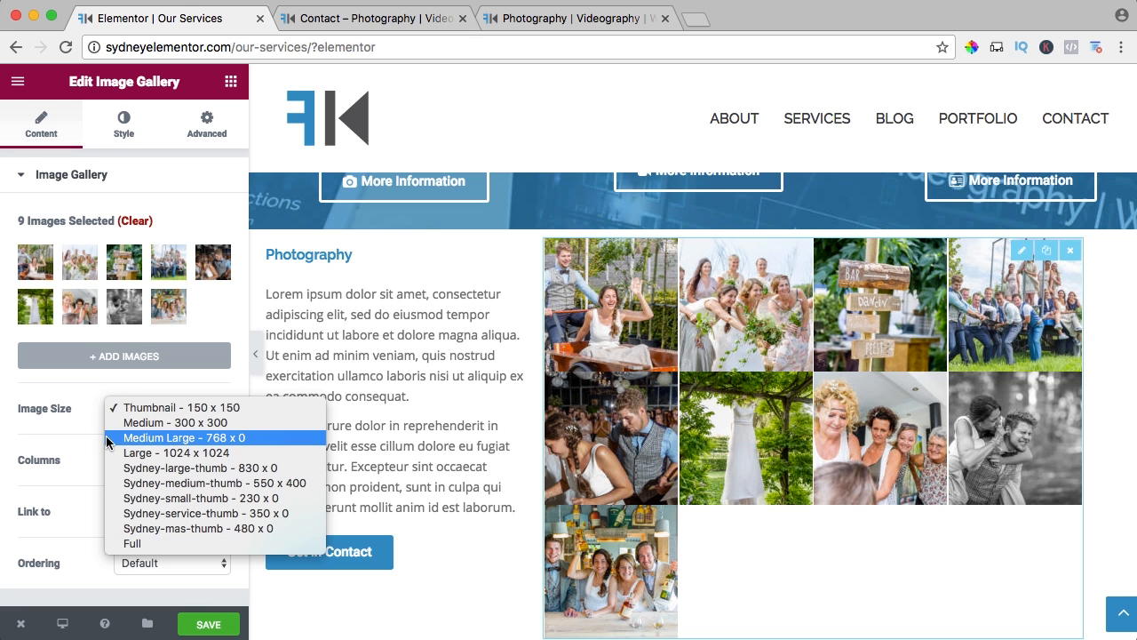
pyautogui.click(127, 392)
# Try the image gallery with 3 columns and set it back to 4 columns.
pyautogui.click(145, 462)
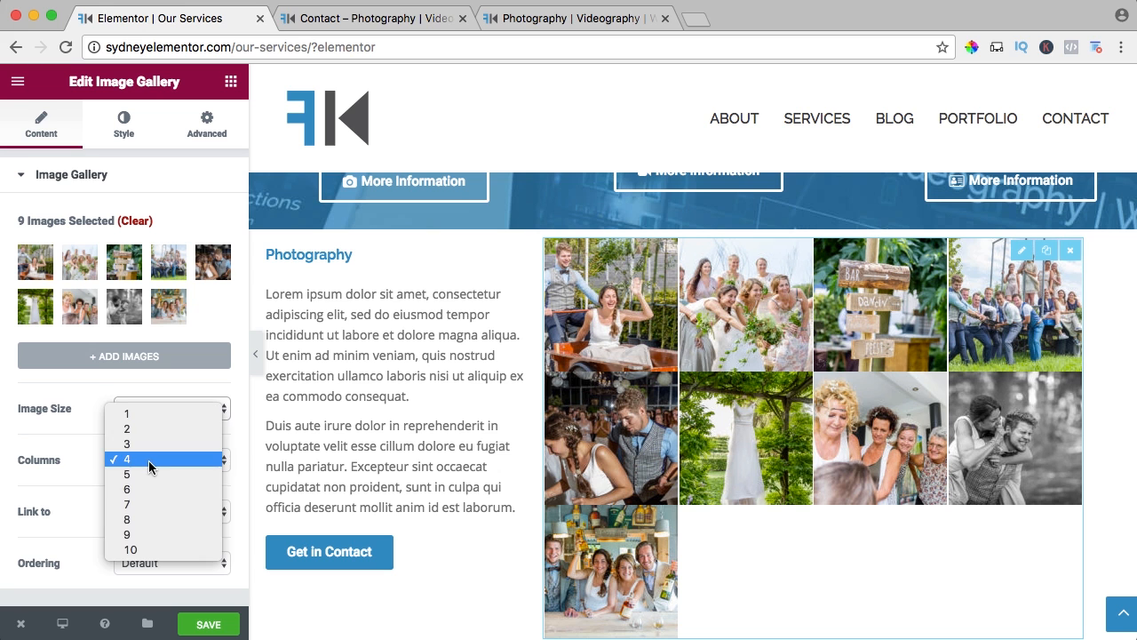
pyautogui.click(142, 444)
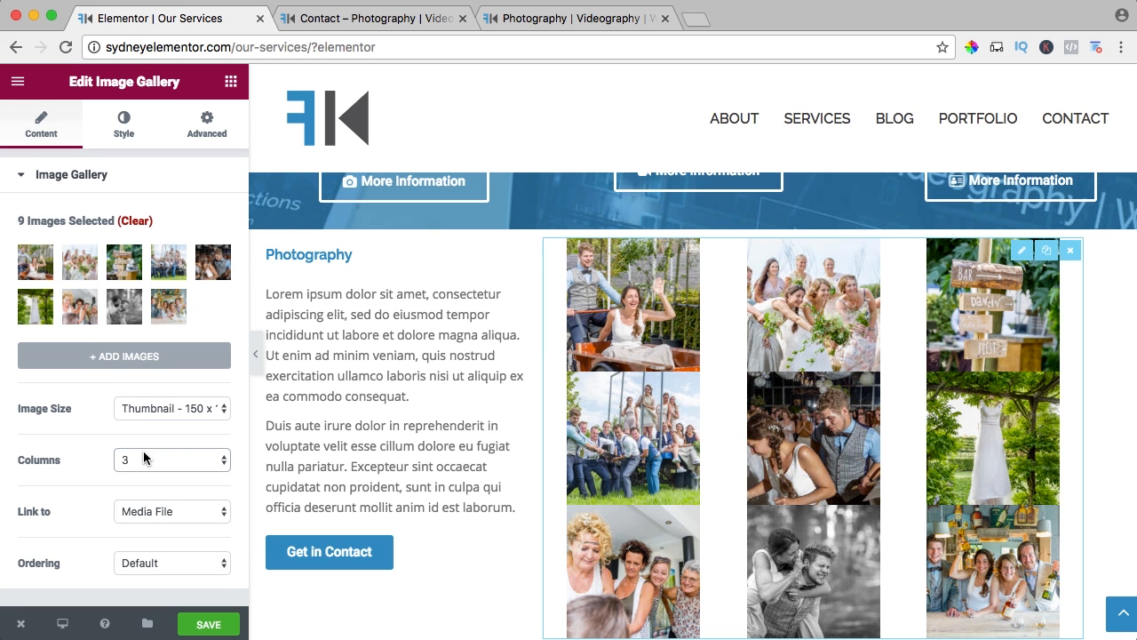
pyautogui.click(143, 458)
pyautogui.click(142, 474)
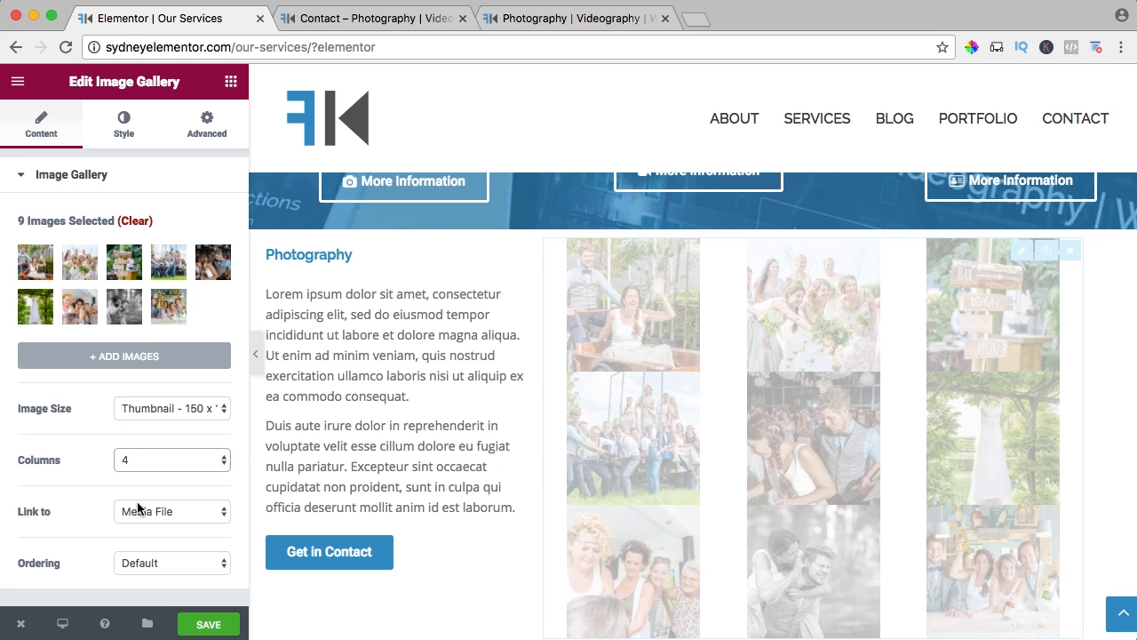
pyautogui.click(137, 510)
pyautogui.click(122, 511)
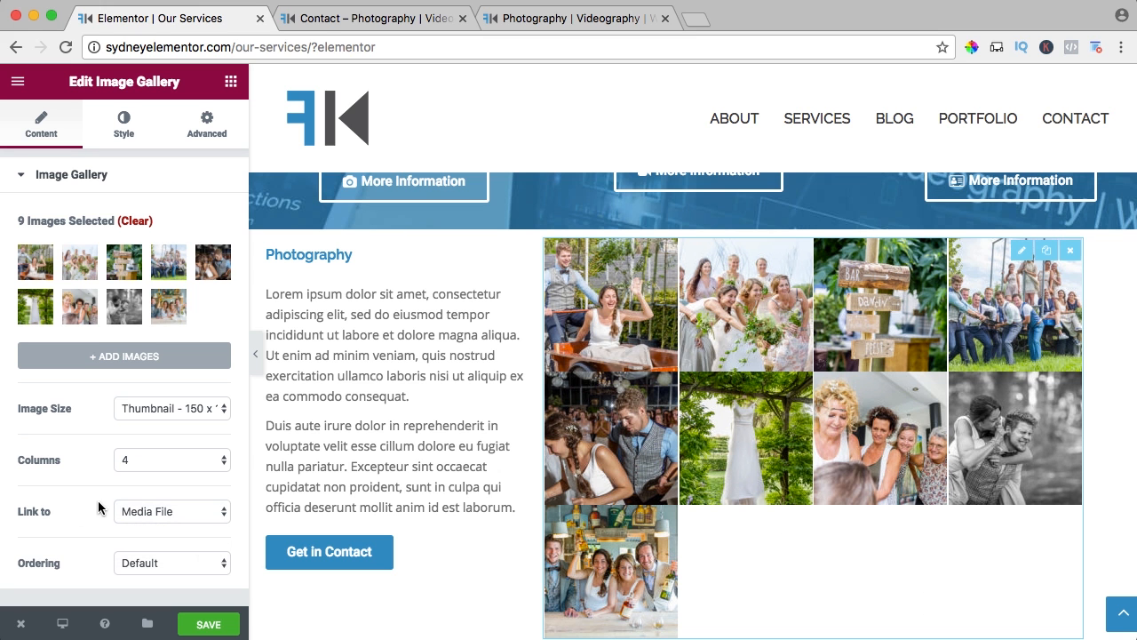
# Set the gallery's image ordering to Random and save the page.
pyautogui.click(133, 559)
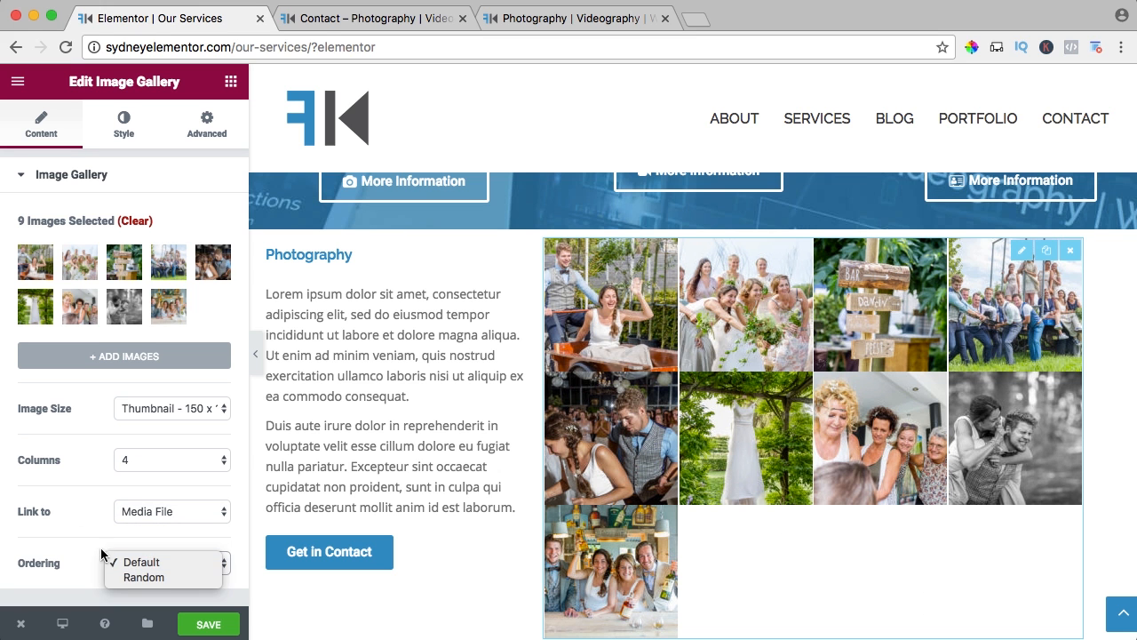
pyautogui.click(139, 576)
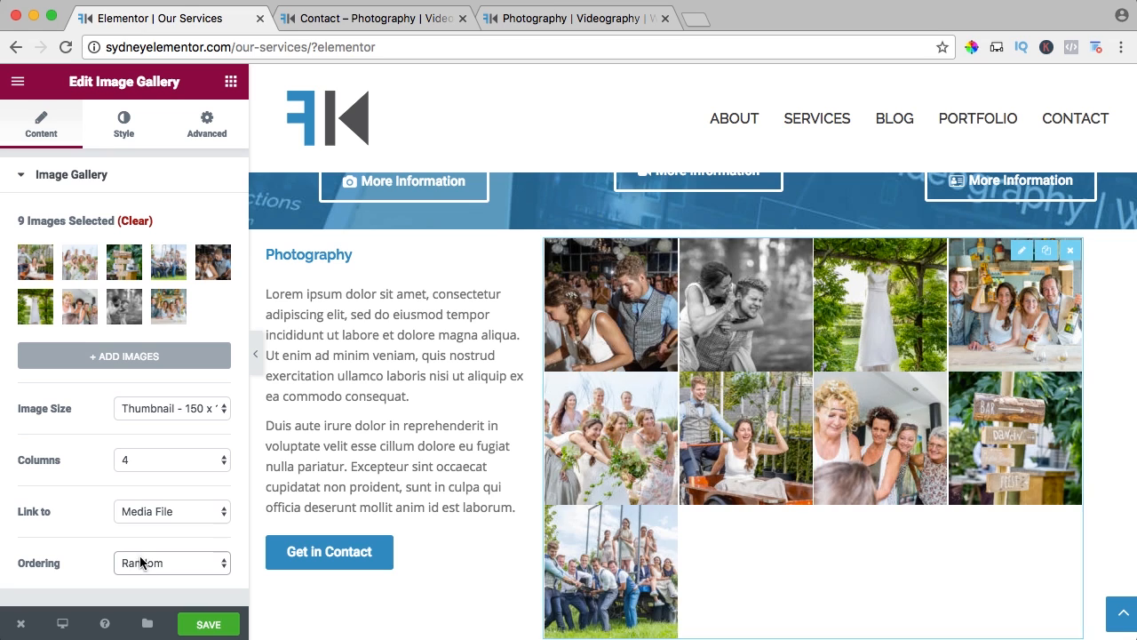
pyautogui.click(209, 623)
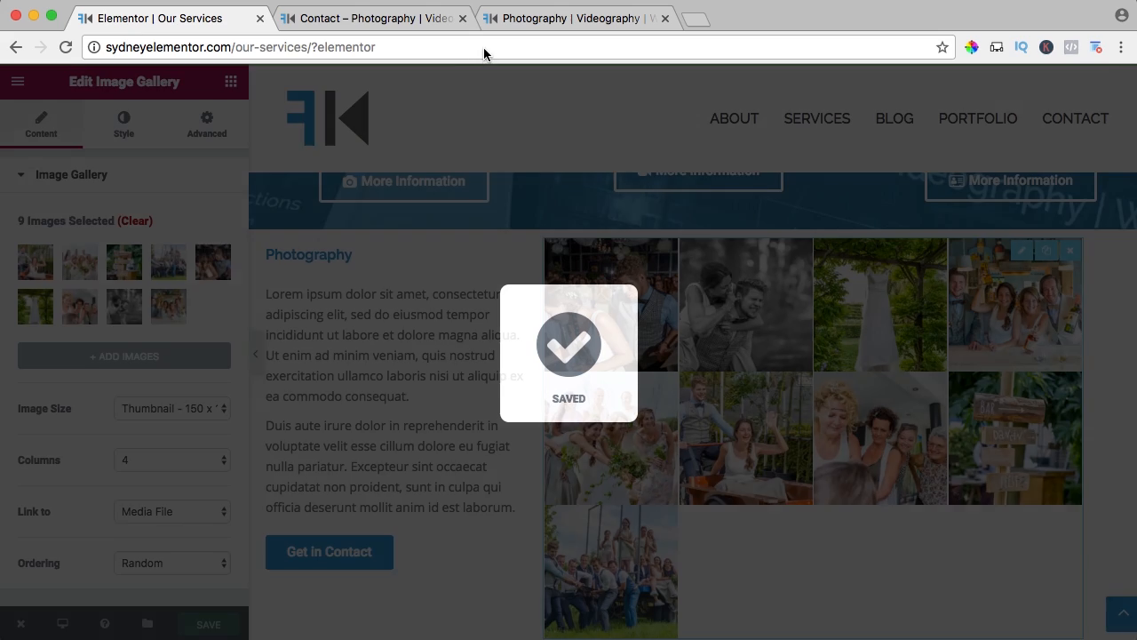
# Check the gallery on the live Services page by opening the wedding dress photo and going back to the page.
pyautogui.click(396, 25)
pyautogui.click(791, 150)
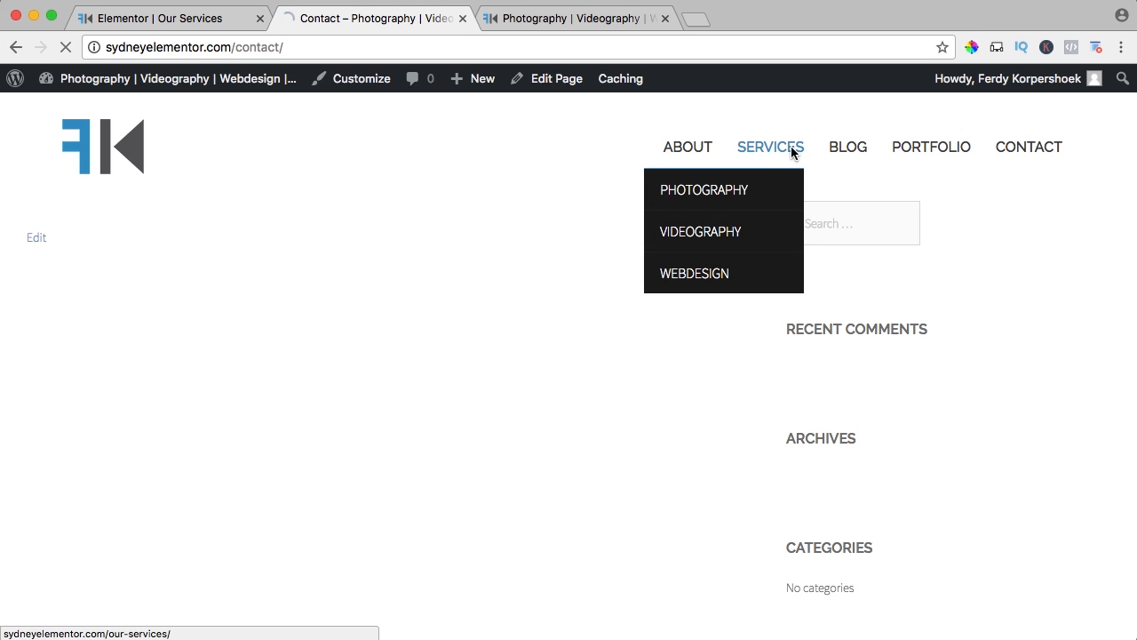
pyautogui.scroll(-5, 729, 228)
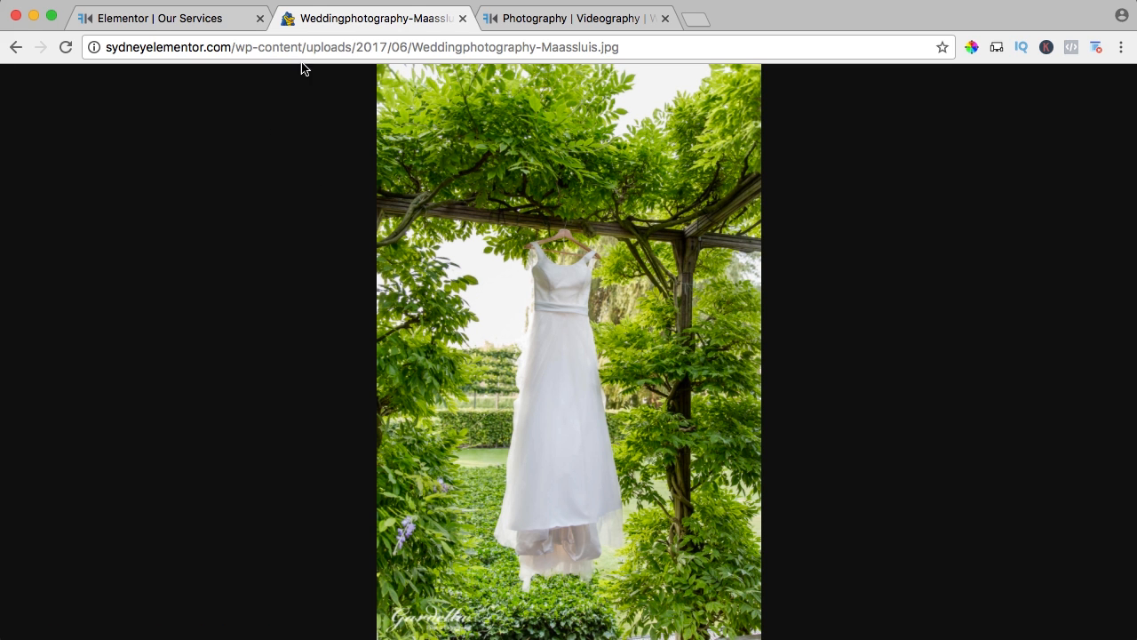
pyautogui.click(288, 49)
pyautogui.click(279, 49)
pyautogui.moveTo(265, 49); pyautogui.dragTo(622, 49)
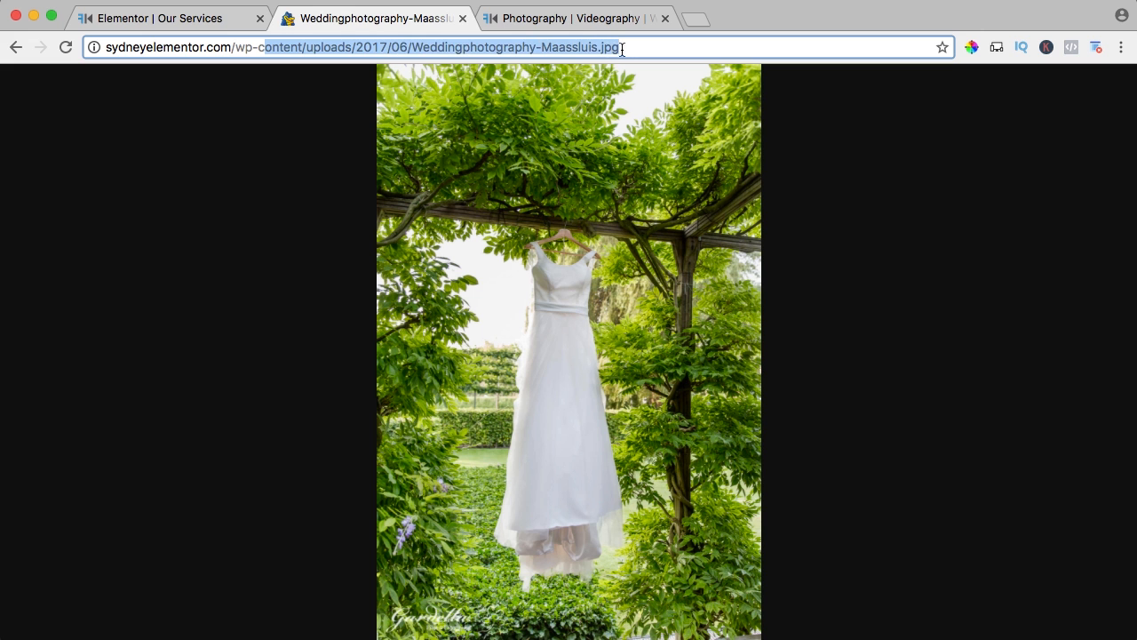
pyautogui.click(924, 201)
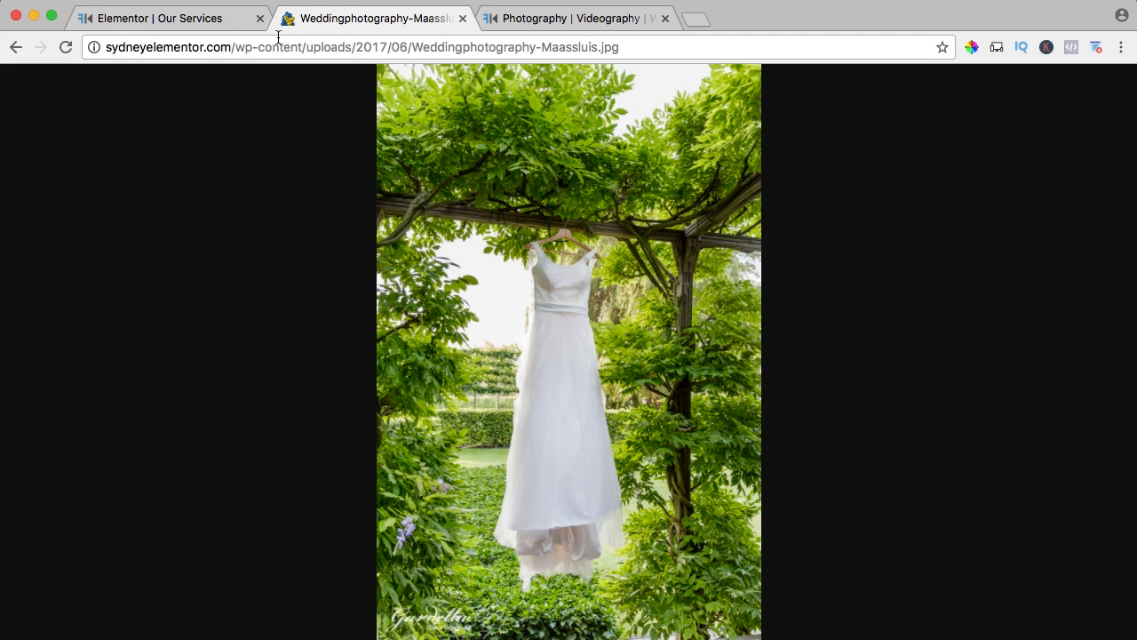
pyautogui.click(16, 46)
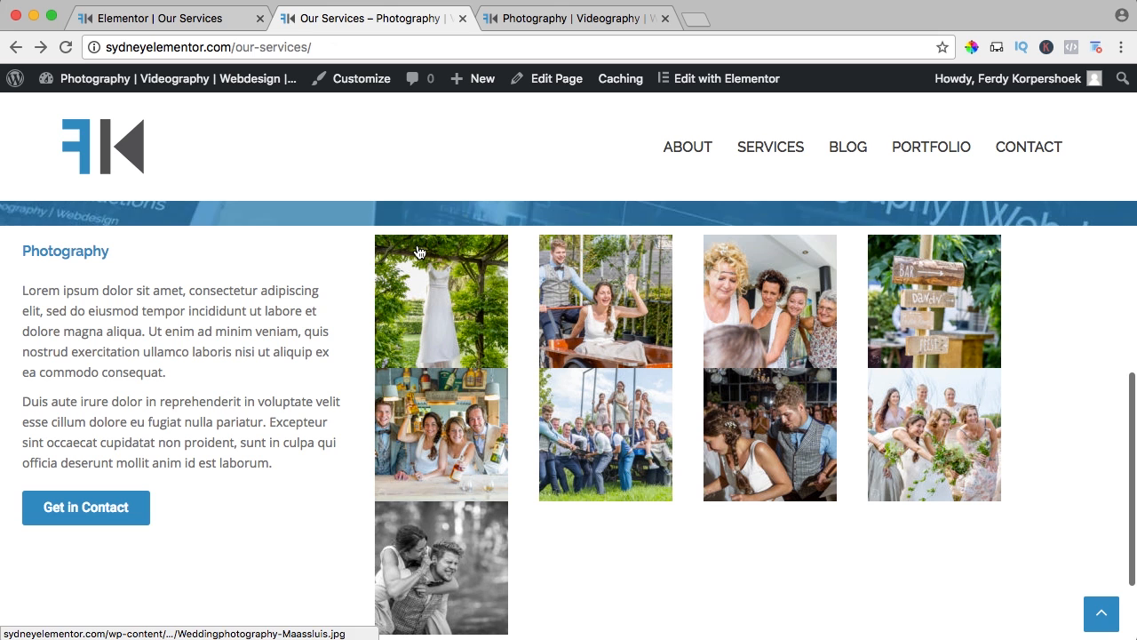
# Search the WordPress plugin directory for "simple lightbox", then install and activate the Simple Lightbox plugin by Archetyped.
pyautogui.moveTo(122, 81)
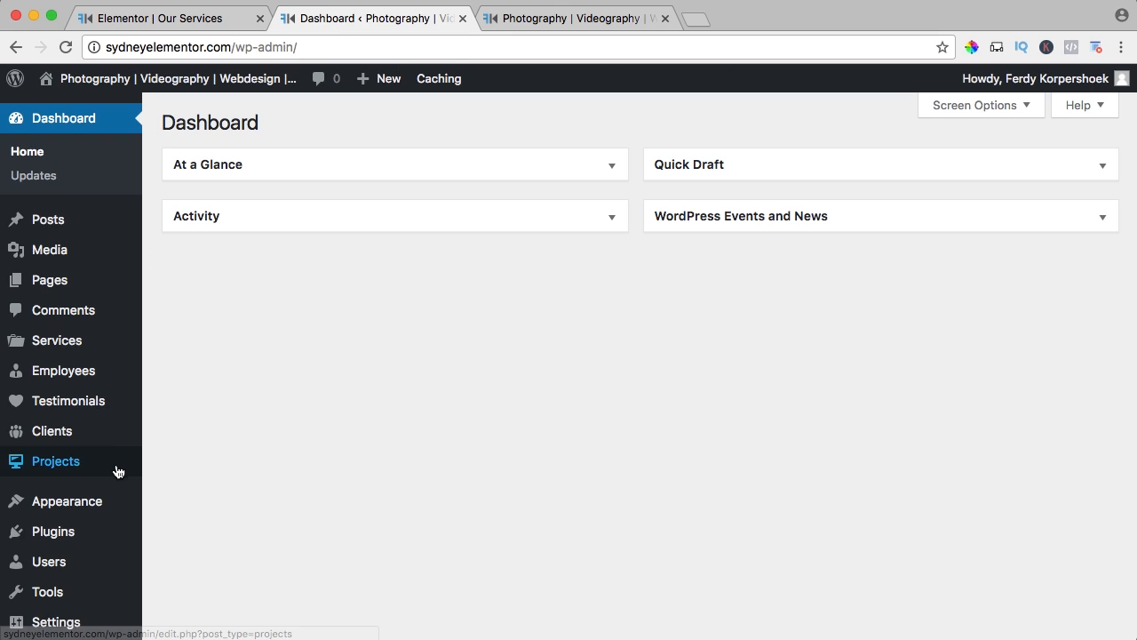
pyautogui.moveTo(76, 529)
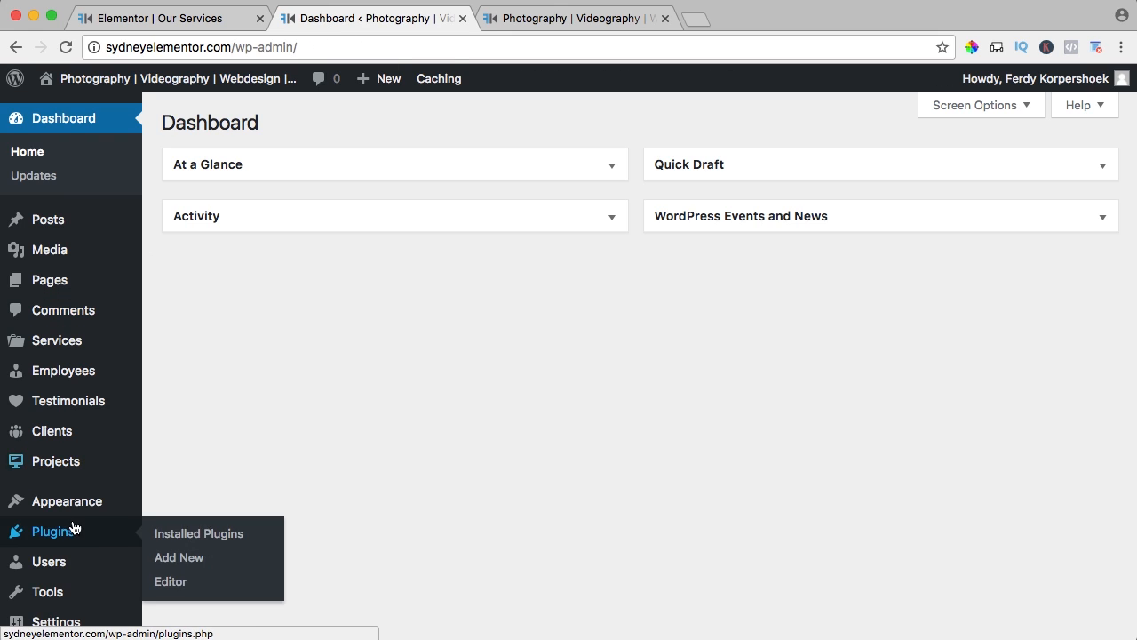
pyautogui.click(184, 559)
pyautogui.click(898, 174)
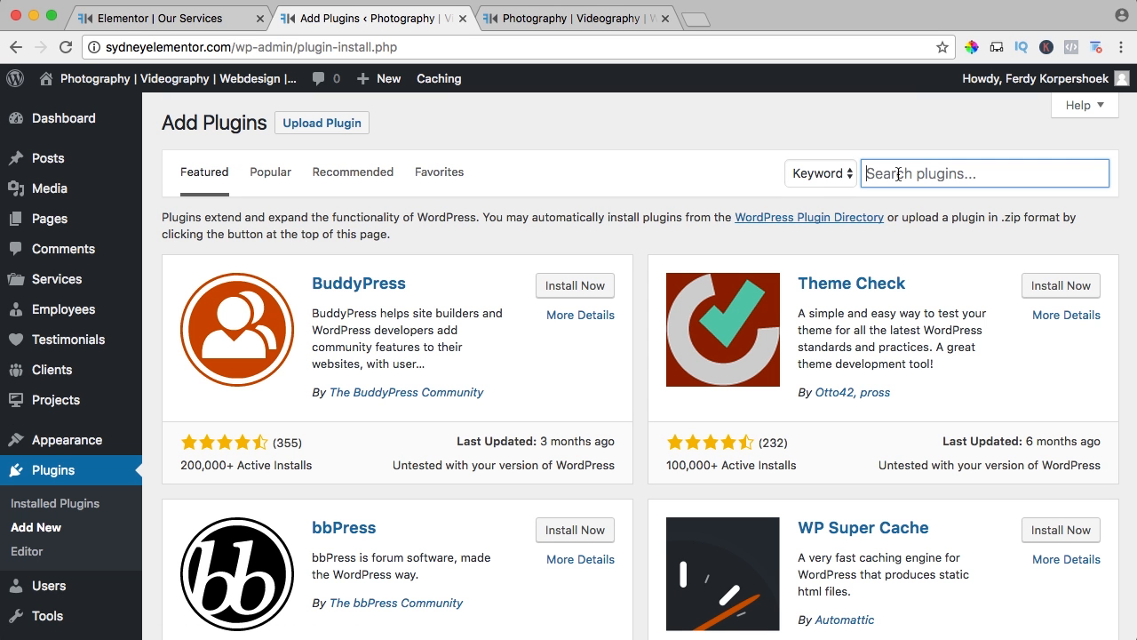
pyautogui.write('simple lightbox')
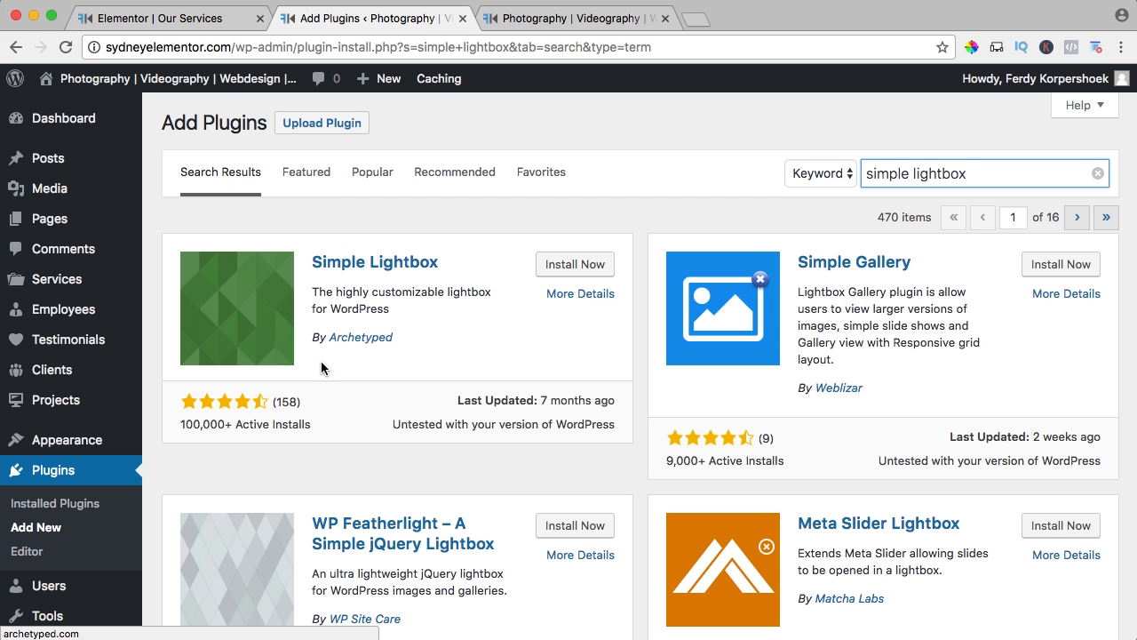
pyautogui.click(565, 266)
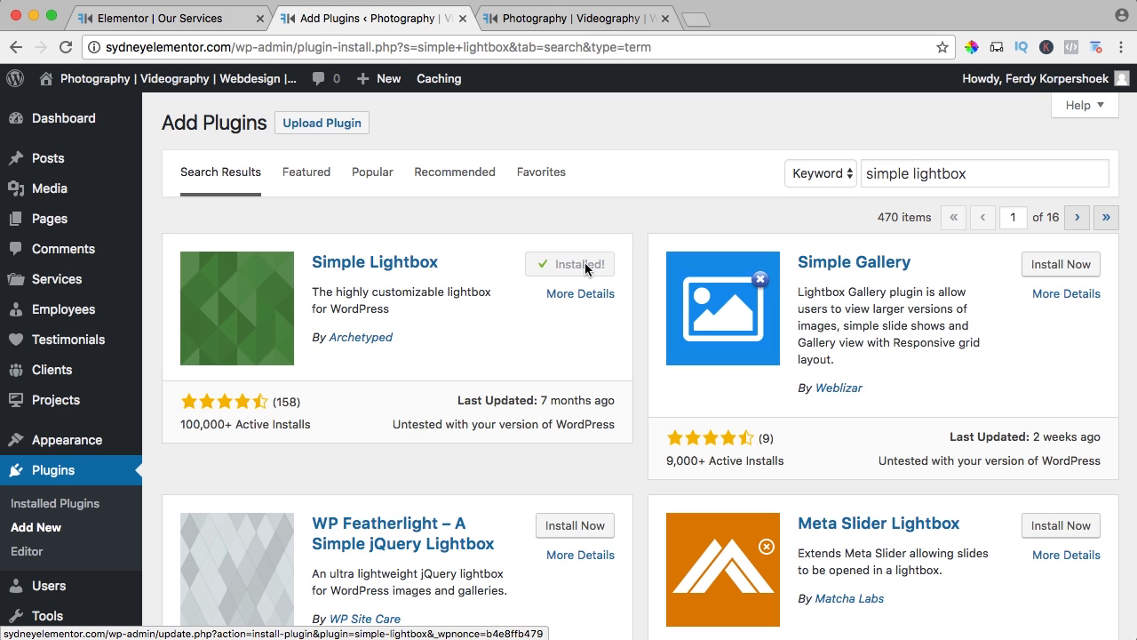
pyautogui.click(578, 265)
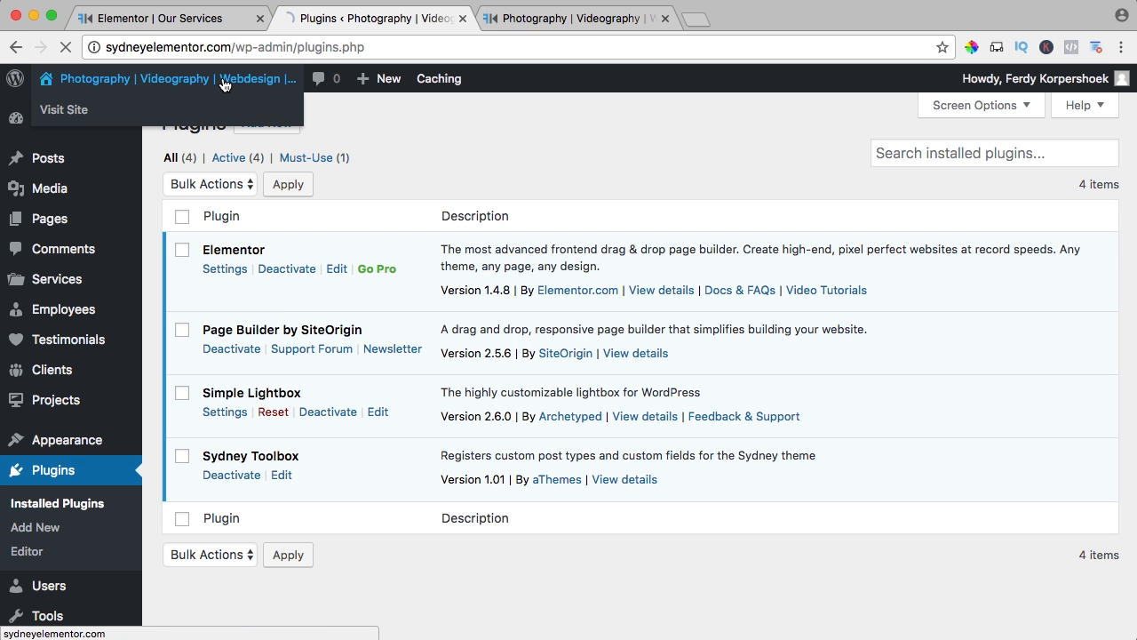
# Browse several gallery photos in the lightbox on the live Services page, starting with the bridesmaids photo, and reload the page.
pyautogui.click(223, 82)
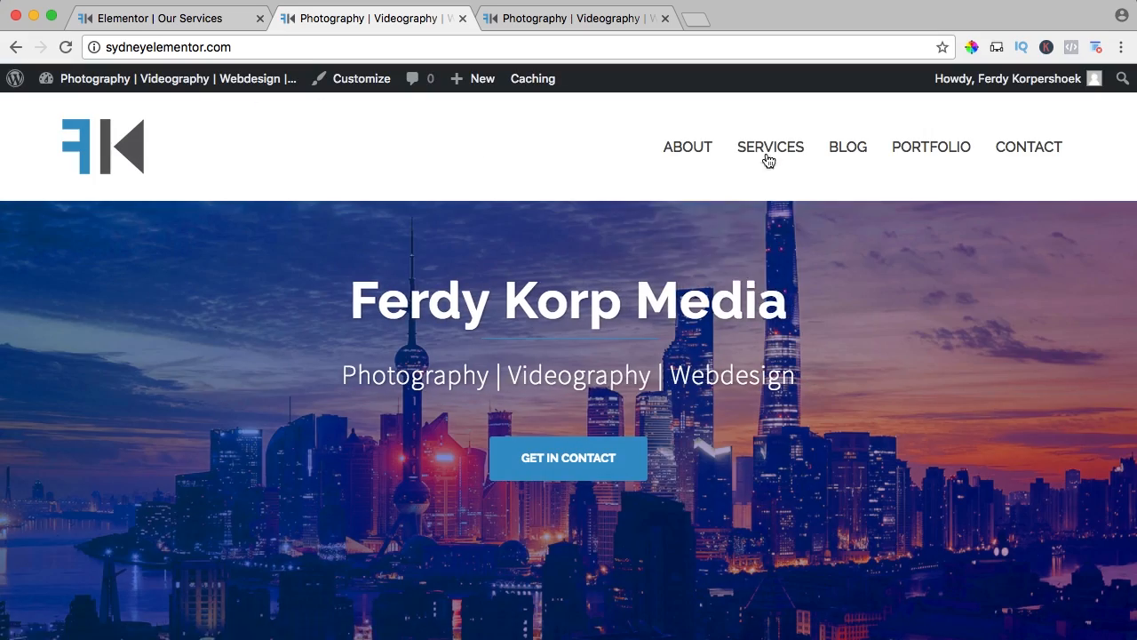
pyautogui.click(768, 150)
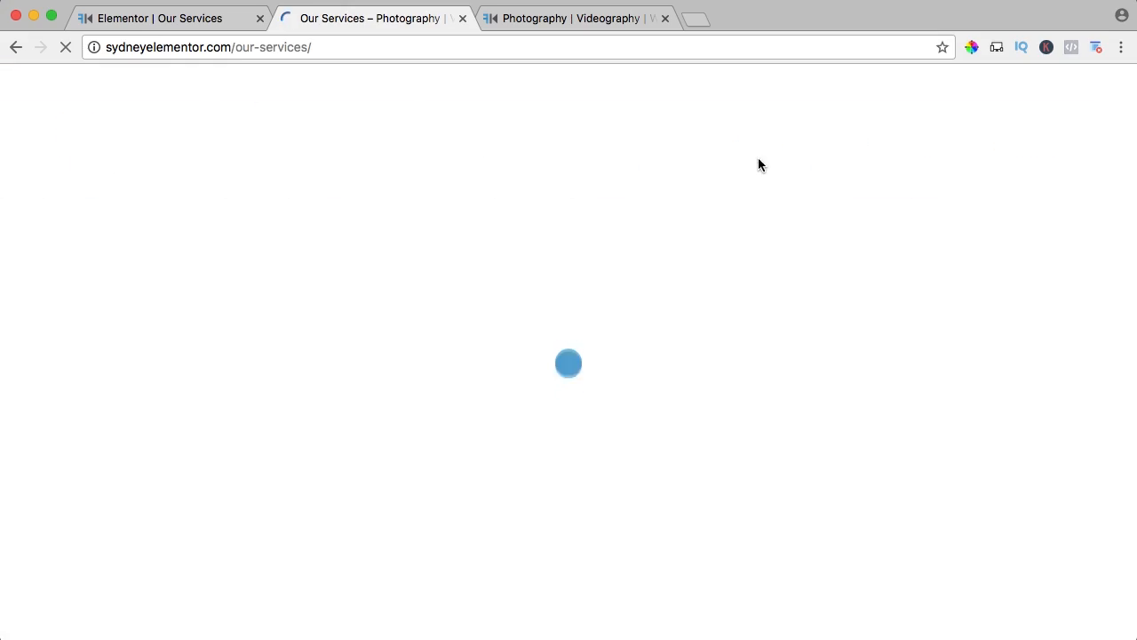
pyautogui.scroll(-6, 622, 229)
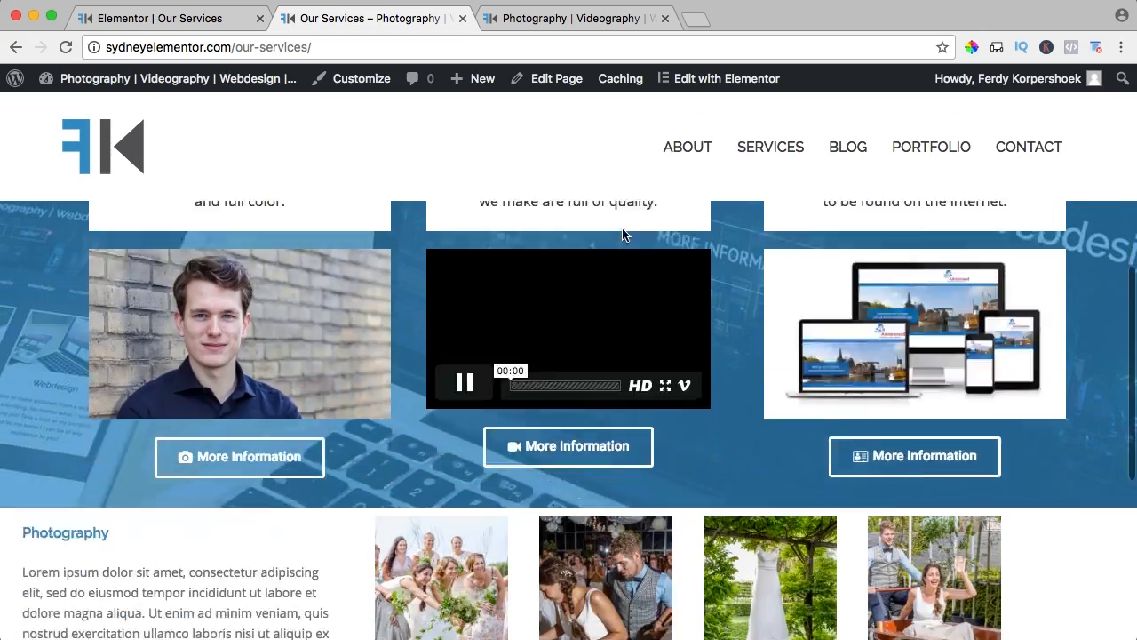
pyautogui.scroll(-5, 622, 233)
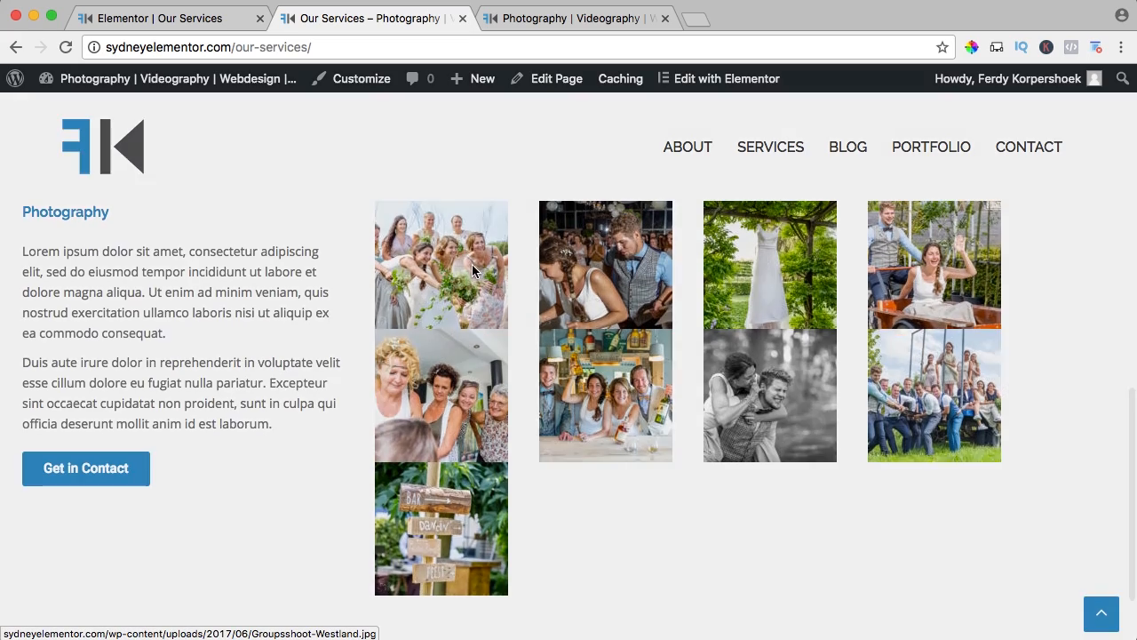
pyautogui.click(473, 271)
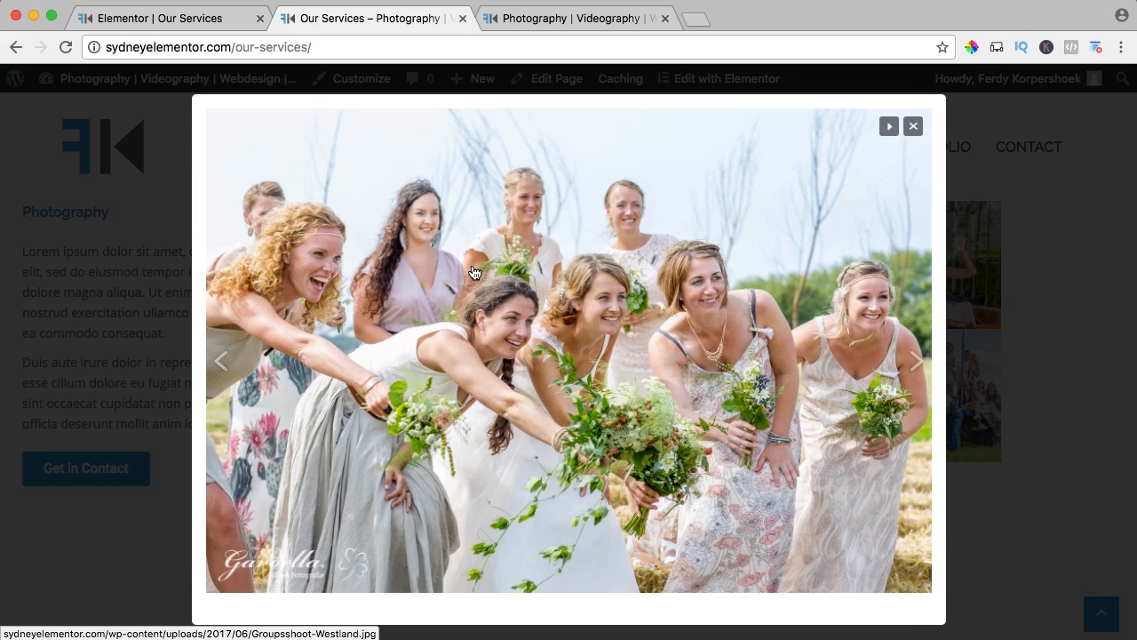
pyautogui.press('Right')
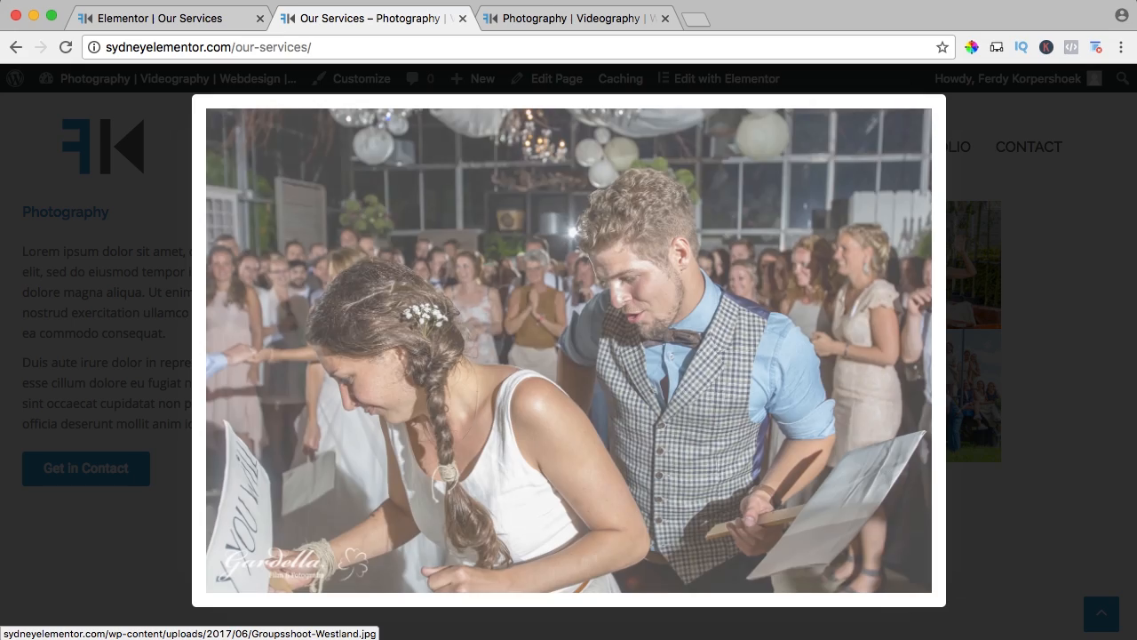
pyautogui.press('Right')
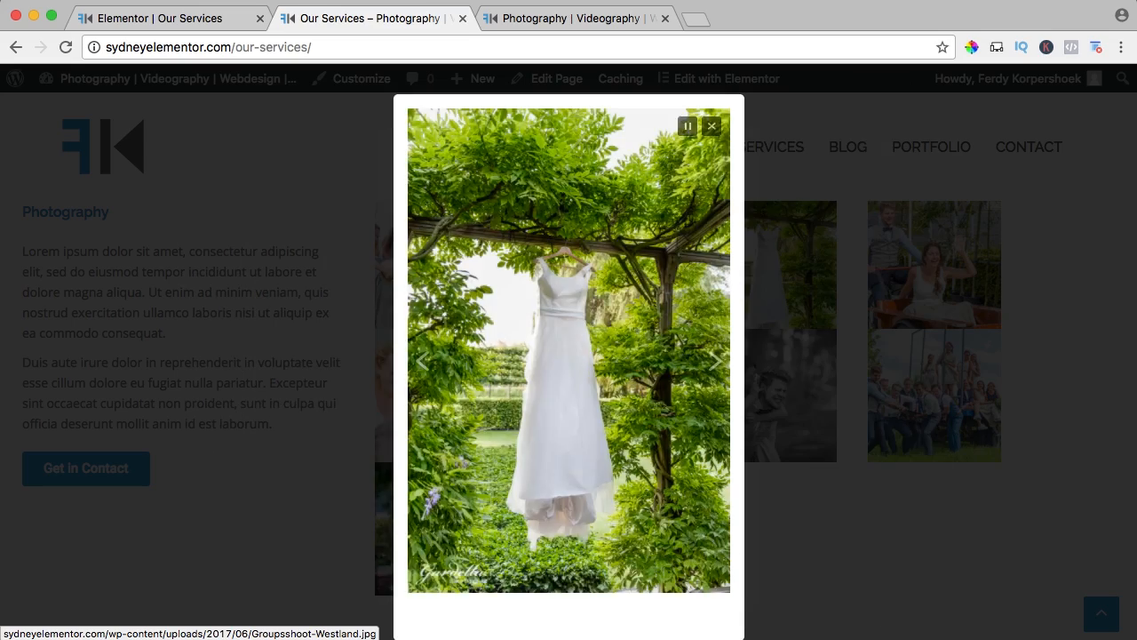
pyautogui.press('Right')
pyautogui.press('Escape')
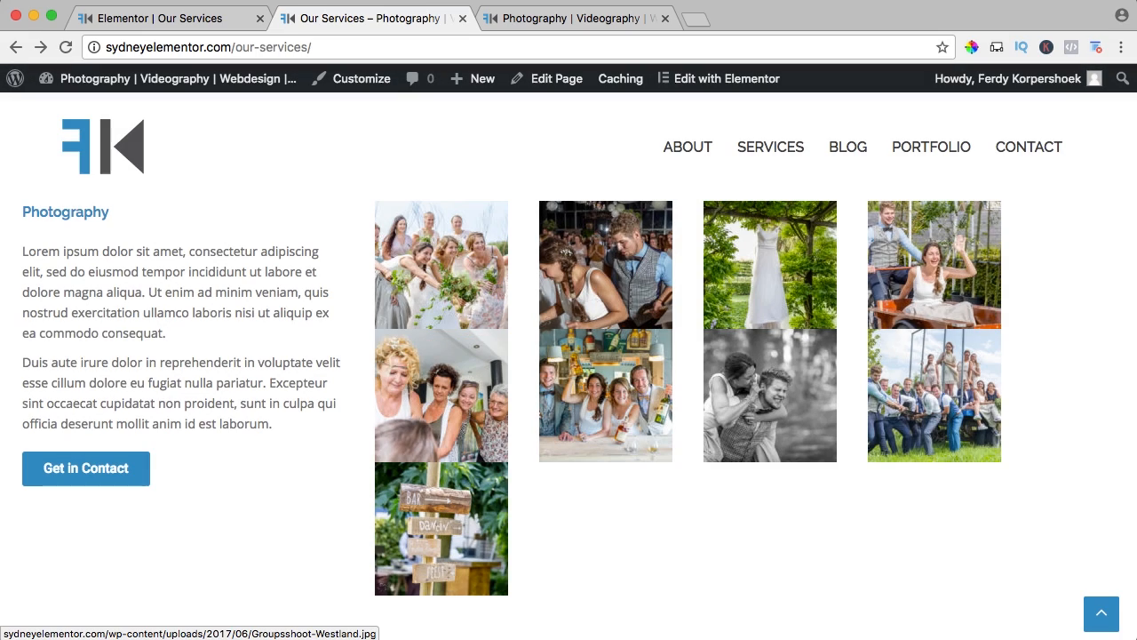
pyautogui.press('super+r')
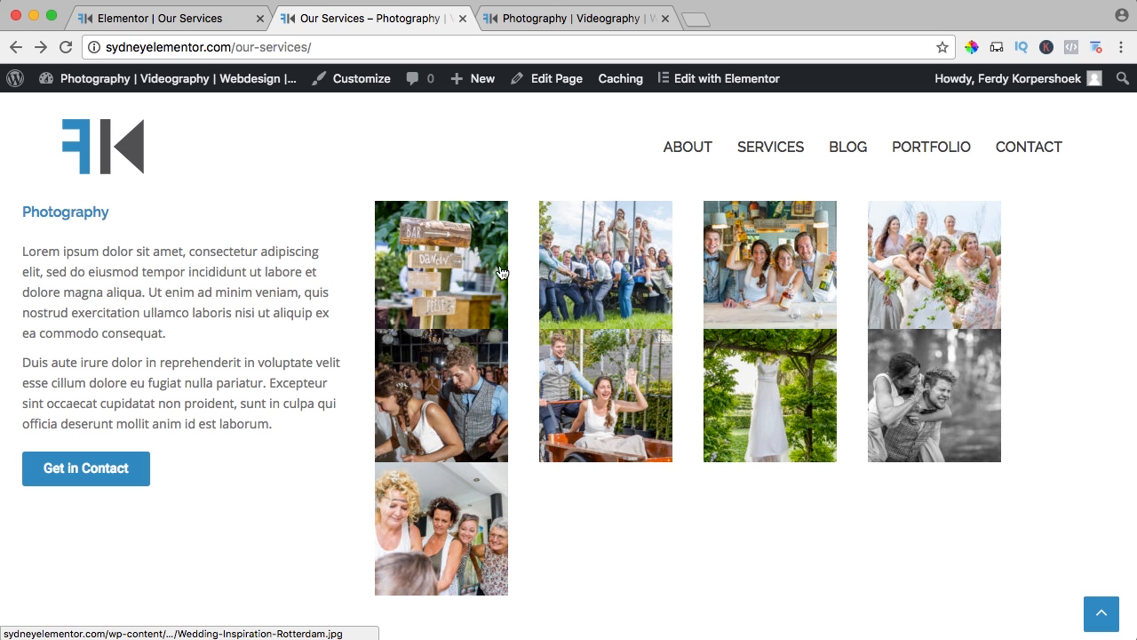
# Set the image gallery's image size to Full in the Elementor editor.
pyautogui.click(211, 23)
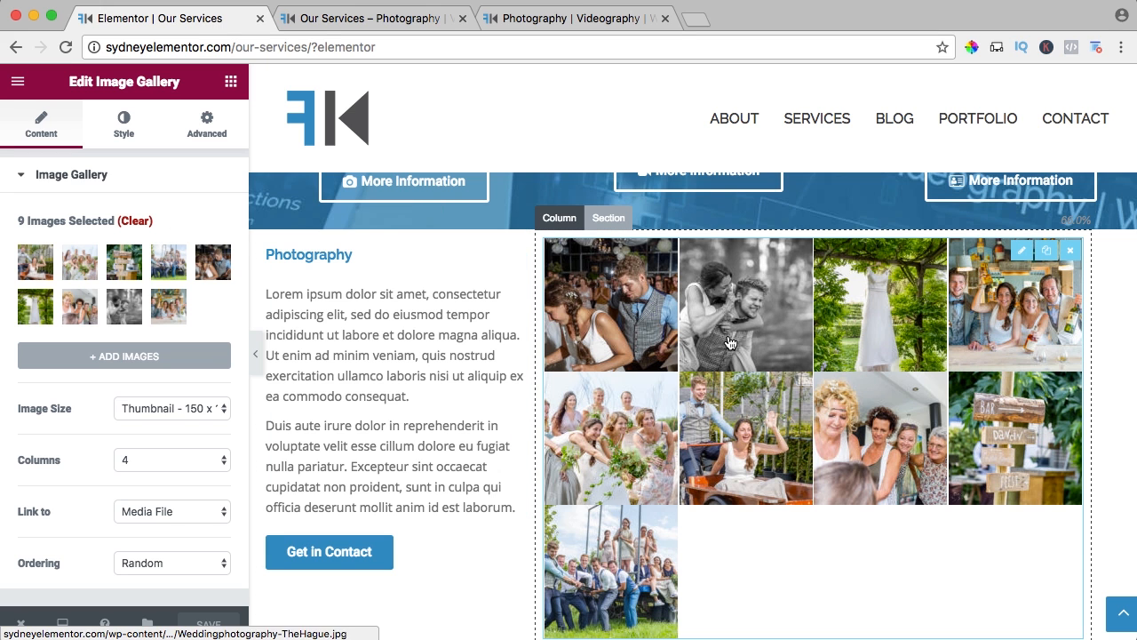
pyautogui.press('super+minus')
pyautogui.press('super+minus')
pyautogui.press('super+minus')
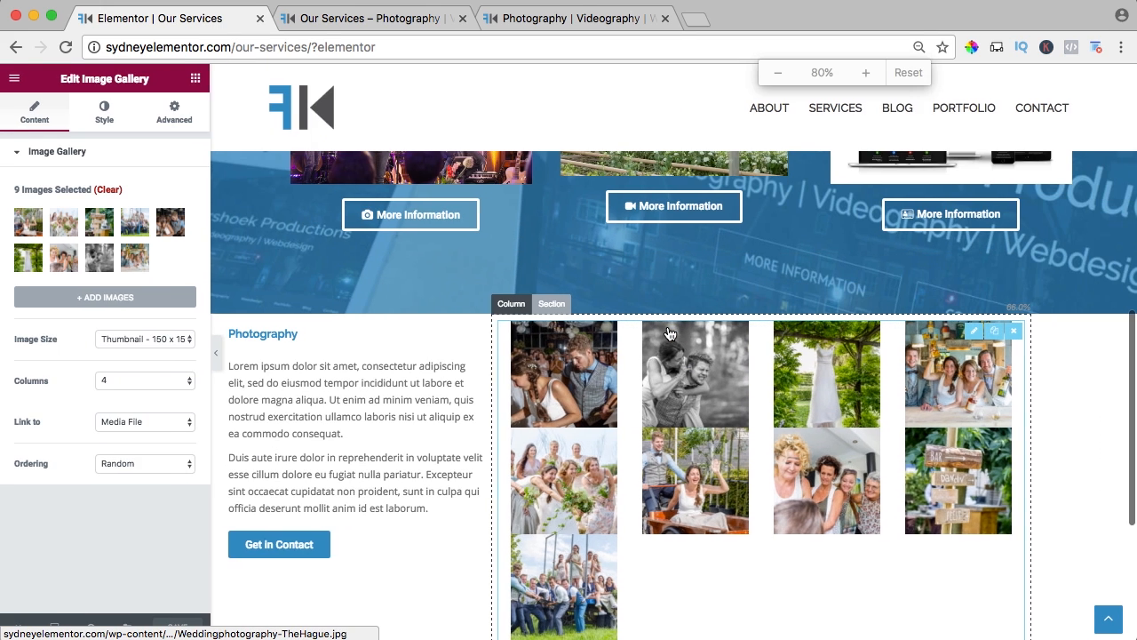
pyautogui.press('super+0')
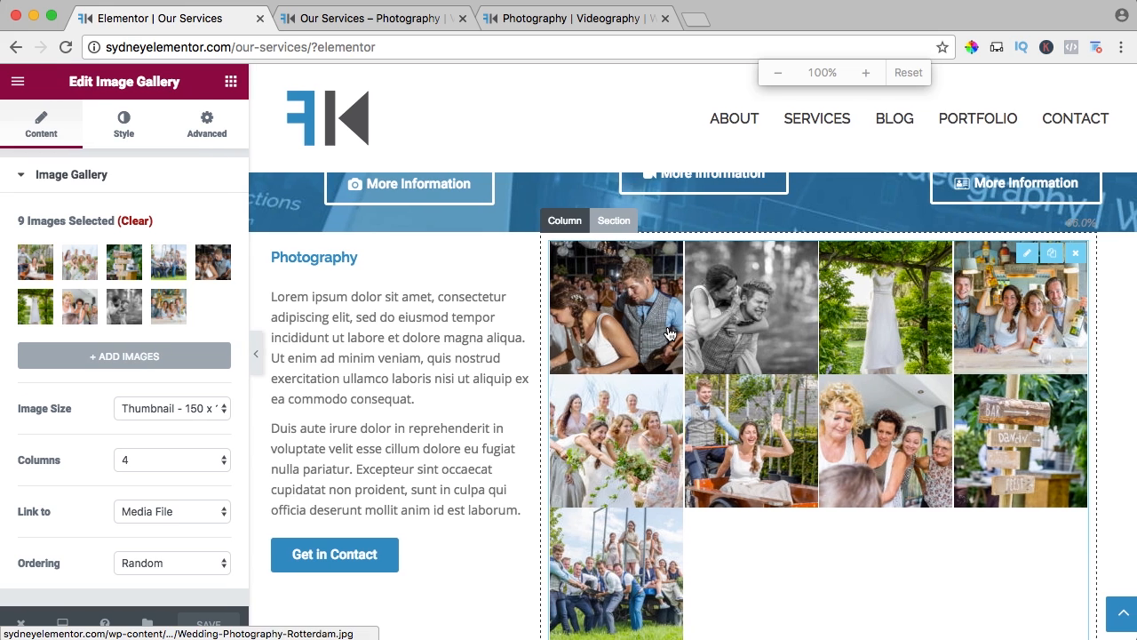
pyautogui.click(140, 411)
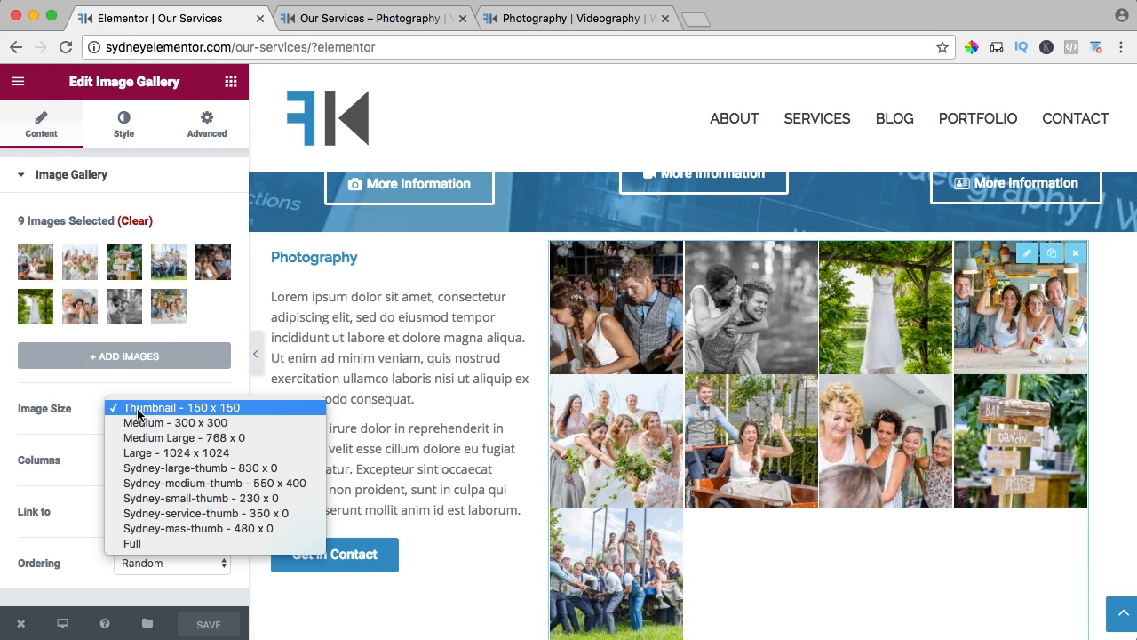
pyautogui.click(149, 543)
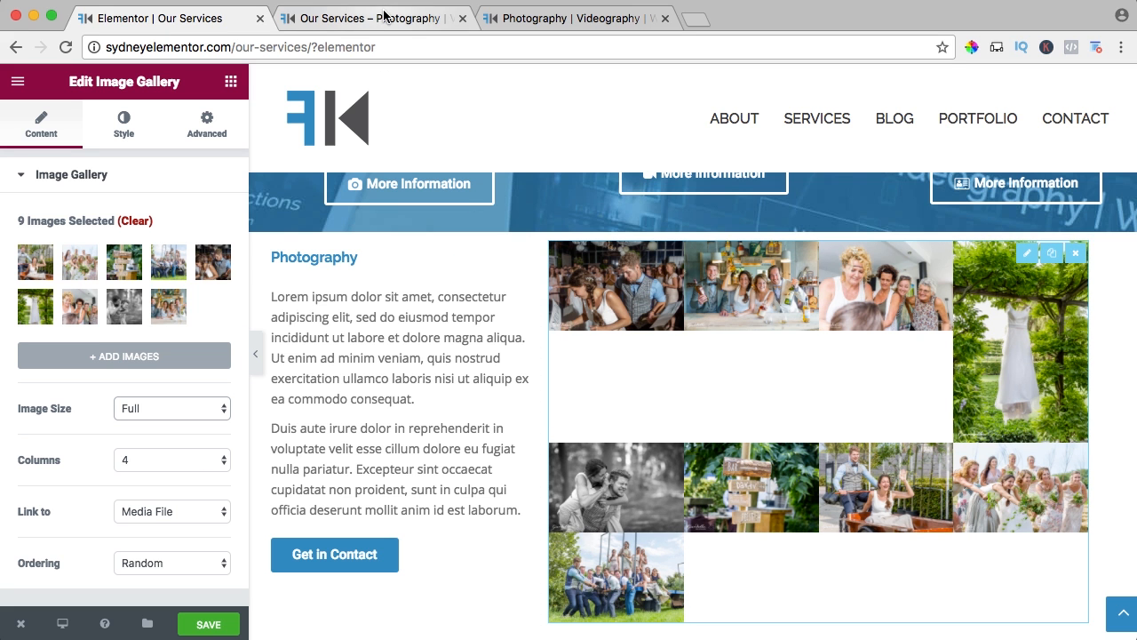
# Examine the layout of the full-size photo gallery on the live Services page.
pyautogui.click(338, 19)
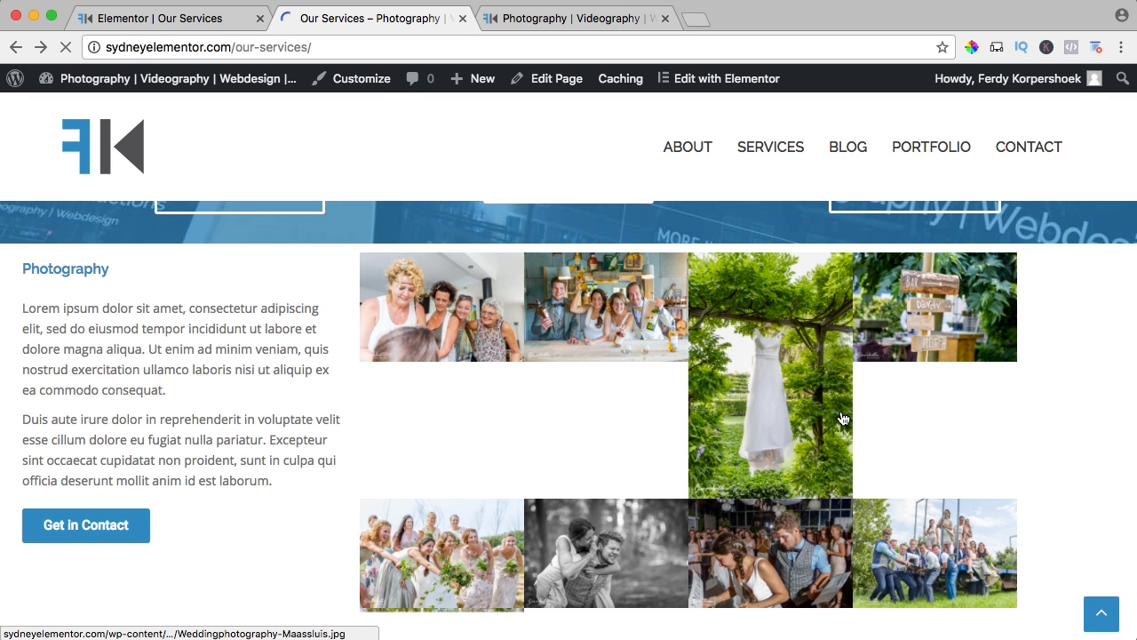
pyautogui.scroll(-1, 843, 419)
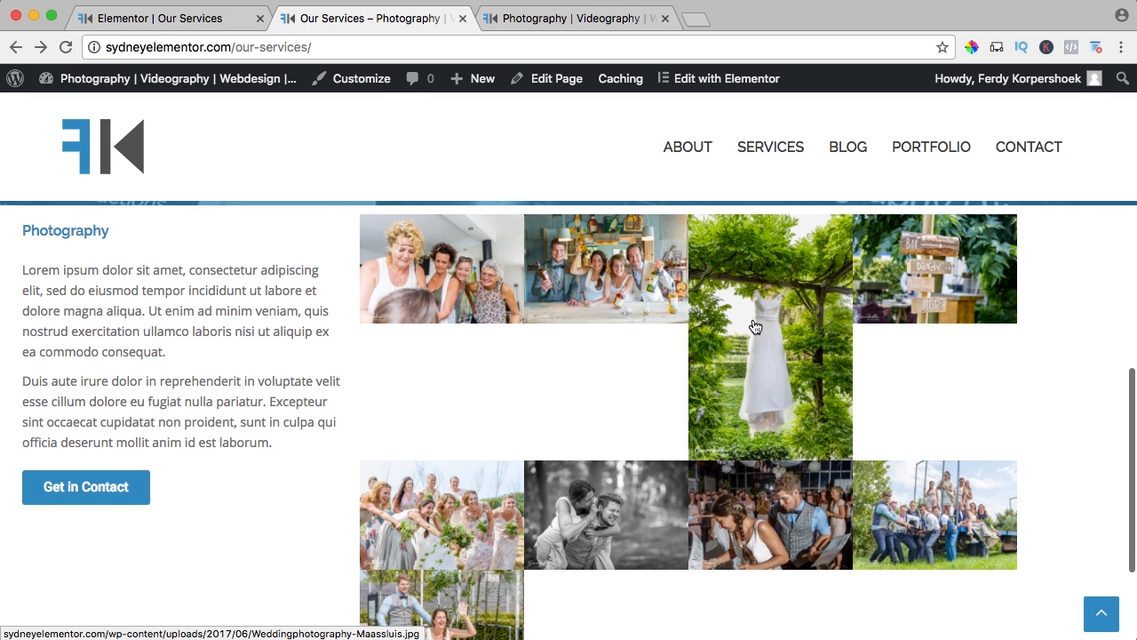
pyautogui.scroll(-1, 761, 344)
pyautogui.scroll(1, 761, 346)
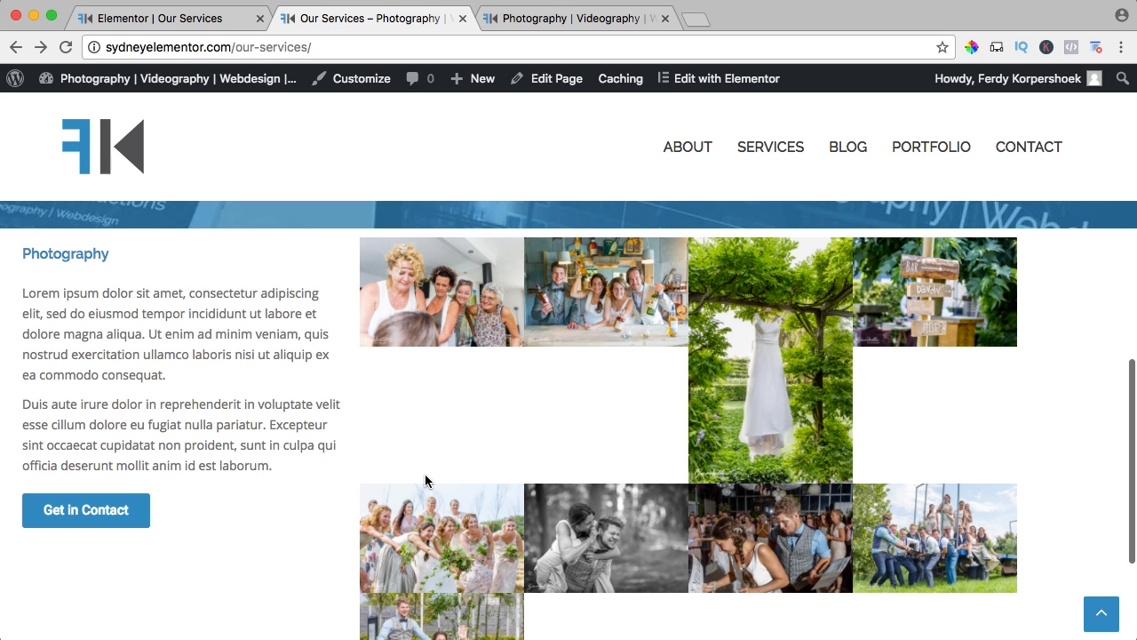
pyautogui.scroll(-1, 933, 511)
pyautogui.scroll(-1, 515, 462)
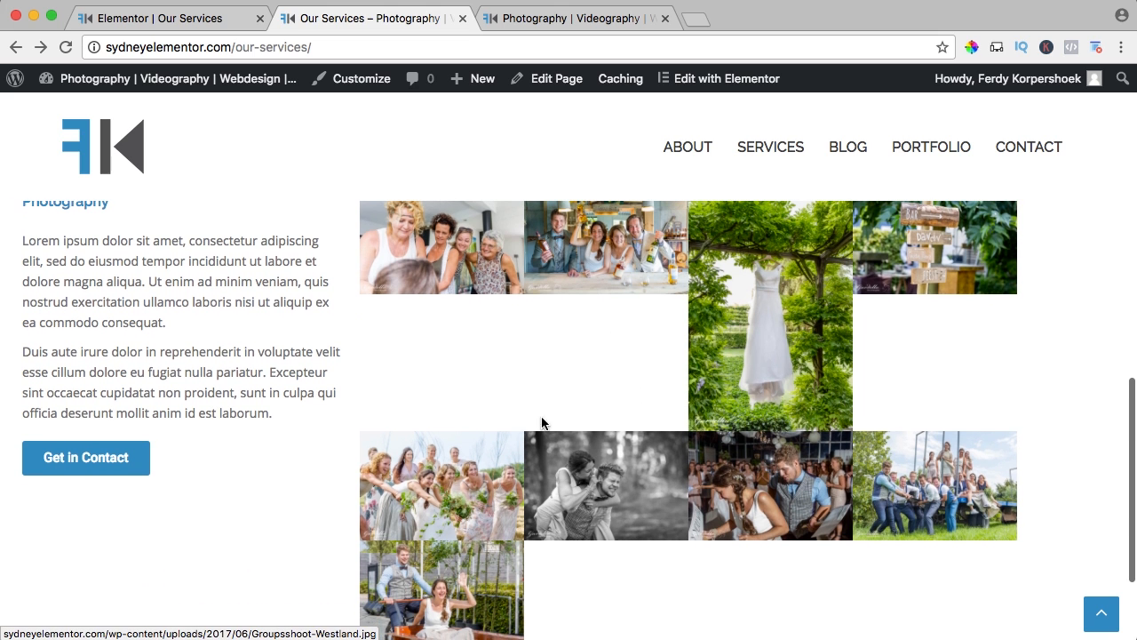
# Set the image gallery to 3 columns and its ordering to Default in the Elementor editor.
pyautogui.click(179, 22)
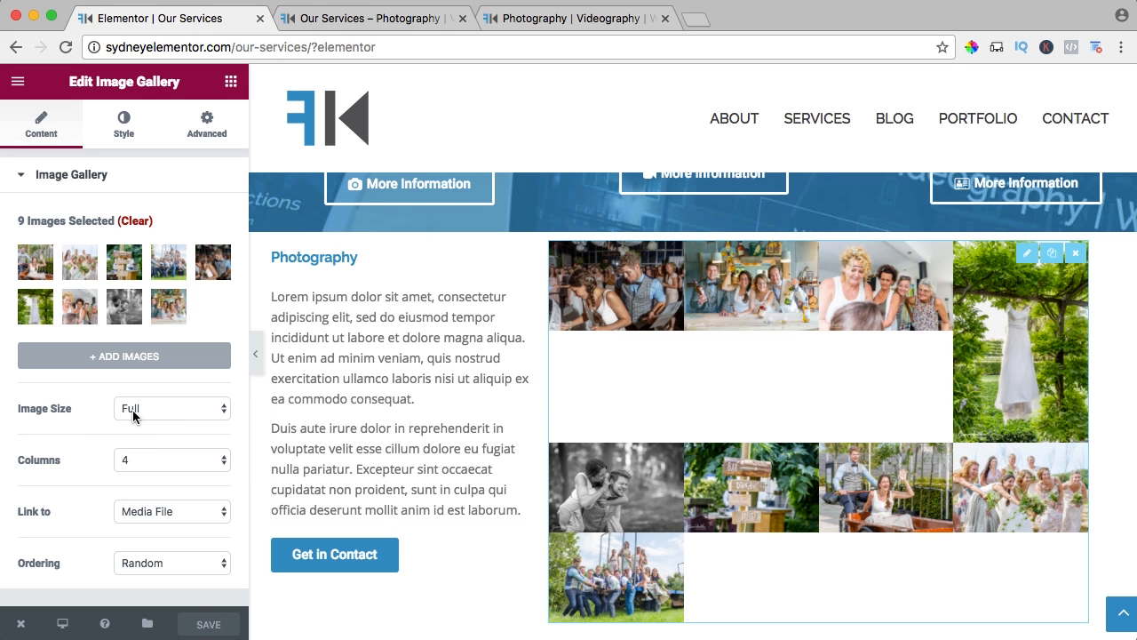
pyautogui.click(137, 457)
pyautogui.click(140, 448)
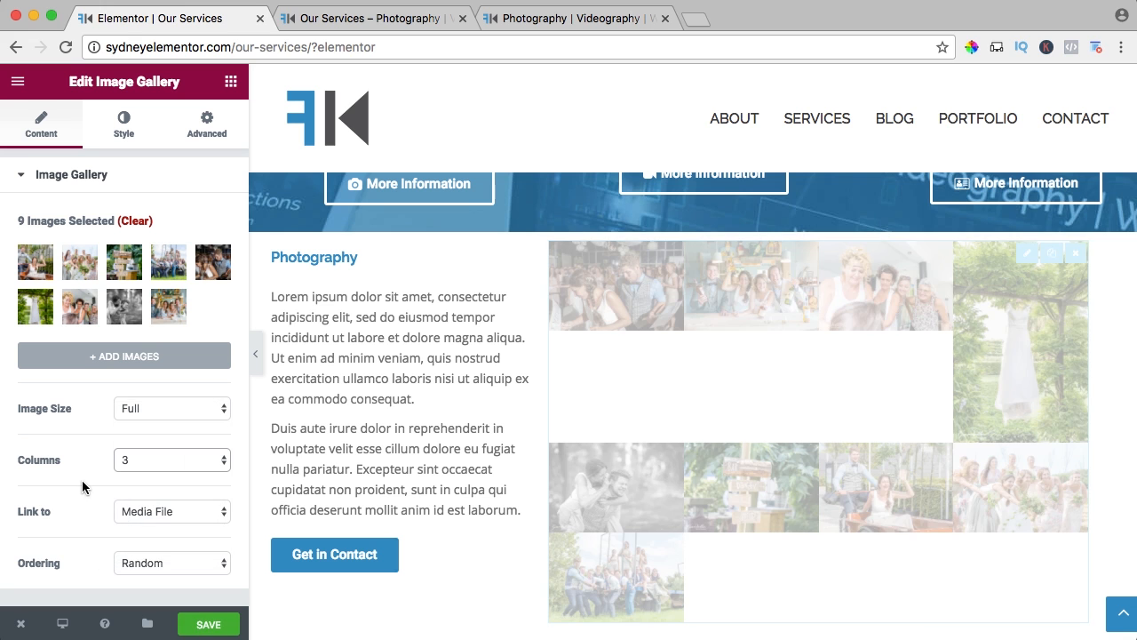
pyautogui.click(134, 564)
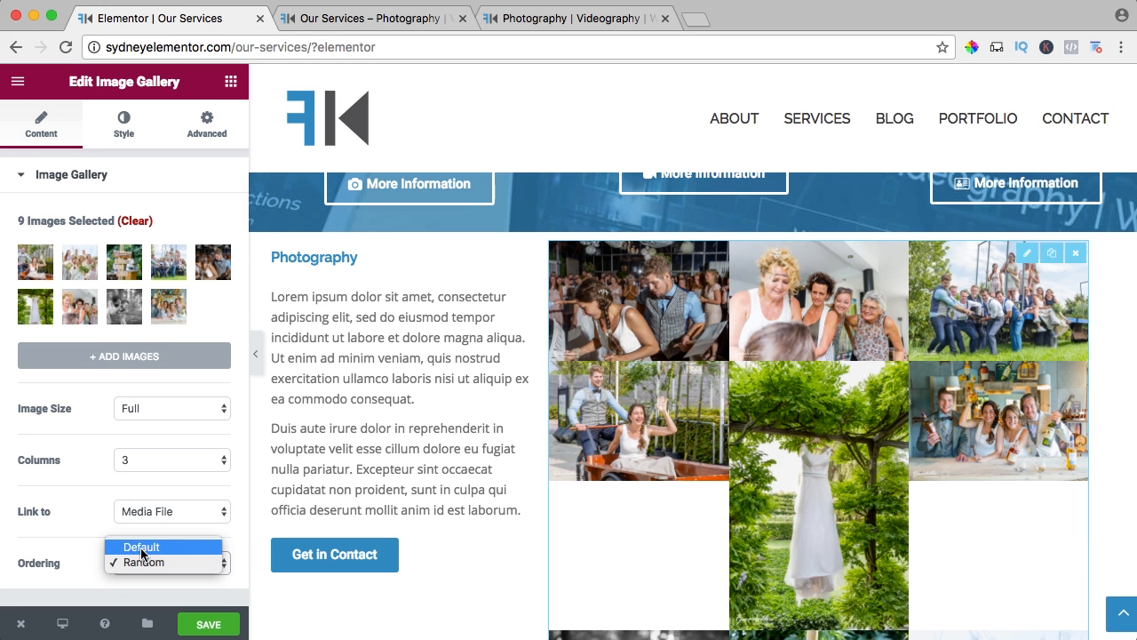
pyautogui.click(142, 554)
pyautogui.click(141, 554)
pyautogui.click(135, 563)
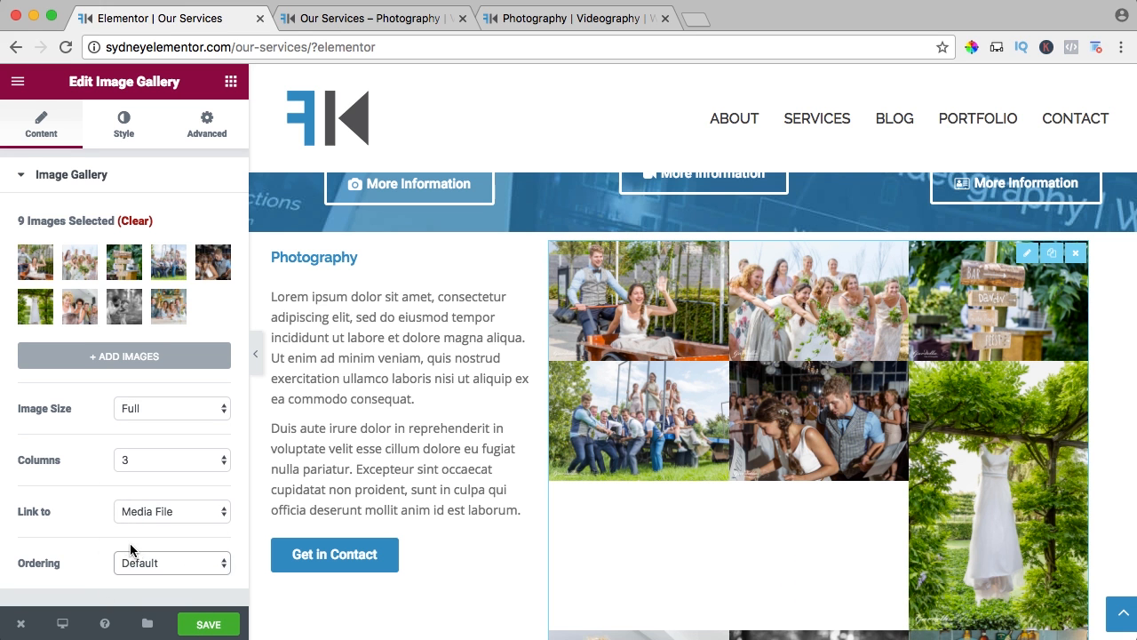
# Reorder the gallery photos so the women's group photo comes first and the hanging wedding dress last, then update and save the gallery.
pyautogui.scroll(-2, 992, 375)
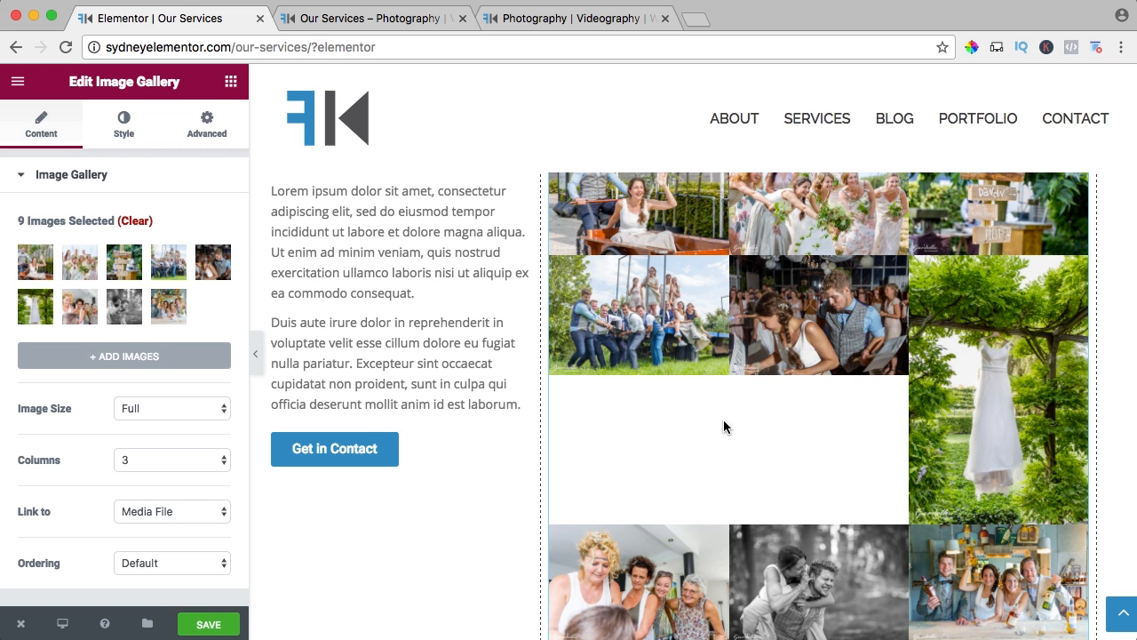
pyautogui.click(45, 270)
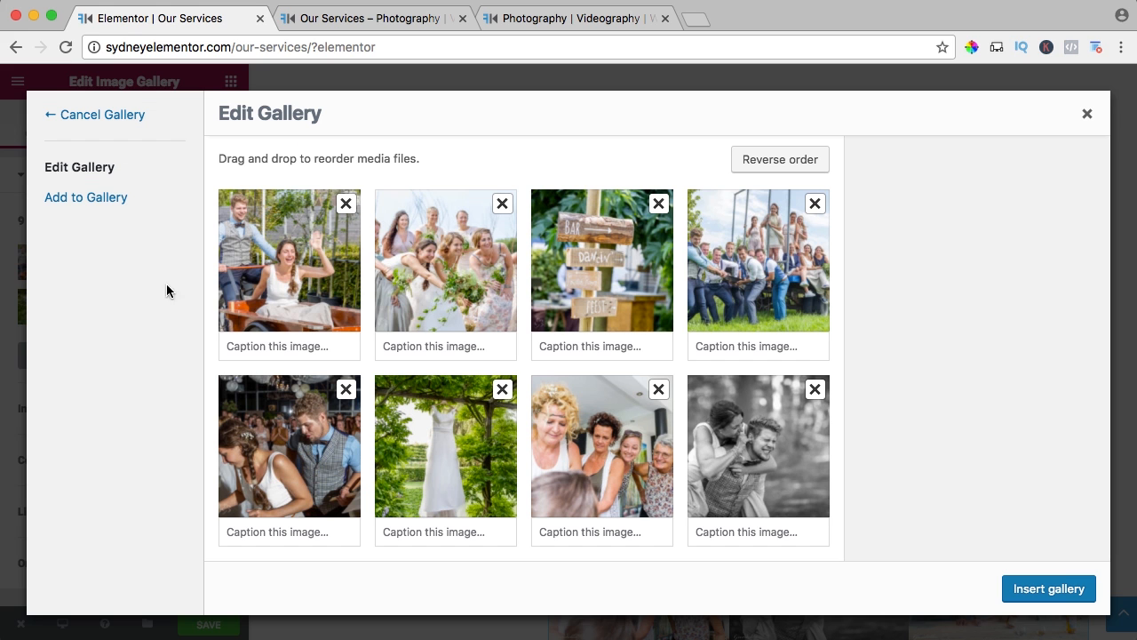
pyautogui.scroll(-3, 536, 324)
pyautogui.moveTo(434, 282); pyautogui.dragTo(580, 497)
pyautogui.scroll(3, 595, 396)
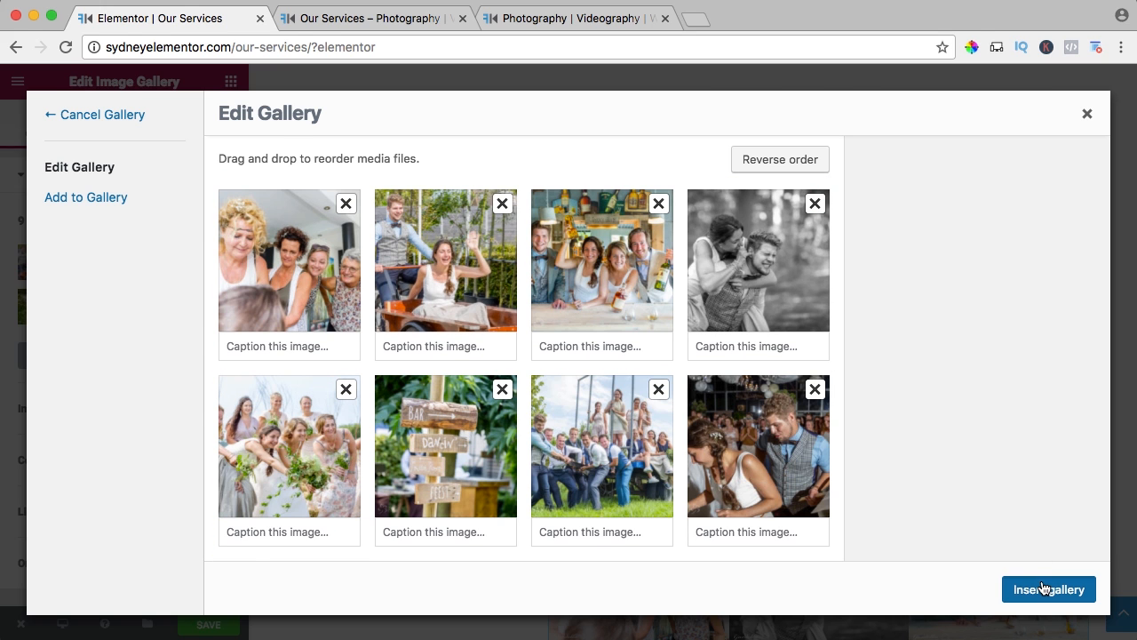
pyautogui.click(1045, 588)
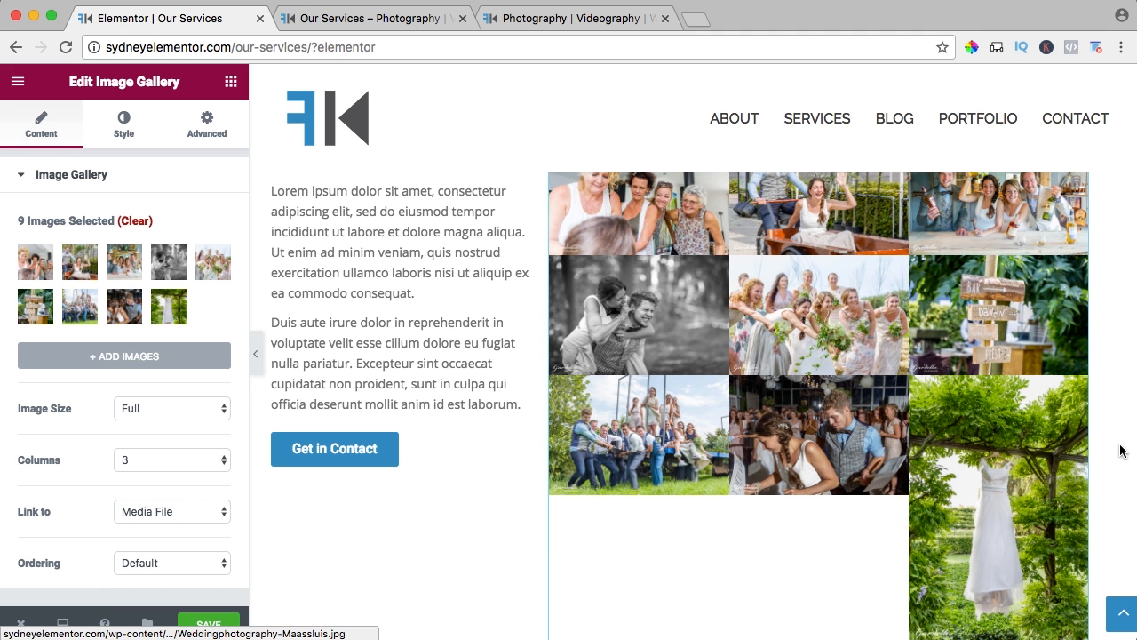
pyautogui.scroll(-5, 1020, 455)
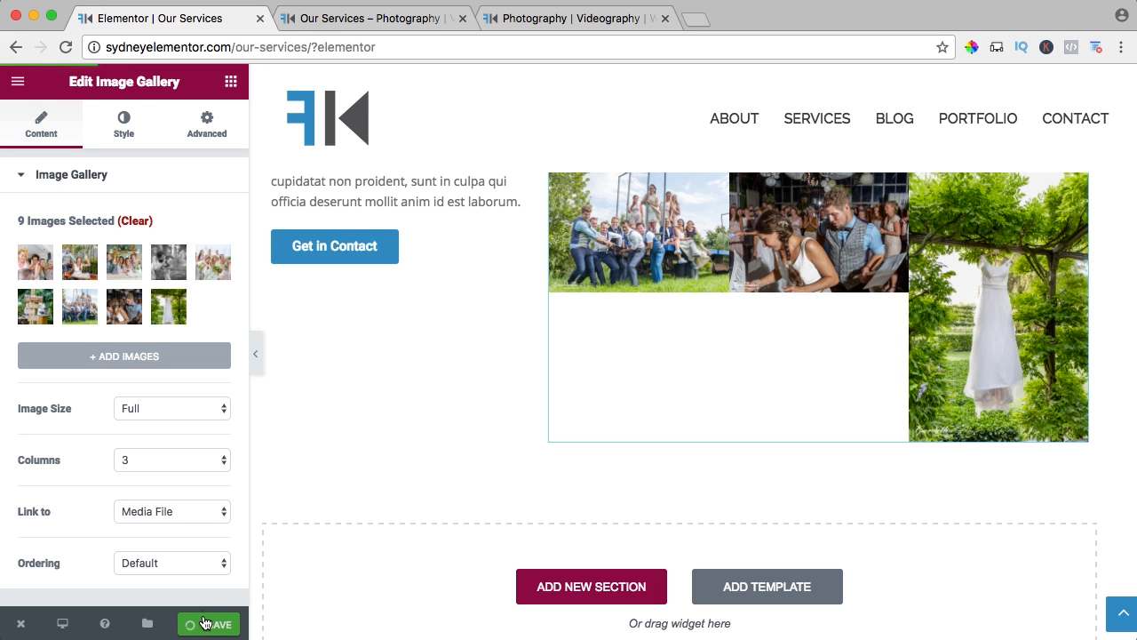
# Examine the reordered photo gallery and the Photography text on the live Services page.
pyautogui.click(337, 11)
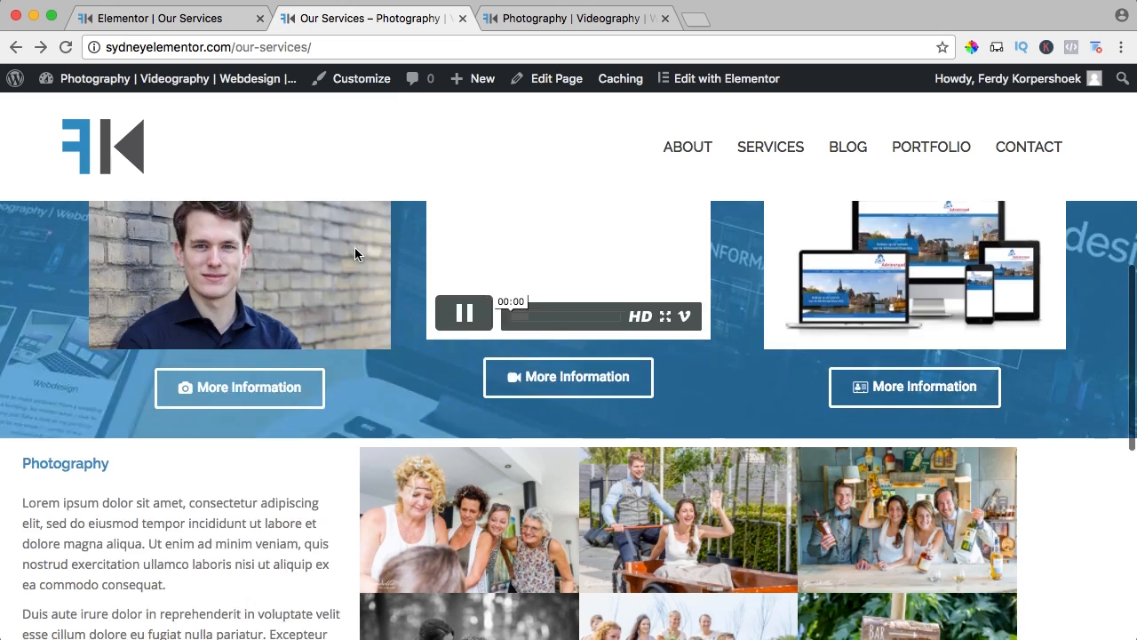
pyautogui.scroll(-5, 351, 248)
pyautogui.scroll(-3, 355, 253)
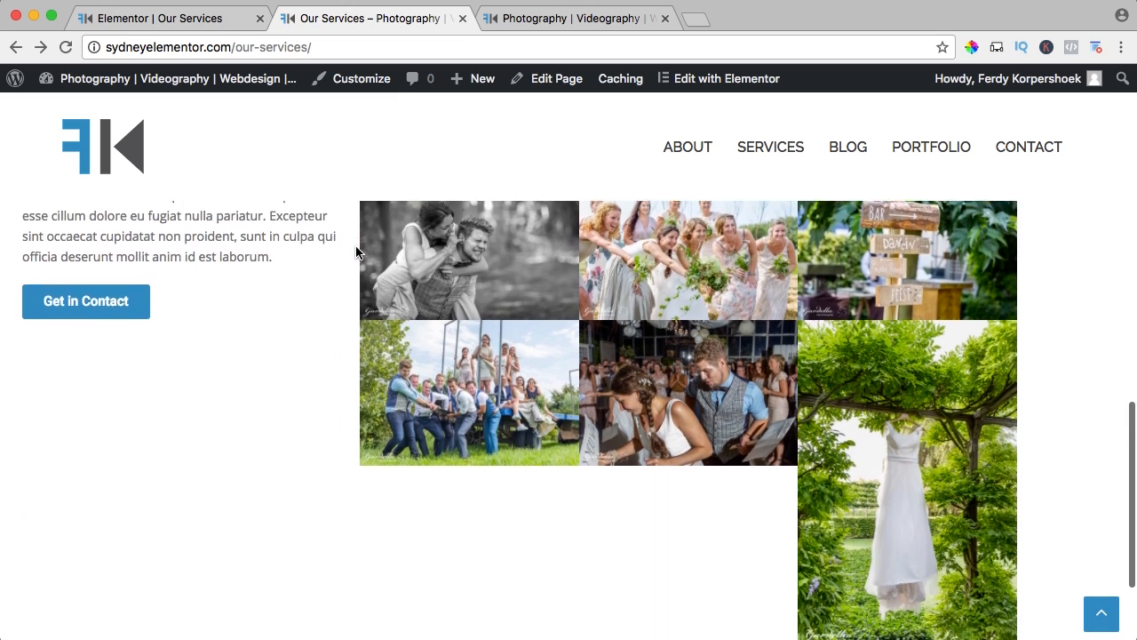
pyautogui.scroll(3, 355, 253)
pyautogui.scroll(3, 354, 248)
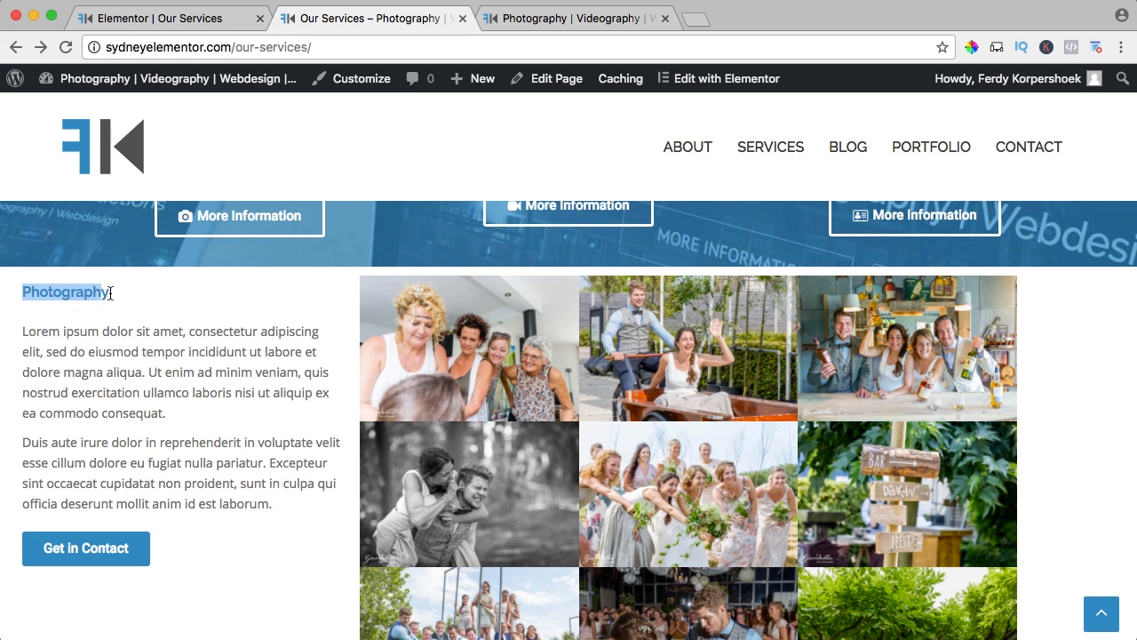
# Delete the Photography heading and the empty line below it from the text block beside the gallery in the Elementor editor.
pyautogui.click(152, 20)
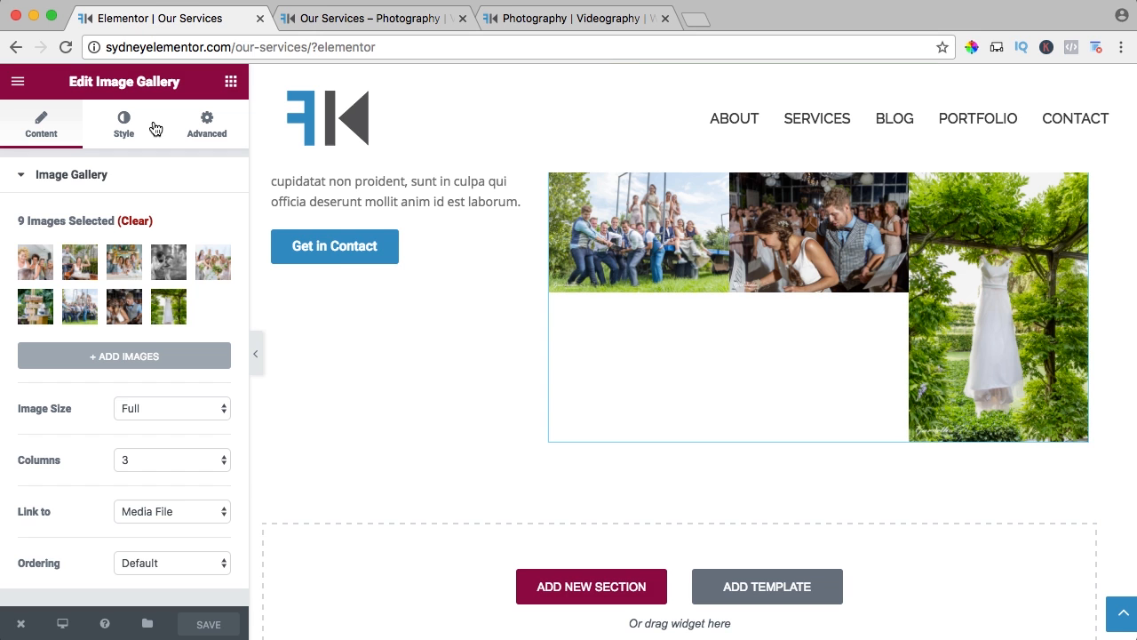
pyautogui.scroll(5, 337, 257)
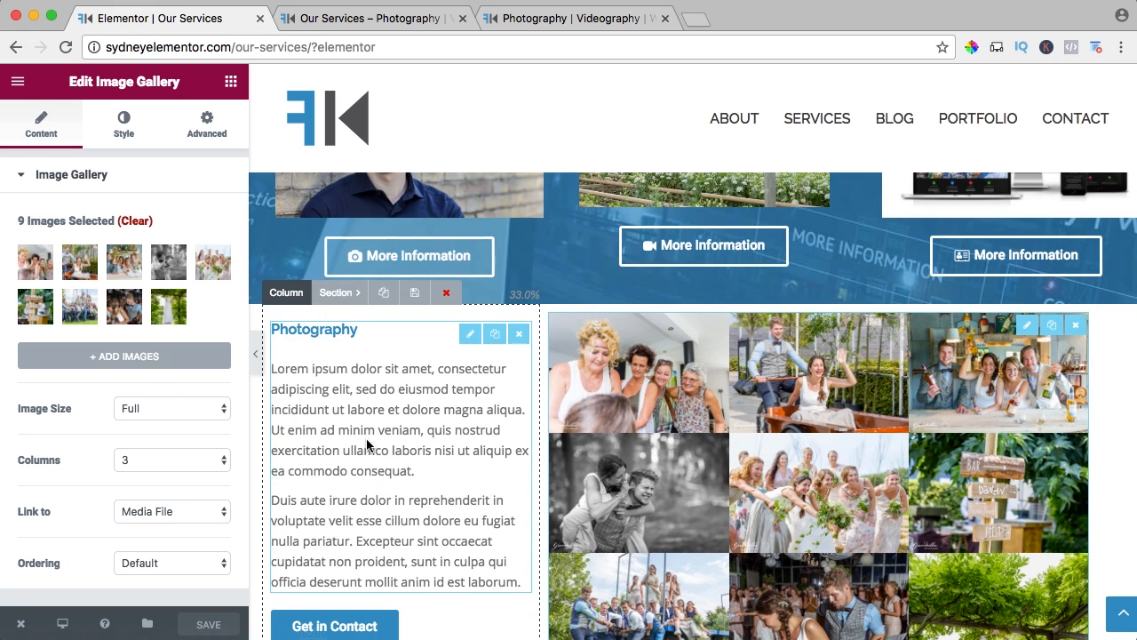
pyautogui.click(366, 439)
pyautogui.moveTo(186, 380); pyautogui.dragTo(2, 372)
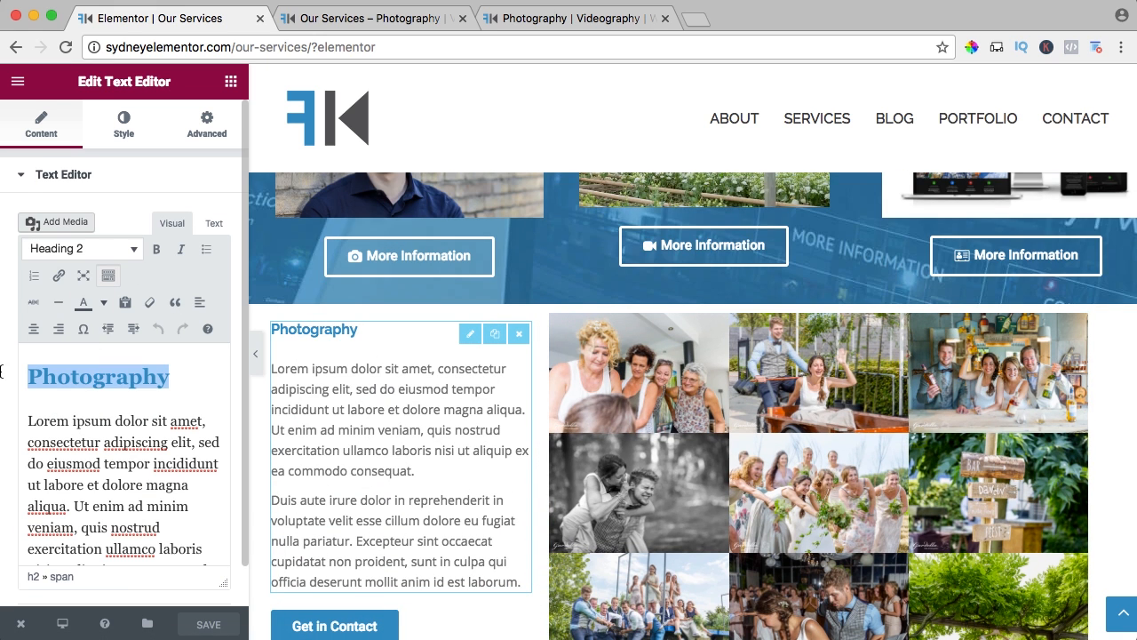
pyautogui.press('BackSpace')
pyautogui.click(25, 419)
pyautogui.press('BackSpace')
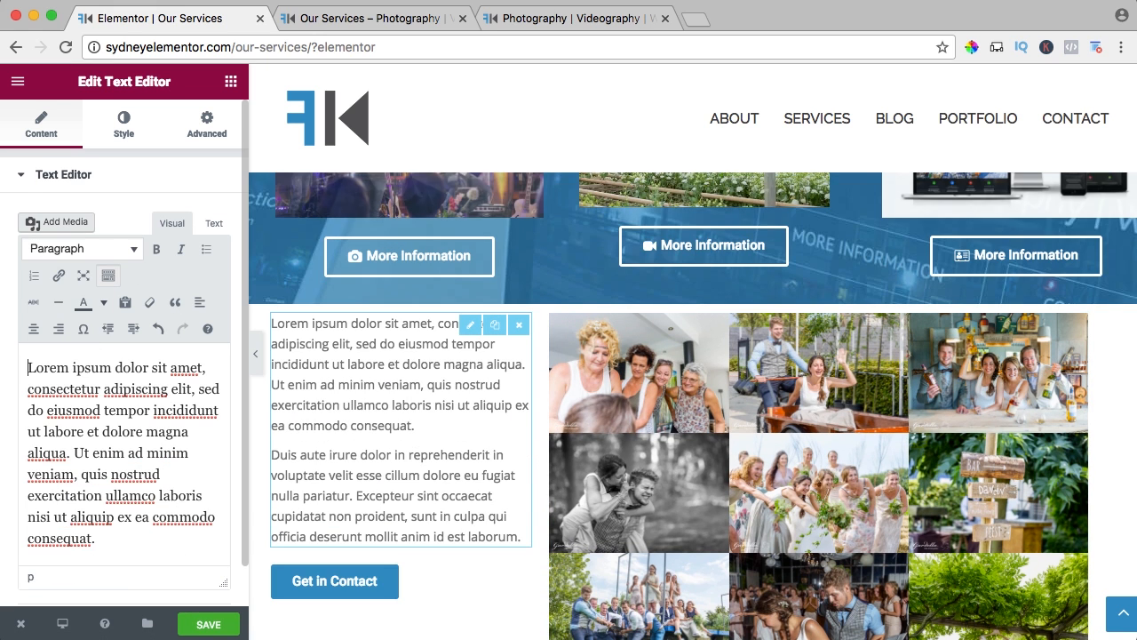
# Add a Heading widget above the text block with the title Photography, the link # and the size Large.
pyautogui.click(232, 84)
pyautogui.moveTo(184, 209); pyautogui.dragTo(320, 317)
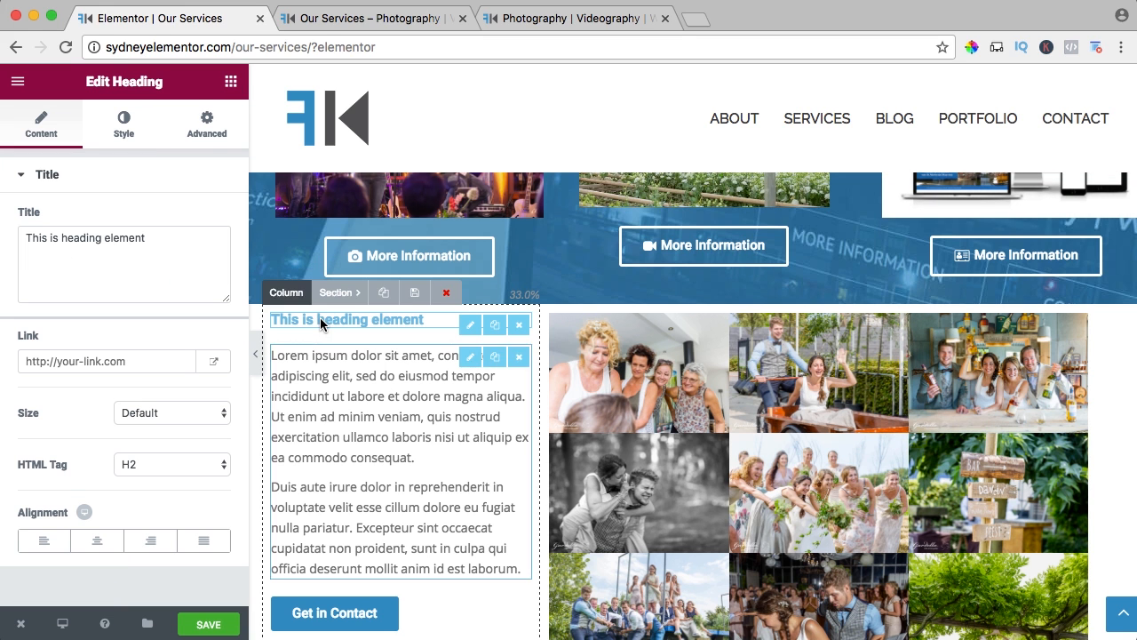
pyautogui.doubleClick(86, 238)
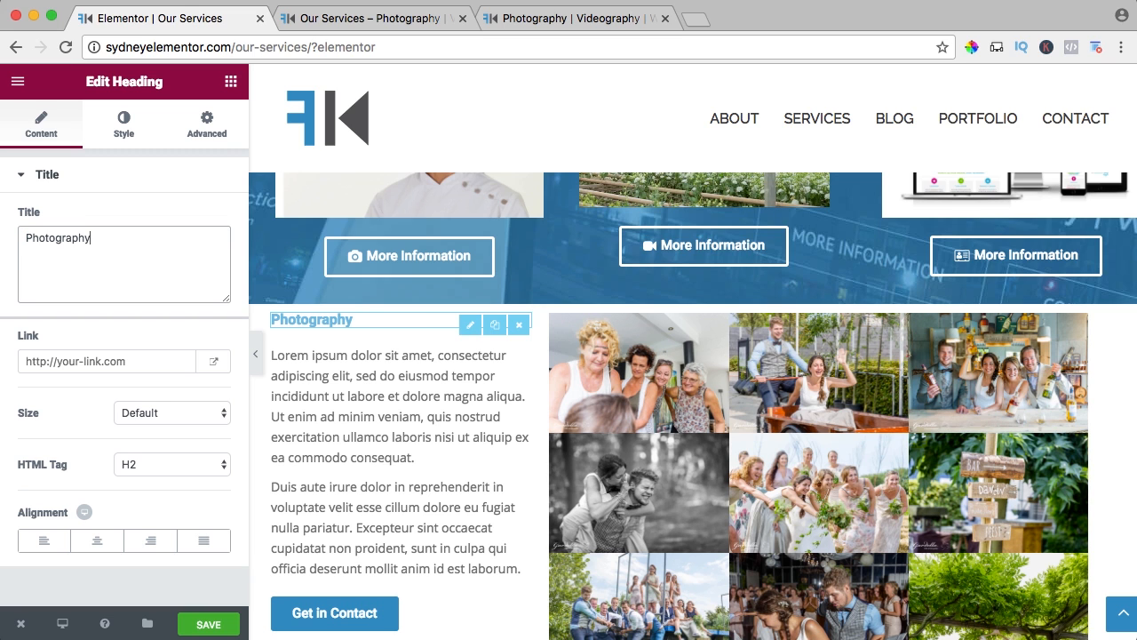
pyautogui.click(134, 361)
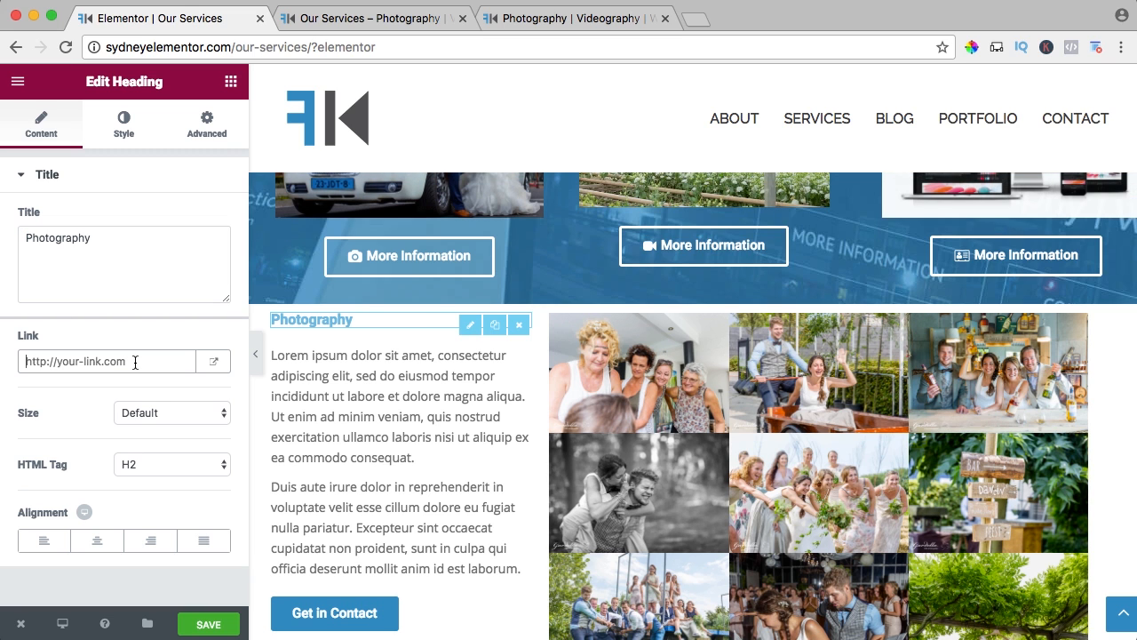
pyautogui.click(153, 410)
pyautogui.click(162, 456)
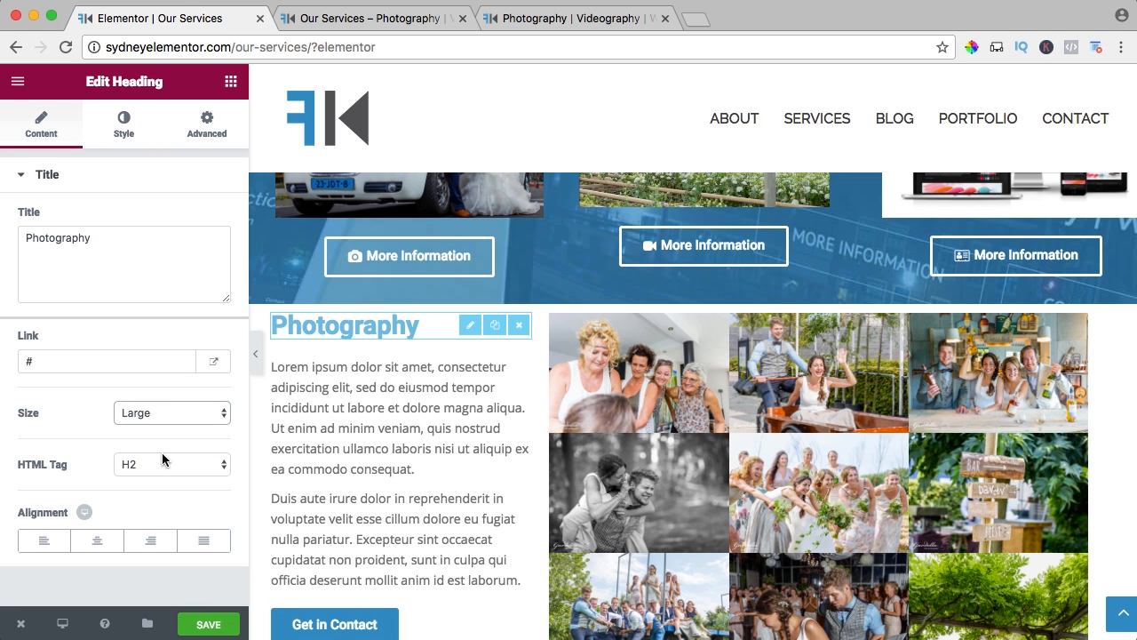
# Set the Photography heading's text color to the copied blue hex value and save the page.
pyautogui.click(122, 142)
pyautogui.click(208, 218)
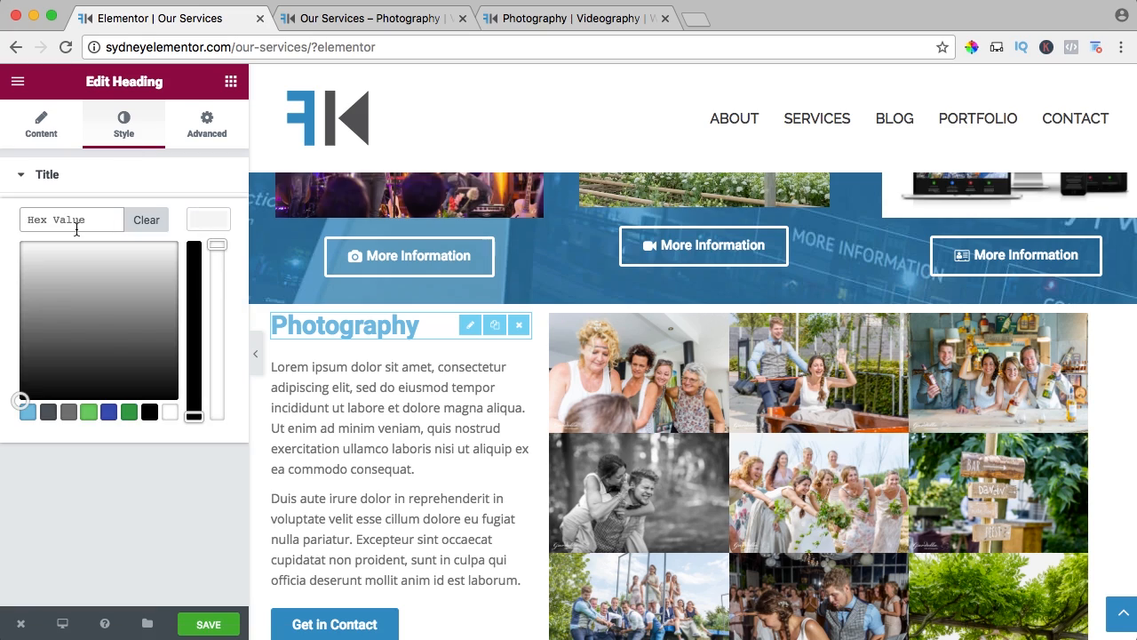
pyautogui.click(77, 220)
pyautogui.write('#2b91c8')
pyautogui.click(206, 223)
pyautogui.click(209, 624)
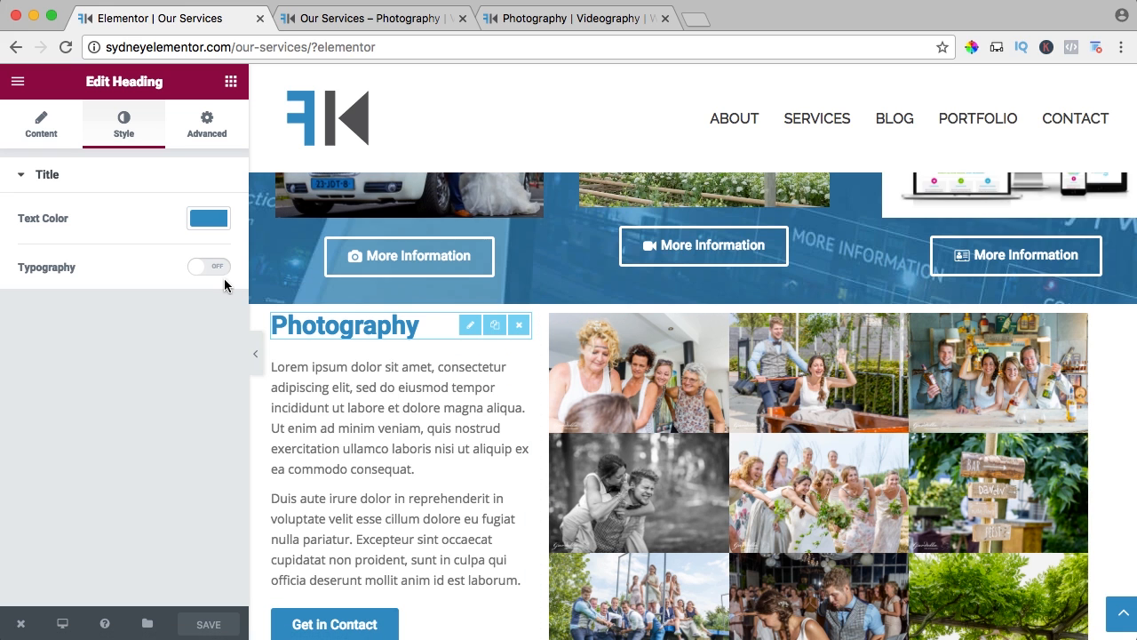
# Add a Menu Anchor above the Photography heading with the ID photography and save the page.
pyautogui.click(230, 80)
pyautogui.scroll(-3, 141, 256)
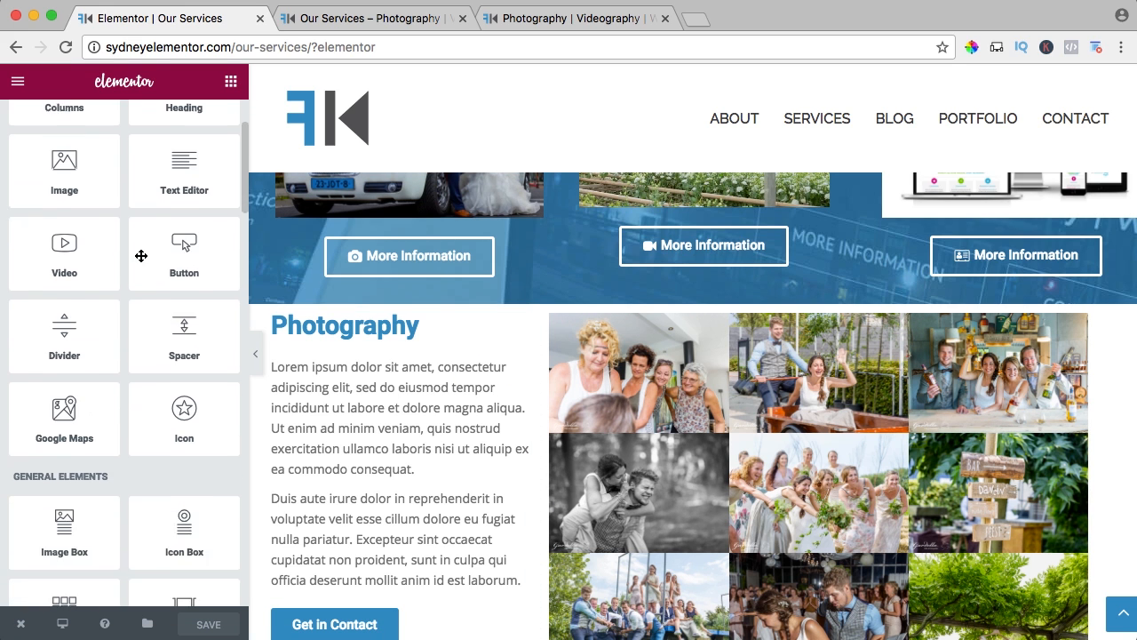
pyautogui.scroll(-10, 140, 256)
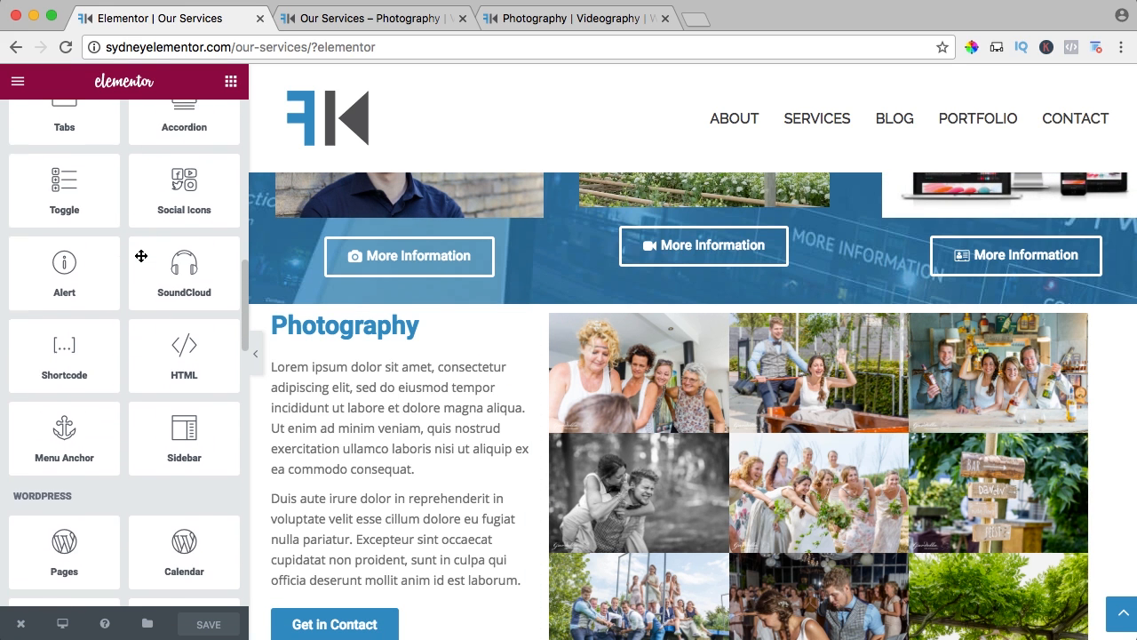
pyautogui.scroll(-1, 140, 256)
pyautogui.moveTo(64, 407); pyautogui.dragTo(338, 329)
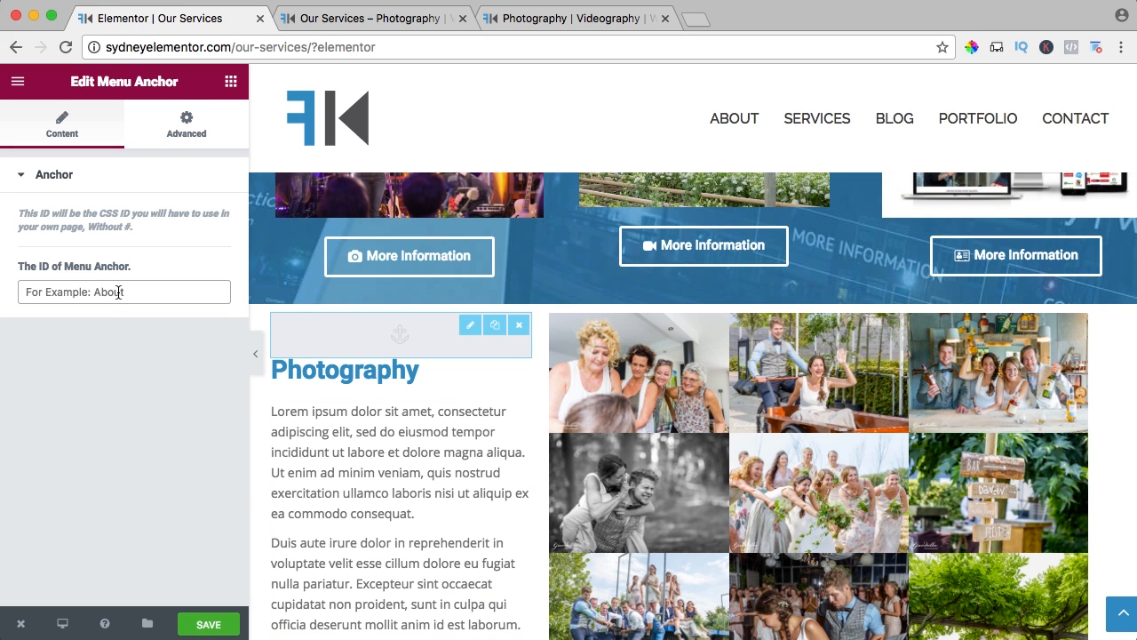
pyautogui.write('photography')
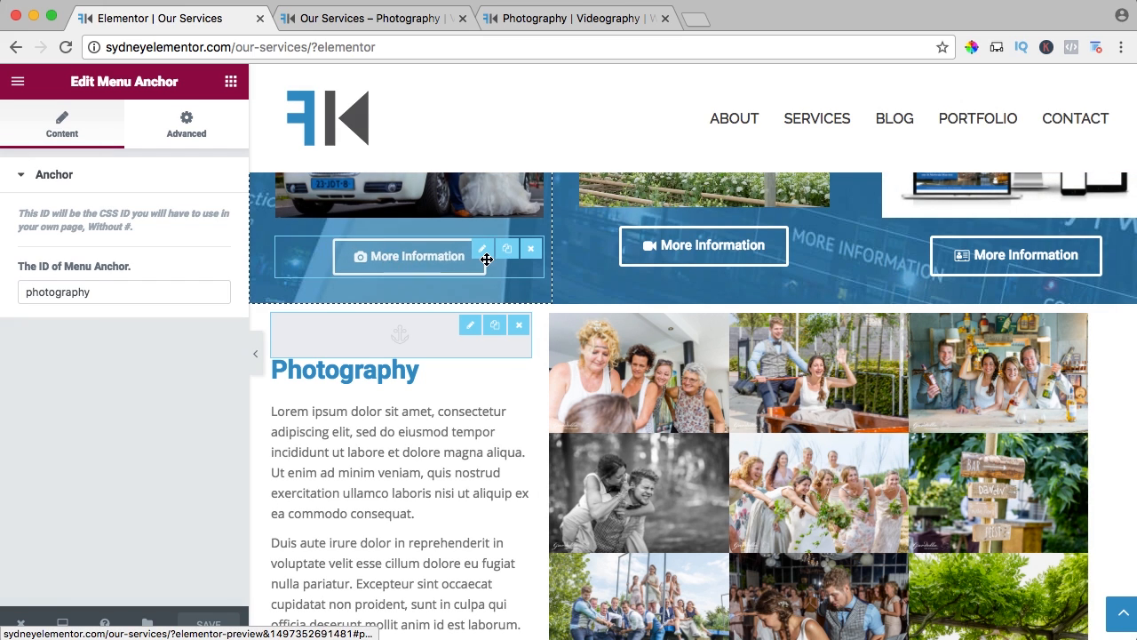
# Test the Photography column's More Information link on the live Services page and check where it lands.
pyautogui.click(329, 19)
pyautogui.scroll(7, 411, 214)
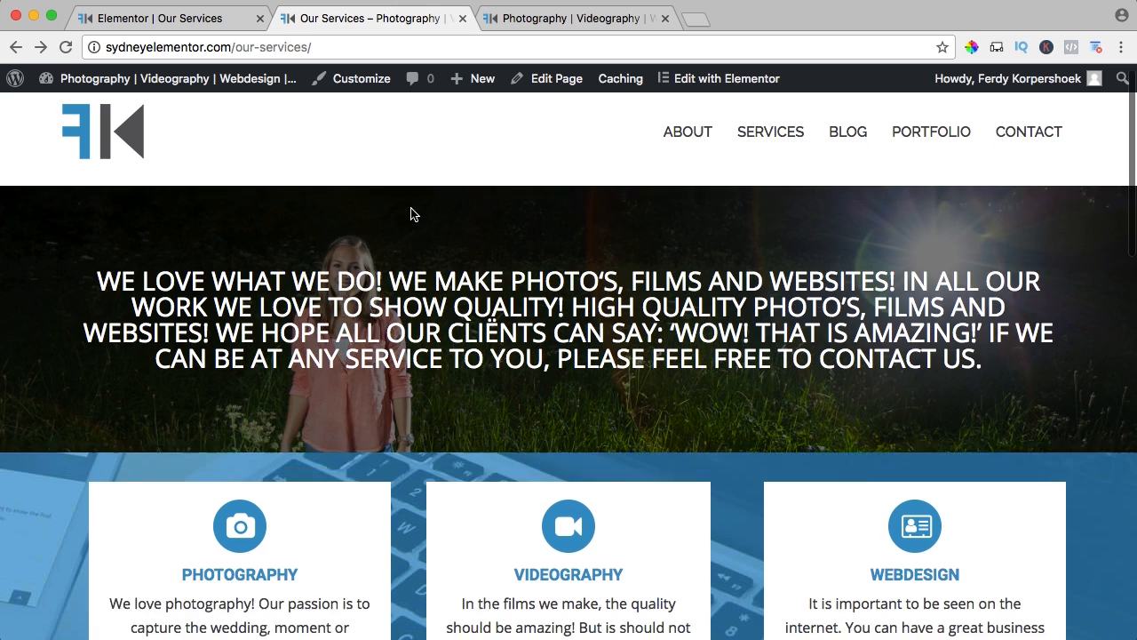
pyautogui.scroll(-6, 411, 215)
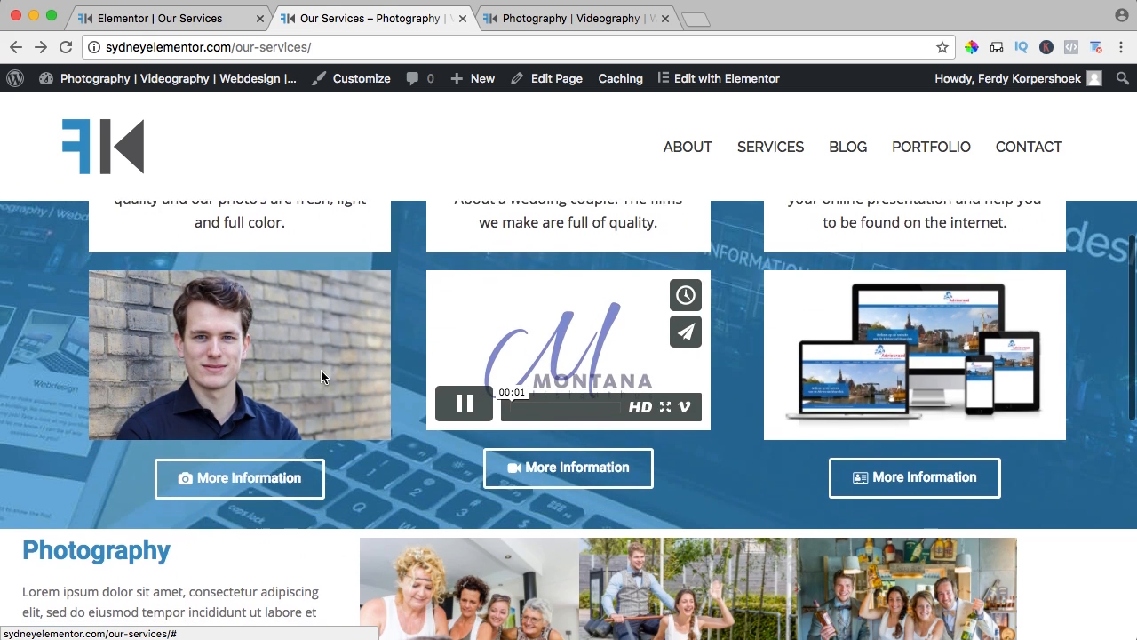
pyautogui.click(241, 475)
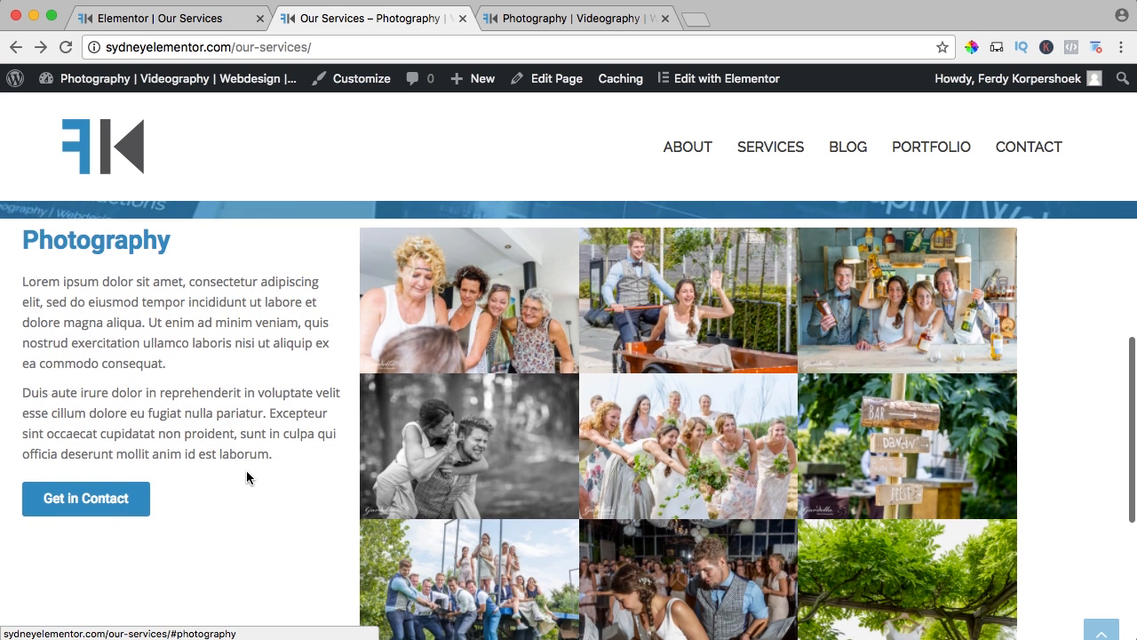
pyautogui.scroll(-1, 261, 426)
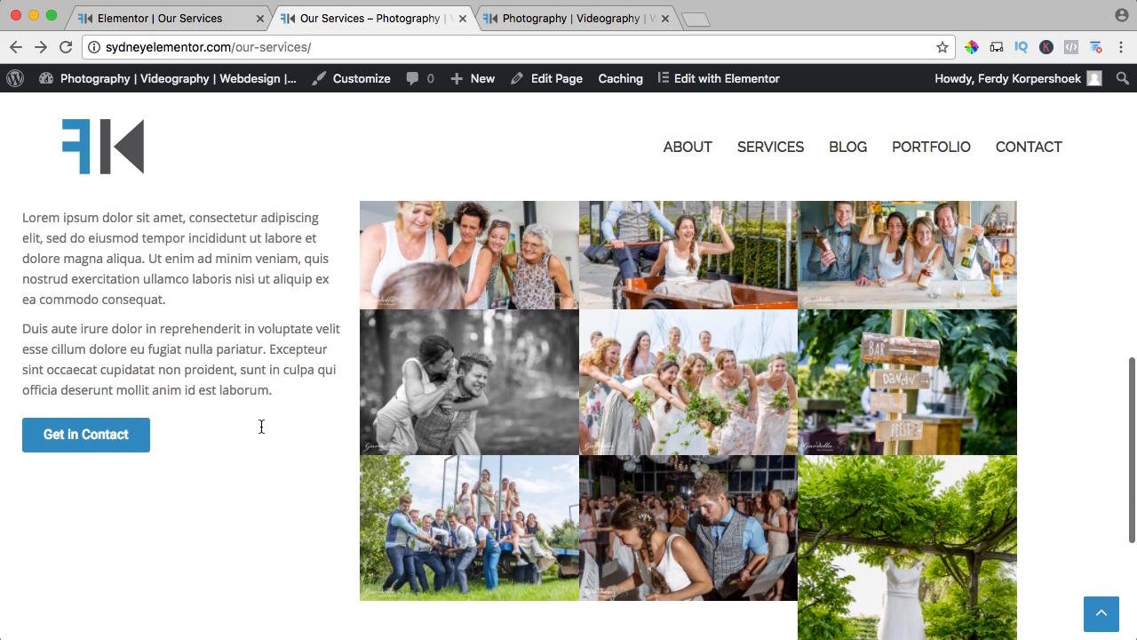
pyautogui.scroll(1, 261, 427)
pyautogui.scroll(-1, 261, 426)
pyautogui.scroll(2, 262, 429)
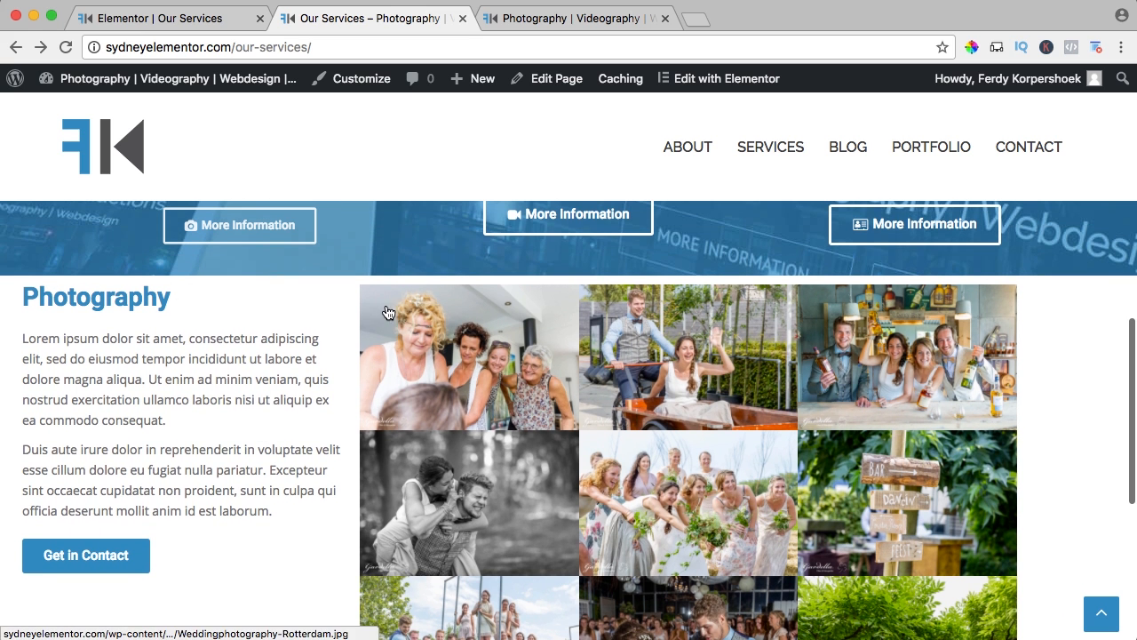
pyautogui.scroll(-4, 271, 323)
# Set the Photography section's top and bottom margins to 50 px in the Elementor editor and save the page.
pyautogui.click(190, 16)
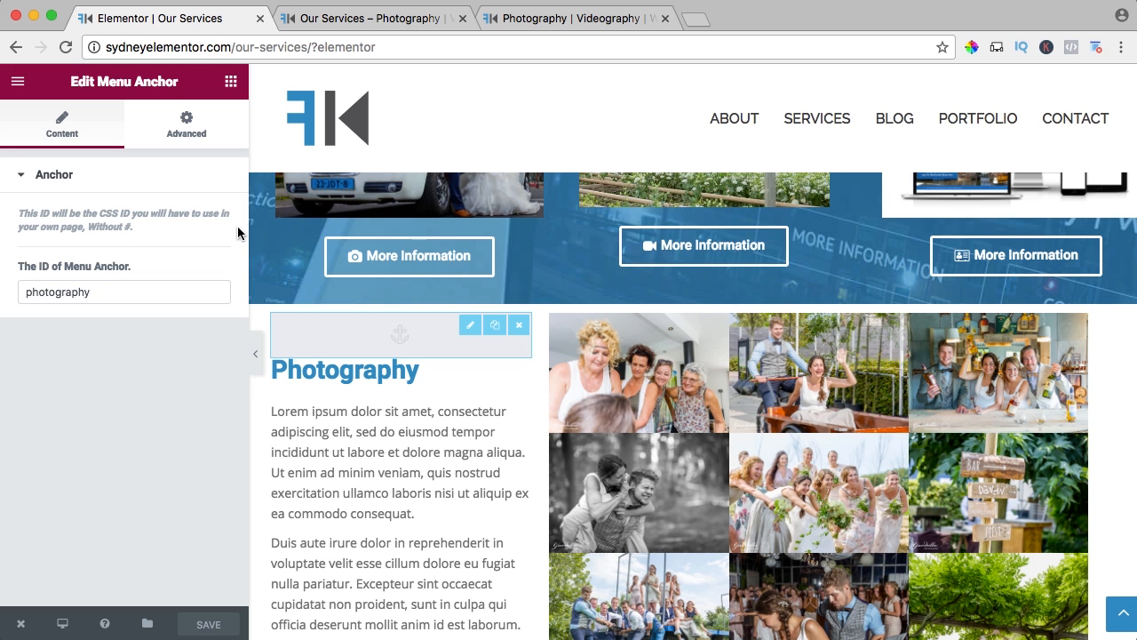
pyautogui.click(334, 292)
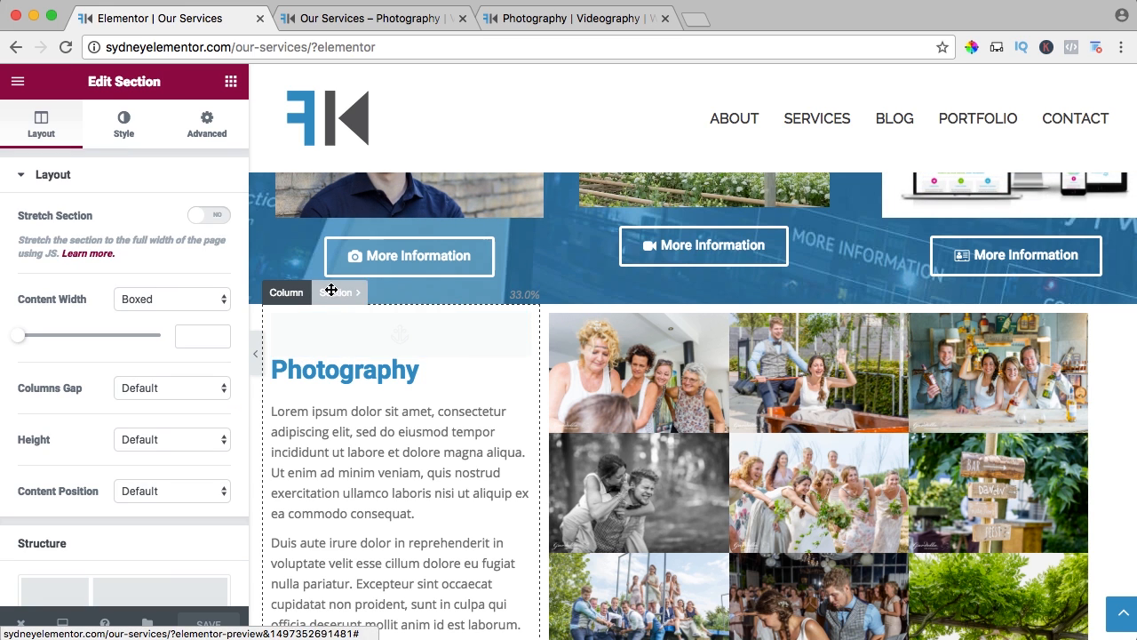
pyautogui.click(211, 127)
pyautogui.click(40, 240)
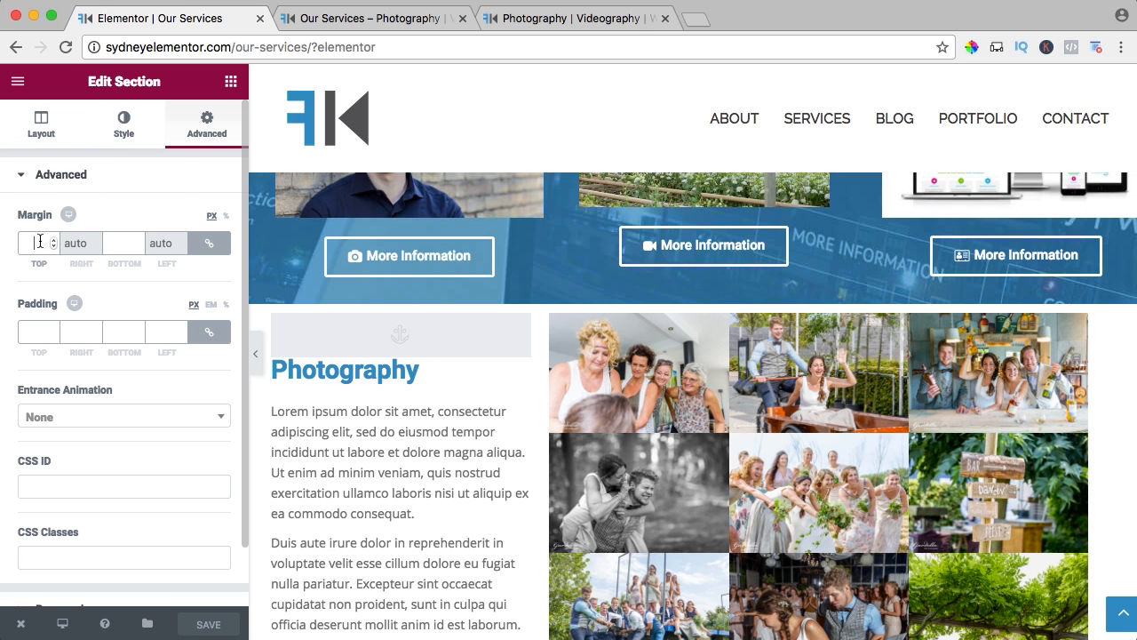
pyautogui.write('30')
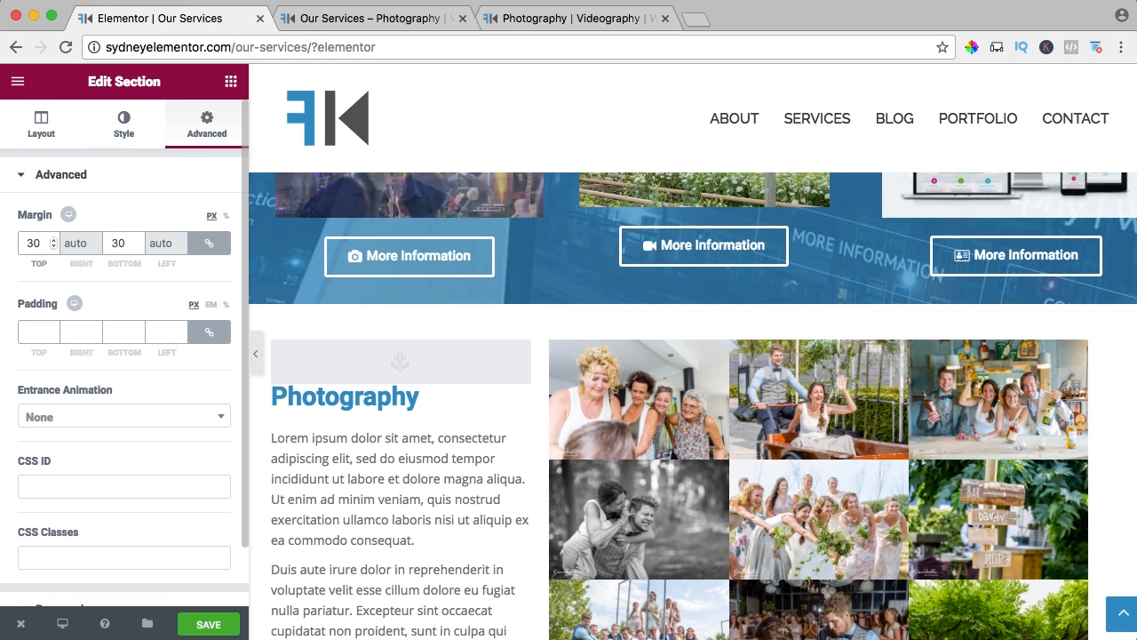
pyautogui.press('BackSpace')
pyautogui.press('BackSpace')
pyautogui.write('50')
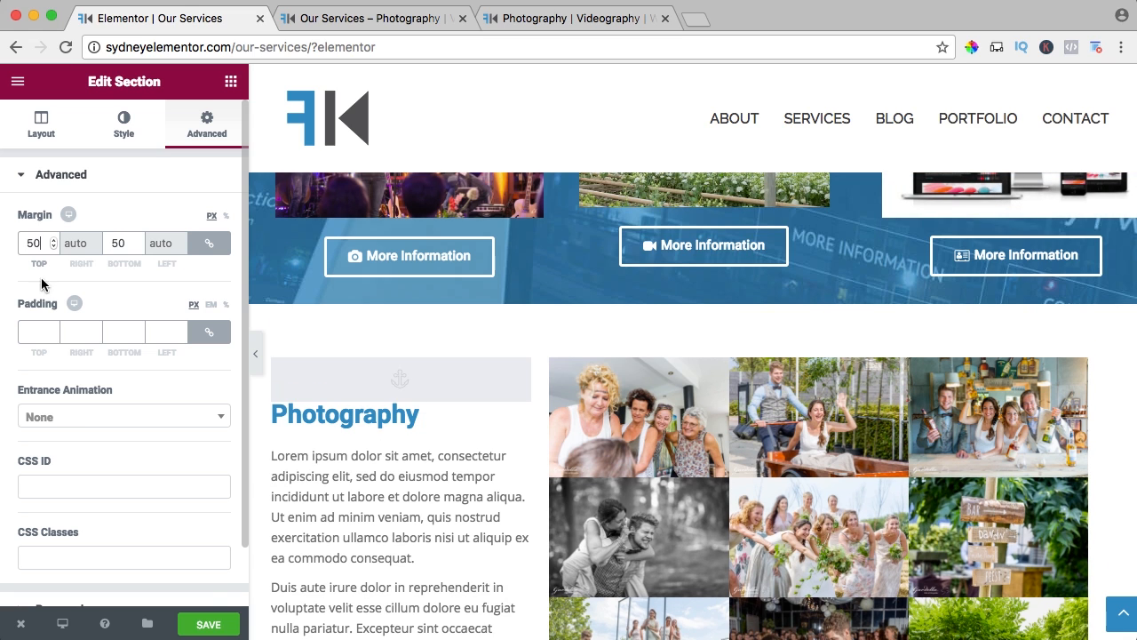
pyautogui.click(213, 621)
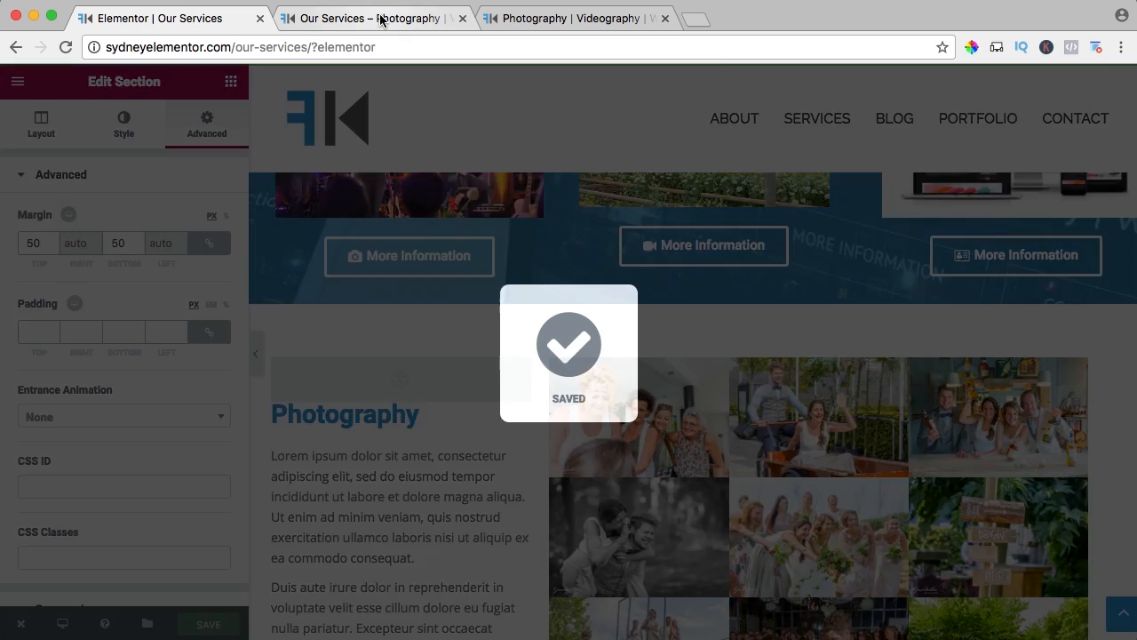
# Reload the live Services page and check the spacing above the Photography section.
pyautogui.click(369, 19)
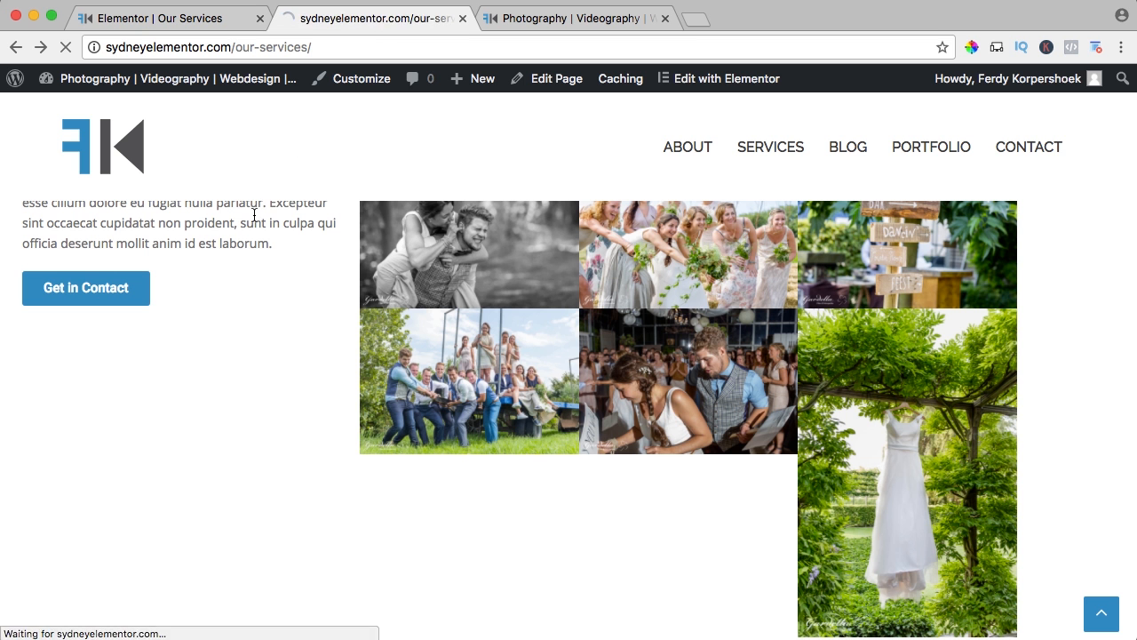
pyautogui.scroll(-2, 320, 331)
pyautogui.scroll(3, 321, 331)
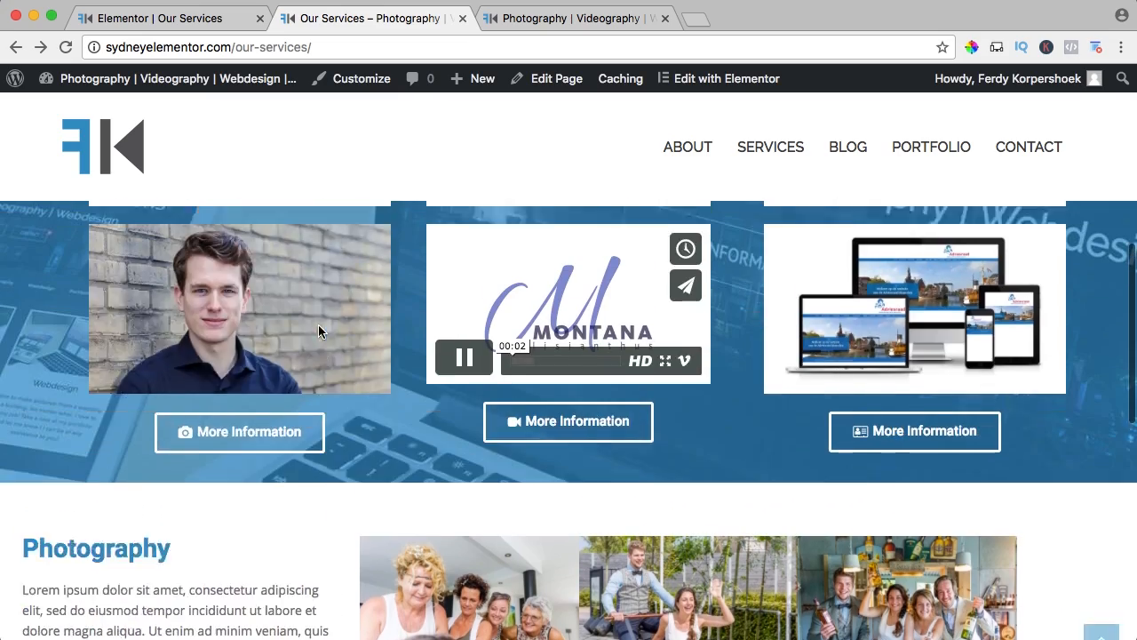
# Check the Photography section on the live page and duplicate that whole section in the Elementor editor.
pyautogui.scroll(-4, 252, 453)
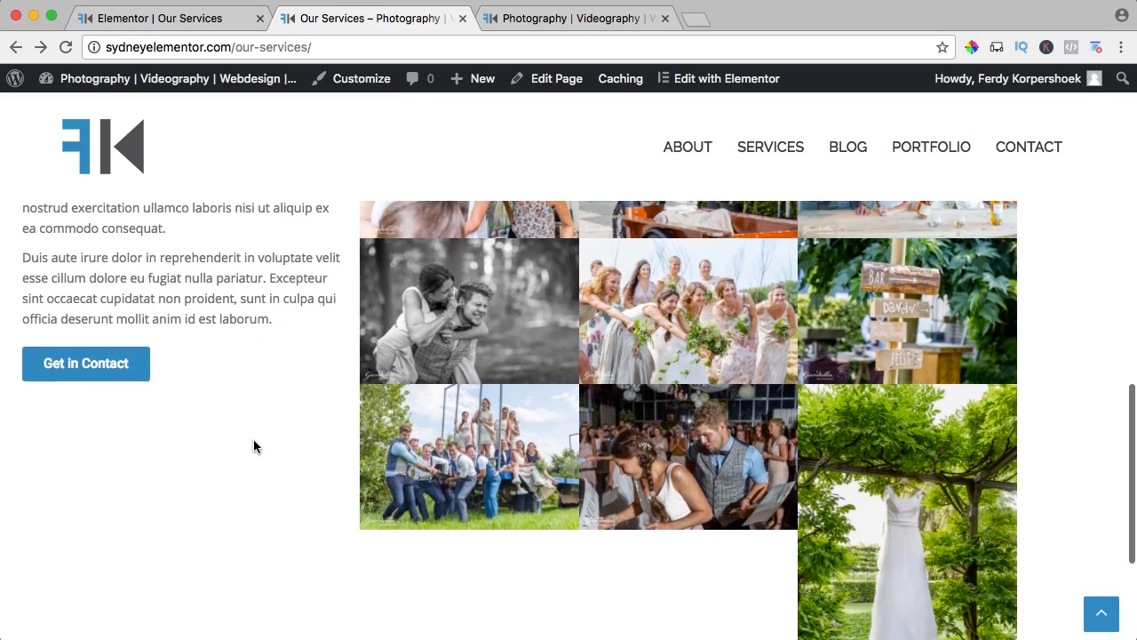
pyautogui.scroll(6, 253, 436)
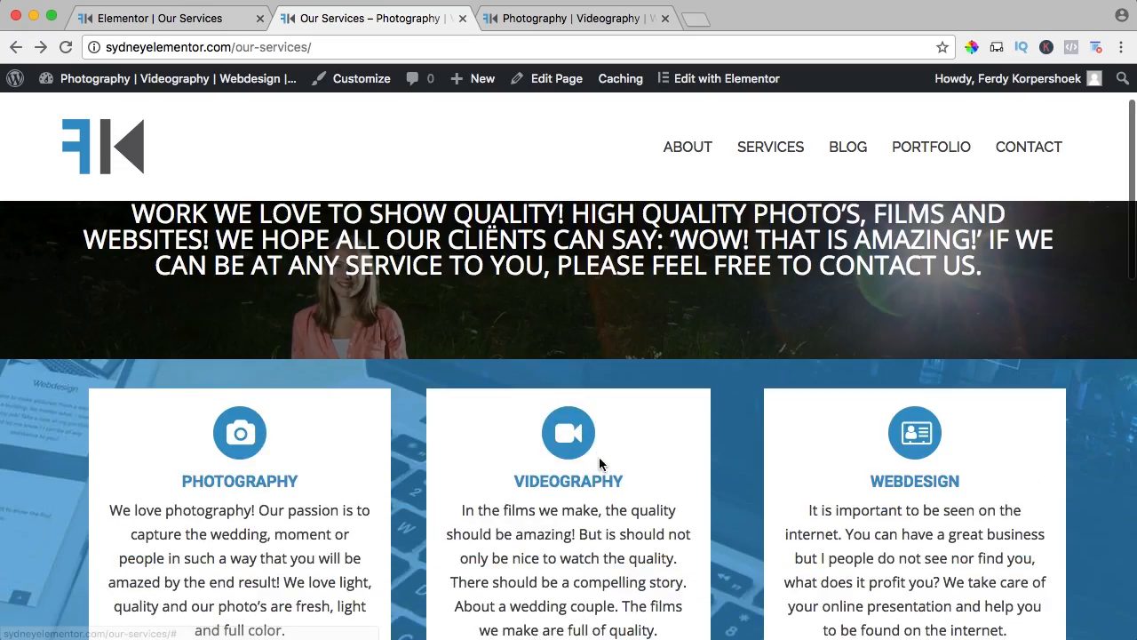
pyautogui.scroll(-10, 364, 456)
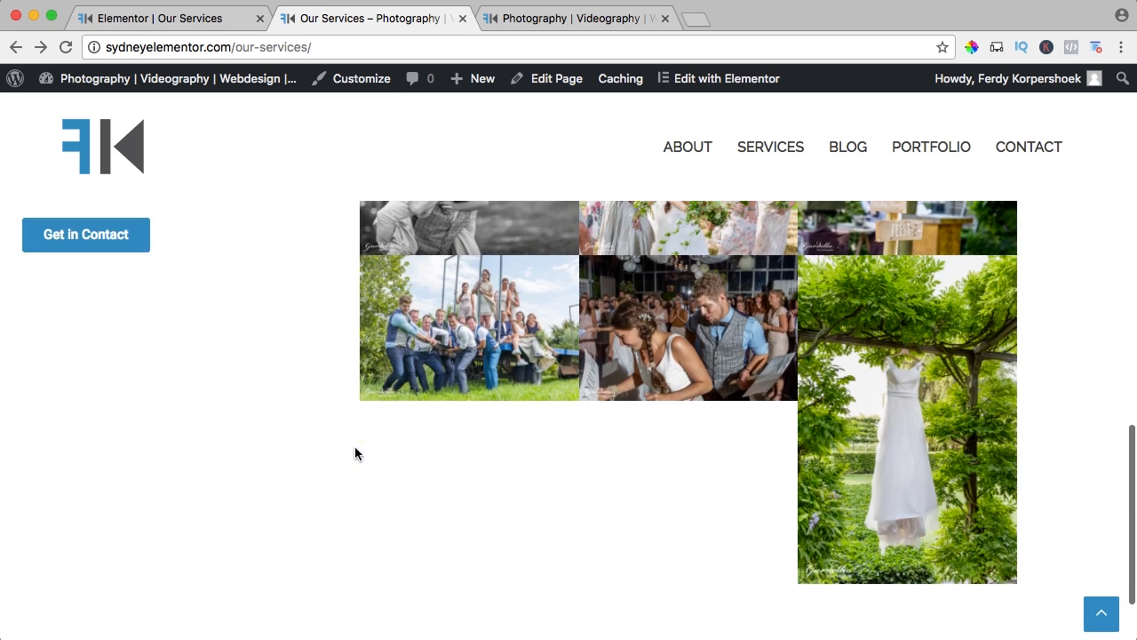
pyautogui.click(202, 18)
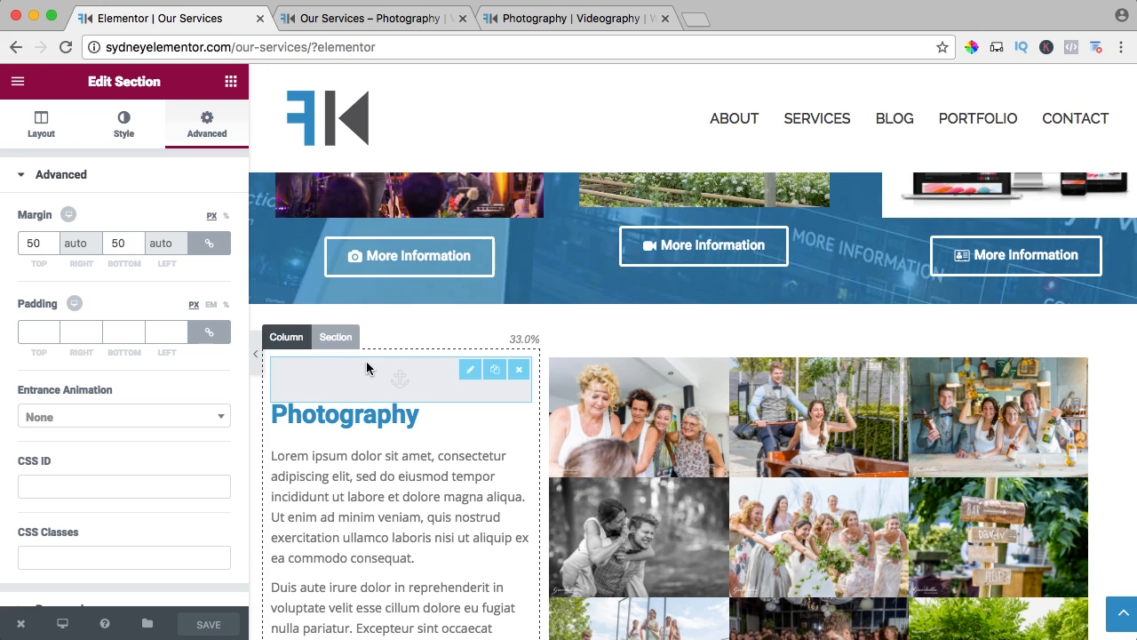
pyautogui.moveTo(334, 337)
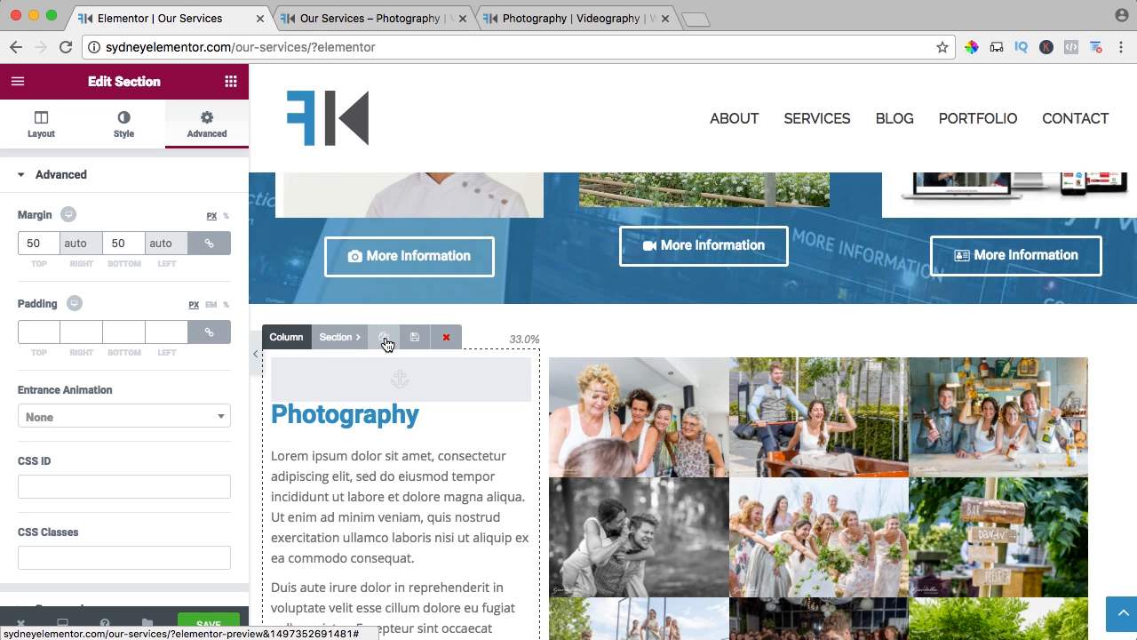
pyautogui.scroll(-3, 387, 344)
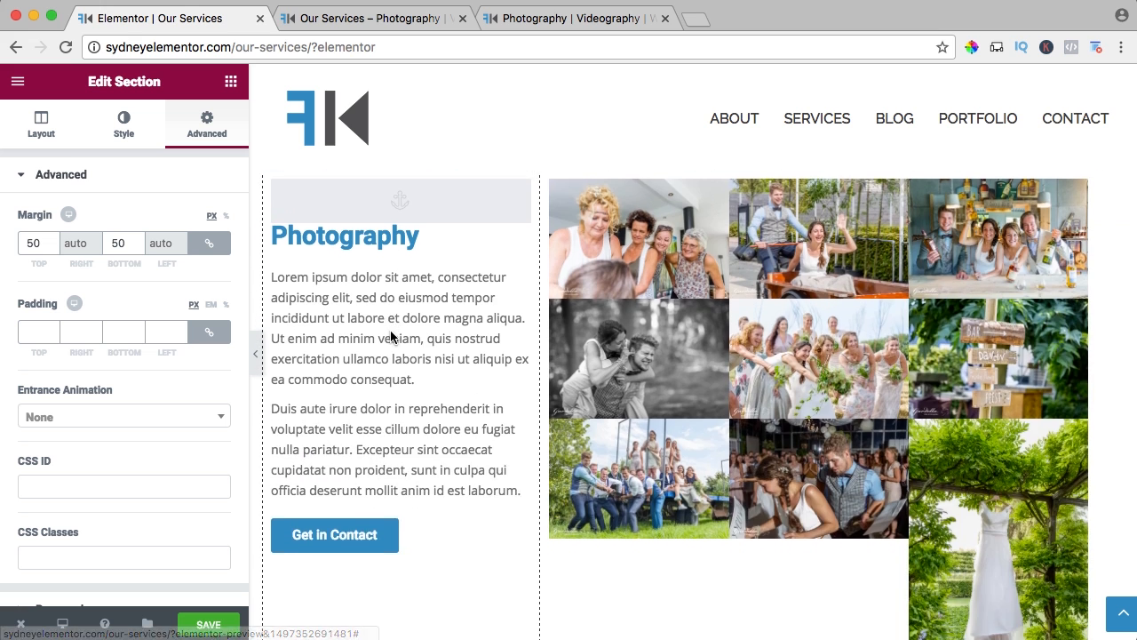
pyautogui.scroll(-2, 391, 335)
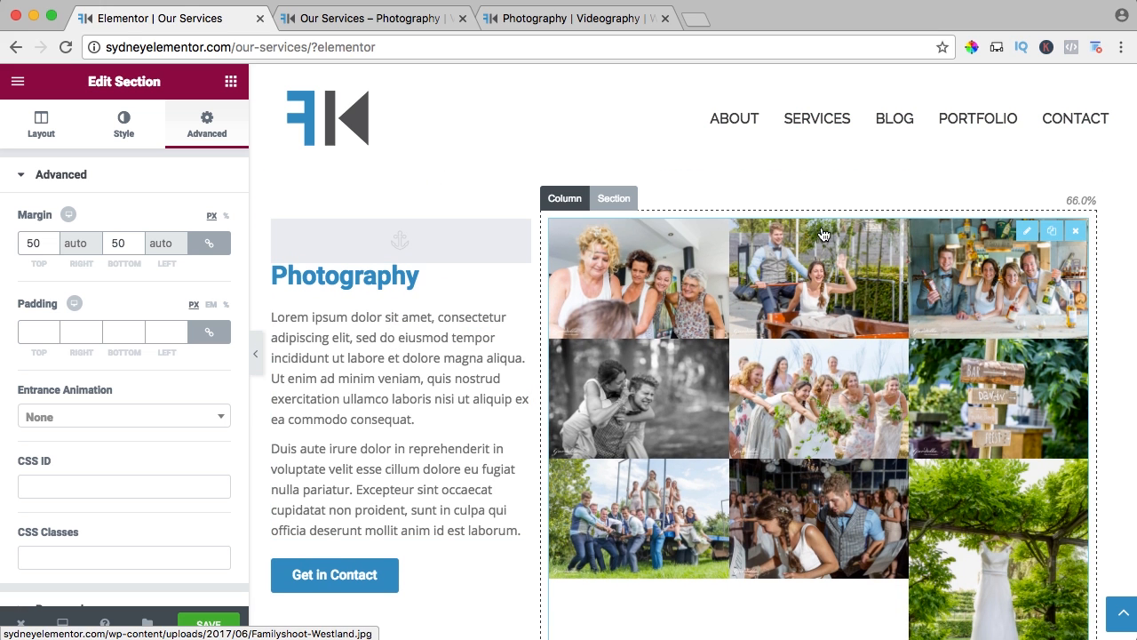
# Swap the duplicated section's layout, moving the gallery to the narrow column with the menu anchor above it, and the heading and text to the wide column.
pyautogui.moveTo(817, 229); pyautogui.dragTo(406, 236)
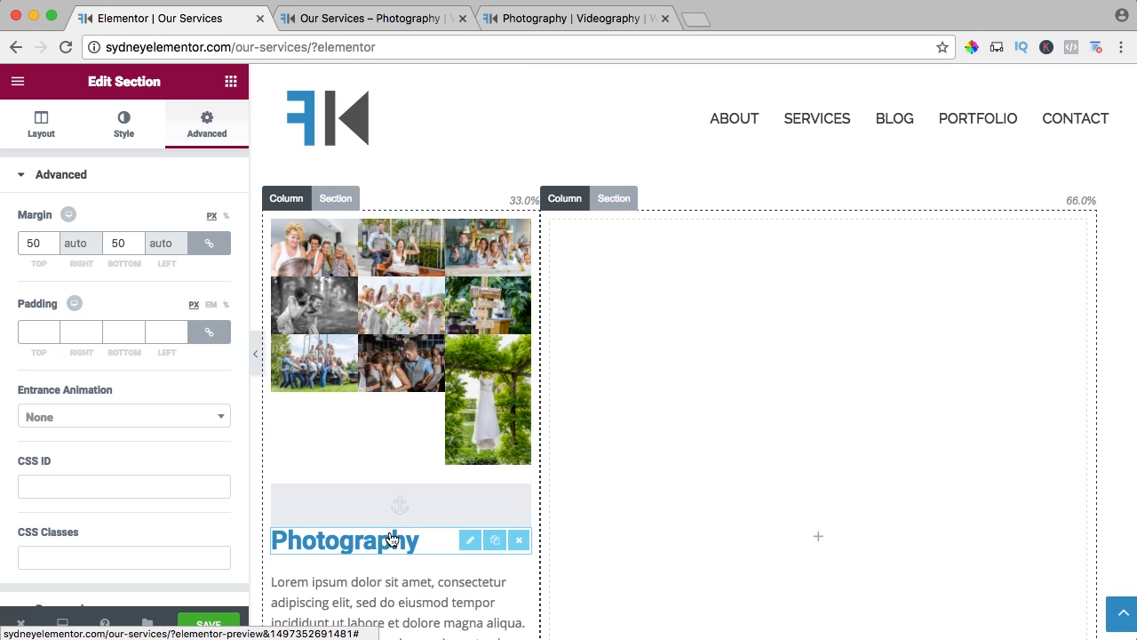
pyautogui.moveTo(391, 537); pyautogui.dragTo(767, 376)
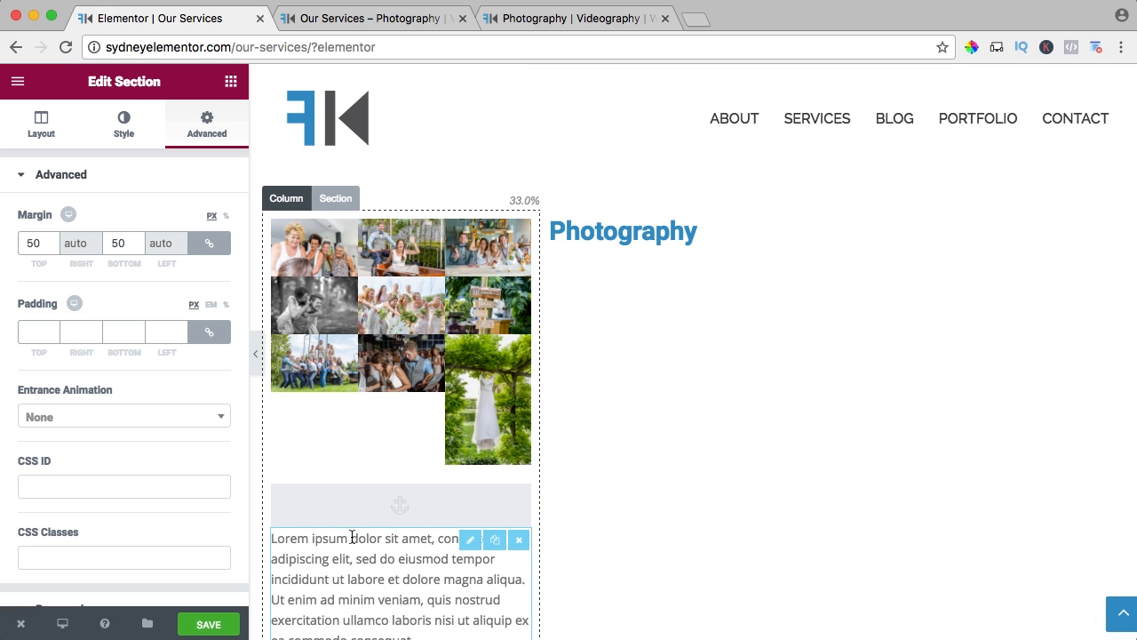
pyautogui.moveTo(412, 537); pyautogui.dragTo(604, 445)
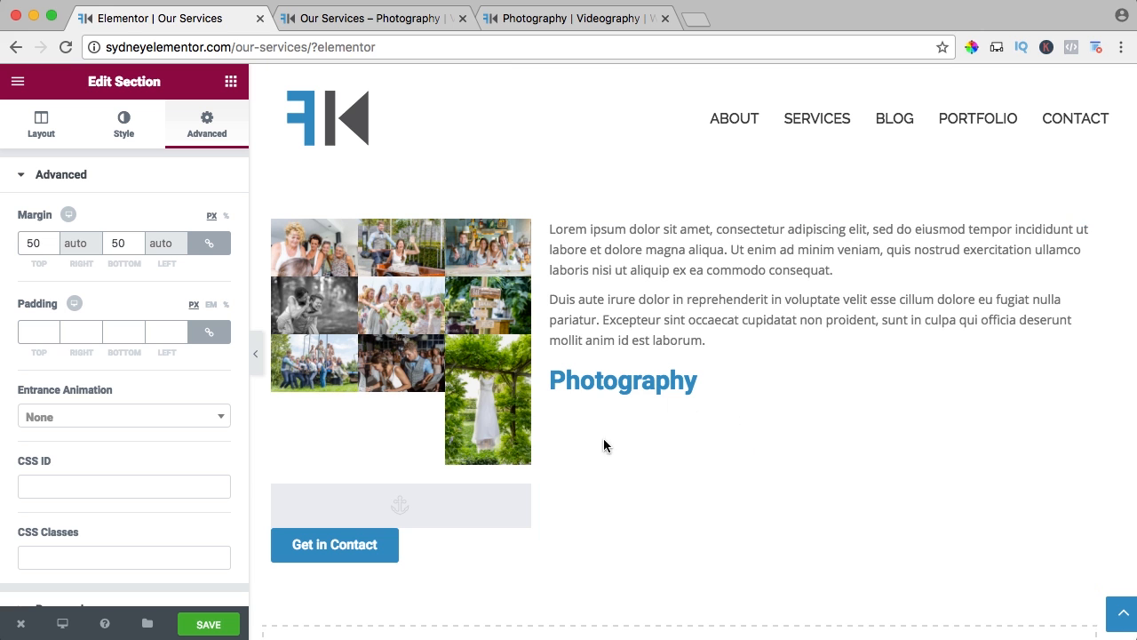
pyautogui.moveTo(369, 500); pyautogui.dragTo(604, 311)
pyautogui.moveTo(627, 258); pyautogui.dragTo(480, 245)
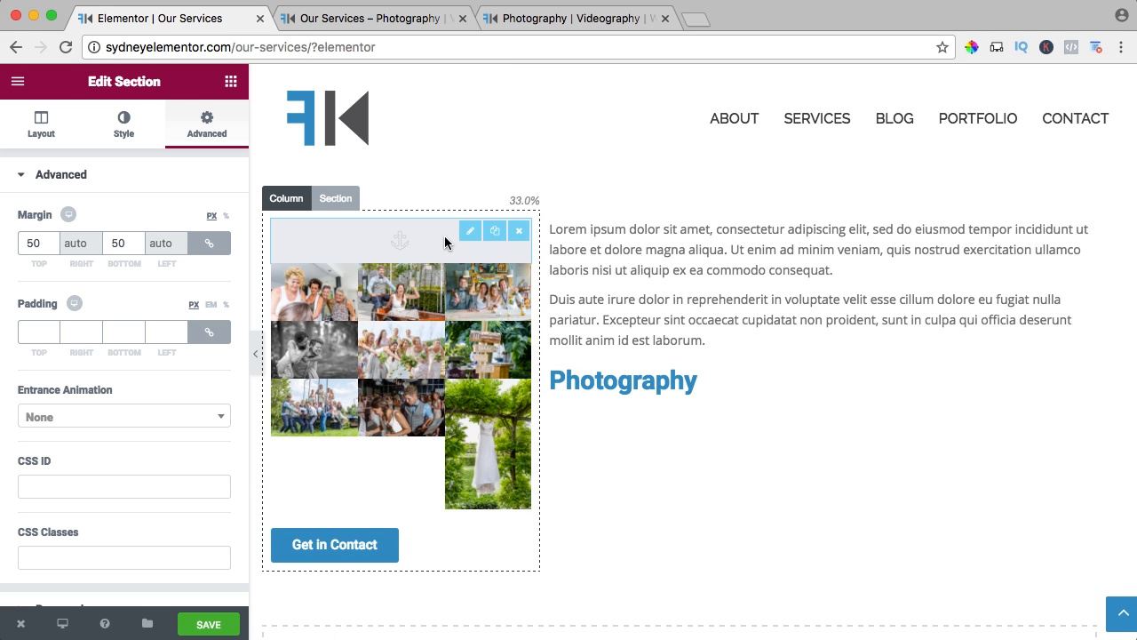
# Set the duplicated menu anchor's ID to videography and widen the gallery column to about 62.3%.
pyautogui.click(382, 238)
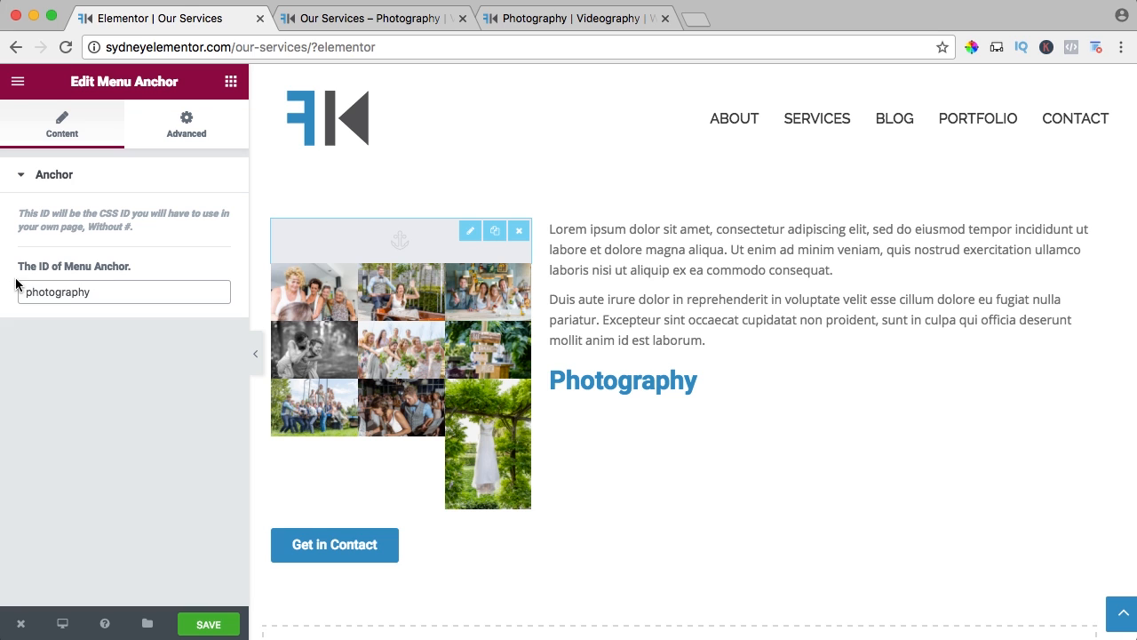
pyautogui.write('eography')
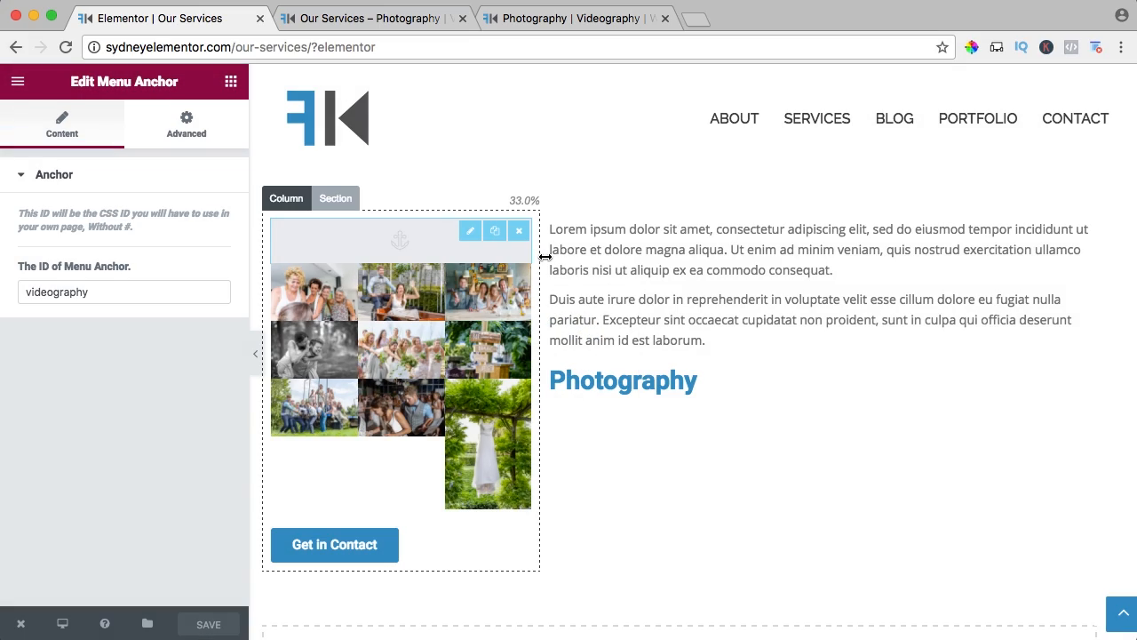
pyautogui.moveTo(544, 256); pyautogui.dragTo(781, 262)
# Move the duplicated heading above the text and retitle it Videography, with the Get in Contact button placed below the text.
pyautogui.moveTo(888, 462); pyautogui.dragTo(929, 261)
pyautogui.click(906, 240)
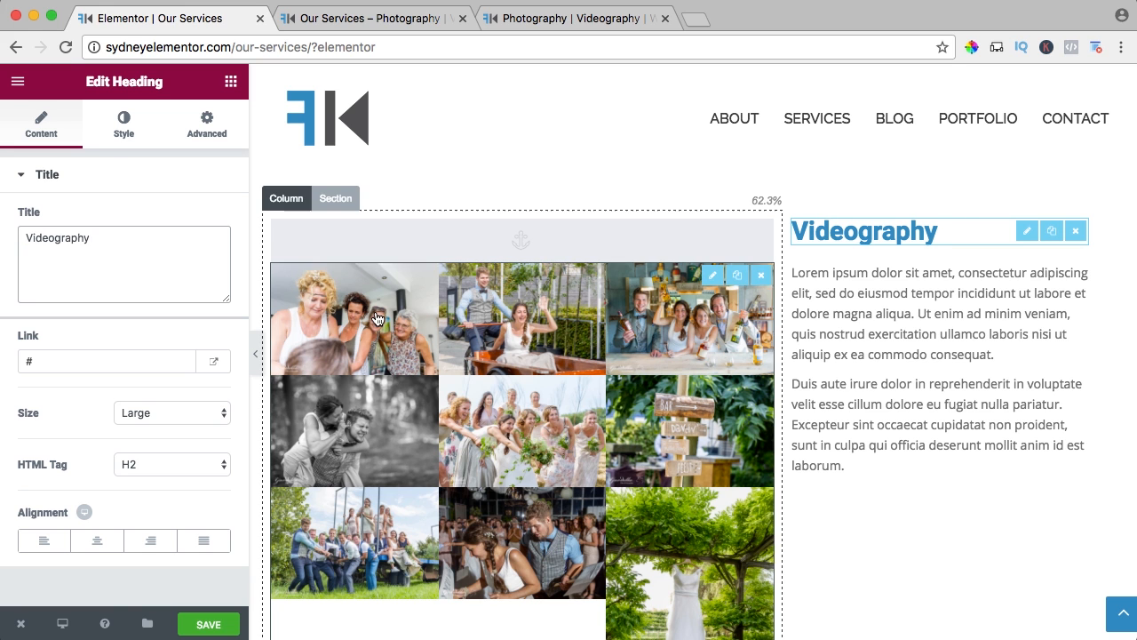
pyautogui.scroll(-5, 902, 306)
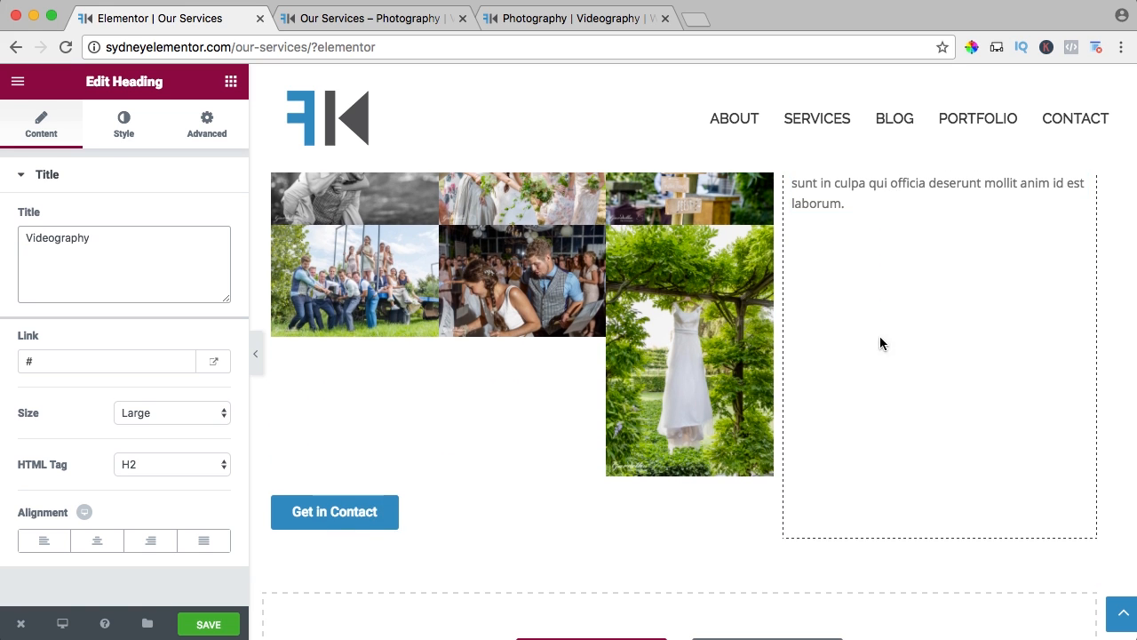
pyautogui.moveTo(343, 508); pyautogui.dragTo(876, 455)
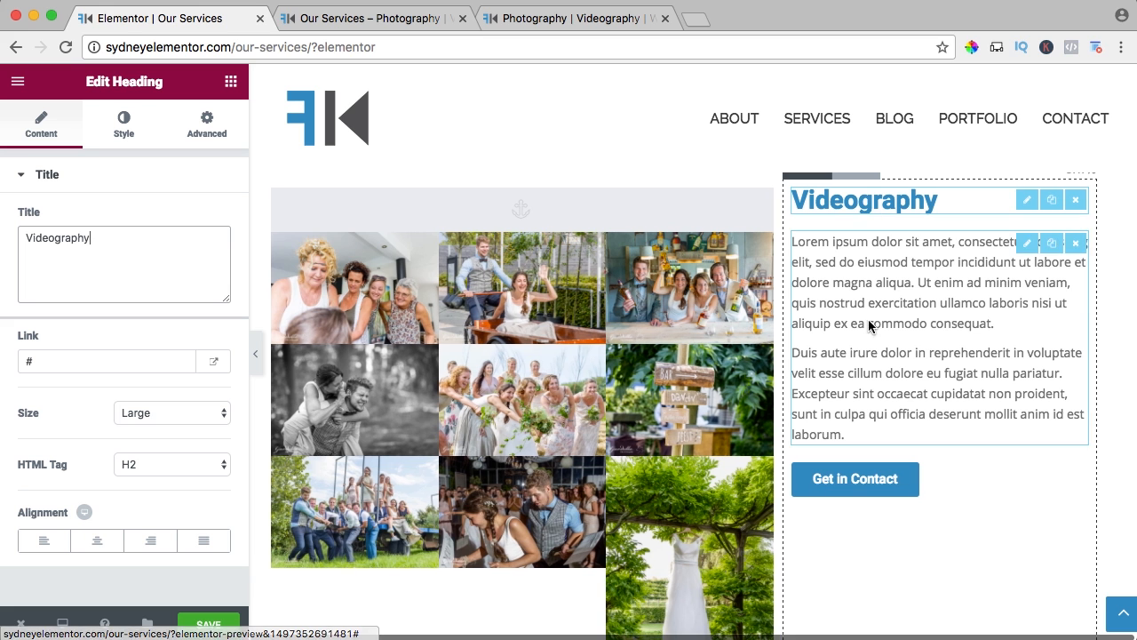
# Replace the image gallery in the Videography section with a Video widget beneath the menu anchor.
pyautogui.click(761, 246)
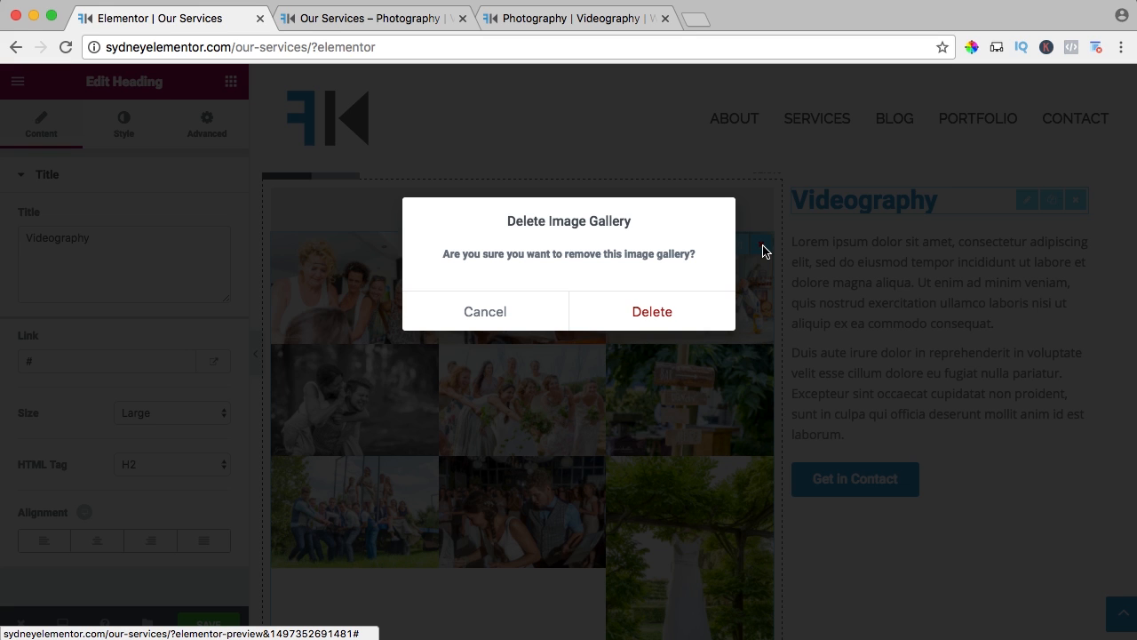
pyautogui.click(653, 316)
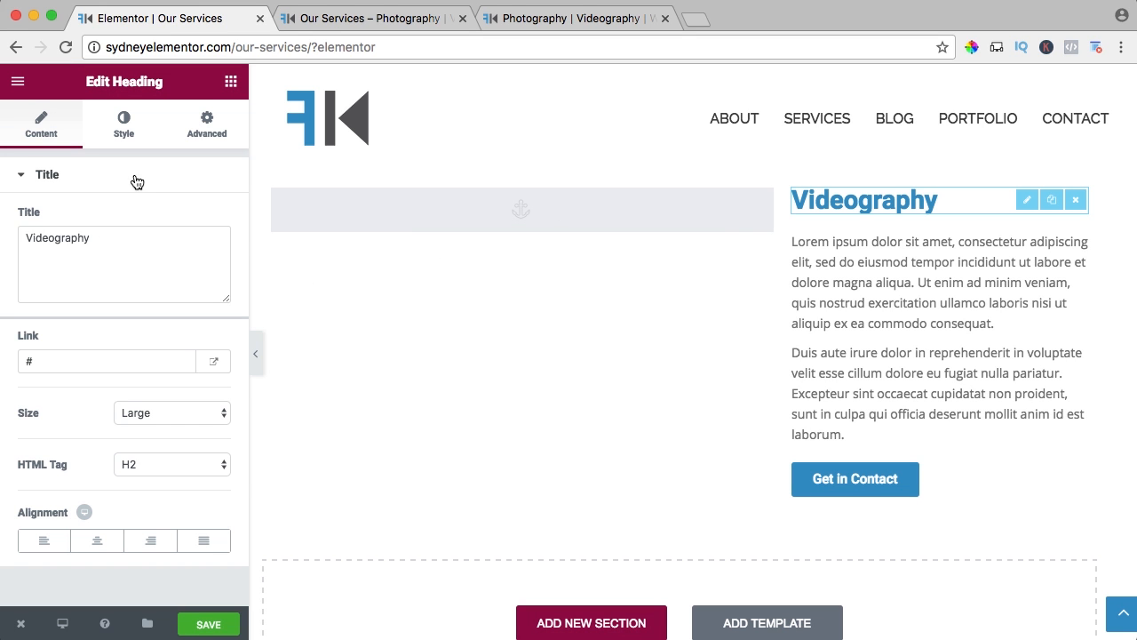
pyautogui.click(124, 136)
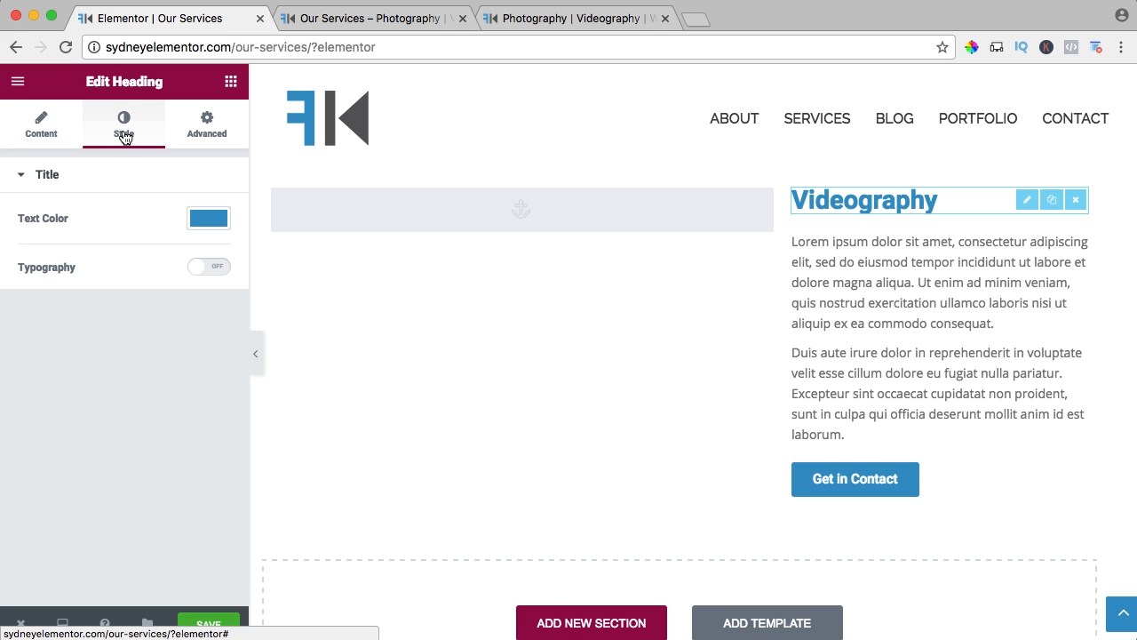
pyautogui.click(54, 133)
pyautogui.click(230, 80)
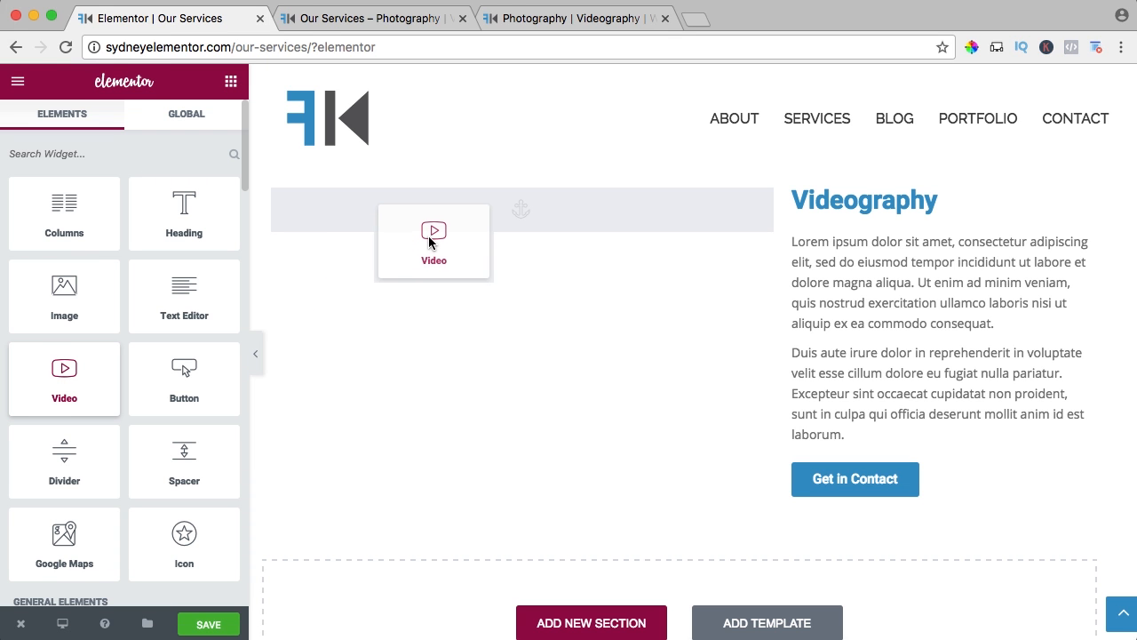
pyautogui.moveTo(428, 236); pyautogui.dragTo(437, 227)
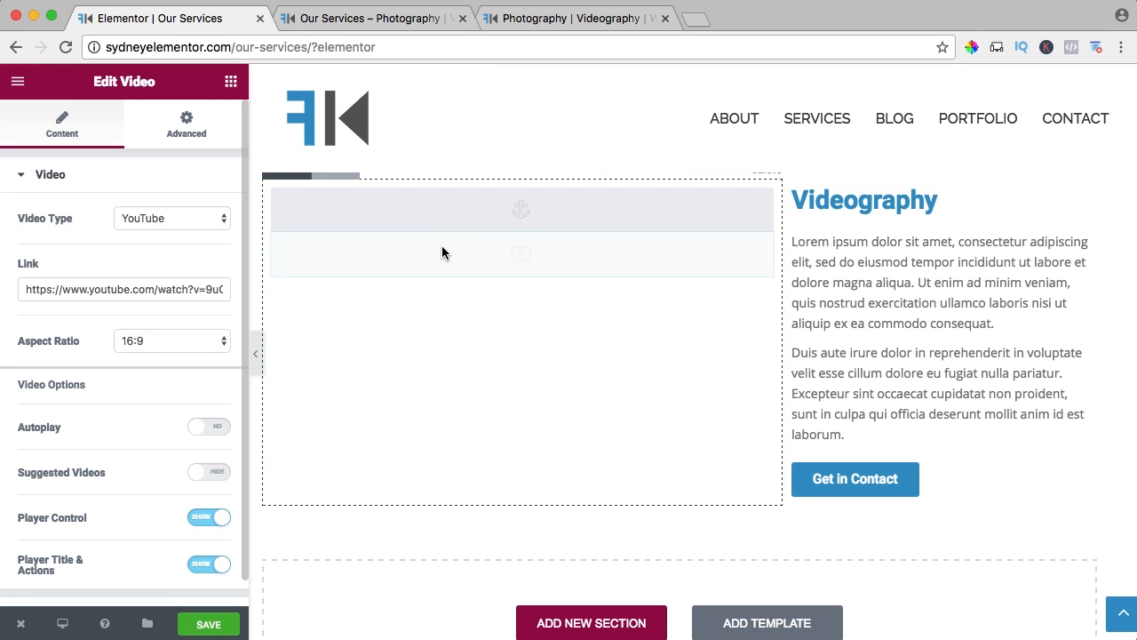
pyautogui.click(151, 217)
pyautogui.click(140, 233)
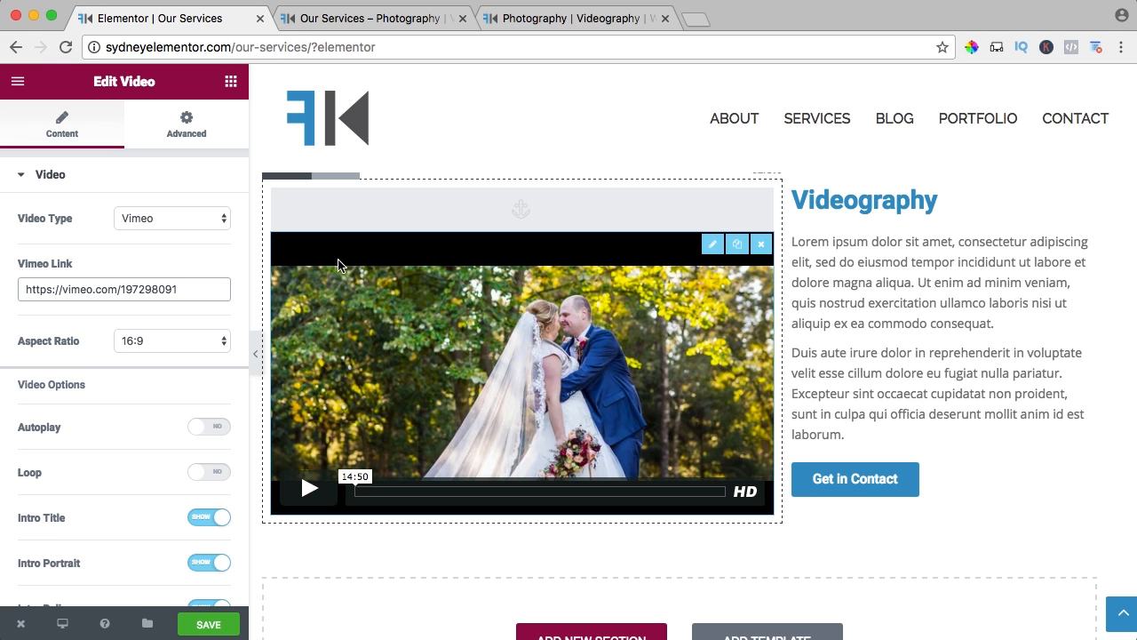
# Try the 3:2 aspect ratio on the Vimeo video and set it back to 16:9.
pyautogui.click(148, 339)
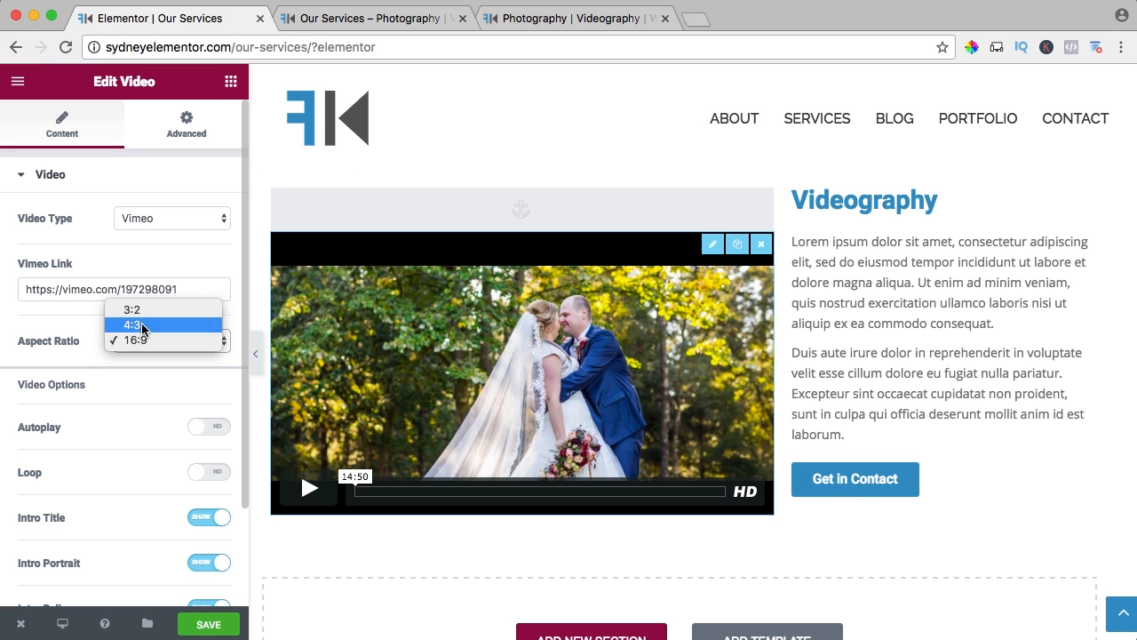
pyautogui.click(141, 312)
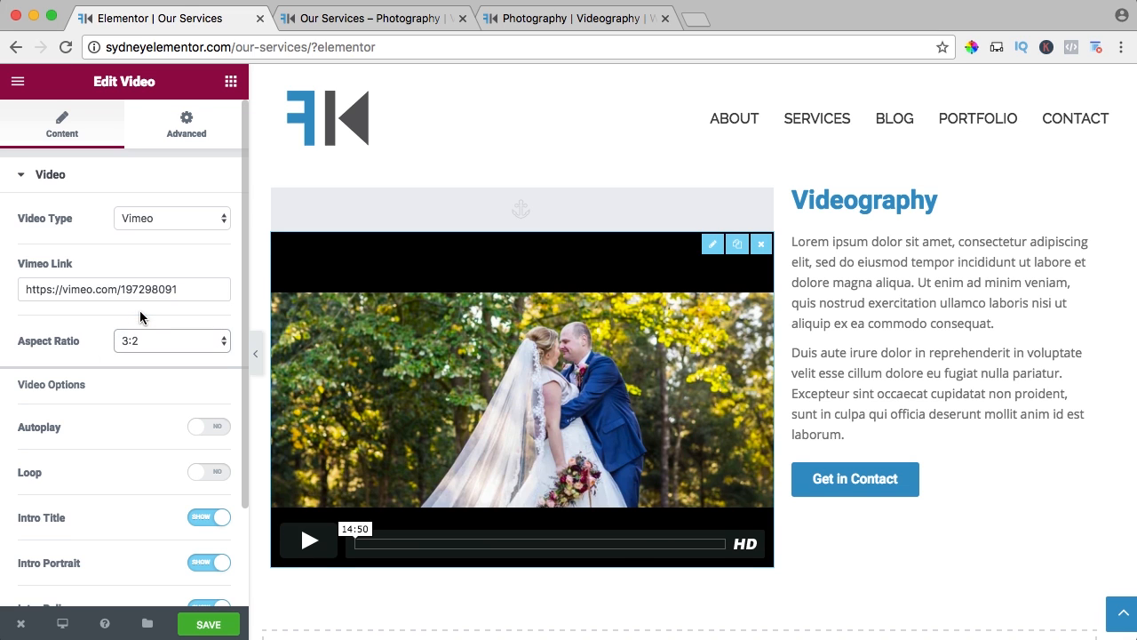
pyautogui.click(139, 338)
pyautogui.click(138, 367)
# Turn on autoplay for the Videography section's video and pause its preview playback.
pyautogui.scroll(-3, 88, 344)
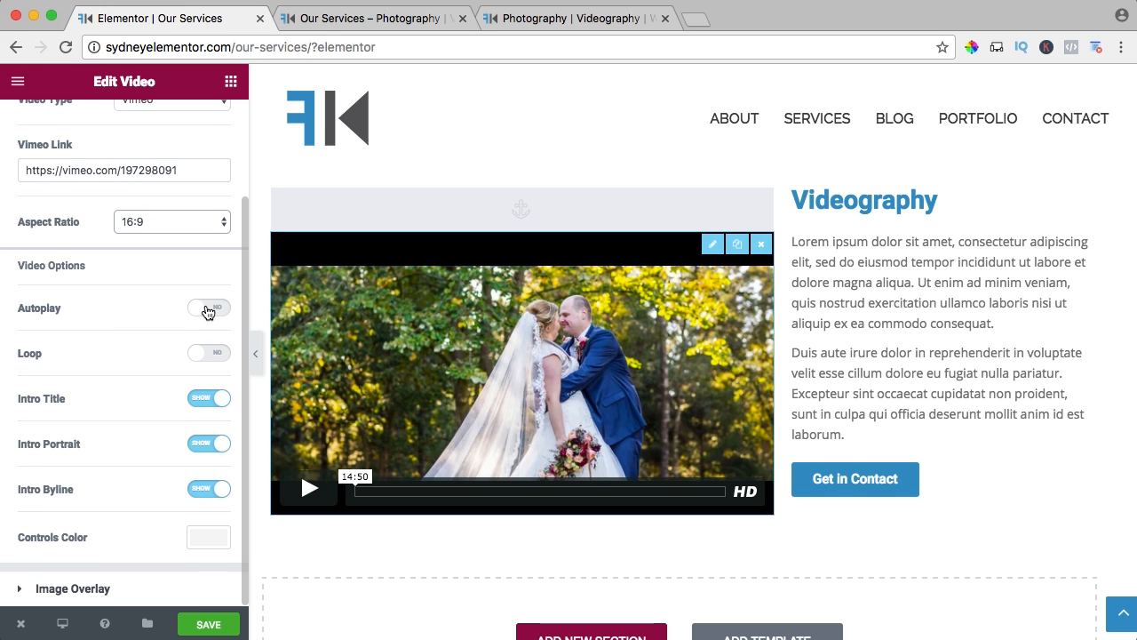
pyautogui.click(207, 308)
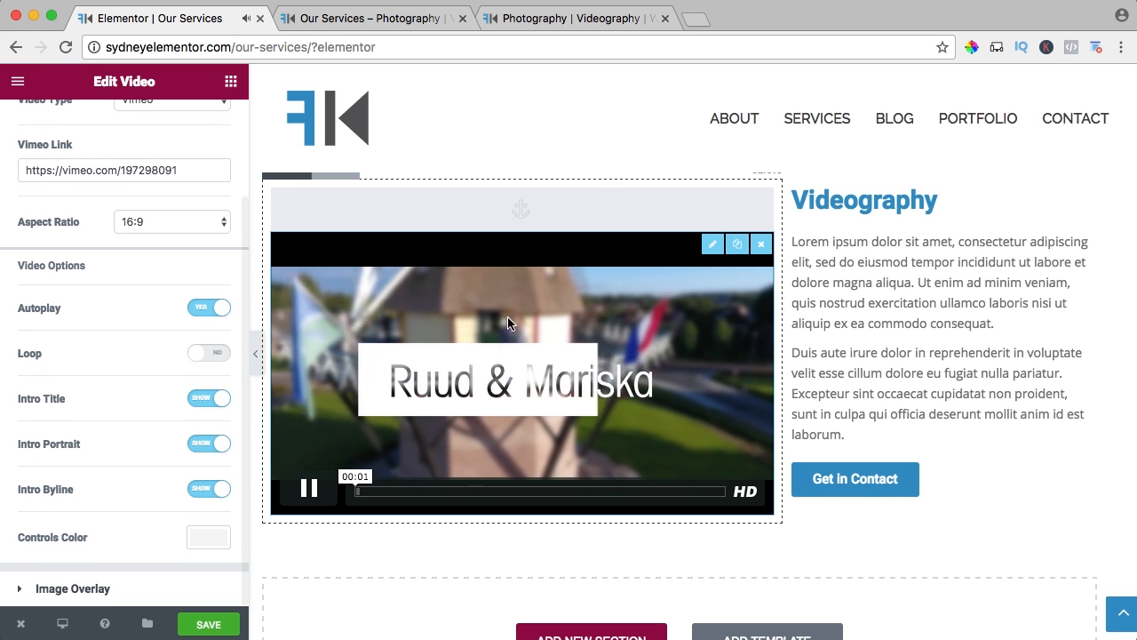
pyautogui.click(308, 488)
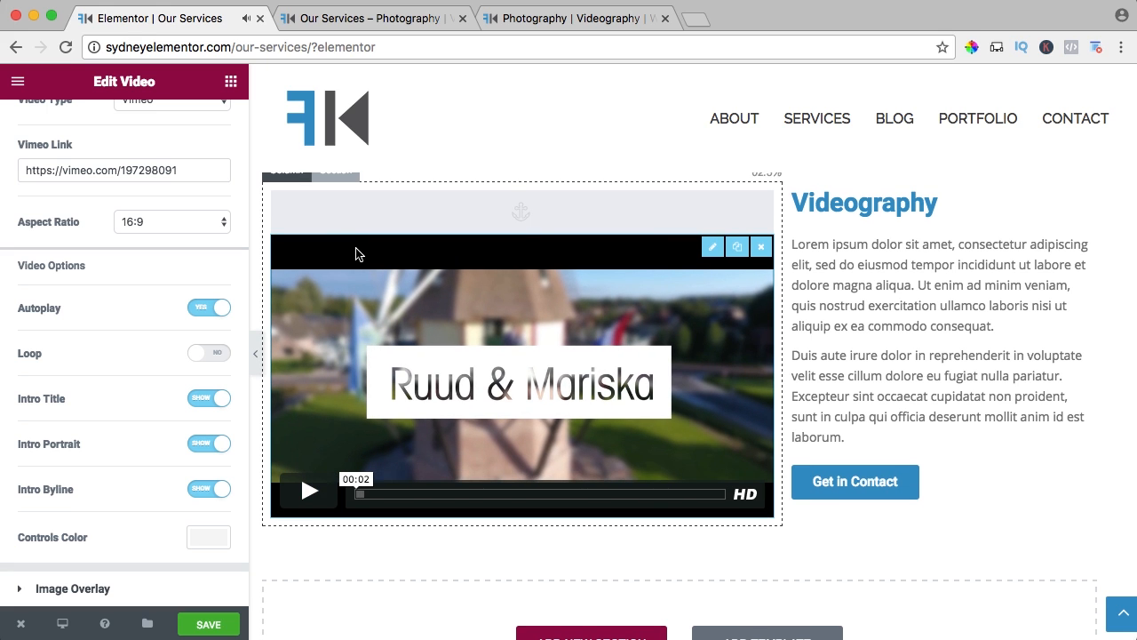
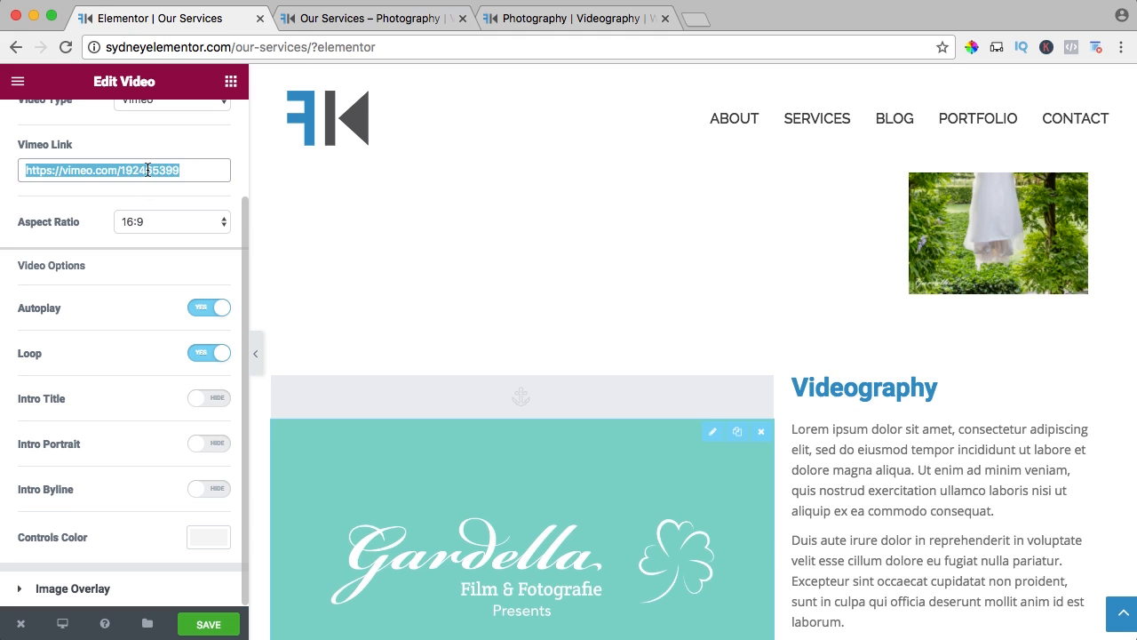
pyautogui.write('https://vimeo.com/221471754')
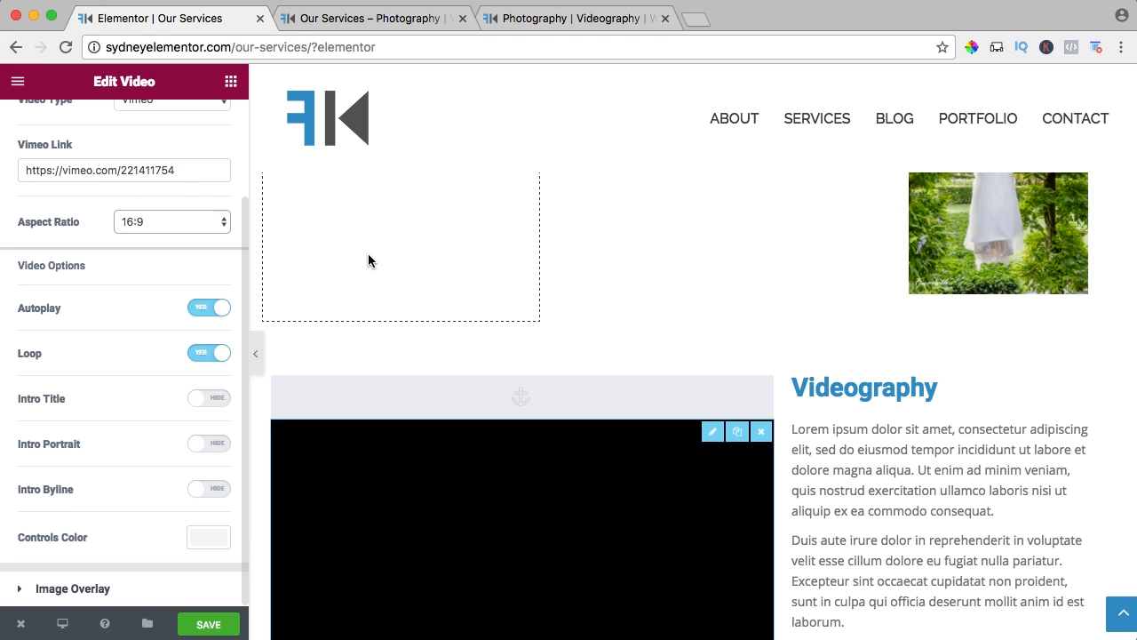
pyautogui.scroll(-2, 371, 258)
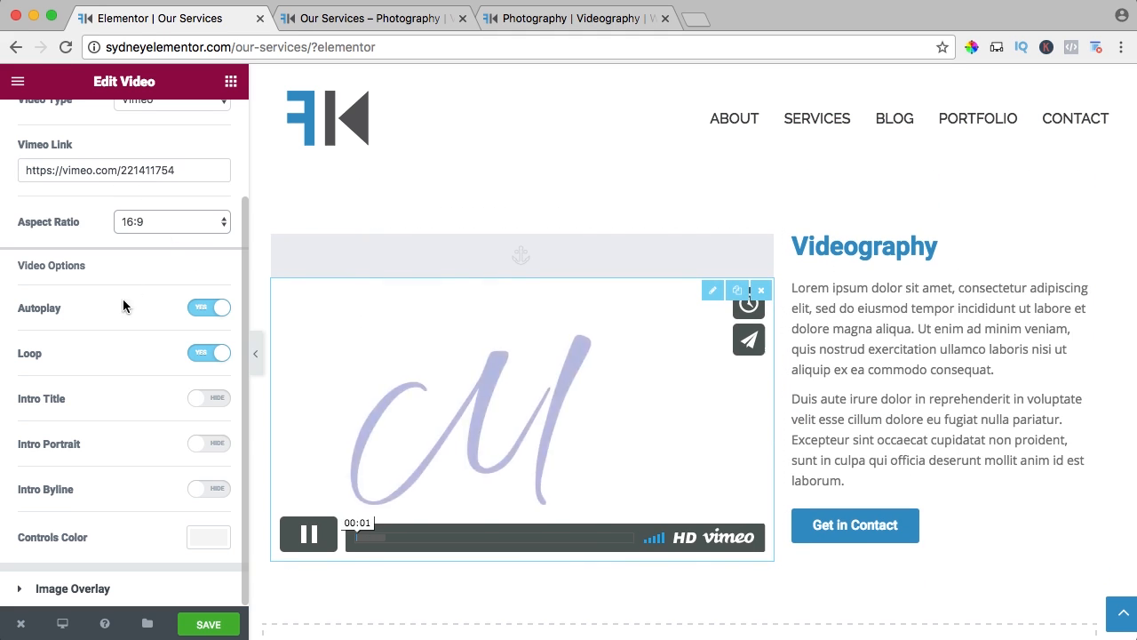
pyautogui.click(215, 627)
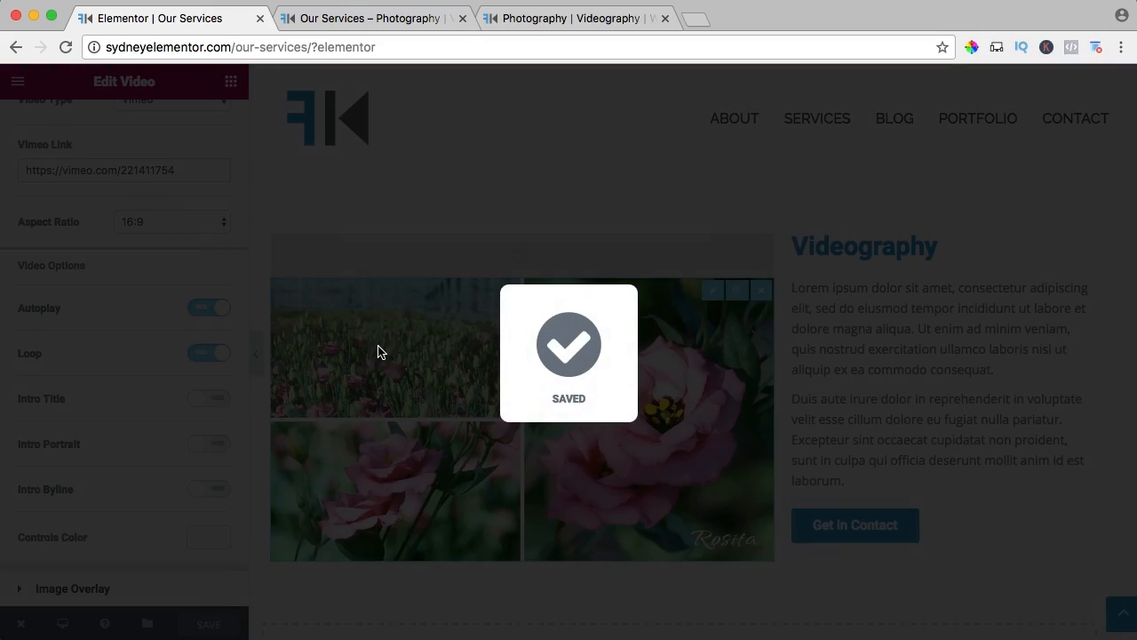
# Stretch the Videography section to full page width and give it a solid background in color #2D95C8.
pyautogui.scroll(1, 518, 242)
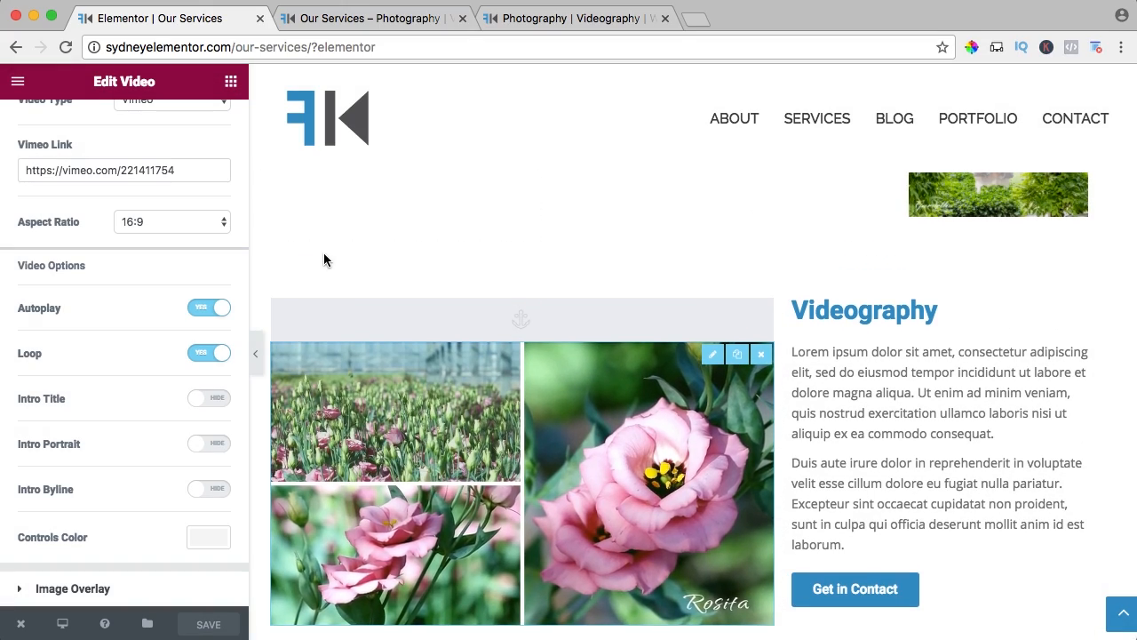
pyautogui.click(335, 279)
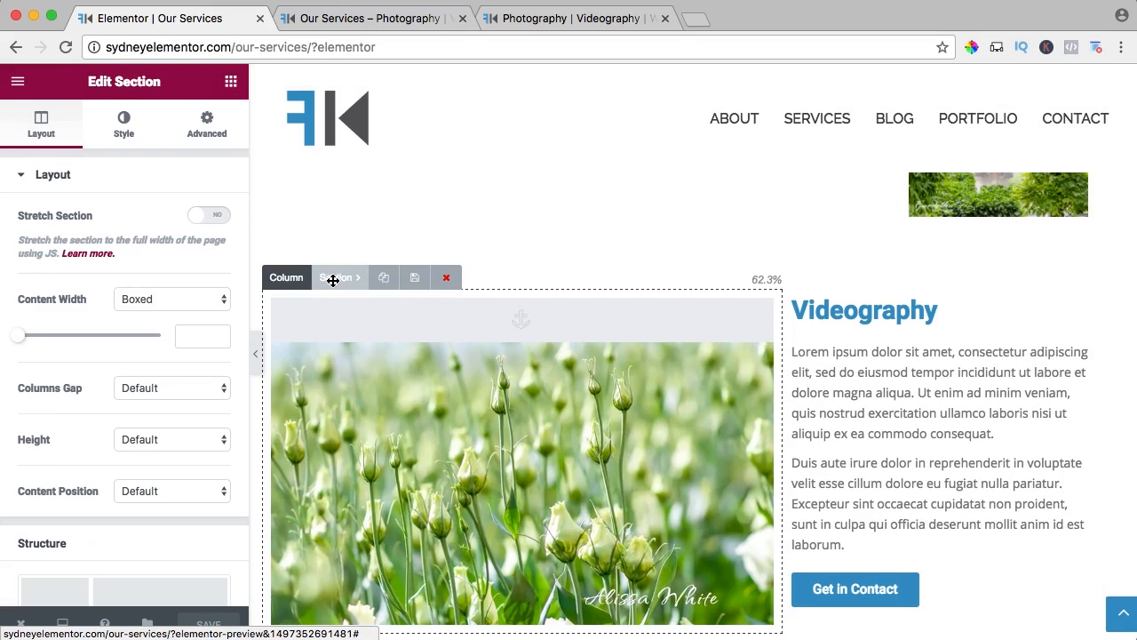
pyautogui.click(216, 218)
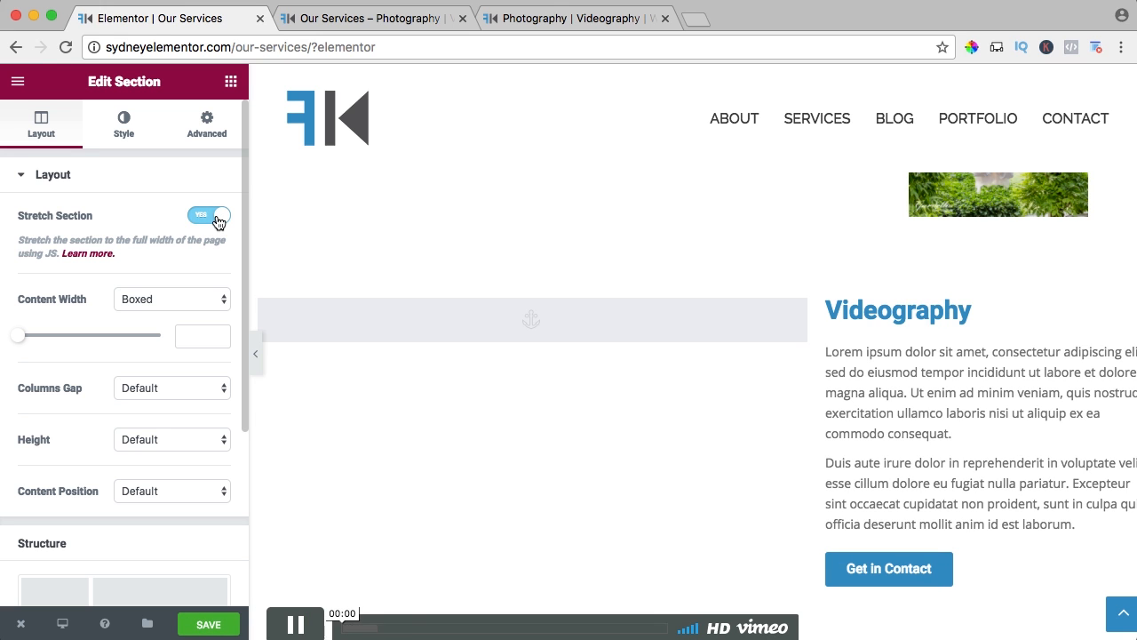
pyautogui.click(125, 138)
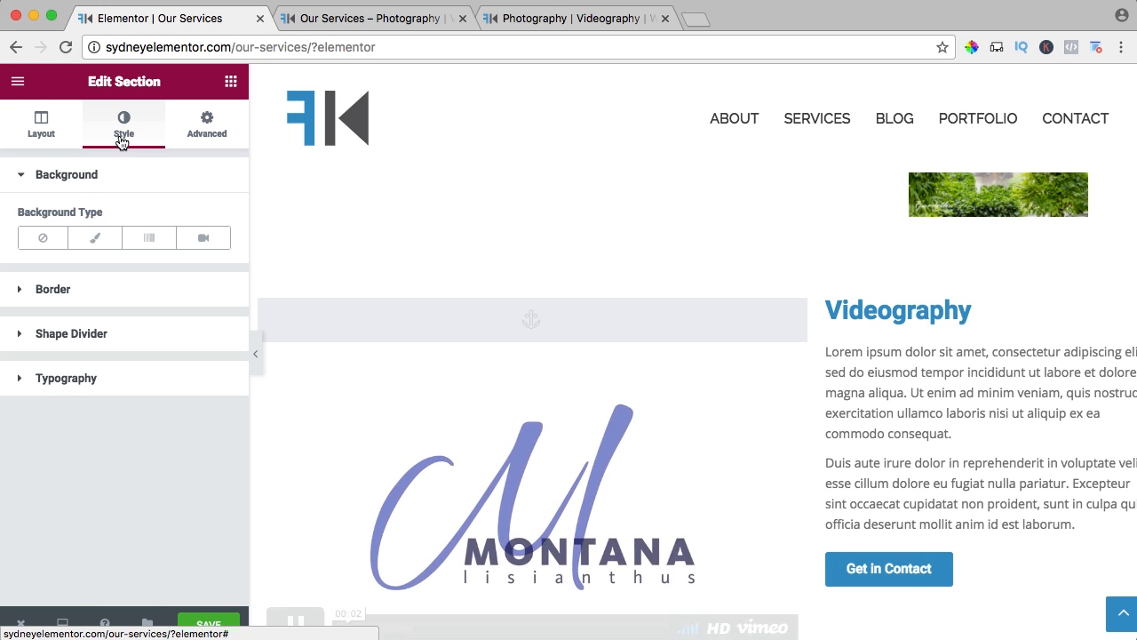
pyautogui.click(96, 238)
pyautogui.click(207, 288)
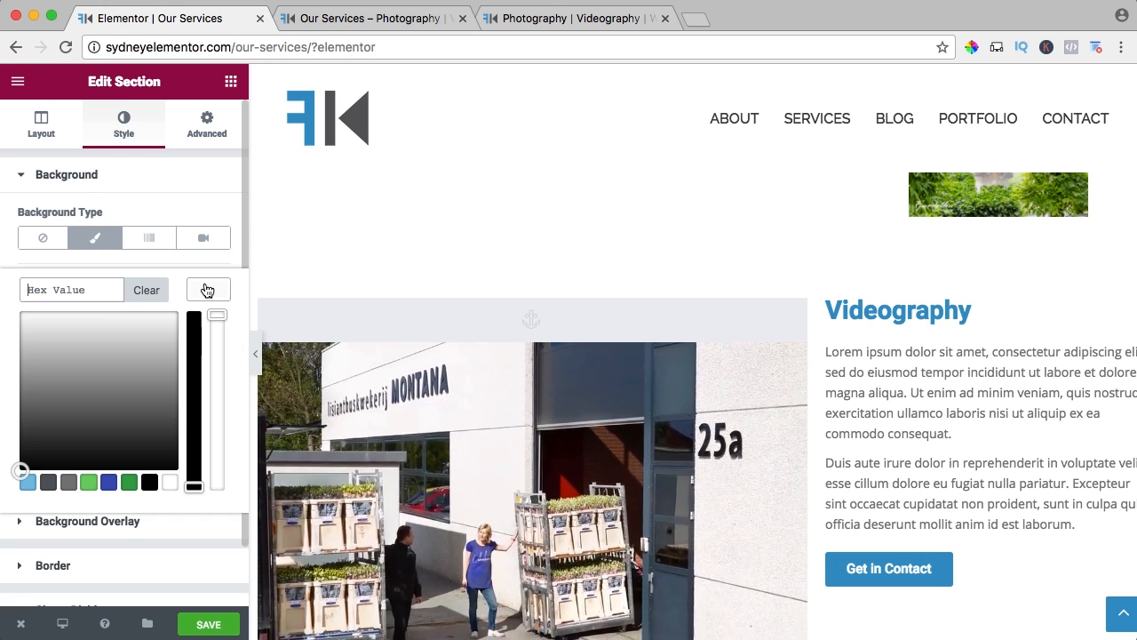
pyautogui.write('2D95C8')
pyautogui.click(209, 292)
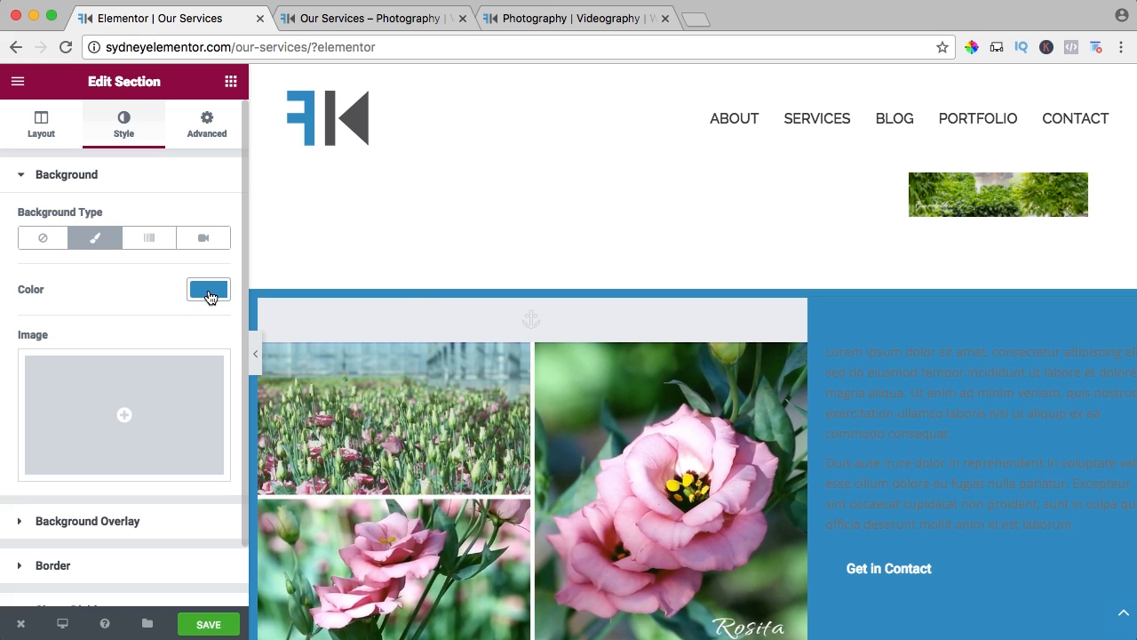
# Set the text color of the Videography section's paragraphs to white.
pyautogui.scroll(-3, 858, 328)
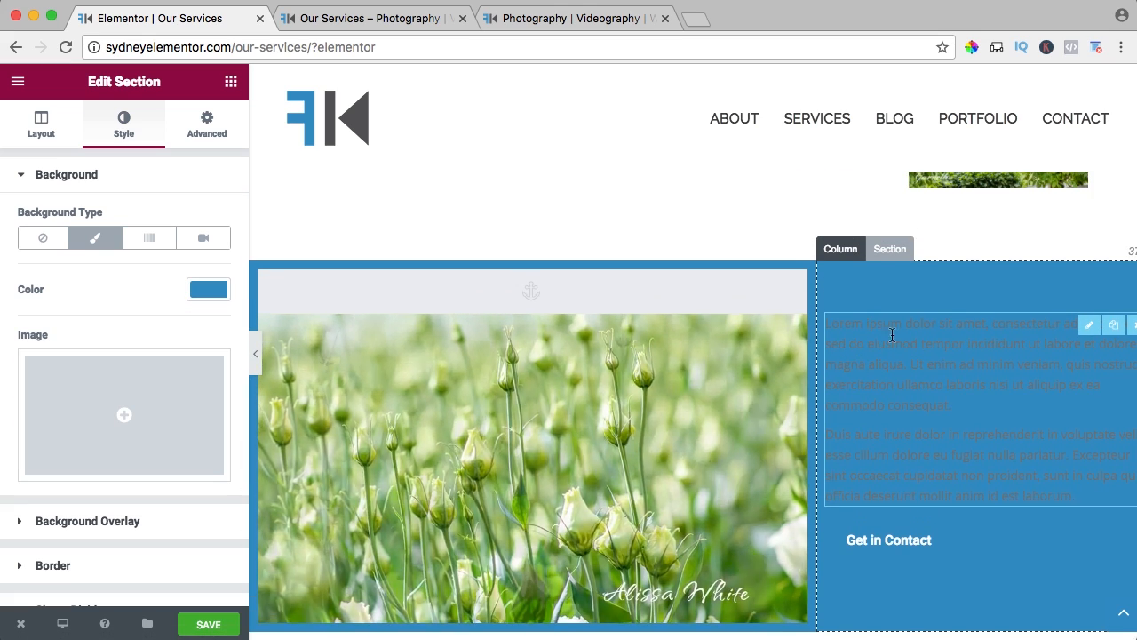
pyautogui.click(897, 334)
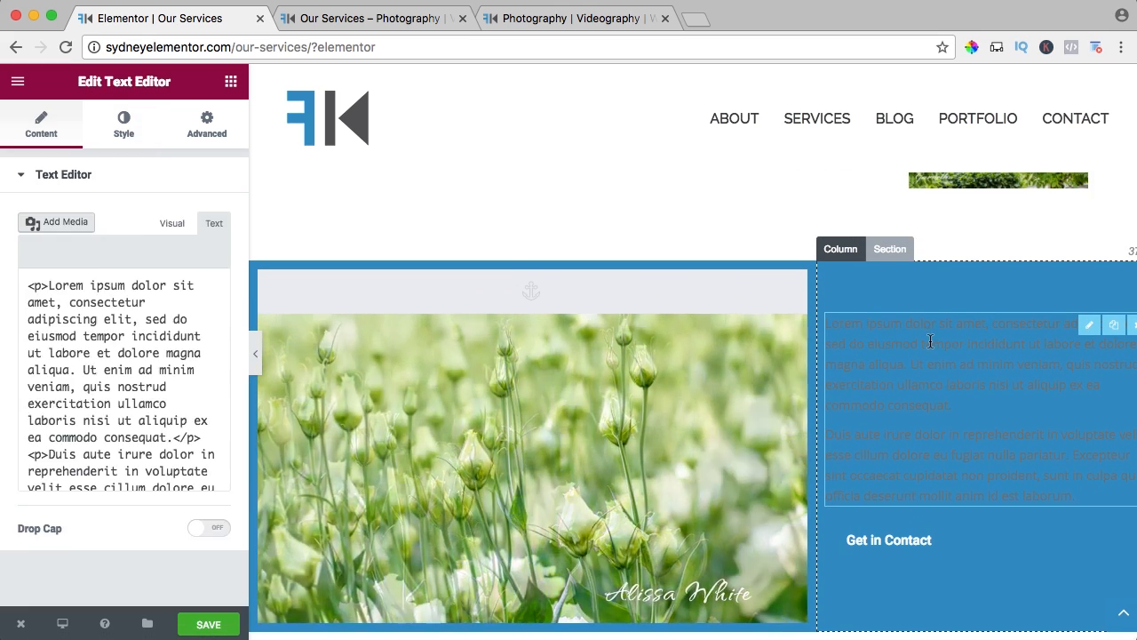
pyautogui.click(129, 124)
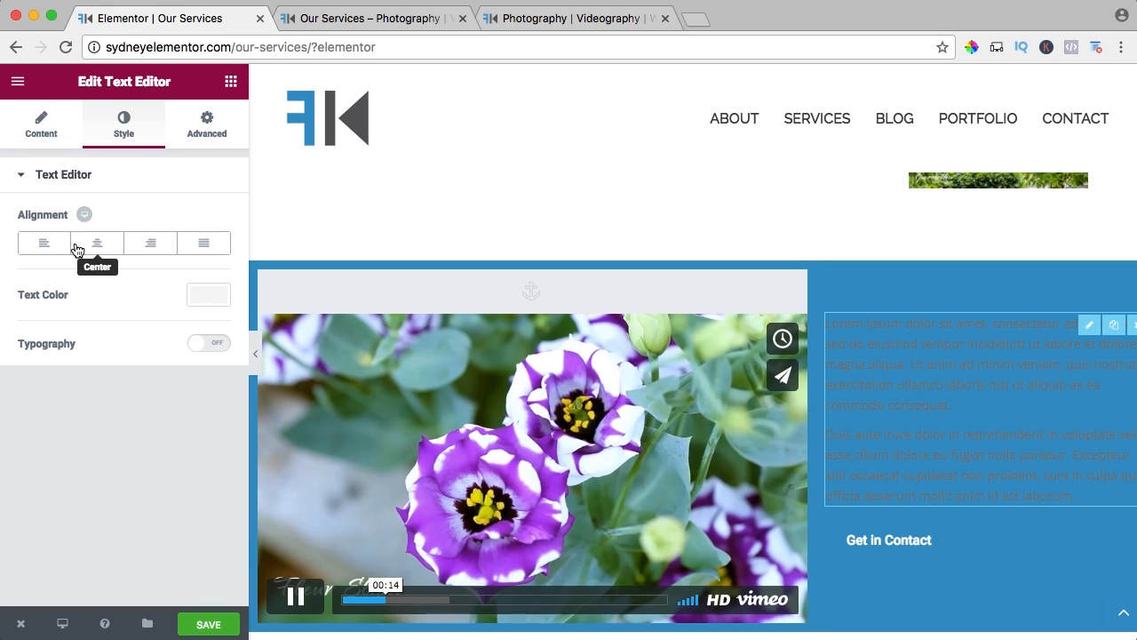
pyautogui.click(209, 295)
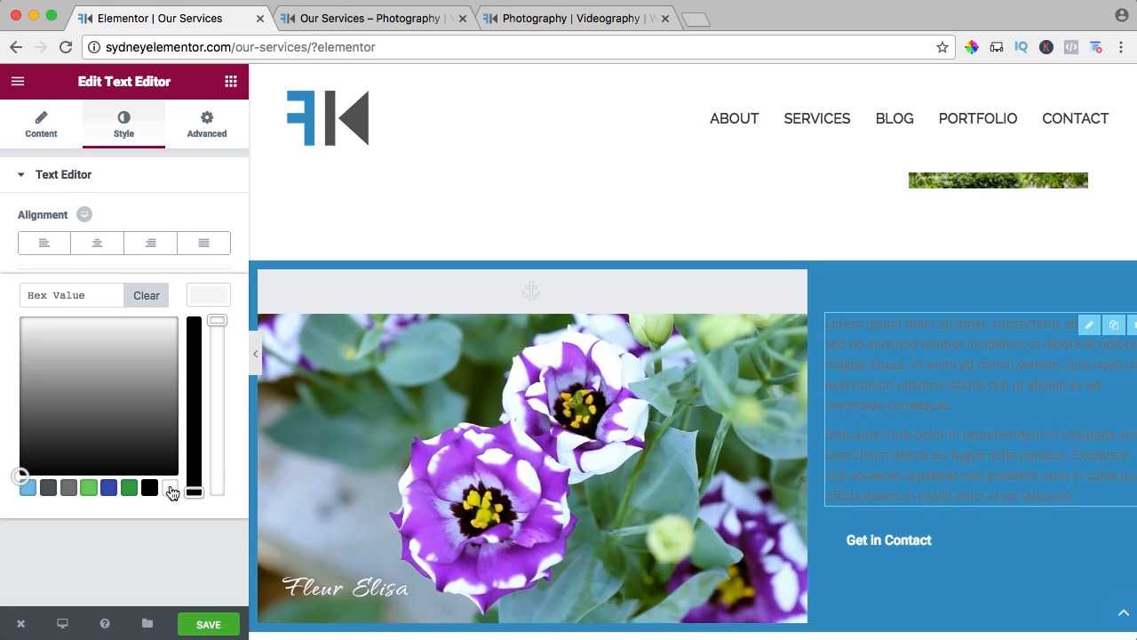
pyautogui.click(170, 488)
# Change the Videography heading's color to white (#ffffff).
pyautogui.click(898, 282)
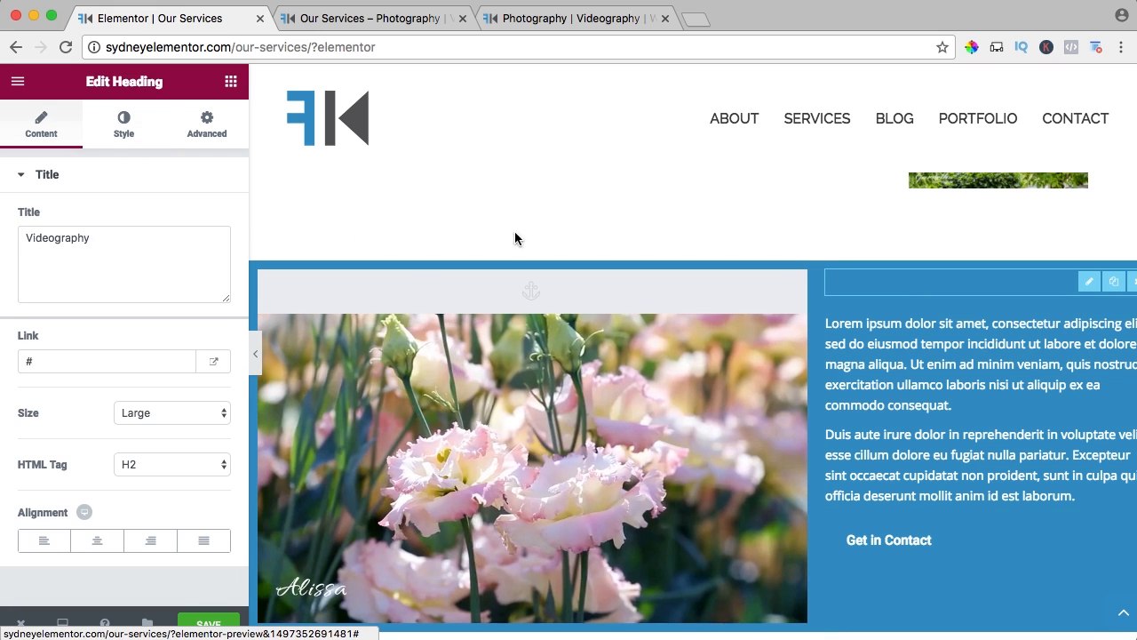
pyautogui.click(134, 121)
pyautogui.click(206, 221)
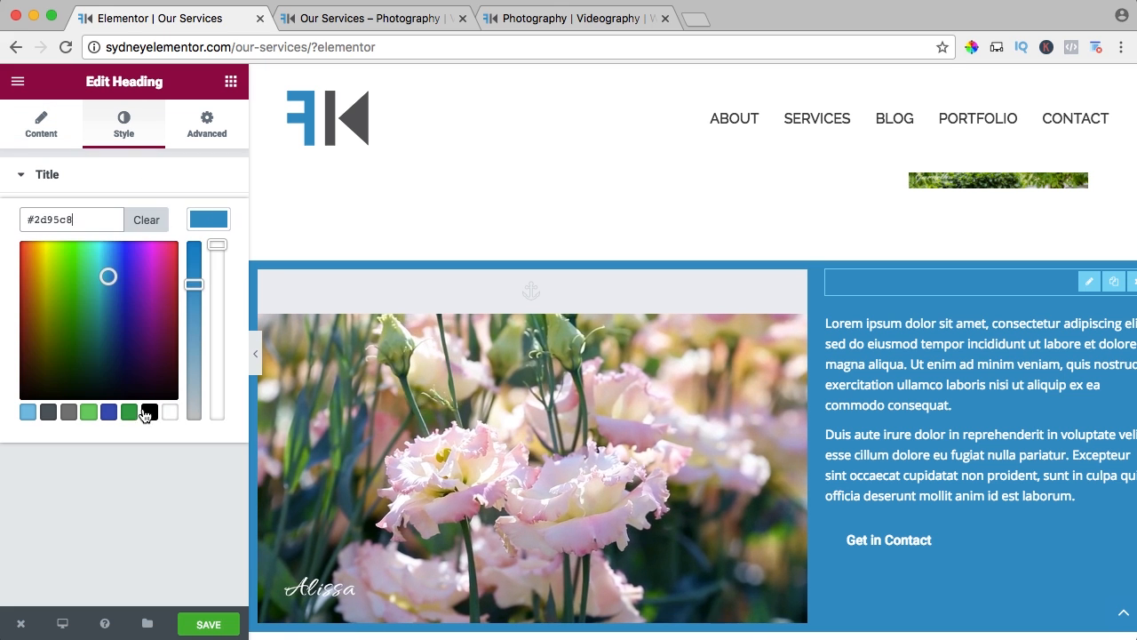
pyautogui.click(169, 411)
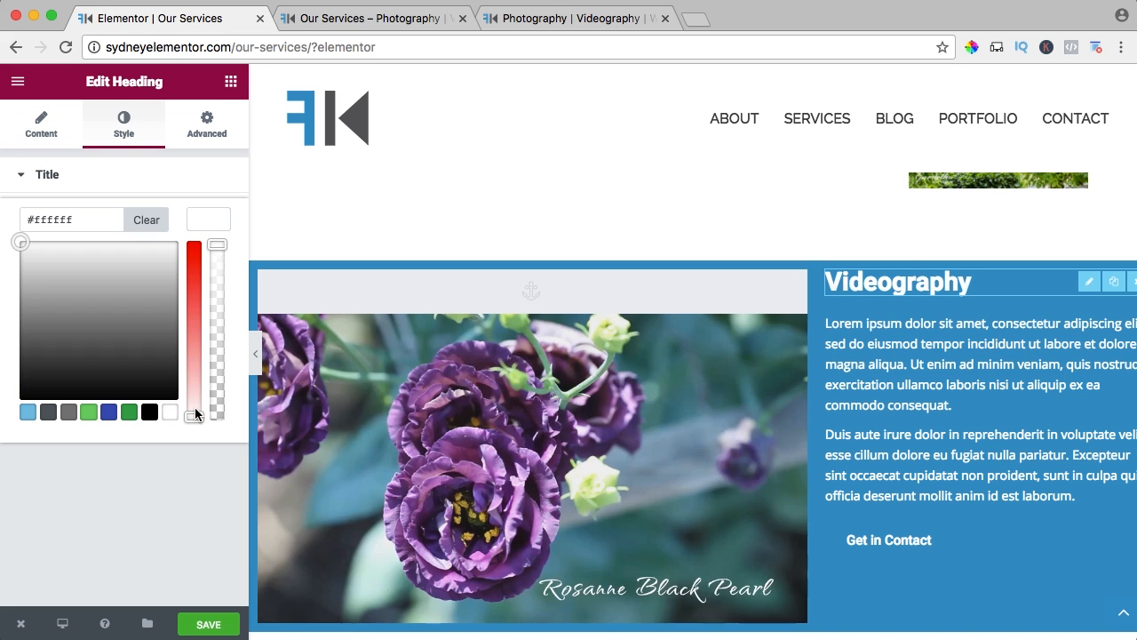
# Give the Videography section's Get in Contact button blue #2D95C8 text on a white #ffffff background.
pyautogui.click(957, 552)
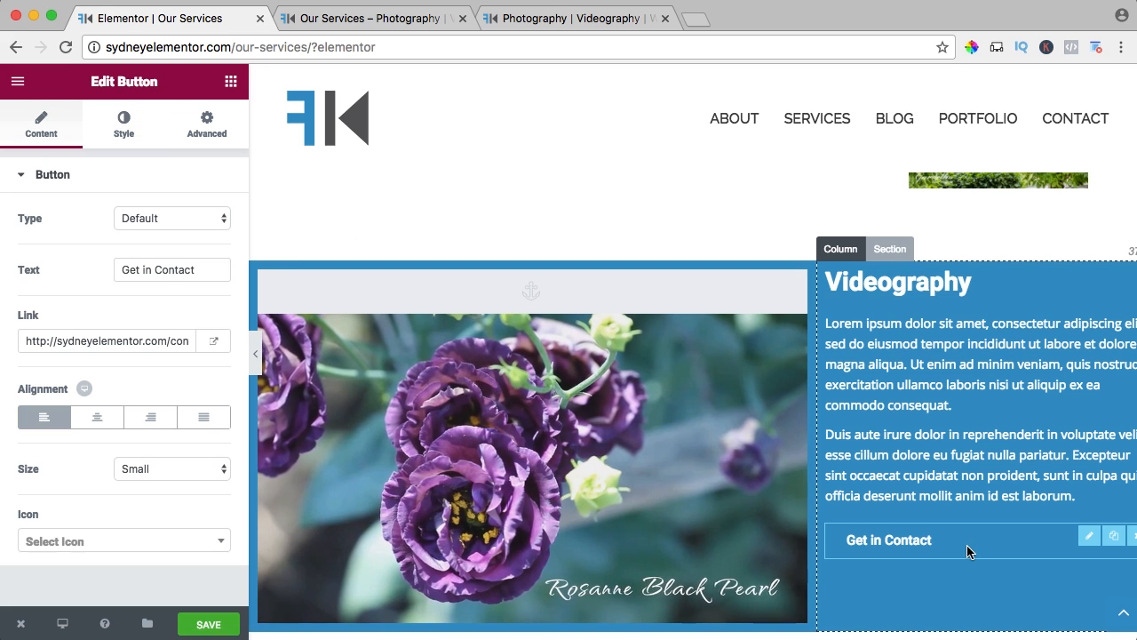
pyautogui.click(123, 134)
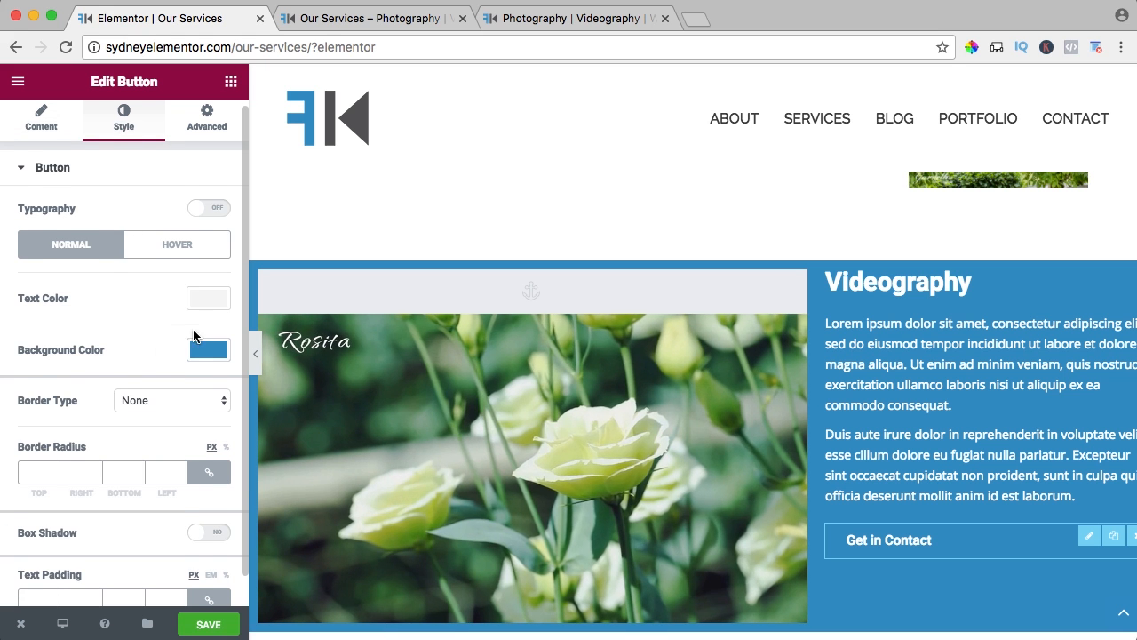
pyautogui.click(201, 353)
pyautogui.click(209, 303)
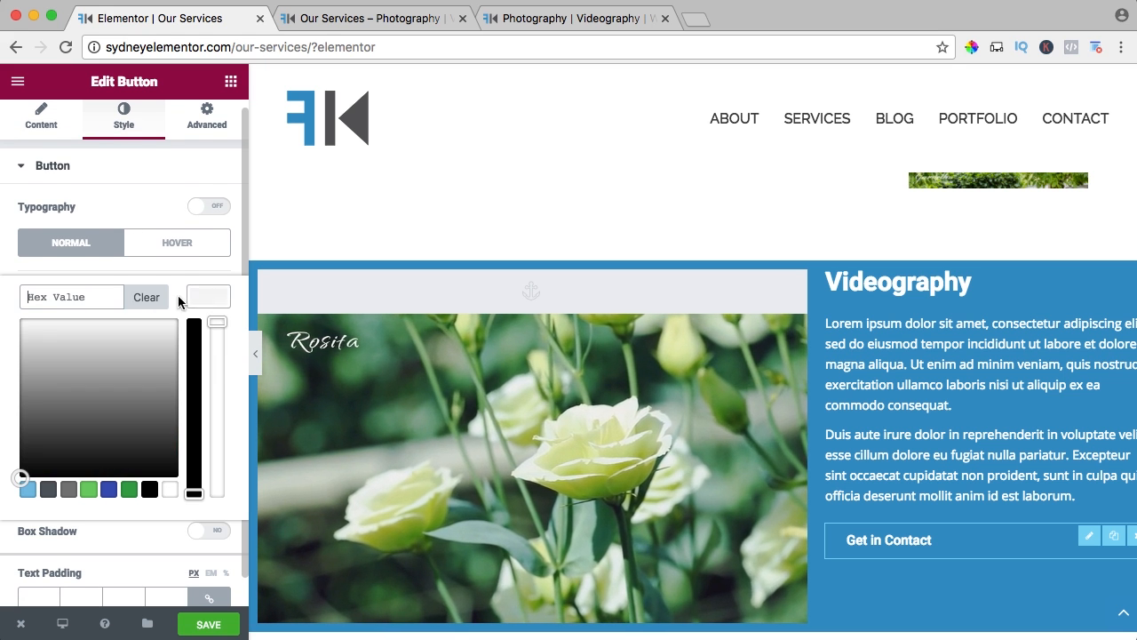
pyautogui.write('2D95C8')
pyautogui.click(201, 299)
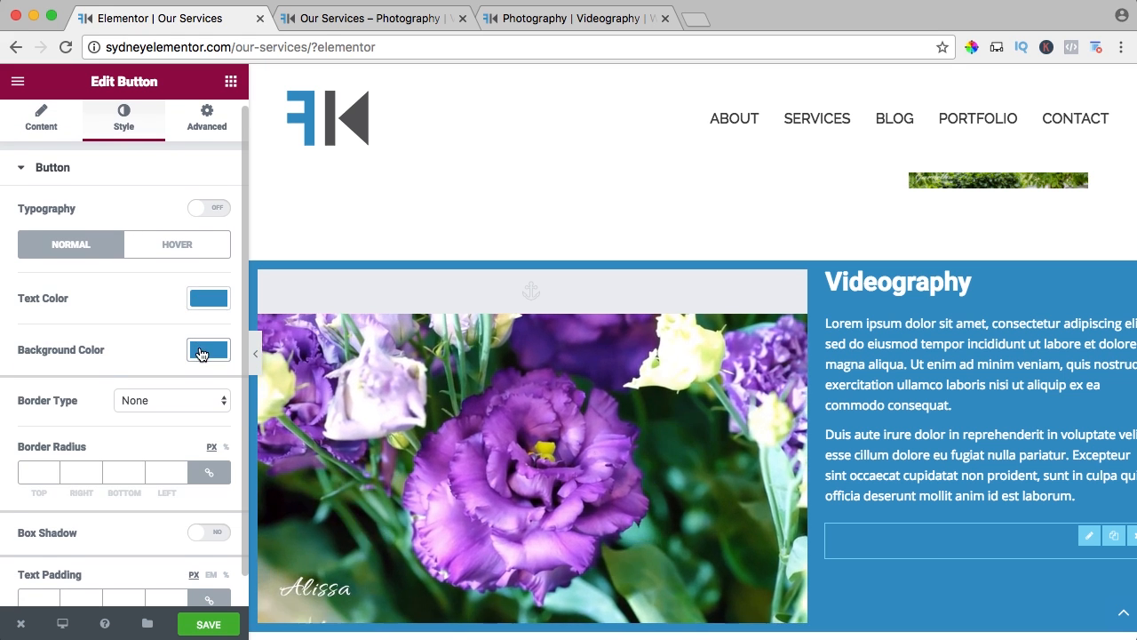
pyautogui.click(209, 347)
pyautogui.click(169, 541)
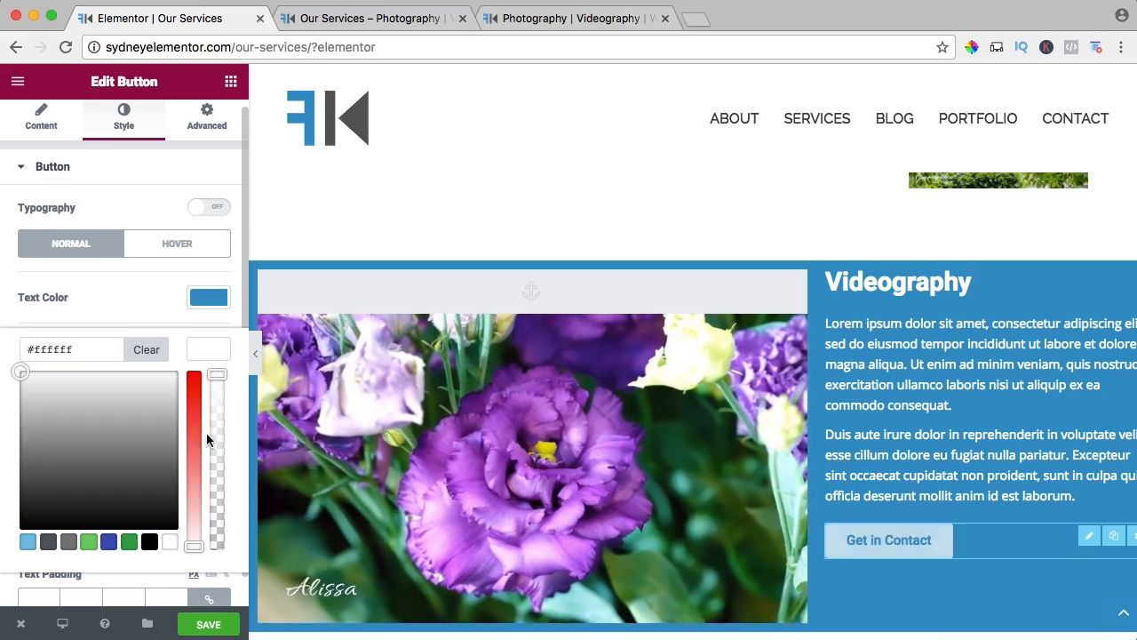
pyautogui.click(211, 350)
# Unlink the Videography section's padding, set it to 100 px top and bottom and 0 left and right, and save the page.
pyautogui.scroll(-4, 612, 377)
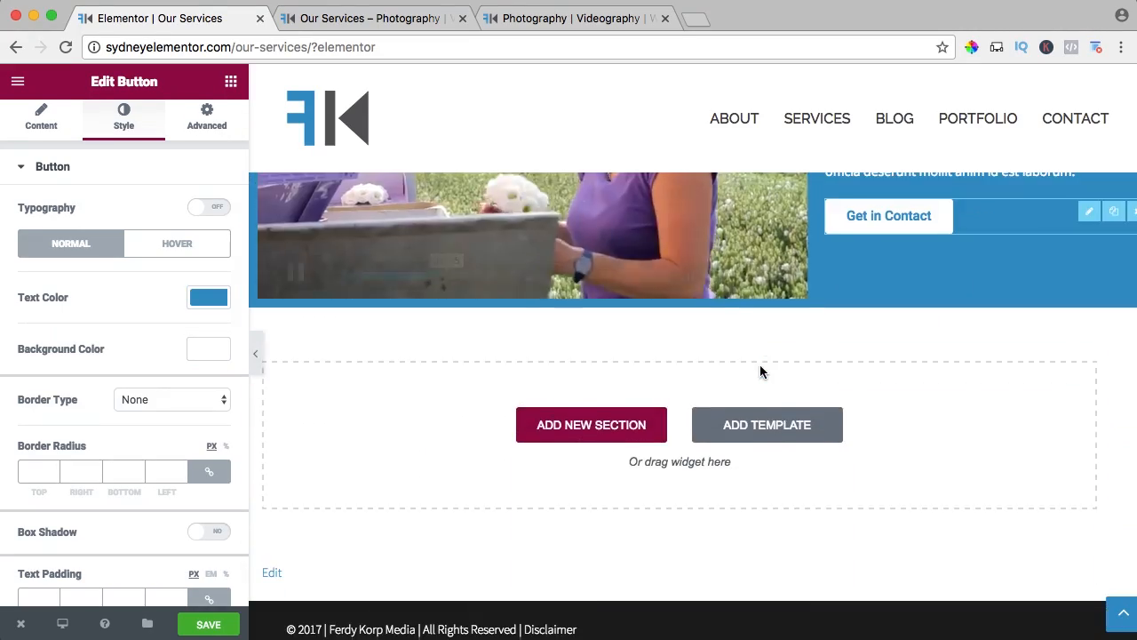
pyautogui.scroll(3, 759, 371)
pyautogui.scroll(2, 760, 371)
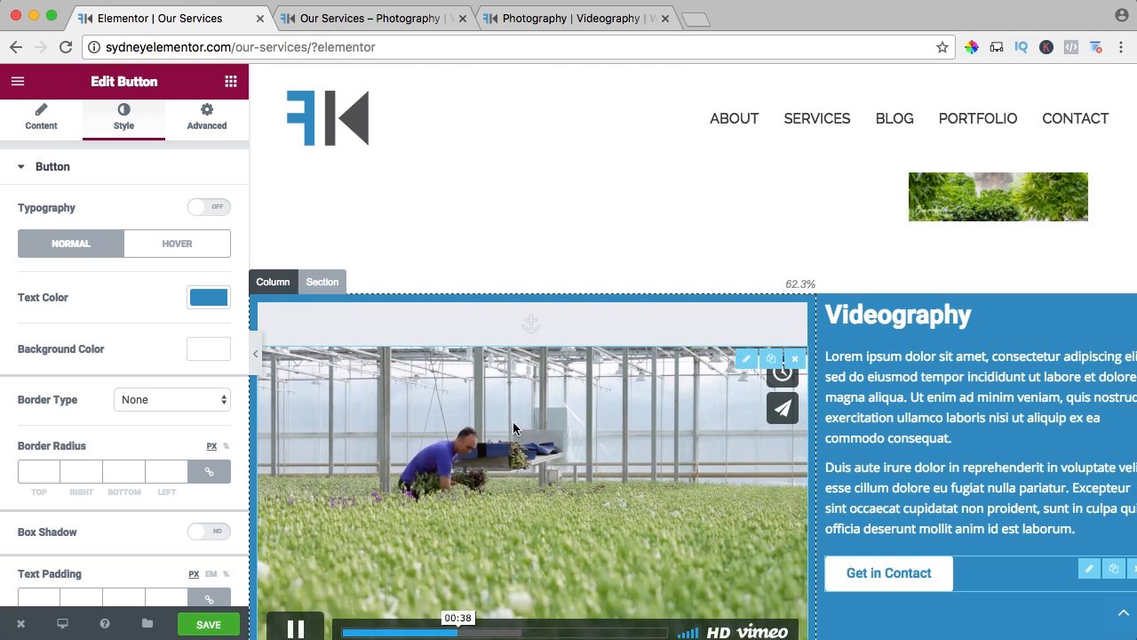
pyautogui.click(322, 283)
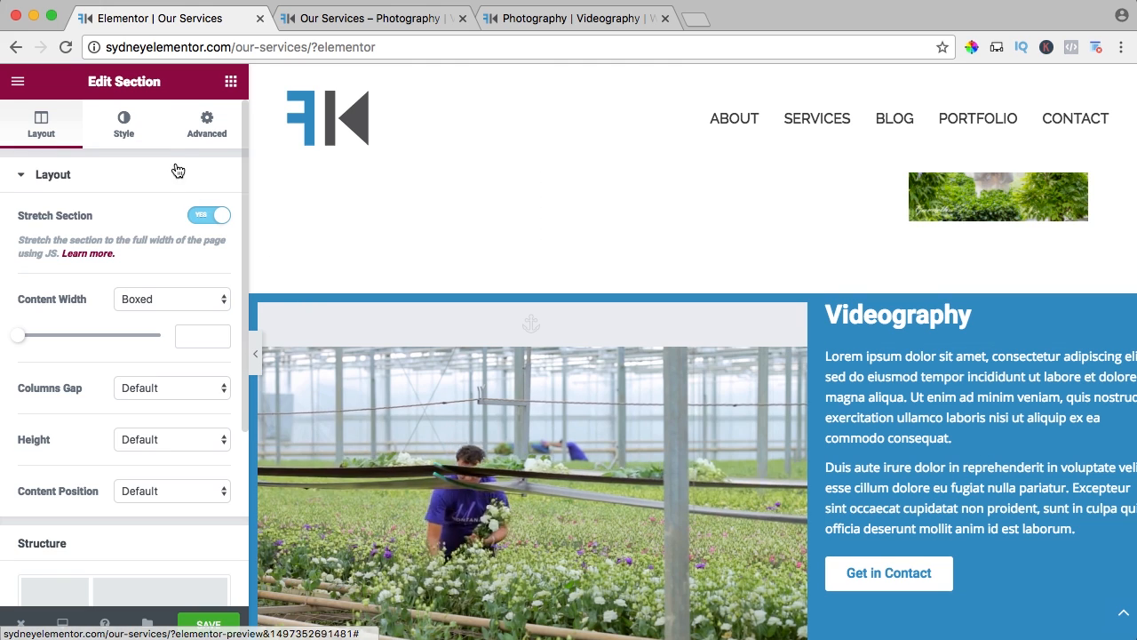
pyautogui.click(207, 124)
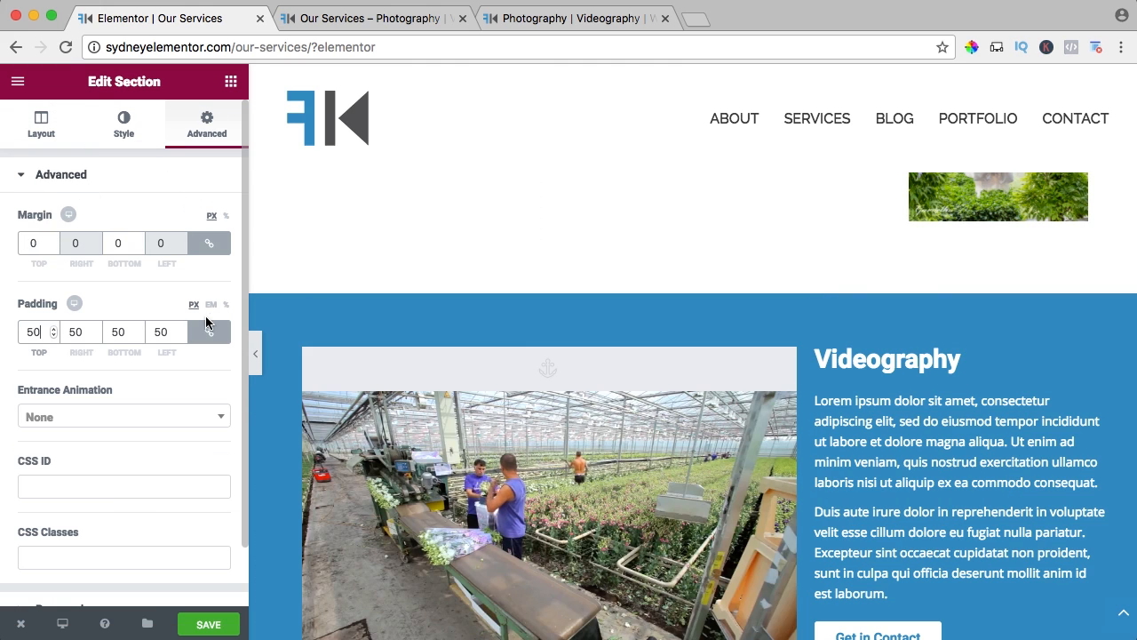
pyautogui.moveTo(46, 331); pyautogui.dragTo(14, 333)
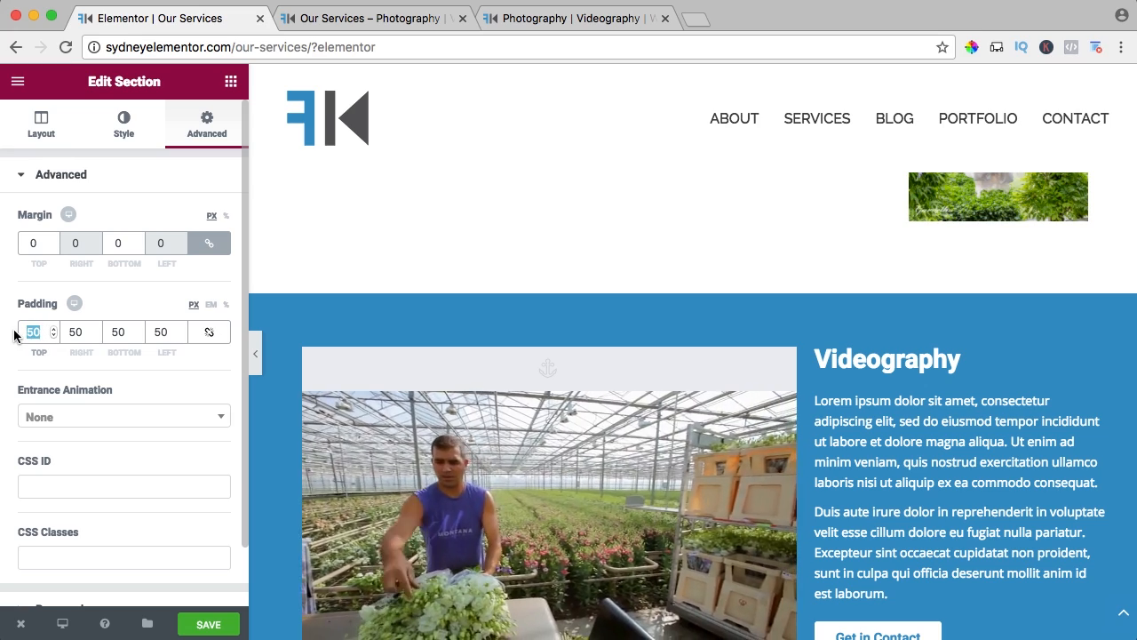
pyautogui.write('100')
pyautogui.write('0')
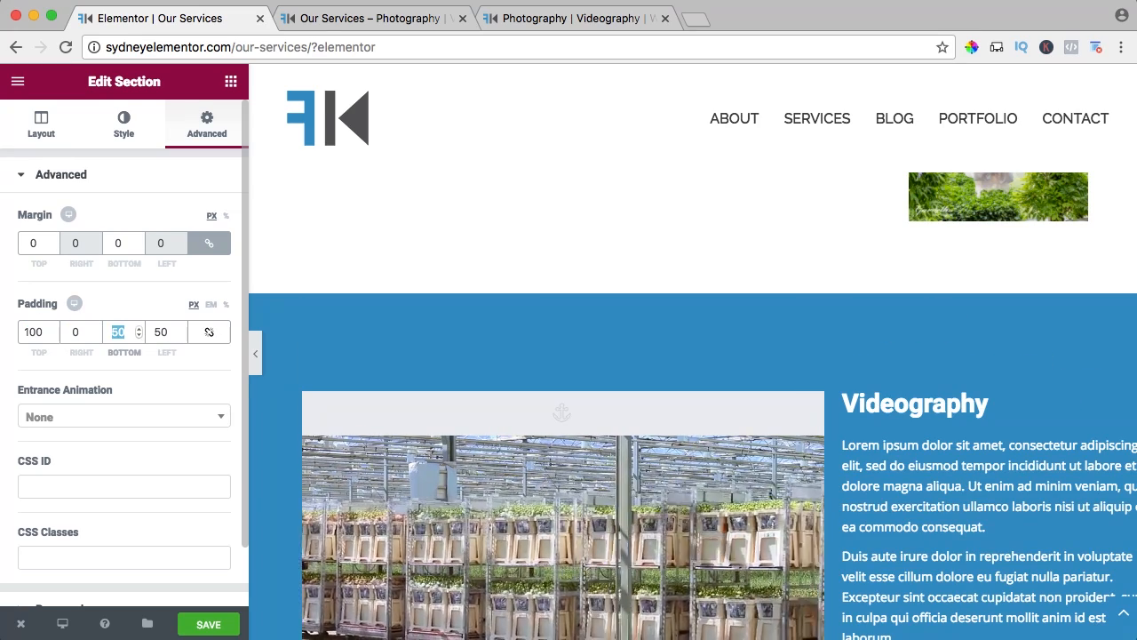
pyautogui.write('0')
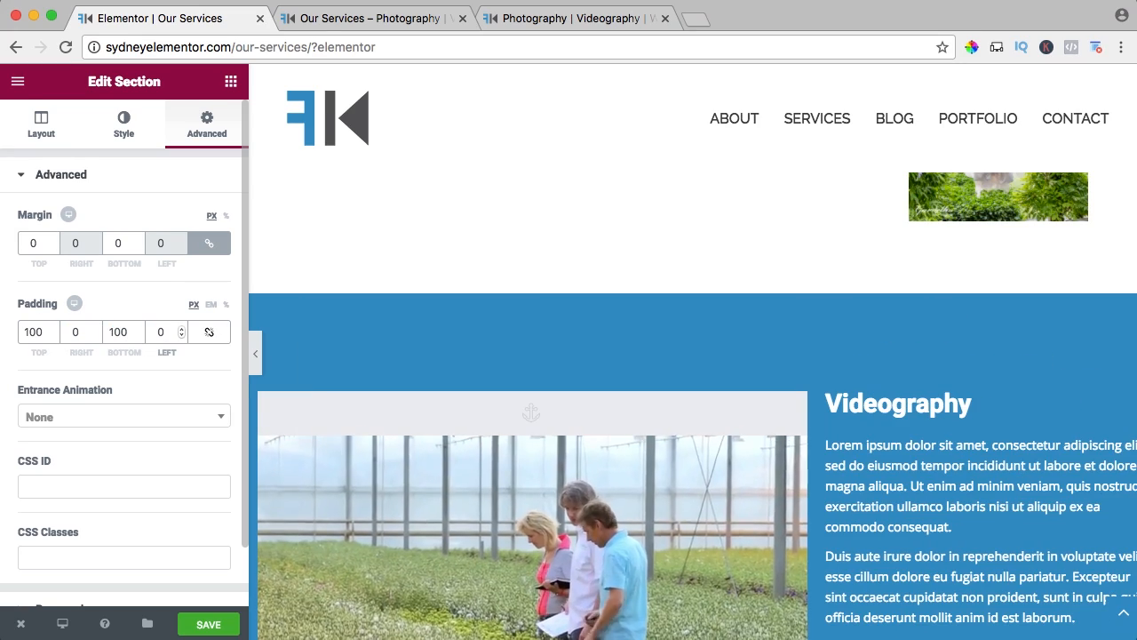
pyautogui.scroll(-2, 89, 480)
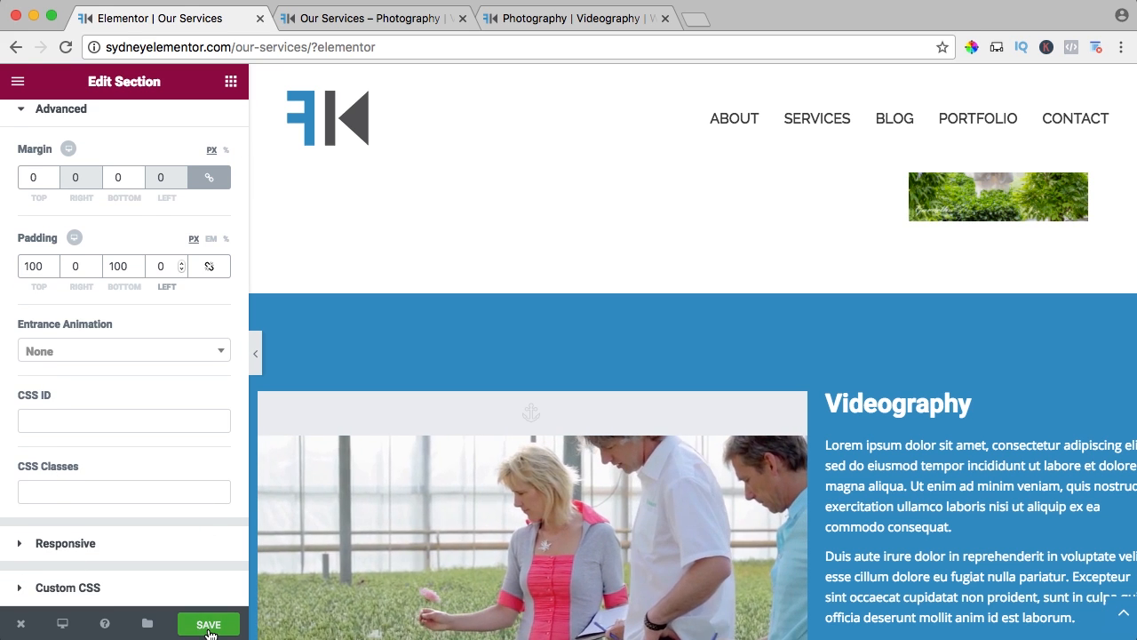
pyautogui.press('super+s')
# Reload the live Our Services page, test the Videography More Information link, review the Photography and Videography sections, and return to the editor.
pyautogui.click(345, 28)
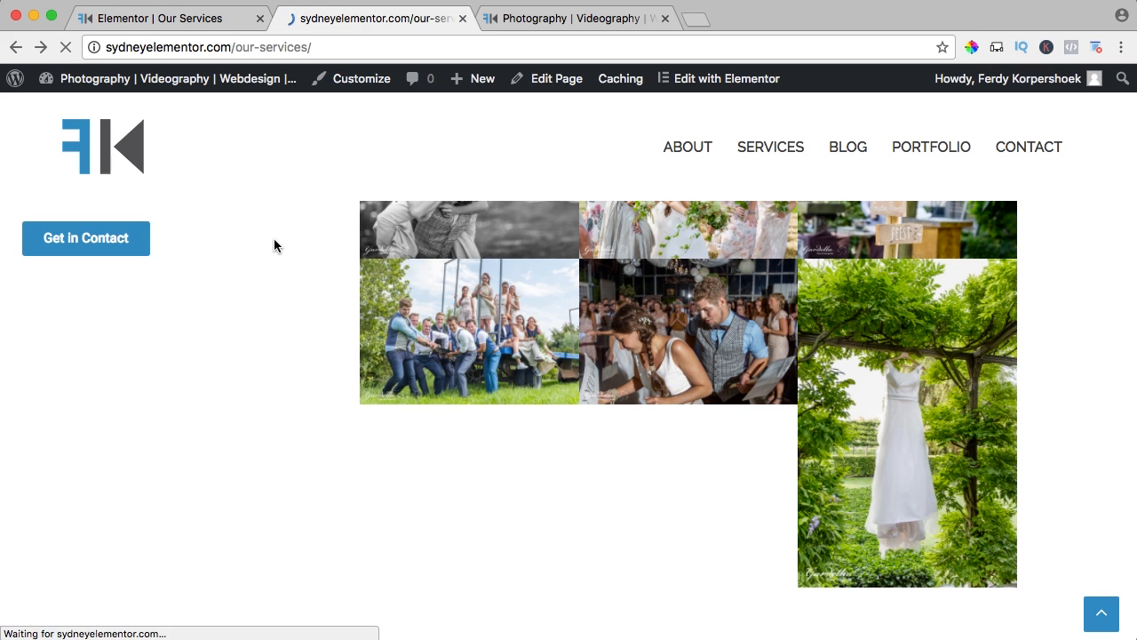
pyautogui.scroll(-5, 389, 307)
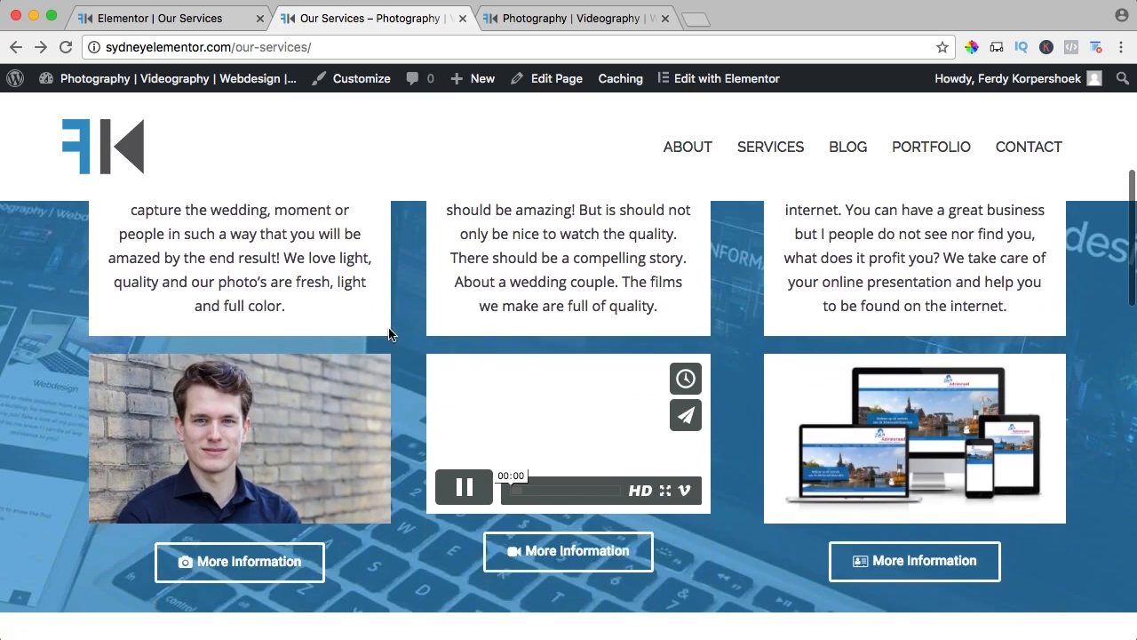
pyautogui.click(563, 551)
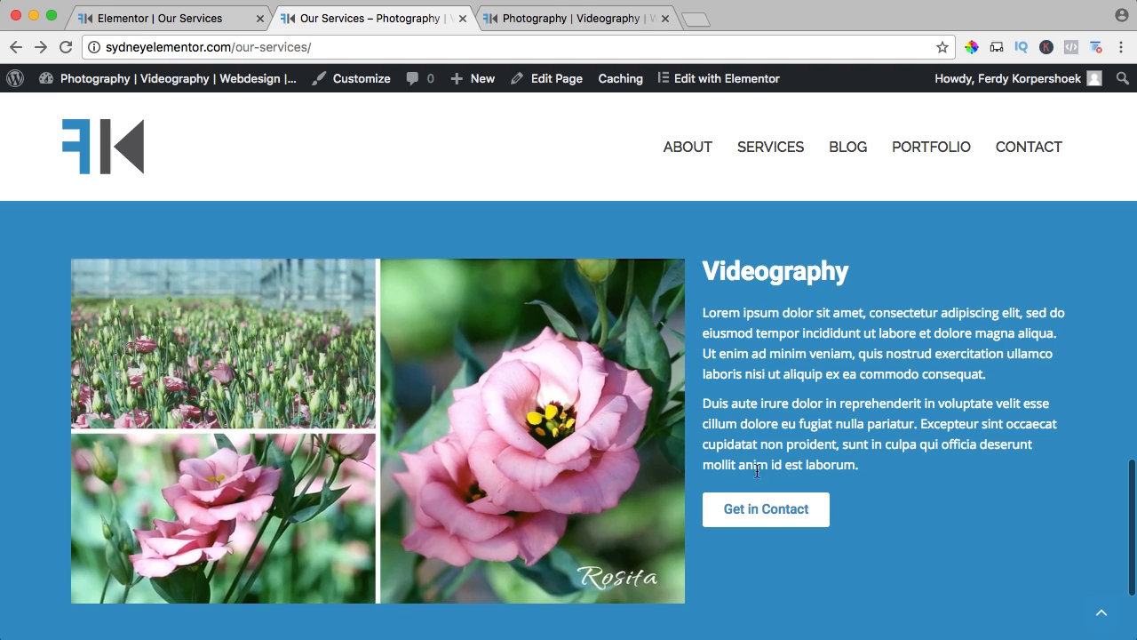
pyautogui.scroll(-10, 817, 386)
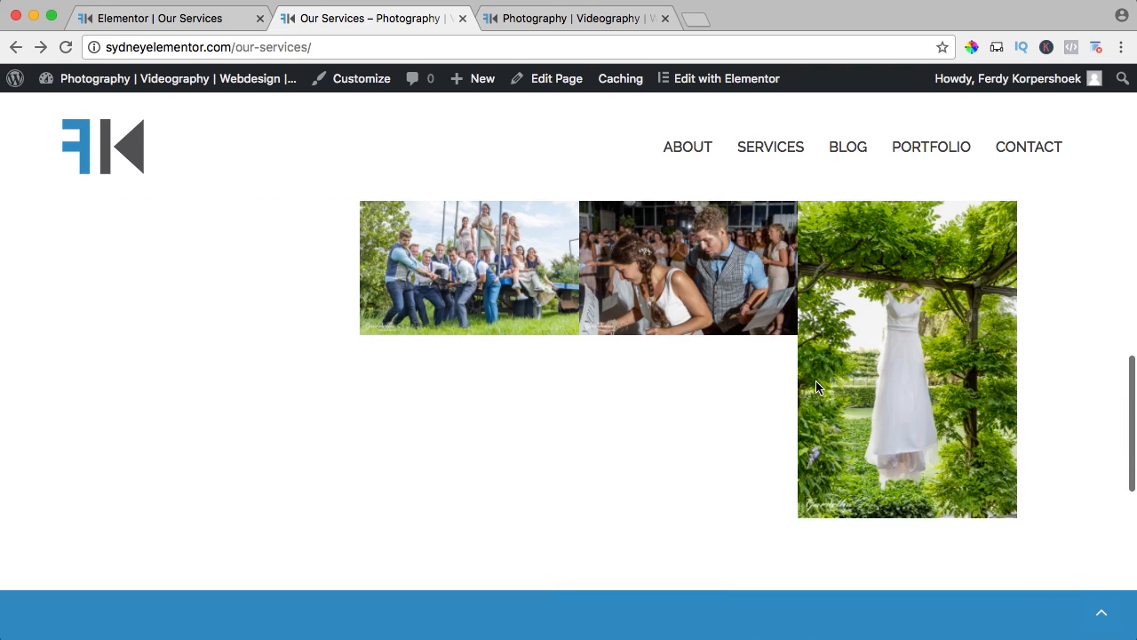
pyautogui.scroll(4, 299, 322)
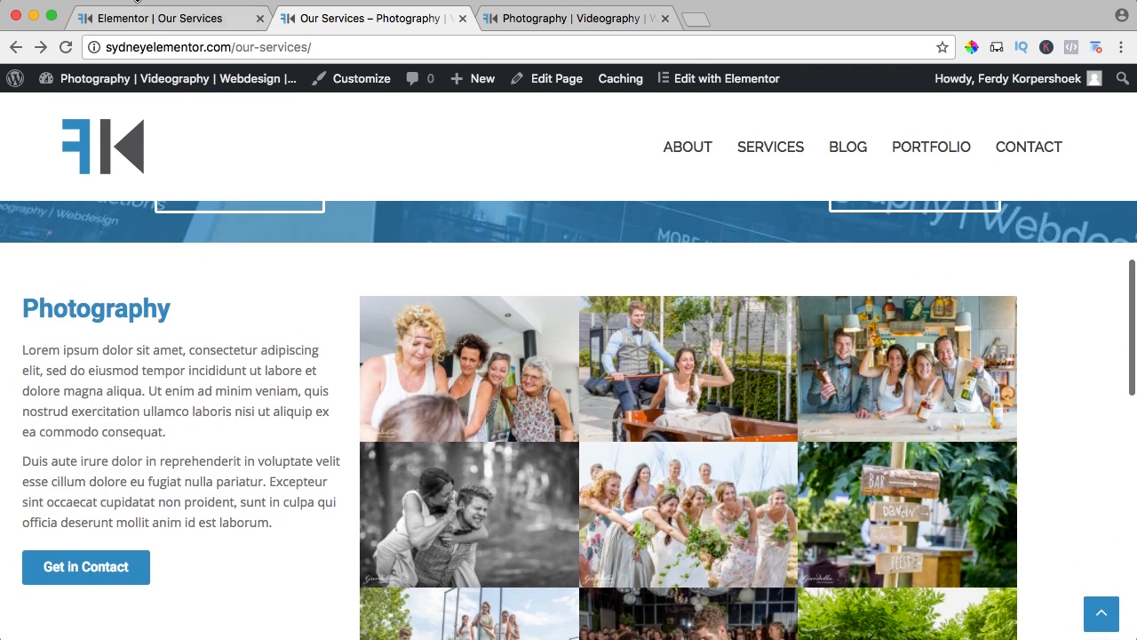
pyautogui.click(152, 19)
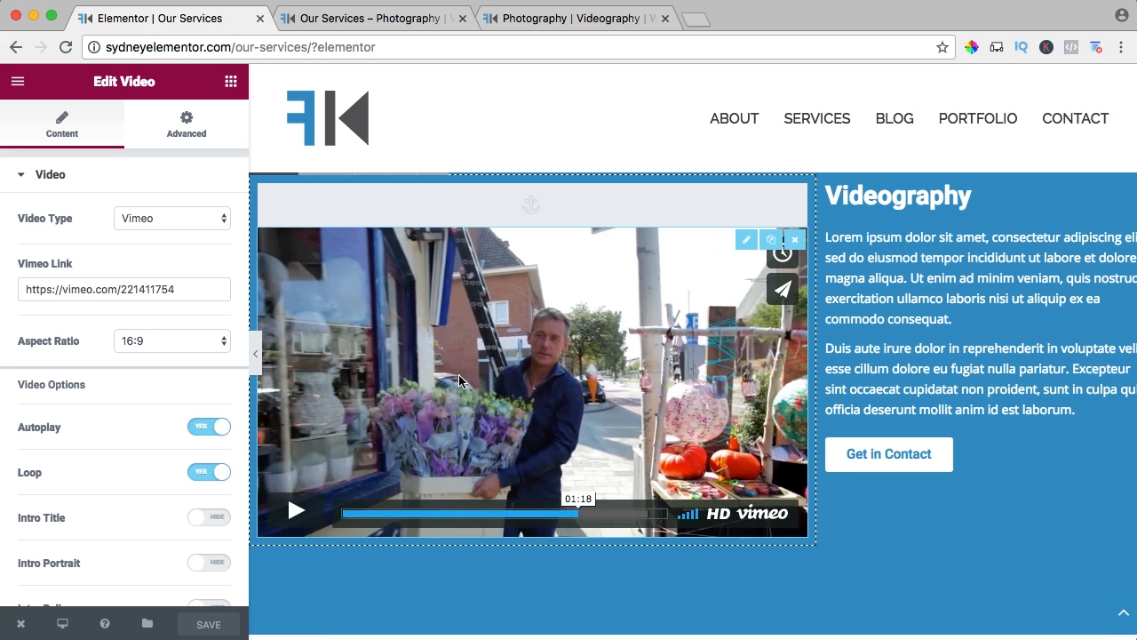
# Duplicate the Photography section with its text column and image gallery, and check the copy below the original.
pyautogui.scroll(8, 458, 380)
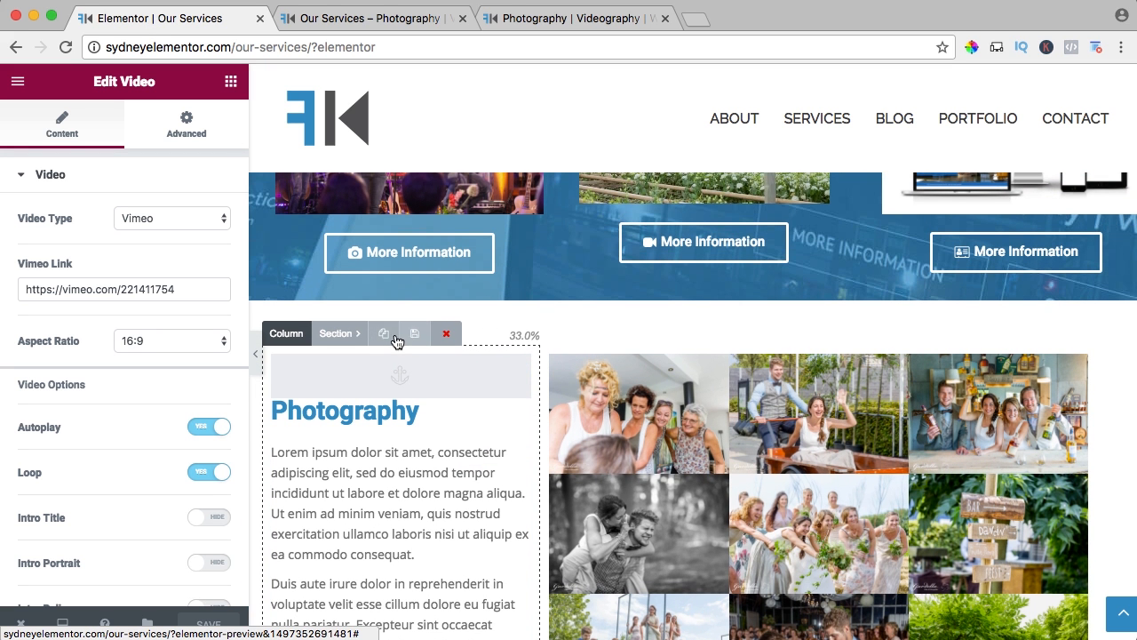
pyautogui.click(387, 341)
pyautogui.scroll(-8, 452, 384)
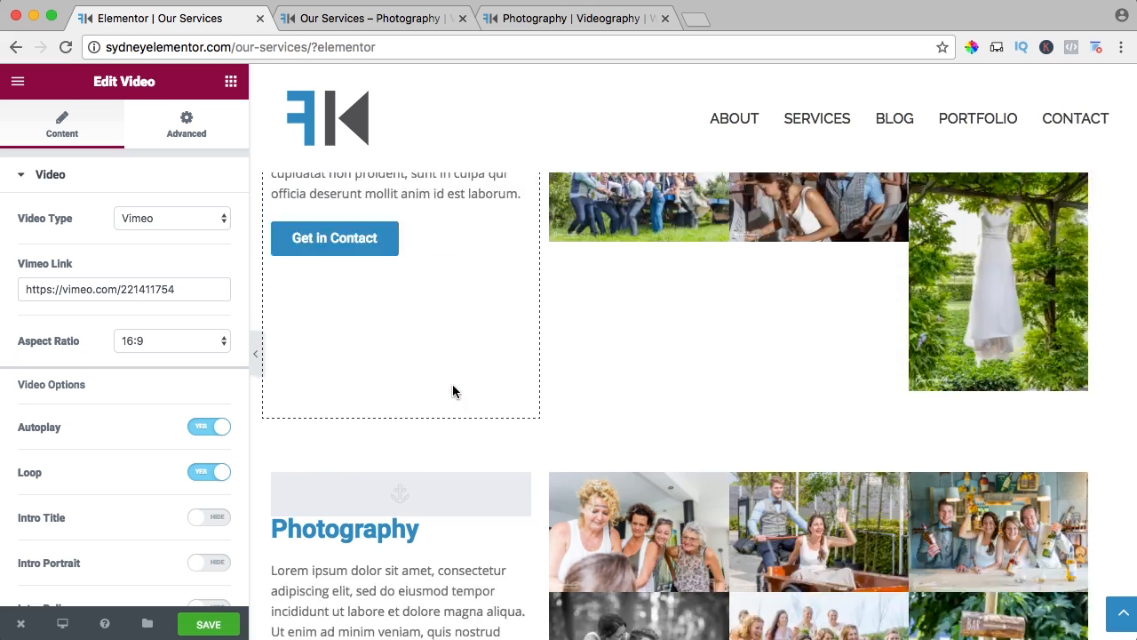
pyautogui.scroll(1, 444, 280)
pyautogui.scroll(-1, 449, 307)
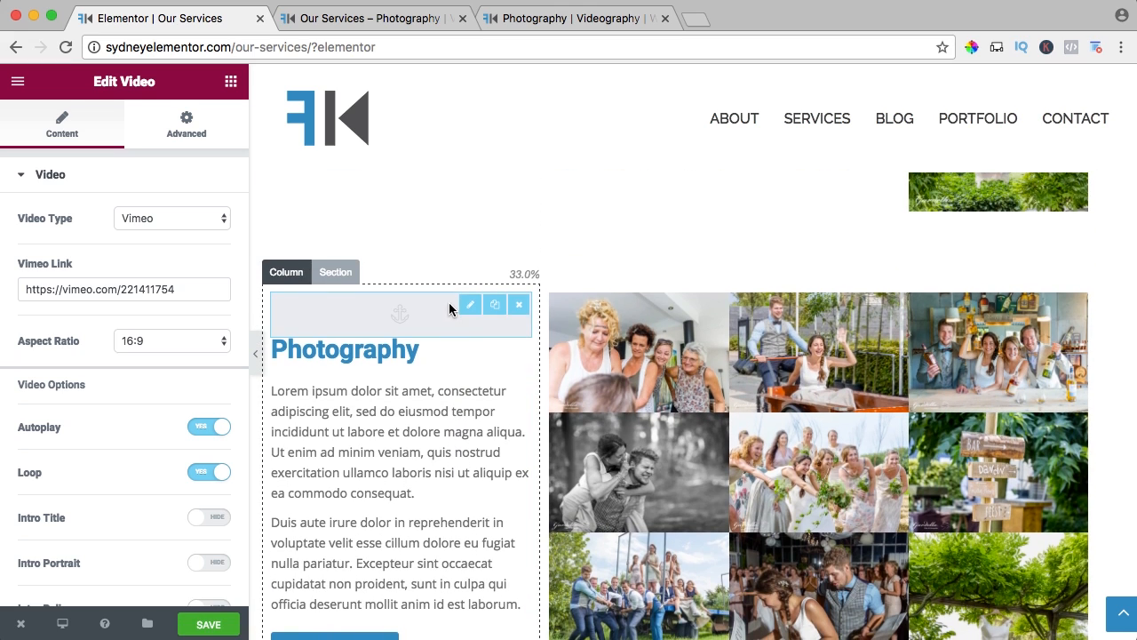
# Try to move the duplicated Photography section below the Videography section.
pyautogui.press('super+minus')
pyautogui.press('super+minus')
pyautogui.press('super+minus')
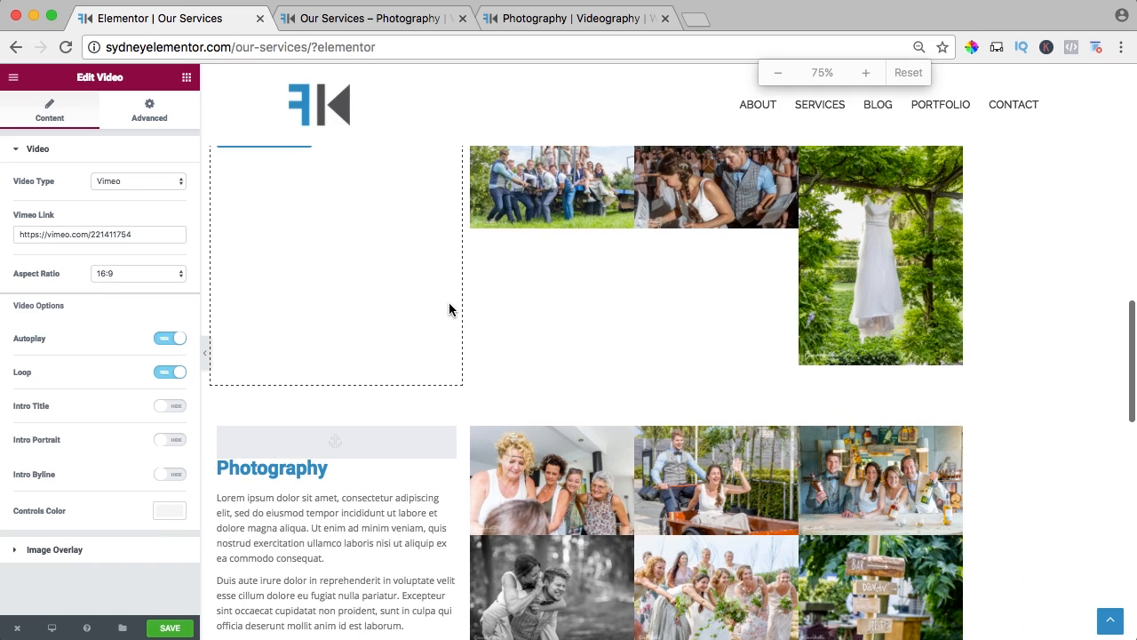
pyautogui.scroll(-4, 449, 302)
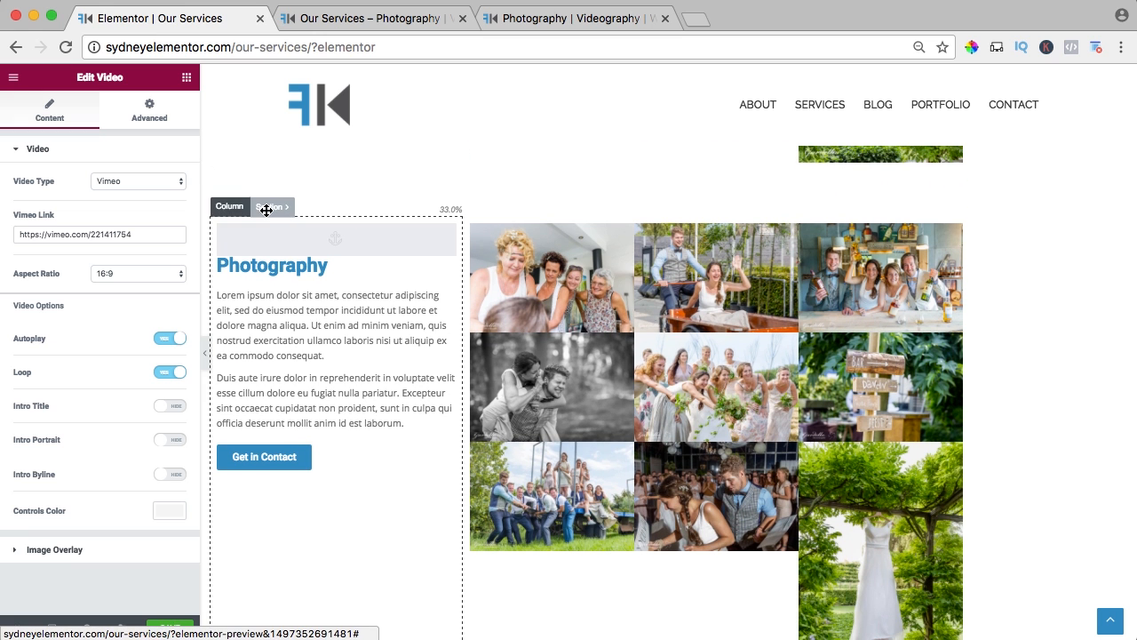
pyautogui.moveTo(267, 209); pyautogui.dragTo(302, 626)
pyautogui.scroll(5, 323, 434)
pyautogui.scroll(-8, 323, 433)
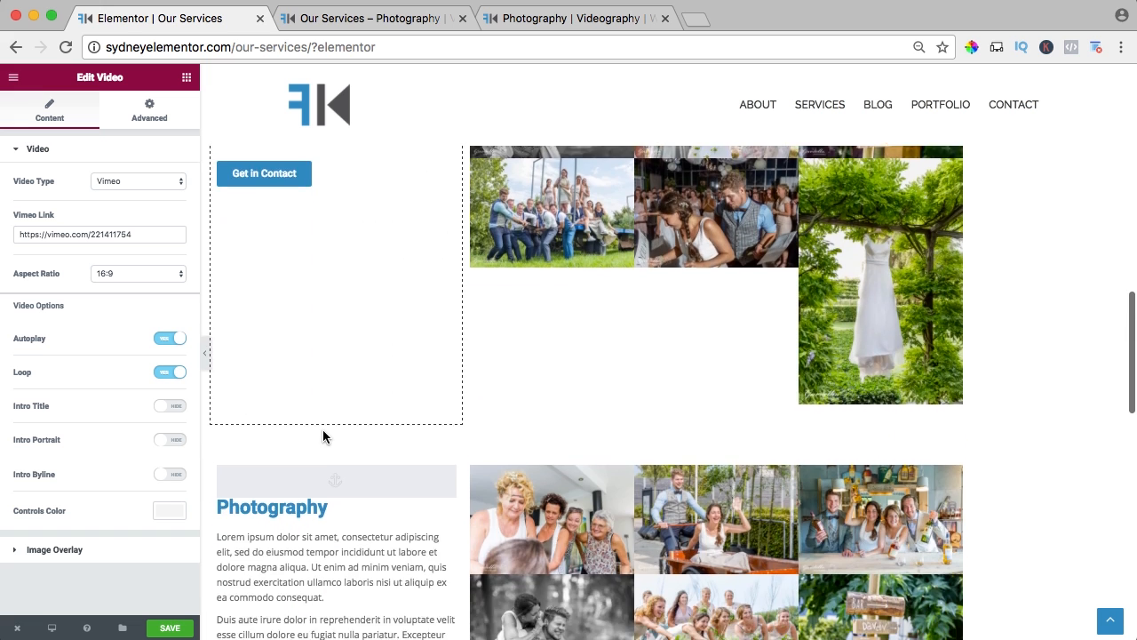
pyautogui.scroll(-3, 326, 437)
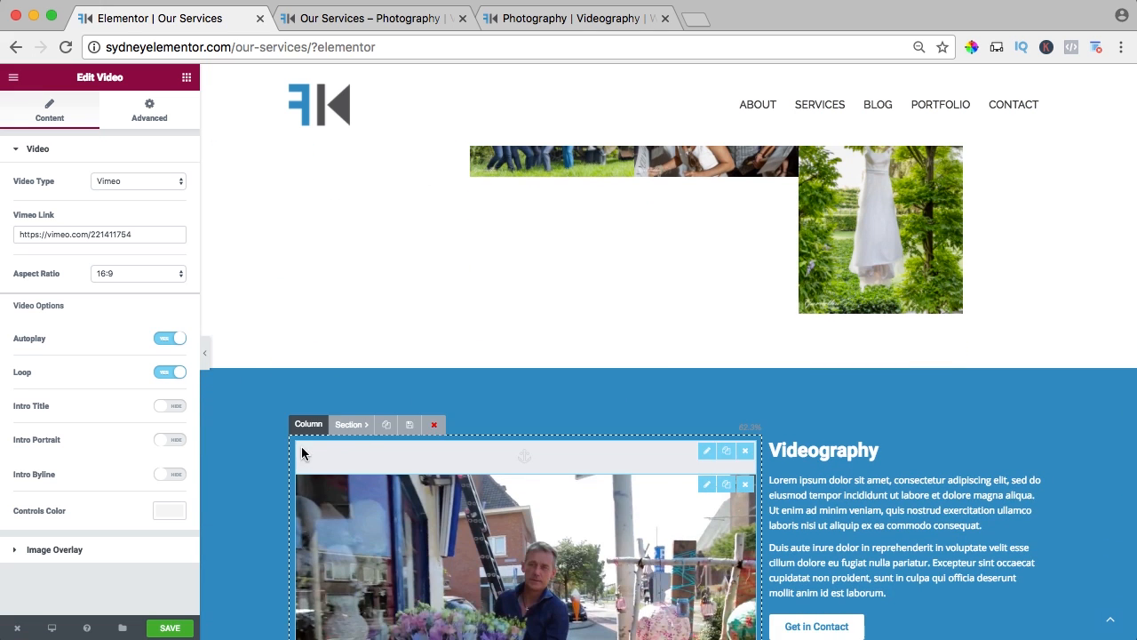
# Move the Videography section up between the original Photography section and its duplicate.
pyautogui.moveTo(347, 426); pyautogui.dragTo(347, 311)
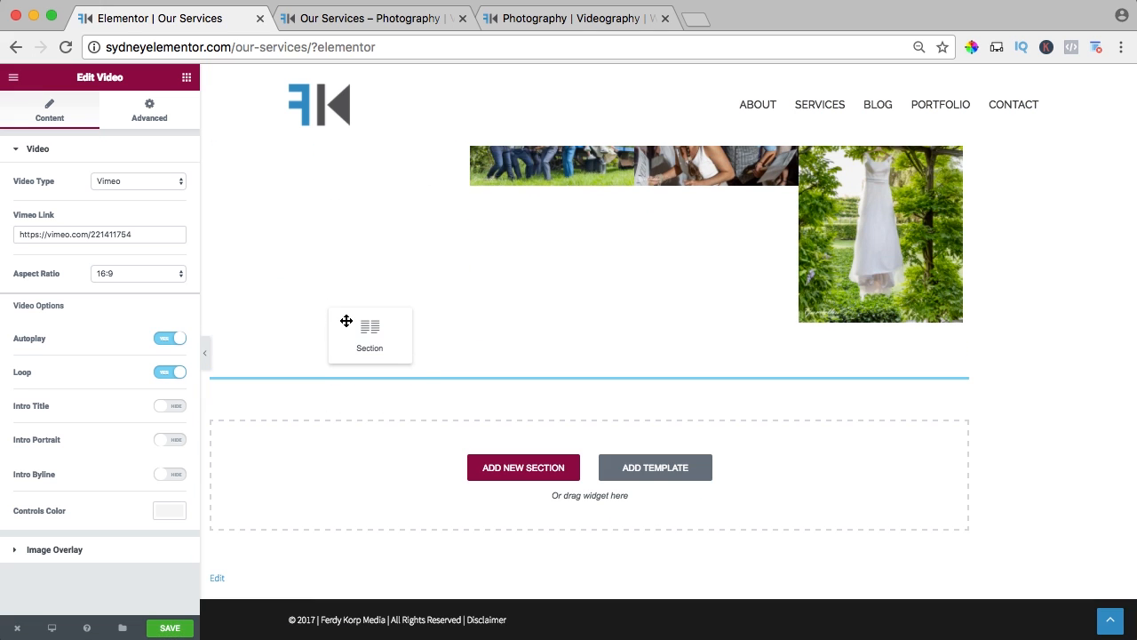
pyautogui.moveTo(340, 176); pyautogui.dragTo(344, 189)
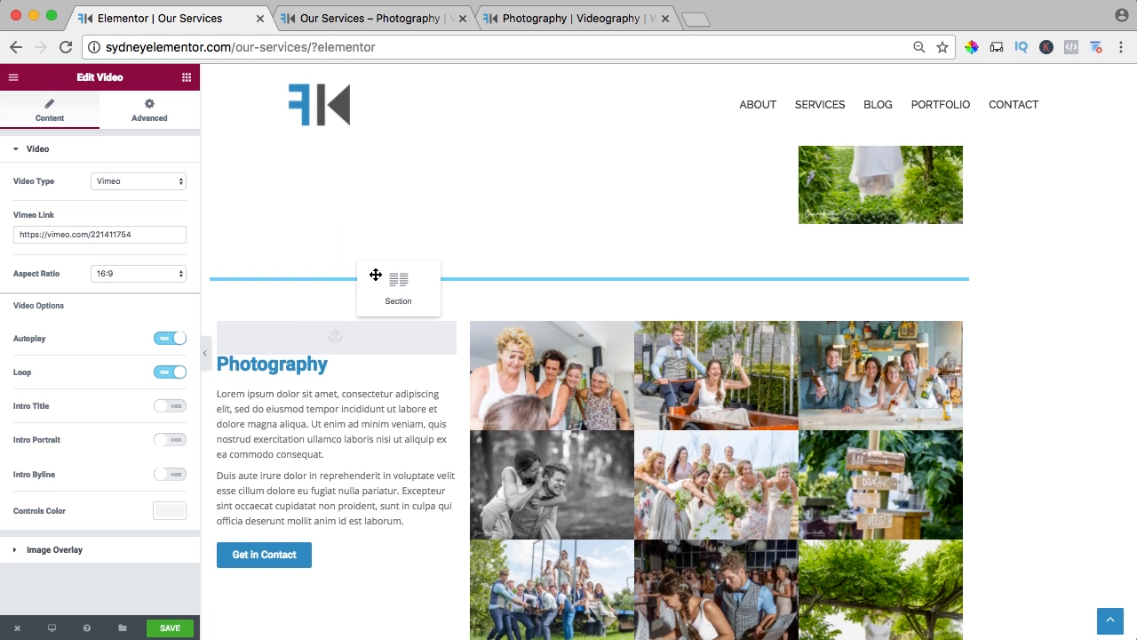
pyautogui.moveTo(375, 275); pyautogui.dragTo(378, 276)
pyautogui.scroll(5, 444, 337)
pyautogui.scroll(-3, 444, 337)
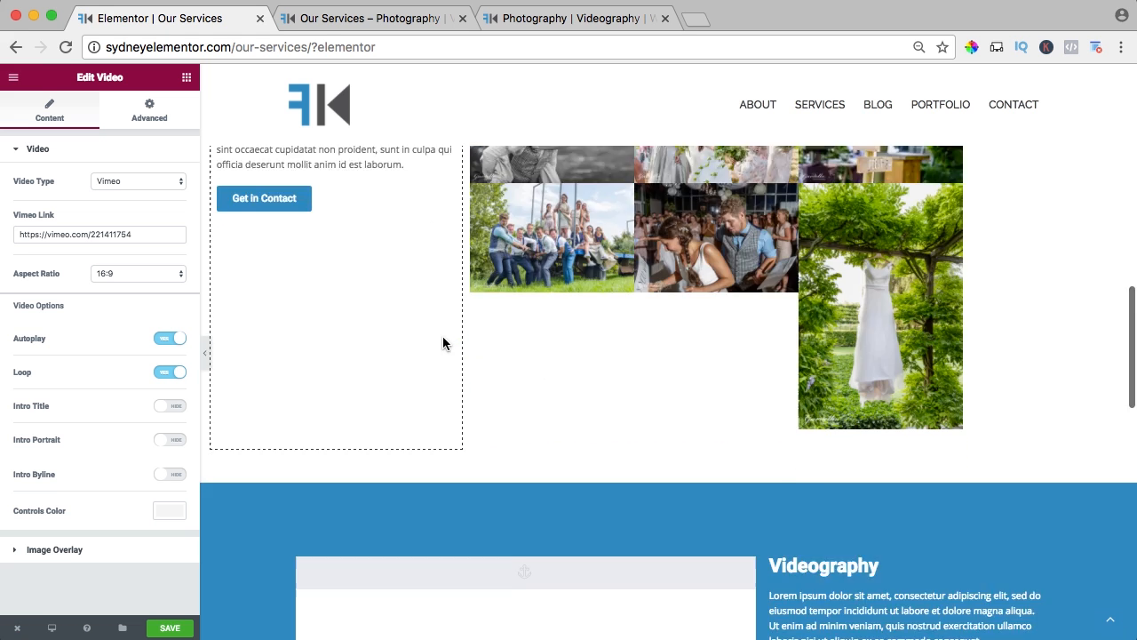
pyautogui.scroll(-3, 443, 343)
pyautogui.scroll(6, 444, 343)
pyautogui.scroll(-1, 443, 341)
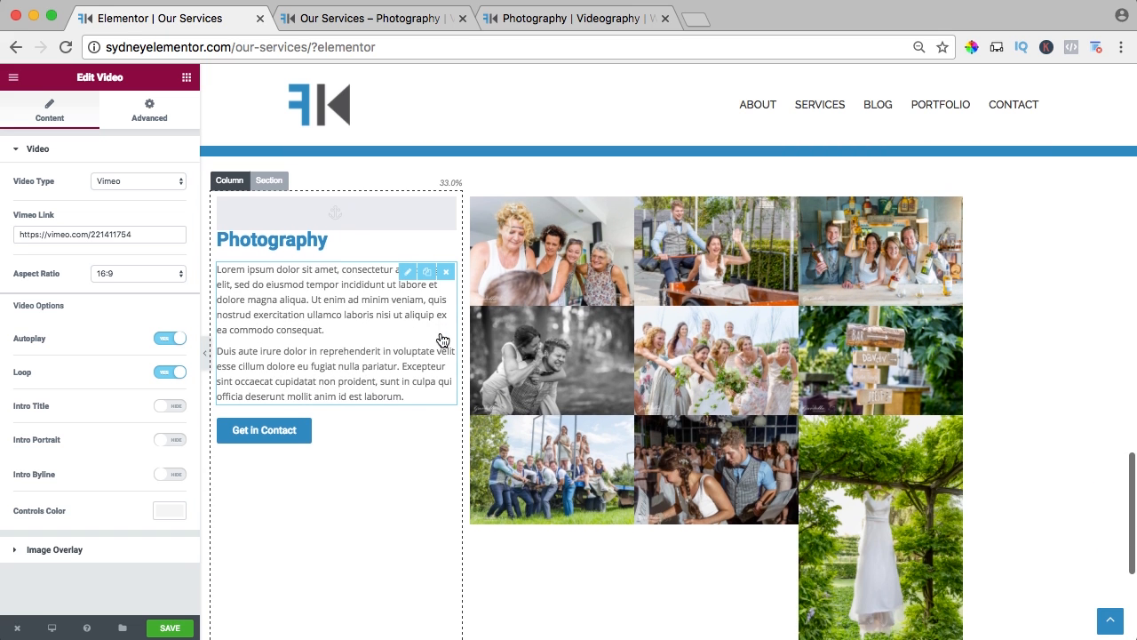
# Change the duplicated section's heading to Webdesign and open its menu anchor for editing.
pyautogui.press('super+plus')
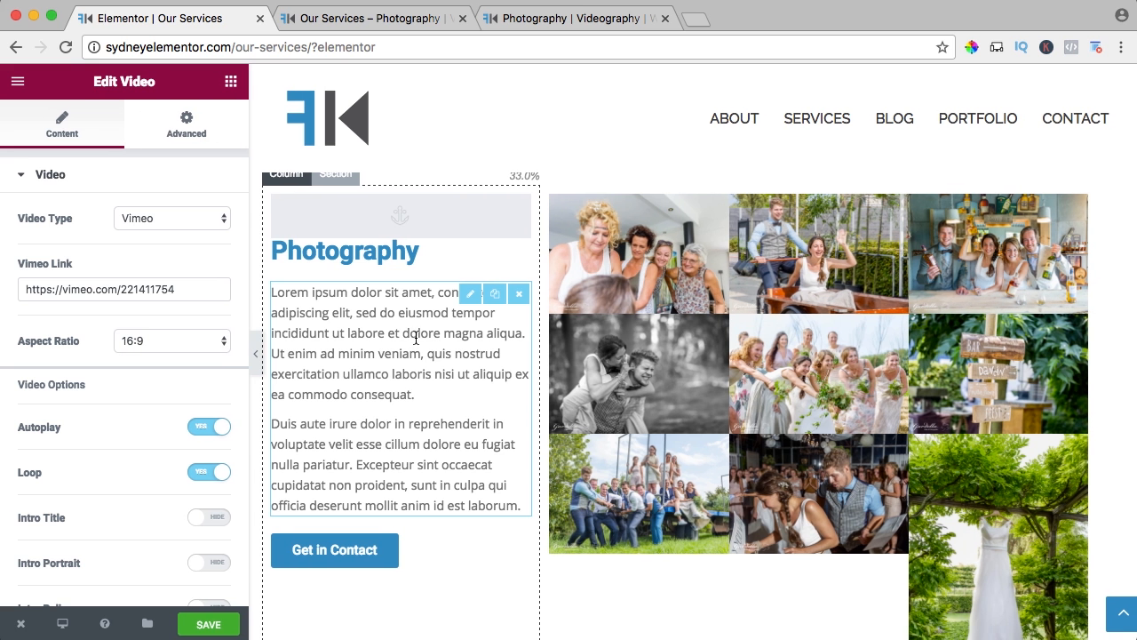
pyautogui.click(370, 267)
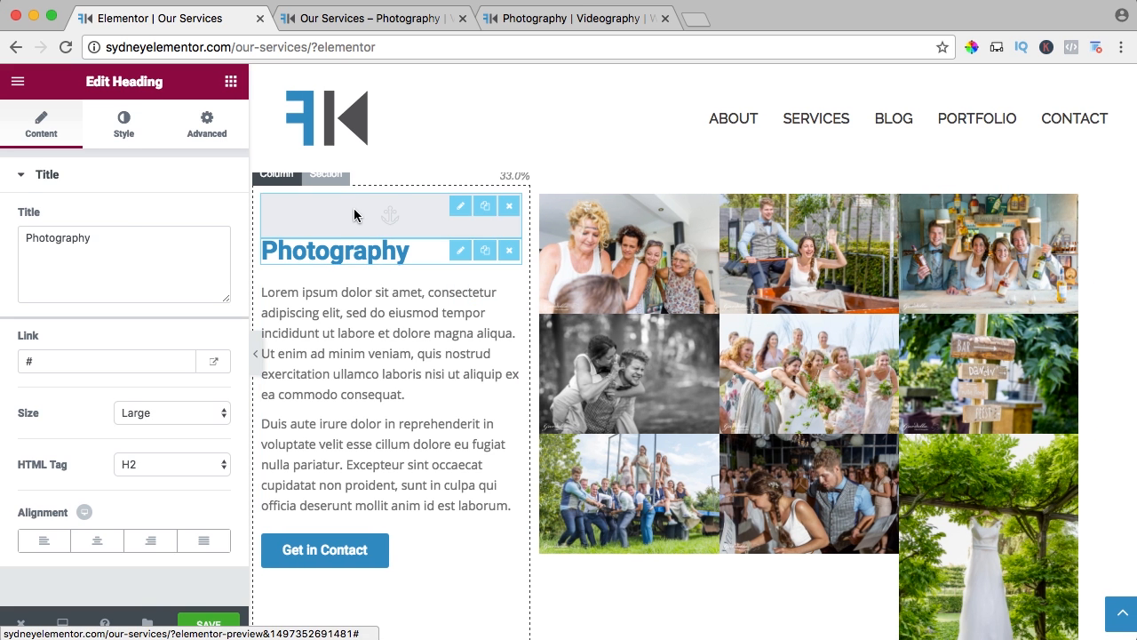
pyautogui.click(355, 215)
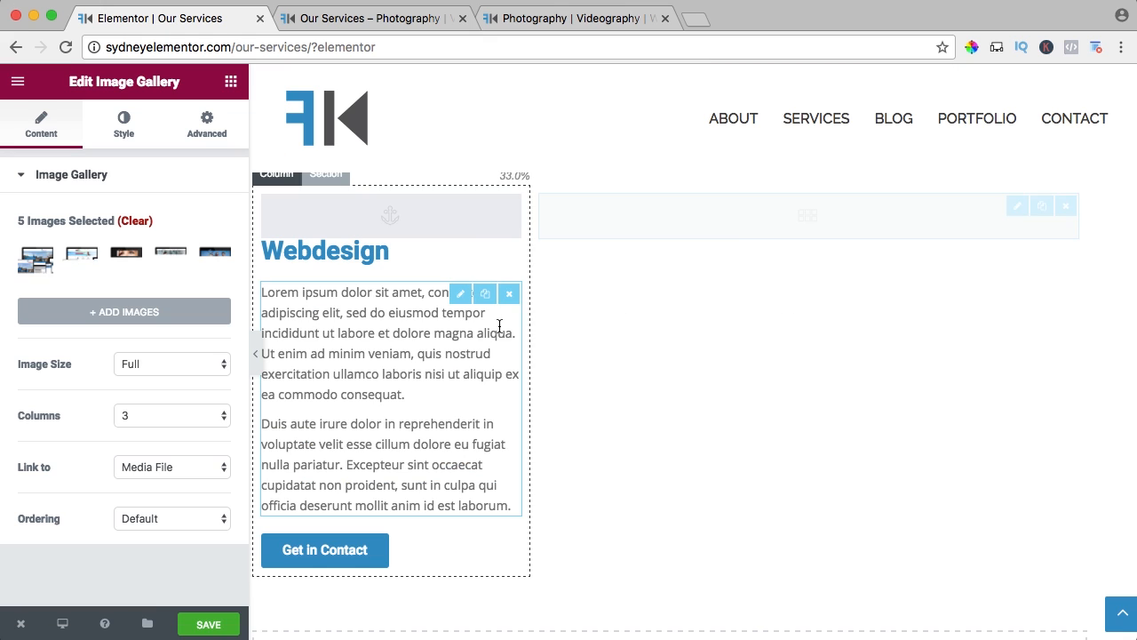
# Create the Webdesign gallery from the five uploaded website images, set it to 2 columns, and save the page.
pyautogui.click(171, 415)
pyautogui.click(148, 394)
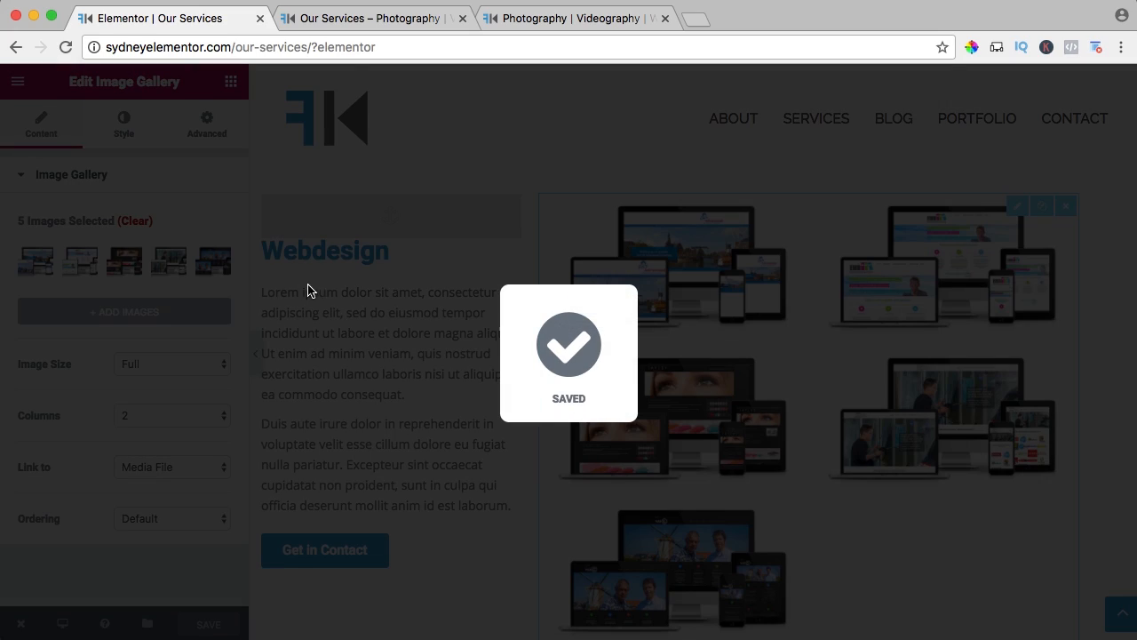
# Reload the live Our Services page, review the service overview, and test the Photography More Information link.
pyautogui.click(347, 18)
pyautogui.press('super+r')
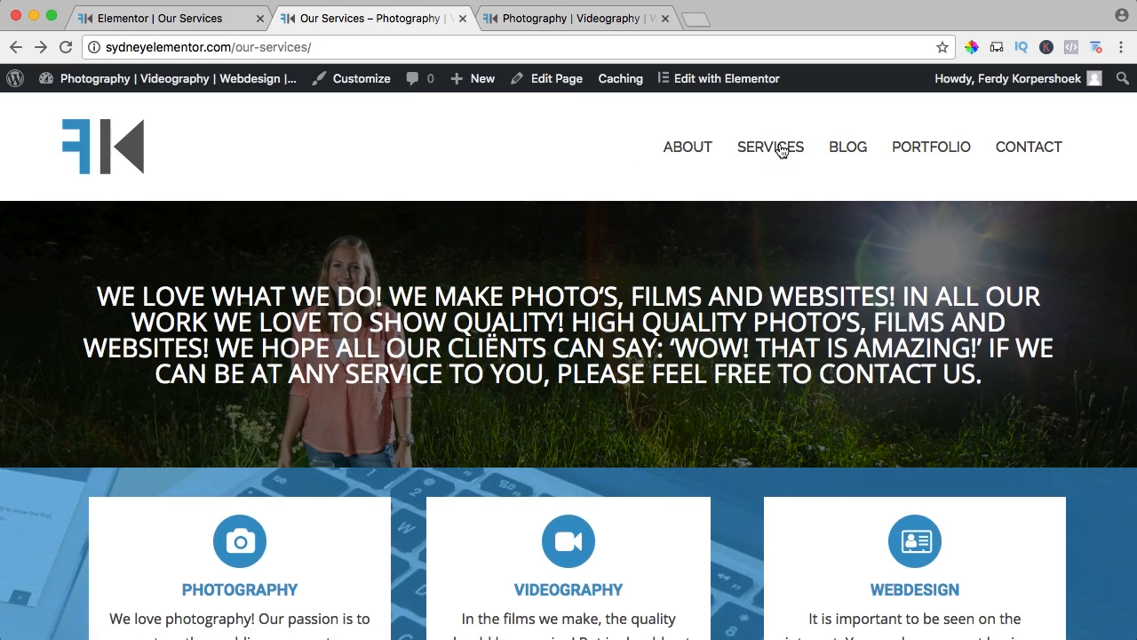
pyautogui.scroll(-3, 191, 281)
pyautogui.scroll(3, 190, 292)
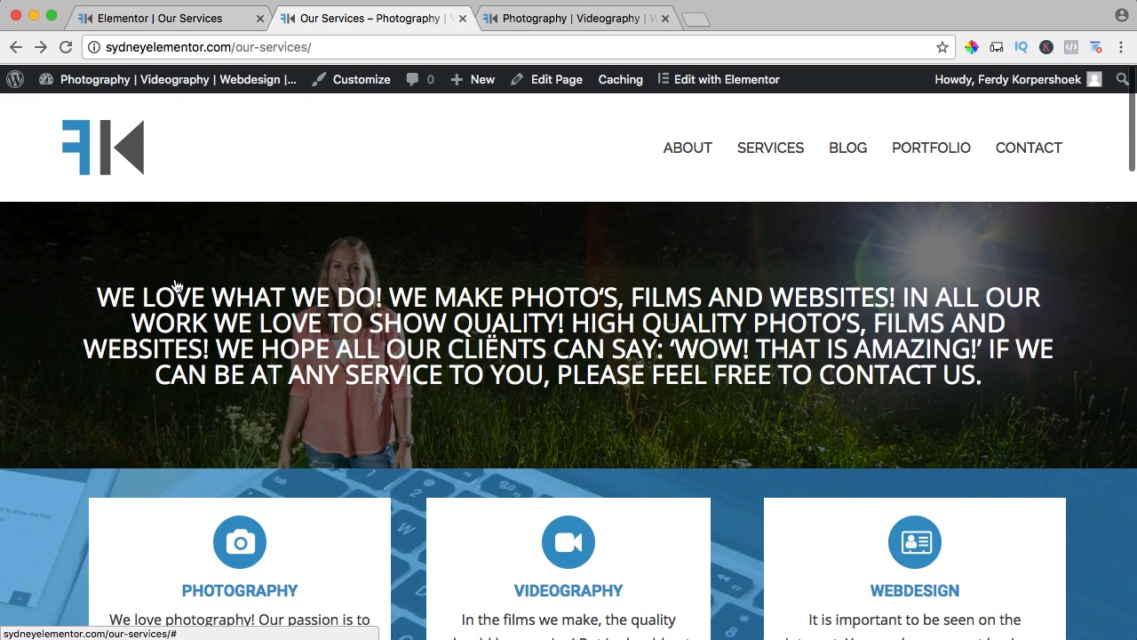
pyautogui.scroll(-5, 338, 310)
pyautogui.scroll(-5, 391, 293)
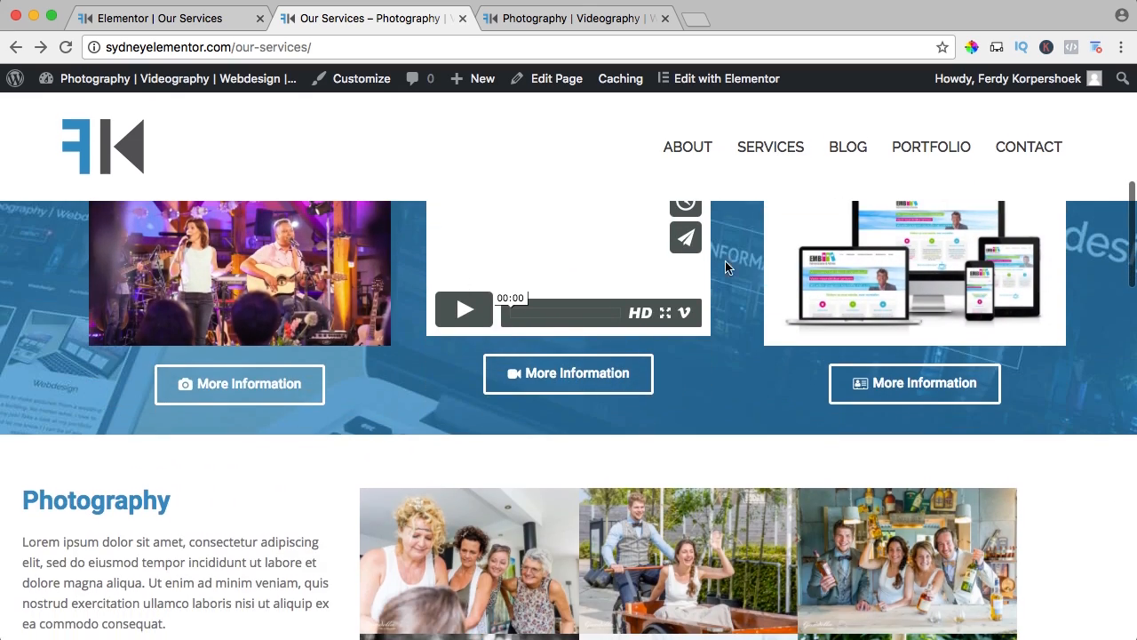
pyautogui.click(240, 385)
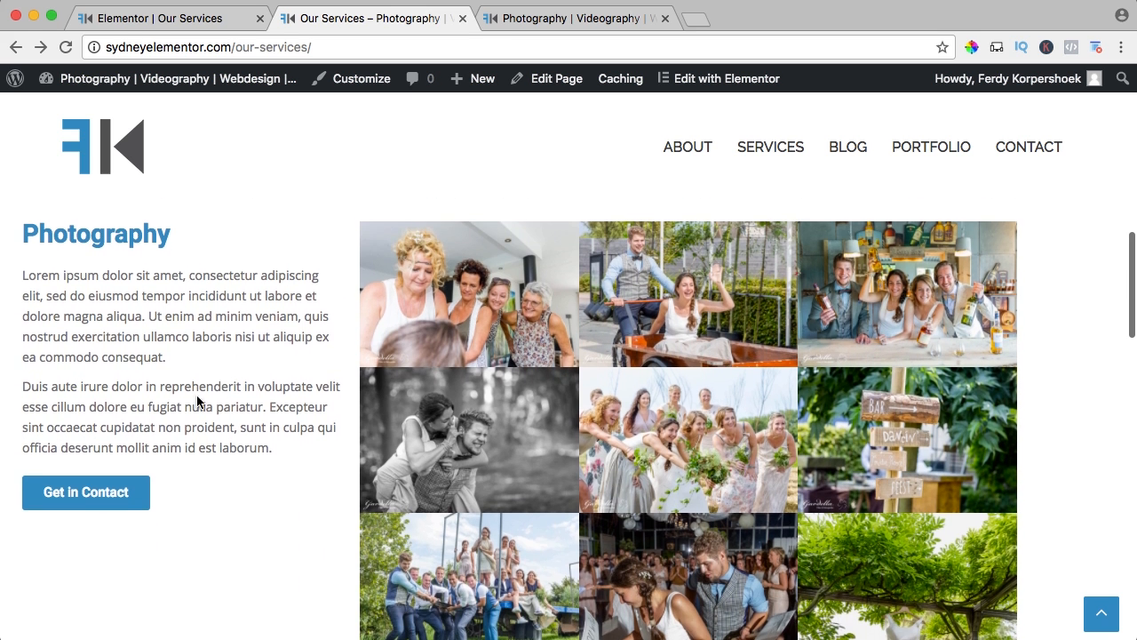
# Test the Photography section's Get in Contact button, return to Our Services, and browse the wedding gallery in the lightbox.
pyautogui.click(72, 494)
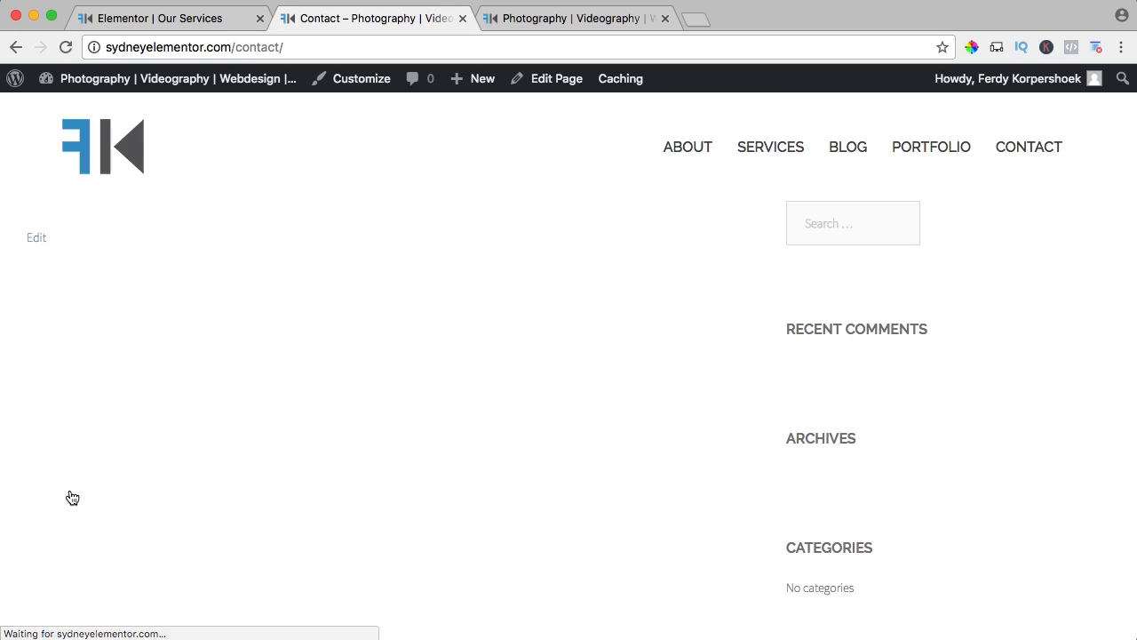
pyautogui.click(16, 47)
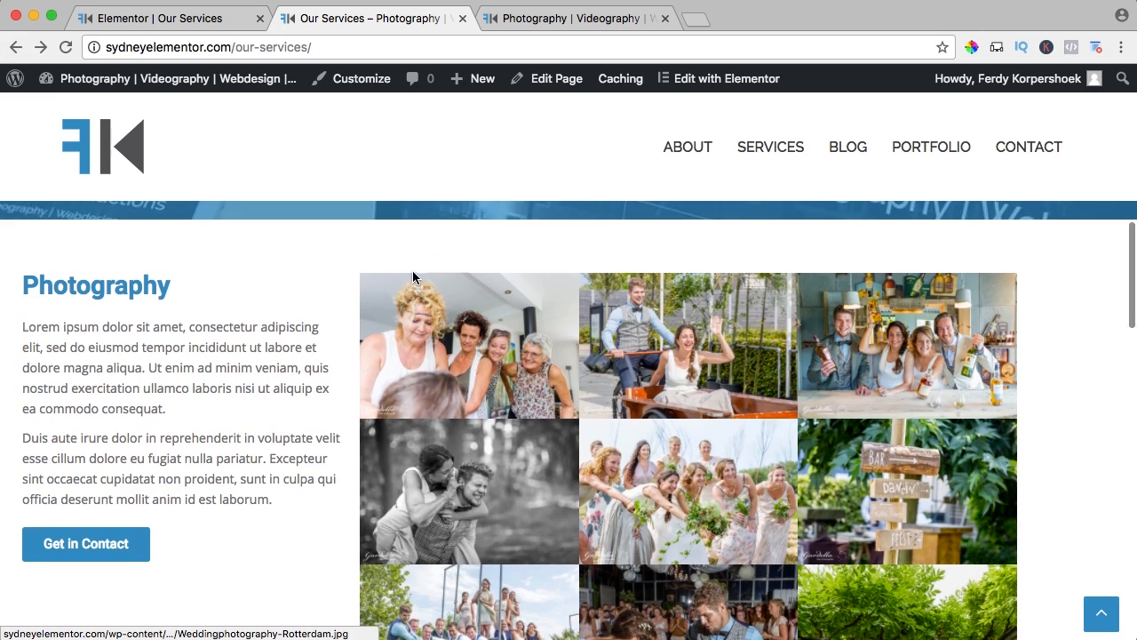
pyautogui.click(430, 346)
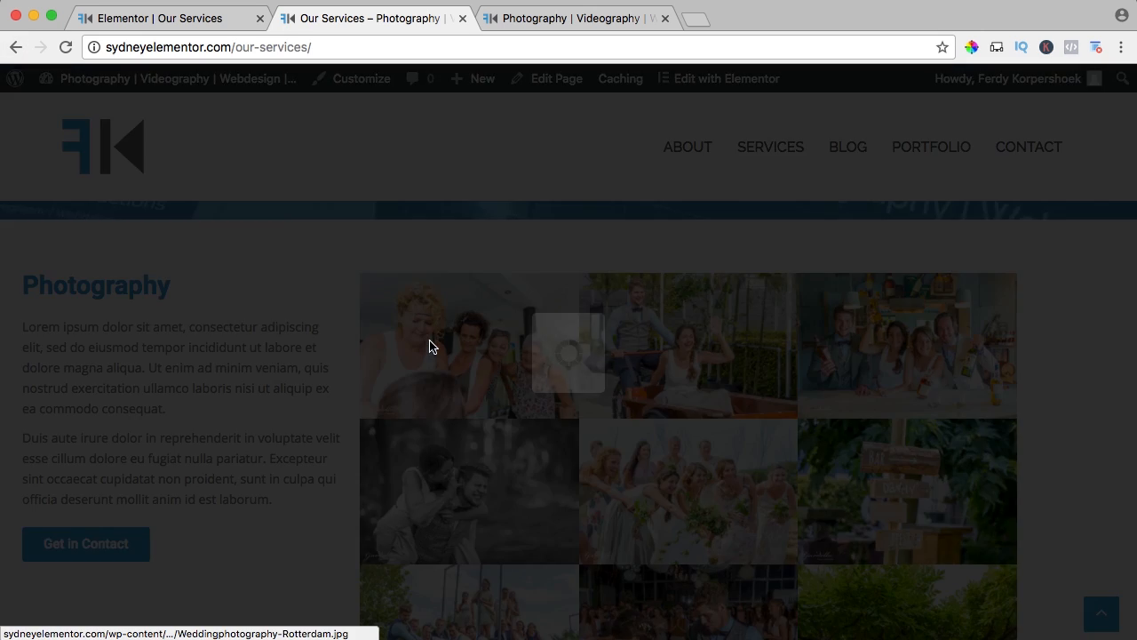
pyautogui.press('Right')
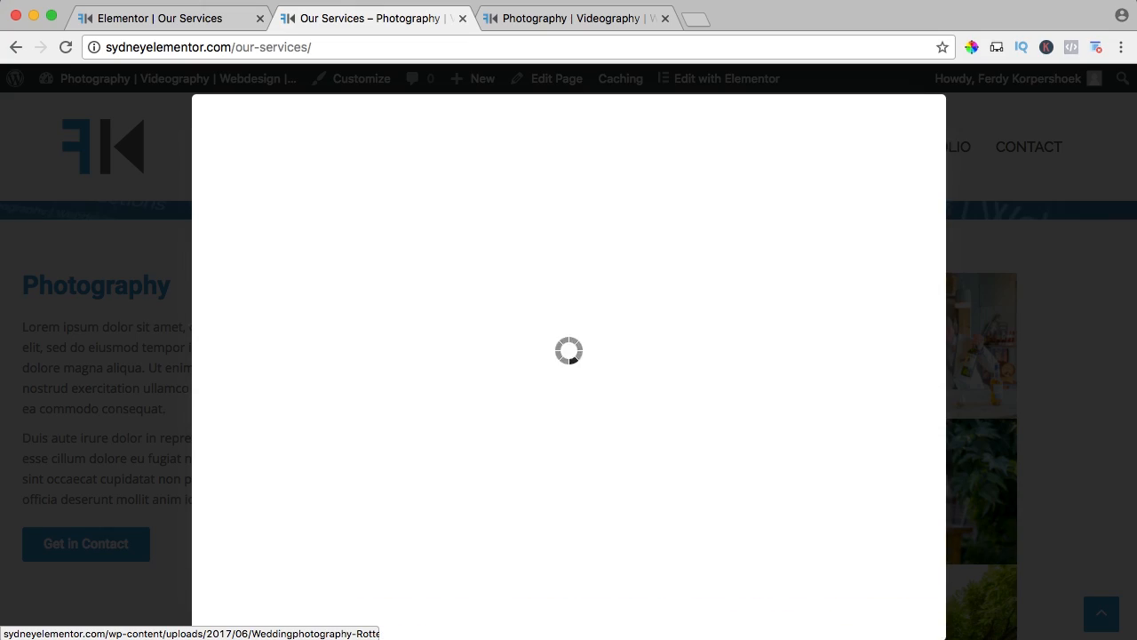
pyautogui.press('Right')
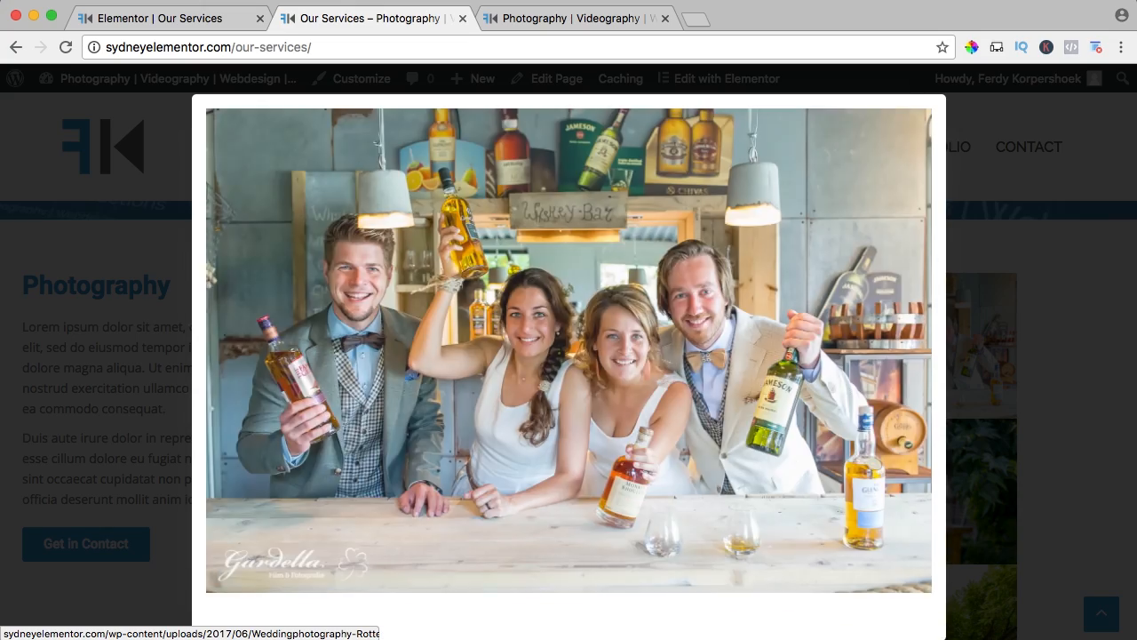
pyautogui.press('Right')
pyautogui.press('Escape')
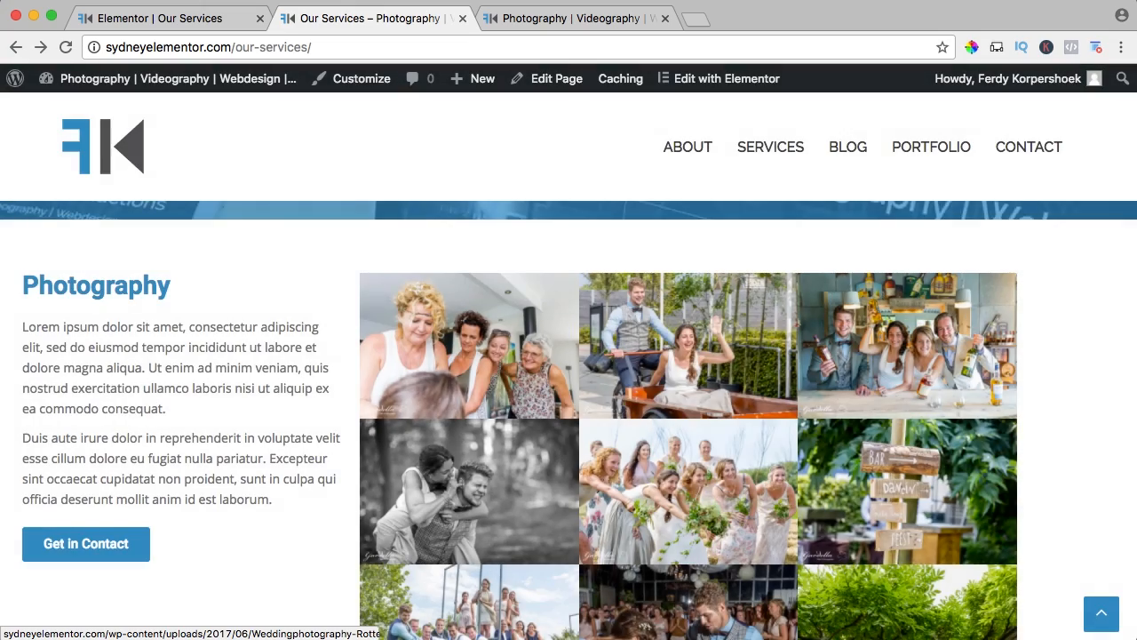
pyautogui.press('super+minus')
pyautogui.press('super+minus')
pyautogui.press('super+minus')
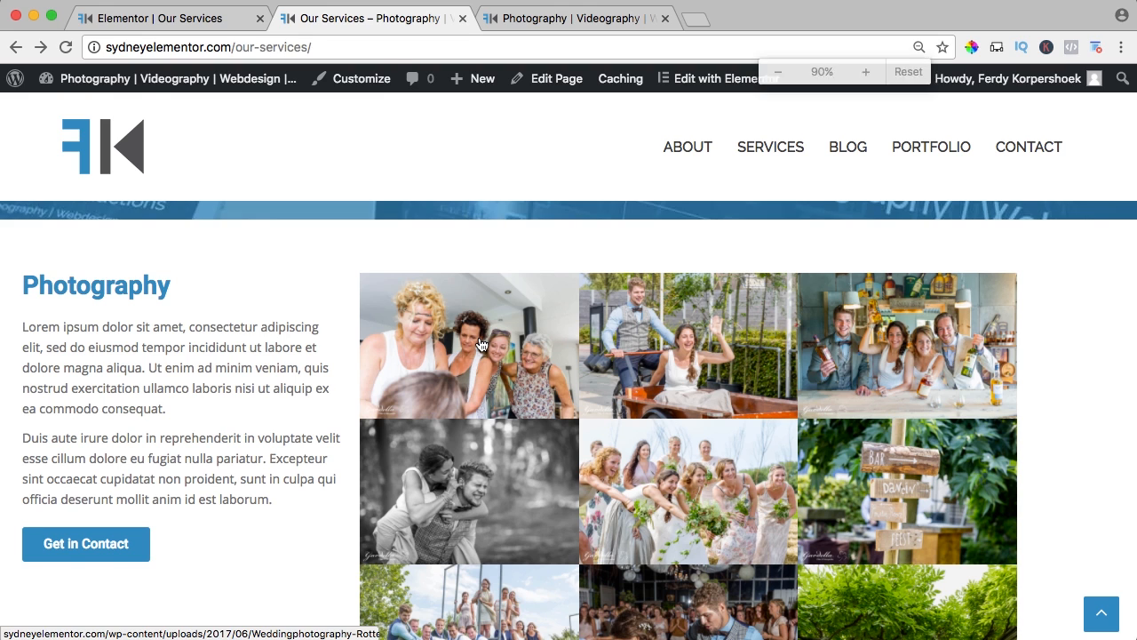
pyautogui.press('super+plus')
pyautogui.press('super+plus')
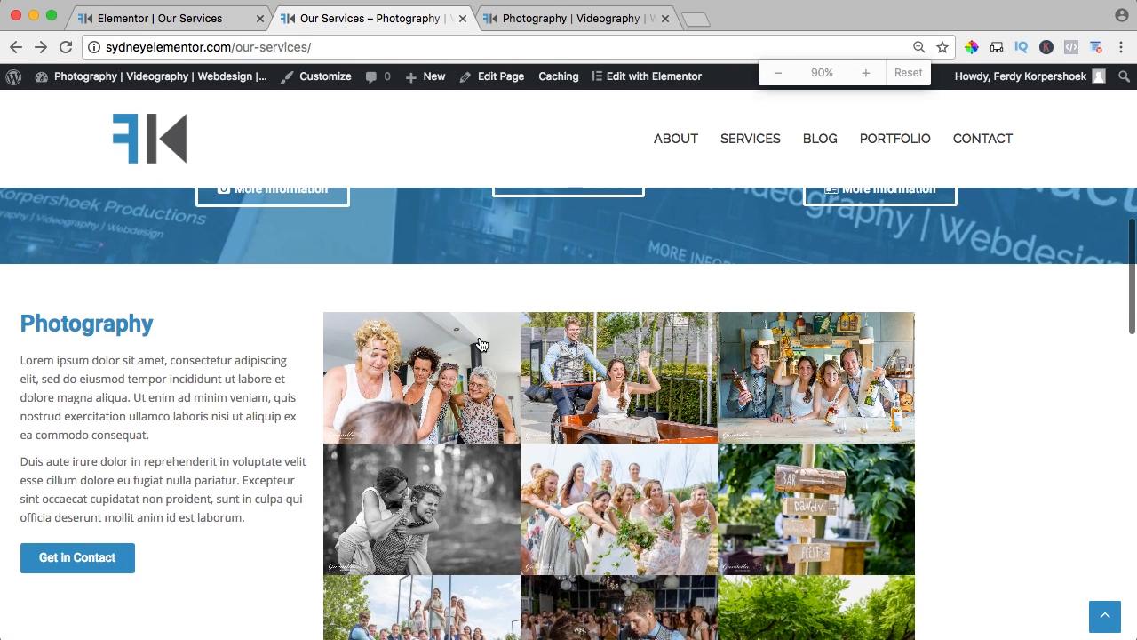
pyautogui.press('super+plus')
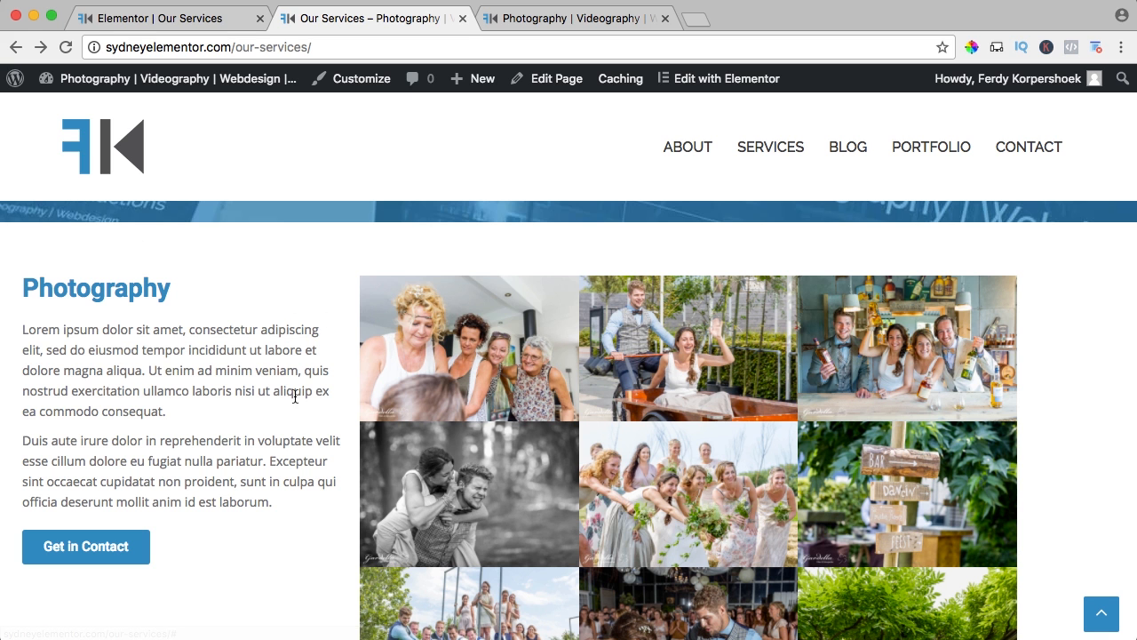
# Review the live Videography and Webdesign sections, preview the Webdesign gallery images in the lightbox, and return to the service overview.
pyautogui.scroll(-10, 291, 305)
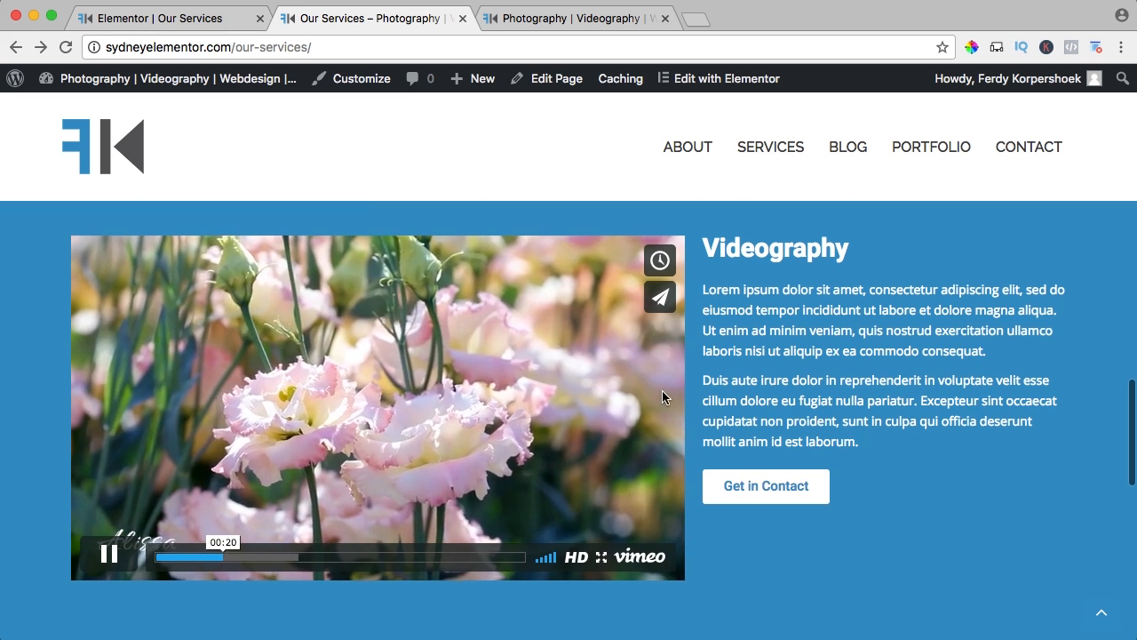
pyautogui.scroll(-1, 748, 378)
pyautogui.scroll(-10, 747, 378)
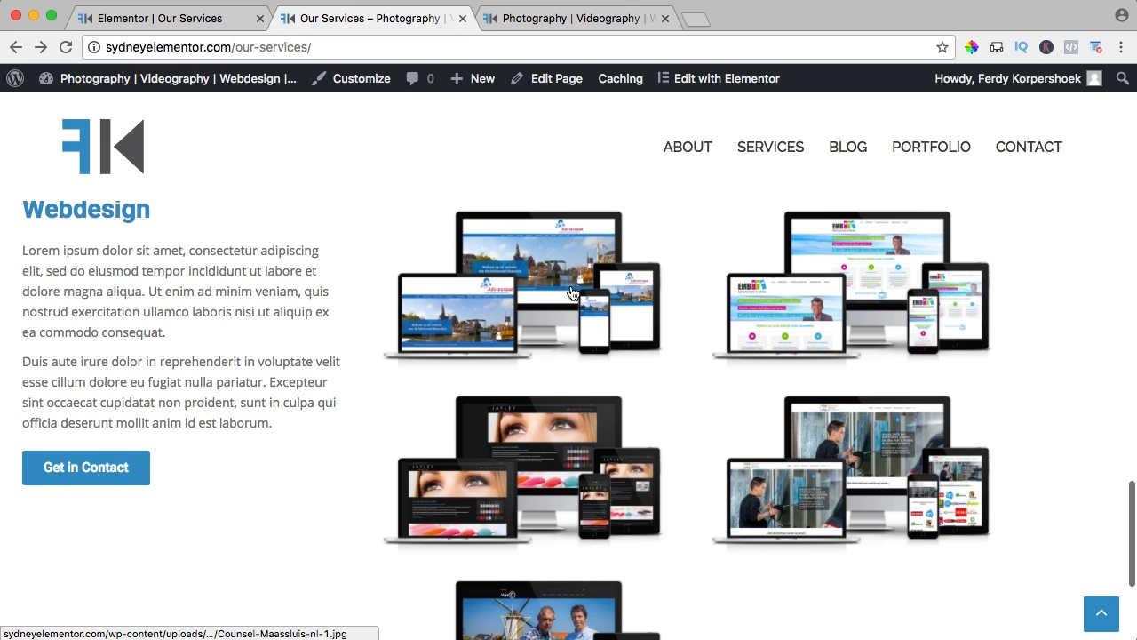
pyautogui.click(572, 293)
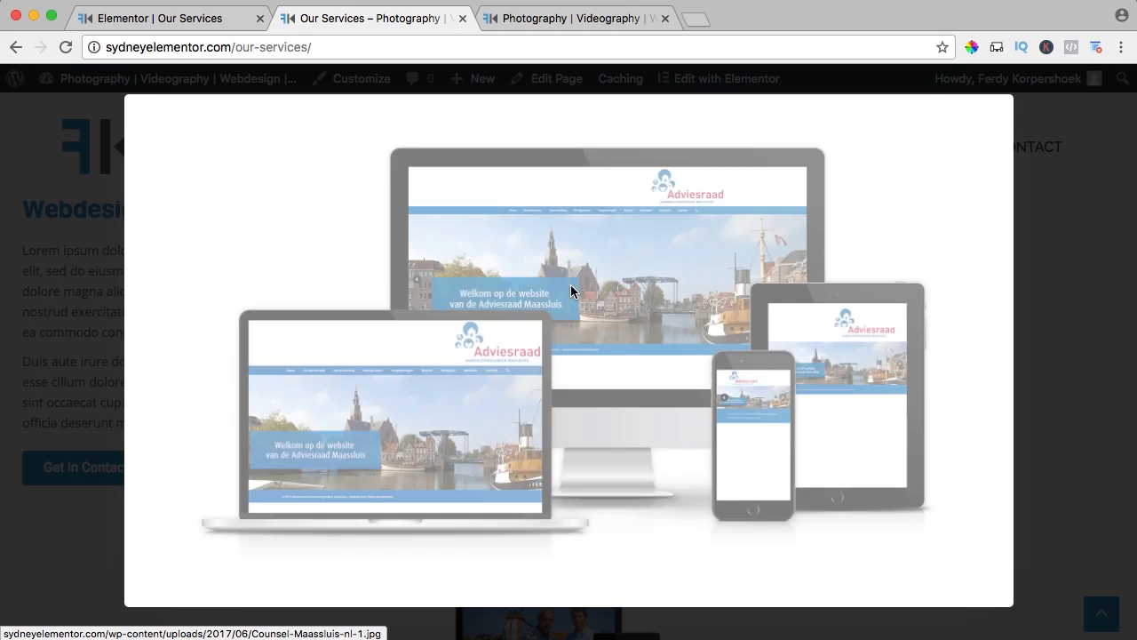
pyautogui.press('Right')
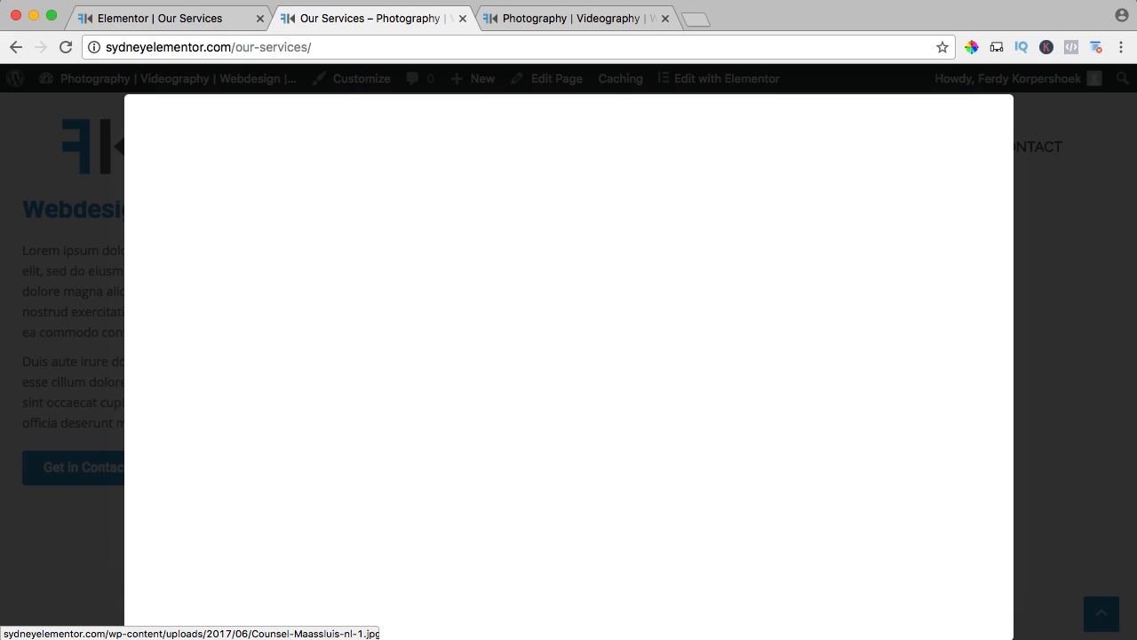
pyautogui.press('Escape')
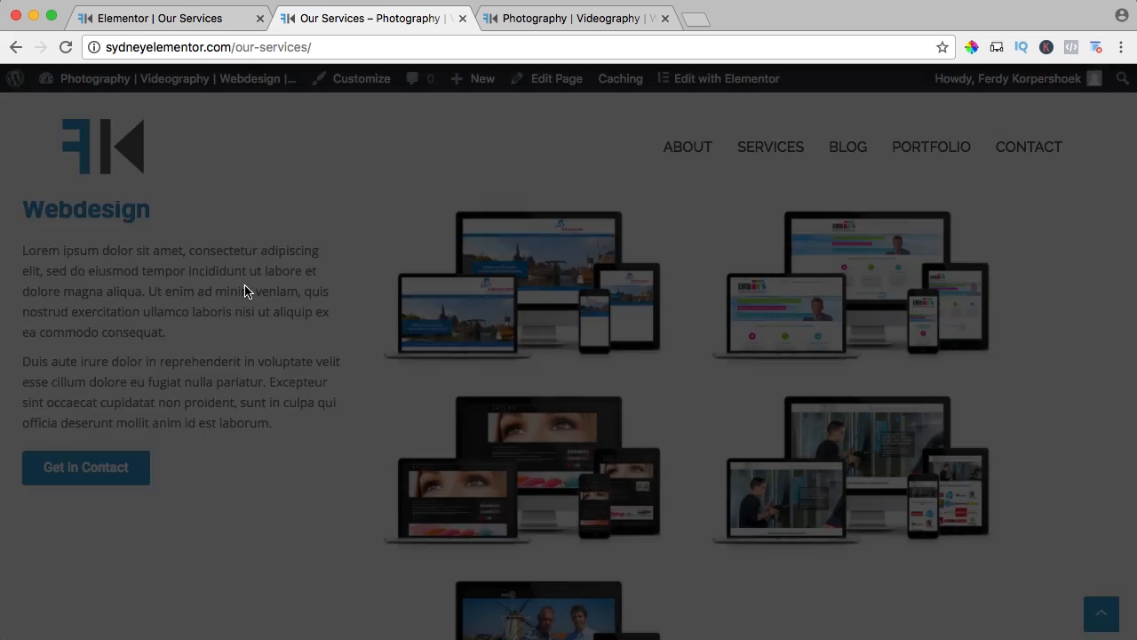
pyautogui.scroll(-2, 301, 287)
pyautogui.scroll(20, 301, 282)
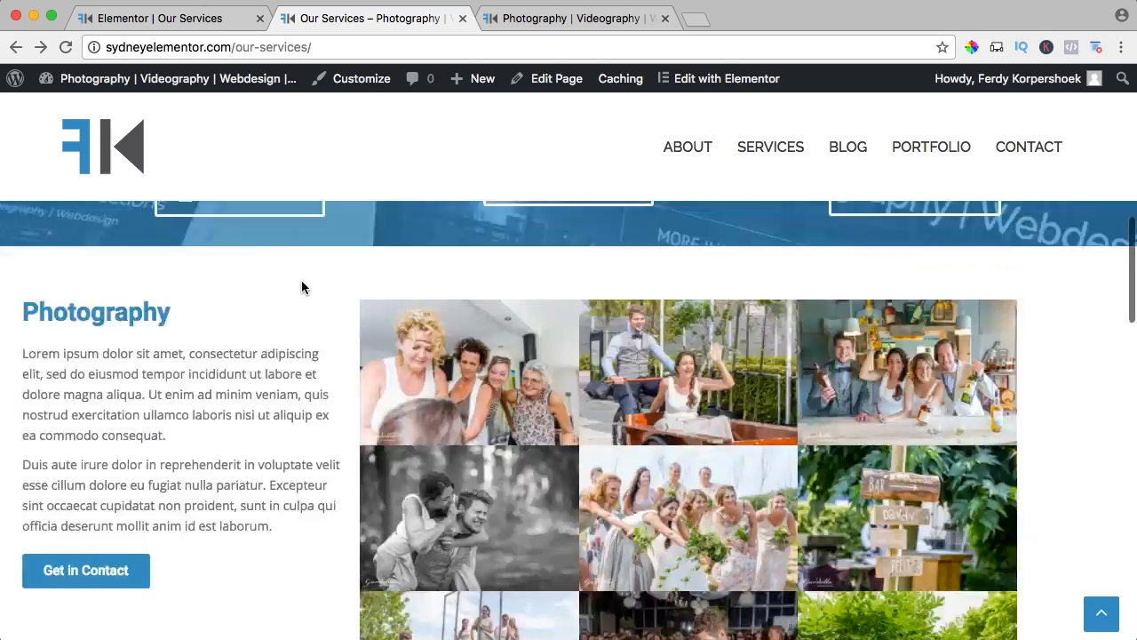
pyautogui.scroll(-5, 302, 279)
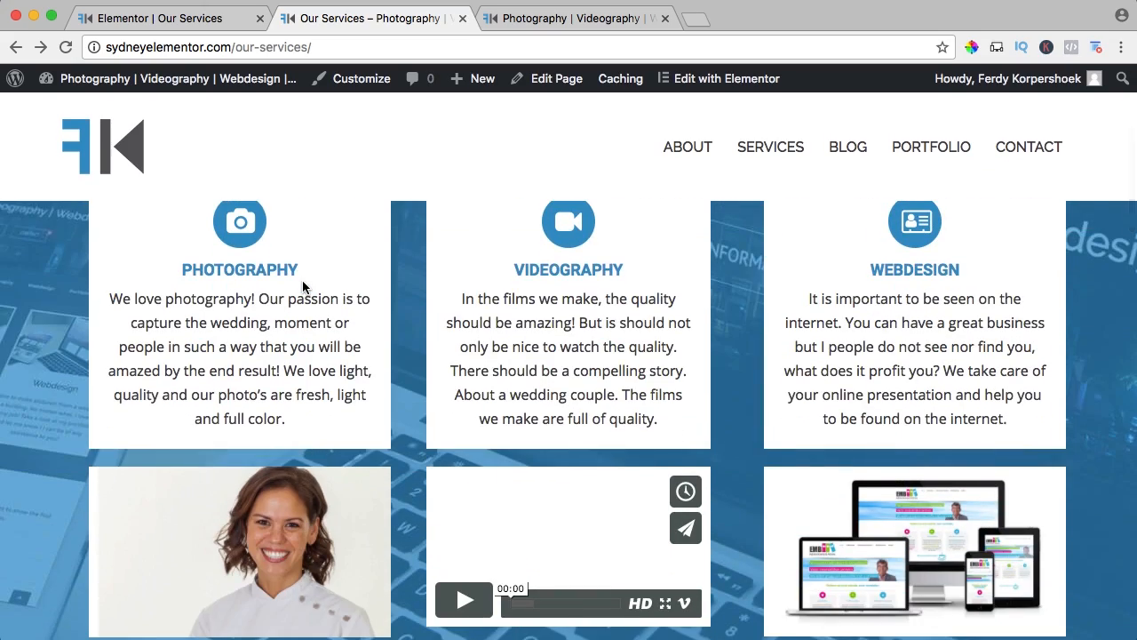
# Inspect the width and alignment of the service overview, Photography and Webdesign sections on the live page at 67% zoom.
pyautogui.press('super+minus')
pyautogui.press('super+minus')
pyautogui.press('super+minus')
pyautogui.press('super+minus')
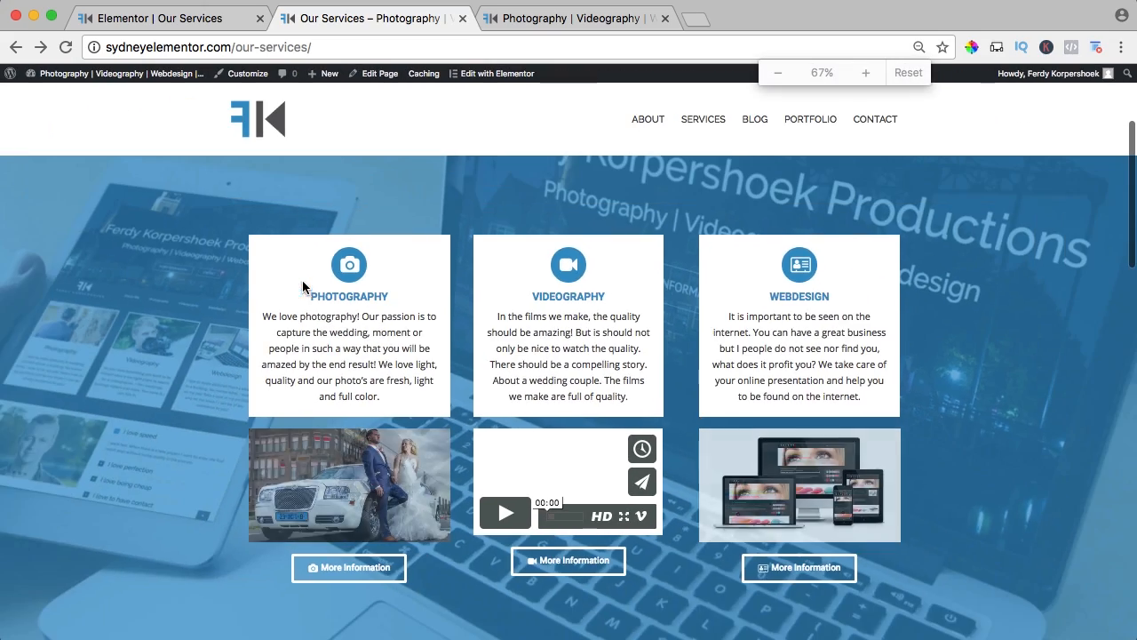
pyautogui.scroll(-5, 487, 315)
pyautogui.scroll(-6, 410, 346)
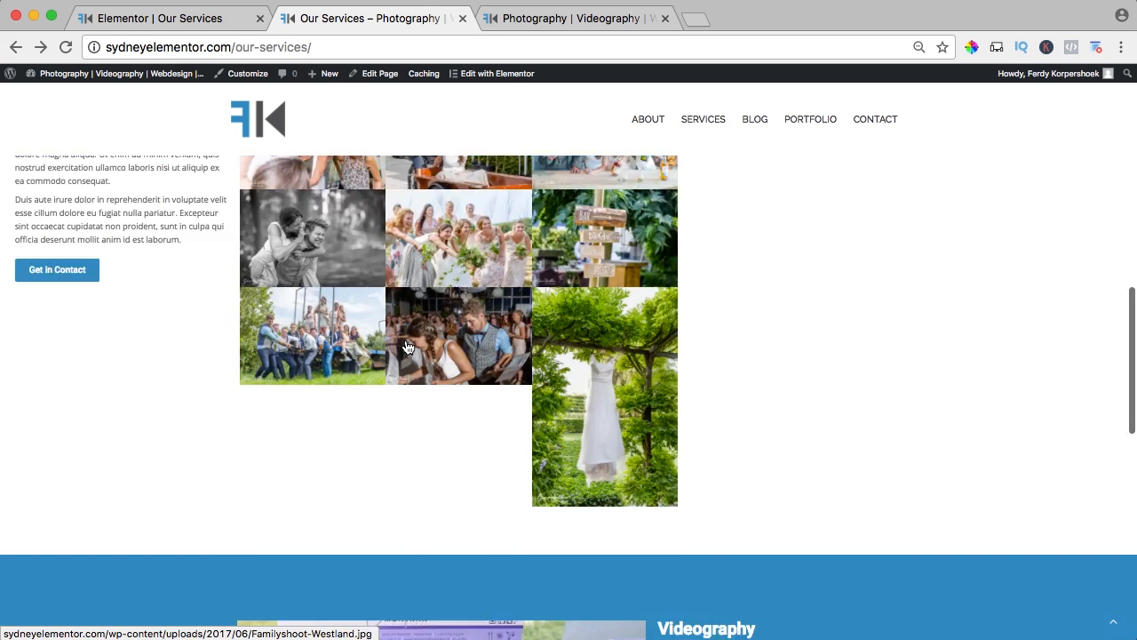
pyautogui.scroll(-5, 410, 345)
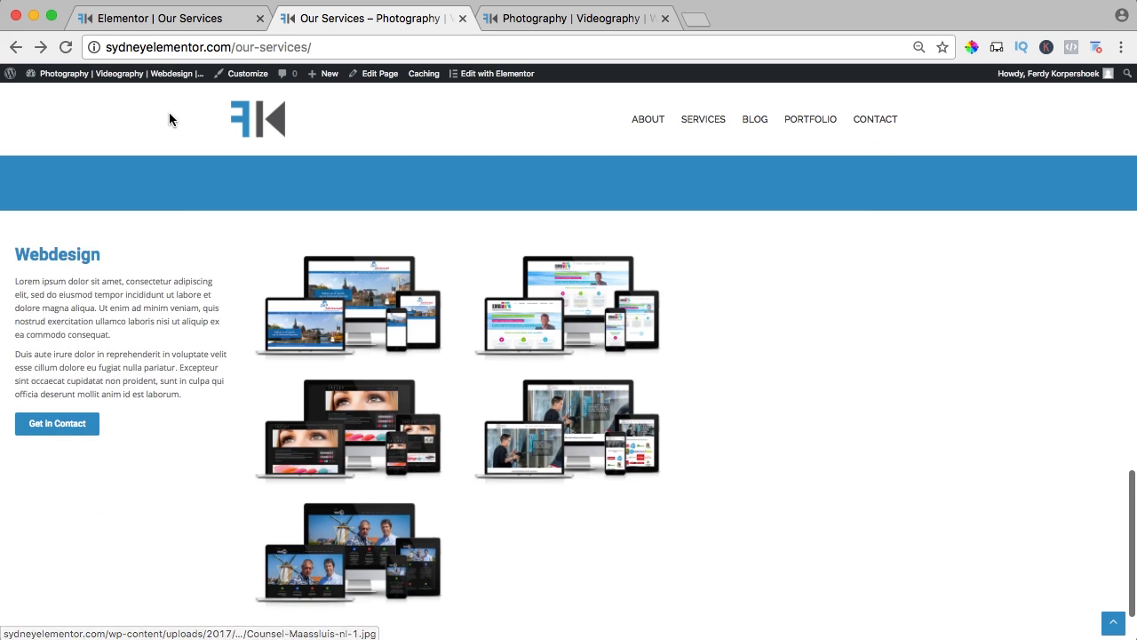
# Enable Stretch Section for the Webdesign section in the Elementor editor.
pyautogui.click(178, 19)
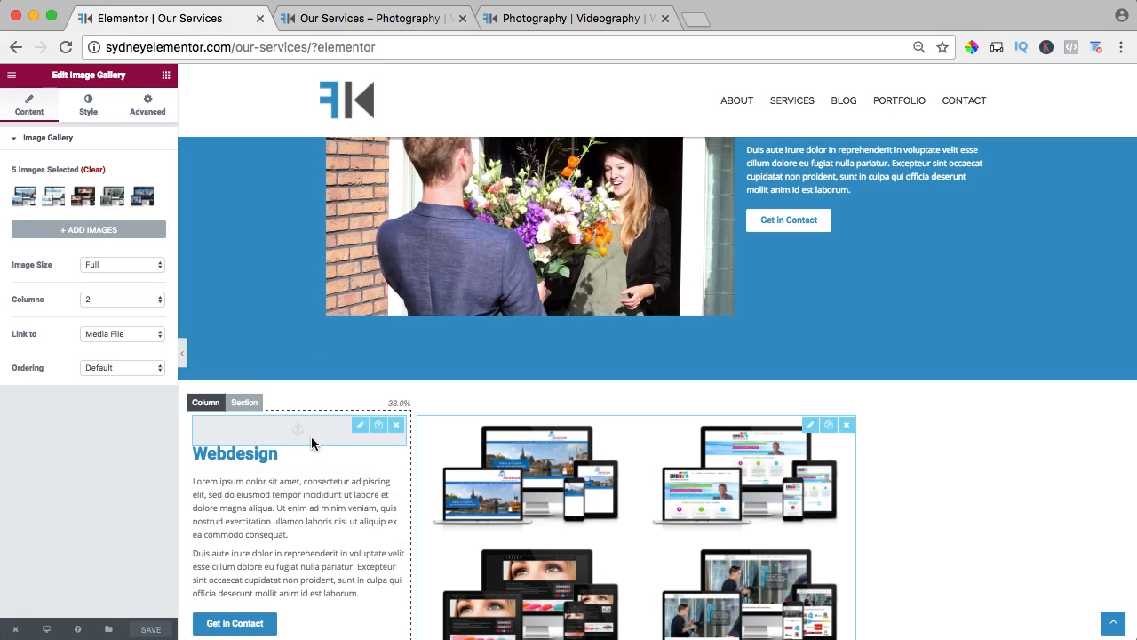
pyautogui.click(245, 402)
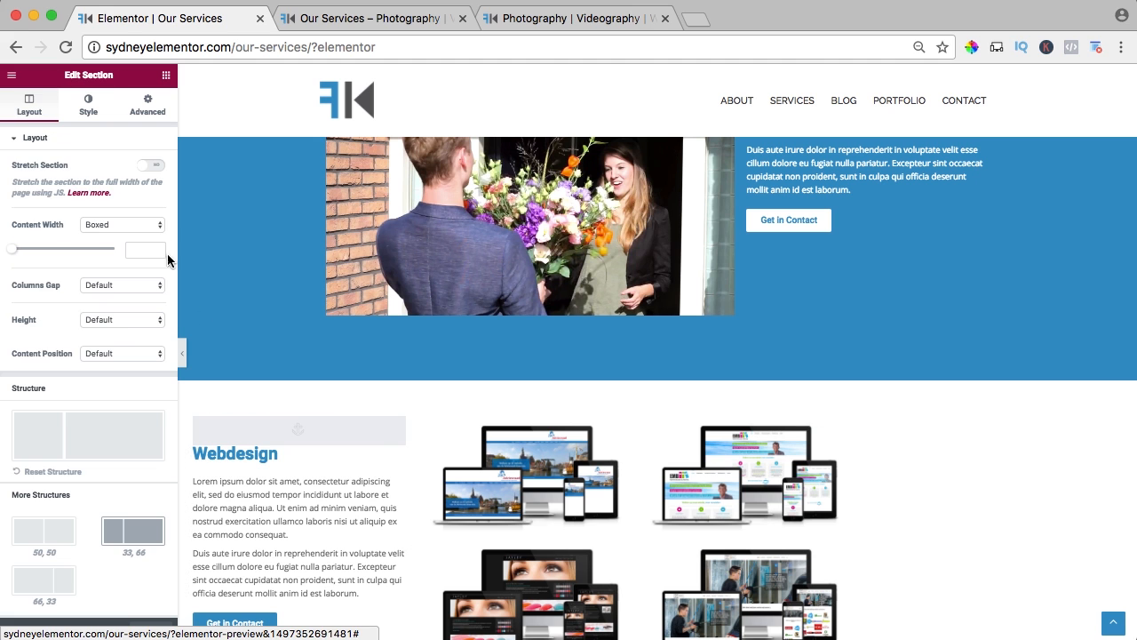
pyautogui.press('super+0')
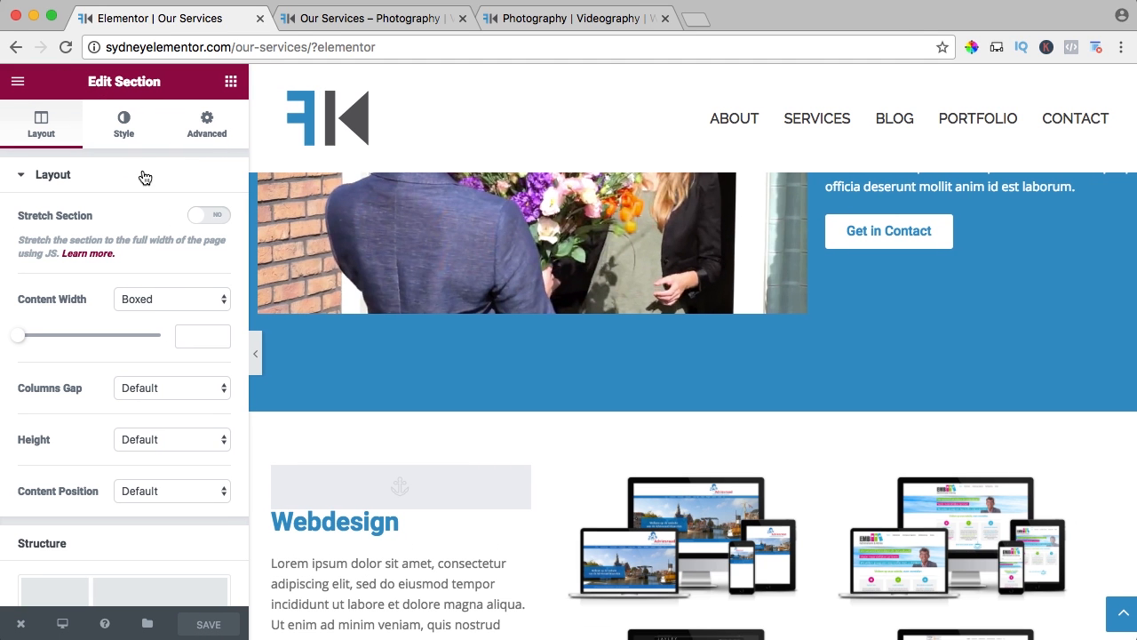
pyautogui.click(214, 224)
# Enable Stretch Section for the Photography section and save the page.
pyautogui.scroll(-15, 450, 385)
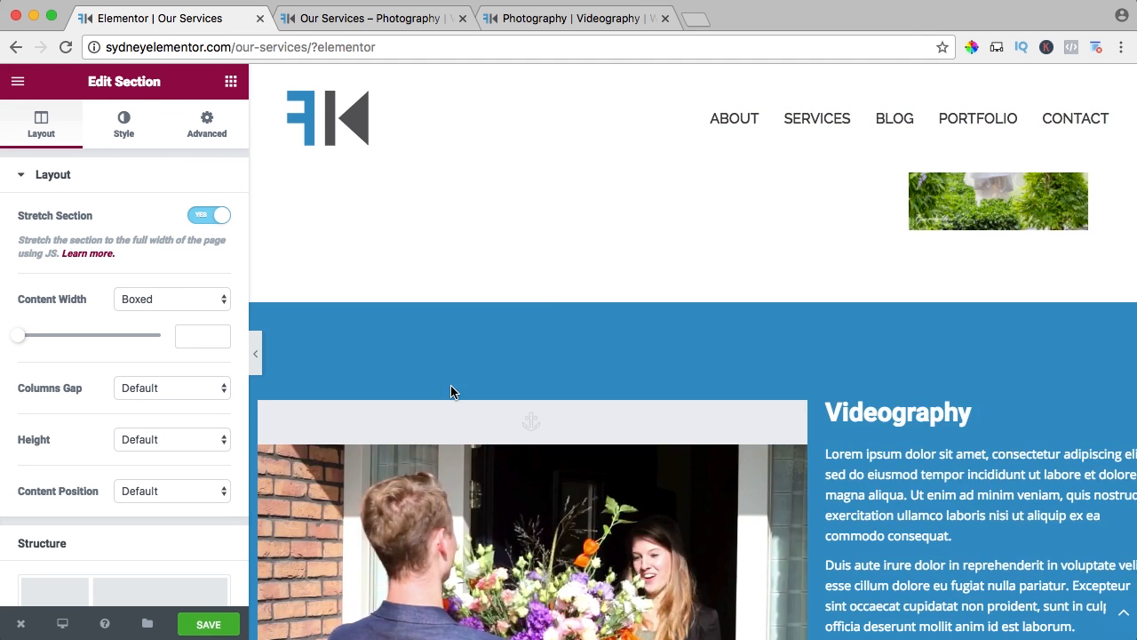
pyautogui.scroll(4, 450, 385)
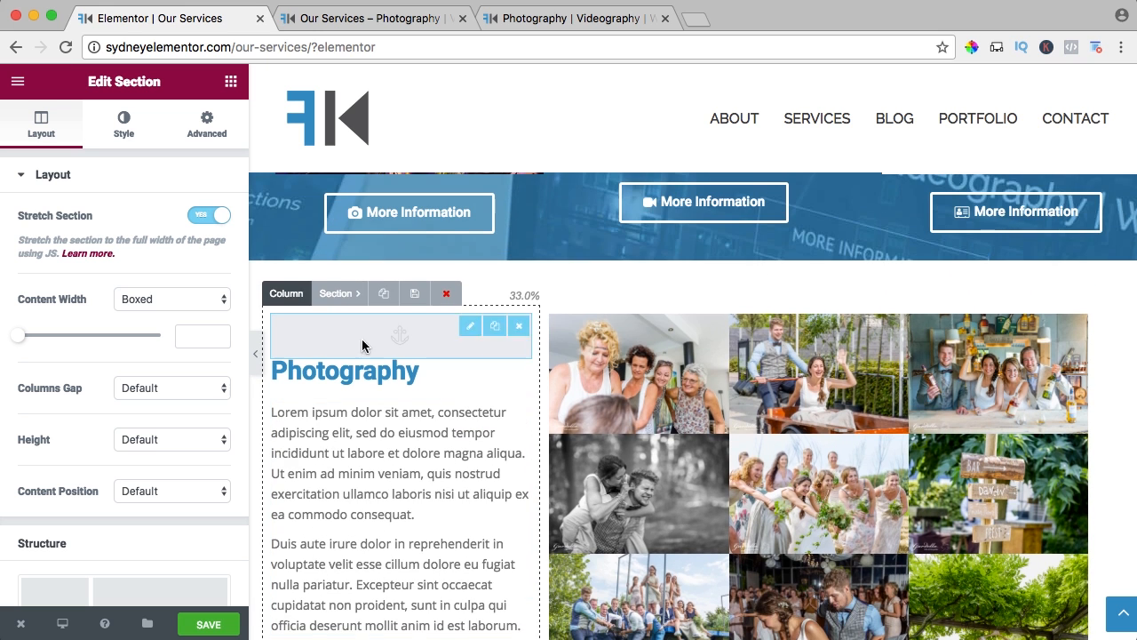
pyautogui.click(337, 295)
pyautogui.click(212, 222)
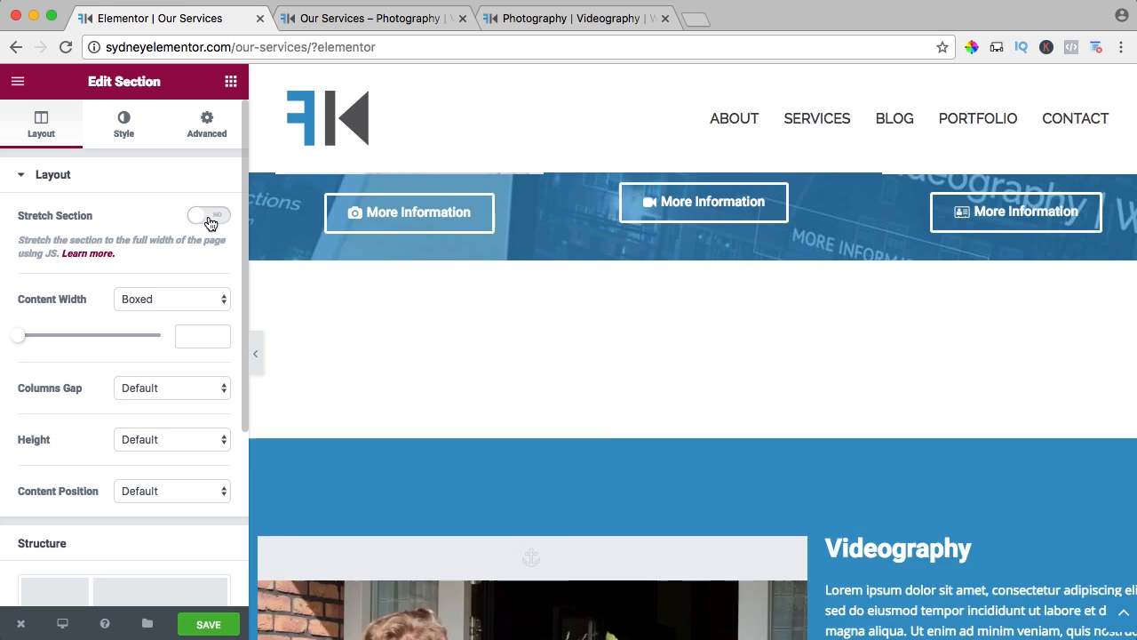
pyautogui.click(208, 623)
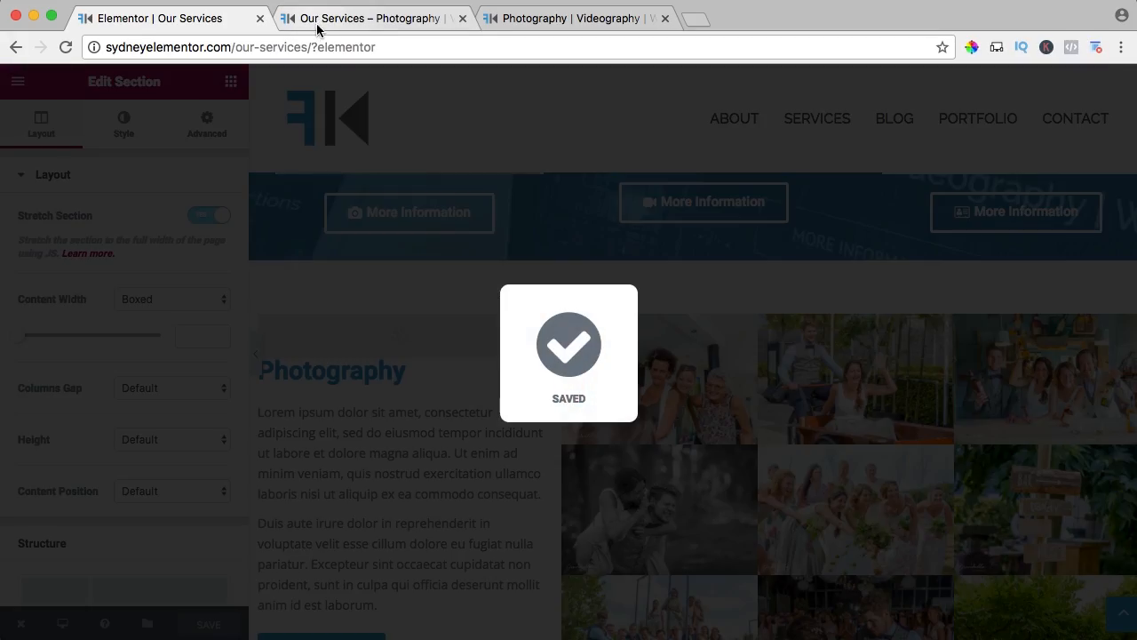
# Check the Videography and Webdesign sections and the header area on the live Our Services page.
pyautogui.click(317, 27)
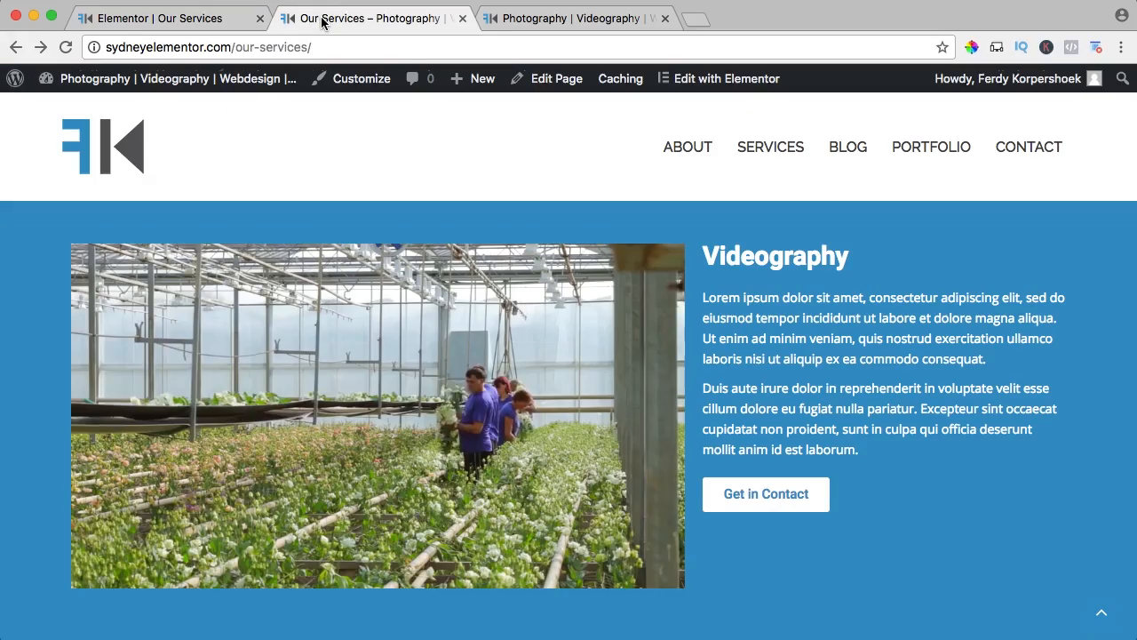
pyautogui.scroll(-10, 761, 264)
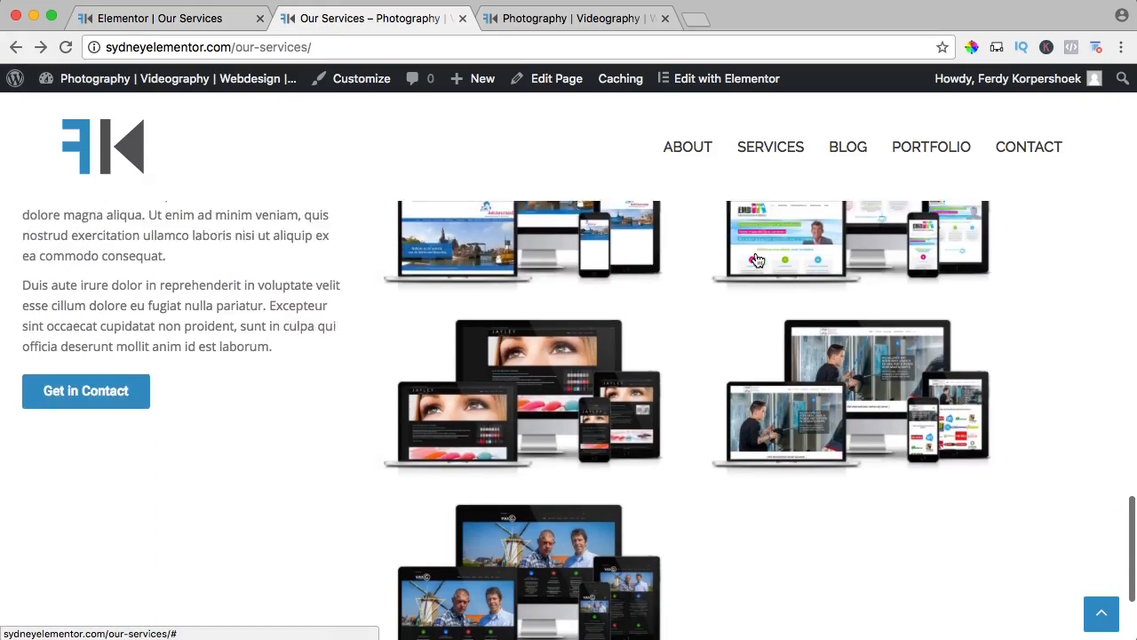
pyautogui.scroll(3, 757, 259)
pyautogui.scroll(15, 757, 259)
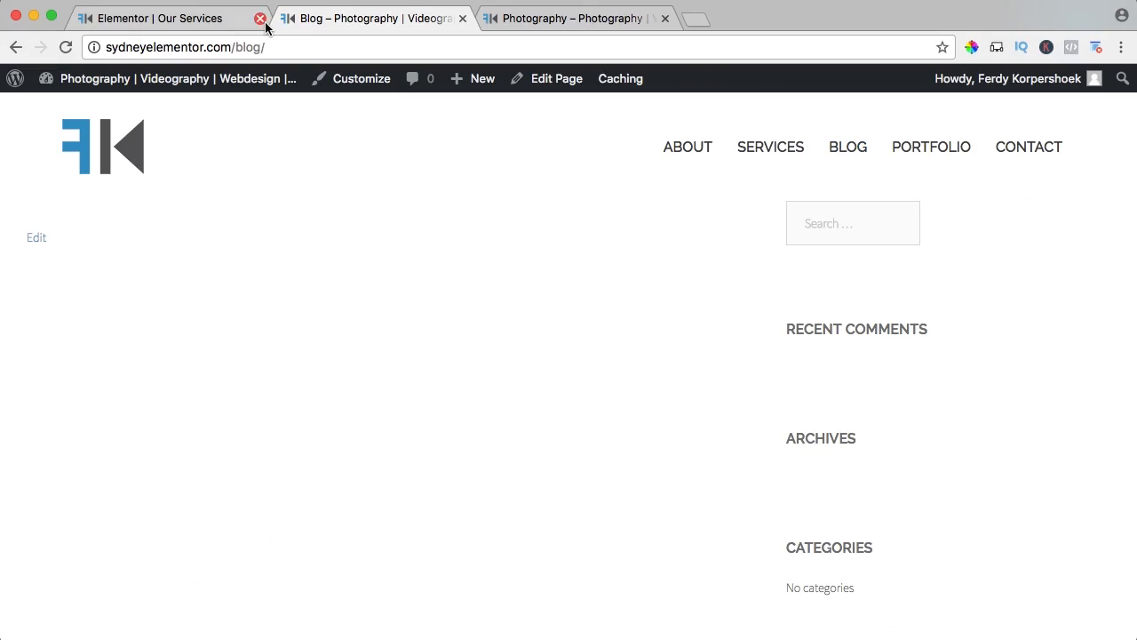
# Open the Blog page as the only remaining tab and review its content area and sidebar widgets.
pyautogui.click(260, 18)
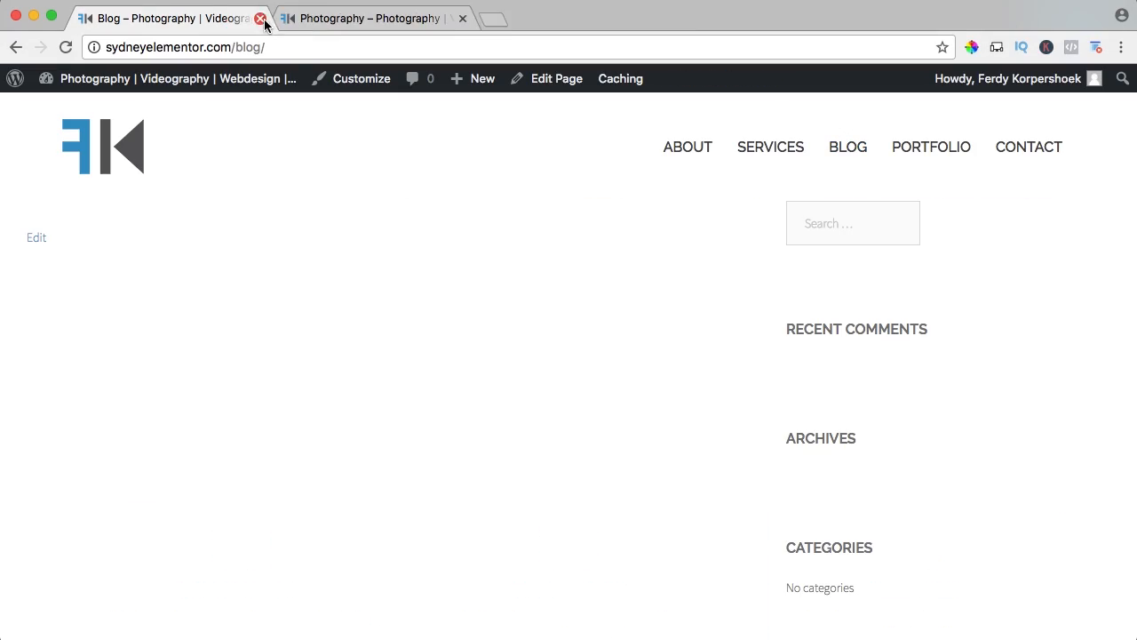
pyautogui.click(463, 18)
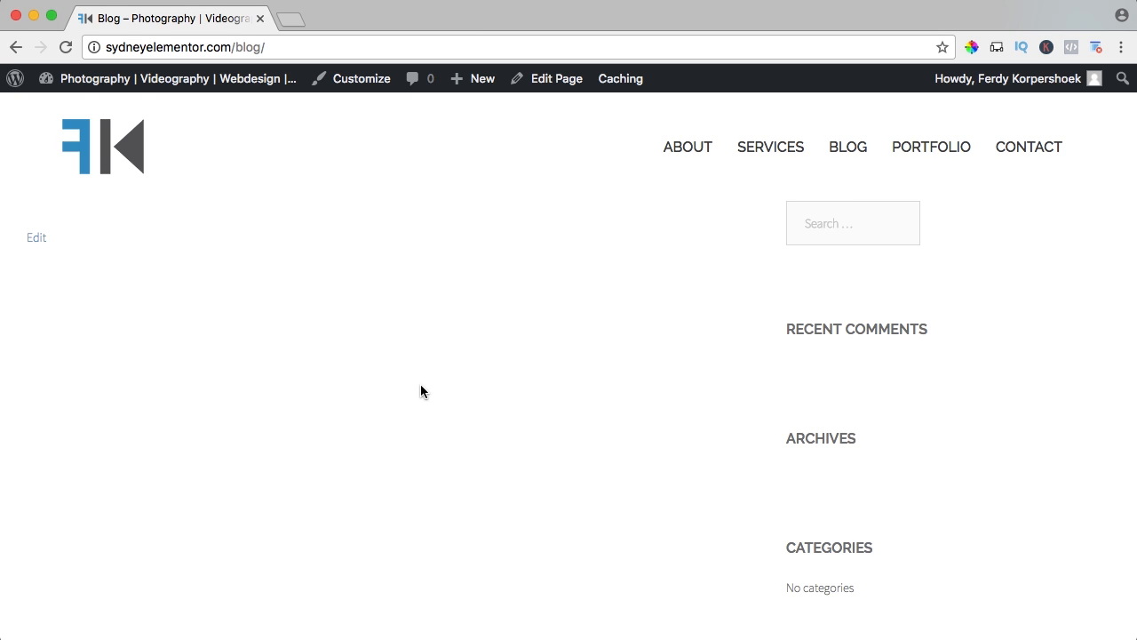
pyautogui.scroll(-2, 420, 391)
pyautogui.scroll(2, 421, 391)
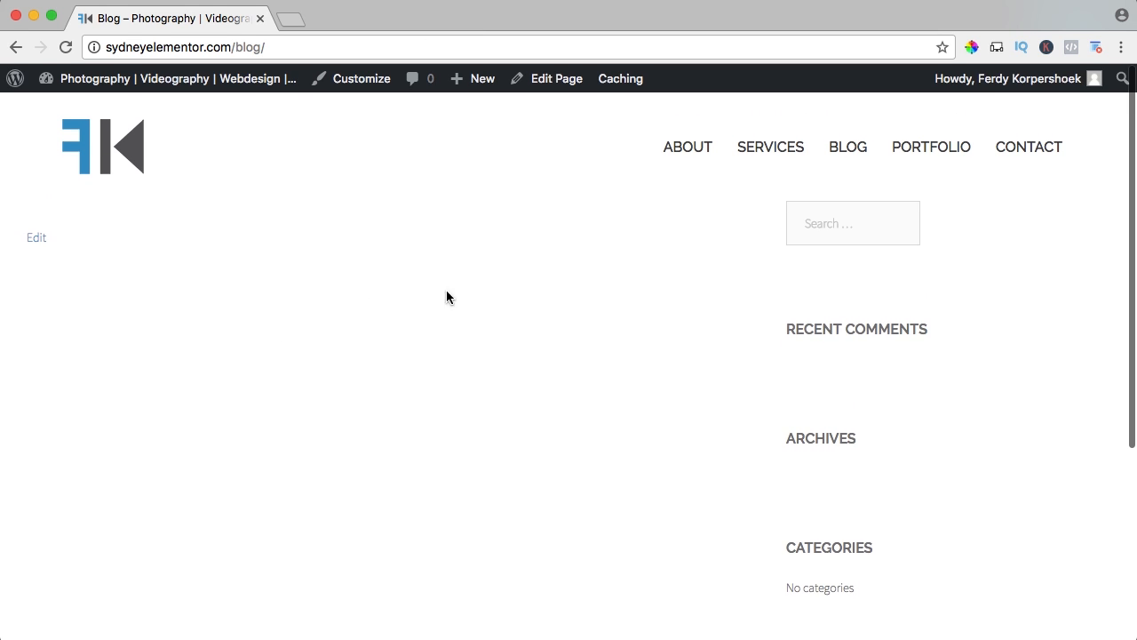
pyautogui.scroll(-2, 480, 295)
pyautogui.scroll(2, 577, 284)
pyautogui.scroll(-3, 845, 349)
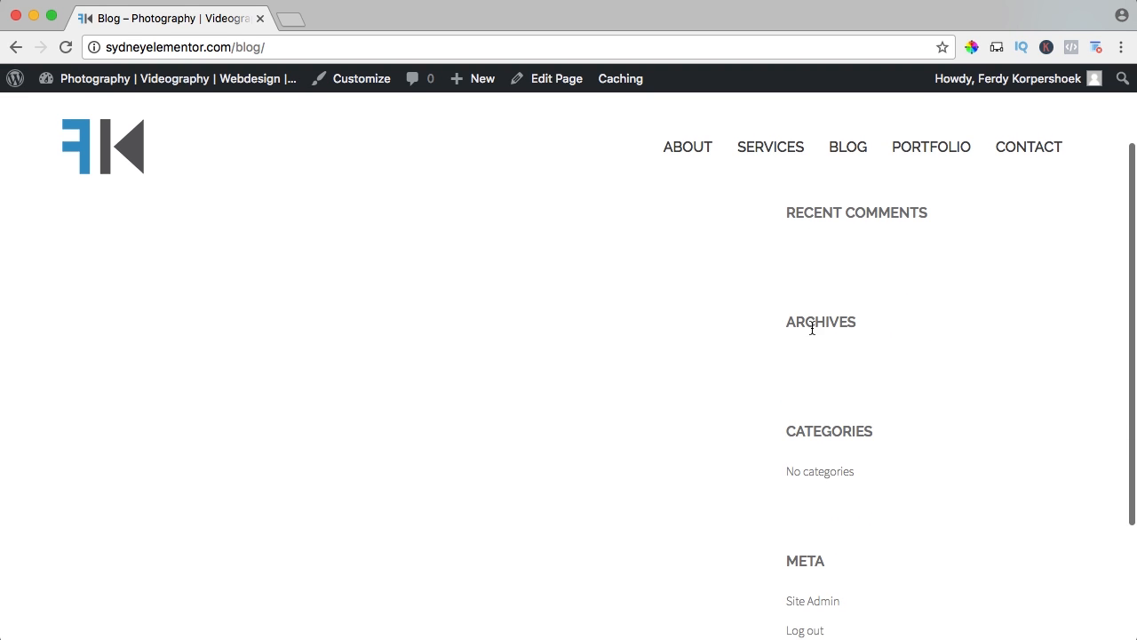
pyautogui.scroll(-1, 818, 431)
pyautogui.scroll(3, 819, 434)
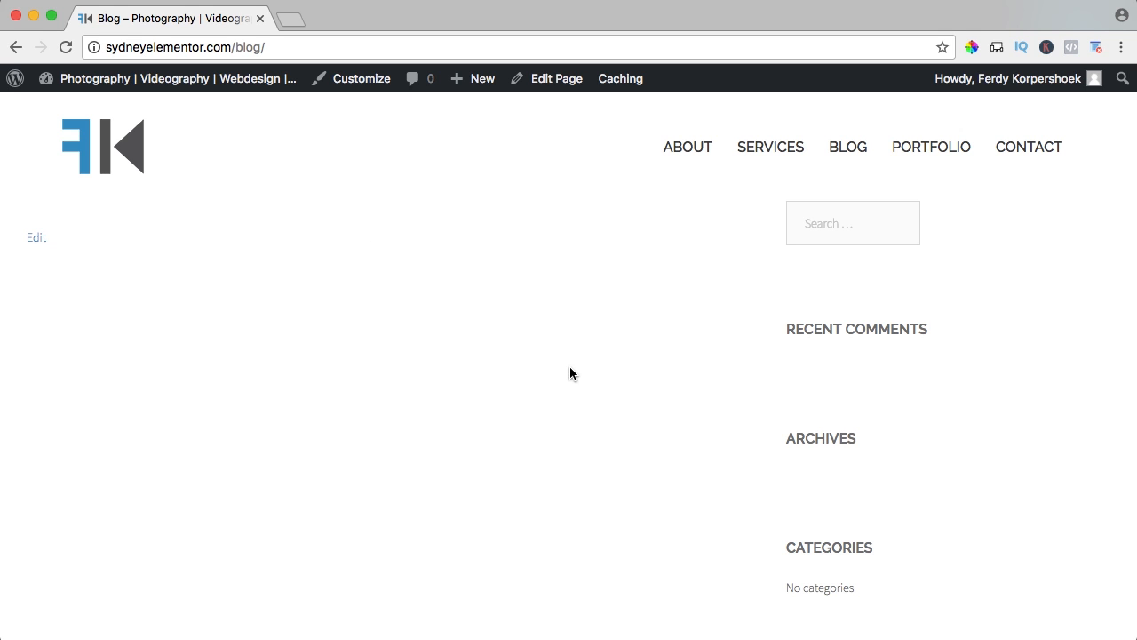
# Start a new post titled "The Enfold Theme" and dismiss the Elementor data collection notice.
pyautogui.moveTo(469, 82)
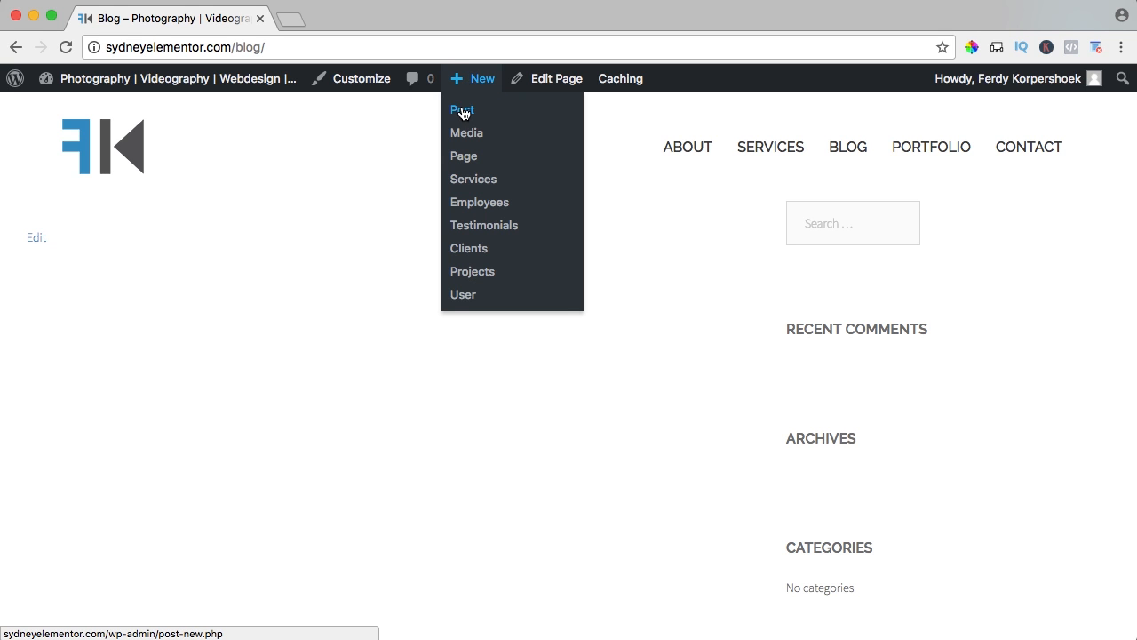
pyautogui.click(462, 111)
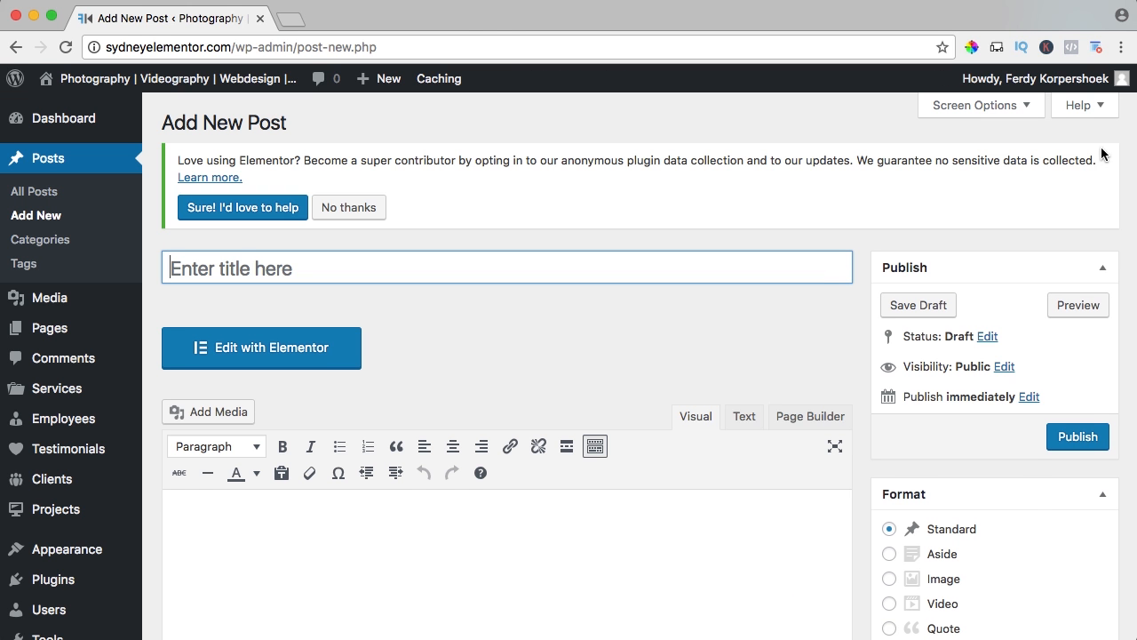
pyautogui.click(1106, 155)
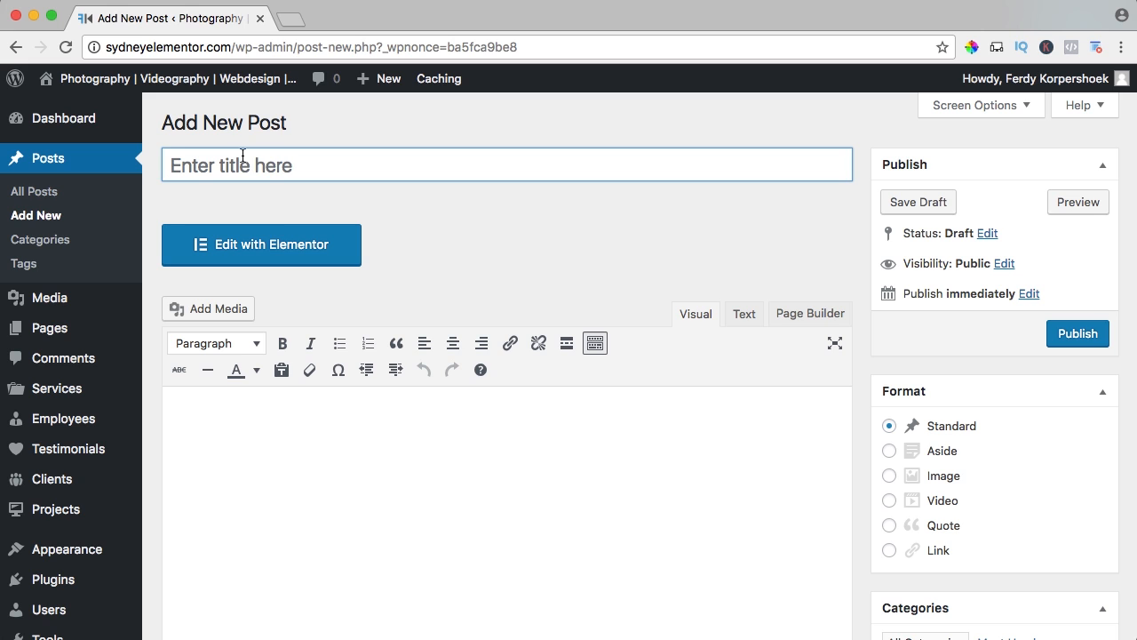
pyautogui.write('The E')
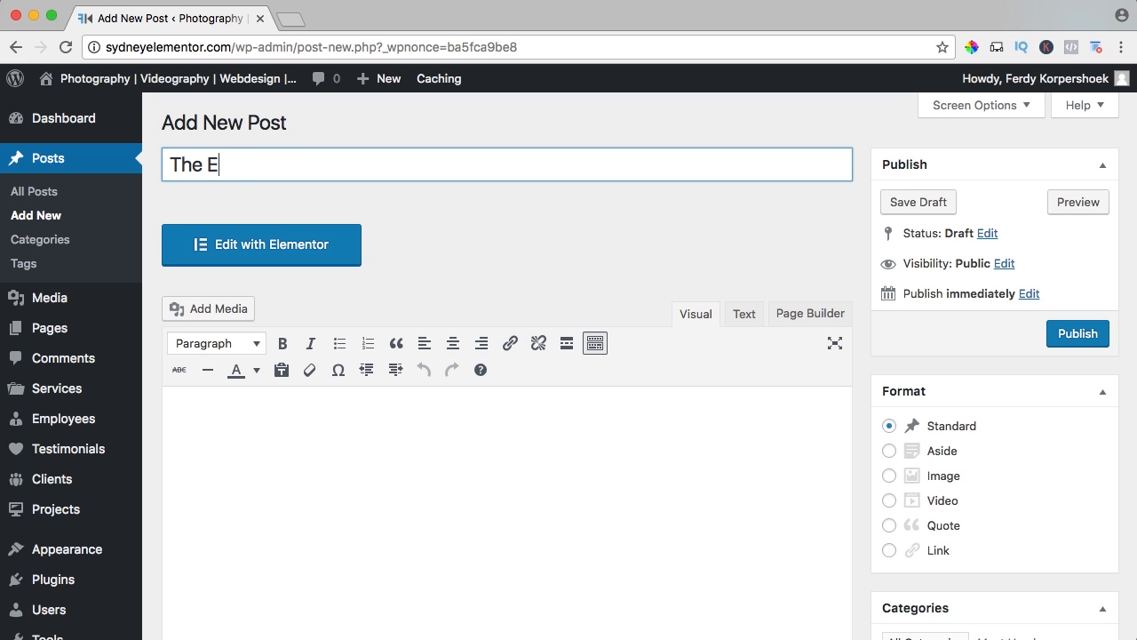
pyautogui.write('nfold Theme')
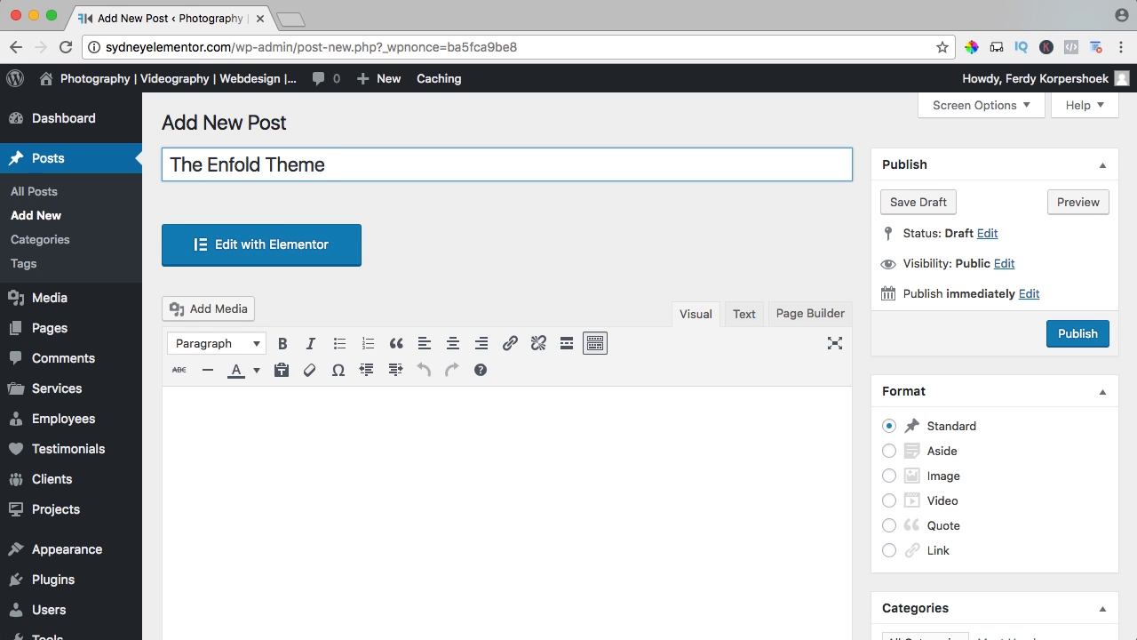
# Look at the post's Text and Page Builder editing modes, and return to the standard Visual editor.
pyautogui.scroll(-2, 282, 182)
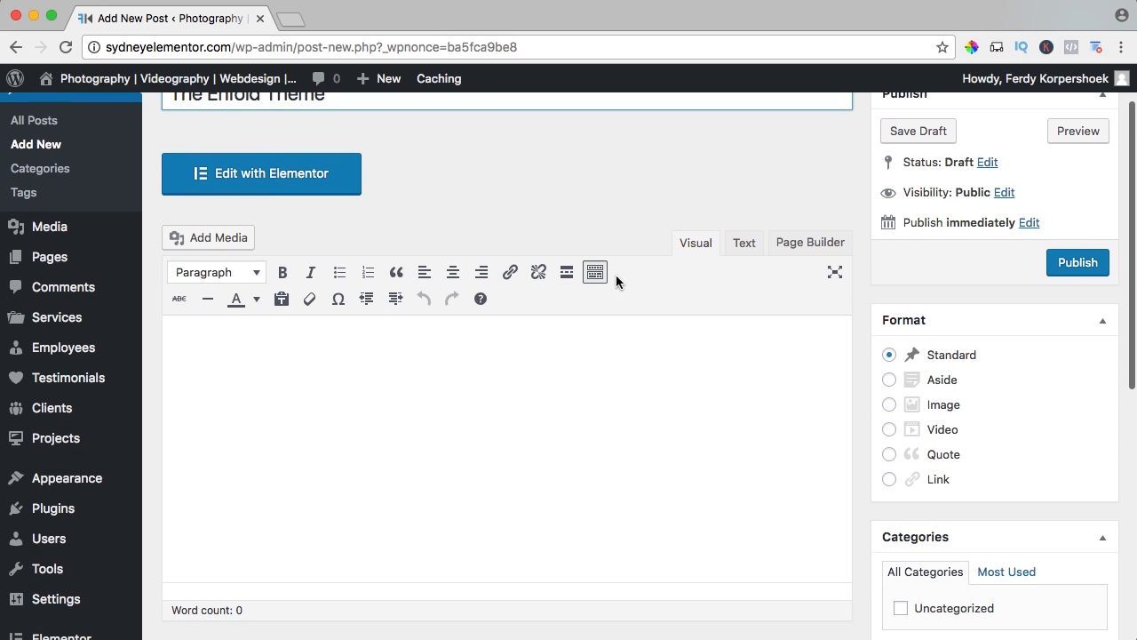
pyautogui.click(380, 405)
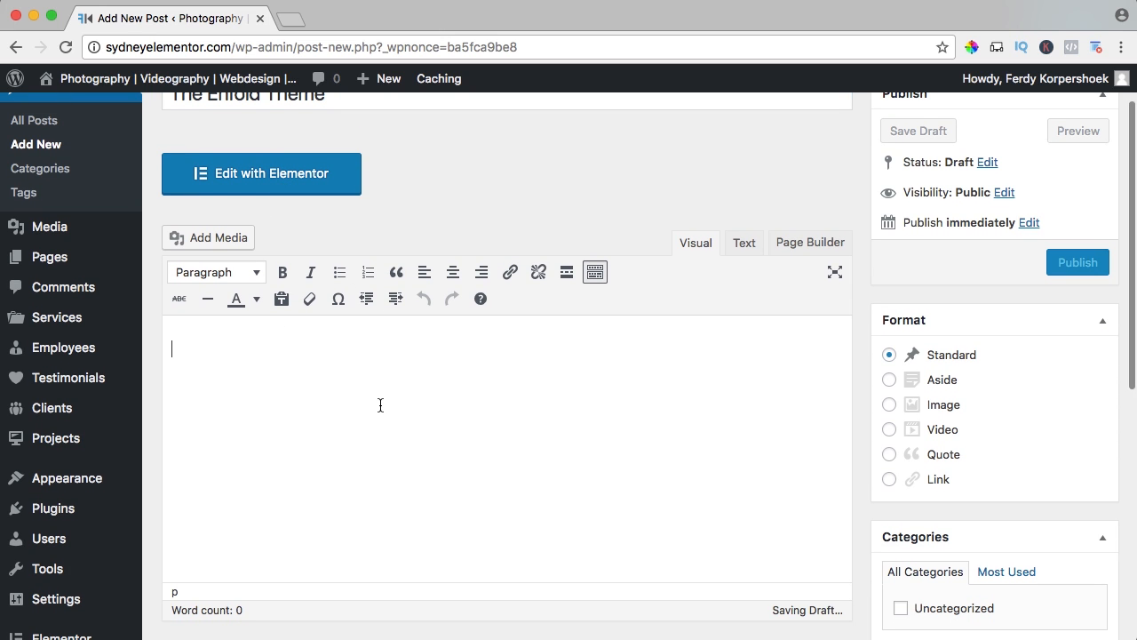
pyautogui.click(745, 244)
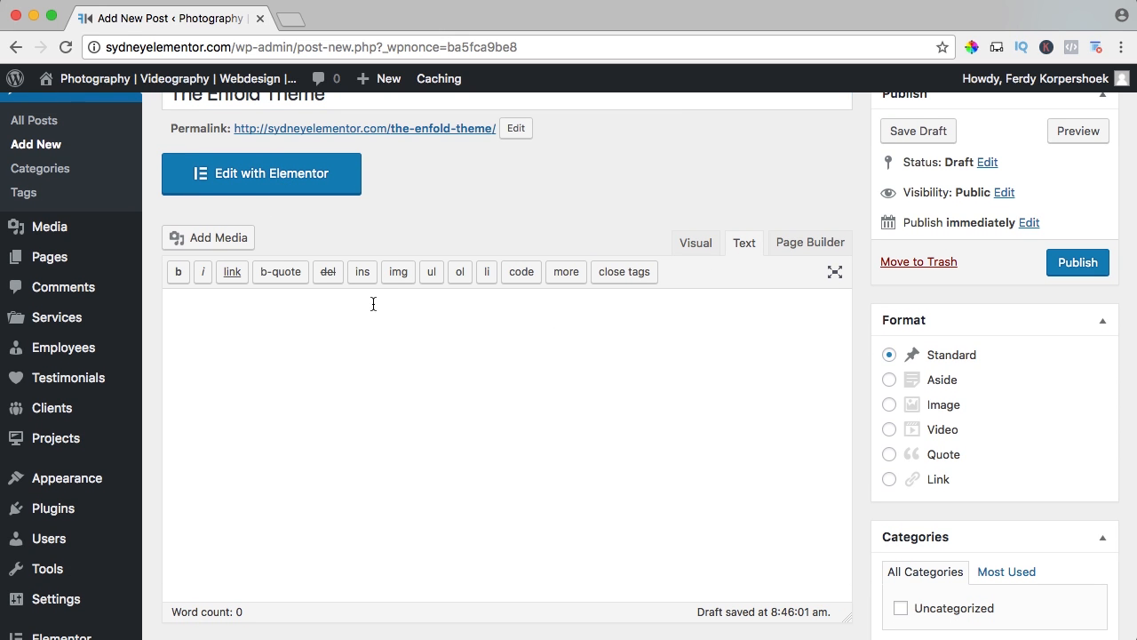
pyautogui.scroll(2, 781, 285)
pyautogui.click(808, 314)
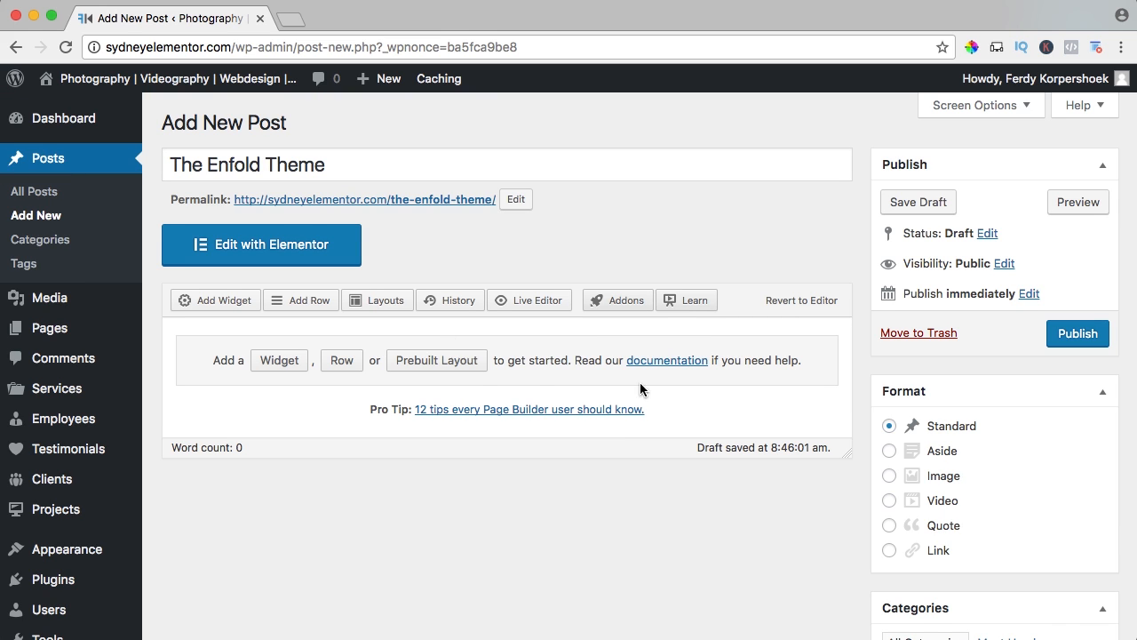
pyautogui.click(817, 306)
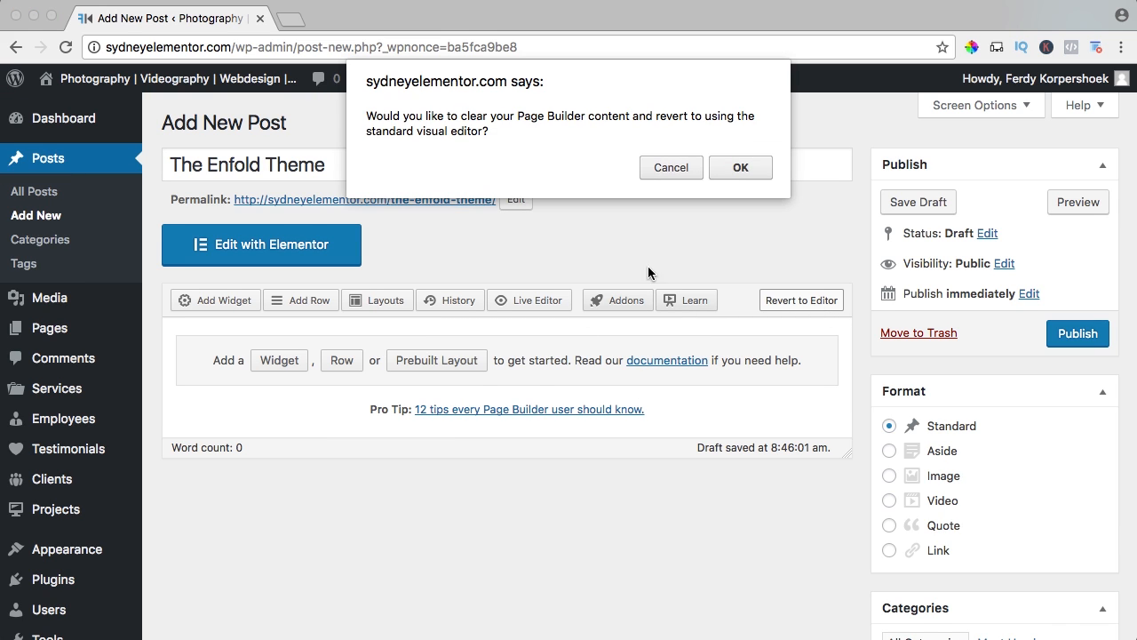
pyautogui.click(737, 168)
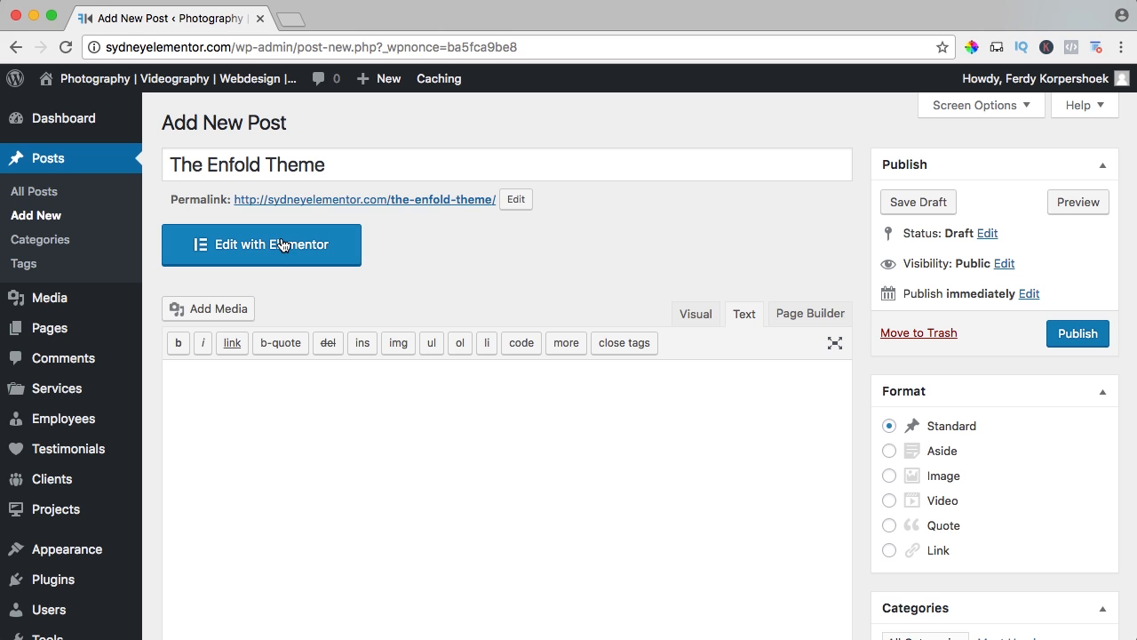
pyautogui.click(677, 314)
# Review the Enfold Theme article text in the post body and the post's category options.
pyautogui.scroll(-3, 578, 275)
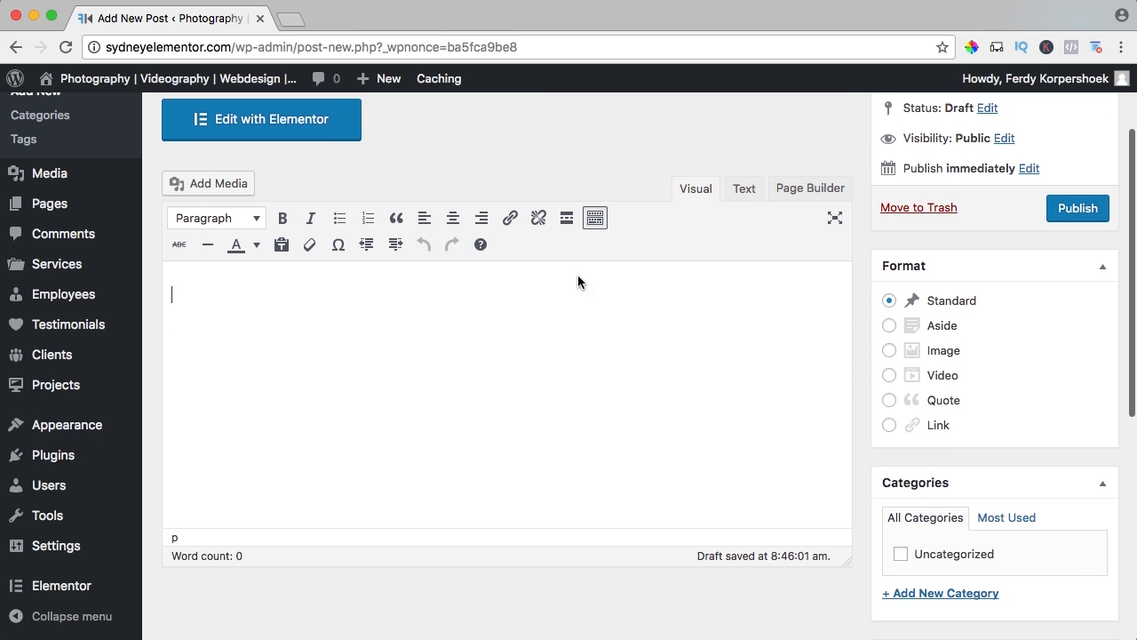
pyautogui.scroll(1, 576, 276)
pyautogui.scroll(-1, 575, 276)
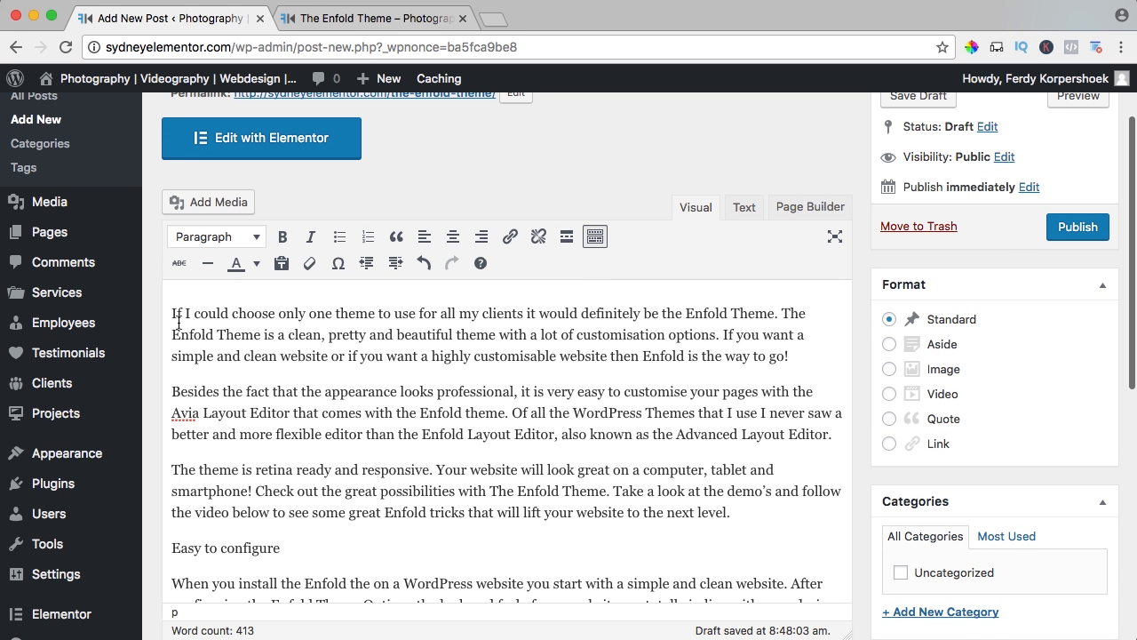
pyautogui.scroll(-5, 183, 315)
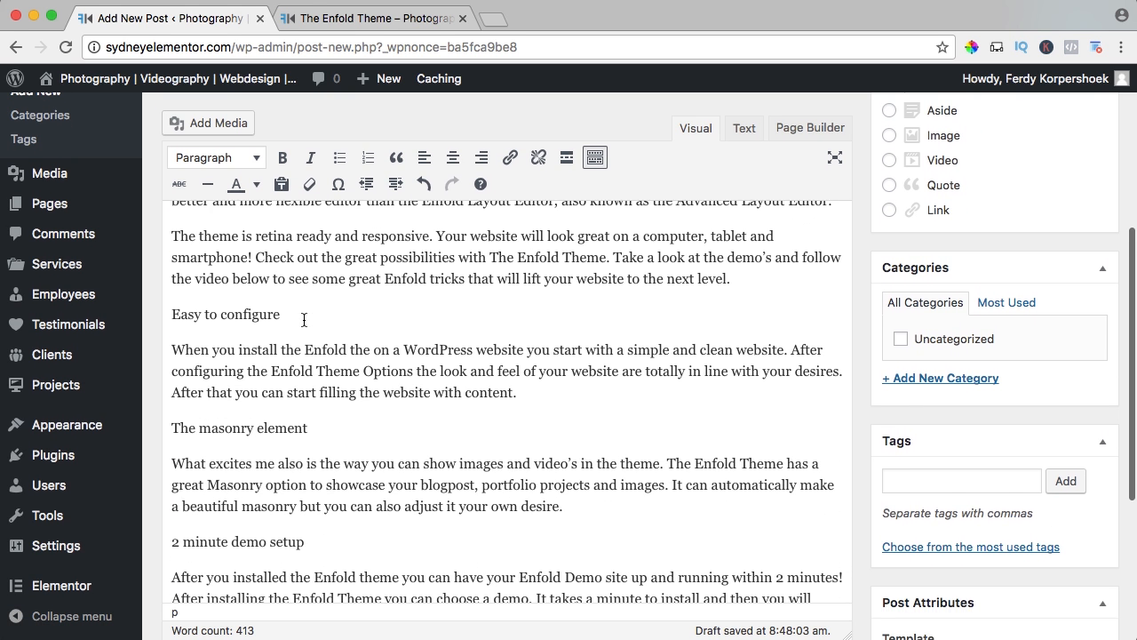
pyautogui.scroll(5, 304, 319)
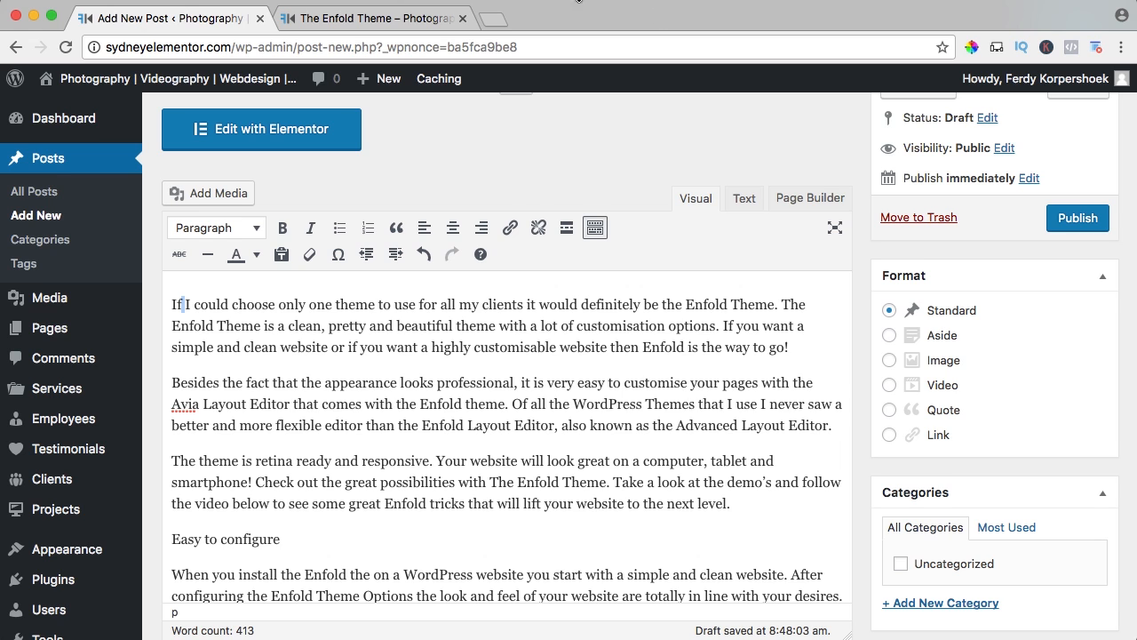
pyautogui.scroll(-1, 857, 235)
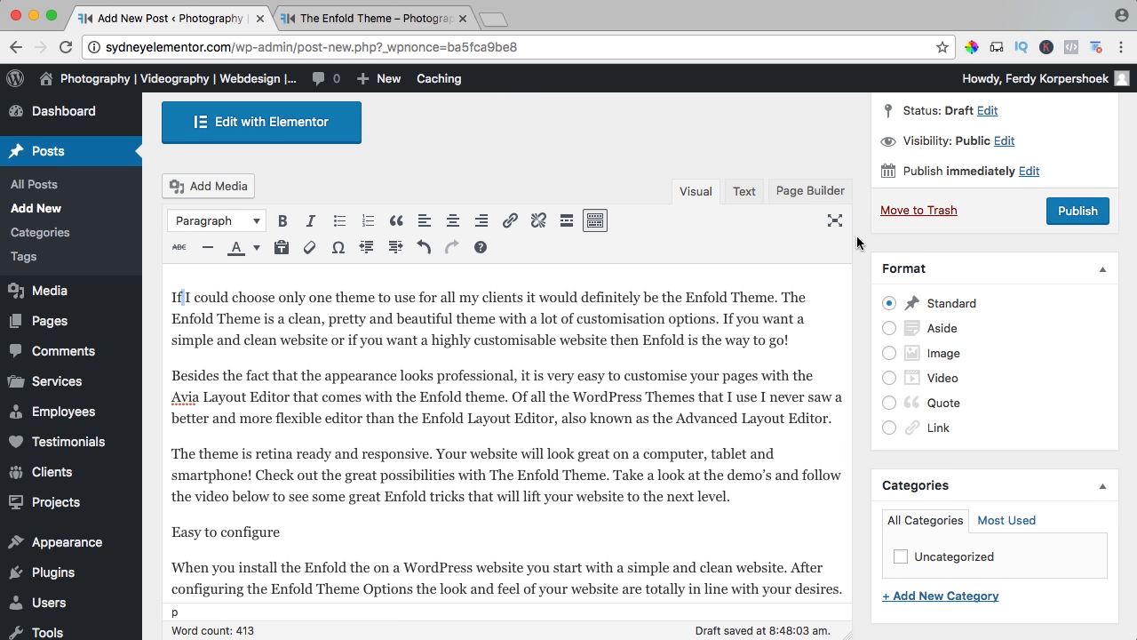
pyautogui.scroll(-5, 856, 236)
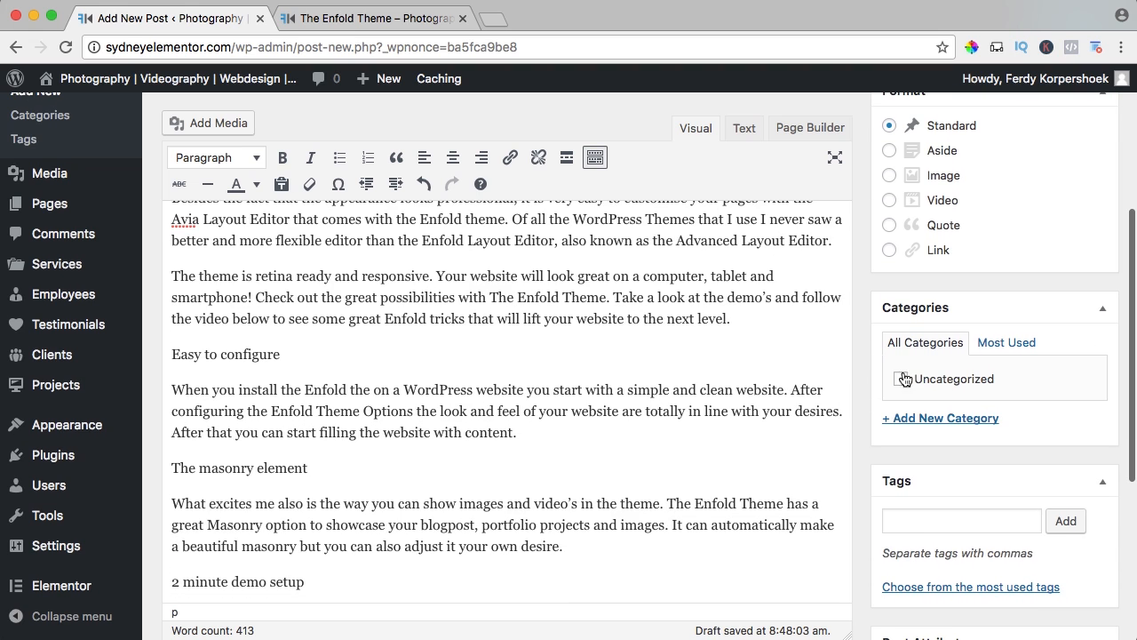
# Create a new post category named "Themes".
pyautogui.scroll(-1, 935, 338)
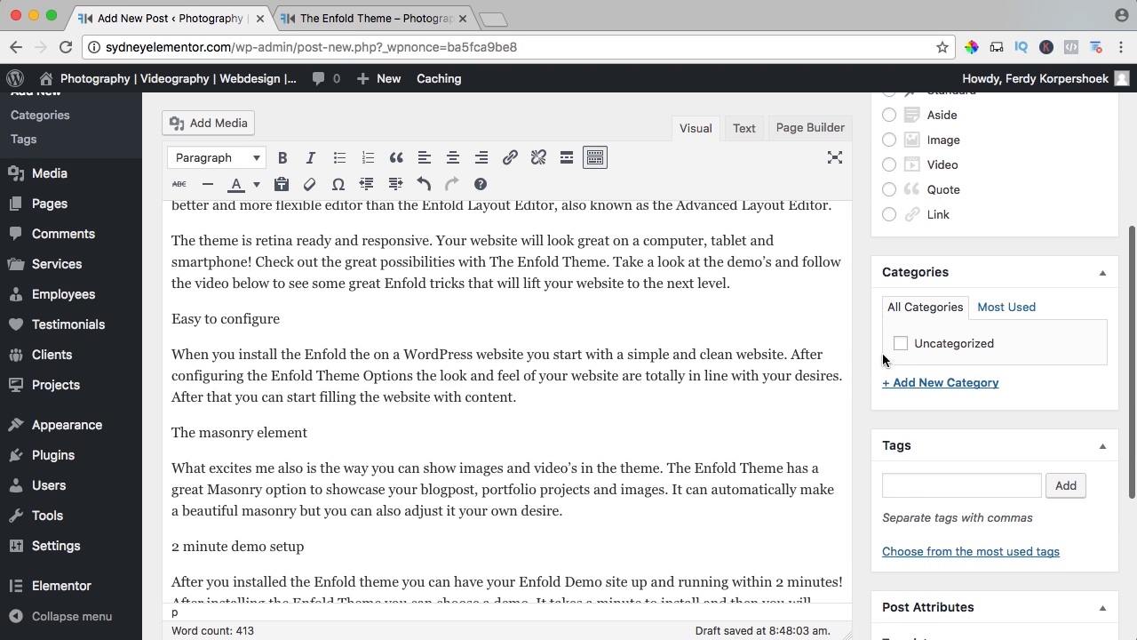
pyautogui.click(933, 384)
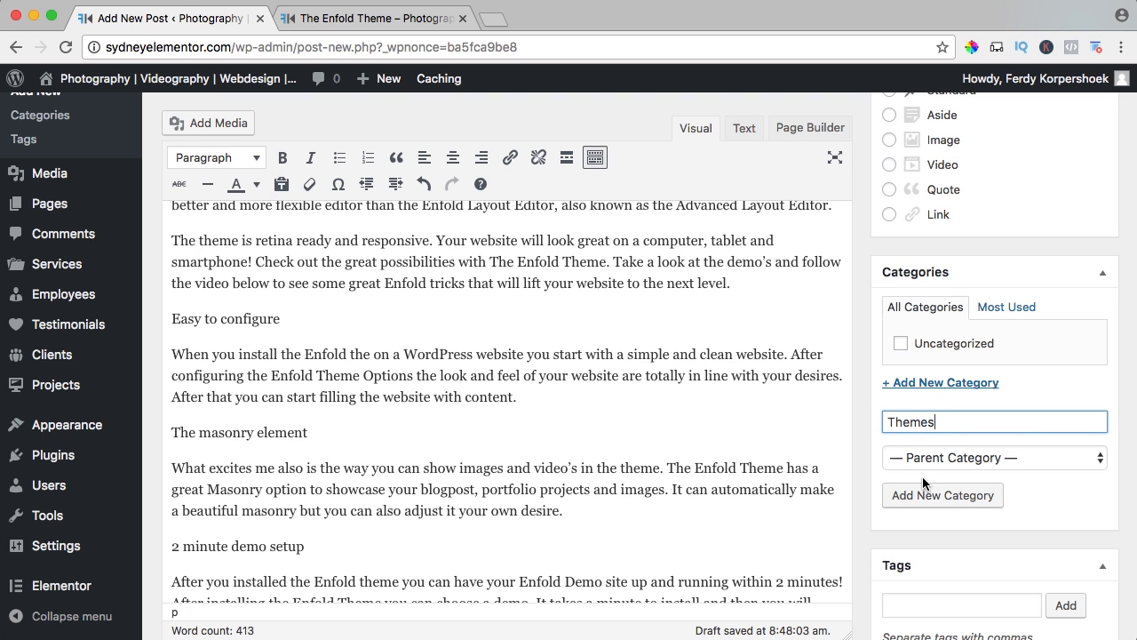
pyautogui.click(943, 495)
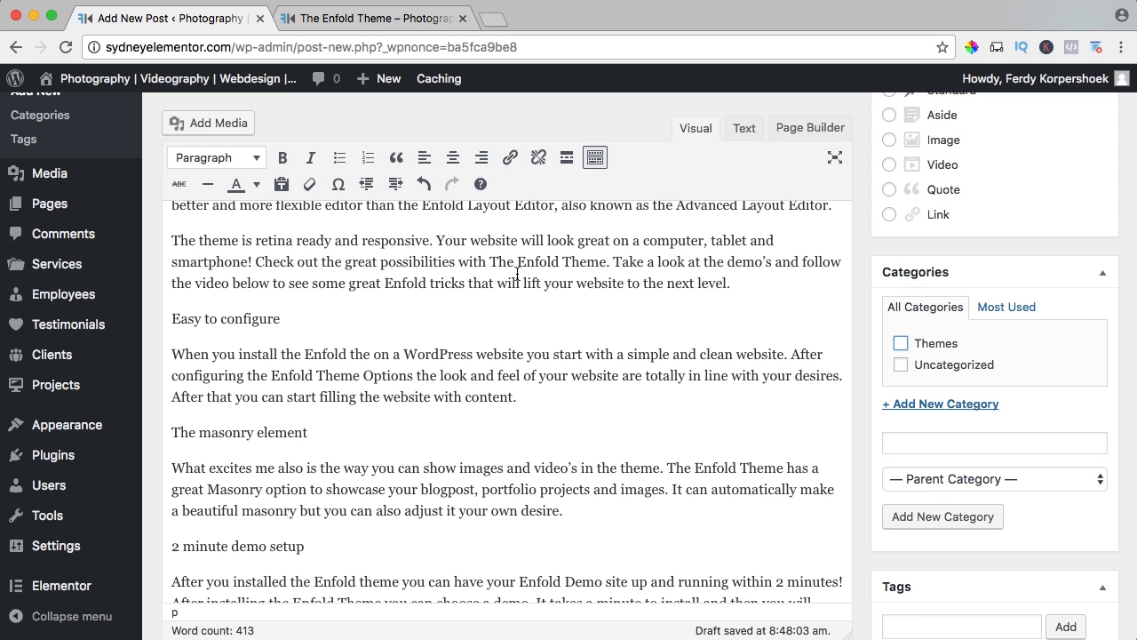
# Create another post category named "Marketing".
pyautogui.click(949, 405)
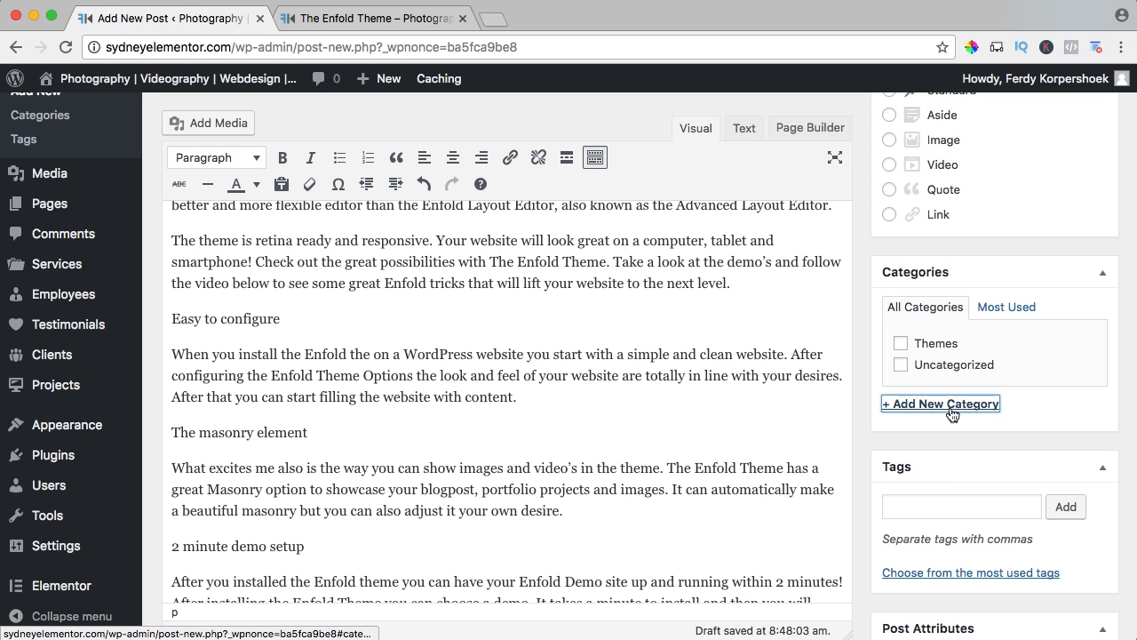
pyautogui.click(941, 404)
pyautogui.write('M')
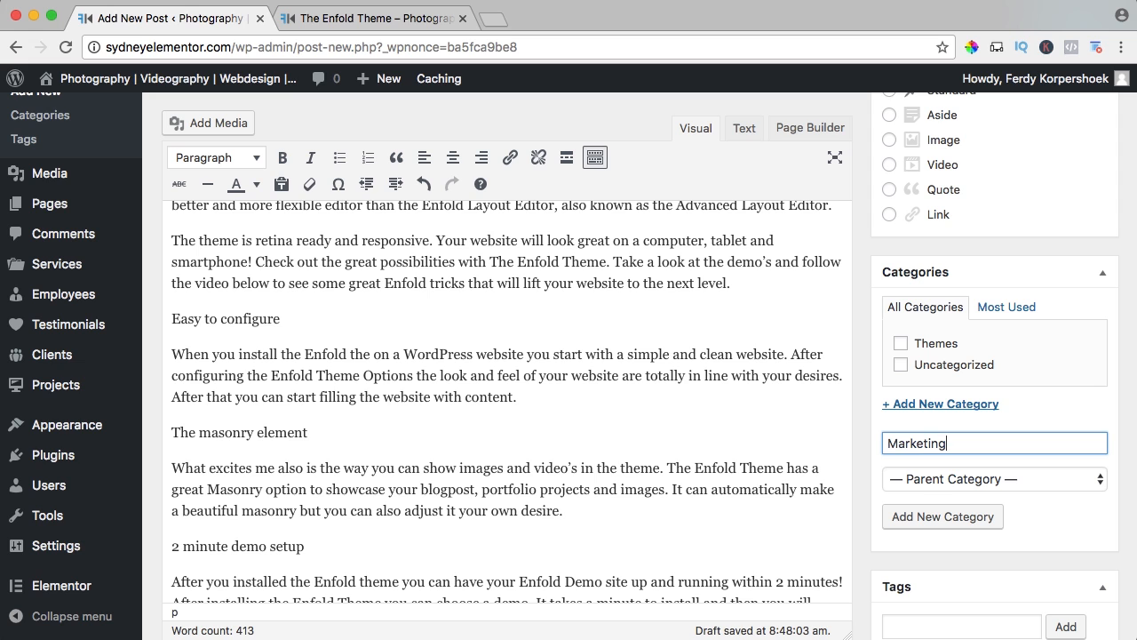
pyautogui.write('arketing')
pyautogui.click(947, 517)
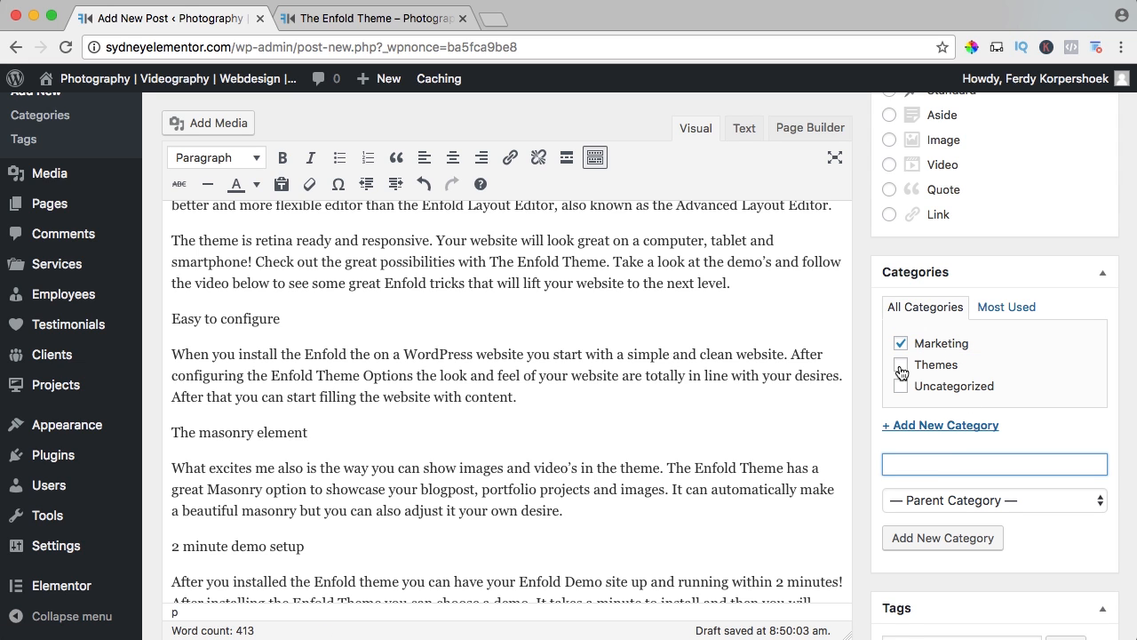
# Tick the Themes category for the post, and clear both the Marketing and Themes categories.
pyautogui.click(901, 365)
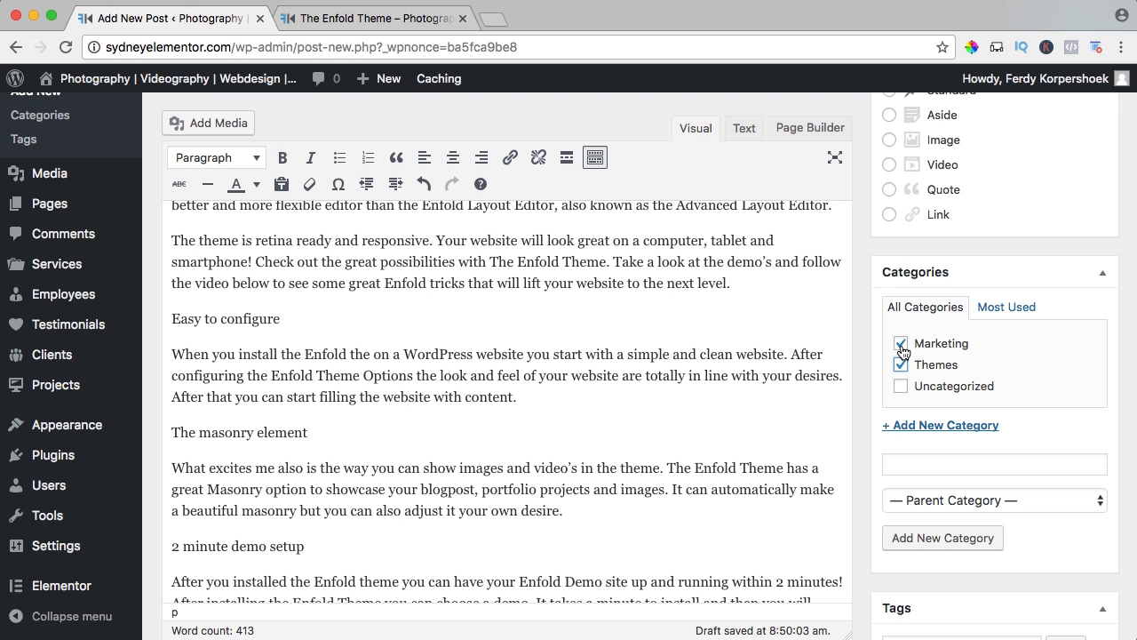
pyautogui.click(900, 344)
pyautogui.click(900, 365)
# Create a "Wordpress Themes" category with Themes as its parent, and publish the post.
pyautogui.click(933, 462)
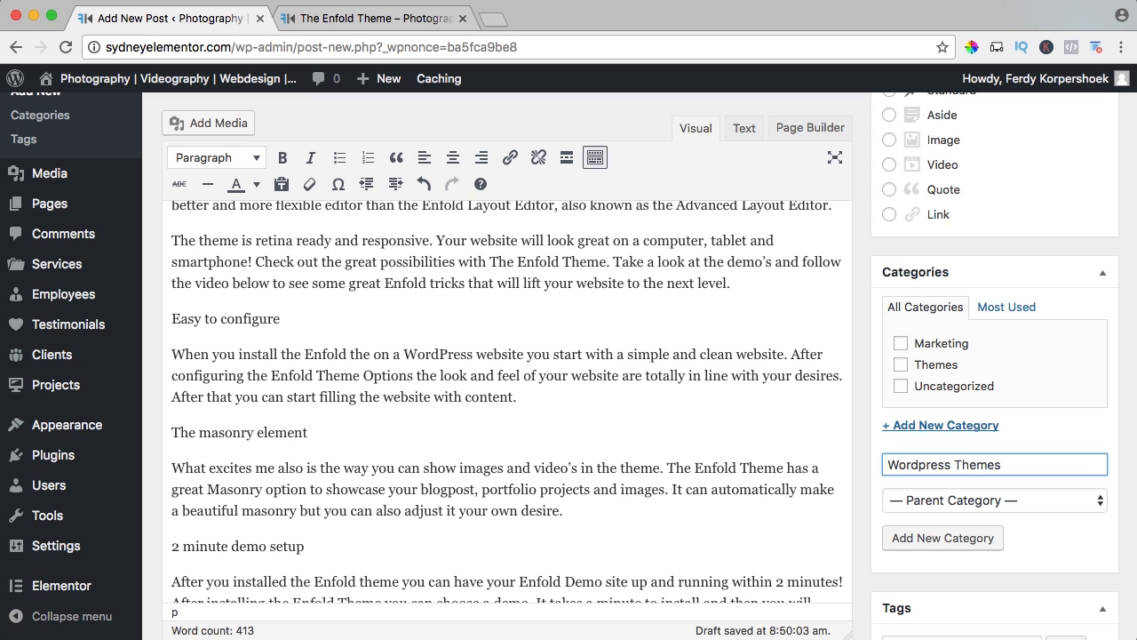
pyautogui.click(918, 500)
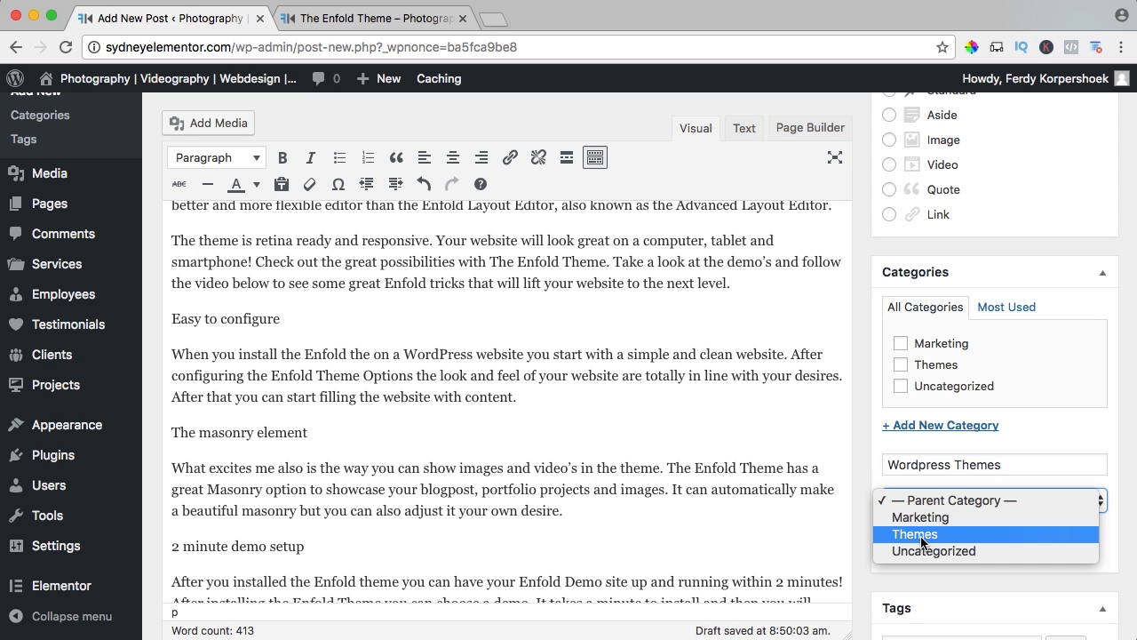
pyautogui.click(922, 535)
pyautogui.click(923, 543)
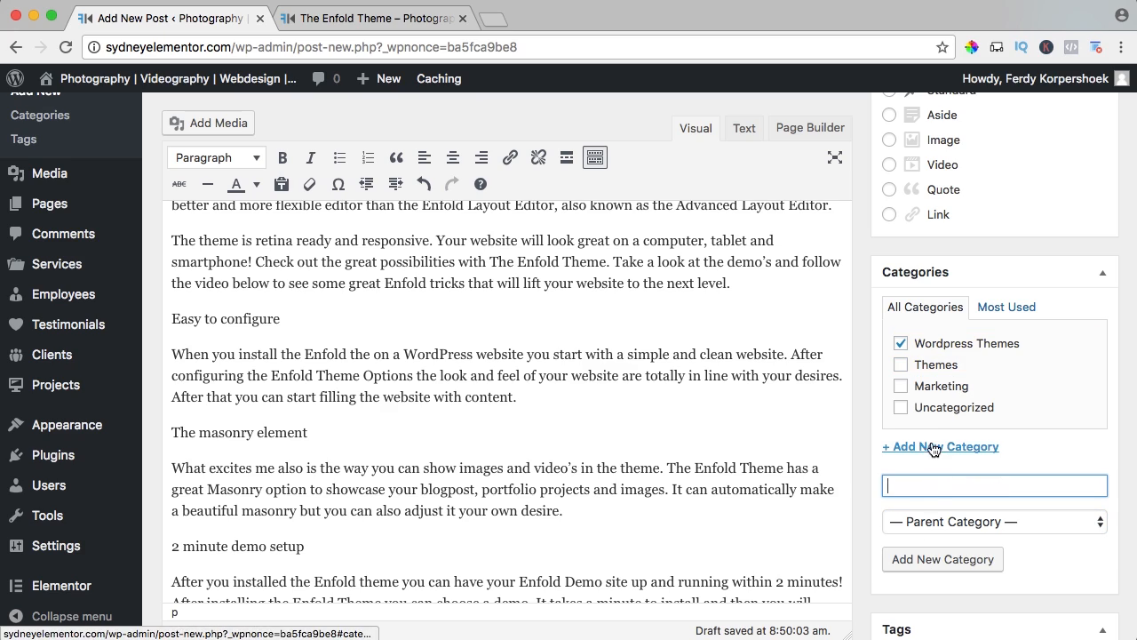
pyautogui.scroll(5, 889, 444)
pyautogui.click(1065, 251)
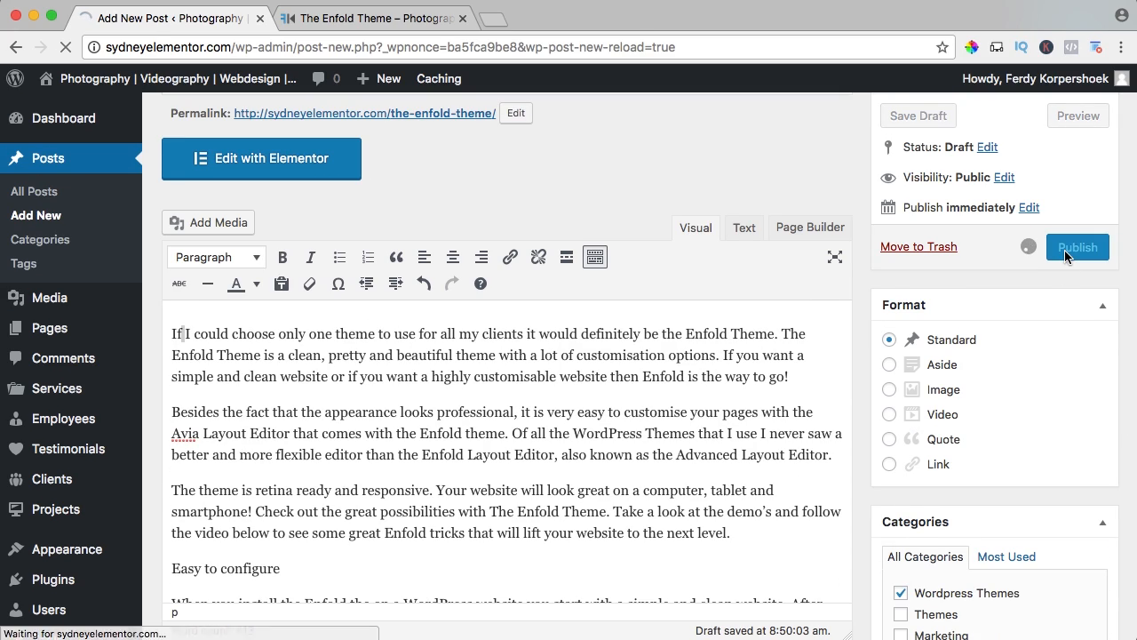
# Add the tags Wordpress, Themes, Enfold and Marketing to the post.
pyautogui.scroll(-5, 860, 285)
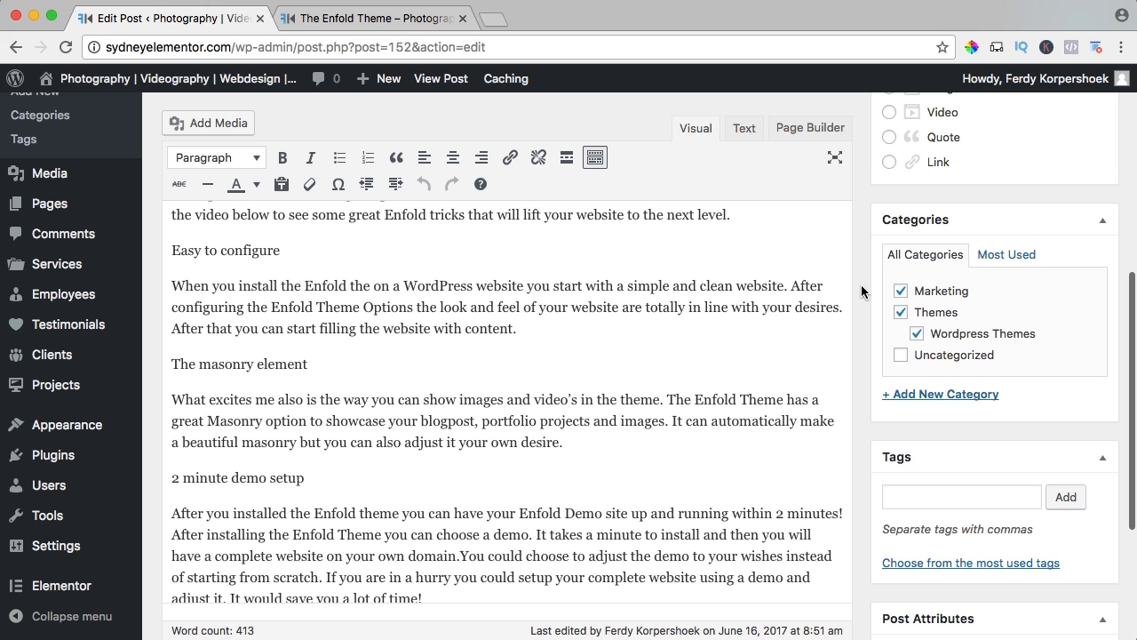
pyautogui.scroll(-3, 861, 292)
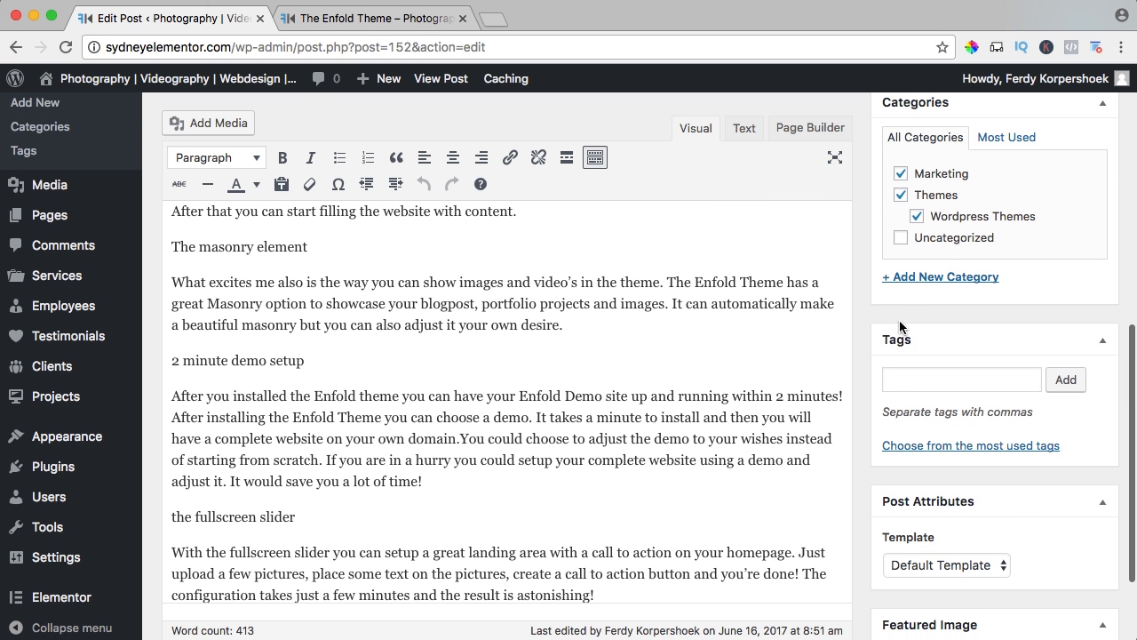
pyautogui.click(914, 380)
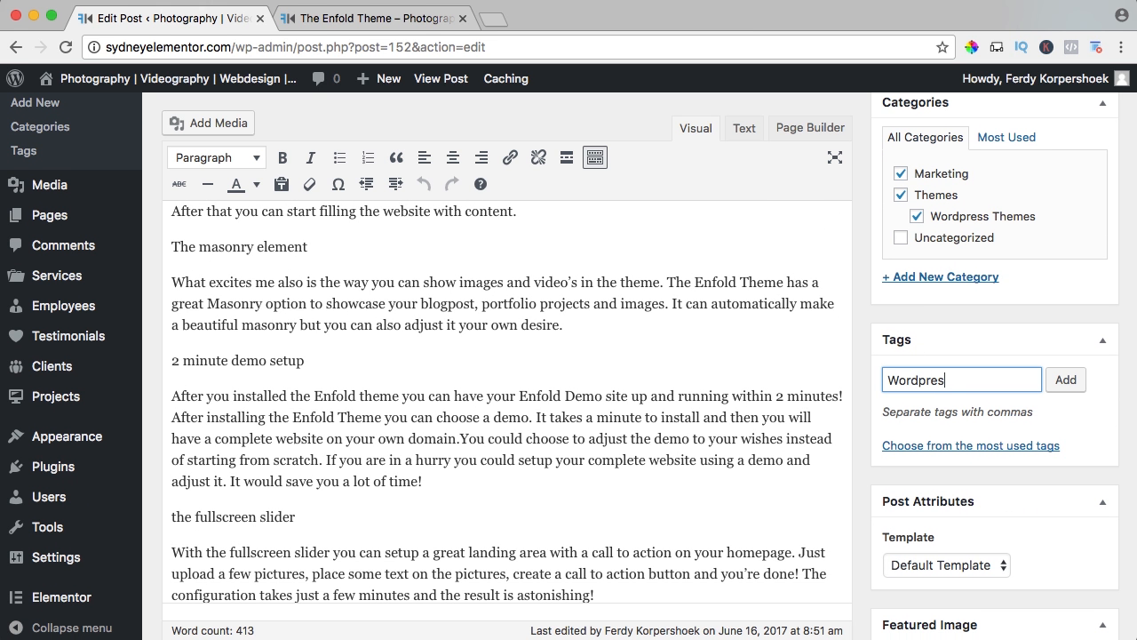
pyautogui.press('Return')
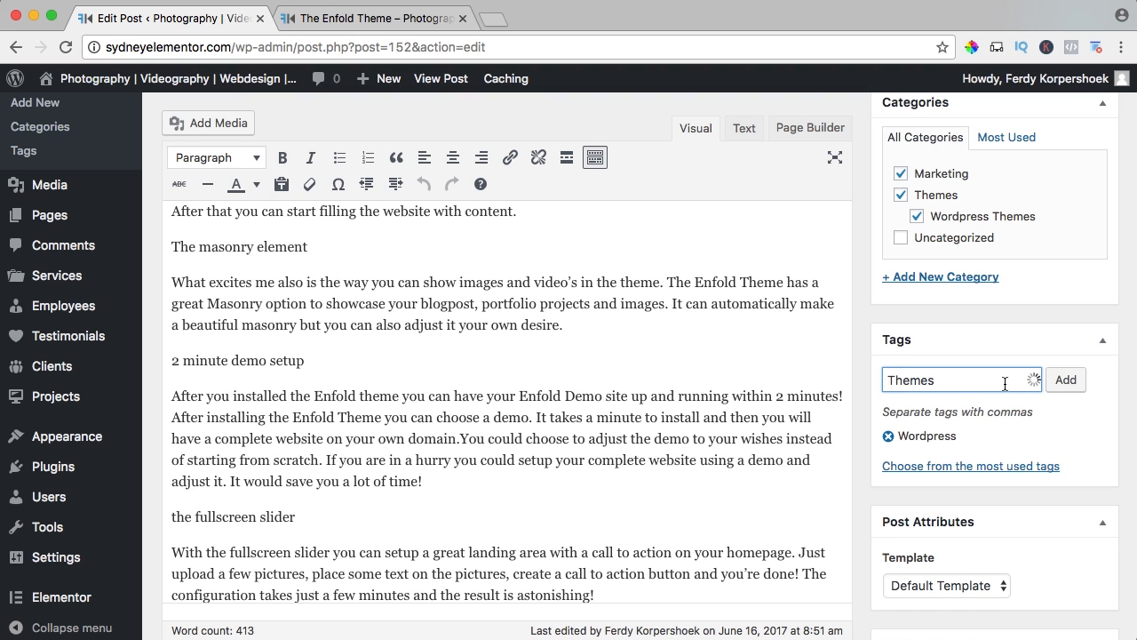
pyautogui.click(1065, 382)
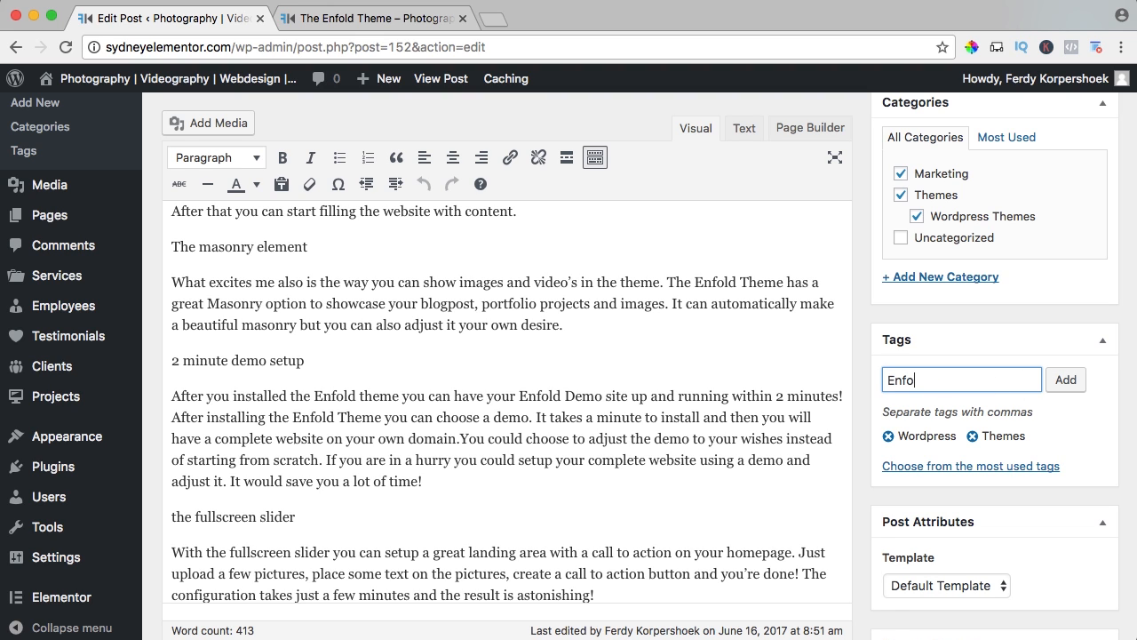
pyautogui.click(1048, 388)
pyautogui.click(1065, 380)
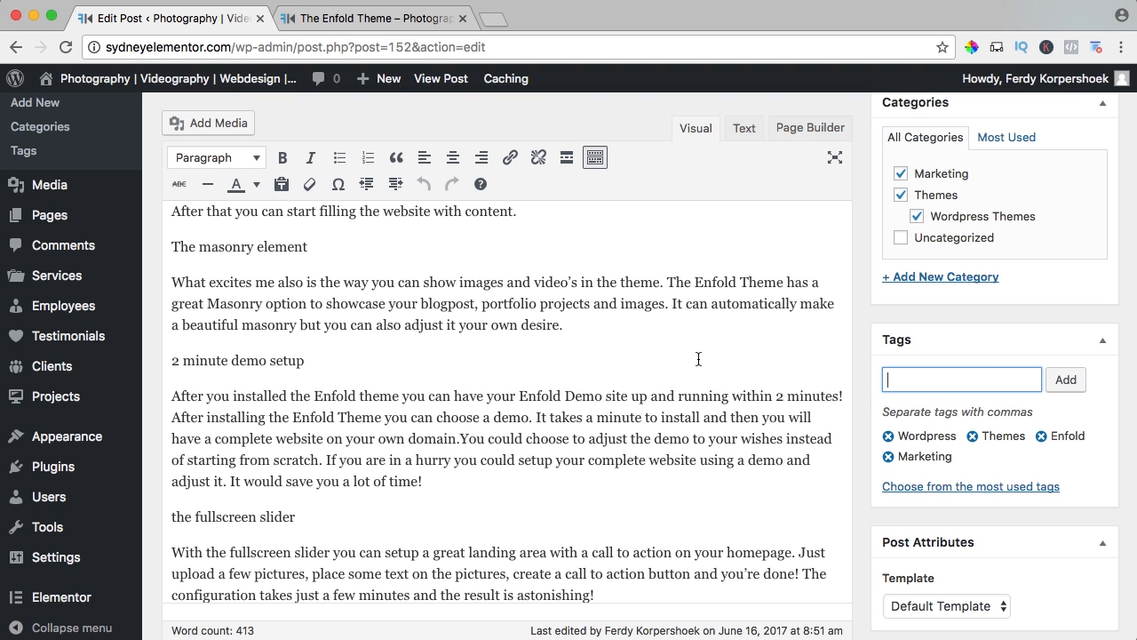
# Upload Wordpress-Enfold-Theme.jpg from the 03. Blog > The Enfold Theme folder for the post's featured image.
pyautogui.scroll(-5, 851, 360)
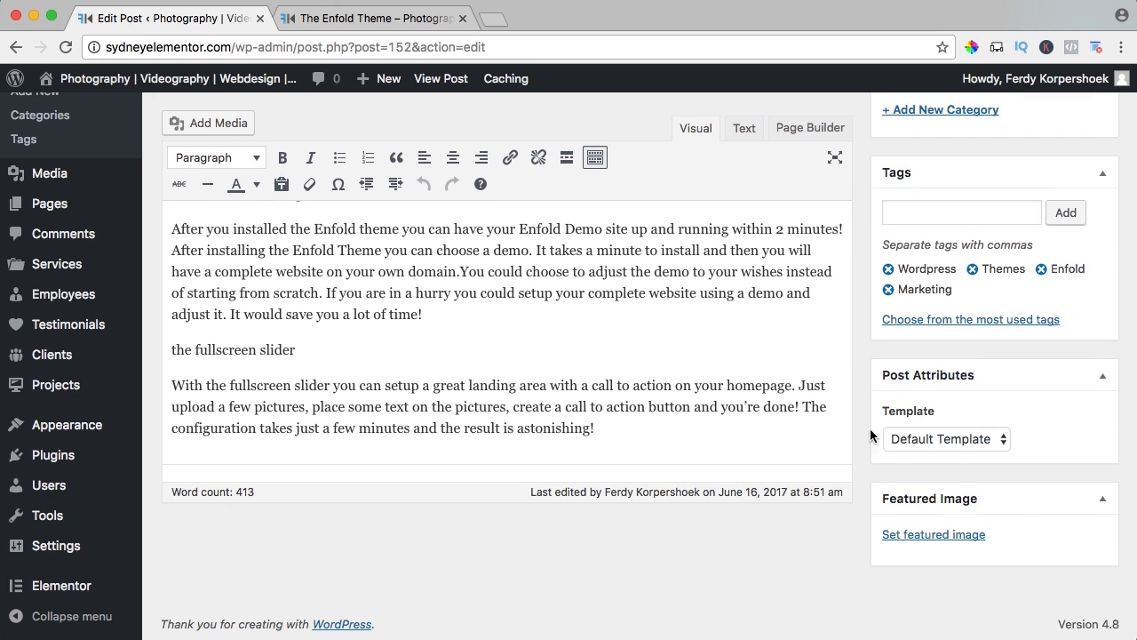
pyautogui.click(915, 537)
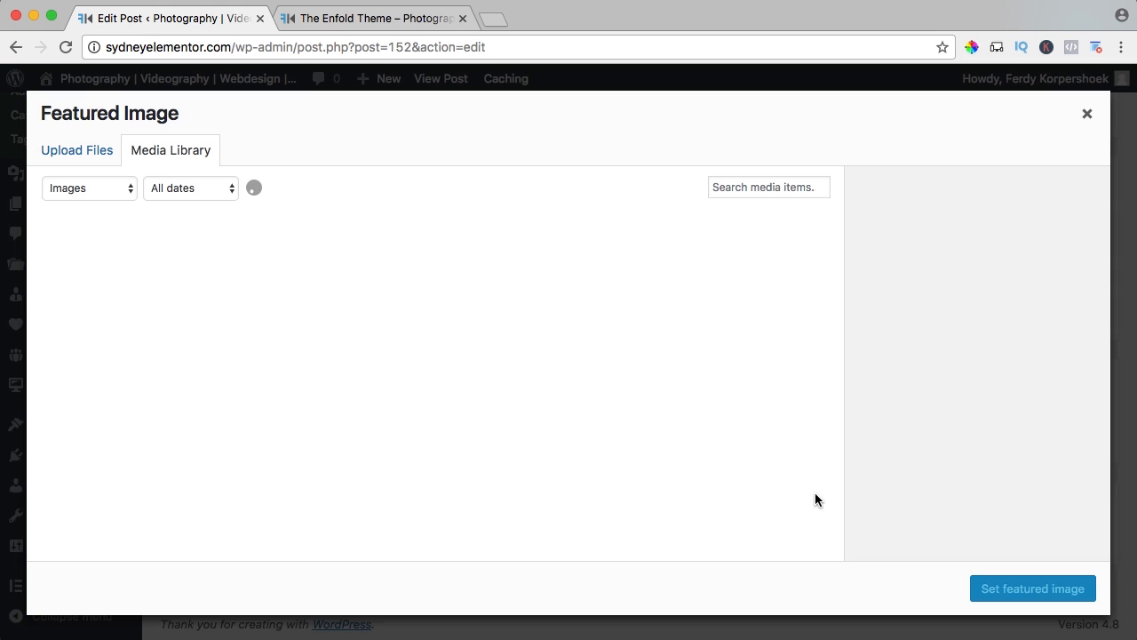
pyautogui.click(77, 153)
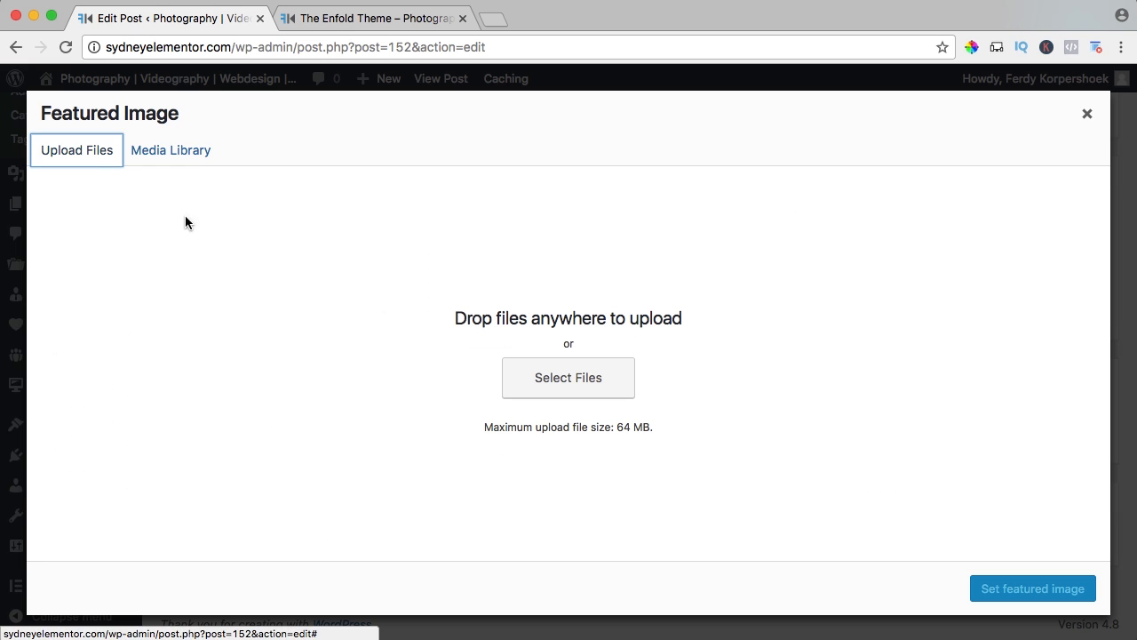
pyautogui.click(568, 382)
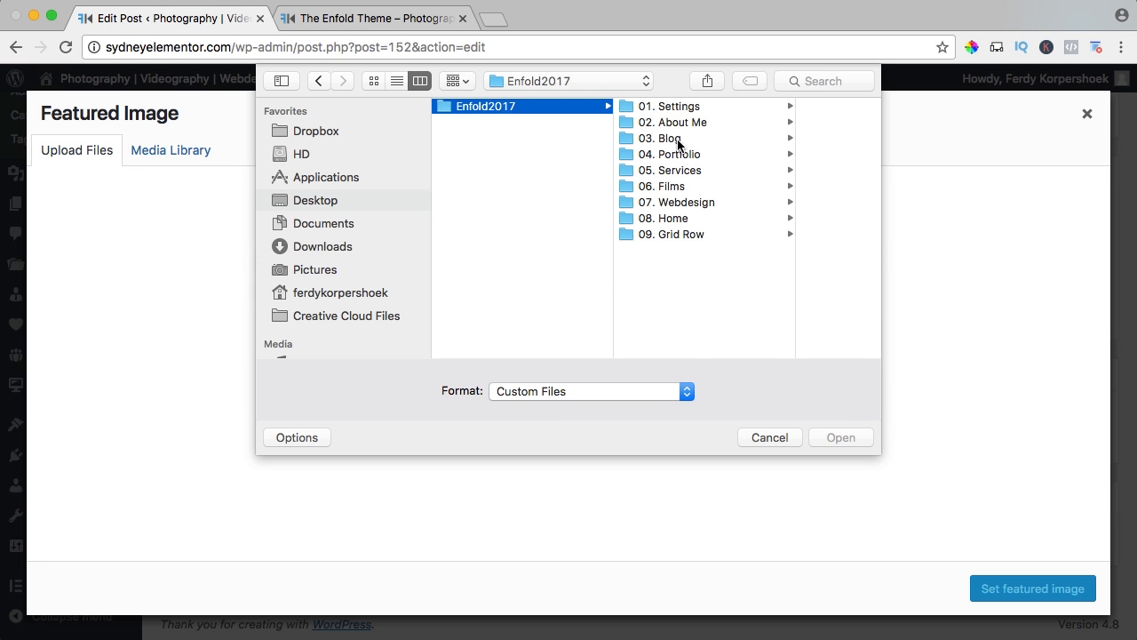
pyautogui.click(675, 140)
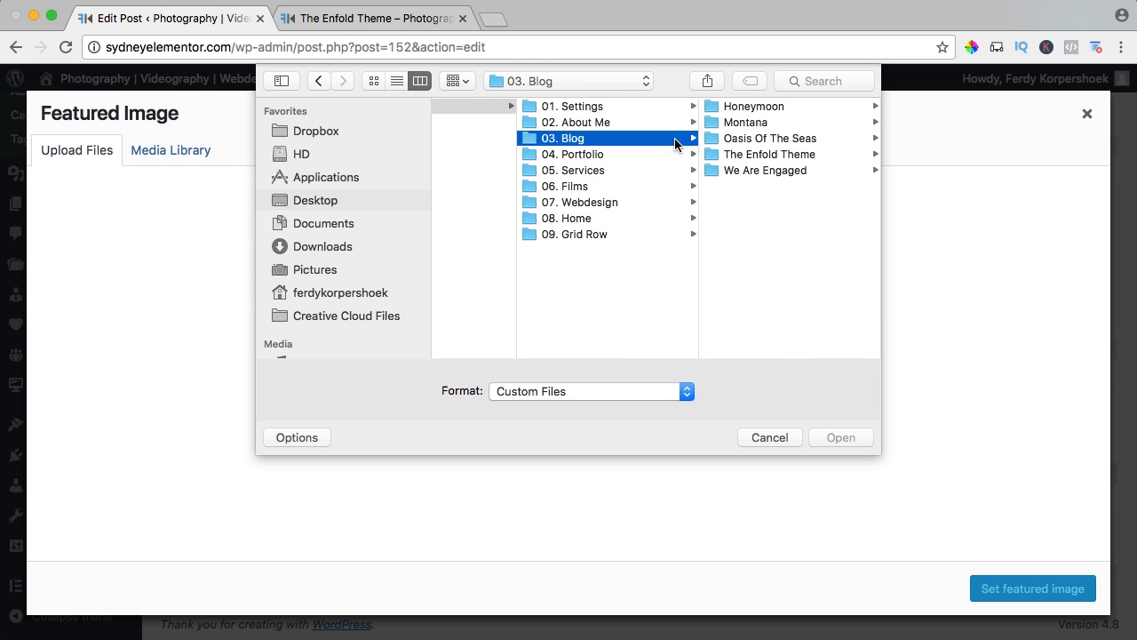
pyautogui.click(757, 155)
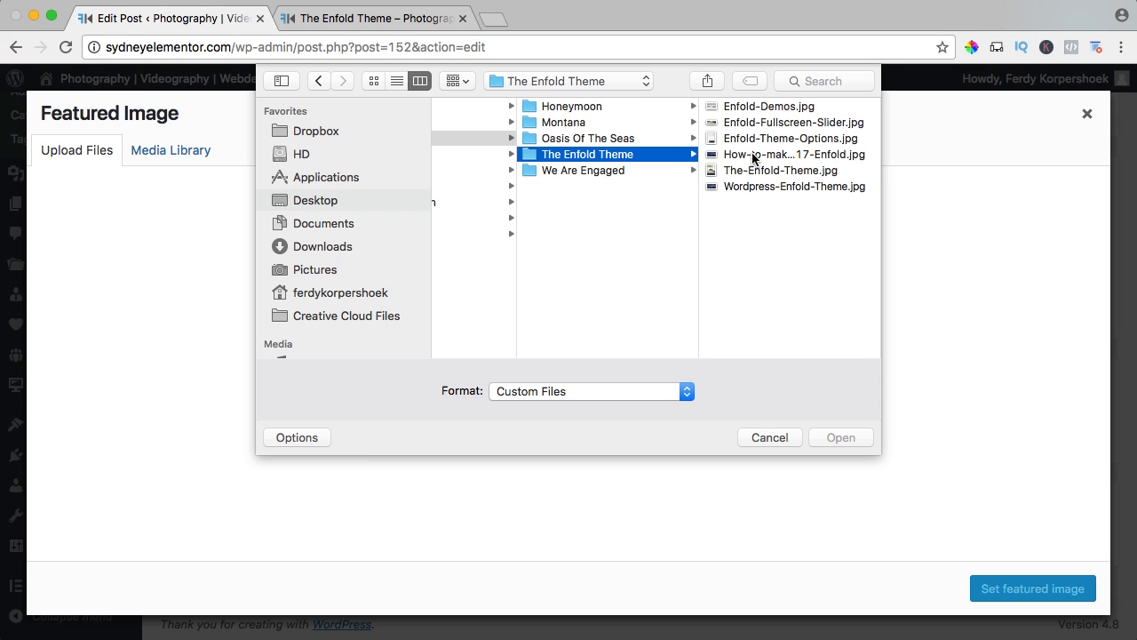
pyautogui.click(694, 189)
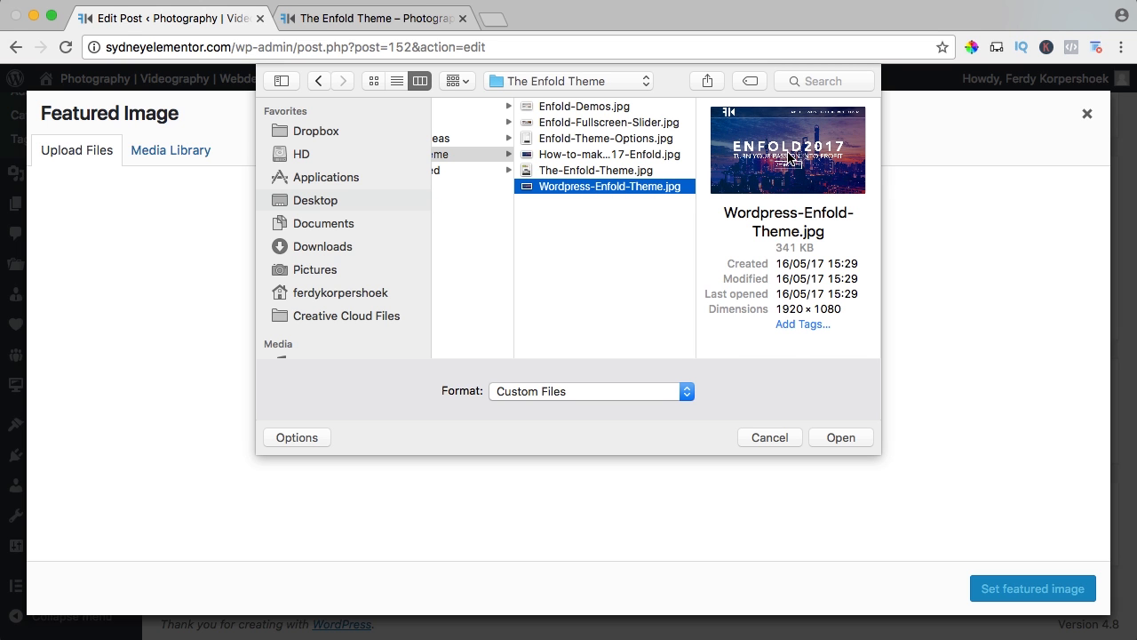
pyautogui.click(854, 438)
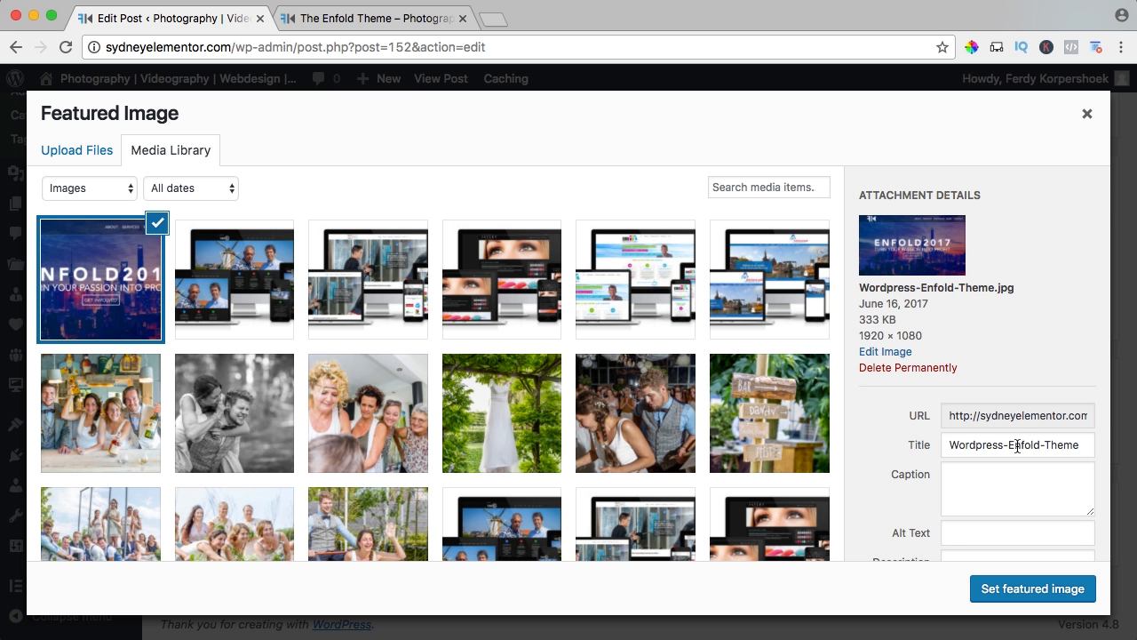
# Remove the hyphens from the uploaded image's title and copy the title into its alt text.
pyautogui.click(1014, 445)
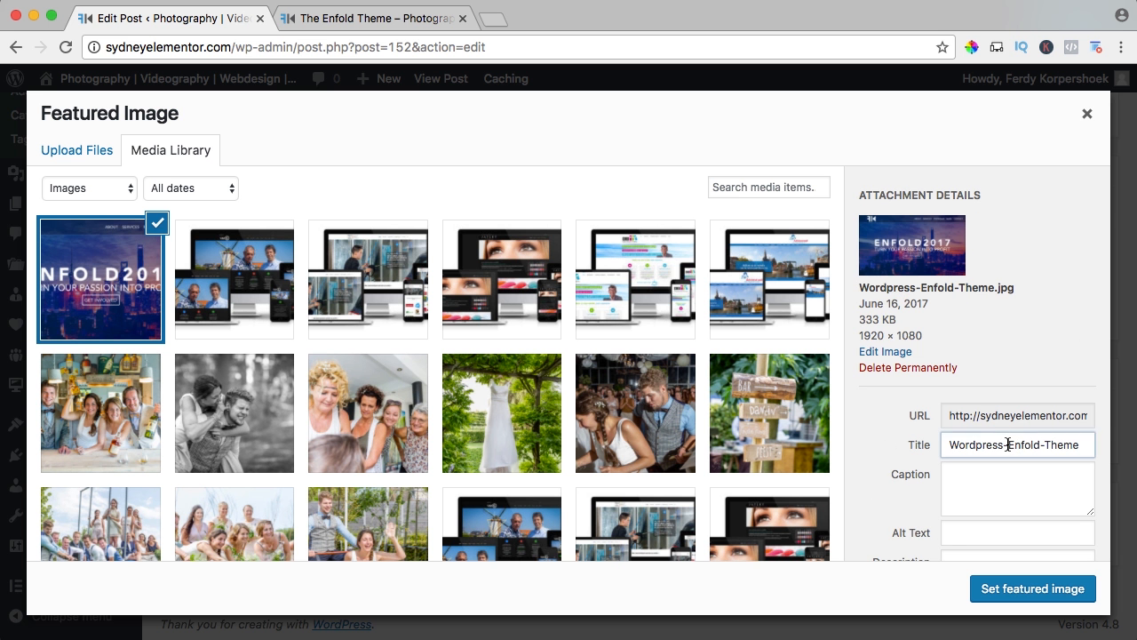
pyautogui.press('BackSpace')
pyautogui.click(1043, 446)
pyautogui.press('BackSpace')
pyautogui.press('super+a')
pyautogui.press('super+c')
pyautogui.press('Tab')
pyautogui.press('Tab')
pyautogui.press('super+v')
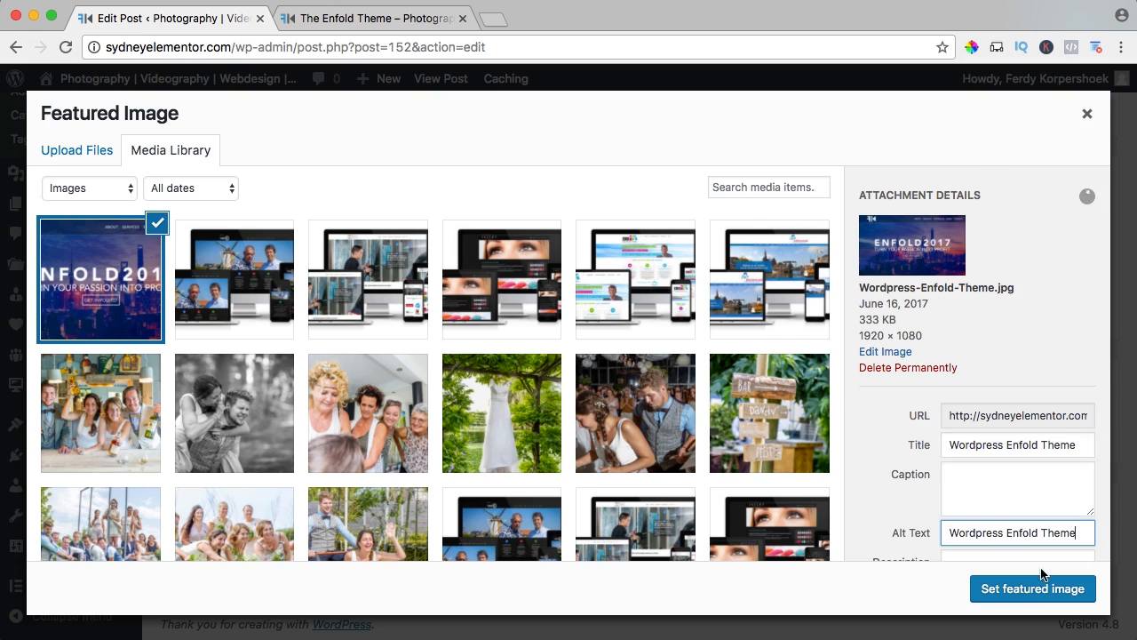
# Set the uploaded image as the post's featured image and update the post.
pyautogui.click(1041, 583)
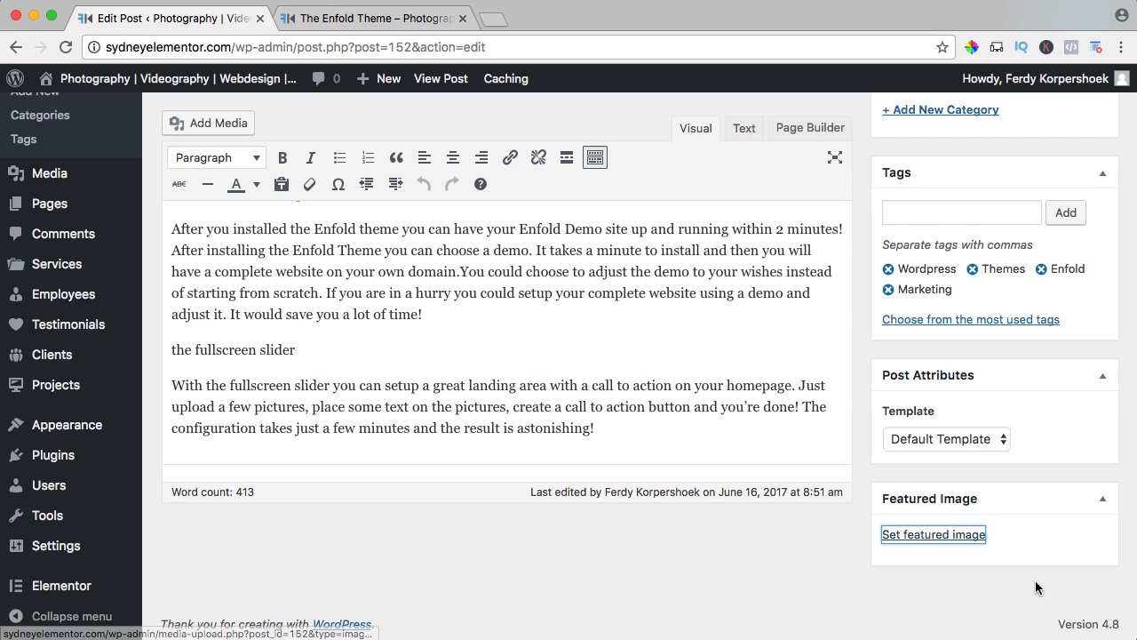
pyautogui.scroll(5, 858, 422)
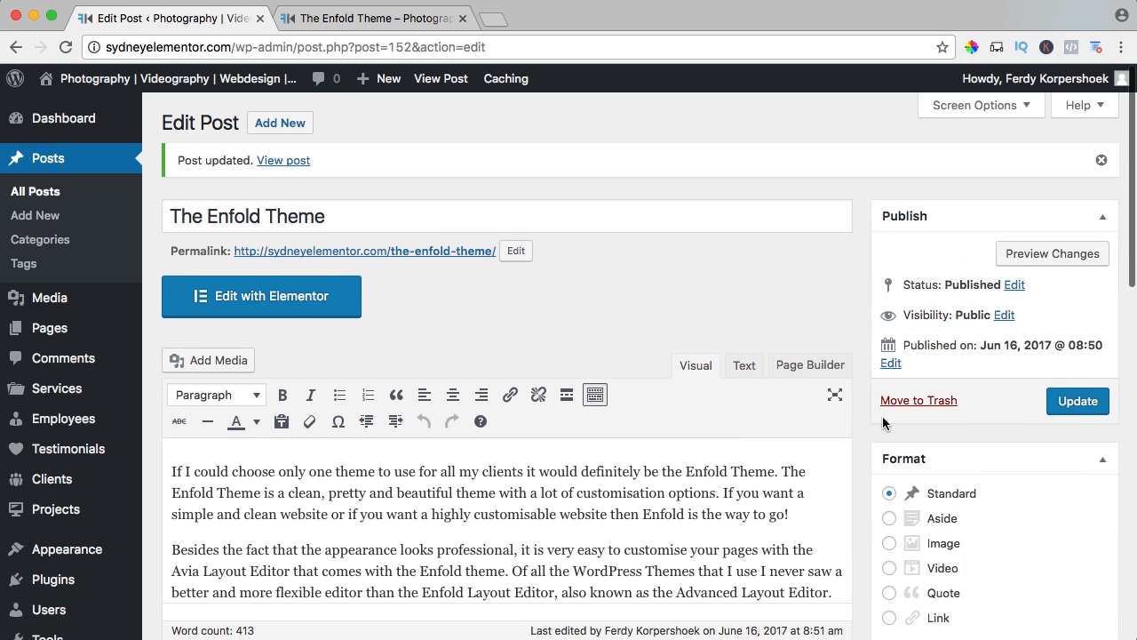
pyautogui.click(1079, 403)
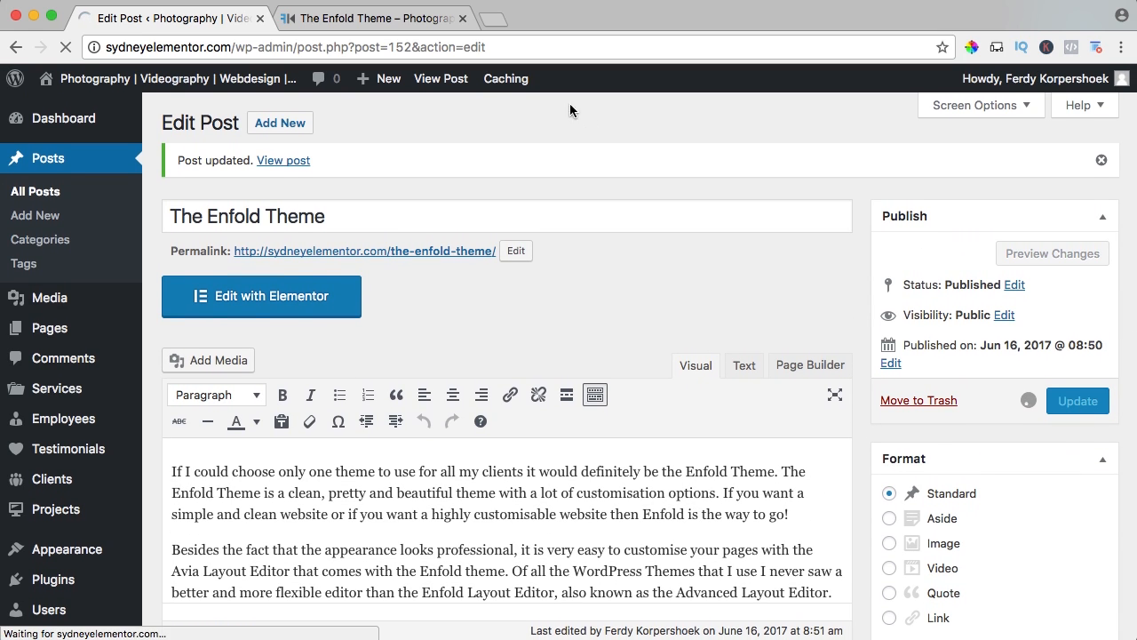
# Close the old post preview, open the live site in a new tab, and check its Blog page content and sidebar.
pyautogui.click(462, 19)
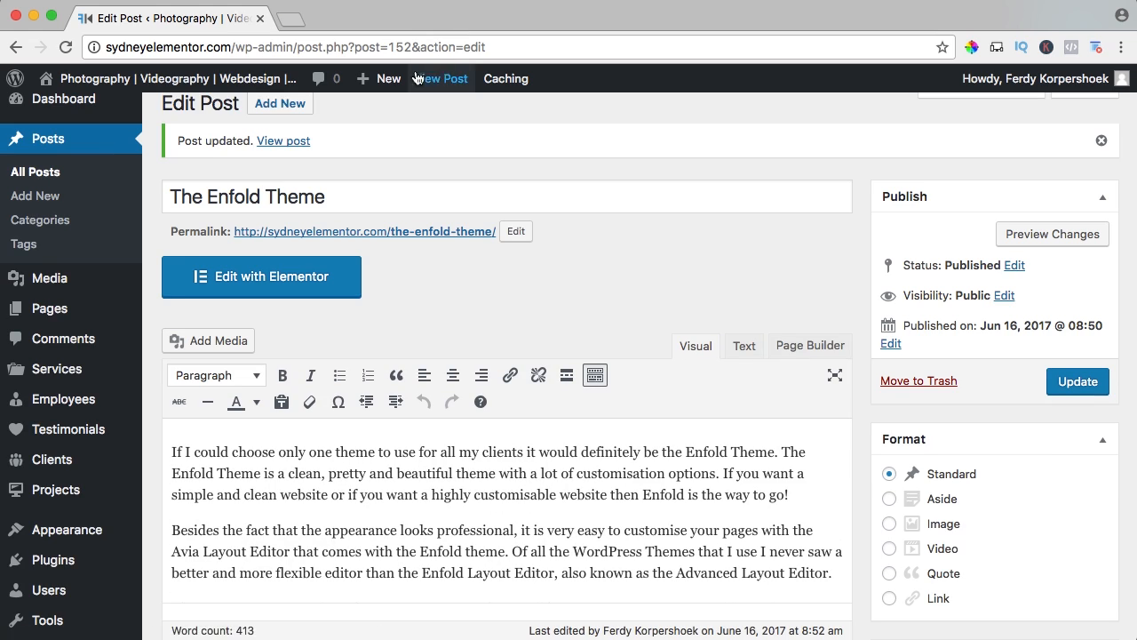
pyautogui.keyDown('super'); pyautogui.click(200, 81); pyautogui.keyUp('super')
pyautogui.click(338, 21)
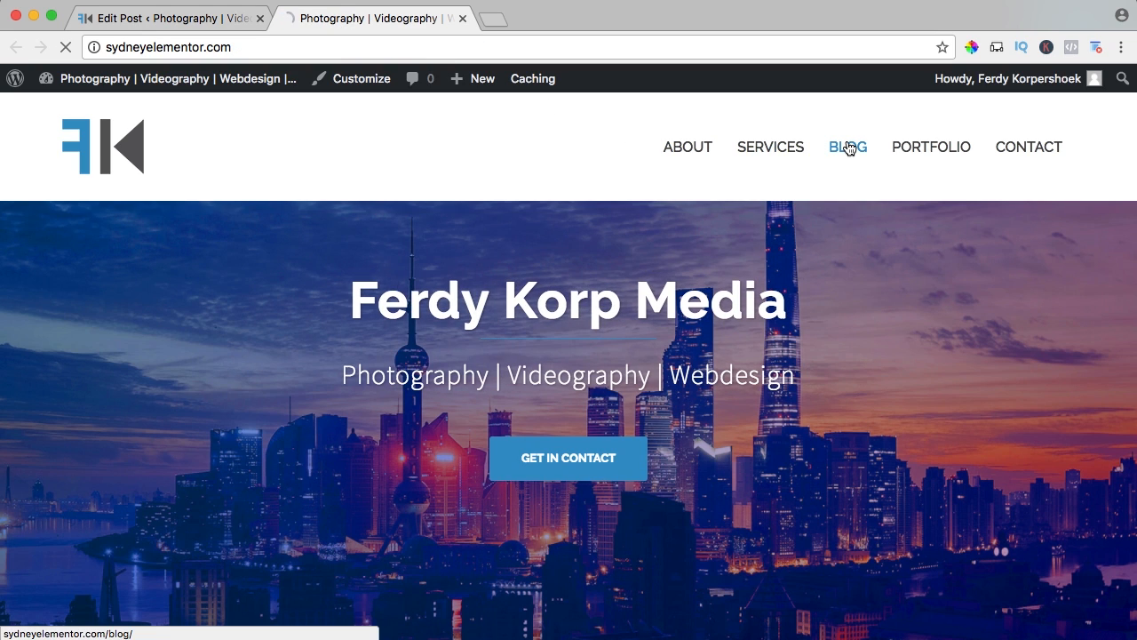
pyautogui.click(848, 148)
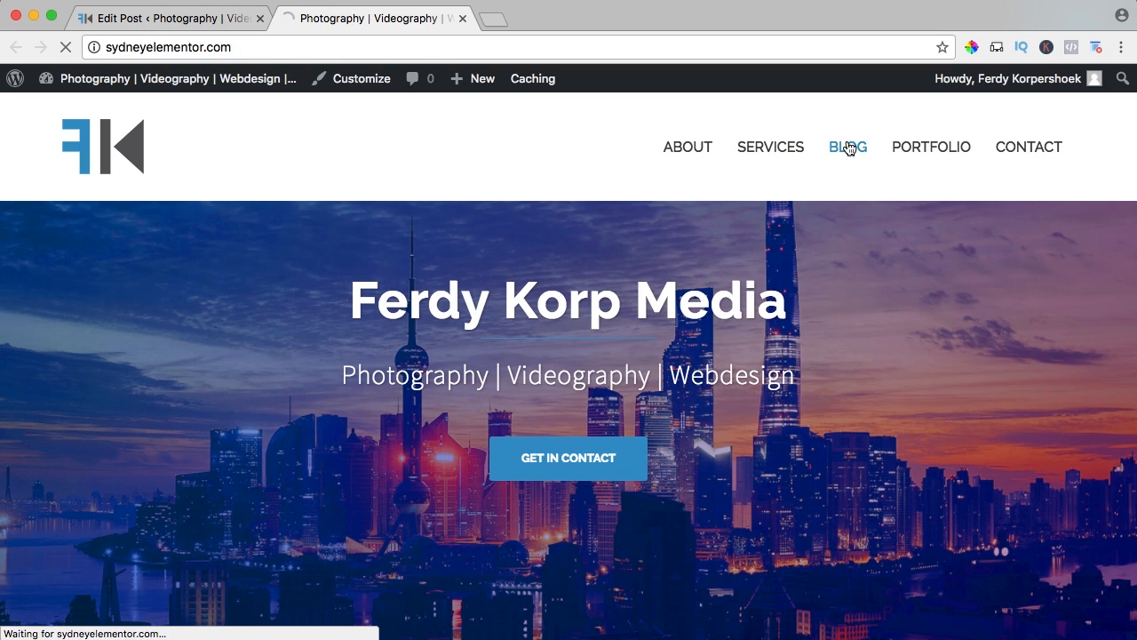
pyautogui.scroll(-5, 452, 274)
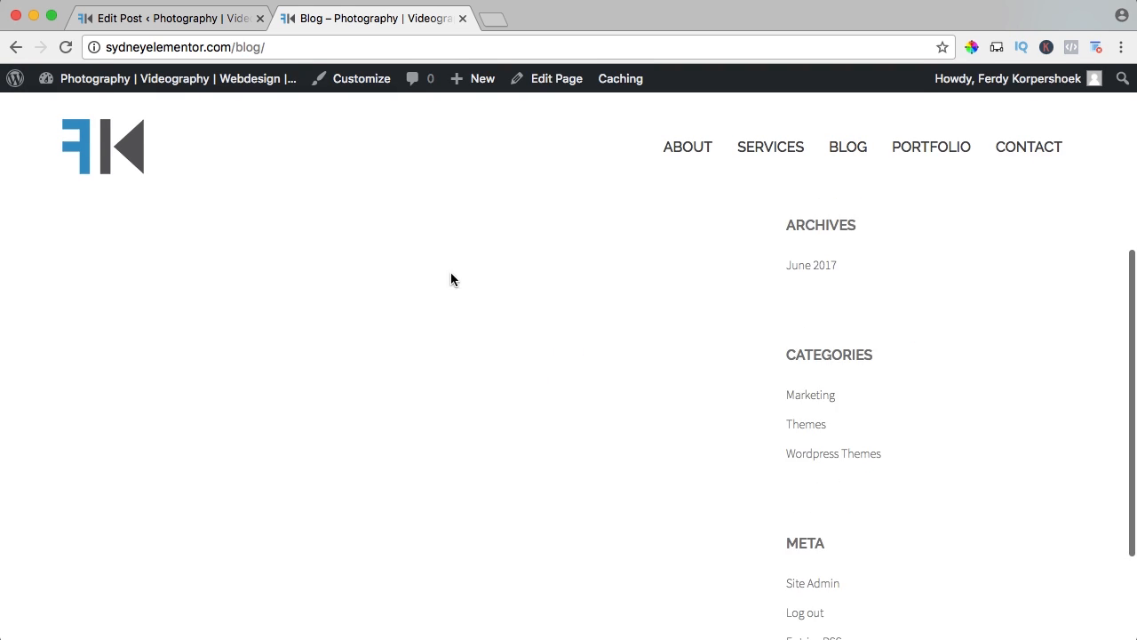
pyautogui.scroll(5, 429, 241)
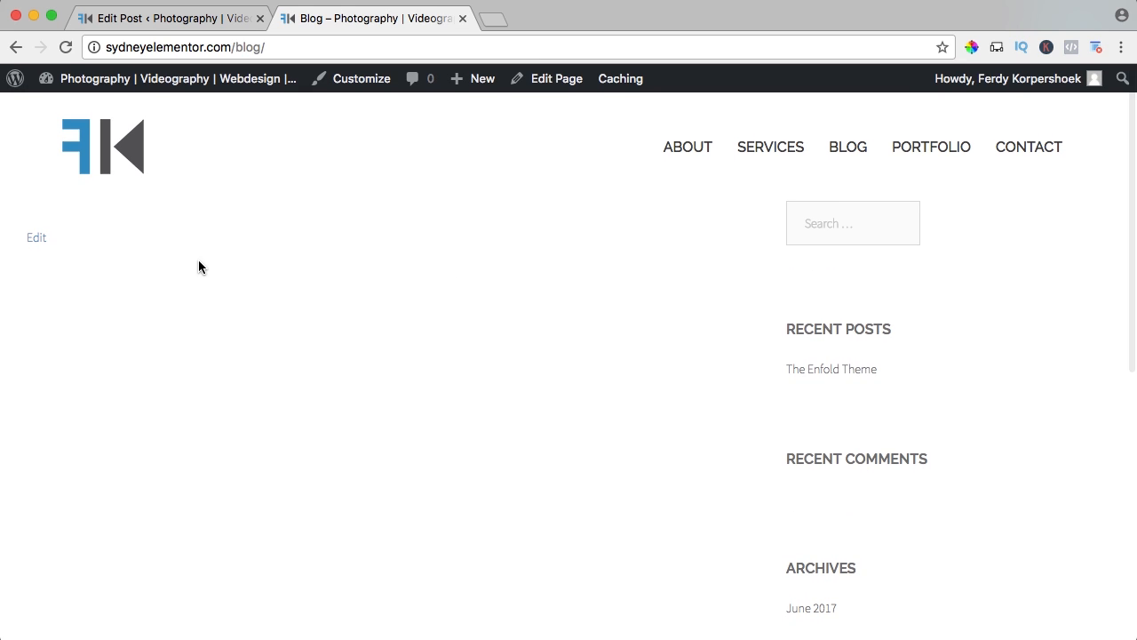
# Open the site's Reading settings from the WordPress dashboard.
pyautogui.moveTo(103, 80)
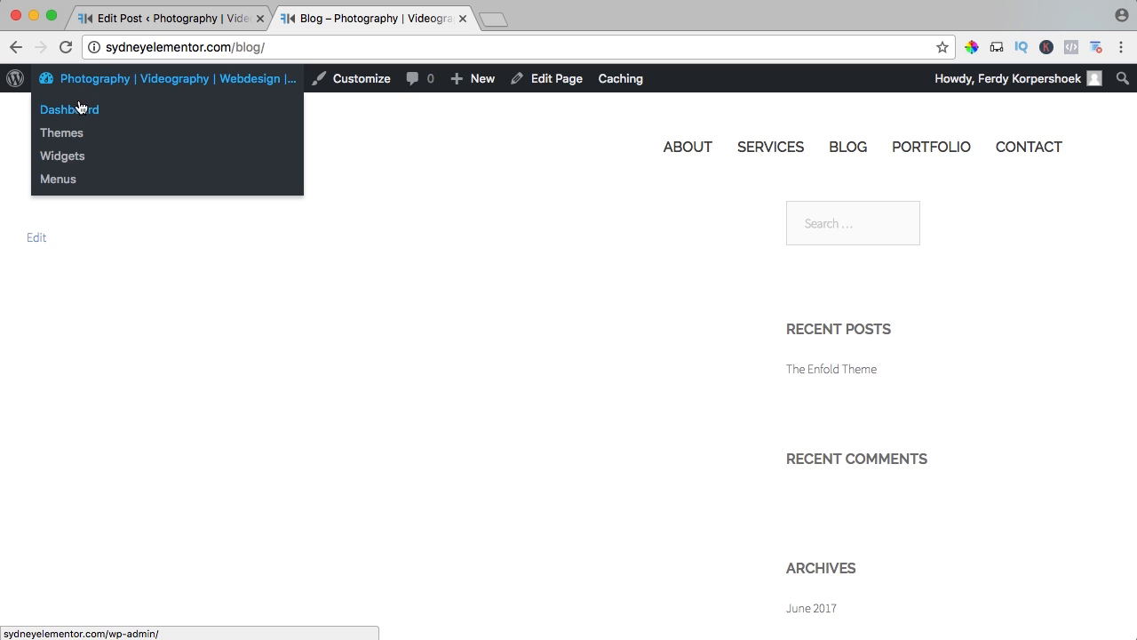
pyautogui.click(78, 111)
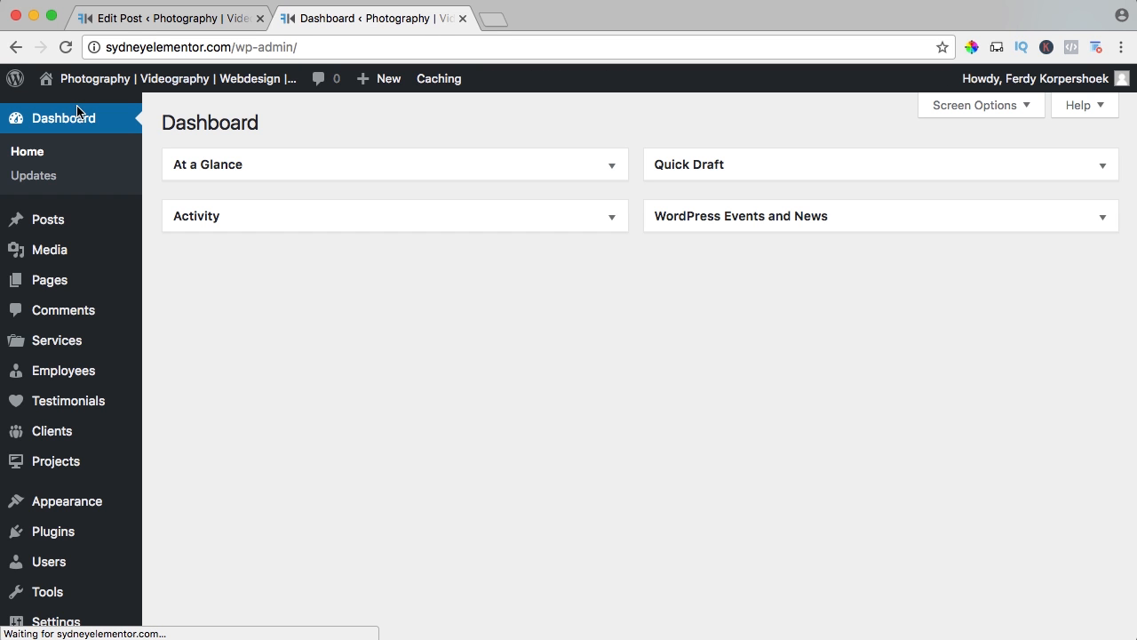
pyautogui.scroll(-2, 109, 325)
pyautogui.moveTo(43, 550)
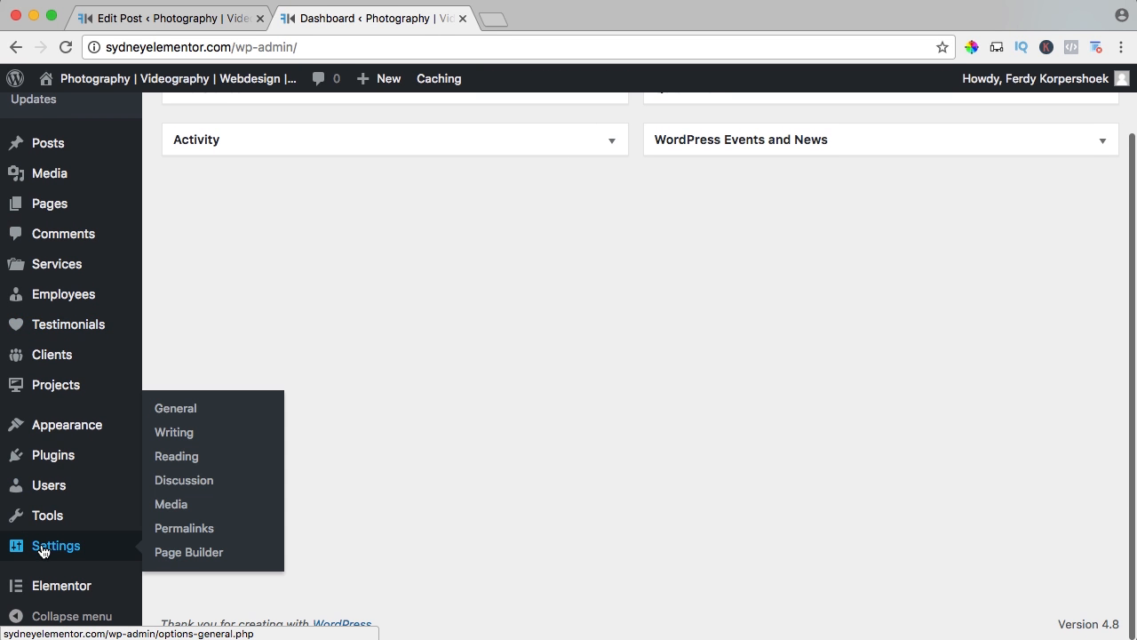
pyautogui.click(177, 456)
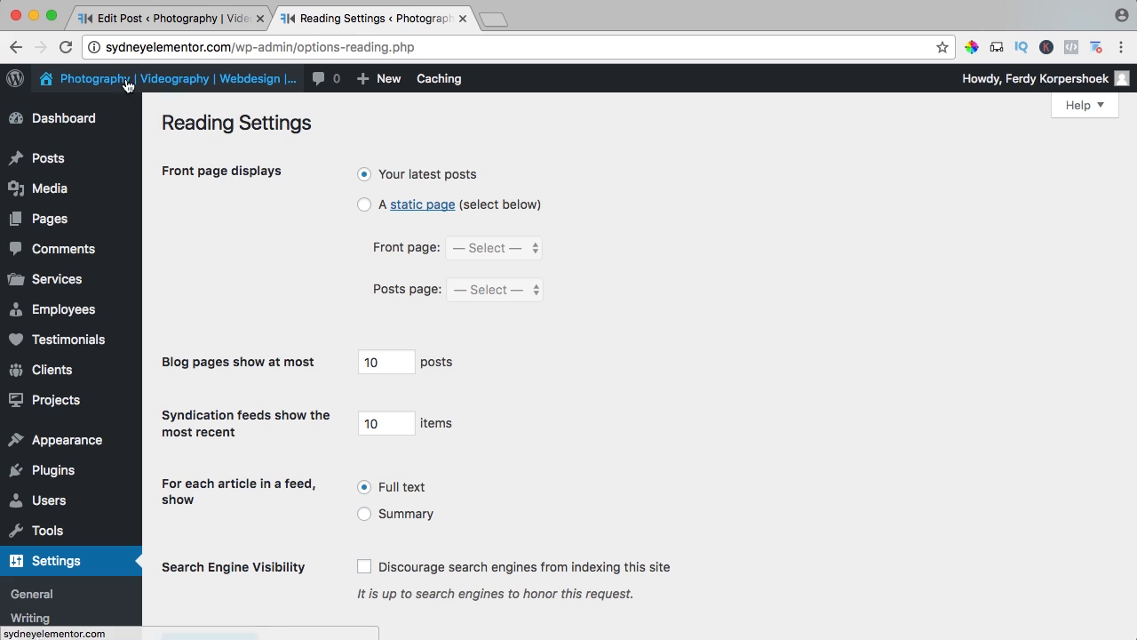
# Open the live homepage in a new tab and examine the post listing beneath its header.
pyautogui.click(89, 78)
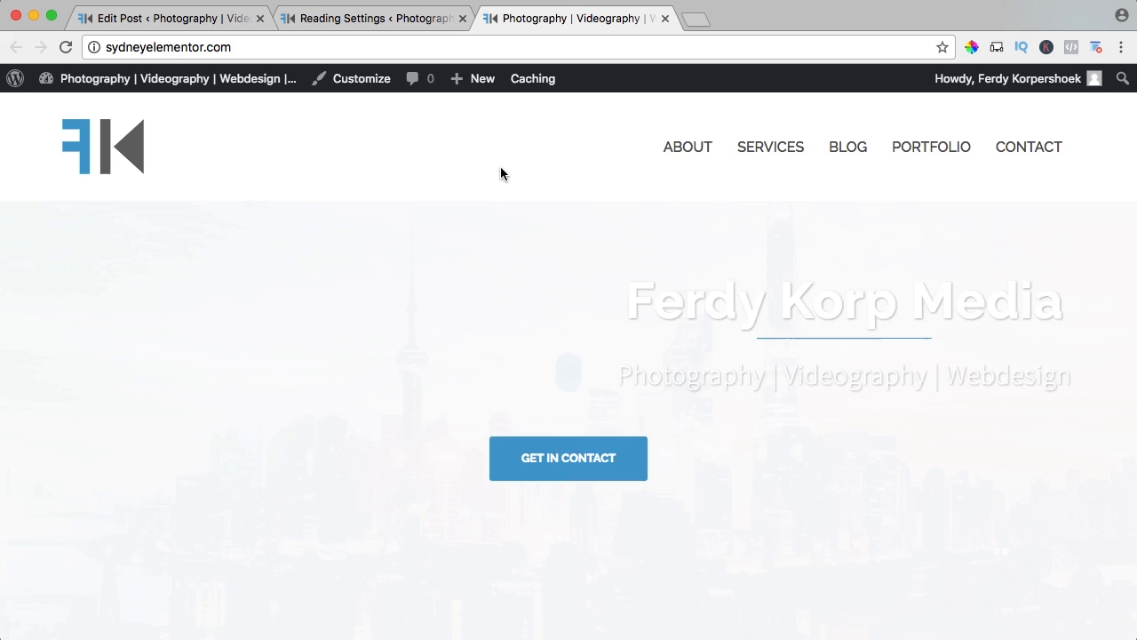
pyautogui.scroll(-5, 500, 168)
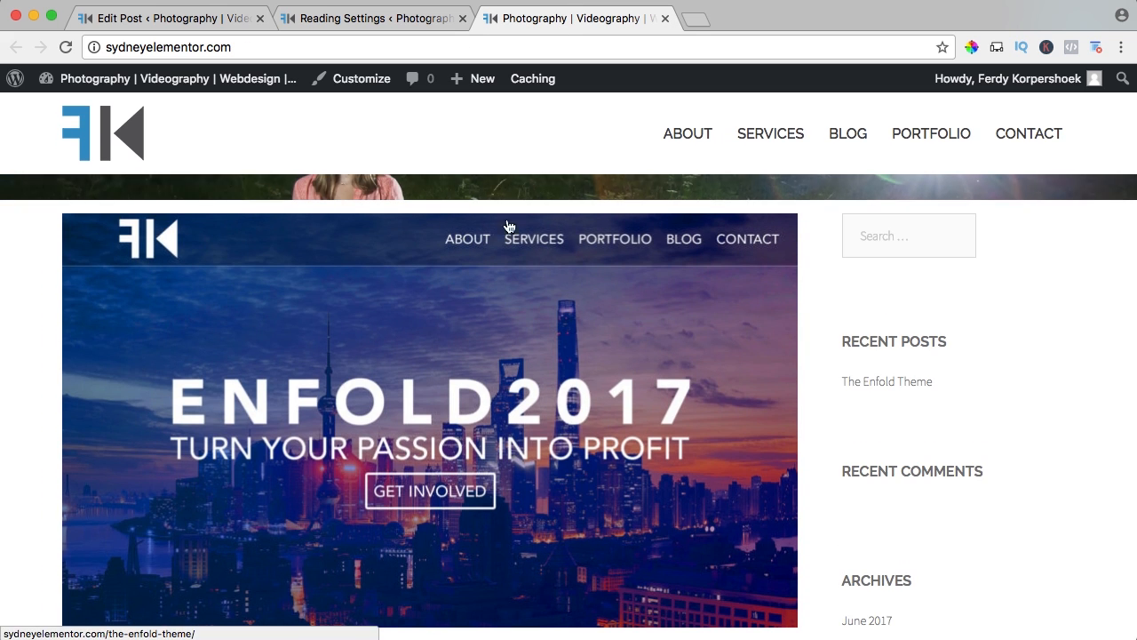
pyautogui.scroll(-5, 444, 285)
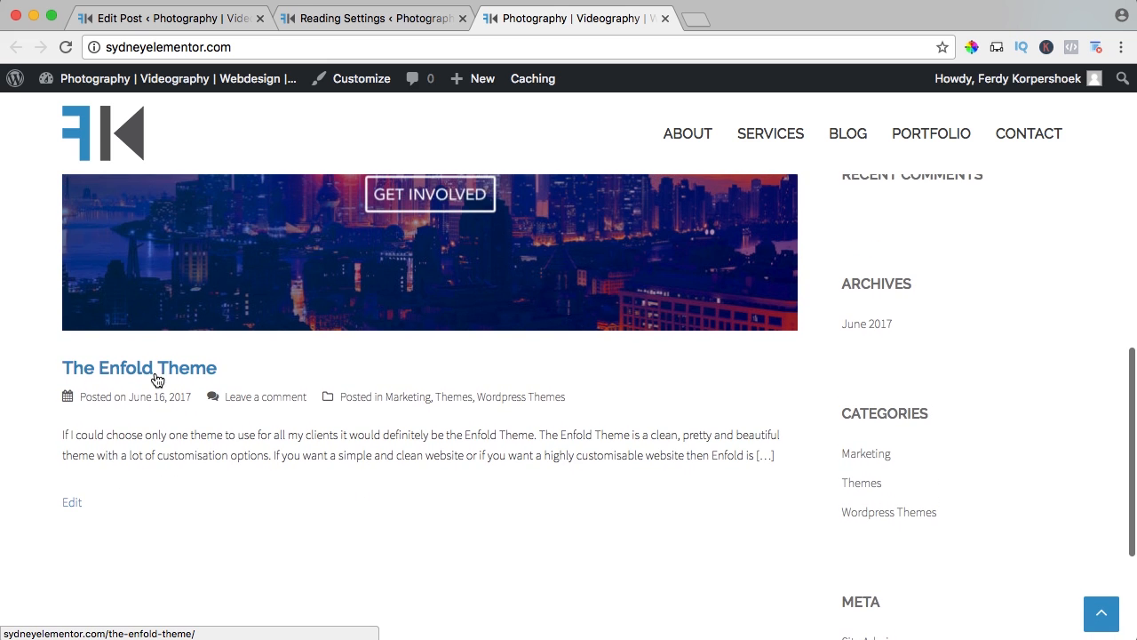
pyautogui.scroll(5, 304, 432)
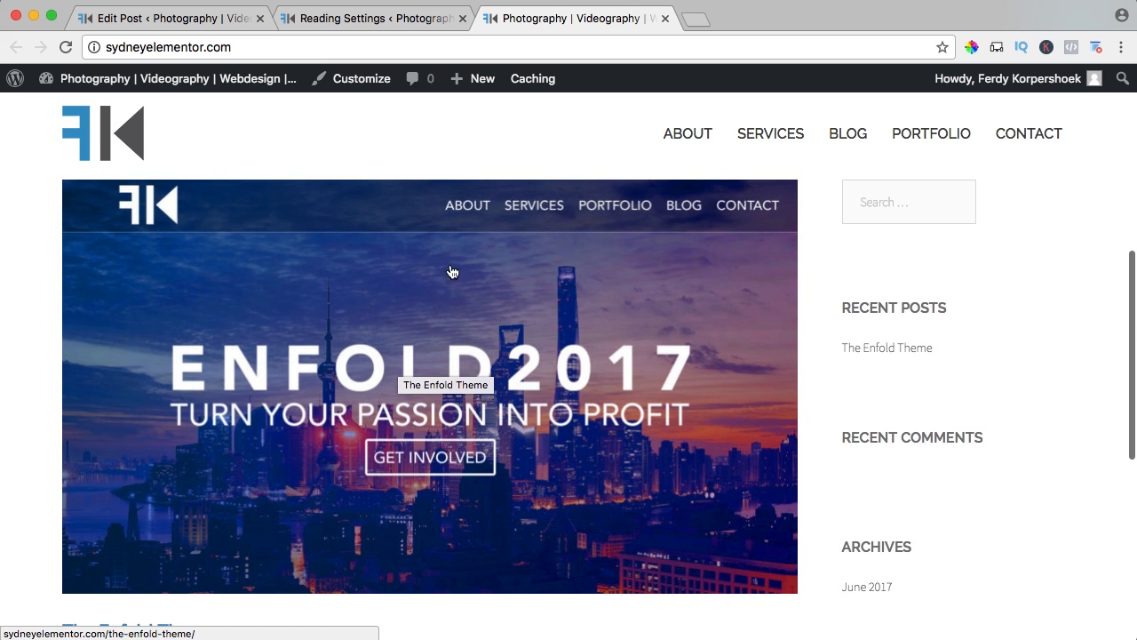
# Set the front page display to a static page with Home as front page and Blog as posts page, save, and close the old post editor.
pyautogui.click(384, 18)
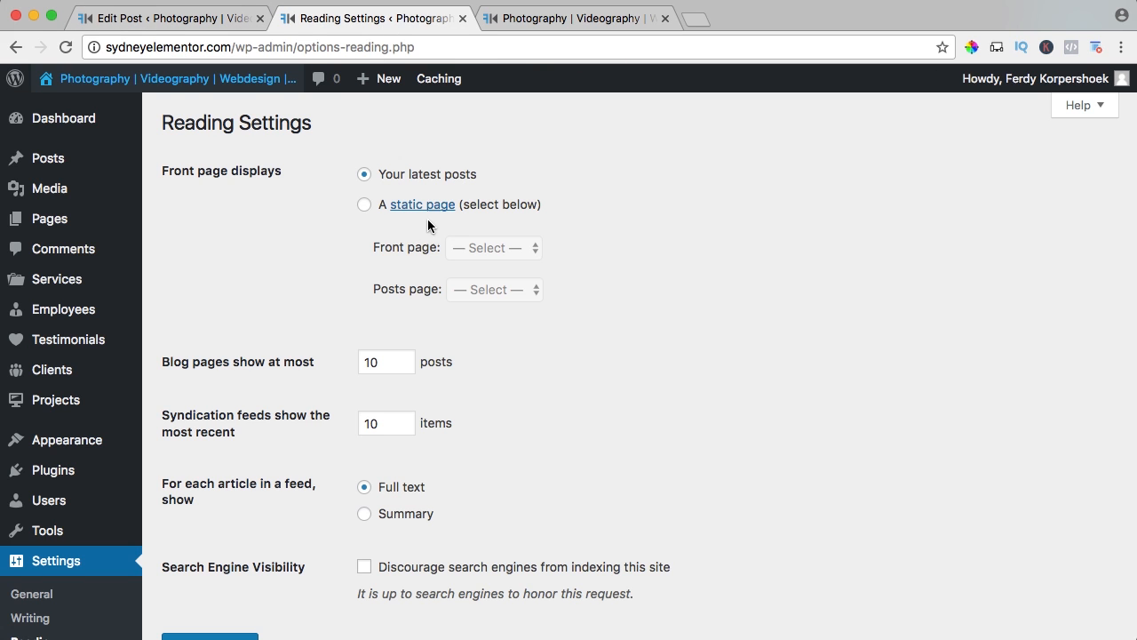
pyautogui.click(365, 205)
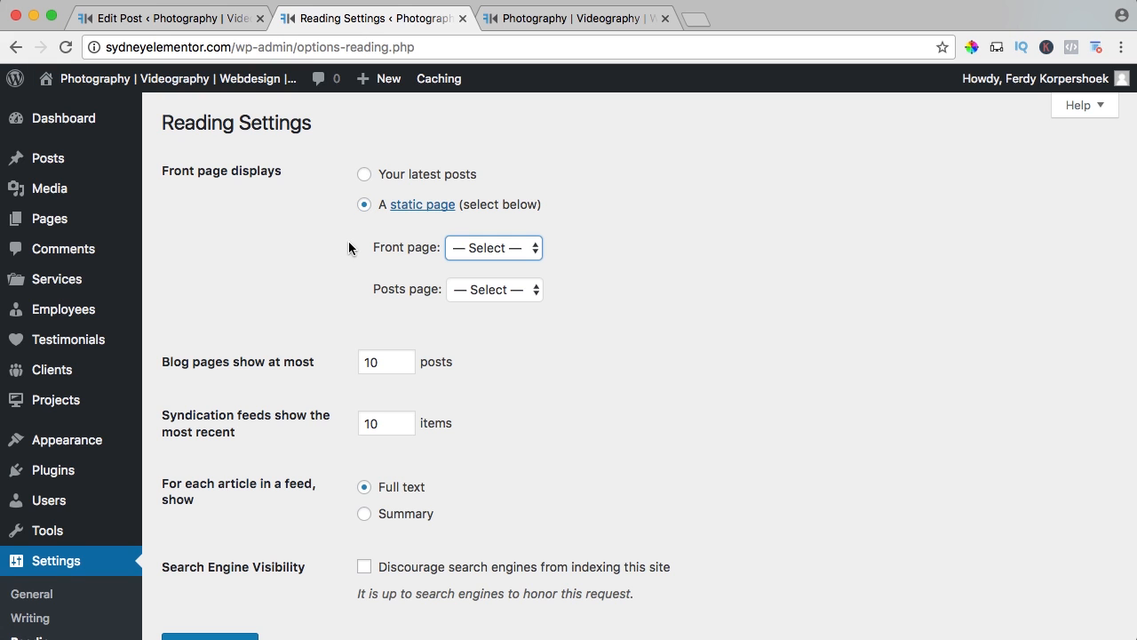
pyautogui.click(489, 248)
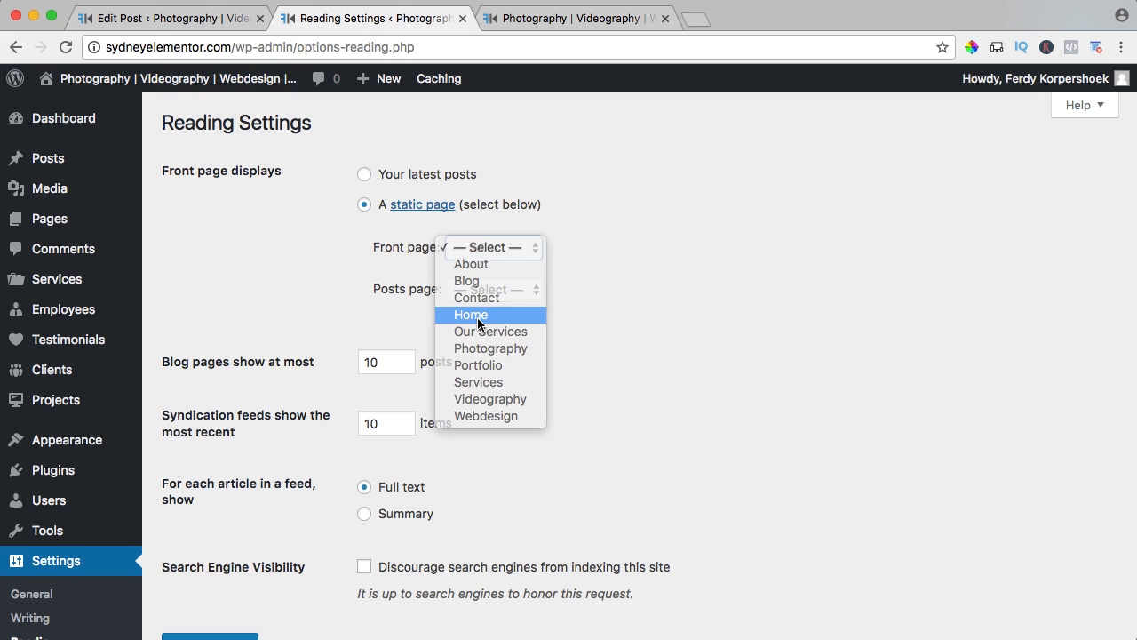
pyautogui.click(478, 317)
pyautogui.click(484, 291)
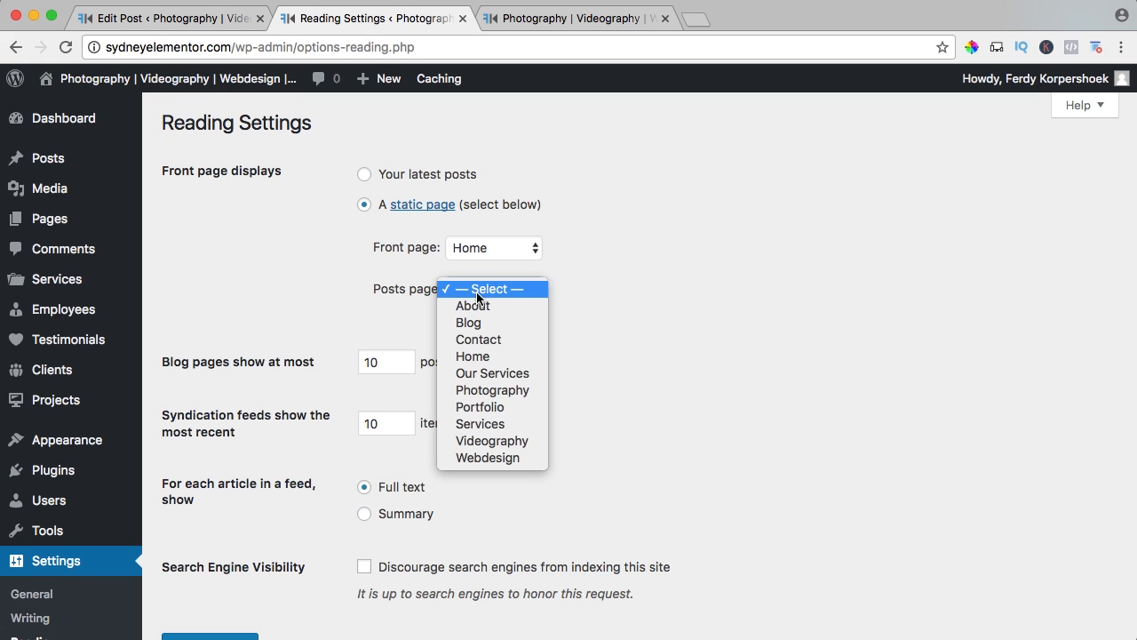
pyautogui.click(472, 320)
pyautogui.scroll(-5, 302, 293)
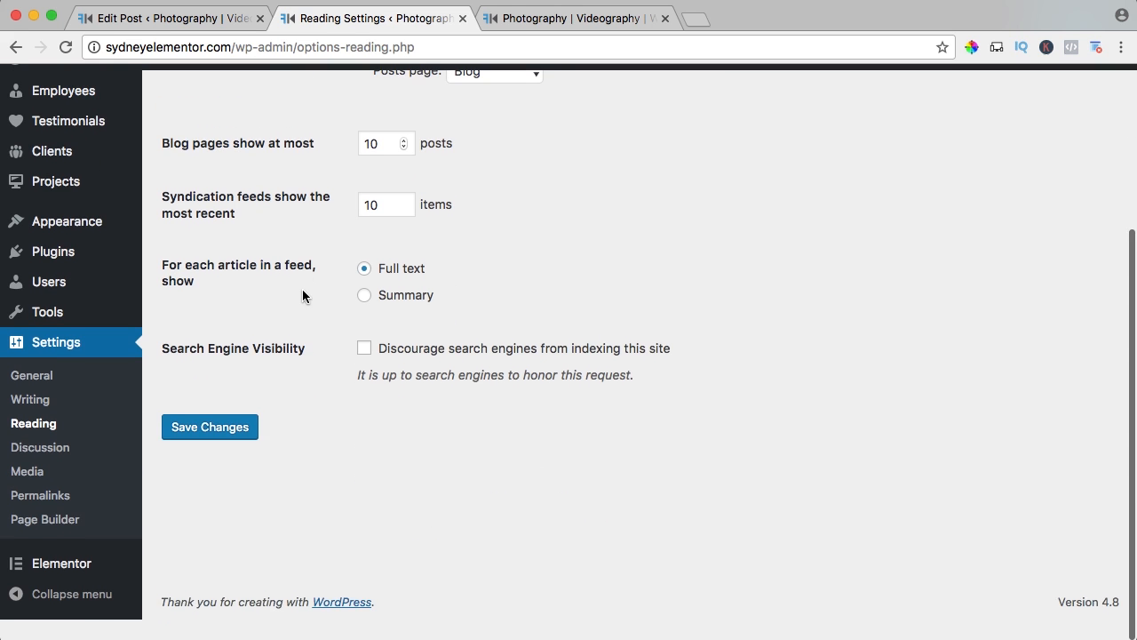
pyautogui.click(211, 449)
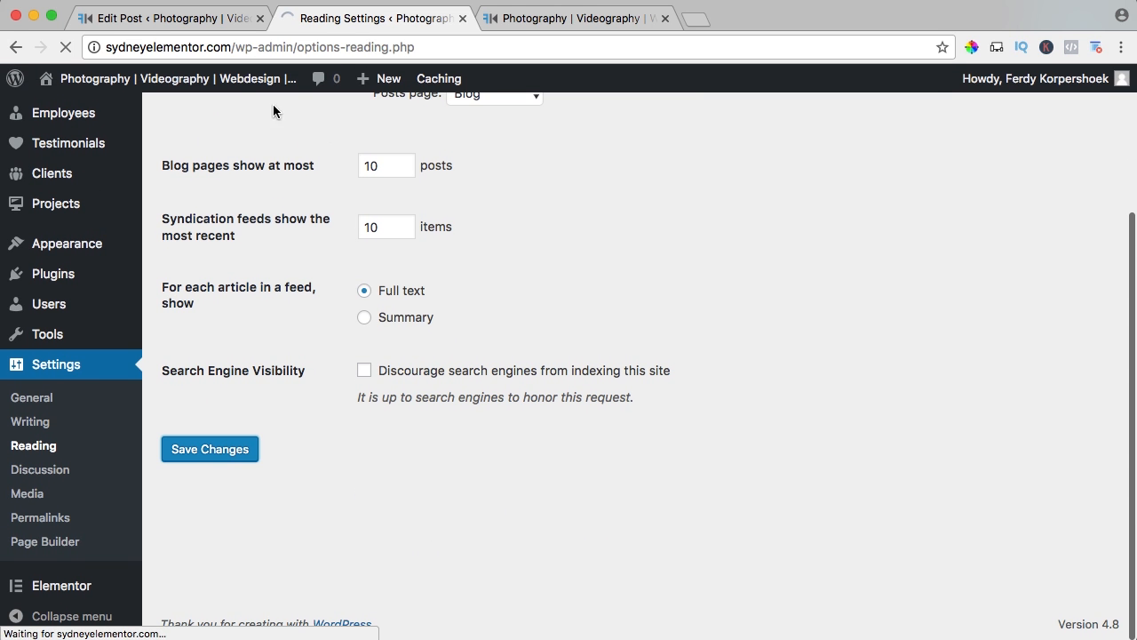
pyautogui.click(260, 19)
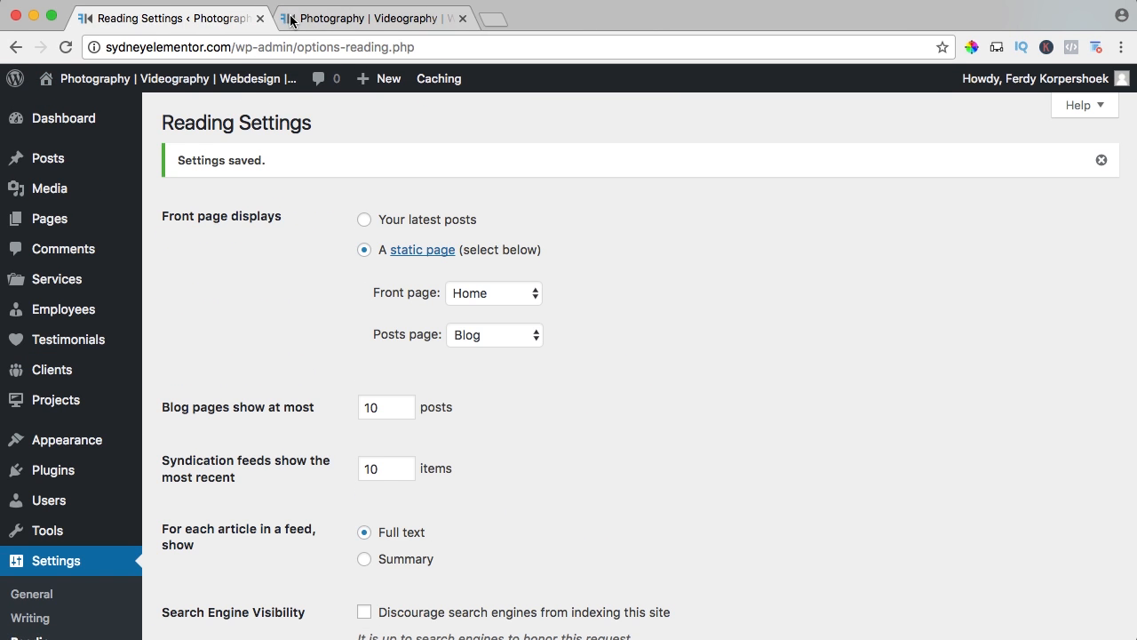
# Open the Blog page on the live site and check its post listing and sidebar.
pyautogui.click(293, 19)
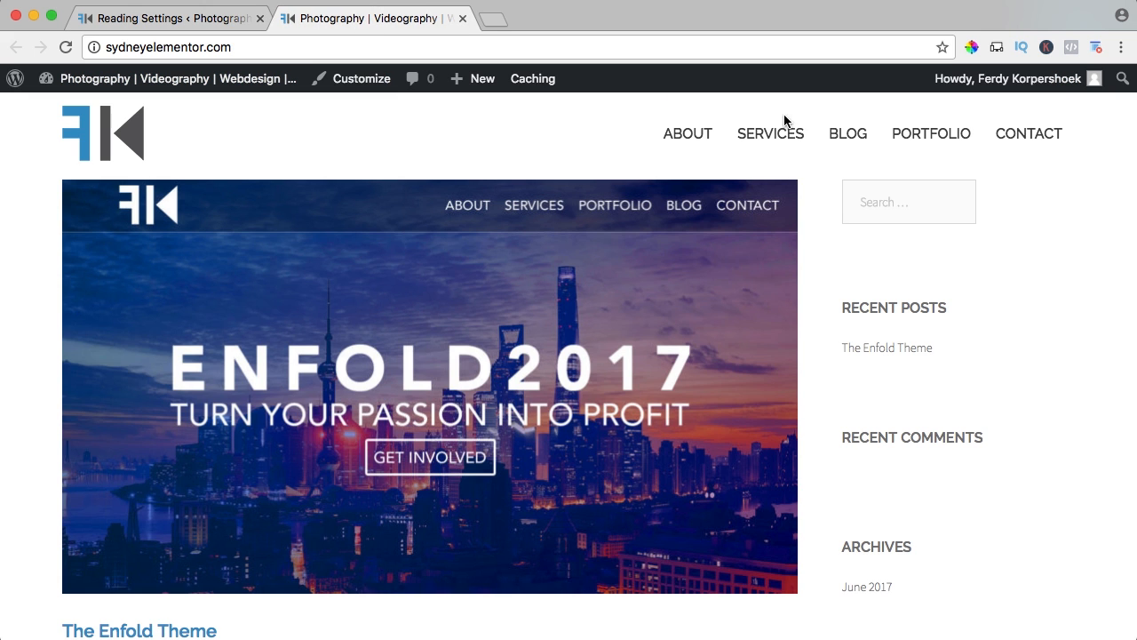
pyautogui.click(850, 136)
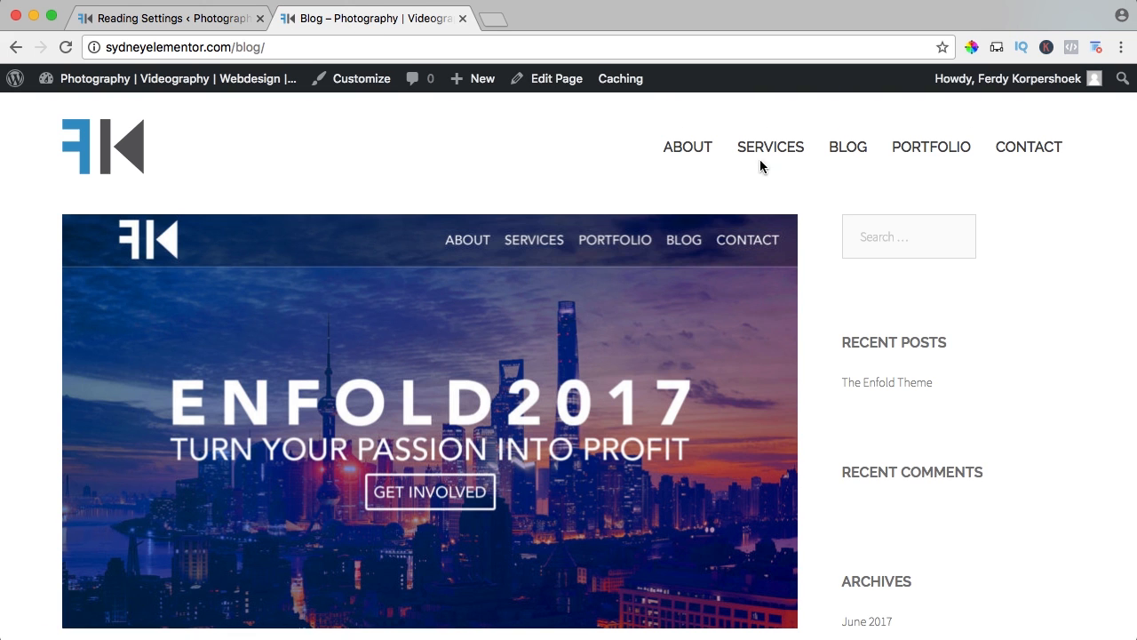
pyautogui.scroll(-3, 365, 292)
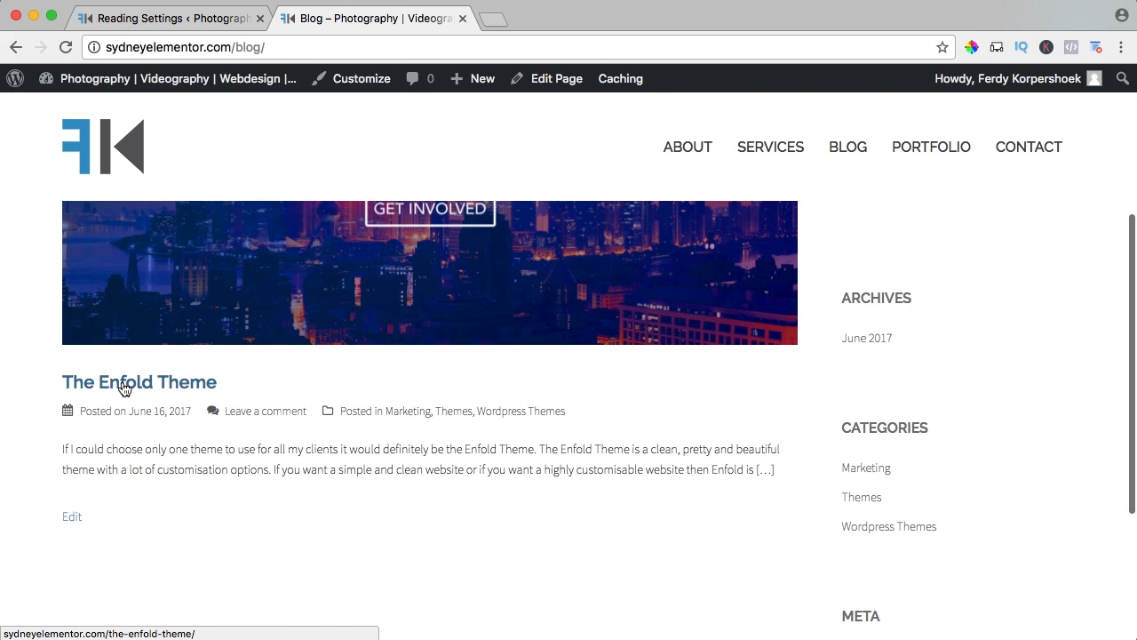
pyautogui.scroll(5, 471, 415)
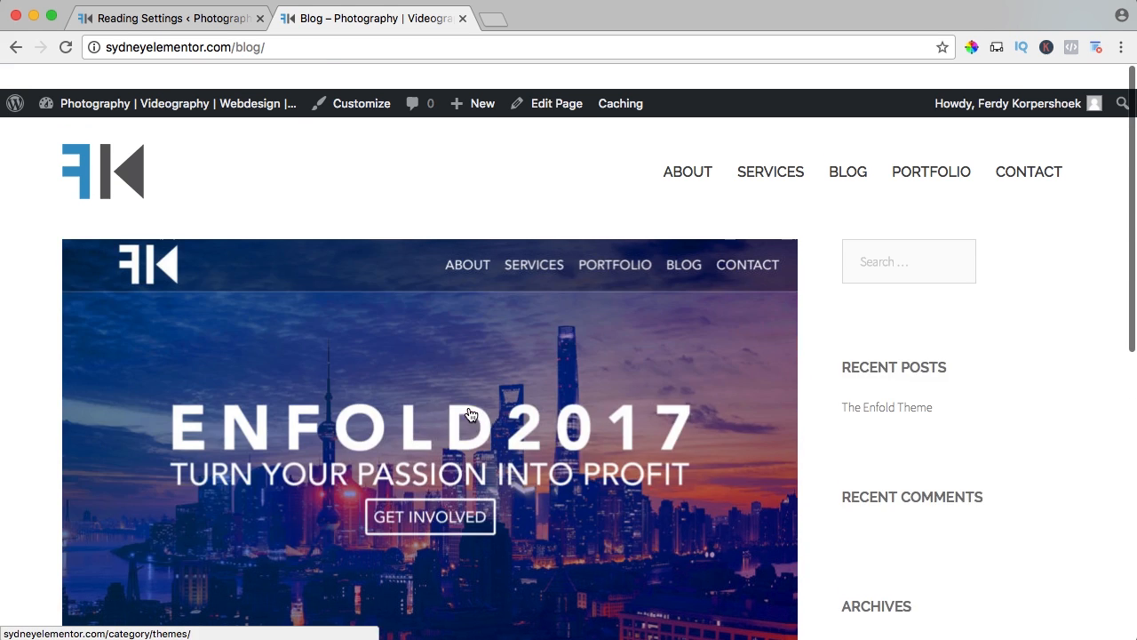
pyautogui.scroll(-5, 470, 415)
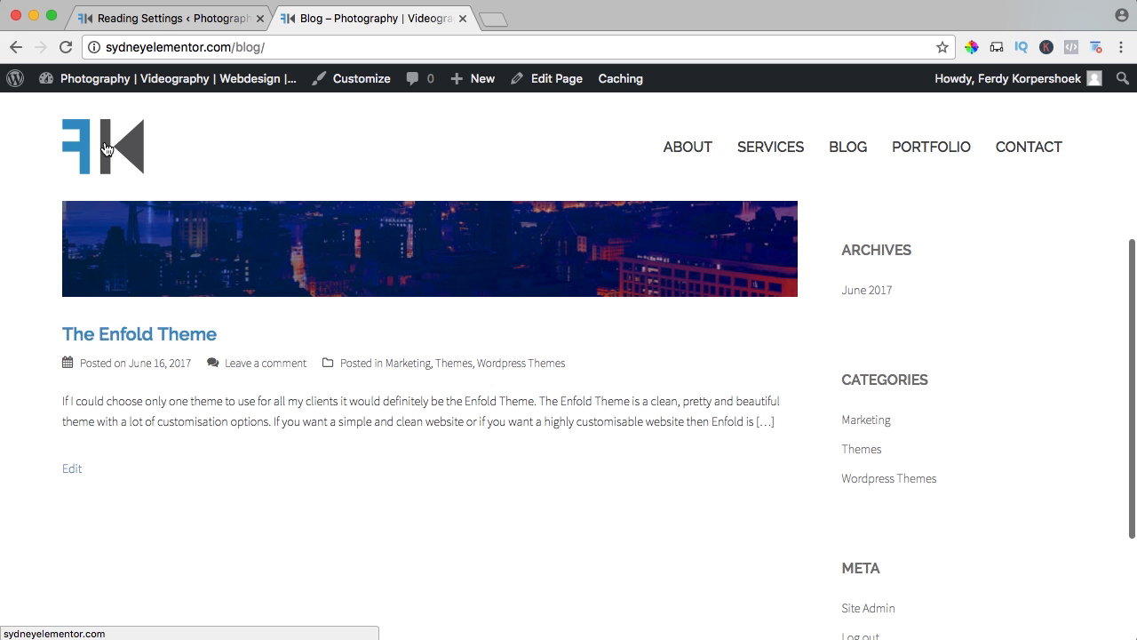
# Go to the live homepage and check its content below the header.
pyautogui.click(105, 148)
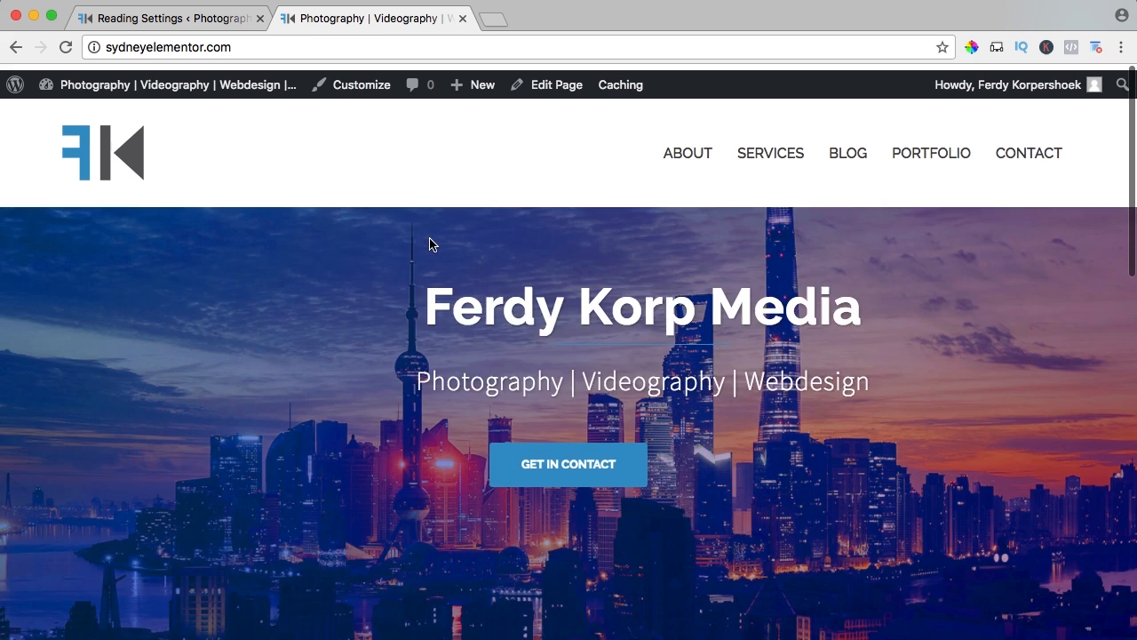
pyautogui.scroll(-10, 429, 245)
pyautogui.scroll(-5, 510, 338)
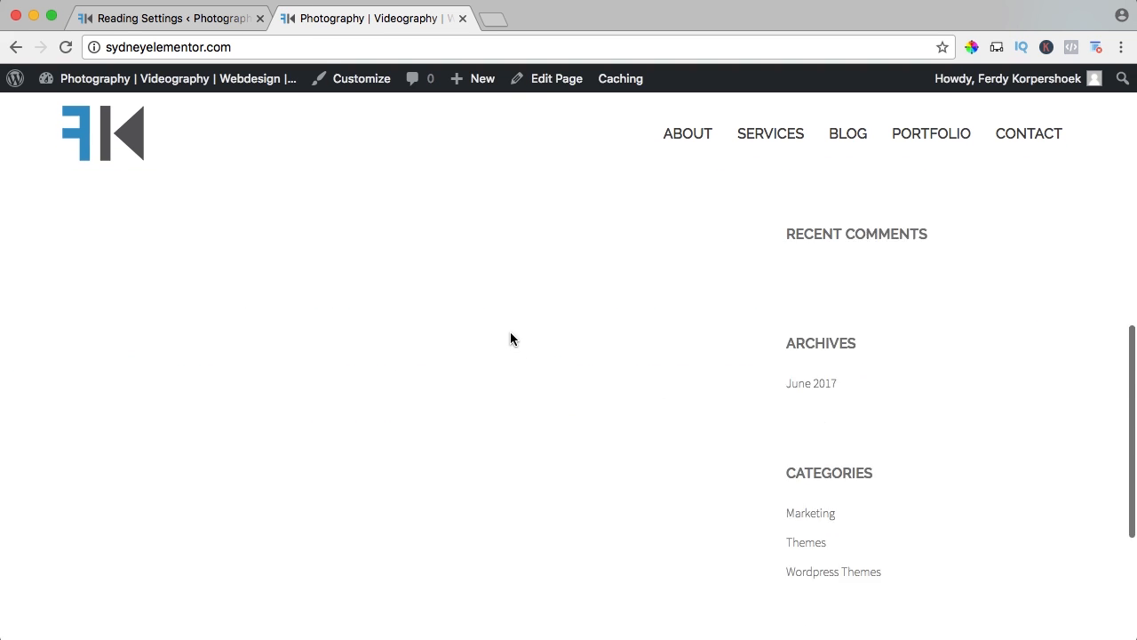
pyautogui.scroll(15, 510, 338)
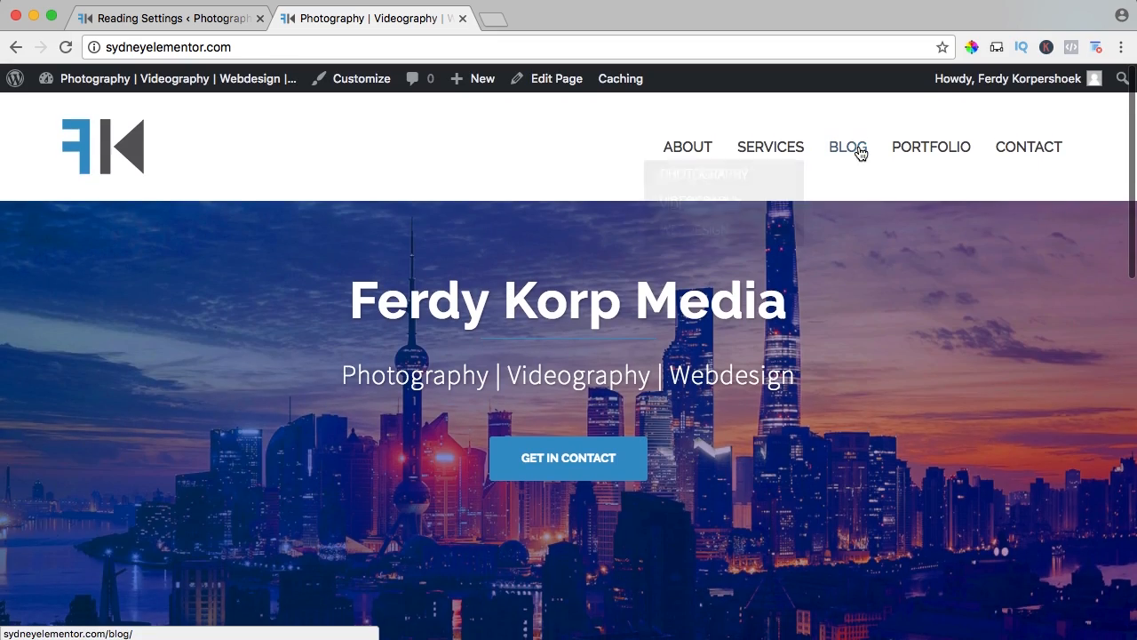
# Return to the Blog page, open The Enfold Theme post from the recent posts, and review it down to the comment form.
pyautogui.click(858, 149)
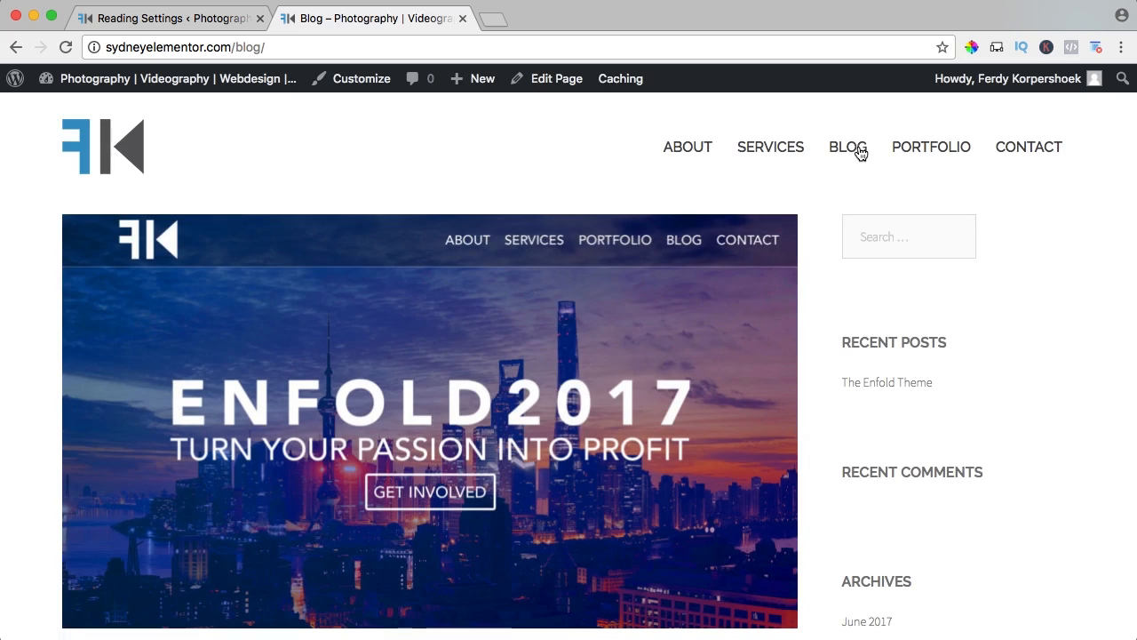
pyautogui.scroll(-2, 1014, 337)
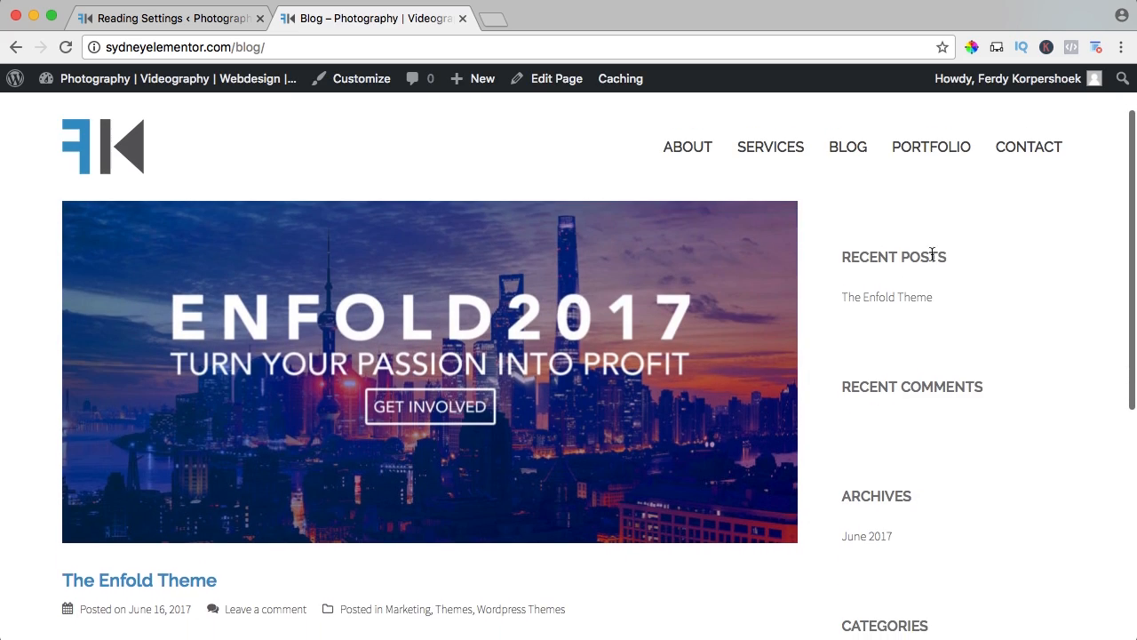
pyautogui.click(884, 300)
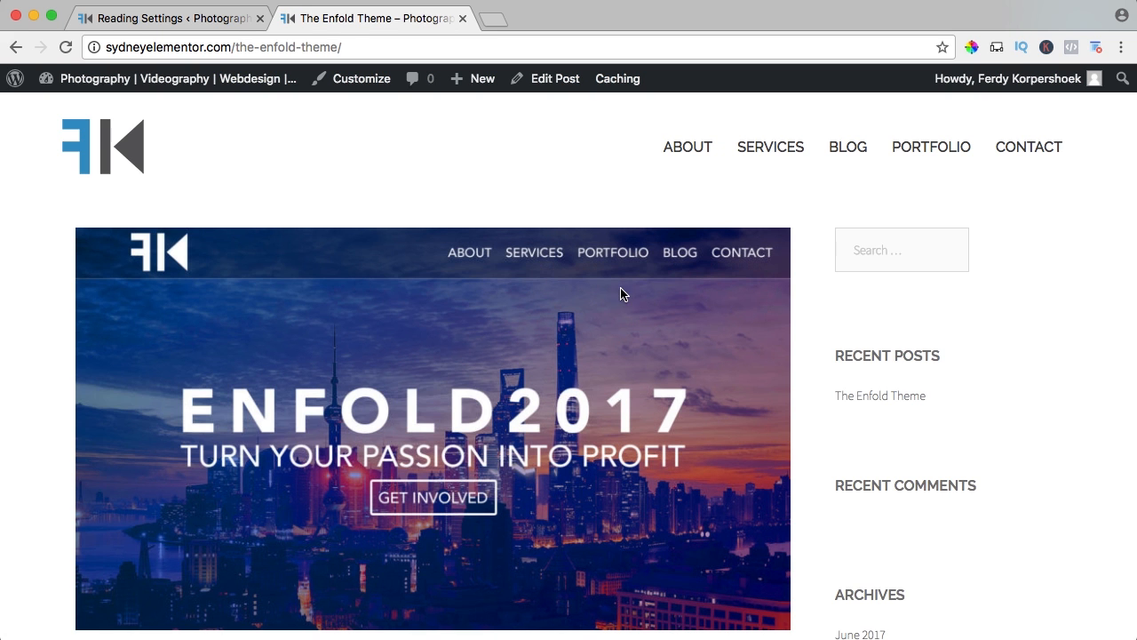
pyautogui.scroll(-6, 626, 294)
pyautogui.scroll(4, 627, 294)
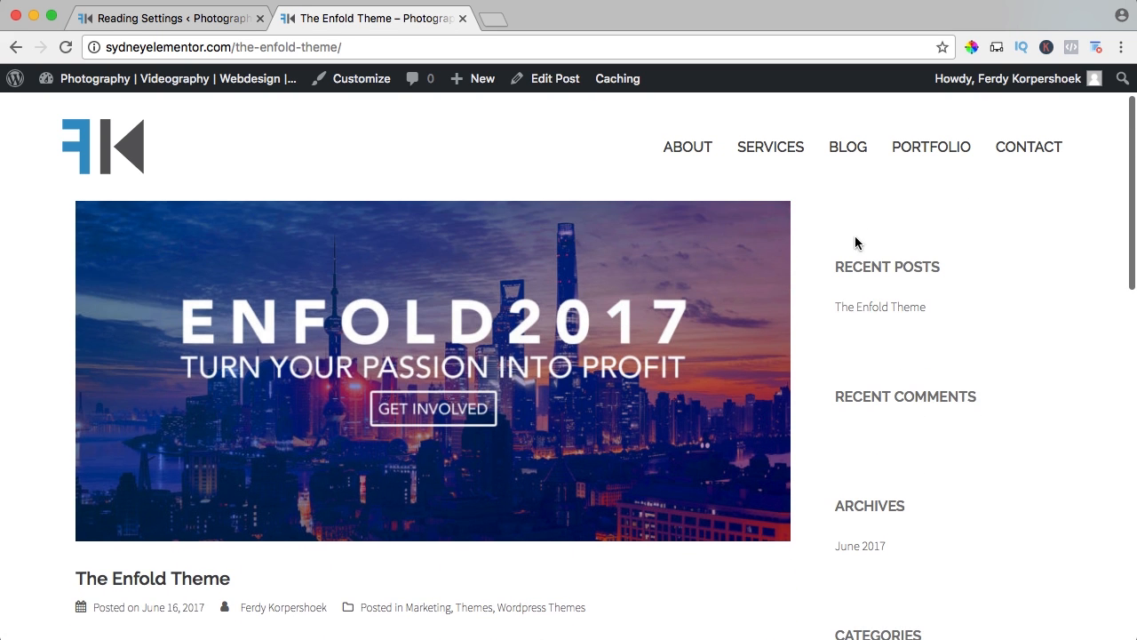
pyautogui.scroll(-10, 858, 393)
pyautogui.scroll(3, 318, 319)
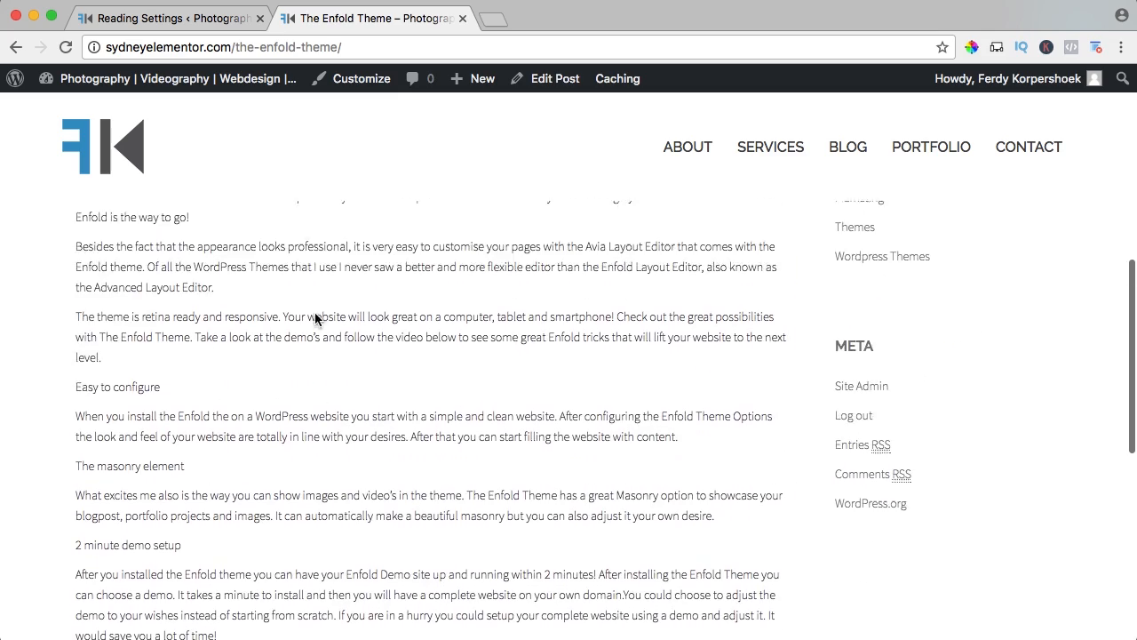
pyautogui.scroll(-9, 317, 317)
pyautogui.scroll(-3, 215, 312)
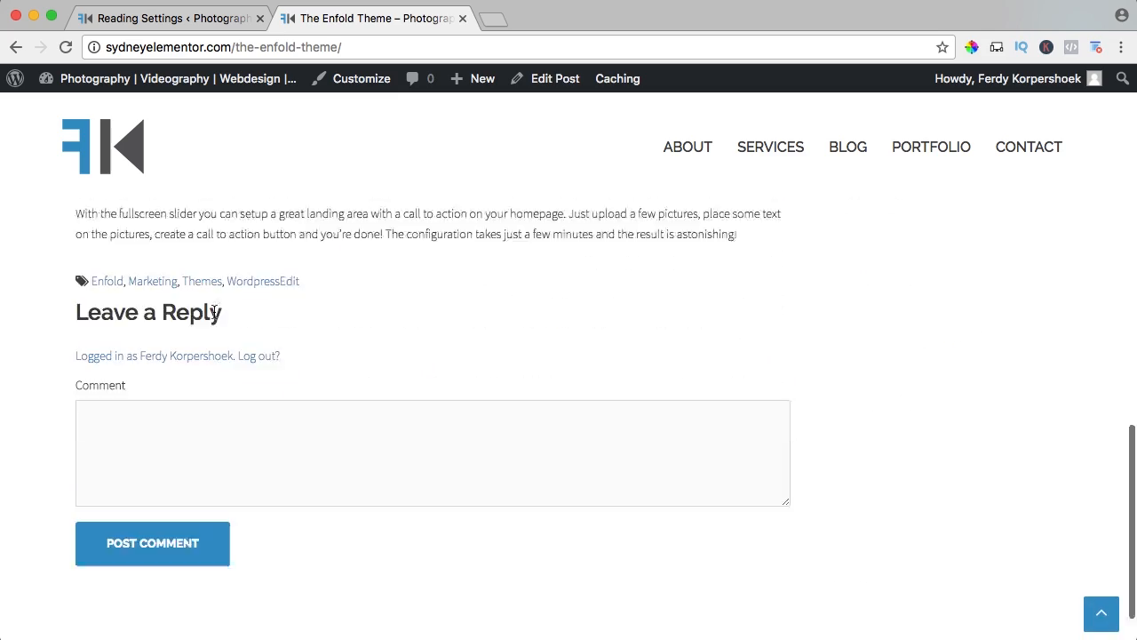
pyautogui.scroll(9, 213, 434)
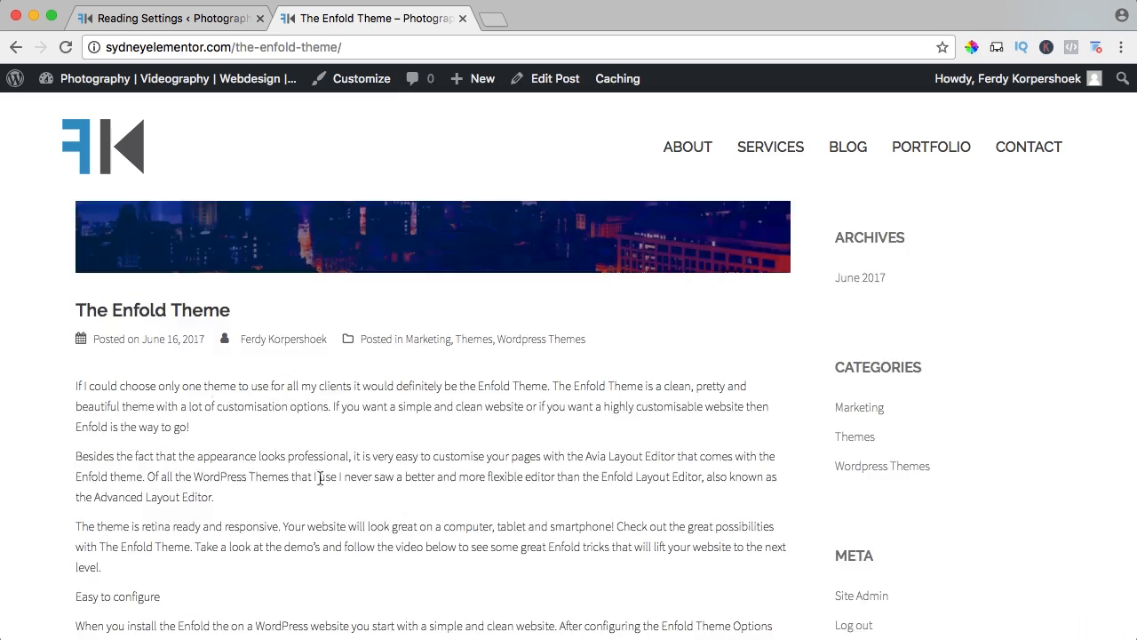
# Close the Reading Settings page and open The Enfold Theme post in the WordPress editor.
pyautogui.click(260, 18)
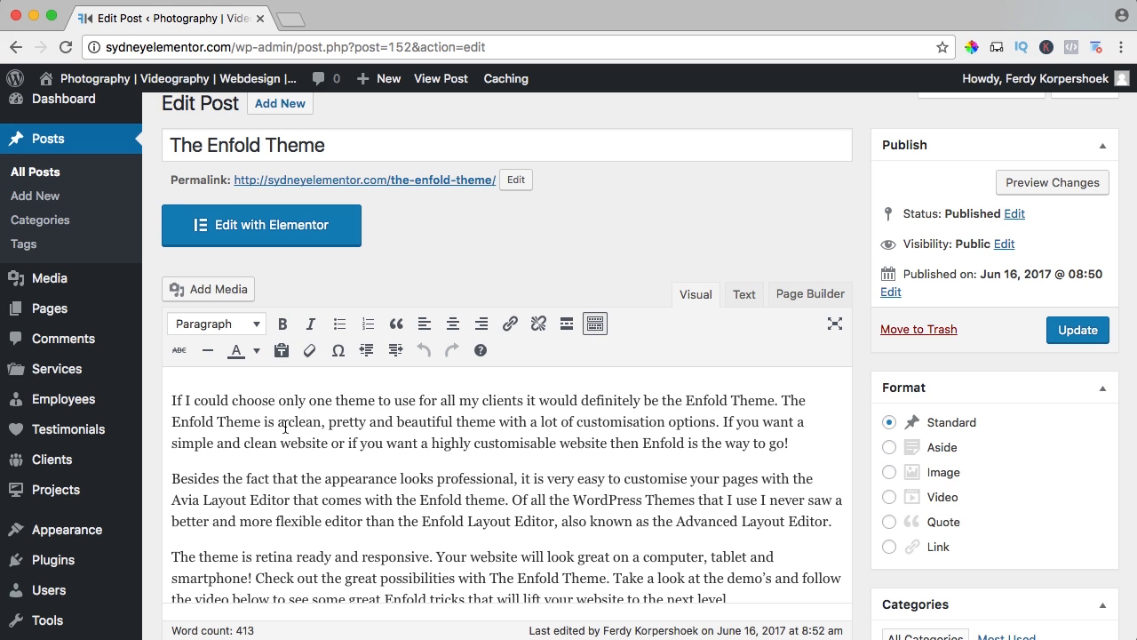
pyautogui.scroll(-3, 287, 430)
pyautogui.scroll(4, 673, 435)
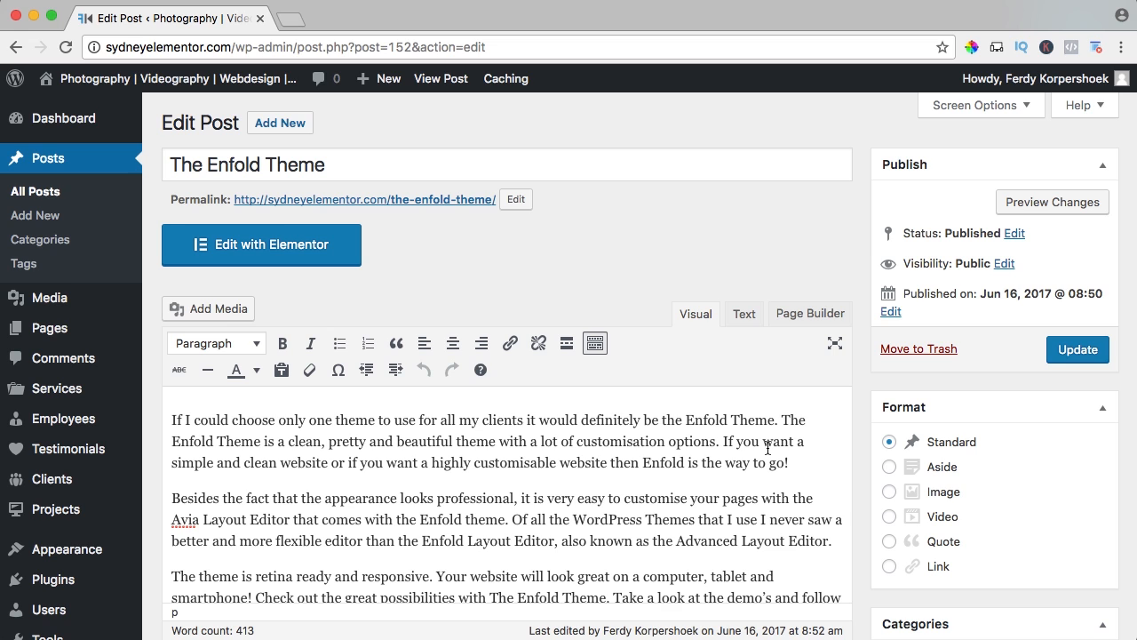
# Split the opening text with a new paragraph before "If you want" and a line break before "The Enfold Theme is", and update the post.
pyautogui.press('Return')
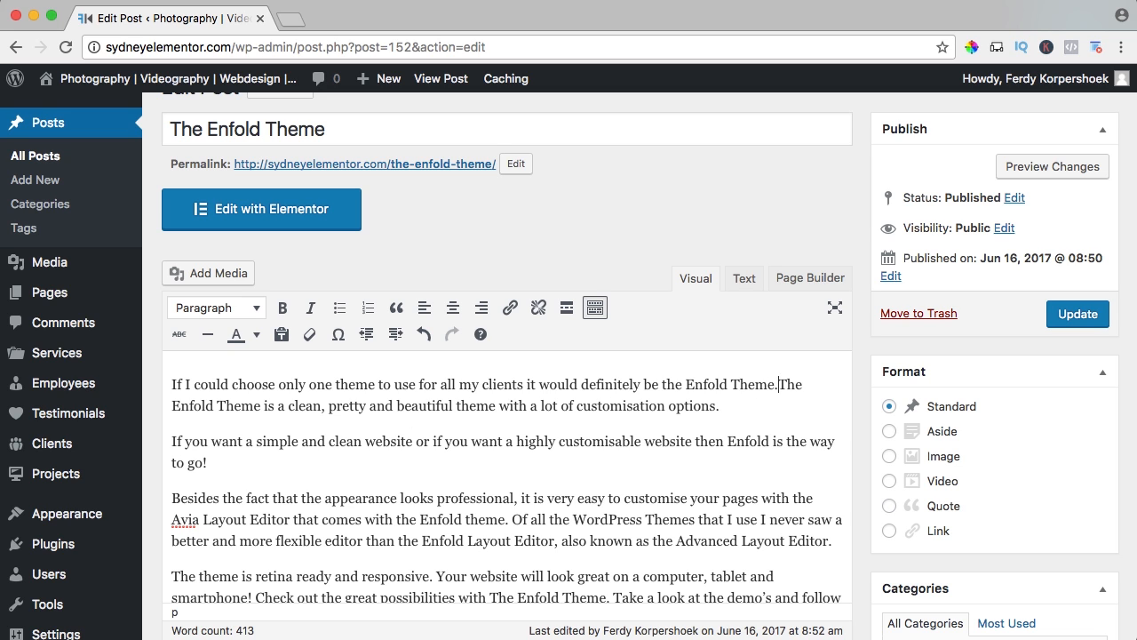
pyautogui.hotkey('shift', 'Return')
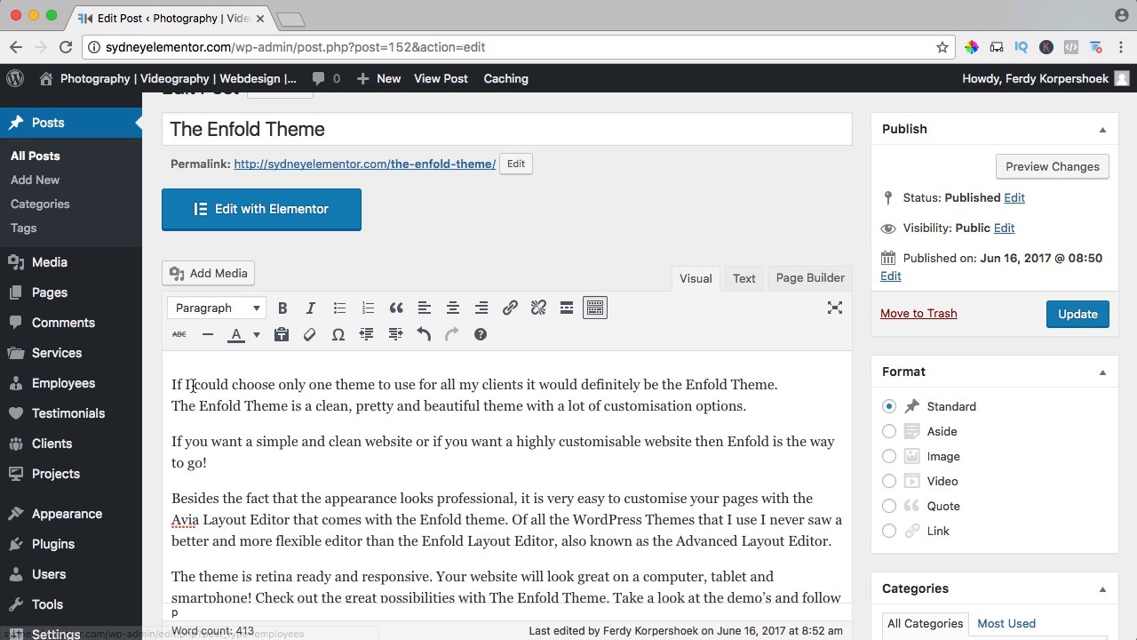
pyautogui.moveTo(788, 407); pyautogui.dragTo(272, 385)
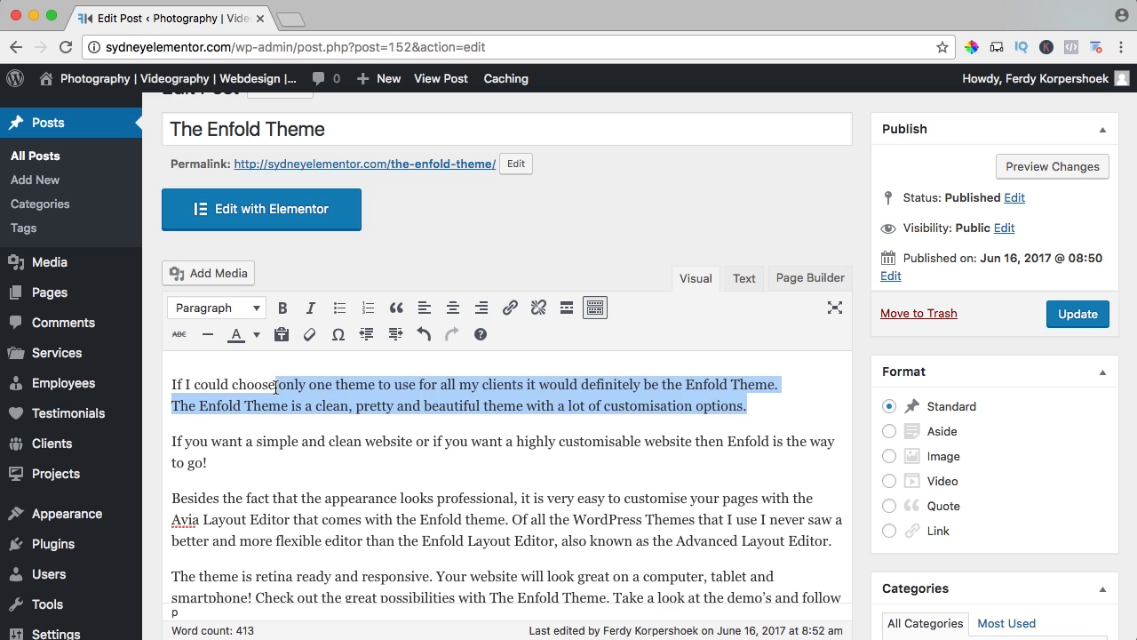
pyautogui.click(276, 384)
pyautogui.click(1052, 322)
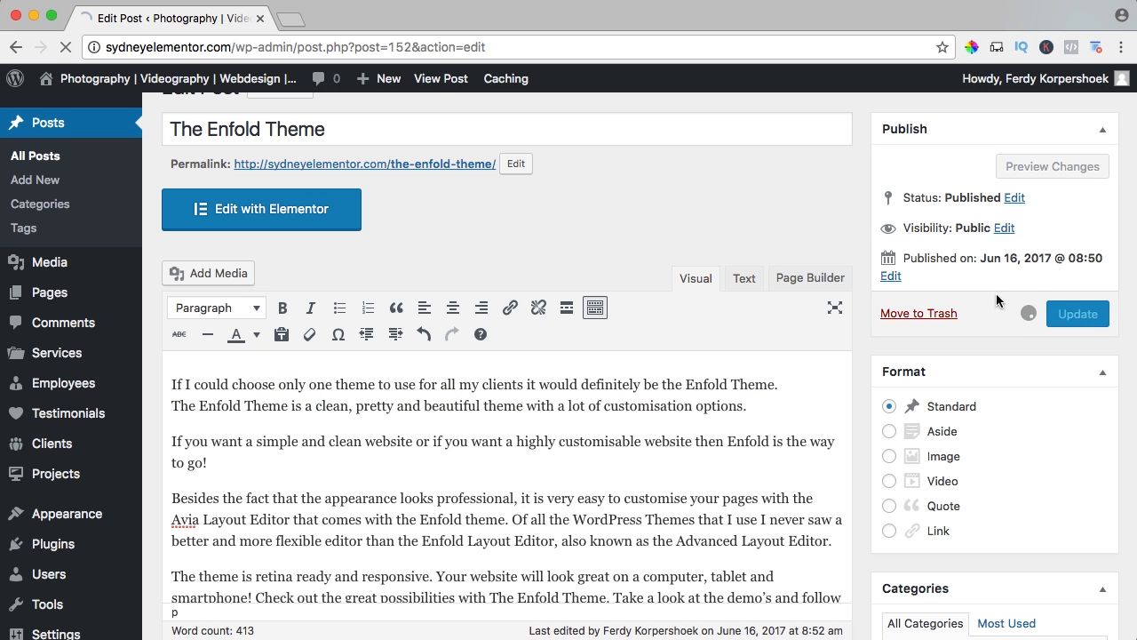
# Open the live version of the post in a separate tab and examine the spacing of its opening lines.
pyautogui.keyDown('super'); pyautogui.click(441, 80); pyautogui.keyUp('super')
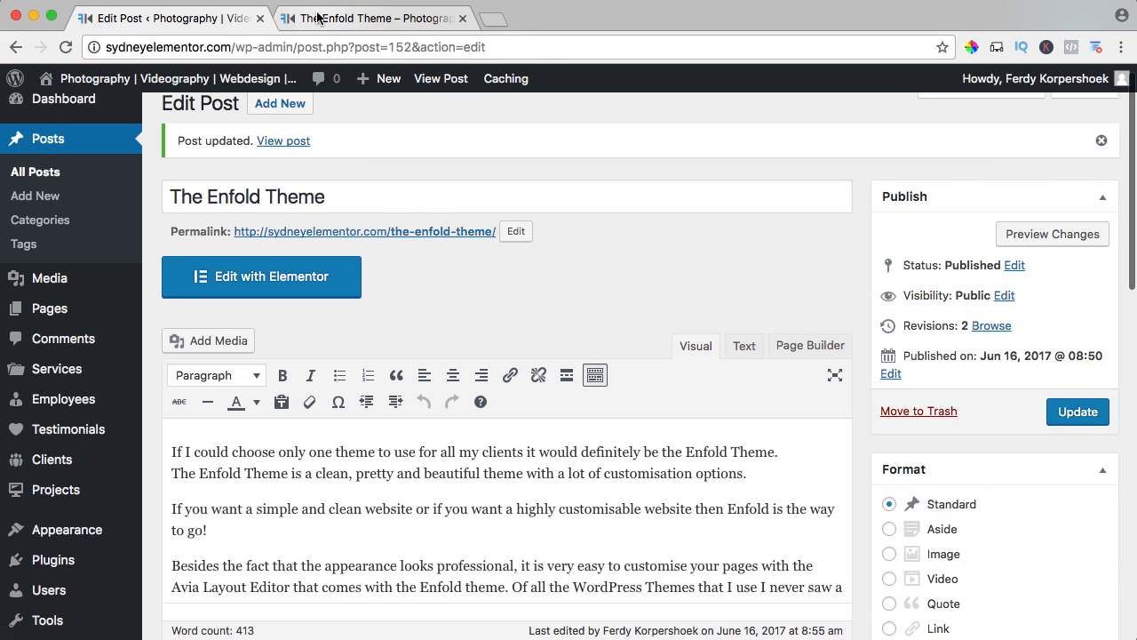
pyautogui.click(312, 16)
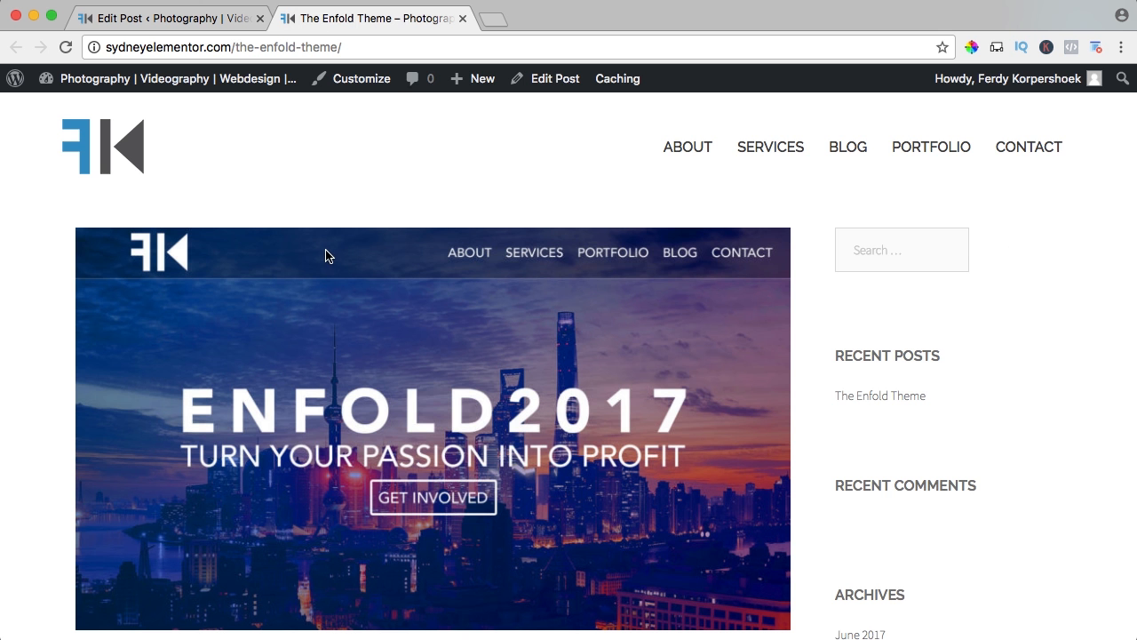
pyautogui.scroll(-3, 327, 257)
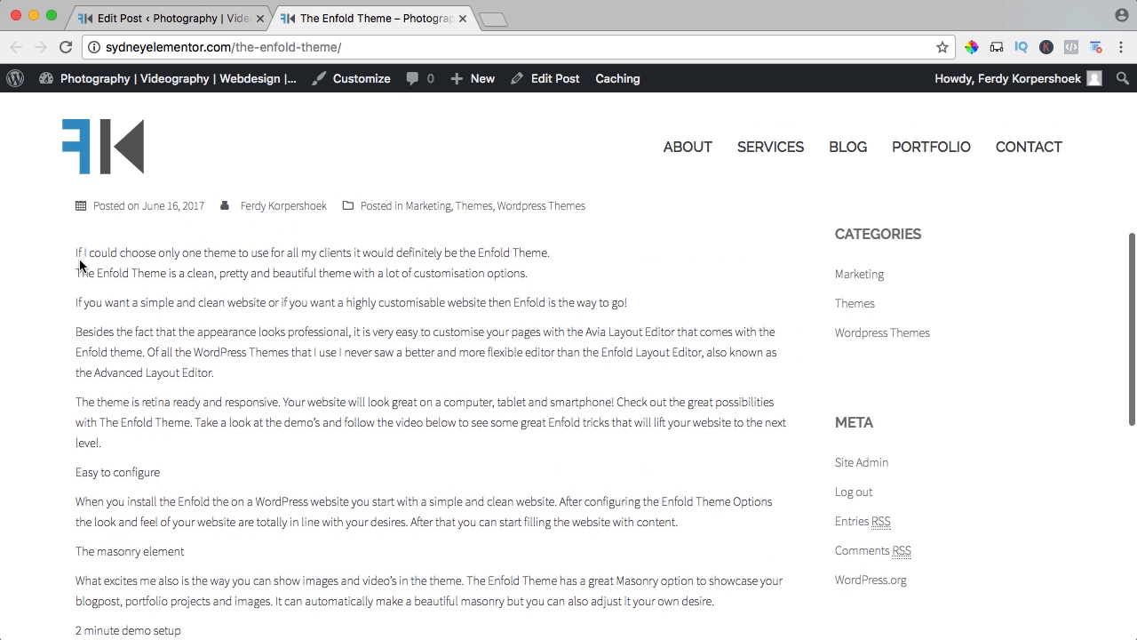
pyautogui.moveTo(80, 264); pyautogui.dragTo(524, 271)
pyautogui.click(523, 269)
pyautogui.moveTo(80, 303); pyautogui.dragTo(650, 304)
pyautogui.click(647, 304)
# Return to the post editor and start a new paragraph at "Of all the WordPress Themes".
pyautogui.click(236, 26)
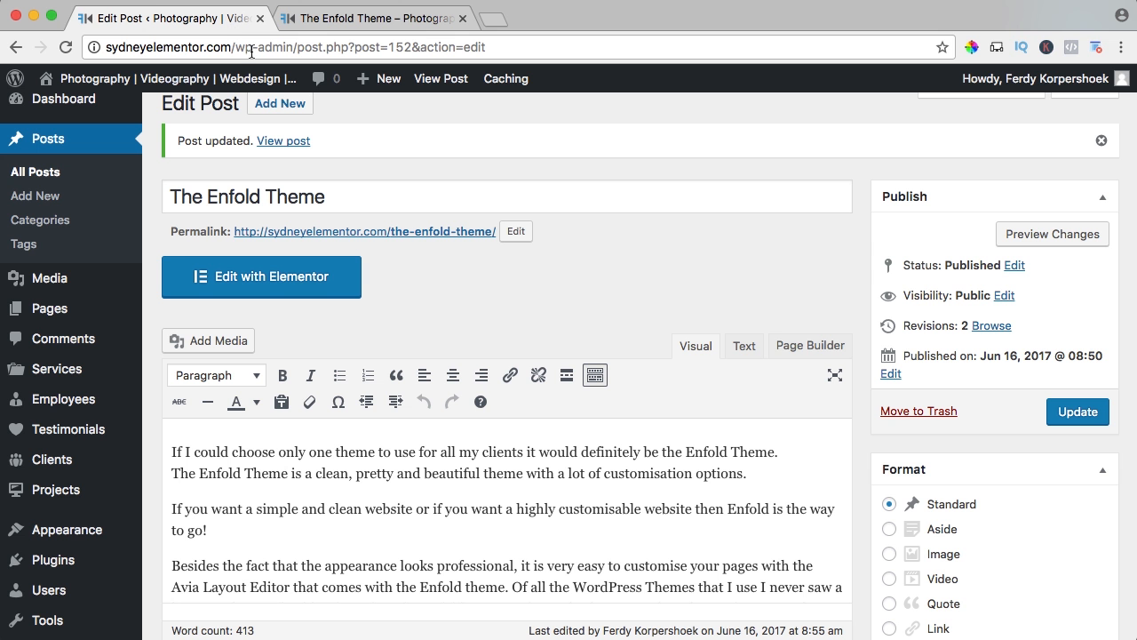
pyautogui.scroll(-3, 438, 303)
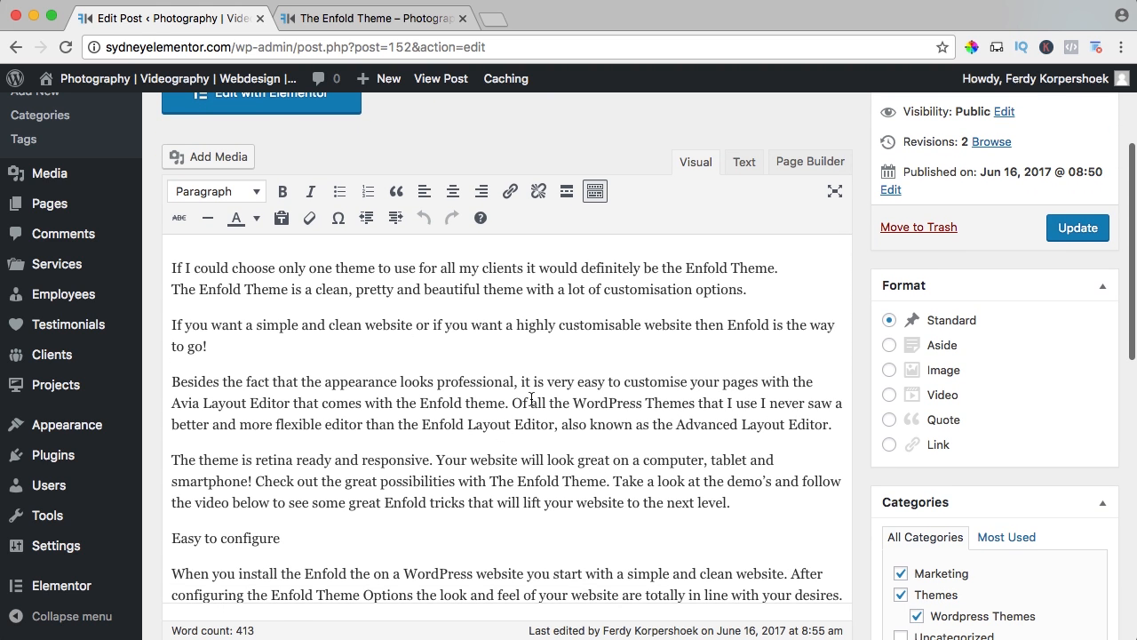
pyautogui.press('Return')
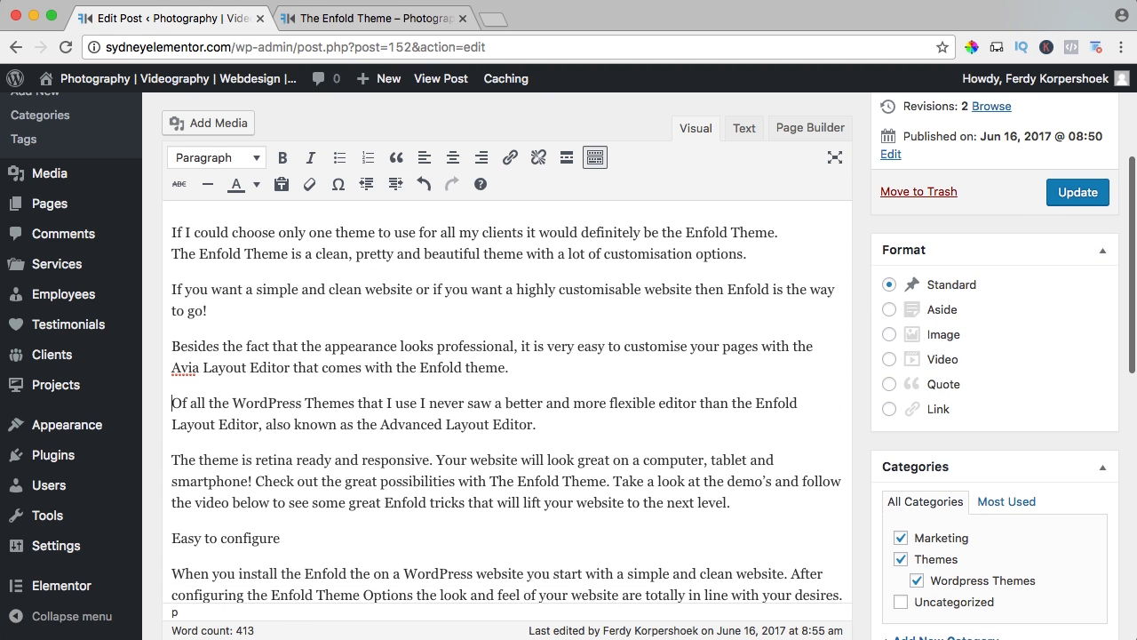
# Format the "Of all the WordPress Themes" paragraph as Heading 2 and update the post.
pyautogui.scroll(-2, 336, 403)
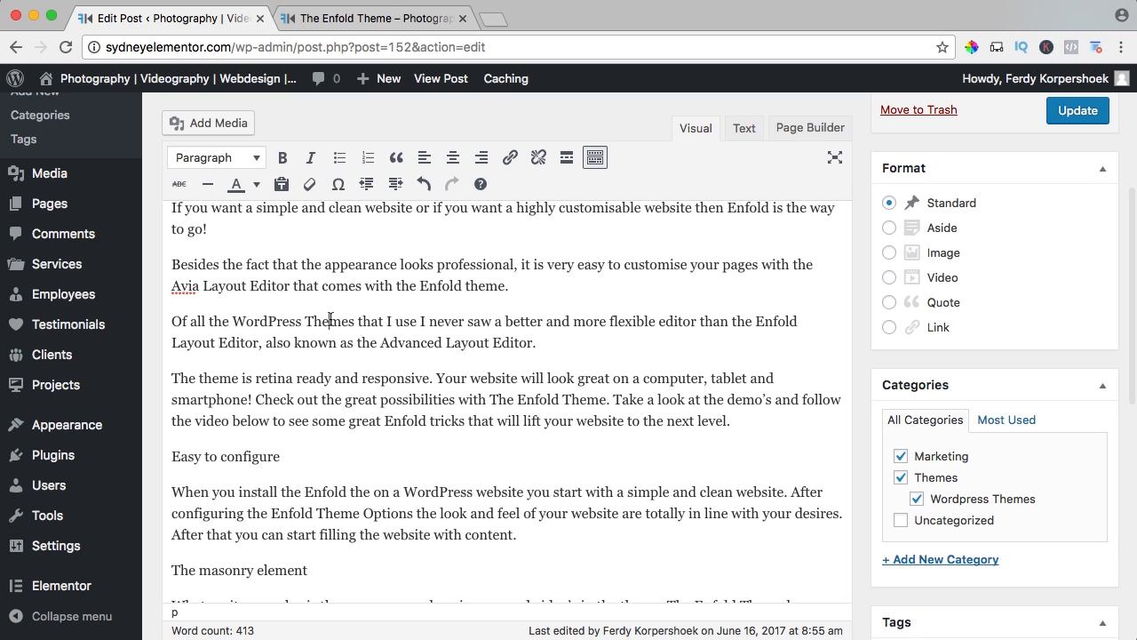
pyautogui.click(219, 160)
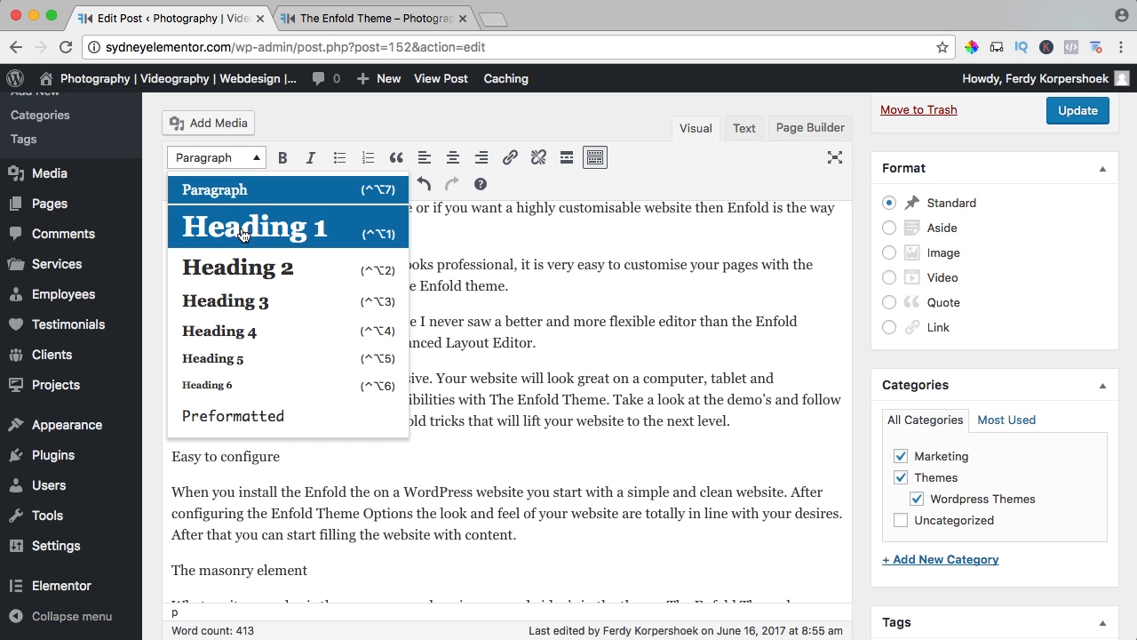
pyautogui.click(269, 277)
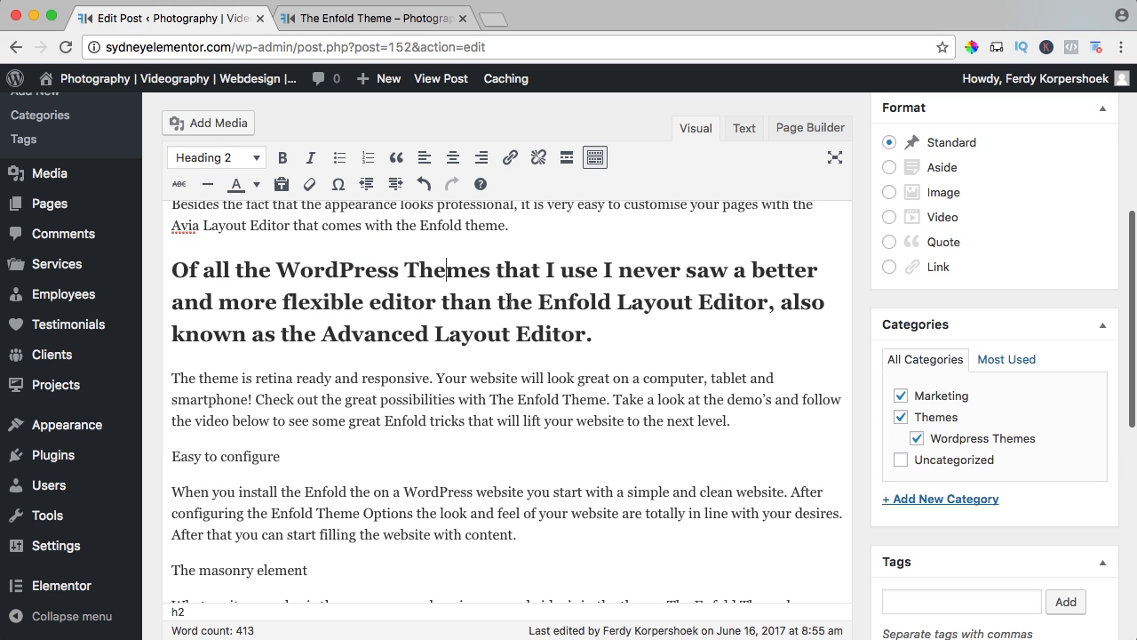
pyautogui.scroll(5, 416, 306)
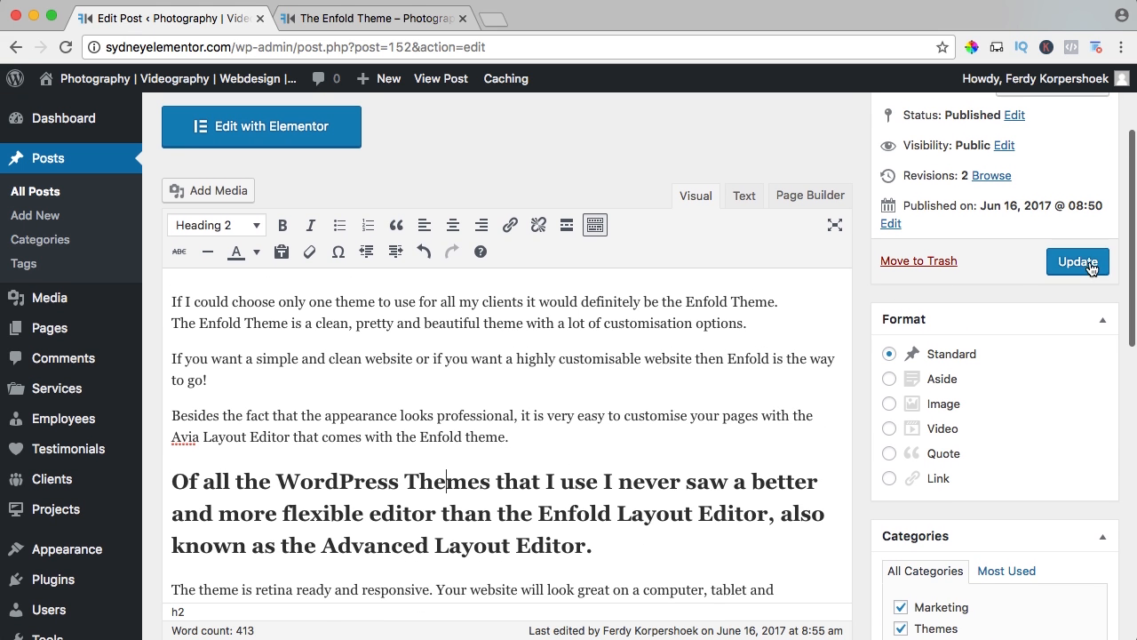
pyautogui.click(1077, 267)
# Reload the live post and examine the Heading 2 text and the plain section titles such as "Easy to configure" and "The masonry element".
pyautogui.click(302, 18)
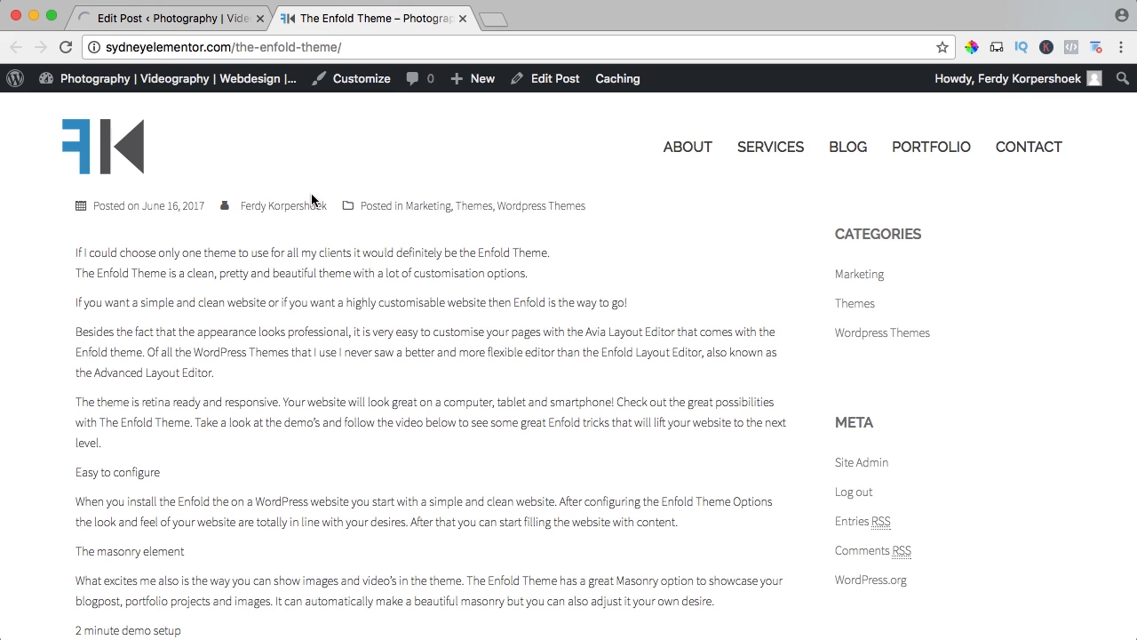
pyautogui.press('super+r')
pyautogui.scroll(5, 323, 266)
pyautogui.scroll(-1, 325, 266)
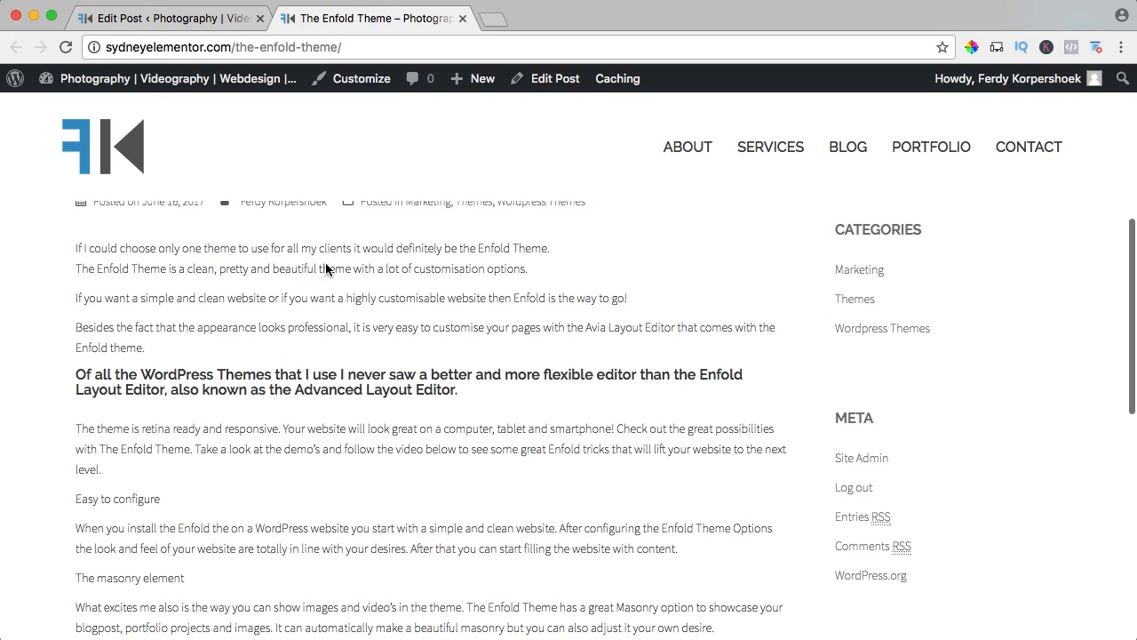
pyautogui.moveTo(139, 359); pyautogui.dragTo(91, 359)
pyautogui.click(451, 377)
pyautogui.click(90, 360)
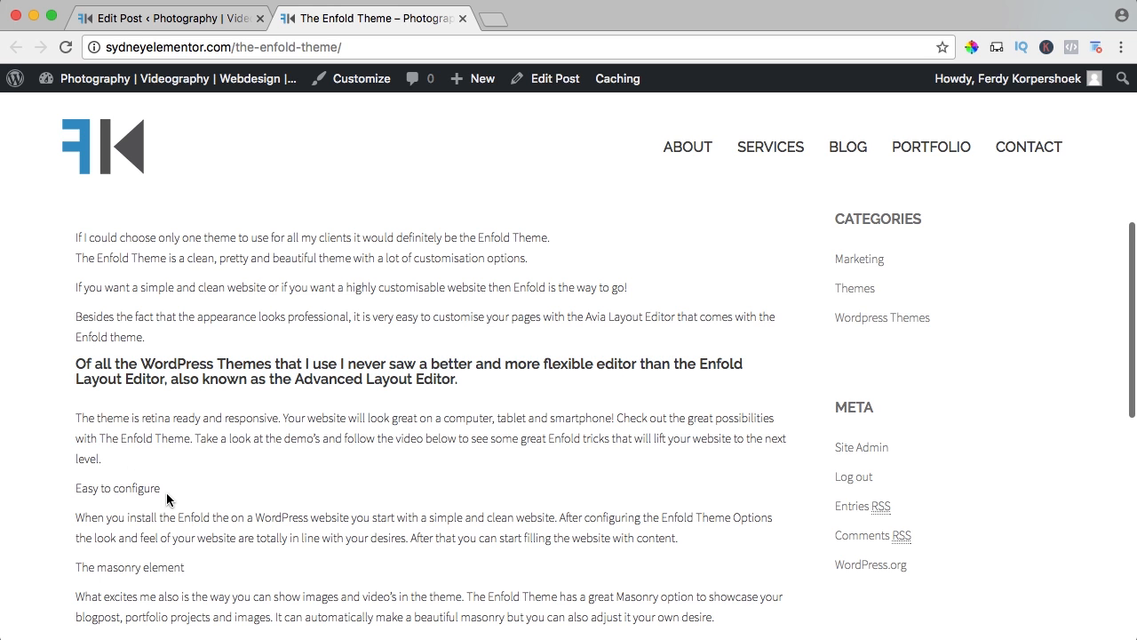
pyautogui.moveTo(165, 491); pyautogui.dragTo(76, 489)
pyautogui.scroll(-2, 84, 490)
pyautogui.moveTo(184, 500); pyautogui.dragTo(103, 500)
pyautogui.click(105, 500)
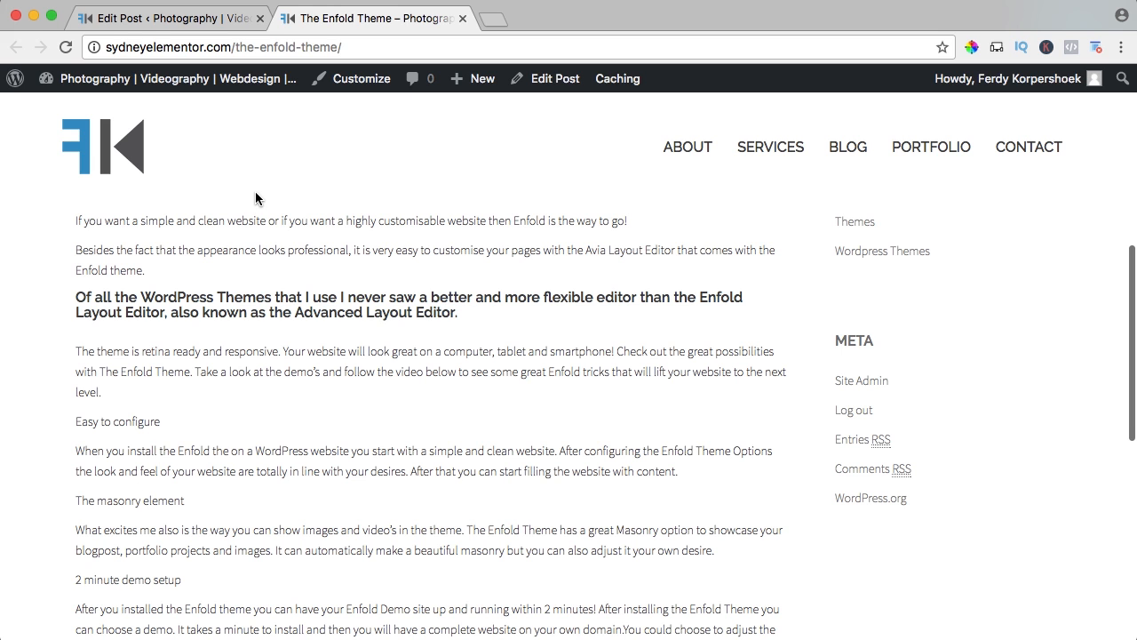
pyautogui.scroll(-5, 356, 231)
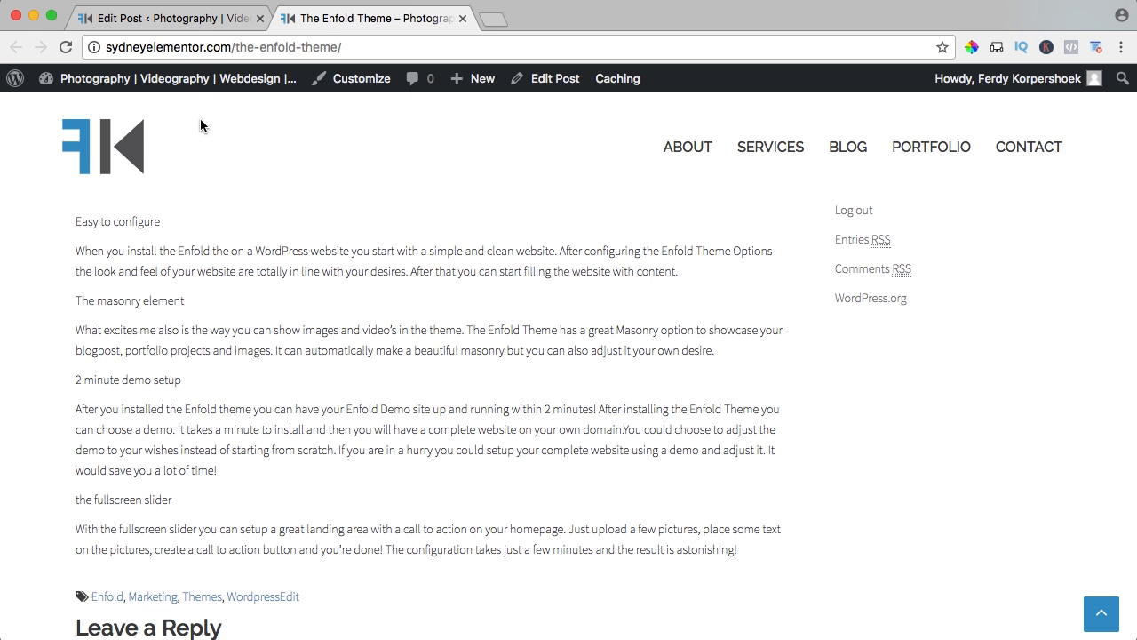
# Return to the post editor and set the "Of all the WordPress Themes" text back to Paragraph format.
pyautogui.click(182, 17)
pyautogui.scroll(-10, 266, 339)
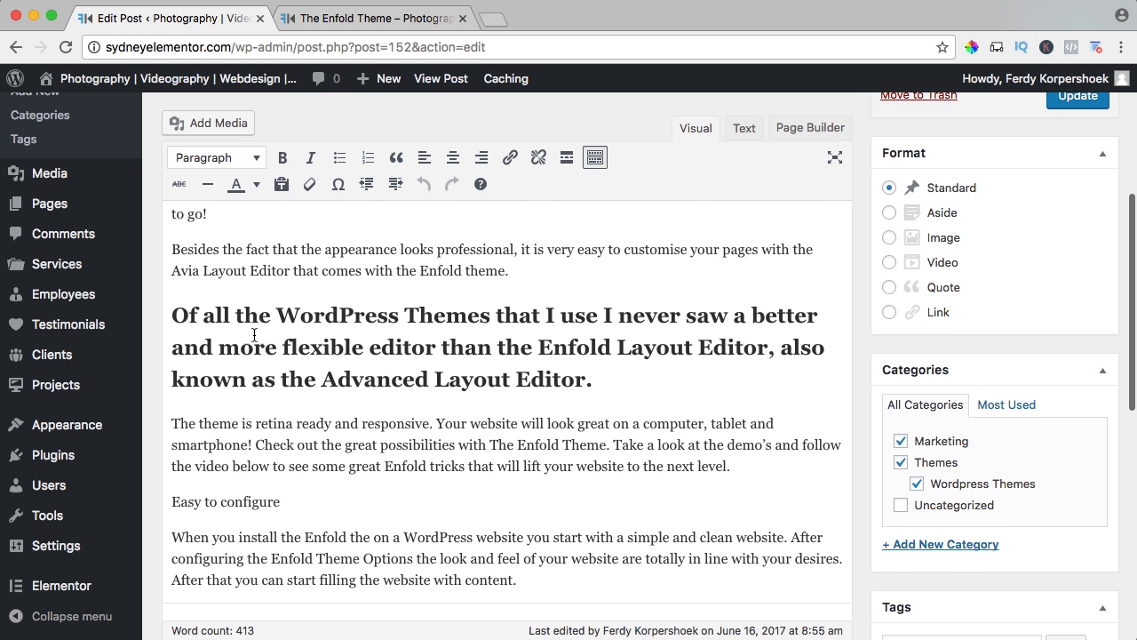
pyautogui.click(257, 316)
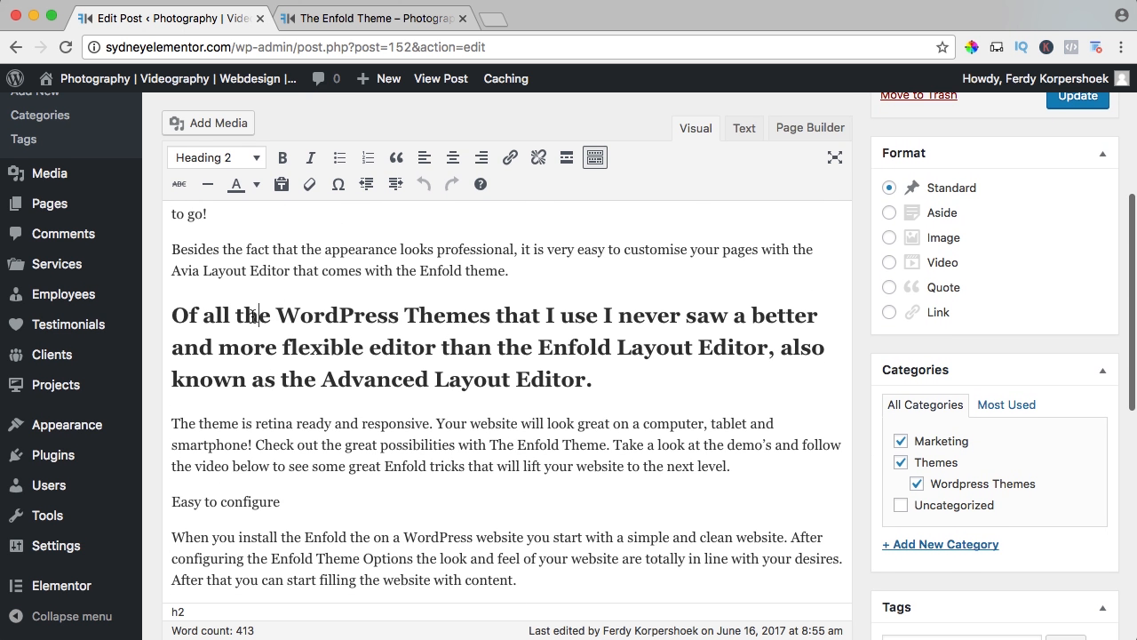
pyautogui.click(210, 161)
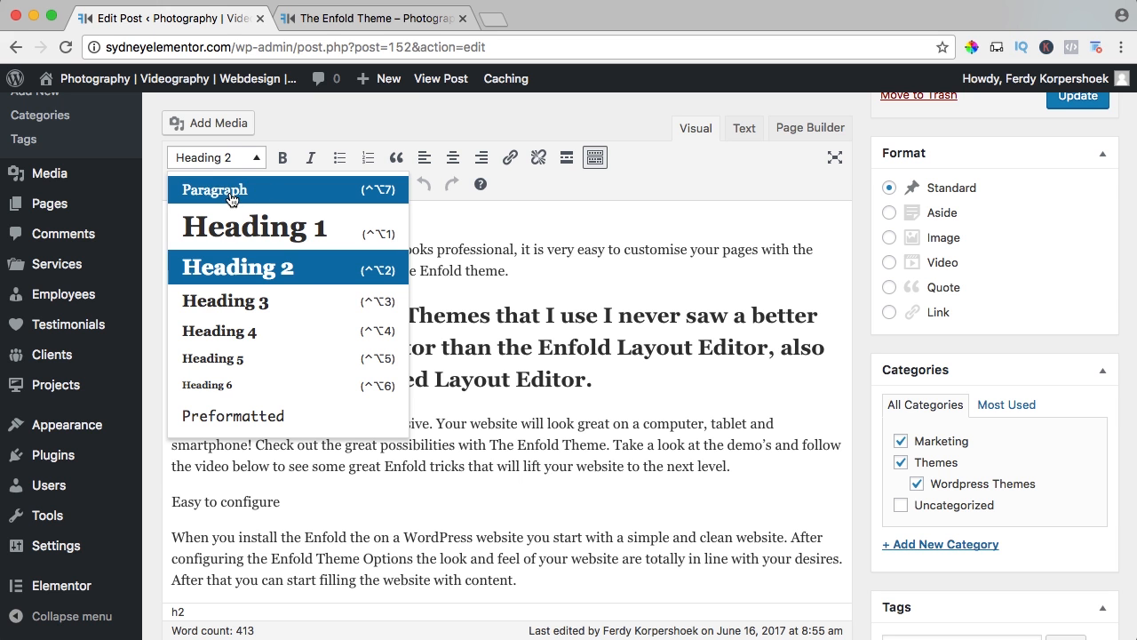
pyautogui.click(231, 191)
pyautogui.scroll(3, 302, 329)
pyautogui.scroll(-2, 299, 331)
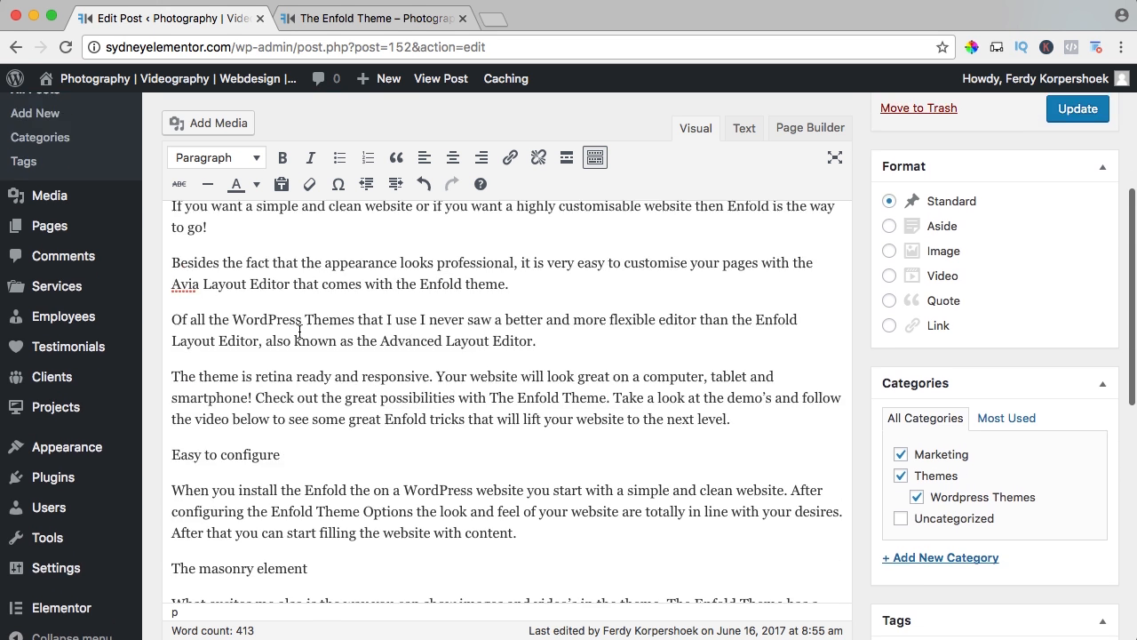
# Rejoin the opening text into one paragraph by removing the breaks before "The Enfold Theme is" and "If you want".
pyautogui.scroll(2, 299, 331)
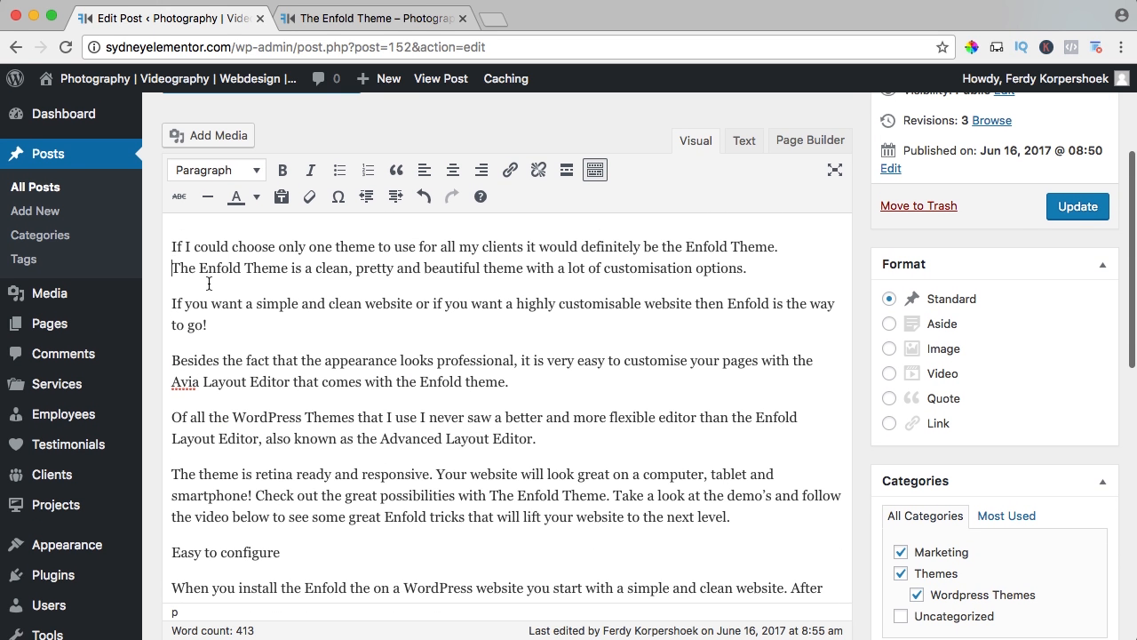
pyautogui.press('BackSpace')
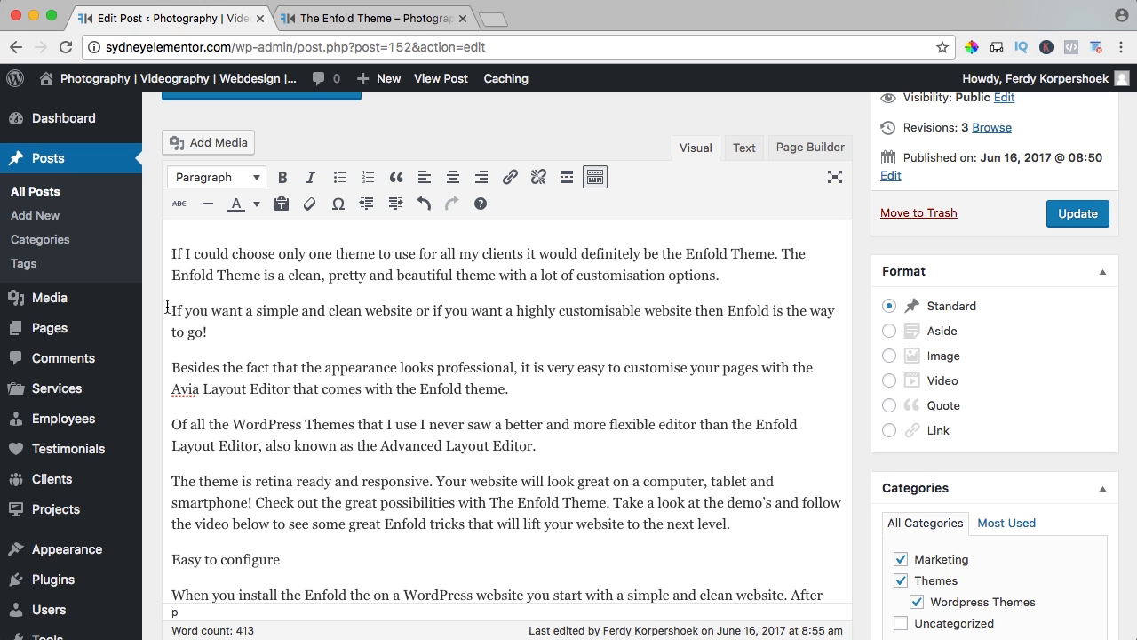
pyautogui.press('BackSpace')
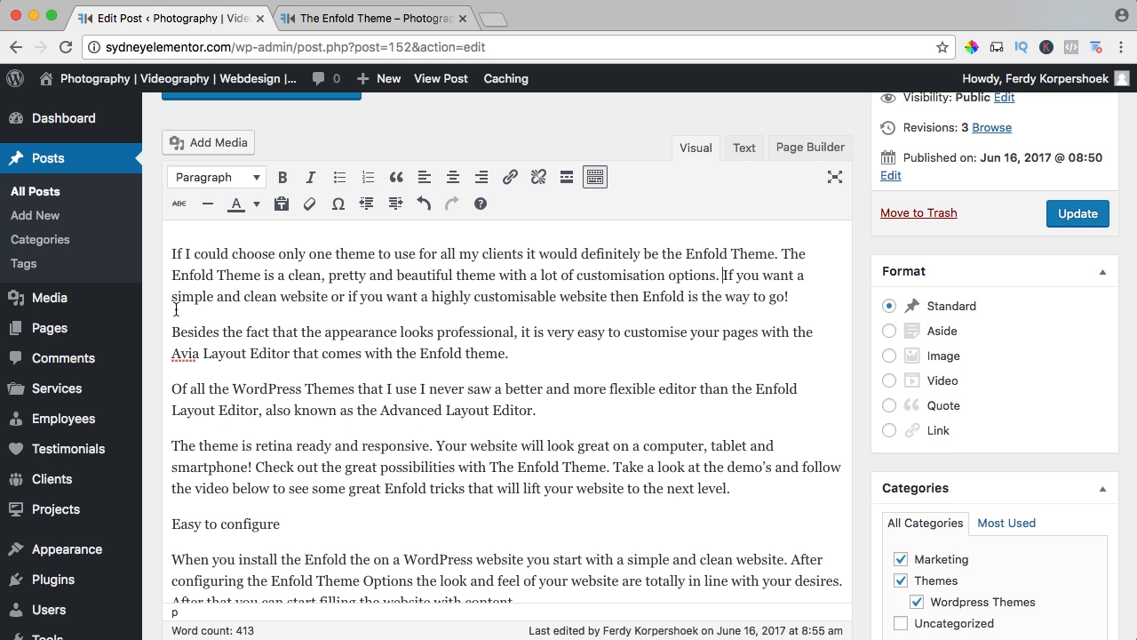
# Format the section titles "Easy to configure" and "The masonry element" as Heading 2.
pyautogui.scroll(-3, 231, 365)
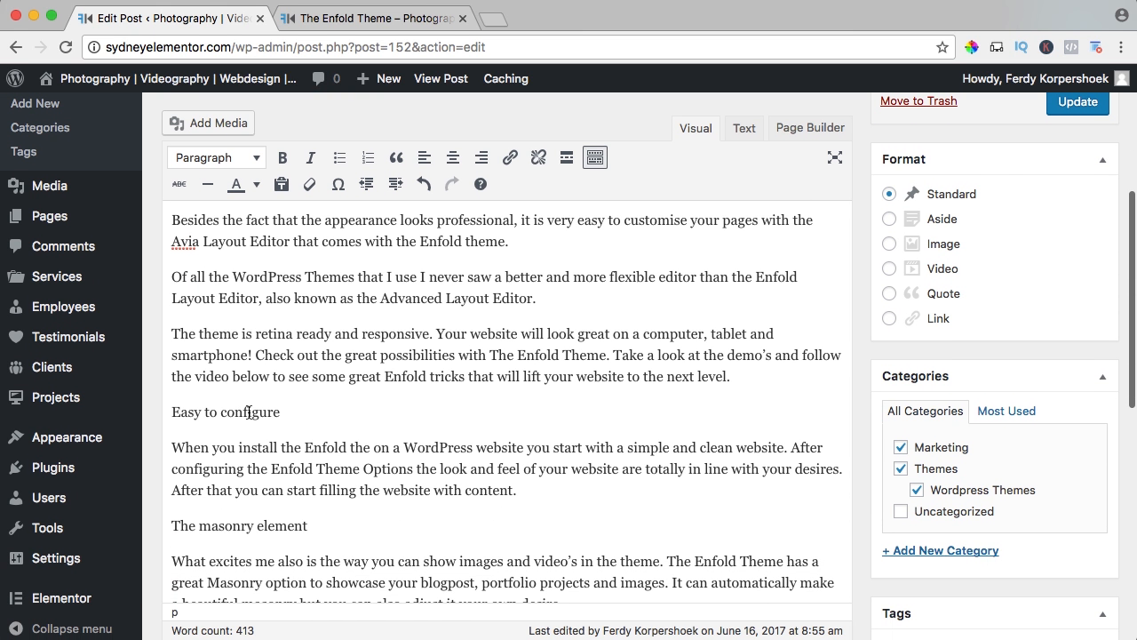
pyautogui.click(244, 412)
pyautogui.click(216, 158)
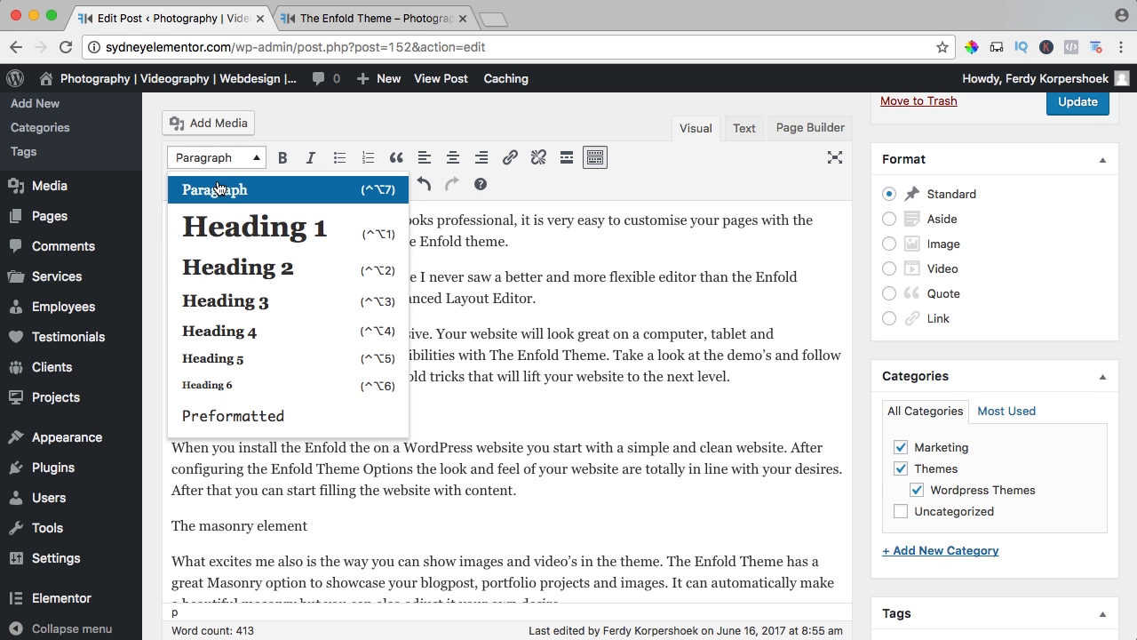
pyautogui.click(237, 270)
pyautogui.scroll(-3, 292, 280)
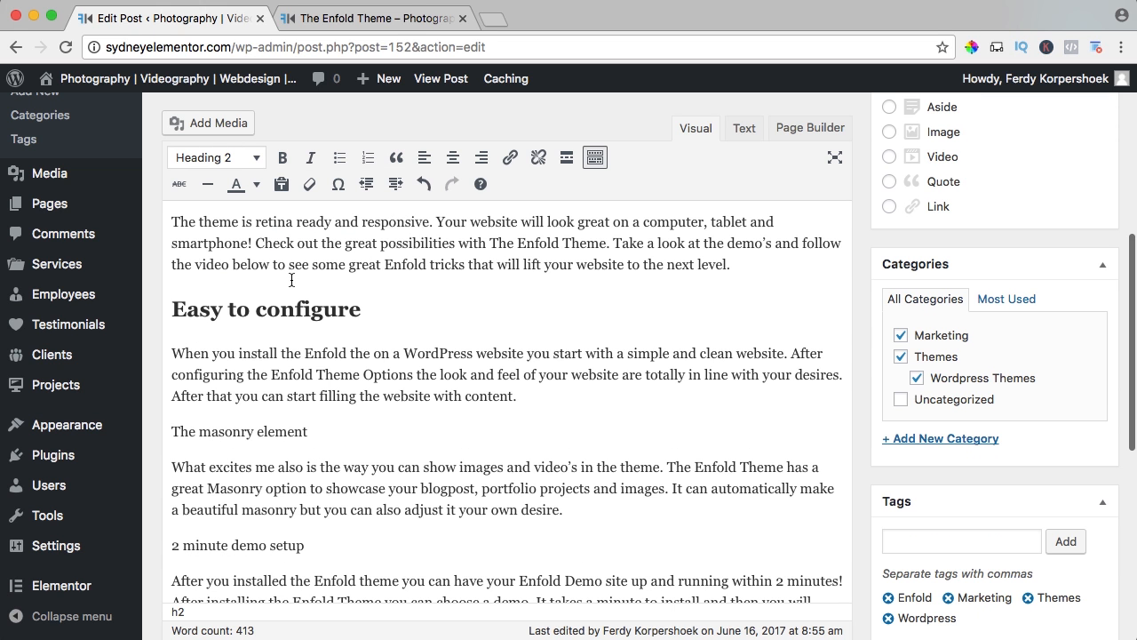
pyautogui.click(219, 429)
pyautogui.click(215, 158)
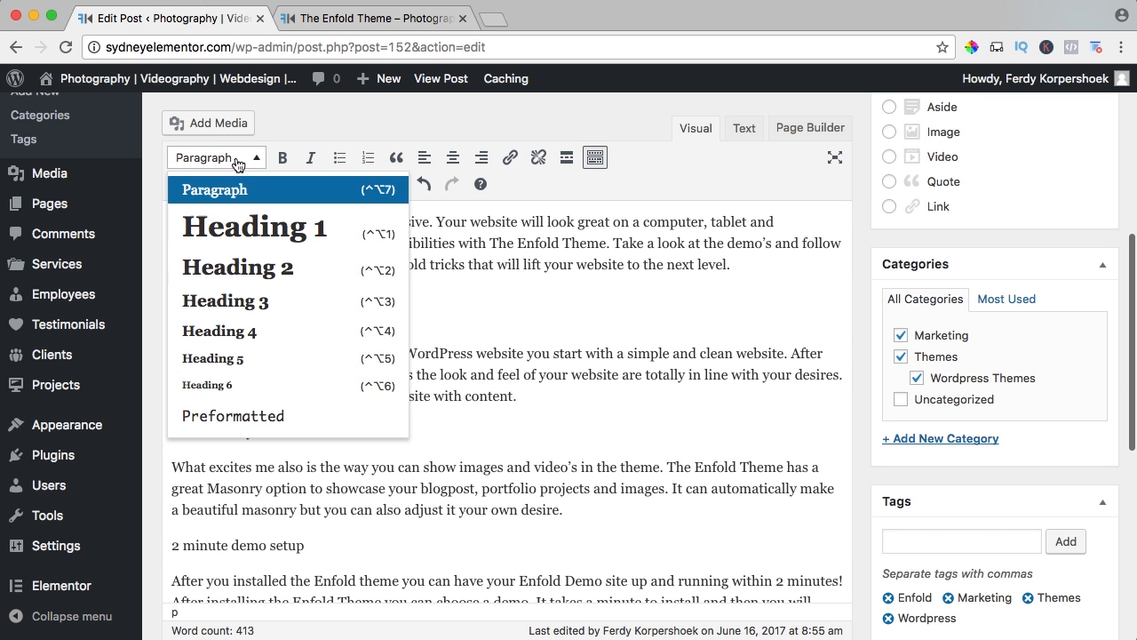
pyautogui.click(238, 261)
# Format the section titles "2 minute demo setup" and "the fullscreen slider" as Heading 2 and look over the post's headings.
pyautogui.scroll(-7, 238, 258)
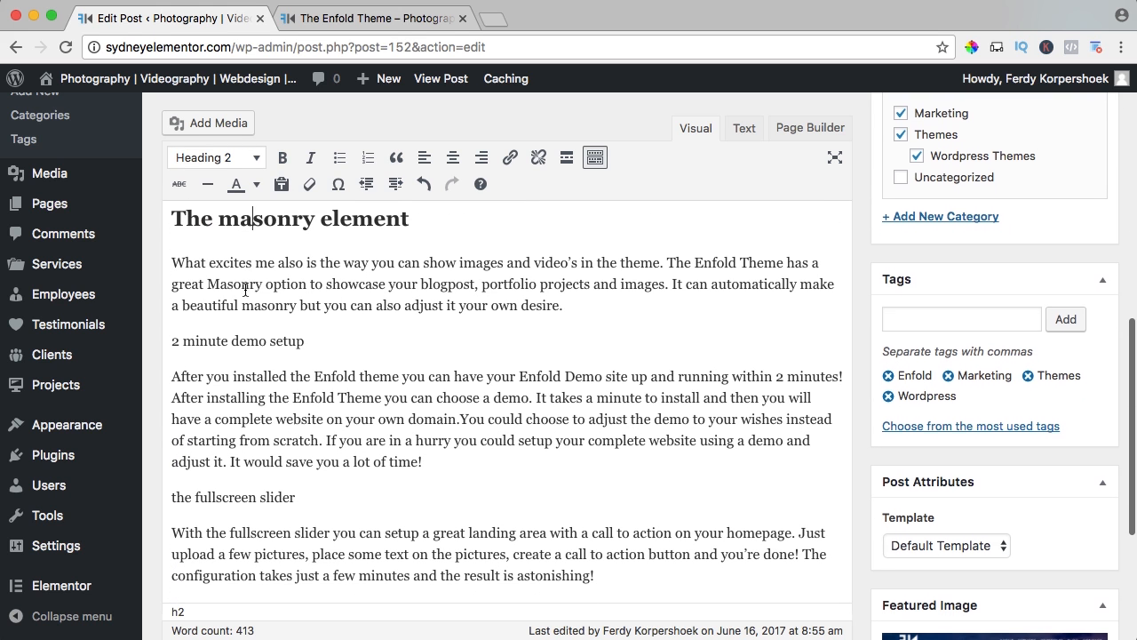
pyautogui.click(230, 341)
pyautogui.click(213, 158)
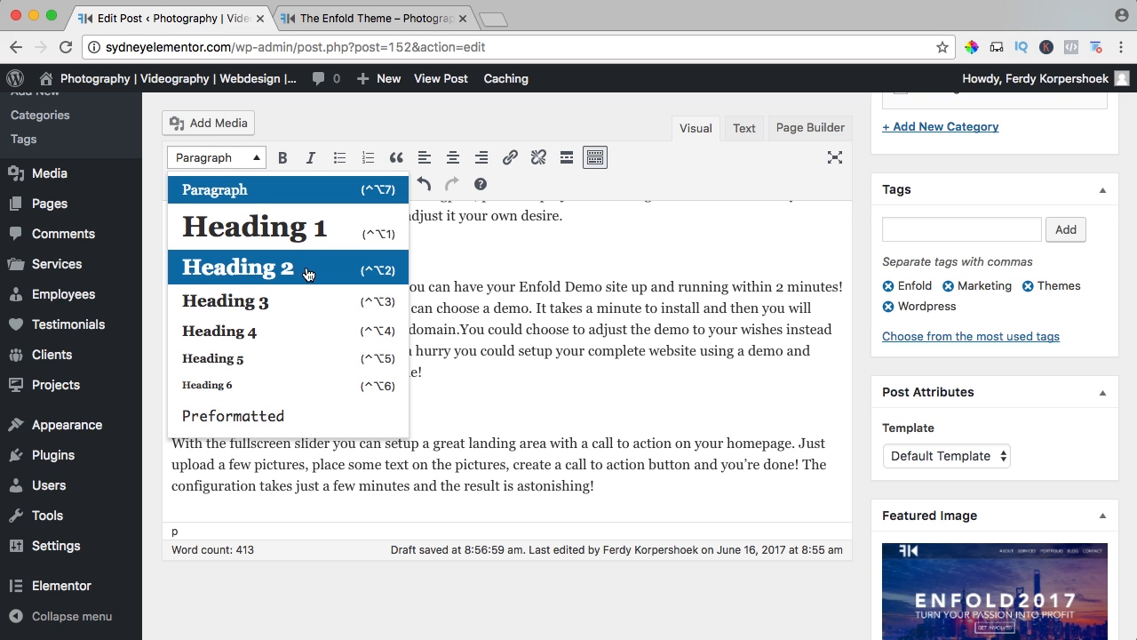
pyautogui.click(373, 277)
pyautogui.click(234, 426)
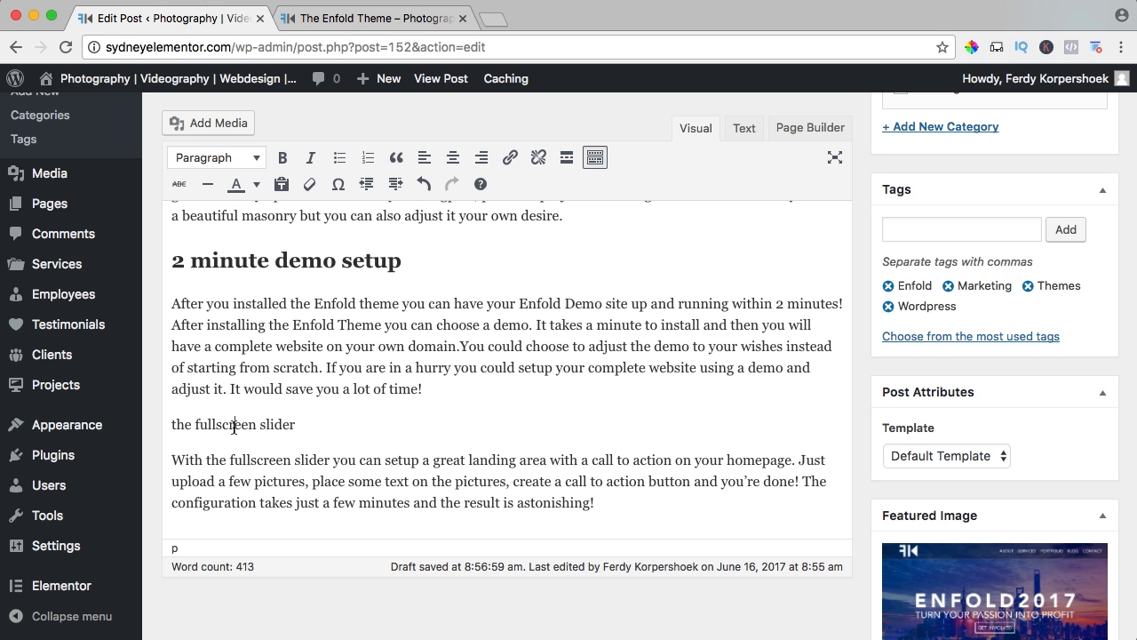
pyautogui.hotkey('ctrl', 'alt', '2')
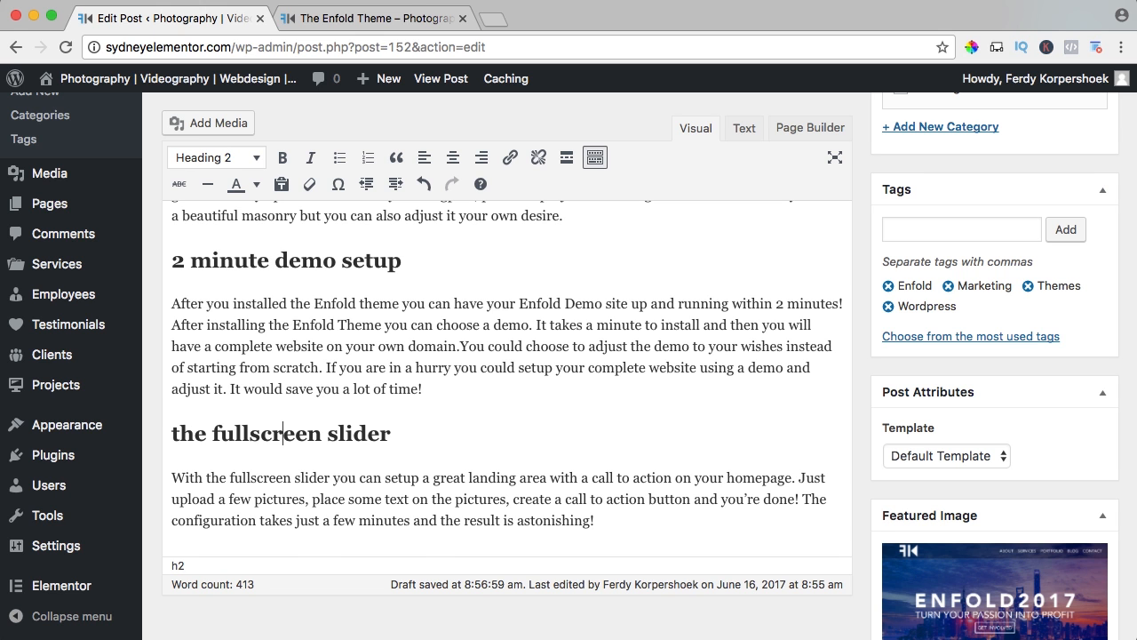
pyautogui.scroll(-2, 260, 399)
pyautogui.scroll(3, 260, 399)
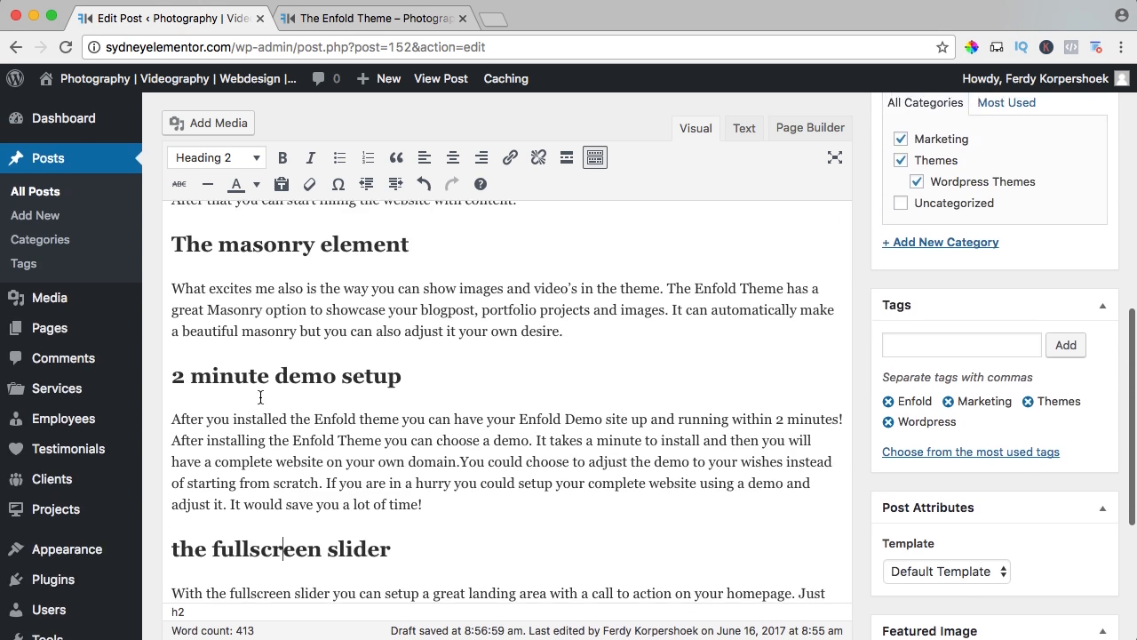
pyautogui.scroll(-1, 261, 399)
pyautogui.scroll(10, 260, 399)
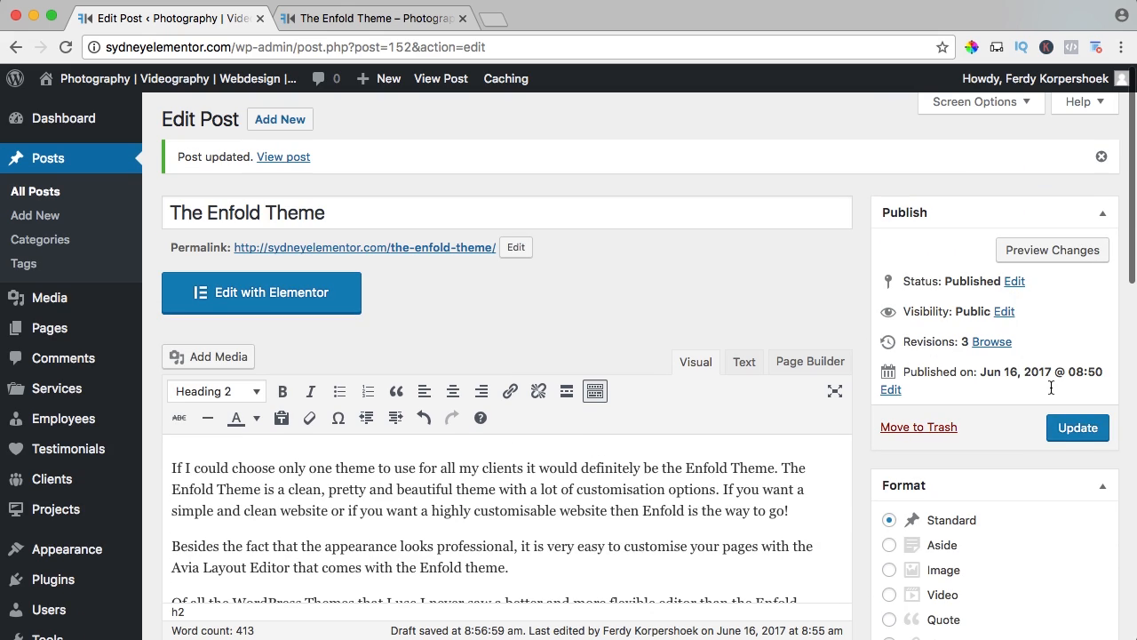
# Update the post and reload its live page to check the section headings and opening paragraphs.
pyautogui.click(1071, 434)
pyautogui.click(368, 18)
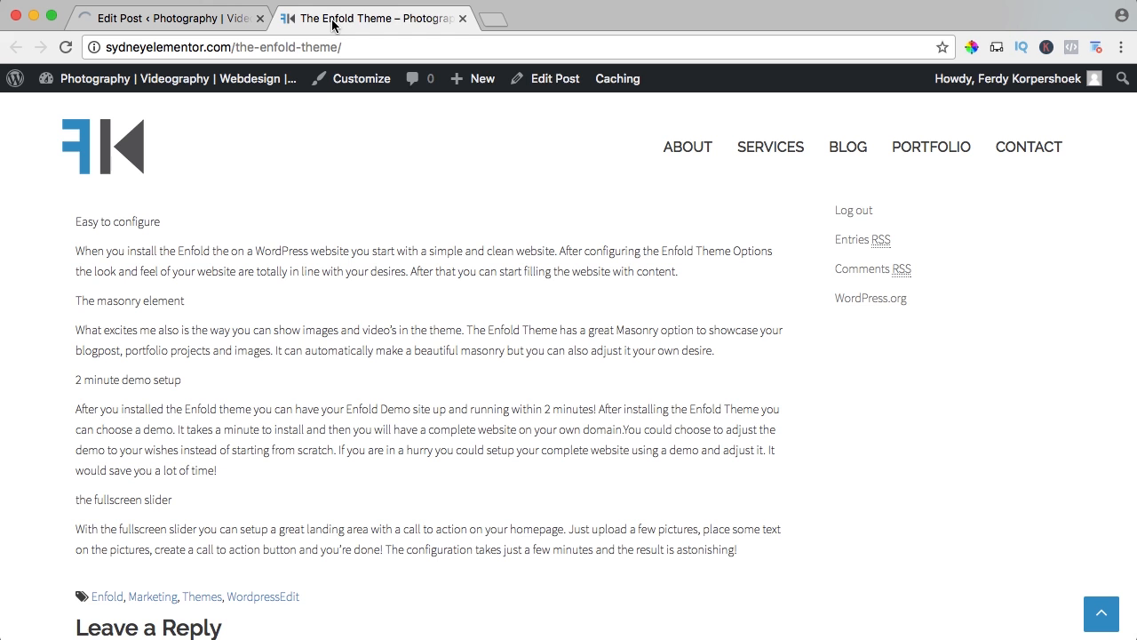
pyautogui.press('super+r')
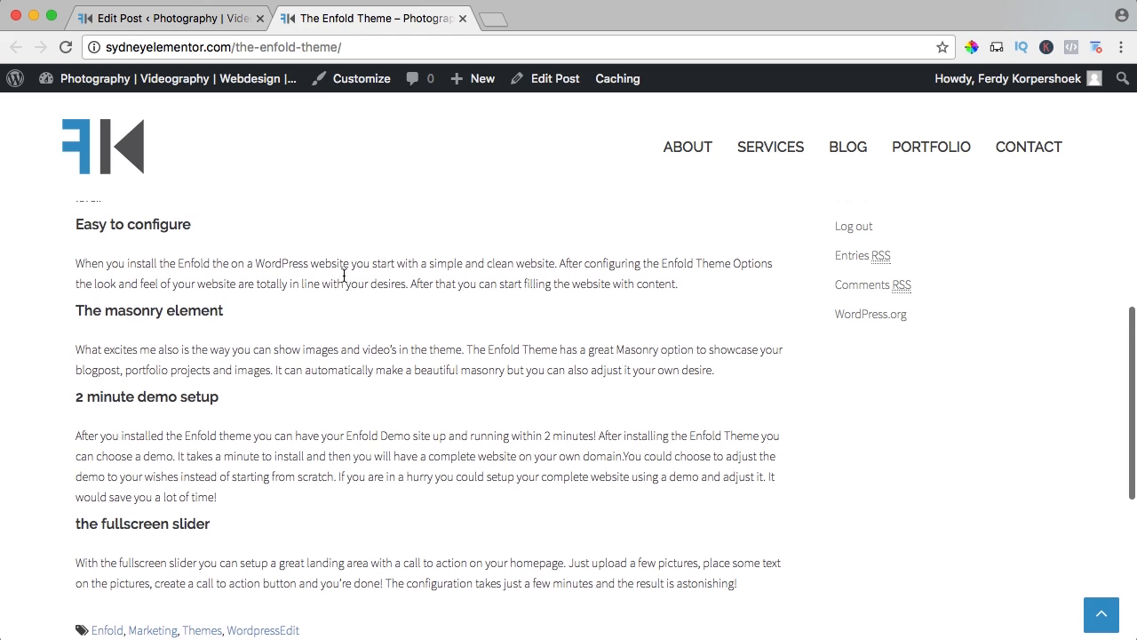
pyautogui.scroll(-2, 333, 270)
pyautogui.scroll(6, 338, 271)
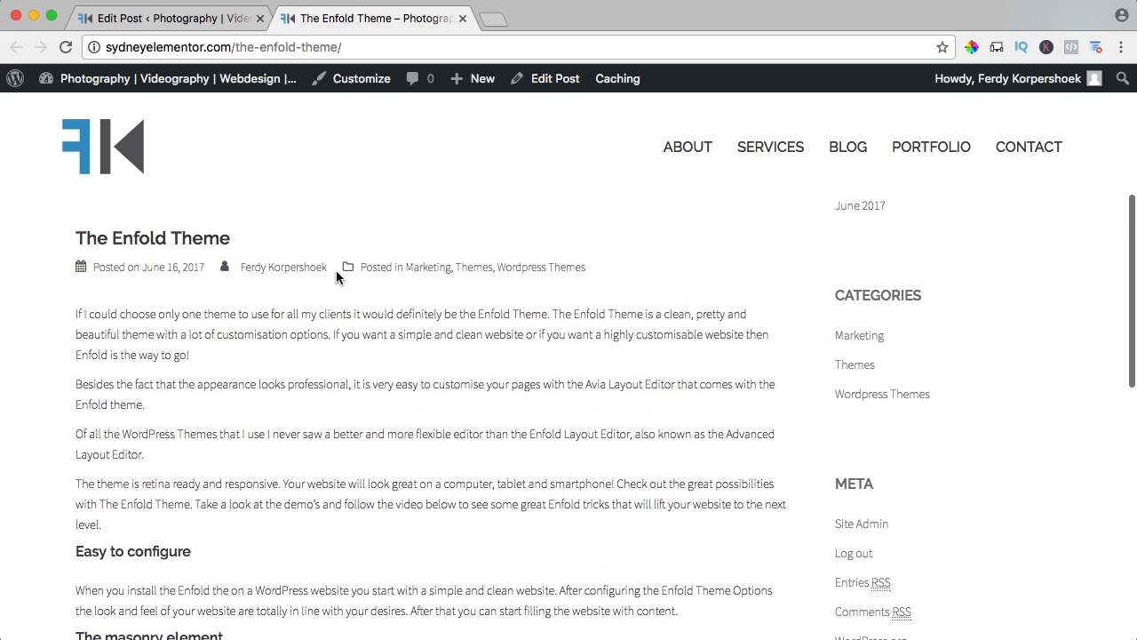
pyautogui.scroll(-1, 335, 273)
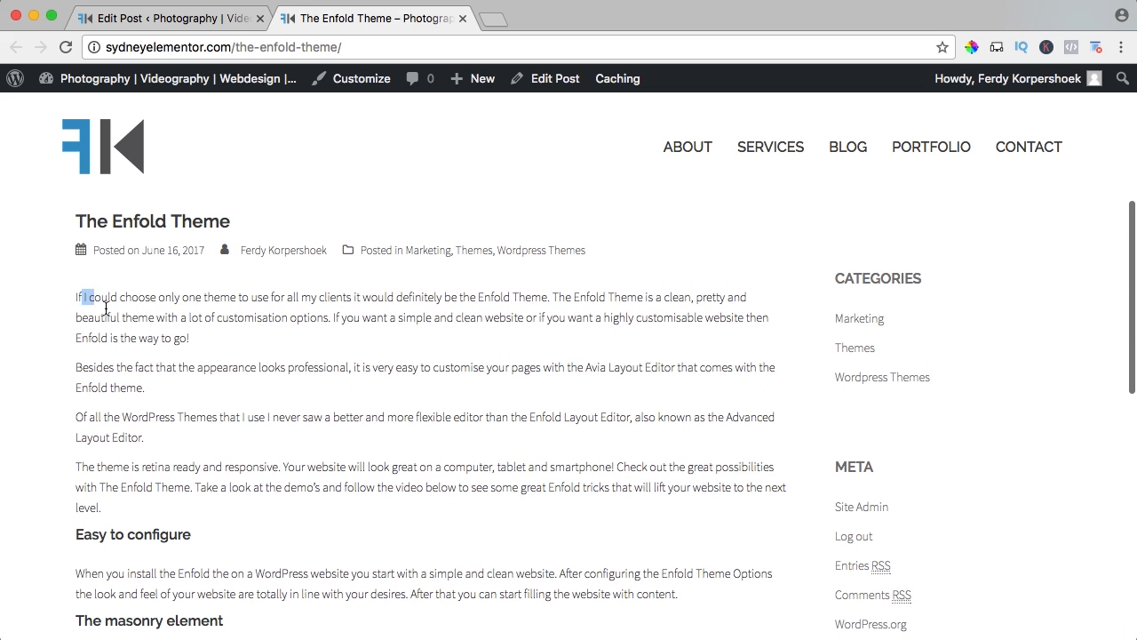
pyautogui.moveTo(83, 296); pyautogui.dragTo(394, 500)
pyautogui.click(386, 491)
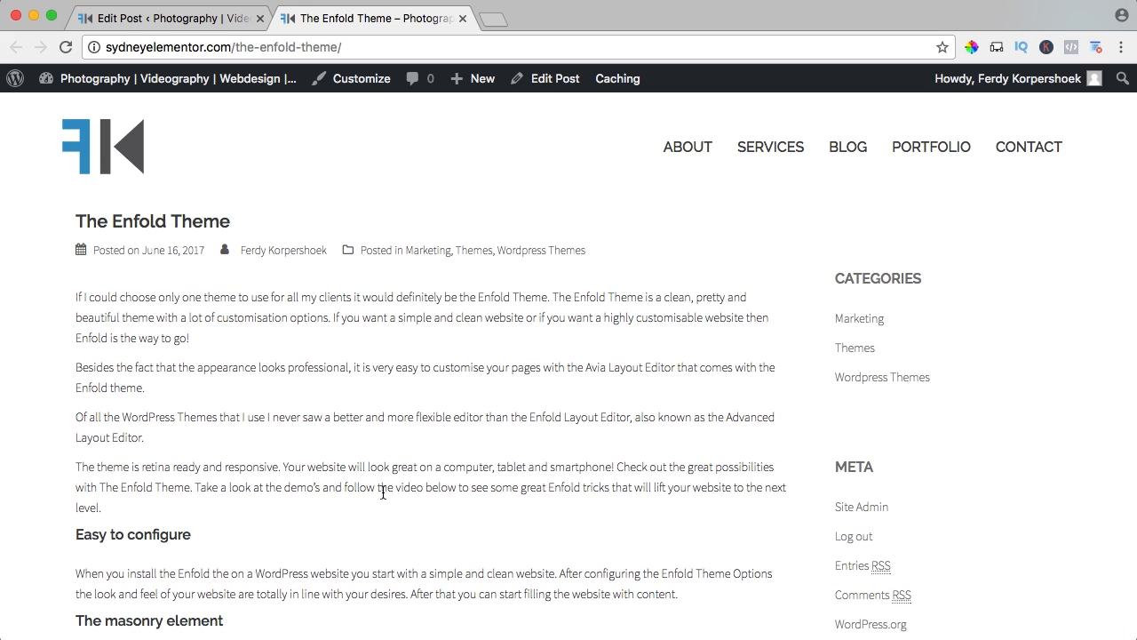
# Return to the post editor and make "the Enfold Theme" bold in the opening sentence.
pyautogui.click(160, 19)
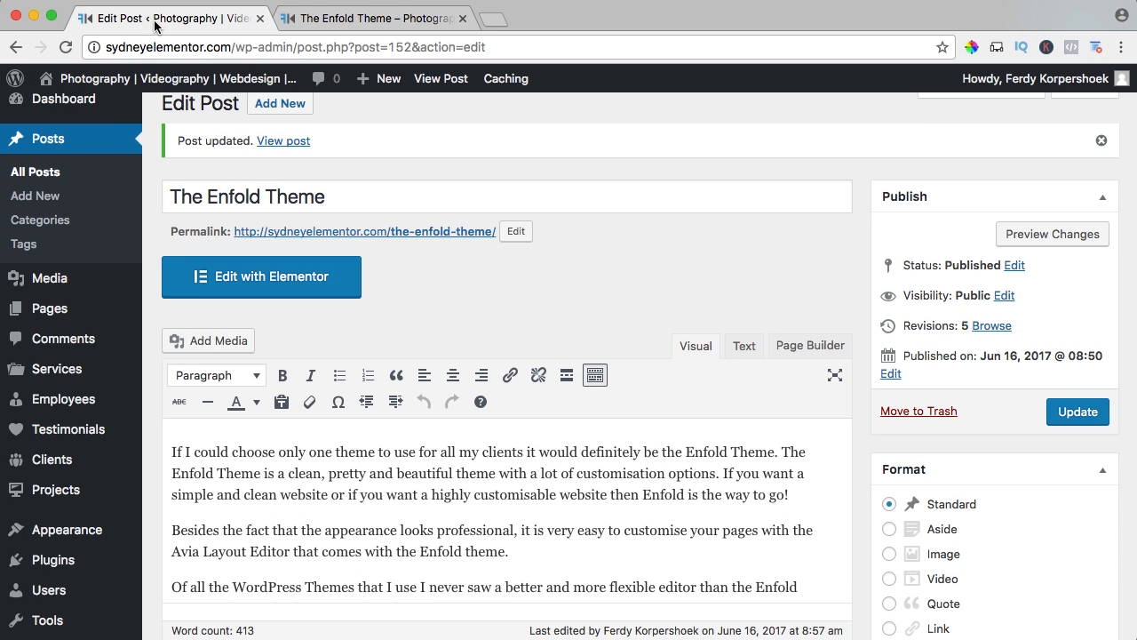
pyautogui.scroll(-2, 412, 475)
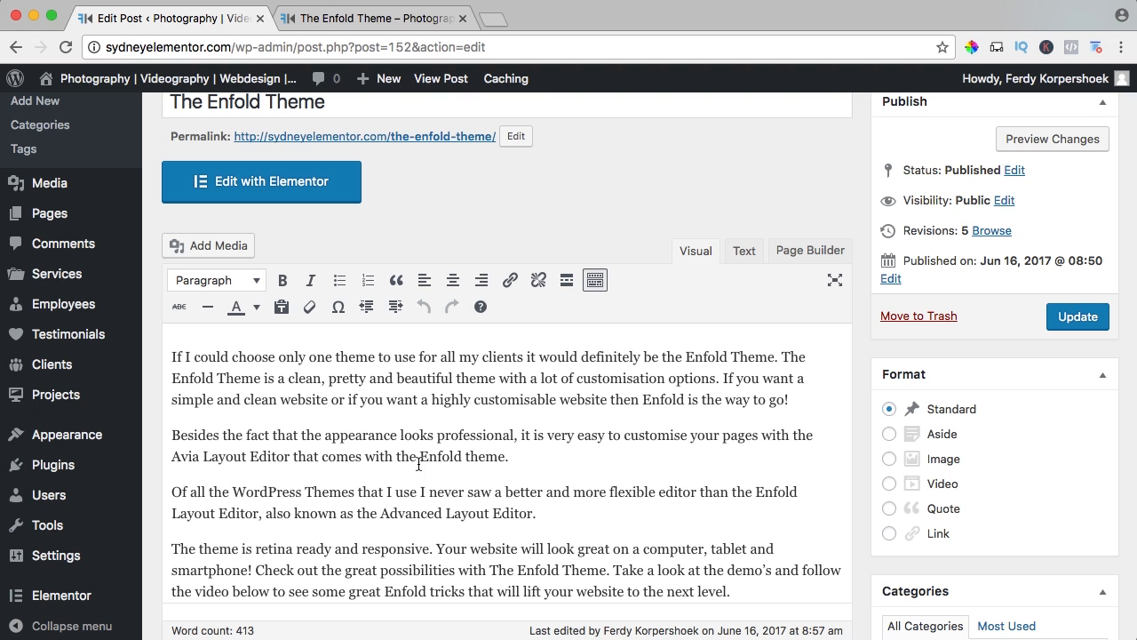
pyautogui.moveTo(662, 355); pyautogui.dragTo(764, 359)
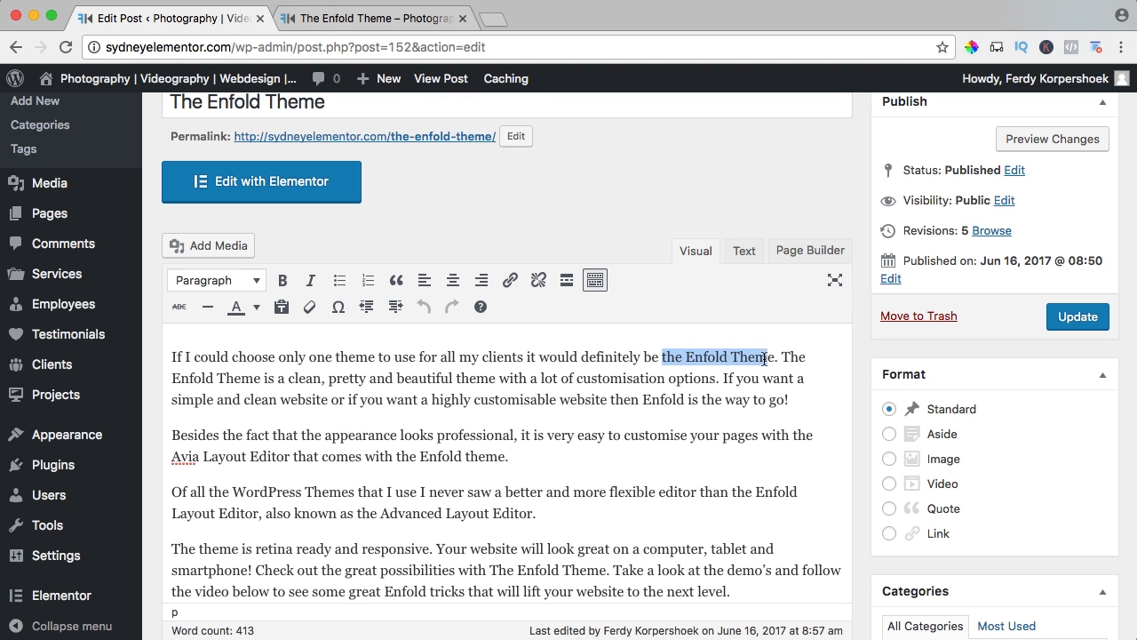
pyautogui.click(284, 281)
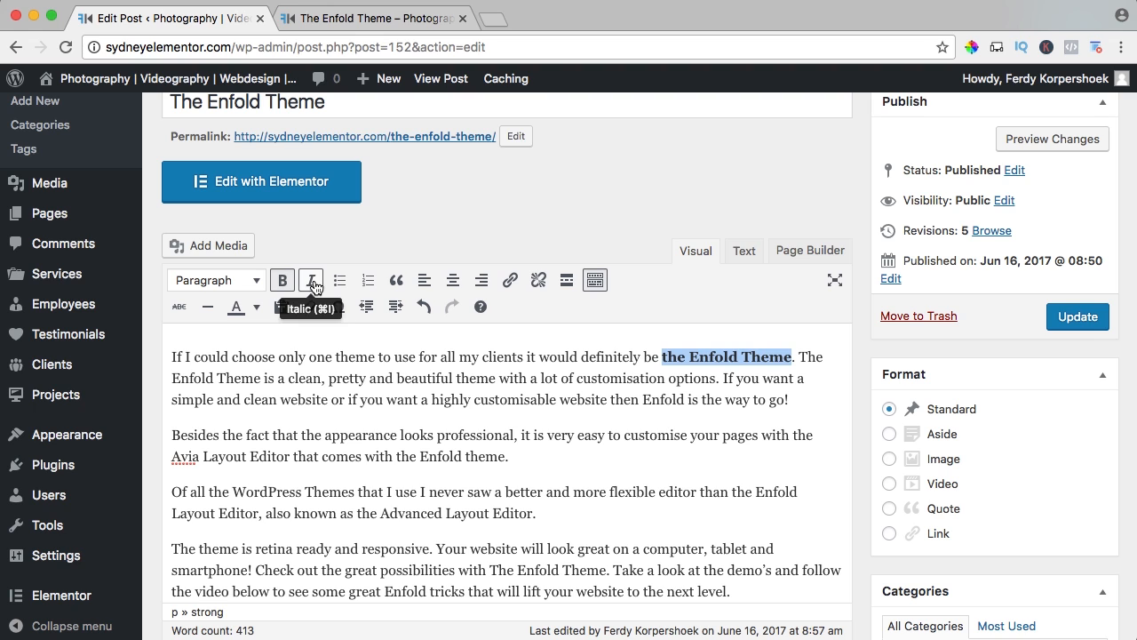
pyautogui.click(312, 282)
pyautogui.click(313, 283)
pyautogui.click(256, 378)
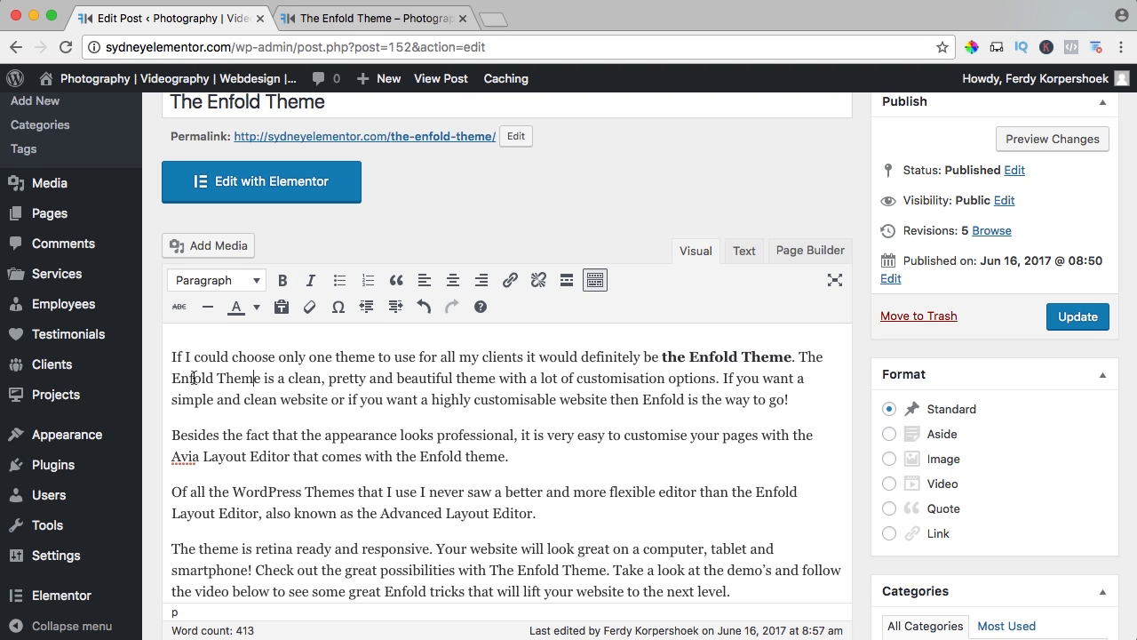
# Make "Enfold Theme" in the second sentence and "Enfold" in the third sentence of the opening paragraph bold.
pyautogui.moveTo(172, 379); pyautogui.dragTo(261, 380)
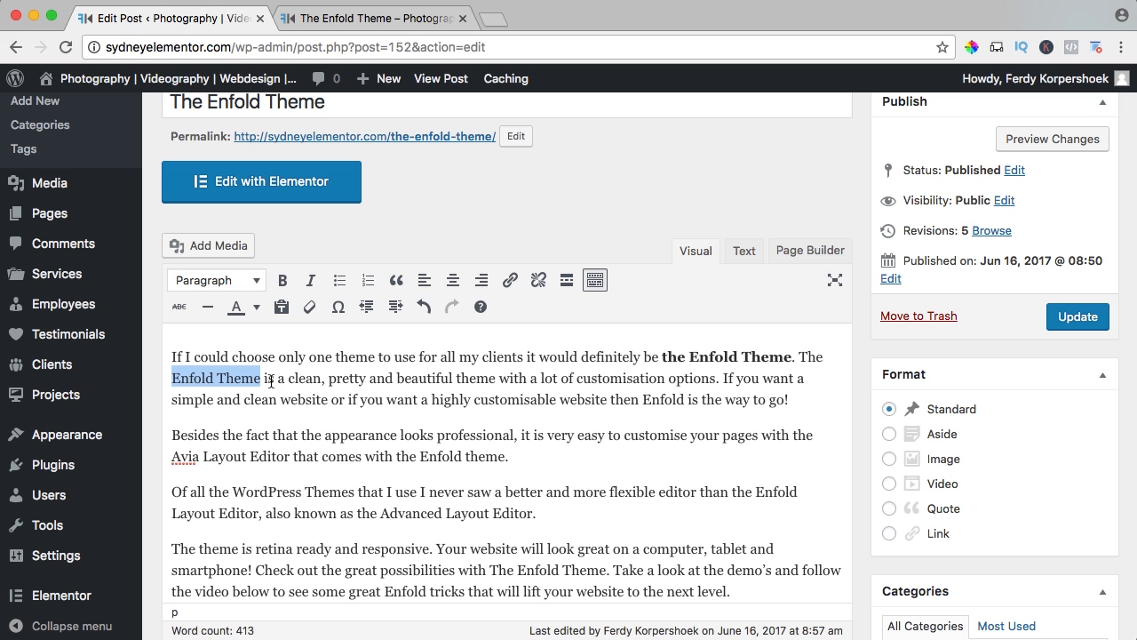
pyautogui.press('super+b')
pyautogui.click(355, 379)
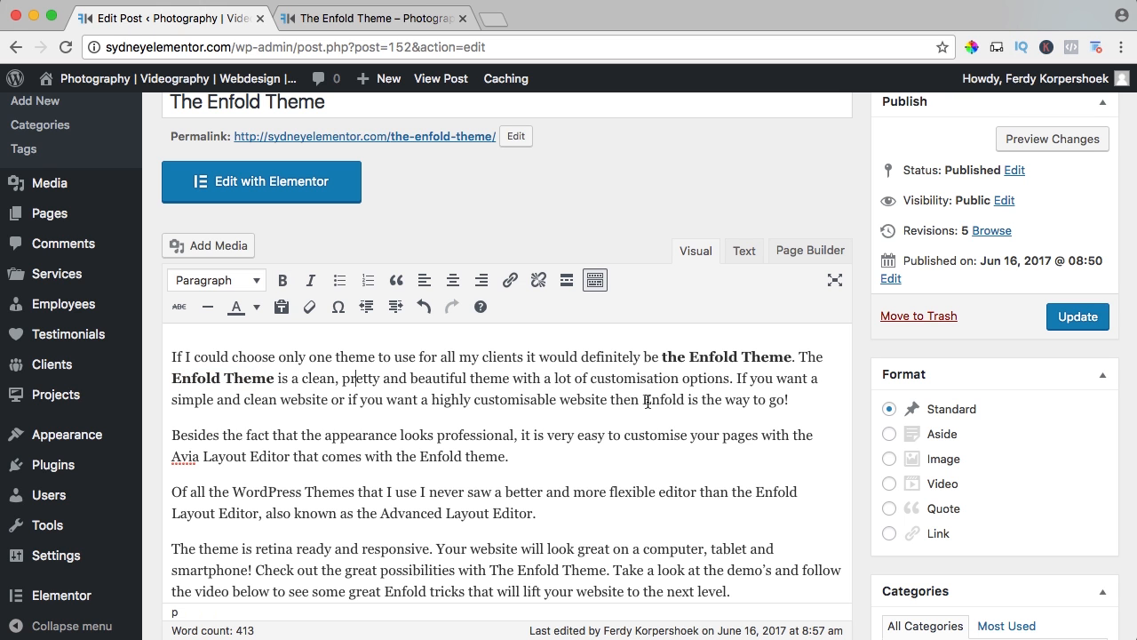
pyautogui.moveTo(643, 402); pyautogui.dragTo(684, 401)
pyautogui.press('super+b')
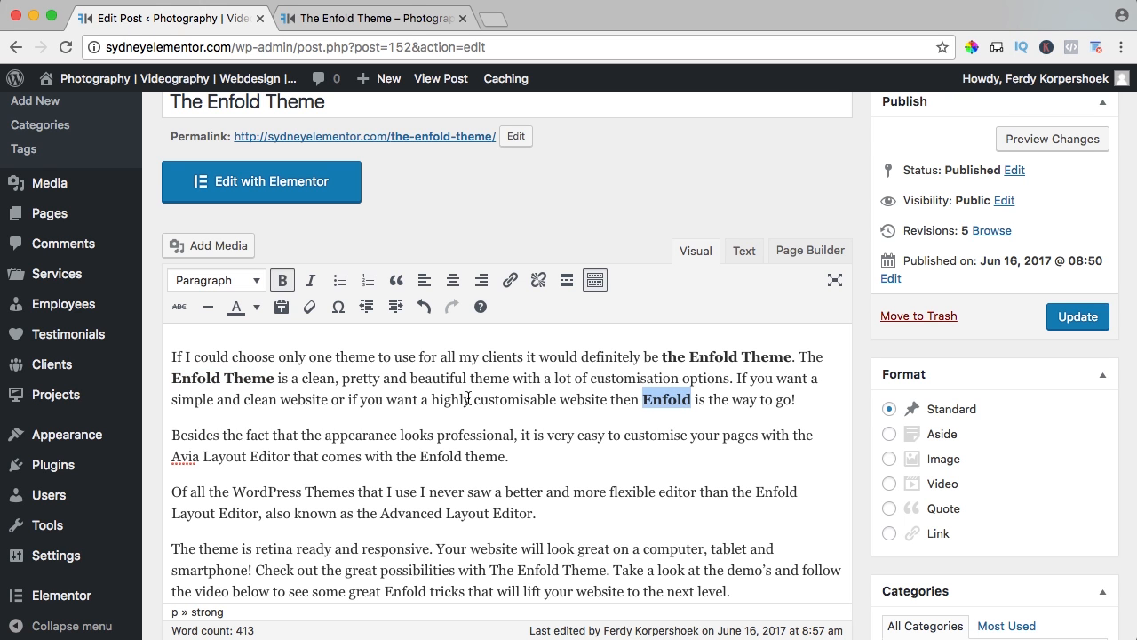
pyautogui.click(471, 399)
# Make "Avia Layout Editor" bold, as well as "retina ready" and "responsive" in the paragraph above "Easy to configure".
pyautogui.scroll(-4, 619, 406)
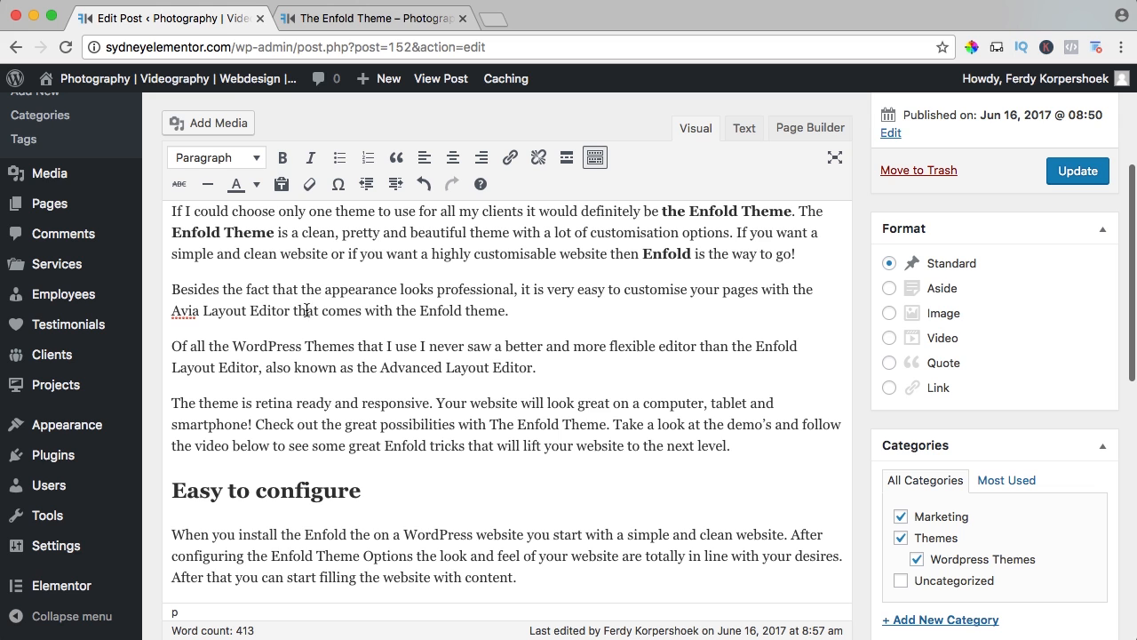
pyautogui.moveTo(291, 310); pyautogui.dragTo(172, 311)
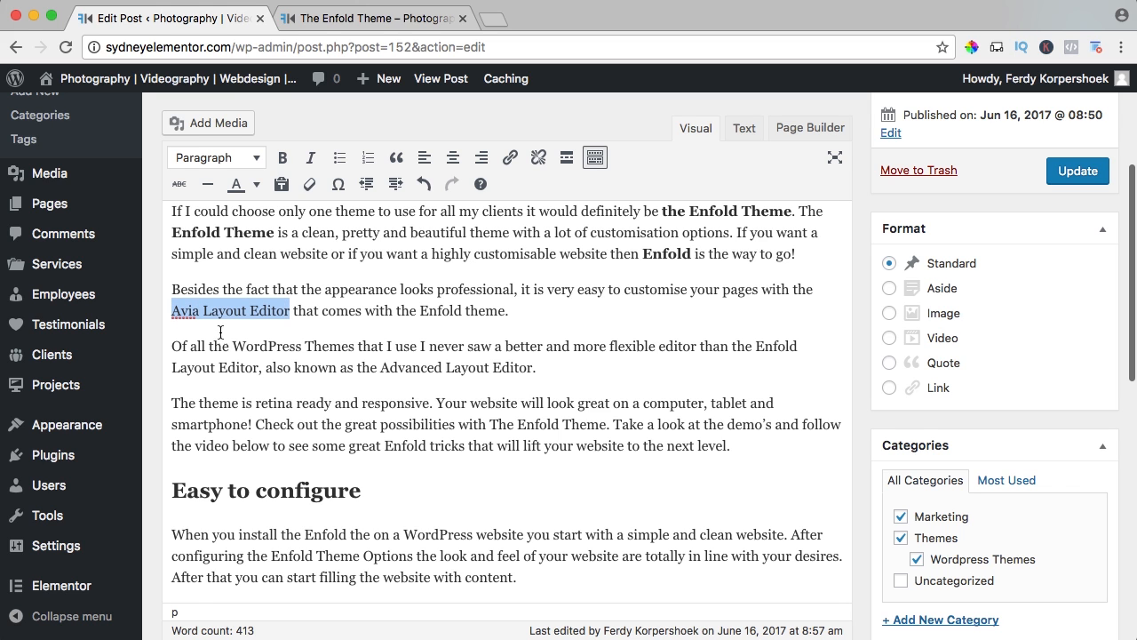
pyautogui.press('super+b')
pyautogui.scroll(-2, 493, 340)
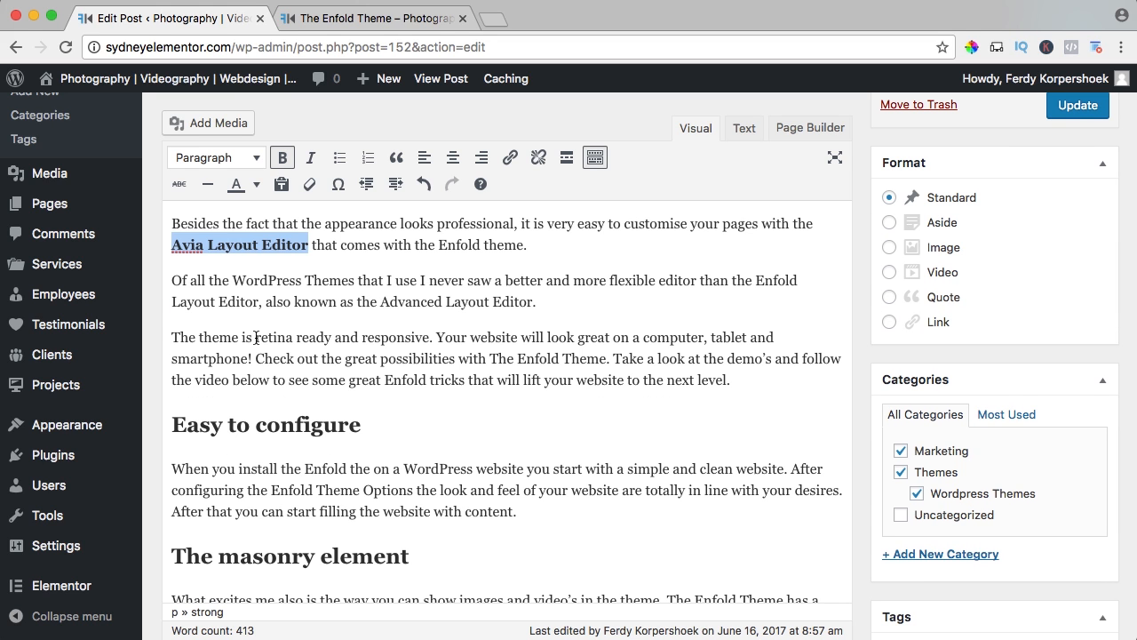
pyautogui.moveTo(255, 337); pyautogui.dragTo(477, 344)
pyautogui.press('super+b')
pyautogui.press('super+b')
# Make "WordPress" bold under "Easy to configure" and "a beautiful masonry" bold under "The masonry element".
pyautogui.scroll(-4, 437, 346)
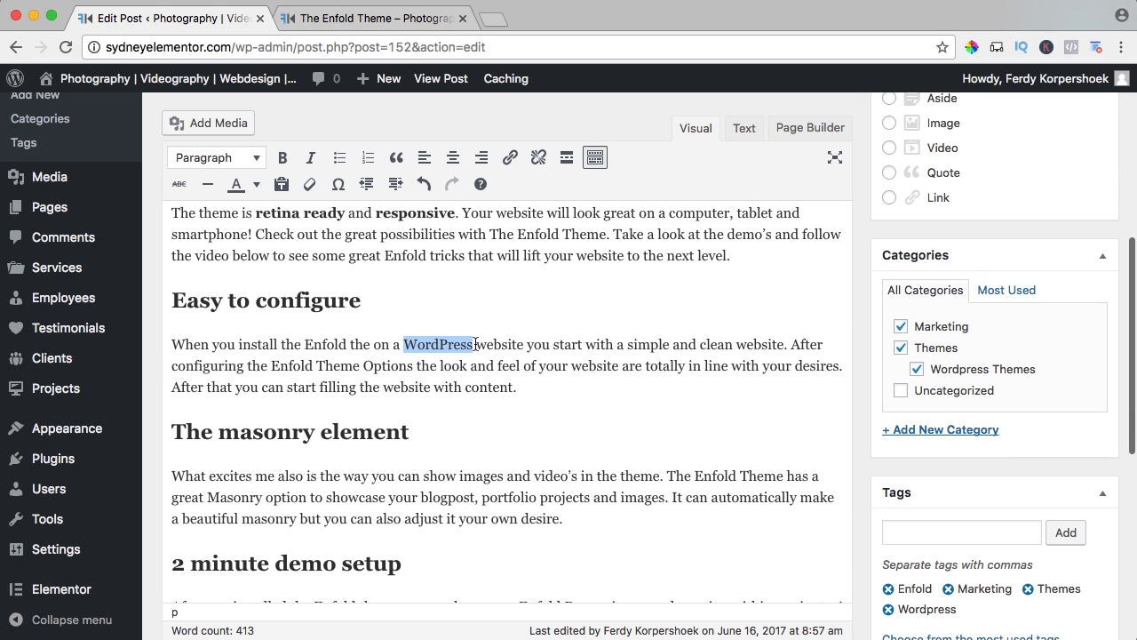
pyautogui.press('super+b')
pyautogui.scroll(-3, 524, 355)
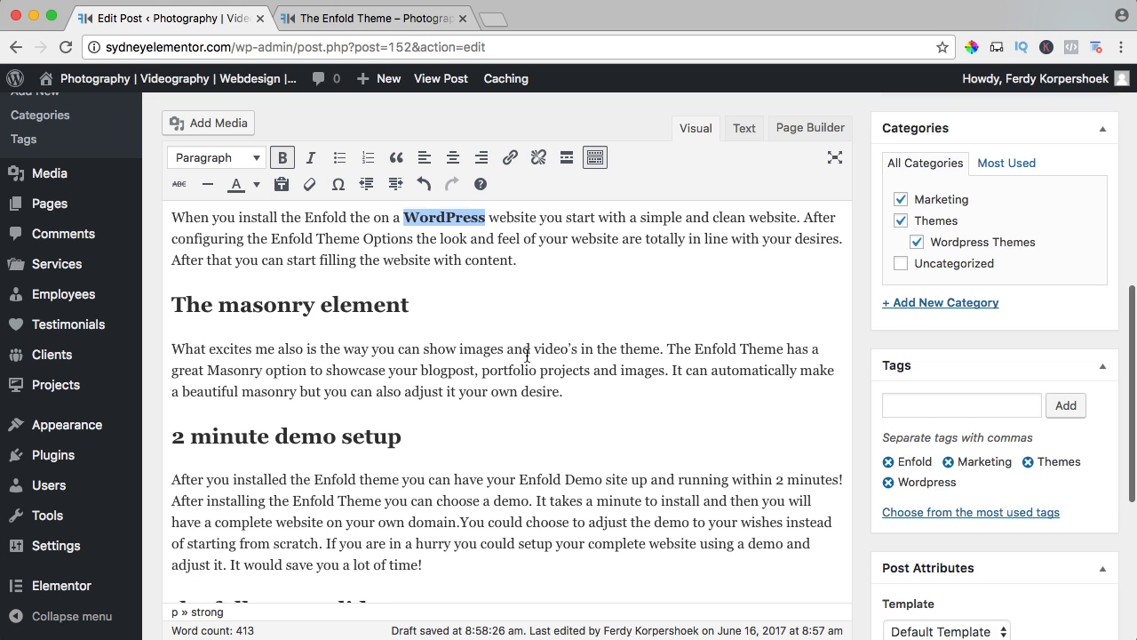
pyautogui.scroll(-1, 526, 355)
pyautogui.scroll(-1, 521, 356)
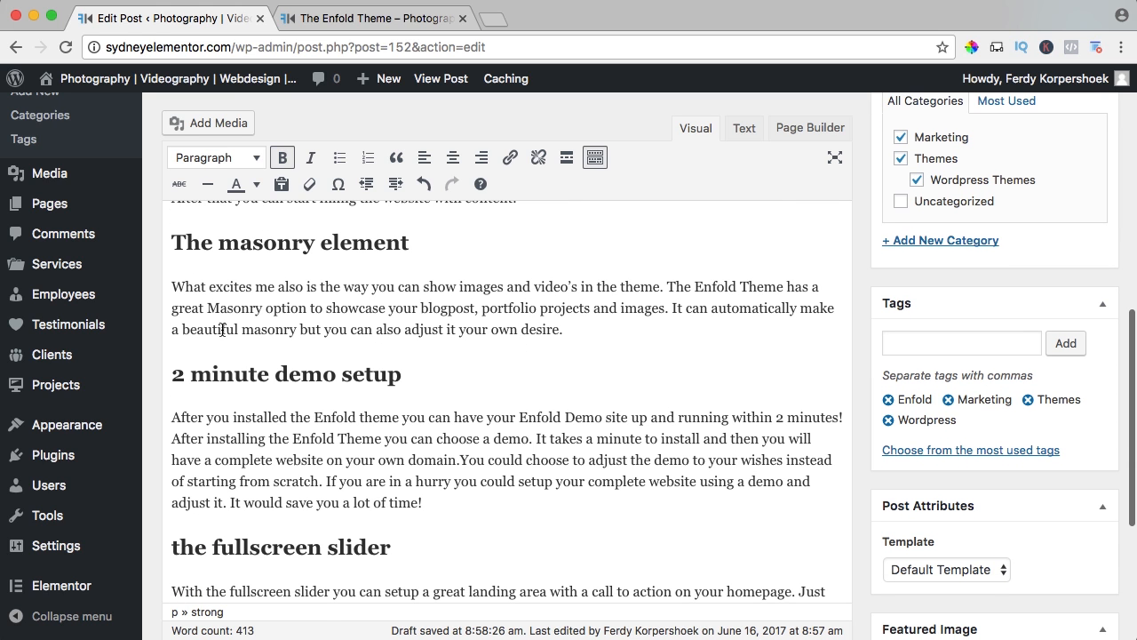
pyautogui.moveTo(178, 330); pyautogui.dragTo(292, 336)
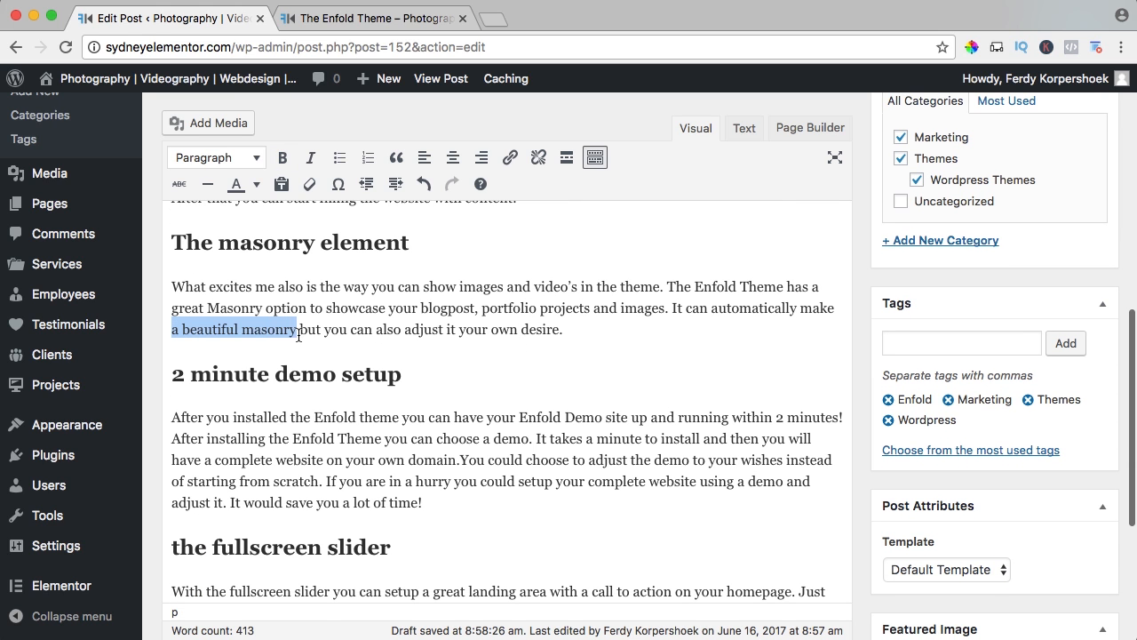
pyautogui.press('super+b')
# Add a link to "the Enfold theme" under "2 minute demo setup", entering the author's website URL ending in /enfold-theme/.
pyautogui.scroll(-3, 538, 338)
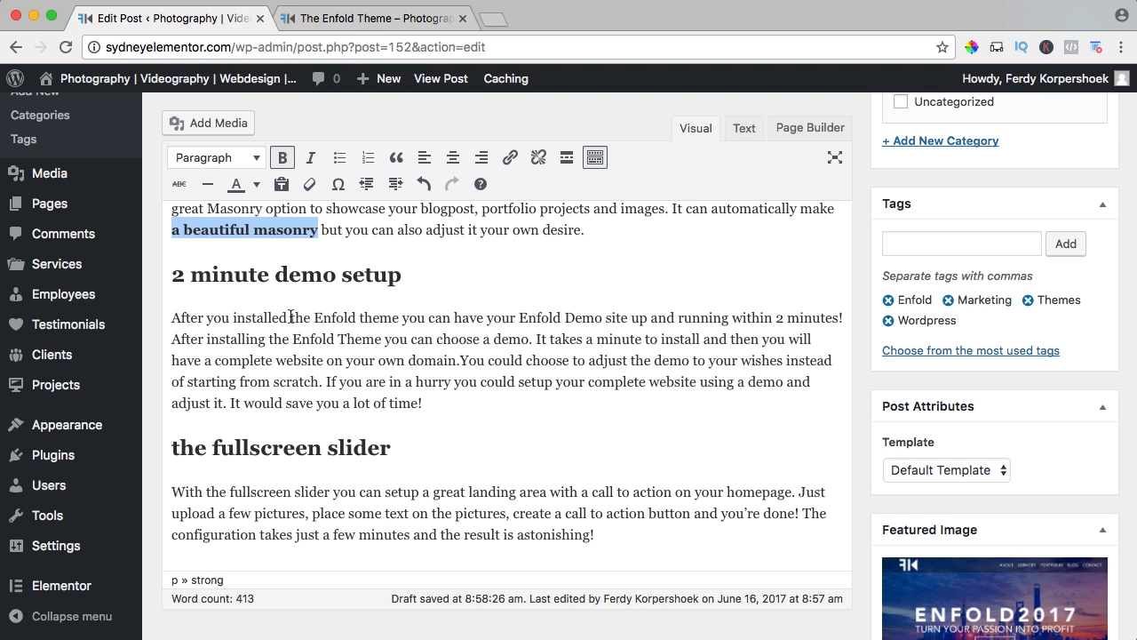
pyautogui.moveTo(291, 317); pyautogui.dragTo(398, 320)
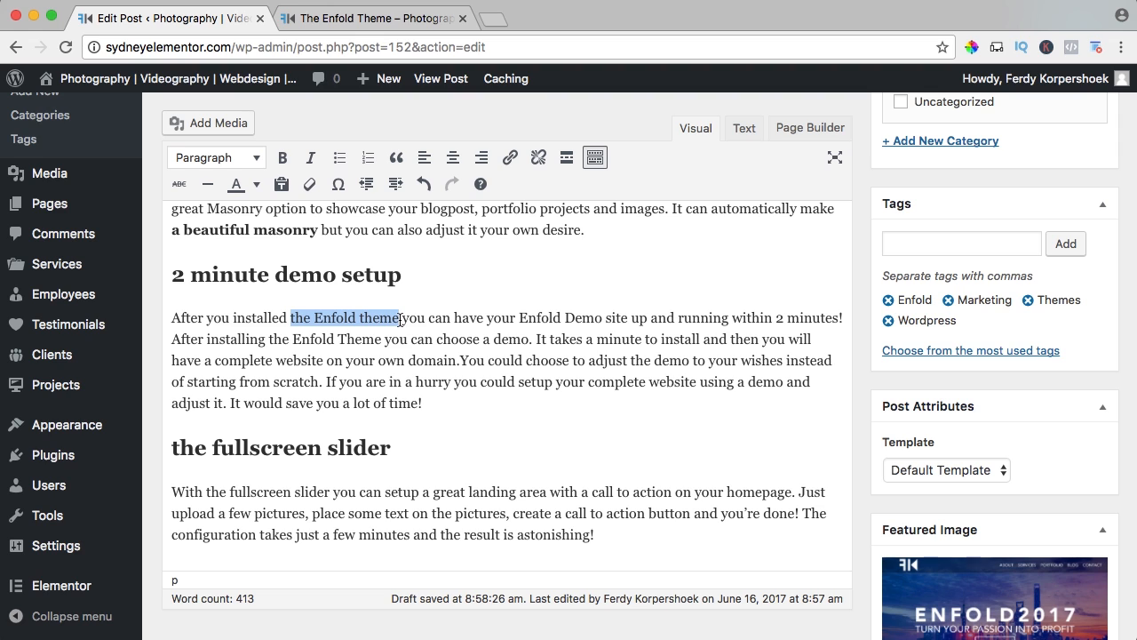
pyautogui.click(511, 159)
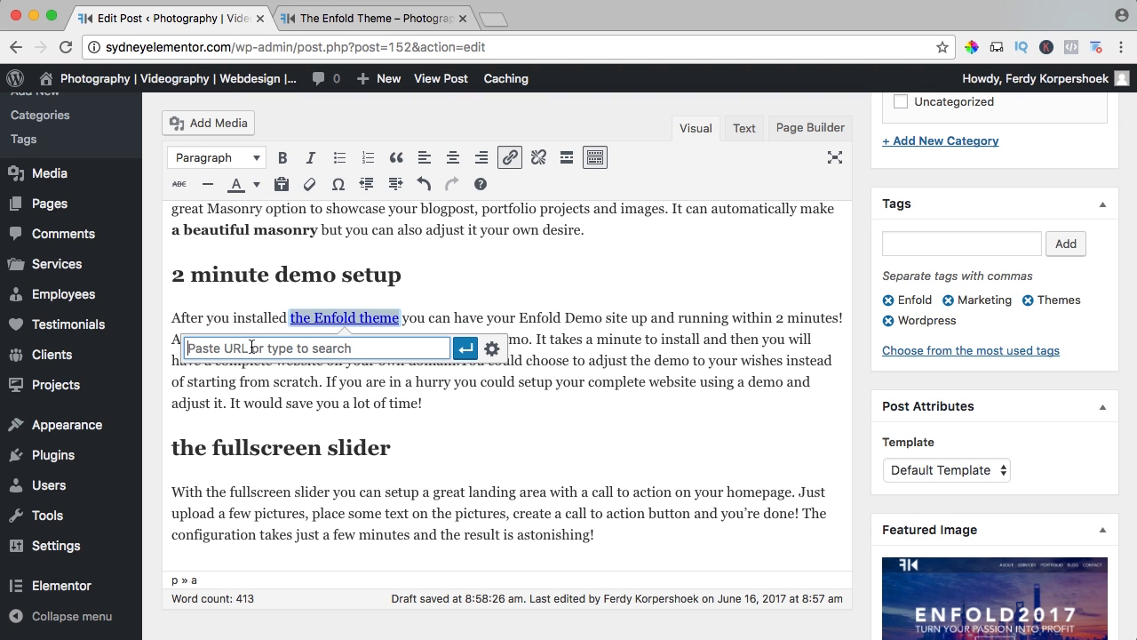
pyautogui.write('http://ferdykorpershoek')
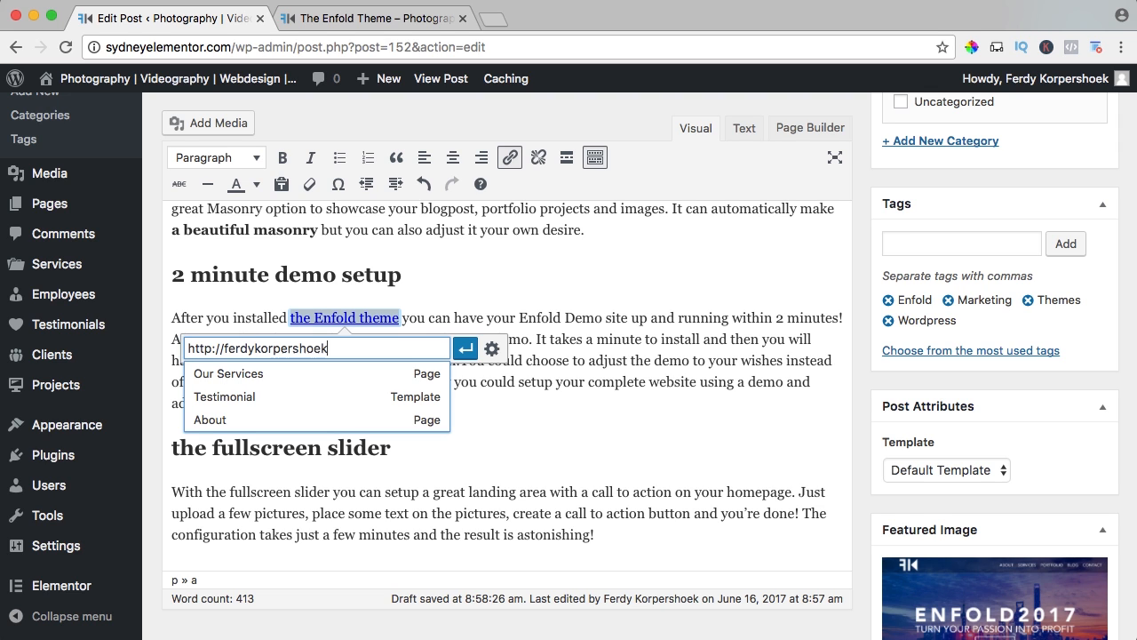
pyautogui.write('.com/enfold-theme/')
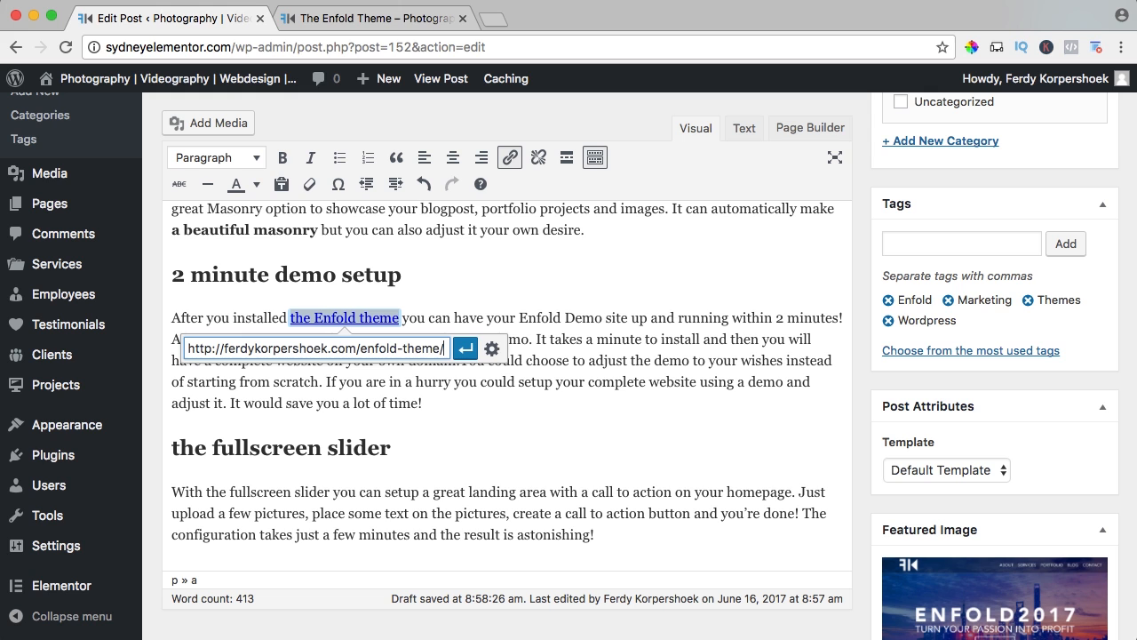
# Set the "the Enfold theme" link to open in a new tab and apply the link settings.
pyautogui.click(491, 348)
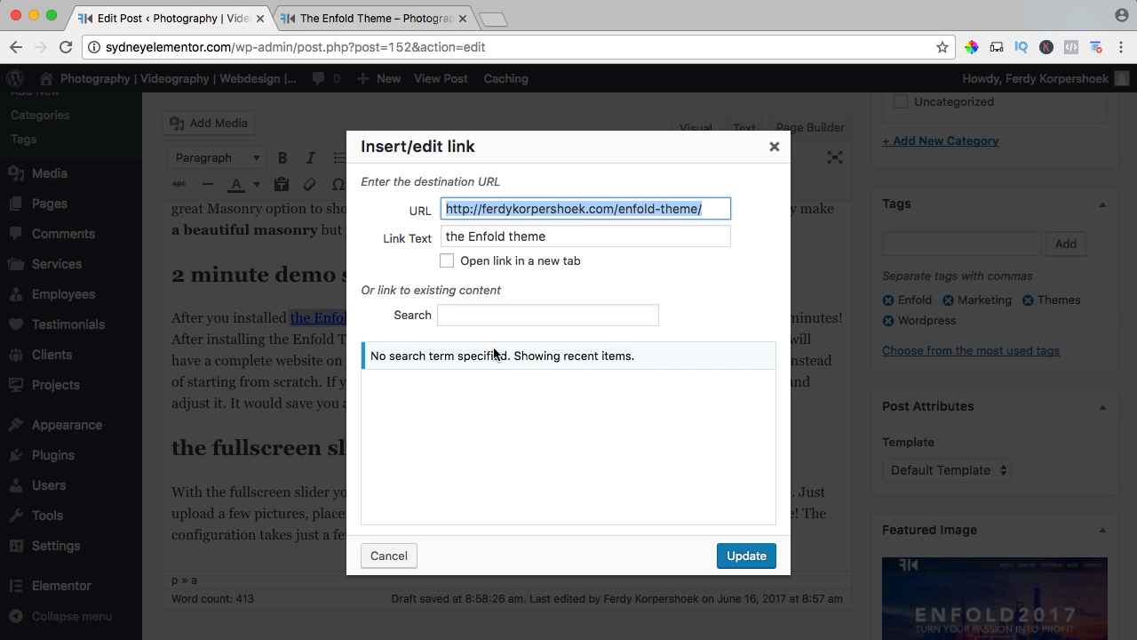
pyautogui.click(447, 262)
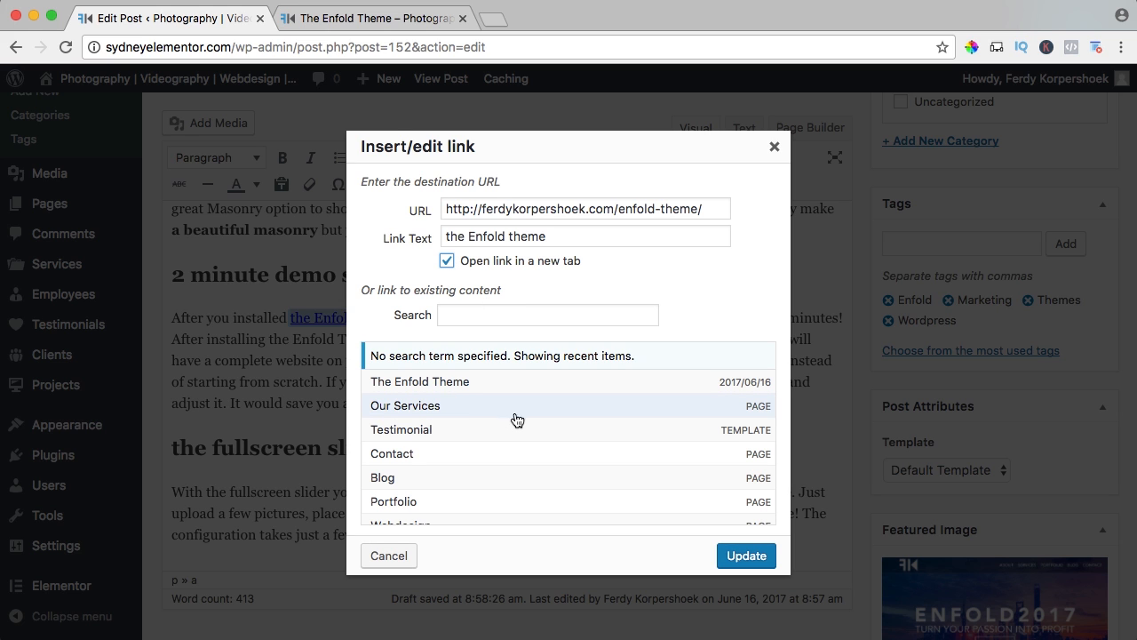
pyautogui.scroll(-2, 452, 471)
pyautogui.scroll(-2, 452, 460)
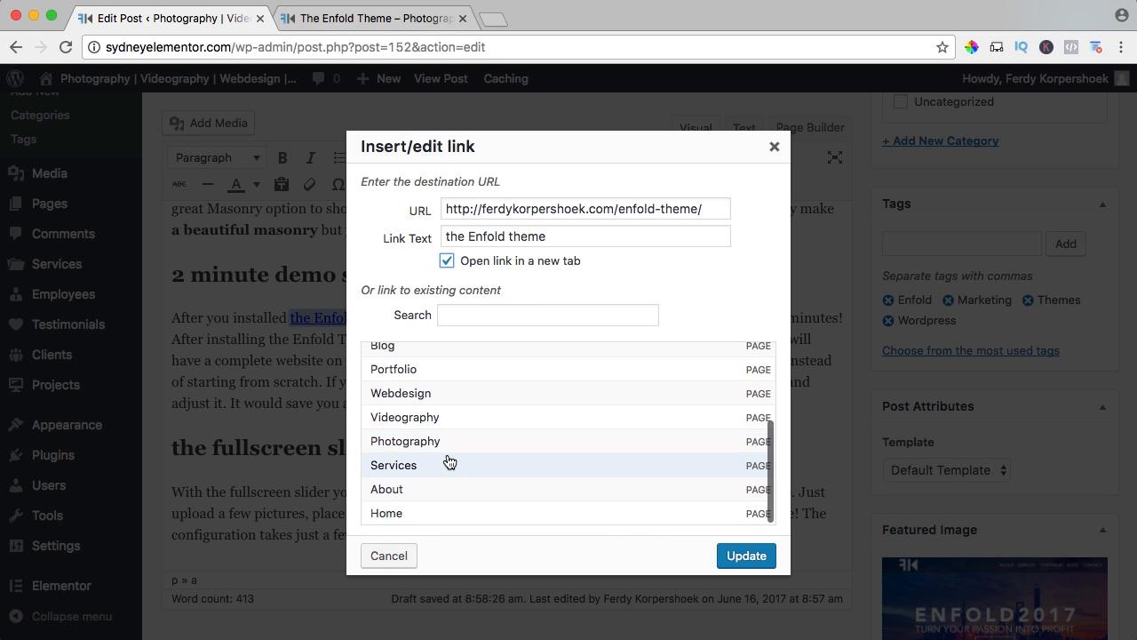
pyautogui.click(737, 558)
pyautogui.click(649, 428)
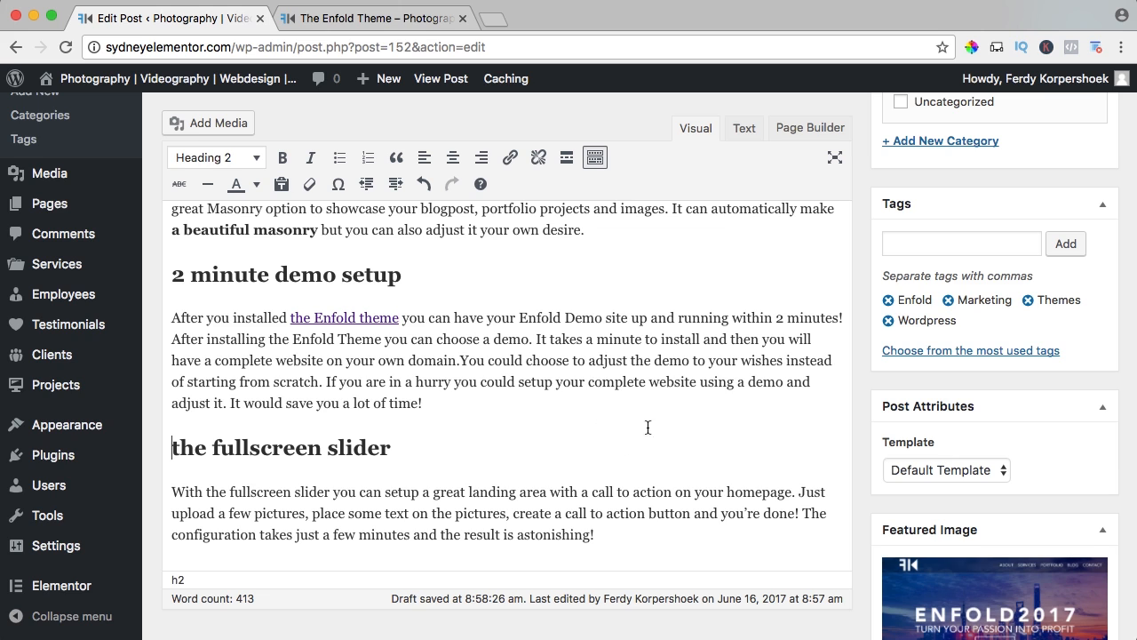
# Update the post with the bold text and link, and reload its live page.
pyautogui.scroll(10, 860, 417)
pyautogui.scroll(5, 860, 418)
pyautogui.click(1077, 431)
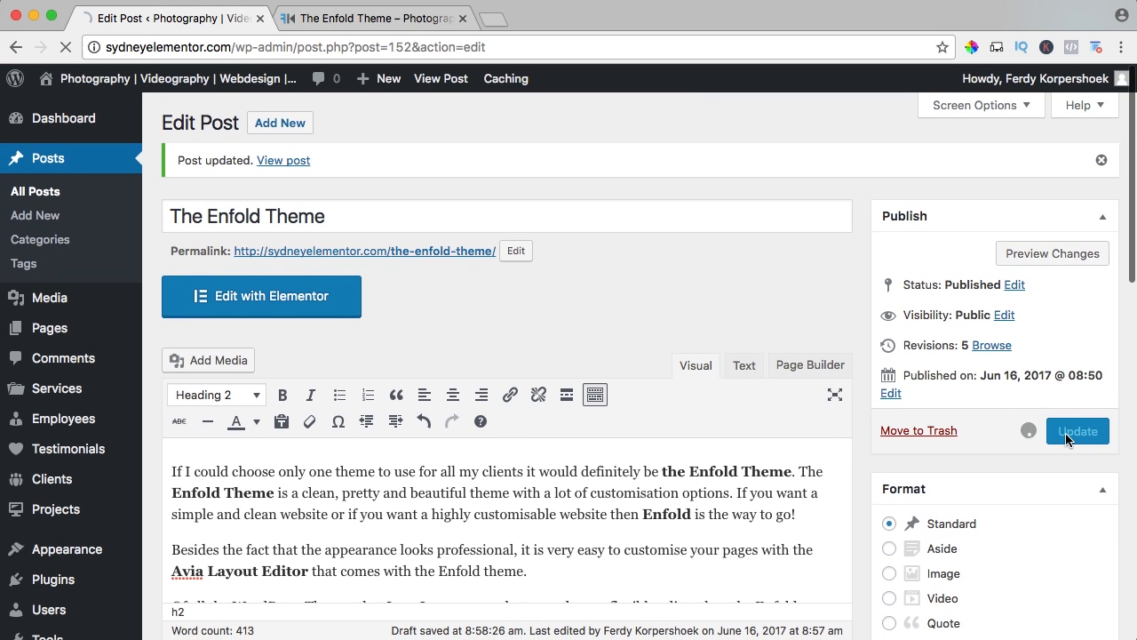
pyautogui.click(379, 20)
pyautogui.press('super+r')
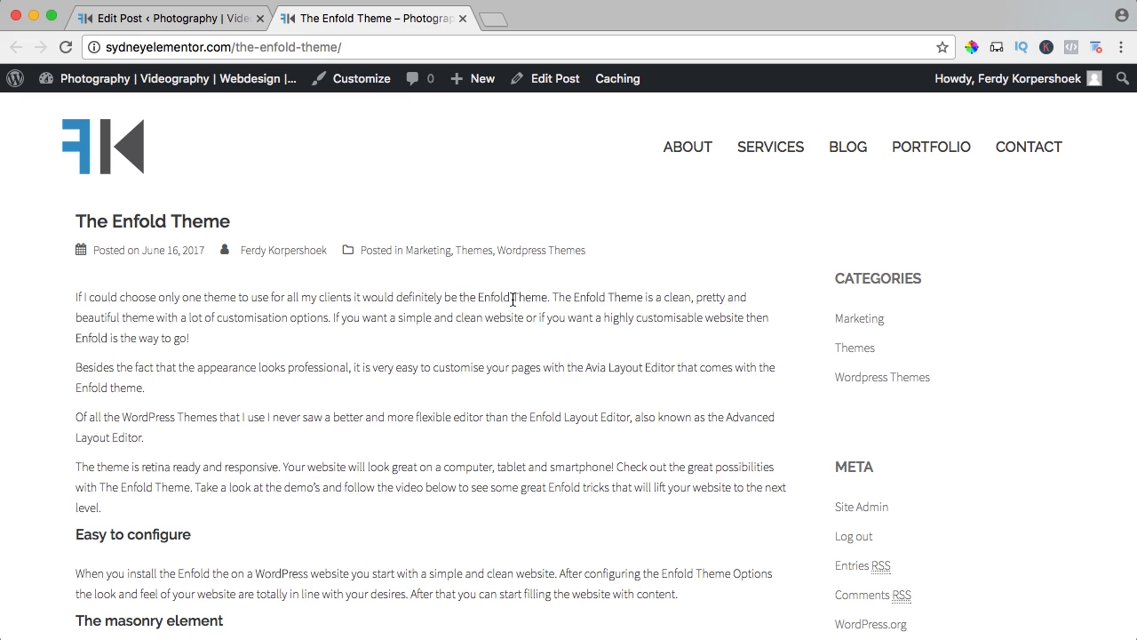
# Open the font settings in the theme customizer and change the body font to Source+Sans+Pro:400.
pyautogui.click(336, 82)
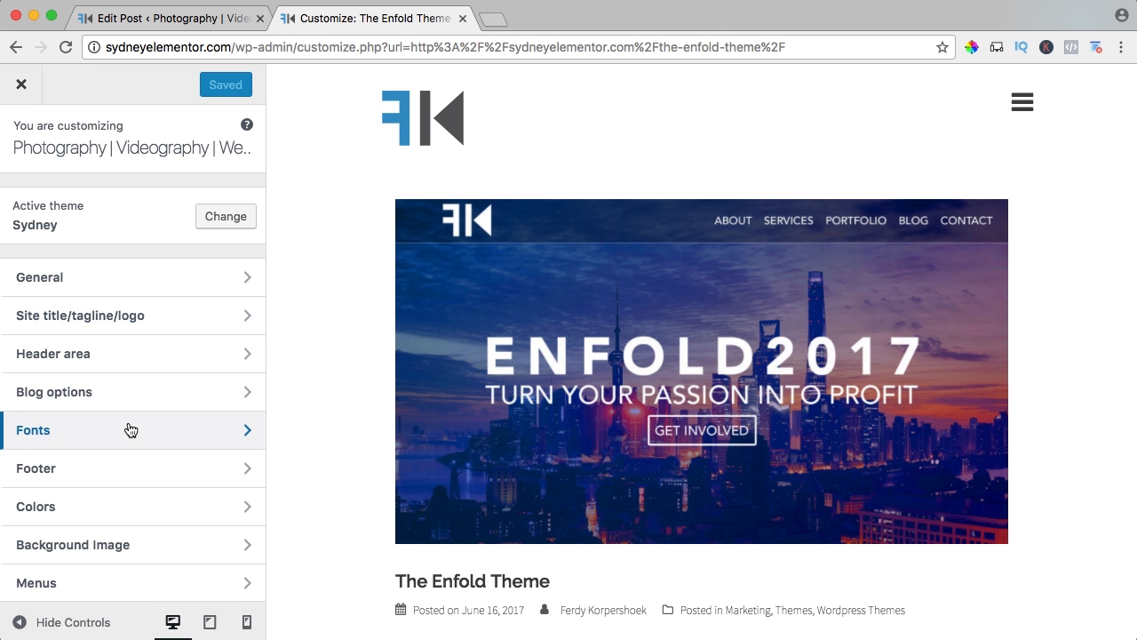
pyautogui.click(58, 435)
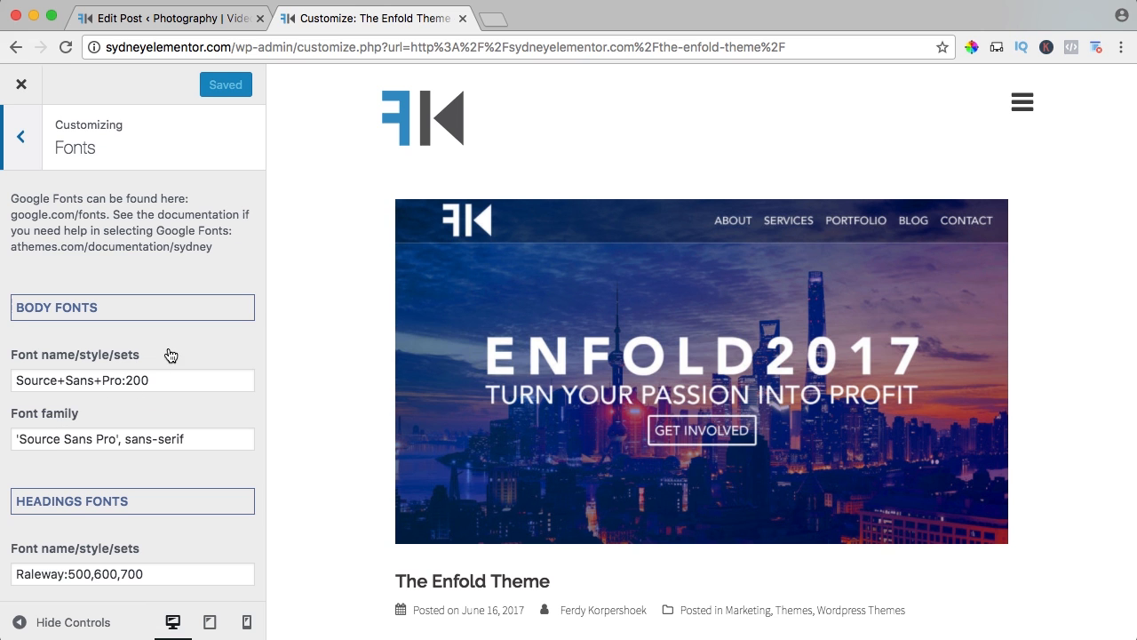
pyautogui.scroll(-2, 169, 355)
pyautogui.scroll(-5, 421, 343)
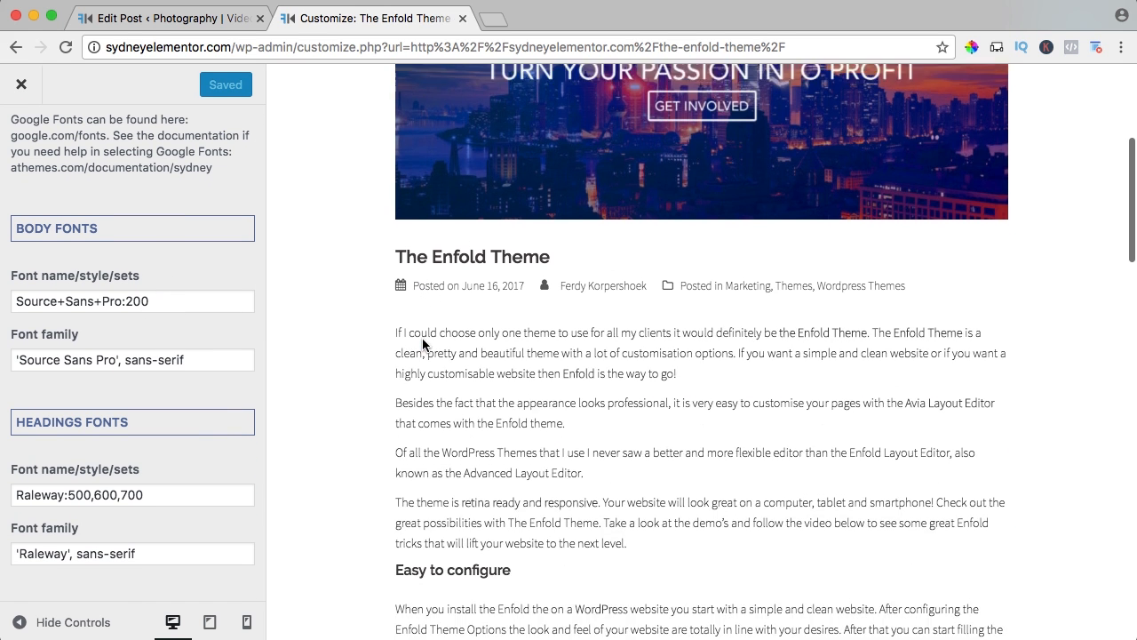
pyautogui.click(135, 302)
pyautogui.press('BackSpace')
pyautogui.write('4')
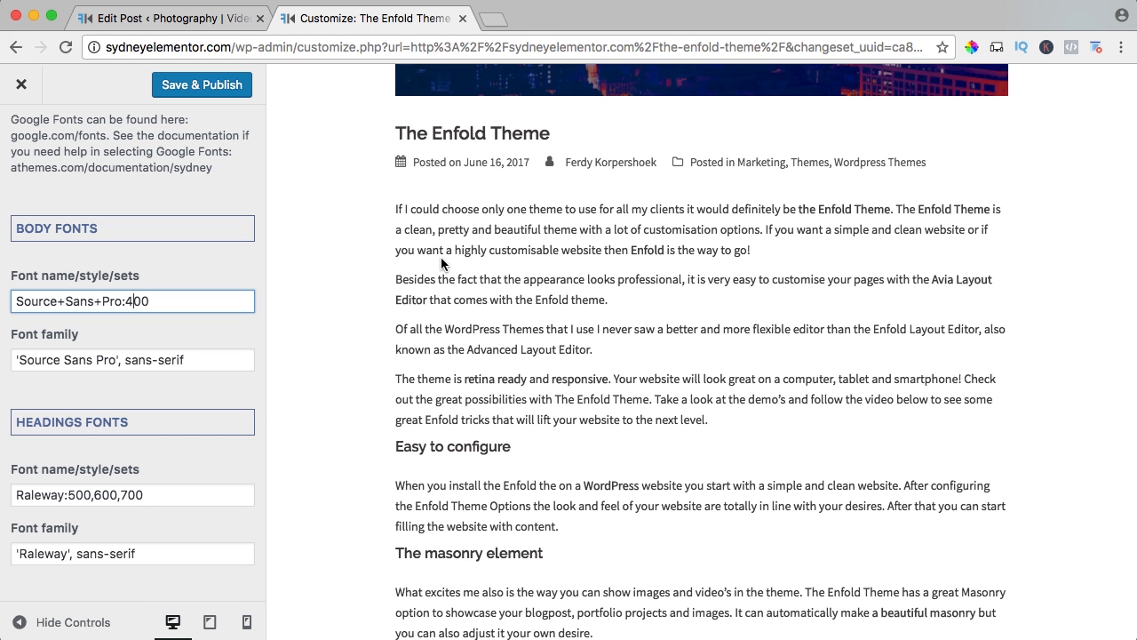
# Leave the font settings and open the customizer's Additional CSS for editing below the existing rules.
pyautogui.scroll(-1, 328, 305)
pyautogui.scroll(-10, 153, 270)
pyautogui.scroll(12, 158, 270)
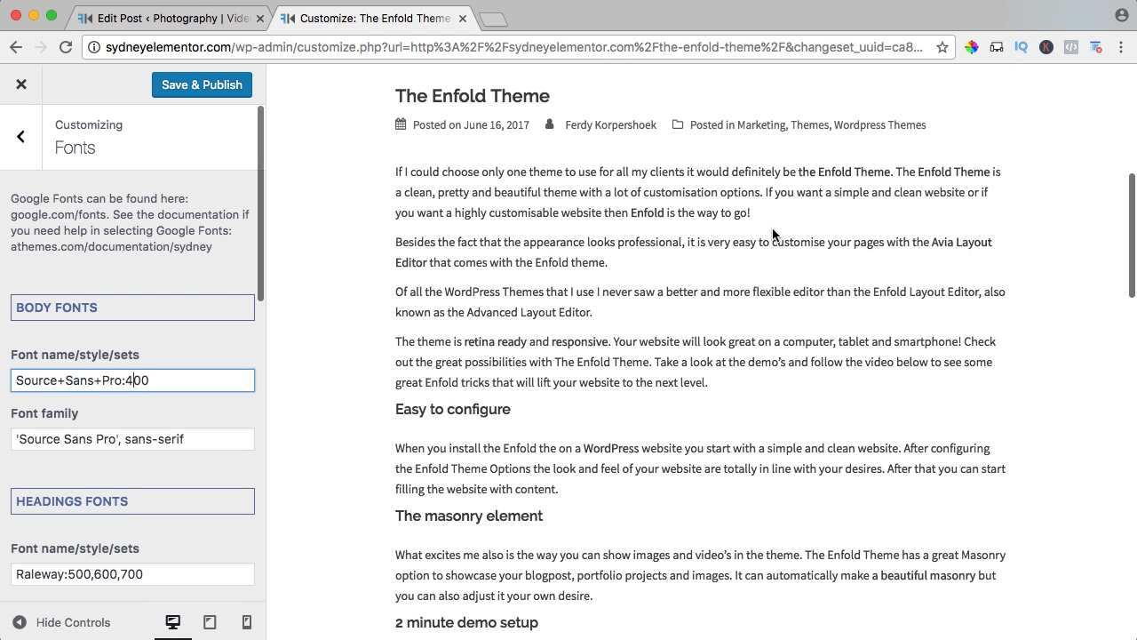
pyautogui.click(32, 144)
pyautogui.scroll(-3, 124, 391)
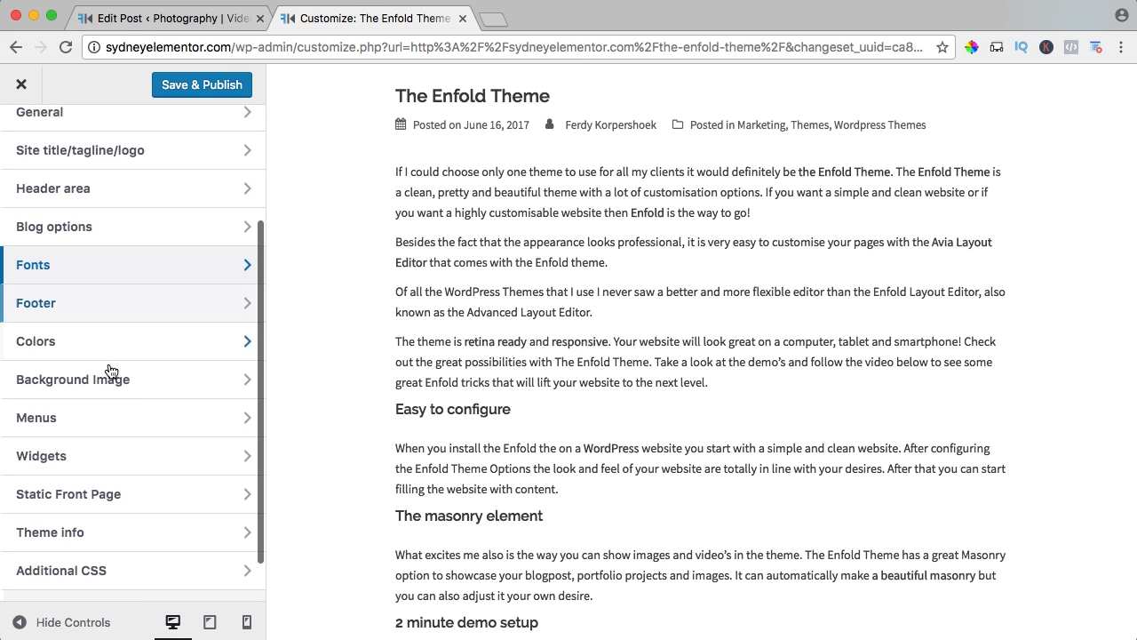
pyautogui.click(94, 522)
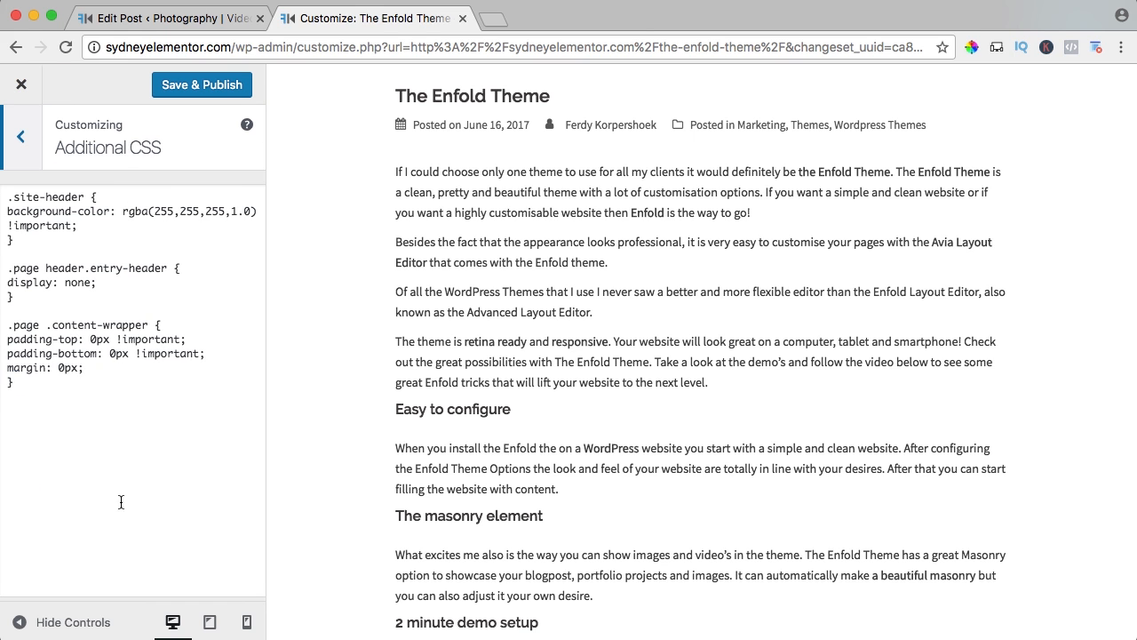
pyautogui.click(171, 421)
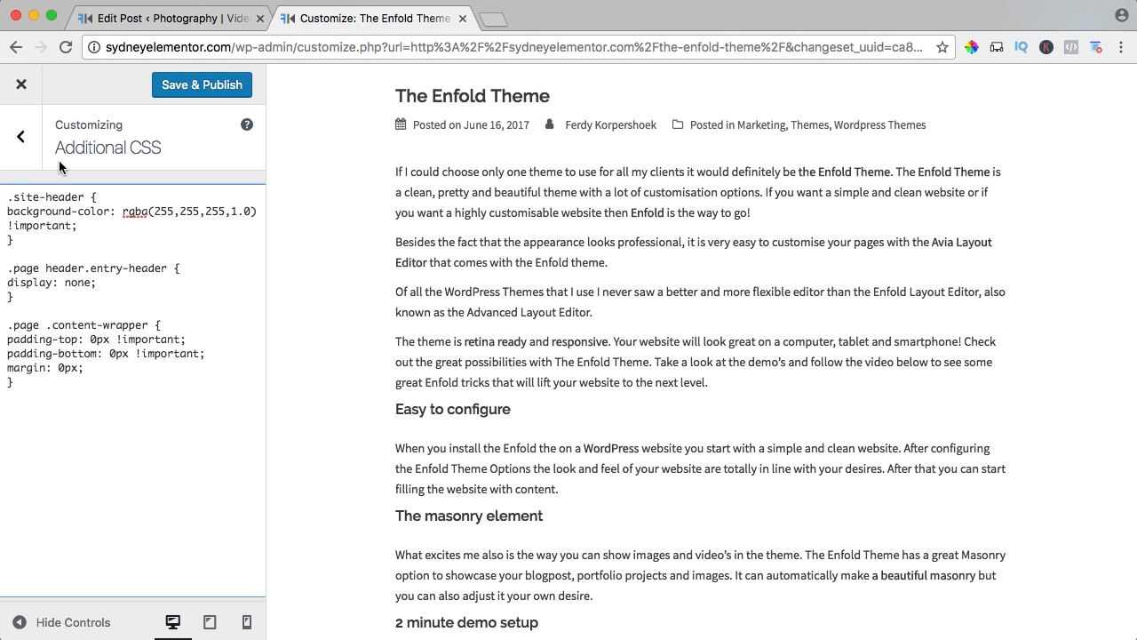
# Open the author's "How to make a WordPress website for free" tutorial page in a new tab and find the "Bold text different color" snippet.
pyautogui.click(498, 20)
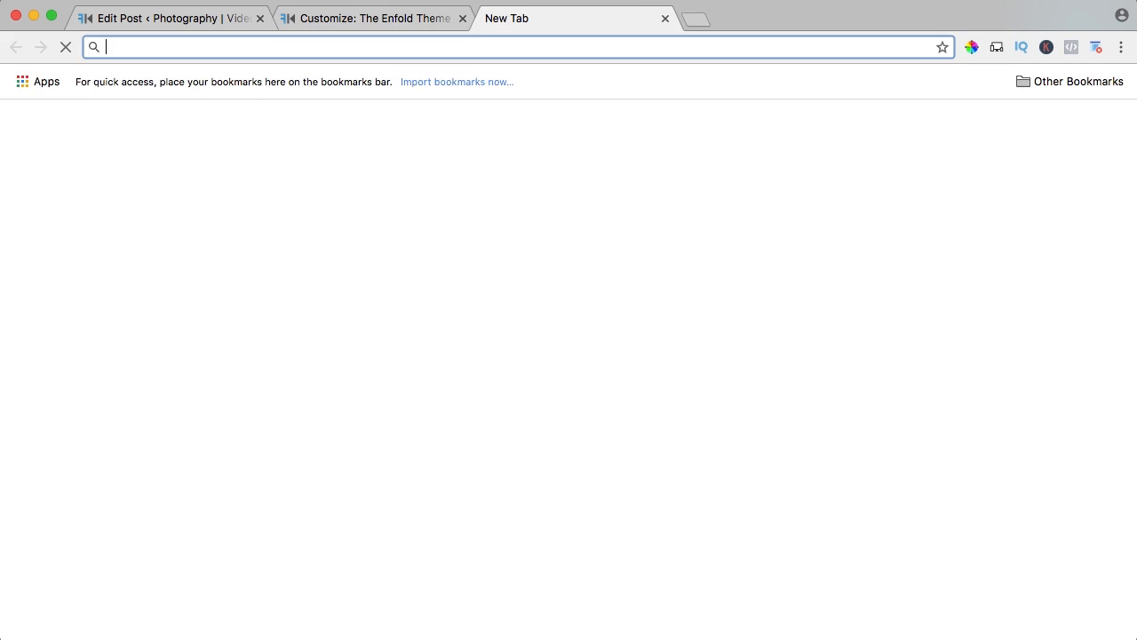
pyautogui.write('ferdy')
pyautogui.press('Return')
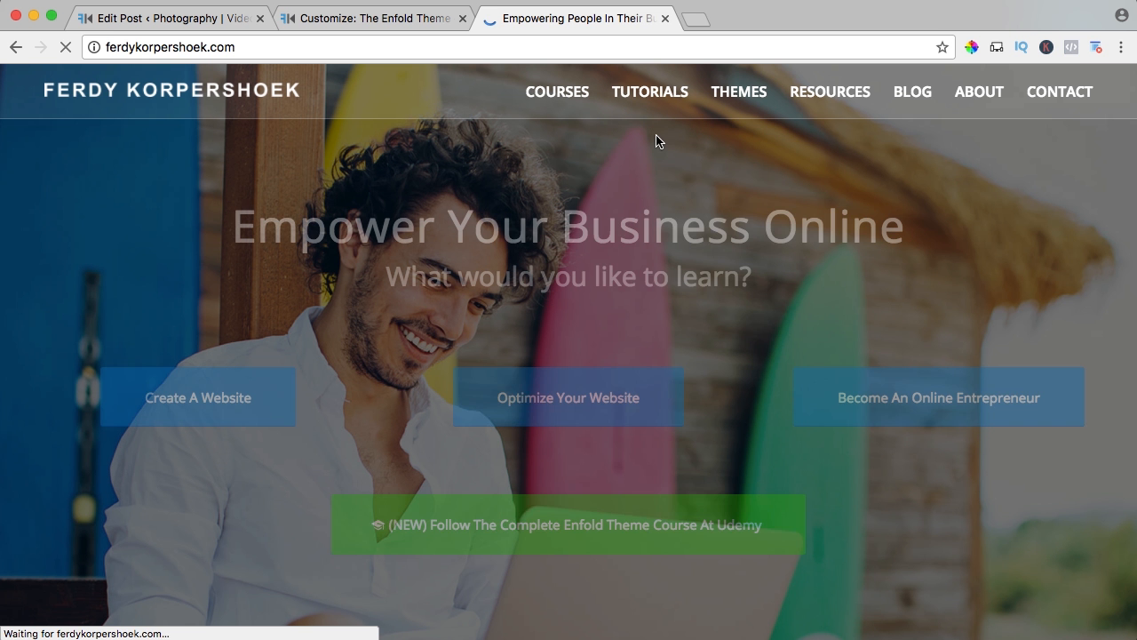
pyautogui.moveTo(666, 107)
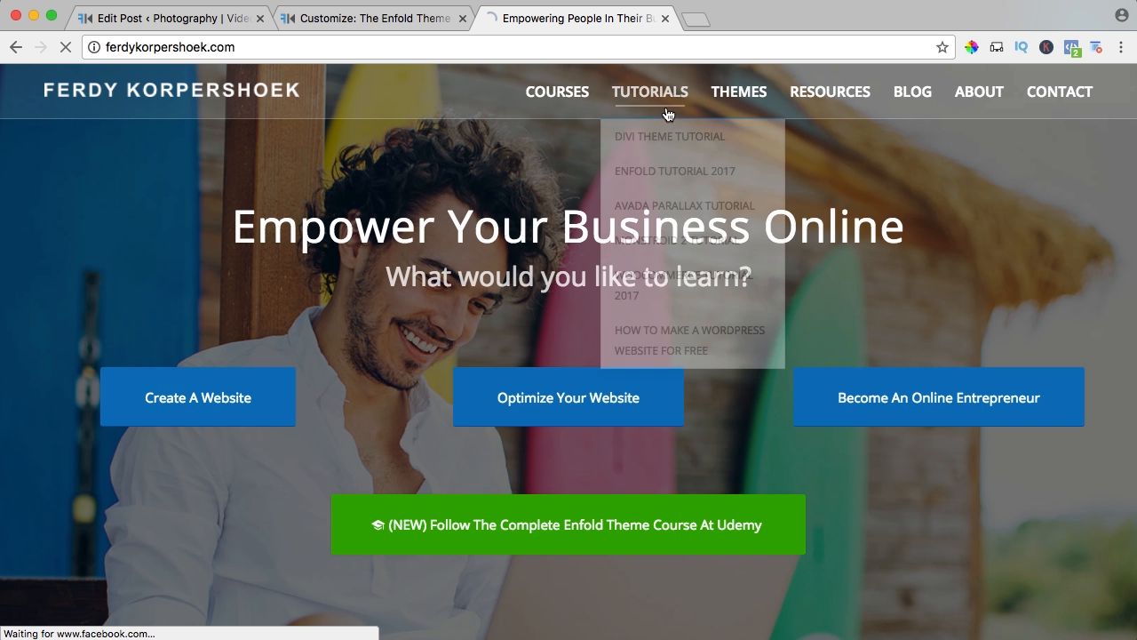
pyautogui.click(689, 337)
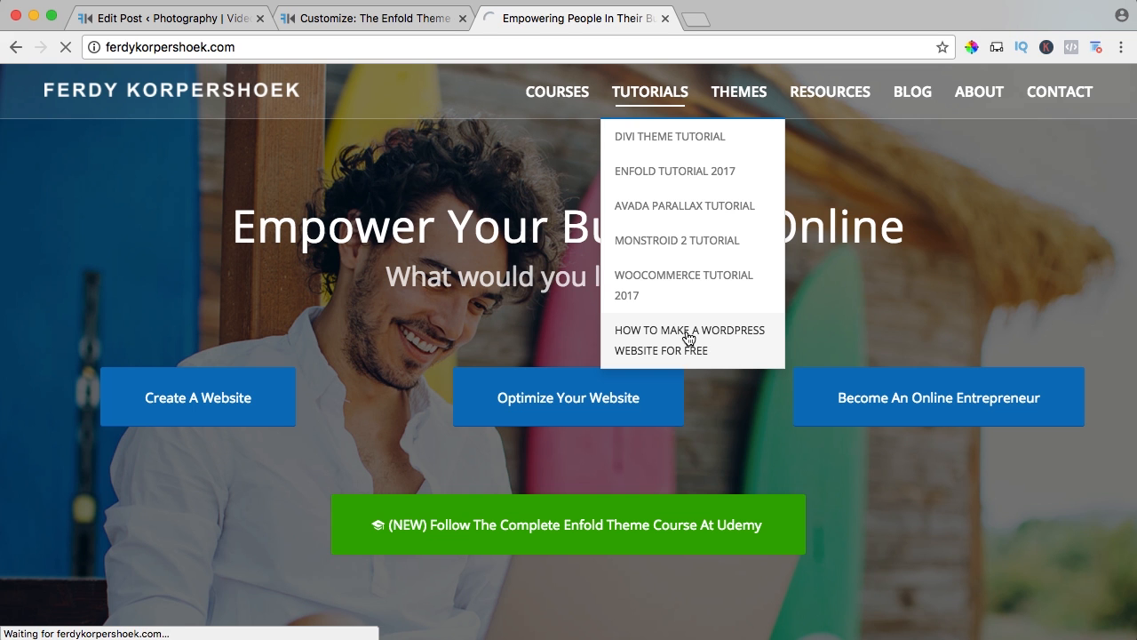
pyautogui.scroll(-5, 518, 302)
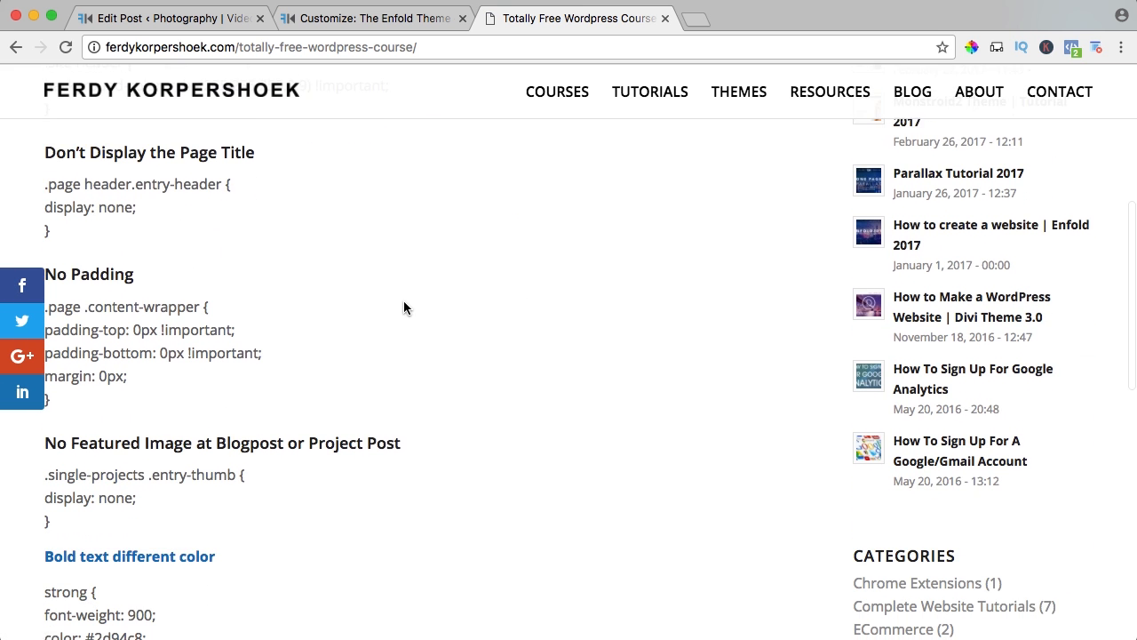
pyautogui.scroll(-3, 403, 308)
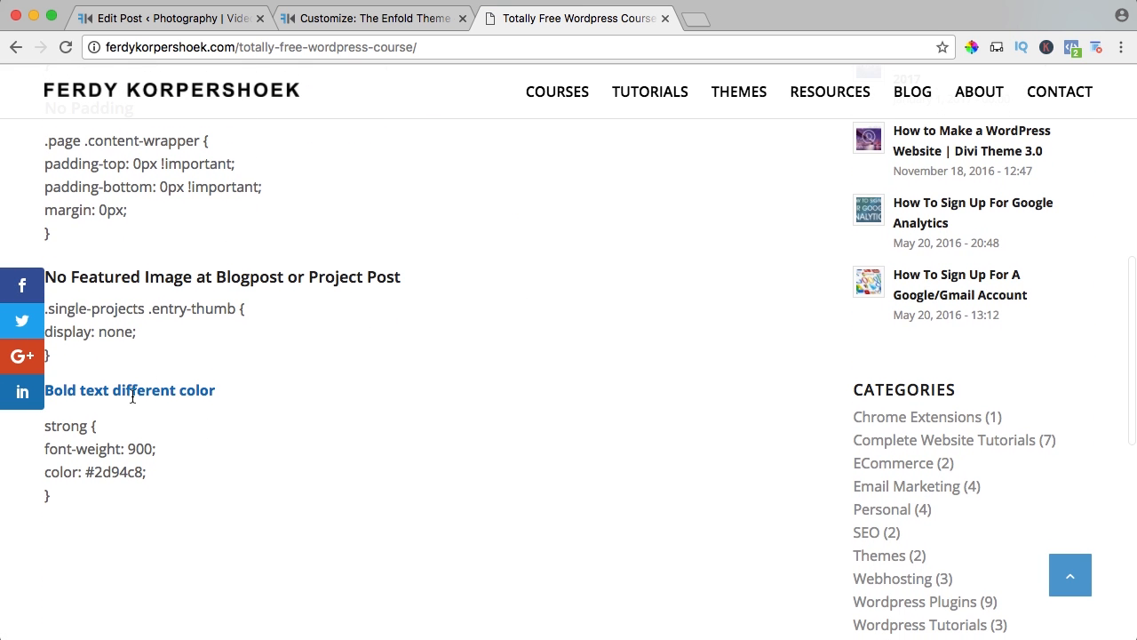
# Copy the strong rule with font-weight 900 and color #2d94c8 from the tutorial page into the site's Additional CSS.
pyautogui.moveTo(79, 495); pyautogui.dragTo(45, 428)
pyautogui.press('super+c')
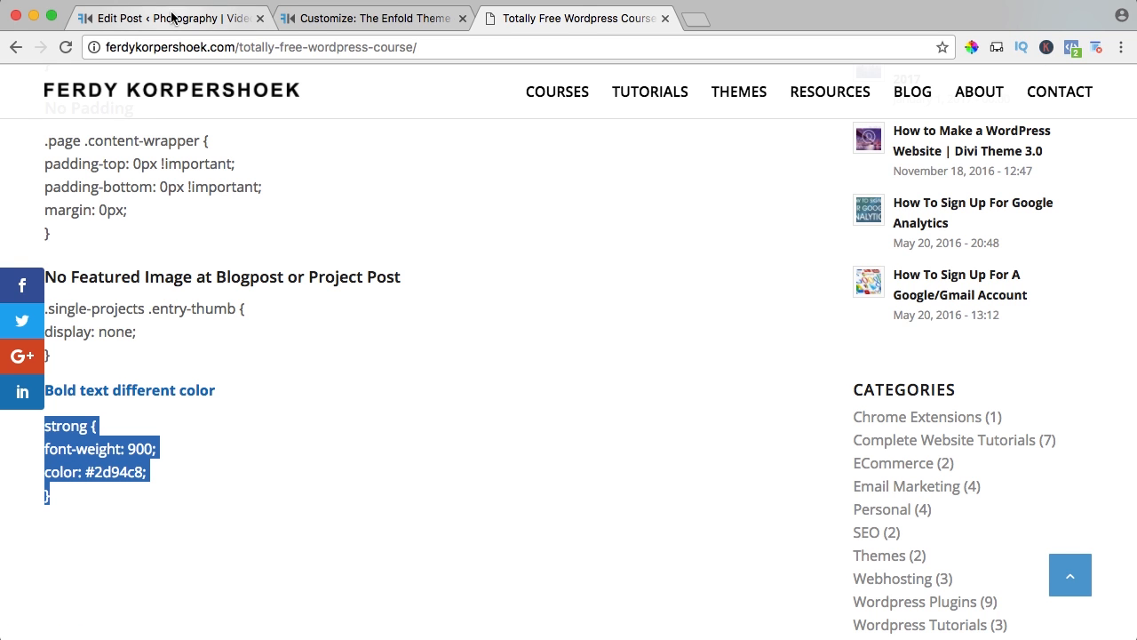
pyautogui.click(318, 19)
pyautogui.click(92, 454)
pyautogui.press('super+v')
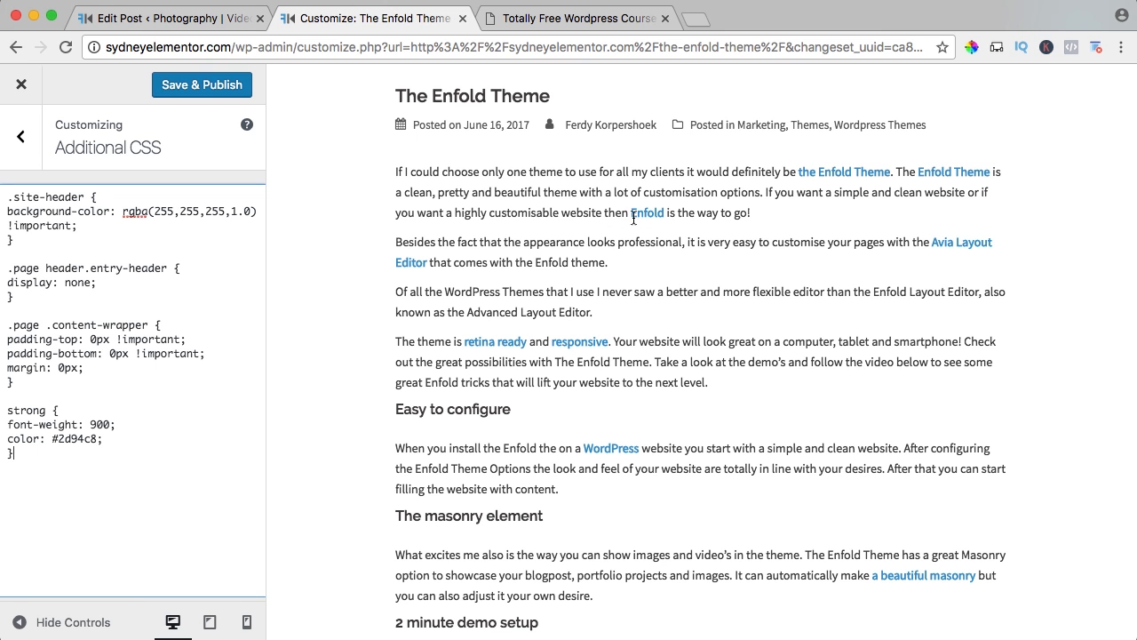
# Save and publish the customizer changes, and close the customizer to return to the live post.
pyautogui.scroll(-5, 535, 333)
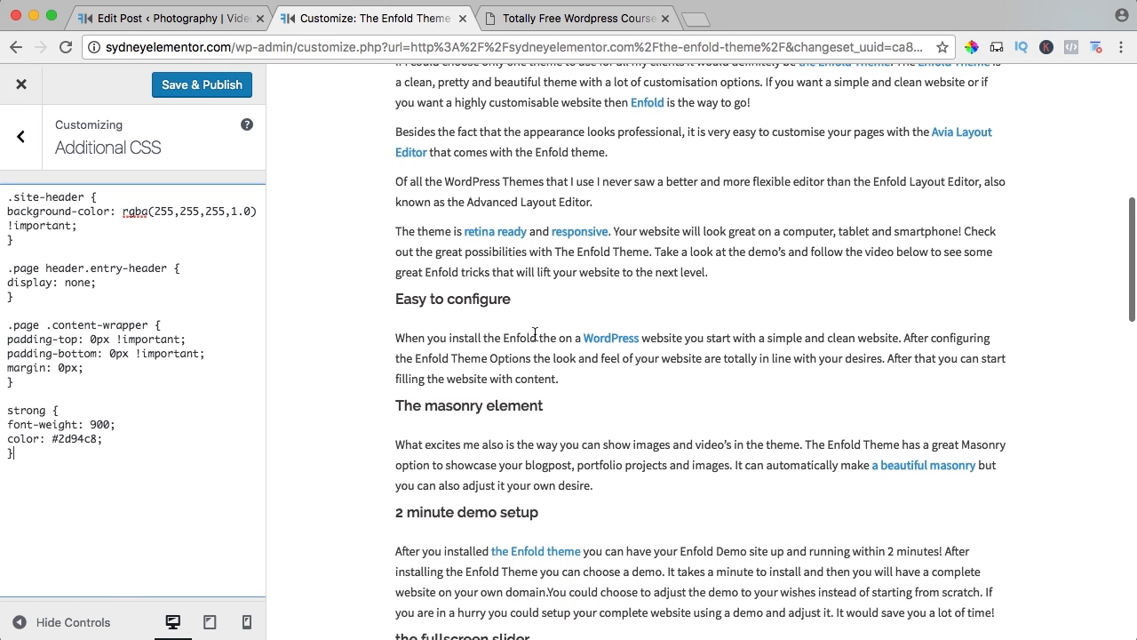
pyautogui.click(203, 88)
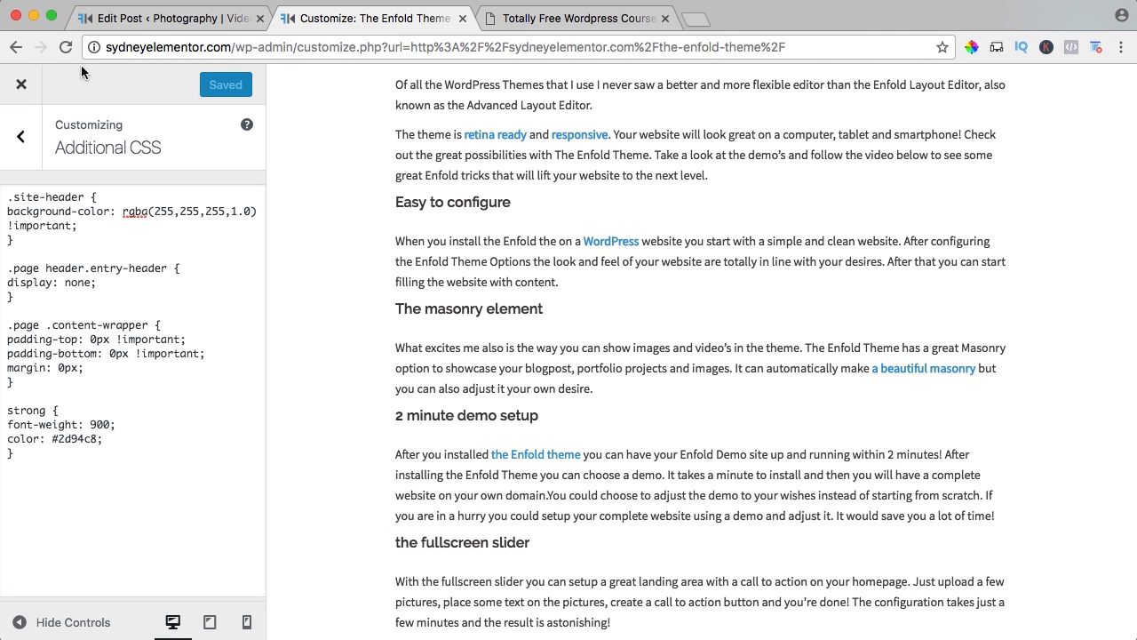
pyautogui.click(22, 85)
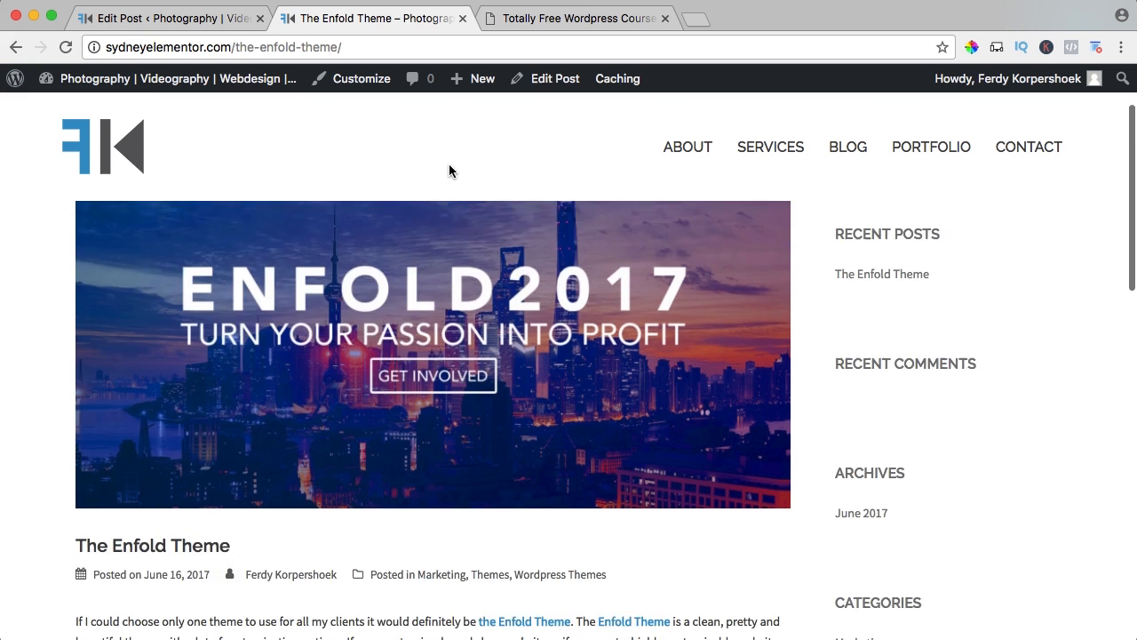
# Check the bold text in the live post, test "the Enfold theme" link, and close the page it opens.
pyautogui.scroll(-4, 449, 171)
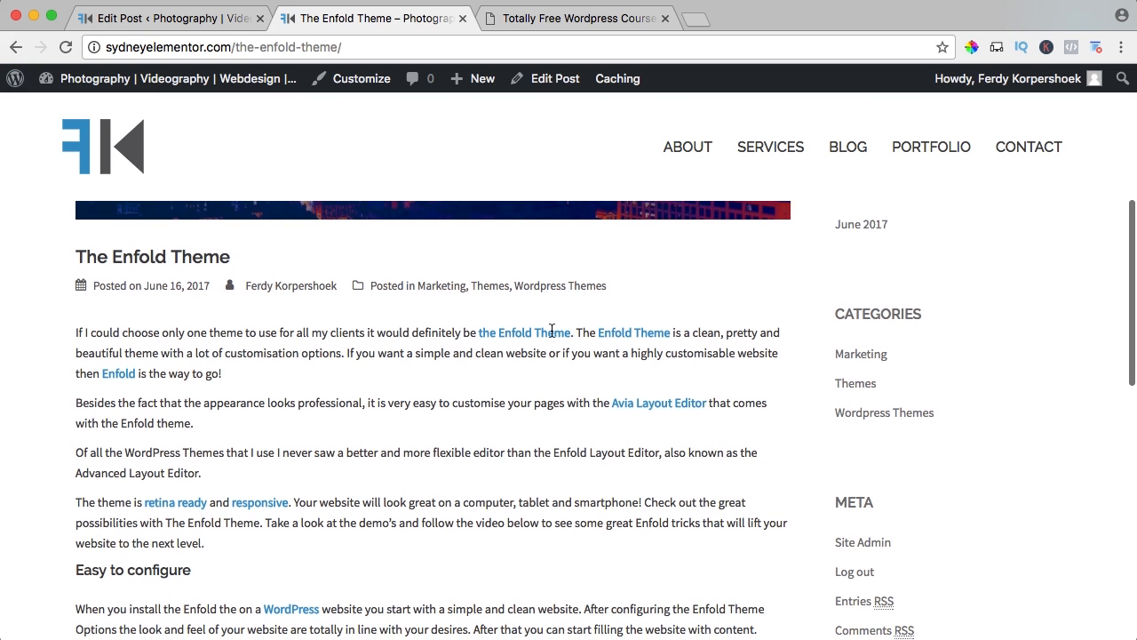
pyautogui.scroll(-3, 533, 328)
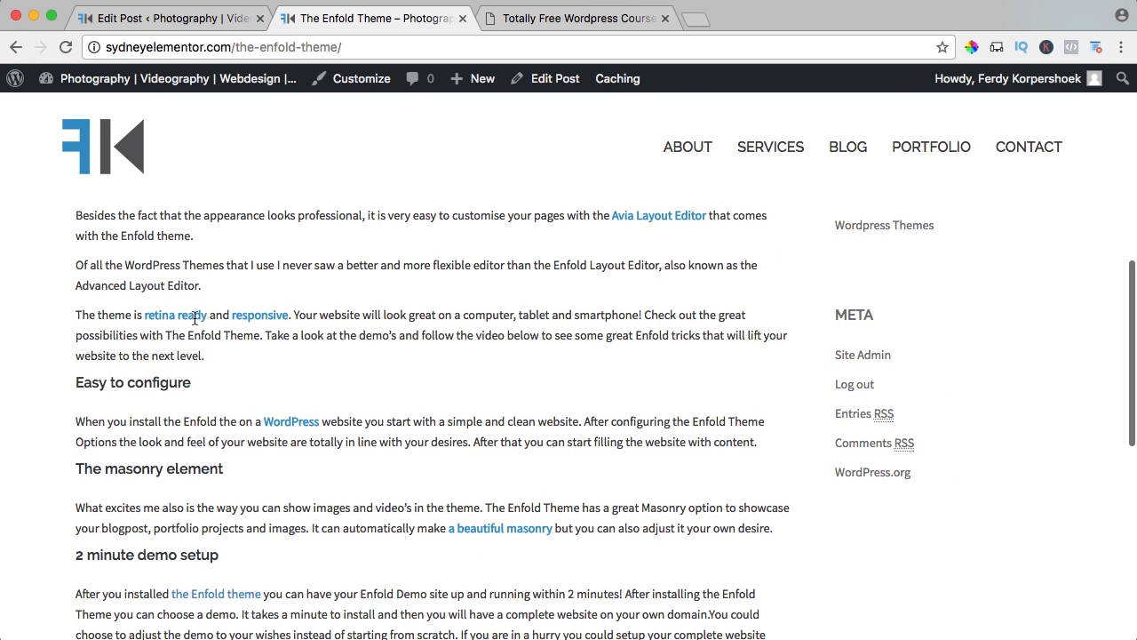
pyautogui.scroll(-3, 360, 350)
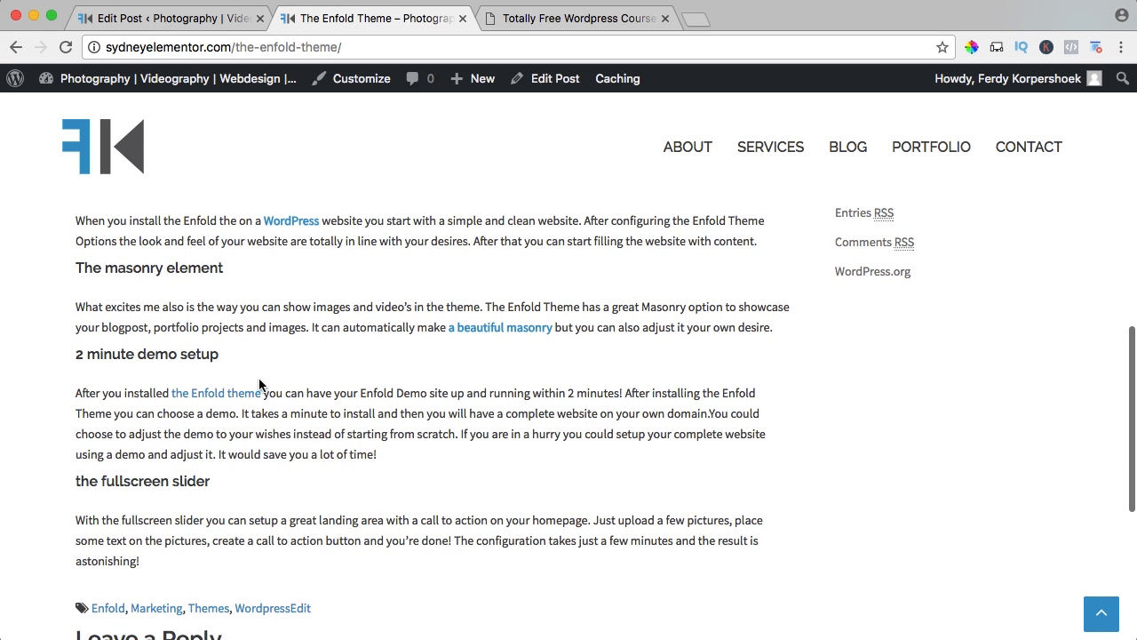
pyautogui.click(230, 396)
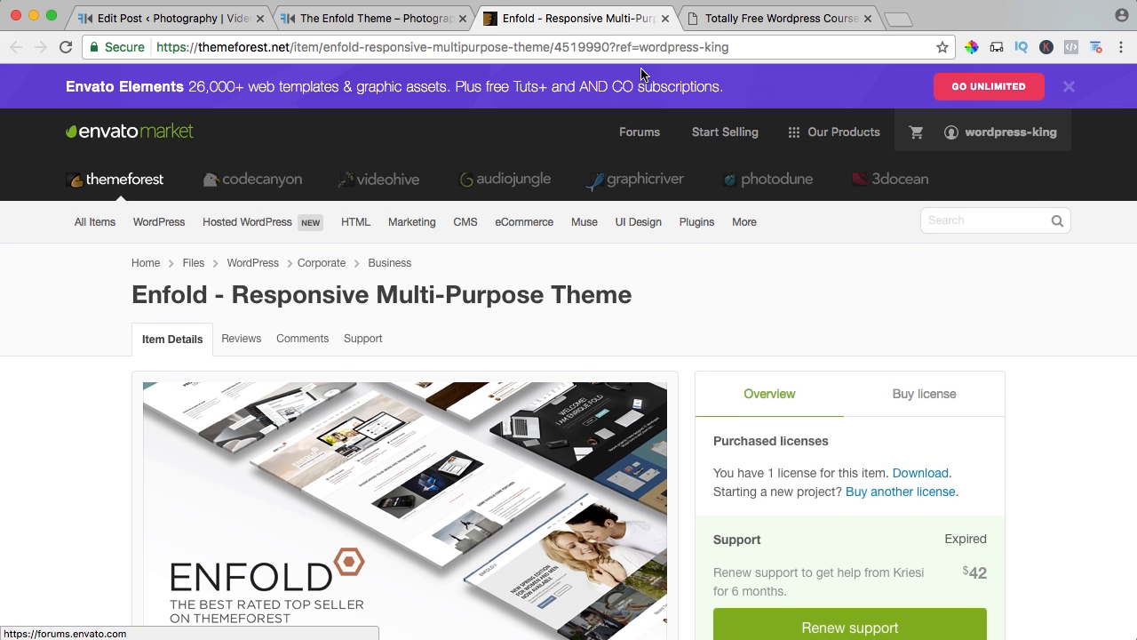
pyautogui.click(664, 19)
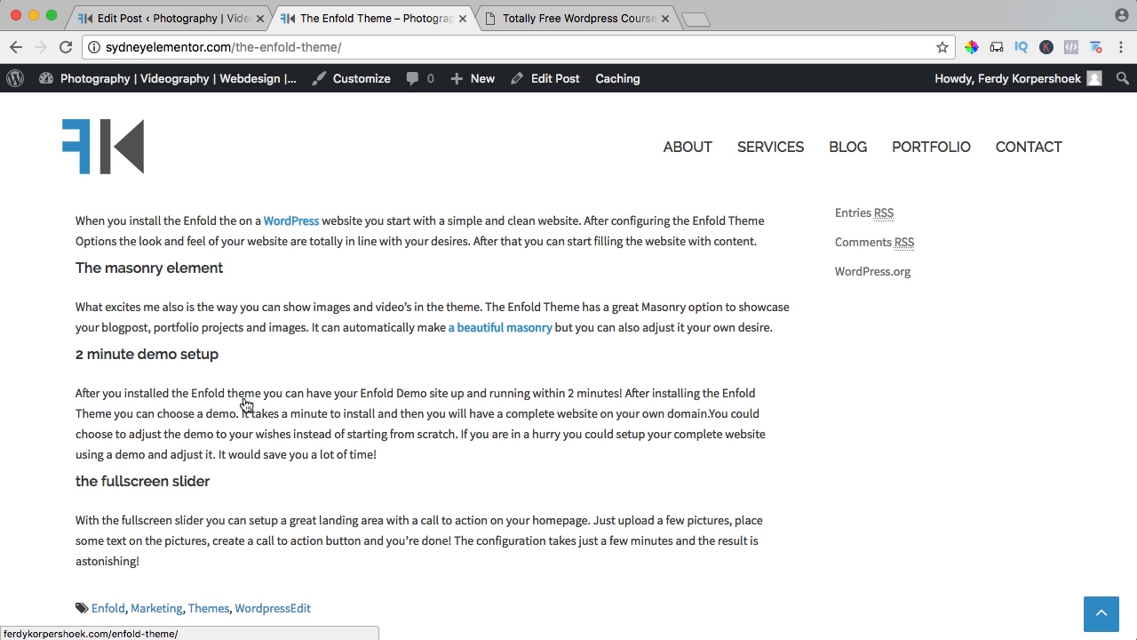
pyautogui.scroll(3, 353, 429)
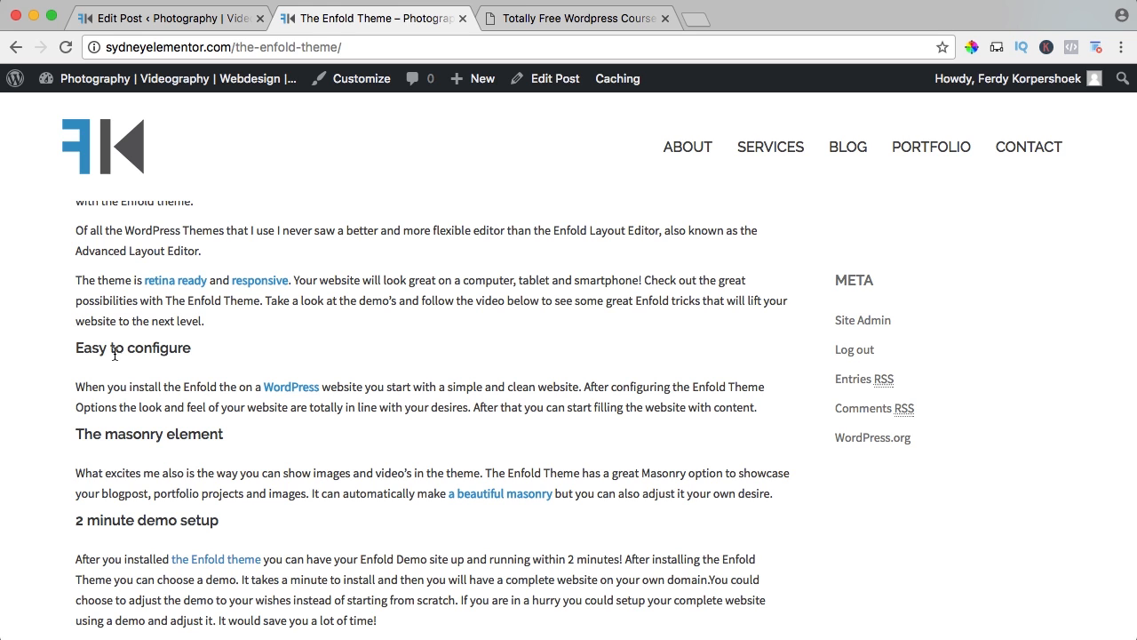
# Reopen the customizer's Additional CSS for the post, closing the post editor and tutorial tabs.
pyautogui.click(360, 79)
pyautogui.click(261, 19)
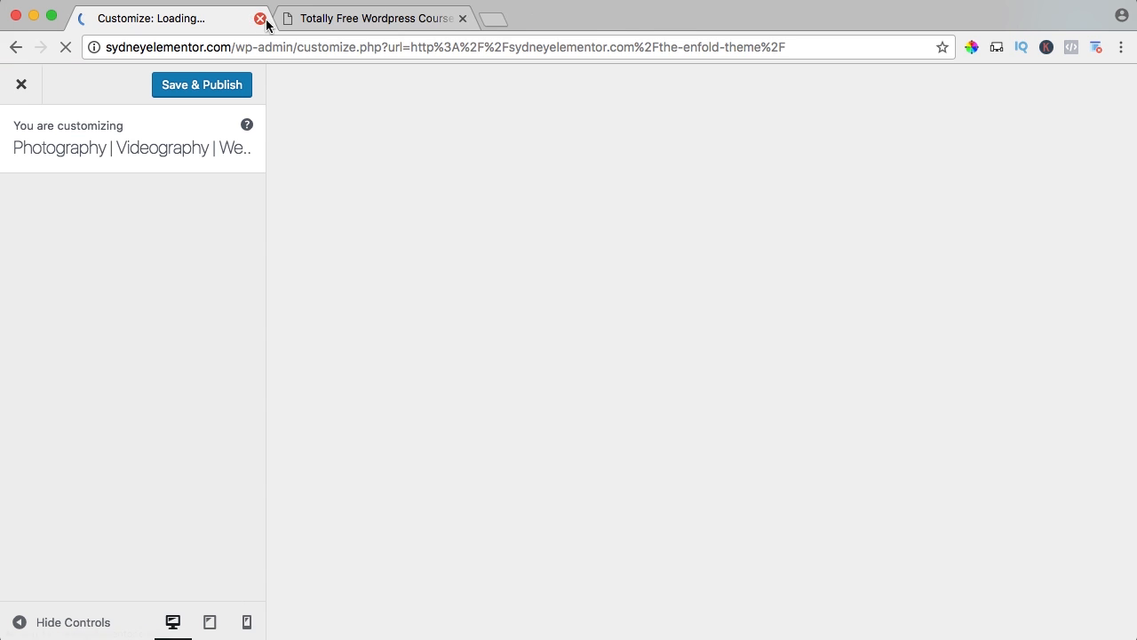
pyautogui.click(462, 18)
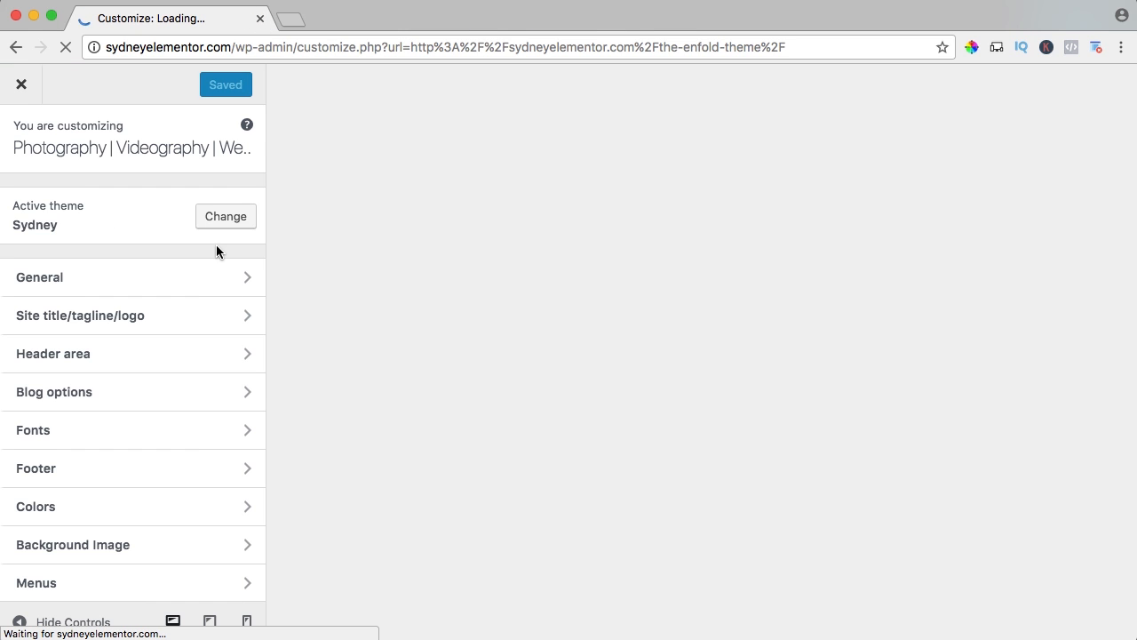
pyautogui.scroll(-3, 209, 251)
pyautogui.scroll(-2, 204, 255)
pyautogui.click(94, 517)
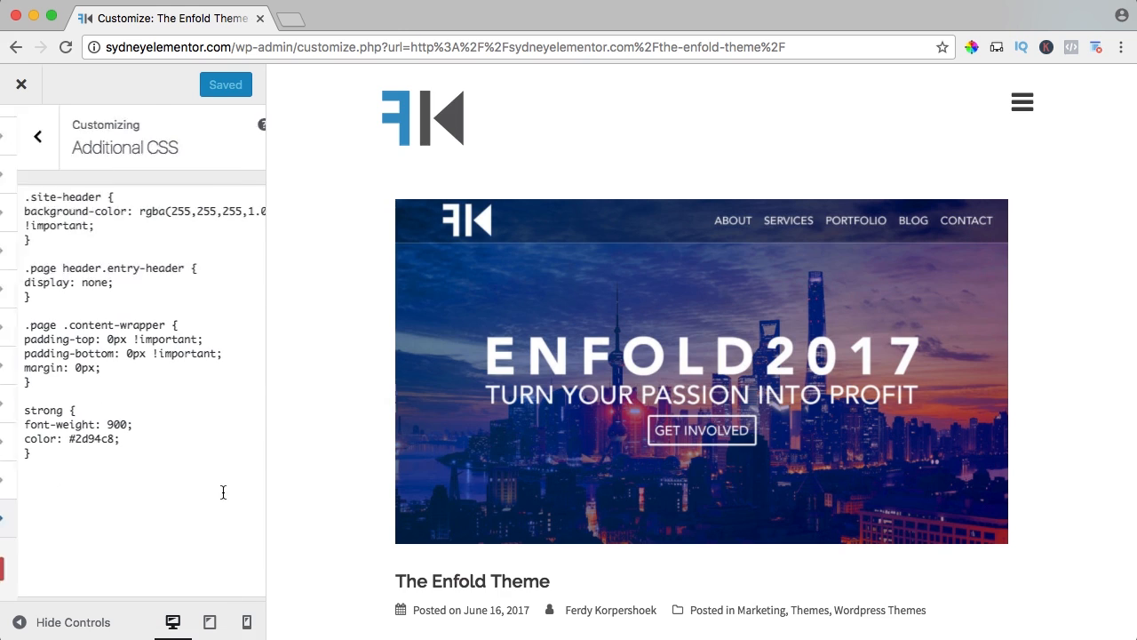
pyautogui.scroll(-5, 449, 435)
pyautogui.scroll(-5, 449, 435)
# Load the author's free WordPress tutorial page again in a new tab and find the "Header 2 margin" snippet.
pyautogui.click(291, 17)
pyautogui.write('ferdykorpershoek.com')
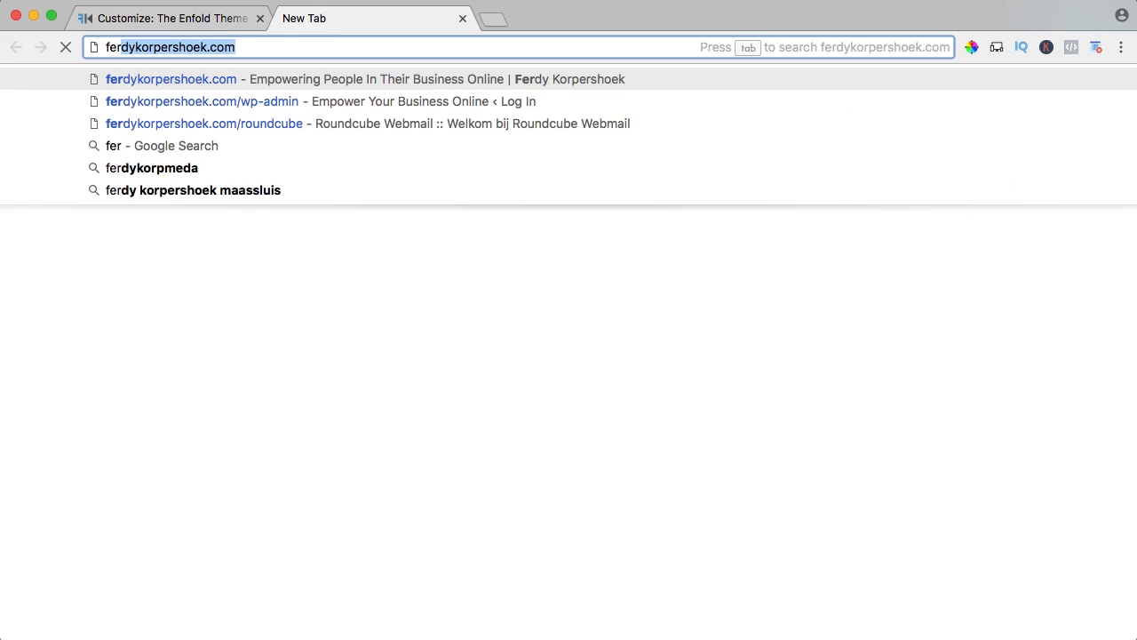
pyautogui.press('Return')
pyautogui.moveTo(666, 111)
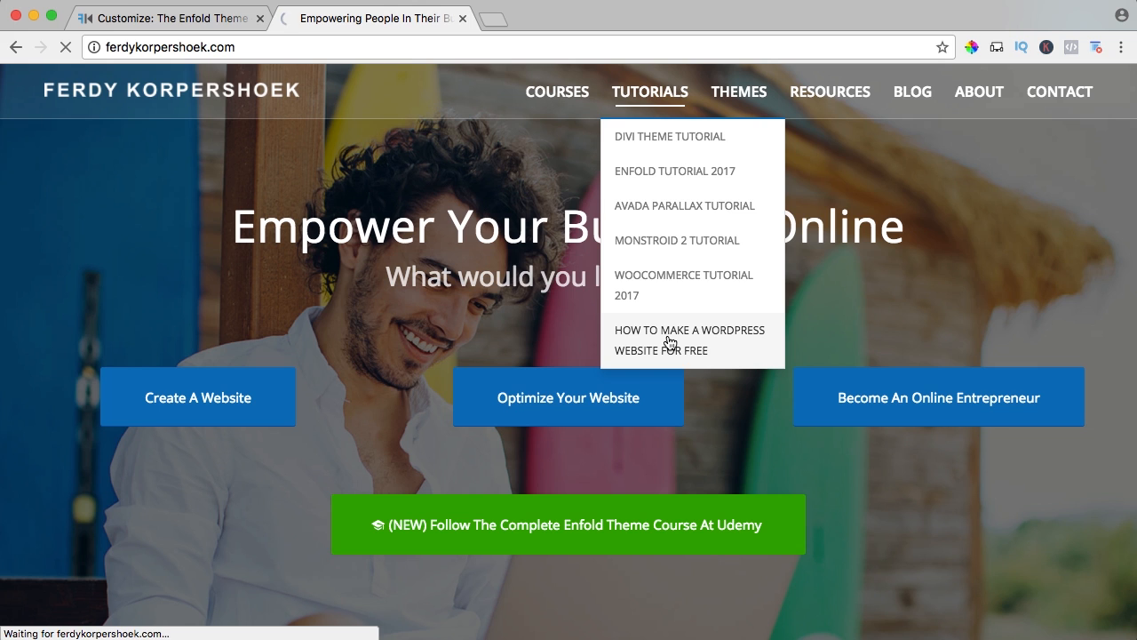
pyautogui.click(670, 342)
pyautogui.scroll(-5, 403, 342)
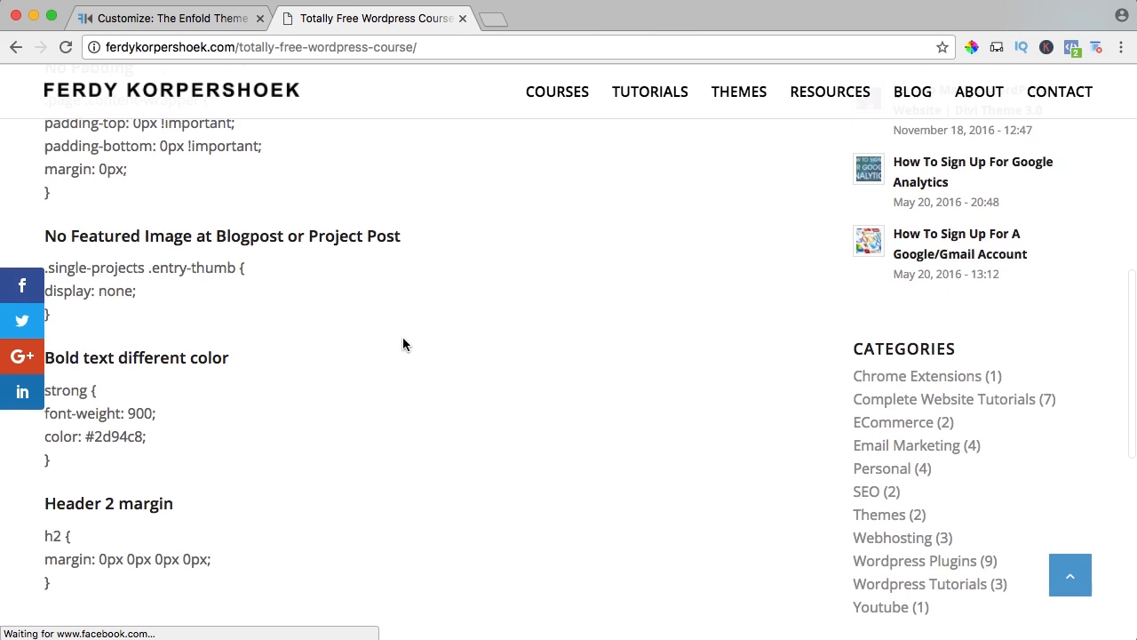
pyautogui.scroll(-3, 403, 344)
pyautogui.scroll(2, 264, 367)
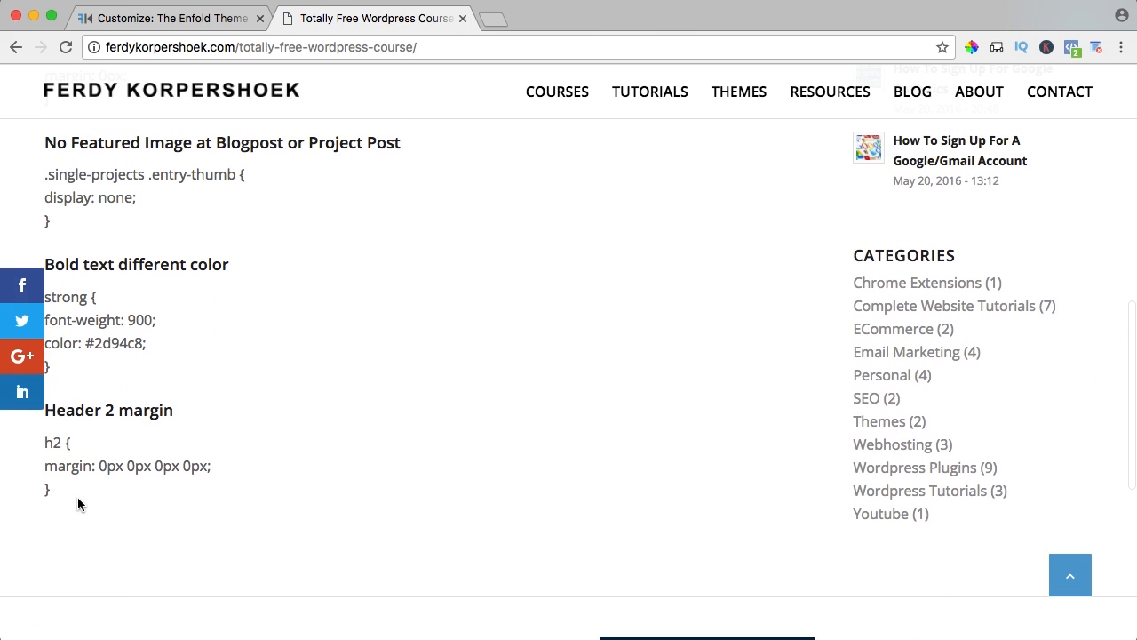
# Copy the h2 rule with margin 0px 0px 0px 0px from the tutorial page into Additional CSS, below the strong rule.
pyautogui.moveTo(78, 497); pyautogui.dragTo(43, 442)
pyautogui.press('super+c')
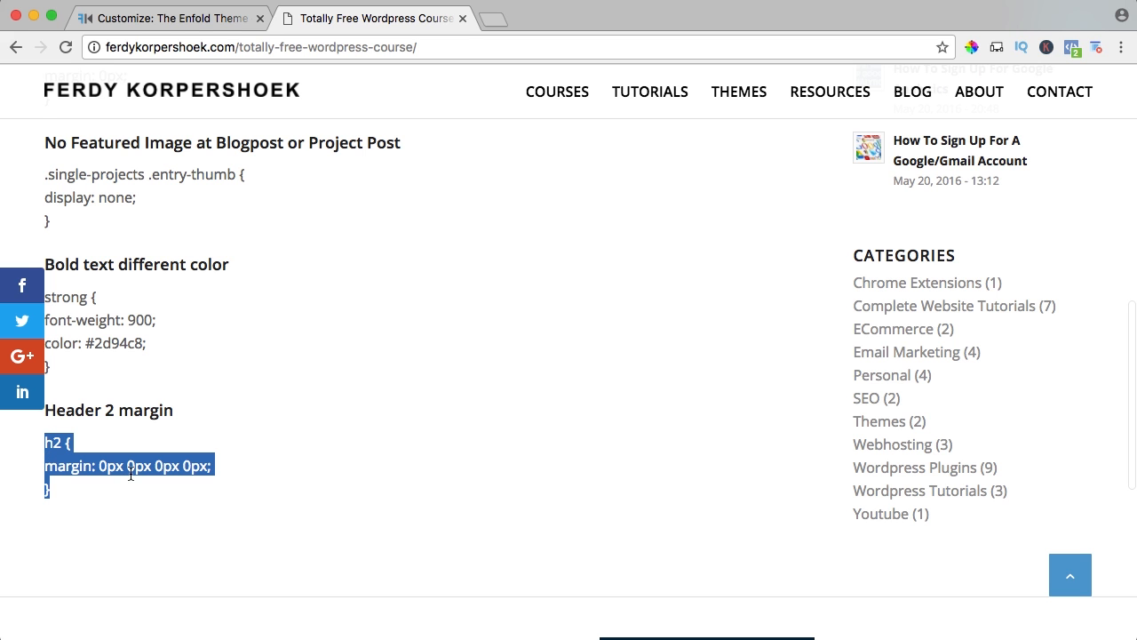
pyautogui.click(236, 18)
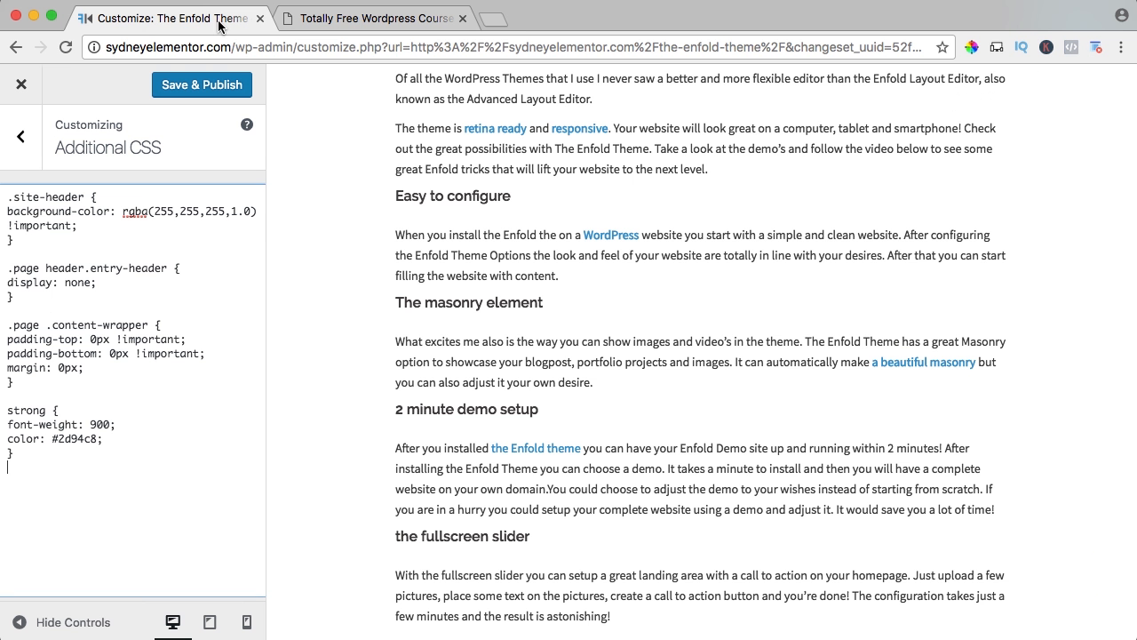
pyautogui.click(129, 506)
pyautogui.press('super+v')
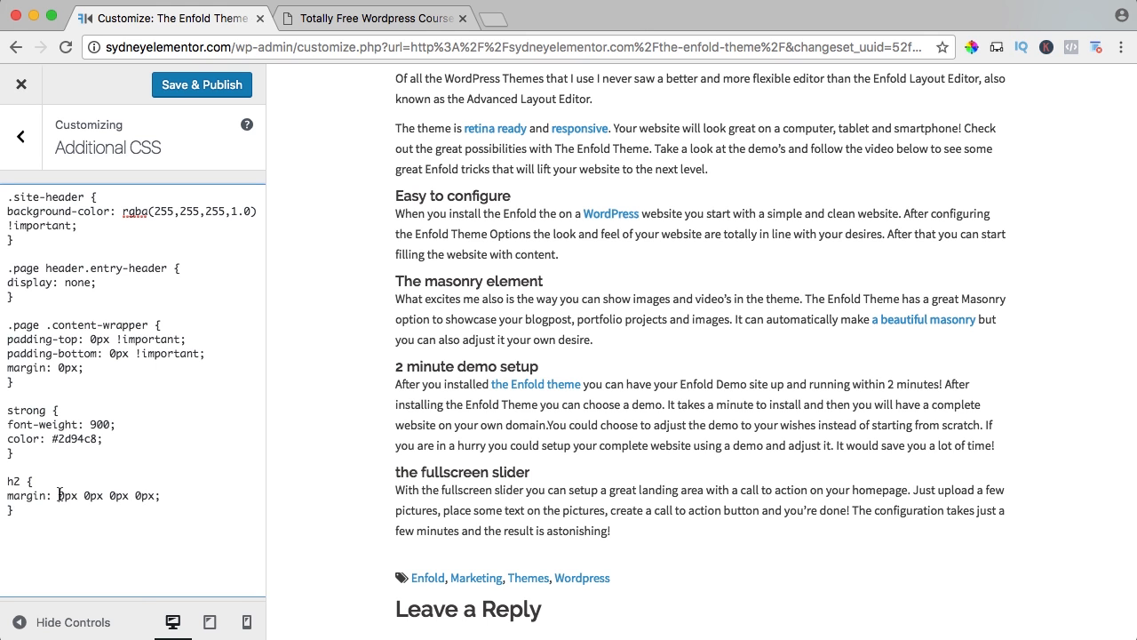
# Try top margins of 100px and 20px in the h2 rule, settling on 30px.
pyautogui.write('10')
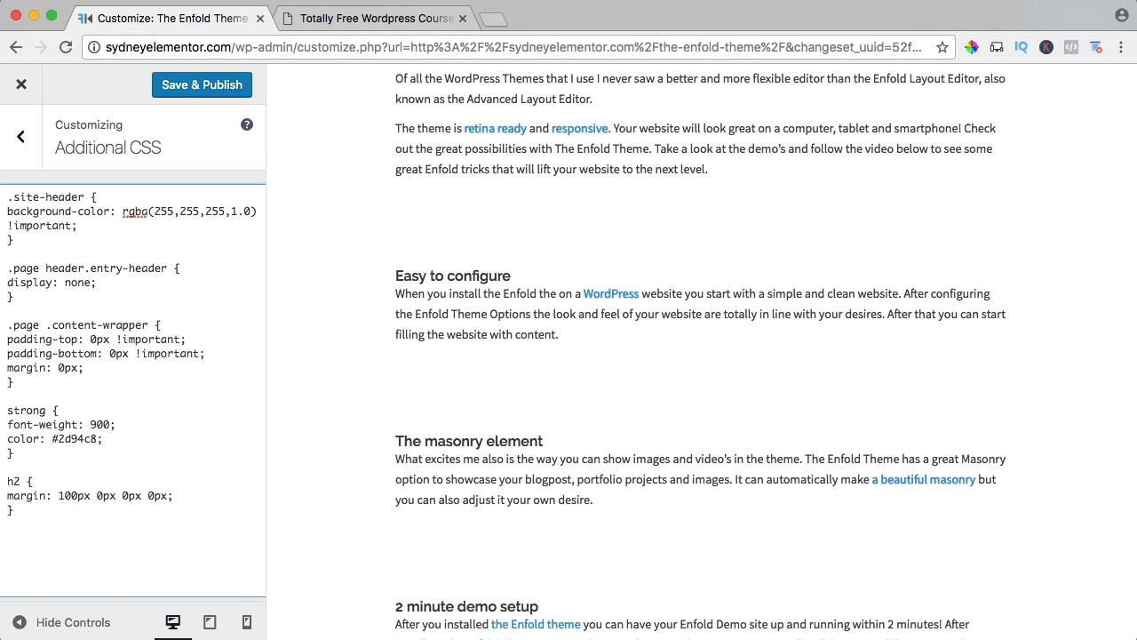
pyautogui.press('BackSpace')
pyautogui.press('BackSpace')
pyautogui.write('2')
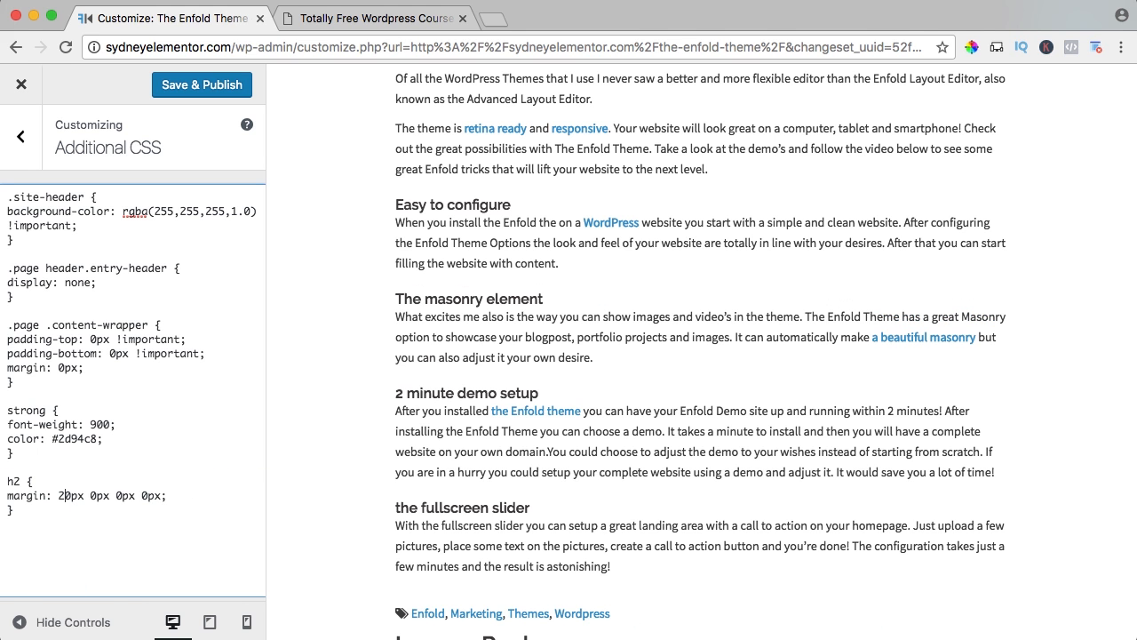
pyautogui.press('BackSpace')
pyautogui.write('3')
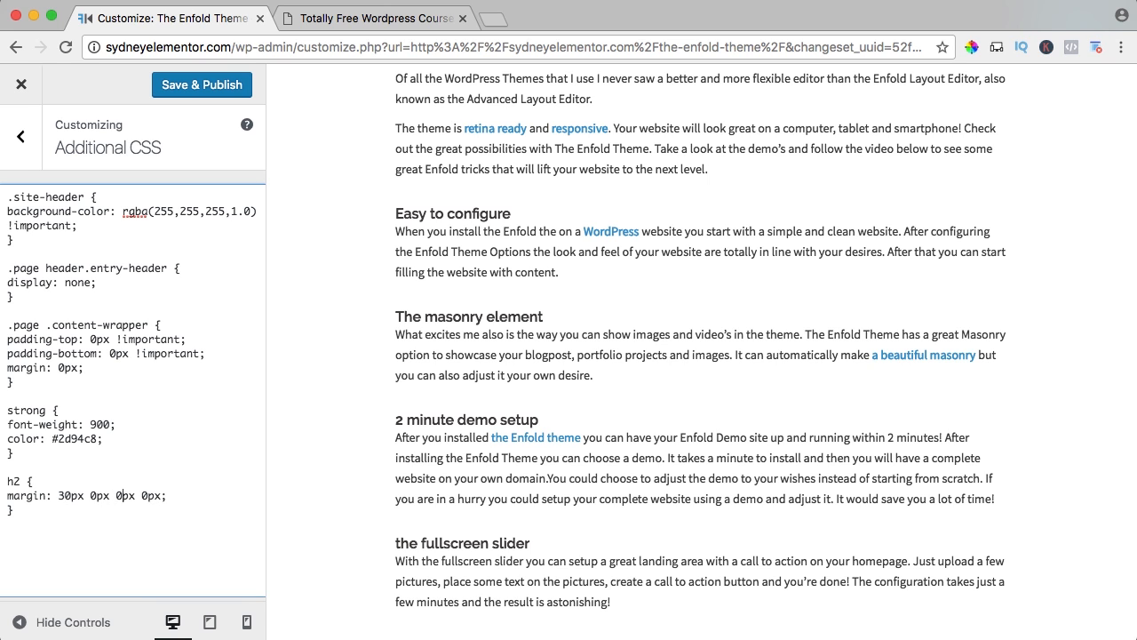
# Try a 10px bottom margin in the h2 rule, settling on 5px.
pyautogui.press('BackSpace')
pyautogui.write('10')
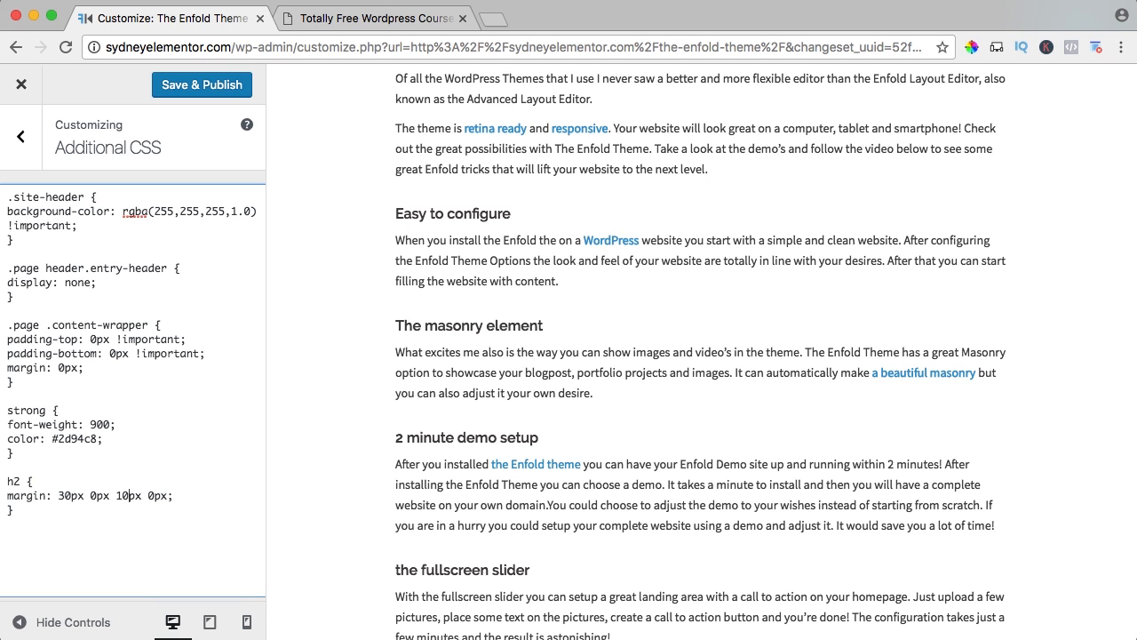
pyautogui.press('BackSpace')
pyautogui.press('Delete')
pyautogui.write('5')
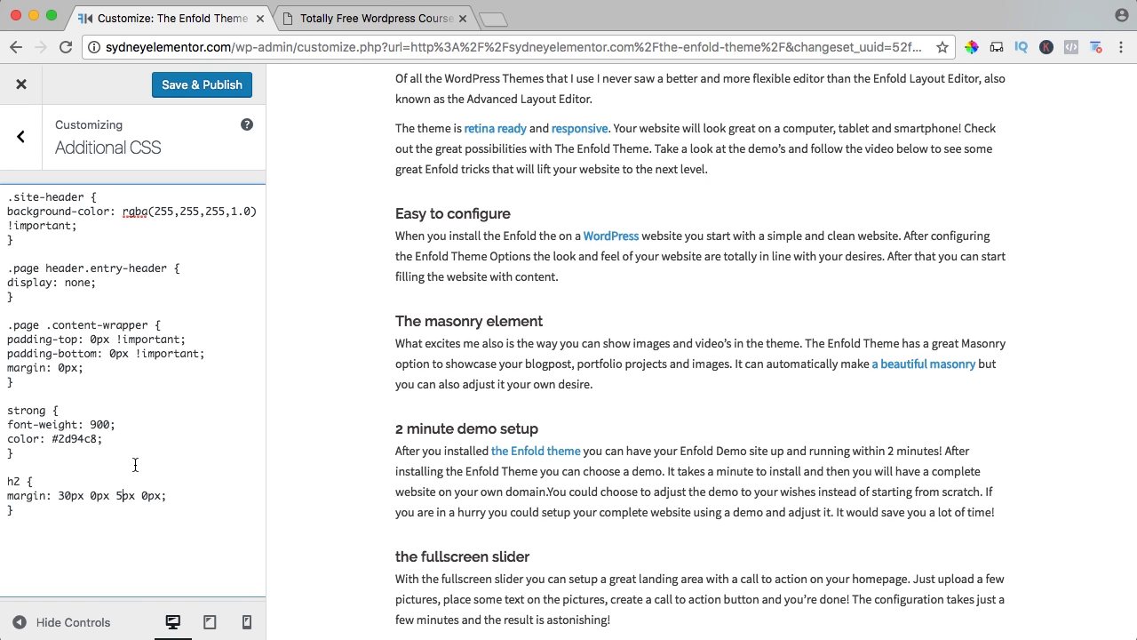
pyautogui.moveTo(75, 510); pyautogui.dragTo(3, 485)
pyautogui.press('BackSpace')
pyautogui.press('super+z')
# Copy the strong rule's color: #2d94c8; declaration into the h2 rule below its margin and publish the changes.
pyautogui.click(193, 494)
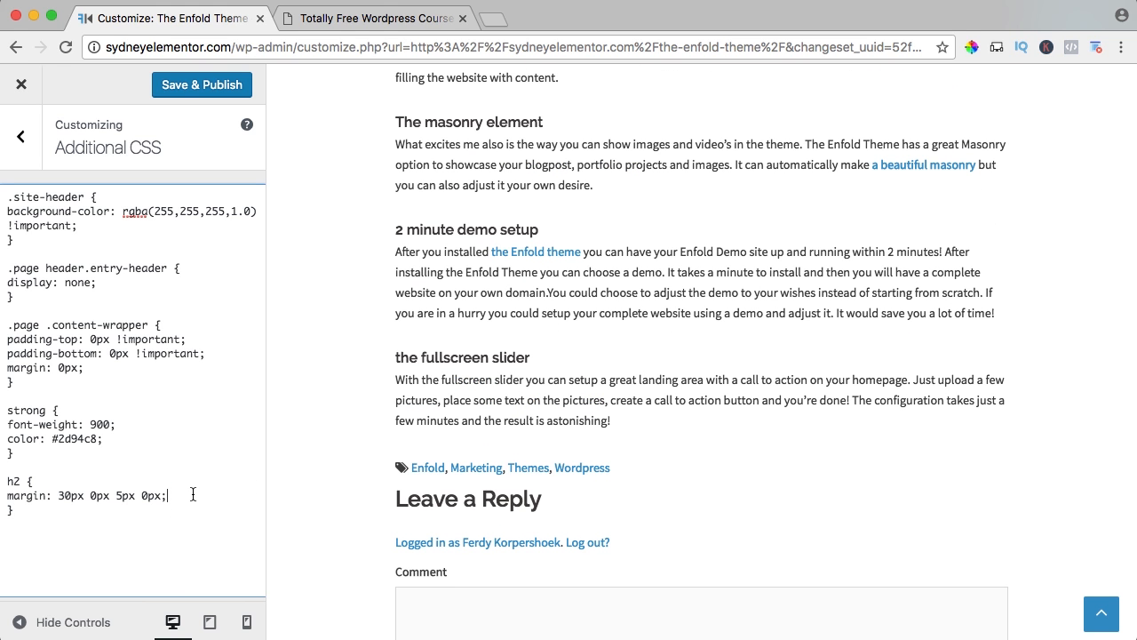
pyautogui.moveTo(138, 444); pyautogui.dragTo(13, 433)
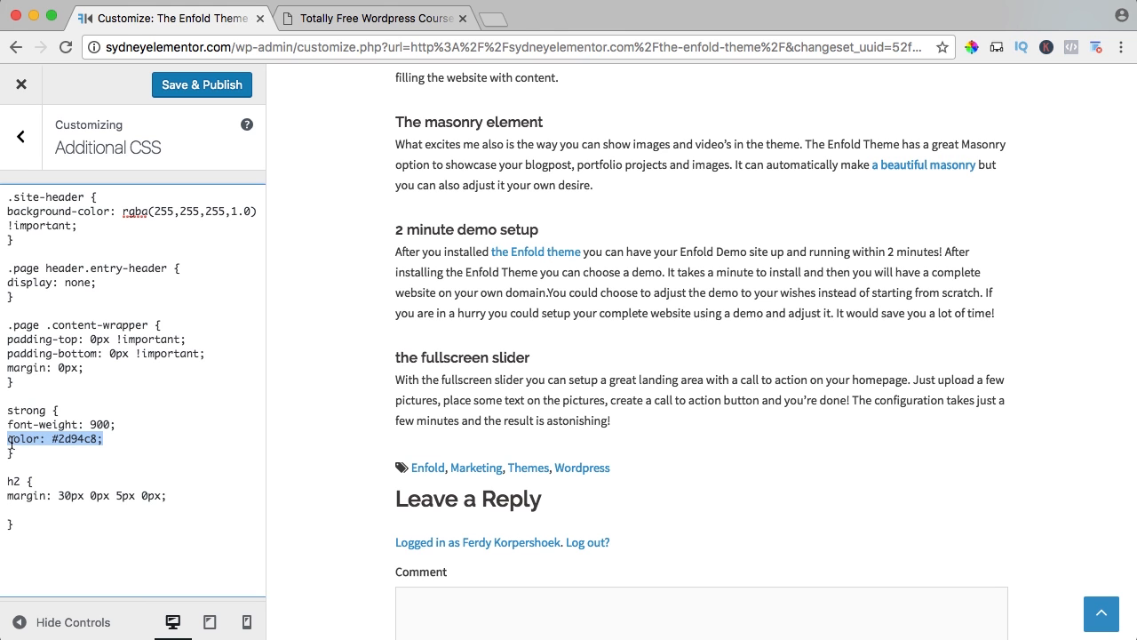
pyautogui.click(23, 509)
pyautogui.write('color: #2d94c8;')
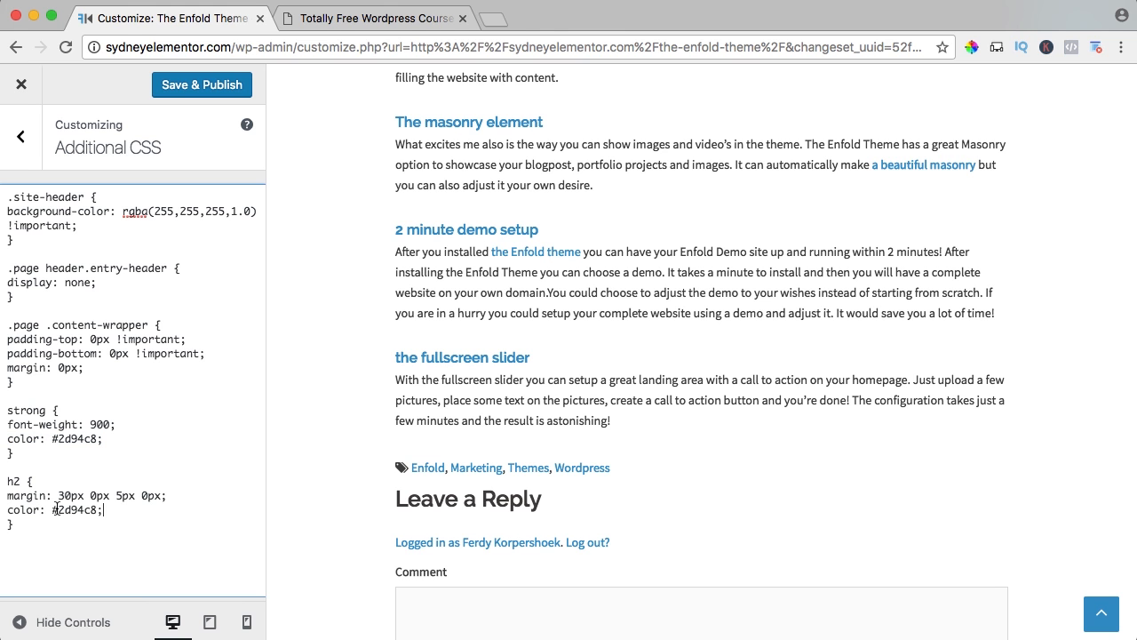
pyautogui.scroll(3, 479, 333)
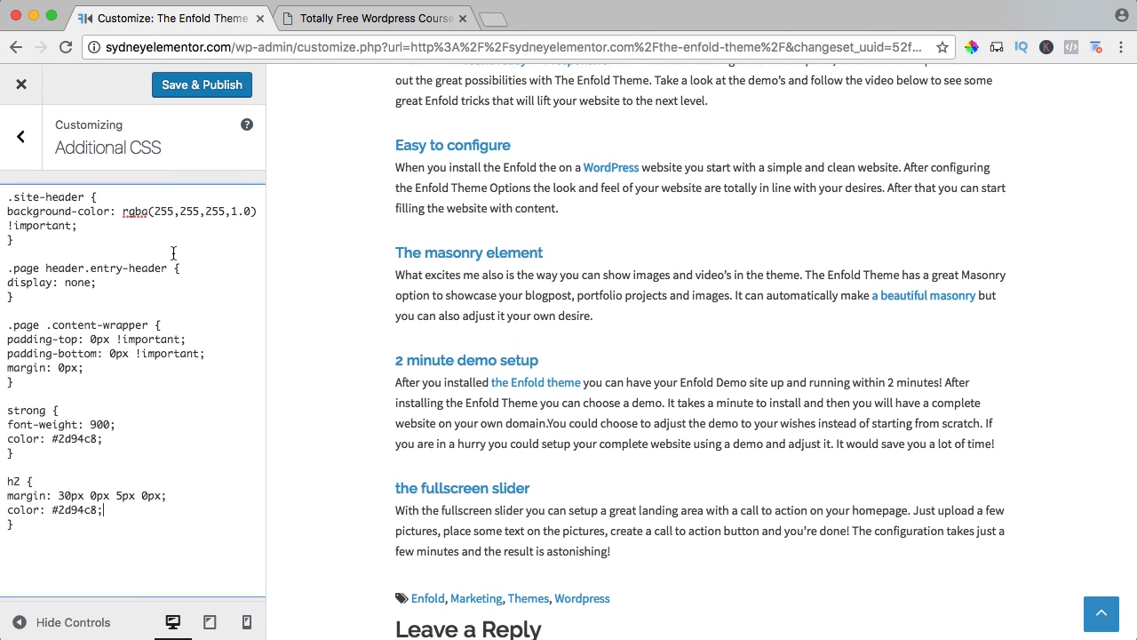
pyautogui.click(186, 96)
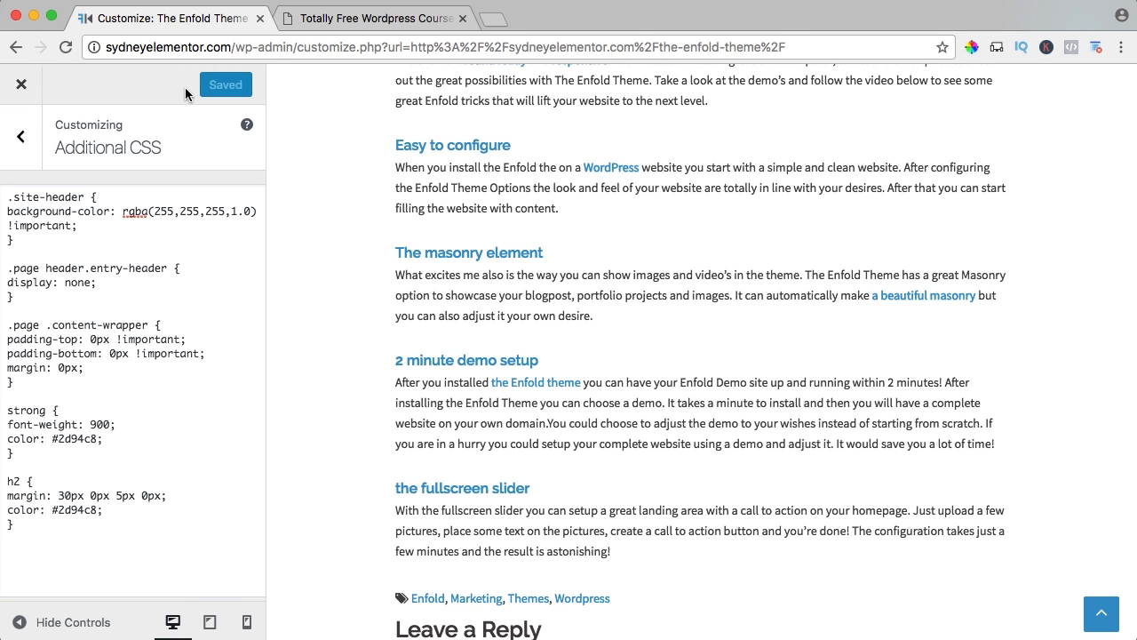
# Leave the Additional CSS section and set the H2 font size to 18 in the Fonts settings.
pyautogui.click(21, 136)
pyautogui.scroll(3, 78, 173)
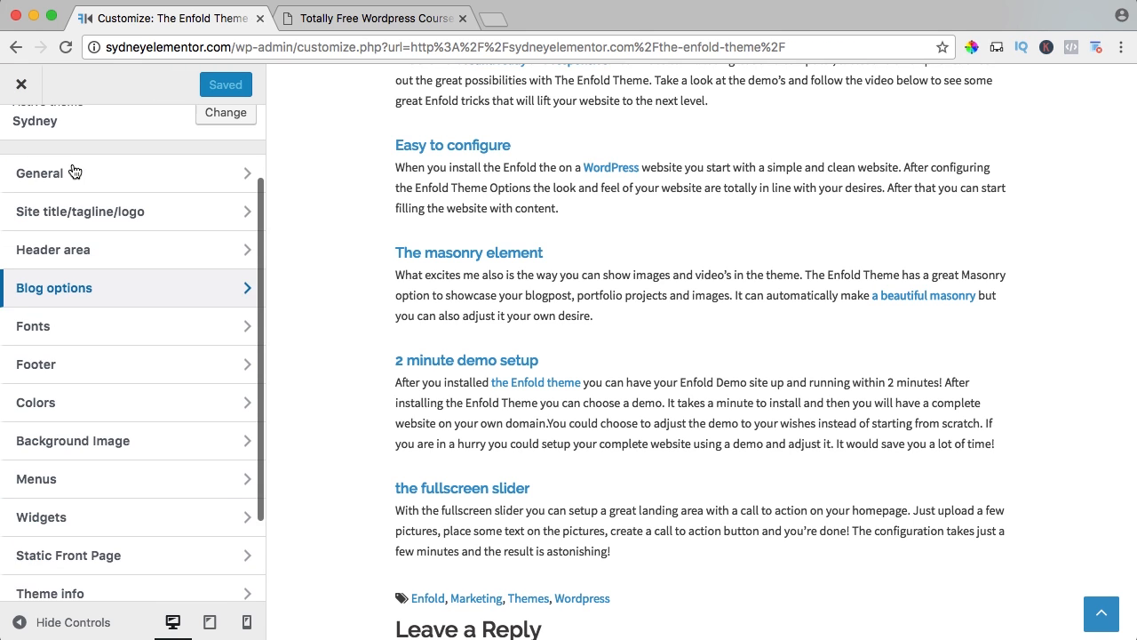
pyautogui.click(71, 344)
pyautogui.scroll(-10, 95, 336)
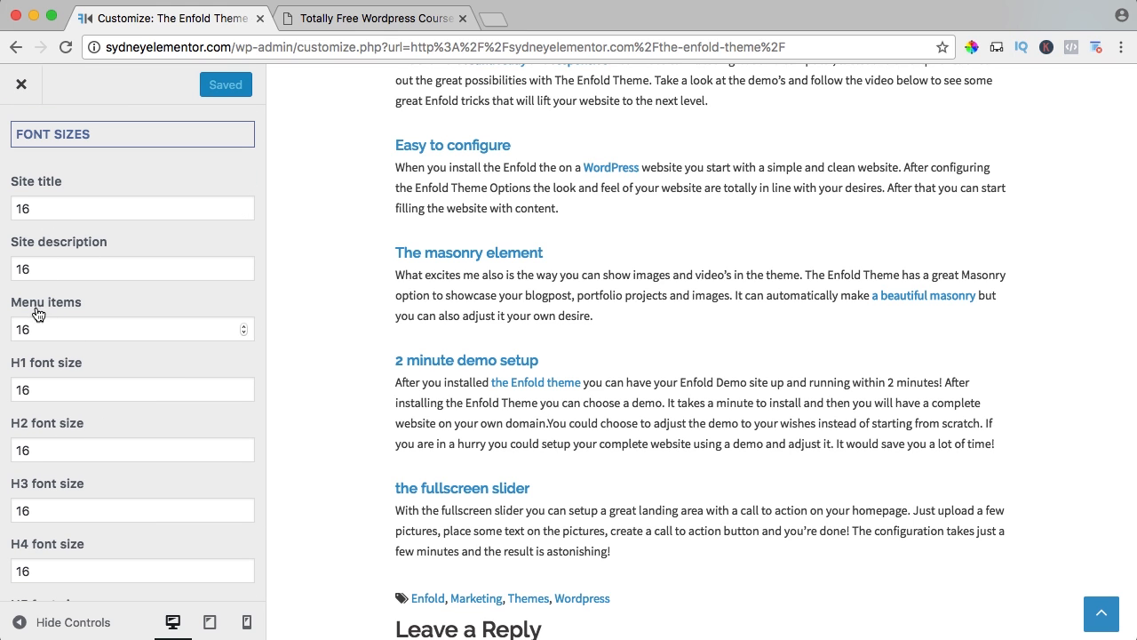
pyautogui.doubleClick(42, 452)
pyautogui.write('1')
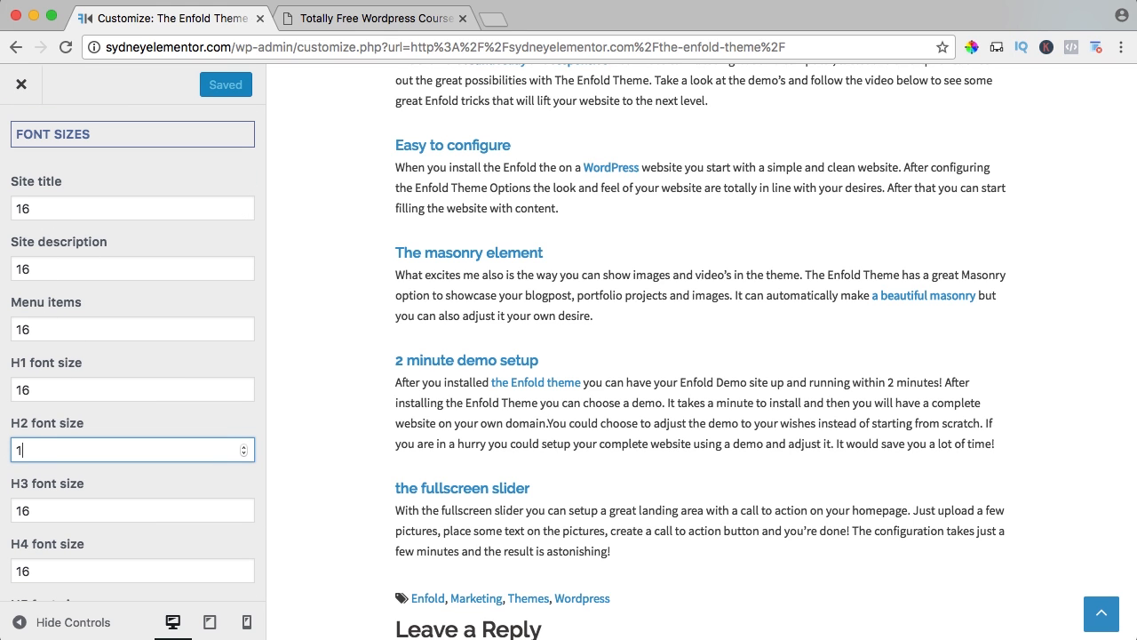
pyautogui.press('Tab')
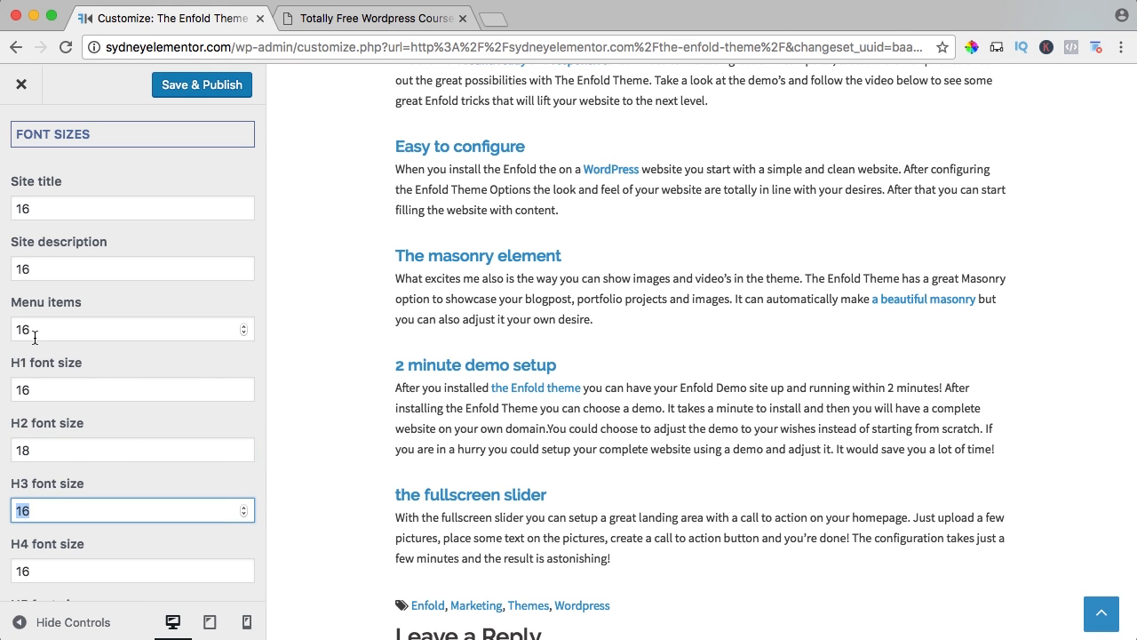
# Set the site description font size to 18 and publish the font changes.
pyautogui.doubleClick(48, 271)
pyautogui.write('18')
pyautogui.press('Tab')
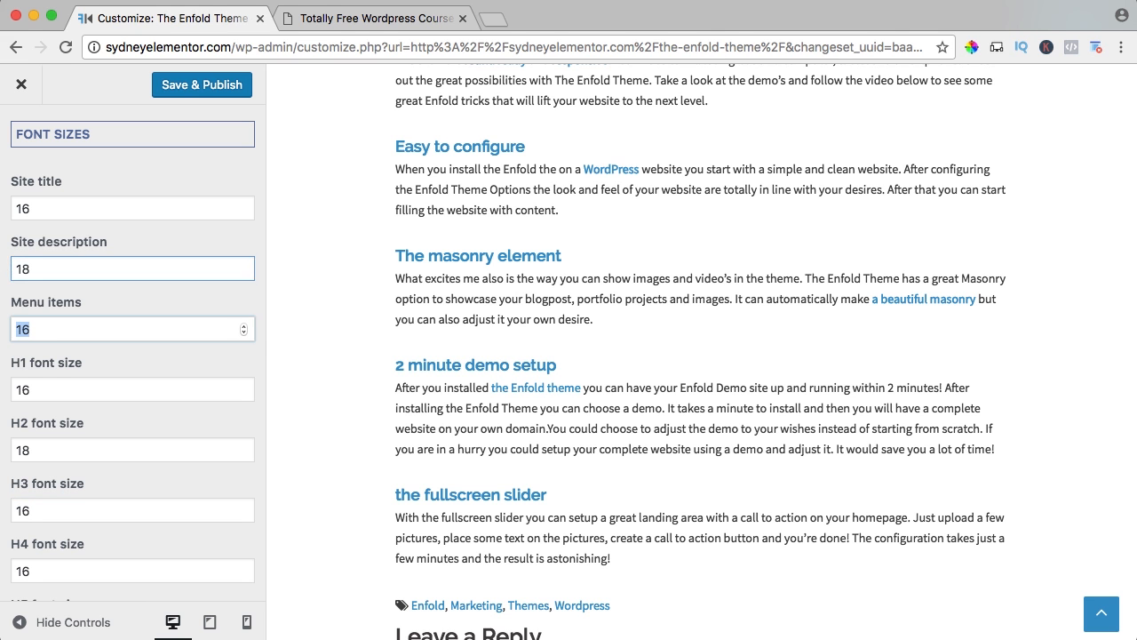
pyautogui.click(210, 82)
# Close the Totally Free Wordpress Course page and exit the Customizer to review the live Enfold Theme post.
pyautogui.click(354, 21)
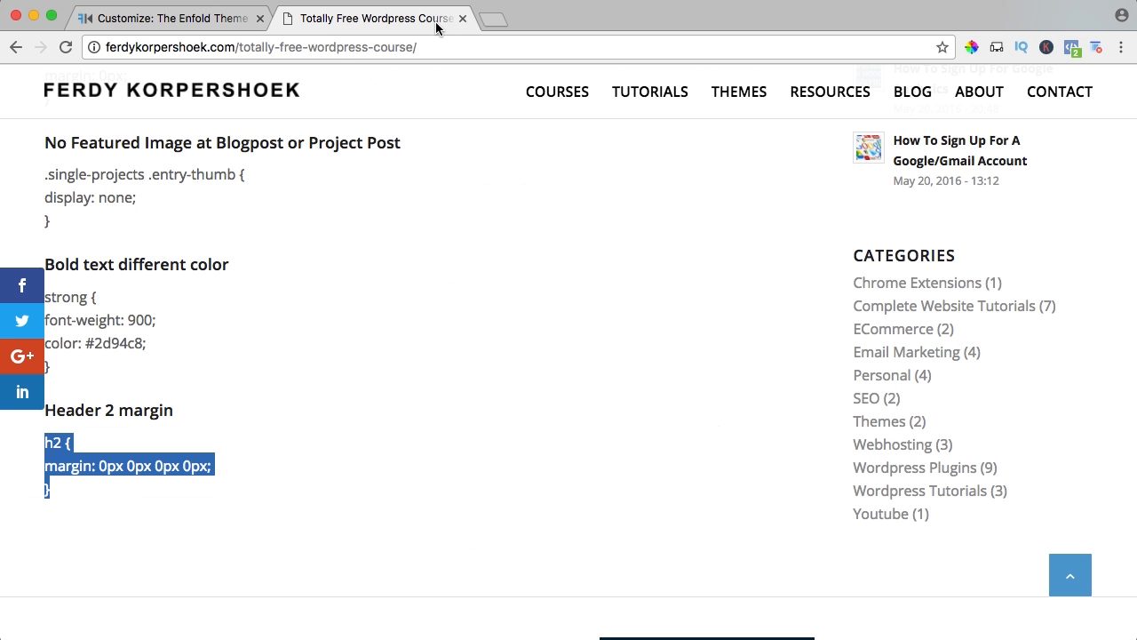
pyautogui.click(462, 18)
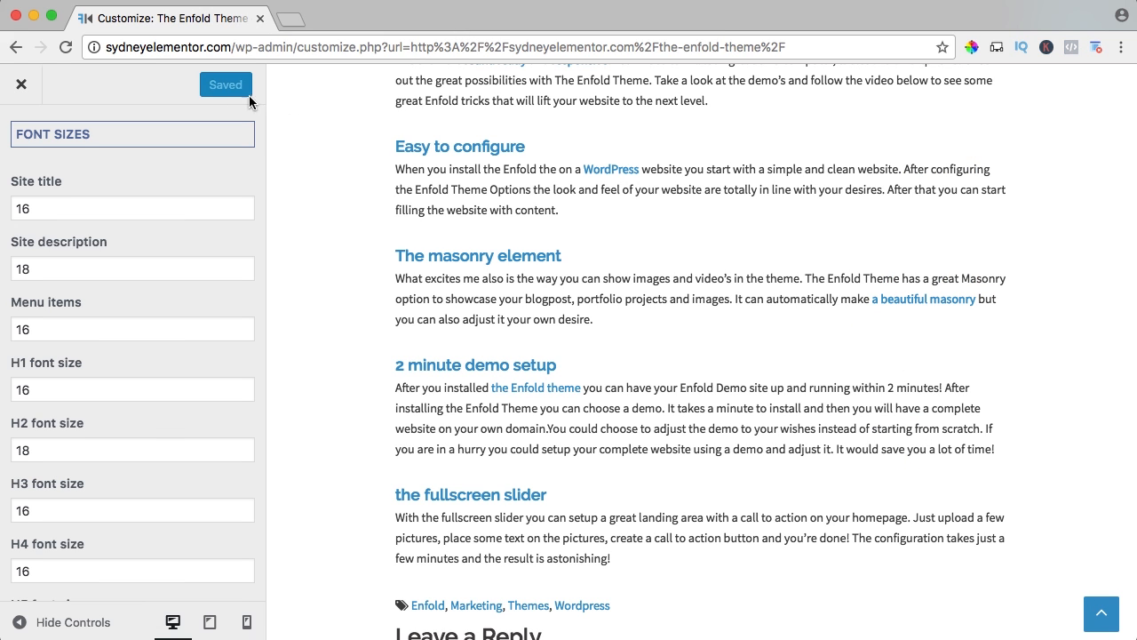
pyautogui.click(19, 84)
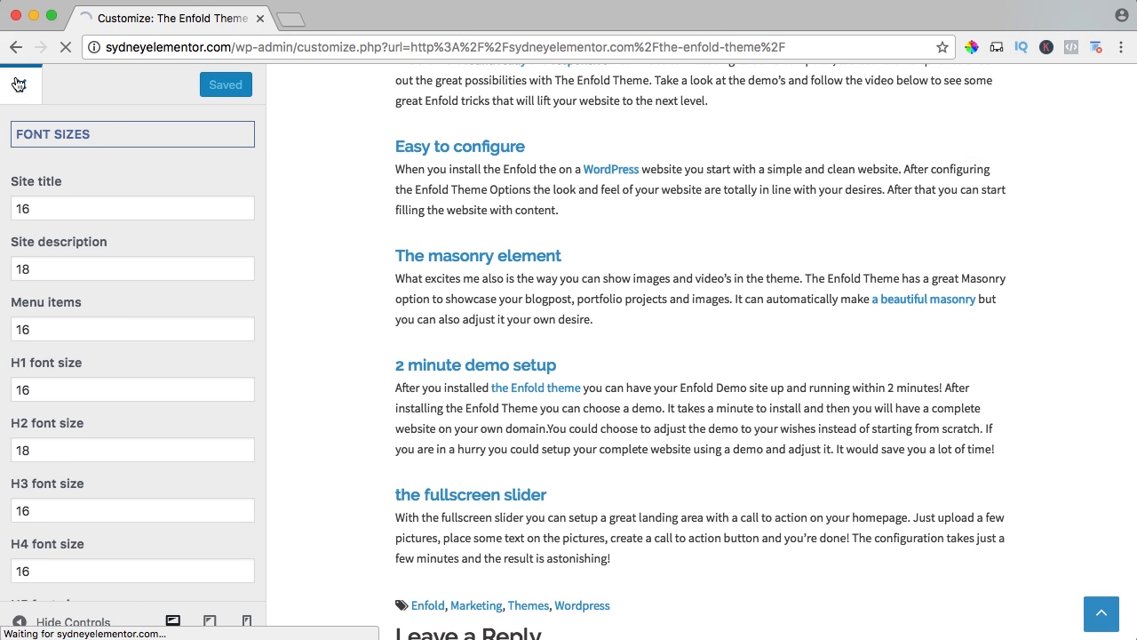
pyautogui.scroll(-5, 380, 175)
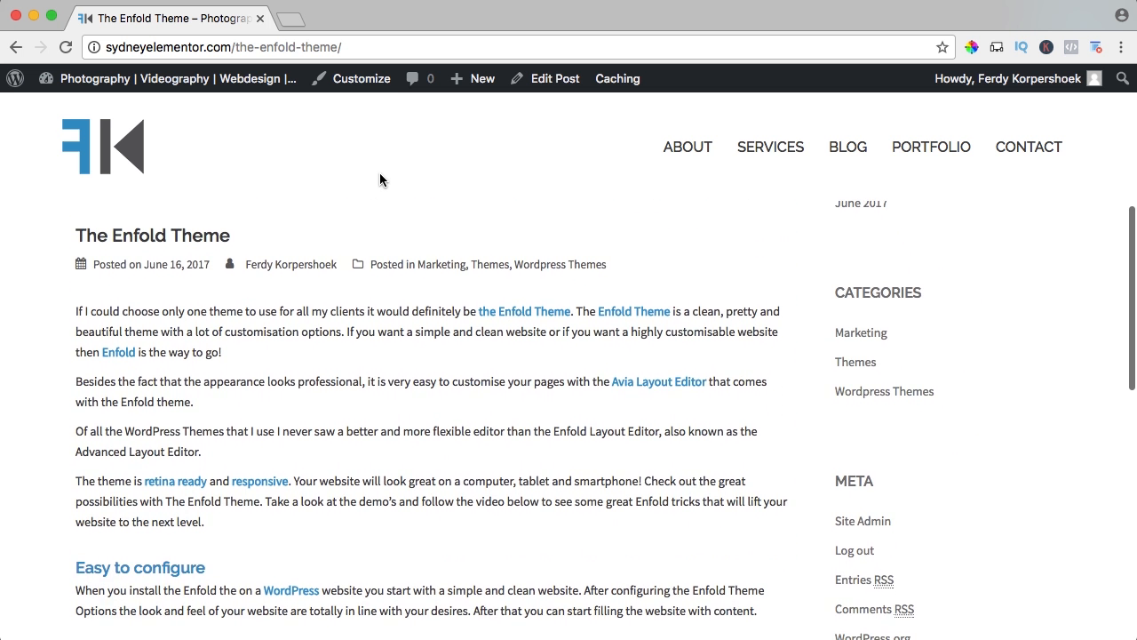
pyautogui.scroll(-8, 380, 179)
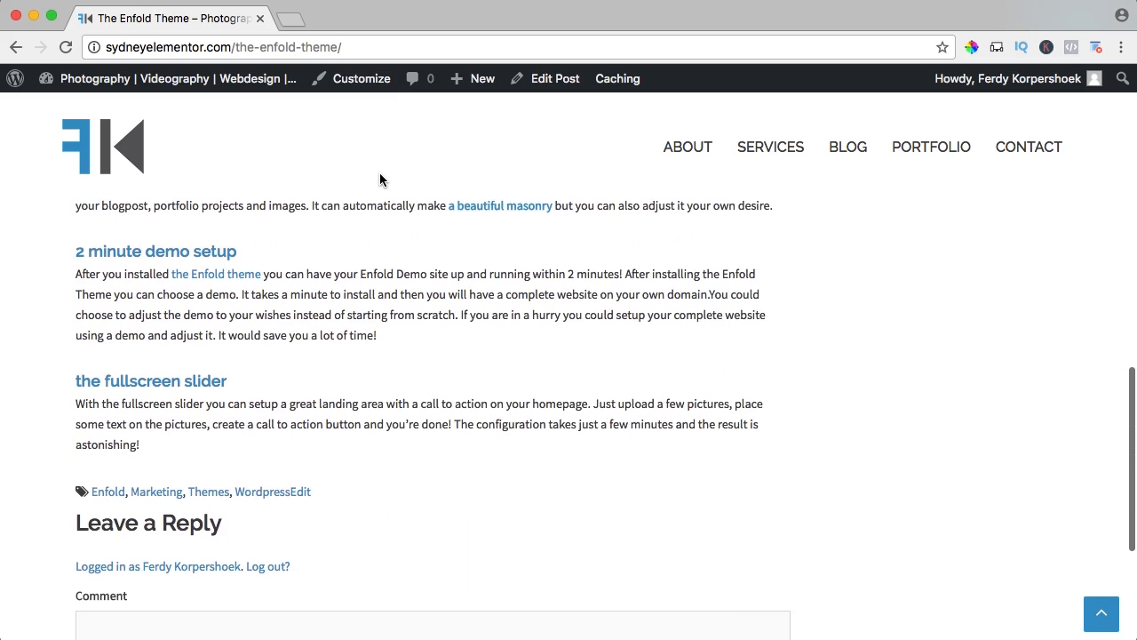
pyautogui.scroll(10, 379, 179)
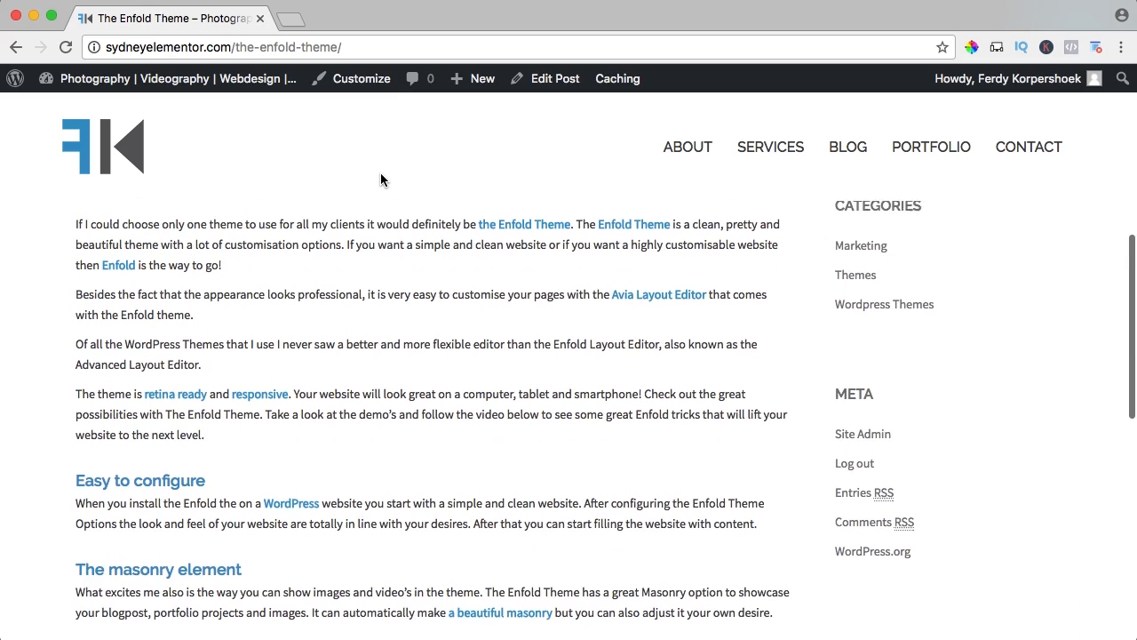
# Open the post for editing and browse for media to upload in the Enfold2017 folder 03. Blog, The Enfold Theme.
pyautogui.click(552, 79)
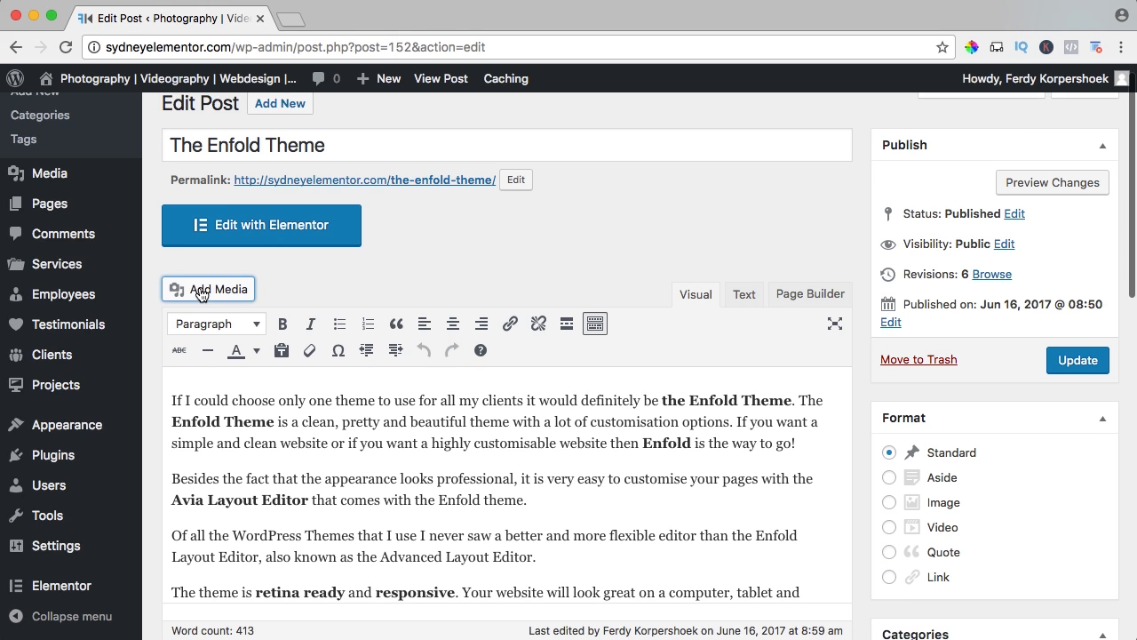
pyautogui.click(203, 291)
pyautogui.click(257, 153)
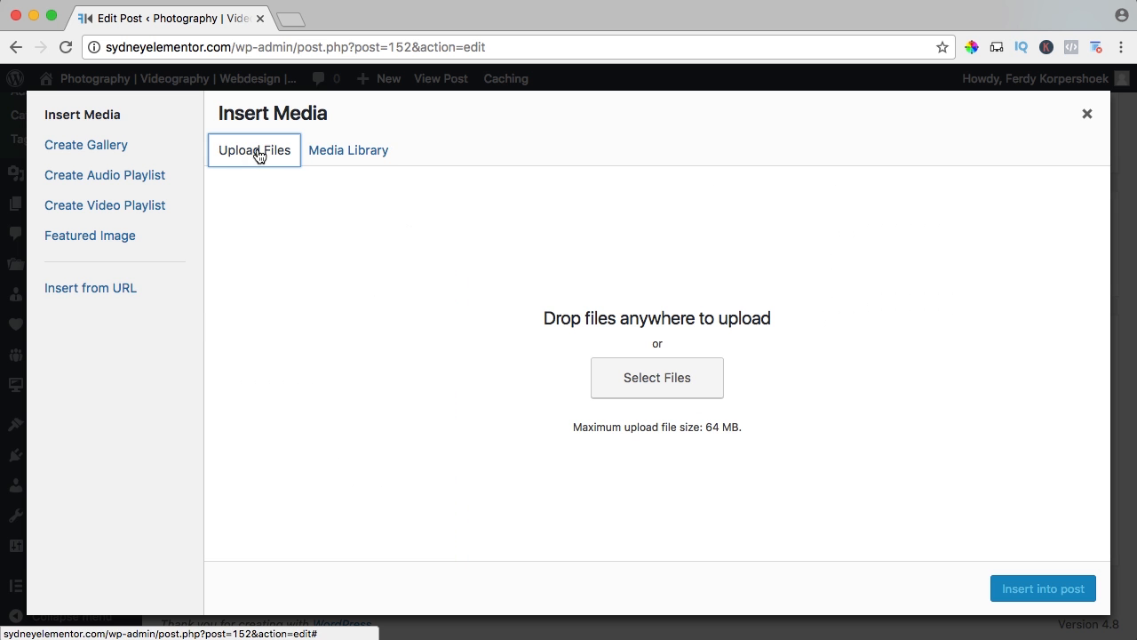
pyautogui.click(647, 385)
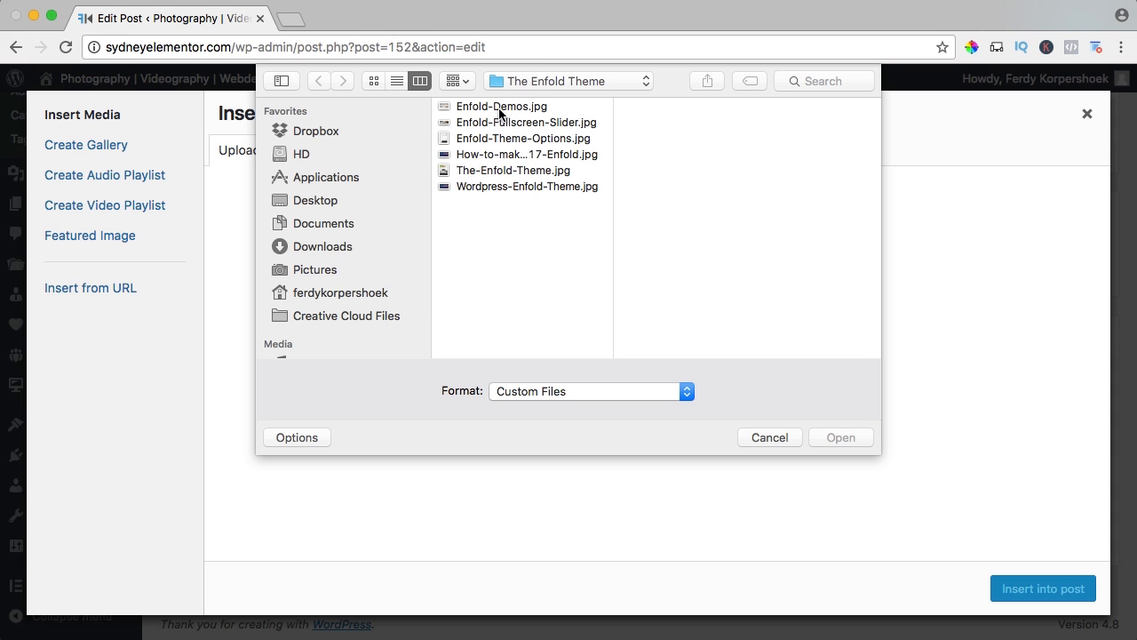
pyautogui.click(535, 89)
pyautogui.click(546, 116)
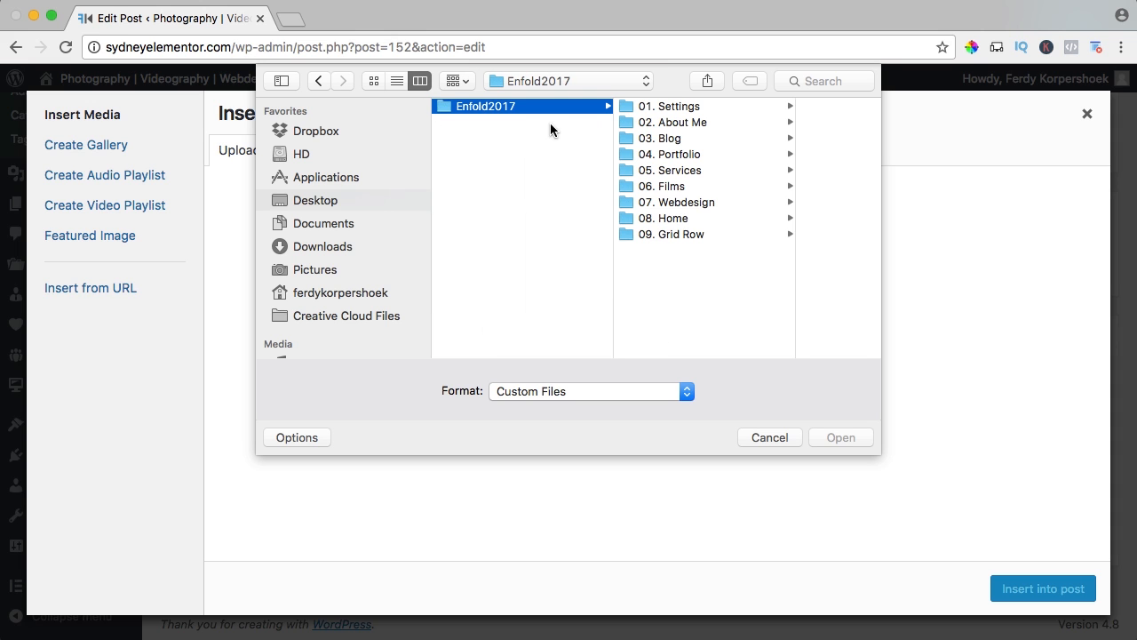
pyautogui.click(692, 138)
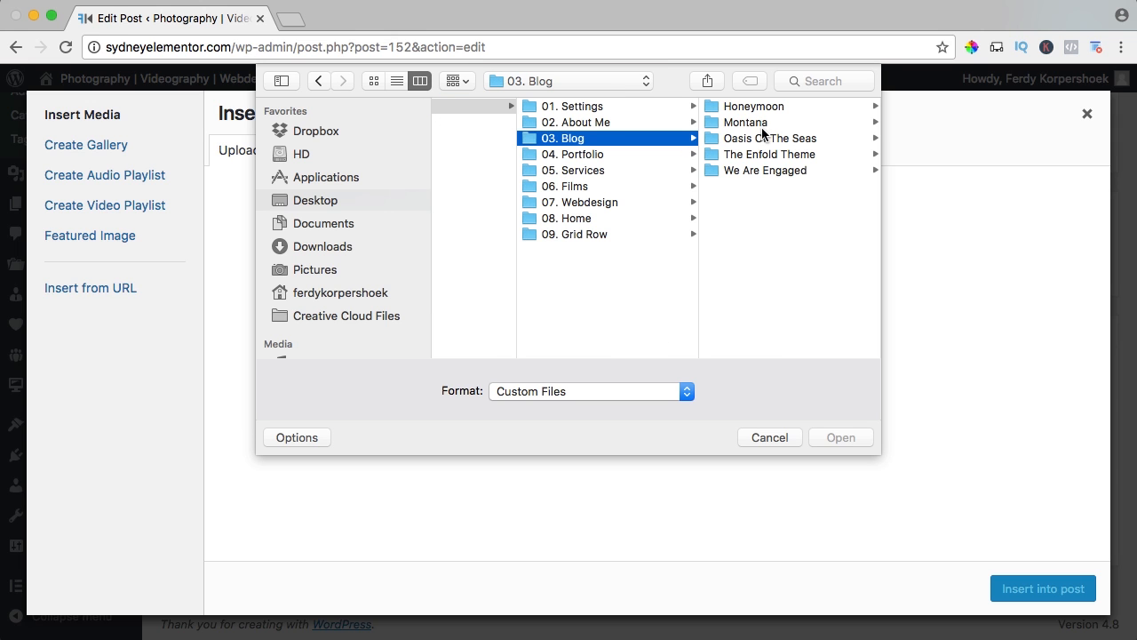
pyautogui.click(760, 155)
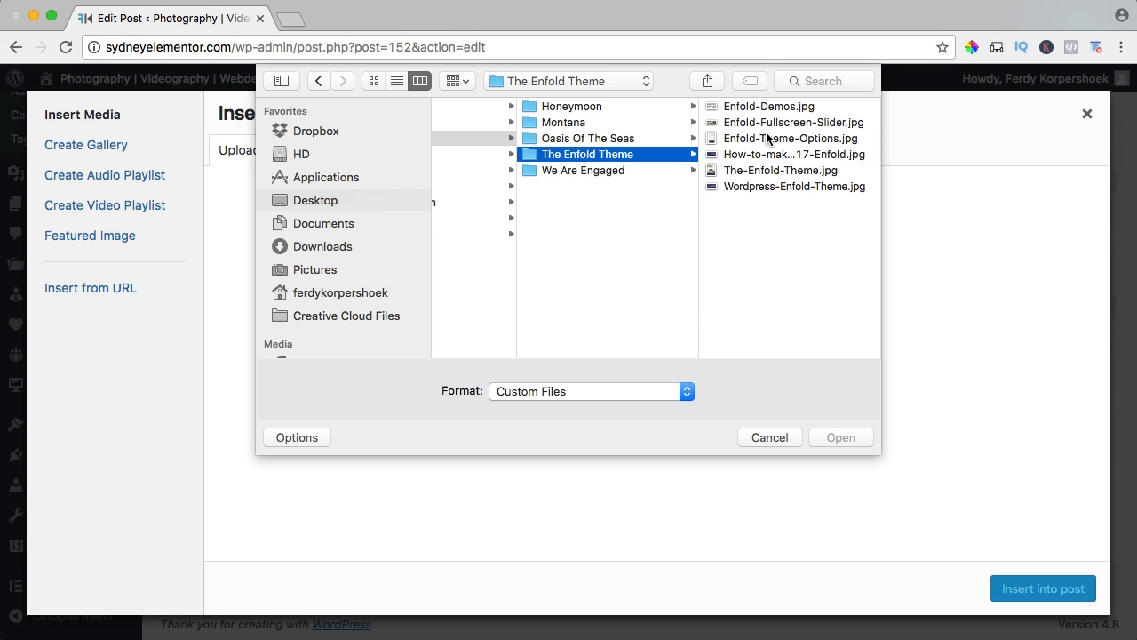
# Upload Enfold-Demos.jpg, Enfold-Fullscreen-Slider.jpg, Enfold-Theme-Options.jpg and The-Enfold-Theme.jpg to the media library, and close the Insert Media window without inserting them.
pyautogui.click(768, 138)
pyautogui.press('super+a')
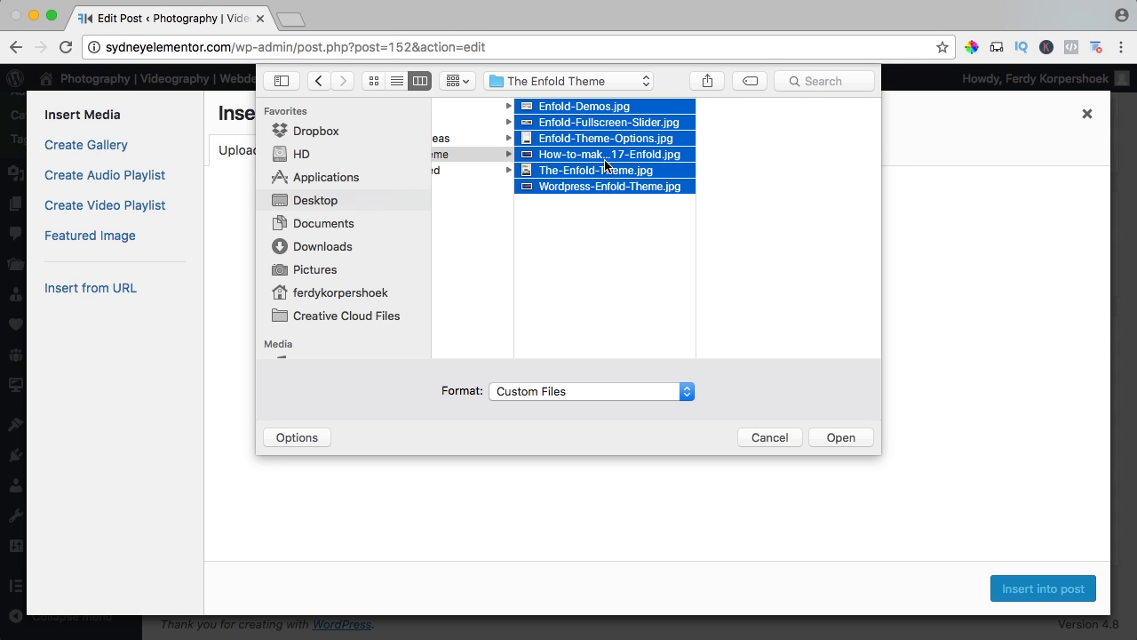
pyautogui.keyDown('super'); pyautogui.click(604, 158); pyautogui.keyUp('super')
pyautogui.keyDown('super'); pyautogui.click(590, 185); pyautogui.keyUp('super')
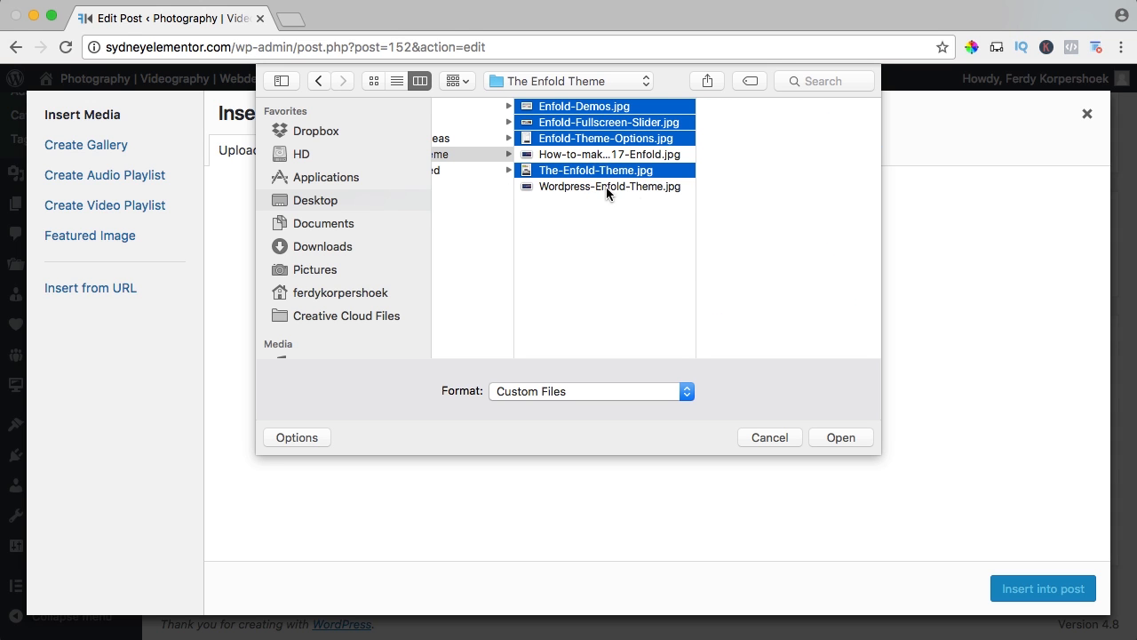
pyautogui.click(839, 437)
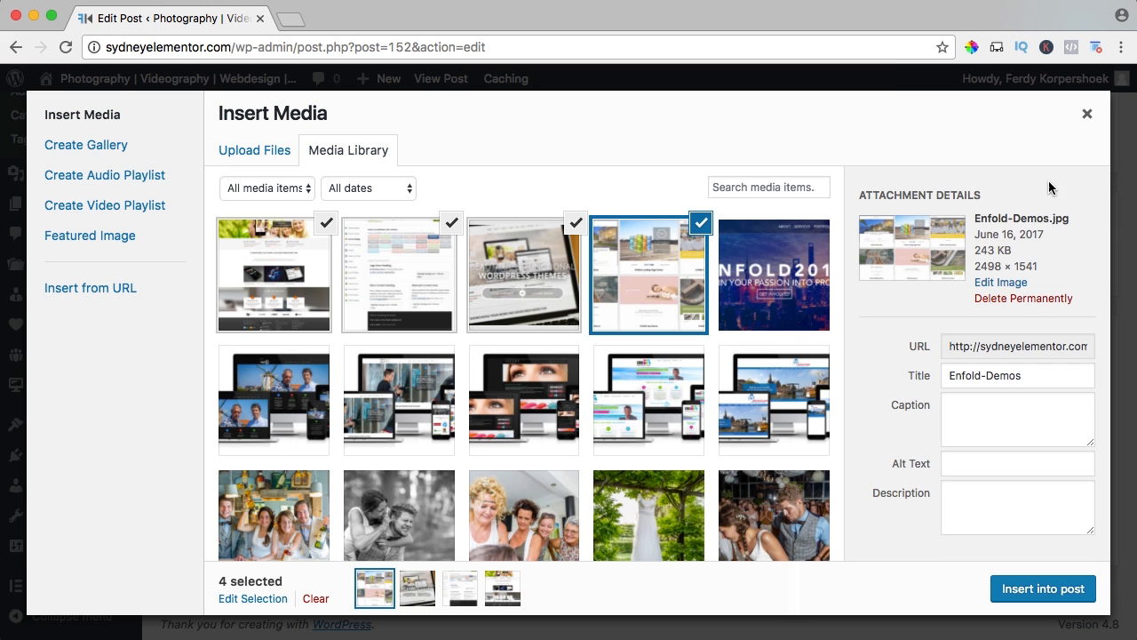
pyautogui.click(1086, 113)
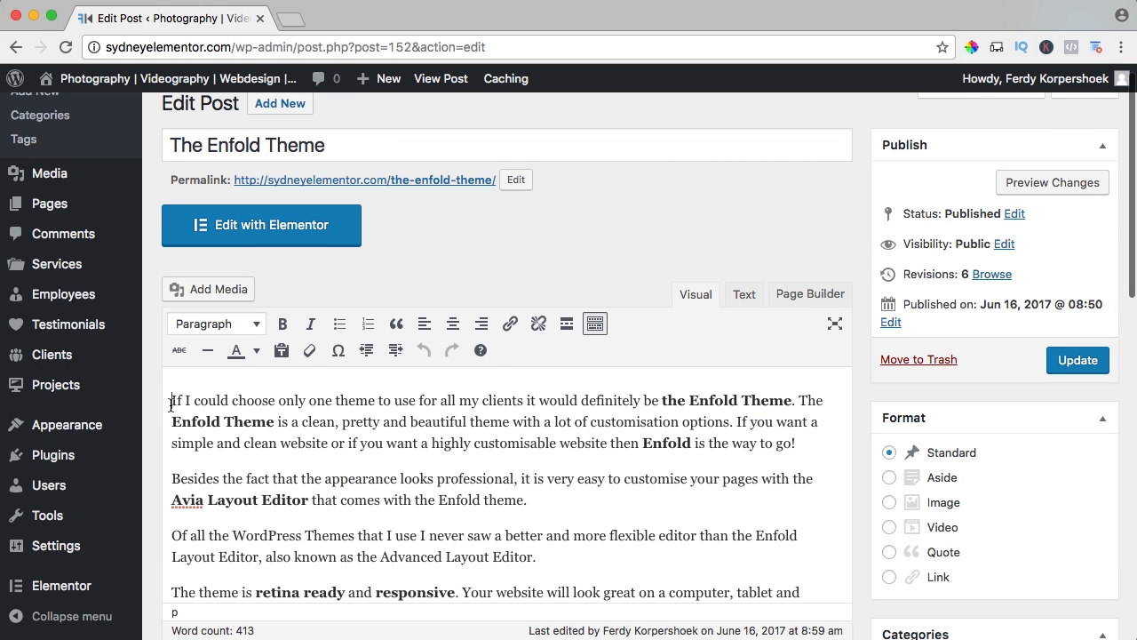
# Deselect the four uploaded images in the media library and insert only the first one, the full-page website screenshot, at the start of the post.
pyautogui.click(204, 289)
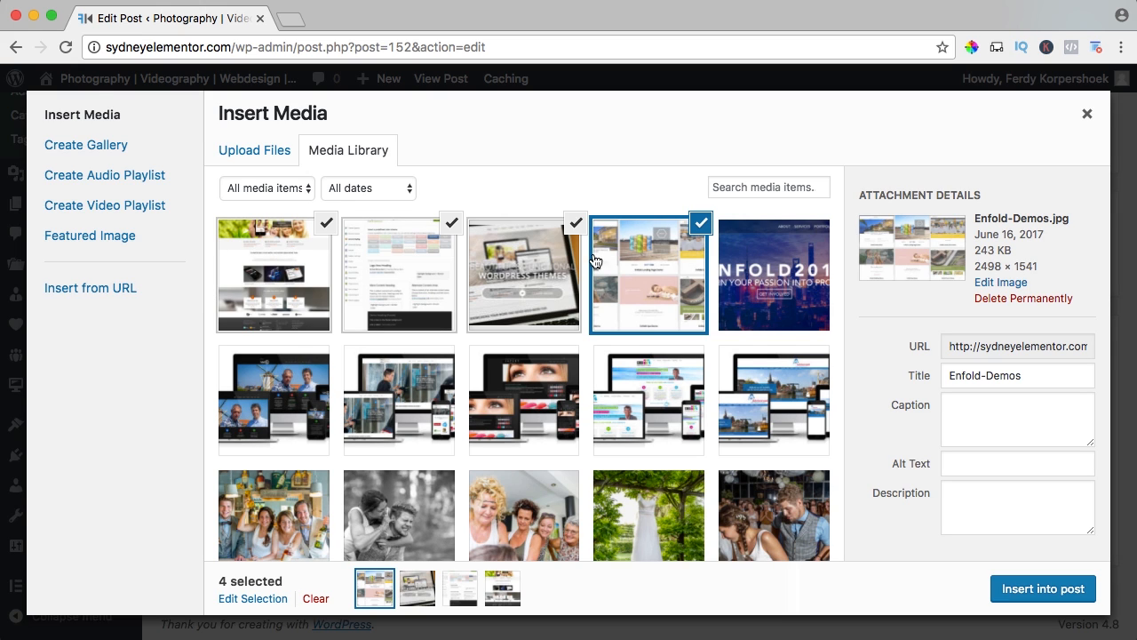
pyautogui.click(576, 223)
pyautogui.click(452, 223)
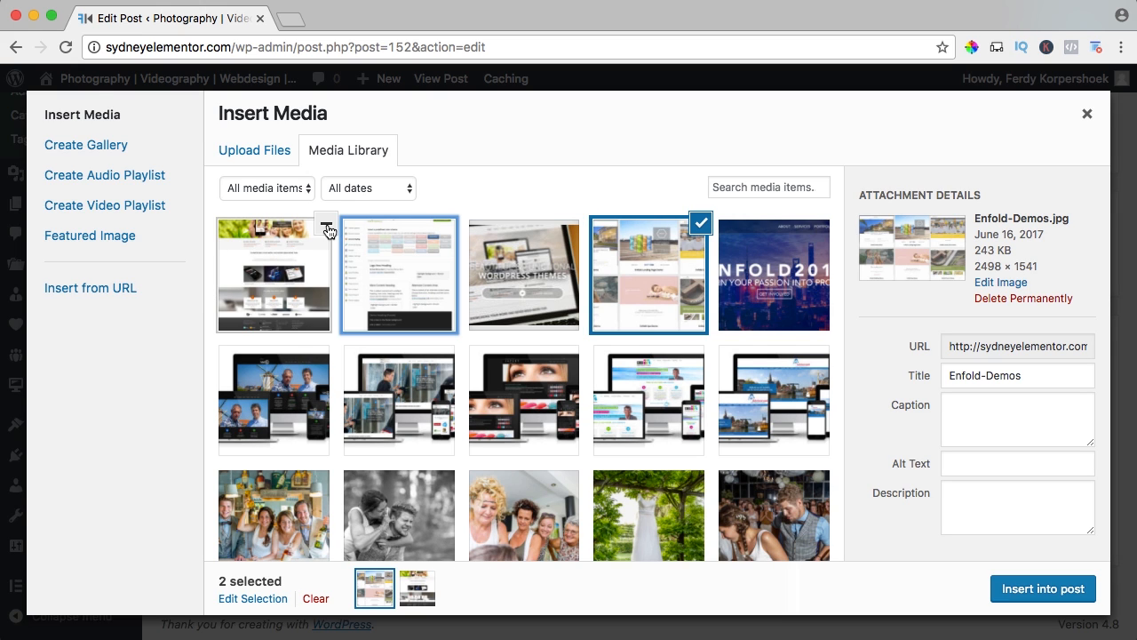
pyautogui.click(329, 227)
pyautogui.click(698, 225)
pyautogui.click(272, 261)
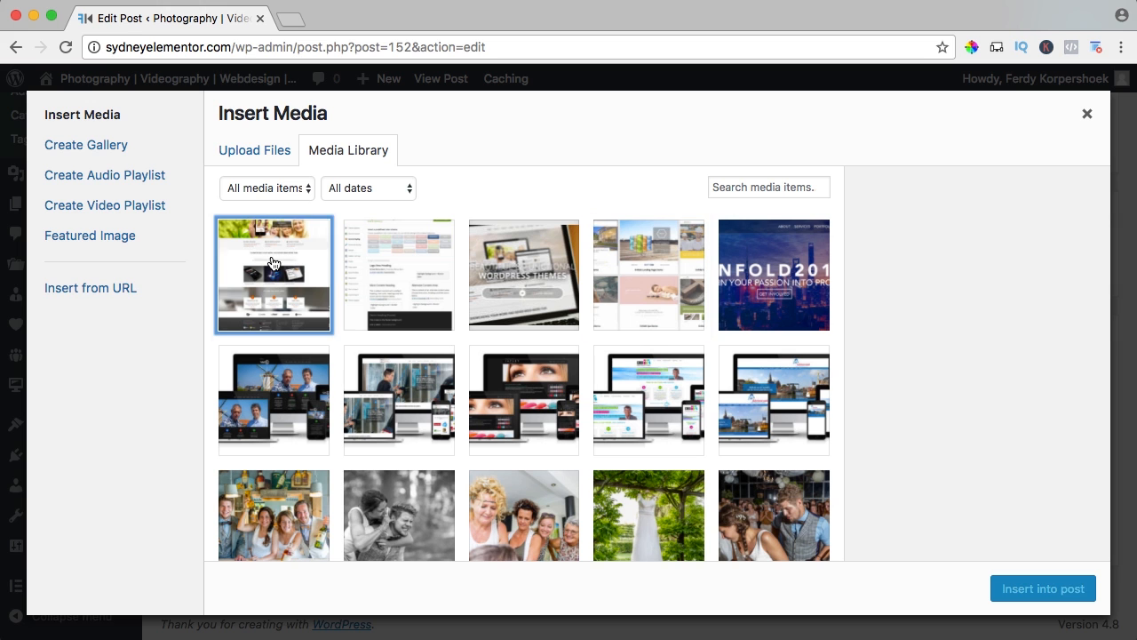
pyautogui.click(1017, 588)
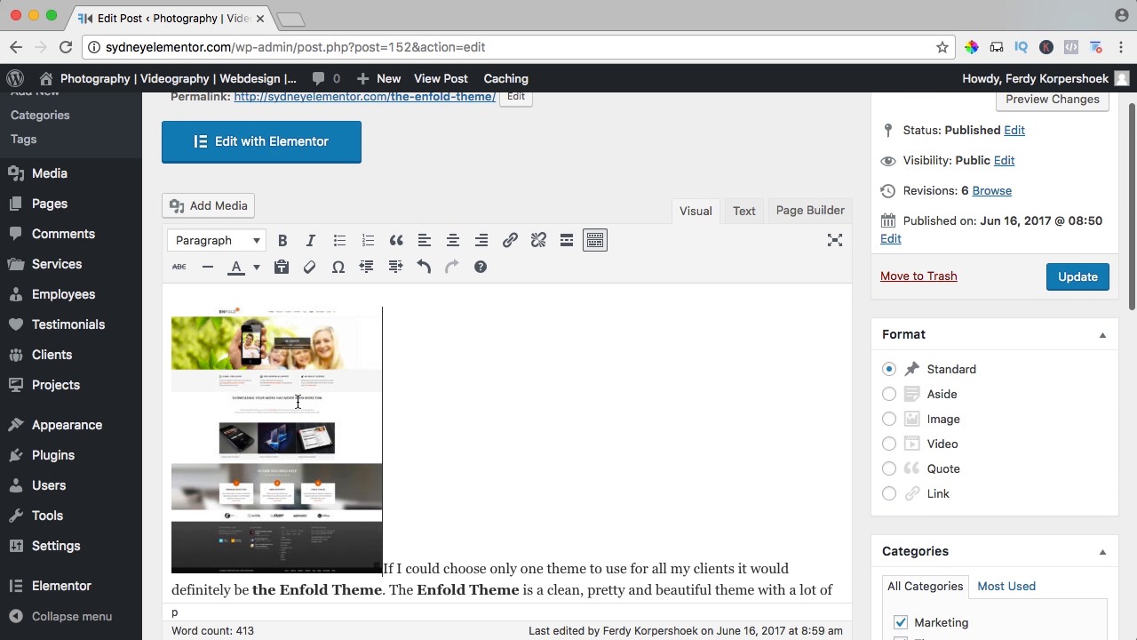
# Align the website screenshot at the start of the post to the right and enlarge it slightly to 239 × 301 px.
pyautogui.click(279, 391)
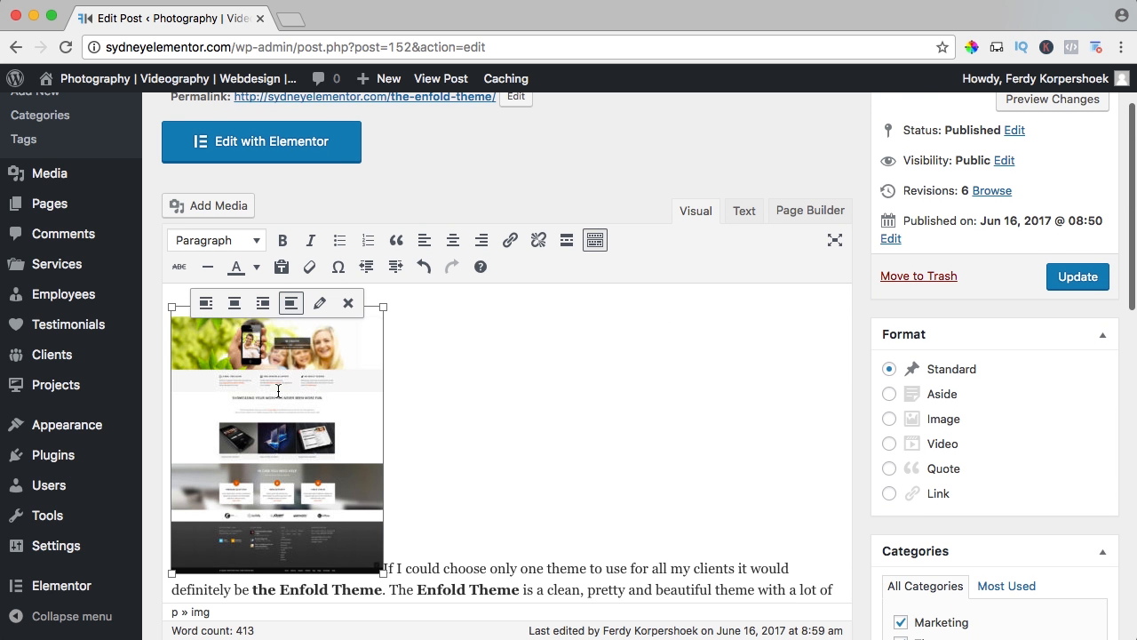
pyautogui.click(266, 302)
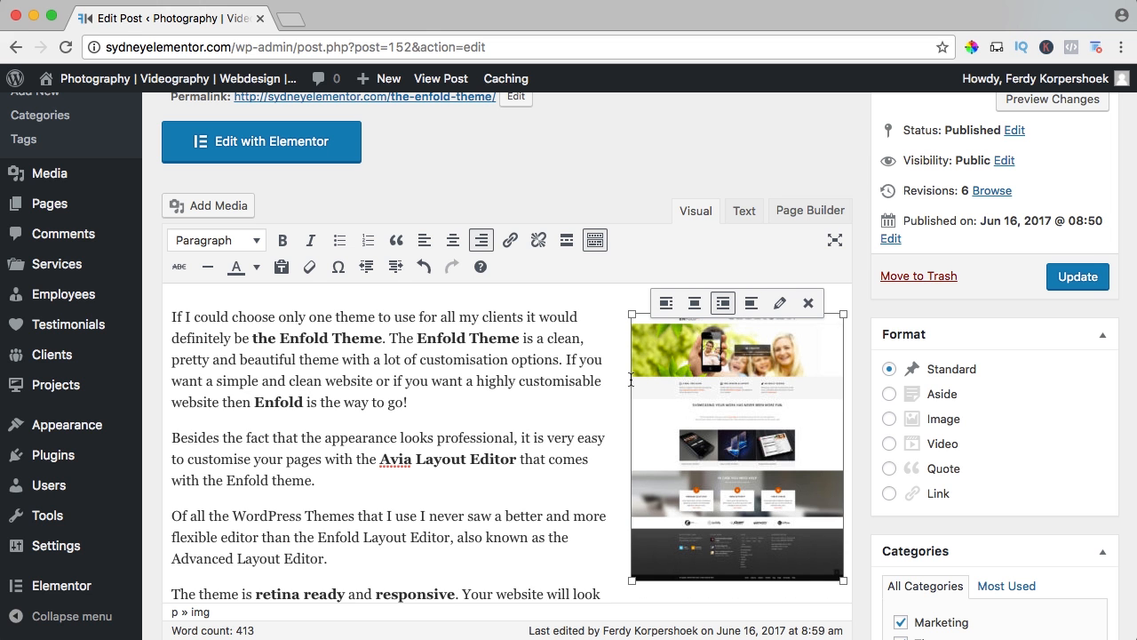
pyautogui.moveTo(631, 582)
pyautogui.mouseDown()
pyautogui.moveTo(654, 552)
pyautogui.moveTo(602, 609)
pyautogui.moveTo(627, 582)
pyautogui.mouseUp()
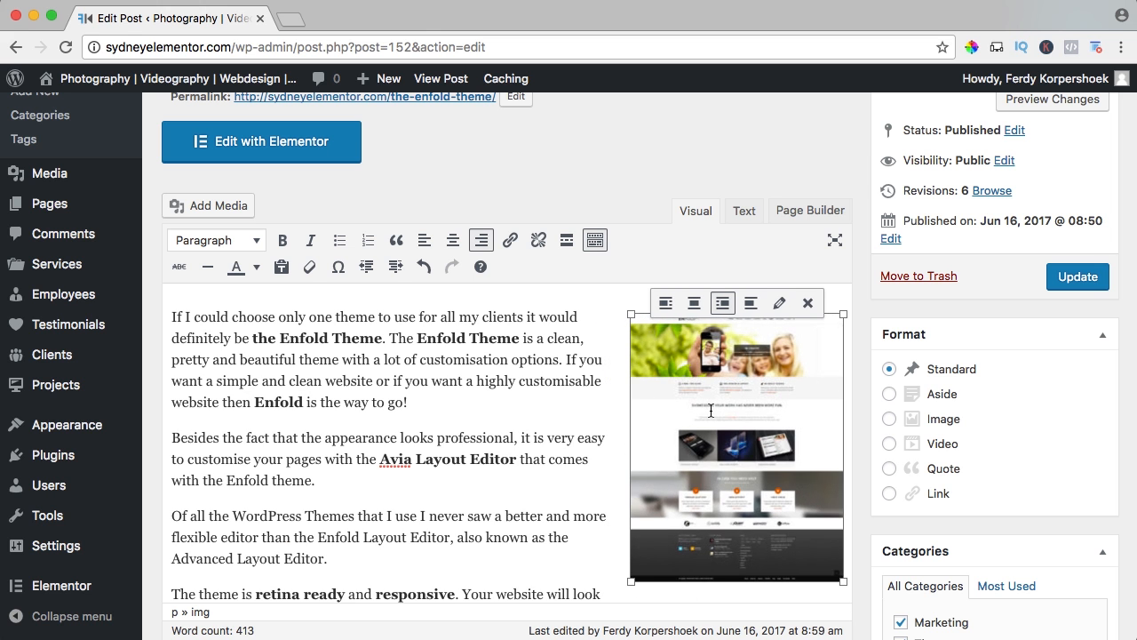
# Link the website screenshot to its media file through the image details and align it to the left of the opening text.
pyautogui.click(779, 303)
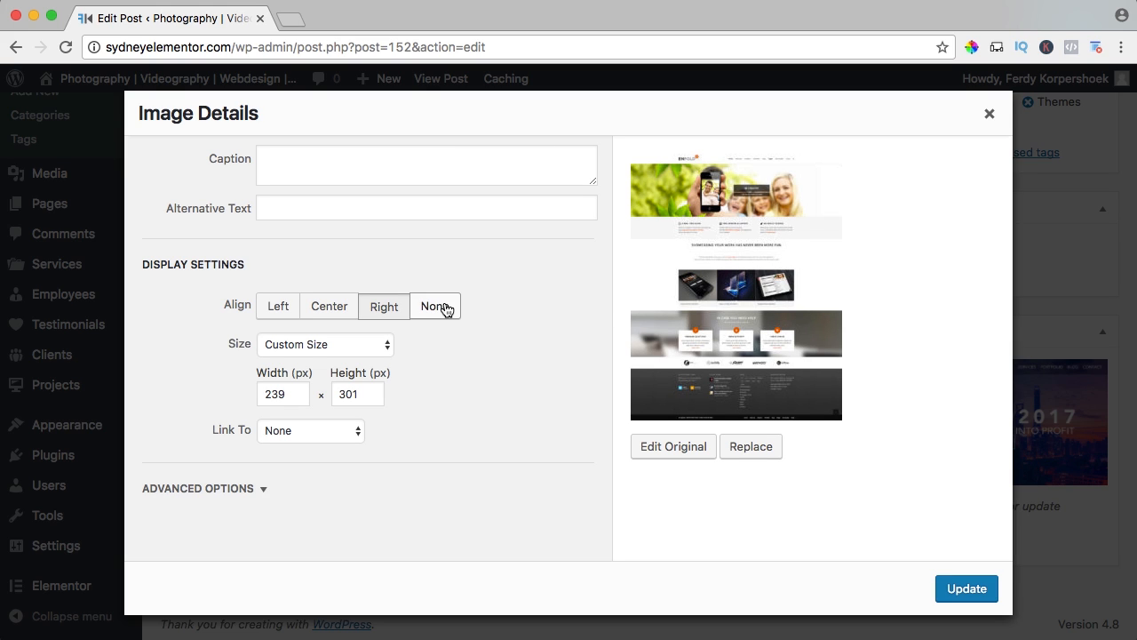
pyautogui.click(348, 354)
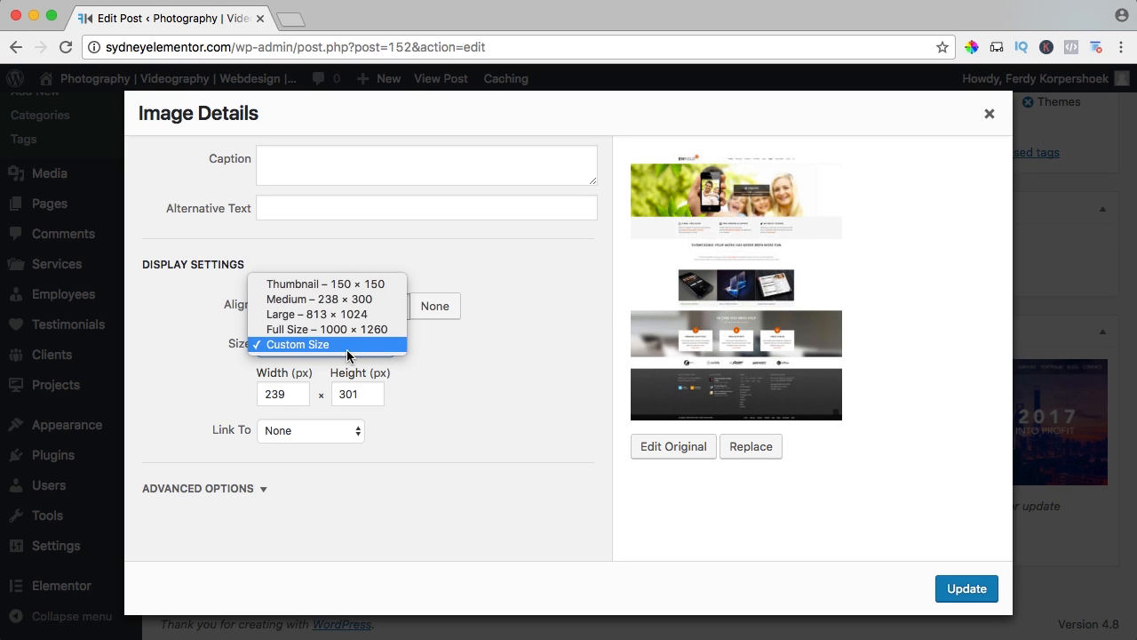
pyautogui.click(430, 363)
pyautogui.click(296, 437)
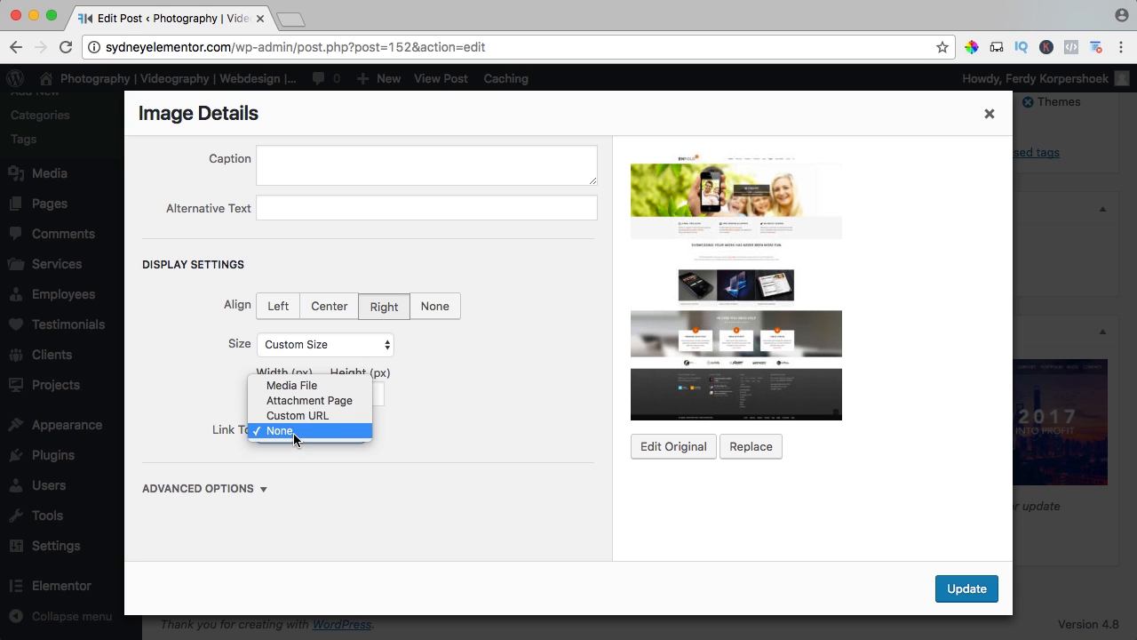
pyautogui.click(293, 385)
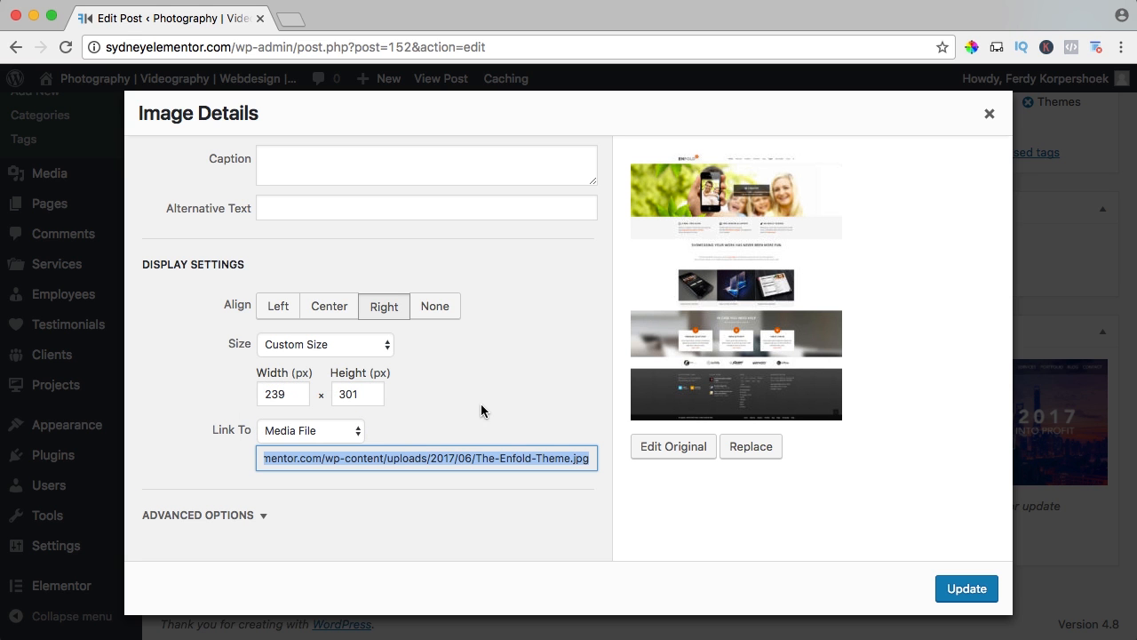
pyautogui.click(957, 589)
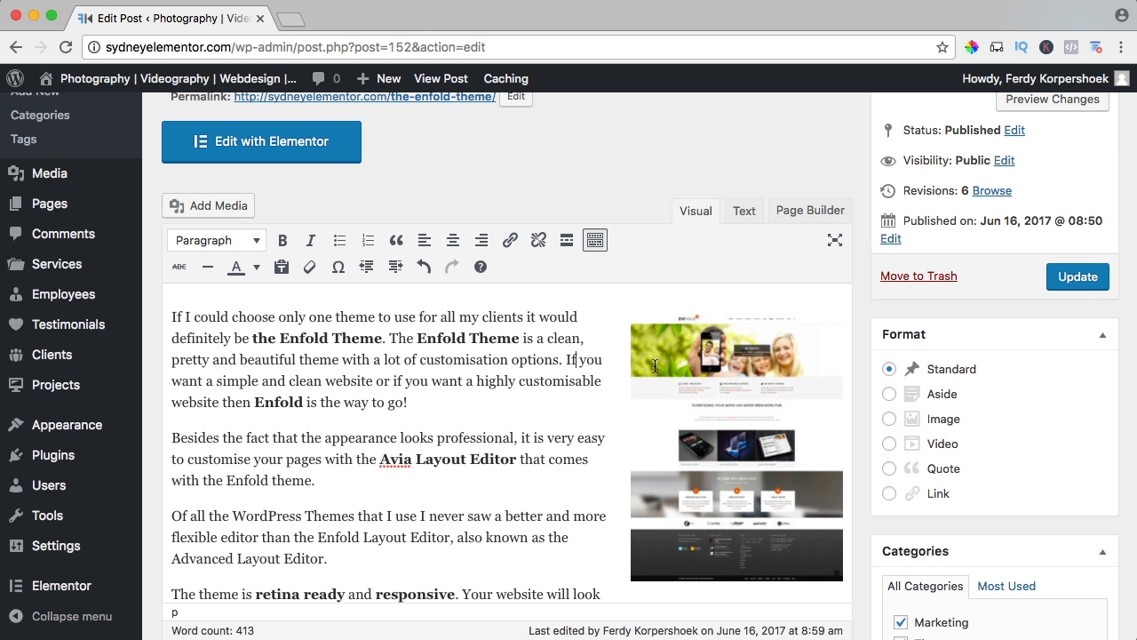
pyautogui.click(684, 369)
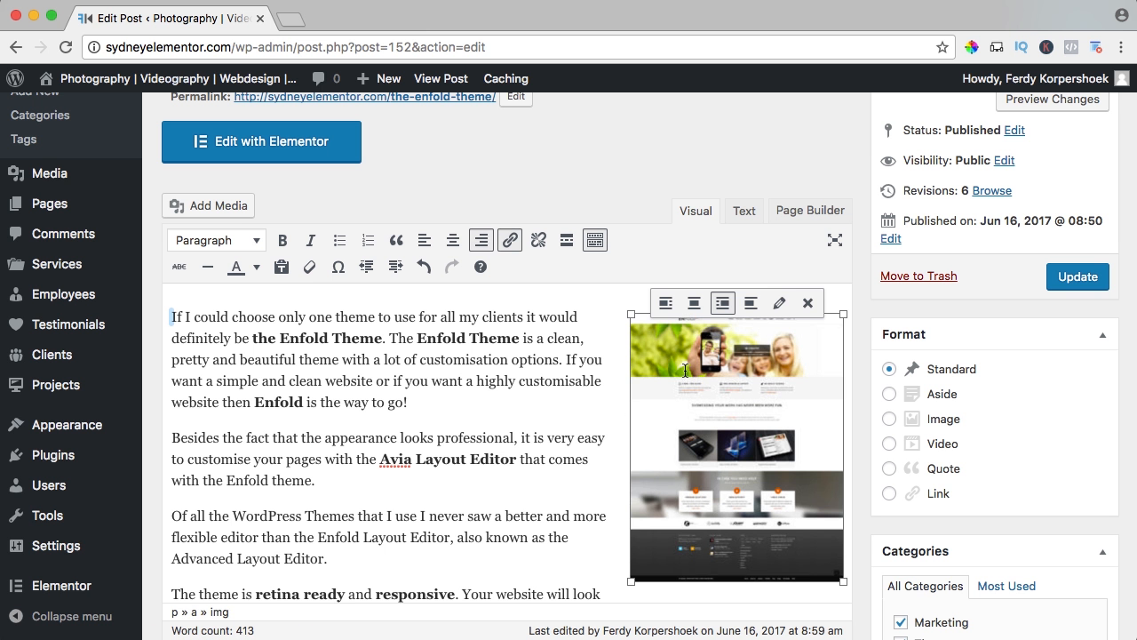
pyautogui.click(665, 305)
# Insert Enfold-Theme-Options.jpg at the "Easy to configure" heading with right alignment and Medium size, 267 × 300.
pyautogui.scroll(-5, 521, 364)
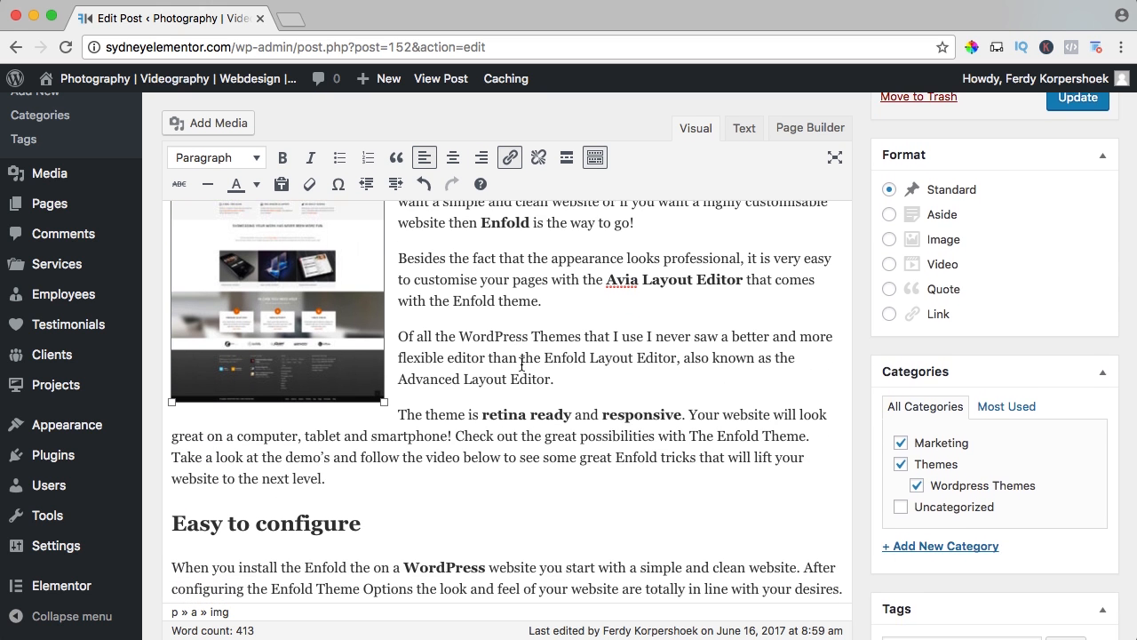
pyautogui.scroll(-1, 522, 364)
pyautogui.click(173, 389)
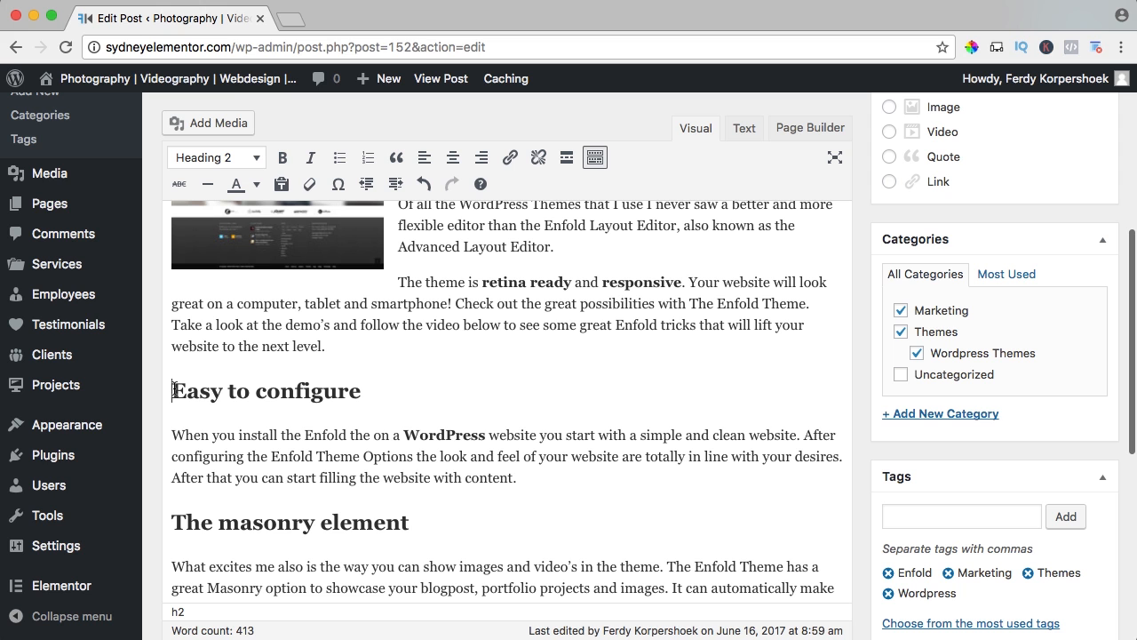
pyautogui.click(216, 124)
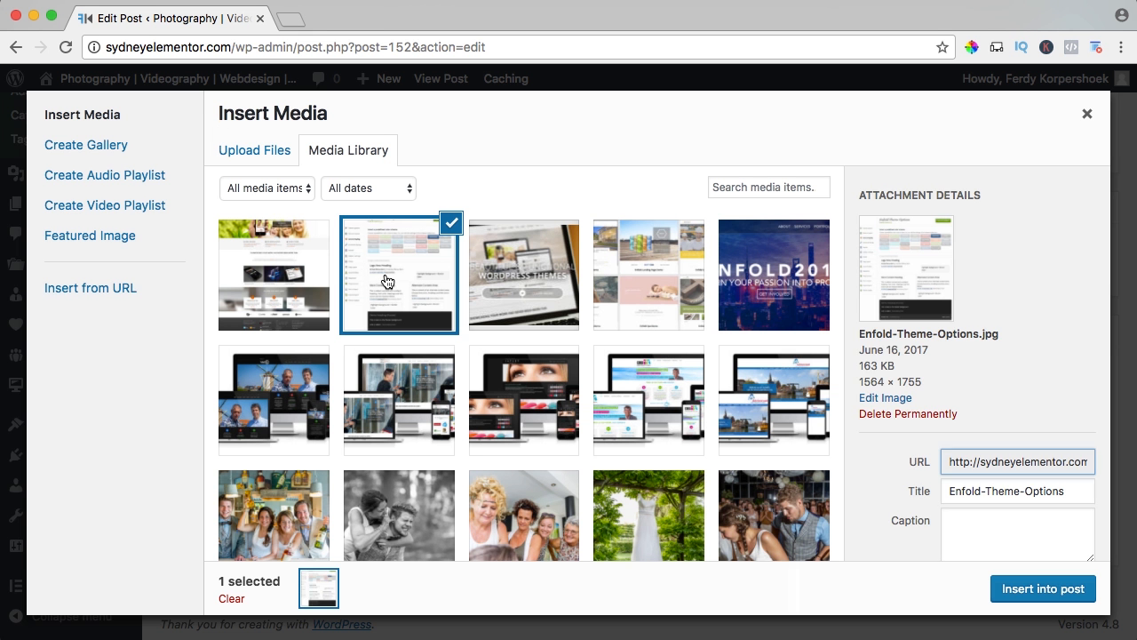
pyautogui.click(382, 283)
pyautogui.scroll(-5, 913, 415)
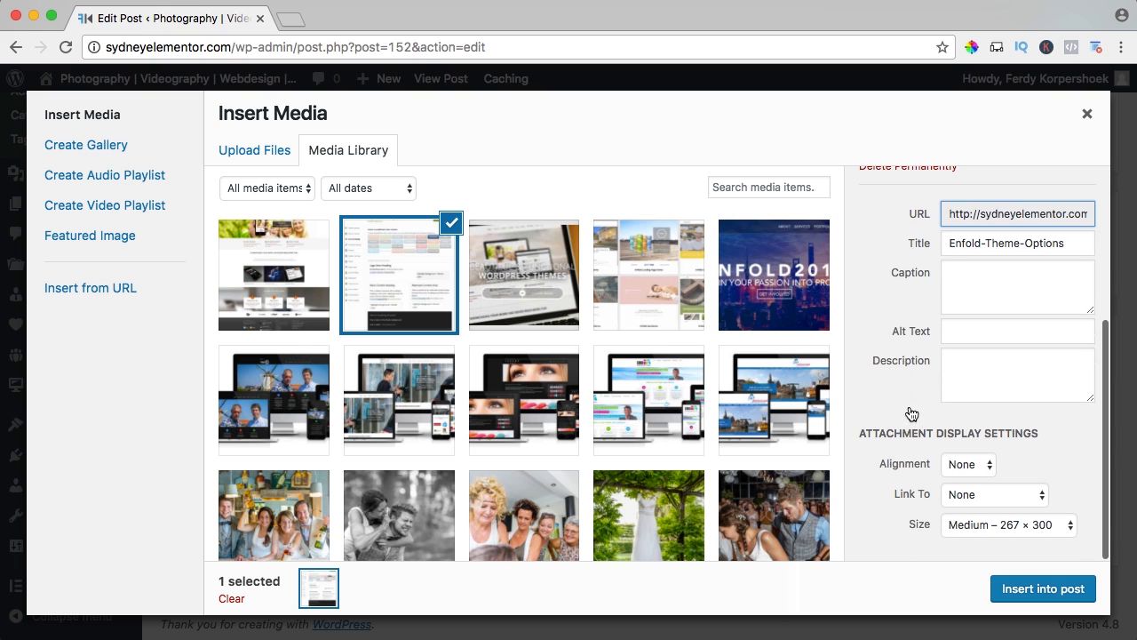
pyautogui.click(959, 464)
pyautogui.click(962, 448)
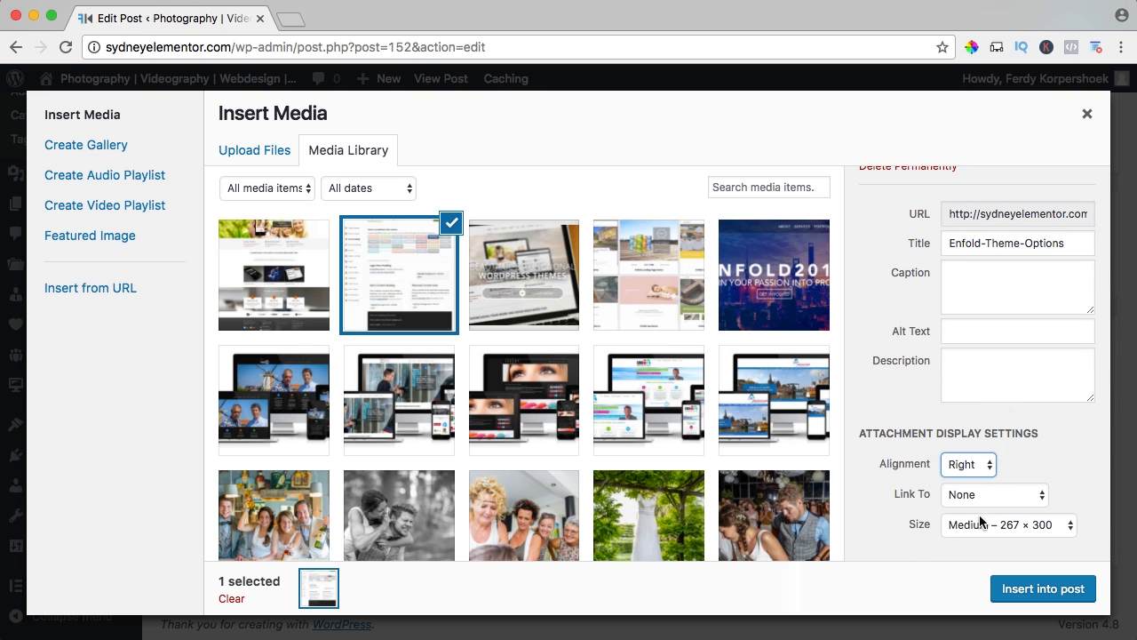
pyautogui.click(969, 525)
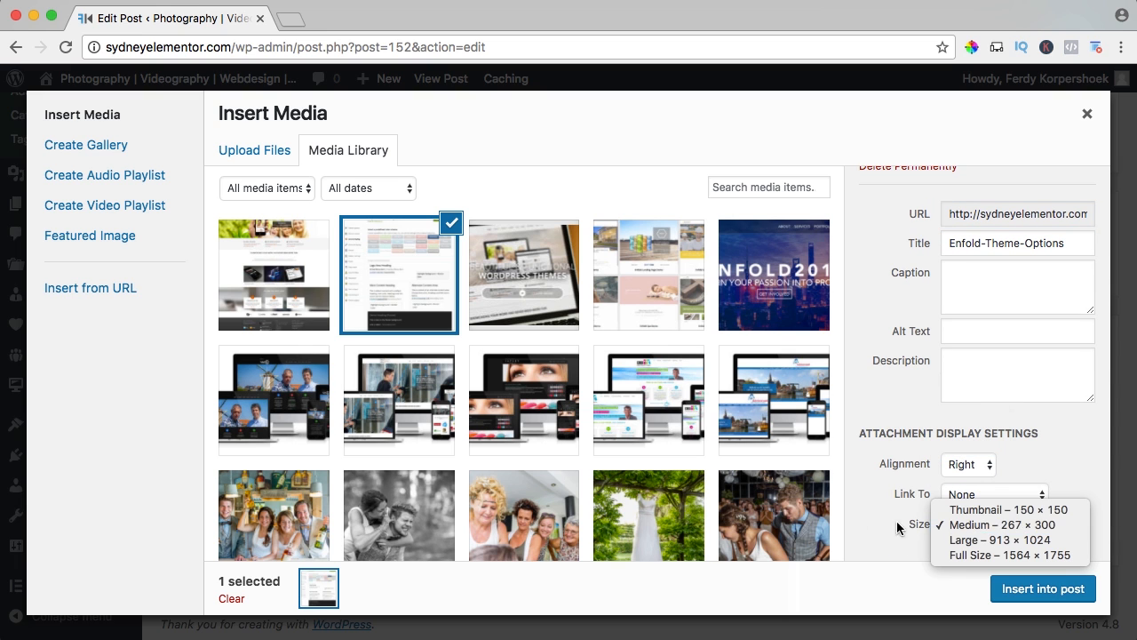
pyautogui.click(977, 525)
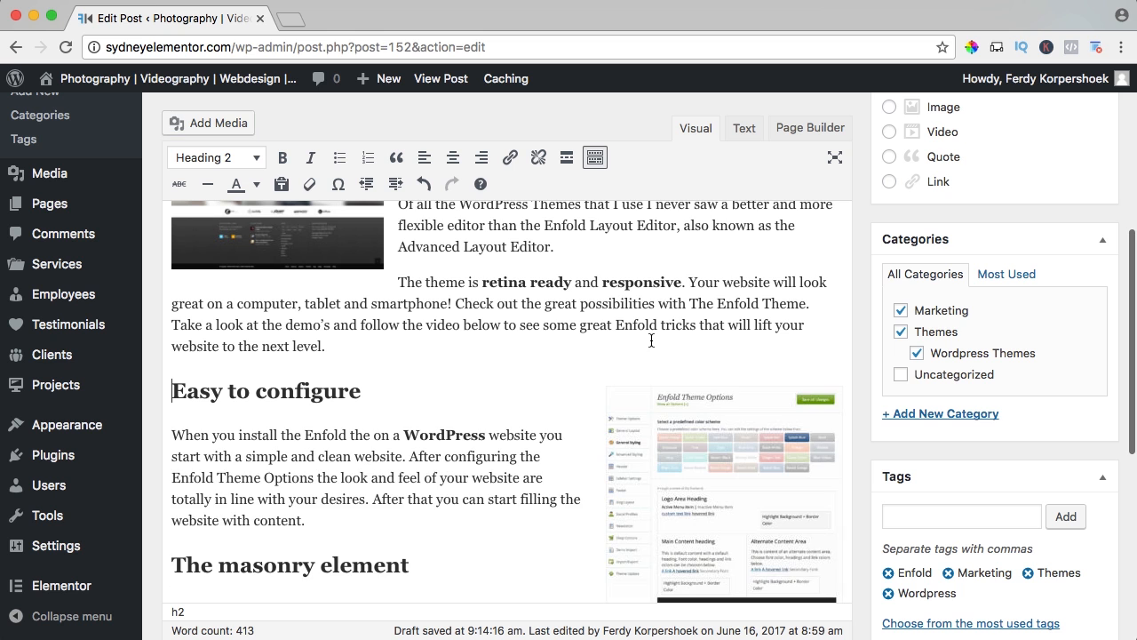
# Insert Enfold-Demos.jpg in a new paragraph below the "2 minute demo setup" text, centered at Full Size, 2498 × 1541.
pyautogui.scroll(-3, 636, 342)
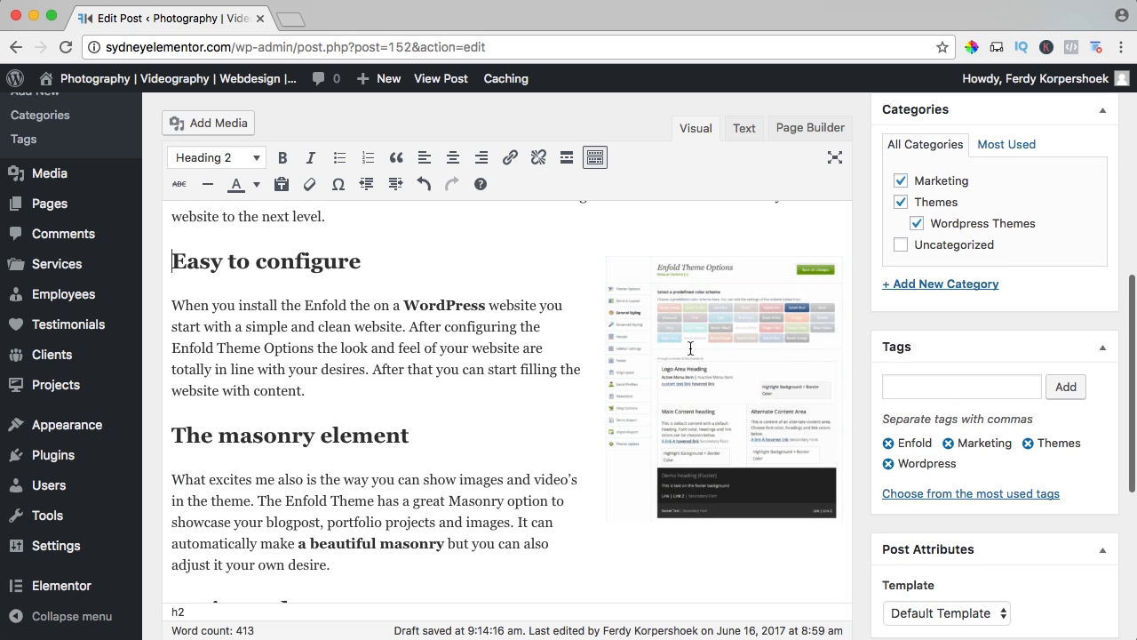
pyautogui.scroll(-3, 677, 345)
pyautogui.scroll(-3, 575, 337)
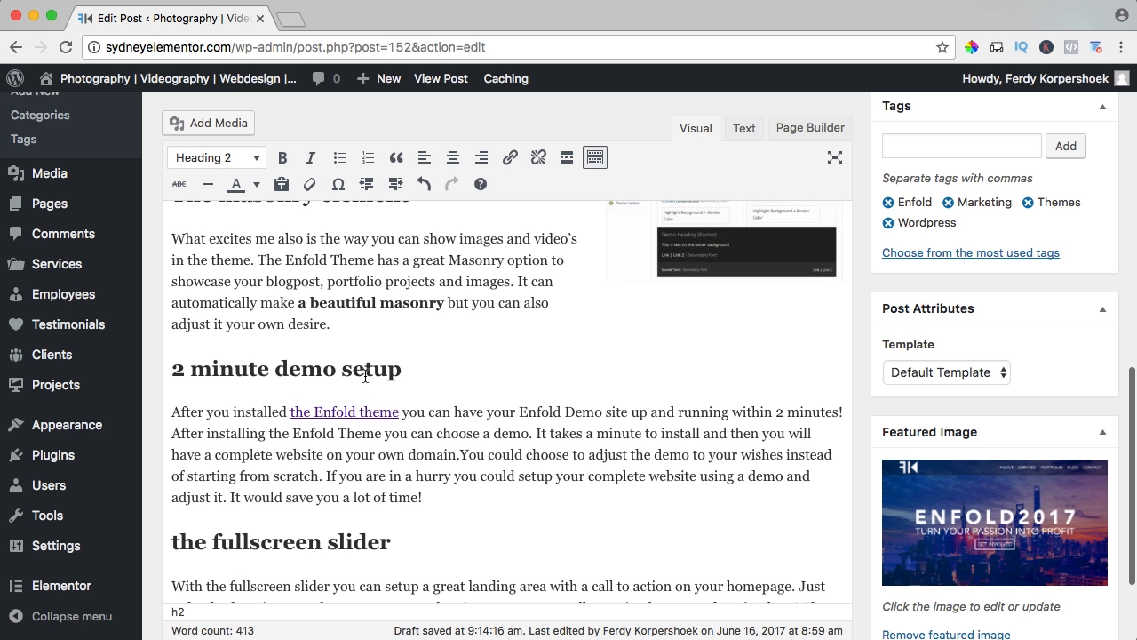
pyautogui.click(437, 494)
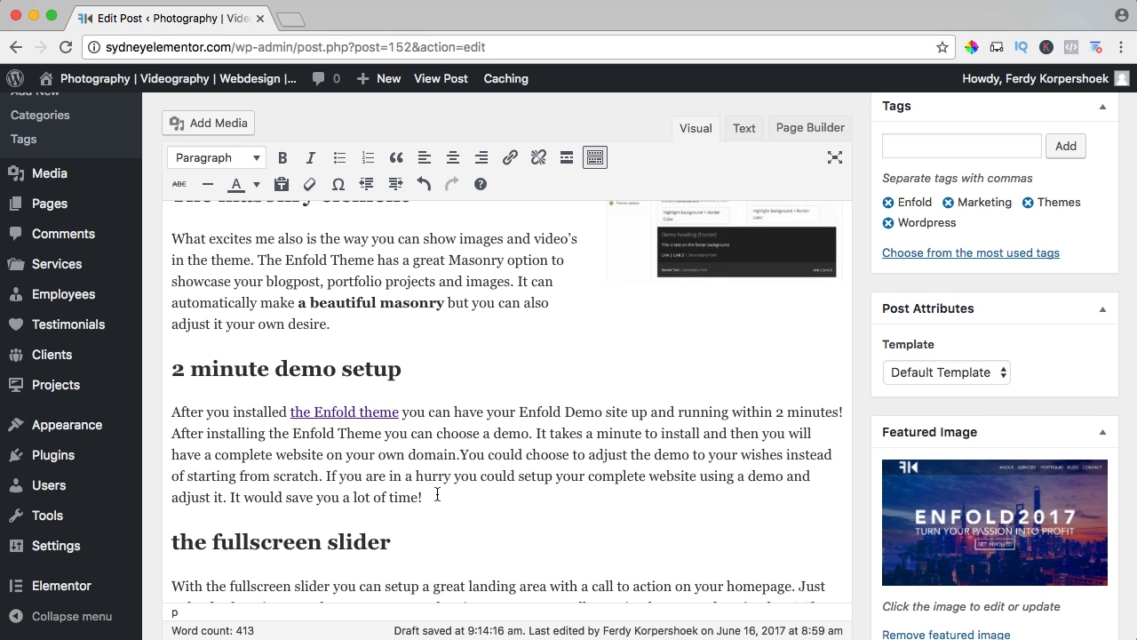
pyautogui.press('Return')
pyautogui.click(183, 124)
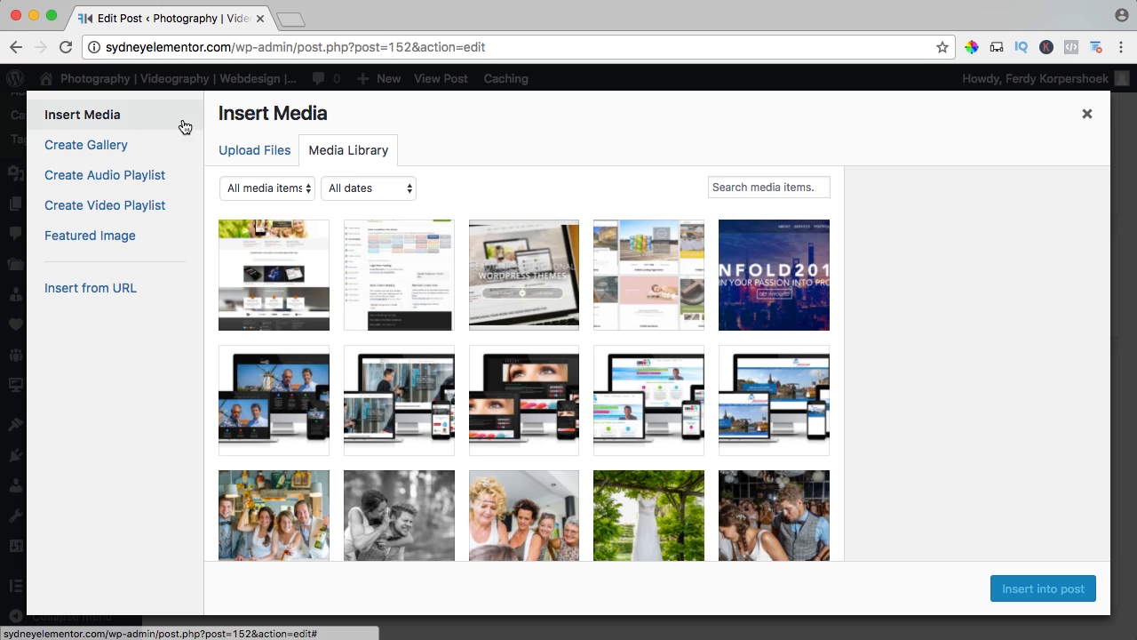
pyautogui.click(645, 268)
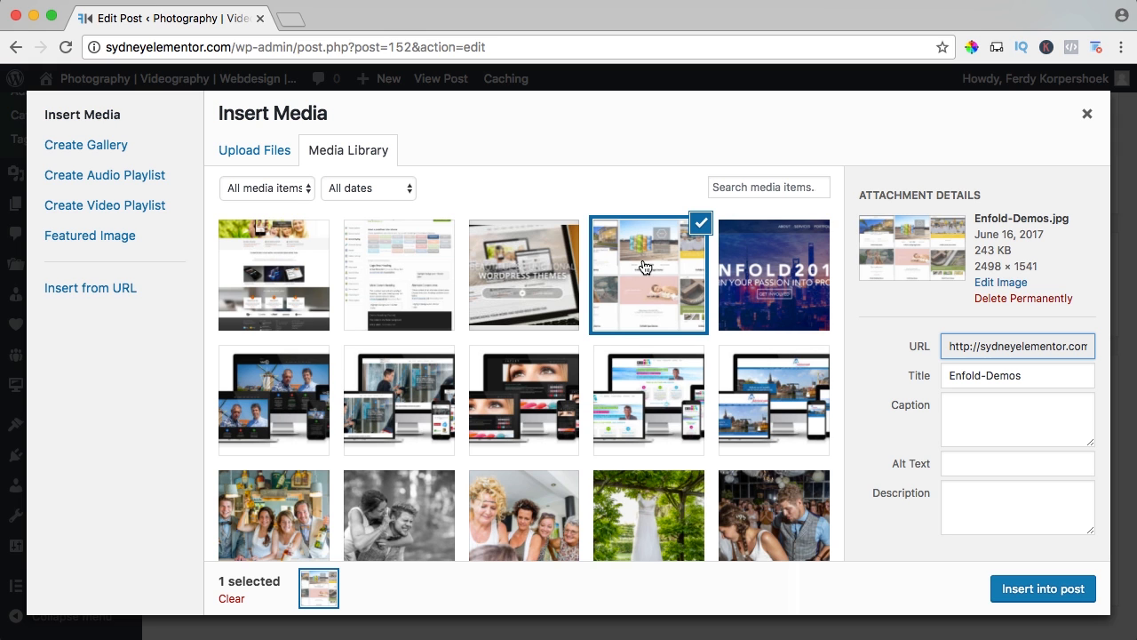
pyautogui.scroll(-3, 984, 551)
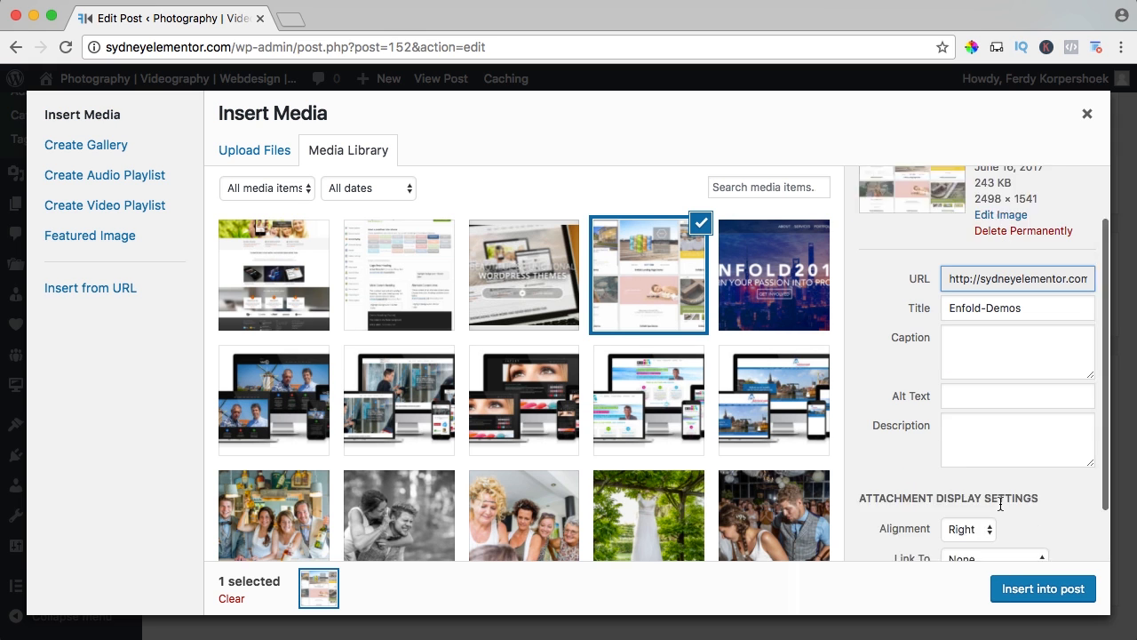
pyautogui.click(971, 464)
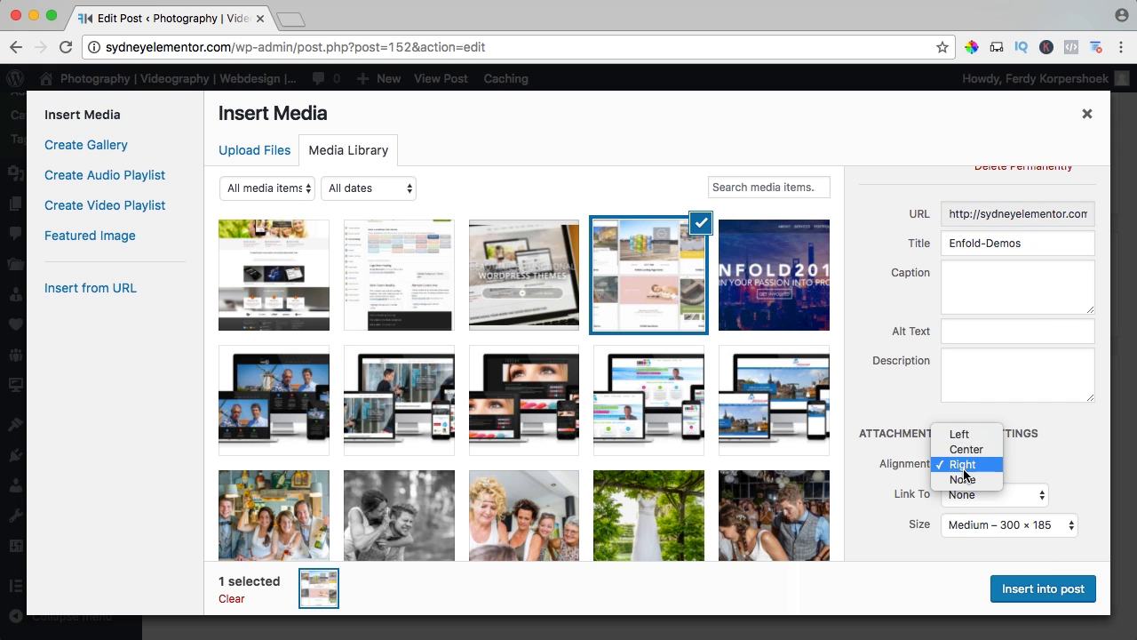
pyautogui.click(965, 450)
pyautogui.click(982, 525)
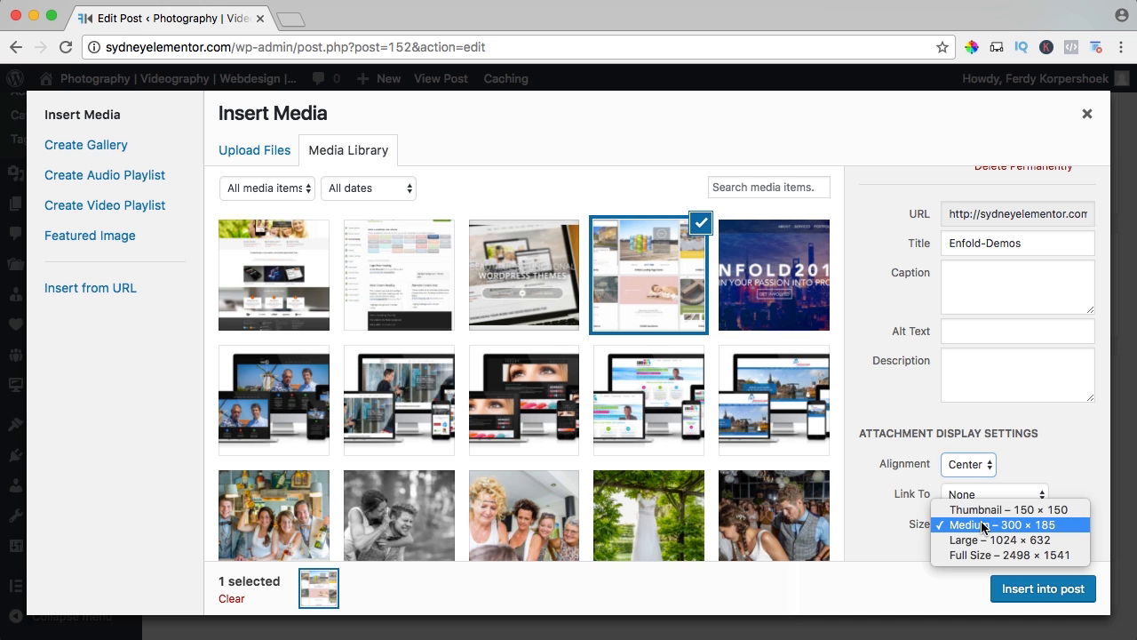
pyautogui.click(970, 553)
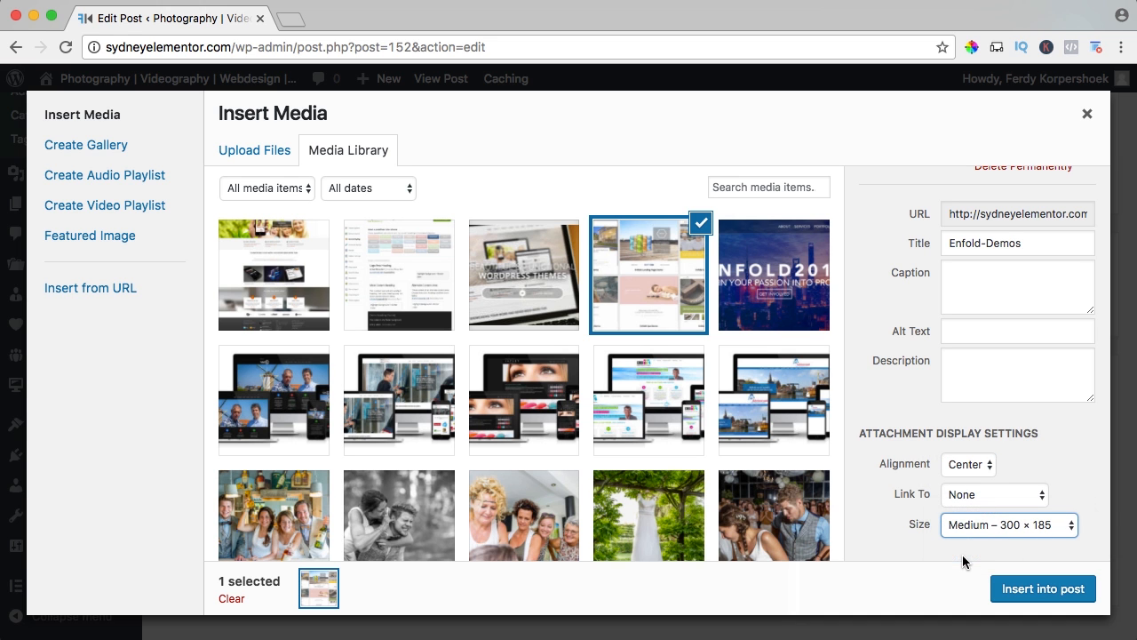
pyautogui.click(1030, 590)
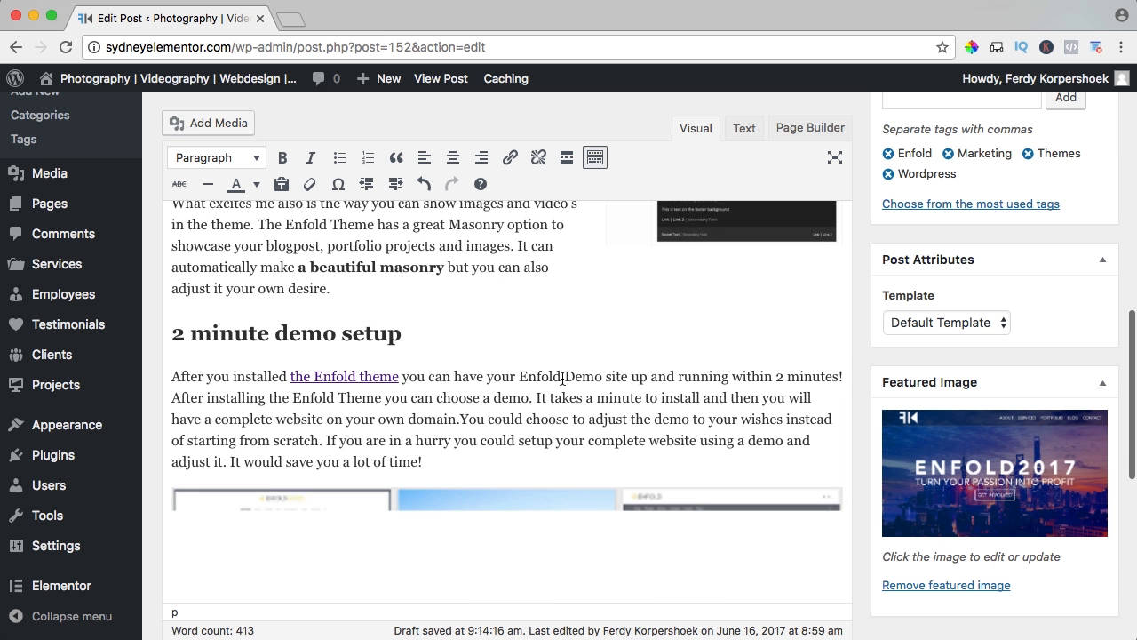
# Insert Enfold-Fullscreen-Slider.jpg in a new paragraph below the "the fullscreen slider" text, linked to its media file.
pyautogui.scroll(-3, 561, 377)
pyautogui.scroll(-2, 484, 342)
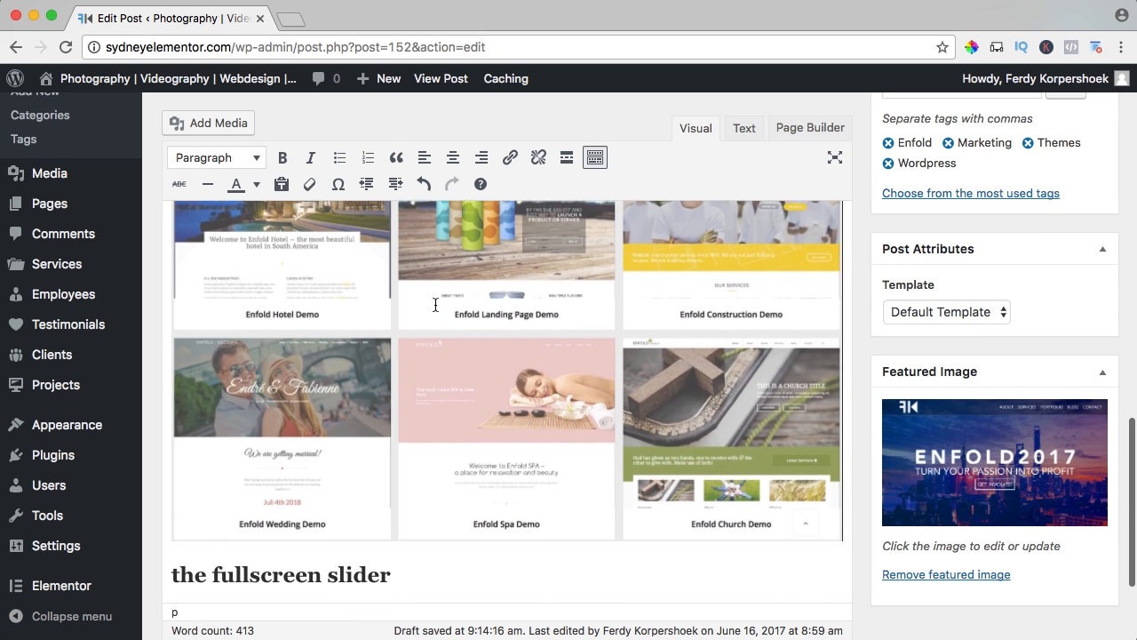
pyautogui.scroll(-5, 364, 306)
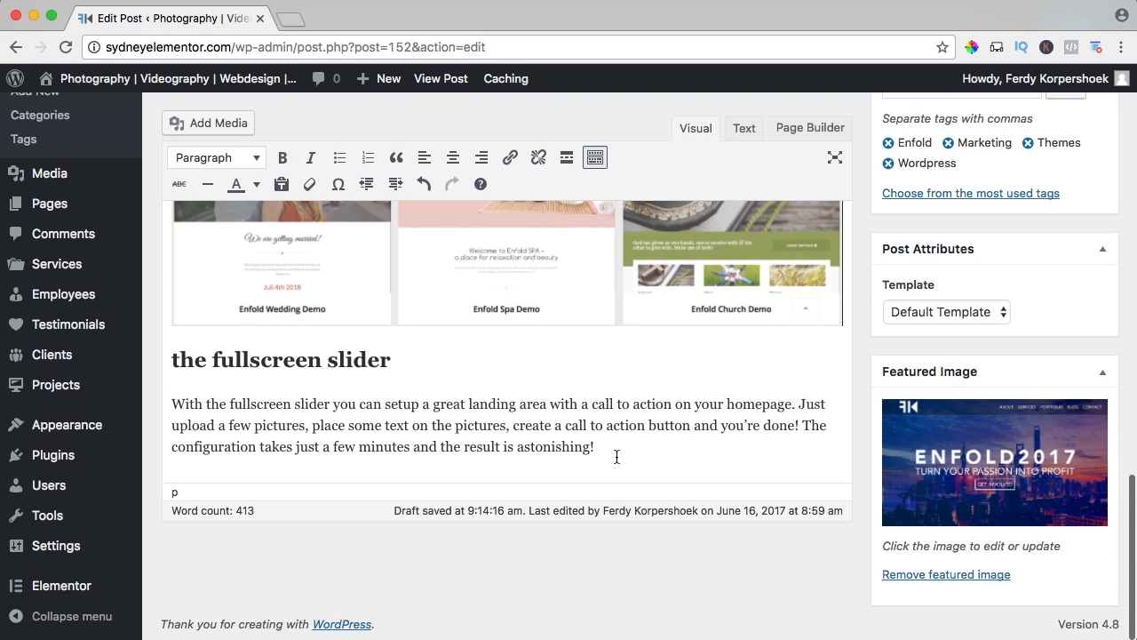
pyautogui.press('Return')
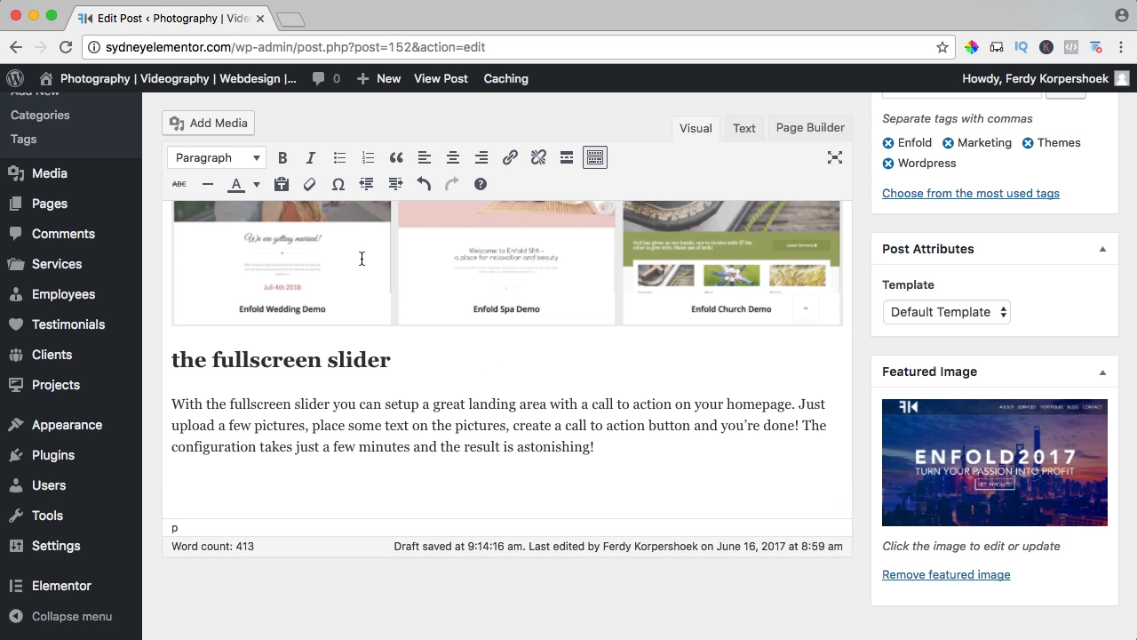
pyautogui.click(230, 130)
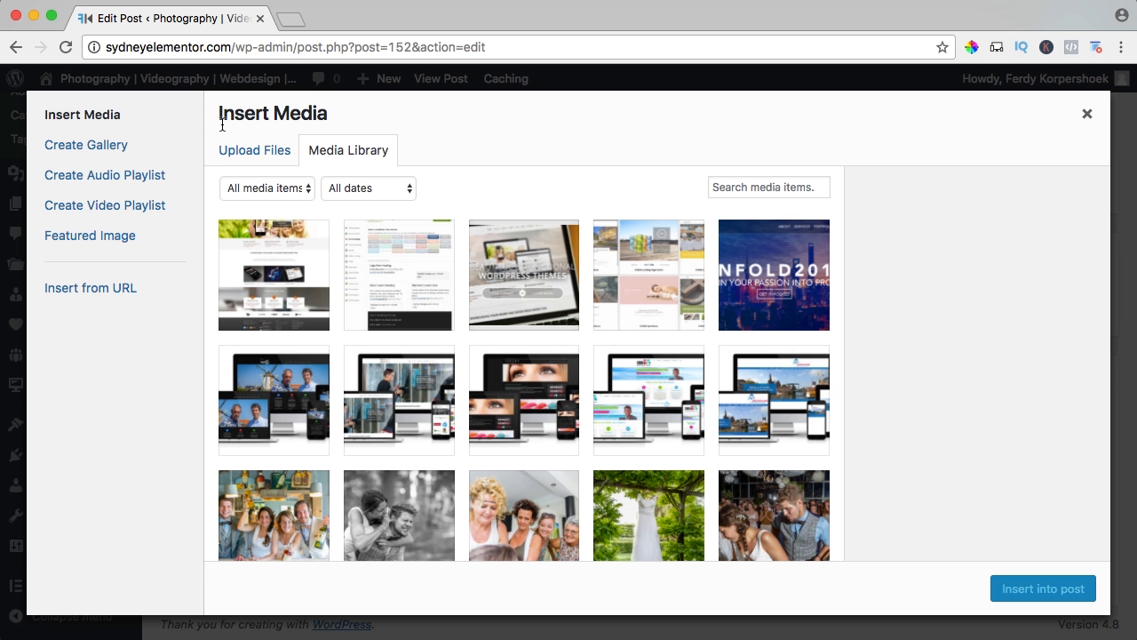
pyautogui.click(504, 277)
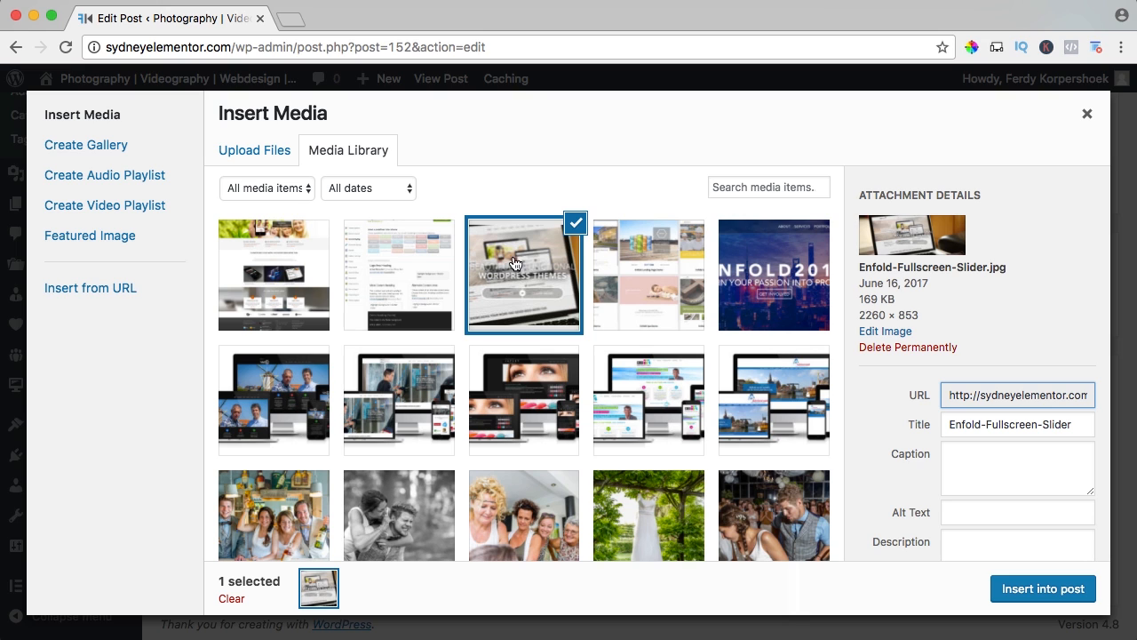
pyautogui.scroll(-3, 989, 539)
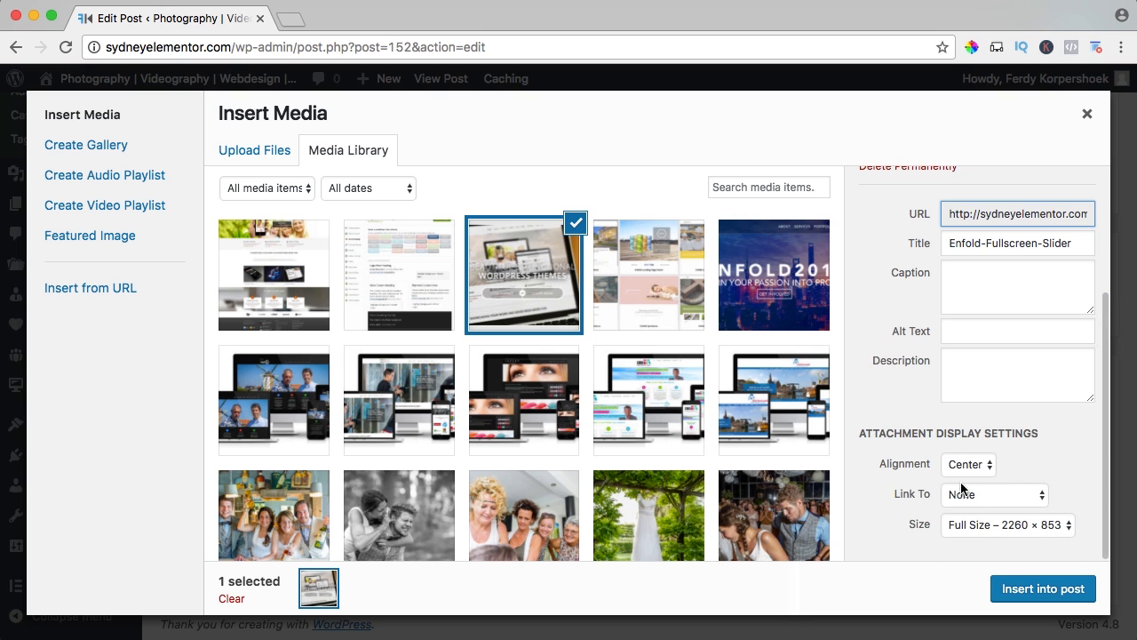
pyautogui.click(968, 504)
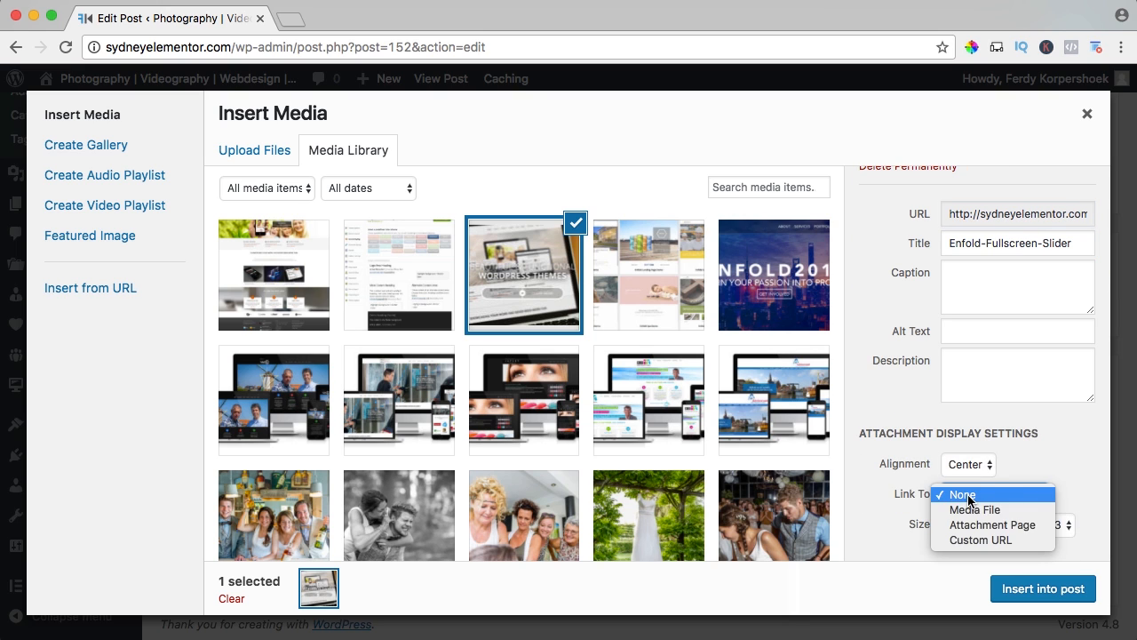
pyautogui.click(981, 509)
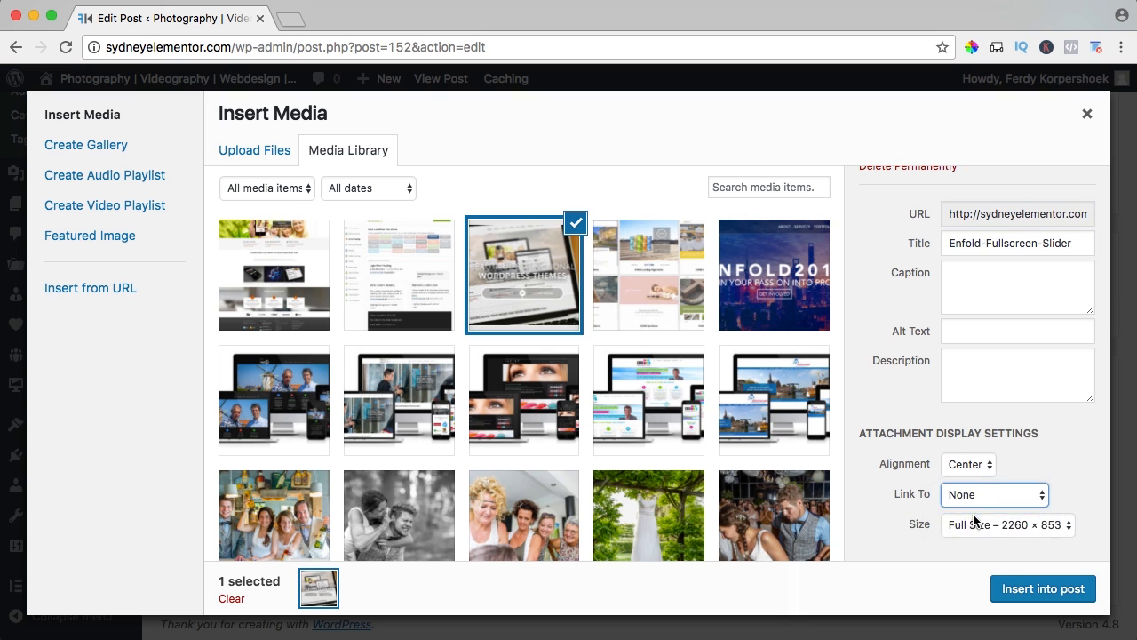
pyautogui.click(1026, 590)
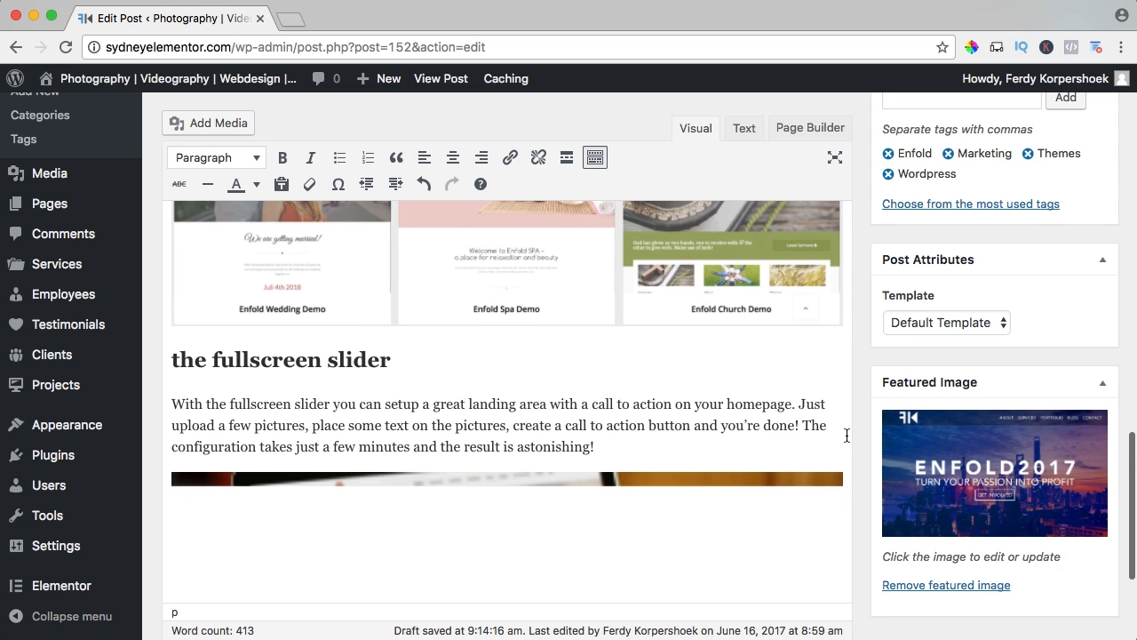
# Update The Enfold Theme post and open its live page in a new browser tab.
pyautogui.scroll(10, 847, 435)
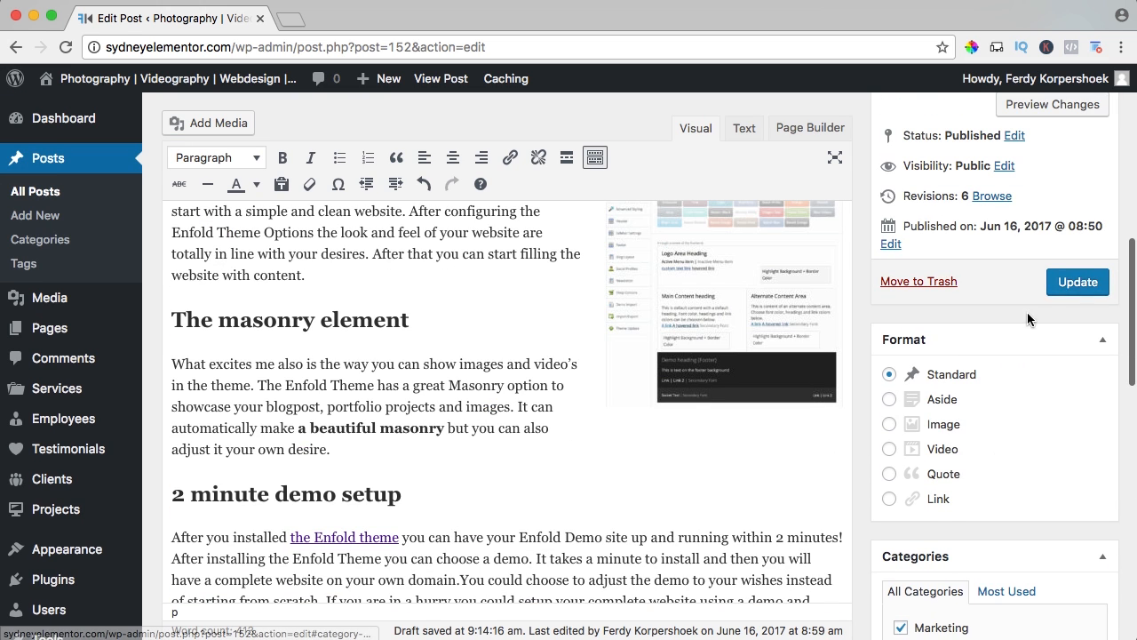
pyautogui.click(1071, 282)
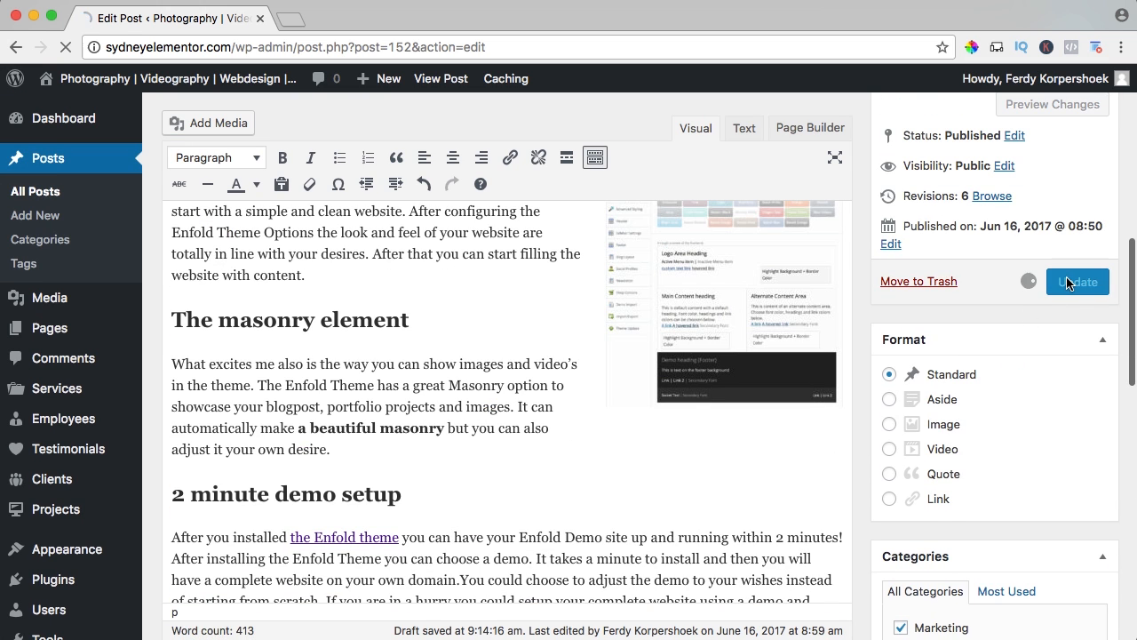
pyautogui.keyDown('super'); pyautogui.click(441, 82); pyautogui.keyUp('super')
pyautogui.click(345, 25)
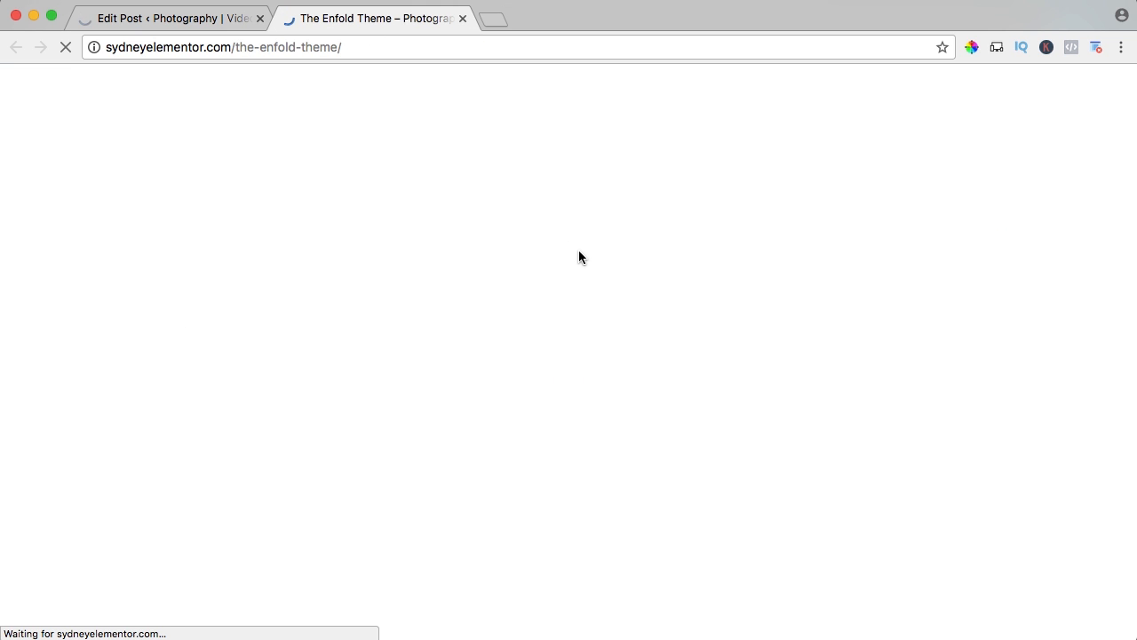
# Check the opening section of the live post and browse its linked images in the lightbox.
pyautogui.scroll(-5, 589, 258)
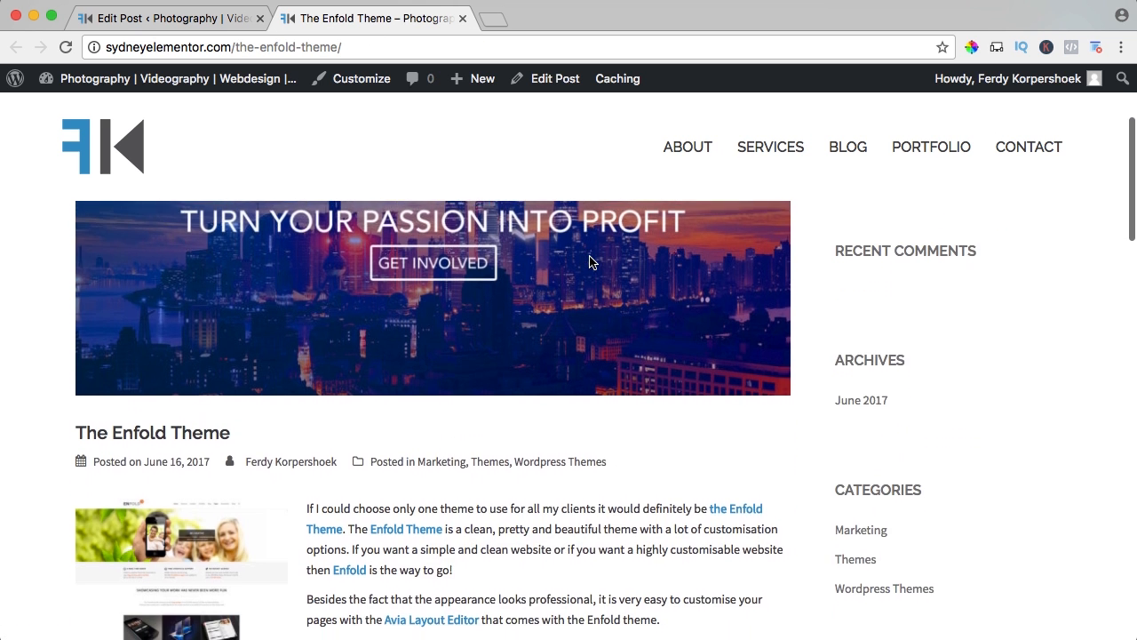
pyautogui.scroll(-3, 589, 260)
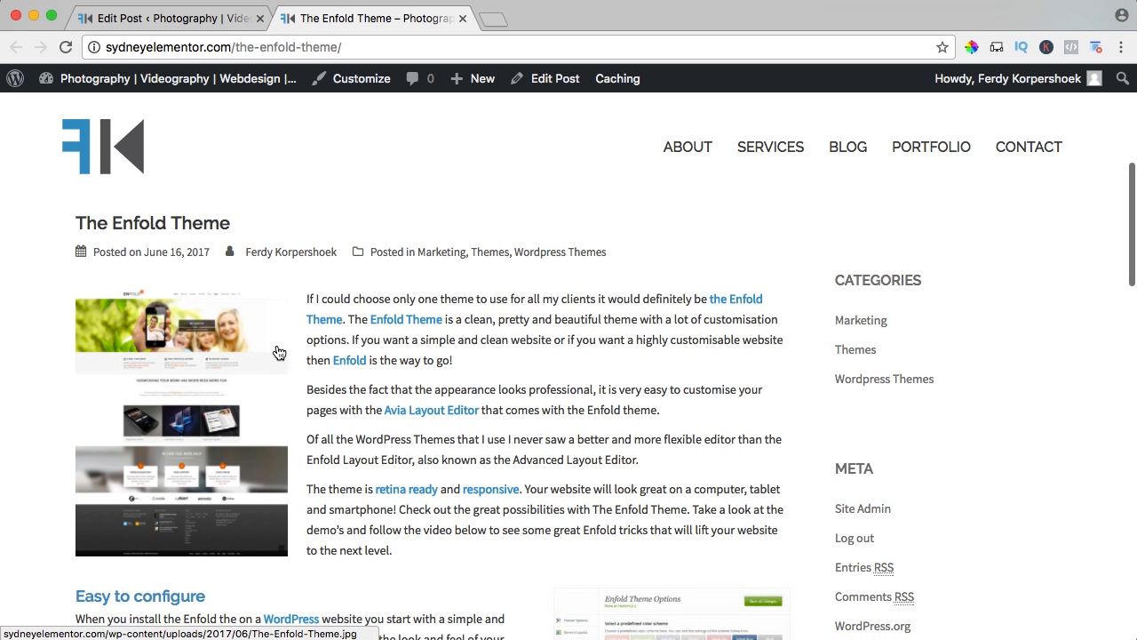
pyautogui.click(222, 370)
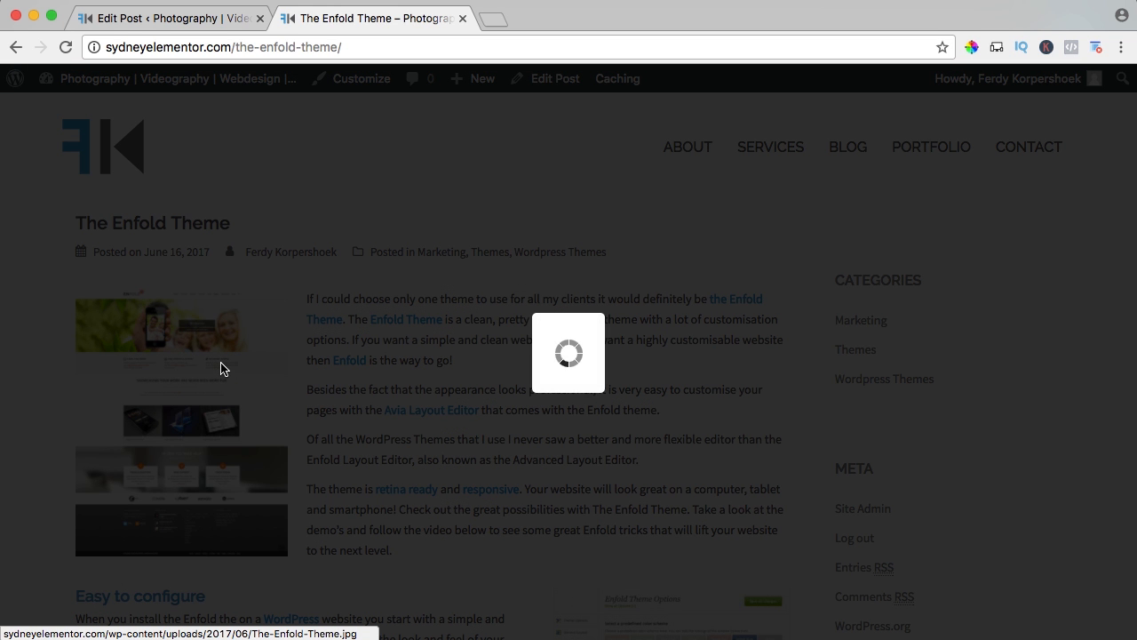
pyautogui.press('Right')
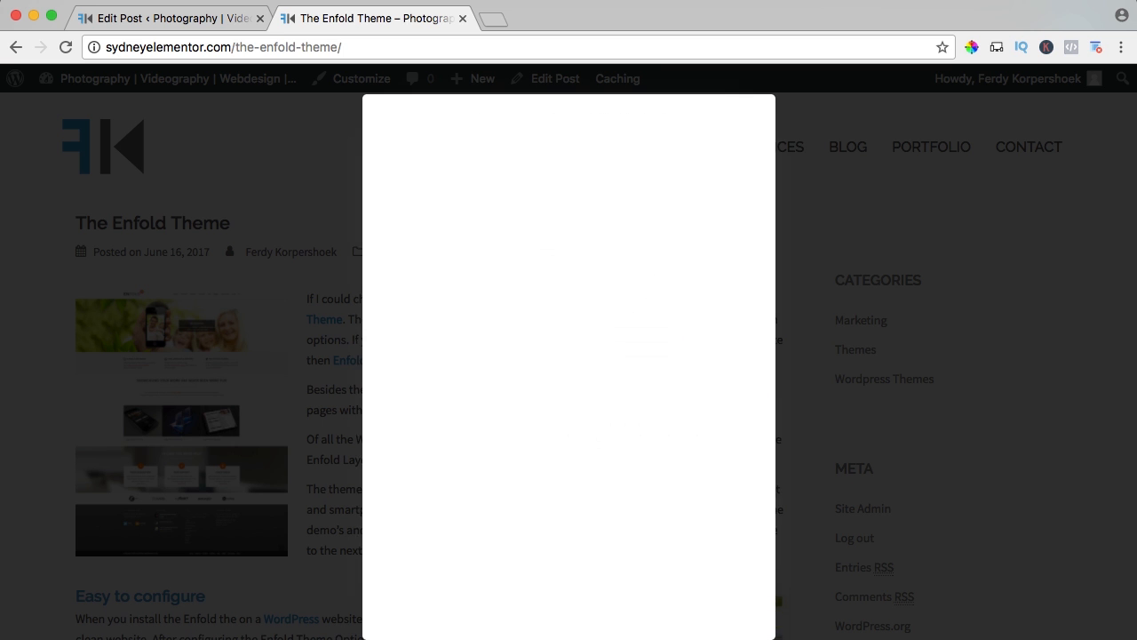
pyautogui.press('Left')
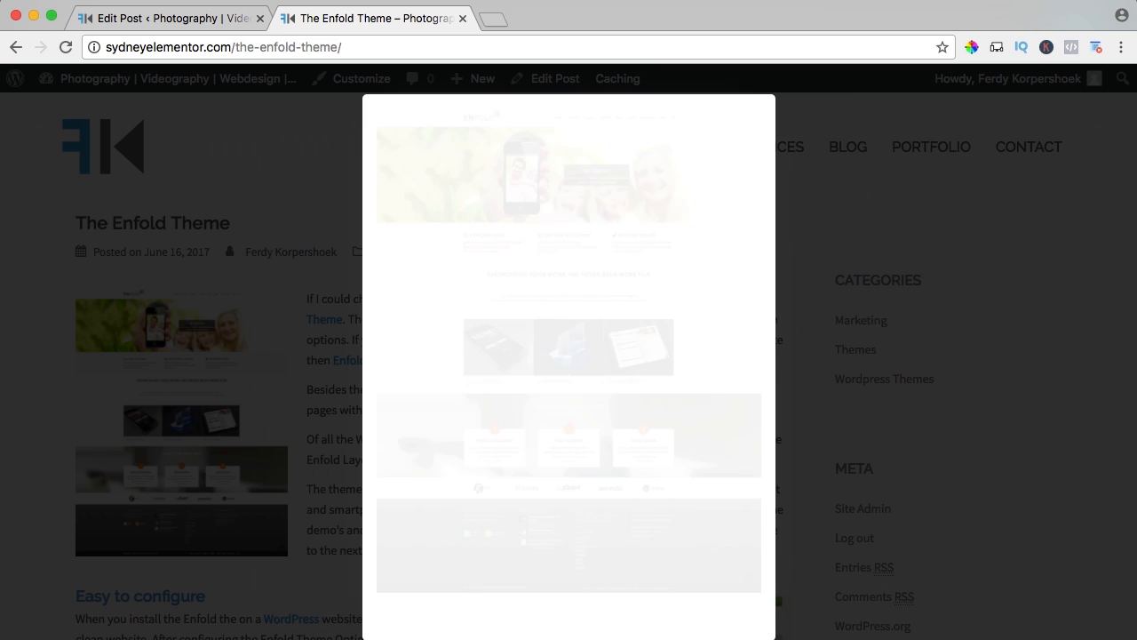
pyautogui.press('Right')
pyautogui.press('Escape')
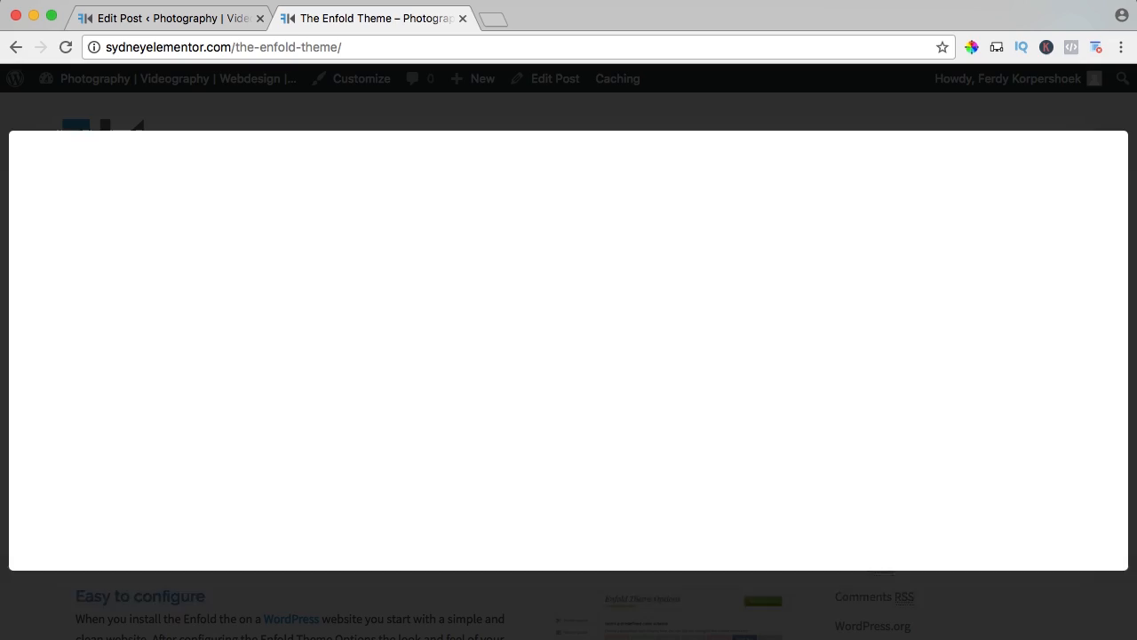
# Review the remaining sections and images of the live post, then check the post's entry on the Blog page.
pyautogui.scroll(-10, 399, 353)
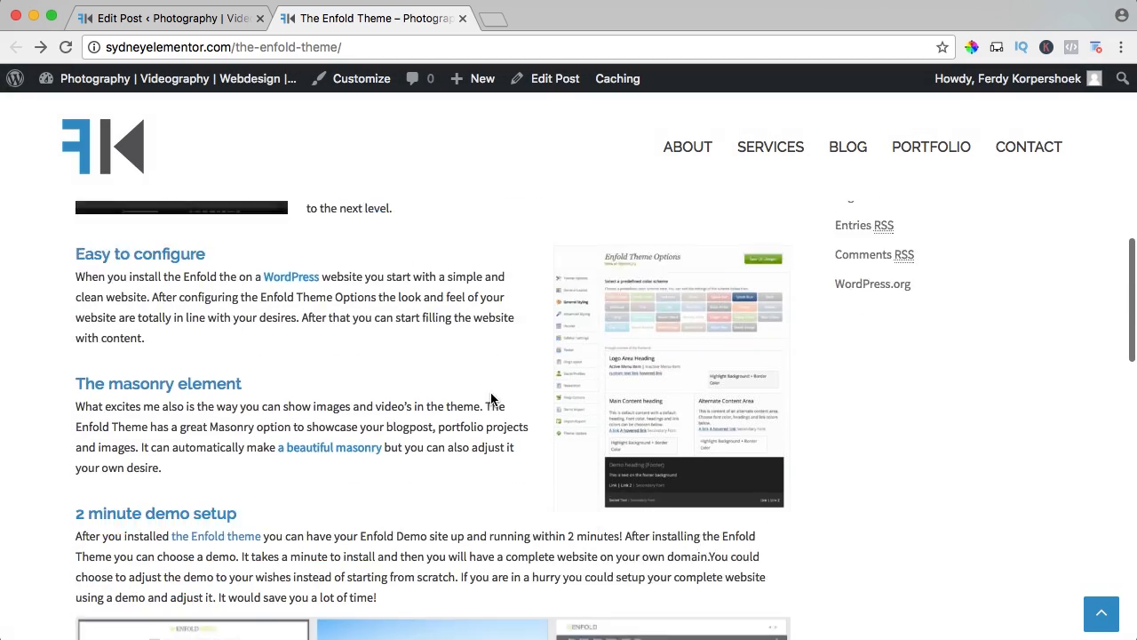
pyautogui.scroll(-8, 493, 382)
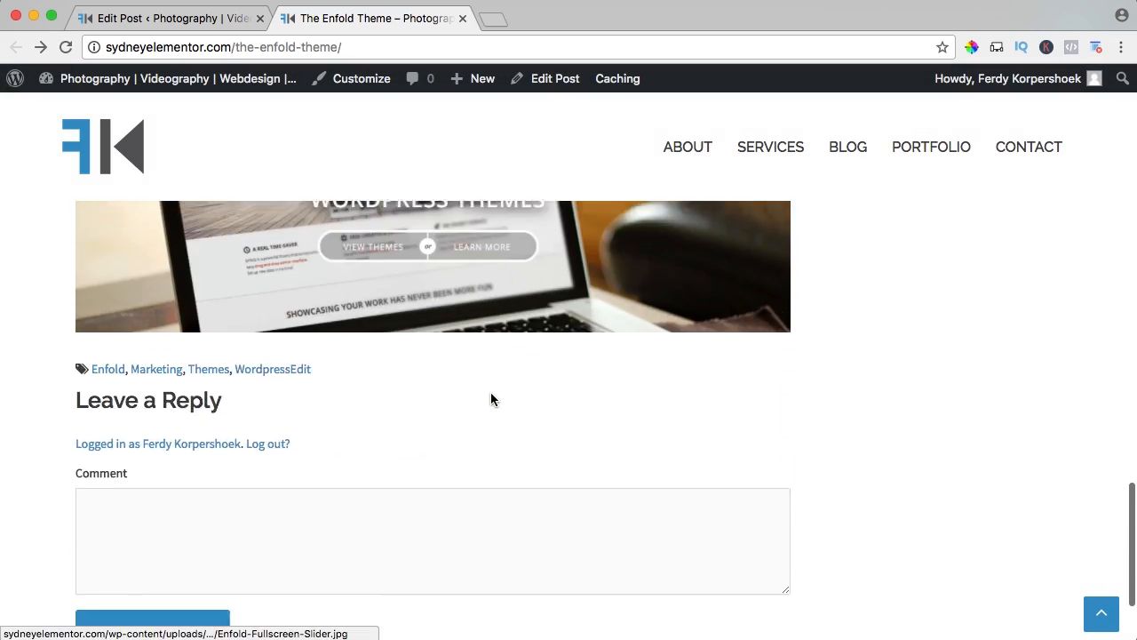
pyautogui.scroll(3, 491, 399)
pyautogui.scroll(12, 491, 399)
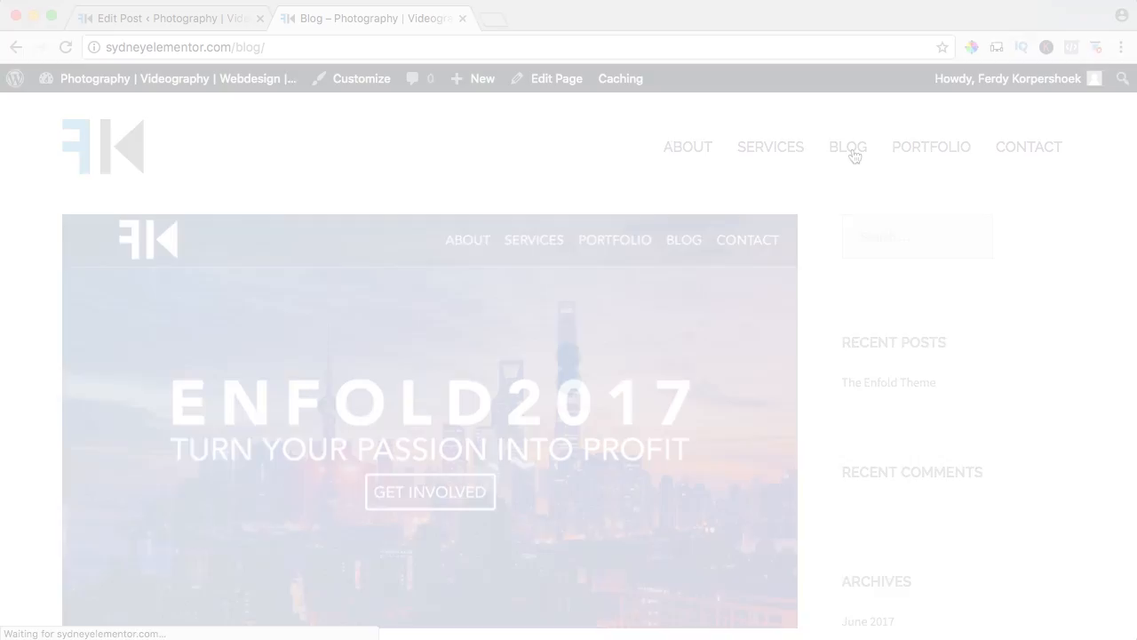
pyautogui.scroll(-8, 284, 393)
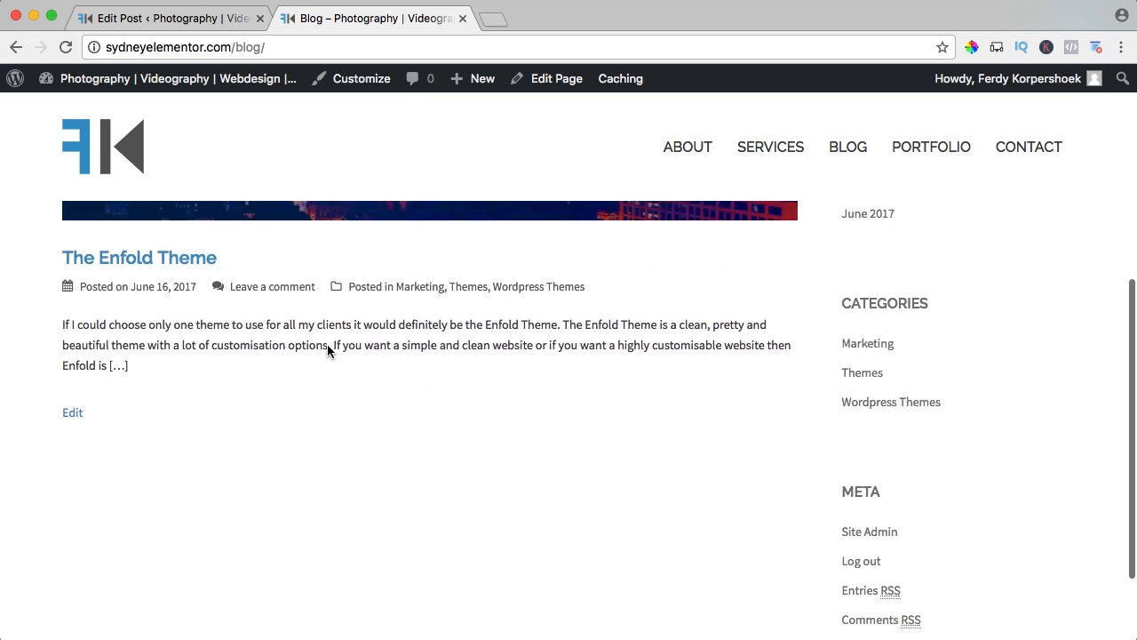
pyautogui.scroll(8, 327, 351)
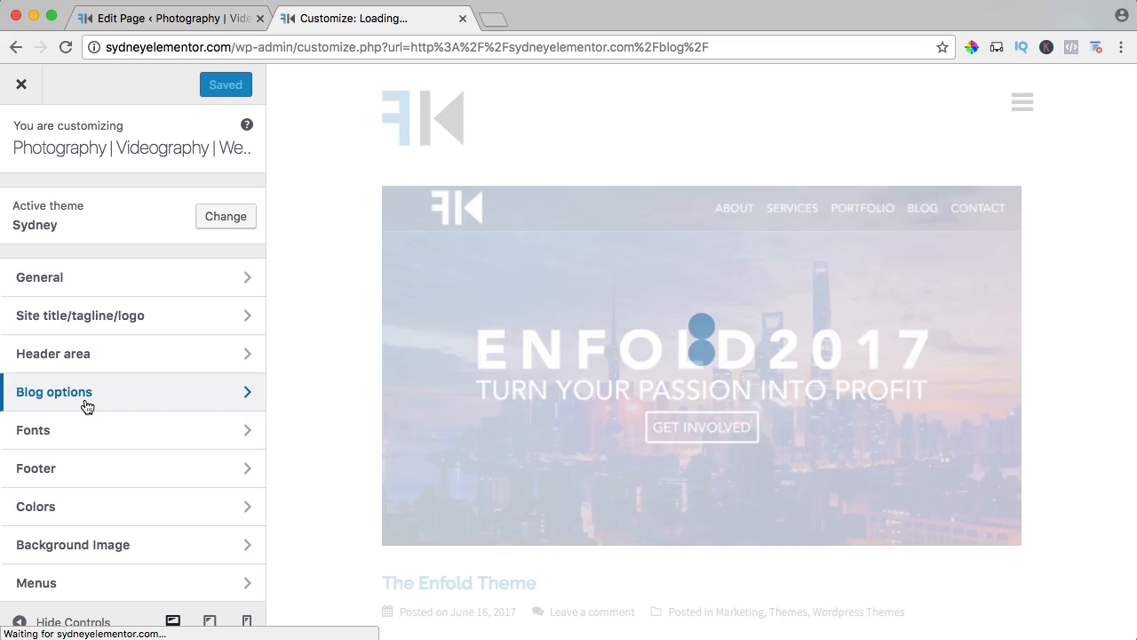
# In the customizer's blog options, try the Full width (no sidebar) layout and settle on Masonry (grid style) as the blog layout.
pyautogui.click(84, 404)
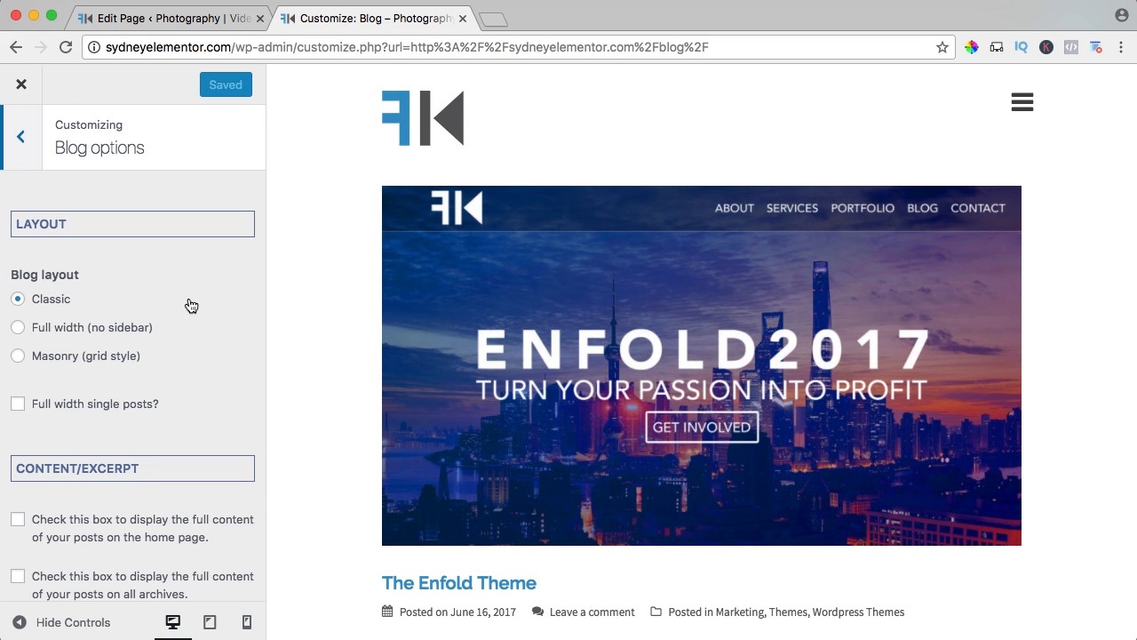
pyautogui.scroll(-5, 396, 294)
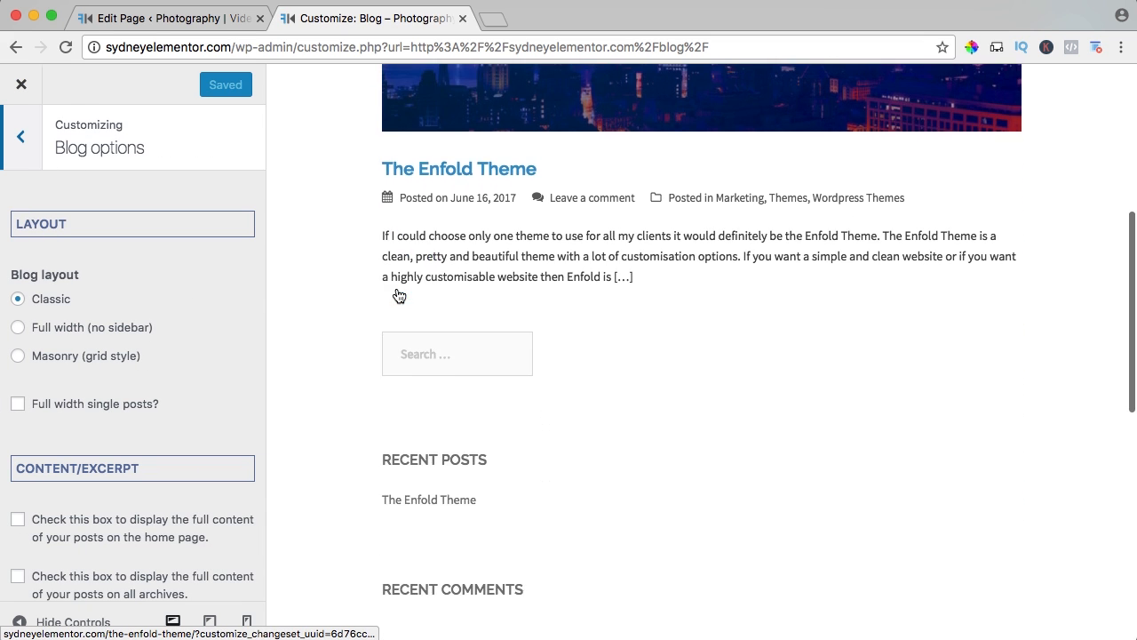
pyautogui.scroll(5, 399, 296)
pyautogui.scroll(-1, 396, 294)
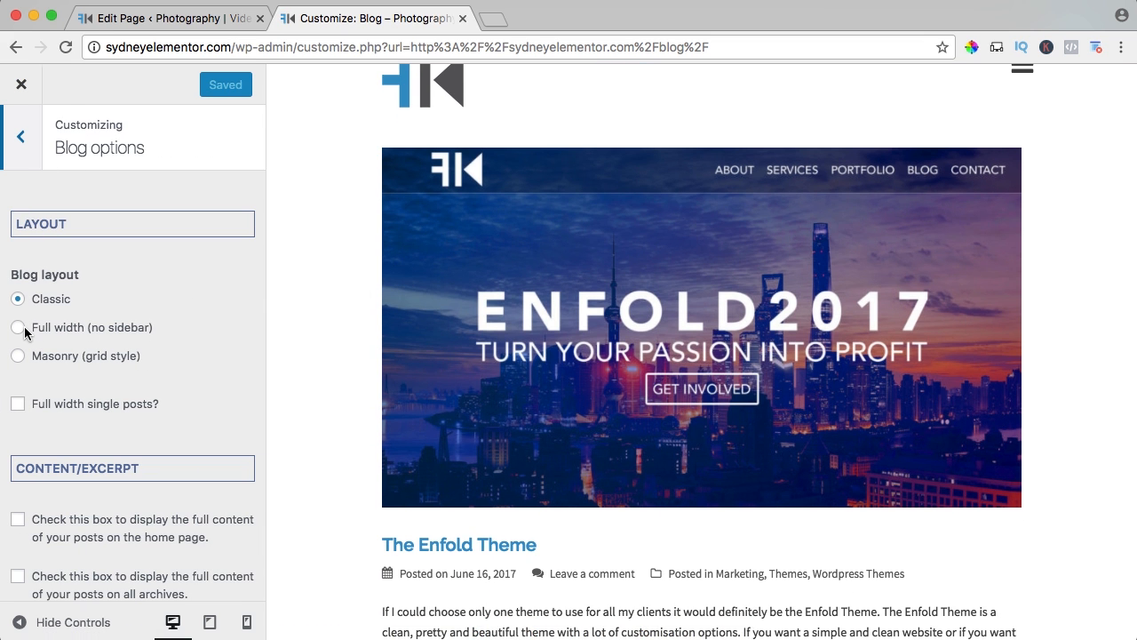
pyautogui.click(19, 355)
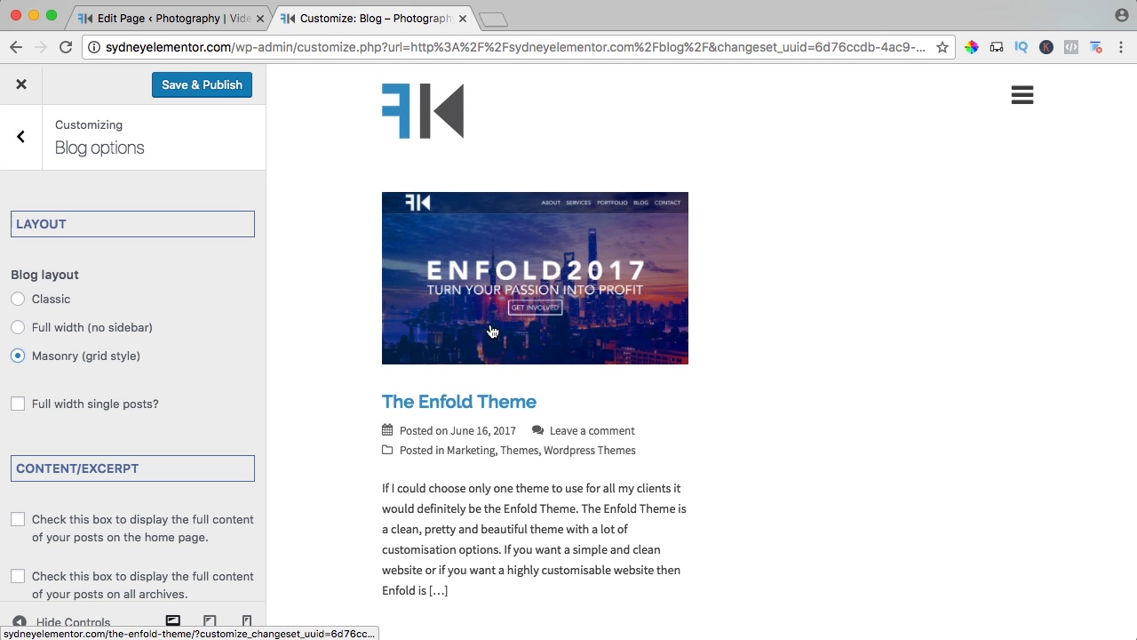
pyautogui.scroll(-2, 492, 330)
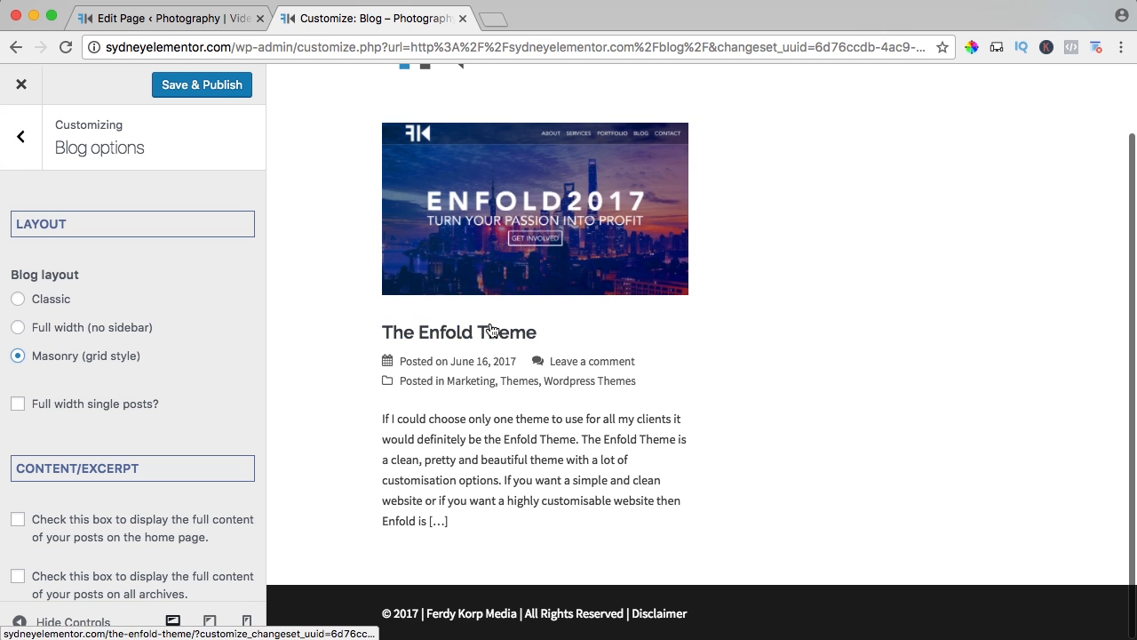
pyautogui.click(19, 328)
pyautogui.press('super+minus')
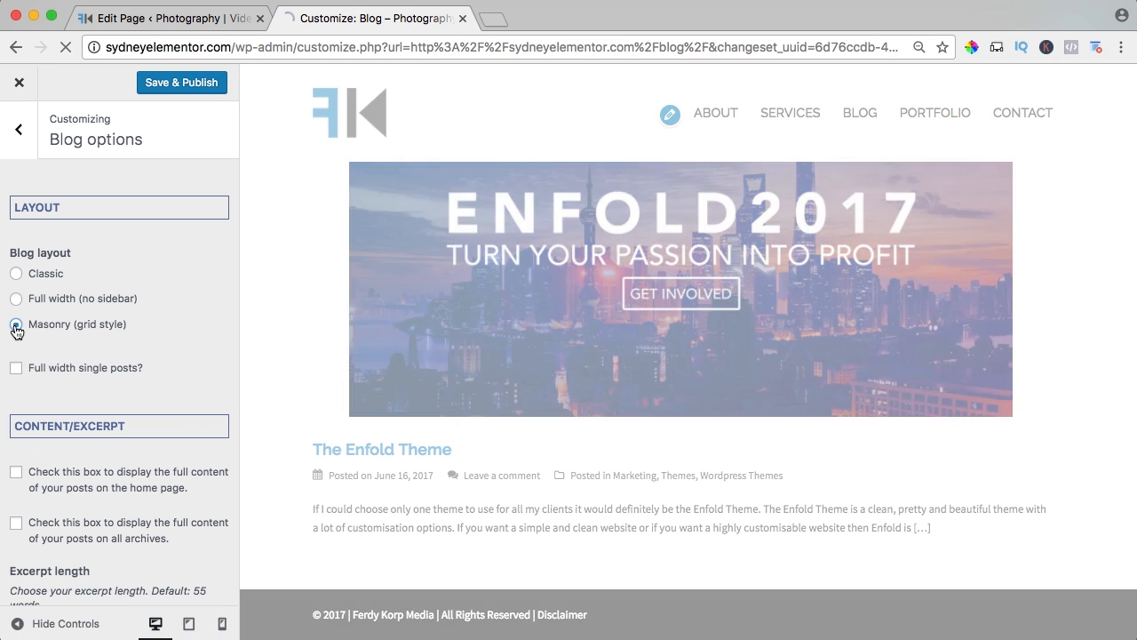
# Enable displaying the full content of posts on the home page and examine the Masonry preview.
pyautogui.scroll(-4, 77, 331)
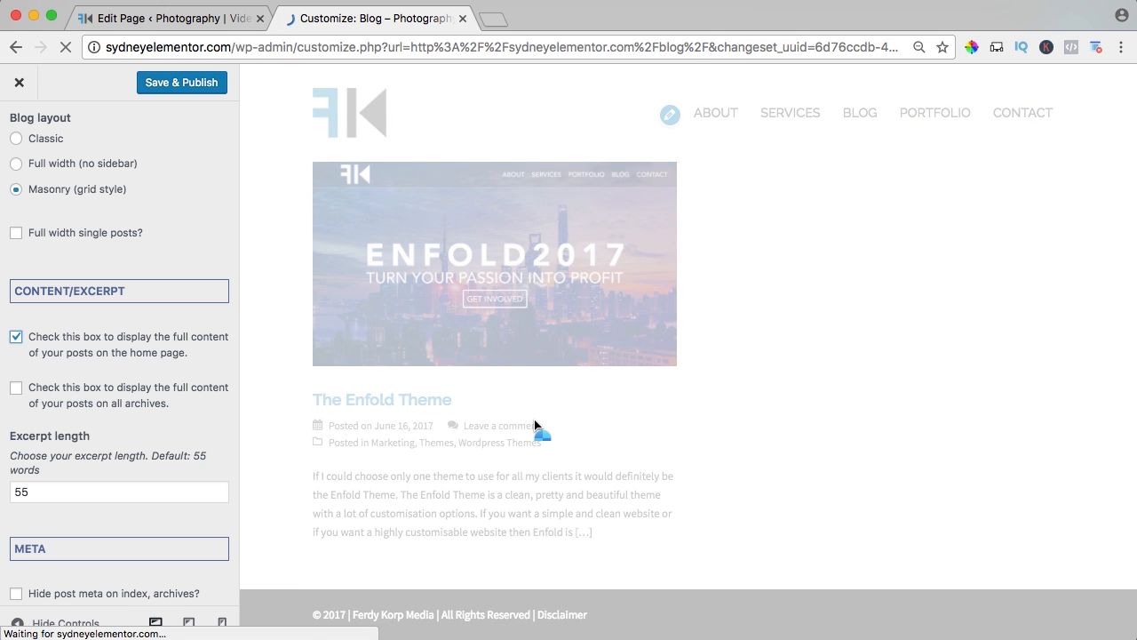
pyautogui.scroll(-15, 536, 426)
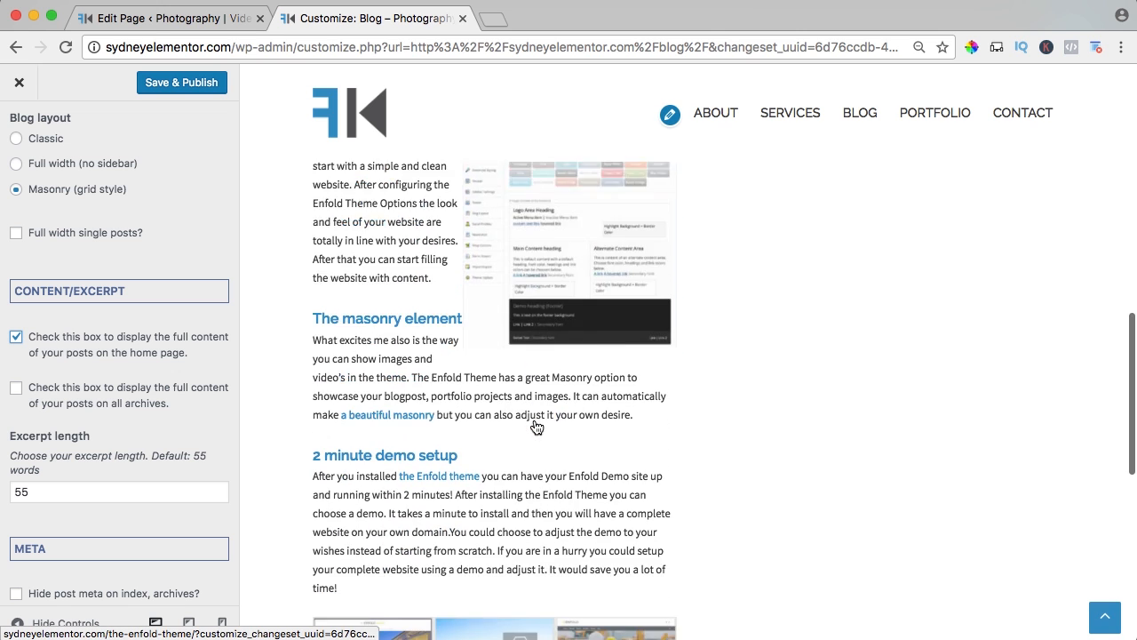
pyautogui.scroll(-4, 536, 426)
pyautogui.scroll(9, 533, 419)
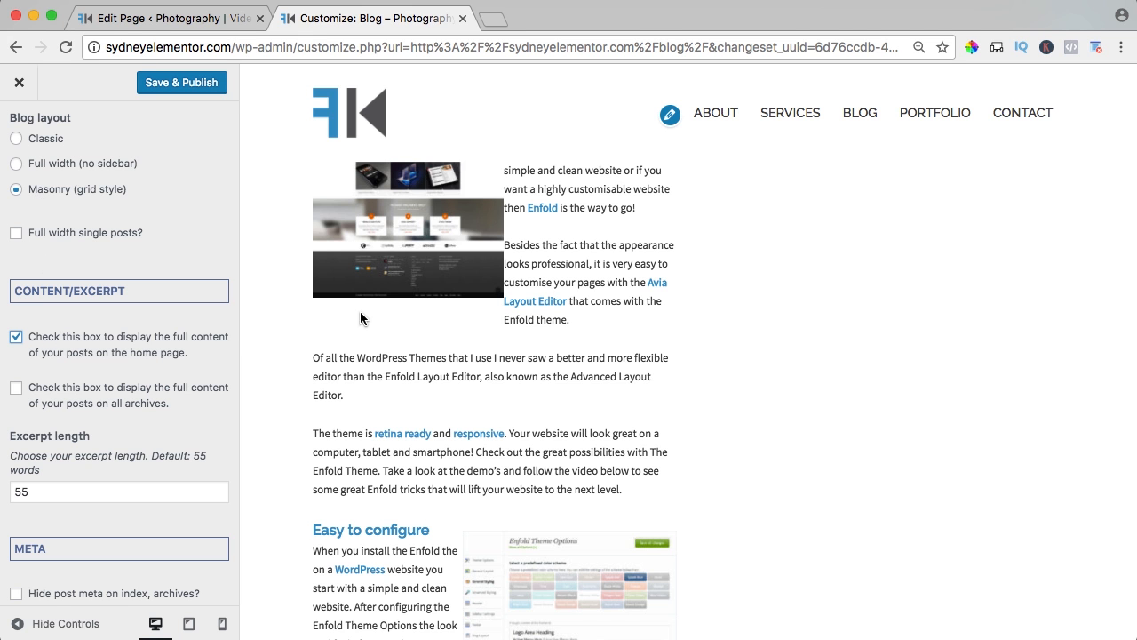
pyautogui.scroll(5, 557, 349)
pyautogui.scroll(-6, 557, 349)
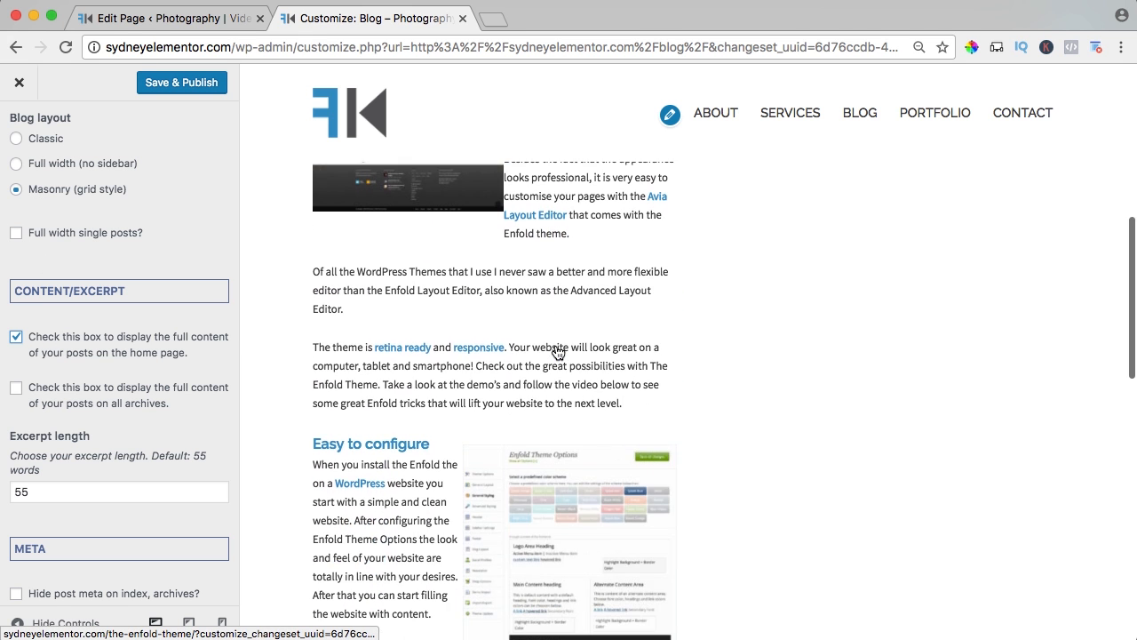
pyautogui.scroll(-3, 557, 351)
pyautogui.scroll(7, 556, 350)
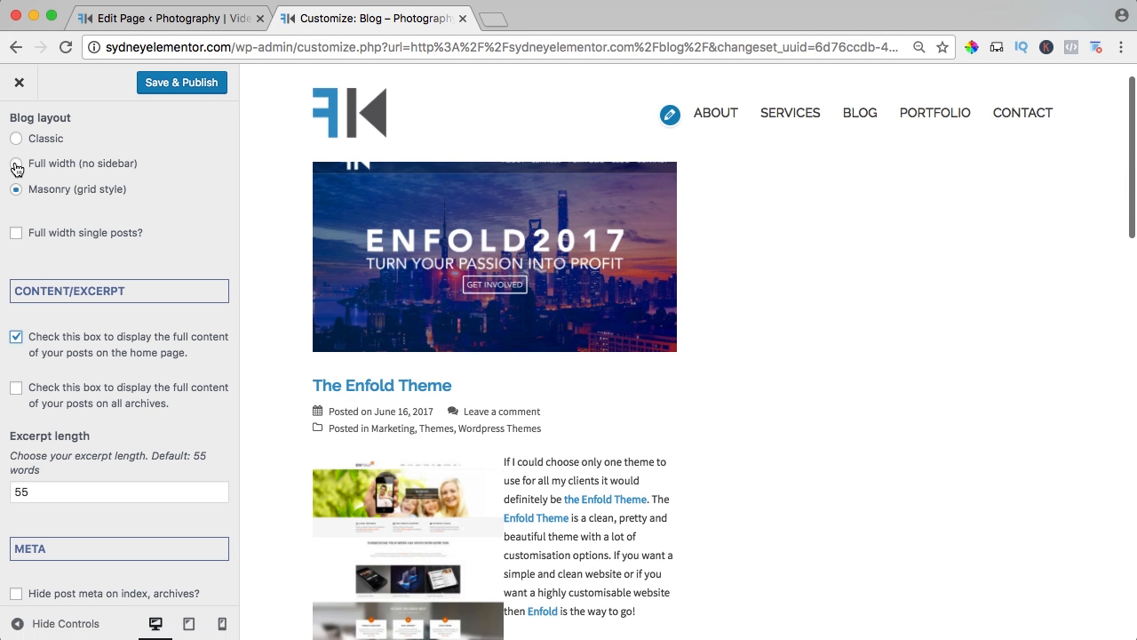
# Try the Full width (no sidebar) blog layout with full post content and examine the preview.
pyautogui.click(16, 165)
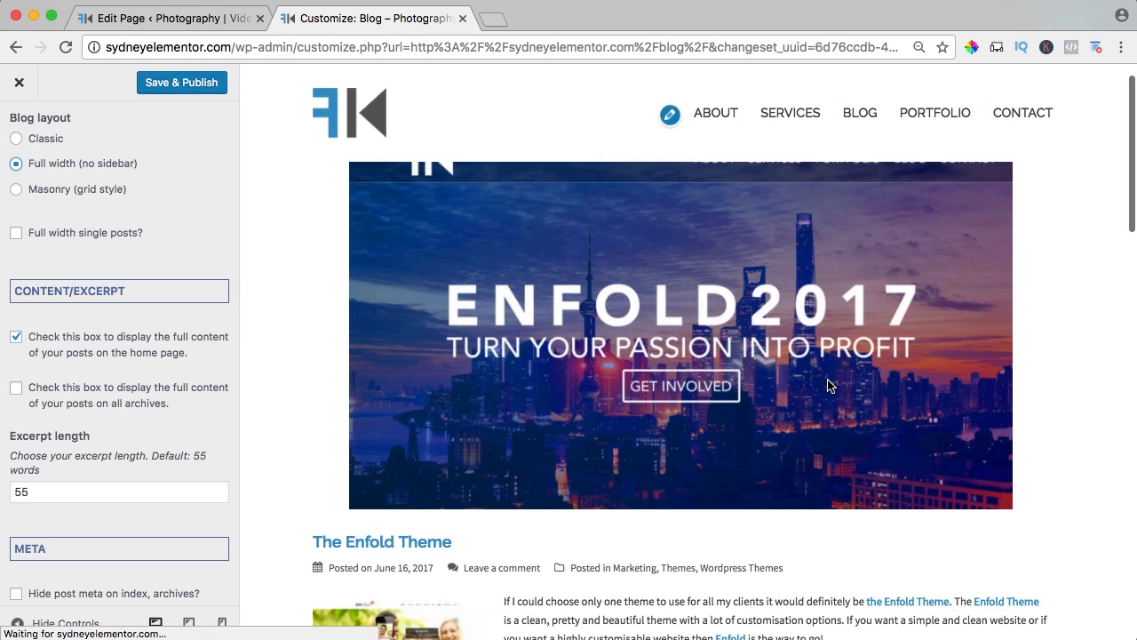
pyautogui.scroll(-10, 828, 386)
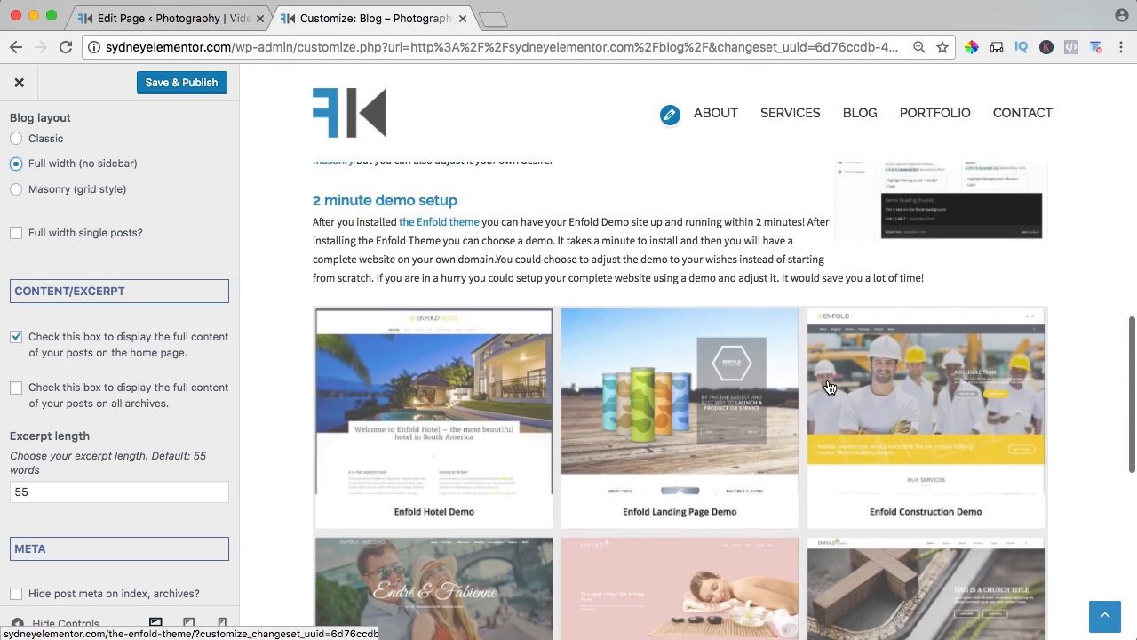
pyautogui.scroll(-4, 828, 386)
pyautogui.scroll(9, 831, 384)
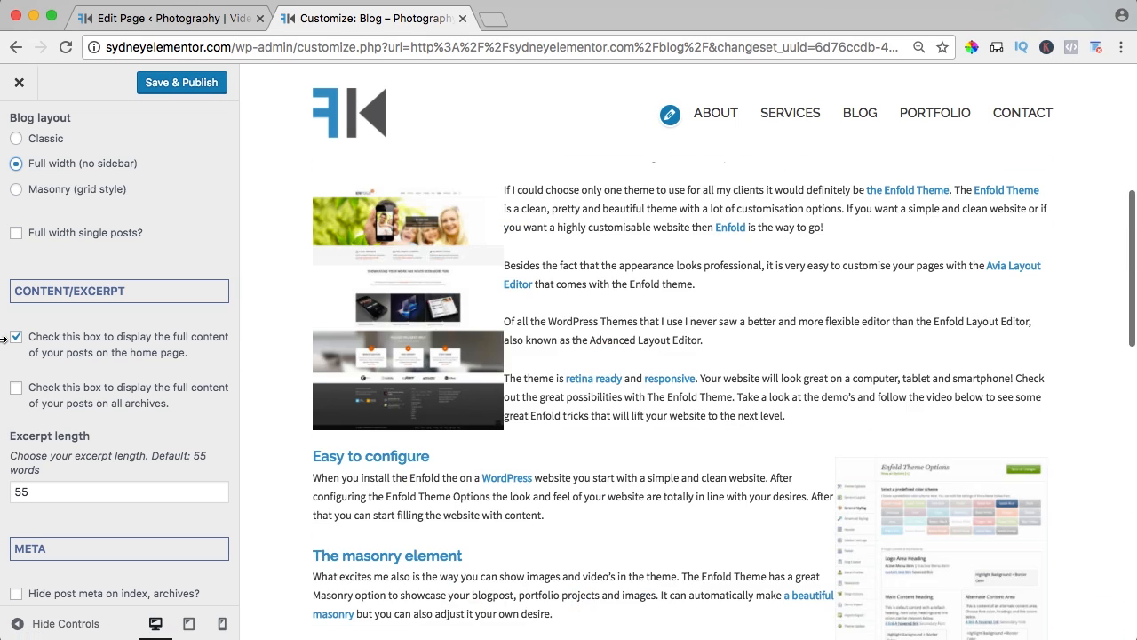
# Turn off full post content on the home page and return the blog layout to Masonry (grid style).
pyautogui.click(16, 337)
pyautogui.click(17, 190)
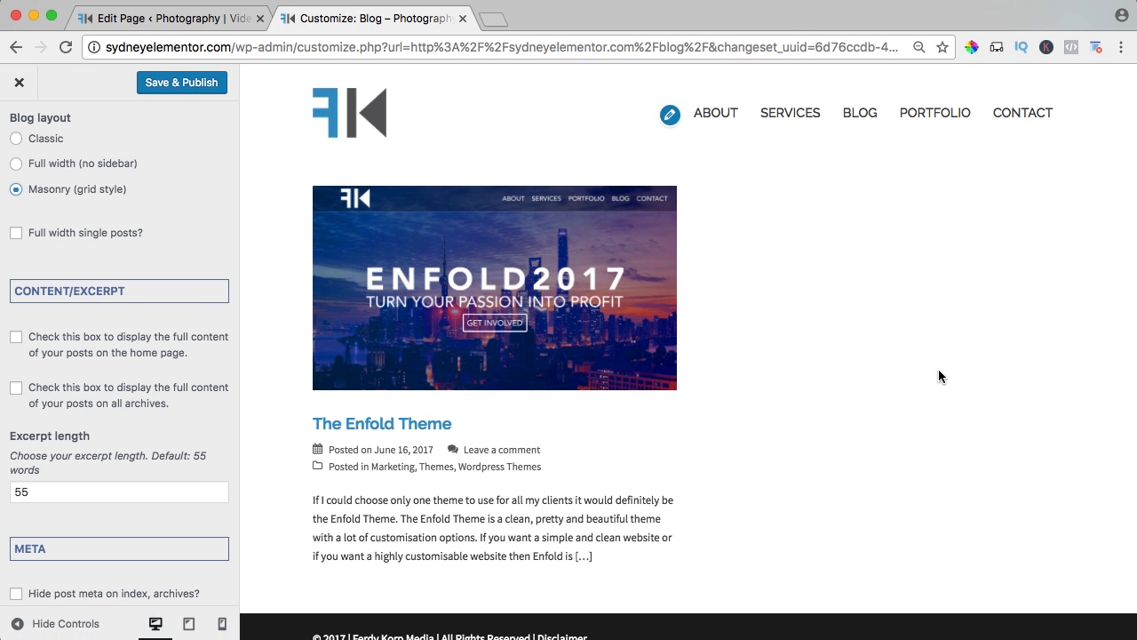
# Try blog excerpt lengths of 20 and 100 words.
pyautogui.scroll(-3, 76, 302)
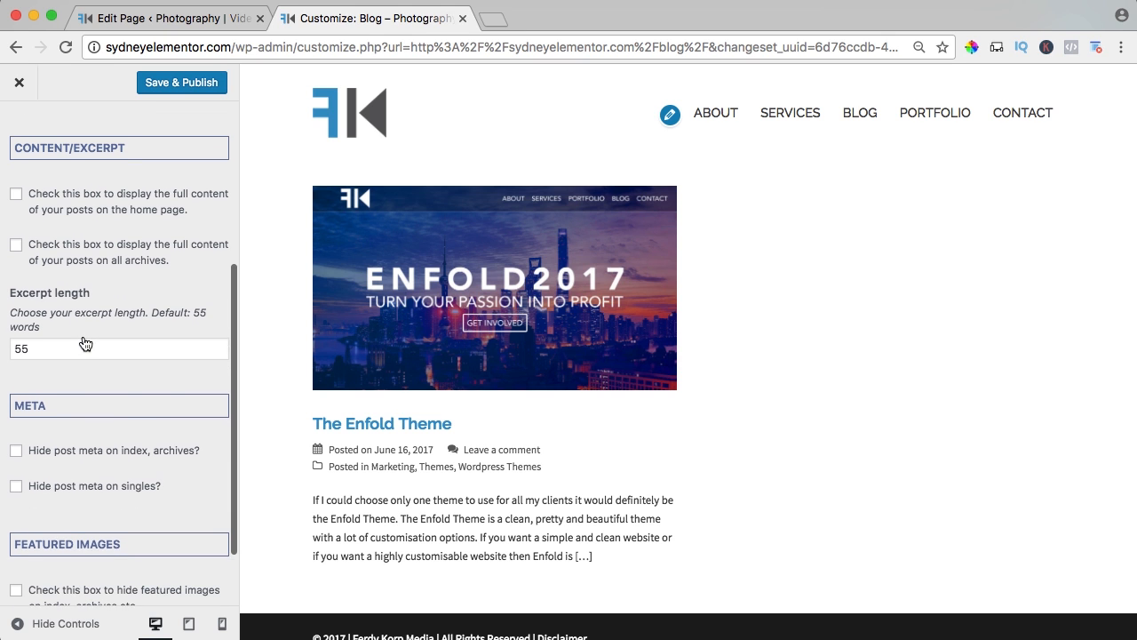
pyautogui.scroll(-1, 485, 476)
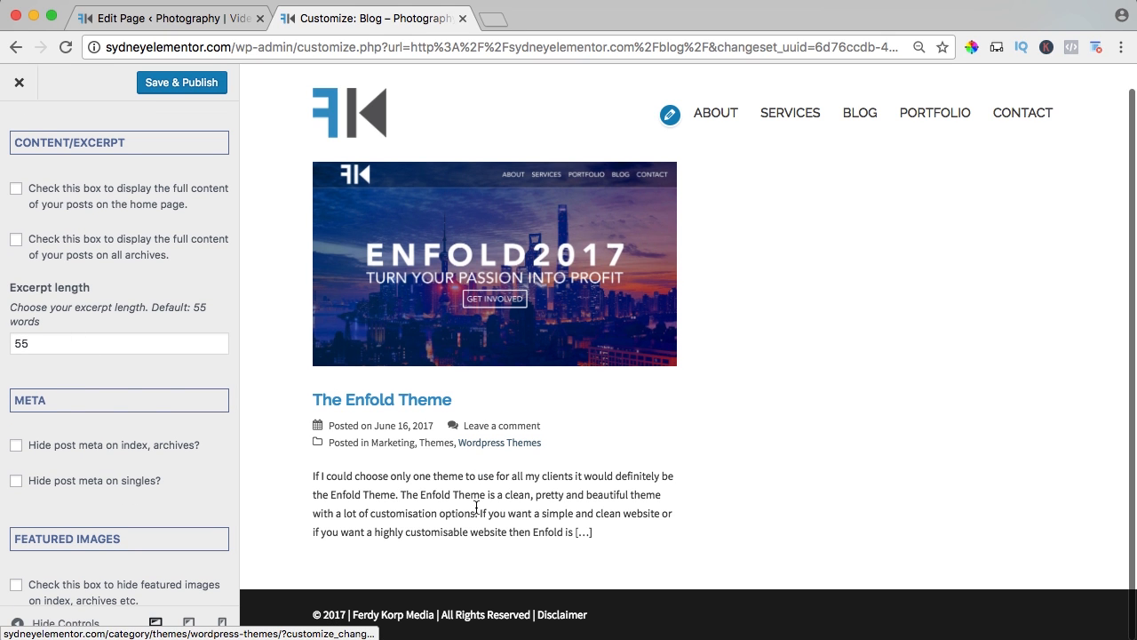
pyautogui.click(15, 344)
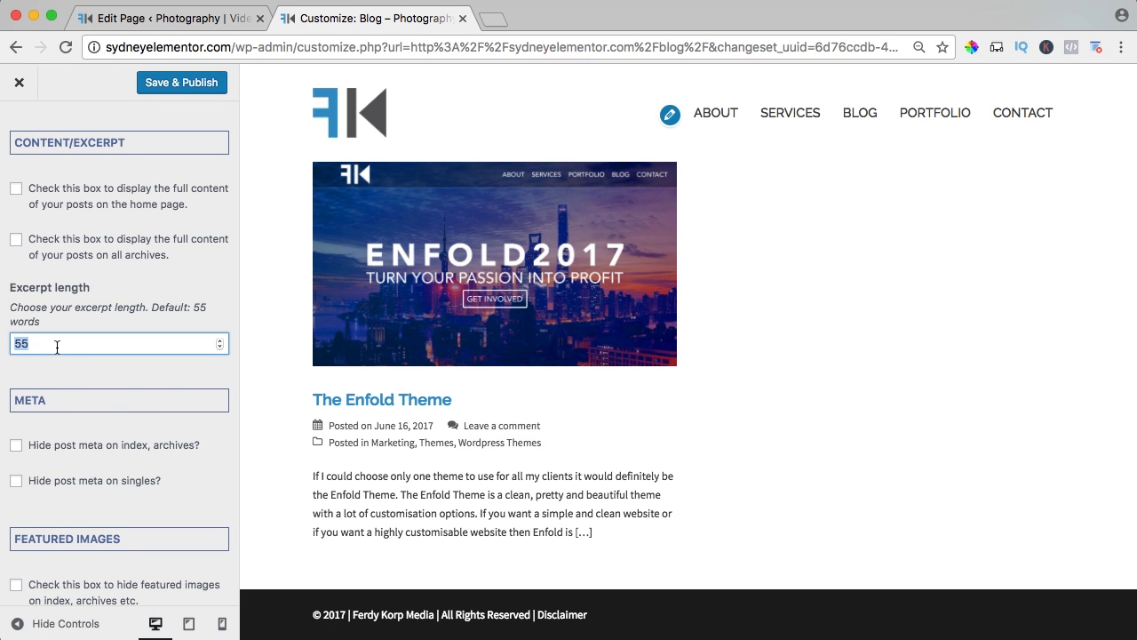
pyautogui.write('20')
pyautogui.press('Tab')
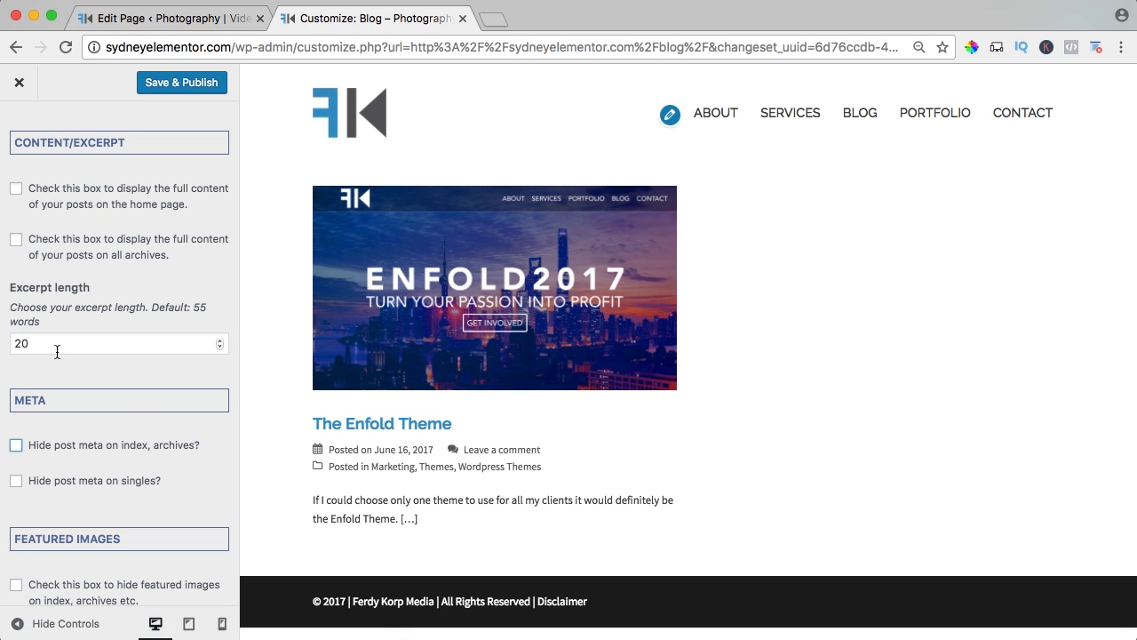
pyautogui.moveTo(57, 352); pyautogui.dragTo(4, 349)
pyautogui.press('Tab')
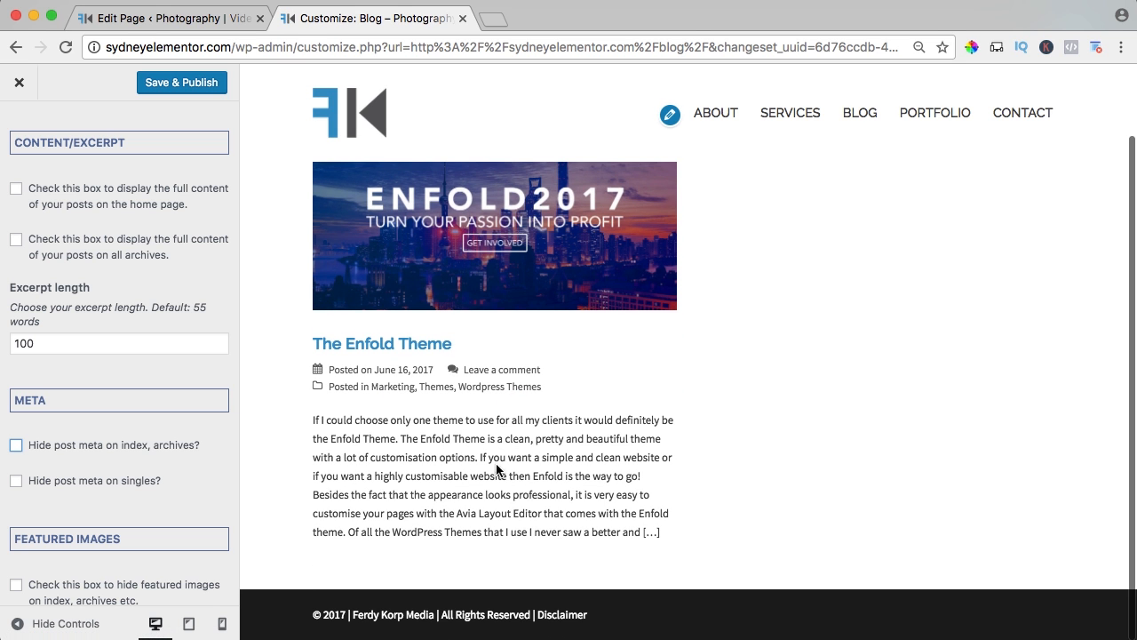
# Set the blog excerpt length to 55 words.
pyautogui.moveTo(45, 340); pyautogui.dragTo(4, 344)
pyautogui.write('5')
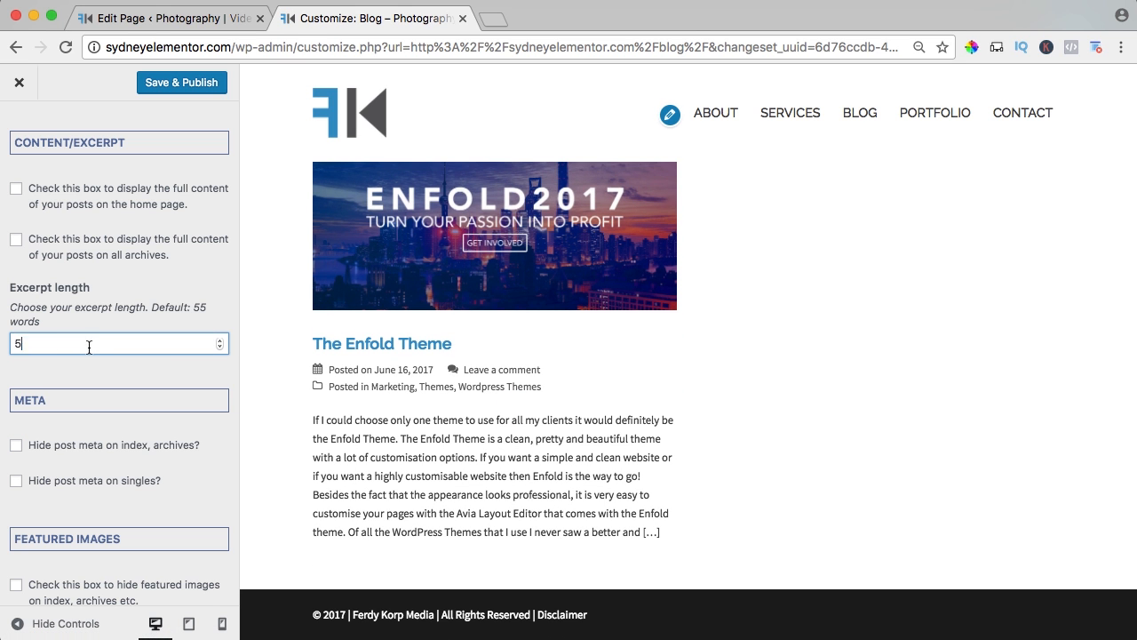
pyautogui.write('5')
pyautogui.press('Tab')
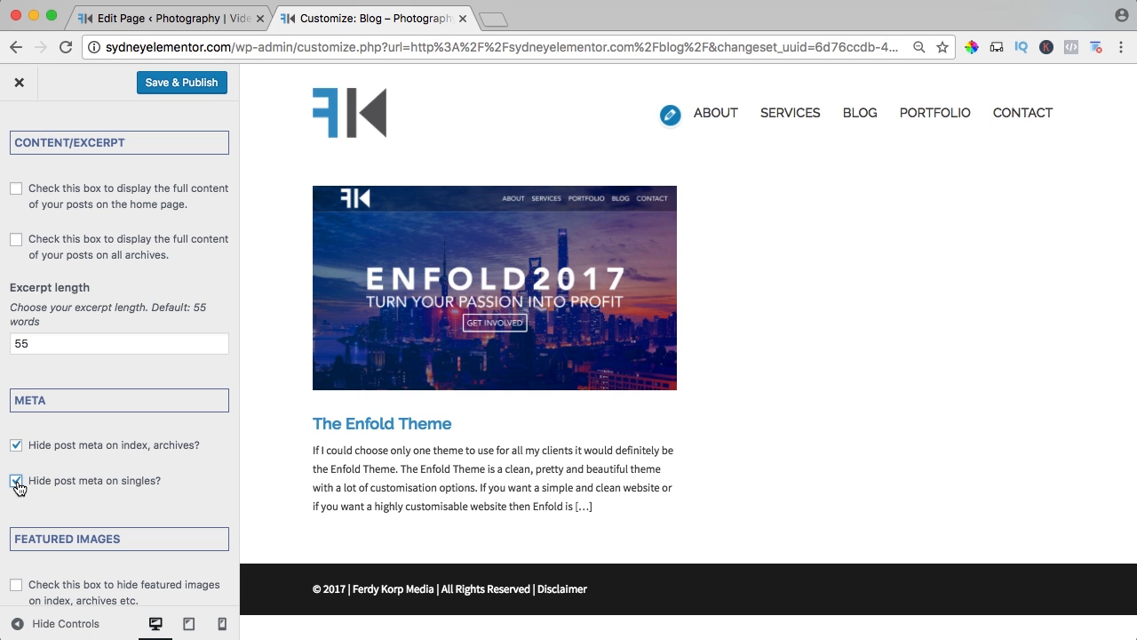
# Hide post meta on single posts but not on index and archives, and try hiding featured images on index and archives.
pyautogui.click(17, 482)
pyautogui.click(18, 445)
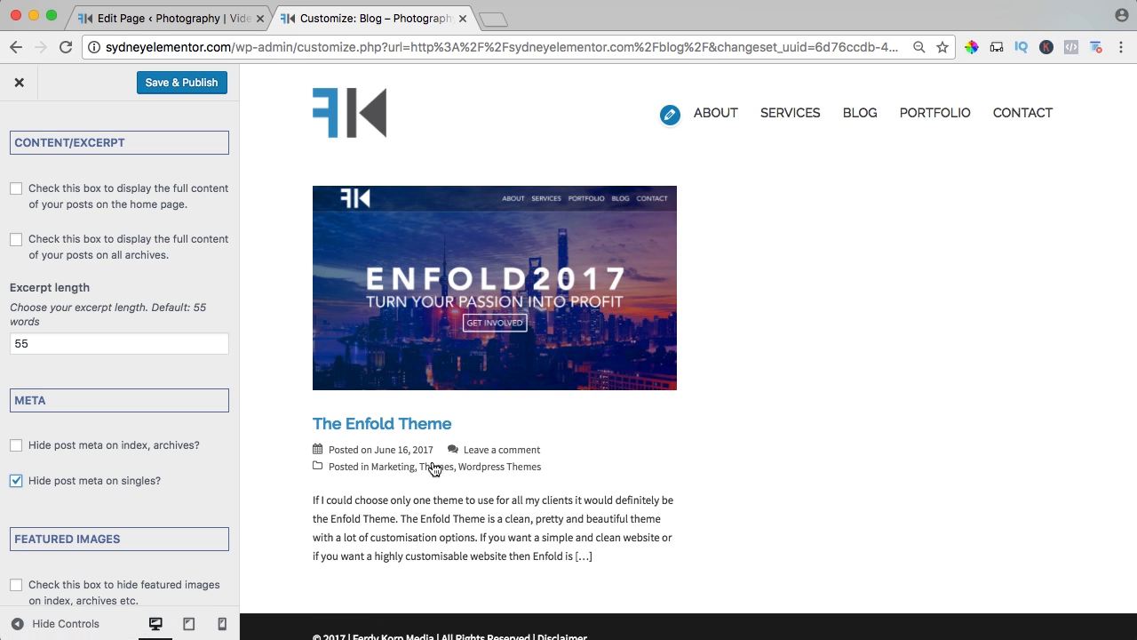
pyautogui.scroll(-2, 149, 423)
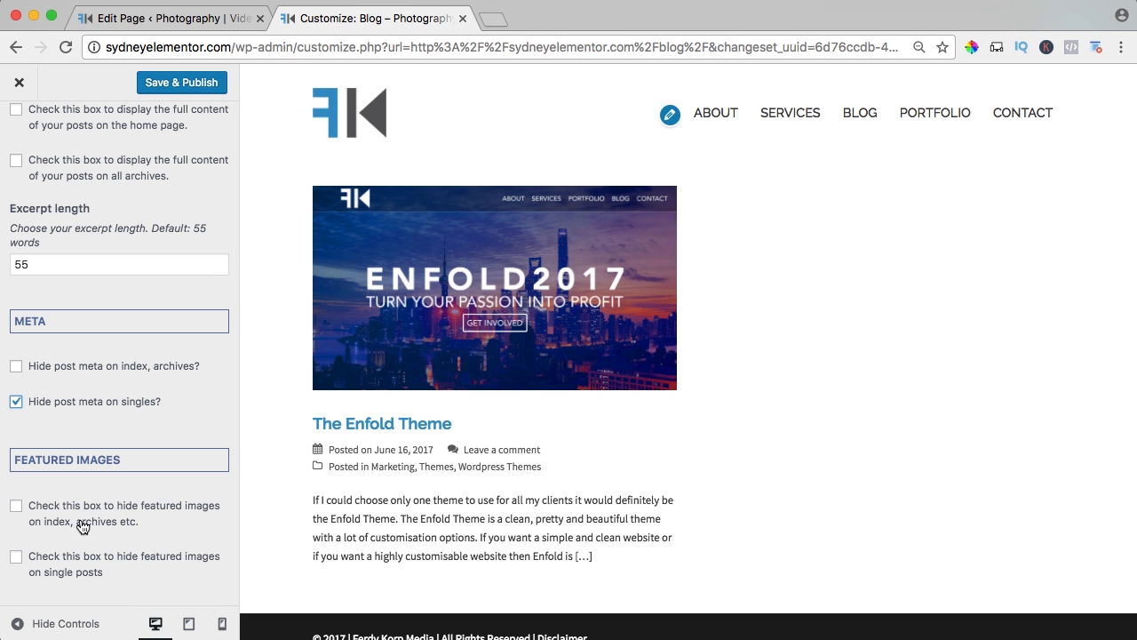
pyautogui.click(15, 506)
# Open the live The Enfold Theme post from the blog page and examine its featured image and post meta.
pyautogui.click(195, 16)
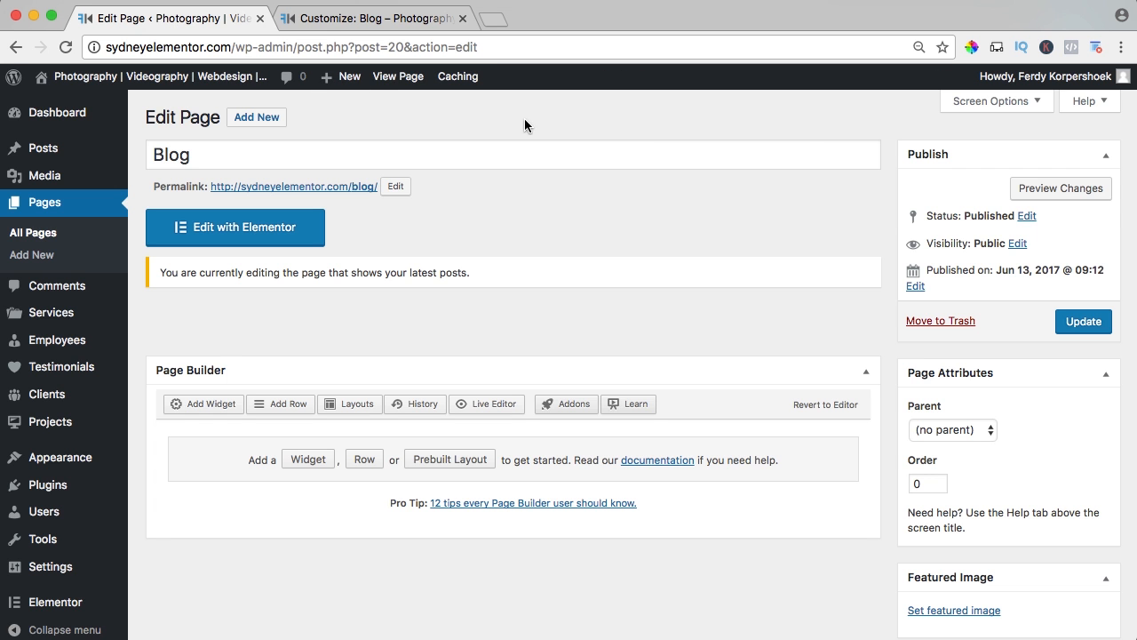
pyautogui.click(393, 80)
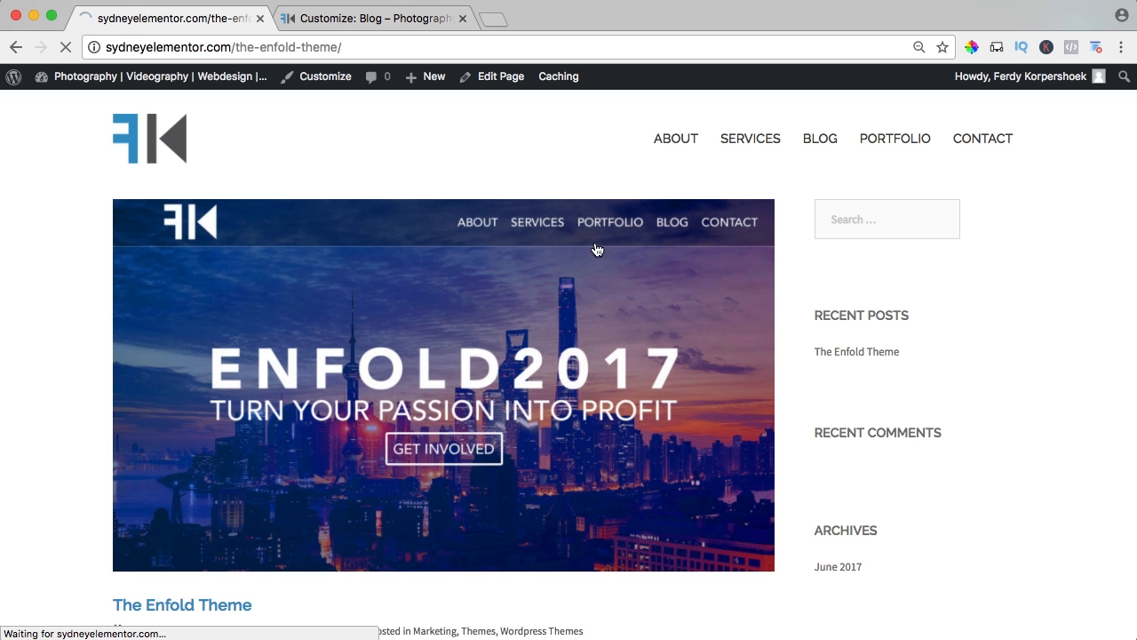
pyautogui.scroll(-3, 480, 287)
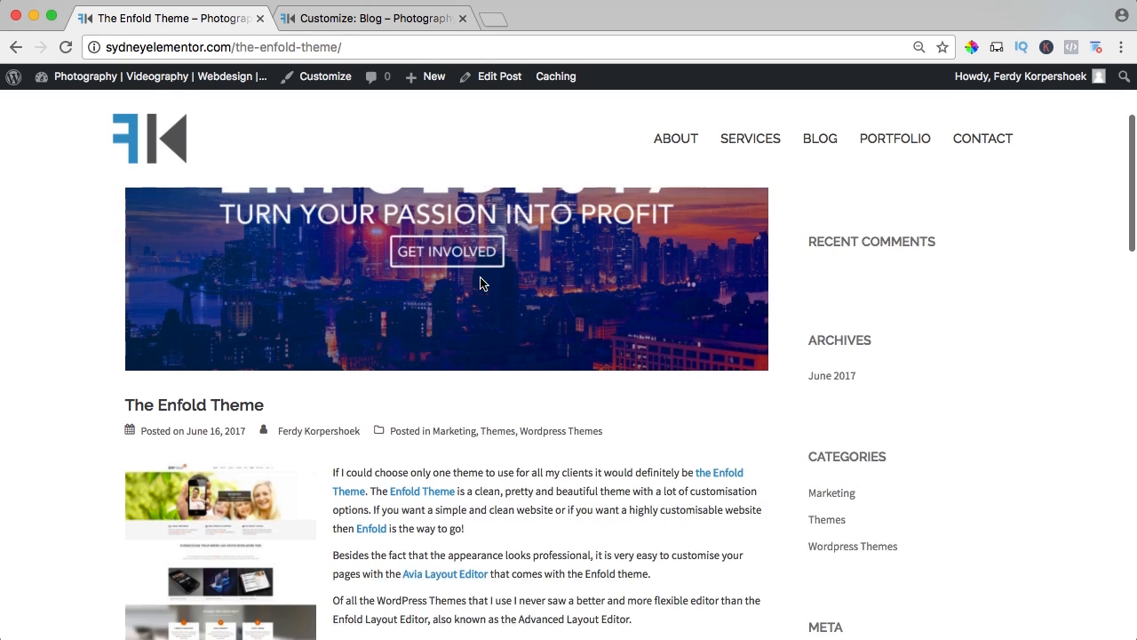
pyautogui.scroll(3, 404, 213)
# Hide featured images on single posts, publish the changes and reload The Enfold Theme post.
pyautogui.click(331, 25)
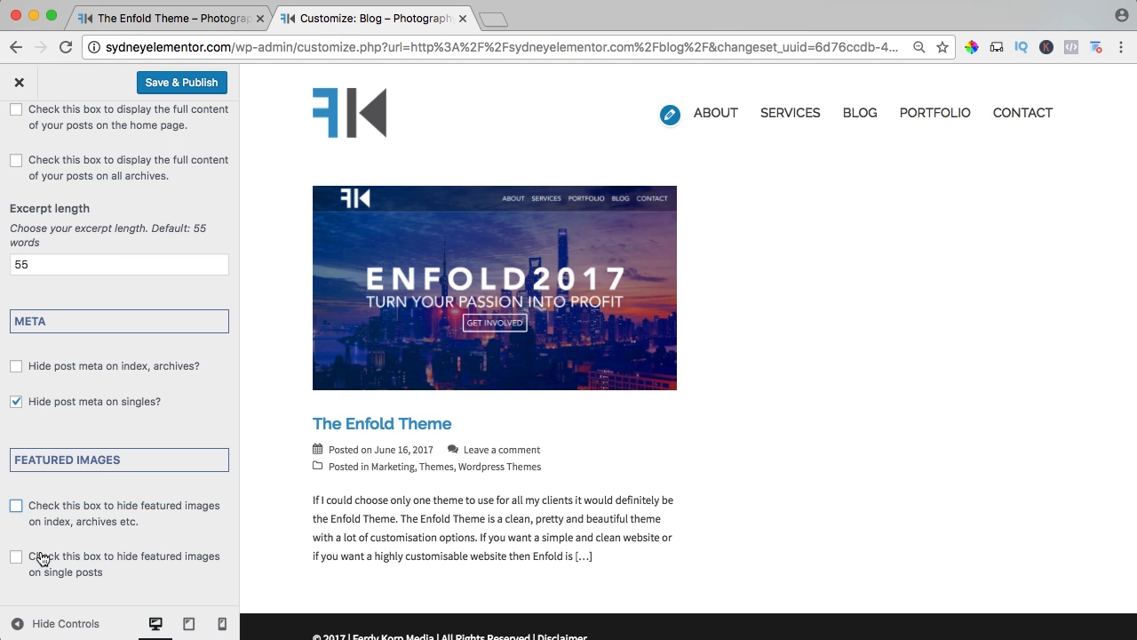
pyautogui.click(184, 83)
pyautogui.click(182, 20)
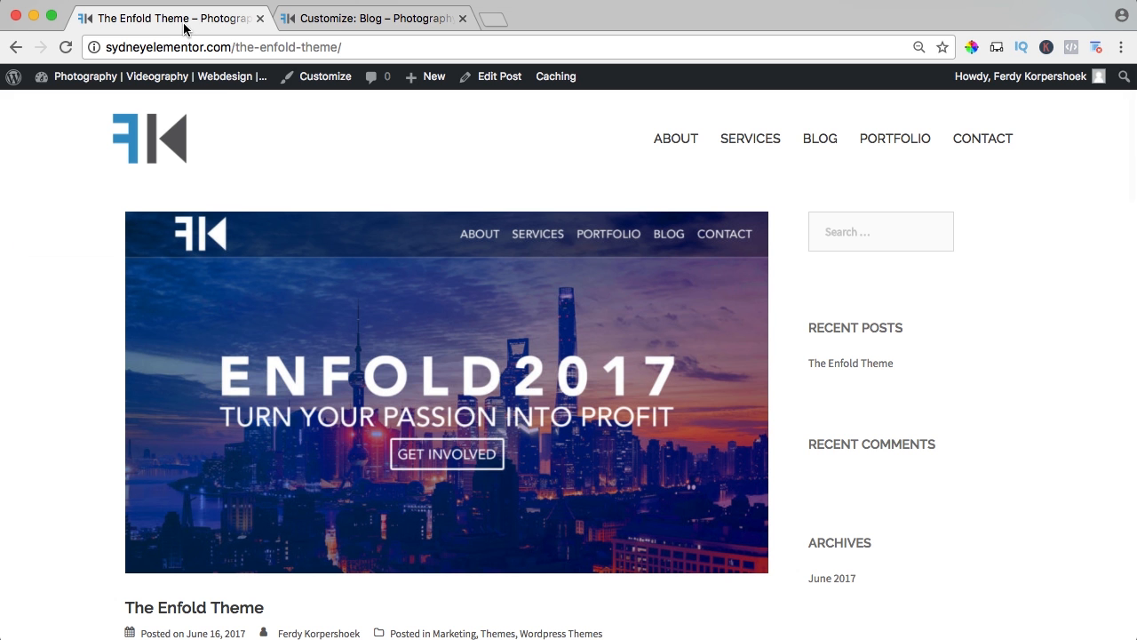
pyautogui.press('super+r')
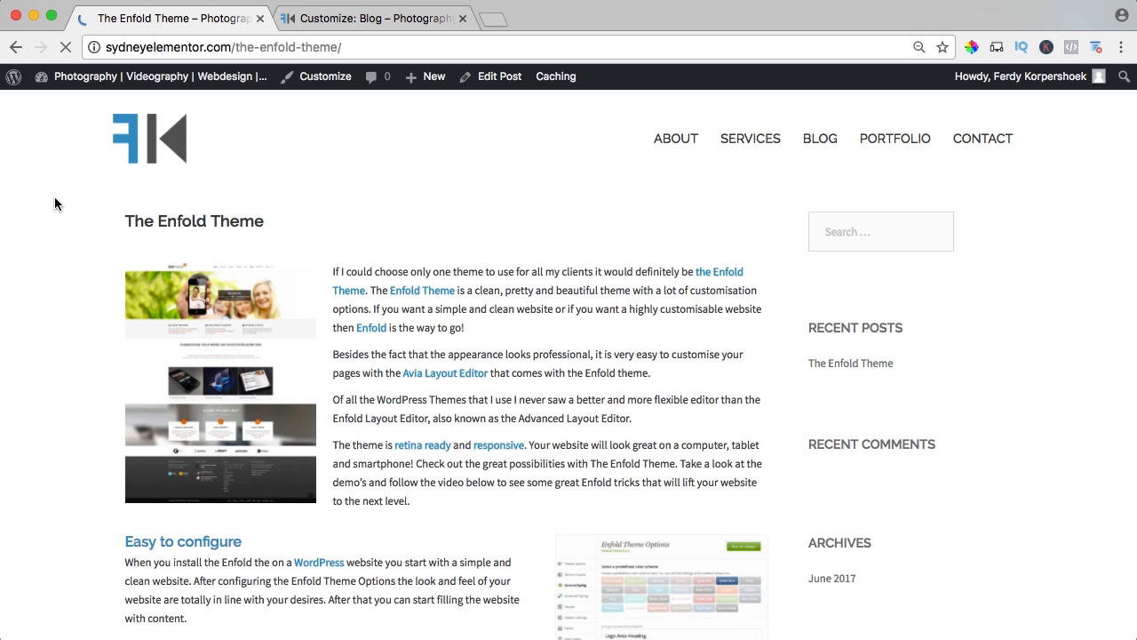
# Close the customizer tab and examine the title and body text of The Enfold Theme post.
pyautogui.click(461, 18)
pyautogui.scroll(-1, 600, 238)
pyautogui.scroll(3, 667, 229)
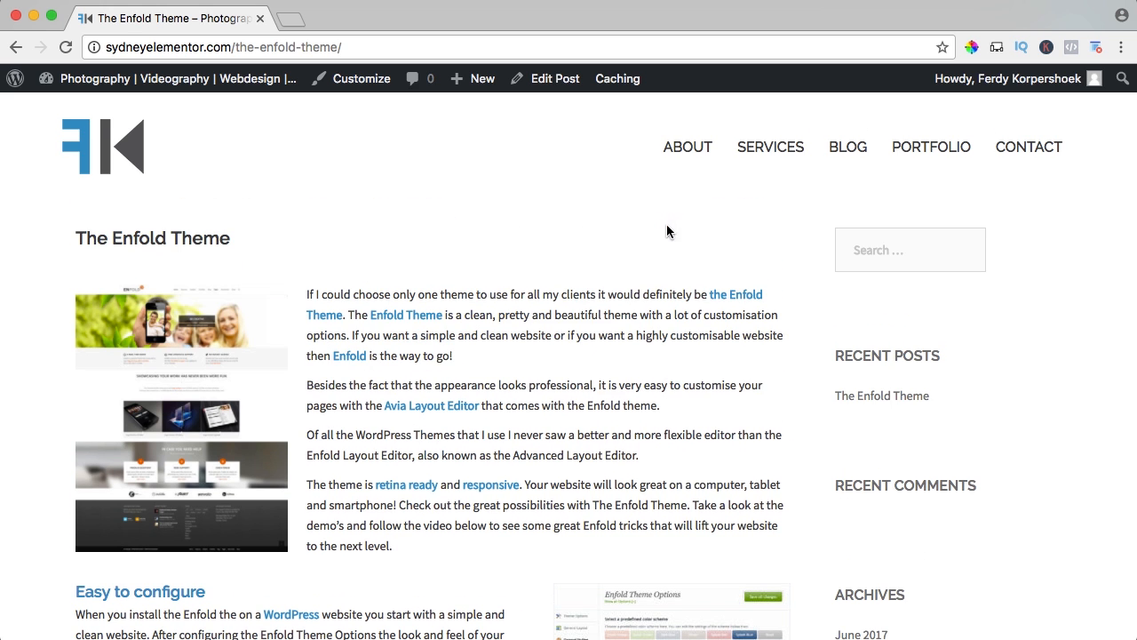
pyautogui.moveTo(487, 294); pyautogui.dragTo(599, 431)
pyautogui.click(601, 433)
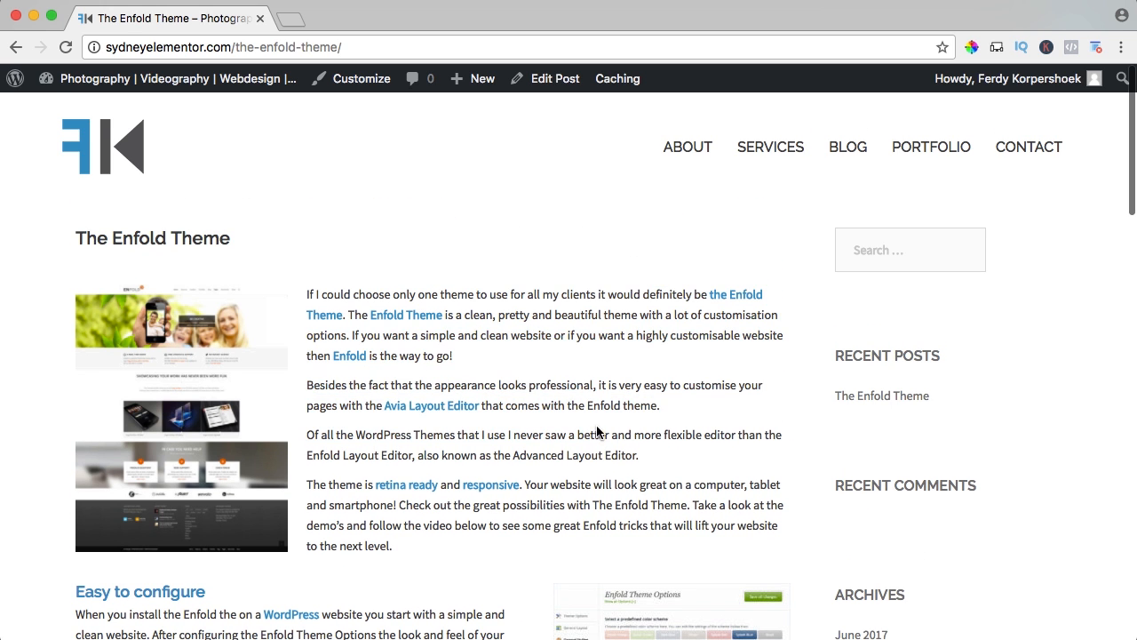
pyautogui.scroll(-2, 589, 381)
pyautogui.scroll(2, 584, 365)
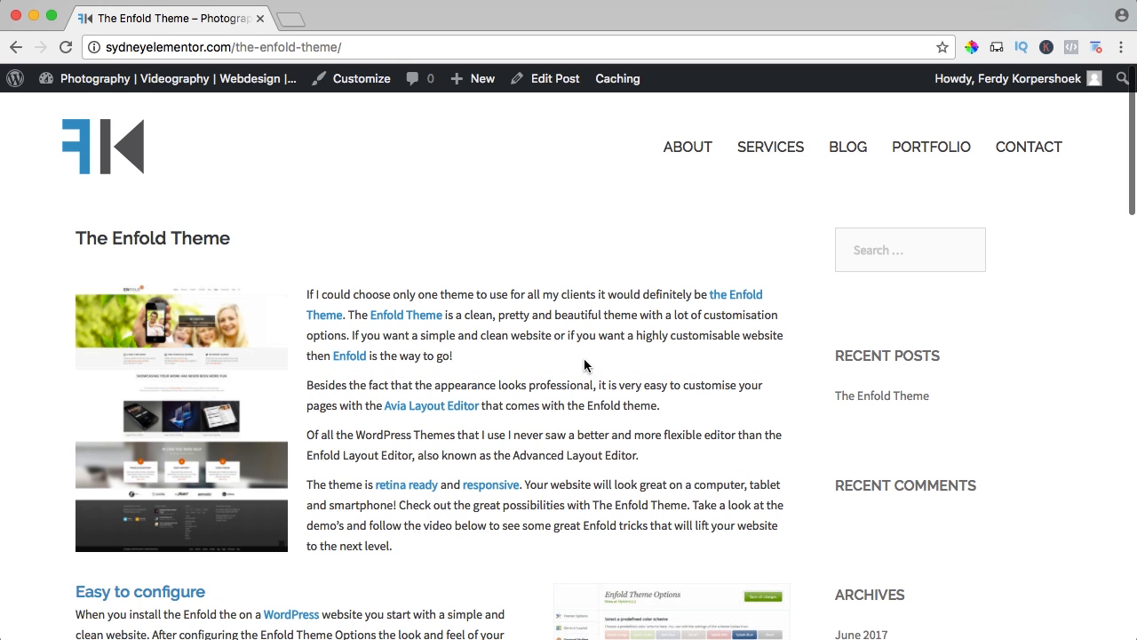
# Set the theme's body font size to 15, publish the change and close the customizer.
pyautogui.click(361, 80)
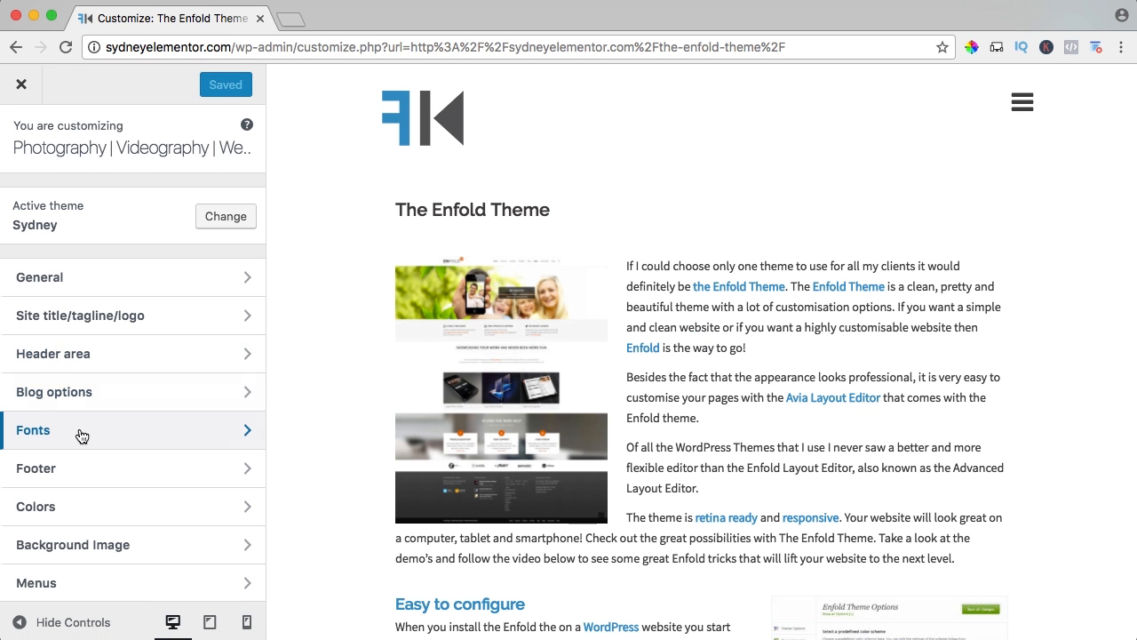
pyautogui.click(81, 436)
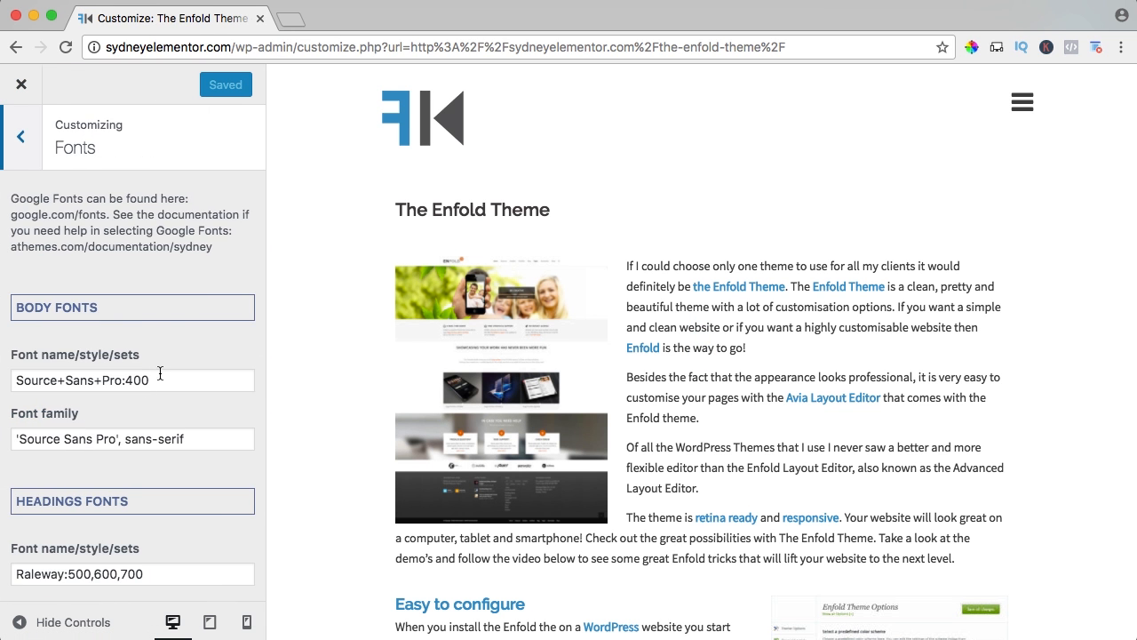
pyautogui.scroll(-10, 163, 366)
pyautogui.scroll(-6, 166, 359)
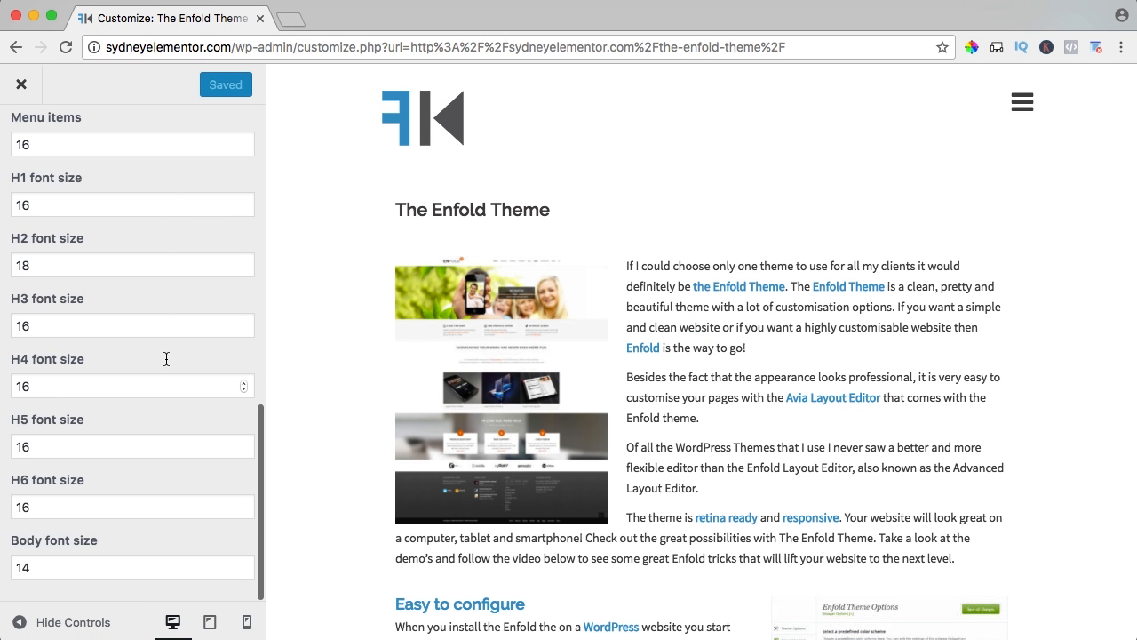
pyautogui.moveTo(71, 569); pyautogui.dragTo(7, 567)
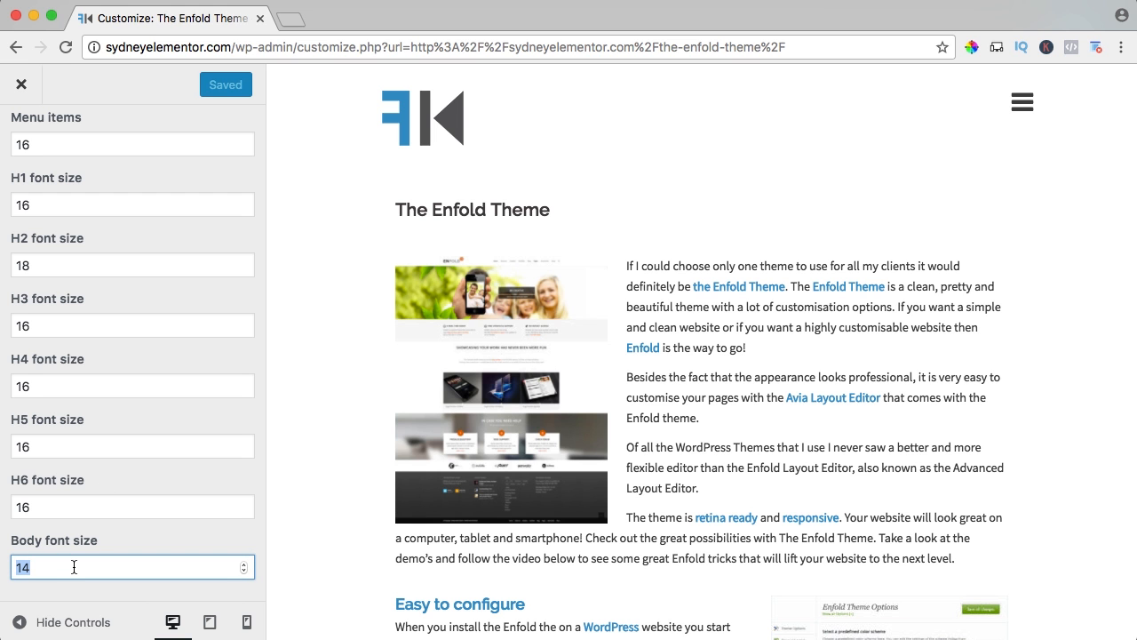
pyautogui.press('Tab')
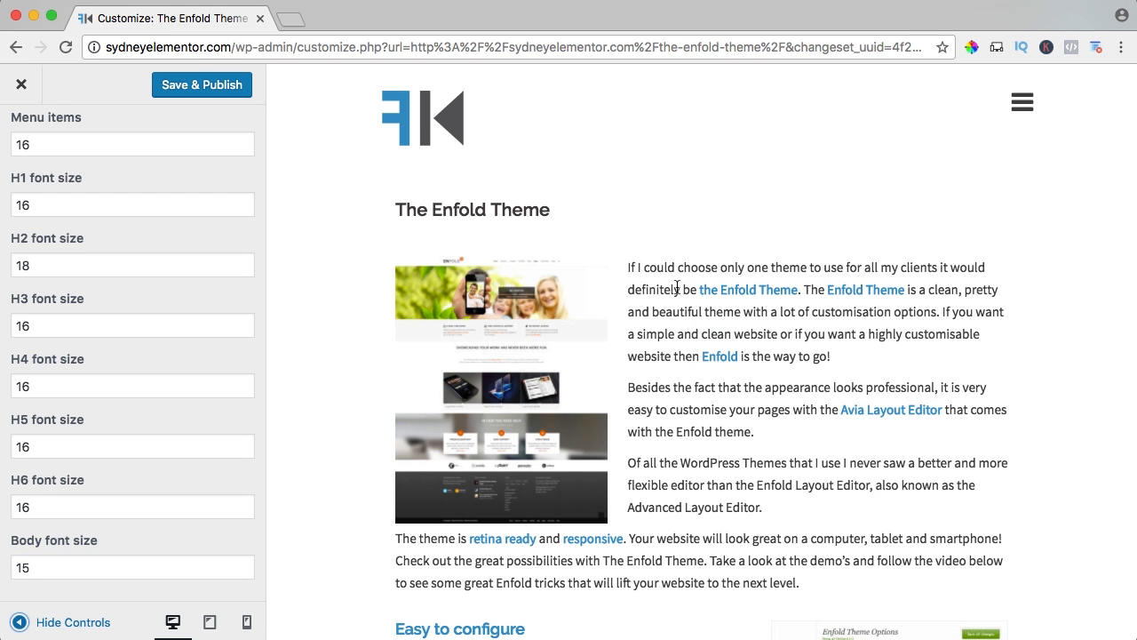
pyautogui.click(211, 86)
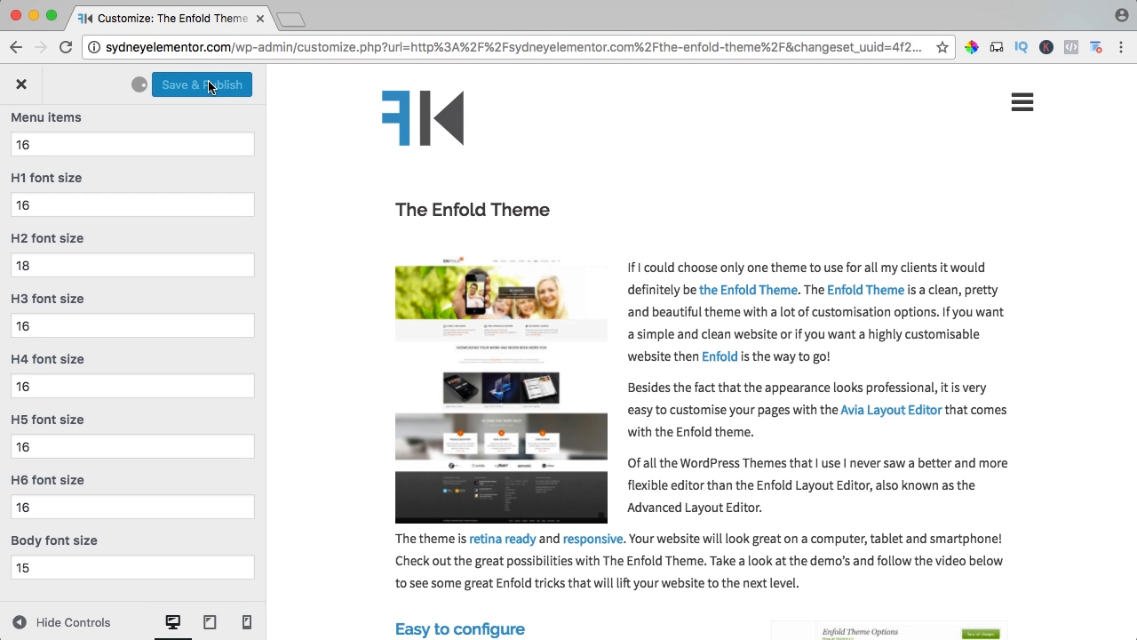
pyautogui.click(22, 84)
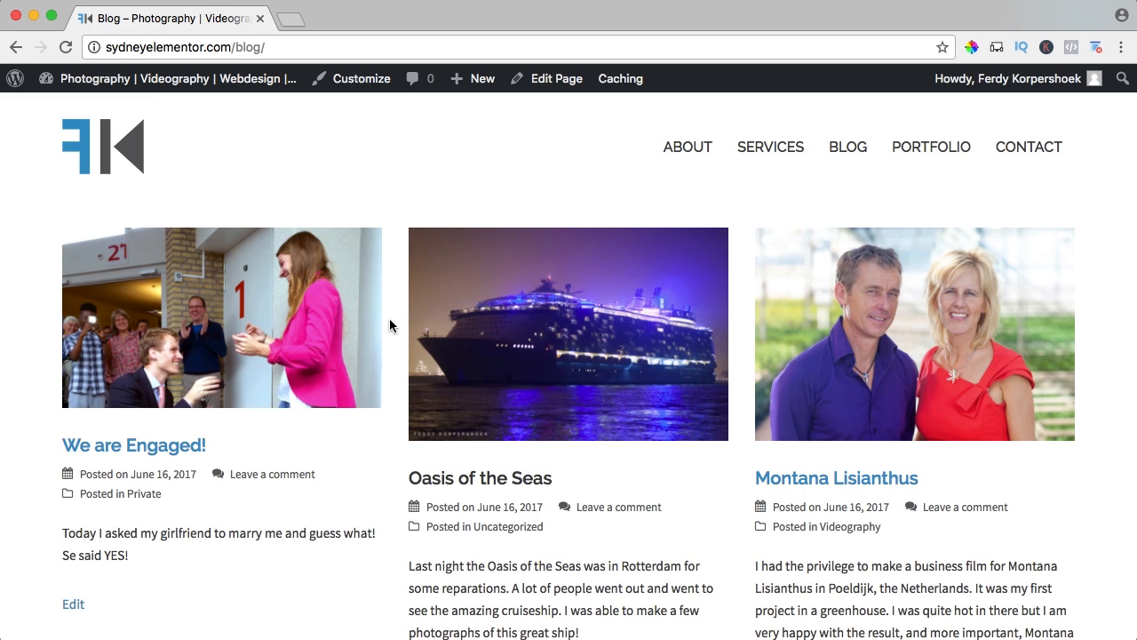
# Examine the Masonry blog page with its post images, excerpts, dates and categories.
pyautogui.scroll(-3, 417, 316)
pyautogui.scroll(-3, 417, 315)
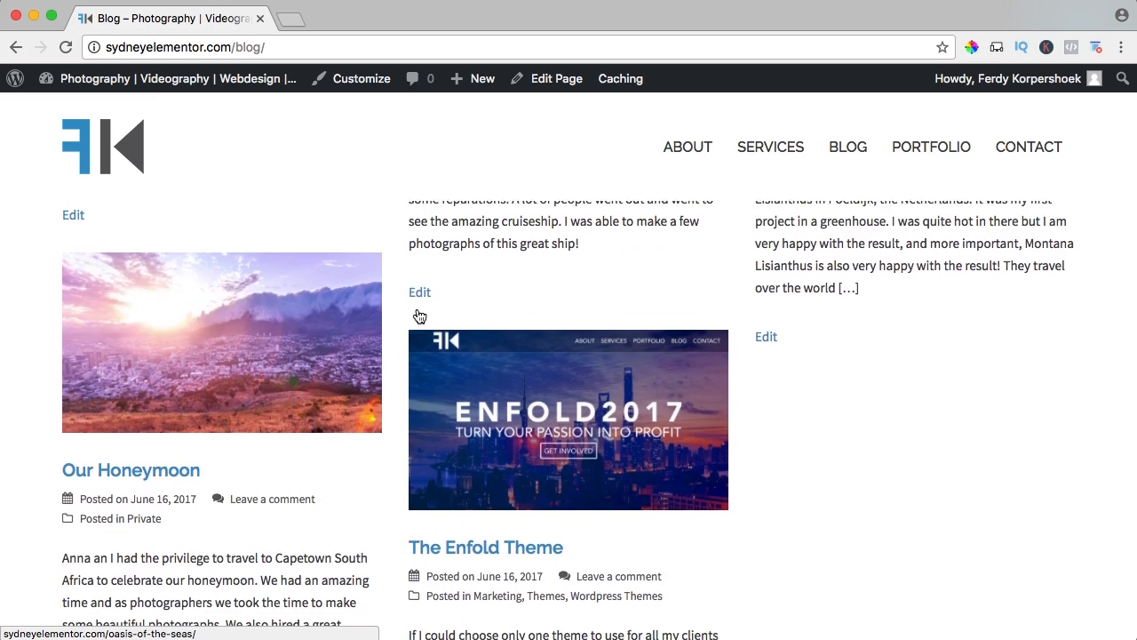
pyautogui.scroll(5, 418, 314)
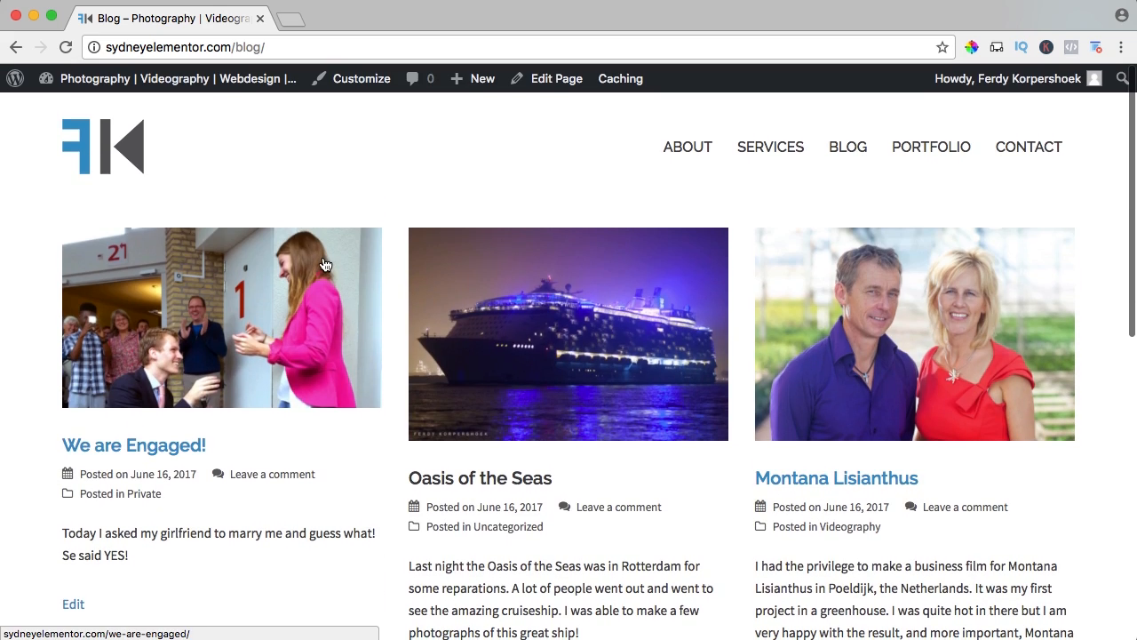
pyautogui.scroll(-1, 302, 311)
pyautogui.scroll(-7, 179, 290)
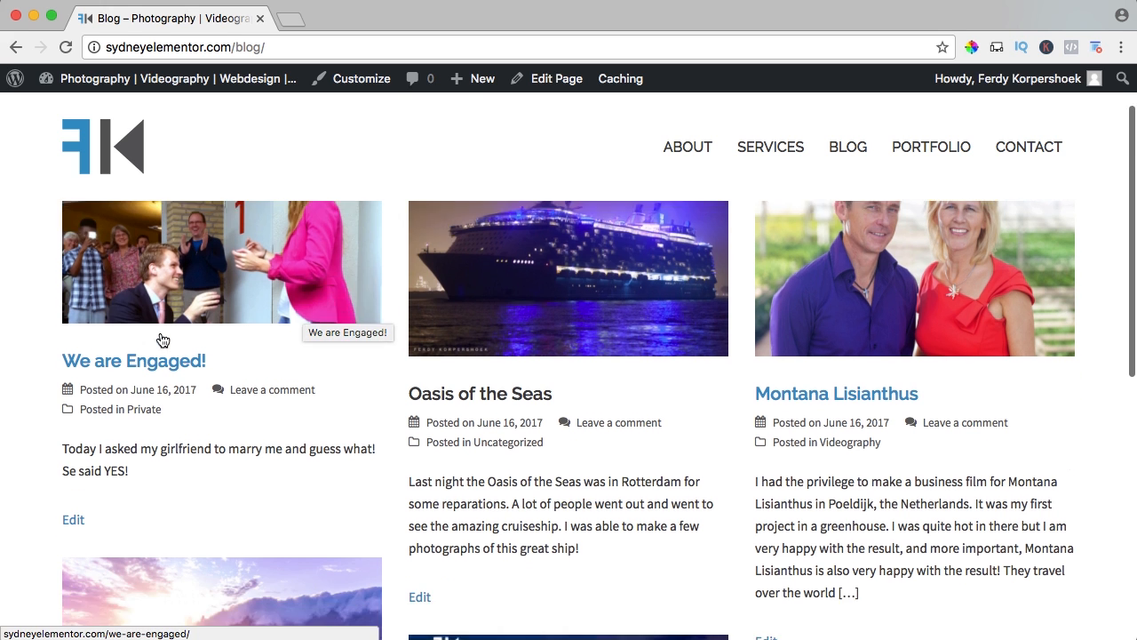
pyautogui.scroll(7, 202, 502)
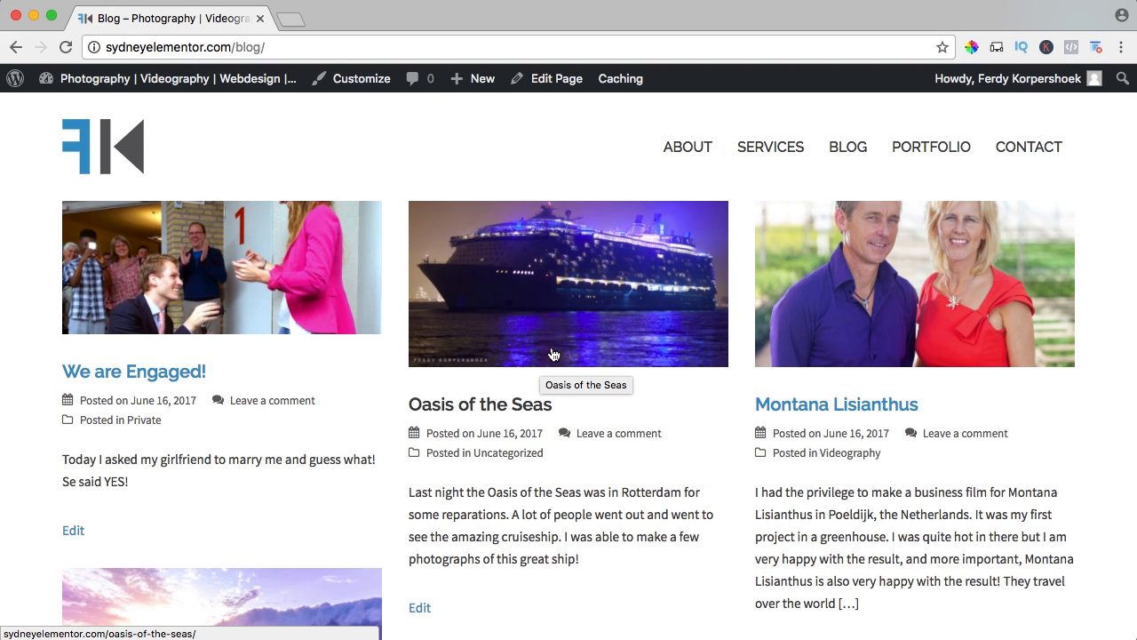
pyautogui.scroll(1, 553, 354)
pyautogui.scroll(-2, 552, 354)
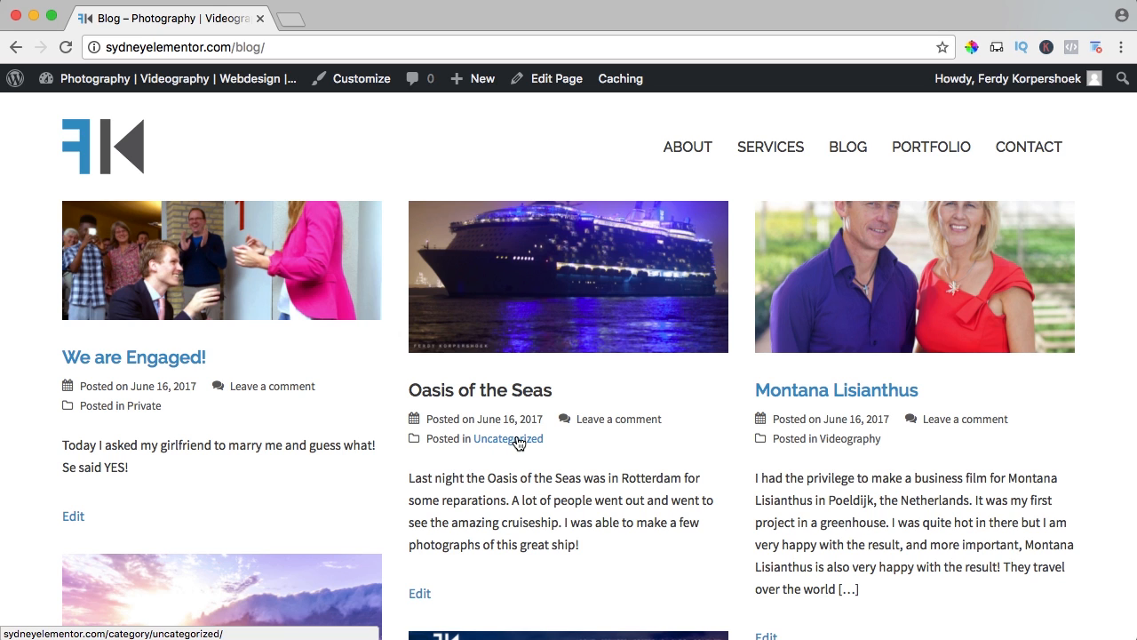
# Open the Private category archive and examine the posts in it.
pyautogui.click(145, 409)
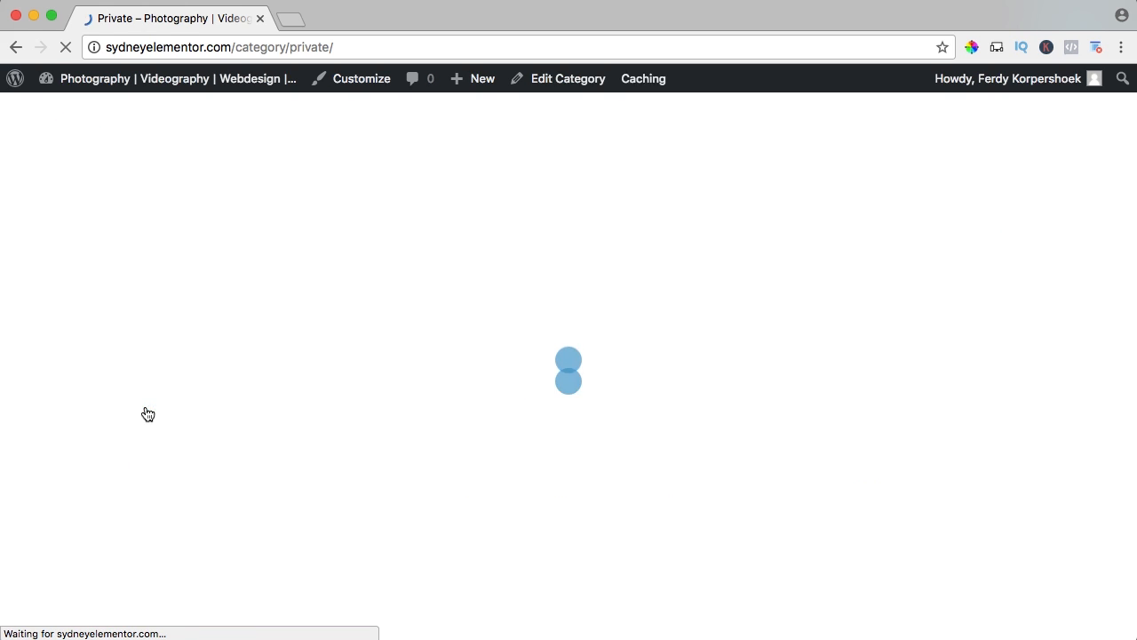
pyautogui.scroll(-3, 439, 367)
pyautogui.scroll(3, 399, 363)
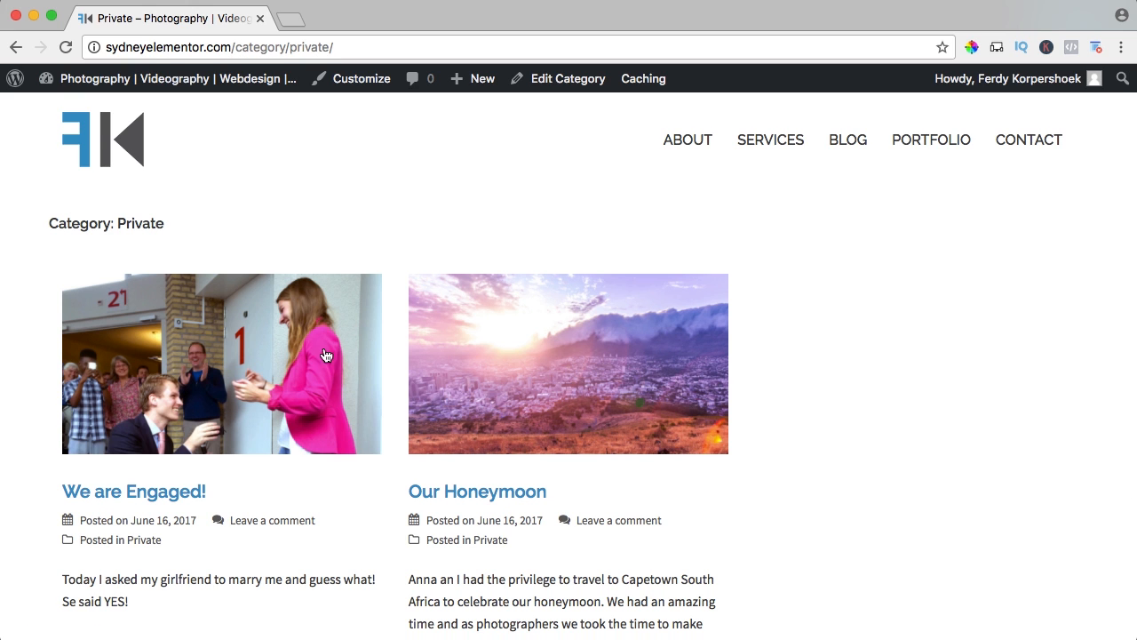
pyautogui.scroll(-3, 558, 347)
pyautogui.scroll(3, 548, 348)
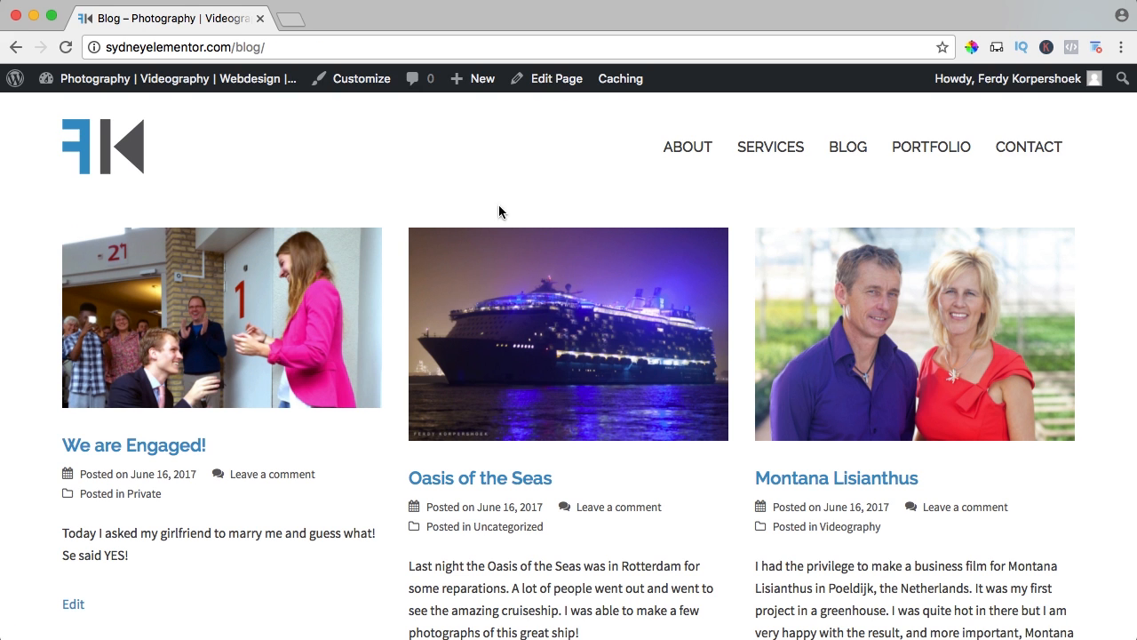
# Open the Oasis of the Seas post for editing and remove it from the Uncategorized category.
pyautogui.click(494, 484)
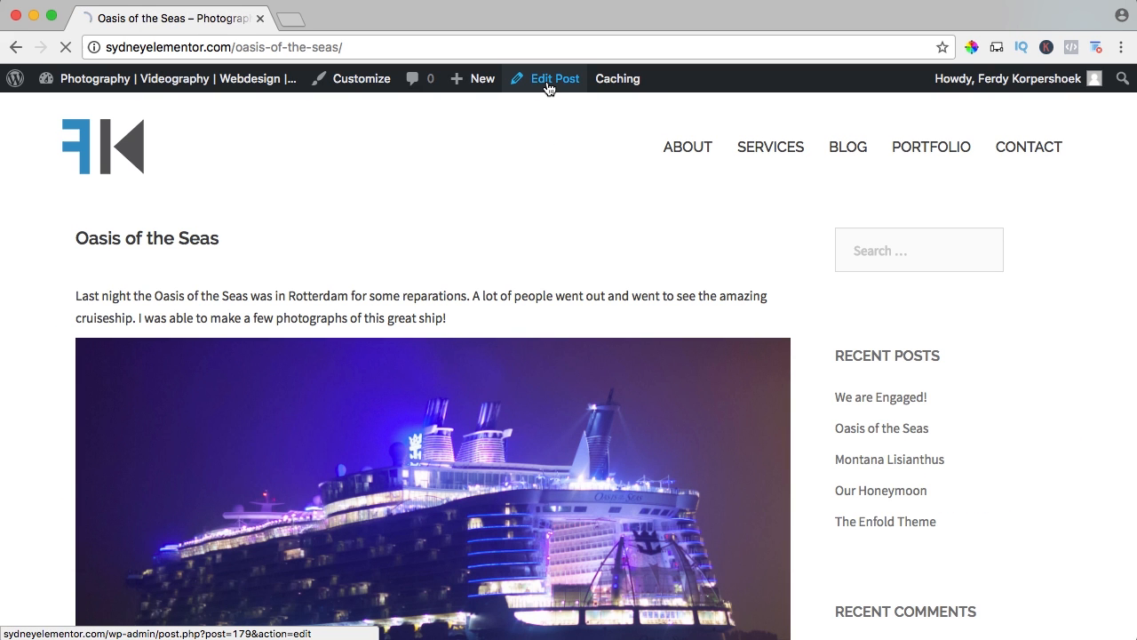
pyautogui.click(548, 82)
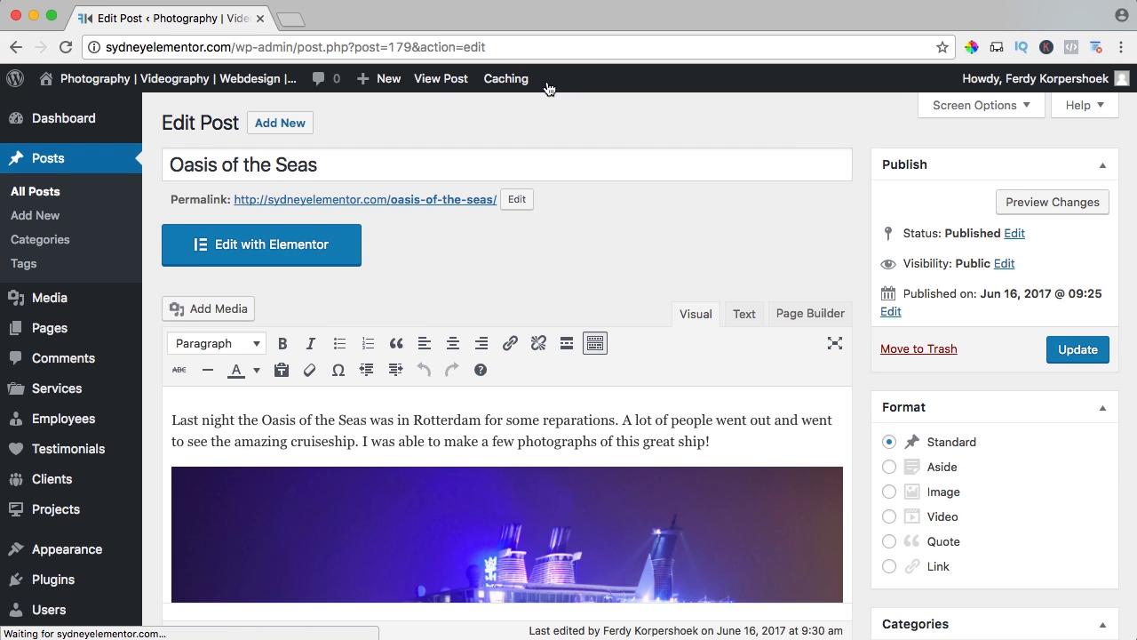
pyautogui.scroll(-5, 867, 400)
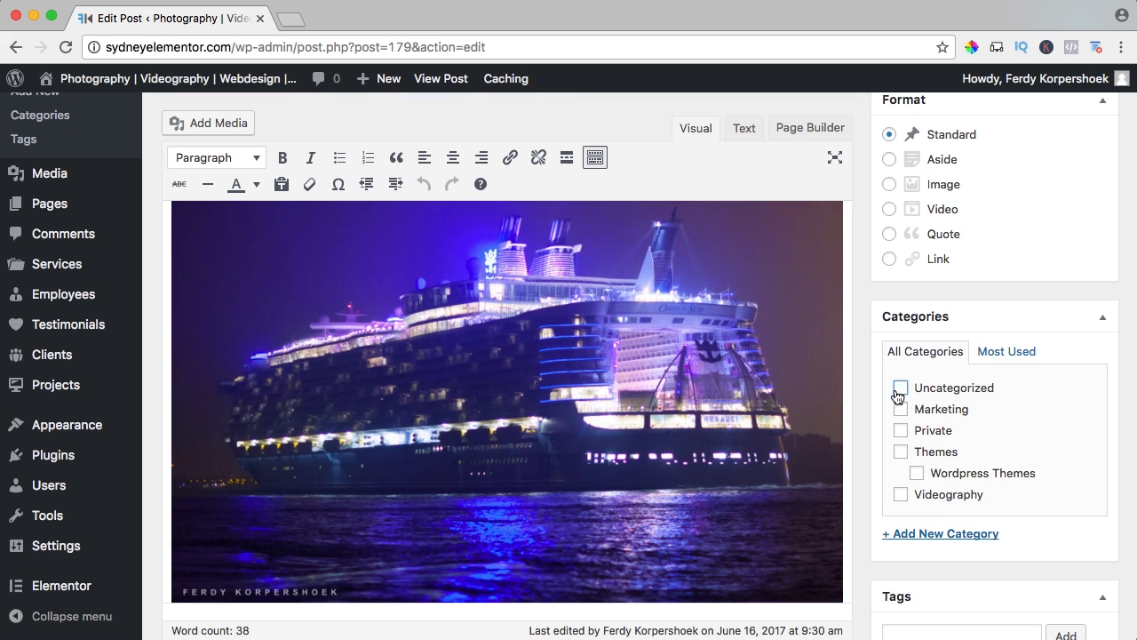
pyautogui.scroll(-1, 909, 418)
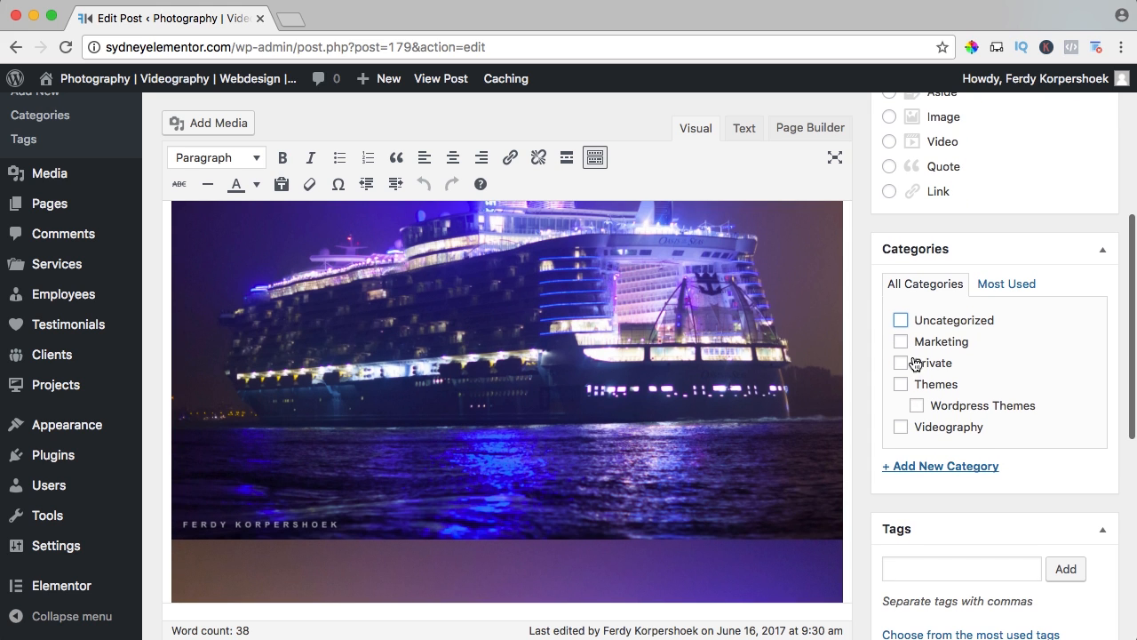
# Add a new Photography category to the Oasis of the Seas post and update the post.
pyautogui.click(926, 465)
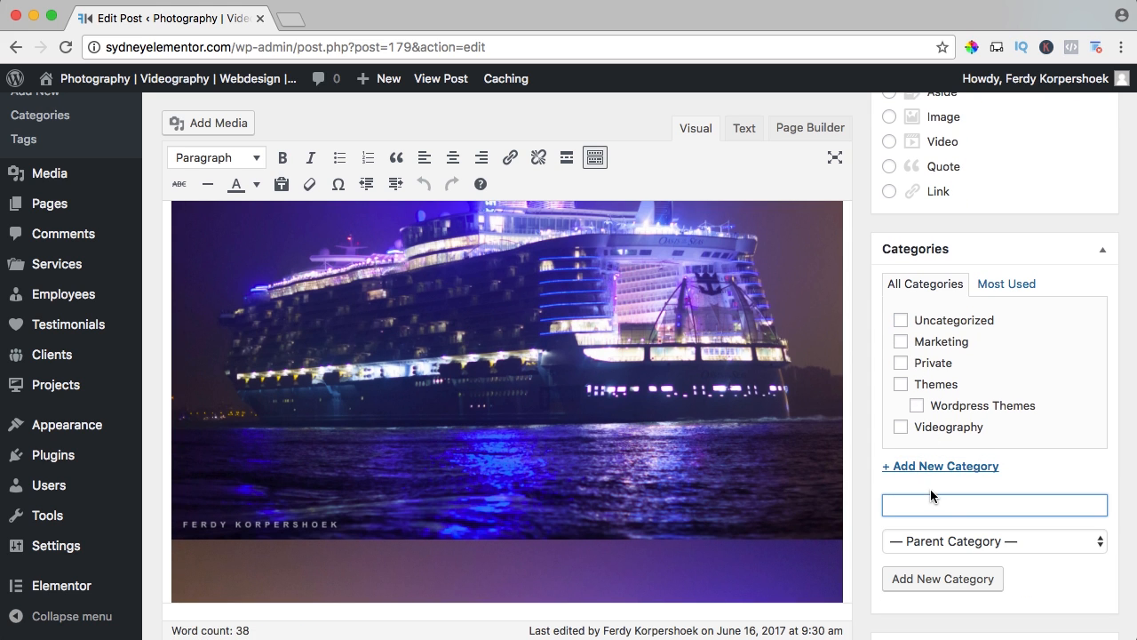
pyautogui.write('P')
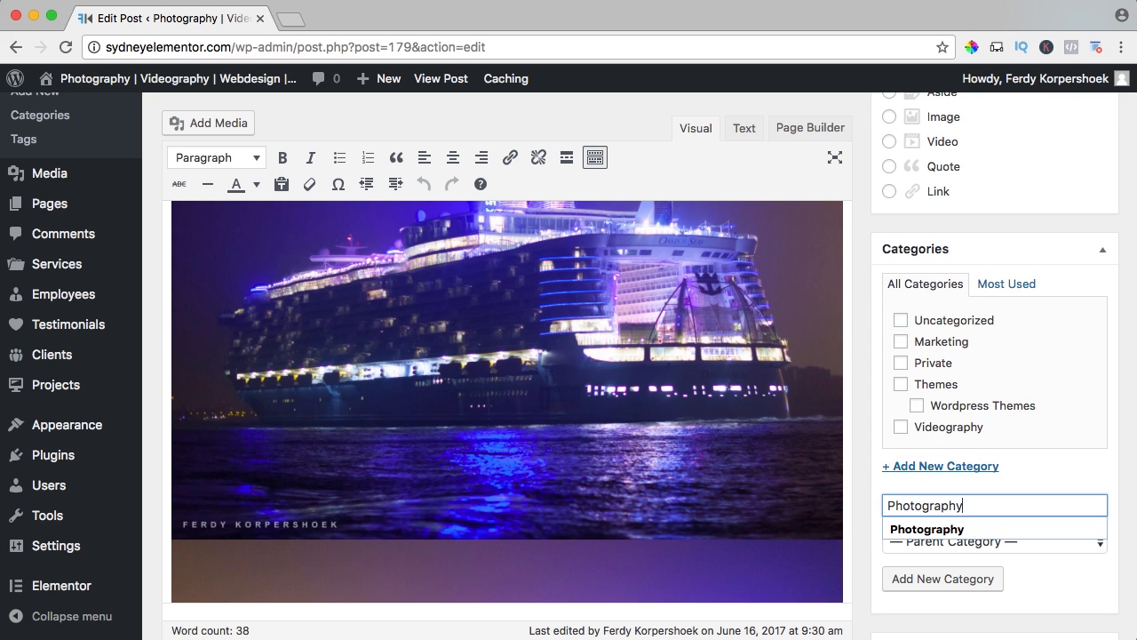
pyautogui.write('hotography')
pyautogui.press('Tab')
pyautogui.click(933, 579)
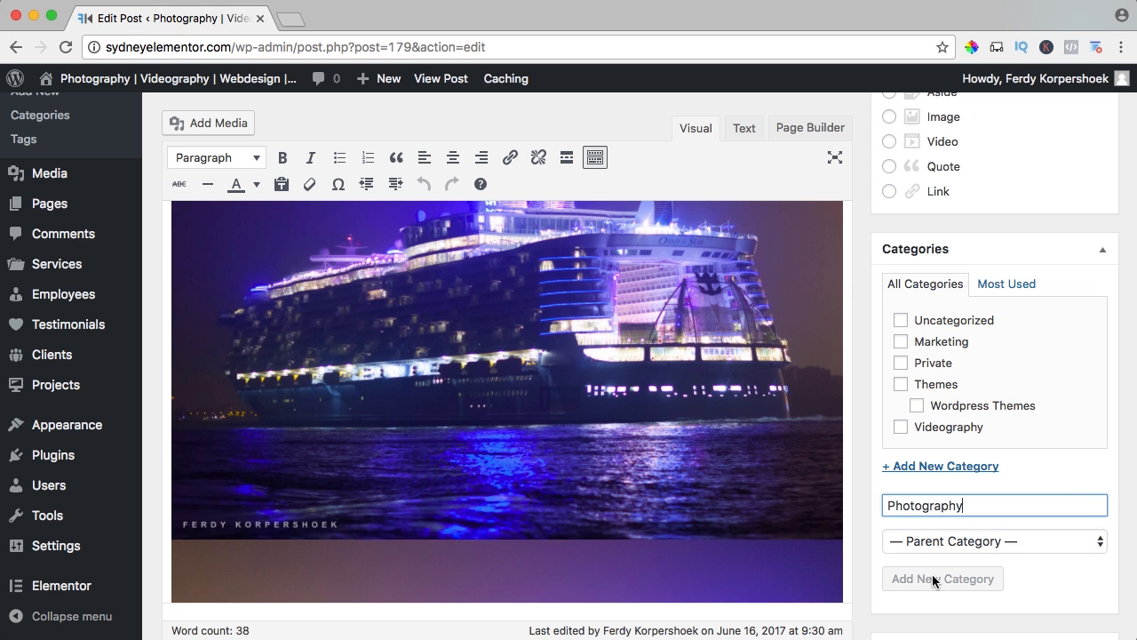
pyautogui.scroll(5, 939, 360)
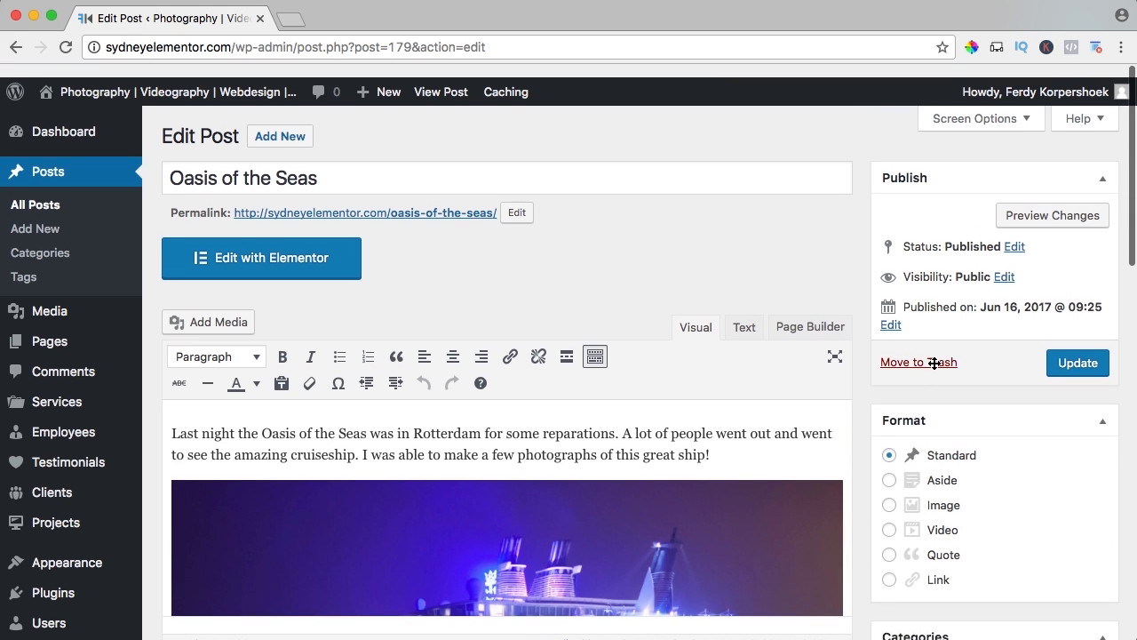
pyautogui.click(1079, 350)
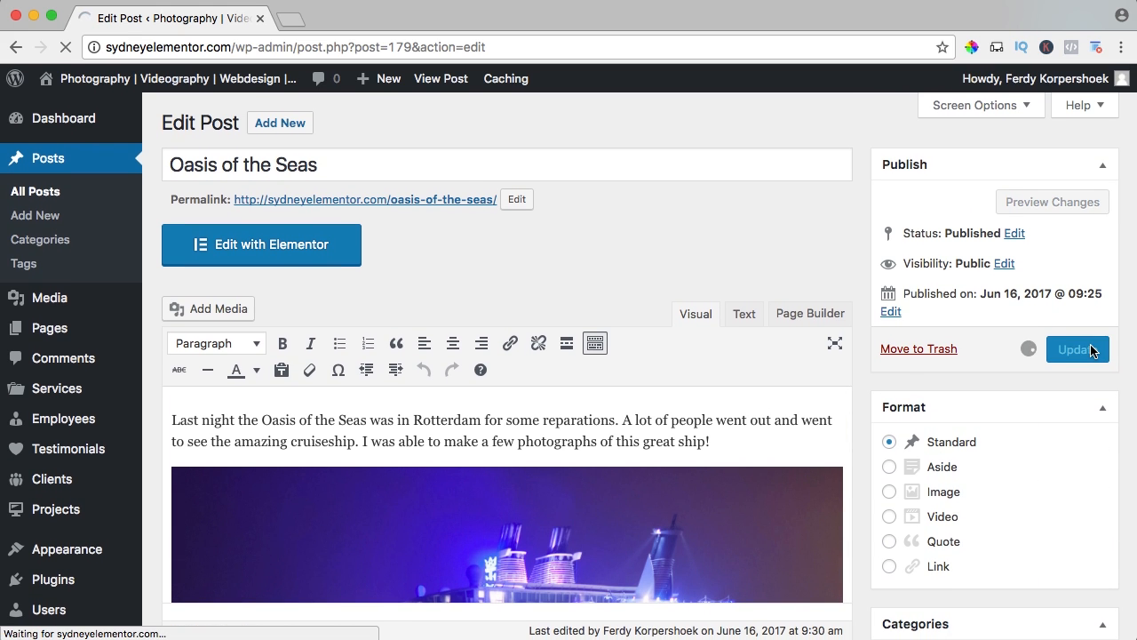
# Open the live site's blog page in a new tab and open the We are Engaged! post for editing.
pyautogui.keyDown('super'); pyautogui.click(234, 80); pyautogui.keyUp('super')
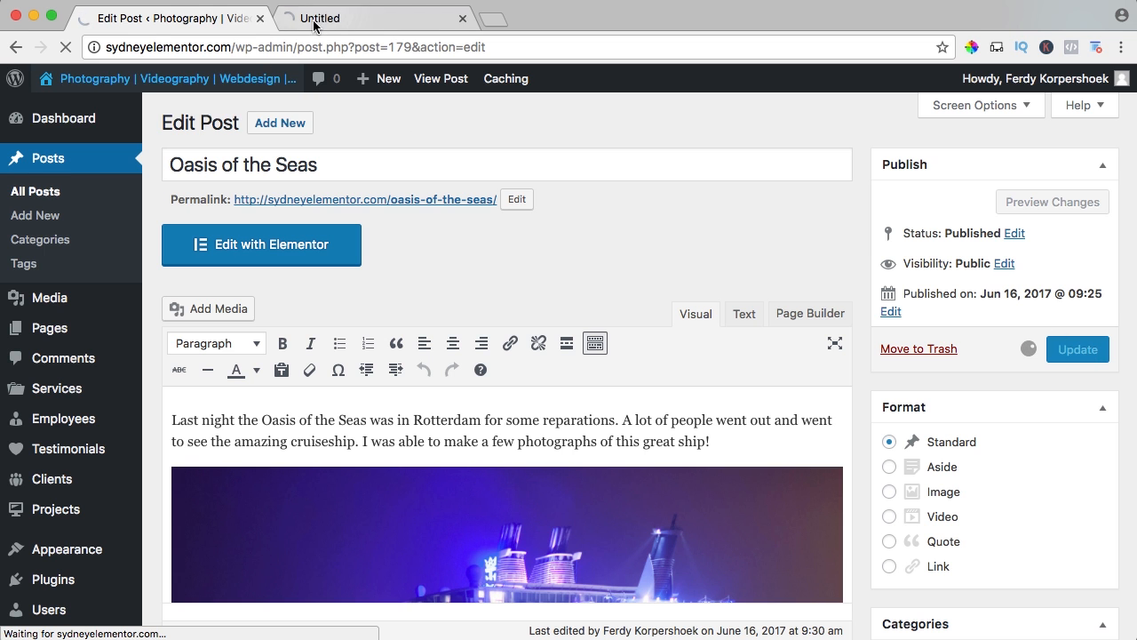
pyautogui.click(325, 21)
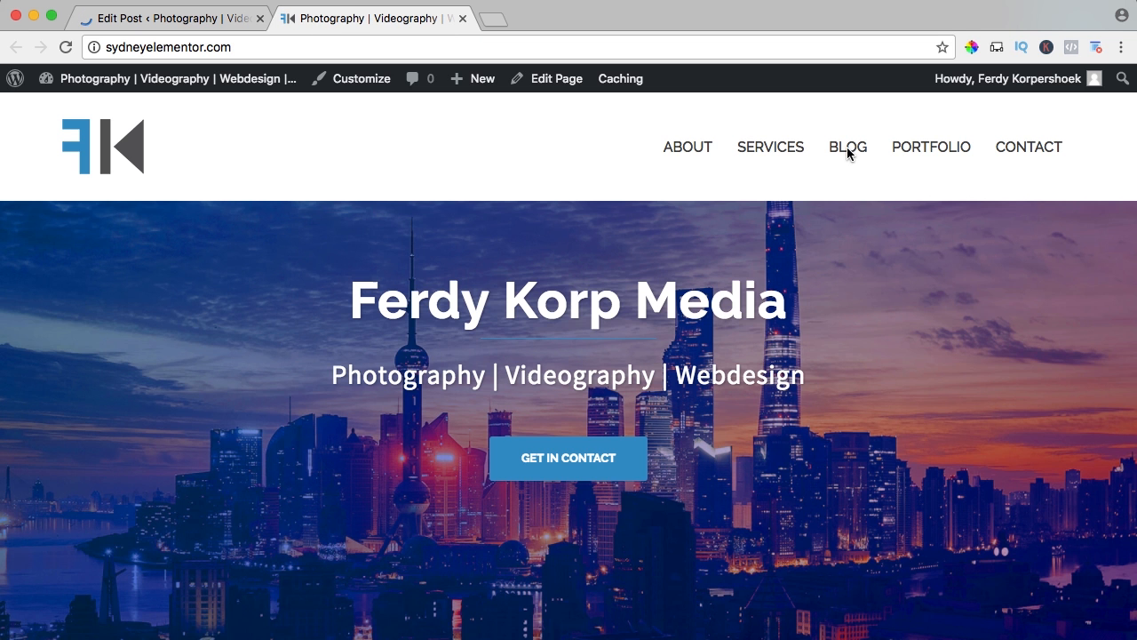
pyautogui.click(847, 149)
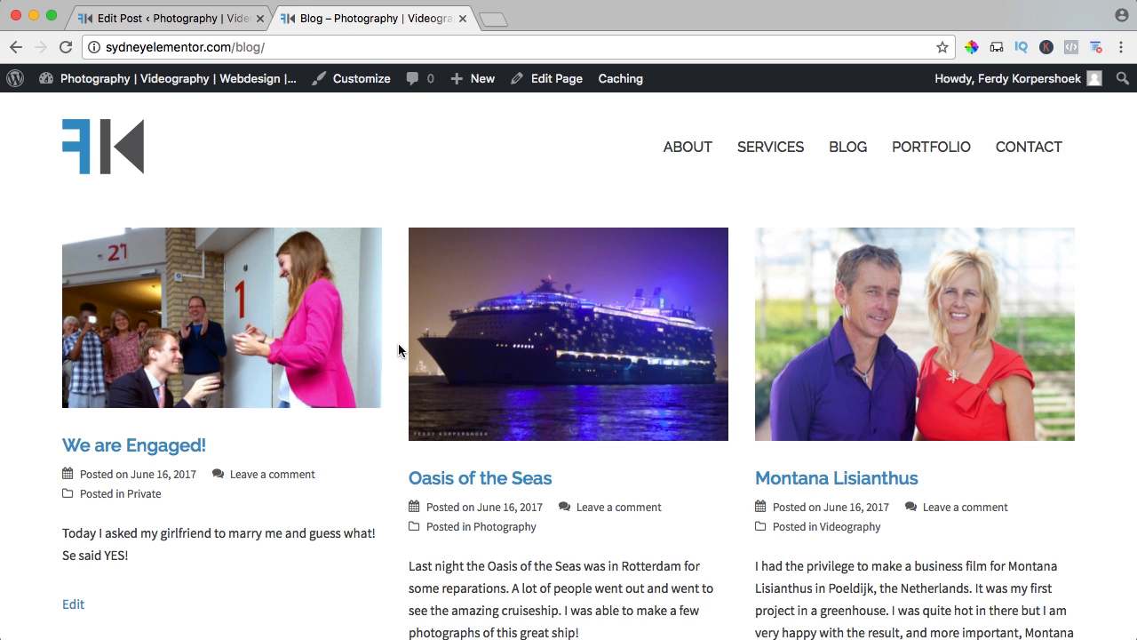
pyautogui.click(134, 454)
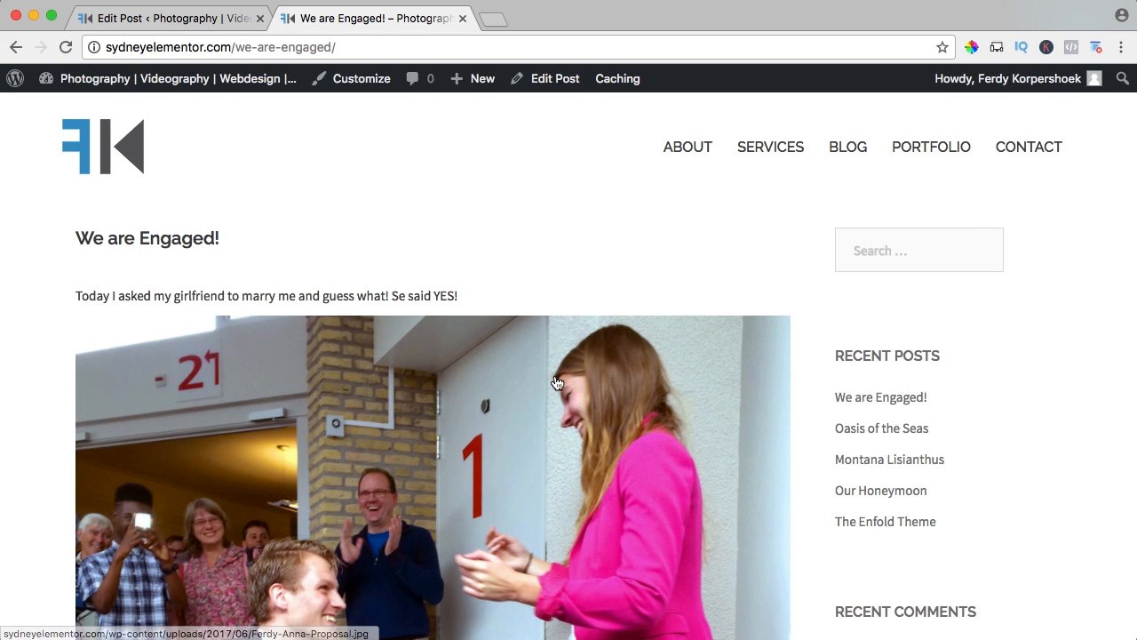
pyautogui.click(549, 80)
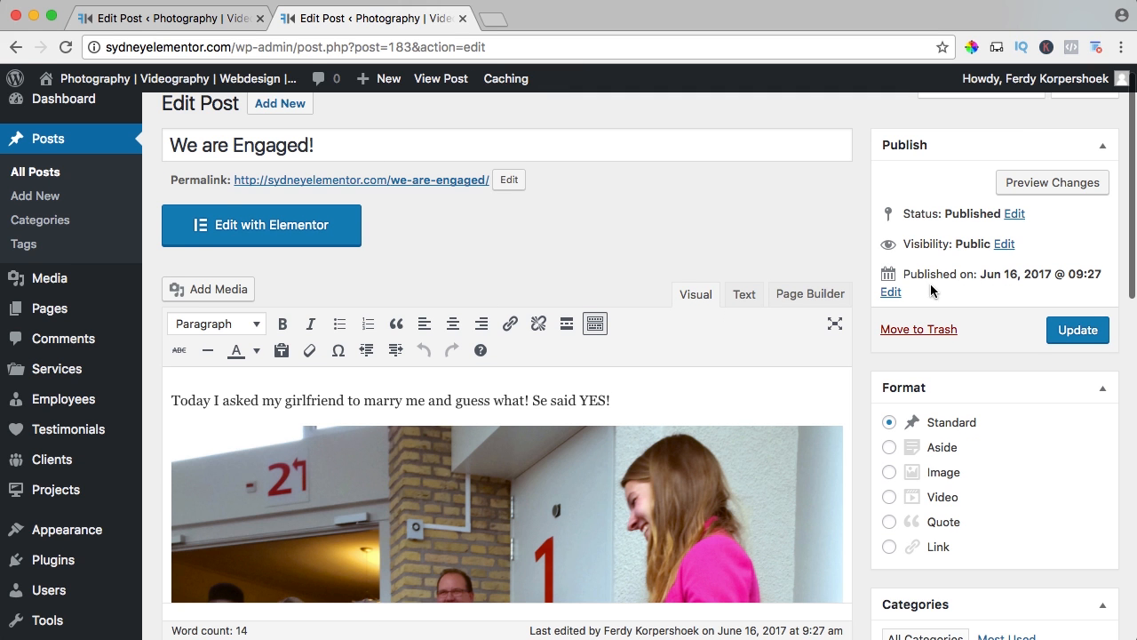
# Set the We are Engaged! post's publish date to October 26, 2014 at 12:12 and update the post.
pyautogui.click(890, 291)
pyautogui.click(911, 298)
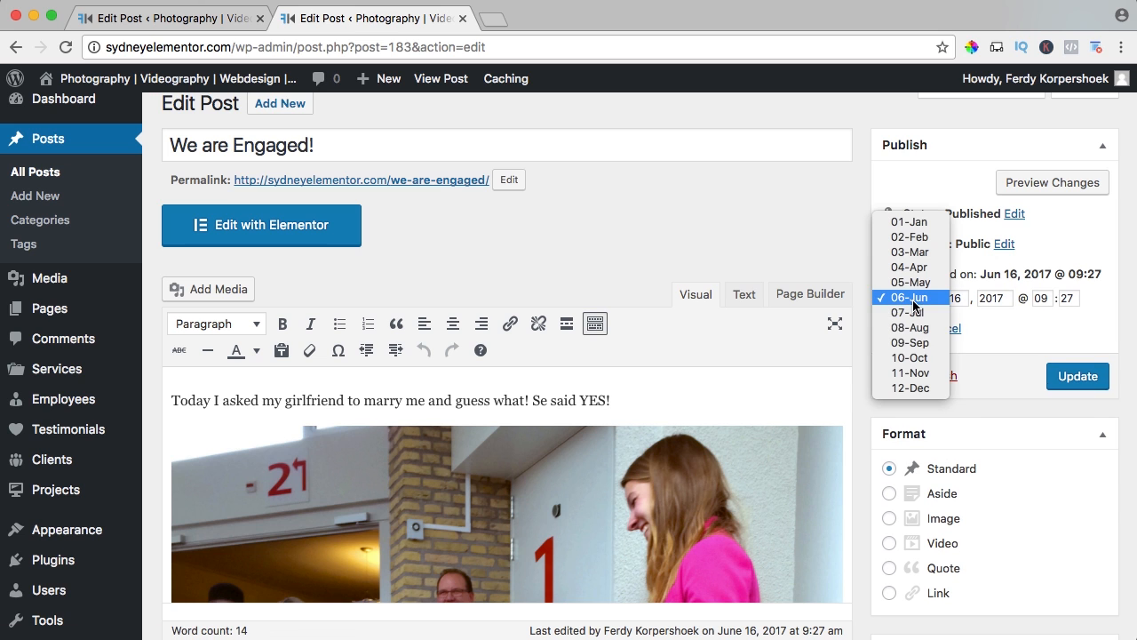
pyautogui.click(913, 357)
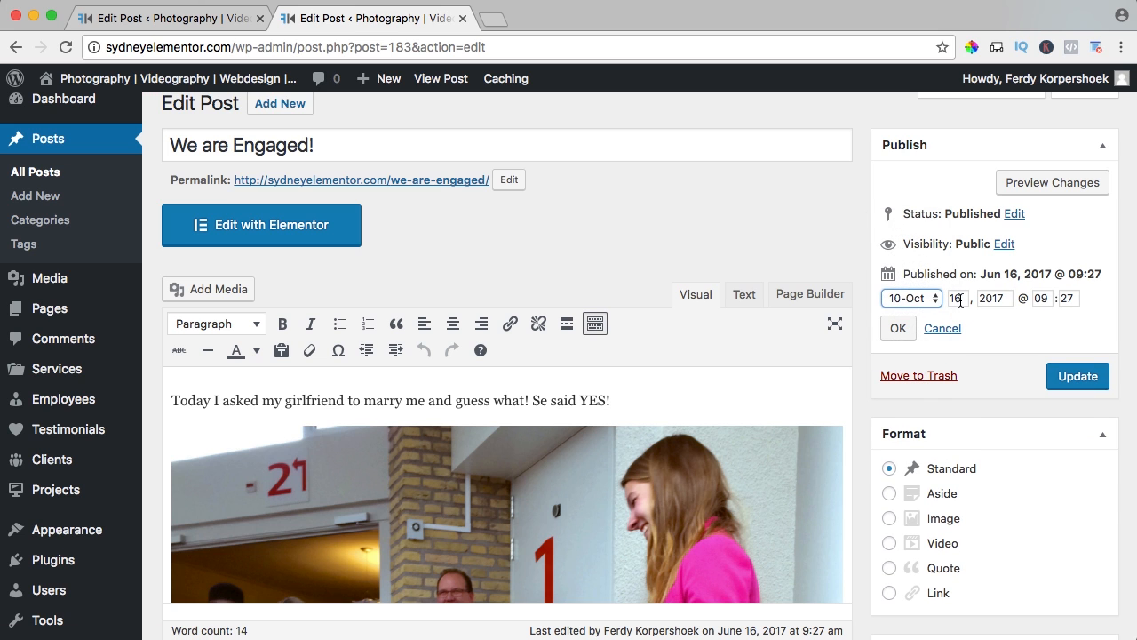
pyautogui.moveTo(959, 300); pyautogui.dragTo(925, 302)
pyautogui.write('26')
pyautogui.press('Tab')
pyautogui.write('201')
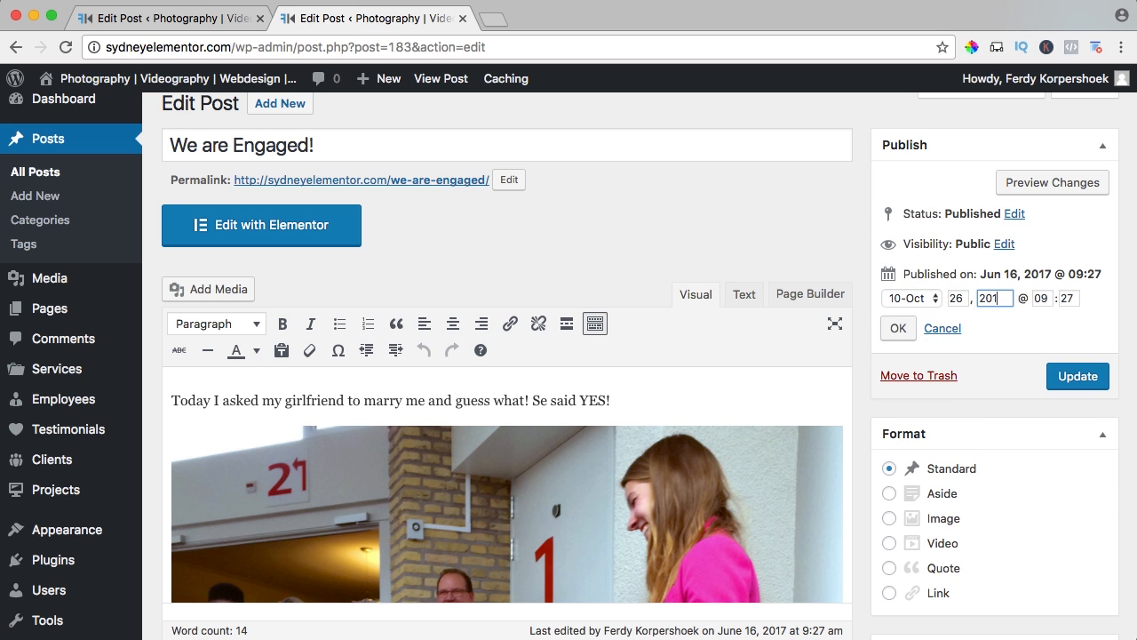
pyautogui.press('Tab')
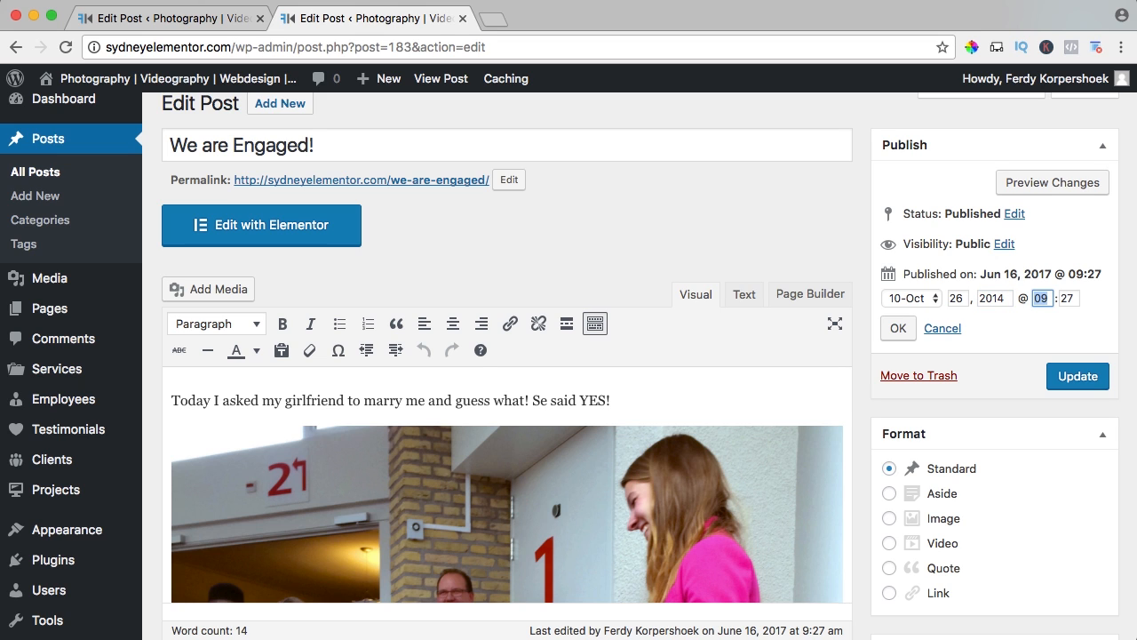
pyautogui.write('12')
pyautogui.press('Tab')
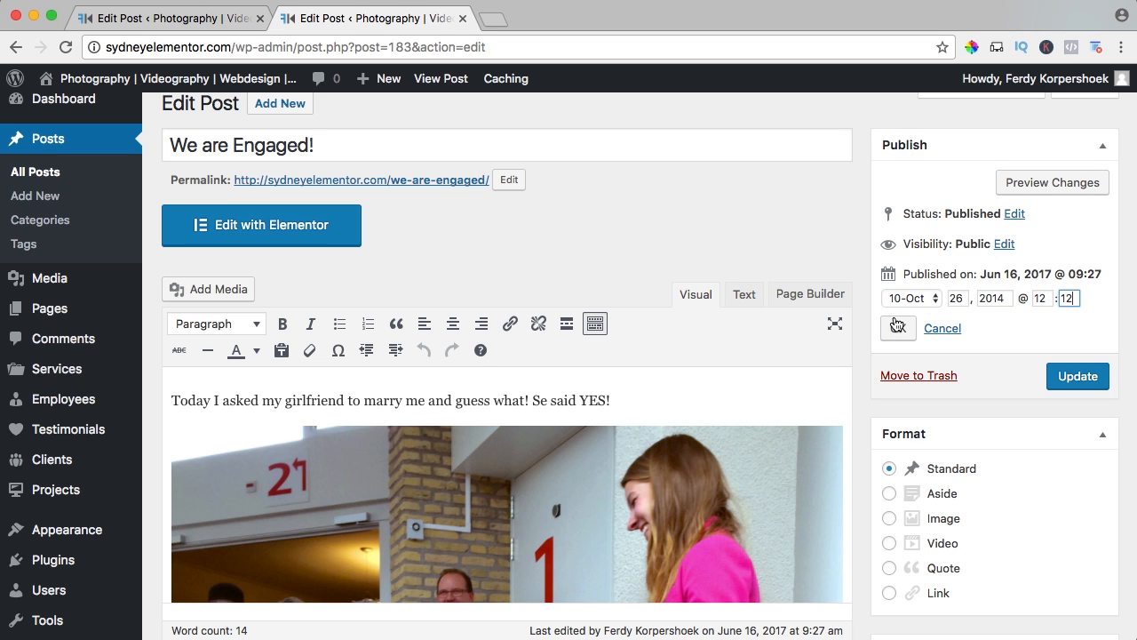
pyautogui.click(897, 324)
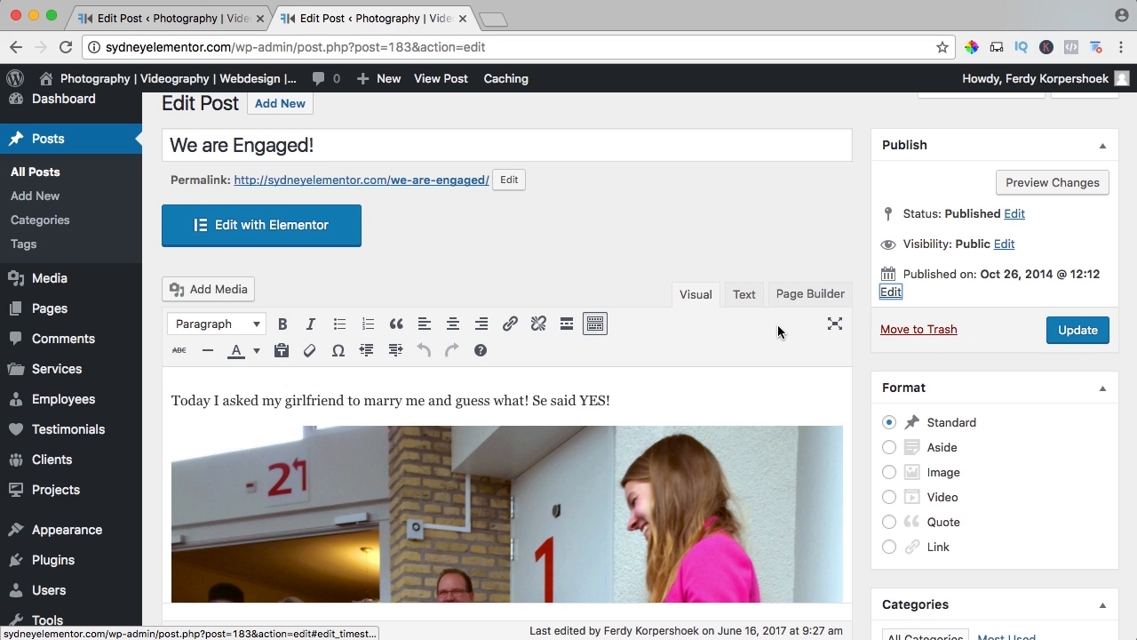
pyautogui.scroll(-4, 779, 330)
pyautogui.scroll(1, 527, 380)
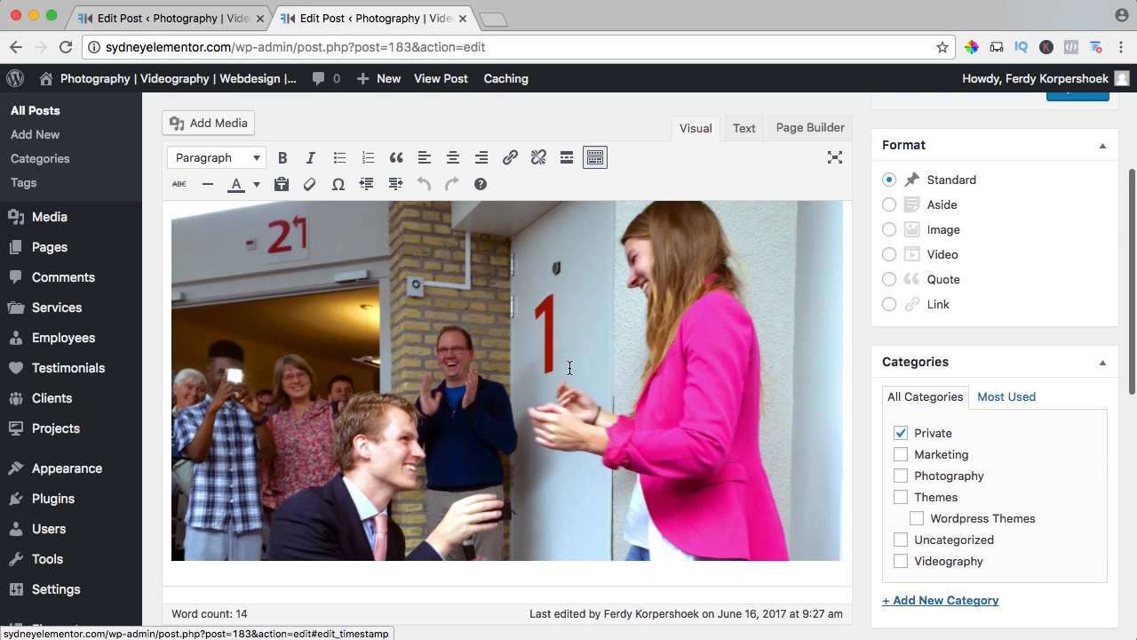
pyautogui.scroll(4, 604, 394)
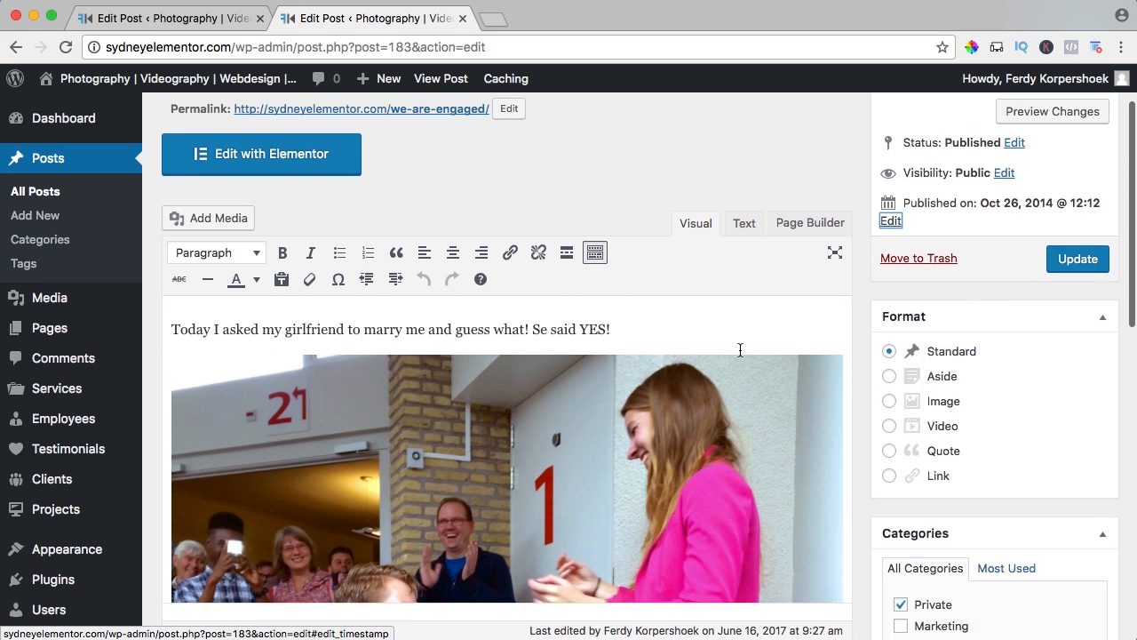
pyautogui.click(1080, 348)
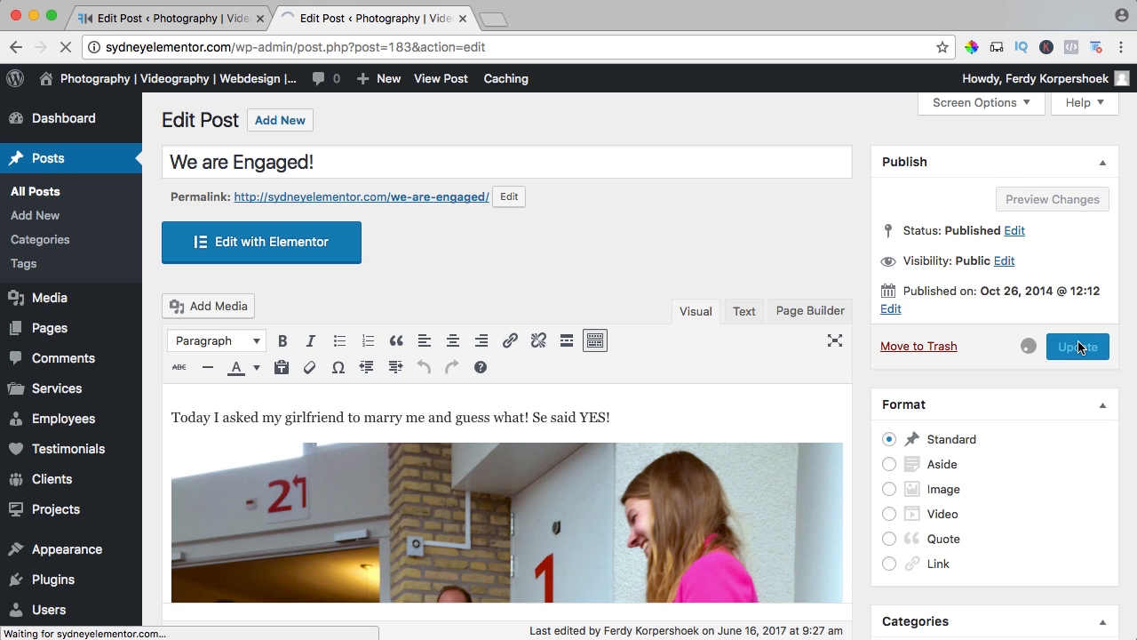
# Open the blog page in the other tab and examine the order, dates and categories of the posts.
pyautogui.click(165, 18)
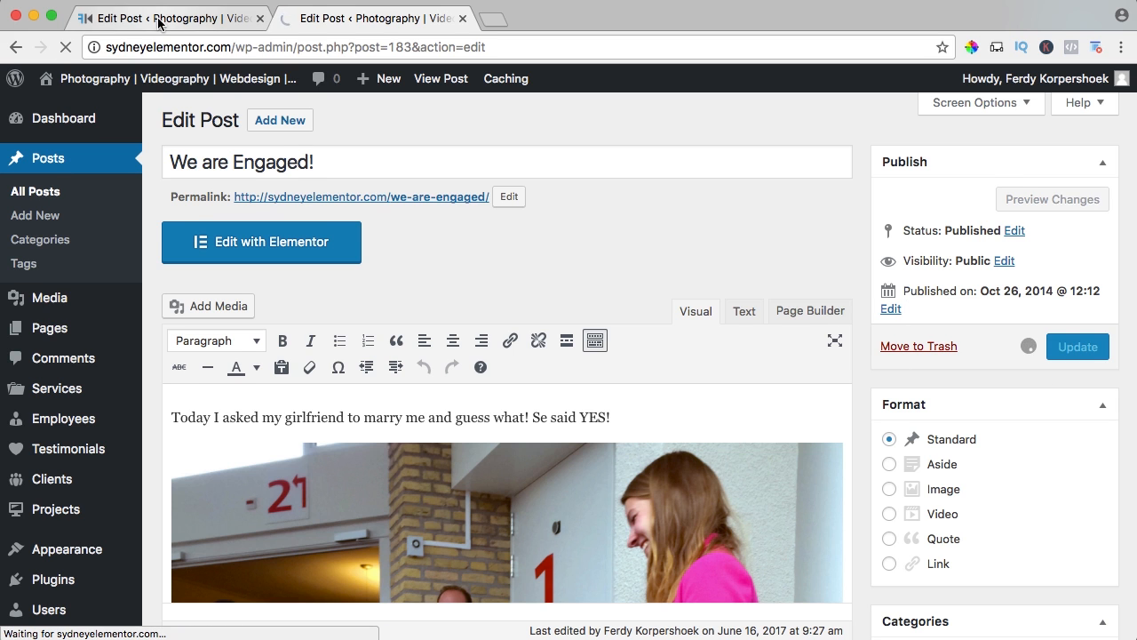
pyautogui.moveTo(138, 81)
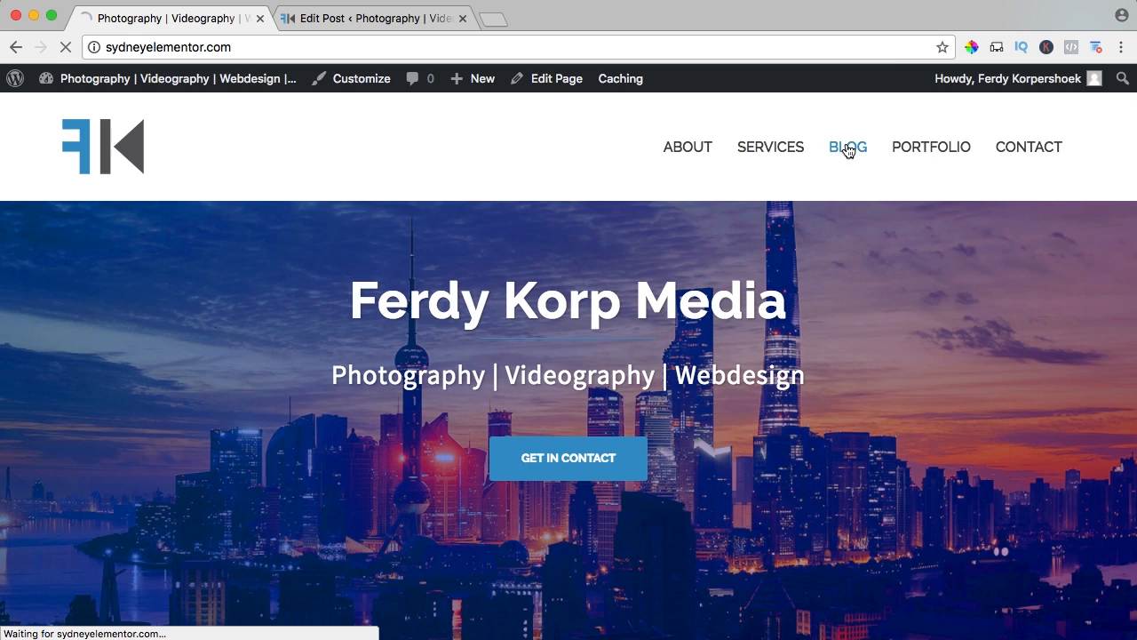
pyautogui.click(849, 149)
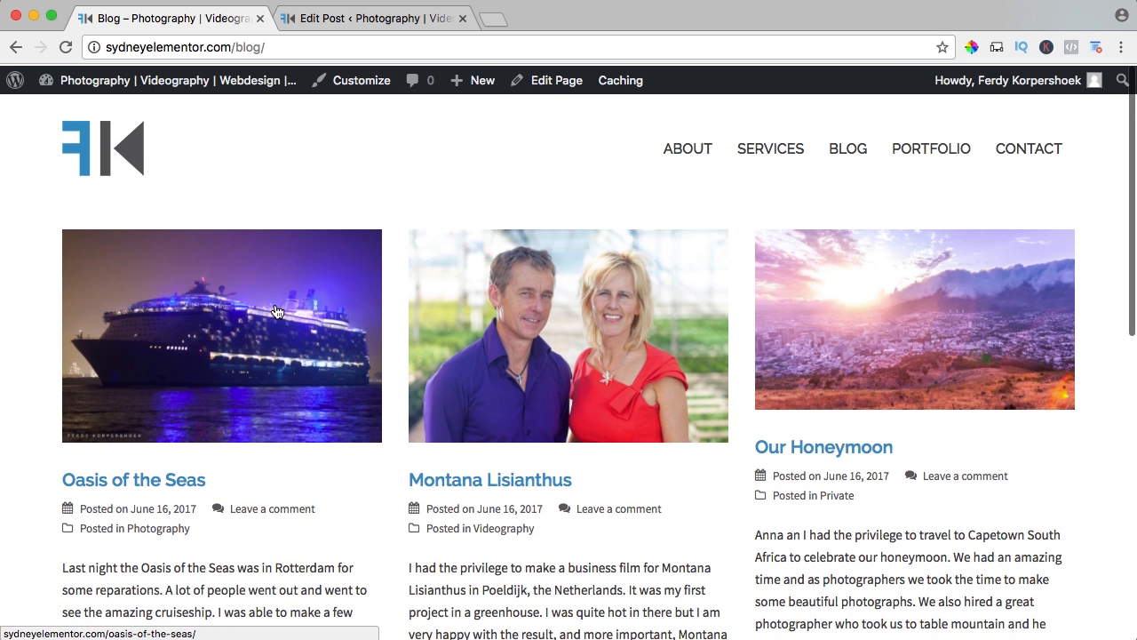
pyautogui.scroll(-5, 235, 253)
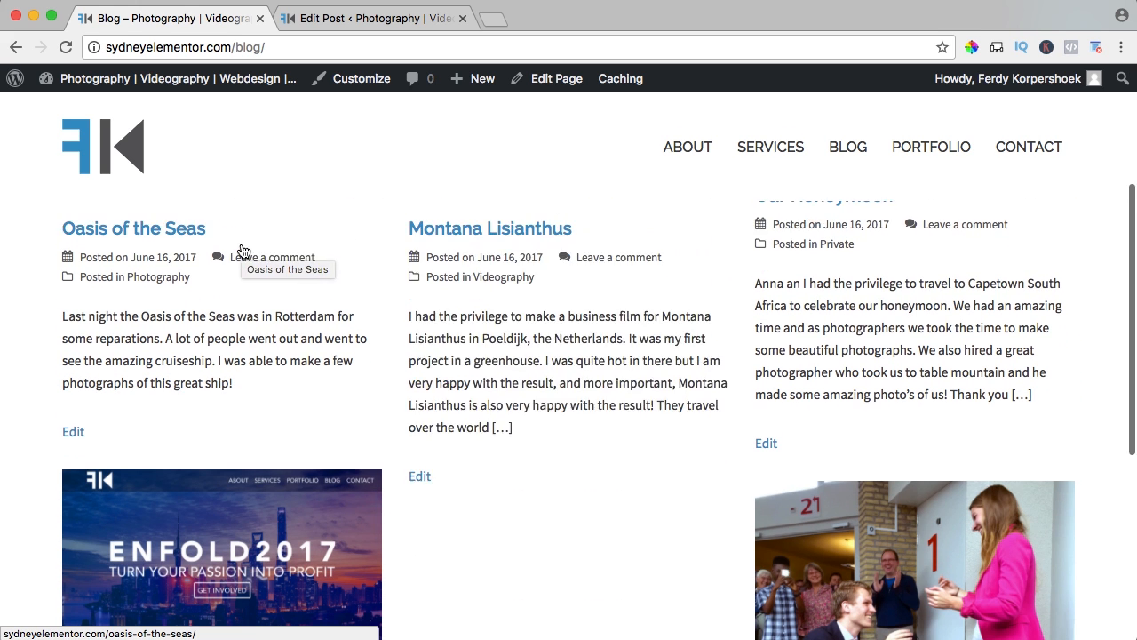
pyautogui.scroll(-2, 807, 448)
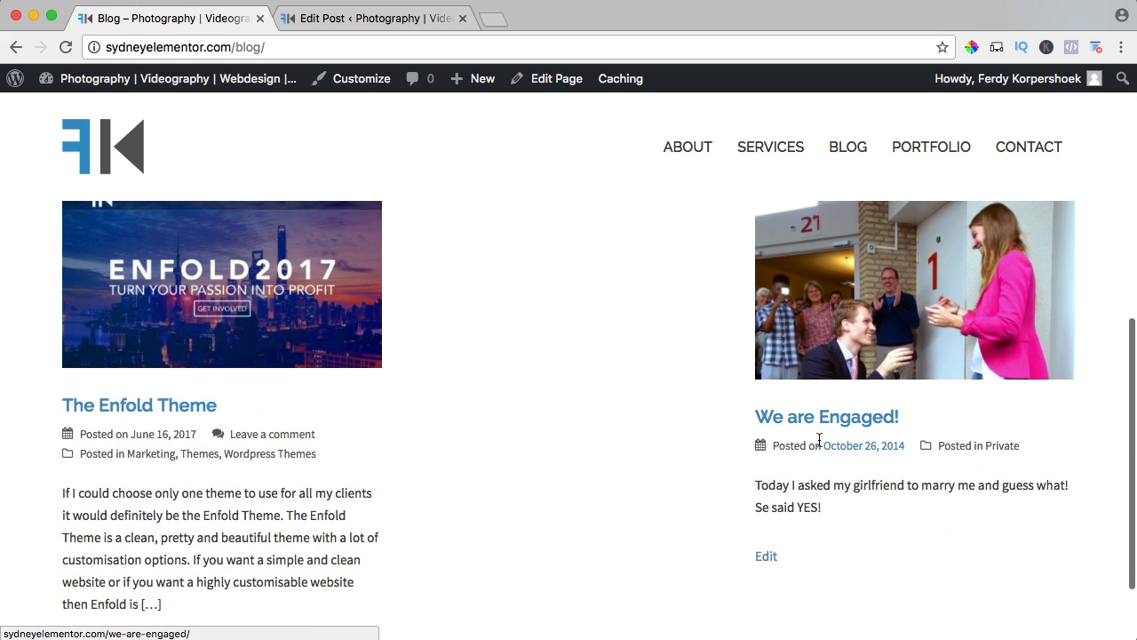
pyautogui.scroll(5, 680, 404)
pyautogui.scroll(-3, 680, 405)
pyautogui.scroll(5, 682, 405)
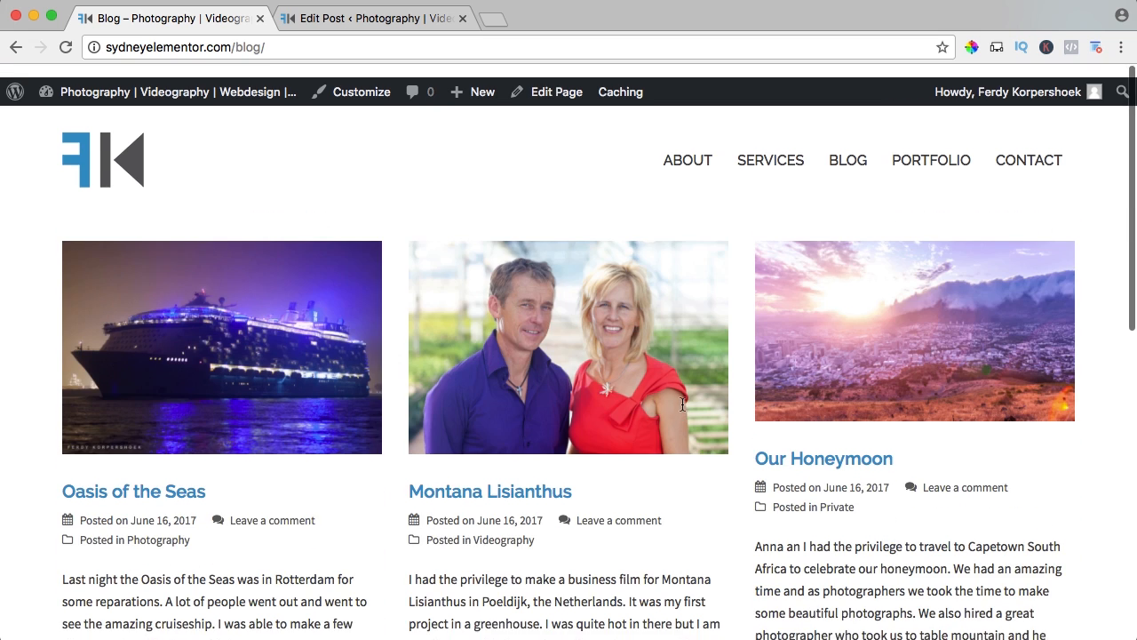
pyautogui.scroll(-4, 682, 404)
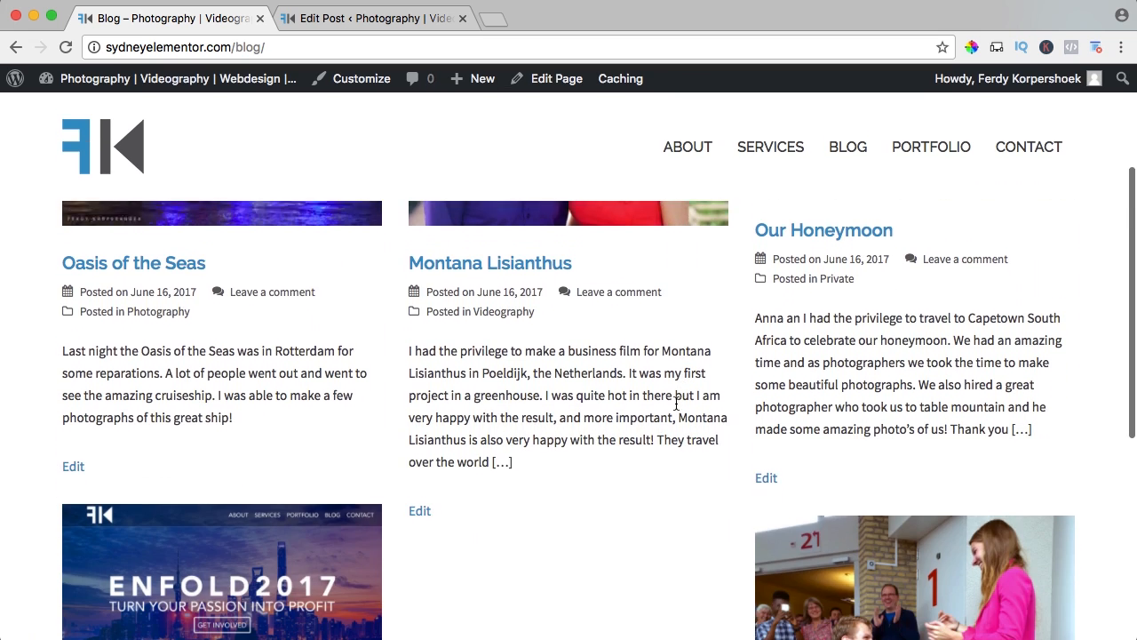
pyautogui.scroll(3, 462, 352)
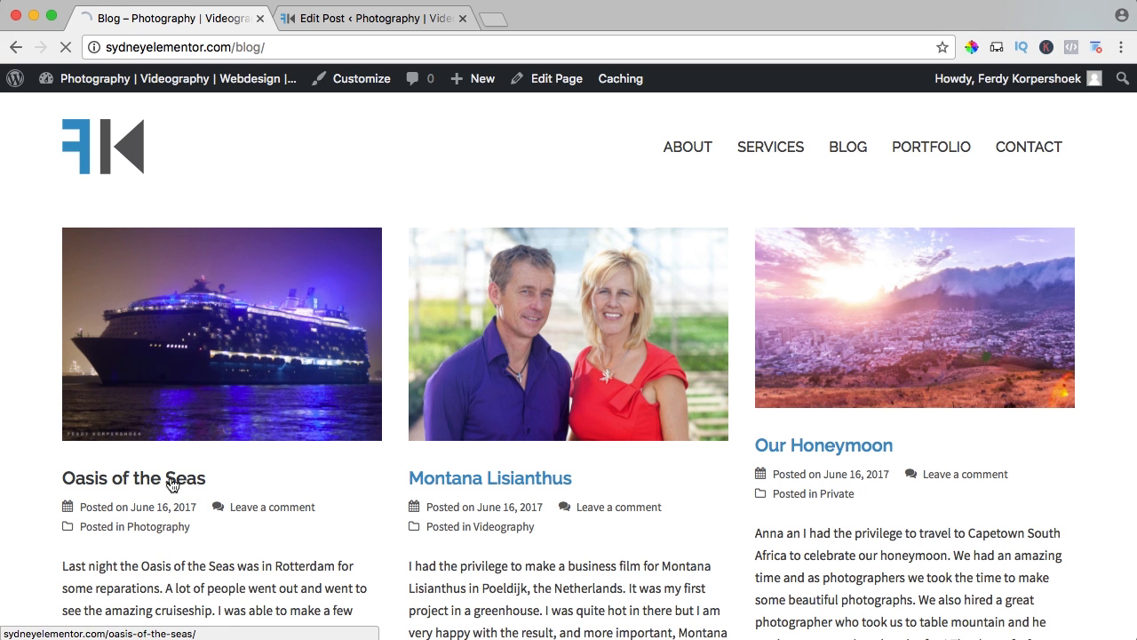
# Open the Oasis of the Seas post for editing and schedule it for June 18, 2017 at 09:25.
pyautogui.click(461, 19)
pyautogui.click(553, 84)
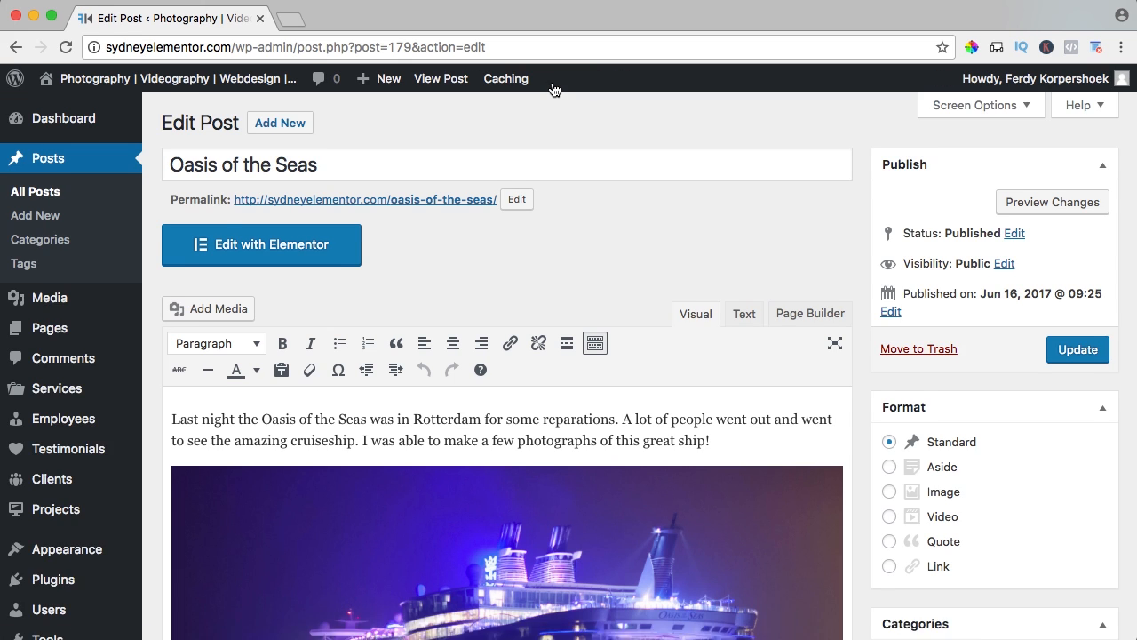
pyautogui.scroll(-1, 569, 107)
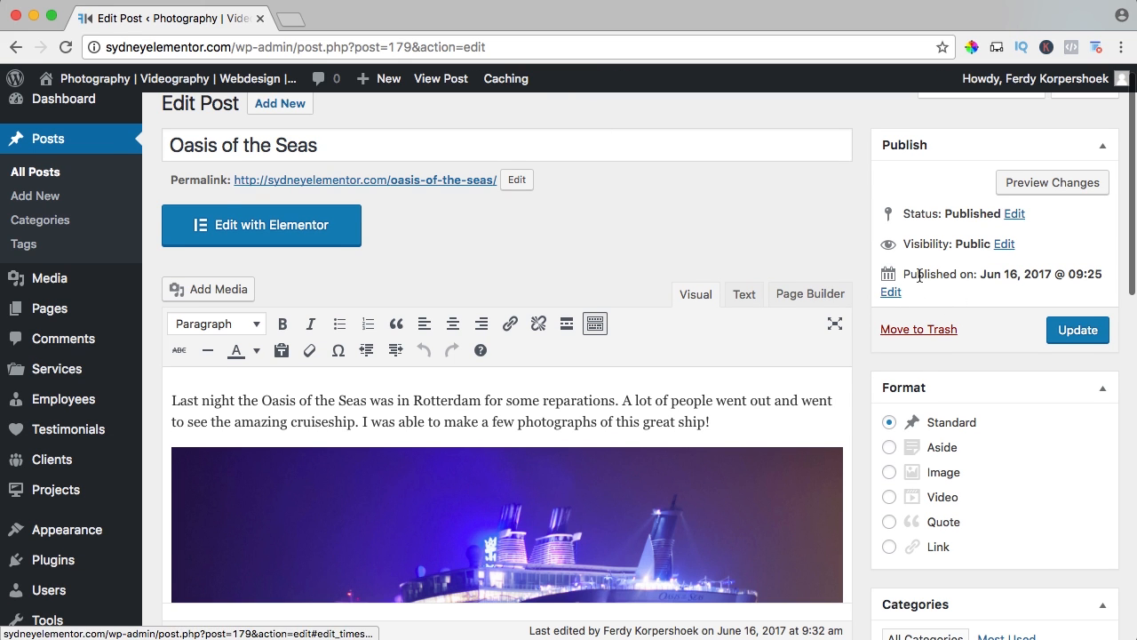
pyautogui.click(891, 293)
pyautogui.click(984, 329)
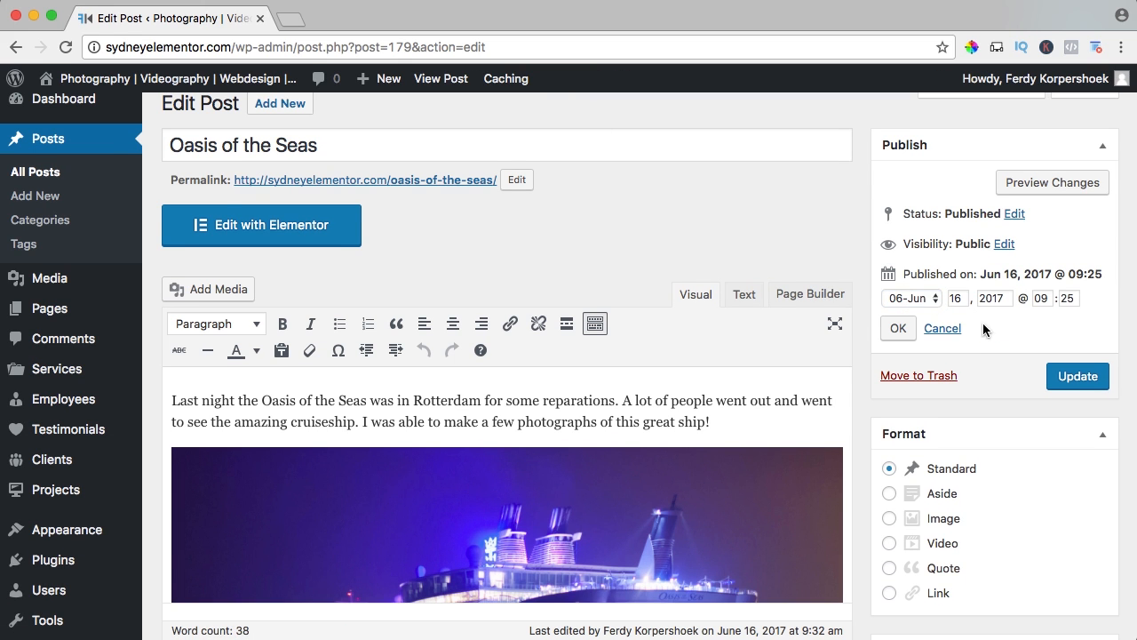
pyautogui.moveTo(968, 299); pyautogui.dragTo(945, 301)
pyautogui.write('18')
pyautogui.press('Tab')
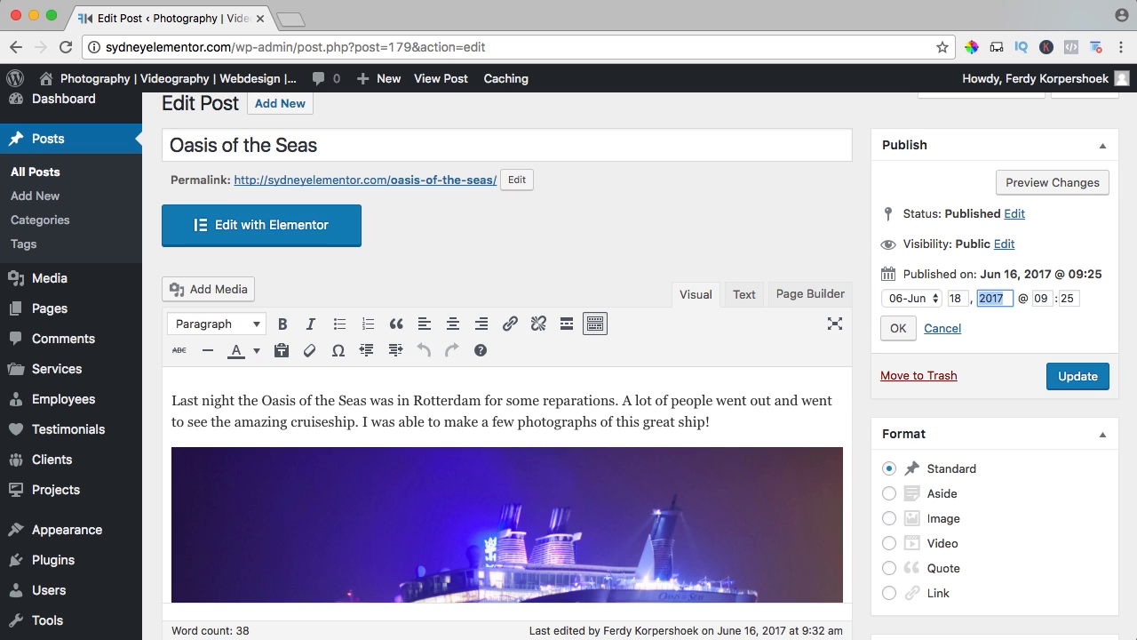
pyautogui.click(898, 328)
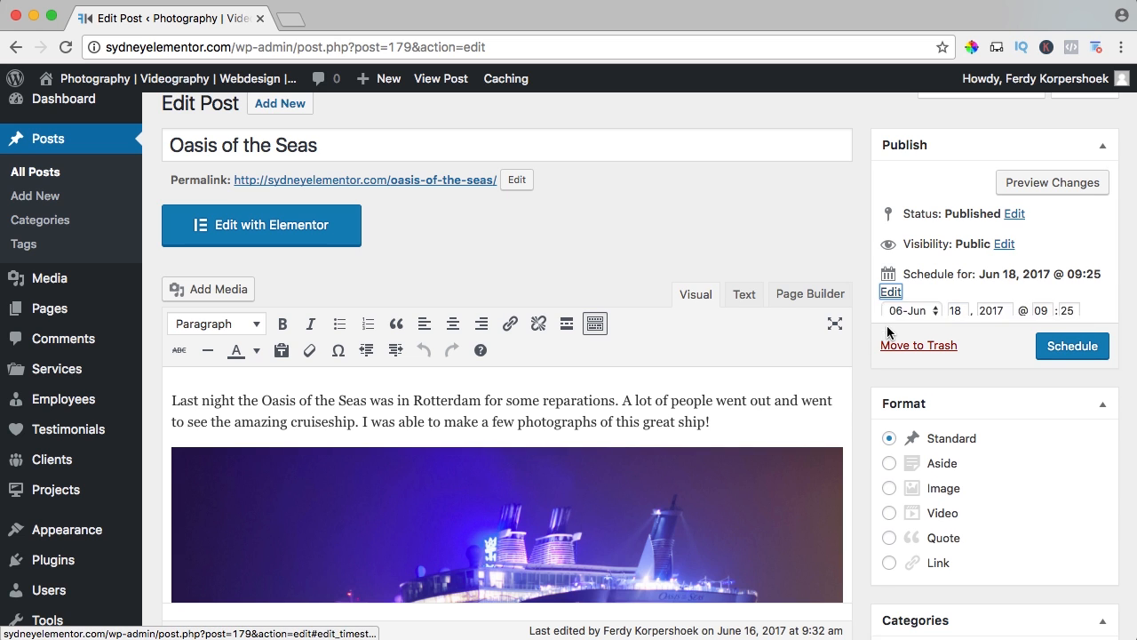
pyautogui.click(1056, 331)
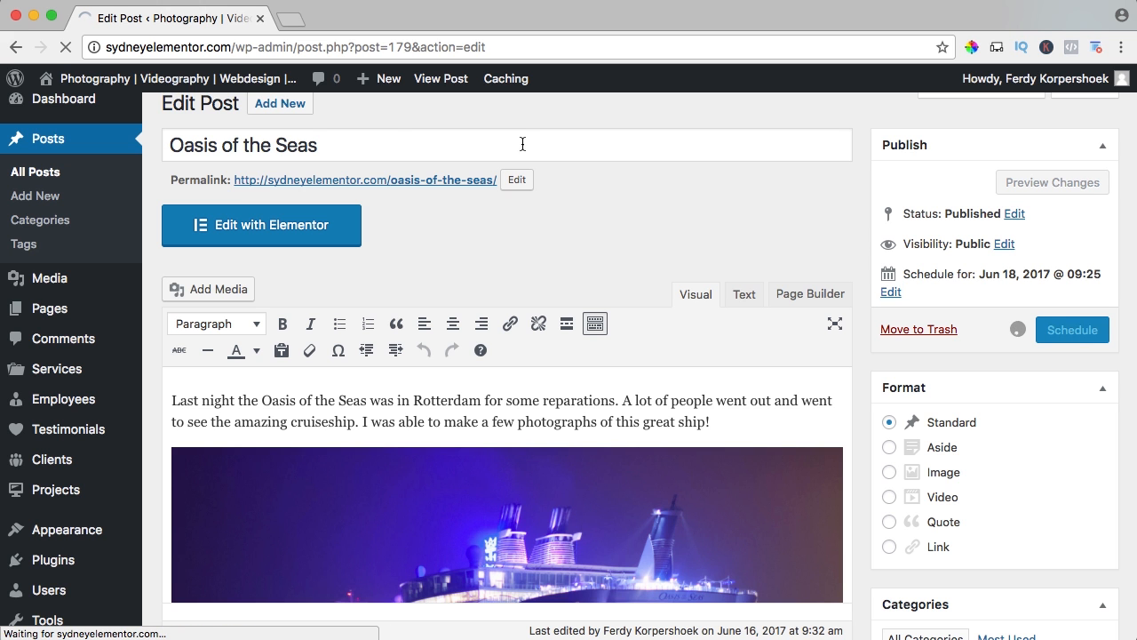
# Open the live blog page in a new tab to check which posts are listed after scheduling.
pyautogui.keyDown('super'); pyautogui.click(270, 80); pyautogui.keyUp('super')
pyautogui.click(321, 20)
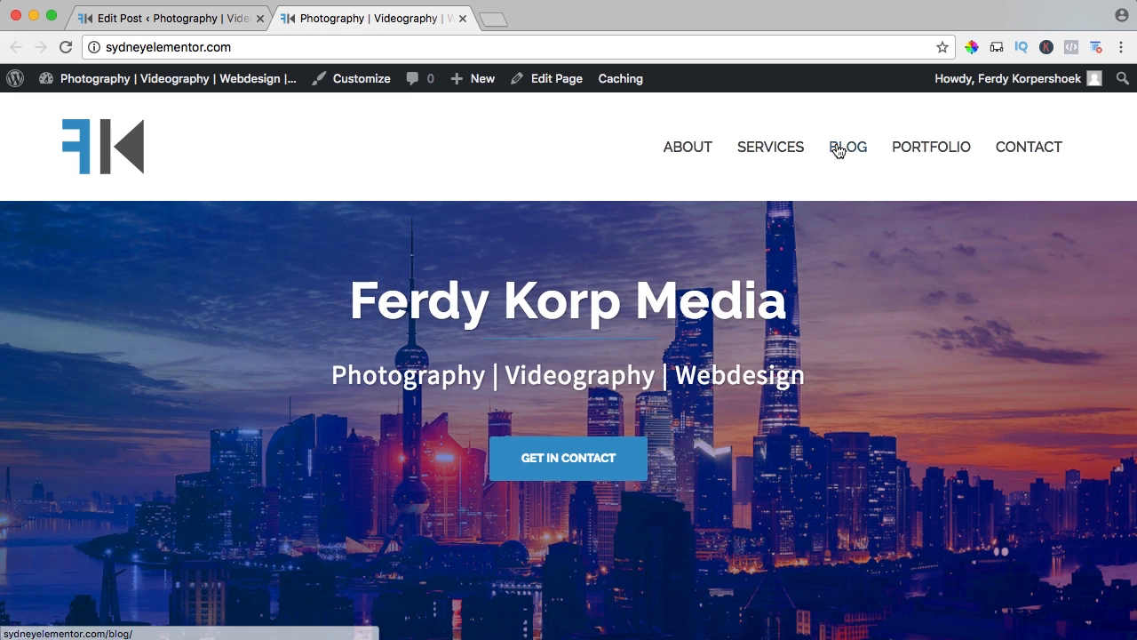
pyautogui.click(836, 149)
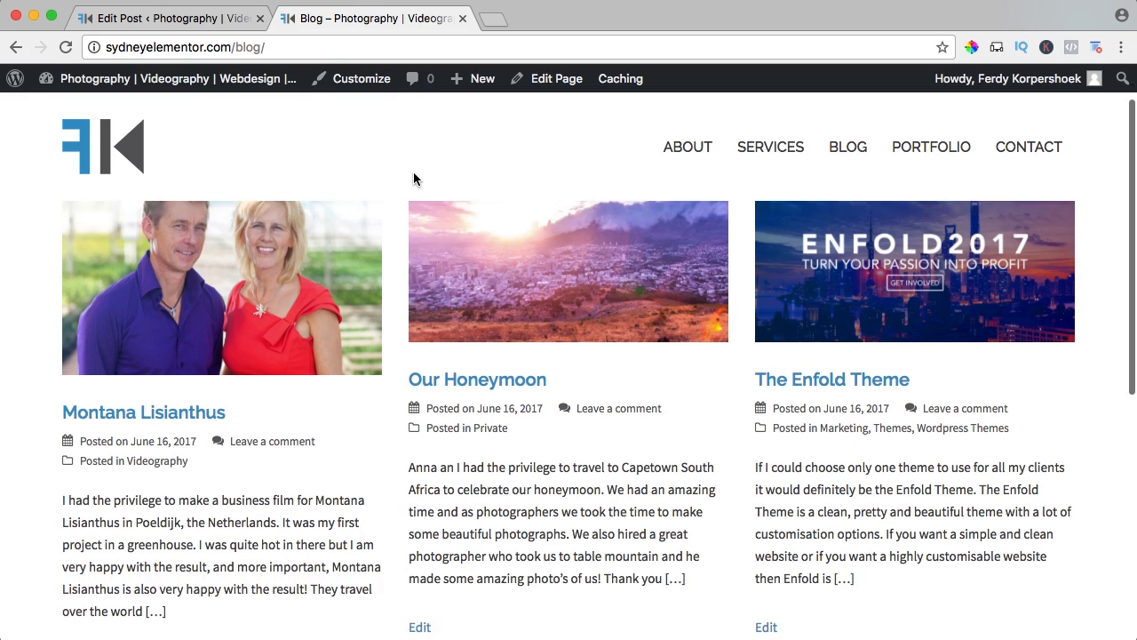
# Return to the Oasis of the Seas post editor, set its publish date to March 12, 2015 at 09:25 and publish it.
pyautogui.scroll(-3, 413, 178)
pyautogui.scroll(-2, 406, 184)
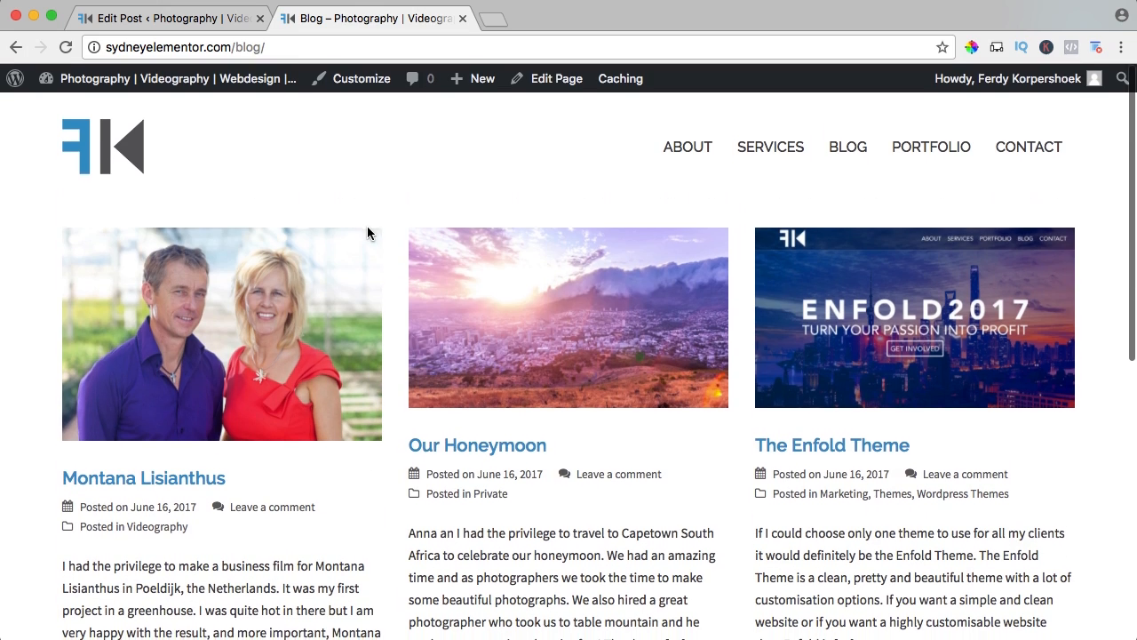
pyautogui.scroll(-1, 369, 227)
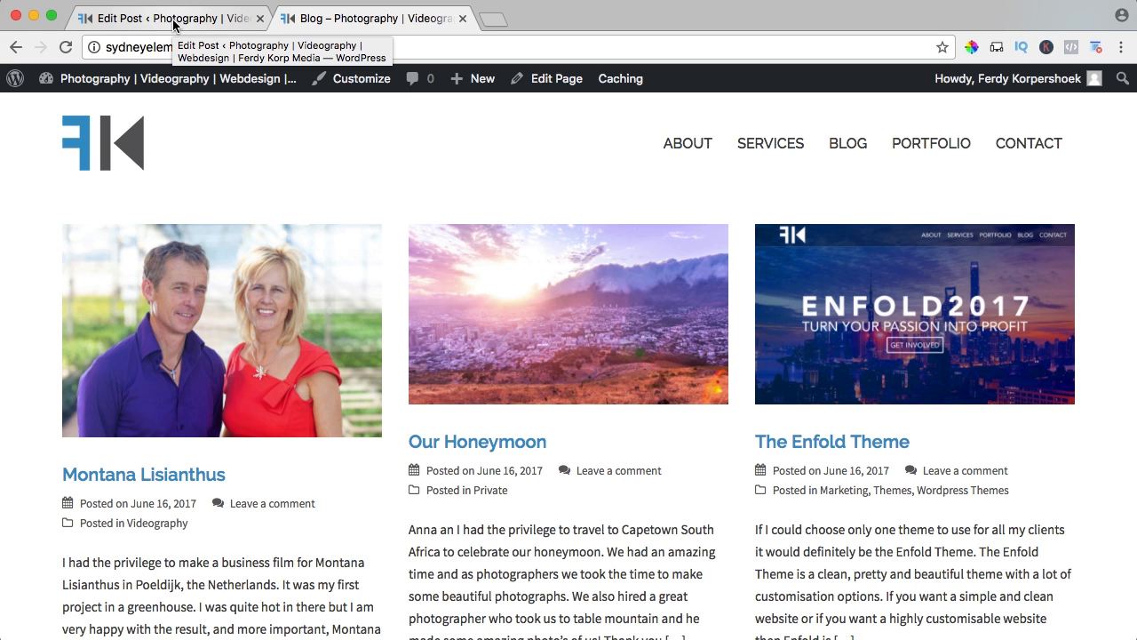
pyautogui.click(223, 18)
pyautogui.scroll(-3, 498, 203)
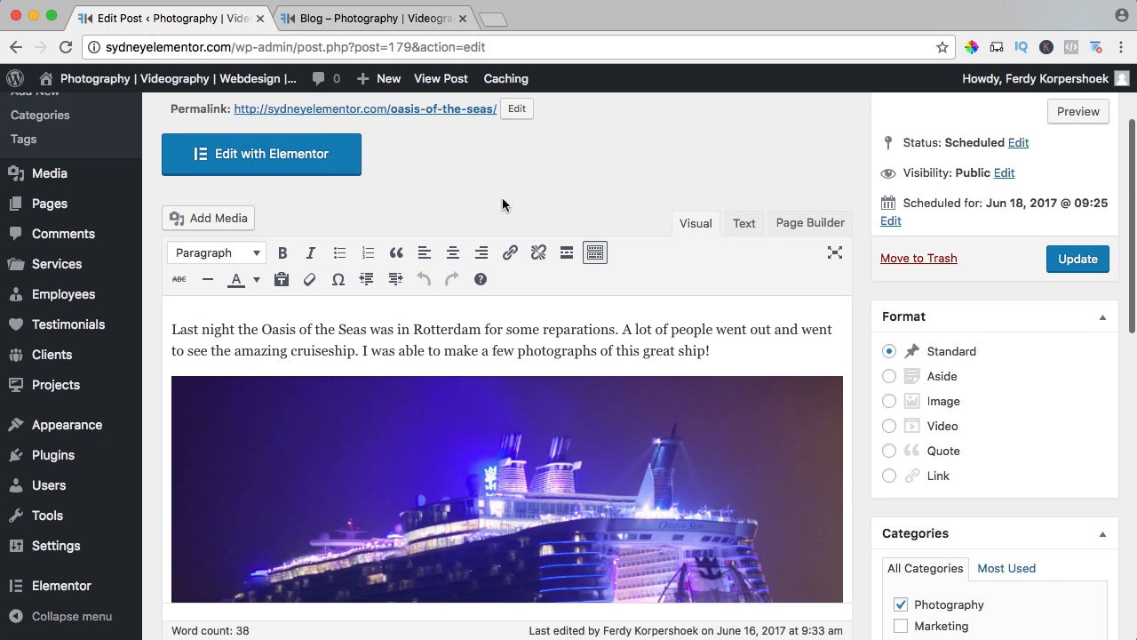
pyautogui.scroll(1, 503, 205)
pyautogui.click(892, 247)
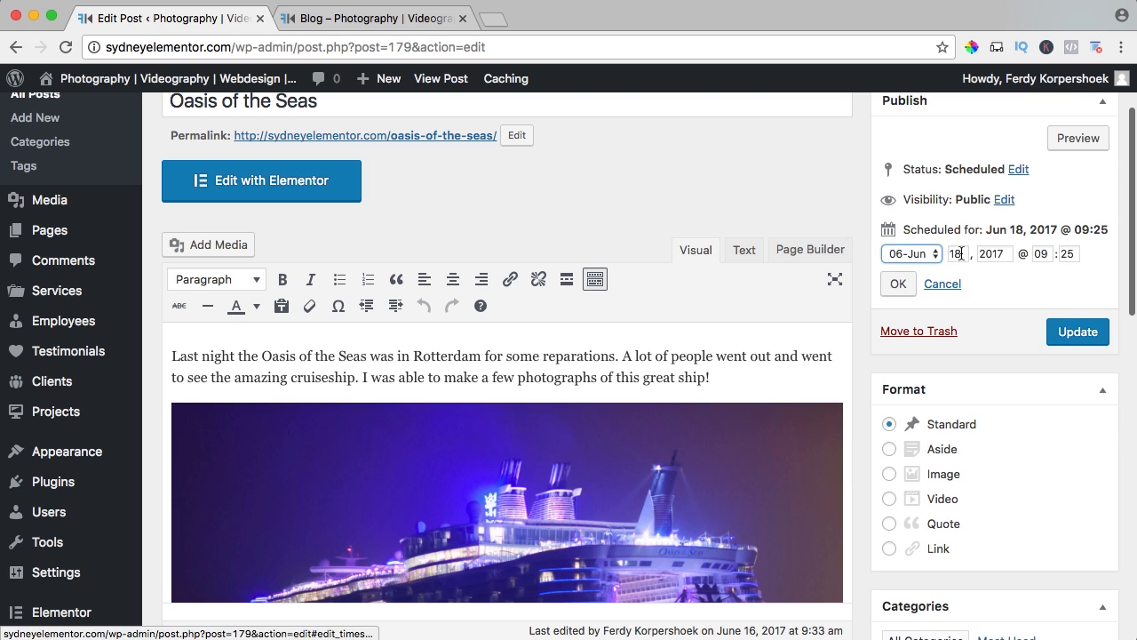
pyautogui.doubleClick(960, 254)
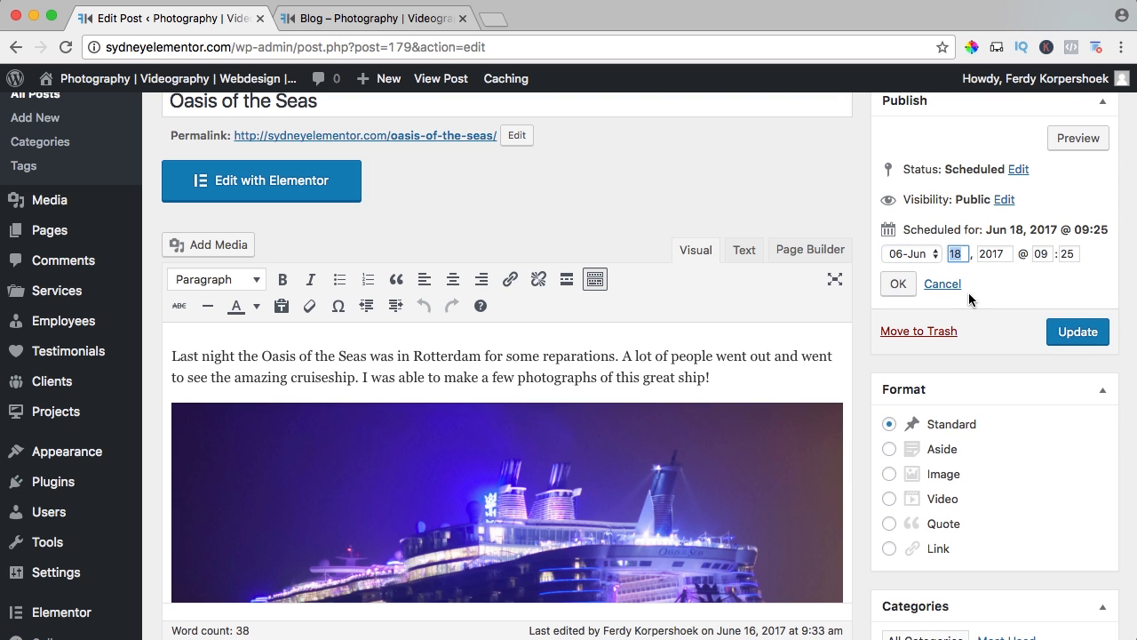
pyautogui.write('12')
pyautogui.press('Tab')
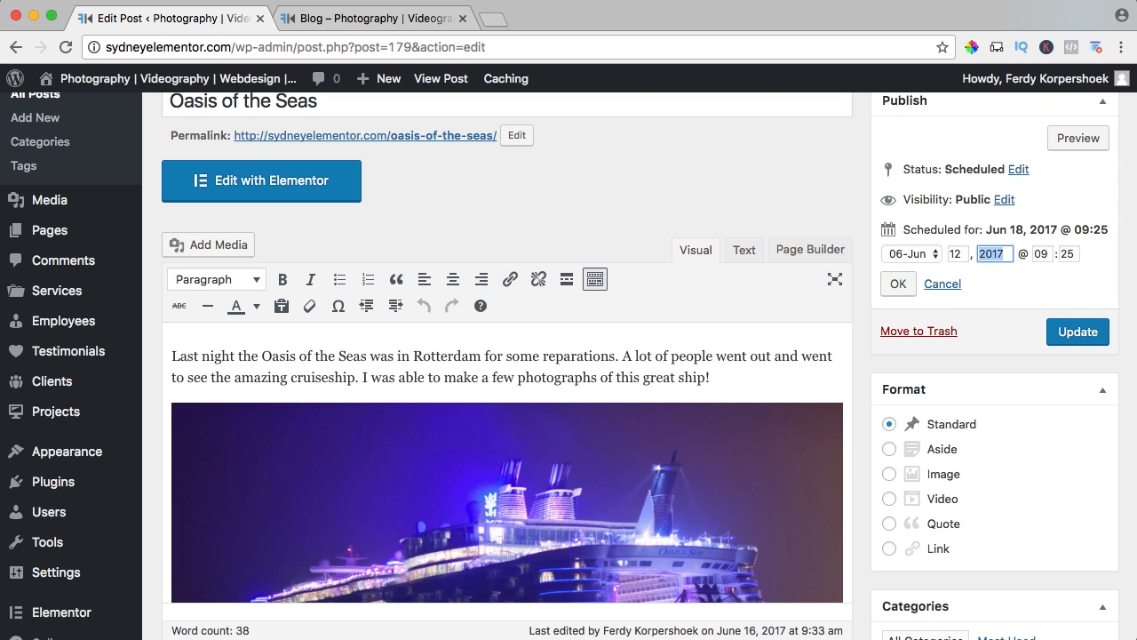
pyautogui.click(912, 254)
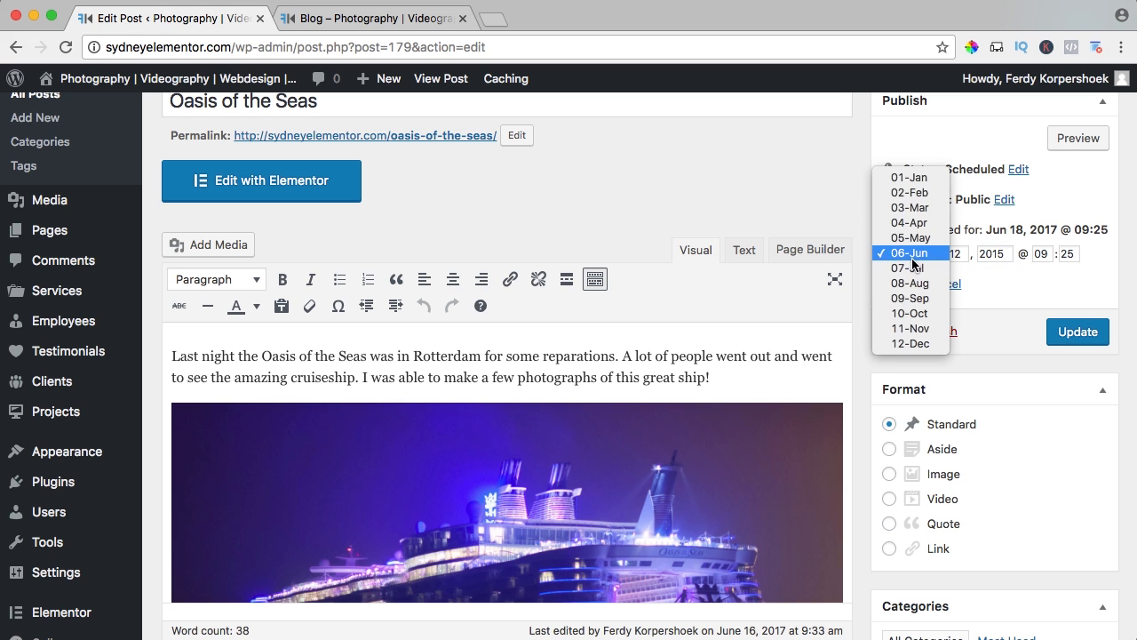
pyautogui.click(908, 207)
pyautogui.click(900, 285)
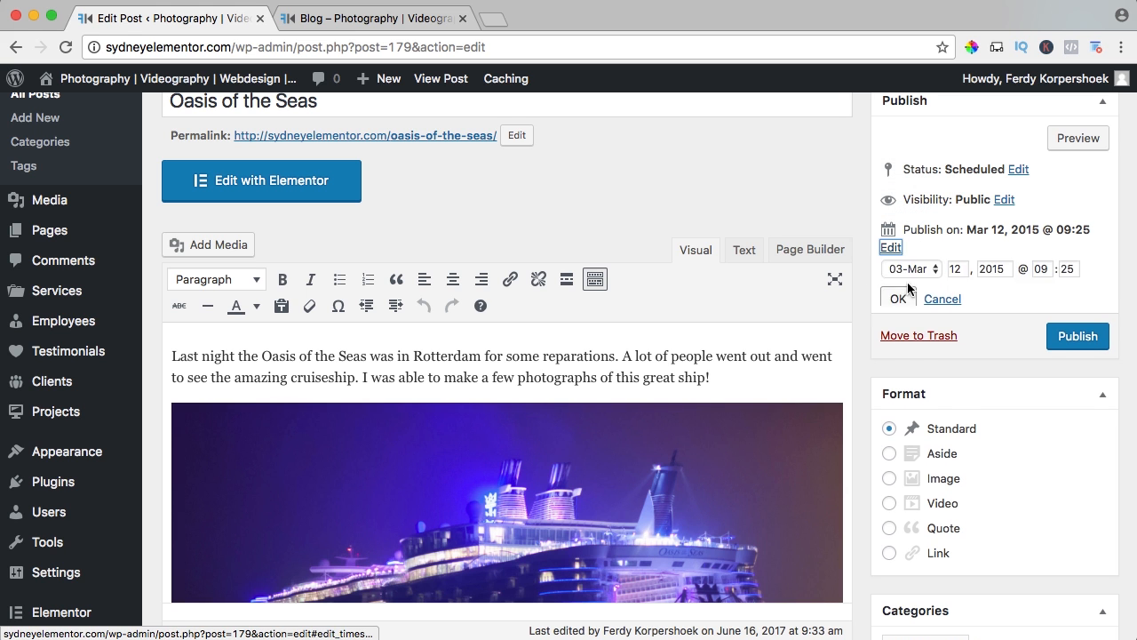
pyautogui.click(1071, 286)
# Open the Our Honeymoon post for editing, set its publish date to December 4, 2015 at 09:22 and update it.
pyautogui.click(376, 20)
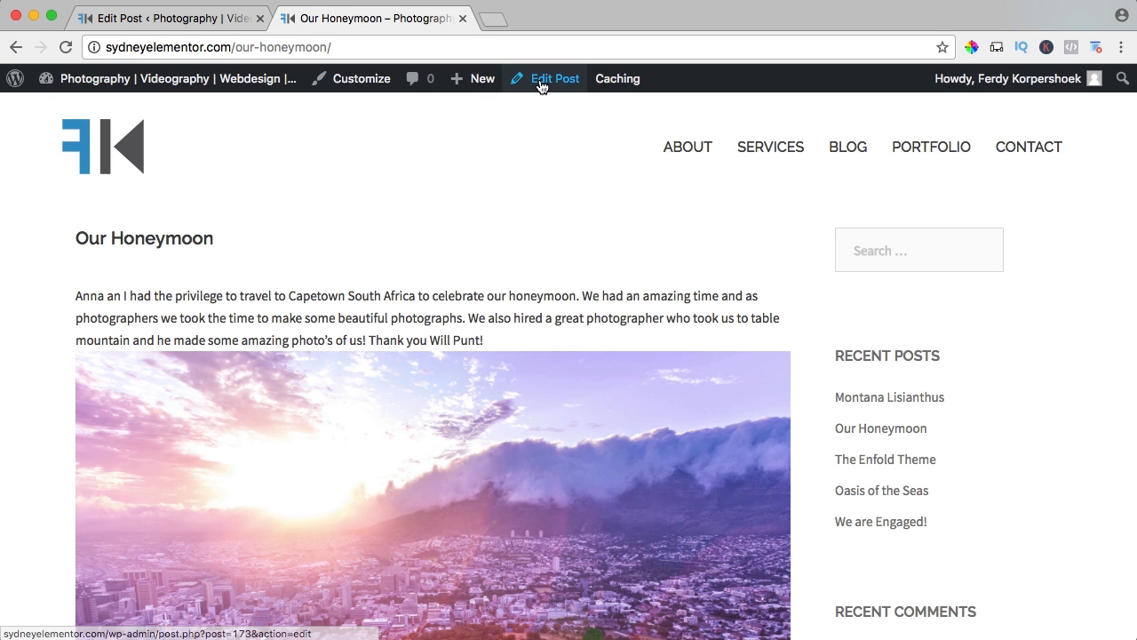
pyautogui.click(541, 80)
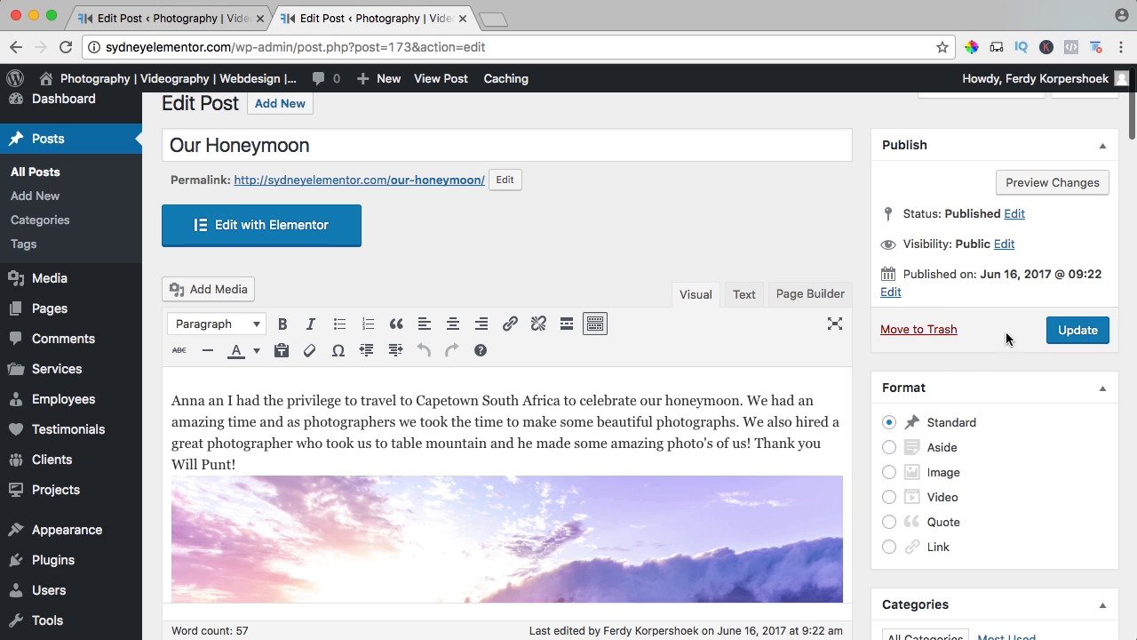
pyautogui.click(891, 293)
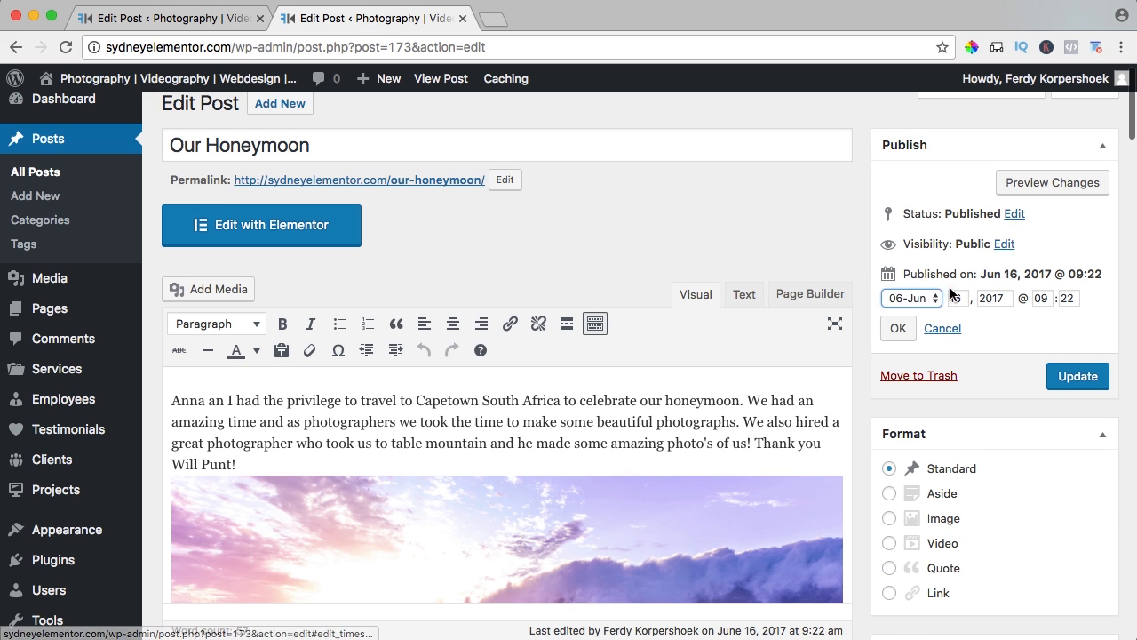
pyautogui.click(924, 299)
pyautogui.click(920, 388)
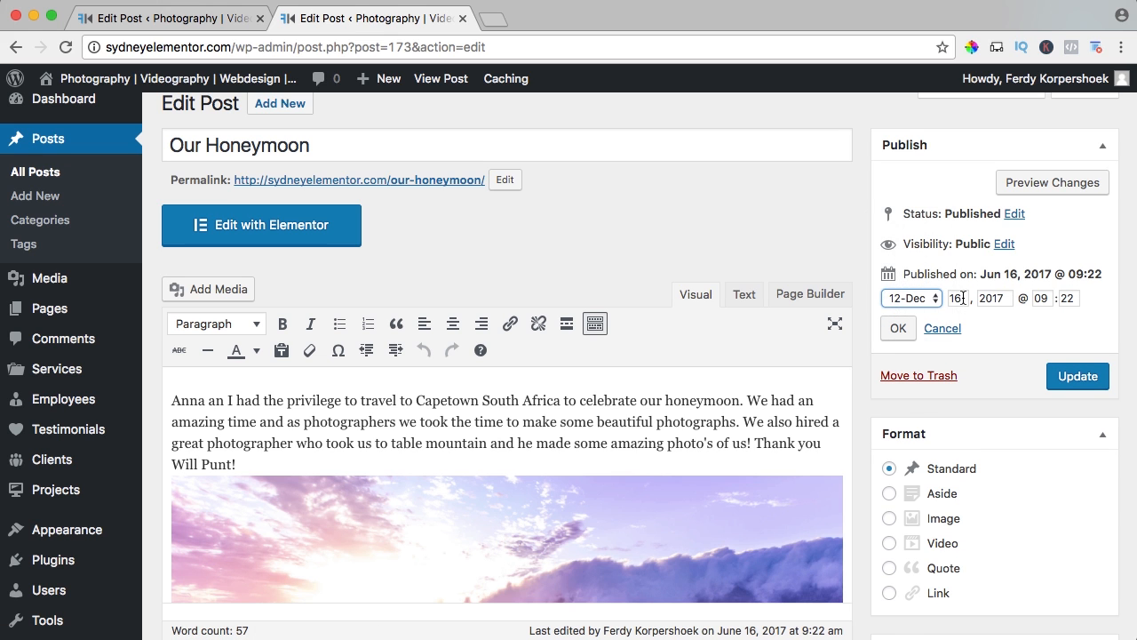
pyautogui.press('Tab')
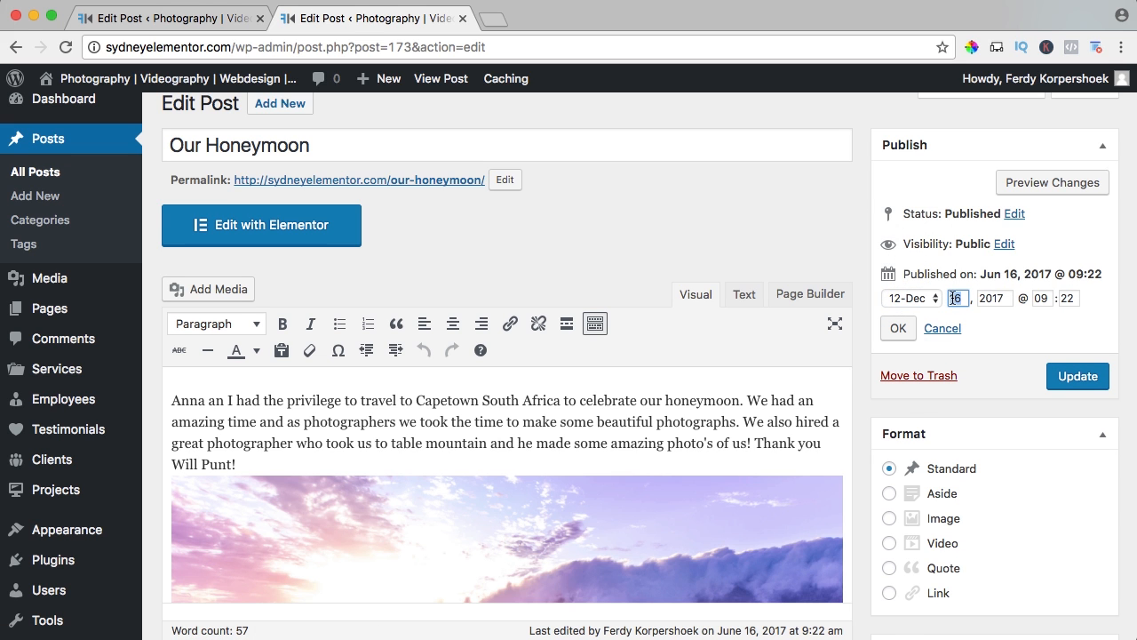
pyautogui.press('Tab')
pyautogui.press('Tab')
pyautogui.scroll(-5, 831, 417)
pyautogui.scroll(5, 966, 349)
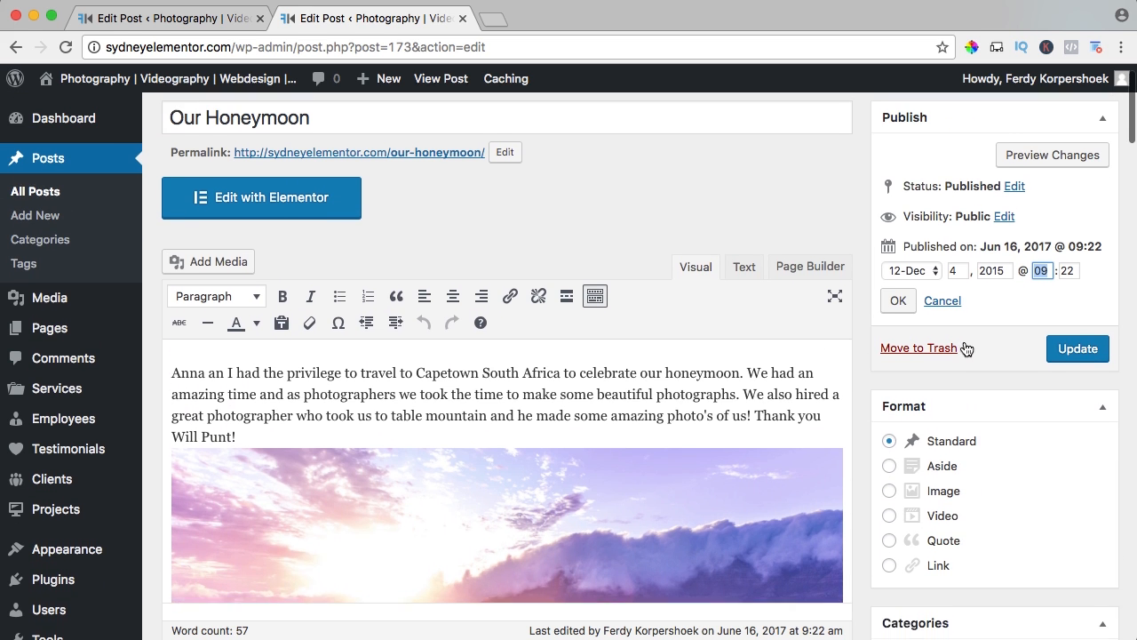
pyautogui.scroll(1, 966, 348)
pyautogui.click(1036, 306)
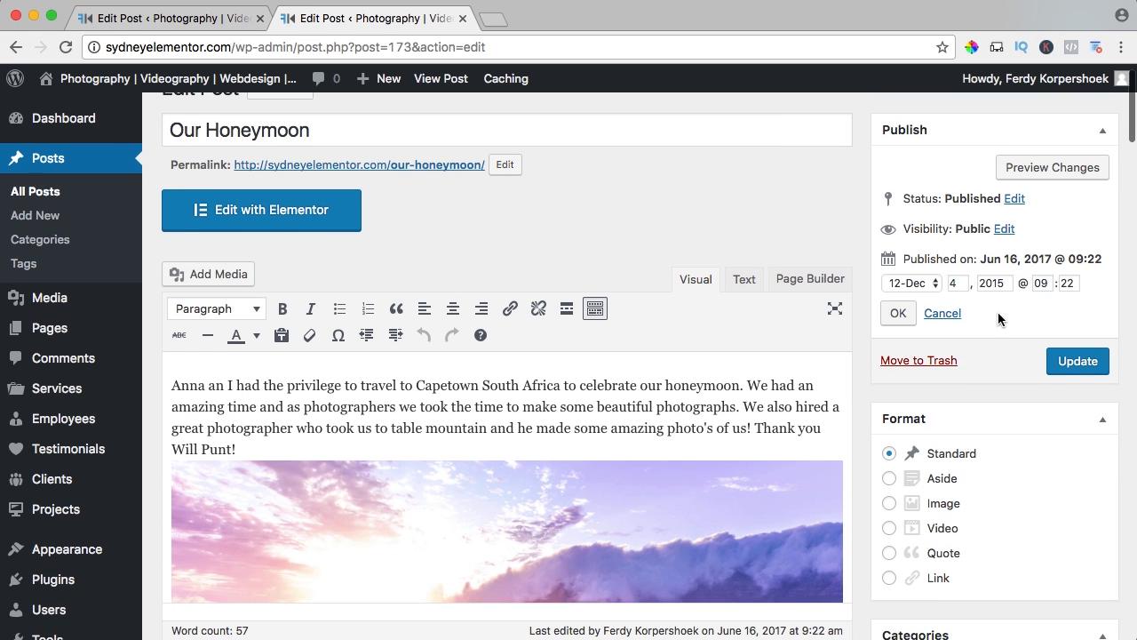
pyautogui.click(898, 312)
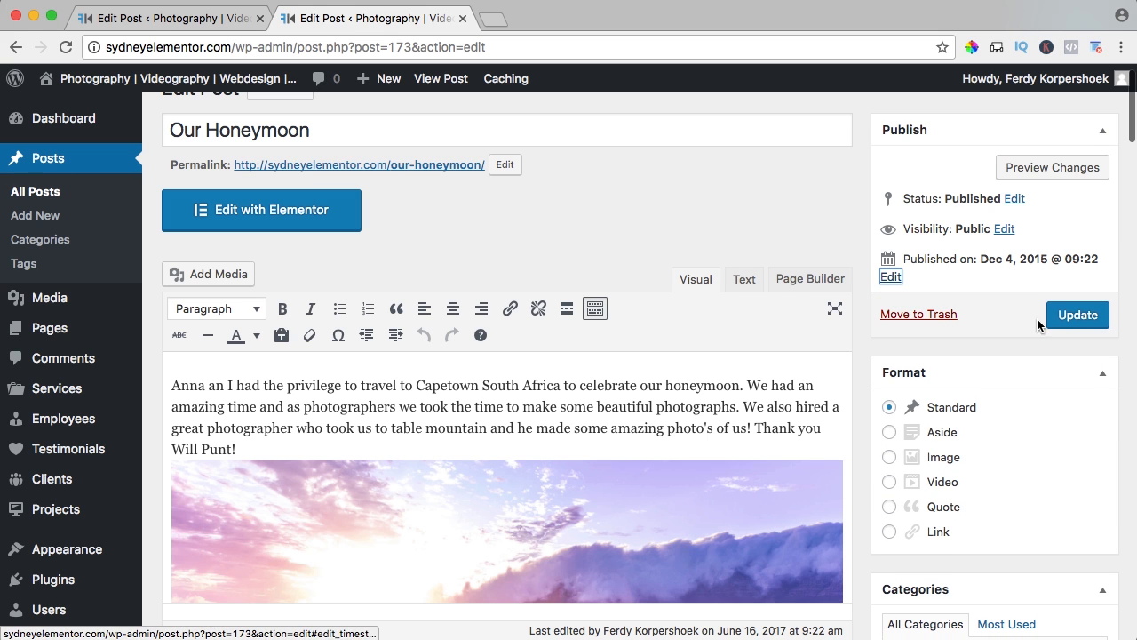
pyautogui.click(1077, 314)
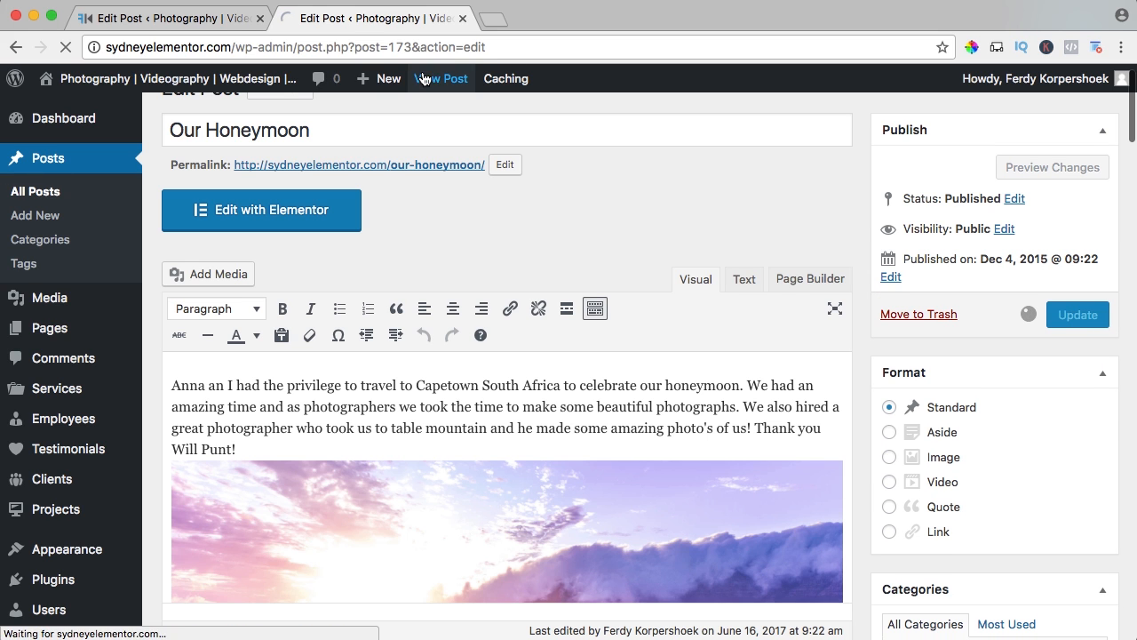
# Open the live blog page from the website's home page to check the order of the posts.
pyautogui.click(221, 21)
pyautogui.click(153, 78)
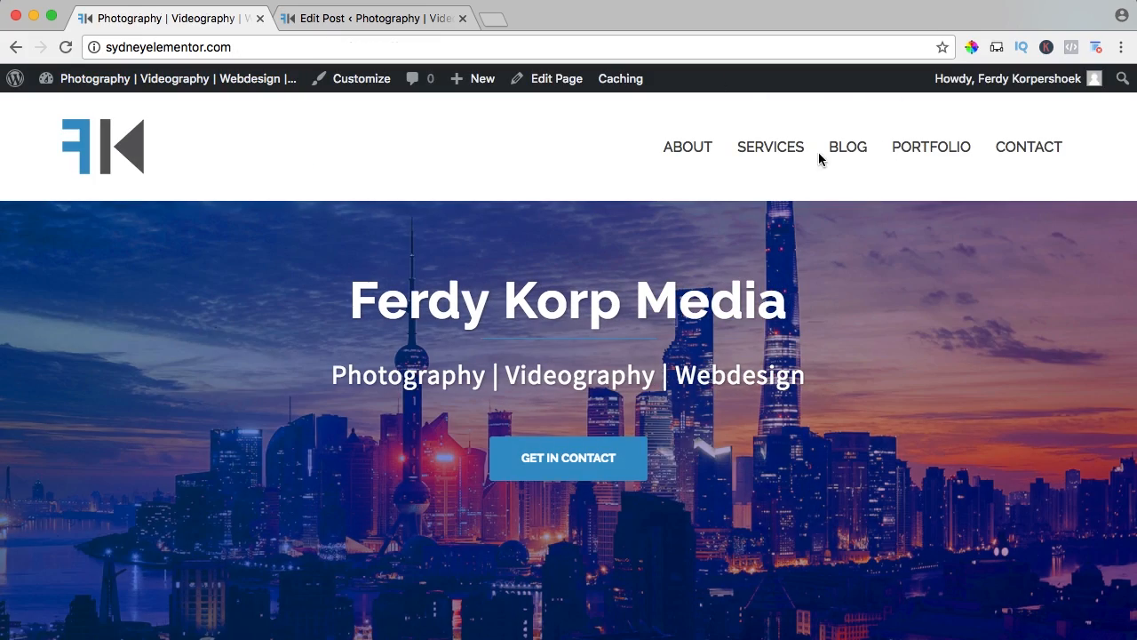
pyautogui.click(844, 153)
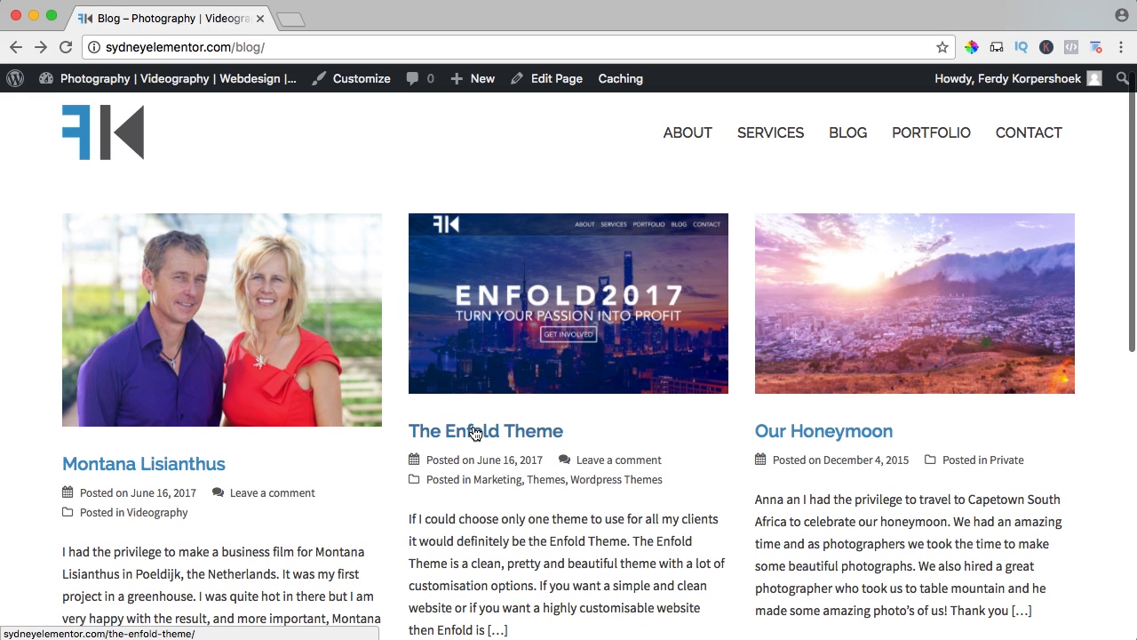
# Open The Enfold Theme post on the live site and examine the sections in its sidebar.
pyautogui.click(475, 432)
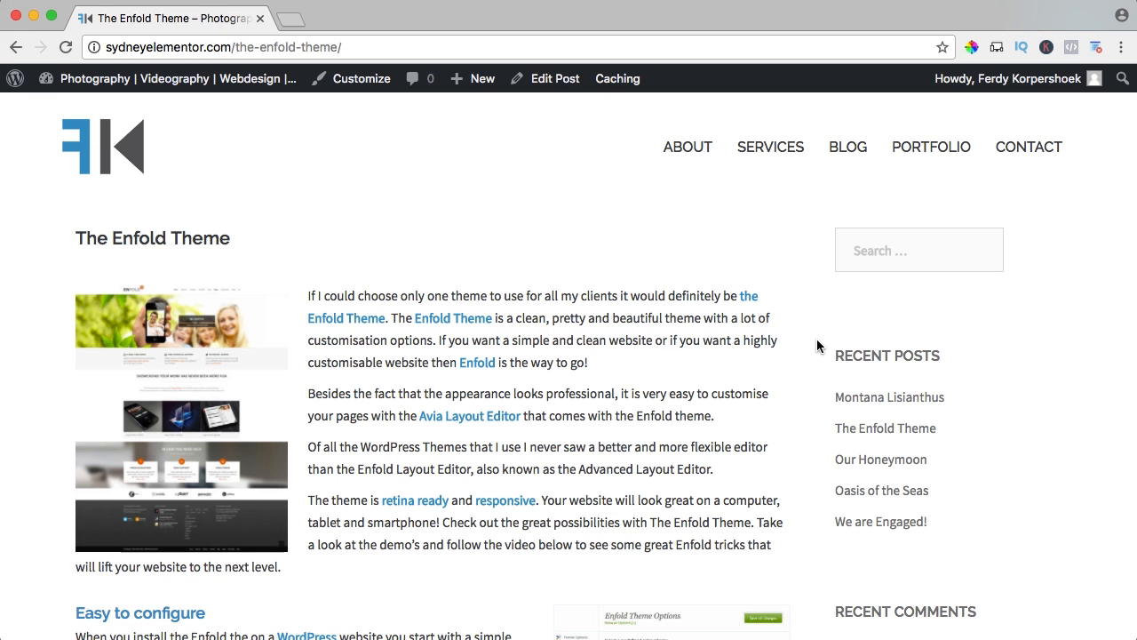
pyautogui.scroll(-1, 875, 271)
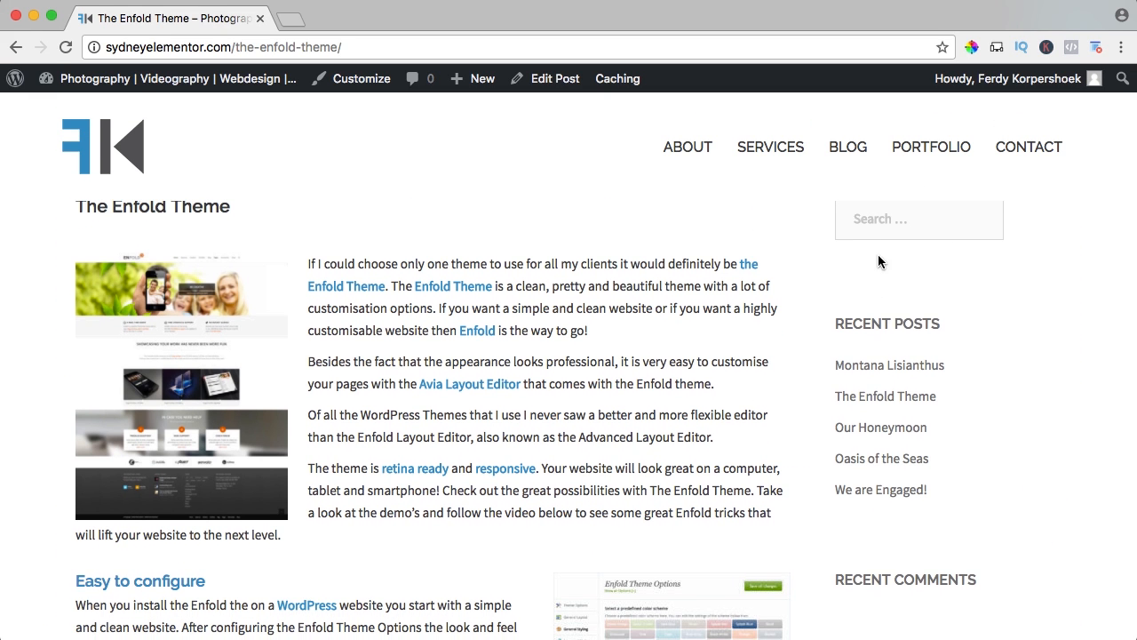
pyautogui.scroll(-5, 869, 302)
pyautogui.scroll(-5, 878, 322)
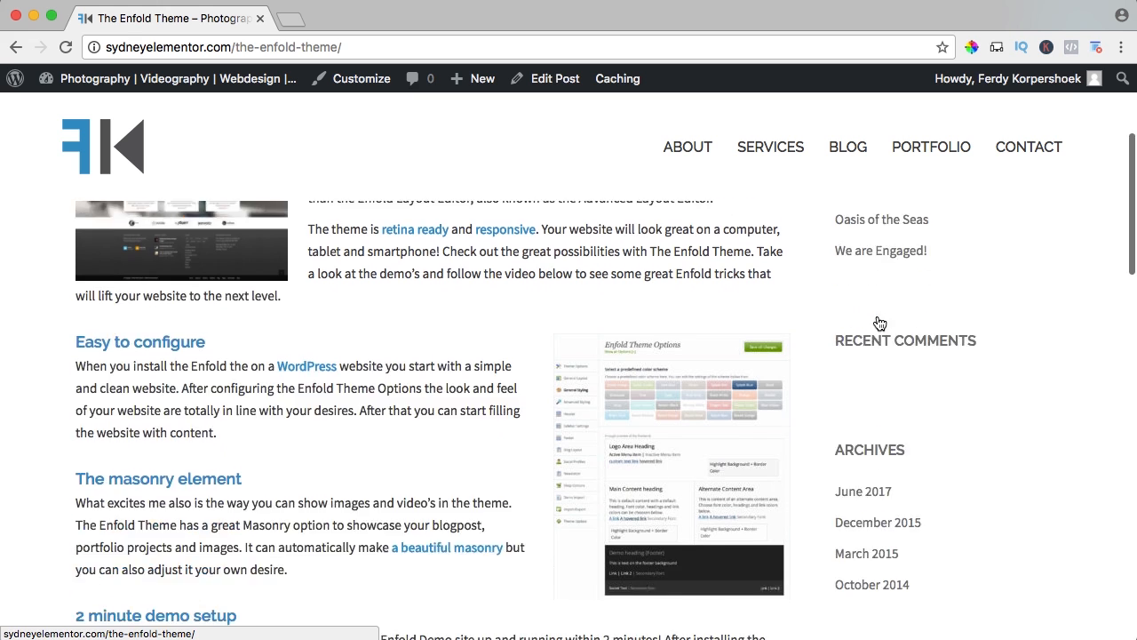
pyautogui.scroll(10, 875, 351)
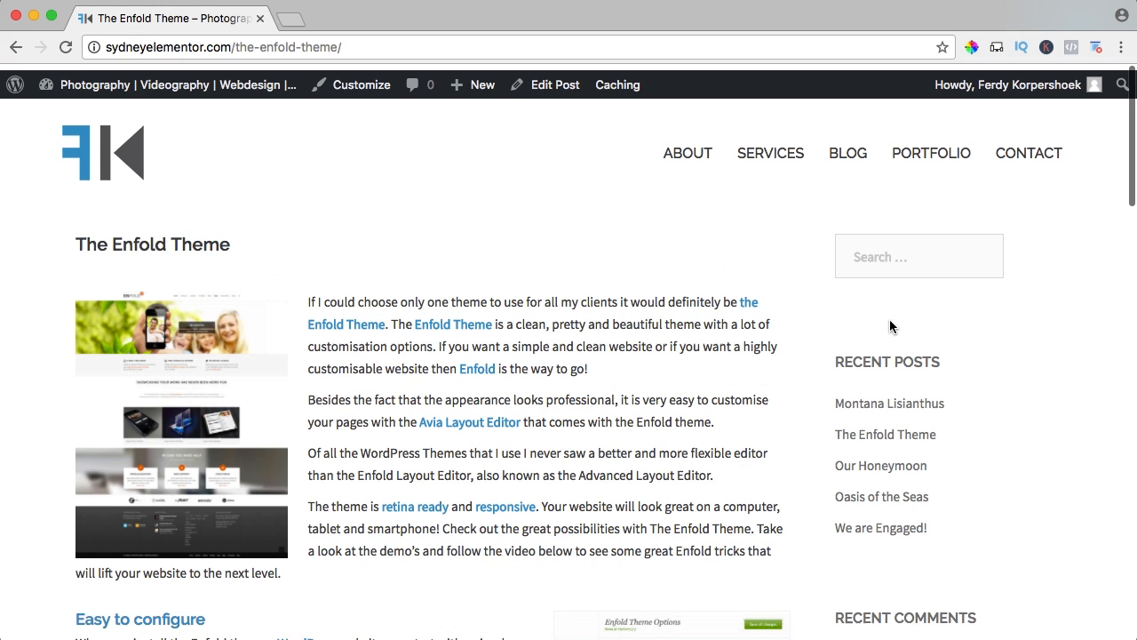
# Open the Widgets admin page in a new tab ahead of the post's tab and compare its Sidebar area with the live post.
pyautogui.moveTo(158, 84)
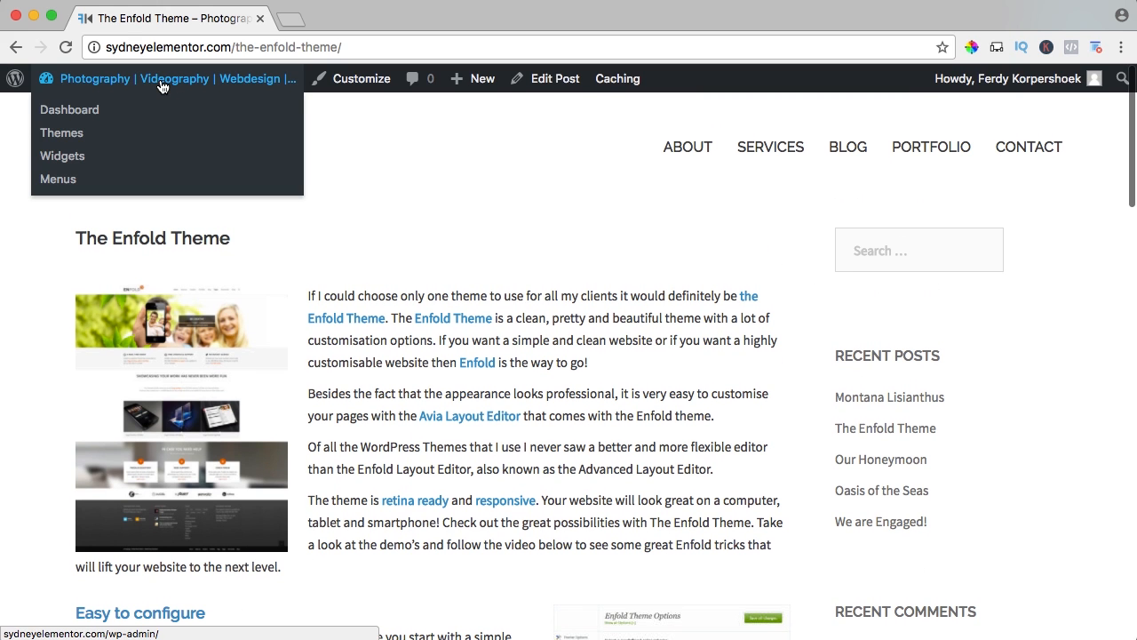
pyautogui.keyDown('super'); pyautogui.click(69, 161); pyautogui.keyUp('super')
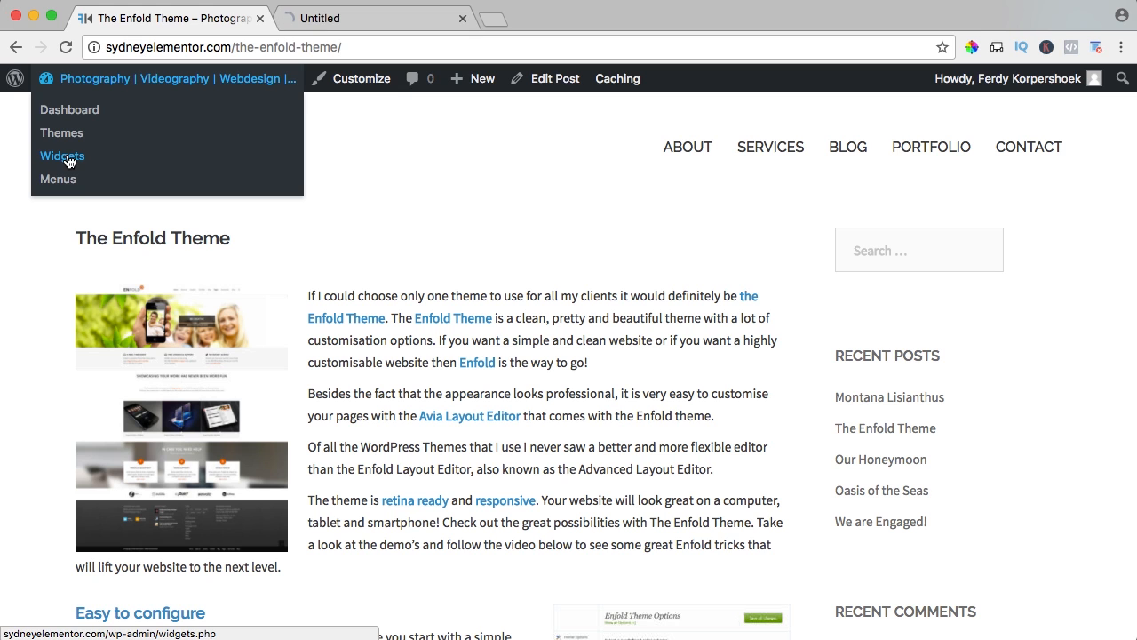
pyautogui.click(388, 19)
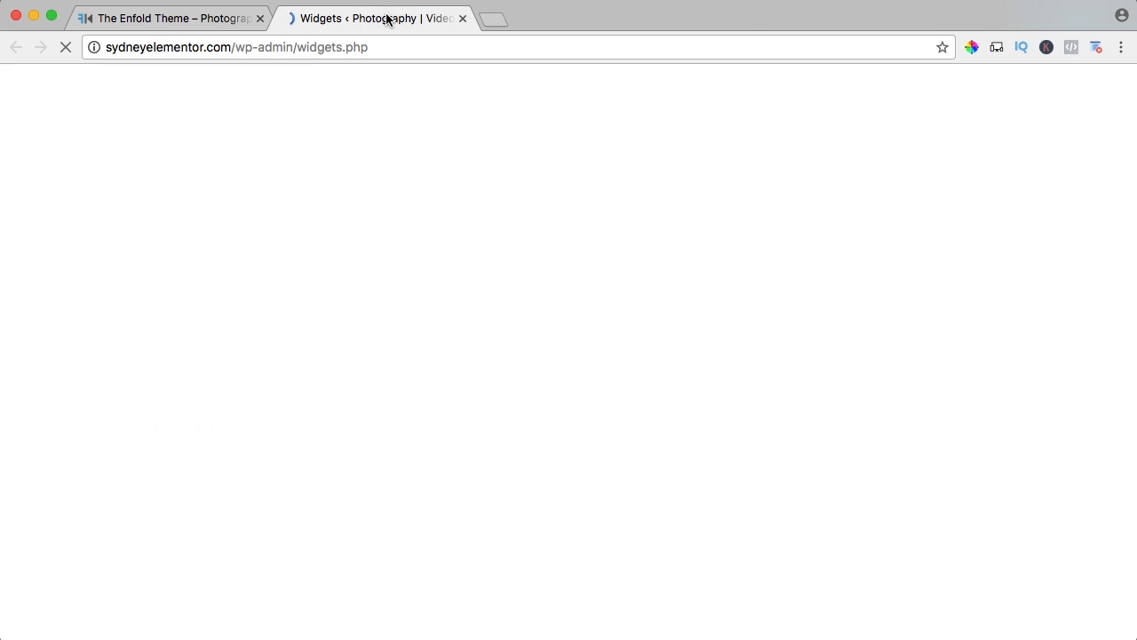
pyautogui.moveTo(397, 24); pyautogui.dragTo(216, 17)
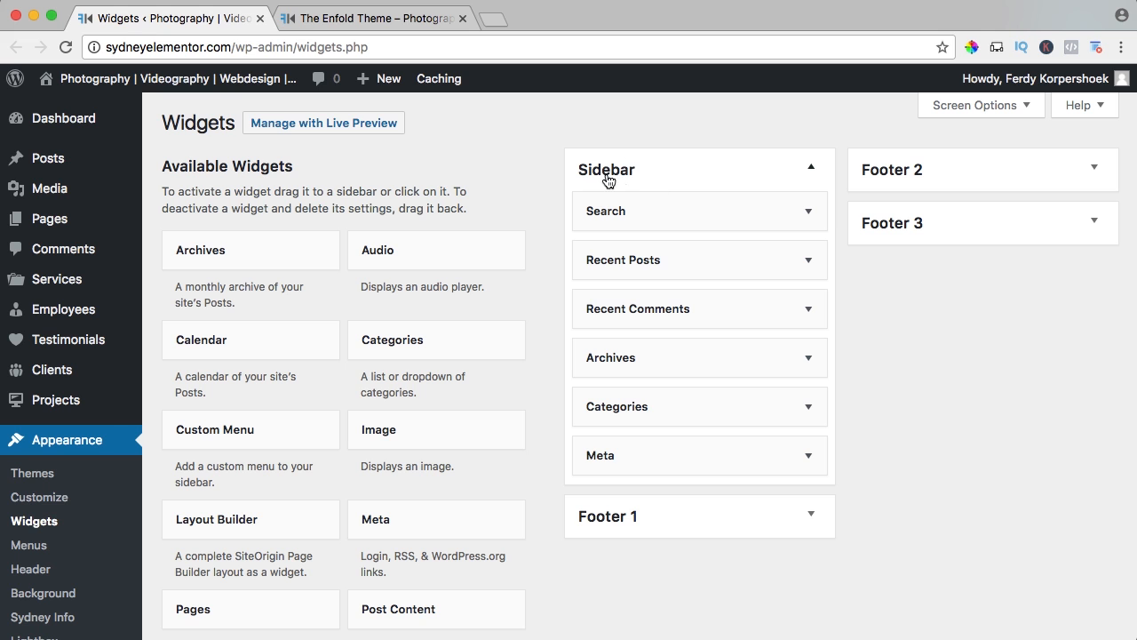
pyautogui.click(383, 21)
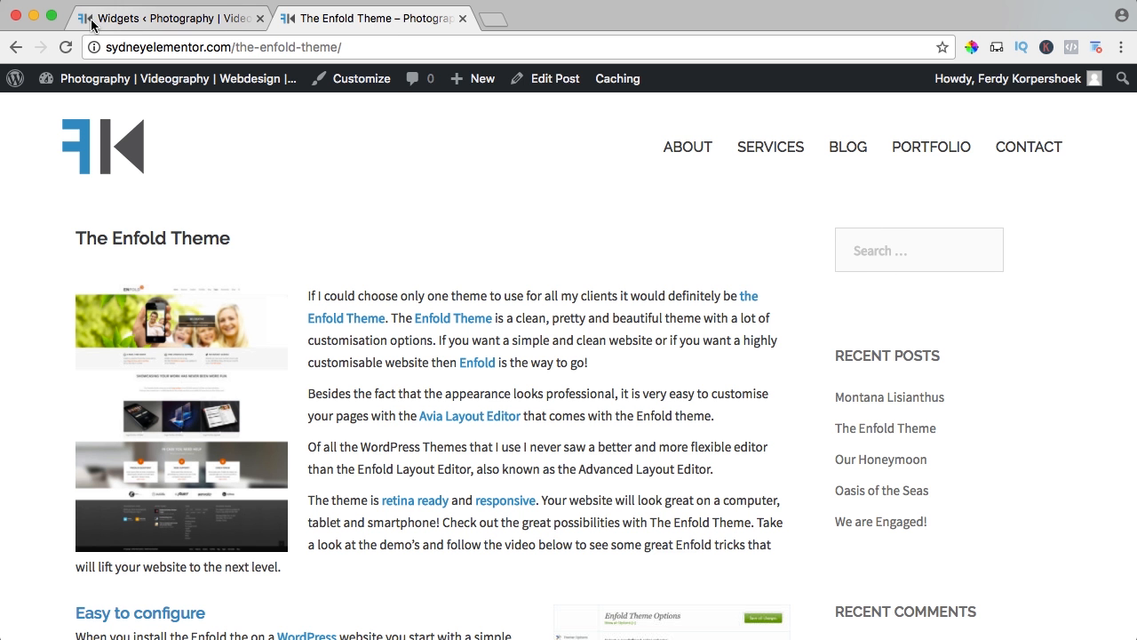
pyautogui.click(160, 18)
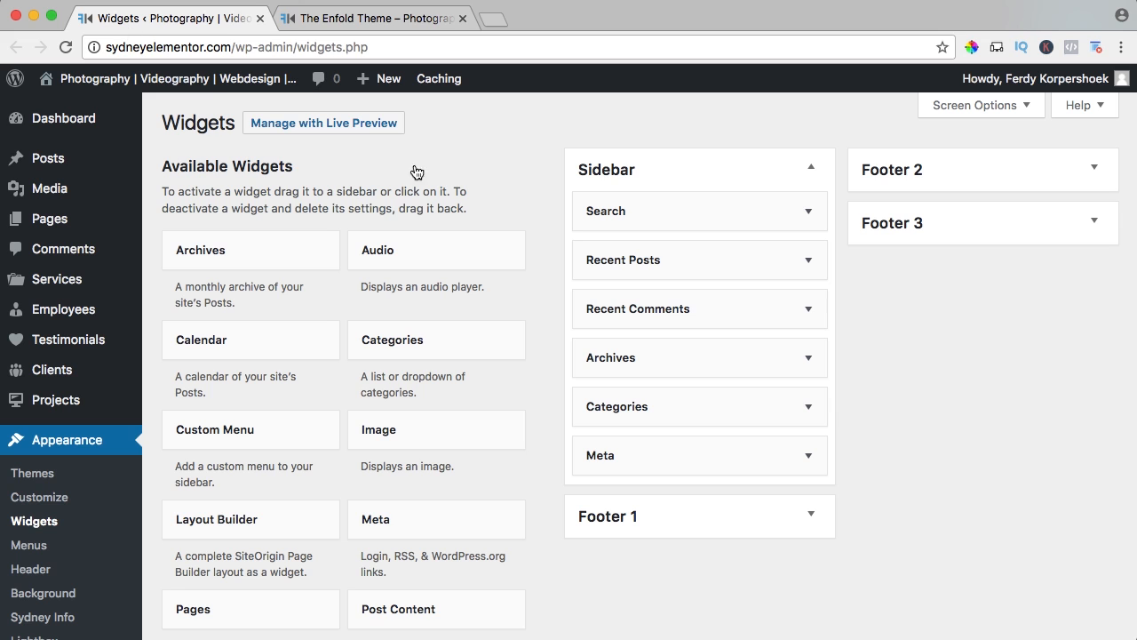
# Delete the Search and Recent Comments widgets from the Sidebar area.
pyautogui.click(808, 210)
pyautogui.click(604, 303)
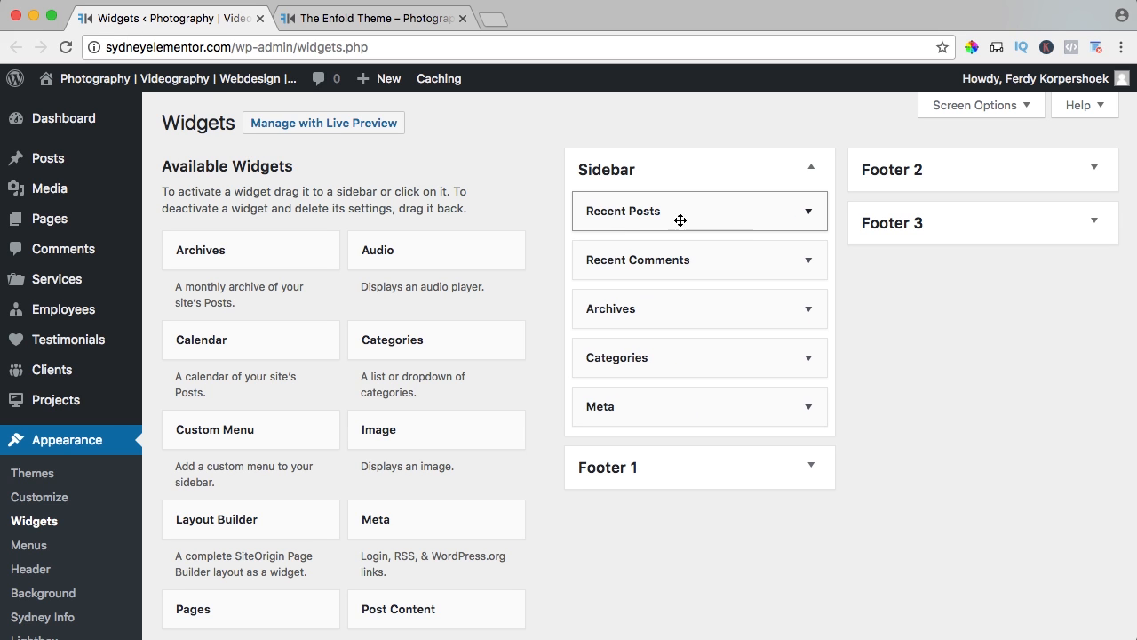
pyautogui.click(808, 261)
pyautogui.click(604, 390)
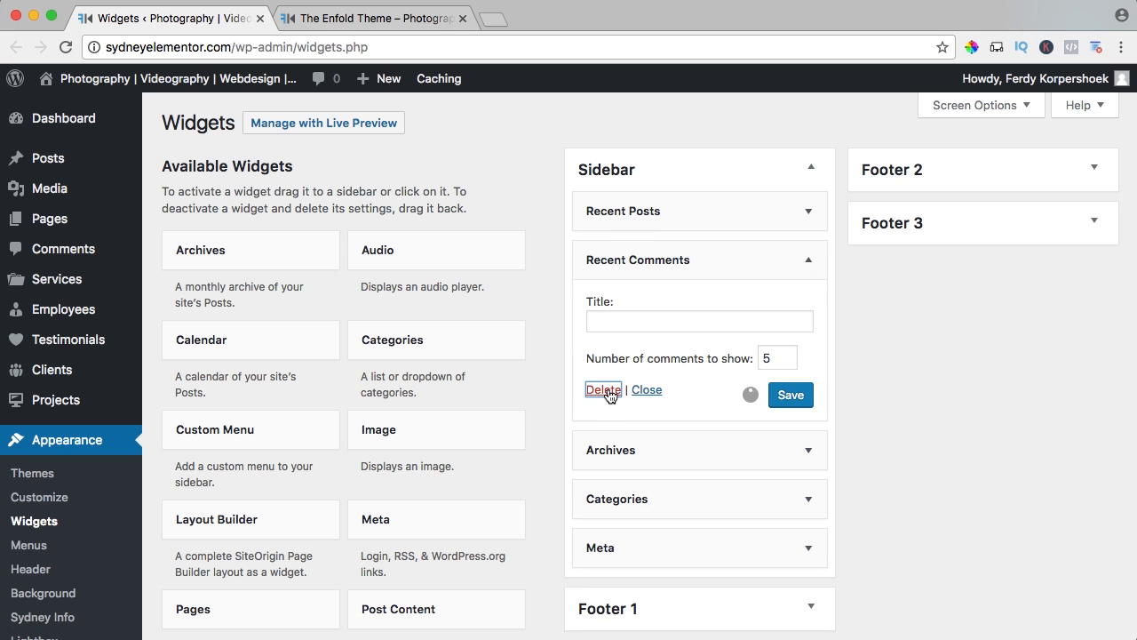
# Delete the Categories, Archives and Meta widgets from the Sidebar area, keeping only Recent Posts.
pyautogui.click(808, 307)
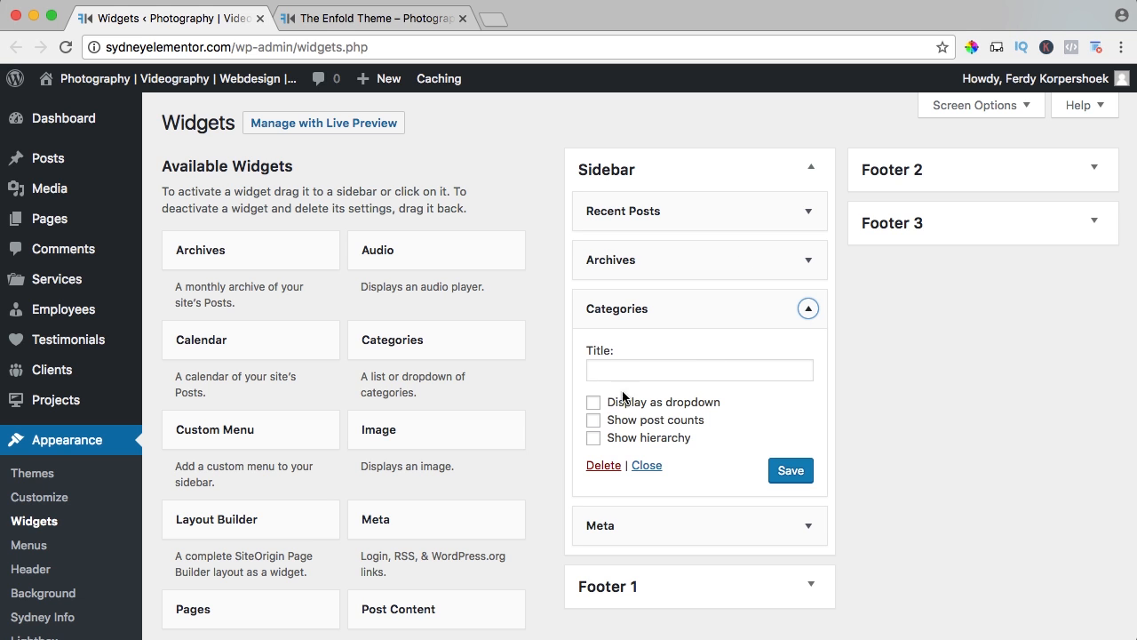
pyautogui.click(603, 464)
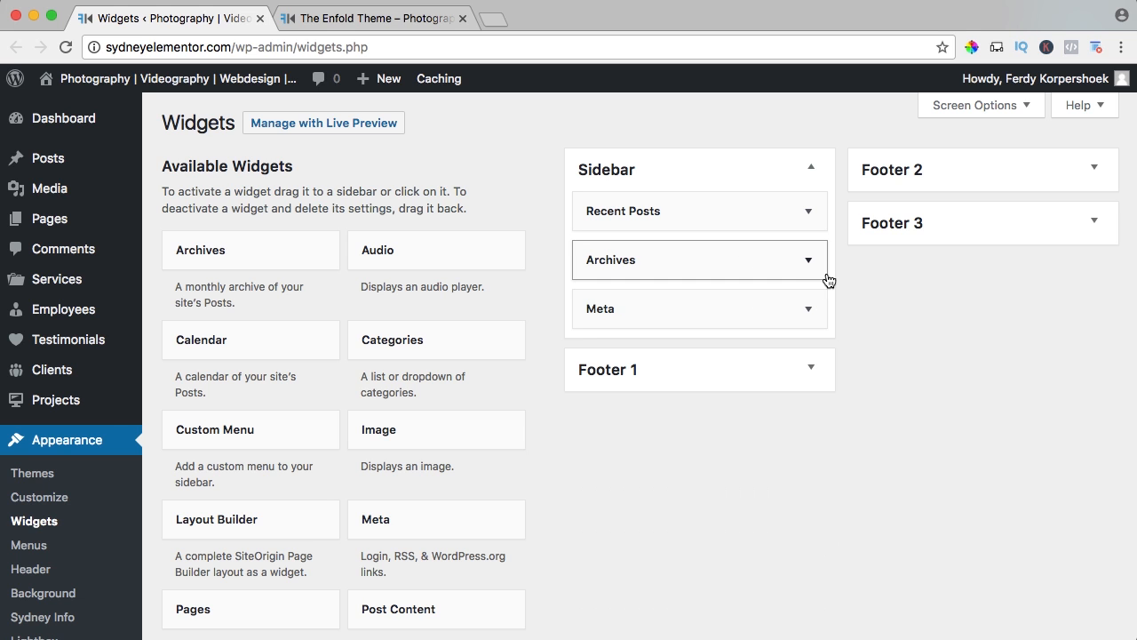
pyautogui.click(806, 261)
pyautogui.click(604, 399)
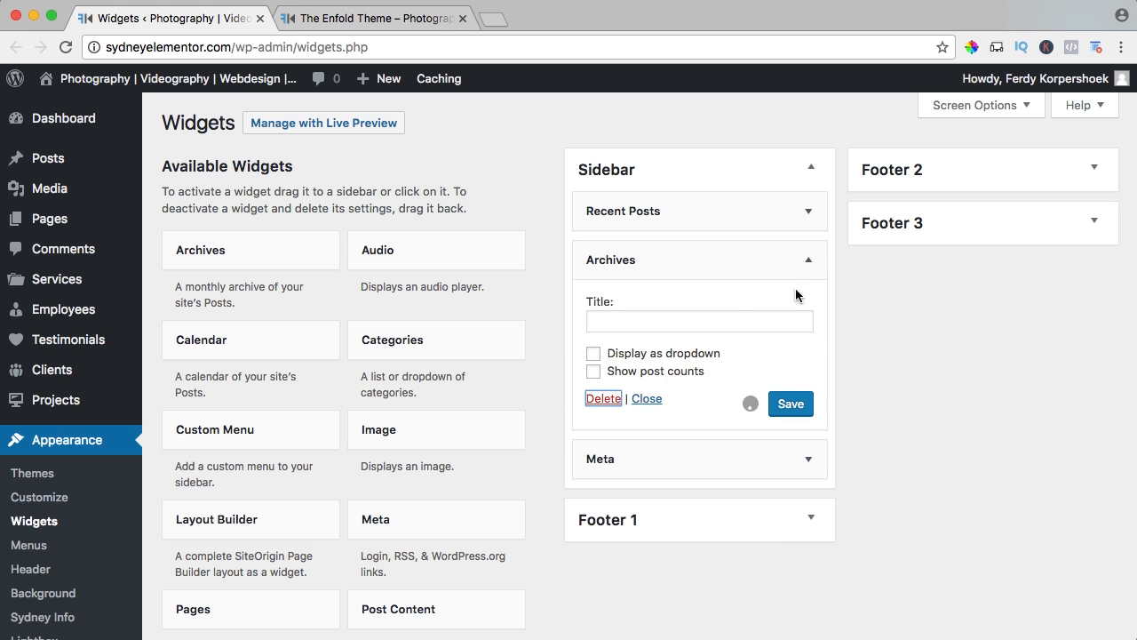
pyautogui.click(807, 259)
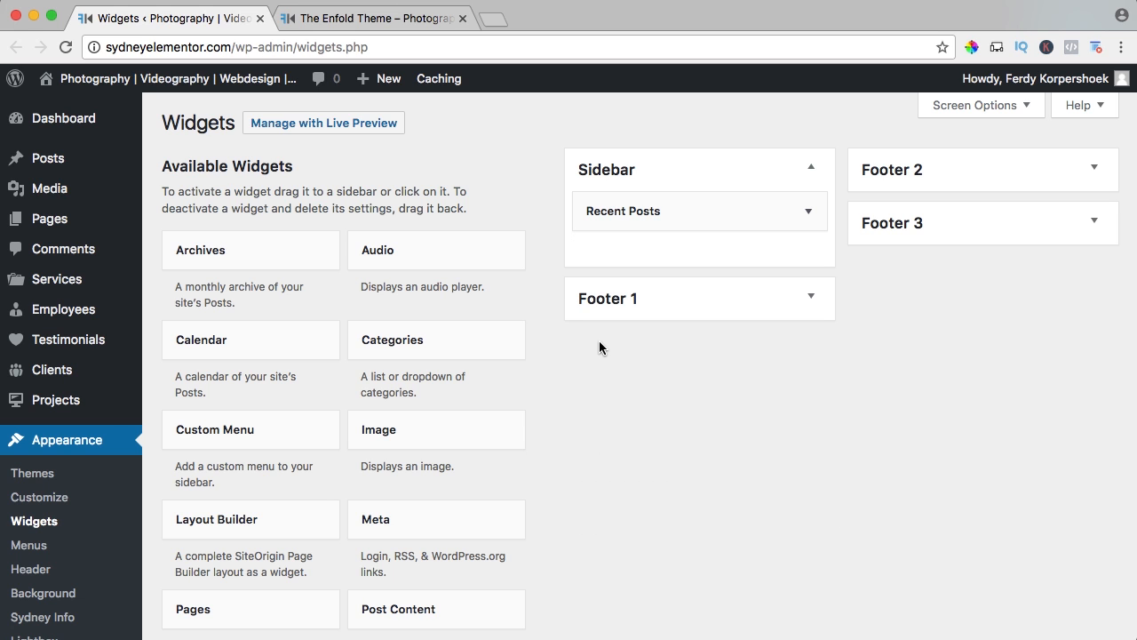
# Look through the list of available widgets on the Widgets page, from Archives down to Text and Video.
pyautogui.scroll(-4, 240, 363)
pyautogui.scroll(-6, 285, 322)
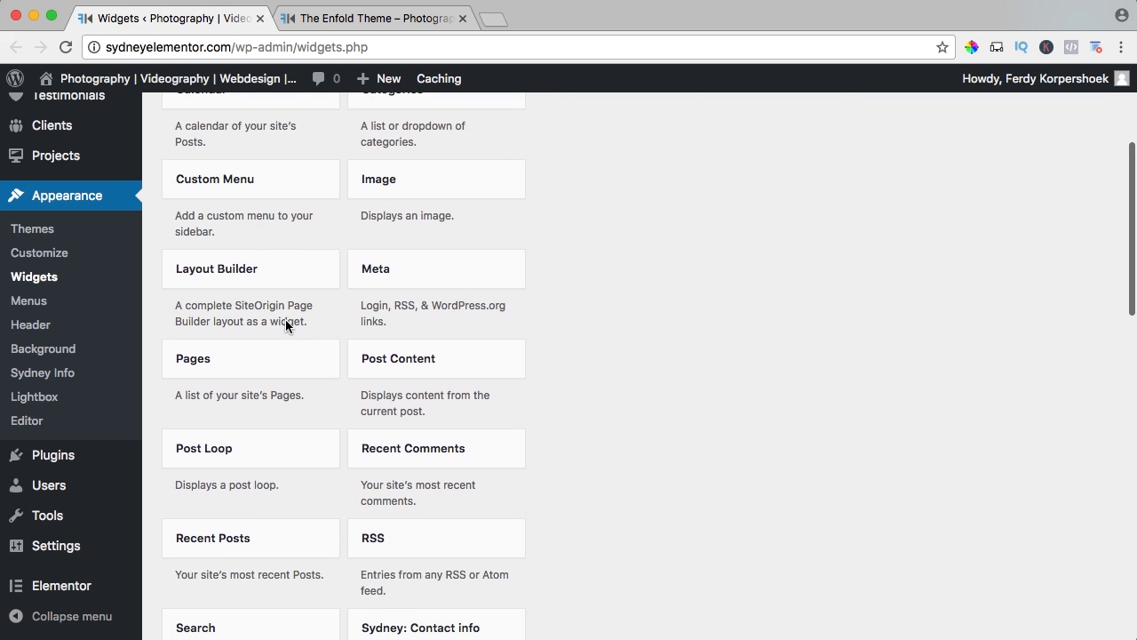
pyautogui.scroll(10, 496, 352)
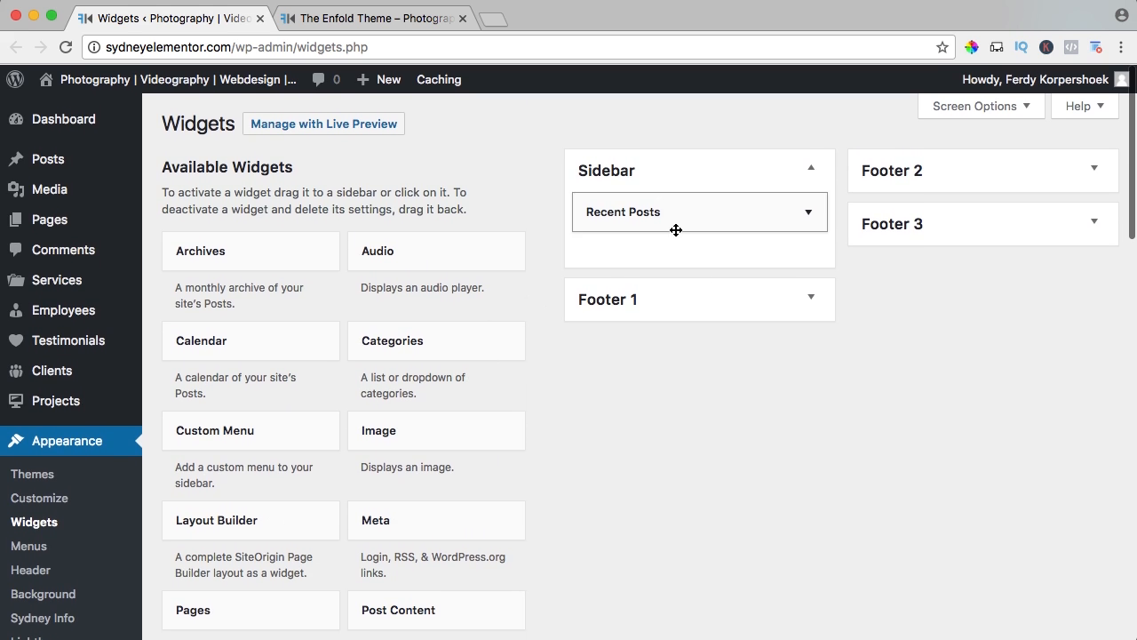
pyautogui.scroll(-5, 450, 304)
pyautogui.scroll(-8, 407, 304)
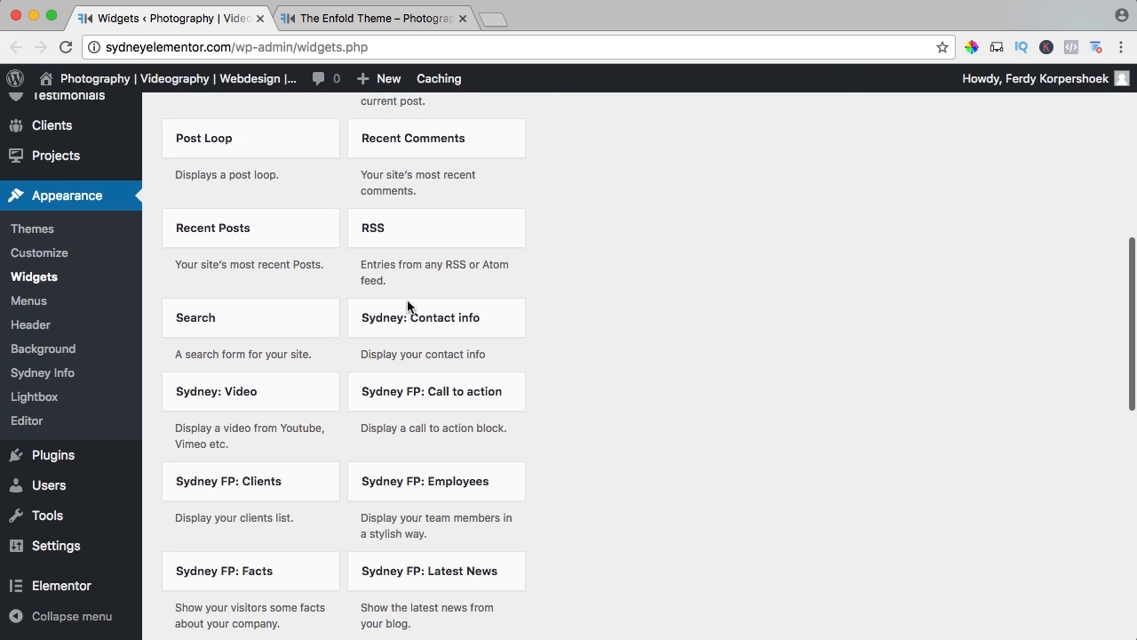
pyautogui.scroll(-4, 406, 307)
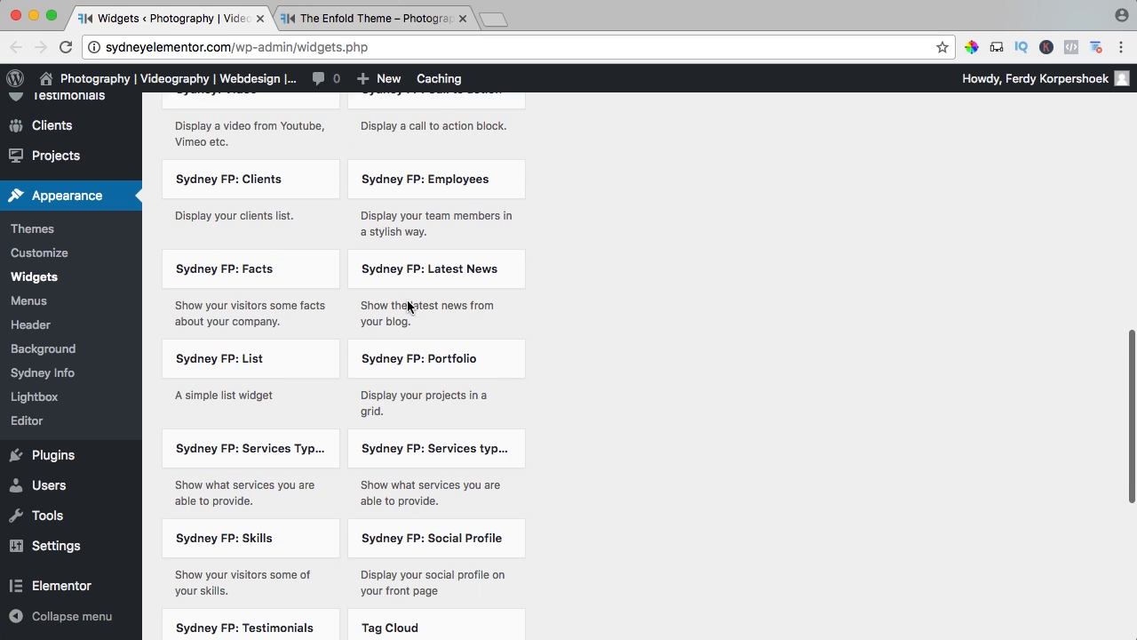
pyautogui.scroll(3, 408, 306)
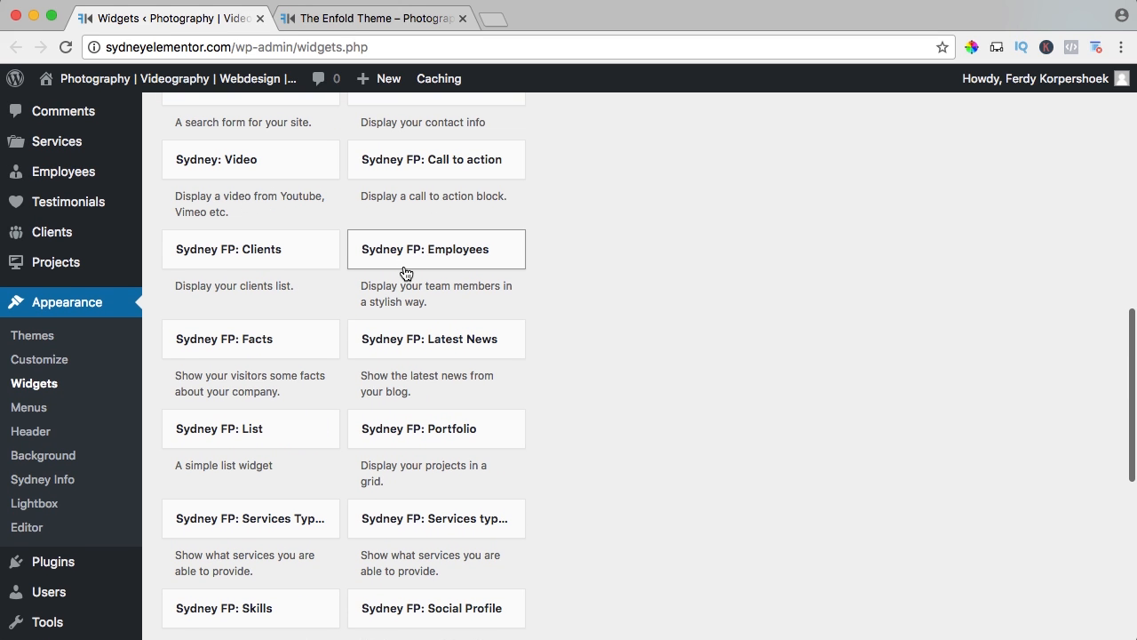
pyautogui.scroll(-6, 338, 320)
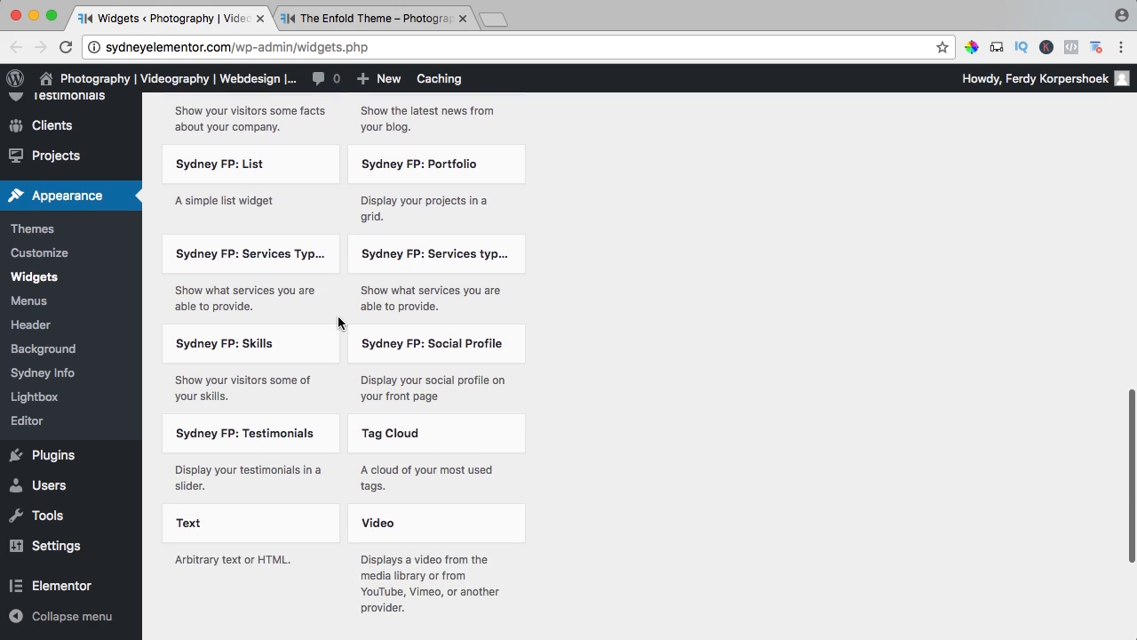
pyautogui.scroll(-3, 338, 321)
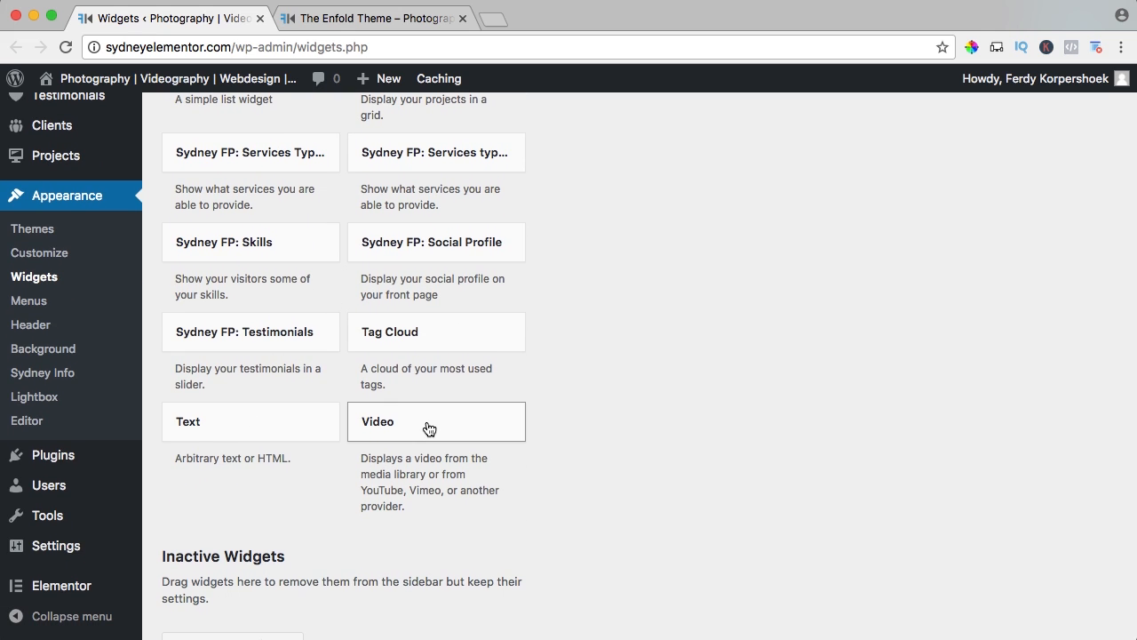
pyautogui.scroll(10, 341, 355)
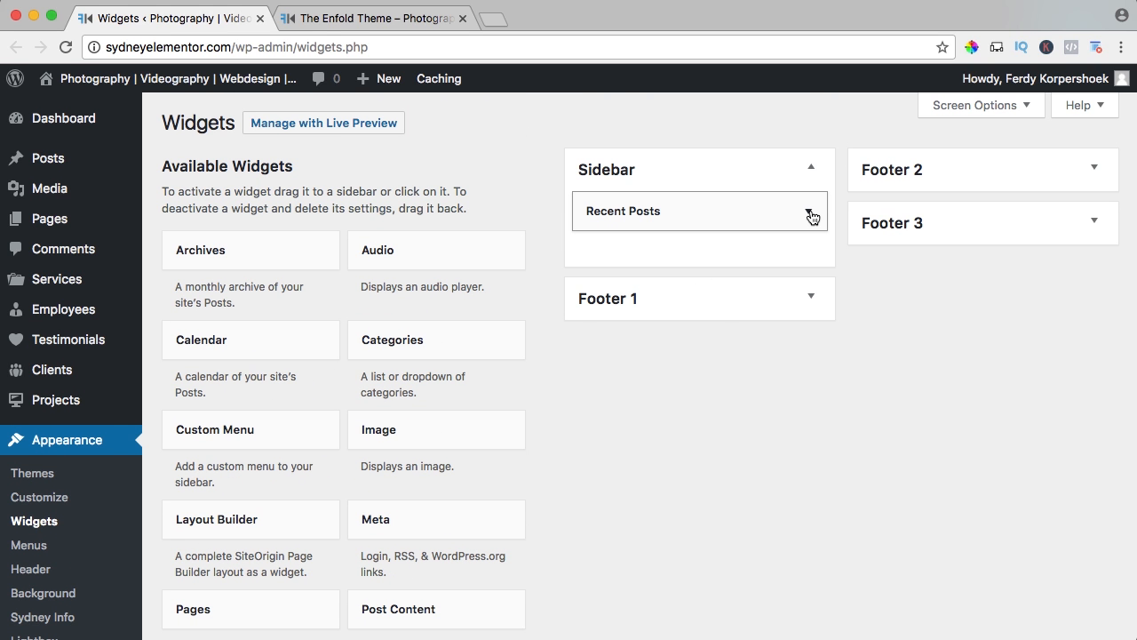
# Glance at the Recent Posts widget's settings and reload The Enfold Theme post on the live site to check its sidebar.
pyautogui.click(810, 214)
pyautogui.click(808, 212)
pyautogui.click(378, 18)
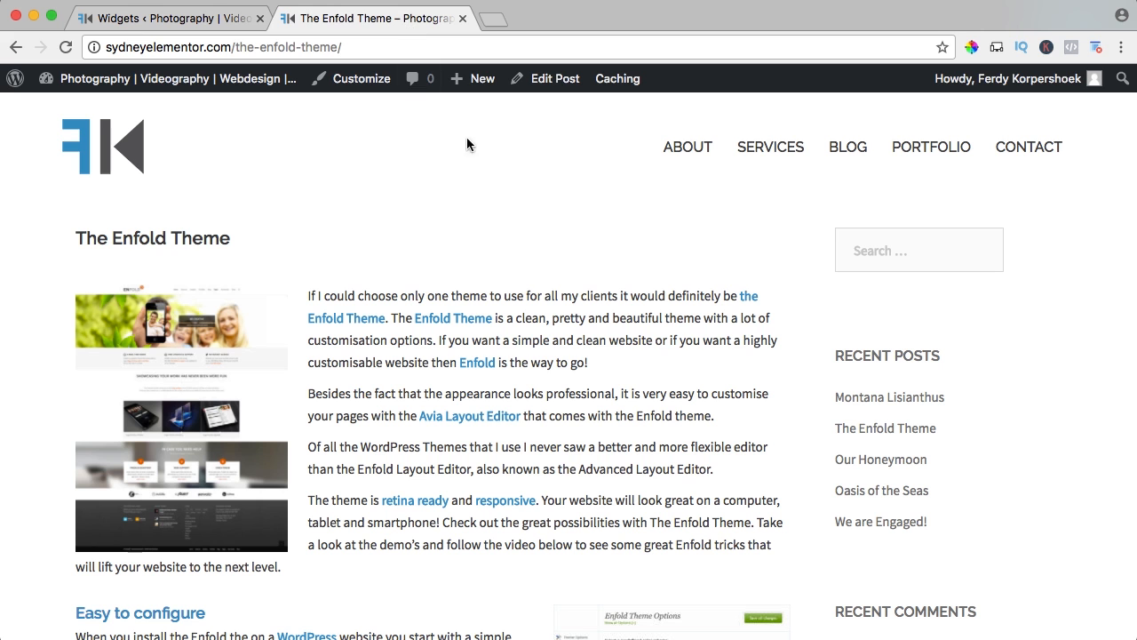
pyautogui.press('super+r')
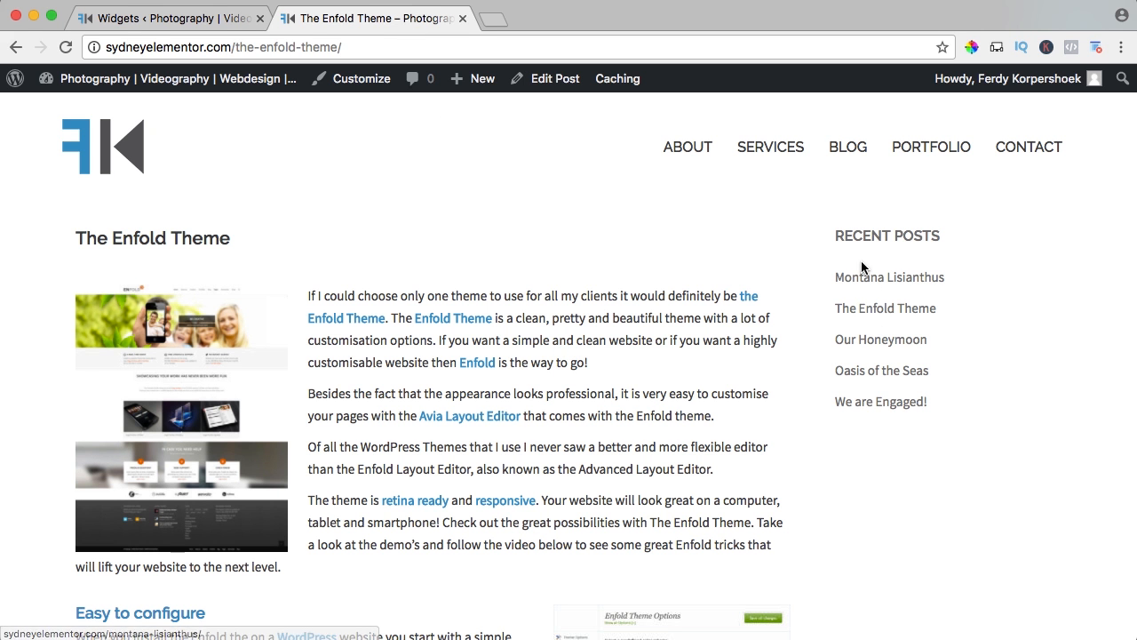
# Return to the admin tab, open the Add Plugins page and search for "recent posts widget with thumbnails".
pyautogui.click(215, 25)
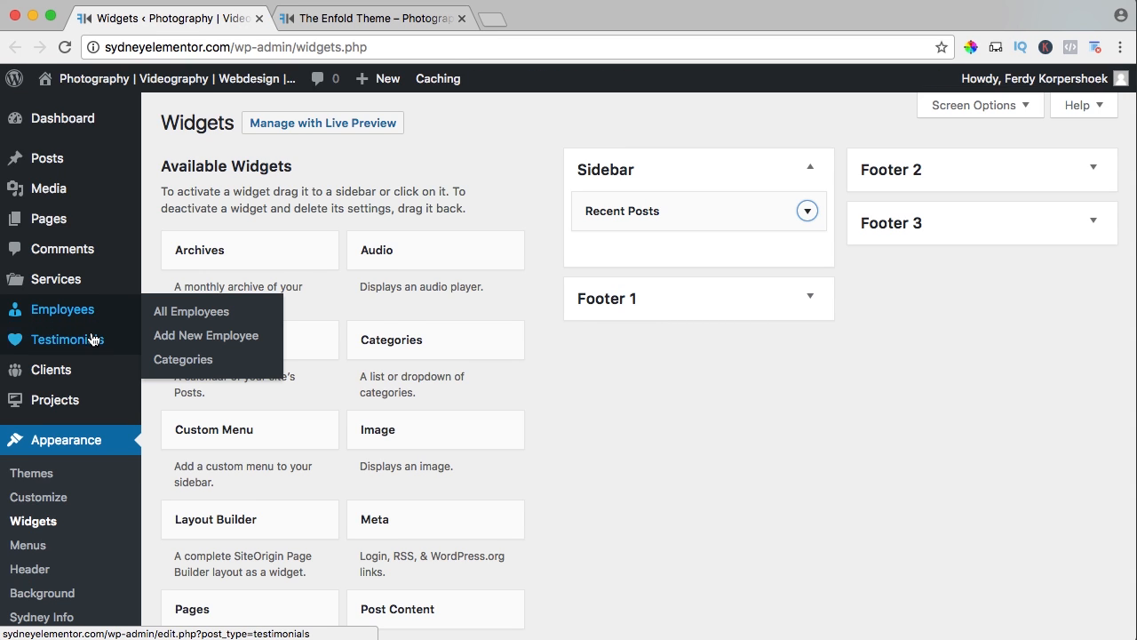
pyautogui.scroll(-3, 93, 338)
pyautogui.scroll(-1, 93, 339)
pyautogui.moveTo(56, 475)
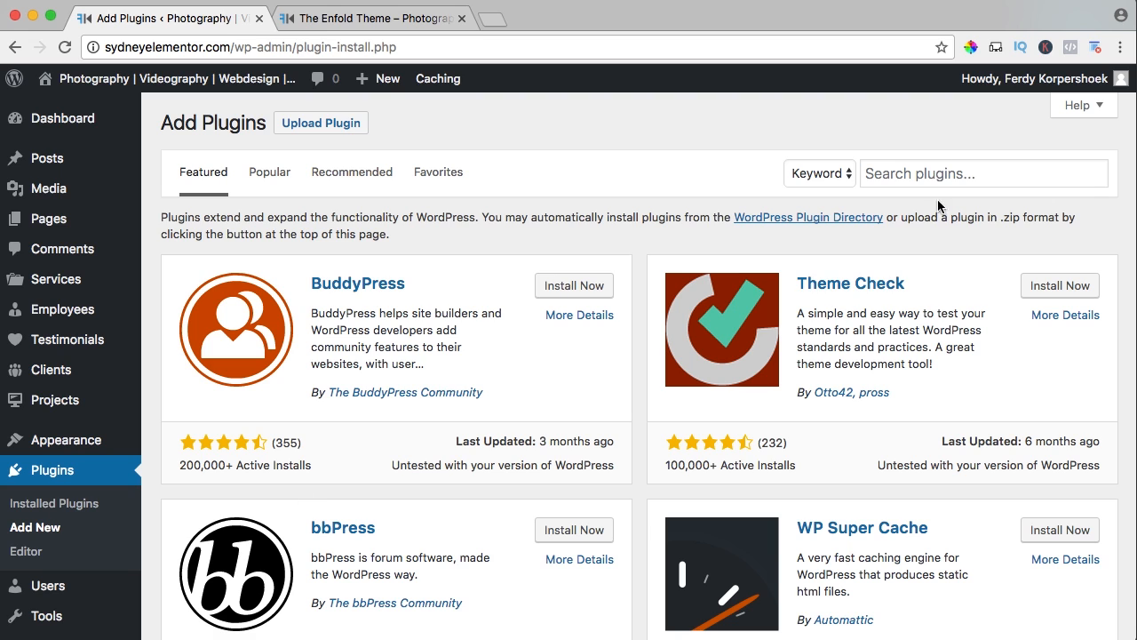
pyautogui.click(924, 175)
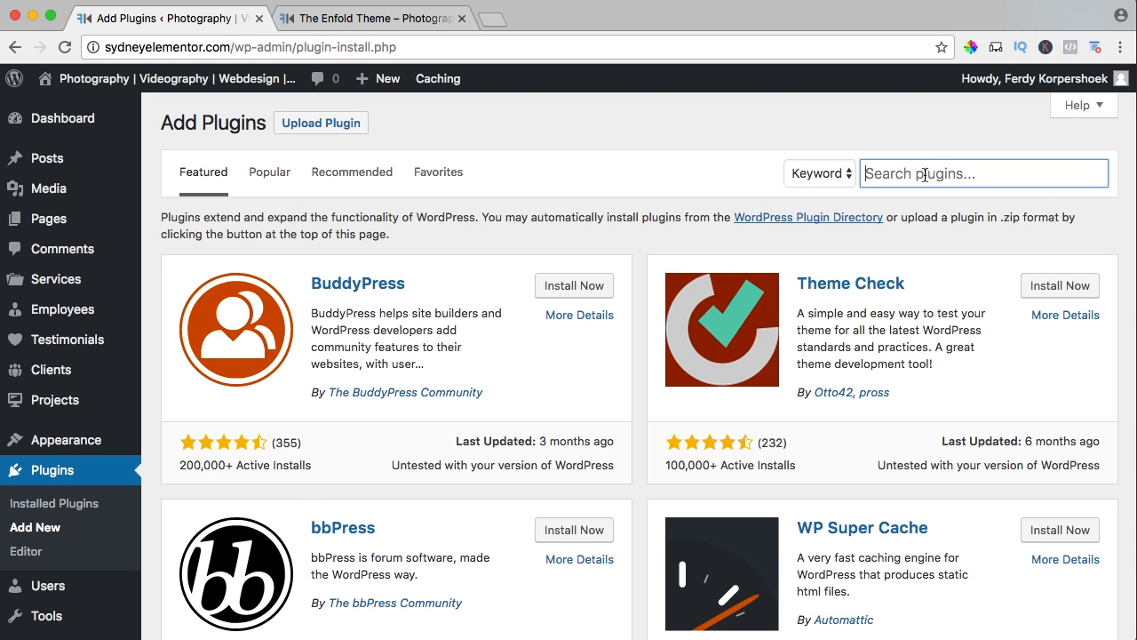
pyautogui.write('recent')
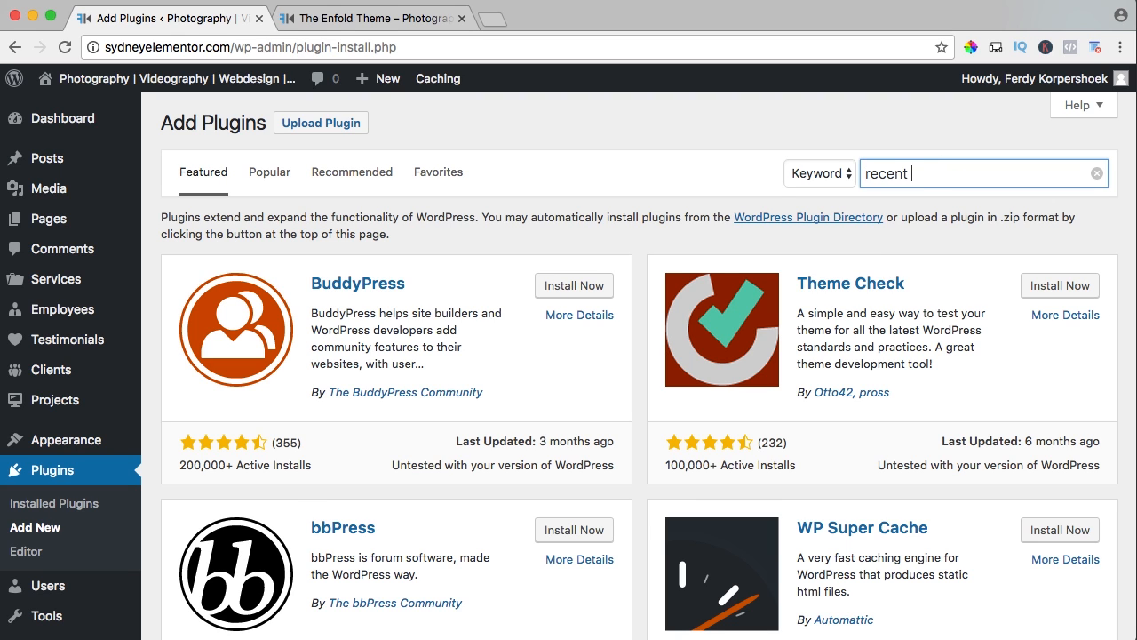
pyautogui.write(' posts widg')
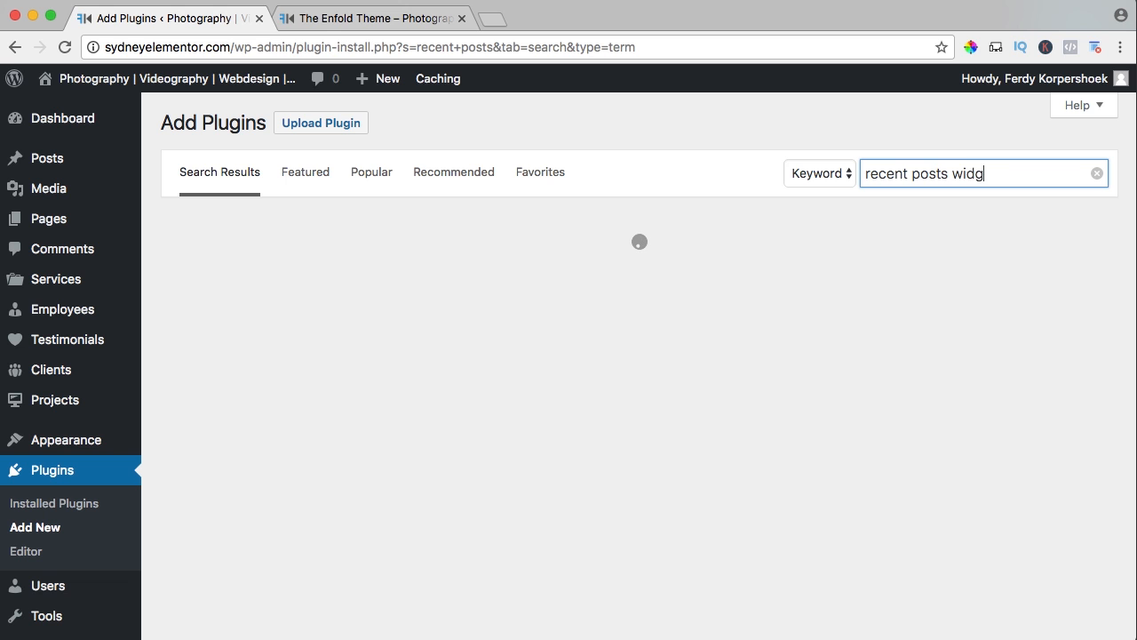
pyautogui.write('et with thumbnails')
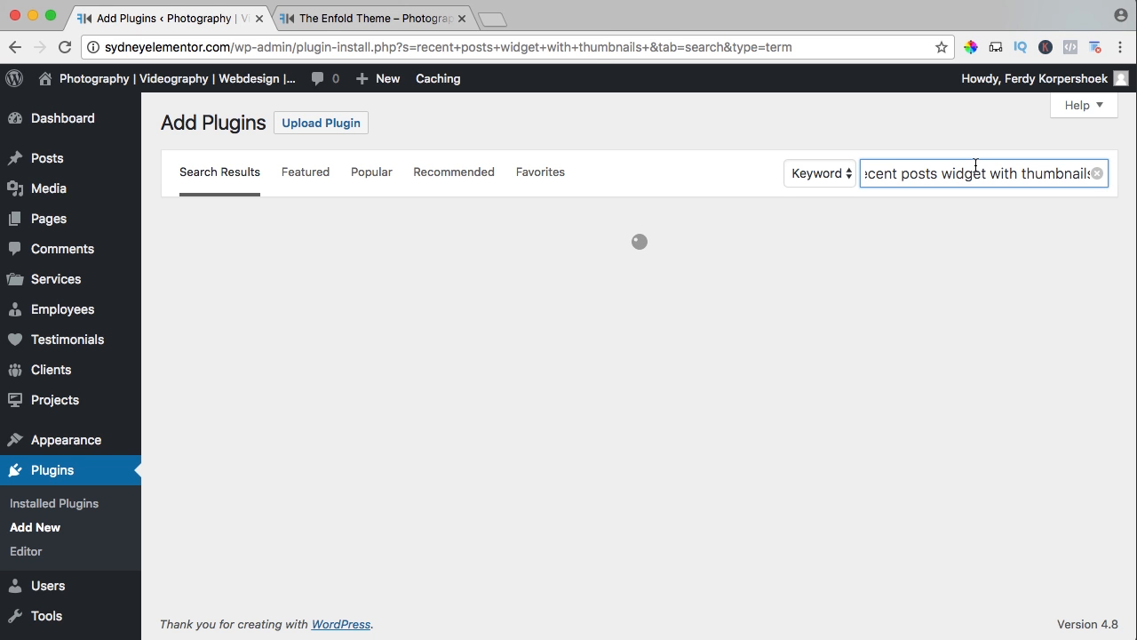
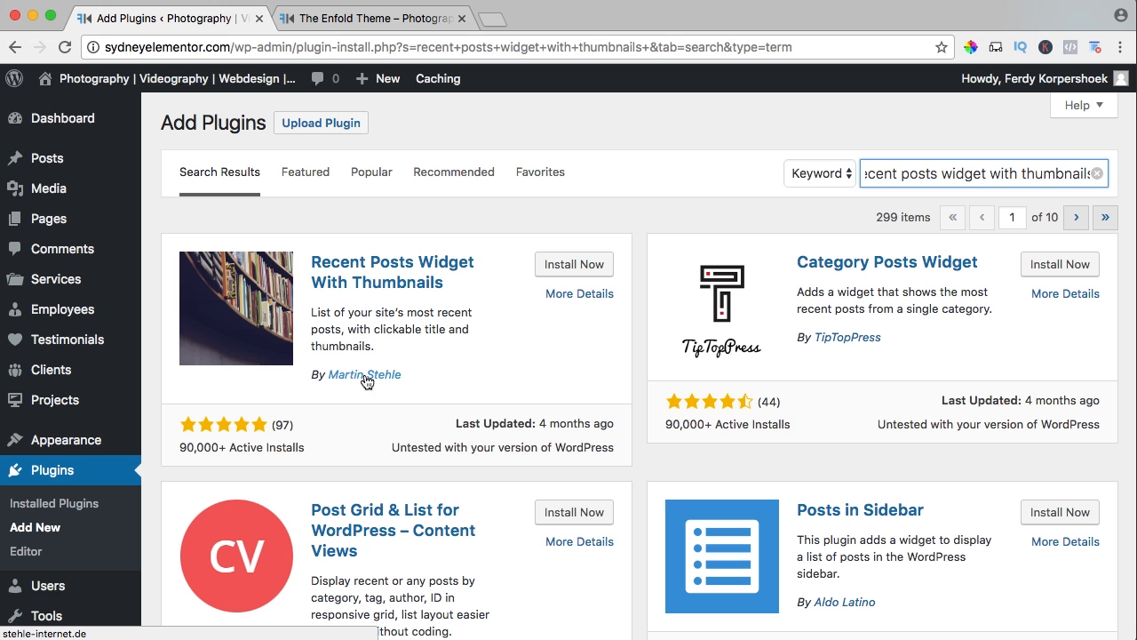
# Install and activate the Recent Posts Widget With Thumbnails plugin.
pyautogui.click(562, 267)
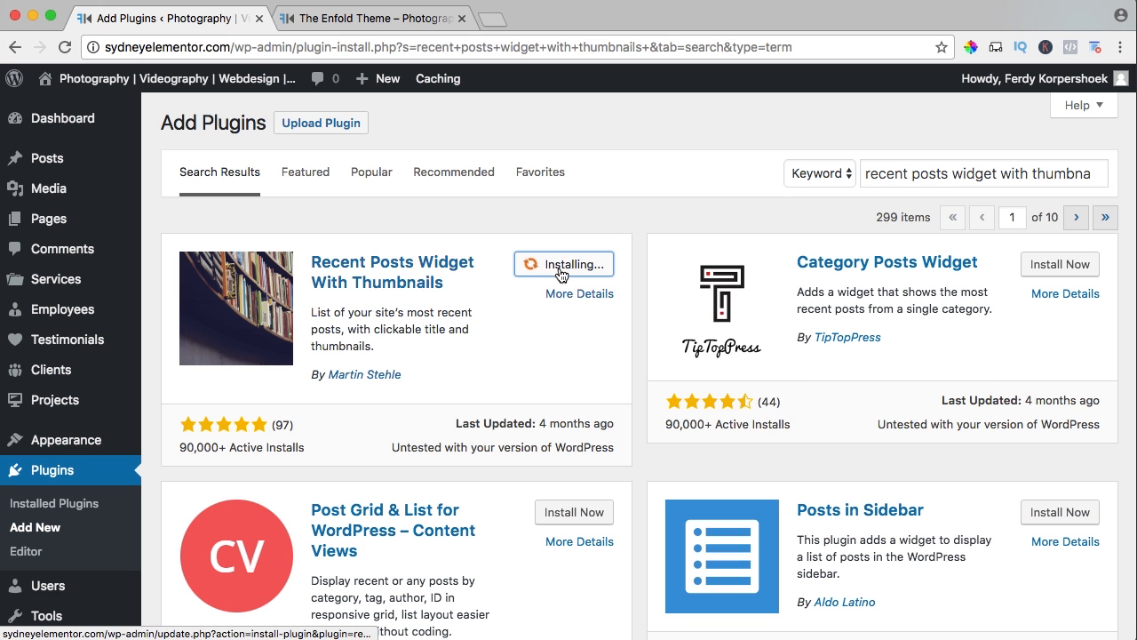
pyautogui.click(584, 270)
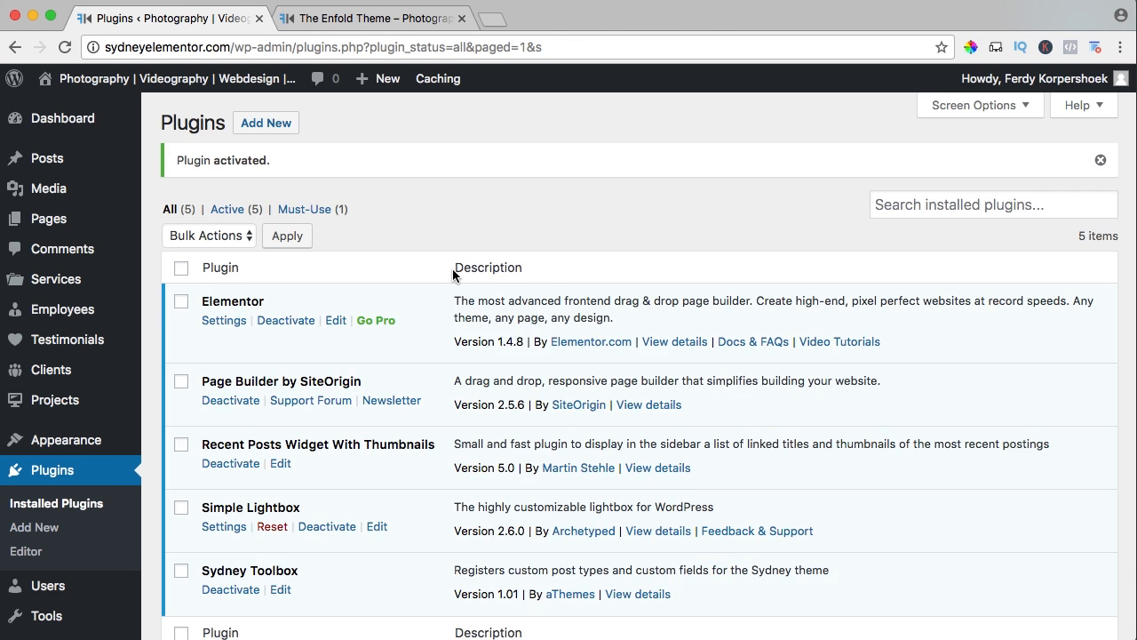
pyautogui.scroll(-3, 457, 269)
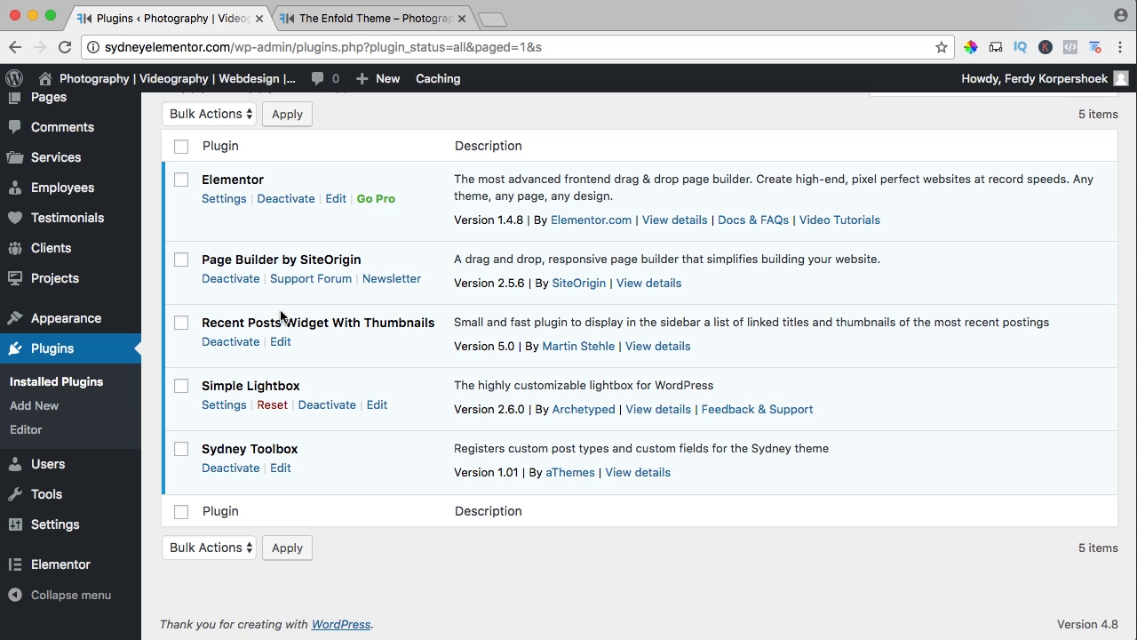
# Open the Widgets page and add the Recent Posts With Thumbnails widget to the Sidebar area.
pyautogui.moveTo(71, 317)
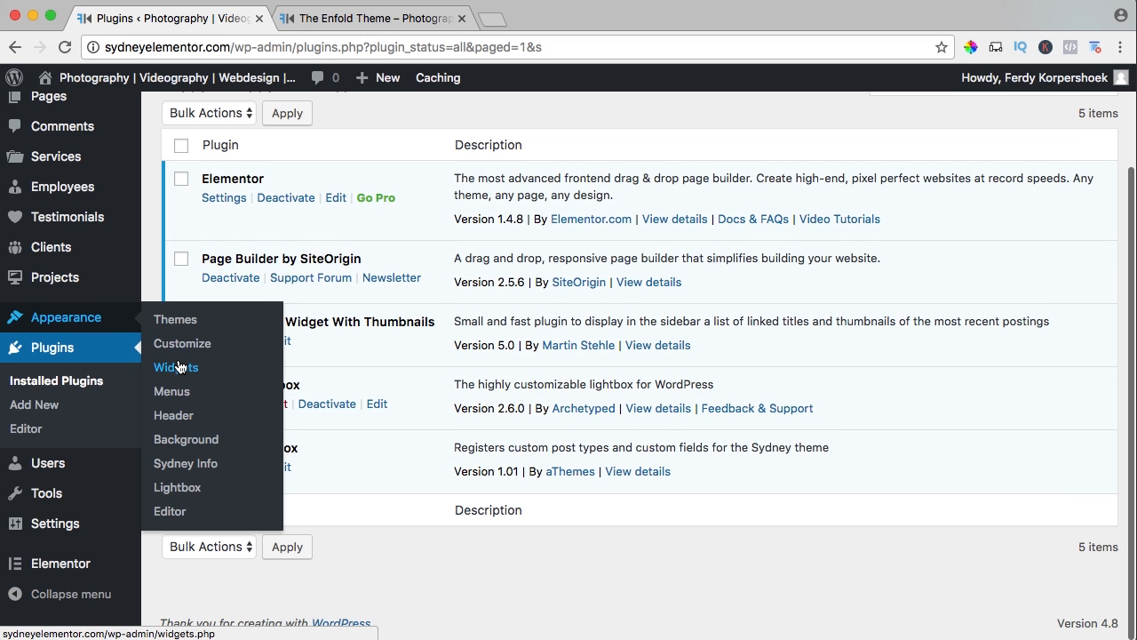
pyautogui.click(177, 367)
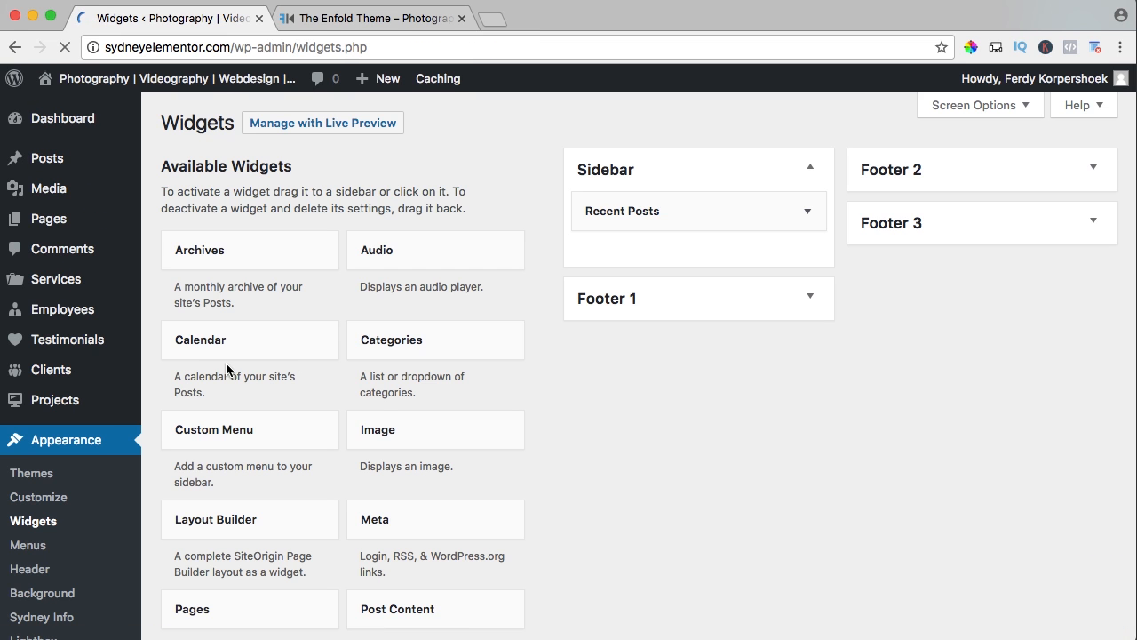
pyautogui.scroll(-5, 351, 328)
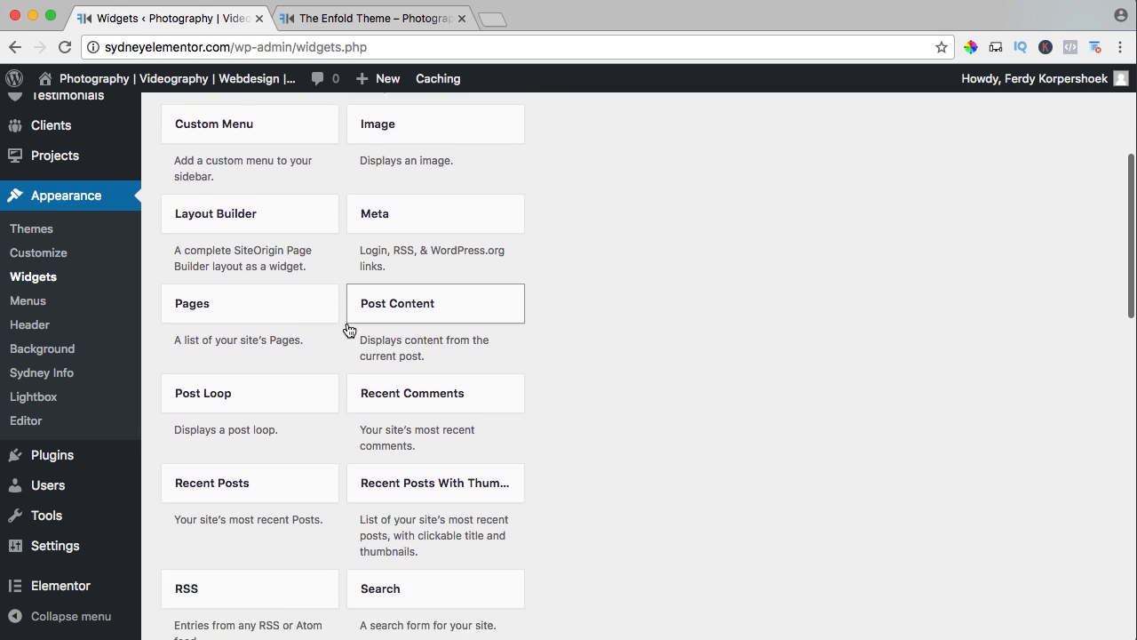
pyautogui.scroll(-3, 349, 331)
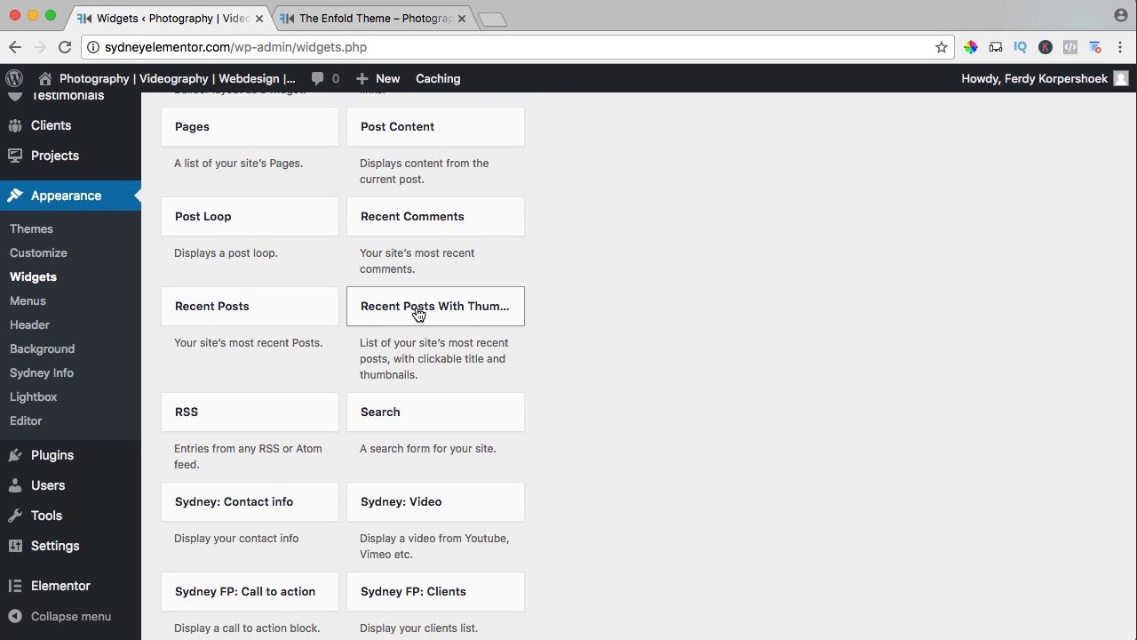
pyautogui.click(418, 314)
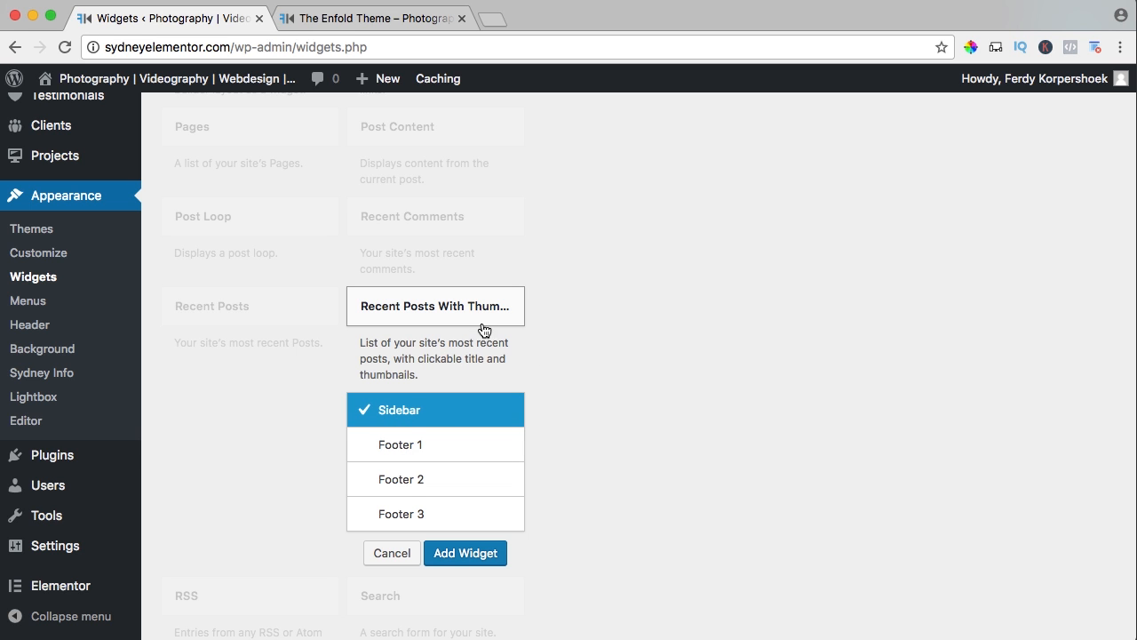
pyautogui.click(392, 553)
pyautogui.scroll(3, 566, 346)
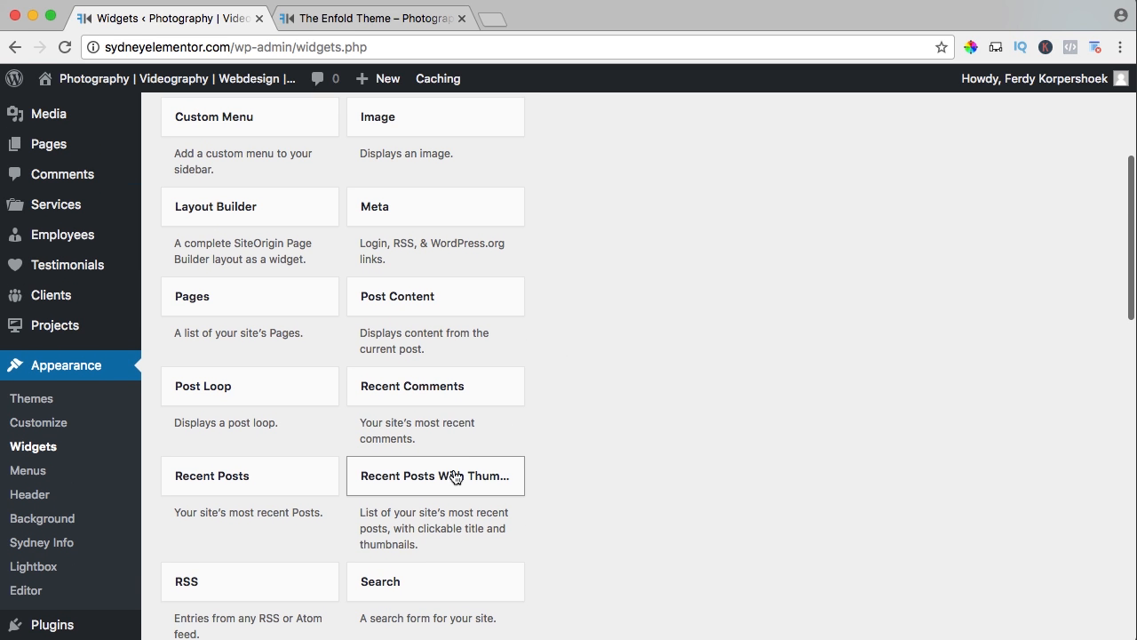
pyautogui.moveTo(453, 477)
pyautogui.mouseDown()
pyautogui.moveTo(625, 280)
pyautogui.moveTo(440, 485)
pyautogui.mouseUp()
pyautogui.click(431, 484)
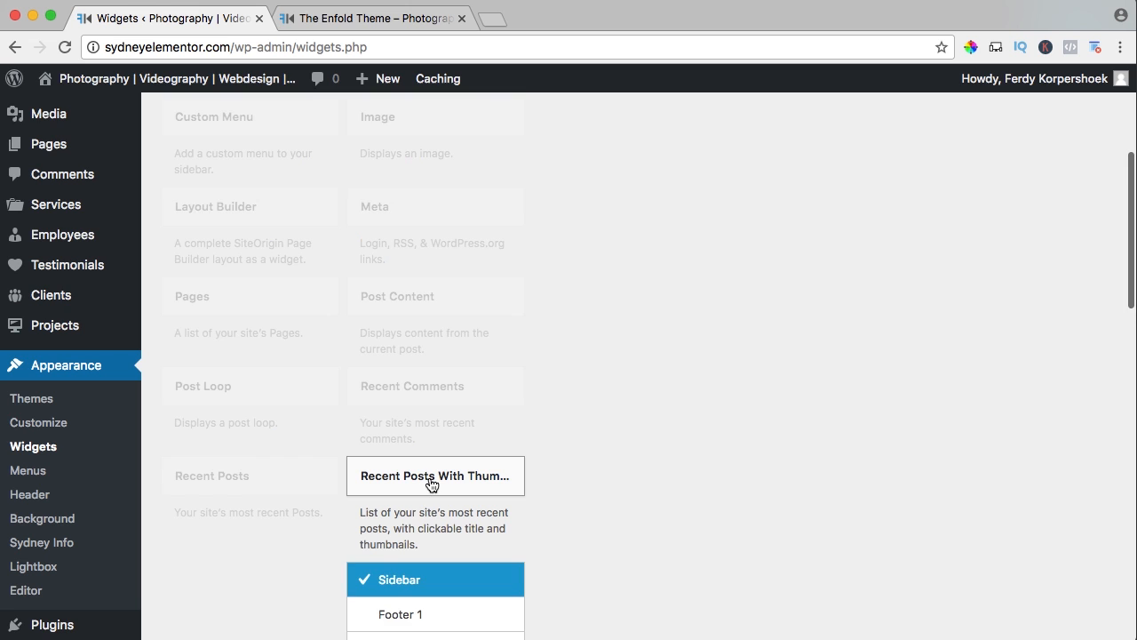
pyautogui.scroll(-3, 425, 491)
pyautogui.click(465, 560)
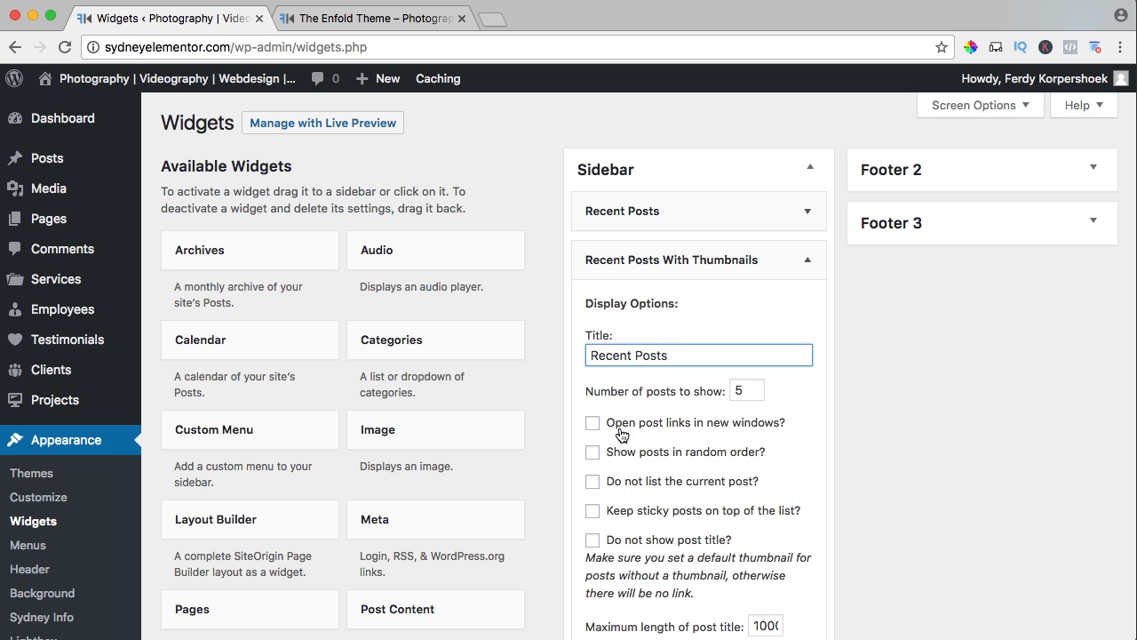
# Set the Recent Posts With Thumbnails widget to not list the current post and to show the post date.
pyautogui.scroll(-3, 770, 432)
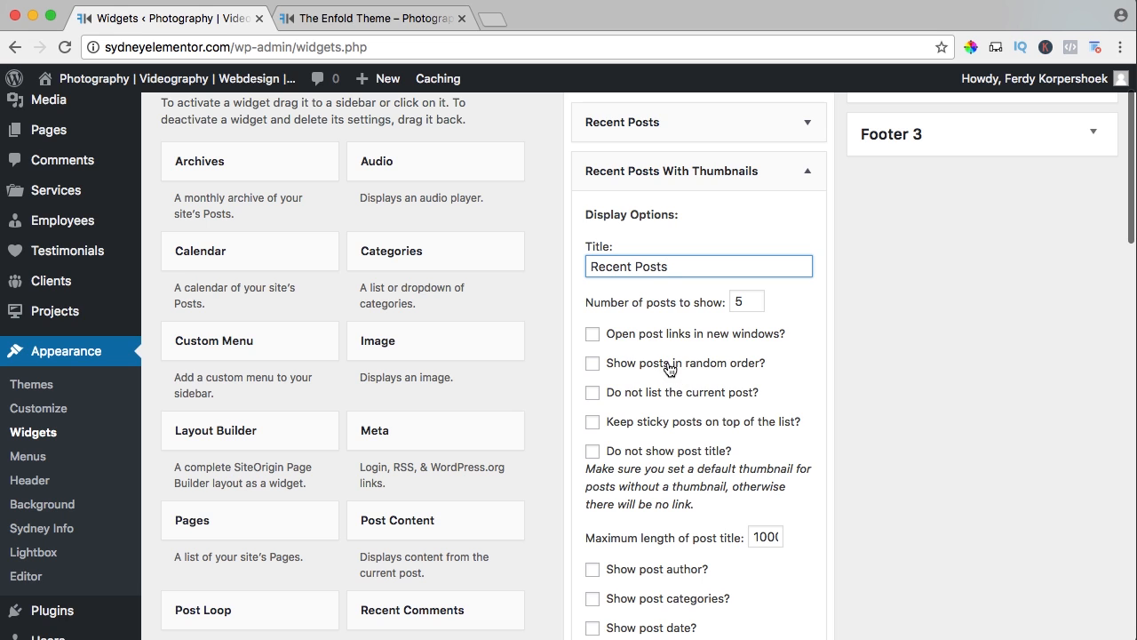
pyautogui.scroll(-2, 717, 370)
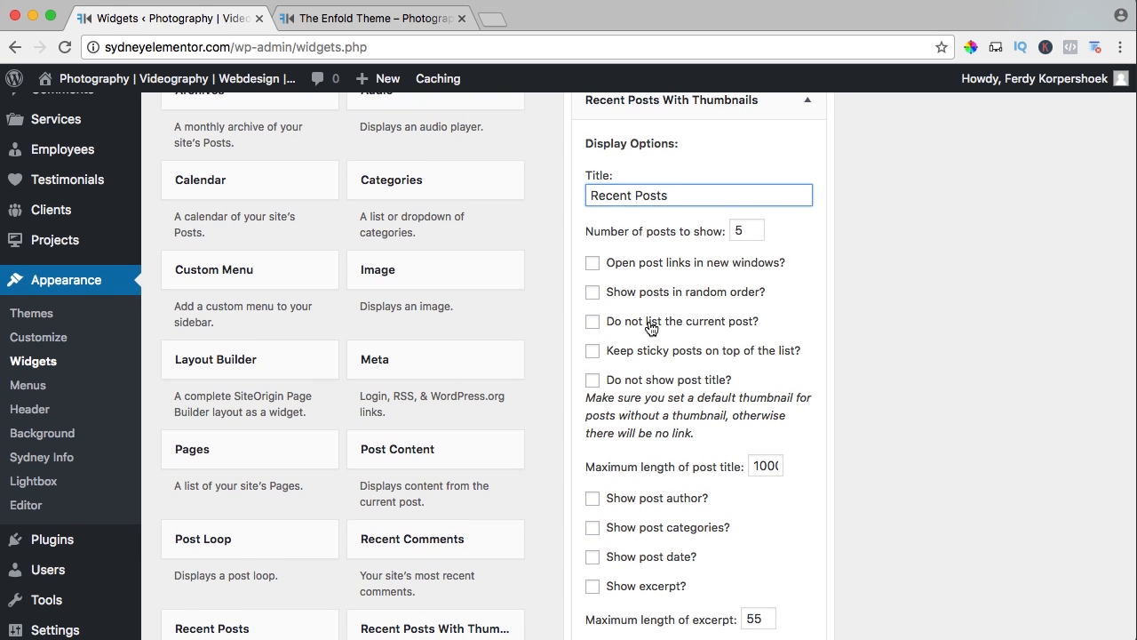
pyautogui.click(586, 321)
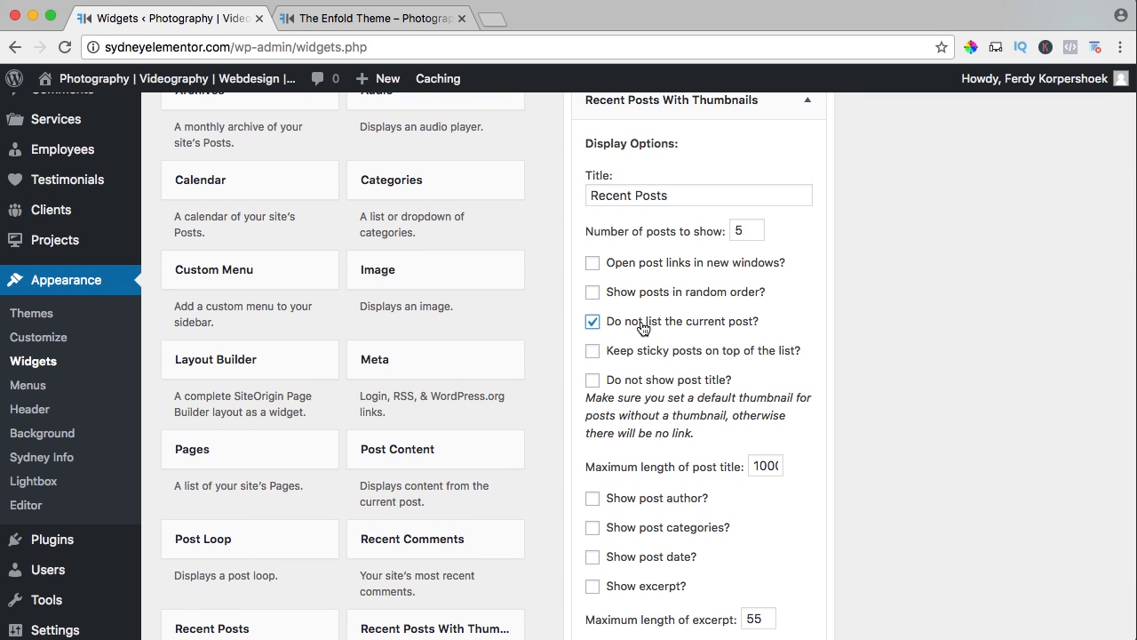
pyautogui.click(395, 18)
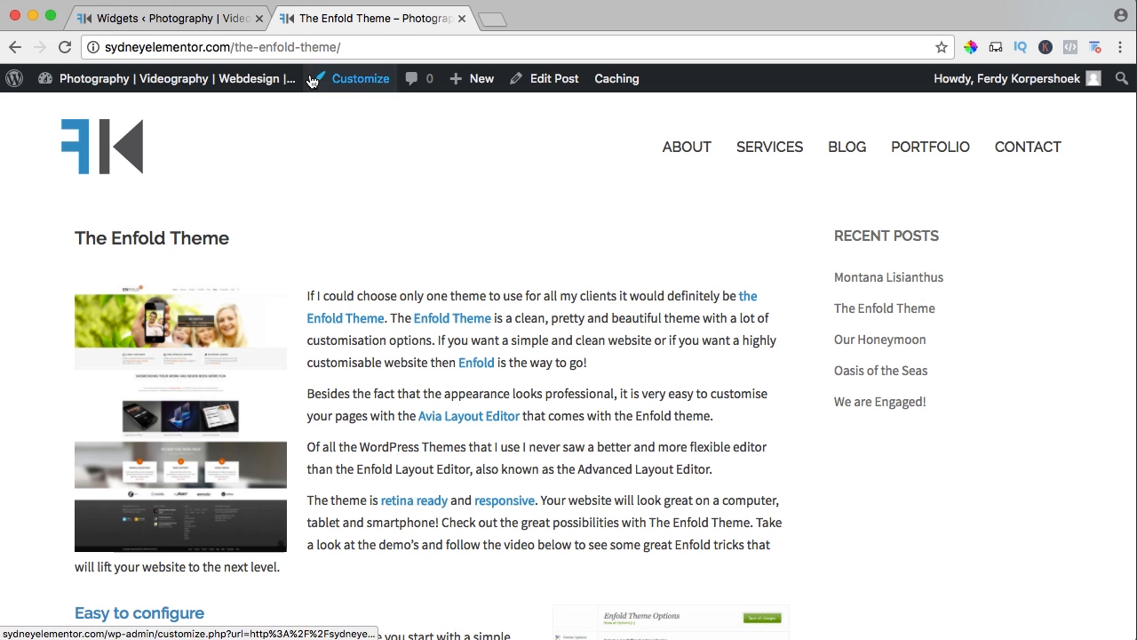
pyautogui.click(200, 15)
pyautogui.scroll(-5, 592, 367)
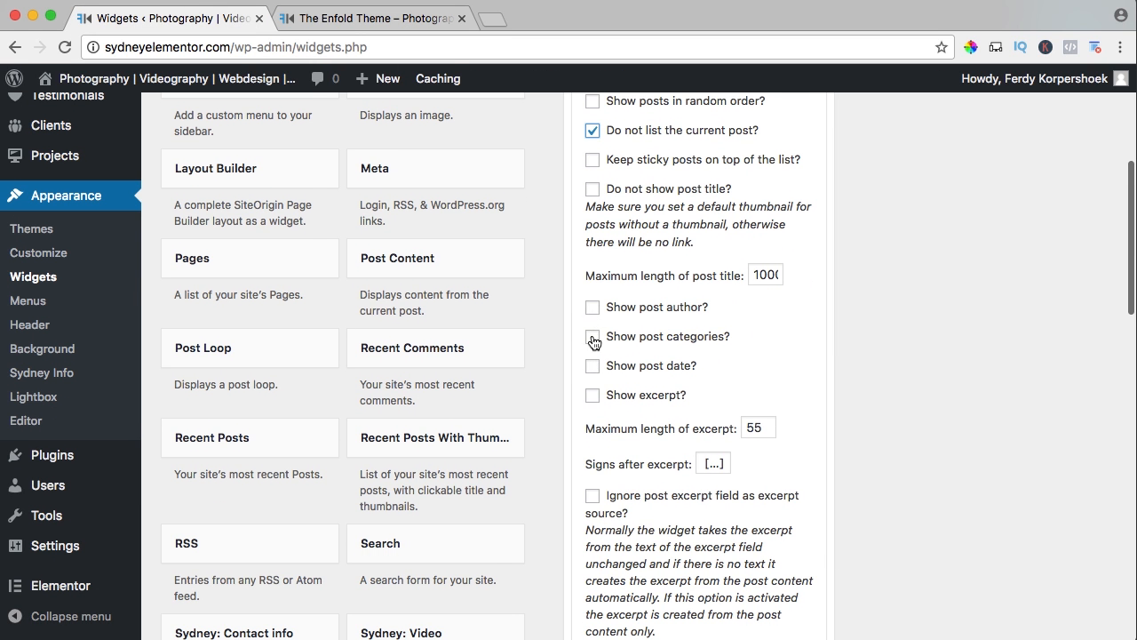
pyautogui.click(593, 367)
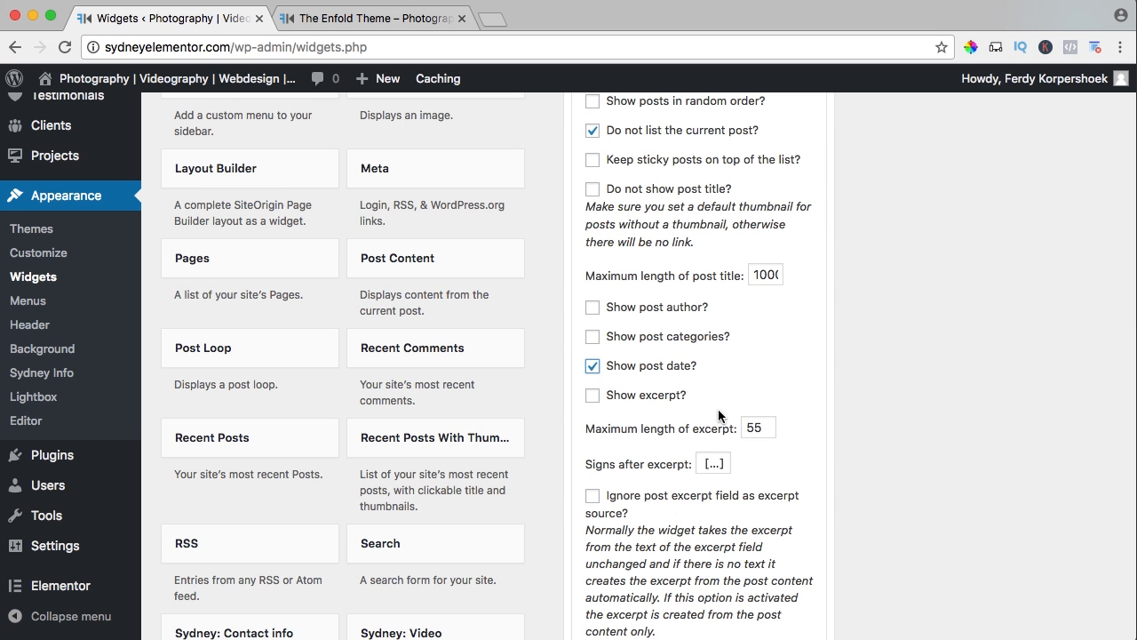
# Set the widget's thumbnail width and height to 40 with the specified size option, and save the widget.
pyautogui.scroll(-8, 704, 435)
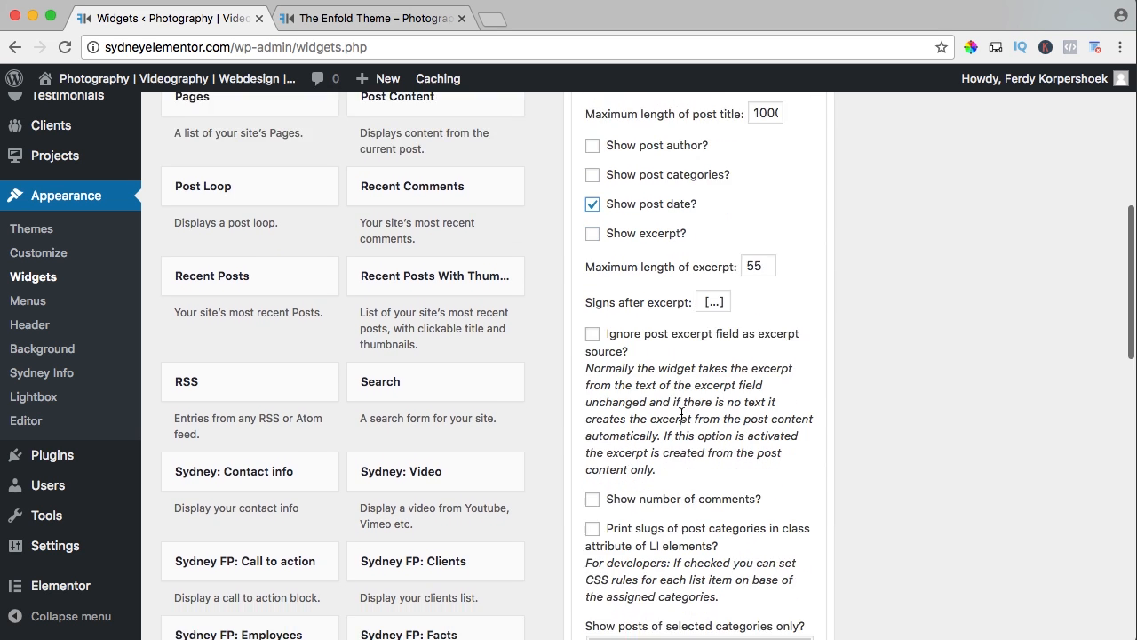
pyautogui.scroll(-1, 681, 411)
pyautogui.scroll(-5, 672, 379)
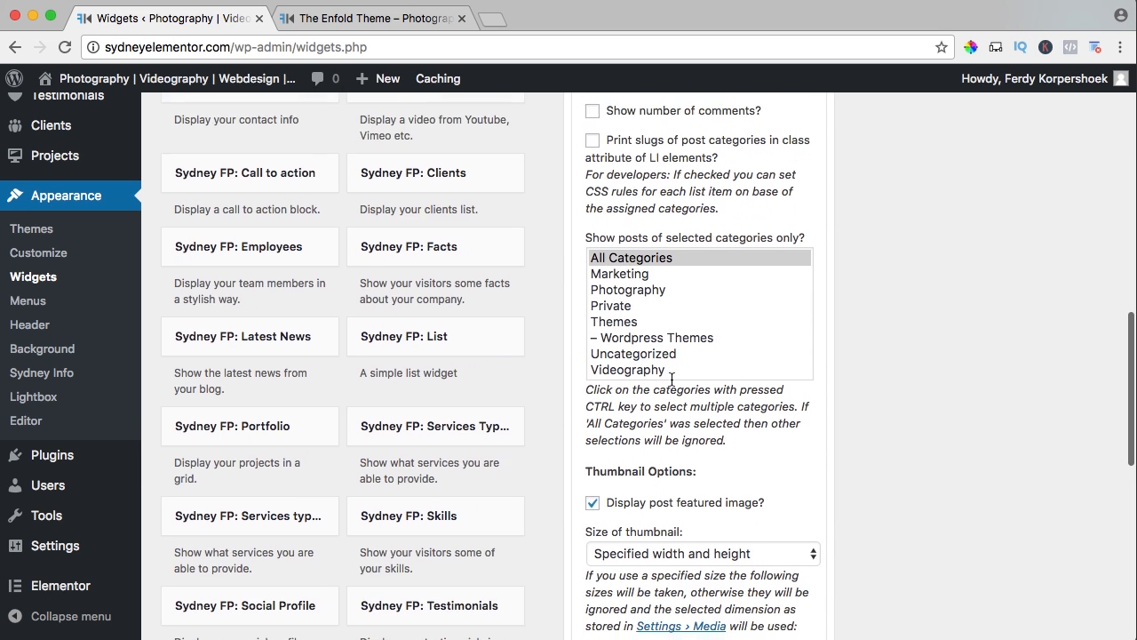
pyautogui.scroll(-7, 631, 380)
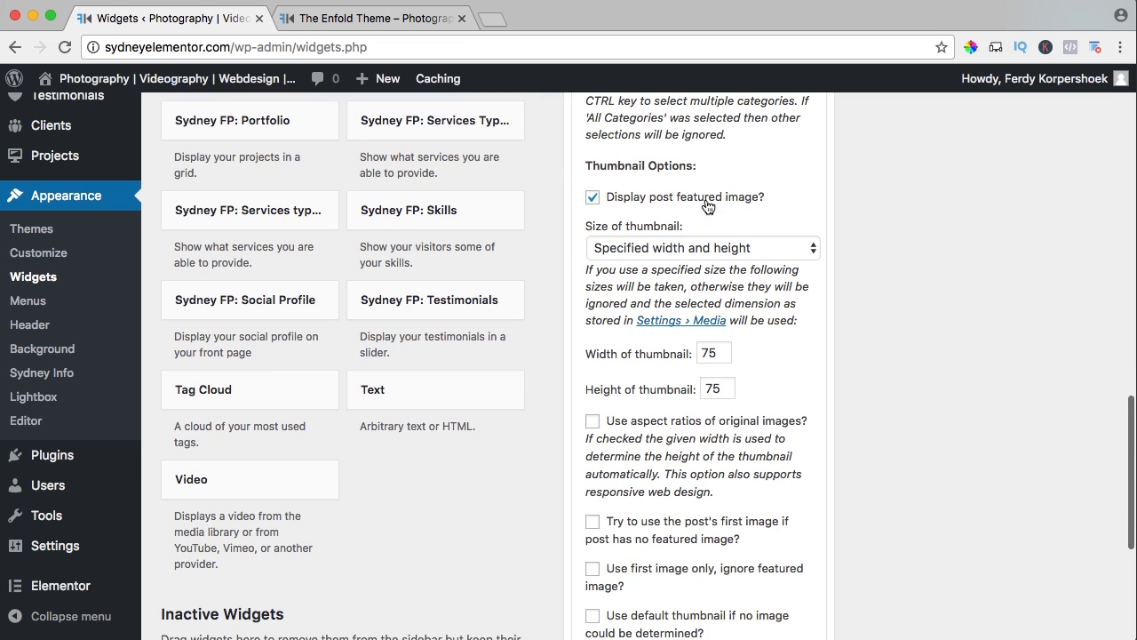
pyautogui.click(690, 248)
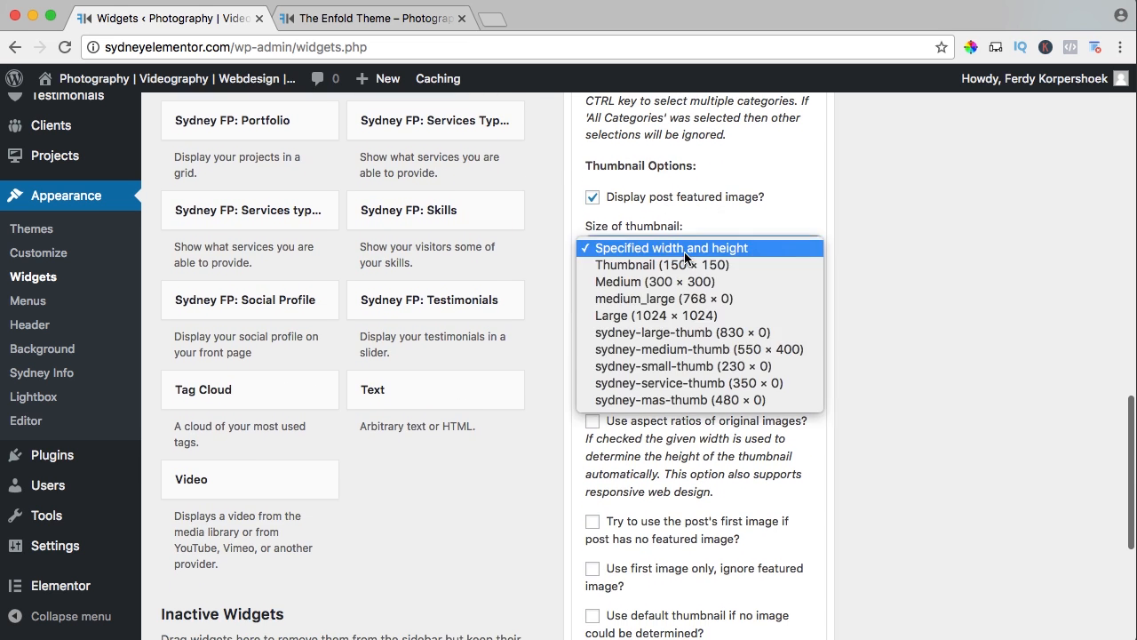
pyautogui.click(698, 456)
pyautogui.doubleClick(710, 354)
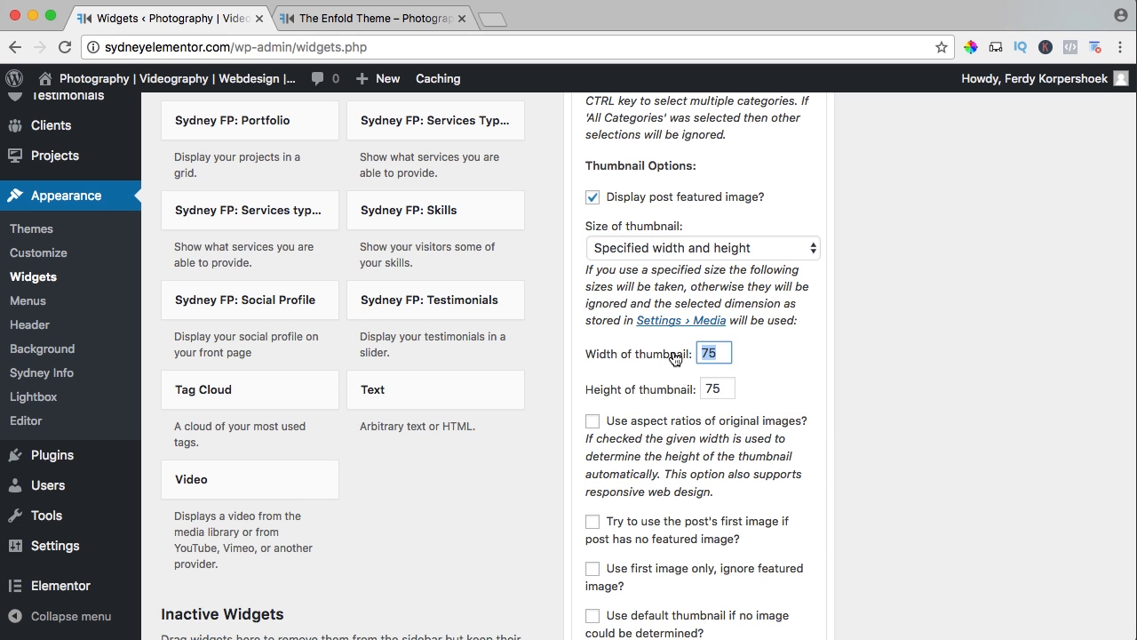
pyautogui.write('40')
pyautogui.press('Tab')
pyautogui.write('40')
pyautogui.press('Tab')
pyautogui.scroll(-5, 649, 374)
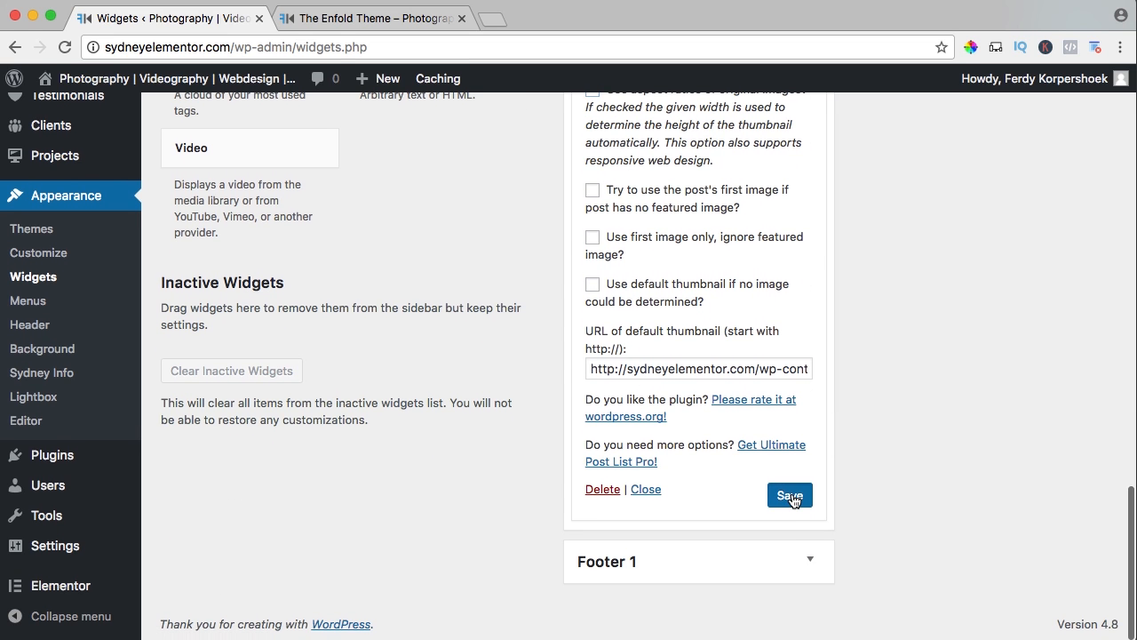
pyautogui.click(790, 496)
# Reload The Enfold Theme post on the live site and compare the two recent posts lists in its sidebar.
pyautogui.click(414, 22)
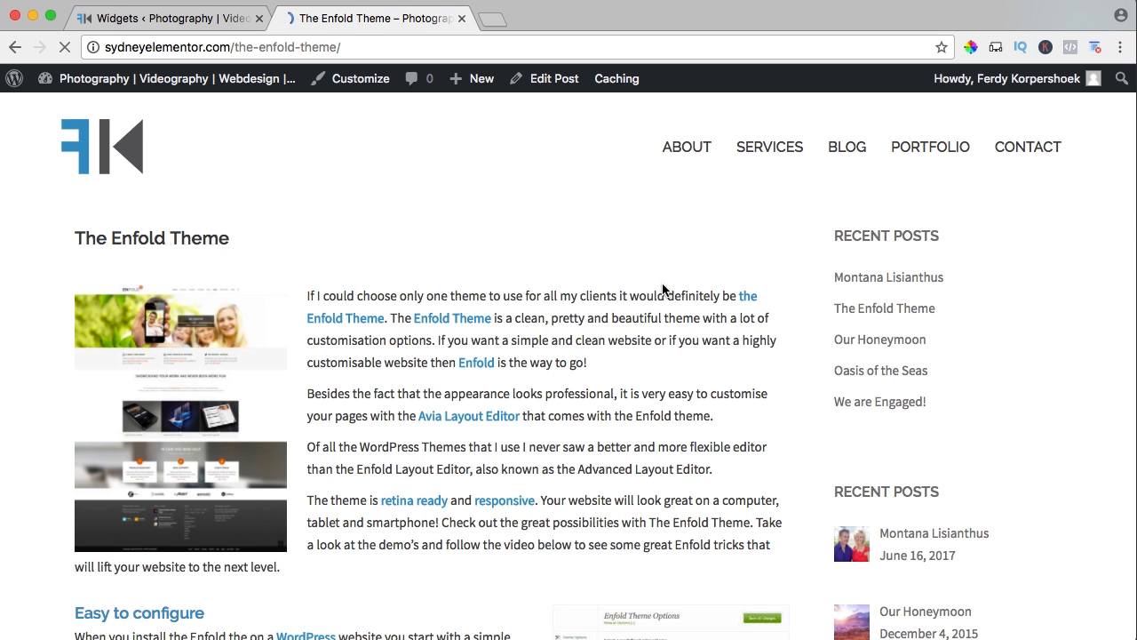
pyautogui.scroll(-3, 666, 293)
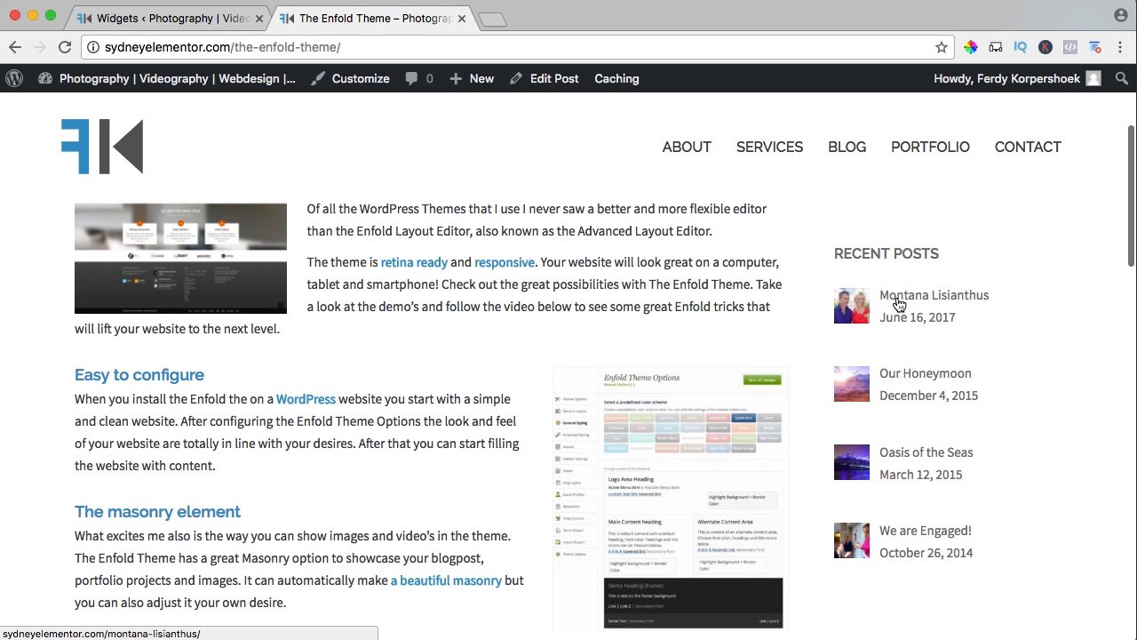
pyautogui.scroll(3, 826, 432)
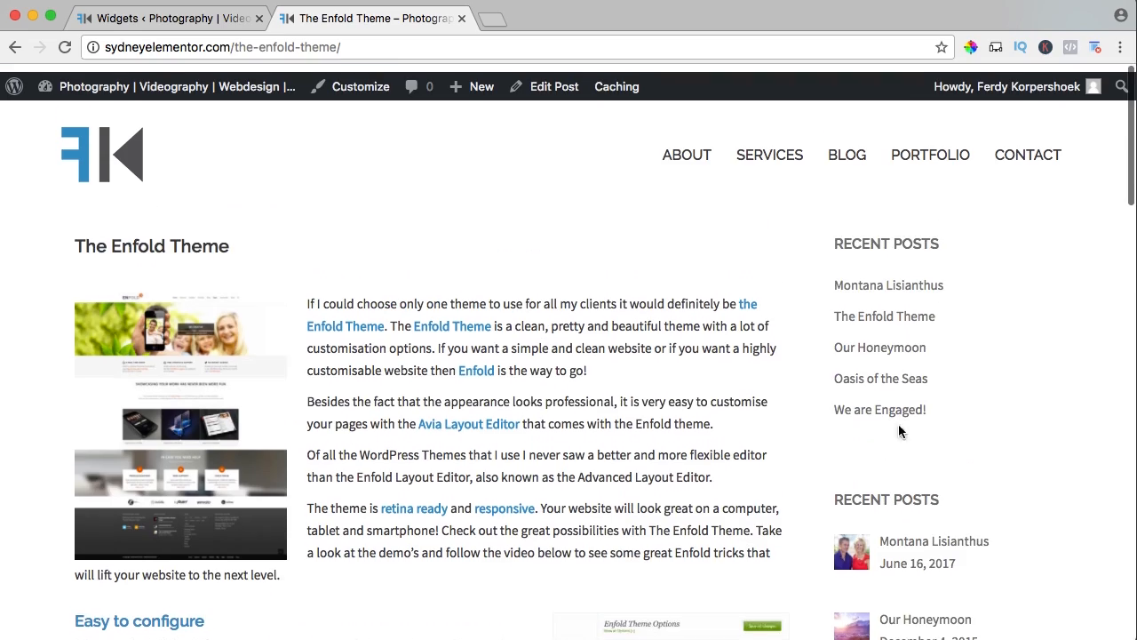
# Return to the Widgets page and delete the plain Recent Posts widget from the Sidebar area.
pyautogui.click(221, 17)
pyautogui.scroll(10, 719, 279)
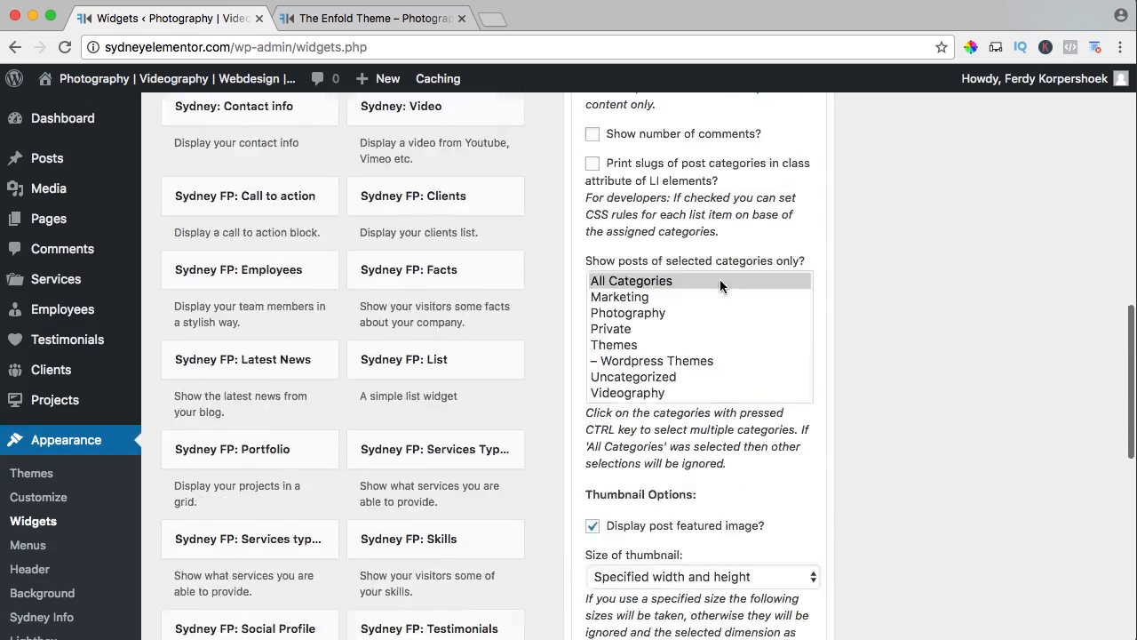
pyautogui.scroll(6, 720, 281)
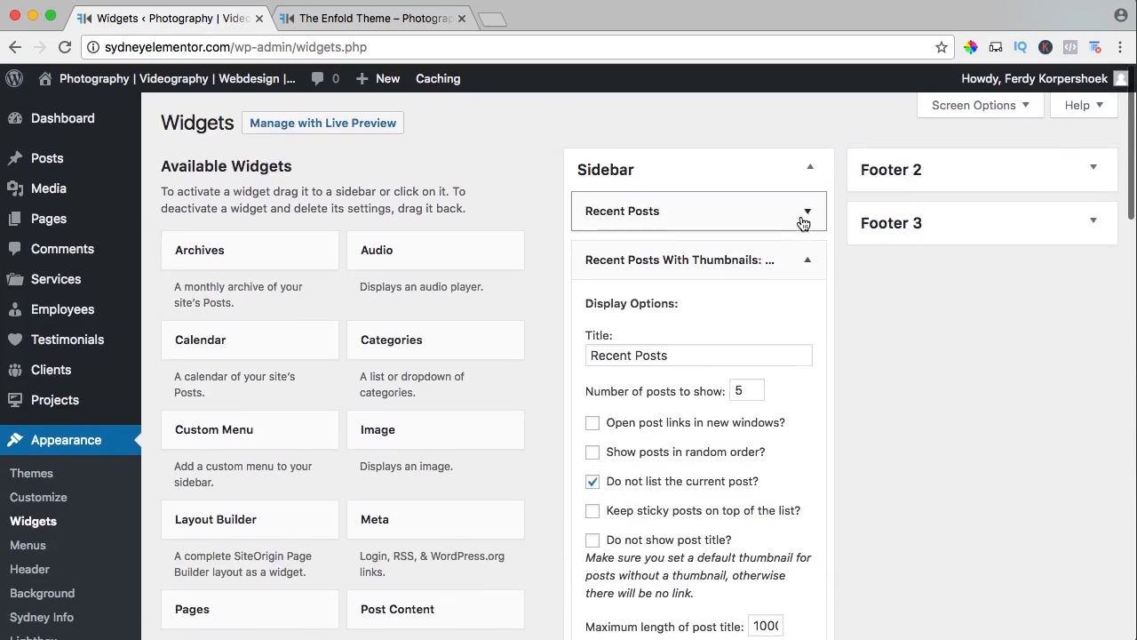
pyautogui.click(808, 211)
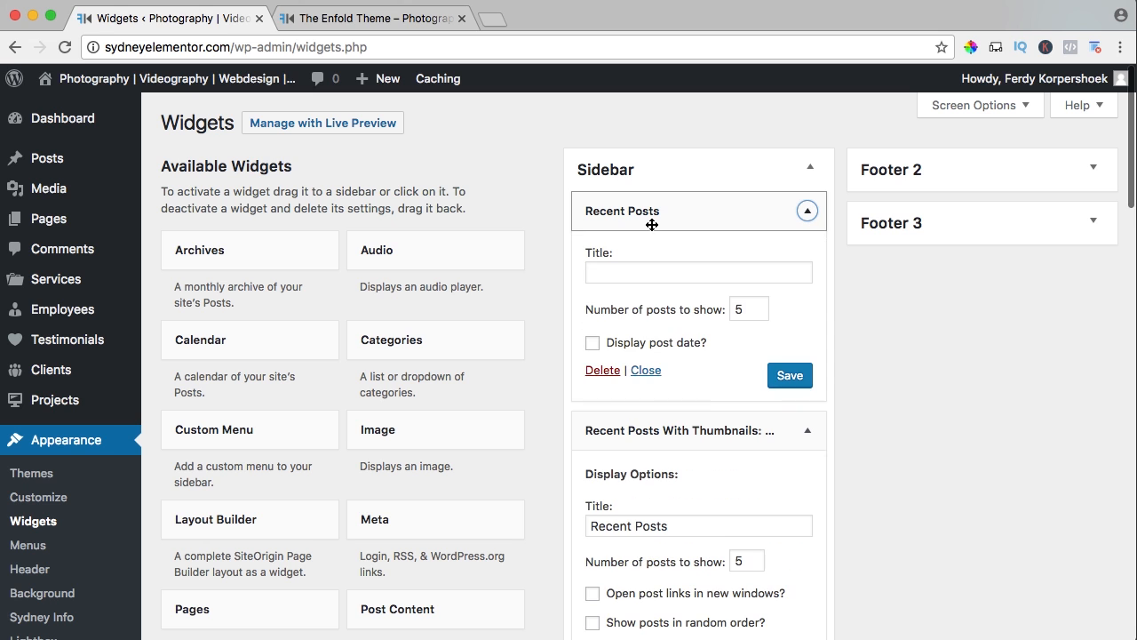
pyautogui.click(603, 372)
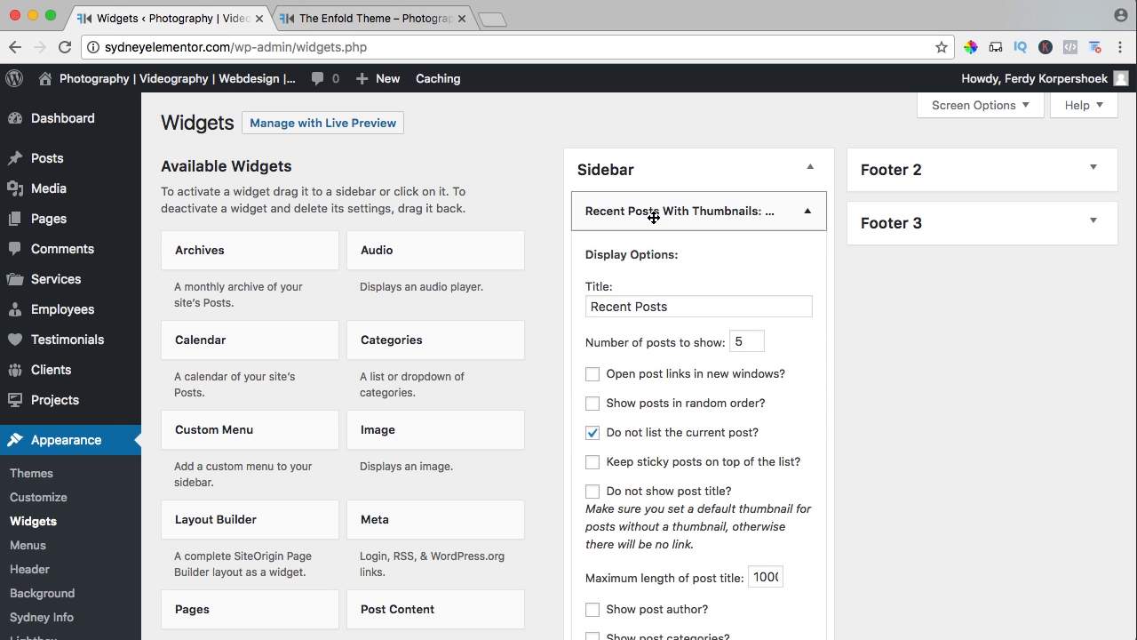
# Check the thumbnail recent posts list in the sidebar of The Enfold Theme post on the live site.
pyautogui.click(404, 18)
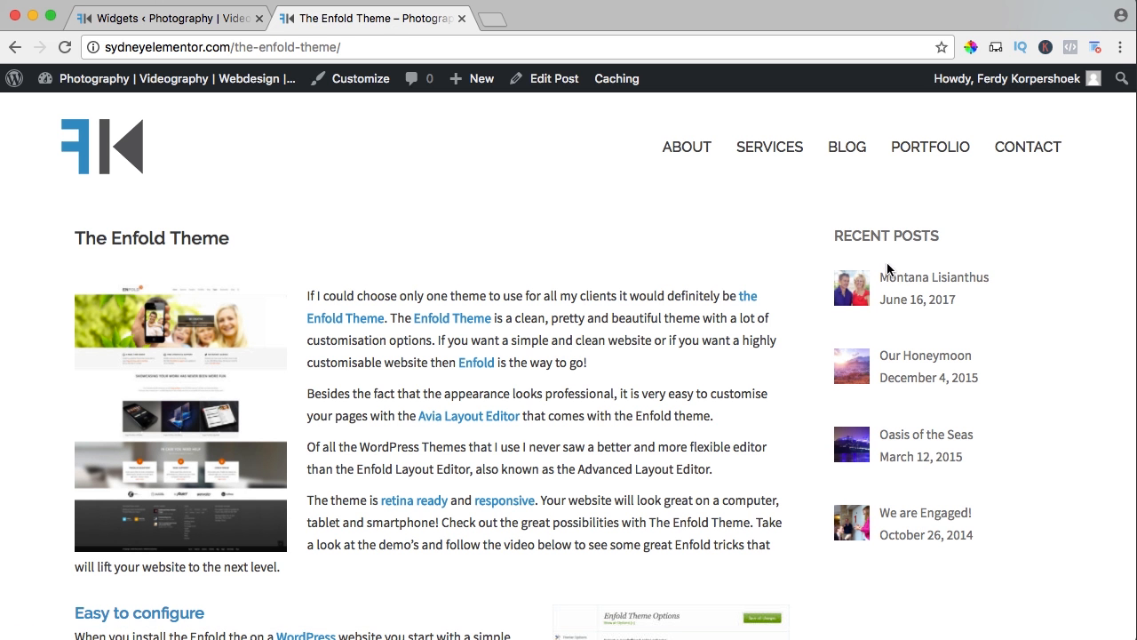
pyautogui.scroll(-1, 890, 466)
pyautogui.scroll(1, 887, 469)
pyautogui.scroll(-2, 879, 453)
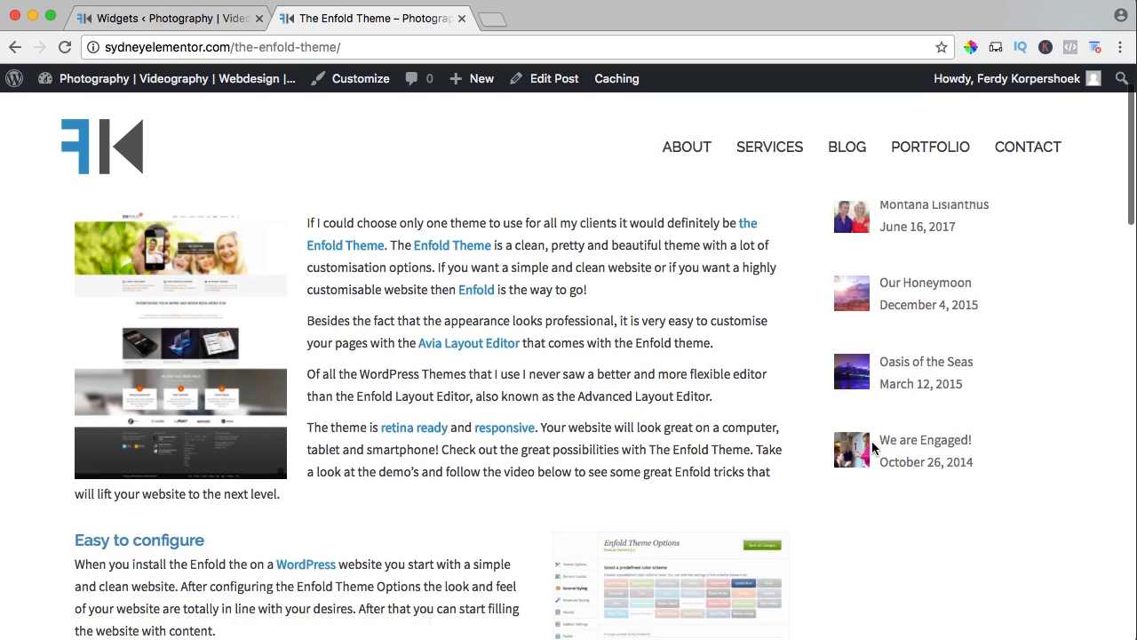
# Go to the live Blog page, open it in the theme Customizer and reduce the browser zoom.
pyautogui.scroll(2, 866, 435)
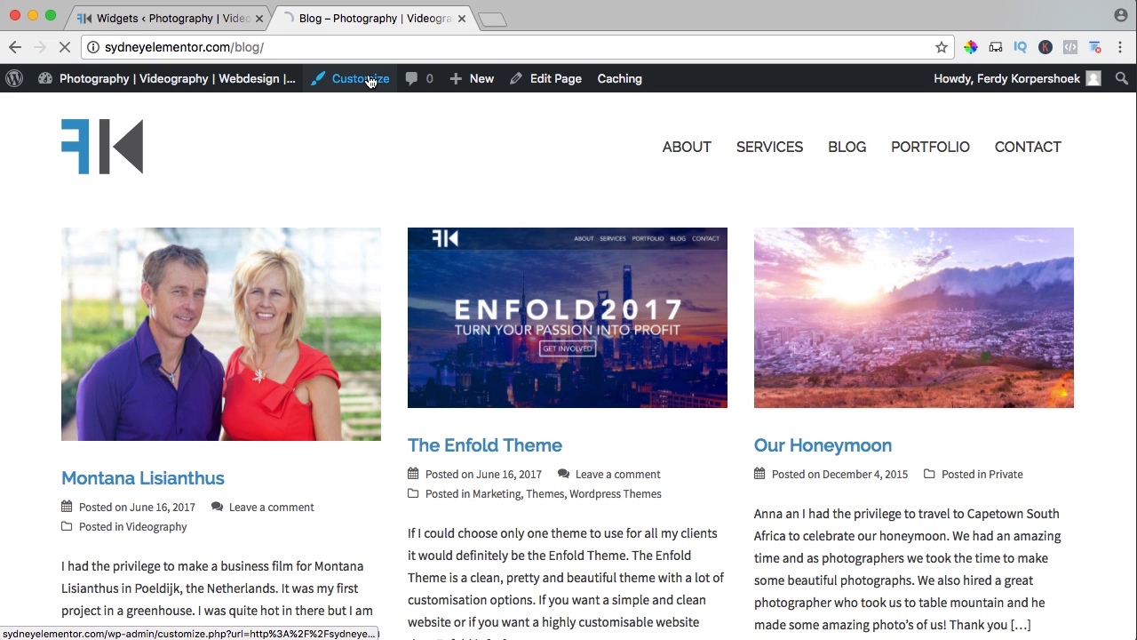
pyautogui.click(371, 81)
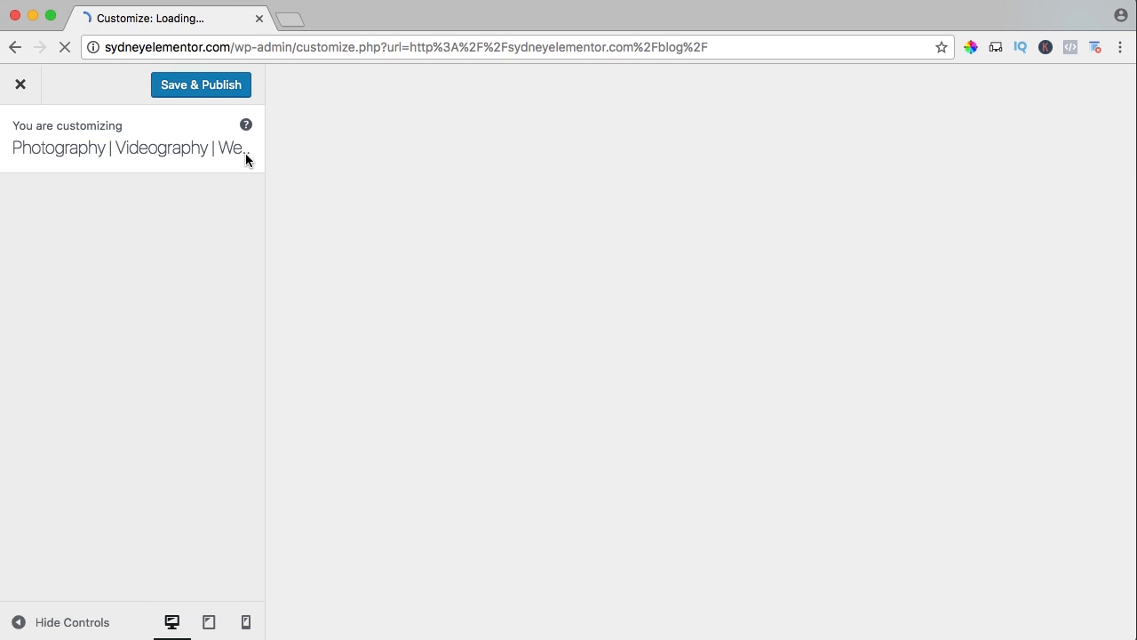
pyautogui.press('super+minus')
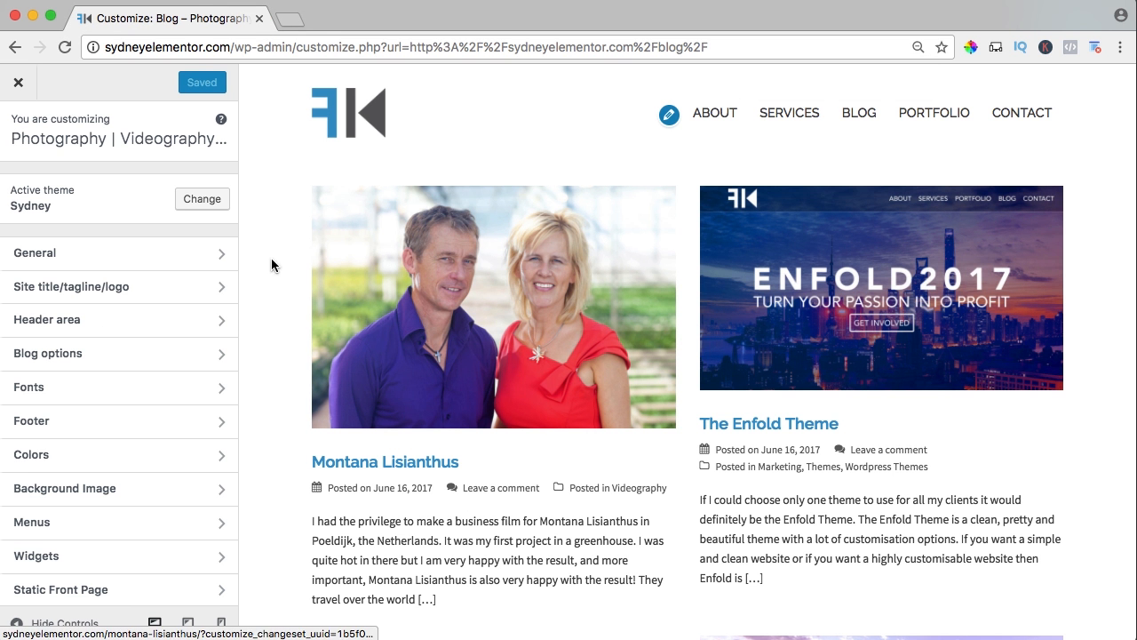
# Reduce the browser zoom further, set the blog layout to Classic in Blog options and look through the previewed posts.
pyautogui.press('super+minus')
pyautogui.press('super+minus')
pyautogui.press('super+minus')
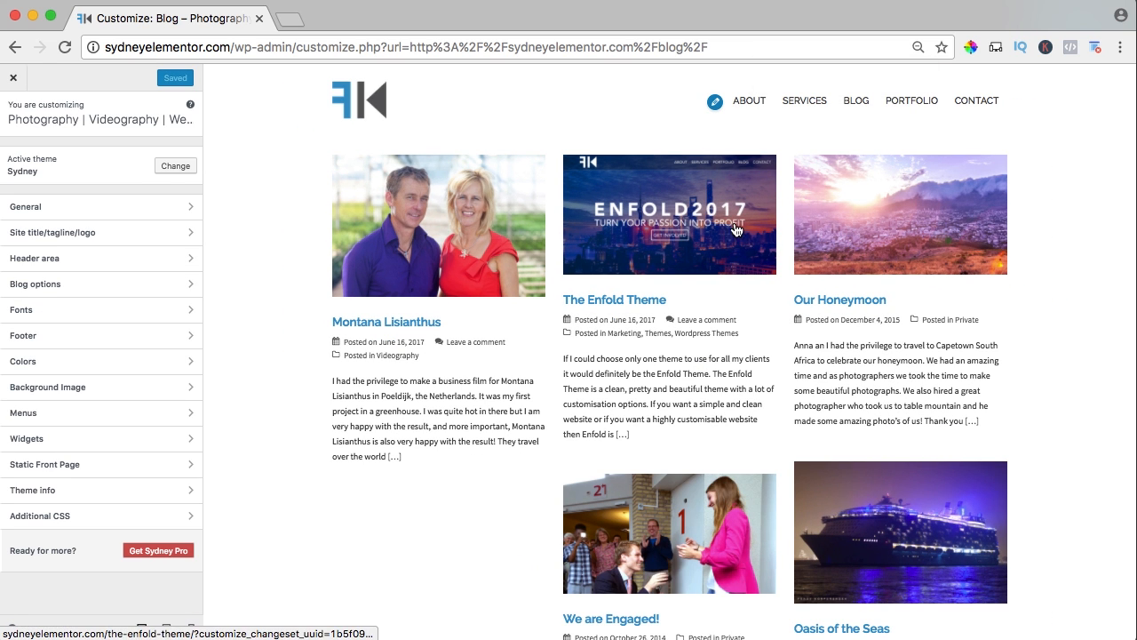
pyautogui.click(47, 289)
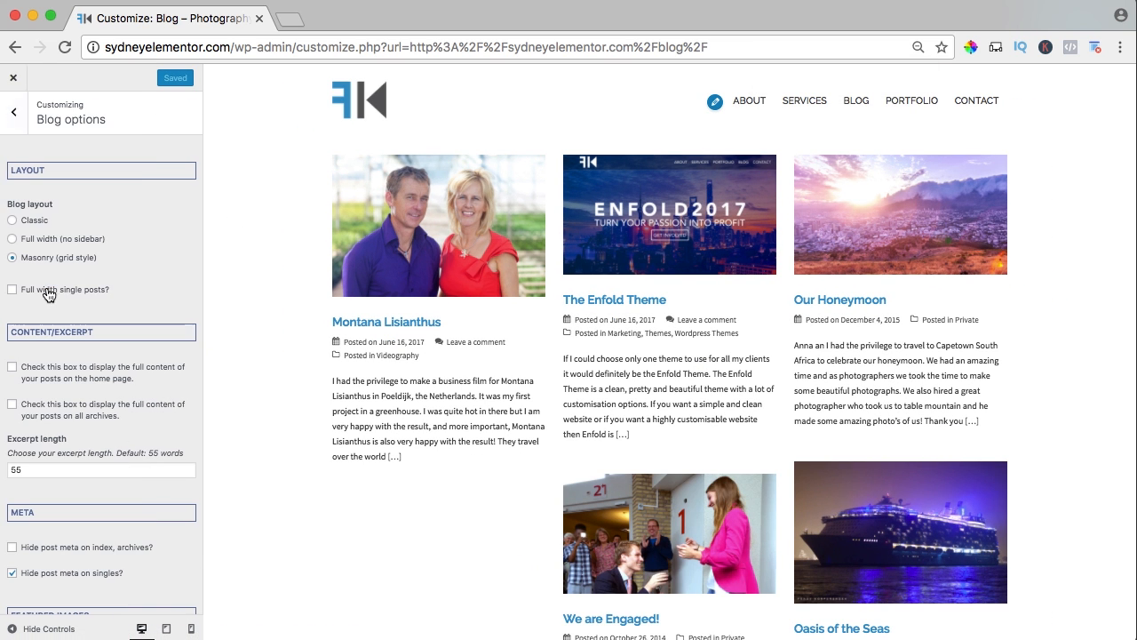
pyautogui.click(12, 222)
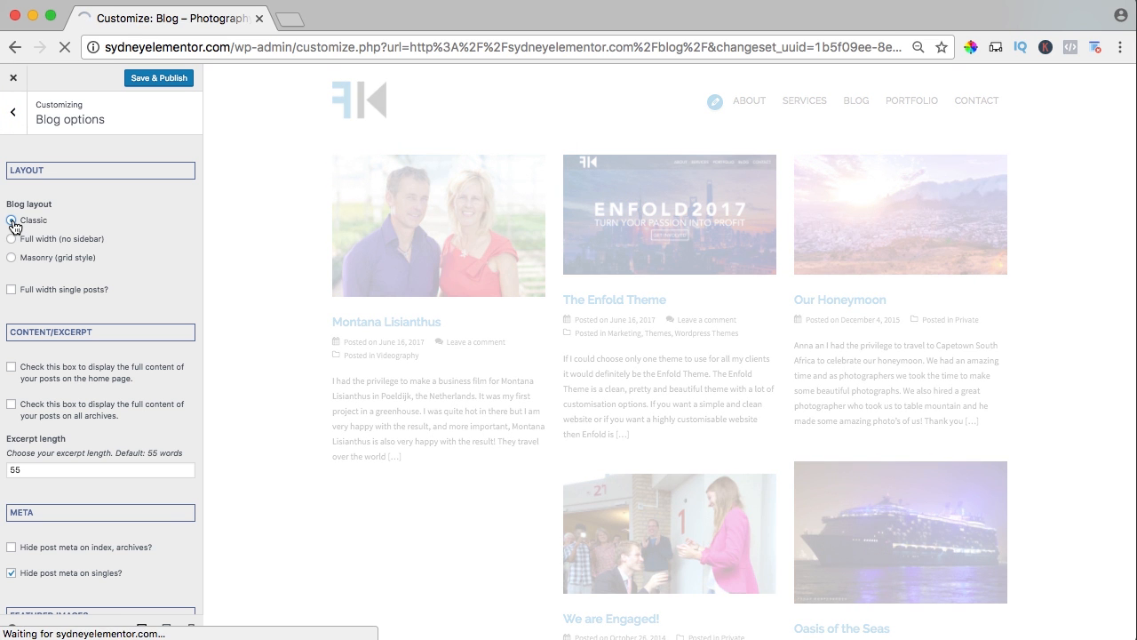
pyautogui.scroll(-7, 274, 253)
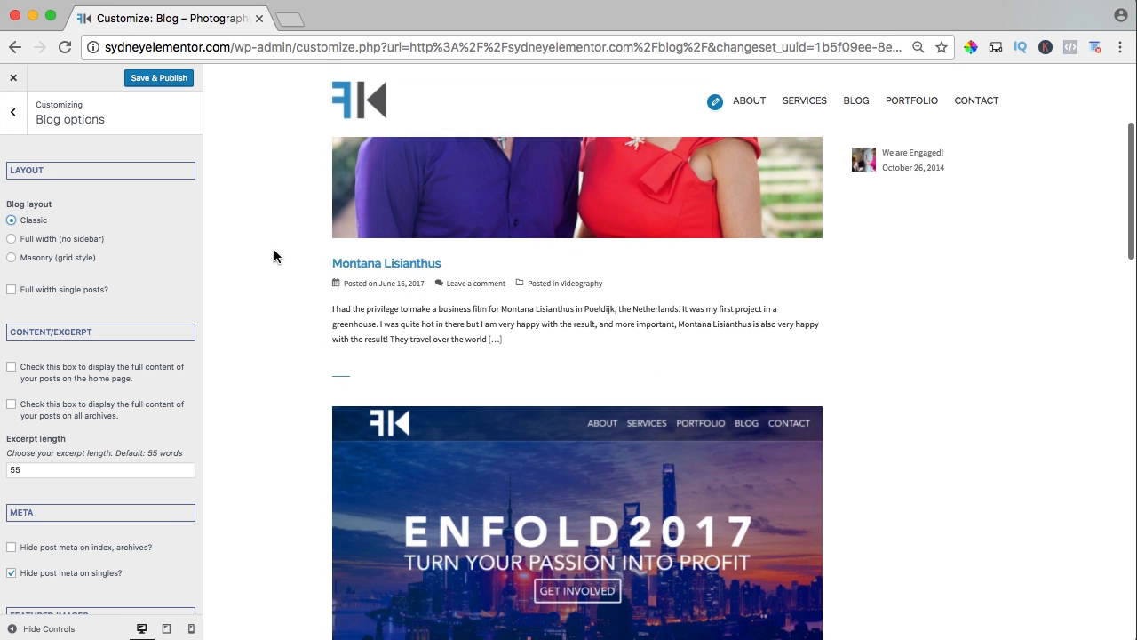
pyautogui.scroll(-6, 274, 256)
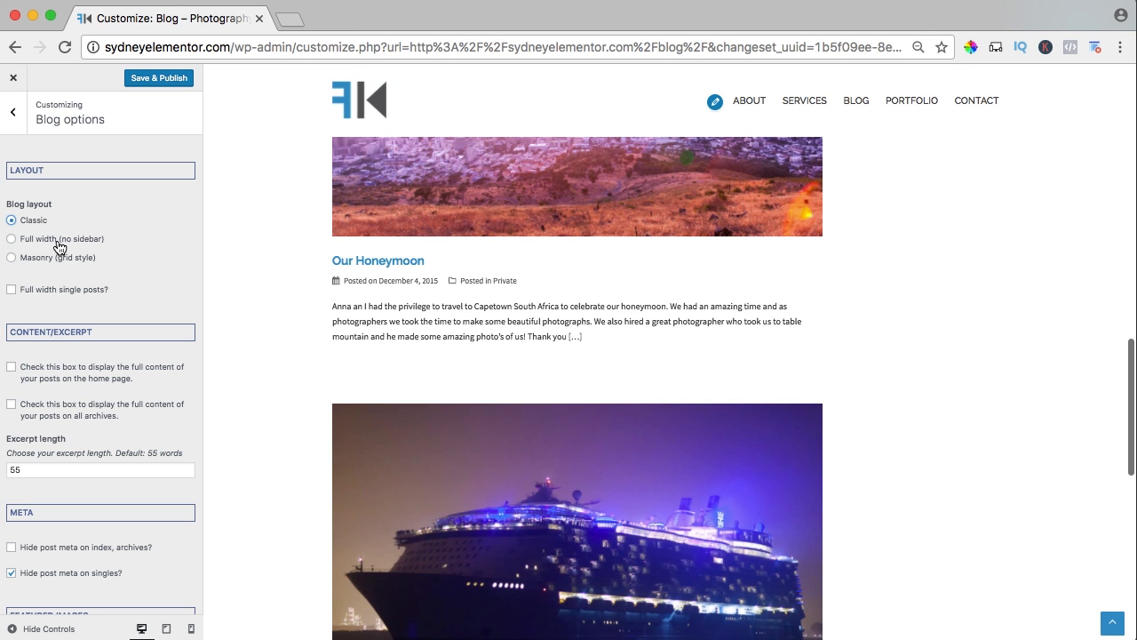
# Try the Full width (no sidebar) blog layout in the preview, and switch the layout back to Classic.
pyautogui.click(48, 242)
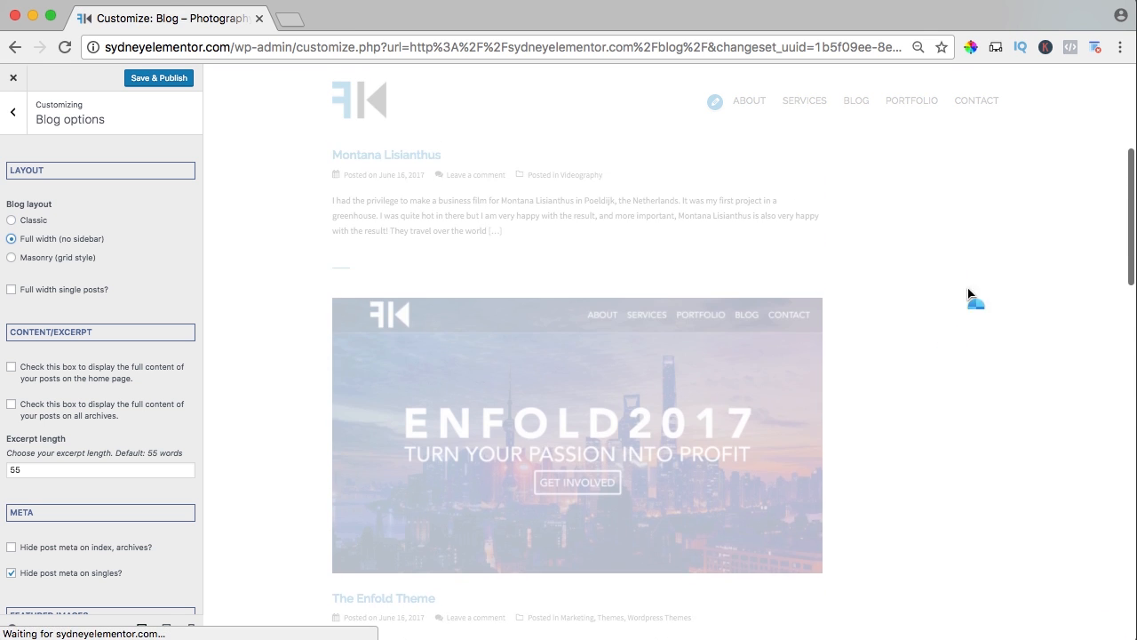
pyautogui.scroll(10, 915, 313)
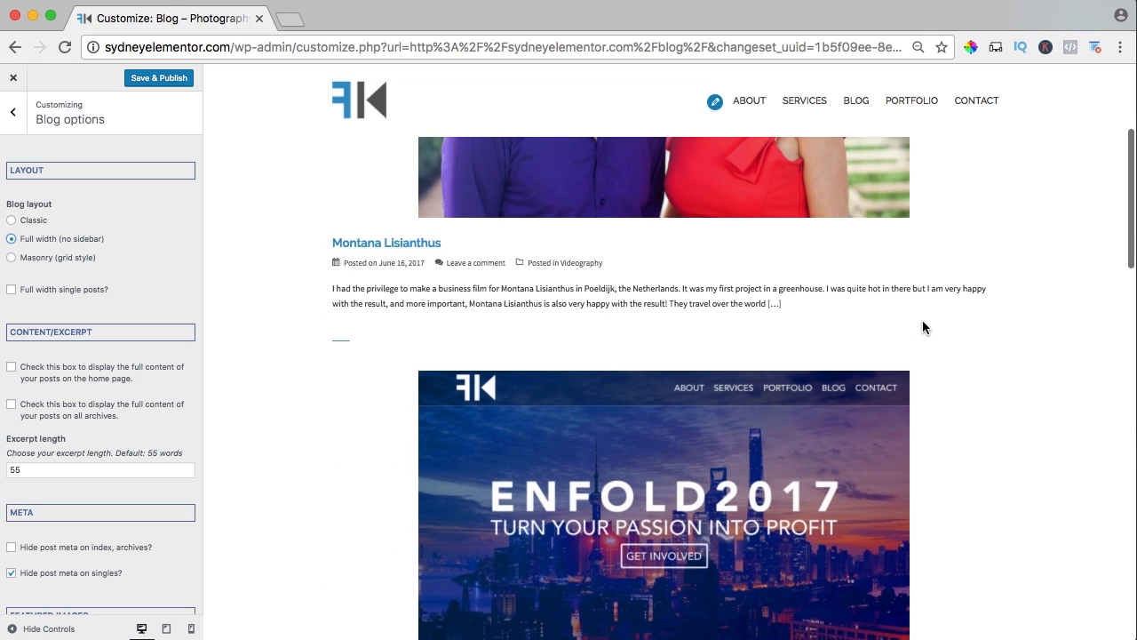
pyautogui.click(13, 222)
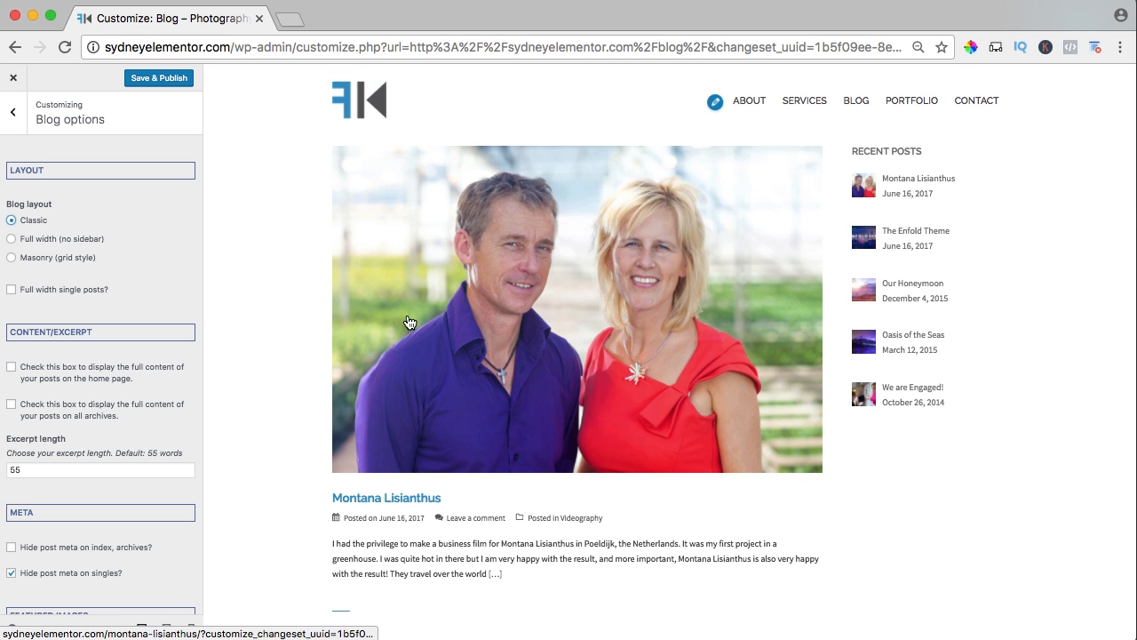
pyautogui.scroll(-5, 507, 373)
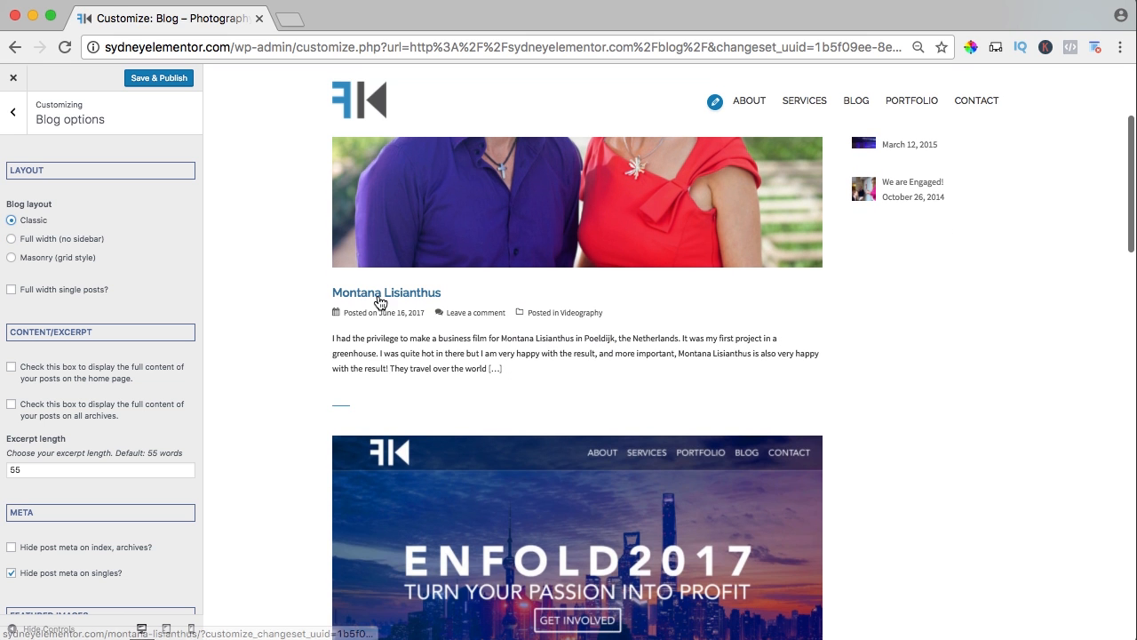
pyautogui.scroll(5, 380, 302)
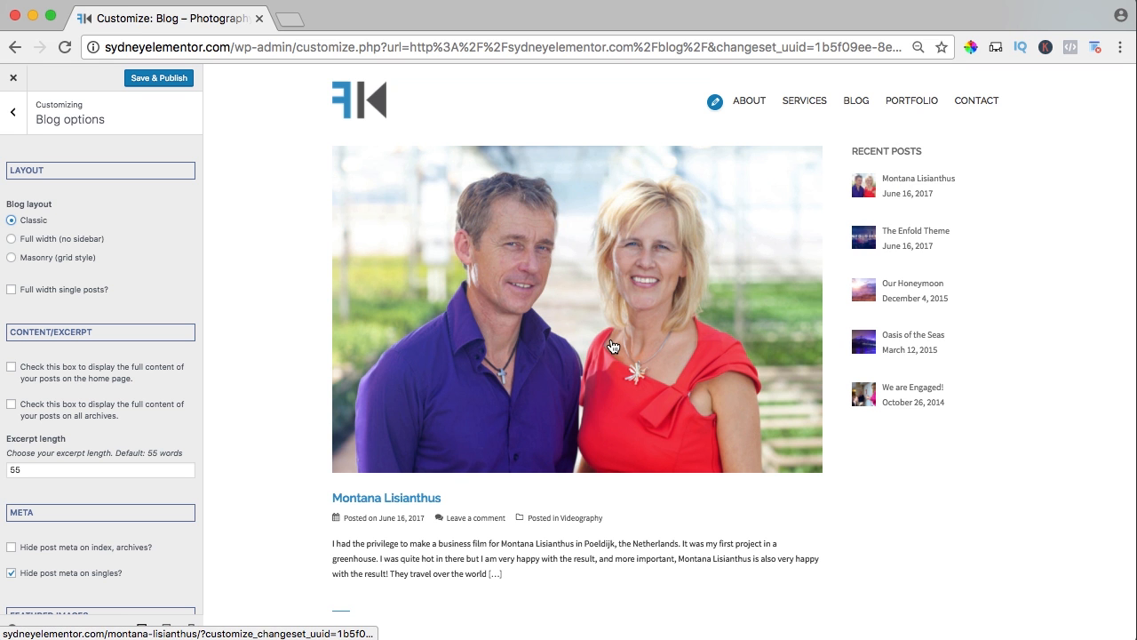
# Reset the browser zoom, save and publish the blog layout change, and close the Customizer.
pyautogui.press('super+0')
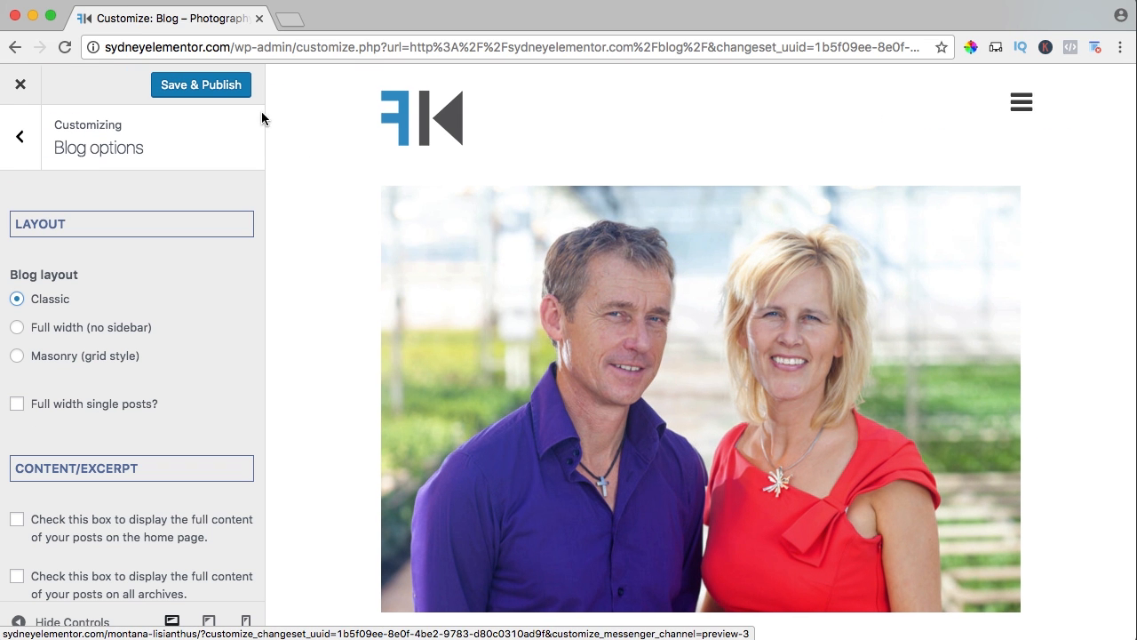
pyautogui.click(219, 88)
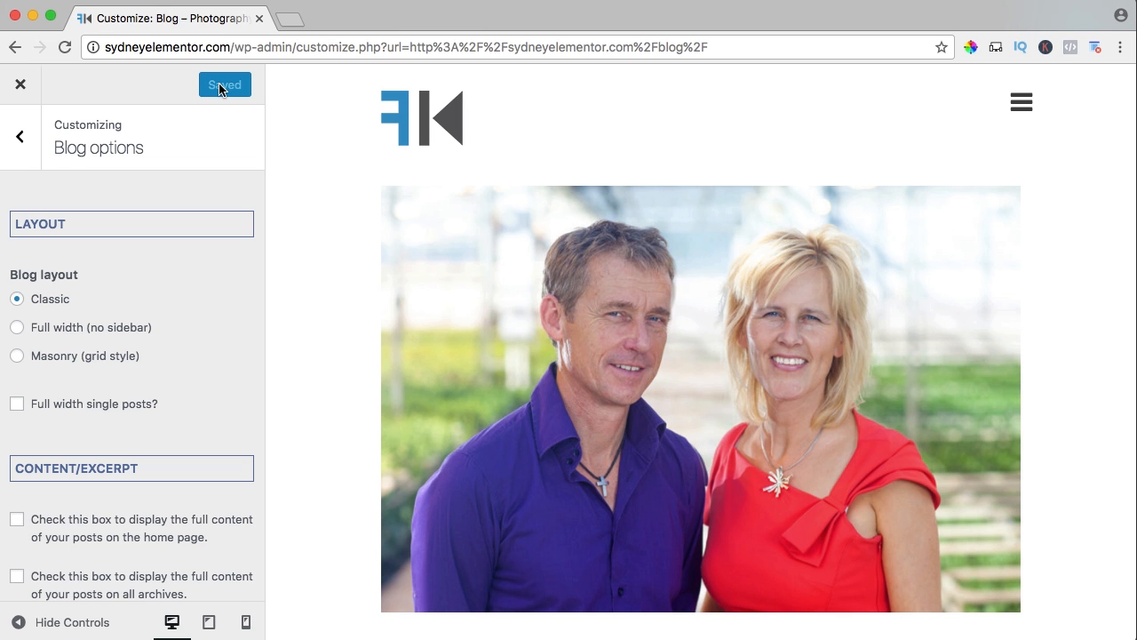
pyautogui.click(19, 89)
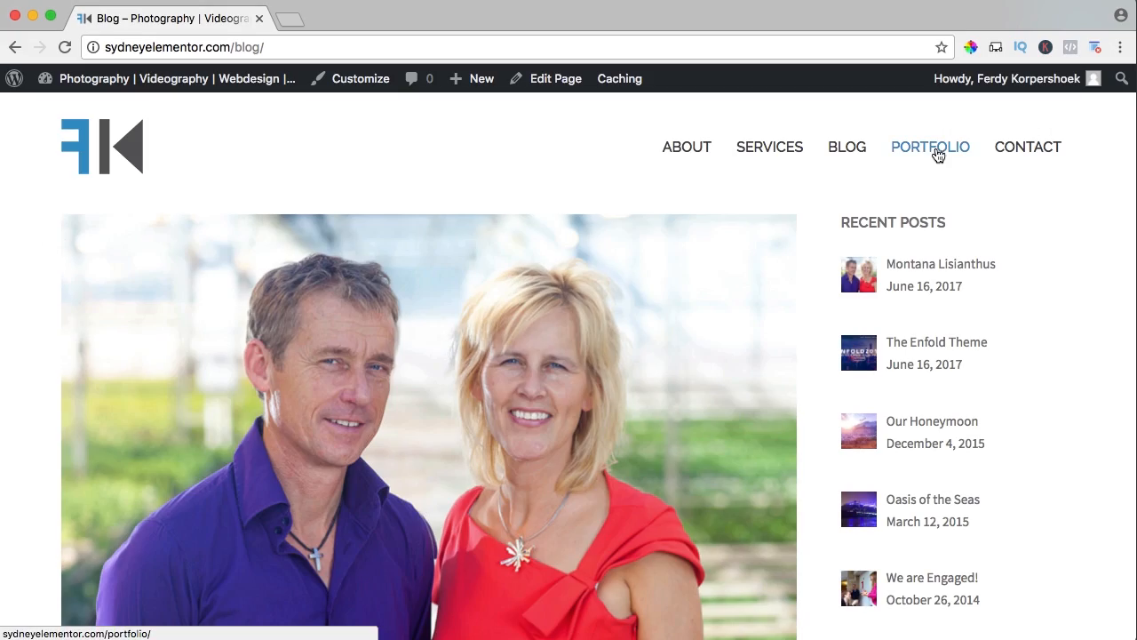
# Open the Portfolio page for editing, set its template to Full width and update it, and view the live page.
pyautogui.click(938, 156)
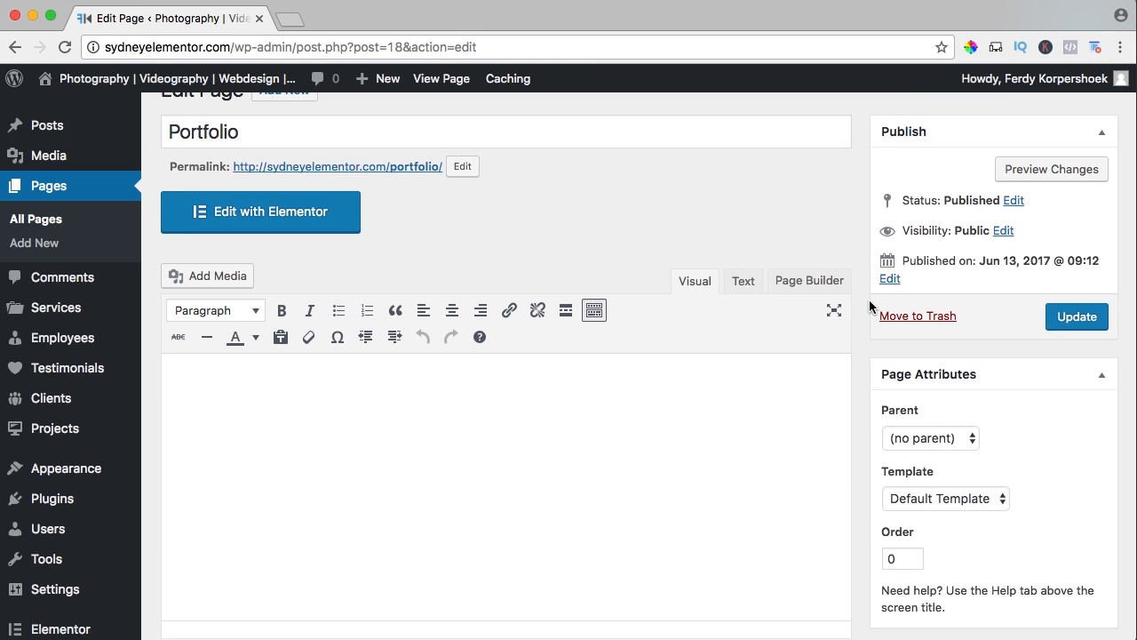
pyautogui.scroll(-4, 869, 305)
pyautogui.scroll(1, 869, 305)
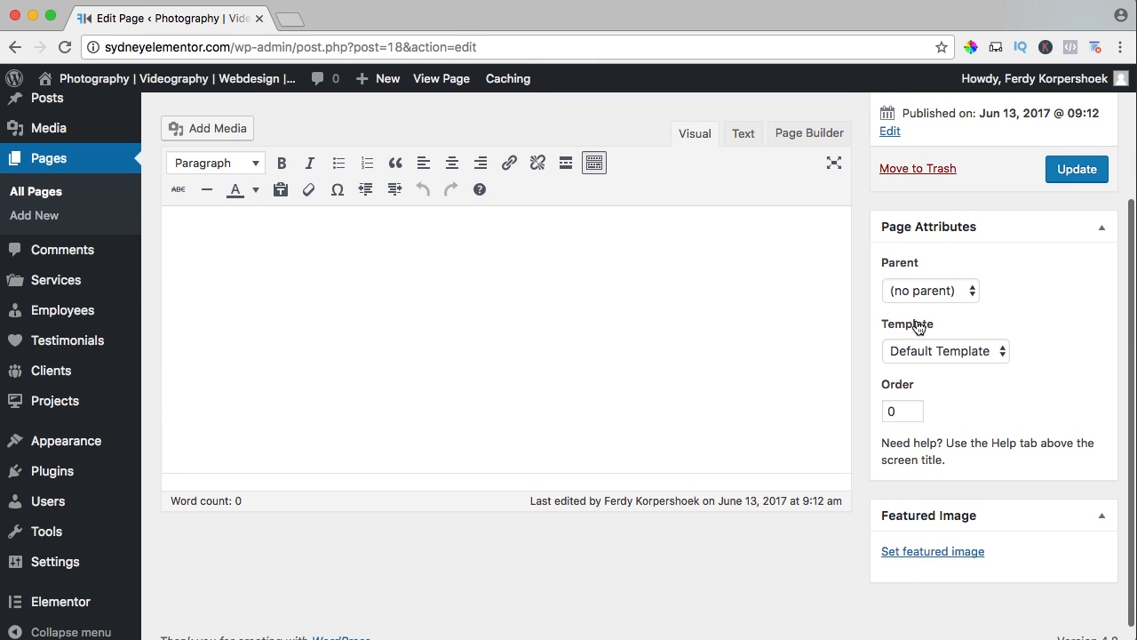
pyautogui.click(915, 348)
pyautogui.click(919, 399)
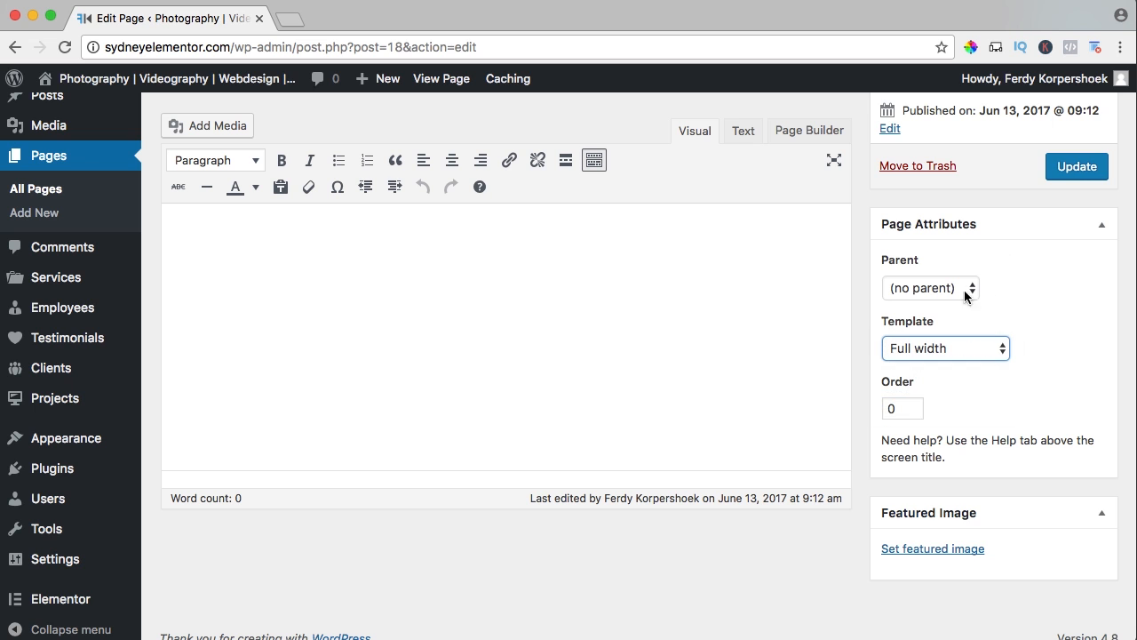
pyautogui.click(1074, 172)
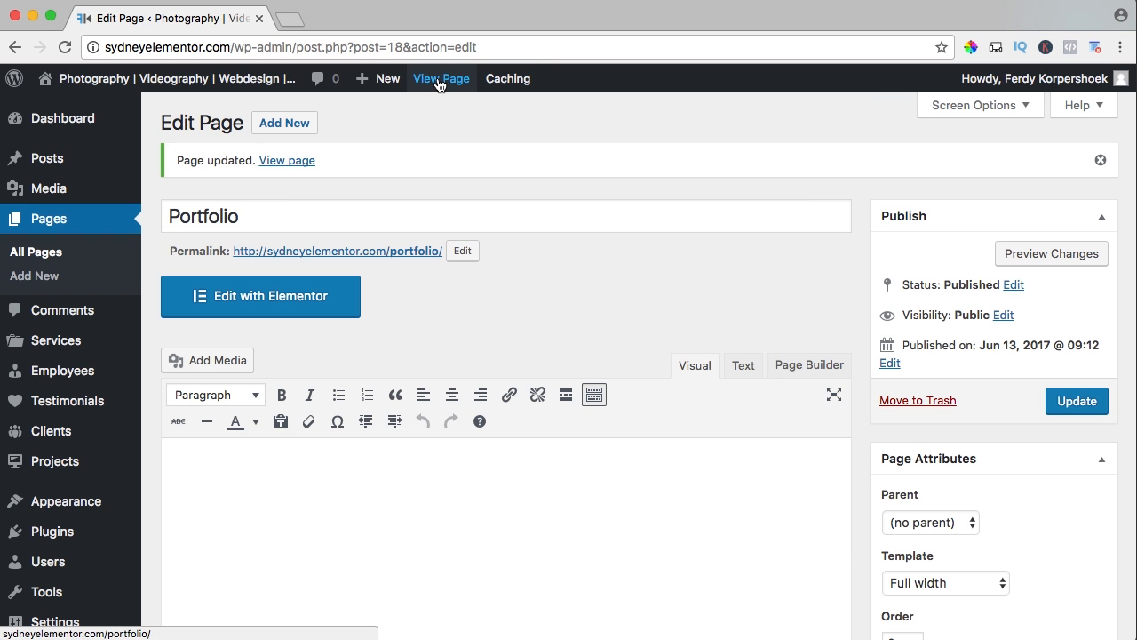
pyautogui.click(439, 79)
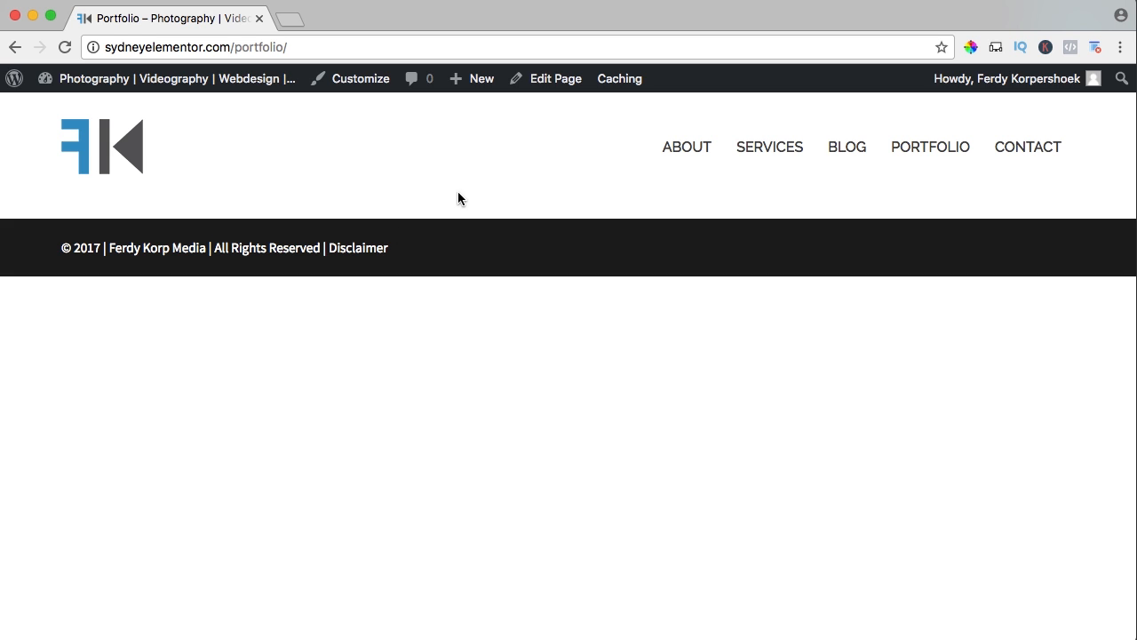
# Open ferdykorpershoek.com in a new tab and go to its Totally Free WordPress Course page.
pyautogui.click(291, 19)
pyautogui.write('ferdykorpershoek.com')
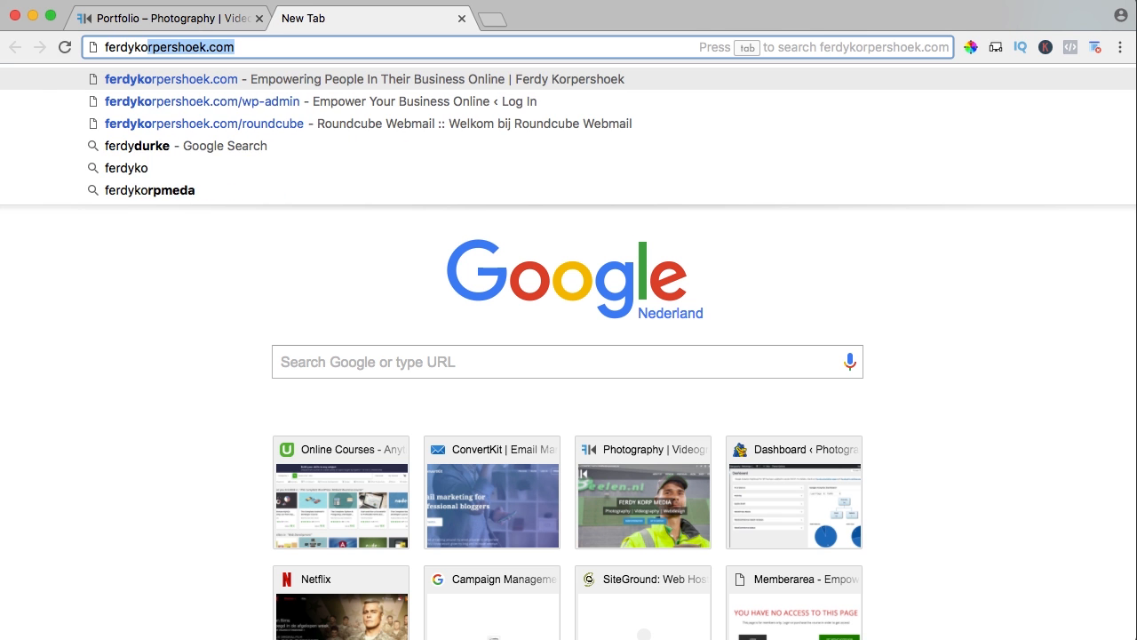
pyautogui.press('Return')
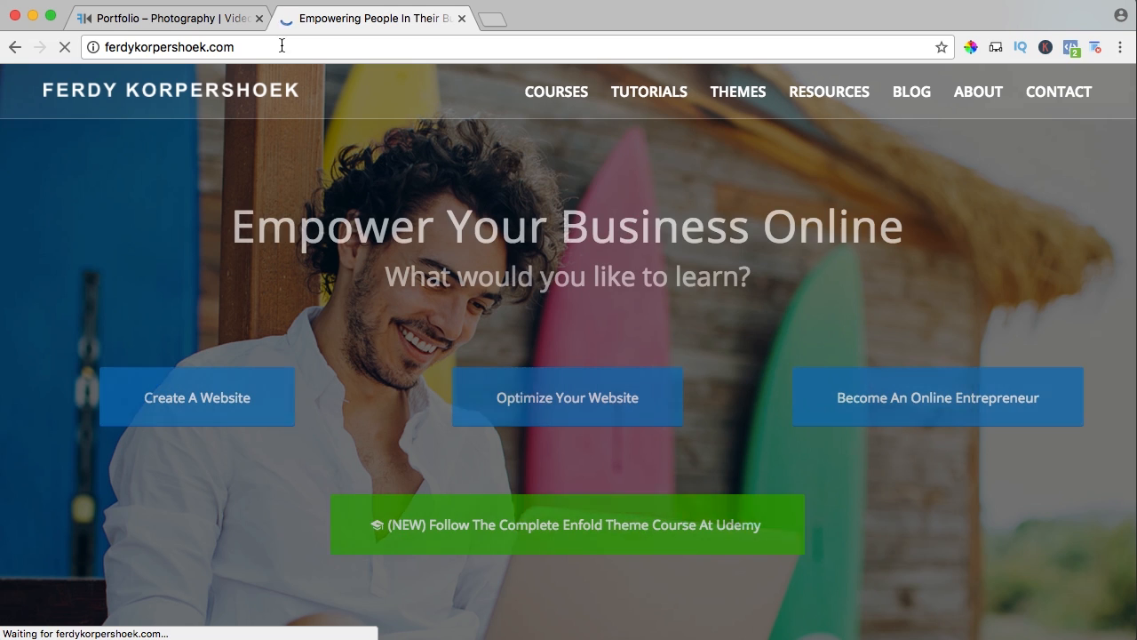
pyautogui.moveTo(643, 93)
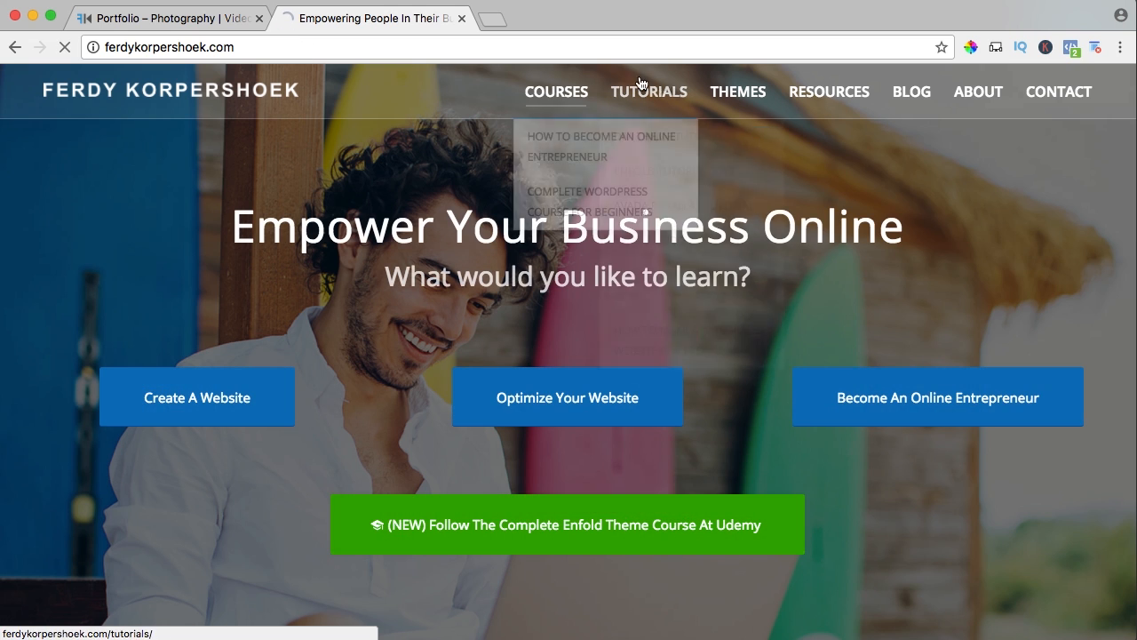
pyautogui.click(685, 340)
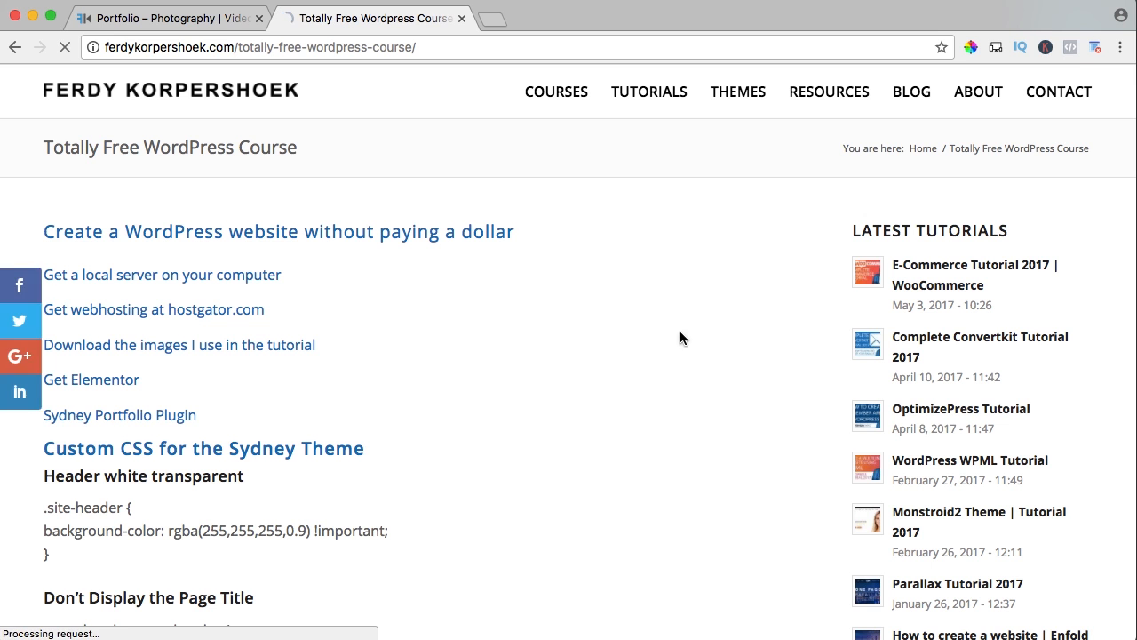
pyautogui.scroll(-1, 510, 312)
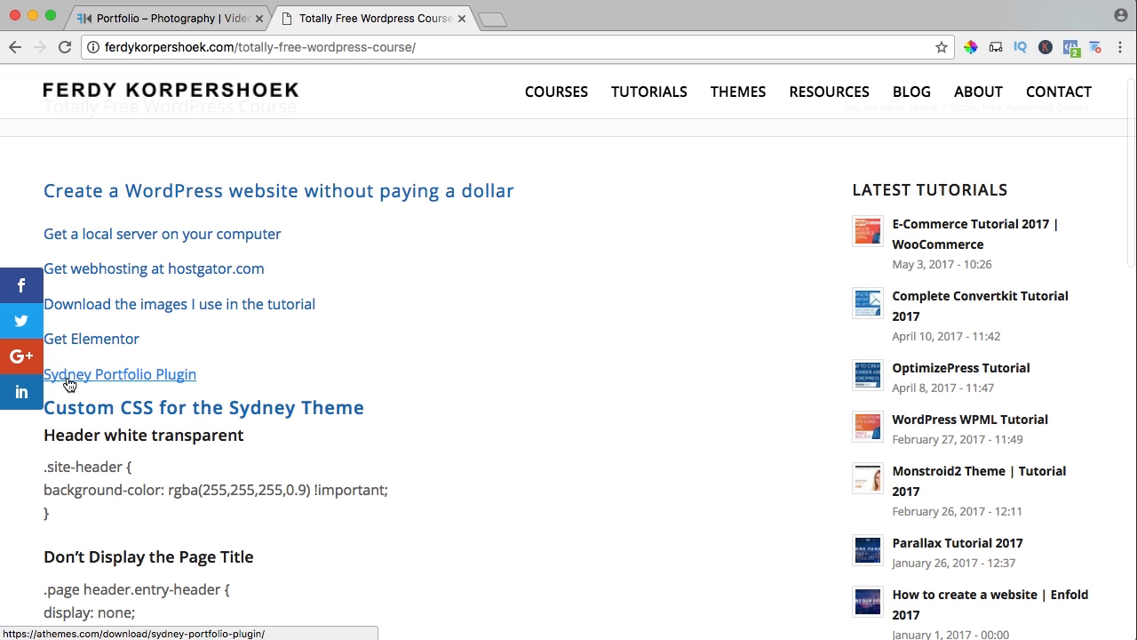
# Follow the Sydney Portfolio Plugin link and download the plugin from its aThemes page.
pyautogui.click(168, 379)
pyautogui.scroll(-1, 271, 363)
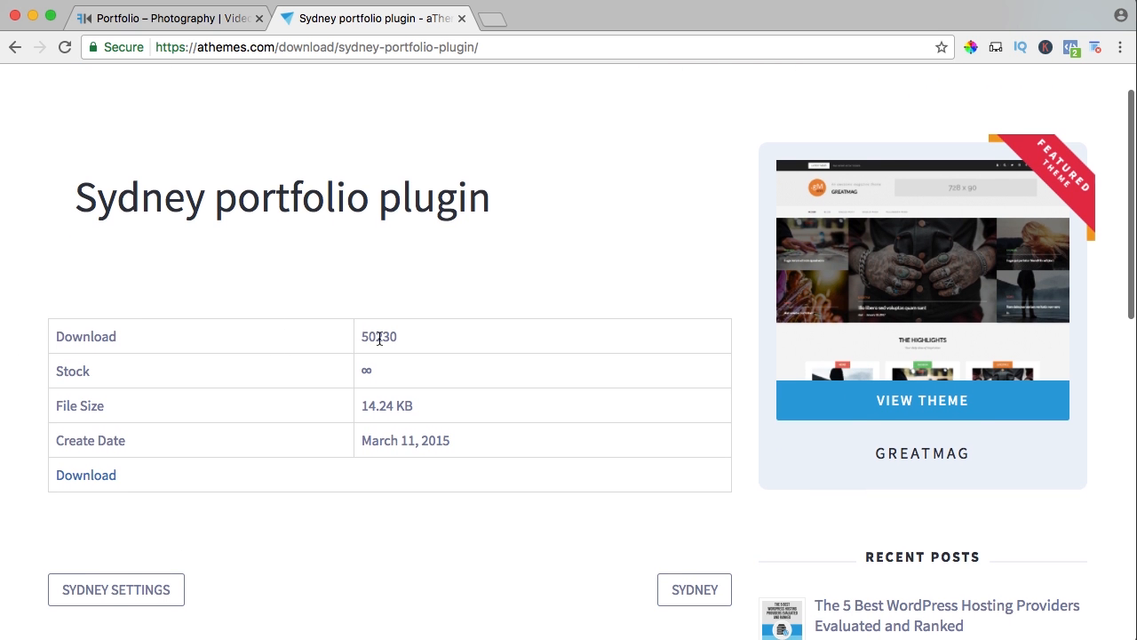
pyautogui.scroll(-3, 444, 340)
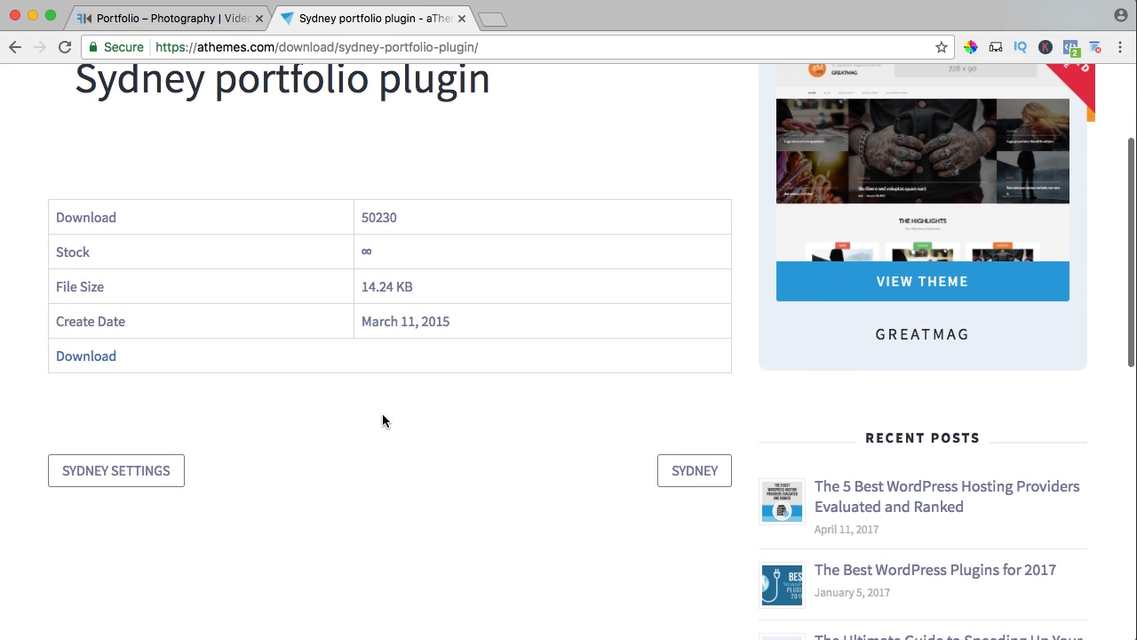
pyautogui.click(86, 357)
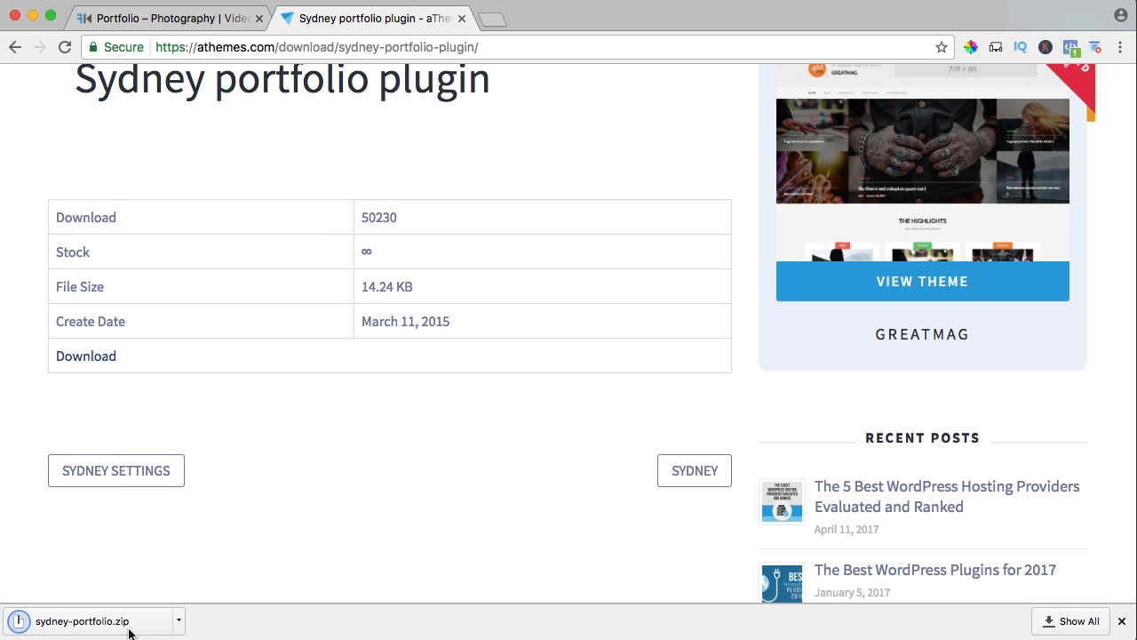
# Return to the Portfolio page tab, go to the site's dashboard and open the plugin upload form.
pyautogui.click(144, 20)
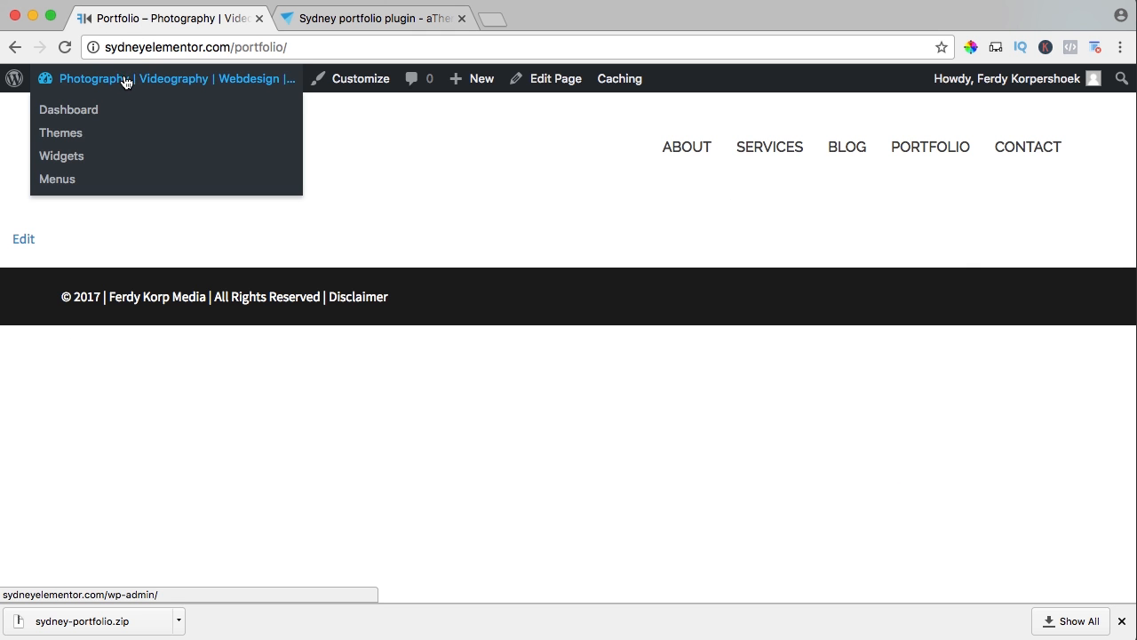
pyautogui.click(126, 80)
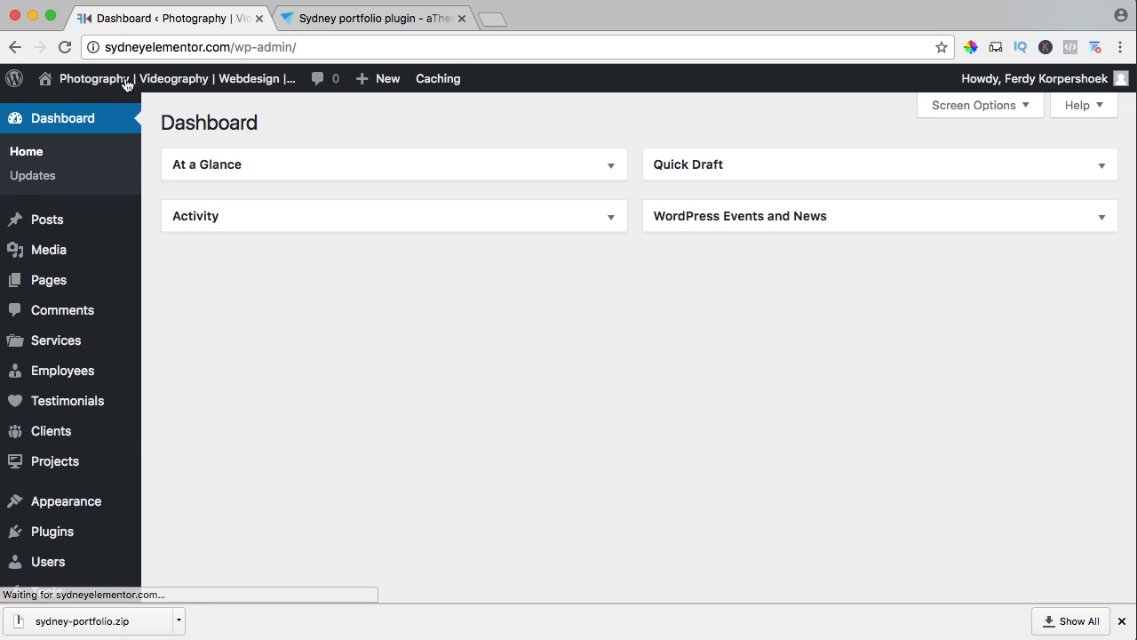
pyautogui.moveTo(134, 537)
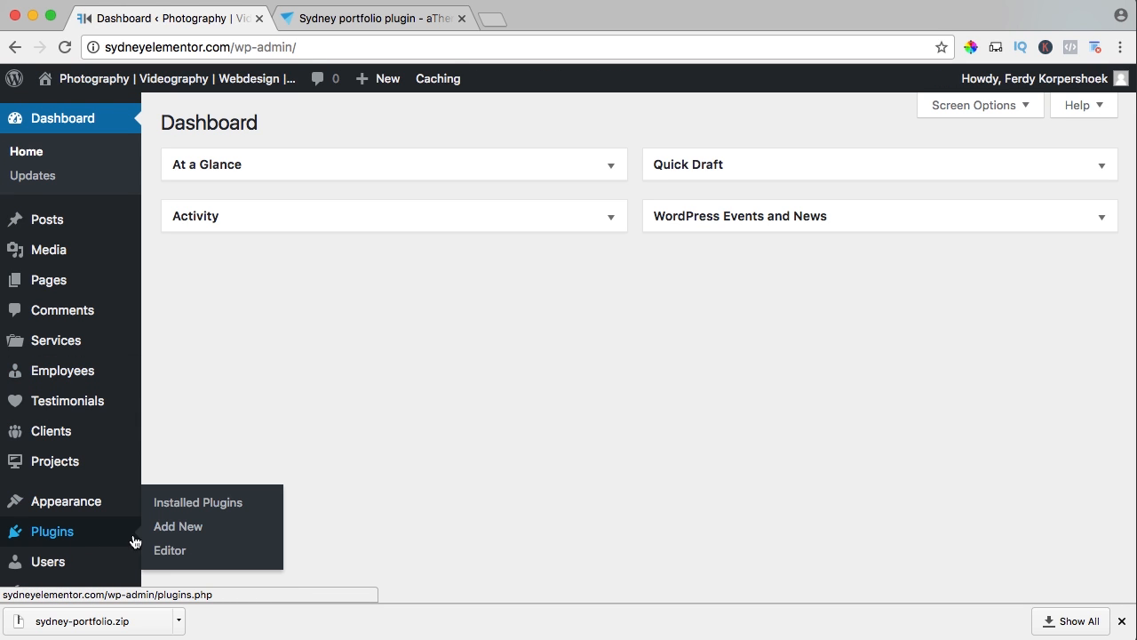
pyautogui.click(184, 534)
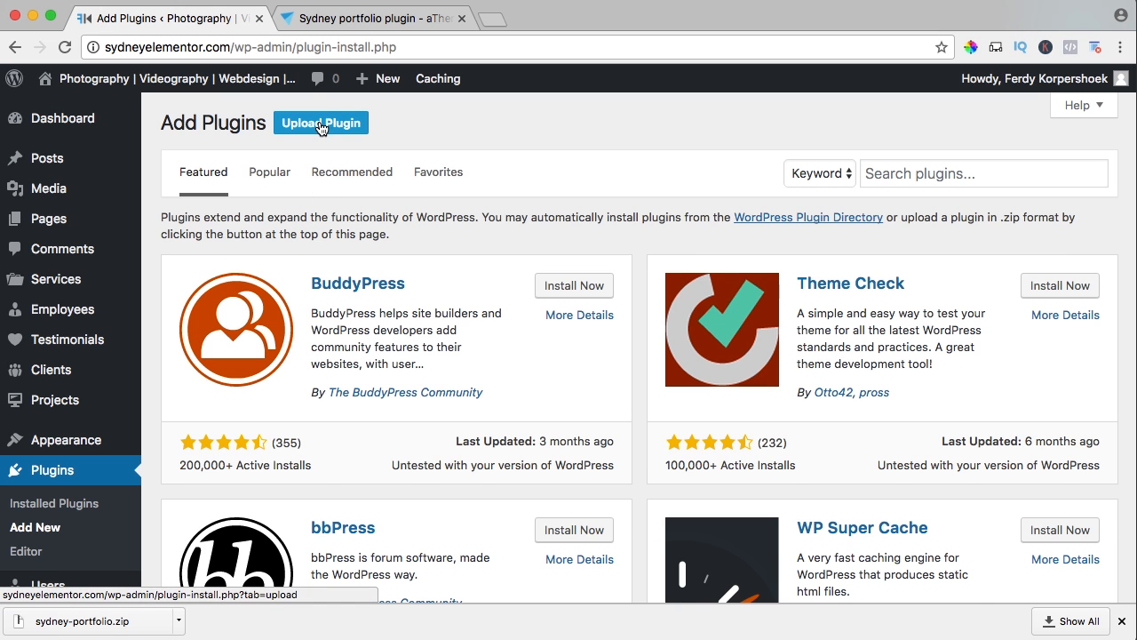
pyautogui.click(322, 124)
# Upload sydney-portfolio.zip from the Downloads folder, then install and activate the plugin.
pyautogui.click(504, 281)
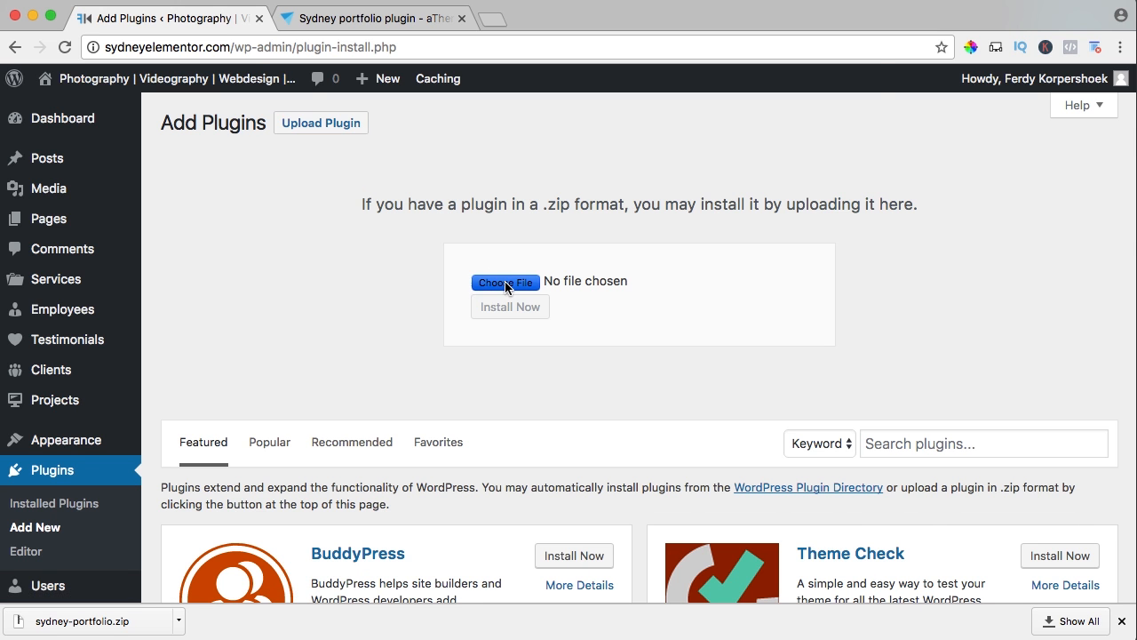
pyautogui.click(322, 249)
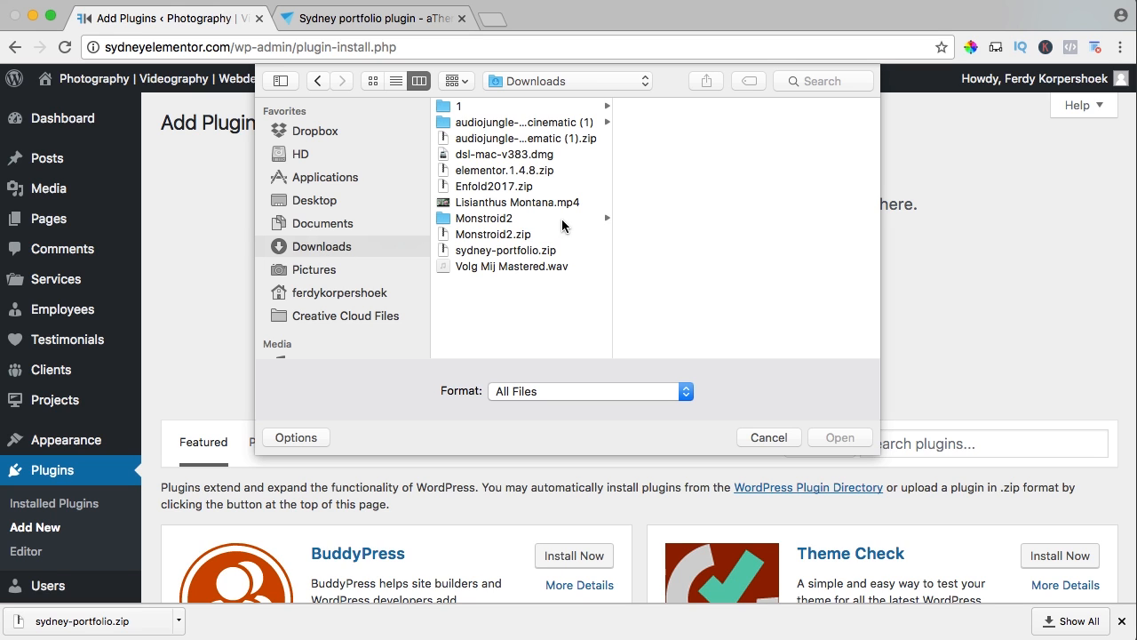
pyautogui.click(520, 251)
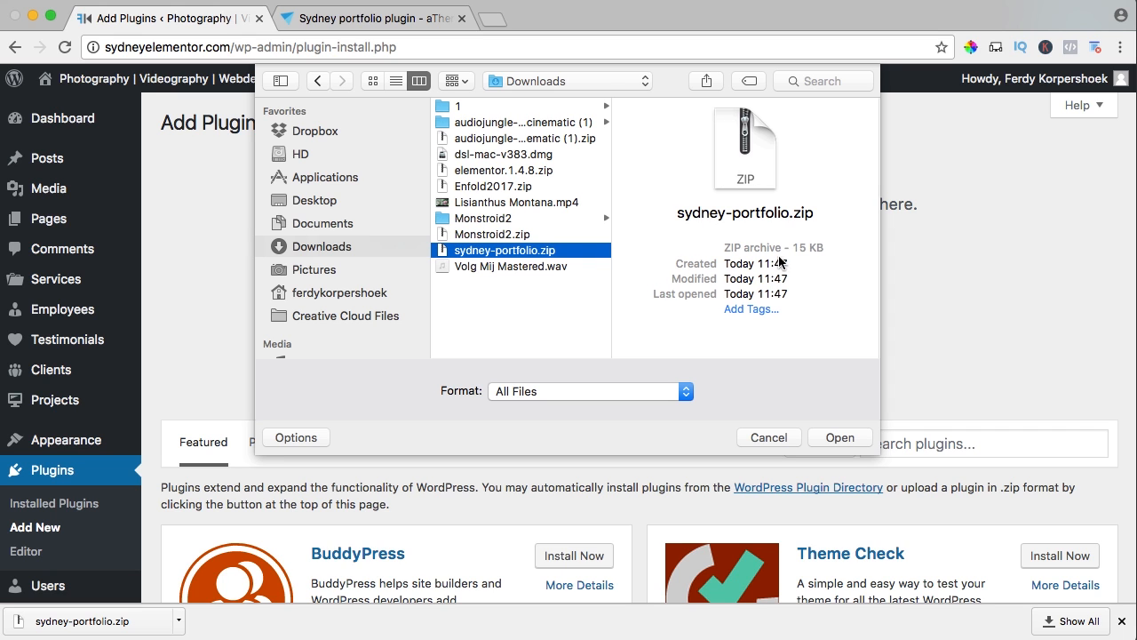
pyautogui.click(839, 439)
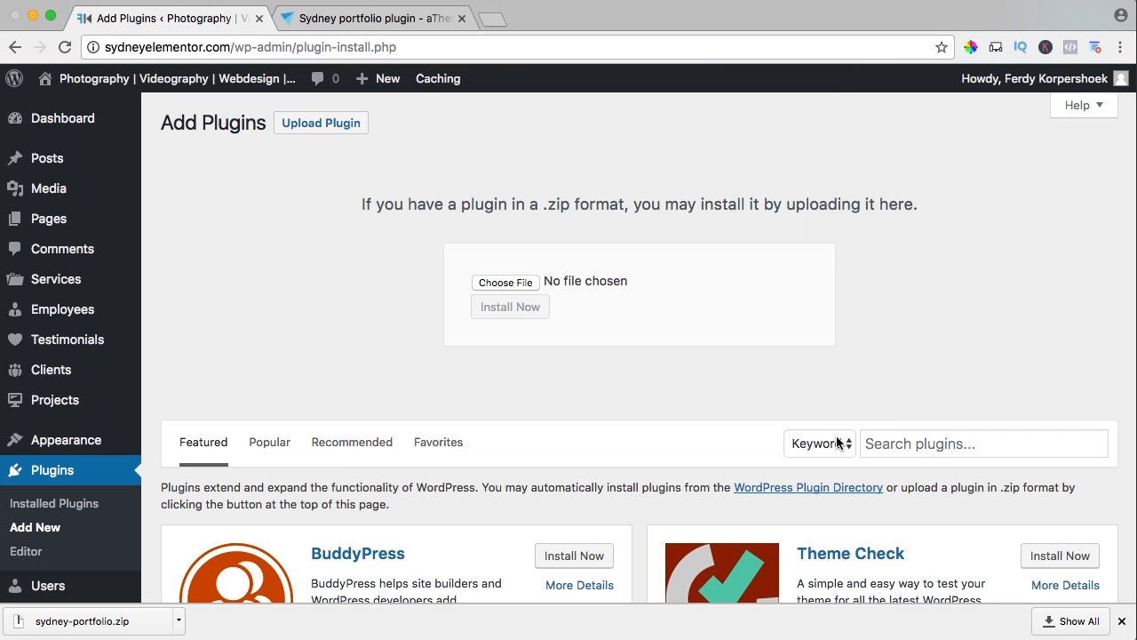
pyautogui.click(519, 319)
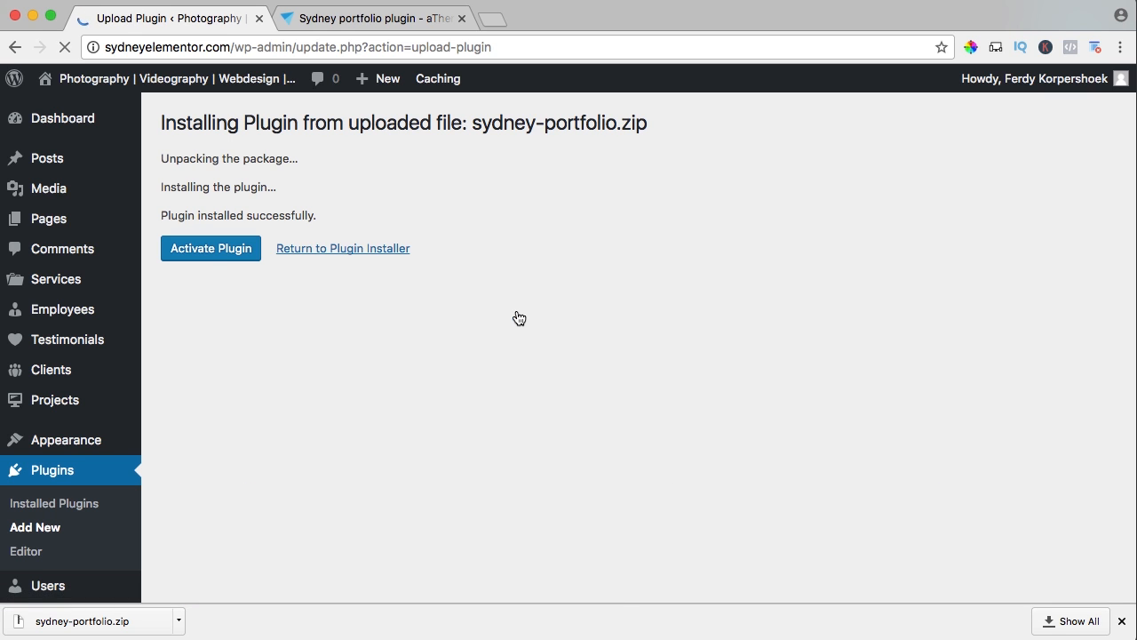
pyautogui.click(204, 250)
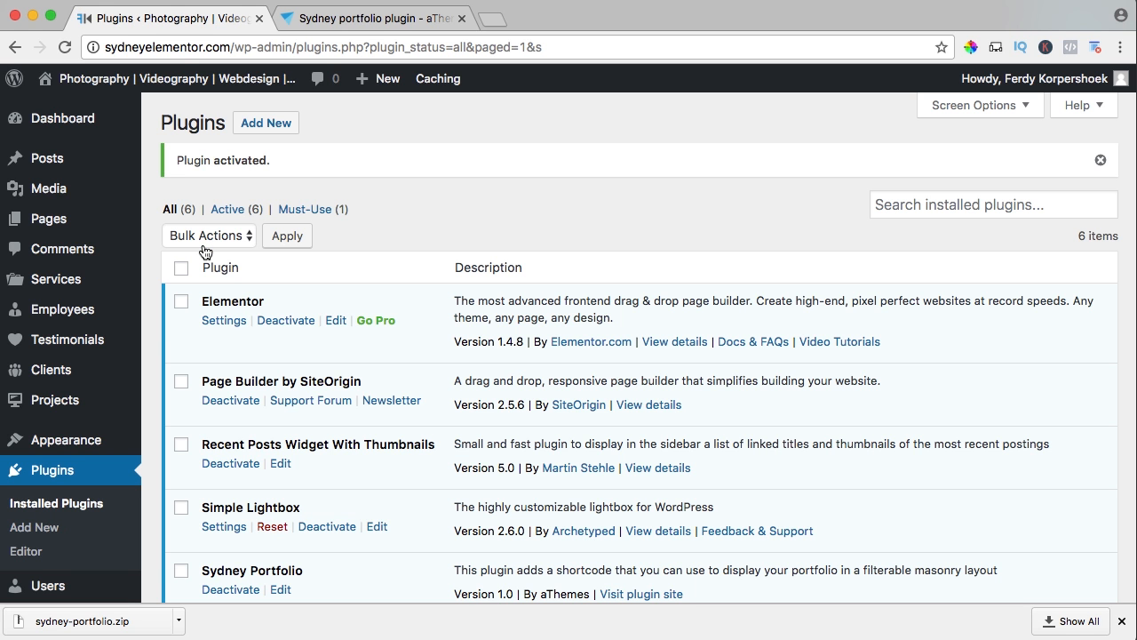
# Visit the live site's Portfolio page, open it for editing and switch its content editor to Page Builder.
pyautogui.click(175, 79)
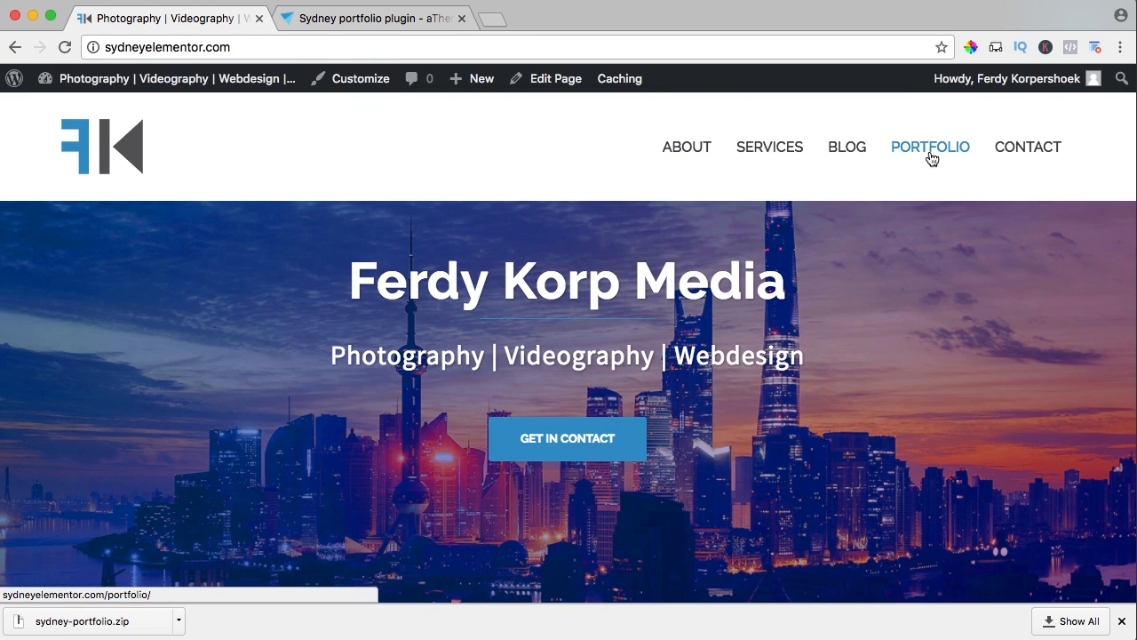
pyautogui.click(929, 154)
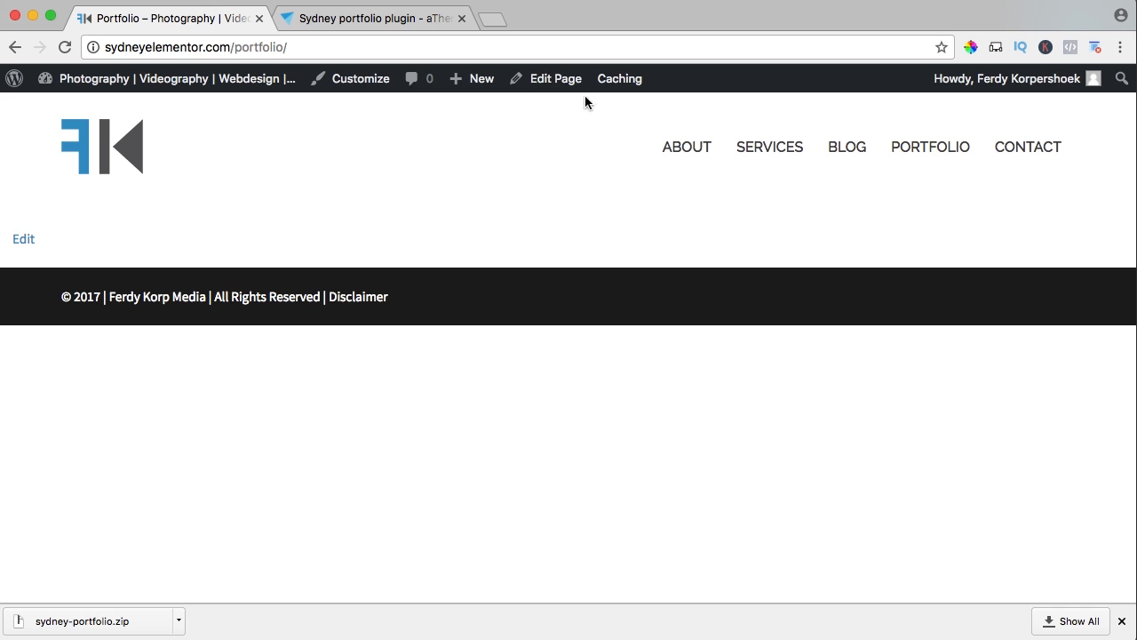
pyautogui.click(550, 78)
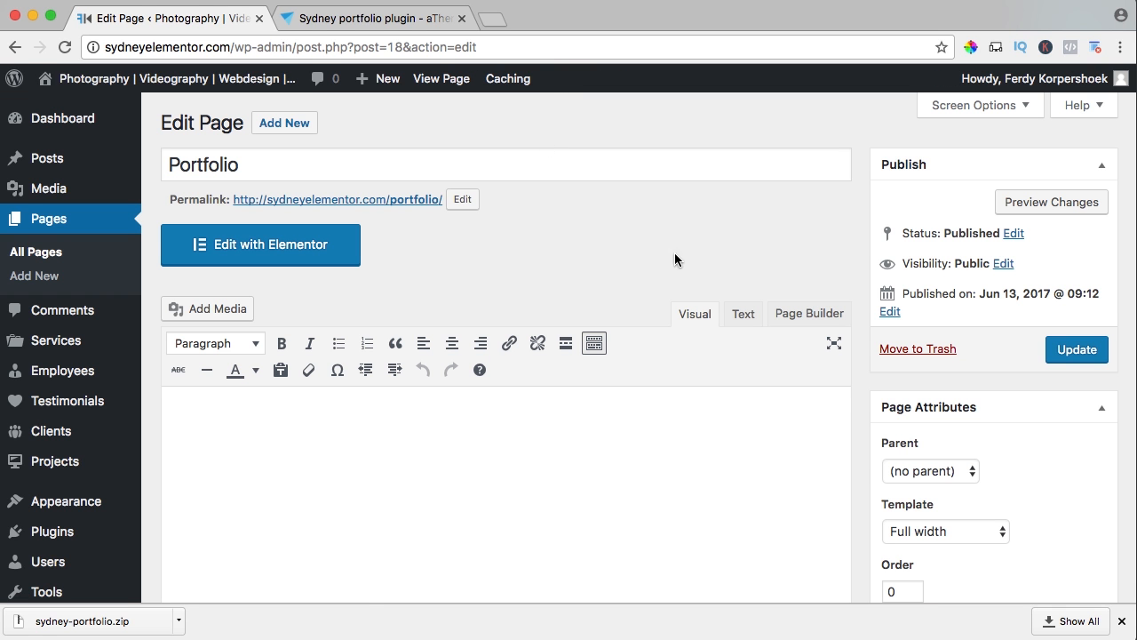
pyautogui.click(804, 315)
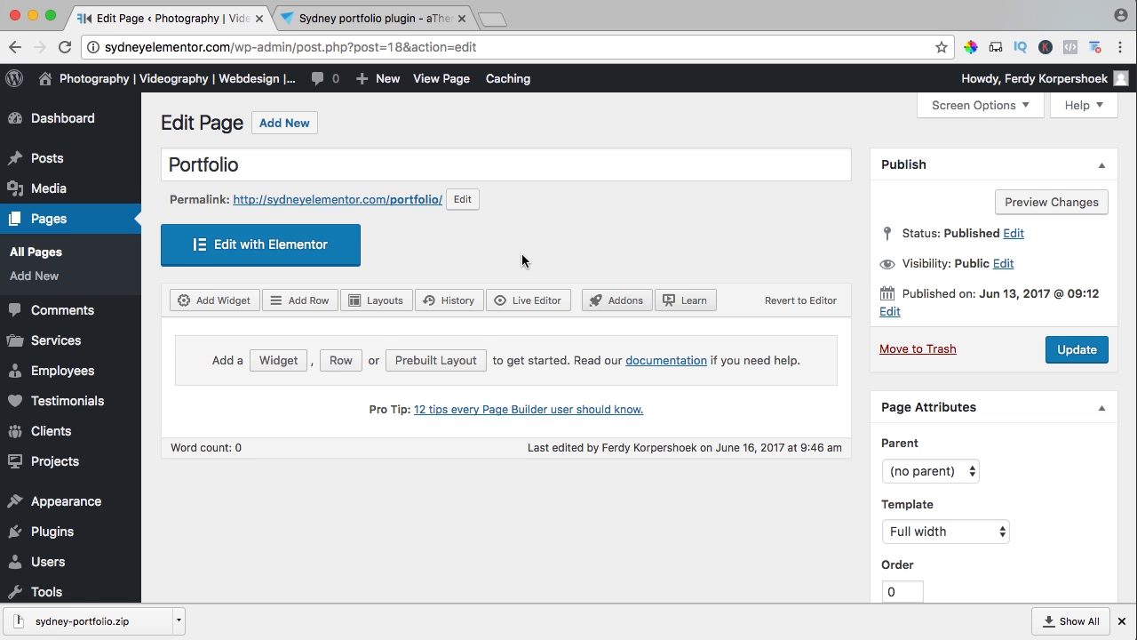
pyautogui.scroll(-2, 522, 253)
pyautogui.scroll(-2, 521, 252)
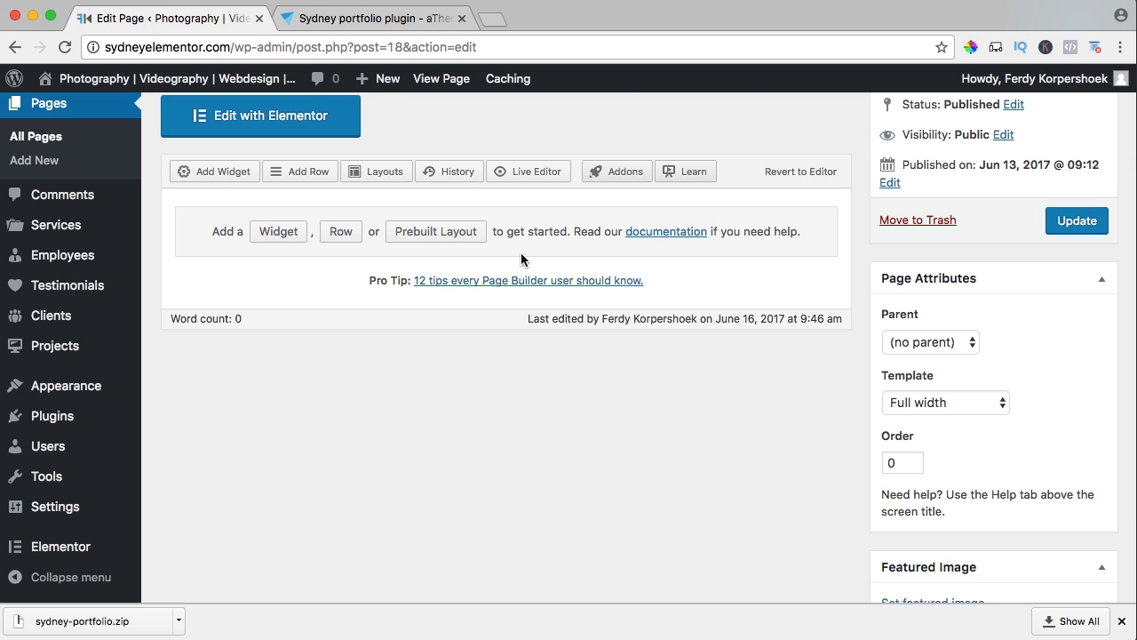
# Find the Sydney FP: Portfolio widget by searching "port", add it to the Portfolio page and update the page.
pyautogui.click(207, 173)
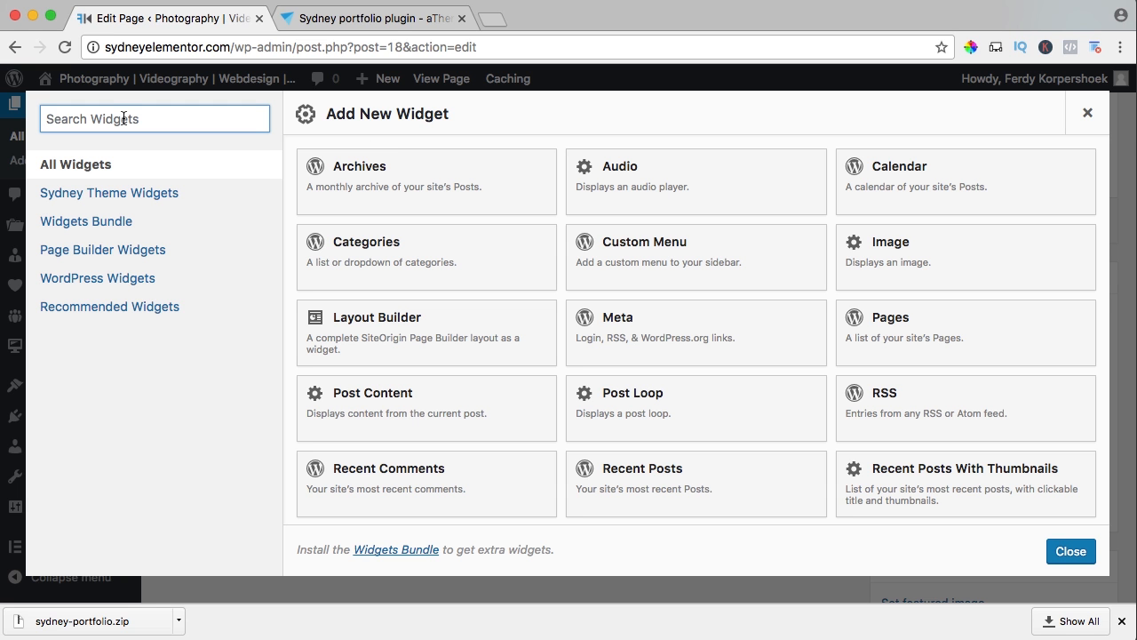
pyautogui.write('port')
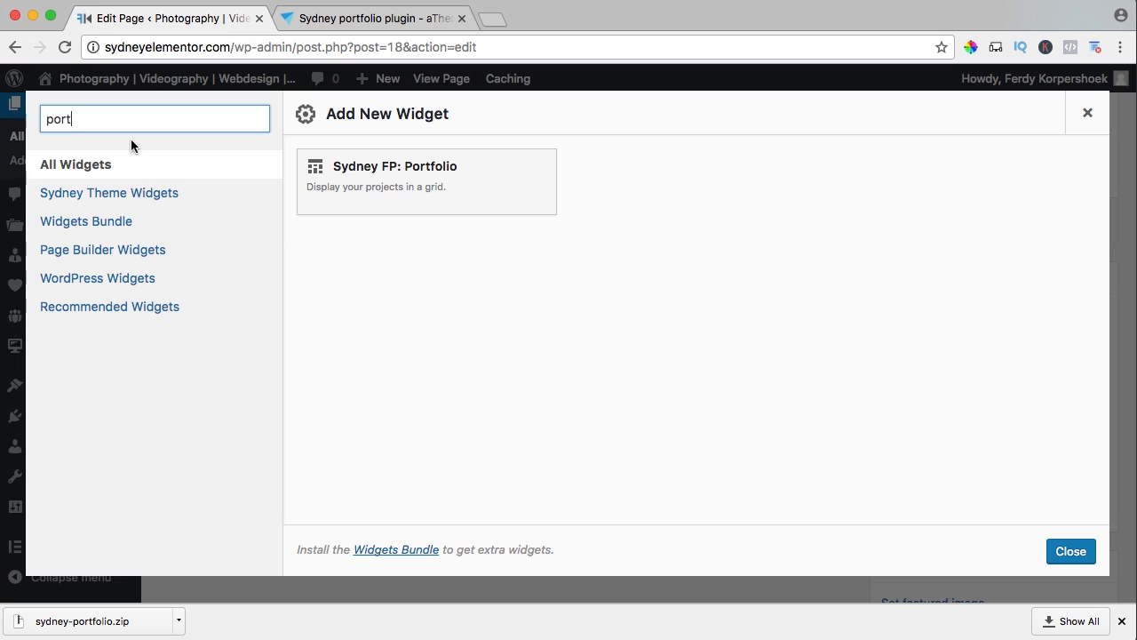
pyautogui.click(404, 177)
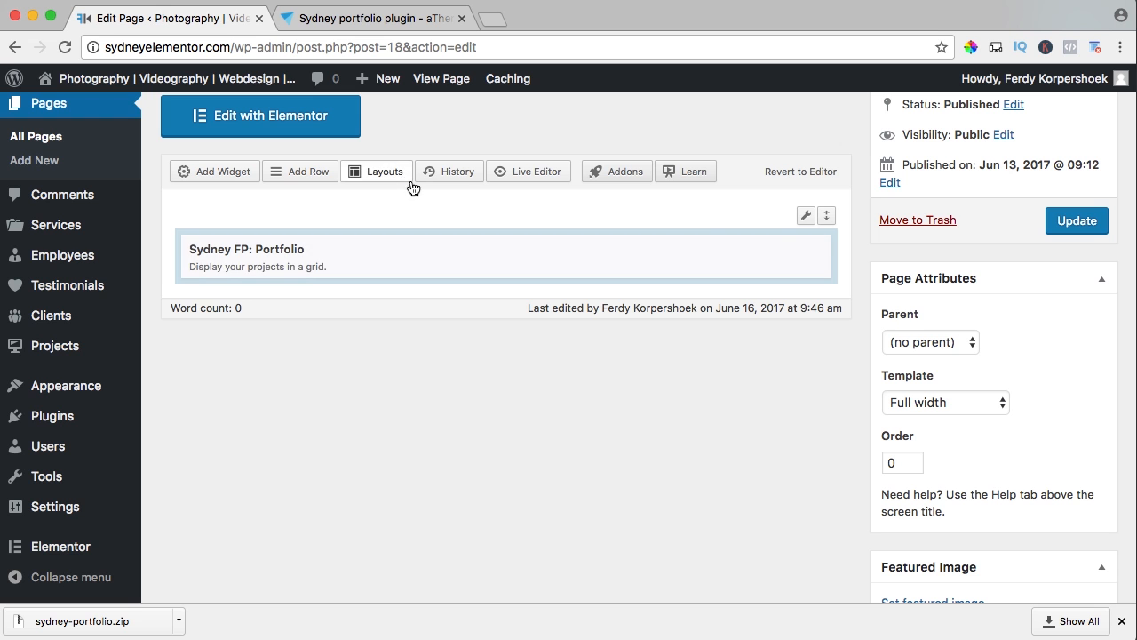
pyautogui.click(1079, 221)
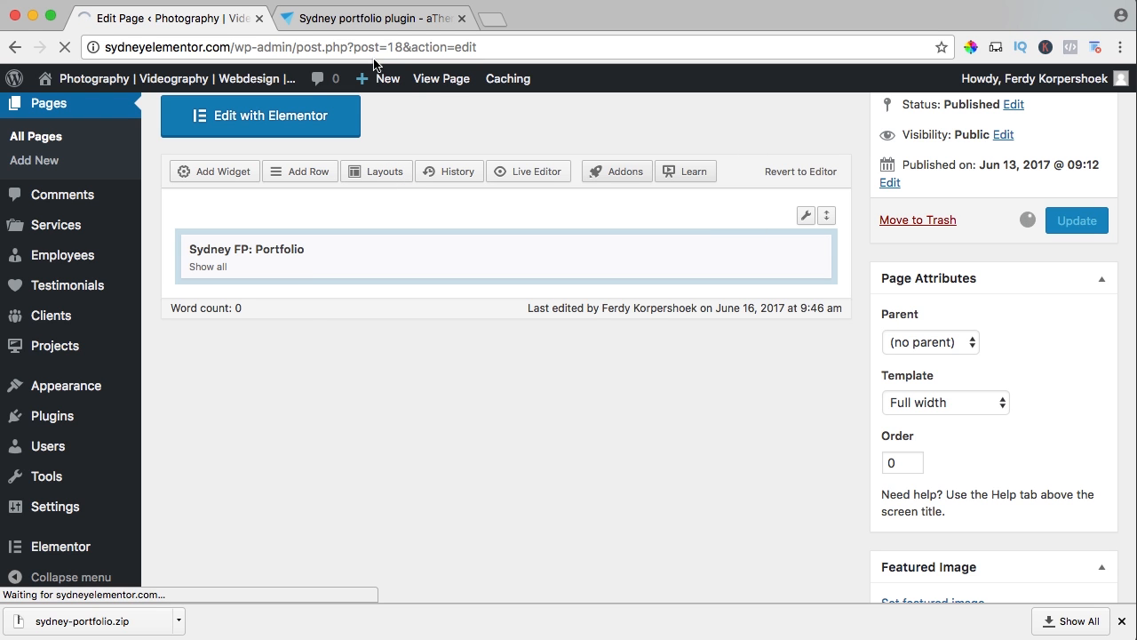
# Close the Sydney Portfolio plugin's download page and view the updated Portfolio page in a new tab.
pyautogui.click(449, 19)
pyautogui.click(462, 18)
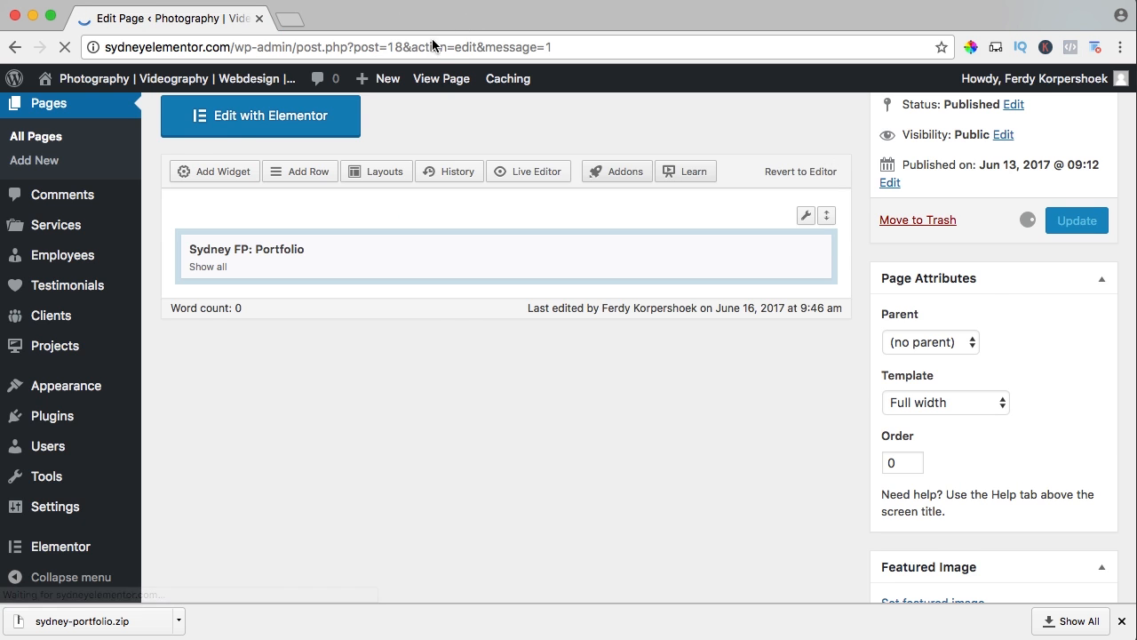
pyautogui.click(435, 78)
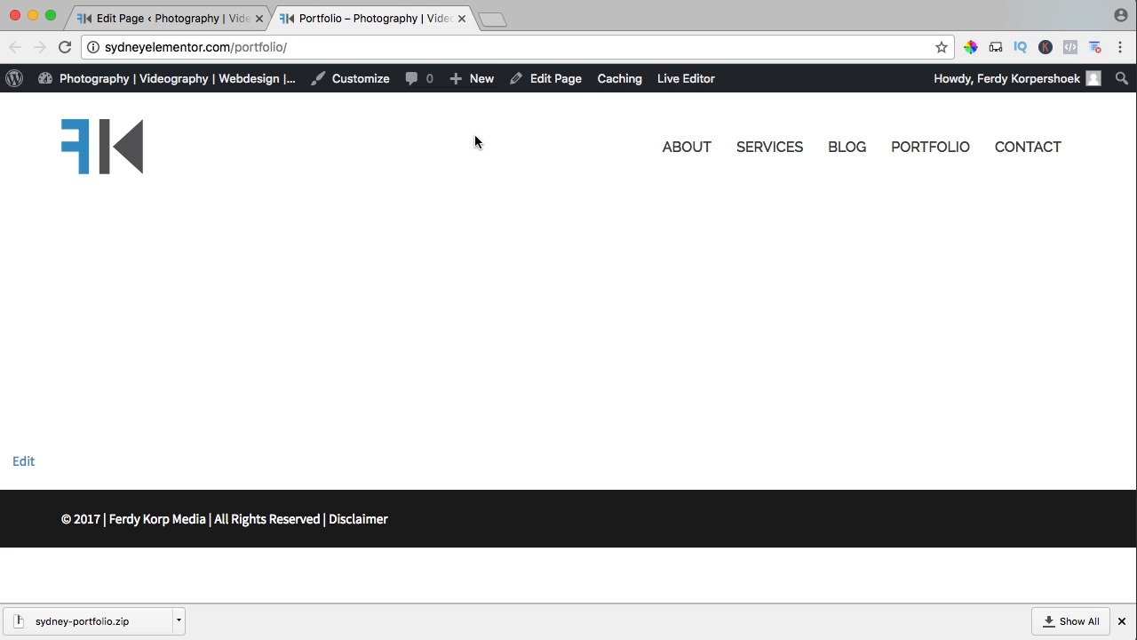
# Create a new project titled "Wedding" plus the couple's first names and publish it.
pyautogui.moveTo(473, 83)
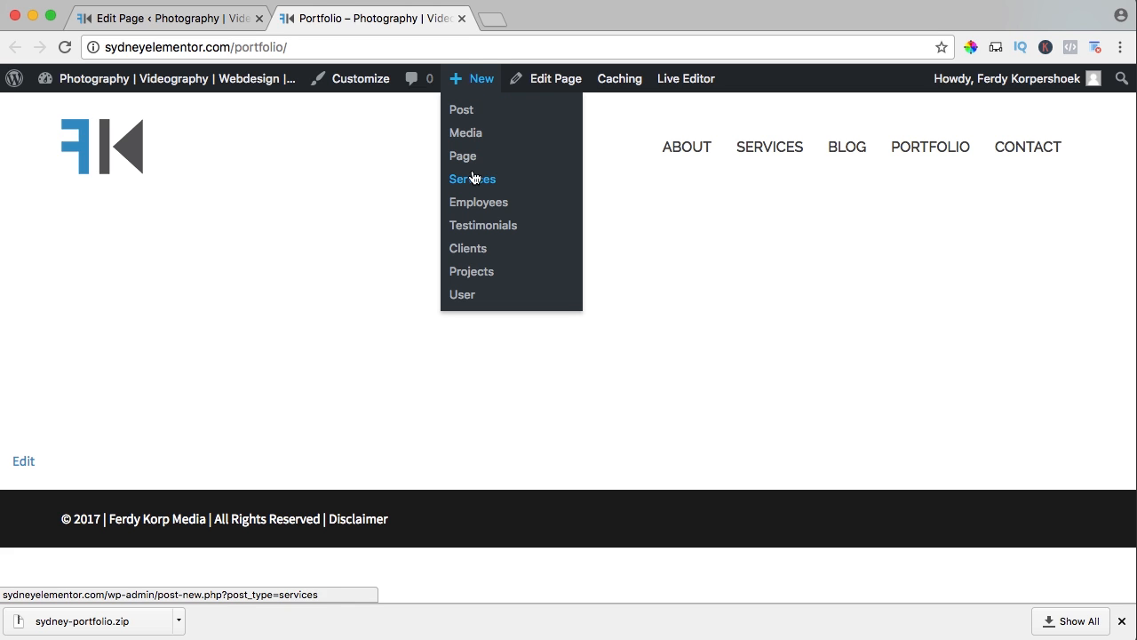
pyautogui.click(476, 283)
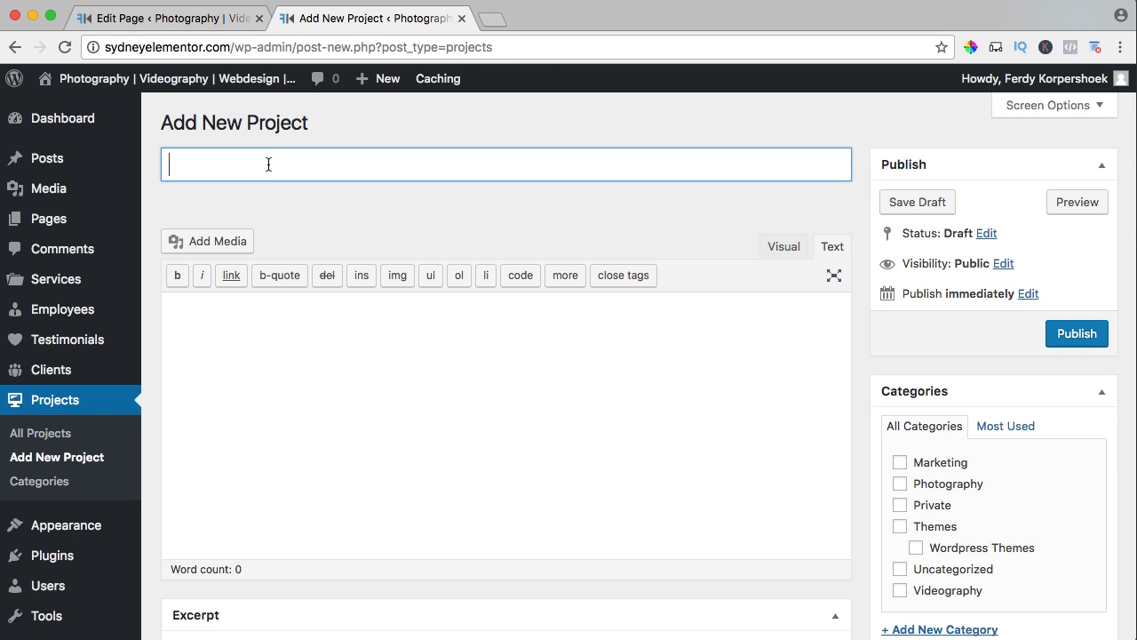
pyautogui.write('Wedding Daniel & Lia')
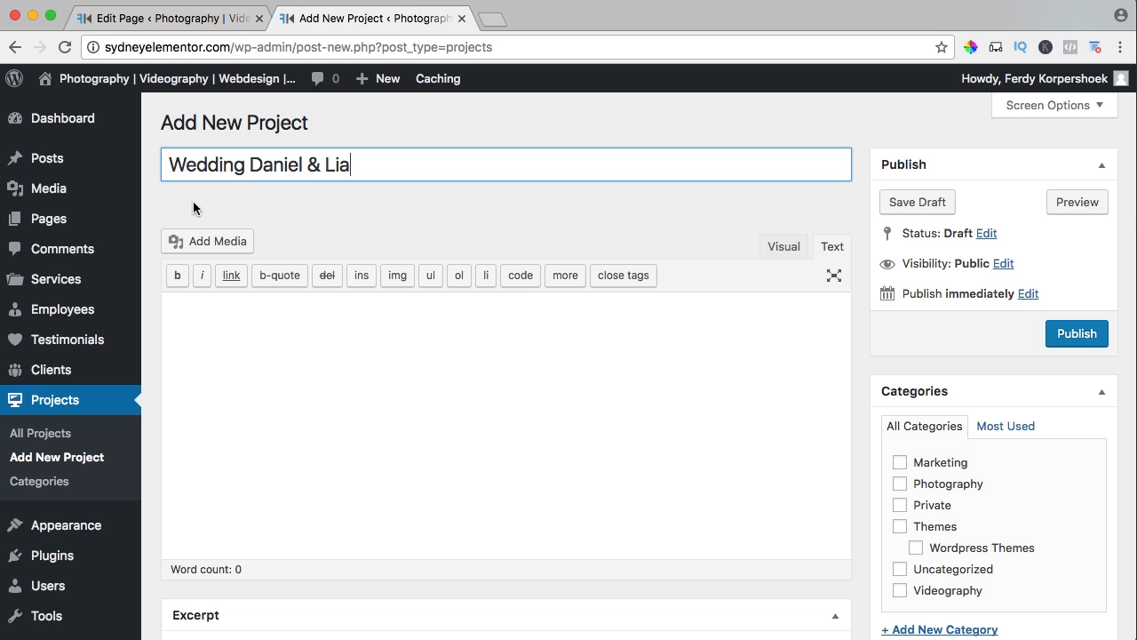
pyautogui.click(1061, 341)
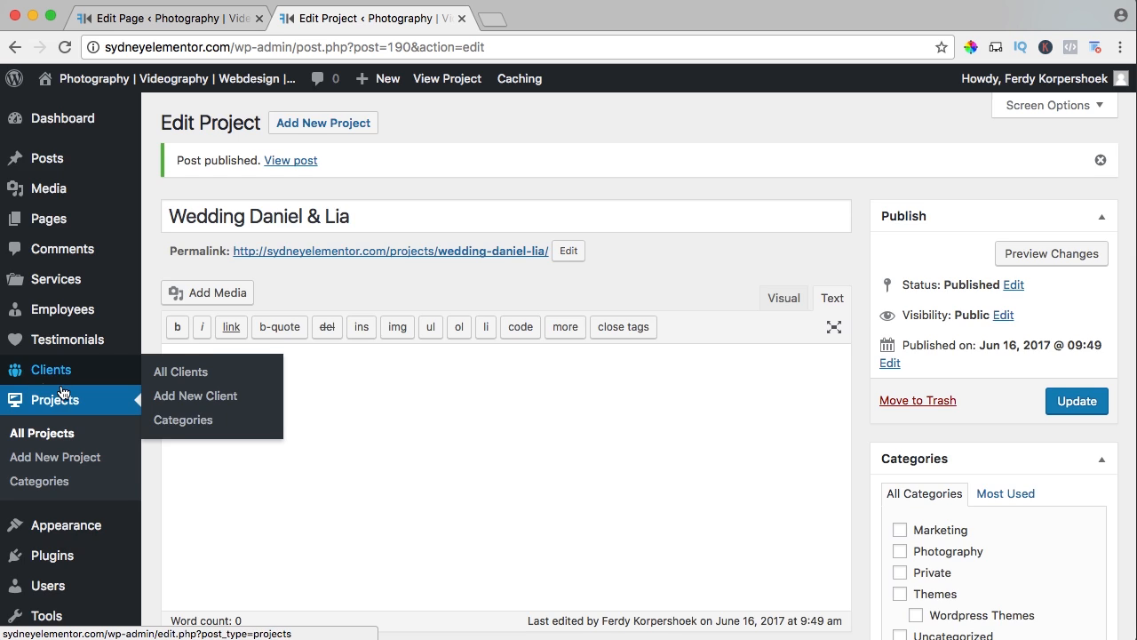
# Enable Elementor for the Projects post type in Elementor's general settings and save the changes.
pyautogui.scroll(-3, 64, 390)
pyautogui.moveTo(24, 586)
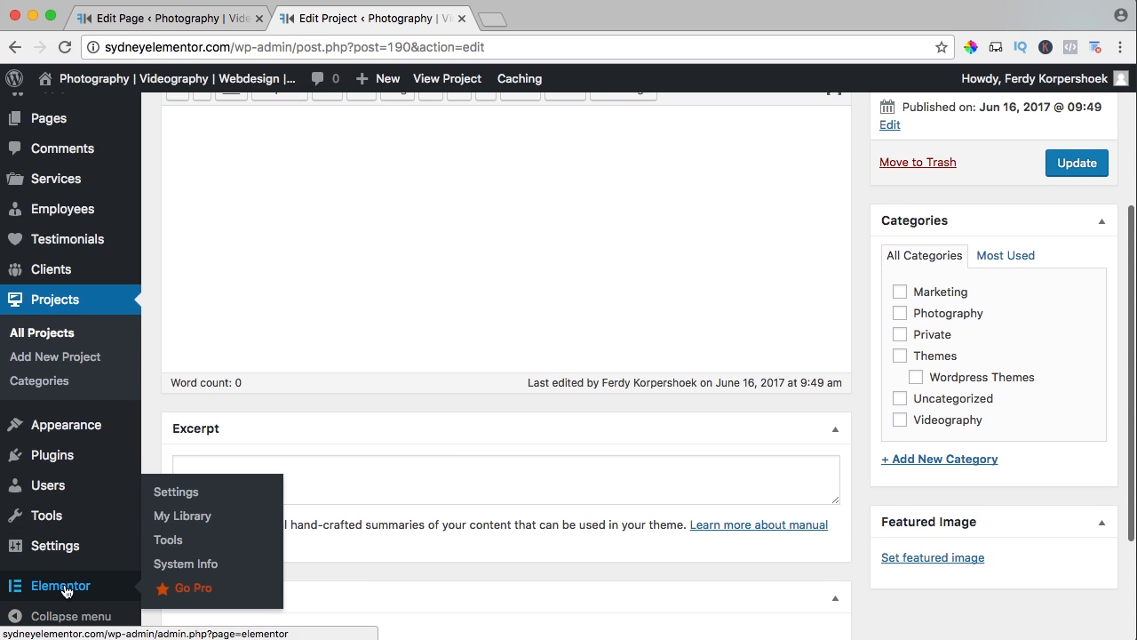
pyautogui.click(161, 492)
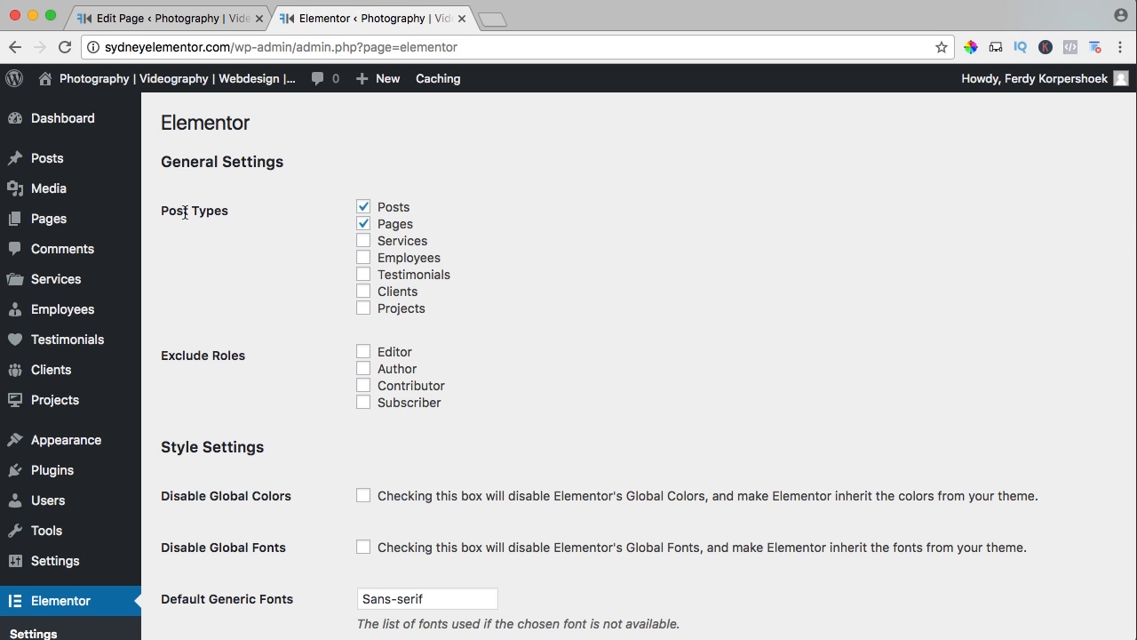
pyautogui.scroll(-10, 367, 311)
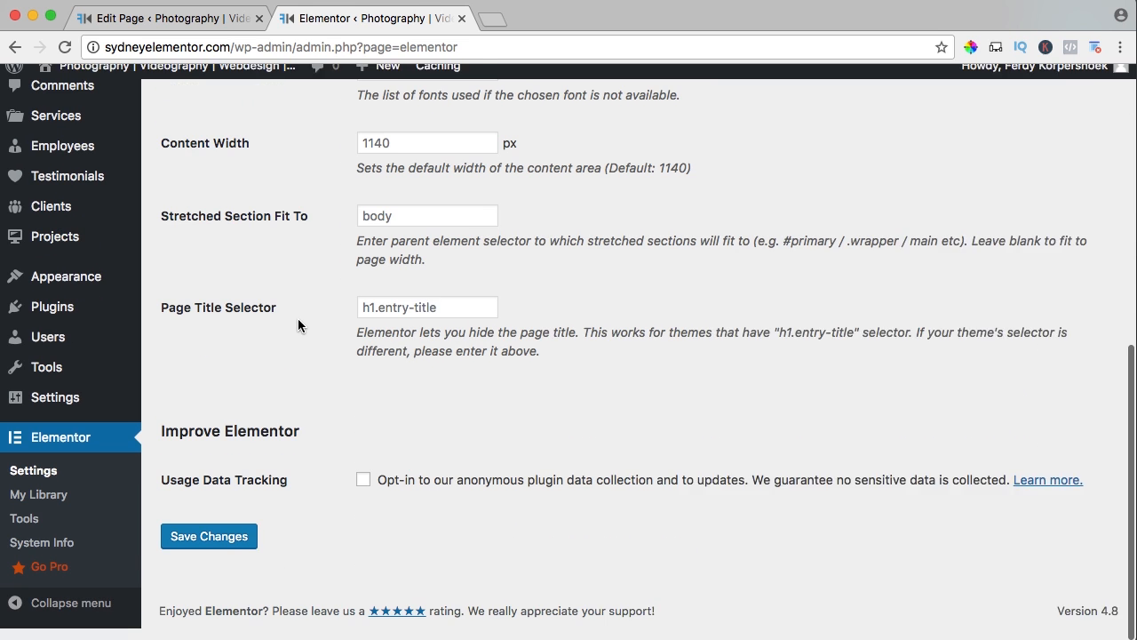
pyautogui.click(204, 549)
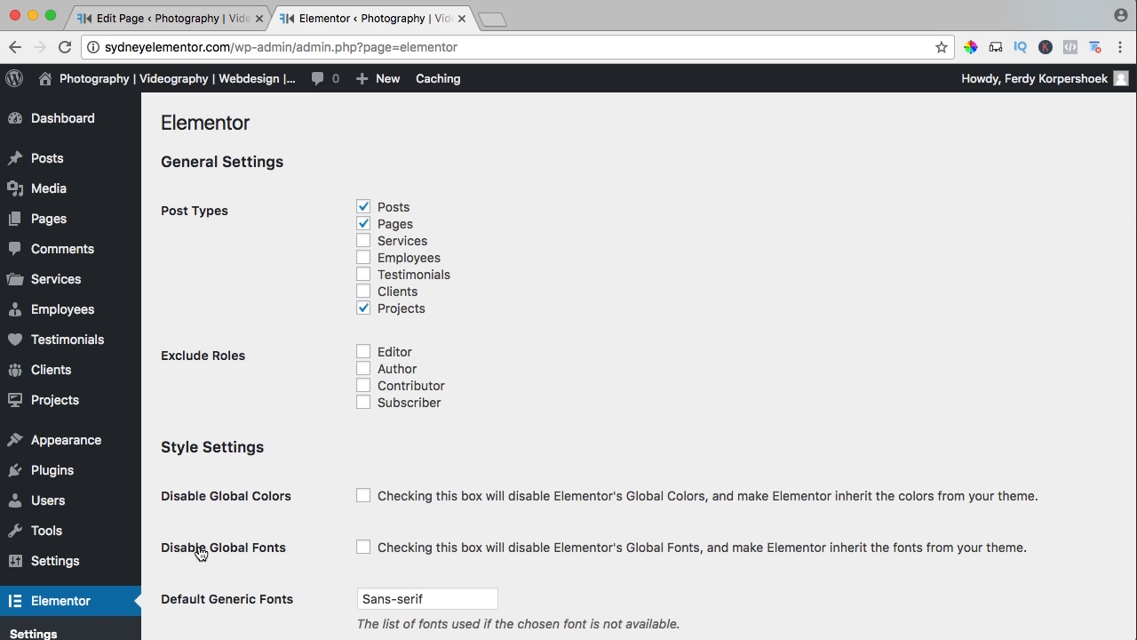
# Open the wedding project from the projects list and start editing it with Elementor.
pyautogui.click(59, 400)
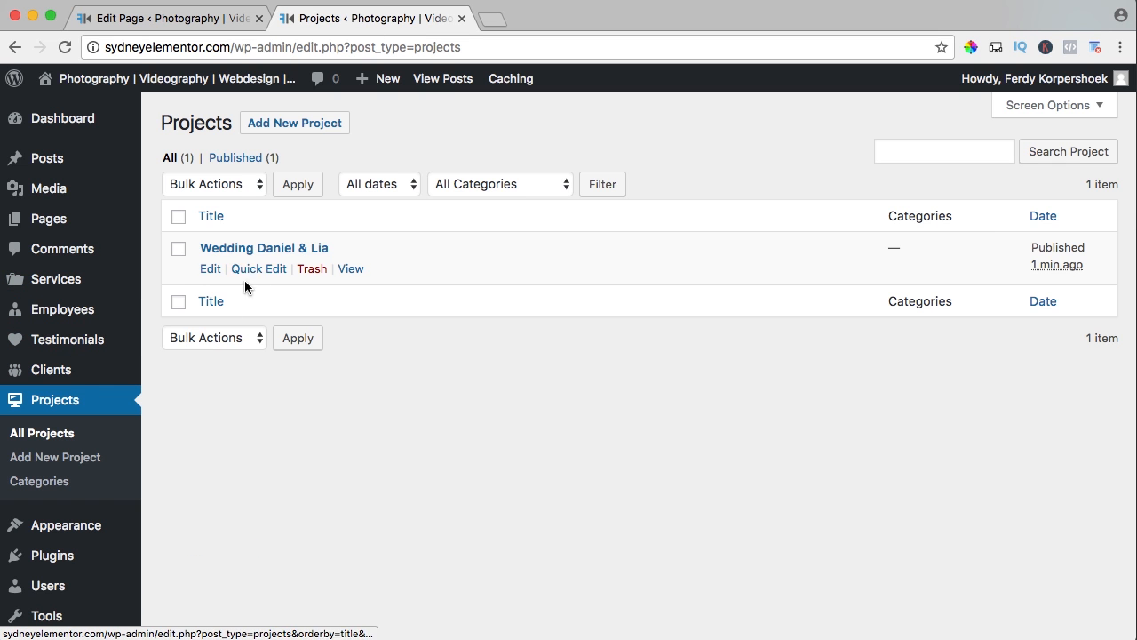
pyautogui.click(276, 255)
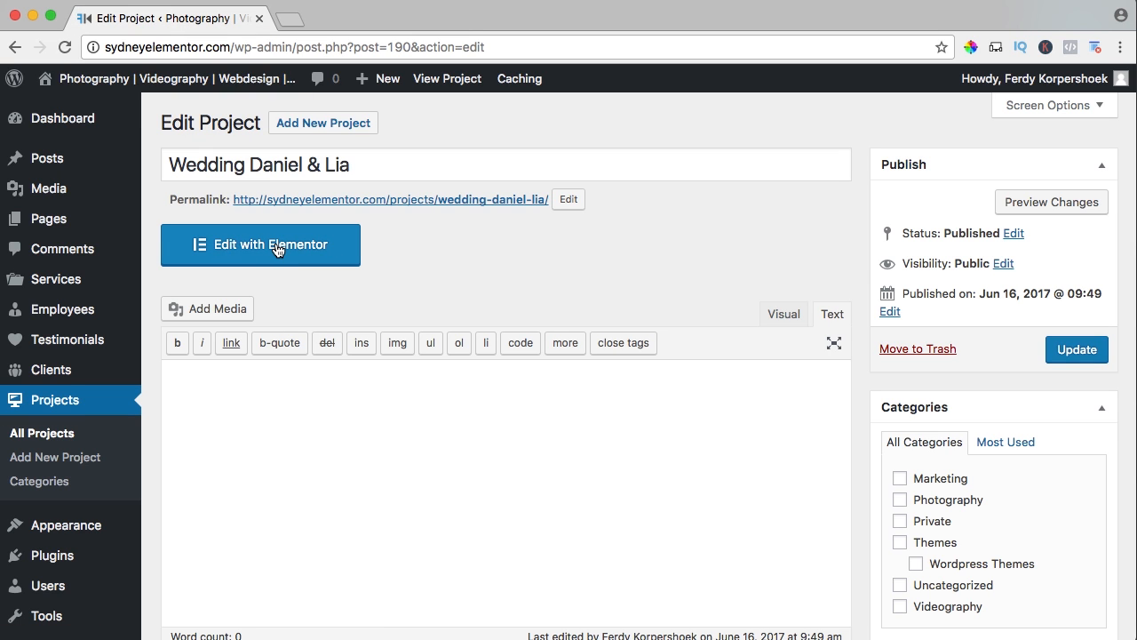
pyautogui.click(249, 254)
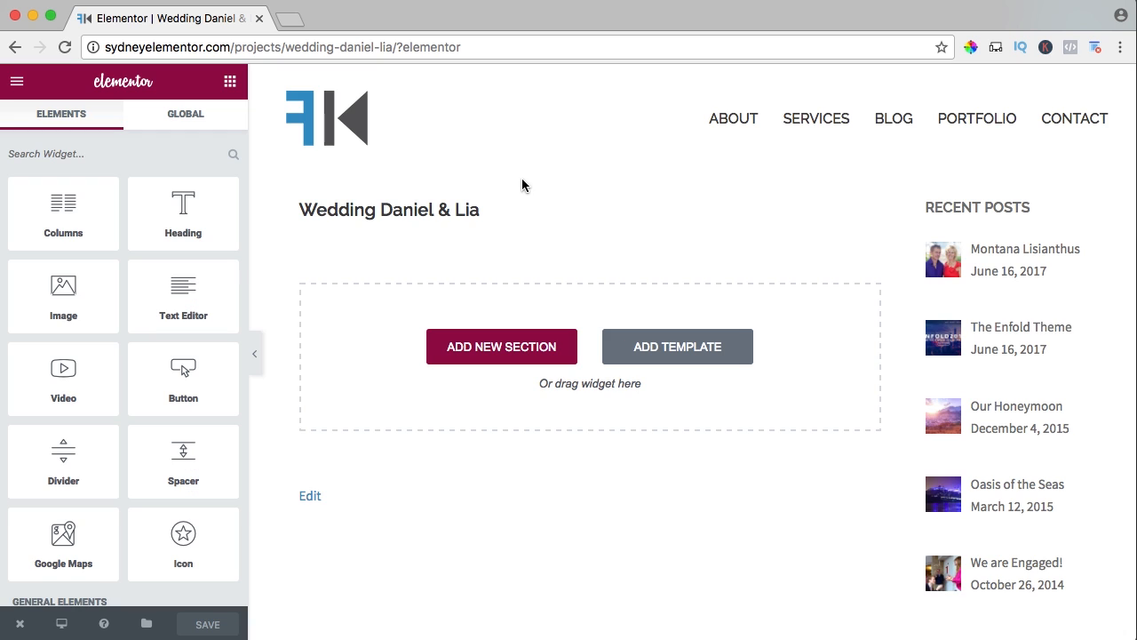
# Add a single-column section to the wedding project and place an Image Gallery widget in it.
pyautogui.click(508, 351)
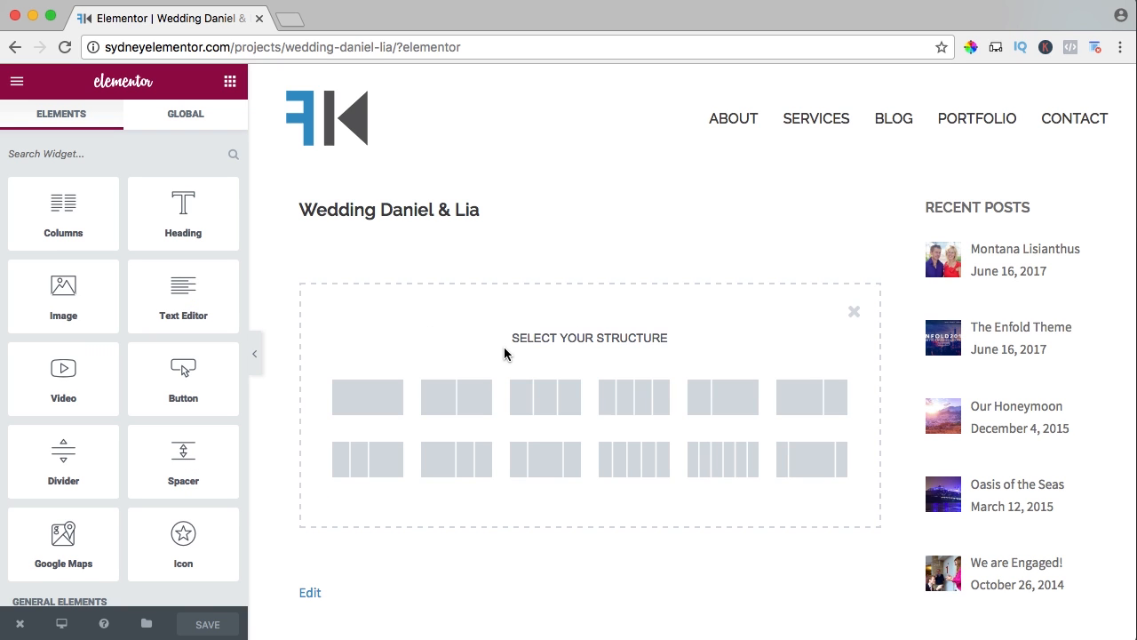
pyautogui.click(369, 397)
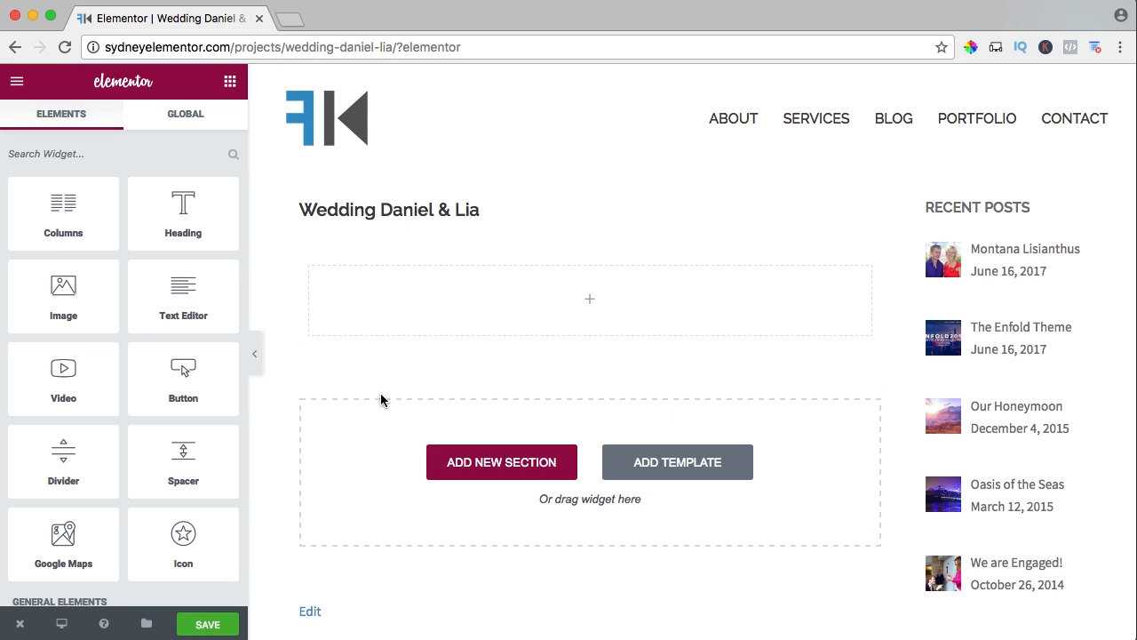
pyautogui.scroll(-6, 63, 302)
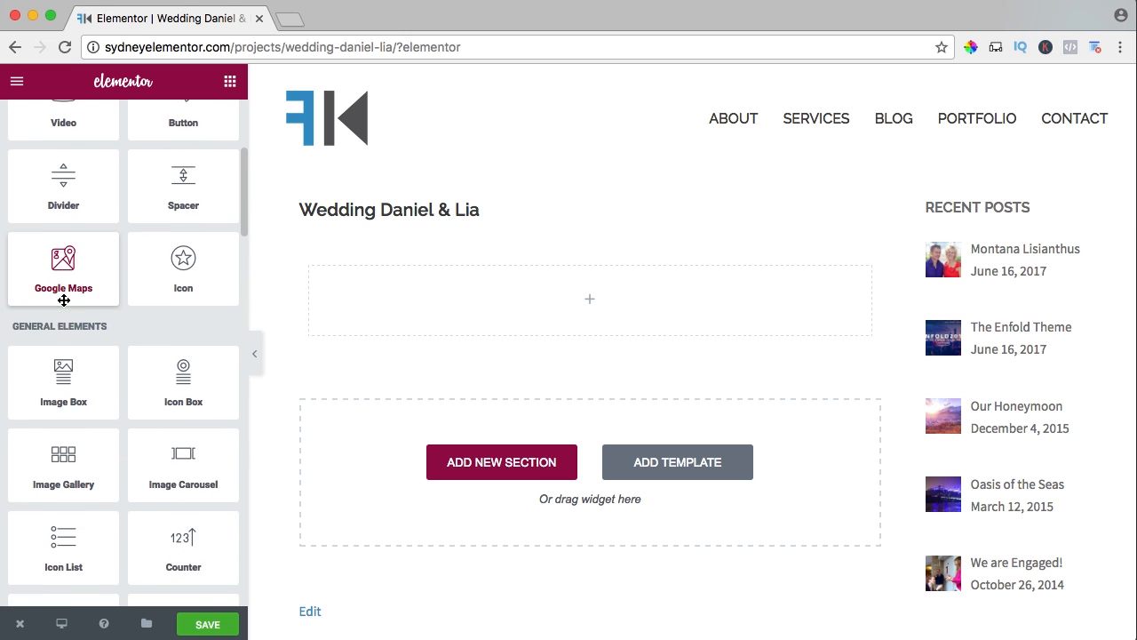
pyautogui.scroll(-2, 63, 309)
pyautogui.moveTo(56, 347); pyautogui.dragTo(630, 308)
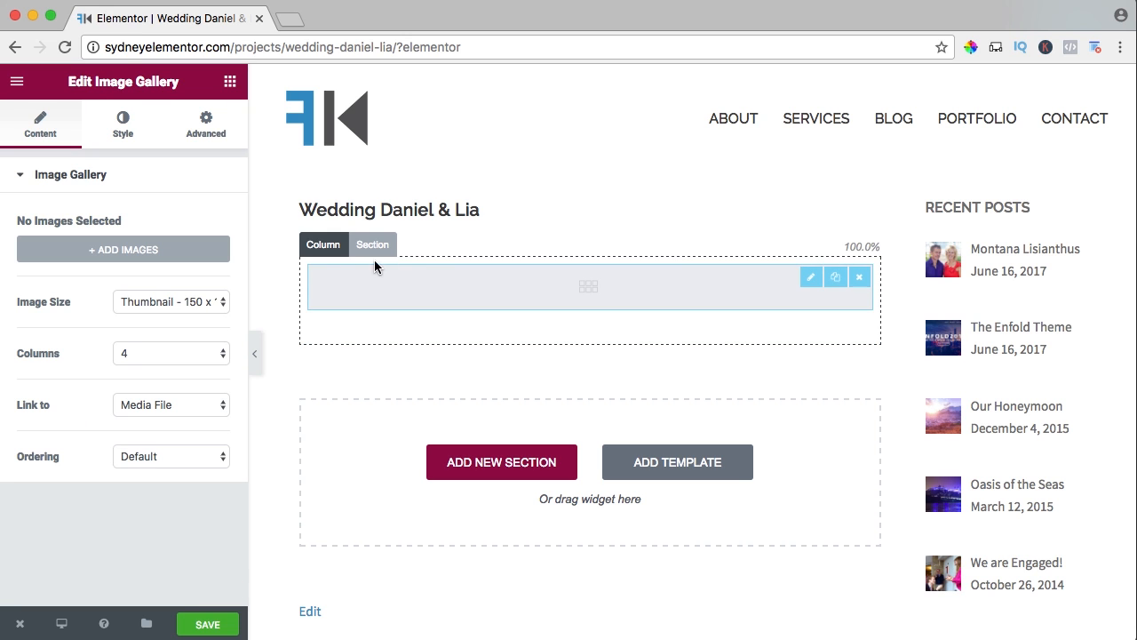
# Select the nine wedding photos from the Media Library, create a gallery from them and insert it into the Image Gallery widget.
pyautogui.click(140, 251)
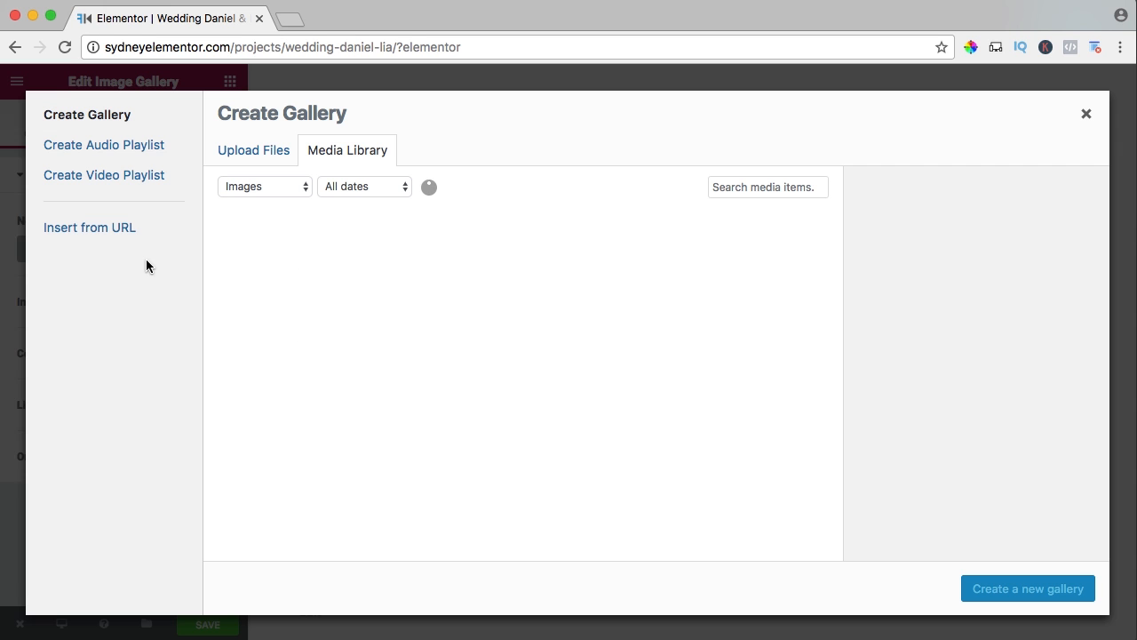
pyautogui.scroll(-5, 638, 267)
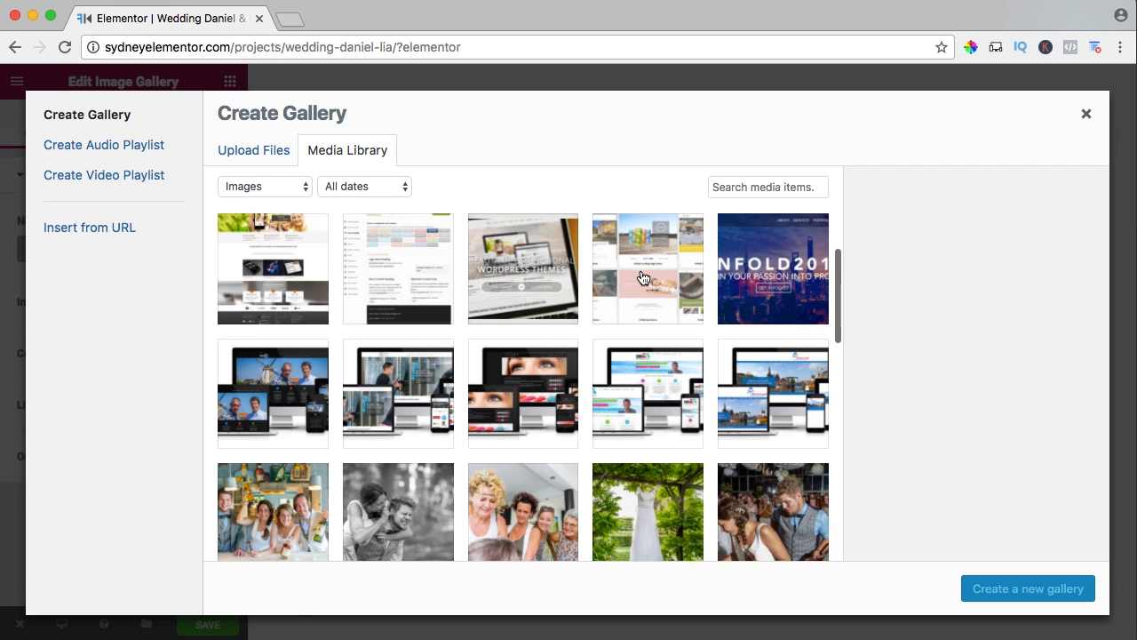
pyautogui.scroll(-2, 642, 278)
pyautogui.click(652, 359)
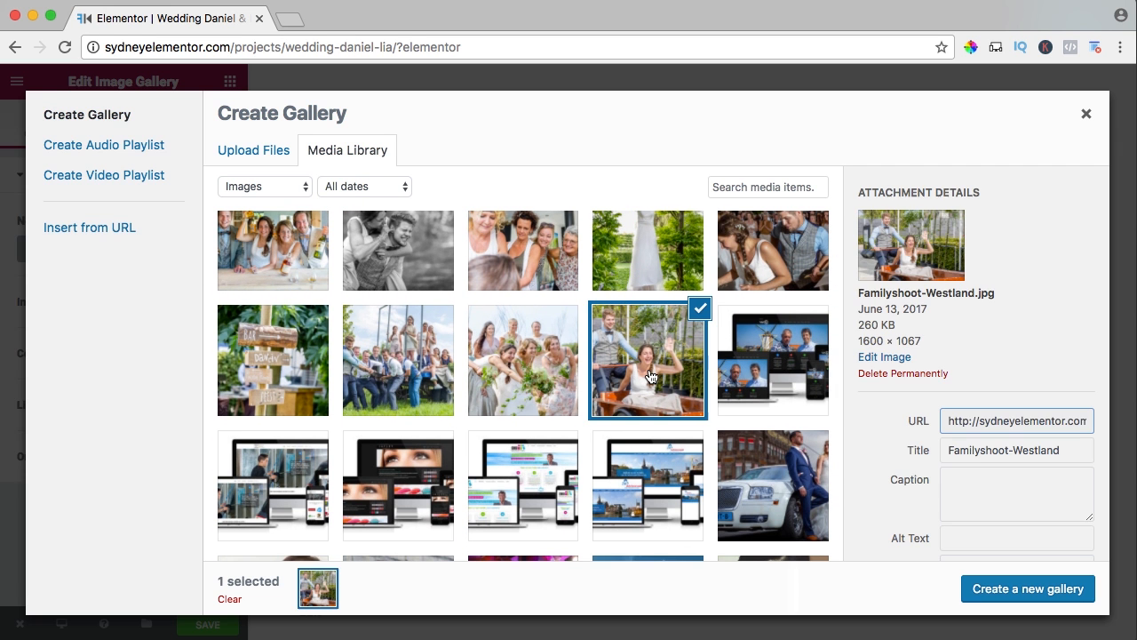
pyautogui.scroll(1, 650, 373)
pyautogui.scroll(1, 652, 377)
pyautogui.keyDown('shift'); pyautogui.click(271, 360); pyautogui.keyUp('shift')
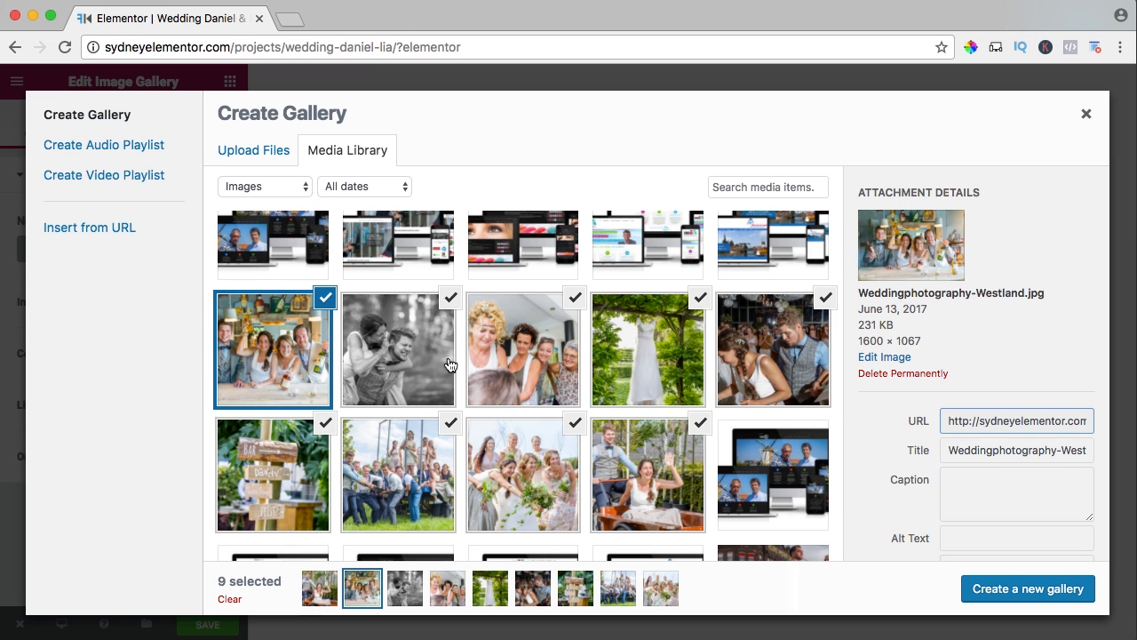
pyautogui.click(999, 588)
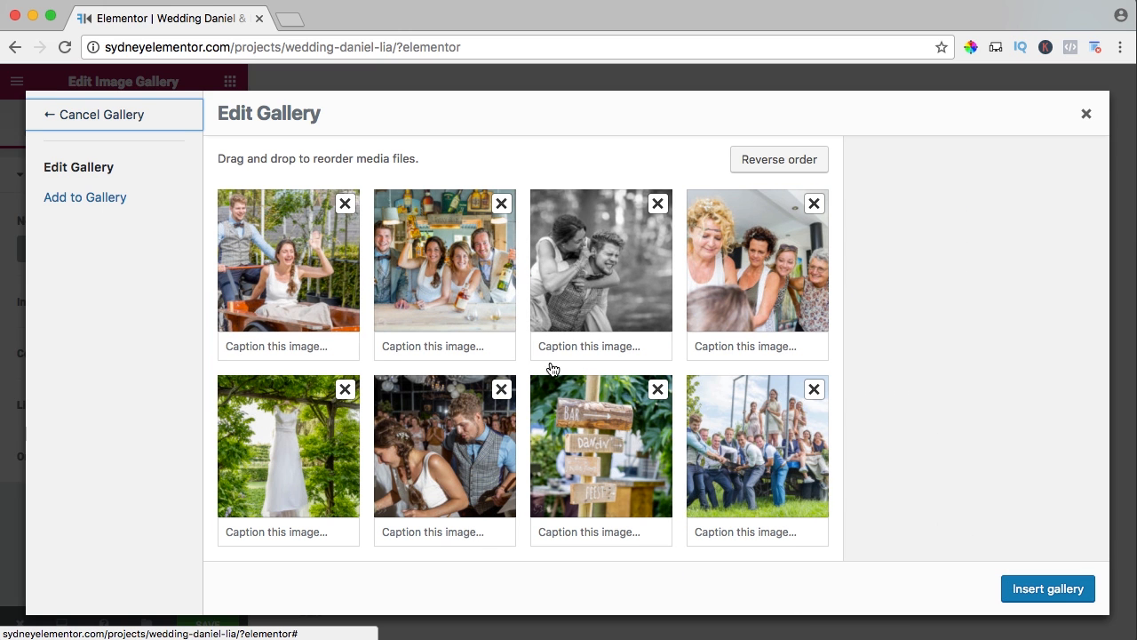
pyautogui.click(1046, 588)
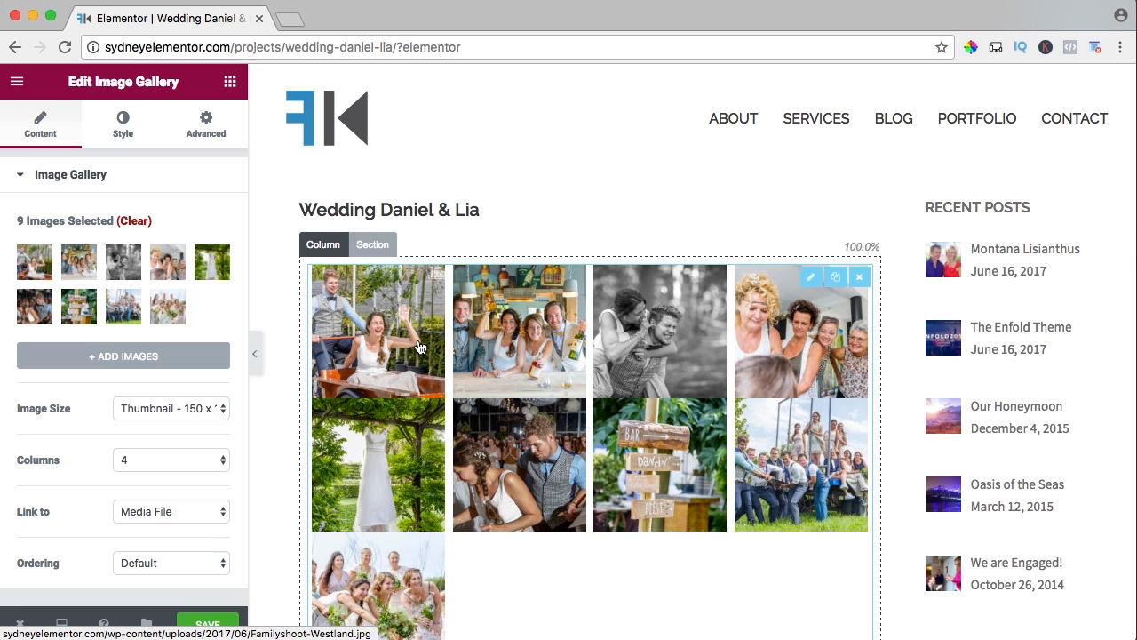
# Set the wedding gallery's image size to Full.
pyautogui.scroll(-2, 271, 338)
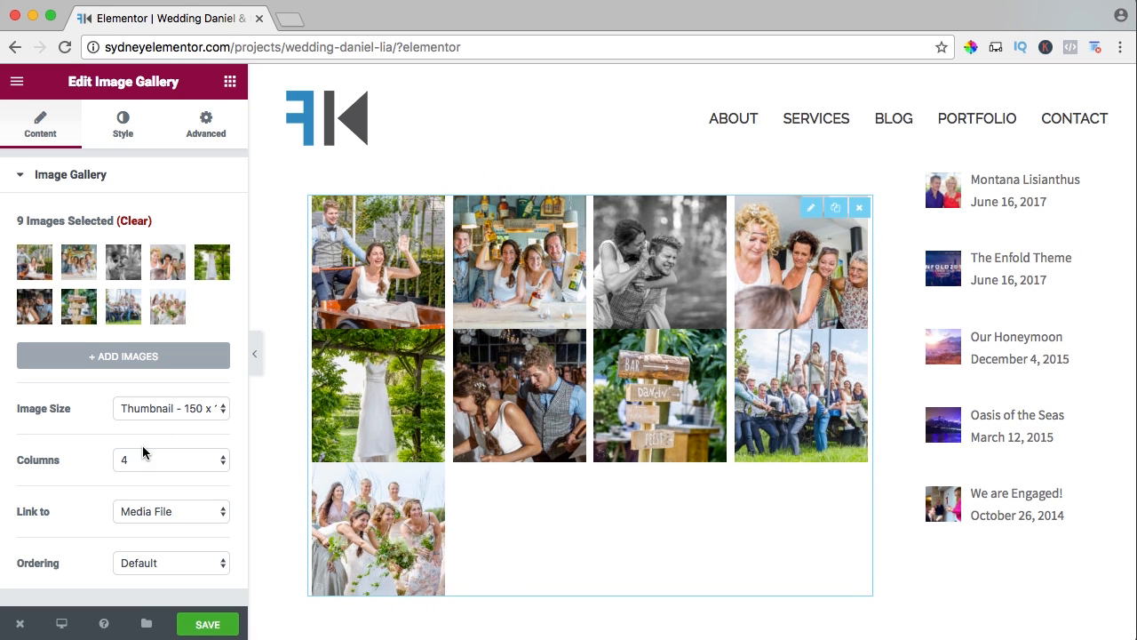
pyautogui.click(162, 413)
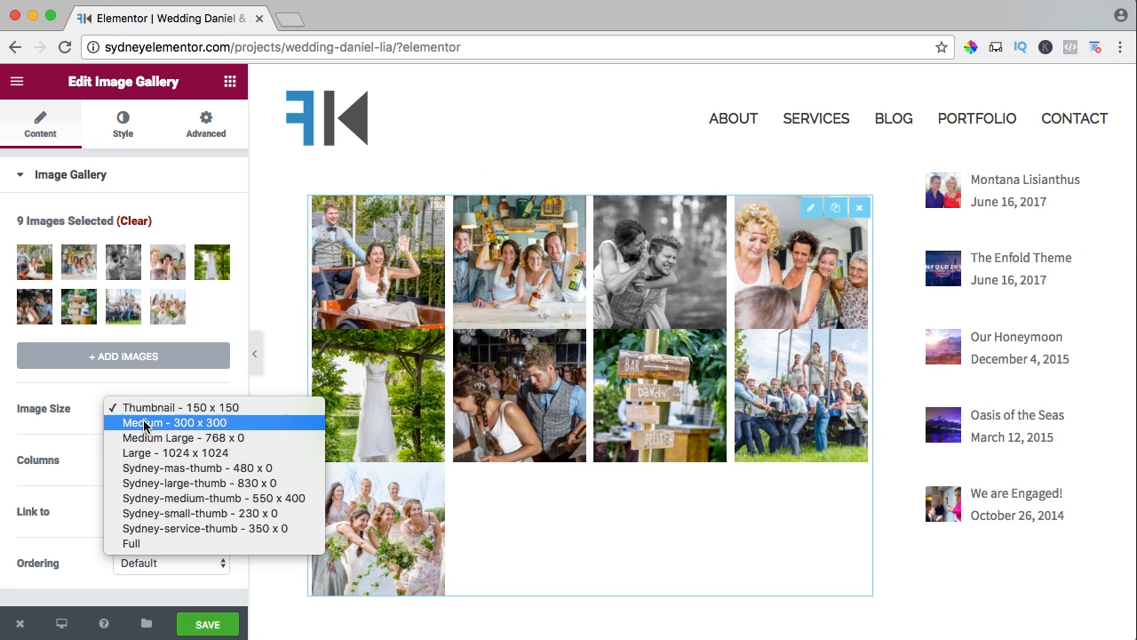
pyautogui.click(171, 544)
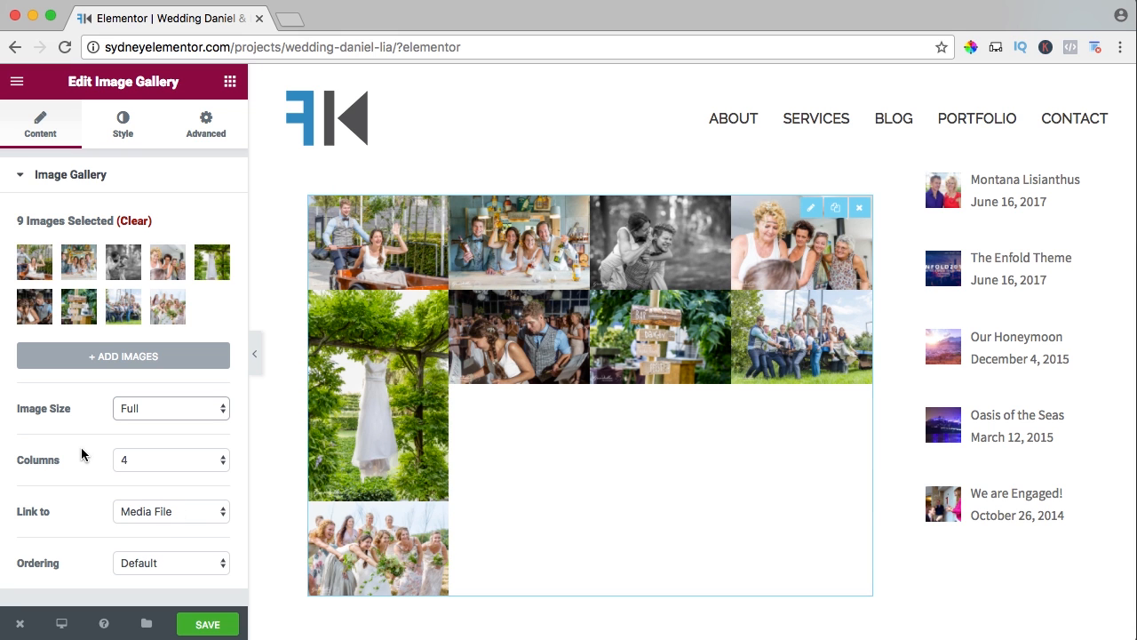
# Save the wedding project's gallery and view the project's live page to check the image layout.
pyautogui.click(207, 624)
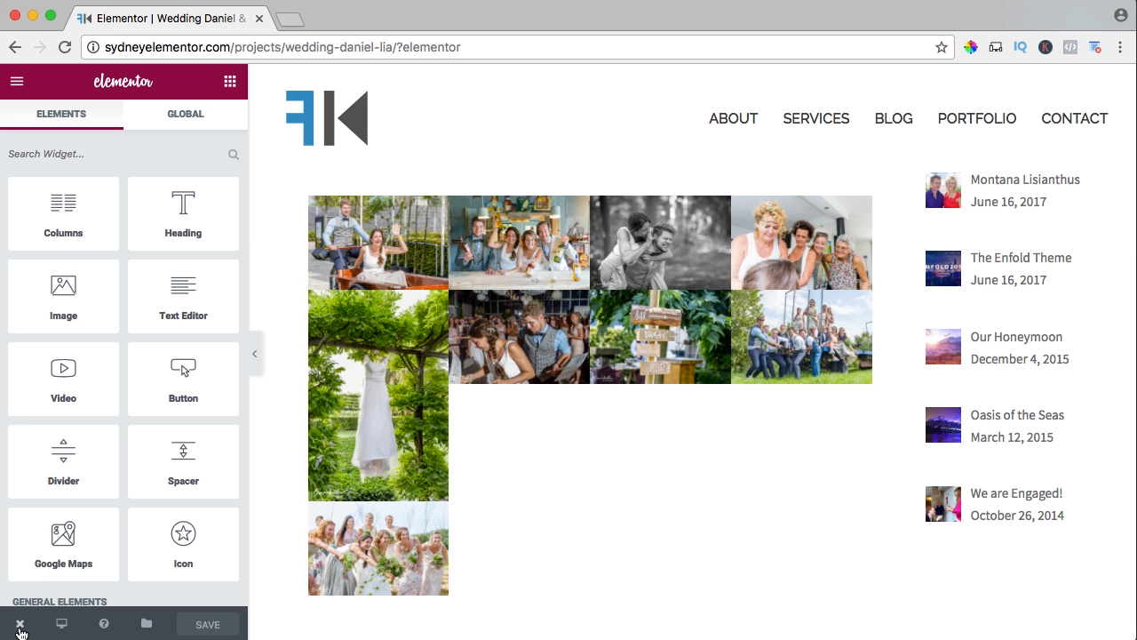
pyautogui.moveTo(20, 625)
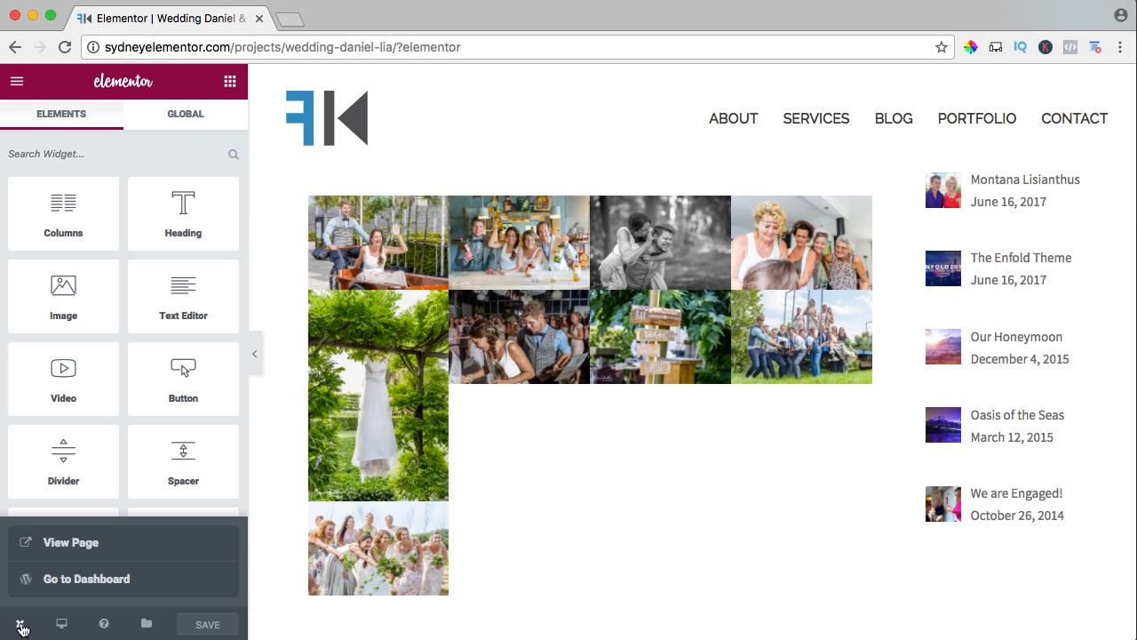
pyautogui.click(71, 543)
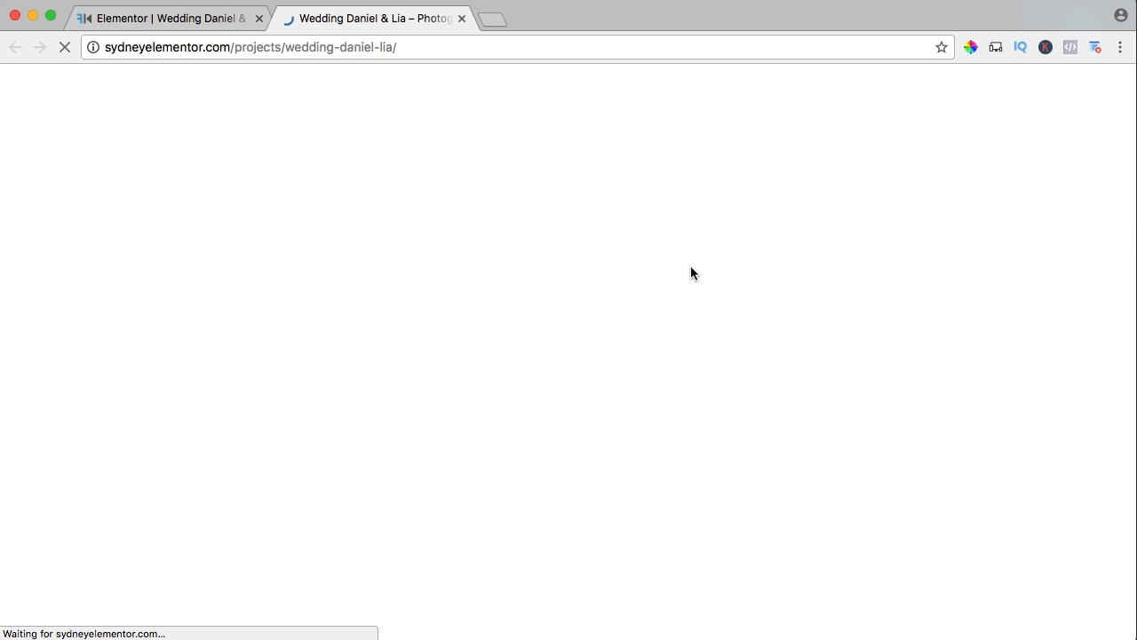
pyautogui.scroll(-5, 624, 234)
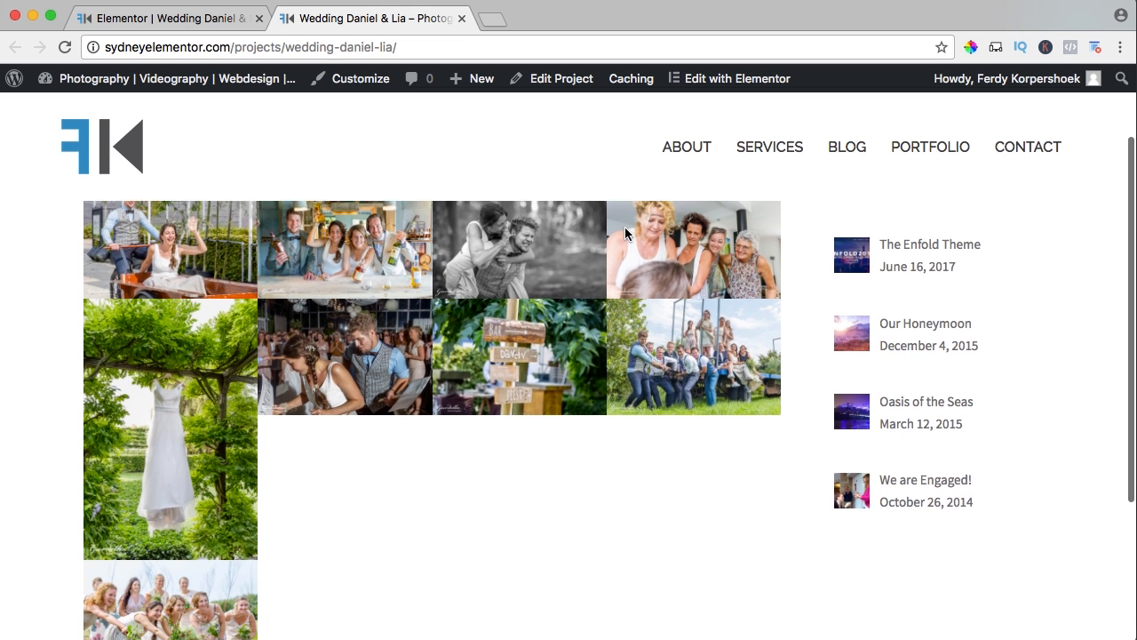
pyautogui.scroll(5, 613, 240)
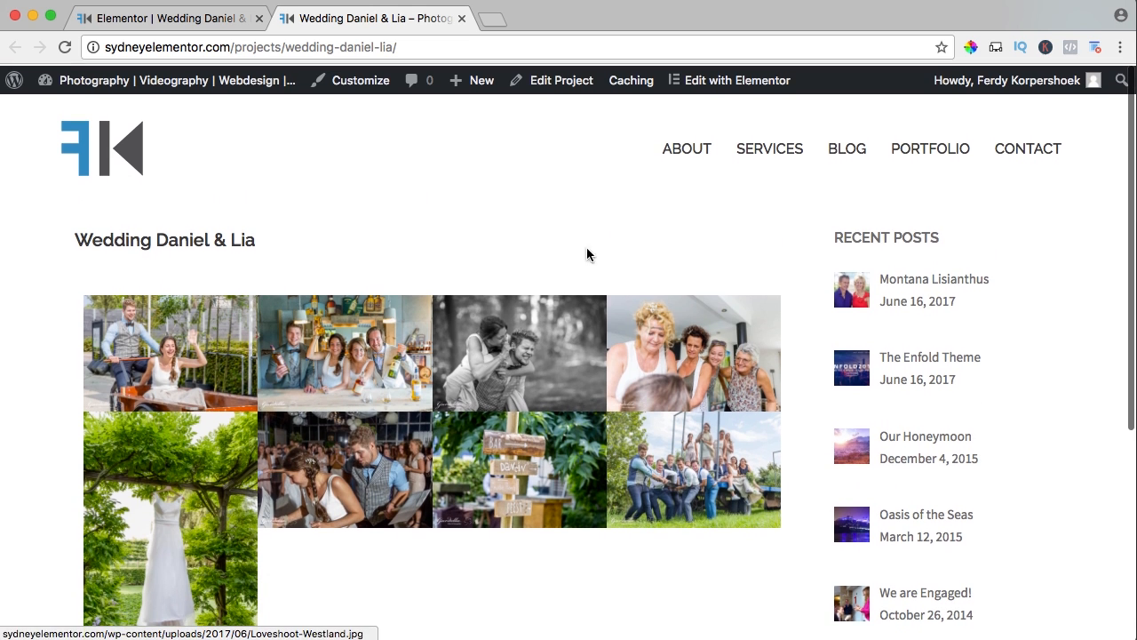
# Set the wedding gallery to 3 columns in Elementor, save it and return to the project's live page.
pyautogui.click(197, 19)
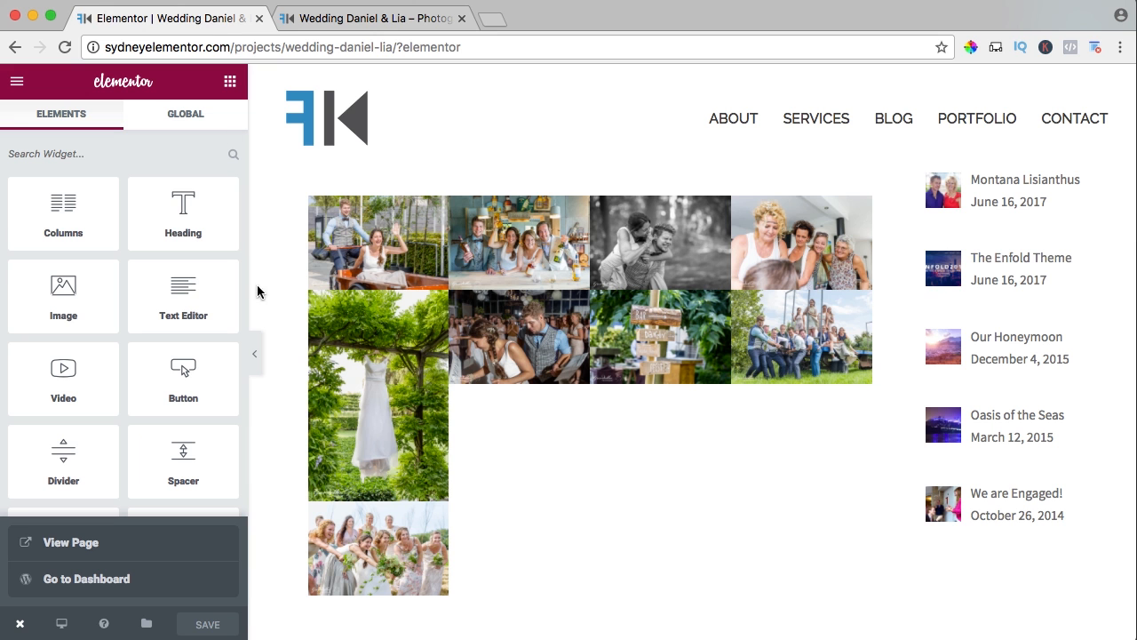
pyautogui.click(445, 247)
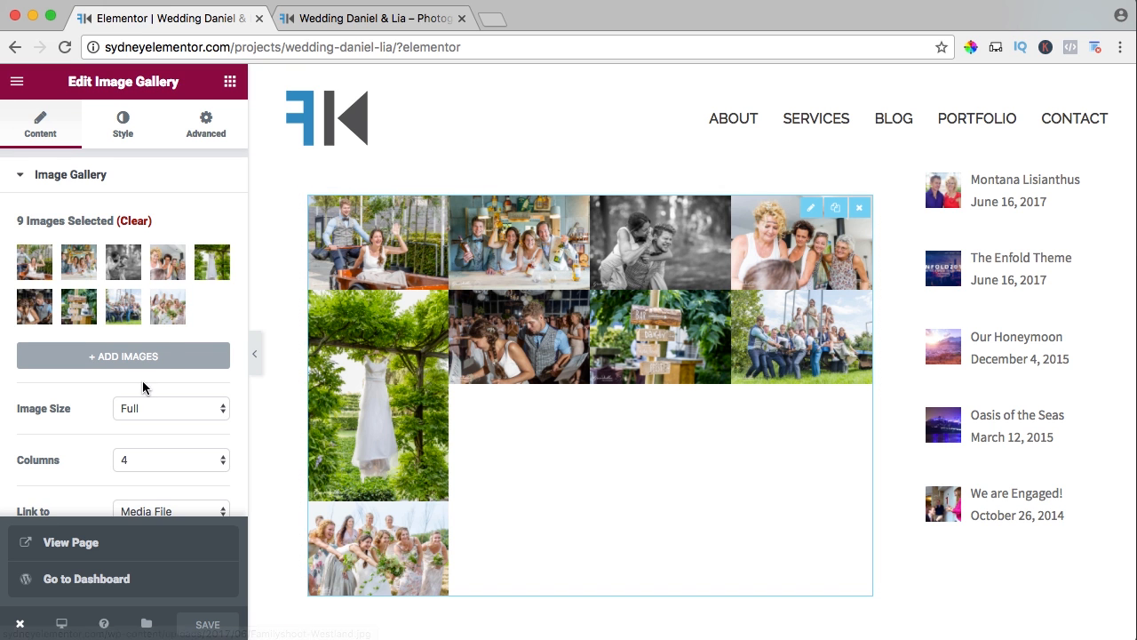
pyautogui.click(135, 462)
pyautogui.click(139, 444)
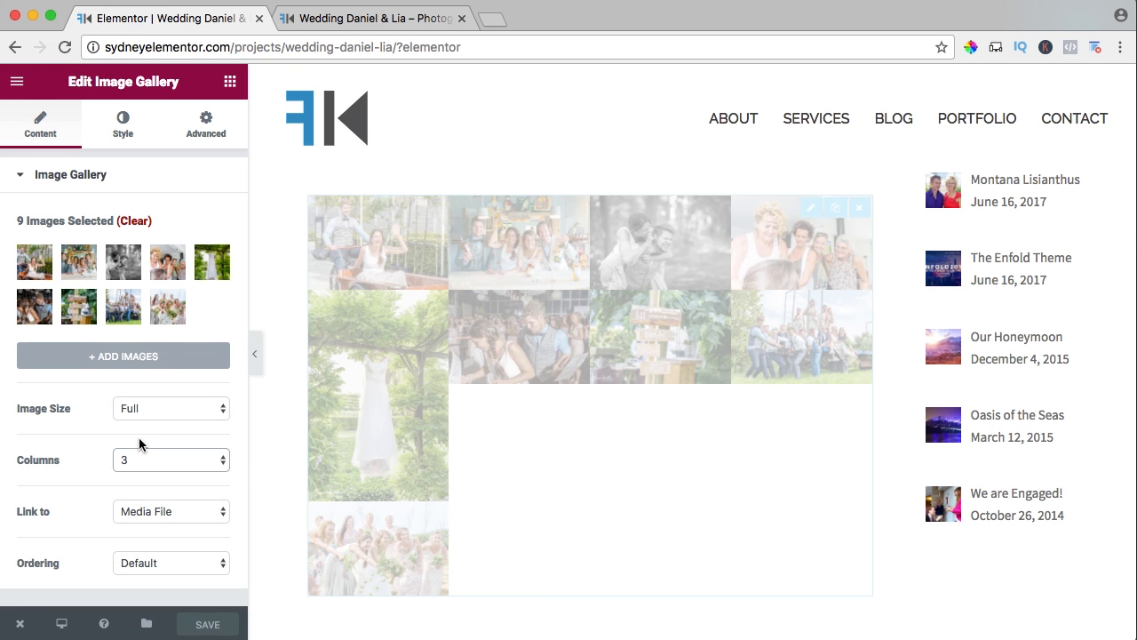
pyautogui.click(213, 624)
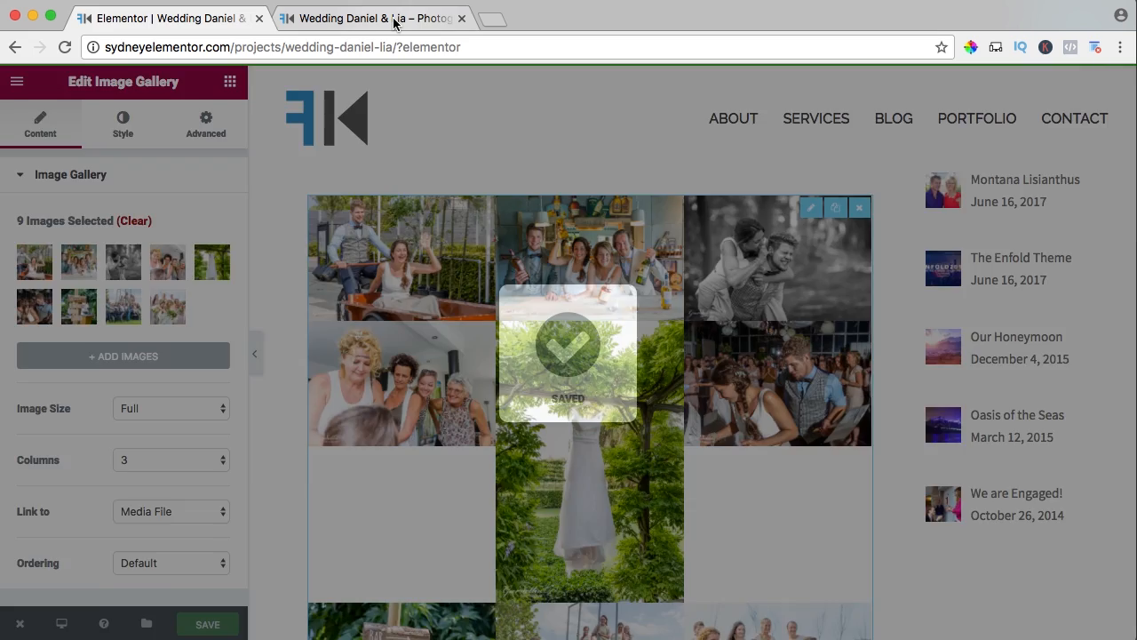
pyautogui.click(396, 19)
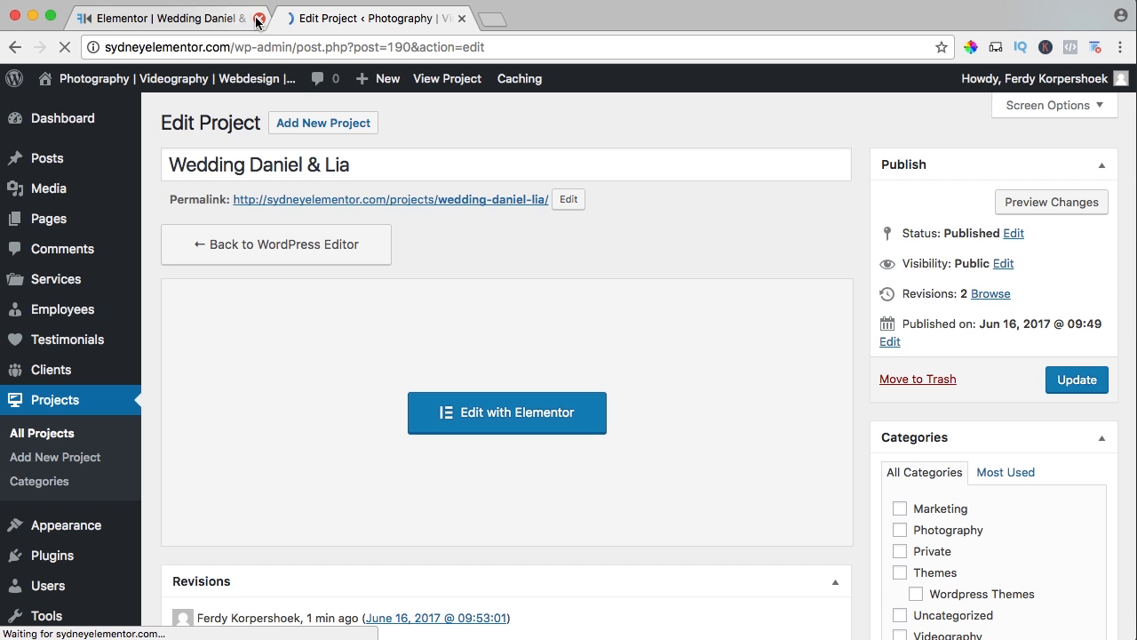
# Return to the wedding project's WordPress edit screen and add a new category named Portfolio Photography to it.
pyautogui.click(258, 18)
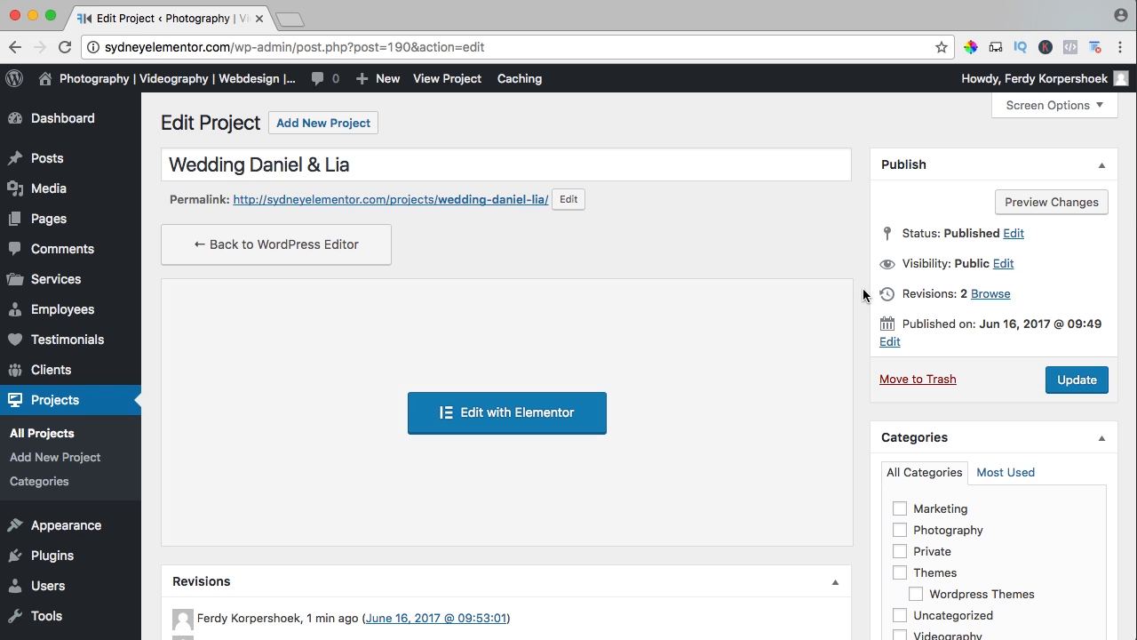
pyautogui.scroll(-6, 863, 288)
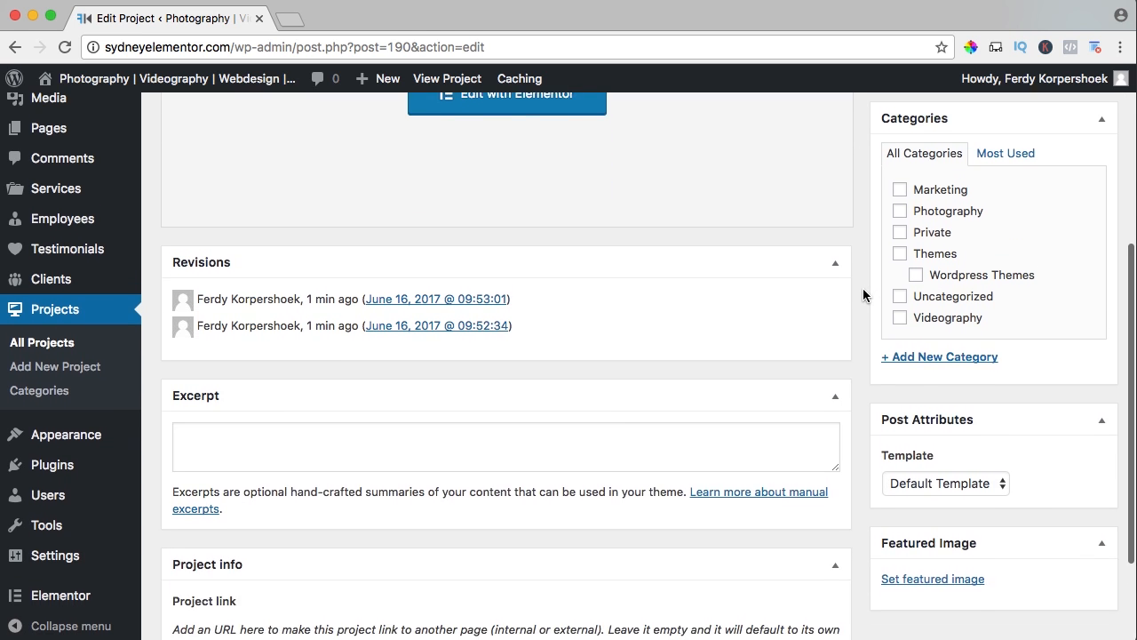
pyautogui.scroll(1, 863, 288)
pyautogui.click(922, 385)
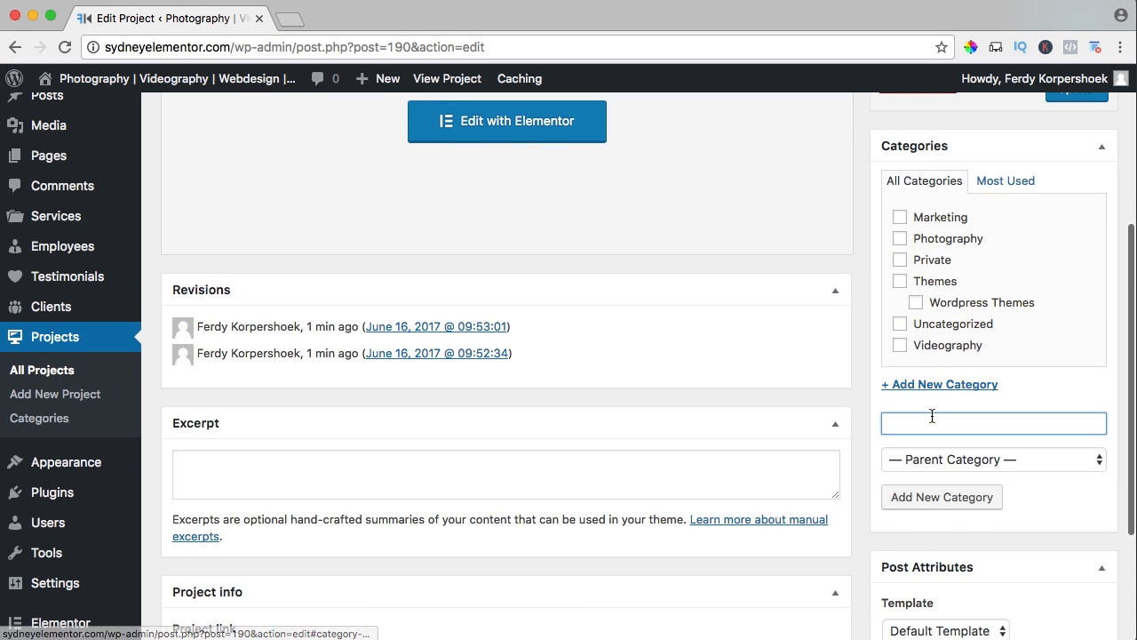
pyautogui.write('Po')
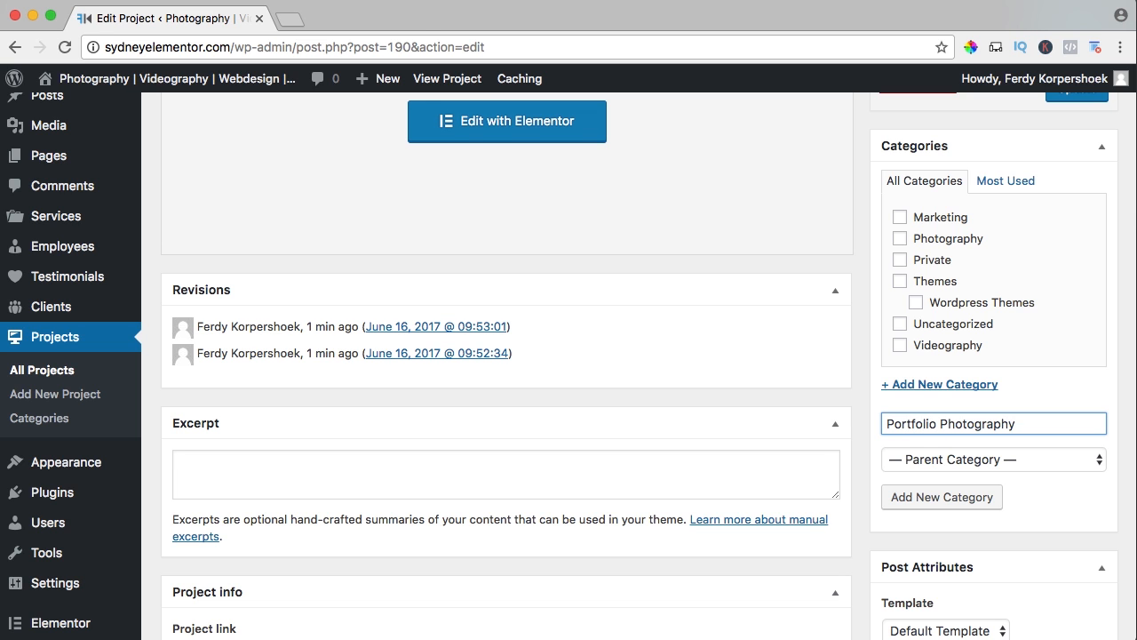
pyautogui.write('rtfolio Photography')
pyautogui.click(932, 499)
# Set Familyshoot-Westland.jpg from the Media Library as the wedding project's featured image and update the project.
pyautogui.scroll(-4, 932, 501)
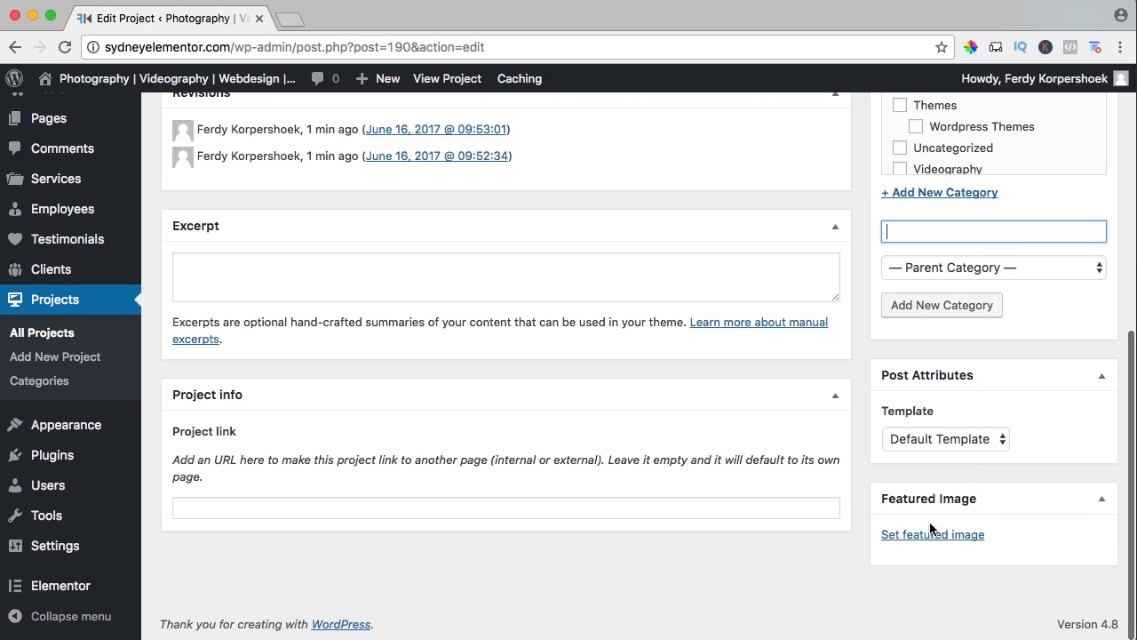
pyautogui.click(930, 533)
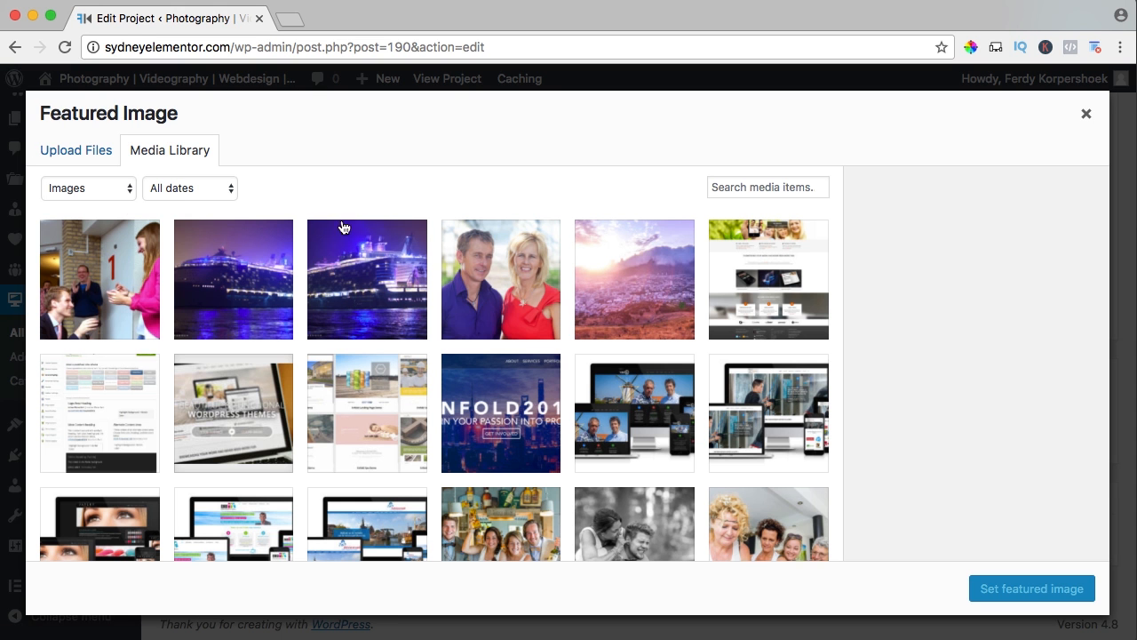
pyautogui.scroll(-5, 469, 292)
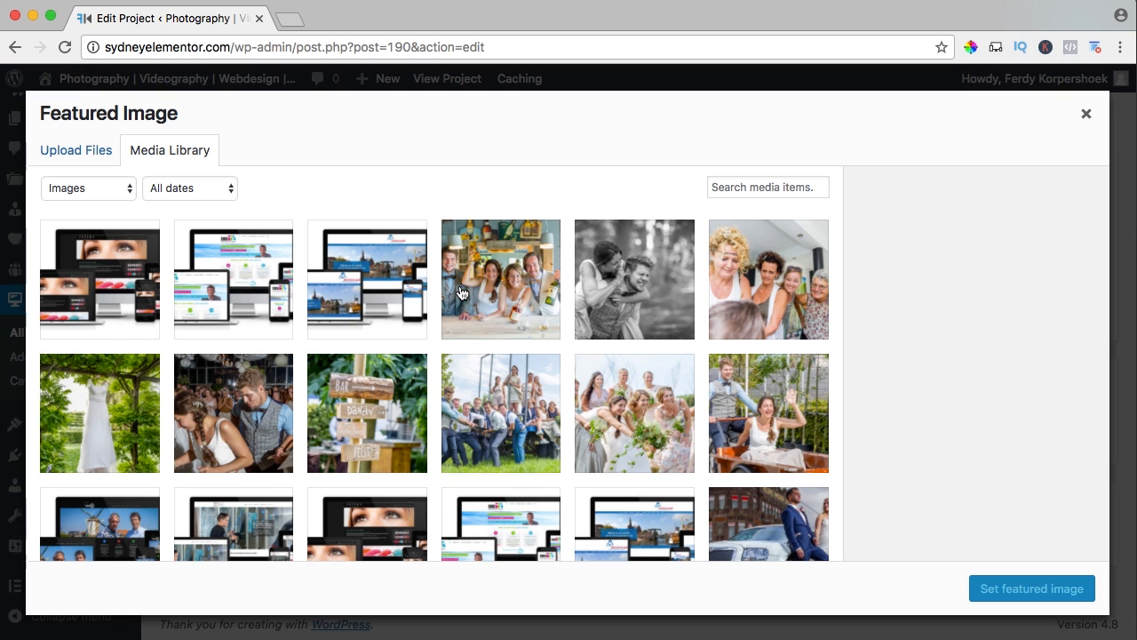
pyautogui.click(749, 401)
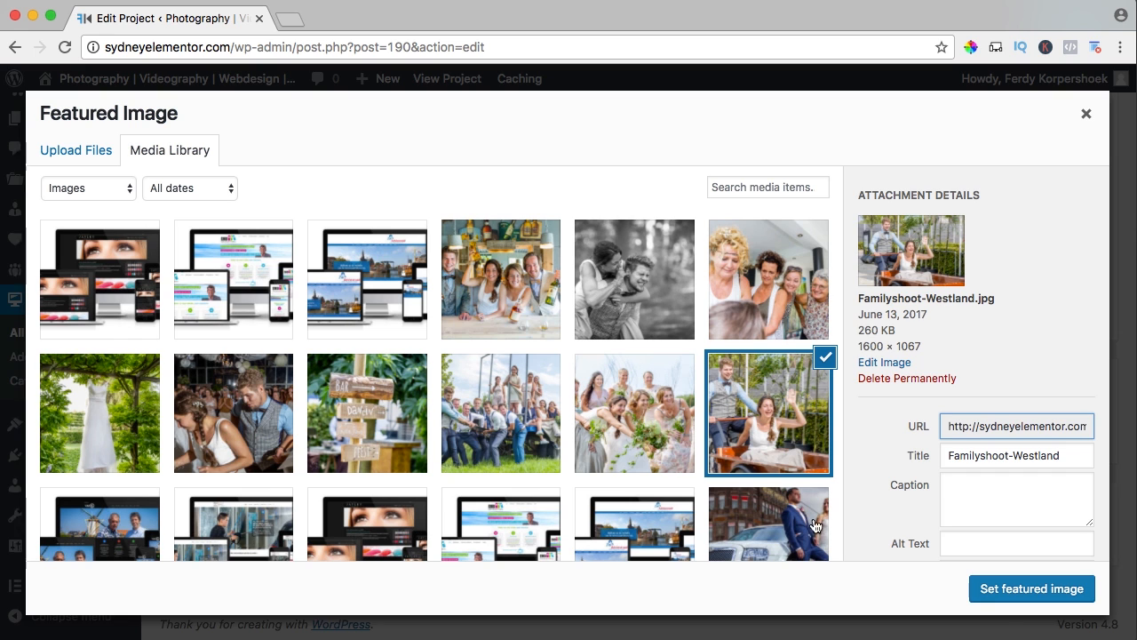
pyautogui.click(1014, 588)
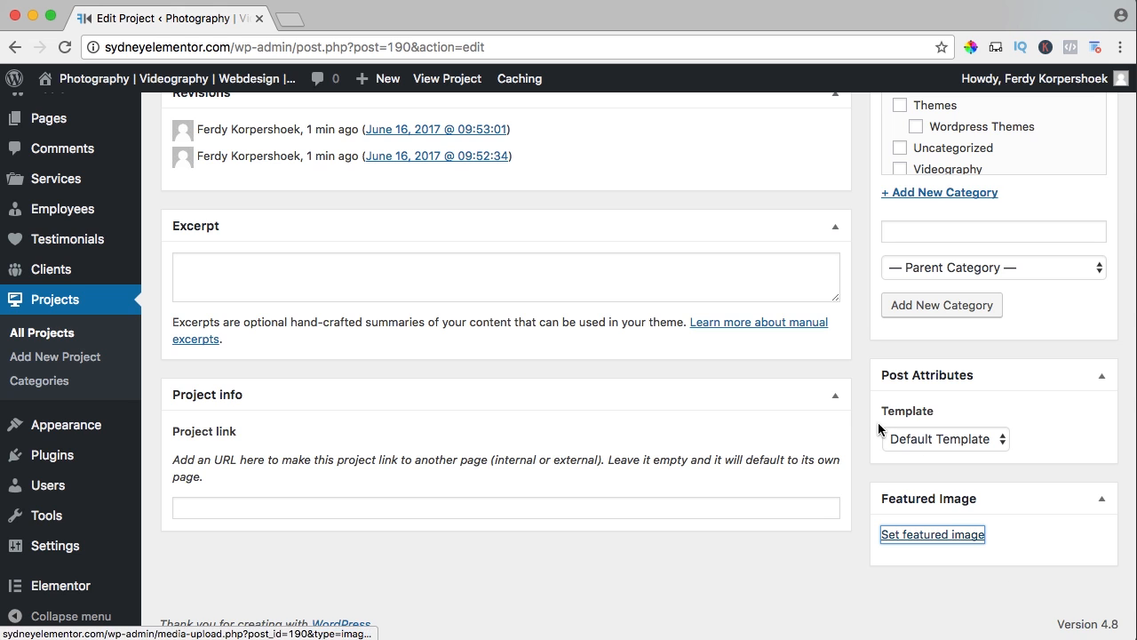
pyautogui.scroll(10, 954, 403)
pyautogui.click(1075, 386)
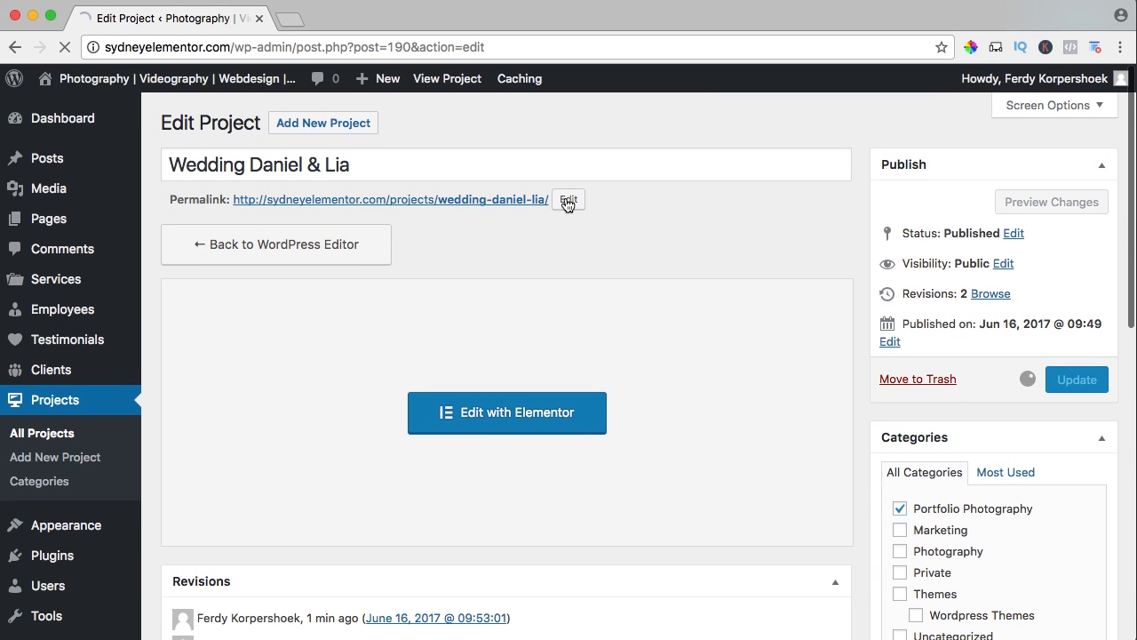
# Open the live site in a new tab and check the wedding project on the Portfolio page.
pyautogui.moveTo(240, 78)
pyautogui.click(448, 27)
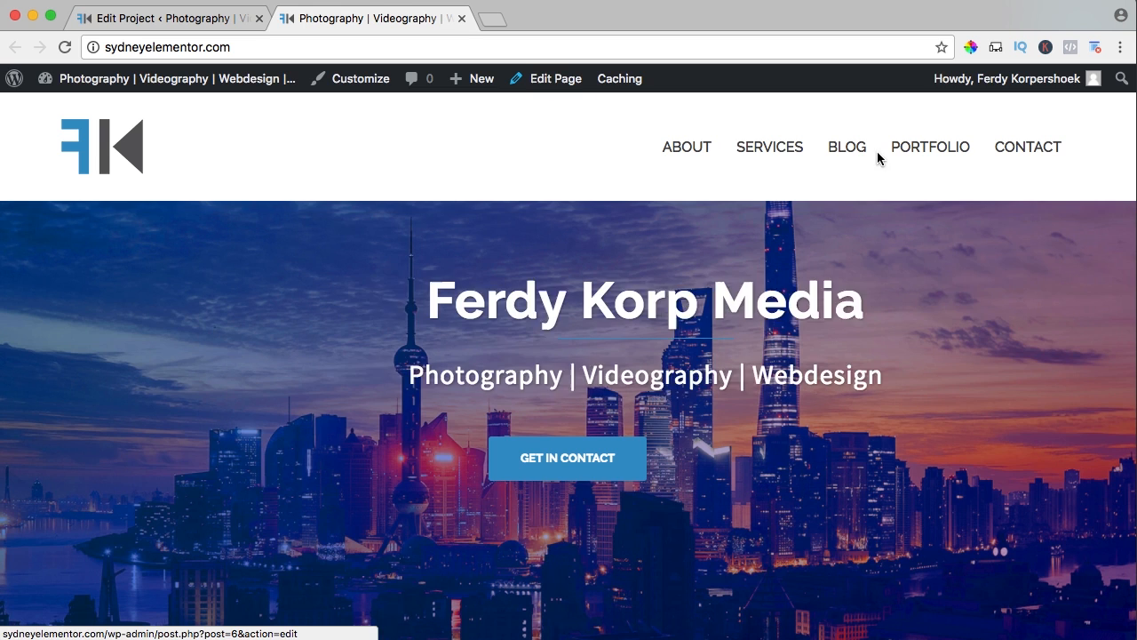
pyautogui.click(924, 152)
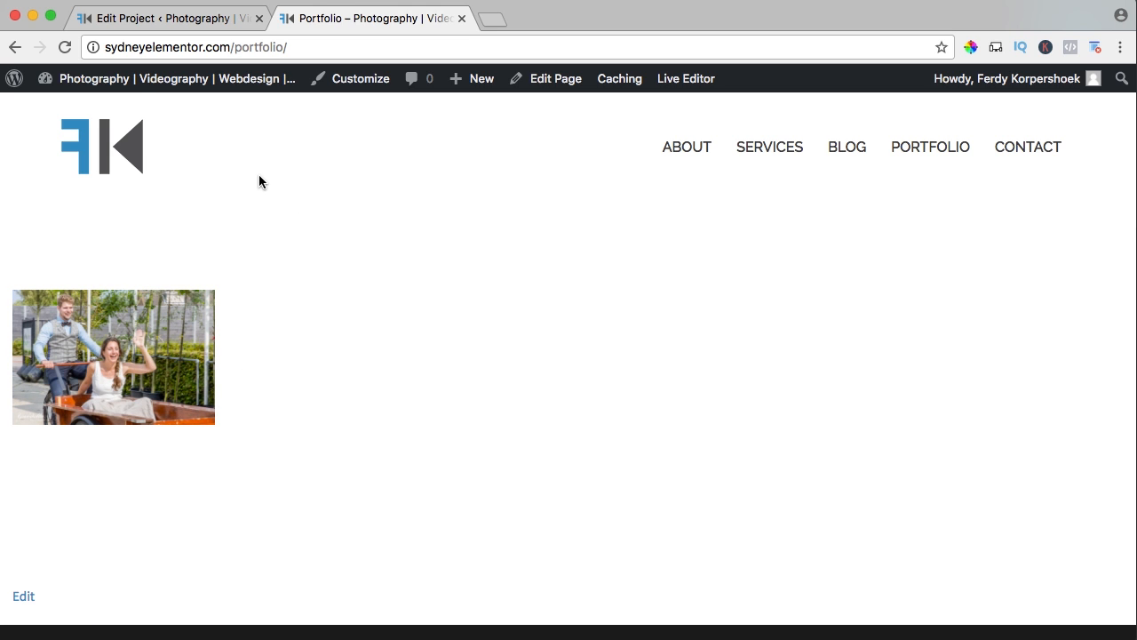
# Go back to the WordPress dashboard and start a new project titled "Newborn shoot".
pyautogui.click(219, 24)
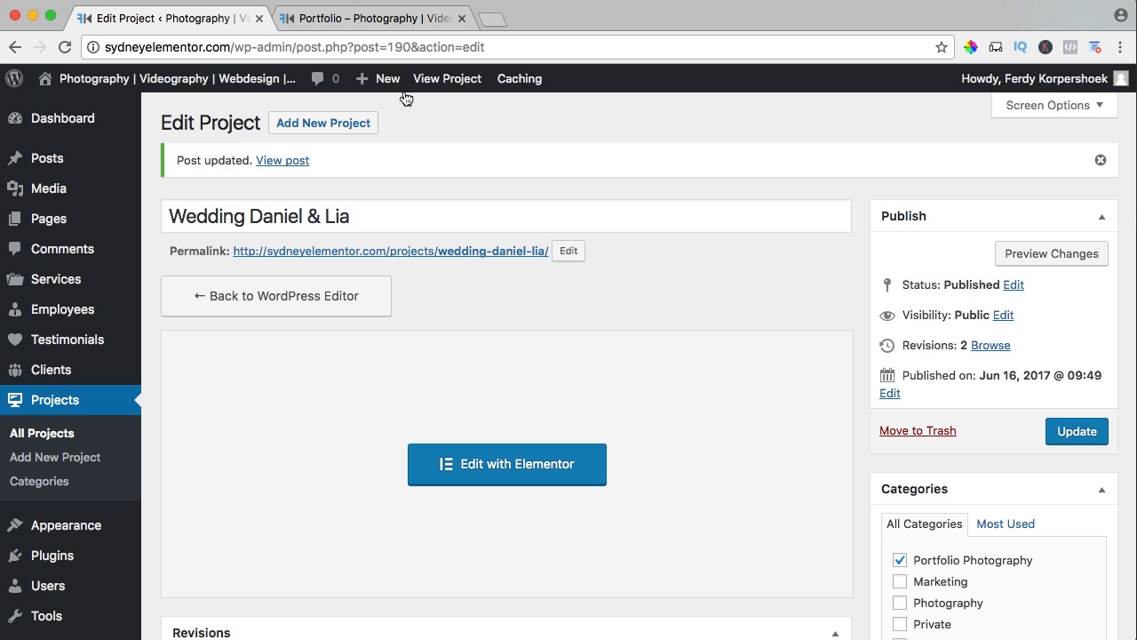
pyautogui.moveTo(389, 80)
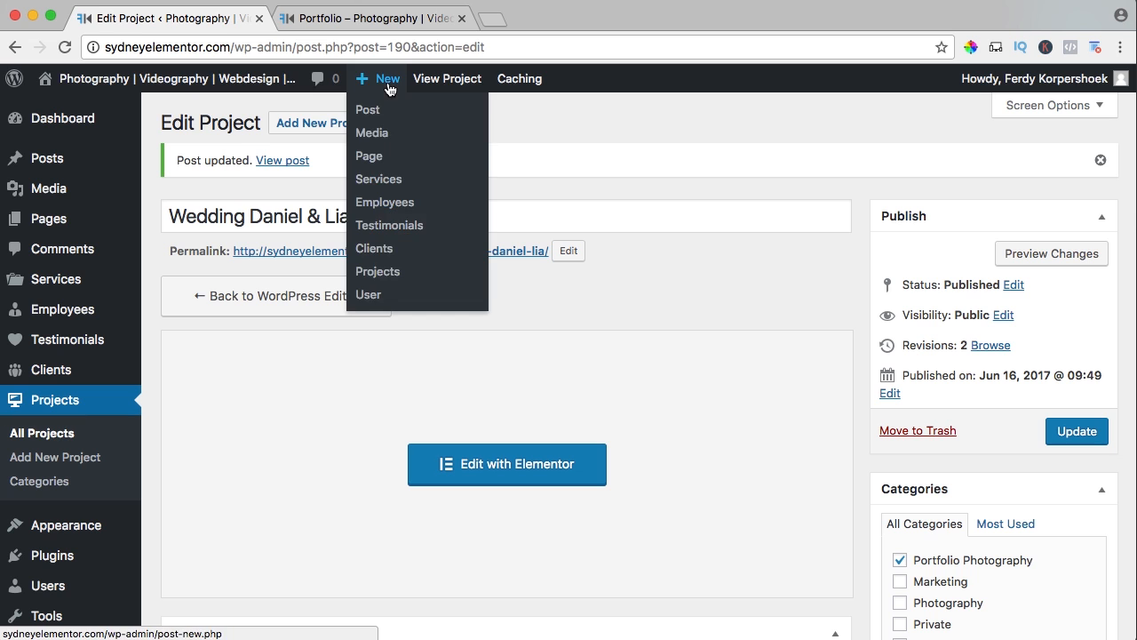
pyautogui.click(391, 272)
pyautogui.write('Newborn shoot')
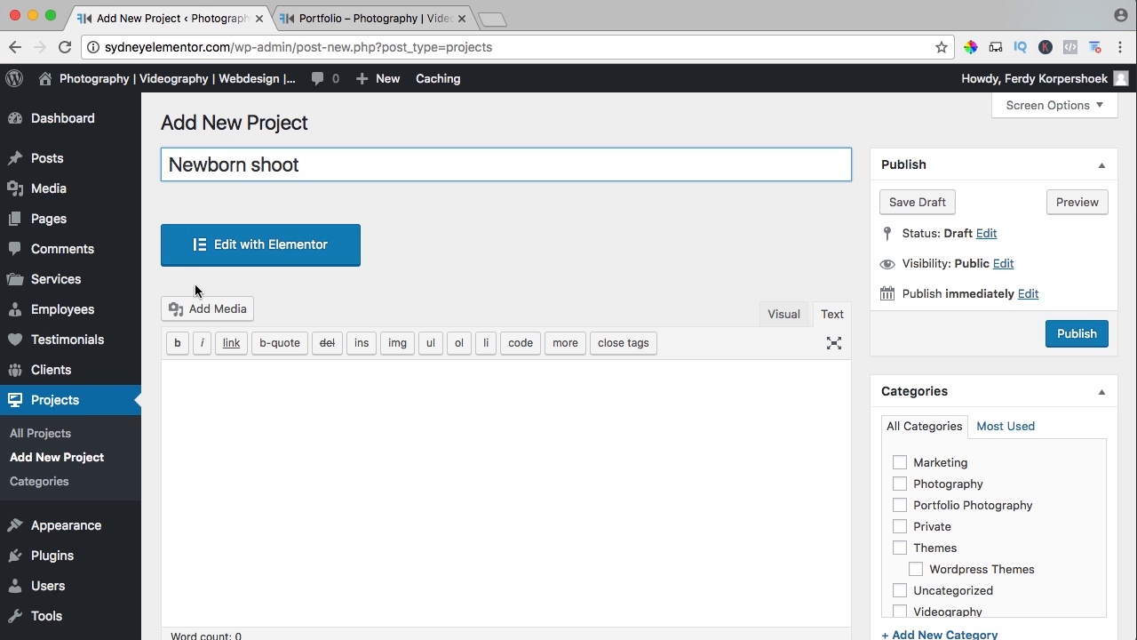
# Start a media upload for the newborn project and browse to Desktop > Enfold2017 > 04. Portfolio > 01. Photography.
pyautogui.scroll(-2, 236, 294)
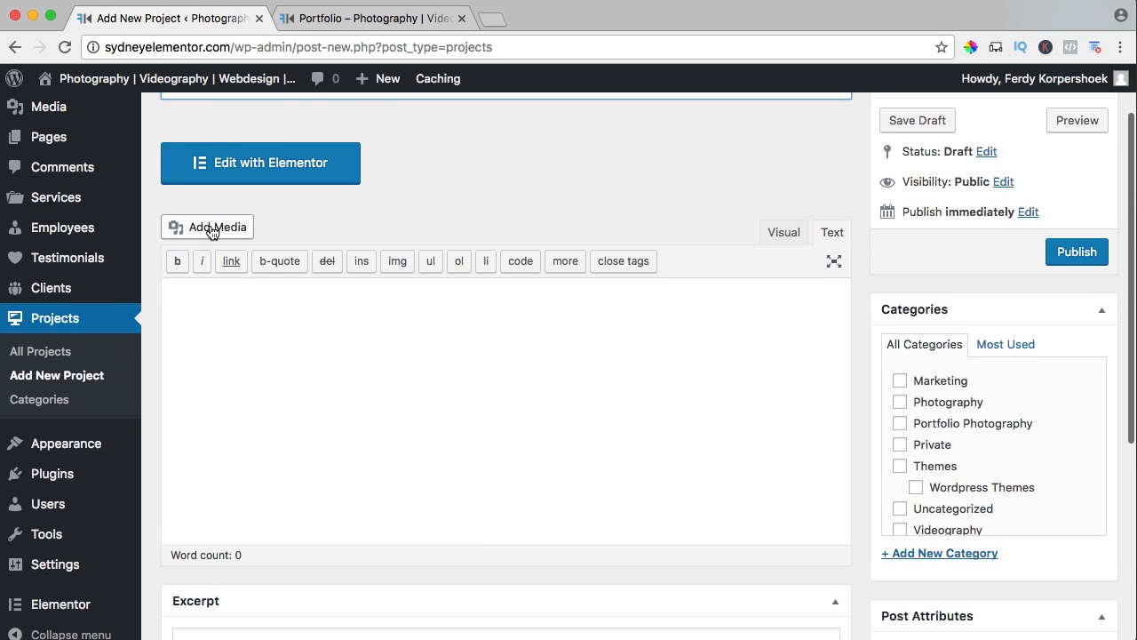
pyautogui.click(210, 224)
pyautogui.click(253, 150)
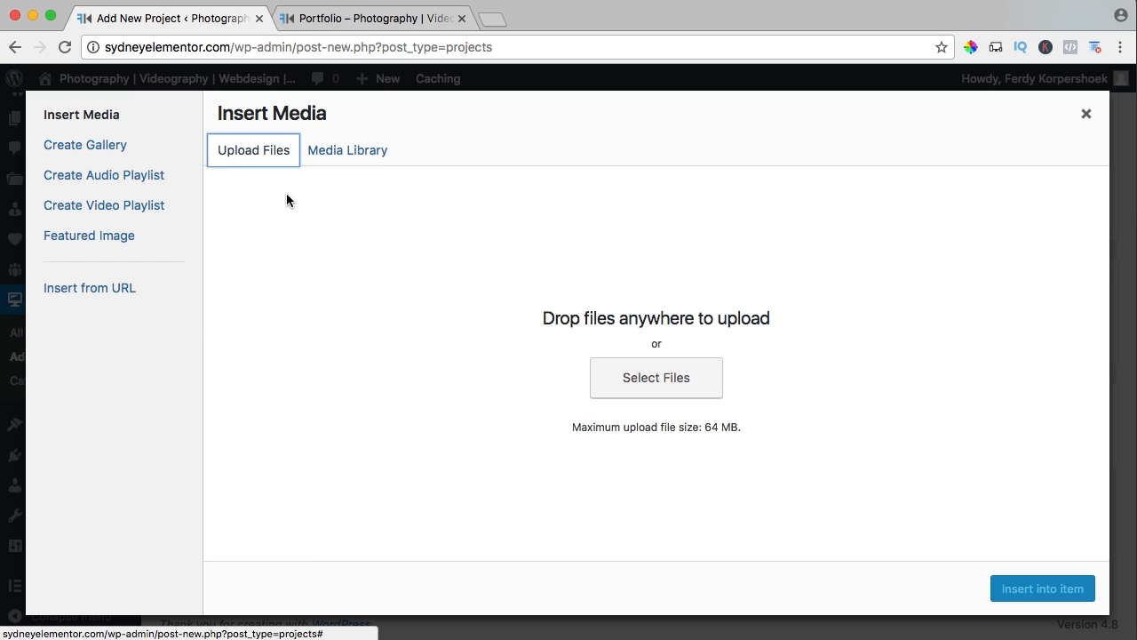
pyautogui.click(644, 382)
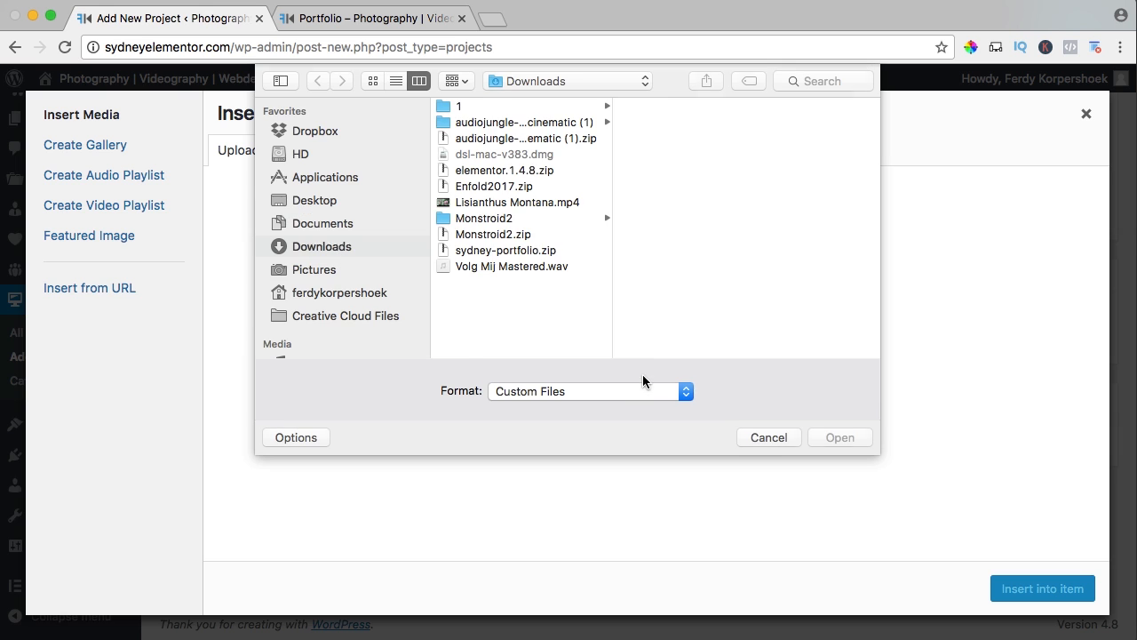
pyautogui.click(335, 272)
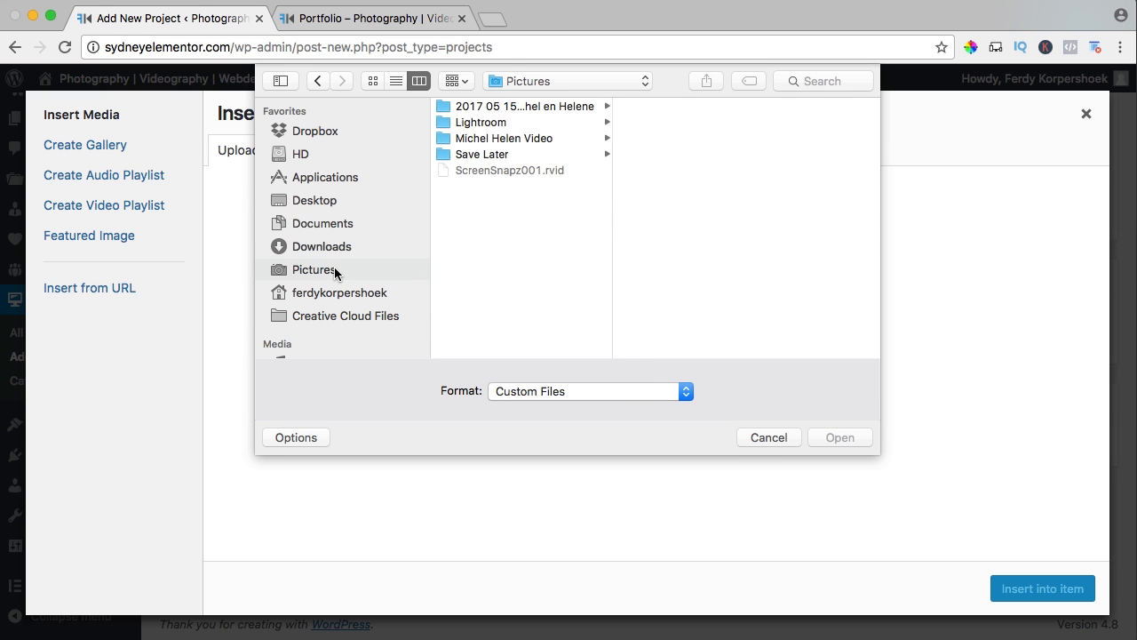
pyautogui.click(315, 201)
pyautogui.click(502, 107)
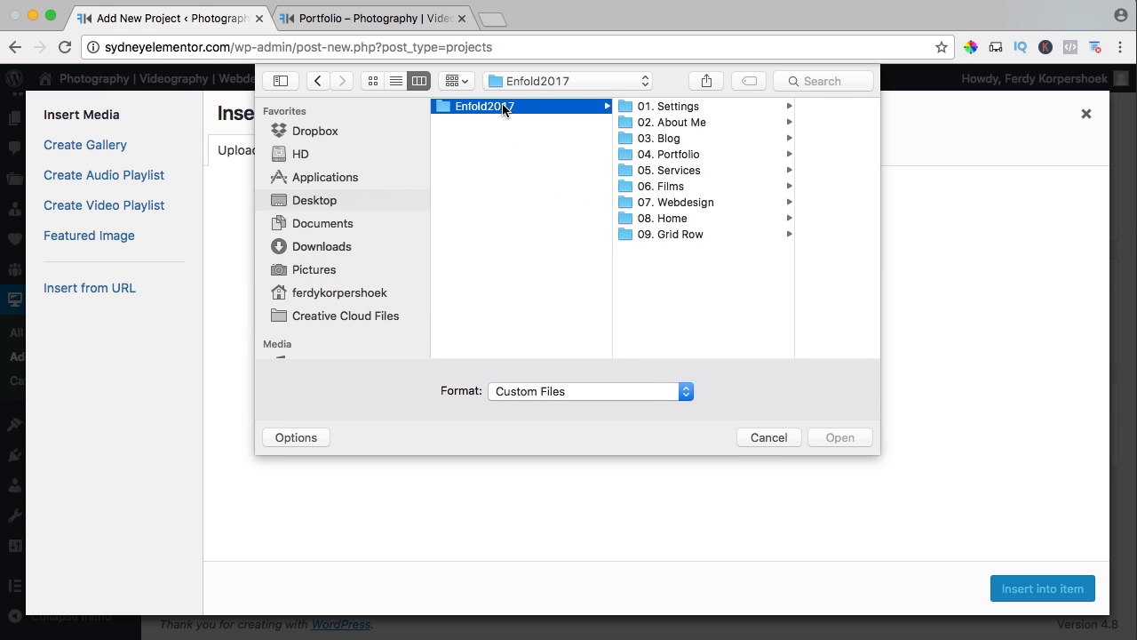
pyautogui.click(678, 153)
pyautogui.click(781, 105)
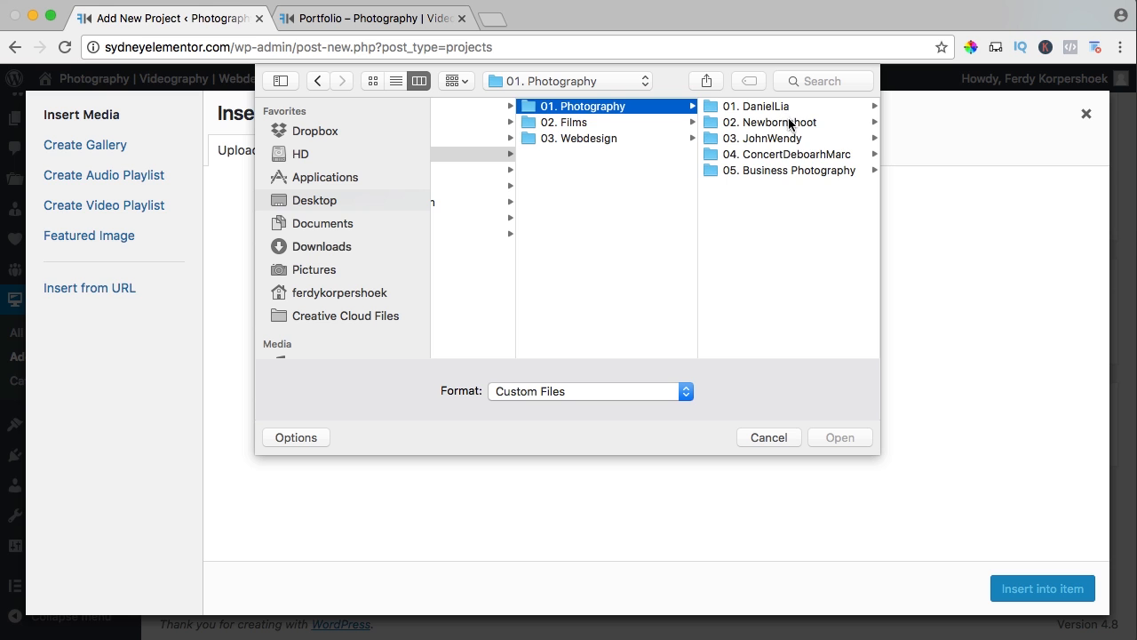
# Upload all seven photos from the 02. Newbornshoot folder and insert them into the project's content.
pyautogui.click(788, 123)
pyautogui.click(772, 109)
pyautogui.press('super+a')
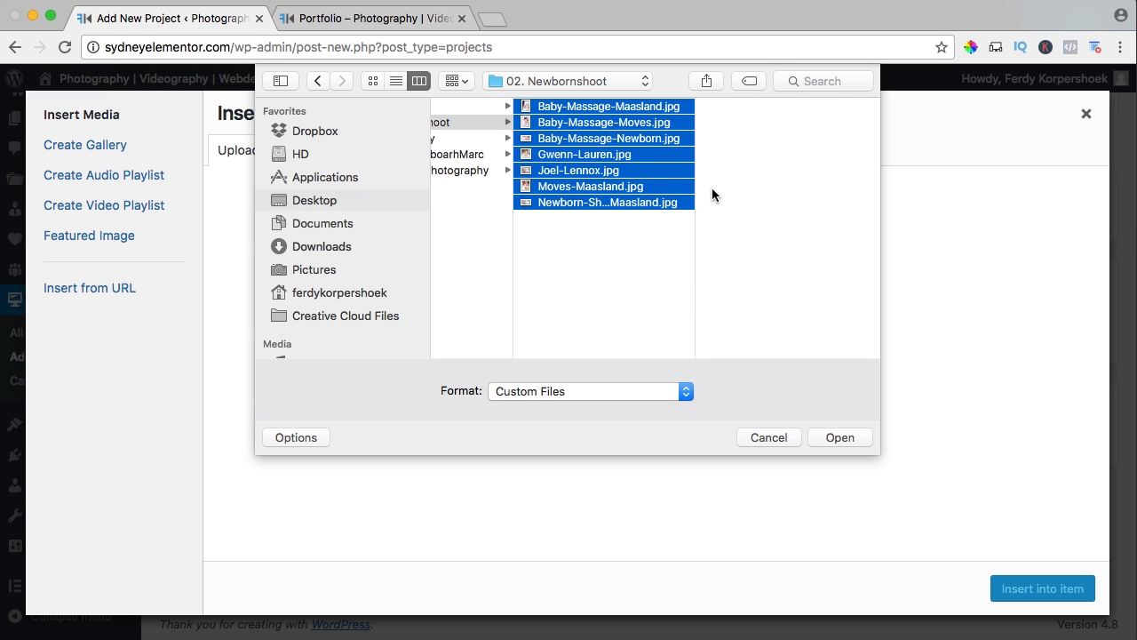
pyautogui.click(847, 439)
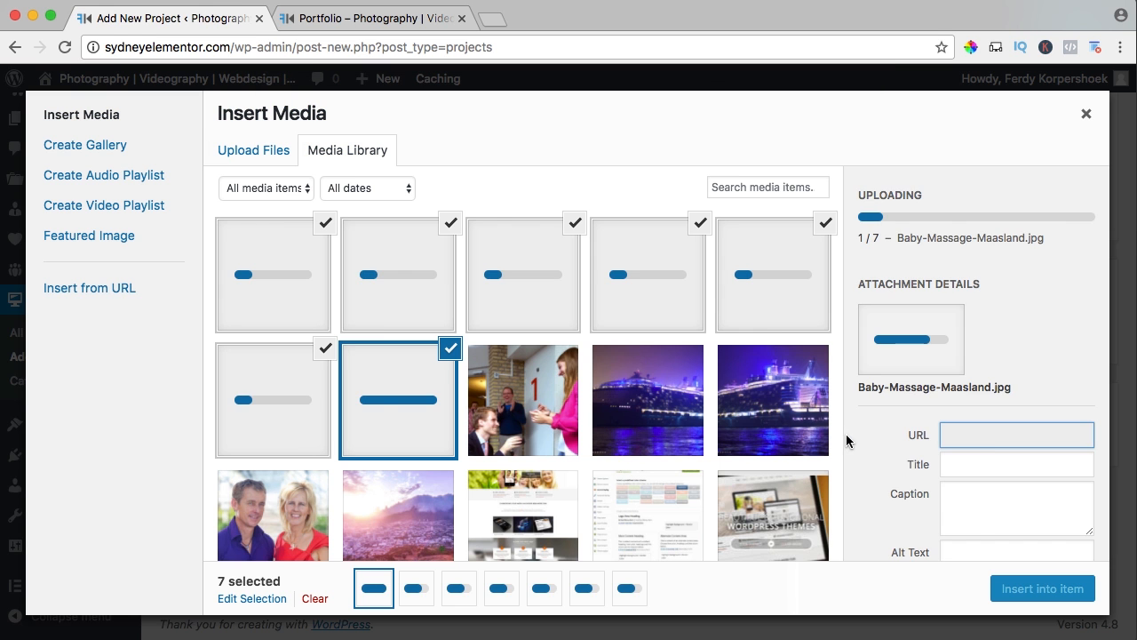
pyautogui.click(1028, 589)
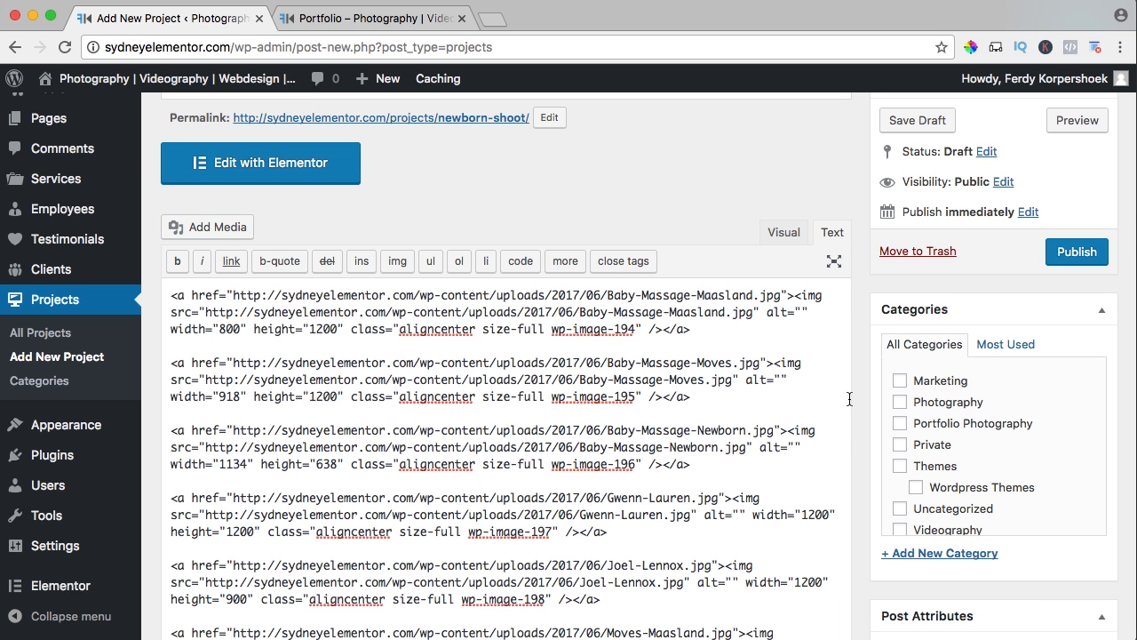
# Assign the newborn project to the Portfolio Photography category and set Baby-Massage-Newborn.jpg as its featured image.
pyautogui.scroll(-3, 902, 404)
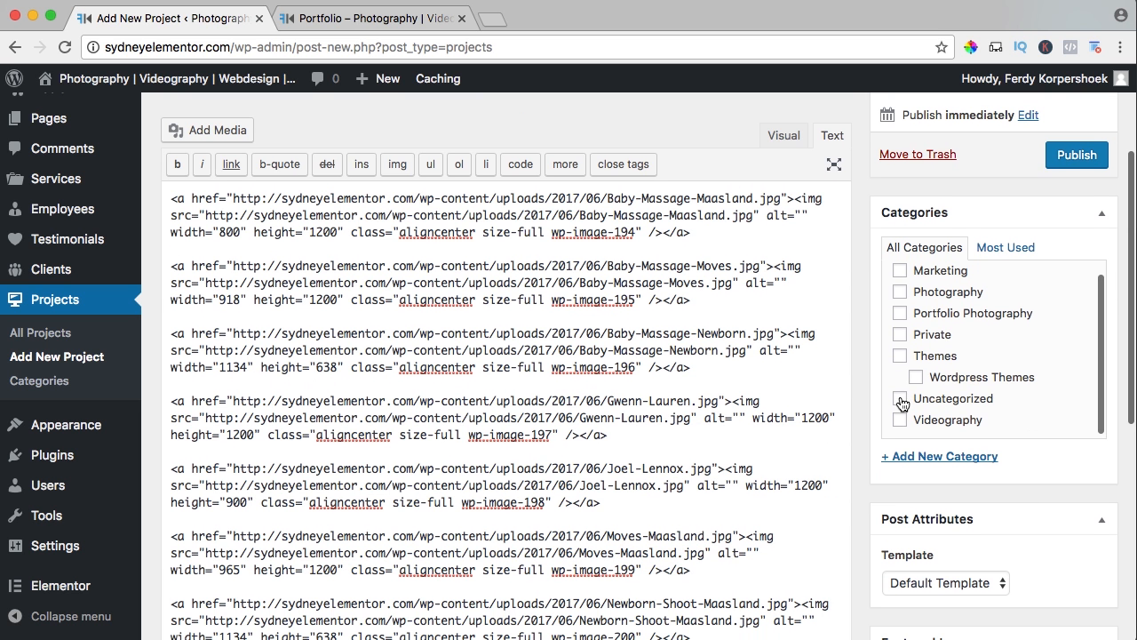
pyautogui.click(899, 314)
pyautogui.scroll(-5, 873, 323)
pyautogui.scroll(-5, 873, 324)
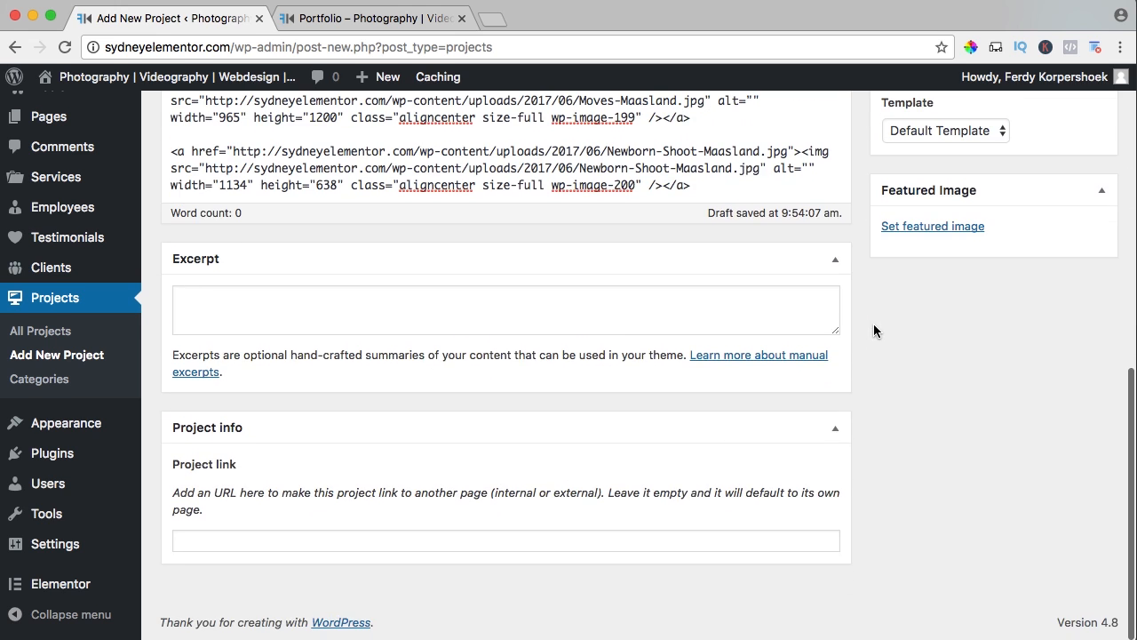
pyautogui.click(925, 229)
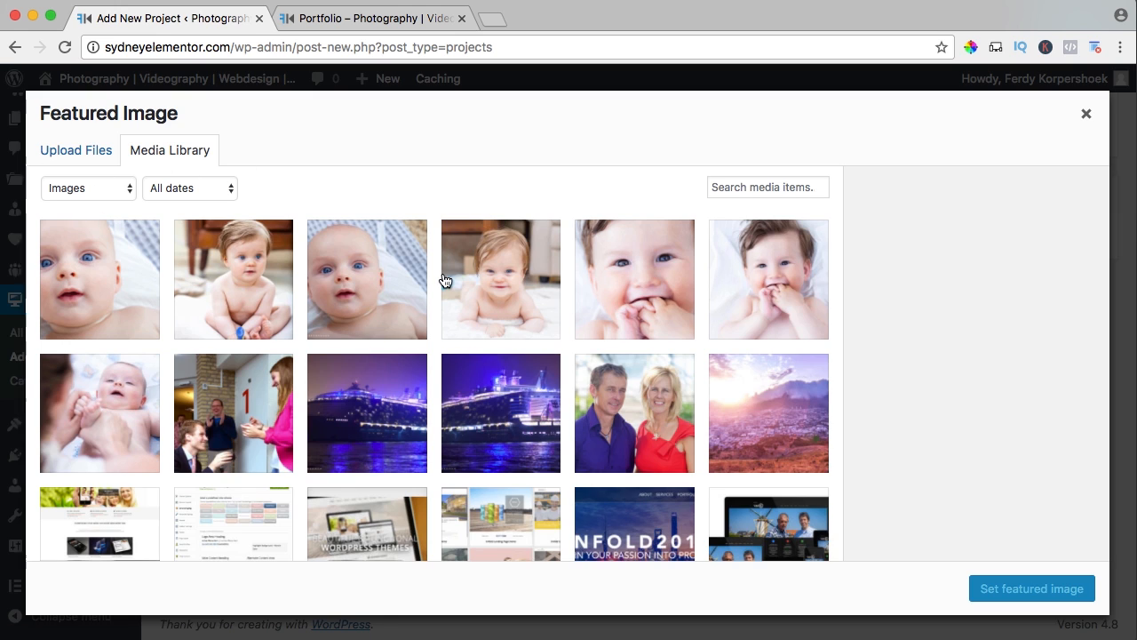
pyautogui.click(612, 289)
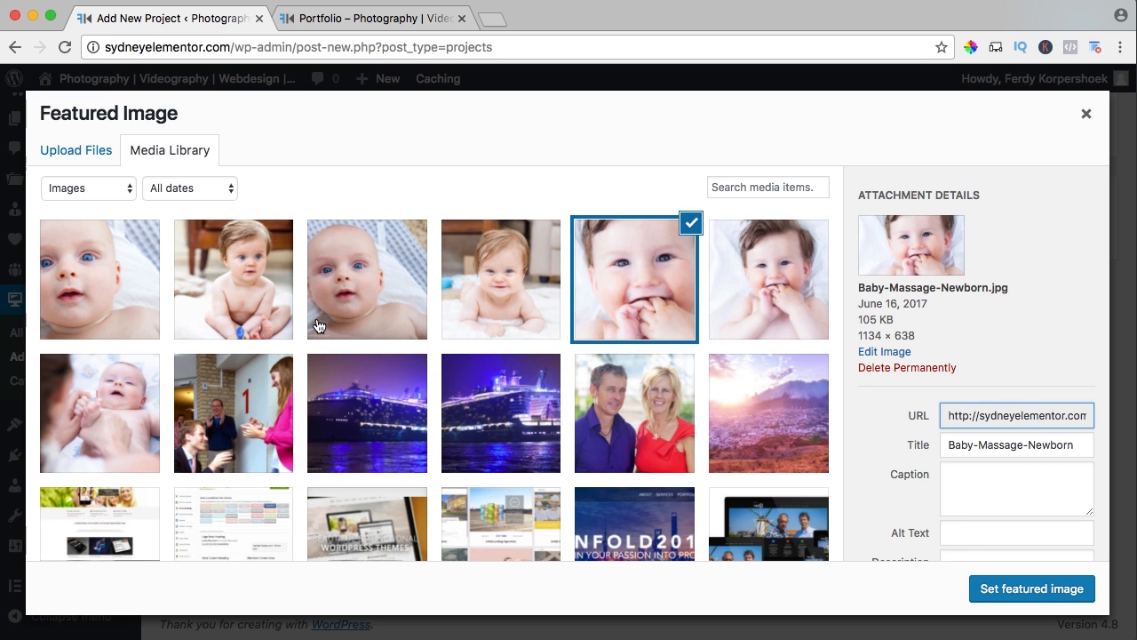
pyautogui.click(1000, 595)
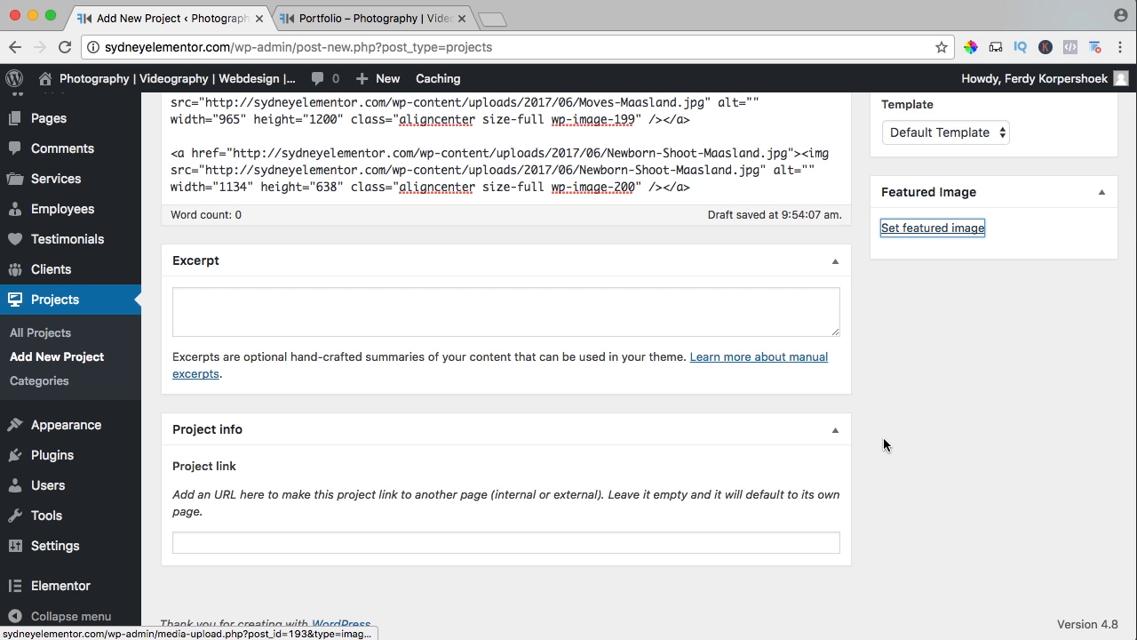
# Switch the content editor to visual mode, review the inserted photos and publish the newborn project.
pyautogui.scroll(5, 869, 408)
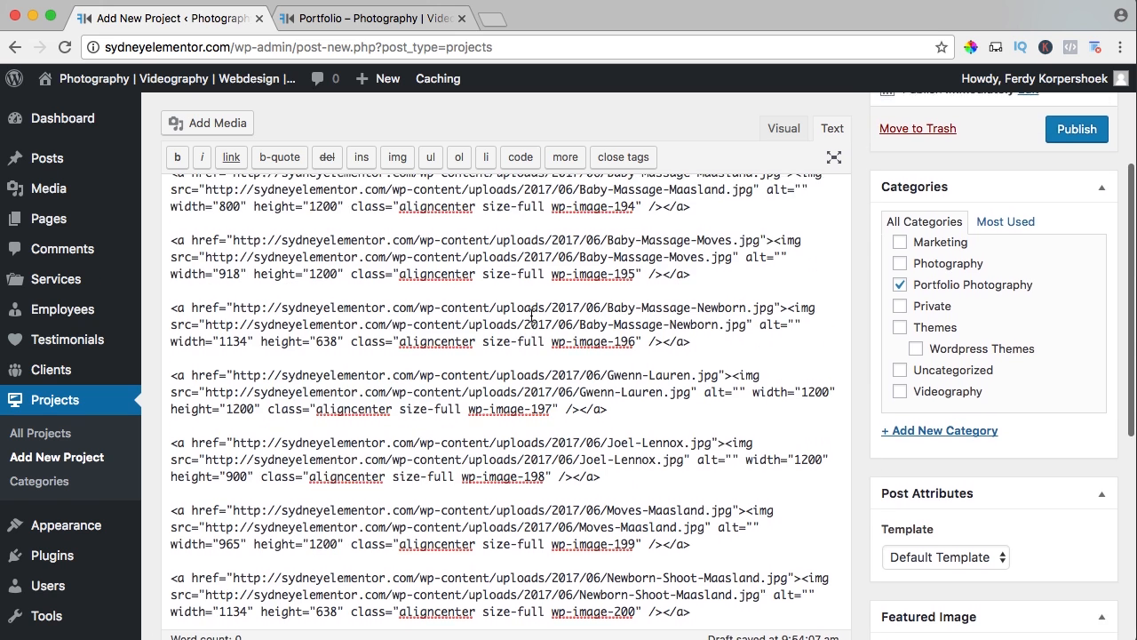
pyautogui.scroll(3, 799, 320)
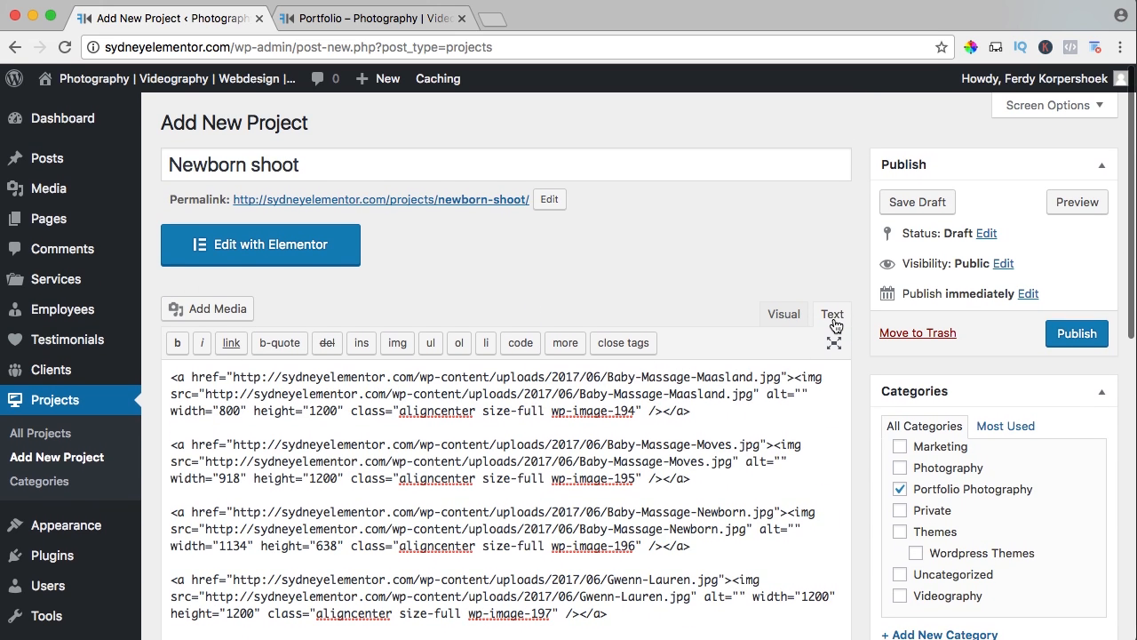
pyautogui.click(786, 318)
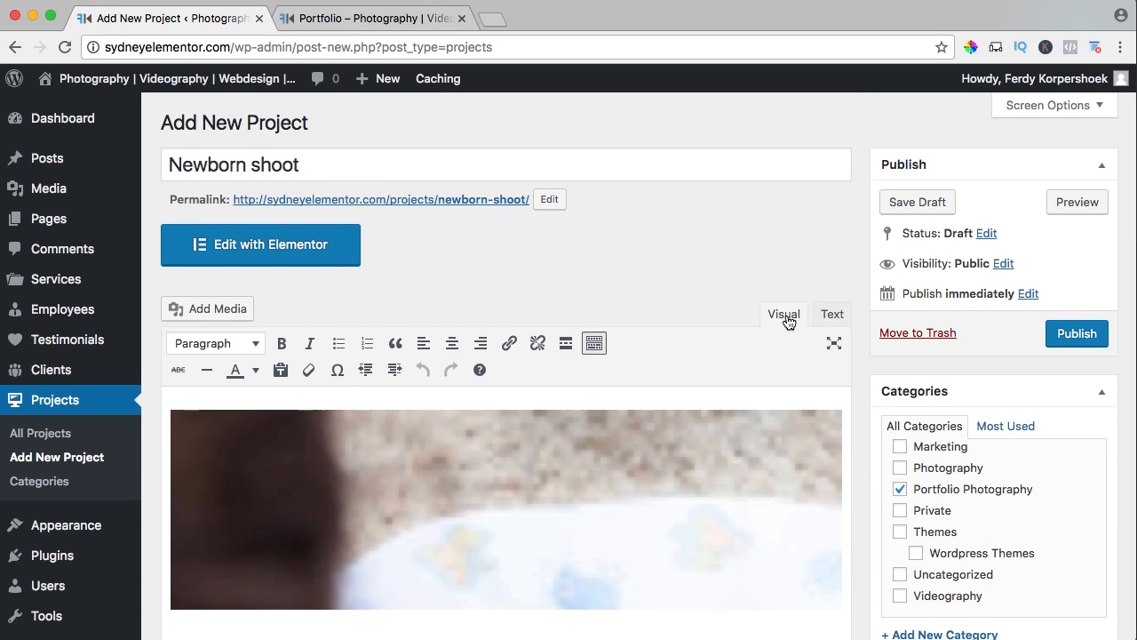
pyautogui.scroll(-5, 738, 406)
pyautogui.scroll(-10, 738, 410)
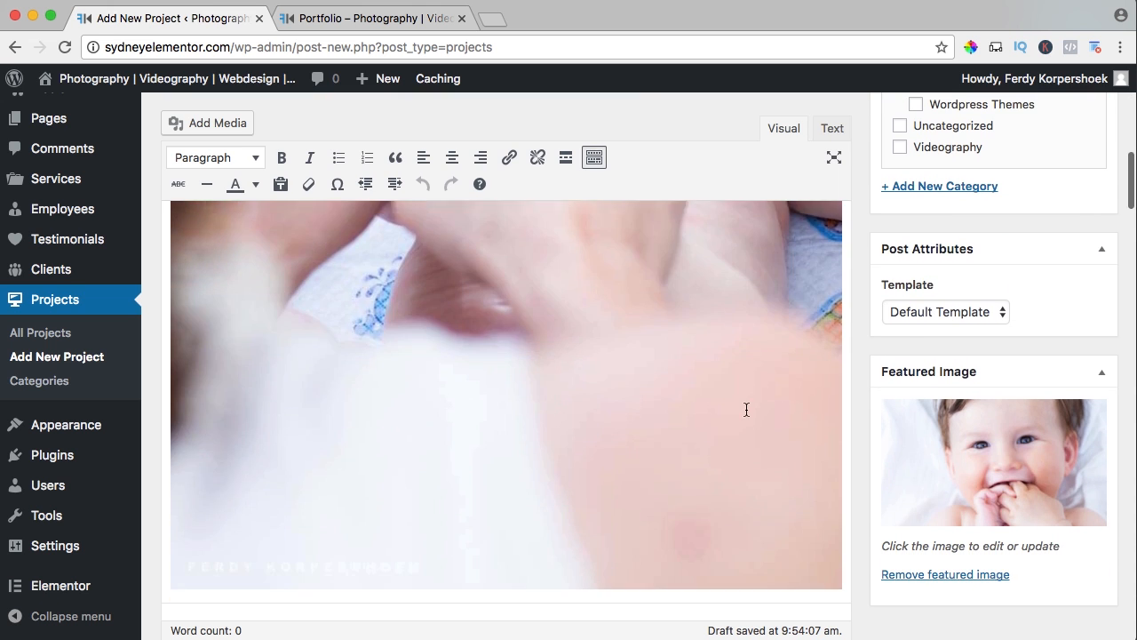
pyautogui.scroll(10, 751, 410)
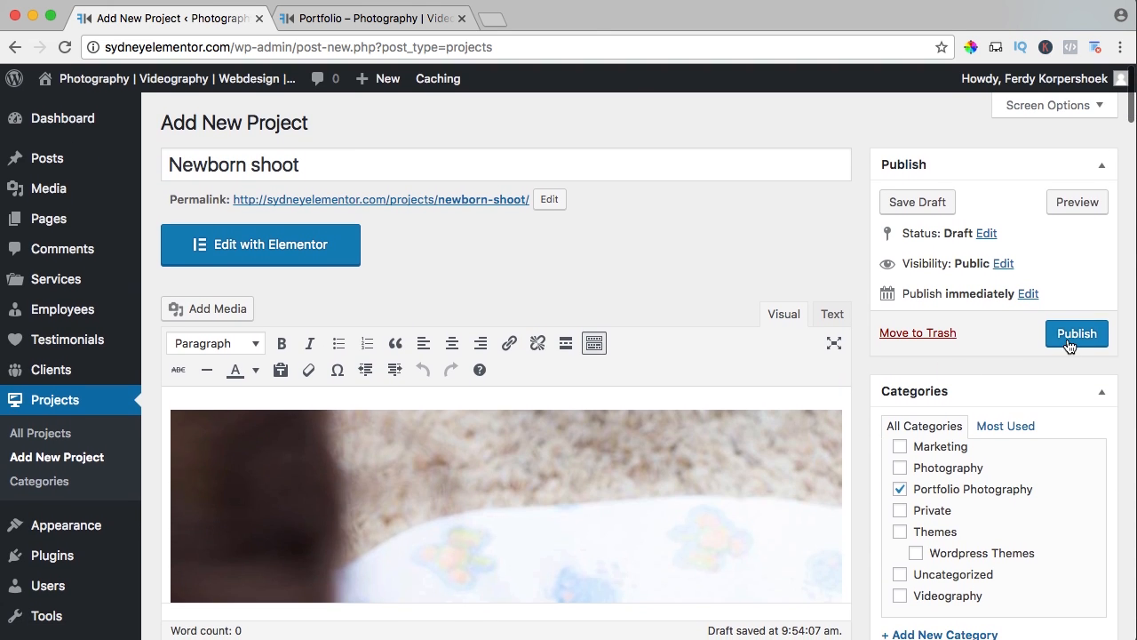
pyautogui.click(1069, 340)
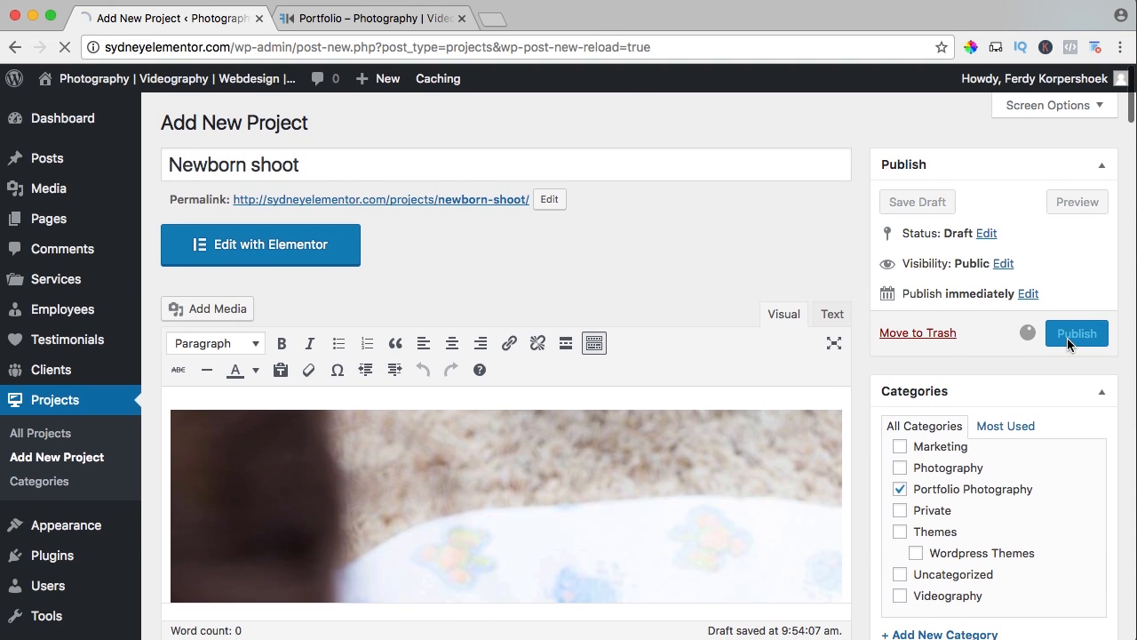
# Check the newborn project on the live Portfolio page and start a new project titled "Montana Lisianthus".
pyautogui.click(350, 27)
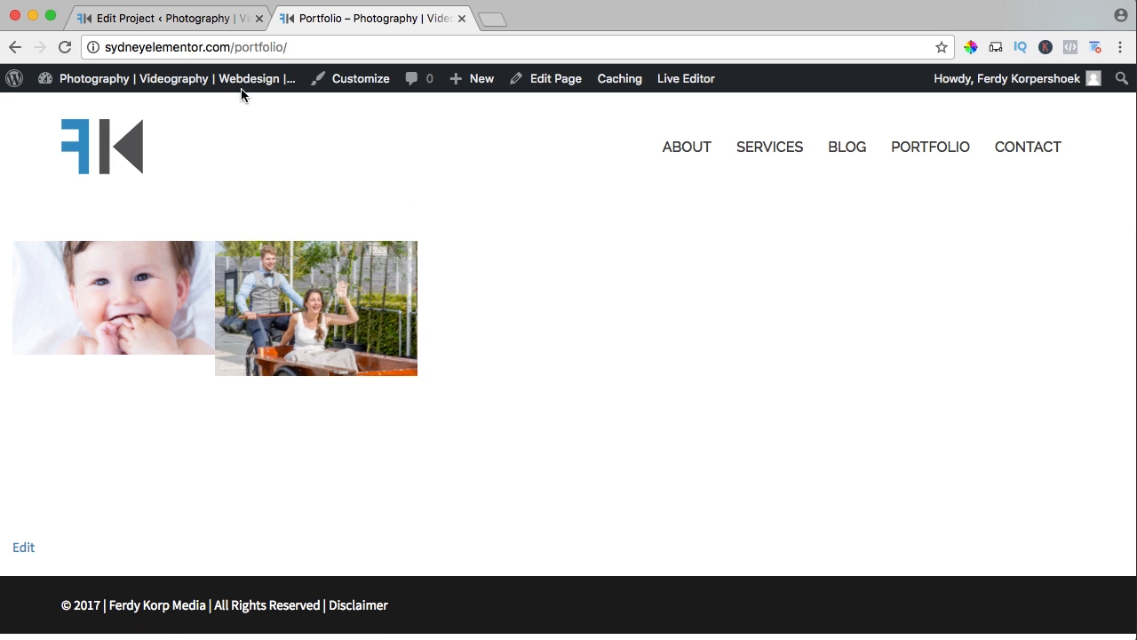
pyautogui.click(170, 22)
pyautogui.moveTo(375, 80)
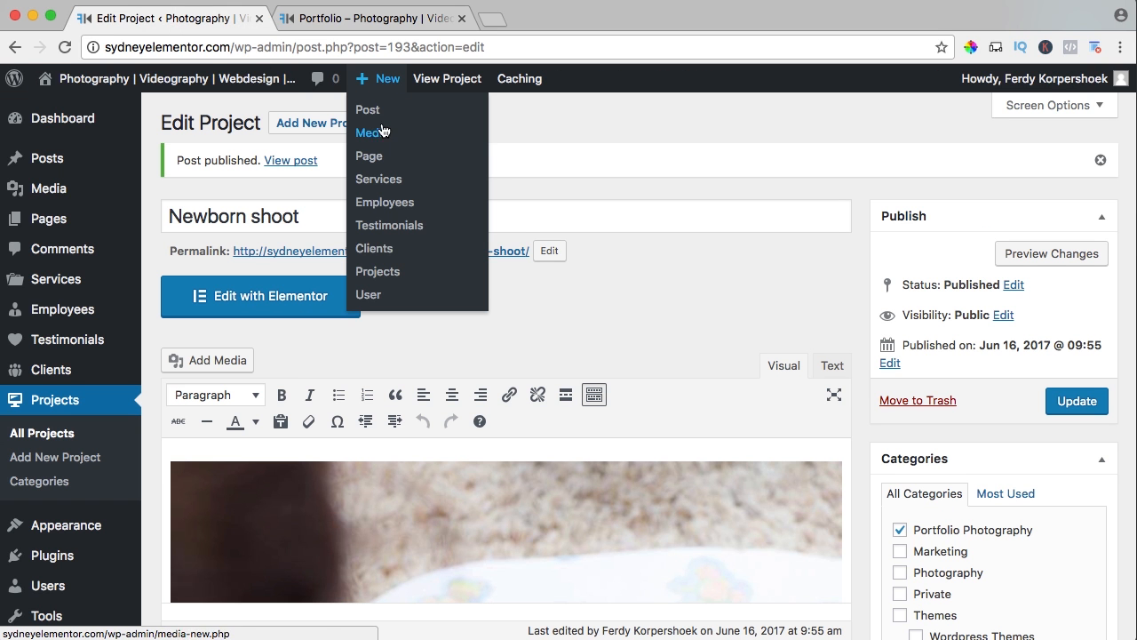
pyautogui.click(382, 272)
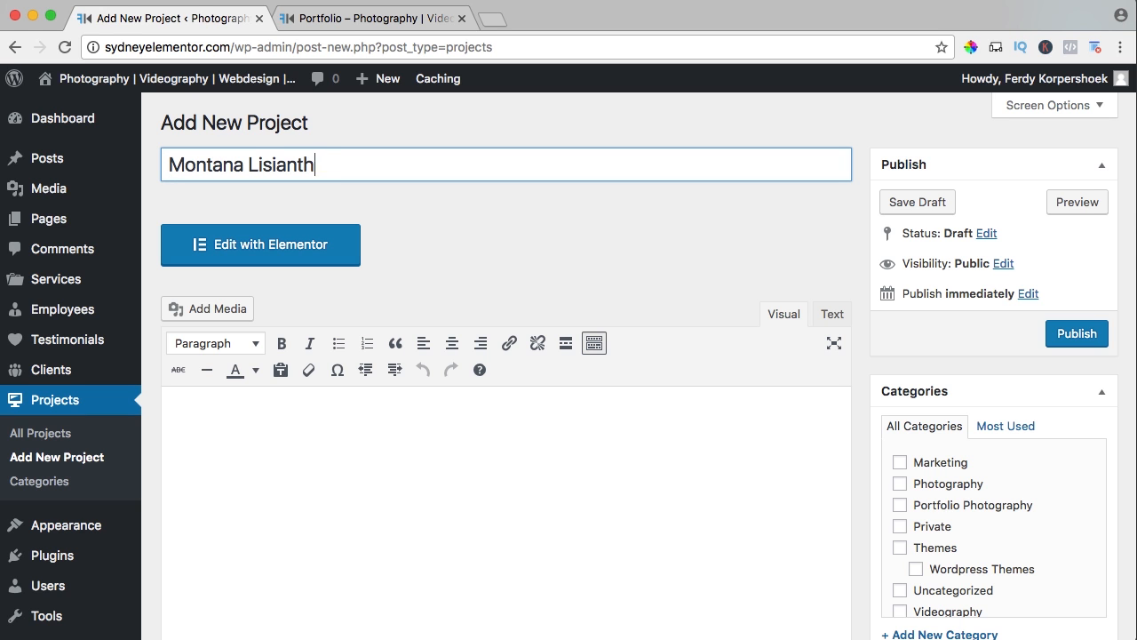
# Create the category "Portfolio Videography" for the Montana Lisianthus project and publish the project.
pyautogui.scroll(-3, 870, 360)
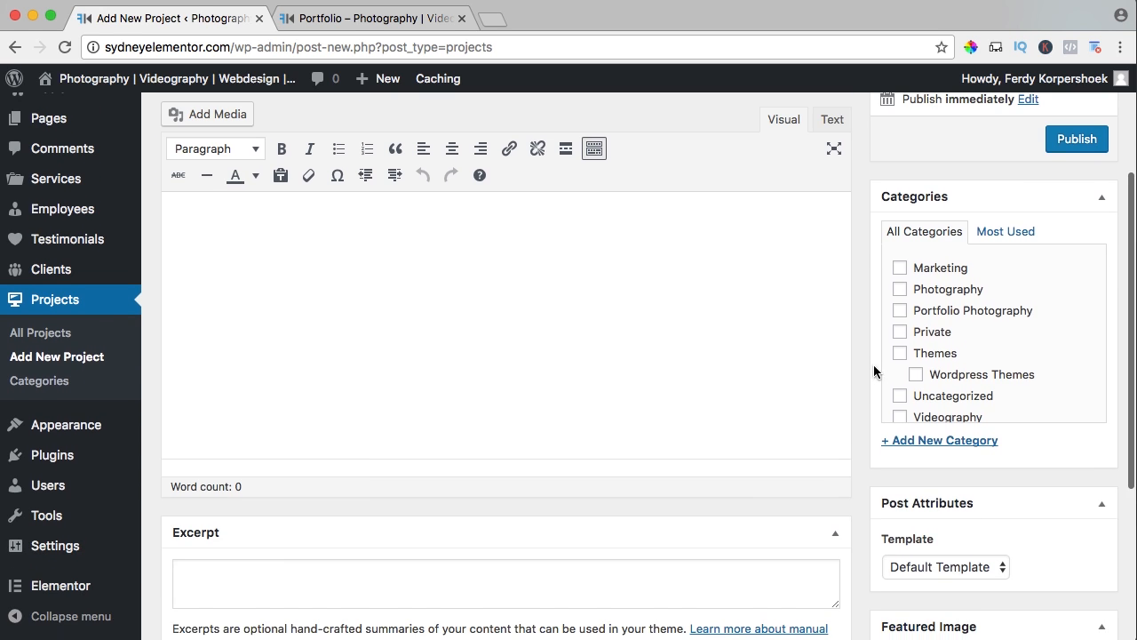
pyautogui.click(933, 440)
pyautogui.write('Portfolio Videography')
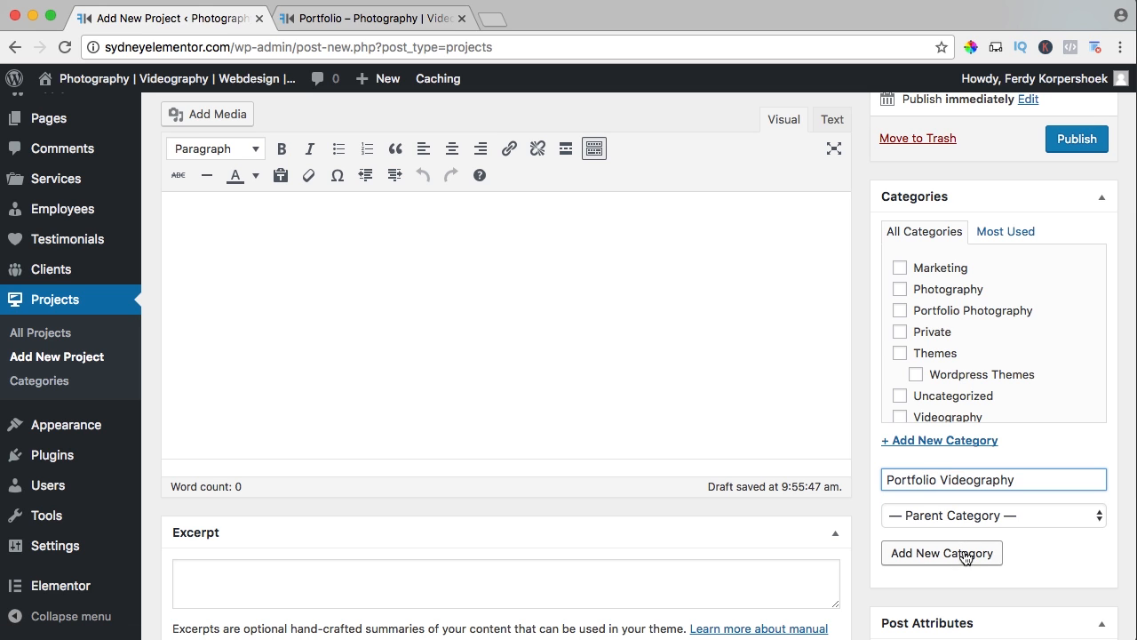
pyautogui.click(966, 556)
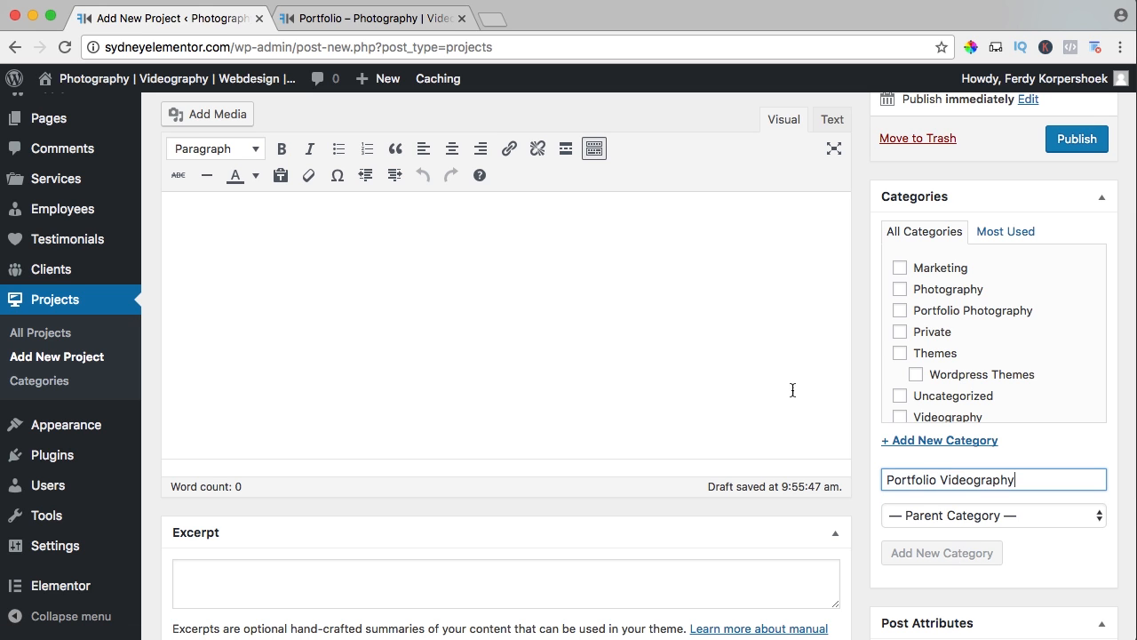
pyautogui.click(1076, 146)
# Set the photo of the couple in purple shirt and red dress as the featured image and update the project.
pyautogui.scroll(-5, 862, 175)
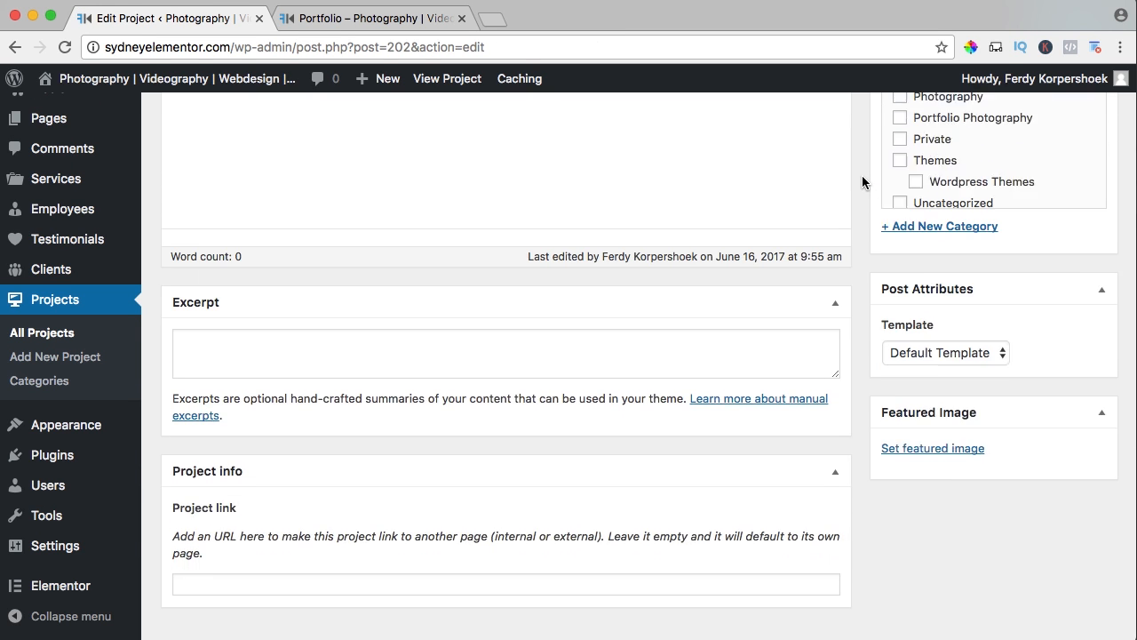
pyautogui.click(921, 410)
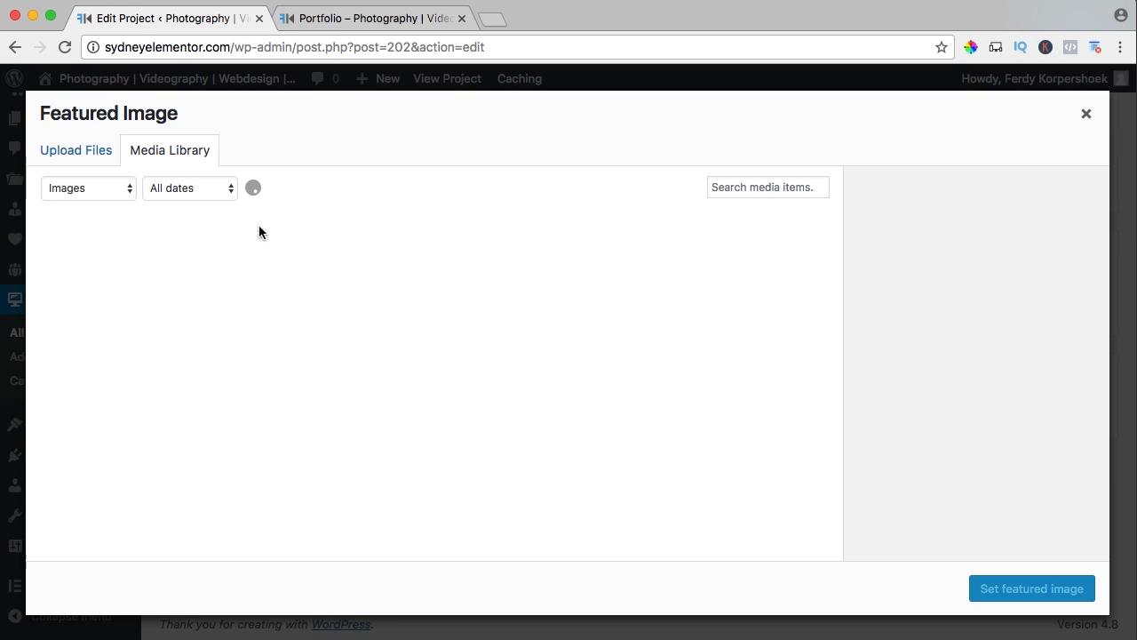
pyautogui.click(626, 444)
pyautogui.click(990, 588)
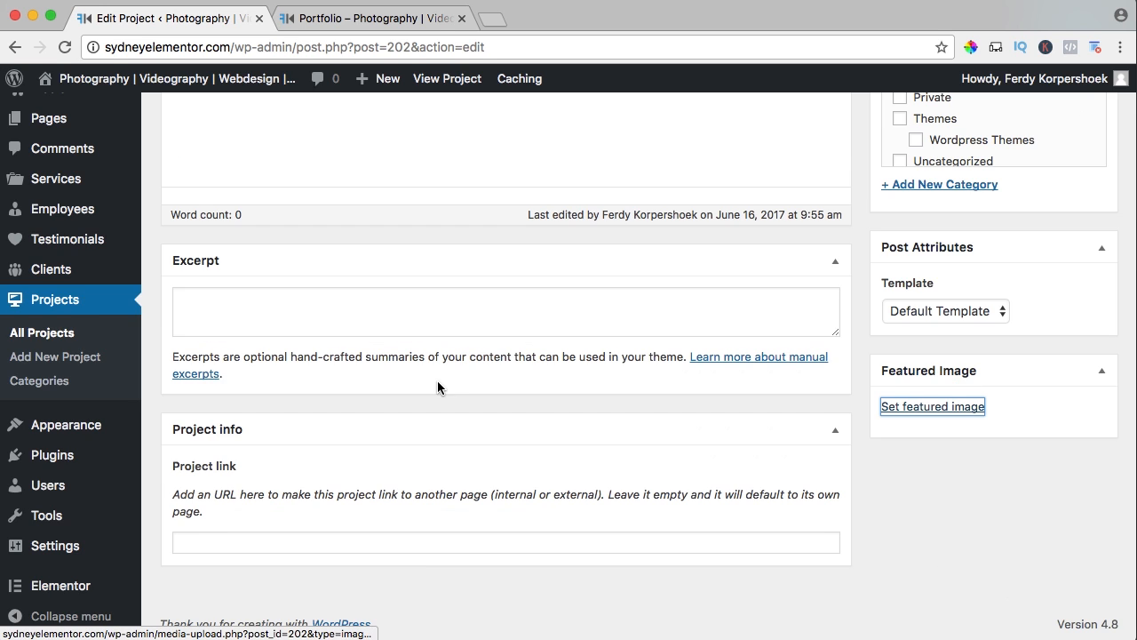
pyautogui.scroll(10, 437, 387)
pyautogui.click(1087, 402)
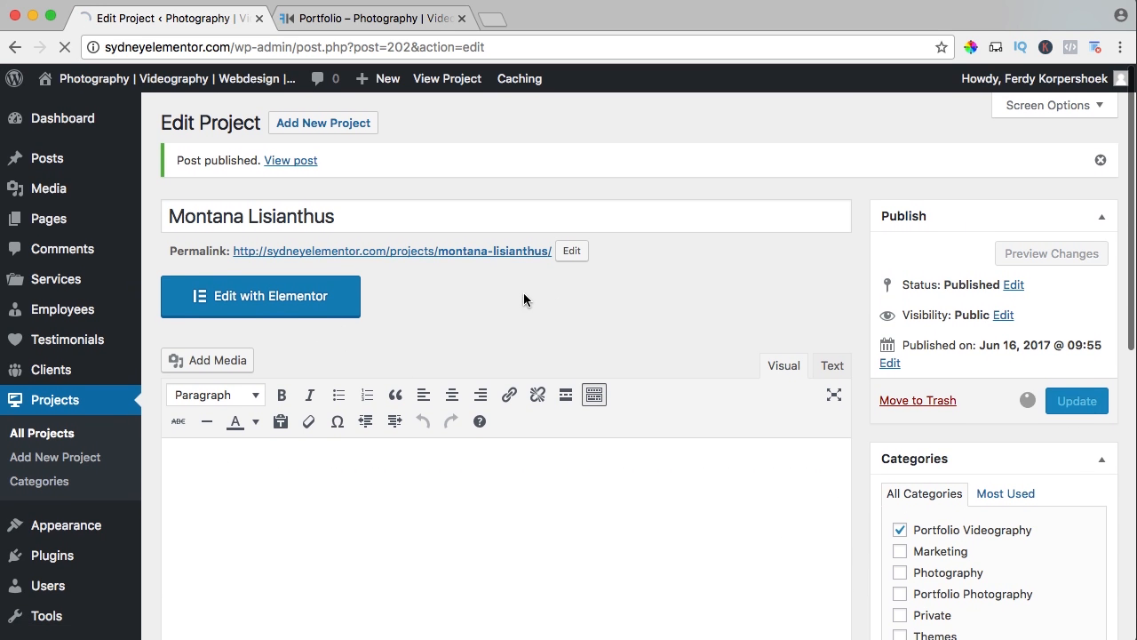
# Open the project in Elementor and add a single-column section containing a Video widget.
pyautogui.click(249, 304)
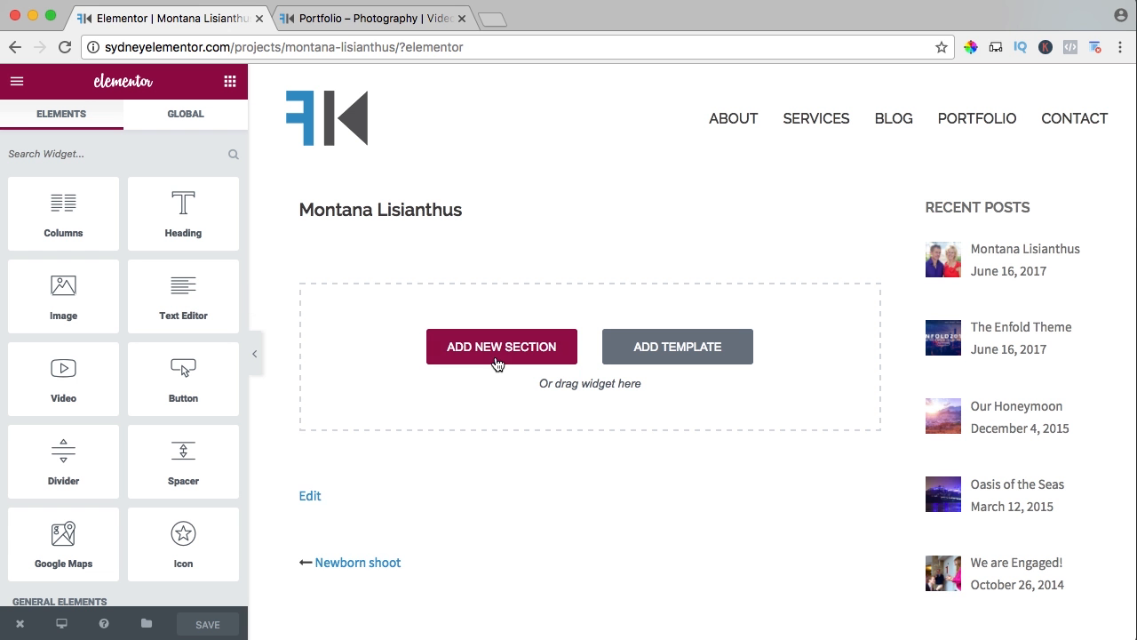
pyautogui.click(495, 354)
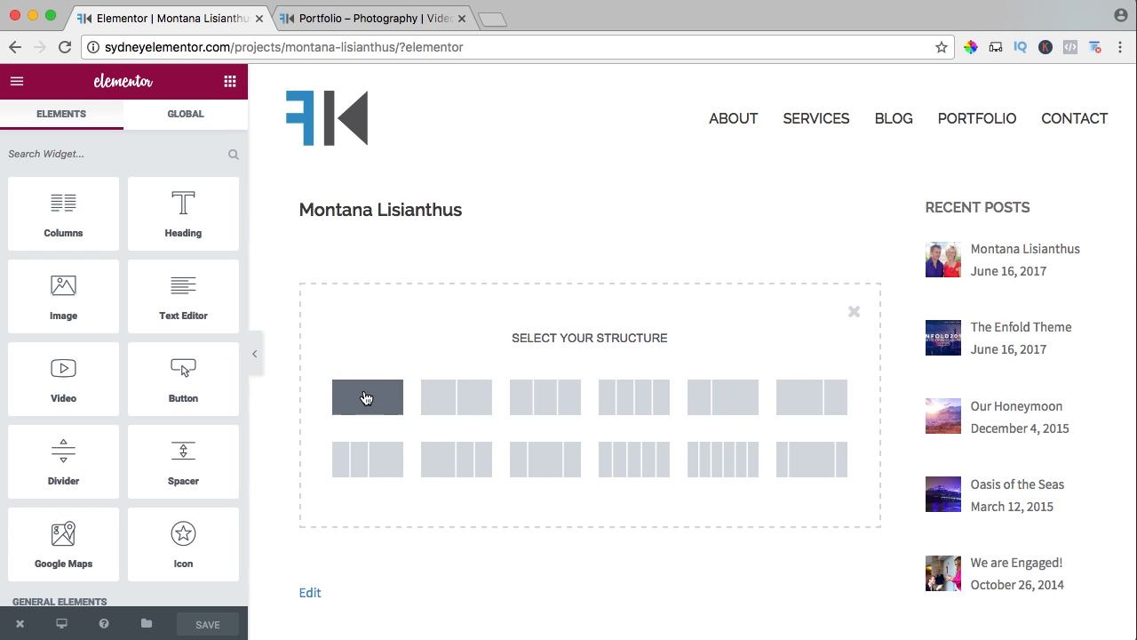
pyautogui.click(366, 395)
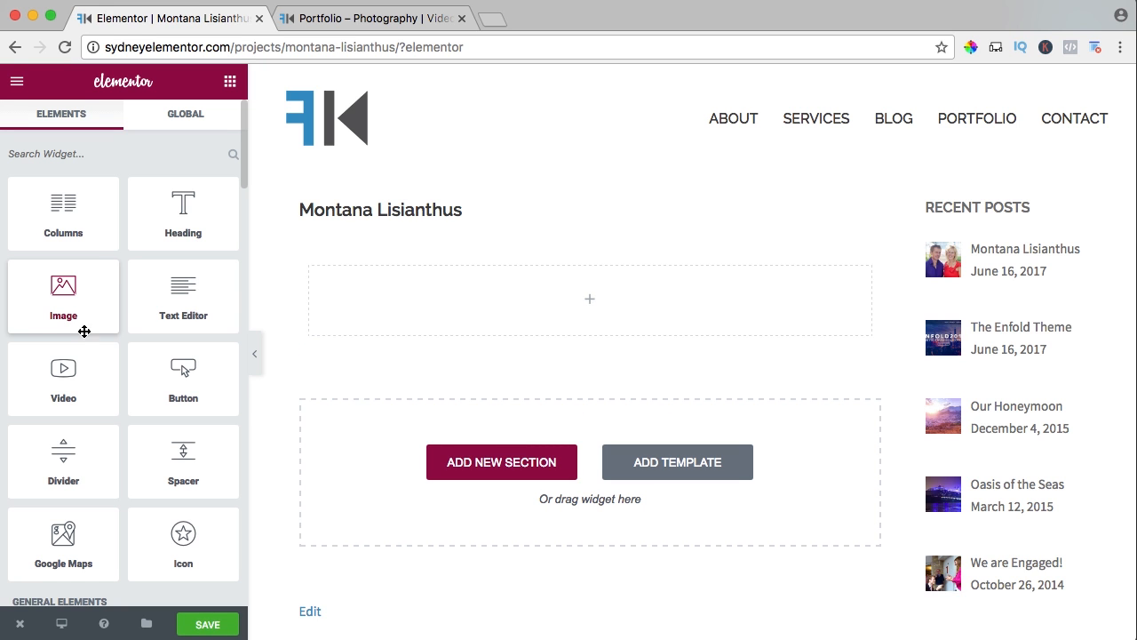
pyautogui.moveTo(55, 381); pyautogui.dragTo(544, 299)
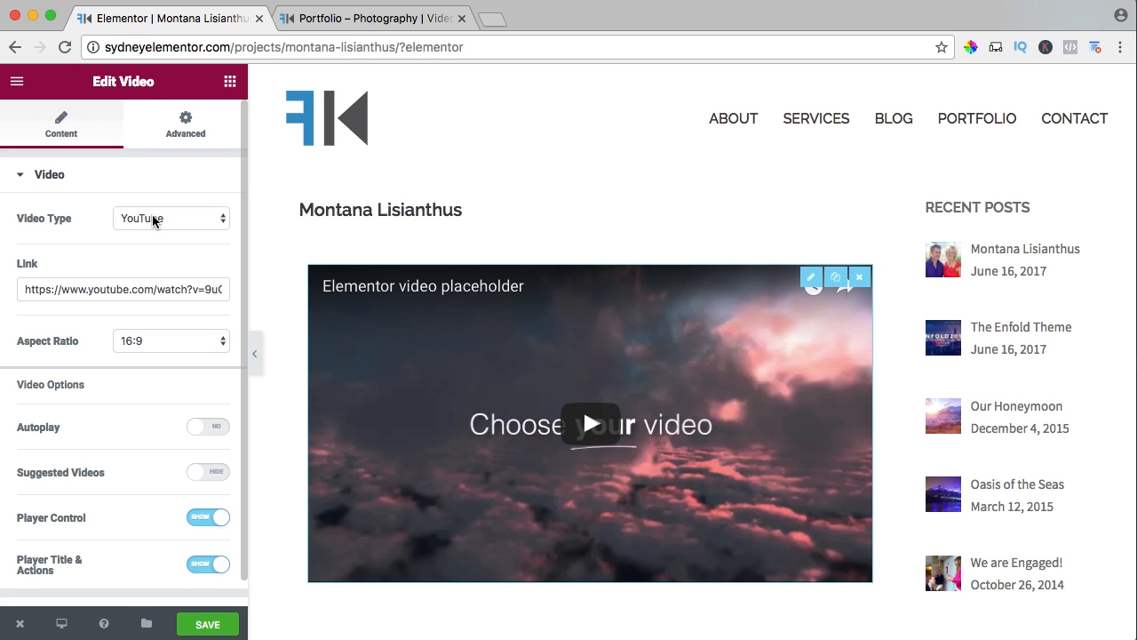
pyautogui.click(153, 218)
pyautogui.click(133, 232)
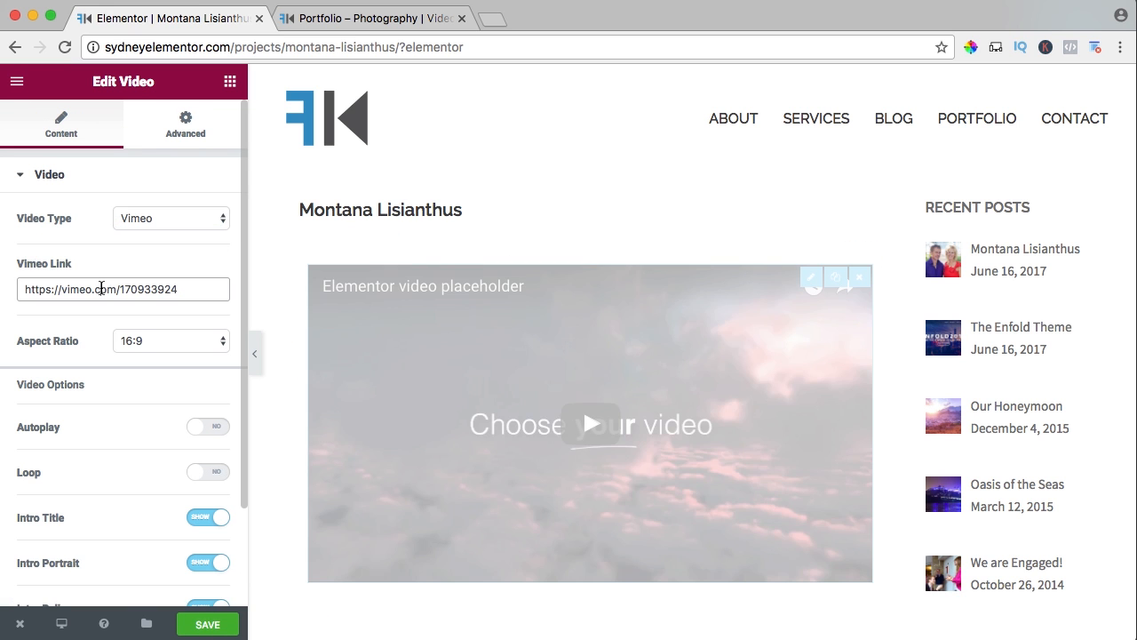
pyautogui.tripleClick(101, 288)
pyautogui.write('https://vimeo.com/112145934')
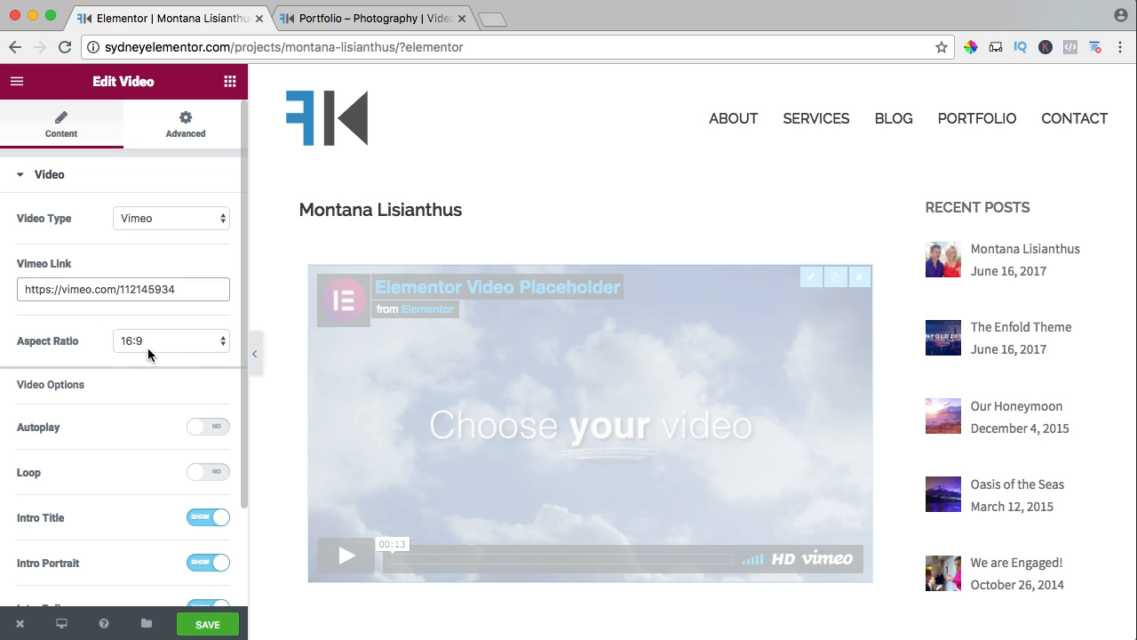
# Turn on autoplay for the video, hide its intro title, portrait and byline, and save the page.
pyautogui.scroll(-3, 95, 353)
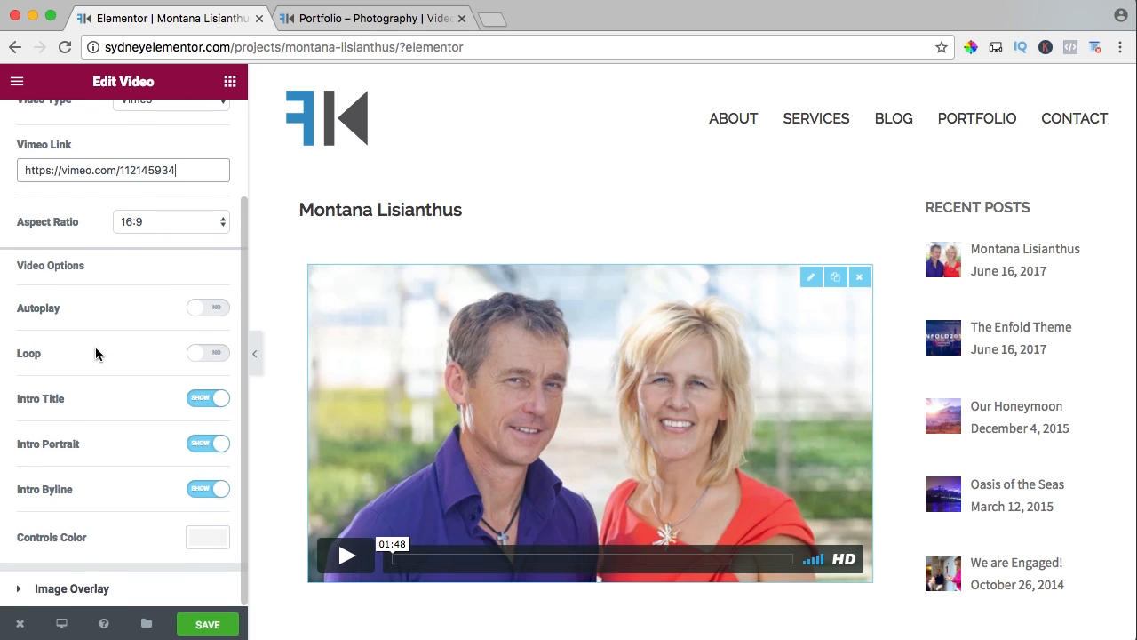
pyautogui.click(210, 308)
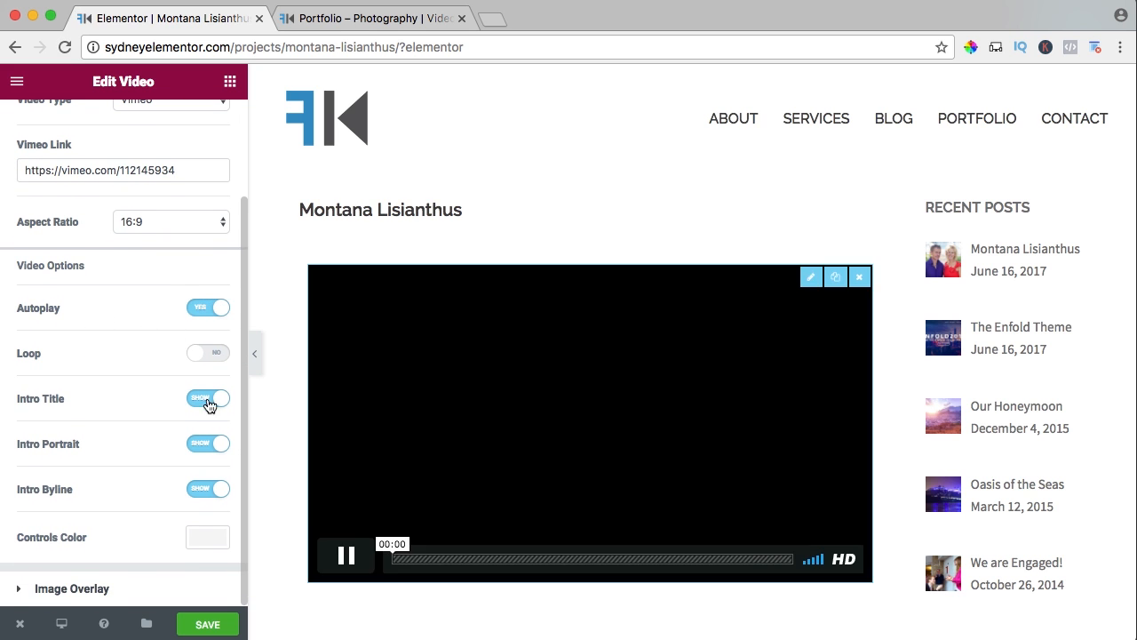
pyautogui.click(210, 399)
pyautogui.click(209, 490)
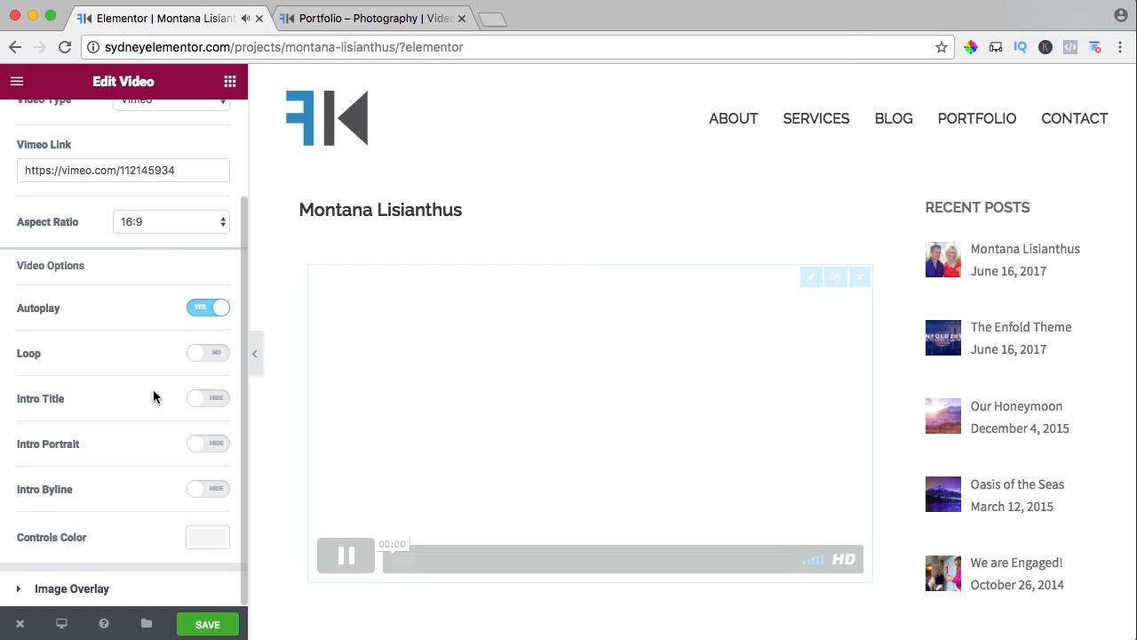
pyautogui.click(202, 622)
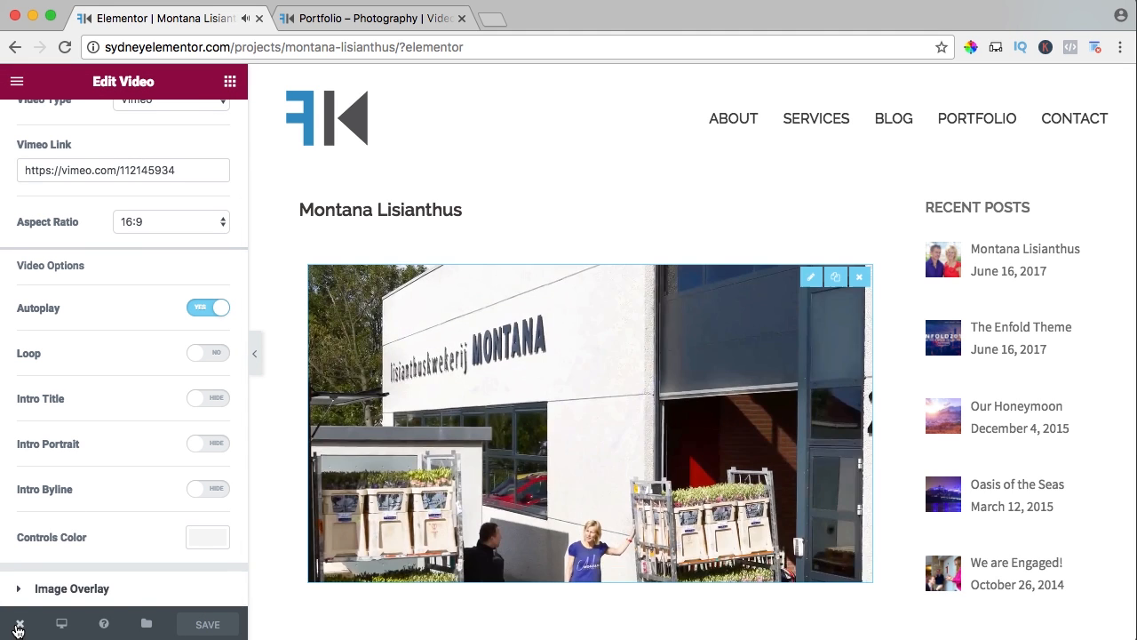
# View the live Montana Lisianthus page and the Portfolio page, closing the Elementor editor and the old Portfolio tab.
pyautogui.moveTo(20, 622)
pyautogui.click(57, 544)
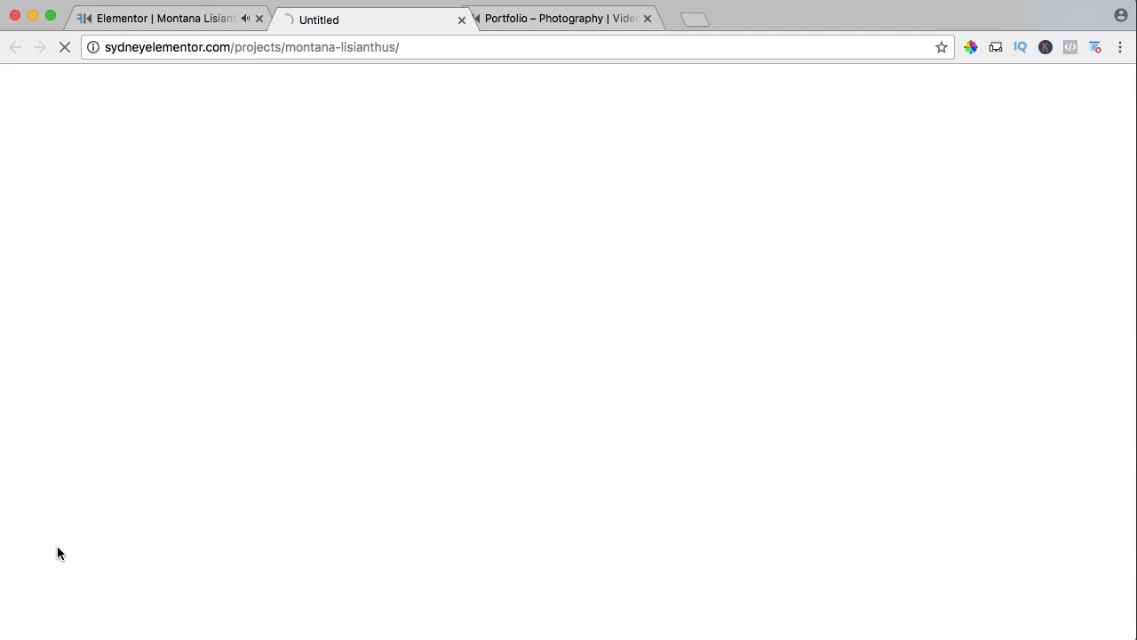
pyautogui.click(258, 18)
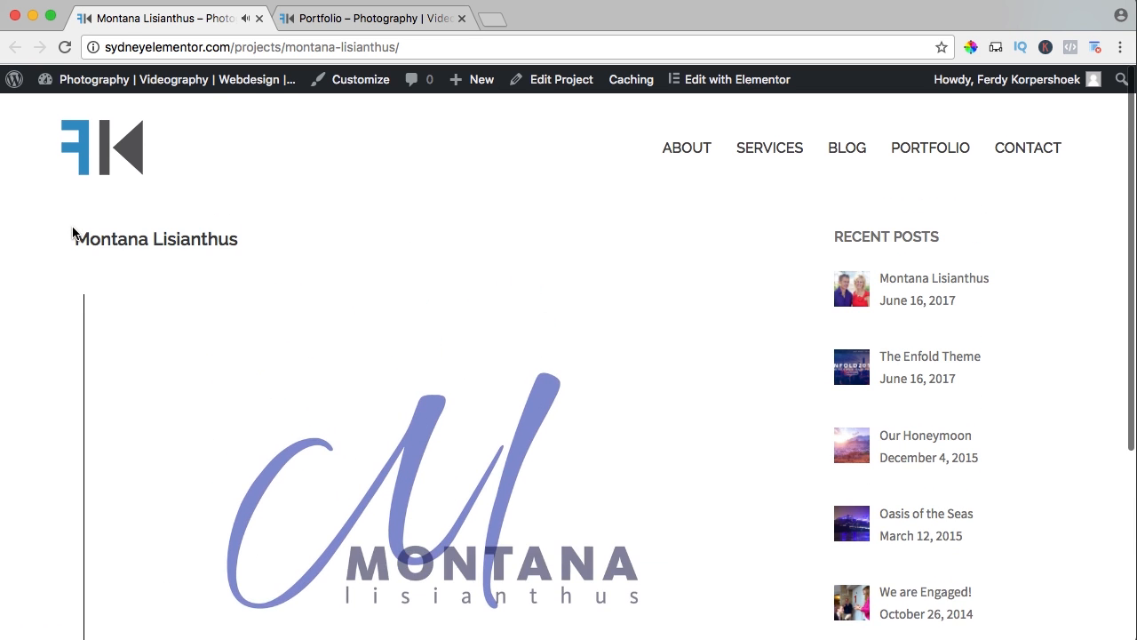
pyautogui.click(933, 148)
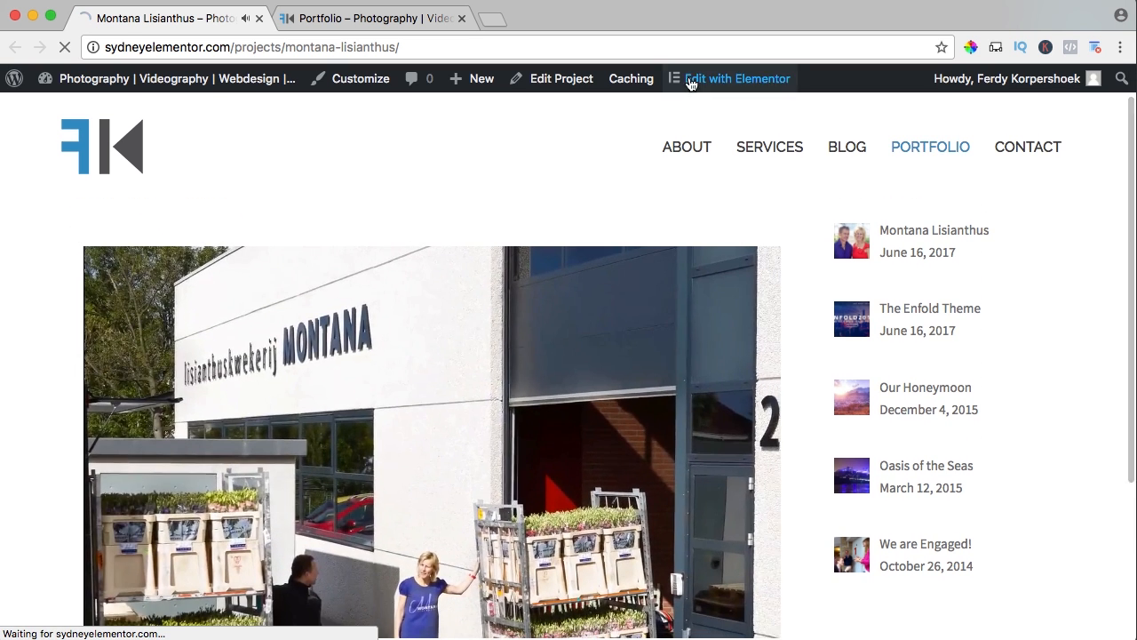
pyautogui.click(462, 19)
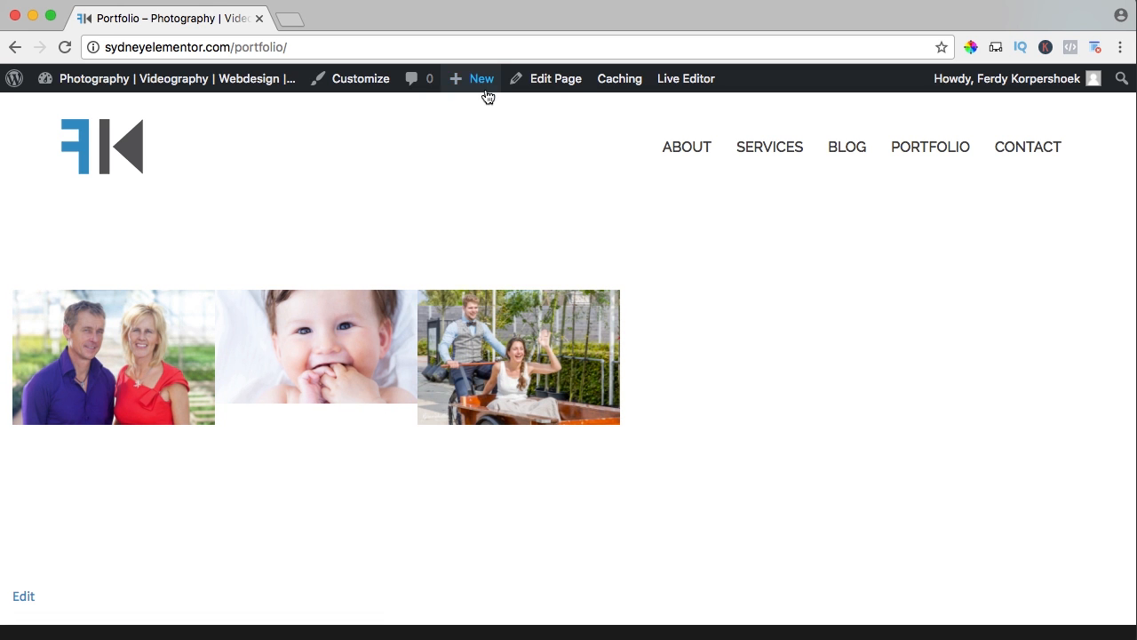
# Create a new project titled Counsel Maassluis and add a new category named Portfolio Webdesign to it.
pyautogui.moveTo(477, 86)
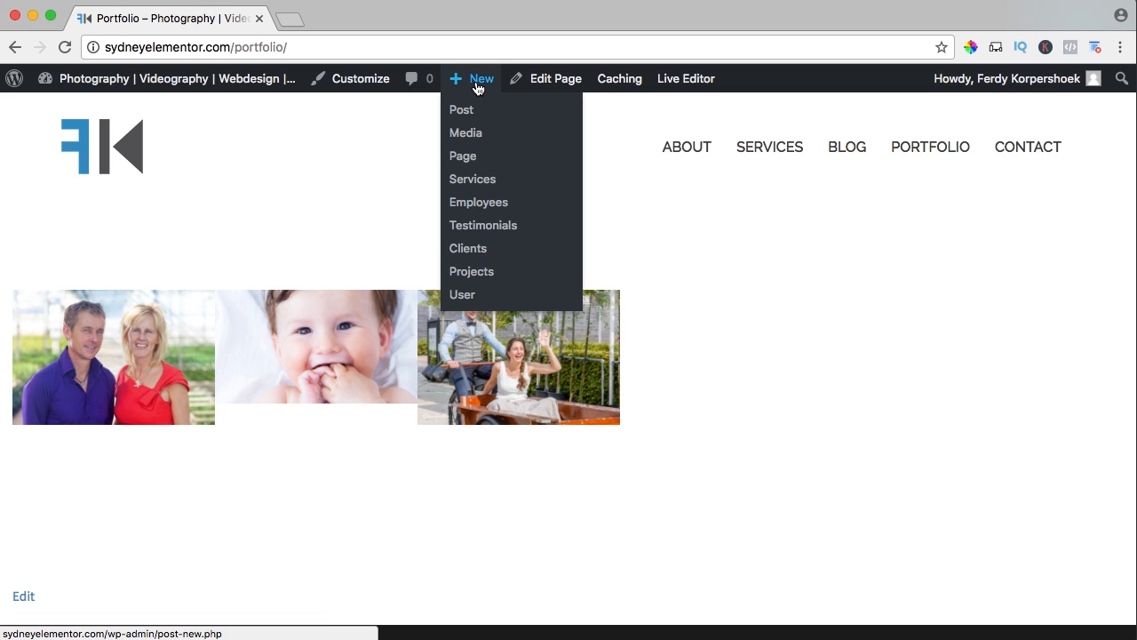
pyautogui.click(471, 272)
pyautogui.write('Counsel Maassluis')
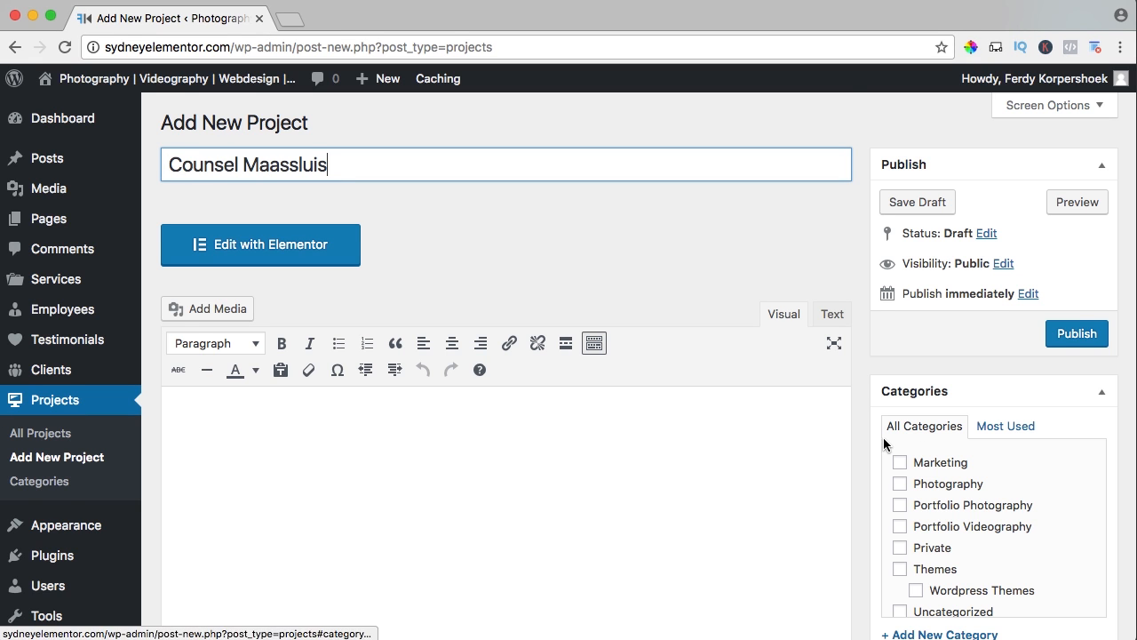
pyautogui.scroll(-5, 886, 453)
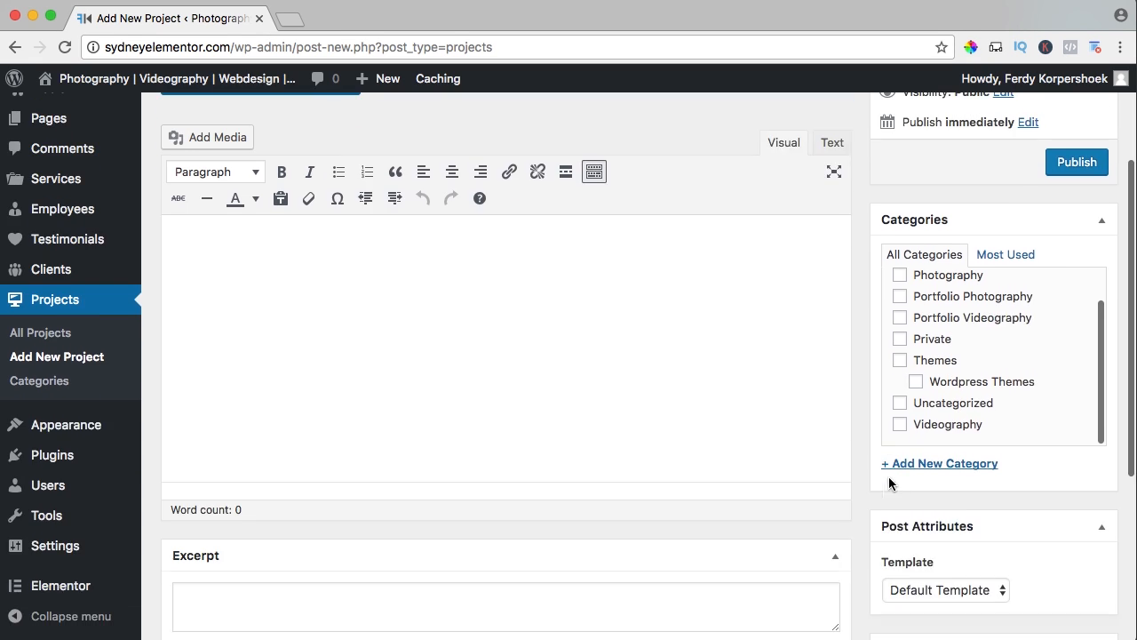
pyautogui.click(889, 465)
pyautogui.write('Portfolio Webdesign')
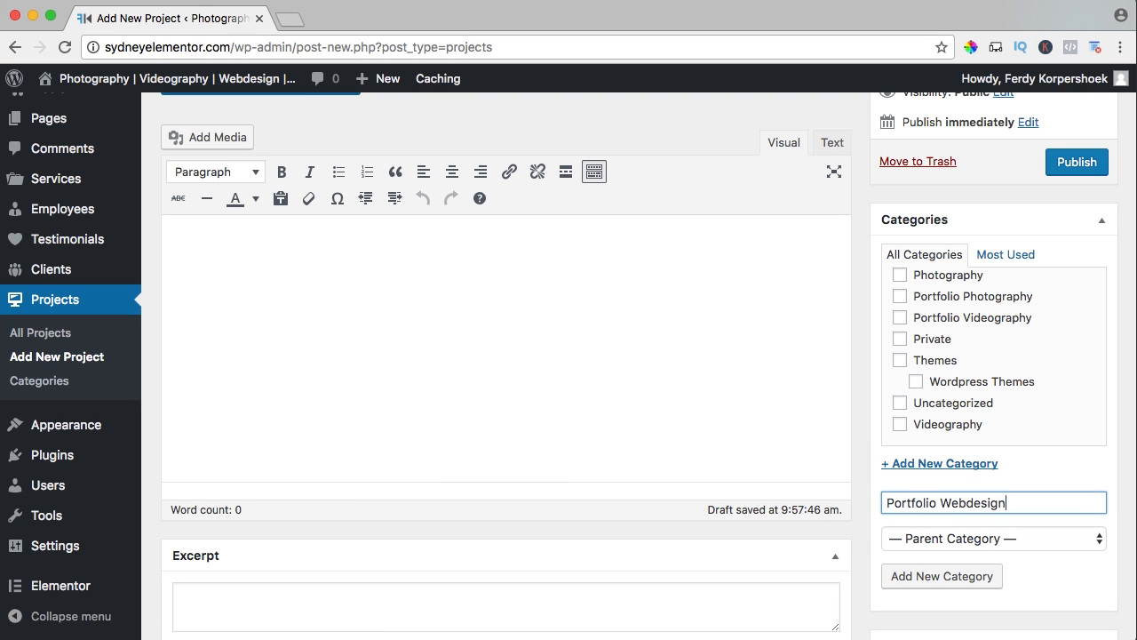
pyautogui.click(932, 579)
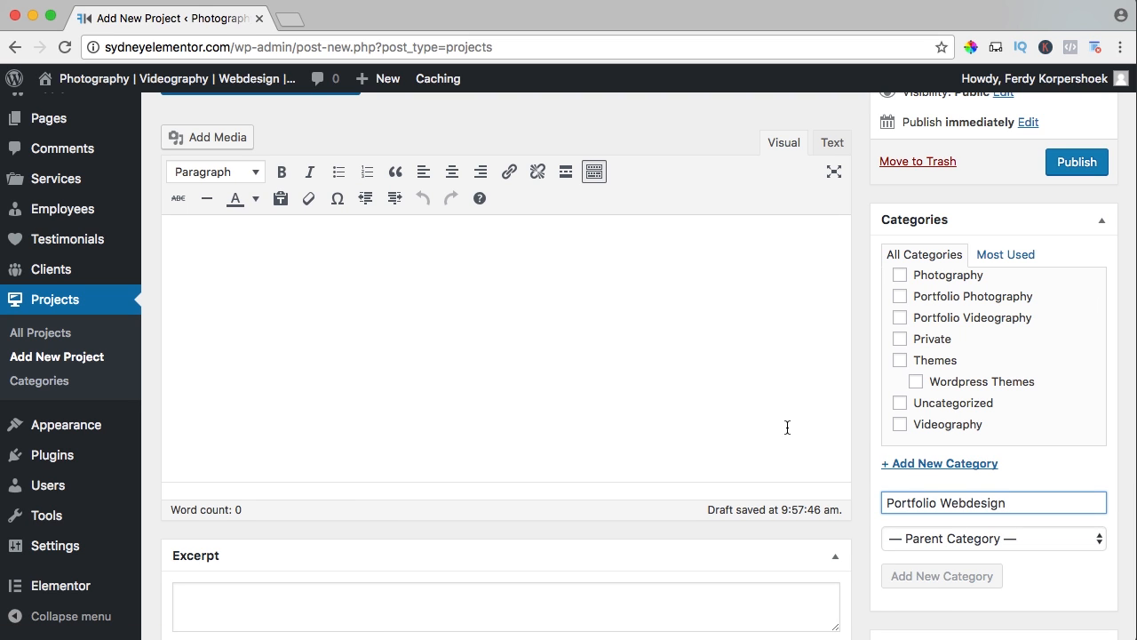
# Upload Counsel-Maassluis-nl.jpg from the 03. Webdesign folder and set it as the project's featured image.
pyautogui.scroll(-5, 789, 424)
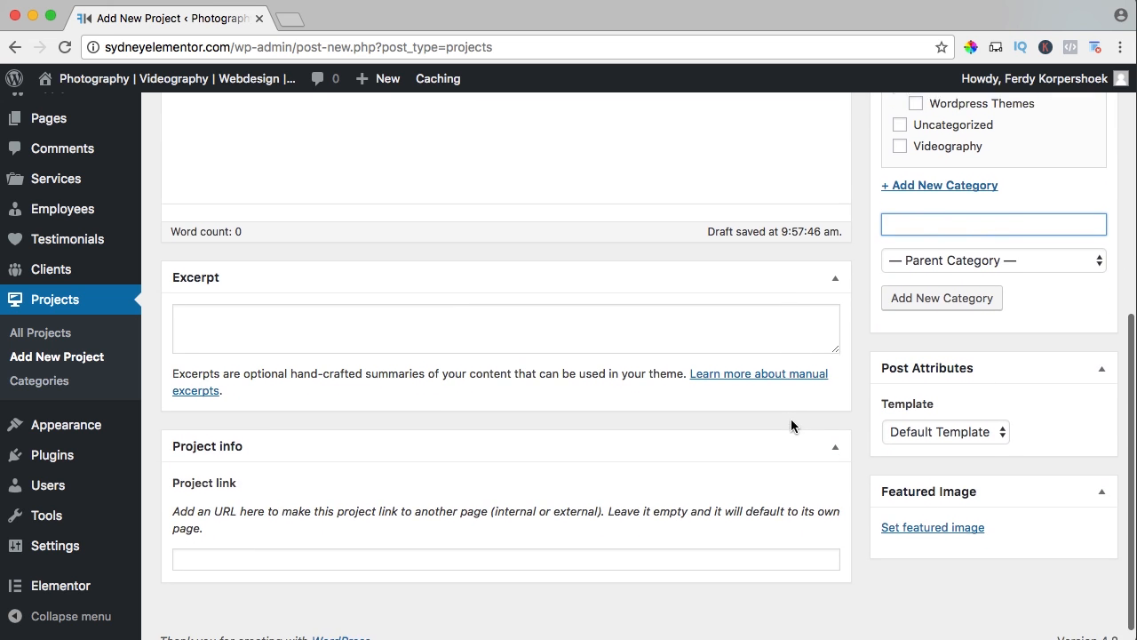
pyautogui.click(919, 509)
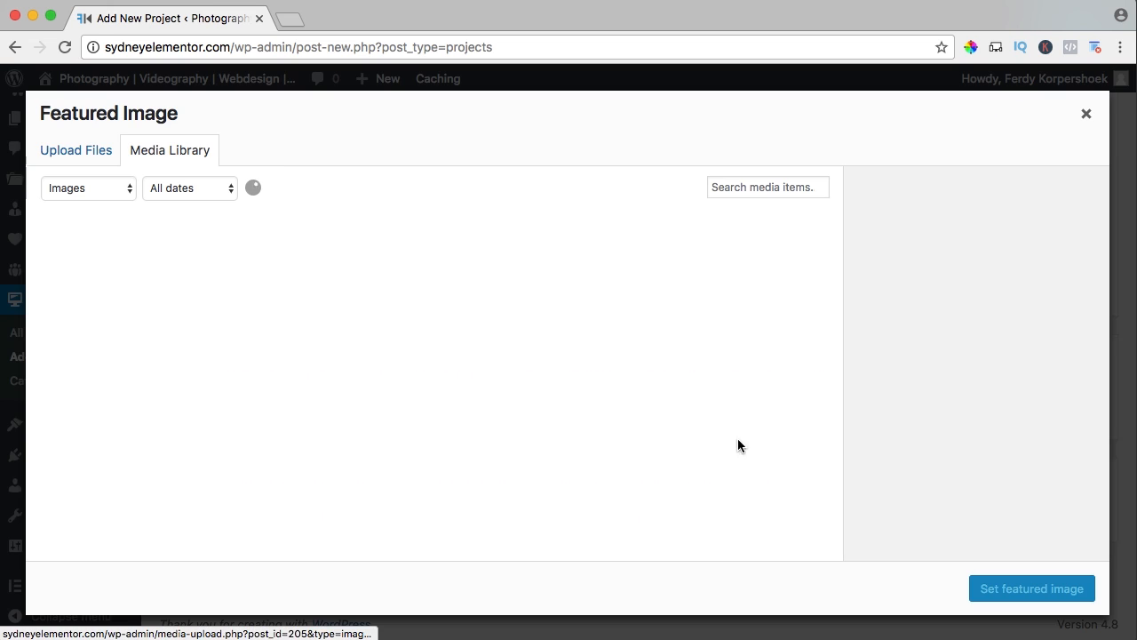
pyautogui.click(78, 155)
pyautogui.click(605, 377)
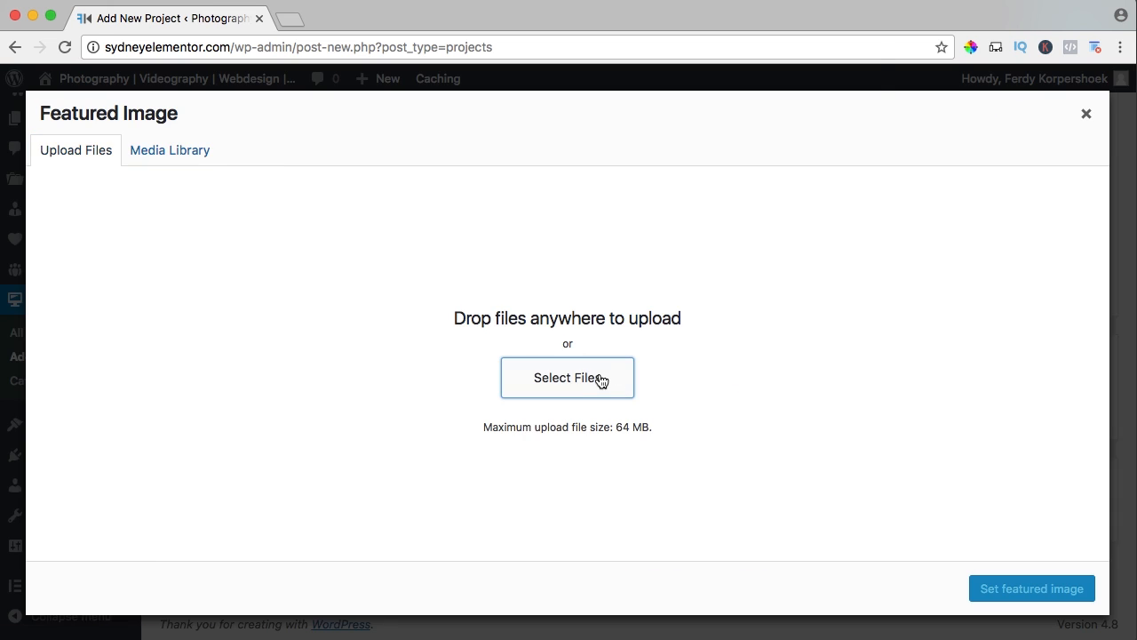
pyautogui.click(565, 80)
pyautogui.click(566, 98)
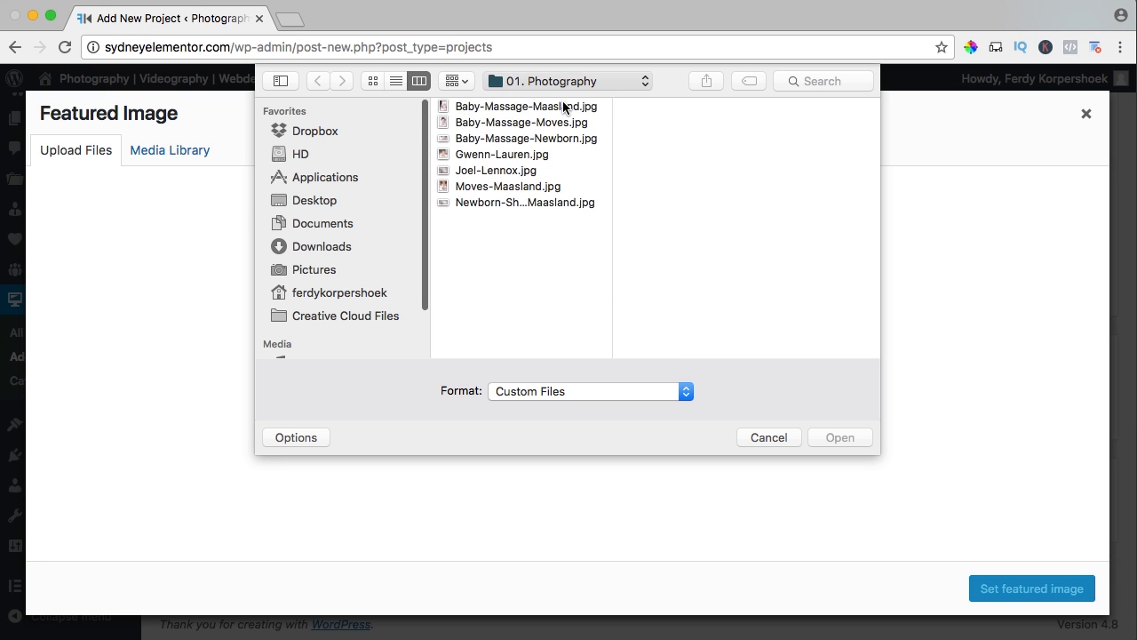
pyautogui.click(622, 139)
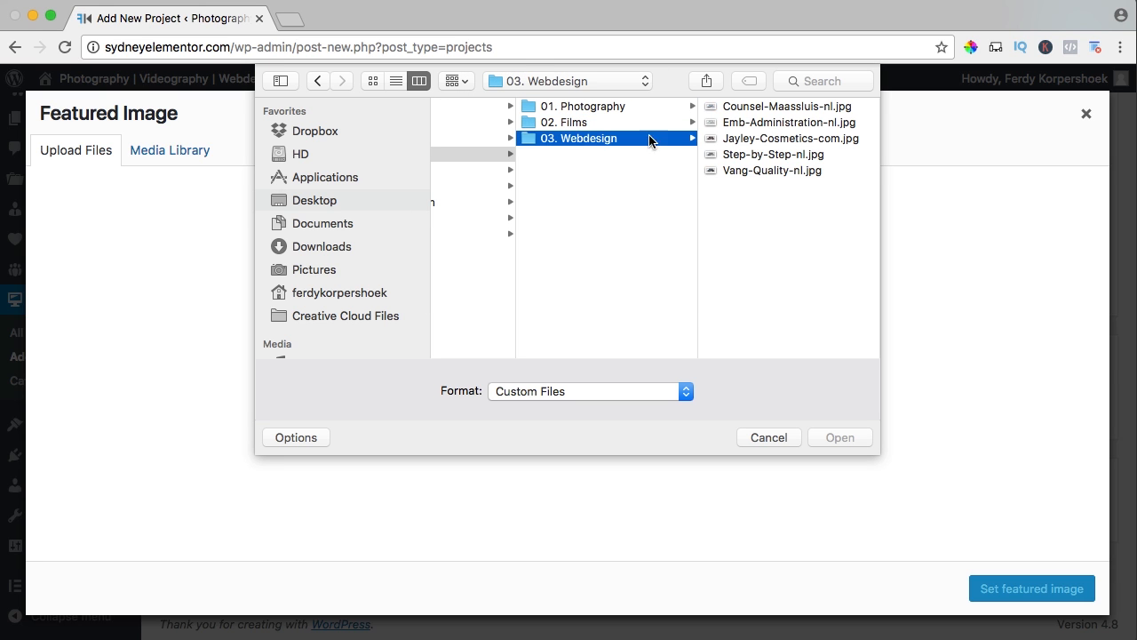
pyautogui.click(753, 108)
pyautogui.click(850, 435)
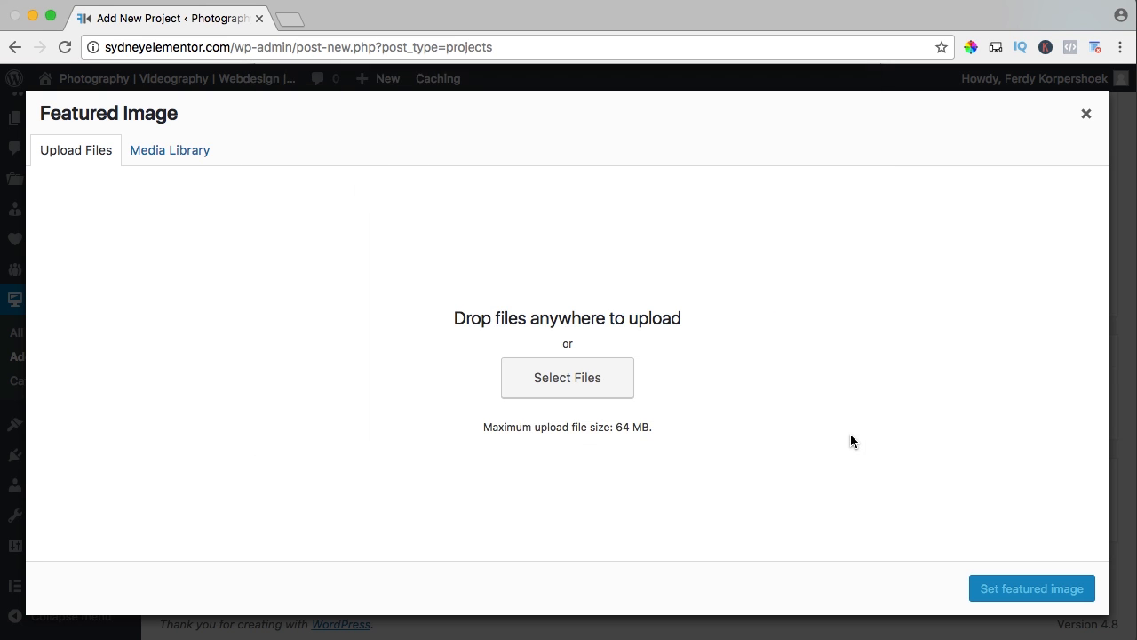
pyautogui.click(1031, 591)
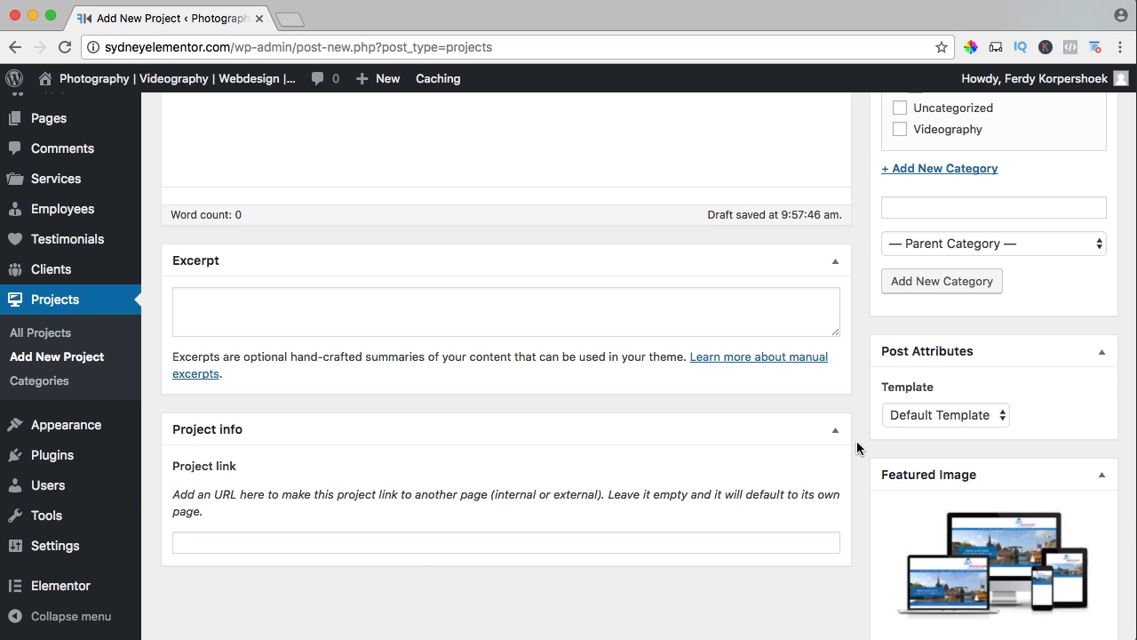
# Publish the Counsel Maassluis project and open it in Elementor.
pyautogui.scroll(10, 856, 440)
pyautogui.scroll(-1, 1020, 344)
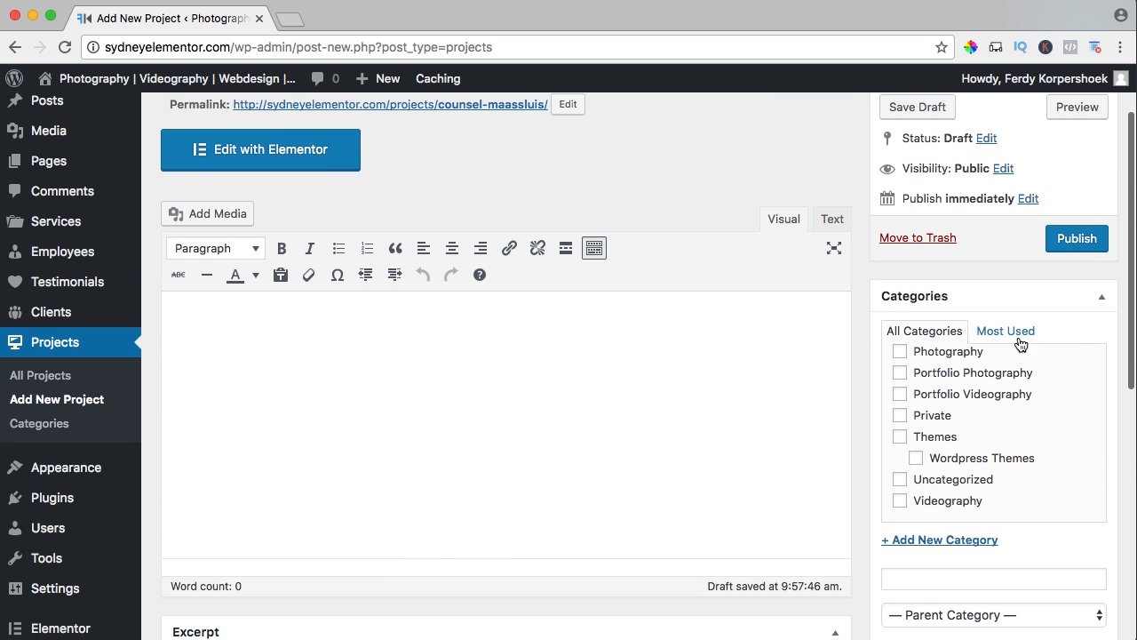
pyautogui.click(1081, 241)
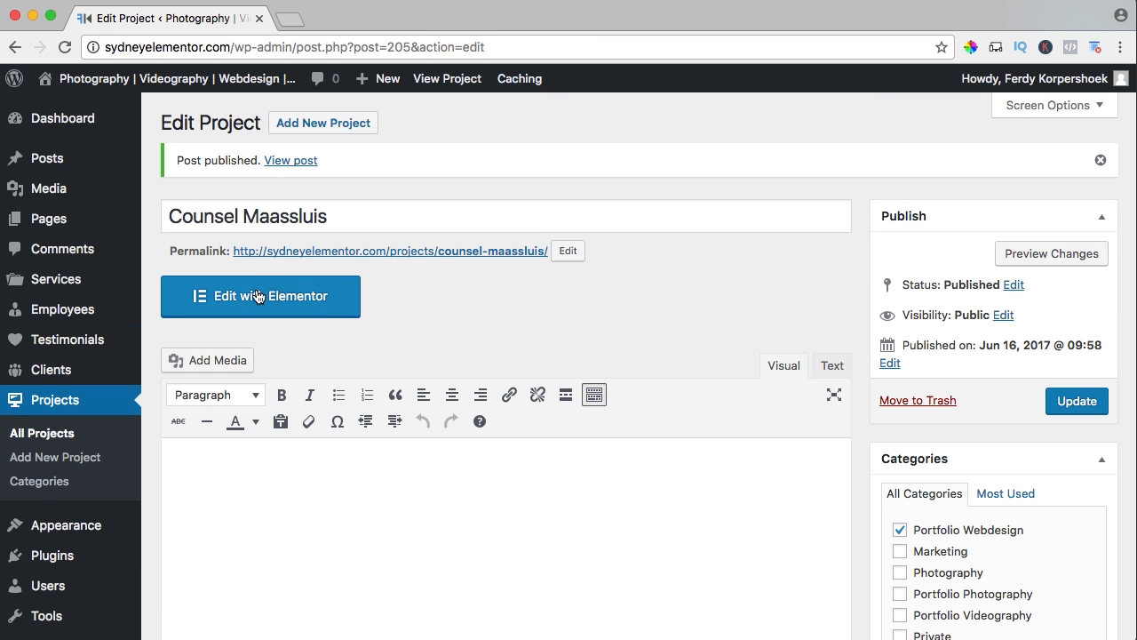
pyautogui.click(257, 296)
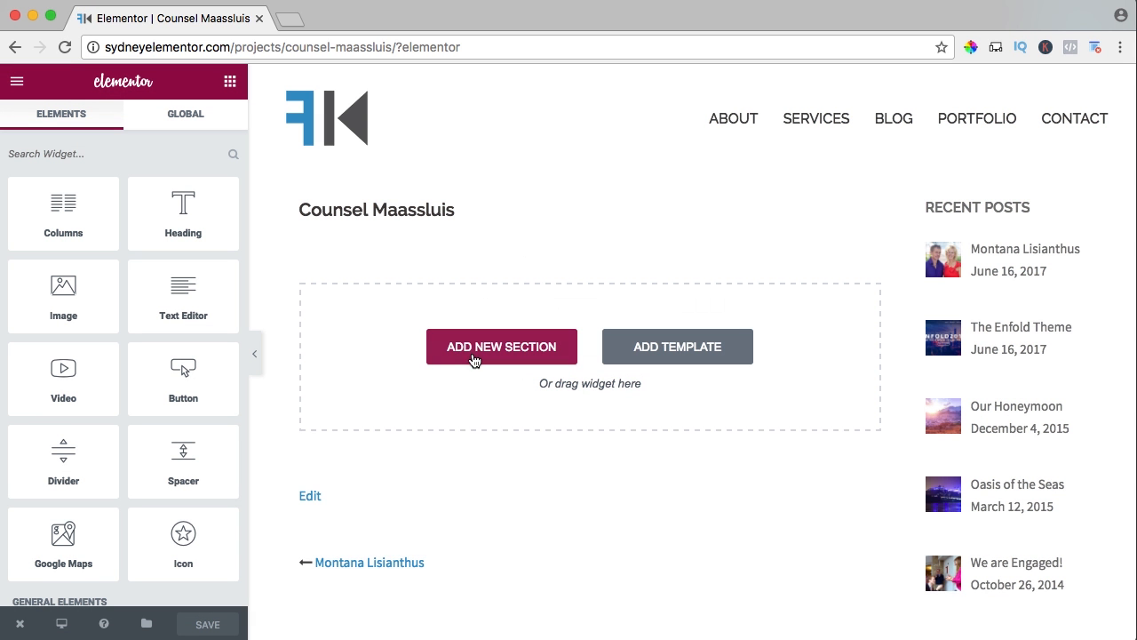
# Add a single-column section with an Image widget showing the uploaded Counsel Maassluis website mockup from the media library.
pyautogui.click(472, 354)
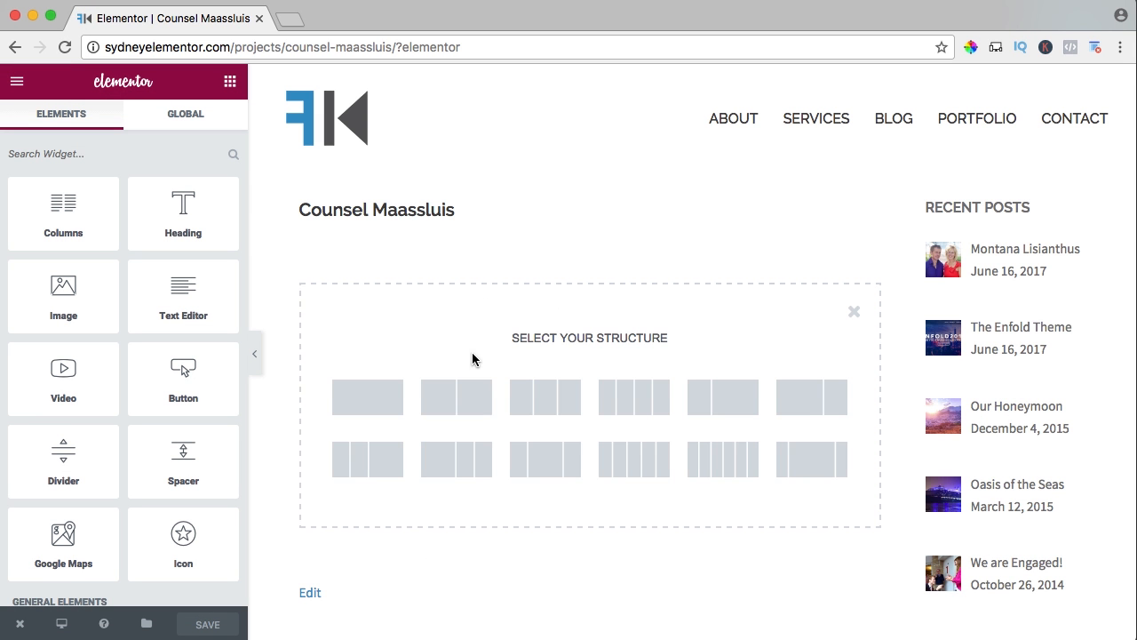
pyautogui.click(363, 396)
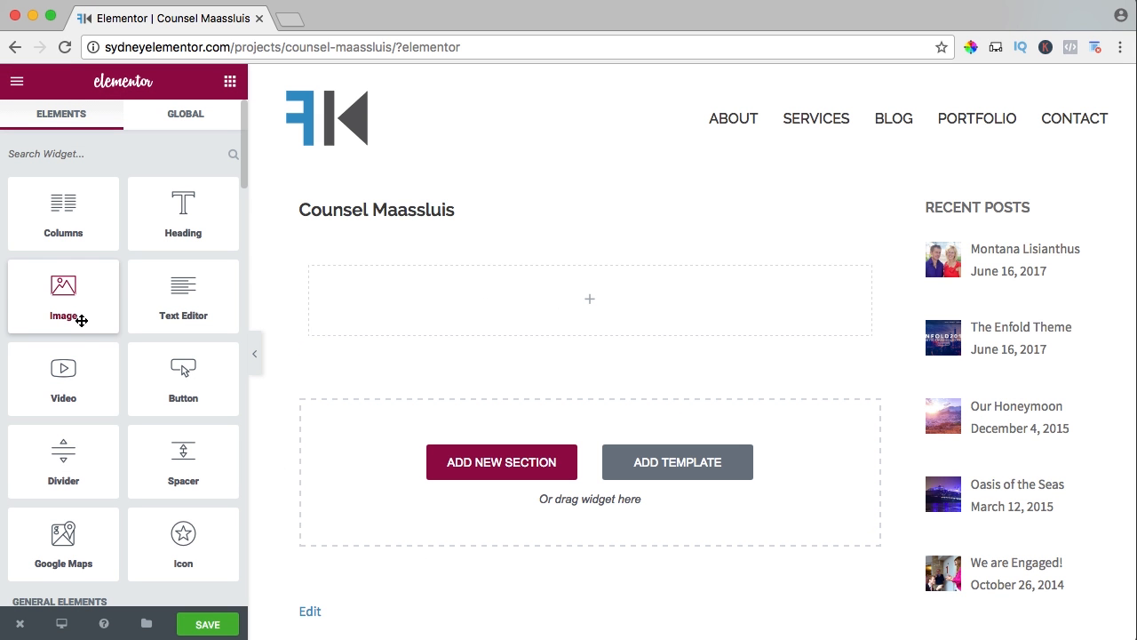
pyautogui.moveTo(81, 321); pyautogui.dragTo(587, 302)
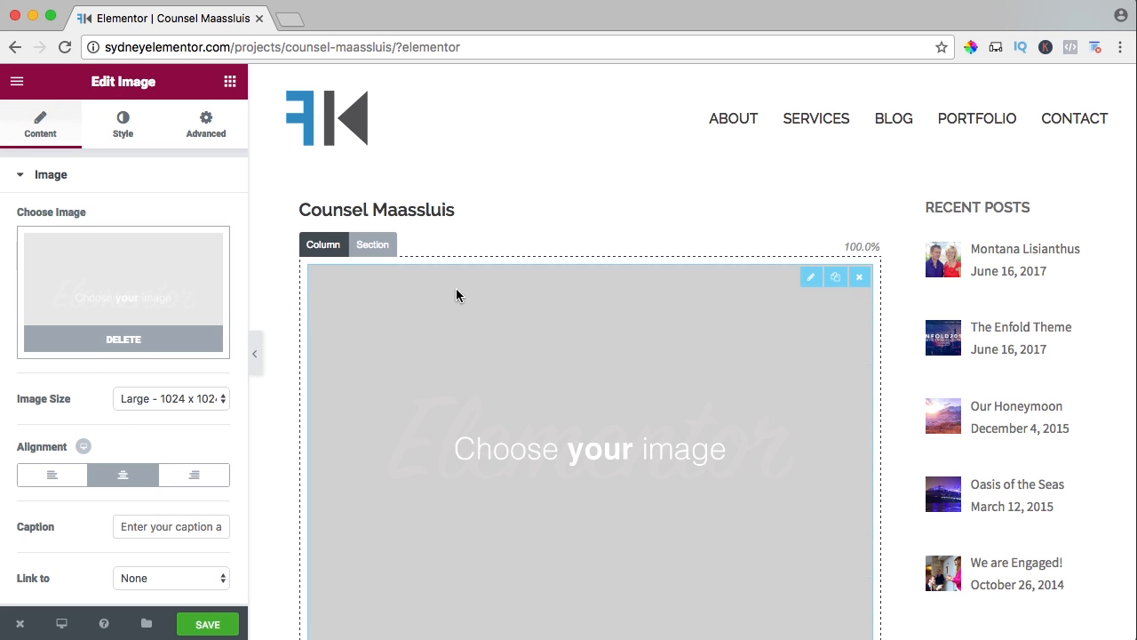
pyautogui.click(111, 264)
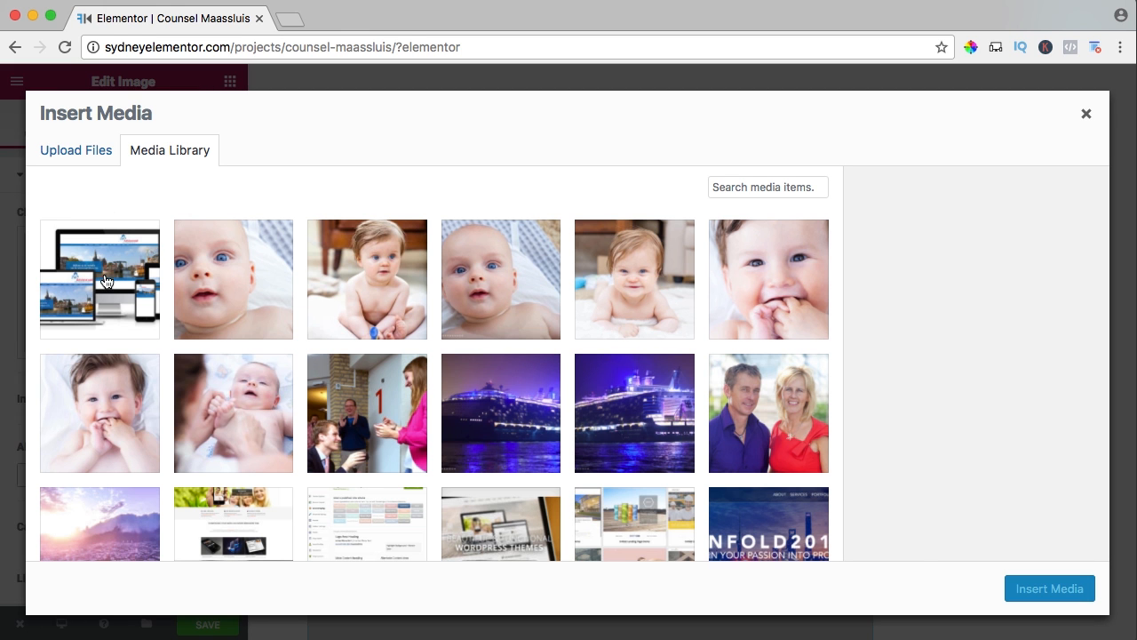
pyautogui.click(107, 281)
pyautogui.click(1049, 588)
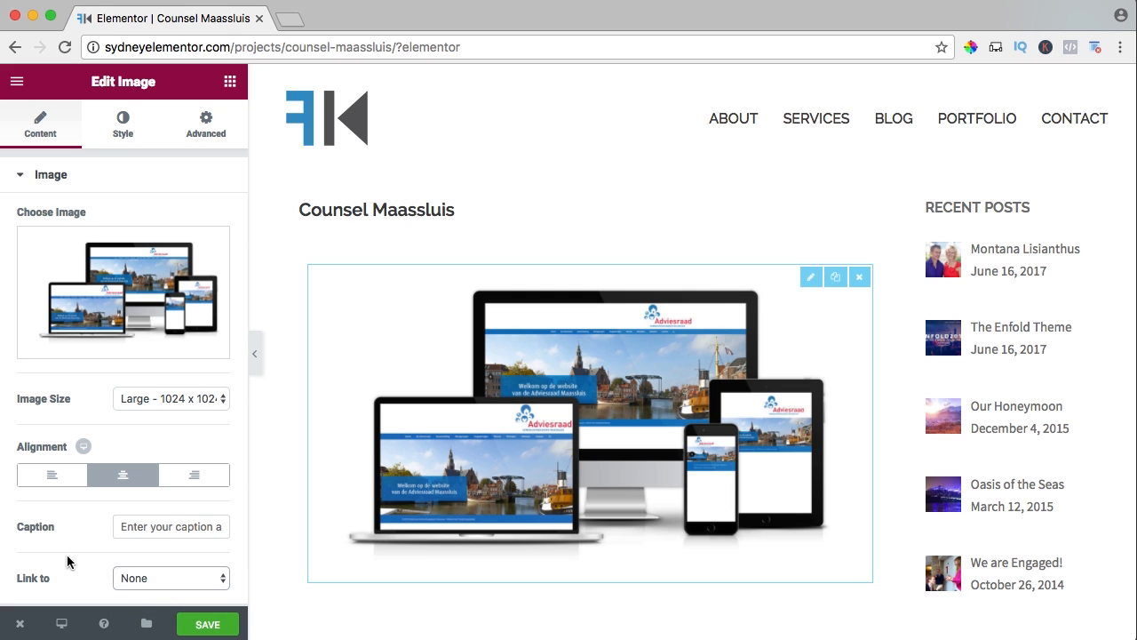
pyautogui.click(134, 578)
pyautogui.click(144, 605)
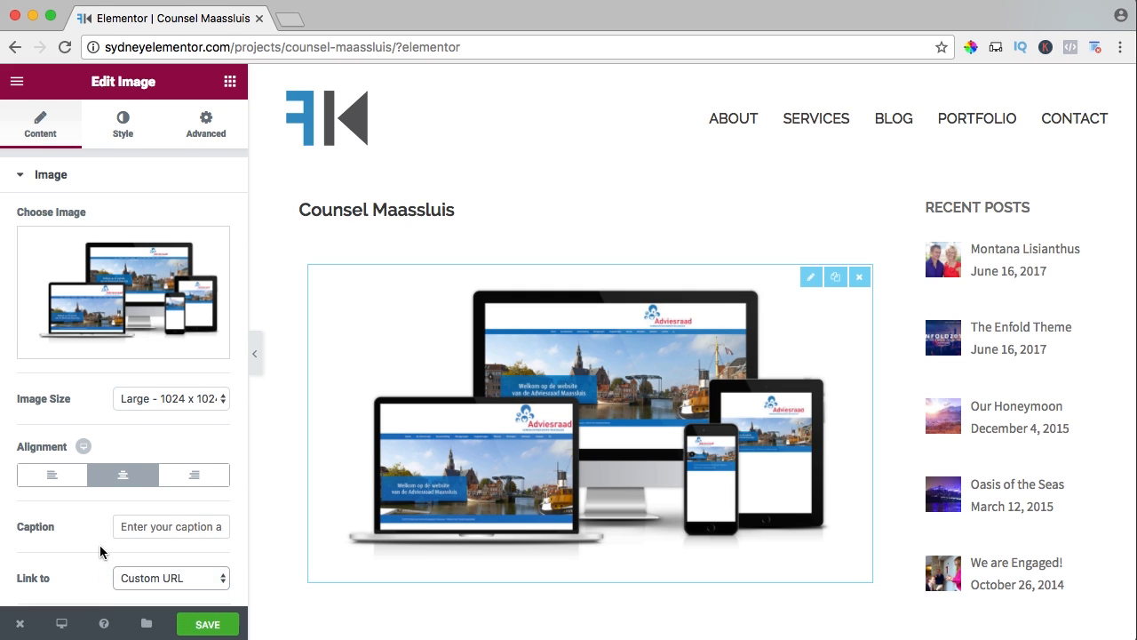
pyautogui.scroll(-1, 102, 563)
pyautogui.click(102, 582)
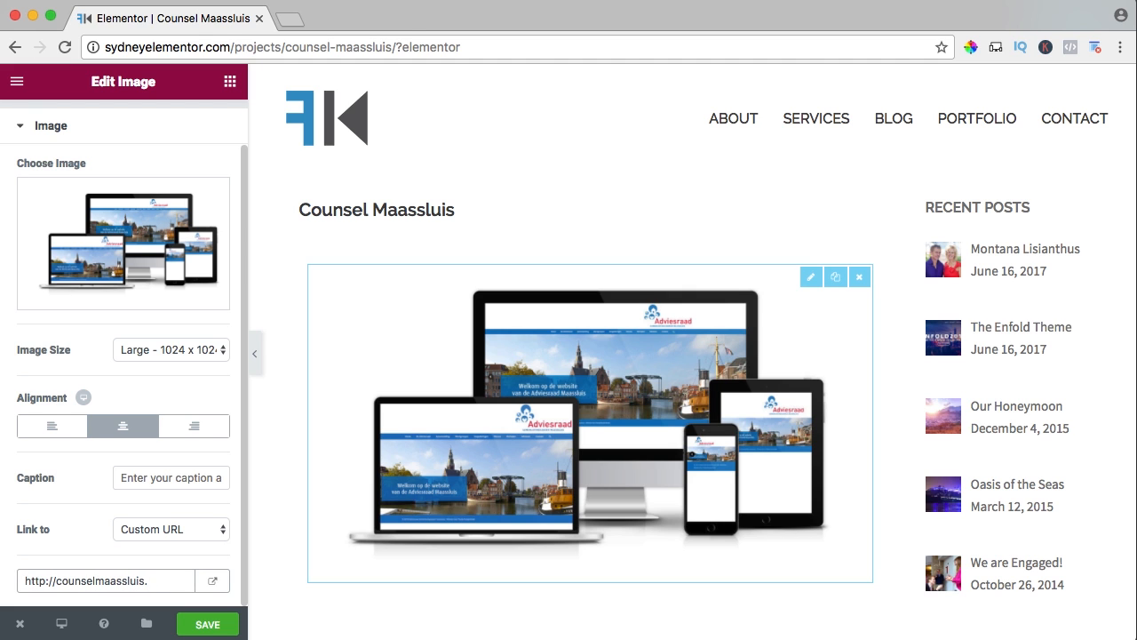
# Set the image's hover animation to Bob and save the page.
pyautogui.scroll(1, 129, 123)
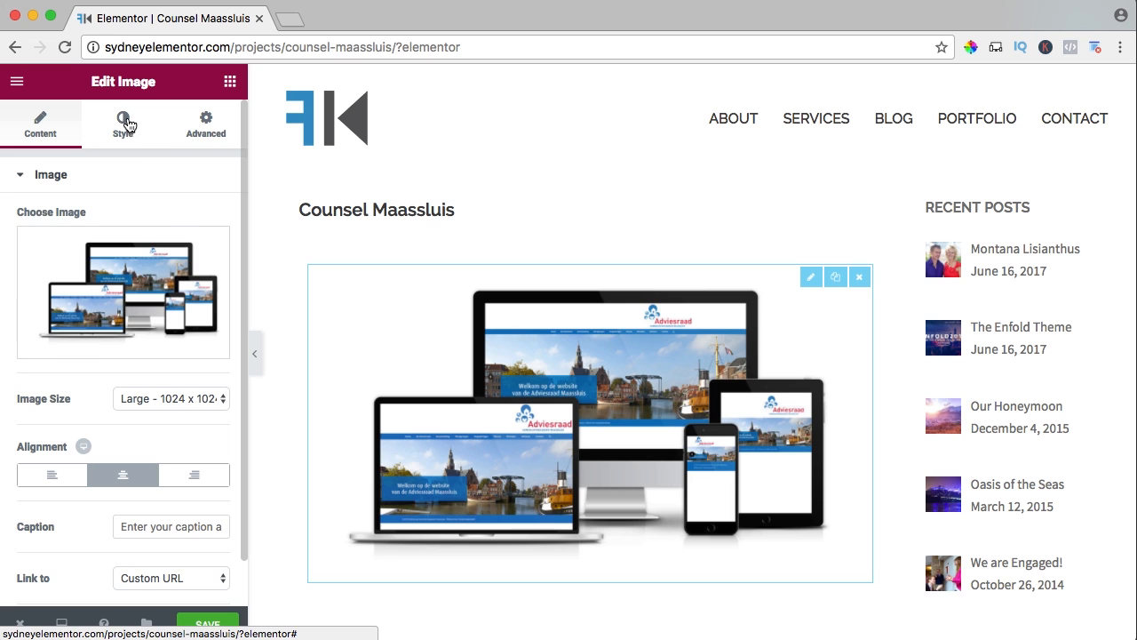
pyautogui.click(127, 124)
pyautogui.scroll(-1, 63, 358)
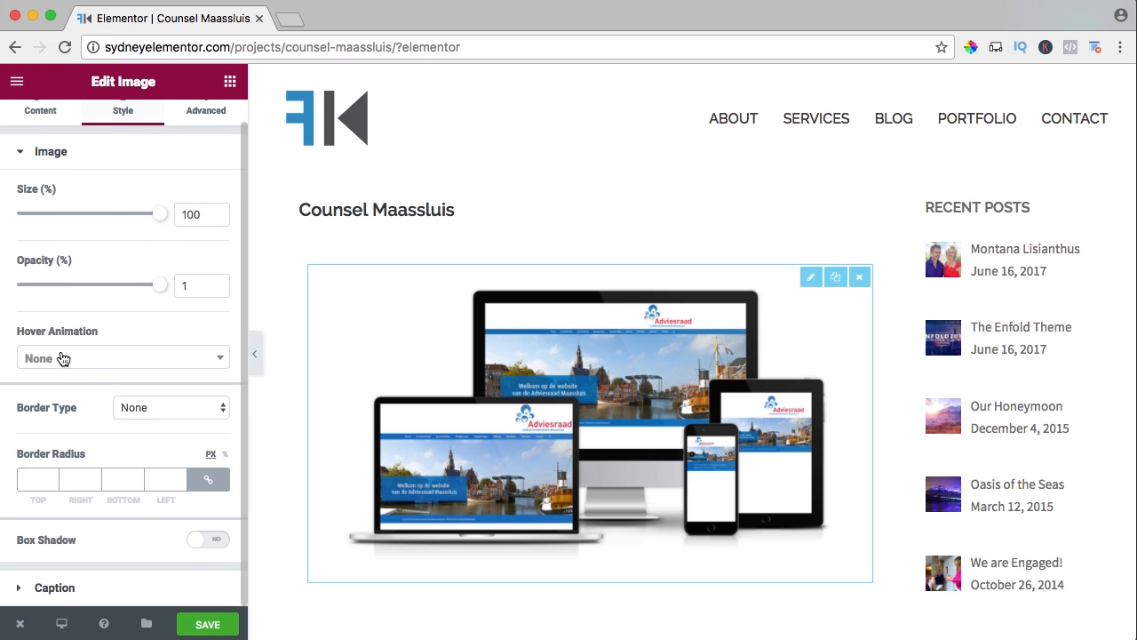
pyautogui.click(81, 359)
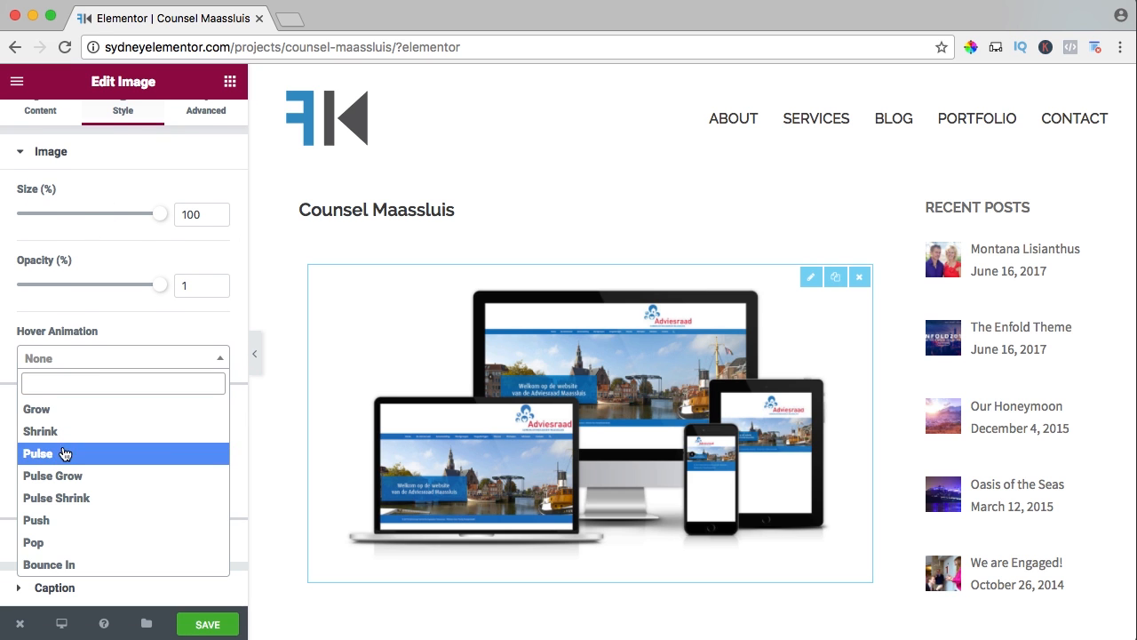
pyautogui.scroll(-3, 105, 538)
pyautogui.scroll(-2, 98, 533)
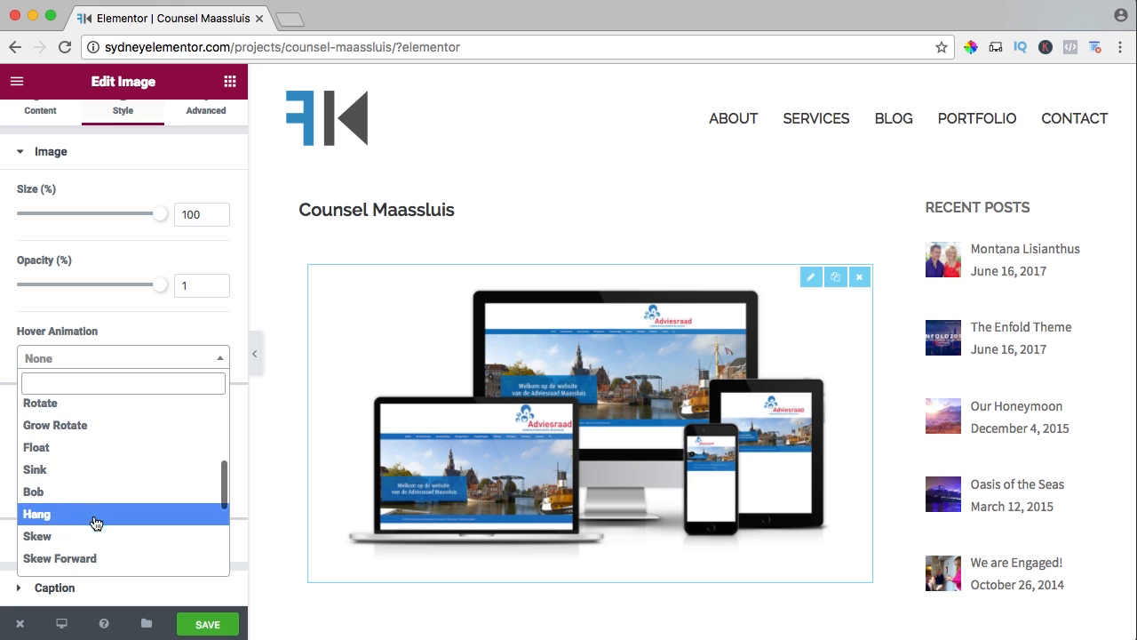
pyautogui.click(41, 491)
pyautogui.click(205, 625)
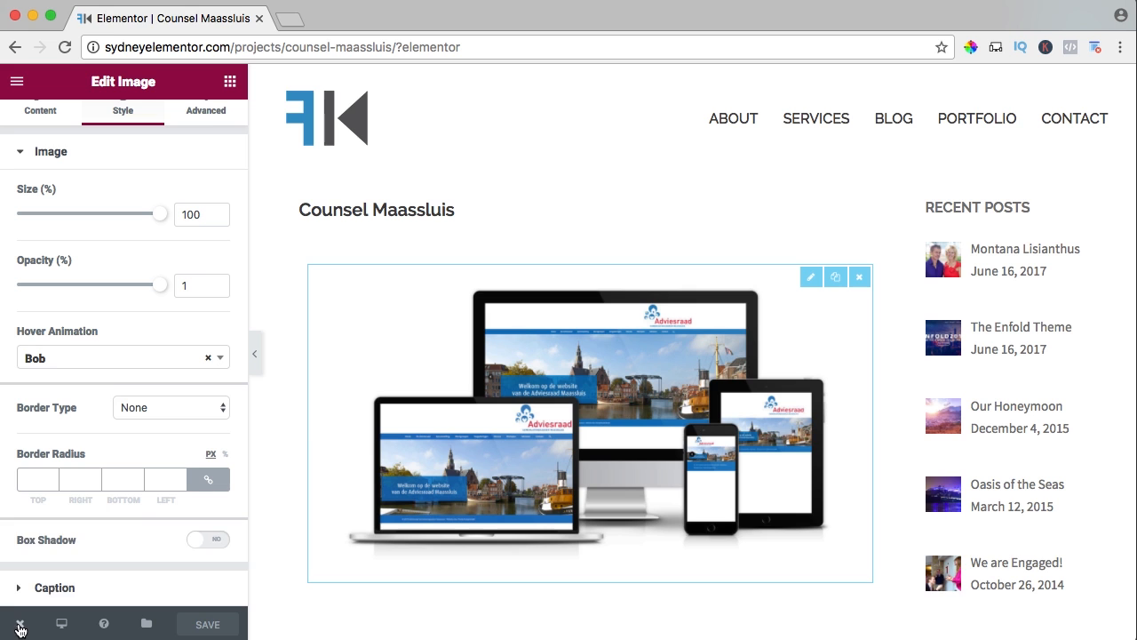
# View the live Counsel Maassluis page and the Portfolio page, closing the Elementor editor tab.
pyautogui.moveTo(20, 623)
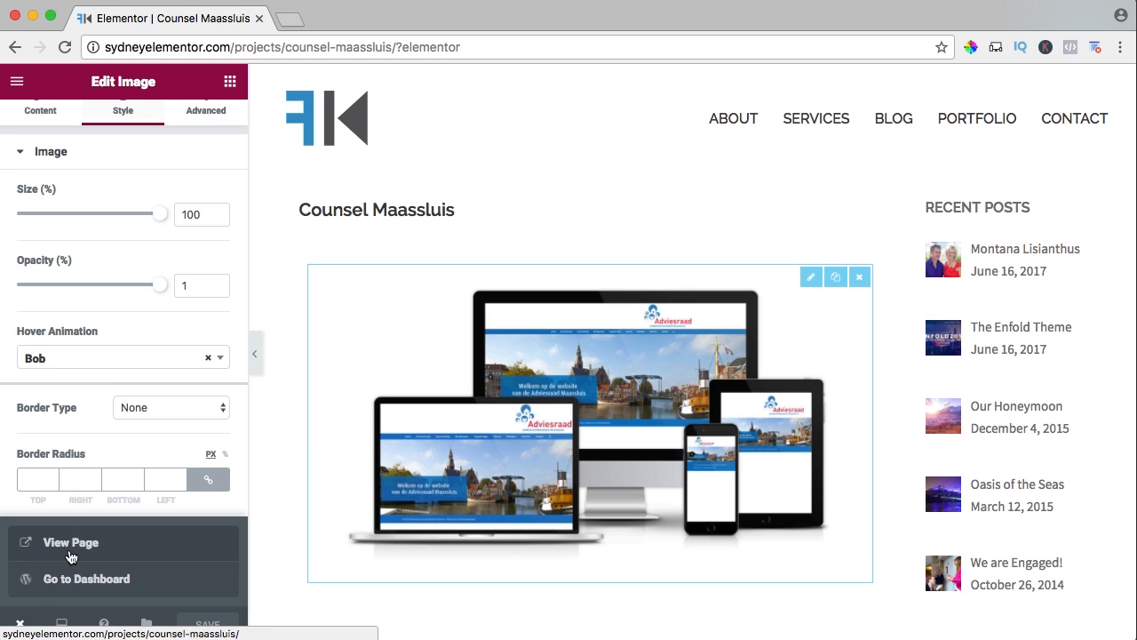
pyautogui.click(71, 542)
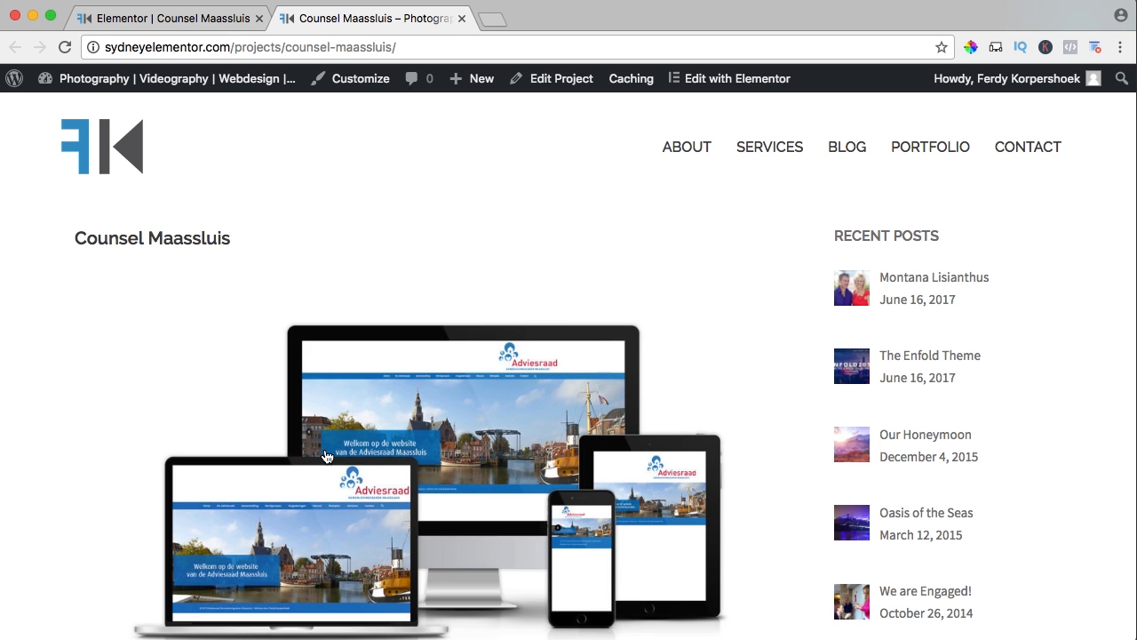
pyautogui.scroll(-5, 693, 297)
pyautogui.scroll(4, 888, 293)
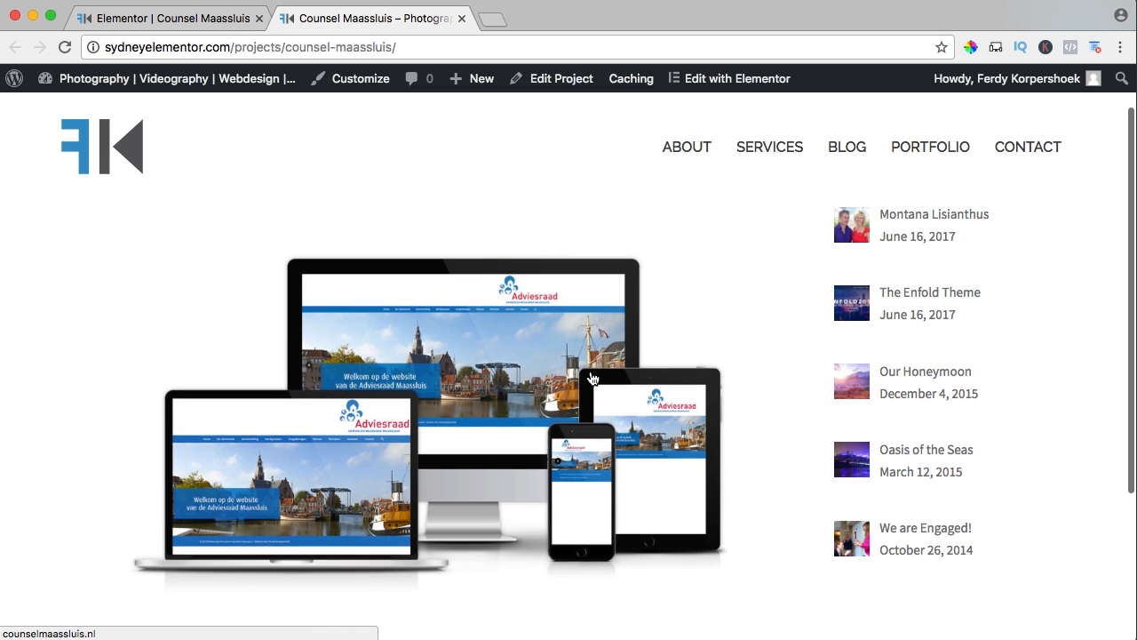
pyautogui.scroll(2, 593, 379)
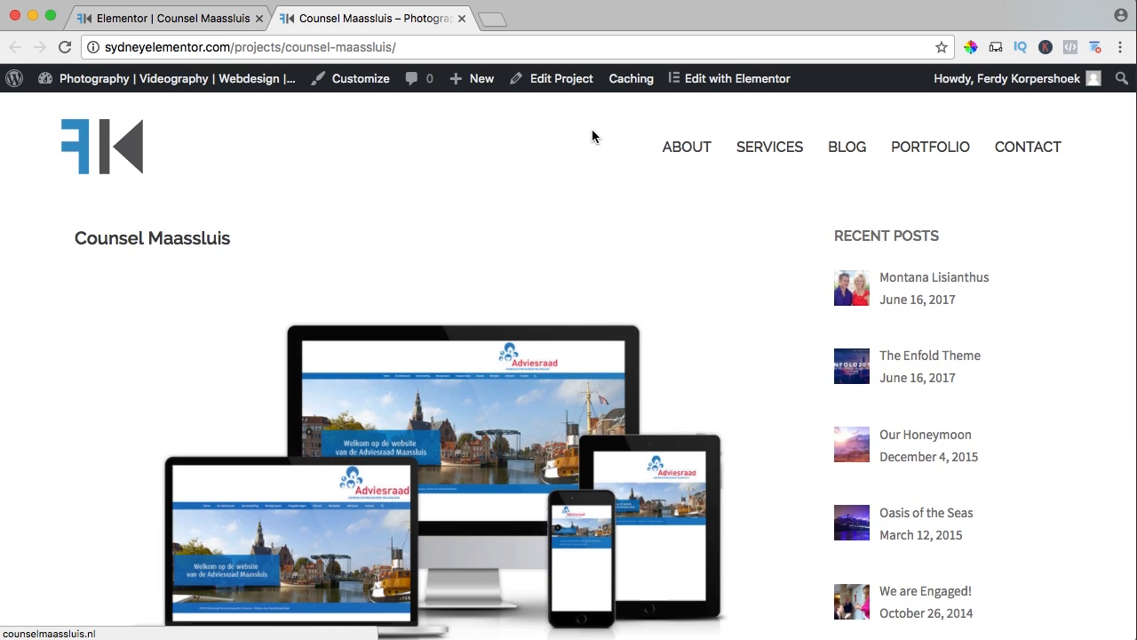
pyautogui.scroll(-3, 774, 287)
pyautogui.scroll(3, 774, 287)
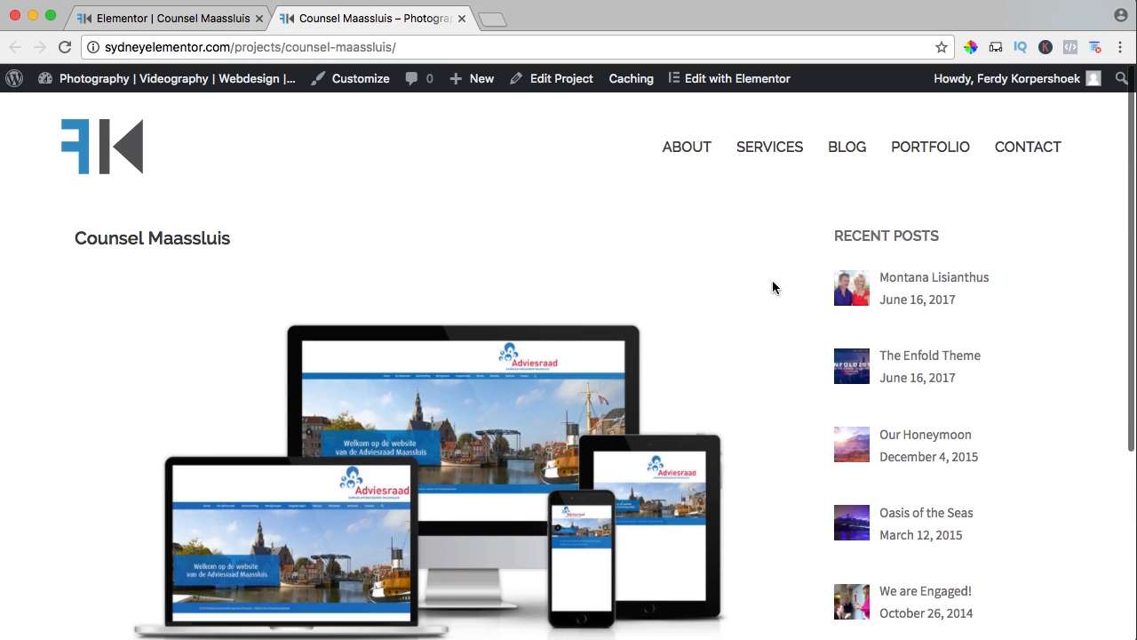
pyautogui.click(920, 158)
pyautogui.click(258, 18)
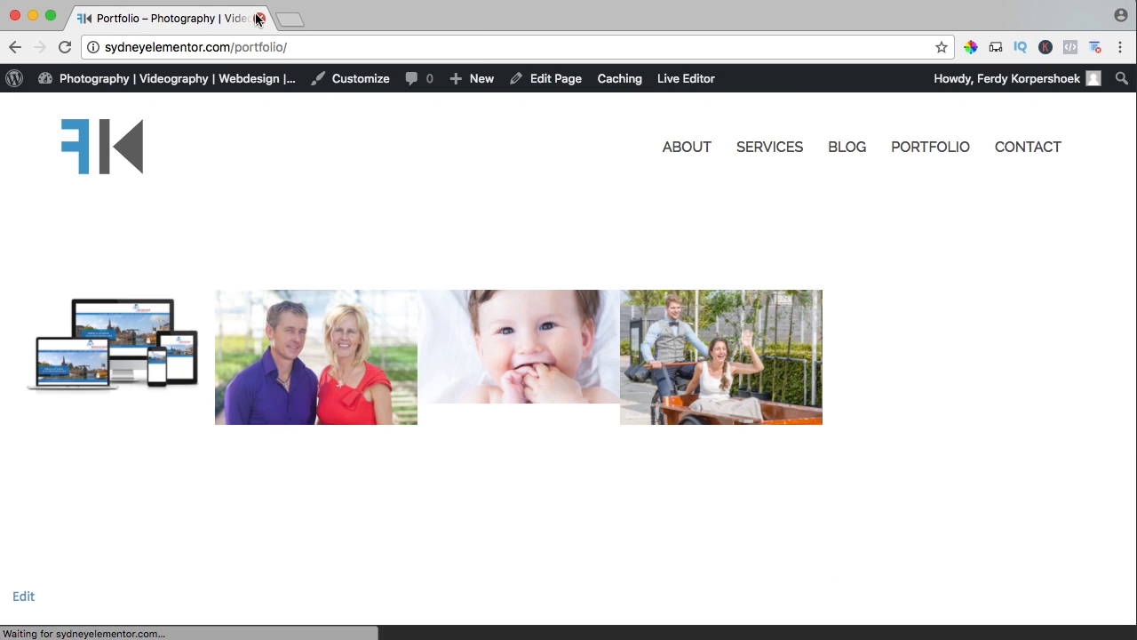
# Open the Portfolio page for editing and bring up the settings of its Sydney FP: Portfolio widget.
pyautogui.click(557, 83)
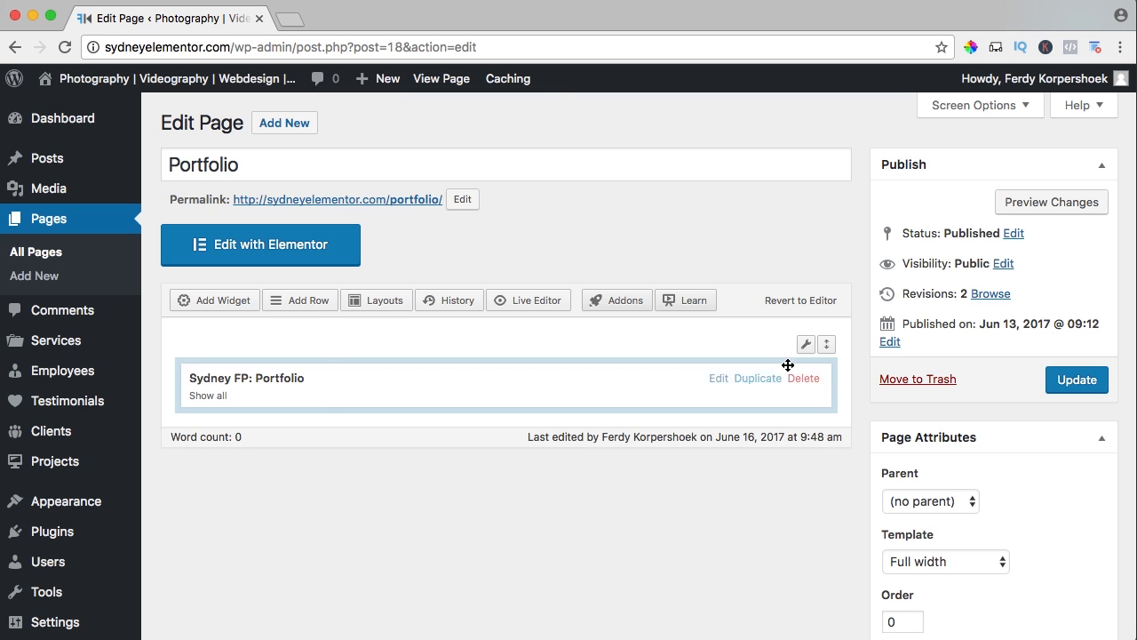
pyautogui.moveTo(808, 346)
pyautogui.click(718, 380)
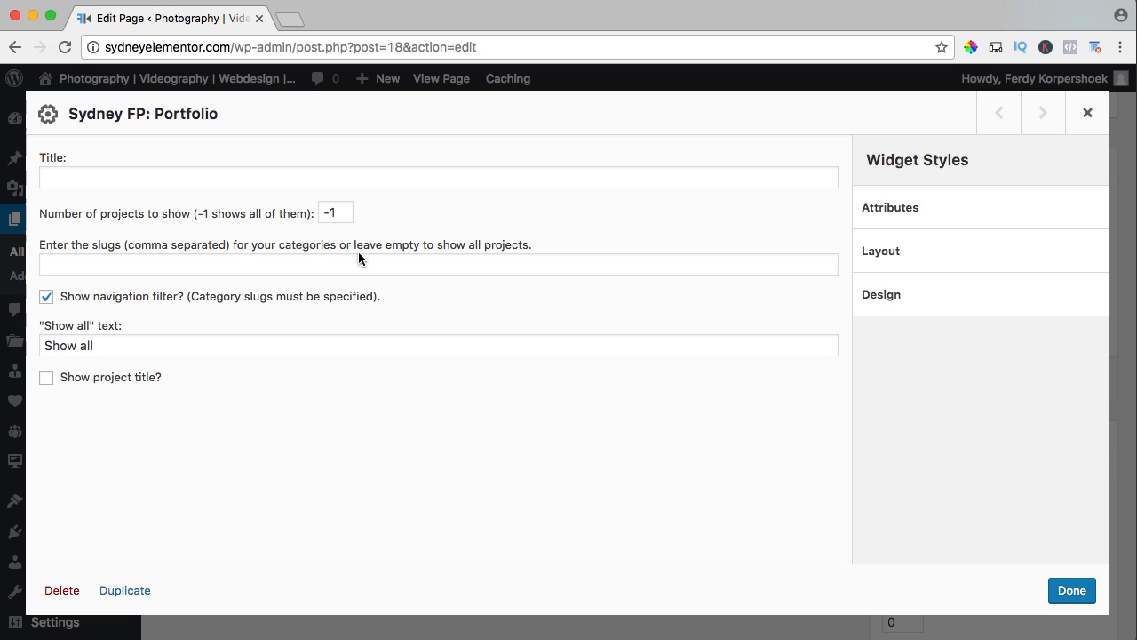
# Enter Portfolio Photography, Portfolio Videography, Portfolio Webdesign as the widget's category slugs and look over its attribute styles.
pyautogui.click(92, 265)
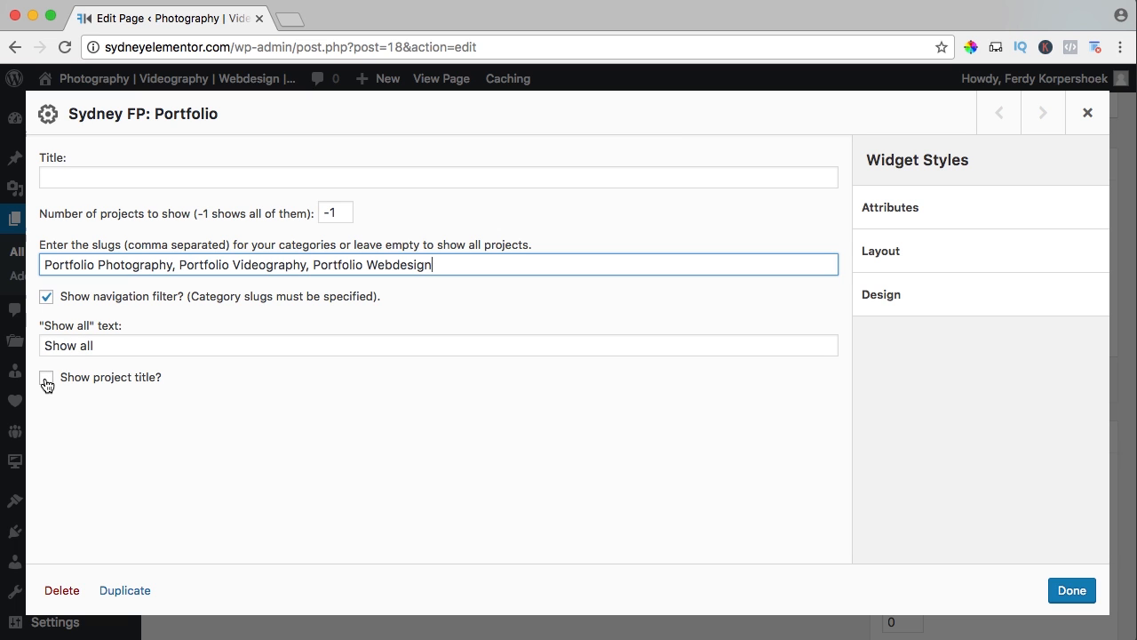
pyautogui.click(902, 213)
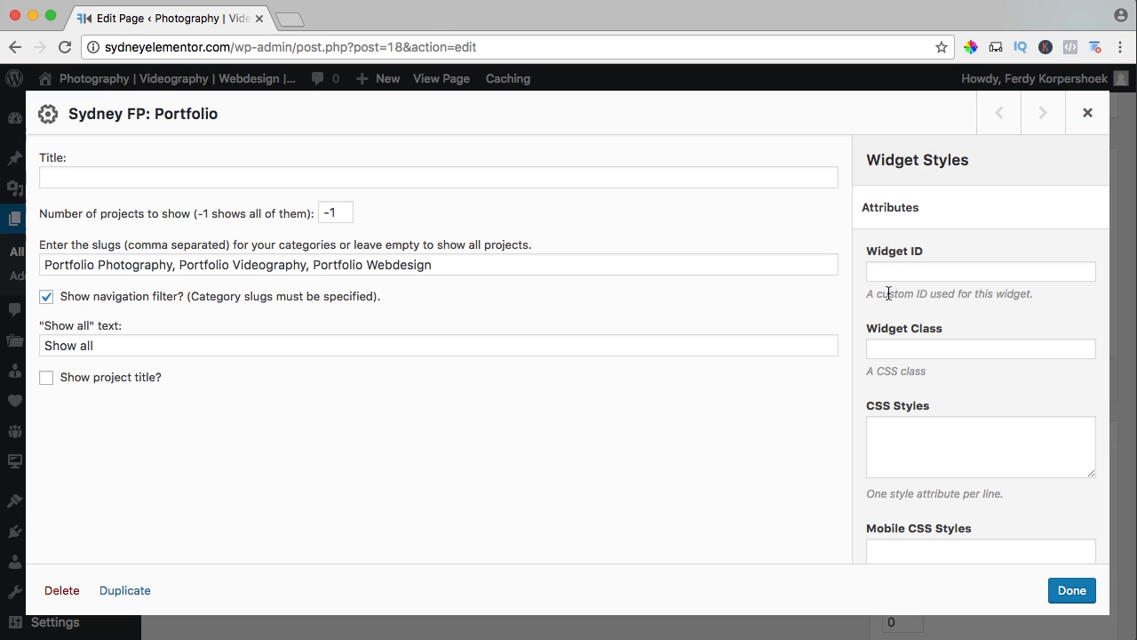
pyautogui.scroll(-3, 889, 293)
pyautogui.scroll(3, 889, 293)
pyautogui.scroll(-3, 893, 297)
pyautogui.scroll(-1, 901, 318)
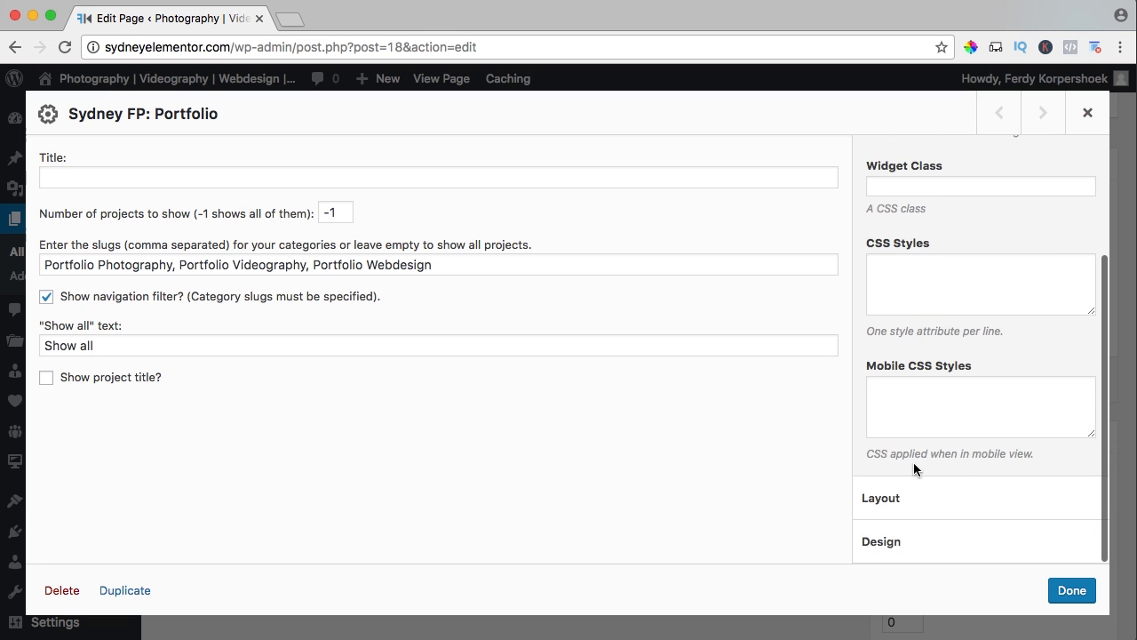
# Set the portfolio widget's content alignment to Center in its design styles, apply the settings and update the page.
pyautogui.click(907, 497)
pyautogui.scroll(-3, 912, 405)
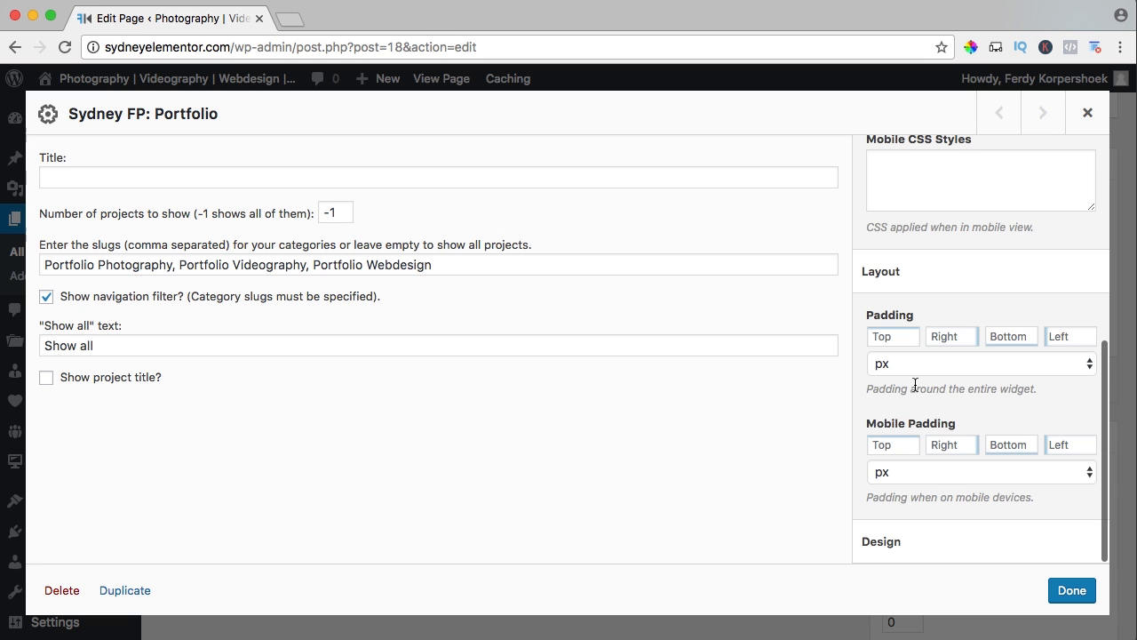
pyautogui.click(905, 555)
pyautogui.scroll(-5, 923, 460)
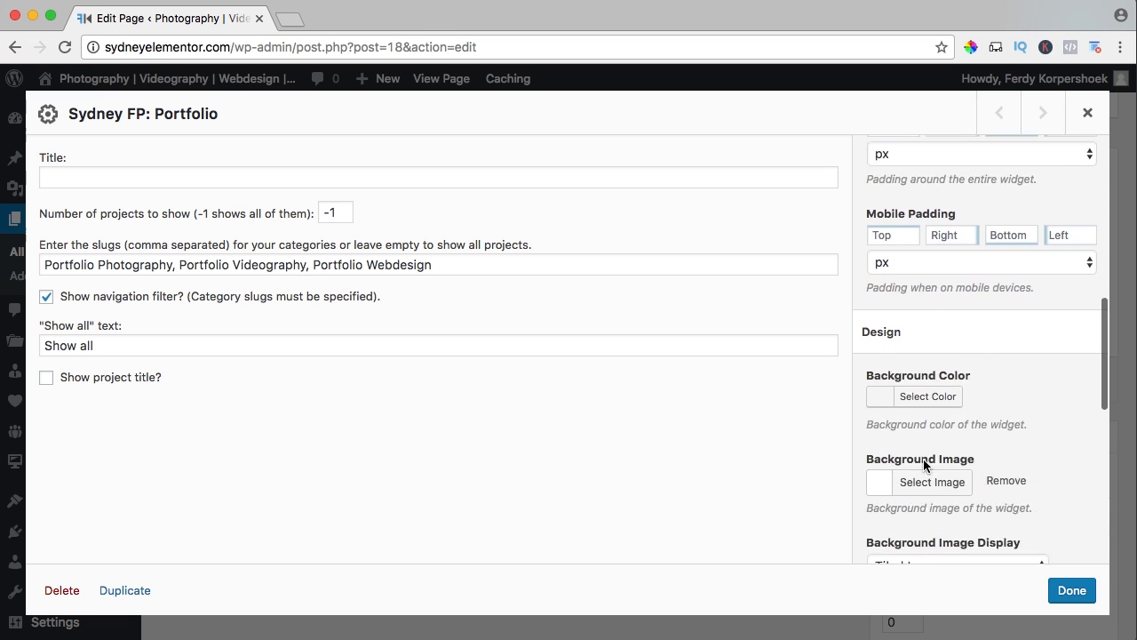
pyautogui.scroll(2, 928, 382)
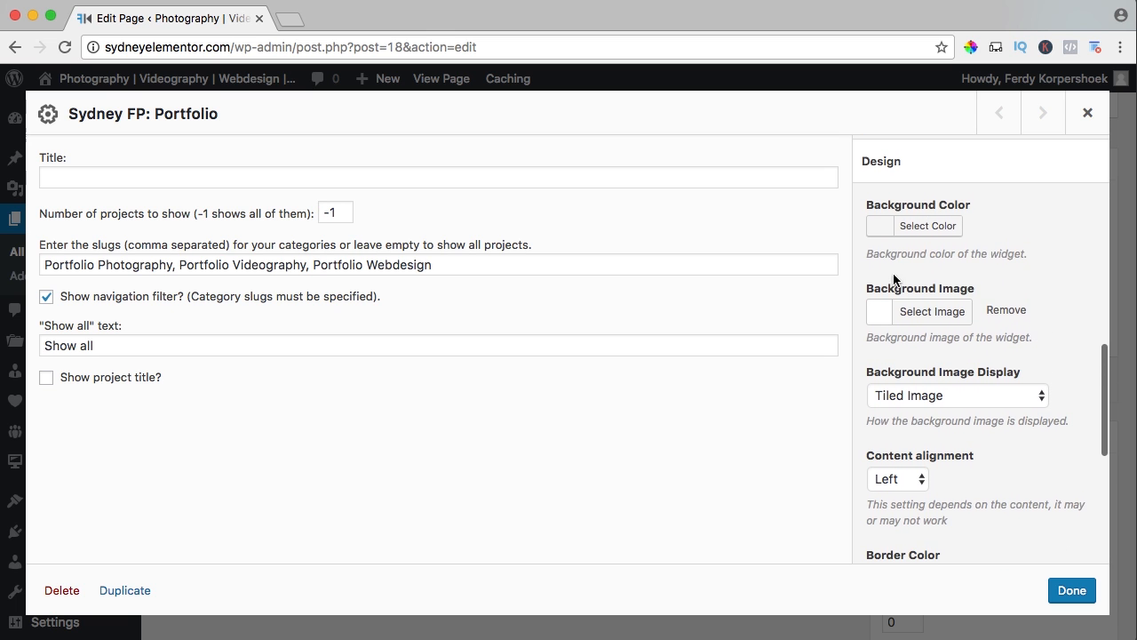
pyautogui.scroll(-4, 917, 286)
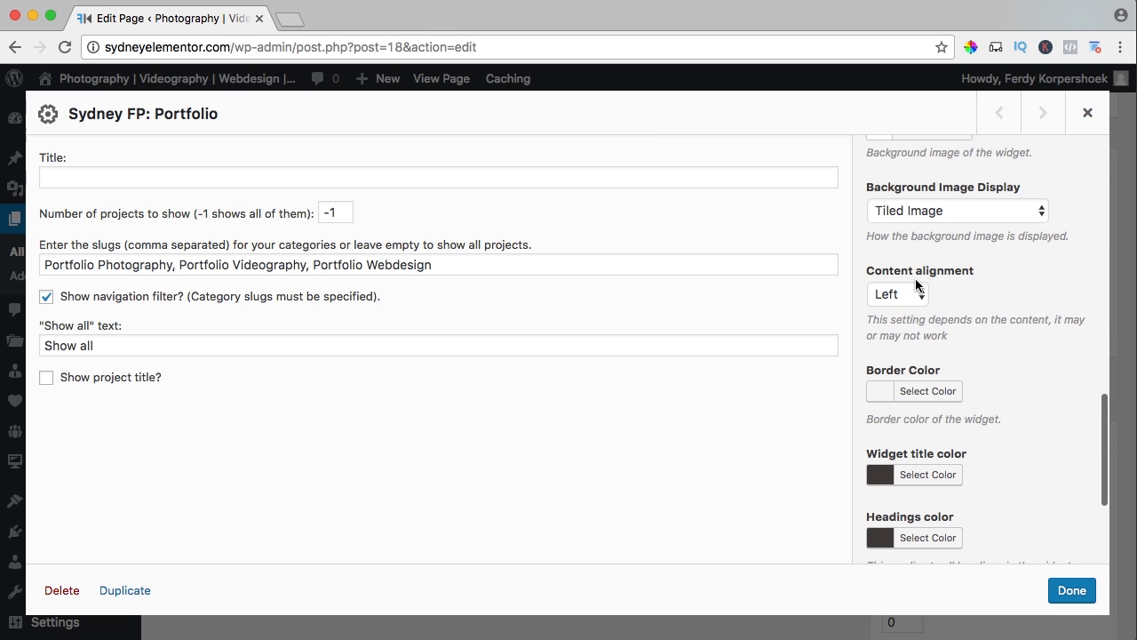
pyautogui.click(901, 299)
pyautogui.click(899, 311)
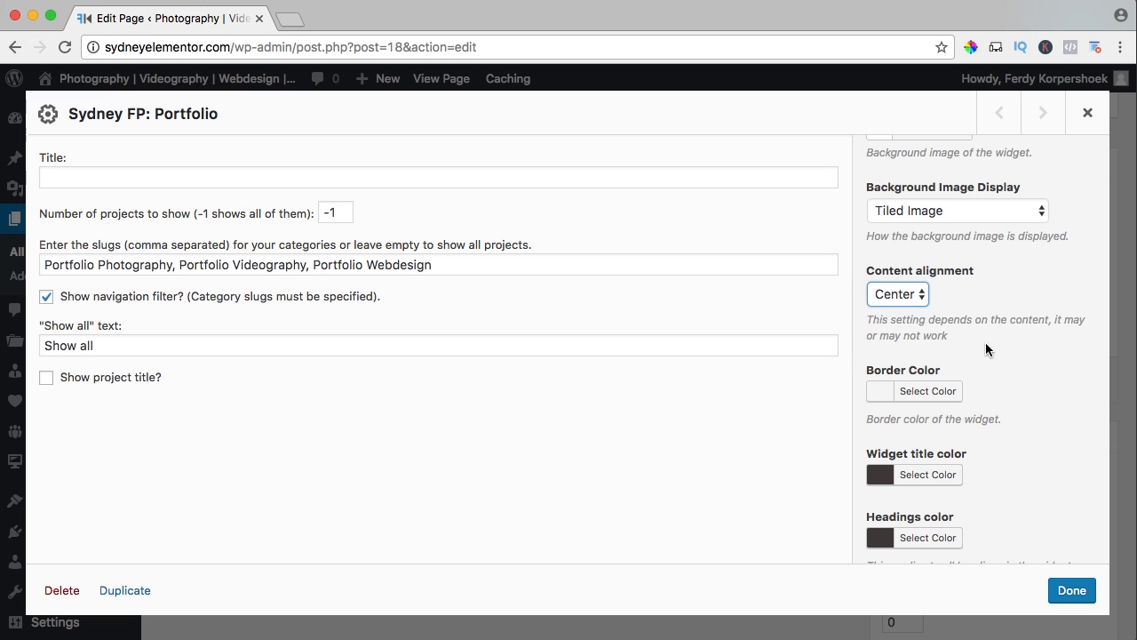
pyautogui.scroll(-1, 985, 345)
pyautogui.scroll(-3, 986, 348)
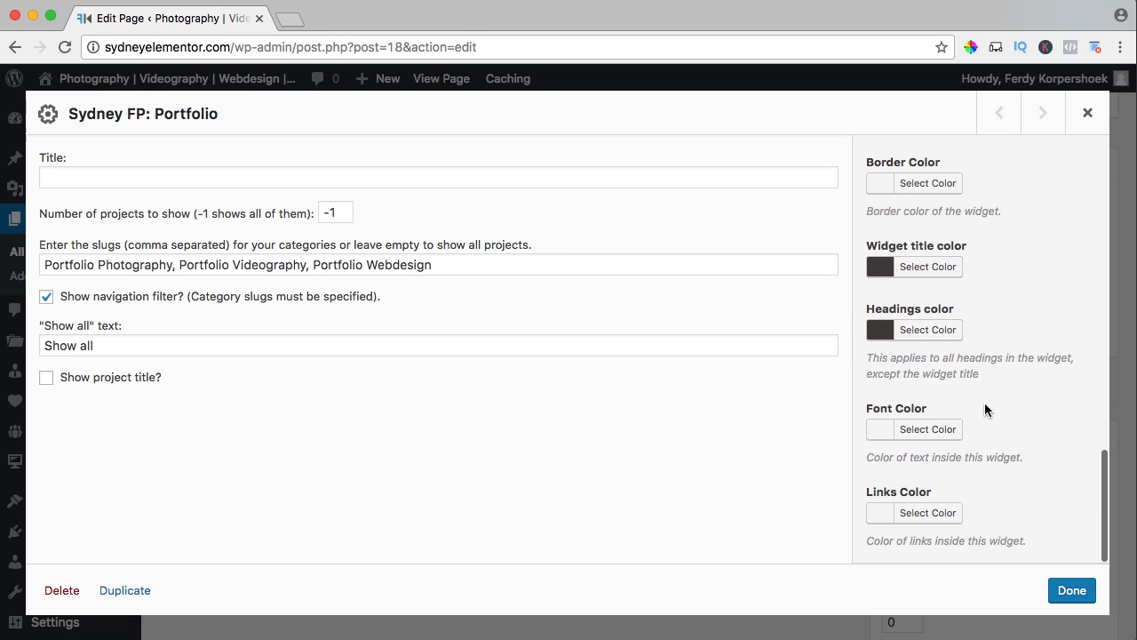
pyautogui.click(1072, 591)
pyautogui.click(1062, 385)
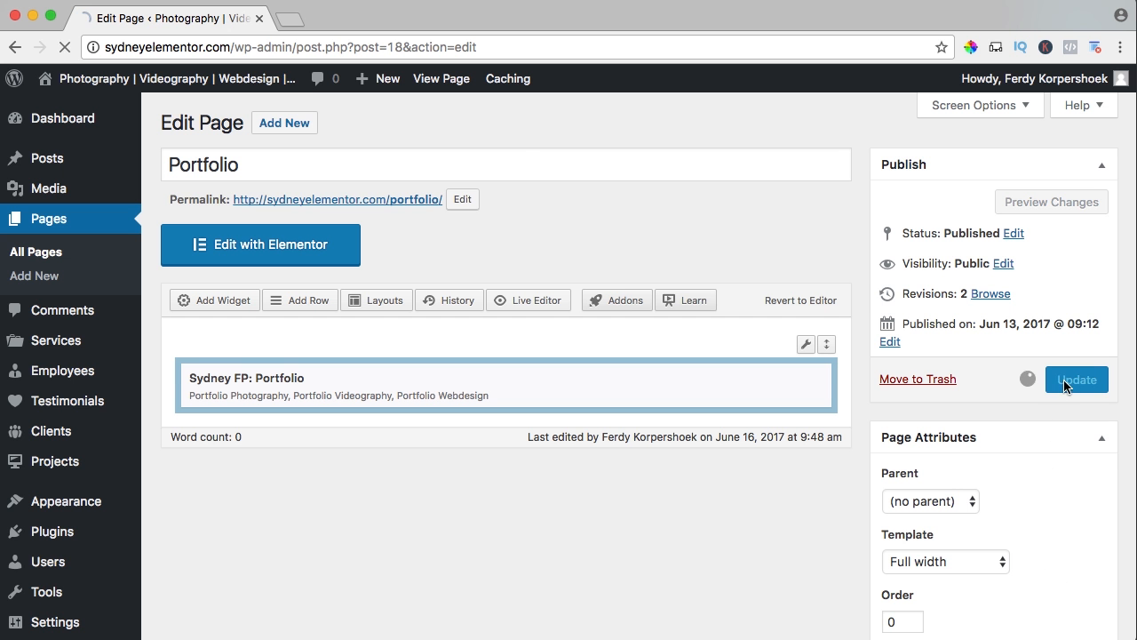
# View the live Portfolio page and filter the projects by Portfolio Photography, Portfolio Videography, Portfolio Webdesign and Show all.
pyautogui.keyDown('super'); pyautogui.click(441, 79); pyautogui.keyUp('super')
pyautogui.click(351, 22)
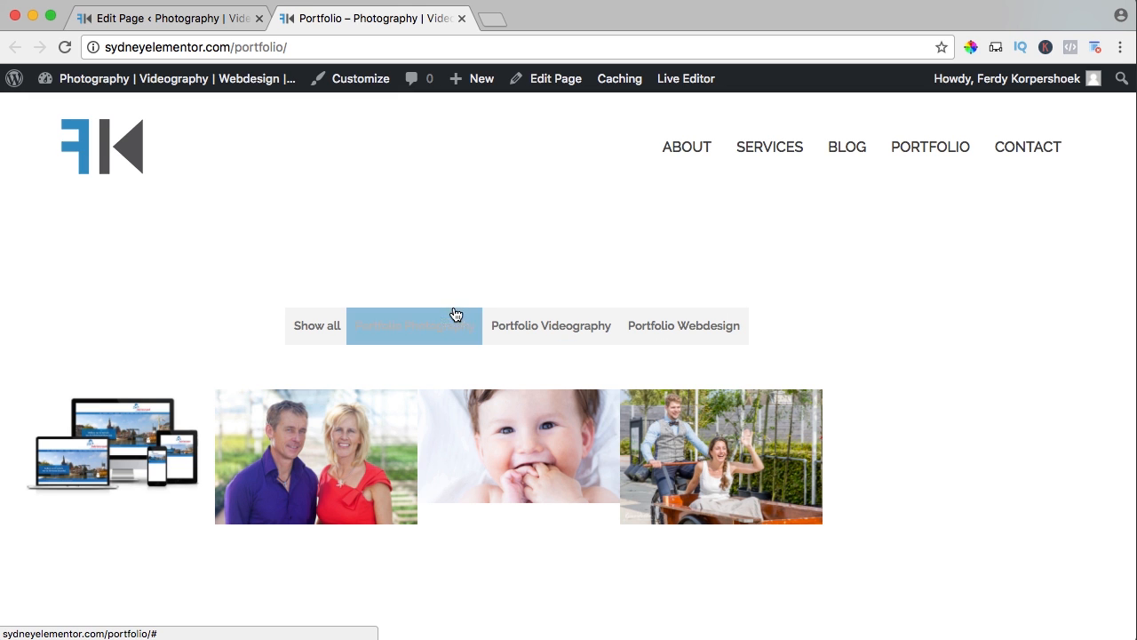
pyautogui.click(408, 333)
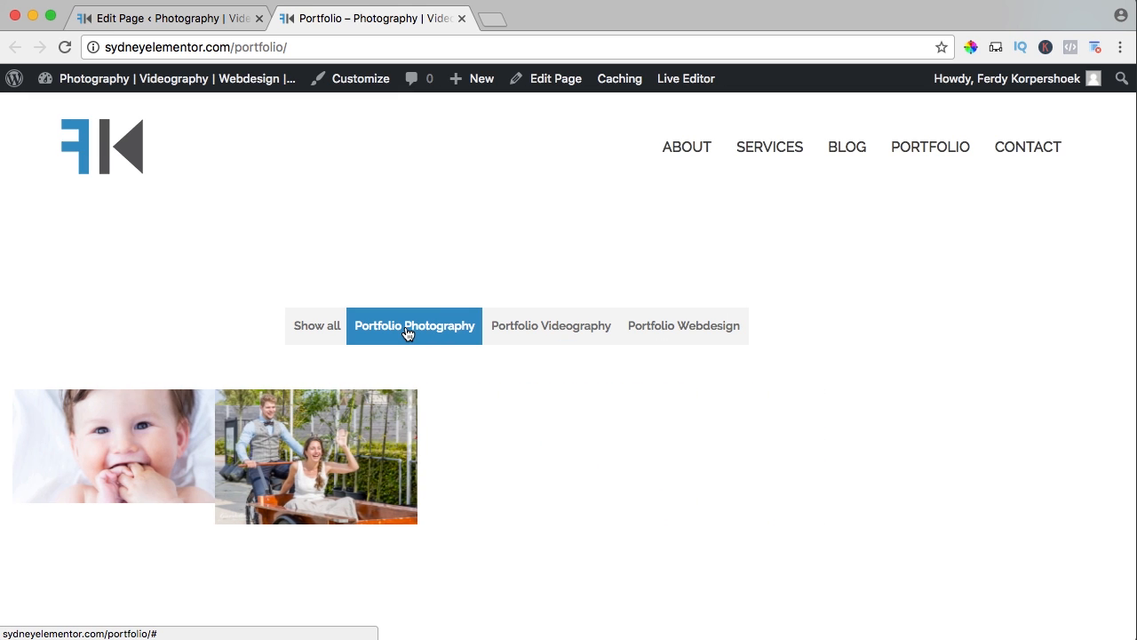
pyautogui.click(548, 332)
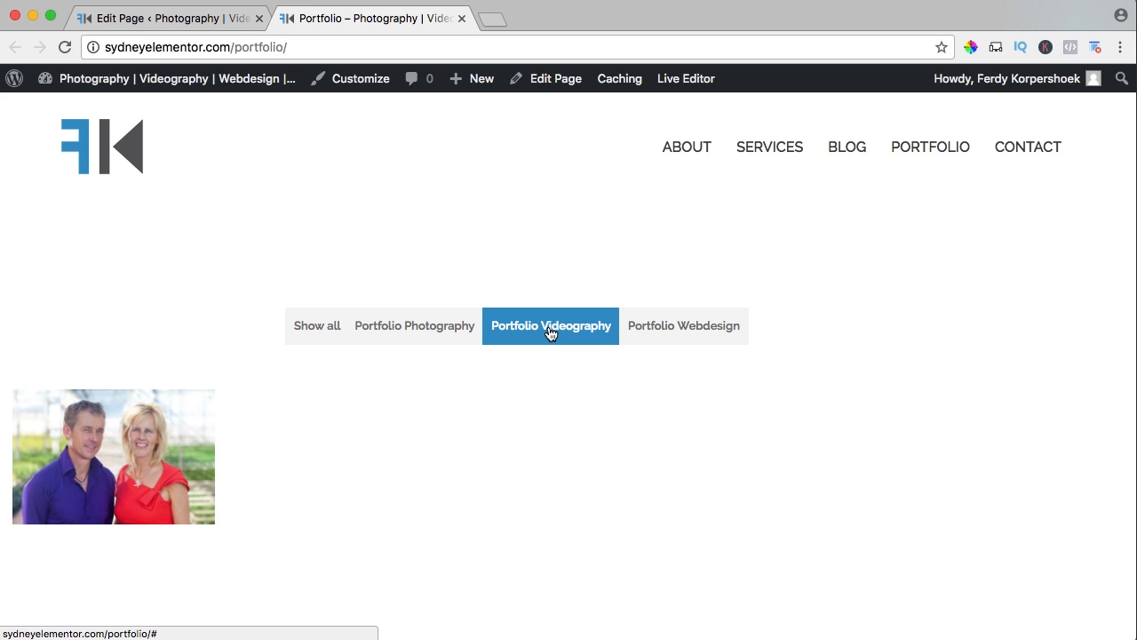
pyautogui.click(675, 335)
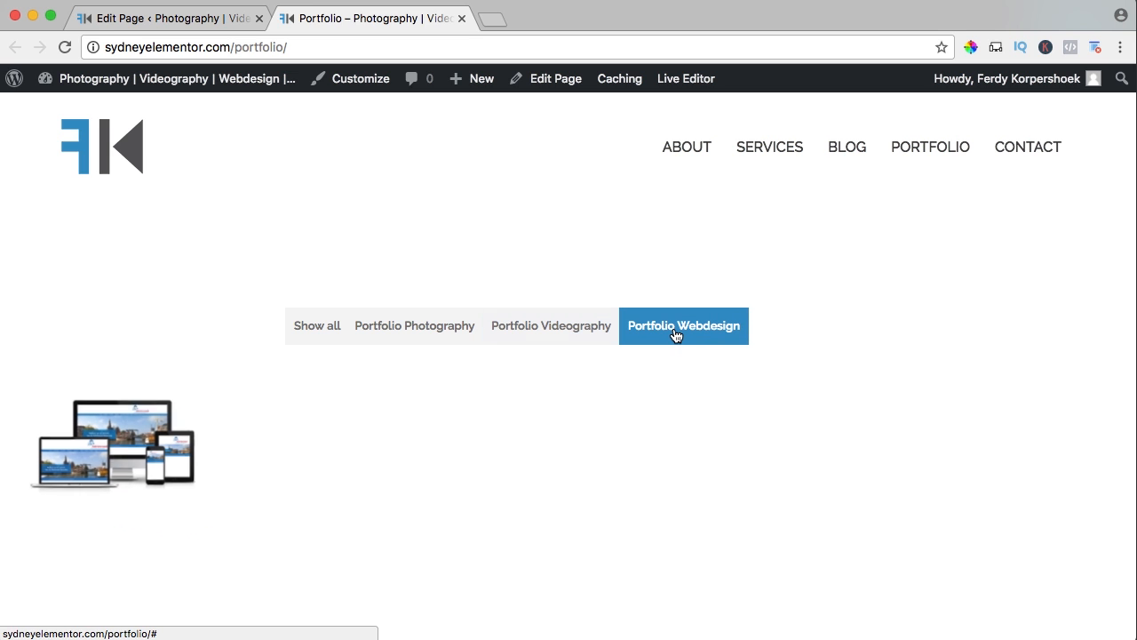
pyautogui.click(321, 335)
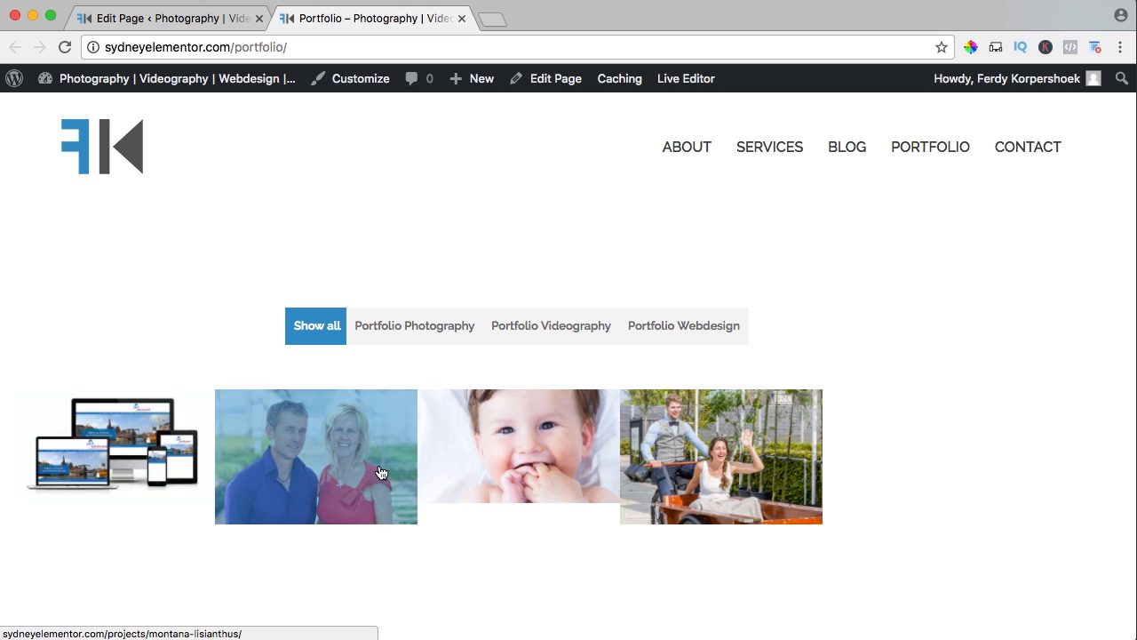
# Set the layout of the row holding the portfolio widget to Full Width Stretched, and update and view the page.
pyautogui.click(158, 22)
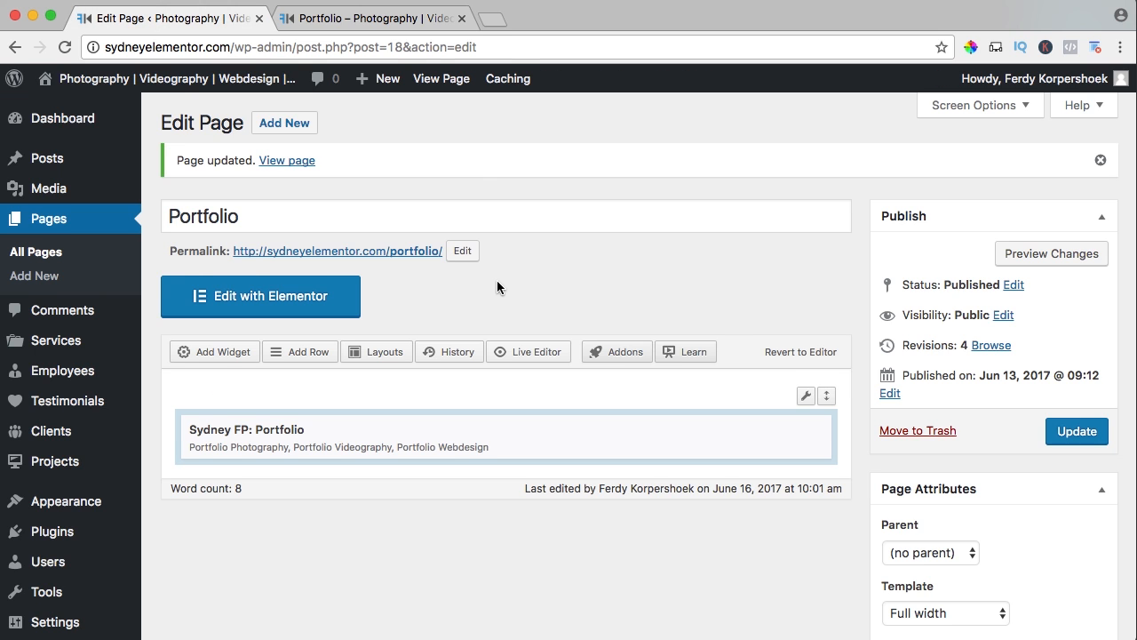
pyautogui.scroll(-2, 497, 284)
pyautogui.moveTo(800, 363)
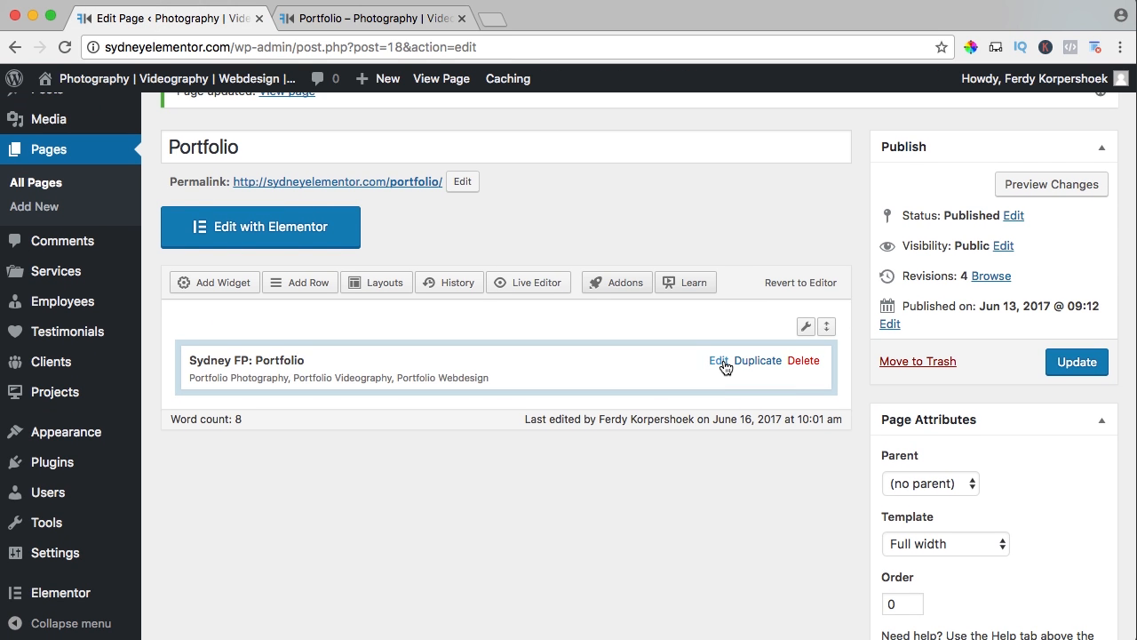
pyautogui.moveTo(806, 331)
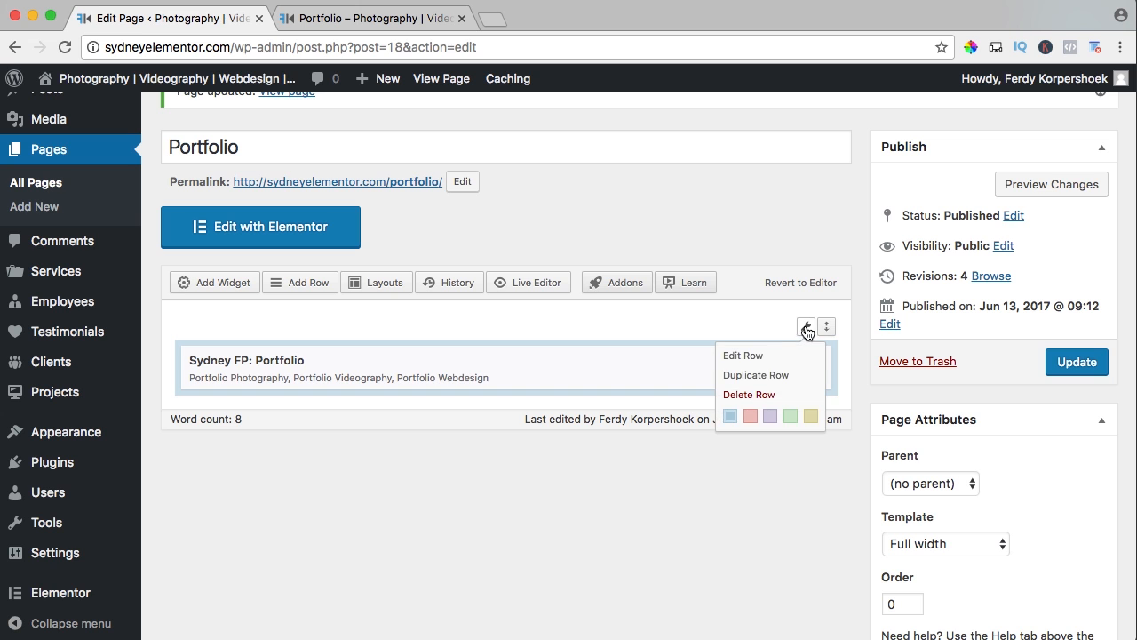
pyautogui.click(742, 358)
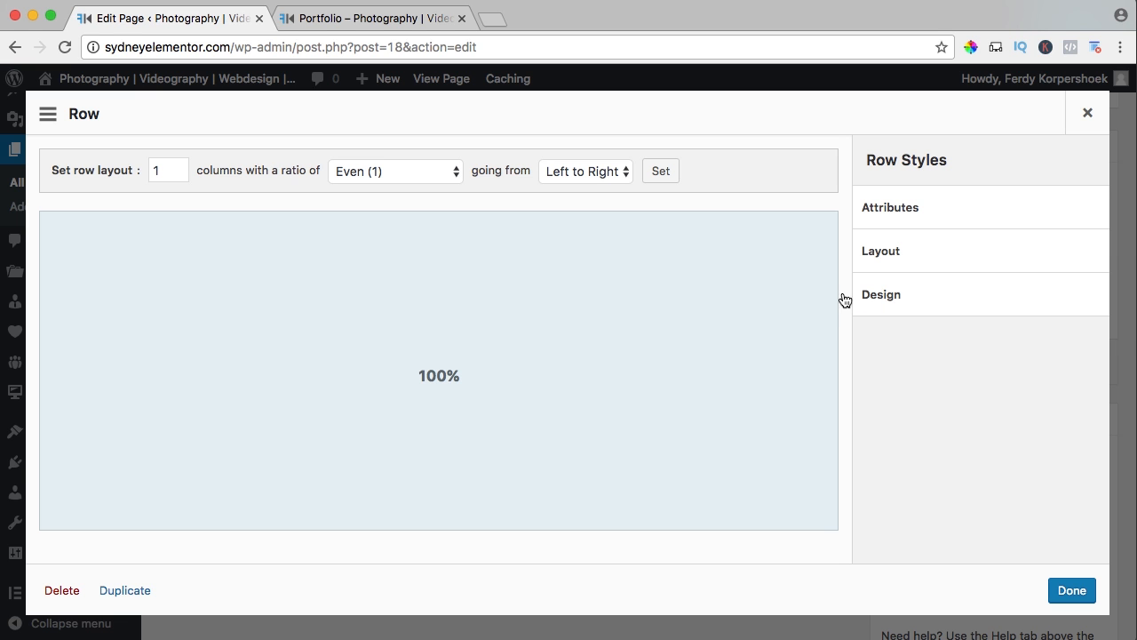
pyautogui.click(893, 257)
pyautogui.scroll(-1, 928, 311)
pyautogui.scroll(-7, 927, 311)
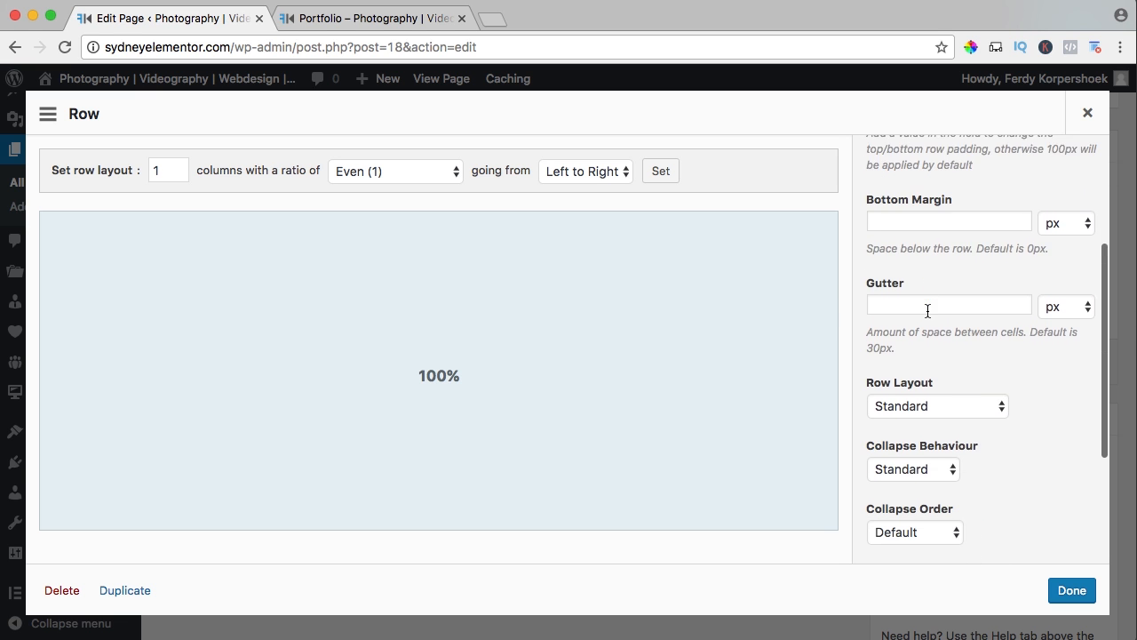
pyautogui.scroll(2, 920, 264)
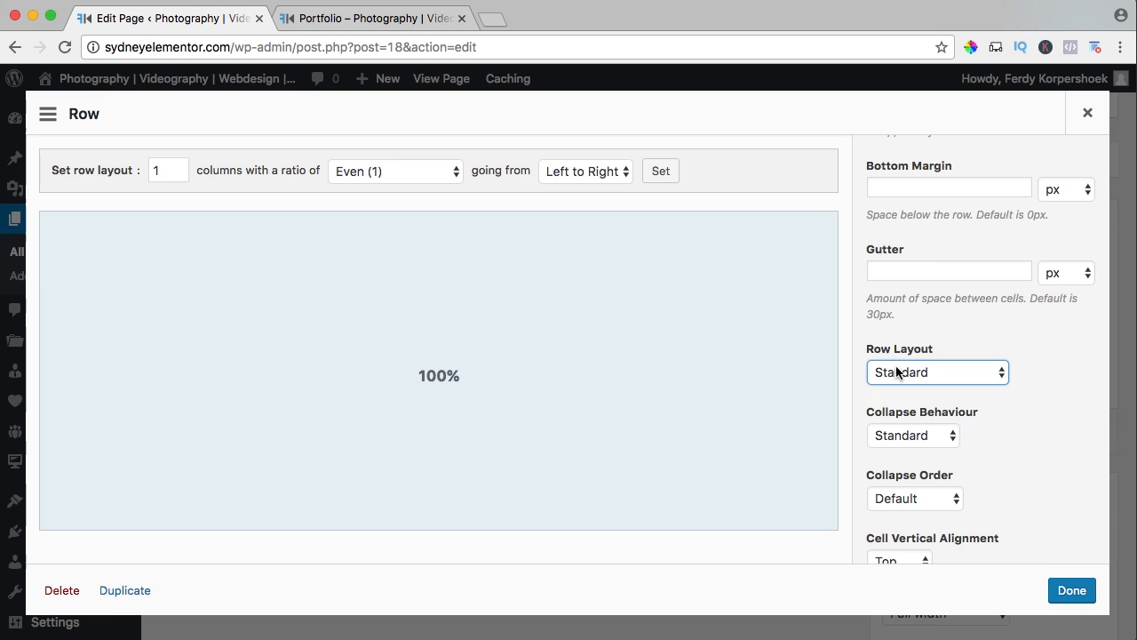
pyautogui.click(897, 372)
pyautogui.click(905, 406)
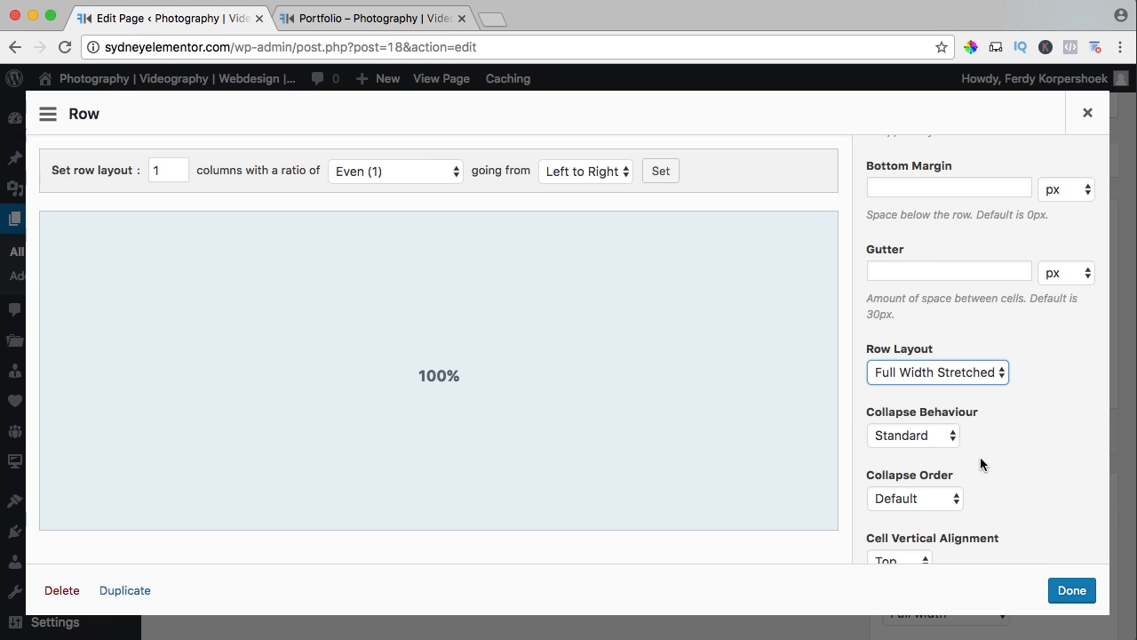
pyautogui.scroll(-4, 1022, 450)
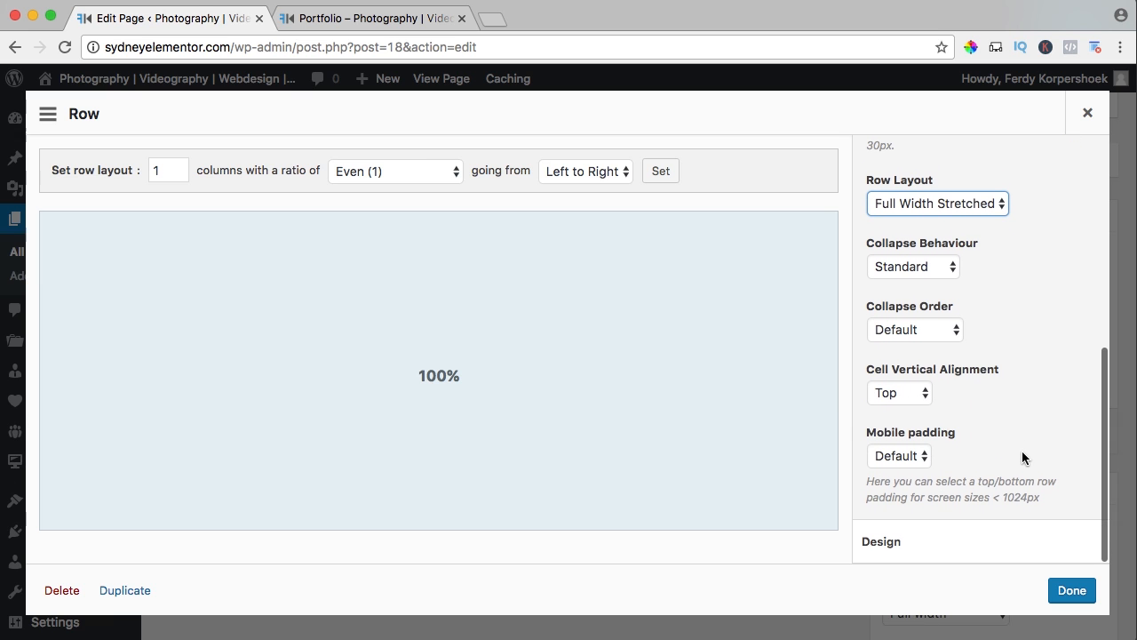
pyautogui.click(1069, 590)
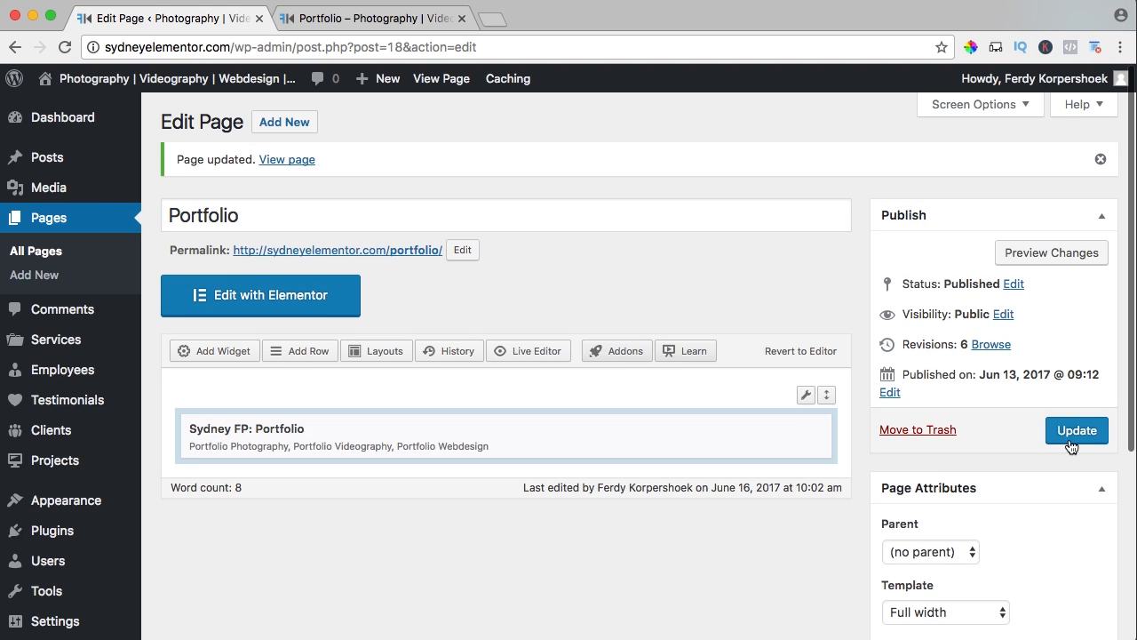
pyautogui.click(1054, 431)
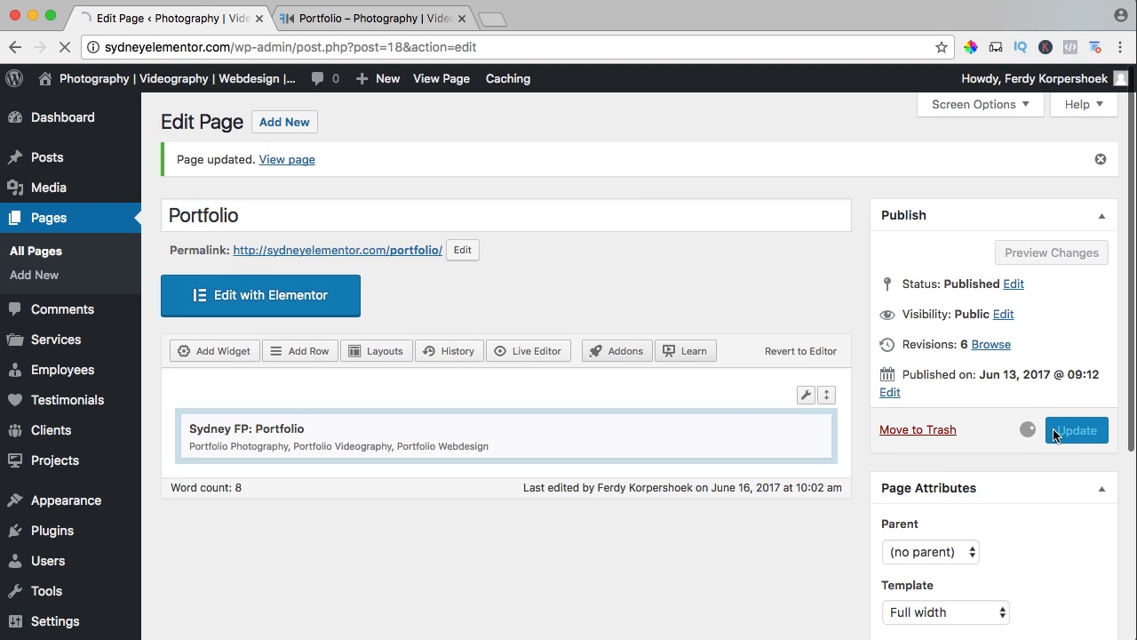
pyautogui.click(356, 27)
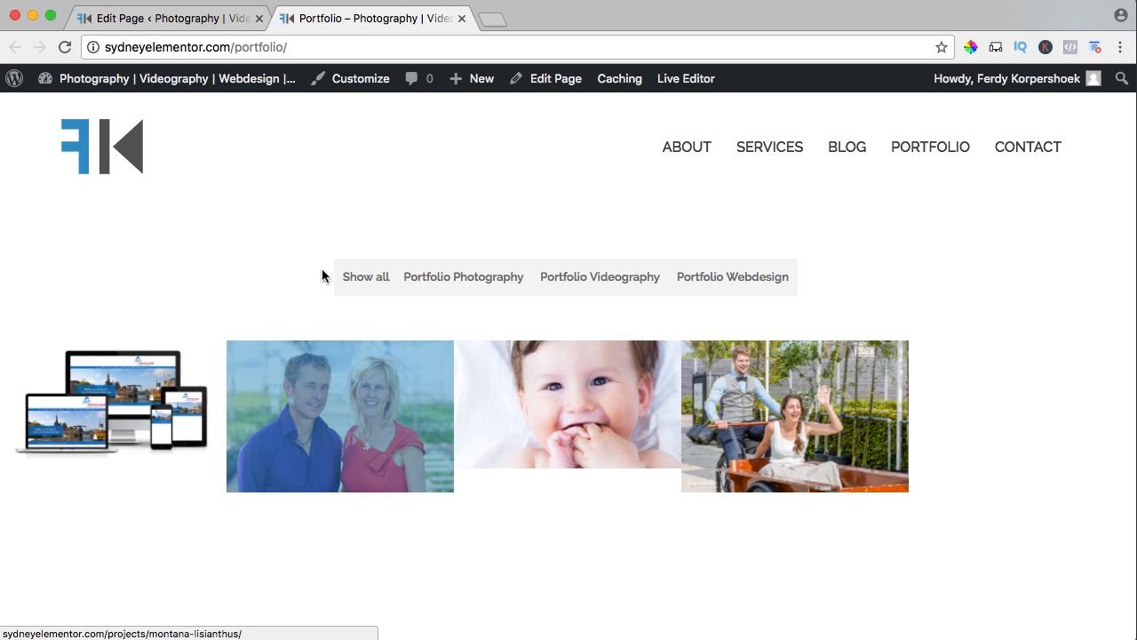
# Enable showing the project title in the Sydney FP: Portfolio widget and update the page.
pyautogui.click(168, 19)
pyautogui.click(721, 434)
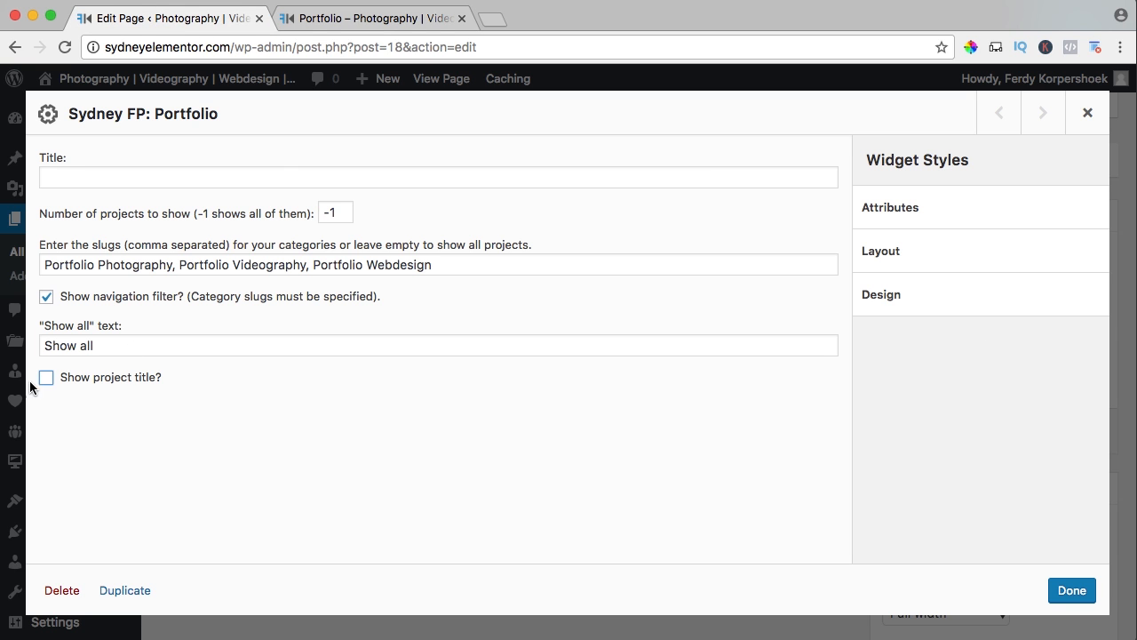
pyautogui.click(1055, 593)
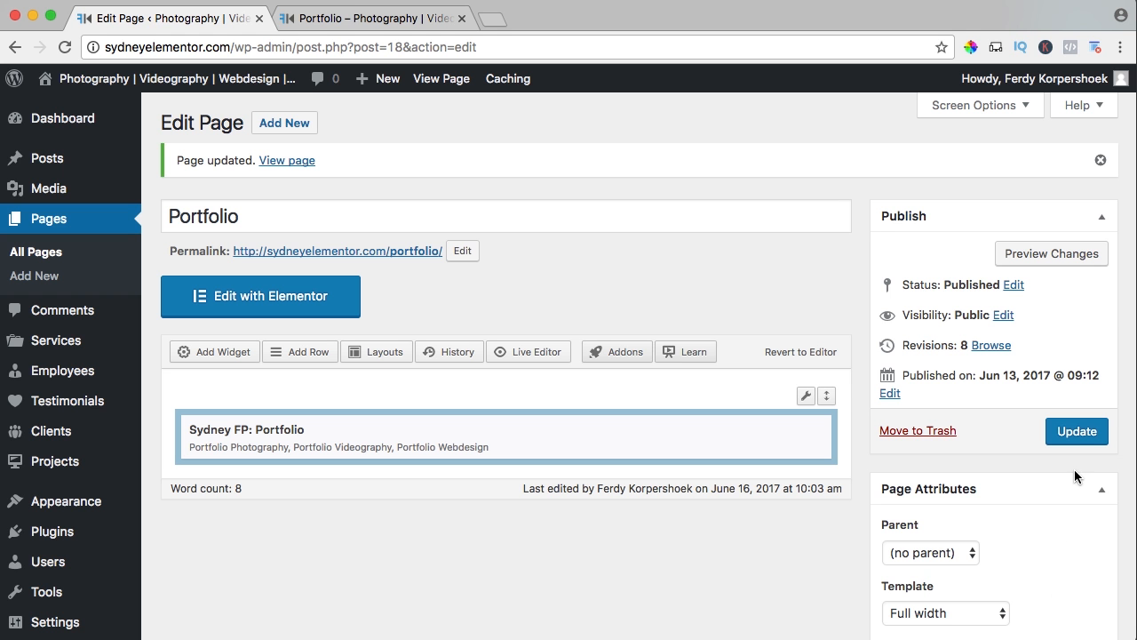
pyautogui.click(1073, 436)
# Reload the live Portfolio page, look through the Newborn shoot project and return to the page editor.
pyautogui.click(384, 16)
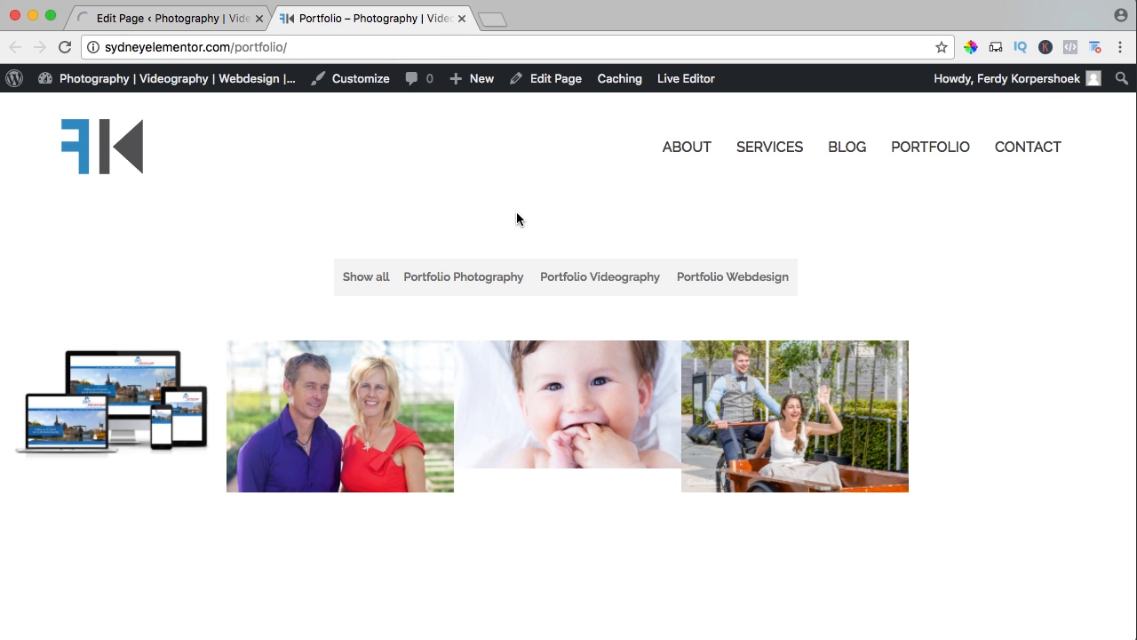
pyautogui.press('super+r')
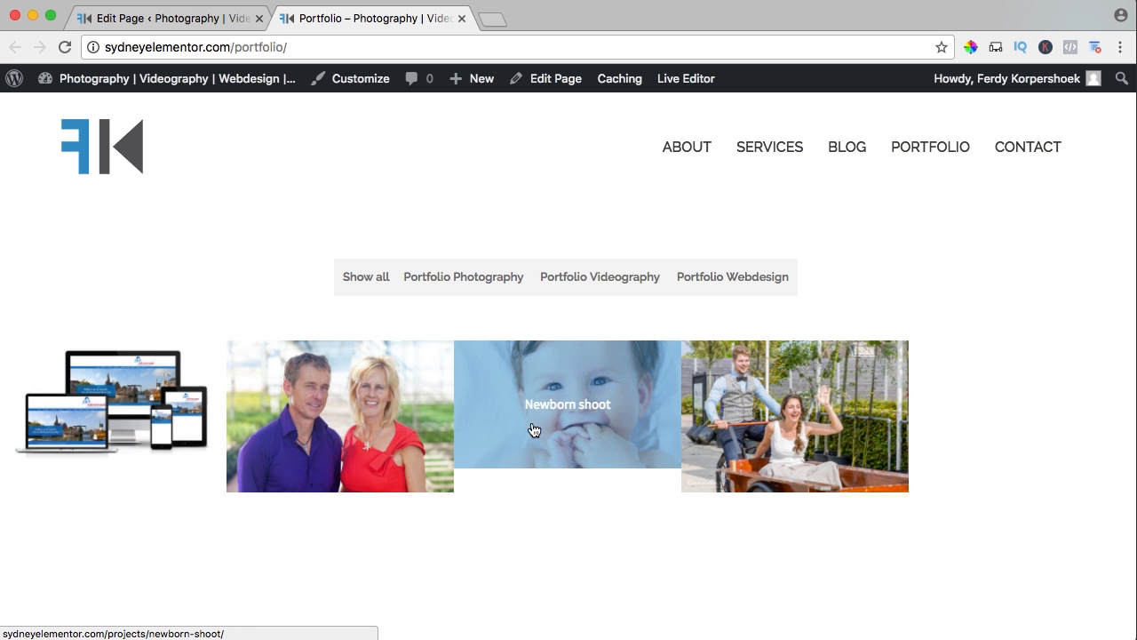
pyautogui.click(569, 425)
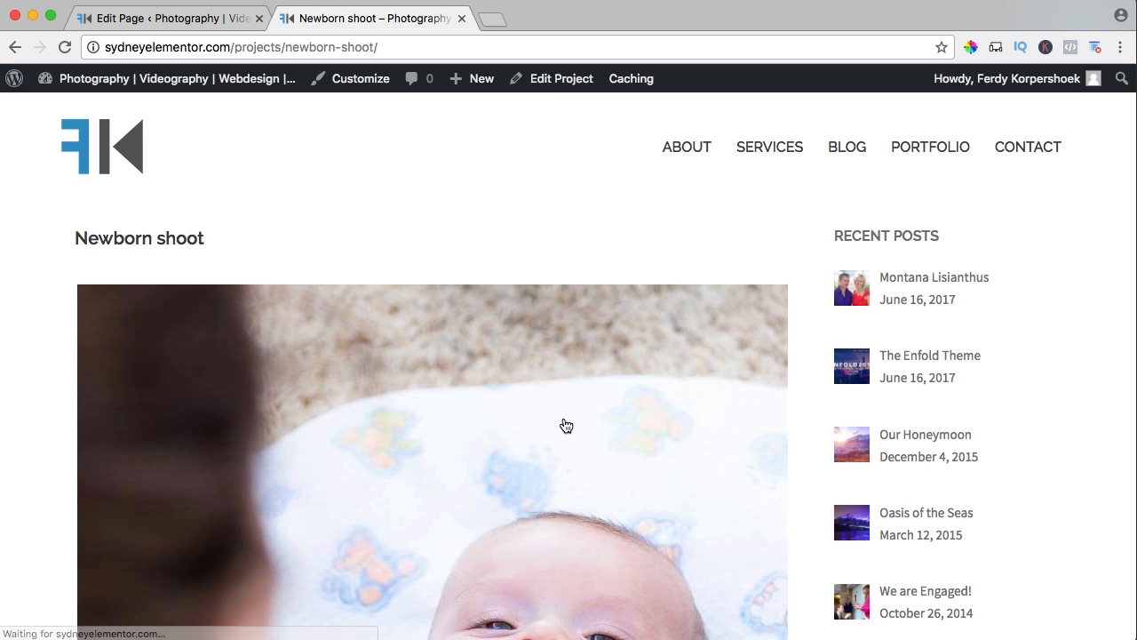
pyautogui.scroll(-15, 495, 271)
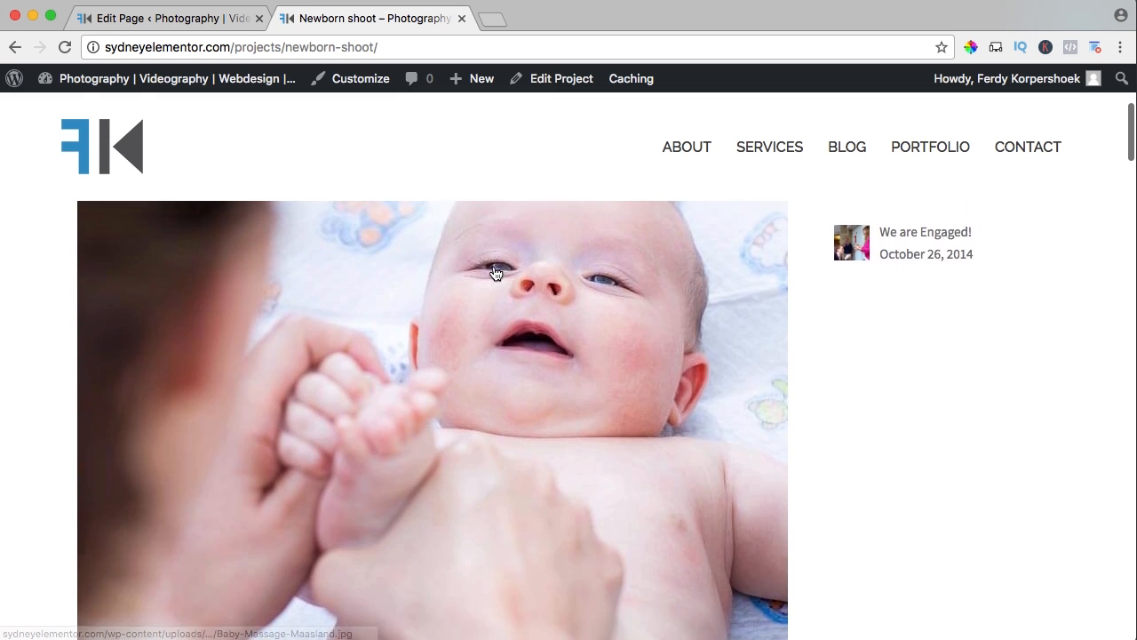
pyautogui.scroll(-20, 496, 274)
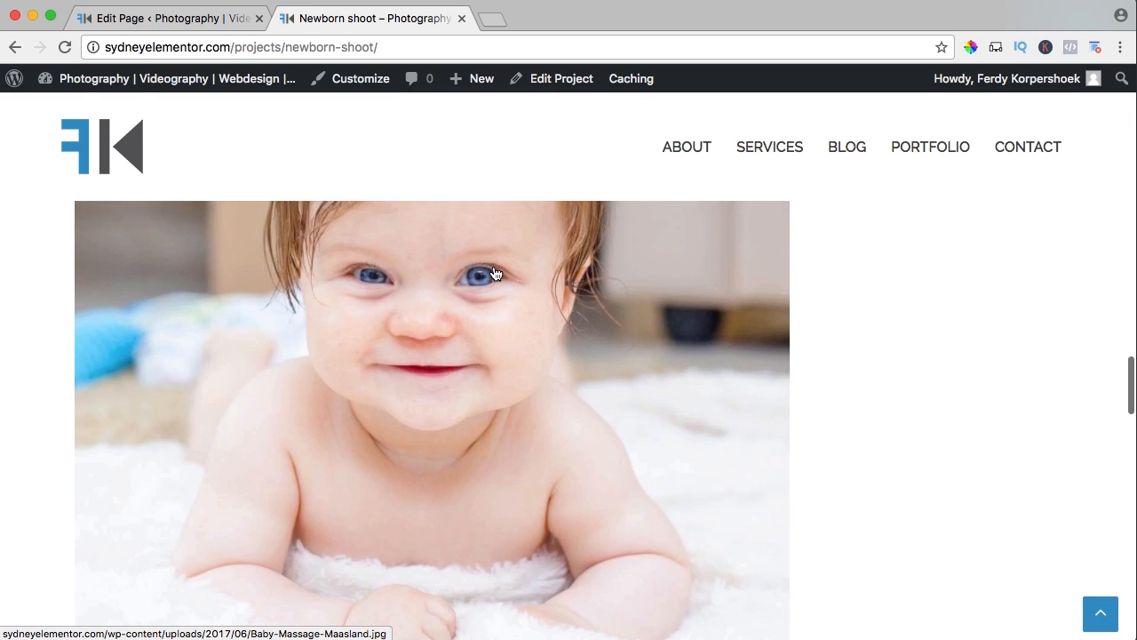
pyautogui.scroll(20, 496, 274)
pyautogui.scroll(10, 494, 273)
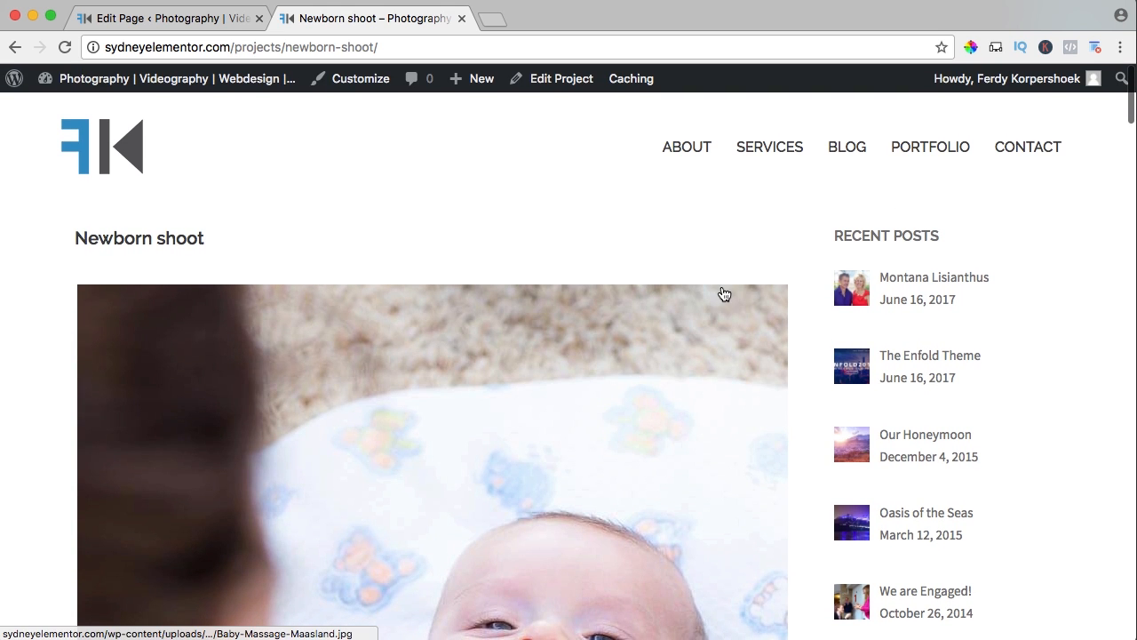
pyautogui.scroll(-2, 723, 294)
pyautogui.scroll(2, 723, 294)
pyautogui.click(202, 25)
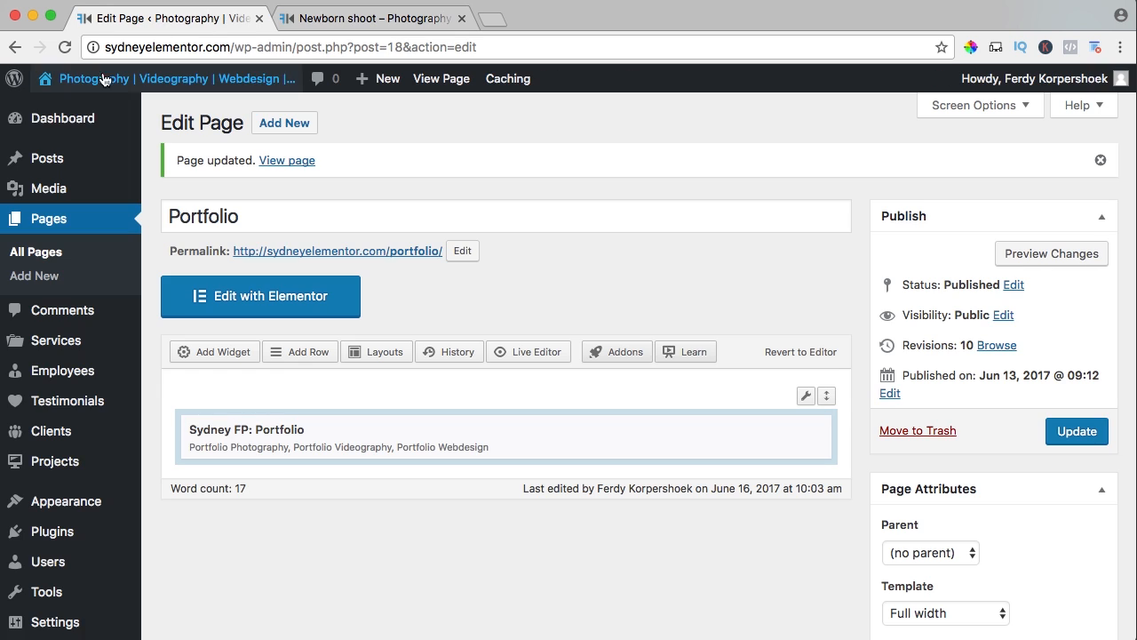
# Add the Sydney FP: Portfolio widget to the Sidebar widget area.
pyautogui.moveTo(27, 503)
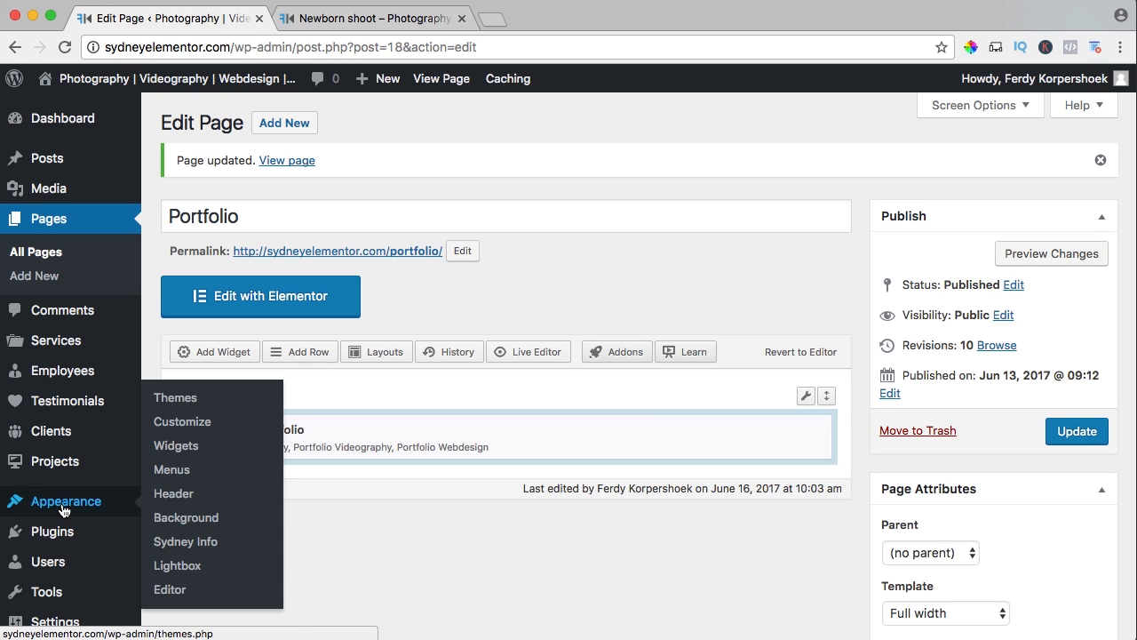
pyautogui.click(179, 456)
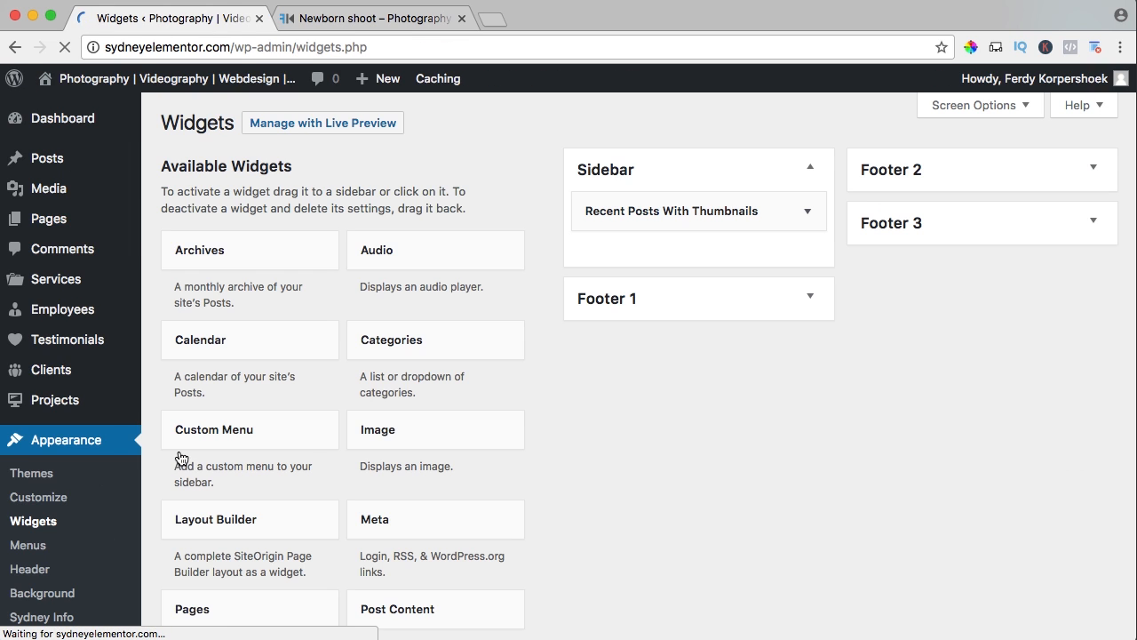
pyautogui.scroll(-10, 529, 420)
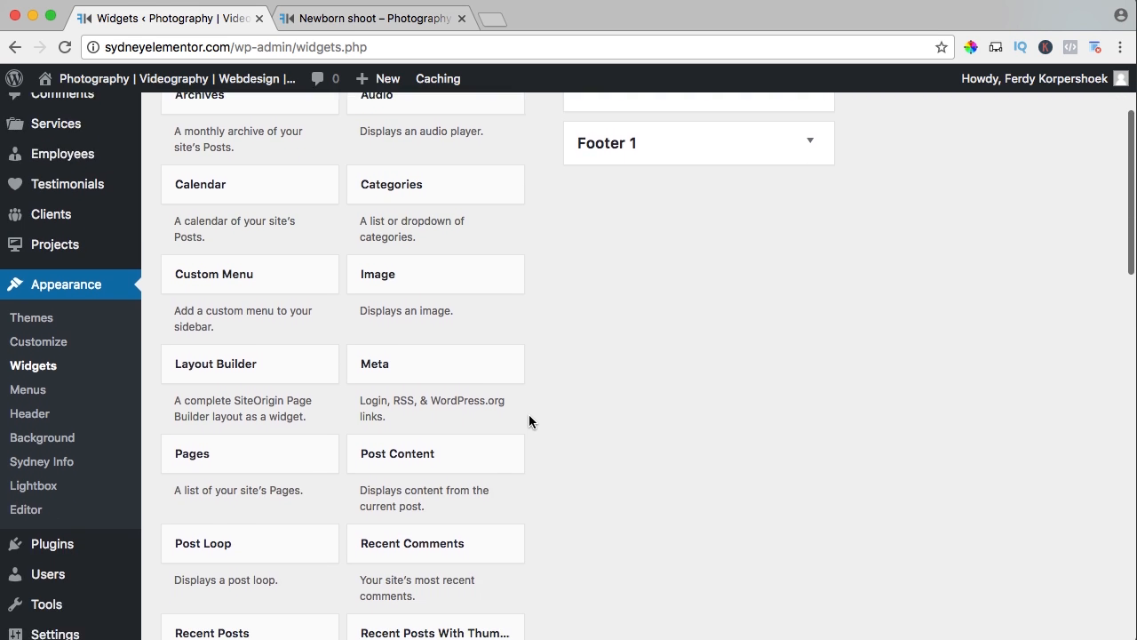
pyautogui.scroll(-2, 530, 420)
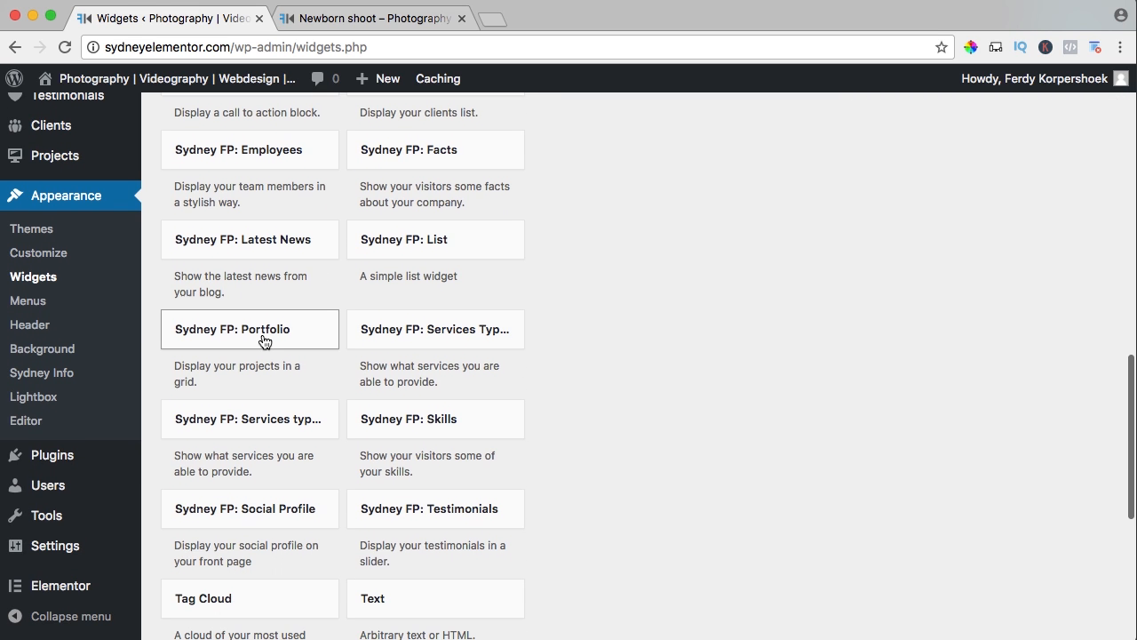
pyautogui.click(247, 337)
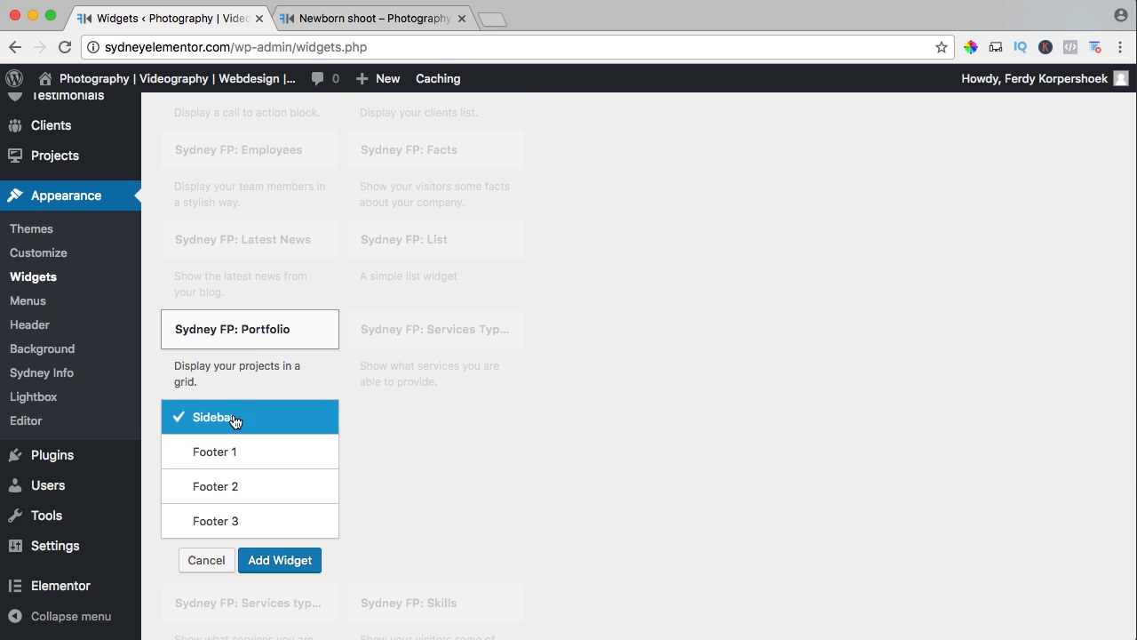
pyautogui.click(286, 567)
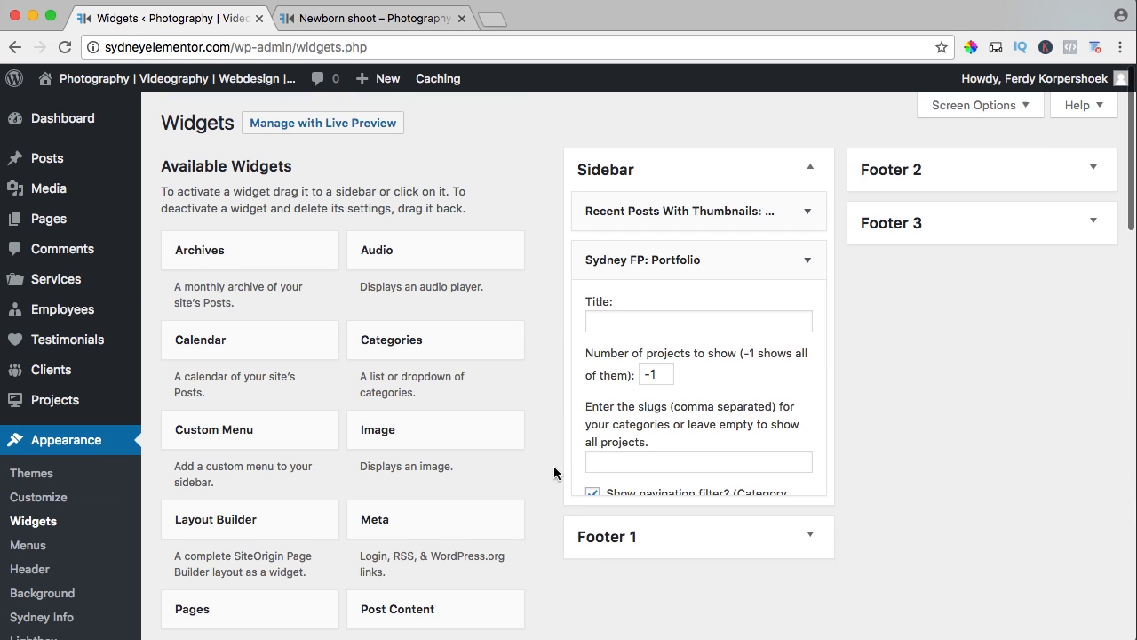
# Title the sidebar's Sydney FP: Portfolio widget "Latest Projects" and set its number of projects to show to 9.
pyautogui.click(655, 318)
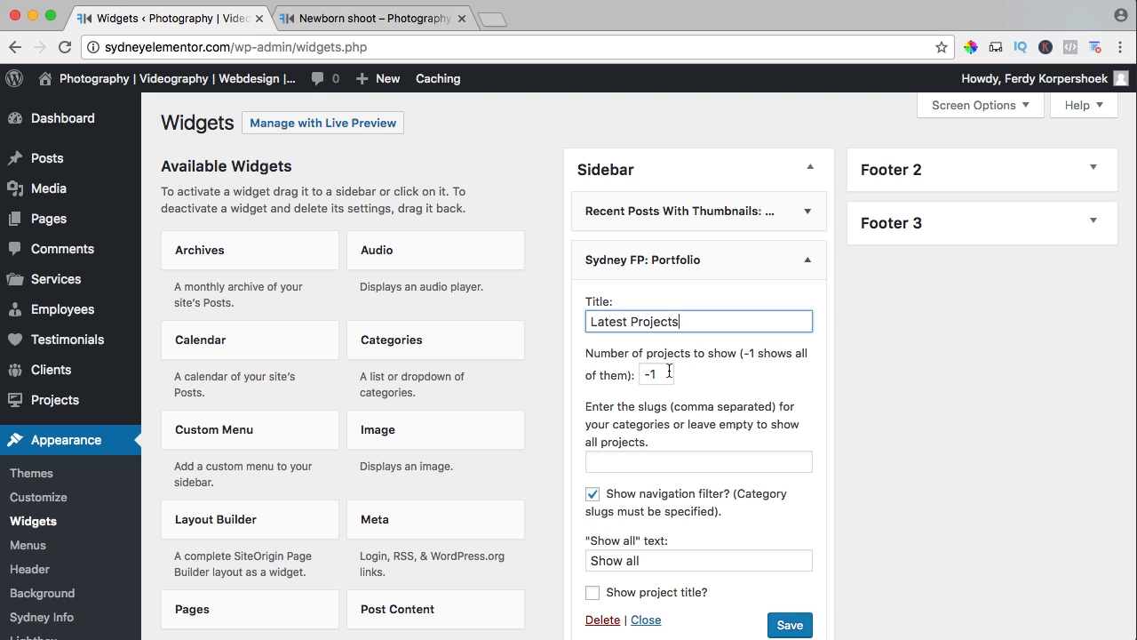
pyautogui.press('Tab')
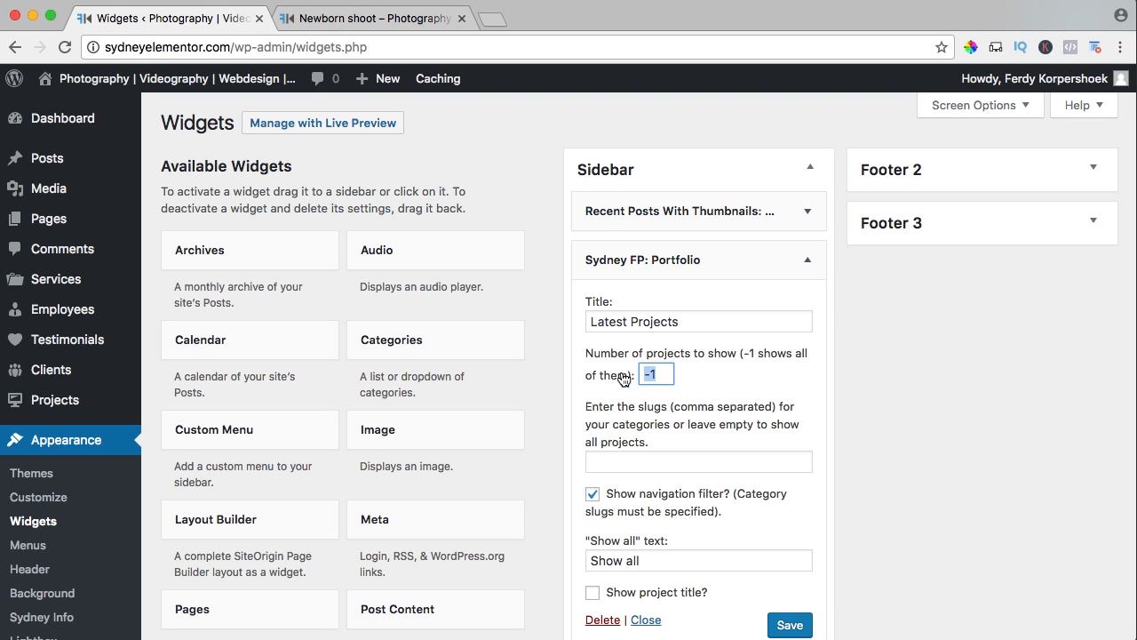
pyautogui.click(725, 380)
pyautogui.doubleClick(659, 373)
pyautogui.write('9')
pyautogui.press('Tab')
pyautogui.scroll(-1, 682, 384)
pyautogui.scroll(-2, 683, 384)
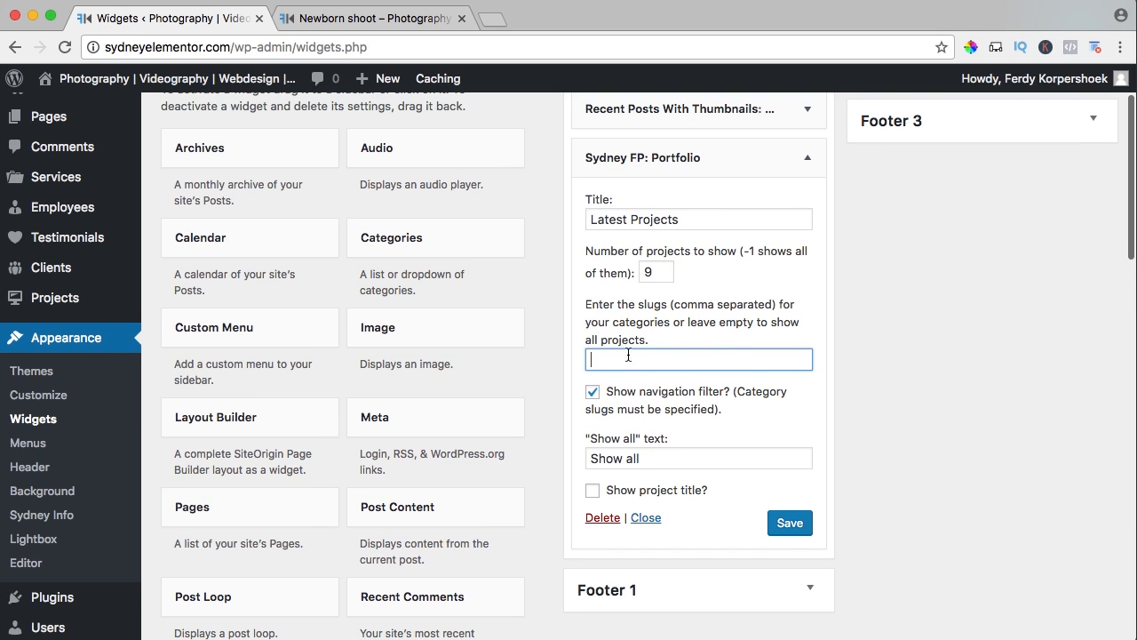
# Disable the navigation filter in the sidebar portfolio widget, save it and view the reloaded Newborn shoot project page.
pyautogui.click(594, 395)
pyautogui.scroll(-1, 691, 385)
pyautogui.scroll(-2, 691, 385)
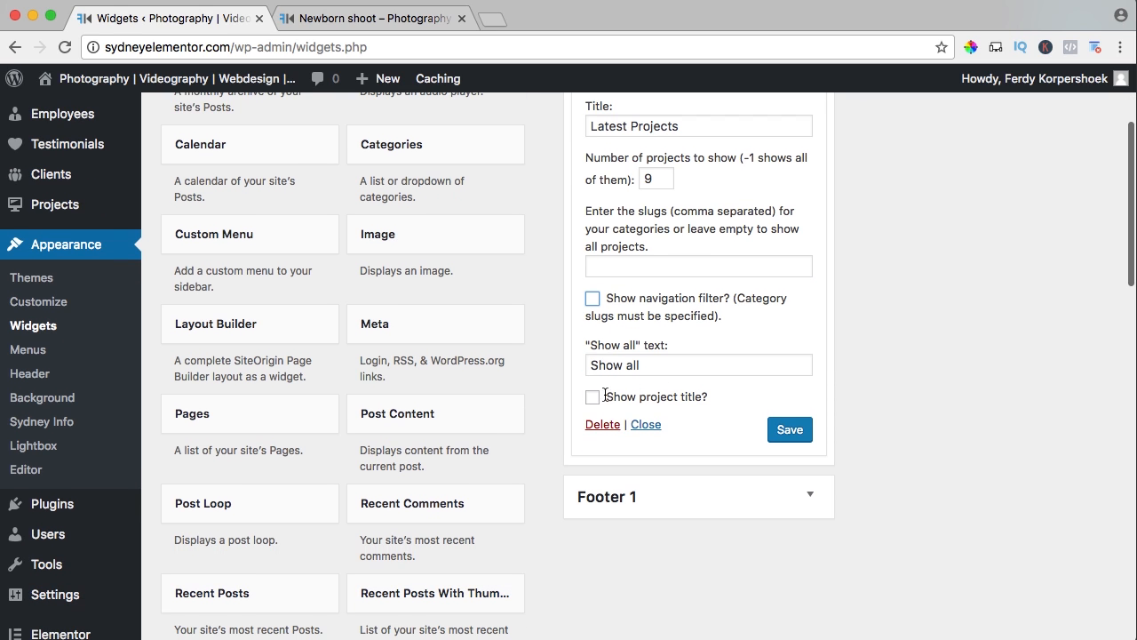
pyautogui.click(781, 433)
pyautogui.click(365, 17)
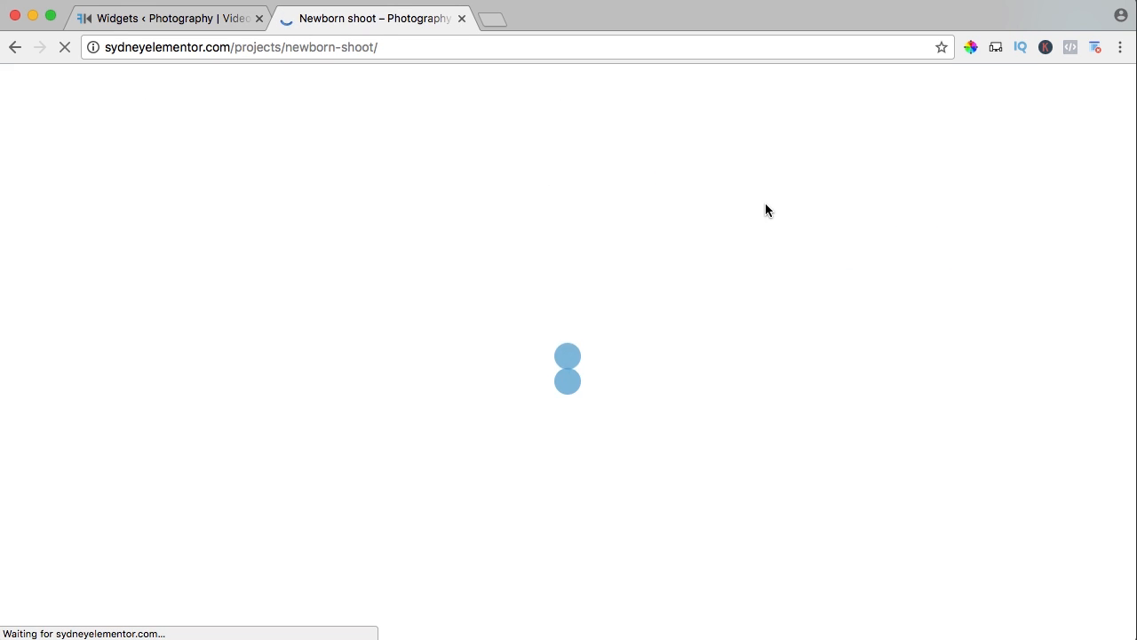
pyautogui.scroll(-4, 771, 210)
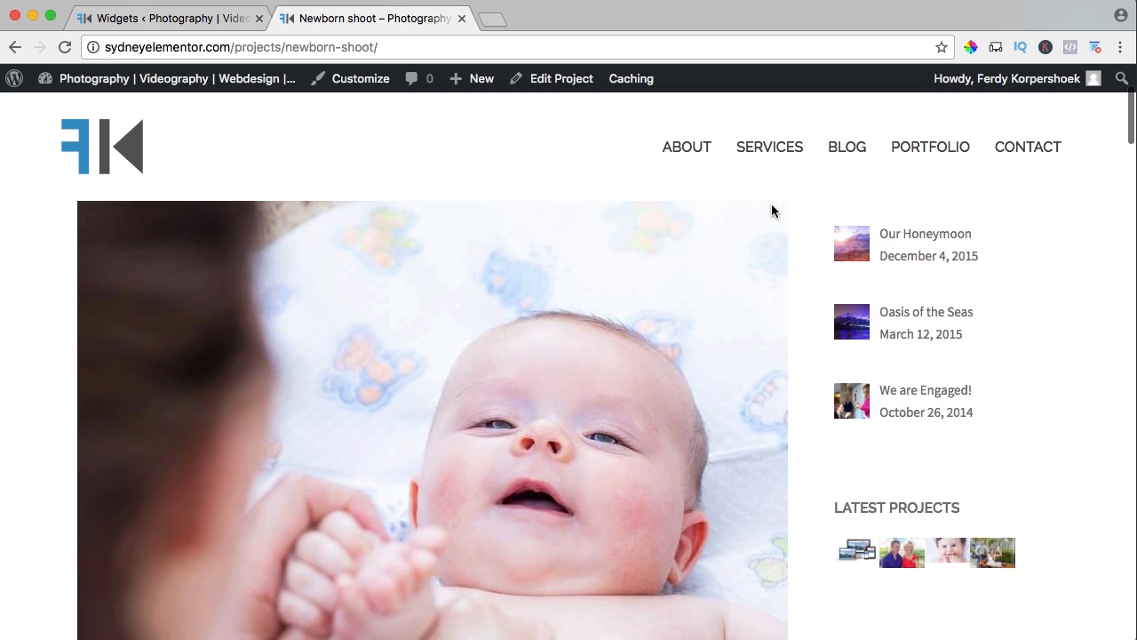
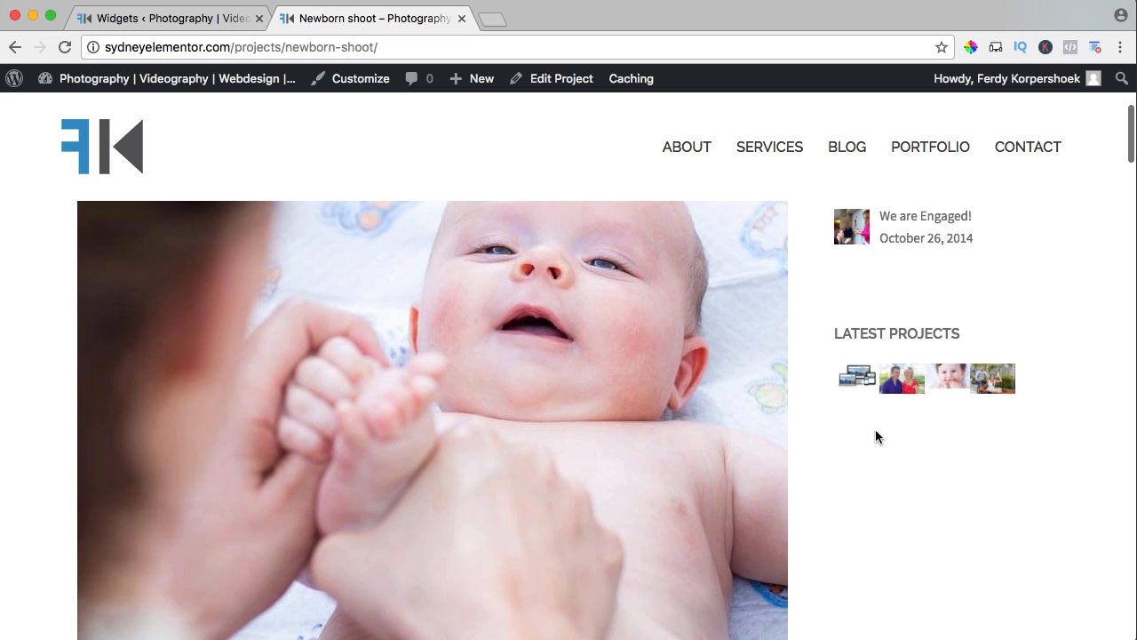
# View the Montana Lisianthus project from the sidebar's Latest Projects, open The Enfold Theme post and go to the Portfolio page.
pyautogui.scroll(-1, 875, 436)
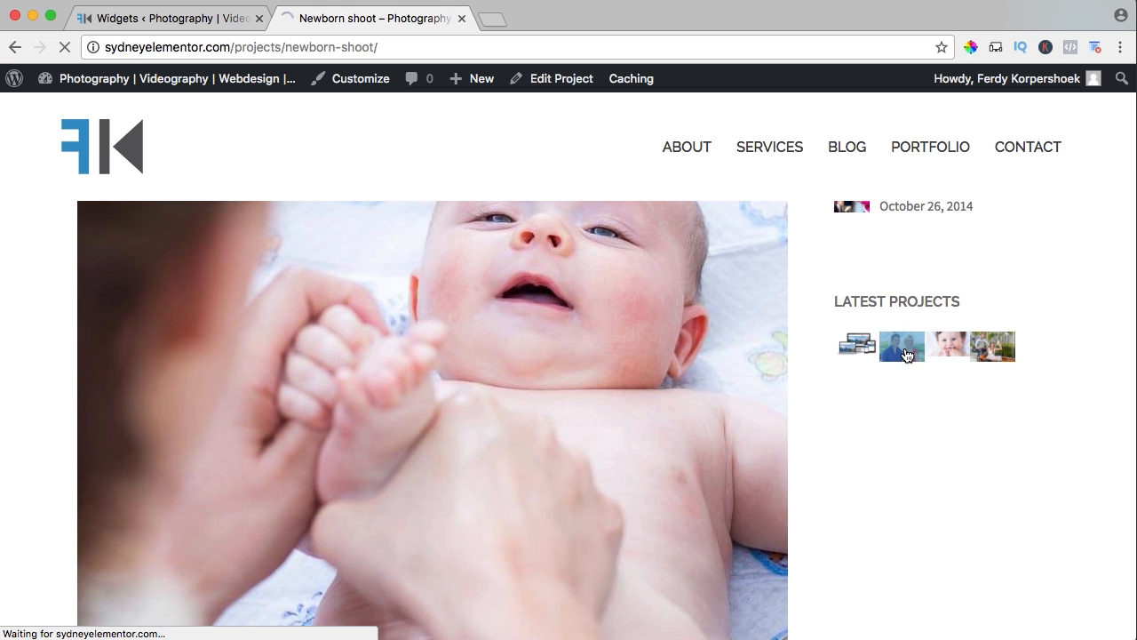
pyautogui.scroll(-3, 774, 345)
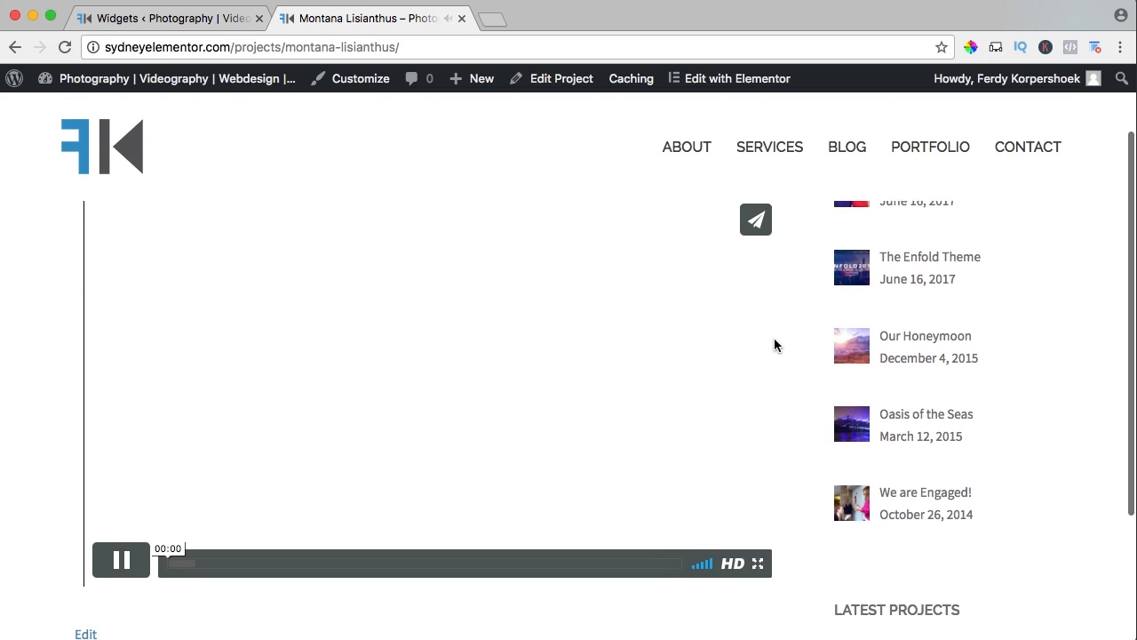
pyautogui.scroll(2, 774, 344)
pyautogui.scroll(2, 774, 345)
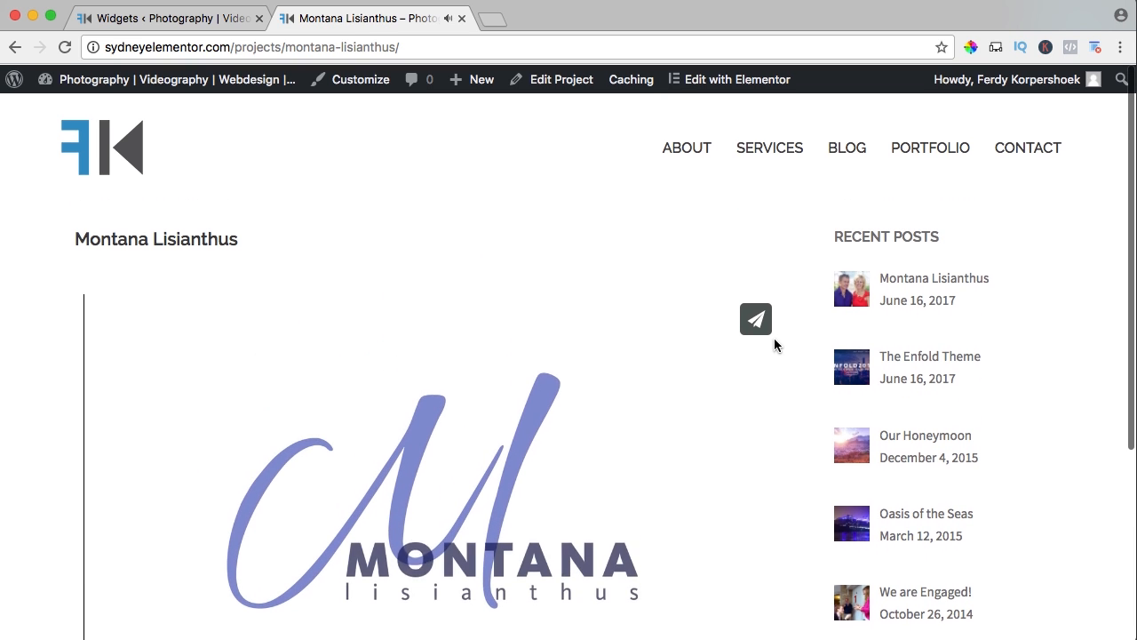
pyautogui.click(913, 360)
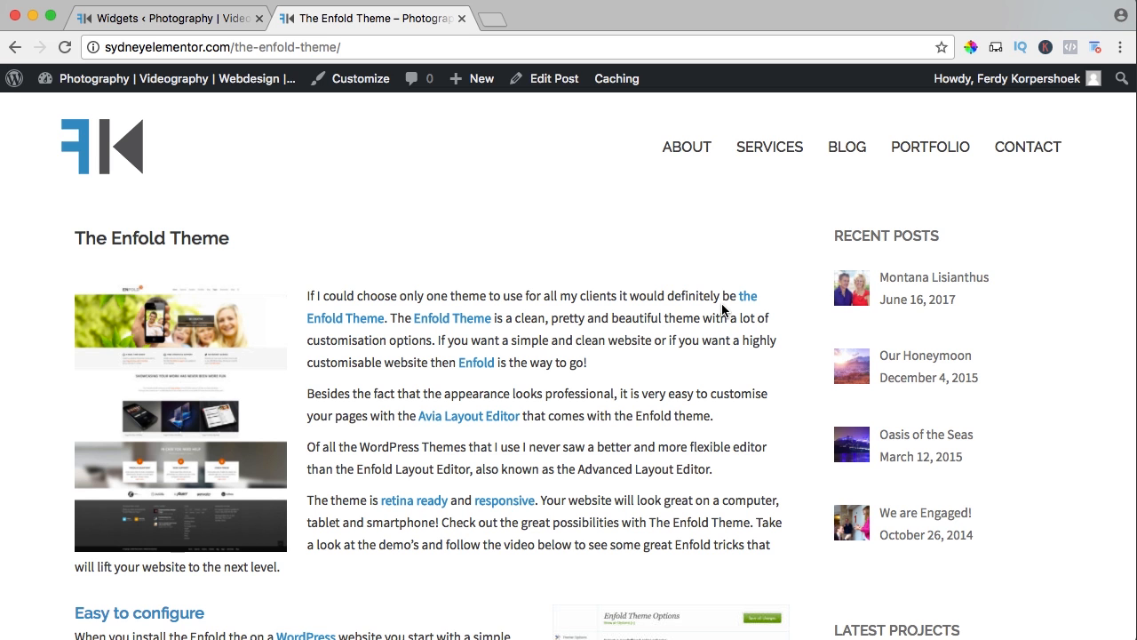
pyautogui.click(920, 158)
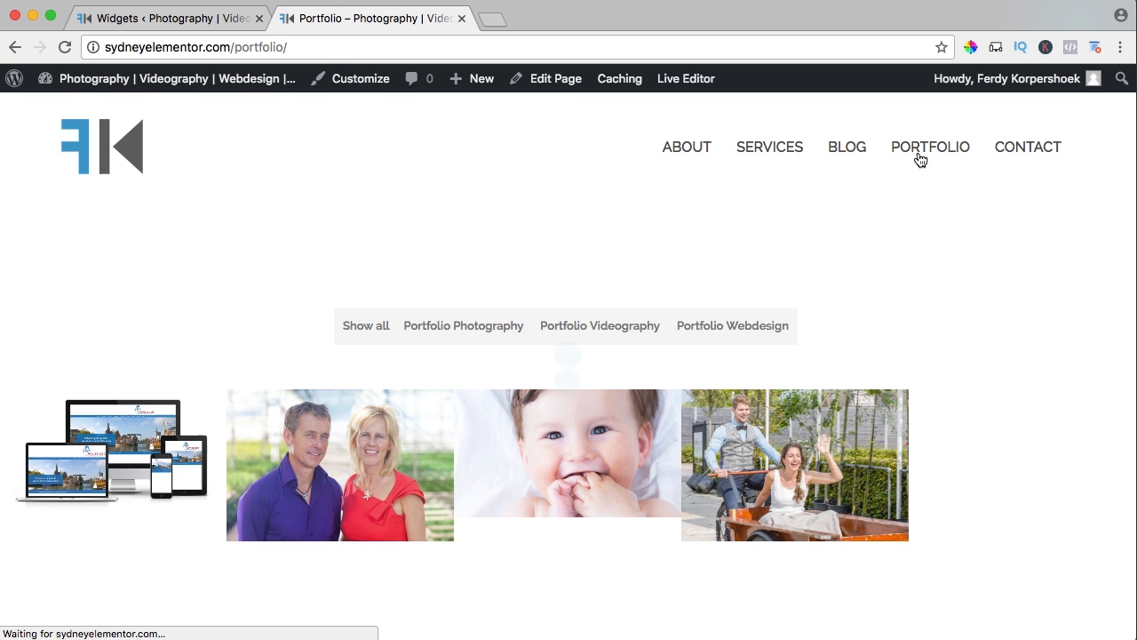
# Look over the Portfolio page's project grid, view the Burn Bright video project and return to the Portfolio page.
pyautogui.scroll(-3, 550, 216)
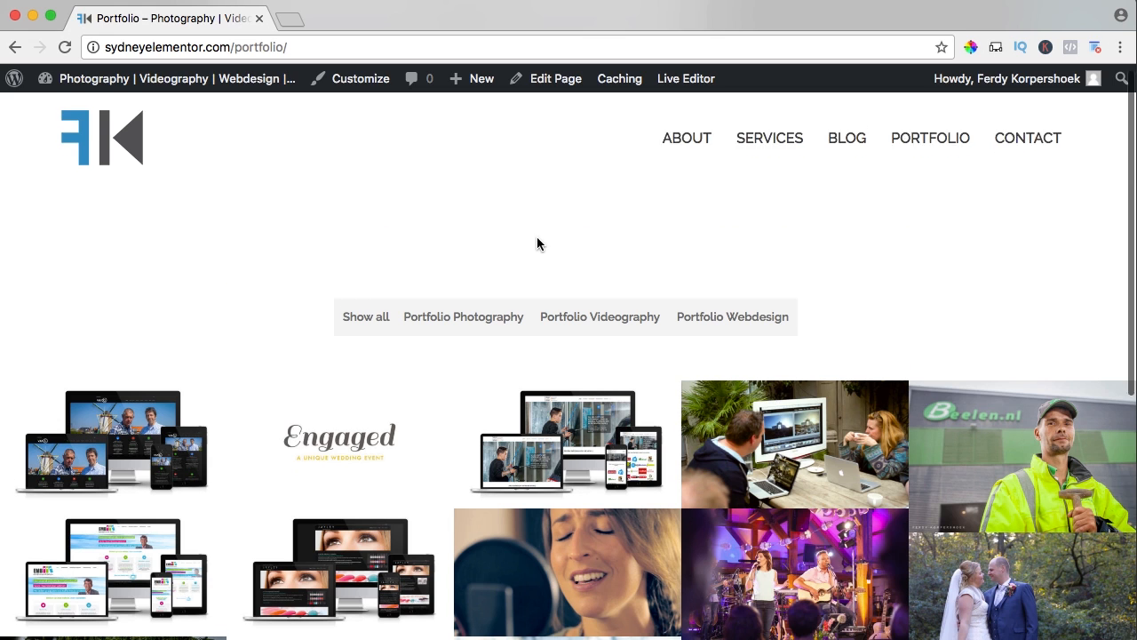
pyautogui.scroll(-5, 537, 244)
pyautogui.scroll(2, 537, 247)
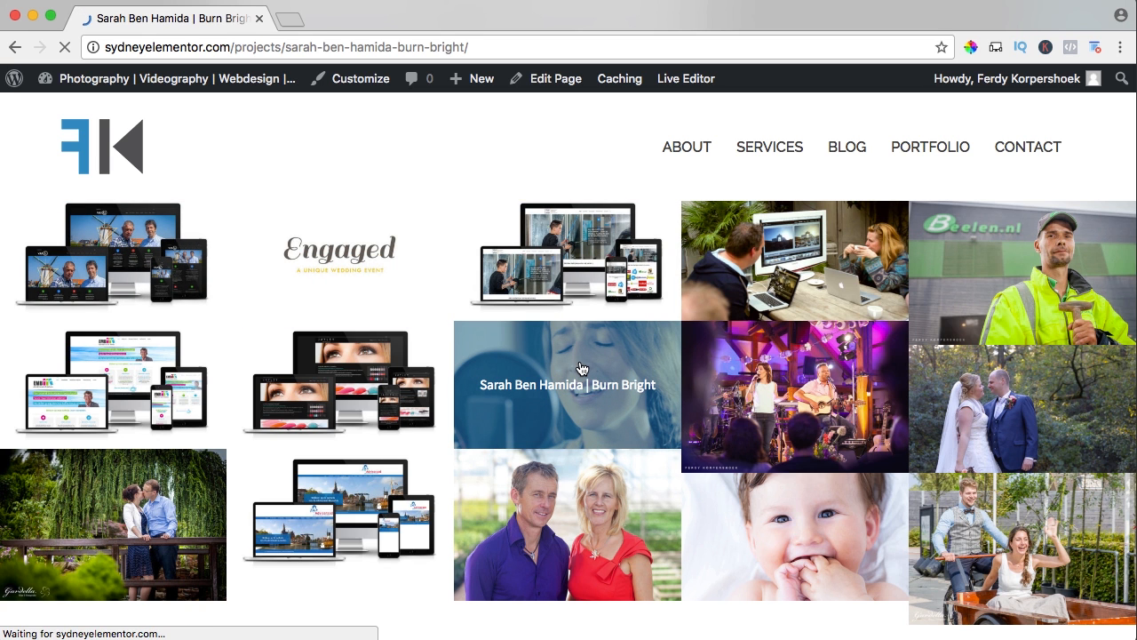
pyautogui.scroll(-2, 657, 347)
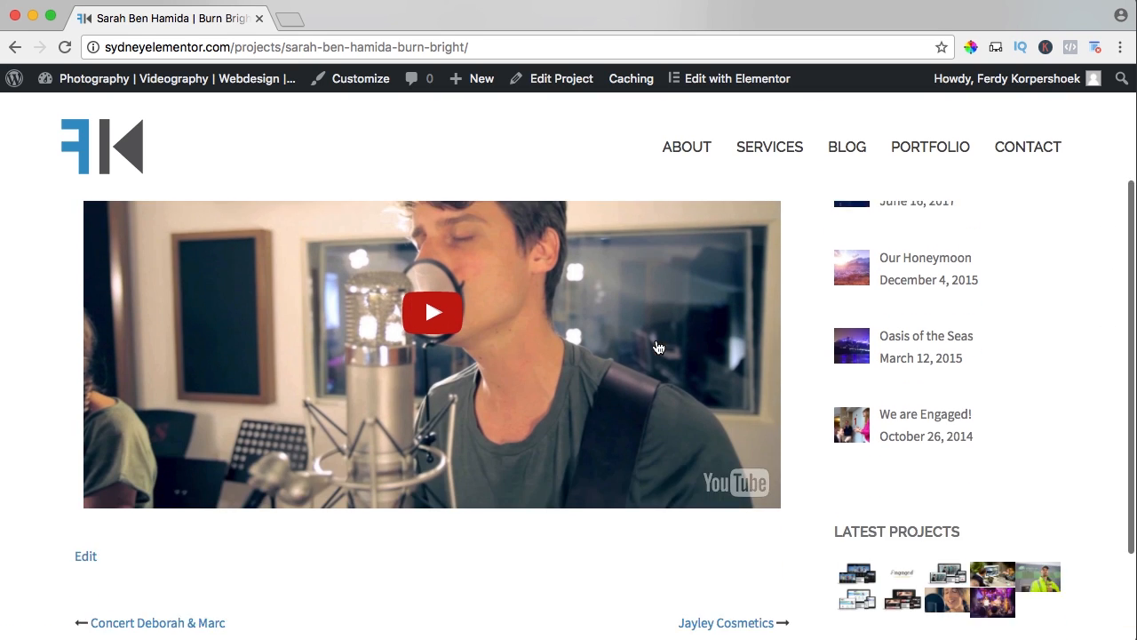
pyautogui.scroll(2, 658, 348)
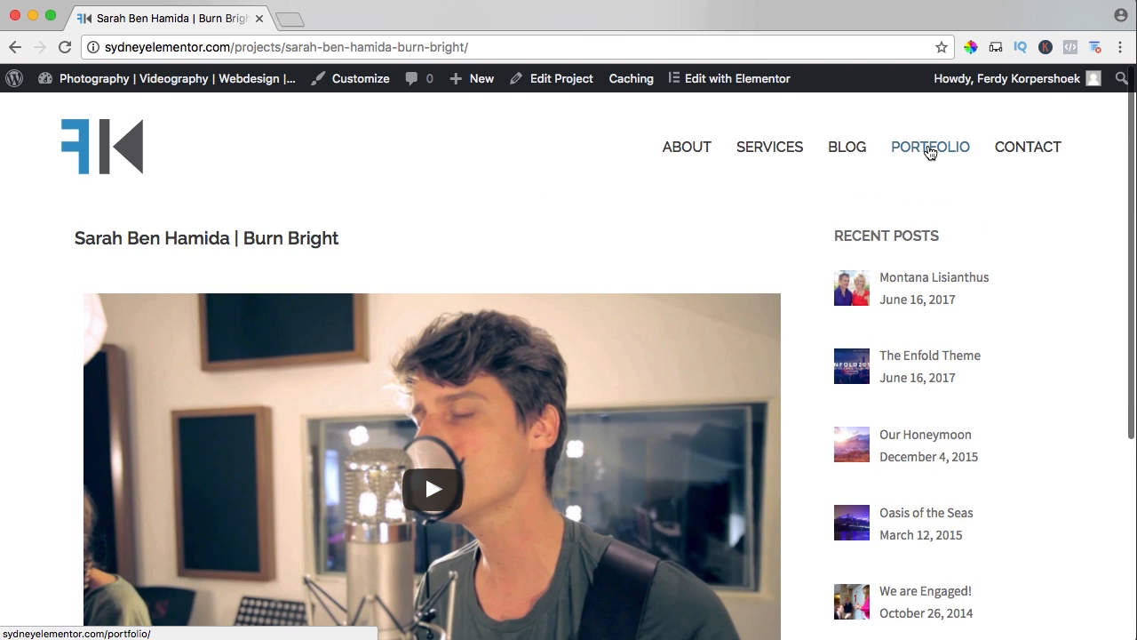
pyautogui.click(930, 153)
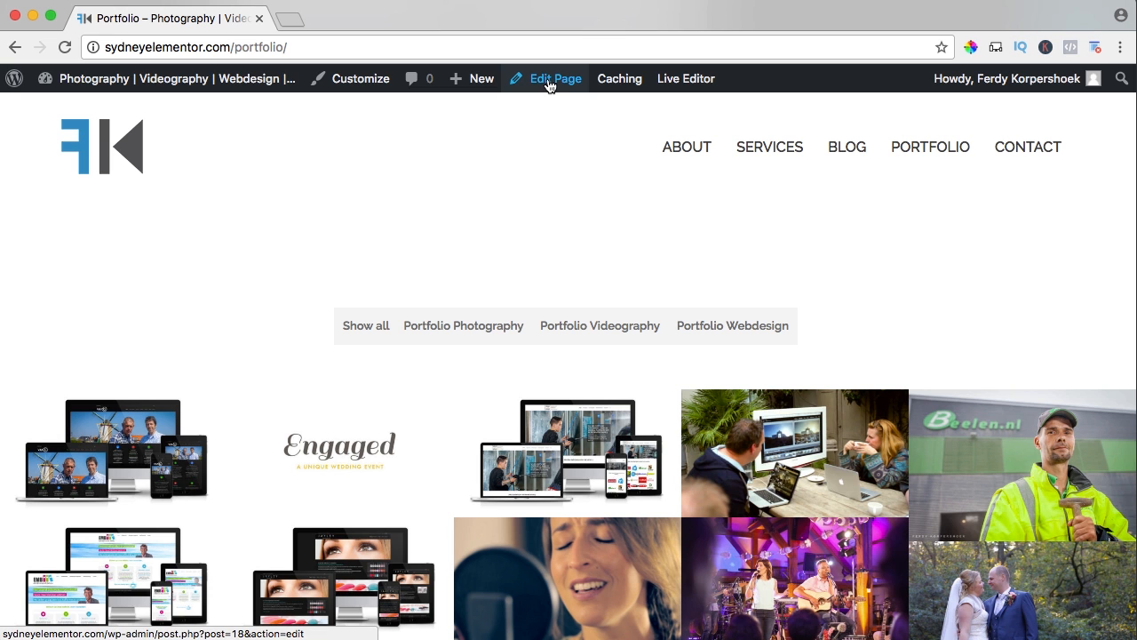
# Open the Portfolio page for editing, set its row's top/bottom padding to 0 px and update the page.
pyautogui.moveTo(368, 20); pyautogui.dragTo(167, 23)
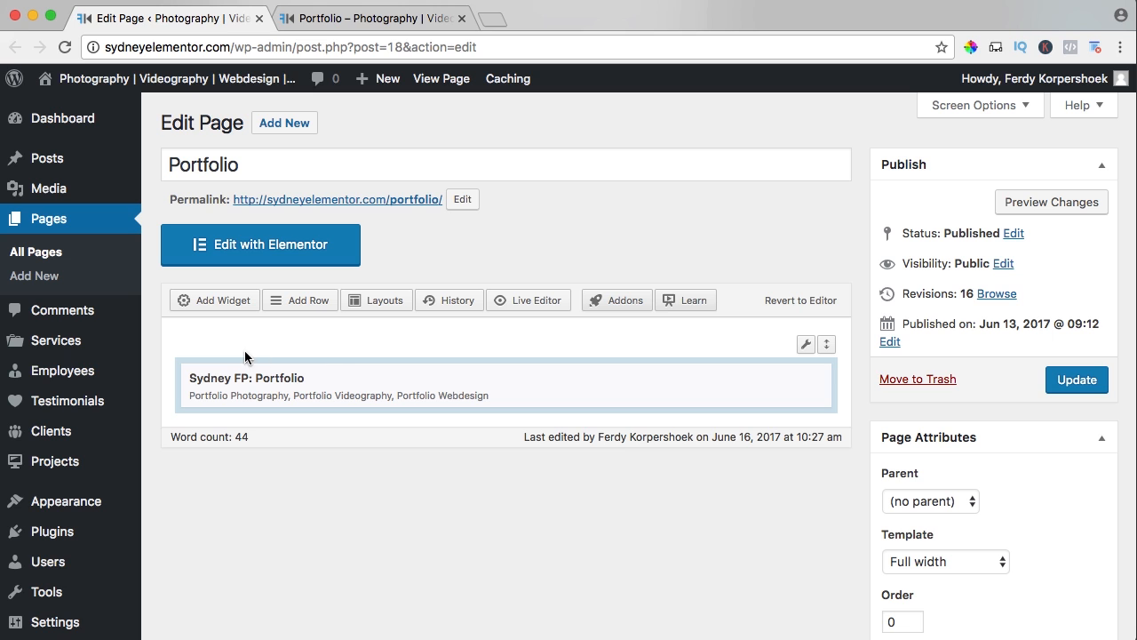
pyautogui.click(806, 346)
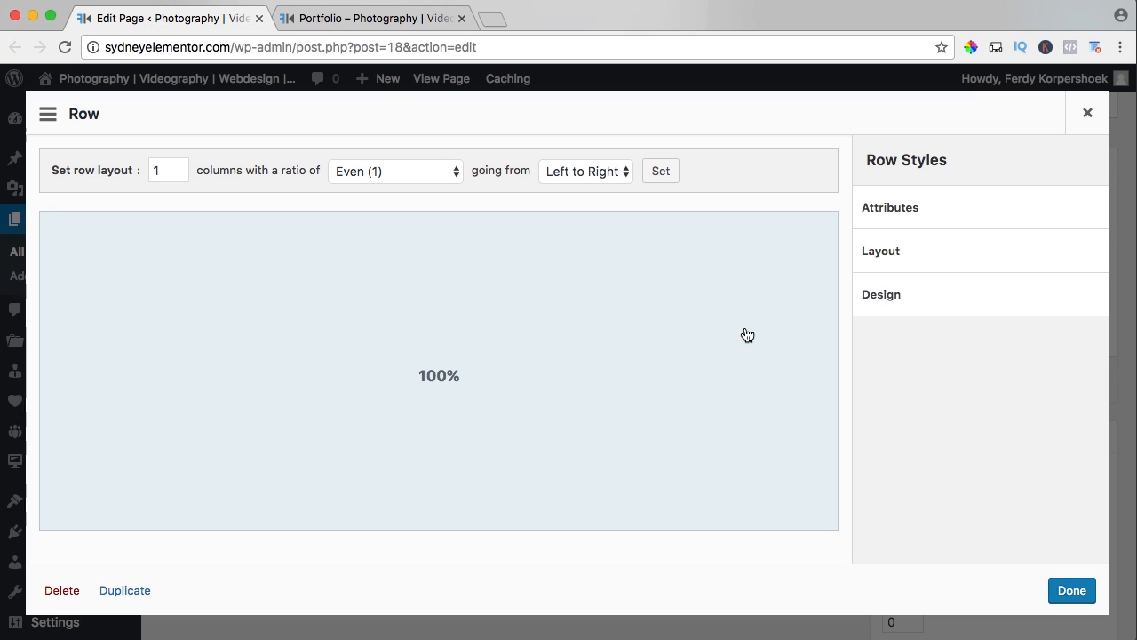
pyautogui.click(890, 257)
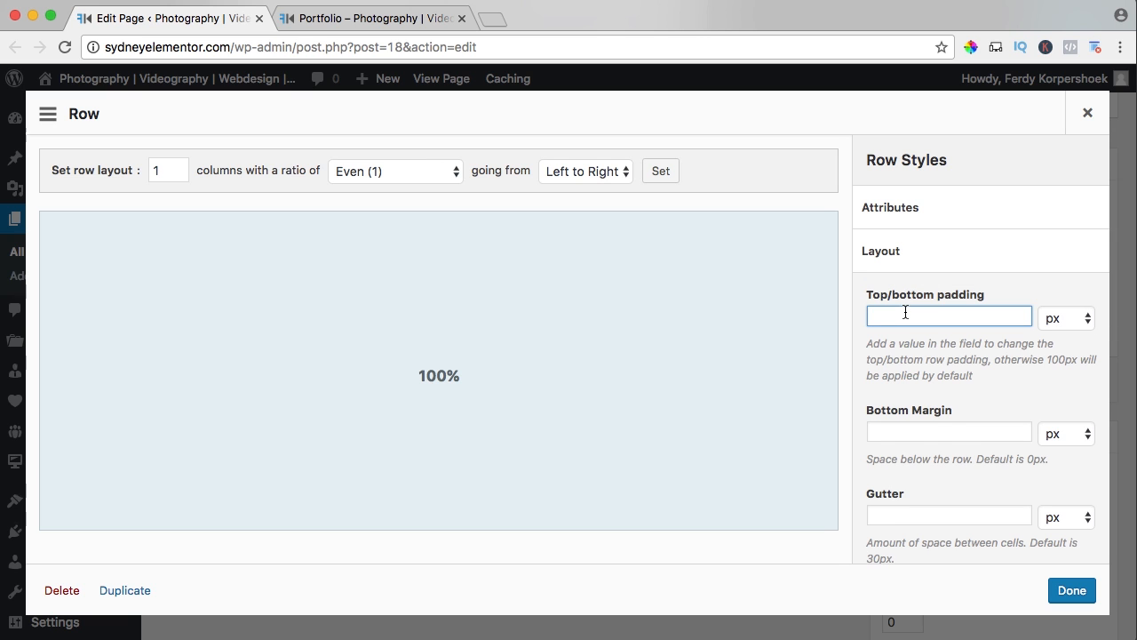
pyautogui.click(1067, 593)
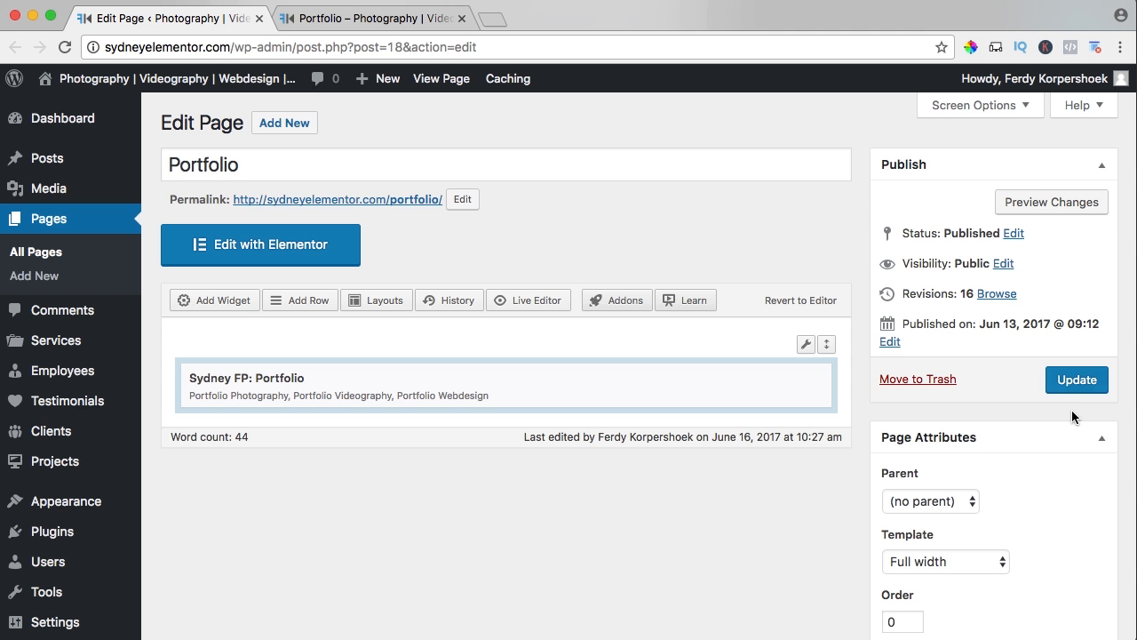
# Reload the live Portfolio page and examine how the project grid looks at a reduced browser zoom before restoring the normal zoom.
pyautogui.click(405, 16)
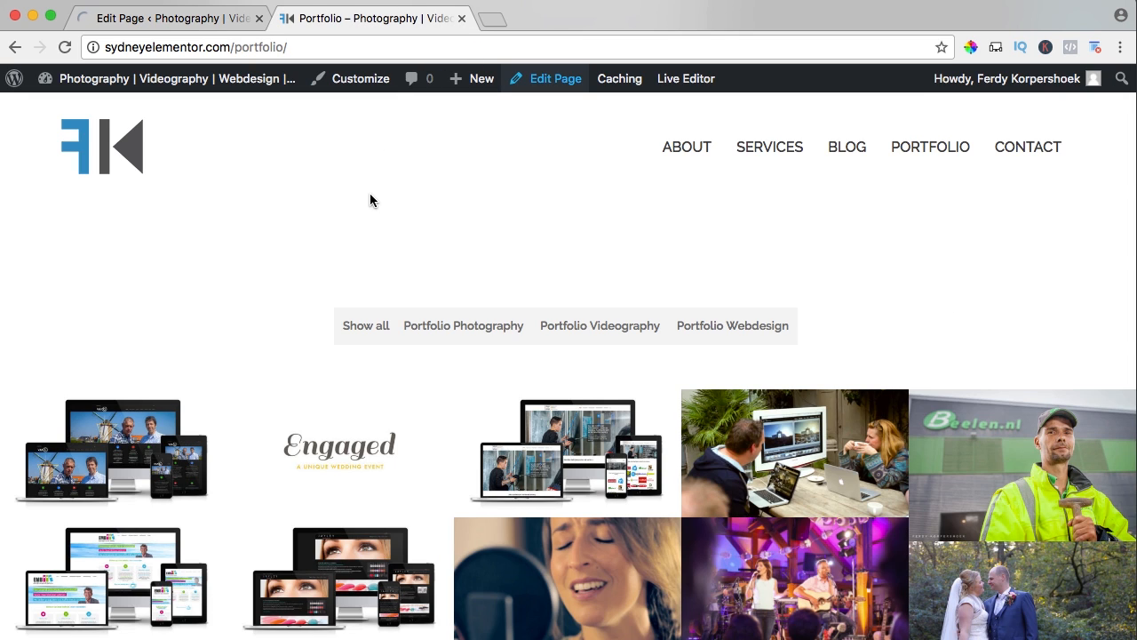
pyautogui.press('super+r')
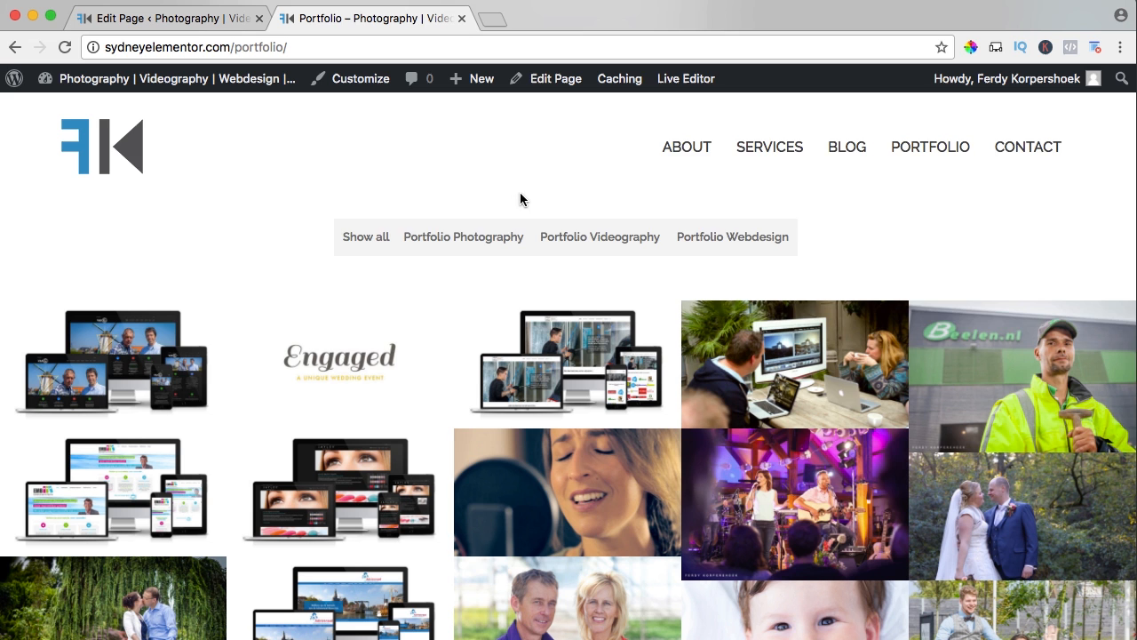
pyautogui.scroll(-3, 519, 204)
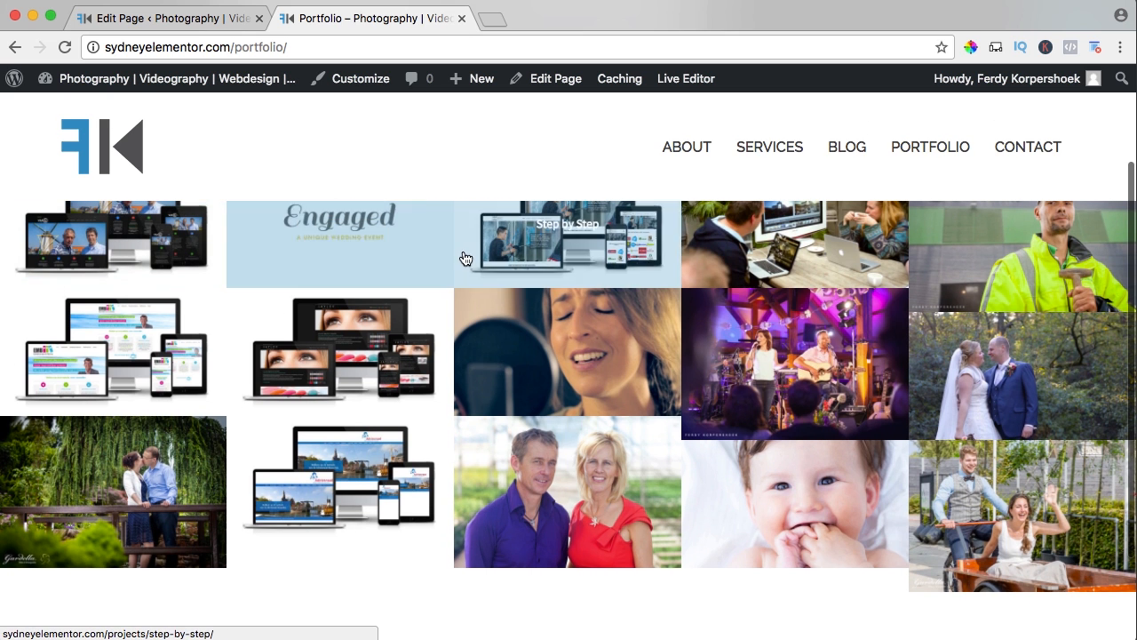
pyautogui.press('super+minus')
pyautogui.press('super+minus')
pyautogui.press('super+minus')
pyautogui.press('super+minus')
pyautogui.press('super+minus')
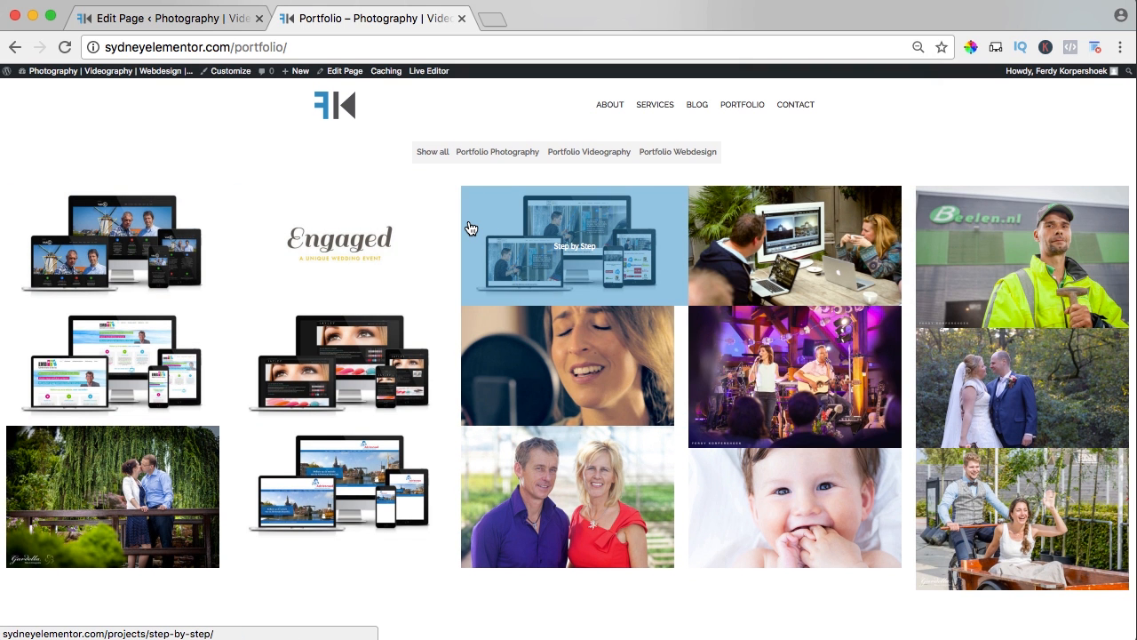
pyautogui.press('super+0')
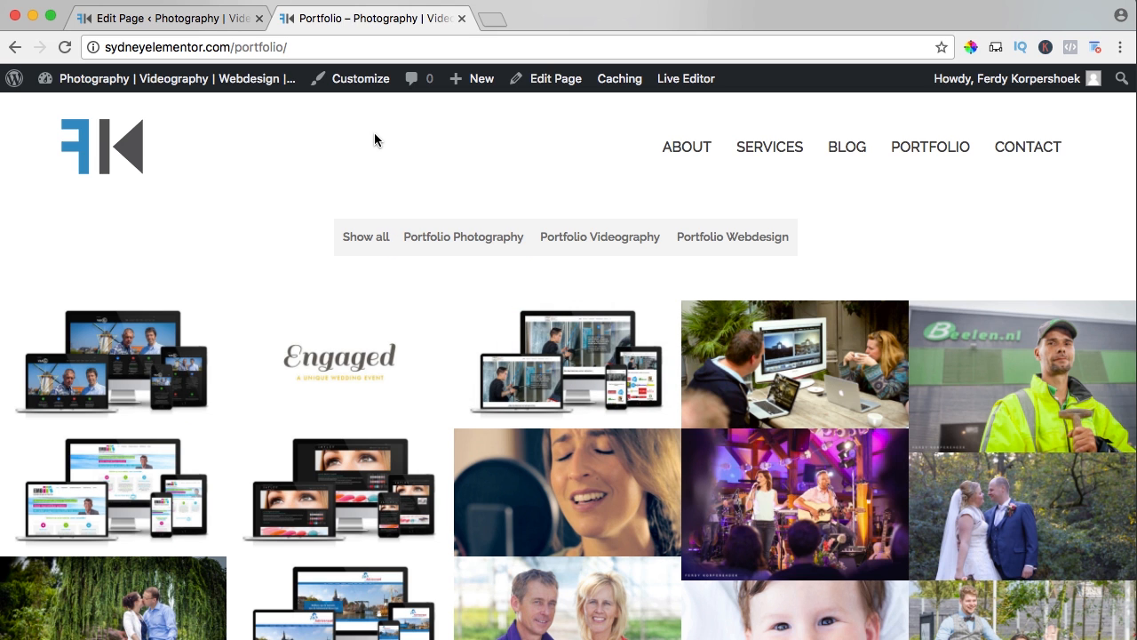
# Review the Row Layout choices of the Portfolio page's row, keep Full Width Stretched and update the page.
pyautogui.click(199, 20)
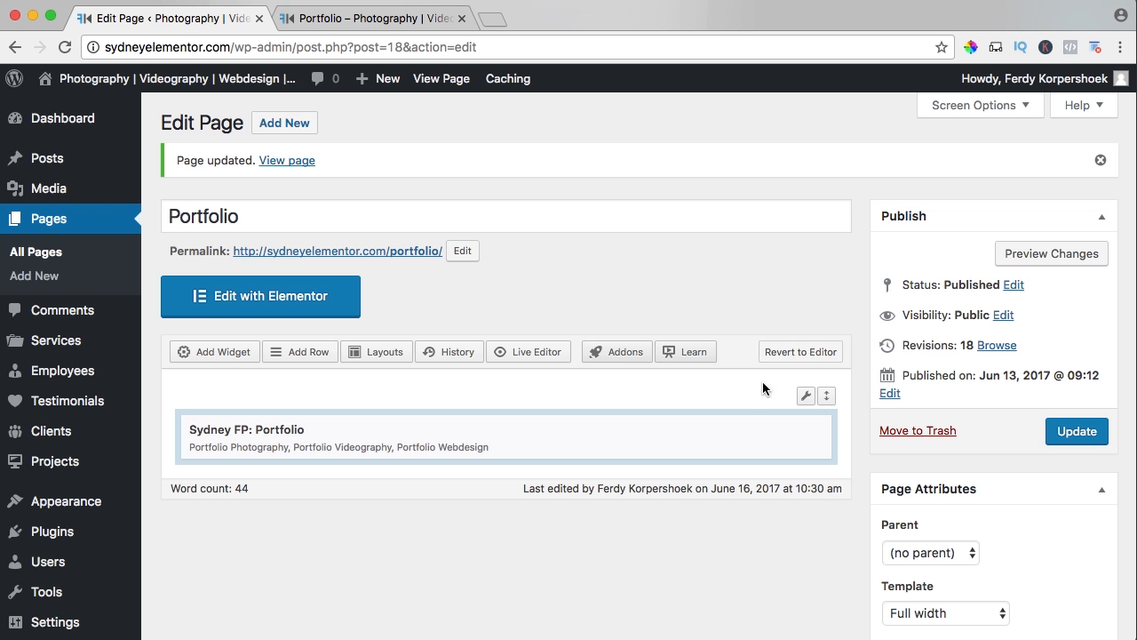
pyautogui.moveTo(805, 402)
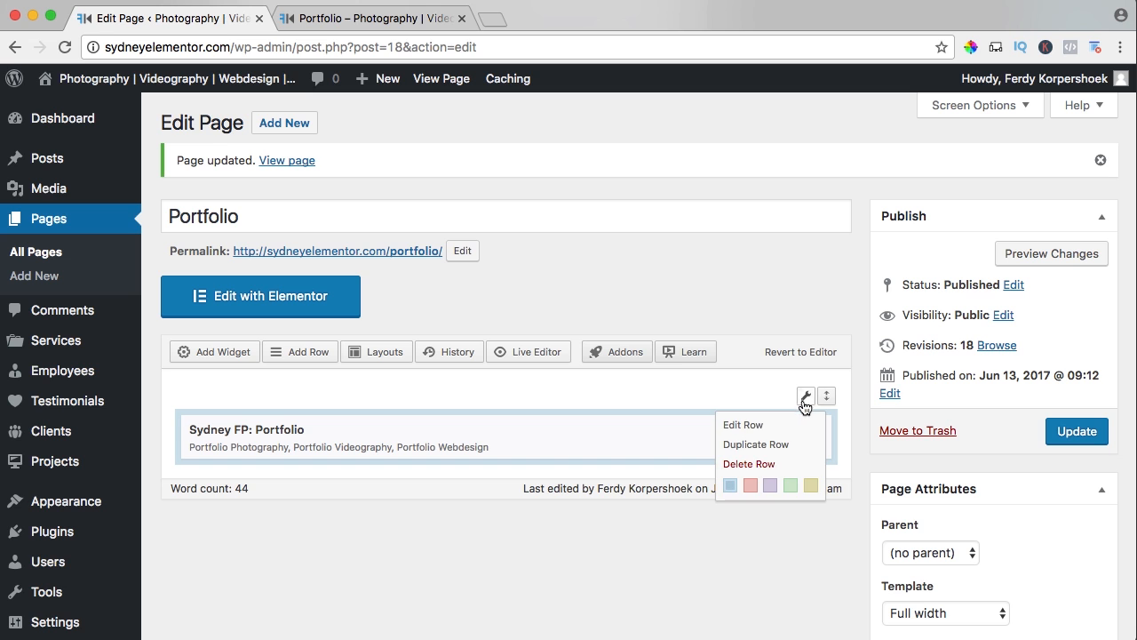
pyautogui.click(751, 428)
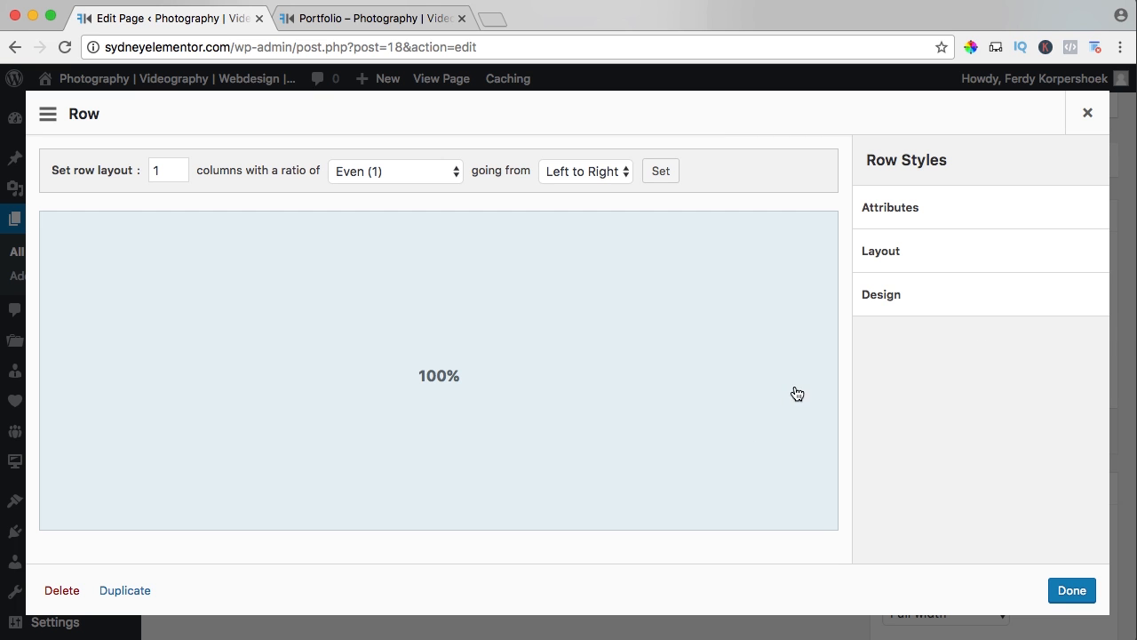
pyautogui.click(891, 254)
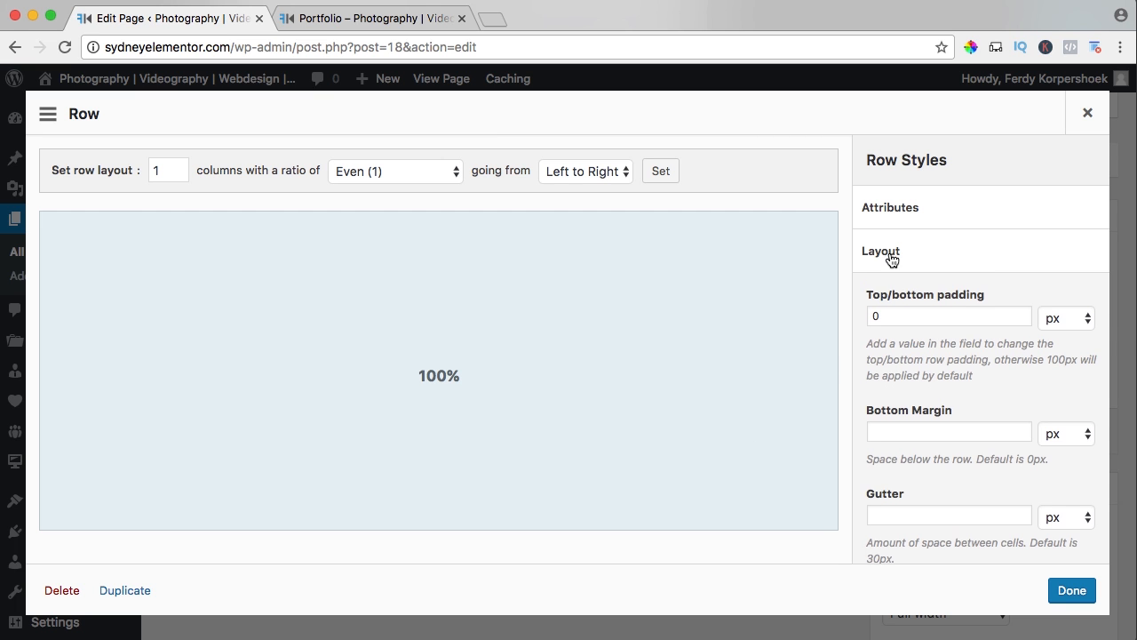
pyautogui.scroll(-5, 919, 294)
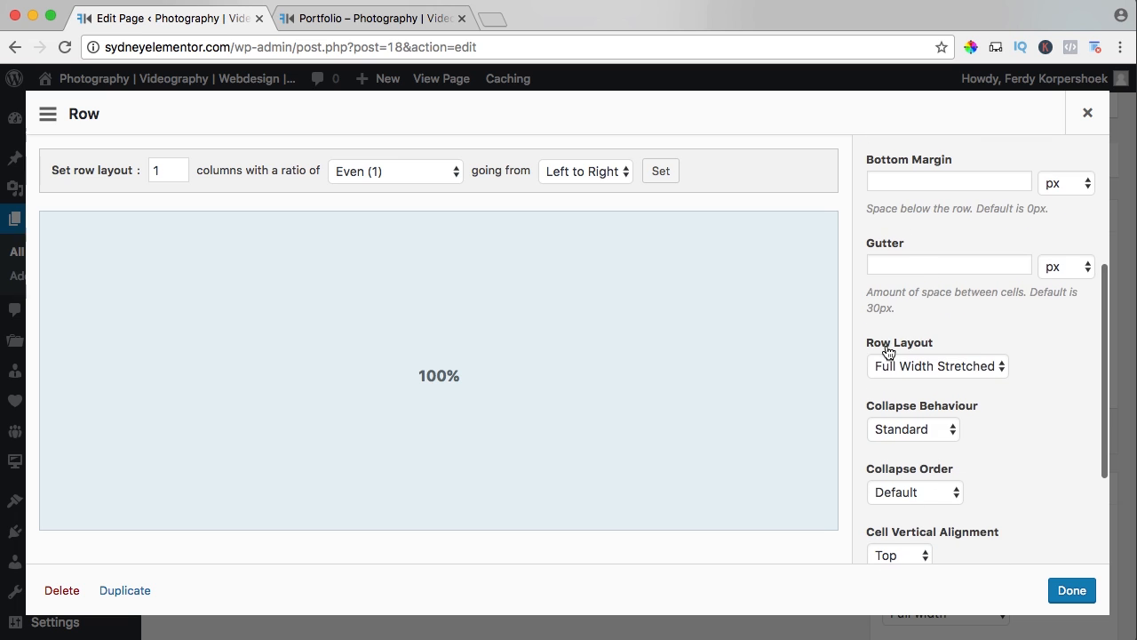
pyautogui.click(896, 367)
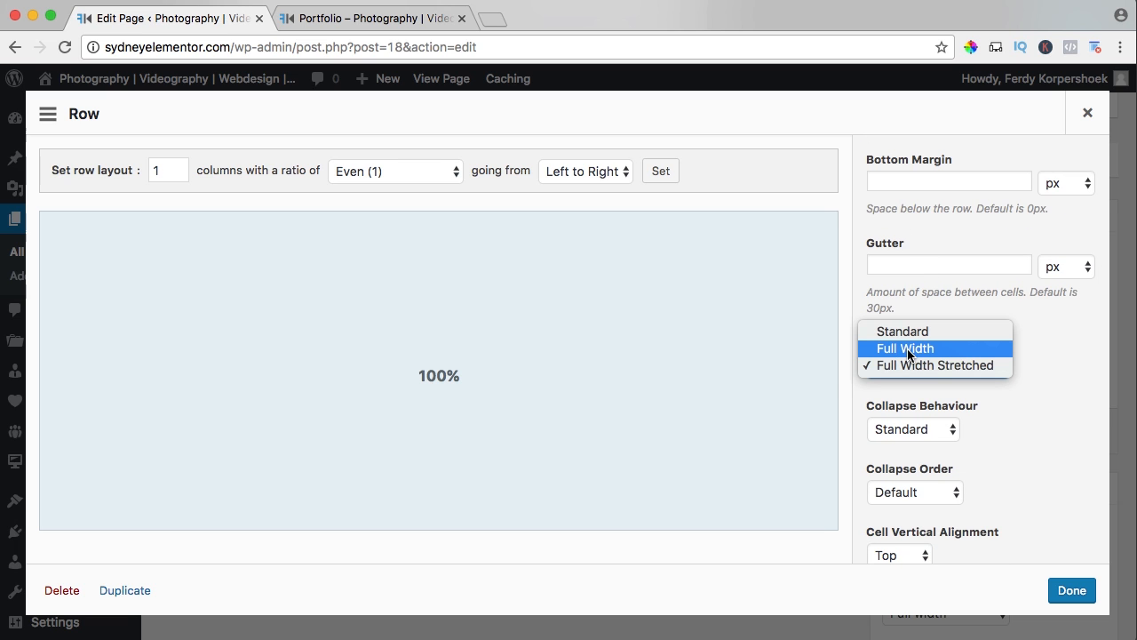
pyautogui.press('Escape')
pyautogui.click(1071, 591)
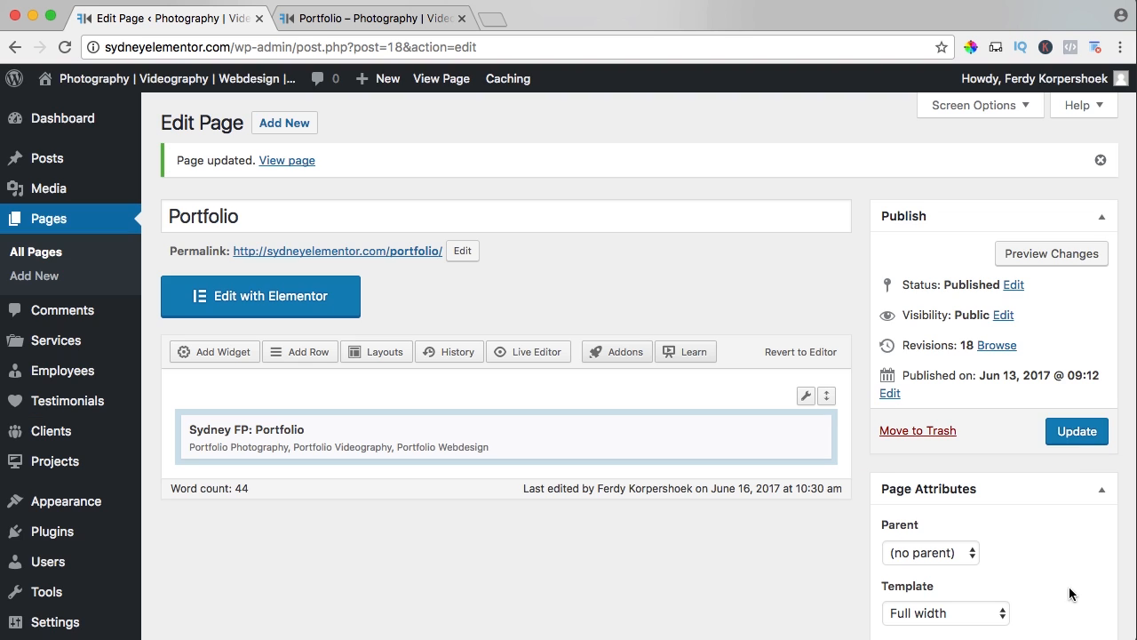
pyautogui.click(1075, 432)
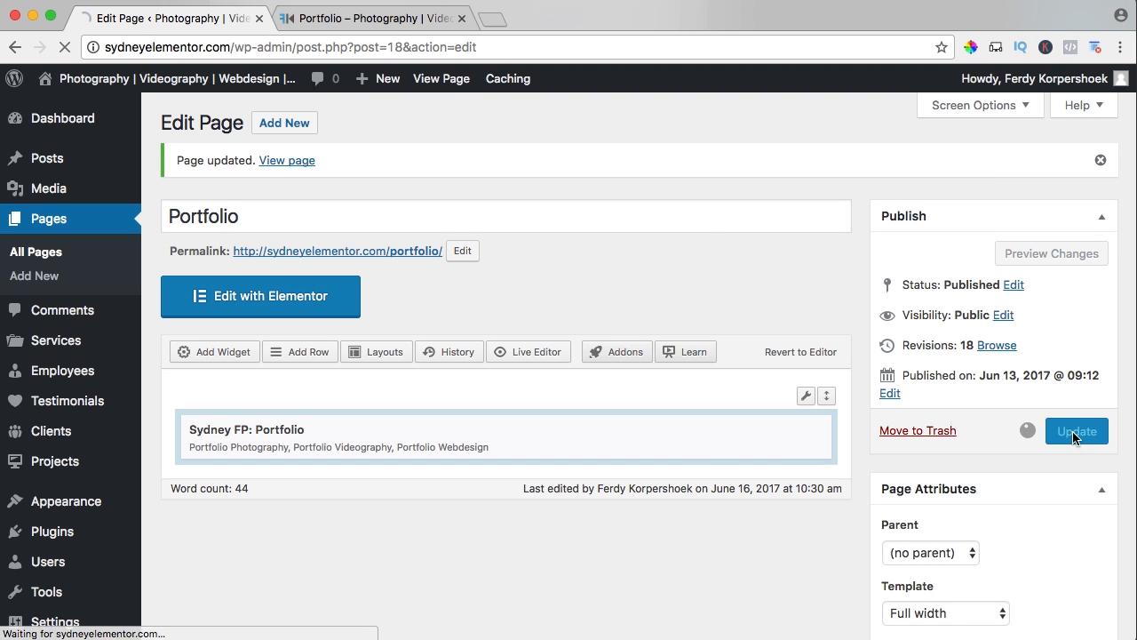
# Open the live Portfolio page in the Customizer and copy the "Sydney Portfolio 3 columns" CSS from the free WordPress tutorial page on ferdykorpershoek.com.
pyautogui.click(373, 18)
pyautogui.press('super+r')
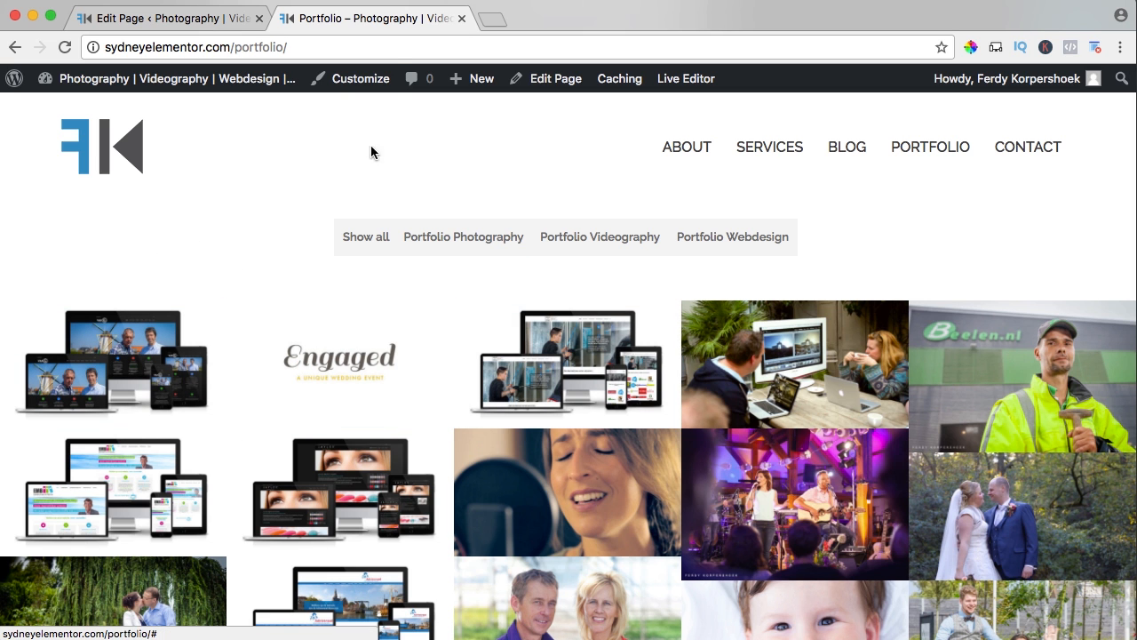
pyautogui.click(494, 19)
pyautogui.write('ferdykorpershoek.com')
pyautogui.press('Return')
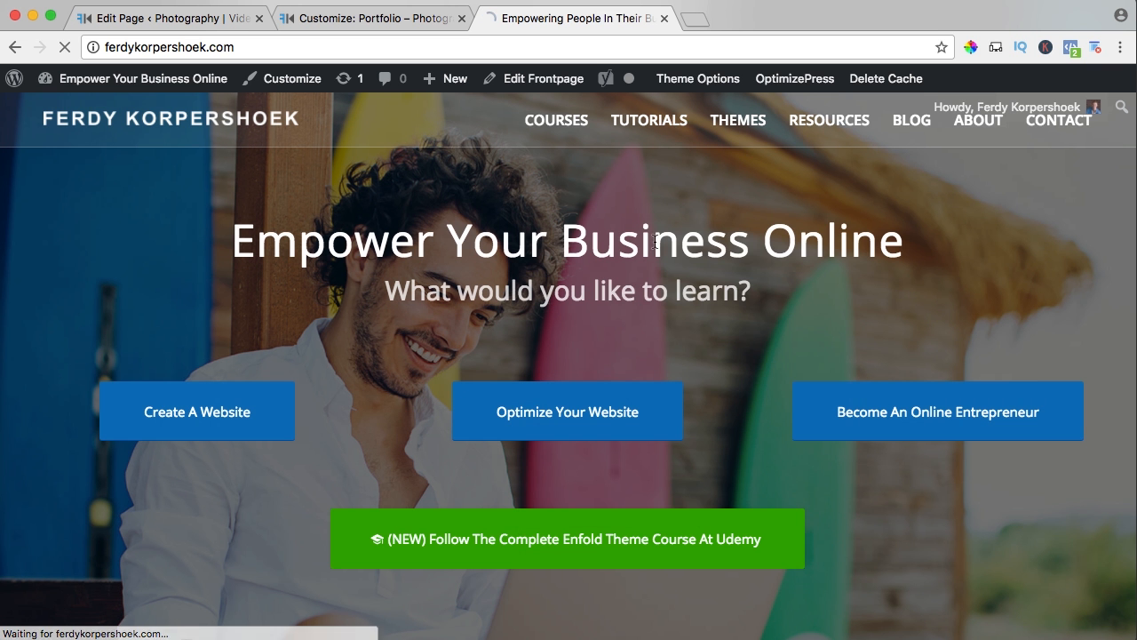
pyautogui.moveTo(648, 129)
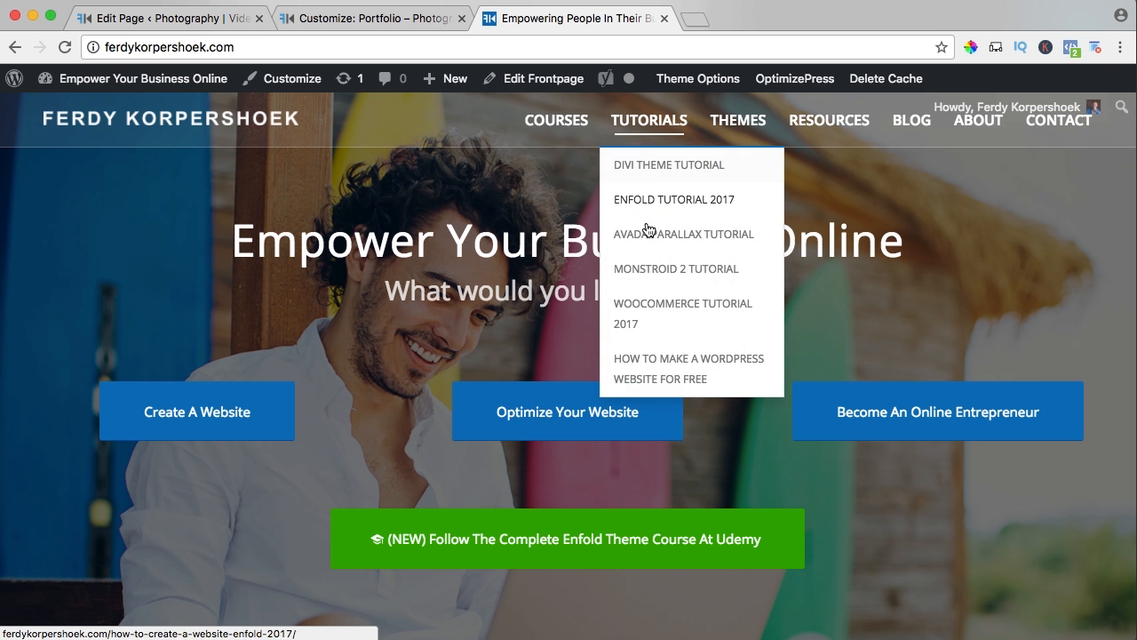
pyautogui.click(660, 370)
pyautogui.scroll(-15, 389, 370)
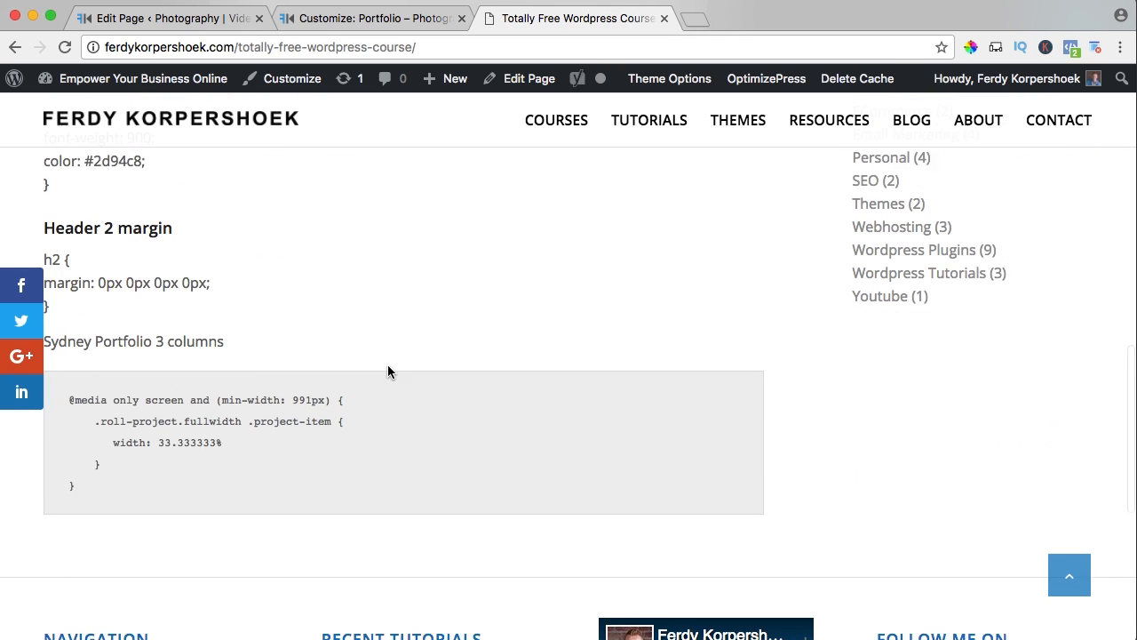
pyautogui.moveTo(93, 425); pyautogui.dragTo(55, 341)
pyautogui.press('super+c')
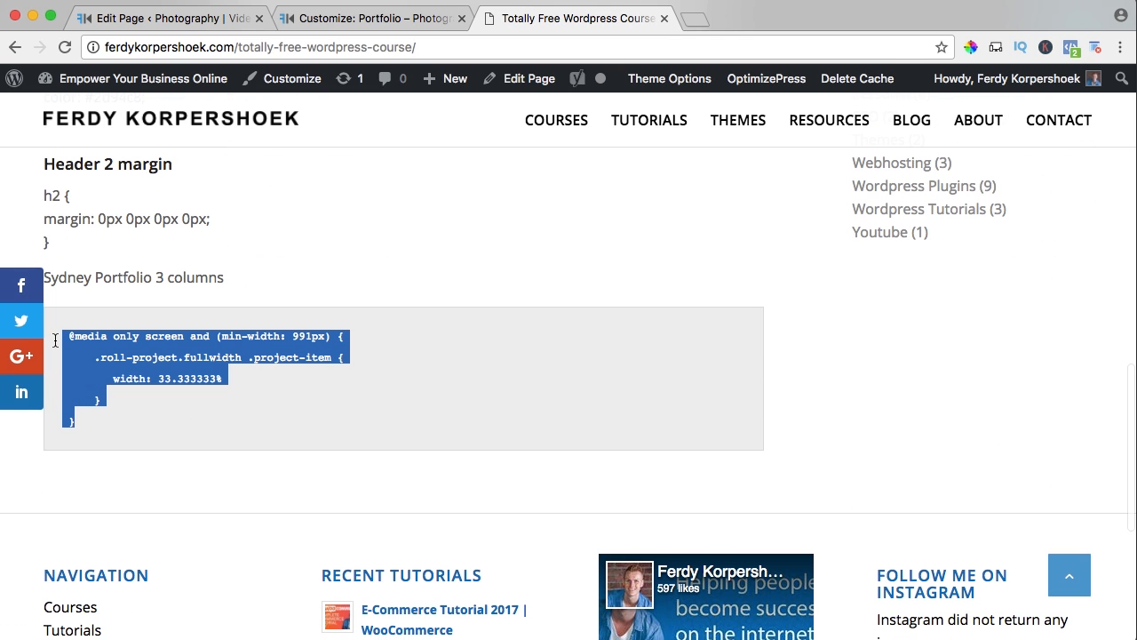
# Add the copied three-column portfolio CSS below the existing Additional CSS, save and publish it, and close the Customizer.
pyautogui.click(338, 21)
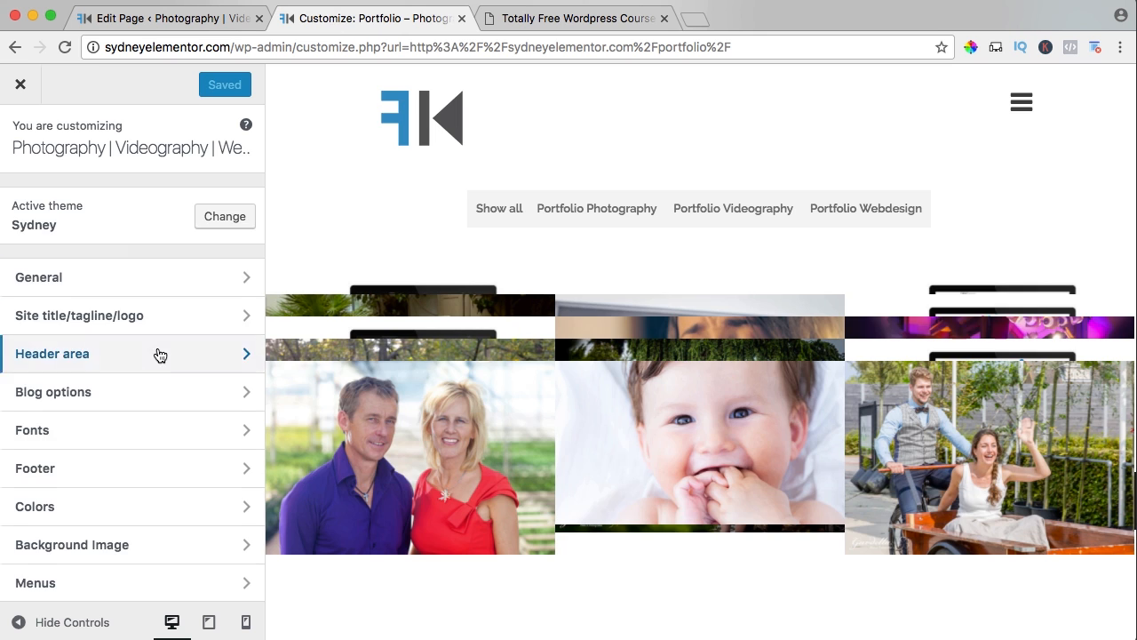
pyautogui.scroll(-3, 160, 355)
pyautogui.click(26, 520)
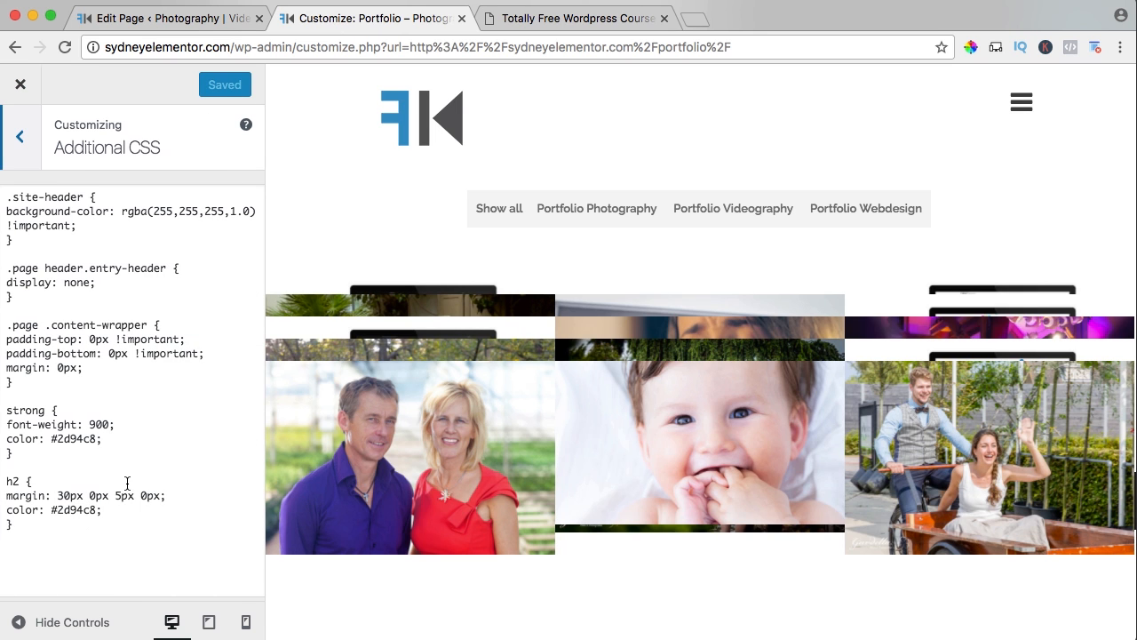
pyautogui.click(96, 540)
pyautogui.press('Return')
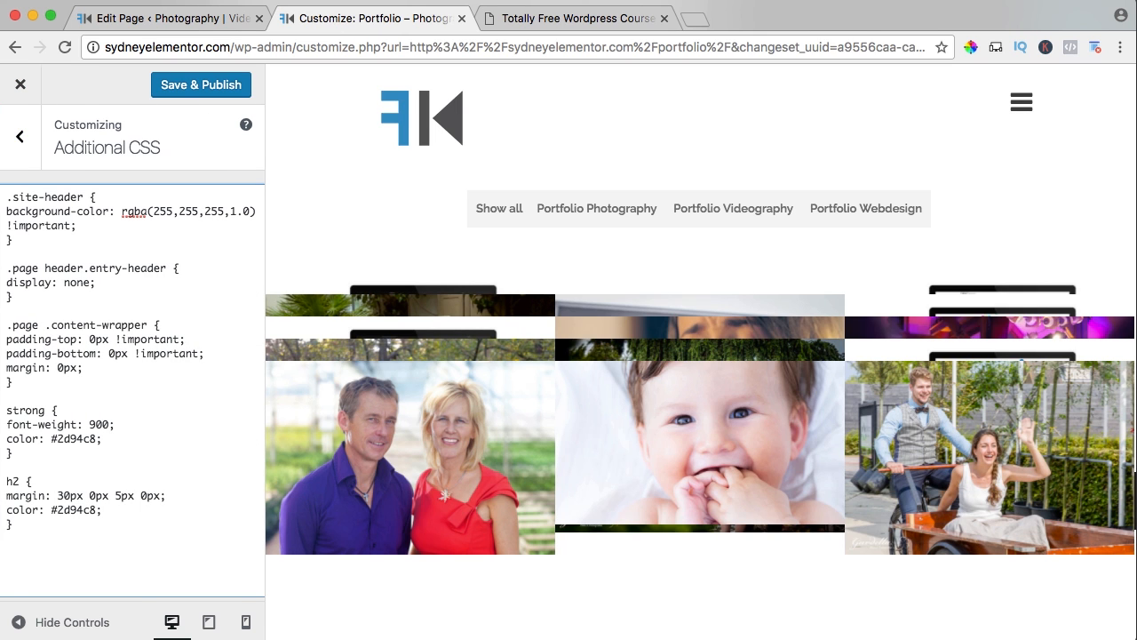
pyautogui.press('super+v')
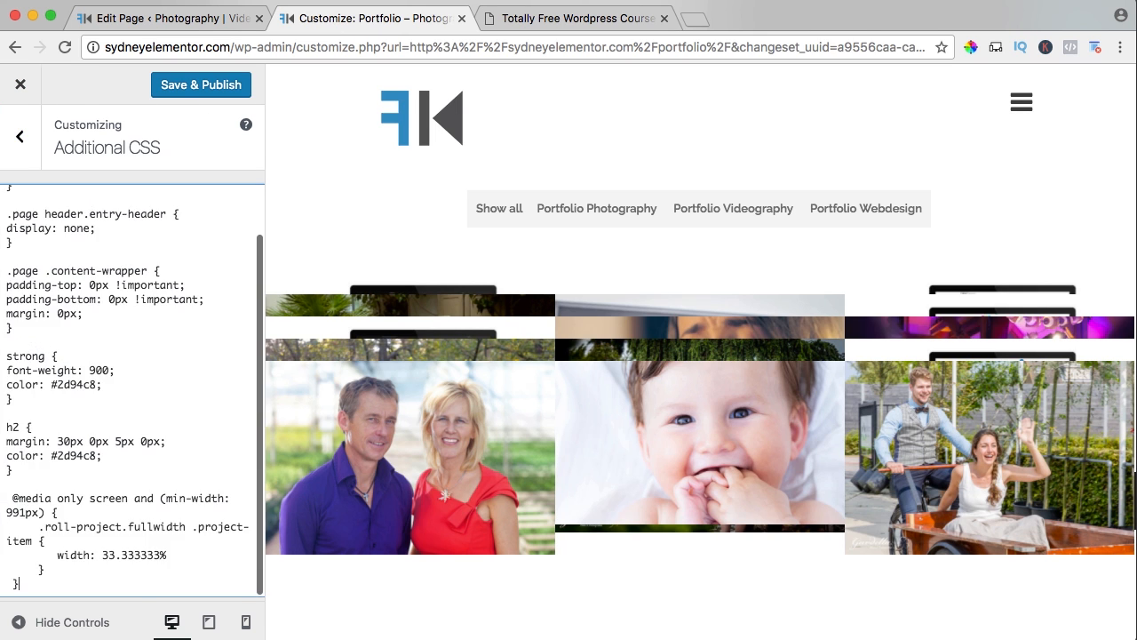
pyautogui.click(191, 88)
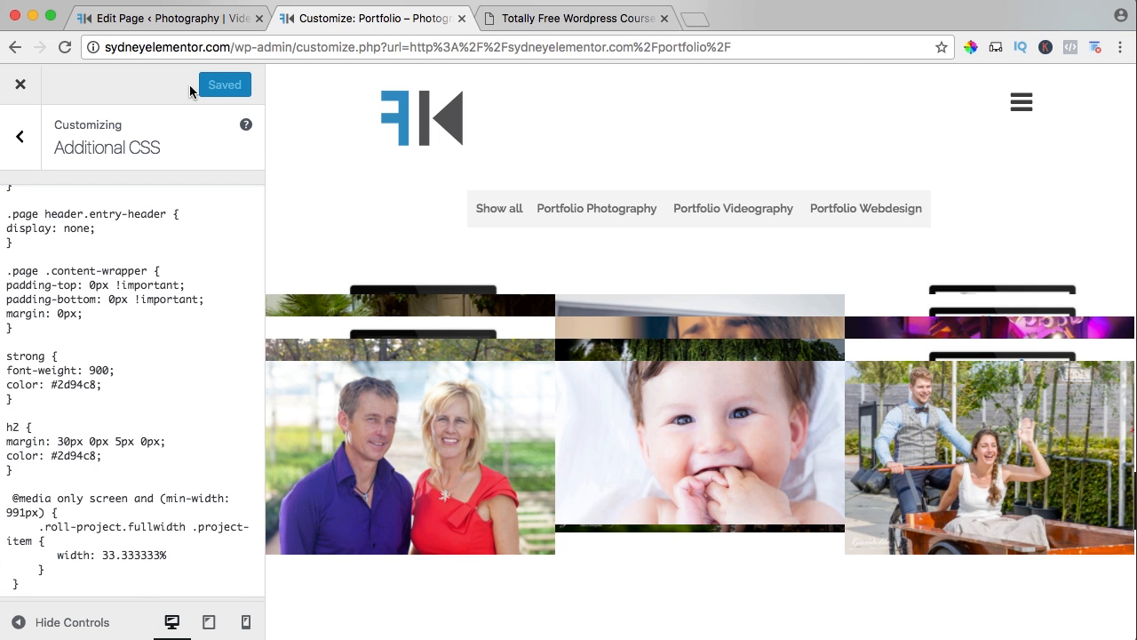
pyautogui.click(22, 88)
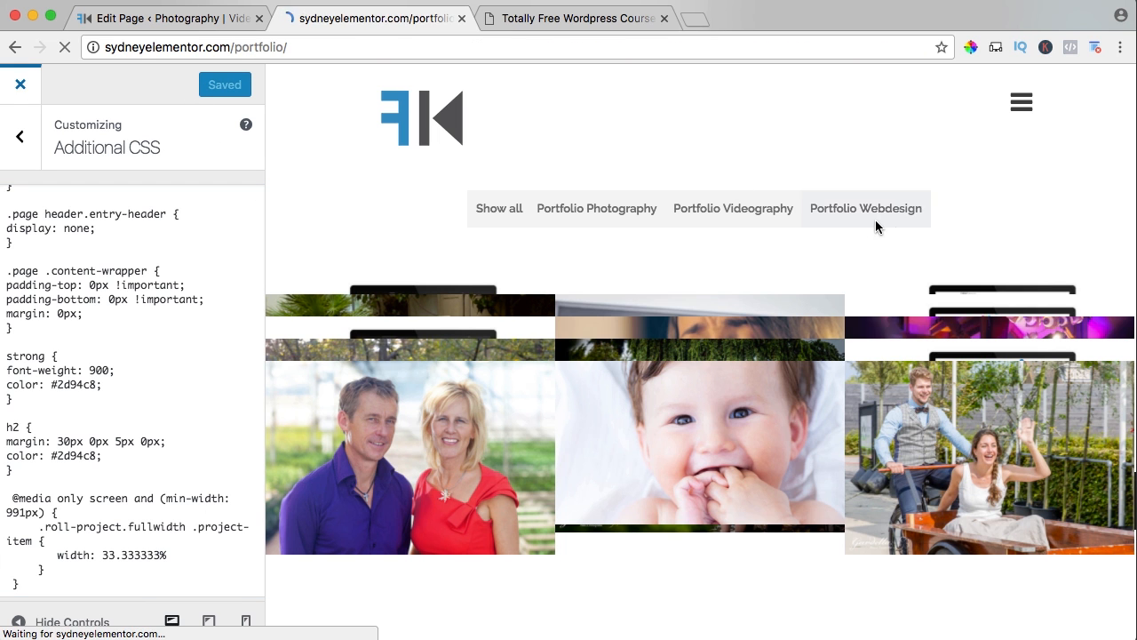
# Examine the project grid on the live Portfolio page from the filter bar down through the lower rows.
pyautogui.scroll(-5, 828, 227)
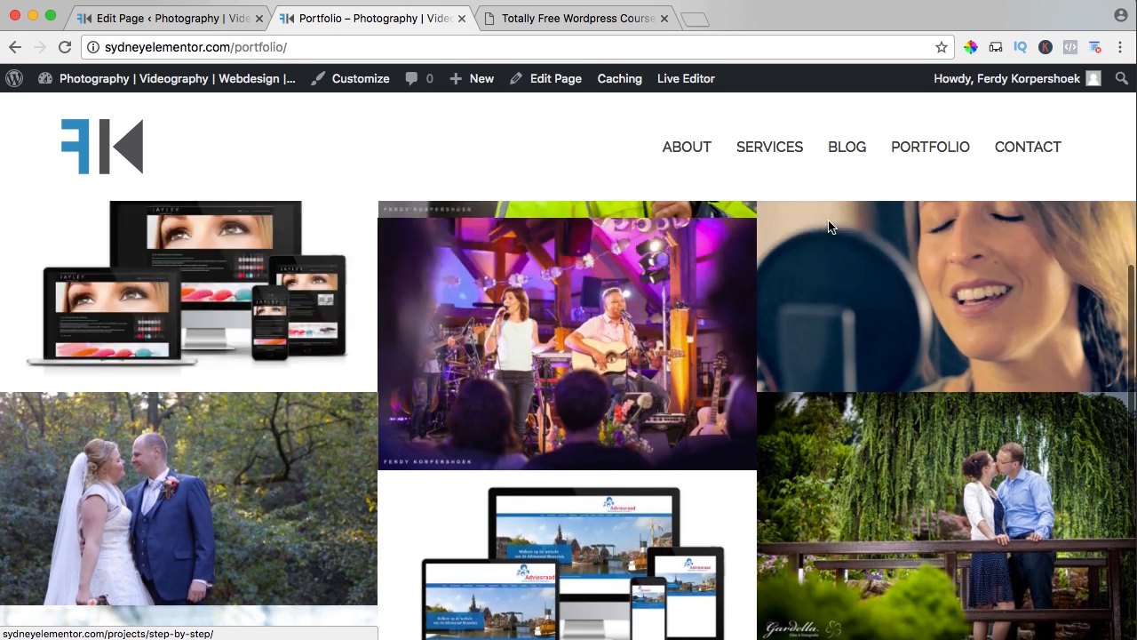
pyautogui.scroll(5, 828, 226)
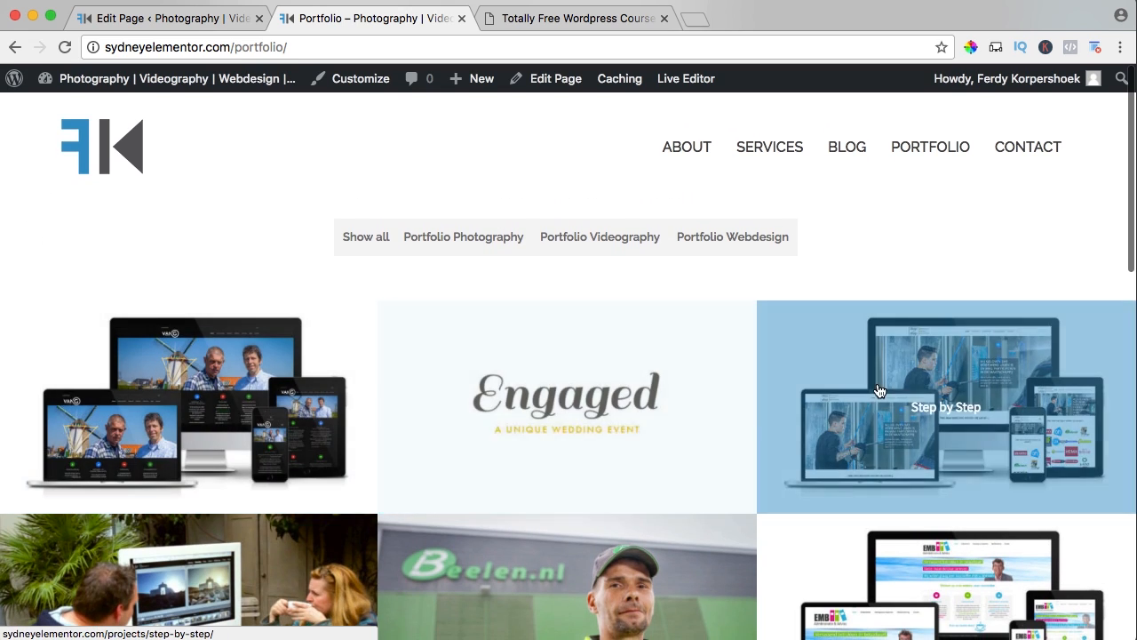
pyautogui.scroll(-4, 871, 388)
pyautogui.scroll(-10, 509, 319)
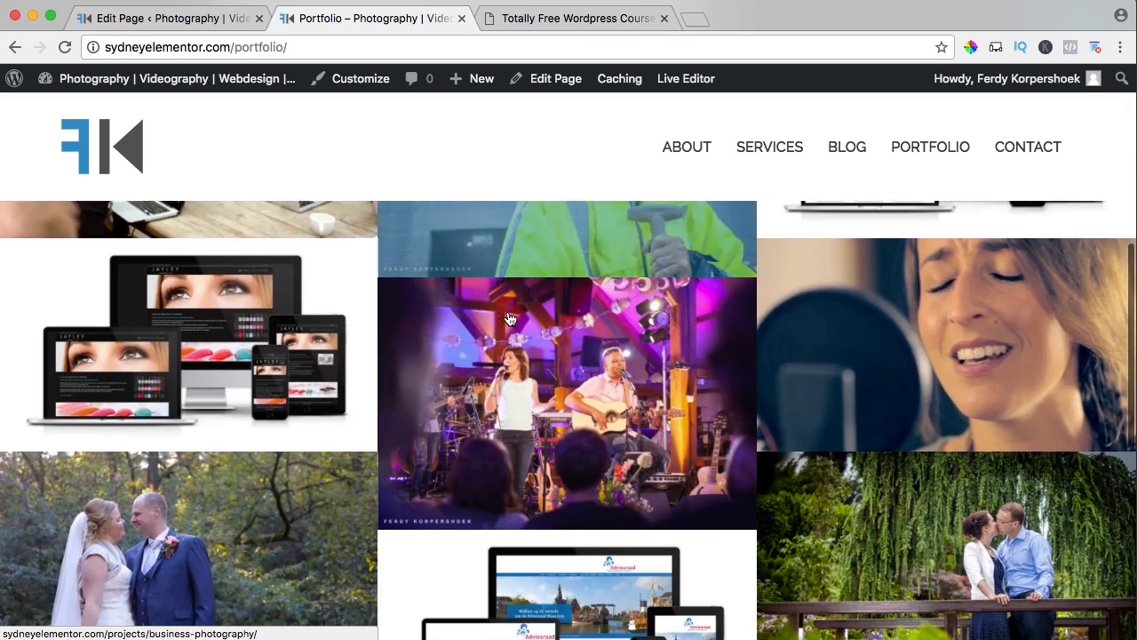
pyautogui.scroll(10, 509, 318)
pyautogui.scroll(3, 509, 319)
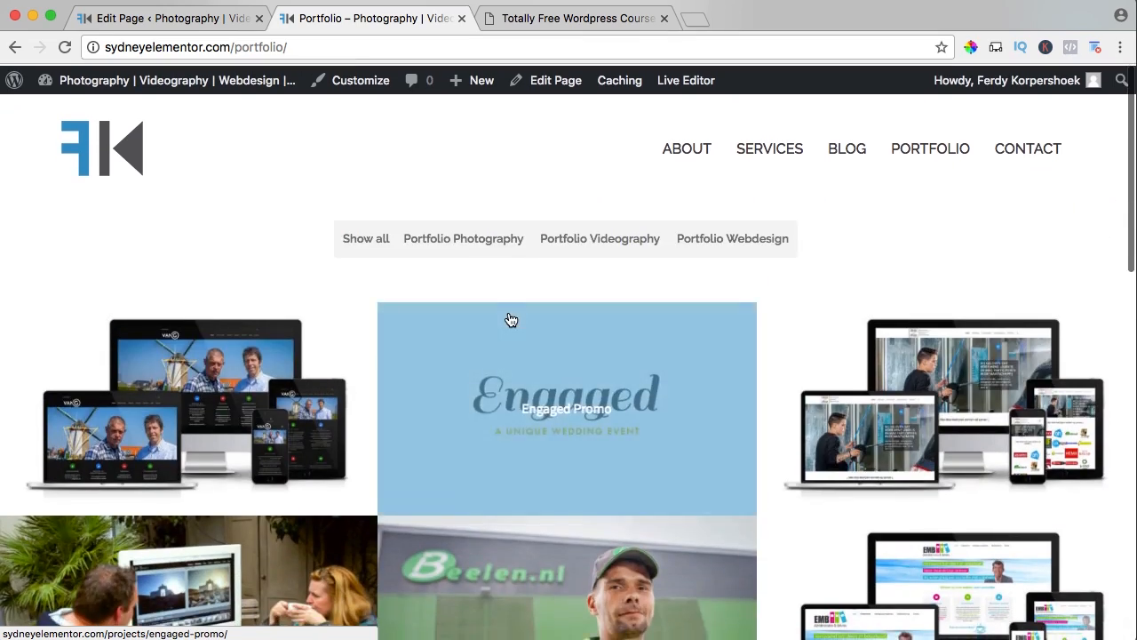
pyautogui.scroll(-2, 509, 317)
pyautogui.scroll(2, 509, 318)
pyautogui.scroll(-2, 510, 318)
pyautogui.scroll(2, 511, 312)
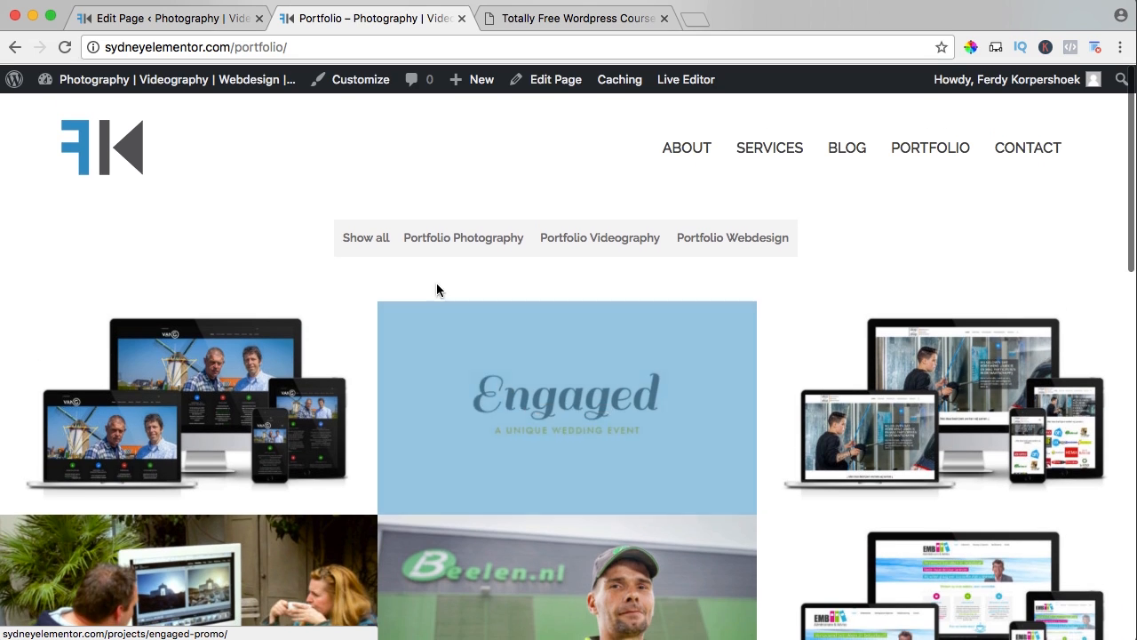
# Check the Portfolio Photography, Portfolio Videography and Portfolio Webdesign filters on the live page, and show all projects again.
pyautogui.click(471, 245)
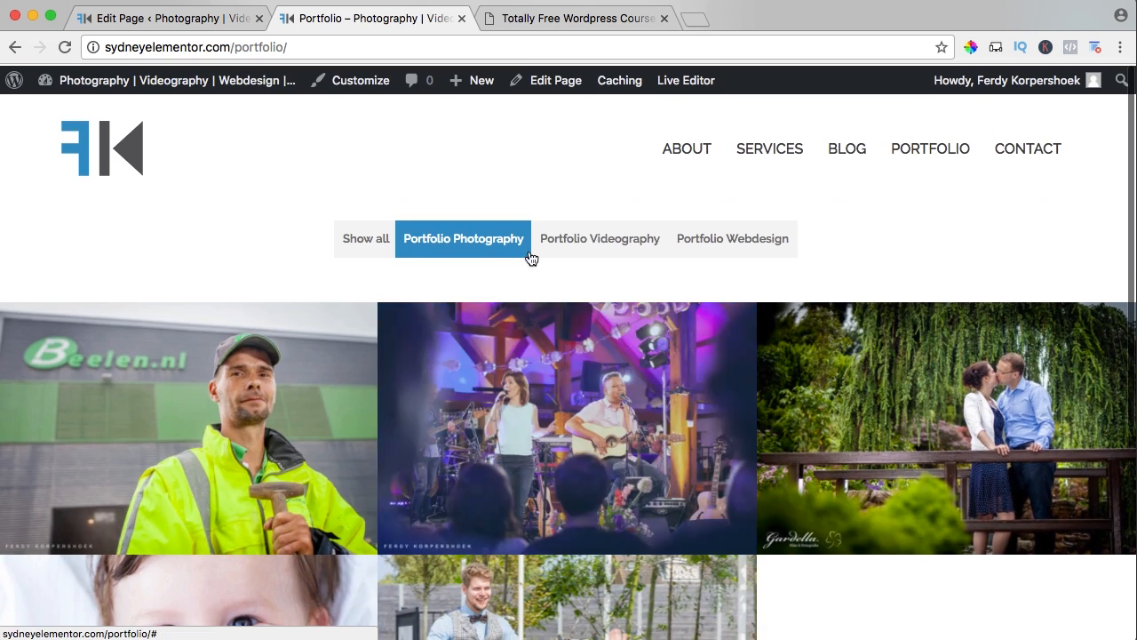
pyautogui.click(596, 238)
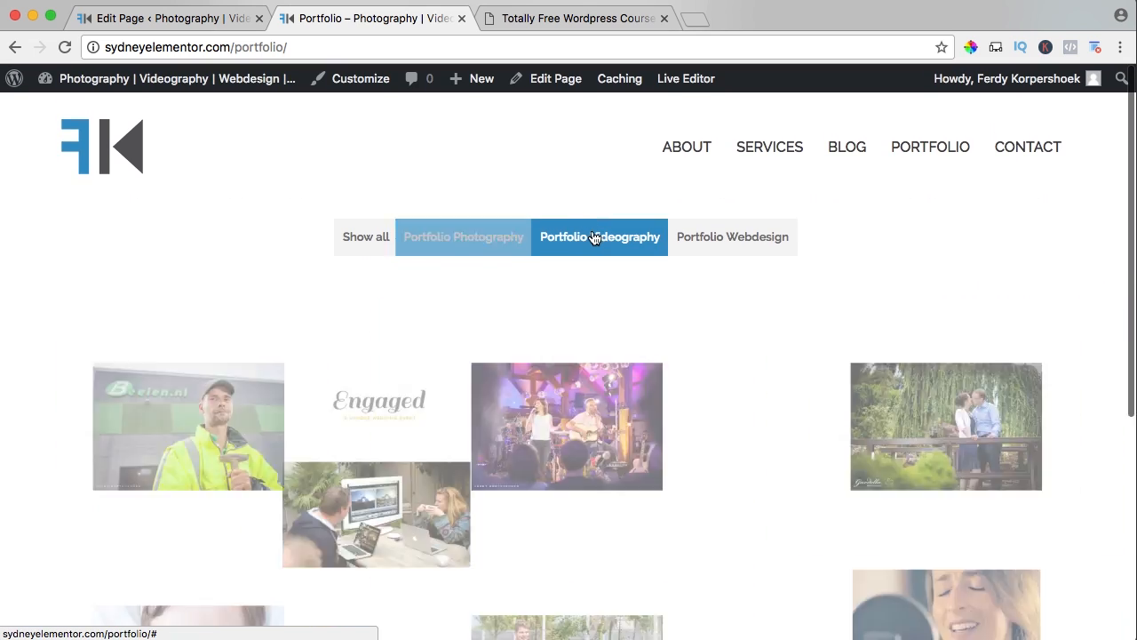
pyautogui.scroll(-2, 600, 355)
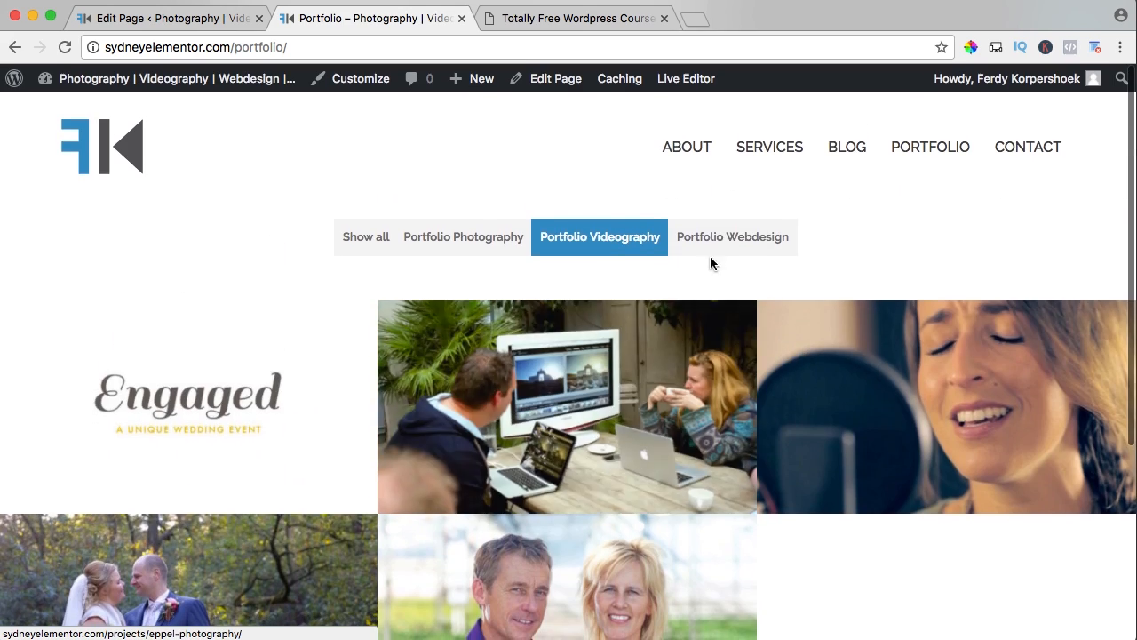
pyautogui.click(713, 242)
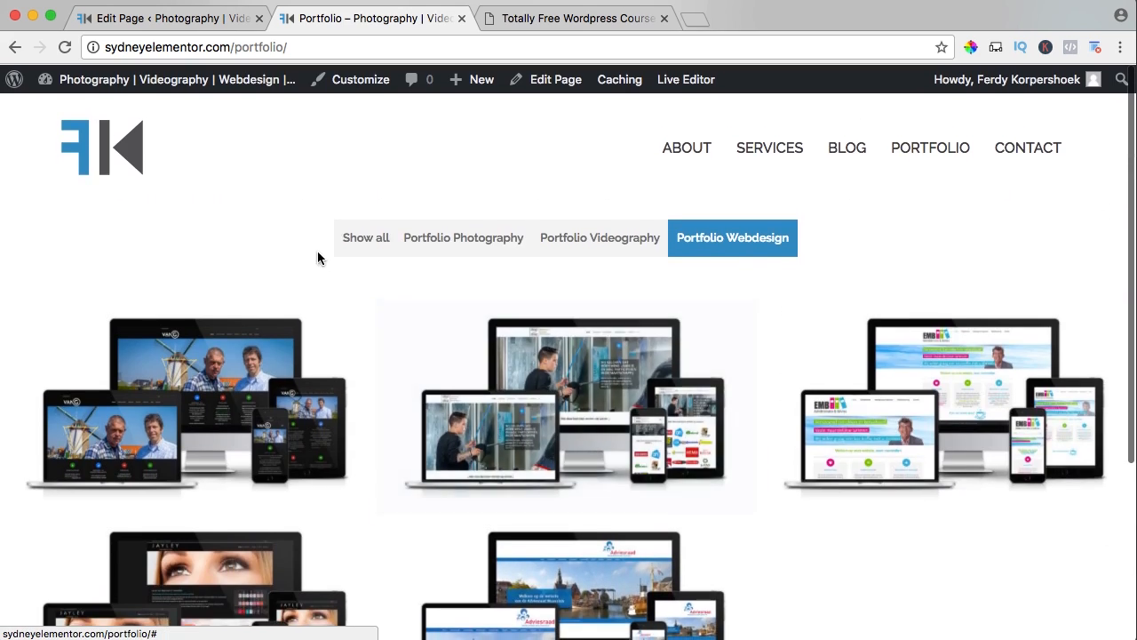
pyautogui.click(365, 237)
pyautogui.scroll(-3, 460, 310)
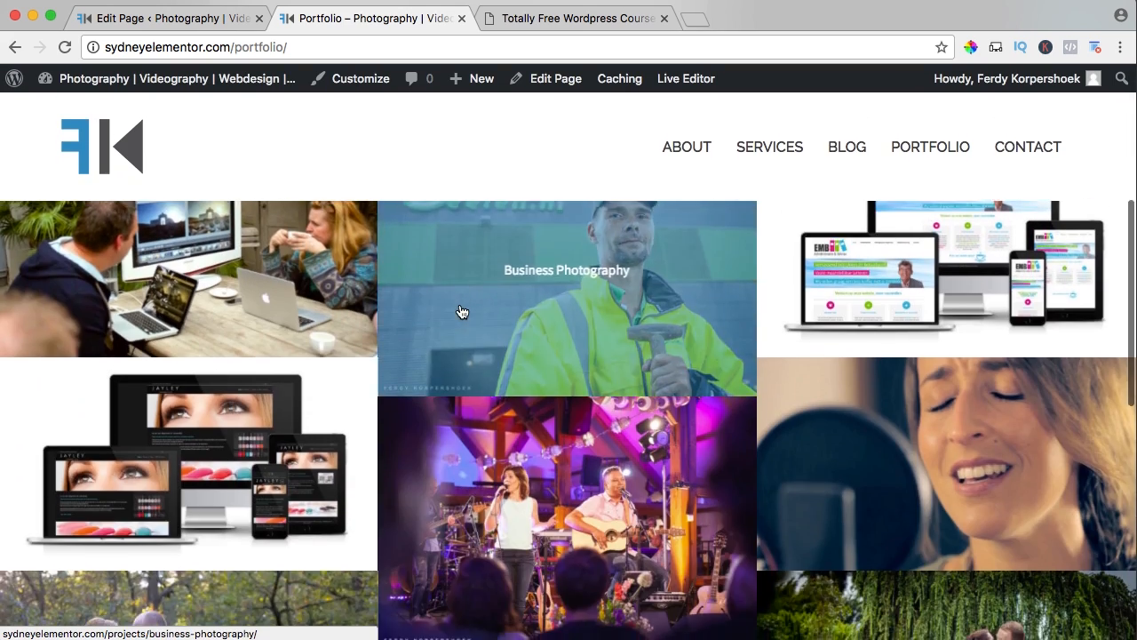
pyautogui.scroll(3, 460, 310)
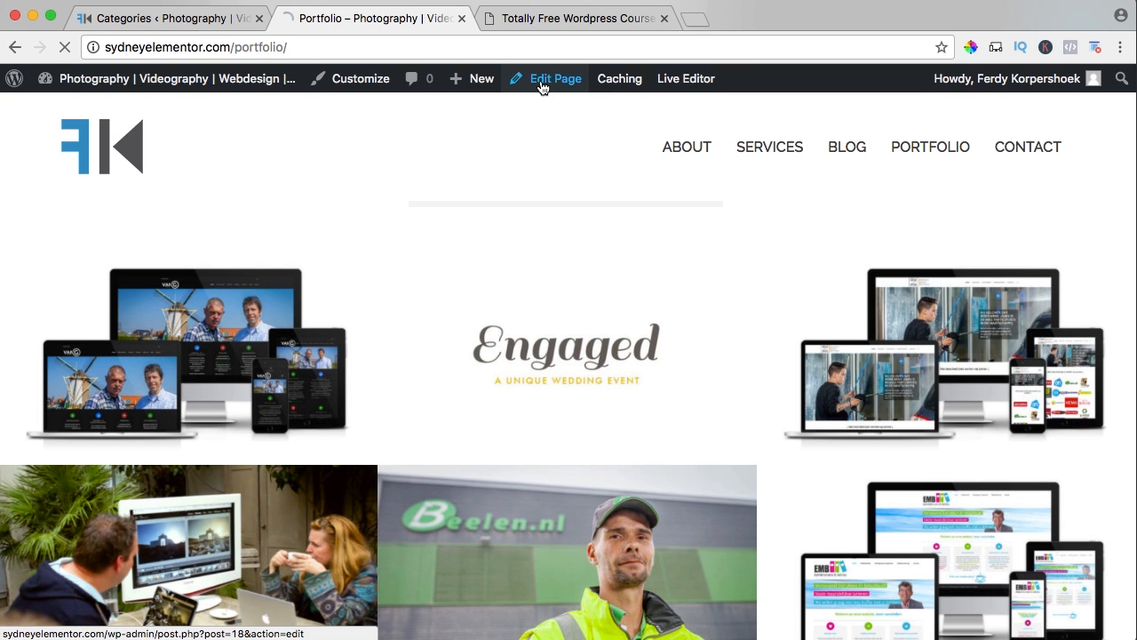
# Edit the Portfolio page's Sydney FP: Portfolio widget so its category slugs read "Photography, Videography, Webdesign".
pyautogui.click(544, 80)
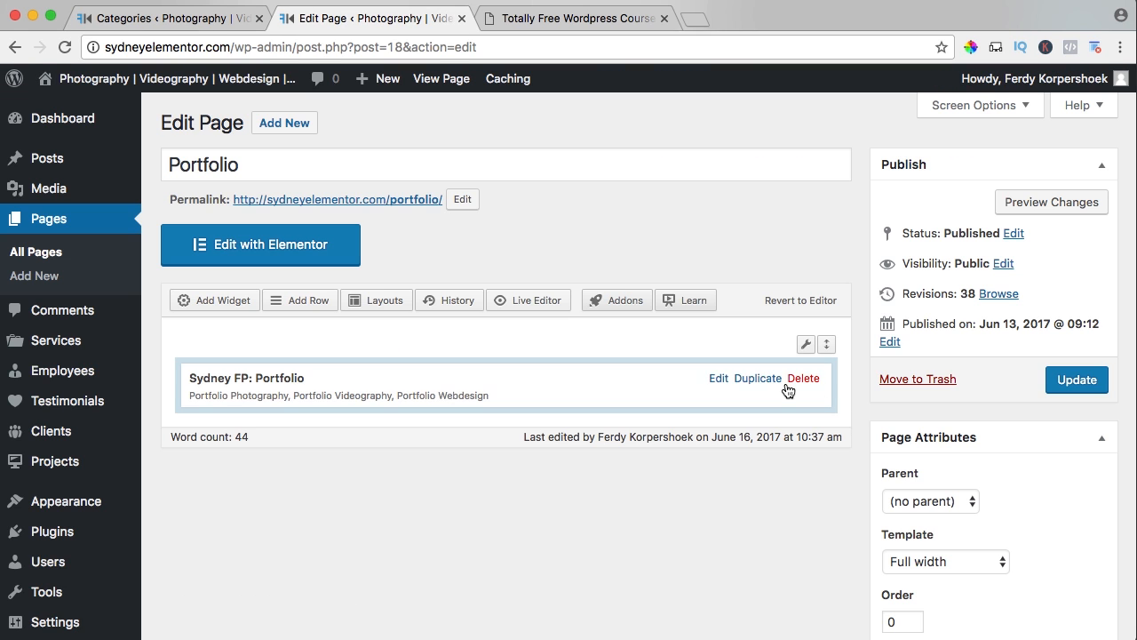
pyautogui.click(715, 380)
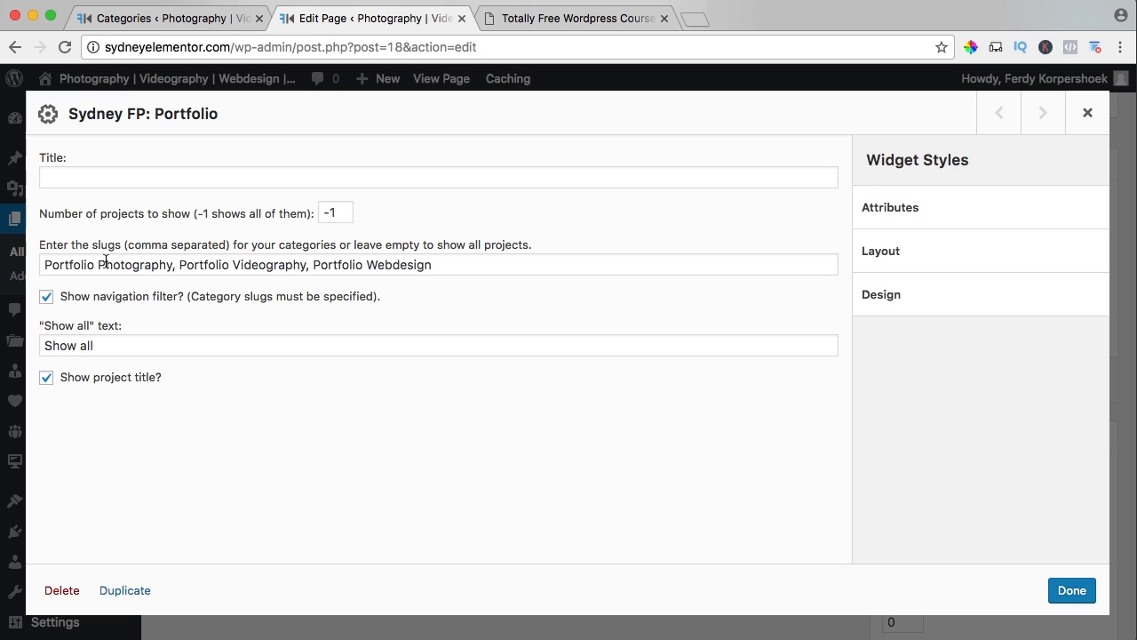
pyautogui.moveTo(99, 264); pyautogui.dragTo(30, 264)
pyautogui.press('BackSpace')
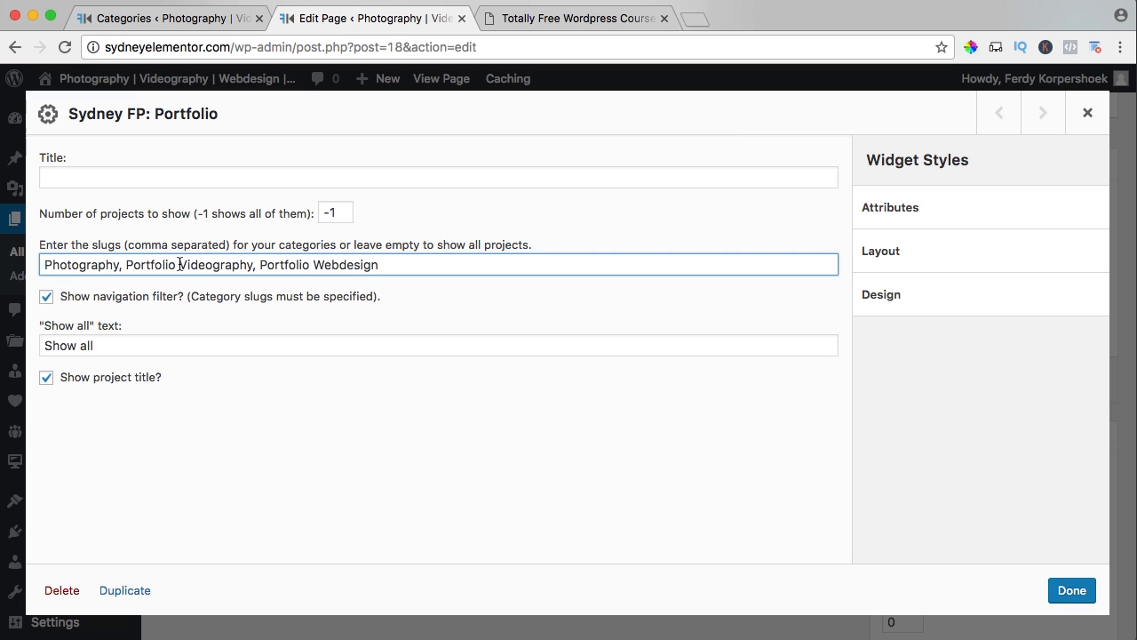
pyautogui.press('BackSpace')
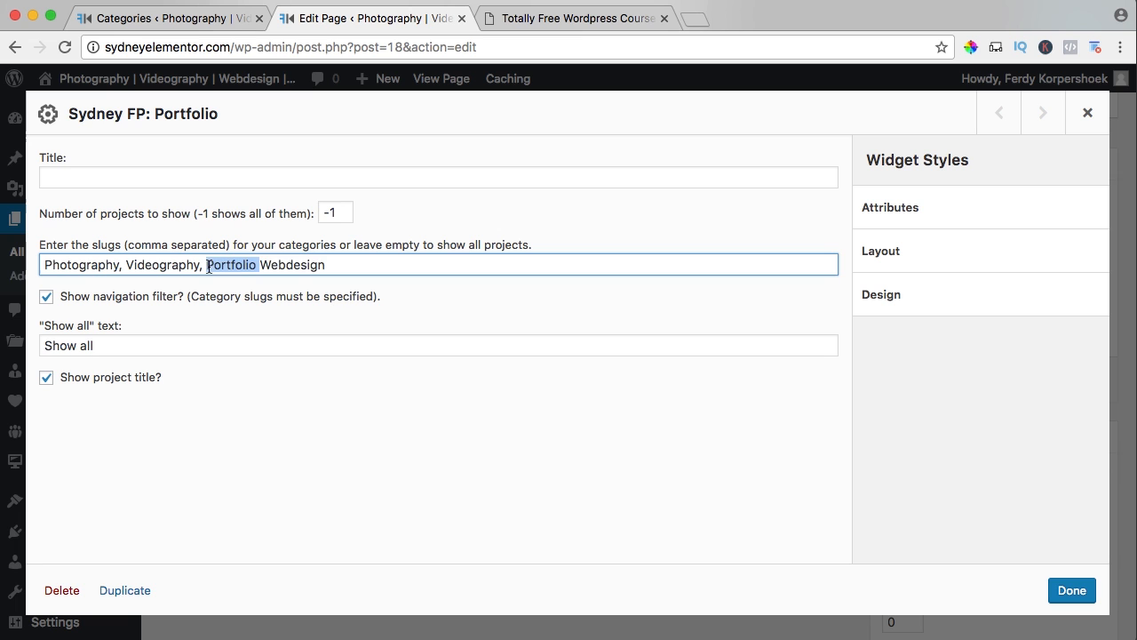
pyautogui.click(1073, 586)
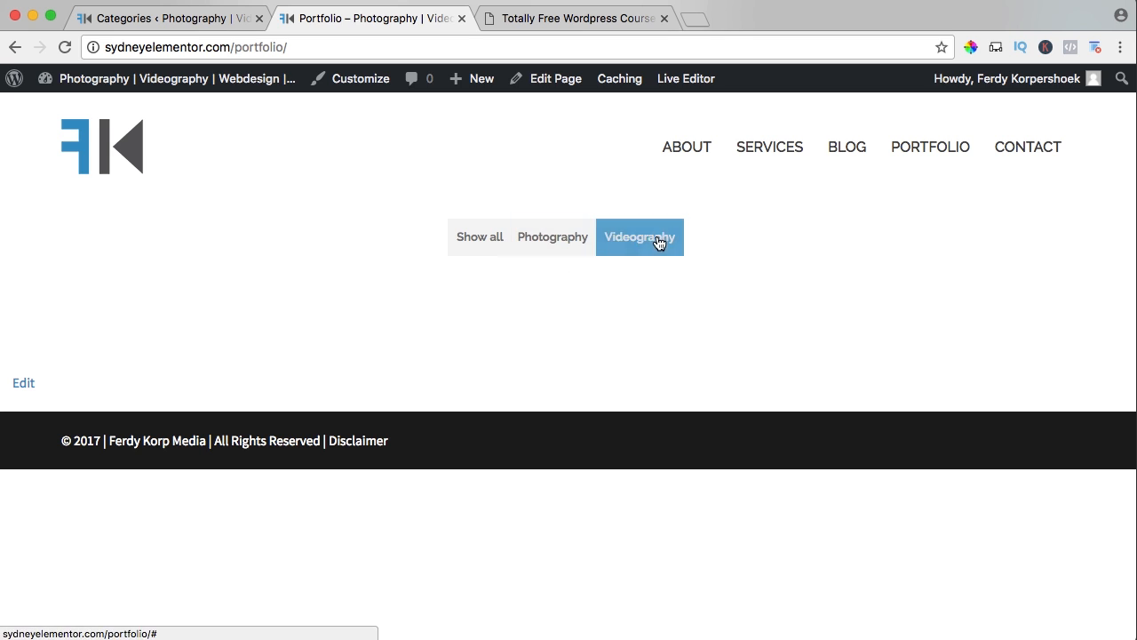
# Go to the list of all projects, close the live Portfolio and tutorial pages, and reload the list.
pyautogui.click(152, 27)
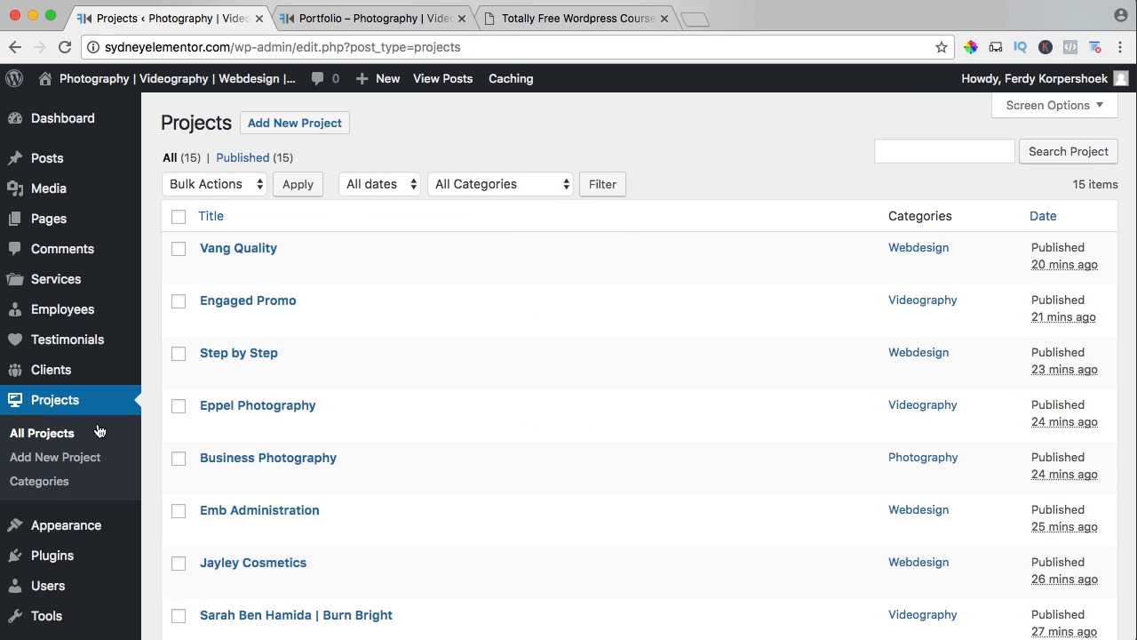
pyautogui.click(462, 18)
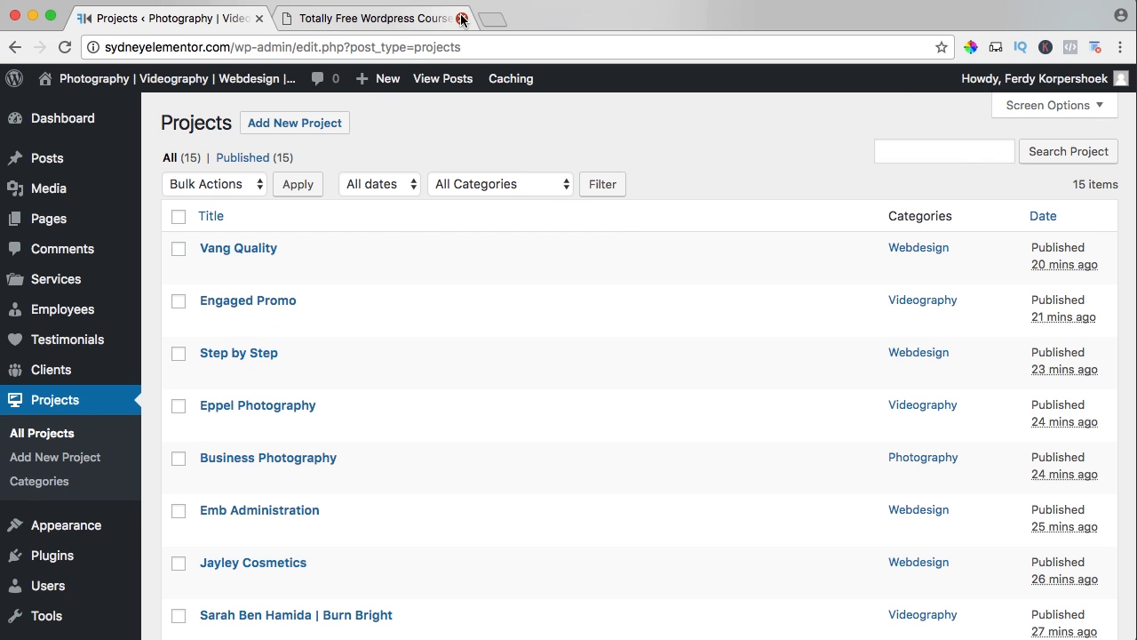
pyautogui.press('super+r')
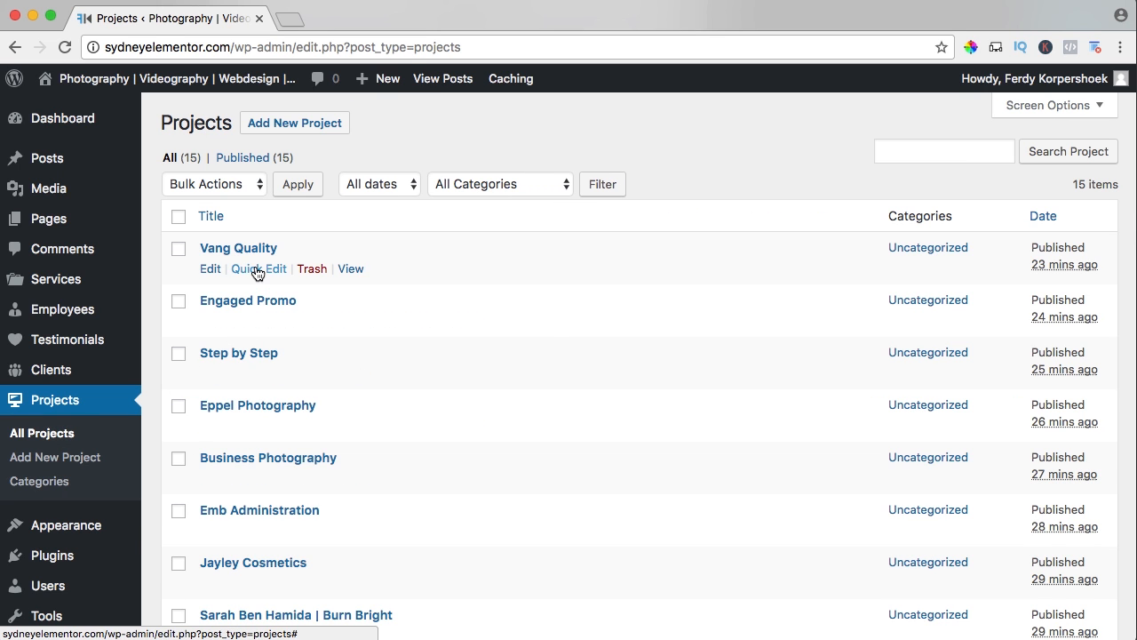
# Assign only the Webdesign category to the Vang Quality project and only Videography to Engaged Promo, updating each.
pyautogui.click(258, 269)
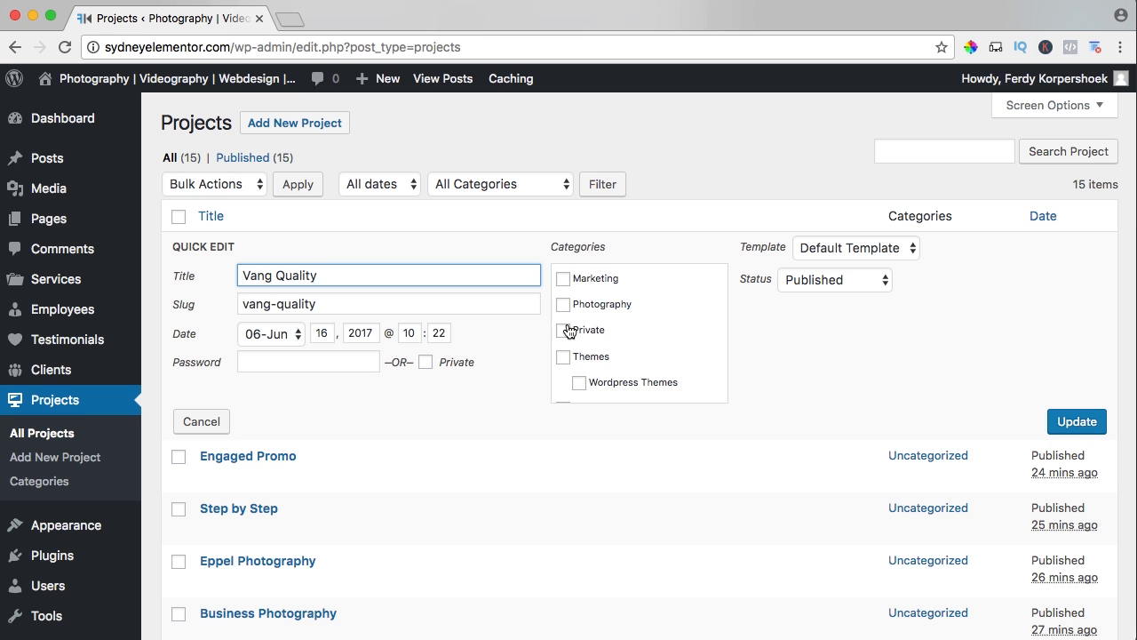
pyautogui.scroll(-5, 569, 331)
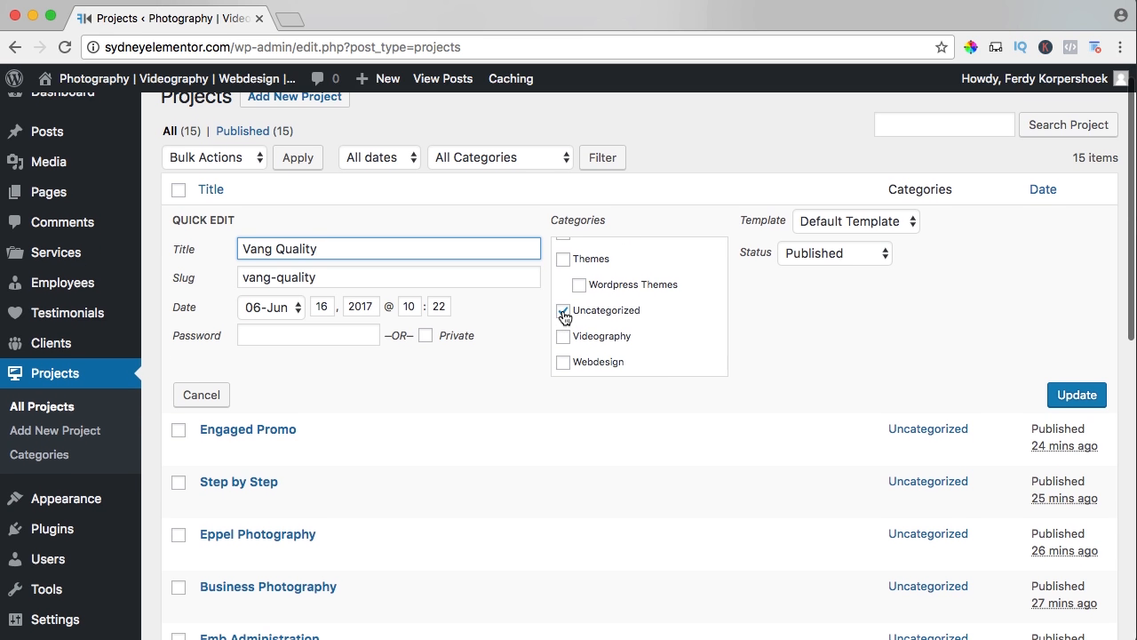
pyautogui.click(564, 317)
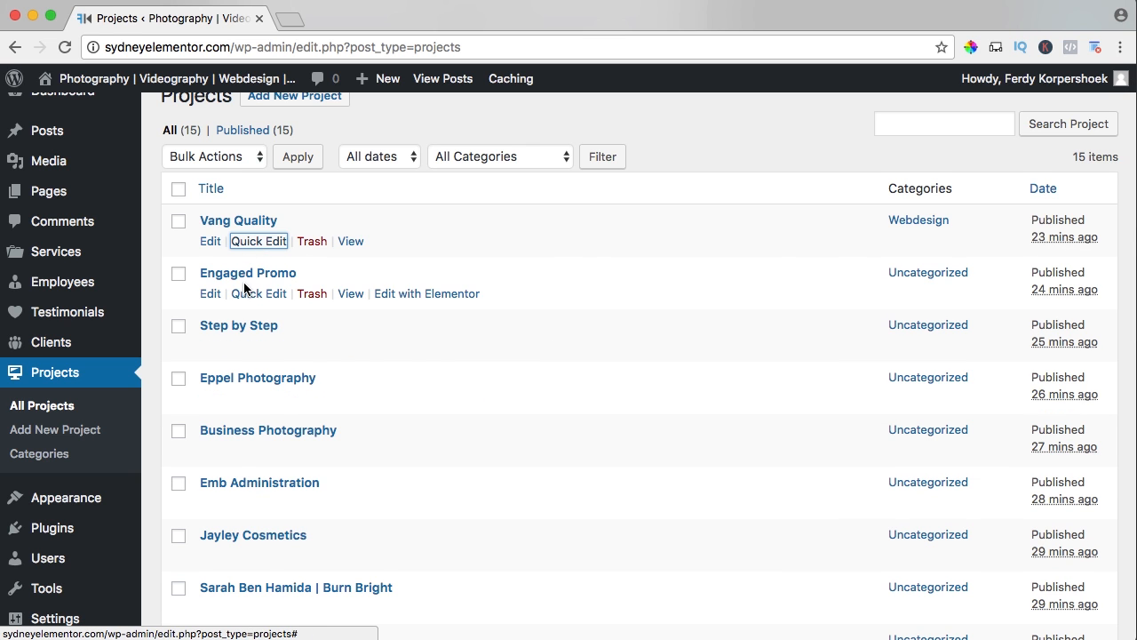
pyautogui.click(247, 291)
pyautogui.scroll(-5, 570, 373)
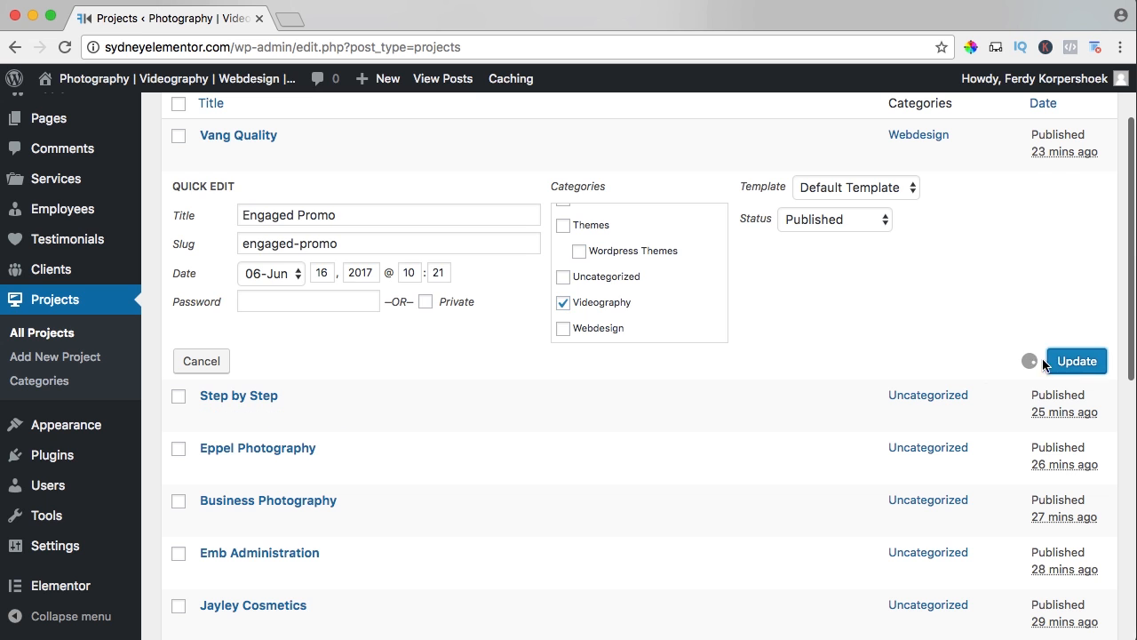
# Assign only the Webdesign category to the Step by Step project, and open Eppel Photography's categories for quick editing.
pyautogui.click(240, 268)
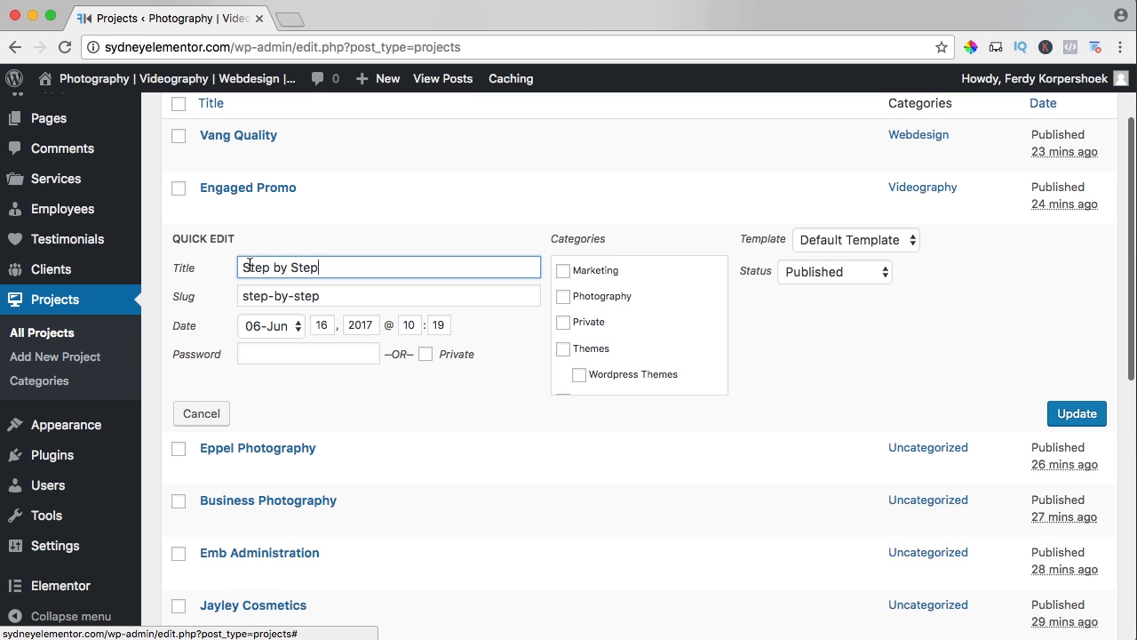
pyautogui.scroll(-3, 571, 322)
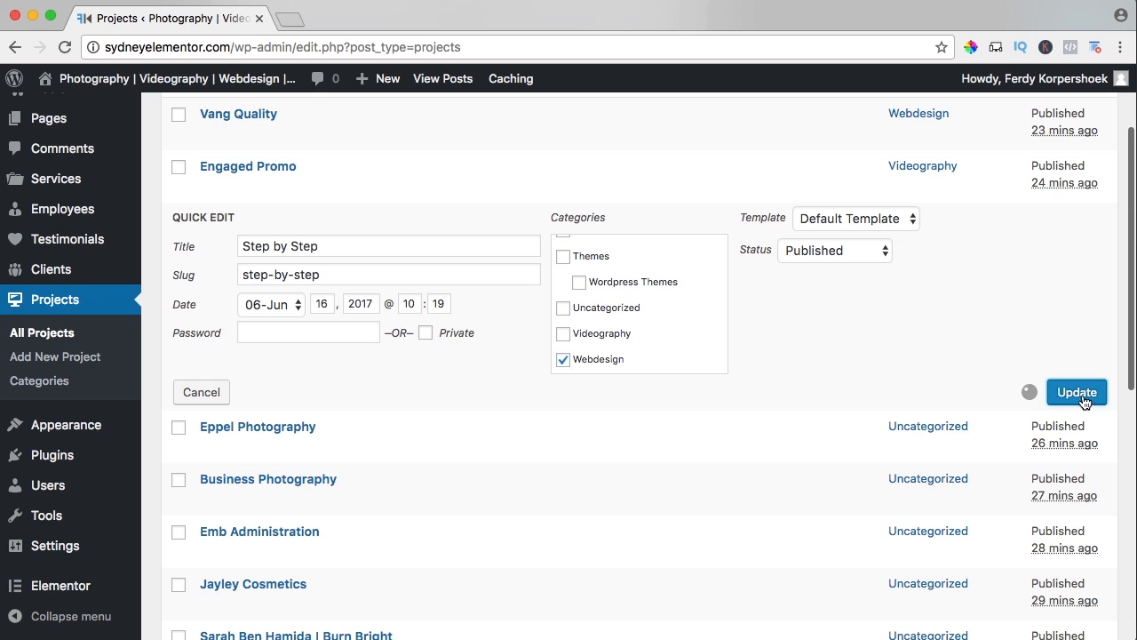
pyautogui.click(268, 294)
pyautogui.scroll(-3, 563, 346)
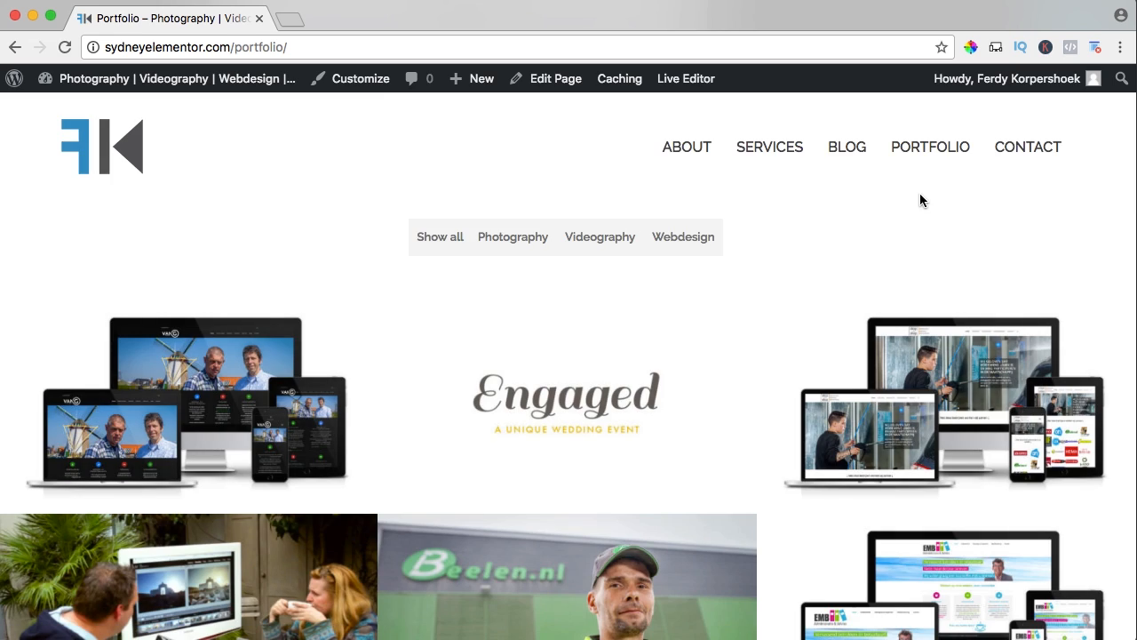
# Look through the project grid on the live Portfolio page and filter it by Photography.
pyautogui.scroll(-20, 828, 230)
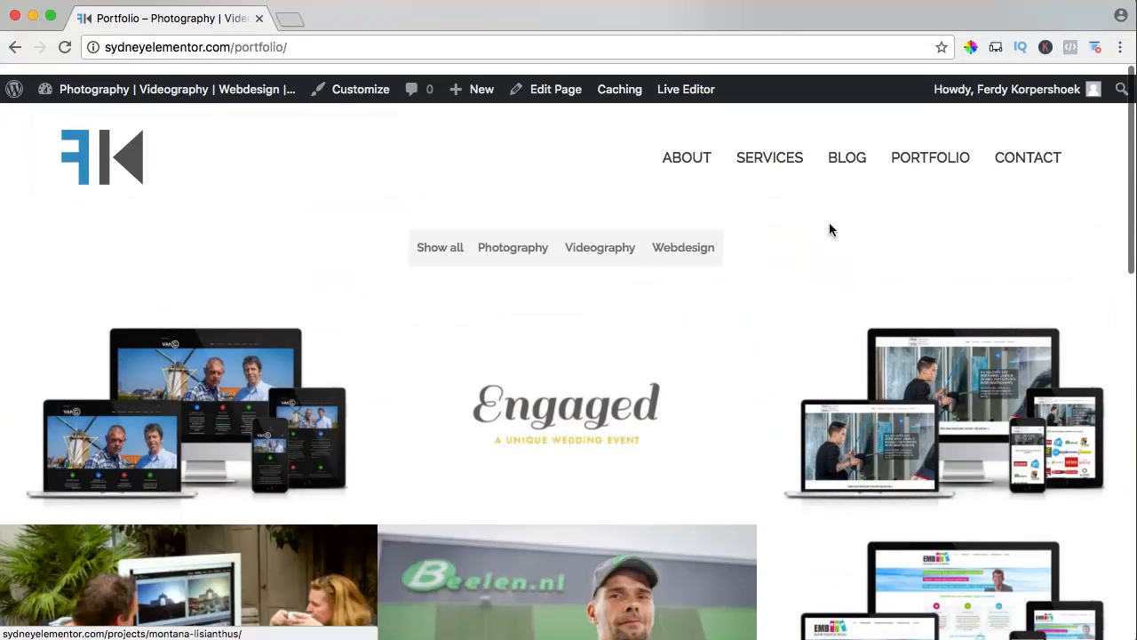
pyautogui.scroll(-1, 711, 240)
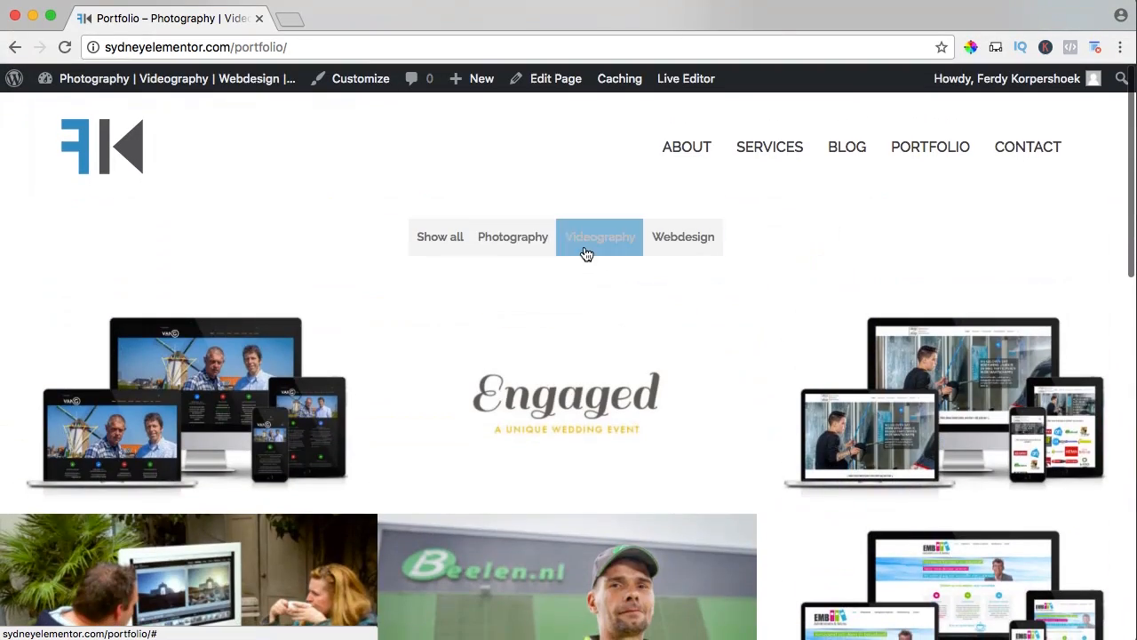
pyautogui.click(513, 242)
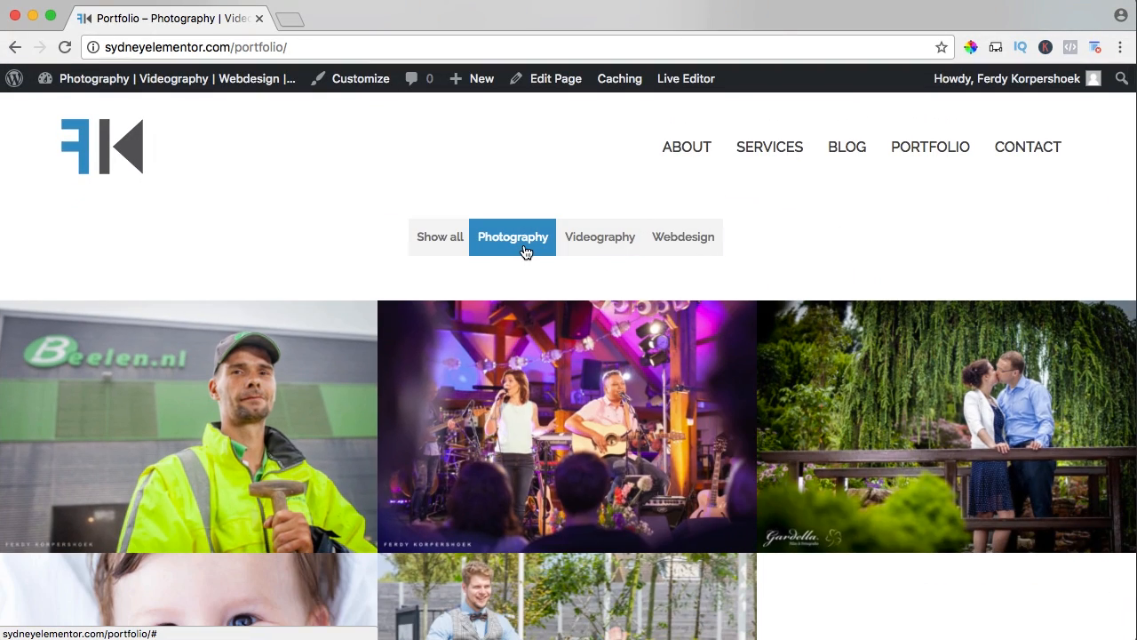
# Filter the live Portfolio page by Videography and by Webdesign, show all projects again, and look through each grid.
pyautogui.click(594, 243)
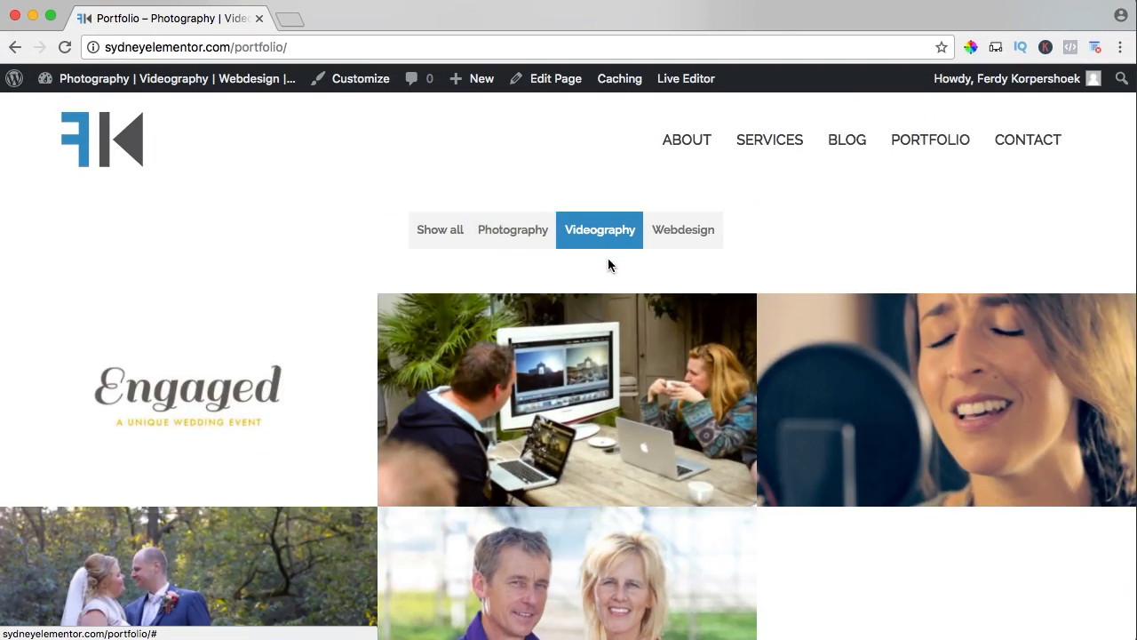
pyautogui.scroll(-5, 610, 262)
pyautogui.scroll(5, 610, 267)
pyautogui.click(681, 248)
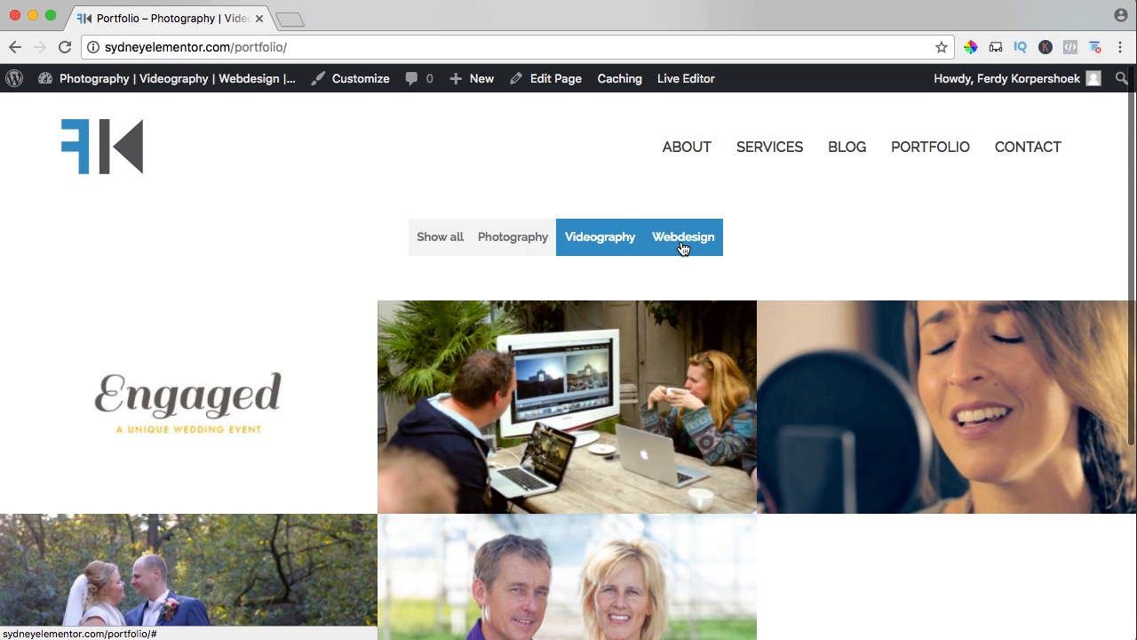
pyautogui.scroll(-5, 680, 270)
pyautogui.scroll(5, 680, 272)
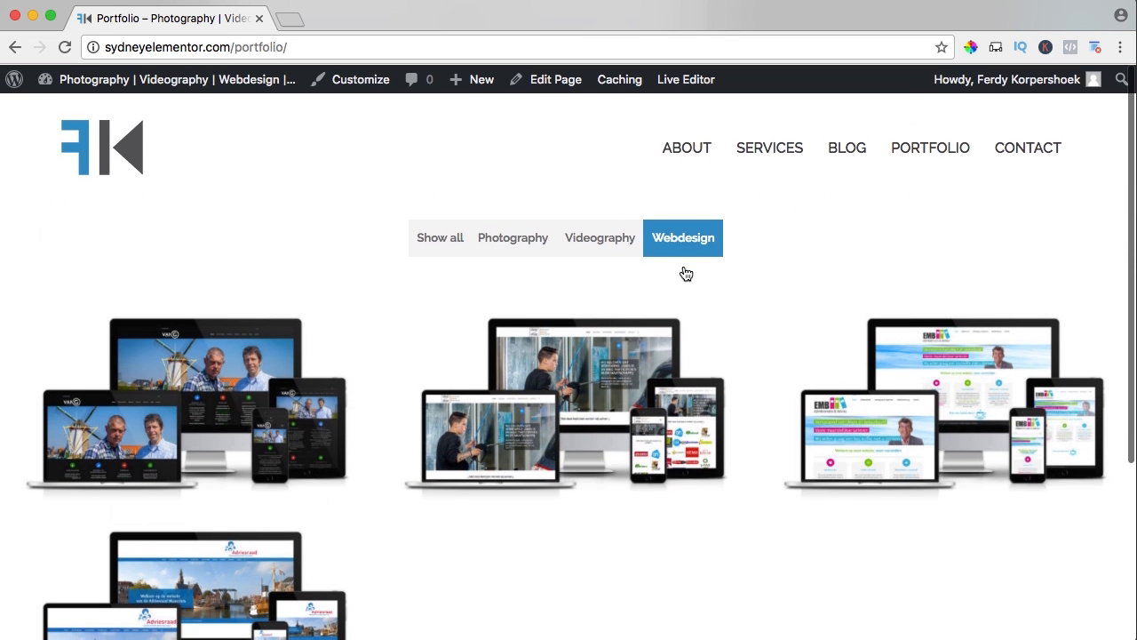
pyautogui.click(442, 242)
pyautogui.scroll(-2, 569, 256)
pyautogui.scroll(-5, 569, 256)
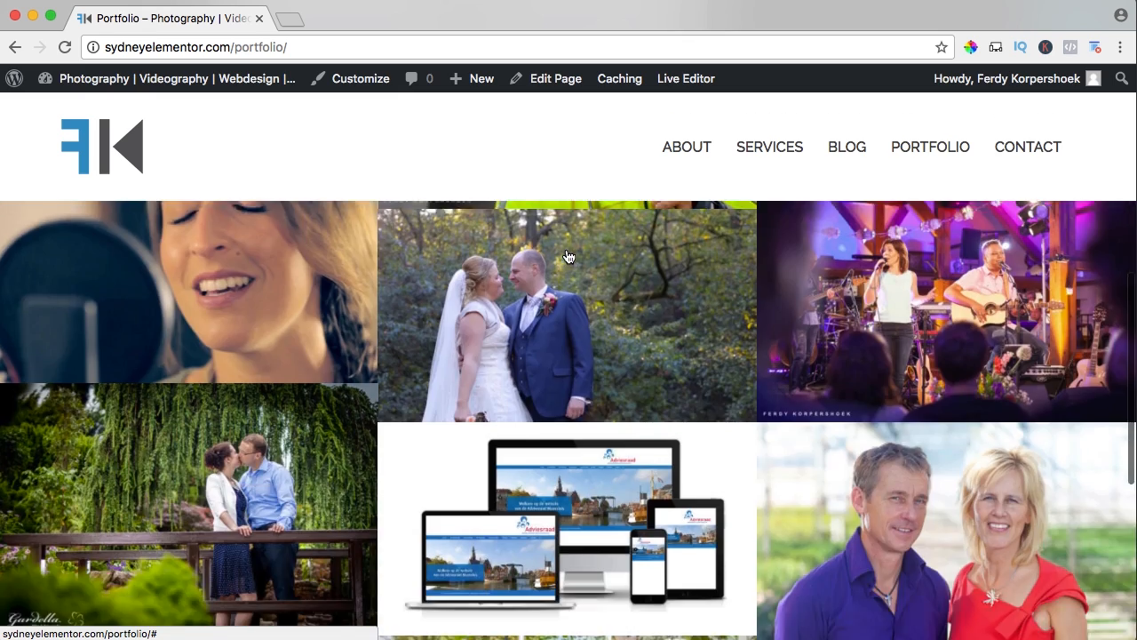
pyautogui.scroll(5, 568, 256)
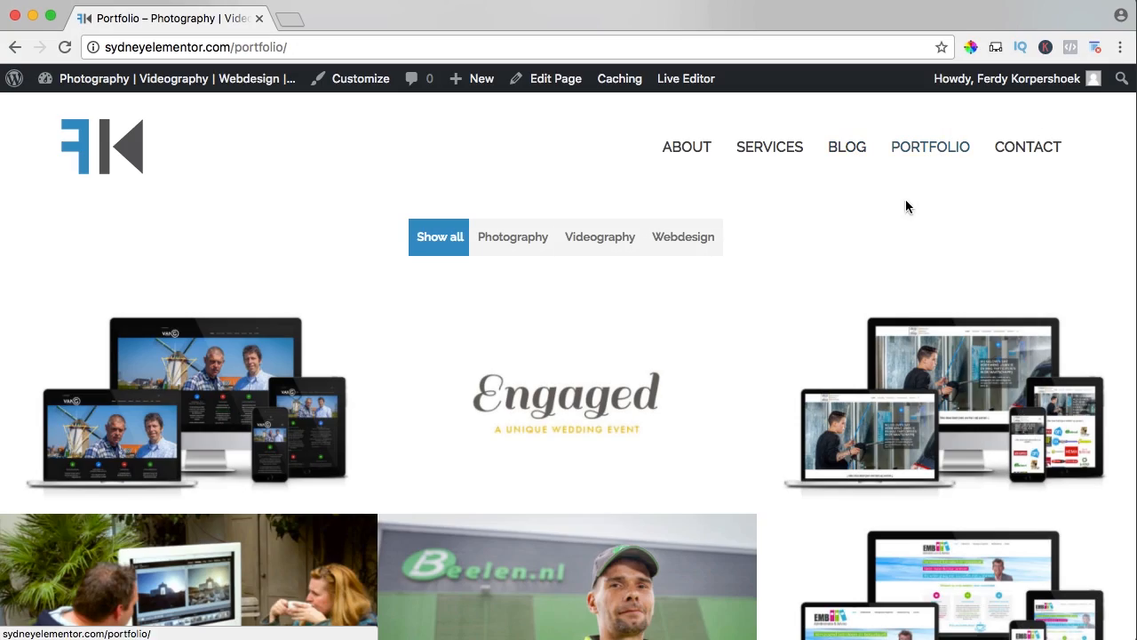
# Customize the footer to have four widget areas, save and publish the change, and go to the widget management page.
pyautogui.scroll(-10, 845, 183)
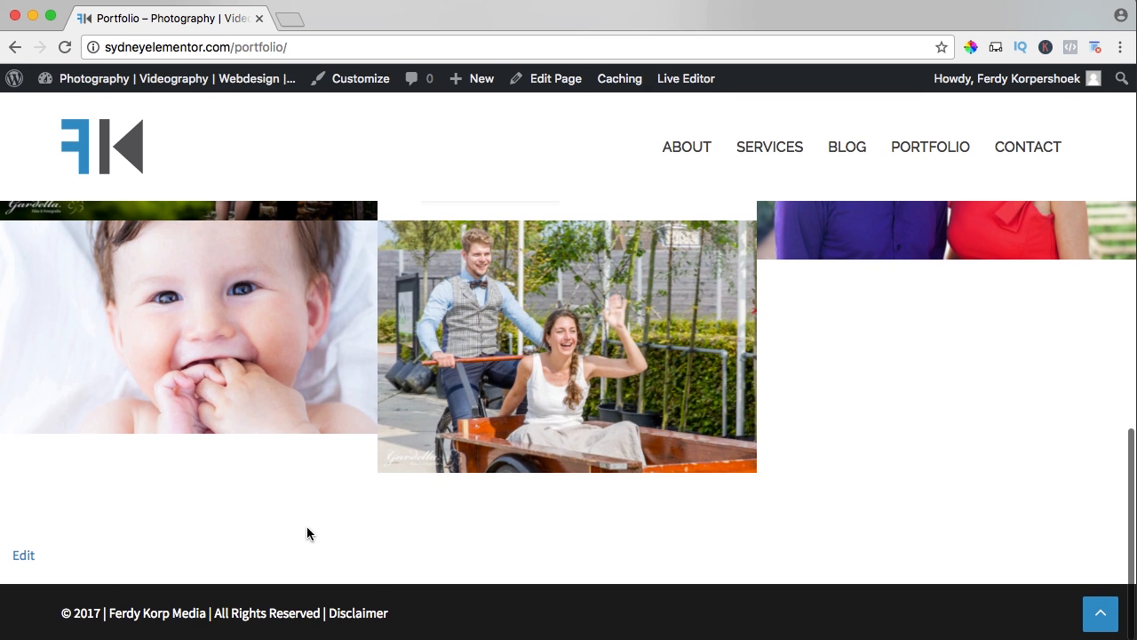
pyautogui.scroll(10, 306, 533)
pyautogui.click(346, 82)
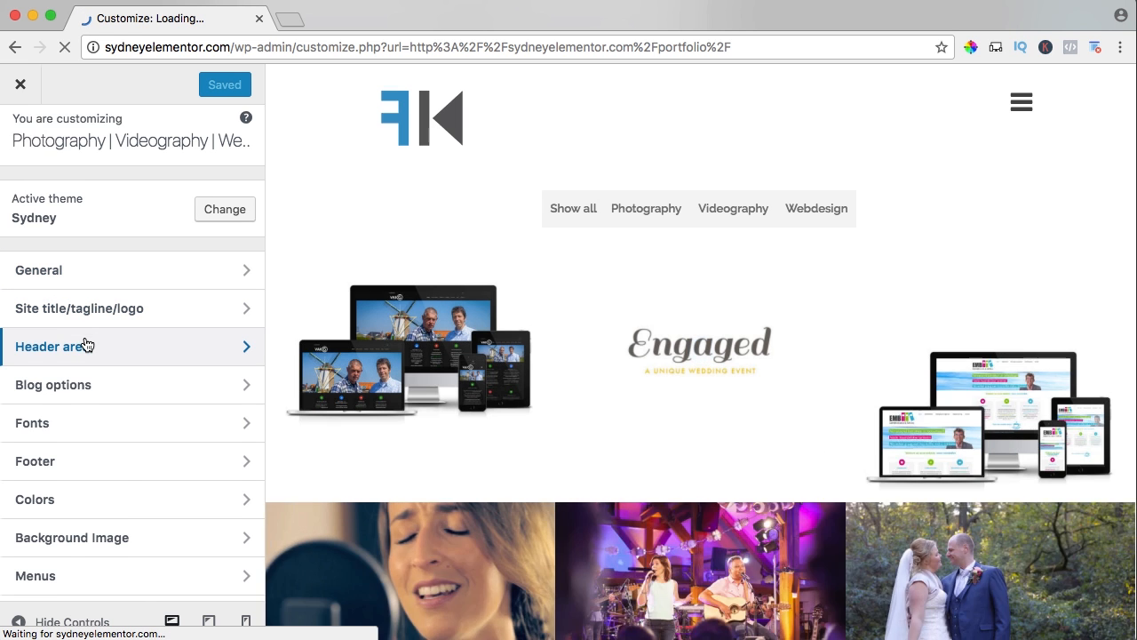
pyautogui.scroll(-2, 84, 346)
pyautogui.click(41, 366)
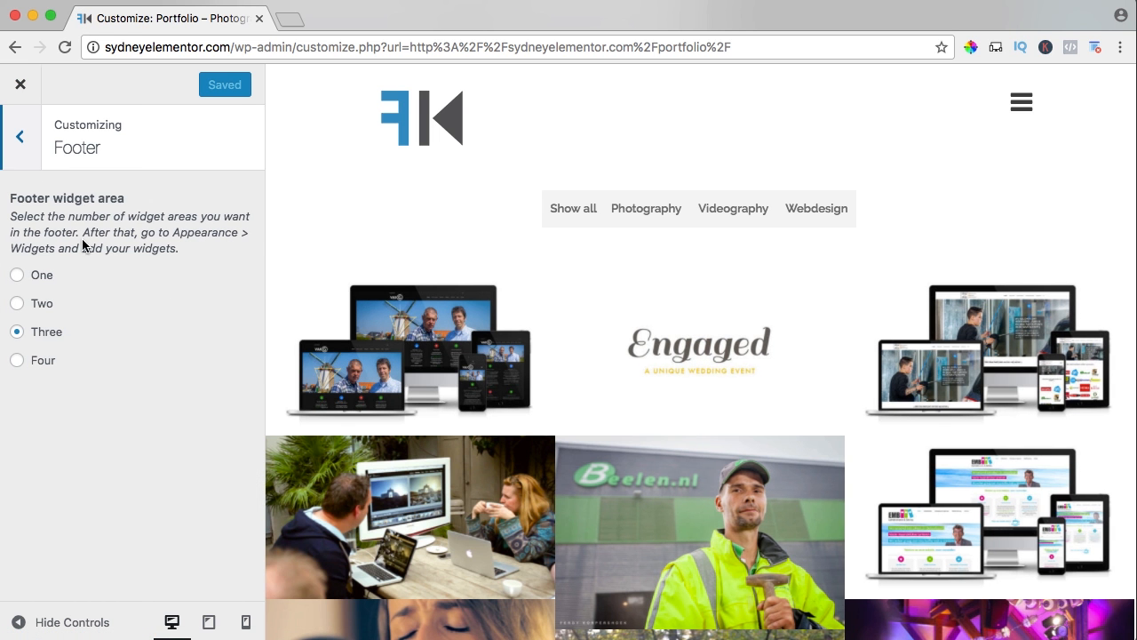
pyautogui.click(17, 362)
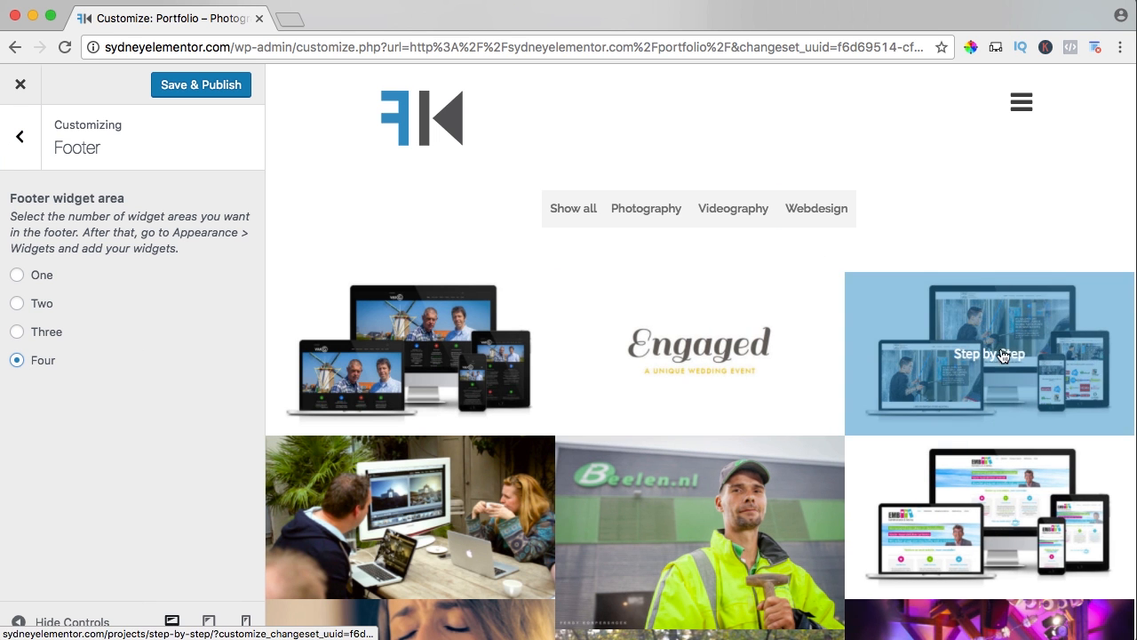
pyautogui.scroll(-10, 728, 364)
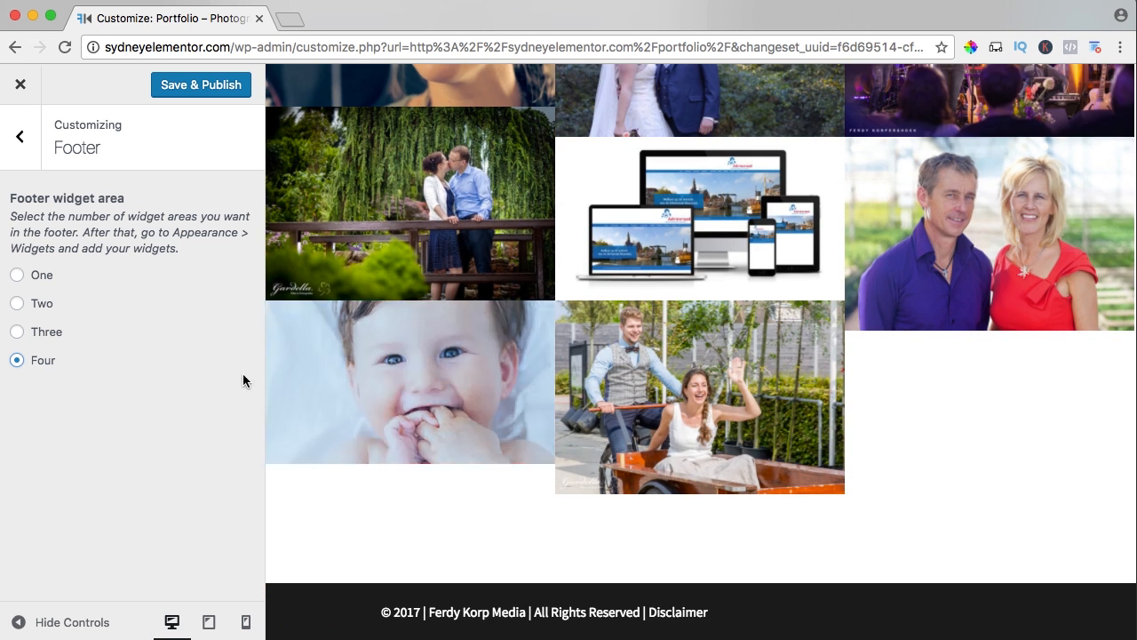
pyautogui.click(208, 87)
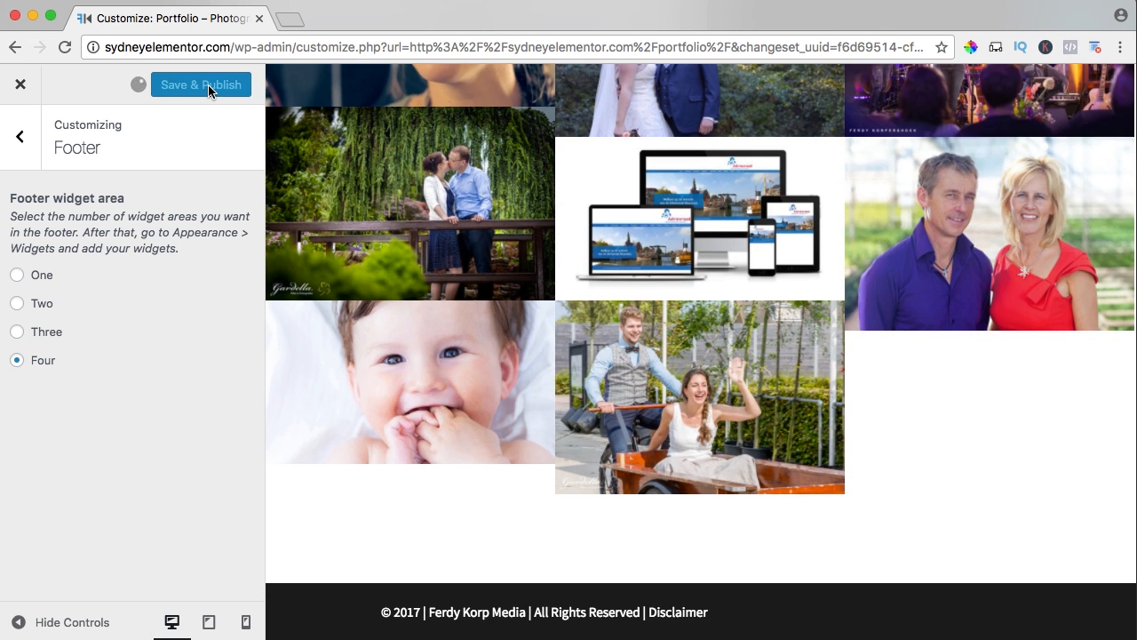
pyautogui.click(17, 86)
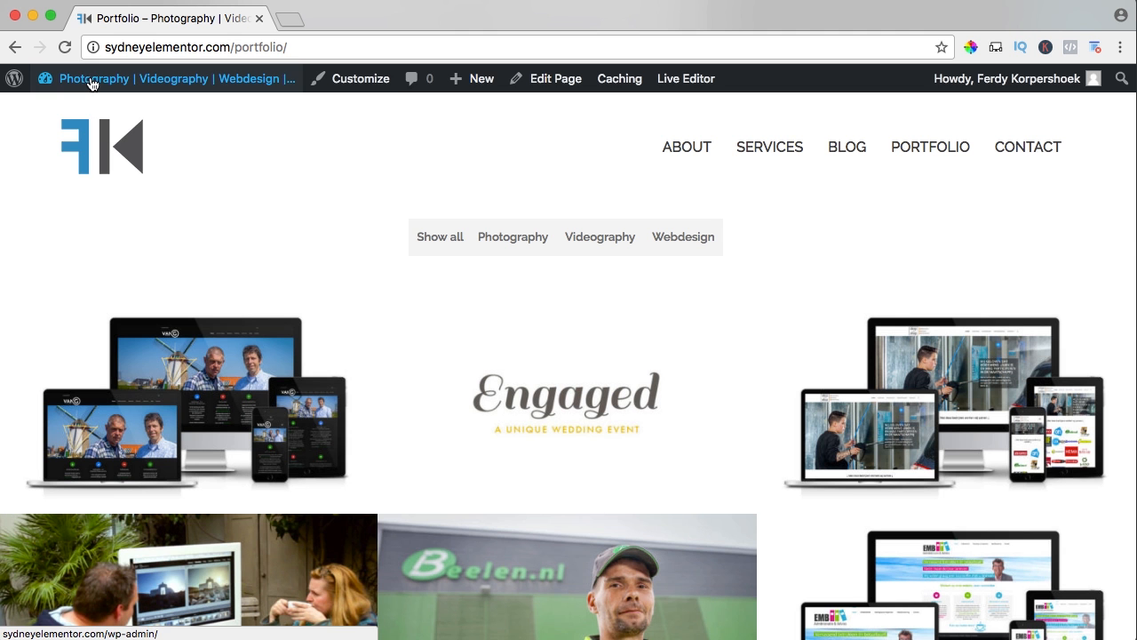
pyautogui.moveTo(89, 82)
pyautogui.click(68, 161)
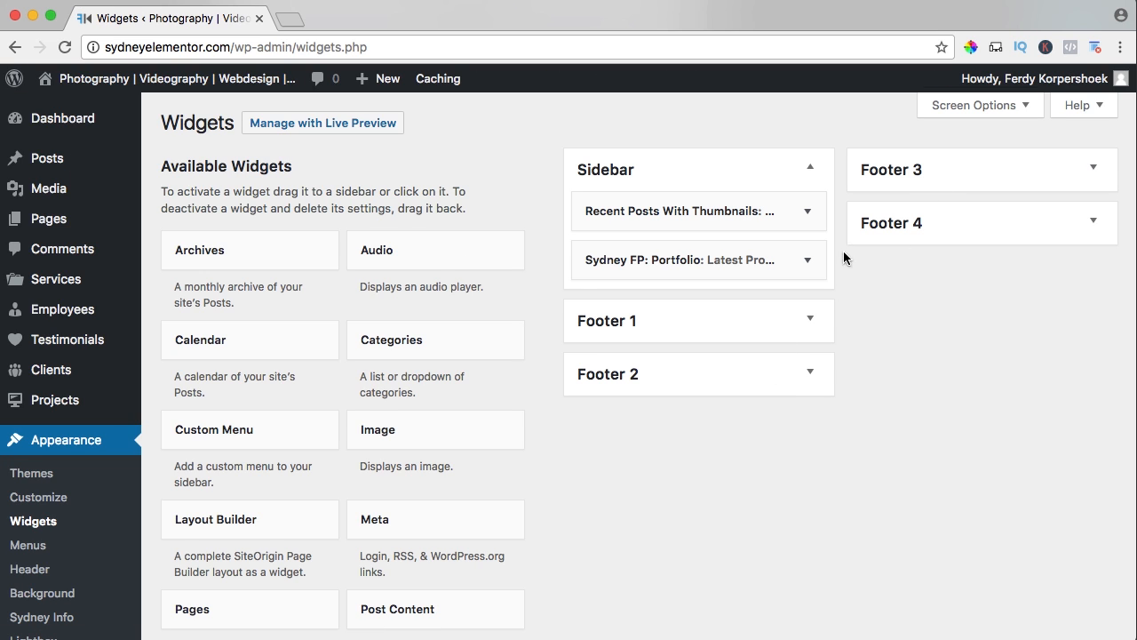
# Search for new plugins with "instagram widget", and install and activate Instagram Widget by WPZOOM.
pyautogui.scroll(-5, 53, 355)
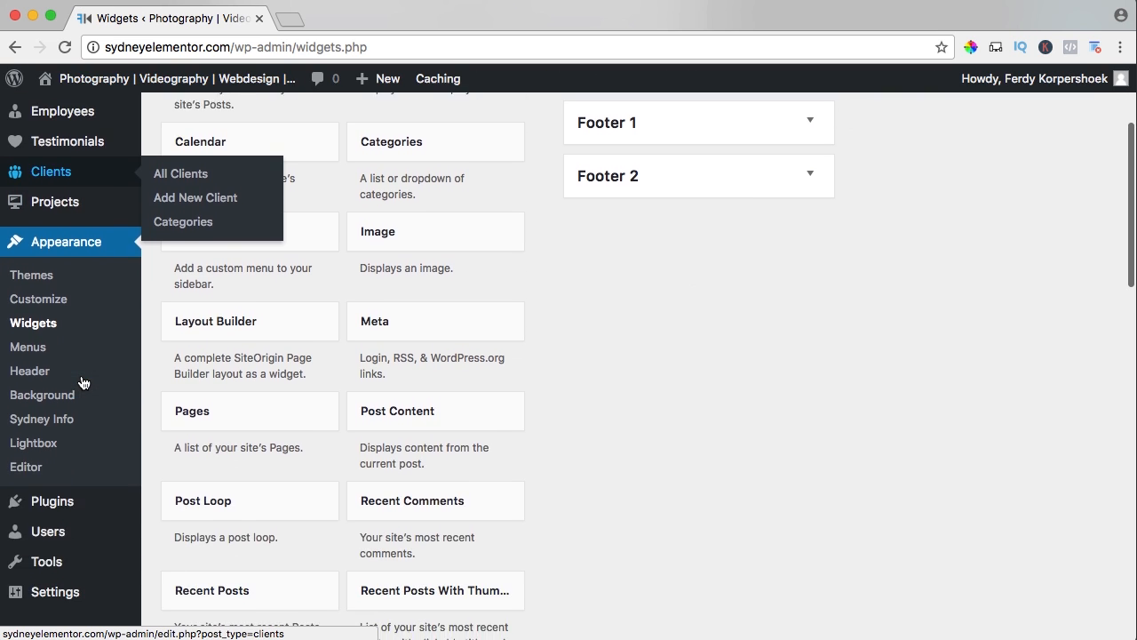
pyautogui.moveTo(53, 503)
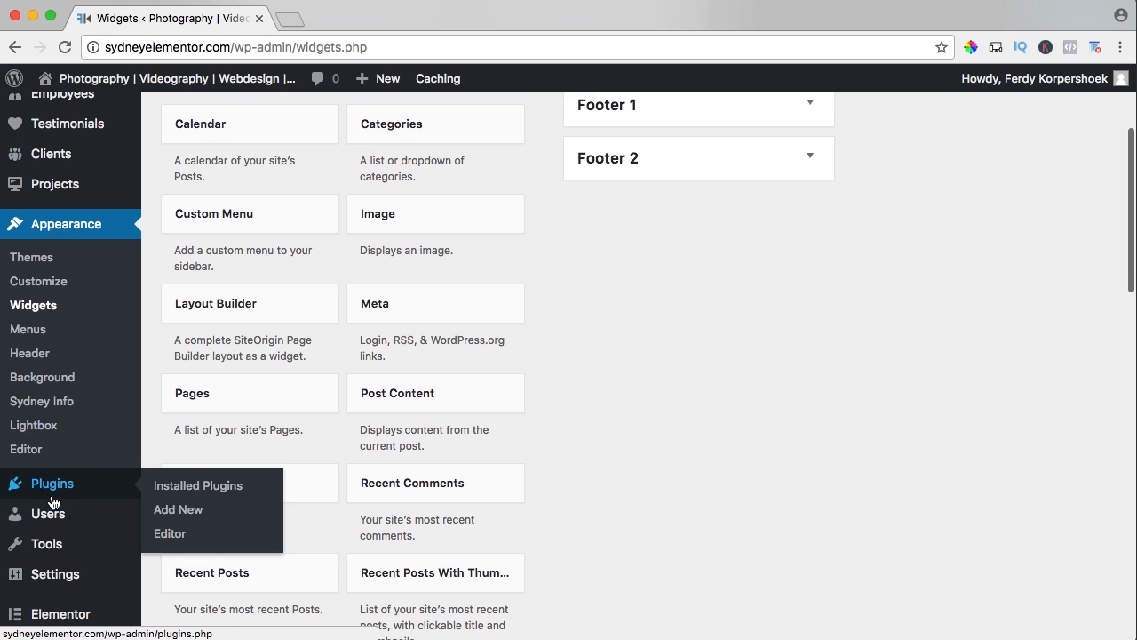
pyautogui.click(180, 513)
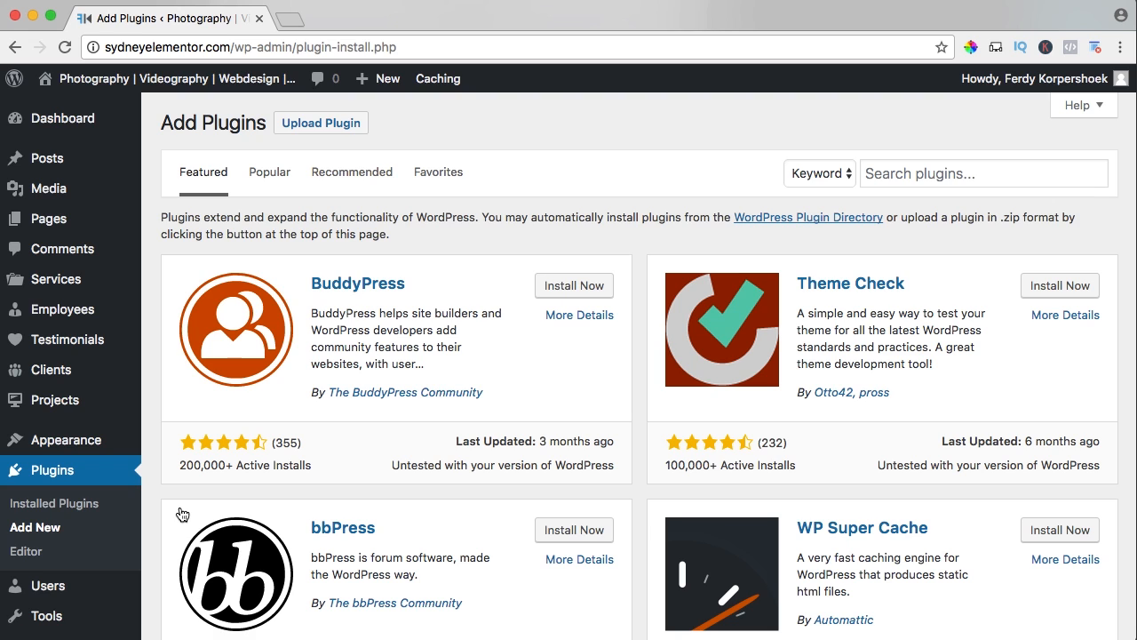
pyautogui.click(934, 177)
pyautogui.write('instagram widget')
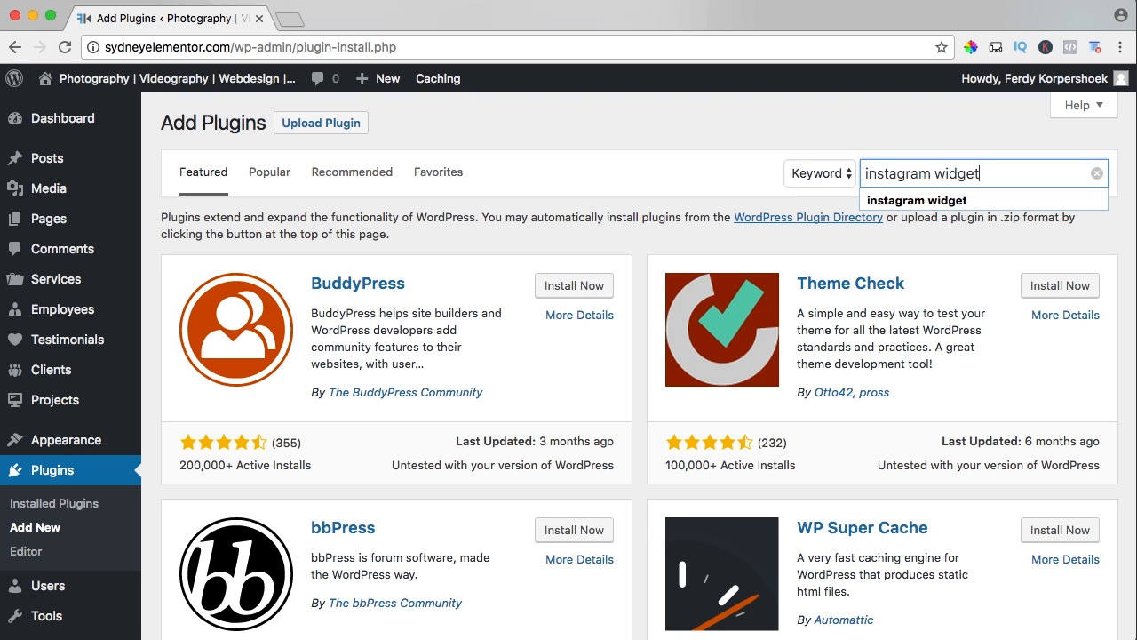
pyautogui.press('Return')
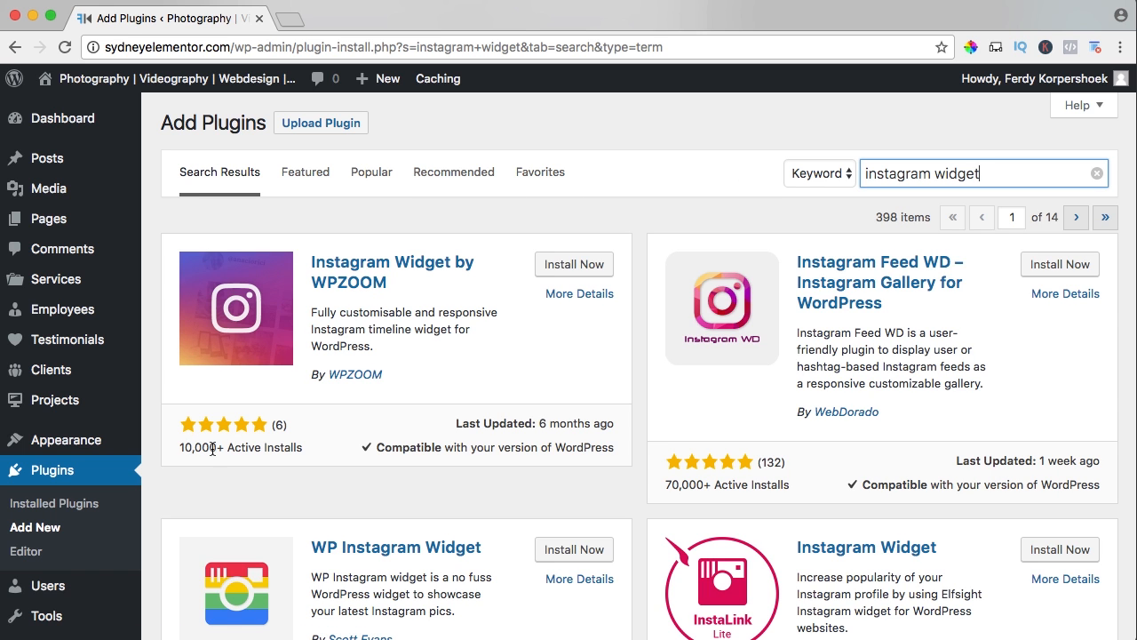
pyautogui.click(583, 265)
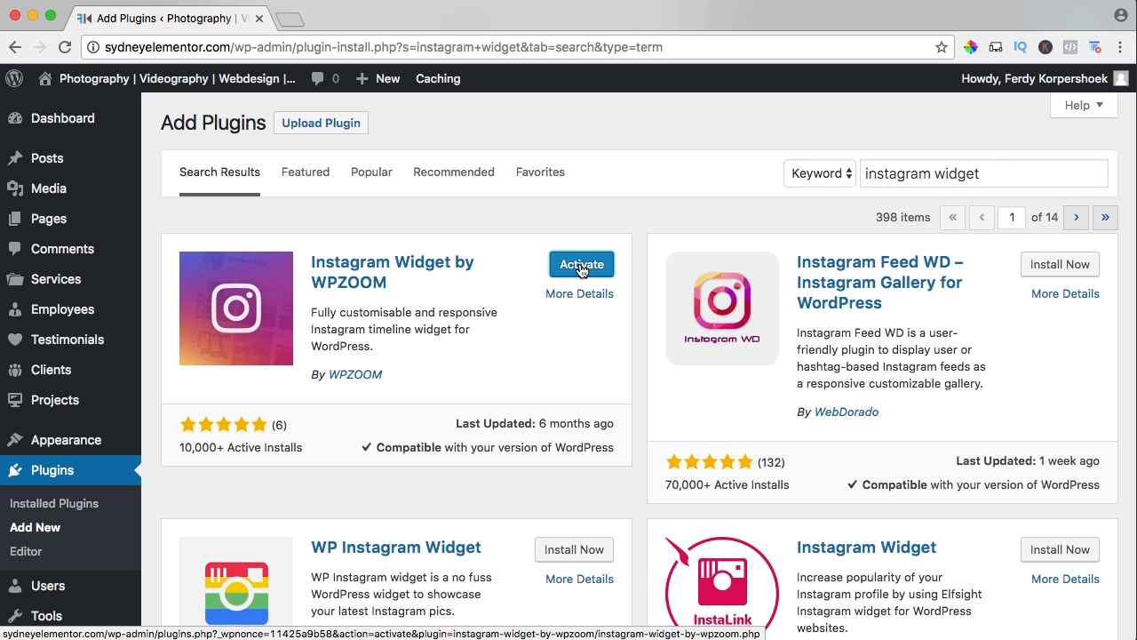
pyautogui.click(582, 267)
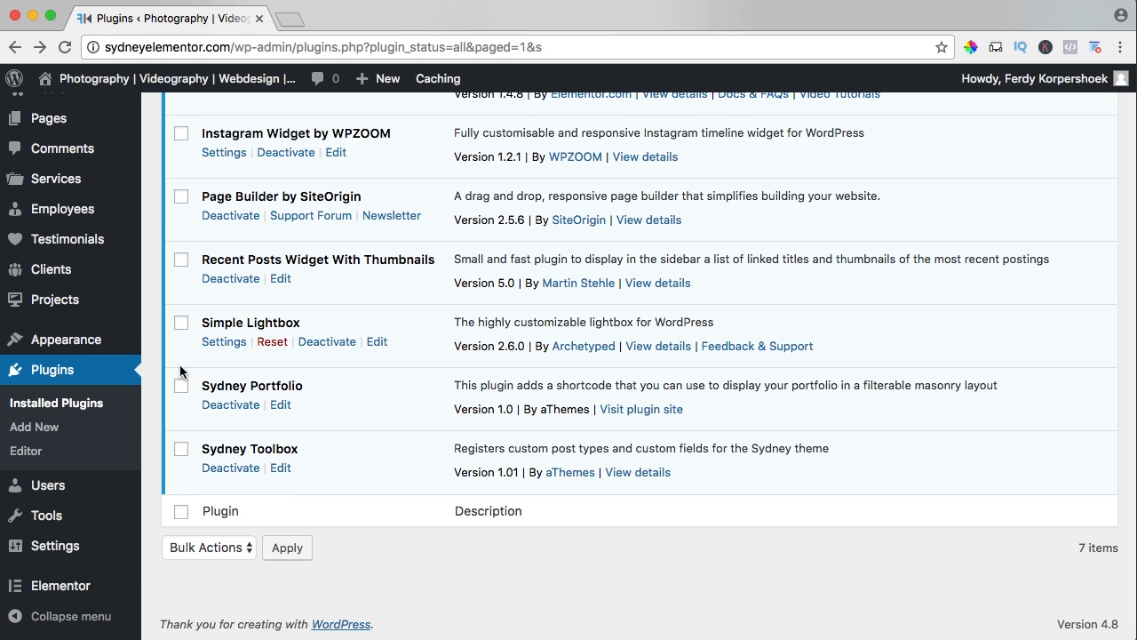
# Return to the widget management page and add the Instagram Widget by WPZOOM to Footer 1.
pyautogui.moveTo(130, 348)
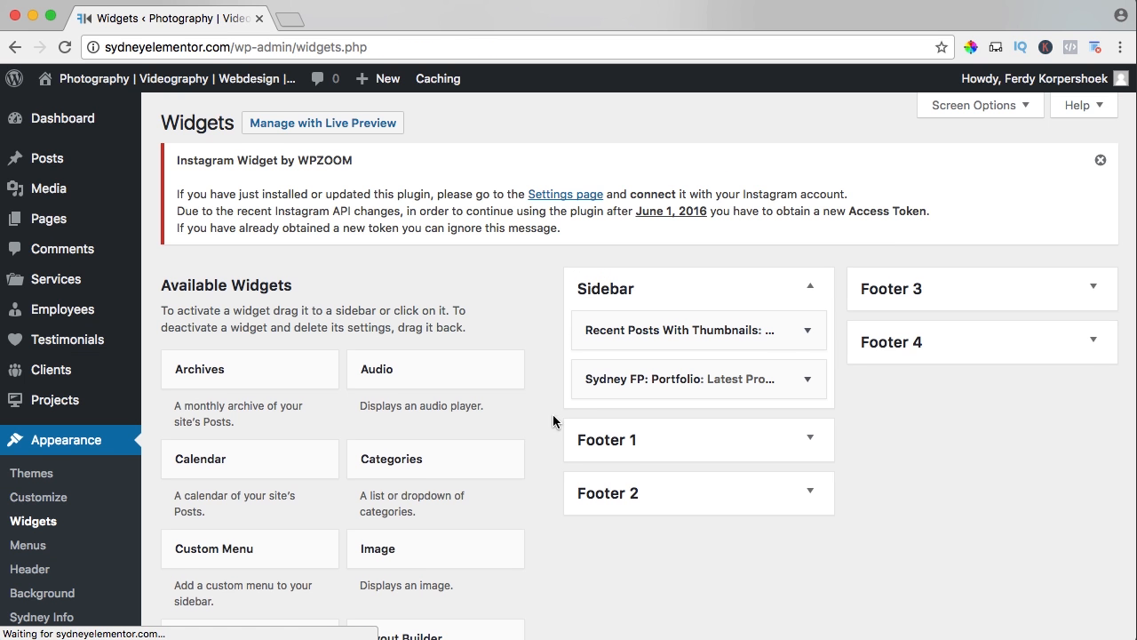
pyautogui.scroll(-5, 346, 401)
pyautogui.click(234, 415)
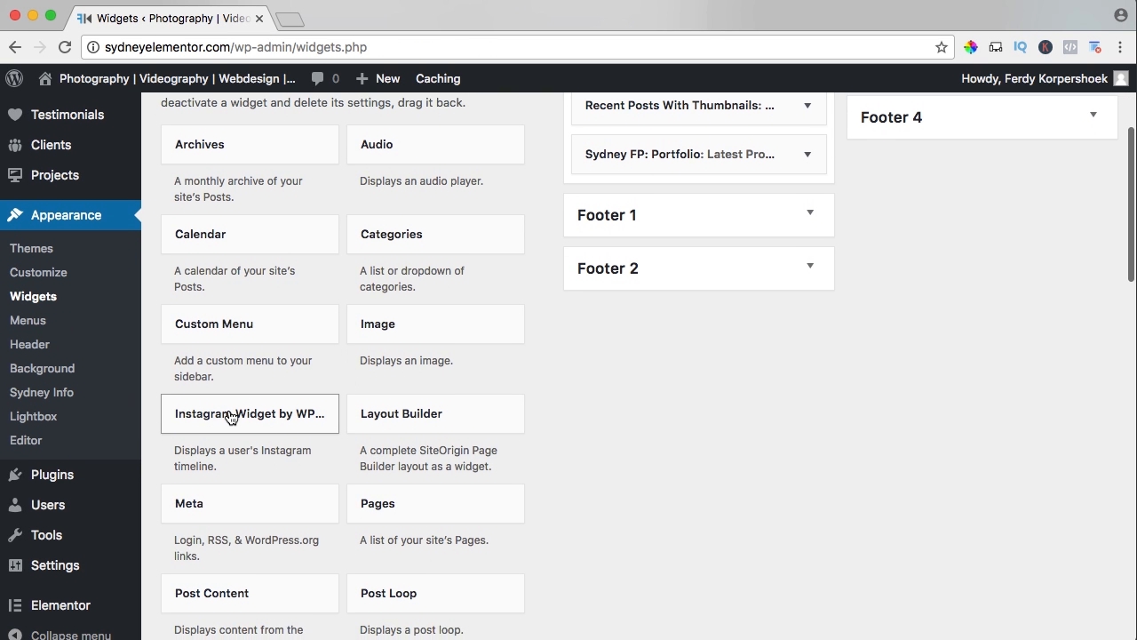
pyautogui.scroll(-2, 231, 457)
pyautogui.click(231, 436)
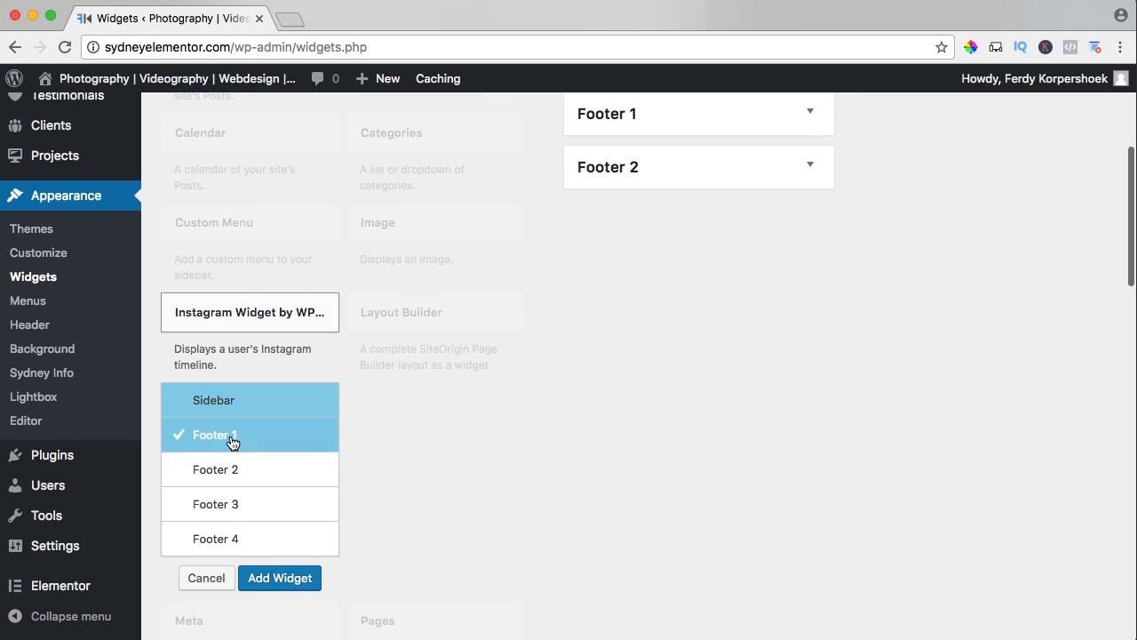
pyautogui.click(280, 578)
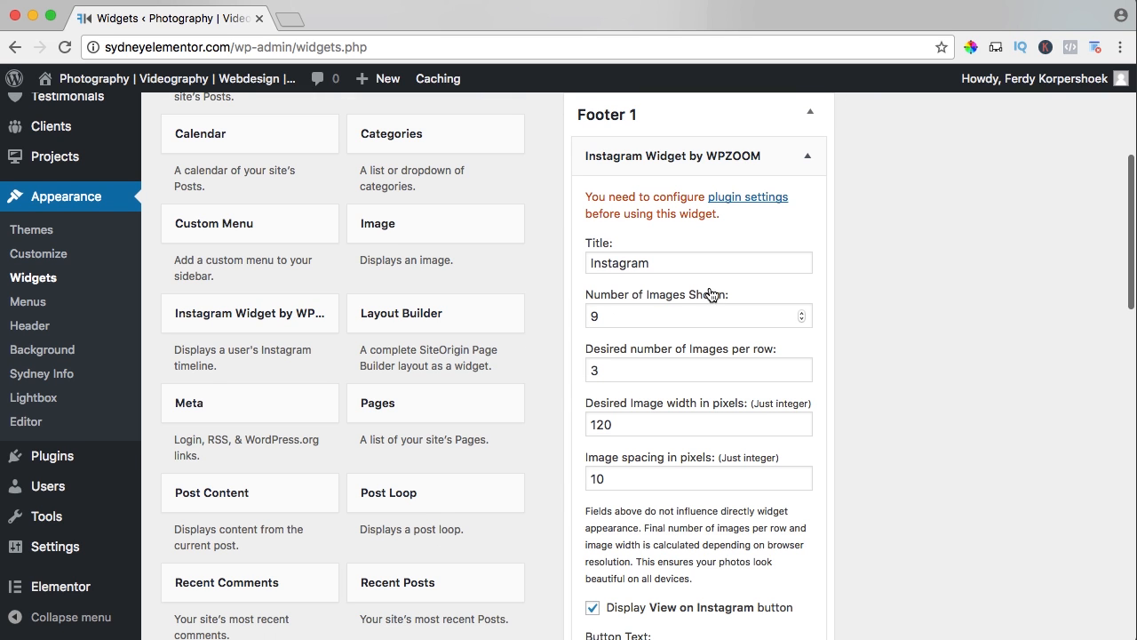
# Change the title of the Instagram widget in Footer 1 to "Follow Us".
pyautogui.click(654, 264)
pyautogui.doubleClick(654, 263)
pyautogui.write('Follow Us')
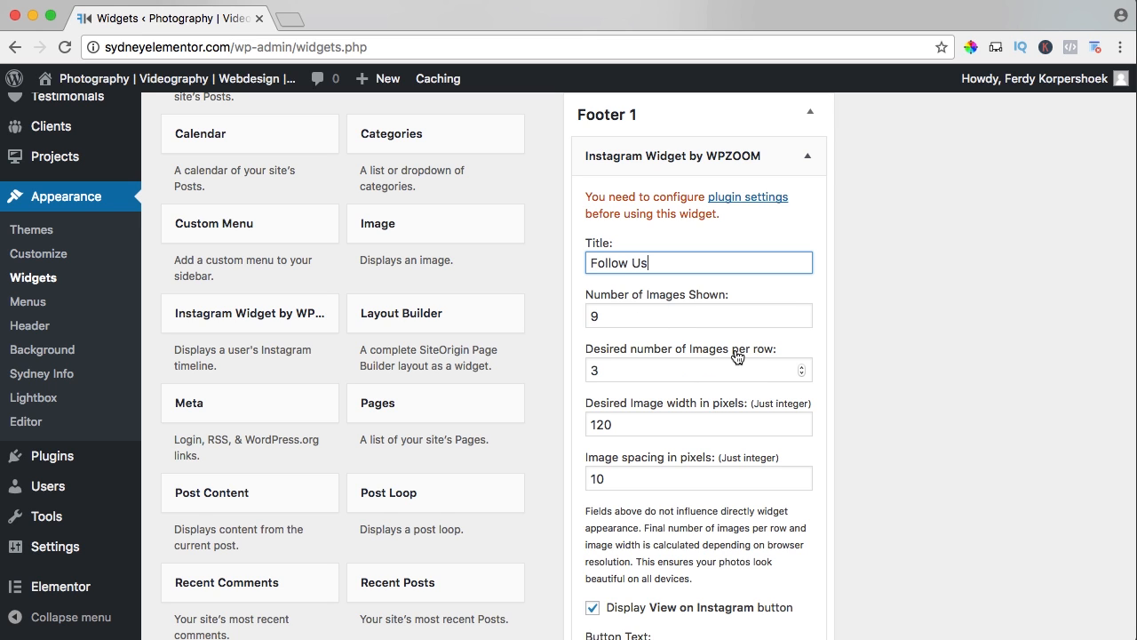
# Set the Instagram widget's desired image width to 25 pixels and image spacing to 1 pixel, and save the widget.
pyautogui.scroll(-2, 681, 366)
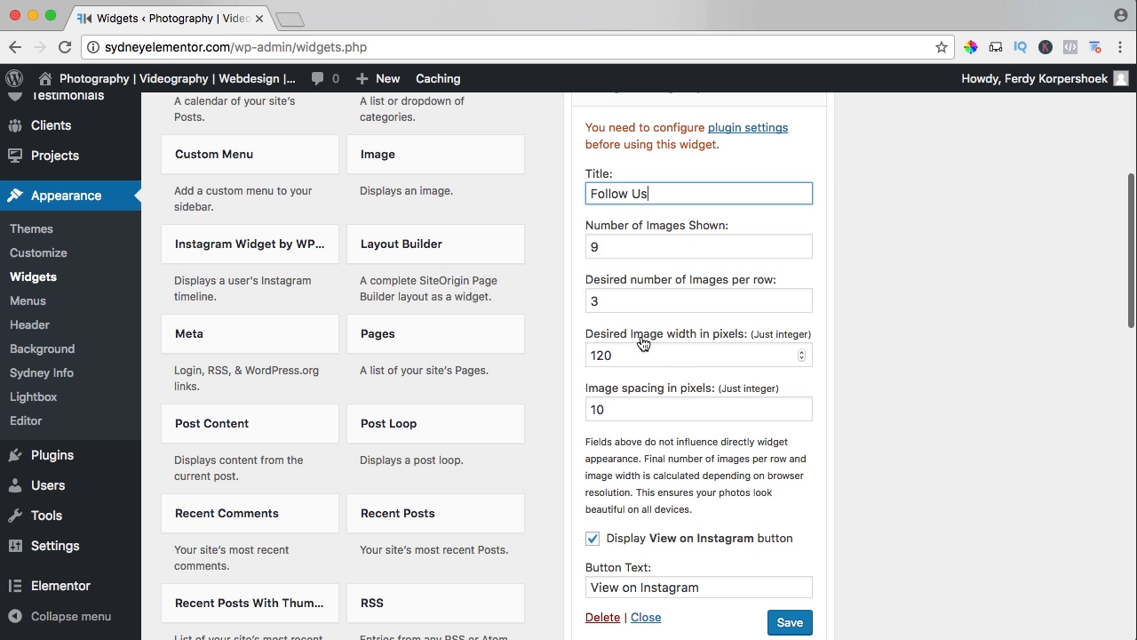
pyautogui.doubleClick(651, 354)
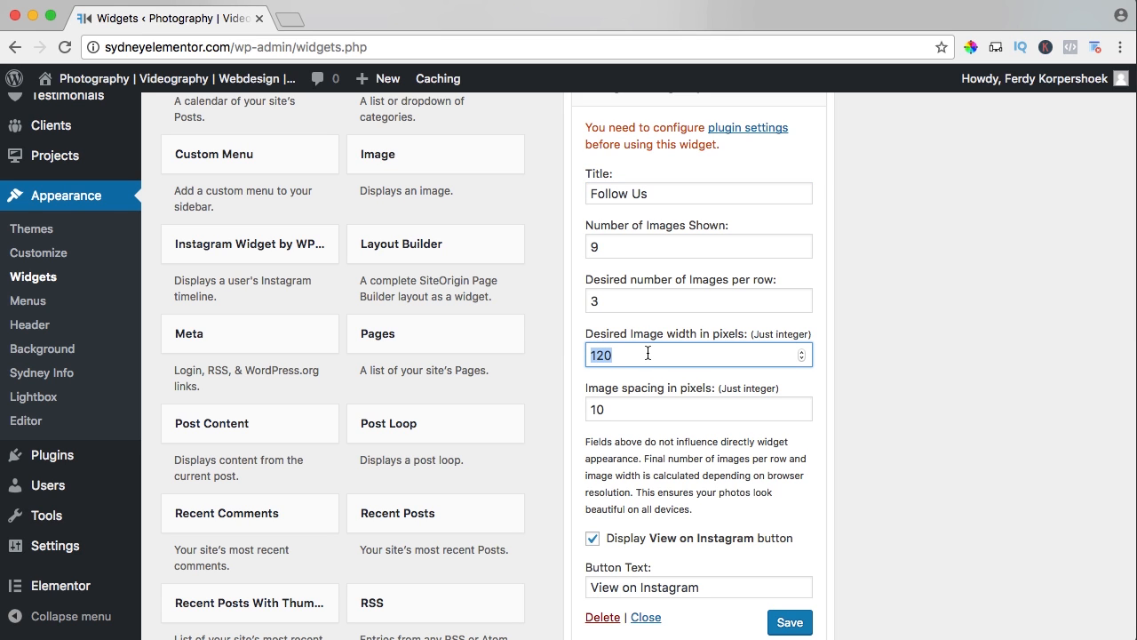
pyautogui.write('25')
pyautogui.press('Tab')
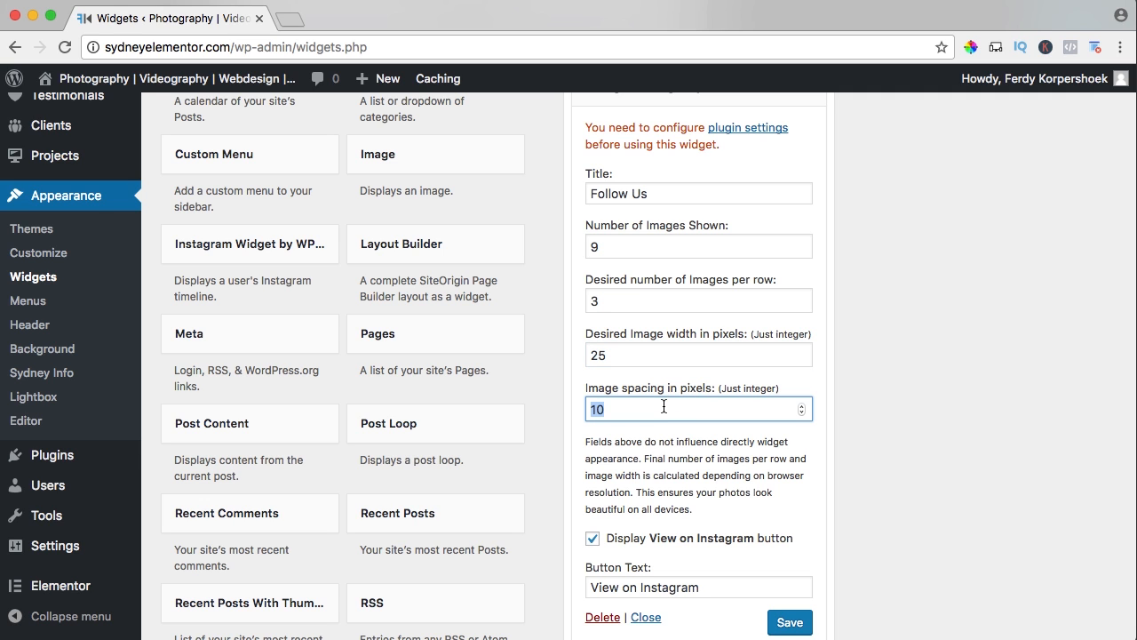
pyautogui.write('1')
pyautogui.press('Tab')
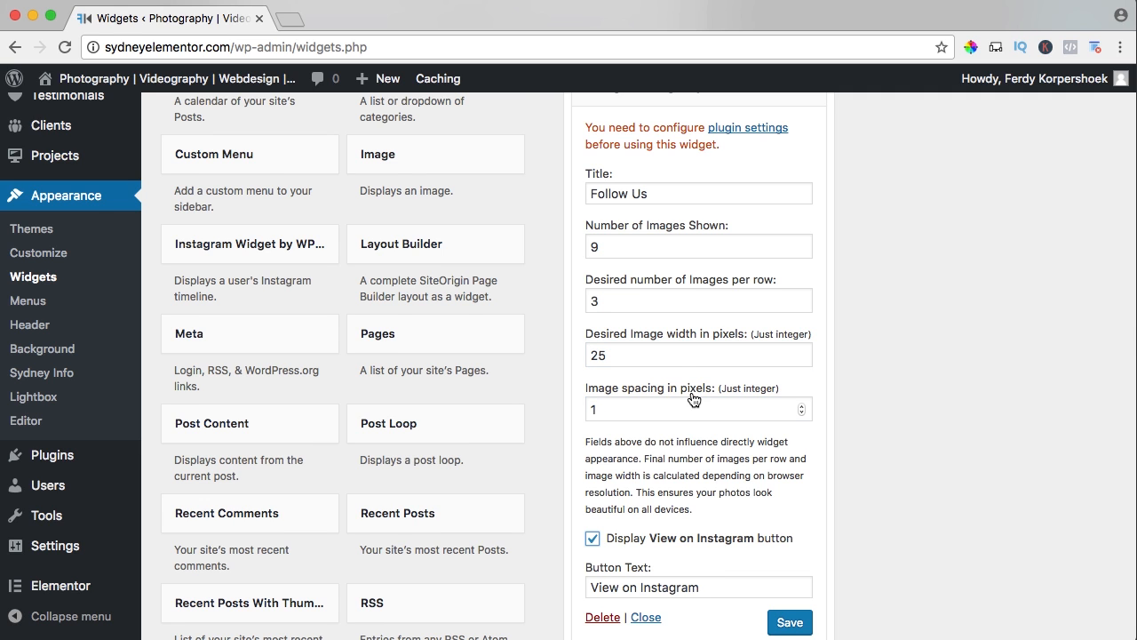
pyautogui.scroll(-4, 694, 399)
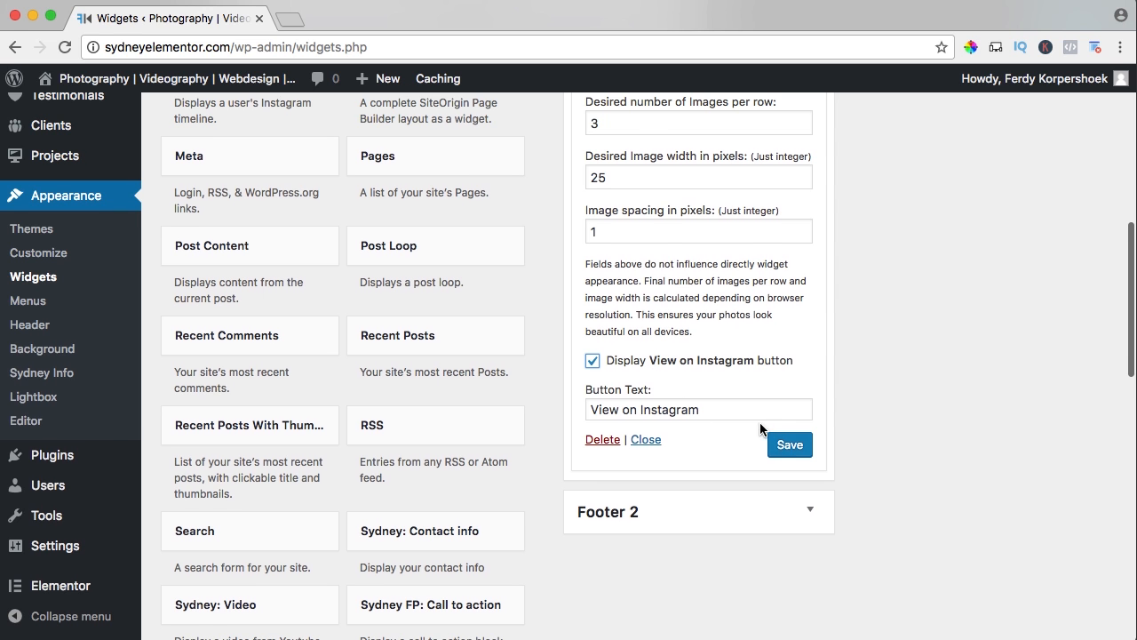
pyautogui.scroll(8, 759, 429)
pyautogui.scroll(-8, 743, 346)
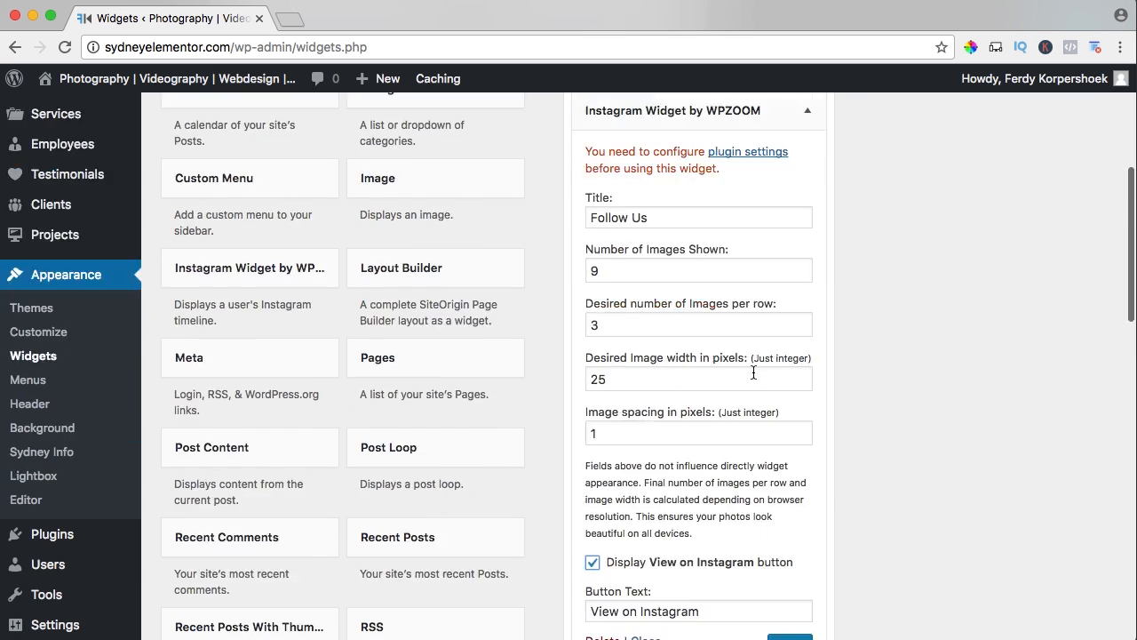
pyautogui.click(780, 473)
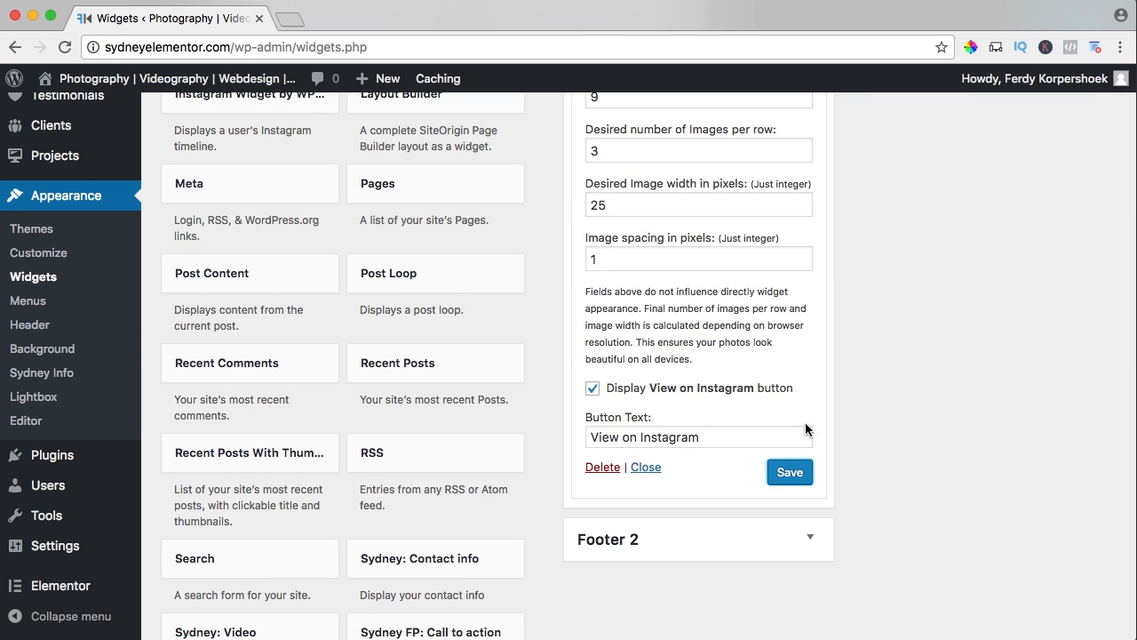
# Open the settings page of the Instagram Widget by WPZOOM plugin, where the Instagram account is connected.
pyautogui.scroll(6, 746, 393)
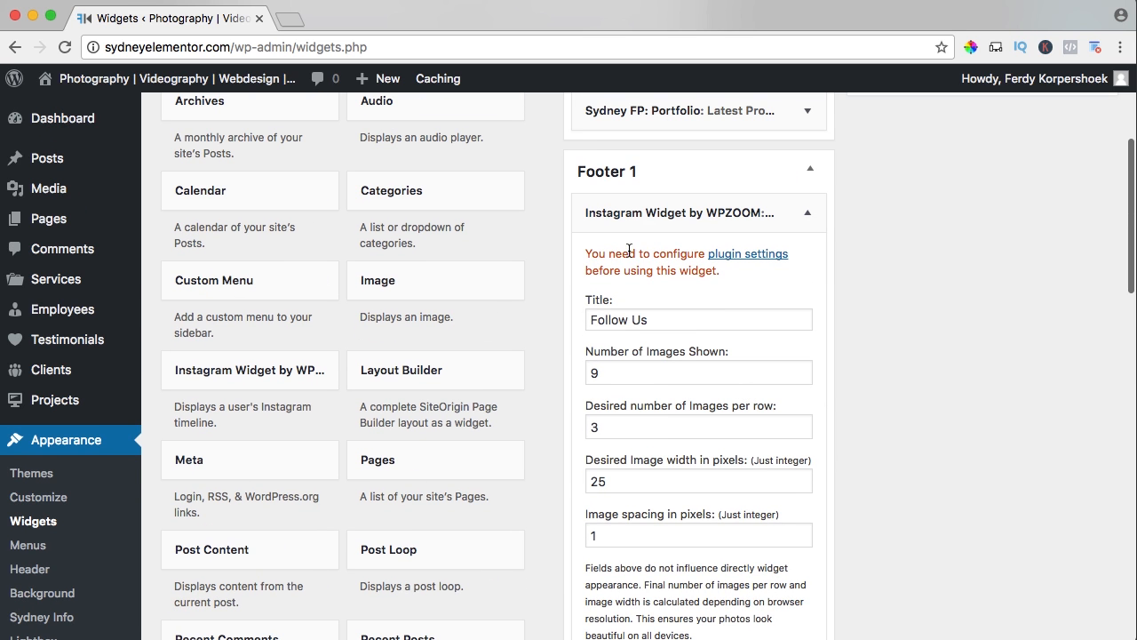
pyautogui.click(754, 261)
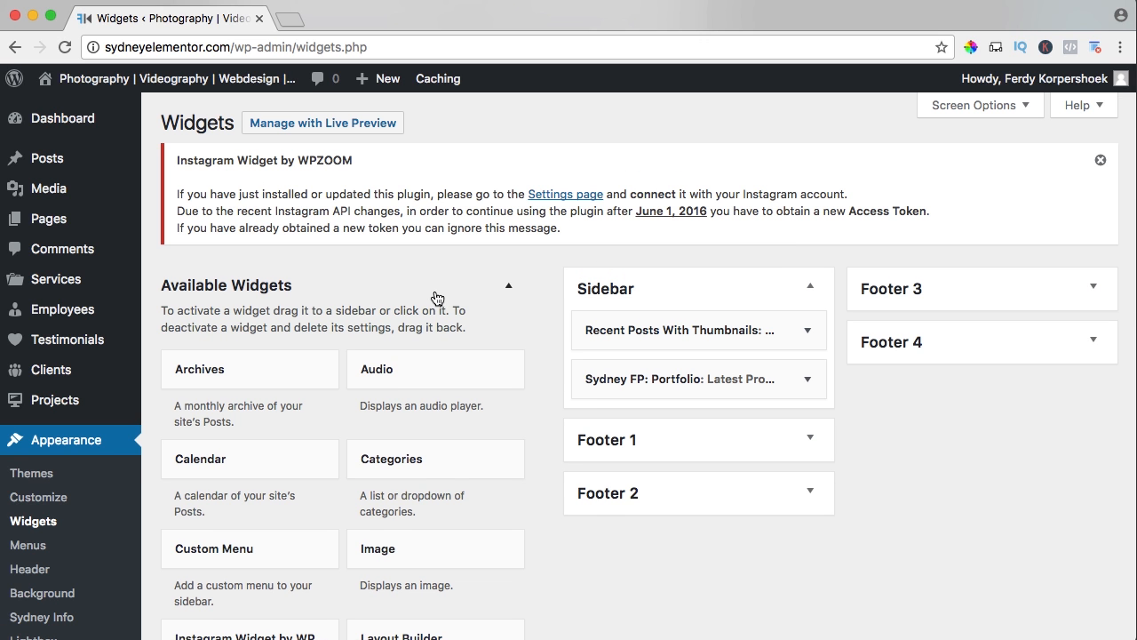
pyautogui.click(567, 195)
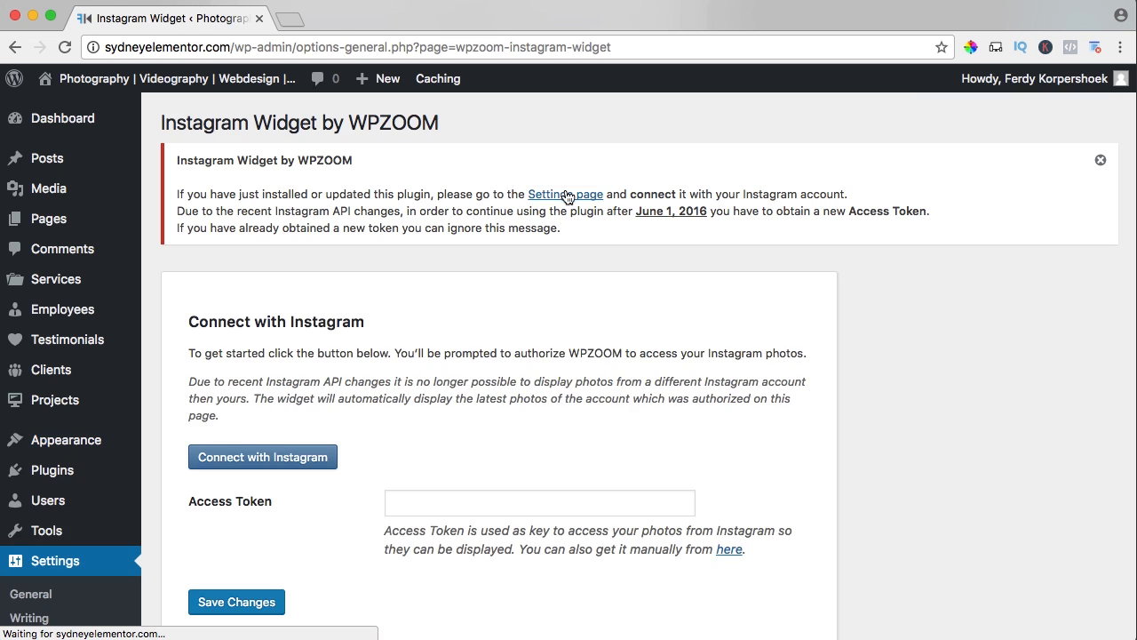
# Connect the WPZOOM Instagram plugin with the Instagram account and bring up the generated access token.
pyautogui.scroll(-3, 329, 300)
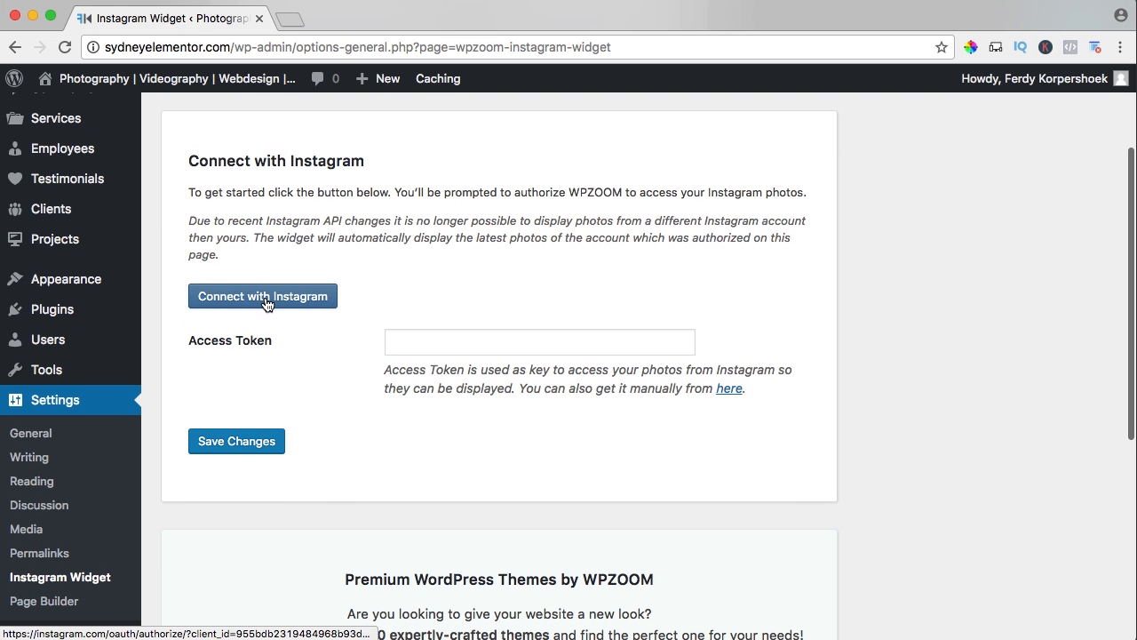
pyautogui.click(238, 302)
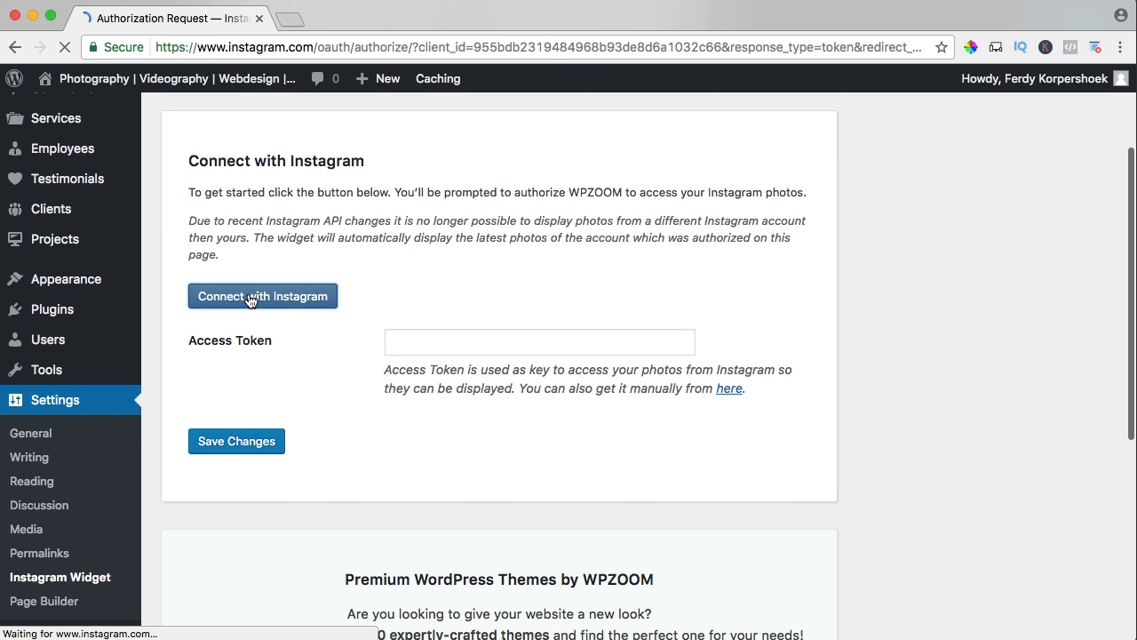
pyautogui.scroll(-2, 302, 266)
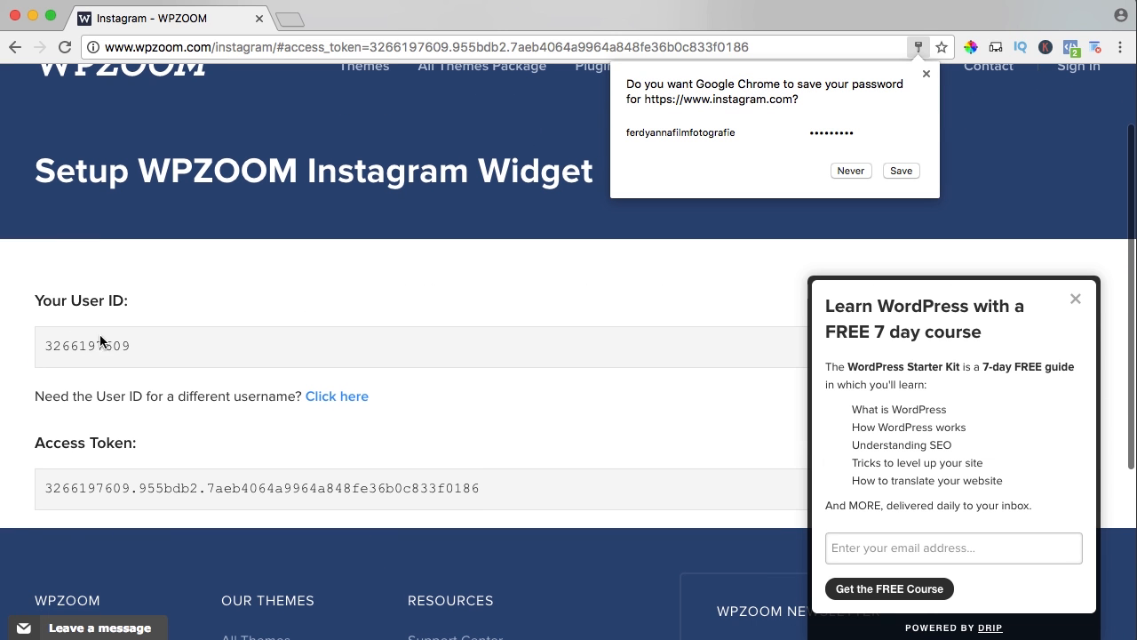
# Open sydneyelementor.com in a new browser tab and go to its WordPress dashboard.
pyautogui.click(302, 21)
pyautogui.write('sydne')
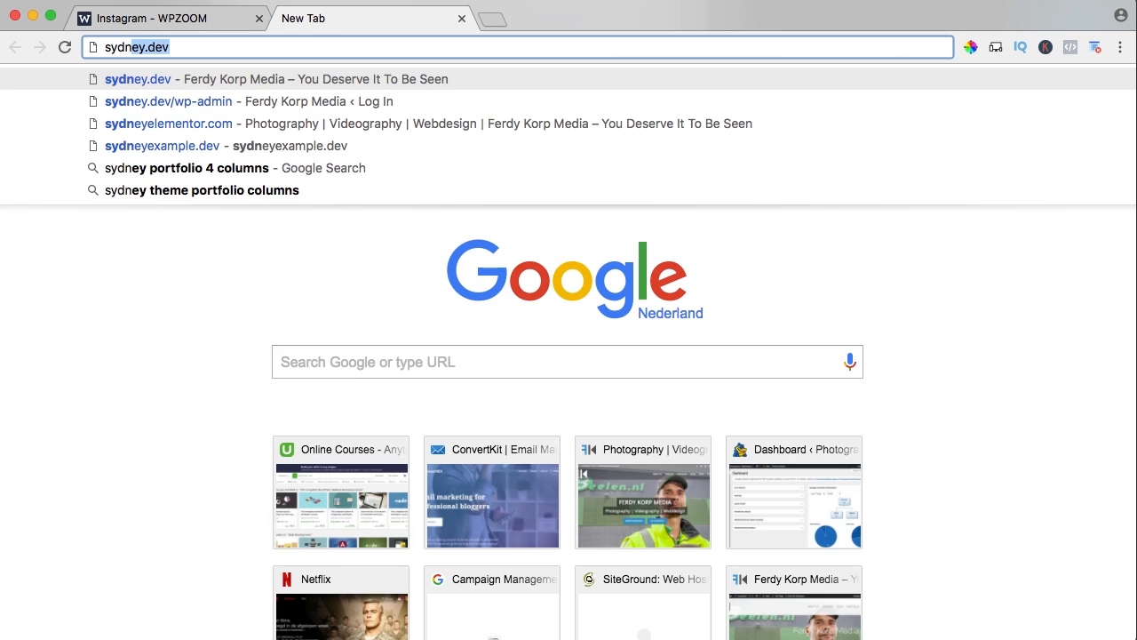
pyautogui.write('yelementor')
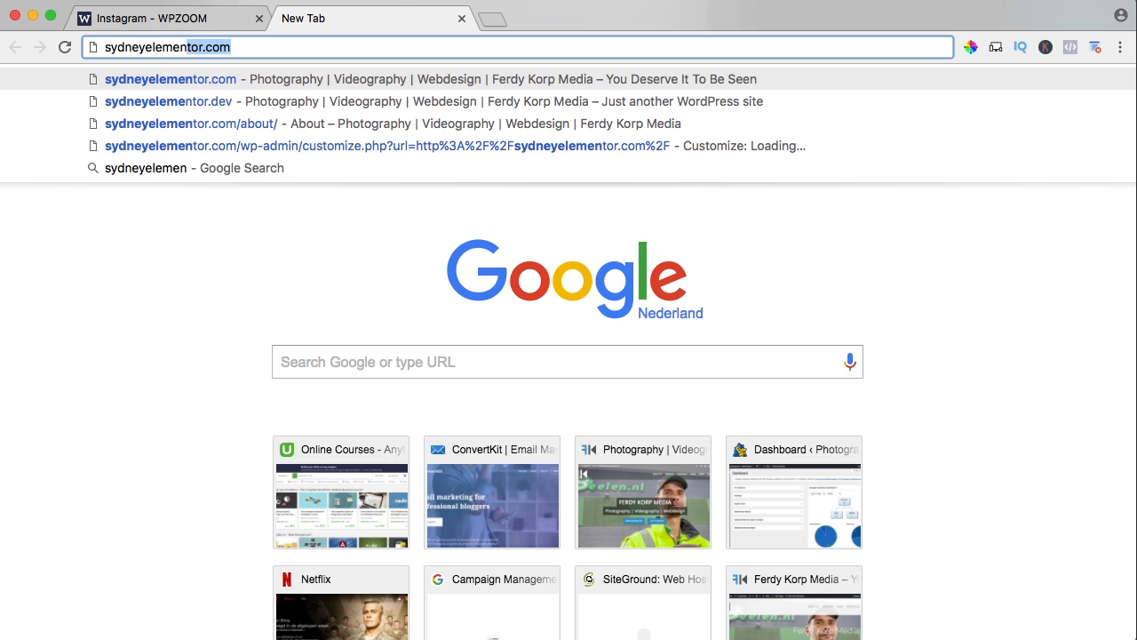
pyautogui.press('Return')
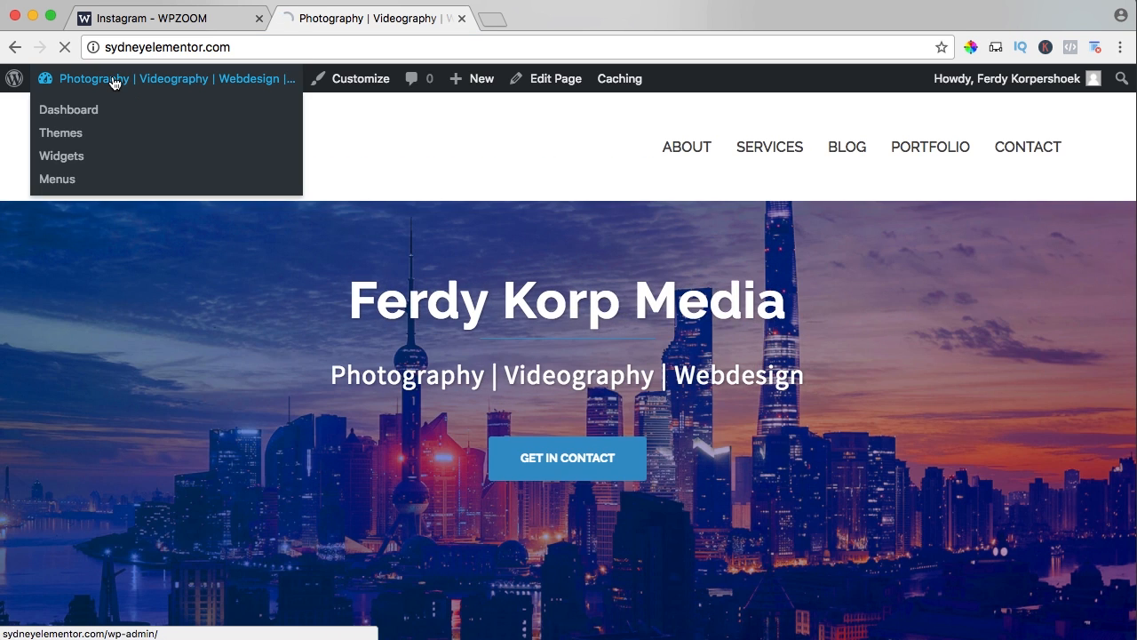
pyautogui.click(114, 80)
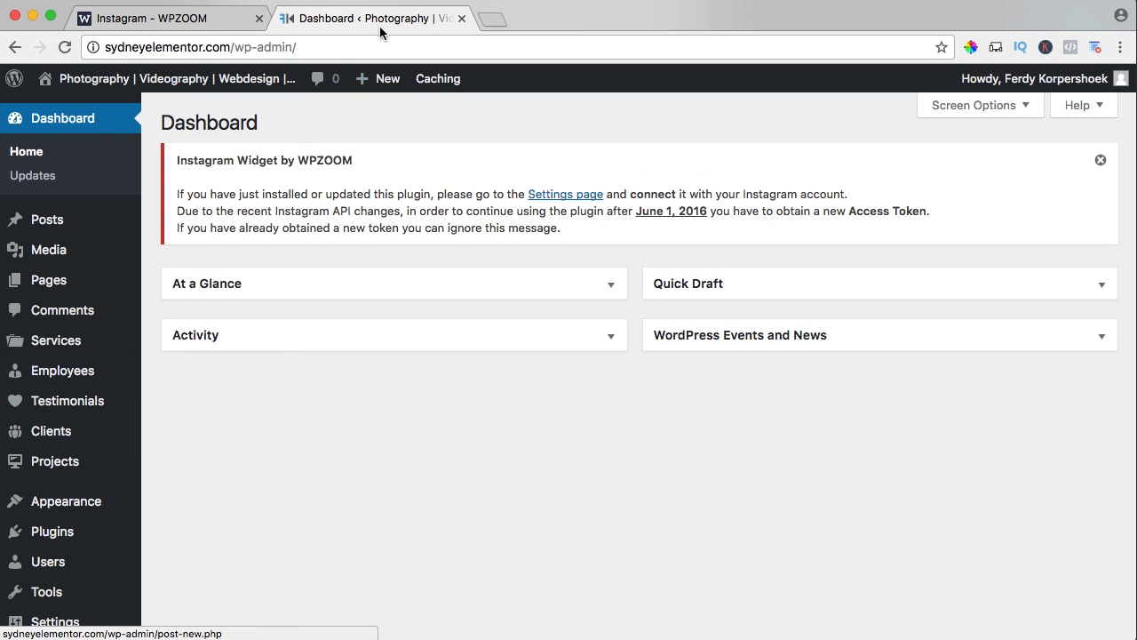
# Move the dashboard tab to the front and open the Instagram Widget by WPZOOM settings from the installed plugins.
pyautogui.moveTo(380, 25); pyautogui.dragTo(178, 22)
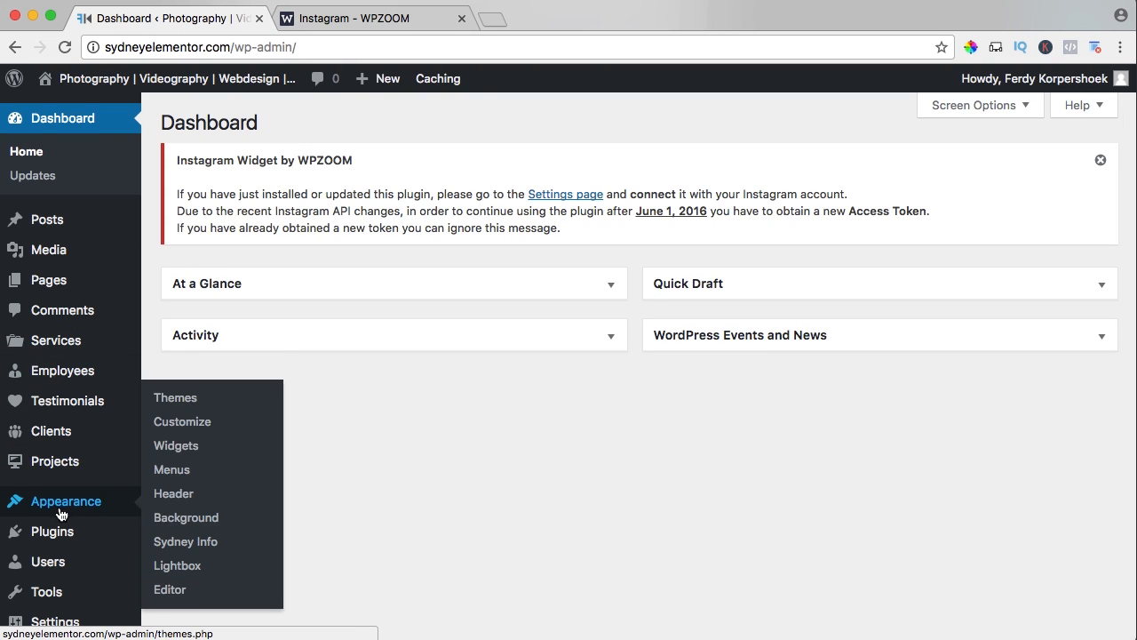
pyautogui.click(73, 544)
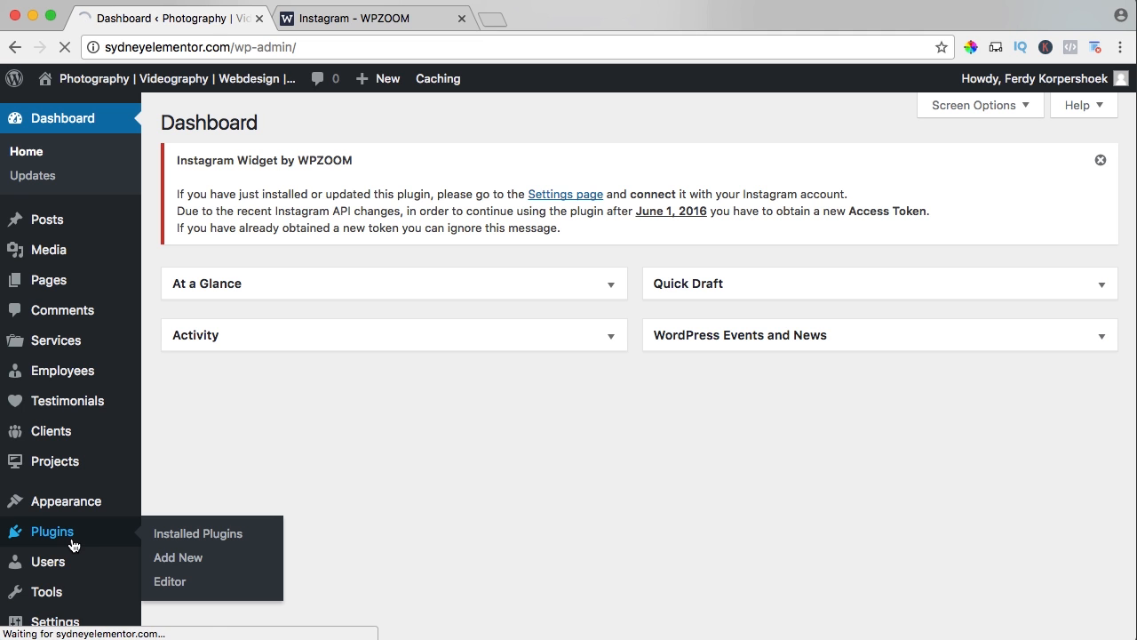
pyautogui.scroll(-3, 224, 415)
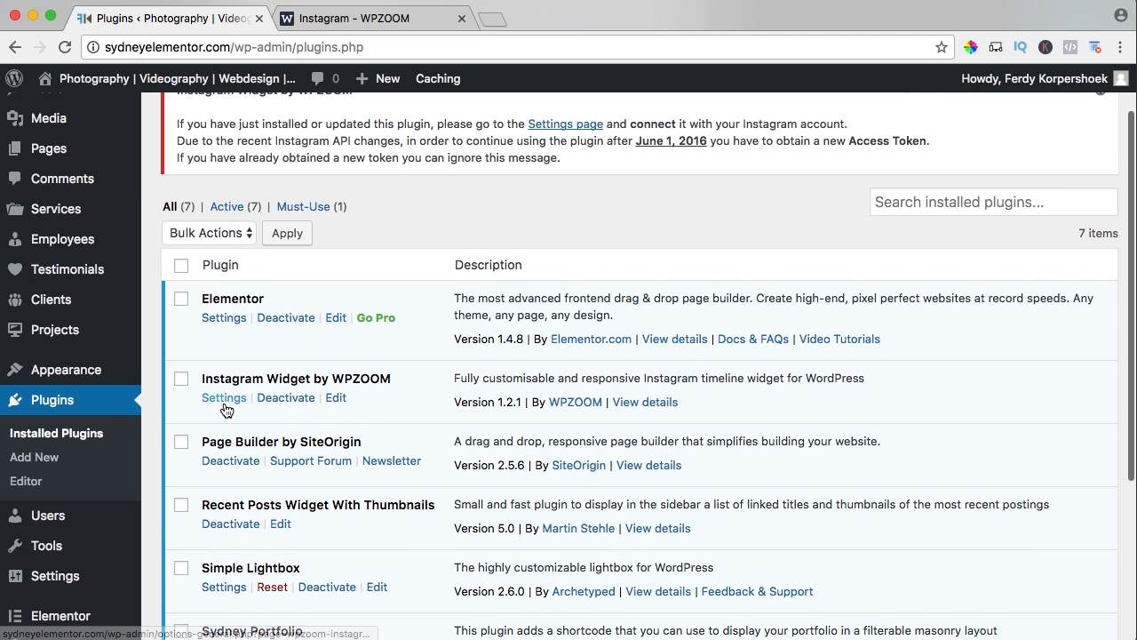
pyautogui.click(224, 402)
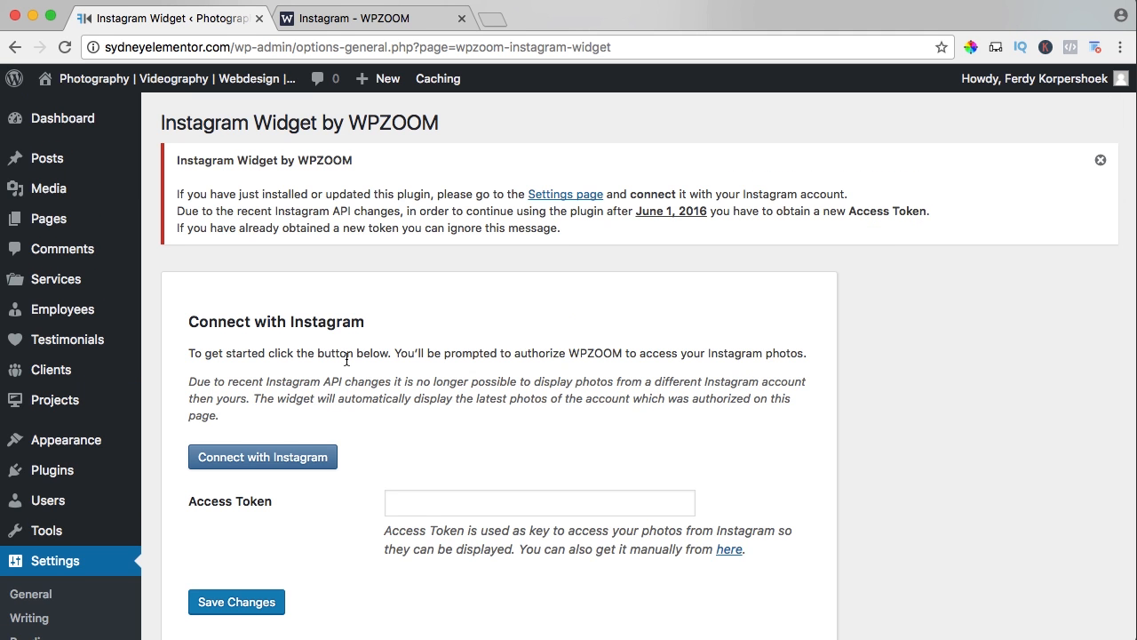
pyautogui.scroll(-2, 360, 354)
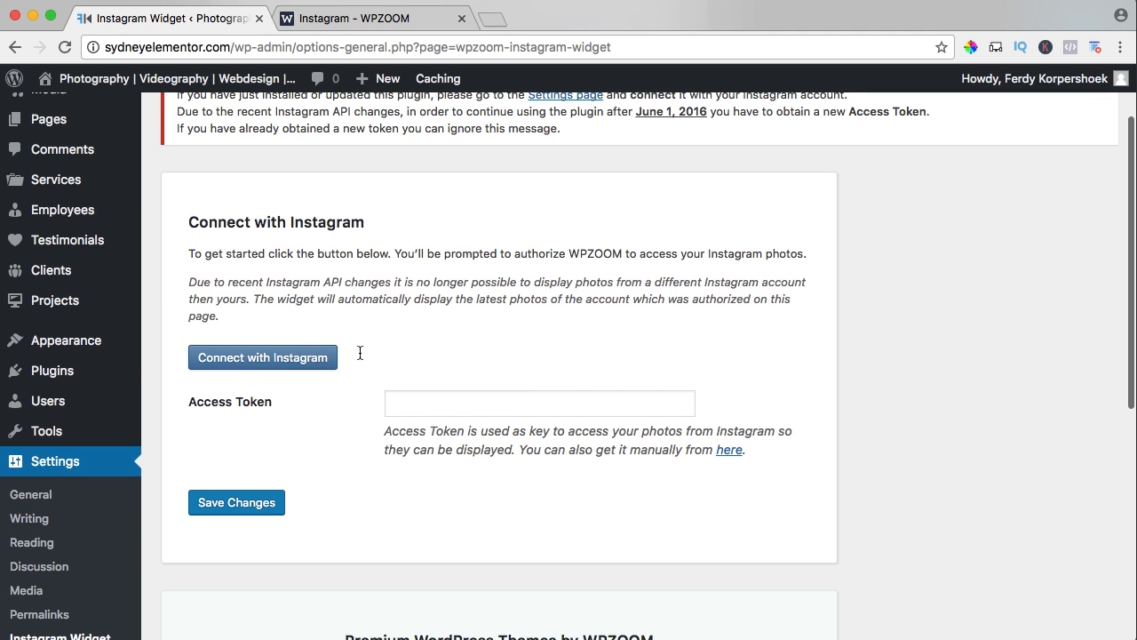
# Copy the access token from the WPZOOM page into the plugin's Access Token field, save the changes, and view the site's footer.
pyautogui.click(306, 18)
pyautogui.moveTo(481, 488); pyautogui.dragTo(42, 486)
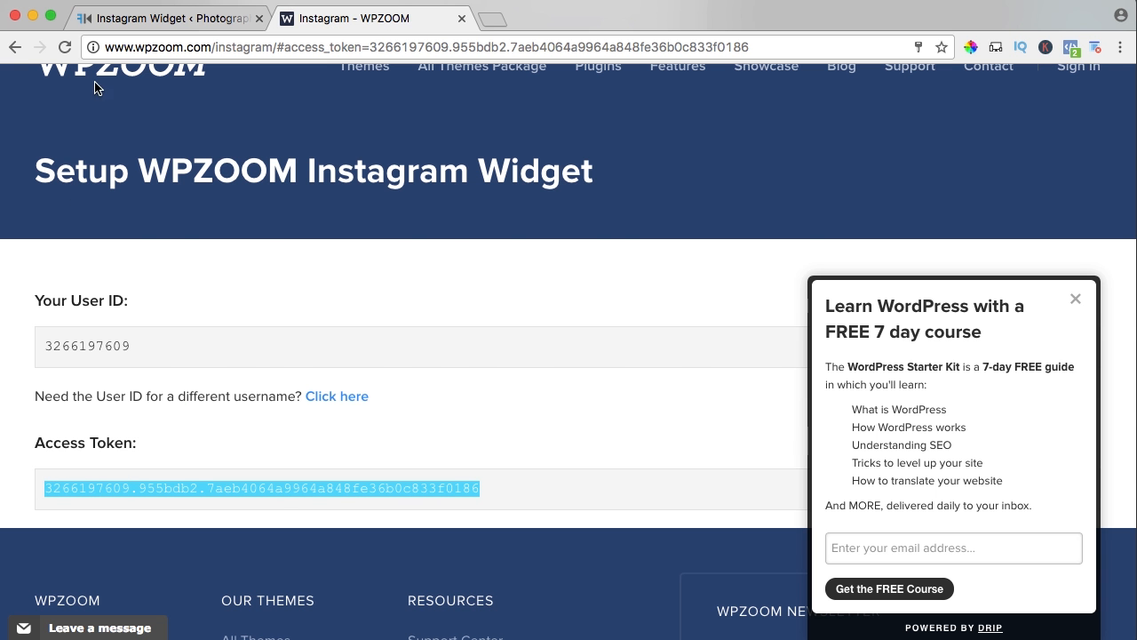
pyautogui.click(135, 20)
pyautogui.click(418, 397)
pyautogui.press('super+v')
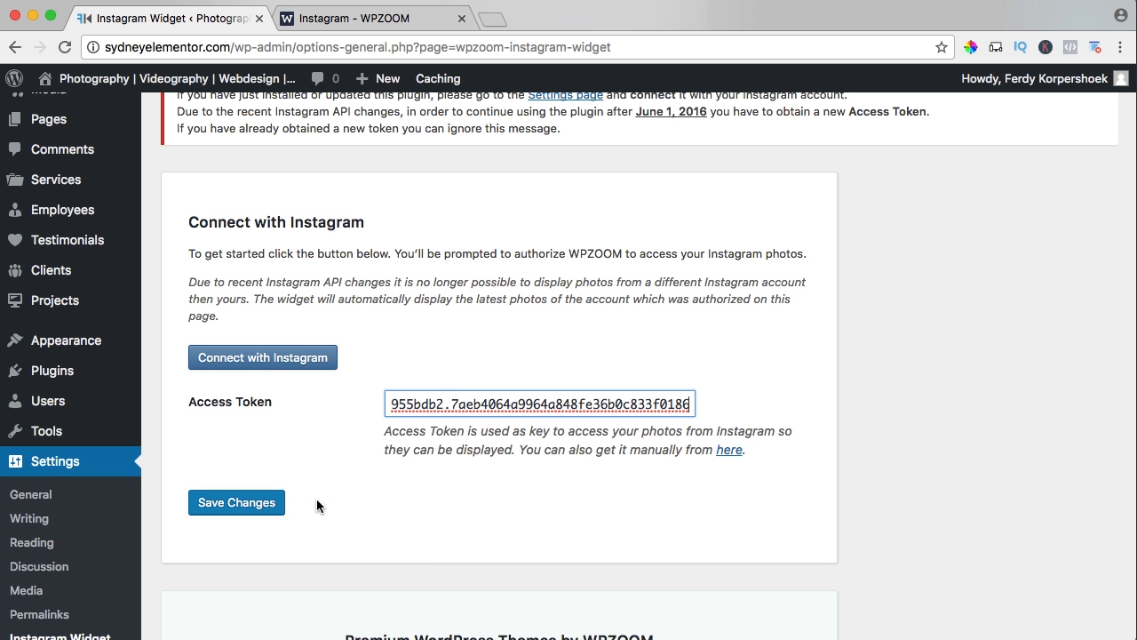
pyautogui.click(250, 511)
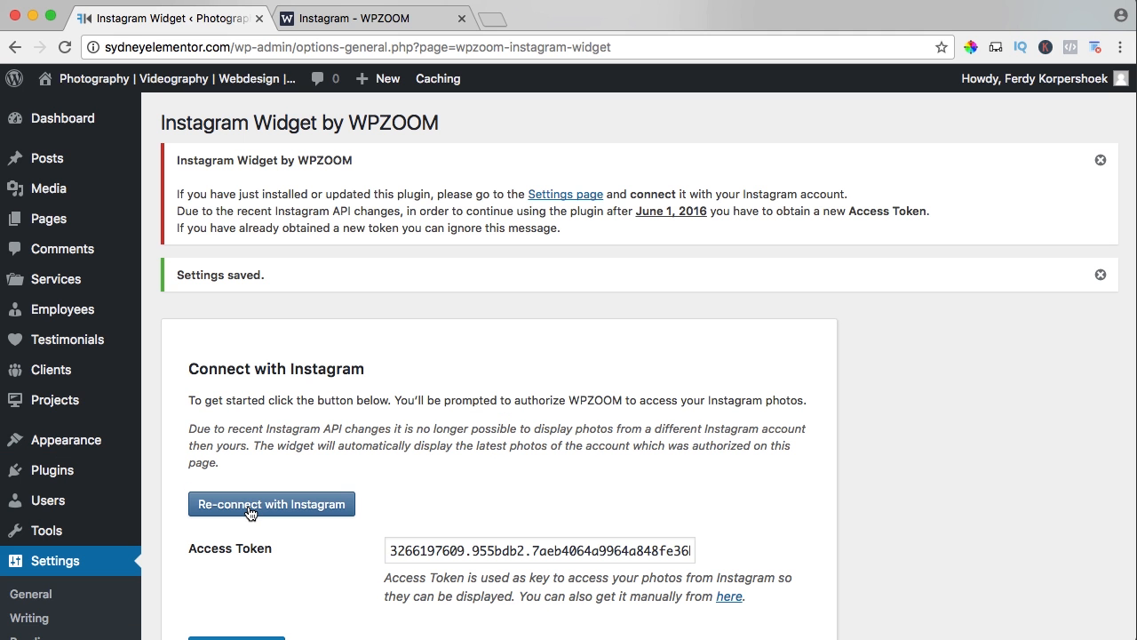
pyautogui.click(175, 78)
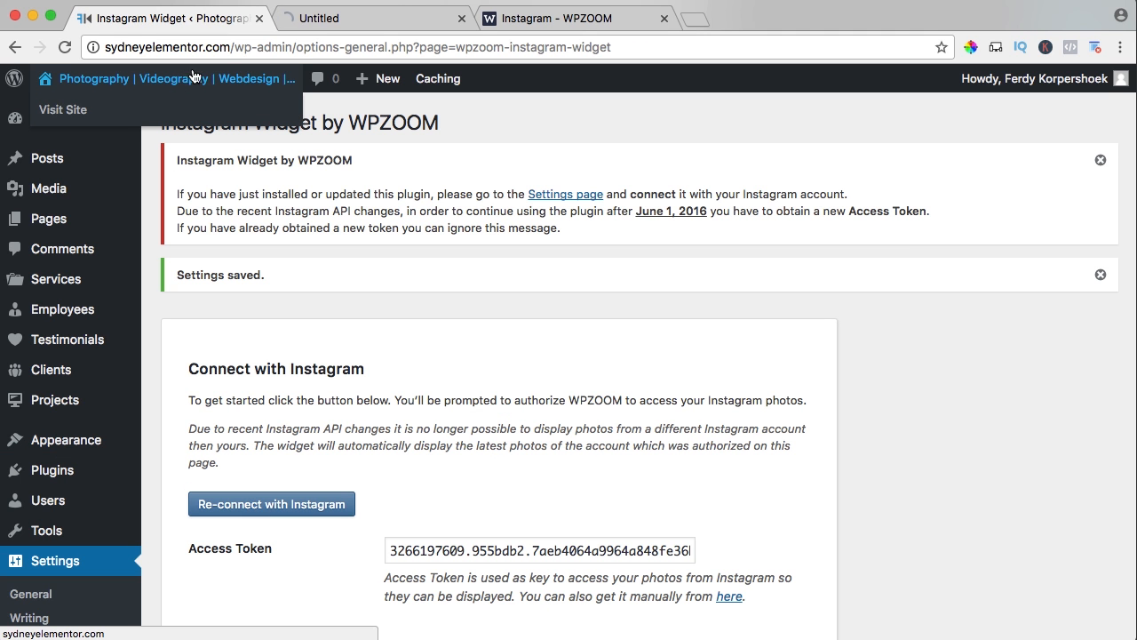
pyautogui.scroll(-15, 380, 207)
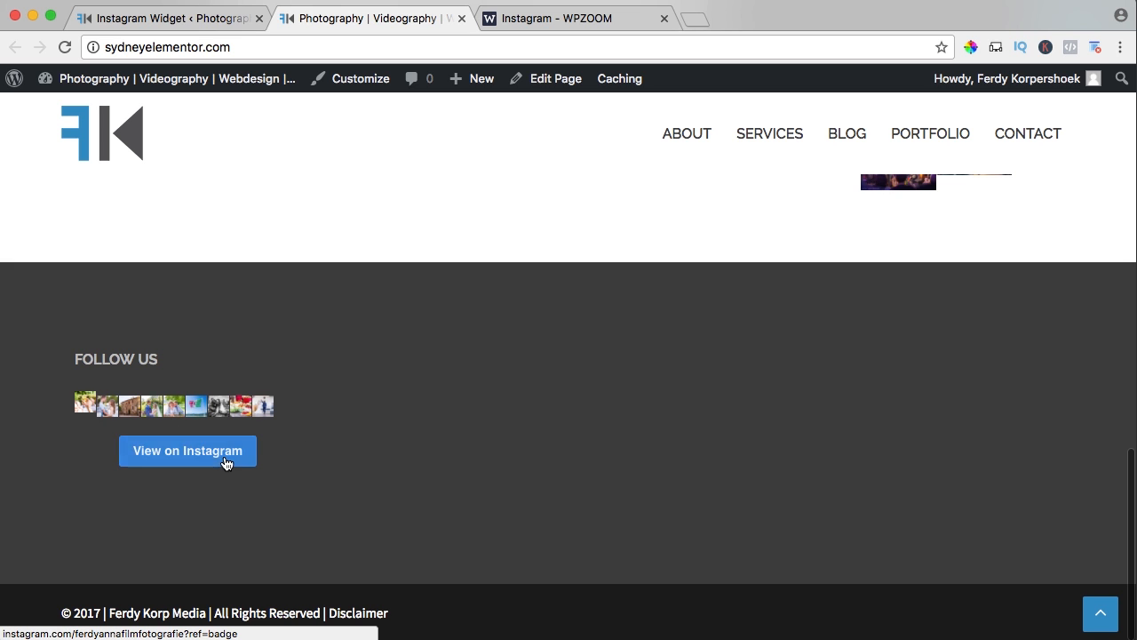
# Open the widget management page and close the WPZOOM access token page.
pyautogui.click(170, 21)
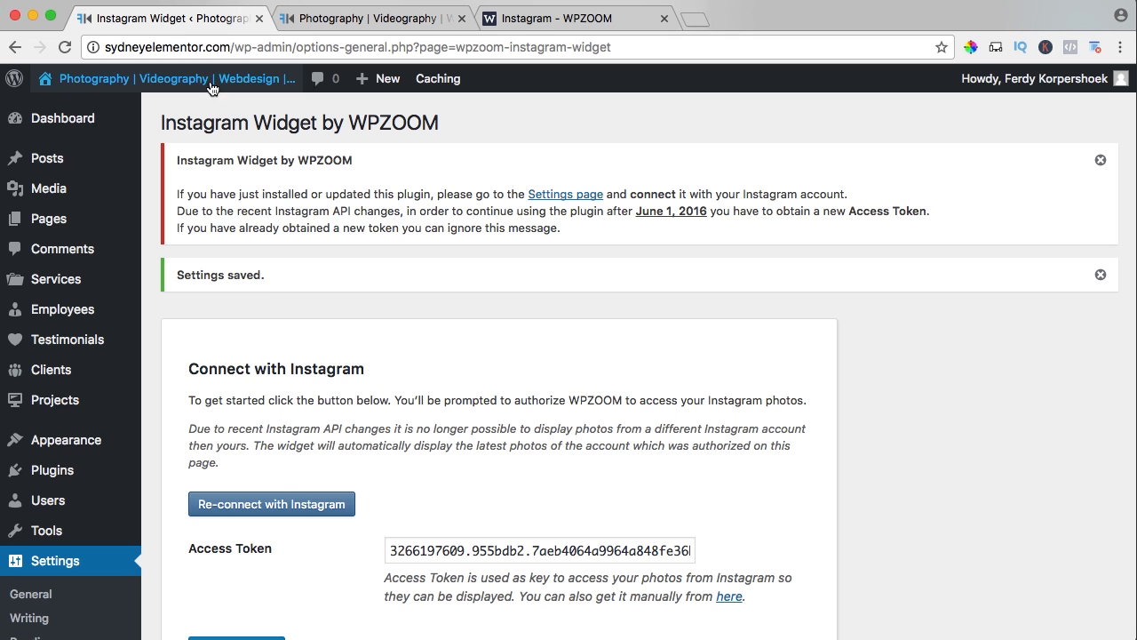
pyautogui.moveTo(78, 442)
pyautogui.click(176, 444)
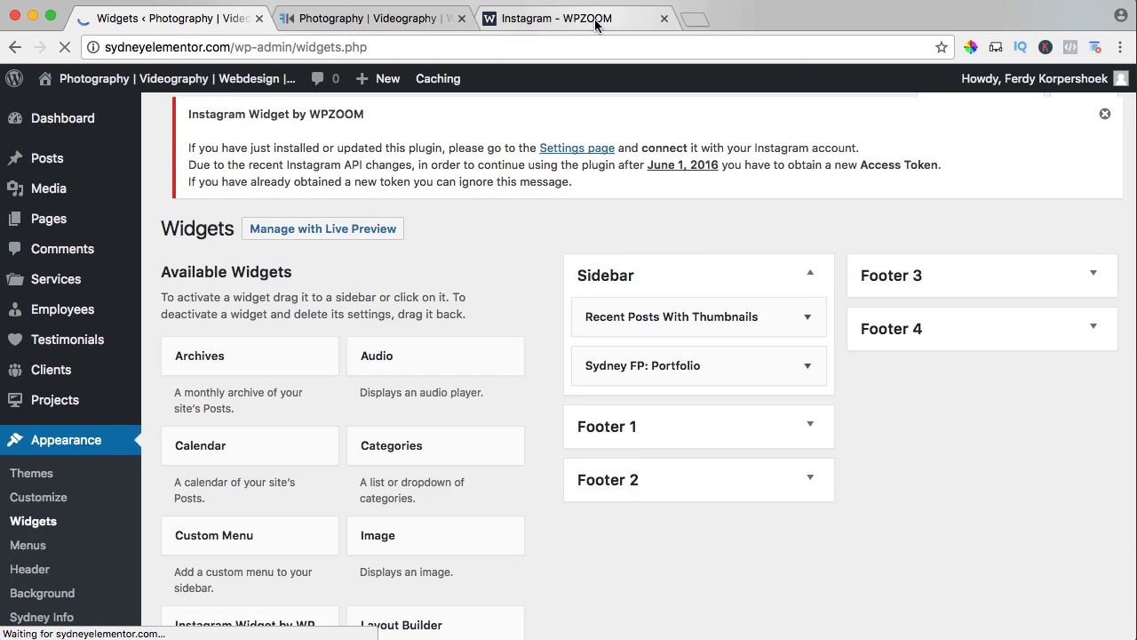
pyautogui.click(648, 20)
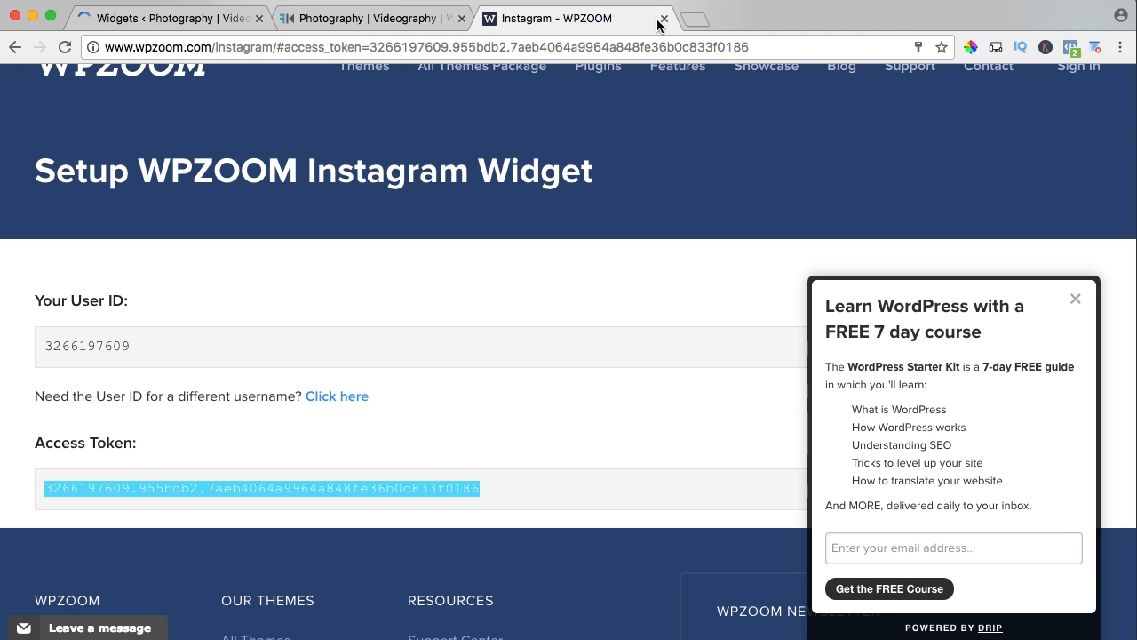
pyautogui.click(663, 17)
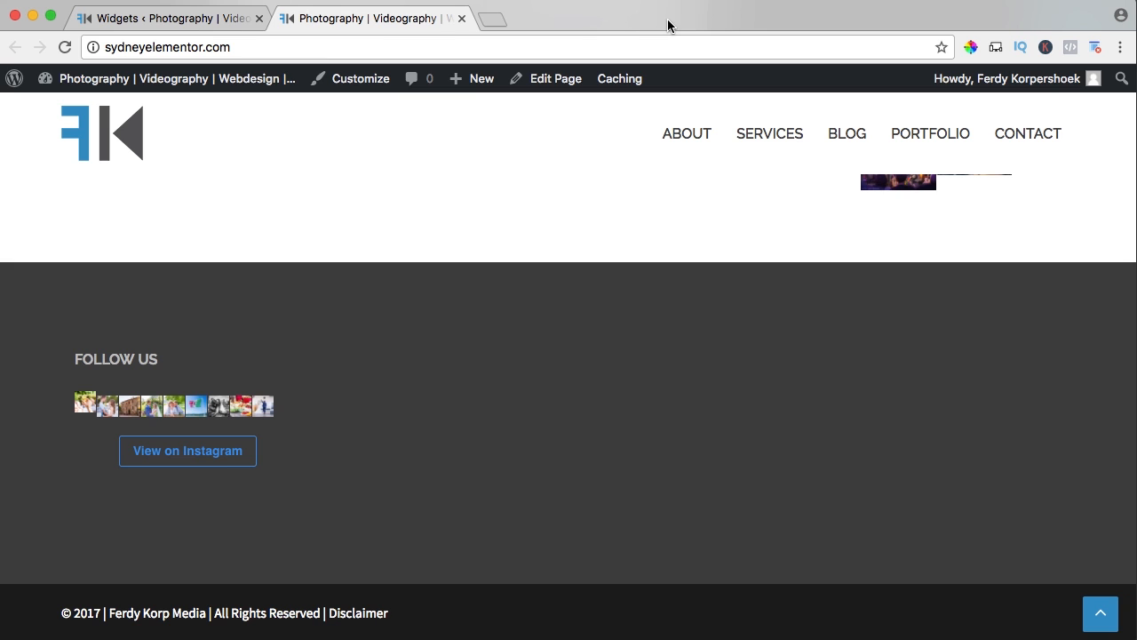
pyautogui.click(208, 19)
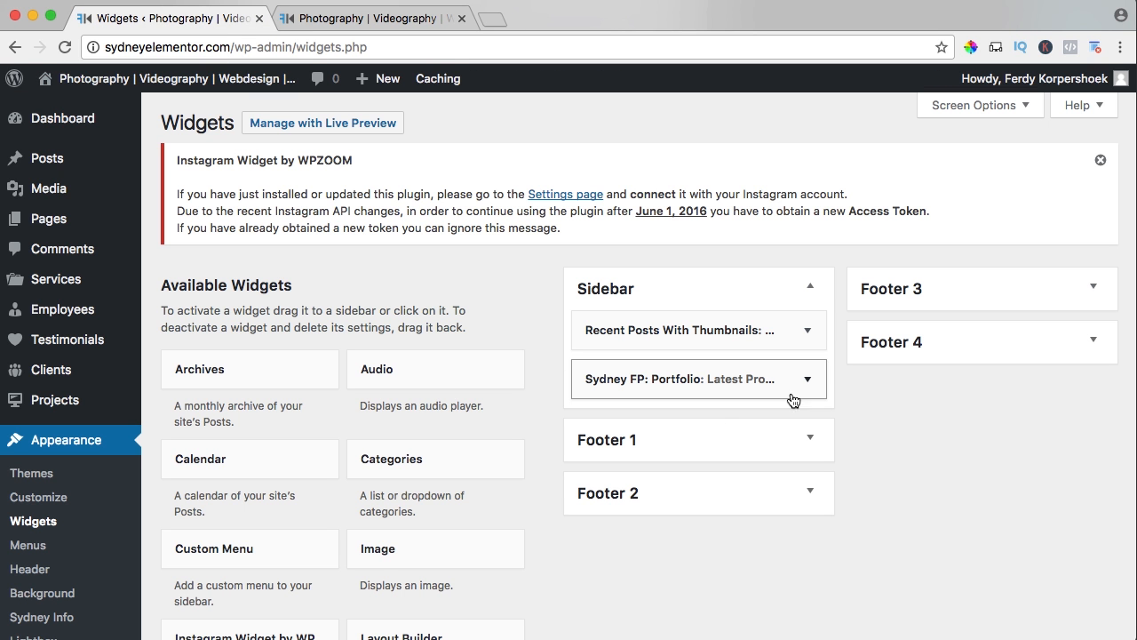
# In Footer 1's Instagram widget, disable the View on Instagram button, set image width to 120 pixels and spacing to 10 pixels, and save.
pyautogui.click(809, 436)
pyautogui.scroll(-3, 807, 436)
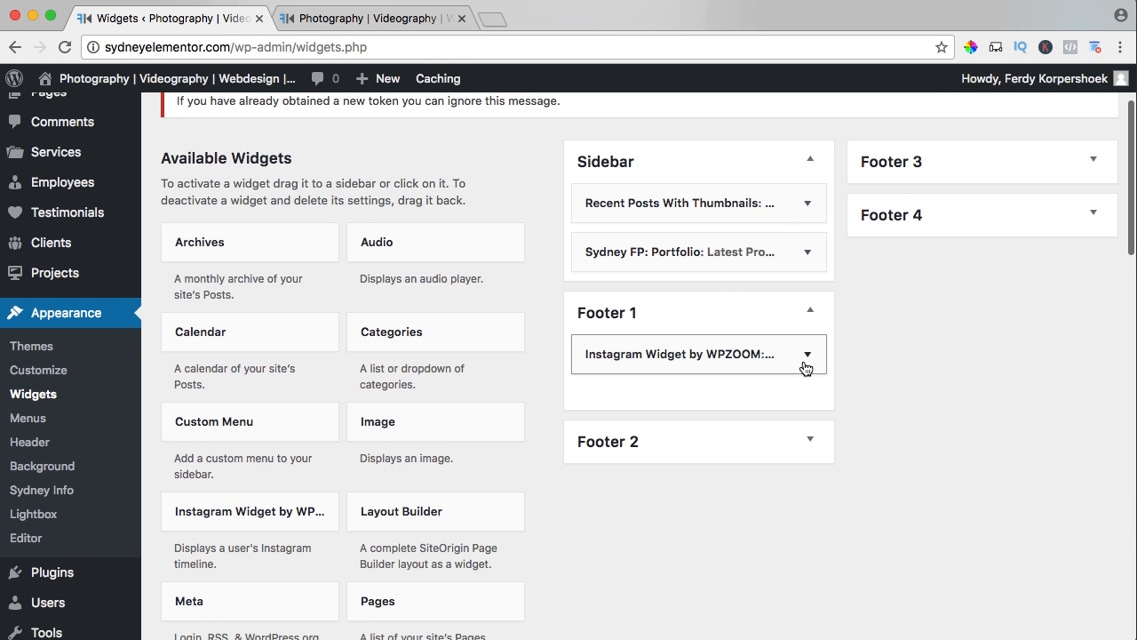
pyautogui.click(807, 353)
pyautogui.scroll(-5, 808, 366)
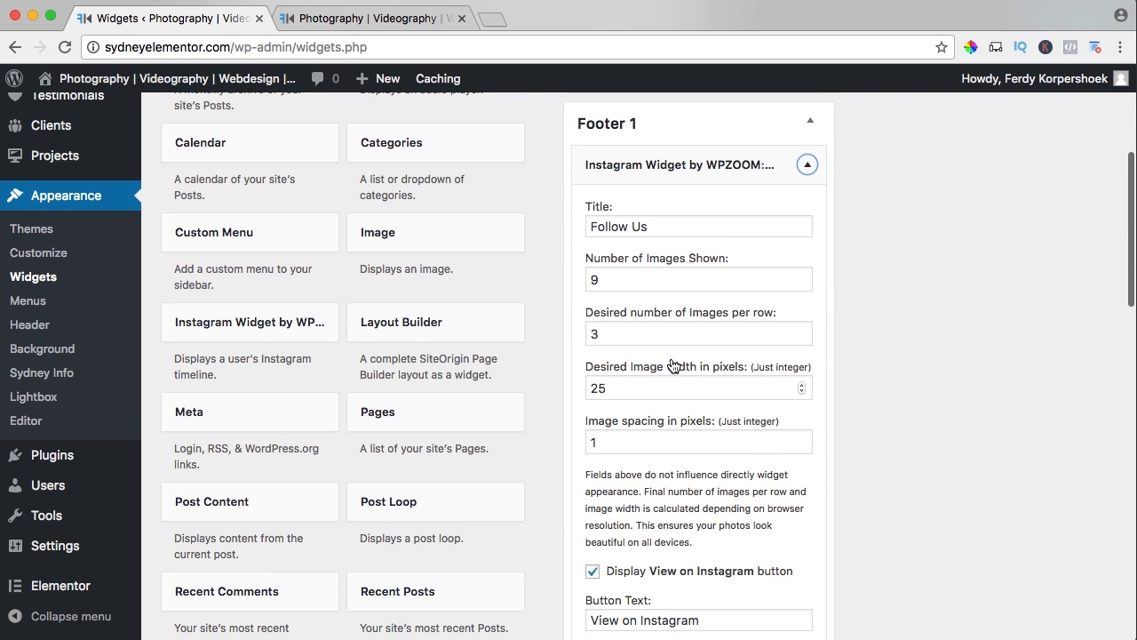
pyautogui.scroll(-2, 657, 331)
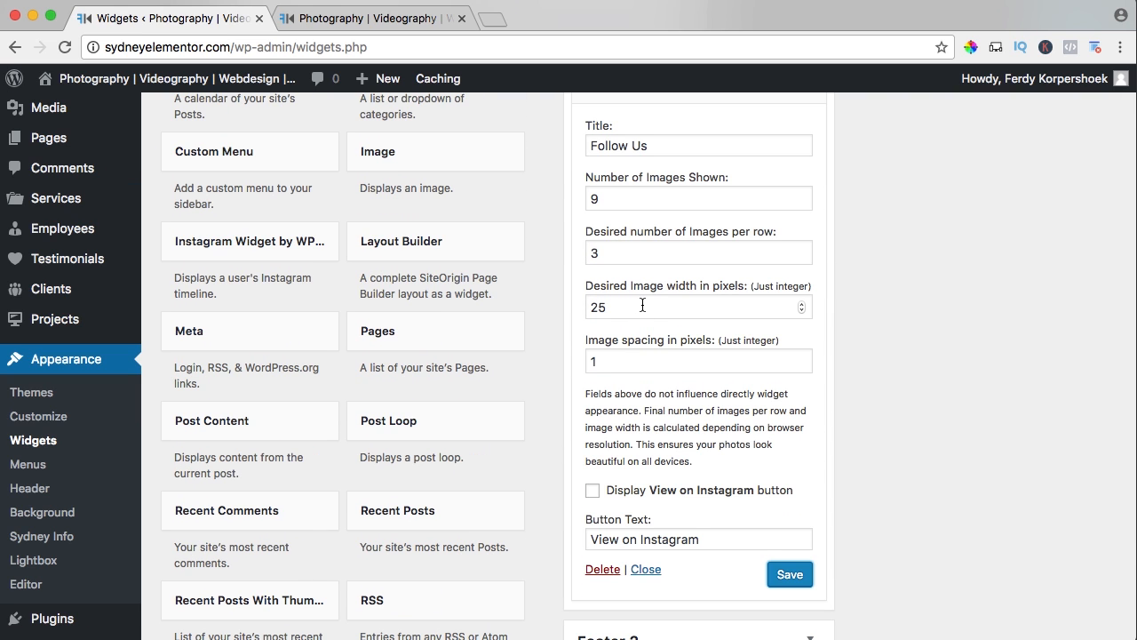
pyautogui.moveTo(642, 305); pyautogui.dragTo(552, 308)
pyautogui.press('Tab')
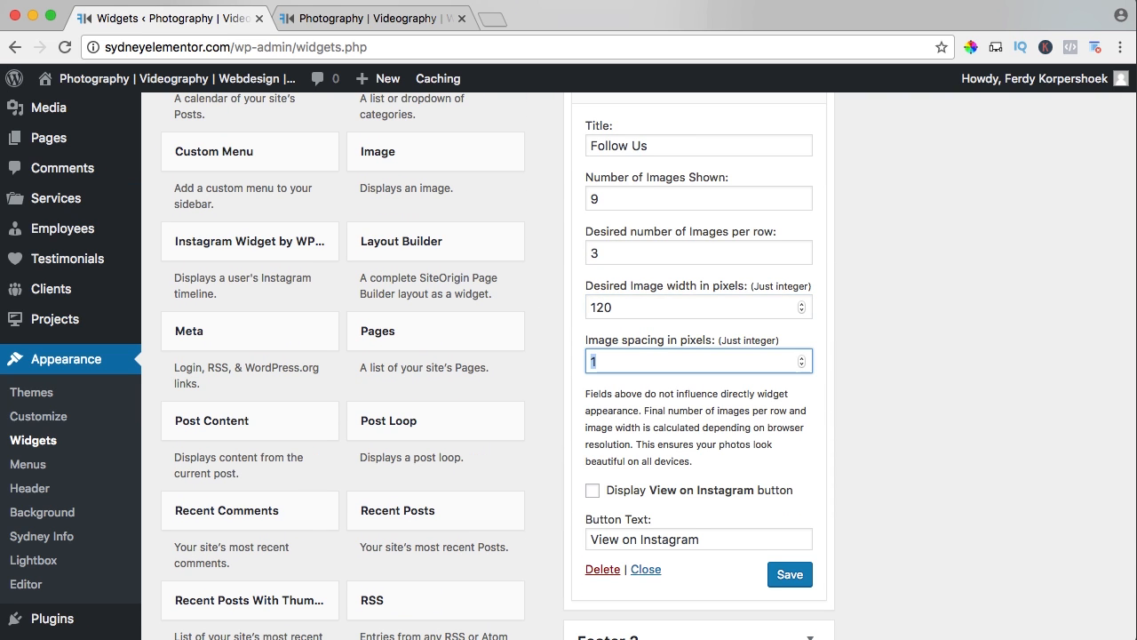
pyautogui.click(791, 575)
# Reload the live site and check the Instagram feed in the footer.
pyautogui.click(371, 18)
pyautogui.press('super+r')
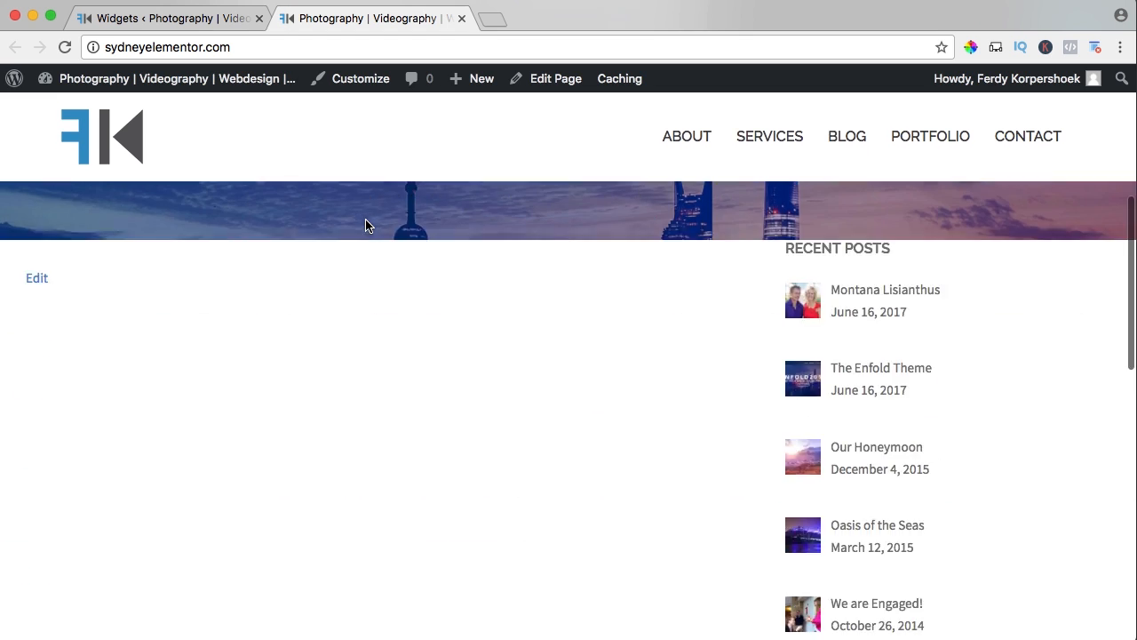
pyautogui.scroll(-15, 365, 224)
pyautogui.scroll(2, 365, 224)
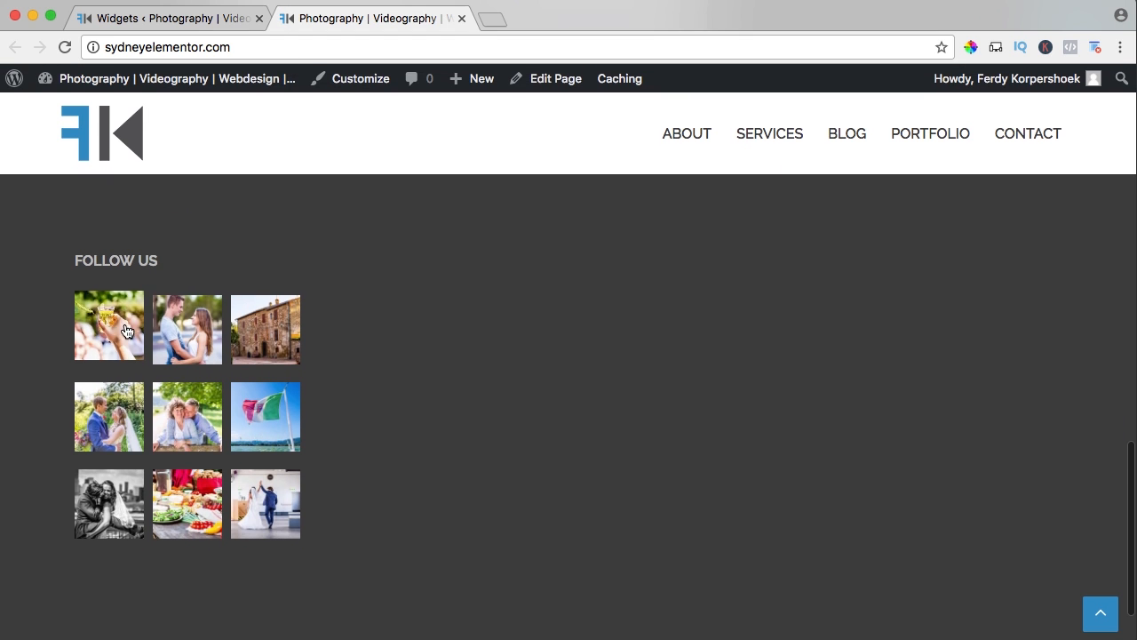
# Enable the View on Instagram button in the Instagram widget, save it, and check the footer on the live site.
pyautogui.click(169, 18)
pyautogui.scroll(-2, 568, 379)
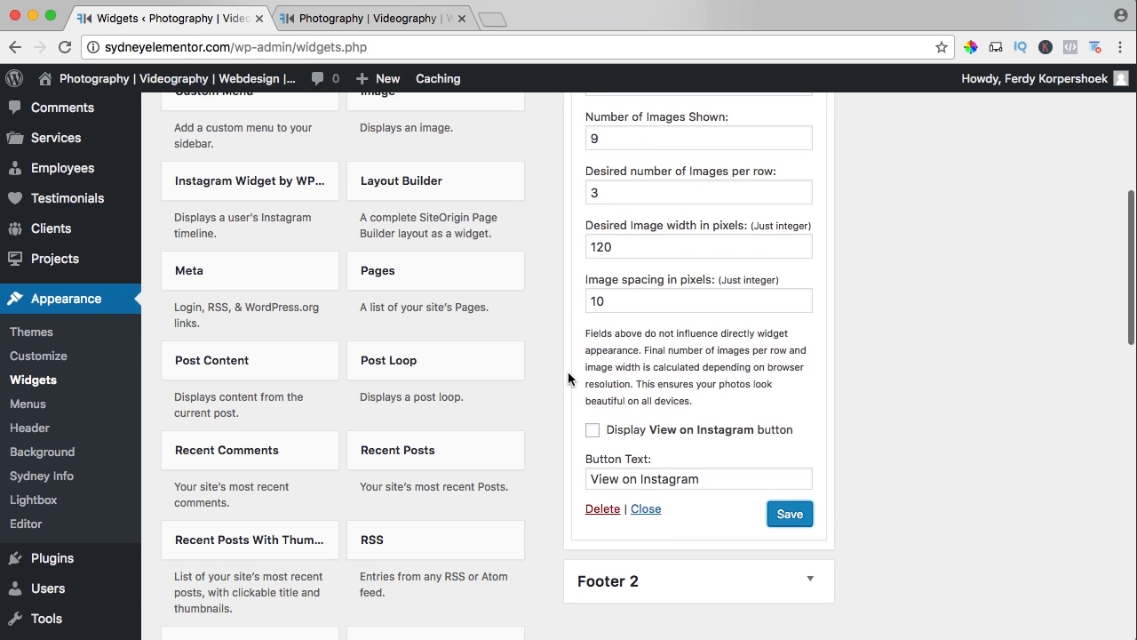
pyautogui.click(592, 426)
pyautogui.click(787, 511)
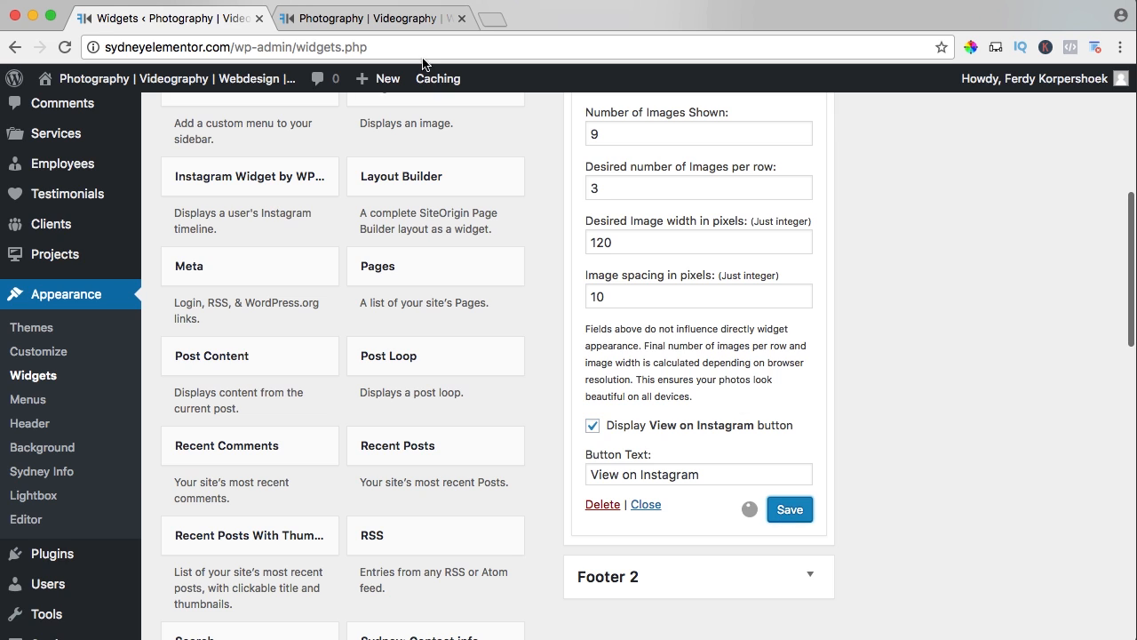
pyautogui.click(376, 19)
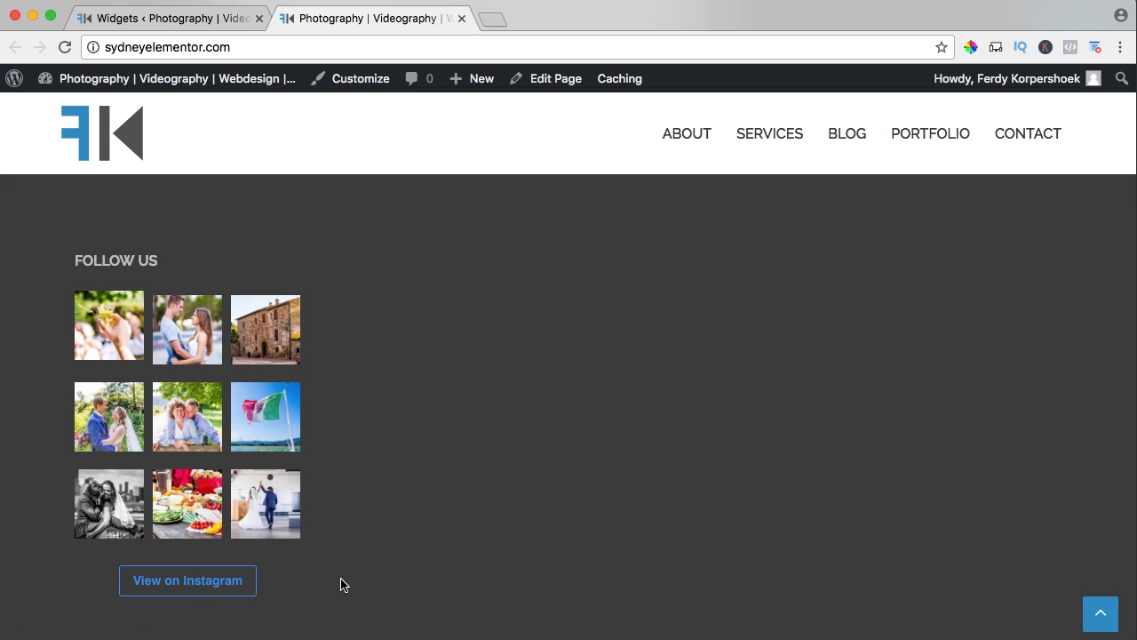
# Open the page for adding new plugins and search for "Facebook by weblizar".
pyautogui.click(186, 25)
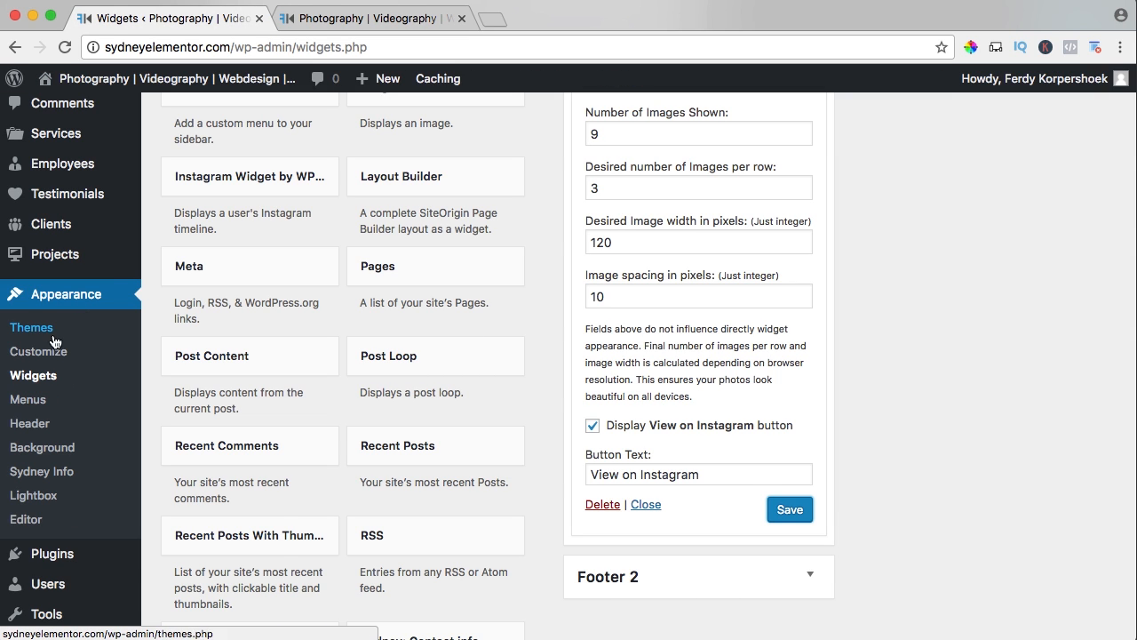
pyautogui.moveTo(61, 554)
pyautogui.click(184, 566)
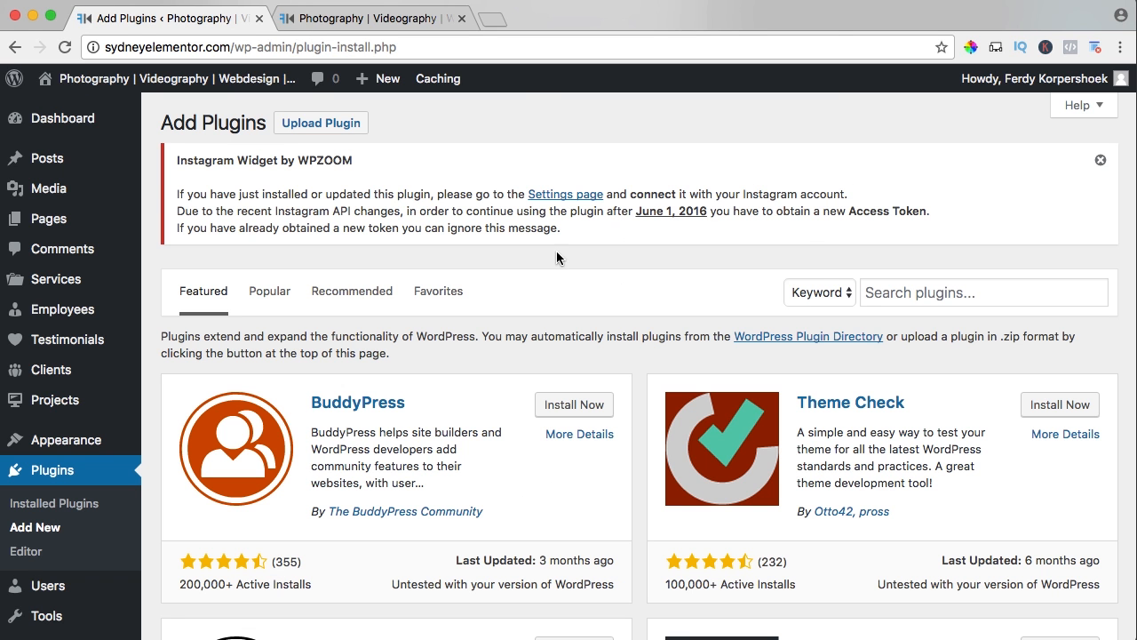
pyautogui.click(943, 292)
pyautogui.write('Facebo')
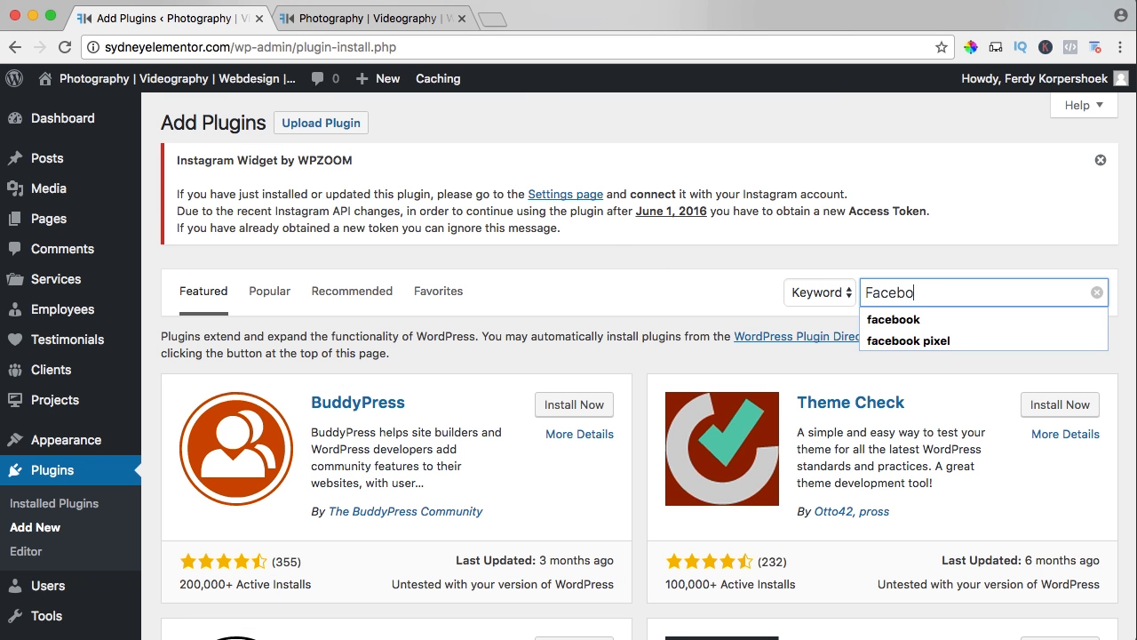
pyautogui.write('ok by weblizar')
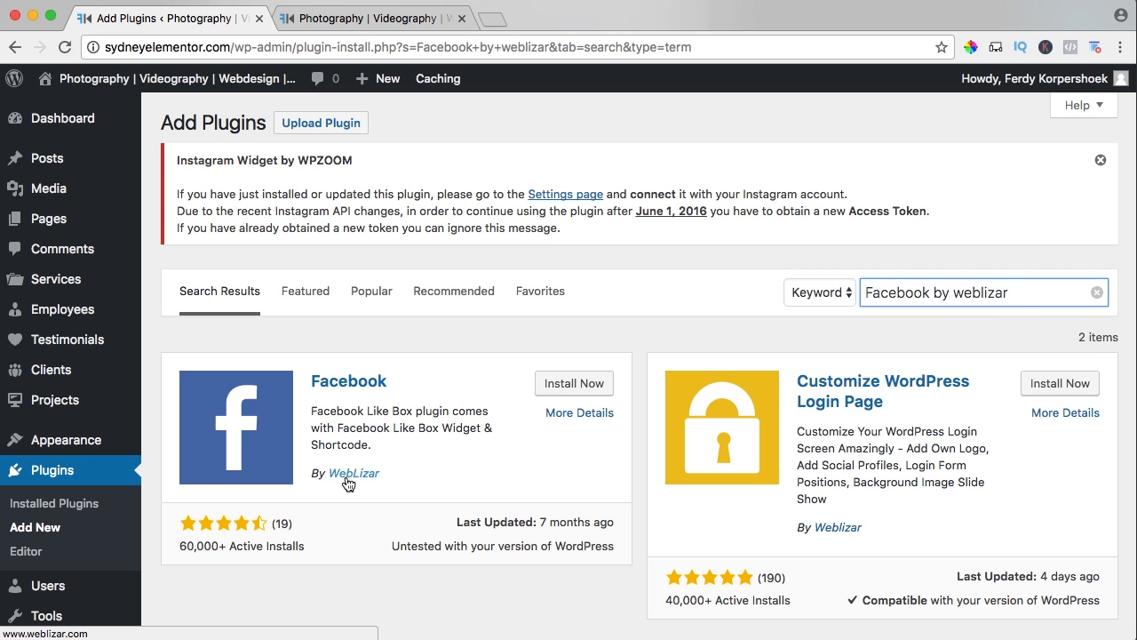
# Install the Facebook plugin by WebLizar from the plugin search results.
pyautogui.click(182, 546)
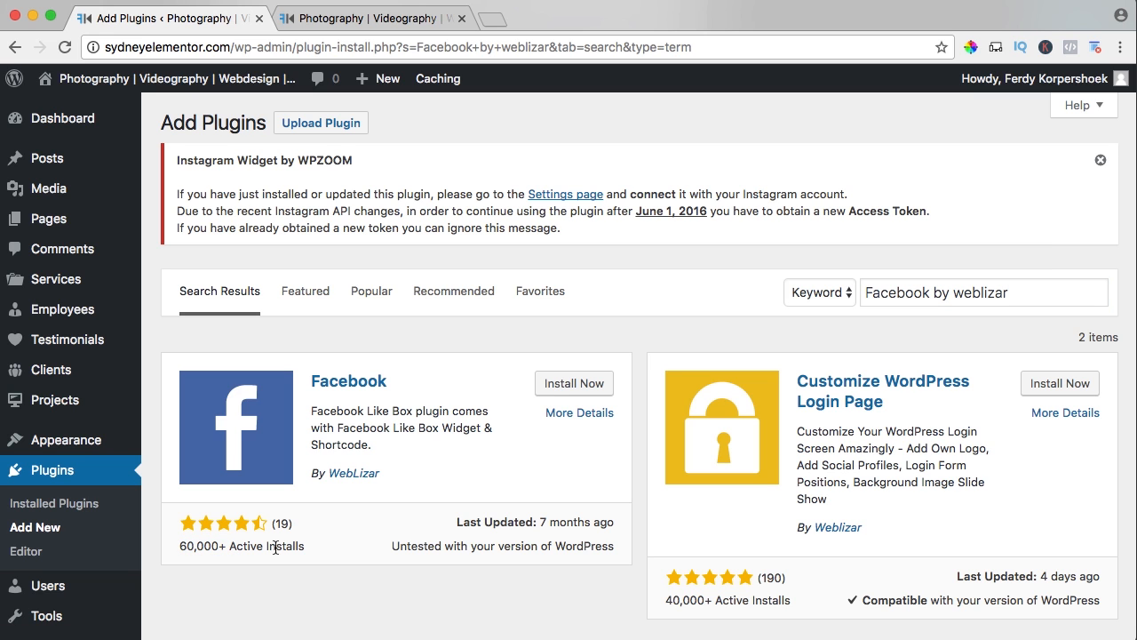
pyautogui.click(565, 388)
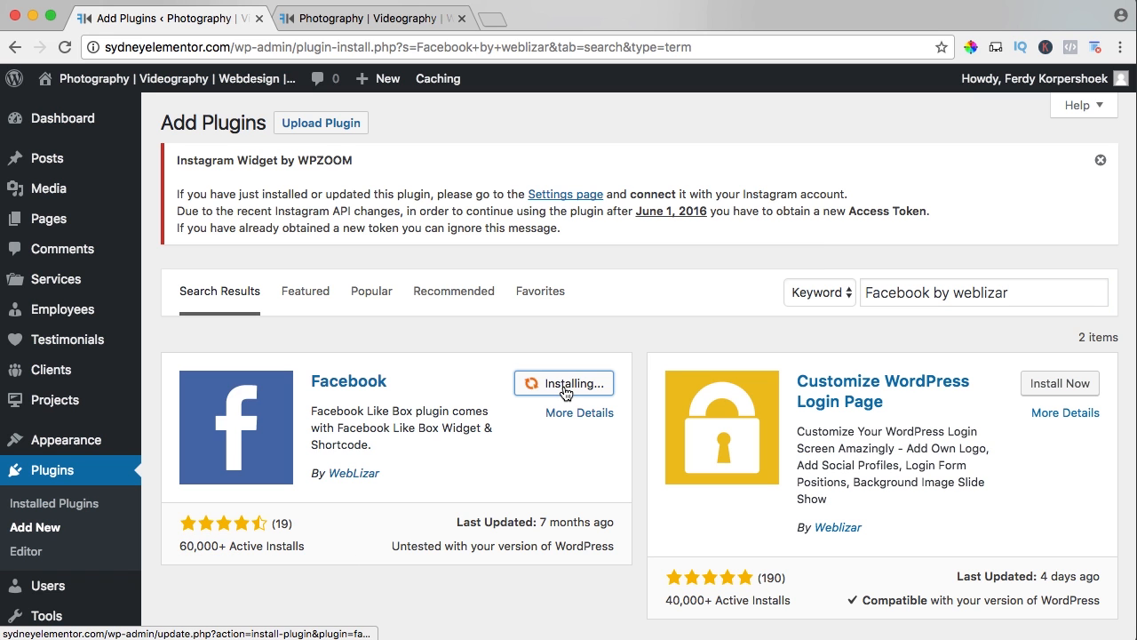
# Open the site owner's Facebook page in a new browser tab, copy its address, and close the tab.
pyautogui.click(488, 27)
pyautogui.write('facebook.com')
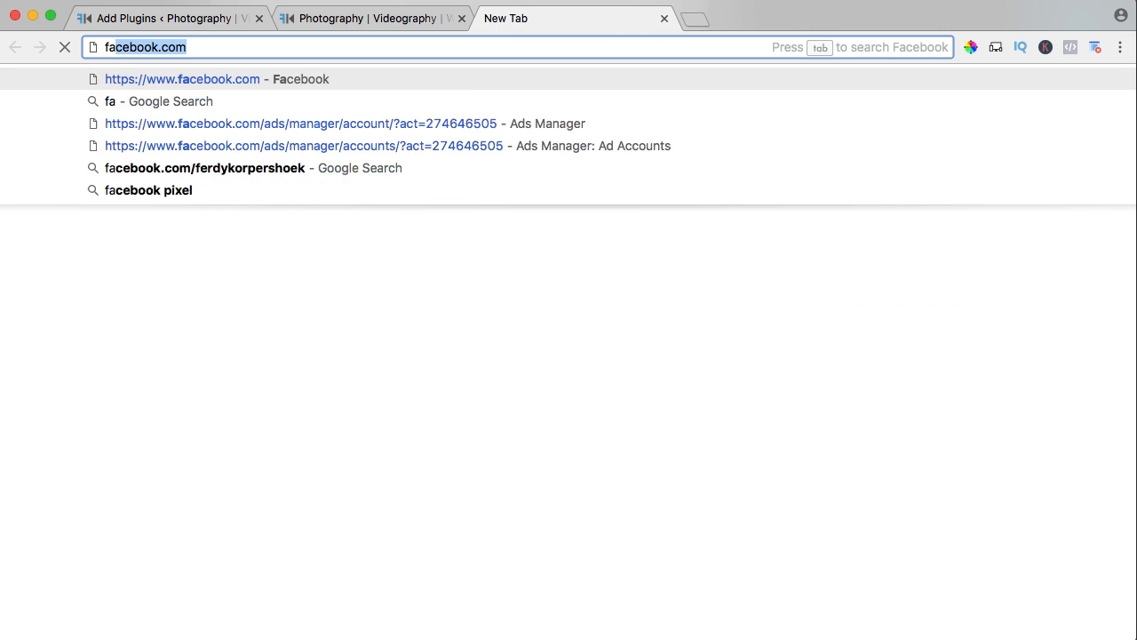
pyautogui.press('Down')
pyautogui.press('Return')
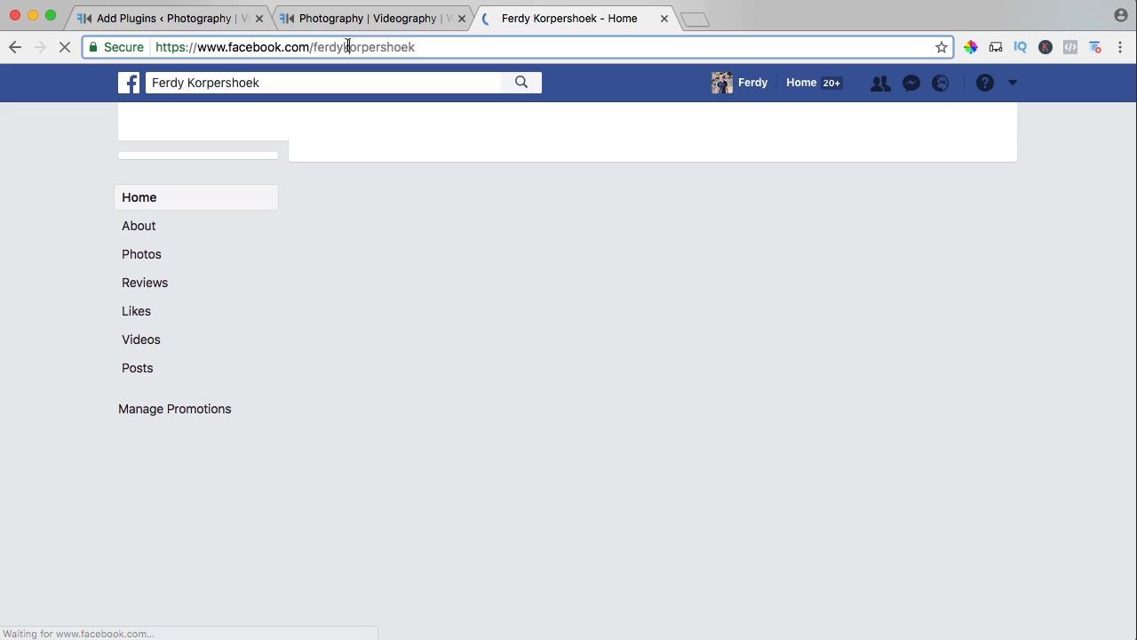
pyautogui.click(393, 49)
pyautogui.click(662, 18)
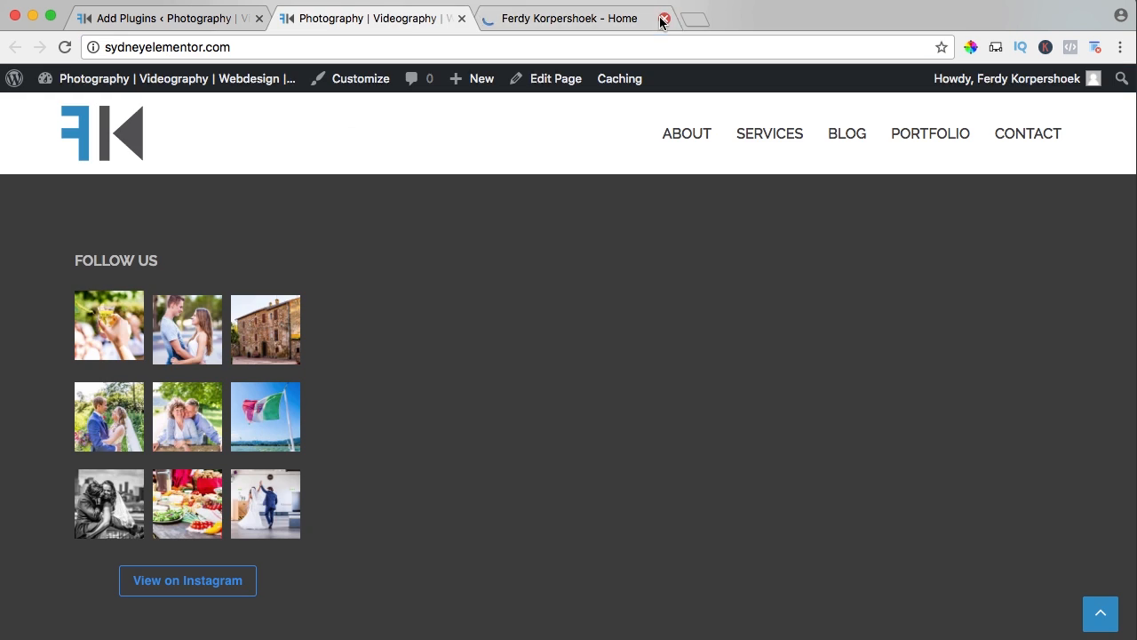
# Activate the installed Facebook plugin and add the Facebook By WebLizar widget to Footer 2.
pyautogui.click(203, 19)
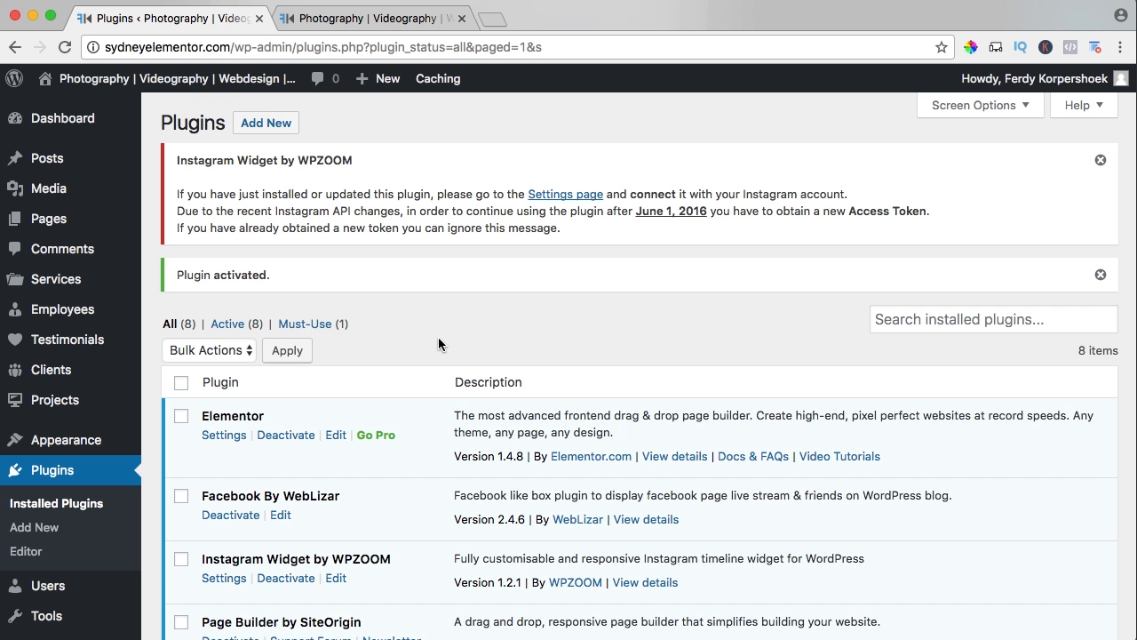
pyautogui.scroll(-5, 400, 334)
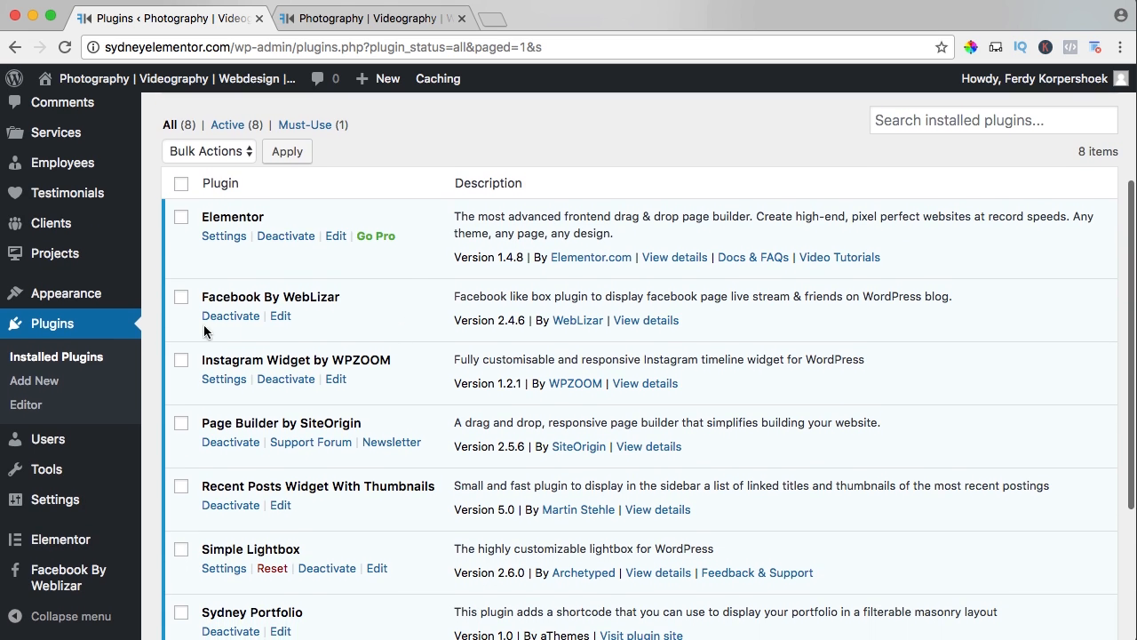
pyautogui.moveTo(13, 298)
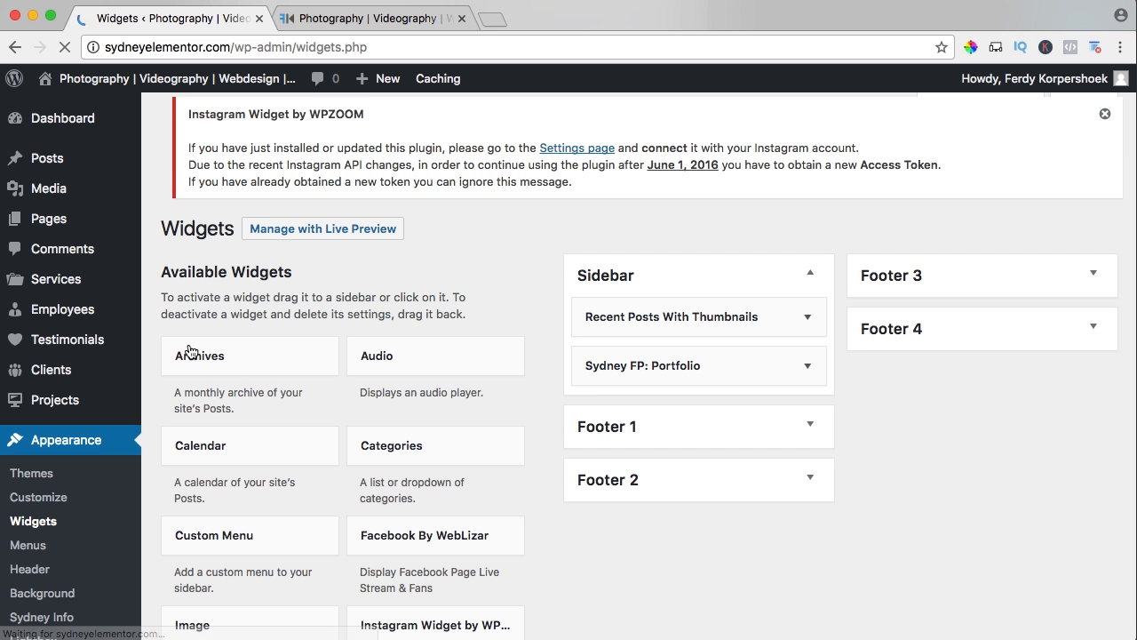
pyautogui.scroll(-5, 565, 407)
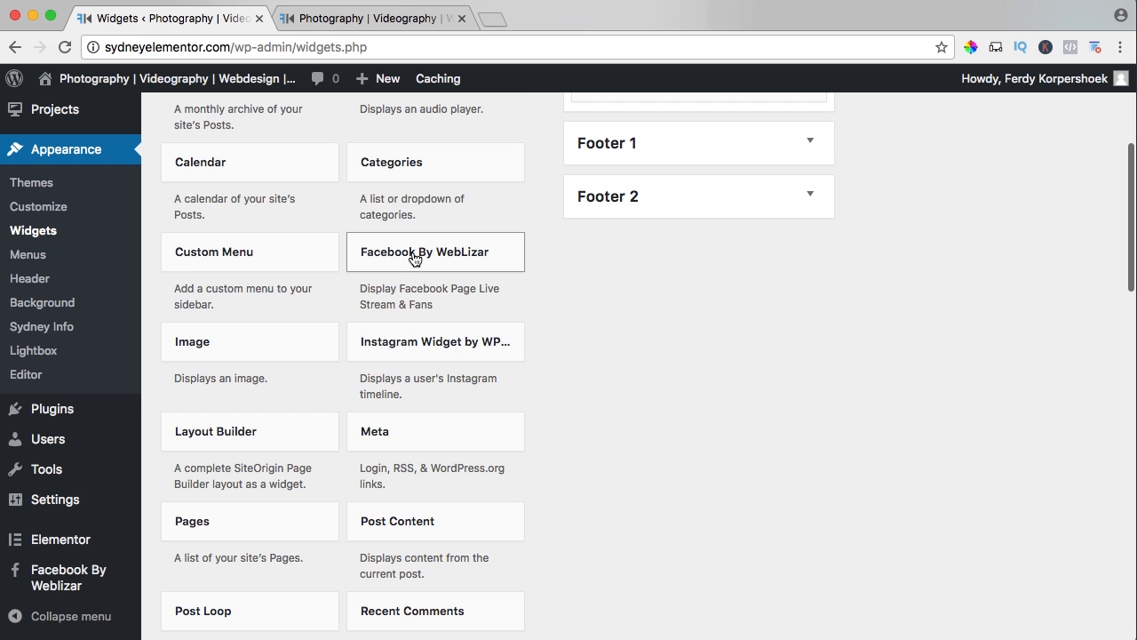
pyautogui.click(414, 258)
pyautogui.click(411, 415)
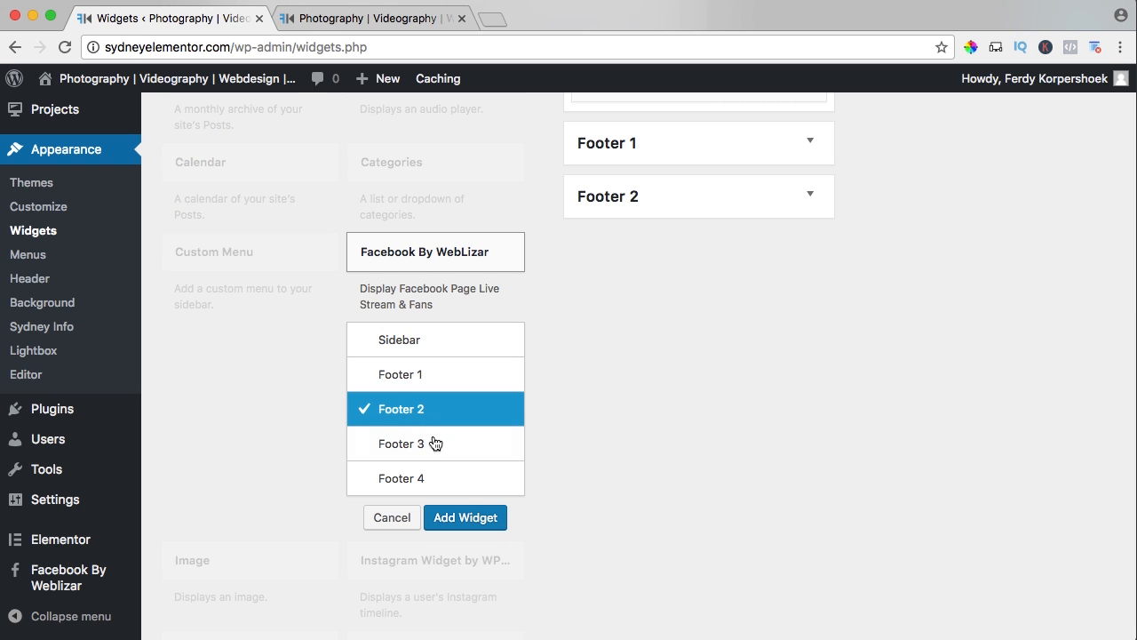
pyautogui.click(466, 517)
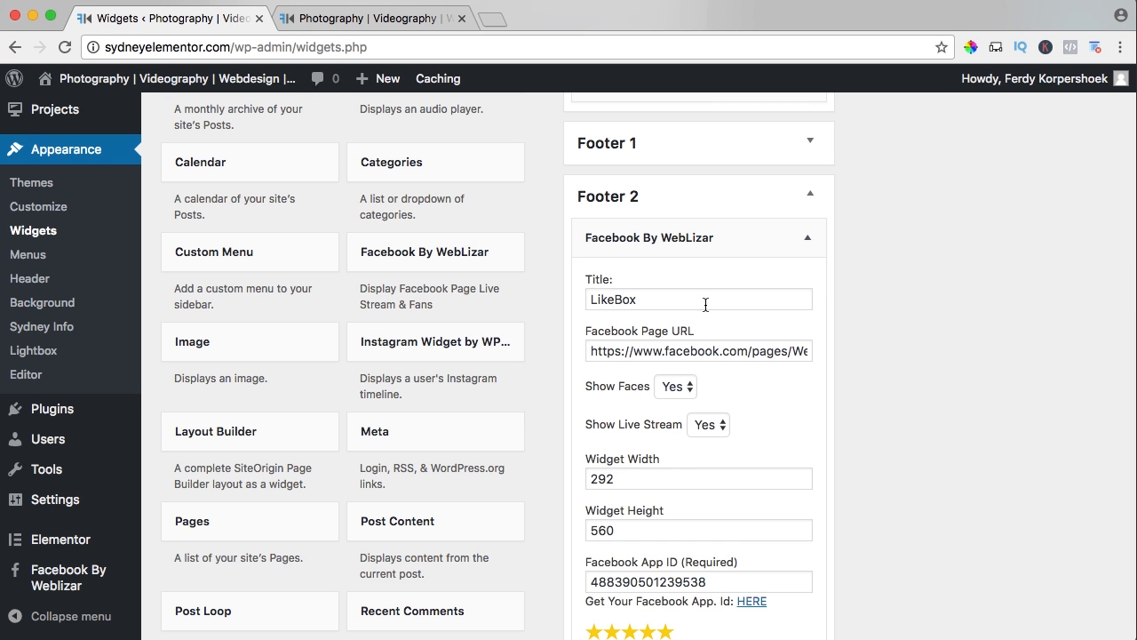
# Title the Facebook widget "Like us on Facebook" and paste the copied page address as its Facebook Page URL.
pyautogui.doubleClick(706, 304)
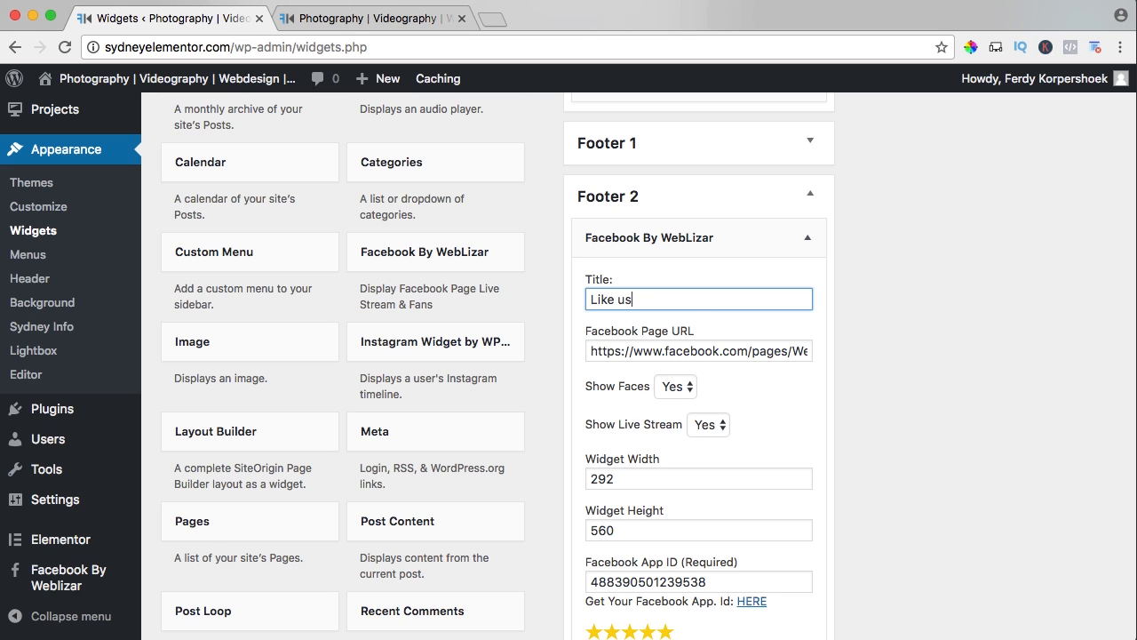
pyautogui.write('Like us on Facebook')
pyautogui.press('Tab')
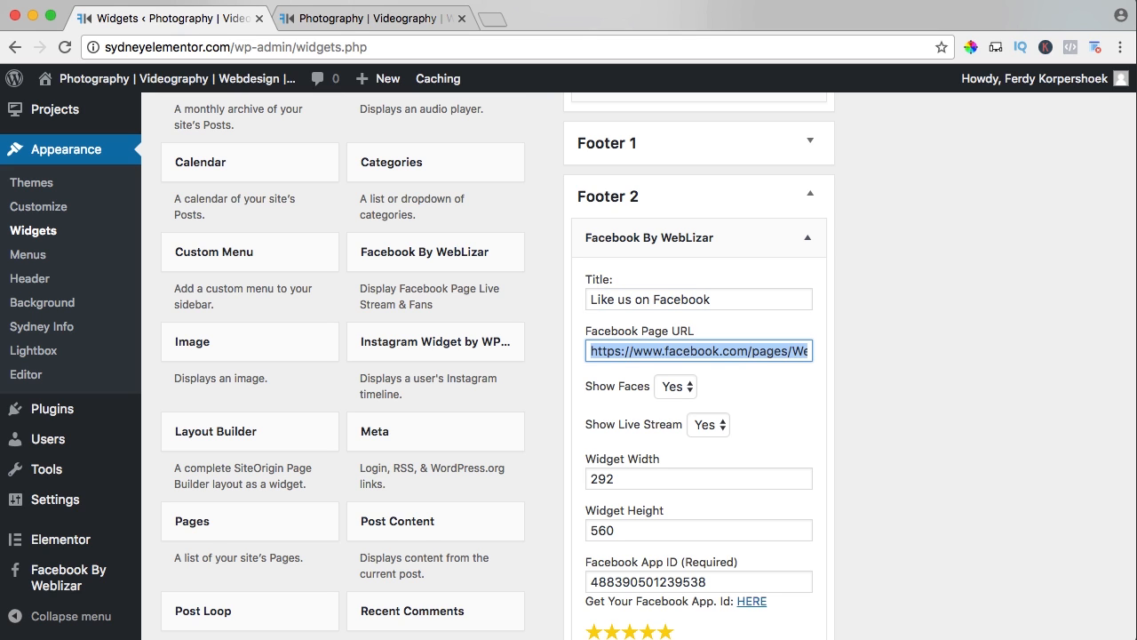
pyautogui.press('super+v')
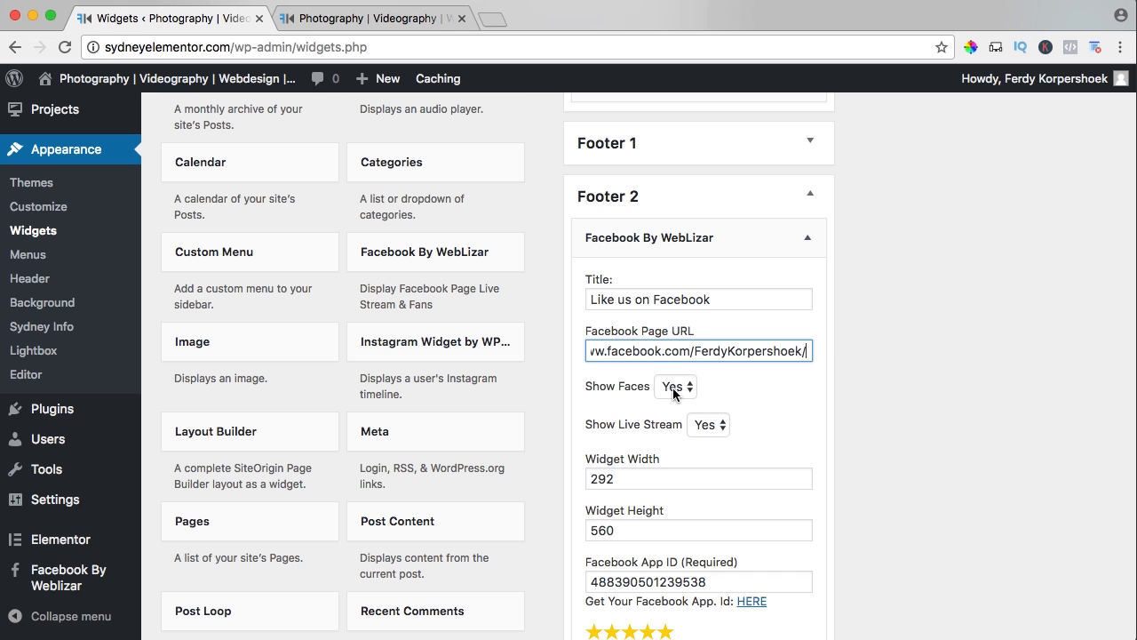
# Set Show Live Stream to No in the Facebook widget, save it, and check the footer on the reloaded live site.
pyautogui.scroll(-3, 761, 387)
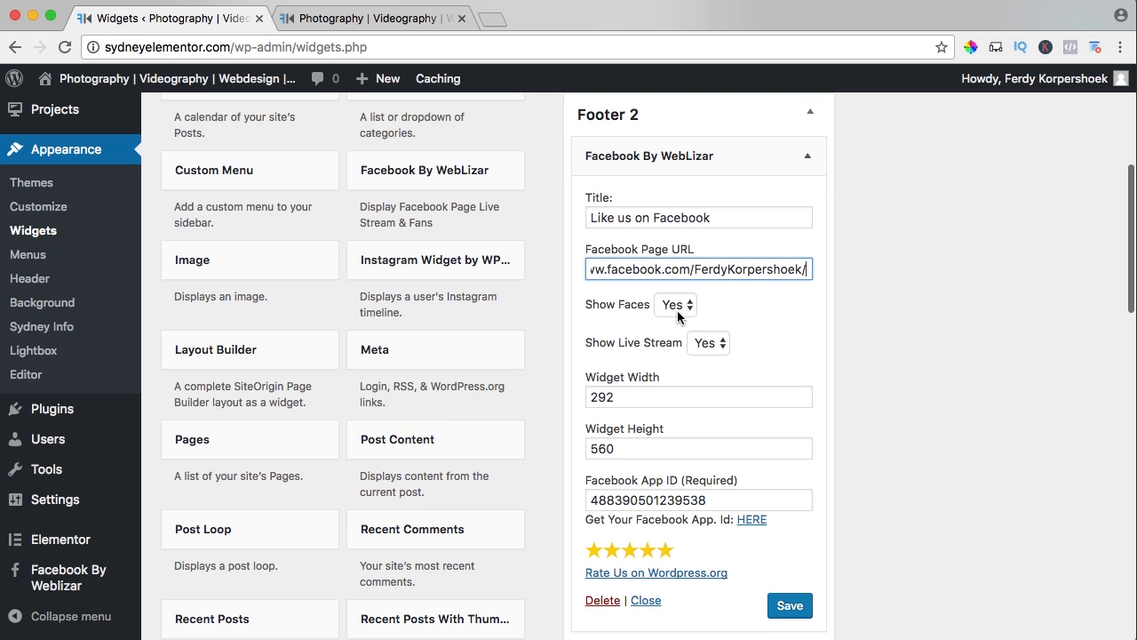
pyautogui.click(703, 345)
pyautogui.click(703, 356)
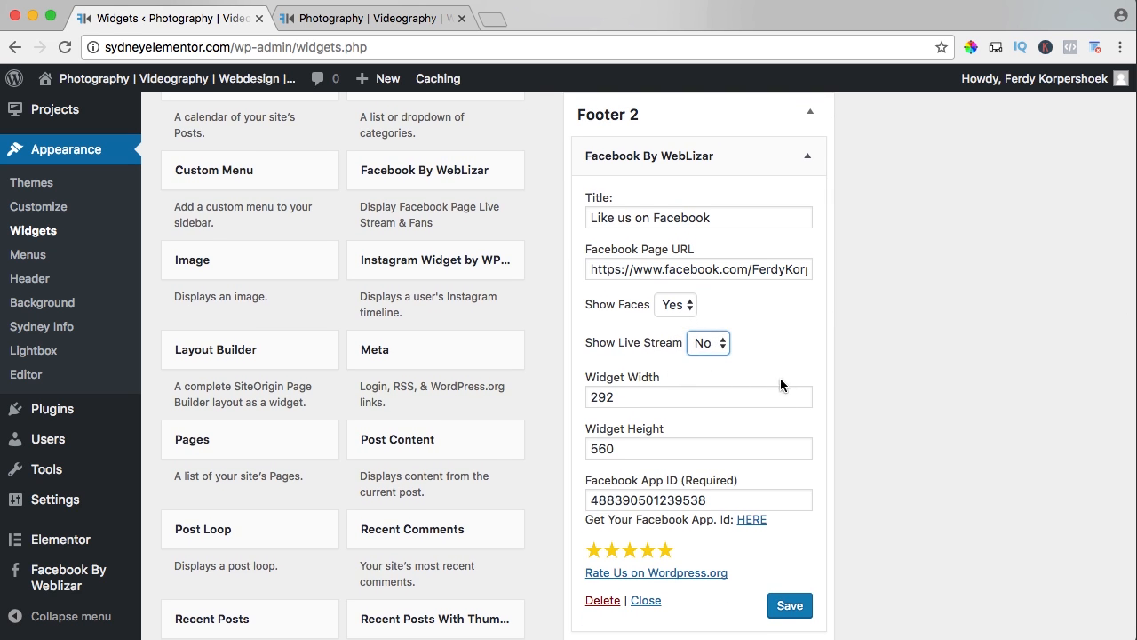
pyautogui.scroll(-3, 782, 373)
pyautogui.scroll(-3, 788, 361)
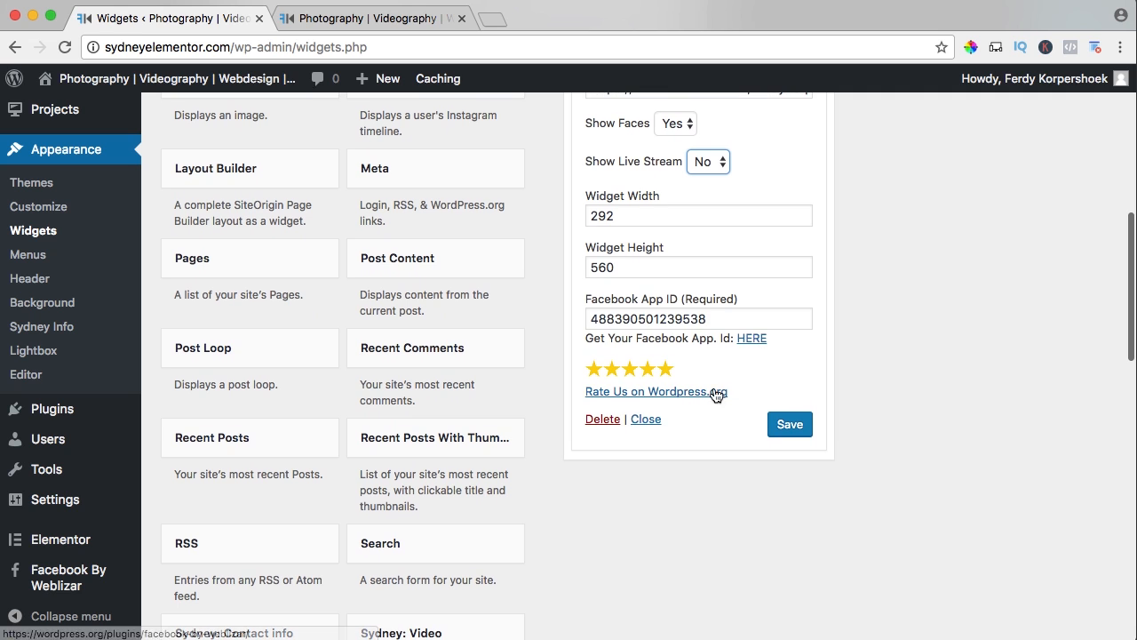
pyautogui.click(789, 425)
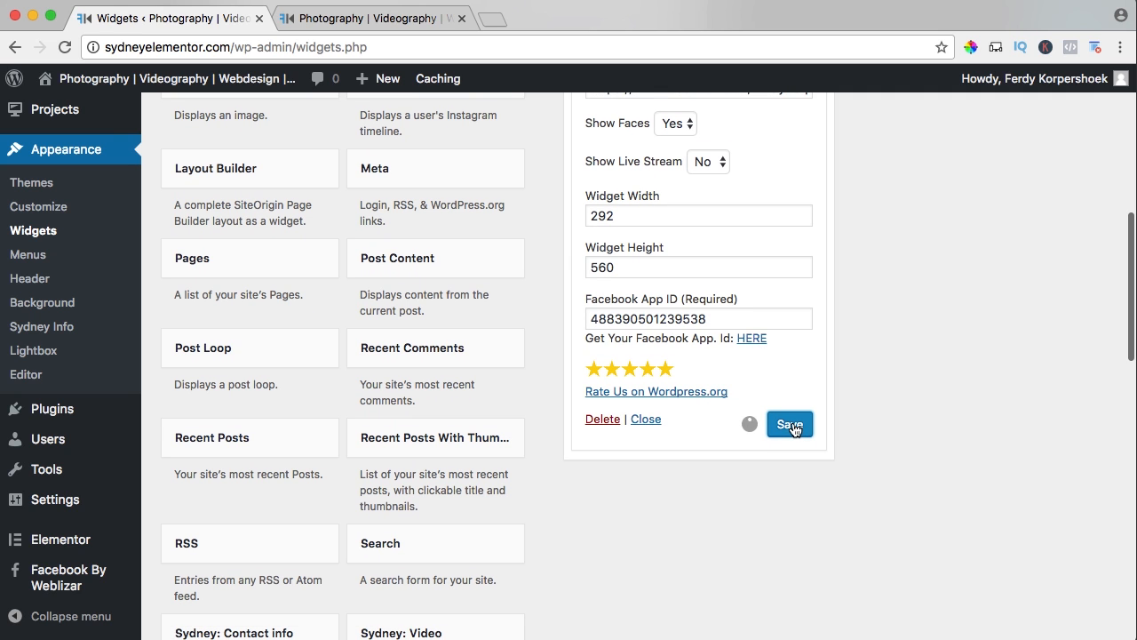
pyautogui.click(376, 19)
pyautogui.press('super+r')
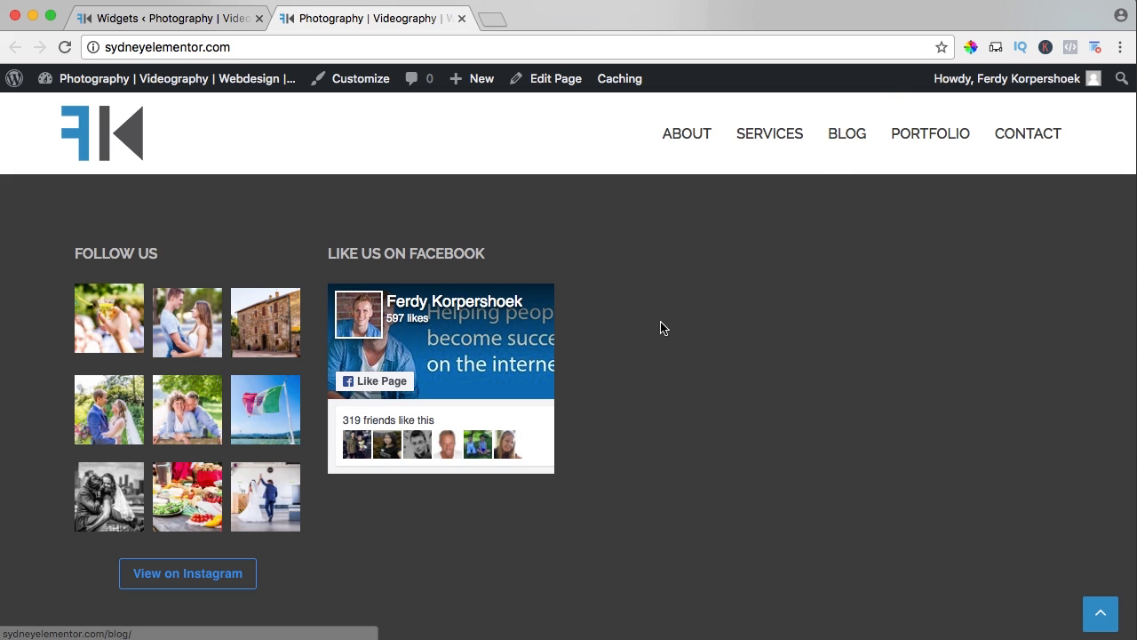
# Add the Recent Posts With Thumbnails widget to Footer 3.
pyautogui.click(169, 17)
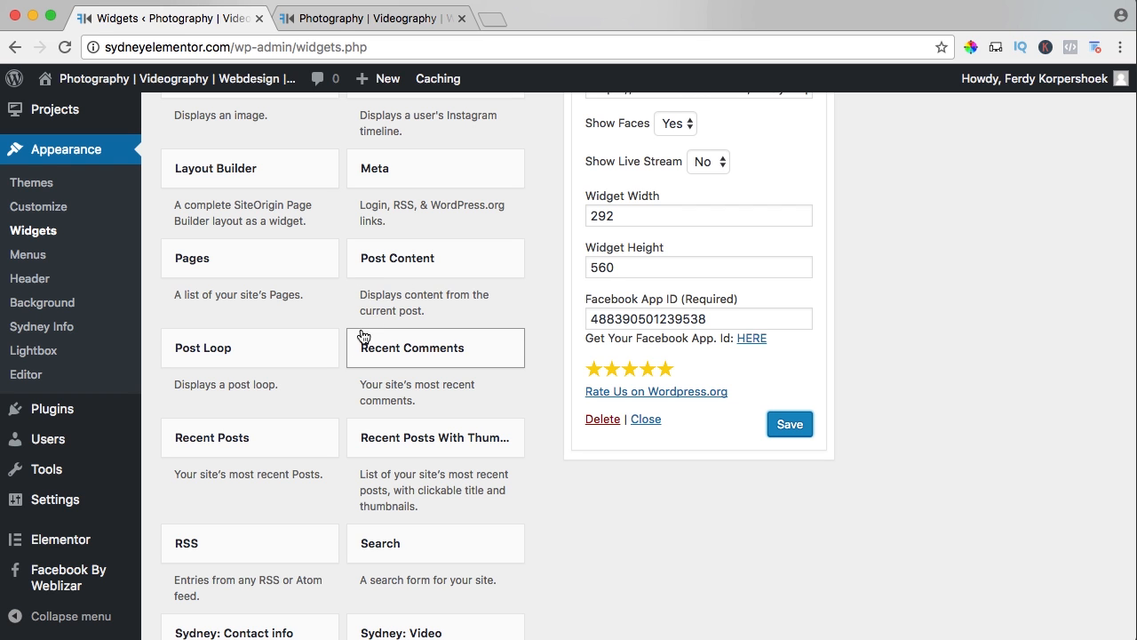
pyautogui.click(433, 450)
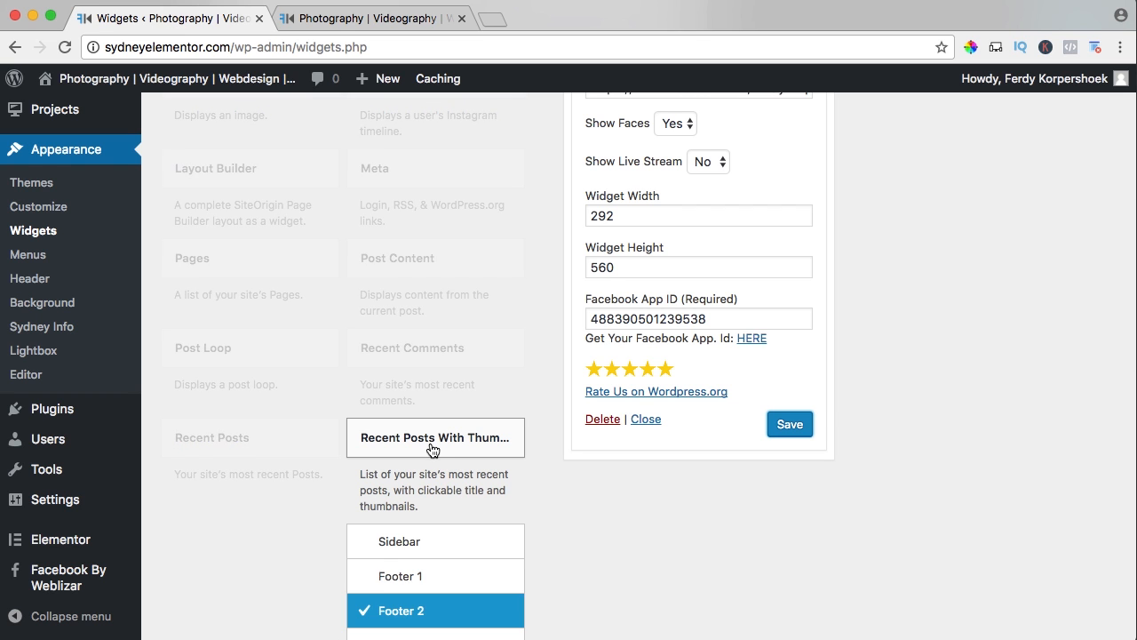
pyautogui.scroll(-3, 439, 441)
pyautogui.click(420, 413)
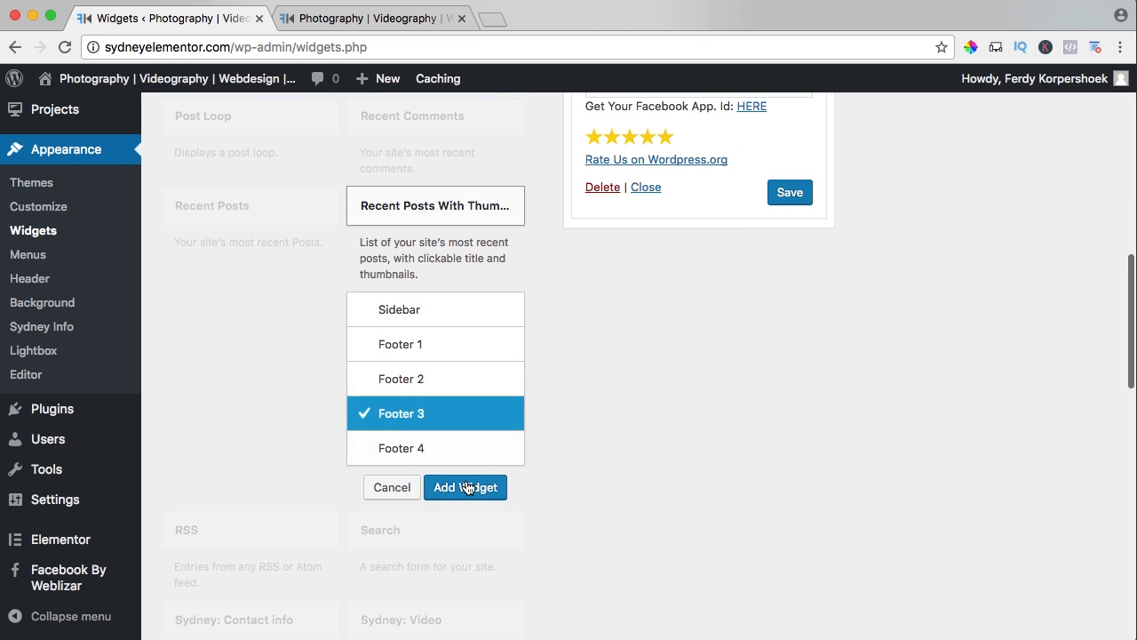
pyautogui.click(467, 488)
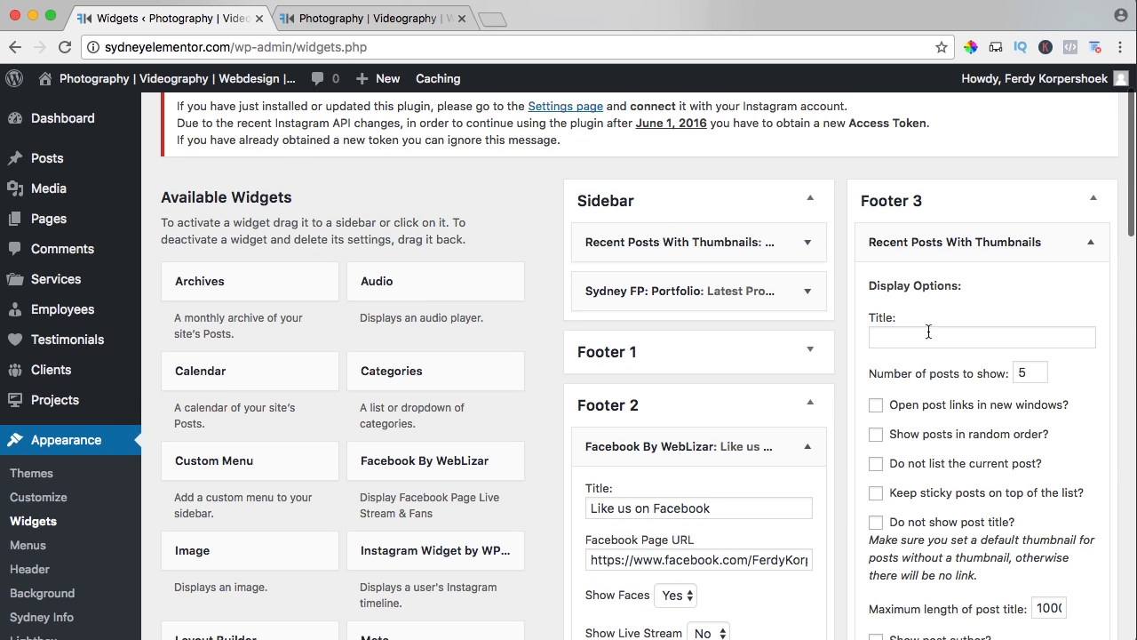
# Title the Footer 3 widget "Recent Posts", enable showing the post date, save it, and check the footer on the live site.
pyautogui.click(932, 339)
pyautogui.write('Recent Posts')
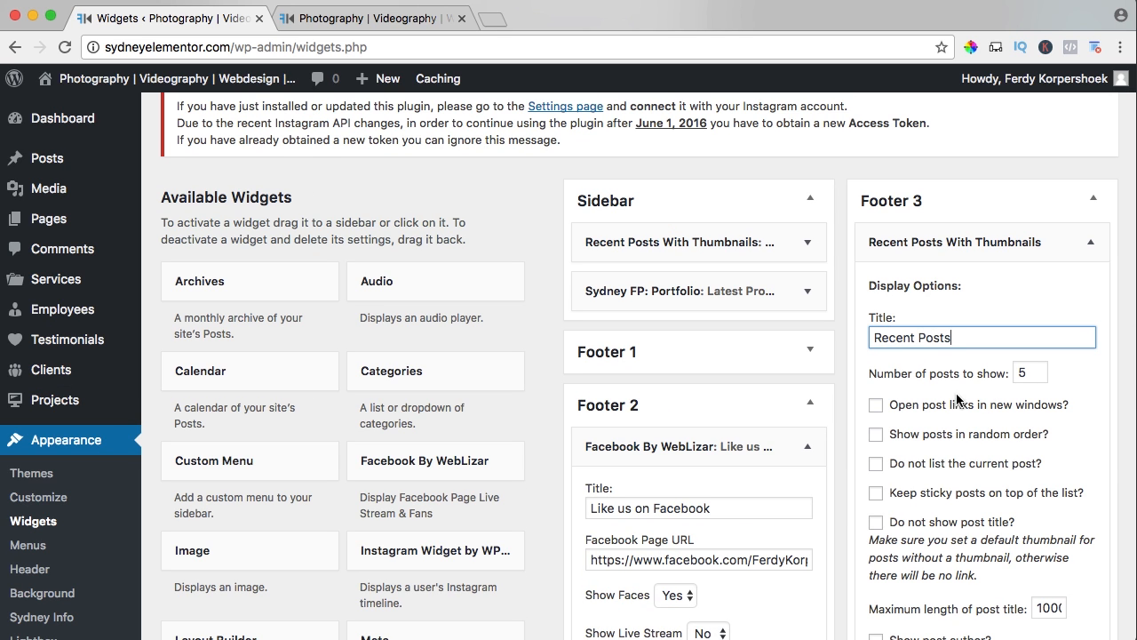
pyautogui.scroll(-3, 932, 414)
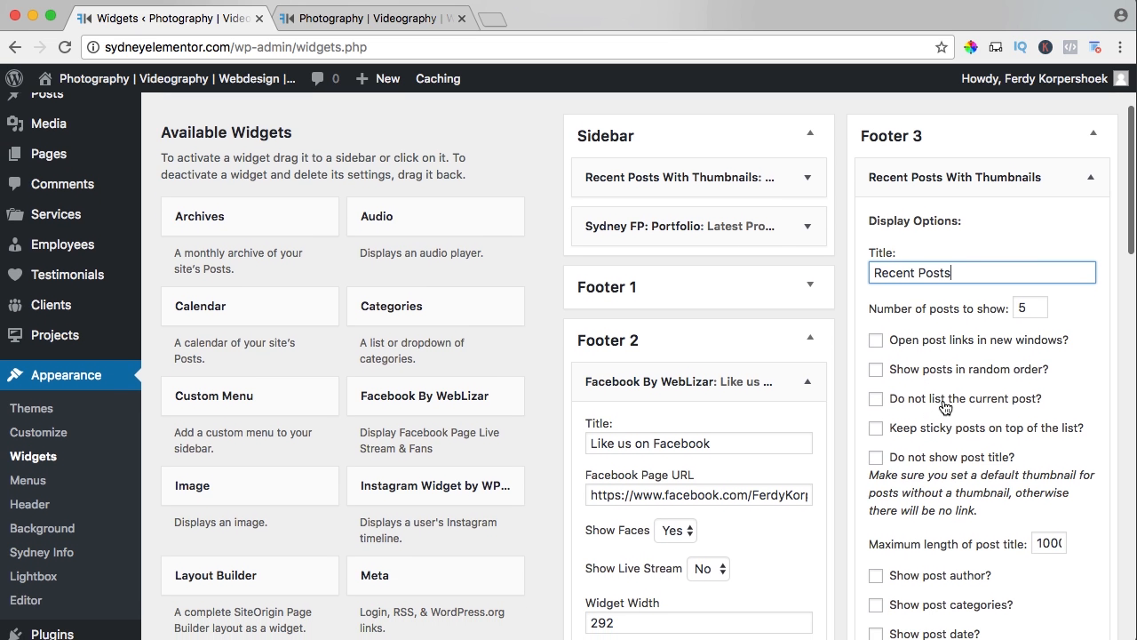
pyautogui.scroll(-5, 928, 363)
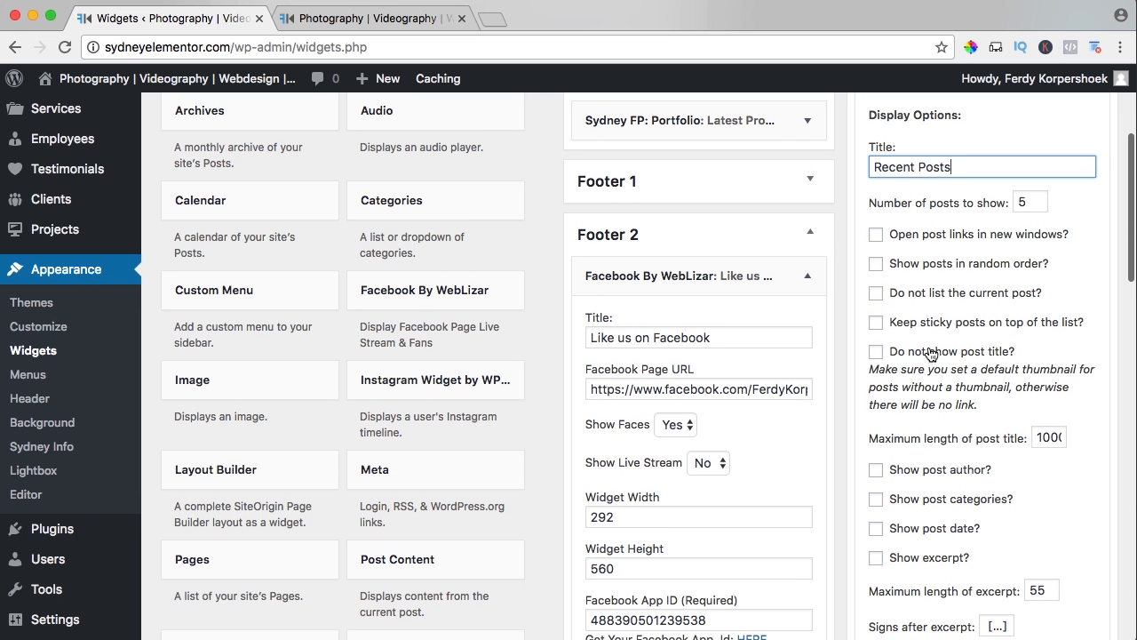
pyautogui.scroll(-2, 928, 338)
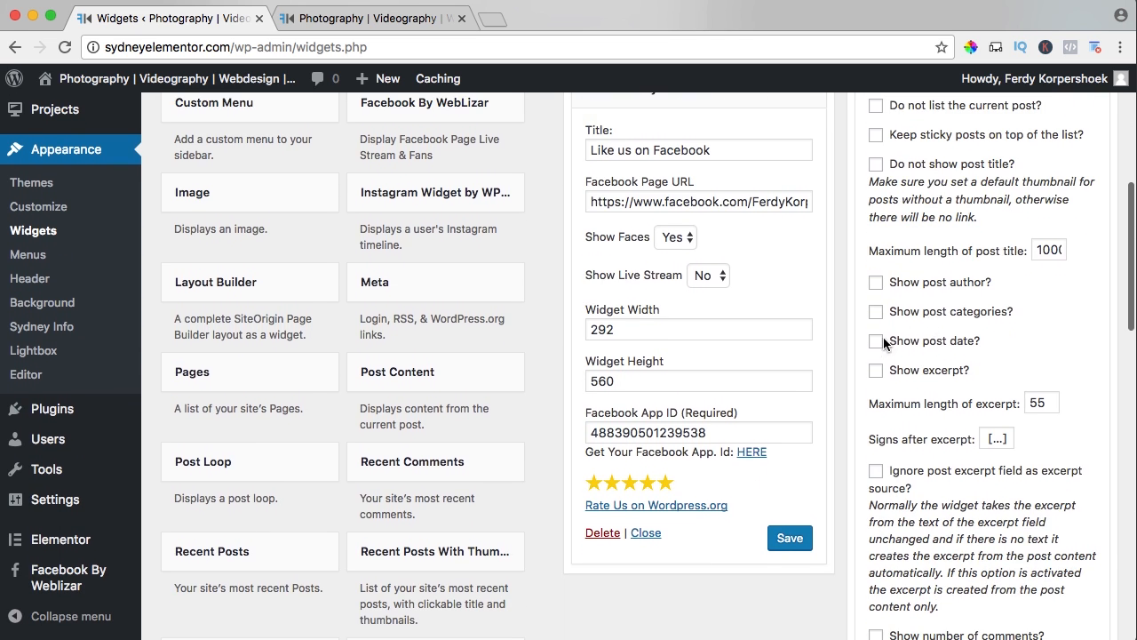
pyautogui.click(876, 344)
pyautogui.scroll(-9, 906, 347)
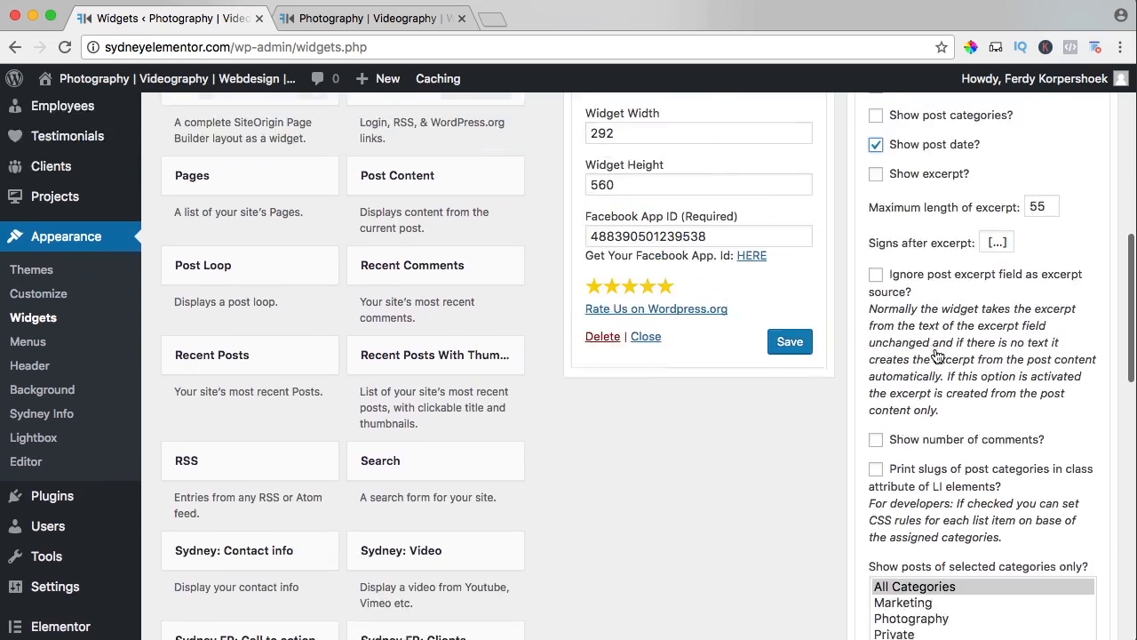
pyautogui.scroll(-20, 934, 346)
pyautogui.scroll(9, 939, 356)
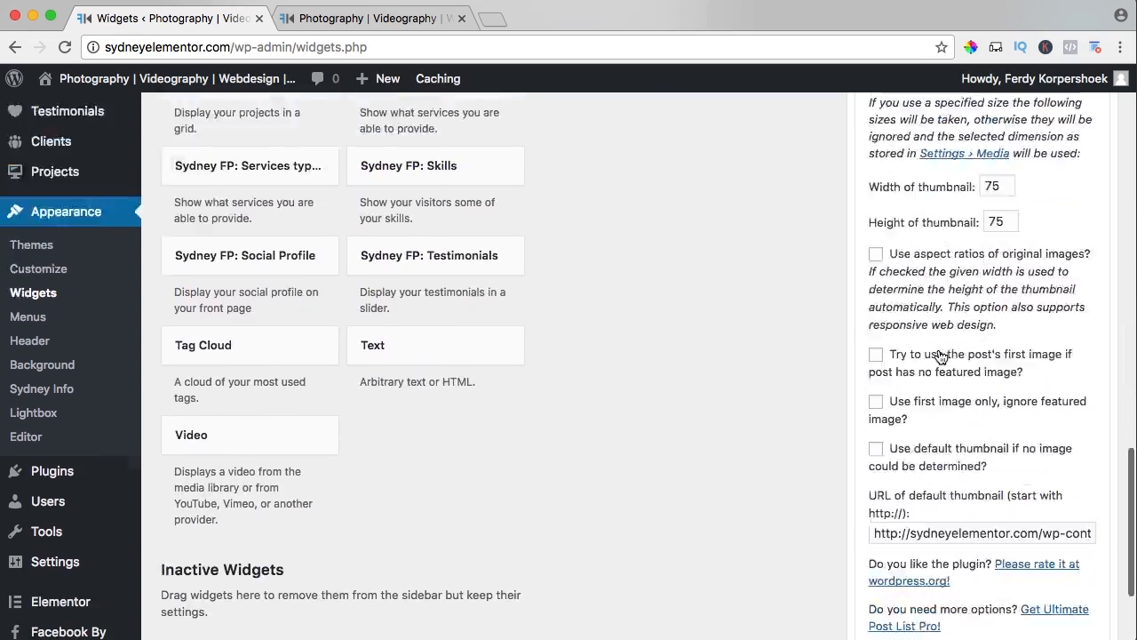
pyautogui.scroll(3, 938, 349)
pyautogui.scroll(-10, 938, 349)
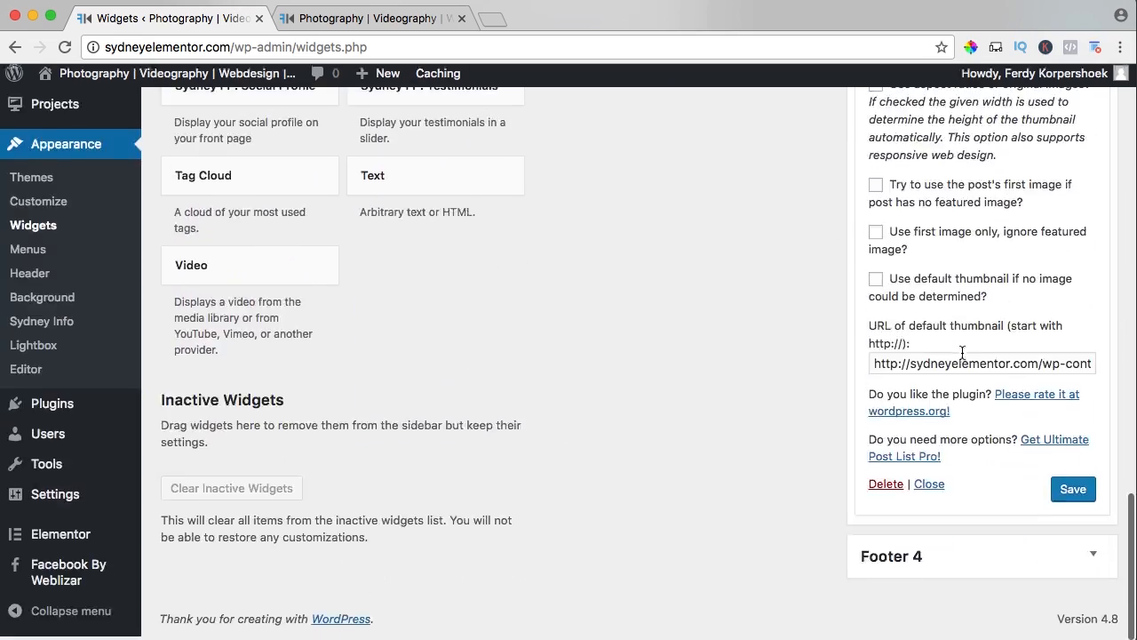
pyautogui.click(302, 17)
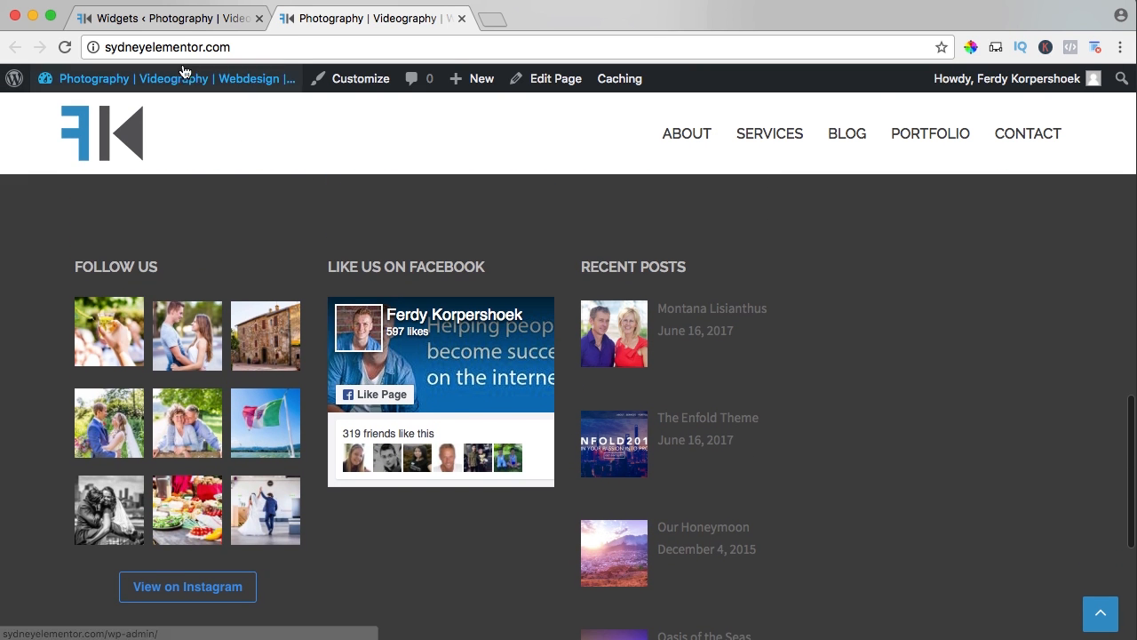
# Set the Recent Posts thumbnail width and height to 45, save the widget, and reload the live site to check the footer.
pyautogui.click(183, 19)
pyautogui.scroll(5, 927, 357)
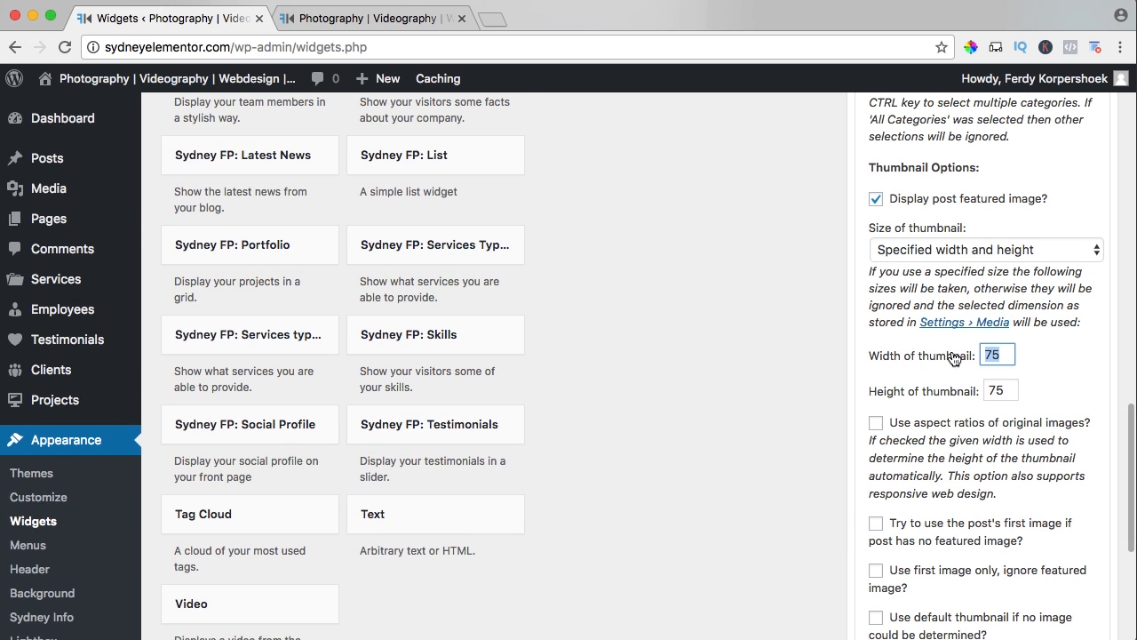
pyautogui.write('45')
pyautogui.scroll(-5, 958, 367)
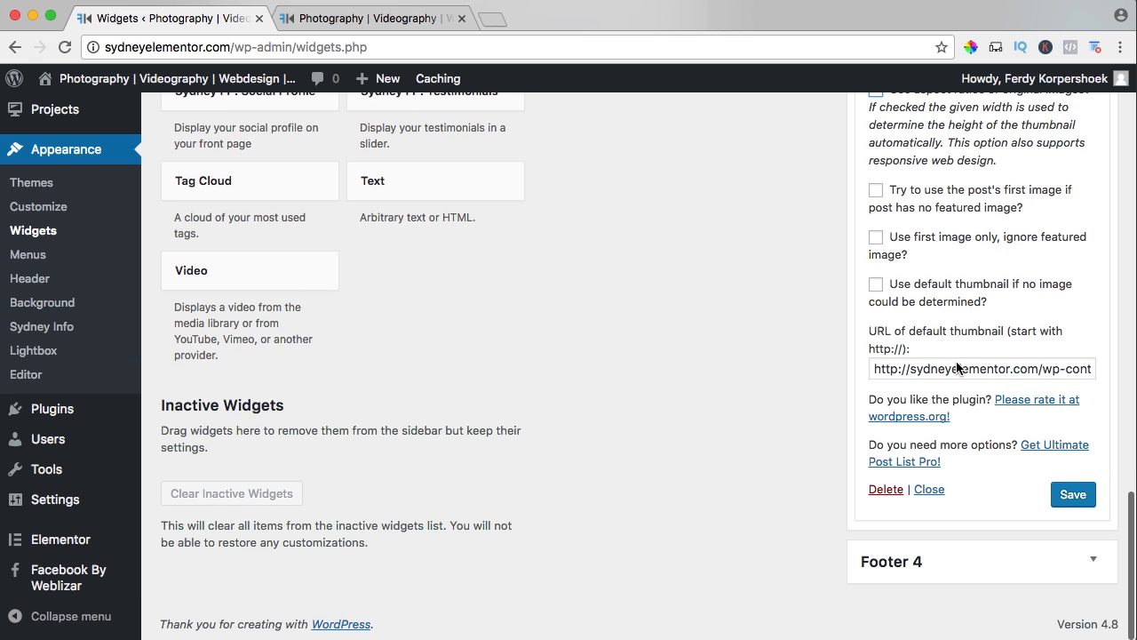
pyautogui.click(373, 18)
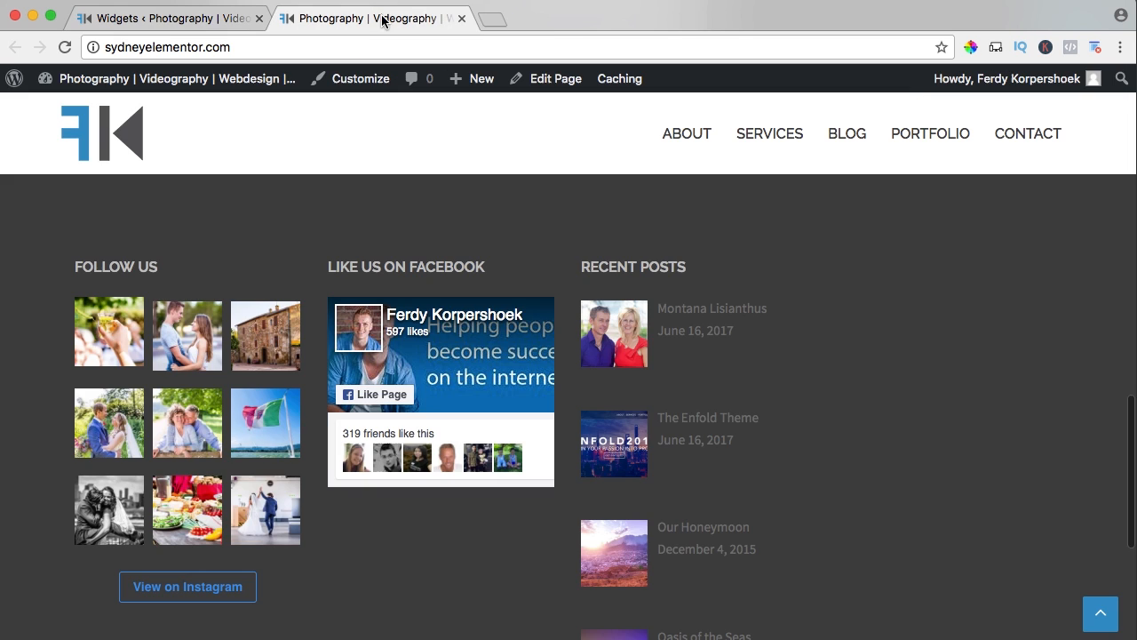
pyautogui.press('super+r')
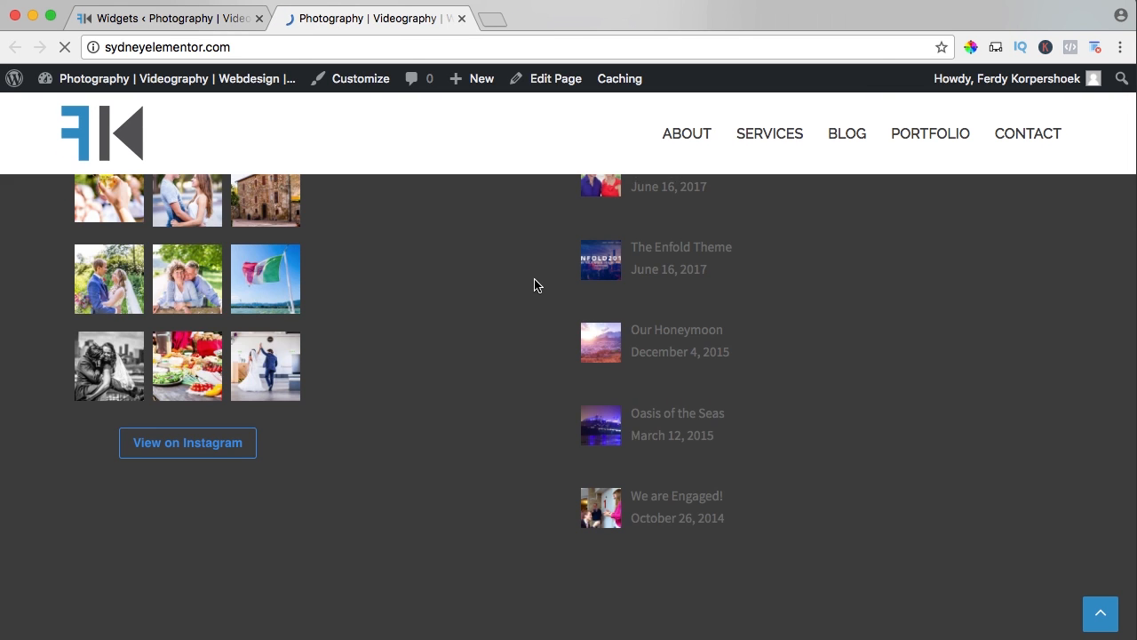
# Check the footer columns and the recent posts thumbnails on the live site, and reload the page.
pyautogui.scroll(-3, 618, 365)
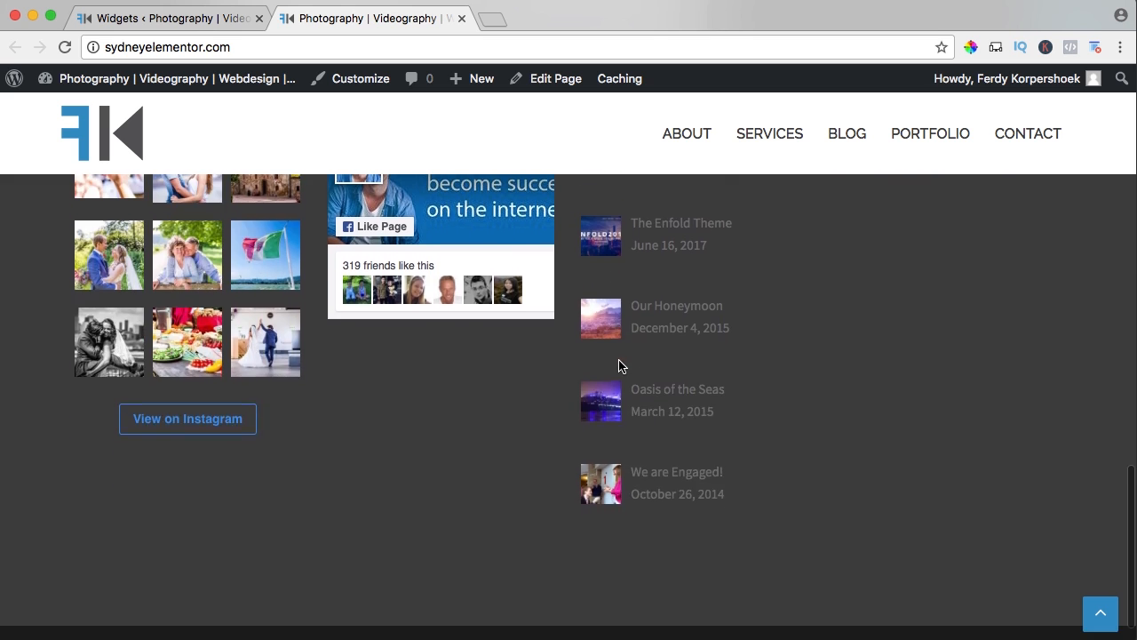
pyautogui.scroll(1, 620, 365)
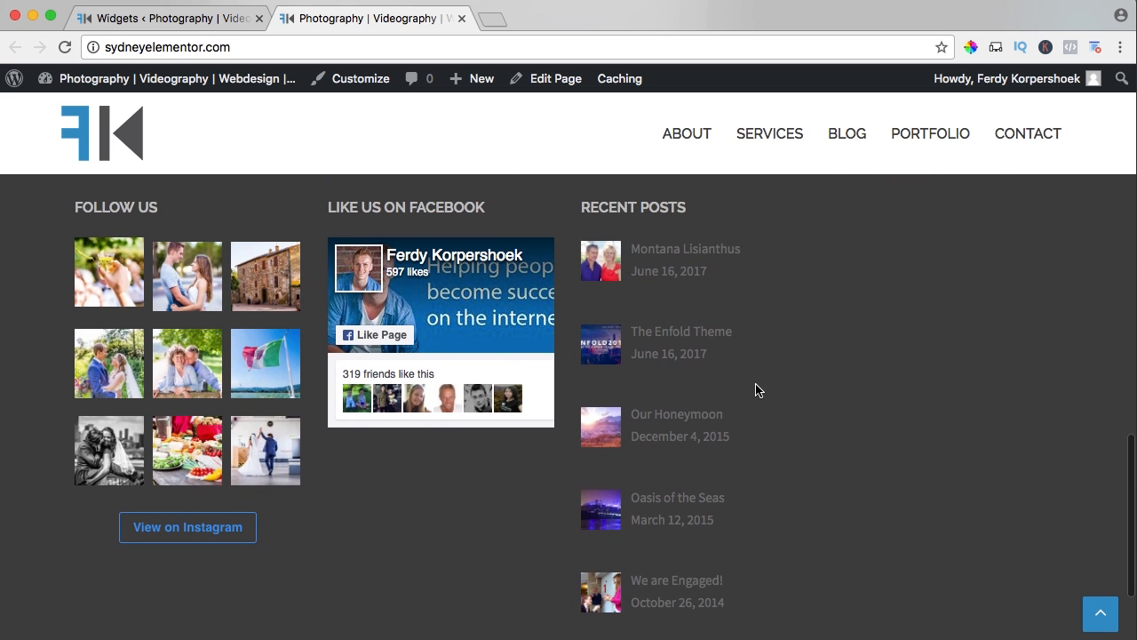
pyautogui.scroll(5, 764, 391)
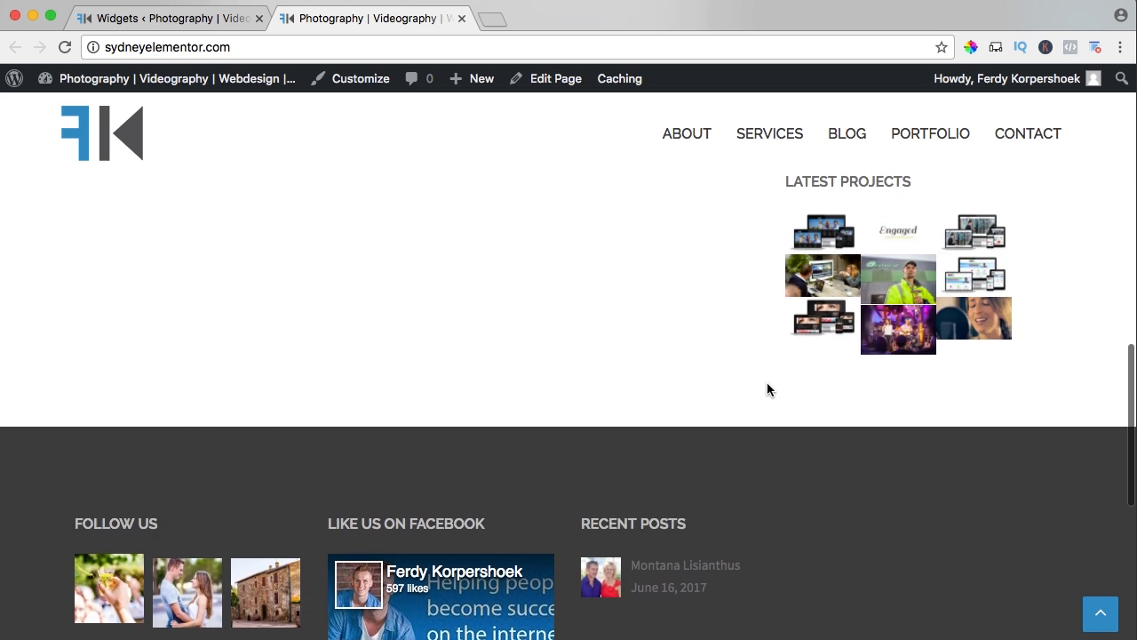
pyautogui.press('super+r')
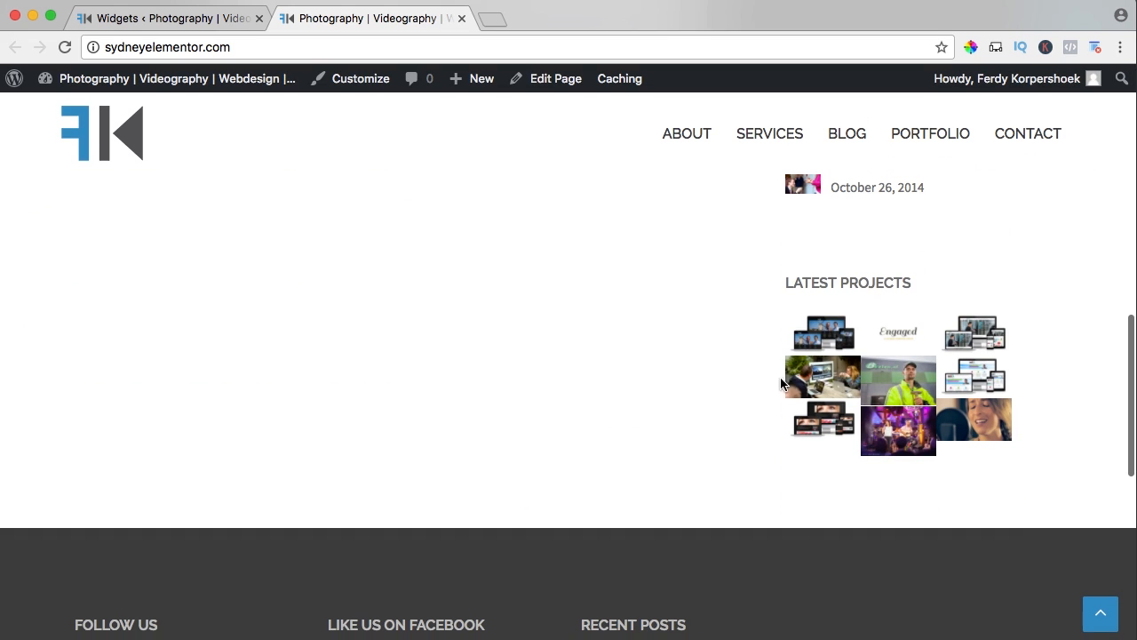
# Add the Sydney FP: Portfolio widget to Footer 4.
pyautogui.click(203, 19)
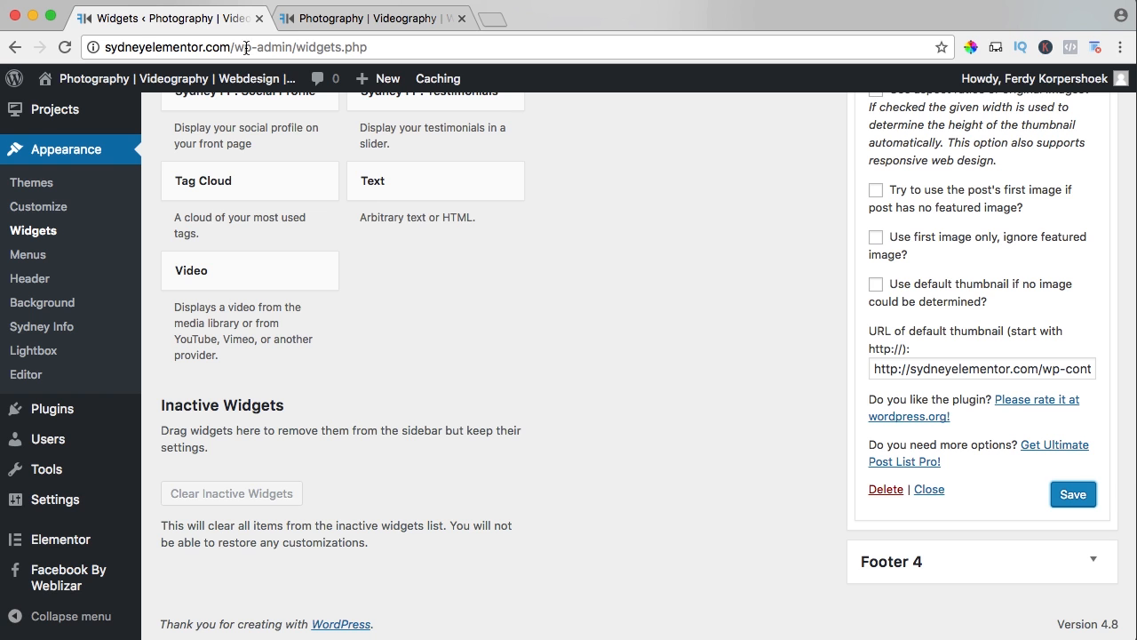
pyautogui.scroll(10, 577, 284)
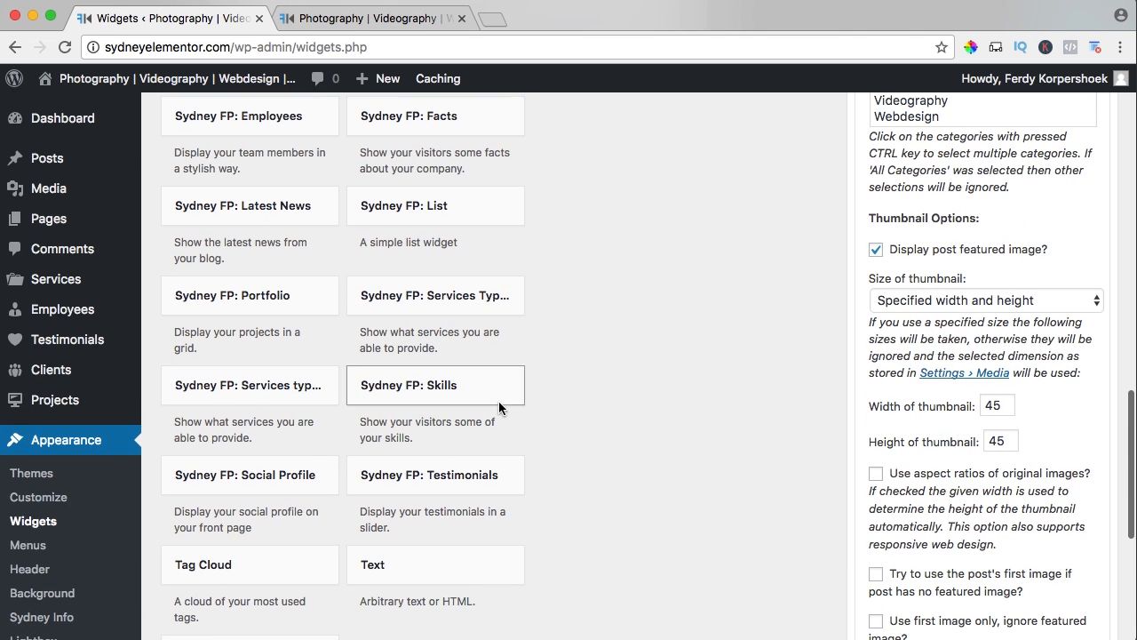
pyautogui.scroll(1, 339, 412)
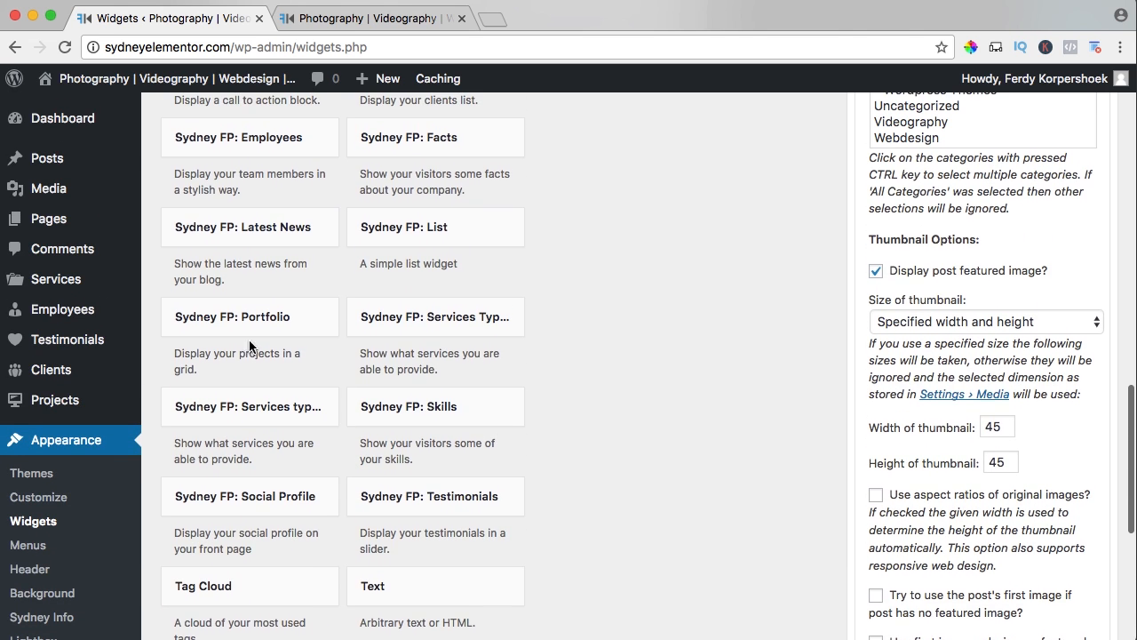
pyautogui.click(246, 316)
pyautogui.click(246, 542)
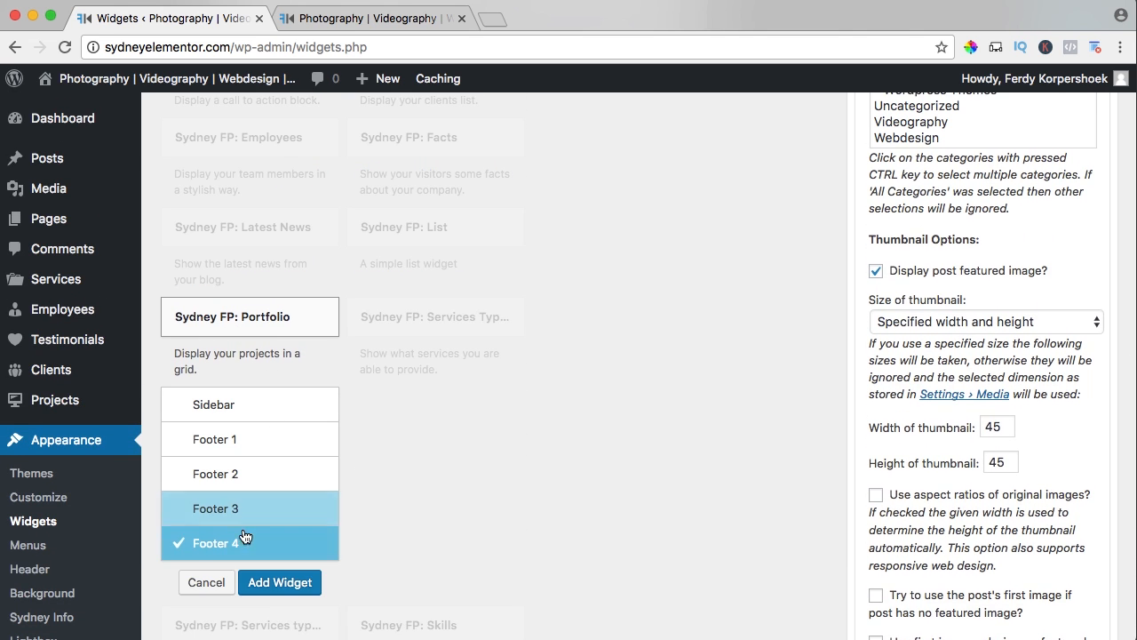
pyautogui.click(268, 580)
# Title the Footer 4 portfolio widget "Latest Projects", show 9 projects, disable the navigation filter, and save it.
pyautogui.scroll(7, 884, 360)
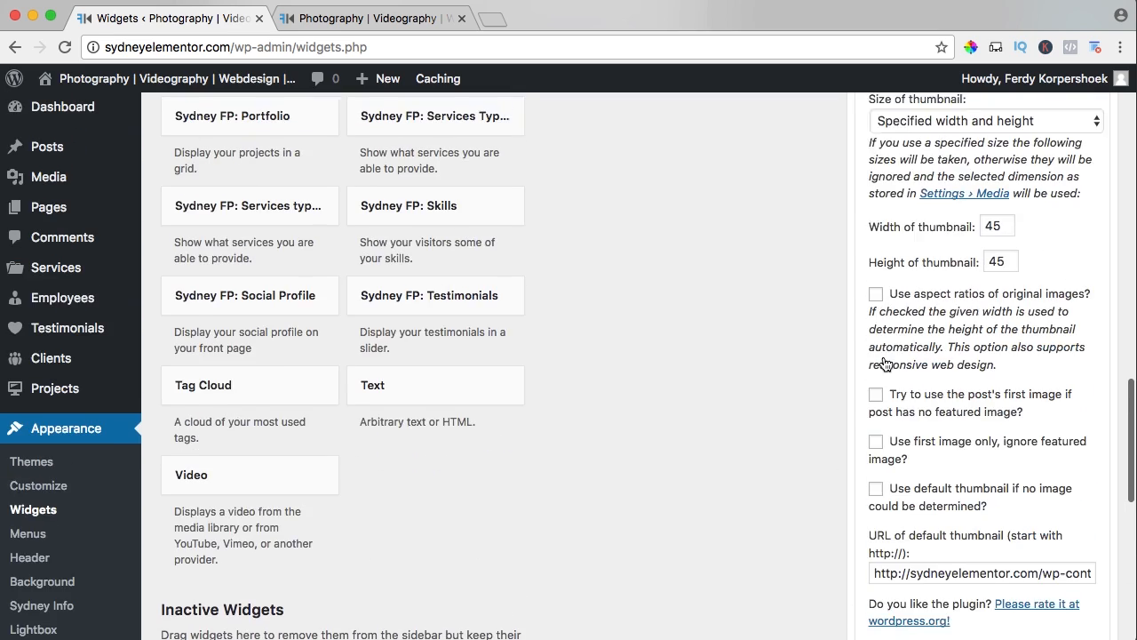
pyautogui.scroll(-10, 886, 360)
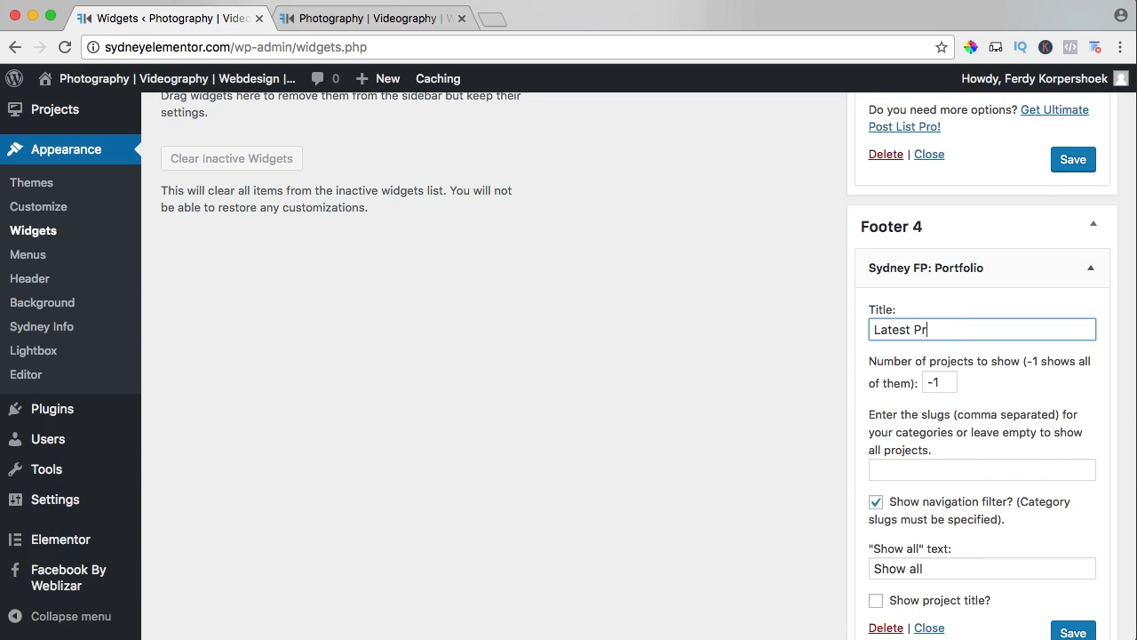
pyautogui.moveTo(942, 386); pyautogui.dragTo(905, 386)
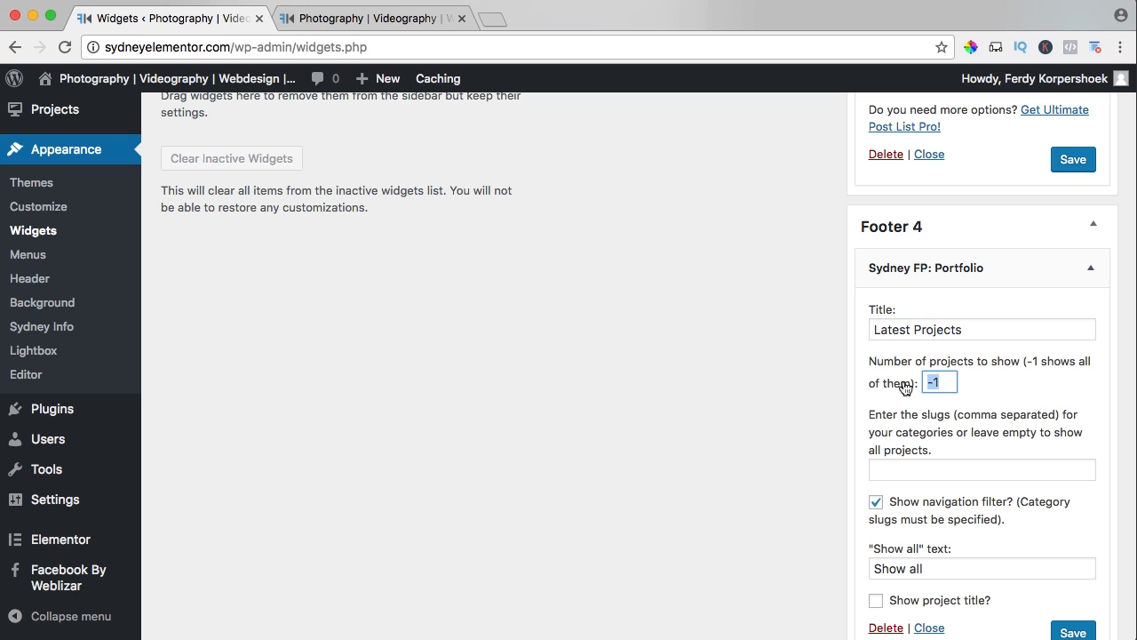
pyautogui.press('Tab')
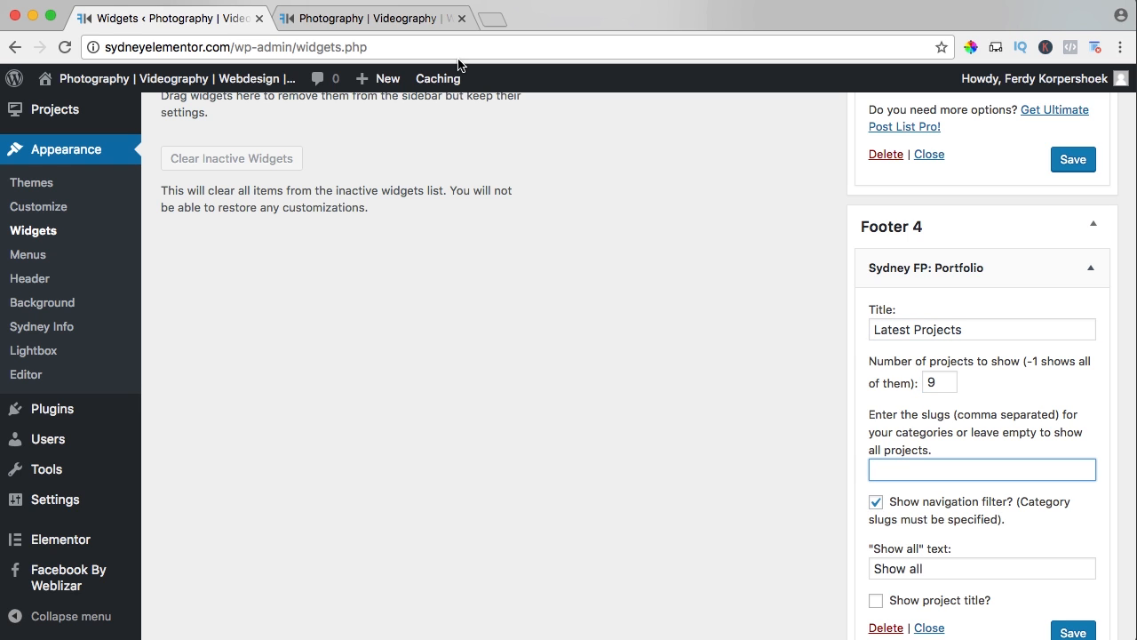
pyautogui.scroll(-2, 975, 415)
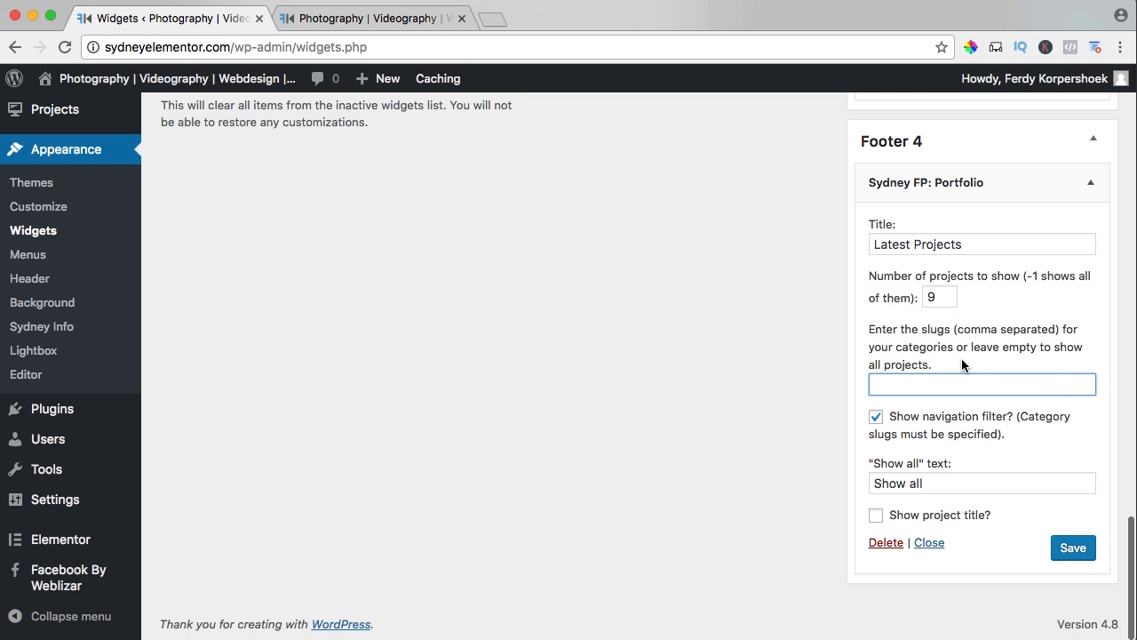
pyautogui.click(875, 417)
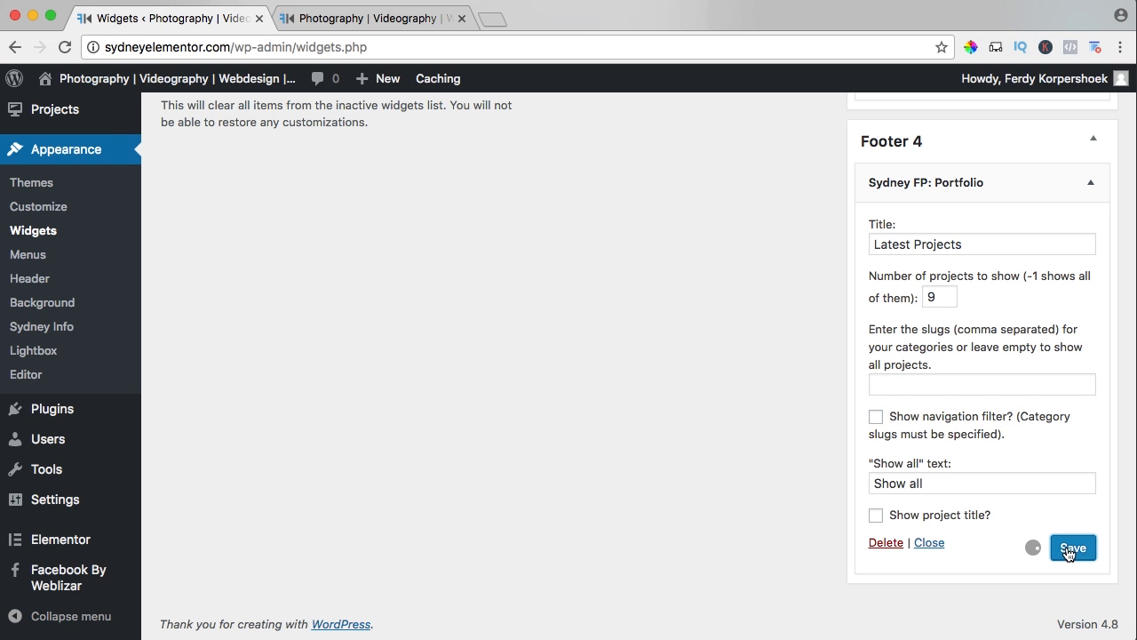
# Examine the four-column footer and the copyright bar on the reloaded live site.
pyautogui.click(385, 18)
pyautogui.scroll(-5, 738, 362)
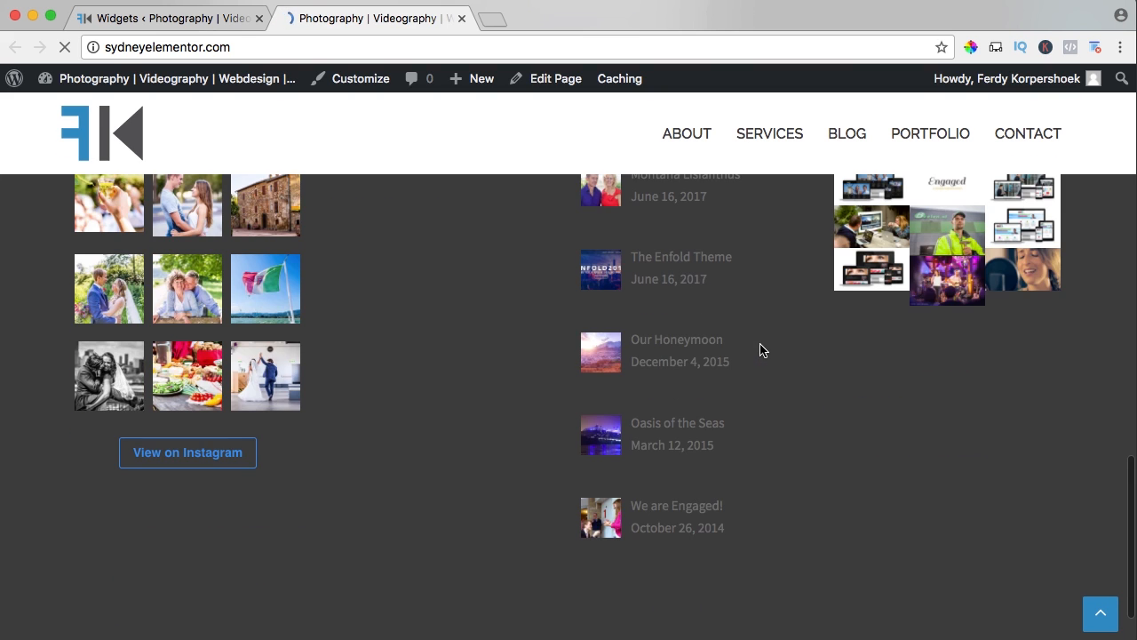
pyautogui.scroll(-3, 759, 350)
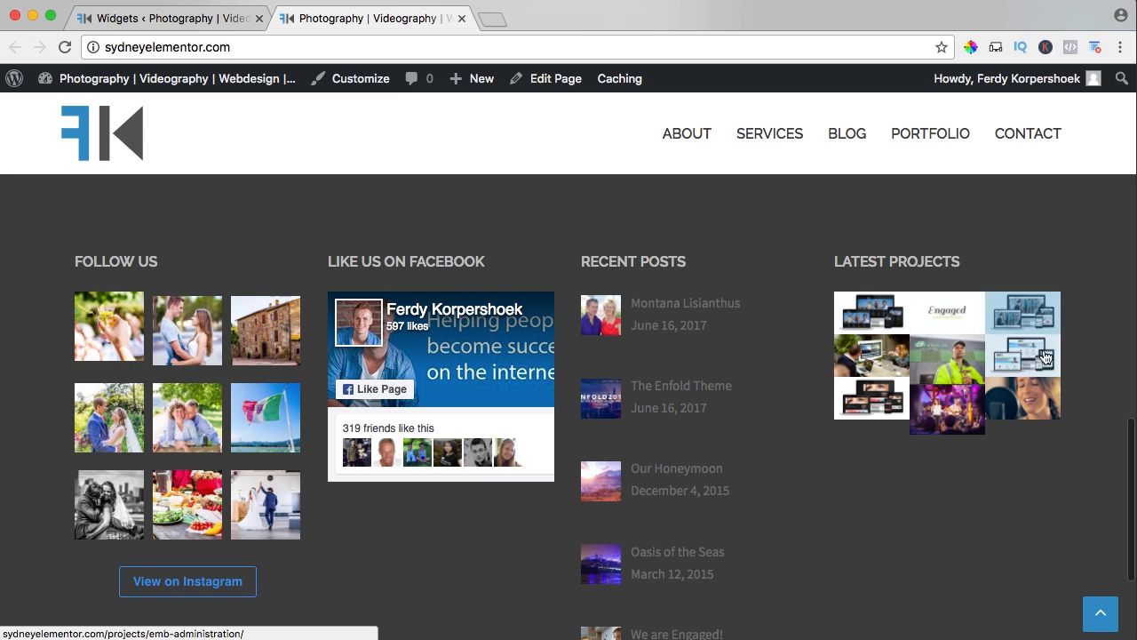
pyautogui.scroll(-2, 918, 494)
pyautogui.scroll(-1, 906, 471)
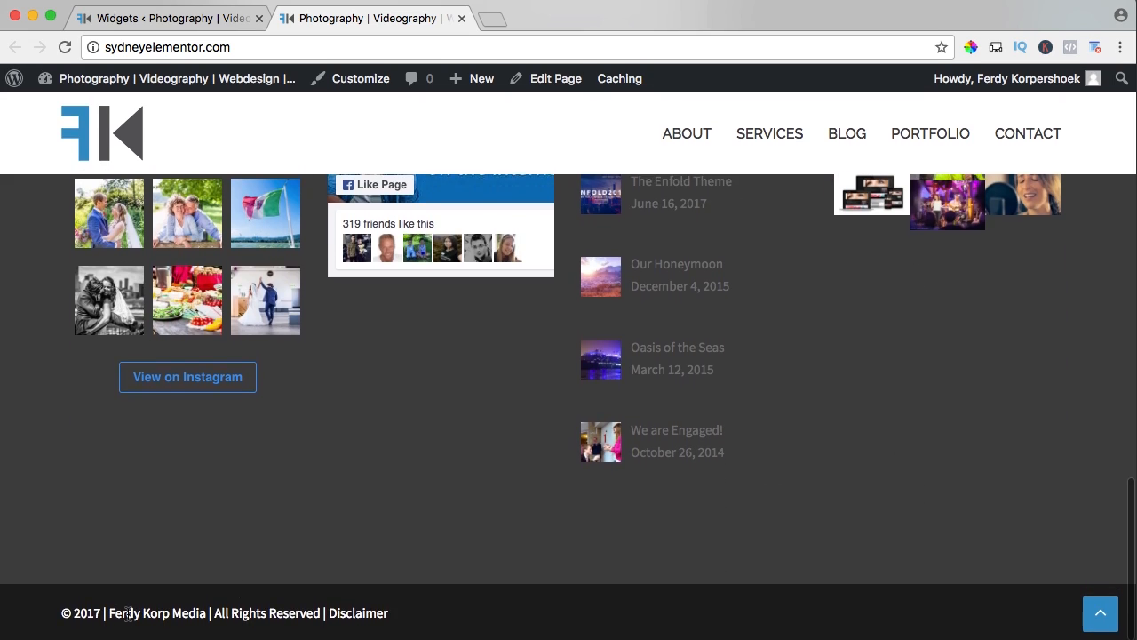
pyautogui.scroll(15, 721, 492)
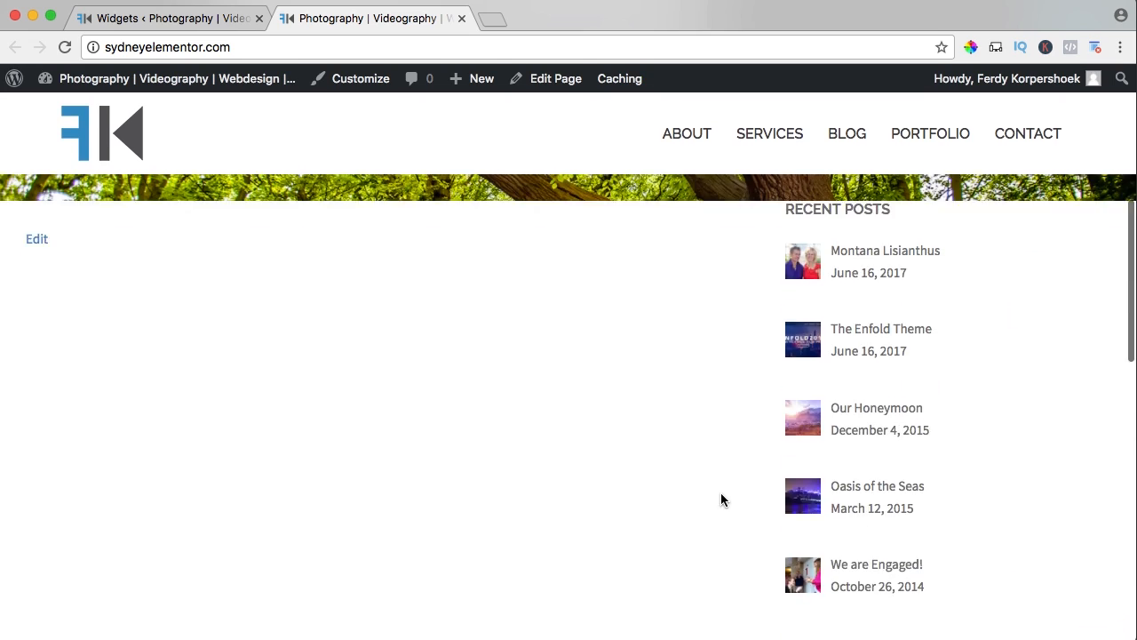
pyautogui.scroll(-1, 719, 494)
pyautogui.scroll(-10, 720, 492)
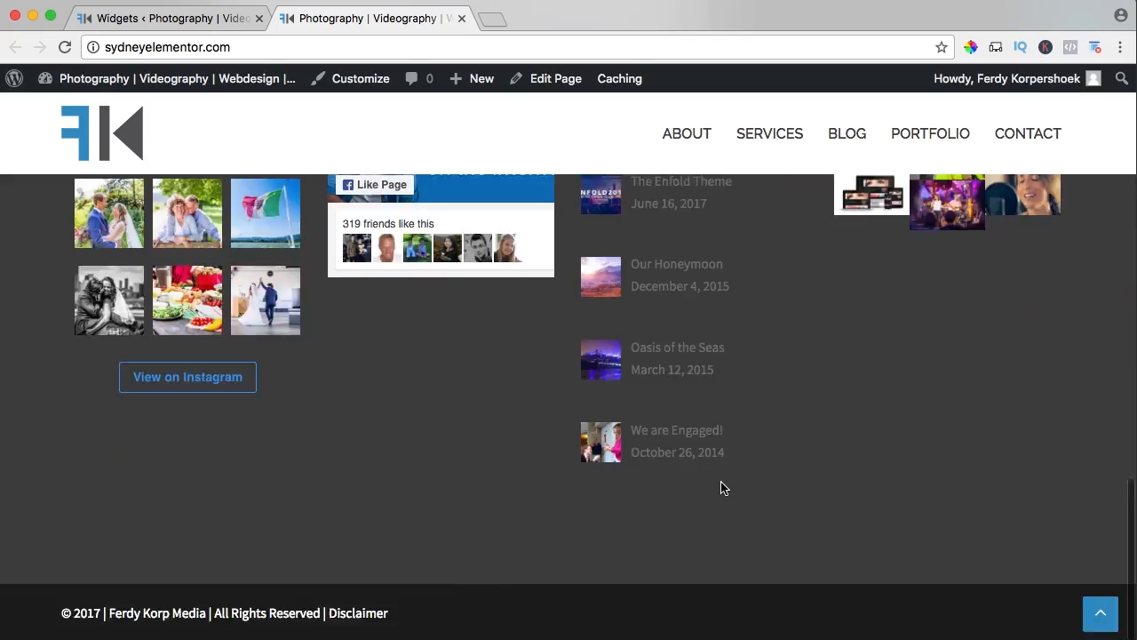
# Open the Contact page for editing, close the Widgets browser tab, and dismiss the Instagram widget notice.
pyautogui.scroll(8, 721, 488)
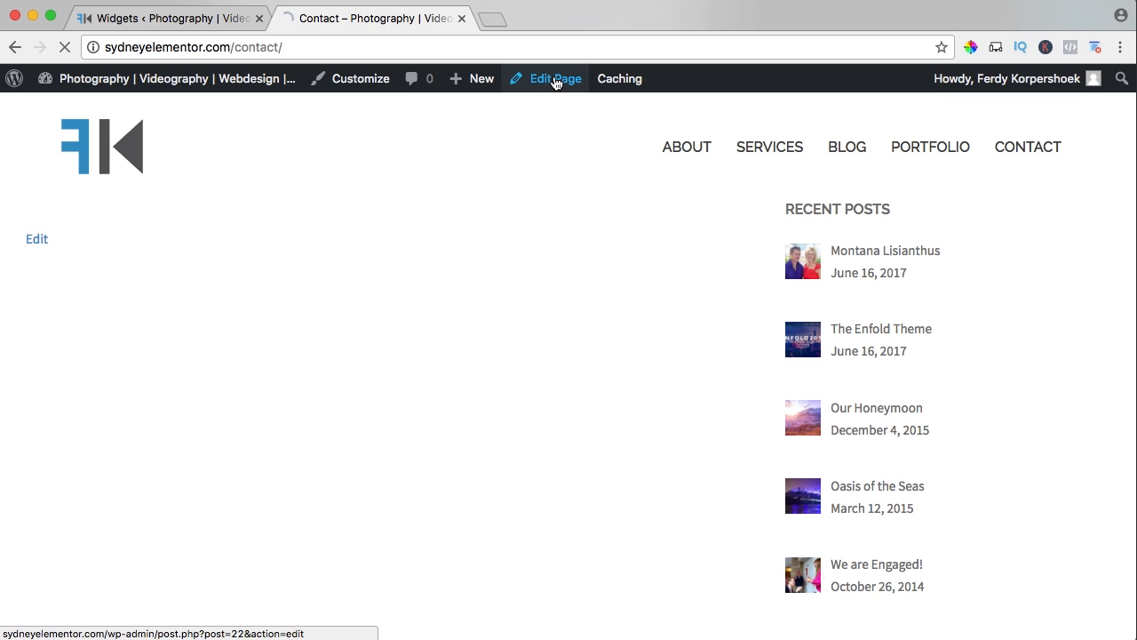
pyautogui.click(554, 81)
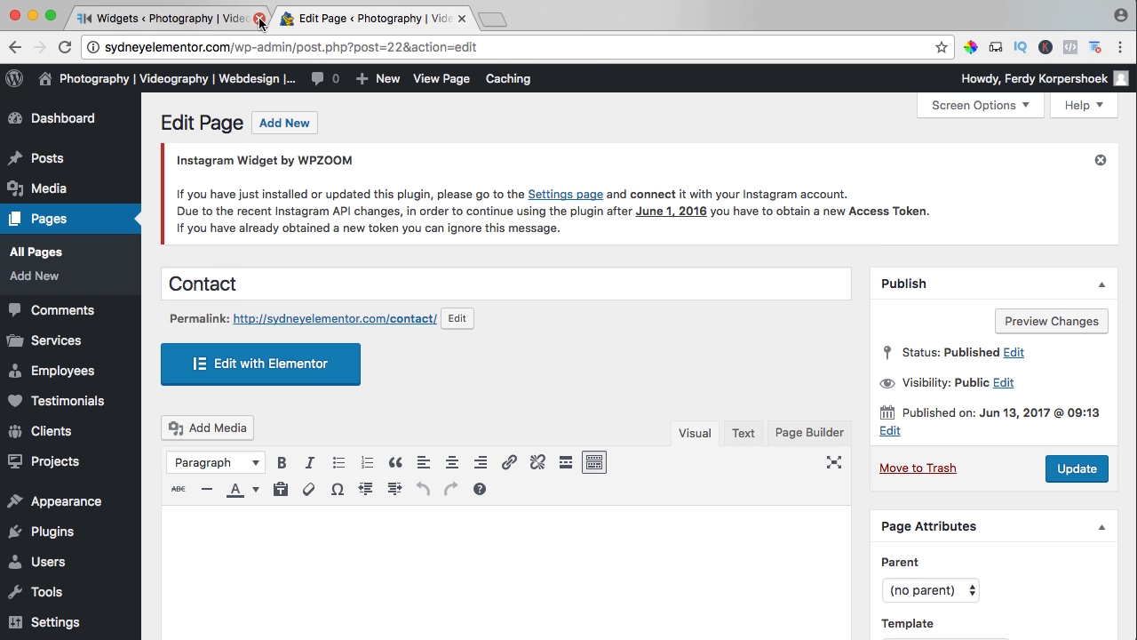
pyautogui.click(258, 19)
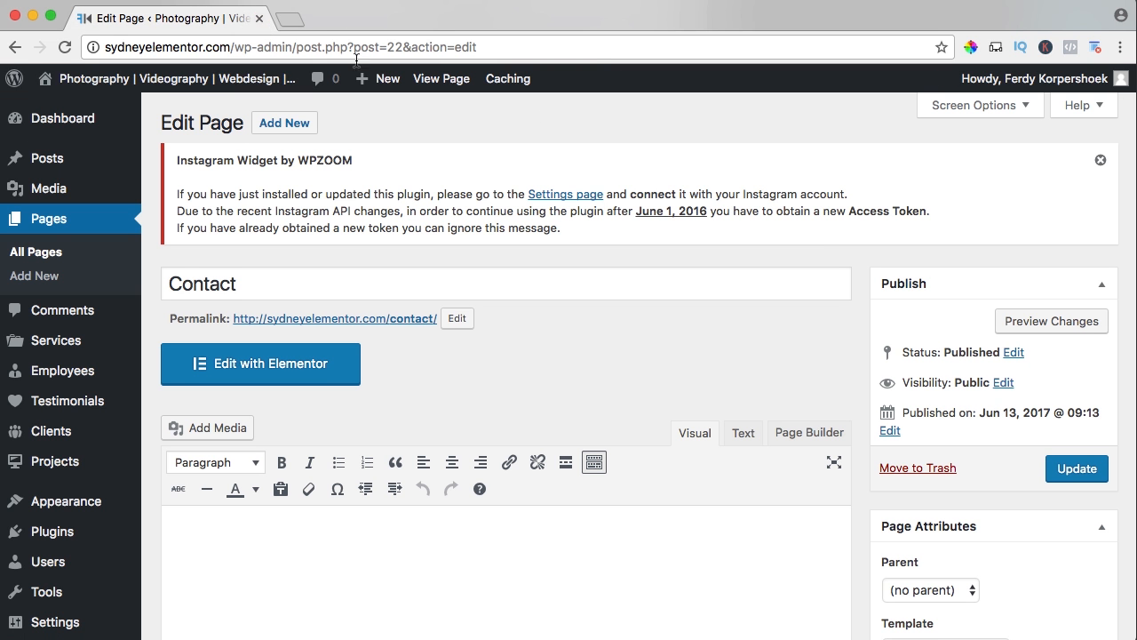
pyautogui.click(1100, 163)
# Set the Contact page template to Full width, update the page, and view it live in a separate browser tab.
pyautogui.scroll(-5, 858, 300)
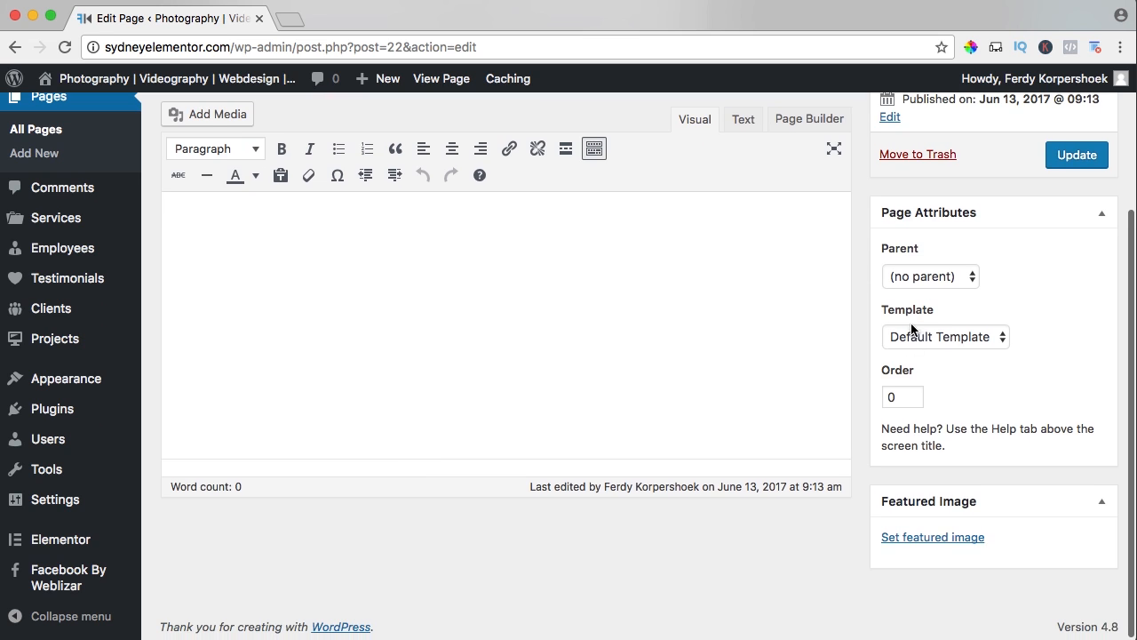
pyautogui.click(912, 343)
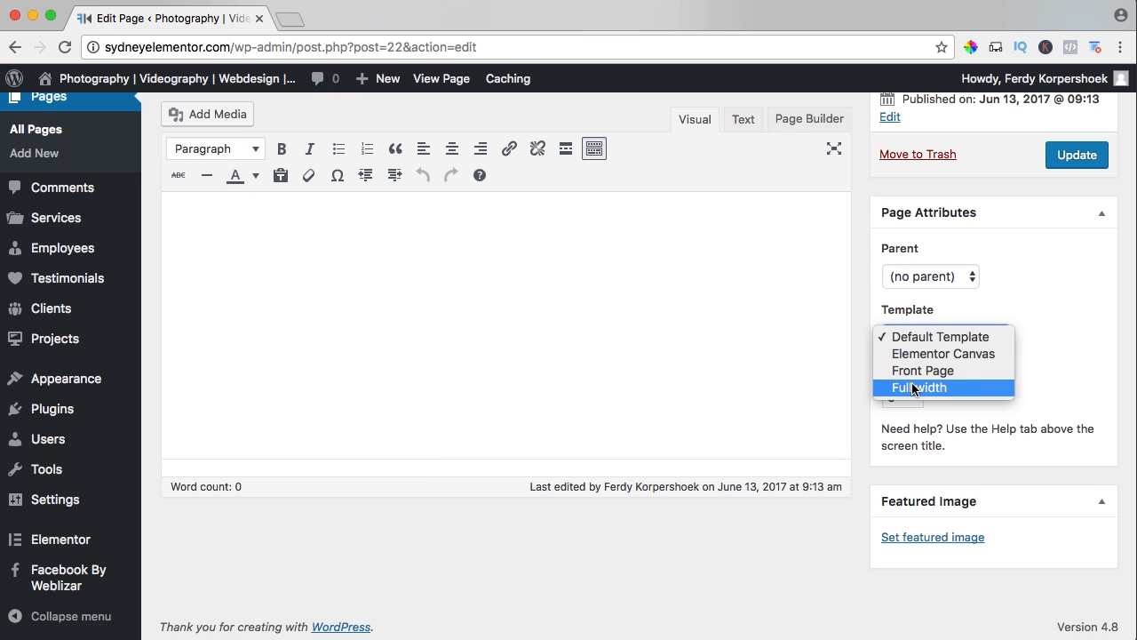
pyautogui.click(914, 387)
pyautogui.click(1073, 157)
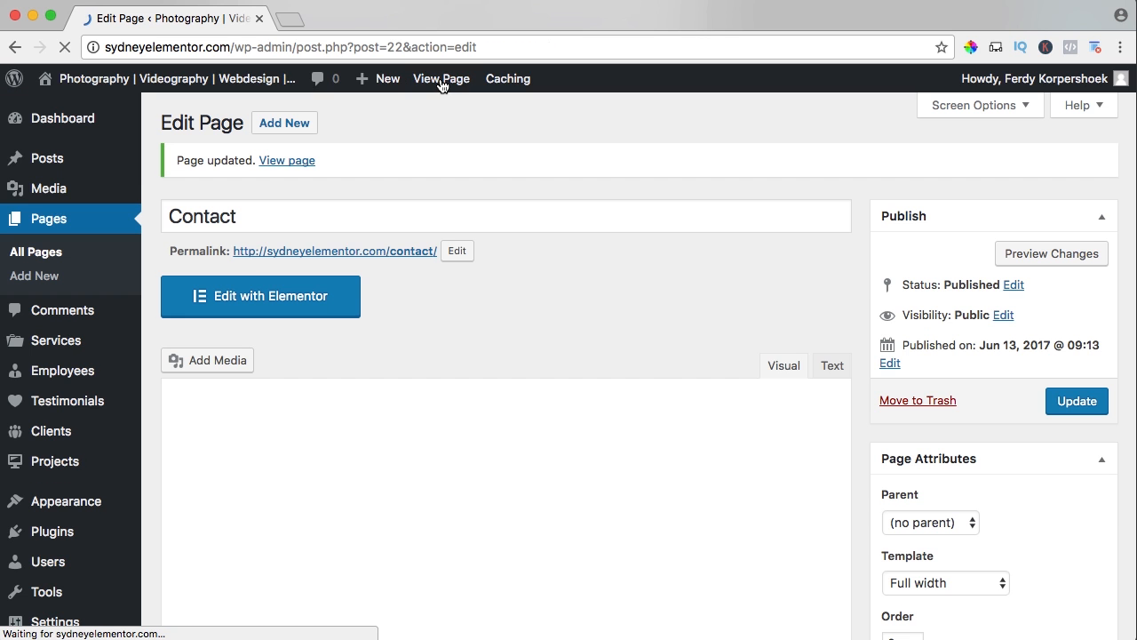
pyautogui.keyDown('super'); pyautogui.click(441, 78); pyautogui.keyUp('super')
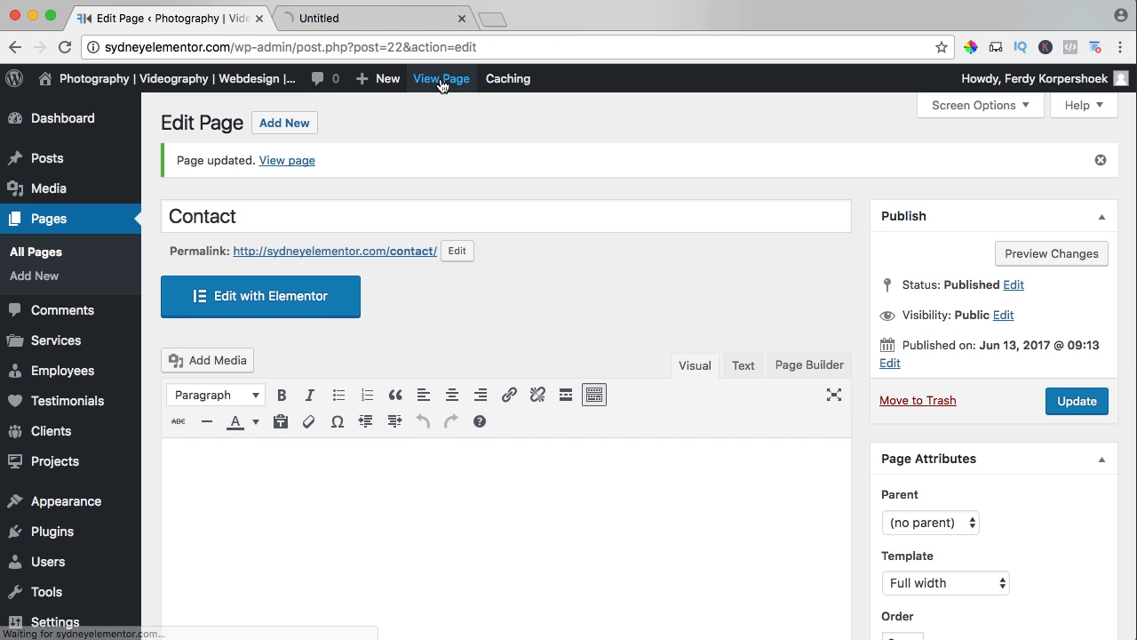
pyautogui.click(373, 17)
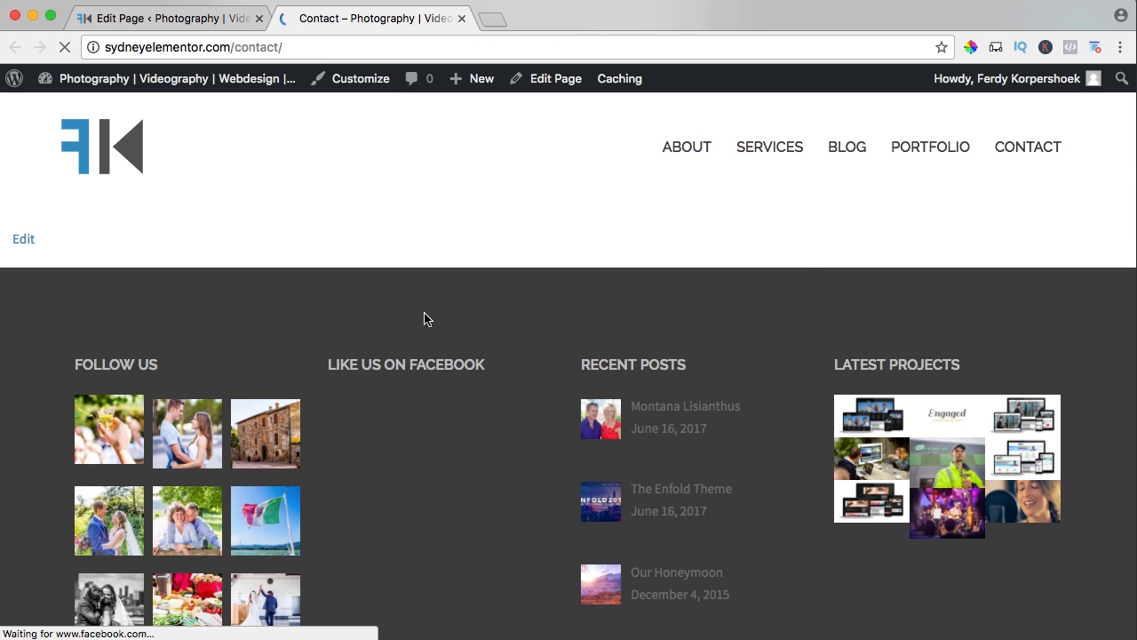
# Open the Contact page in Elementor and add a new section with two equal columns.
pyautogui.click(189, 22)
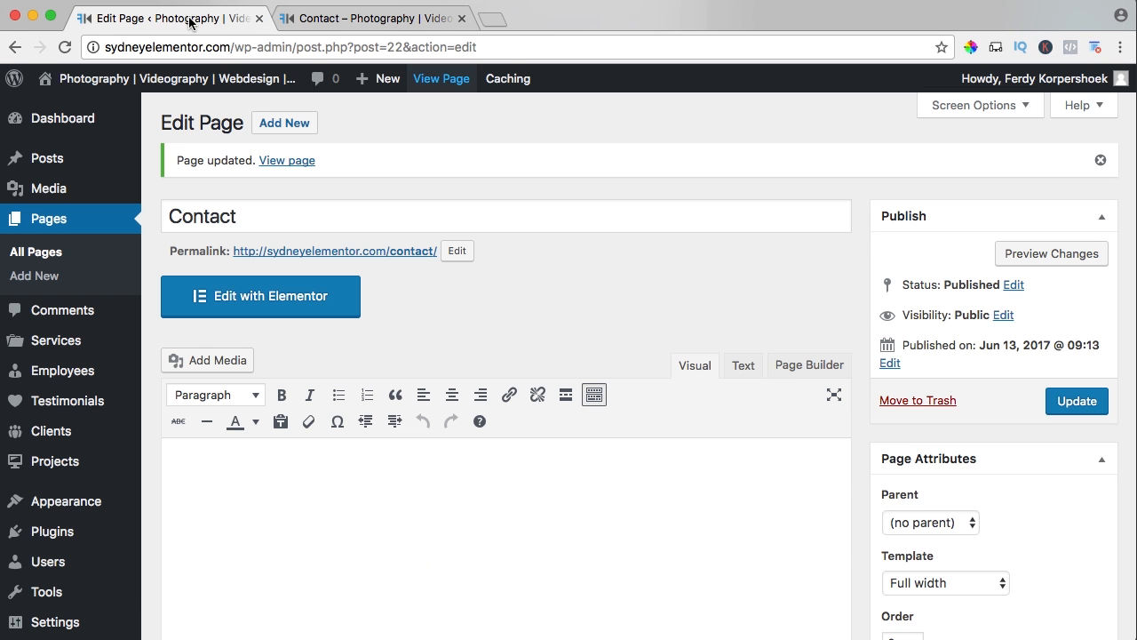
pyautogui.click(248, 301)
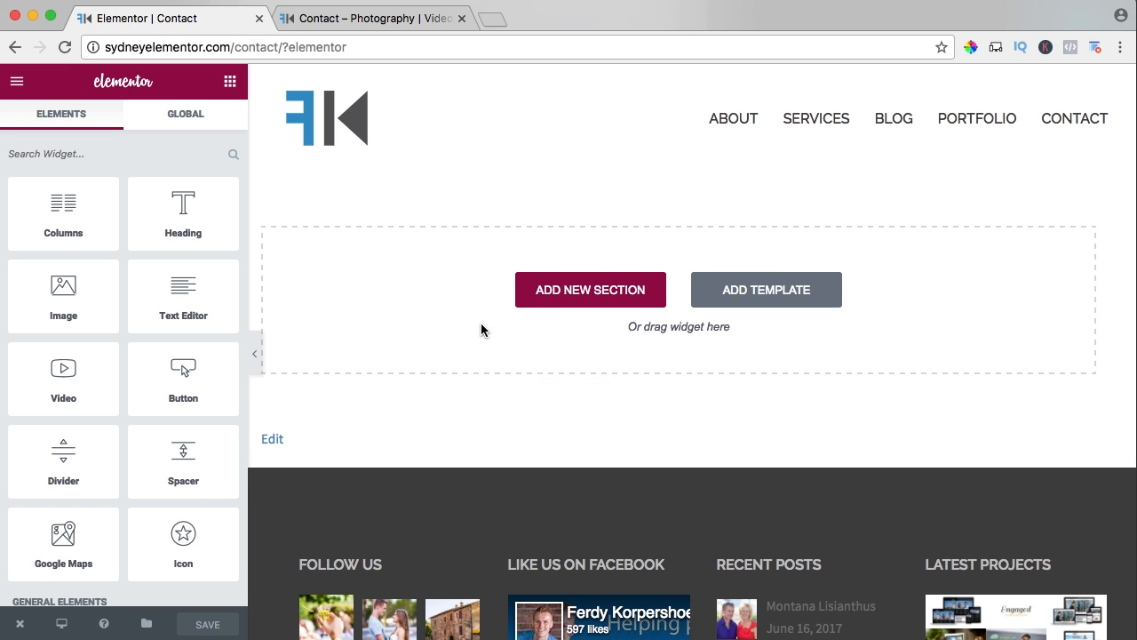
pyautogui.click(569, 293)
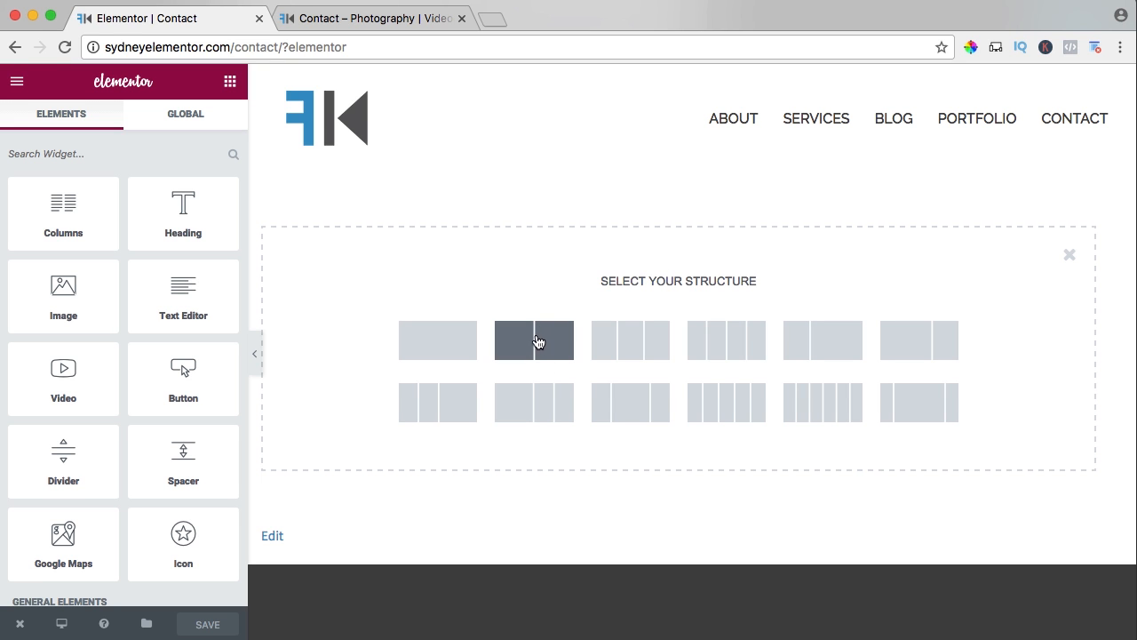
pyautogui.click(540, 345)
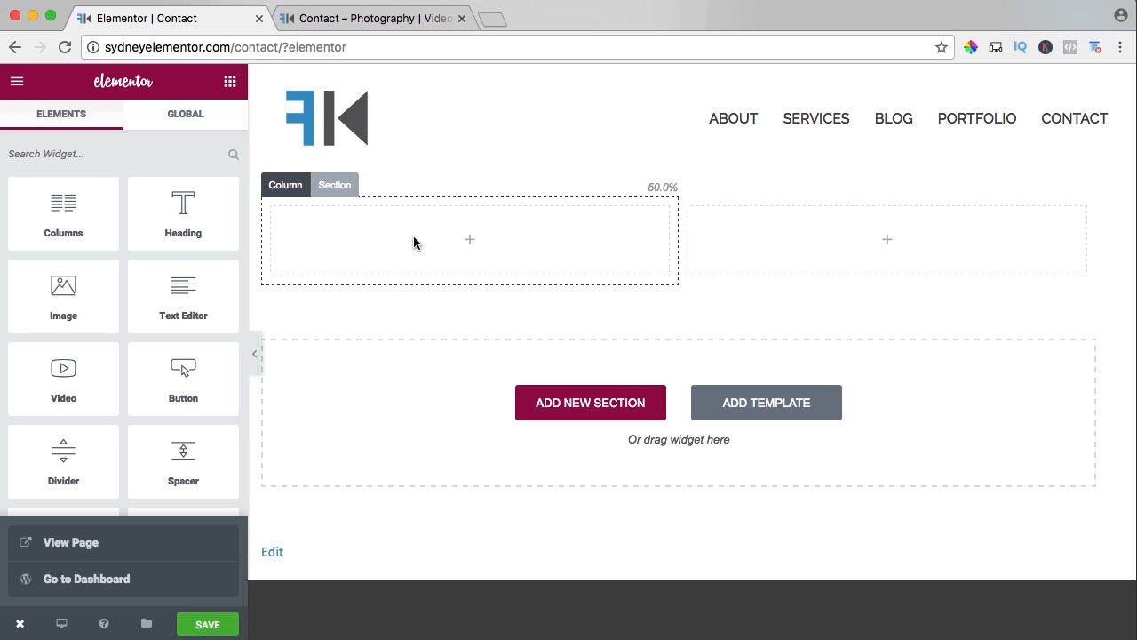
# Add a Text Editor widget to the right column and replace its placeholder text with "Ferdy Korp Media".
pyautogui.scroll(-2, 96, 242)
pyautogui.scroll(-4, 96, 240)
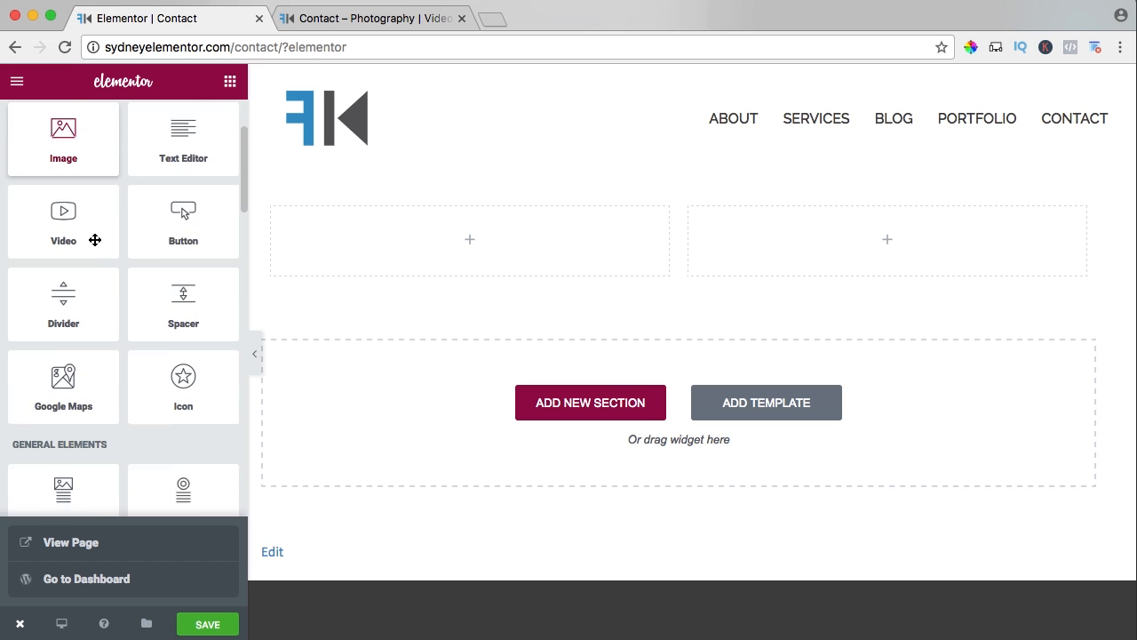
pyautogui.scroll(5, 95, 240)
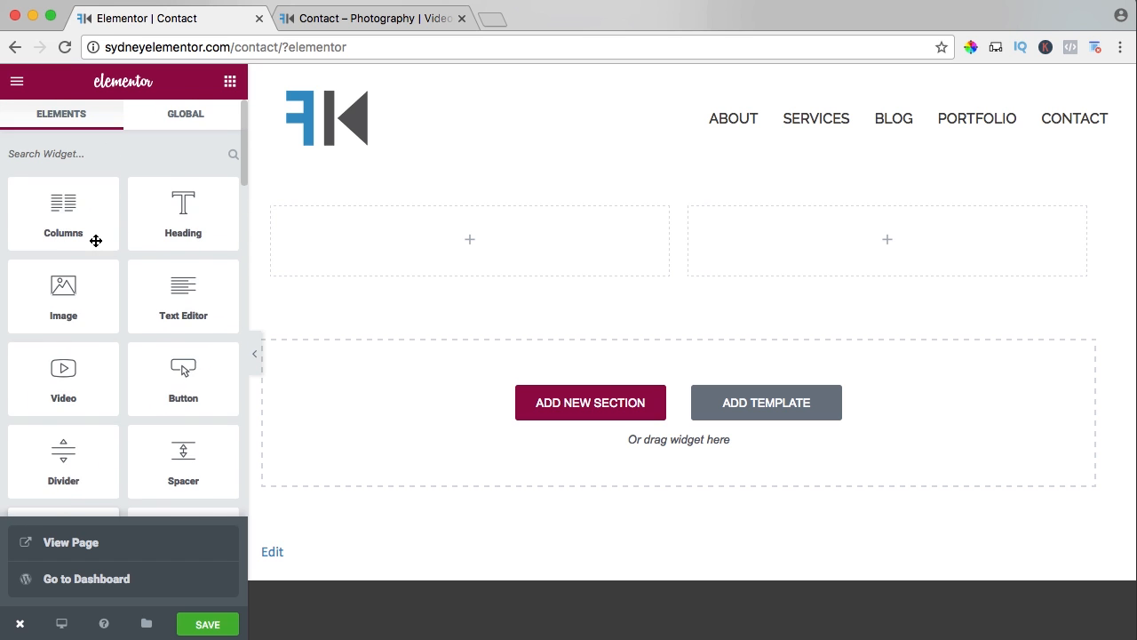
pyautogui.scroll(-1, 94, 237)
pyautogui.moveTo(183, 240); pyautogui.dragTo(841, 246)
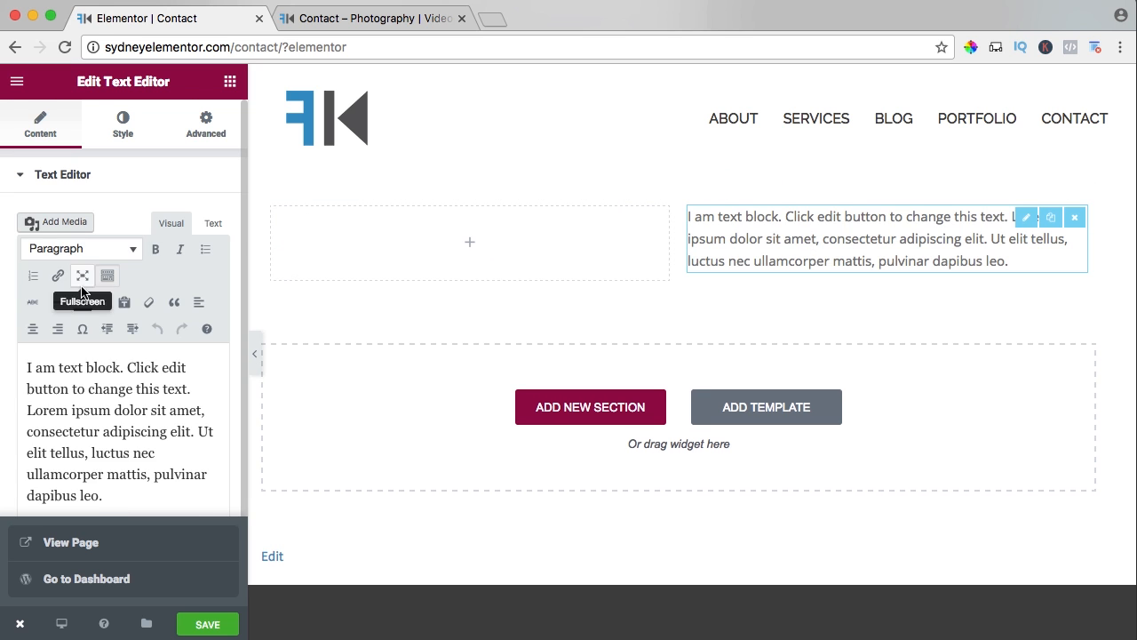
pyautogui.tripleClick(95, 388)
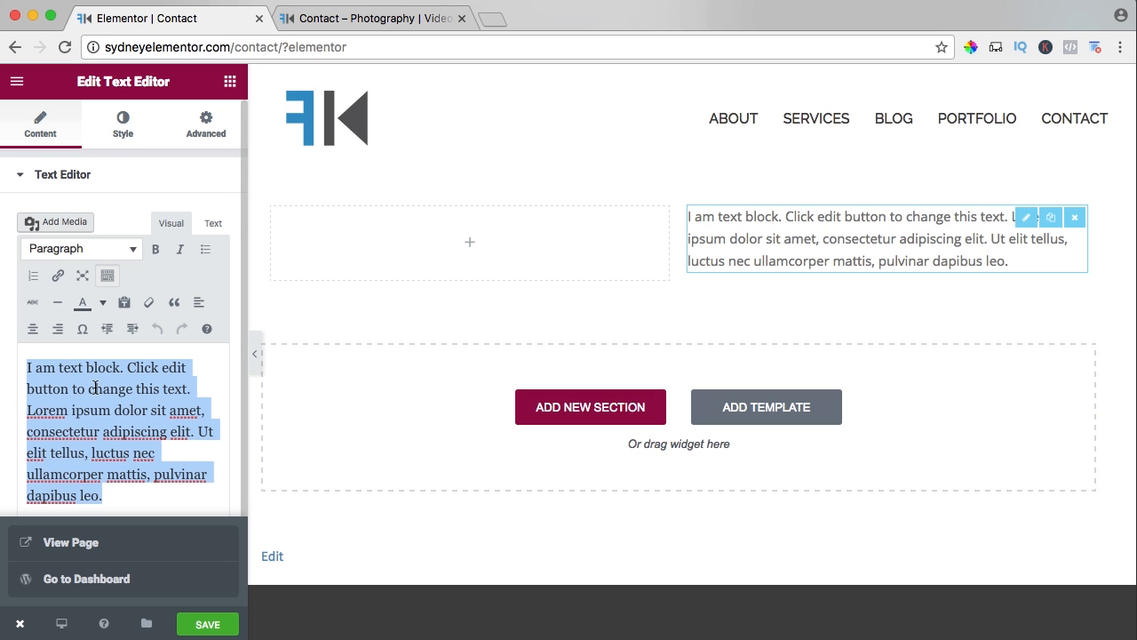
pyautogui.write('Ferdy')
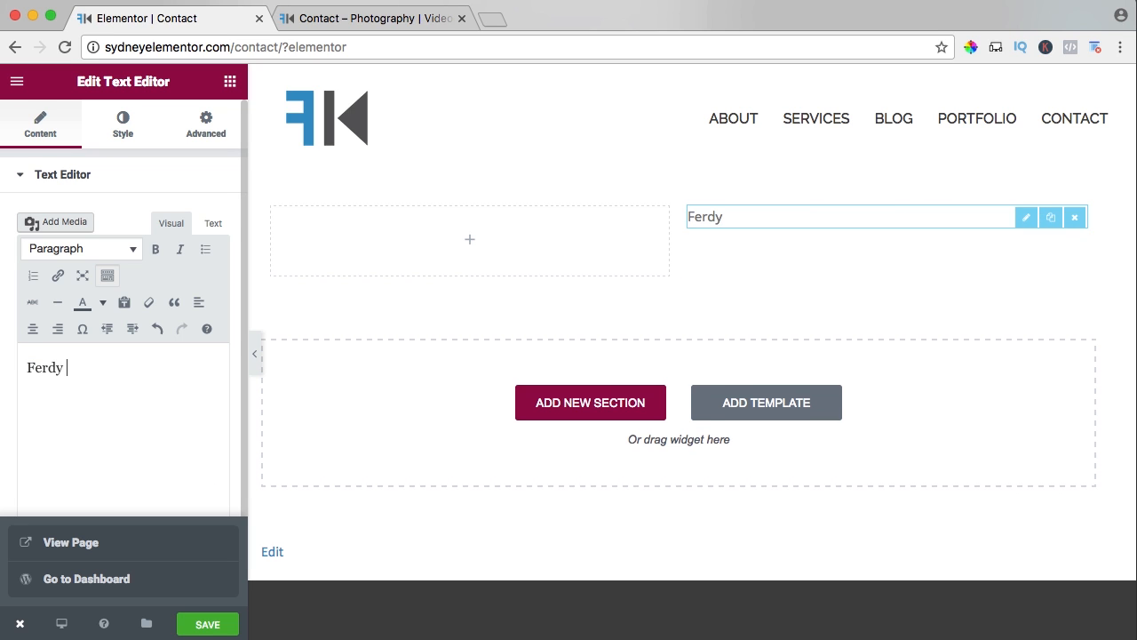
pyautogui.write(' Korp Me')
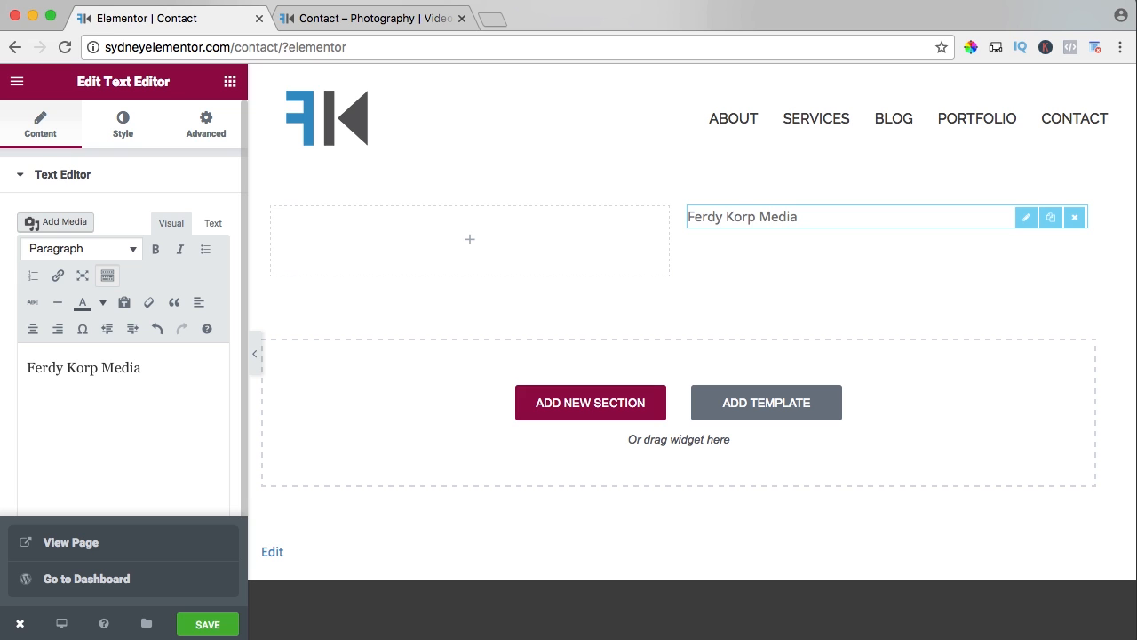
pyautogui.write('dia')
pyautogui.press('Return')
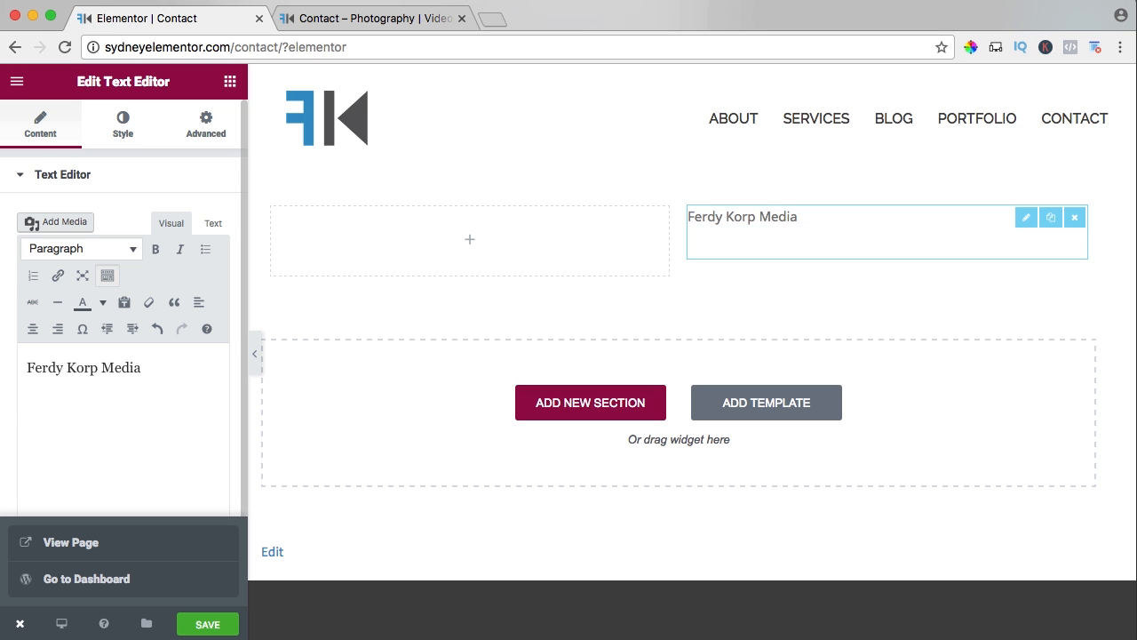
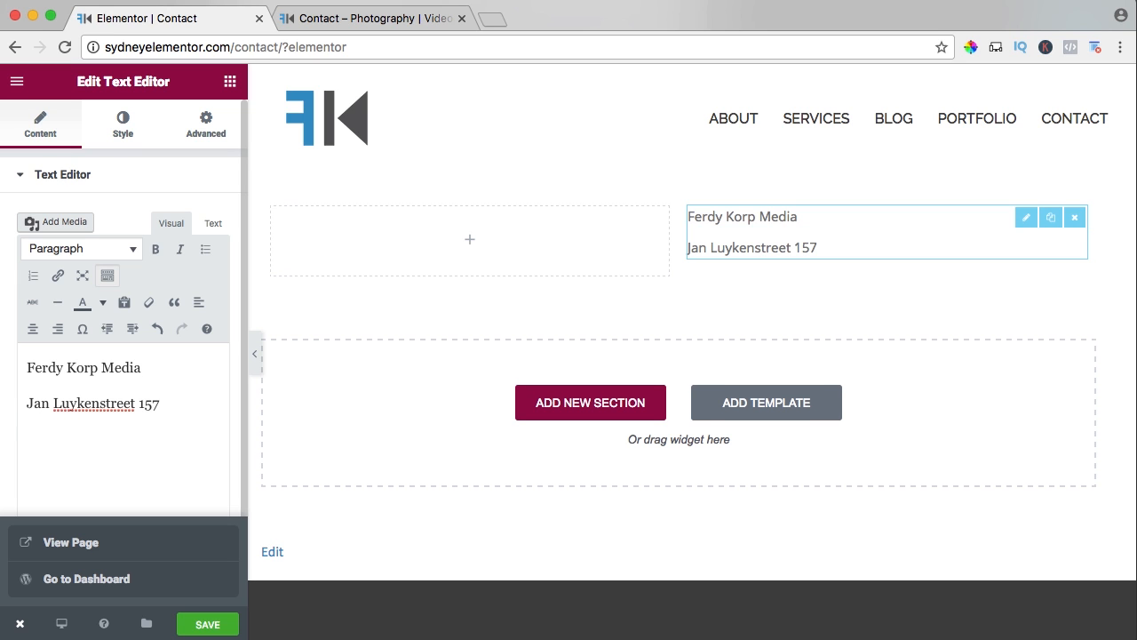
# Add the company's postal address below its name, with street, postcode with city, and country on separate lines.
pyautogui.hotkey('shift', 'Return')
pyautogui.write('3141 BN Maassluis')
pyautogui.hotkey('shift', 'Return')
pyautogui.write('The Netherlands ')
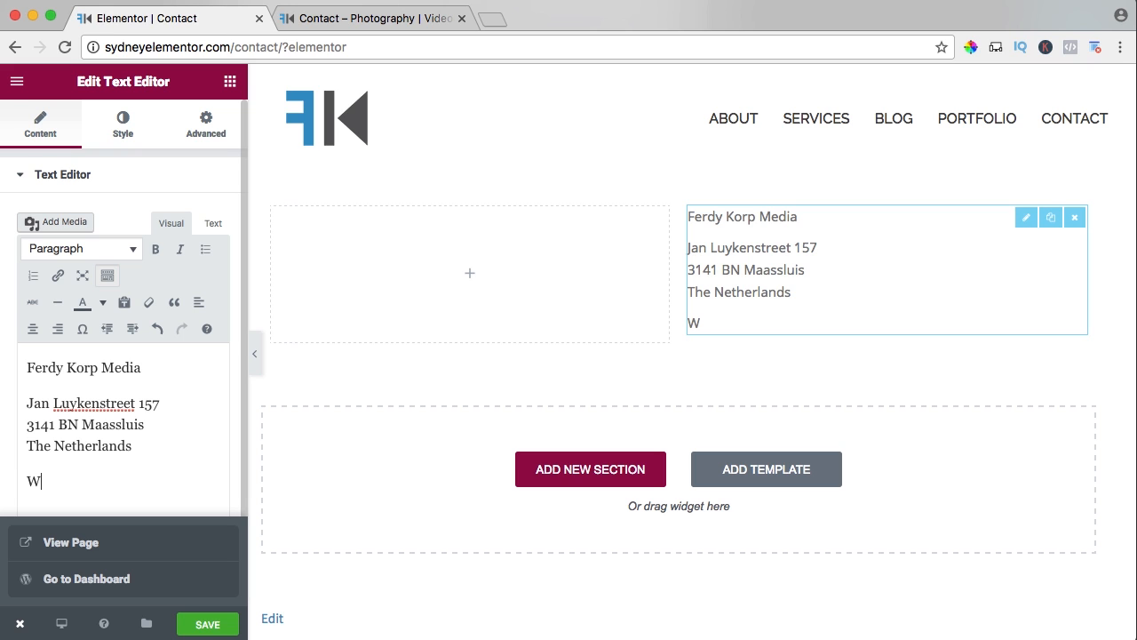
pyautogui.write('W: ferdykorpershoek.com')
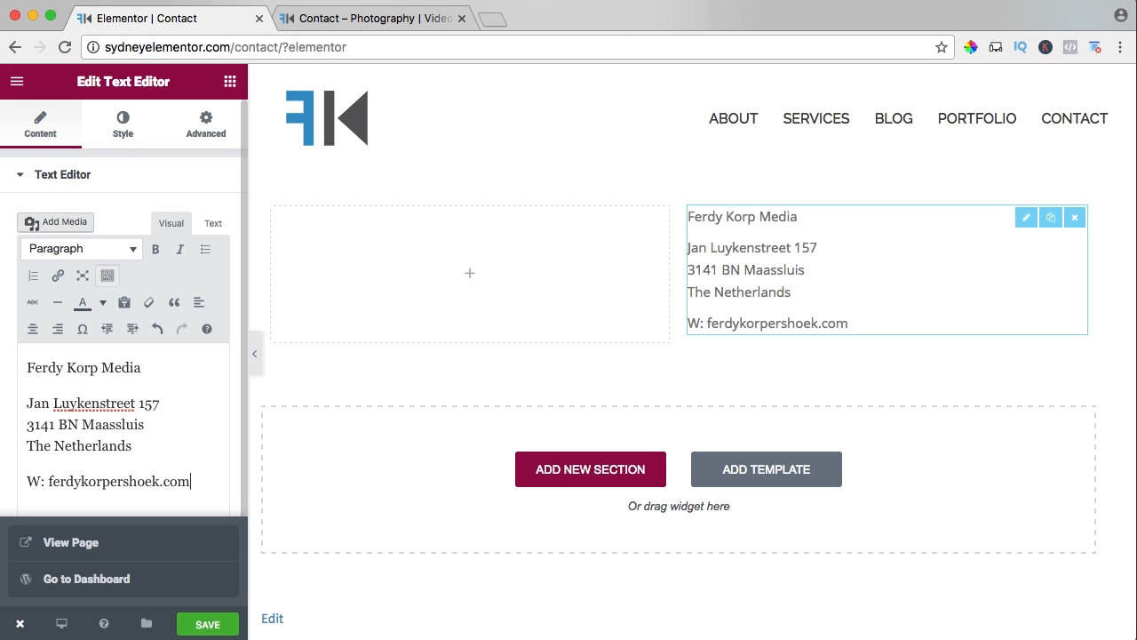
# Add a contact paragraph below the address with the company's website, e-mail and phone number on lines labelled "W:", "E:" and "P:".
pyautogui.hotkey('shift', 'Return')
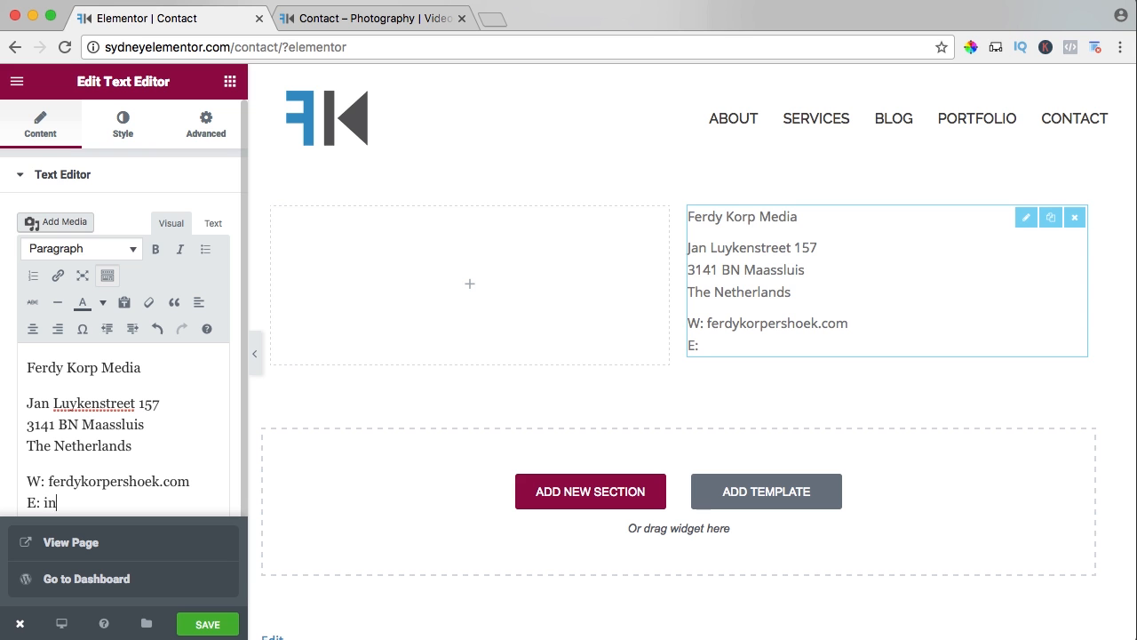
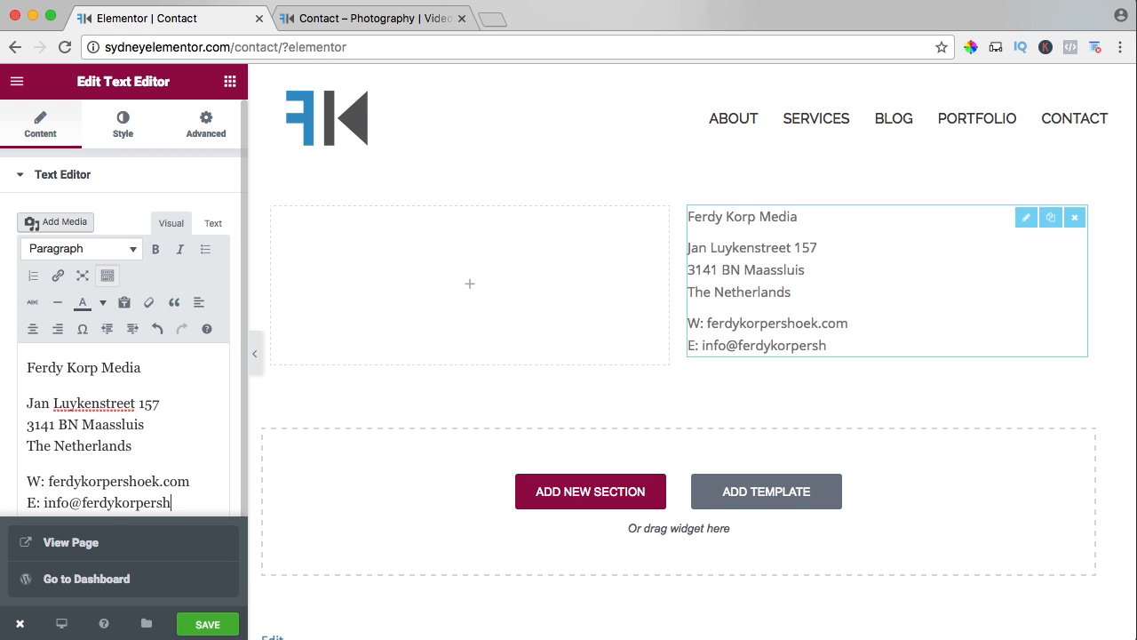
pyautogui.hotkey('shift', 'Return')
pyautogui.write('P: +31245678')
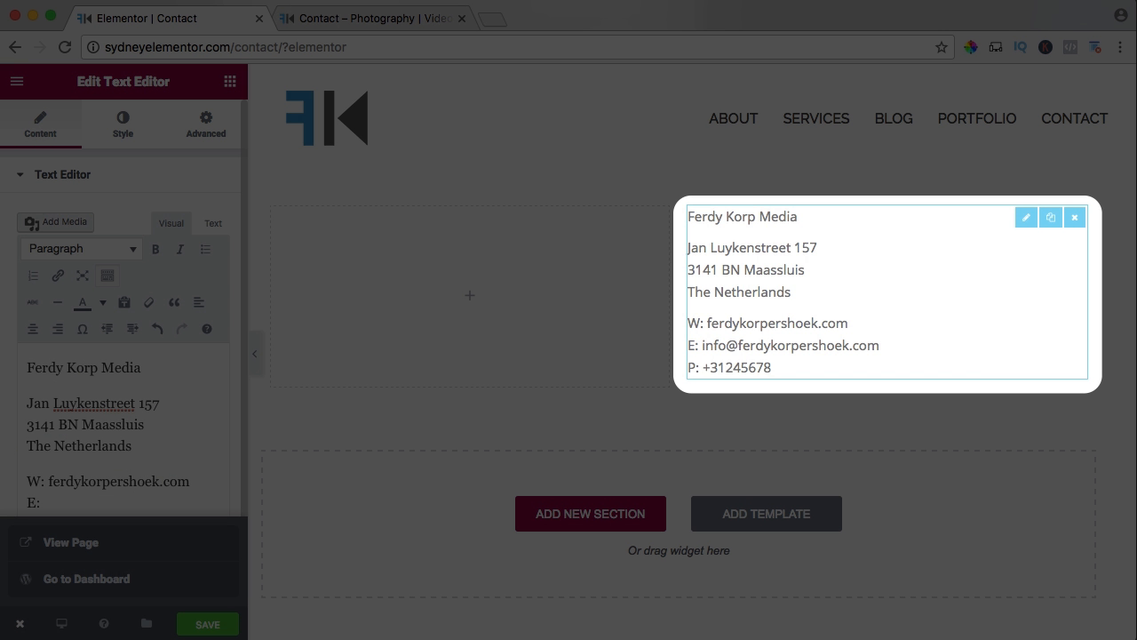
pyautogui.scroll(-1, 160, 435)
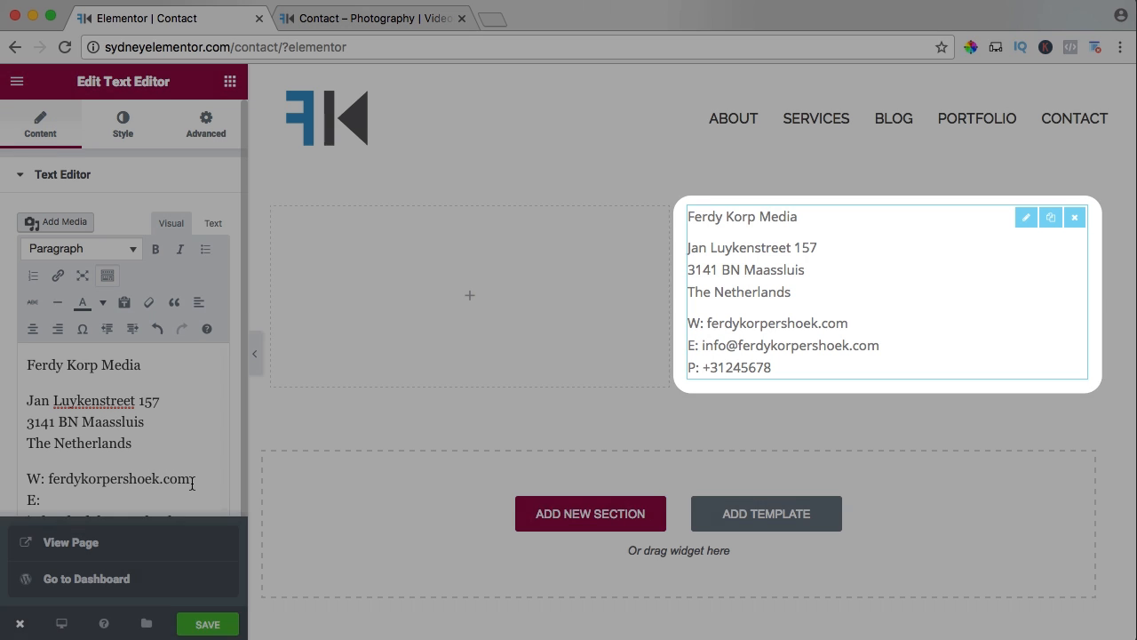
pyautogui.moveTo(191, 483); pyautogui.dragTo(55, 480)
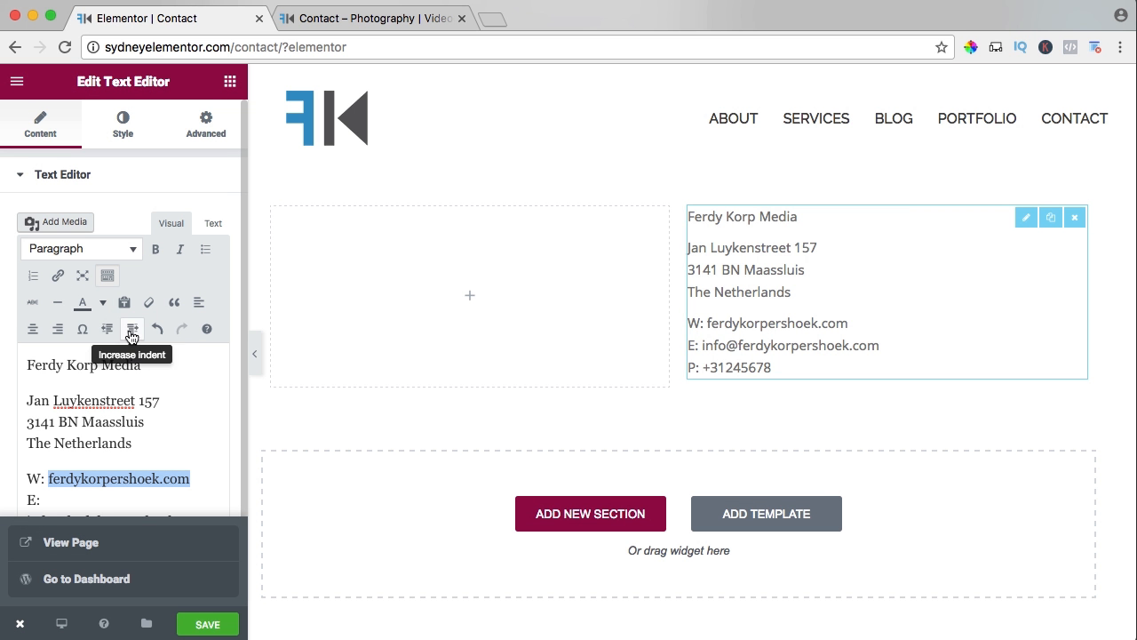
pyautogui.click(58, 276)
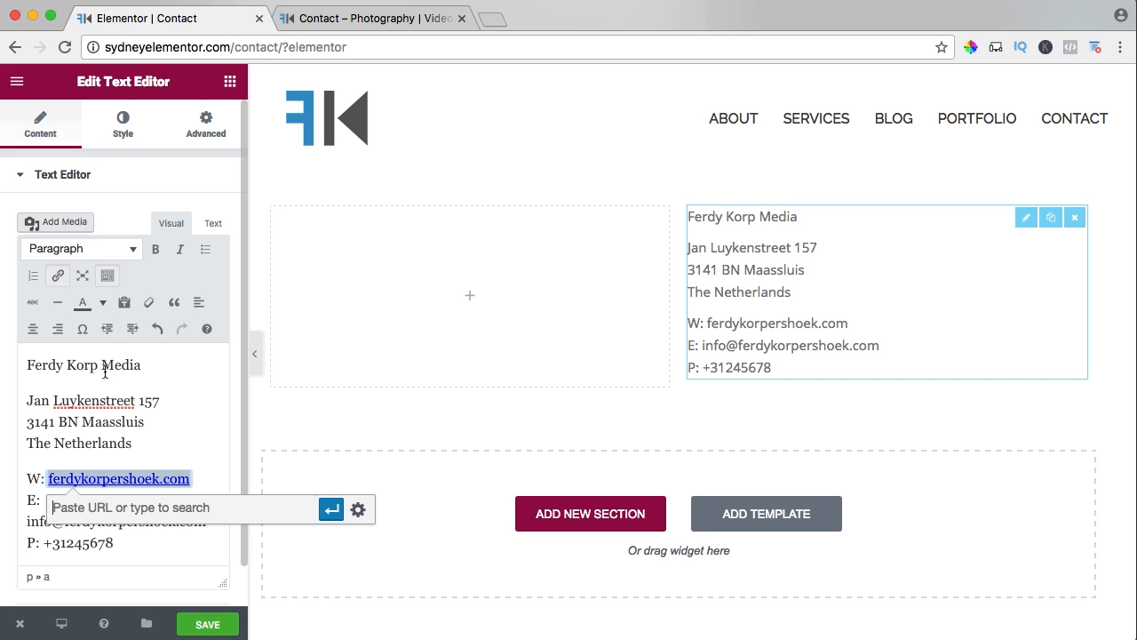
pyautogui.write('http://ferdykorpershoek.com')
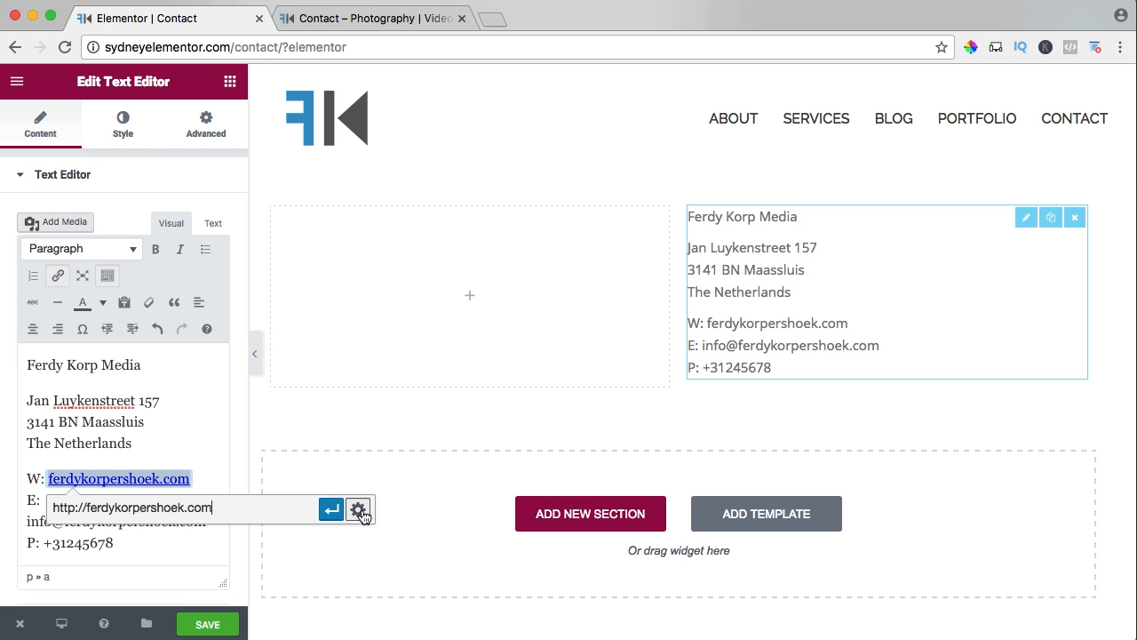
pyautogui.click(358, 510)
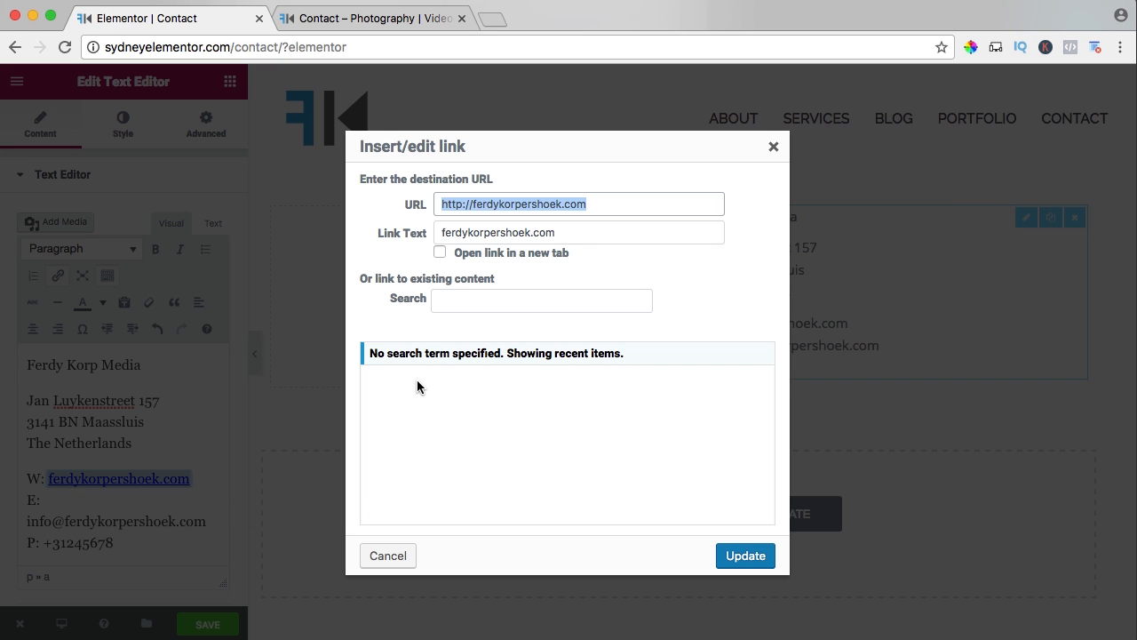
pyautogui.click(440, 253)
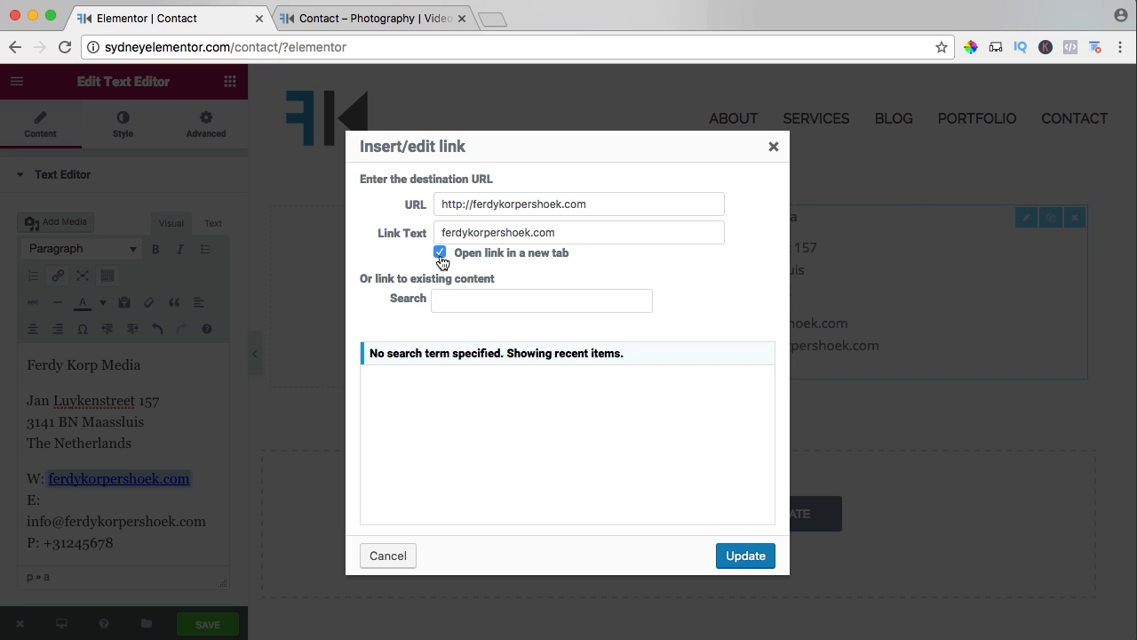
pyautogui.click(746, 556)
# Turn the e-mail address in the contact text into a mailto link.
pyautogui.moveTo(210, 521); pyautogui.dragTo(24, 522)
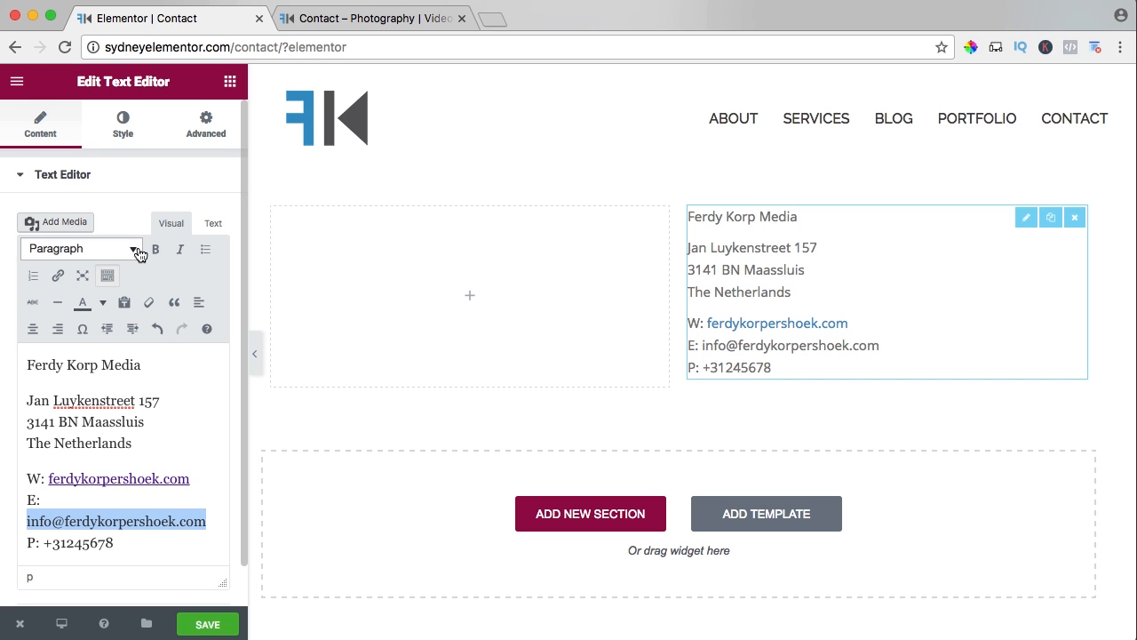
pyautogui.click(58, 276)
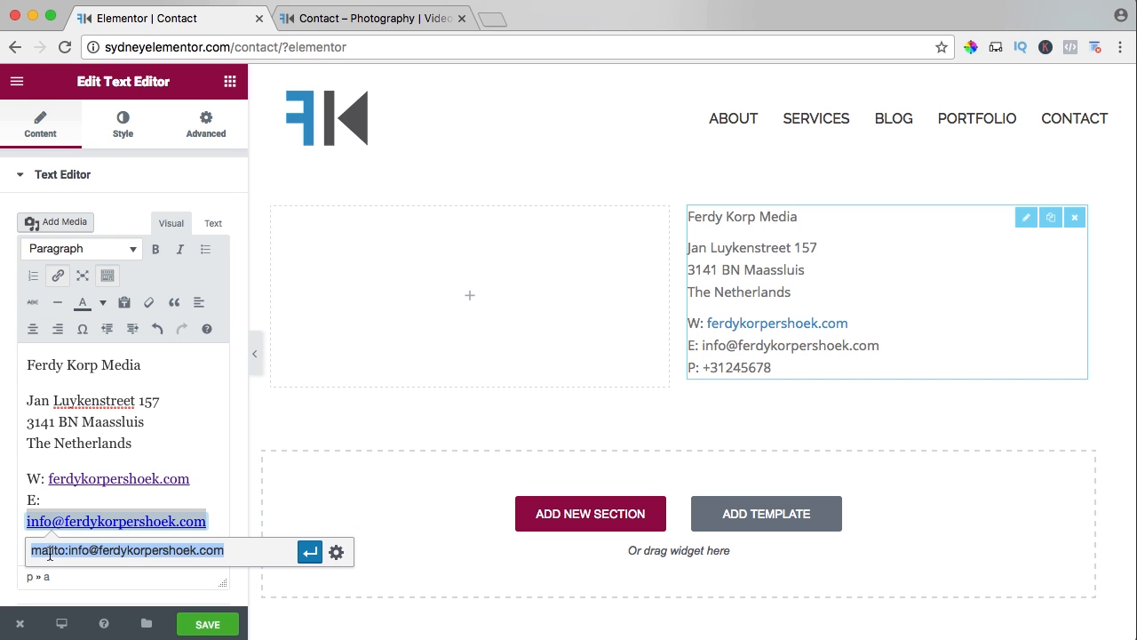
pyautogui.click(309, 551)
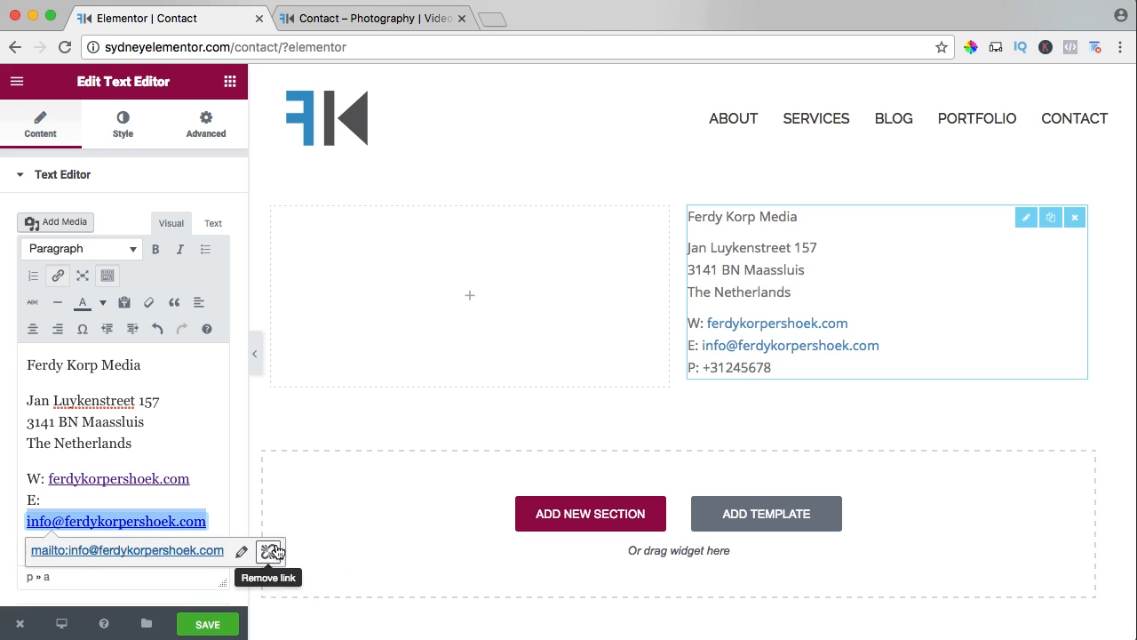
pyautogui.click(181, 442)
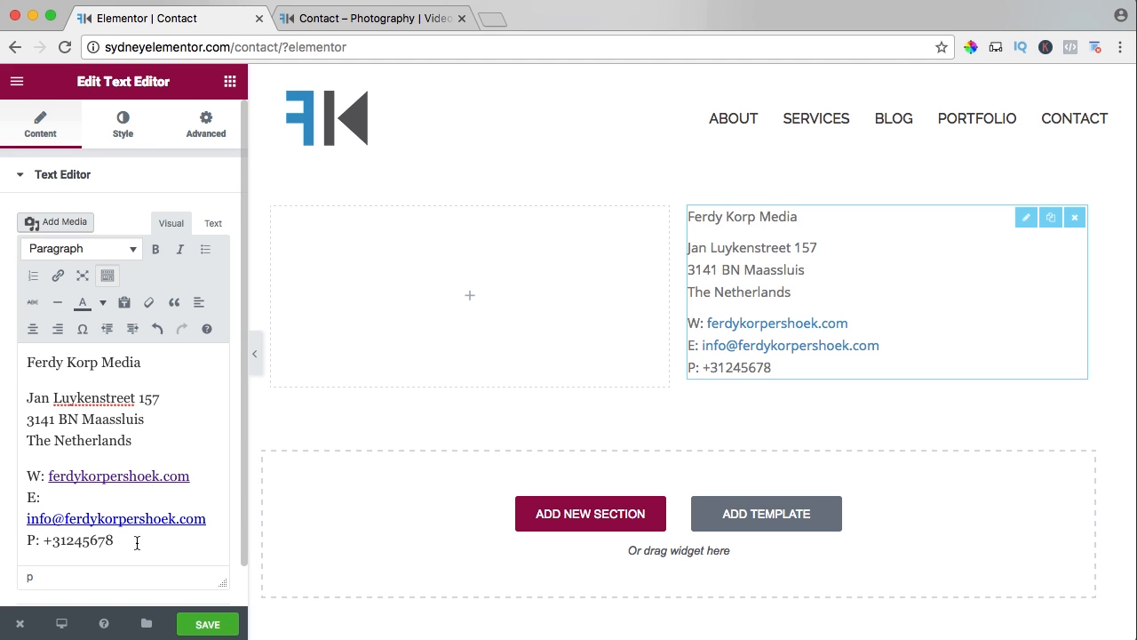
# Format the company name line as Heading 3 and save the page.
pyautogui.scroll(1, 145, 532)
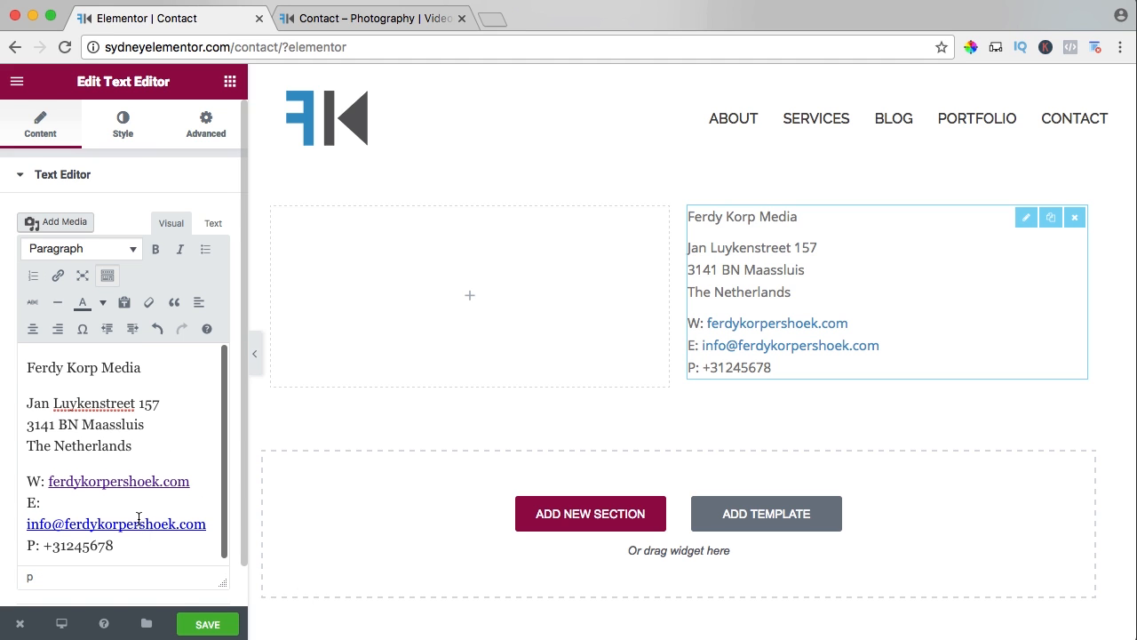
pyautogui.click(65, 250)
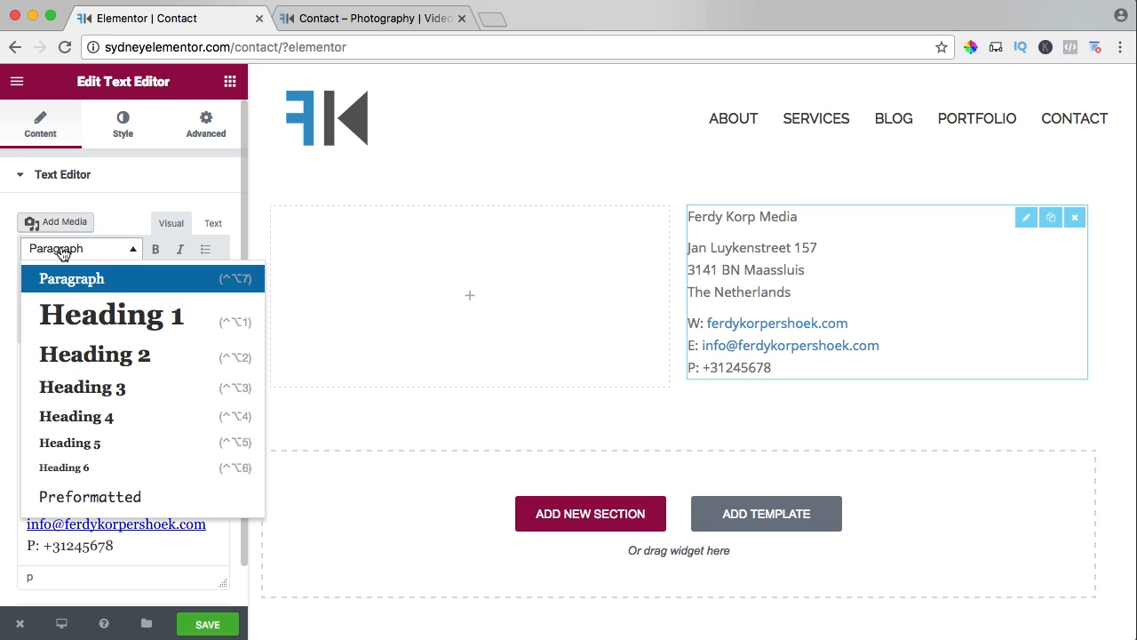
pyautogui.click(96, 389)
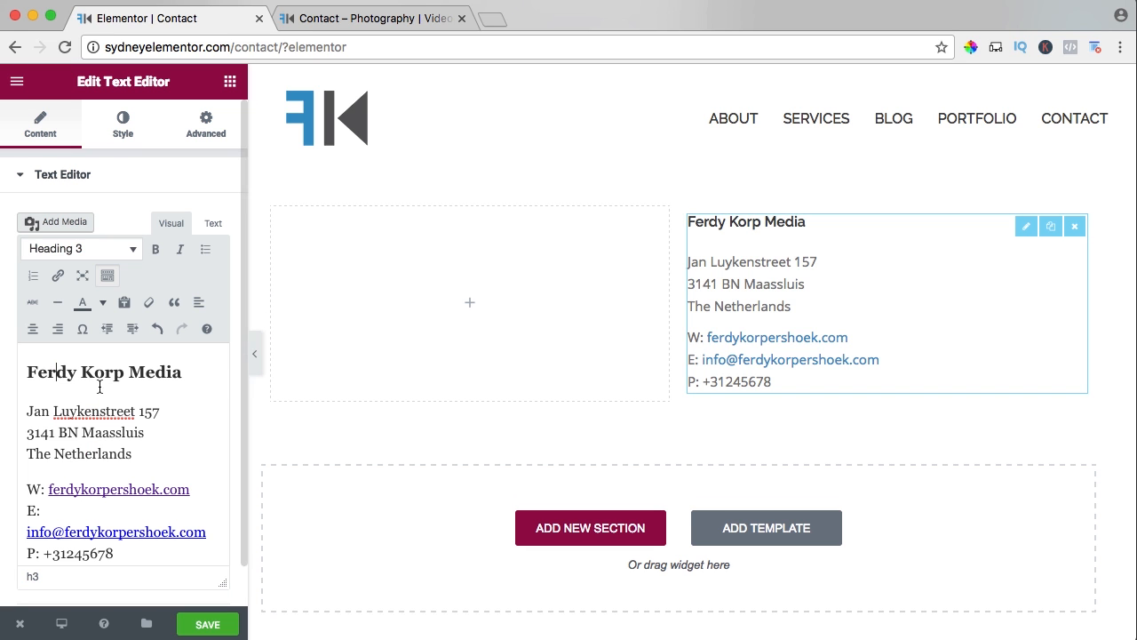
pyautogui.click(205, 623)
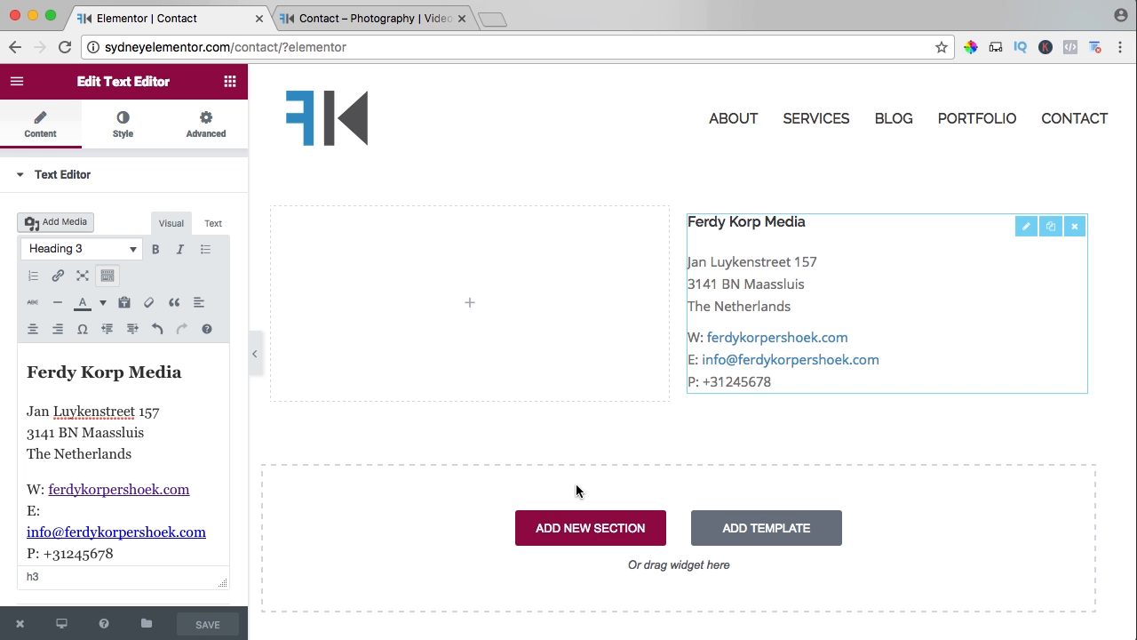
# Add a single-column section below the two columns and place a Google Maps widget in it.
pyautogui.click(569, 532)
pyautogui.click(452, 581)
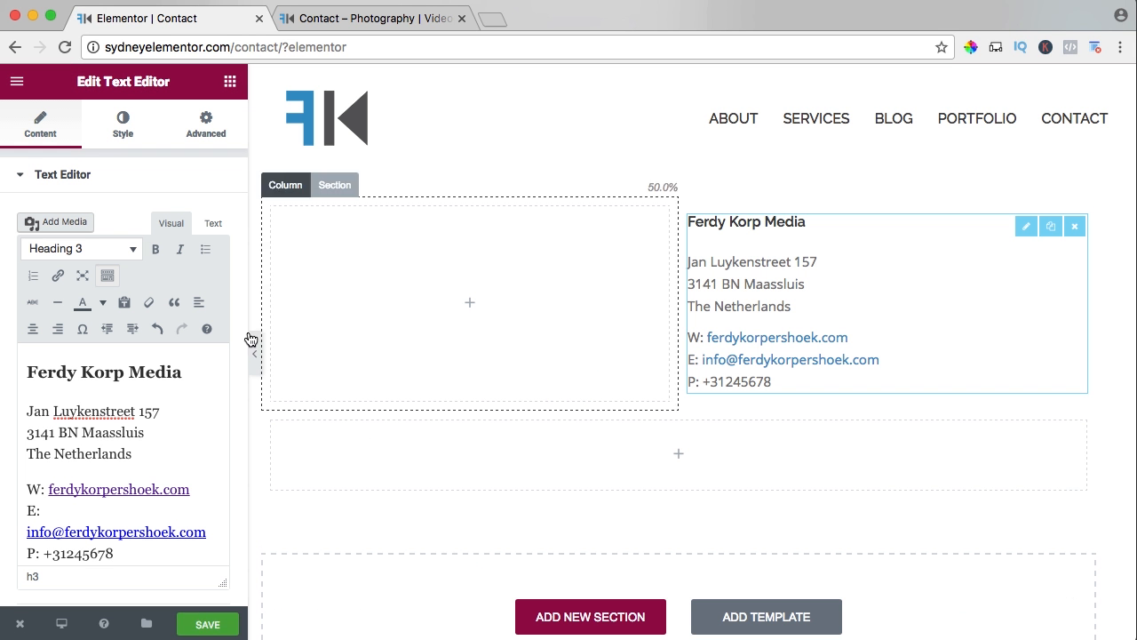
pyautogui.click(230, 81)
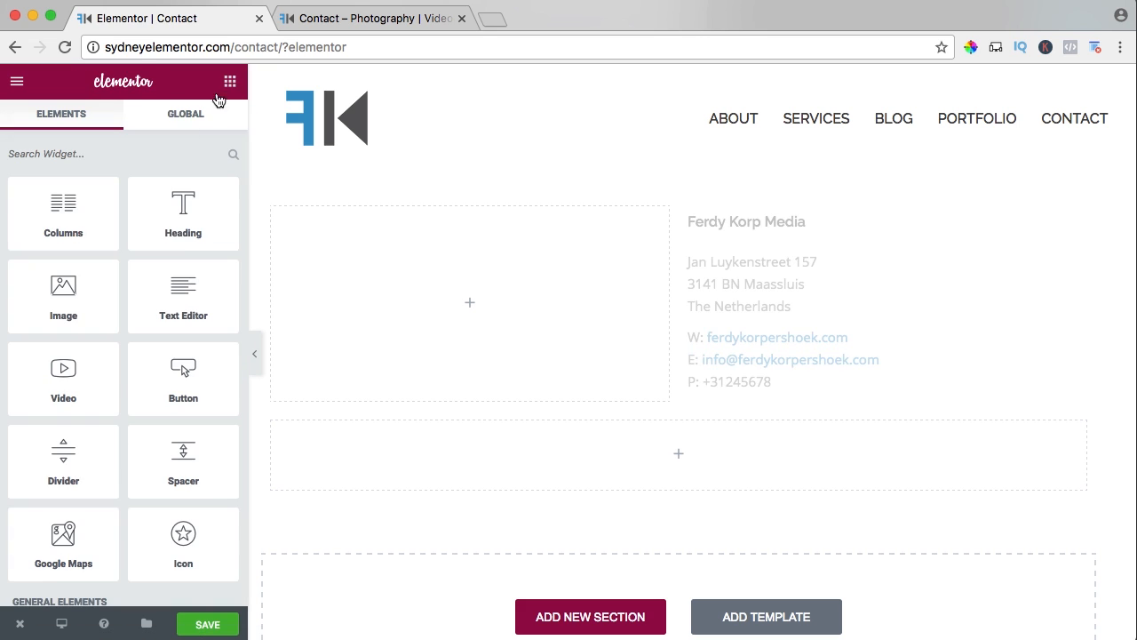
pyautogui.scroll(-1, 113, 238)
pyautogui.scroll(-5, 113, 238)
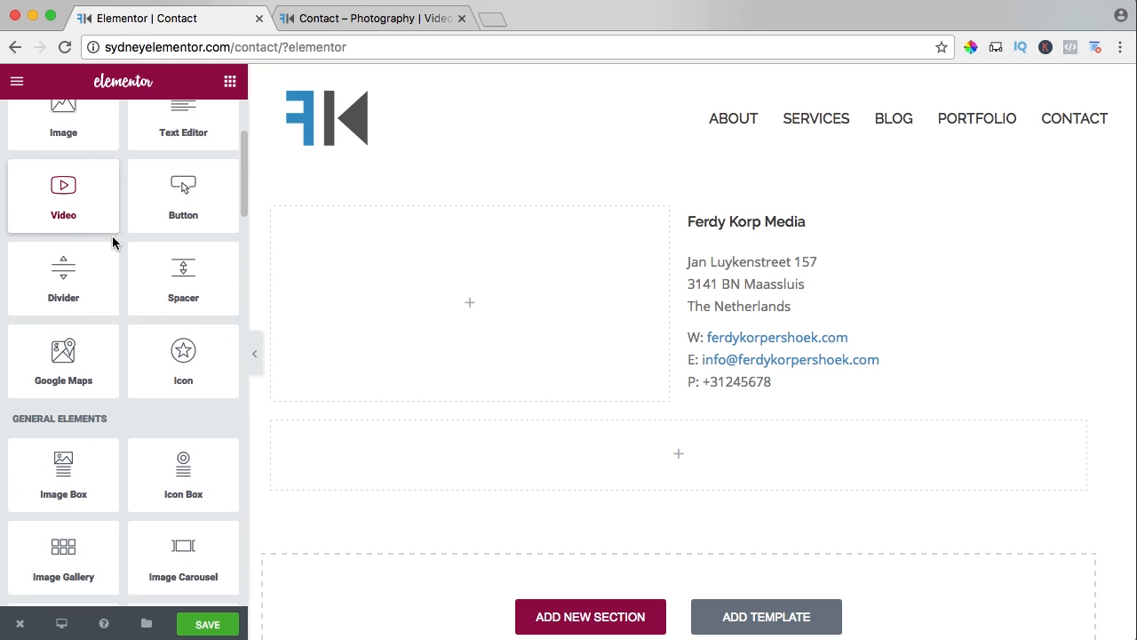
pyautogui.moveTo(92, 297); pyautogui.dragTo(604, 455)
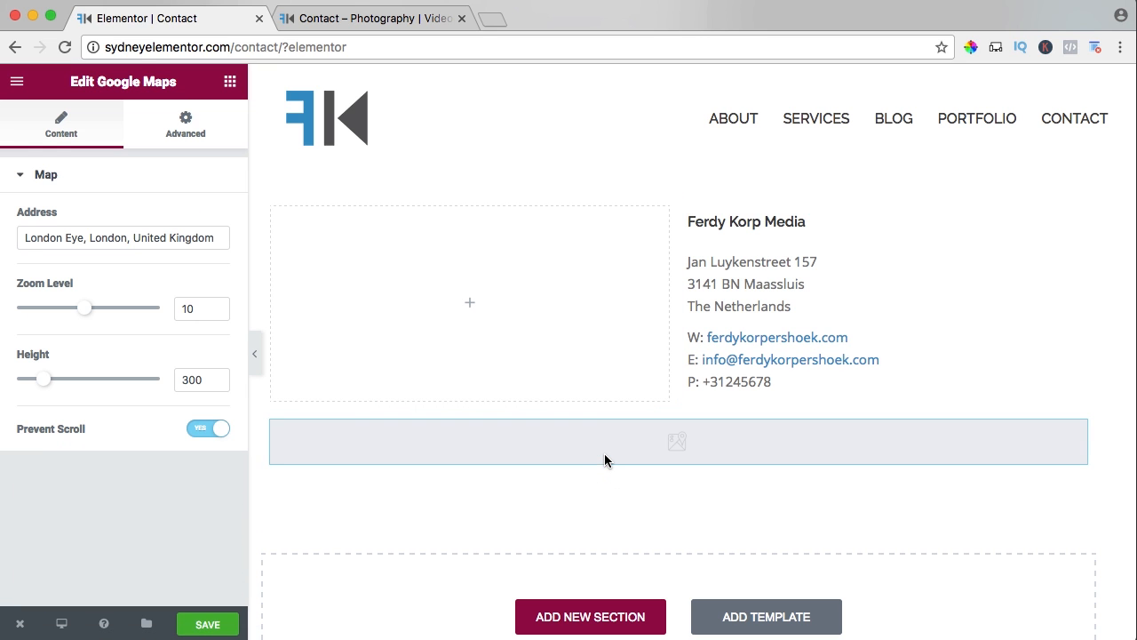
# Set the map's address to the company's street address and its zoom level to 17.
pyautogui.tripleClick(110, 237)
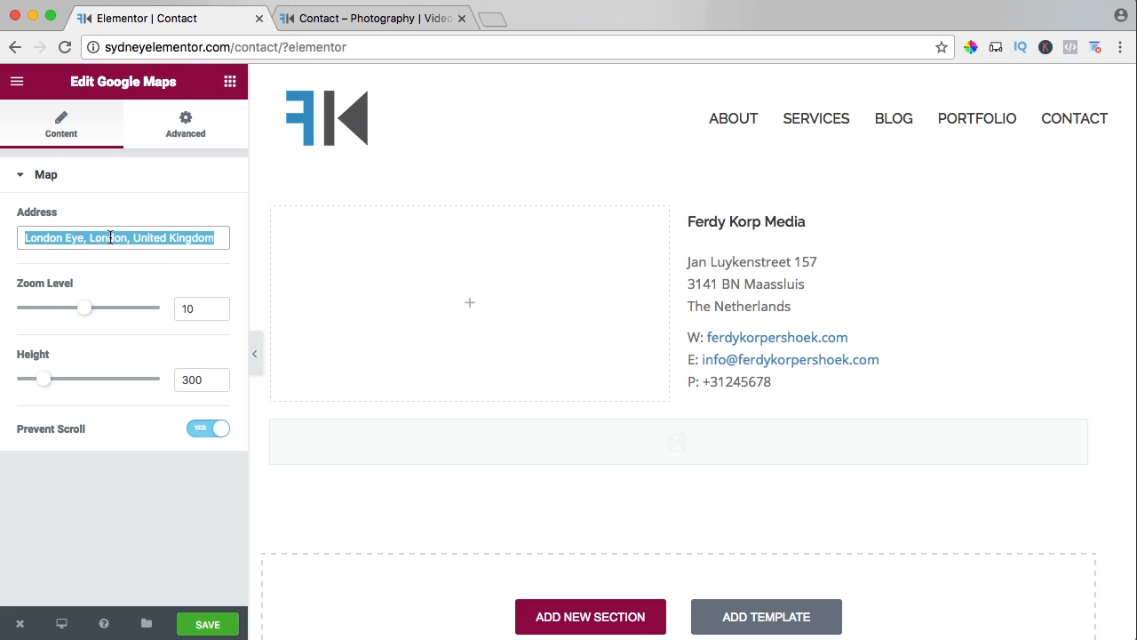
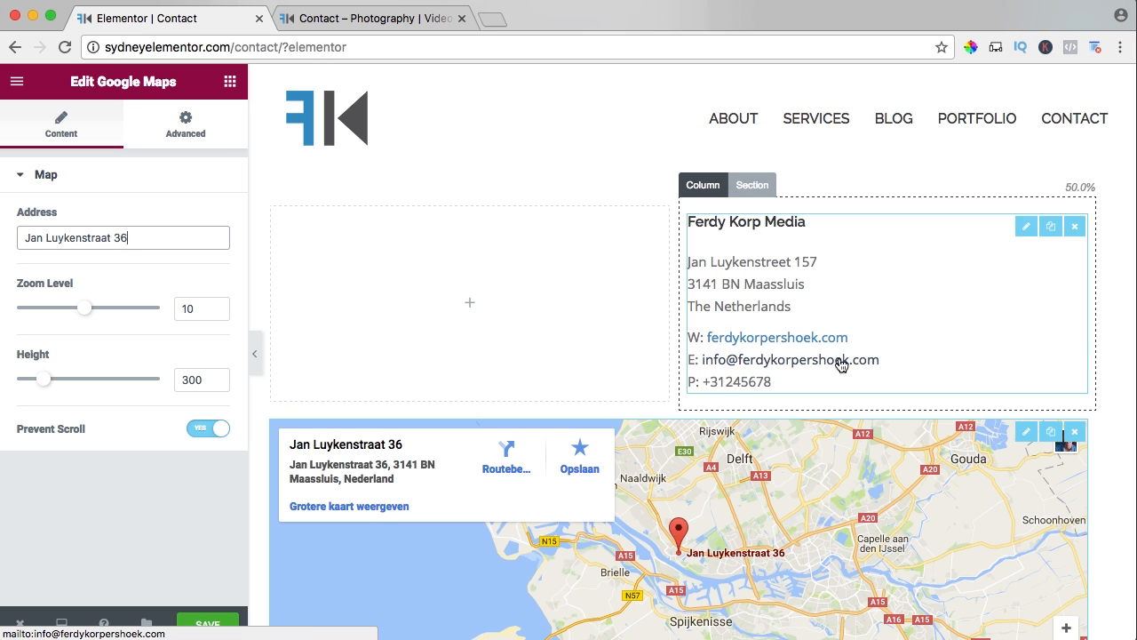
pyautogui.scroll(-2, 826, 360)
pyautogui.moveTo(85, 308); pyautogui.dragTo(137, 308)
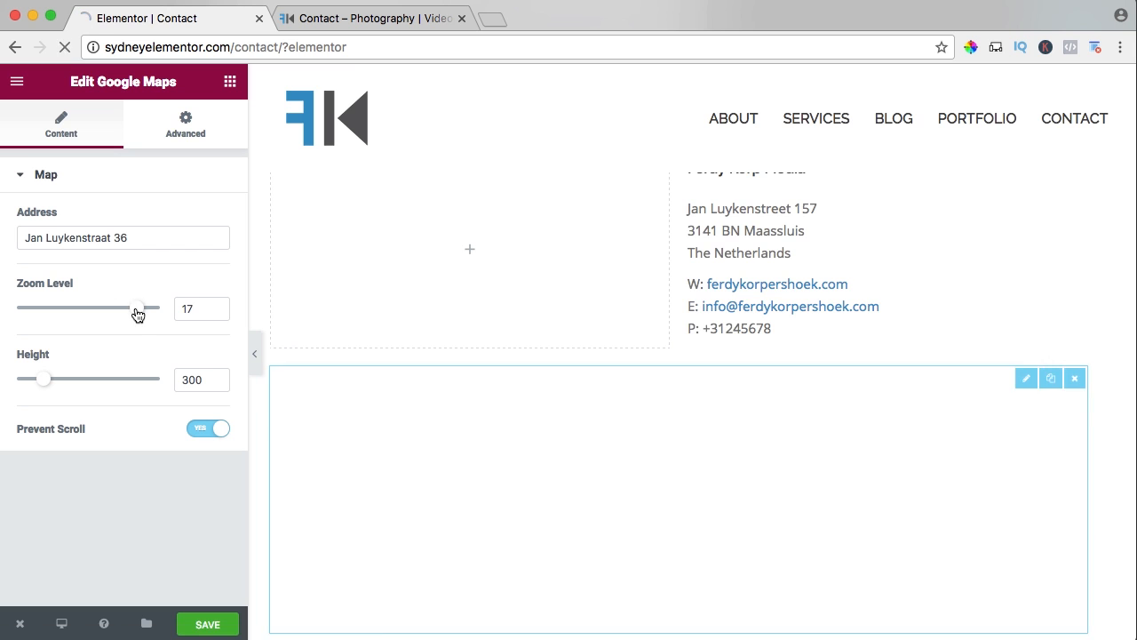
# Reduce the map's height to 221, review its advanced settings without changing them, and save the Contact page.
pyautogui.scroll(-4, 384, 345)
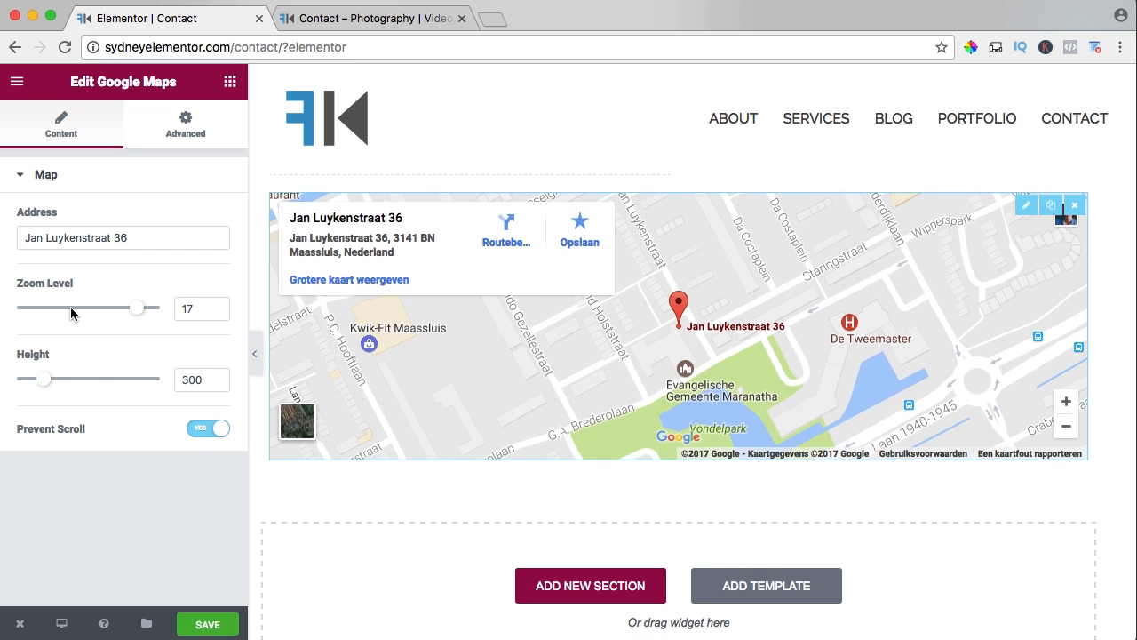
pyautogui.moveTo(36, 377)
pyautogui.mouseDown()
pyautogui.moveTo(56, 379)
pyautogui.moveTo(35, 379)
pyautogui.mouseUp()
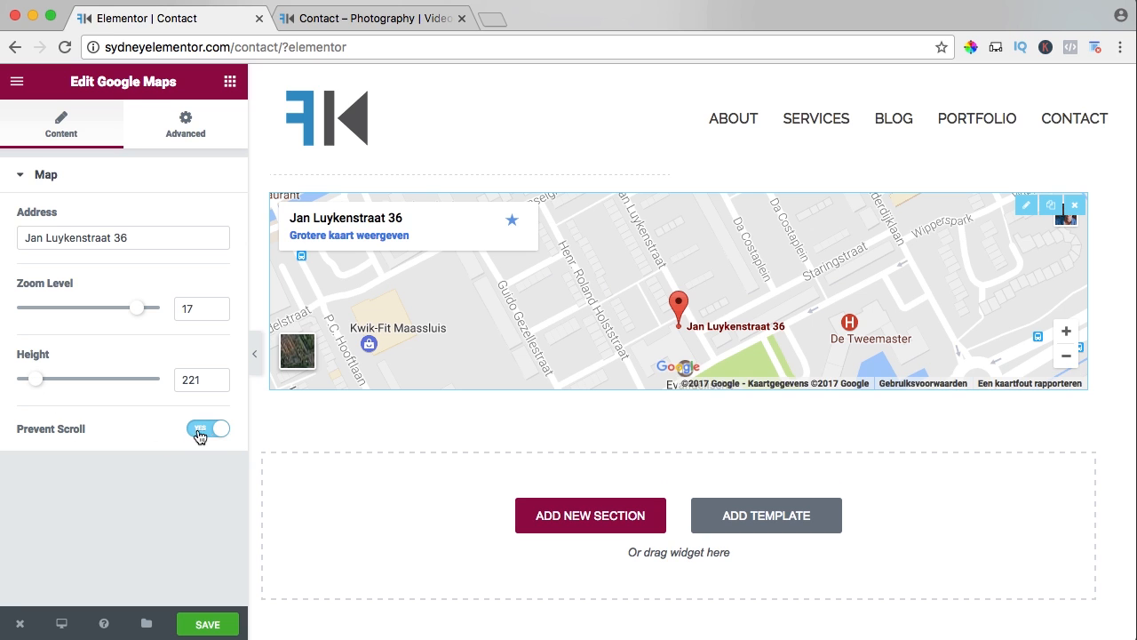
pyautogui.click(197, 125)
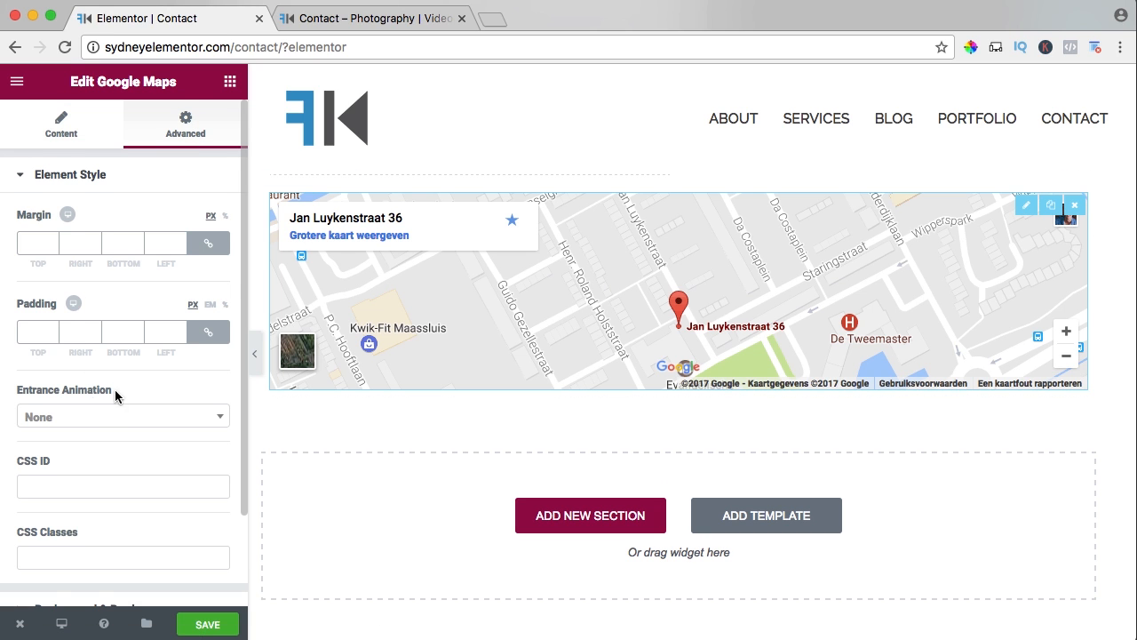
pyautogui.scroll(-3, 116, 388)
pyautogui.scroll(3, 116, 388)
pyautogui.click(56, 129)
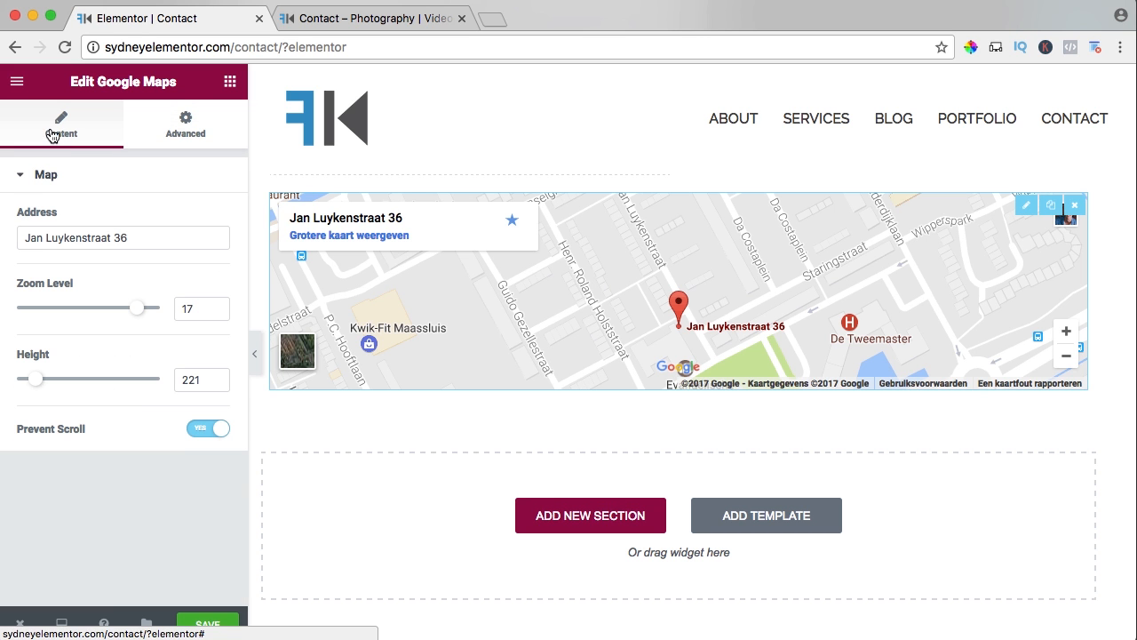
pyautogui.click(200, 624)
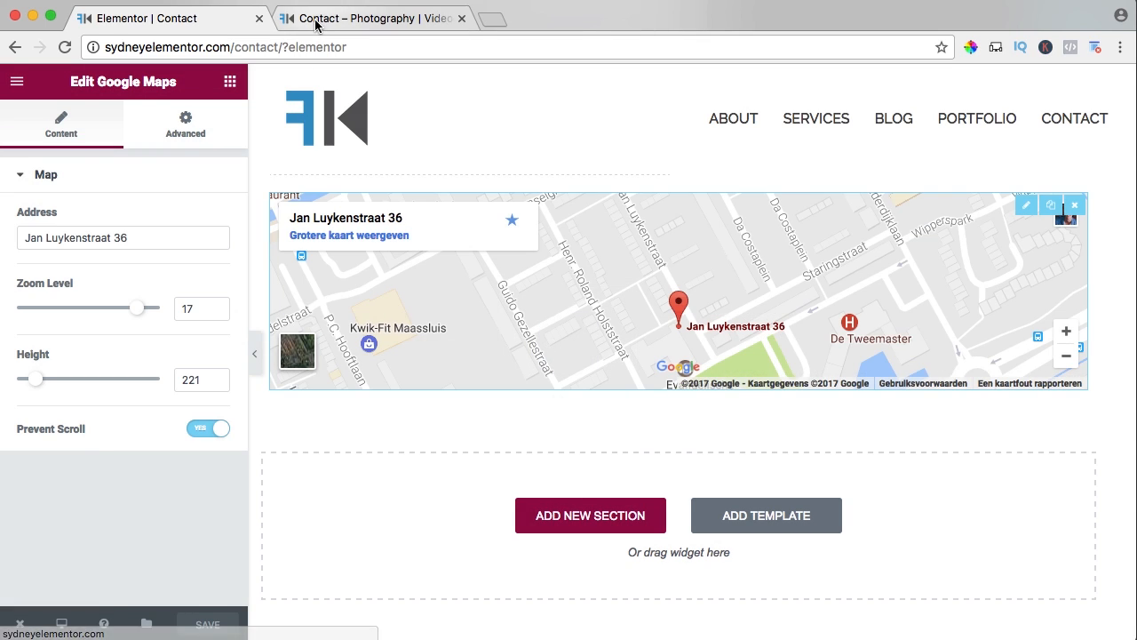
# Open the Add Plugins page in the site's WordPress dashboard and search for Contact Form 7.
pyautogui.click(325, 23)
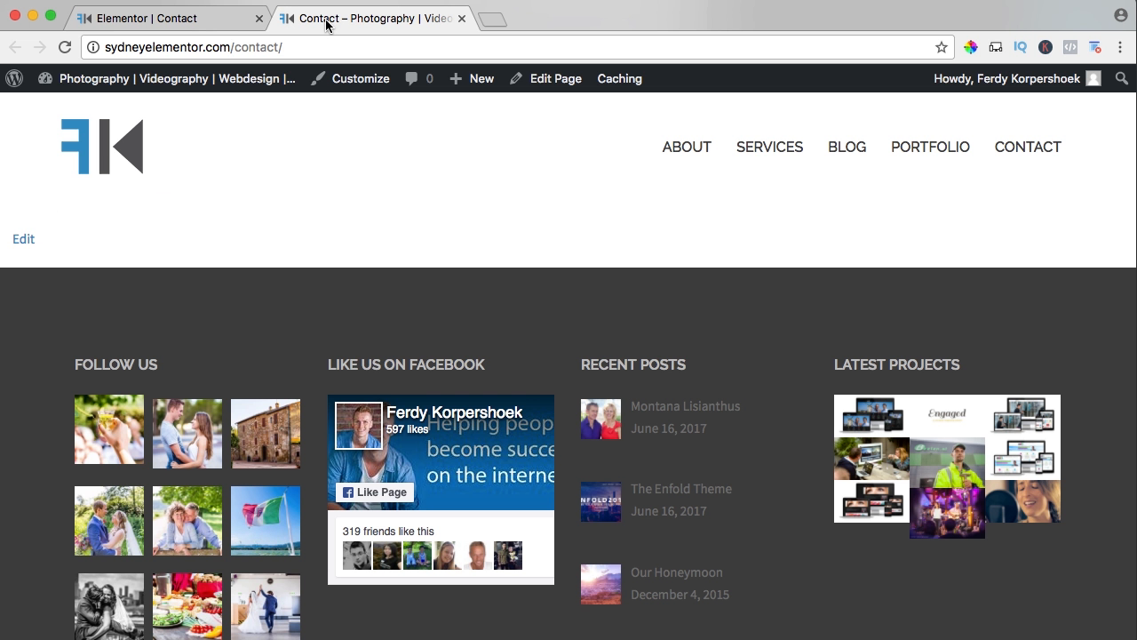
pyautogui.click(123, 81)
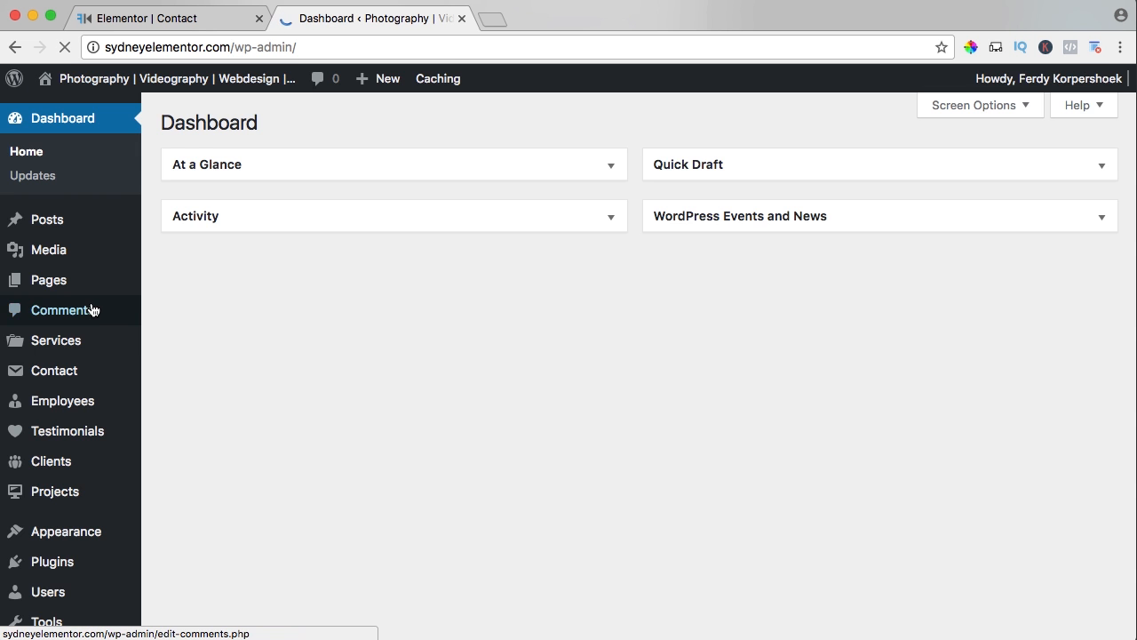
pyautogui.scroll(-2, 99, 302)
pyautogui.moveTo(74, 493)
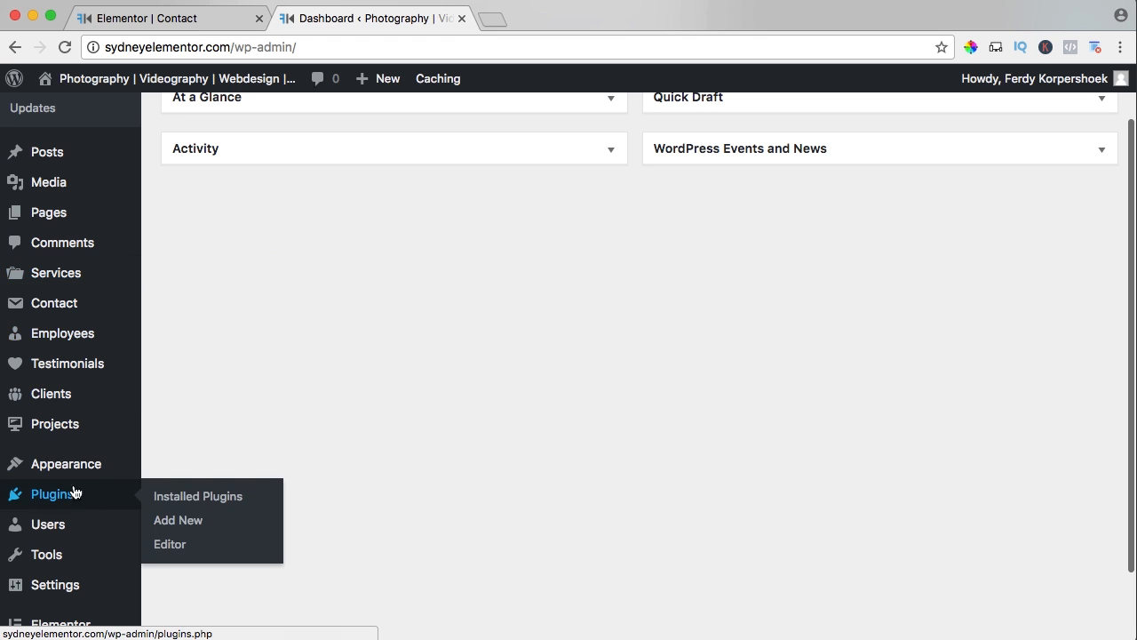
pyautogui.click(160, 523)
pyautogui.click(906, 175)
pyautogui.write('Contact Form 7')
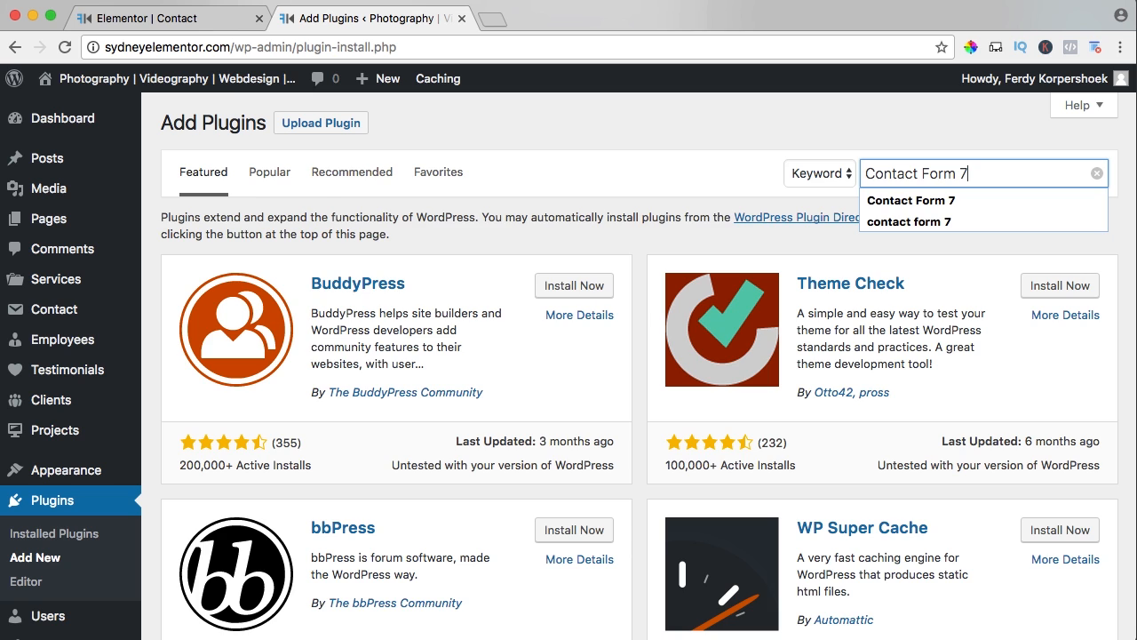
pyautogui.press('Return')
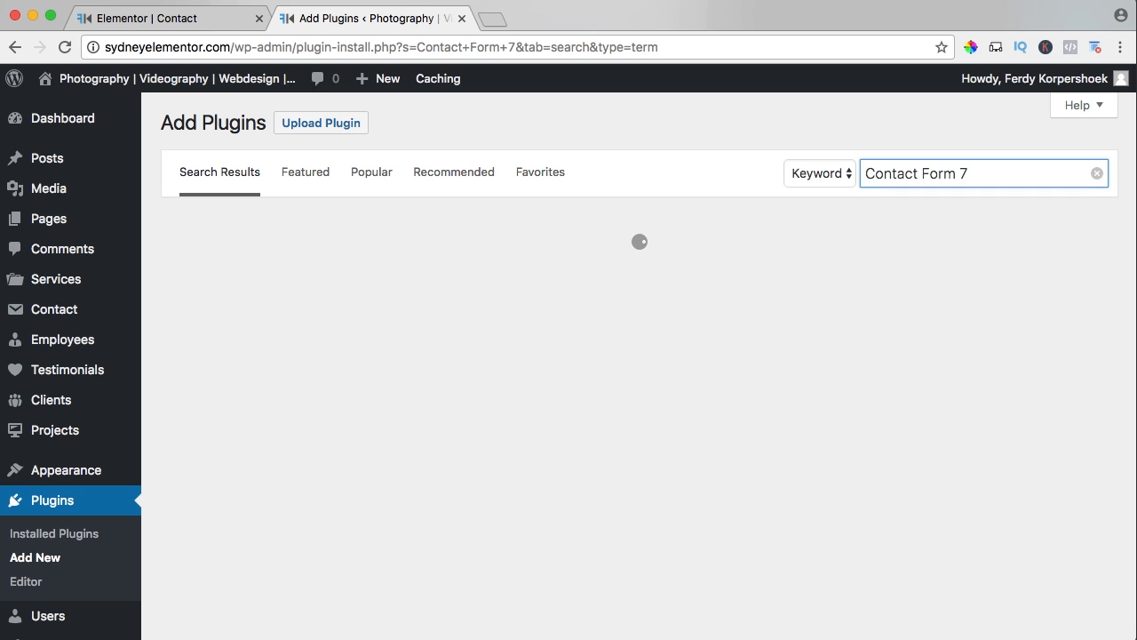
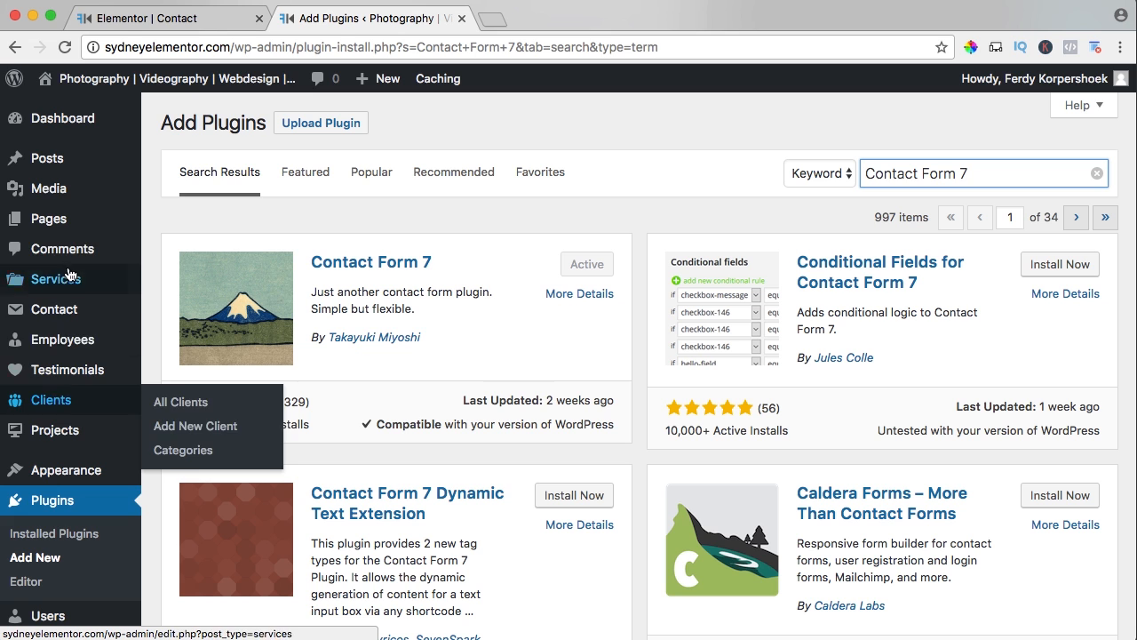
# Copy the shortcode of Contact form 1 from the Contact Forms list and return to the Contact page in Elementor.
pyautogui.click(58, 318)
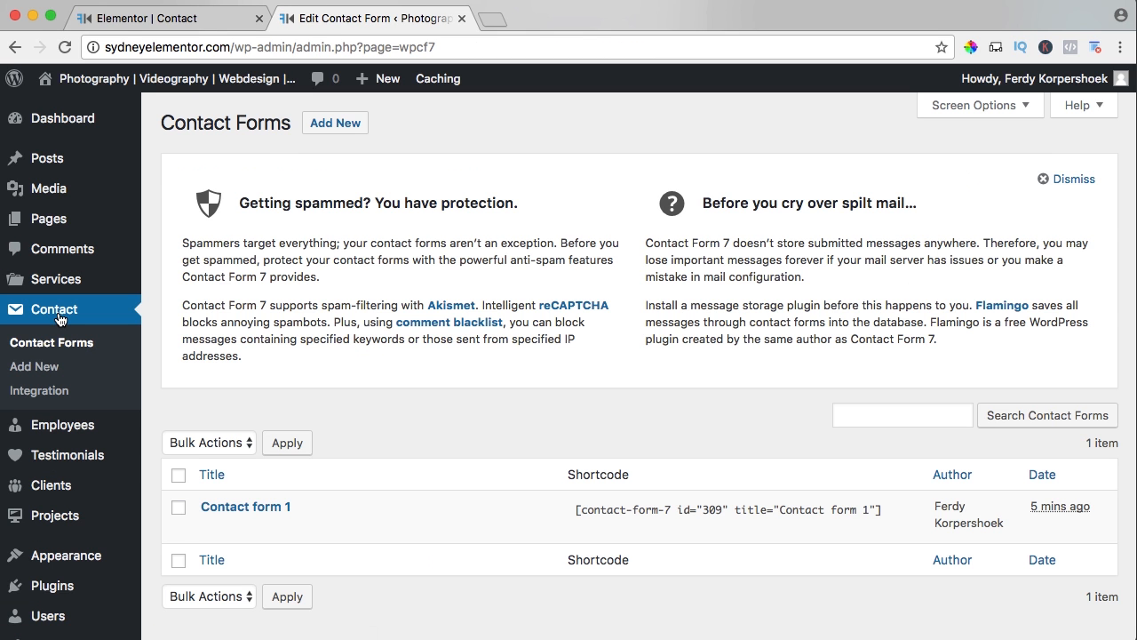
pyautogui.click(631, 510)
pyautogui.press('super+c')
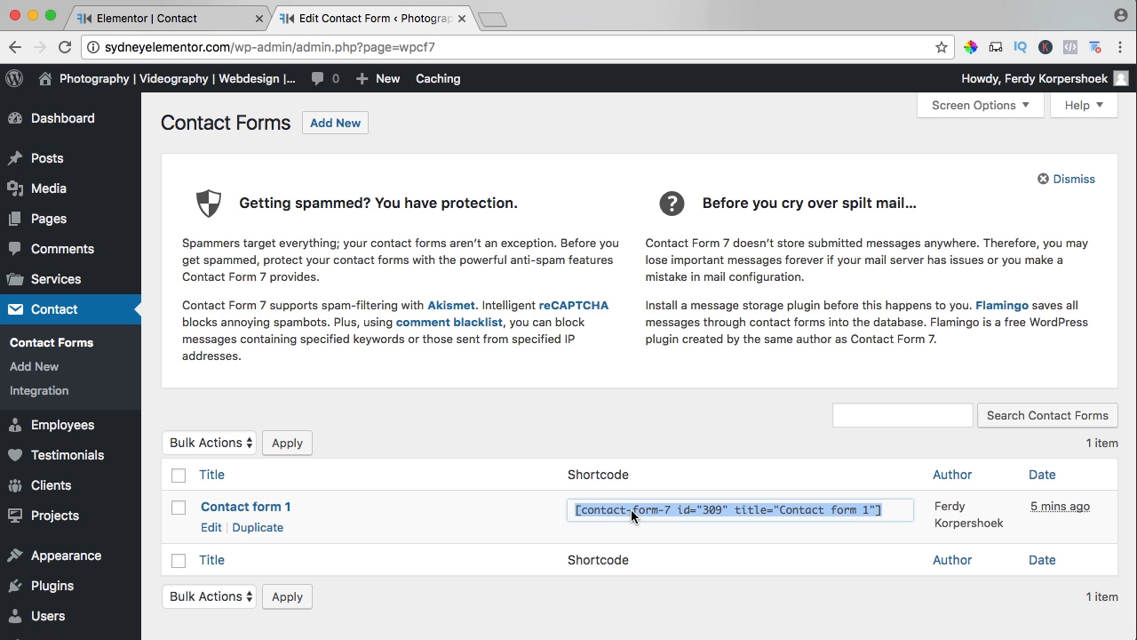
pyautogui.click(205, 18)
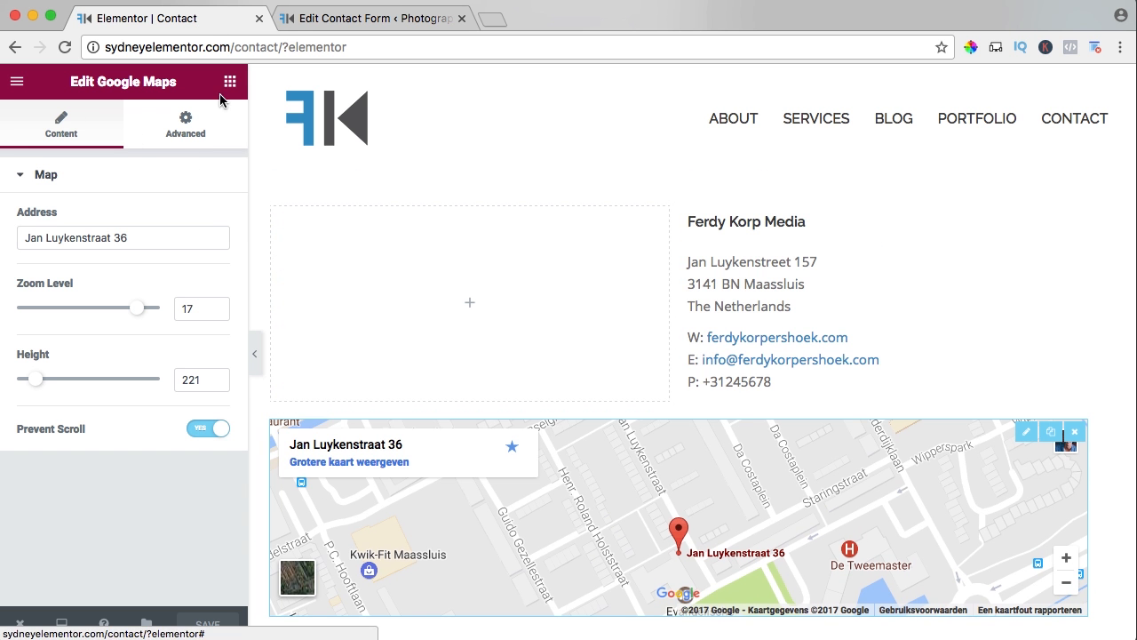
# Place a Text Editor widget in the empty column, replace its placeholder text with the copied Contact Form 7 shortcode, and save the page.
pyautogui.click(229, 83)
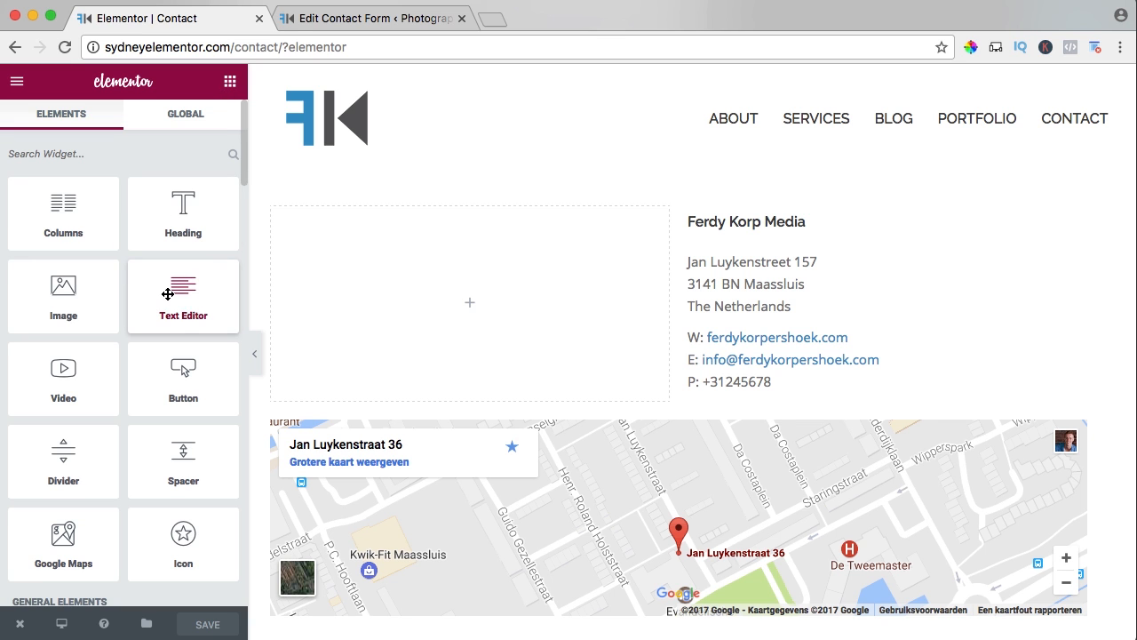
pyautogui.moveTo(173, 298); pyautogui.dragTo(452, 261)
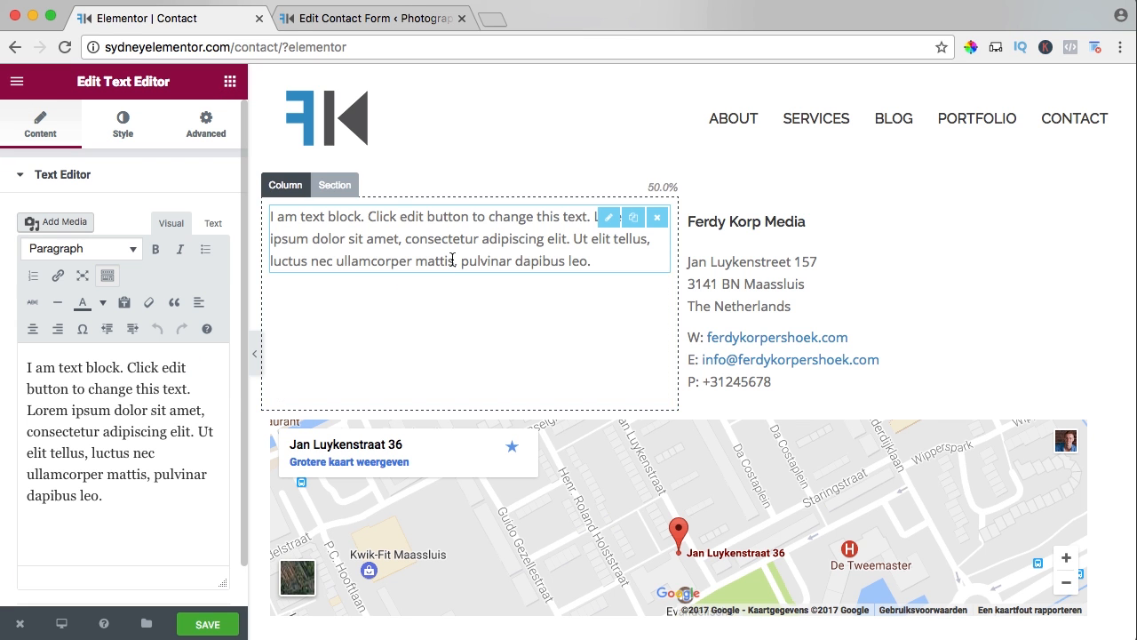
pyautogui.tripleClick(148, 377)
pyautogui.press('super+v')
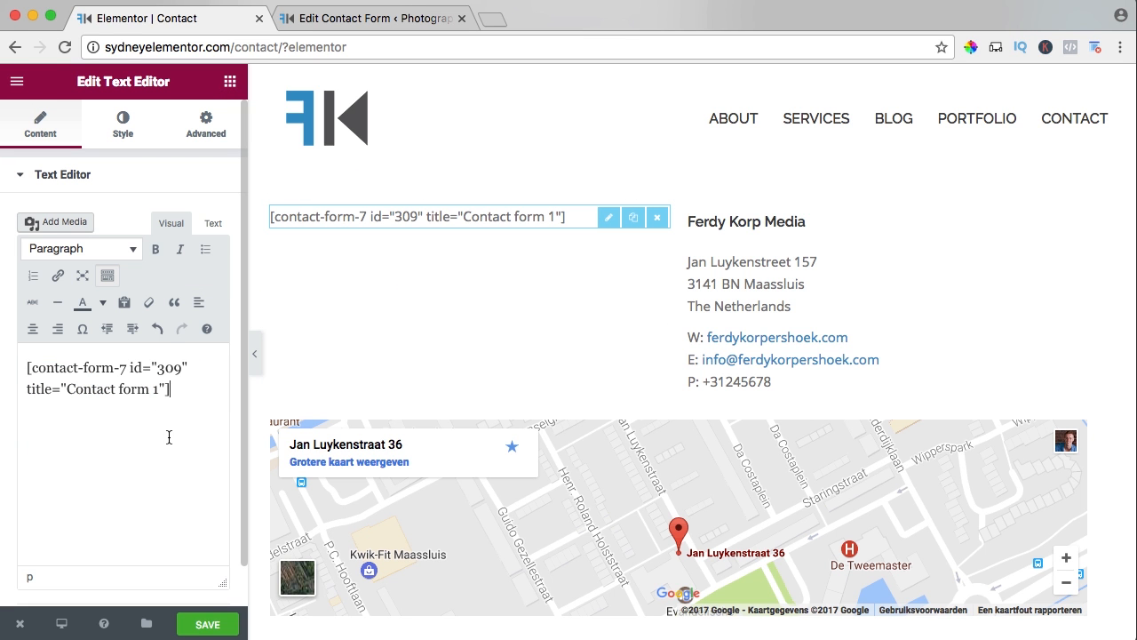
pyautogui.click(207, 623)
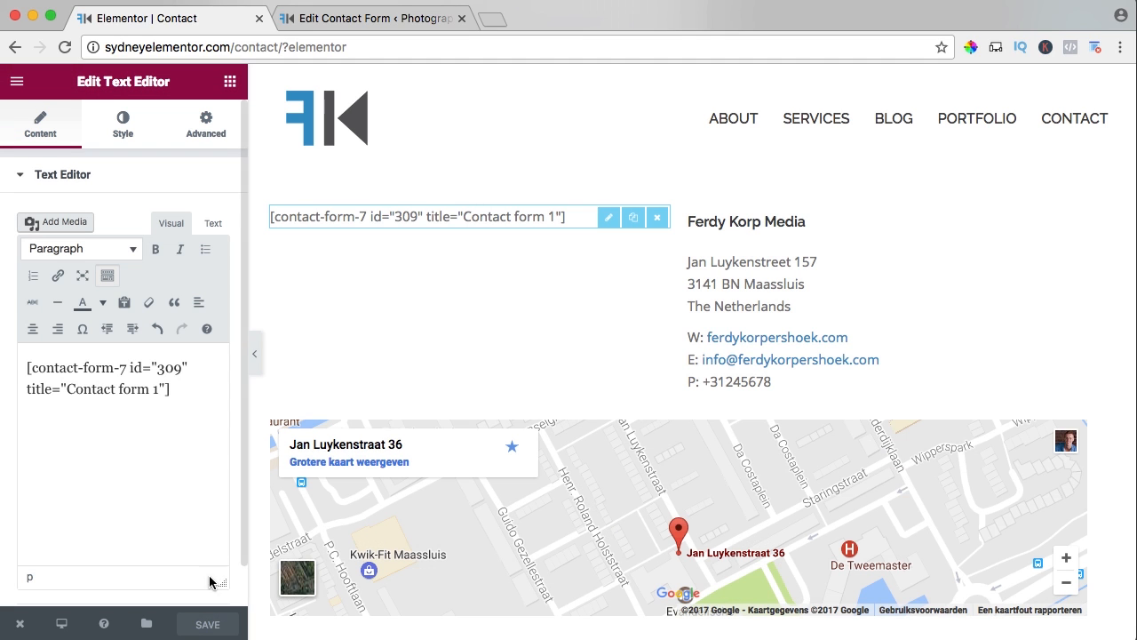
# View the live Contact page and examine how the contact form, company details and map are laid out.
pyautogui.click(23, 624)
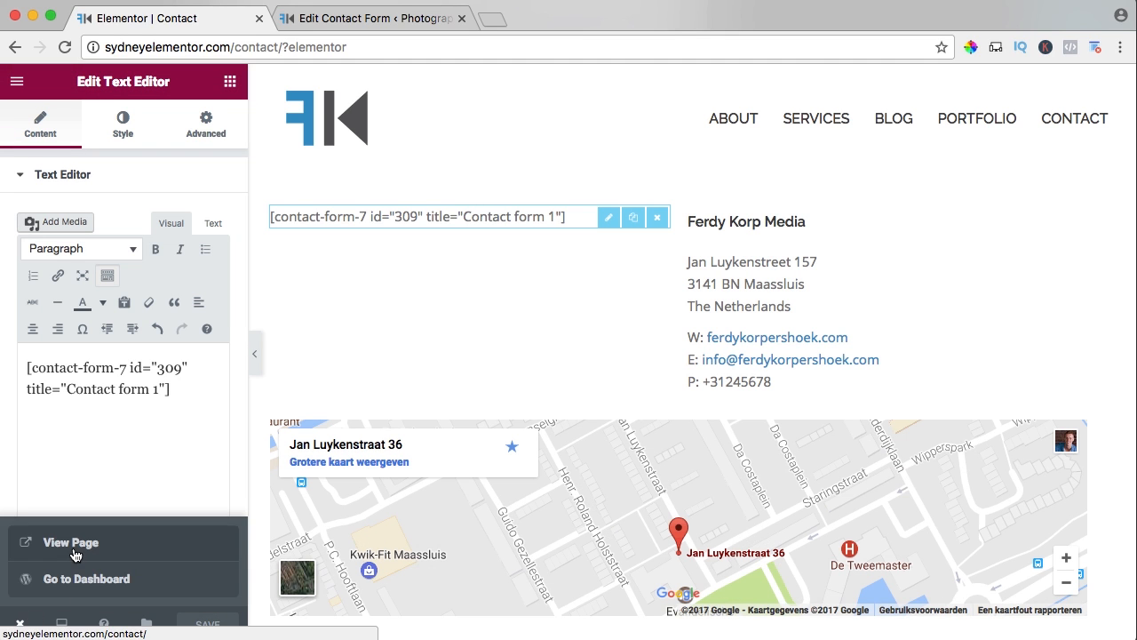
pyautogui.click(75, 549)
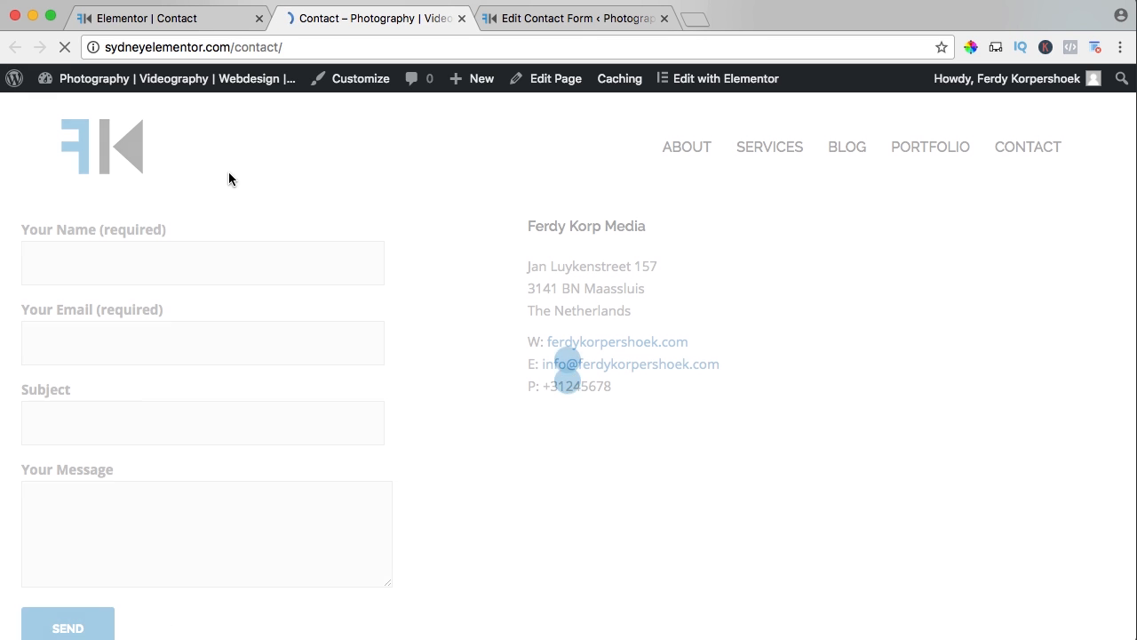
pyautogui.click(259, 18)
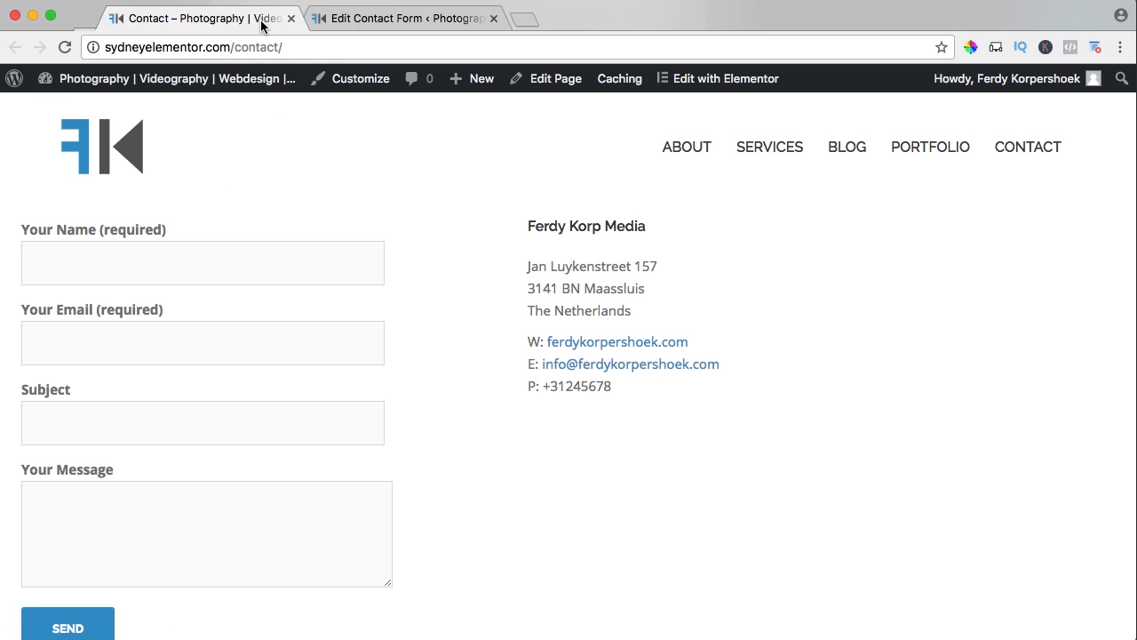
pyautogui.scroll(-2, 416, 255)
pyautogui.scroll(2, 416, 257)
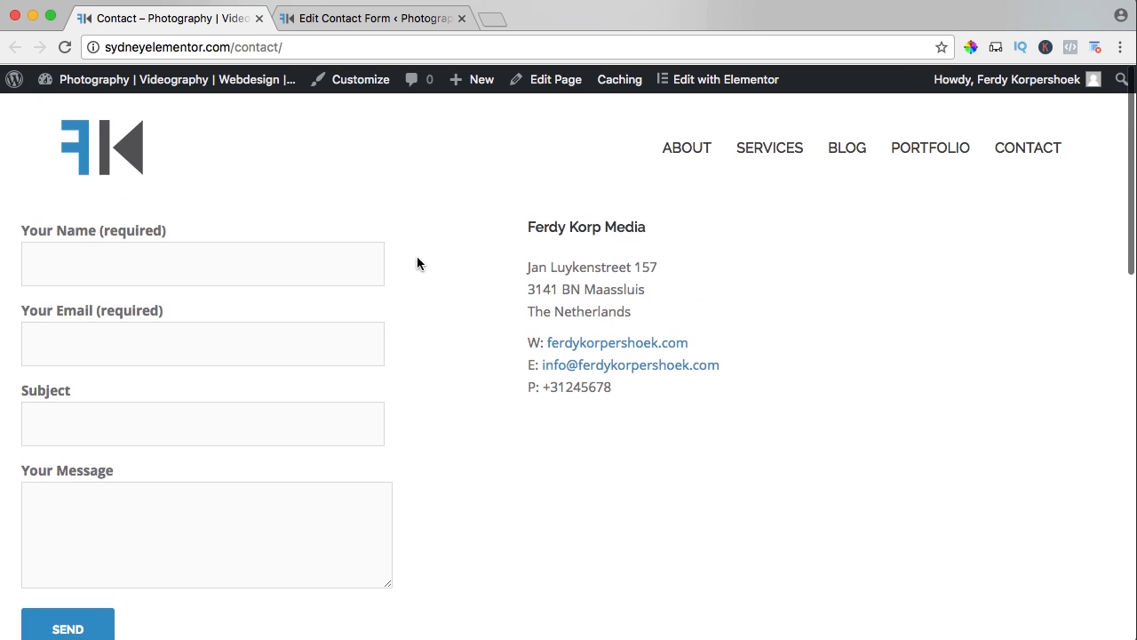
pyautogui.scroll(-4, 112, 297)
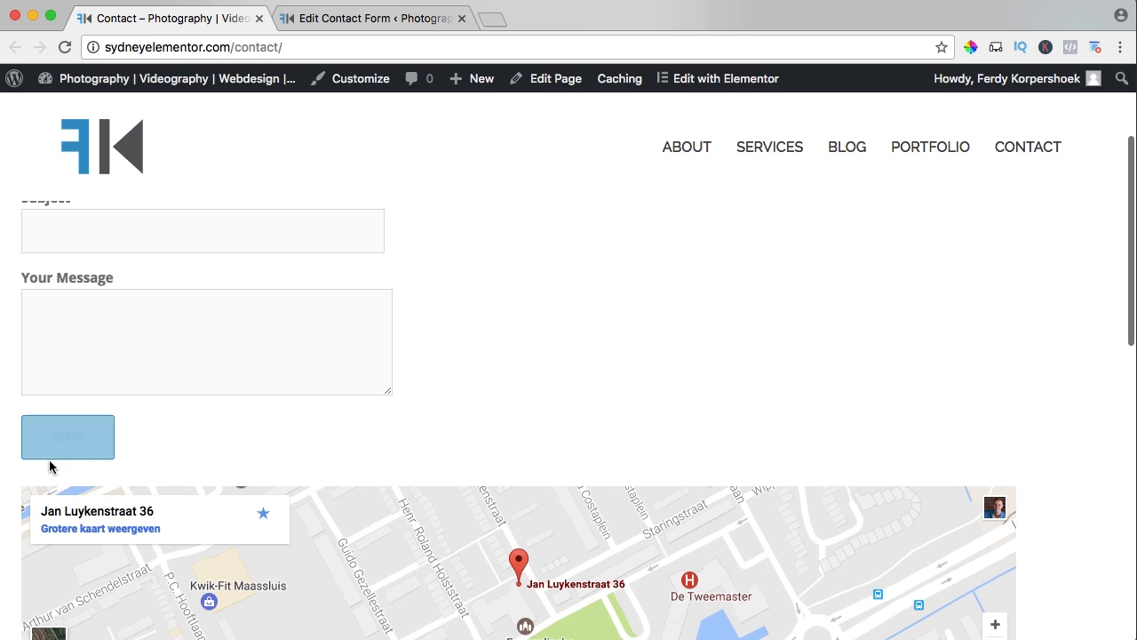
pyautogui.scroll(-5, 452, 364)
pyautogui.scroll(10, 468, 360)
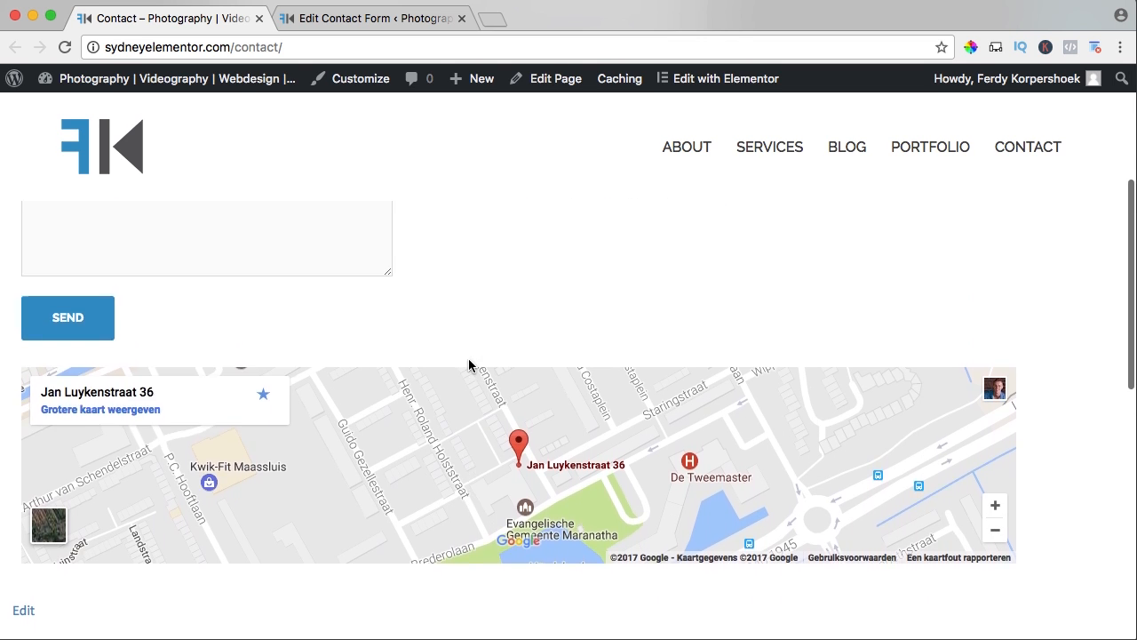
pyautogui.moveTo(567, 226); pyautogui.dragTo(607, 307)
pyautogui.click(488, 213)
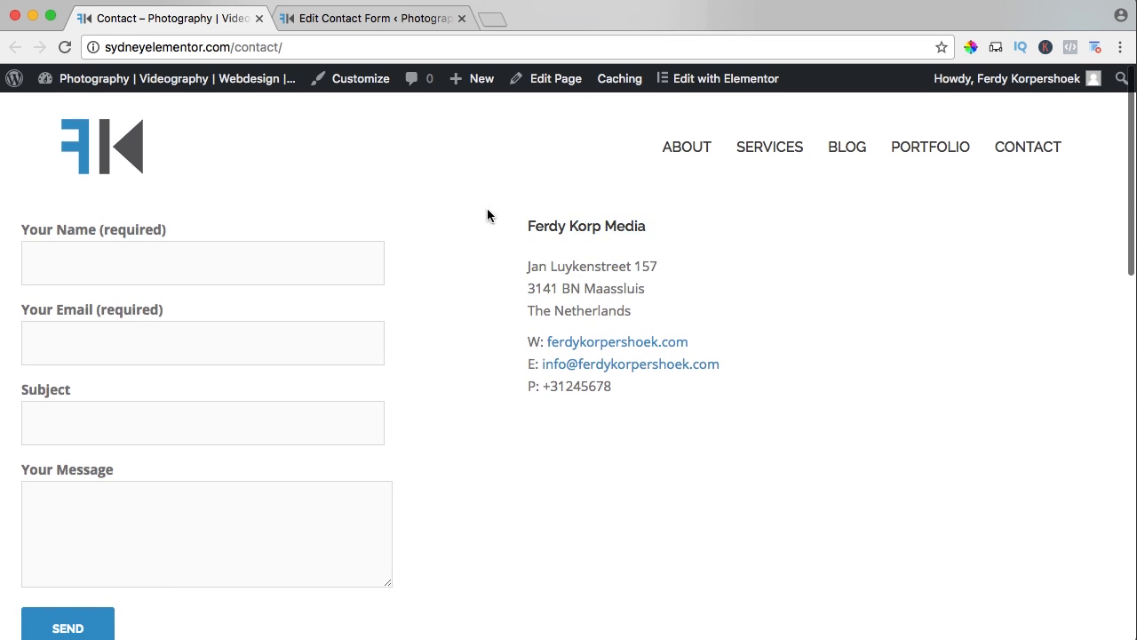
# Reopen the Contact page in Elementor and close the Contact Forms browser tab.
pyautogui.click(65, 47)
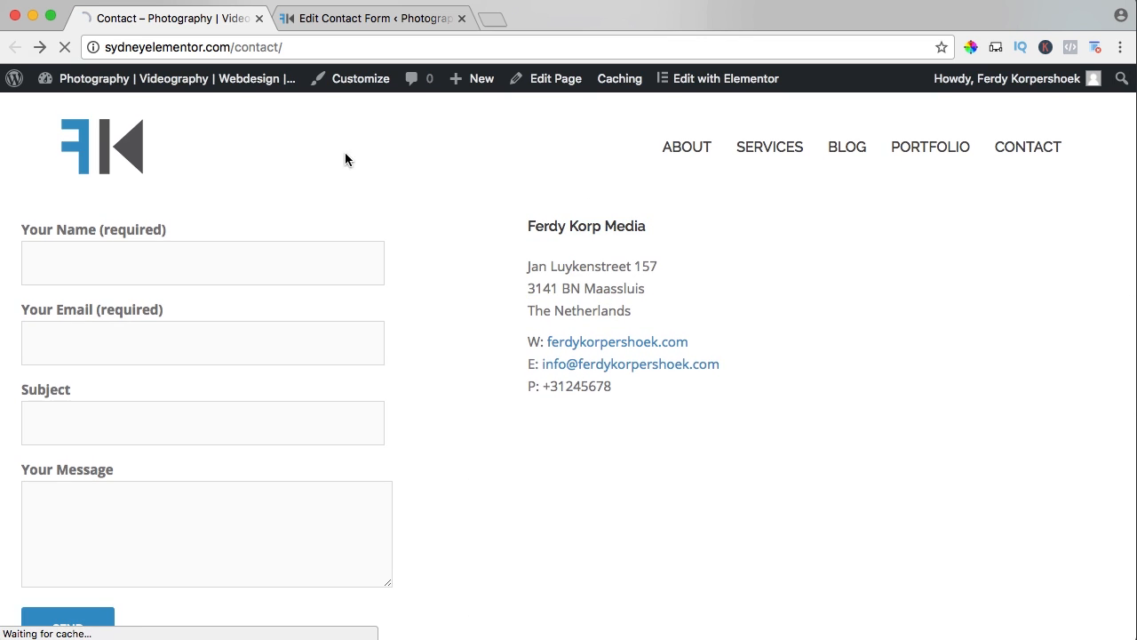
pyautogui.click(709, 81)
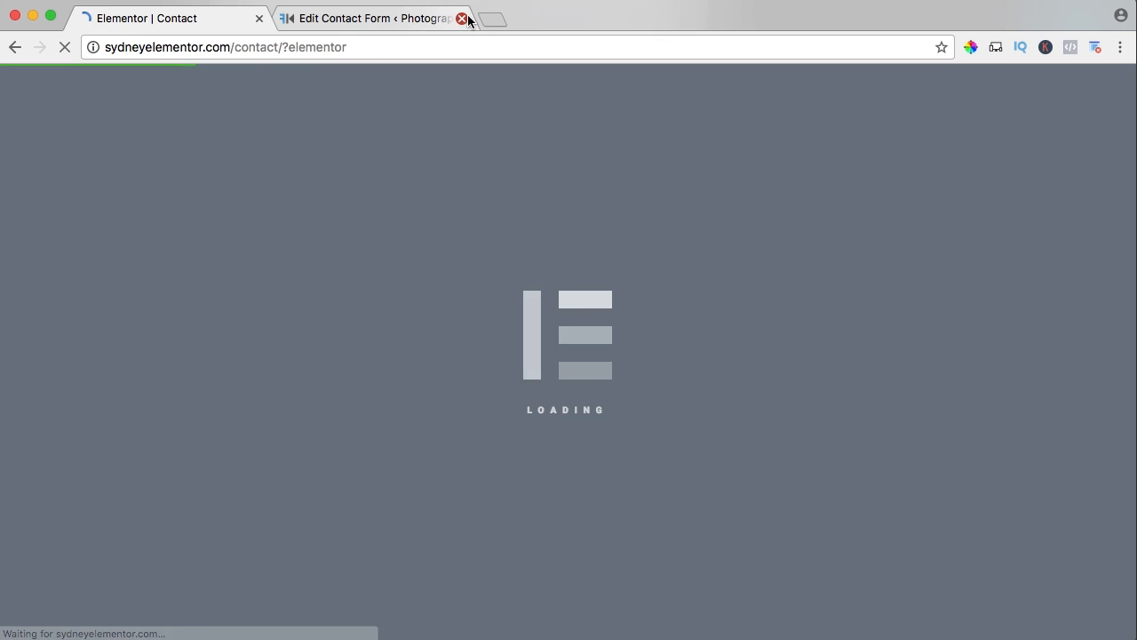
pyautogui.click(462, 18)
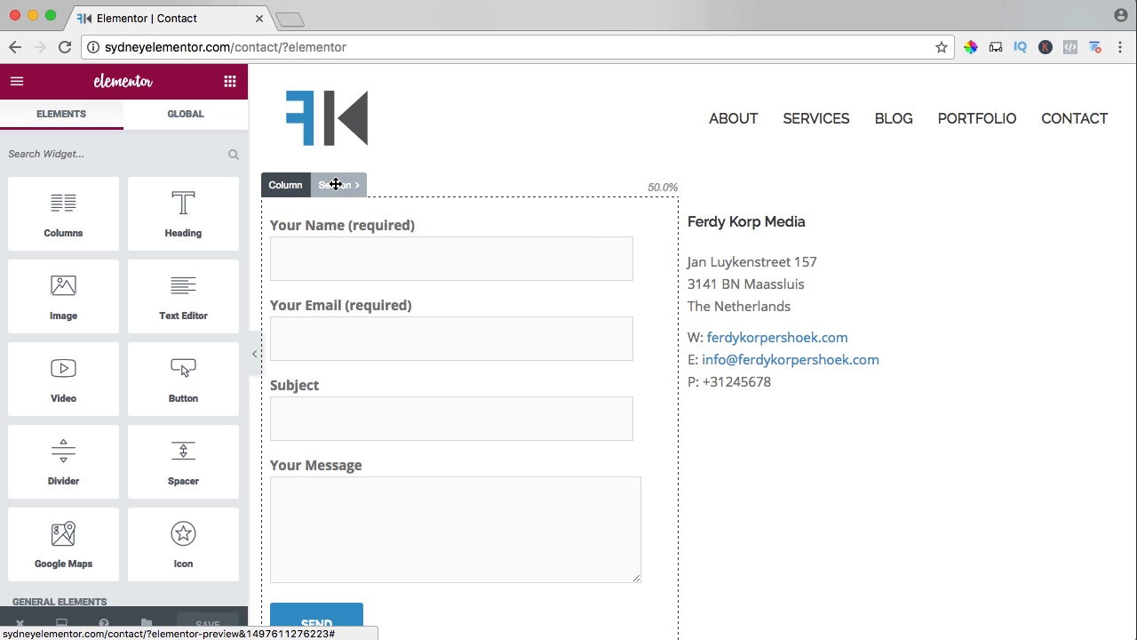
# Turn on Stretch Section for the section with the form and contact details, keeping its content width Boxed.
pyautogui.click(339, 184)
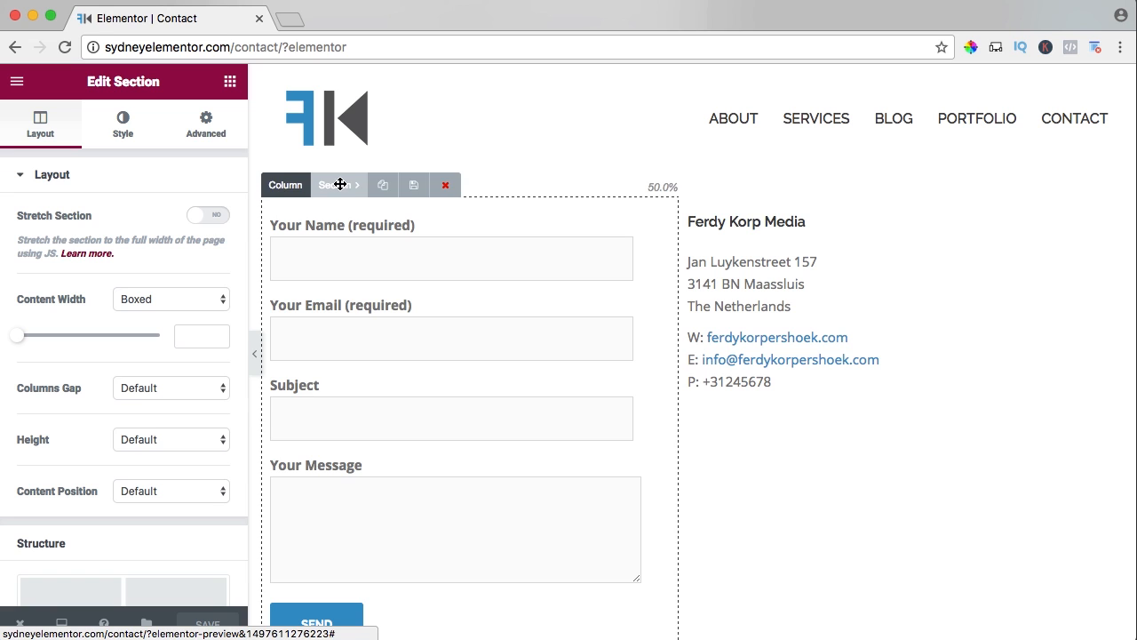
pyautogui.click(211, 217)
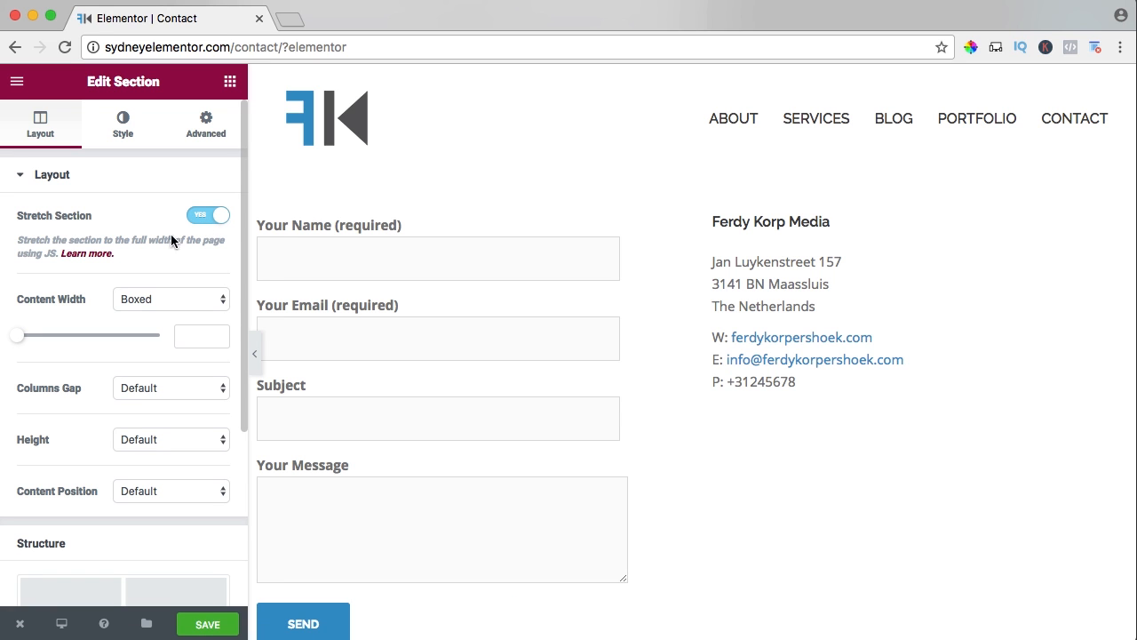
pyautogui.click(167, 298)
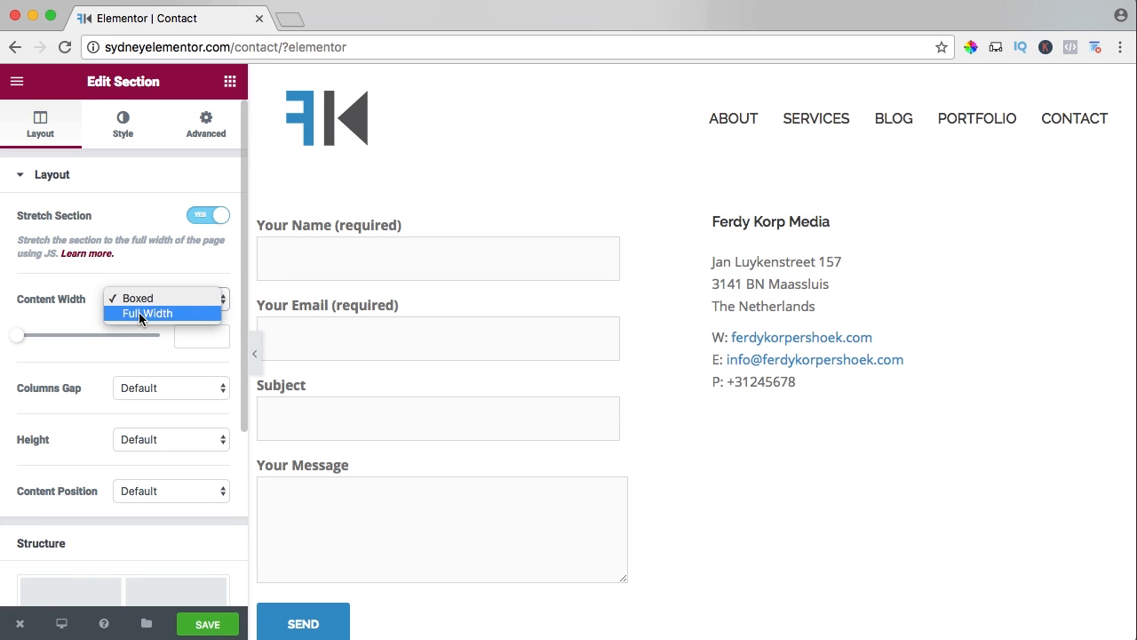
pyautogui.click(64, 286)
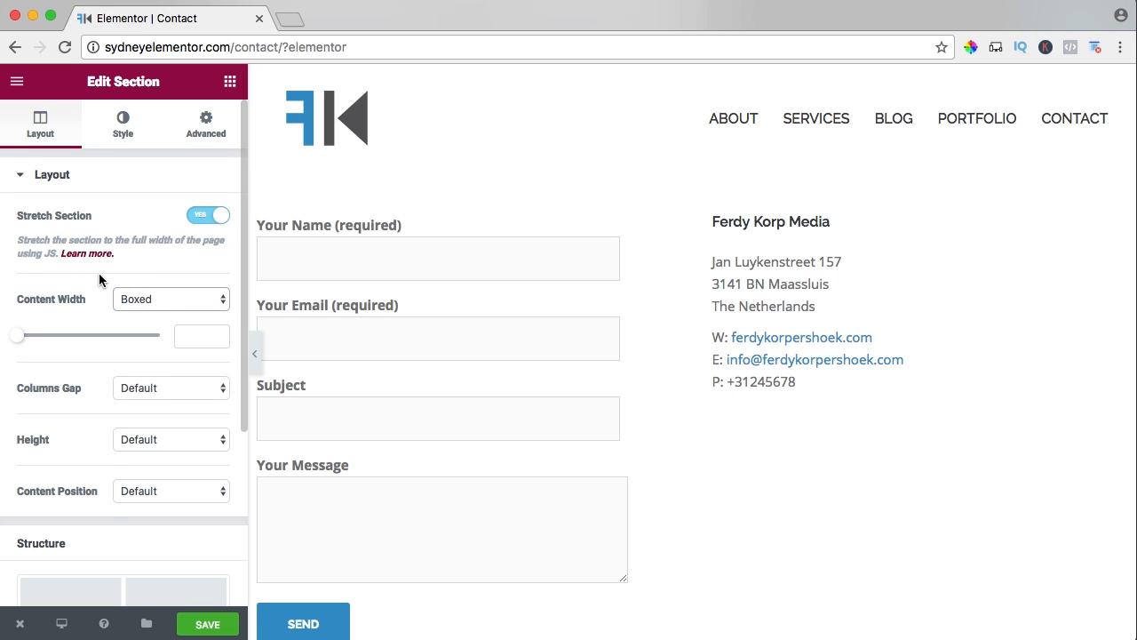
# Keep the section's default columns gap, try the content position Middle, and set the content position to Top.
pyautogui.scroll(-2, 99, 272)
pyautogui.click(137, 269)
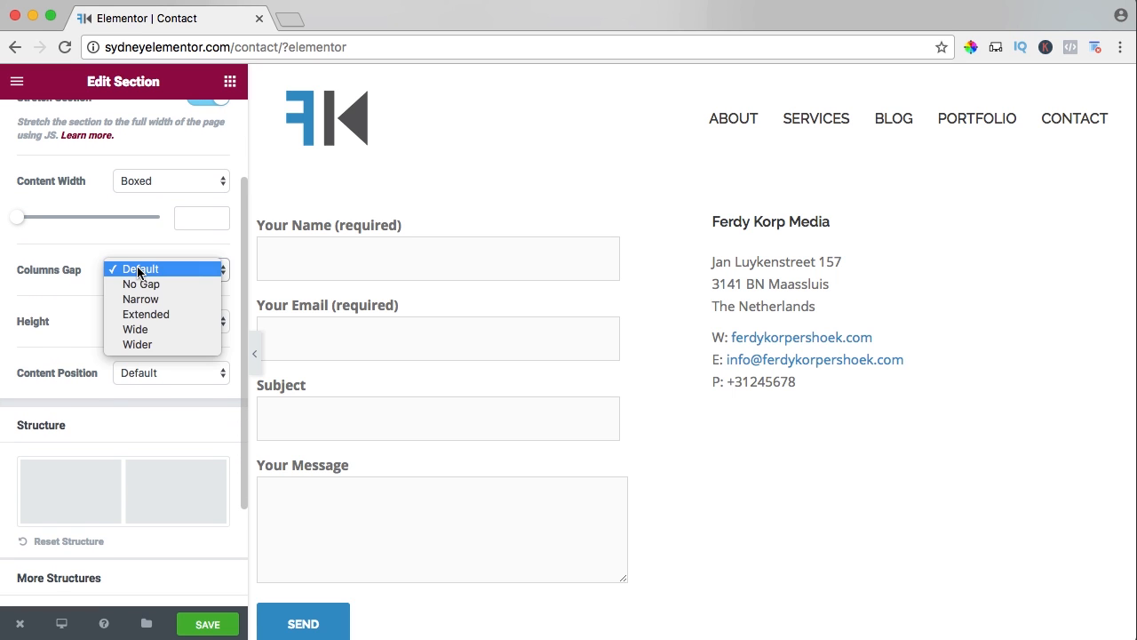
pyautogui.click(80, 289)
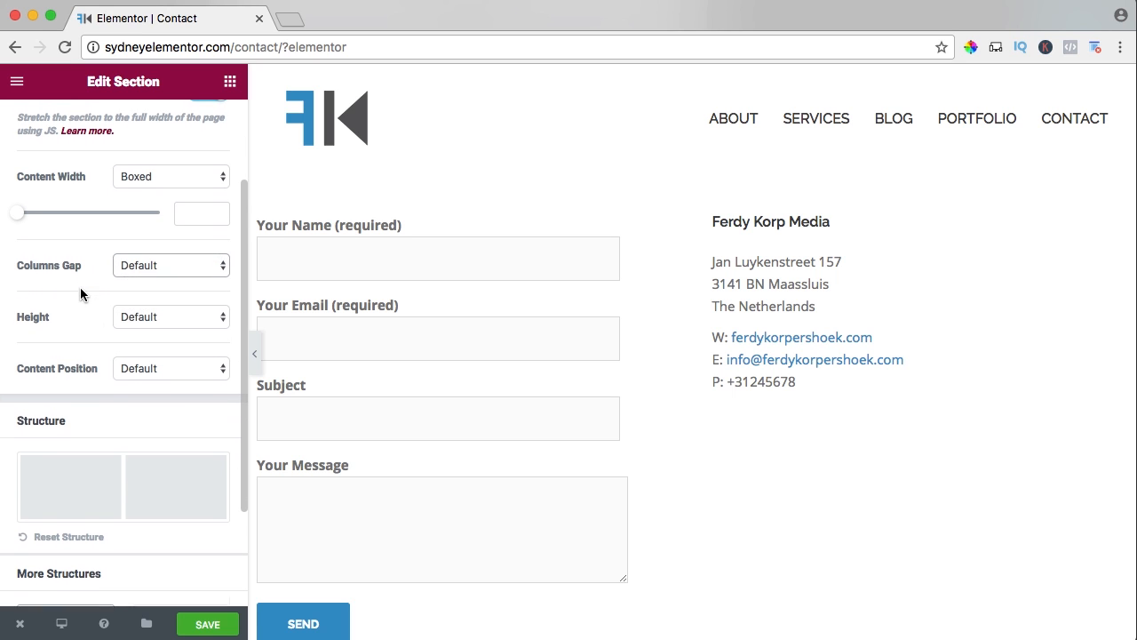
pyautogui.scroll(-2, 71, 298)
pyautogui.click(129, 307)
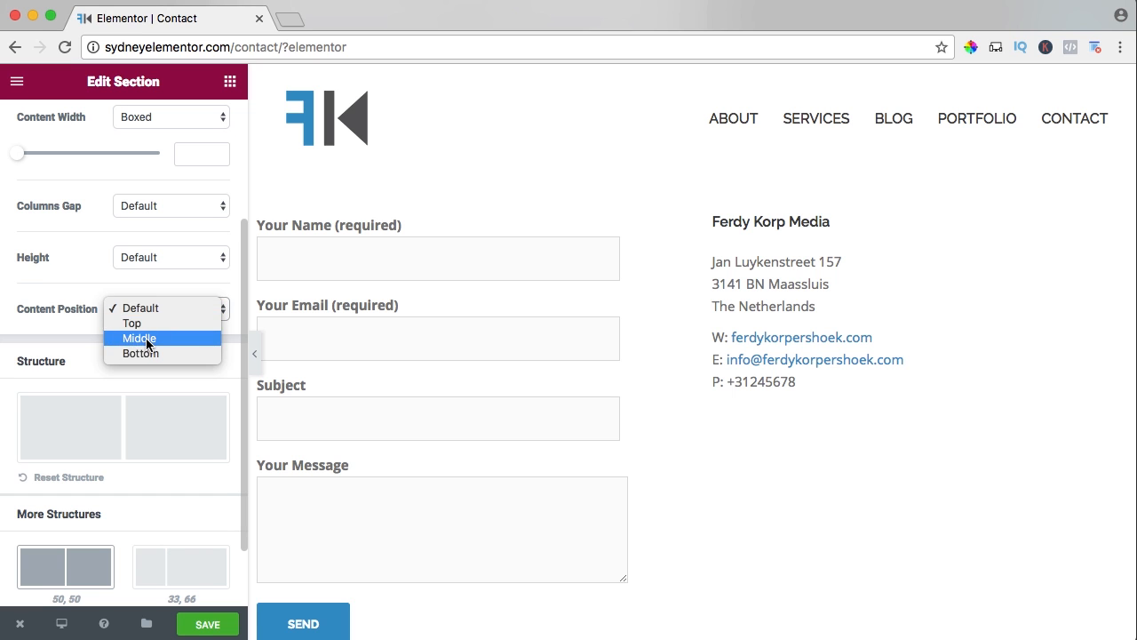
pyautogui.click(142, 333)
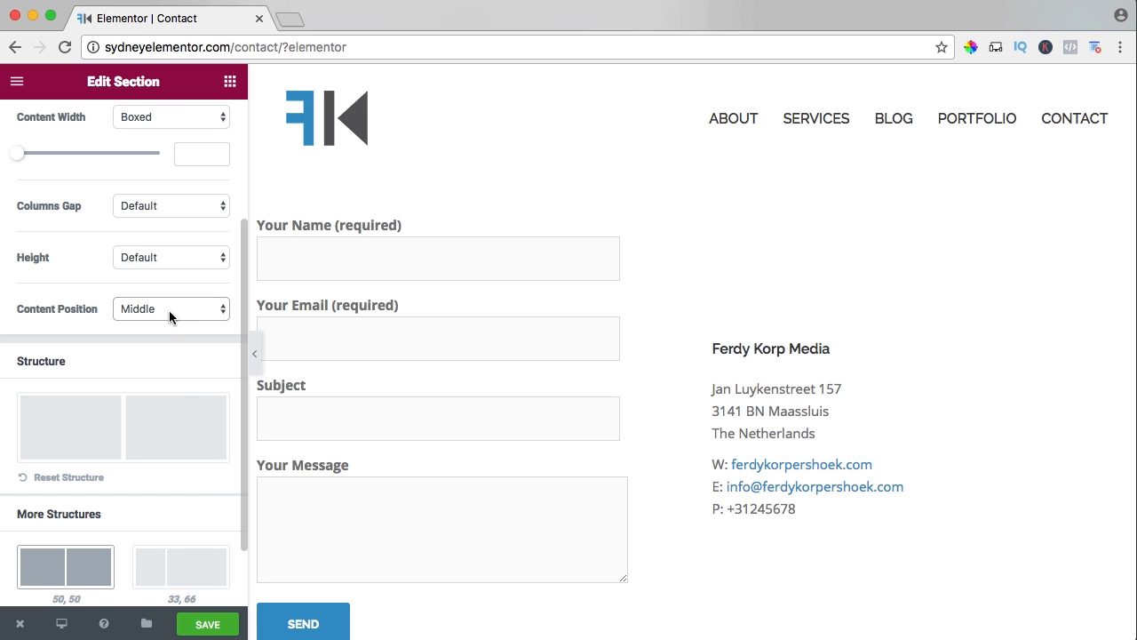
pyautogui.click(168, 310)
pyautogui.click(158, 294)
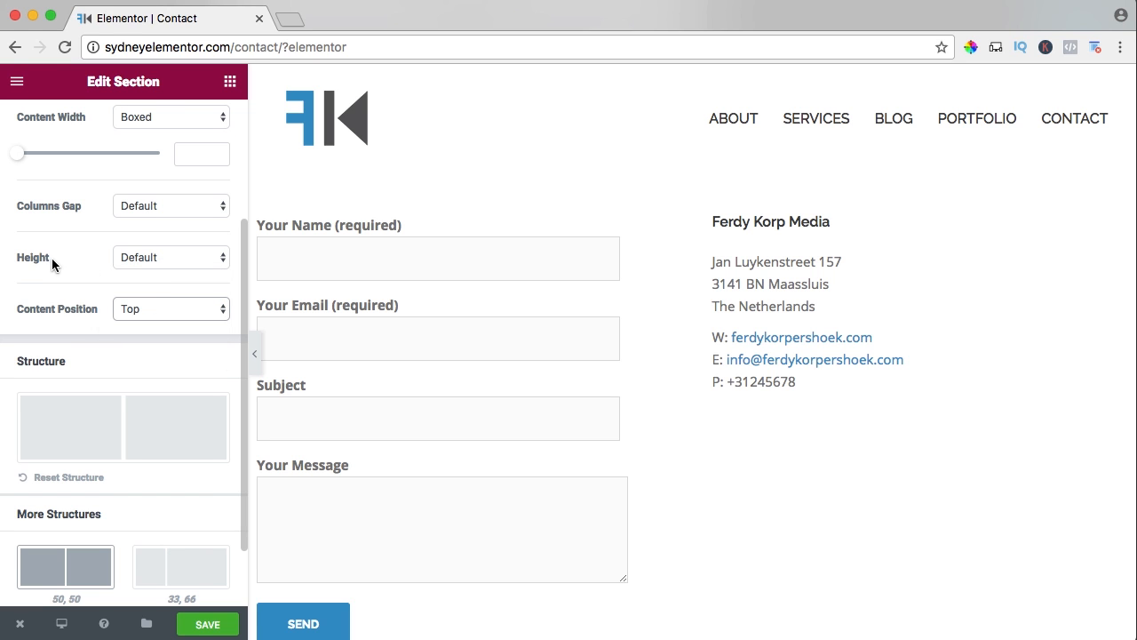
# Review the section's structure, style and advanced settings without changing them, and save the Contact page.
pyautogui.scroll(-2, 76, 266)
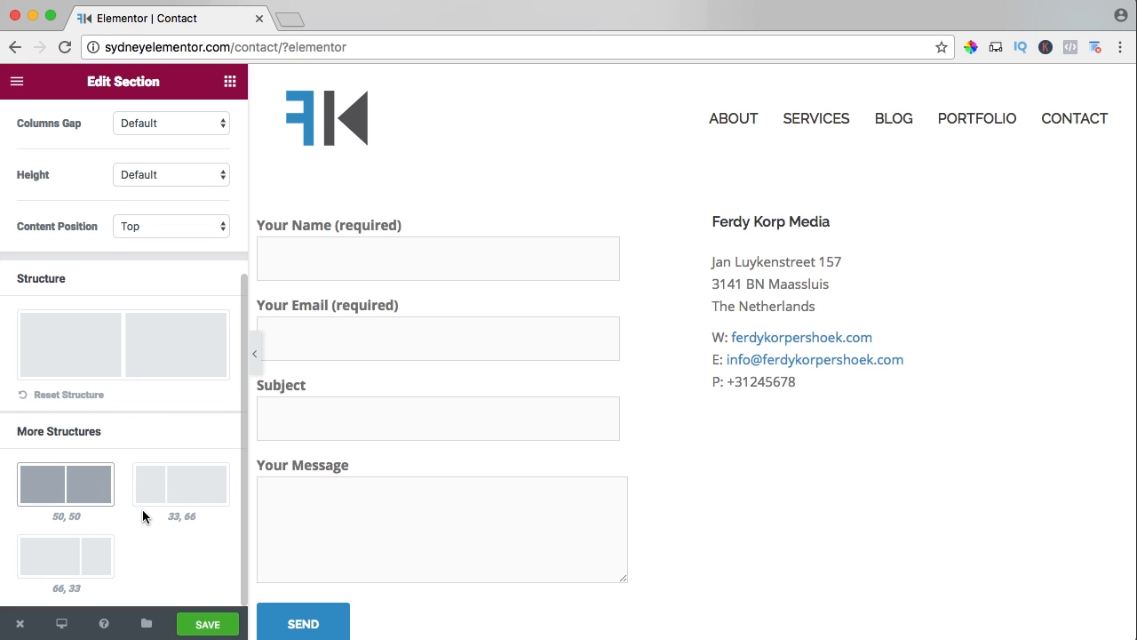
pyautogui.scroll(6, 142, 509)
pyautogui.click(123, 129)
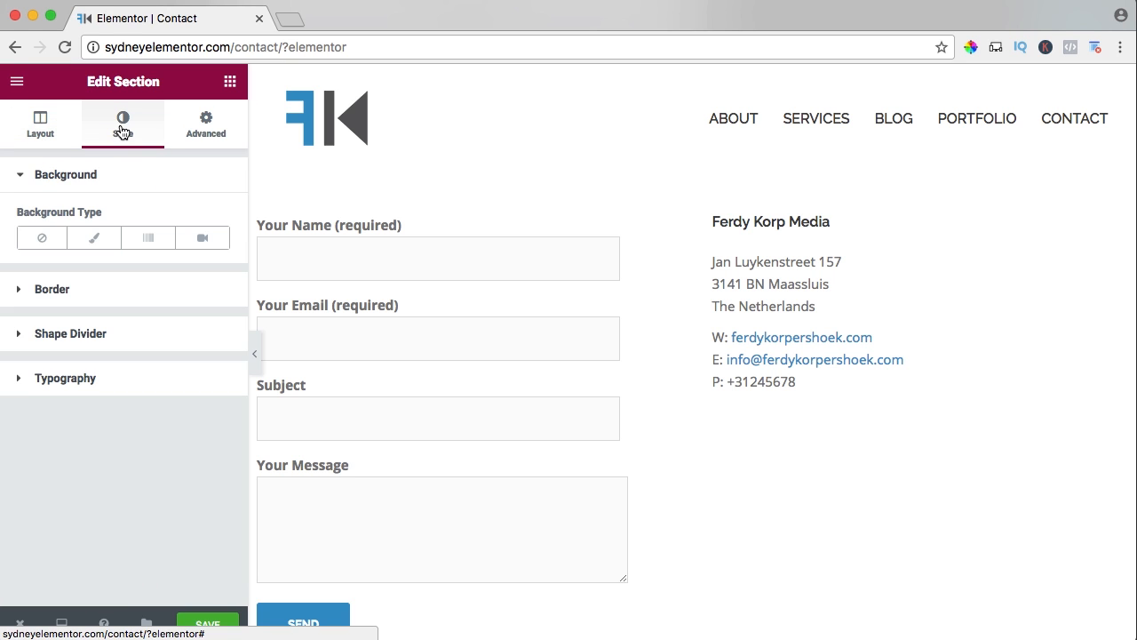
pyautogui.click(206, 131)
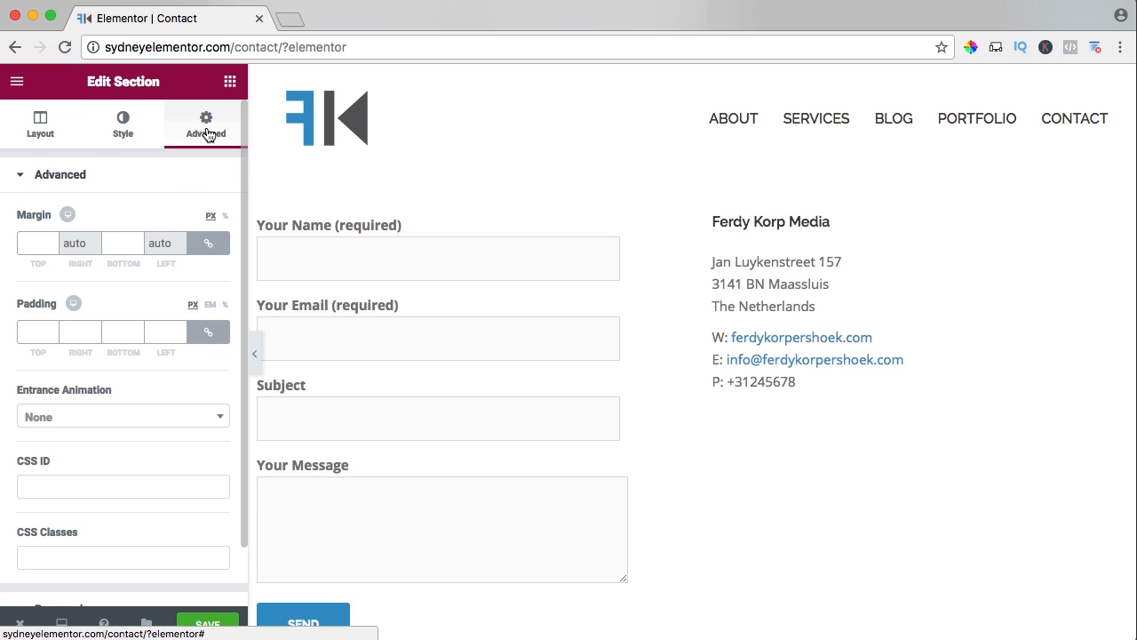
pyautogui.scroll(-2, 163, 378)
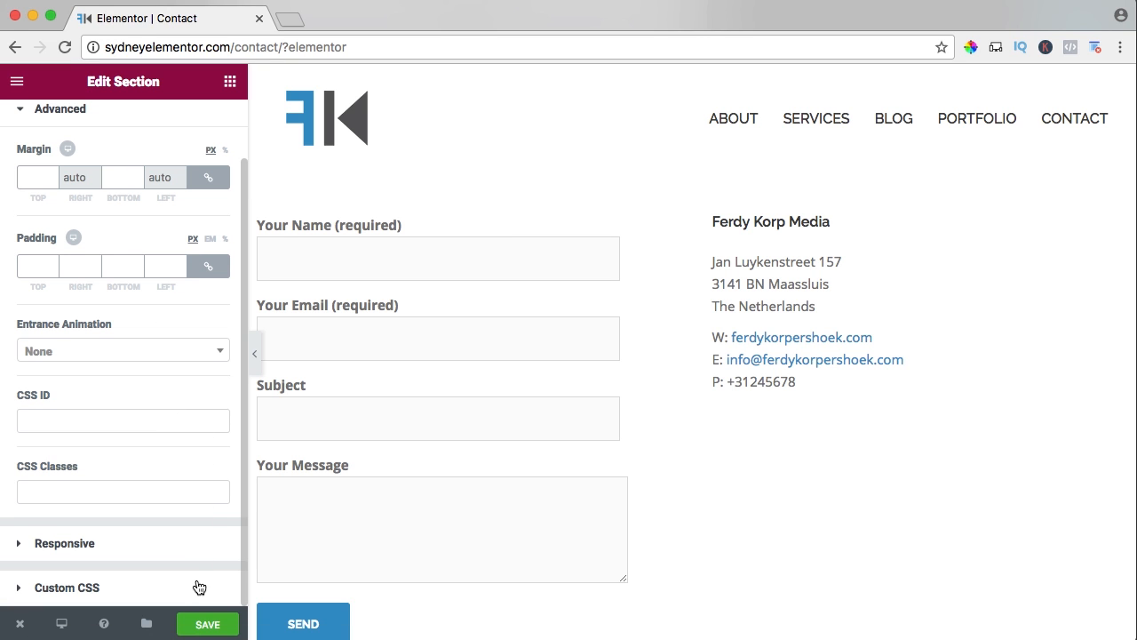
pyautogui.click(208, 625)
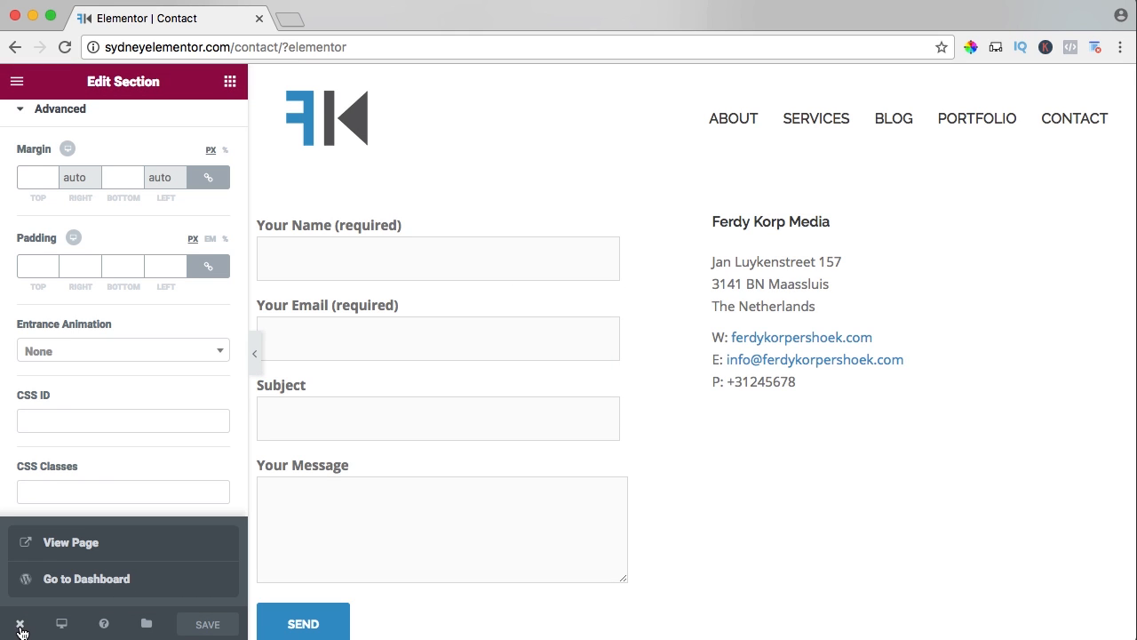
# Check the stretched form section on the live Contact page, and return to the map section in Elementor.
pyautogui.click(61, 542)
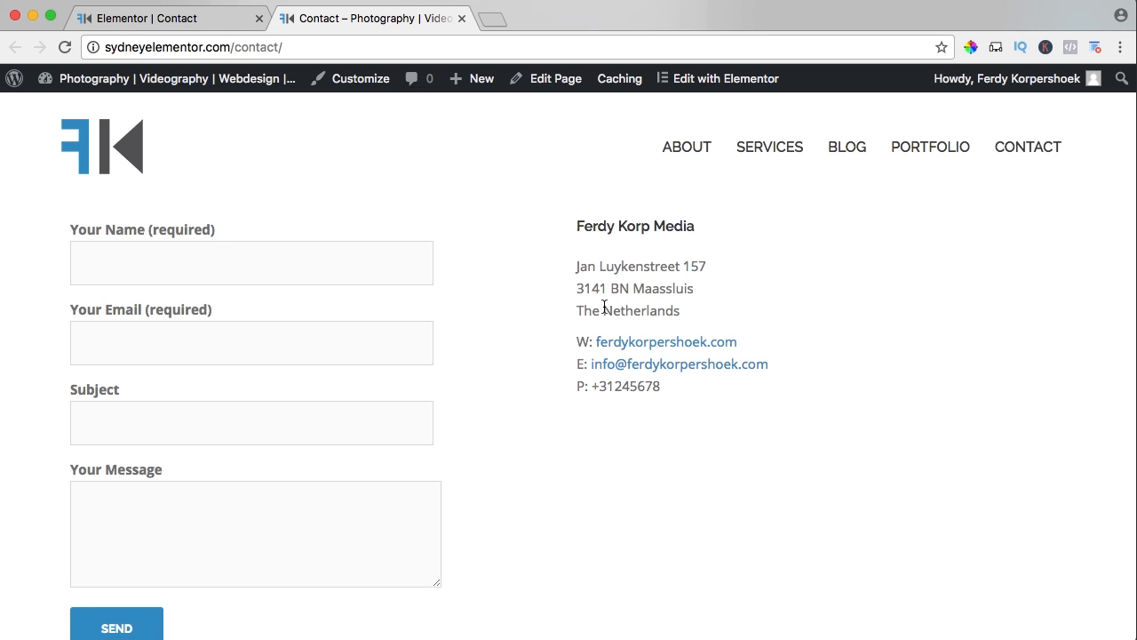
pyautogui.scroll(-5, 504, 311)
pyautogui.scroll(5, 504, 311)
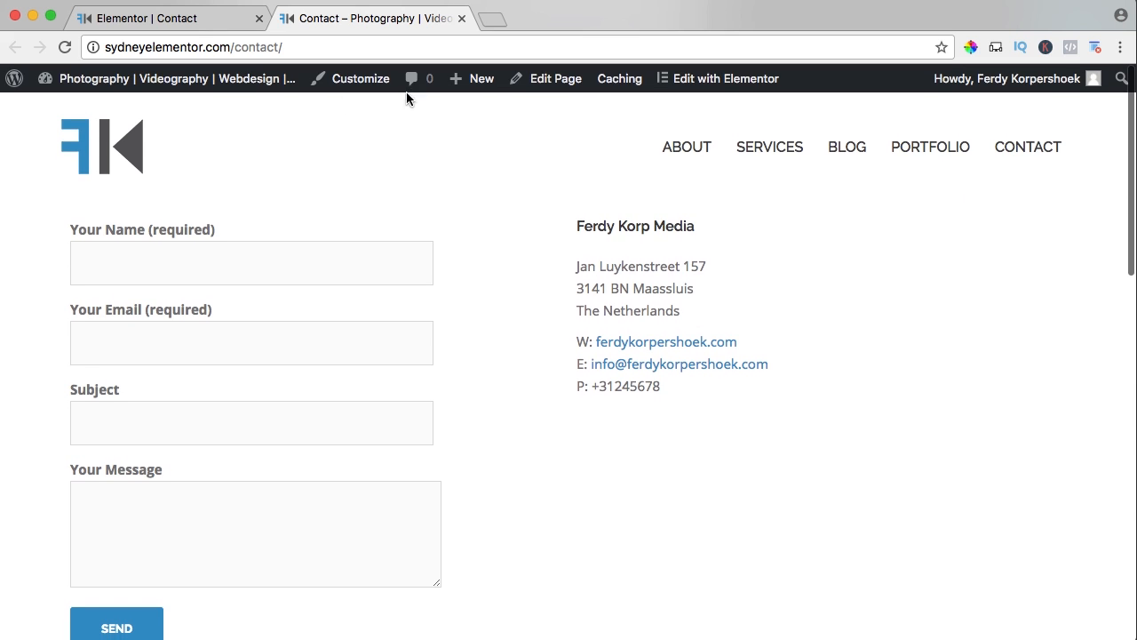
pyautogui.click(462, 18)
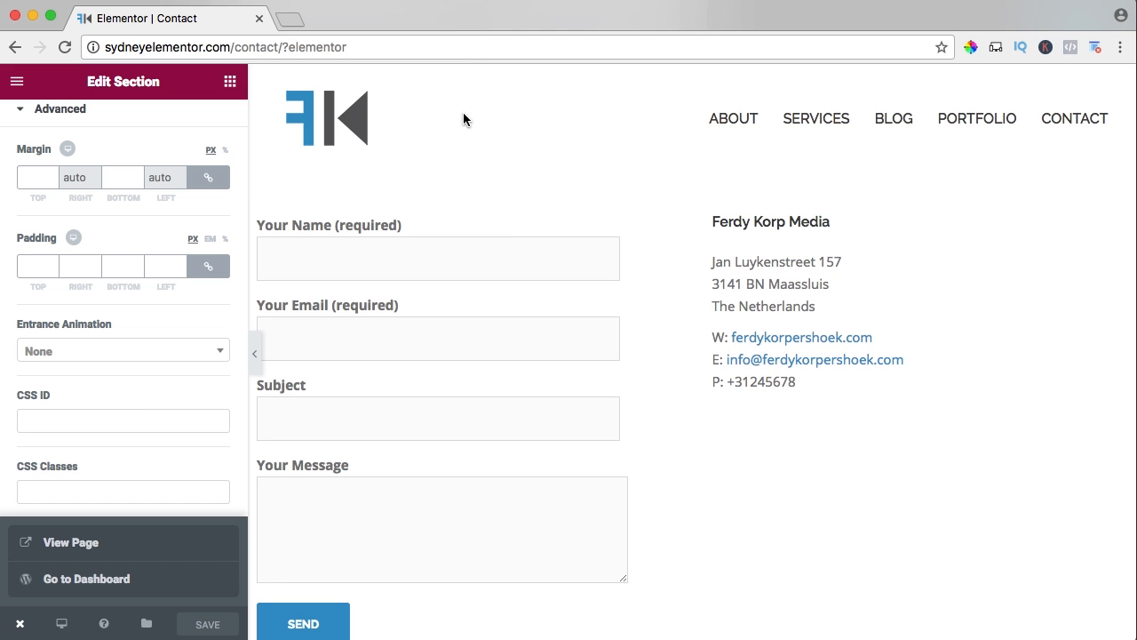
pyautogui.scroll(-5, 569, 356)
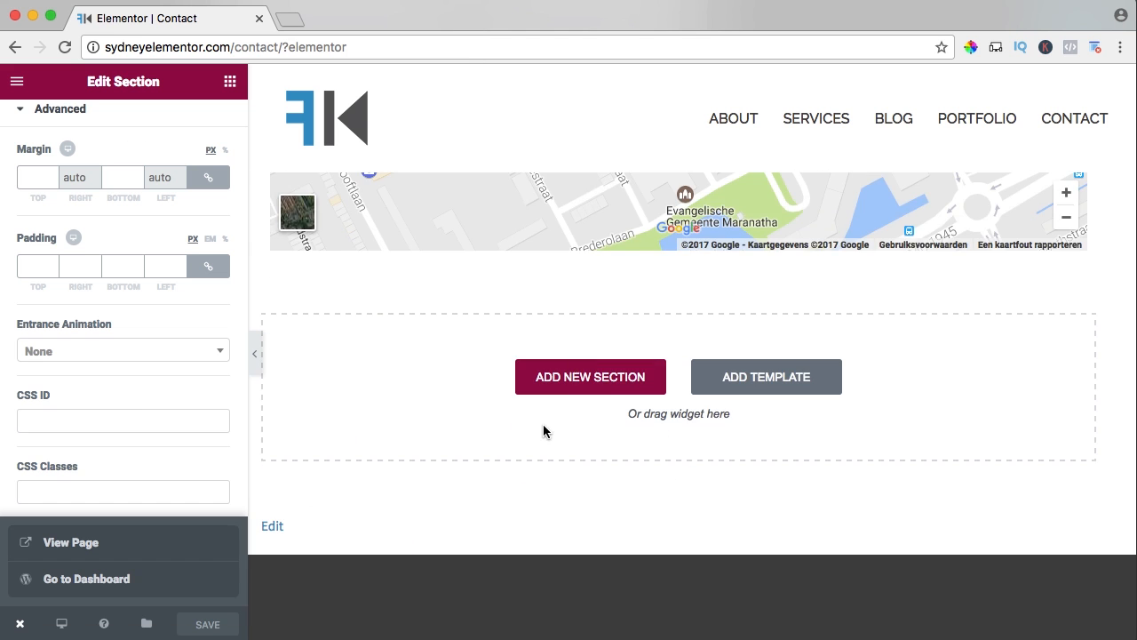
# Add a three-column section at the end of the Contact page and move the Google map into its third column.
pyautogui.click(571, 383)
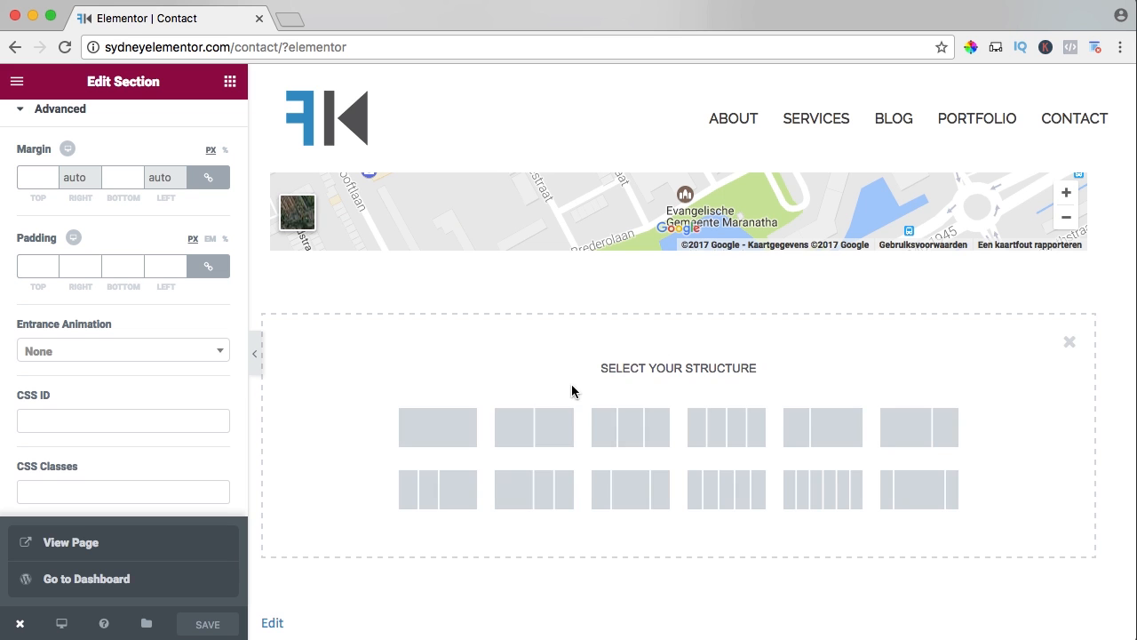
pyautogui.click(632, 431)
pyautogui.scroll(5, 631, 406)
pyautogui.moveTo(620, 264); pyautogui.dragTo(887, 351)
pyautogui.scroll(5, 824, 351)
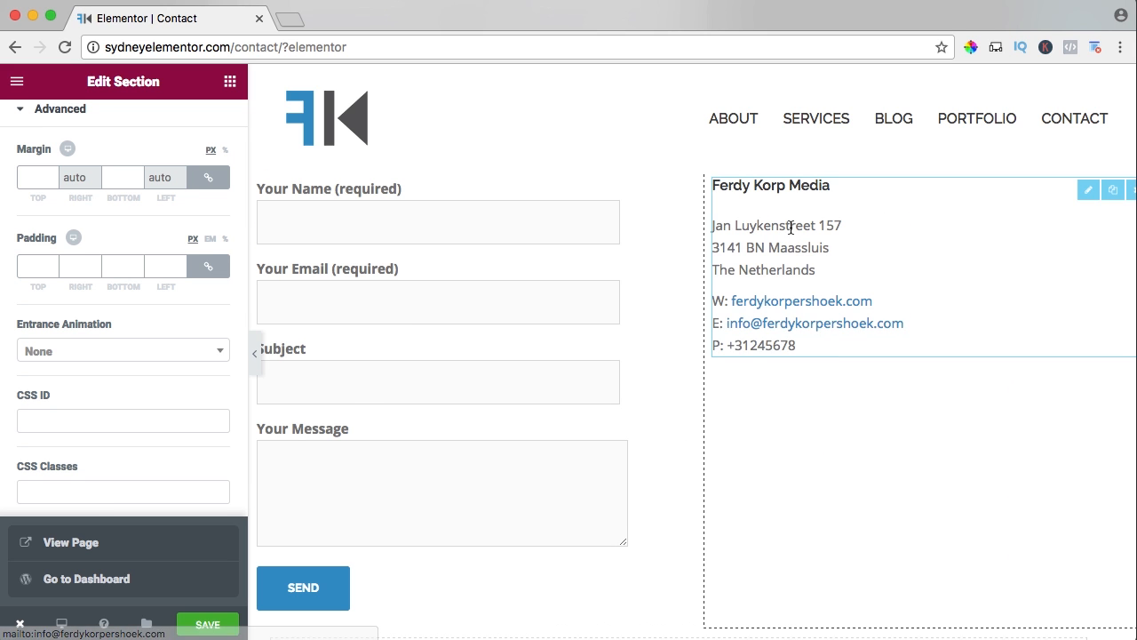
# Move the contact details into the new section's middle column and the contact form into its first column.
pyautogui.scroll(-5, 702, 368)
pyautogui.moveTo(790, 228); pyautogui.dragTo(700, 445)
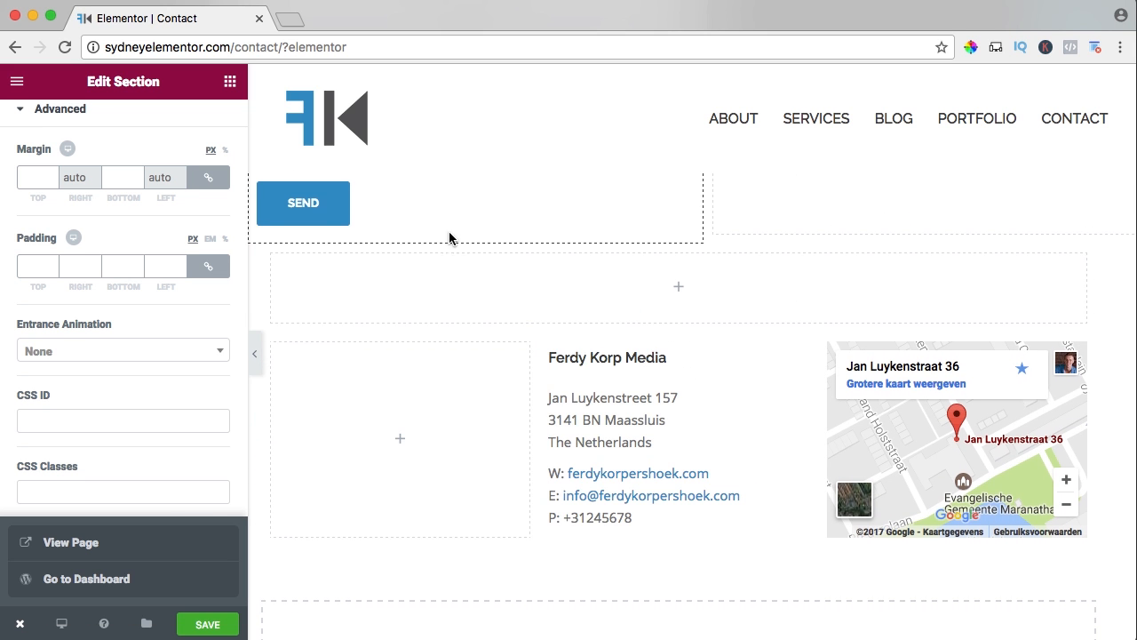
pyautogui.moveTo(426, 207); pyautogui.dragTo(426, 209)
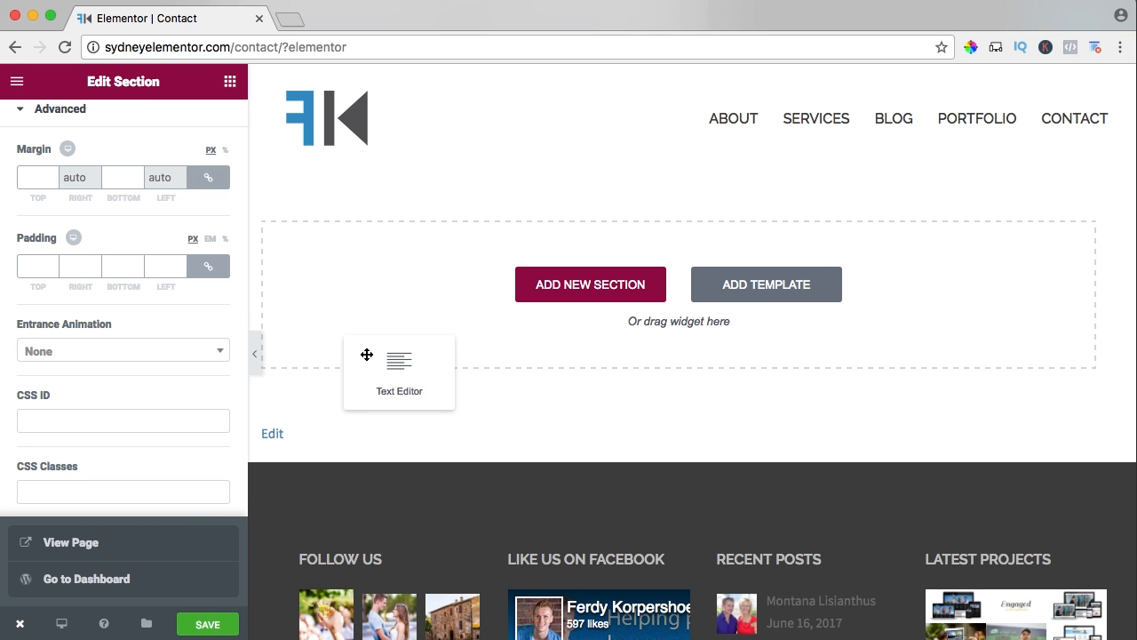
pyautogui.moveTo(366, 355); pyautogui.dragTo(385, 317)
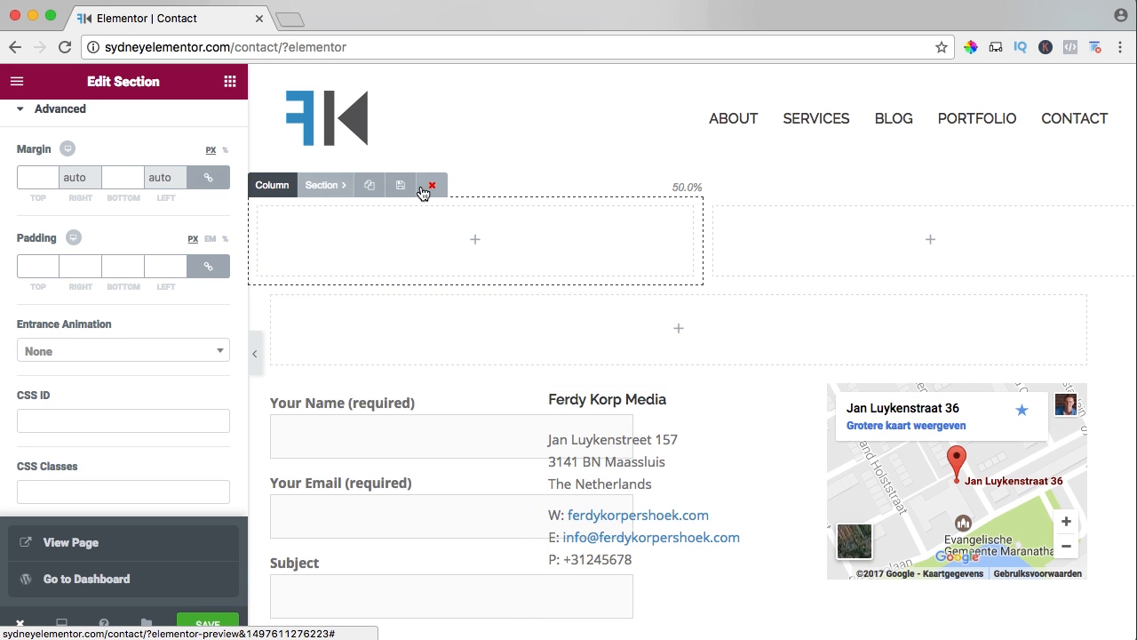
# Delete the emptied two-column section and the empty single-column section above the new three-column section.
pyautogui.click(426, 187)
pyautogui.click(660, 313)
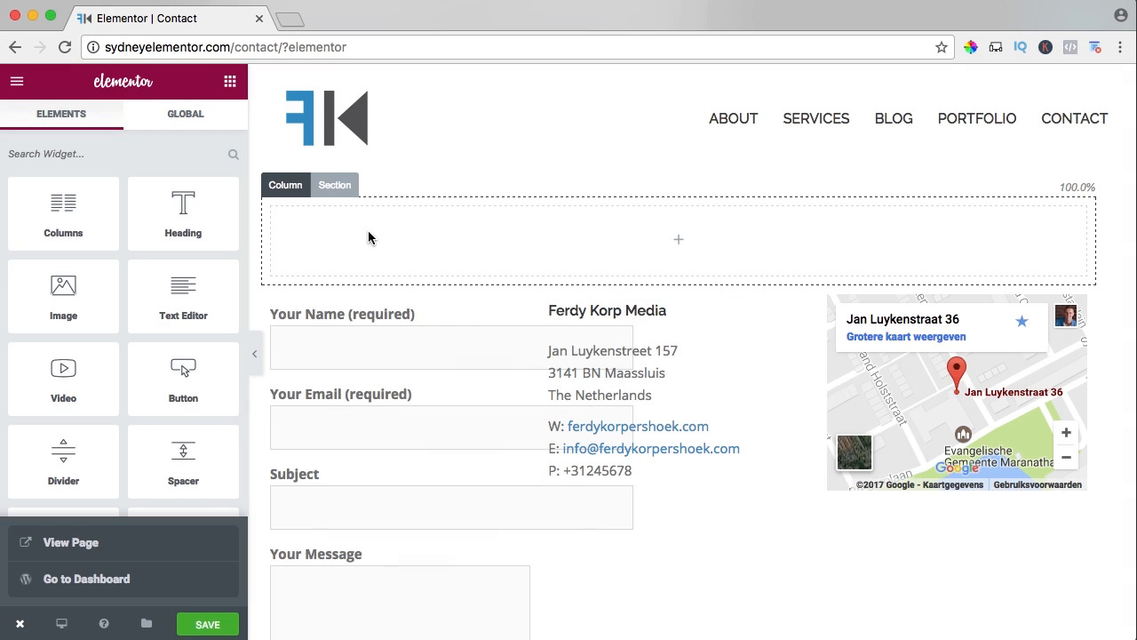
pyautogui.click(349, 186)
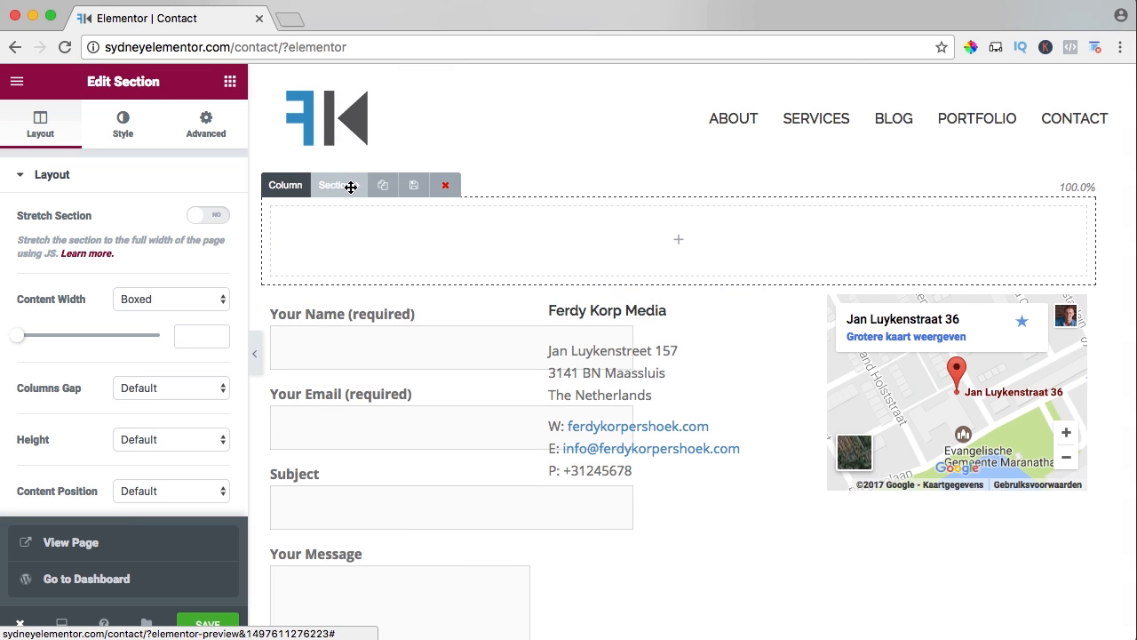
pyautogui.click(444, 187)
pyautogui.click(672, 316)
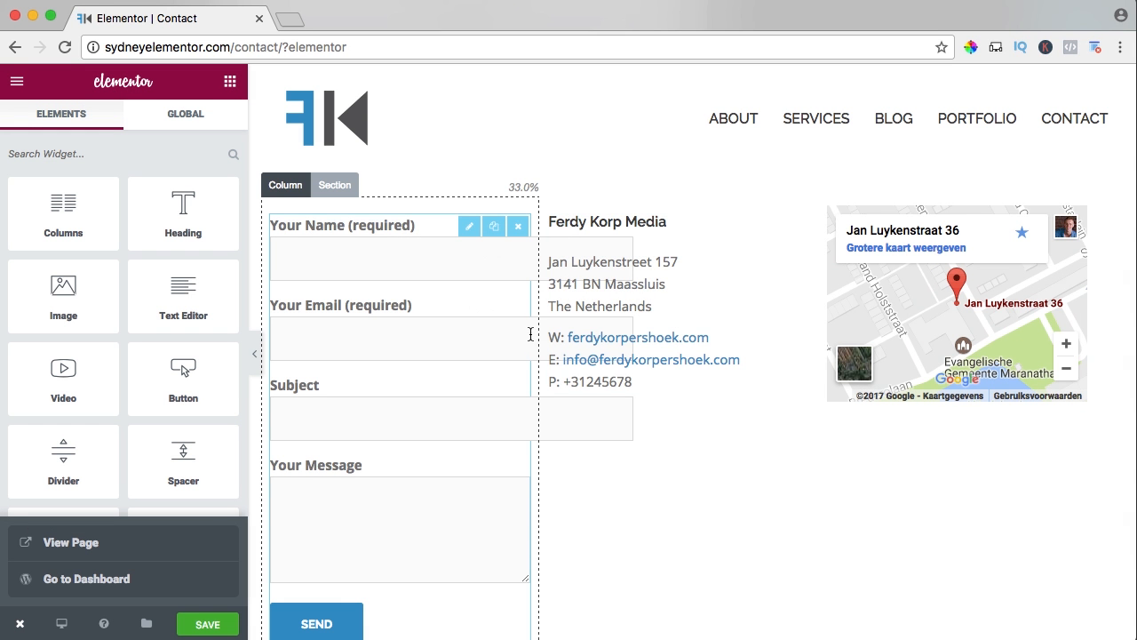
# Turn on Stretch Section for the three-column section with the form, contact details and map, and save the page.
pyautogui.scroll(-4, 497, 334)
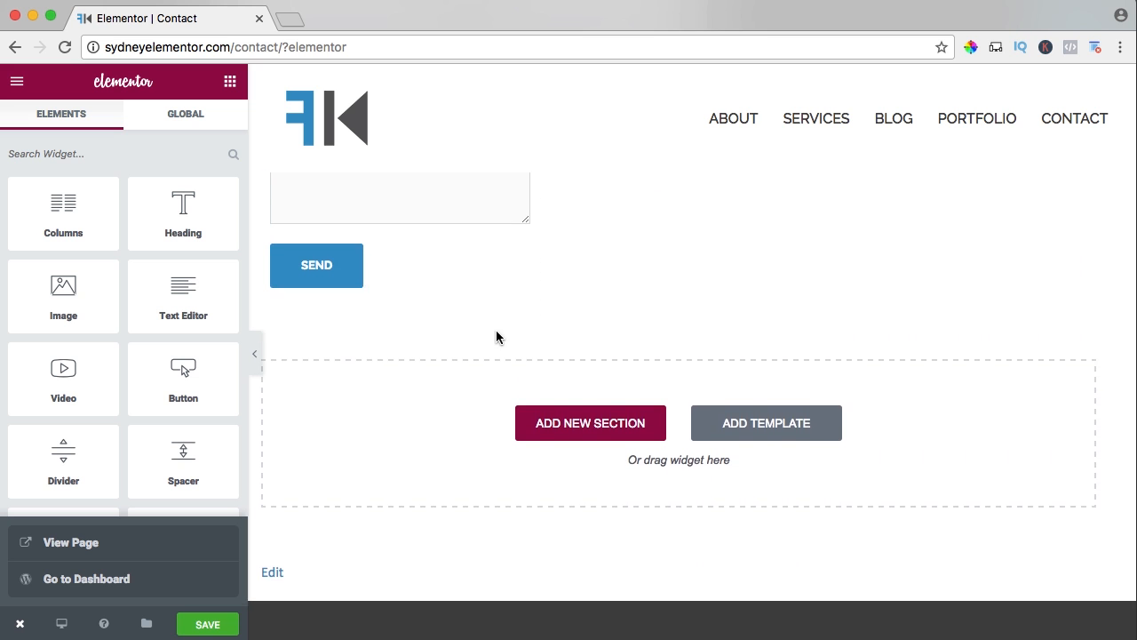
pyautogui.scroll(3, 496, 337)
pyautogui.scroll(-2, 496, 336)
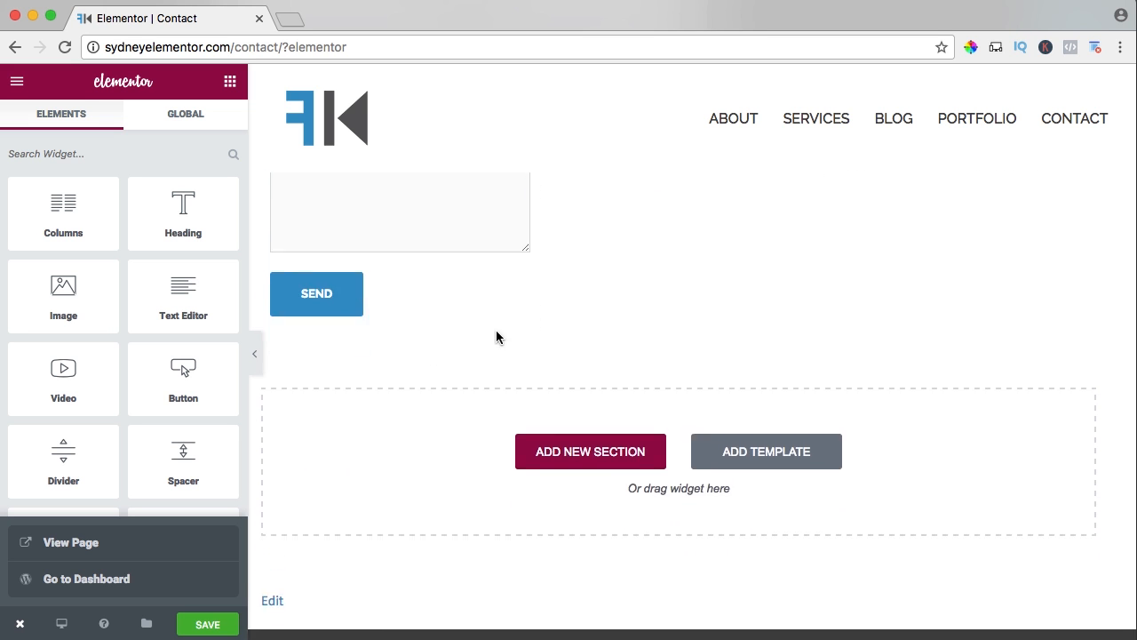
pyautogui.scroll(4, 497, 336)
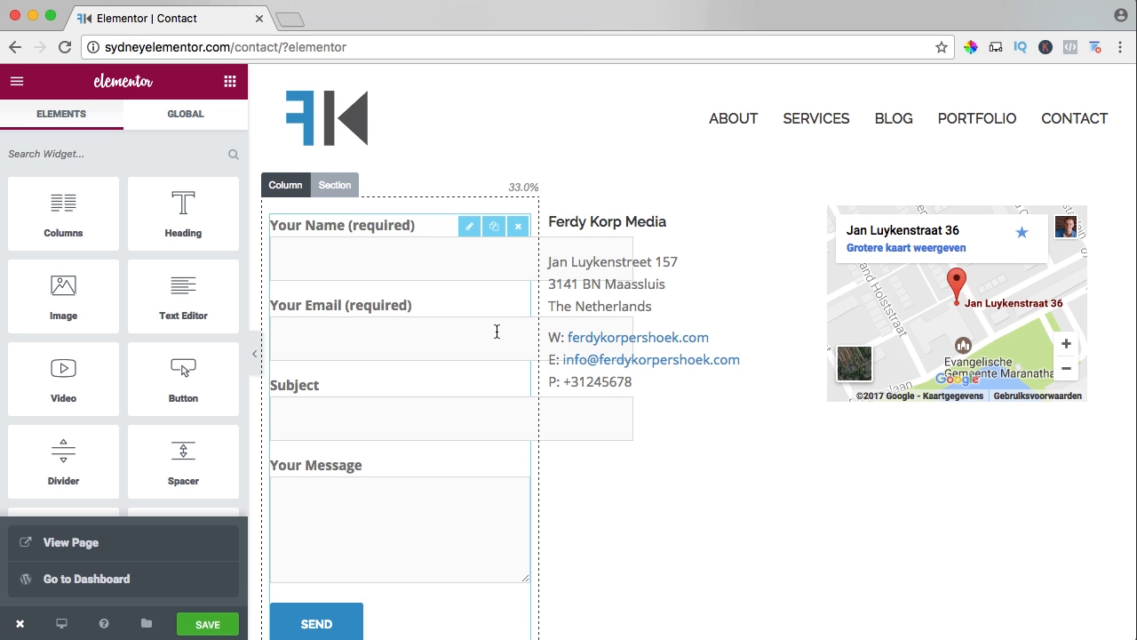
pyautogui.click(335, 185)
pyautogui.click(216, 214)
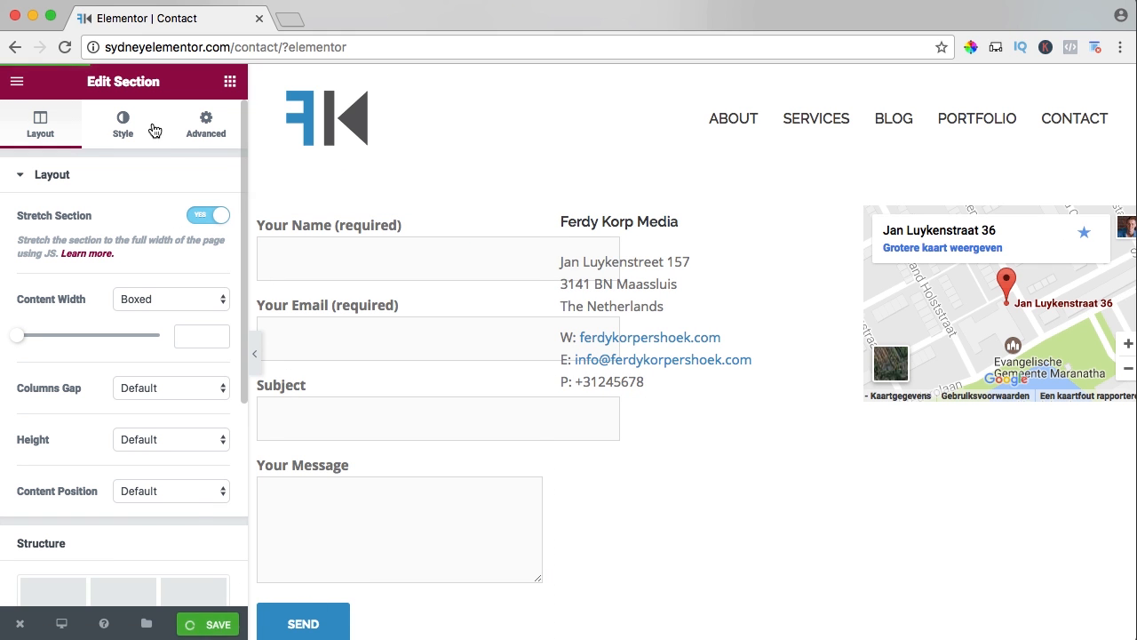
pyautogui.press('super+s')
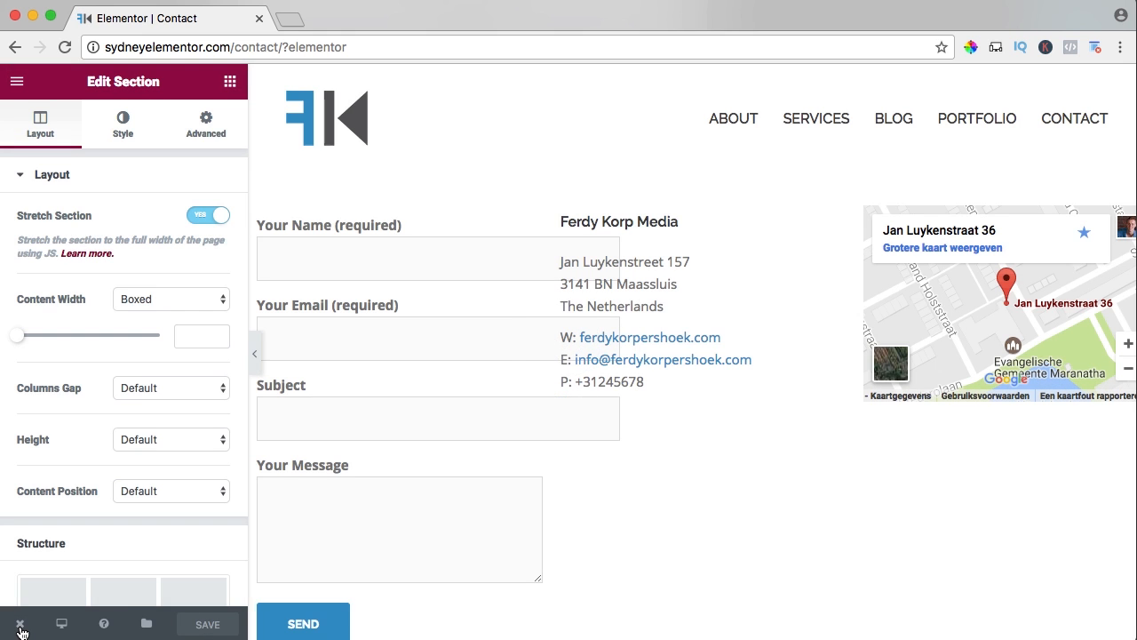
# Check the three-column layout on the live Contact page and return to Elementor.
pyautogui.moveTo(22, 627)
pyautogui.click(71, 546)
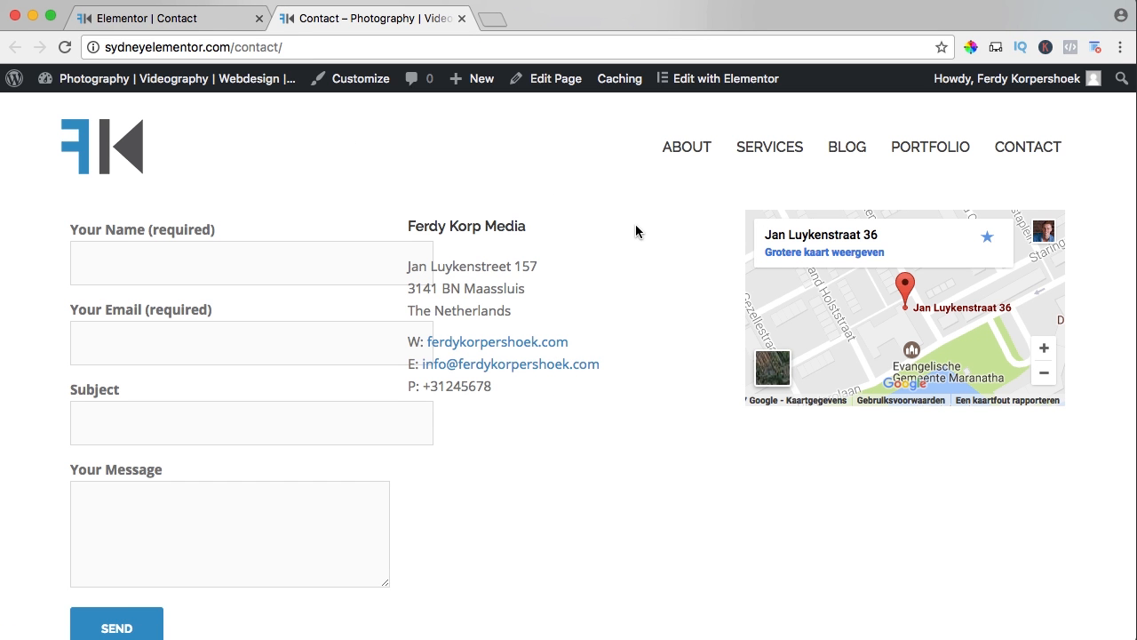
pyautogui.scroll(-1, 635, 226)
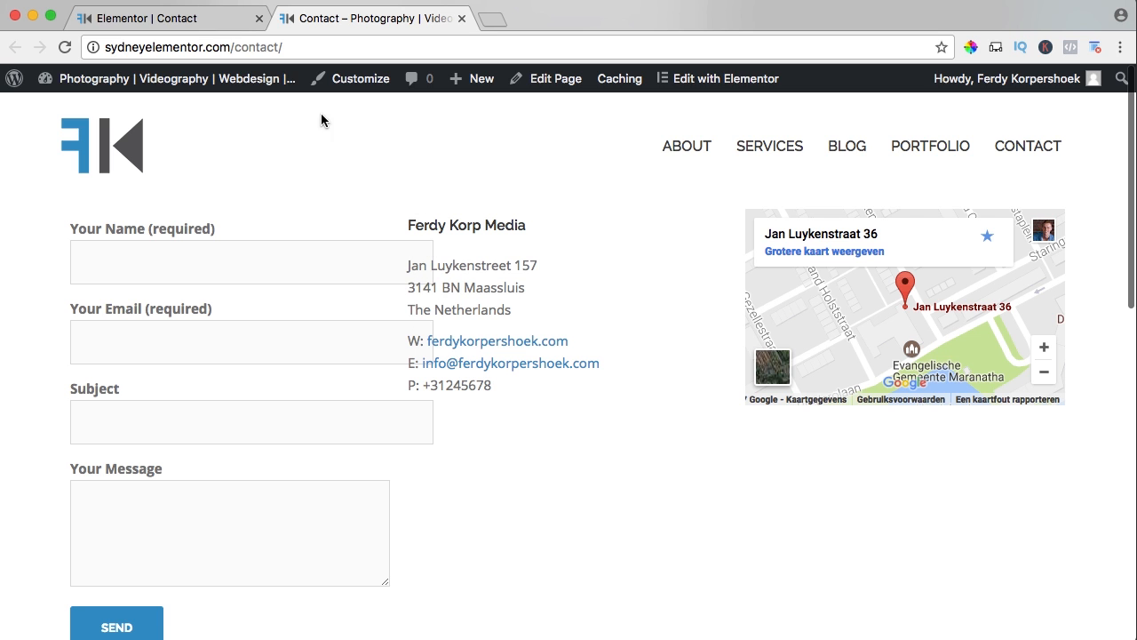
pyautogui.click(238, 20)
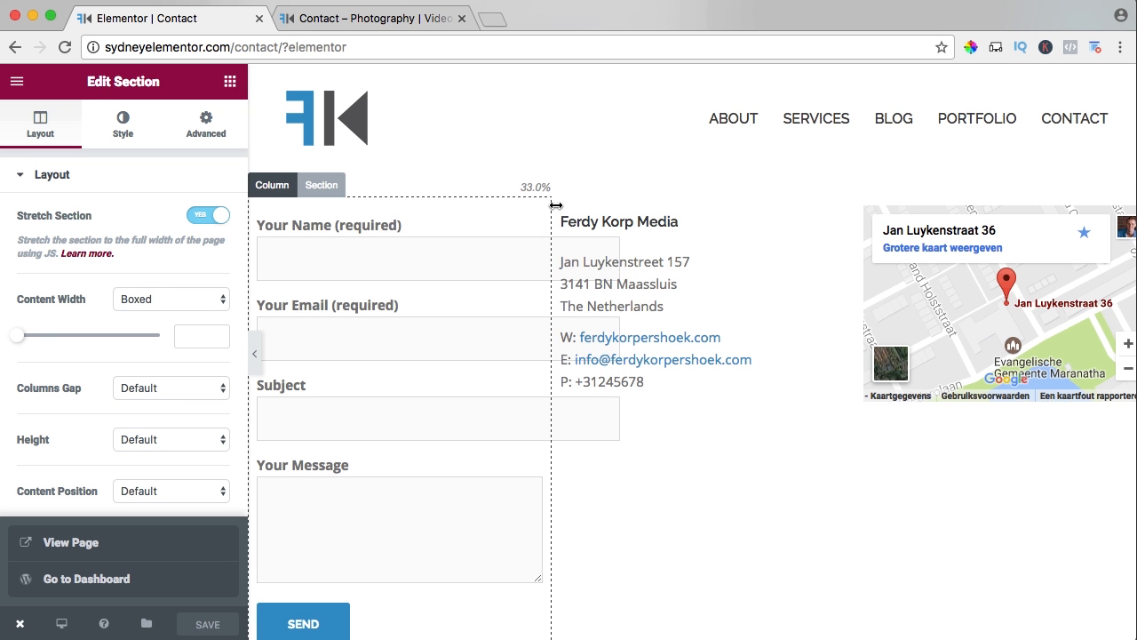
# Widen the contact form column to about 43.7%, save, and reload the live Contact page to check it.
pyautogui.moveTo(556, 205); pyautogui.dragTo(650, 210)
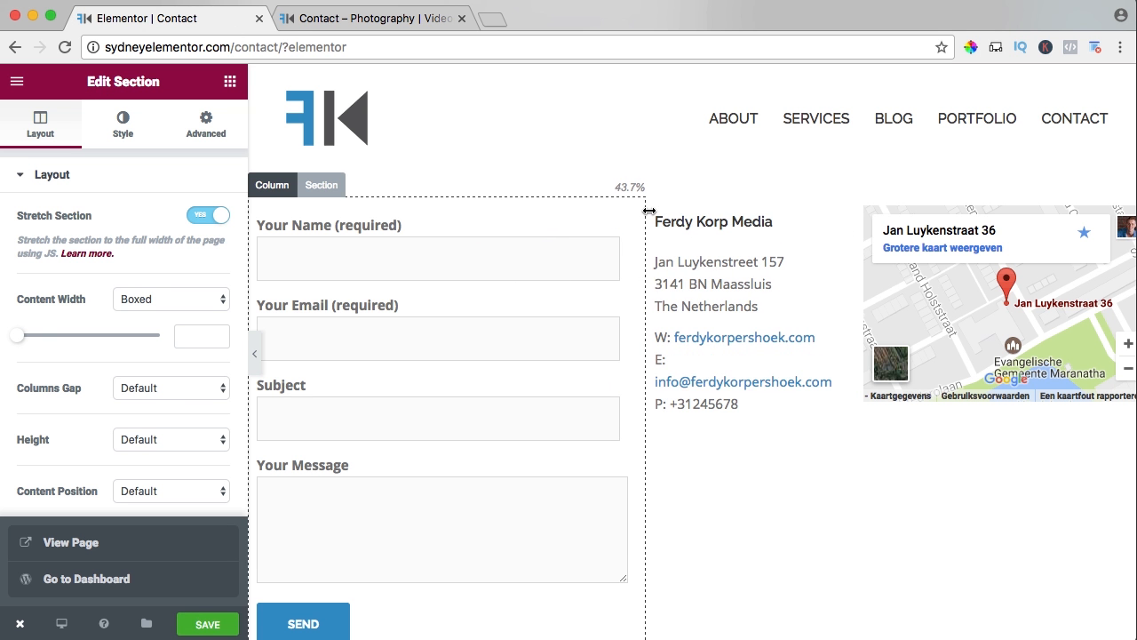
pyautogui.click(189, 631)
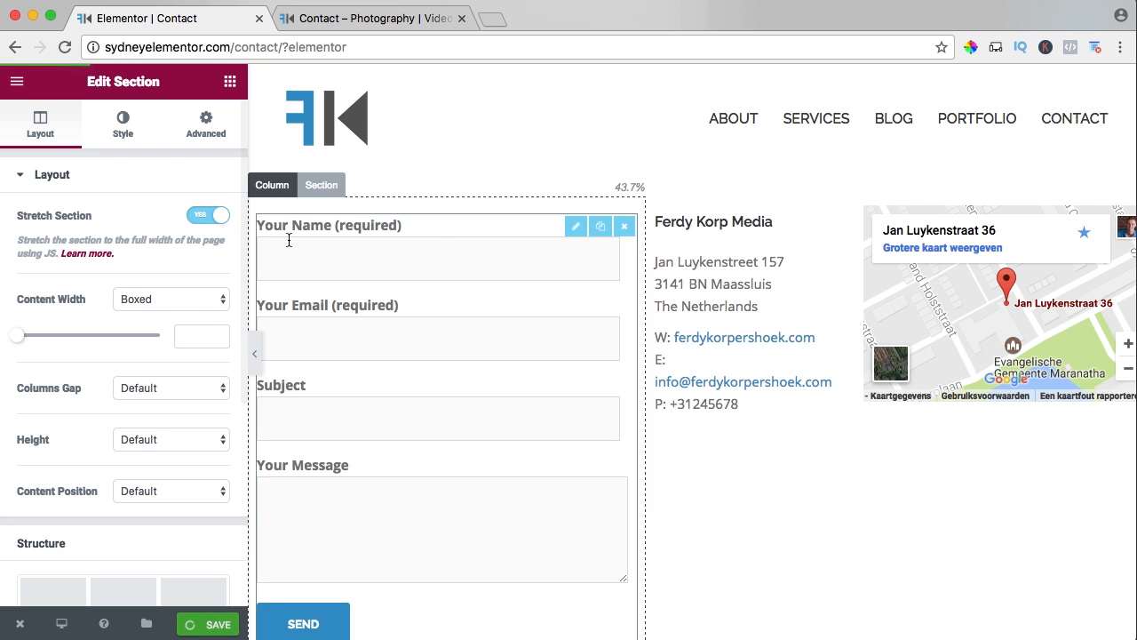
pyautogui.click(326, 21)
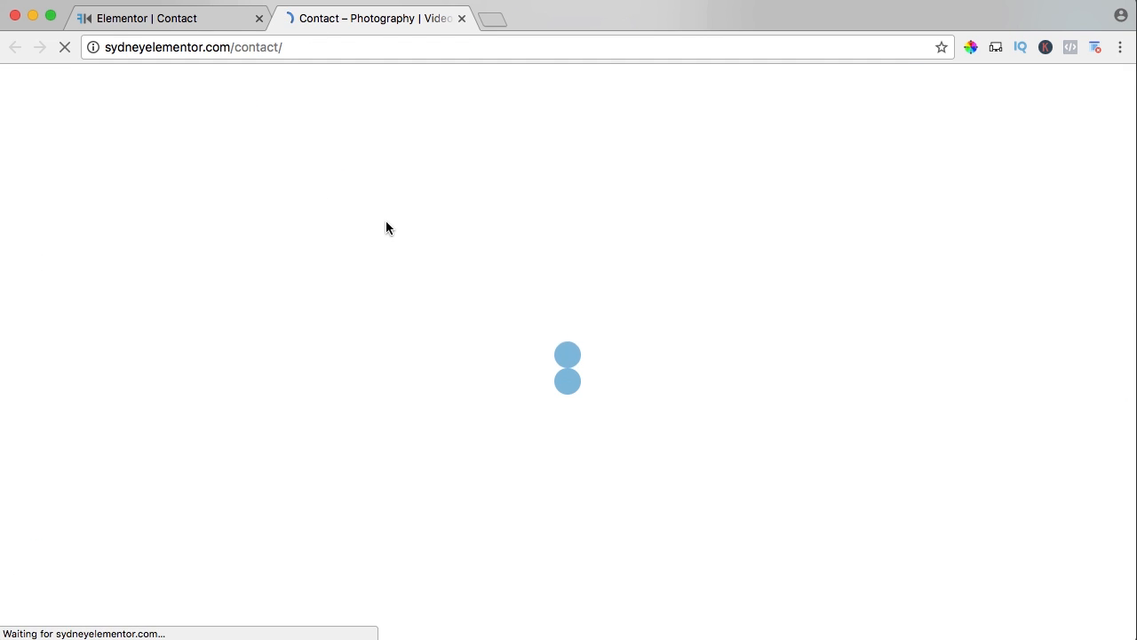
pyautogui.click(222, 19)
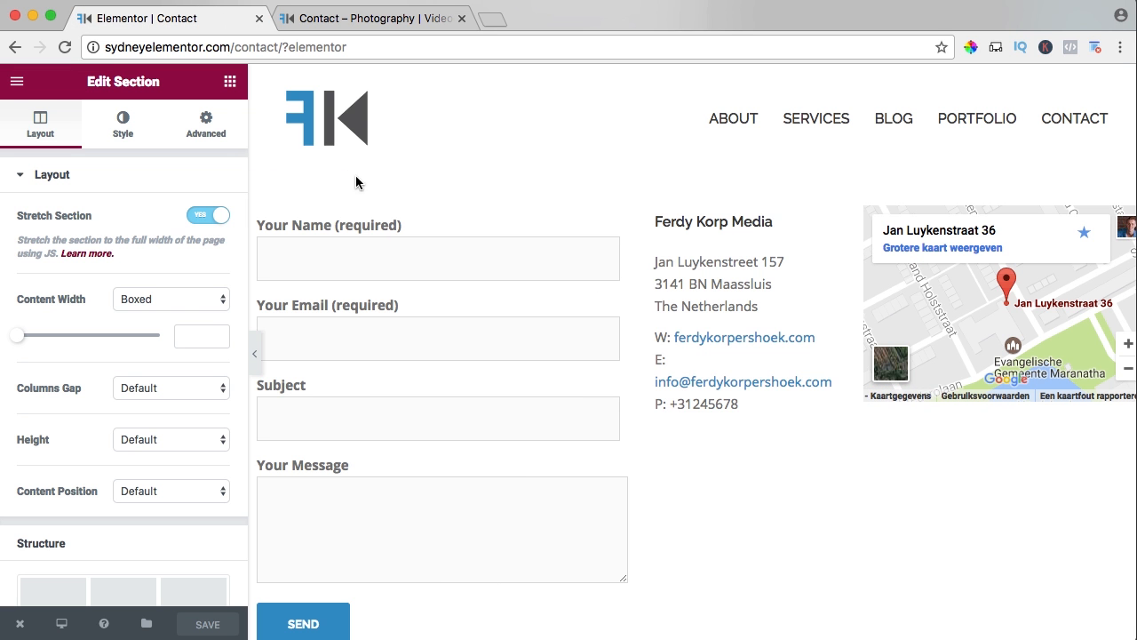
# Narrow the contact form column slightly so the e-mail line fits beside it, save, and check the live Contact page.
pyautogui.moveTo(646, 214); pyautogui.dragTo(628, 214)
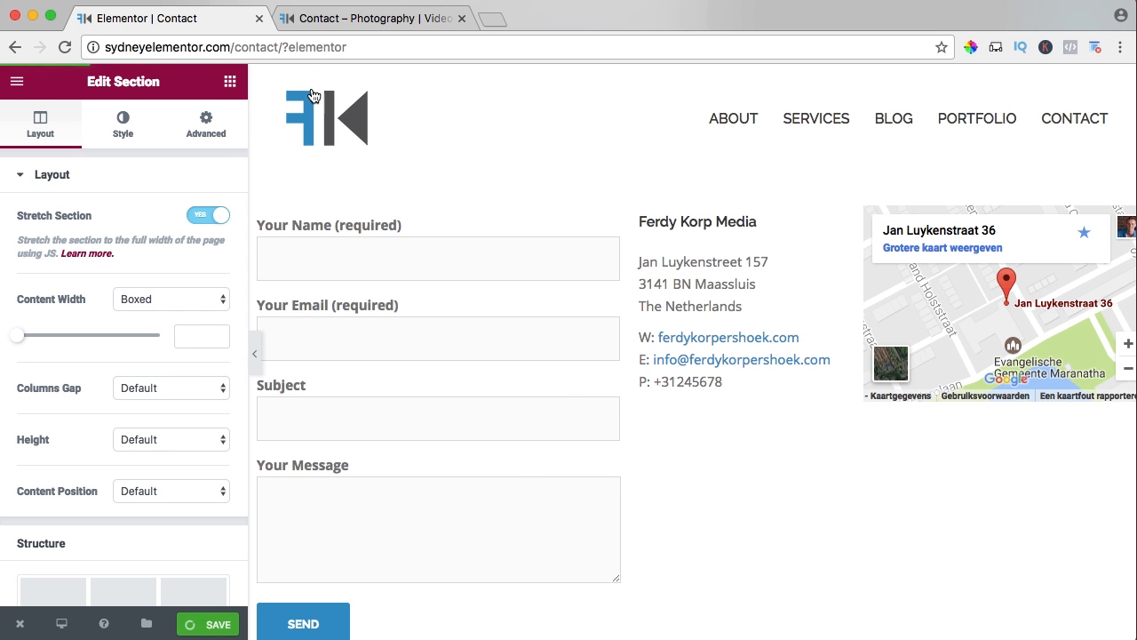
pyautogui.click(346, 16)
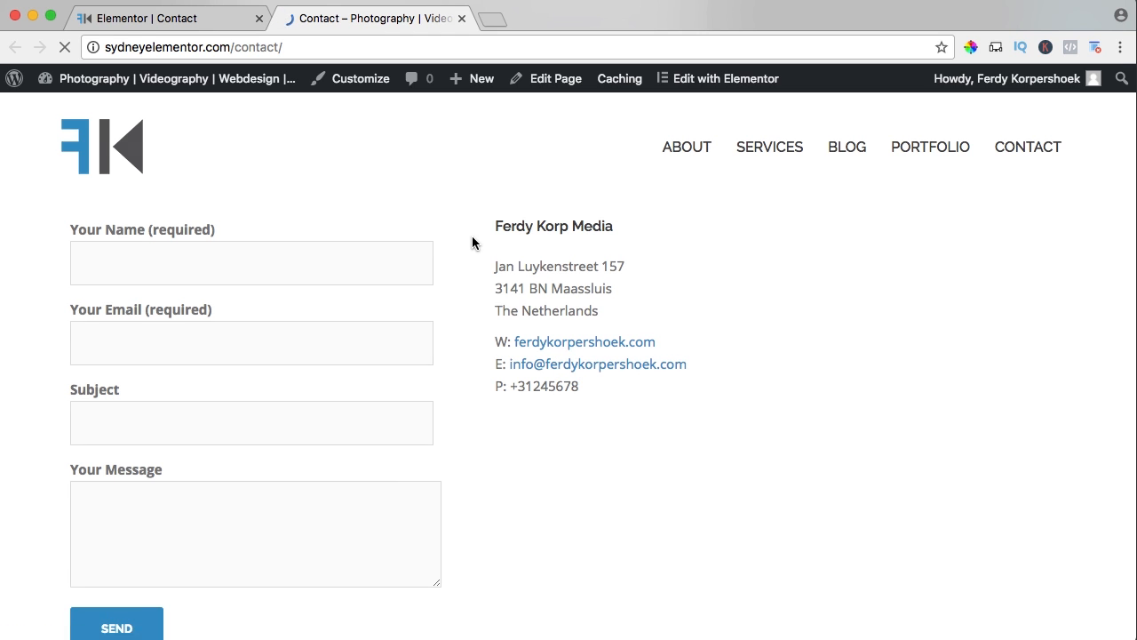
pyautogui.scroll(-10, 476, 246)
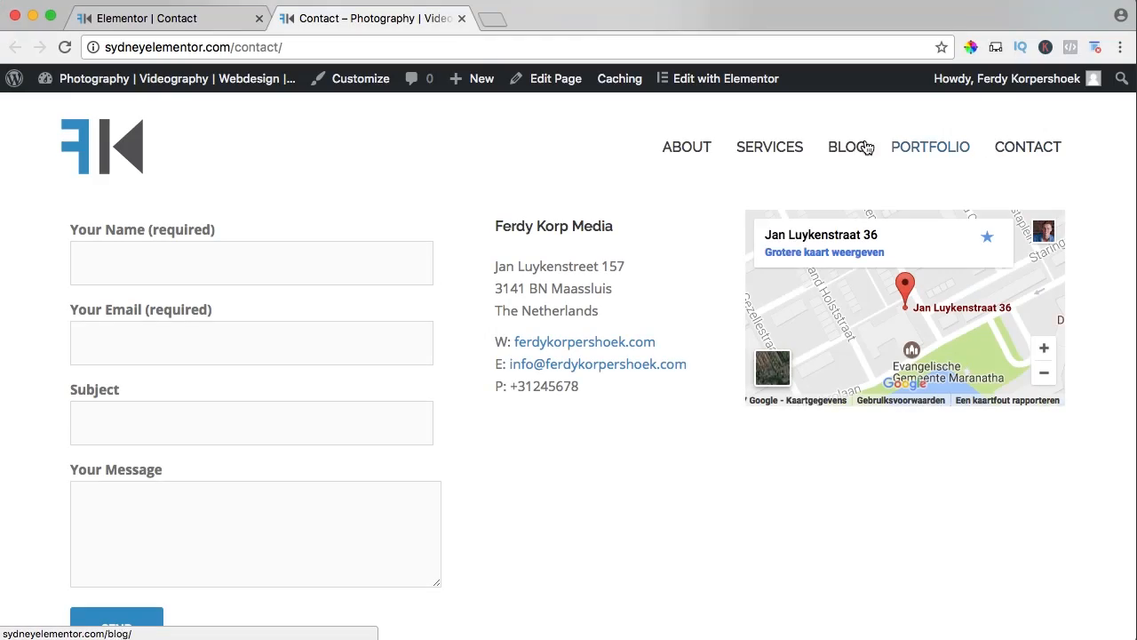
# Open the site's homepage and examine its content area and sidebar.
pyautogui.moveTo(685, 144)
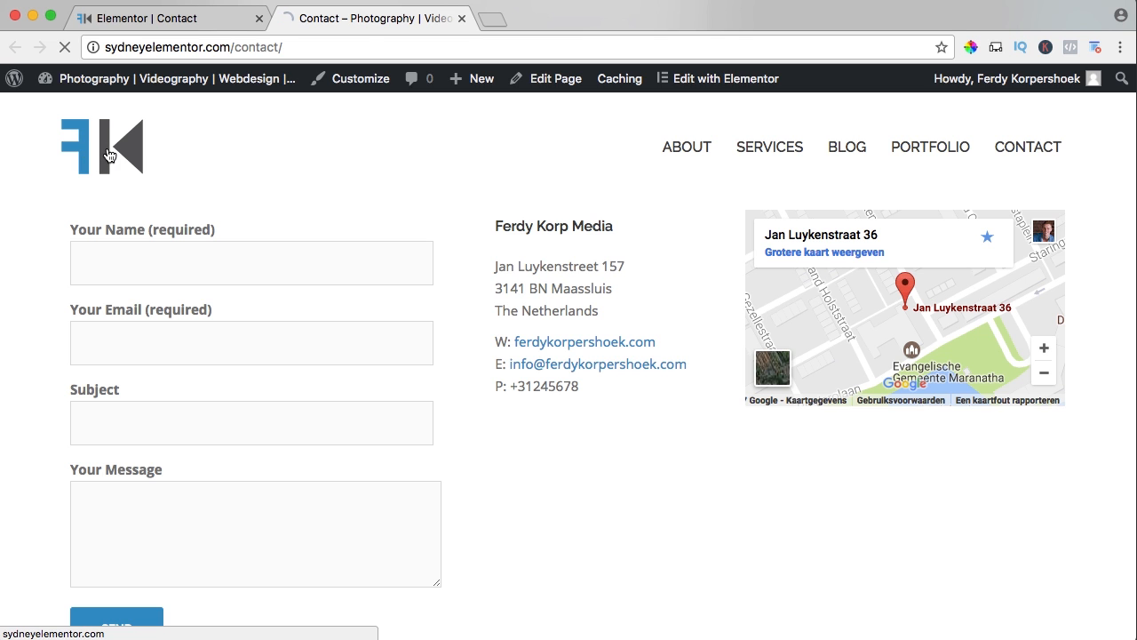
pyautogui.scroll(-3, 533, 297)
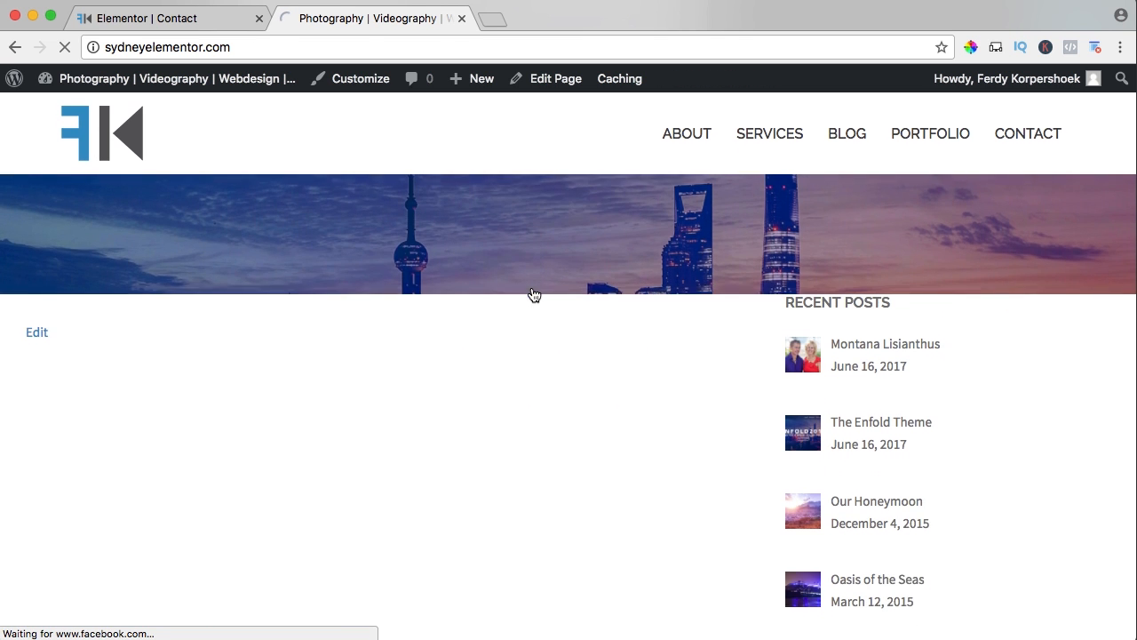
pyautogui.scroll(-2, 533, 295)
pyautogui.scroll(-5, 630, 483)
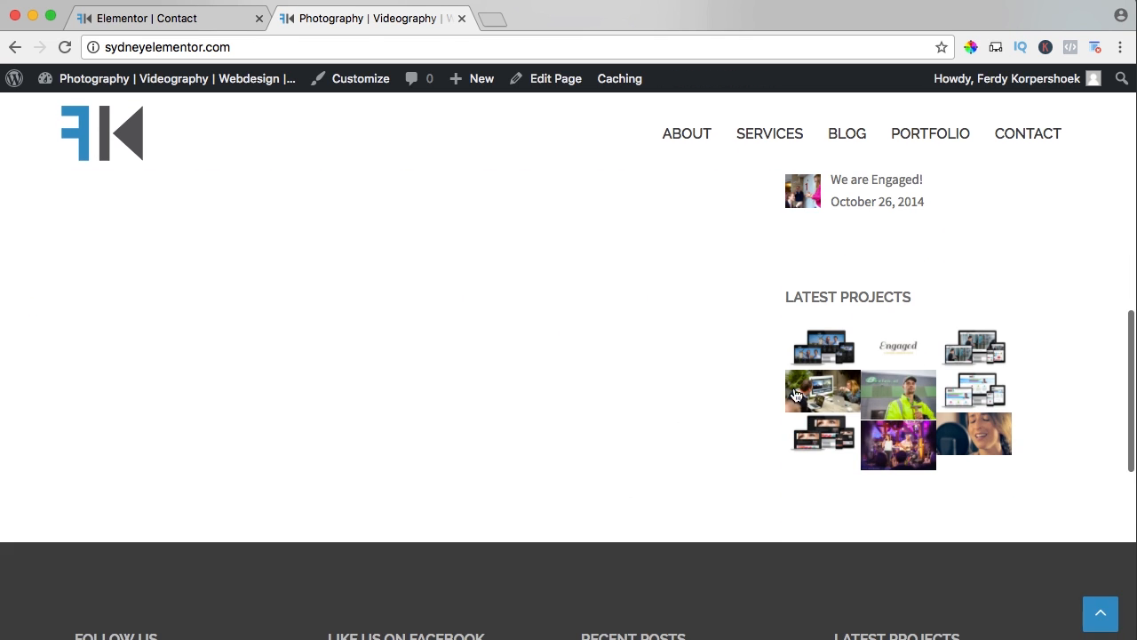
pyautogui.scroll(10, 491, 414)
# Open the Home page for editing, set its page template to Full width, and update the page.
pyautogui.click(544, 78)
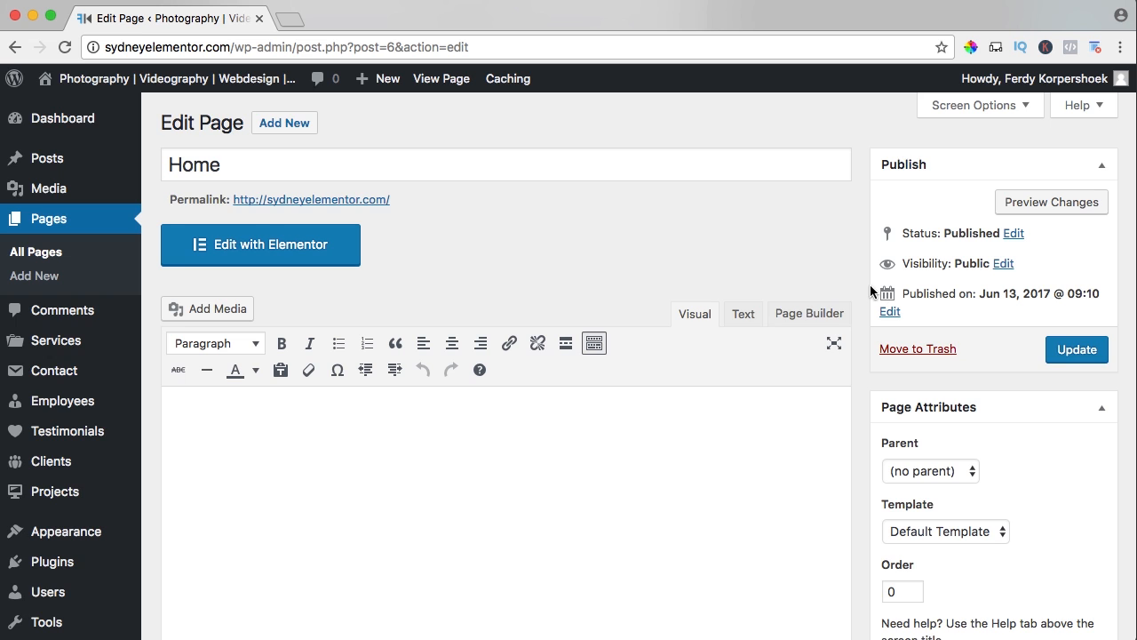
pyautogui.scroll(-5, 859, 285)
pyautogui.click(929, 339)
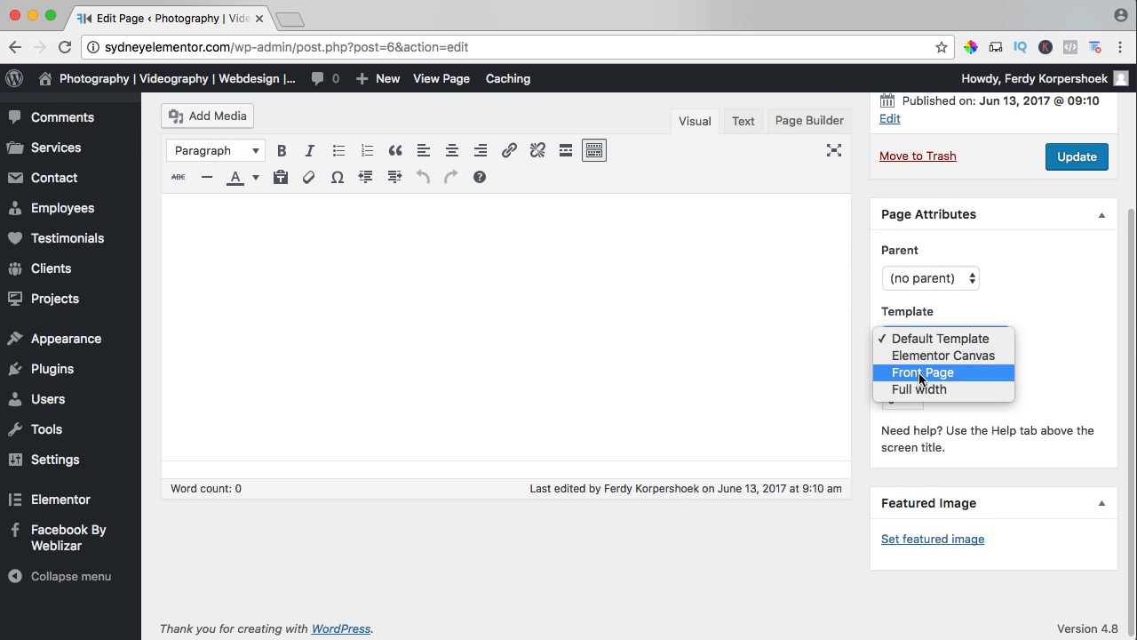
pyautogui.click(908, 388)
pyautogui.scroll(2, 1030, 279)
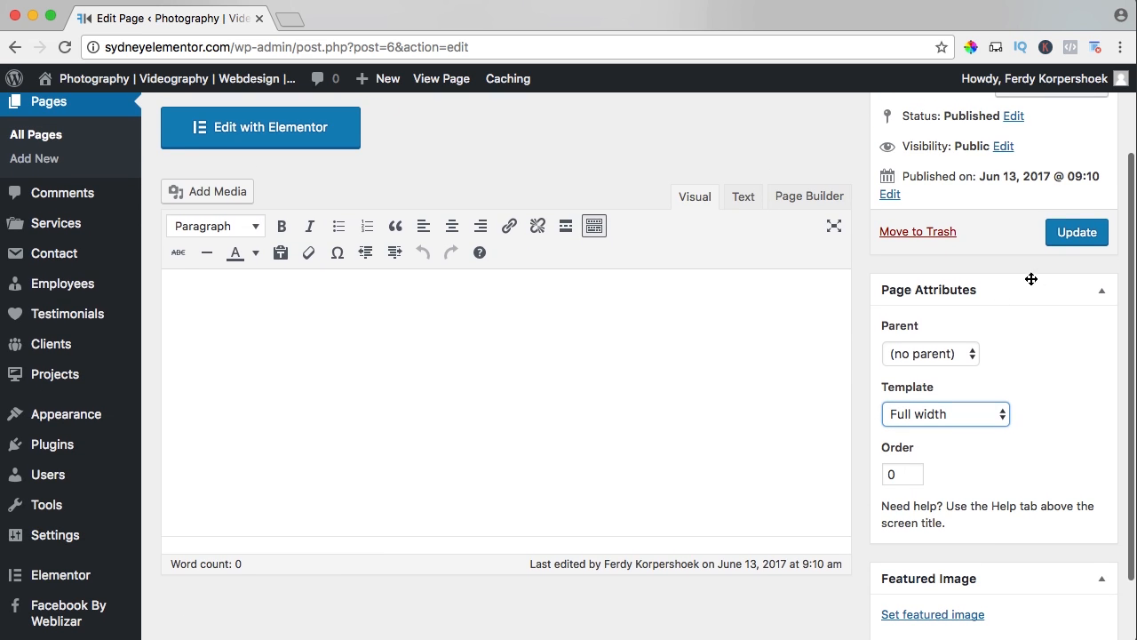
pyautogui.click(1074, 240)
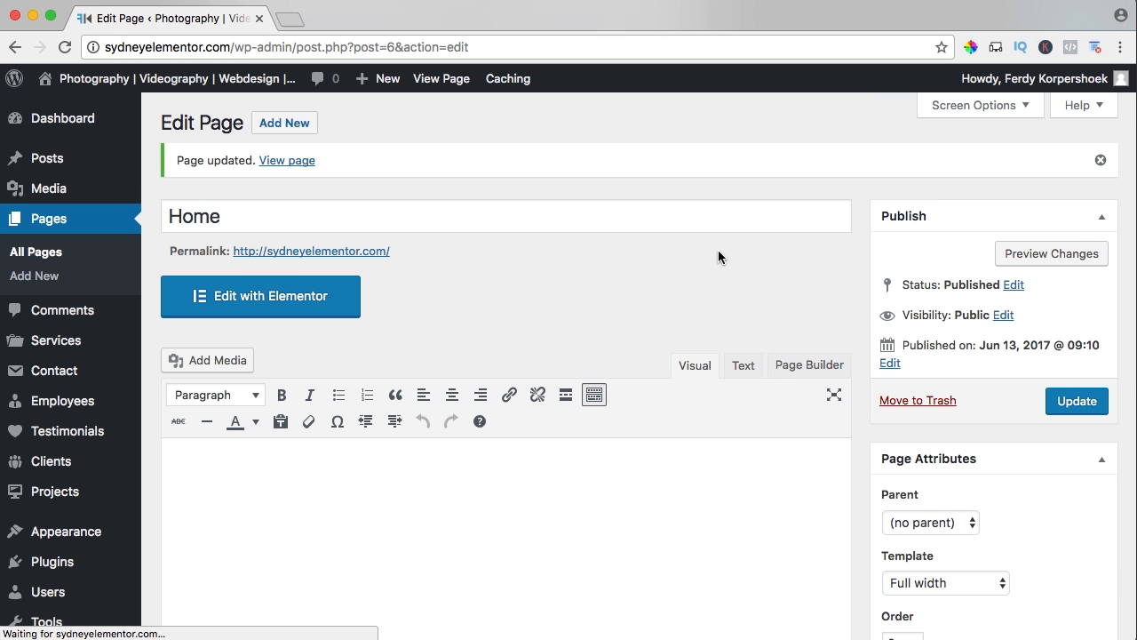
# Insert the predesigned Homepage – Law firm template into the Home page with Elementor, save, and view the live page.
pyautogui.click(249, 297)
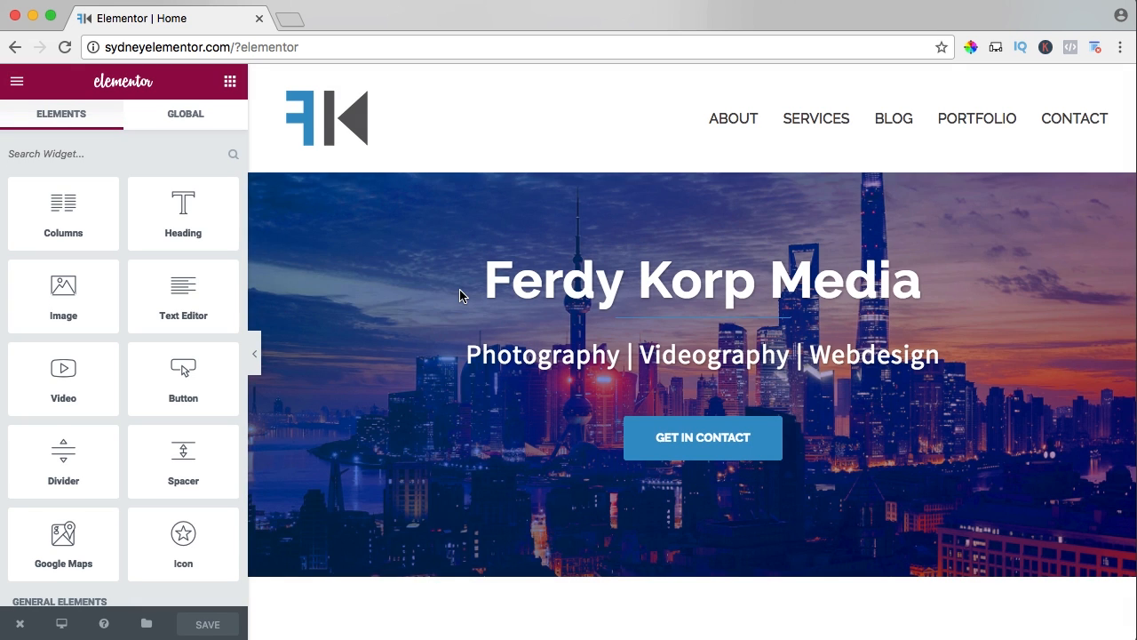
pyautogui.scroll(-5, 460, 296)
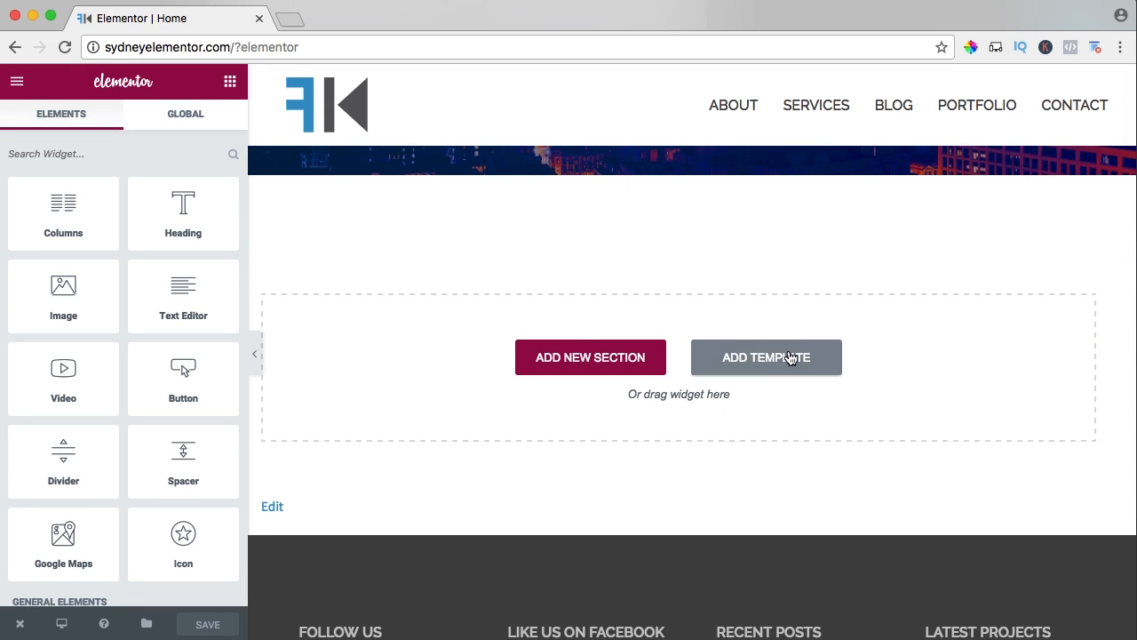
pyautogui.click(768, 358)
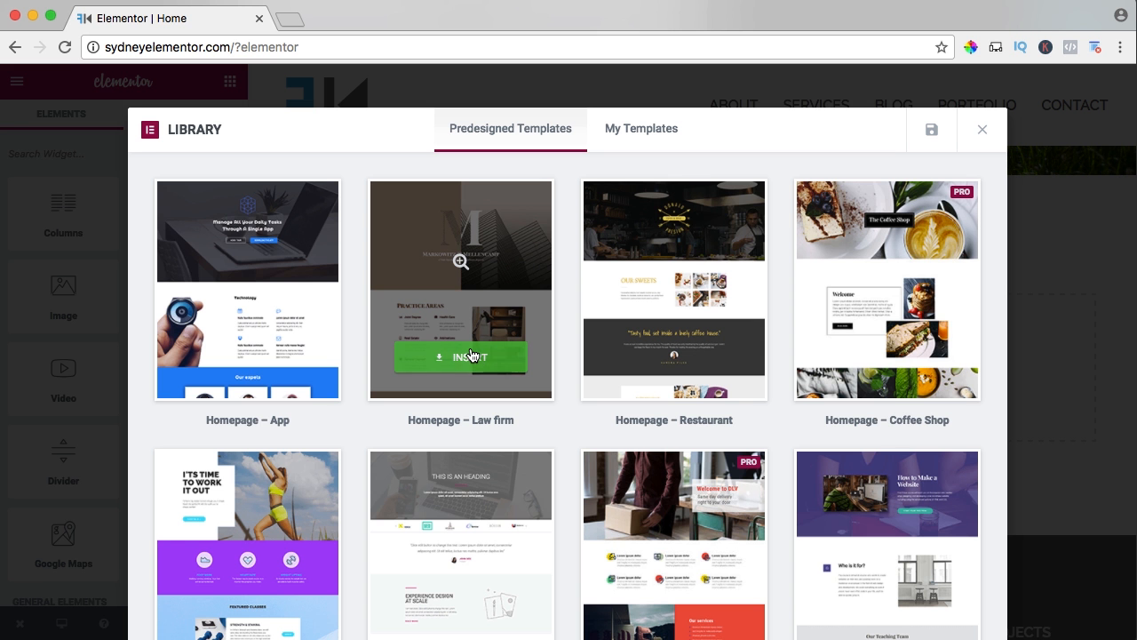
pyautogui.click(471, 356)
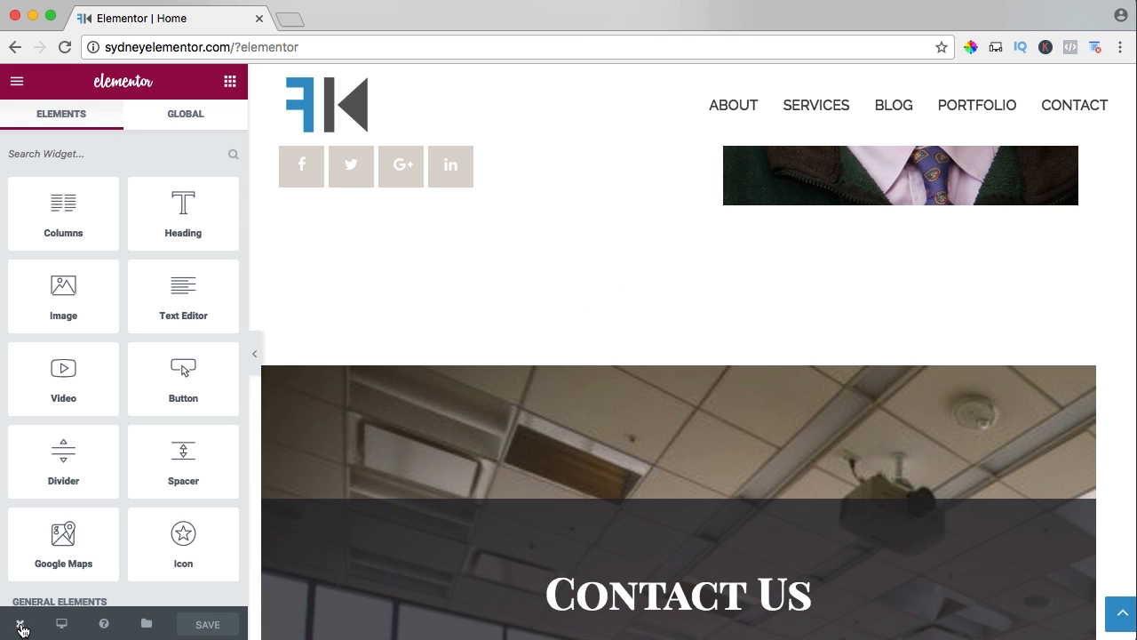
pyautogui.moveTo(20, 623)
pyautogui.click(70, 543)
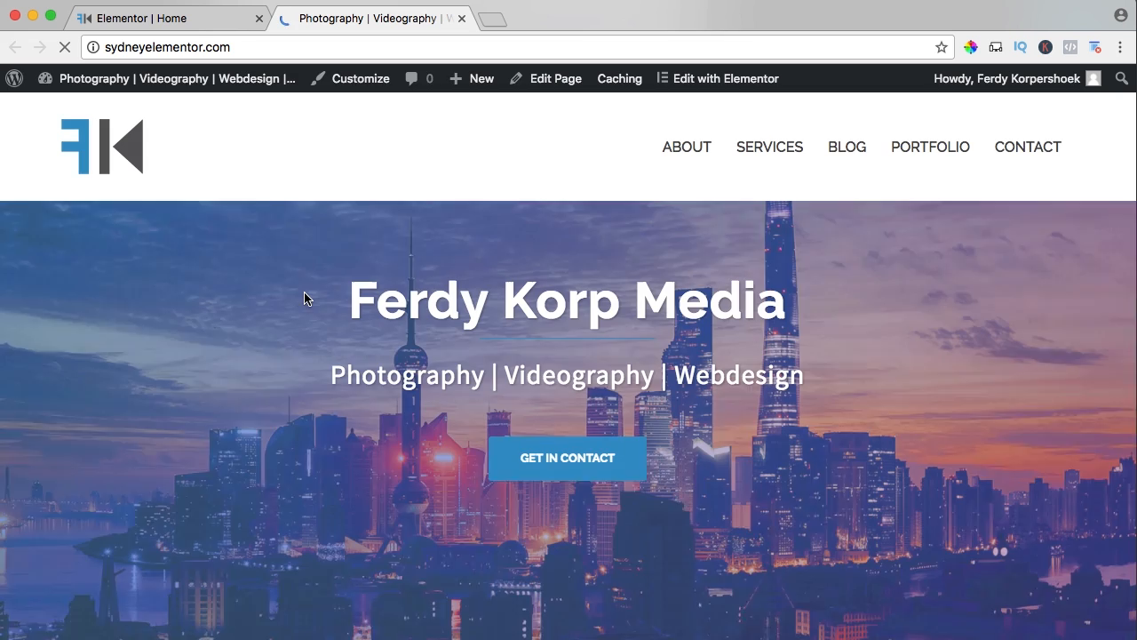
# Examine the live homepage's law firm sections, from the practice areas through the team profiles and contact map to the footer.
pyautogui.scroll(-10, 327, 304)
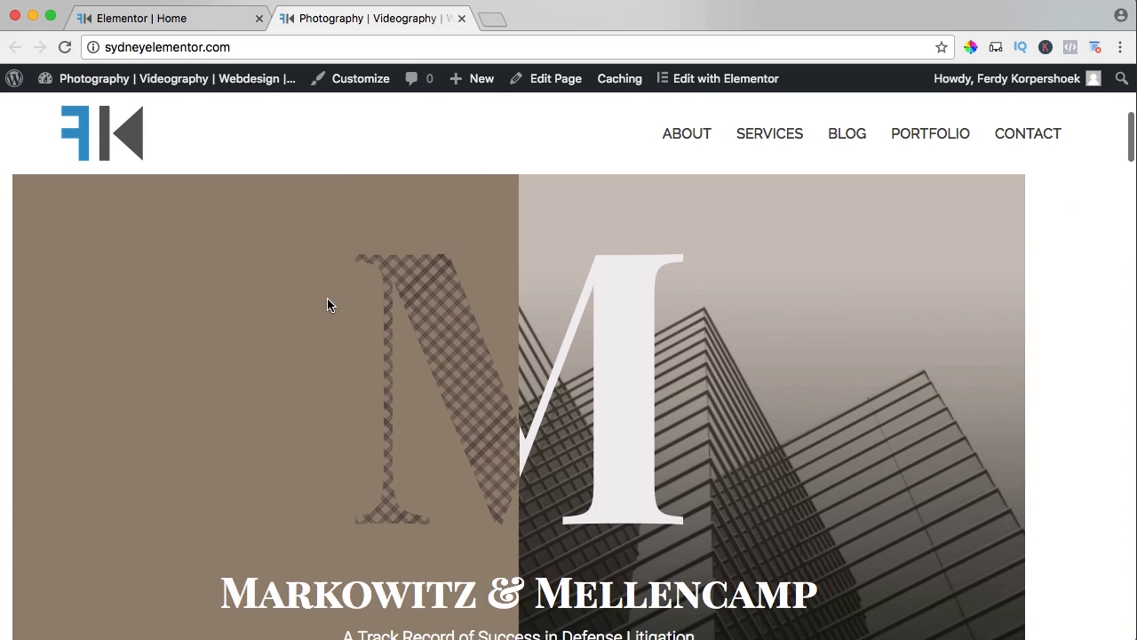
pyautogui.scroll(-8, 327, 305)
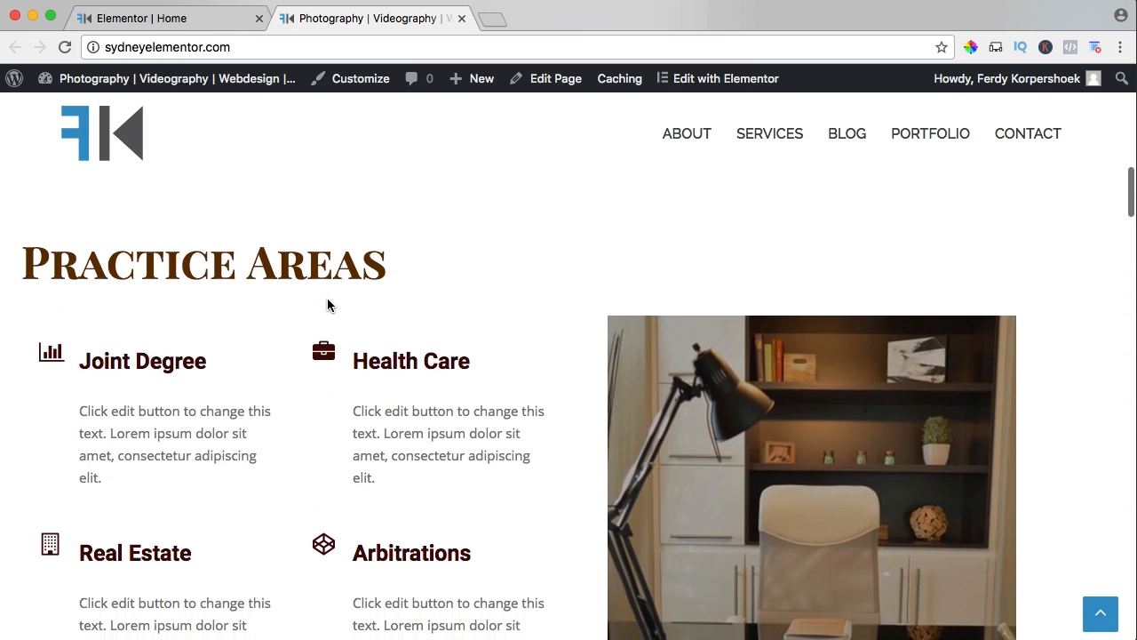
pyautogui.scroll(-10, 326, 305)
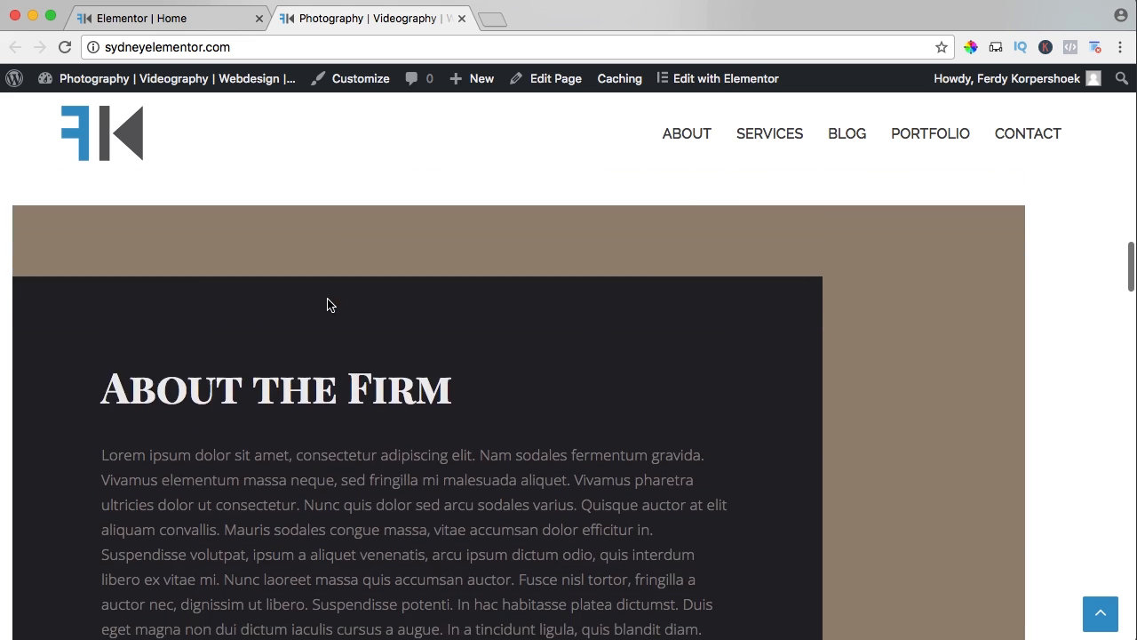
pyautogui.scroll(-10, 328, 305)
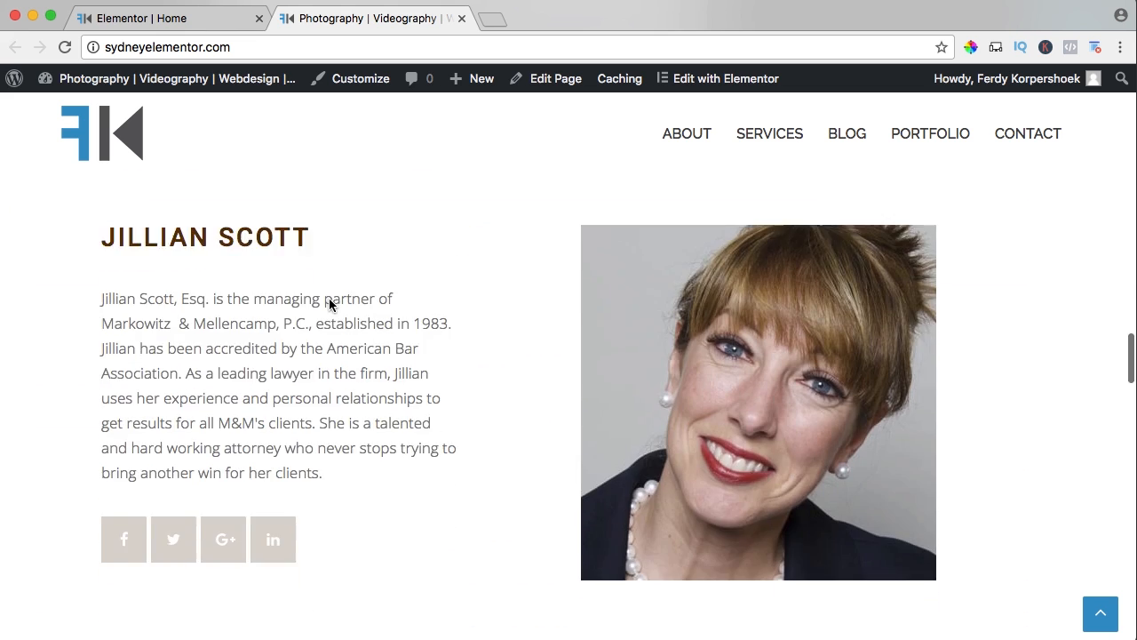
pyautogui.scroll(-10, 328, 305)
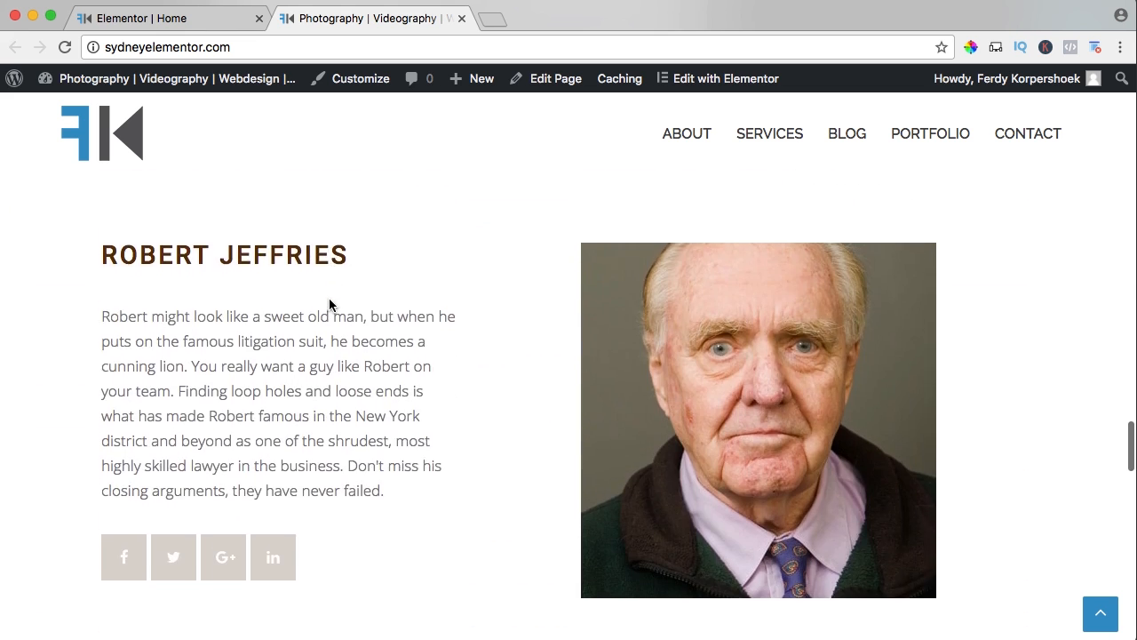
pyautogui.scroll(-10, 329, 299)
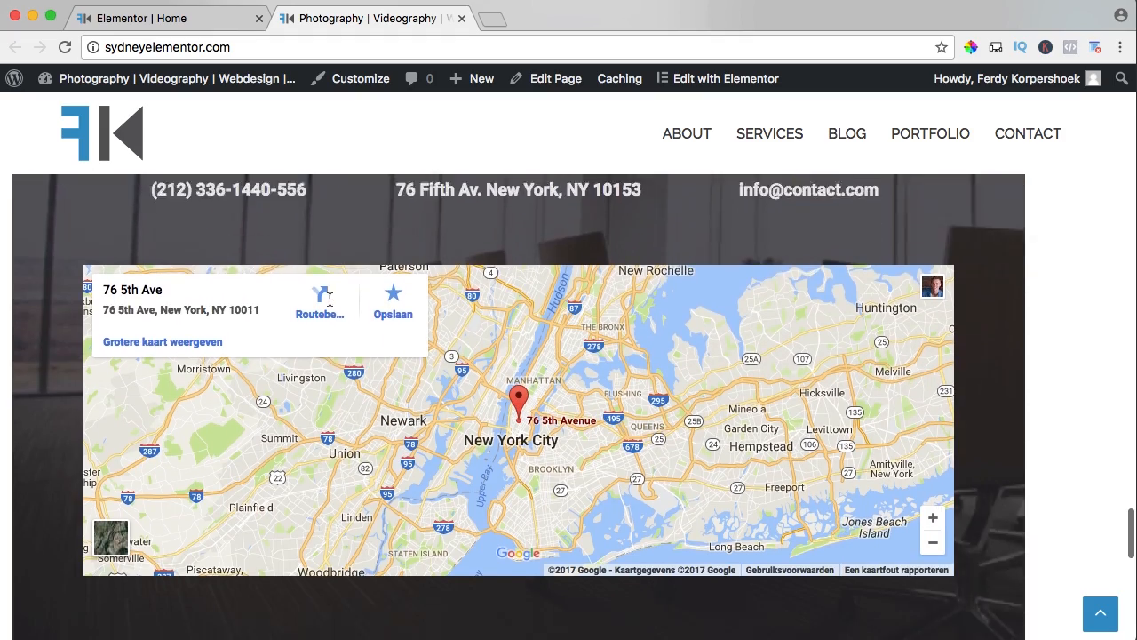
pyautogui.scroll(-5, 870, 382)
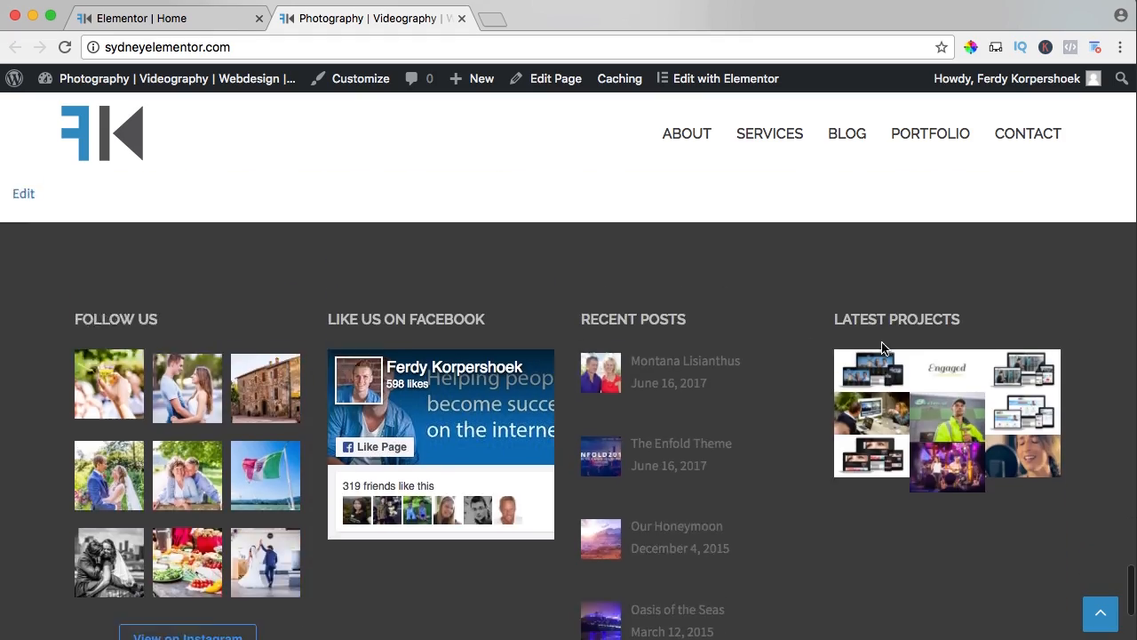
pyautogui.scroll(10, 778, 336)
pyautogui.scroll(10, 536, 336)
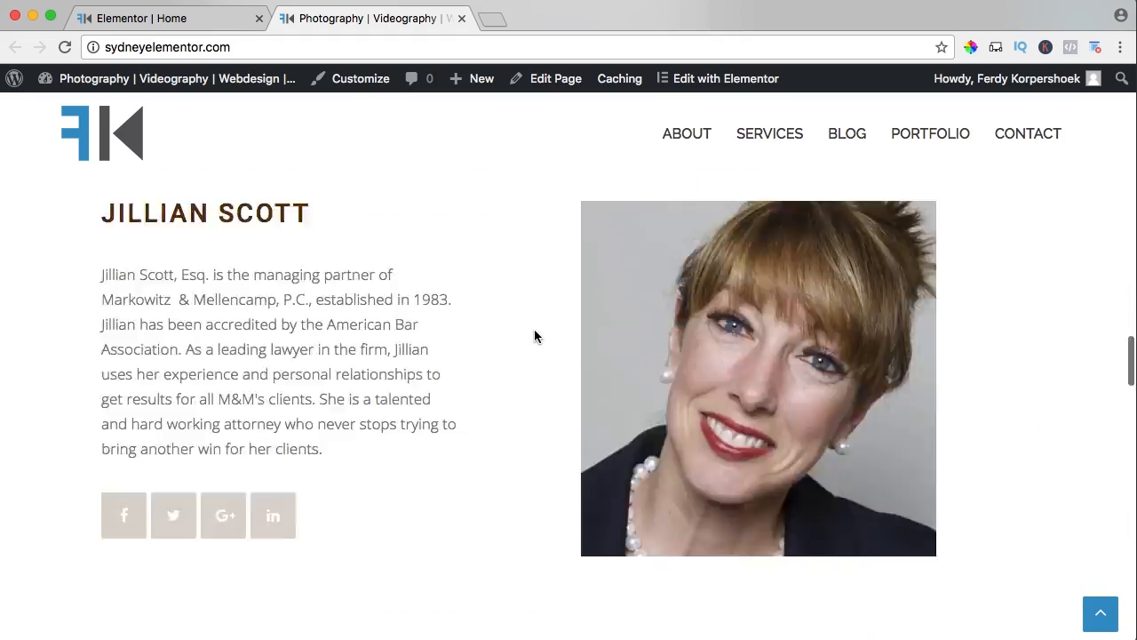
pyautogui.scroll(-6, 533, 330)
pyautogui.scroll(-4, 532, 332)
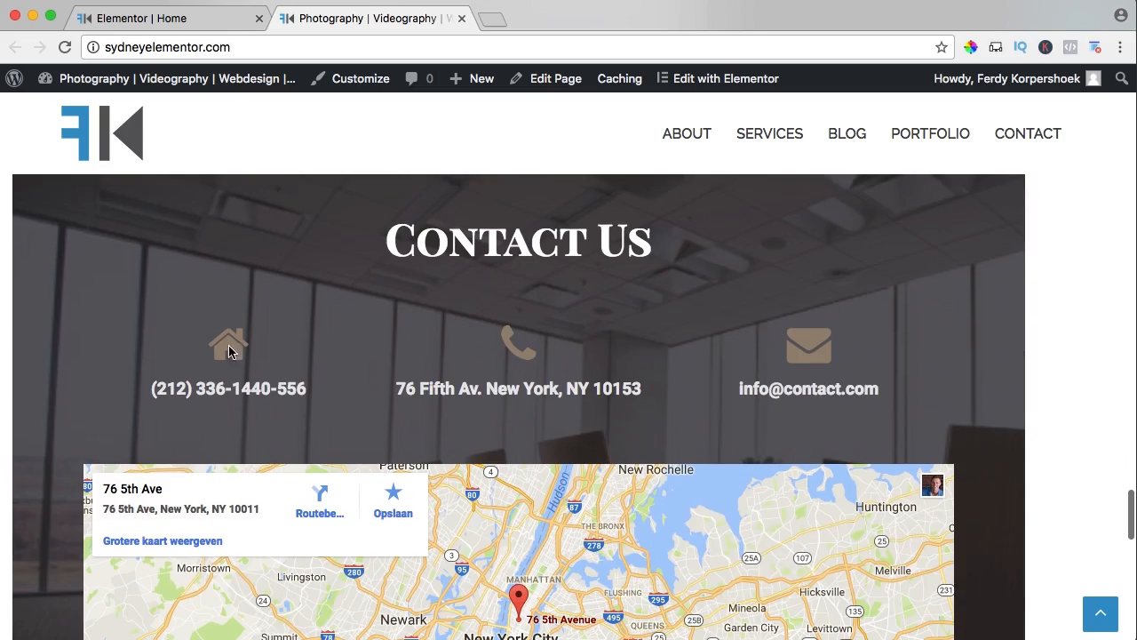
pyautogui.scroll(15, 384, 269)
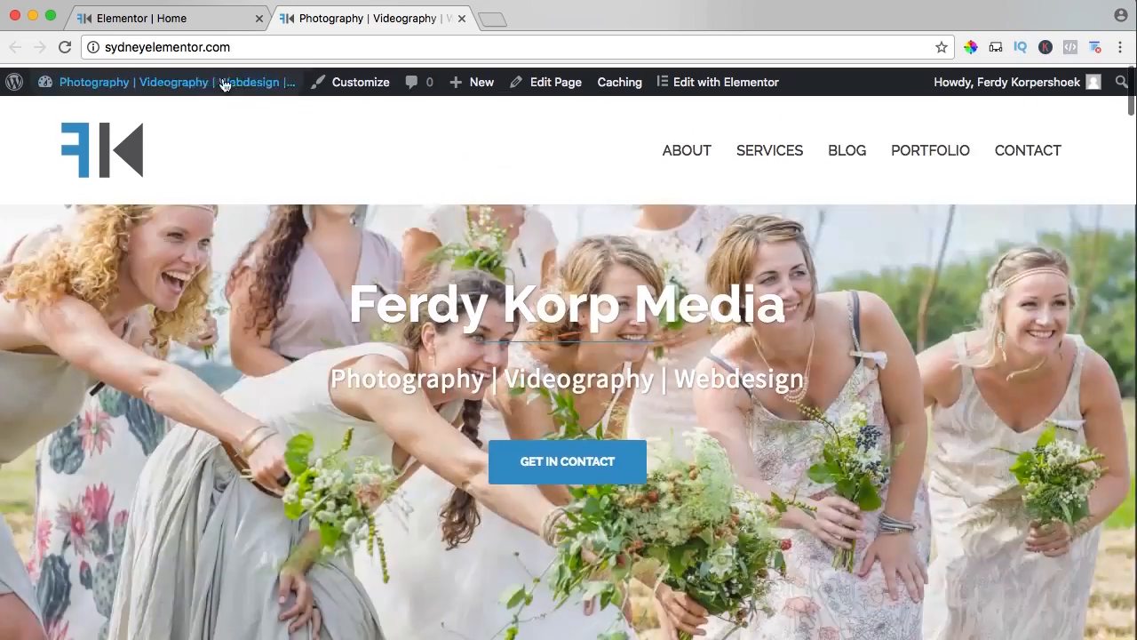
# Clear the law firm sections from the Home page in Elementor and check the saved templates in the library.
pyautogui.press('super+alt+Left')
pyautogui.scroll(-3, 634, 337)
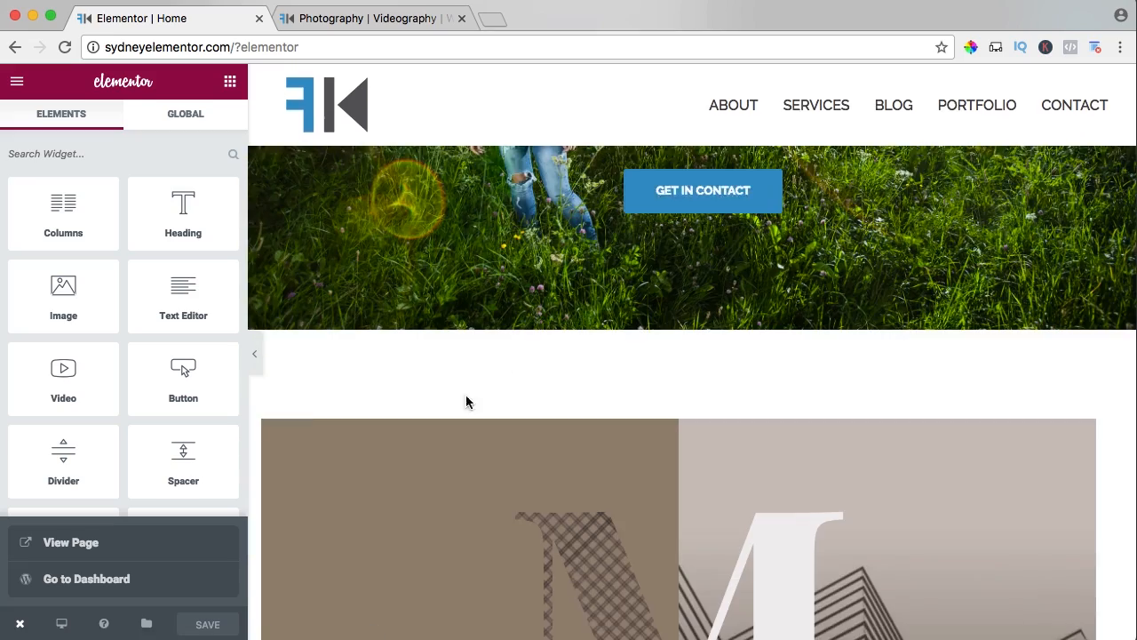
pyautogui.scroll(-5, 467, 399)
pyautogui.click(761, 413)
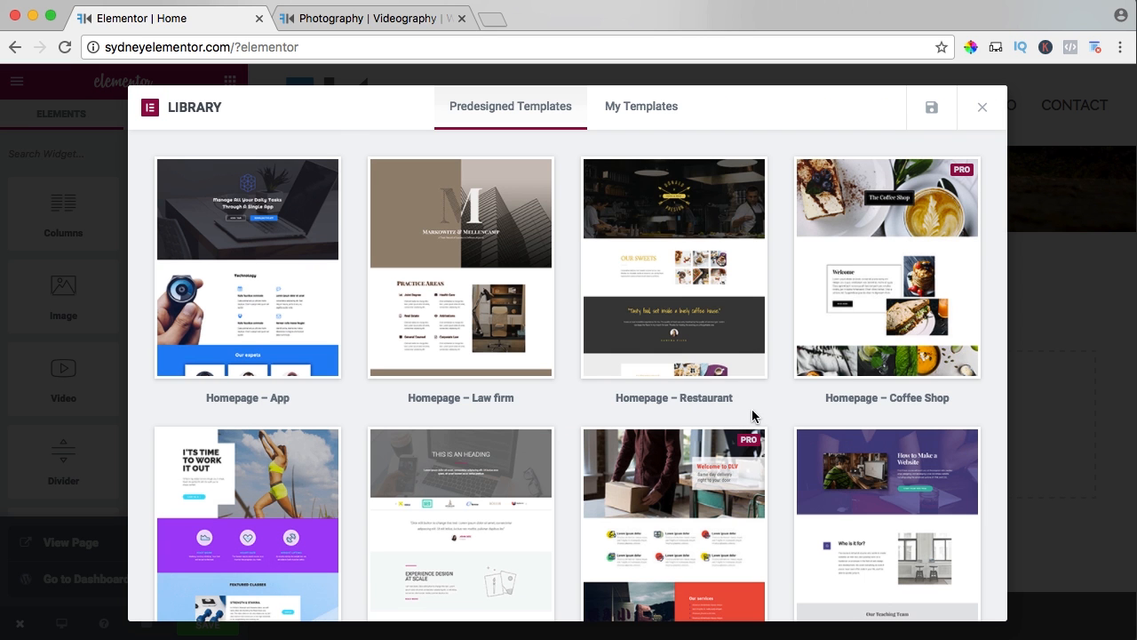
pyautogui.click(646, 118)
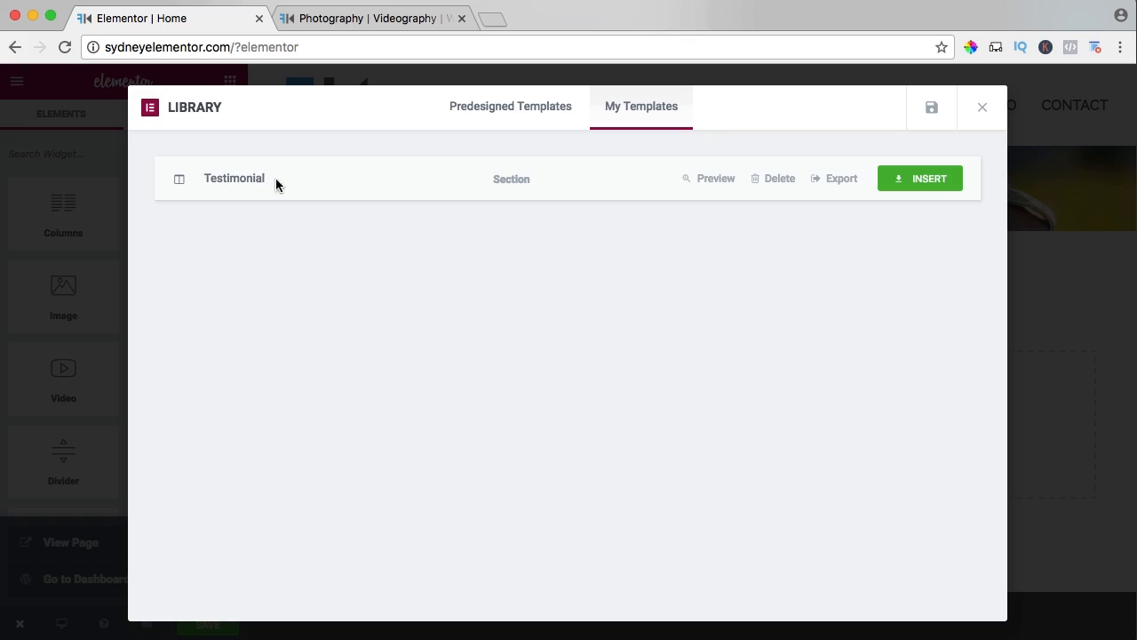
pyautogui.click(982, 108)
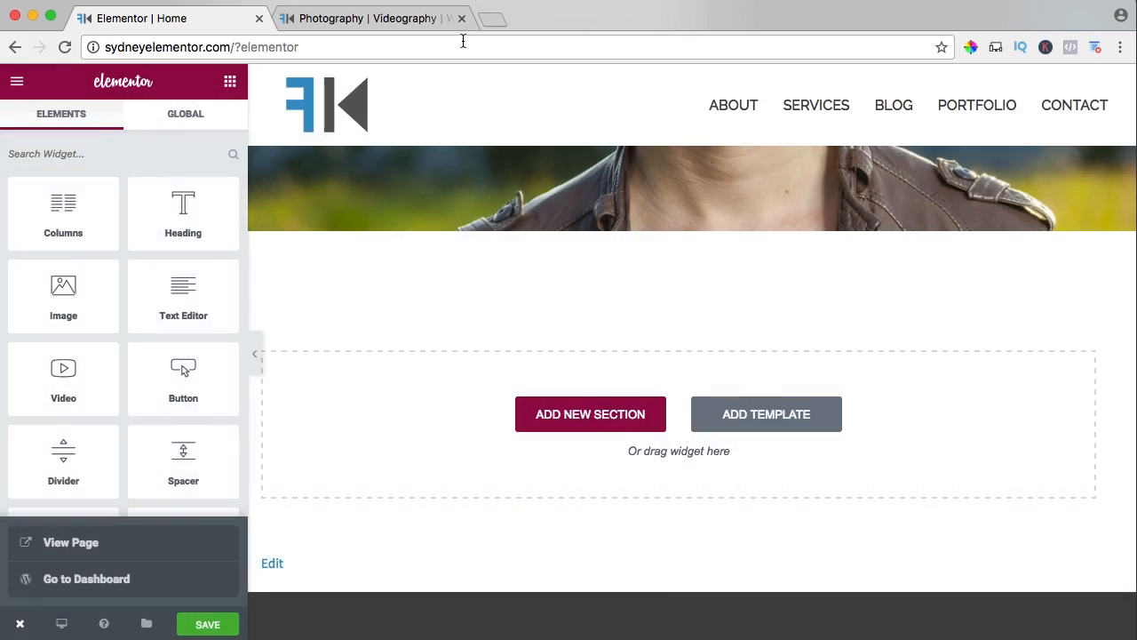
# Open the site's Services page, review its service columns, and open the page for editing with Elementor.
pyautogui.click(352, 19)
pyautogui.click(761, 148)
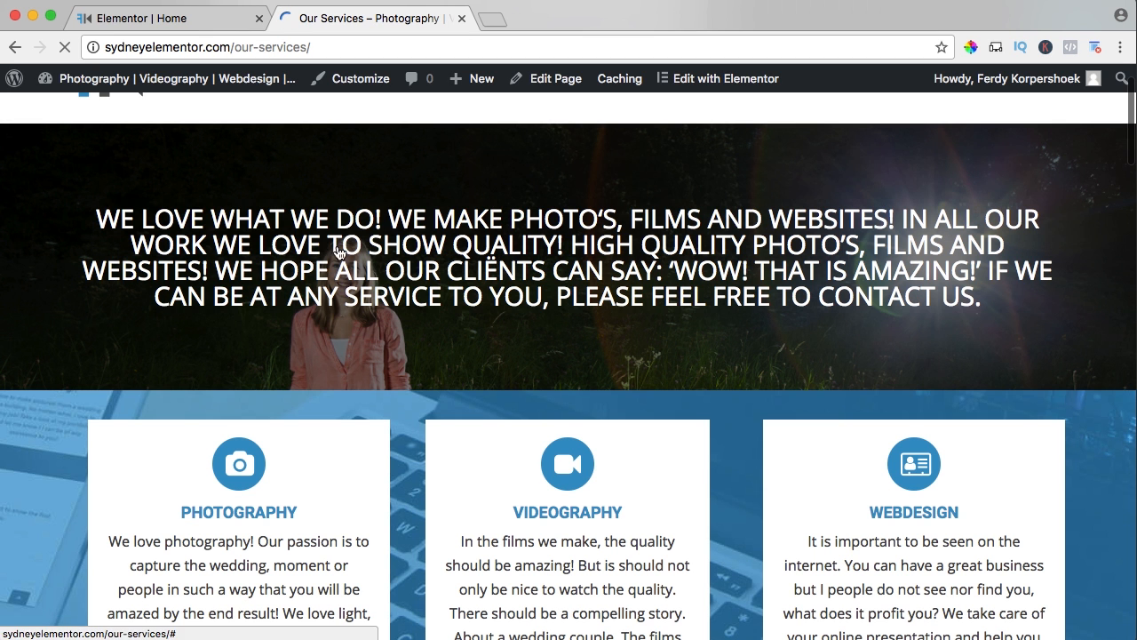
pyautogui.scroll(-3, 418, 374)
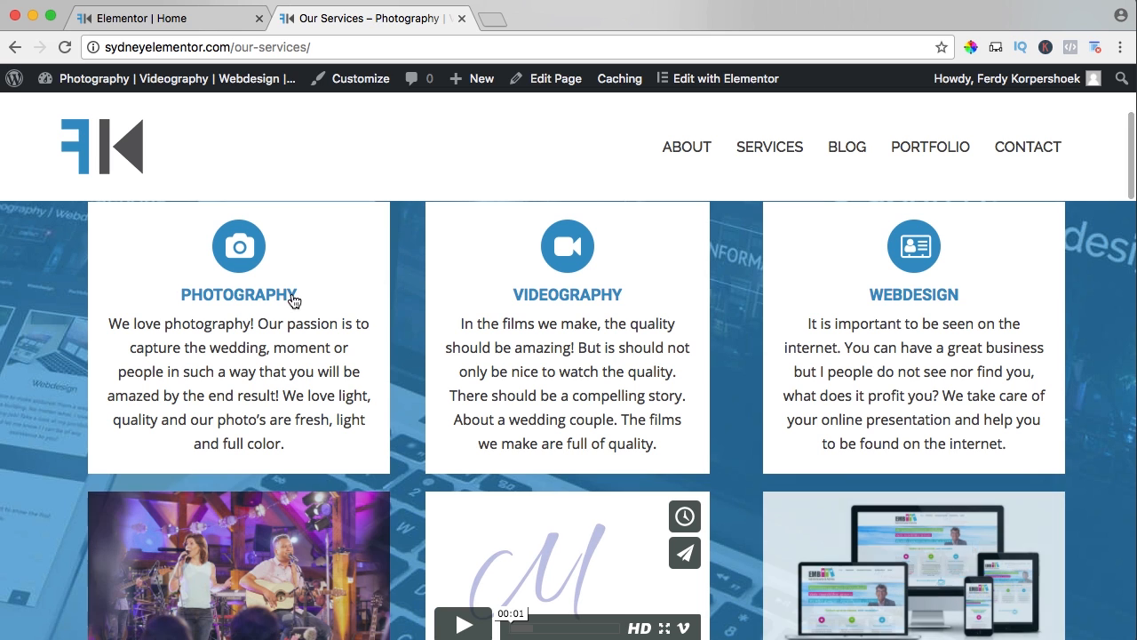
pyautogui.click(715, 78)
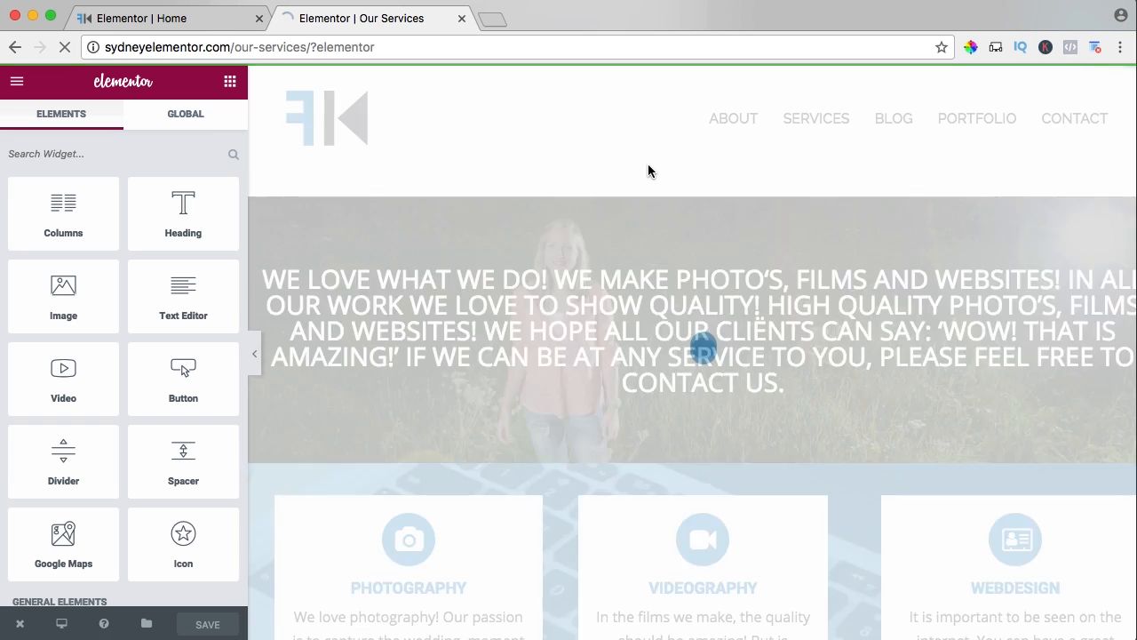
# Save the section with the Photography, Videography and Webdesign columns to the library as Services.
pyautogui.scroll(-3, 490, 241)
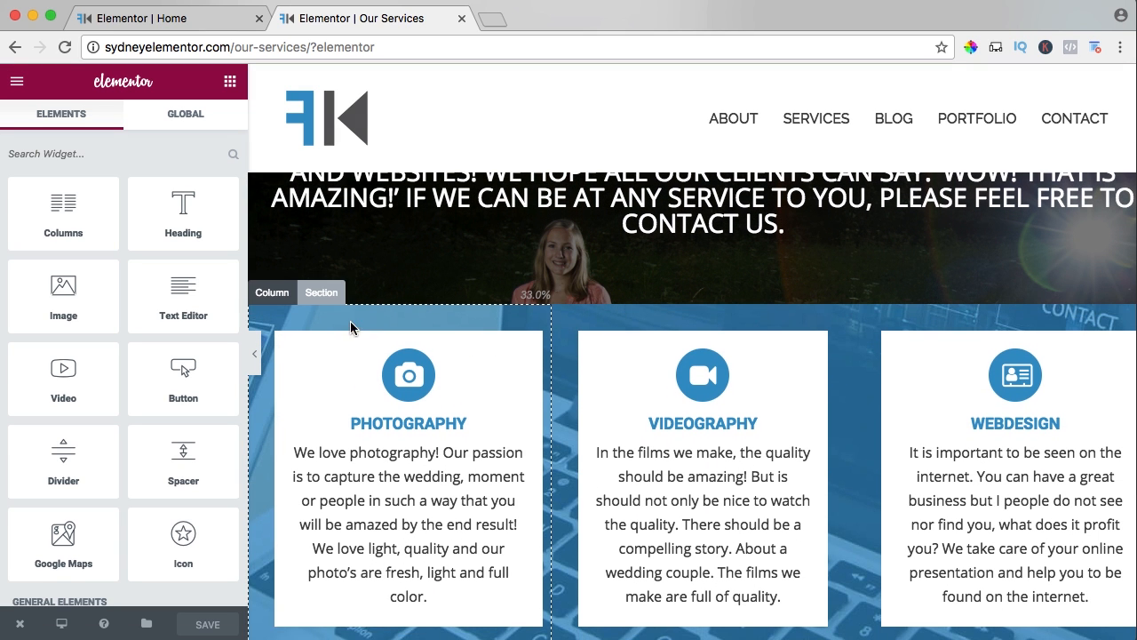
pyautogui.click(324, 296)
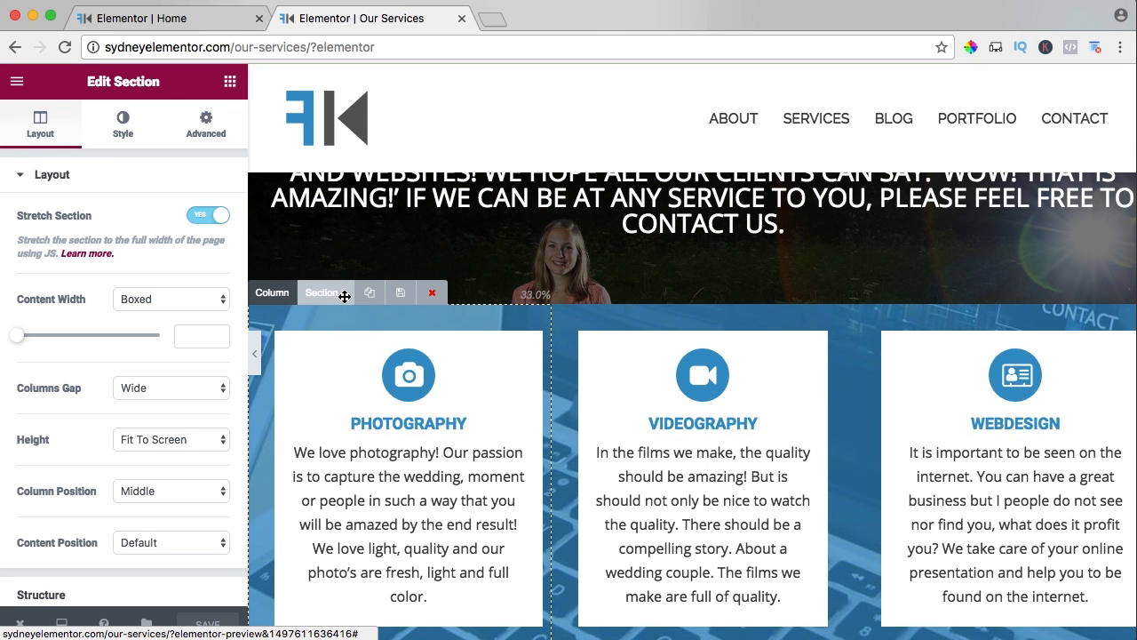
pyautogui.click(401, 293)
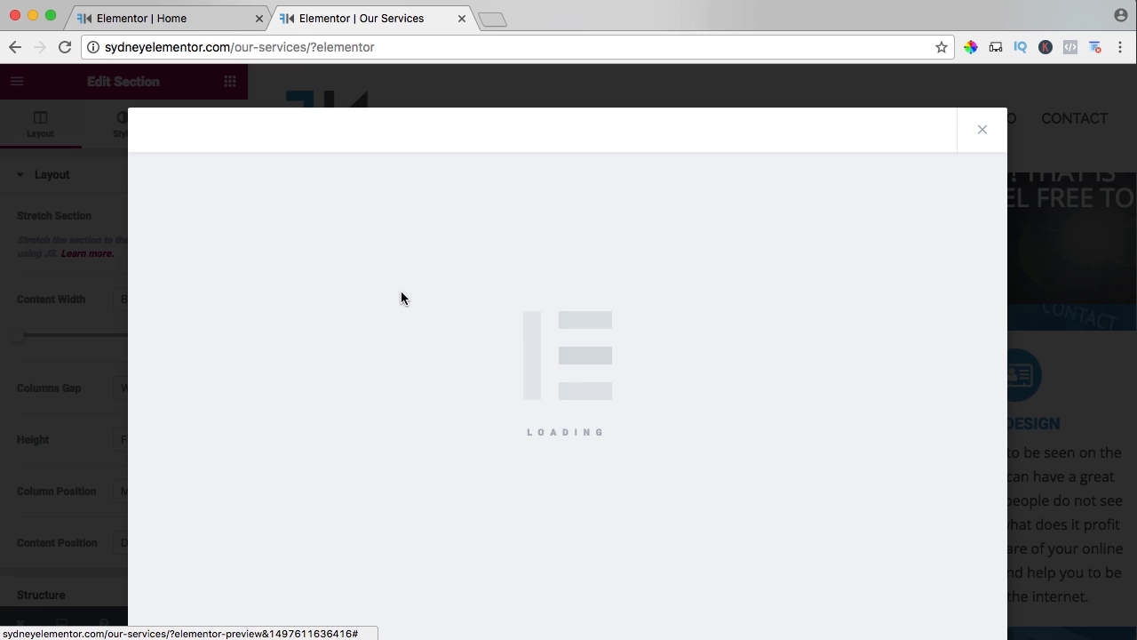
pyautogui.click(488, 359)
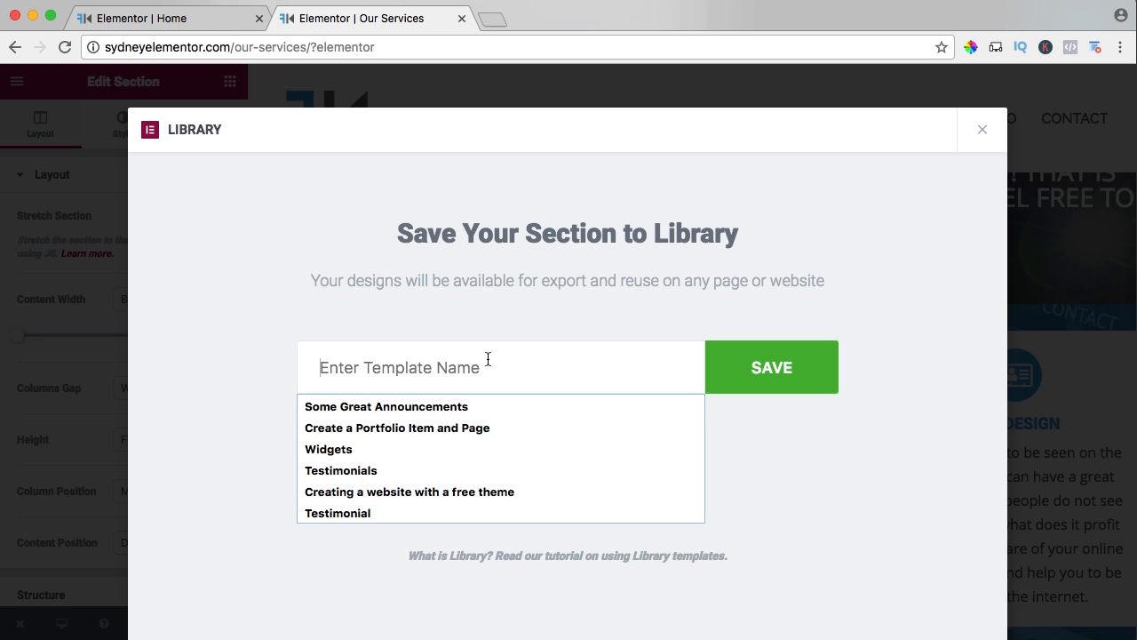
pyautogui.write('Services')
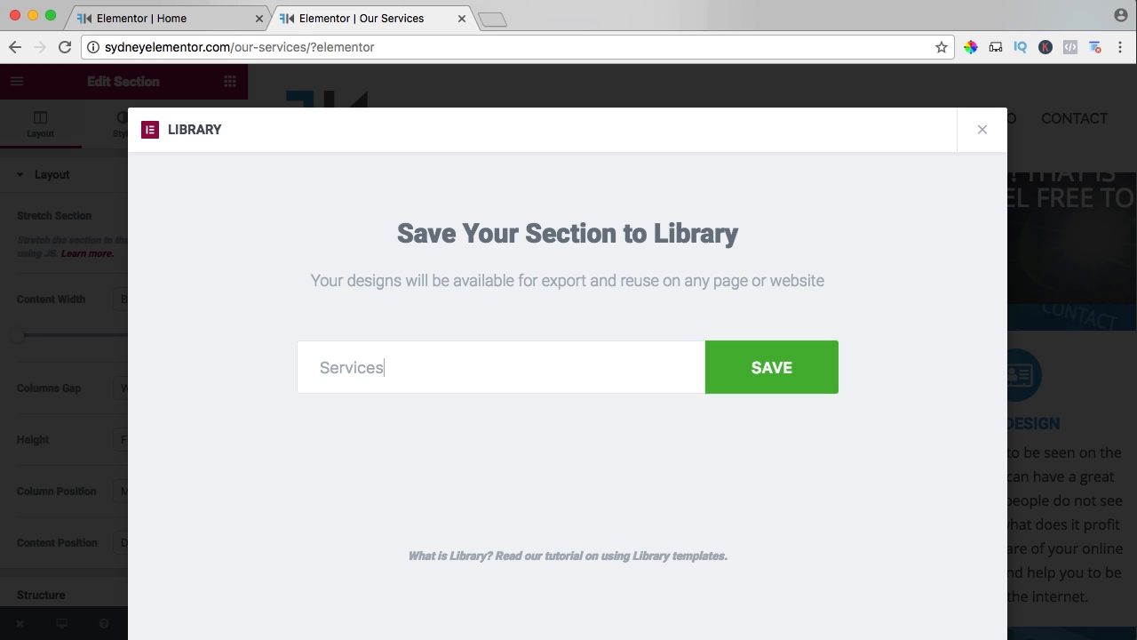
pyautogui.click(797, 376)
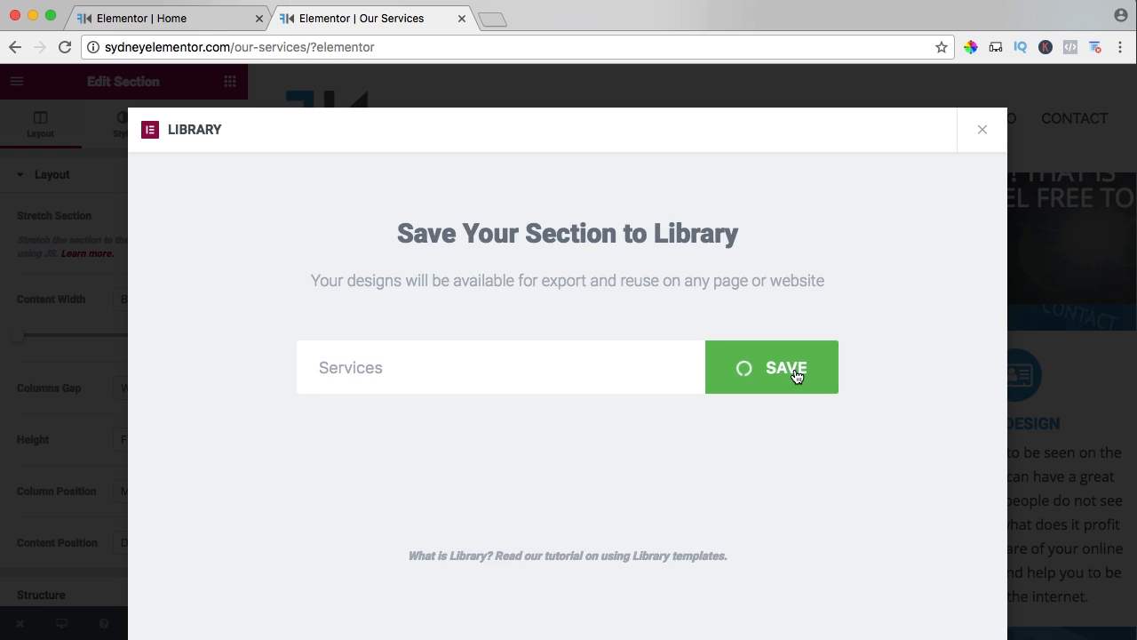
pyautogui.click(982, 131)
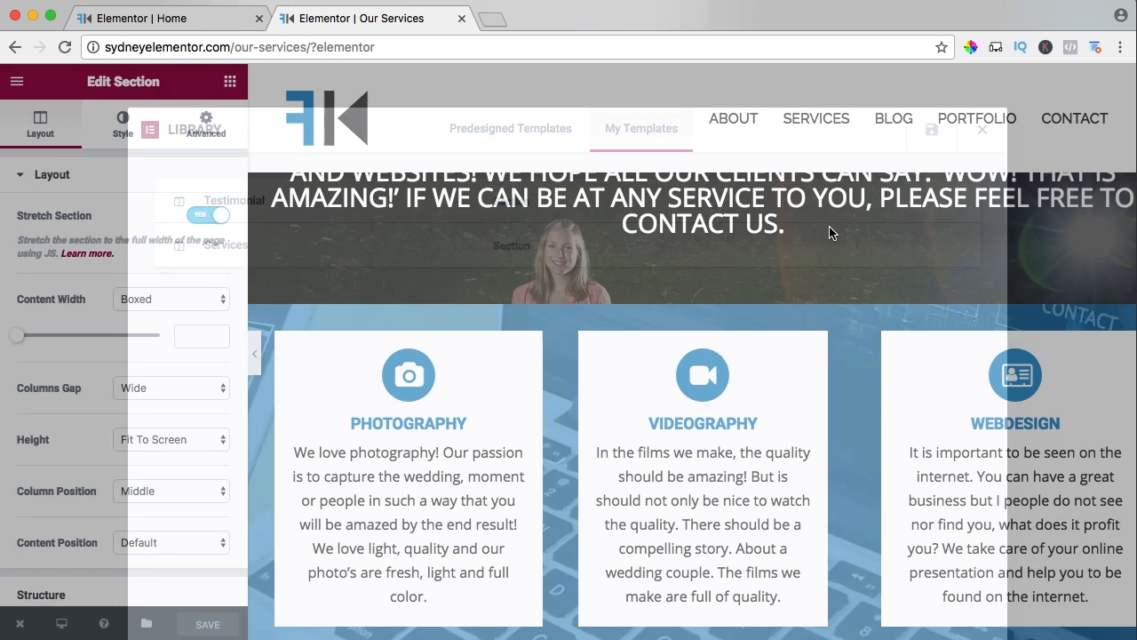
# Return to the Home page editor, preview the saved Services template, and insert it into the page.
pyautogui.click(461, 19)
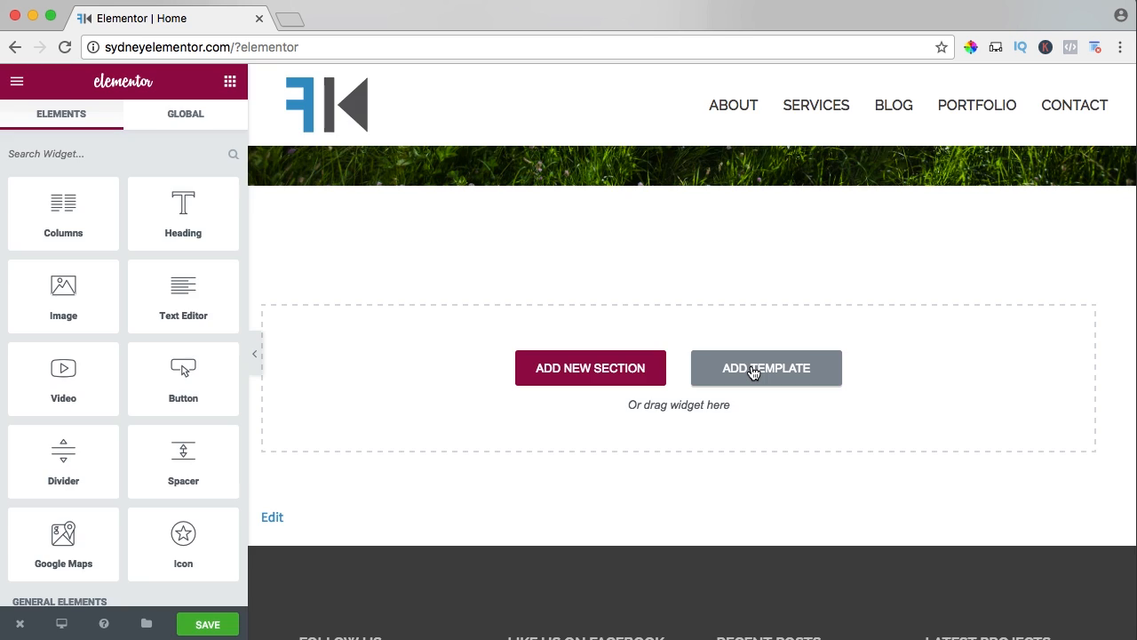
pyautogui.click(751, 366)
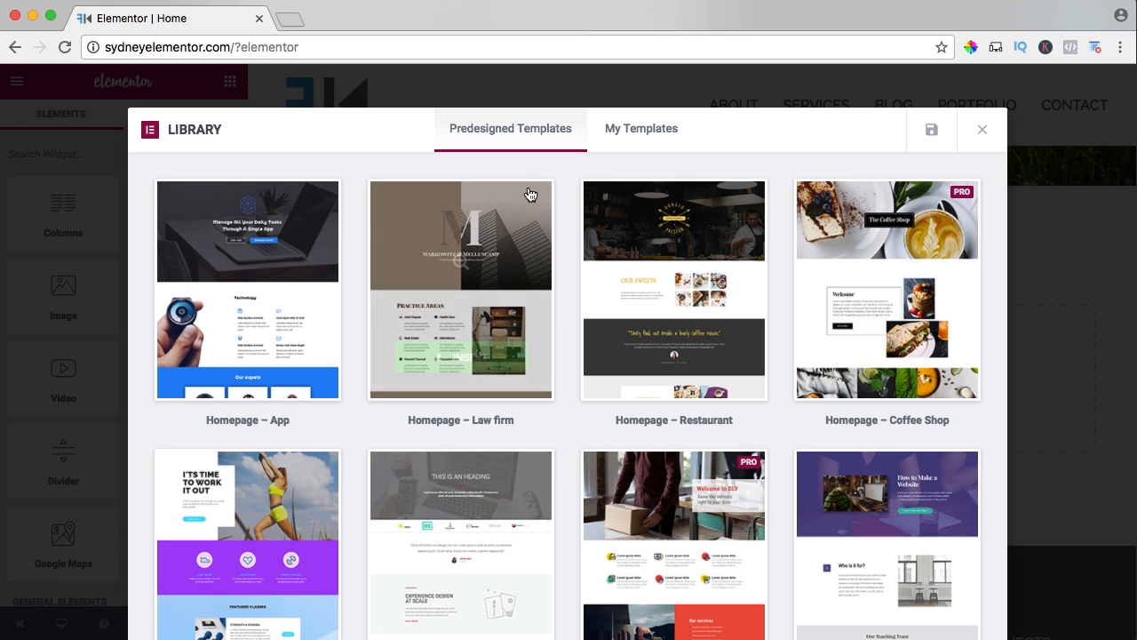
pyautogui.click(642, 136)
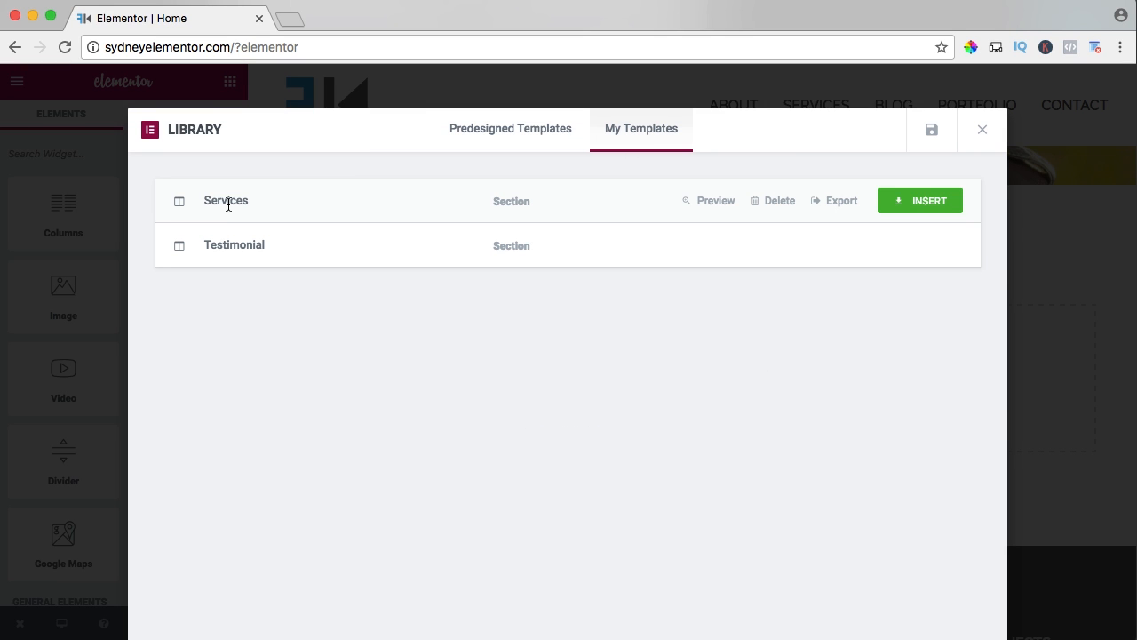
pyautogui.click(707, 202)
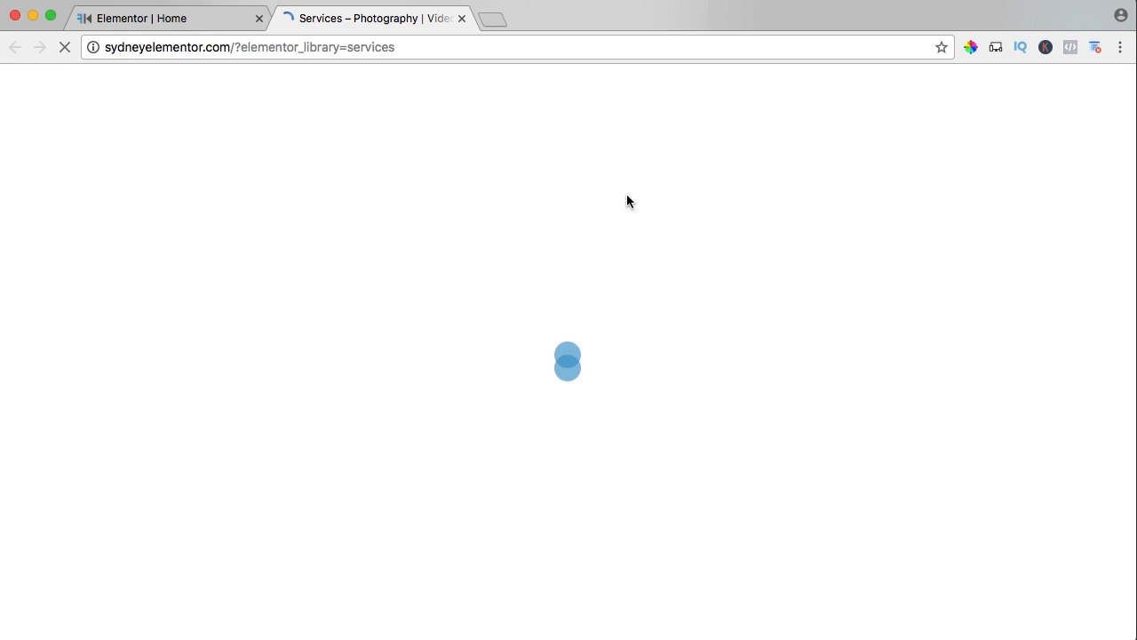
pyautogui.scroll(-5, 630, 195)
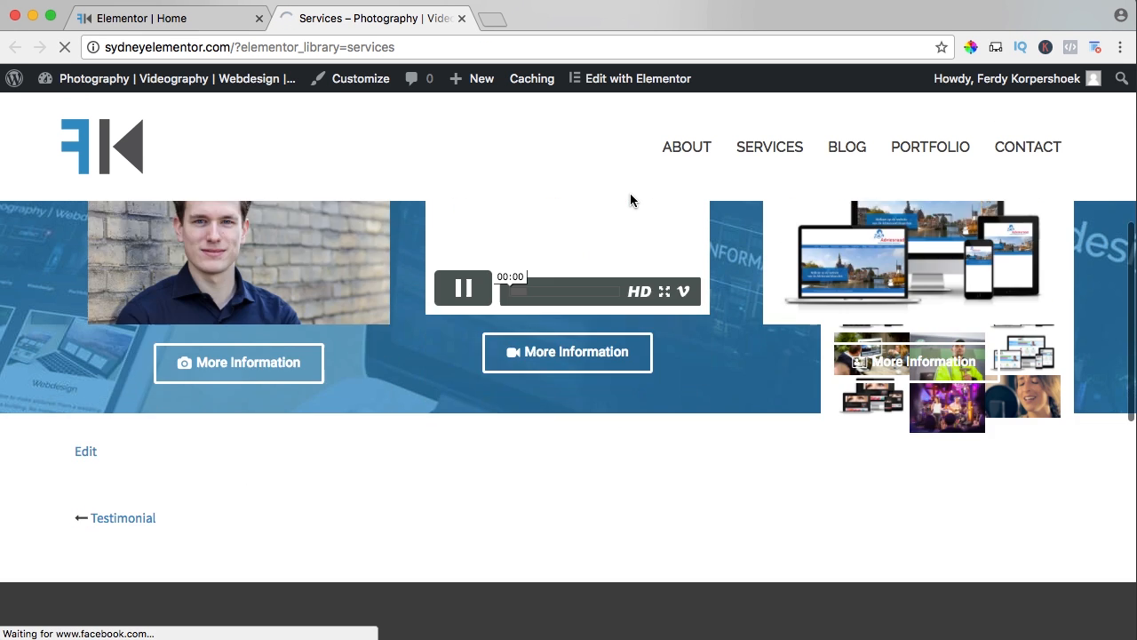
pyautogui.press('super+w')
pyautogui.click(918, 203)
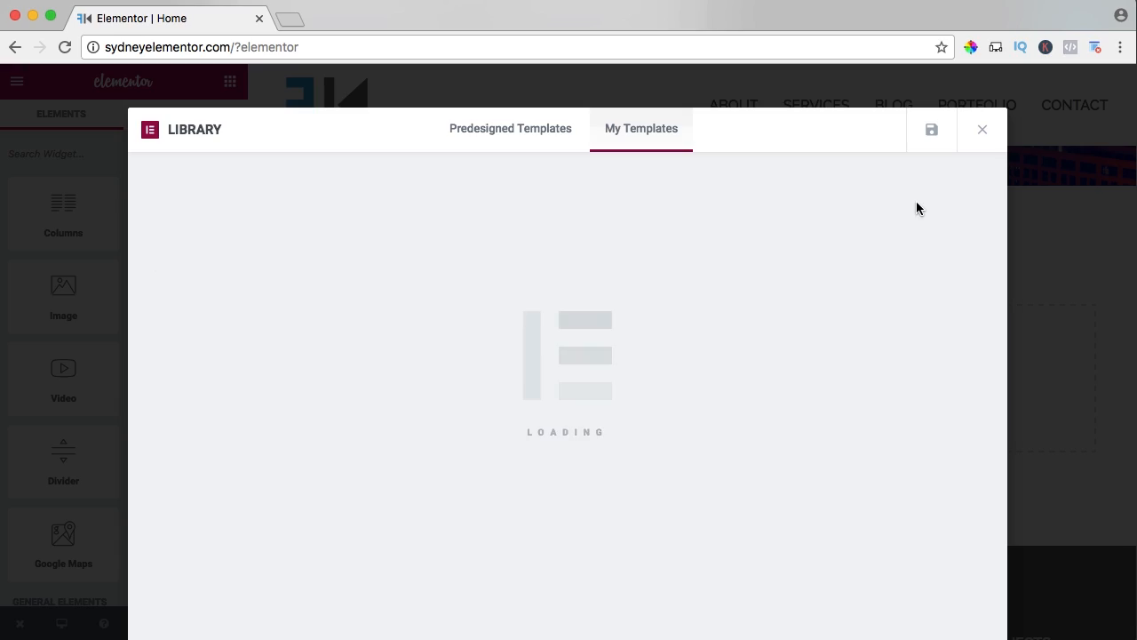
pyautogui.scroll(-10, 533, 264)
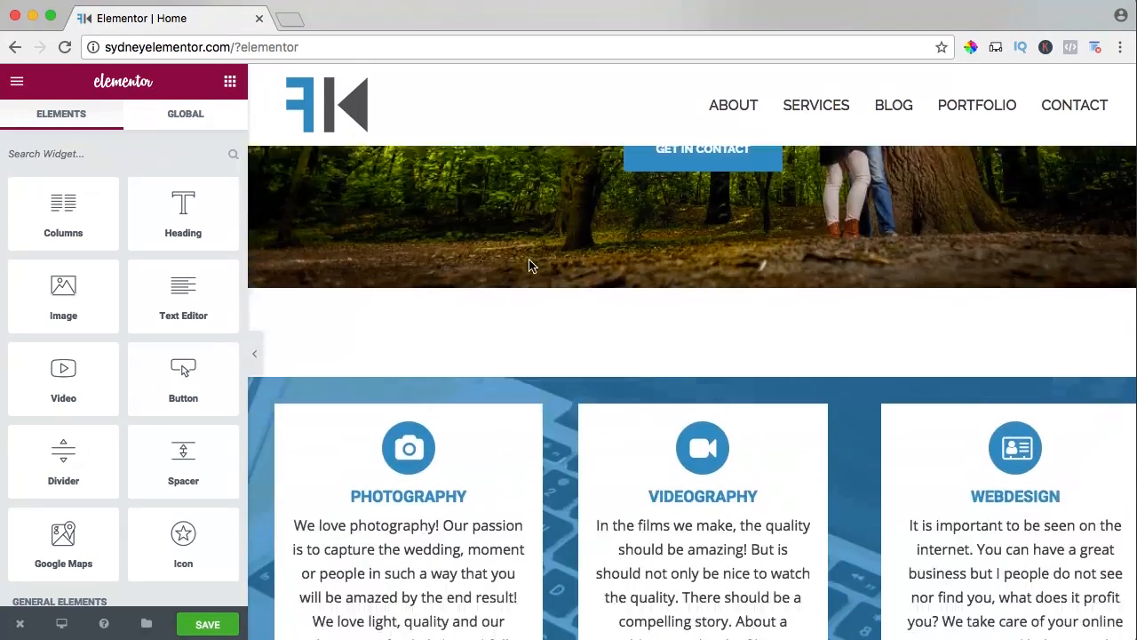
# Add a single-column section below the services columns and place a Heading in it titled Recent Projects.
pyautogui.scroll(-3, 538, 264)
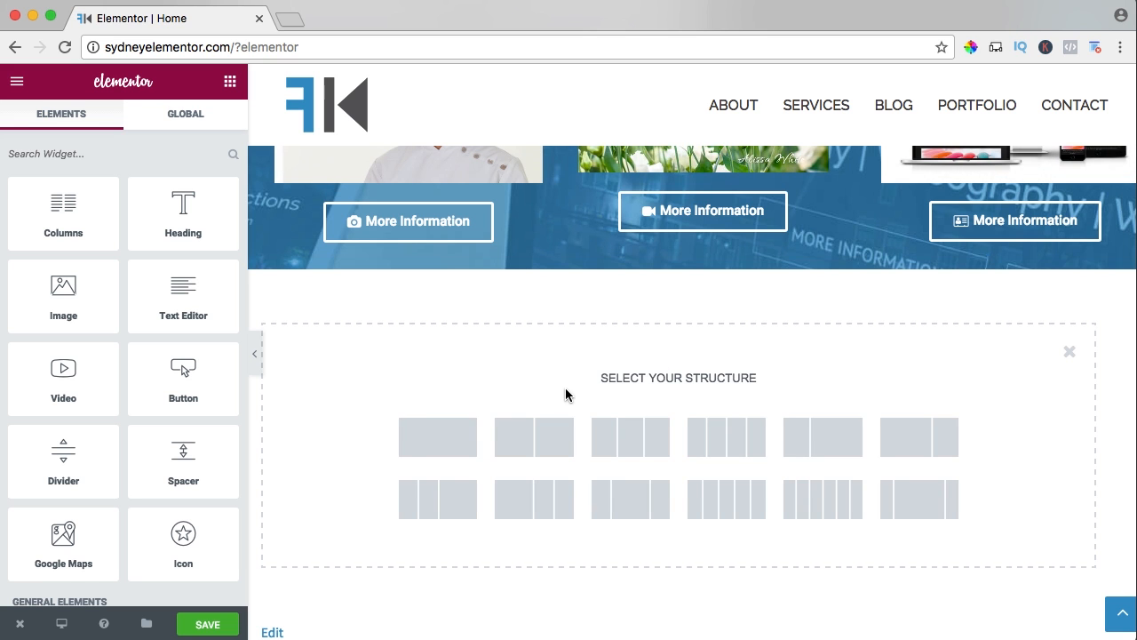
pyautogui.click(439, 426)
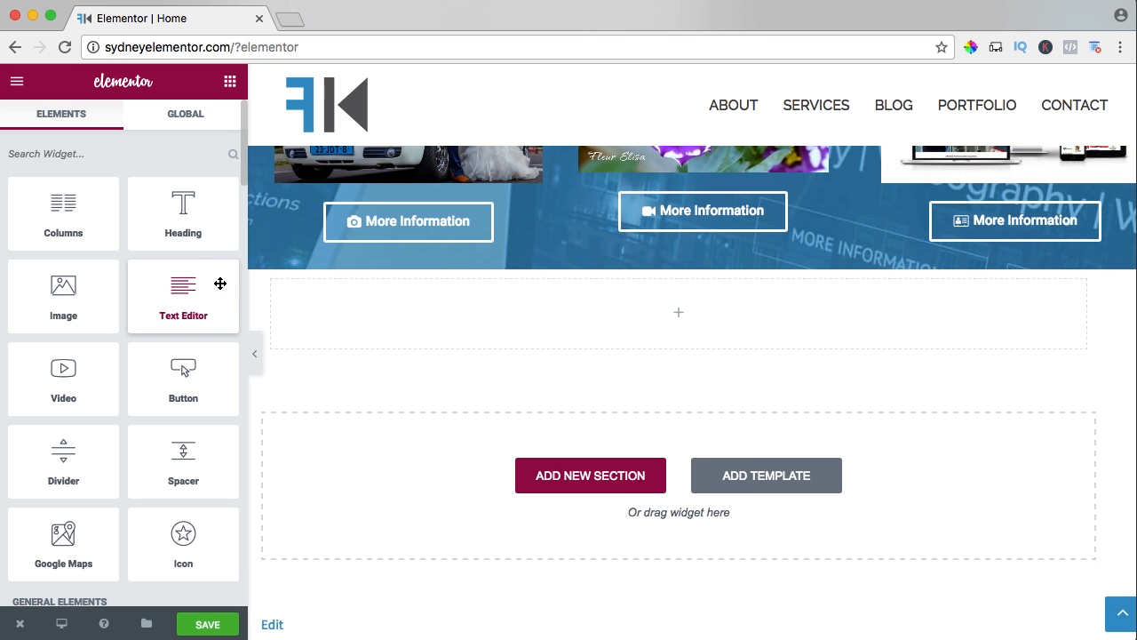
pyautogui.moveTo(183, 209); pyautogui.dragTo(648, 339)
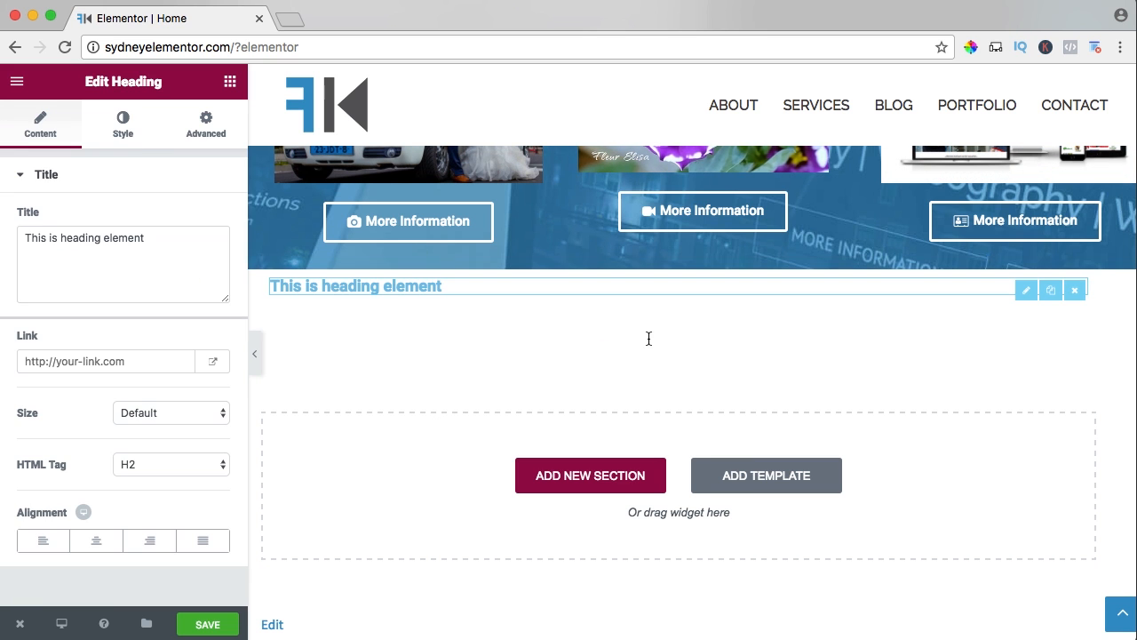
pyautogui.tripleClick(150, 238)
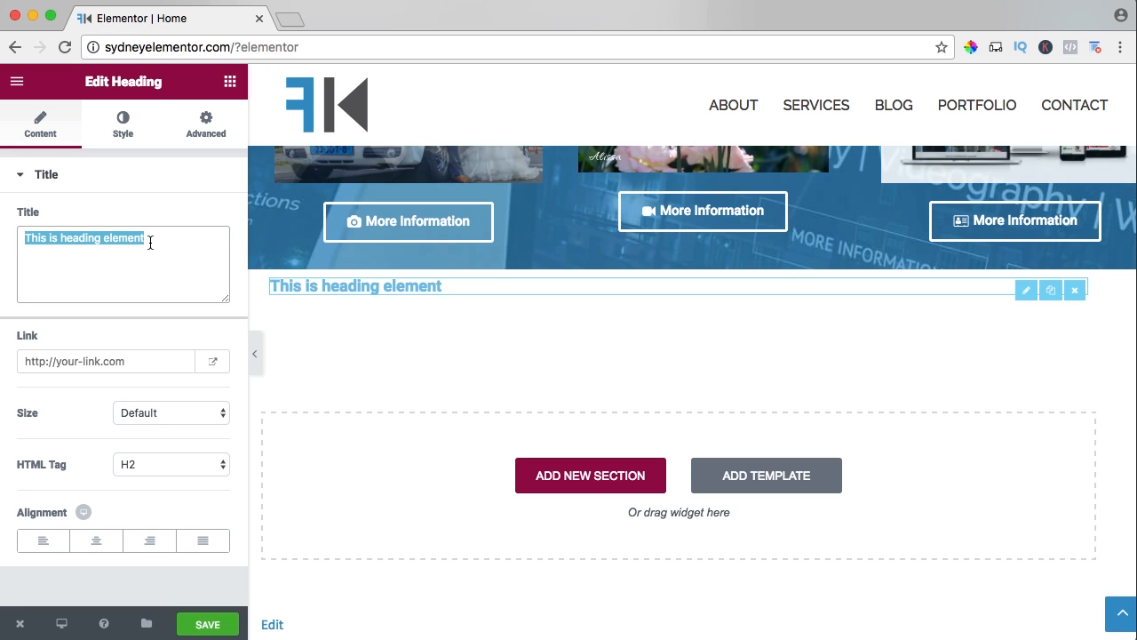
pyautogui.write('Lates')
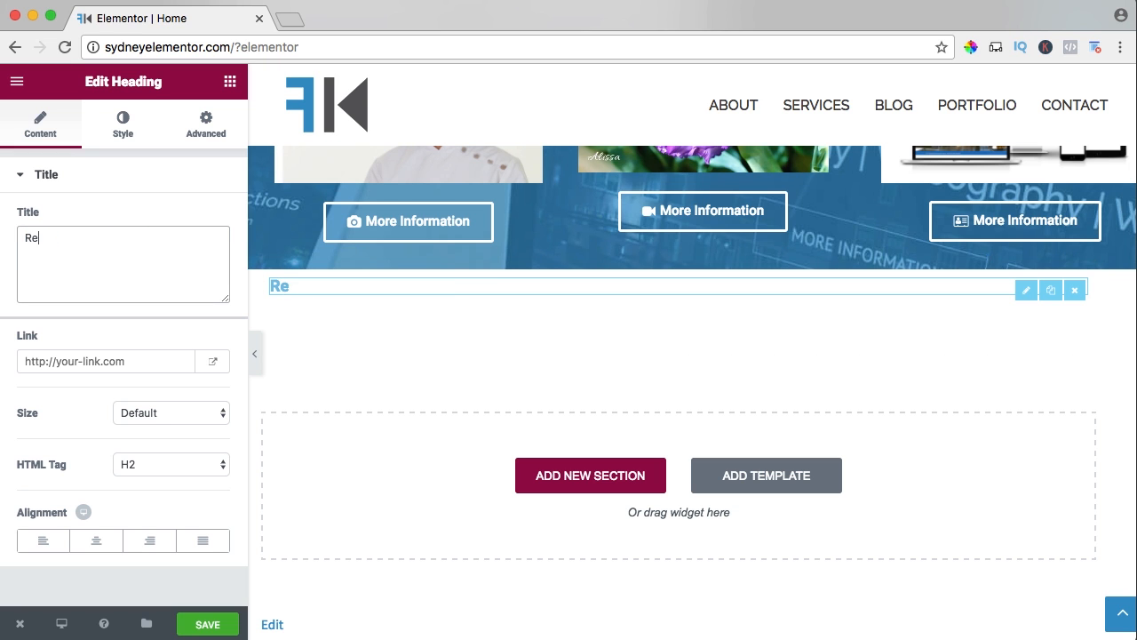
pyautogui.write('s')
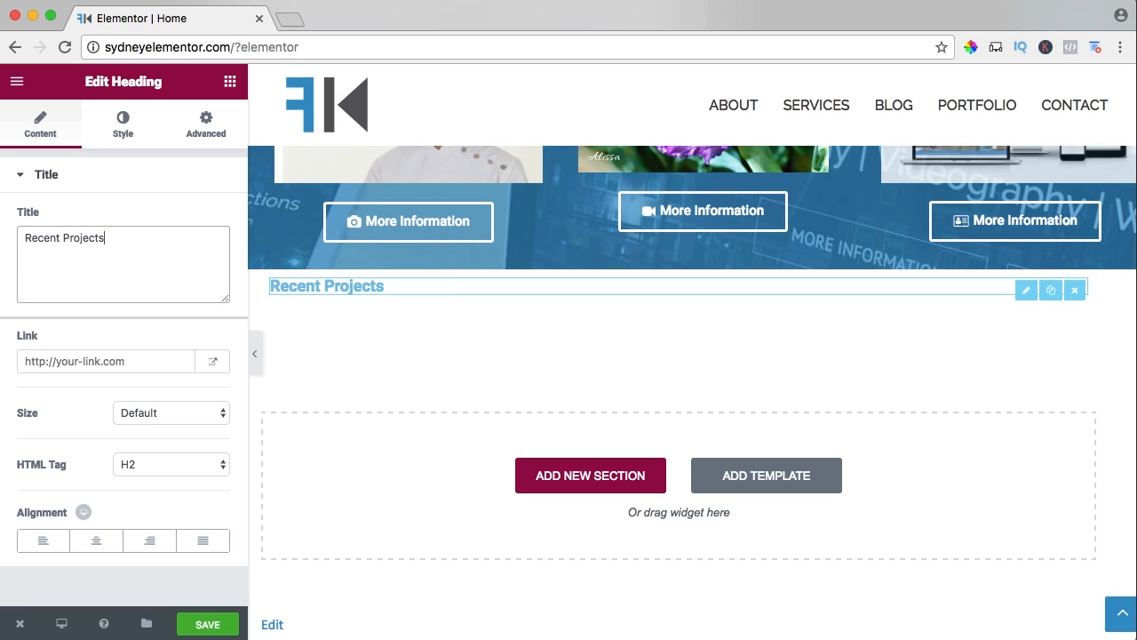
# Set the Recent Projects heading's size to Large and center it.
pyautogui.click(162, 363)
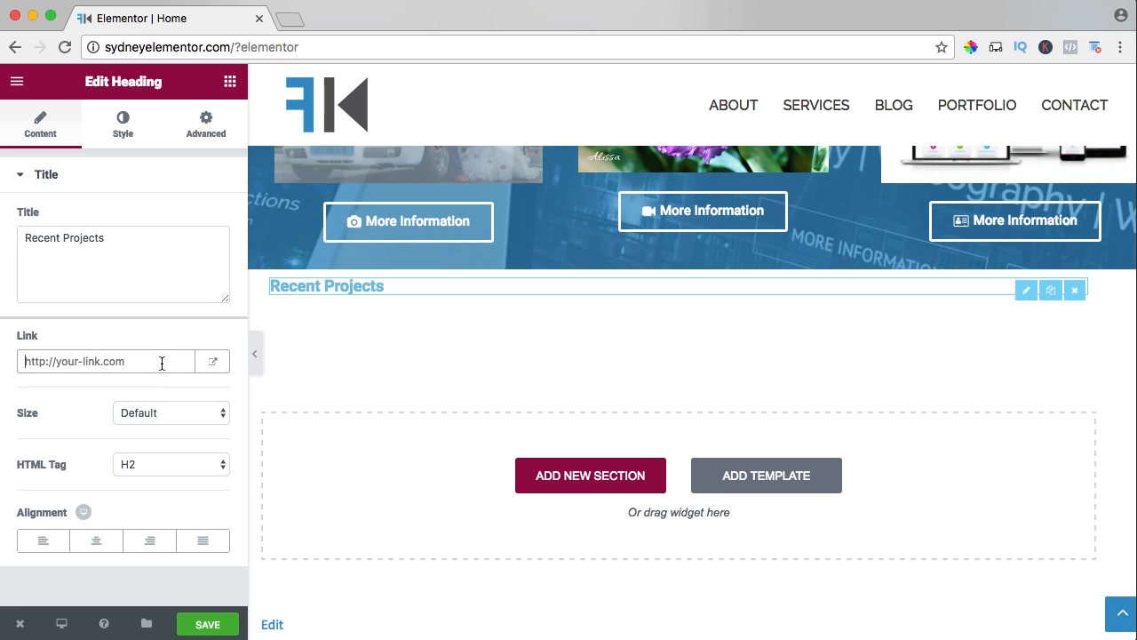
pyautogui.click(148, 413)
pyautogui.click(148, 457)
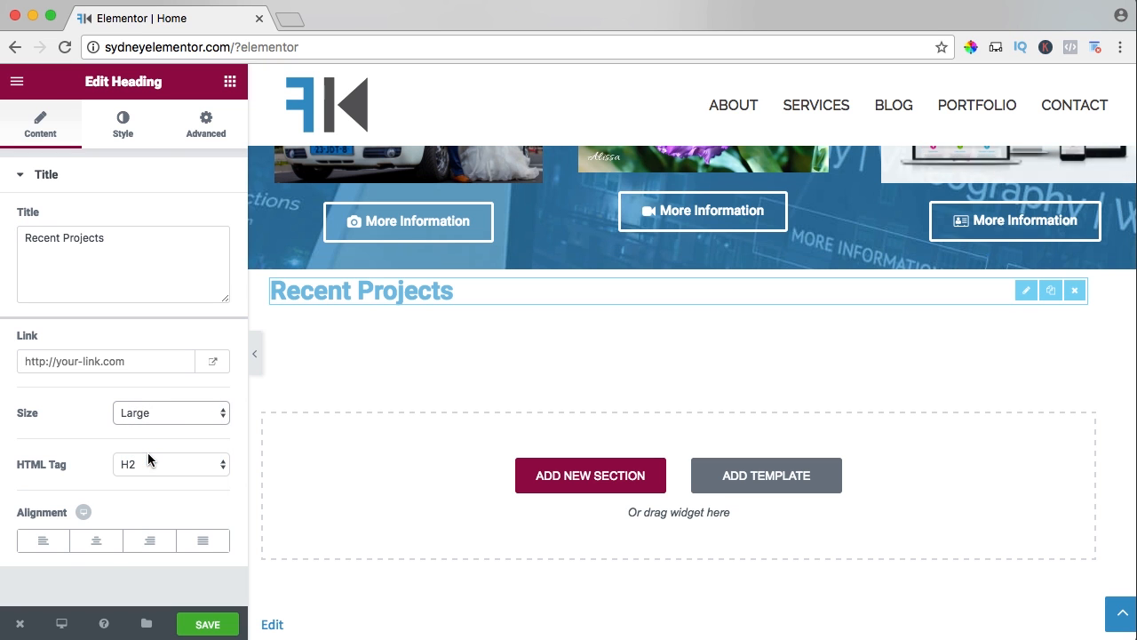
pyautogui.click(96, 542)
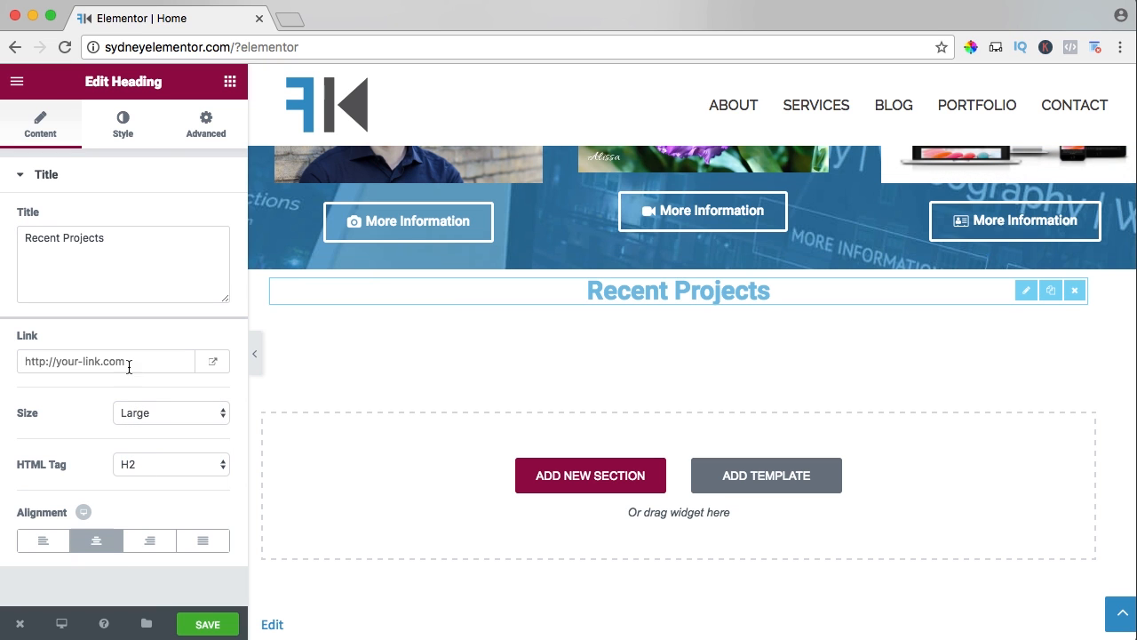
# Set the text color of the Recent Projects heading to the blue #2d95c8.
pyautogui.click(123, 124)
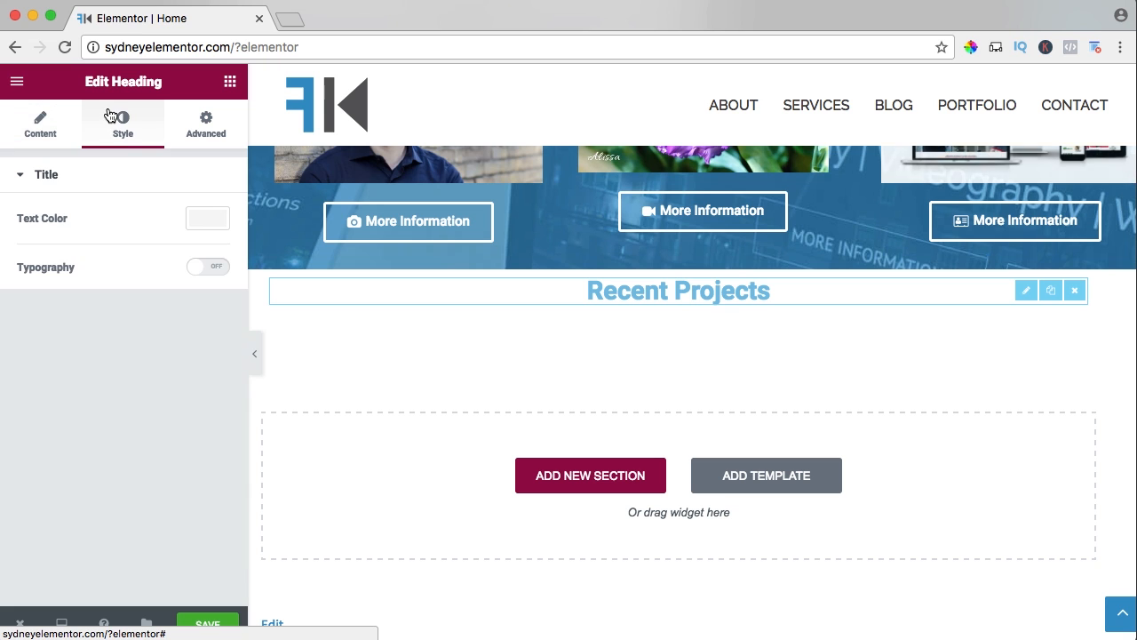
pyautogui.click(209, 219)
pyautogui.click(114, 219)
pyautogui.write('#2d95c8')
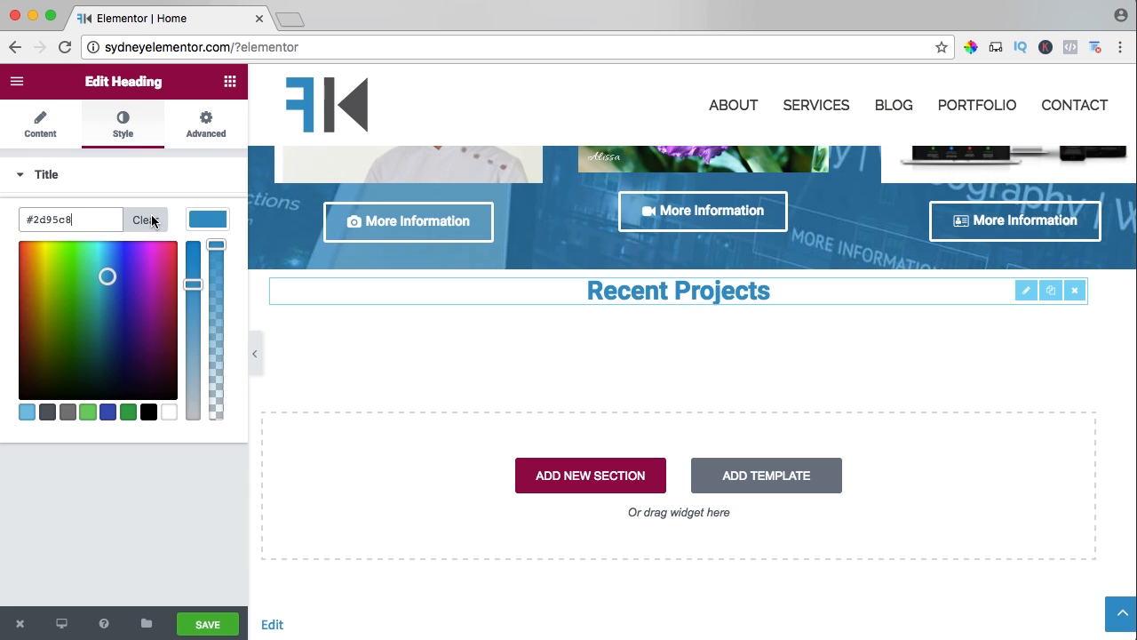
pyautogui.click(211, 221)
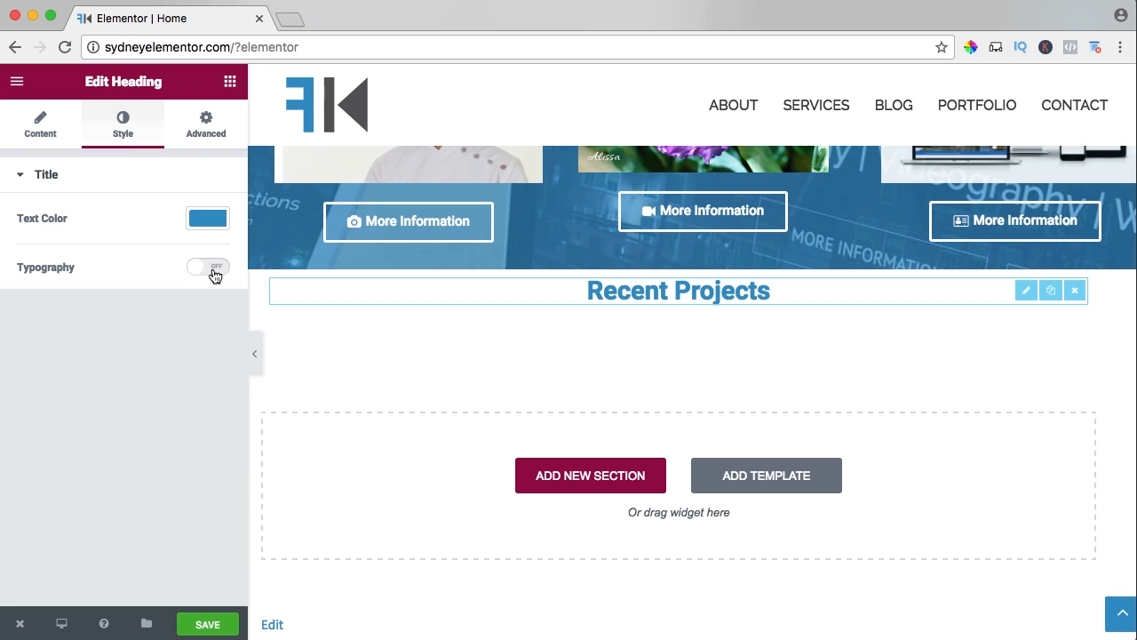
# Turn on custom typography for the Recent Projects heading, try several font weights, and set the weight to 300.
pyautogui.click(212, 269)
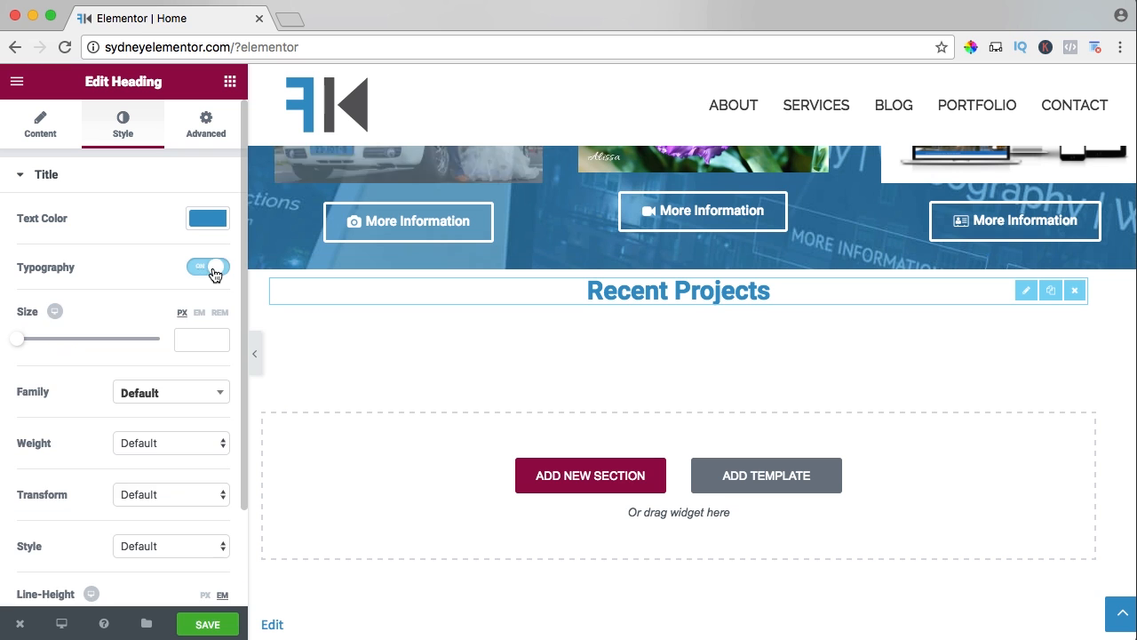
pyautogui.click(155, 400)
pyautogui.click(99, 419)
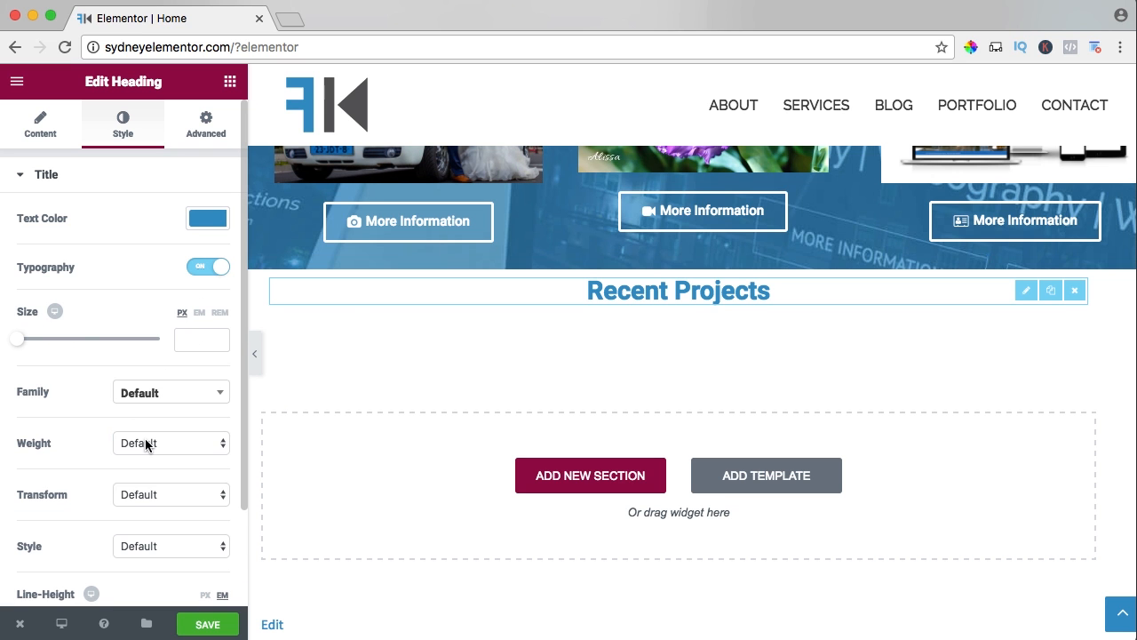
pyautogui.click(145, 445)
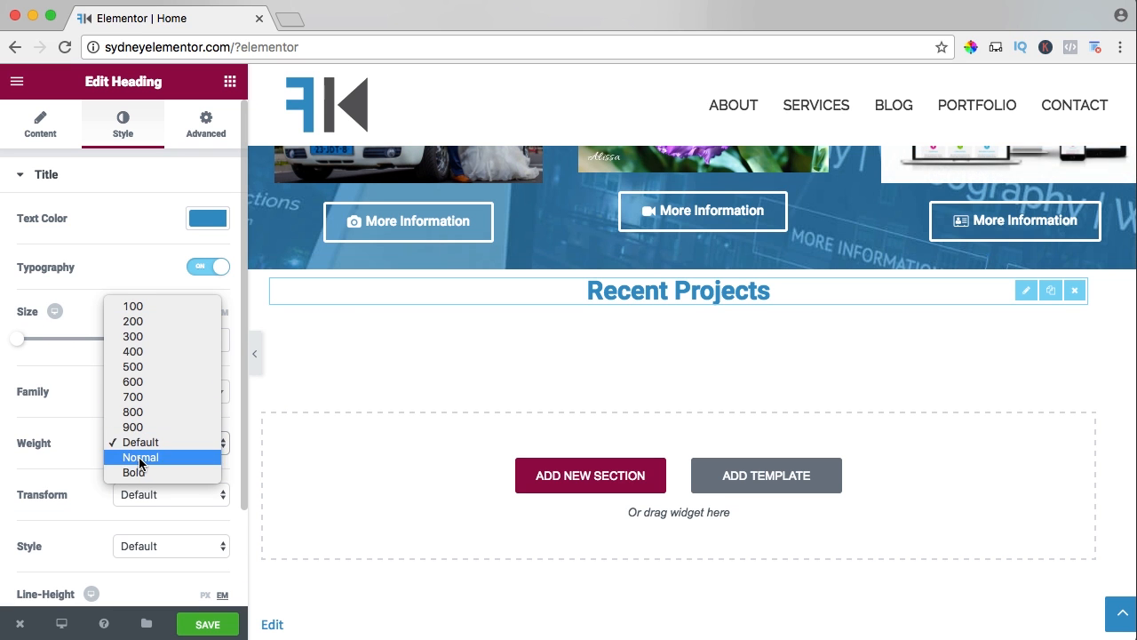
pyautogui.click(138, 457)
pyautogui.click(139, 454)
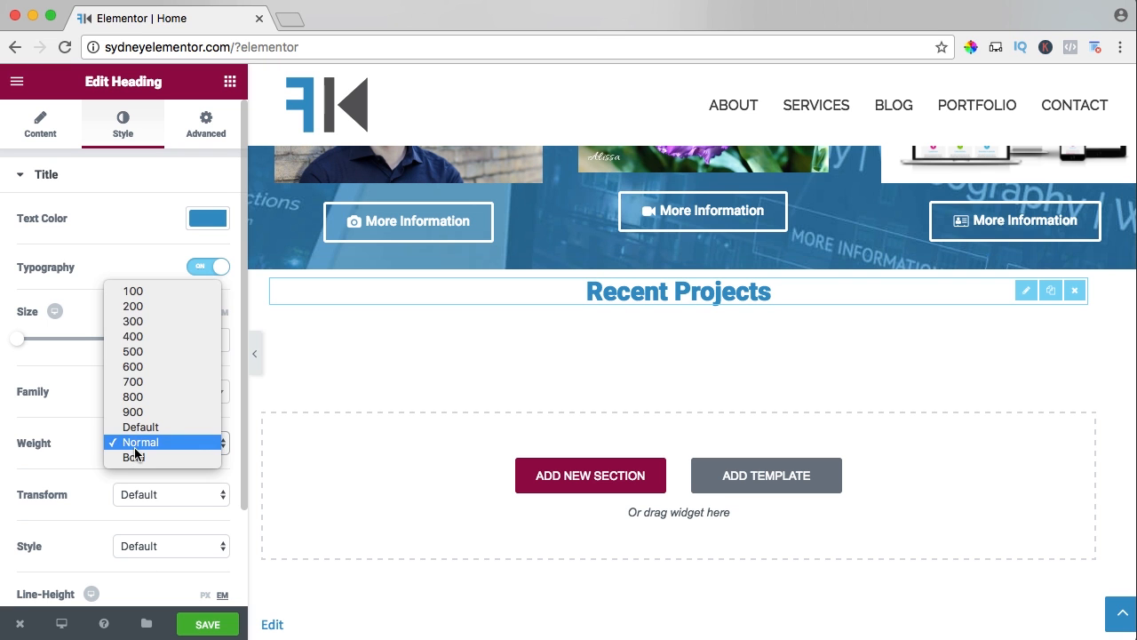
pyautogui.click(137, 288)
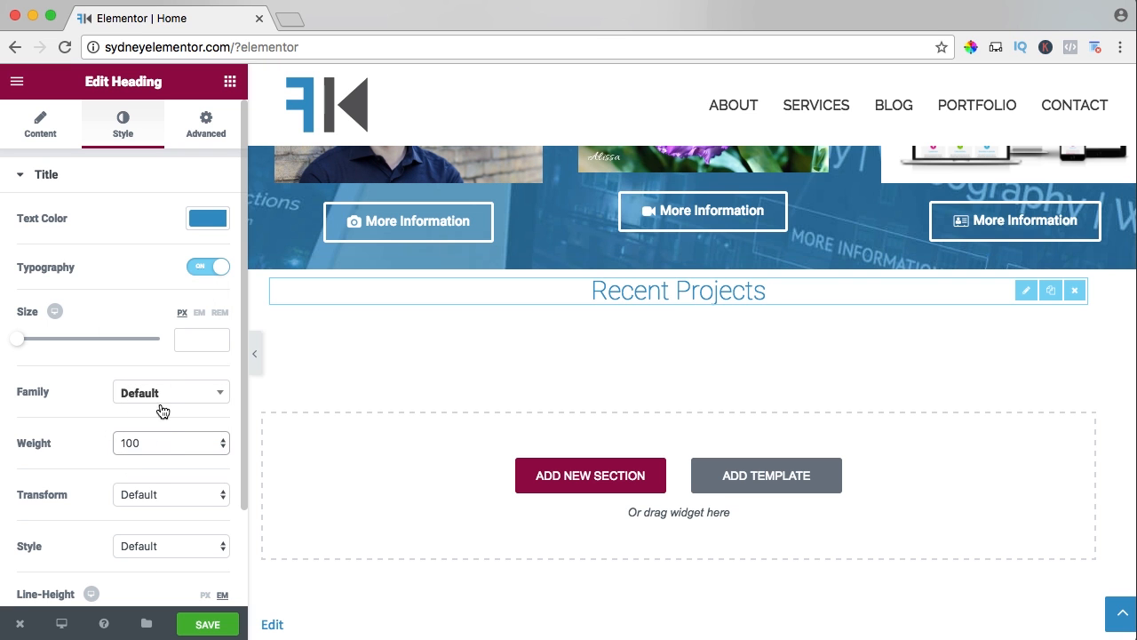
pyautogui.click(165, 441)
pyautogui.click(146, 472)
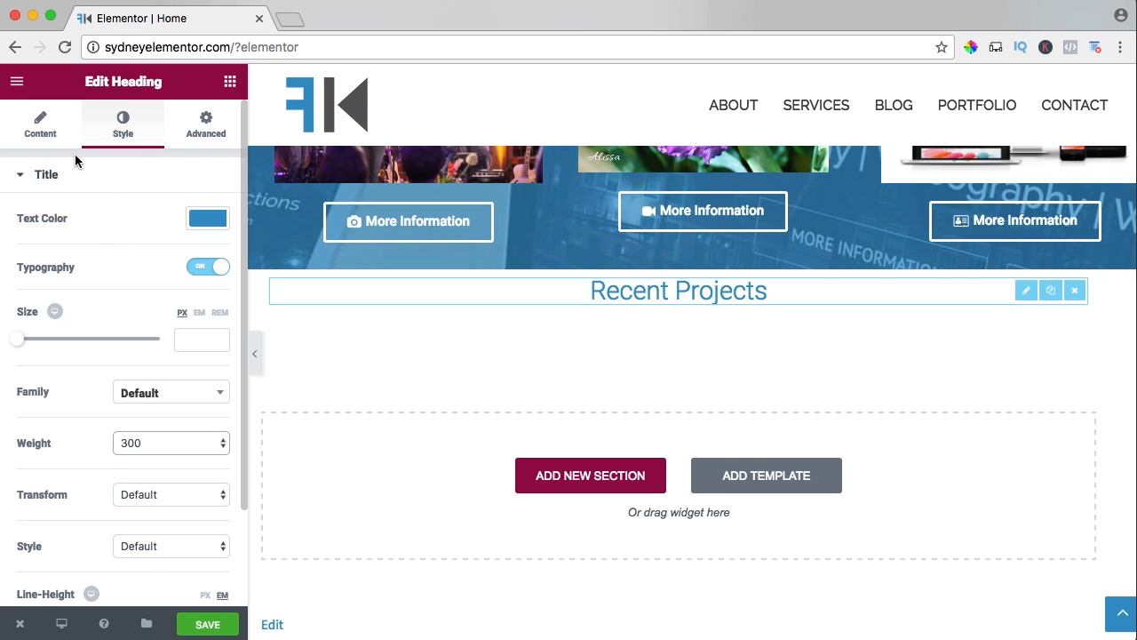
# Try the XXL size on the Recent Projects heading, settle on XL, and save the page.
pyautogui.click(57, 129)
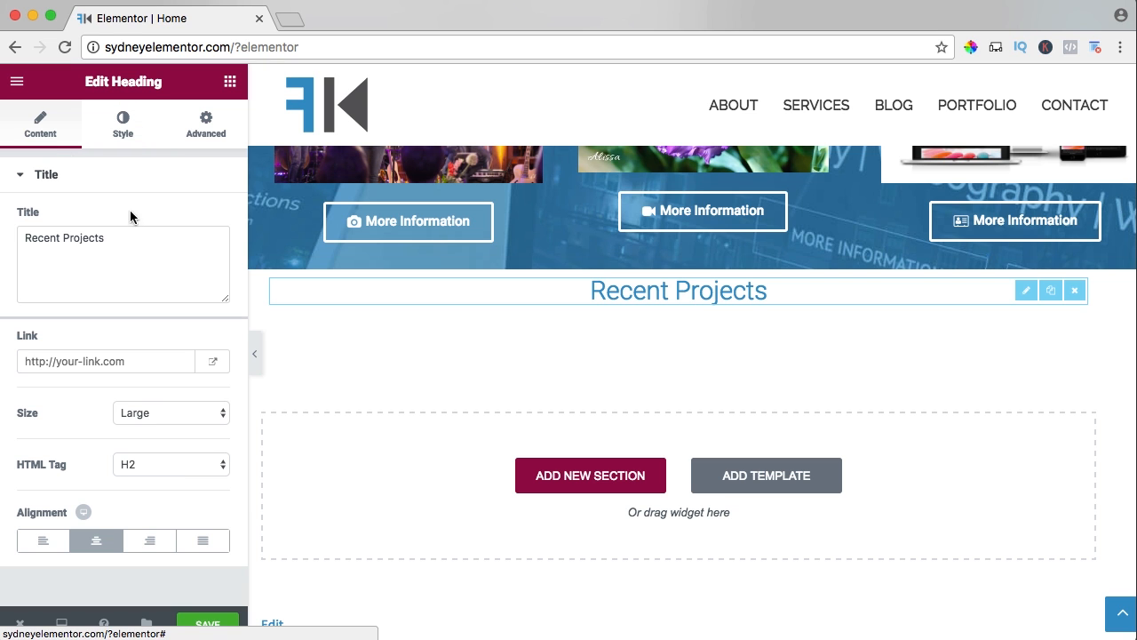
pyautogui.click(140, 413)
pyautogui.press('Escape')
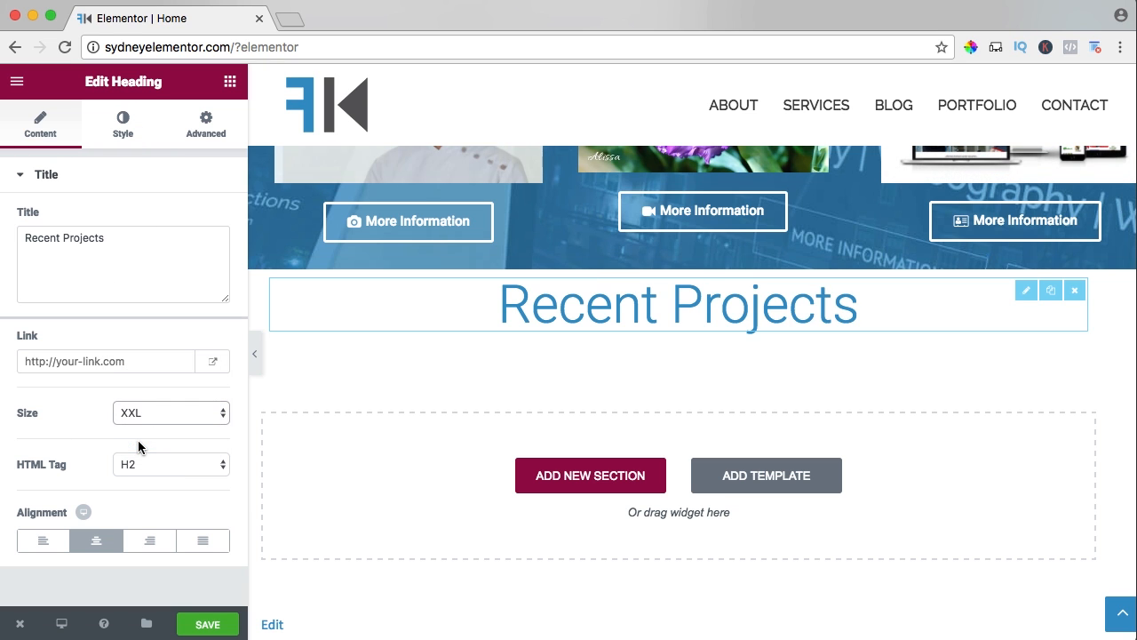
pyautogui.click(141, 413)
pyautogui.click(133, 397)
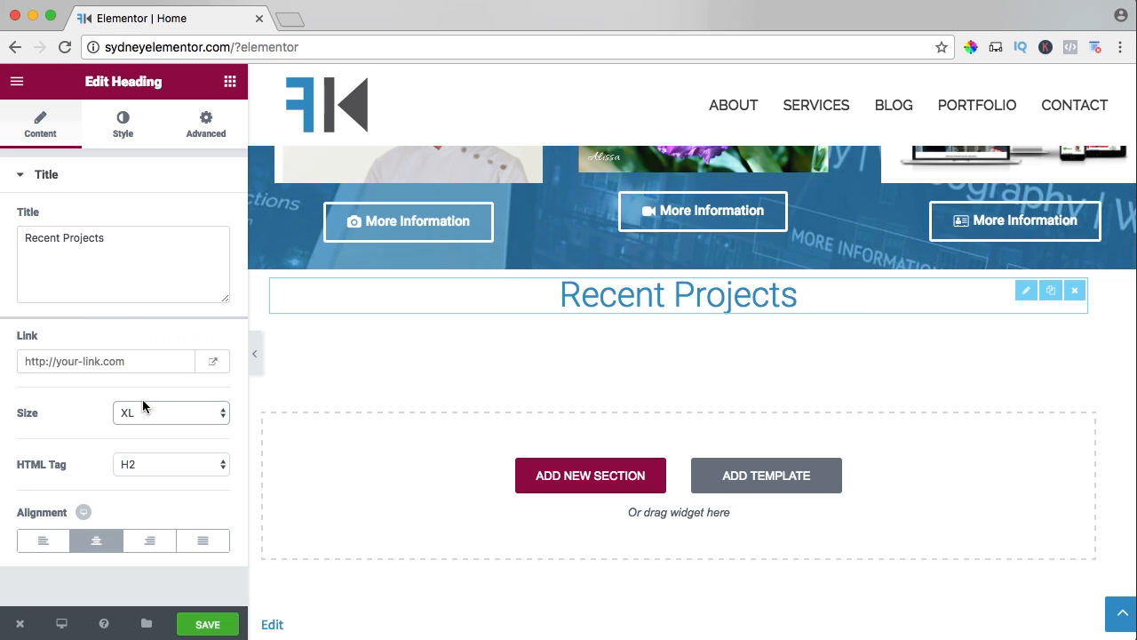
pyautogui.click(207, 134)
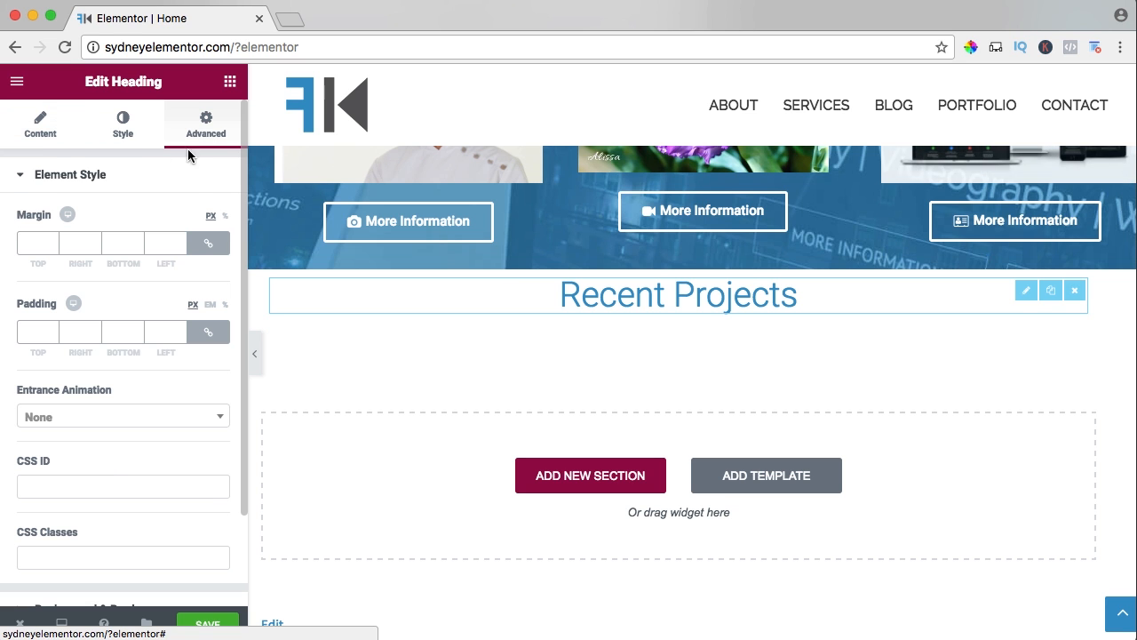
pyautogui.scroll(-3, 172, 482)
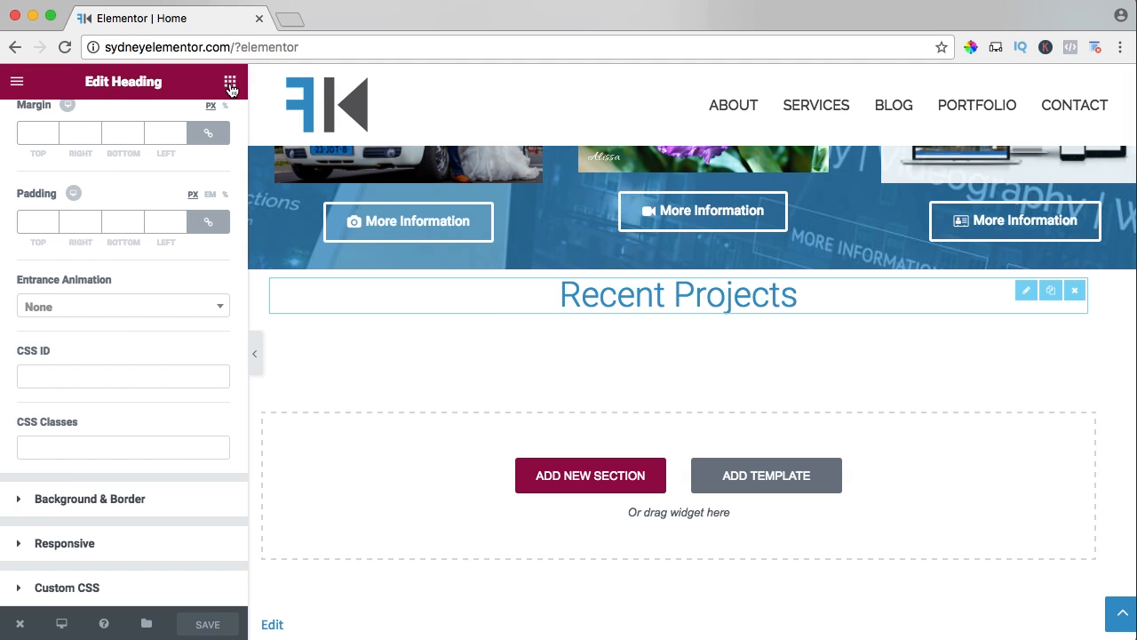
# Find the Sydney FP: Portfolio widget and place it directly beneath the Recent Projects heading.
pyautogui.click(230, 82)
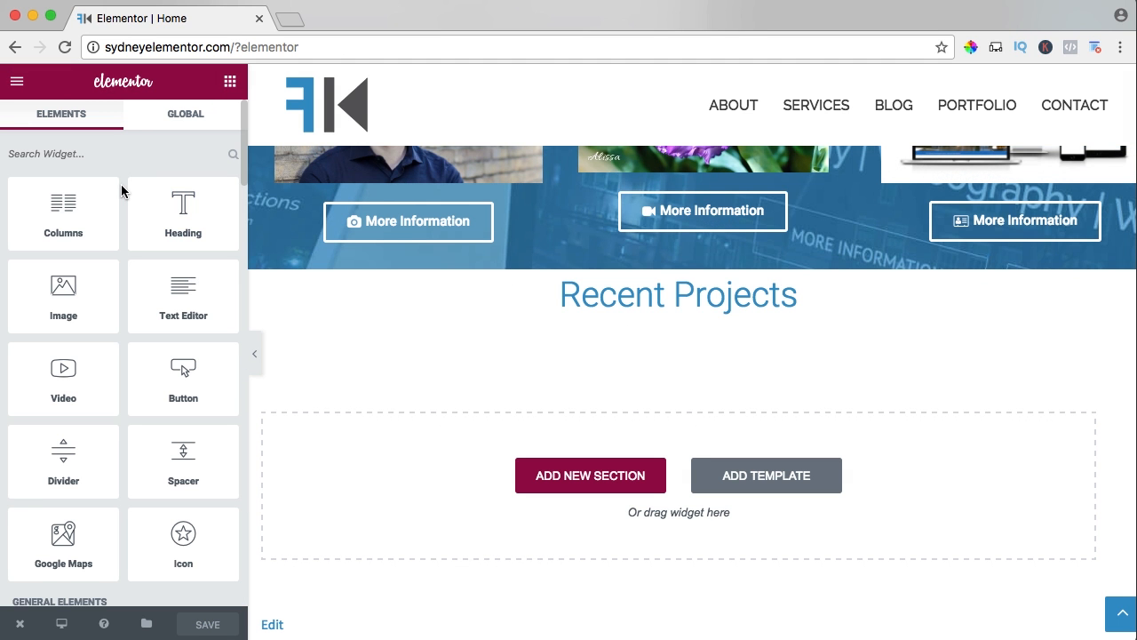
pyautogui.scroll(-15, 122, 191)
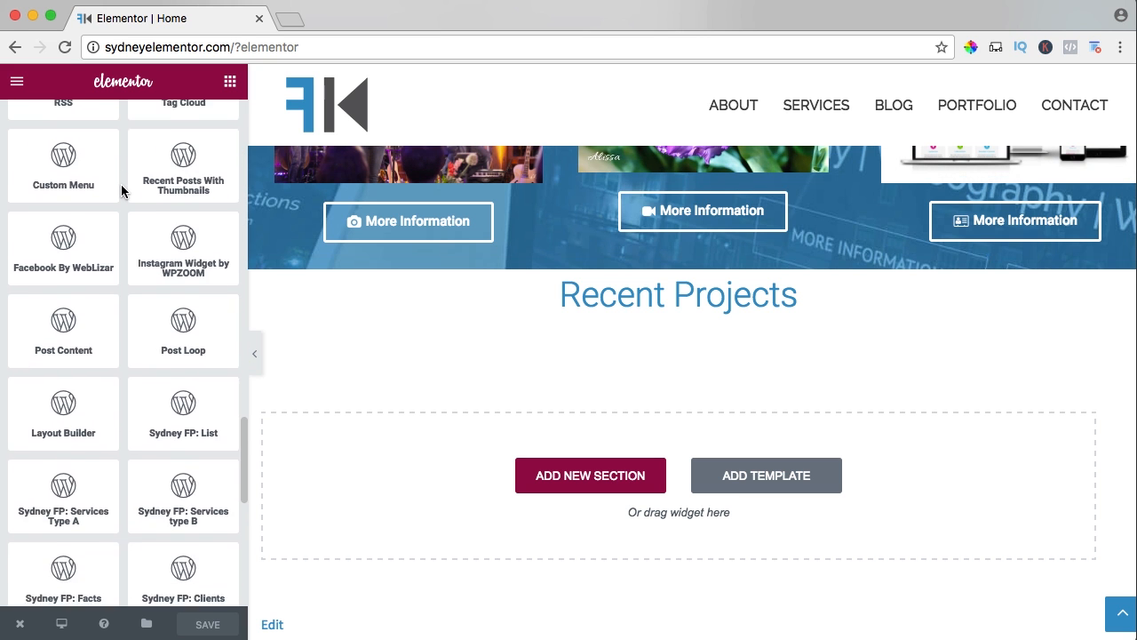
pyautogui.scroll(-6, 121, 191)
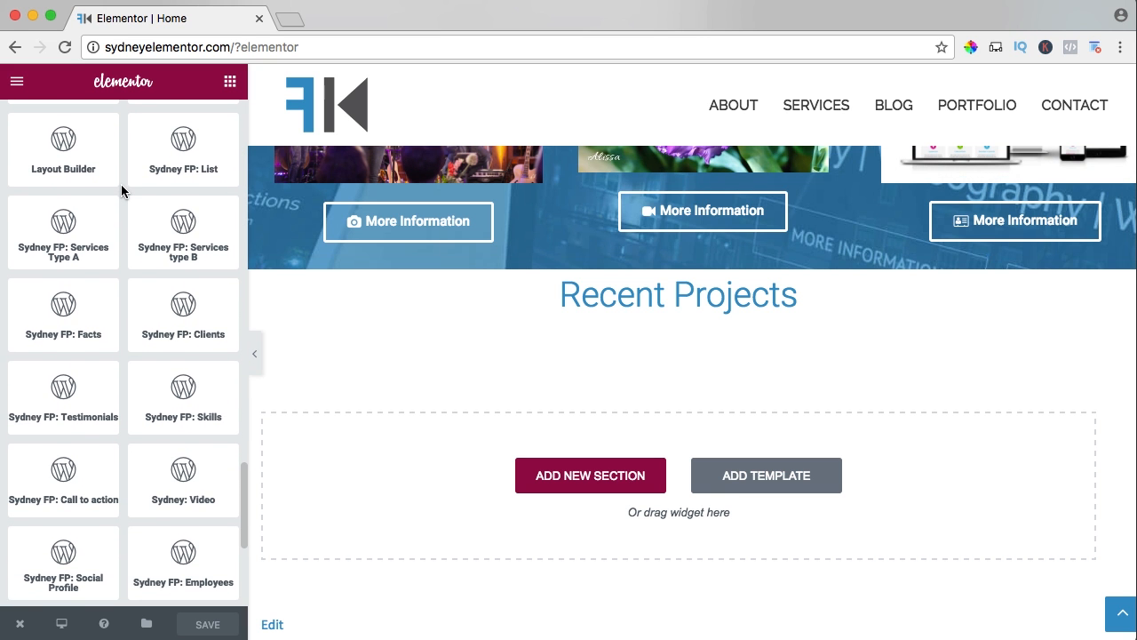
pyautogui.scroll(-2, 122, 191)
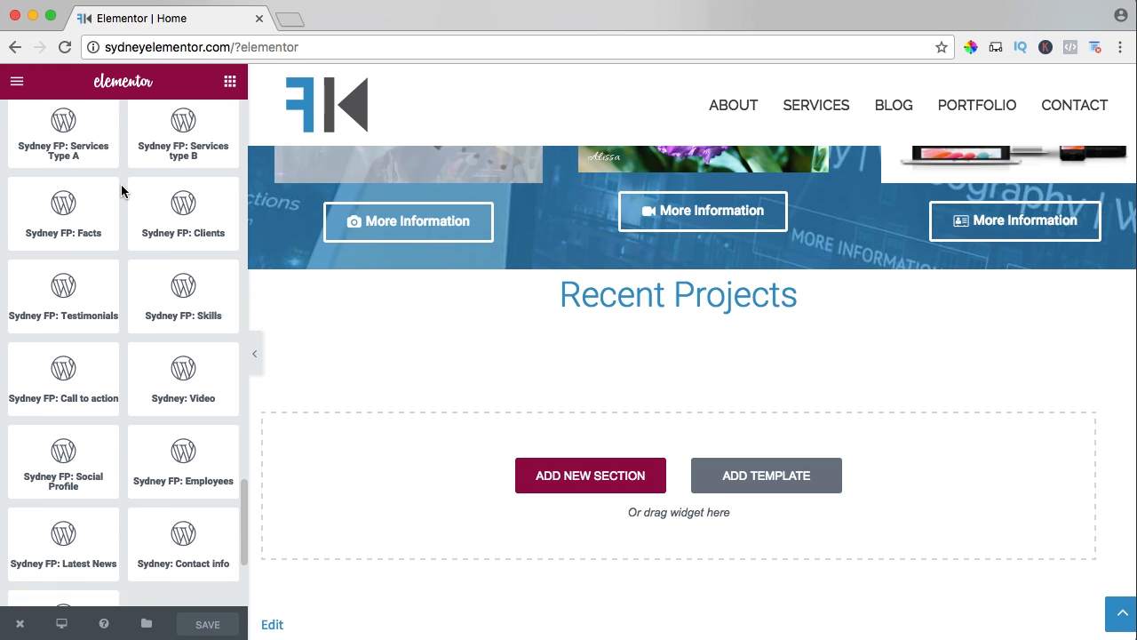
pyautogui.scroll(-5, 122, 191)
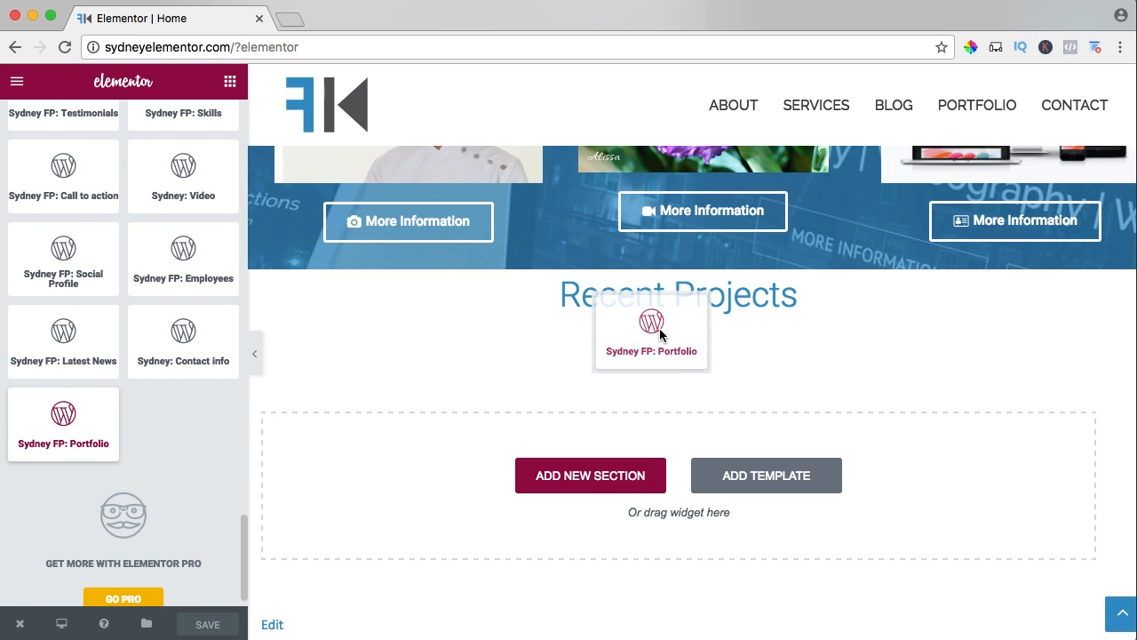
pyautogui.moveTo(660, 334); pyautogui.dragTo(614, 312)
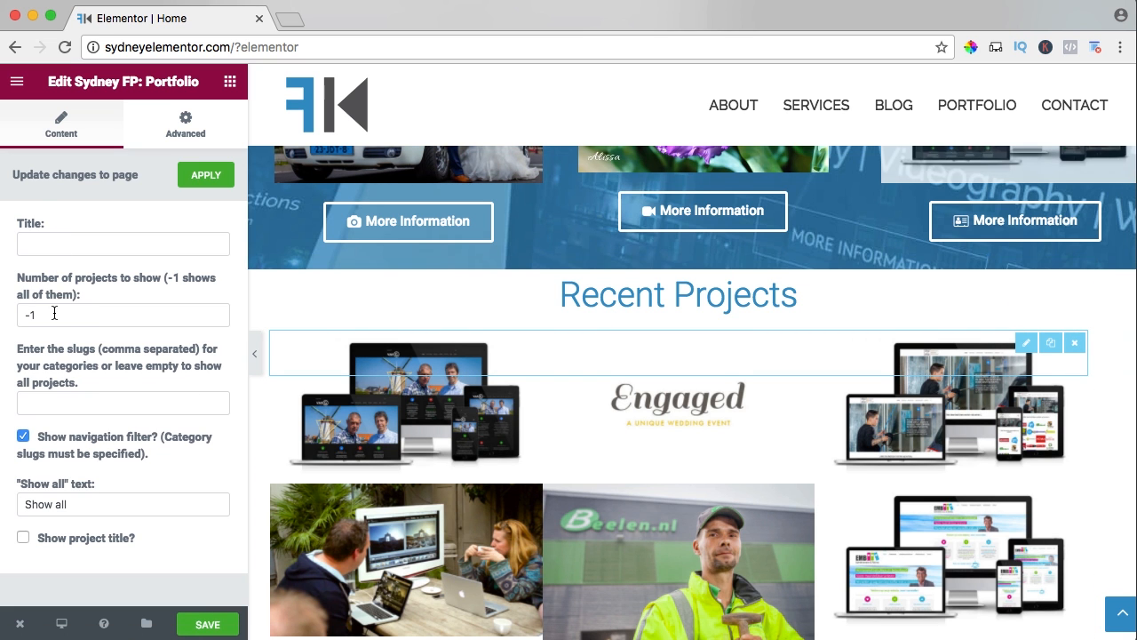
# Configure the portfolio to show 6 projects with project titles and without the navigation filter, and save the page.
pyautogui.write('6')
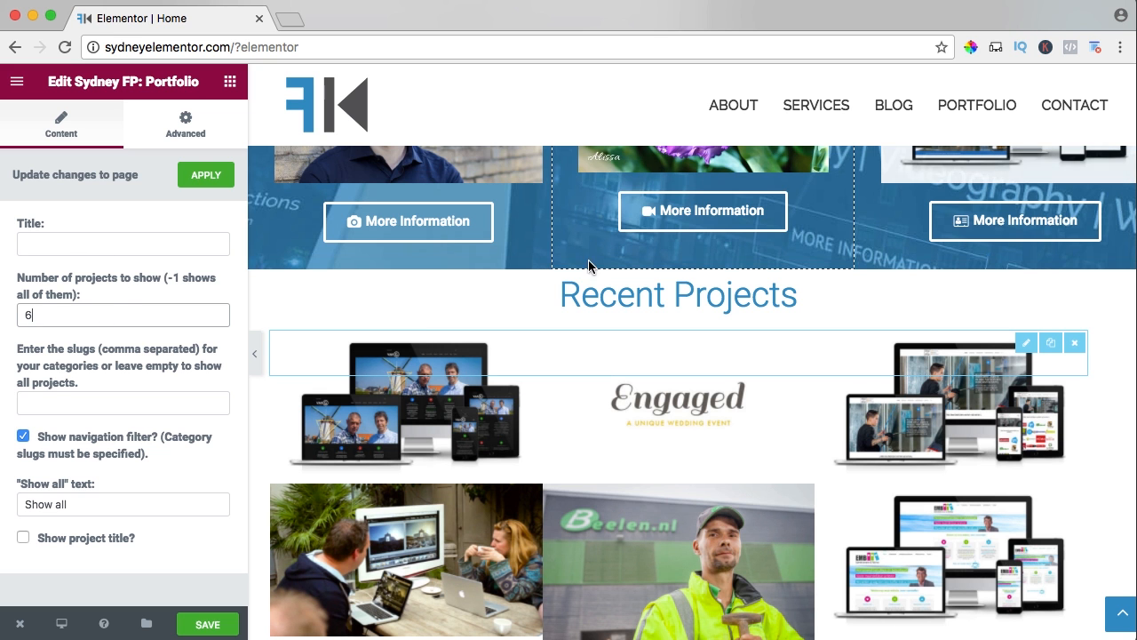
pyautogui.click(24, 436)
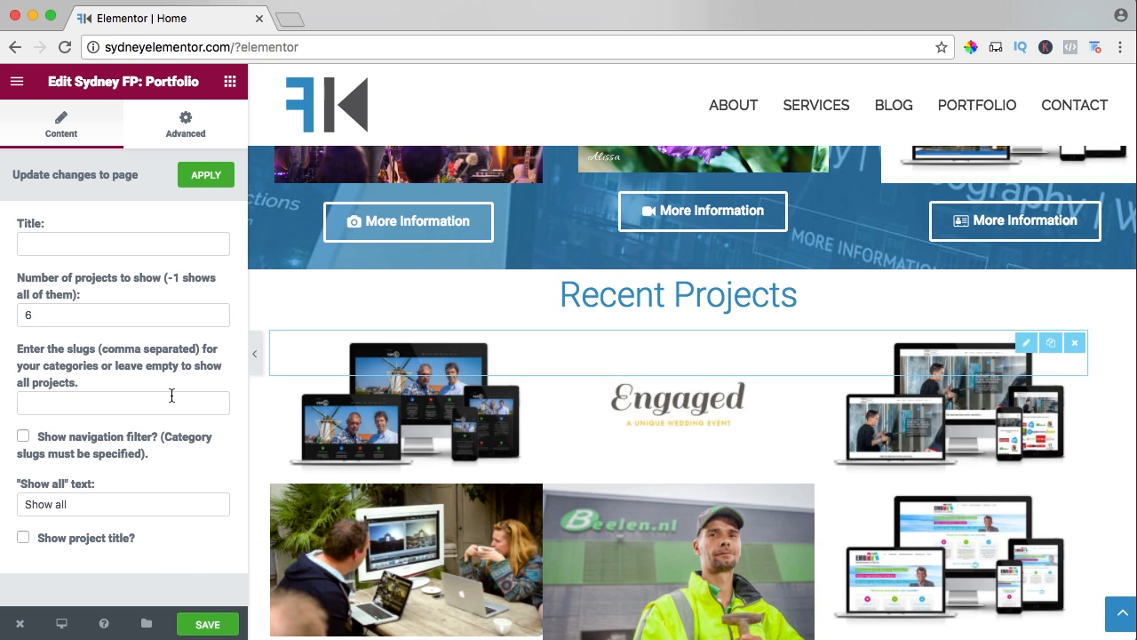
pyautogui.click(23, 538)
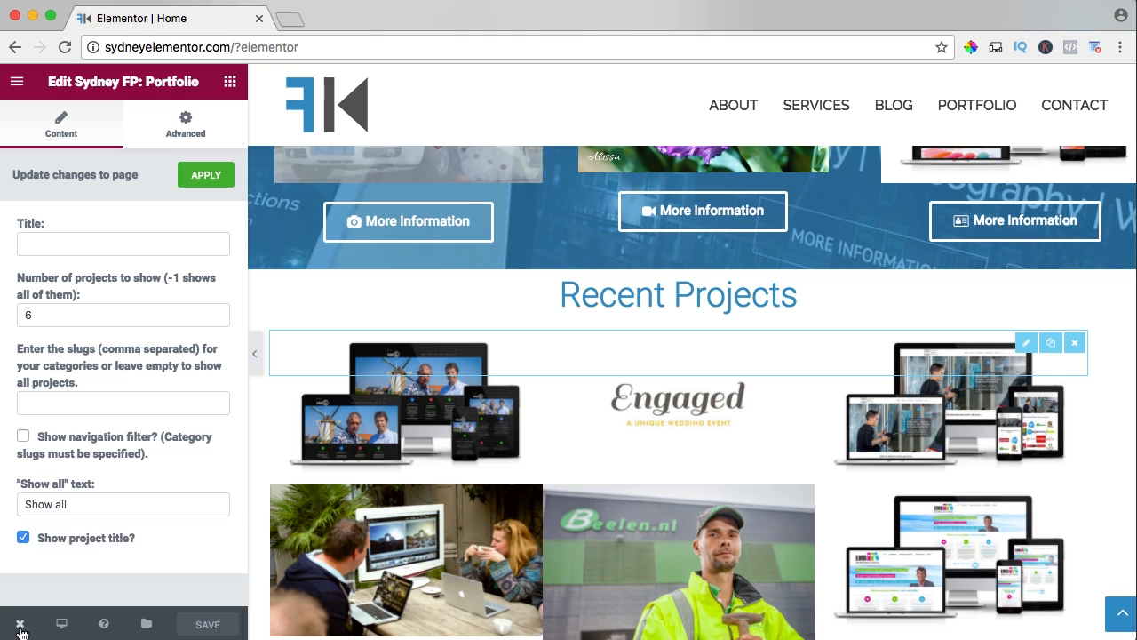
# View the live homepage down to the Recent Projects section, and open the General settings of the site Customizer.
pyautogui.moveTo(21, 629)
pyautogui.click(80, 541)
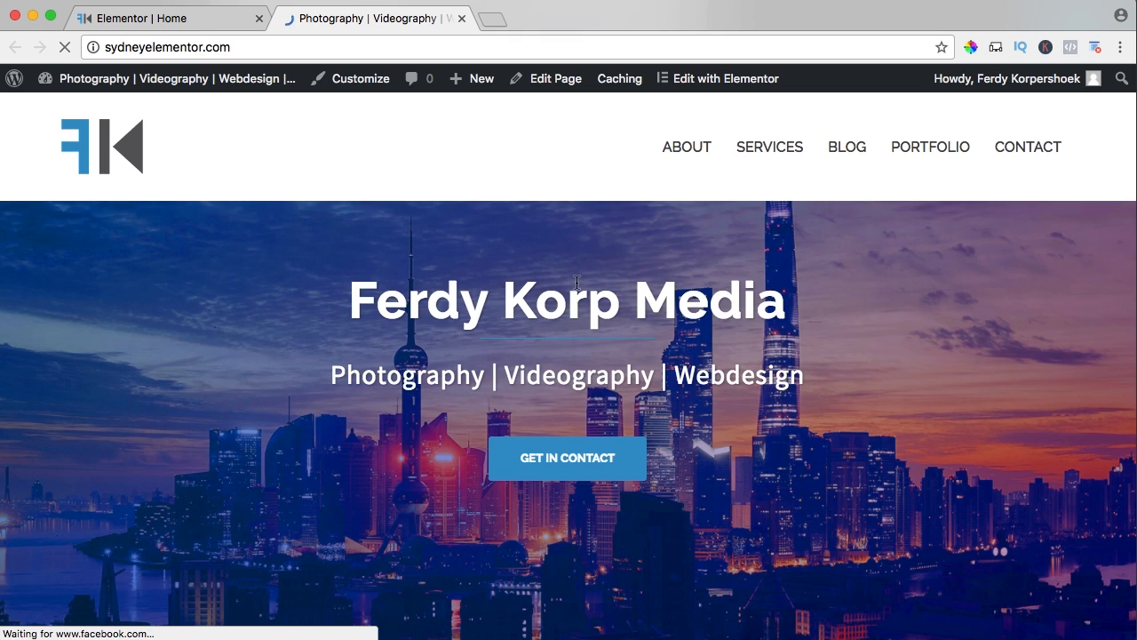
pyautogui.scroll(-6, 578, 284)
pyautogui.scroll(-5, 631, 298)
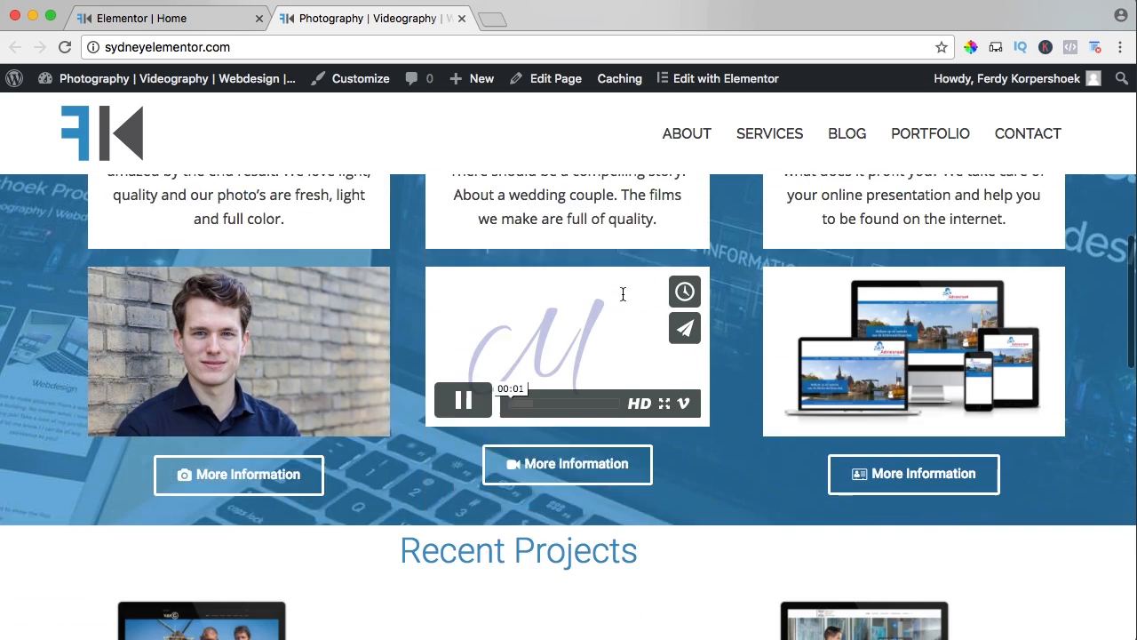
pyautogui.scroll(7, 616, 292)
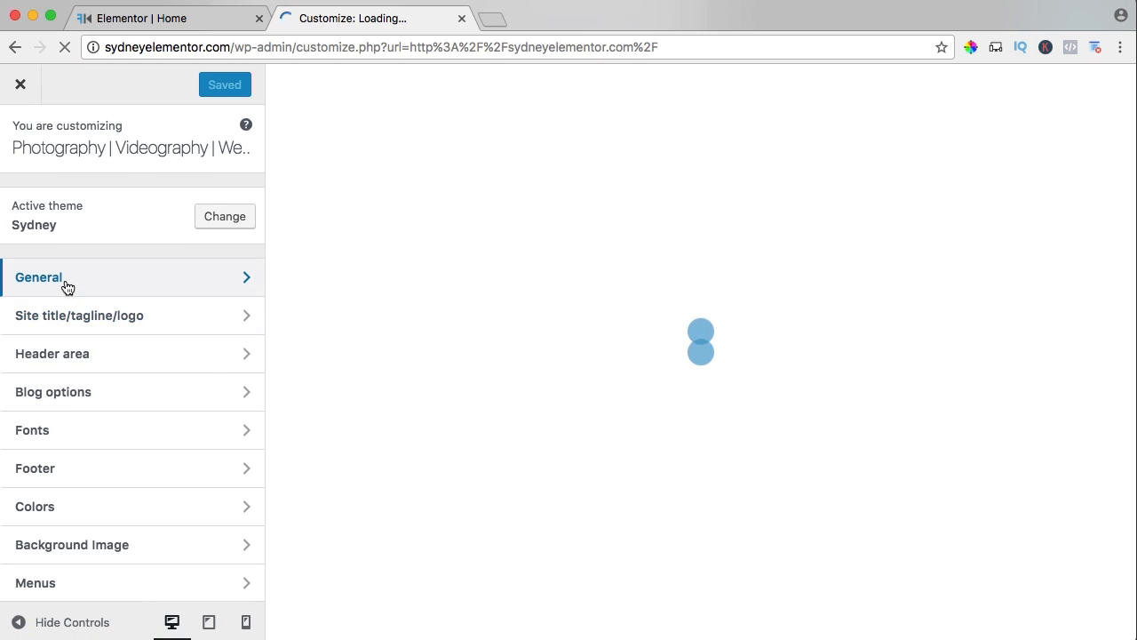
pyautogui.click(67, 282)
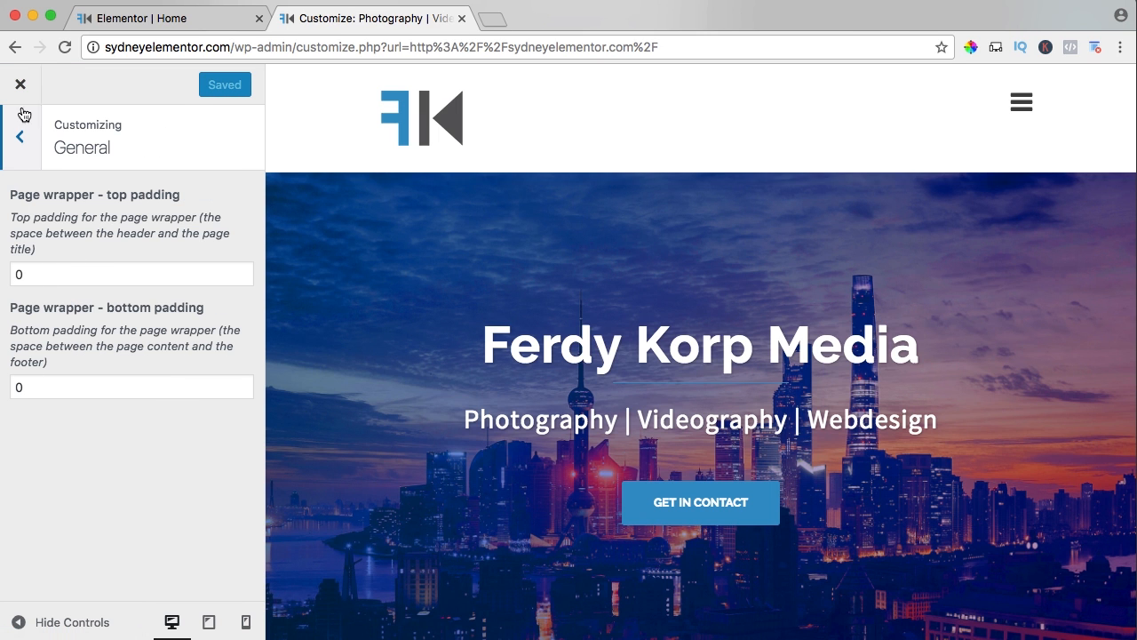
# Close the Customizer and look over the live homepage down through the Recent Projects section.
pyautogui.click(21, 86)
pyautogui.scroll(-10, 485, 252)
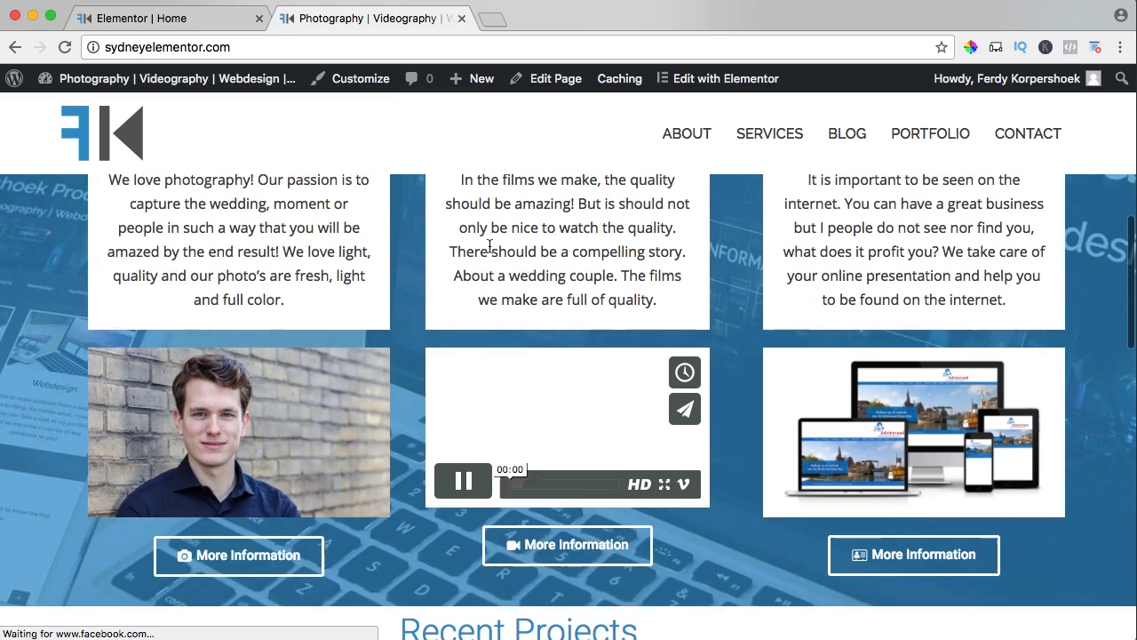
pyautogui.scroll(-3, 399, 292)
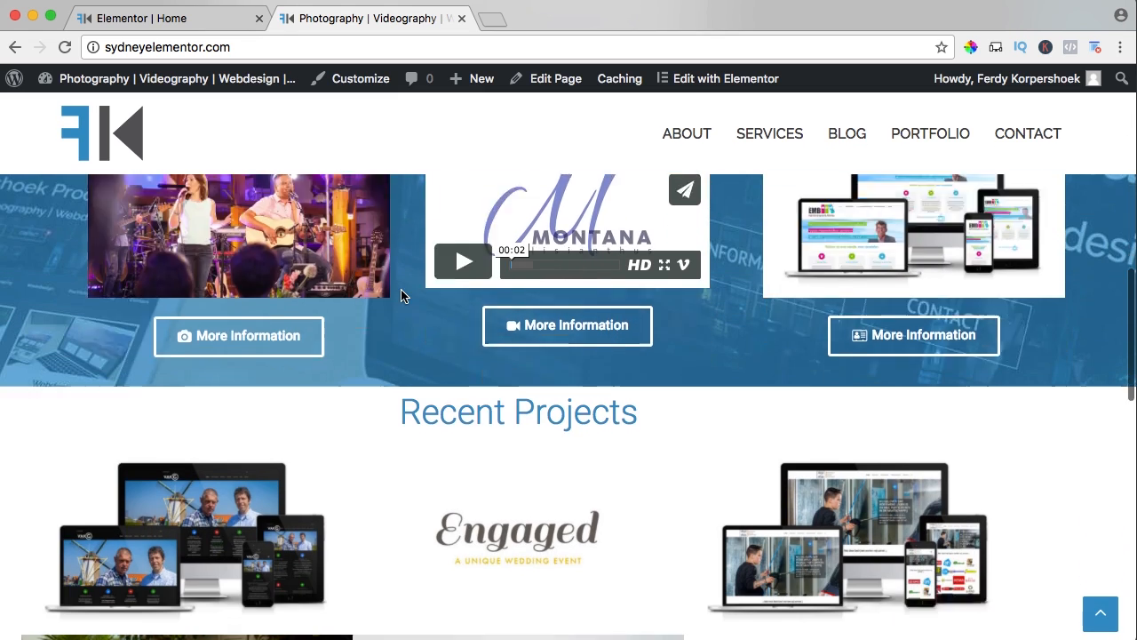
pyautogui.scroll(-1, 400, 295)
pyautogui.scroll(-2, 470, 226)
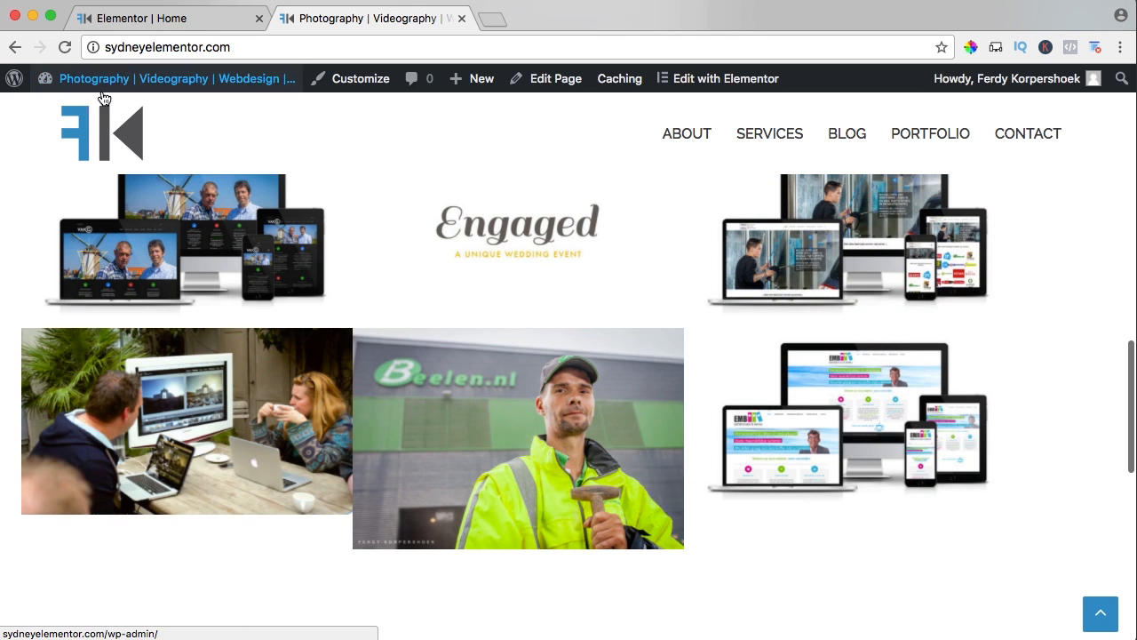
# Return to the Elementor editor and stretch the Recent Projects section to the full page width.
pyautogui.click(152, 21)
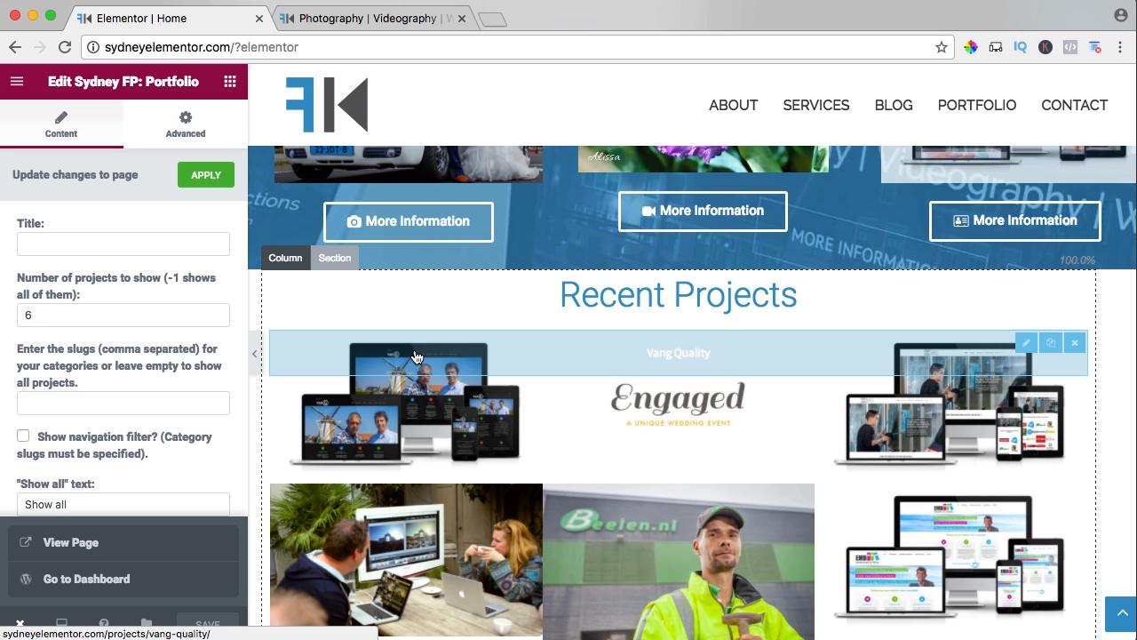
pyautogui.click(335, 257)
pyautogui.click(210, 217)
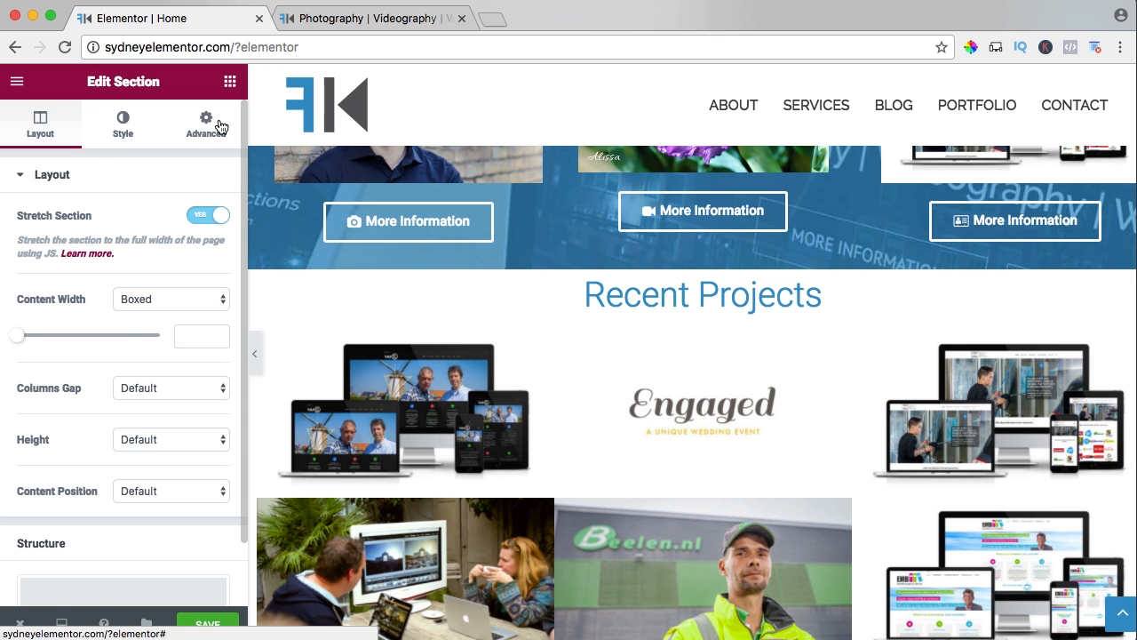
# Add a Spacer widget above the Recent Projects heading with a space of 60, and save the page.
pyautogui.click(229, 81)
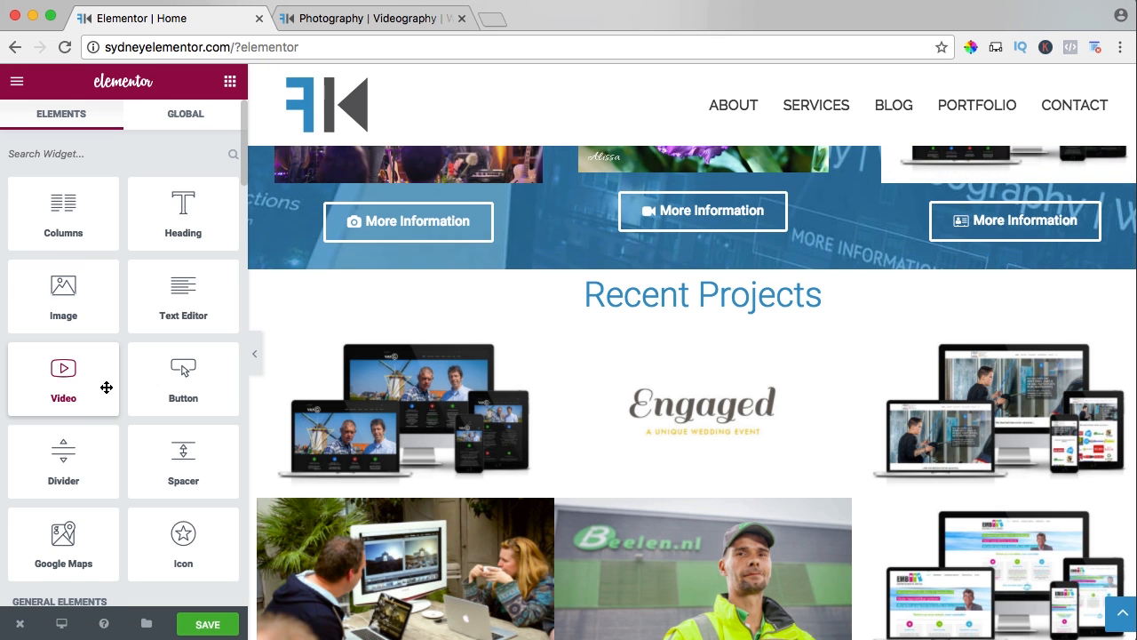
pyautogui.moveTo(155, 465); pyautogui.dragTo(623, 283)
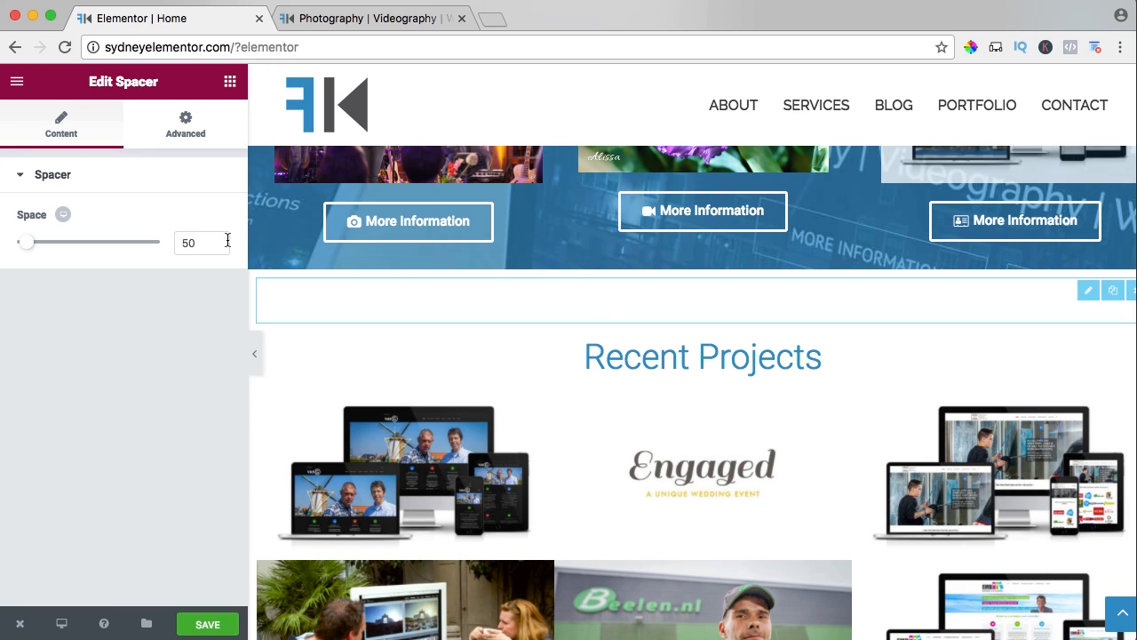
pyautogui.moveTo(204, 241); pyautogui.dragTo(173, 241)
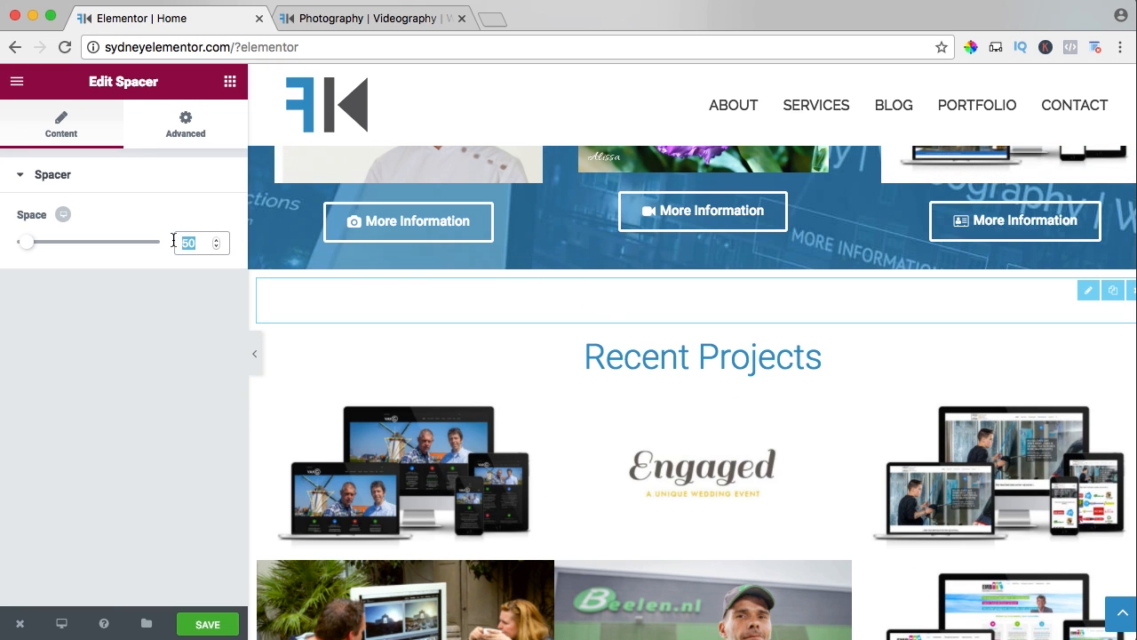
pyautogui.write('60')
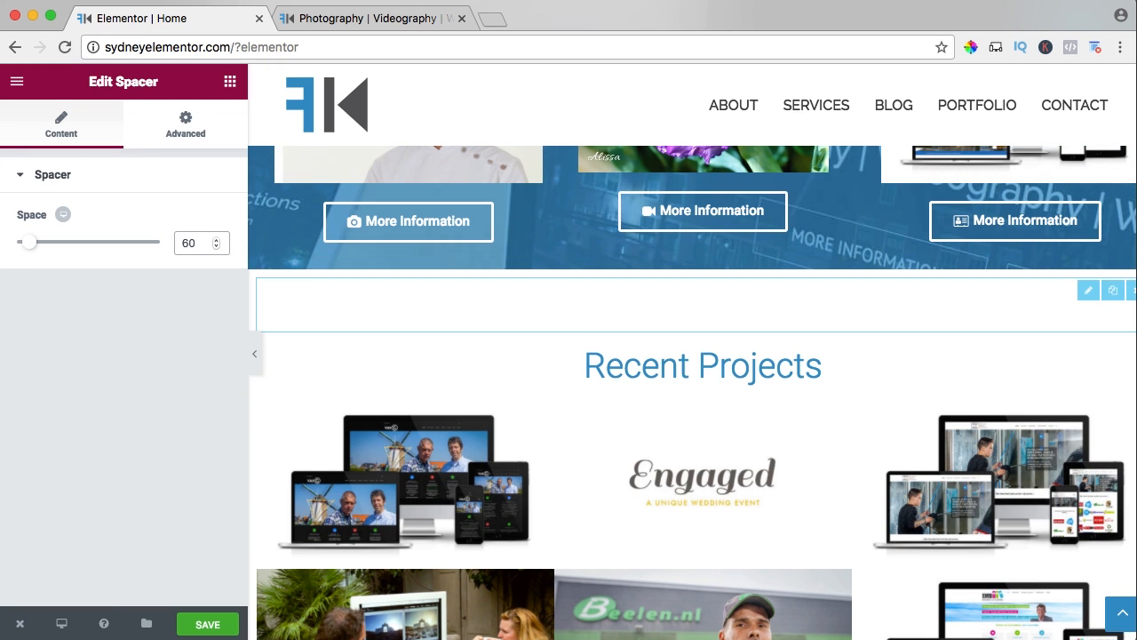
pyautogui.scroll(-5, 500, 406)
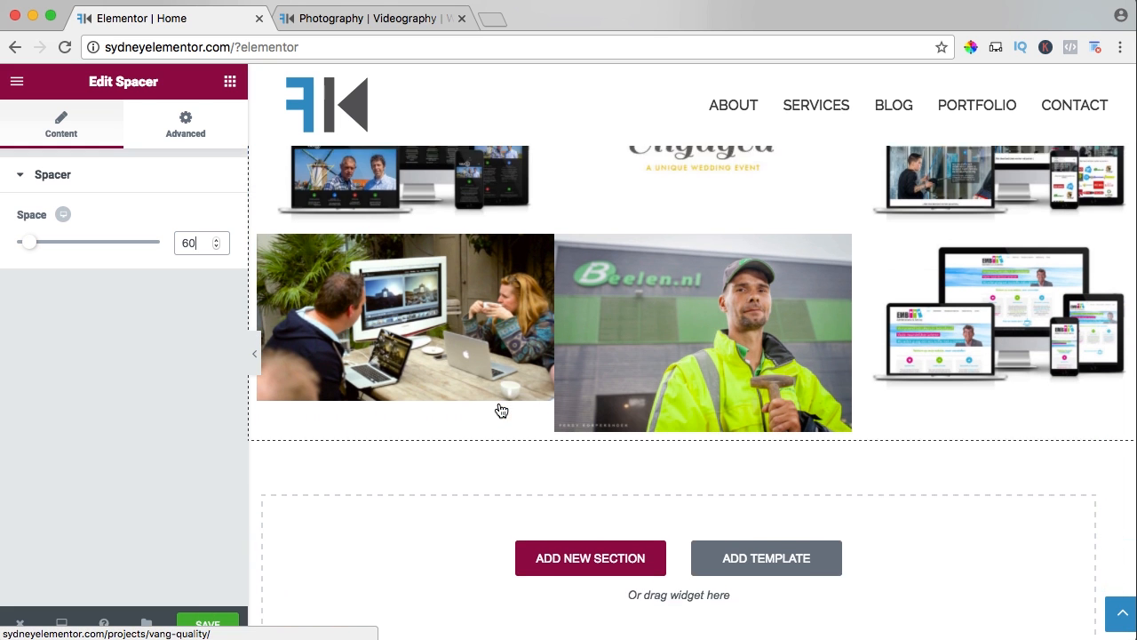
# Check the stretched Recent Projects section and its top spacing on the live homepage.
pyautogui.click(367, 18)
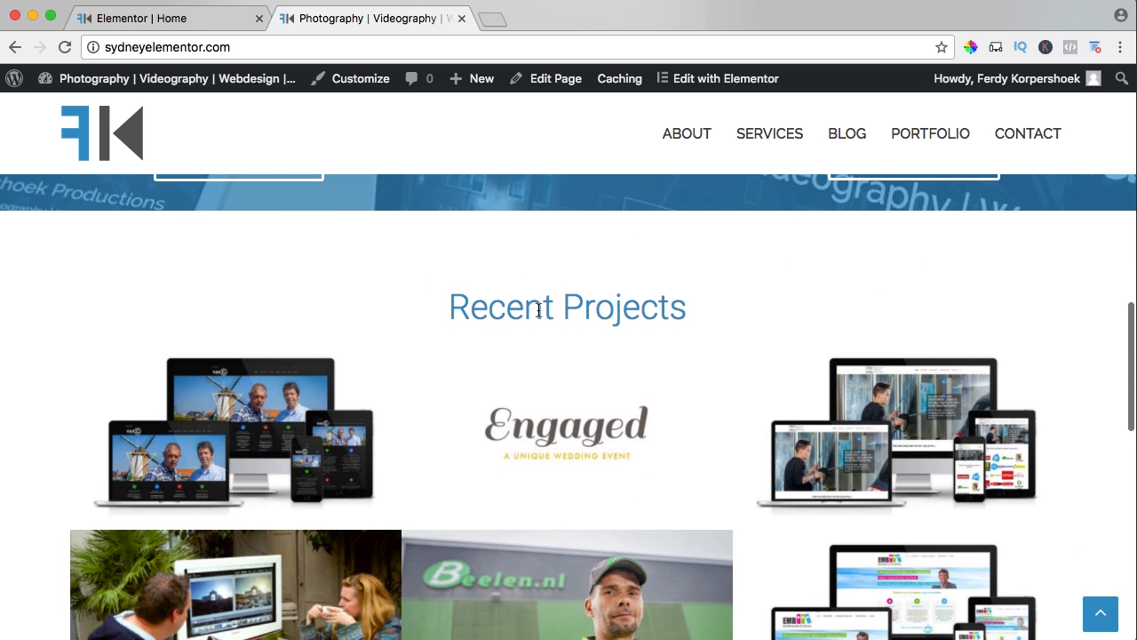
pyautogui.scroll(-4, 524, 307)
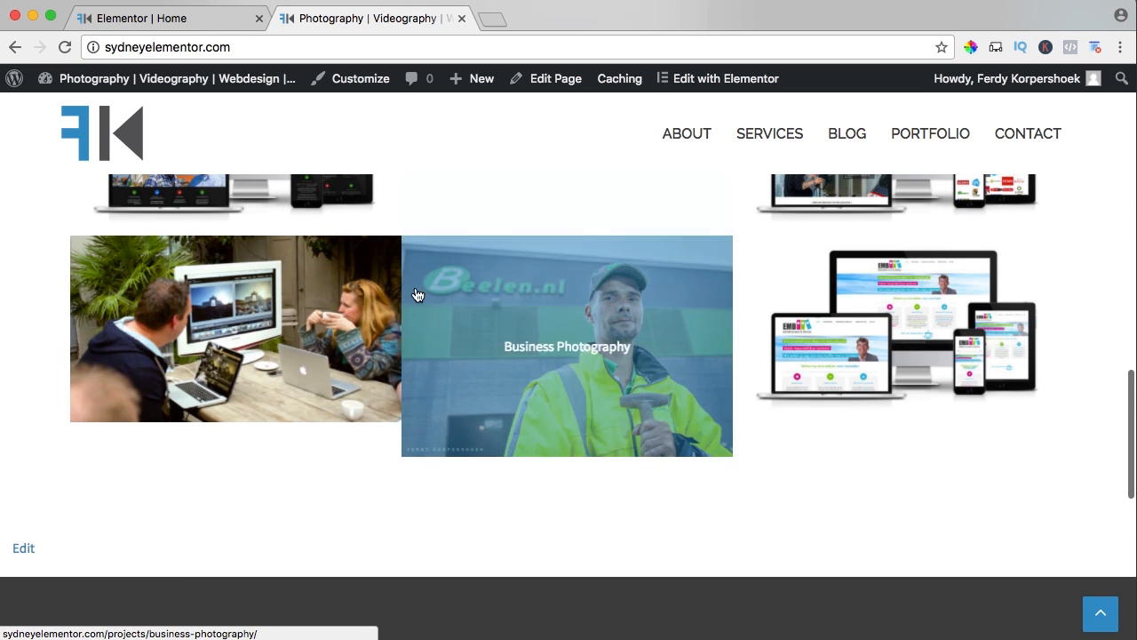
pyautogui.scroll(4, 550, 319)
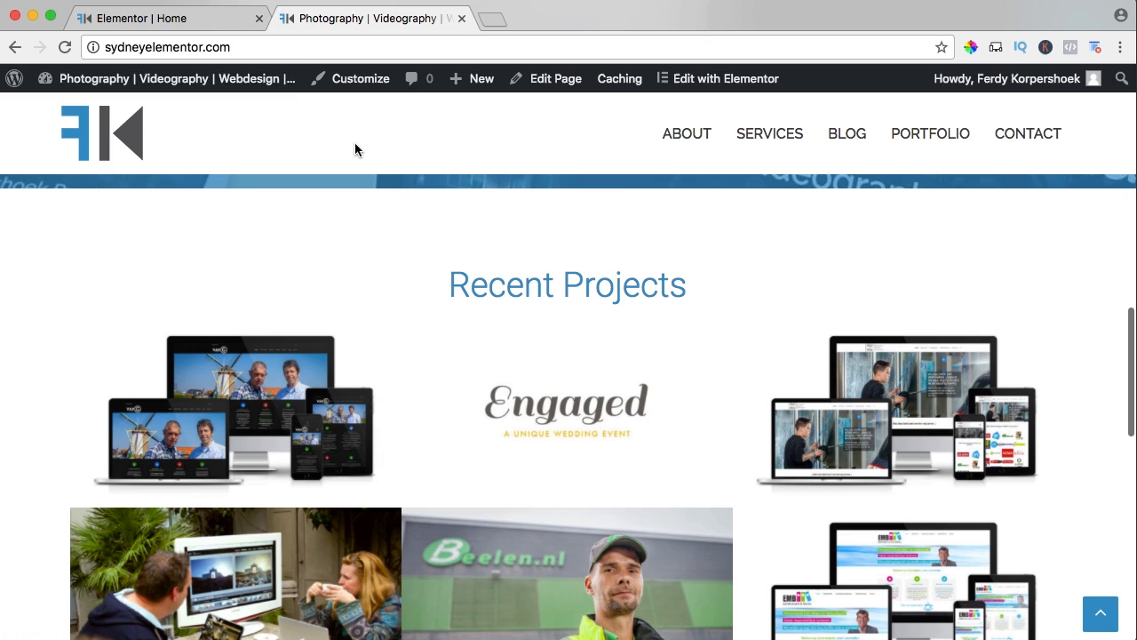
# Back in the Elementor editor, duplicate the spacer above Recent Projects and move the copy between the heading and the portfolio.
pyautogui.click(212, 28)
pyautogui.scroll(-2, 426, 382)
pyautogui.scroll(5, 435, 385)
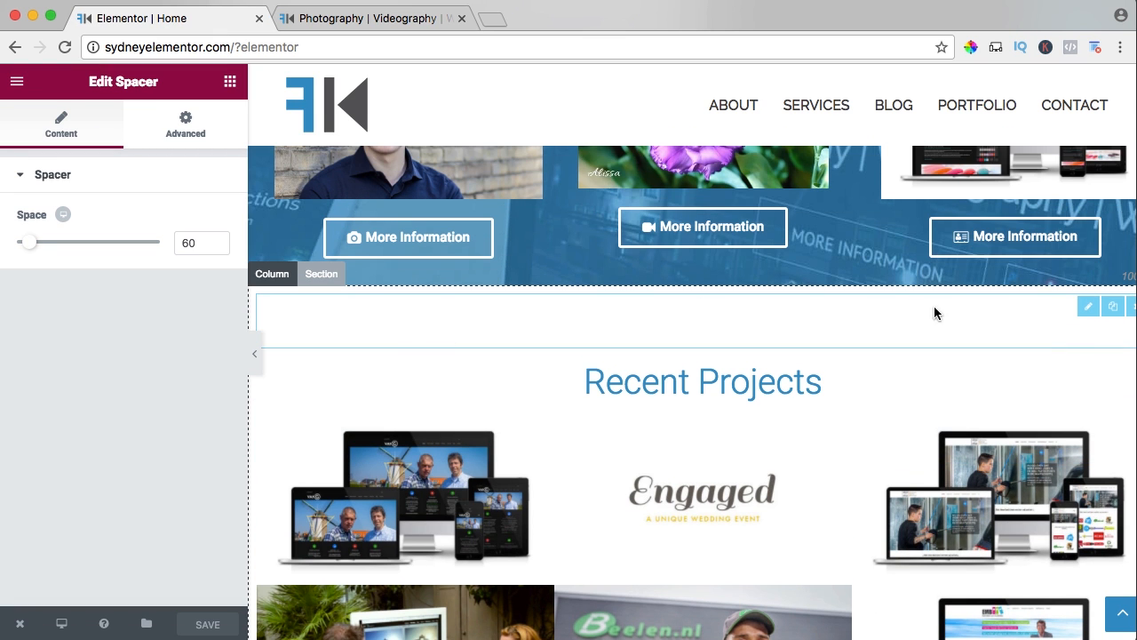
pyautogui.click(1112, 309)
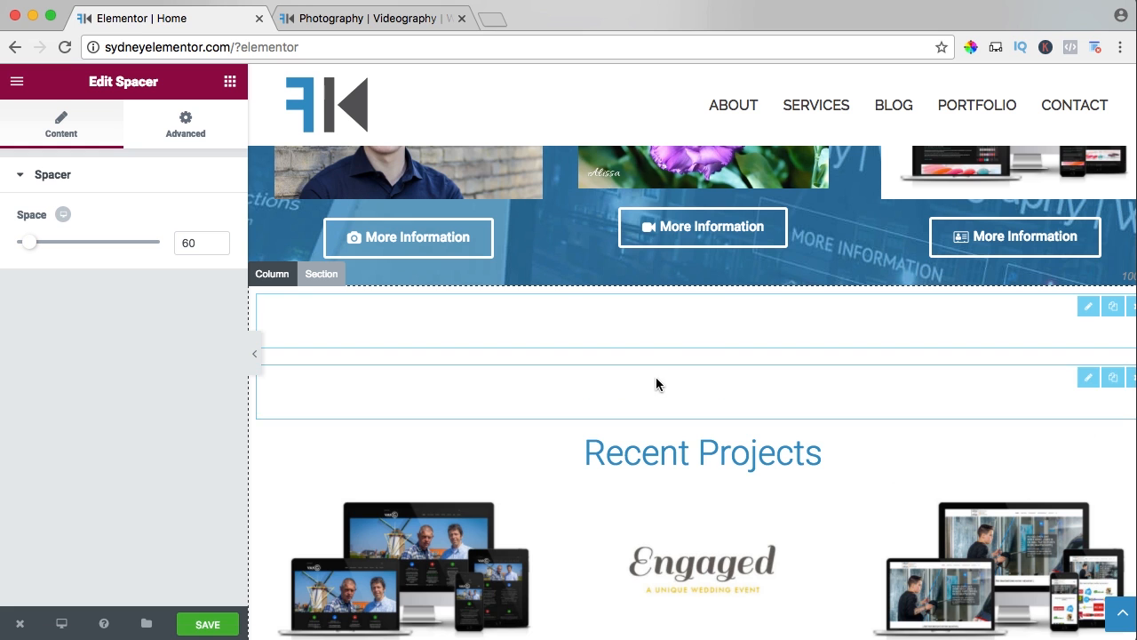
pyautogui.moveTo(654, 383); pyautogui.dragTo(613, 382)
pyautogui.moveTo(638, 443); pyautogui.dragTo(629, 377)
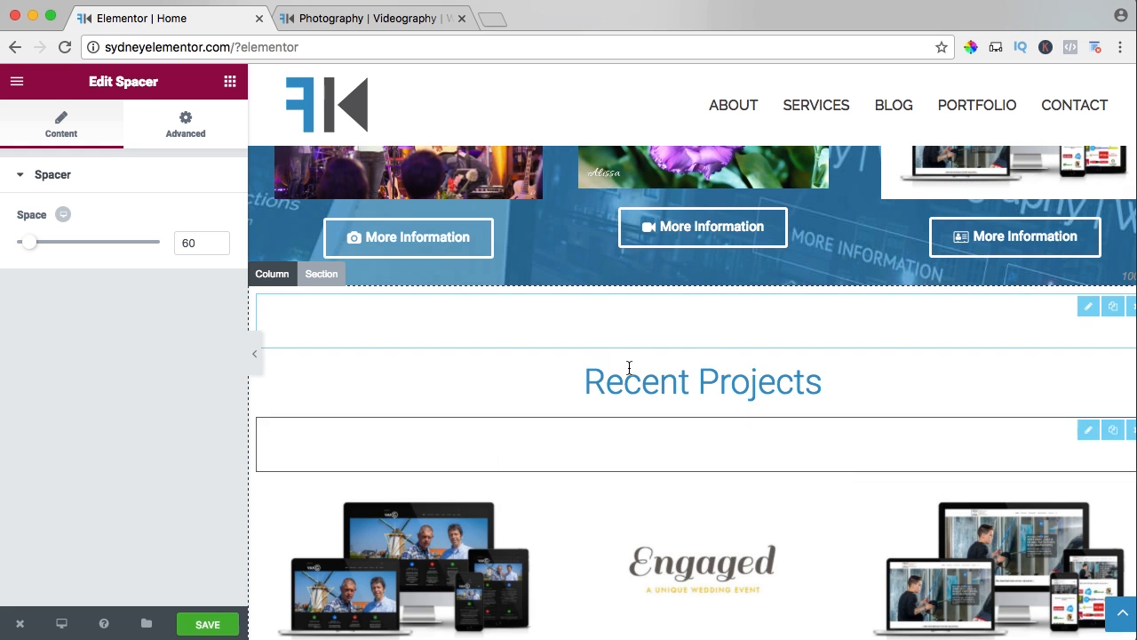
# Set the space of the spacer beneath the Recent Projects heading to 30.
pyautogui.click(1088, 431)
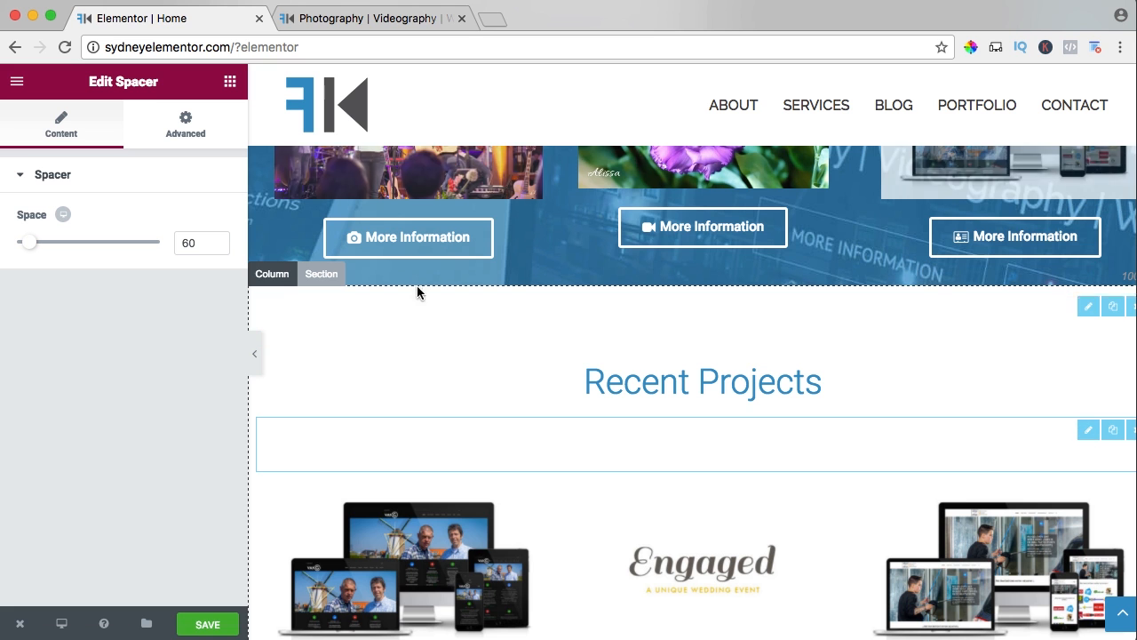
pyautogui.click(215, 241)
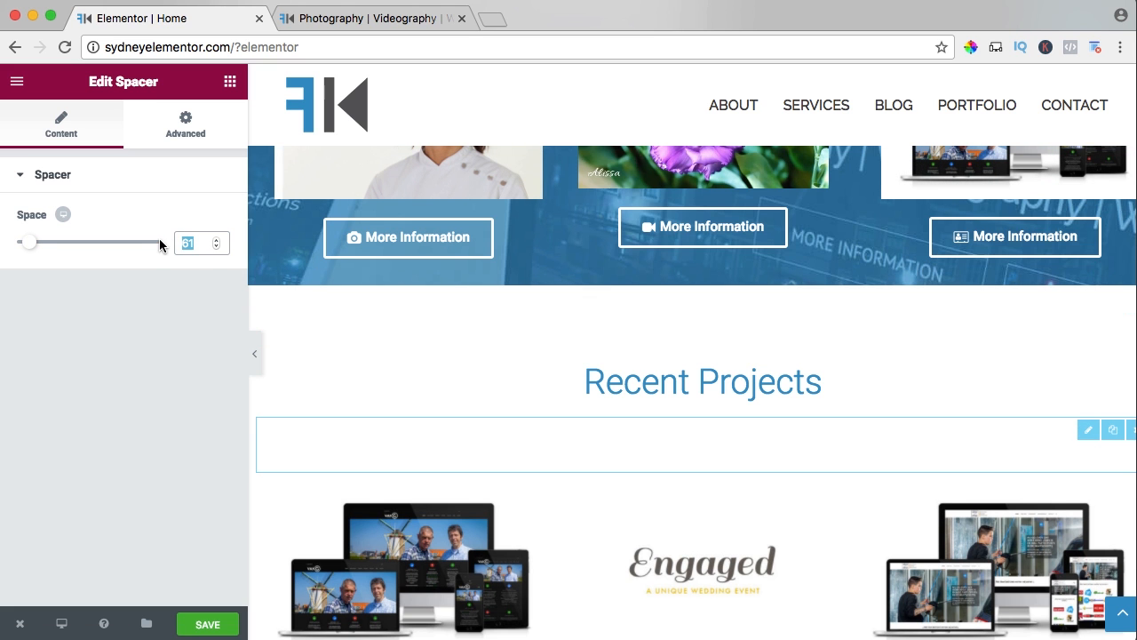
pyautogui.write('30')
# Give the Recent Projects section the Slide In Up entrance animation and save the page.
pyautogui.scroll(-3, 592, 314)
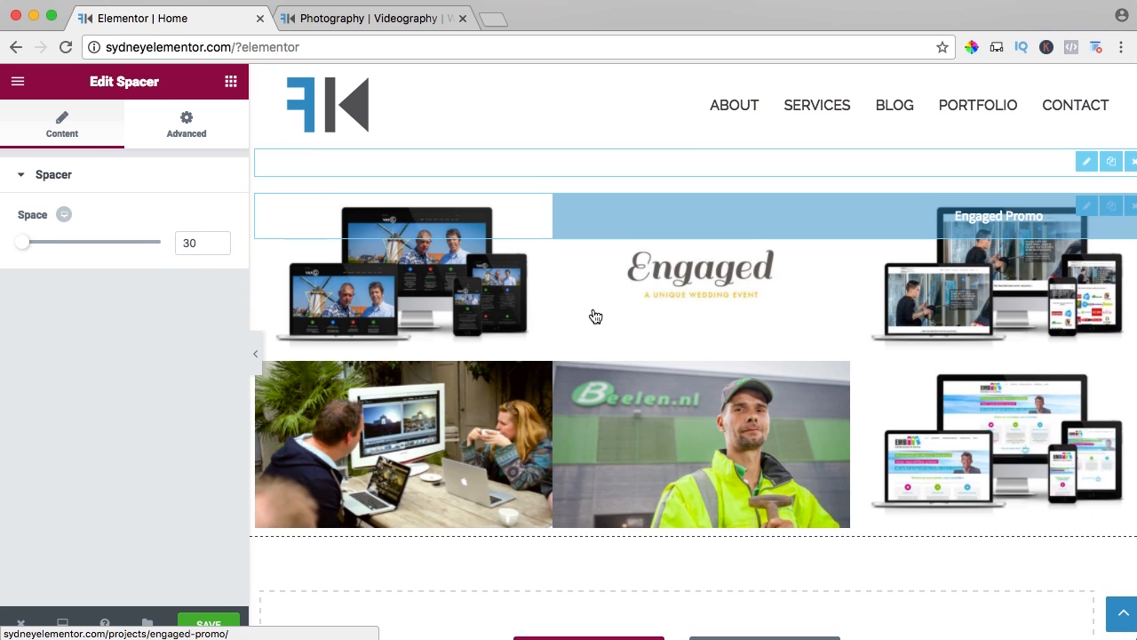
pyautogui.scroll(2, 593, 317)
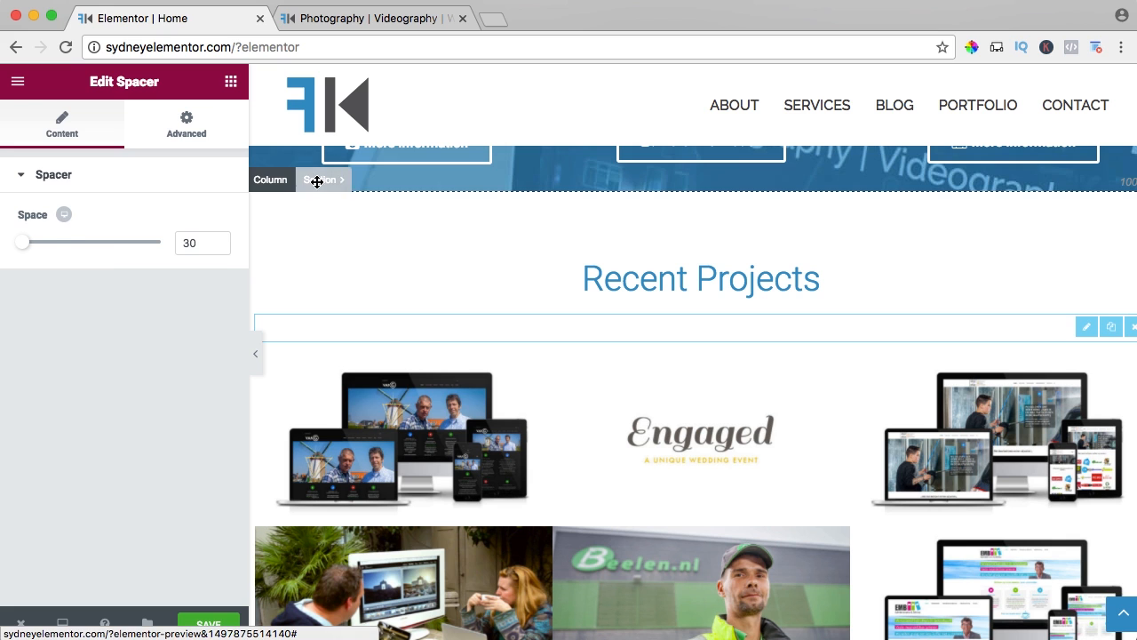
pyautogui.click(317, 180)
pyautogui.click(205, 133)
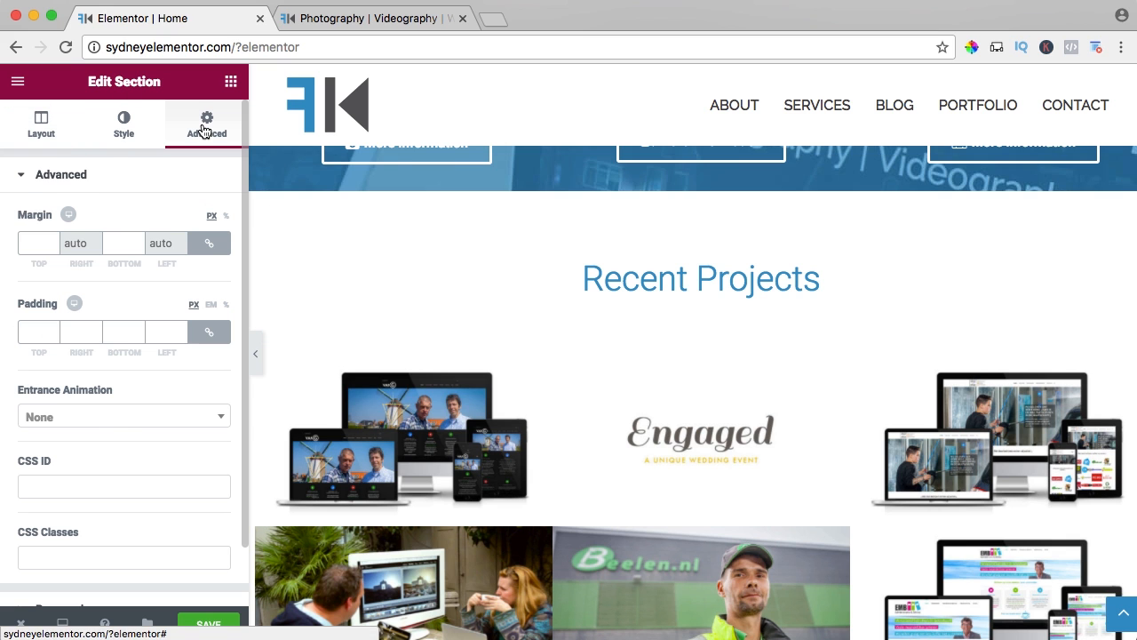
pyautogui.click(69, 419)
pyautogui.scroll(-5, 91, 505)
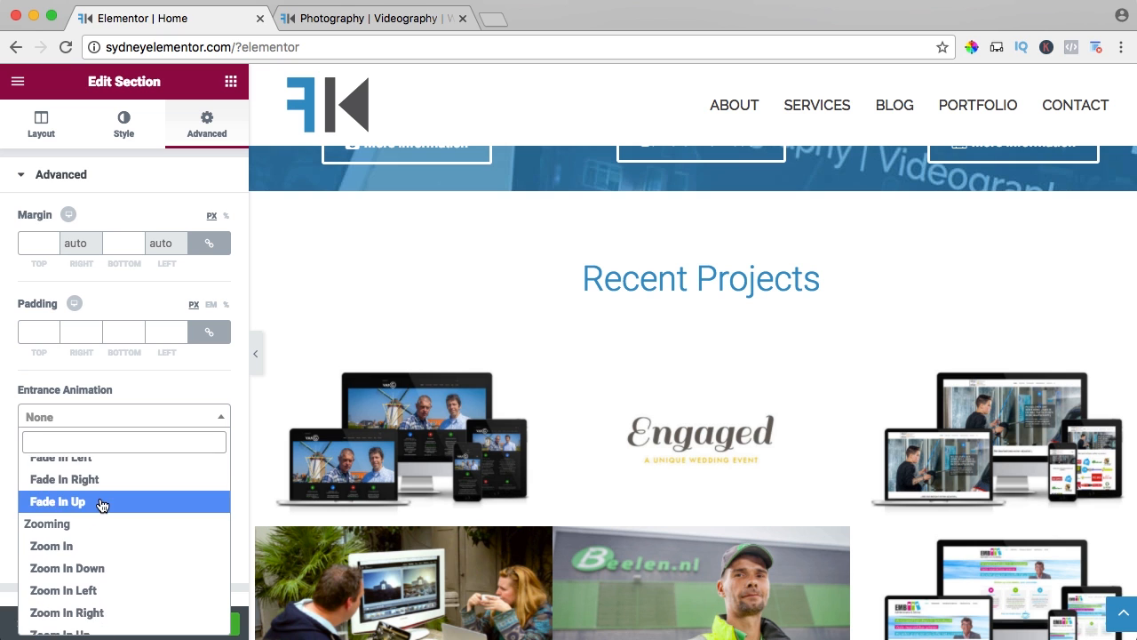
pyautogui.scroll(-5, 73, 498)
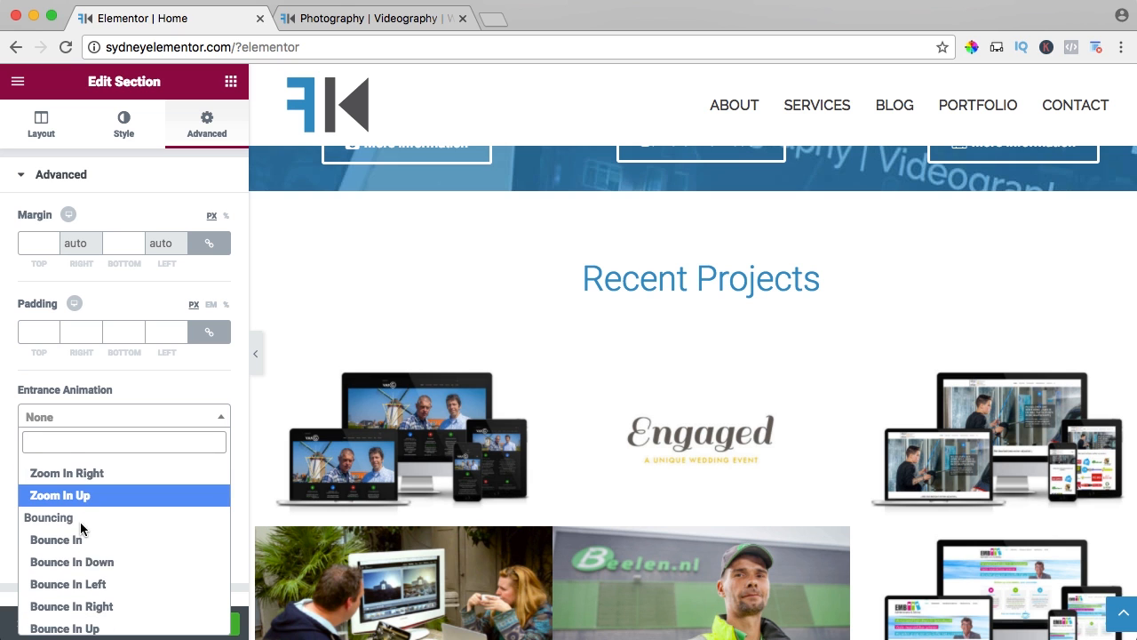
pyautogui.scroll(2, 89, 524)
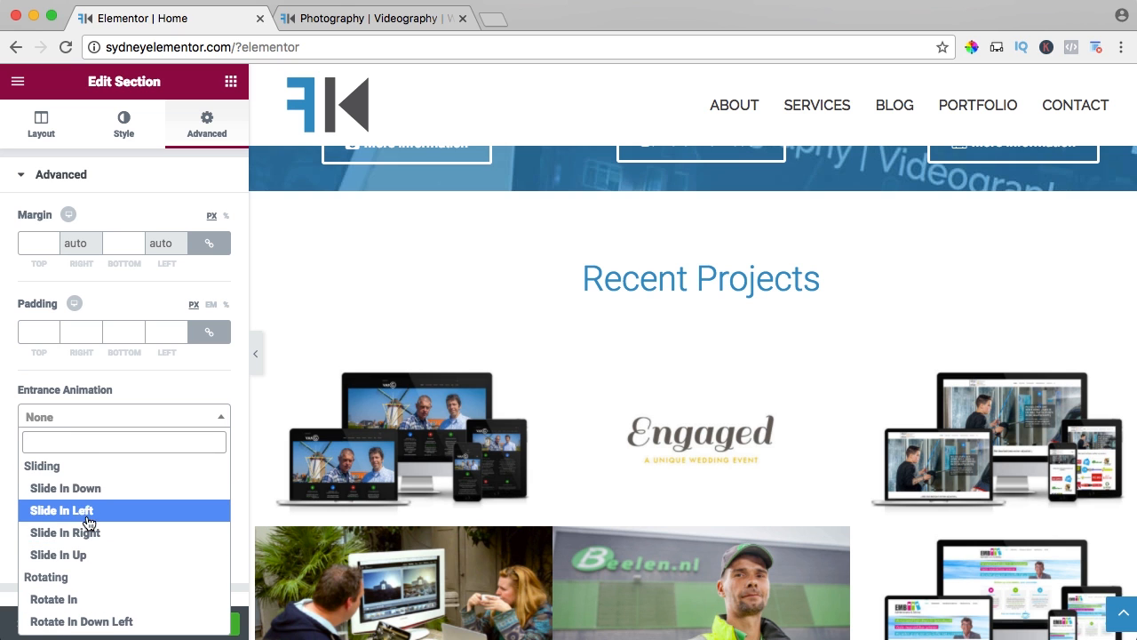
pyautogui.click(69, 554)
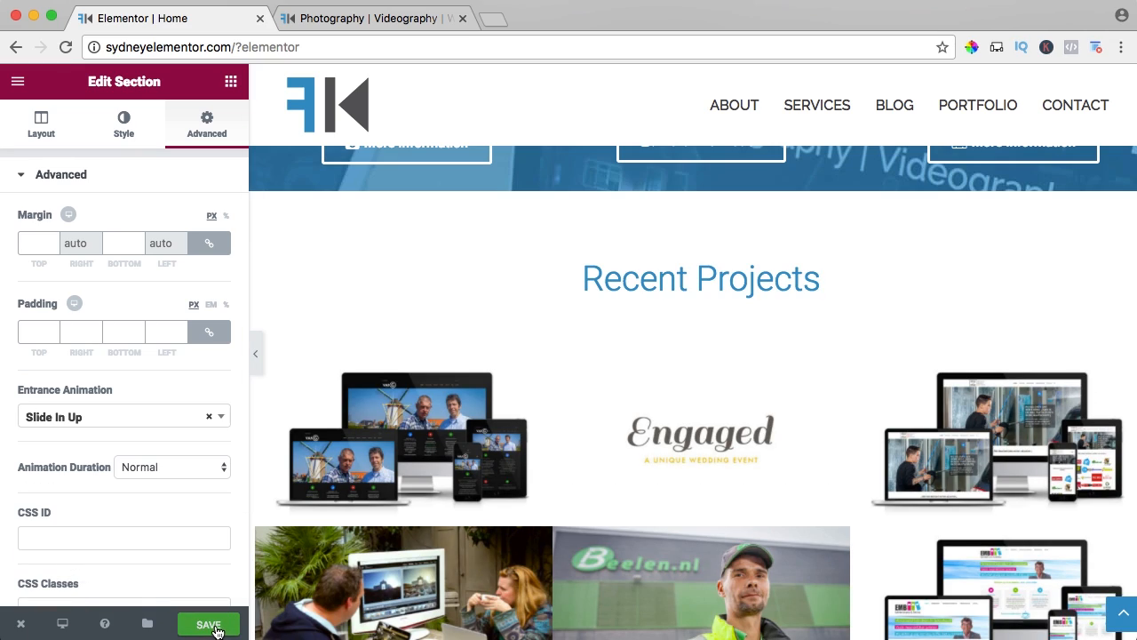
# Check the Recent Projects section's entrance animation and spacing on the live homepage down to the footer.
pyautogui.click(345, 23)
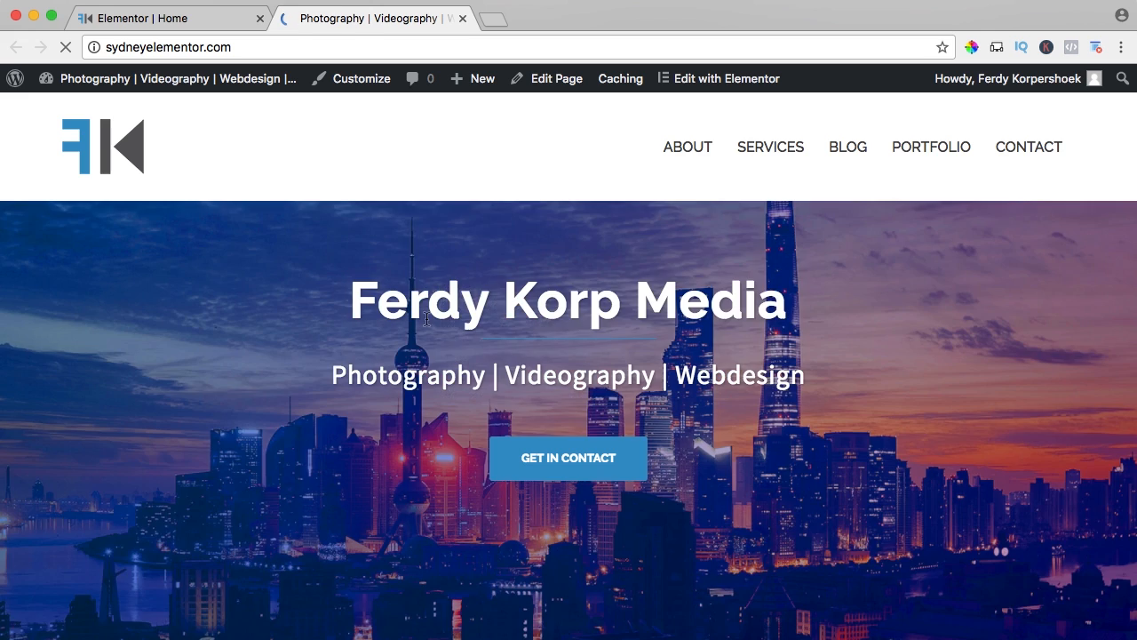
pyautogui.scroll(-10, 426, 323)
pyautogui.scroll(-5, 427, 323)
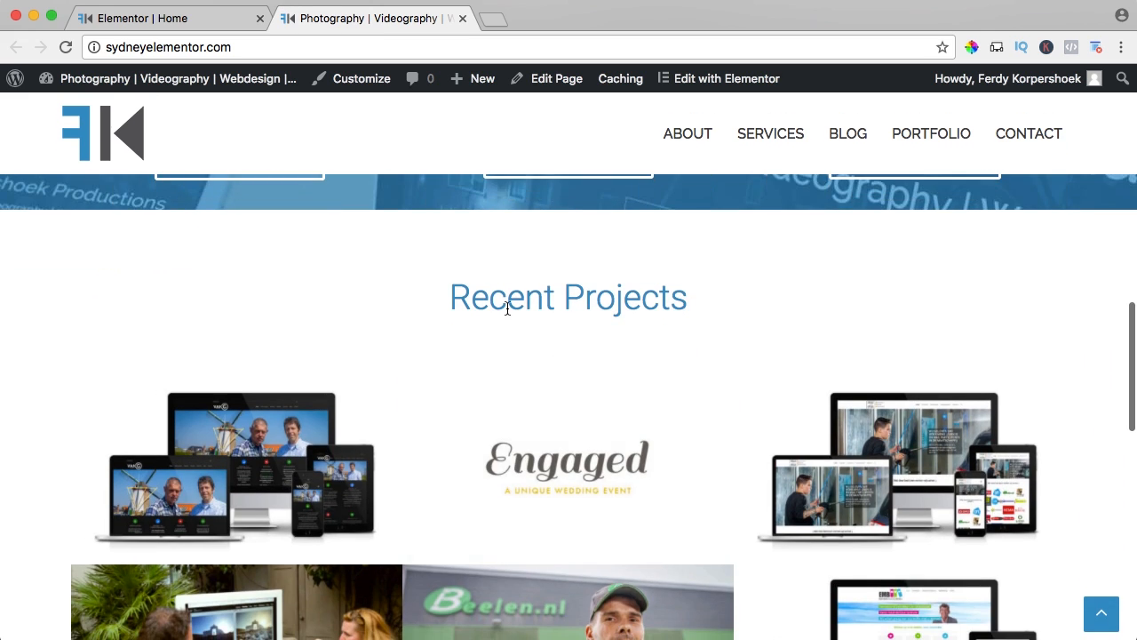
pyautogui.scroll(-5, 507, 308)
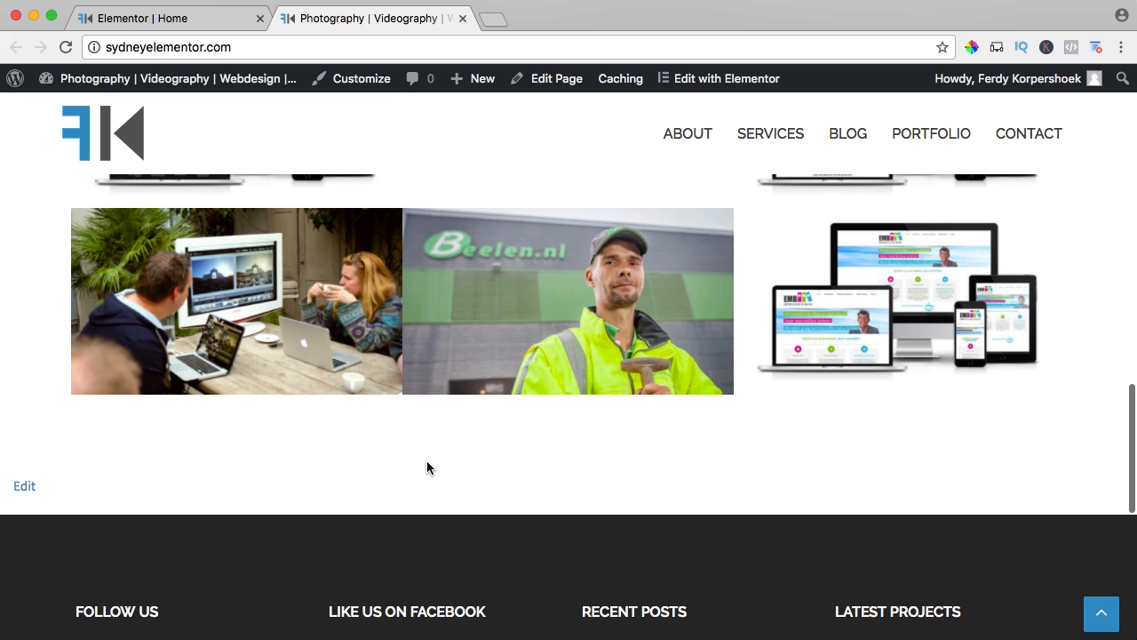
# In the Elementor editor, duplicate the Recent Projects section and change the copy's heading to Recent Posts.
pyautogui.click(173, 20)
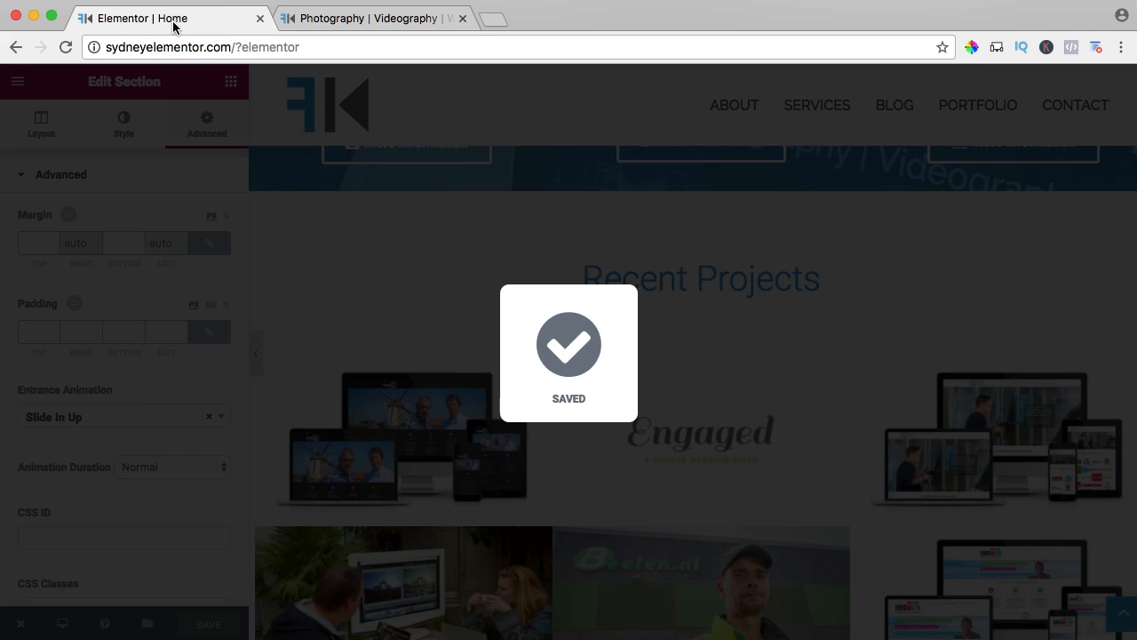
pyautogui.scroll(3, 394, 282)
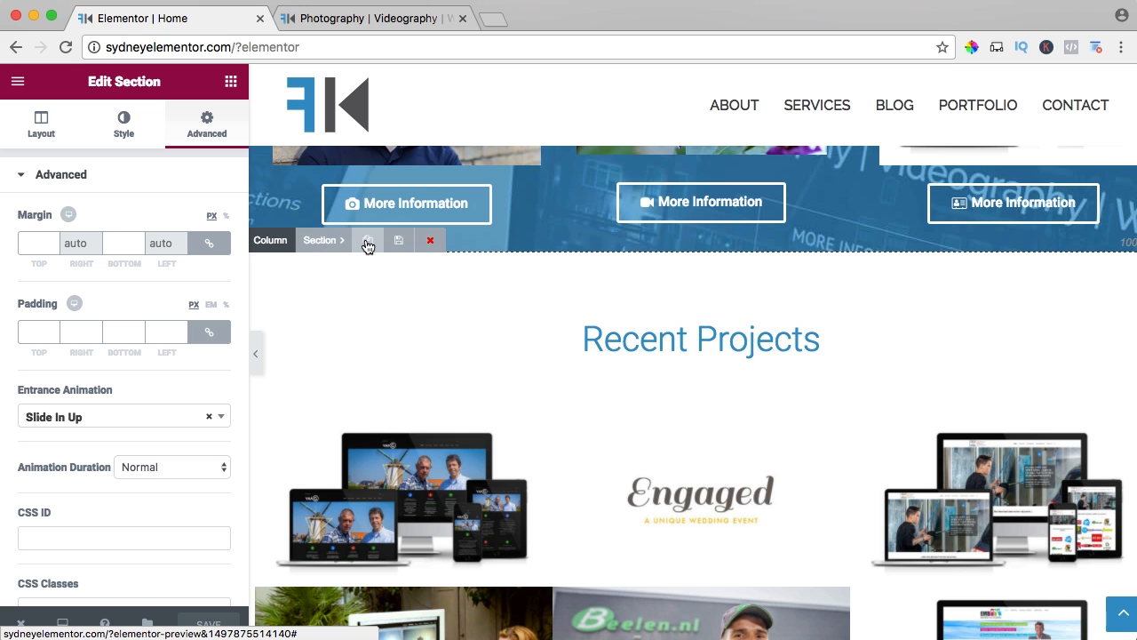
pyautogui.click(368, 243)
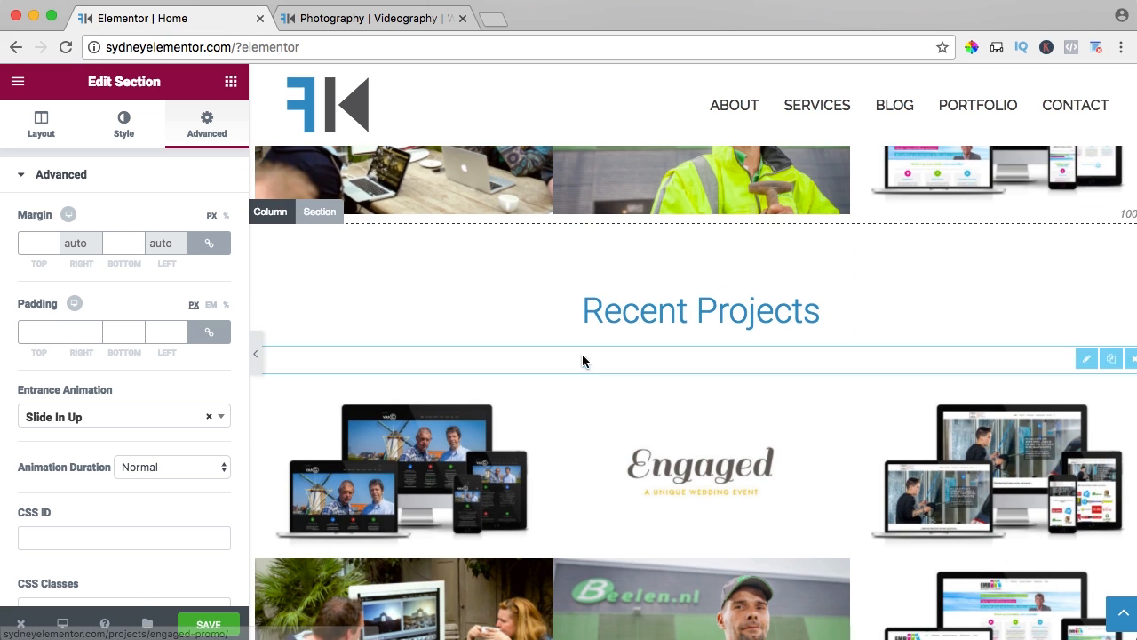
pyautogui.click(632, 313)
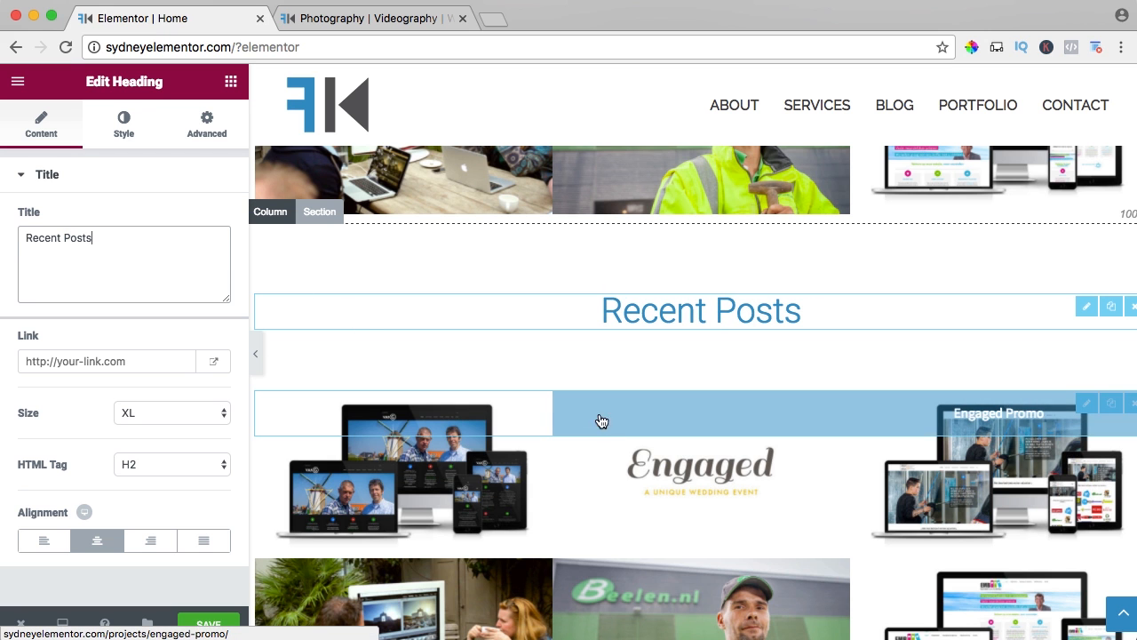
# Delete the portfolio widget from the Recent Posts section.
pyautogui.click(1129, 412)
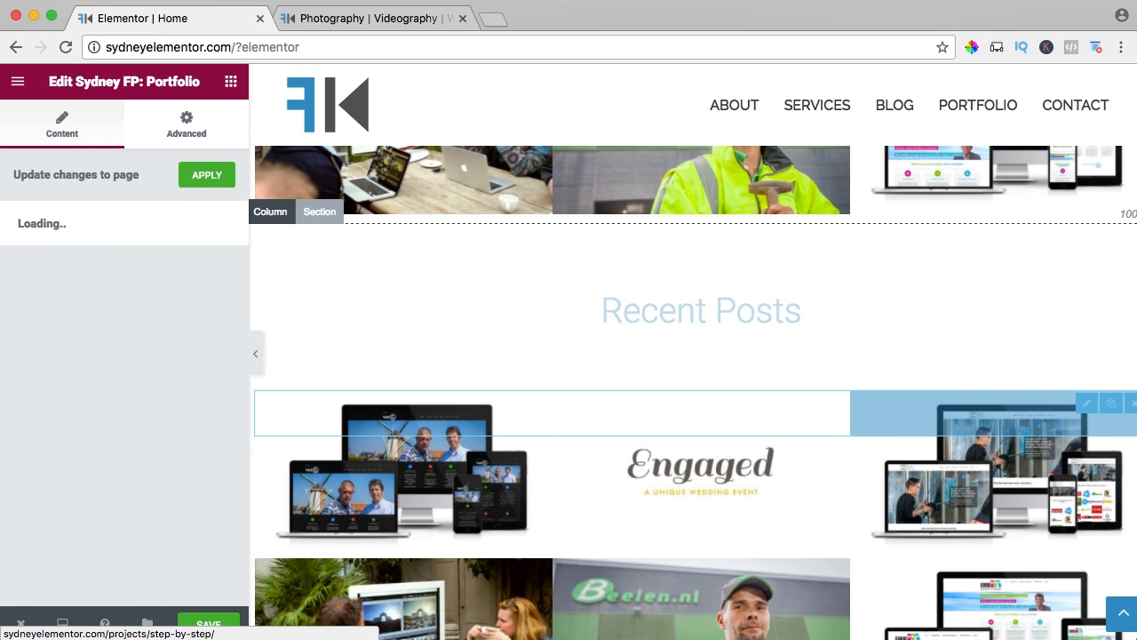
pyautogui.click(1114, 384)
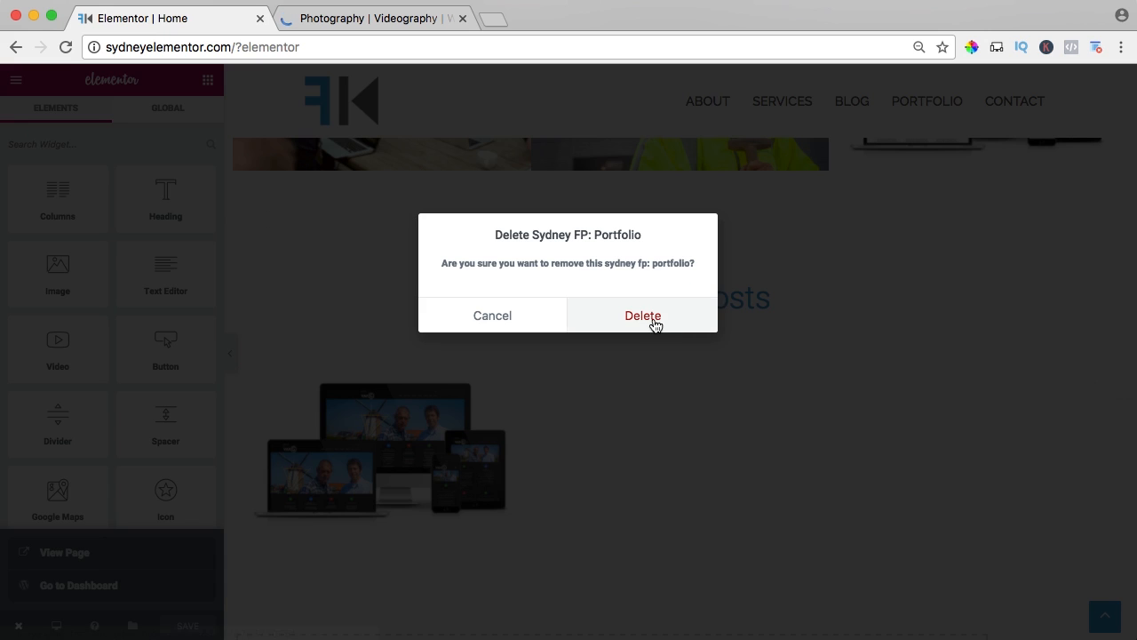
pyautogui.click(649, 319)
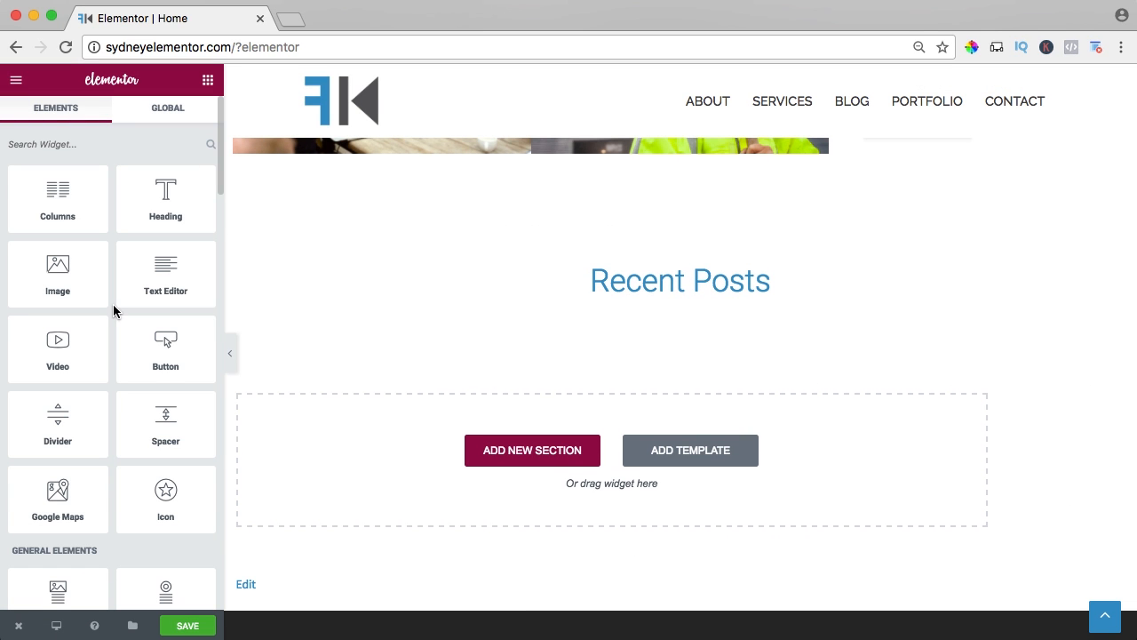
# Add the Sydney FP: Latest News widget beneath the Recent Posts heading and save the page.
pyautogui.scroll(-20, 113, 310)
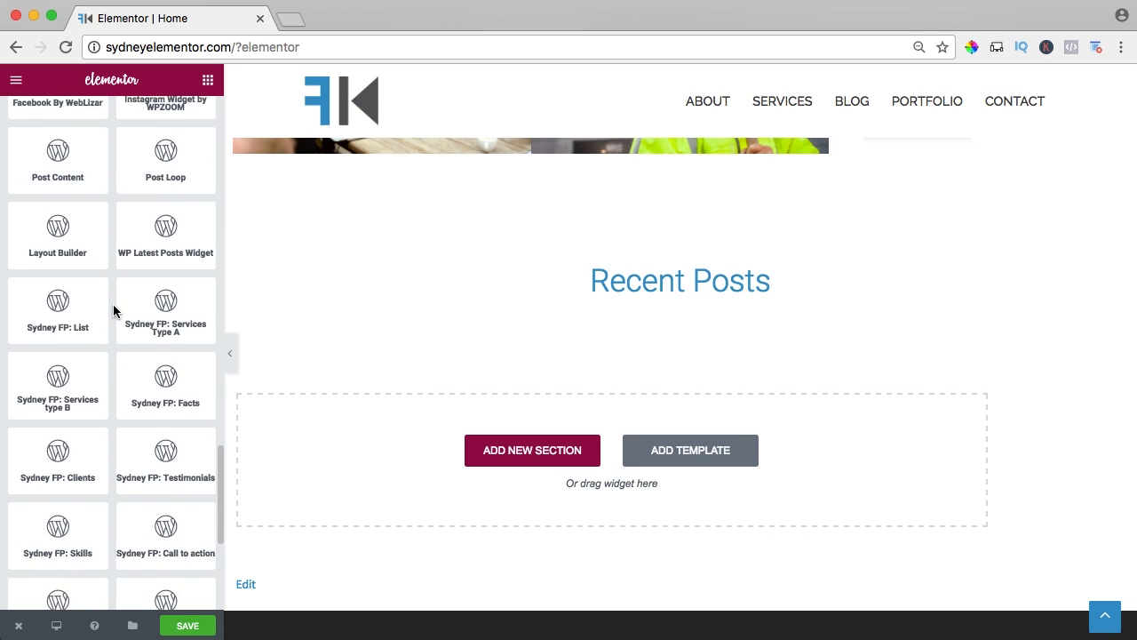
pyautogui.scroll(-2, 113, 310)
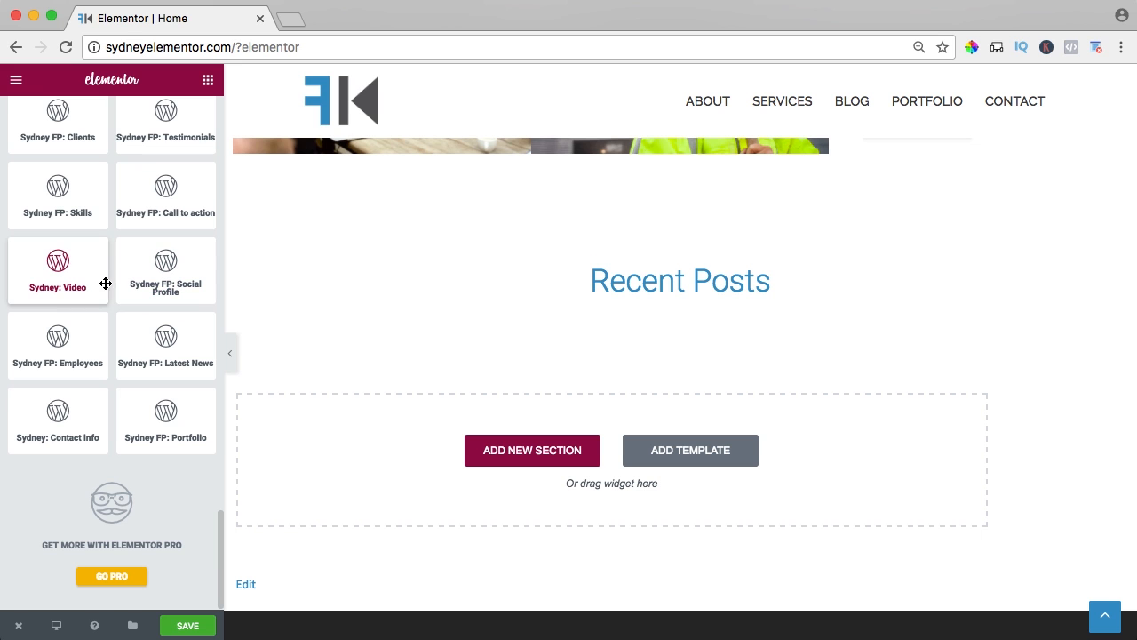
pyautogui.moveTo(161, 352); pyautogui.dragTo(566, 336)
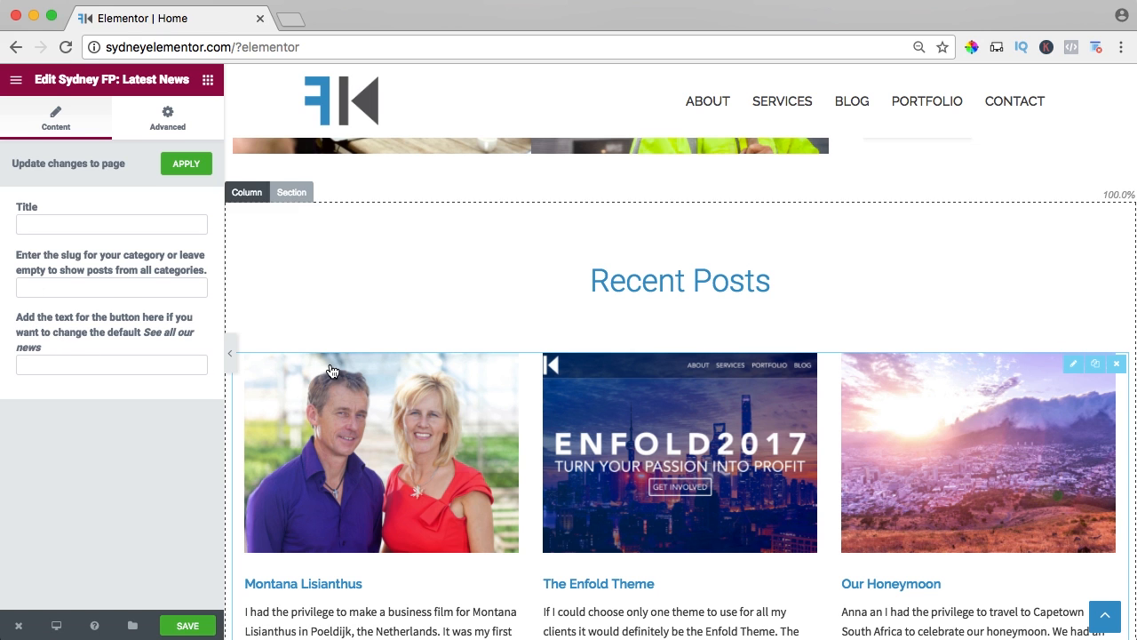
pyautogui.scroll(-3, 331, 369)
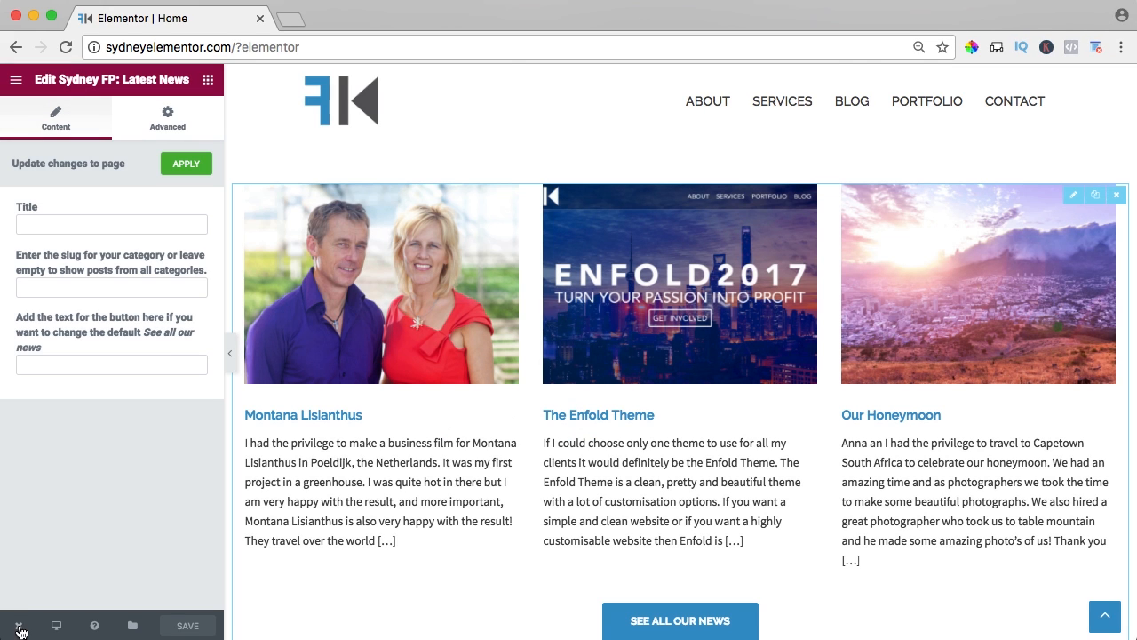
# View the live homepage and check how the Recent Posts section looks between the projects and the footer.
pyautogui.moveTo(19, 624)
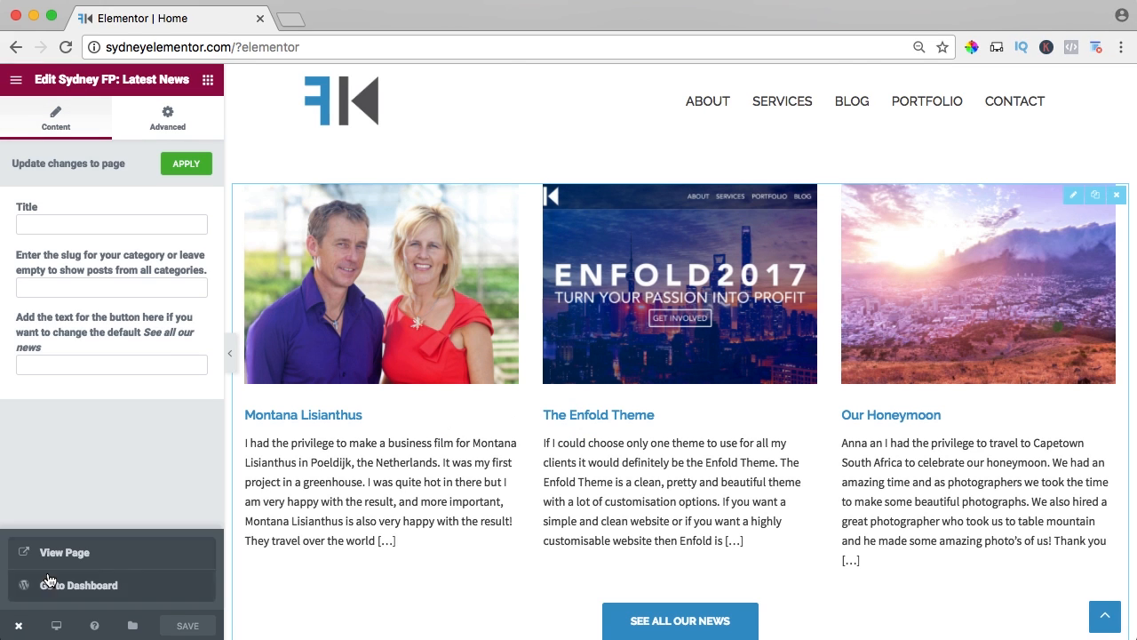
pyautogui.click(57, 557)
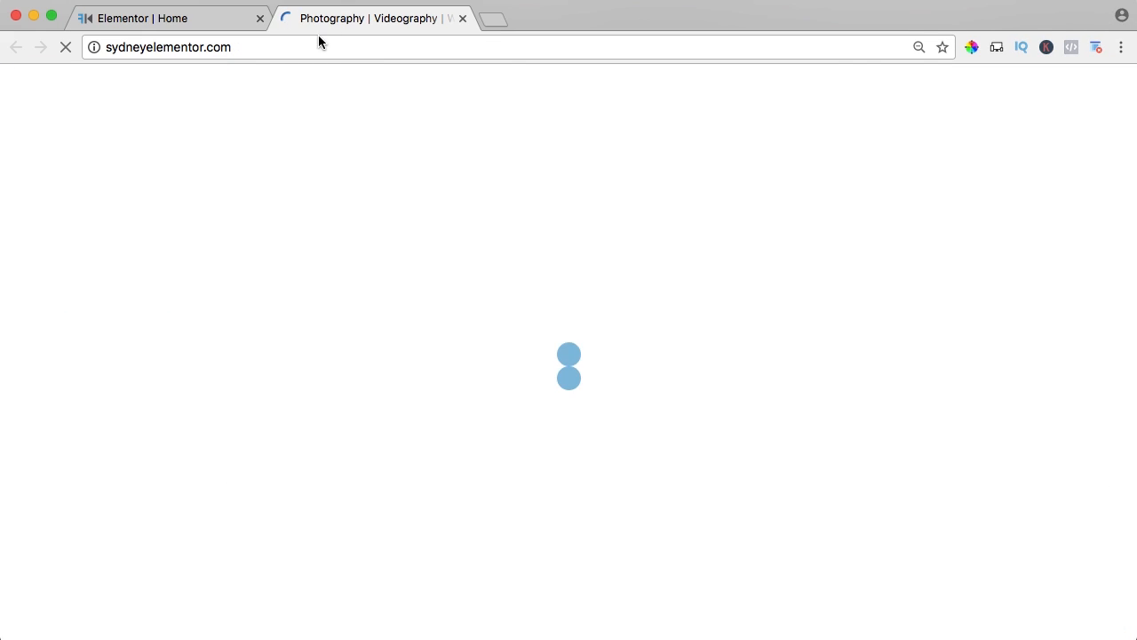
pyautogui.scroll(-6, 484, 202)
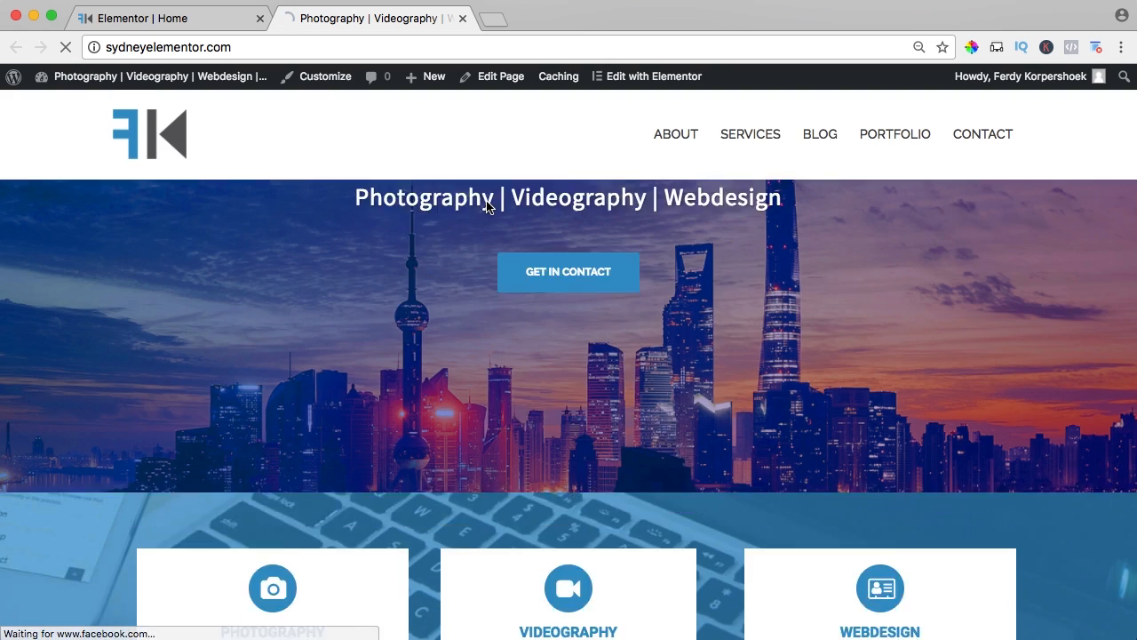
pyautogui.scroll(-10, 487, 206)
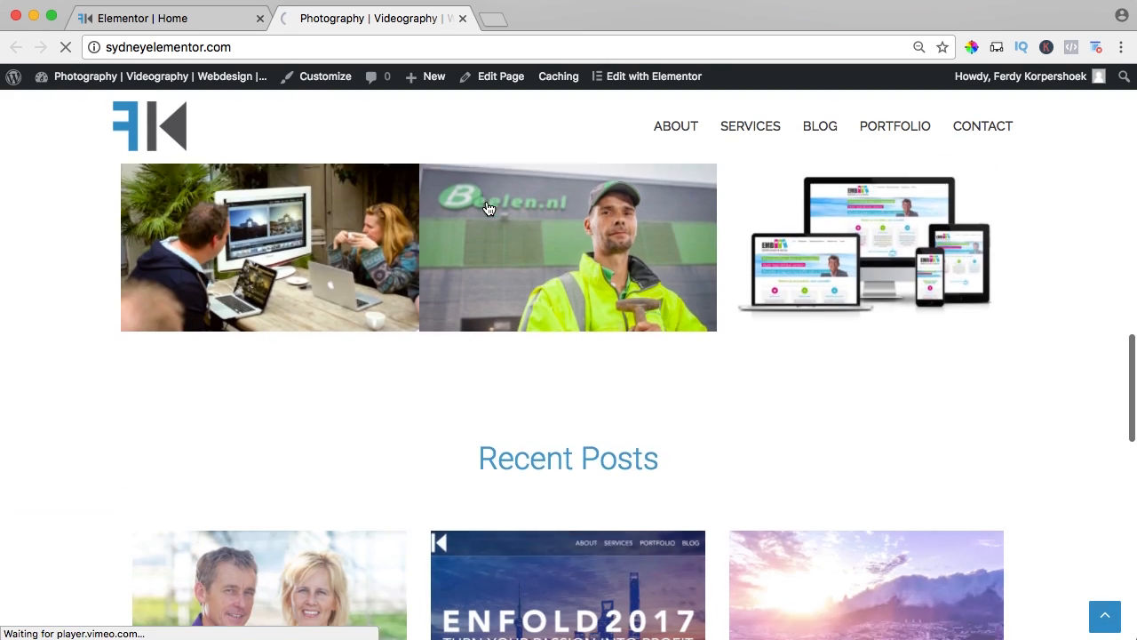
pyautogui.scroll(-5, 487, 208)
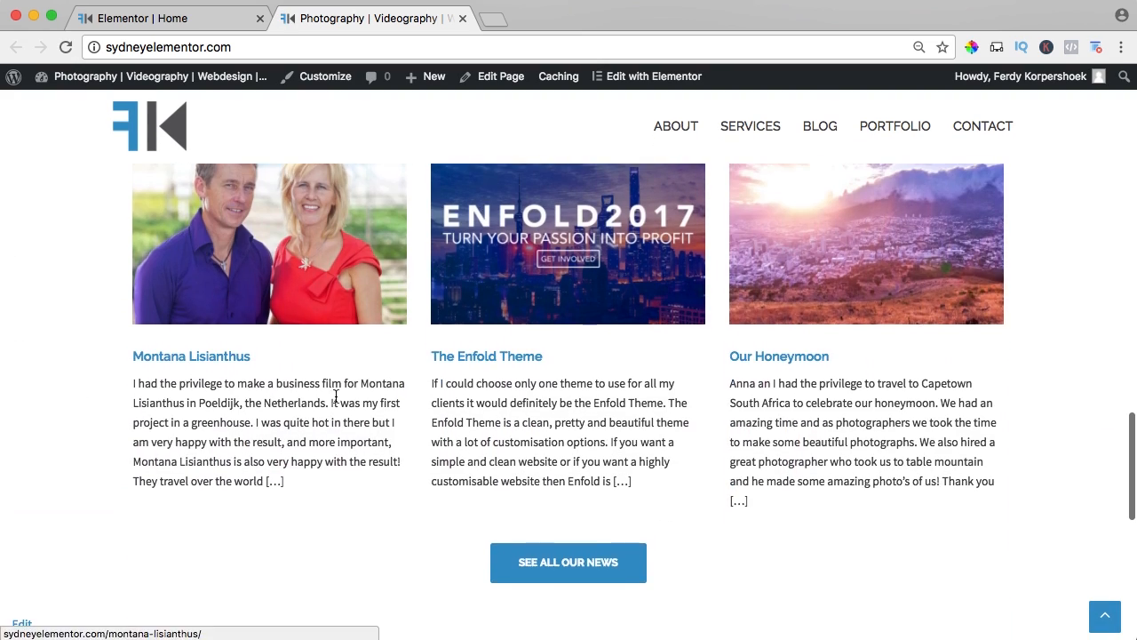
pyautogui.scroll(8, 232, 416)
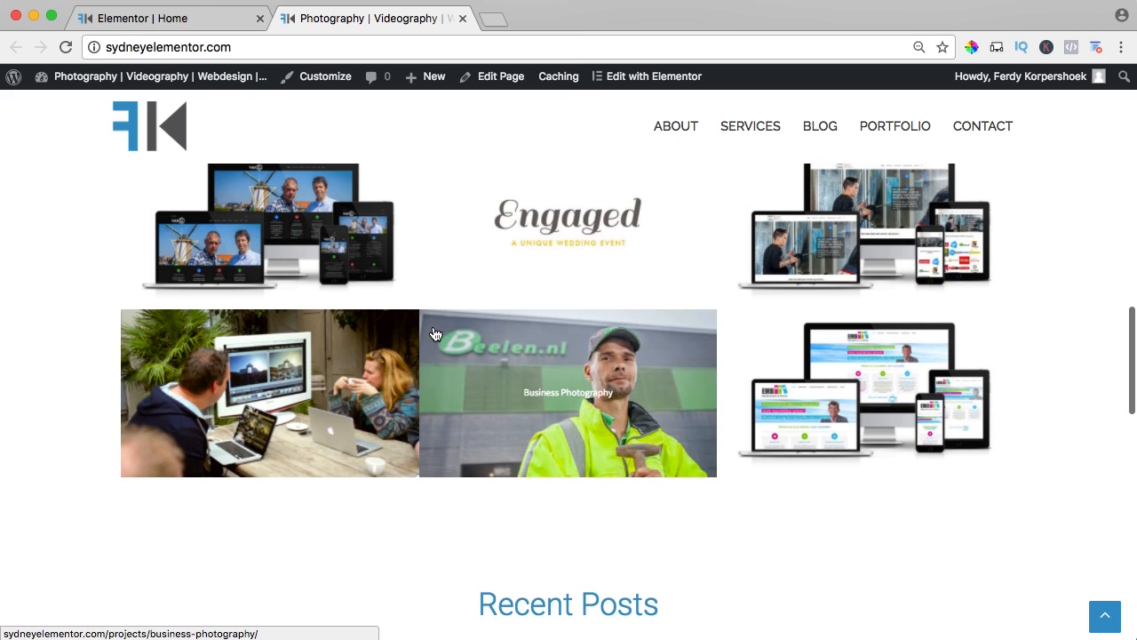
pyautogui.scroll(-8, 472, 293)
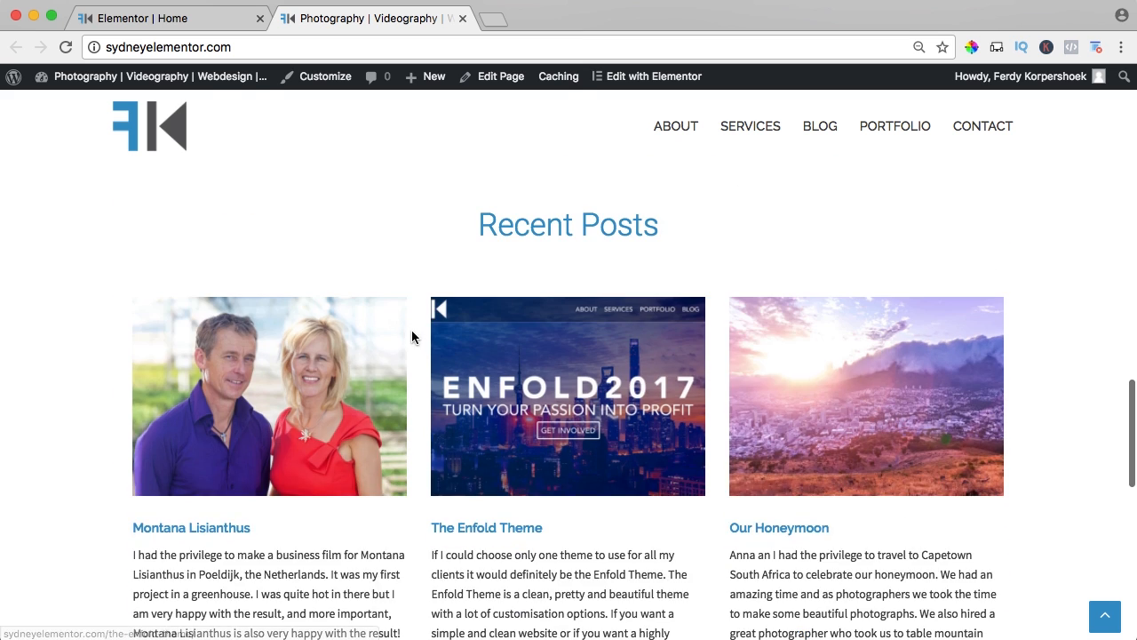
pyautogui.scroll(-2, 416, 338)
pyautogui.scroll(2, 426, 342)
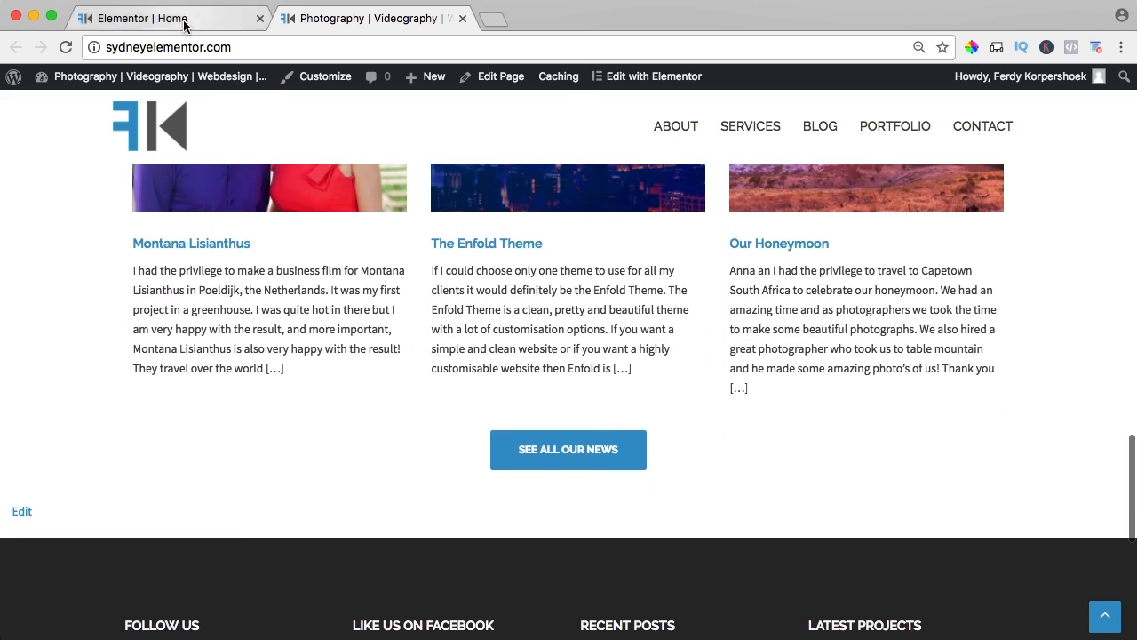
# Back in the Elementor editor, add a new single-column section below the Recent Posts section.
pyautogui.click(175, 22)
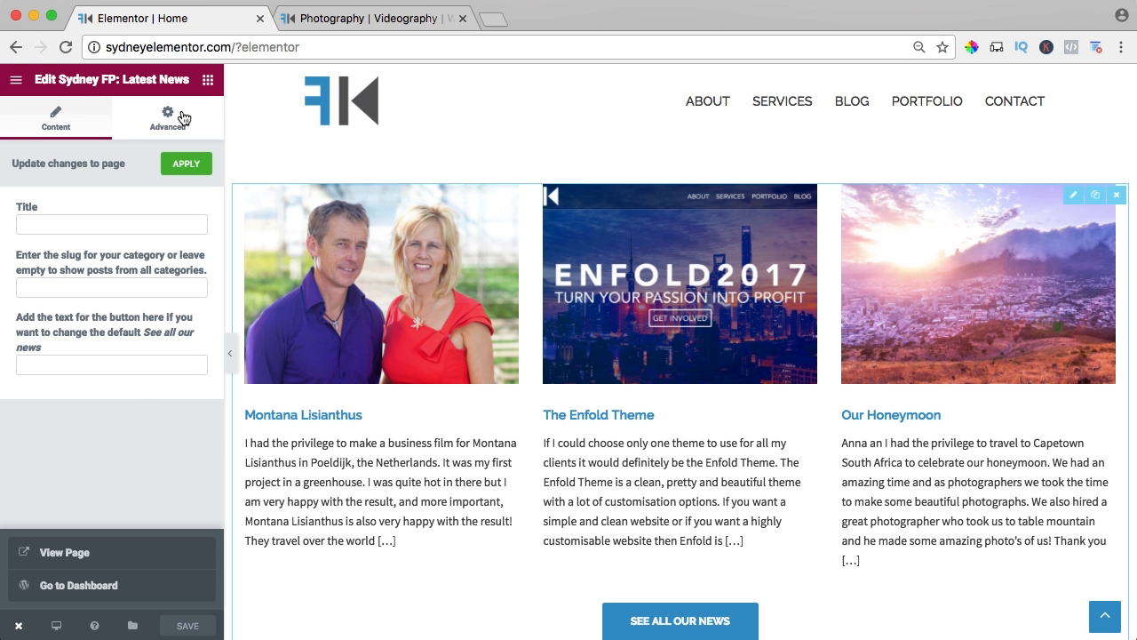
pyautogui.scroll(-3, 362, 284)
pyautogui.scroll(-6, 361, 283)
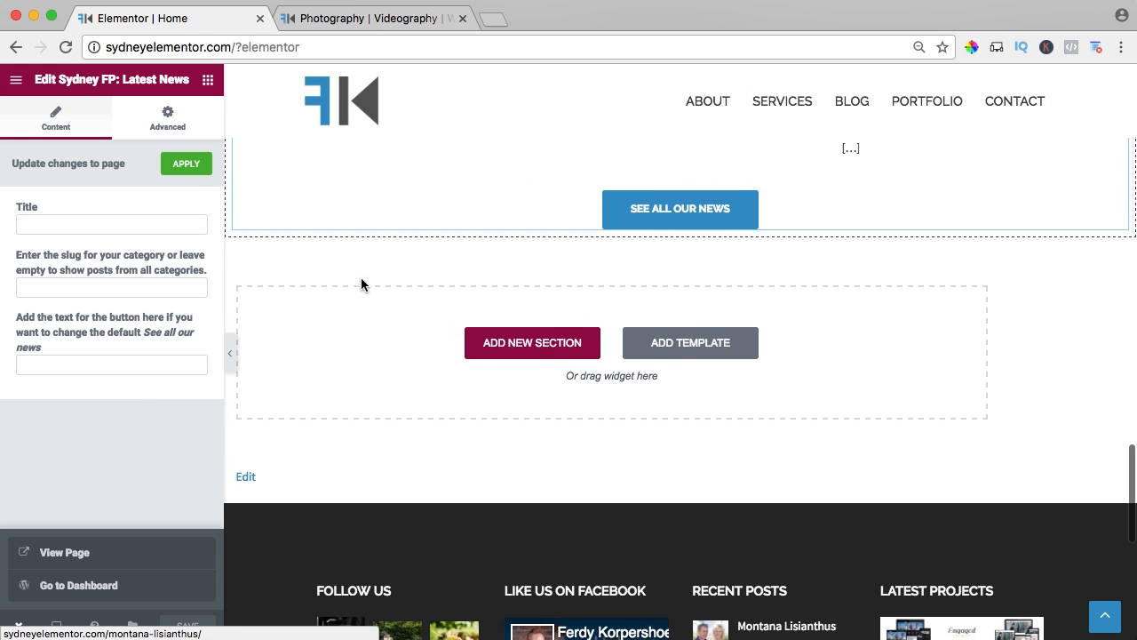
pyautogui.click(533, 315)
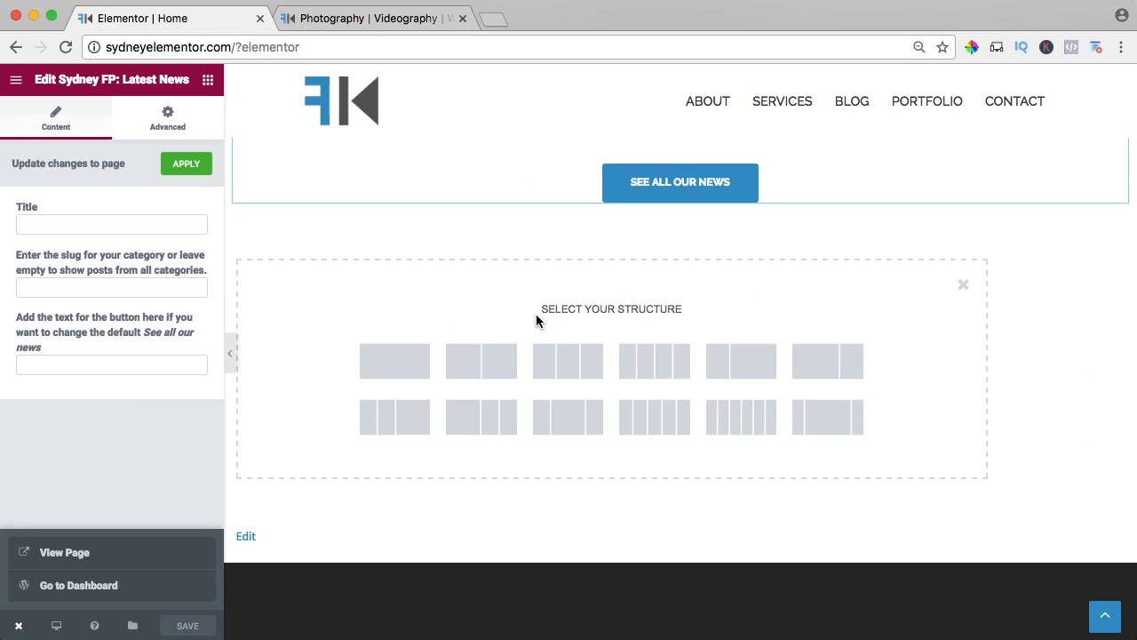
pyautogui.click(393, 364)
# Move the new empty section up between the Recent Projects and Recent Posts sections.
pyautogui.scroll(5, 391, 253)
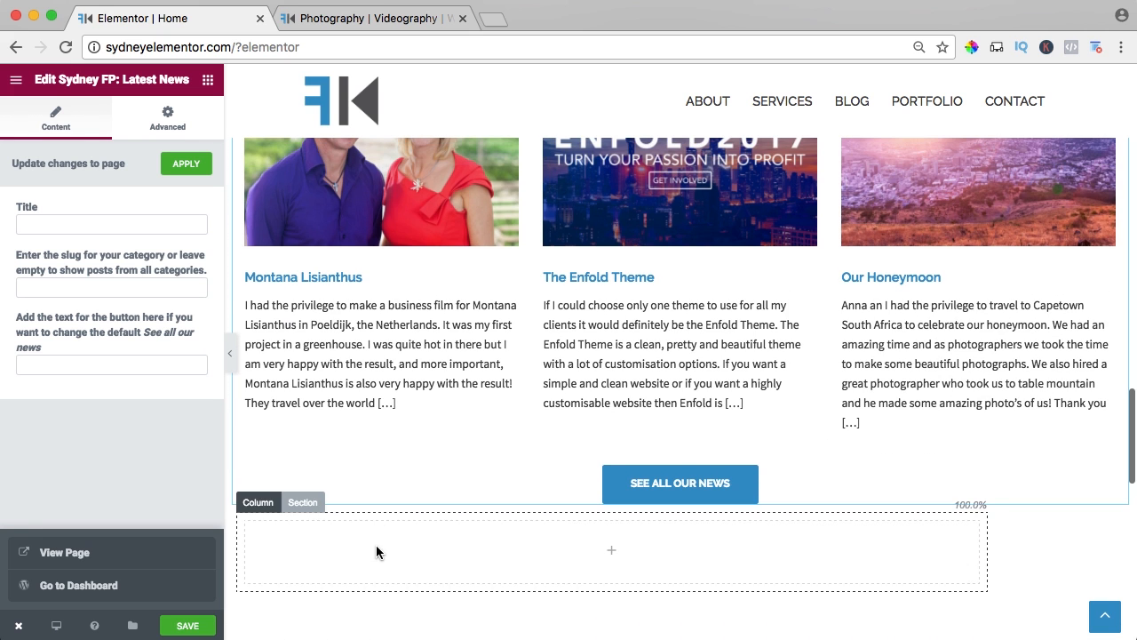
pyautogui.scroll(-2, 391, 459)
pyautogui.press('super+minus')
pyautogui.press('super+minus')
pyautogui.press('super+minus')
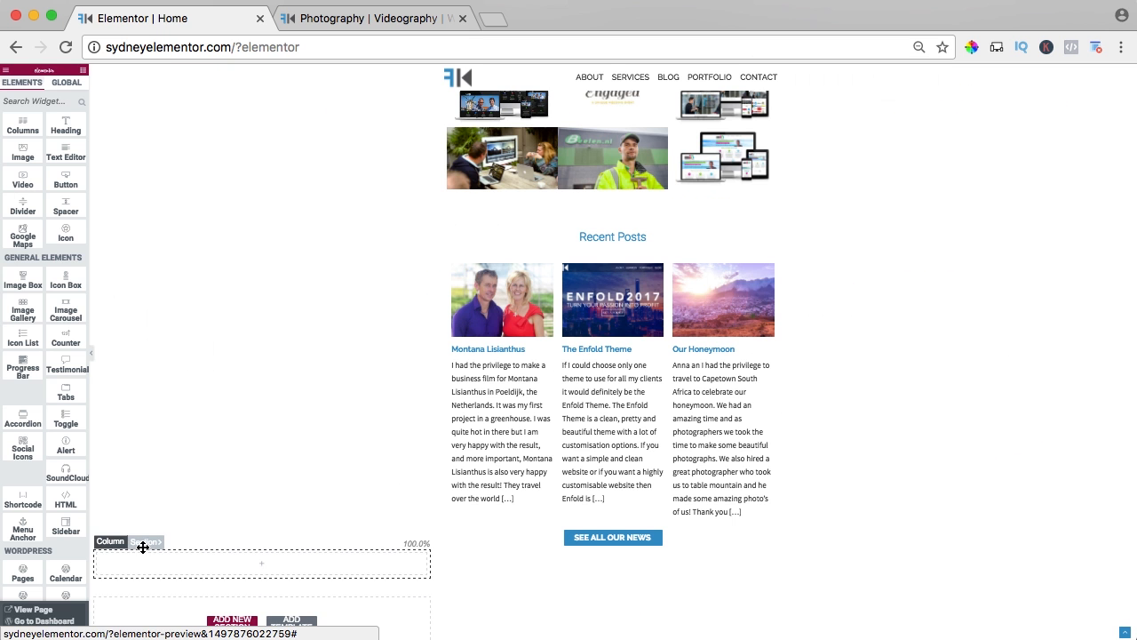
pyautogui.moveTo(143, 544); pyautogui.dragTo(343, 233)
# Stretch the empty section to the full page width and give it a minimum height of 250 px.
pyautogui.click(145, 200)
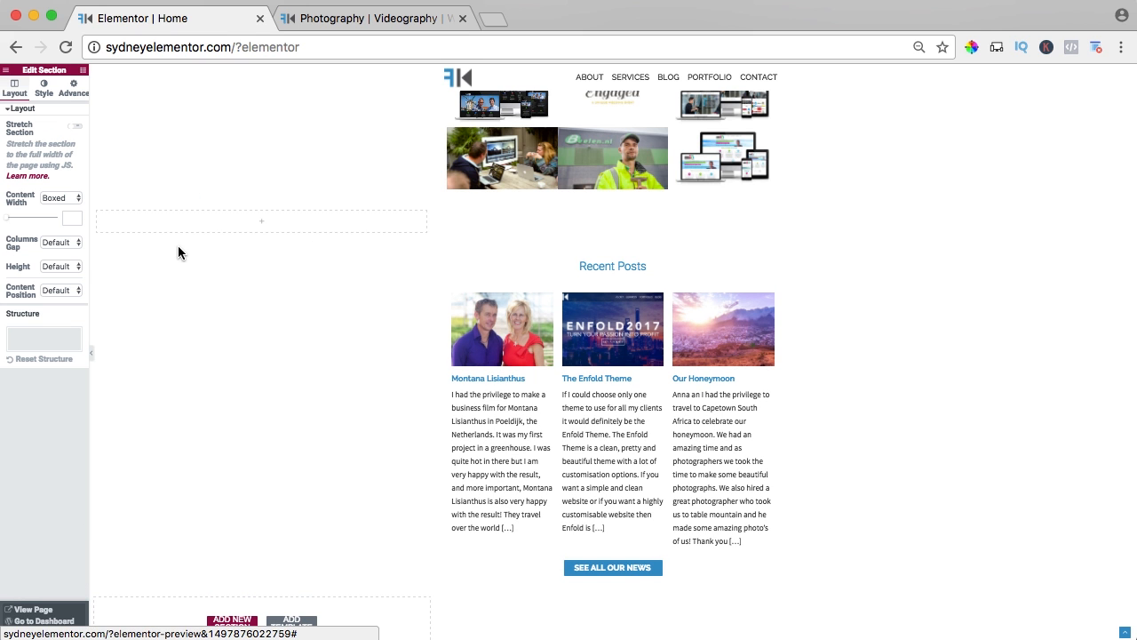
pyautogui.press('super+0')
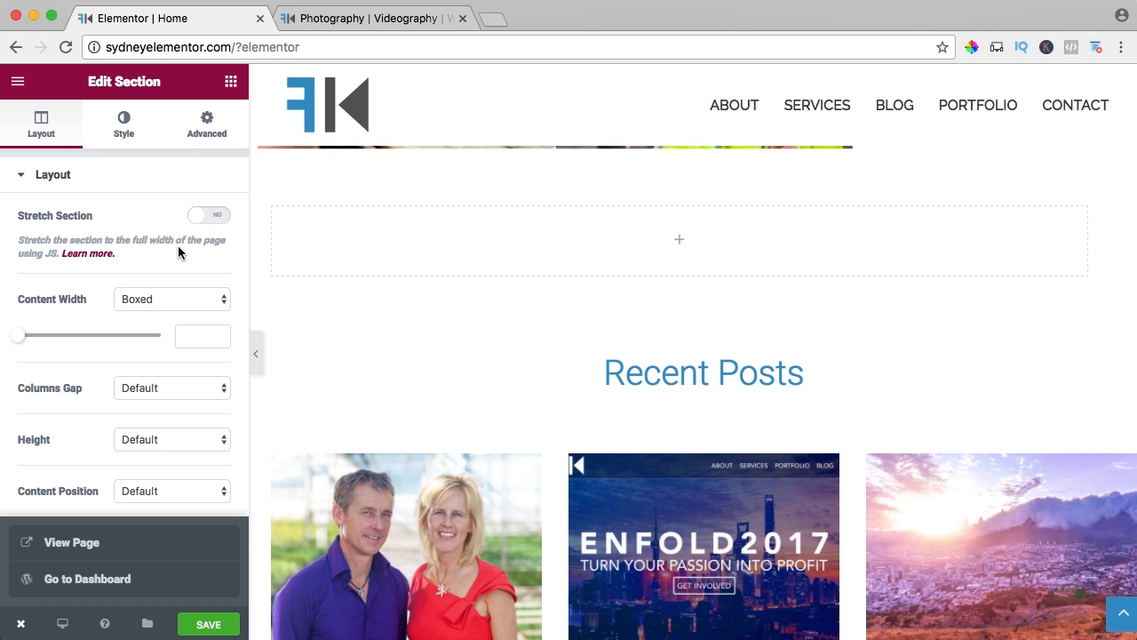
pyautogui.click(211, 218)
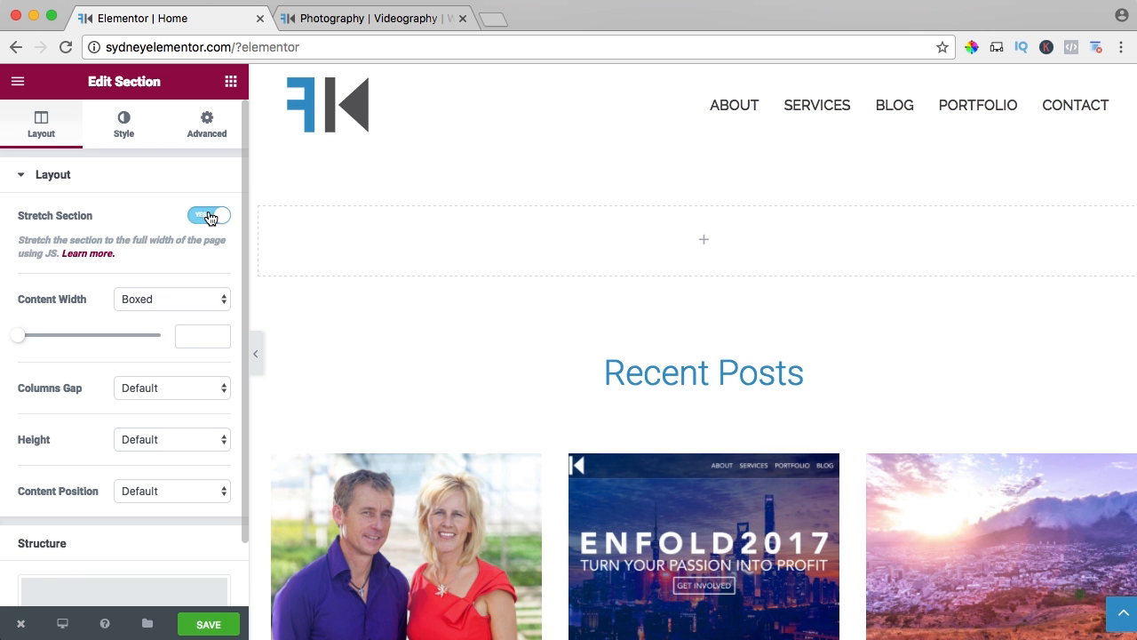
pyautogui.click(143, 439)
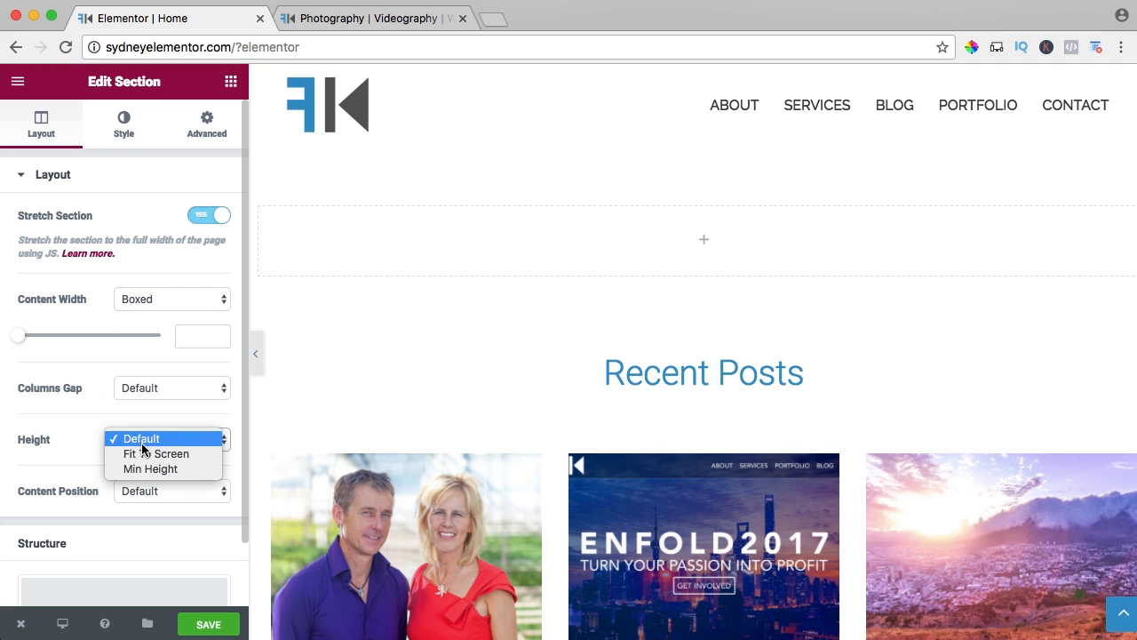
pyautogui.click(144, 467)
pyautogui.doubleClick(198, 511)
pyautogui.write('250')
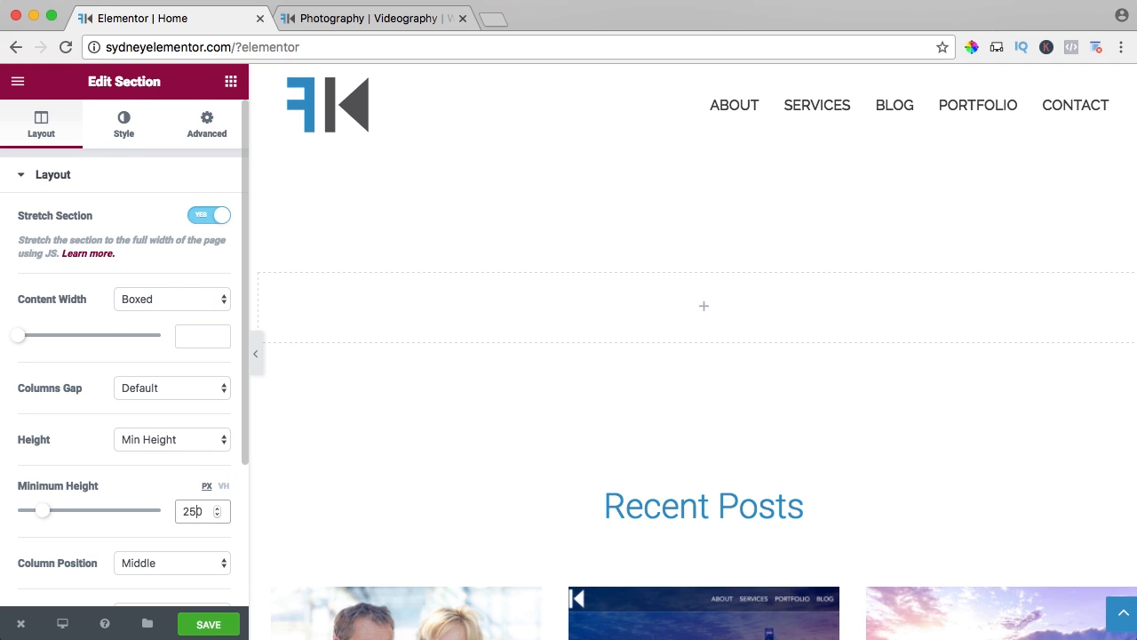
# Give the stretched section a classic background with the wedding image Foto.jpg from the media library.
pyautogui.click(131, 125)
pyautogui.click(89, 238)
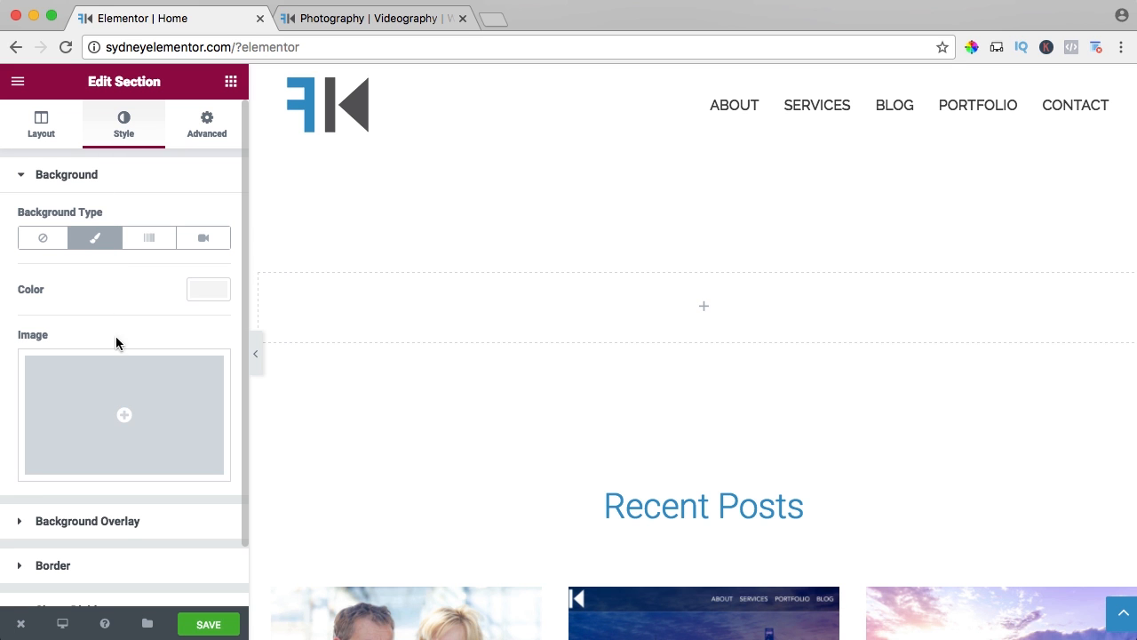
pyautogui.click(140, 382)
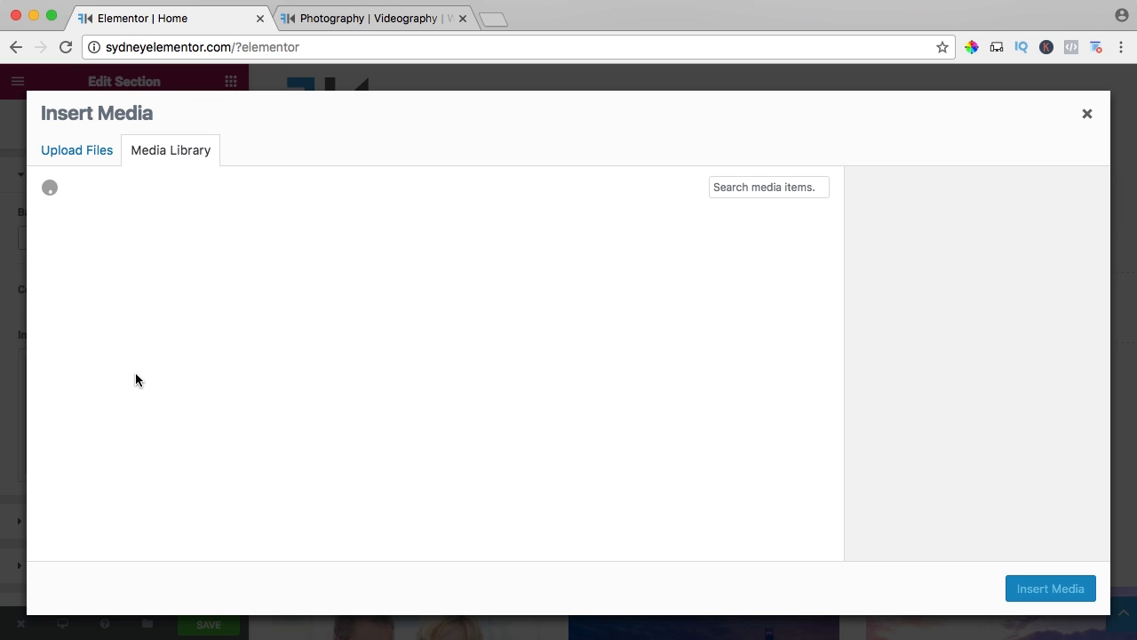
pyautogui.click(108, 284)
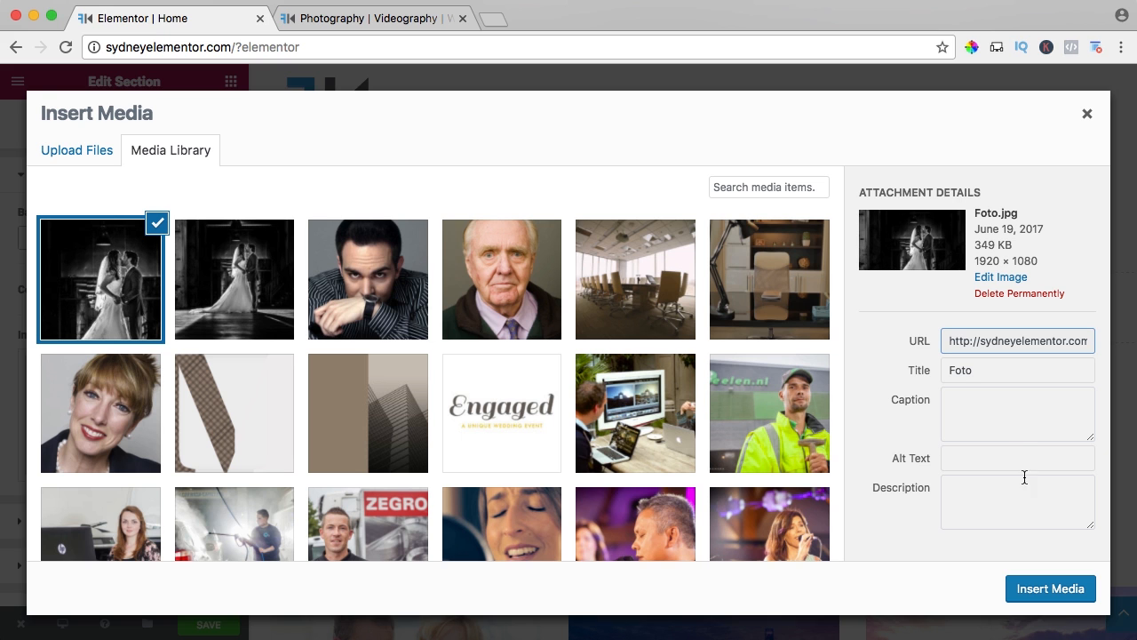
pyautogui.click(1058, 590)
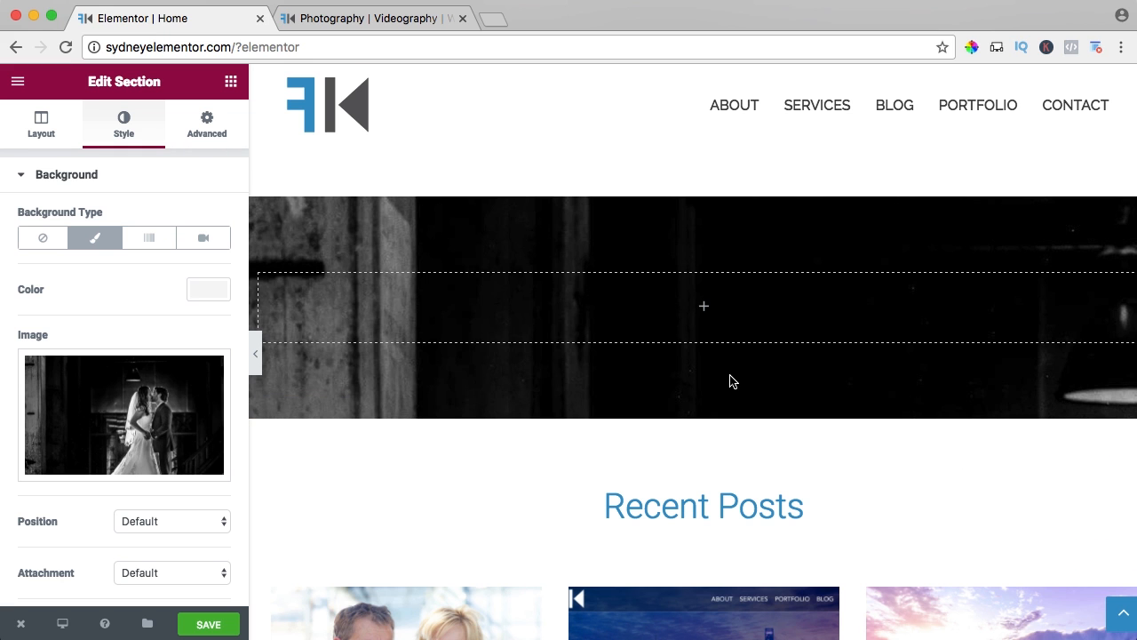
# Set the section's background image attachment to Fixed and its size to Cover.
pyautogui.scroll(-5, 89, 524)
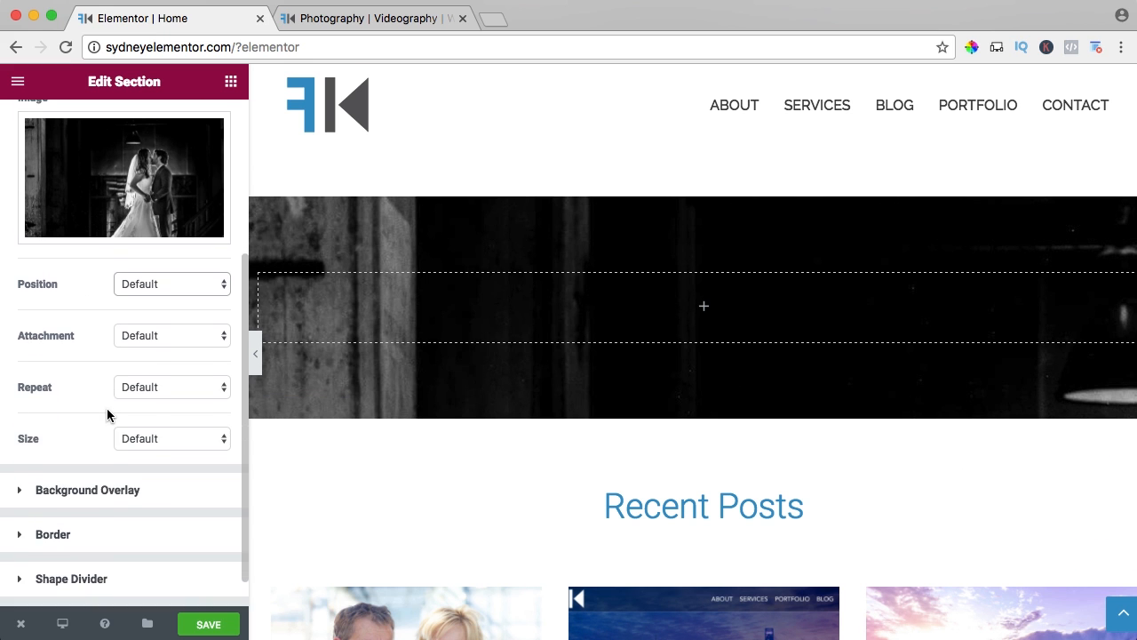
pyautogui.click(152, 335)
pyautogui.click(137, 364)
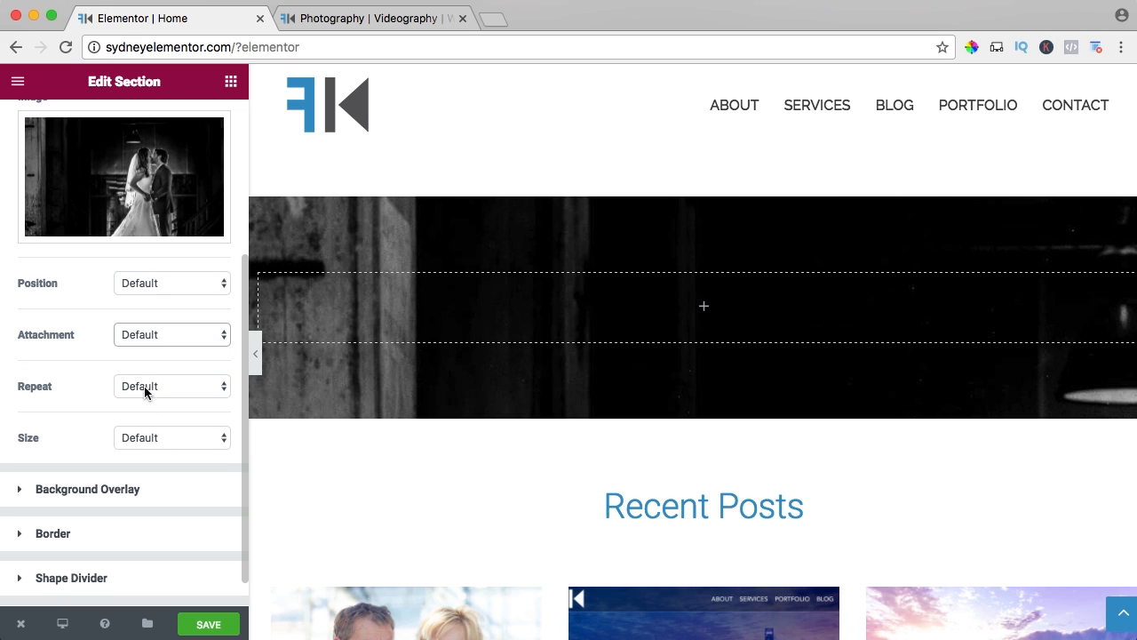
pyautogui.click(143, 441)
pyautogui.click(142, 466)
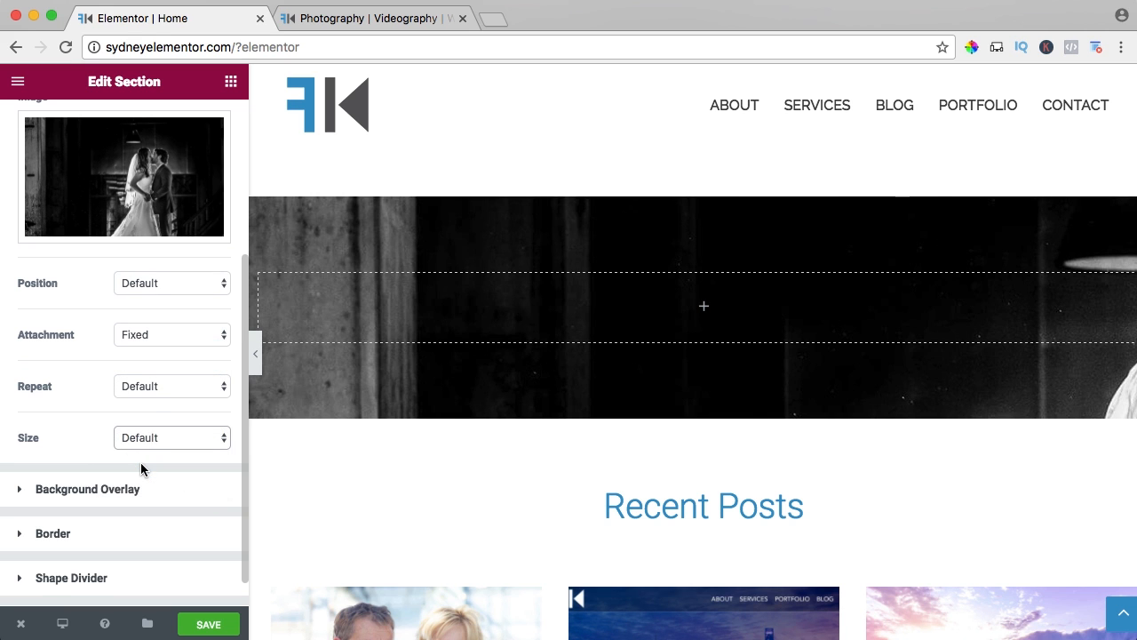
# Add a classic background overlay in color #2d95c8 to the wedding image section.
pyautogui.click(40, 494)
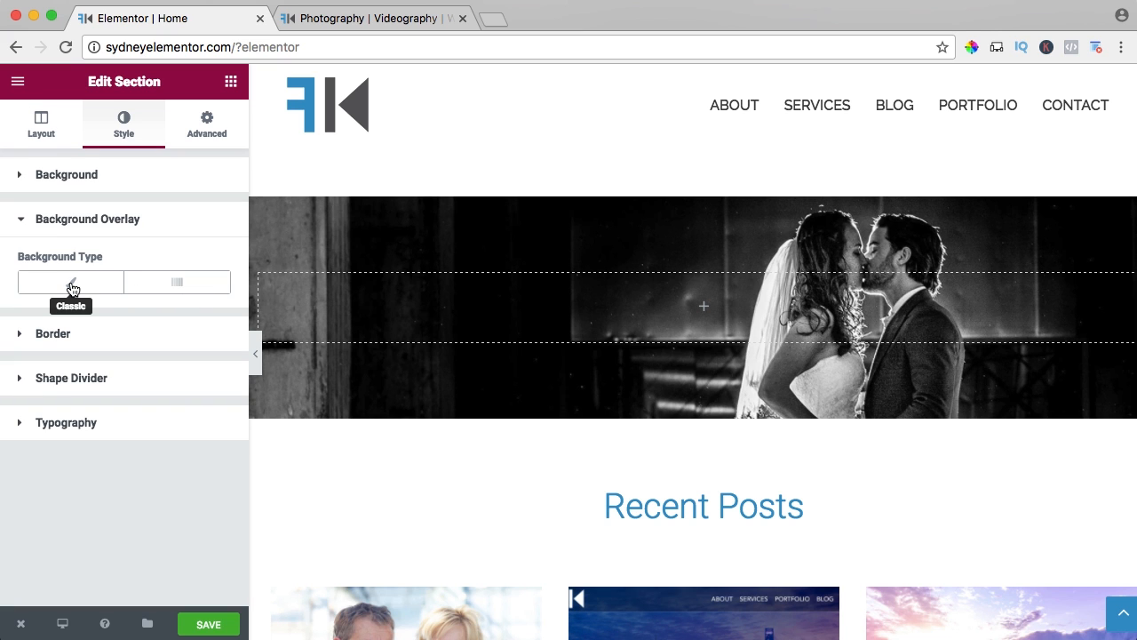
pyautogui.click(73, 289)
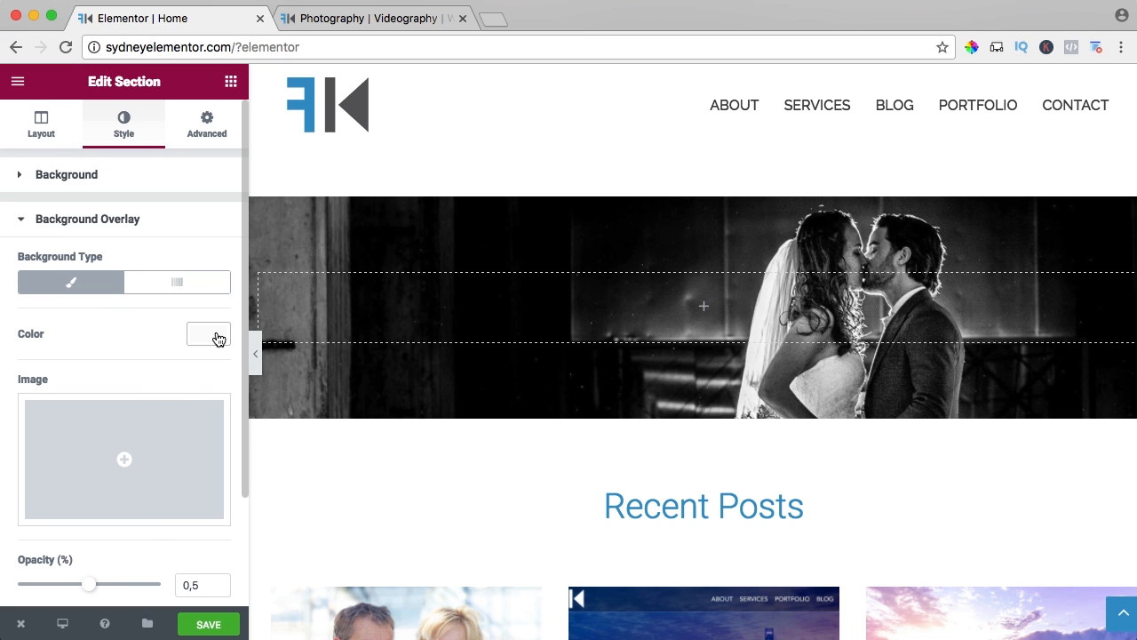
pyautogui.click(217, 337)
pyautogui.click(78, 334)
pyautogui.write('#2d95c8')
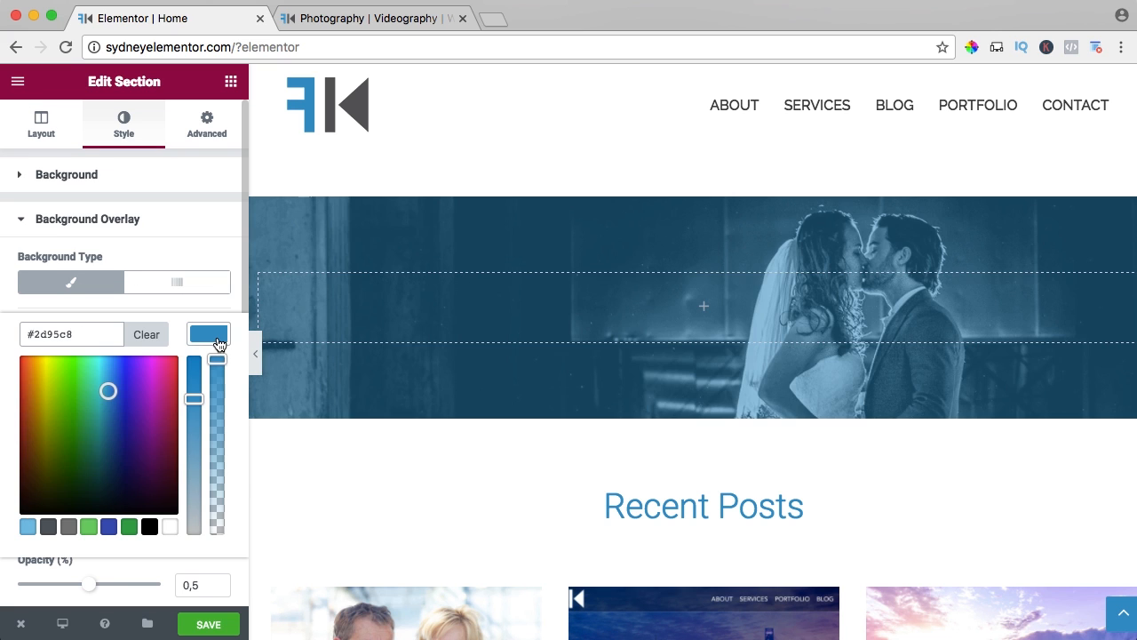
pyautogui.click(218, 343)
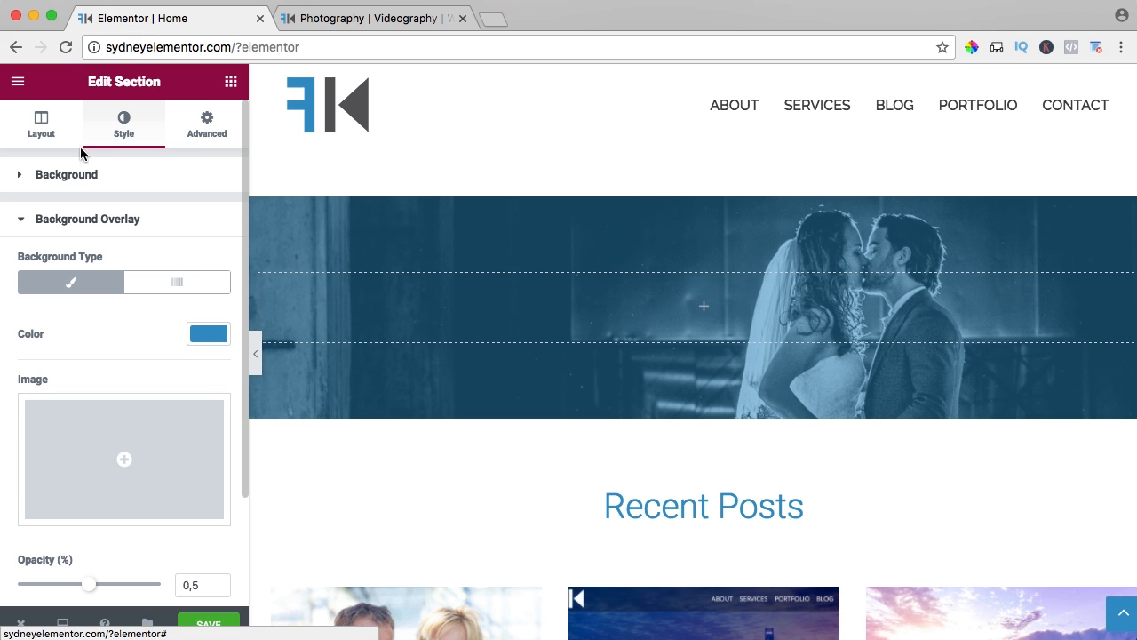
# Add a Heading widget to the wedding image section with the title "PHOTOGRAPHY | VIDEOGRAPHY | WEBDESIGN".
pyautogui.click(230, 81)
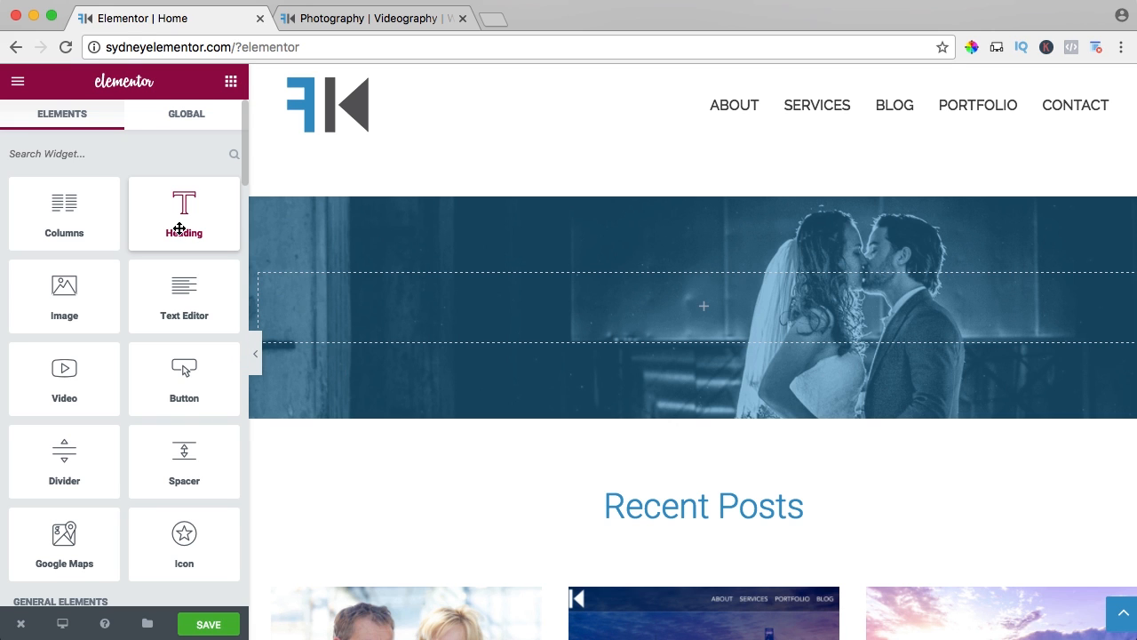
pyautogui.moveTo(180, 229); pyautogui.dragTo(589, 325)
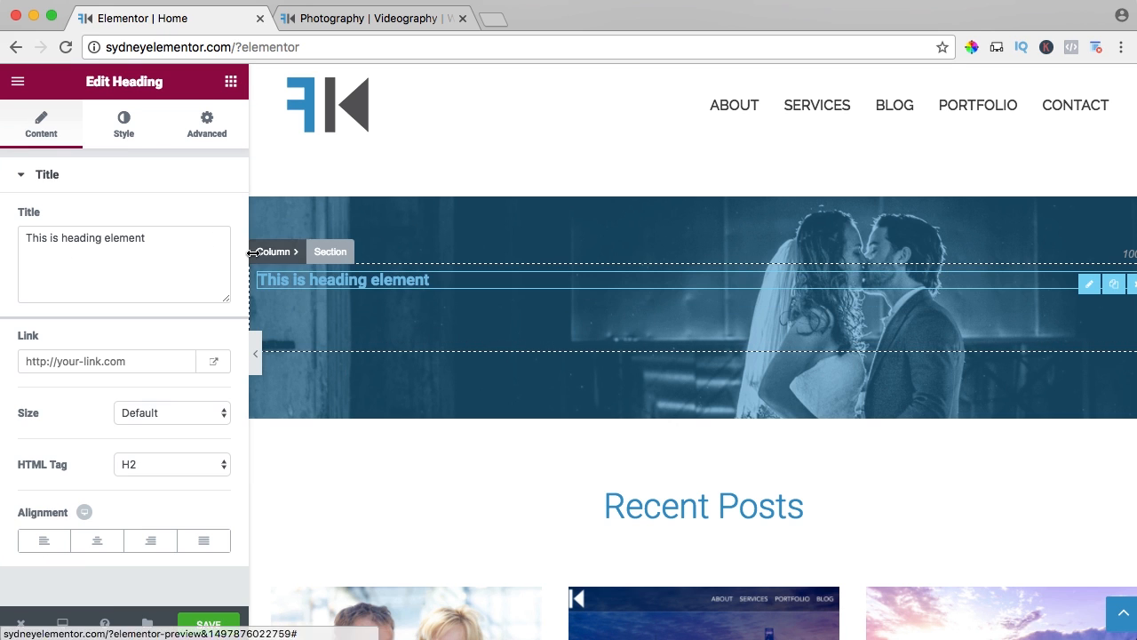
pyautogui.click(182, 238)
pyautogui.write('P')
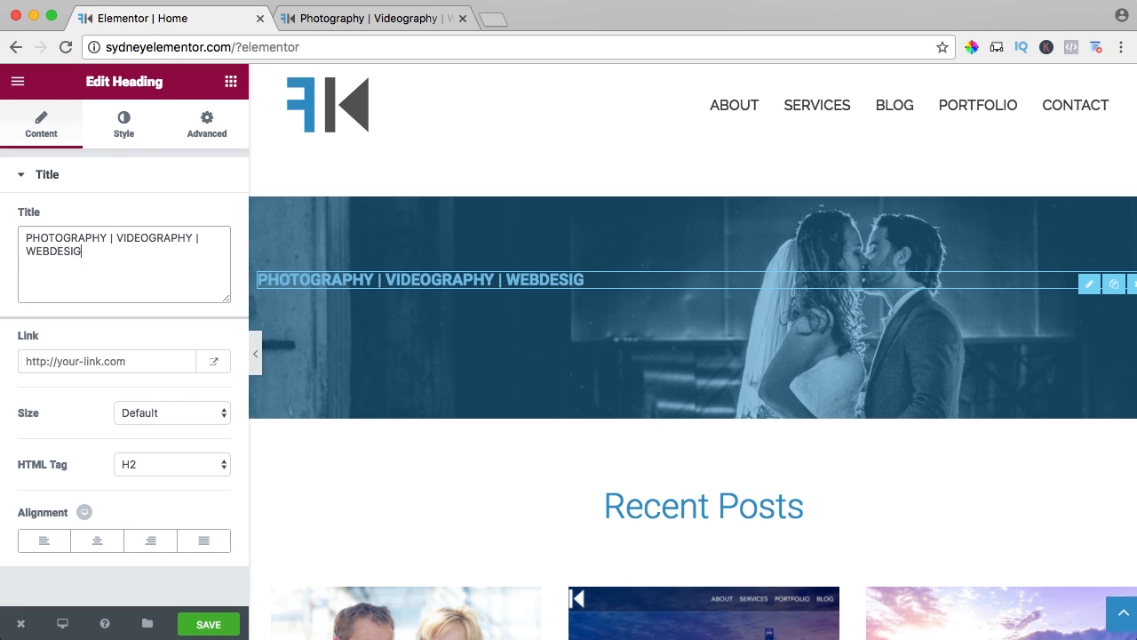
# Set the wedding section heading's size to XL and center it.
pyautogui.click(146, 422)
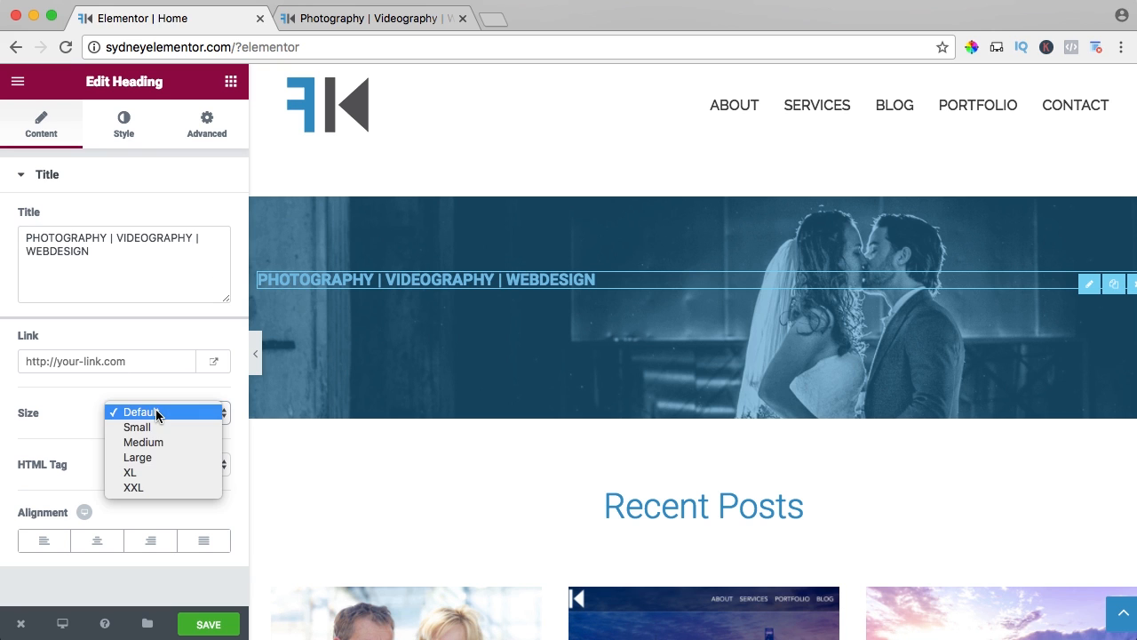
pyautogui.click(147, 474)
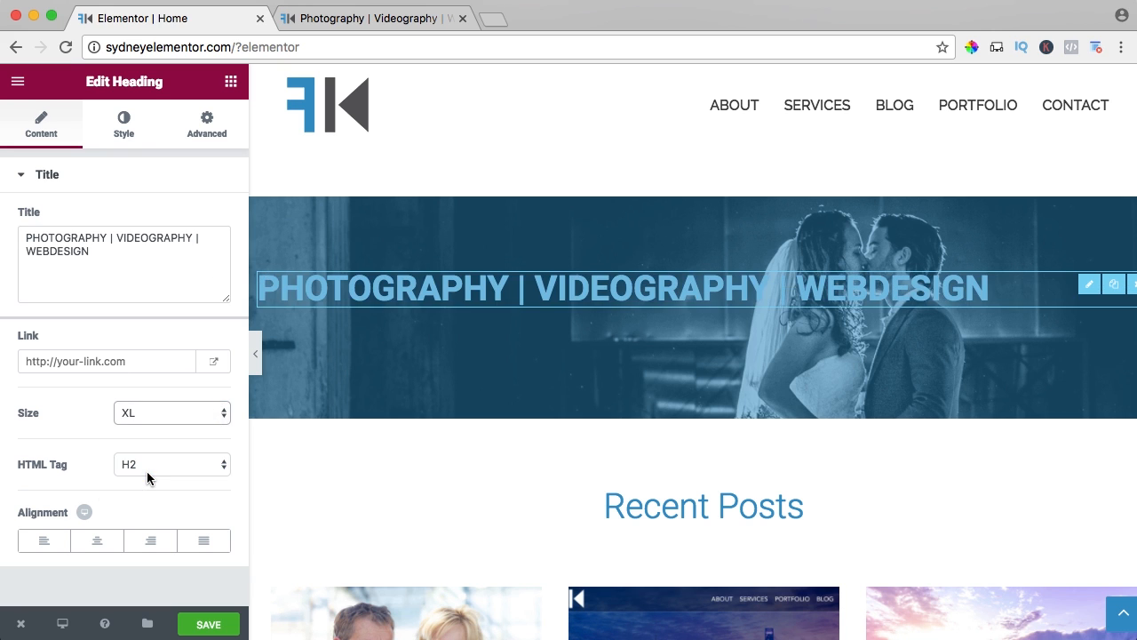
pyautogui.click(100, 540)
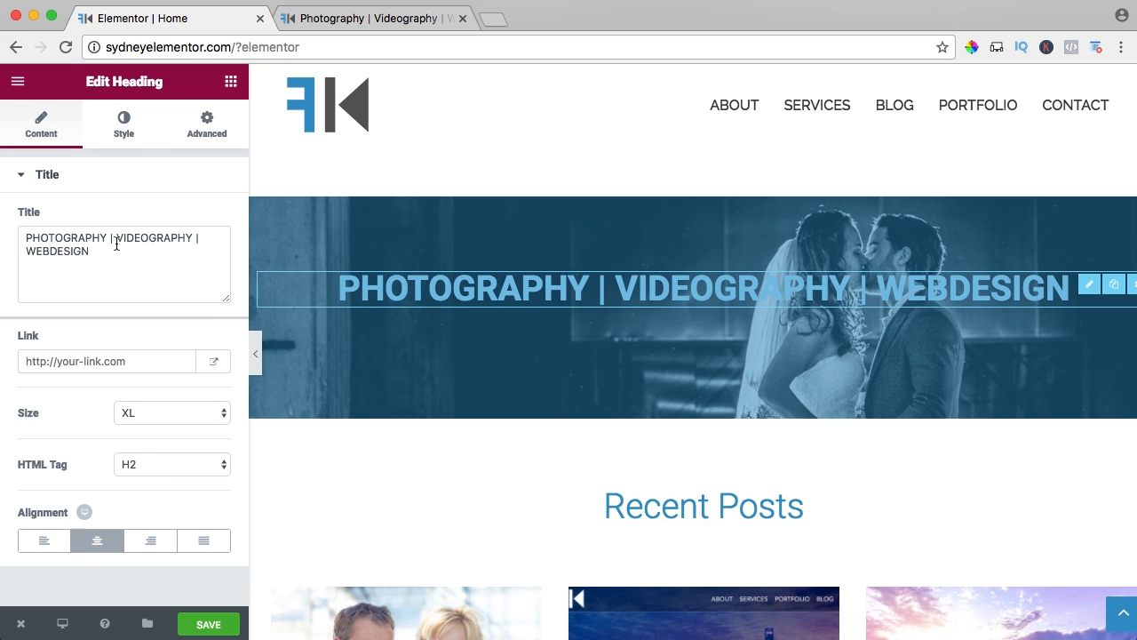
# Set the heading's text color to white (#ffffff) and save the page.
pyautogui.click(124, 125)
pyautogui.click(207, 224)
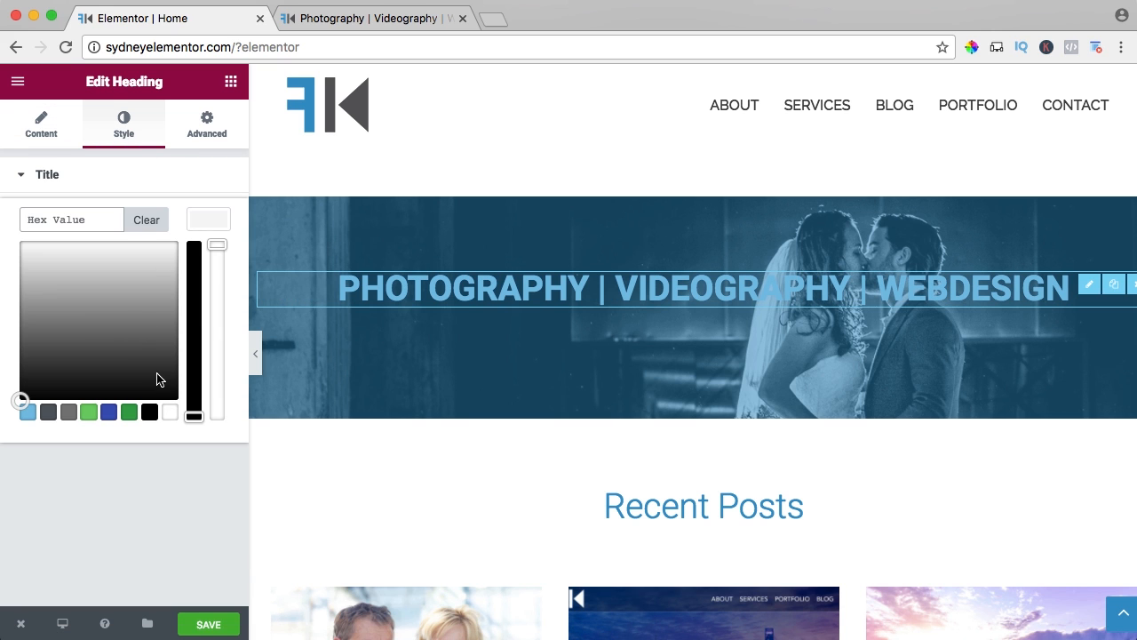
pyautogui.click(167, 413)
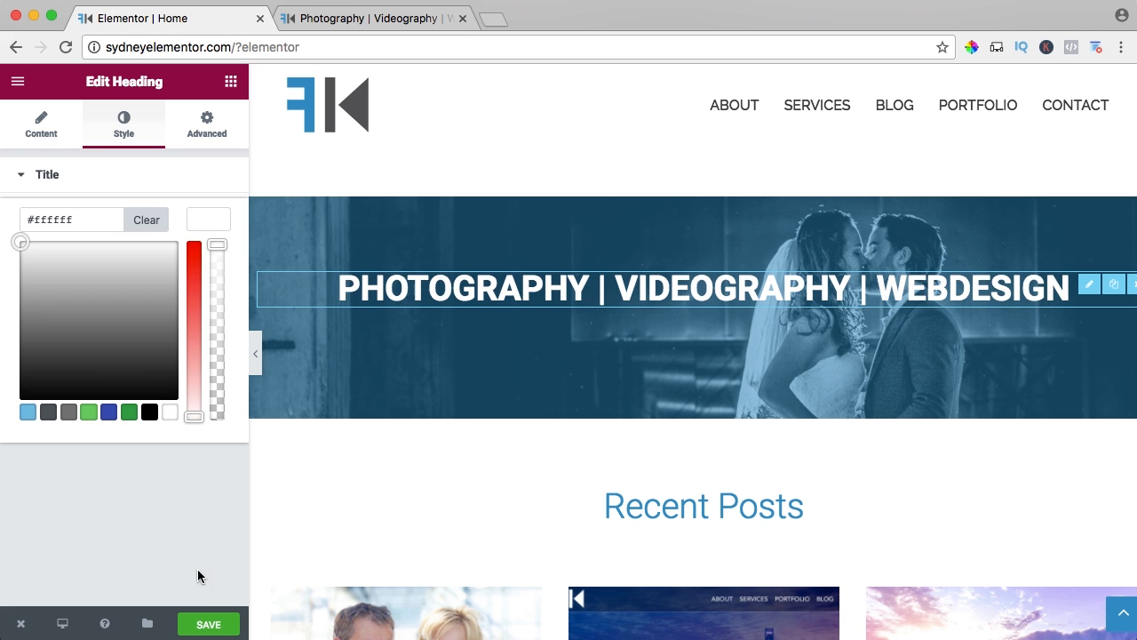
pyautogui.click(213, 626)
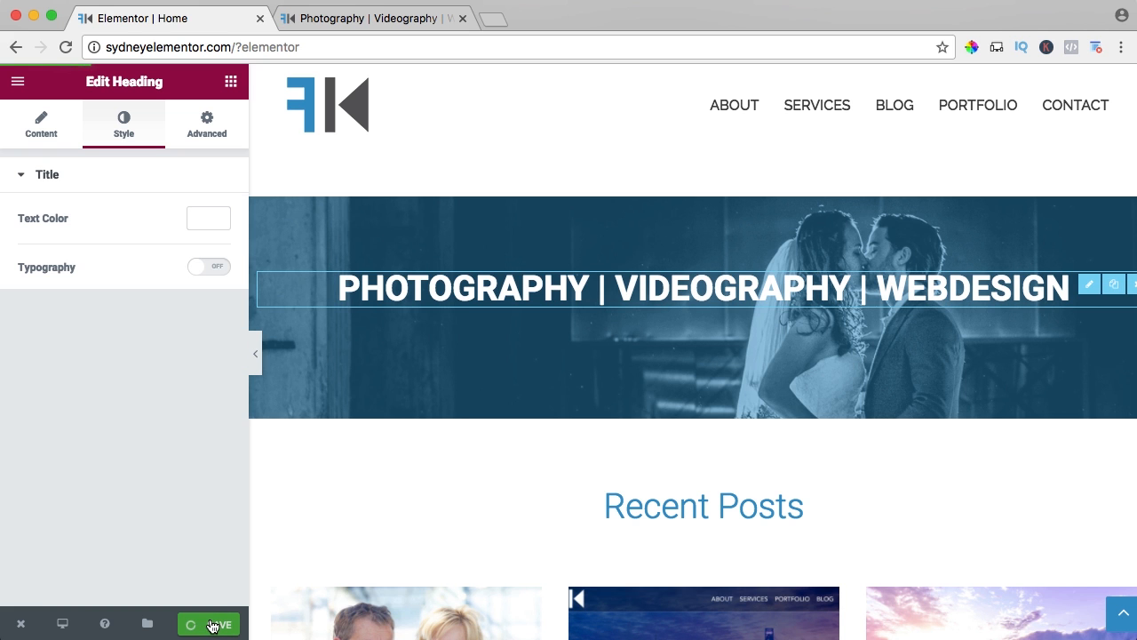
# Reload the live homepage and examine how the wedding image section's fixed background behaves above Recent Posts.
pyautogui.click(411, 17)
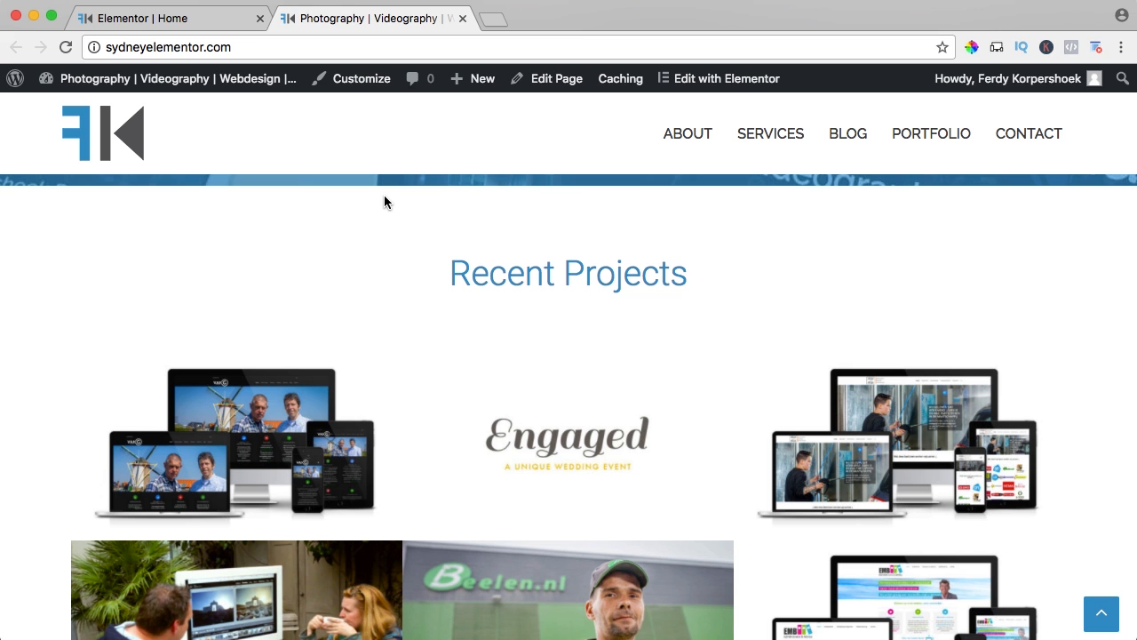
pyautogui.press('super+r')
pyautogui.scroll(-5, 384, 202)
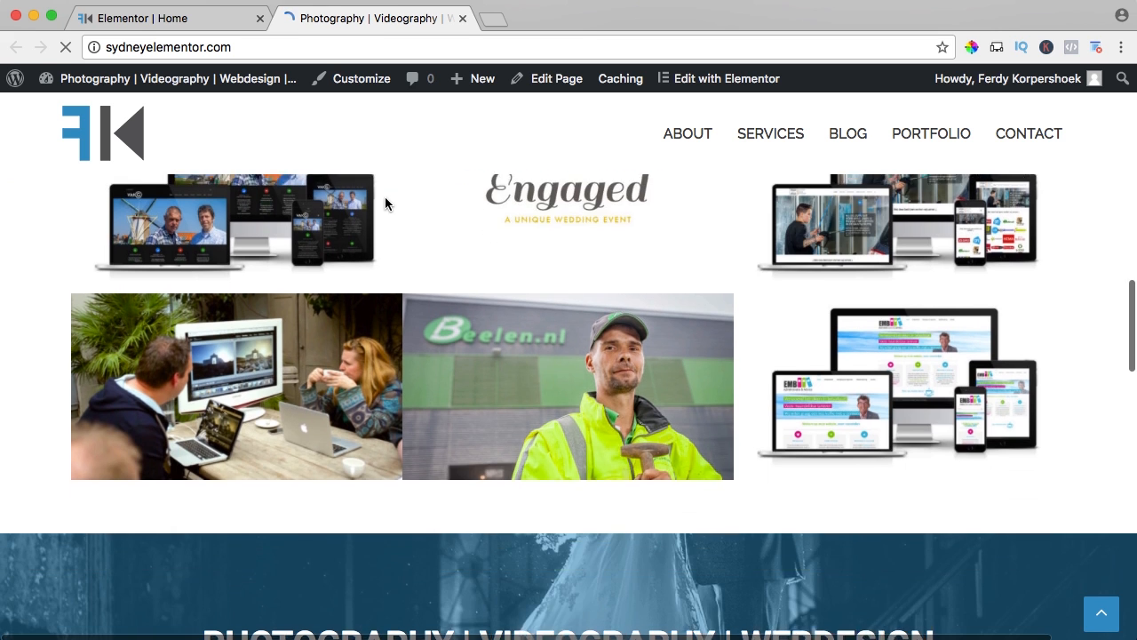
pyautogui.scroll(-5, 384, 202)
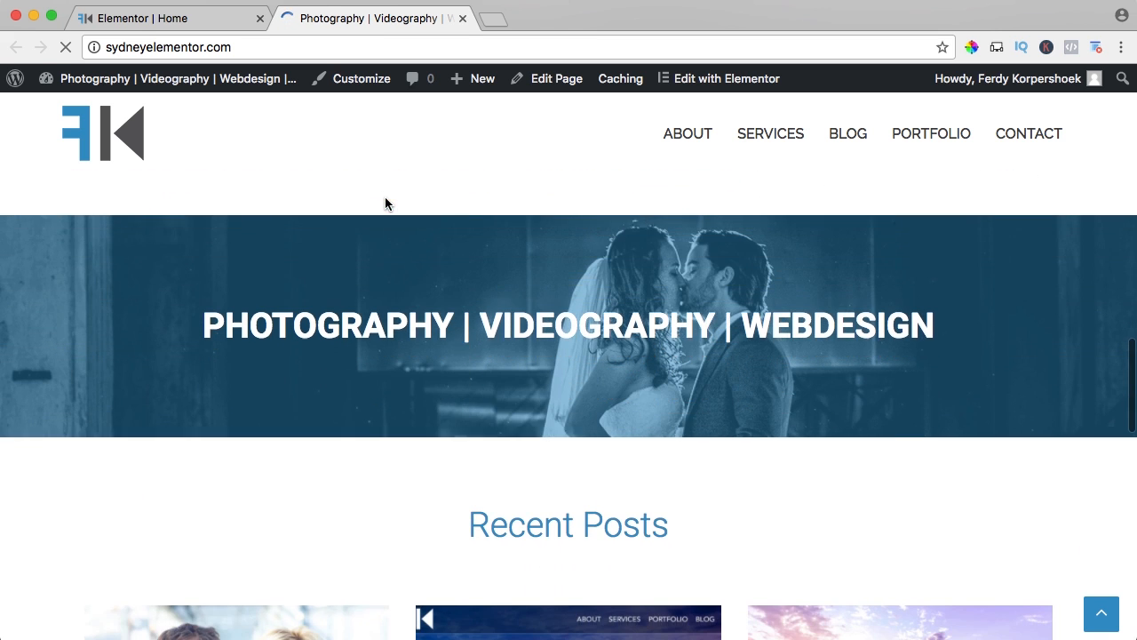
pyautogui.scroll(-1, 385, 197)
pyautogui.scroll(3, 384, 197)
pyautogui.scroll(-3, 386, 198)
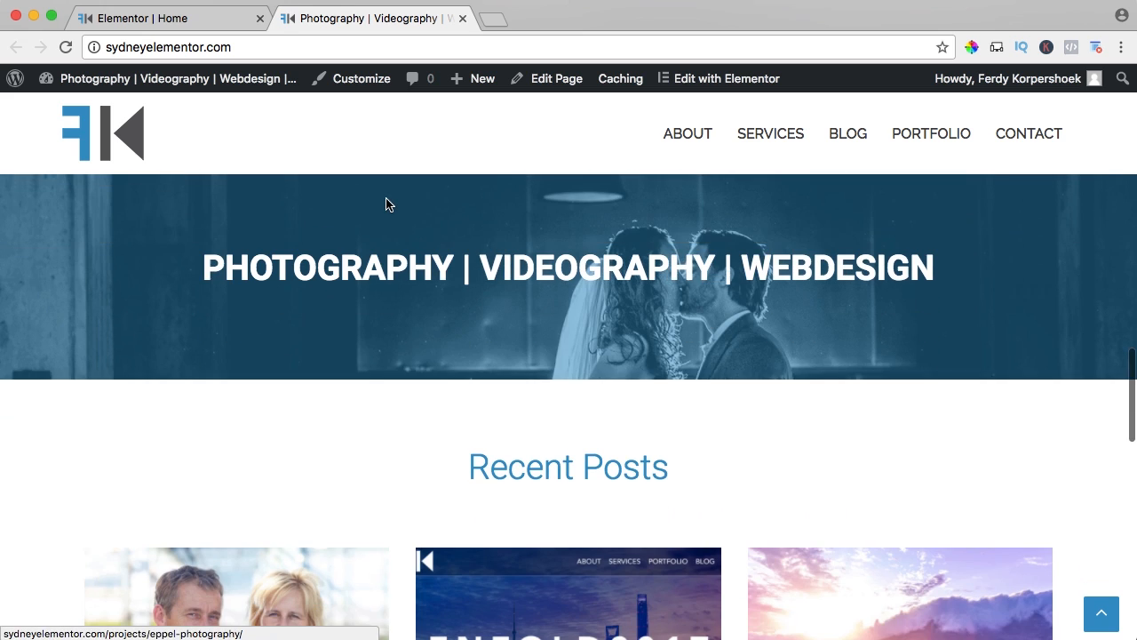
pyautogui.scroll(-1, 707, 296)
pyautogui.scroll(4, 707, 297)
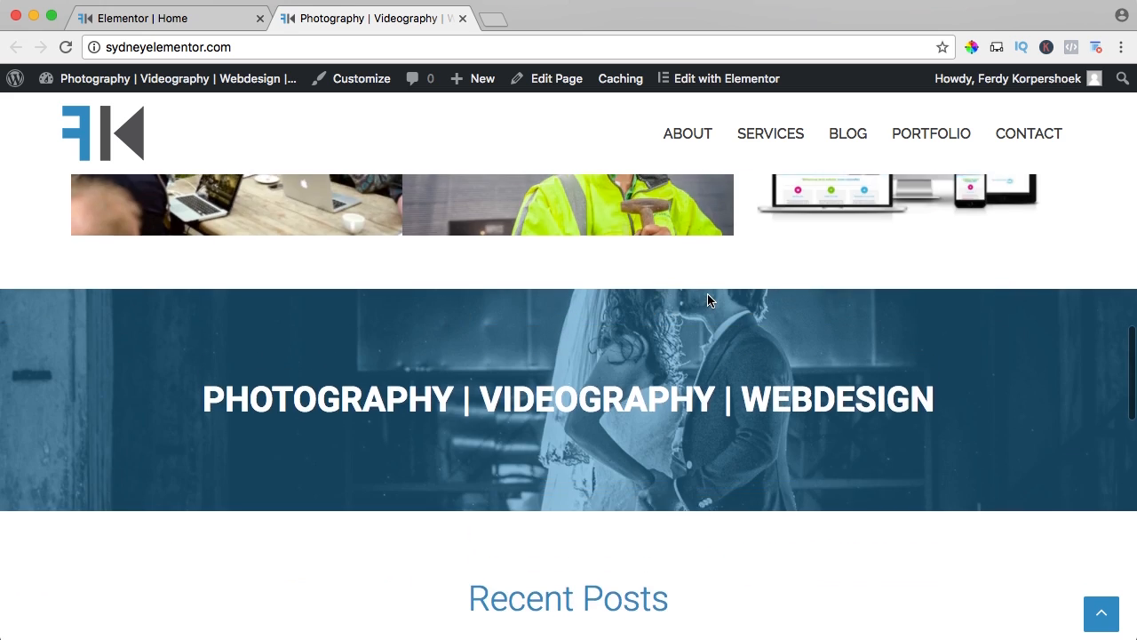
pyautogui.scroll(-5, 707, 297)
pyautogui.scroll(-7, 707, 299)
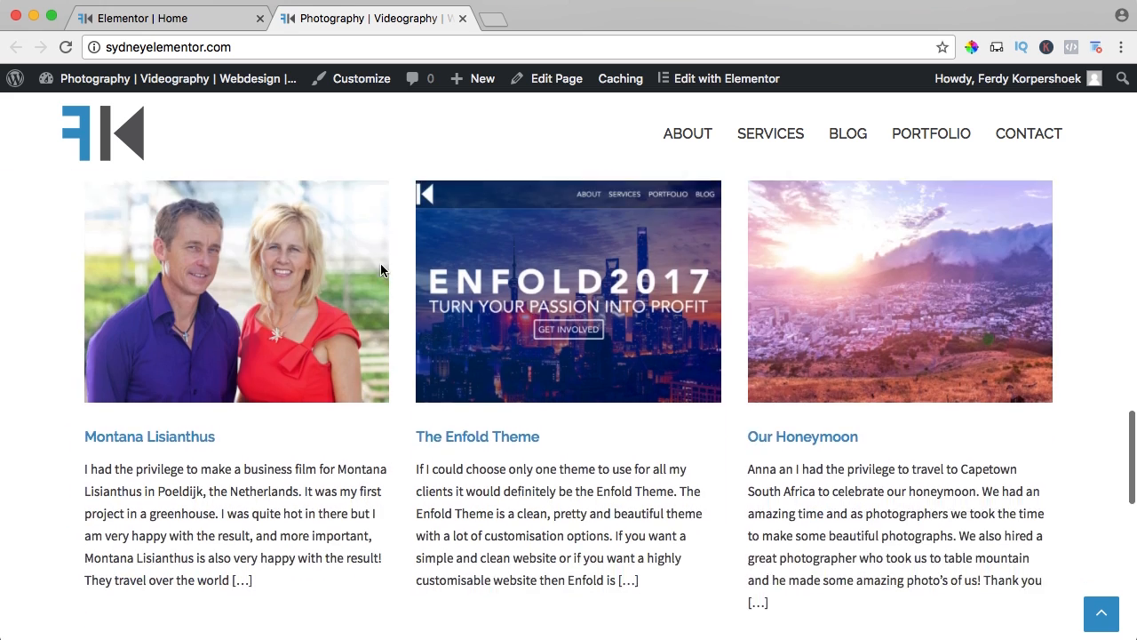
pyautogui.scroll(4, 381, 270)
pyautogui.scroll(-15, 355, 249)
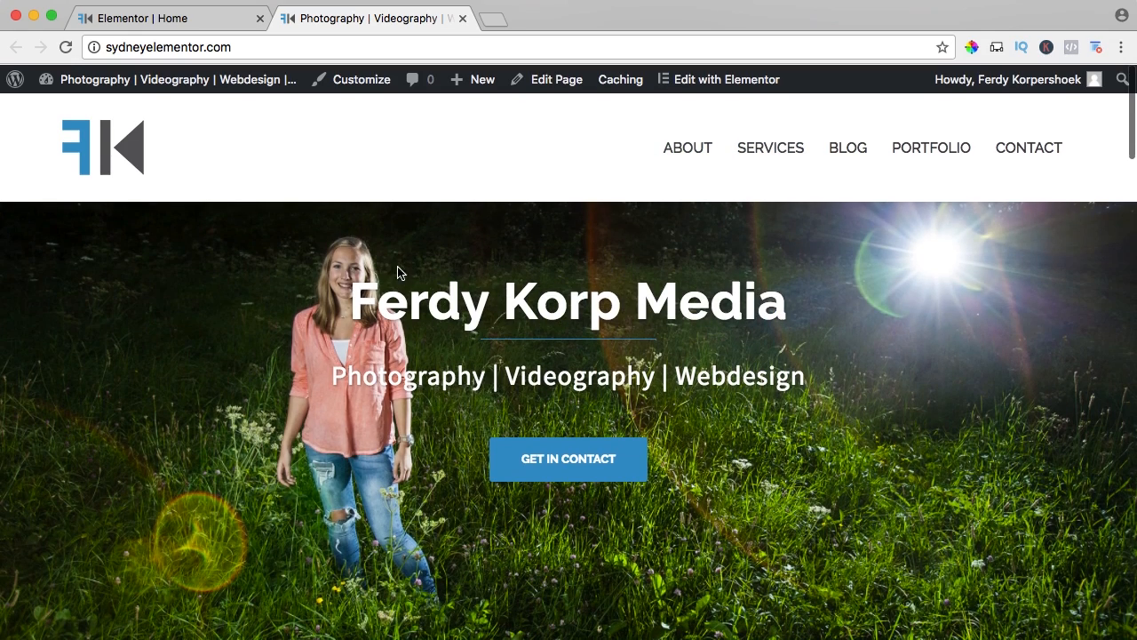
# Review the live homepage from the header image and title through the service boxes to the Recent Projects grid.
pyautogui.moveTo(364, 298); pyautogui.dragTo(835, 378)
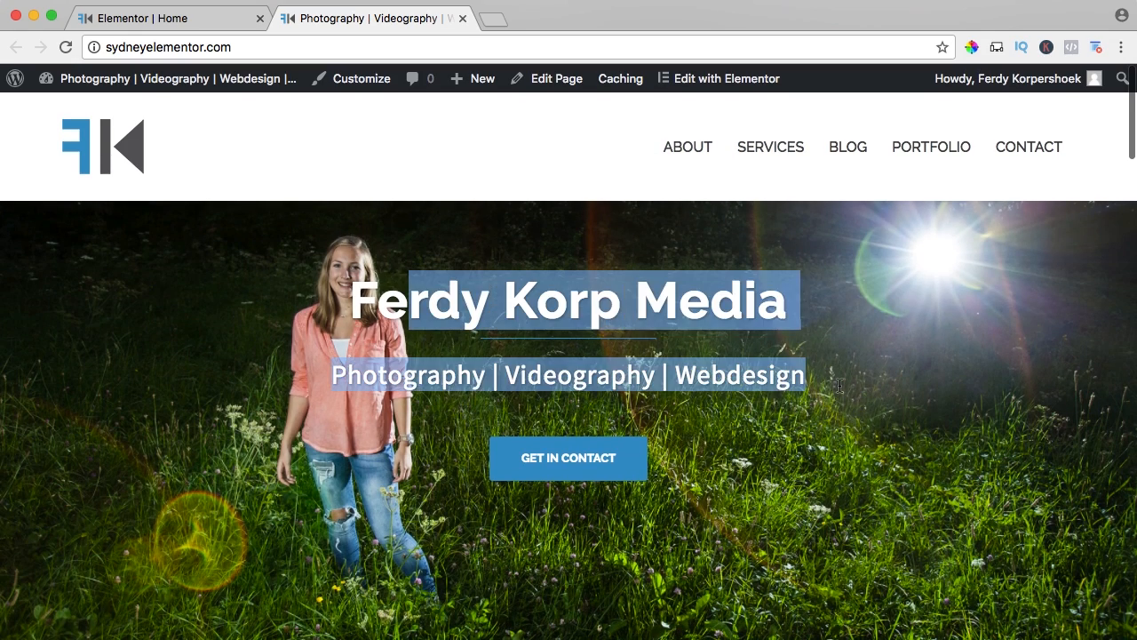
pyautogui.click(835, 378)
pyautogui.scroll(-3, 796, 371)
pyautogui.scroll(-5, 797, 371)
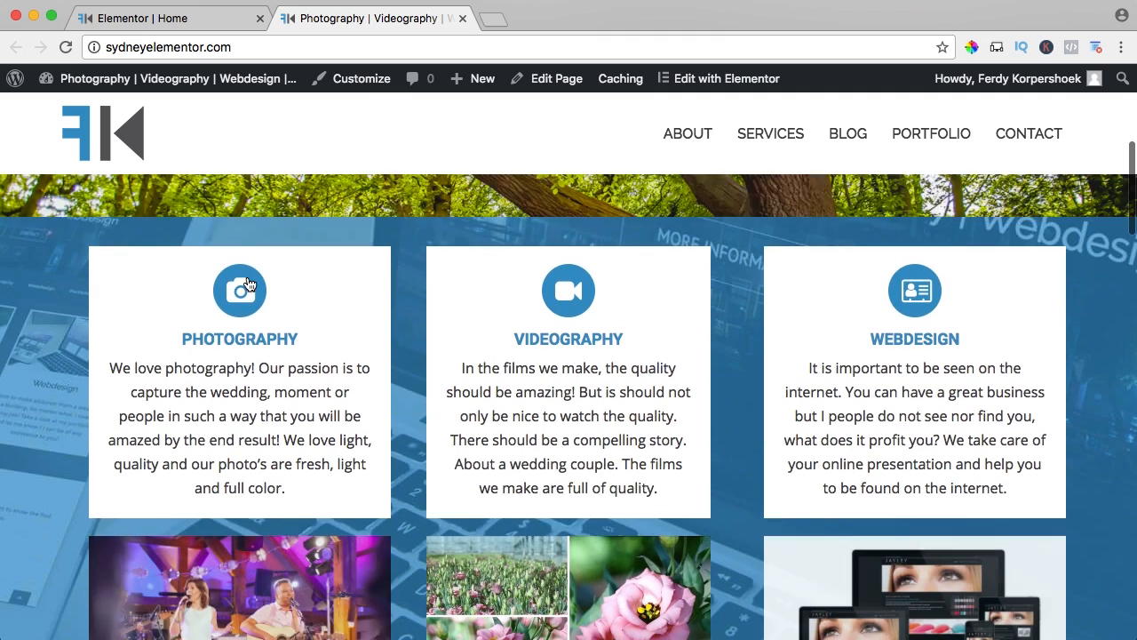
pyautogui.scroll(-1, 247, 277)
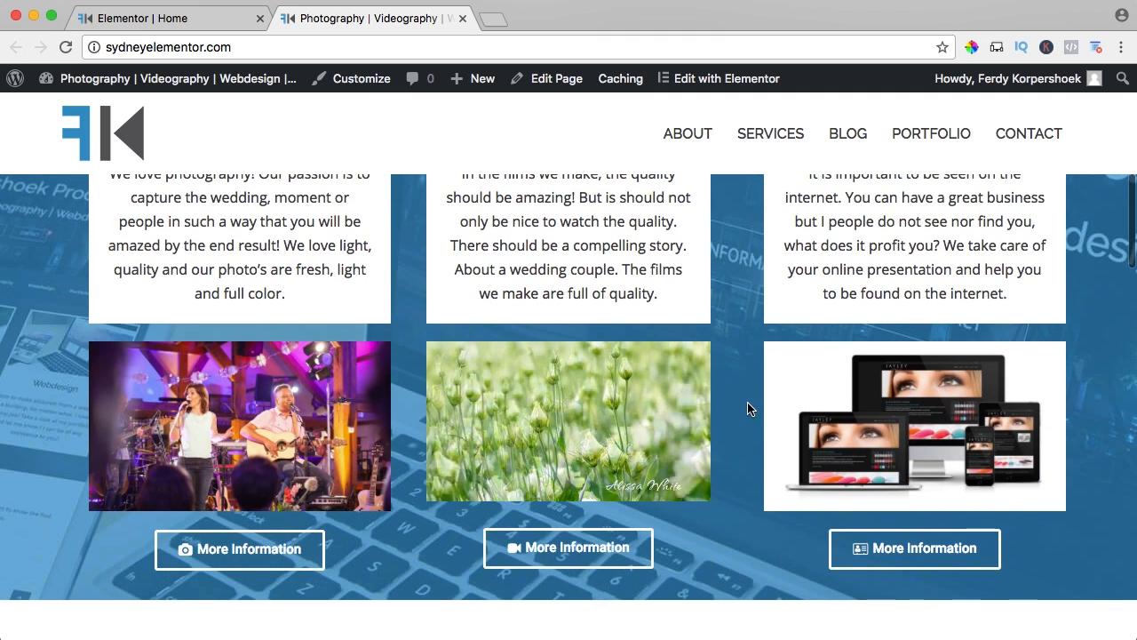
pyautogui.scroll(-3, 749, 406)
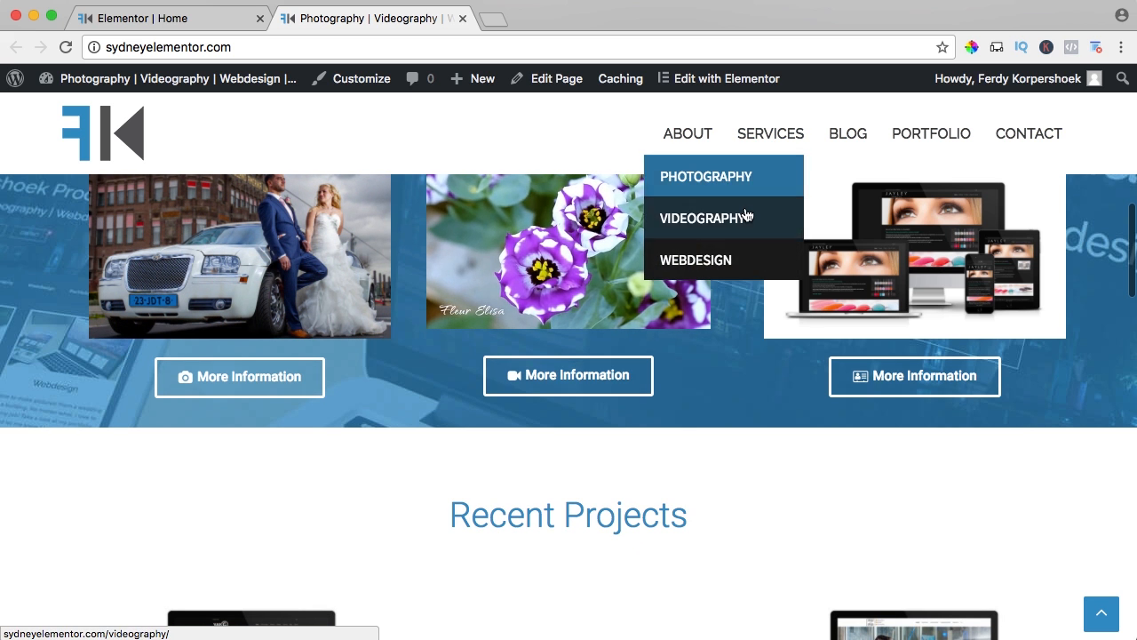
pyautogui.scroll(-1, 718, 345)
pyautogui.scroll(-5, 716, 344)
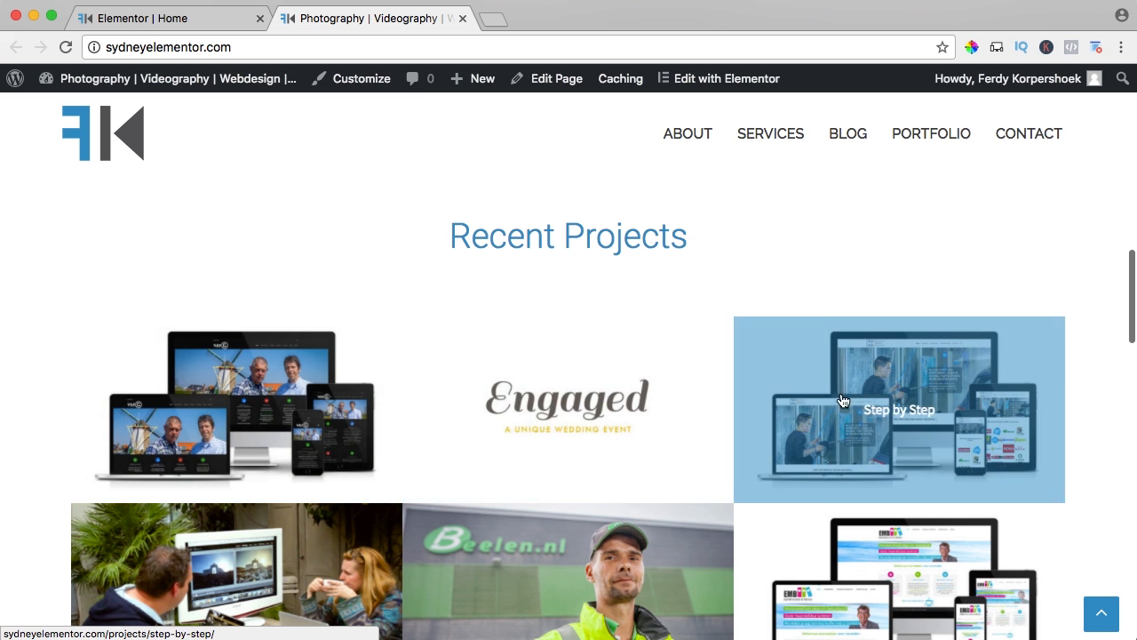
pyautogui.scroll(-3, 841, 410)
pyautogui.scroll(-1, 841, 410)
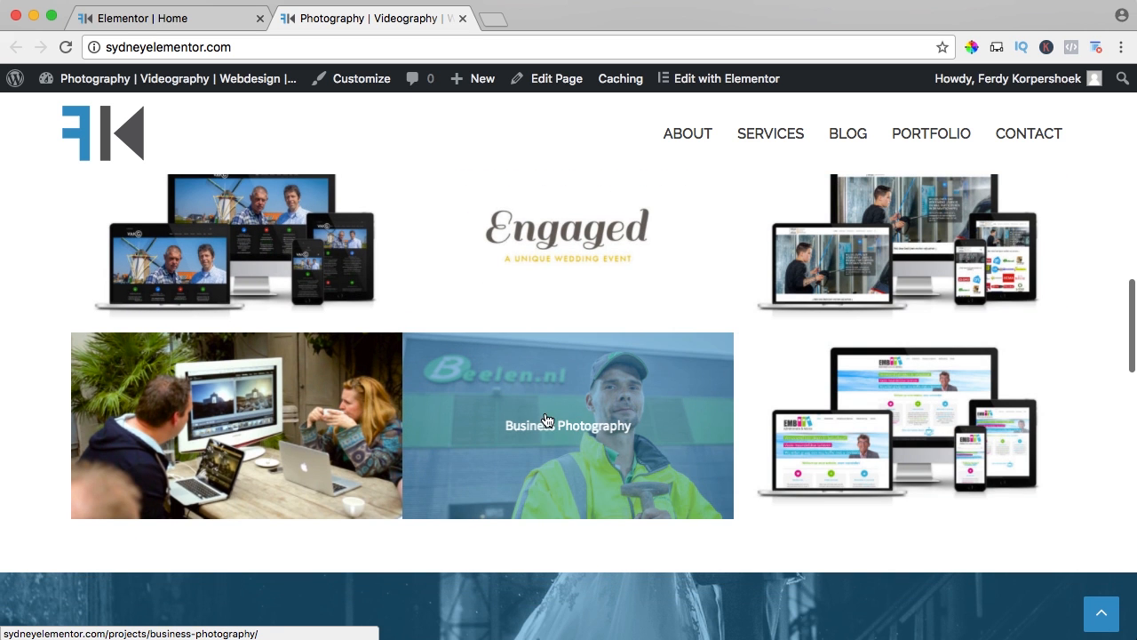
pyautogui.scroll(-6, 464, 396)
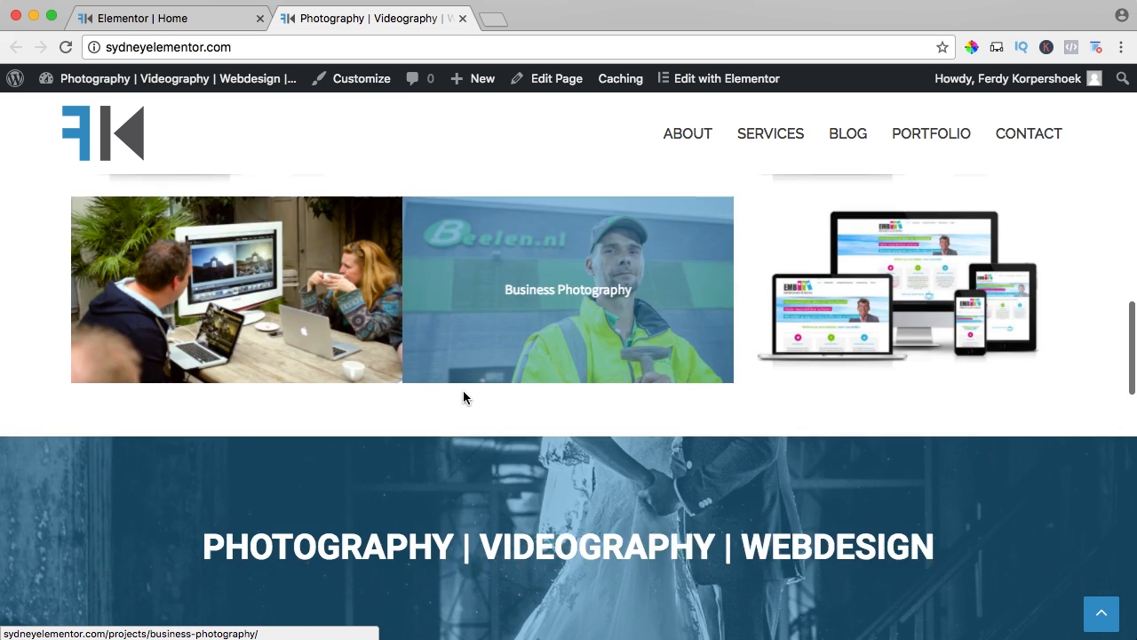
# Review the wedding image heading, Recent Posts and footer widgets on the live homepage, and return to the page's beginning.
pyautogui.moveTo(201, 360); pyautogui.dragTo(954, 371)
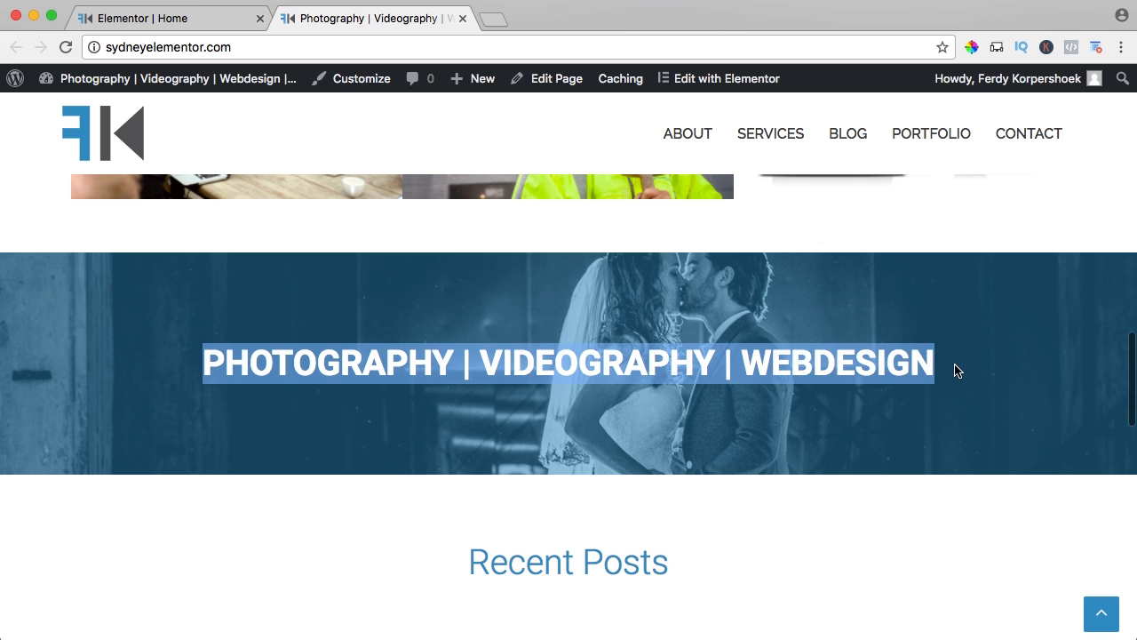
pyautogui.click(629, 312)
pyautogui.scroll(2, 630, 315)
pyautogui.scroll(-3, 628, 310)
pyautogui.scroll(-5, 630, 311)
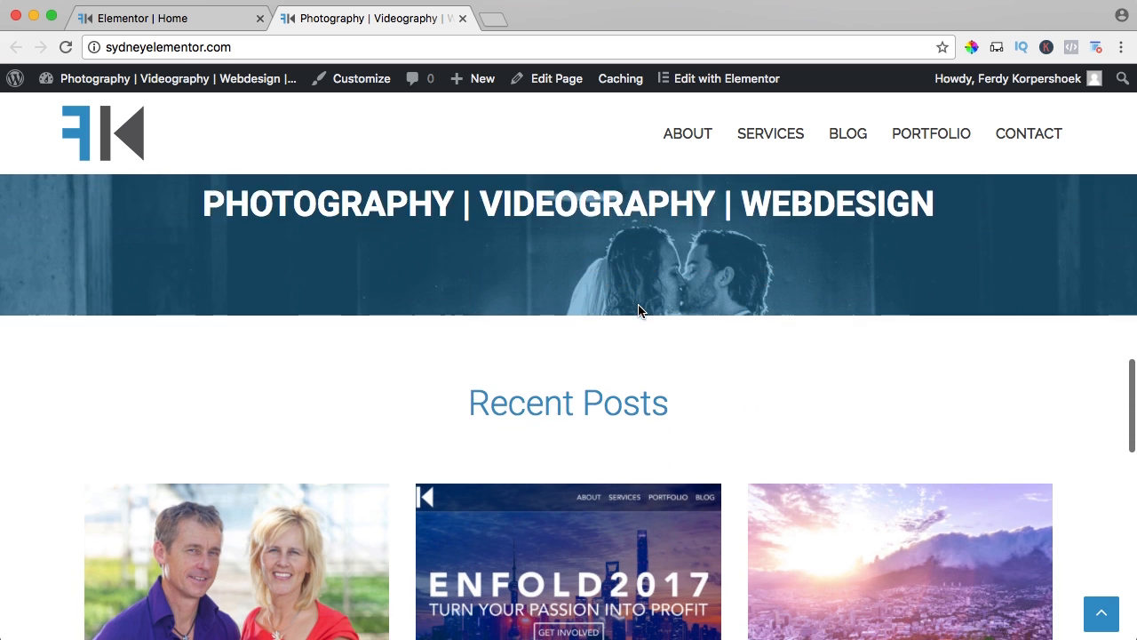
pyautogui.scroll(-1, 359, 325)
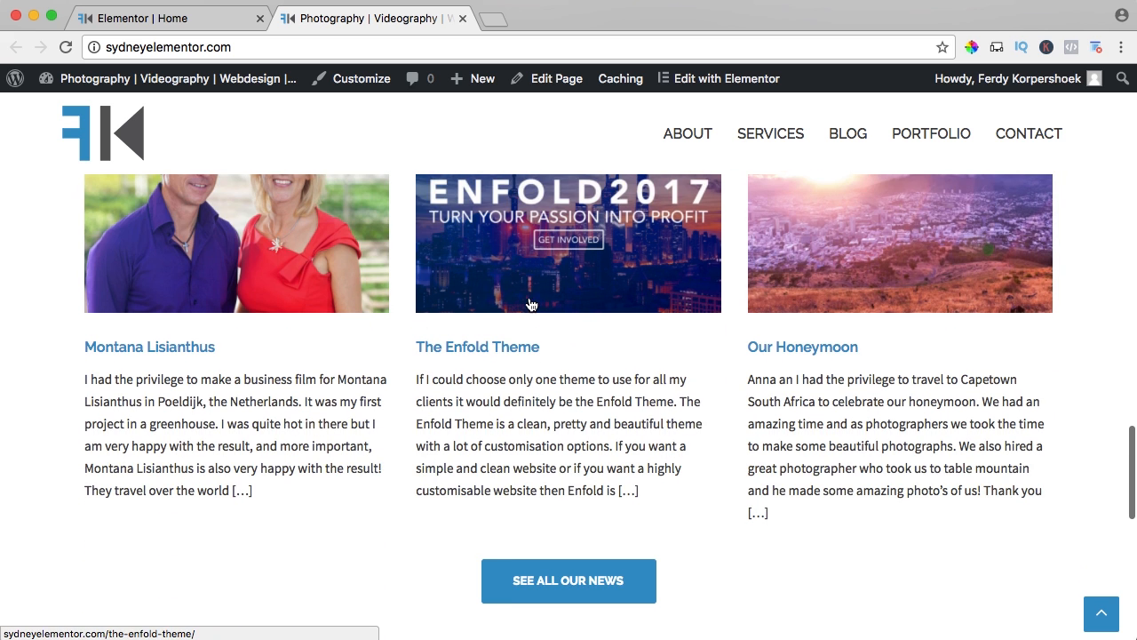
pyautogui.scroll(-6, 536, 304)
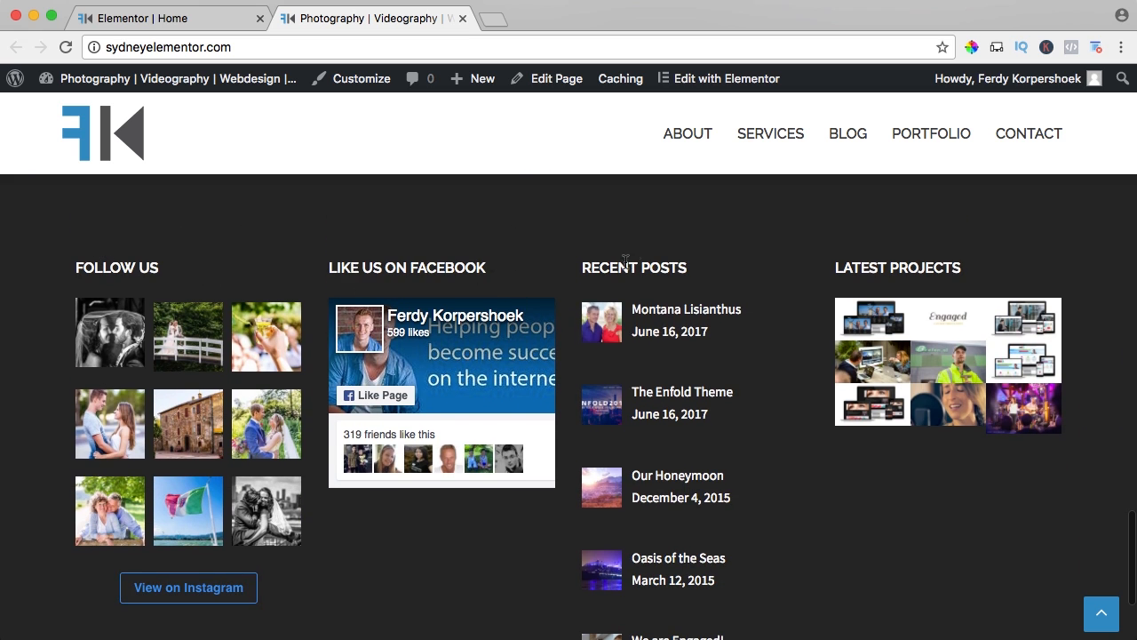
pyautogui.scroll(-2, 826, 269)
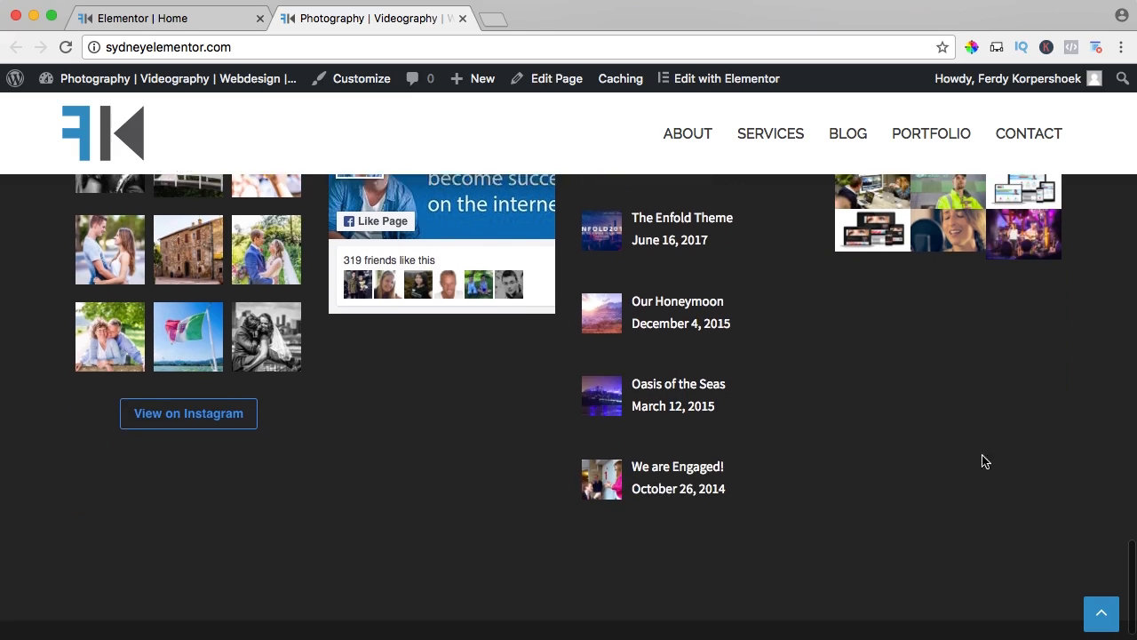
pyautogui.click(1095, 616)
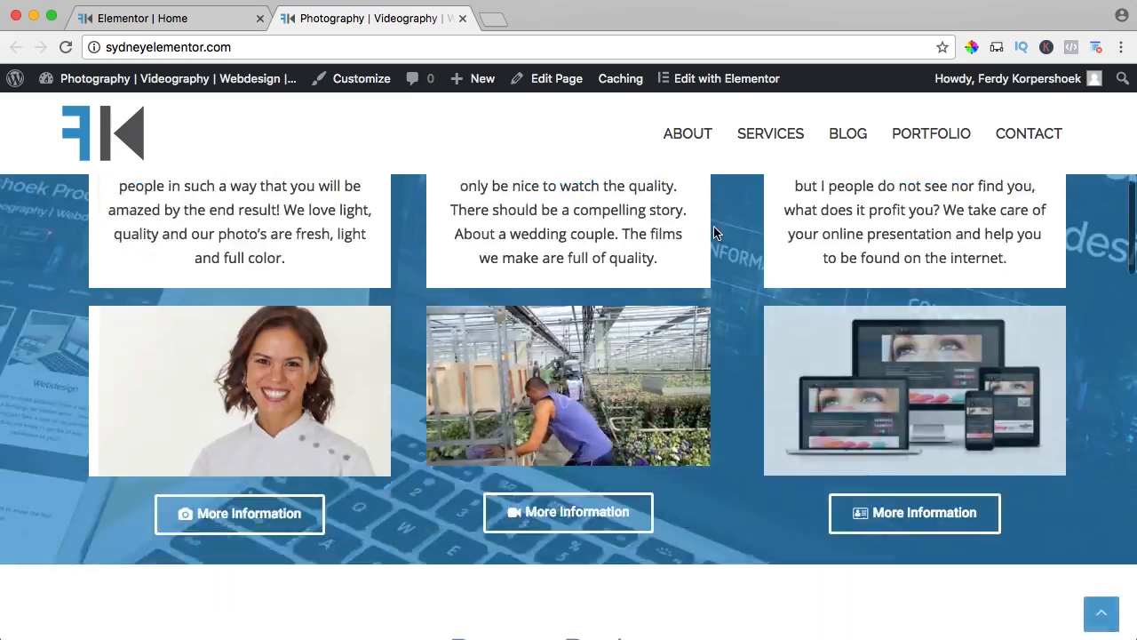
# Open the live About page and examine its introduction, the Go to Testimonials link and the testimonials.
pyautogui.click(686, 147)
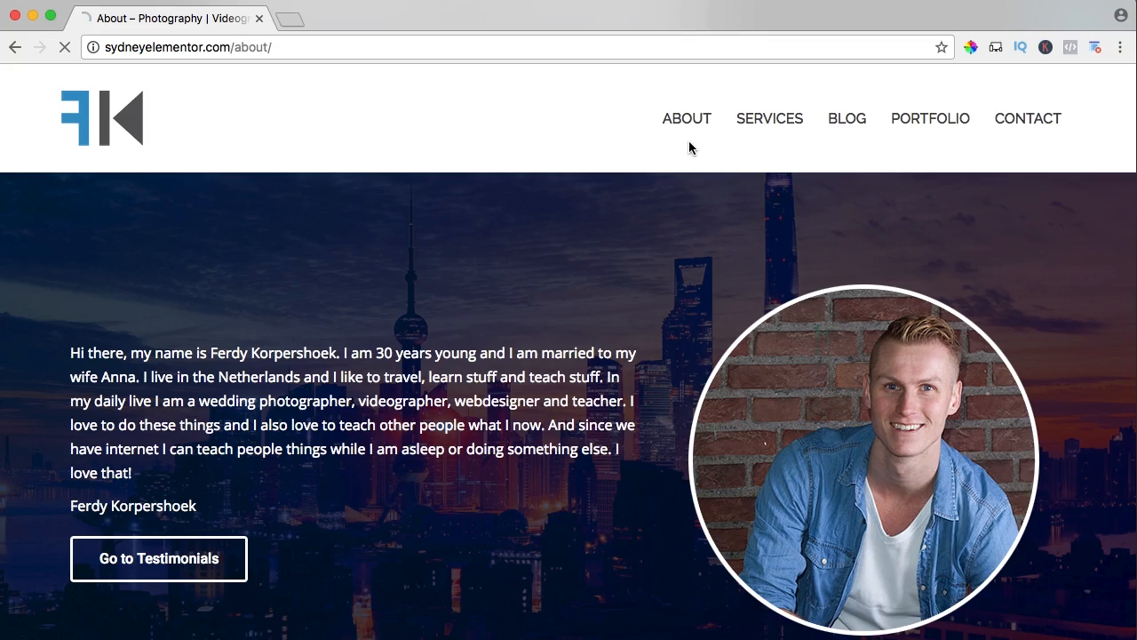
pyautogui.scroll(-2, 644, 215)
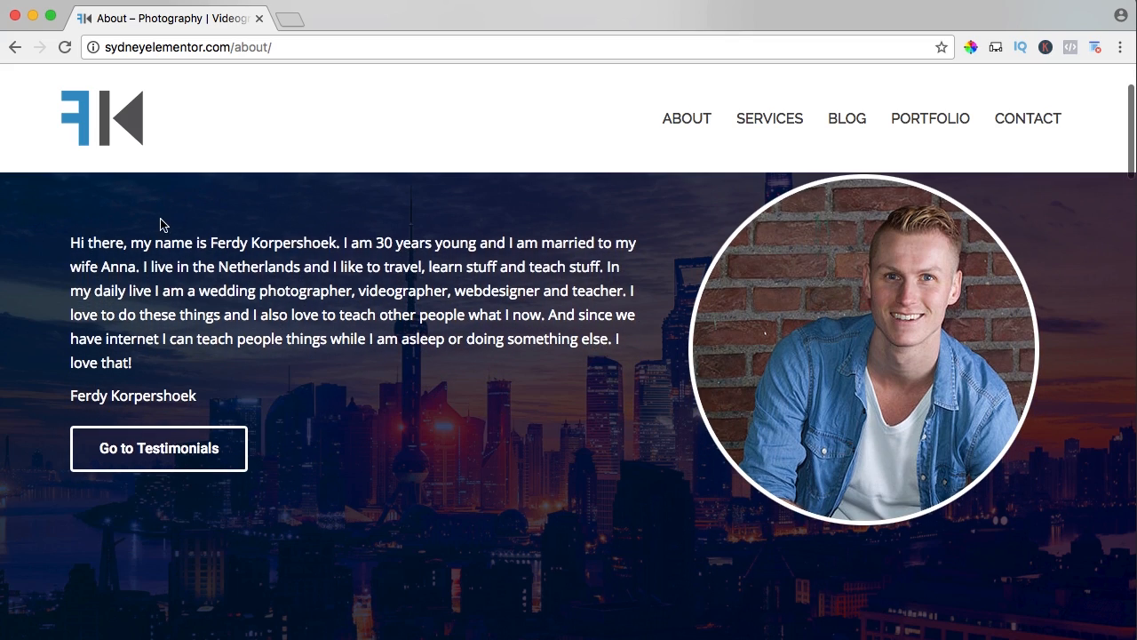
pyautogui.moveTo(158, 242); pyautogui.dragTo(335, 294)
pyautogui.click(347, 300)
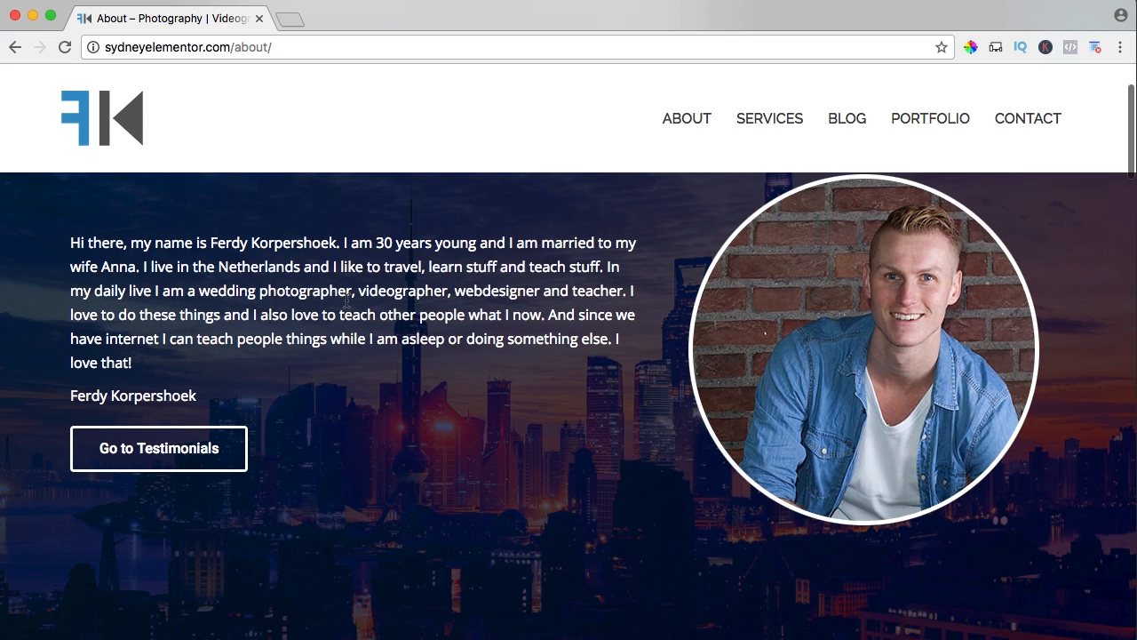
pyautogui.click(165, 449)
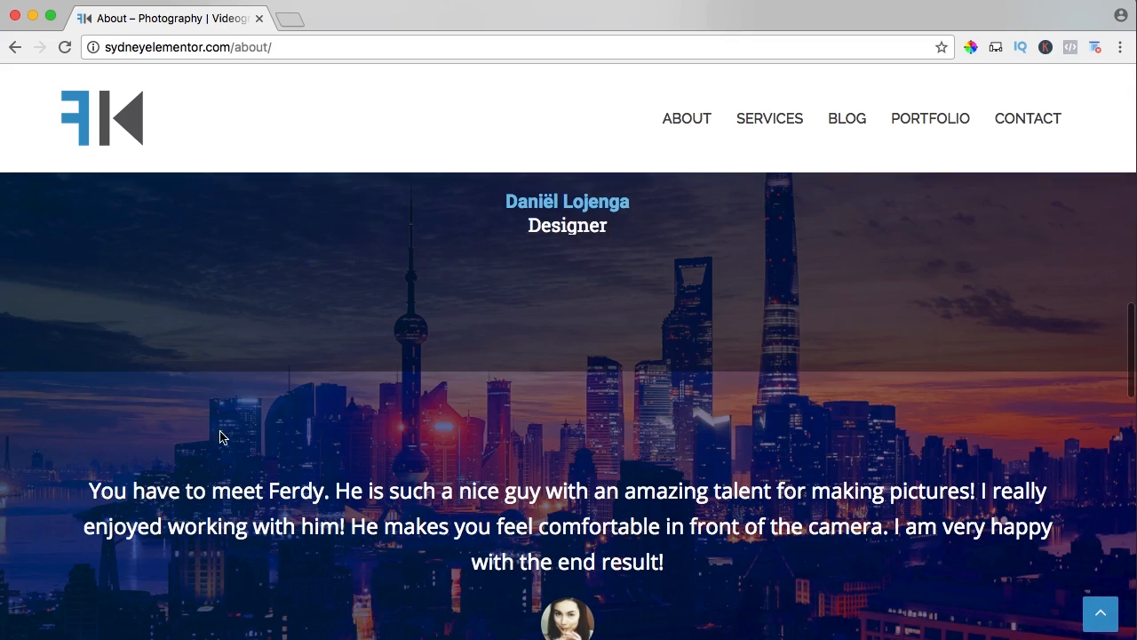
pyautogui.scroll(10, 271, 417)
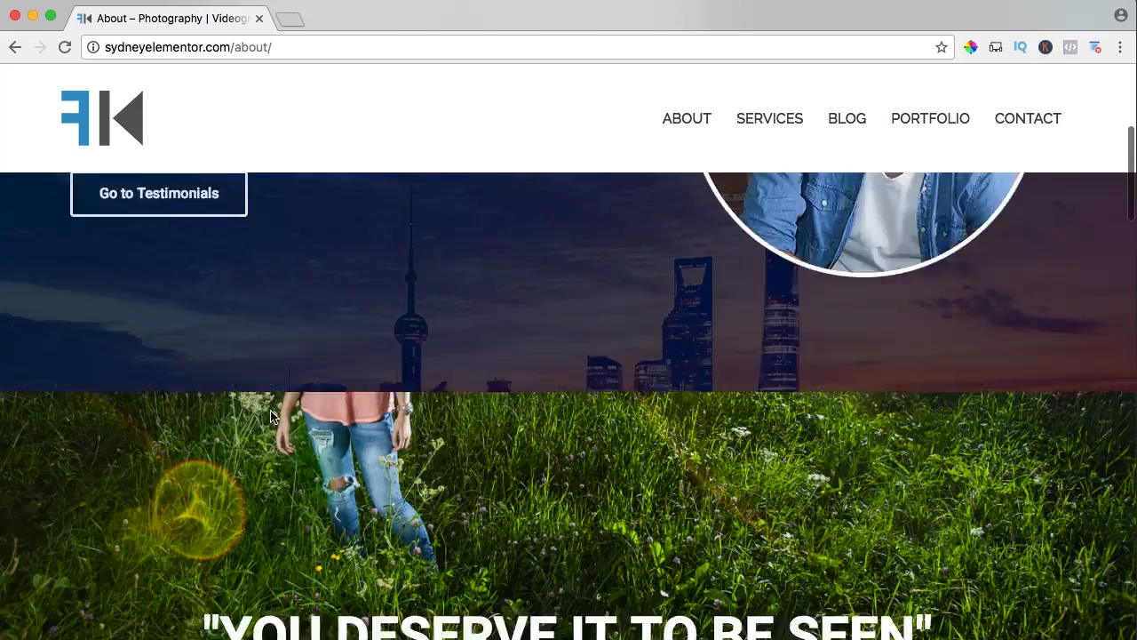
pyautogui.scroll(5, 271, 417)
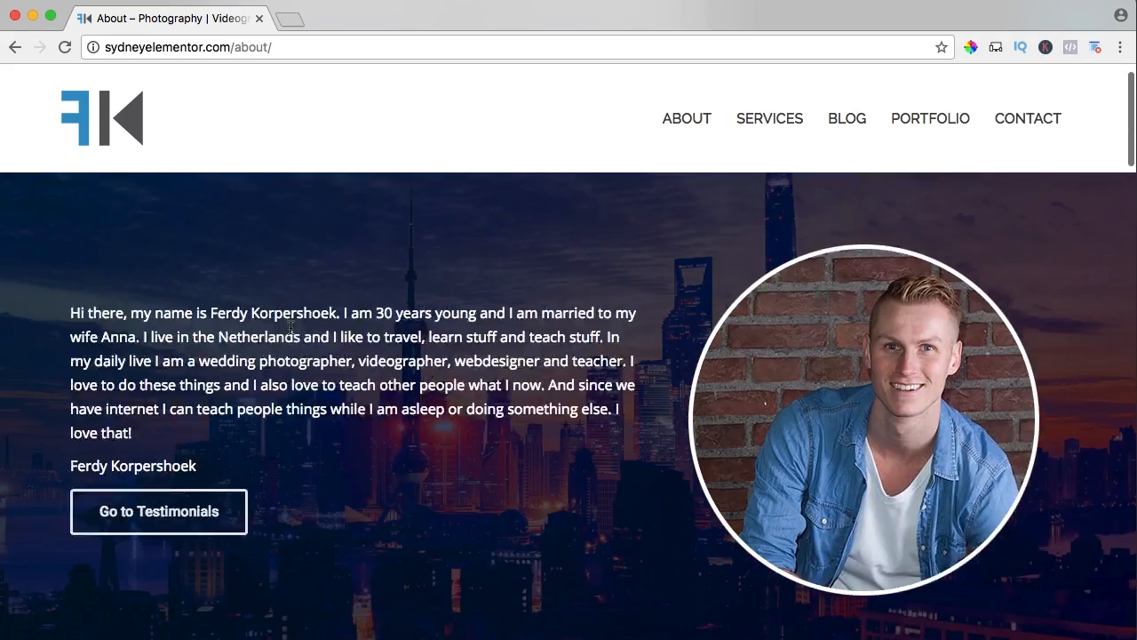
# Review the rest of the live About page: the quote section, the testimonials and the social media icons above the footer.
pyautogui.scroll(-3, 290, 328)
pyautogui.scroll(-5, 290, 328)
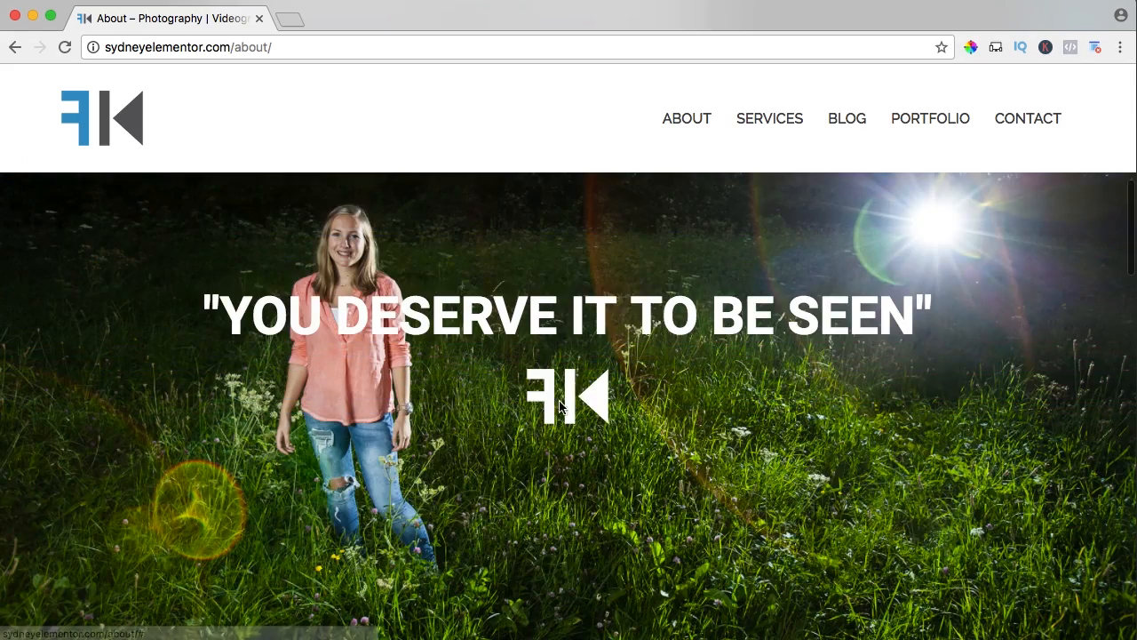
pyautogui.scroll(-3, 463, 415)
pyautogui.scroll(-10, 463, 415)
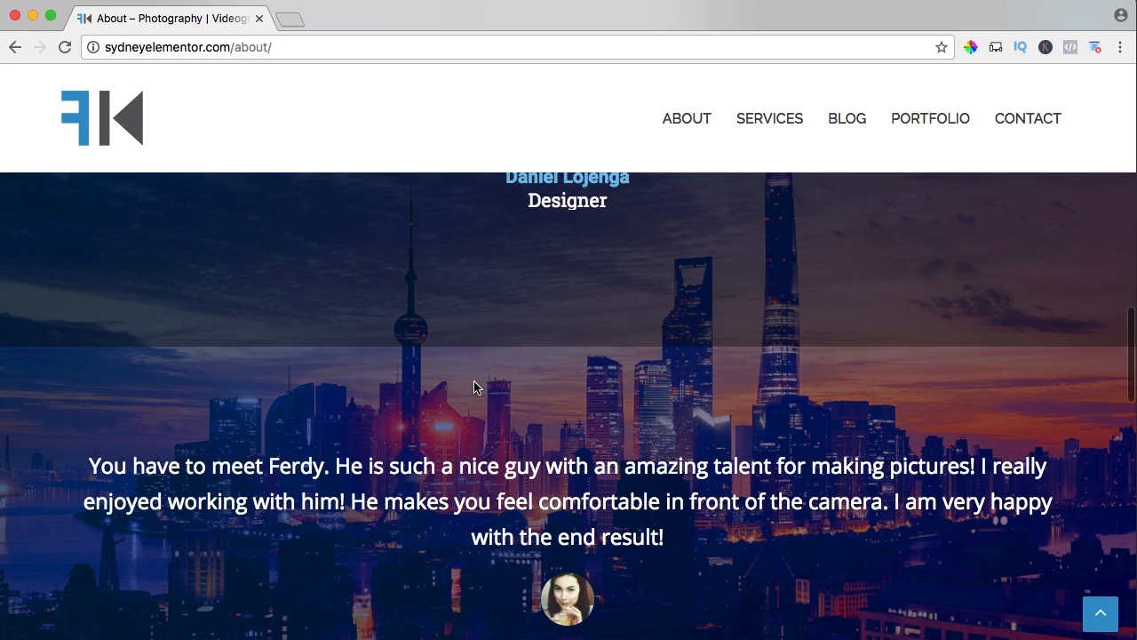
pyautogui.scroll(-5, 474, 382)
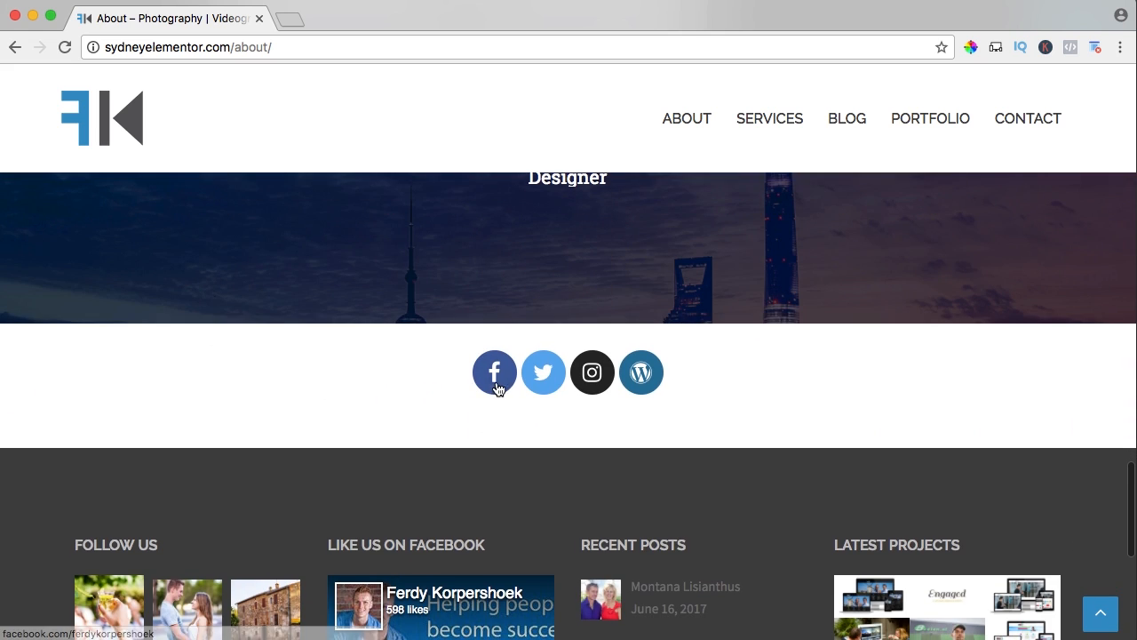
# Open the live Services page and examine its intro text, service boxes and the Photography, Videography and Webdesign sections.
pyautogui.click(770, 126)
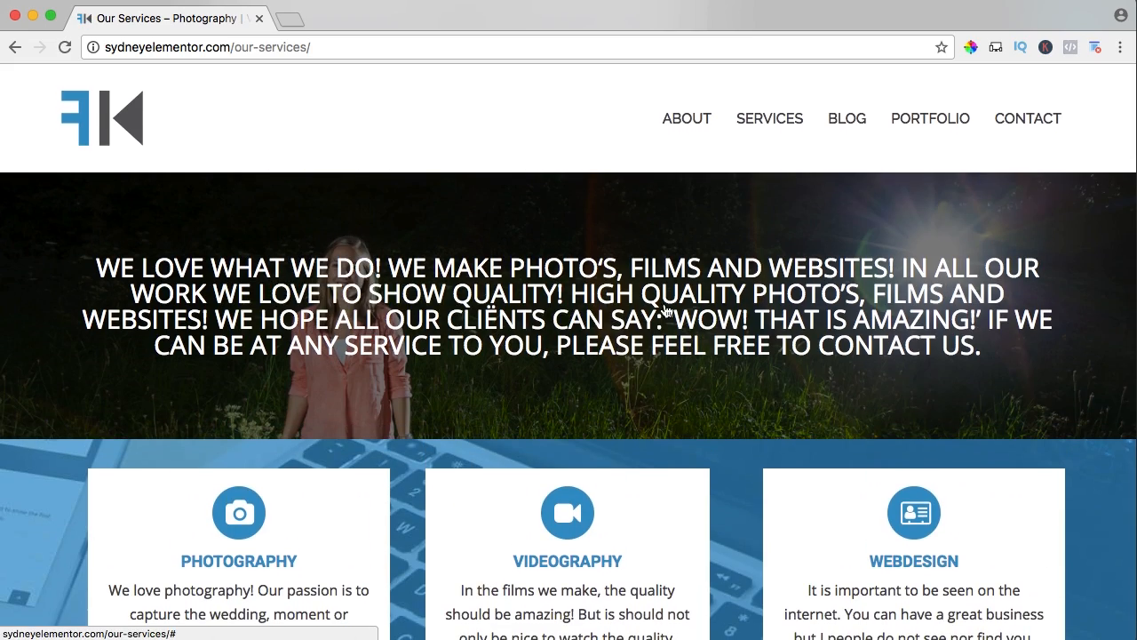
pyautogui.scroll(-2, 665, 309)
pyautogui.scroll(-2, 665, 310)
pyautogui.scroll(-10, 665, 307)
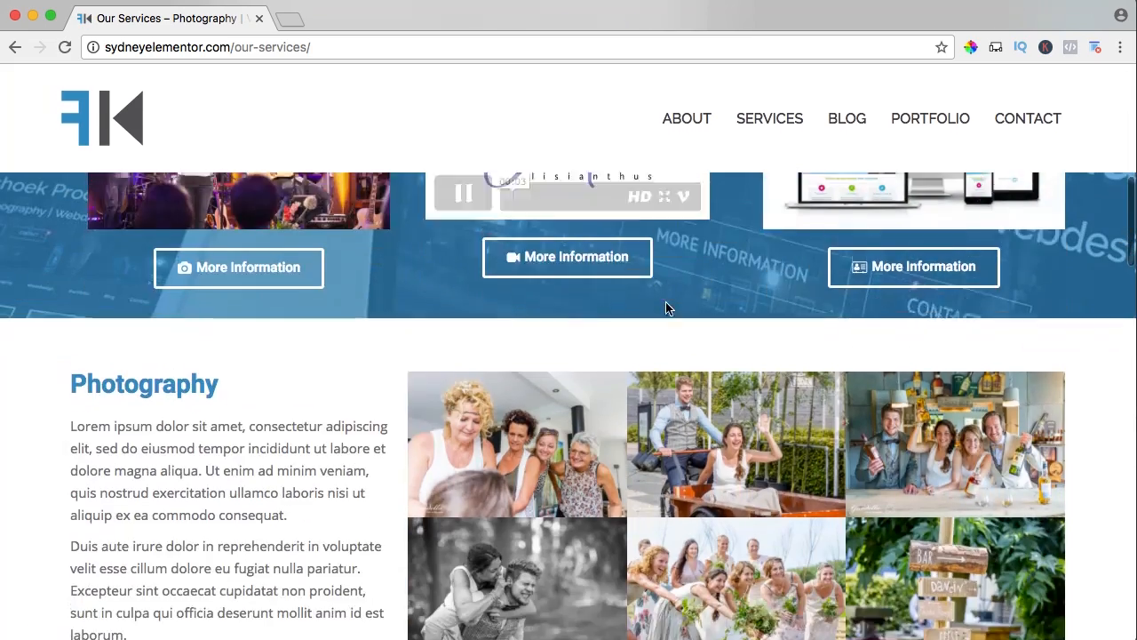
pyautogui.scroll(-4, 568, 314)
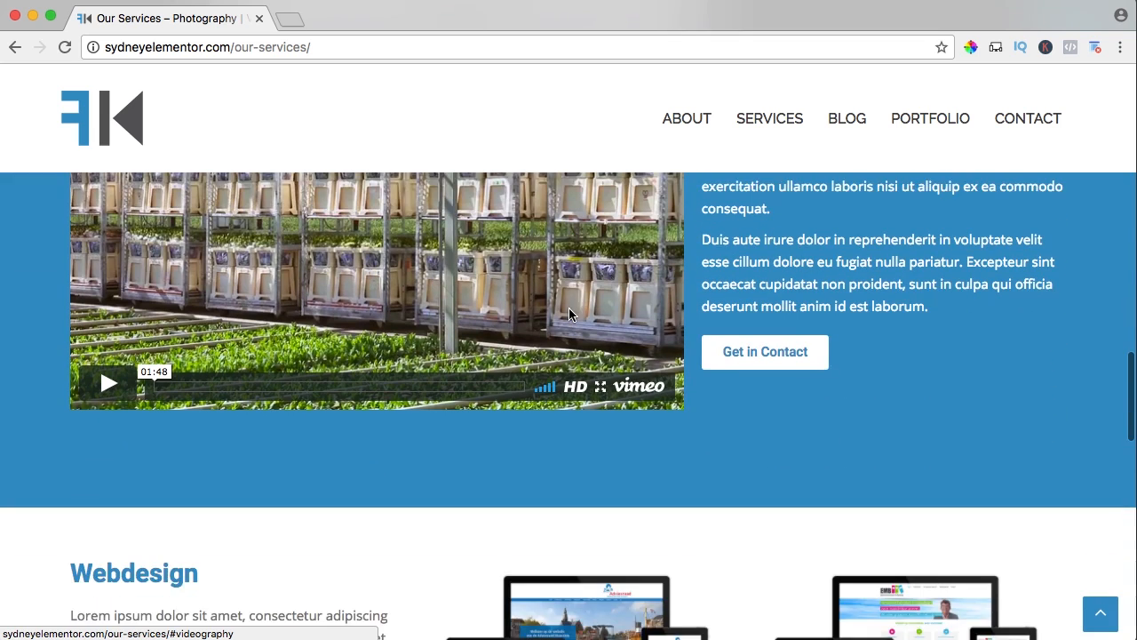
pyautogui.scroll(2, 683, 317)
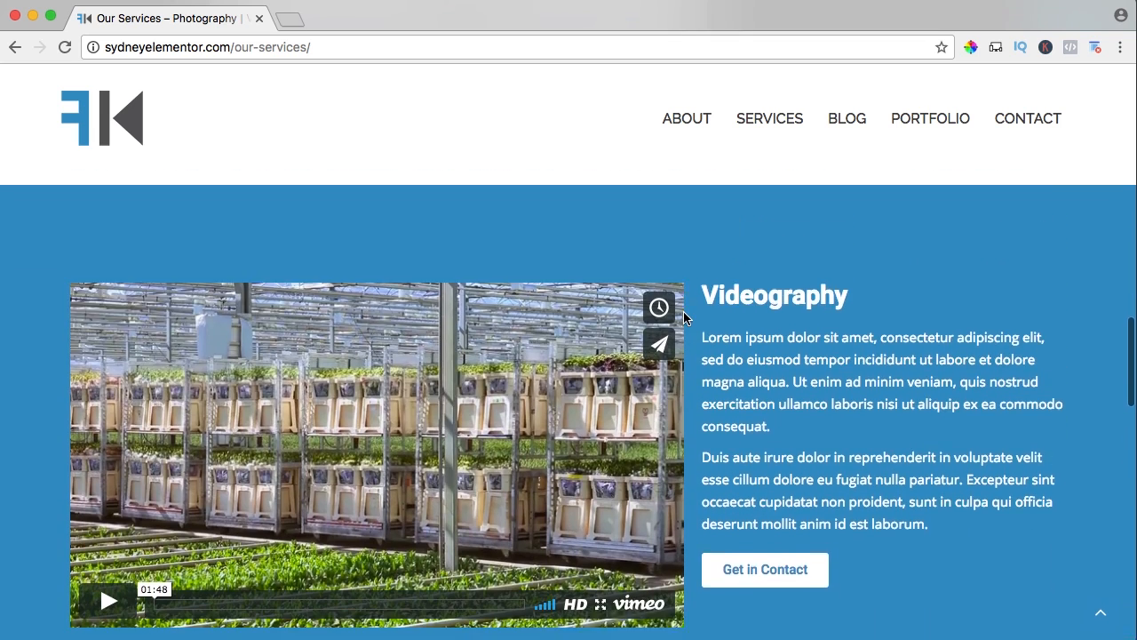
pyautogui.scroll(-5, 683, 316)
pyautogui.scroll(-8, 571, 325)
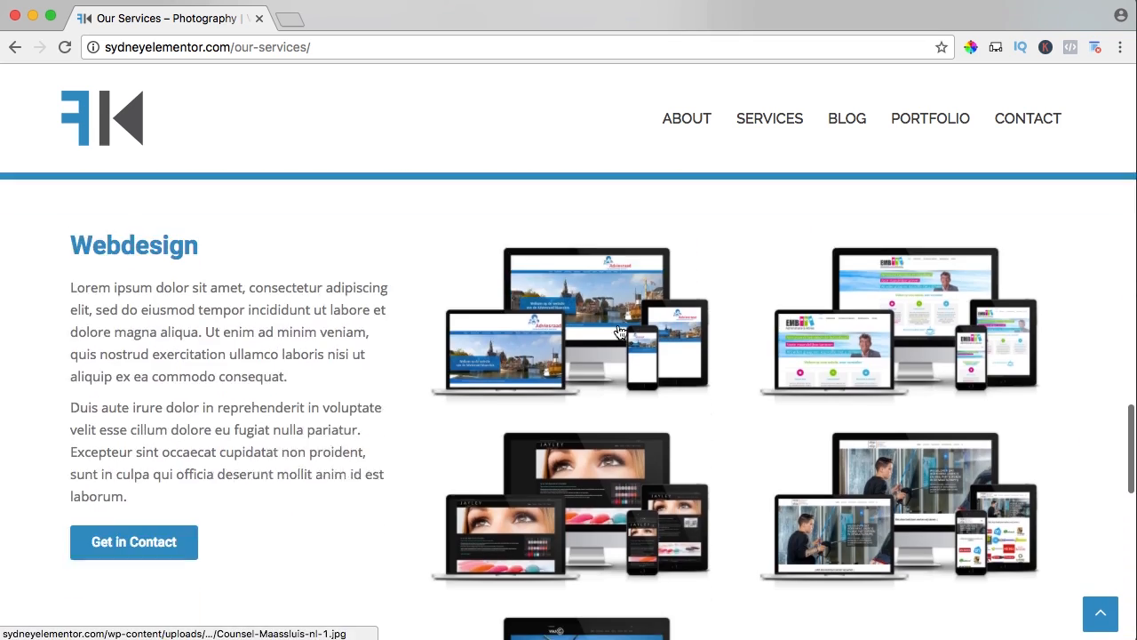
pyautogui.scroll(4, 522, 396)
pyautogui.scroll(10, 522, 396)
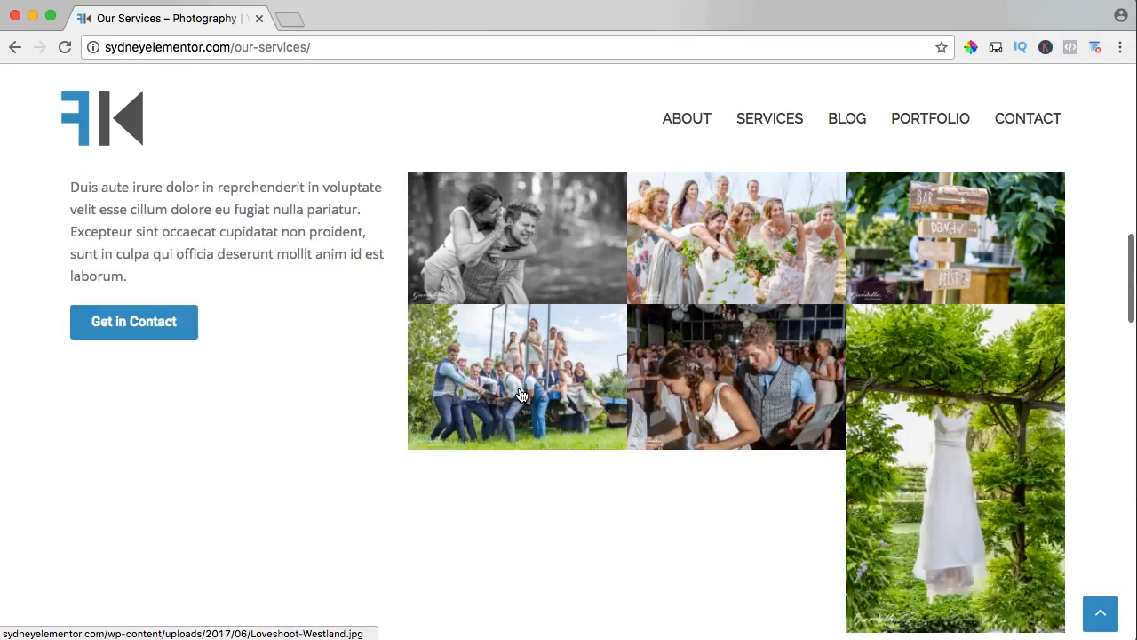
pyautogui.scroll(-1, 676, 471)
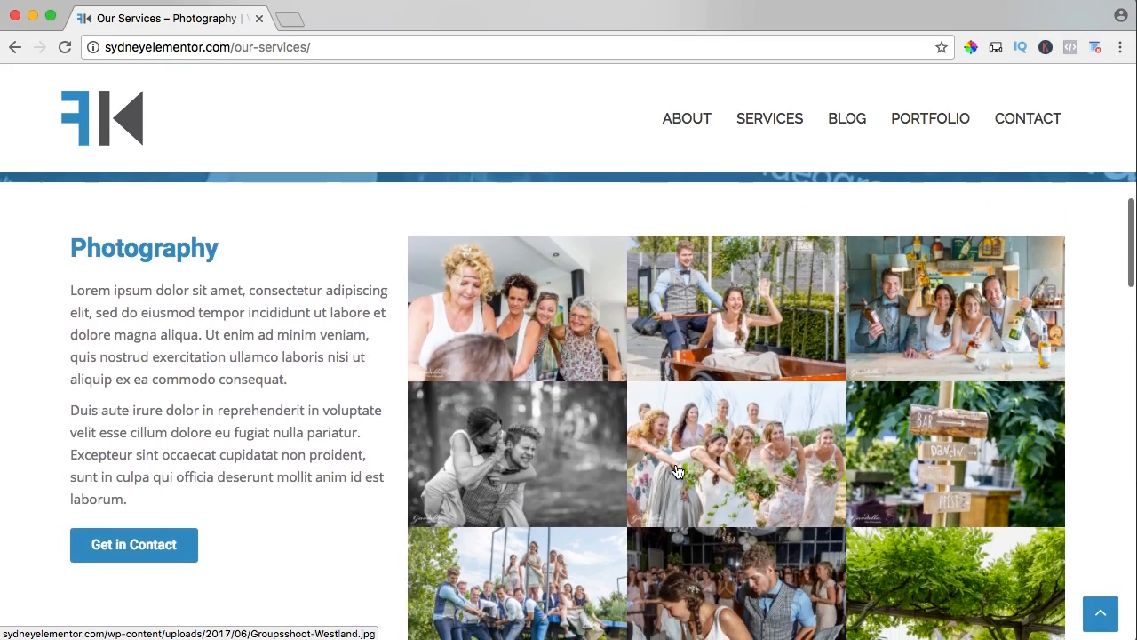
# Enlarge the bridesmaids group photo in the Photography gallery, browse through the following images and close the lightbox.
pyautogui.click(676, 471)
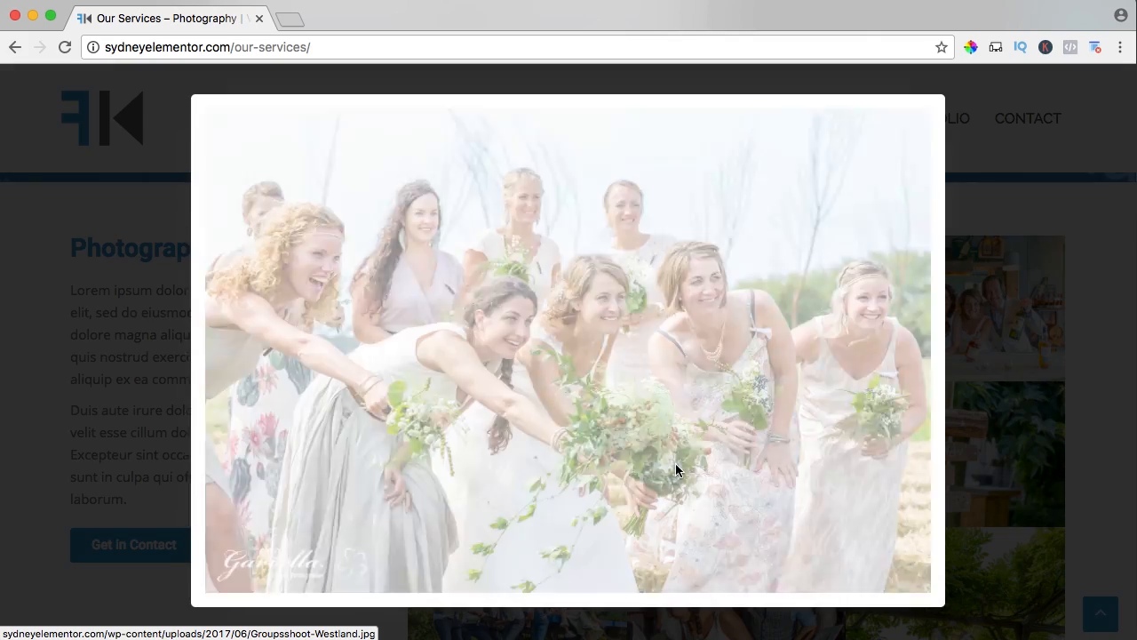
pyautogui.press('Right')
pyautogui.press('Right')
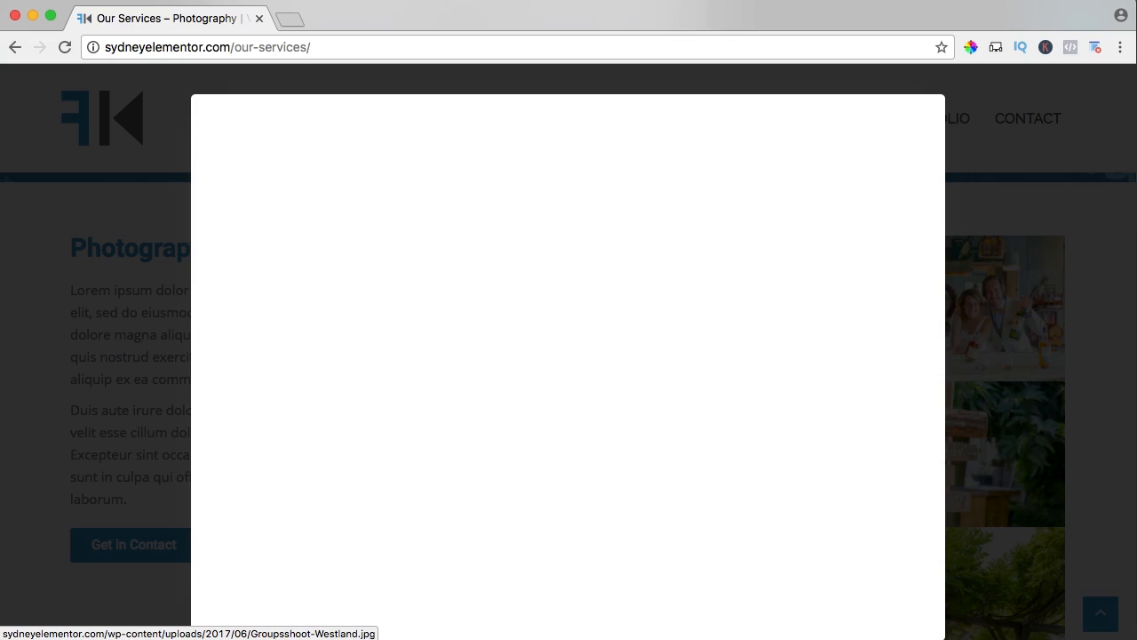
pyautogui.press('Right')
pyautogui.press('Right')
pyautogui.press('Escape')
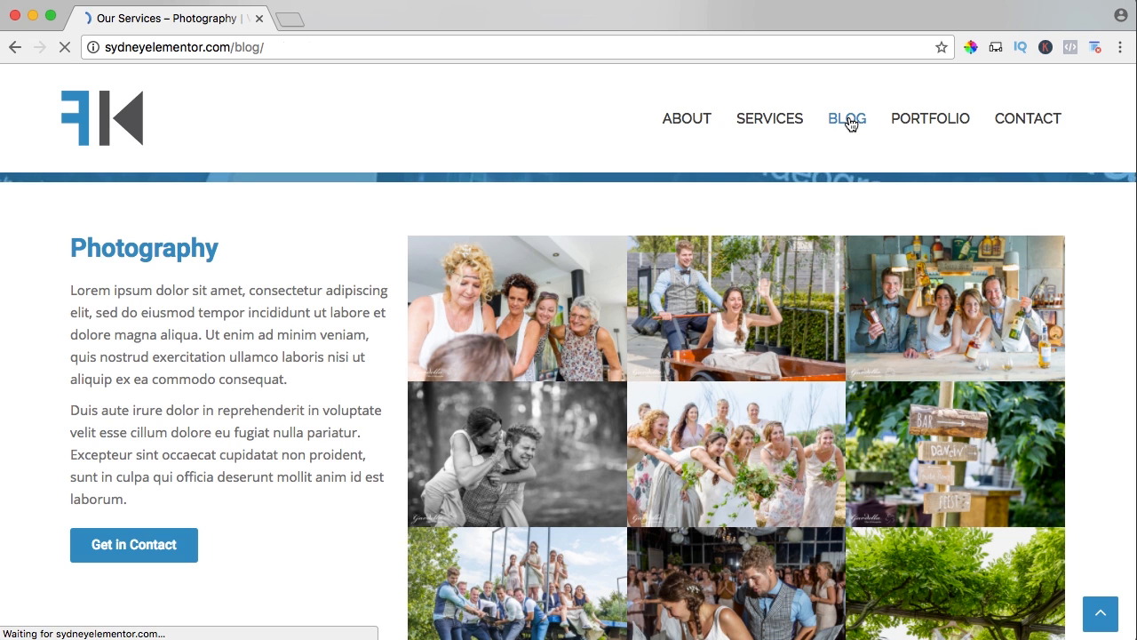
# Open the live Blog page and examine its list of posts with featured images and the sidebar.
pyautogui.scroll(-10, 552, 259)
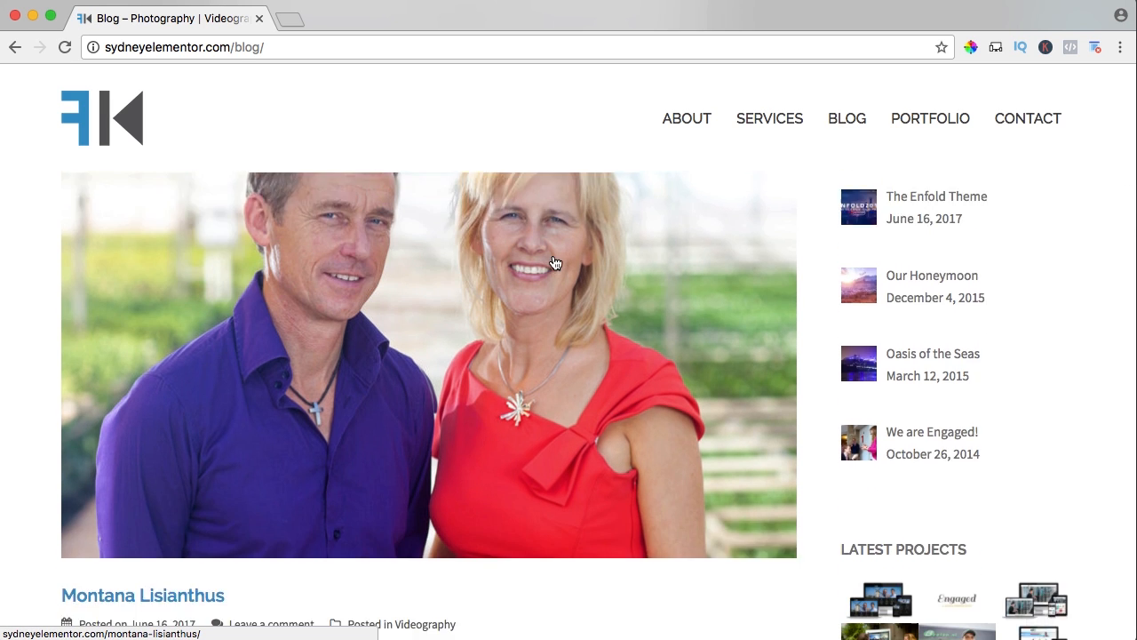
pyautogui.scroll(-12, 552, 253)
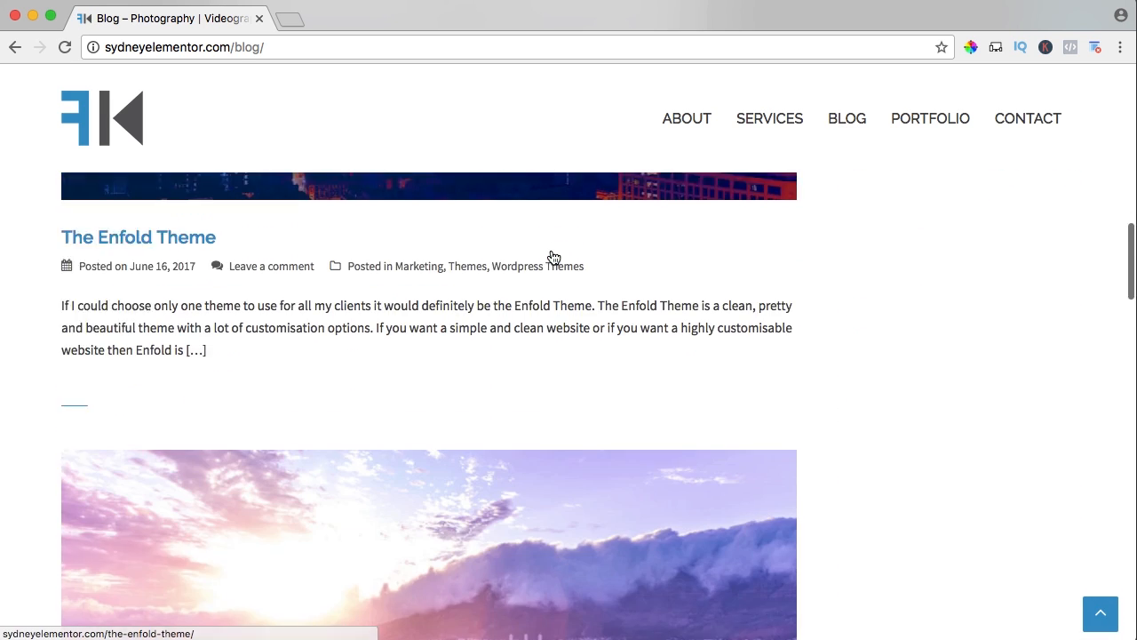
pyautogui.scroll(-7, 557, 247)
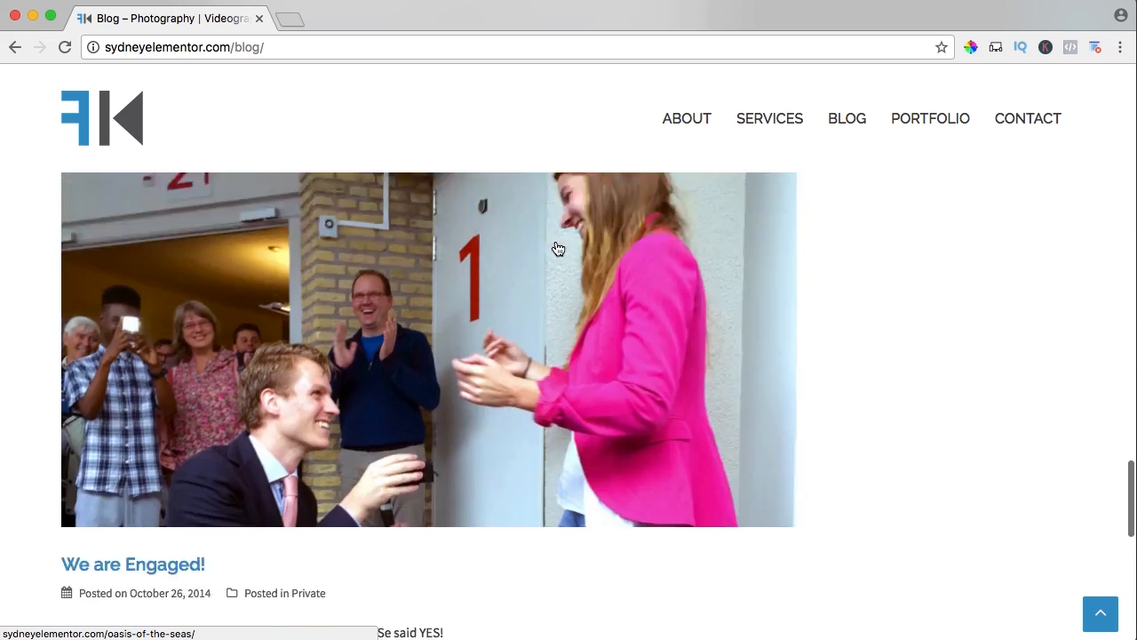
pyautogui.scroll(20, 554, 249)
pyautogui.scroll(-5, 546, 255)
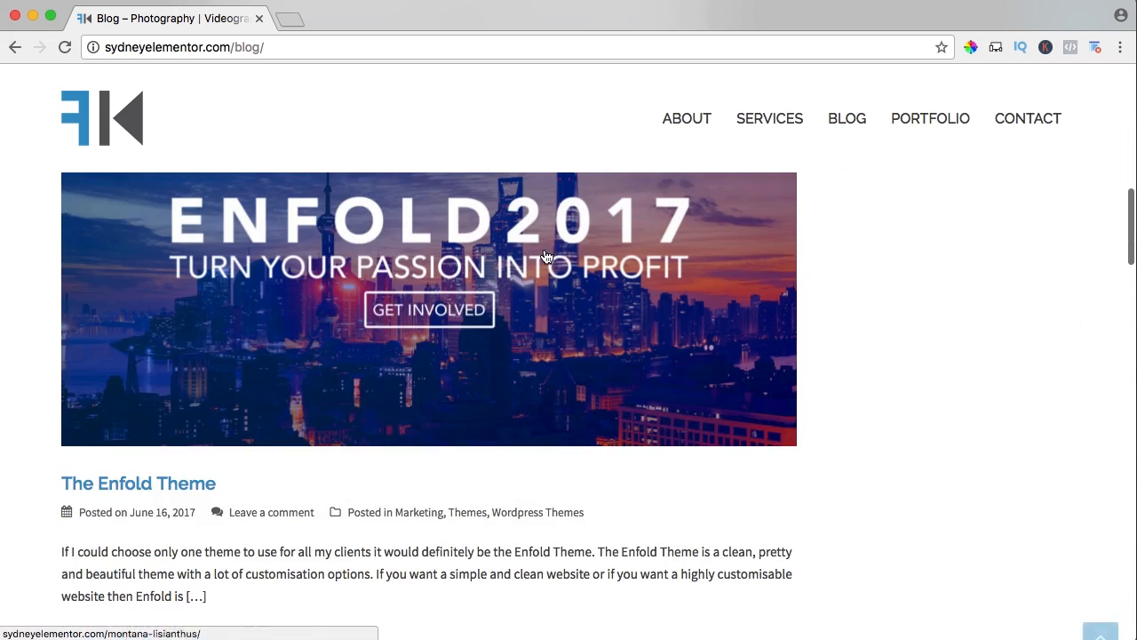
# Open The Enfold Theme post, look through its content, and view its images in the lightbox before closing it.
pyautogui.click(424, 293)
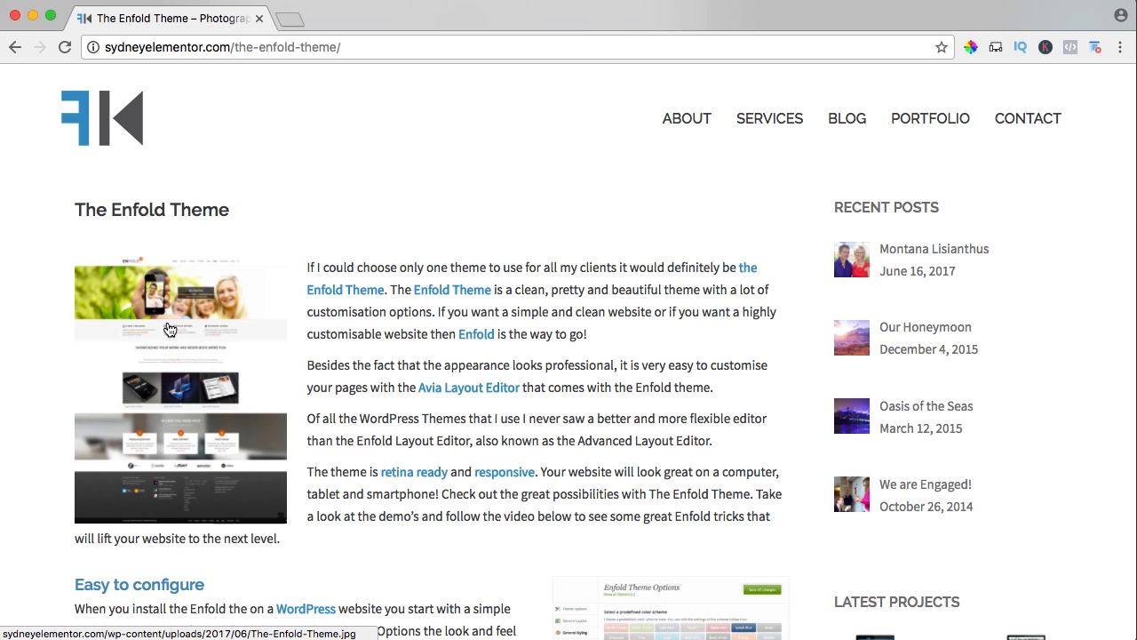
pyautogui.scroll(-10, 489, 350)
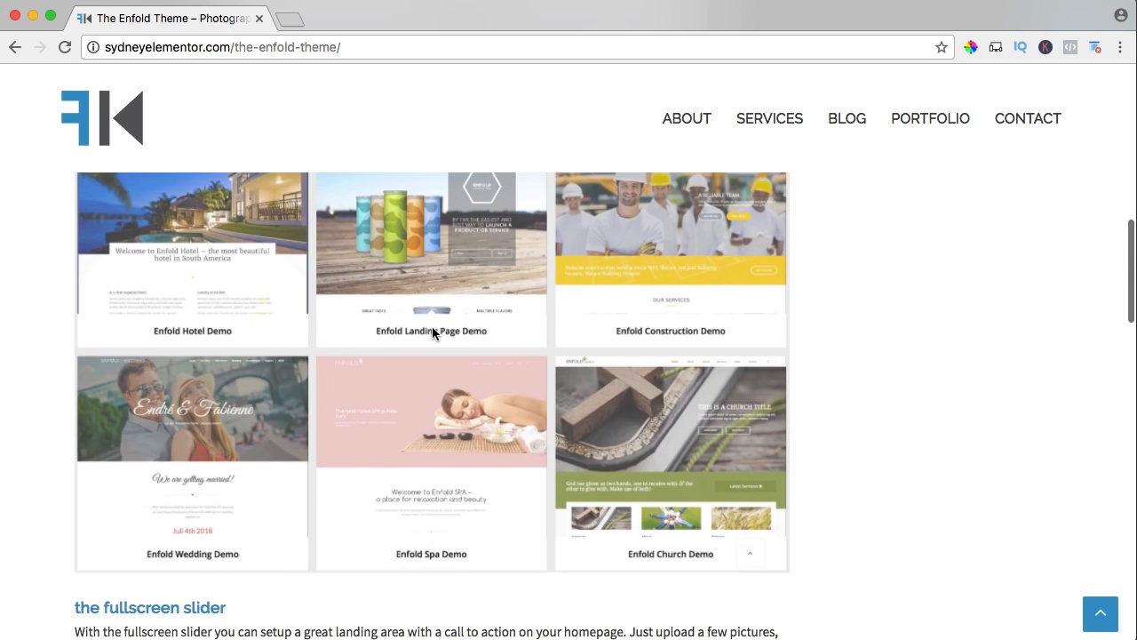
pyautogui.scroll(-10, 434, 328)
pyautogui.click(449, 263)
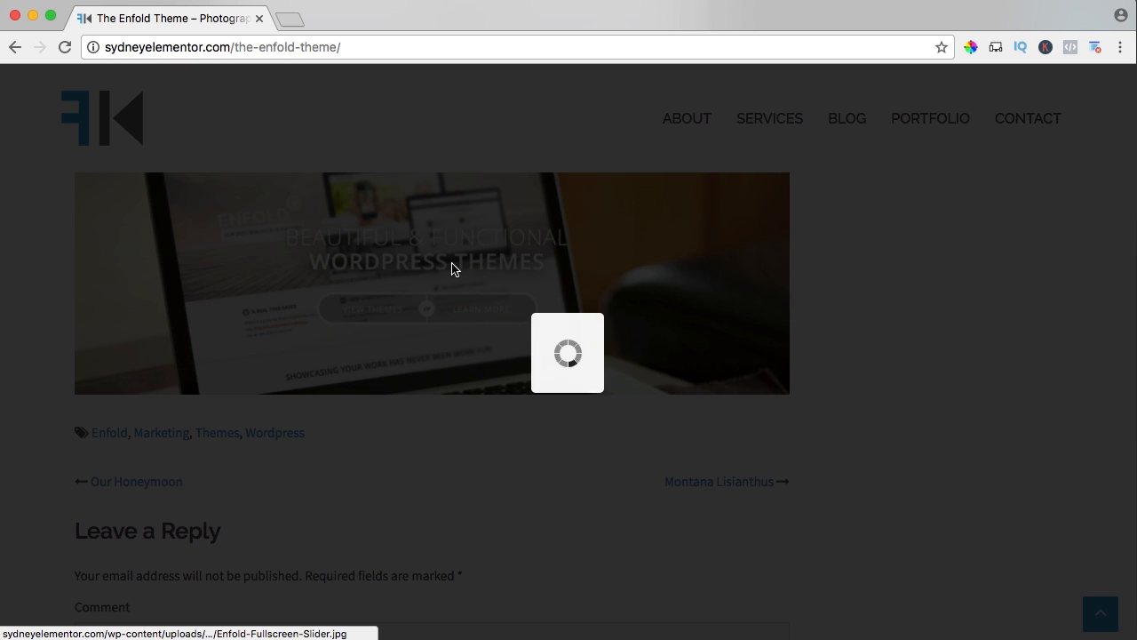
pyautogui.press('Right')
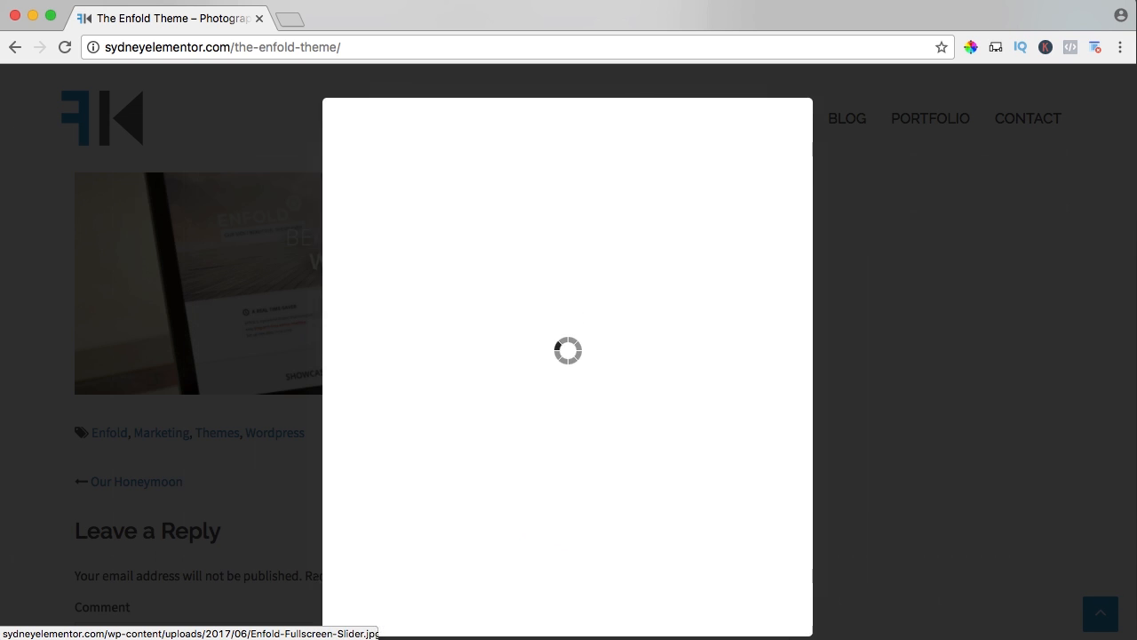
pyautogui.press('Escape')
# Examine the Enfold post's tags, previous and next post links, reply form, and the Recent Posts and Latest Projects sidebar widgets.
pyautogui.scroll(-2, 338, 327)
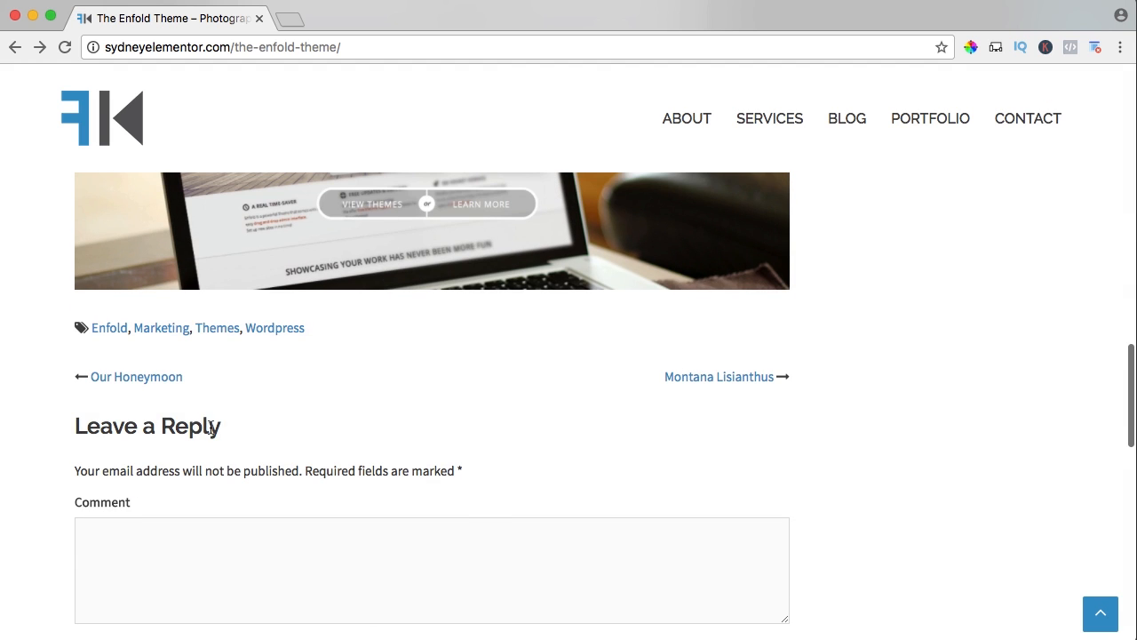
pyautogui.scroll(8, 844, 417)
pyautogui.scroll(-6, 843, 416)
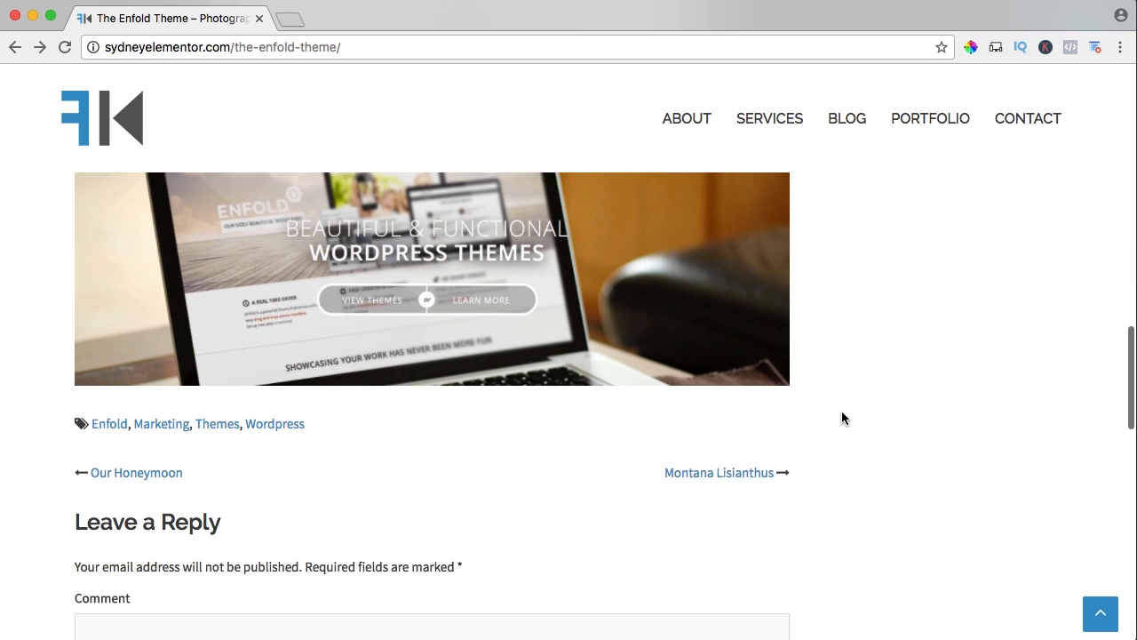
pyautogui.scroll(-1, 842, 414)
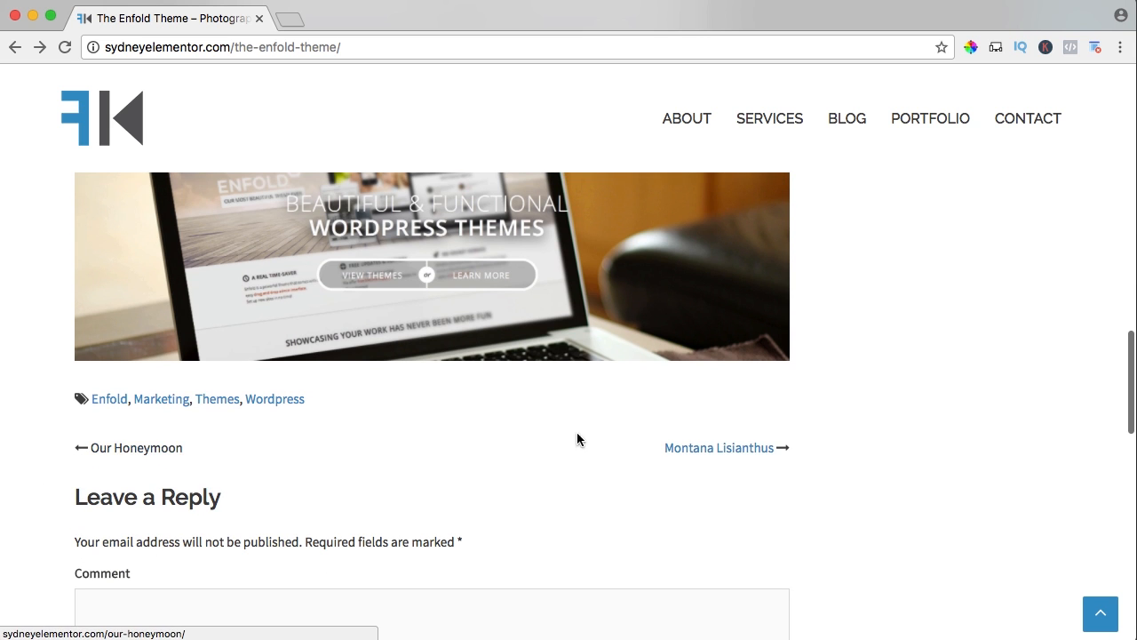
pyautogui.scroll(10, 863, 358)
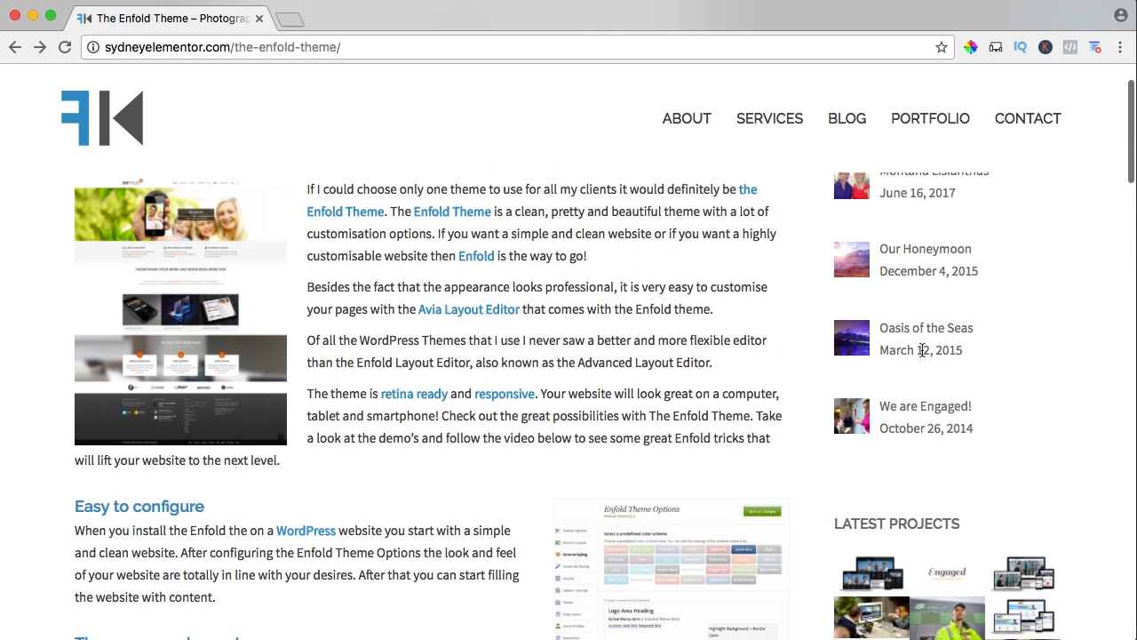
pyautogui.scroll(2, 888, 342)
pyautogui.scroll(-6, 893, 347)
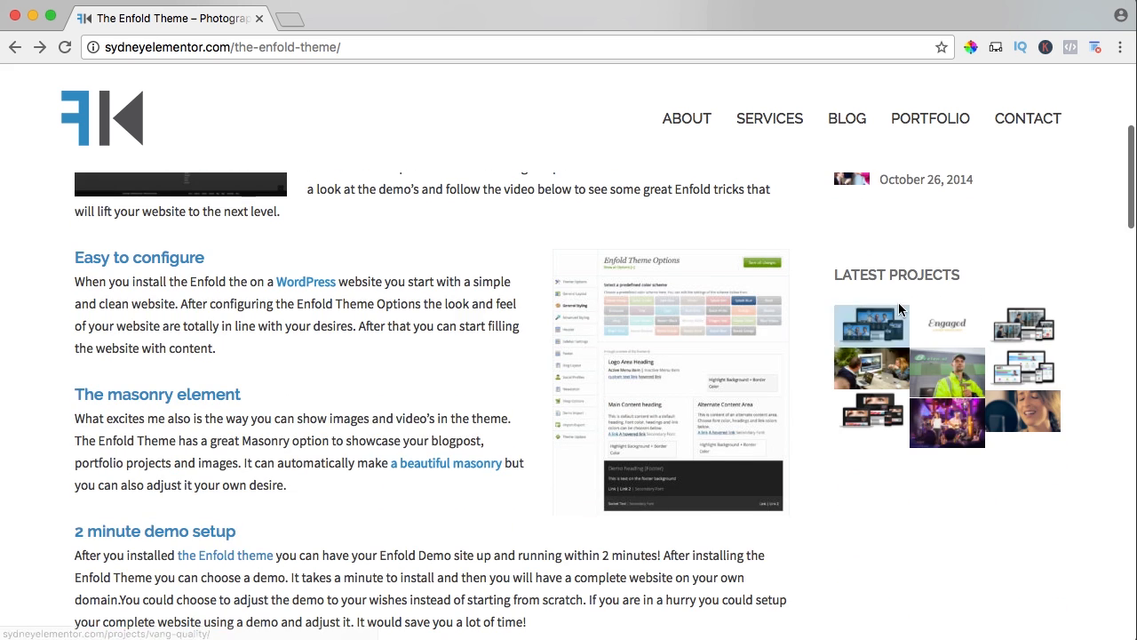
pyautogui.scroll(6, 899, 275)
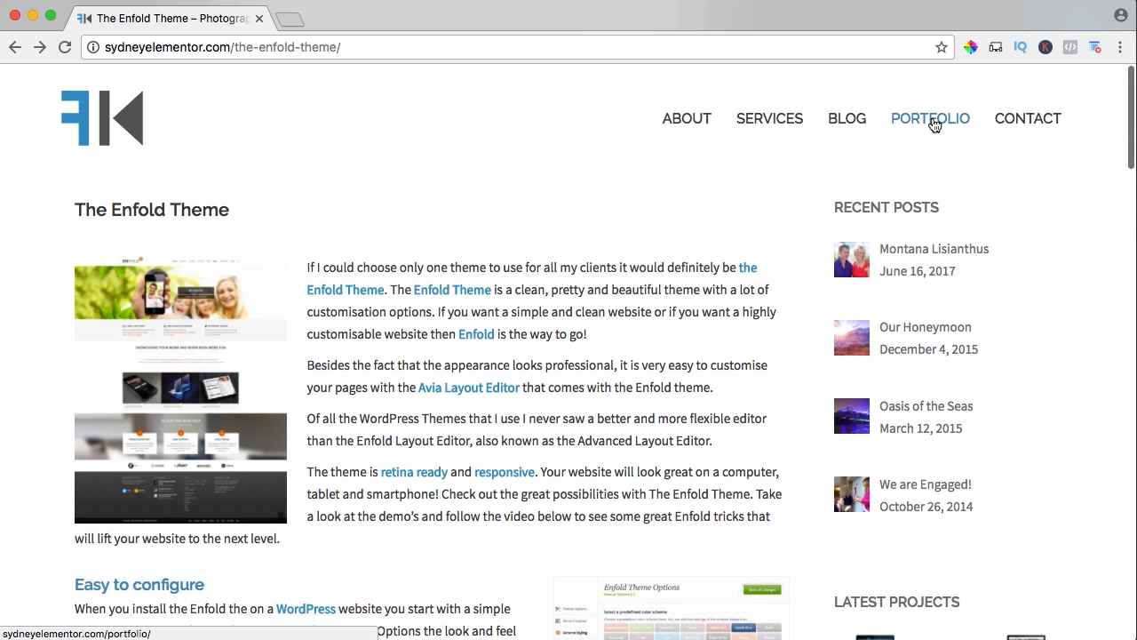
# Open the live Portfolio page and filter the projects by Photography, Videography and Webdesign in turn.
pyautogui.click(933, 123)
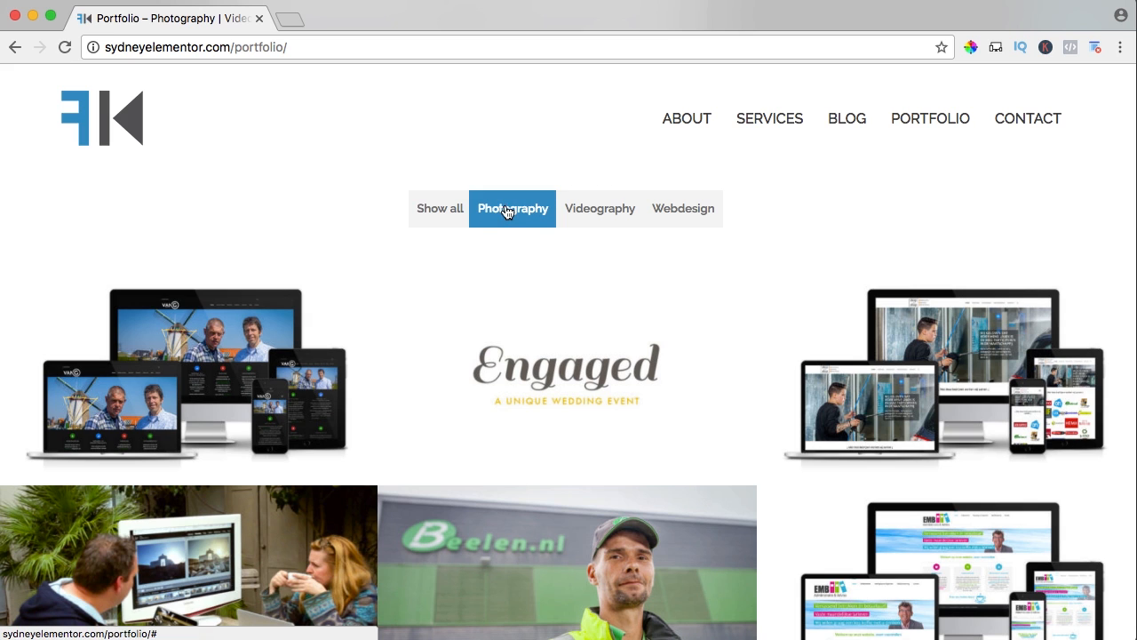
pyautogui.click(503, 220)
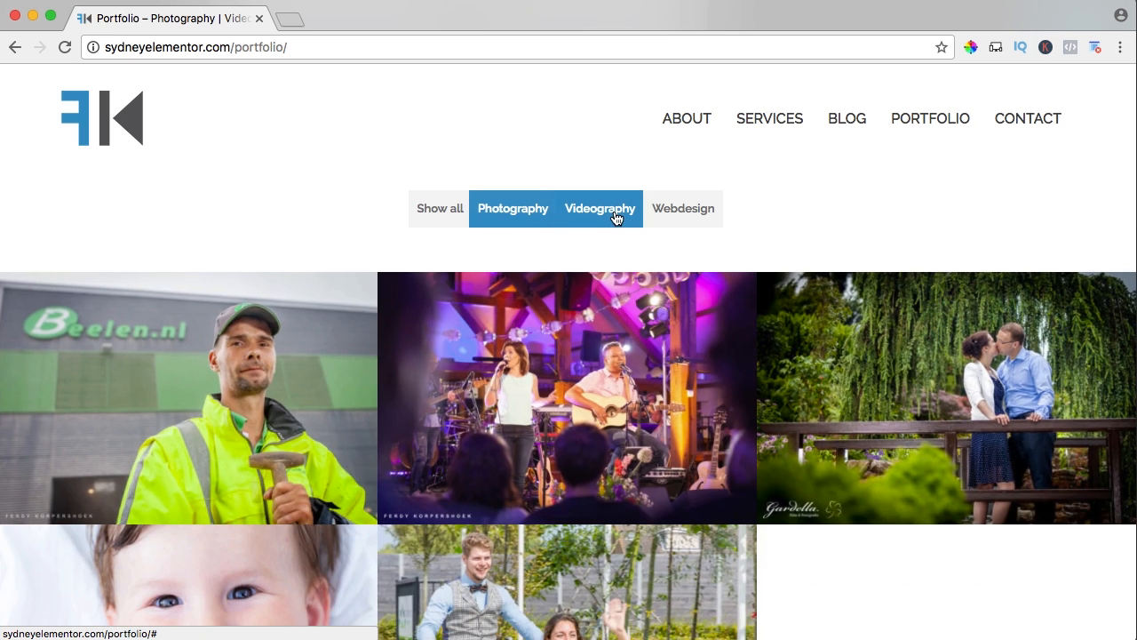
pyautogui.click(614, 222)
pyautogui.click(698, 211)
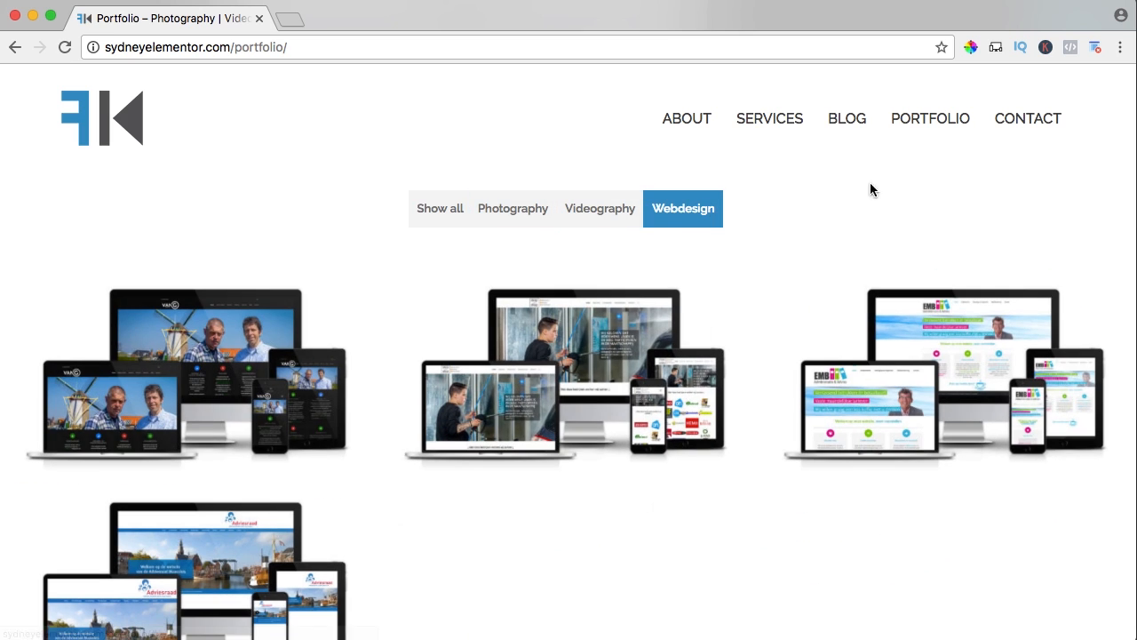
# Open the live Contact page and review its contact form, address details, map and footer widgets.
pyautogui.click(1028, 120)
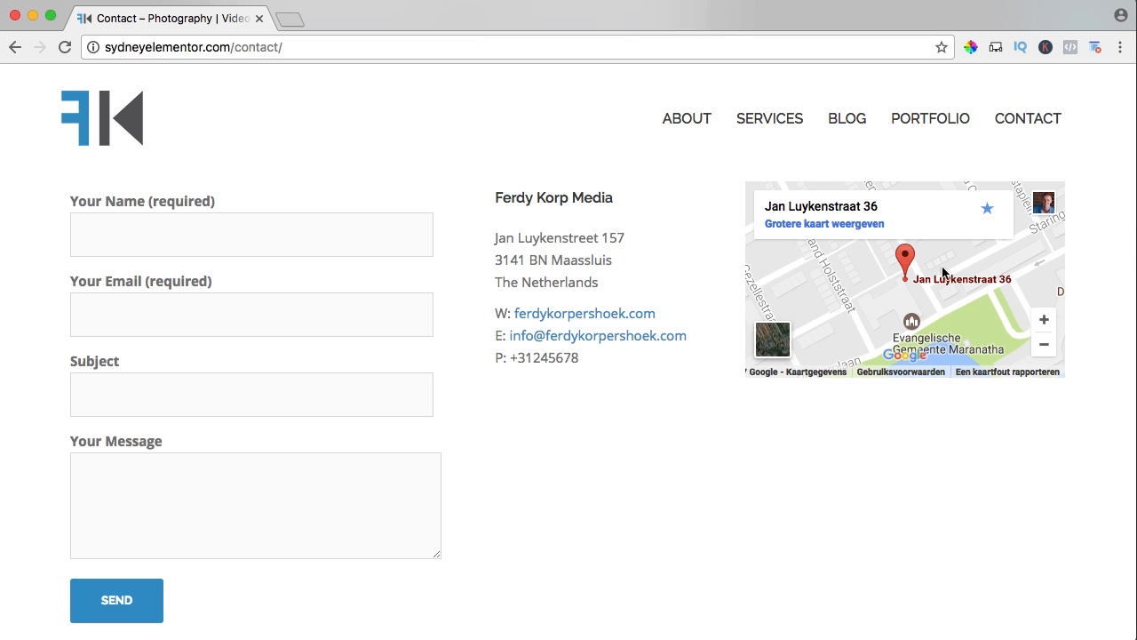
pyautogui.scroll(-10, 721, 267)
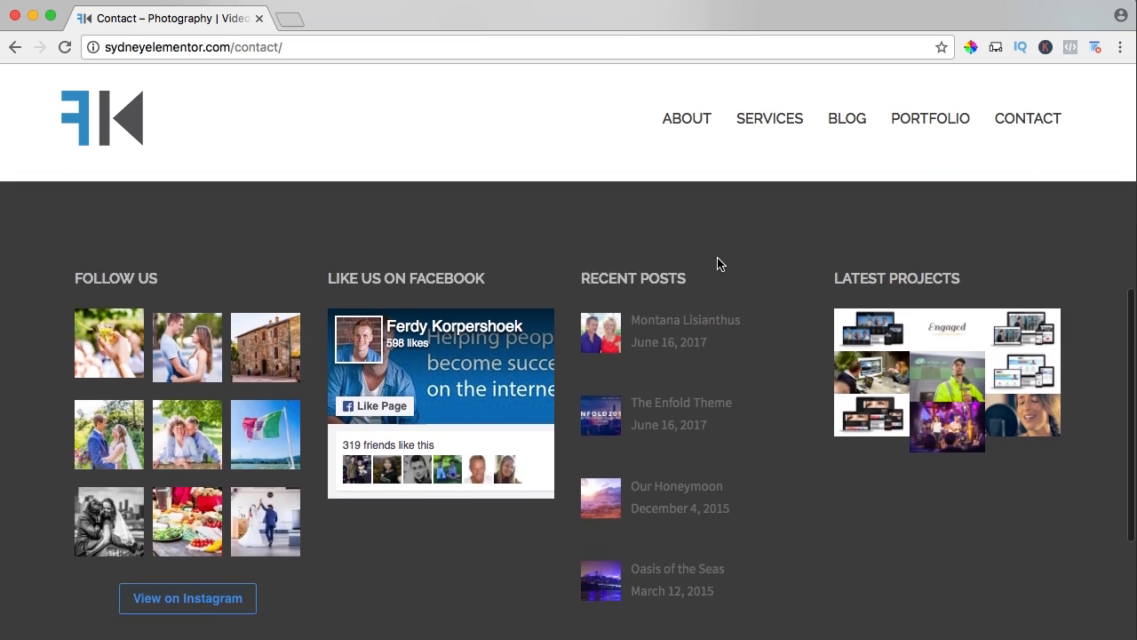
pyautogui.scroll(10, 717, 263)
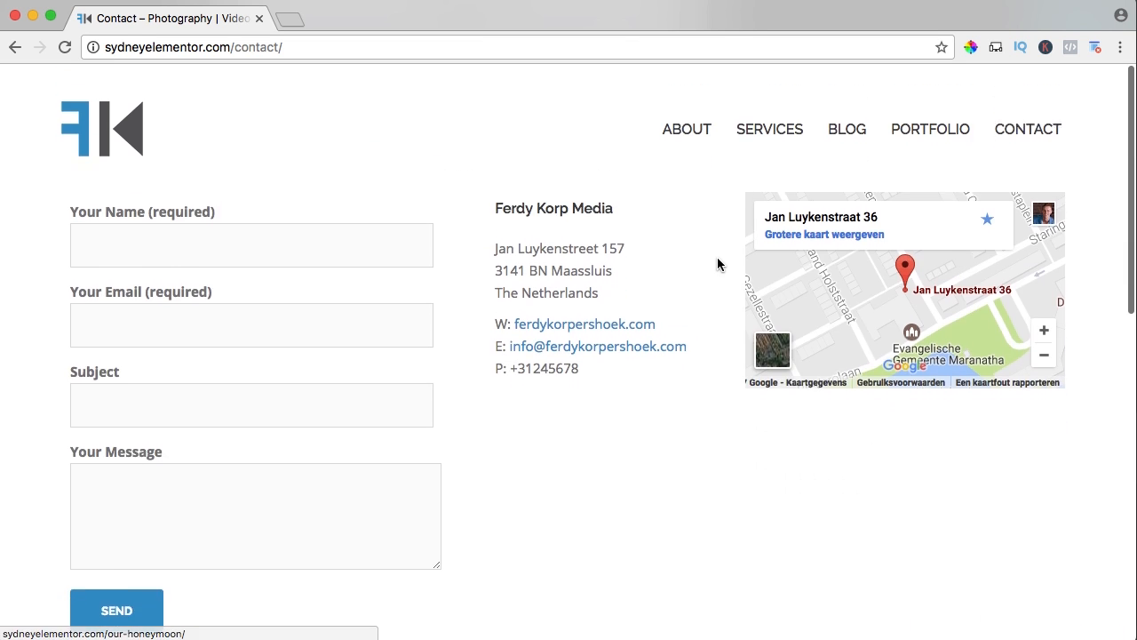